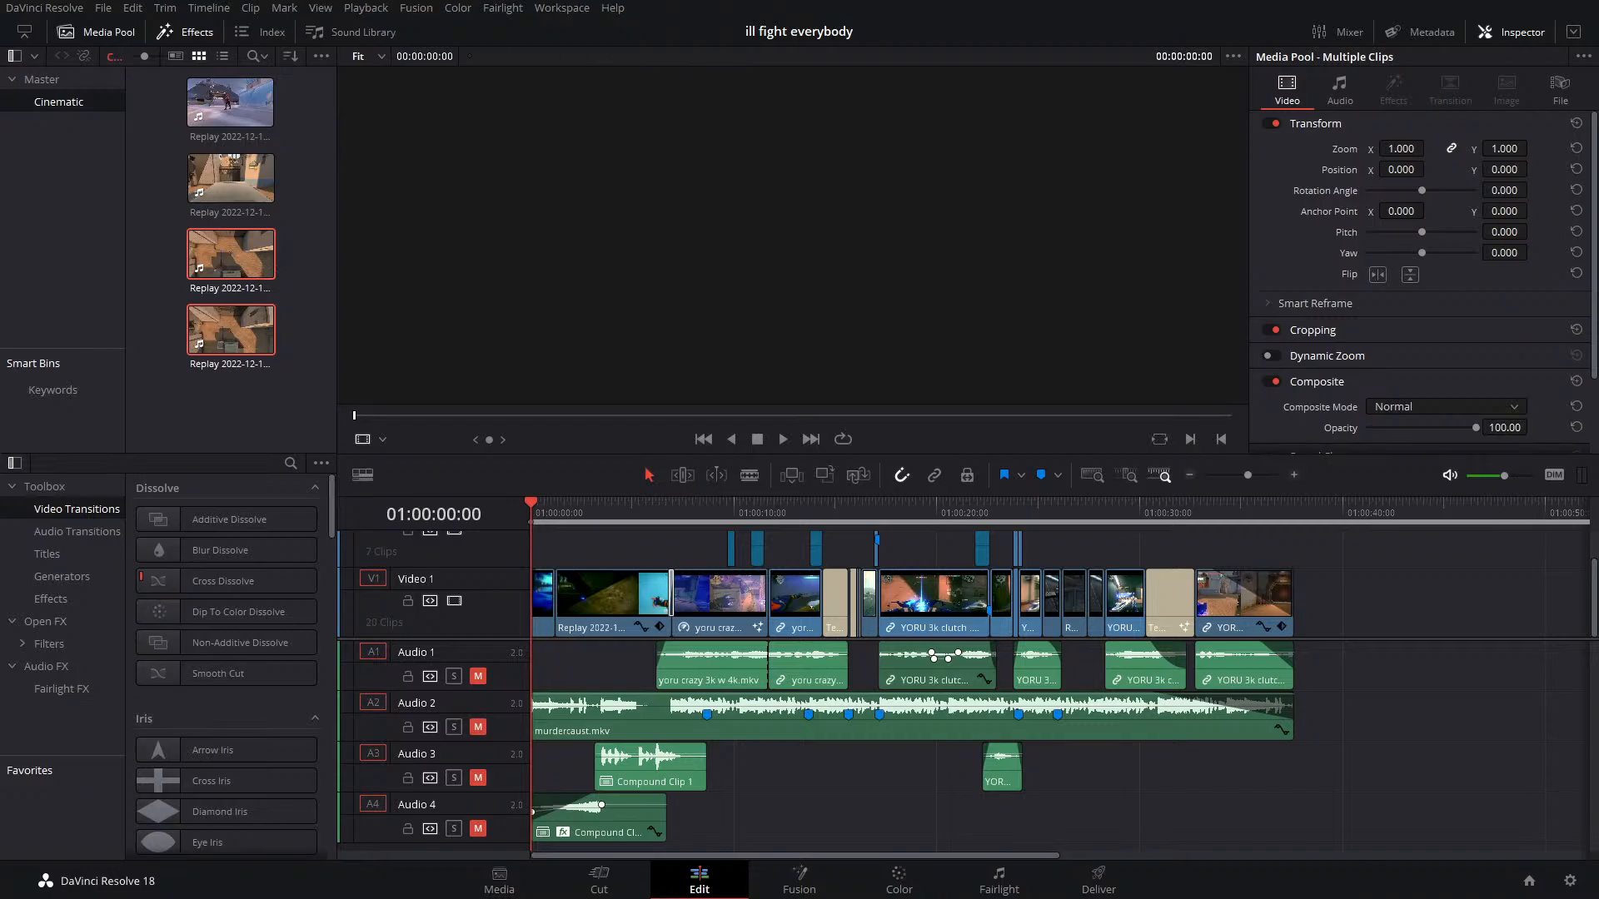
# Play and scrub through the montage timeline to examine the edited clips and the placeholder titles marking missing cinematics
pyautogui.moveTo(538, 507); pyautogui.dragTo(563, 506)
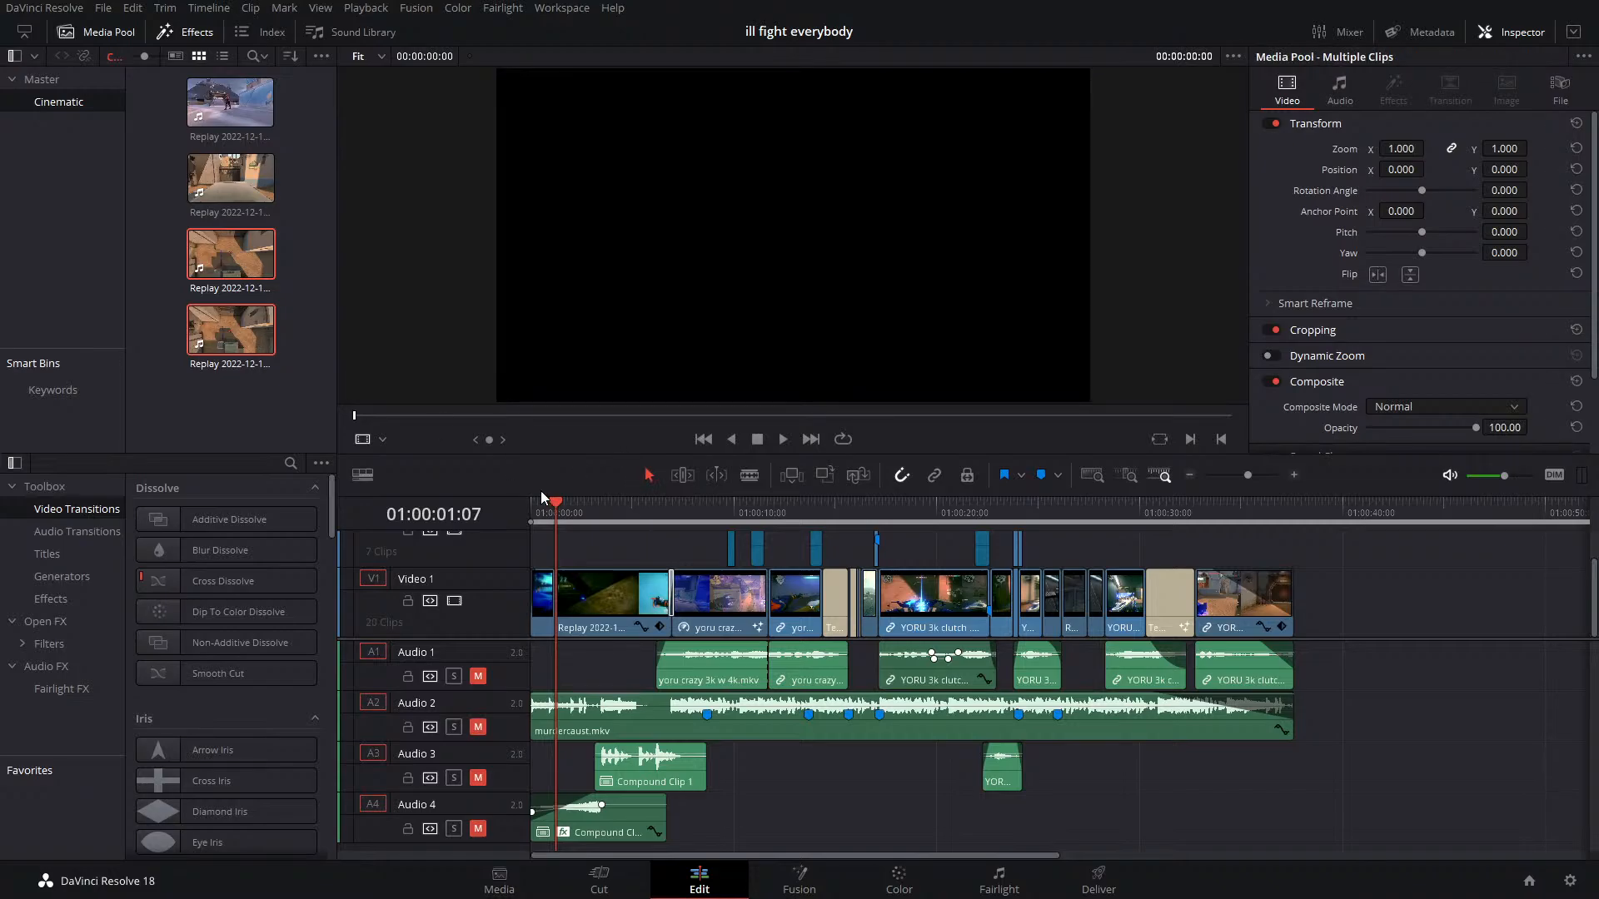
pyautogui.moveTo(571, 511); pyautogui.dragTo(648, 517)
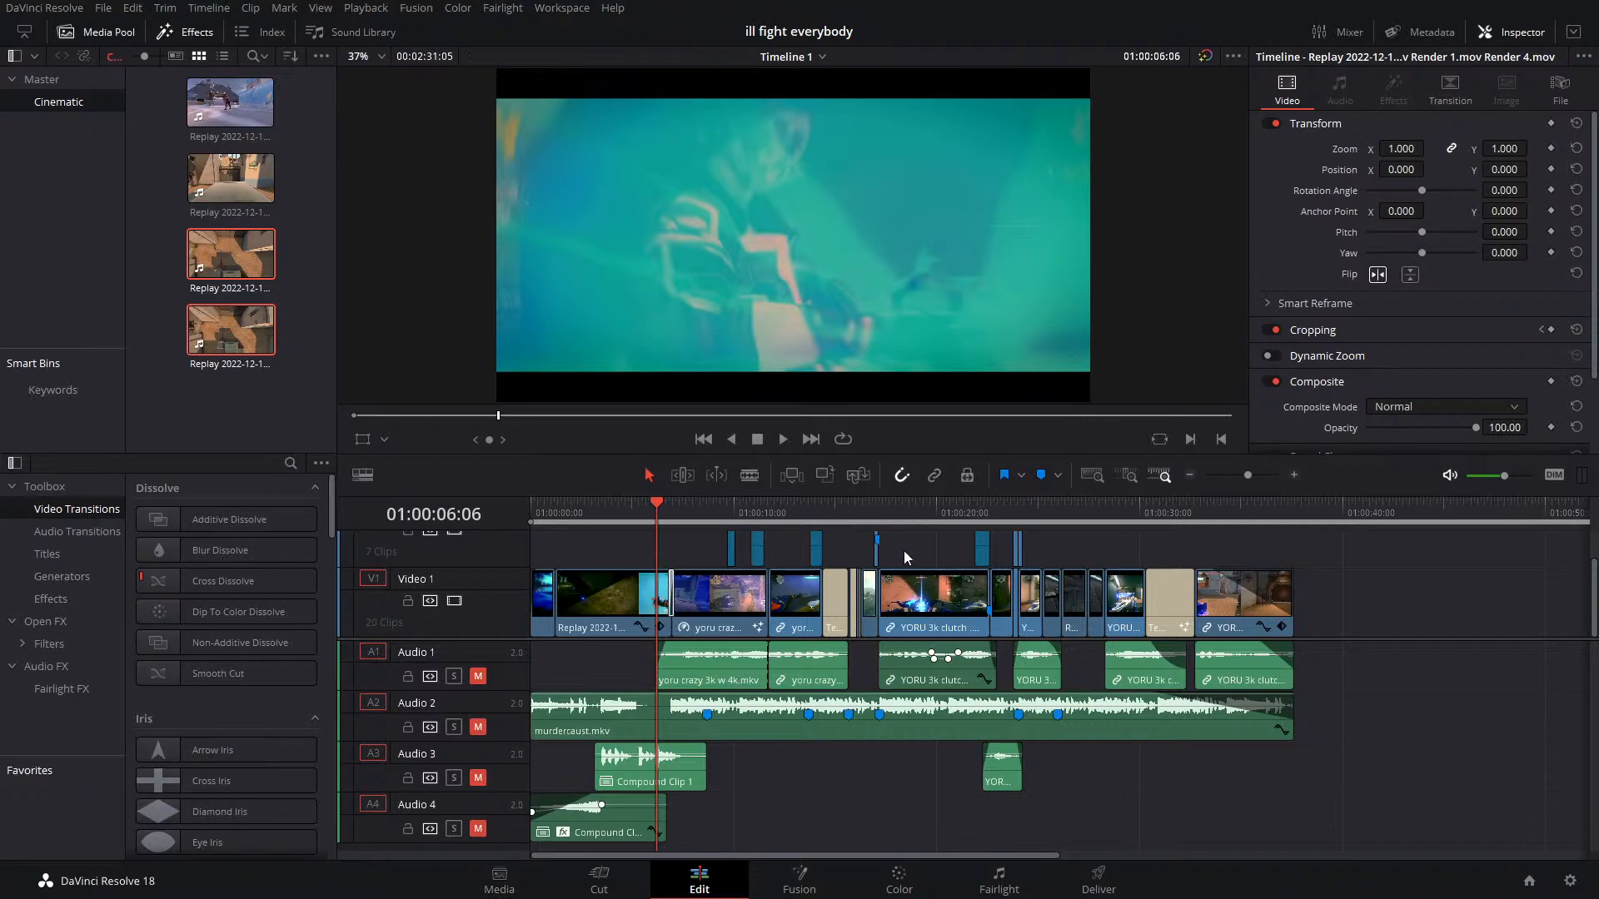
pyautogui.click(1243, 517)
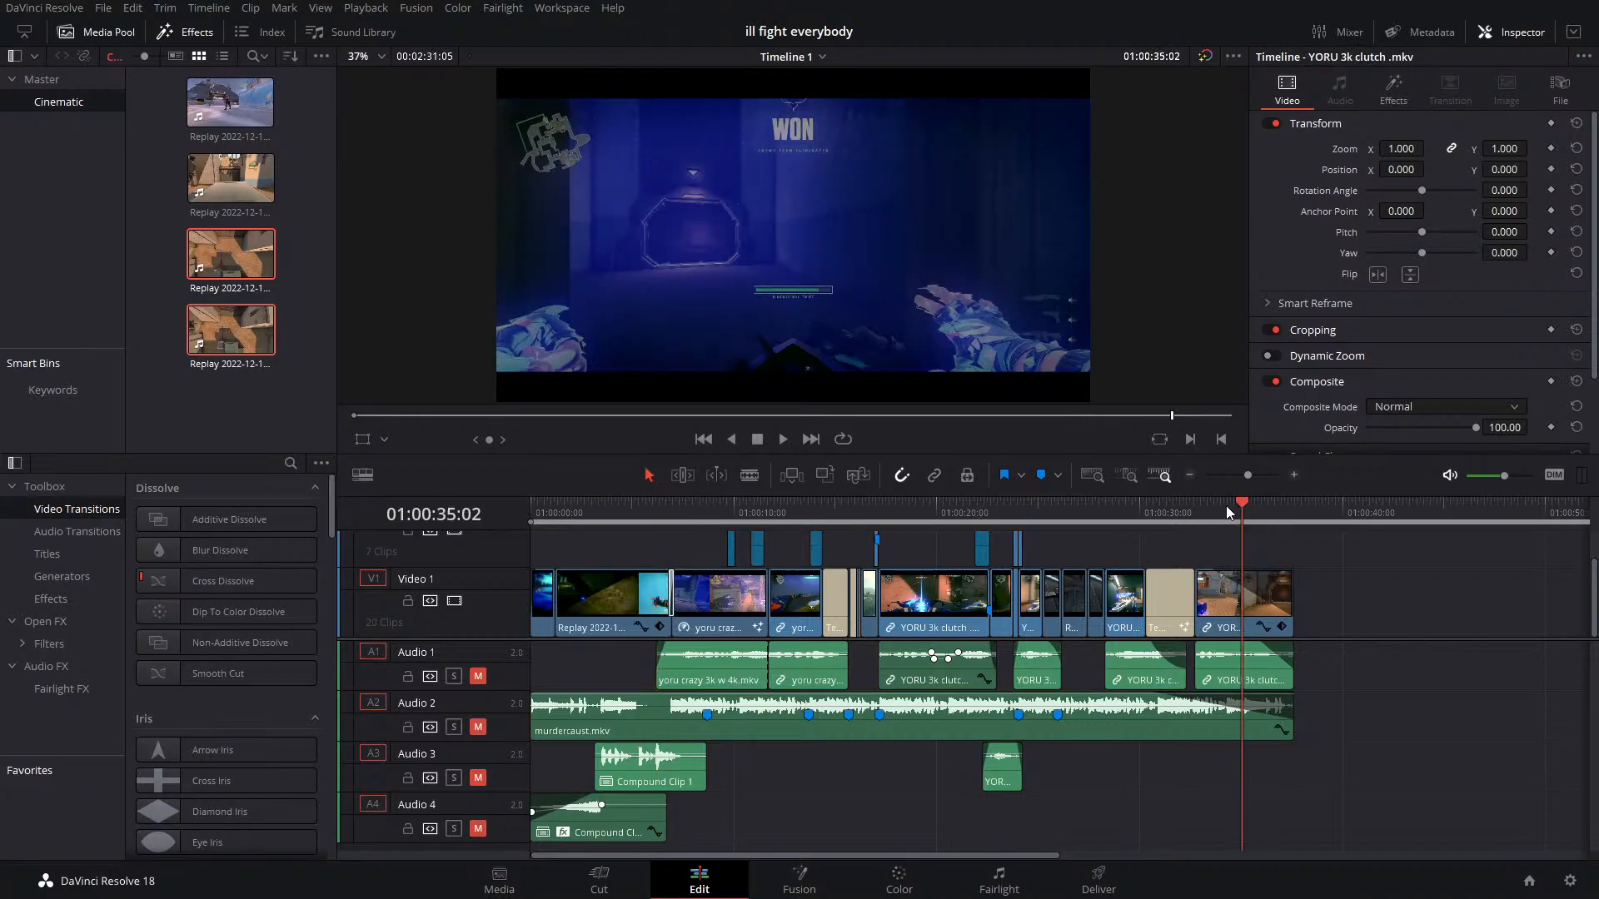
pyautogui.moveTo(1226, 506); pyautogui.dragTo(531, 525)
pyautogui.click(785, 440)
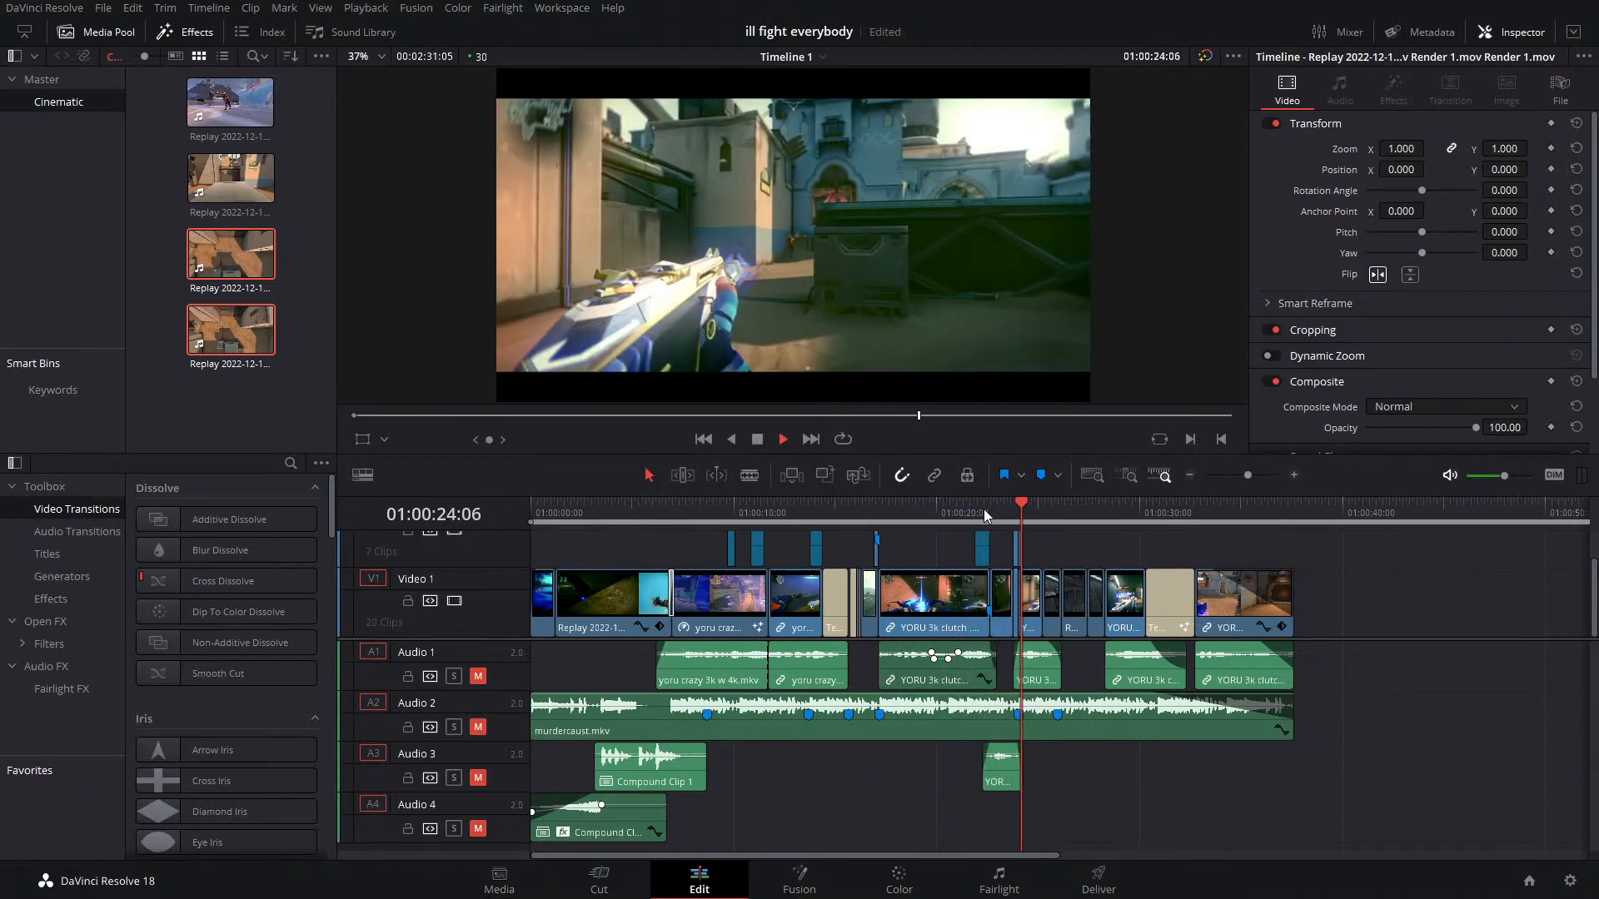
pyautogui.click(991, 508)
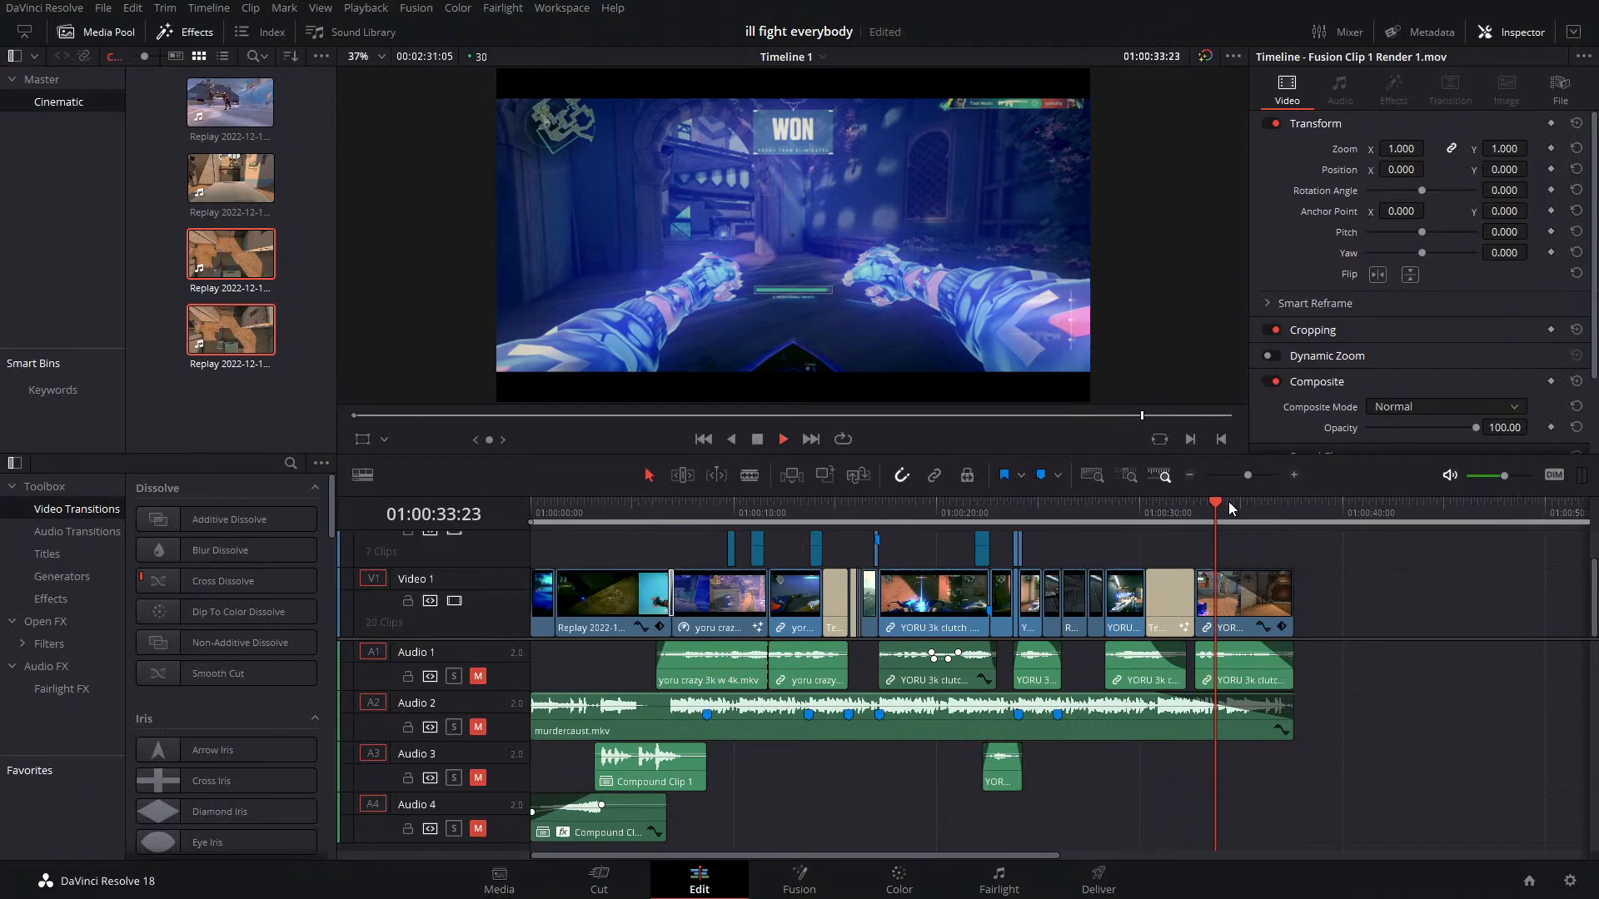
pyautogui.click(1141, 510)
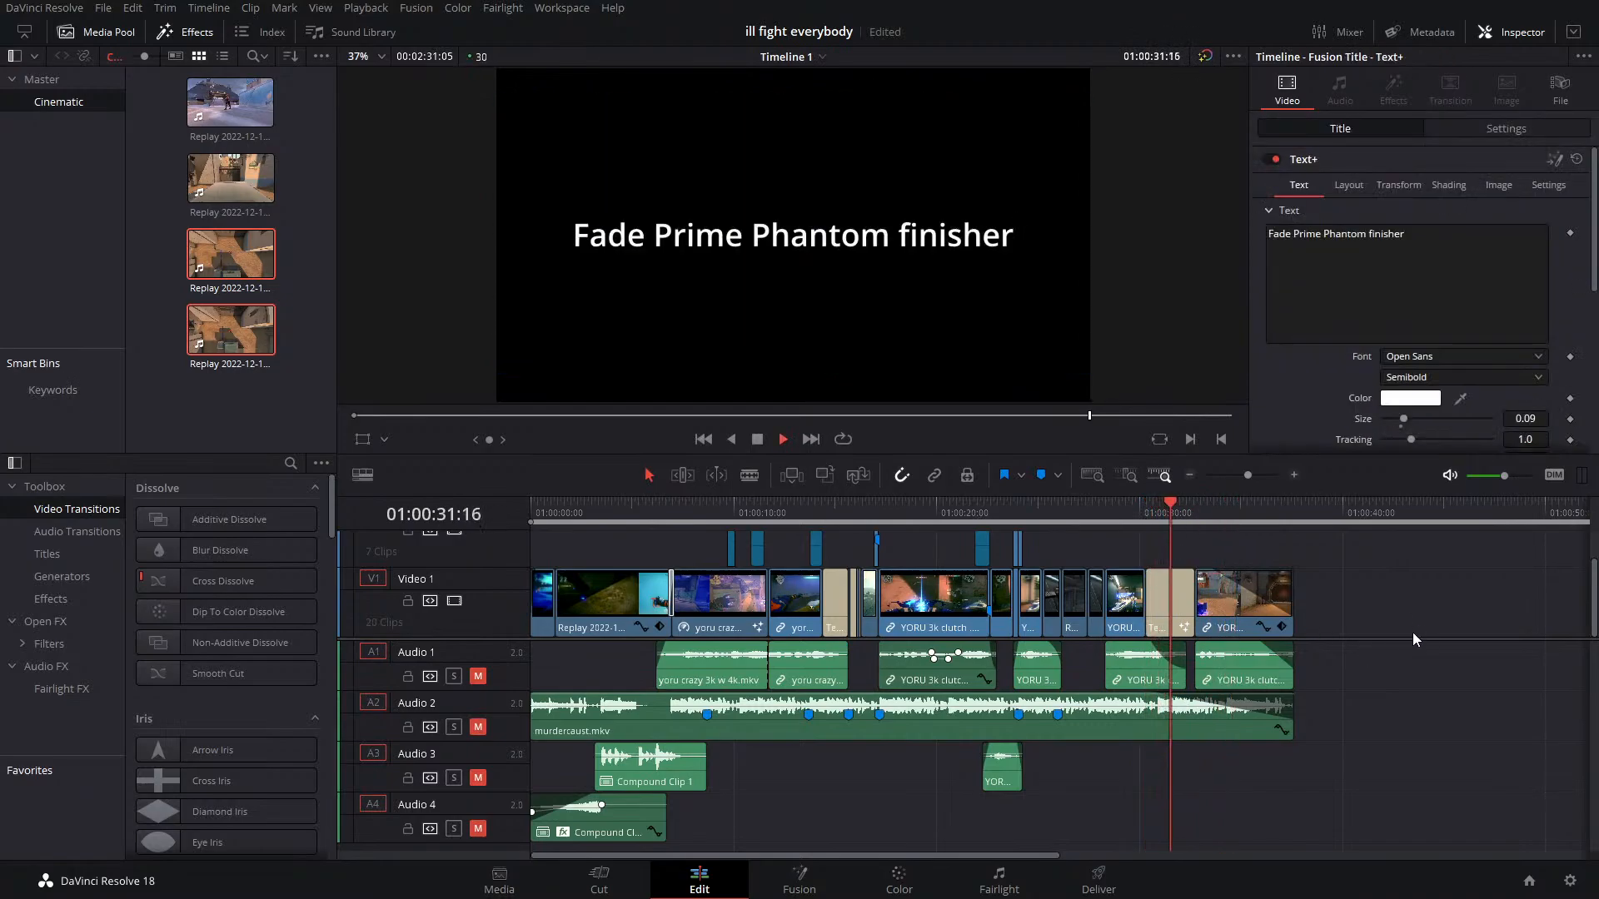
pyautogui.press('space')
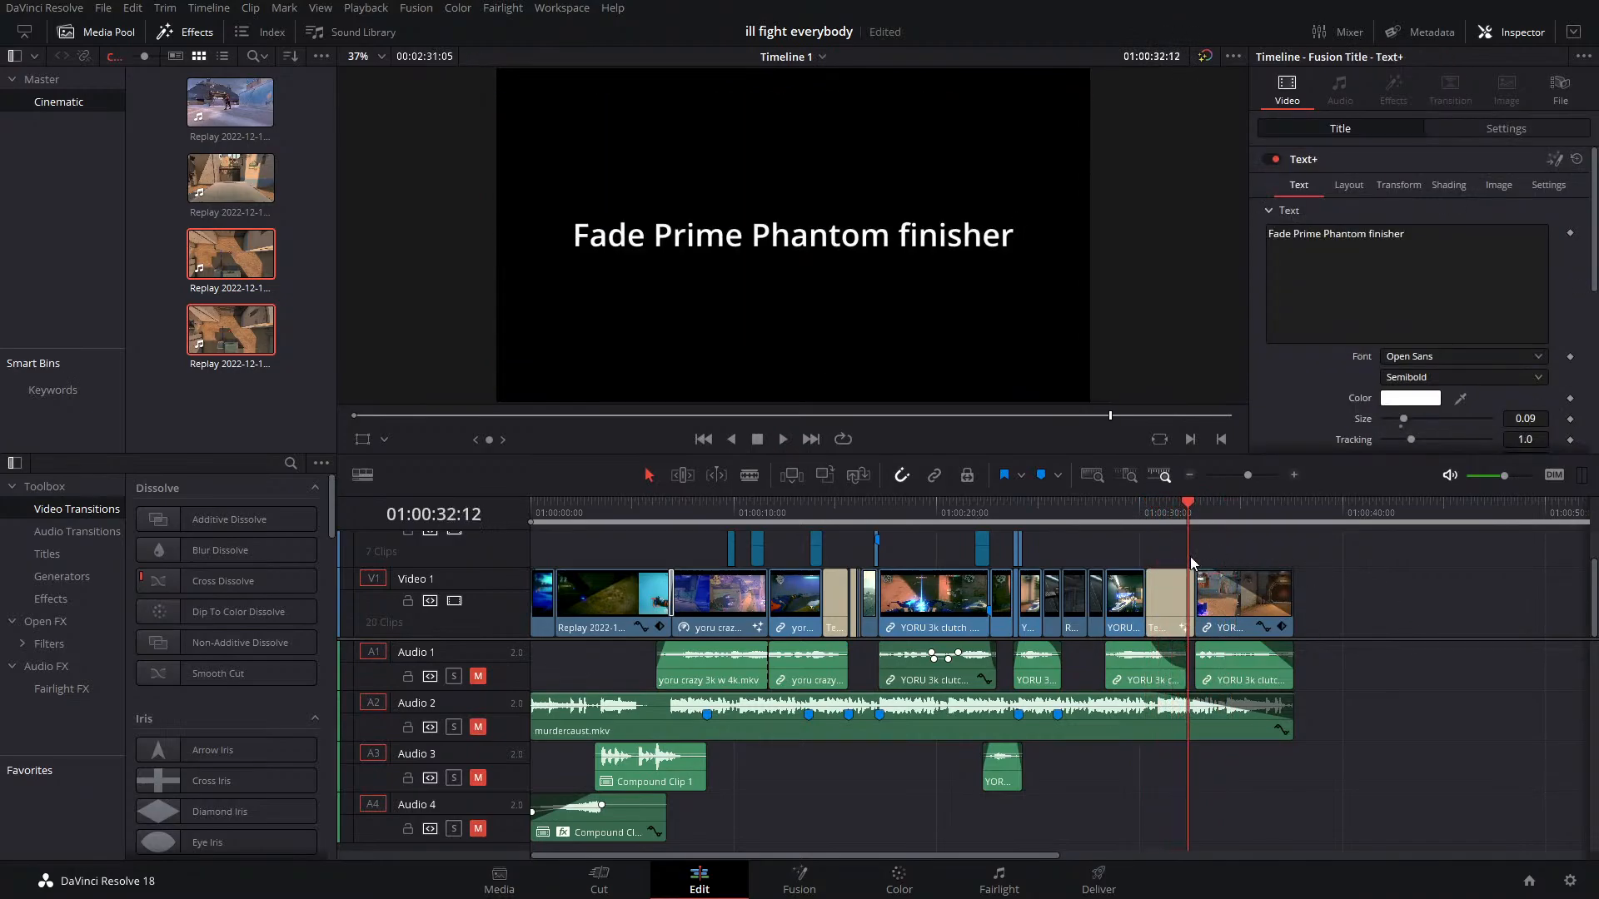
pyautogui.click(833, 515)
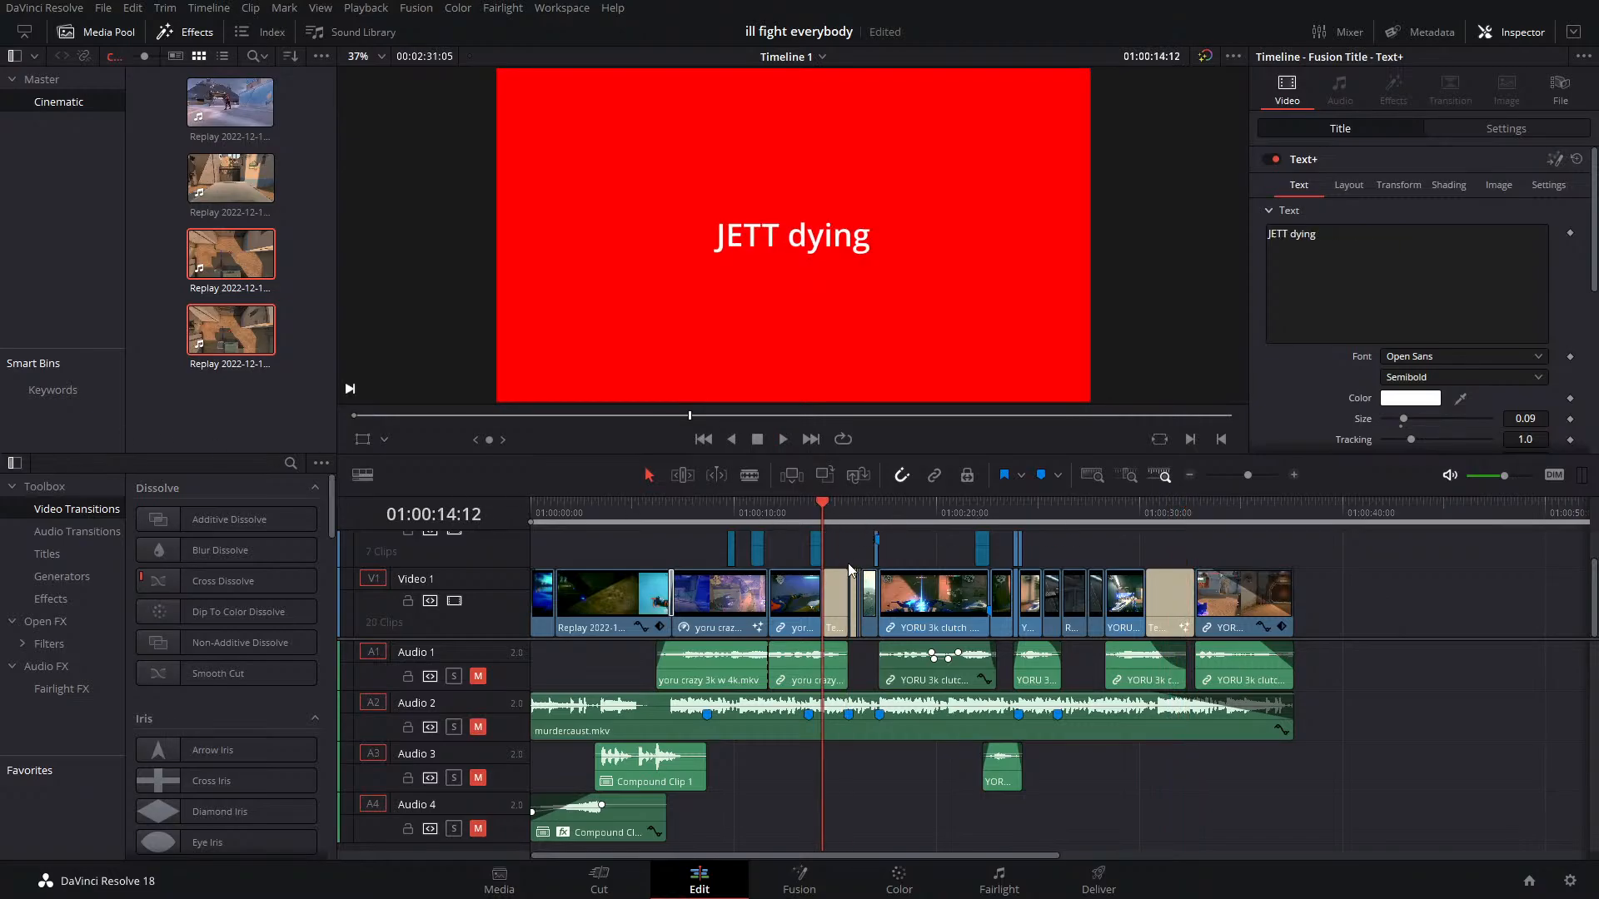
# Place the first cinematic replay clip on Video 1 after the montage and delete its four audio tracks
pyautogui.moveTo(1245, 475); pyautogui.dragTo(1245, 478)
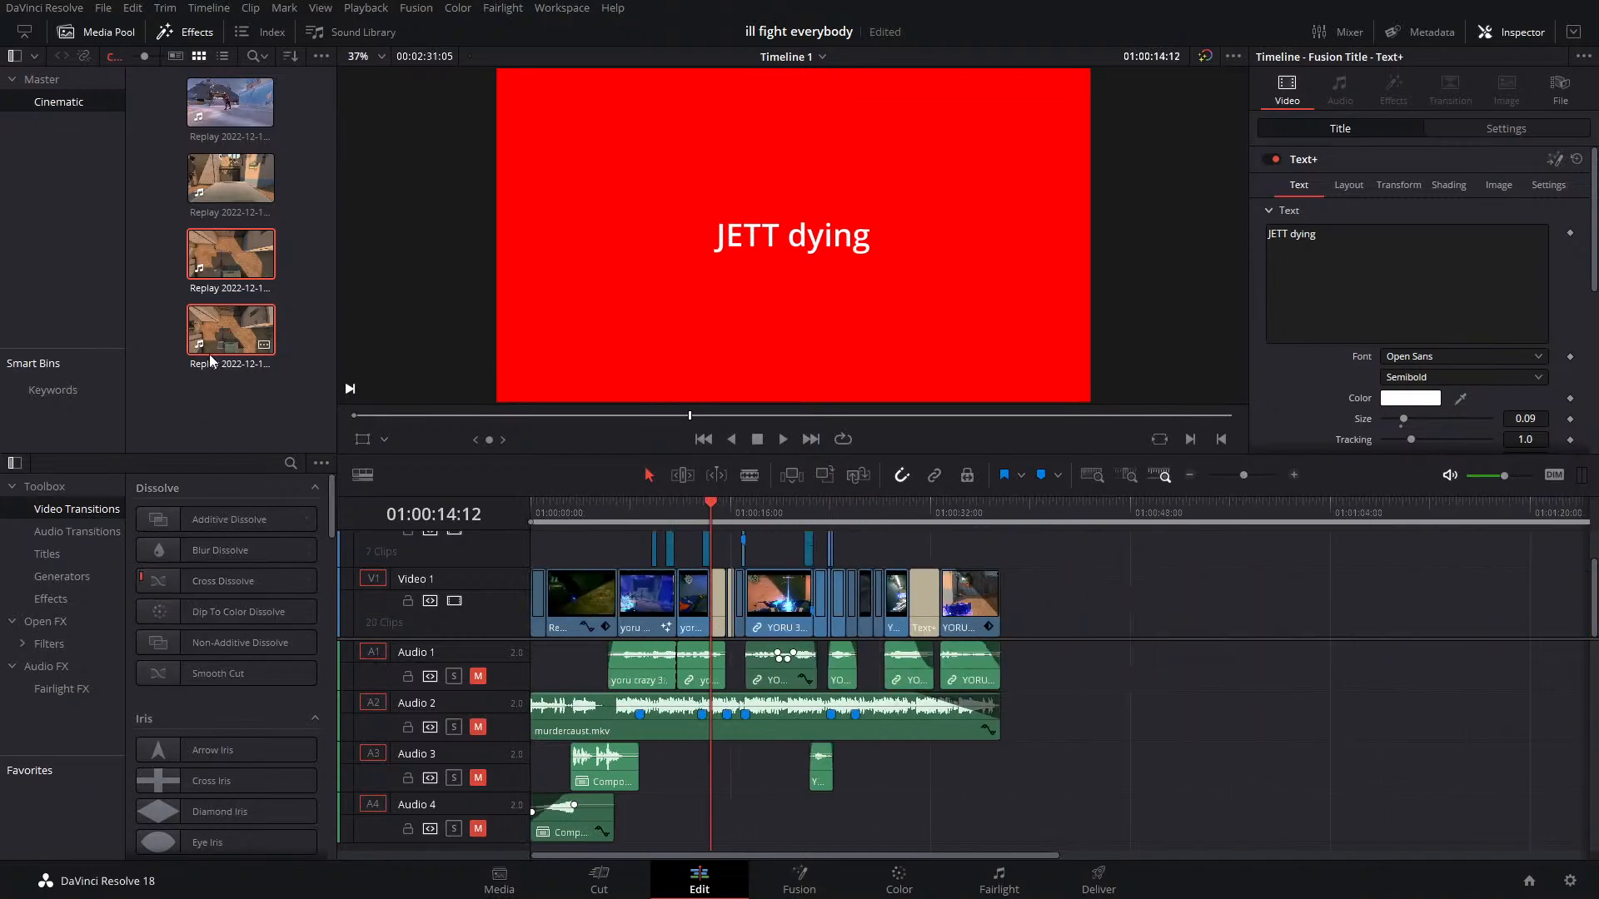
pyautogui.moveTo(229, 103); pyautogui.dragTo(1067, 611)
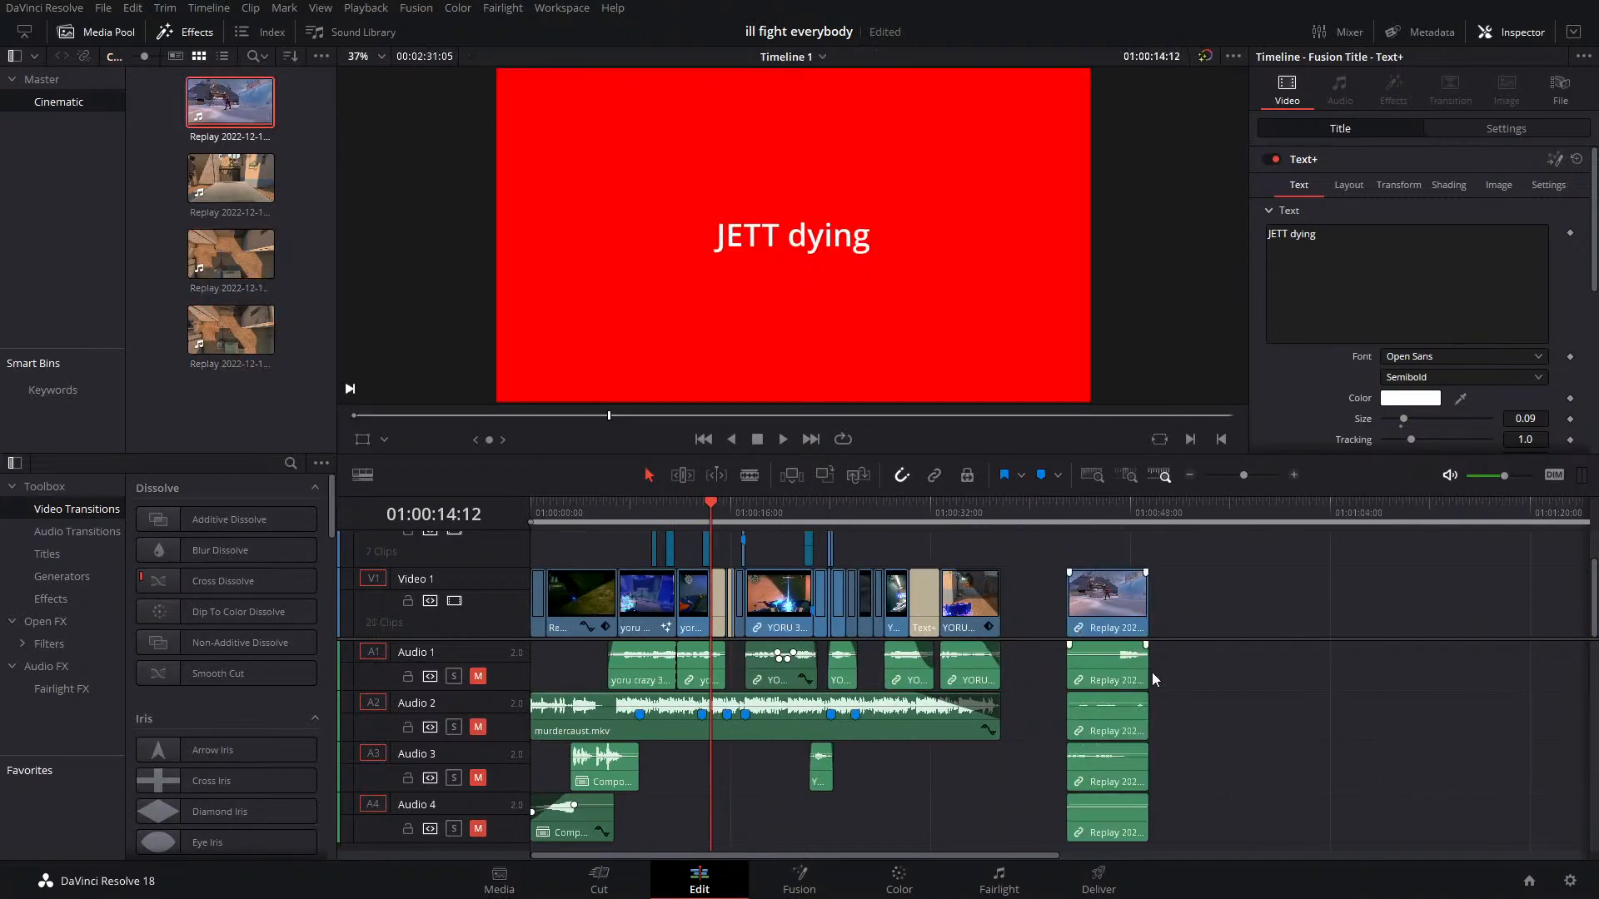
pyautogui.moveTo(1112, 515); pyautogui.dragTo(1117, 518)
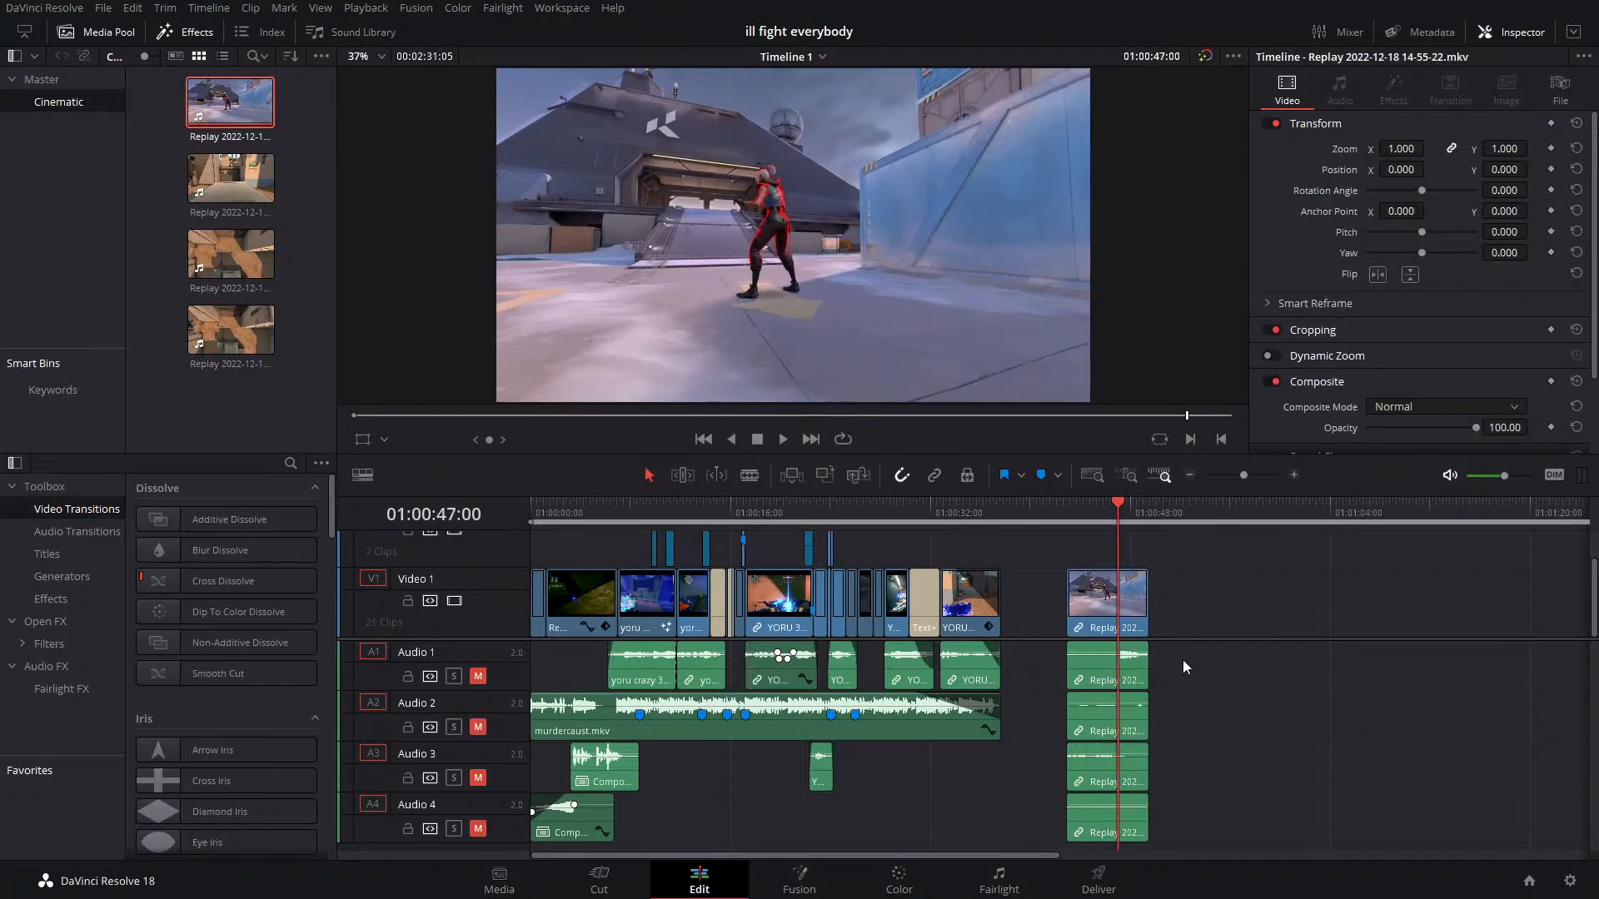
pyautogui.moveTo(1182, 659); pyautogui.dragTo(1096, 853)
pyautogui.press('Delete')
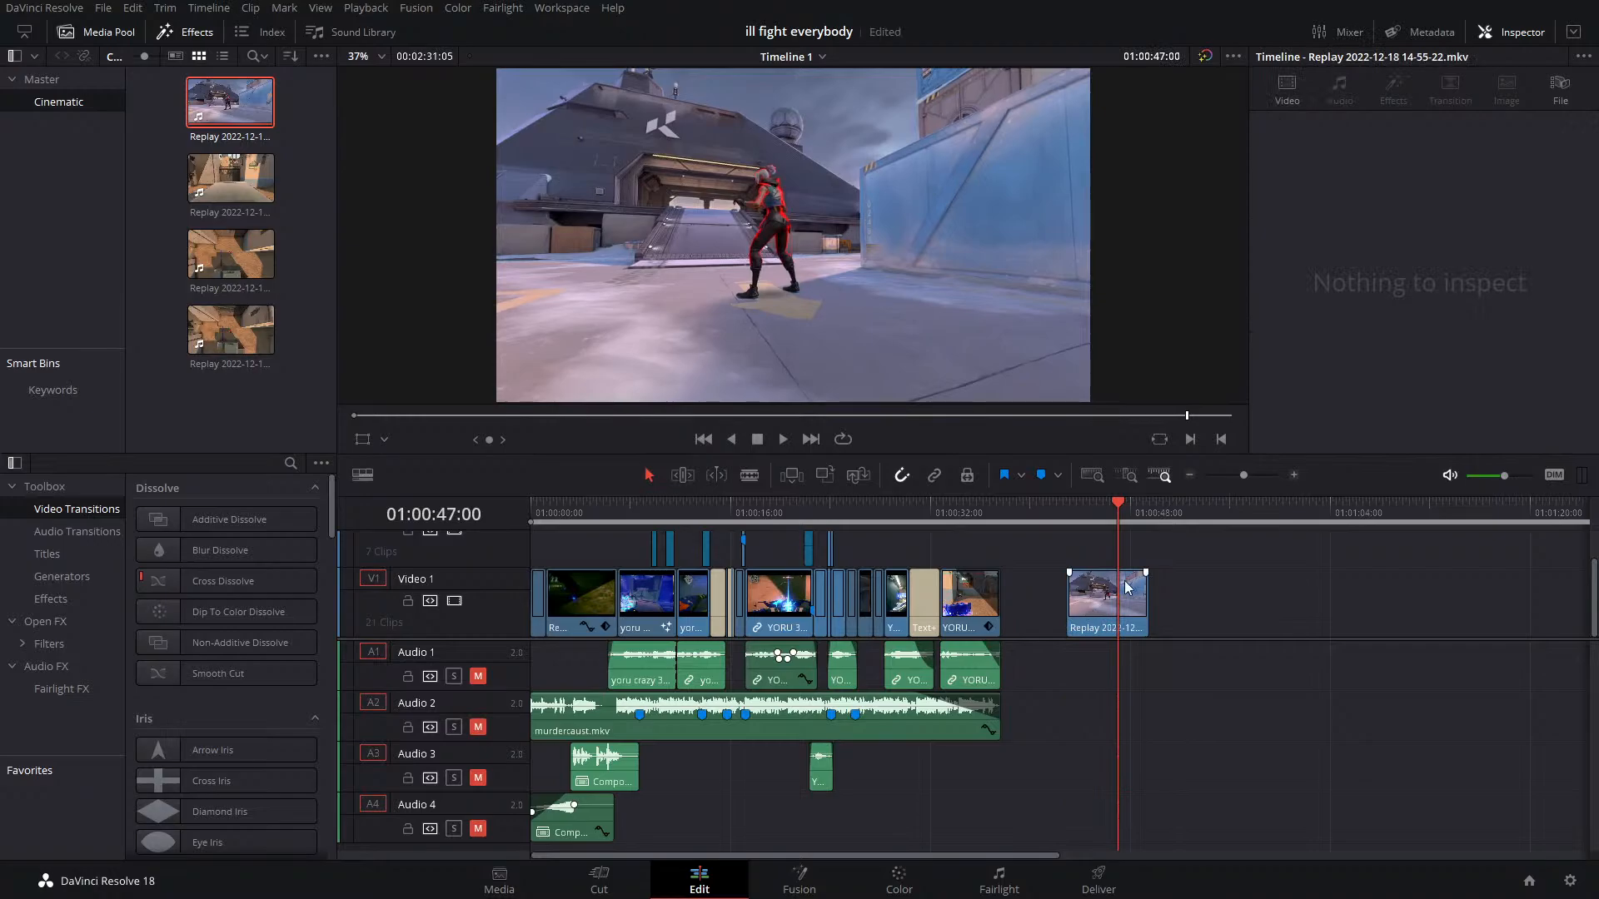
# Trim the replay clip's start to 01:00:47:02 and move it onto Video 3 above the "JETT dying" title
pyautogui.press('Right')
pyautogui.press('Right')
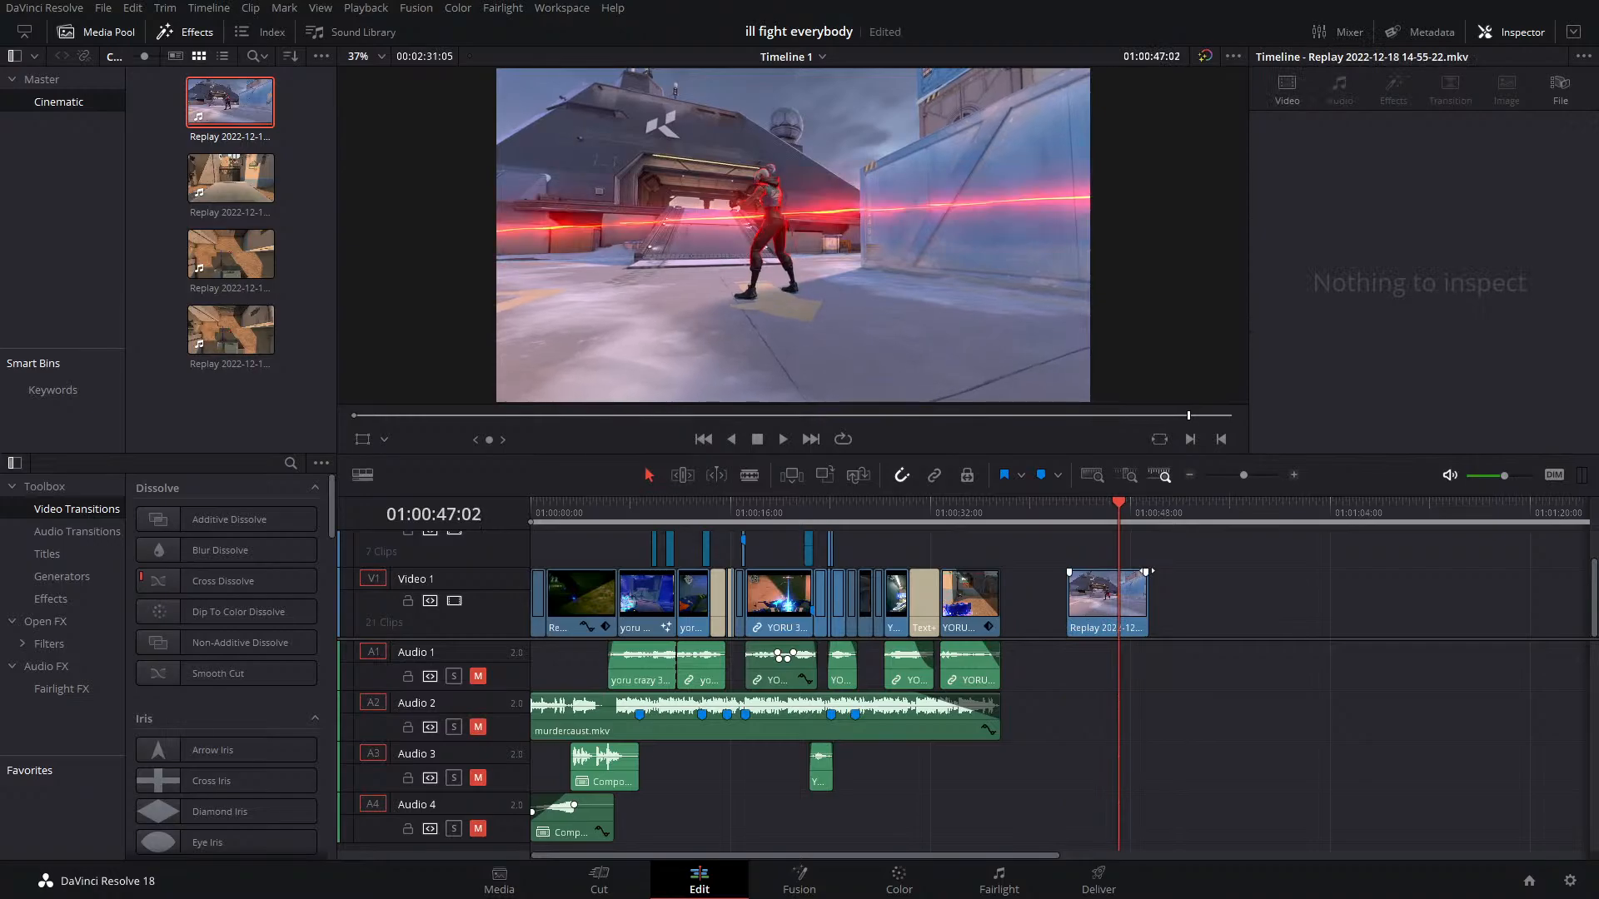
pyautogui.moveTo(1070, 601); pyautogui.dragTo(903, 560)
pyautogui.click(1138, 606)
pyautogui.scroll(3, 1057, 645)
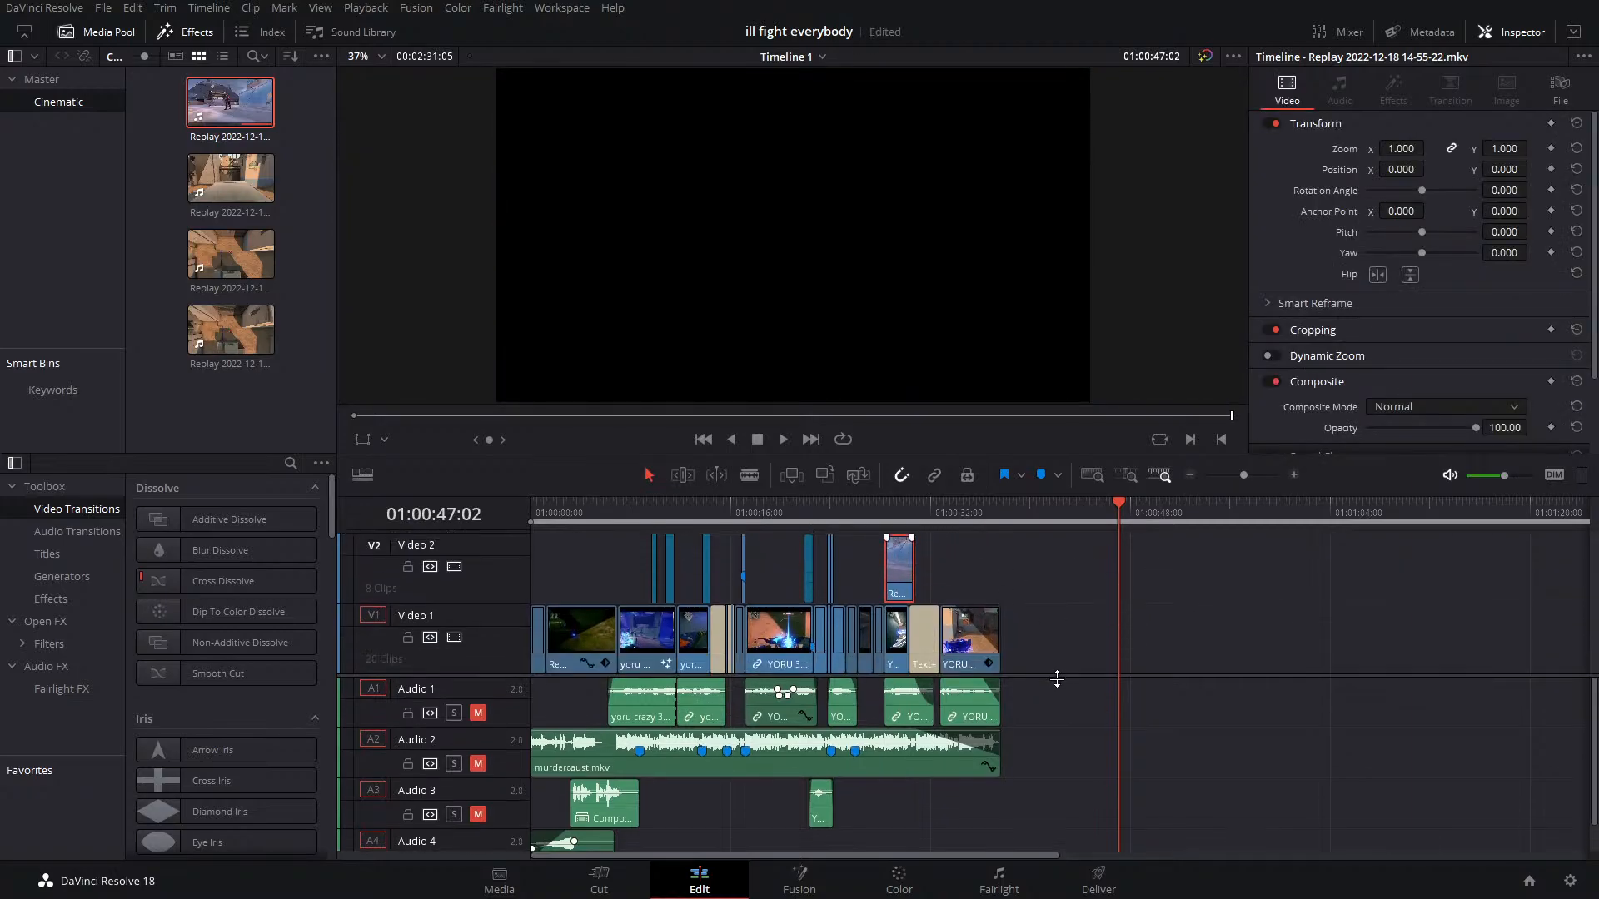
pyautogui.moveTo(899, 643); pyautogui.dragTo(729, 597)
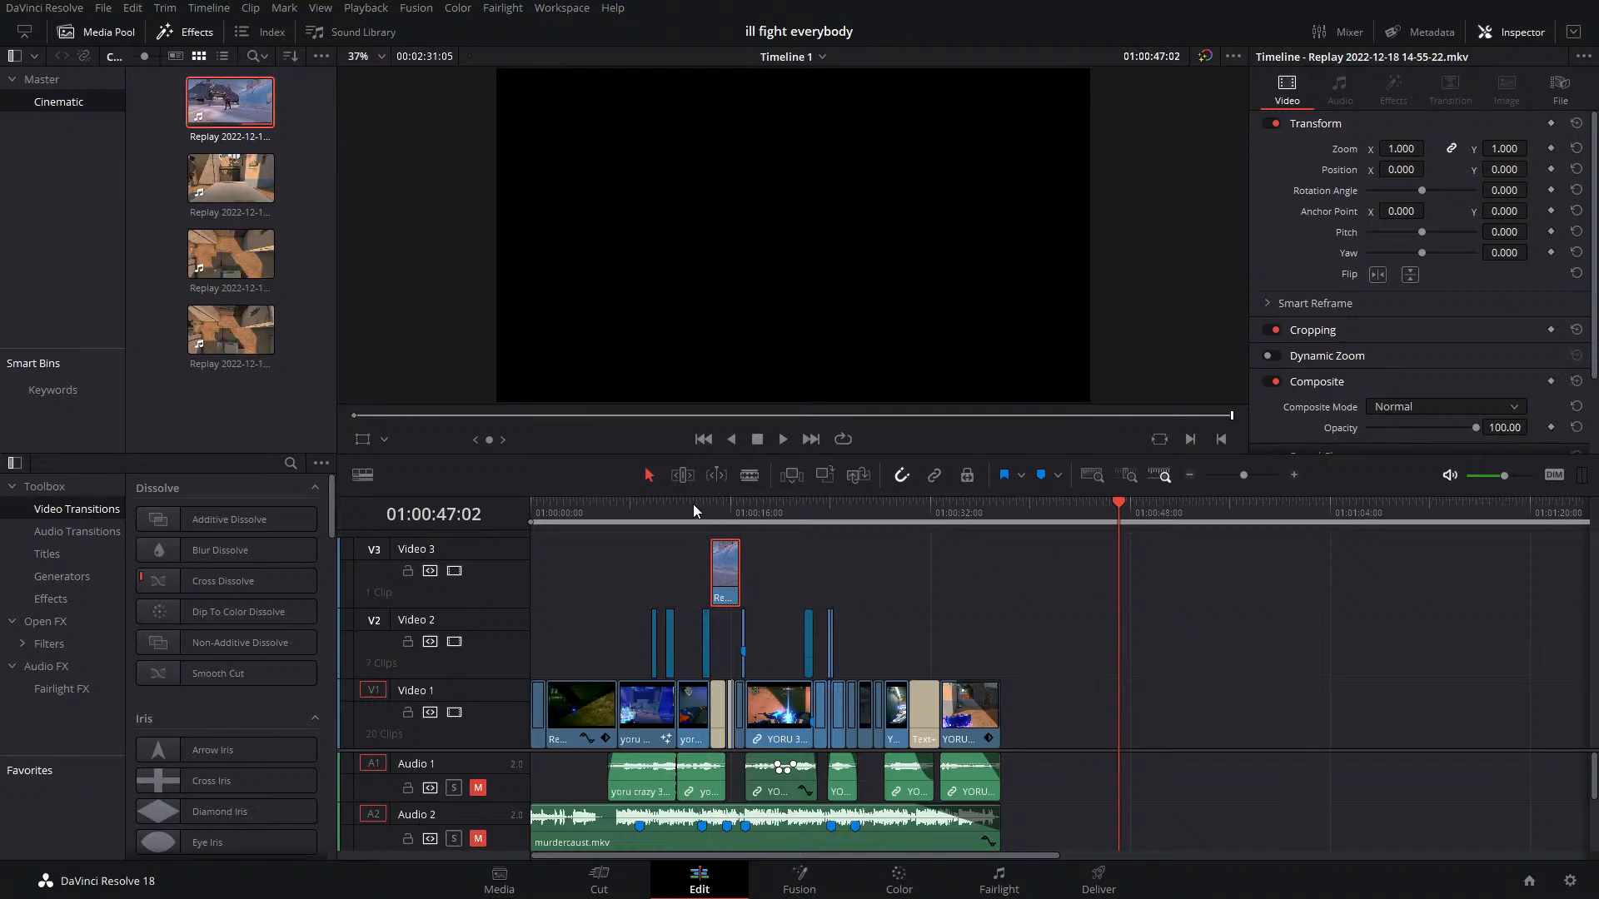
# Check the replay clip's alignment with the "JETT dying" title around 01:00:14:12
pyautogui.click(693, 503)
pyautogui.click(1256, 476)
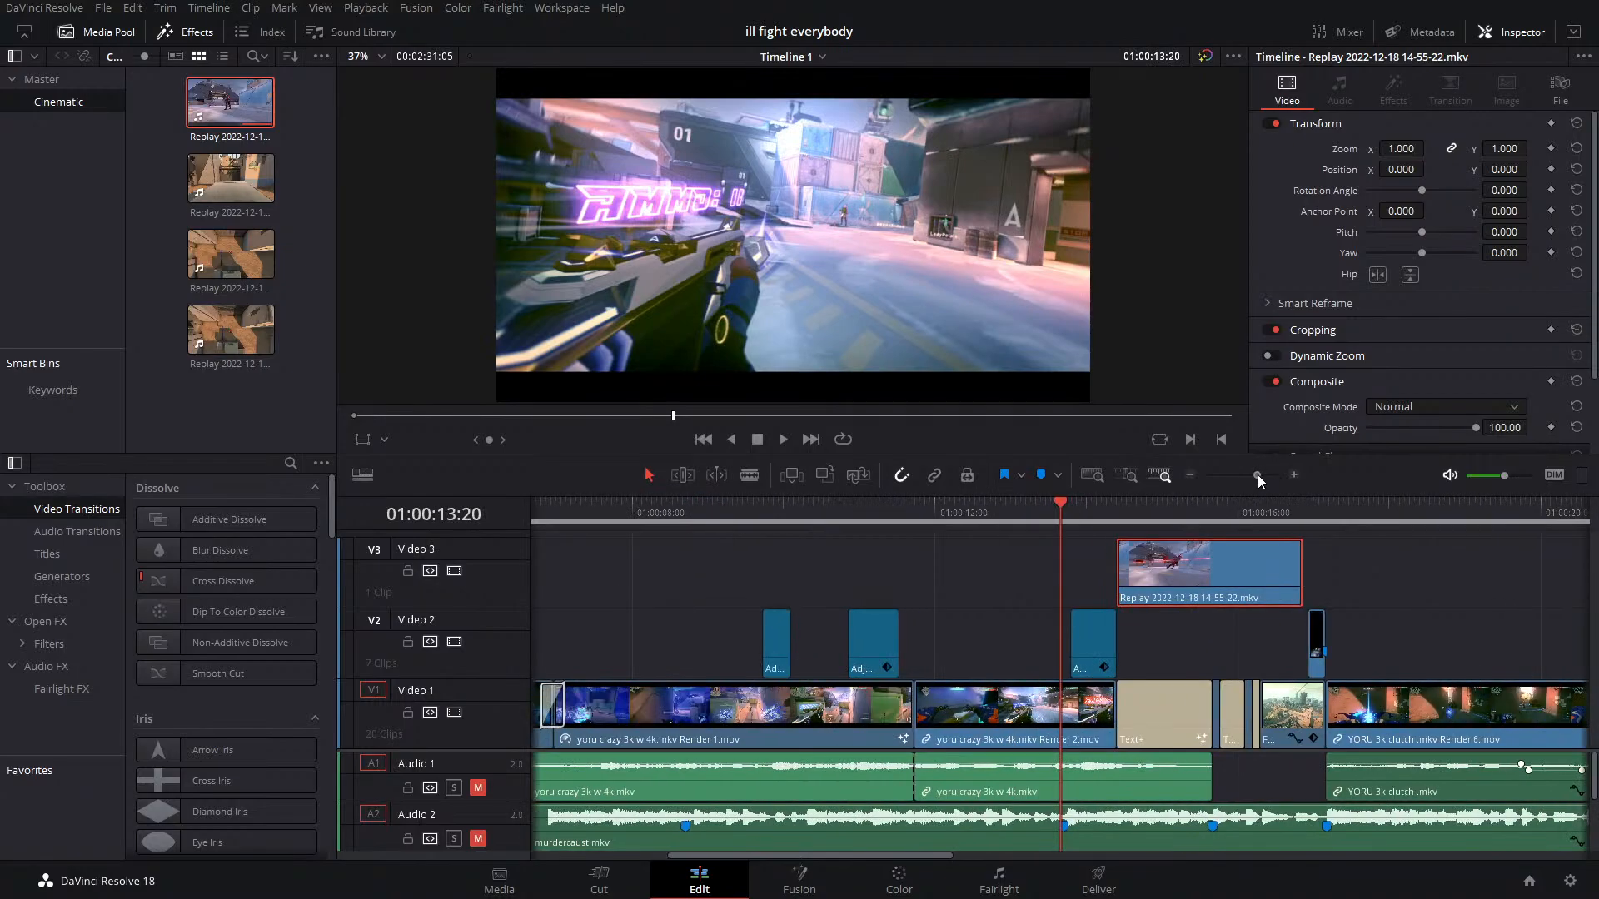
pyautogui.moveTo(1258, 475); pyautogui.dragTo(1261, 475)
pyautogui.click(1148, 508)
pyautogui.hscroll(1, 1158, 654)
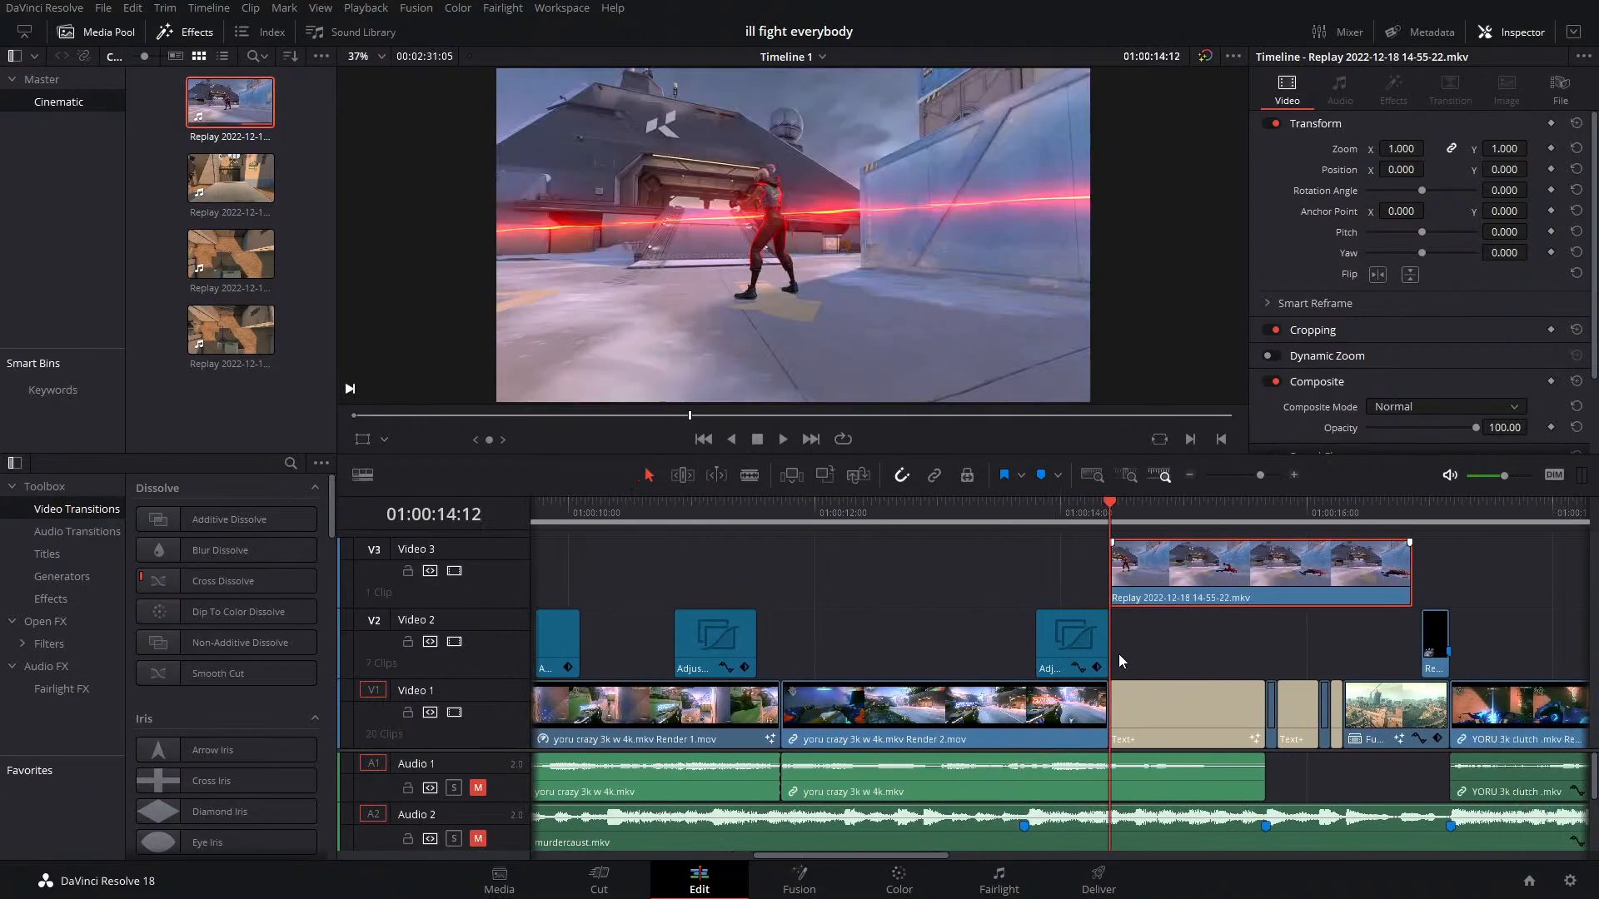
pyautogui.hscroll(3, 1117, 653)
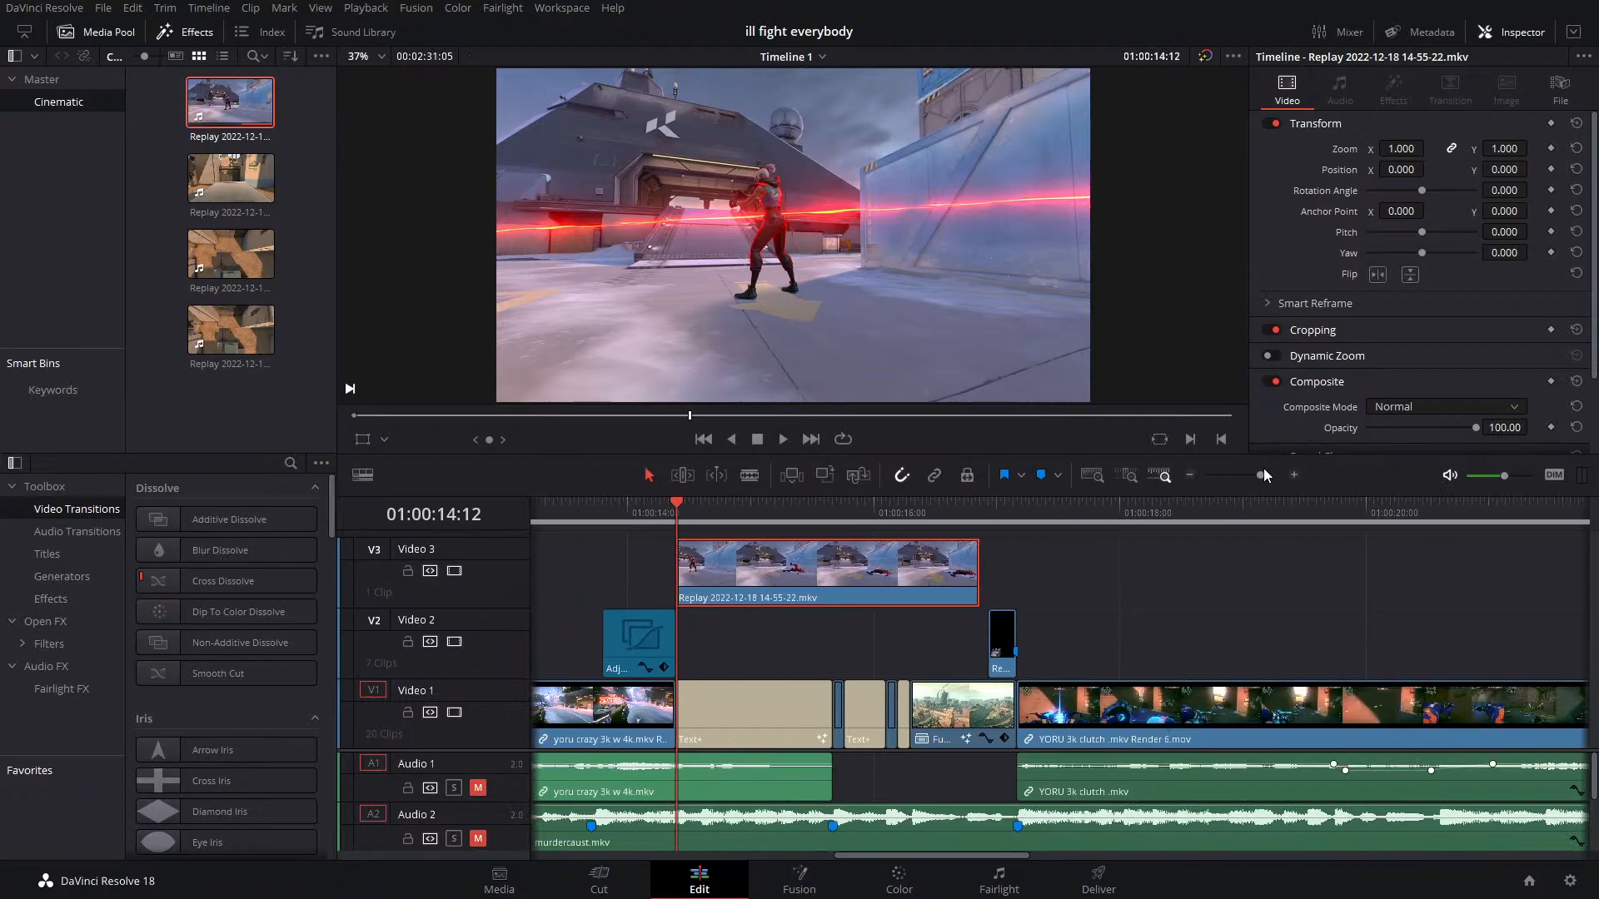
pyautogui.moveTo(1264, 475); pyautogui.dragTo(1248, 475)
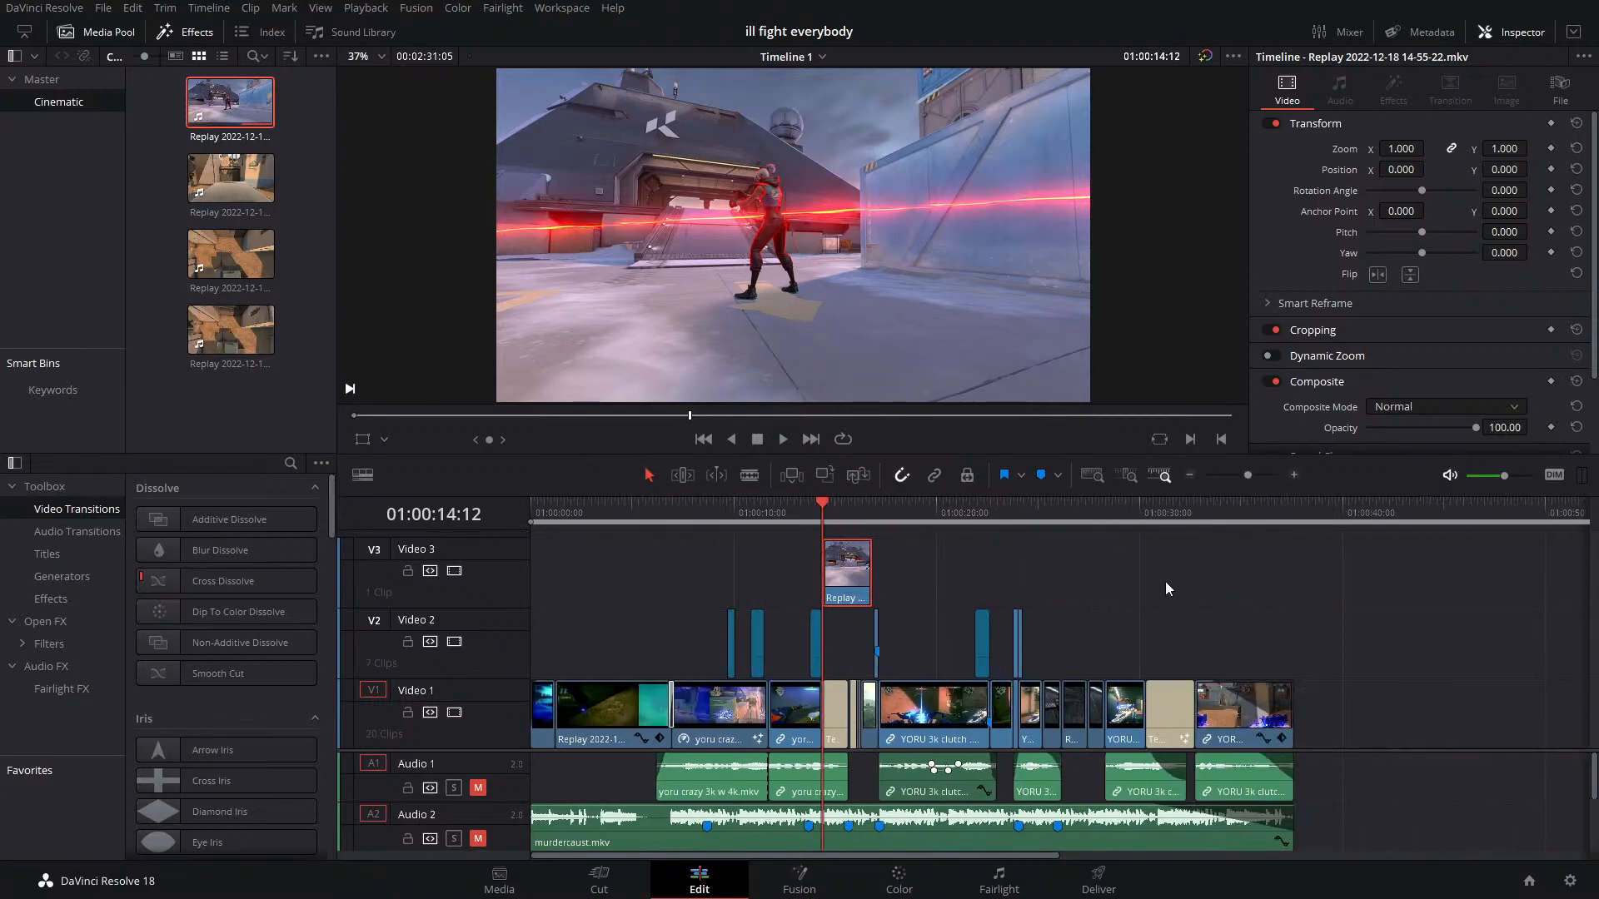
pyautogui.moveTo(1145, 507); pyautogui.dragTo(823, 506)
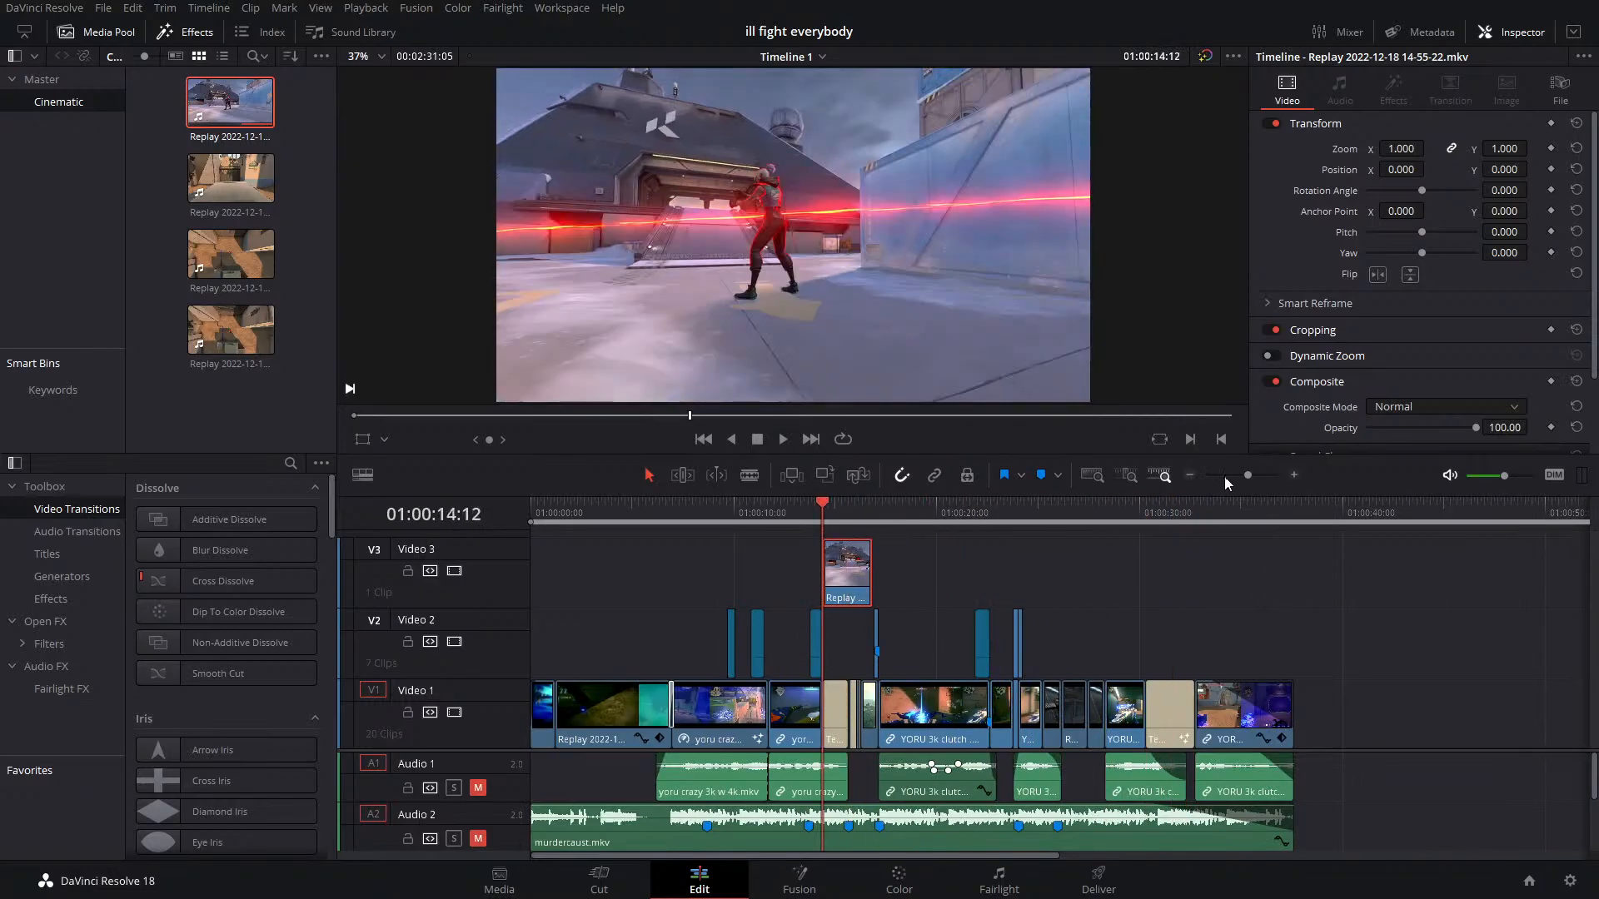
# Trim a few frames off the replay clip's start and move it back against the "JETT dying" title's start
pyautogui.moveTo(1247, 471); pyautogui.dragTo(1257, 473)
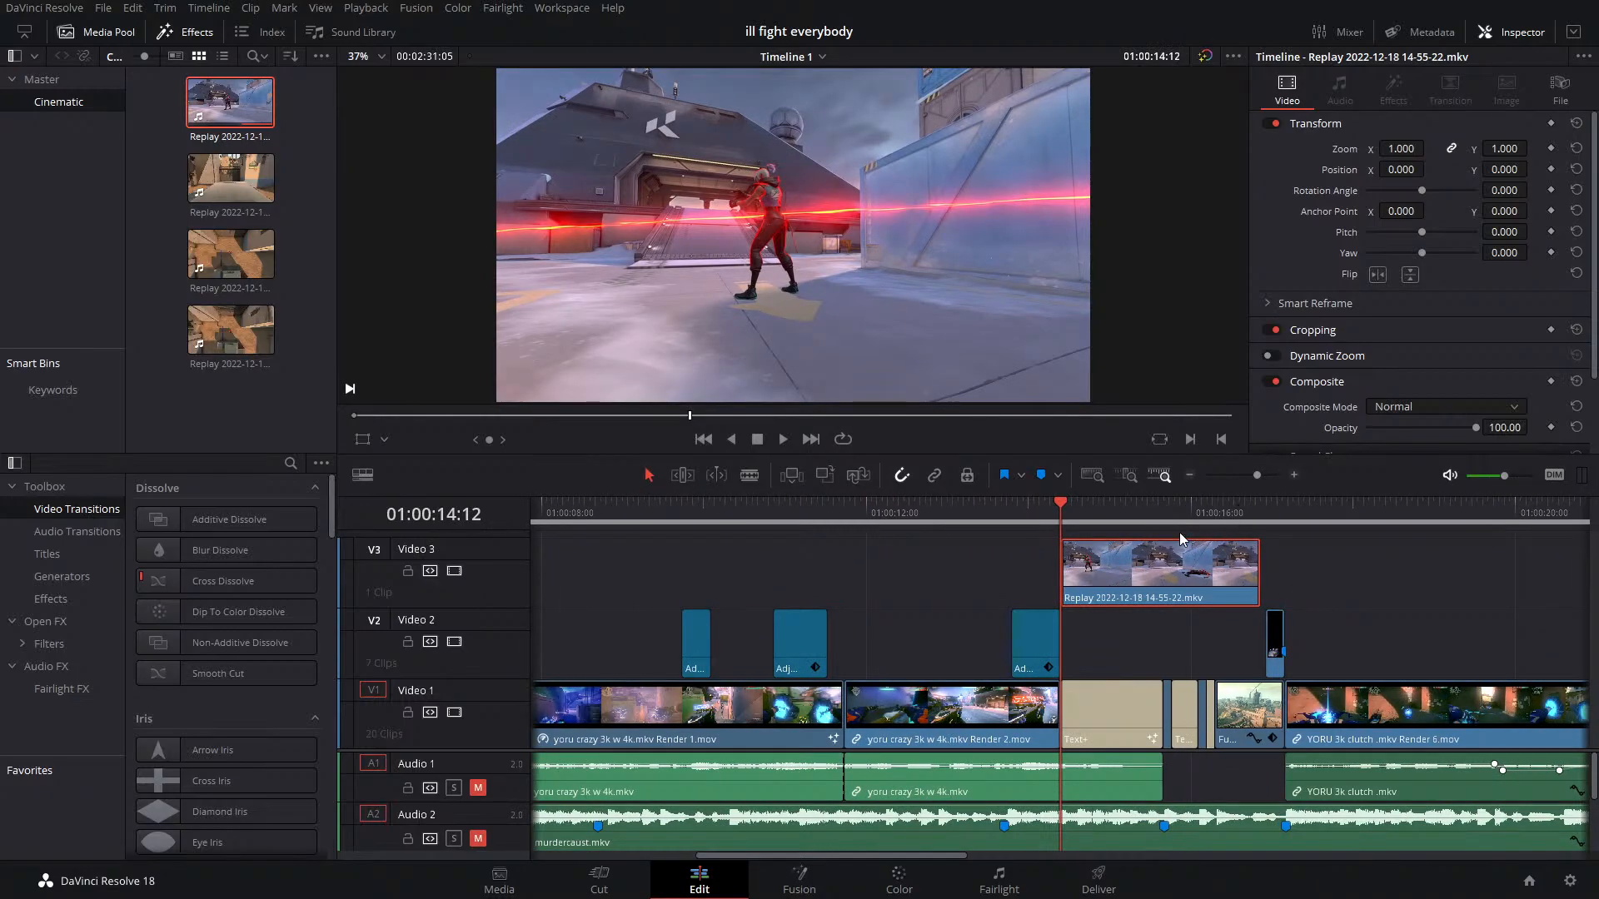
pyautogui.press('Left')
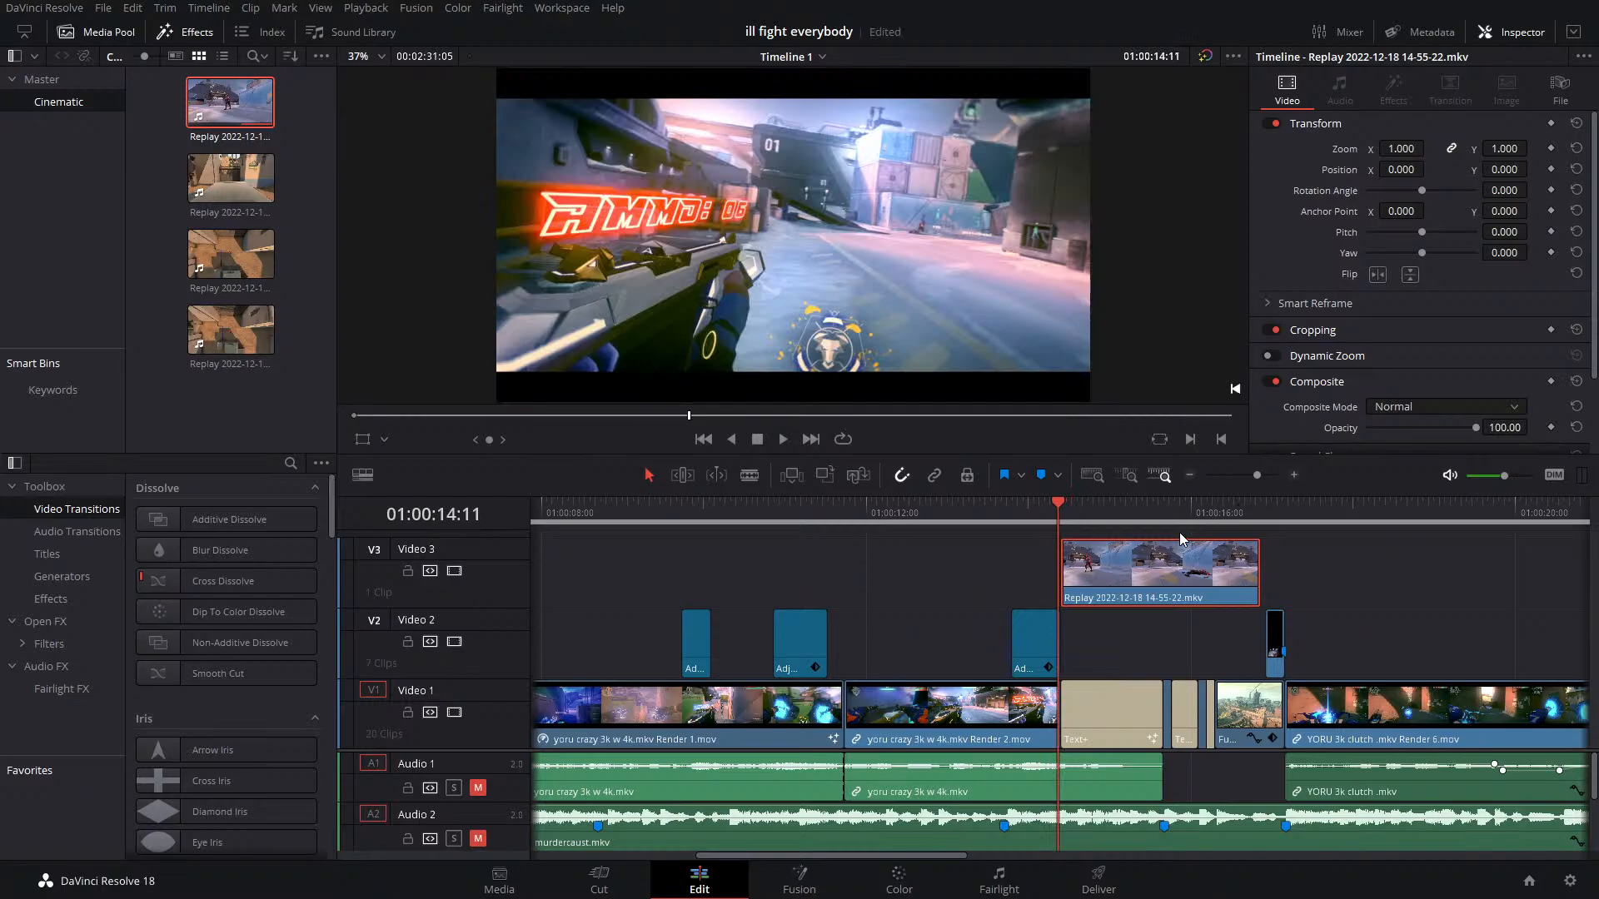
pyautogui.press('Right')
pyautogui.press('Right')
pyautogui.press('Right')
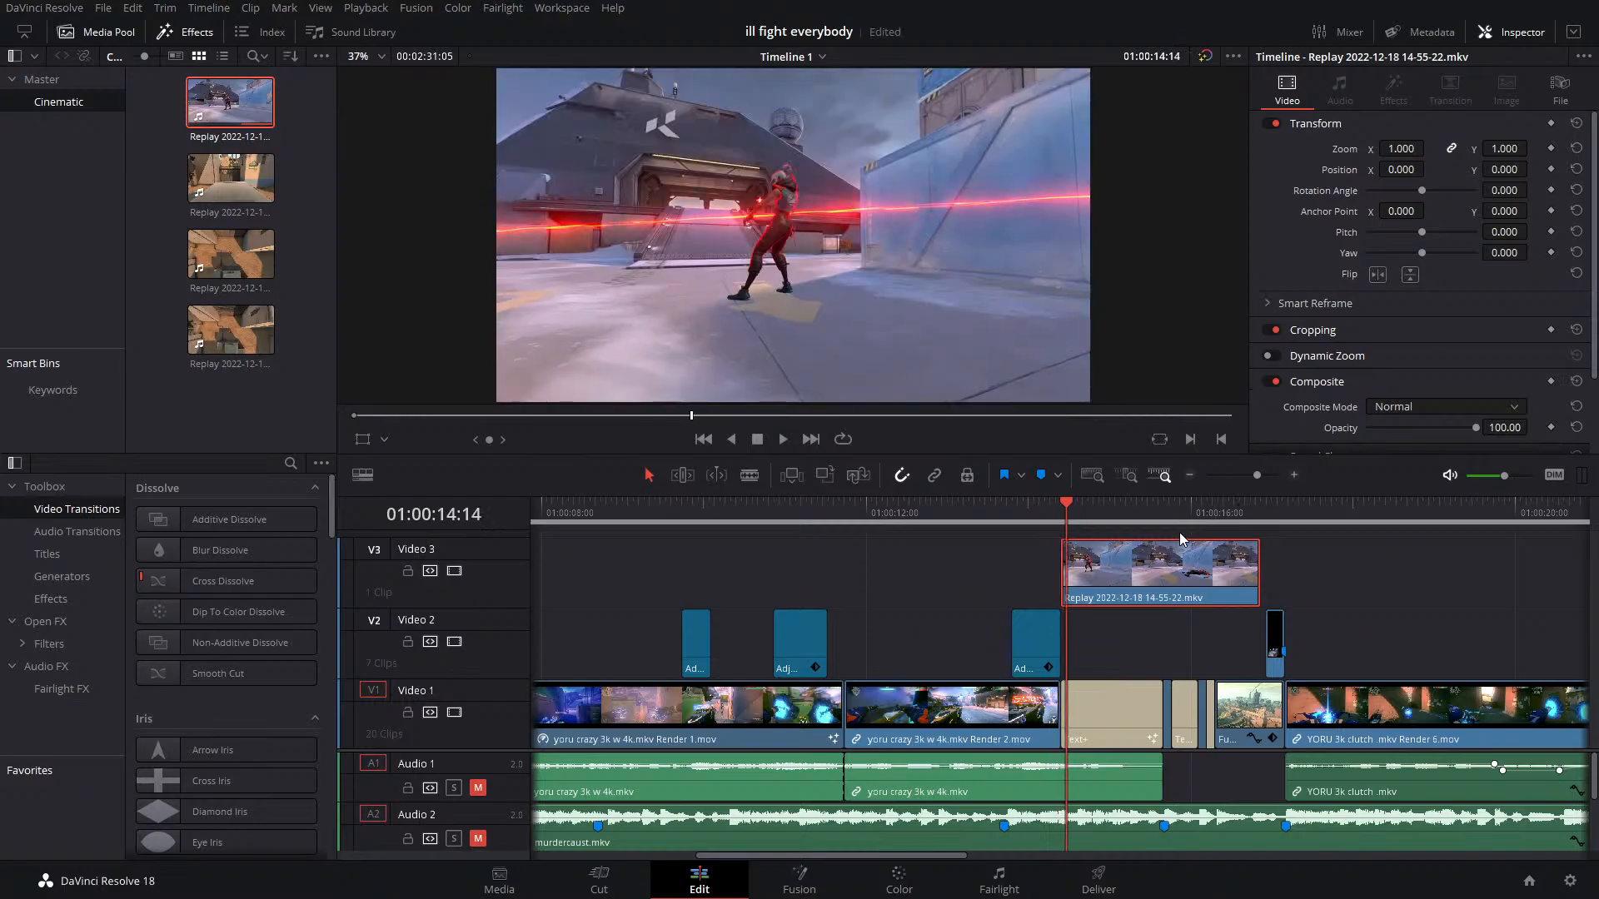
pyautogui.moveTo(1063, 571); pyautogui.dragTo(1072, 570)
pyautogui.moveTo(1114, 569); pyautogui.dragTo(1108, 568)
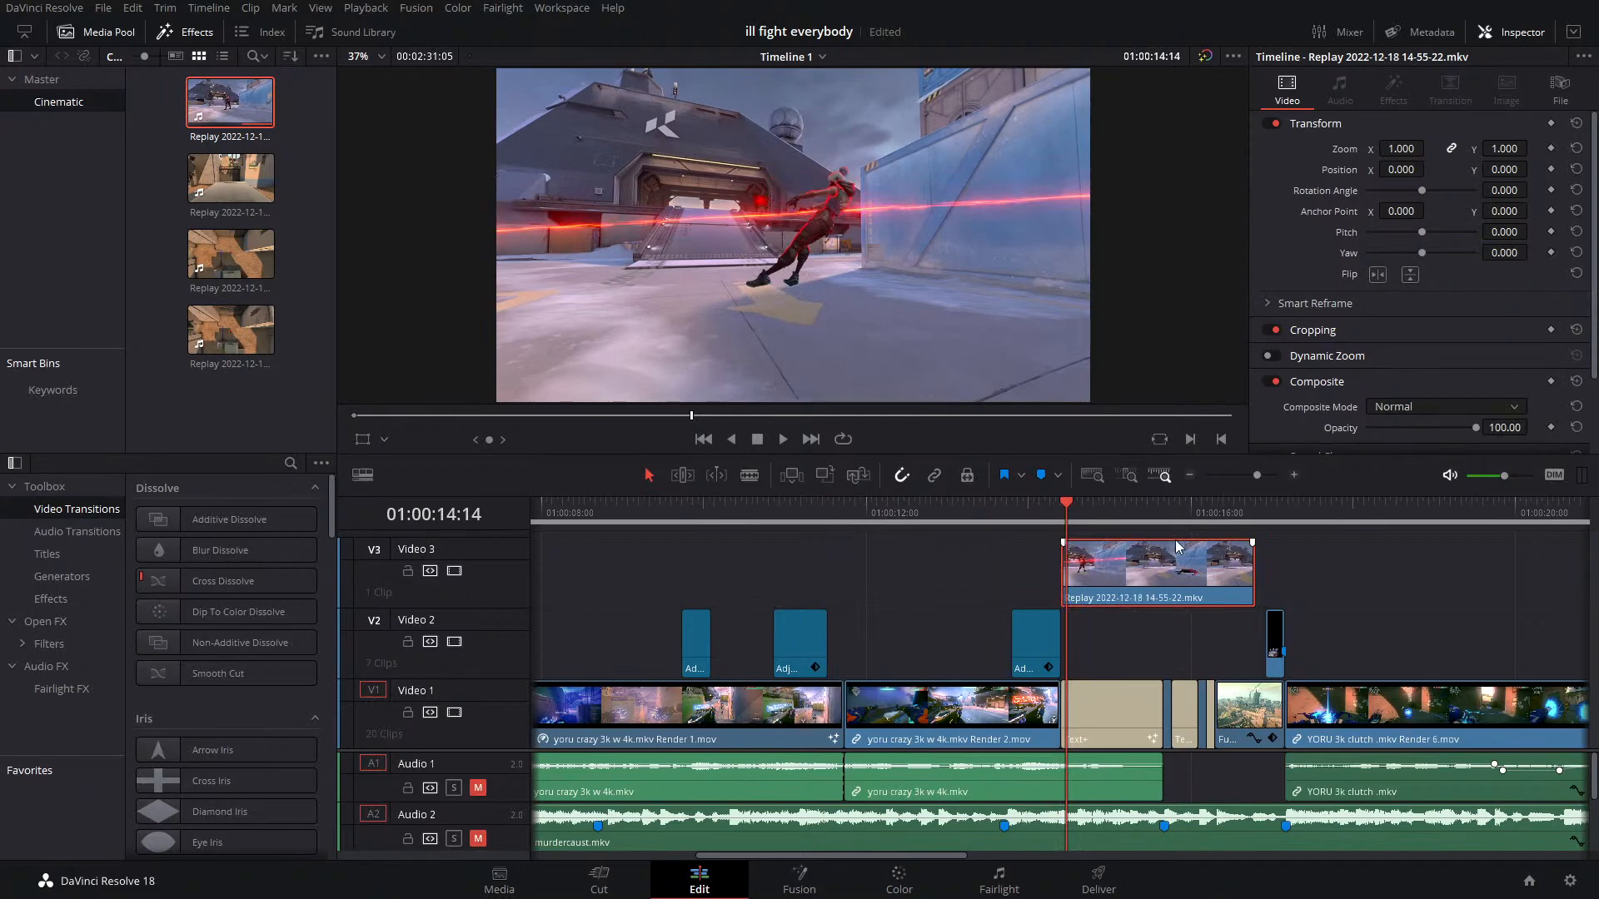
# Step frame by frame through the character's fall and trim the replay clip's end to 01:00:15:06
pyautogui.hscroll(5, 1296, 566)
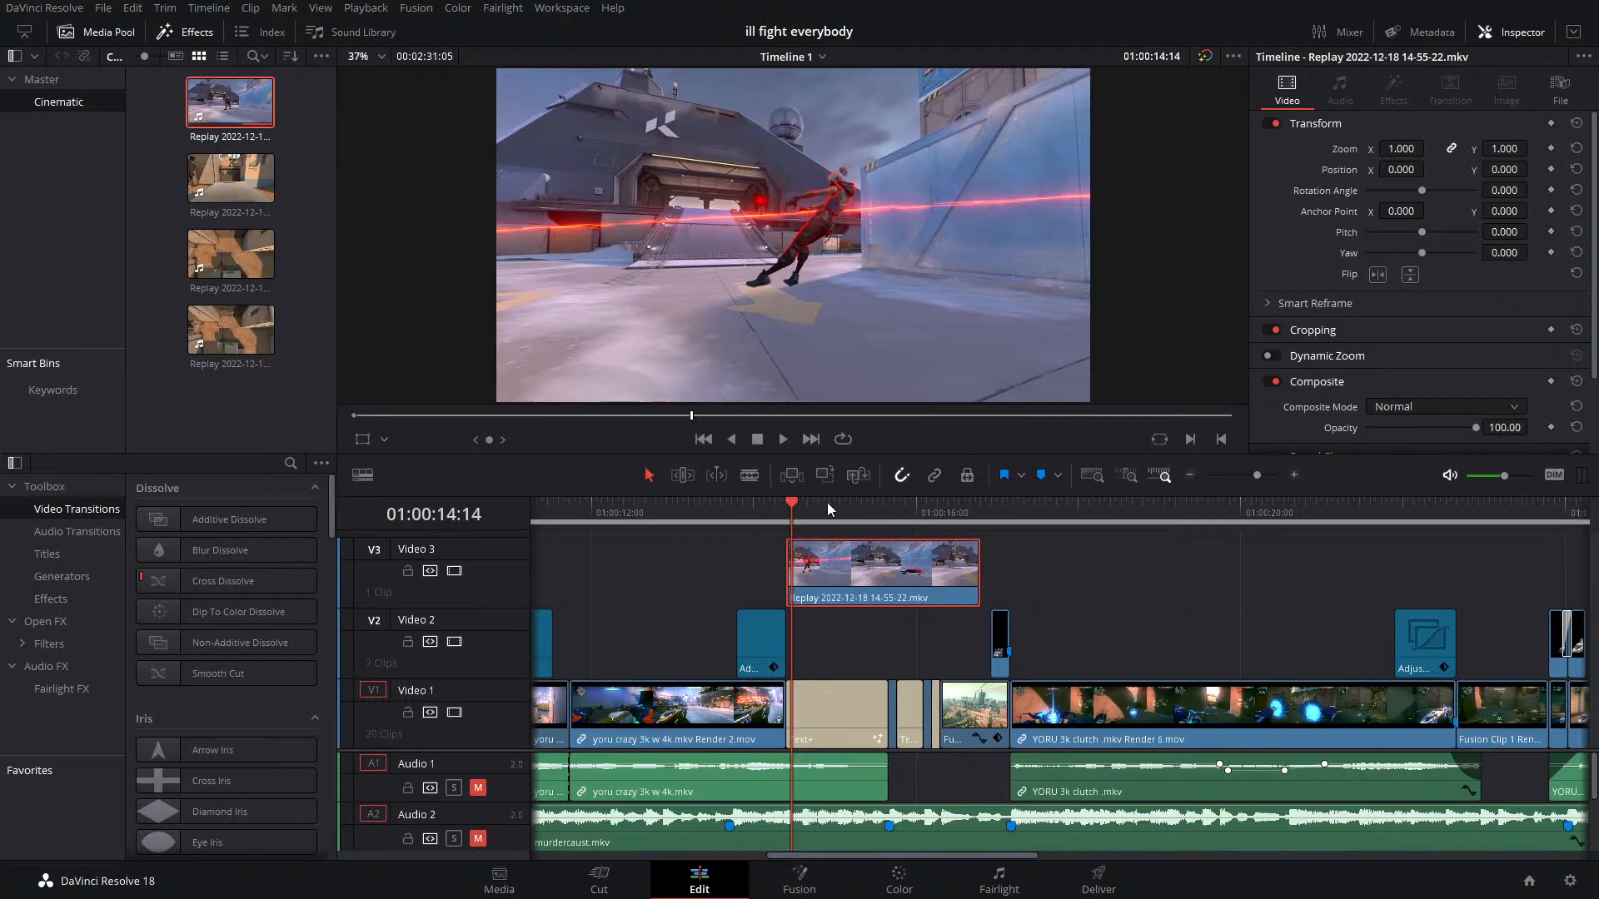
pyautogui.press('Right')
pyautogui.press('Right')
pyautogui.press('Right')
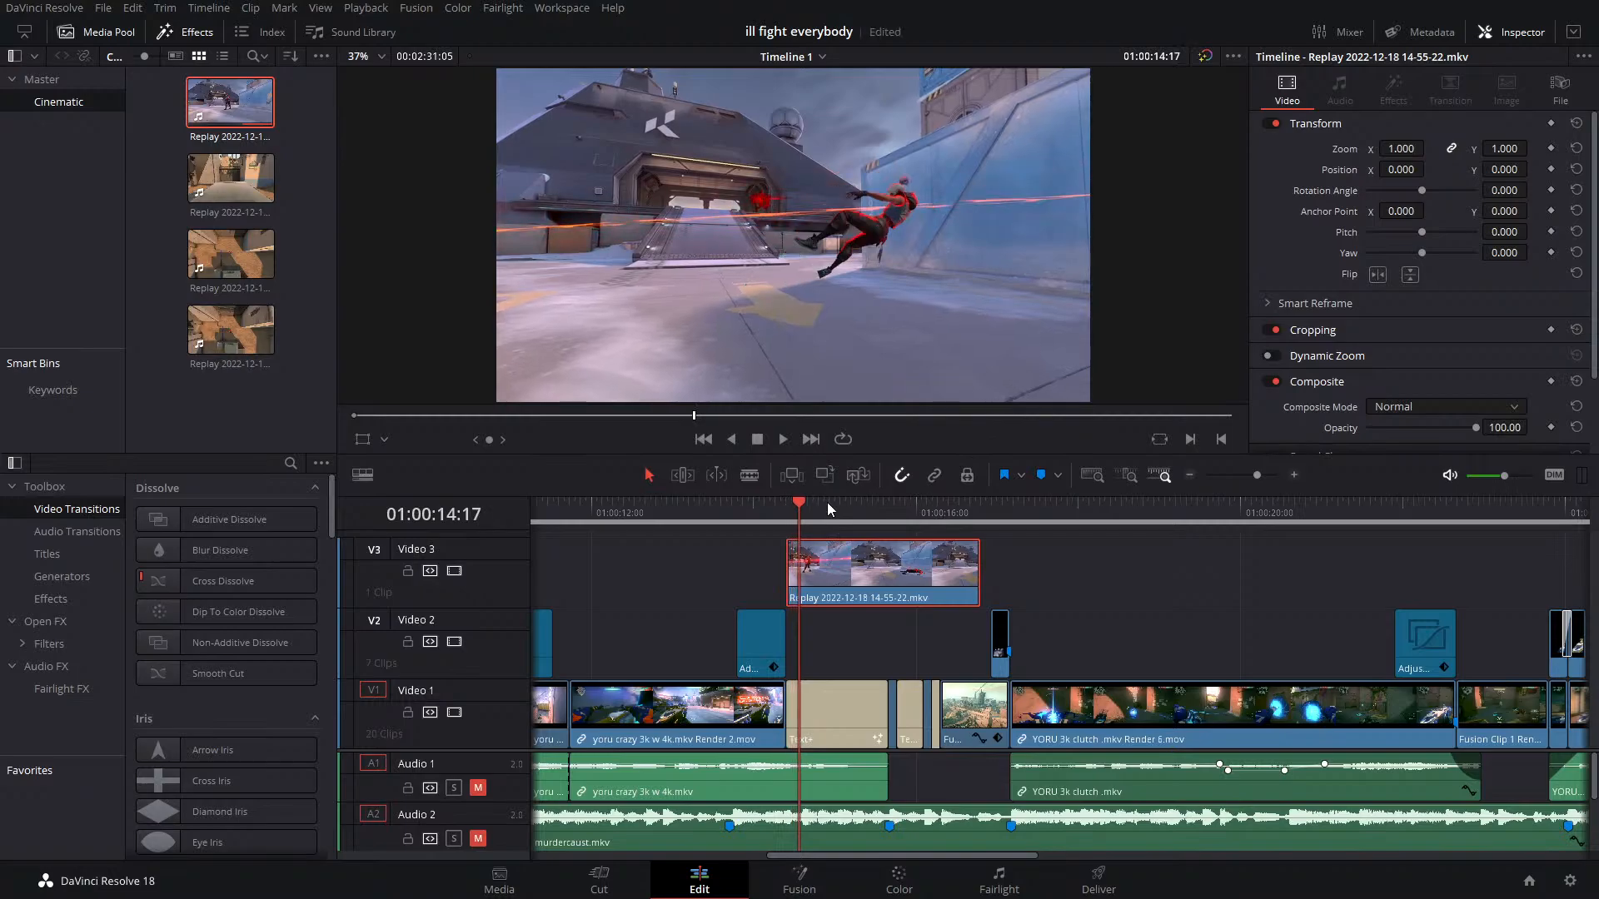
pyautogui.press('Right')
pyautogui.press('Right')
pyautogui.press('Right')
pyautogui.press('Right')
pyautogui.press('Right')
pyautogui.press('Right')
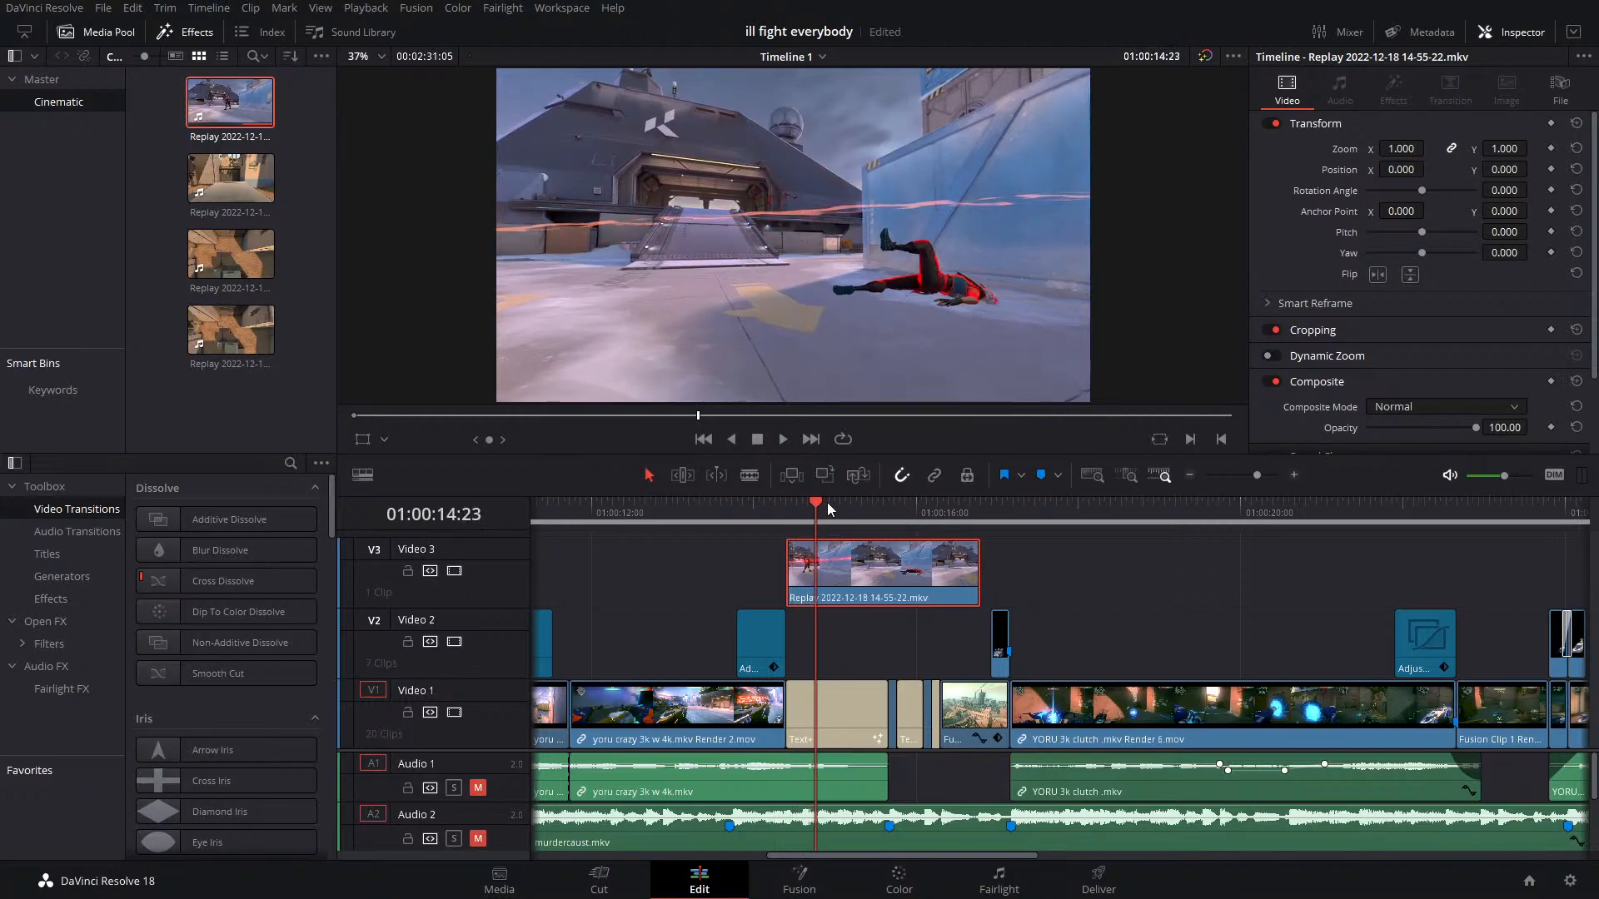
pyautogui.press('Right')
pyautogui.press('Right')
pyautogui.press('Right')
pyautogui.press('Right')
pyautogui.press('Right')
pyautogui.press('Right')
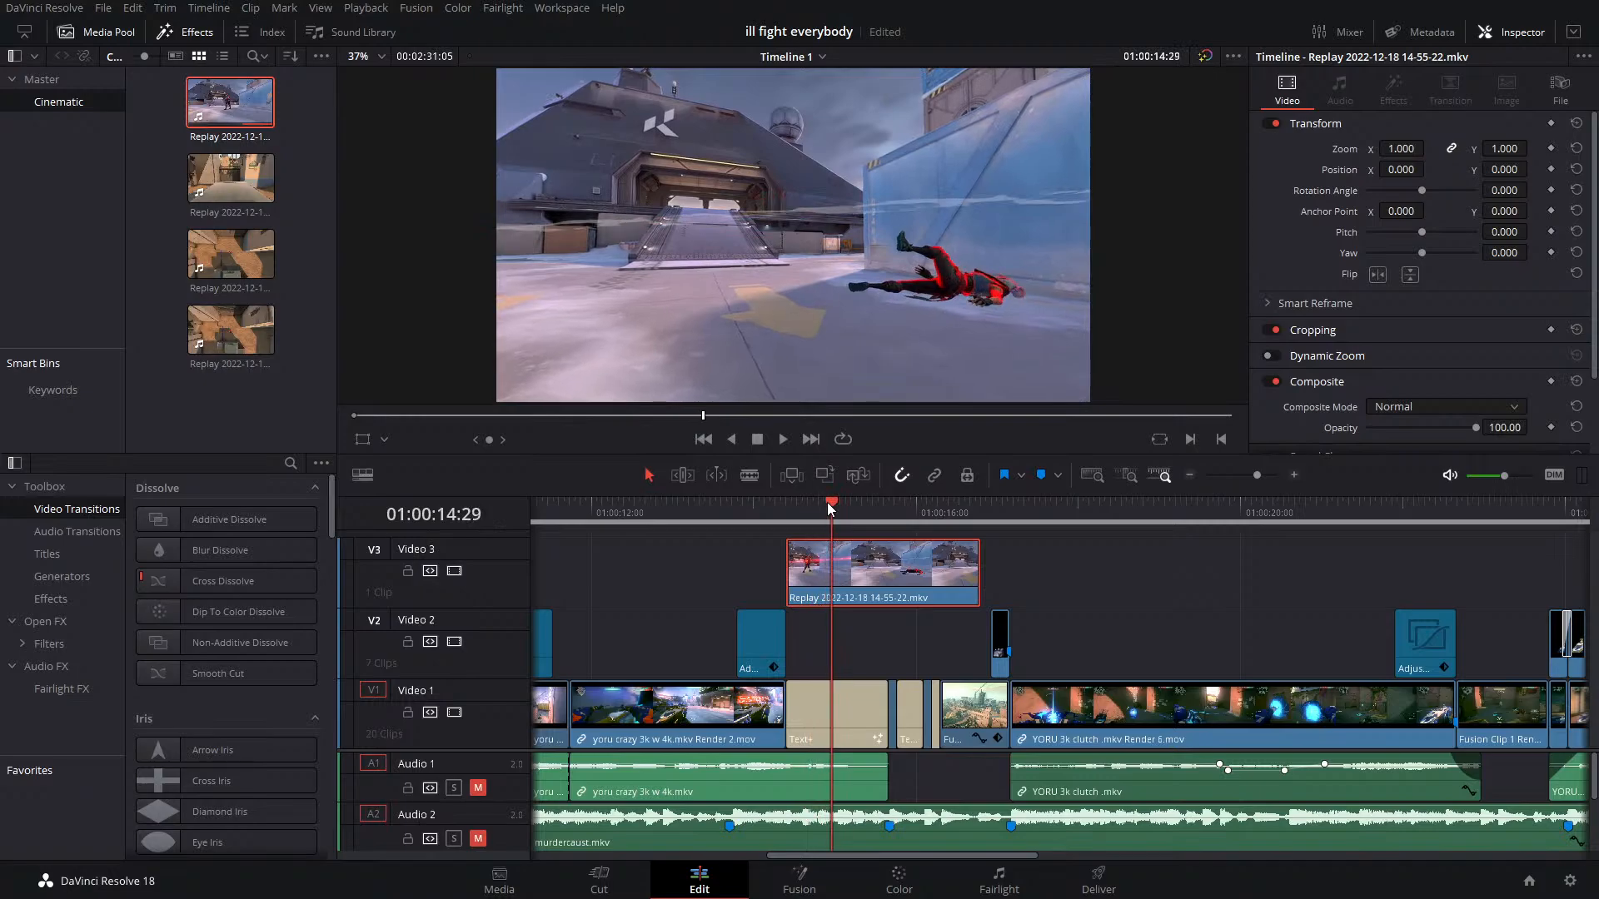
pyautogui.press('Right')
pyautogui.press('Right')
pyautogui.press('Right')
pyautogui.press('Right')
pyautogui.press('Right')
pyautogui.press('Right')
pyautogui.press('Right')
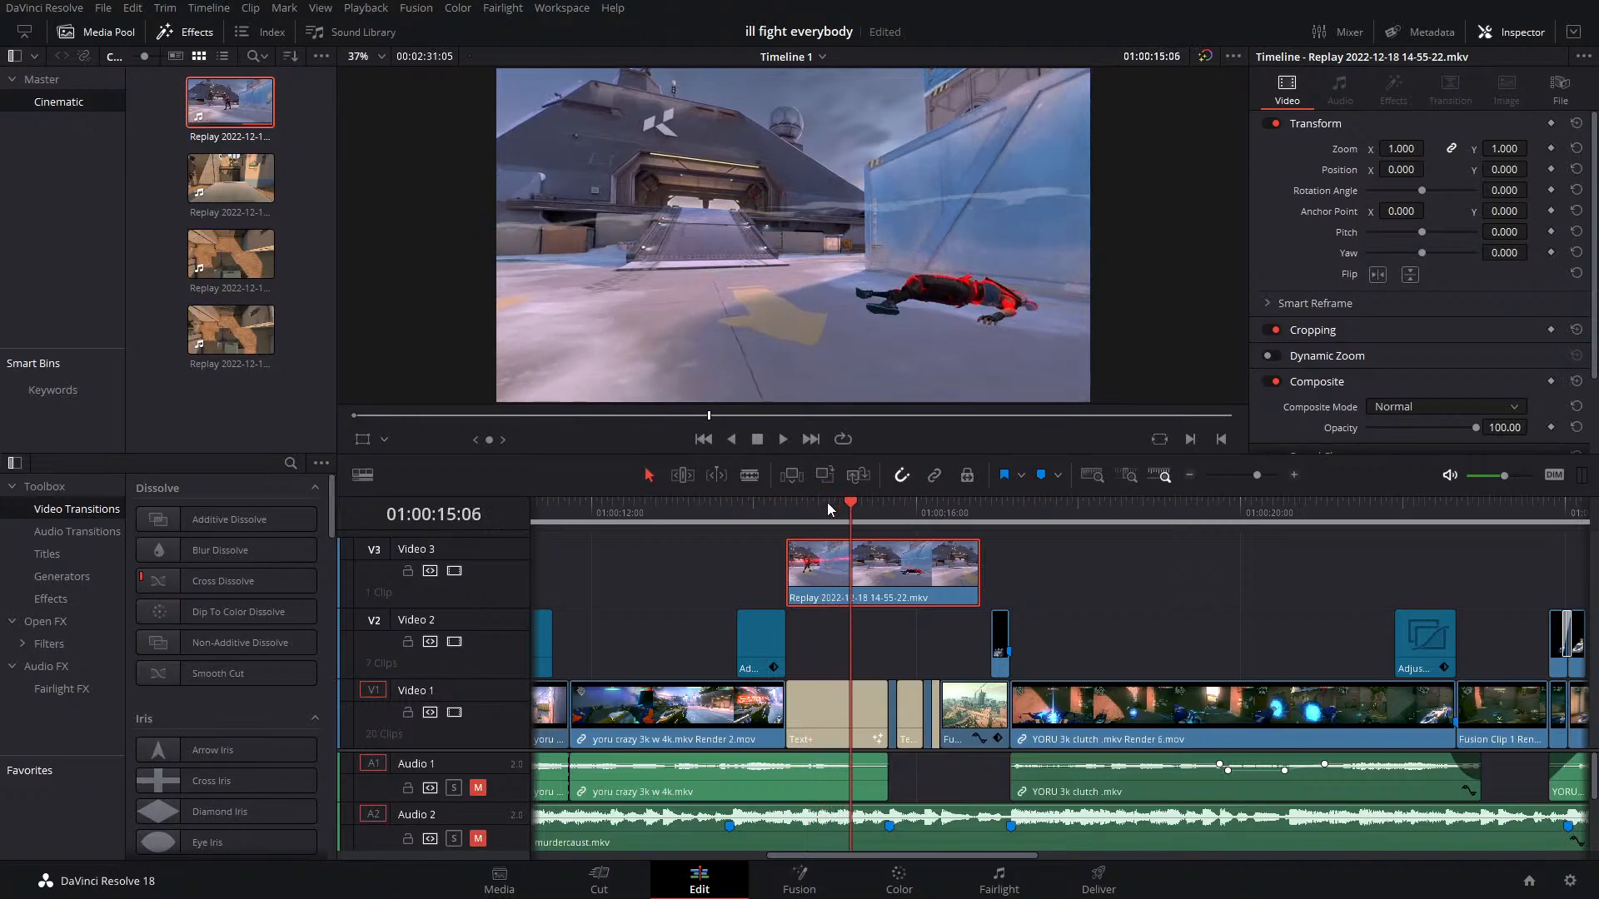
pyautogui.moveTo(976, 574); pyautogui.dragTo(851, 585)
# Save the project and use retime controls to slow the replay clip to 42%, stretching its end to 01:00:16:09
pyautogui.click(808, 575)
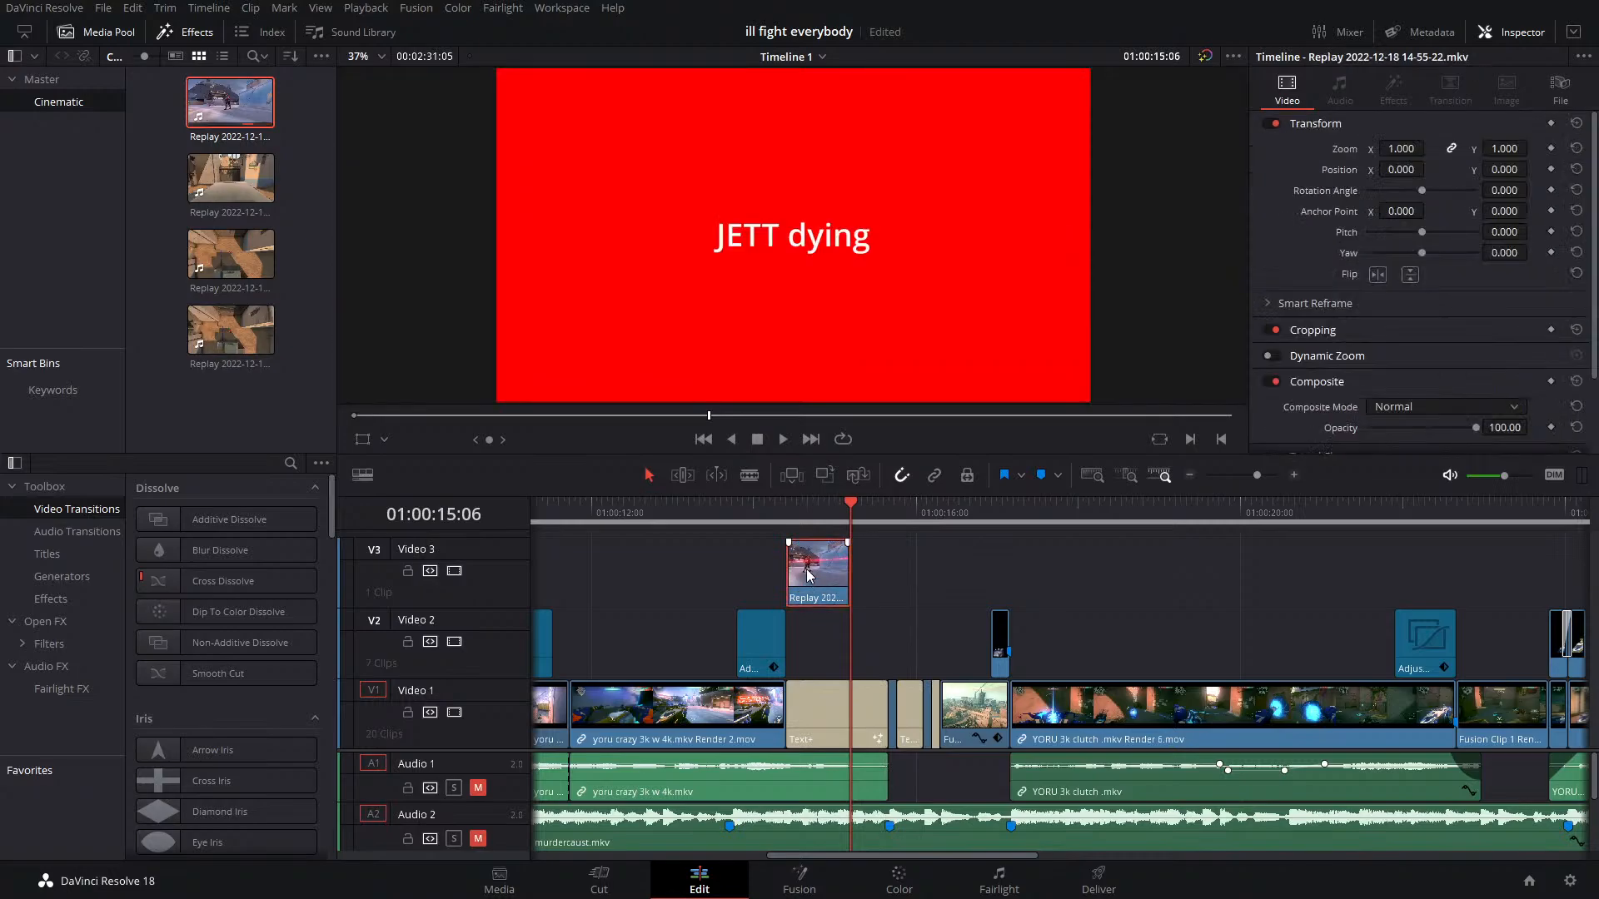
pyautogui.hotkey('ctrl', 's')
pyautogui.hotkey('ctrl', 'r')
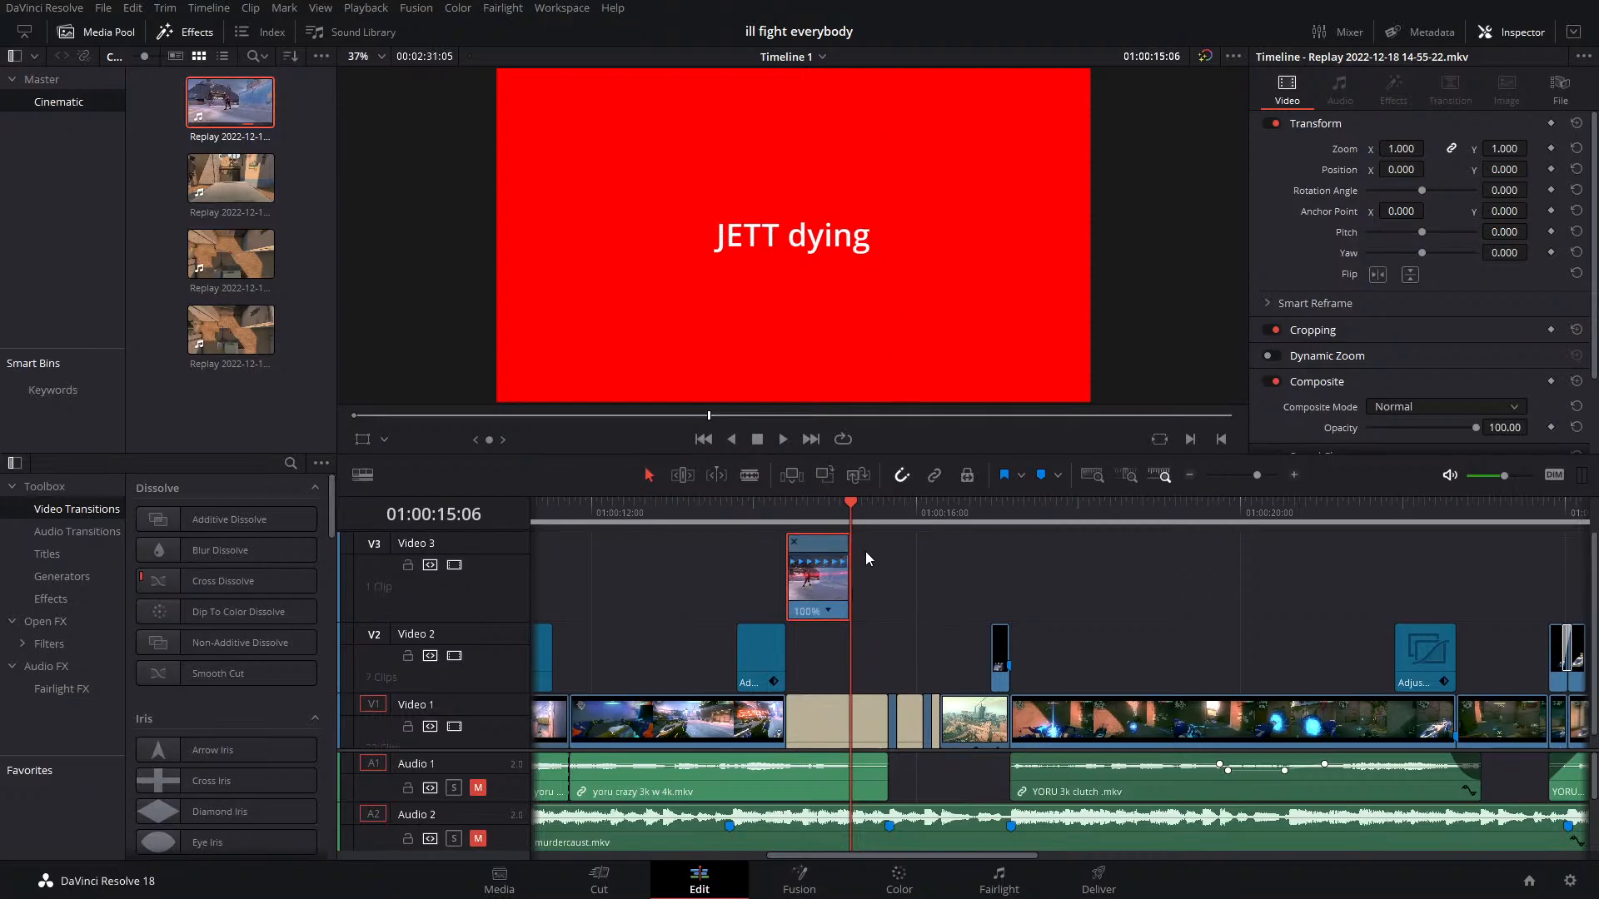
pyautogui.moveTo(848, 543); pyautogui.dragTo(937, 543)
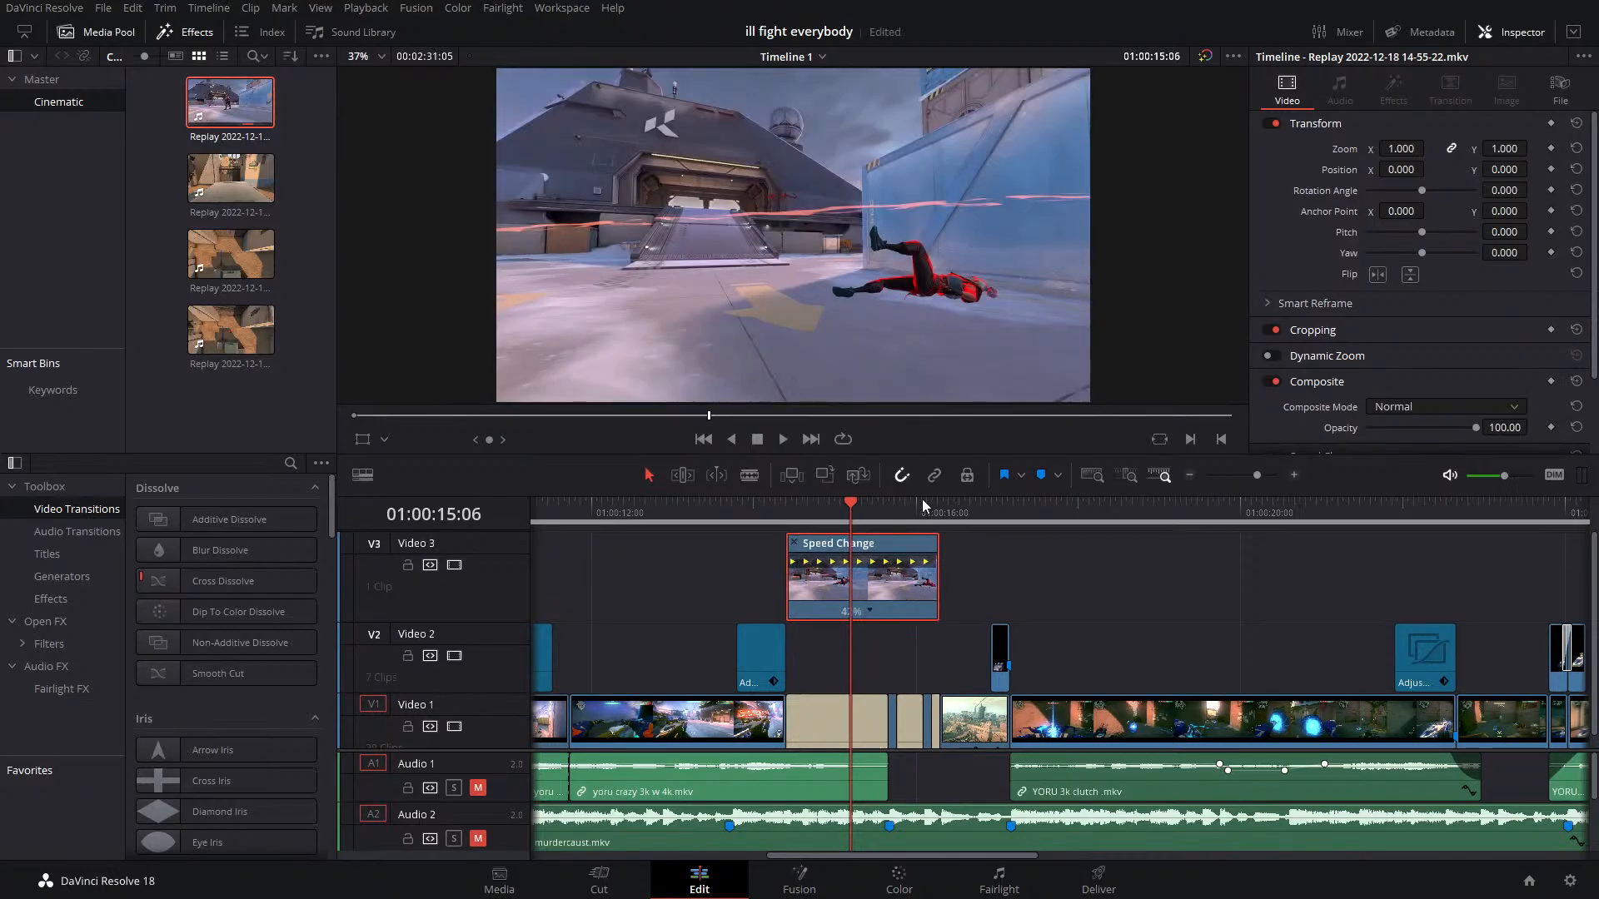
pyautogui.click(940, 505)
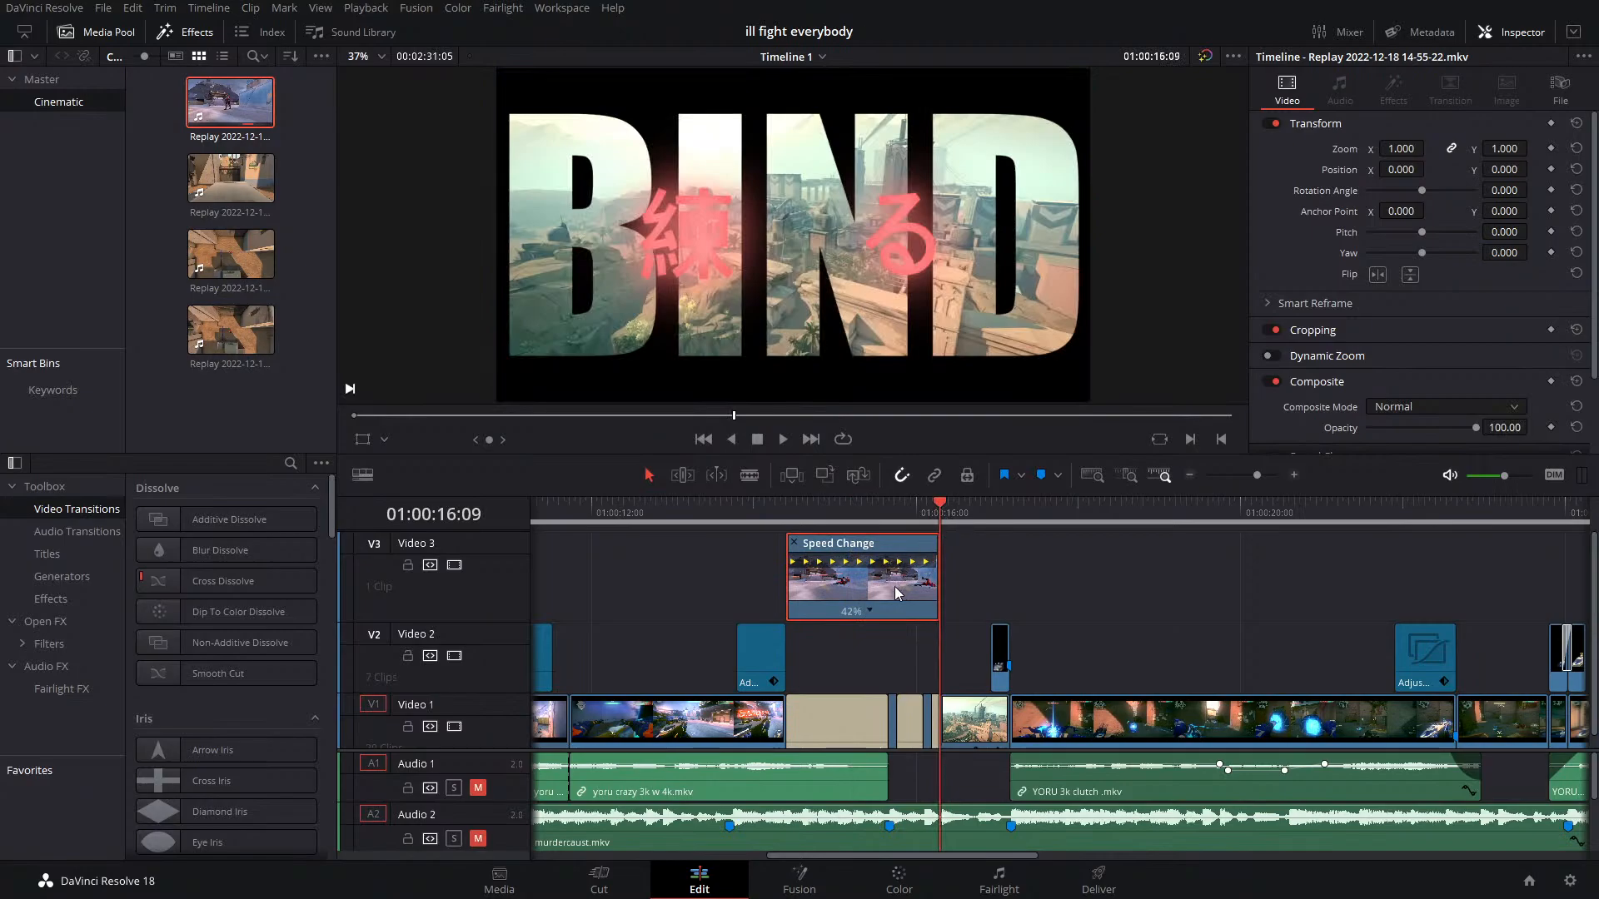
# Move the slowed replay clip down to Video 2 and play back the section from its start
pyautogui.moveTo(891, 620); pyautogui.dragTo(891, 708)
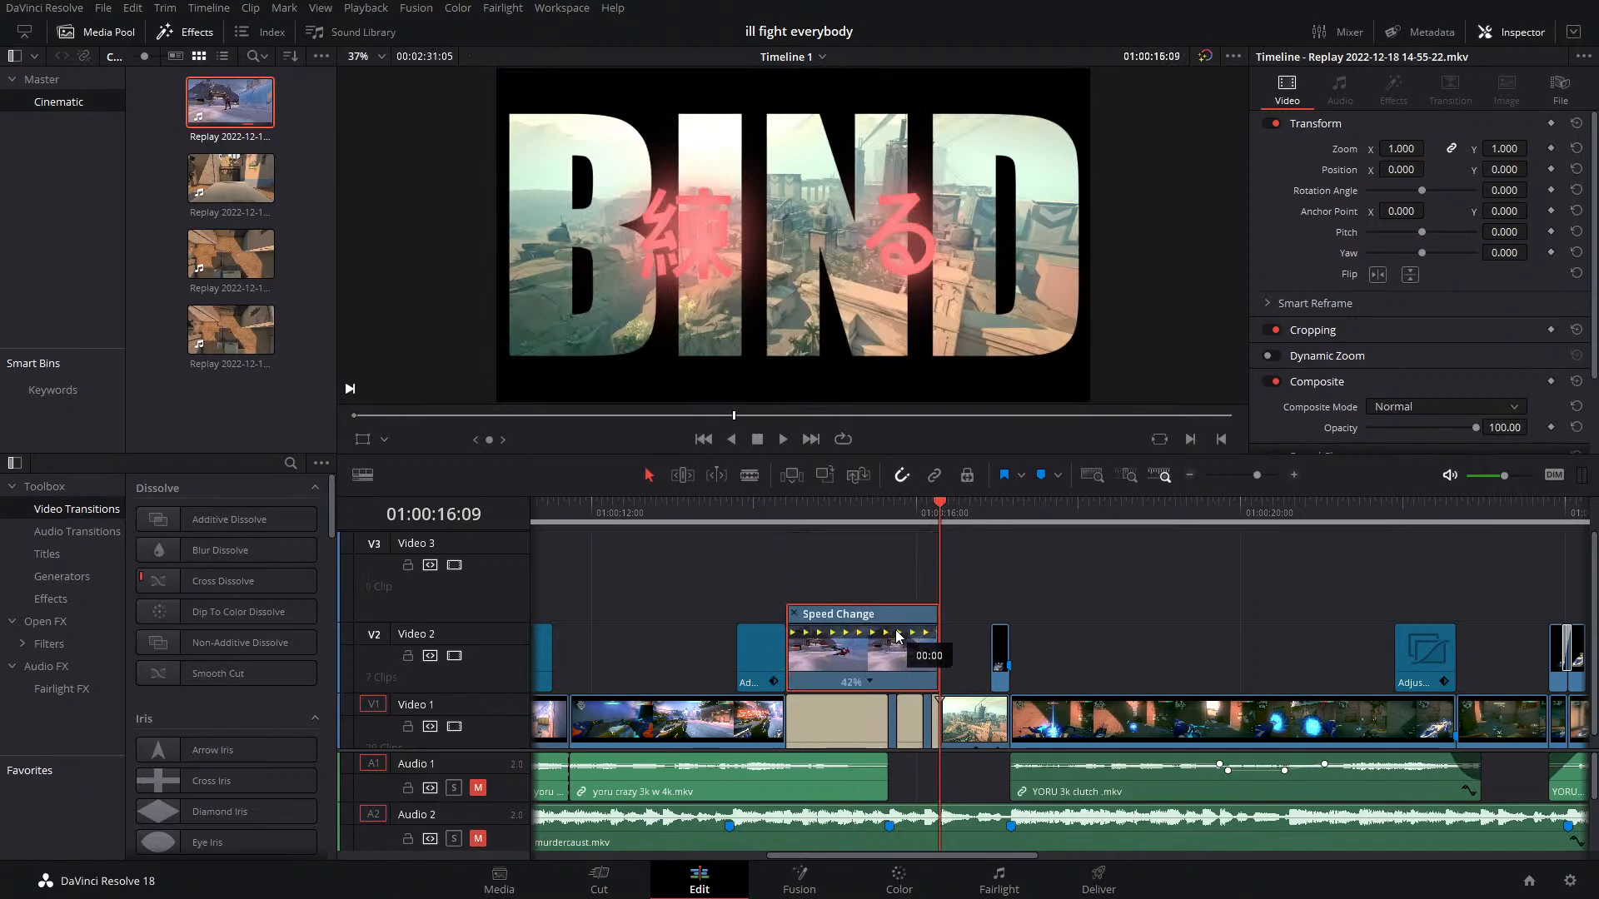
pyautogui.click(798, 513)
pyautogui.press('space')
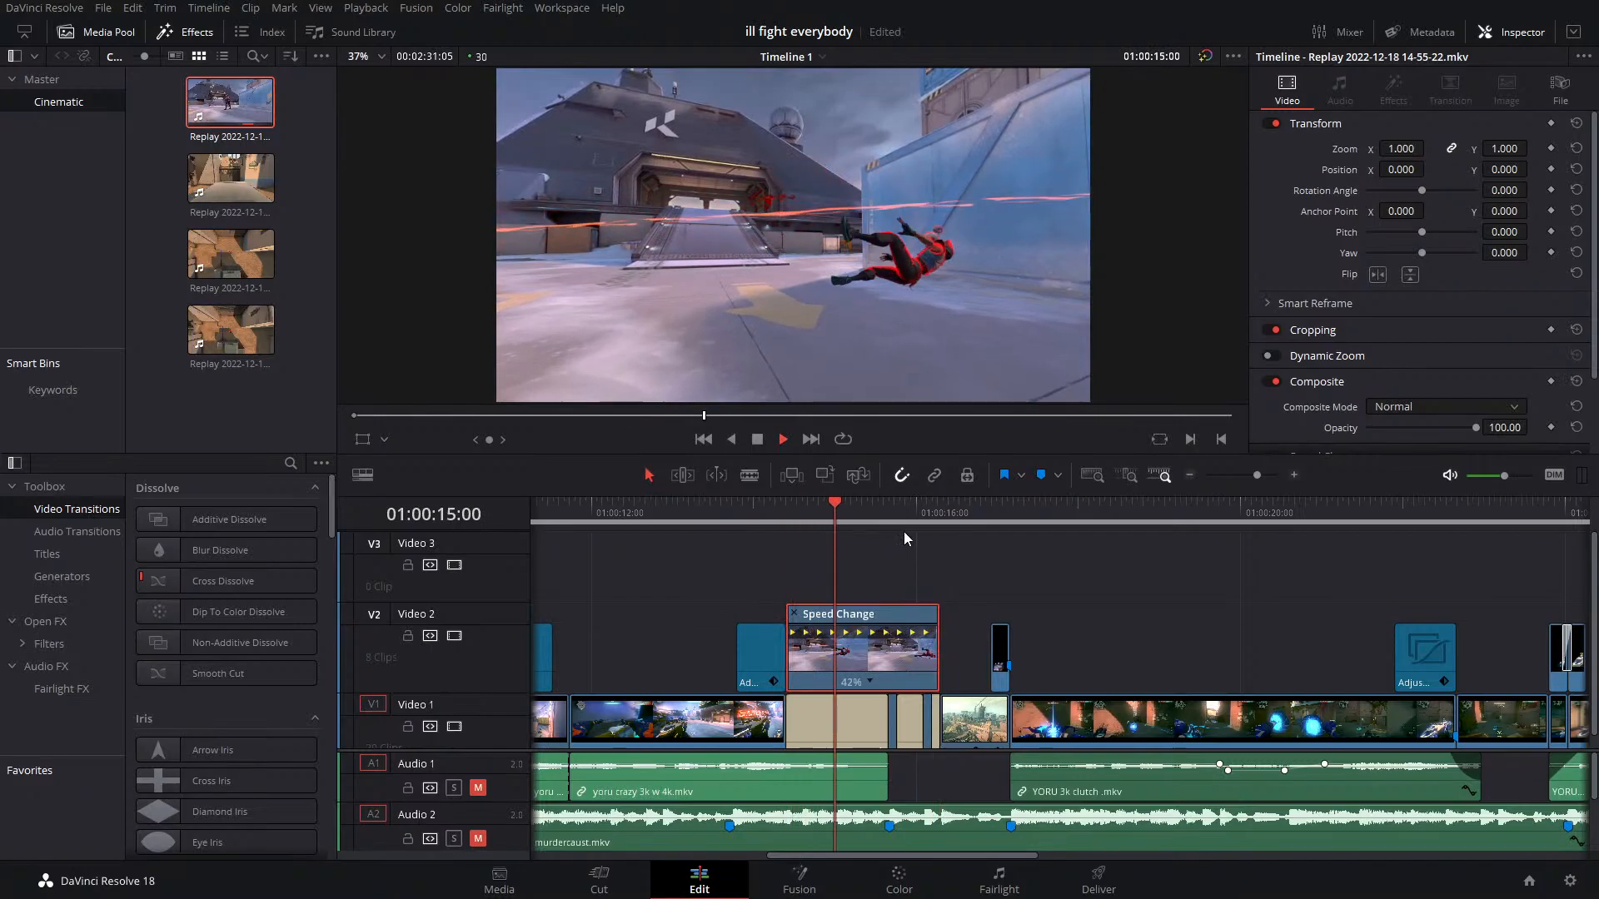
# Replay the slowed clip several times from shortly before its start to judge the transition into the fall
pyautogui.moveTo(820, 509); pyautogui.dragTo(734, 557)
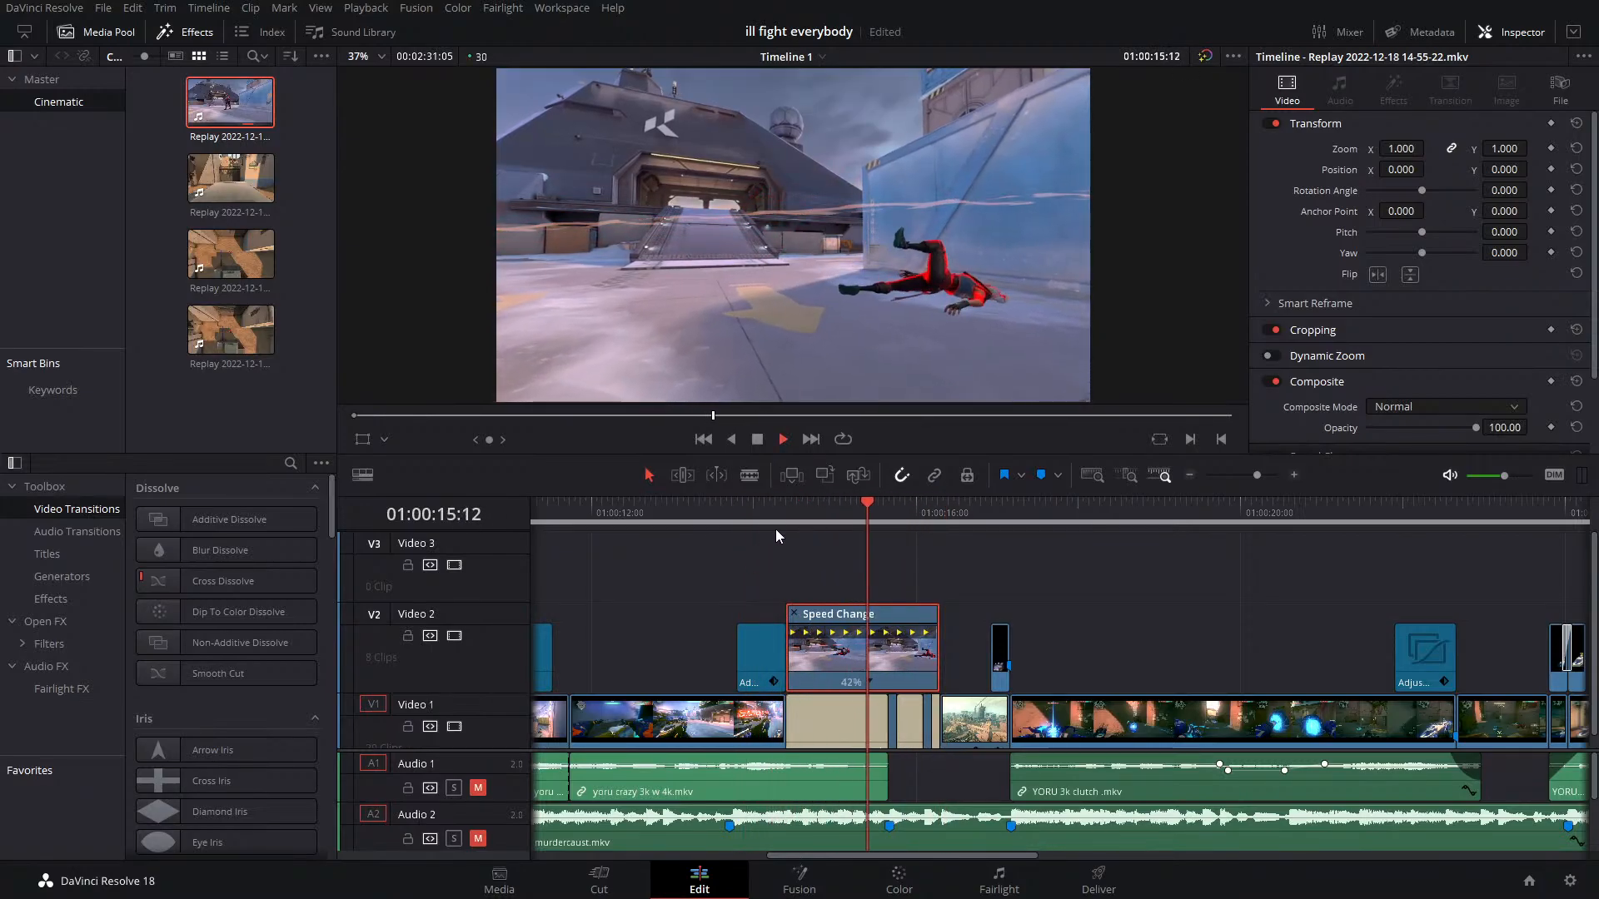
pyautogui.click(701, 517)
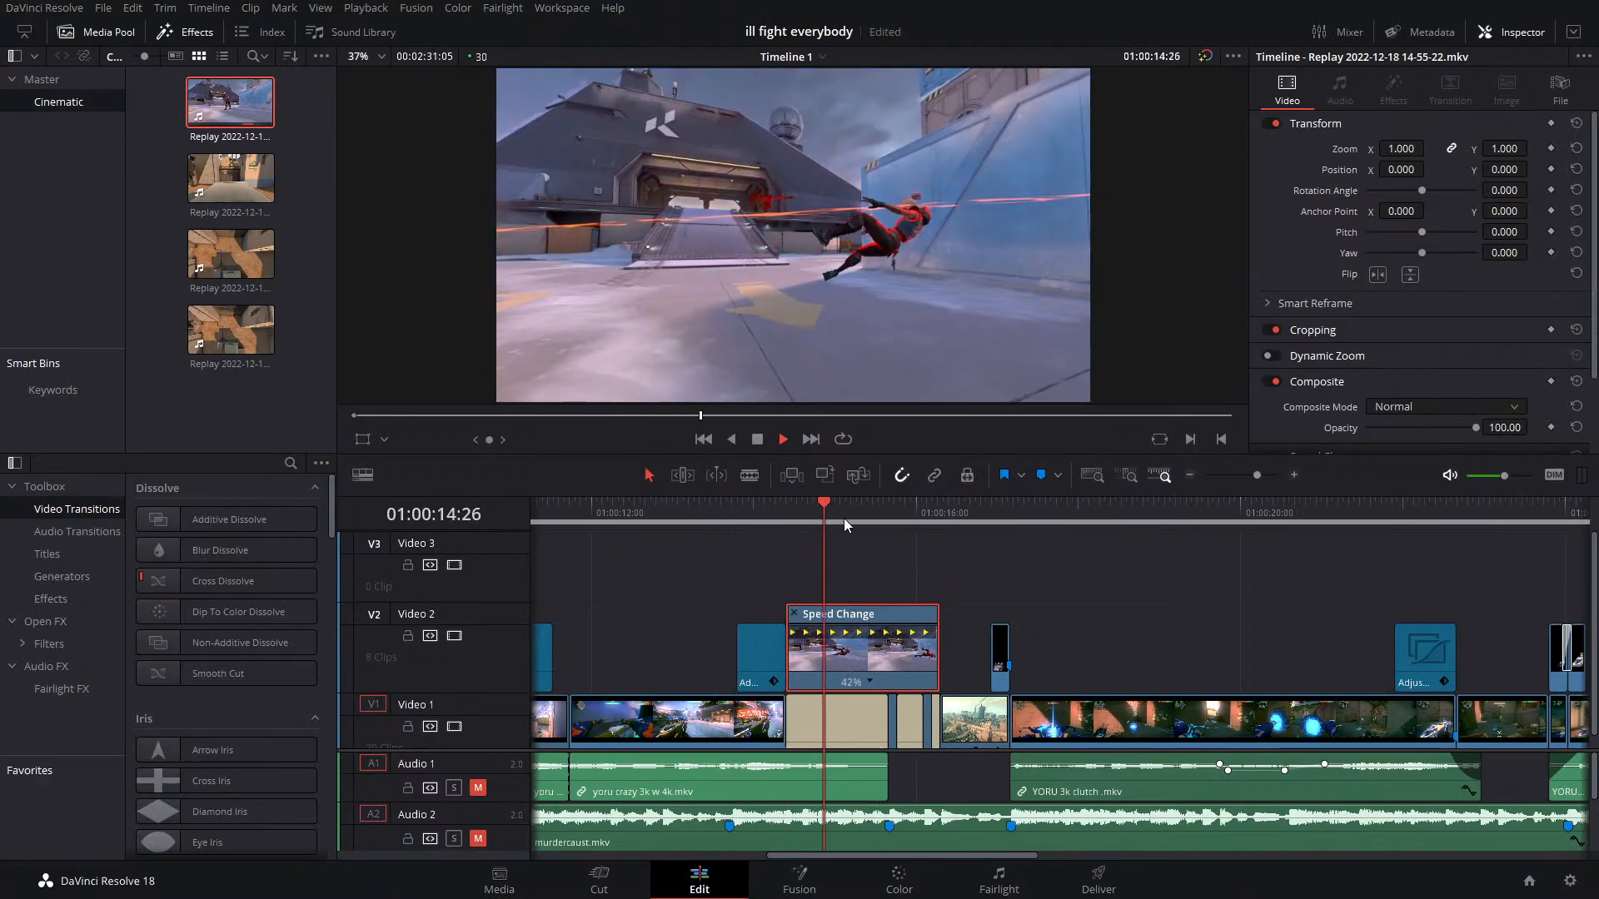
pyautogui.click(761, 514)
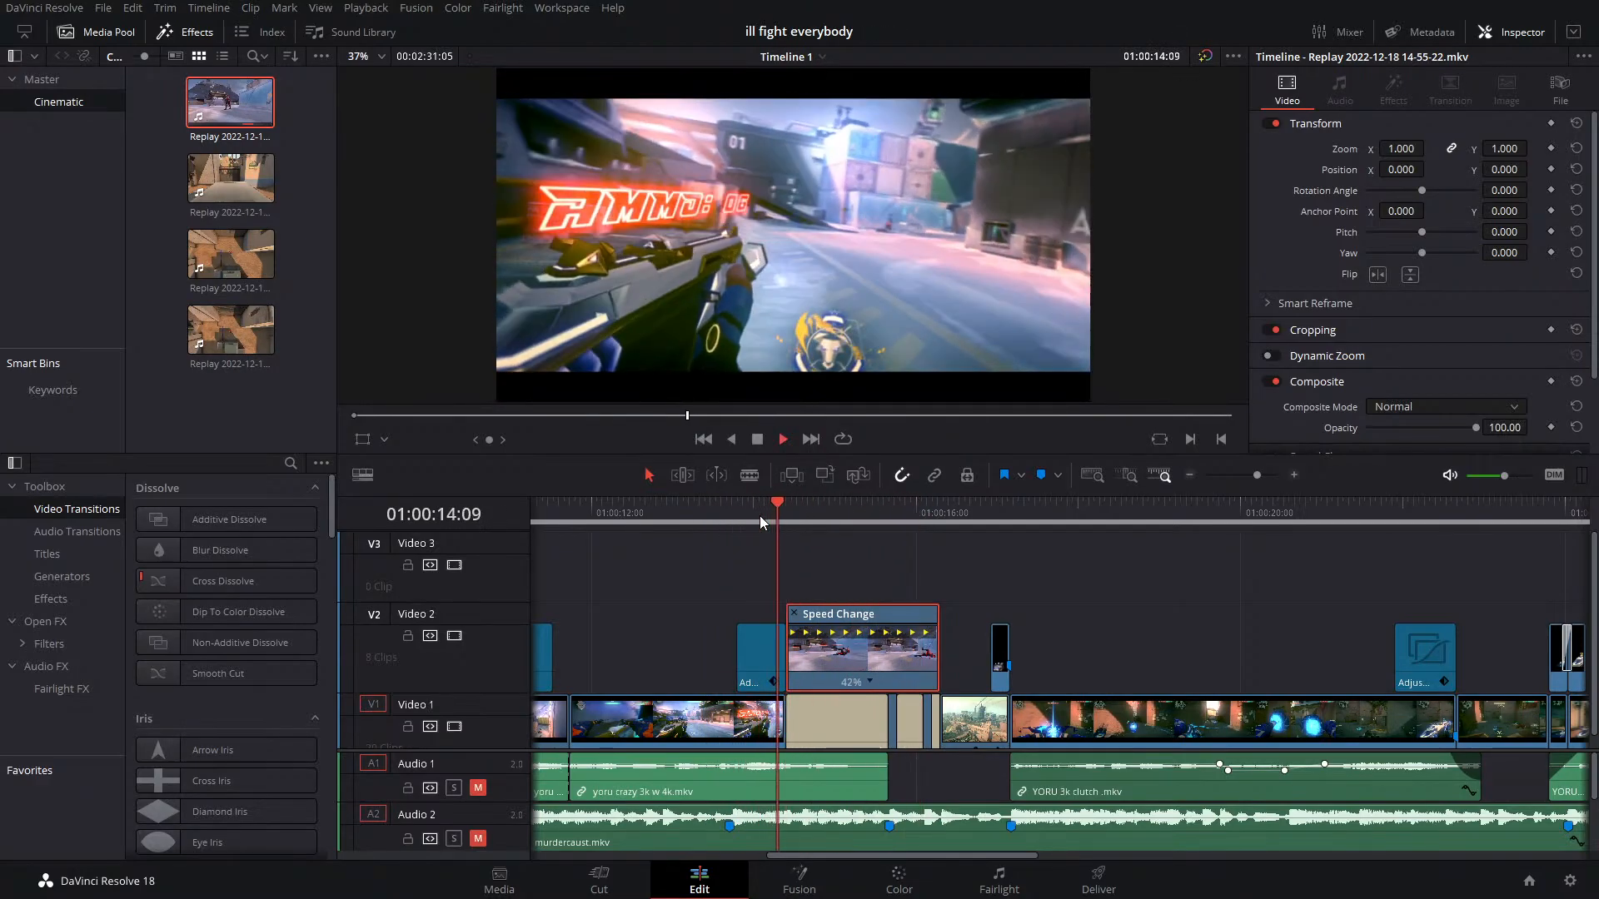
pyautogui.click(754, 518)
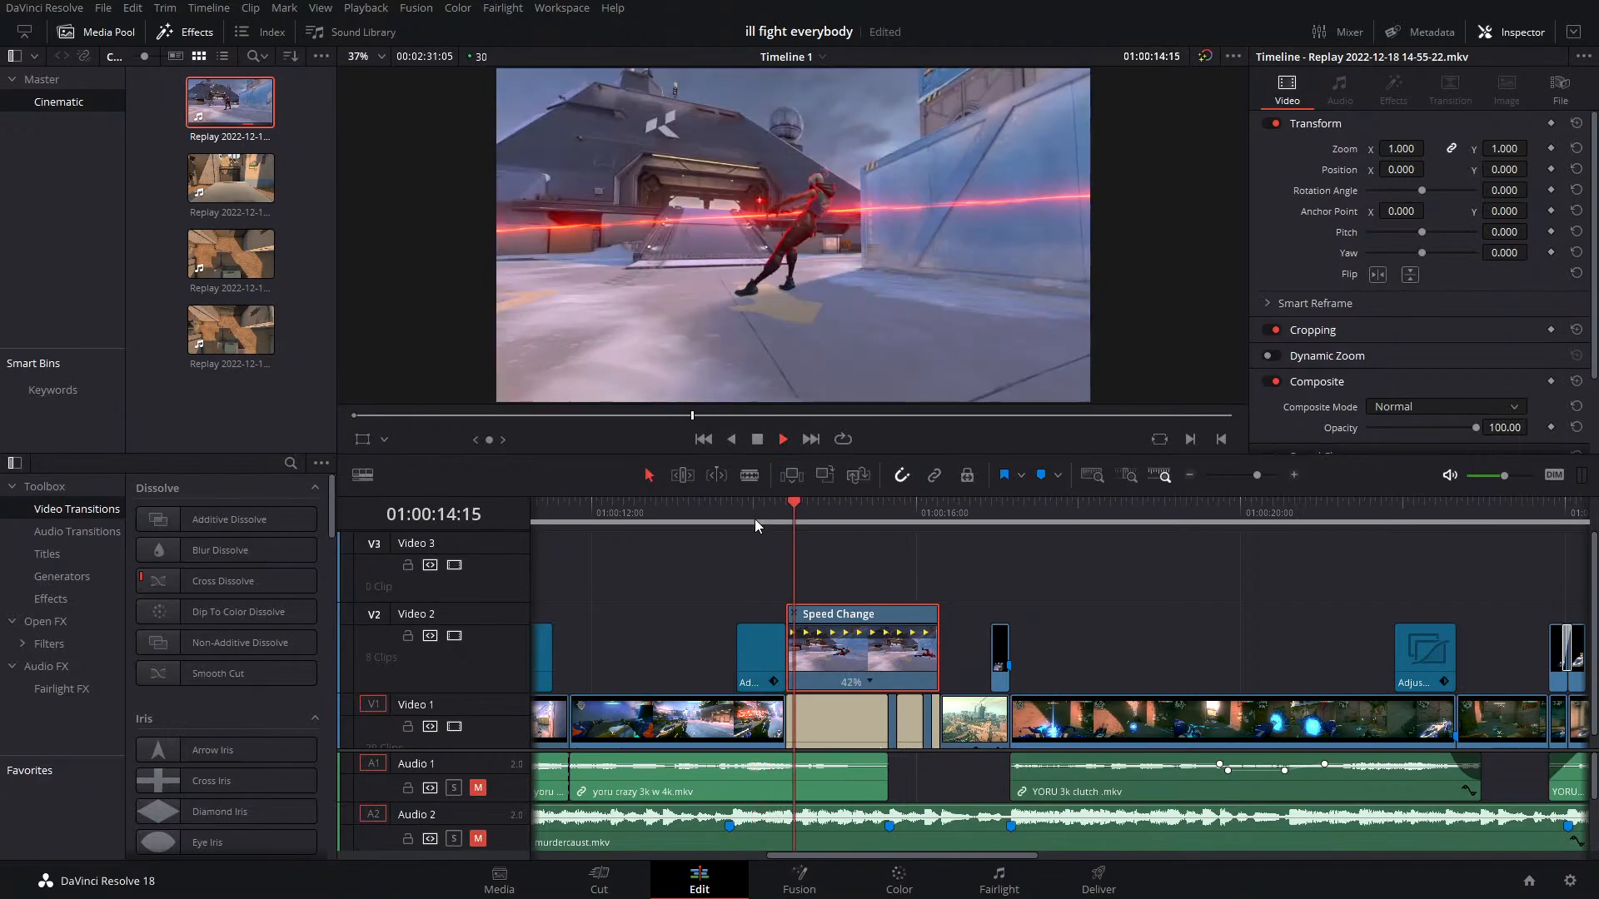
pyautogui.click(755, 518)
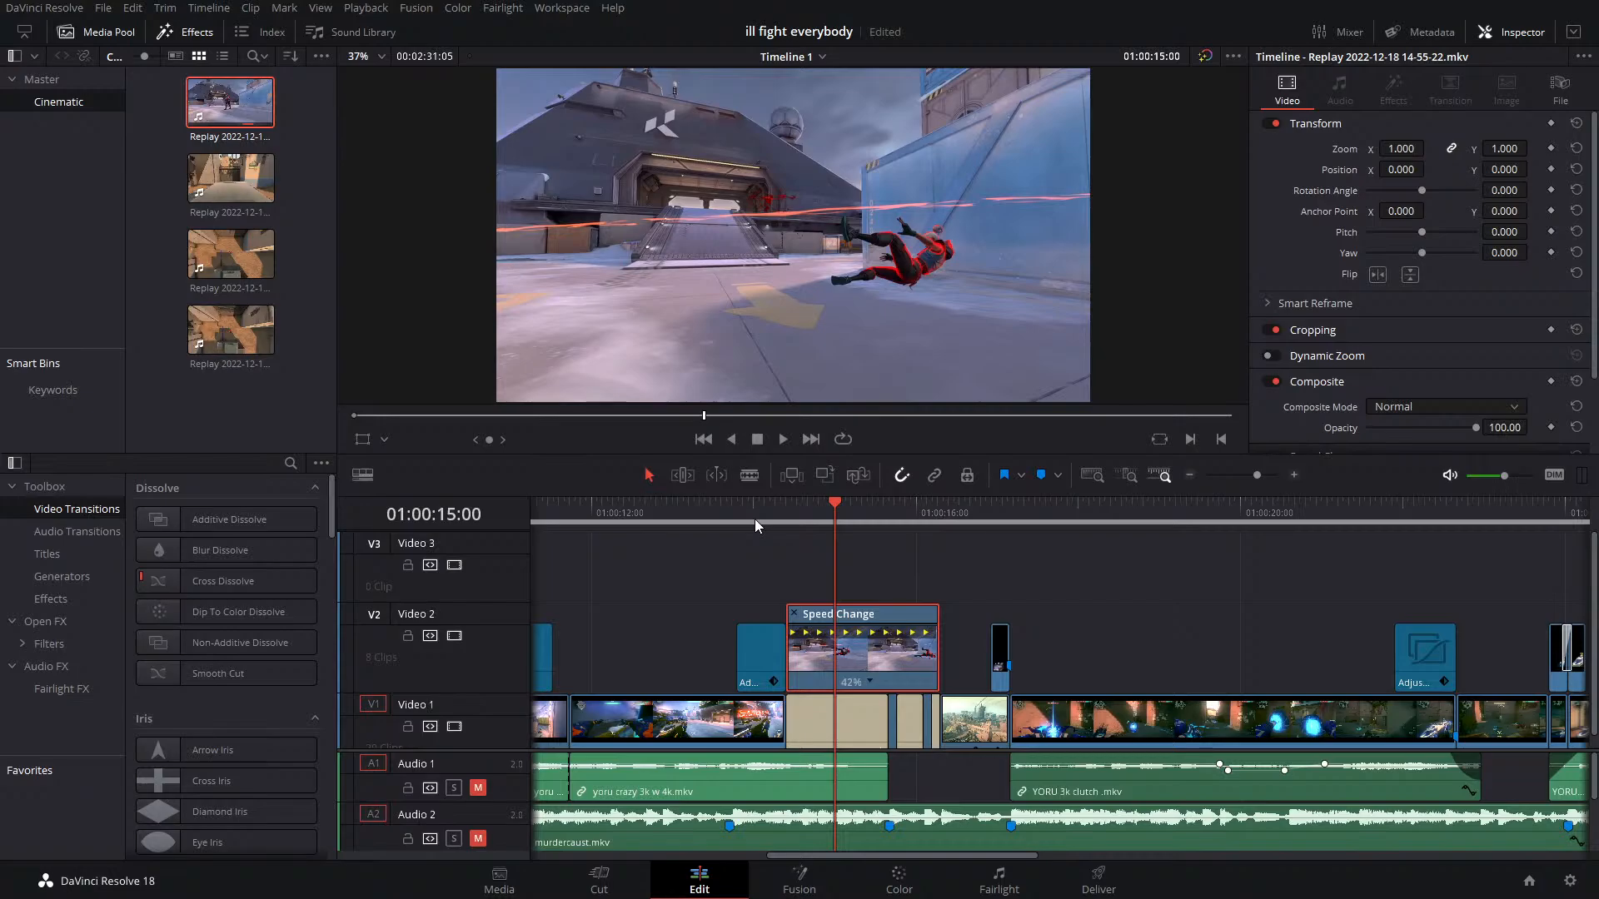
# Review the lead-in gameplay into the slowed replay clip, playing from about 01:00:07:25 and again from 01:00:09:22
pyautogui.moveTo(1259, 475); pyautogui.dragTo(1254, 474)
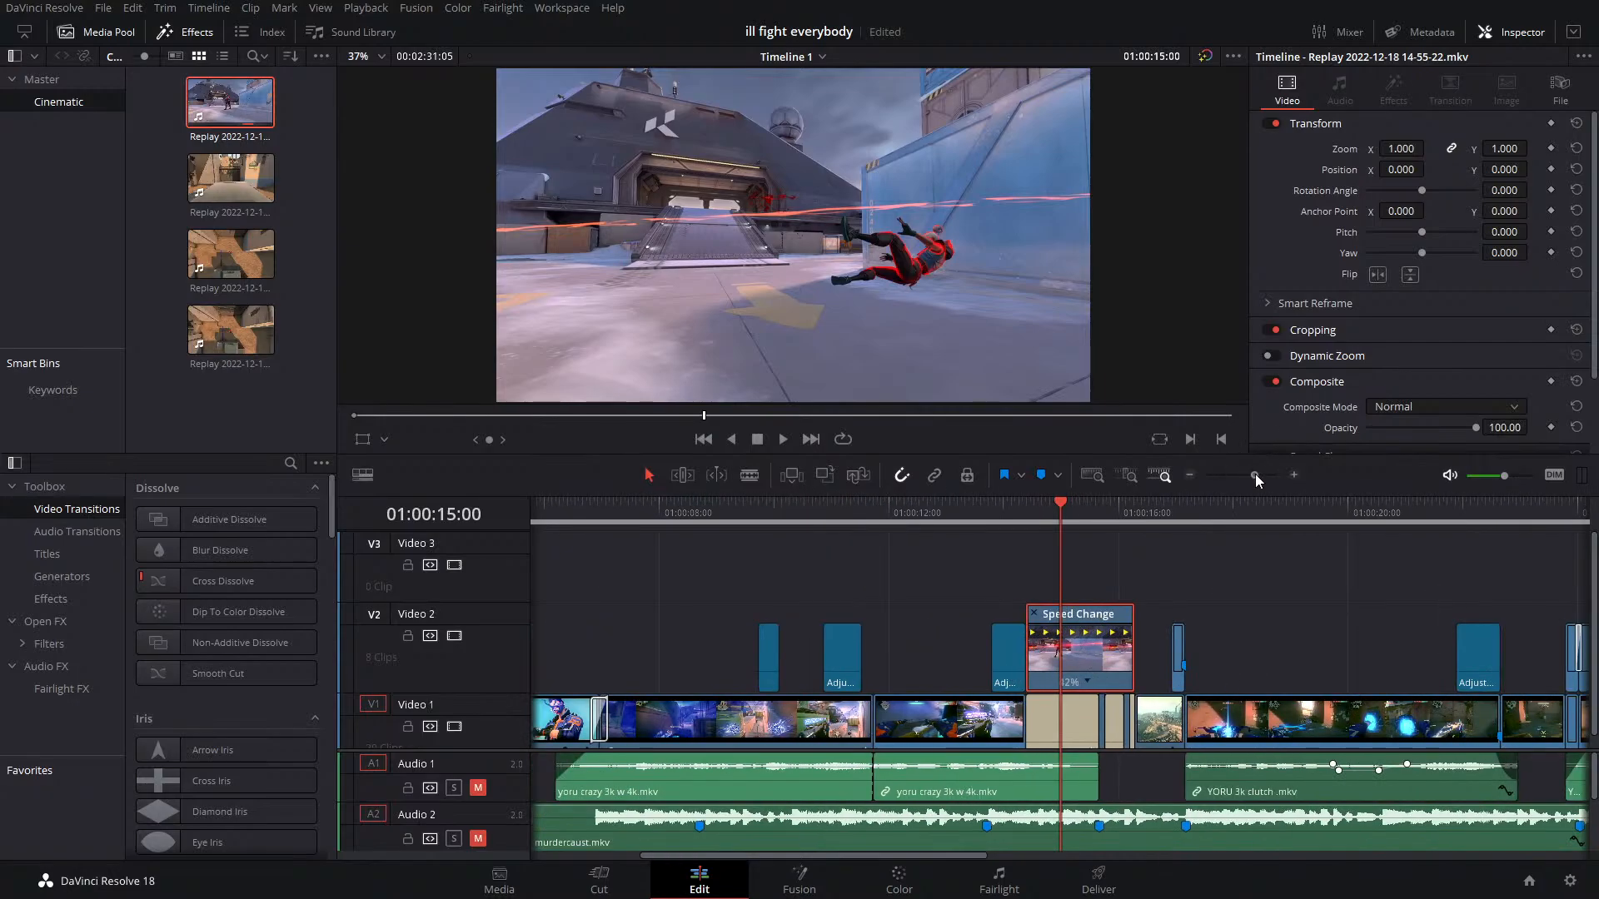
pyautogui.moveTo(1037, 516); pyautogui.dragTo(652, 548)
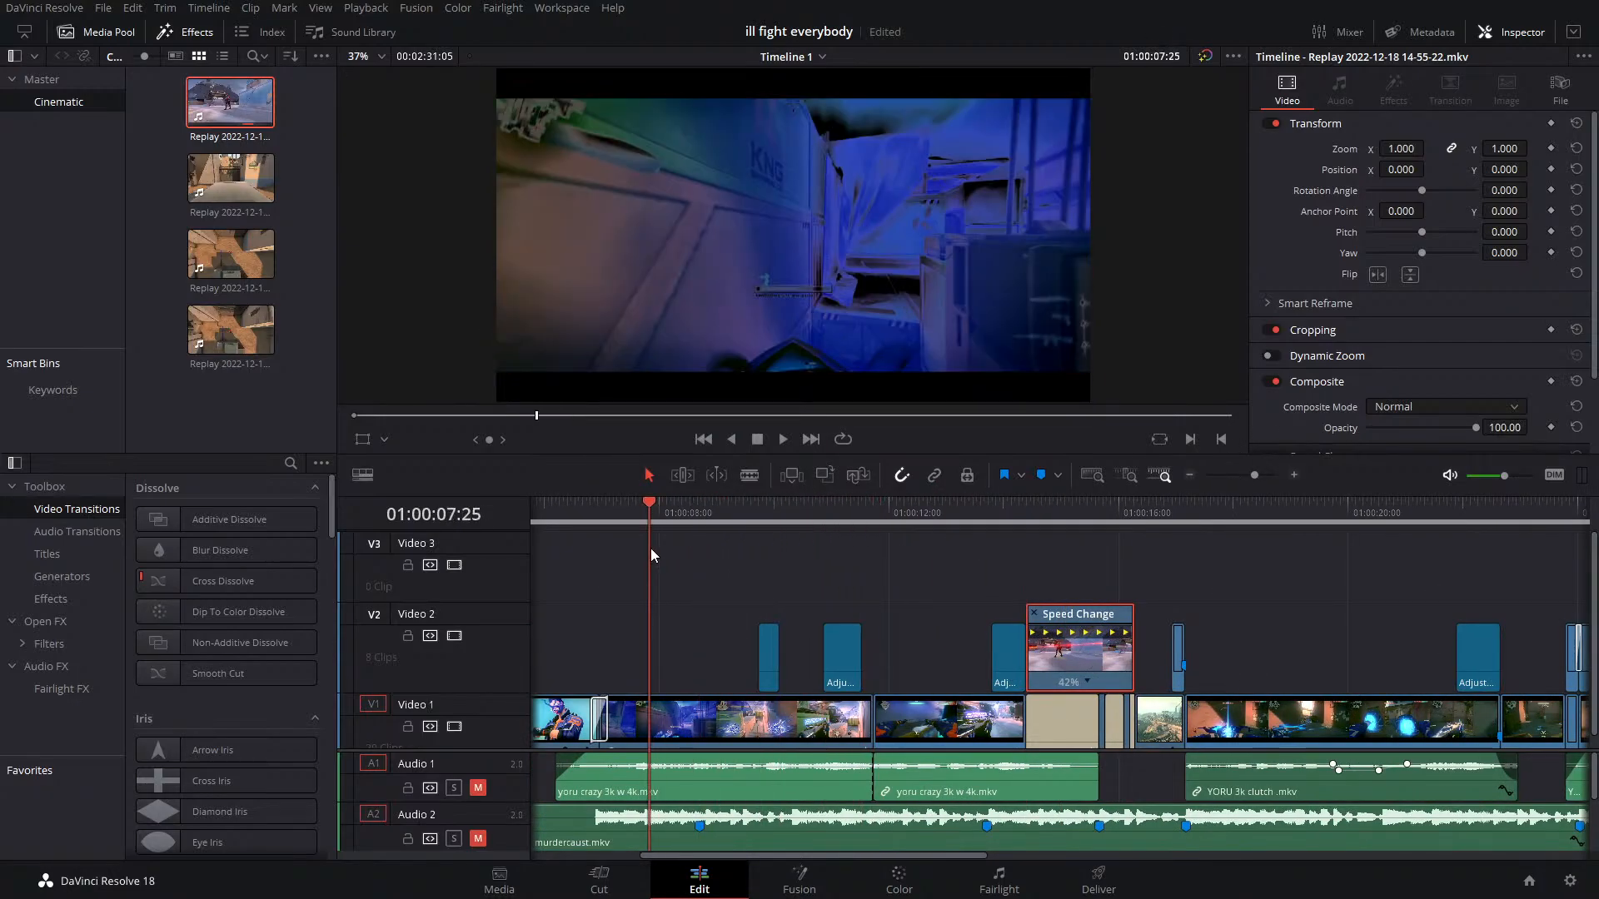
pyautogui.press('space')
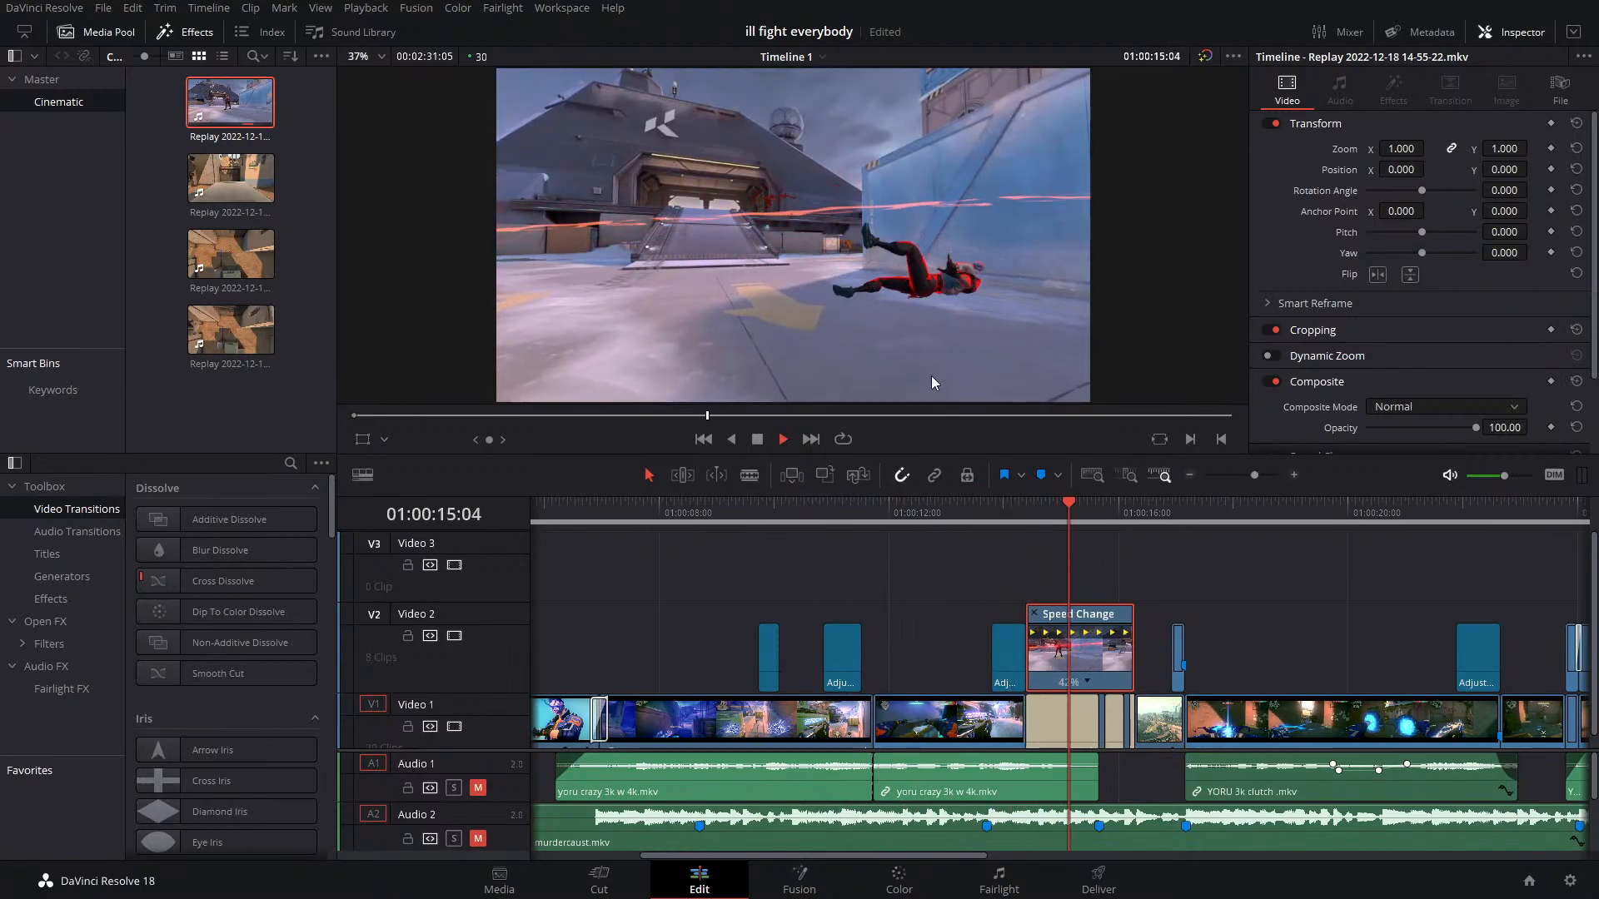
pyautogui.click(982, 530)
pyautogui.press('space')
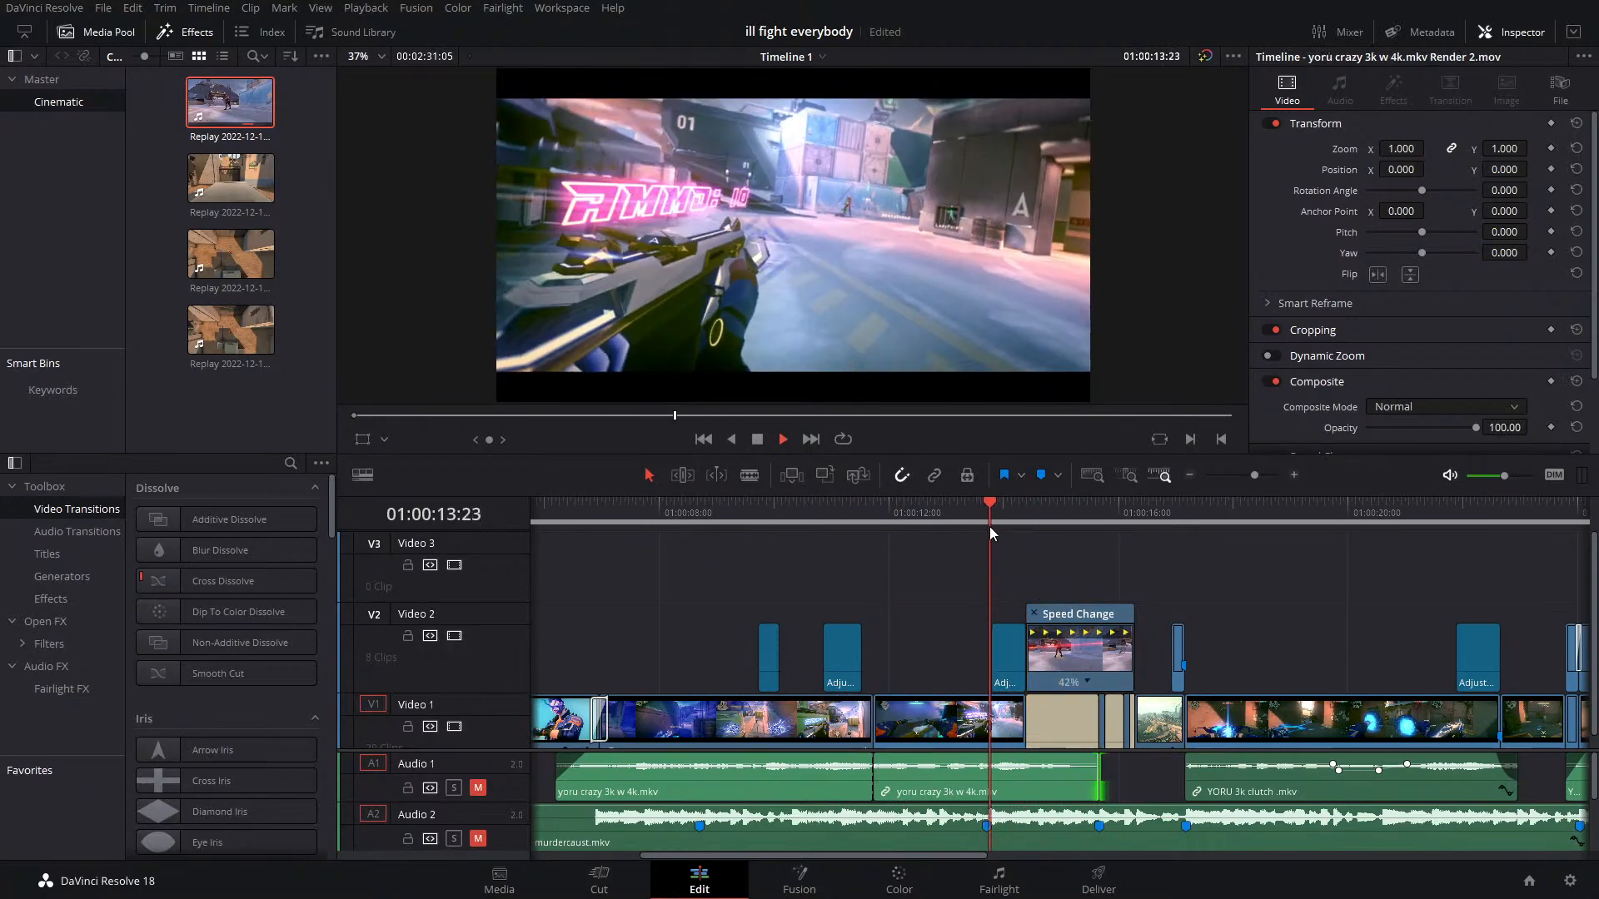
pyautogui.moveTo(1008, 523); pyautogui.dragTo(758, 533)
pyautogui.press('space')
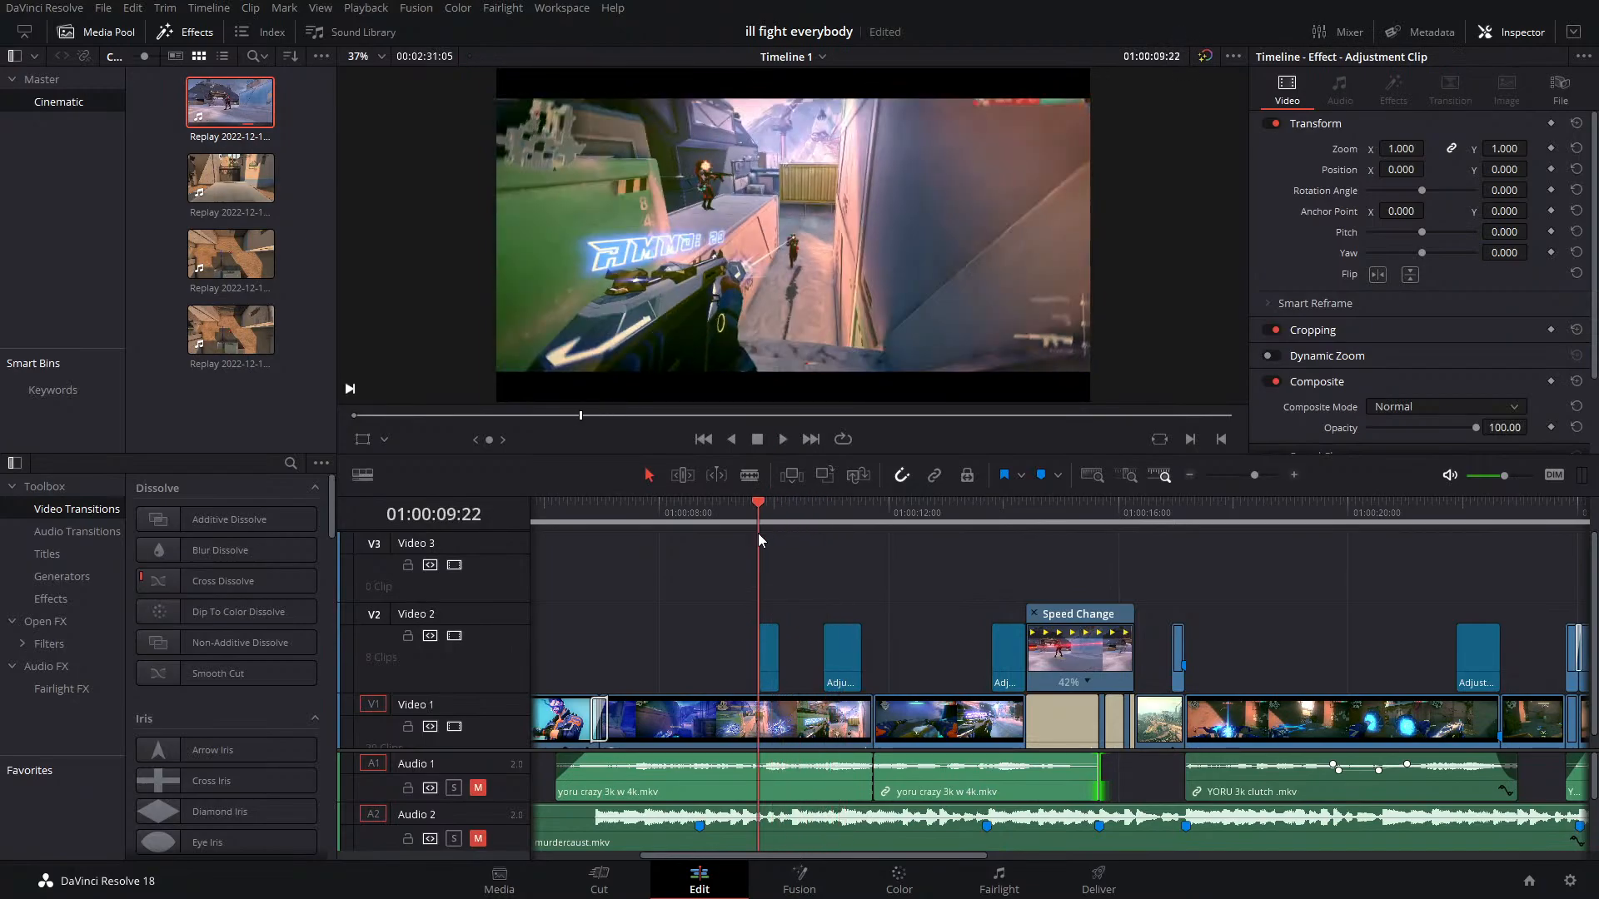
pyautogui.press('space')
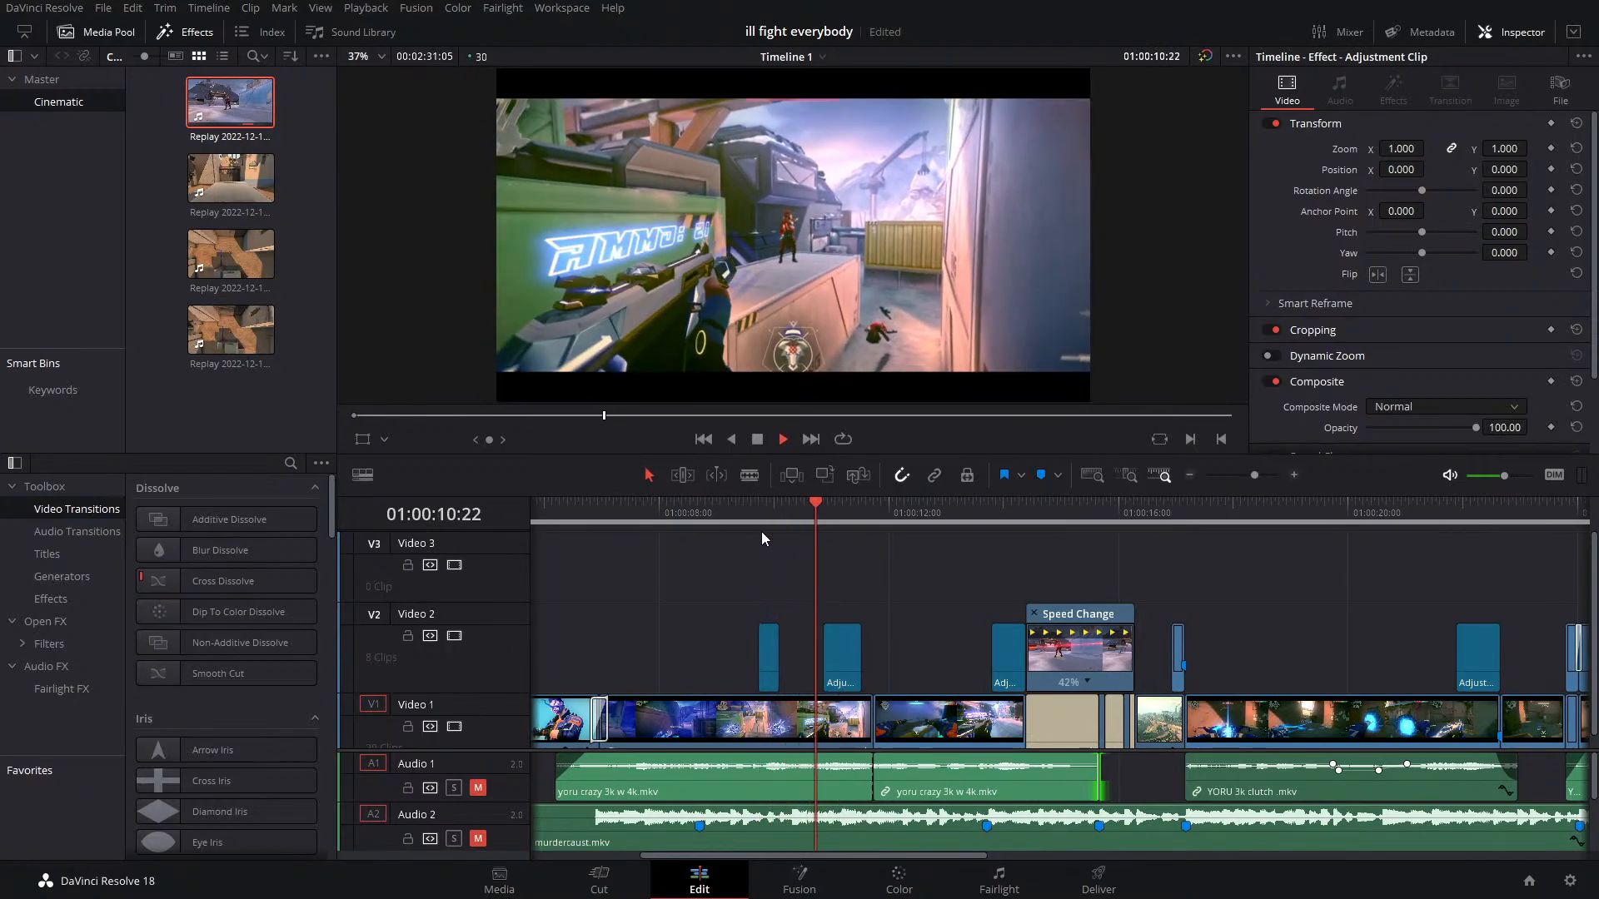
pyautogui.moveTo(993, 508); pyautogui.dragTo(966, 505)
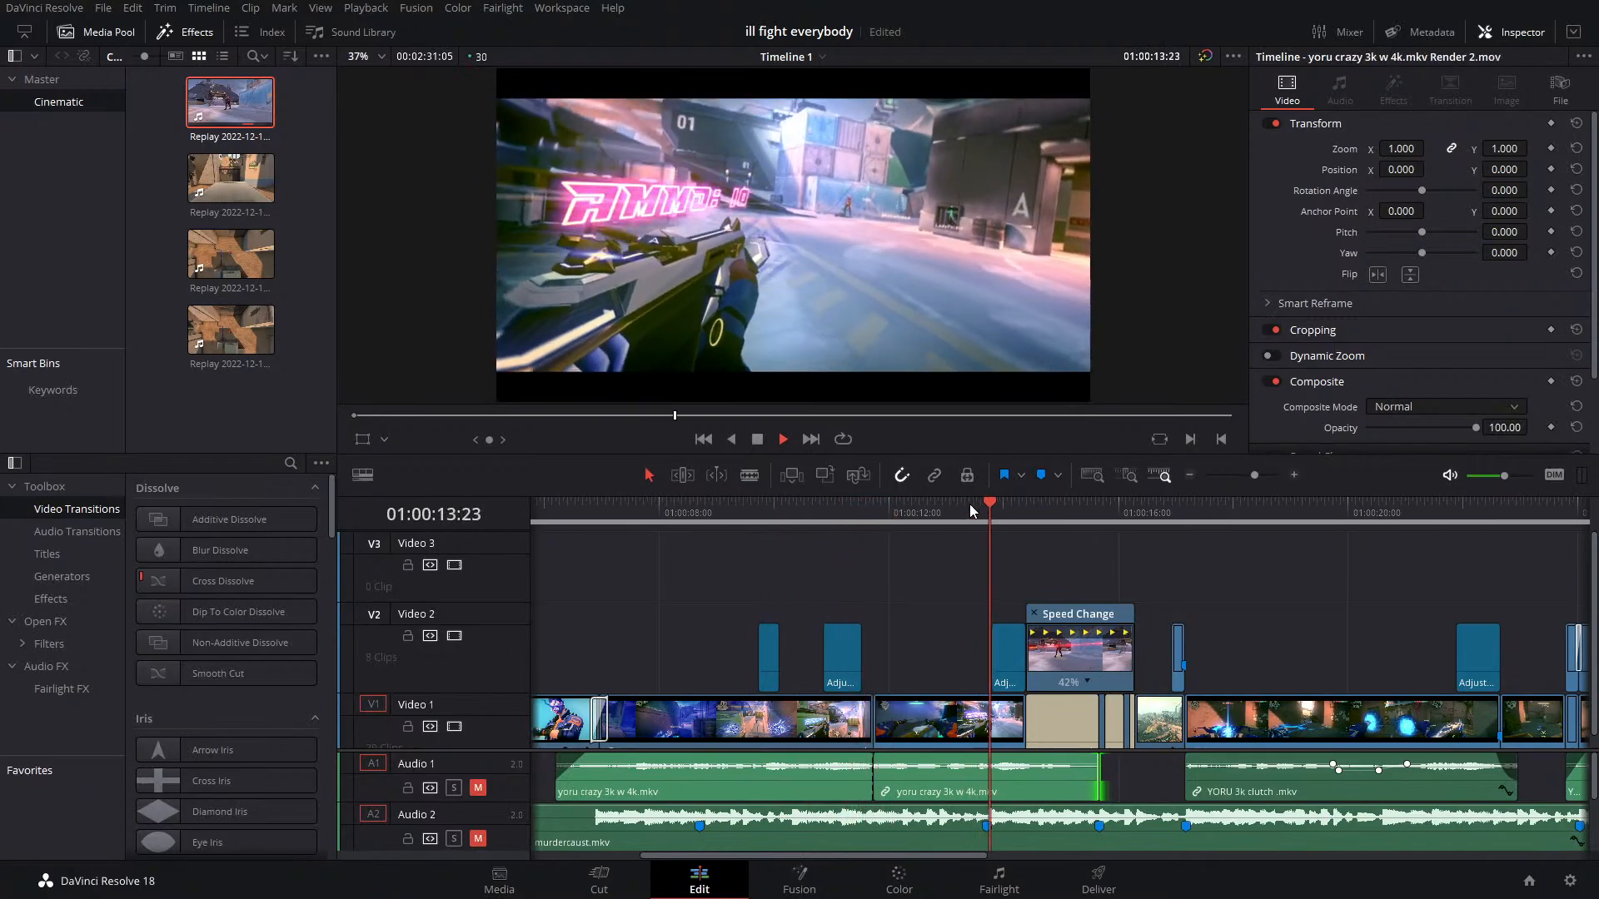
pyautogui.press('space')
pyautogui.click(1017, 511)
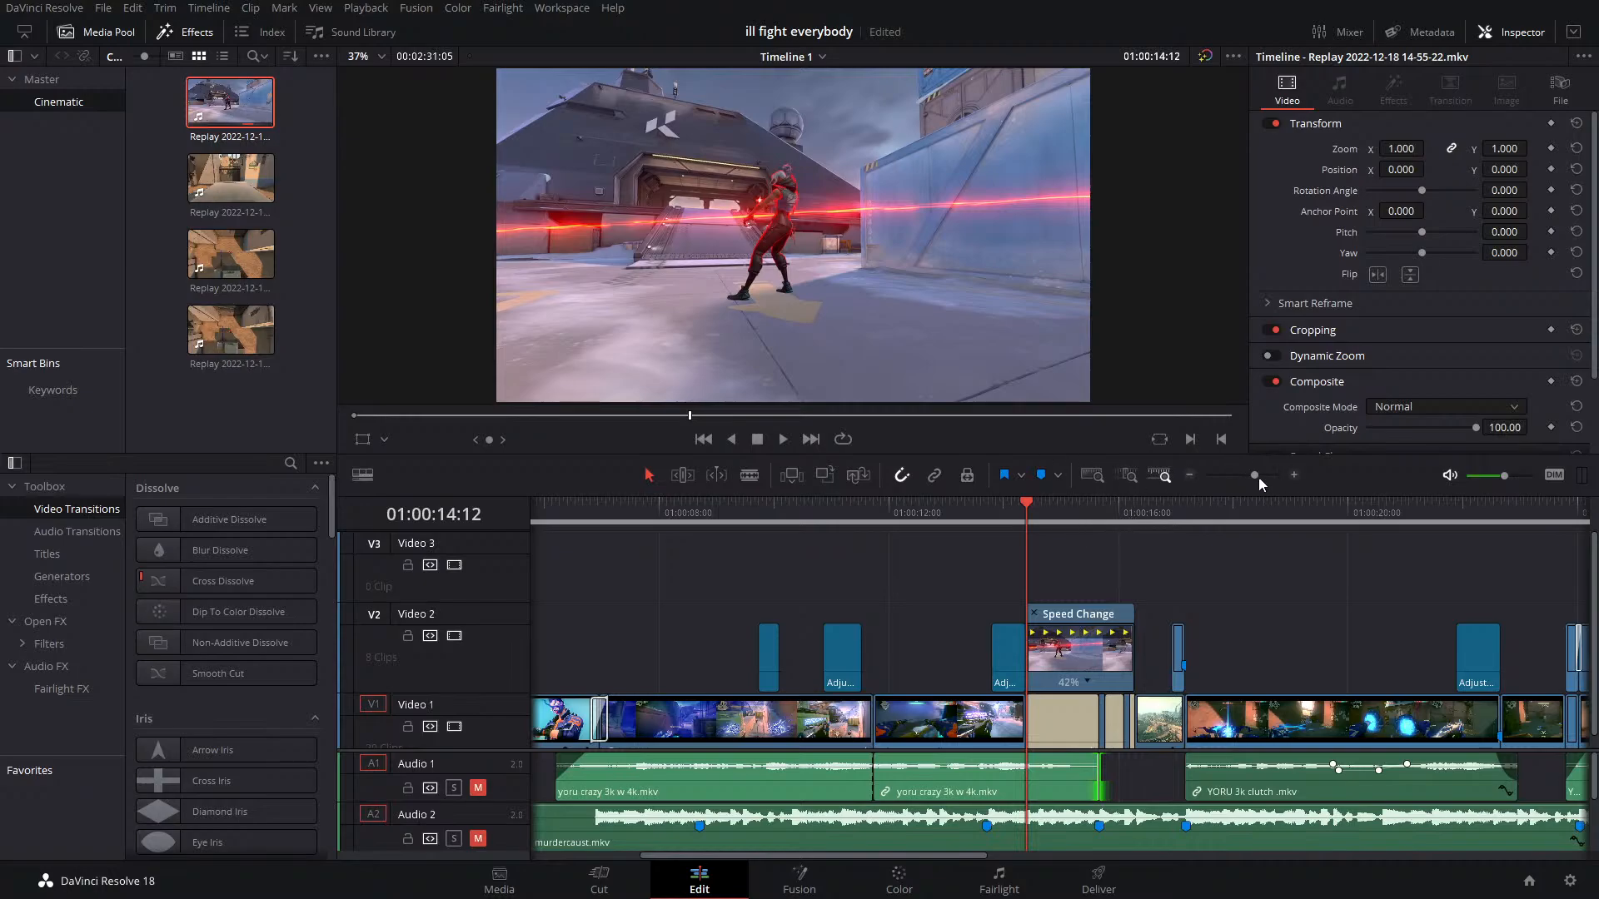
# Play the montage from the beginning of the timeline through to the "Fade Prime Phantom finisher" title
pyautogui.moveTo(1254, 475); pyautogui.dragTo(1250, 475)
pyautogui.click(631, 517)
pyautogui.press('Home')
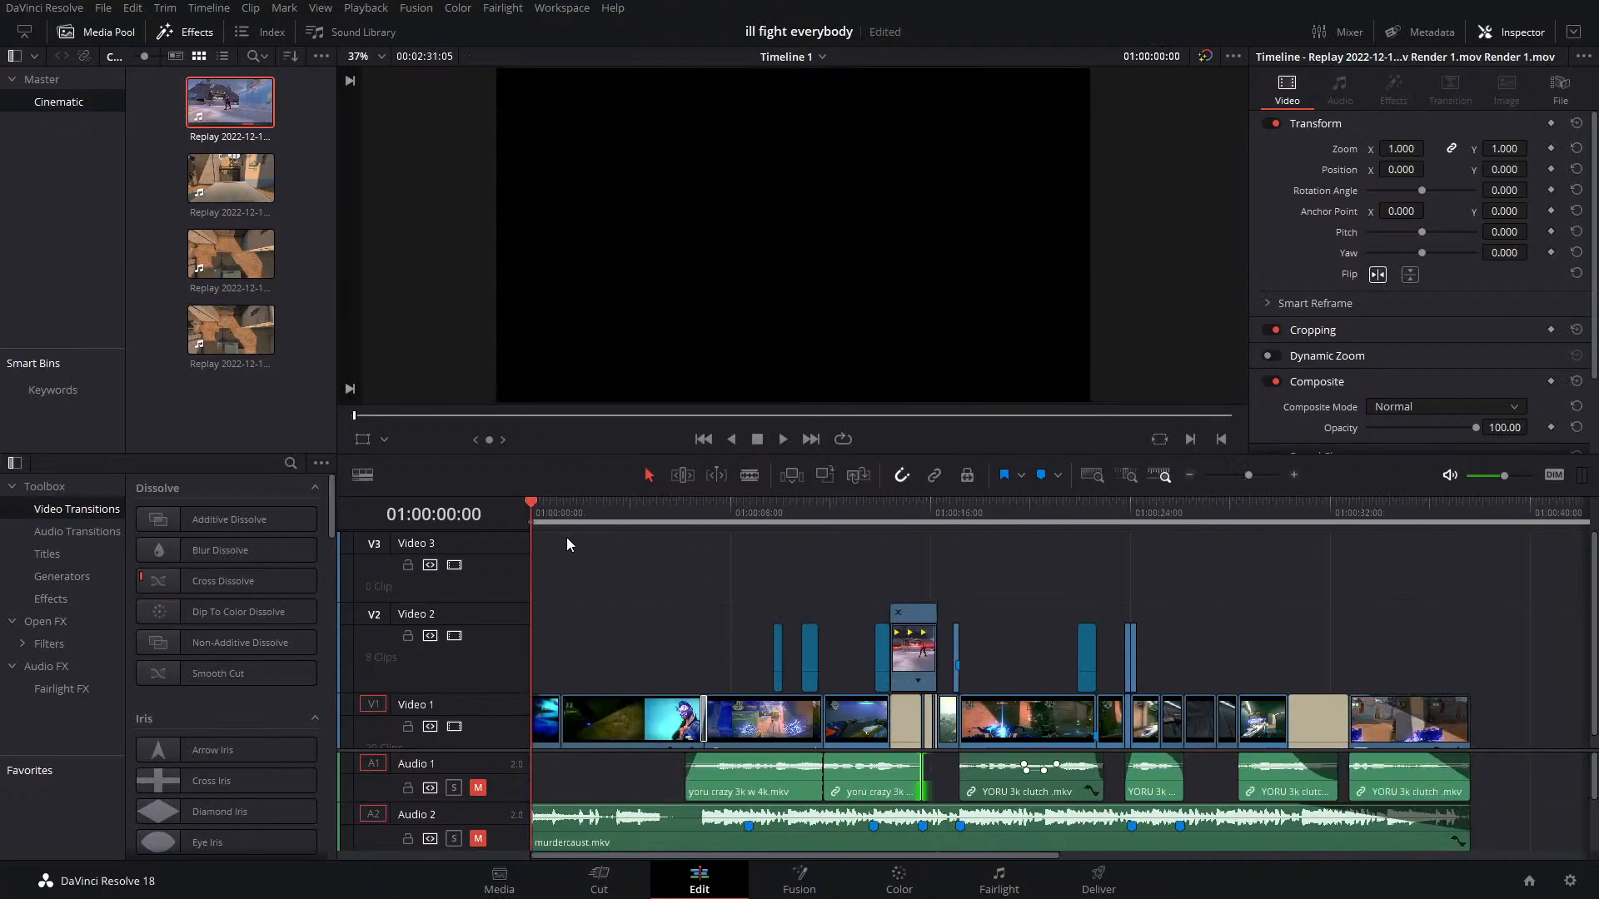
pyautogui.press('space')
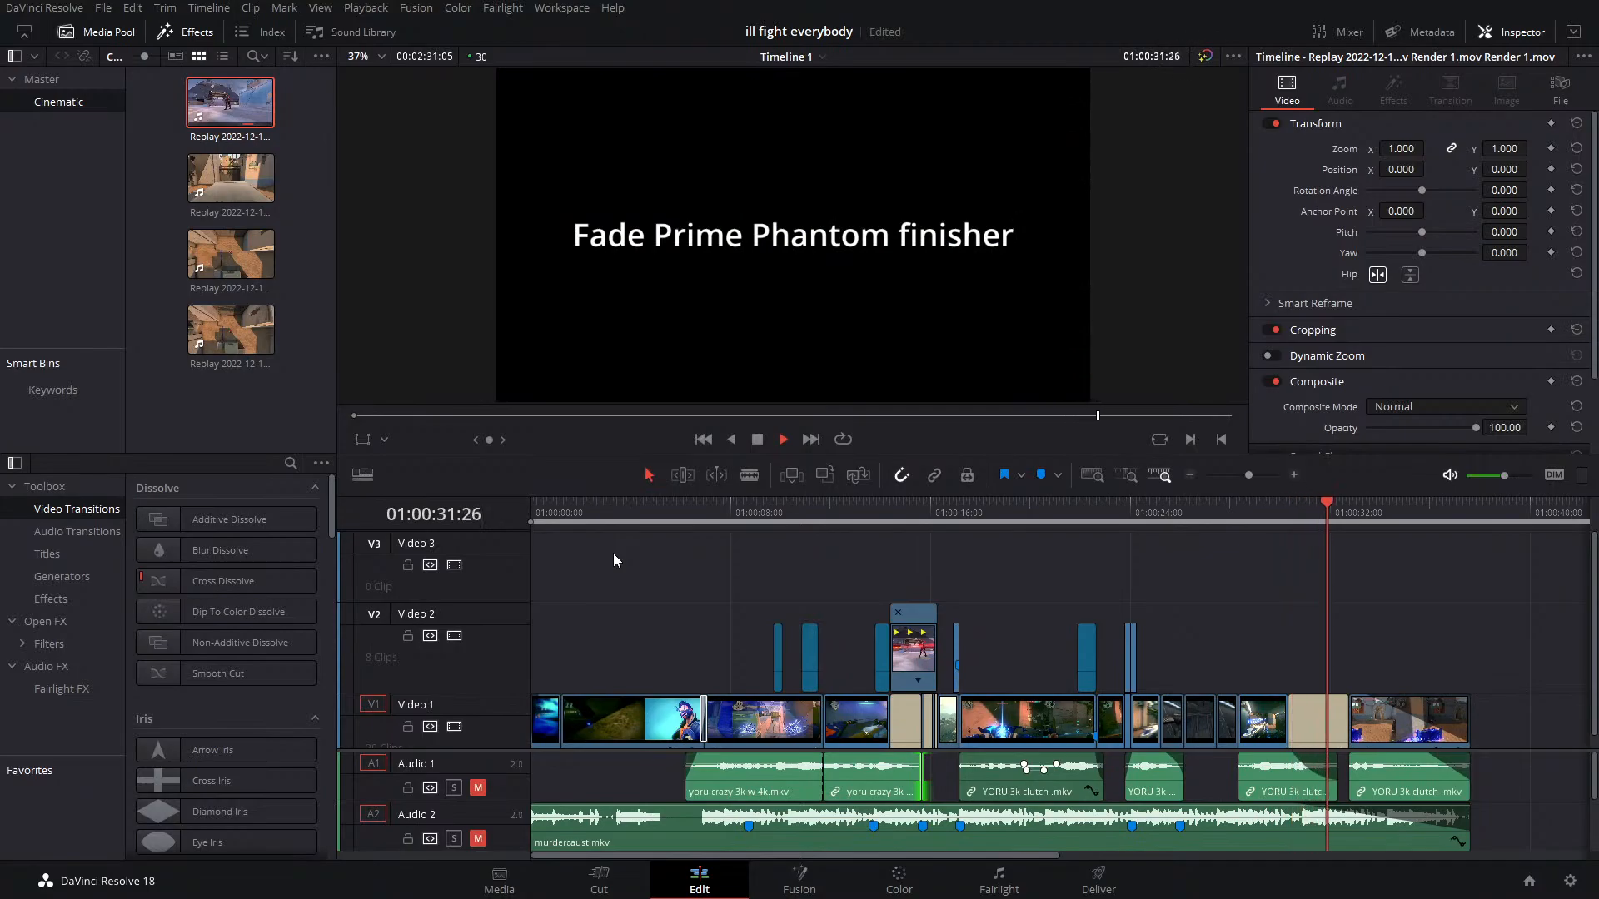
# Park at the replay clip's start, expand the Cropping settings, check them on other montage clips and copy the Crop Top value
pyautogui.moveTo(916, 508); pyautogui.dragTo(894, 510)
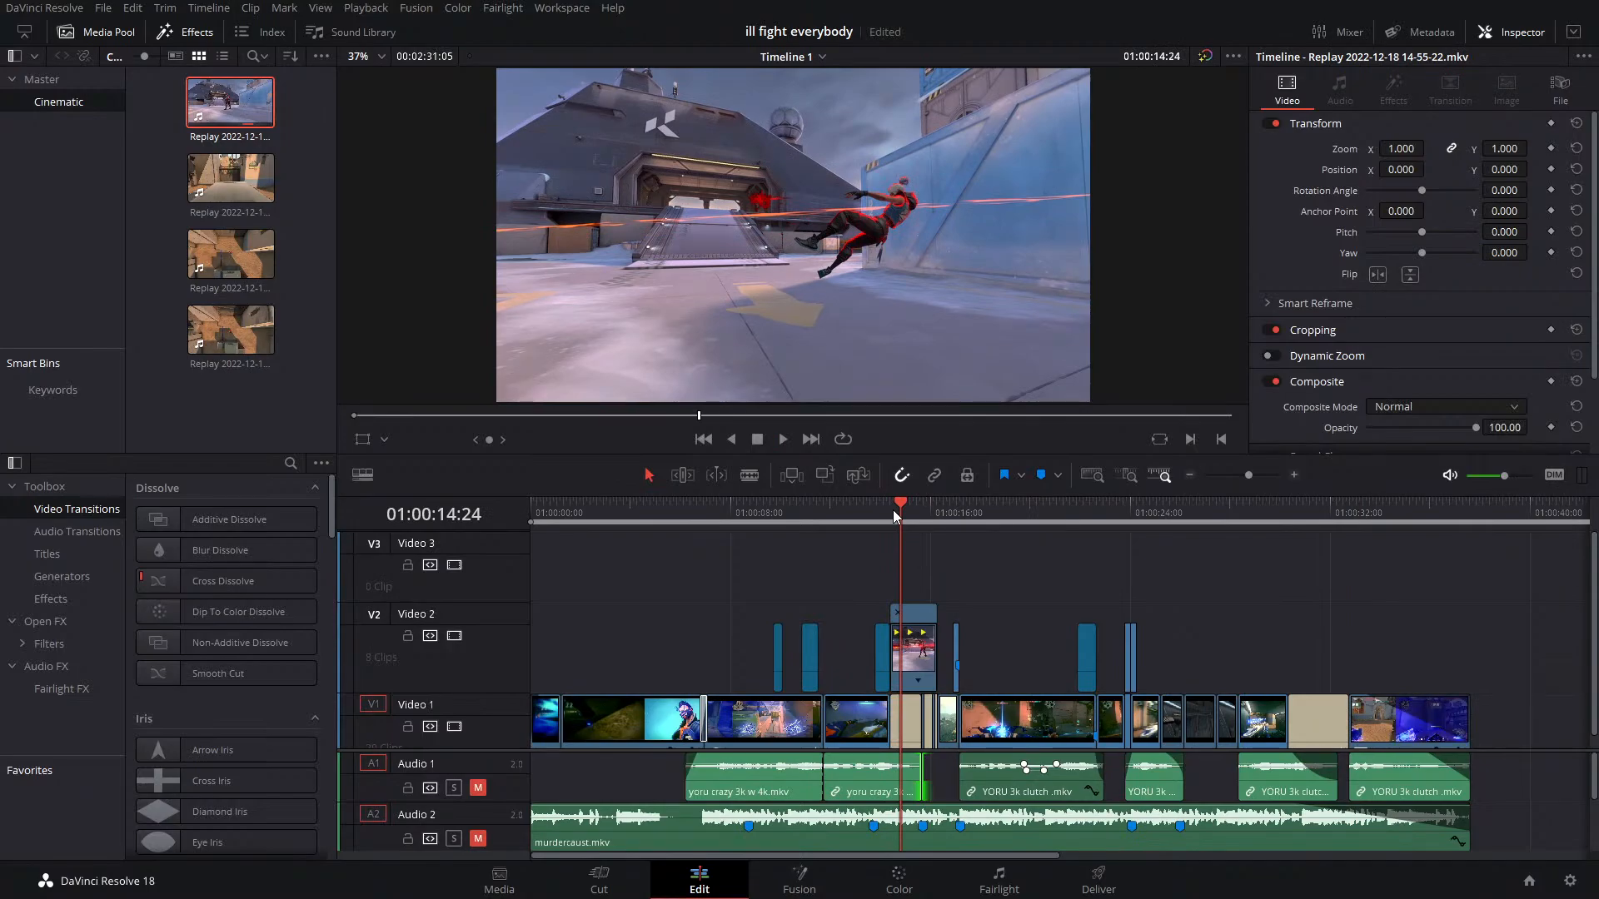
pyautogui.click(892, 510)
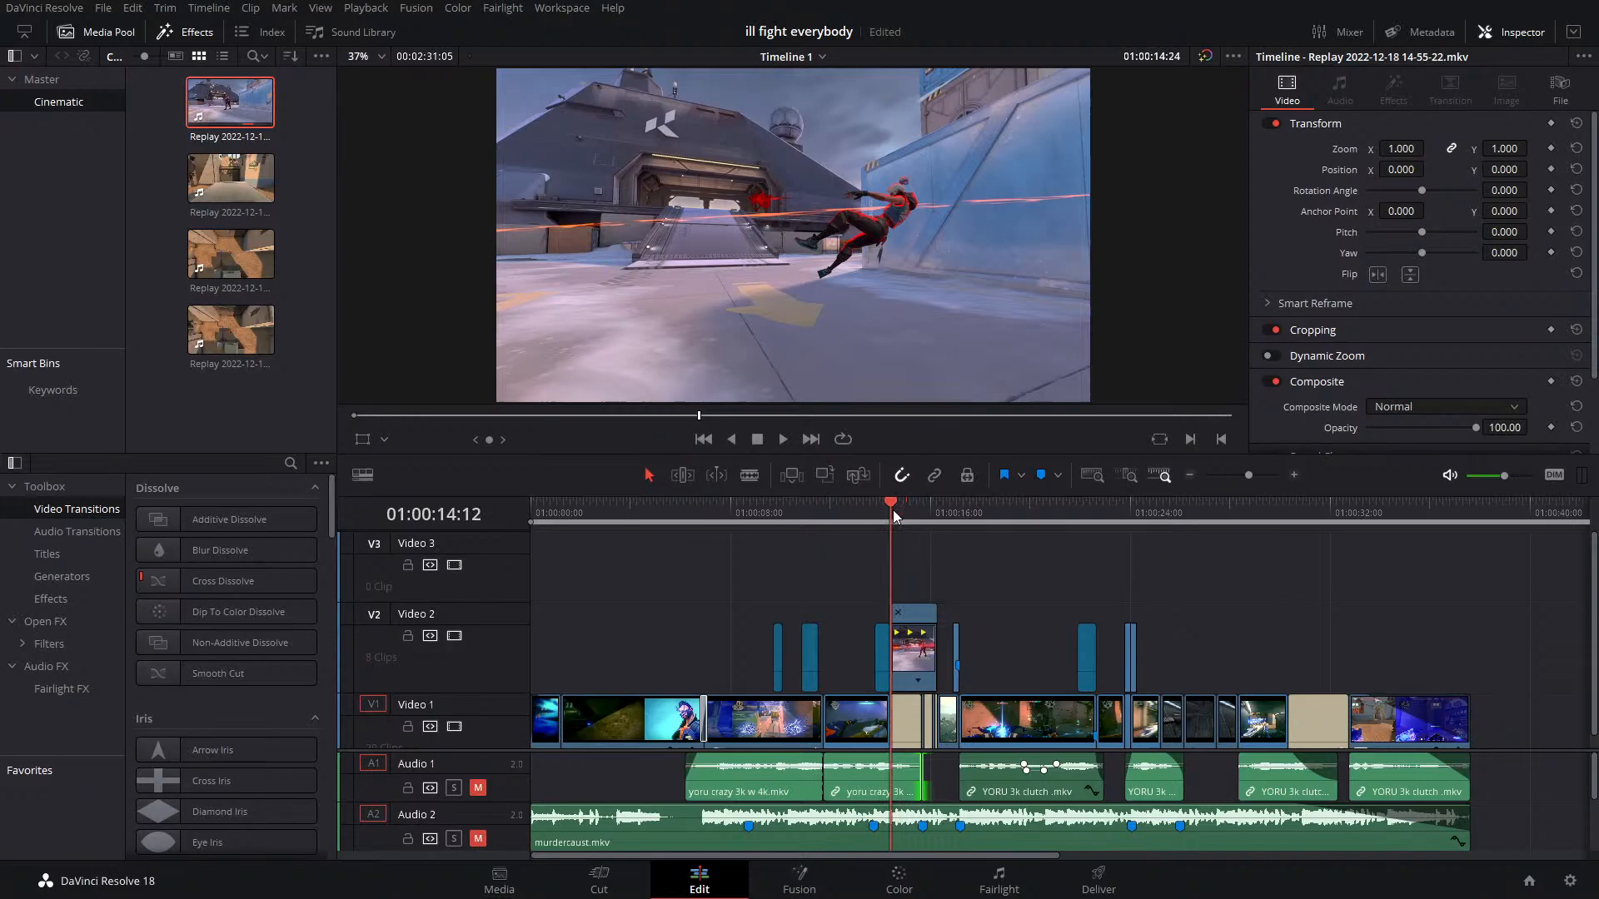
pyautogui.click(864, 719)
pyautogui.click(1411, 331)
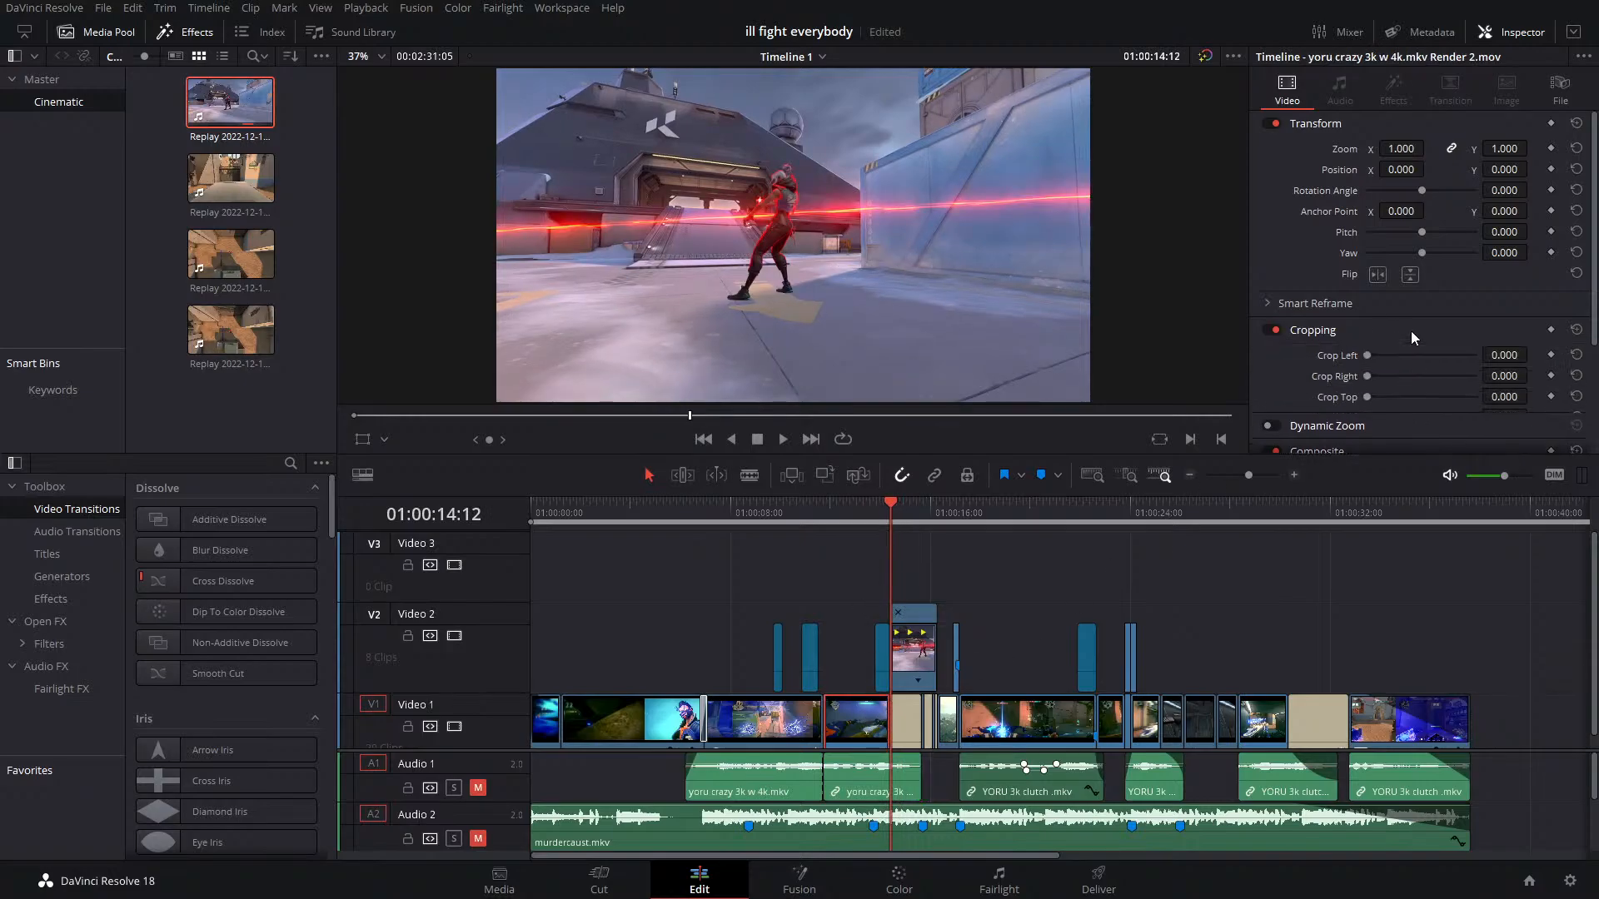
pyautogui.click(881, 629)
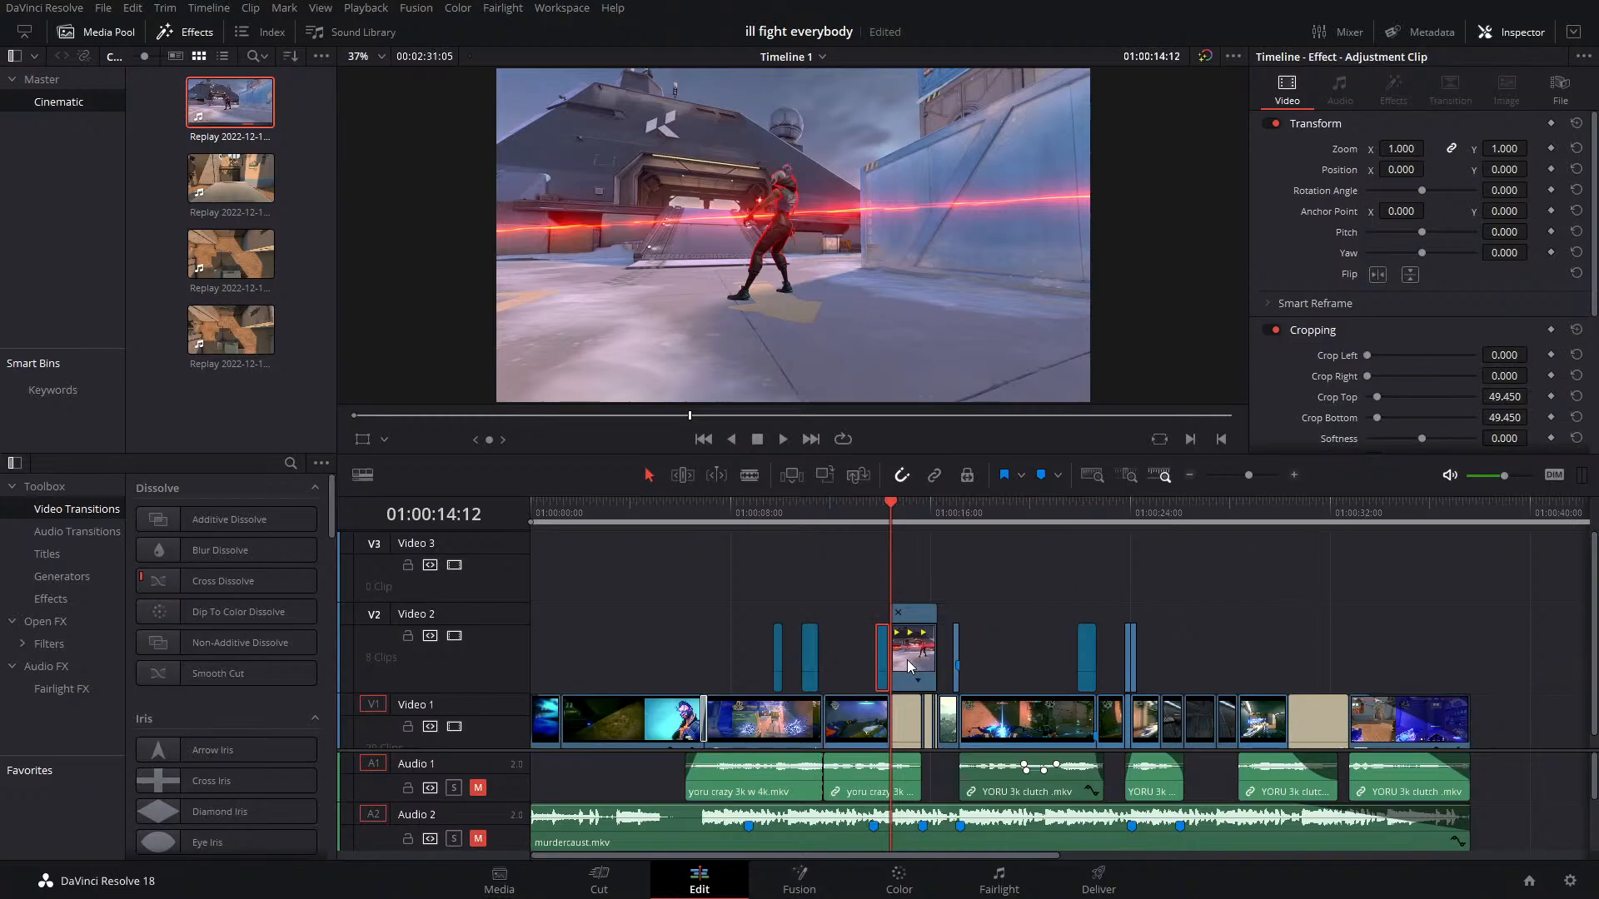
pyautogui.click(1412, 723)
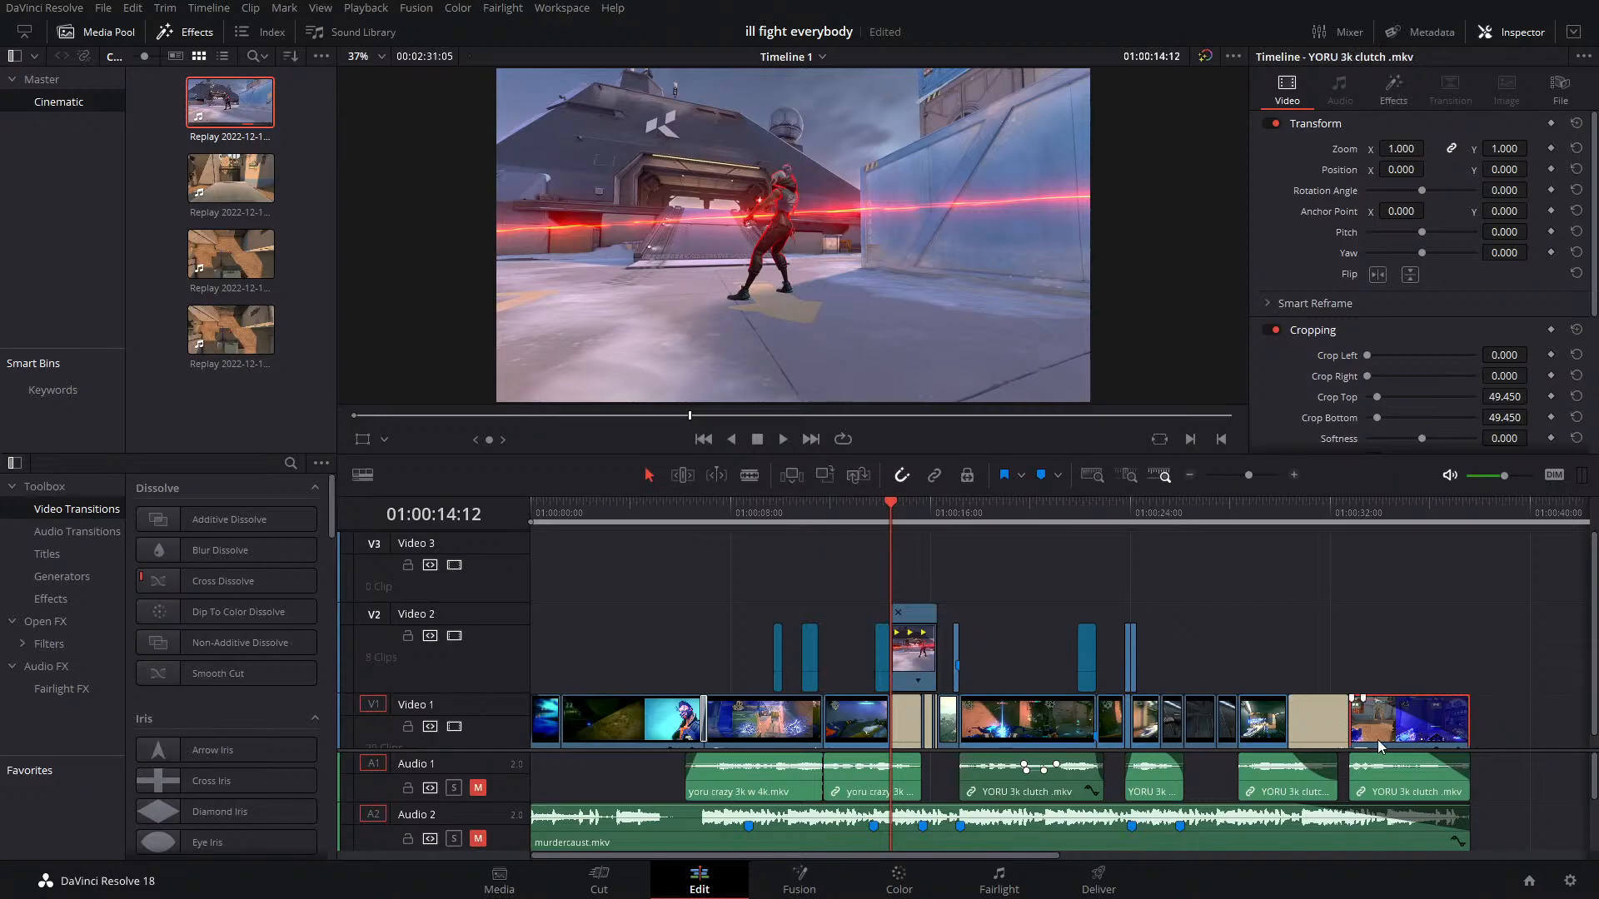
pyautogui.click(1262, 723)
pyautogui.click(1221, 718)
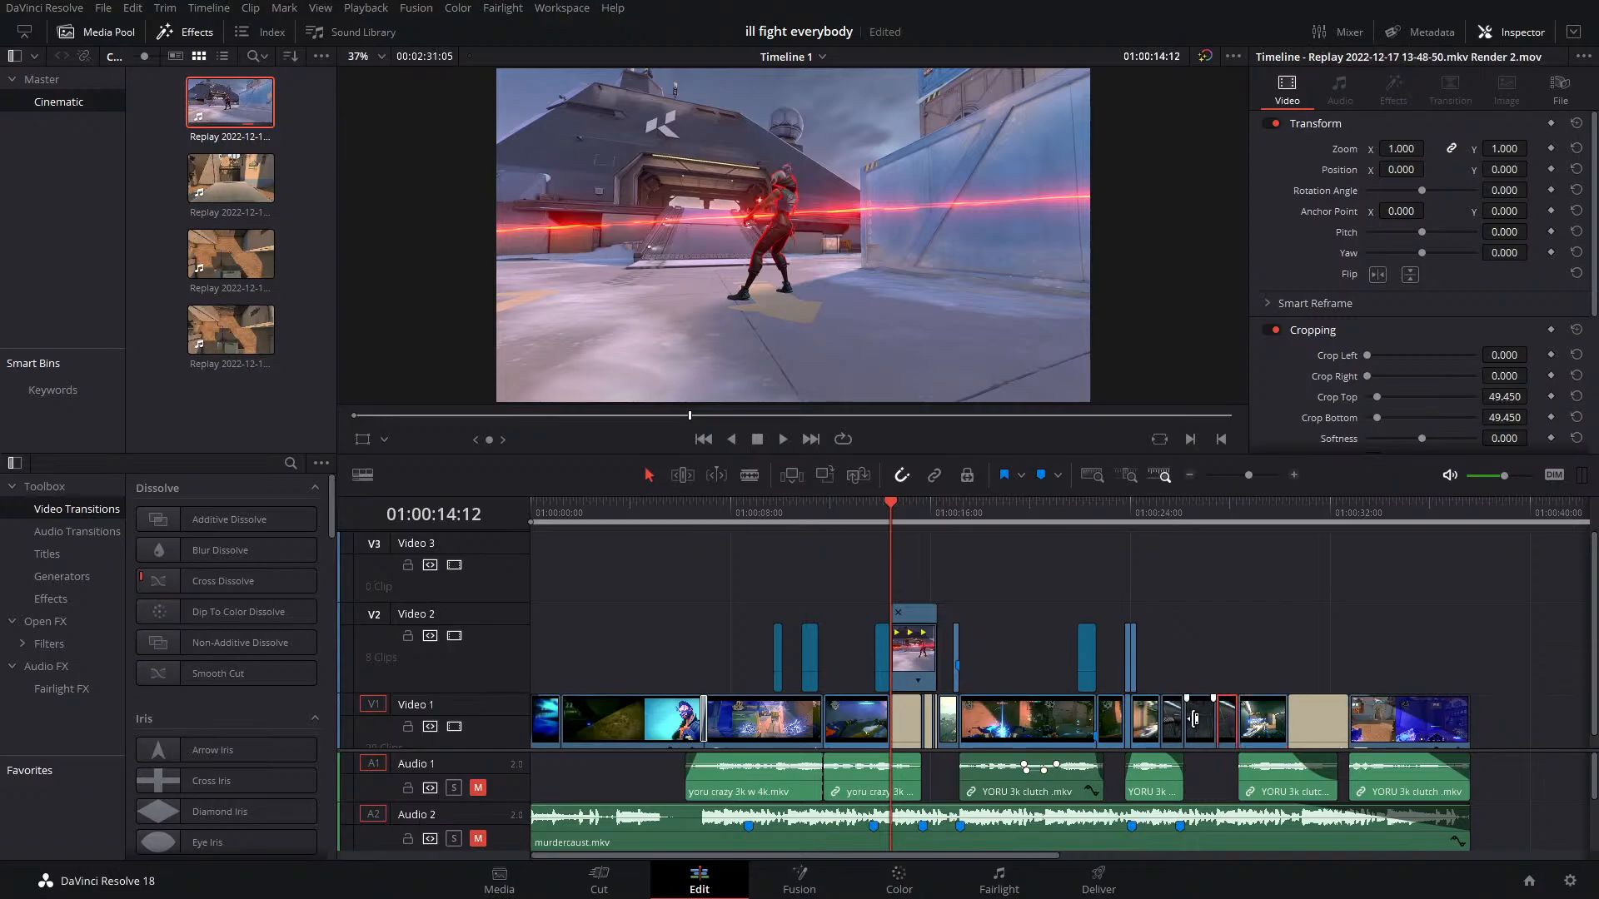
pyautogui.click(1173, 721)
pyautogui.click(1509, 397)
# Set both Crop Top and Crop Bottom of the slowed replay clip on Video 2 to 49.450
pyautogui.click(921, 654)
pyautogui.doubleClick(1502, 396)
pyautogui.write('49.450')
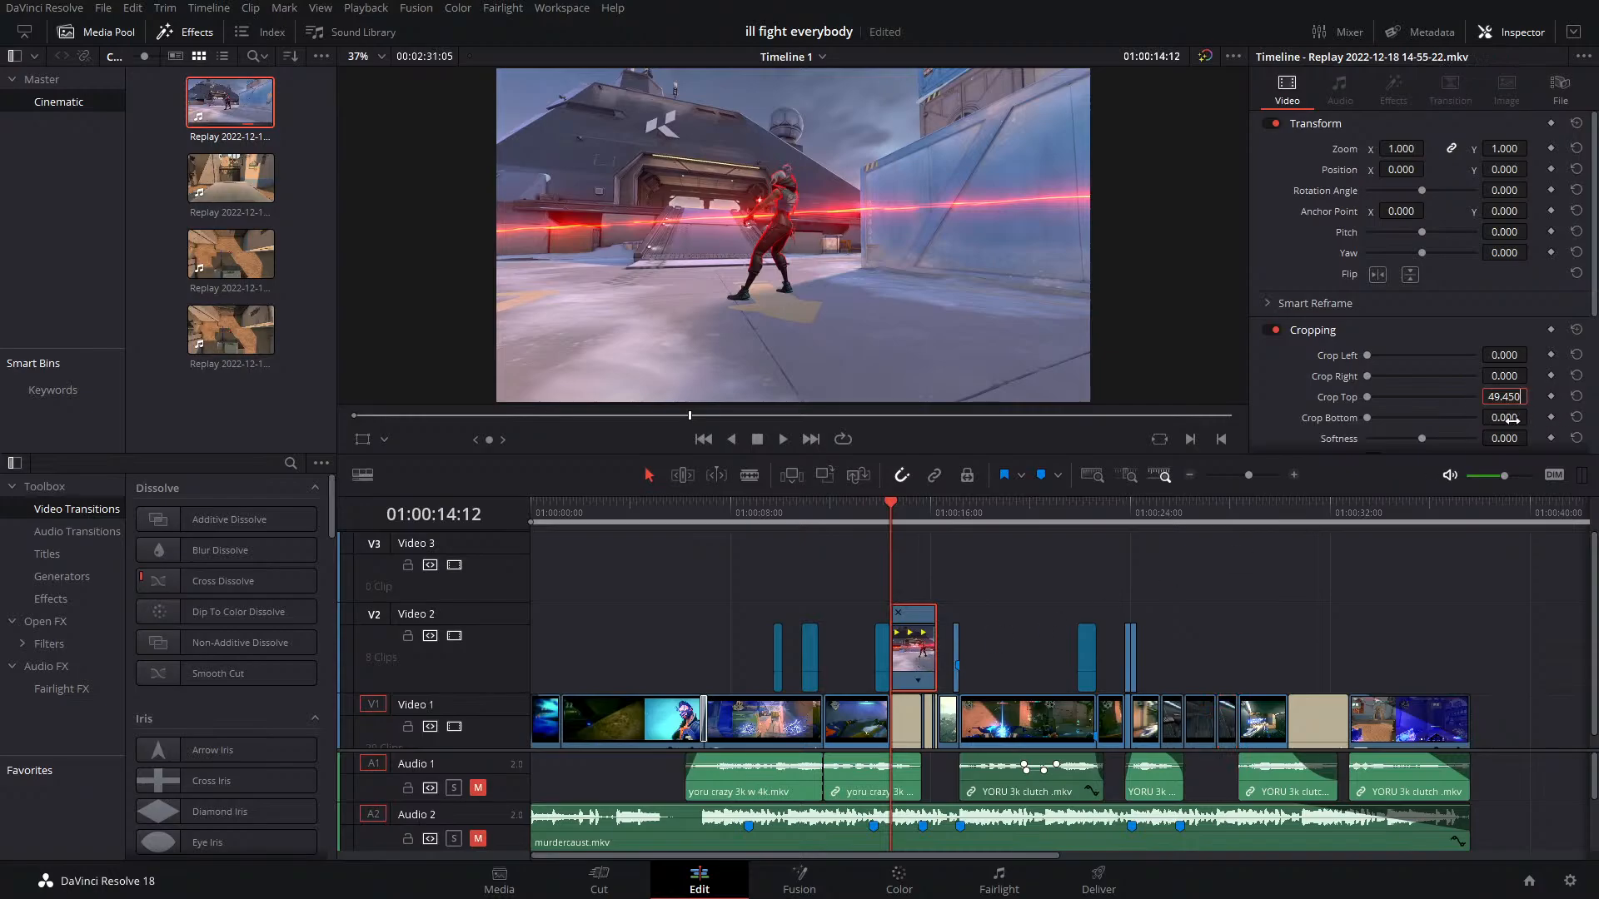
pyautogui.doubleClick(1509, 417)
pyautogui.write('49.450')
pyautogui.press('Return')
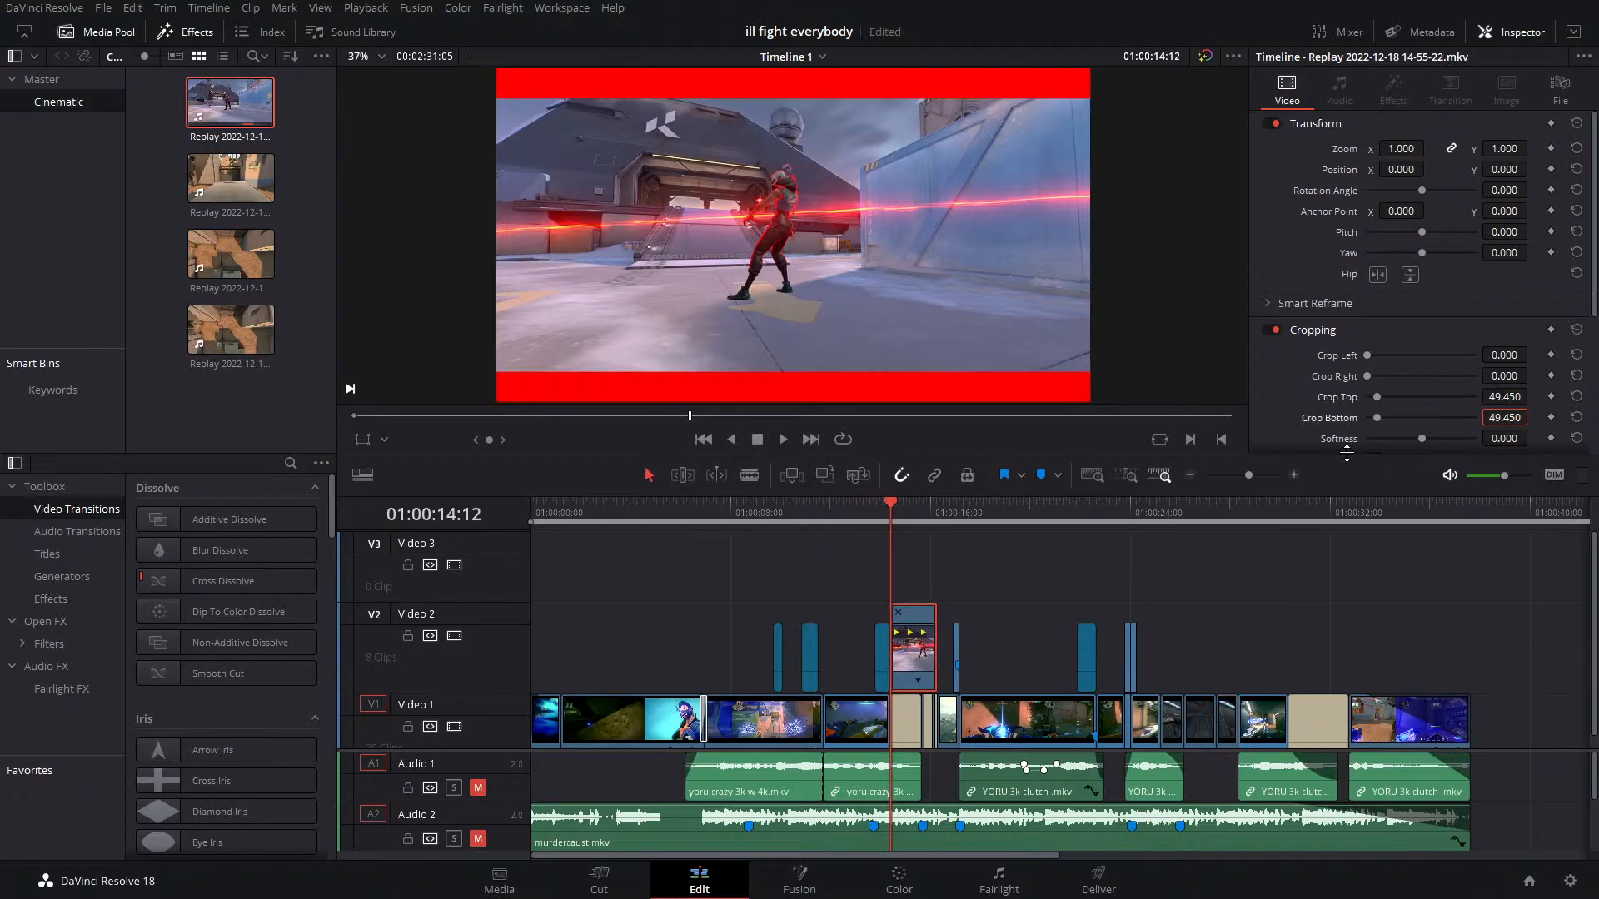
pyautogui.scroll(-1, 806, 286)
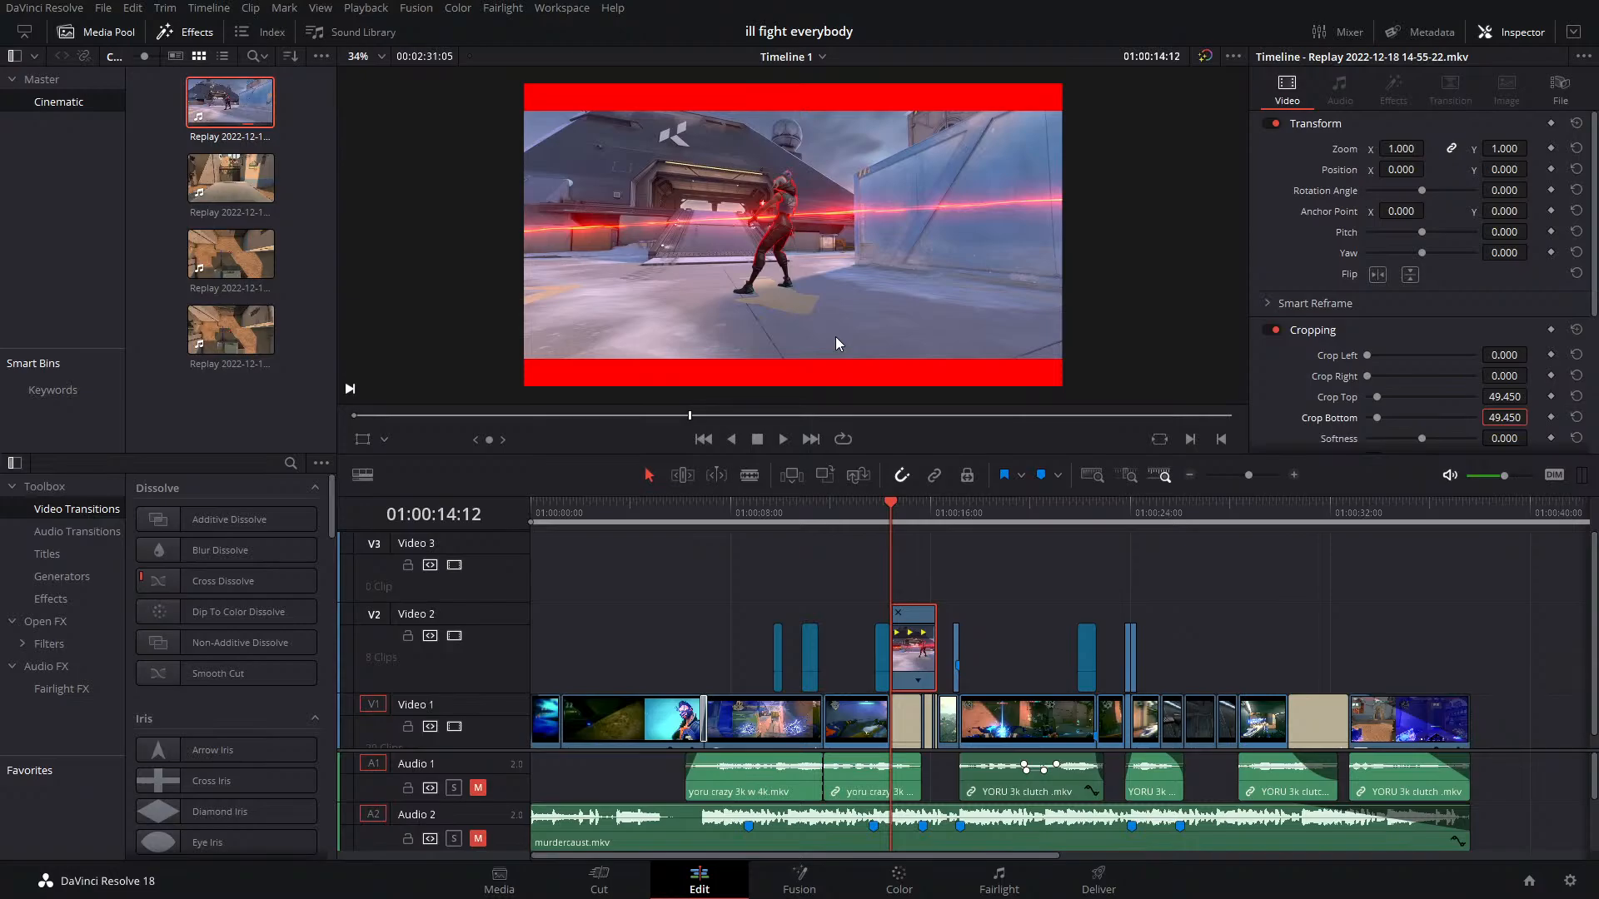
# Compare the replay clip's cropped framing with other montage clips and play back the cropped clip
pyautogui.click(871, 510)
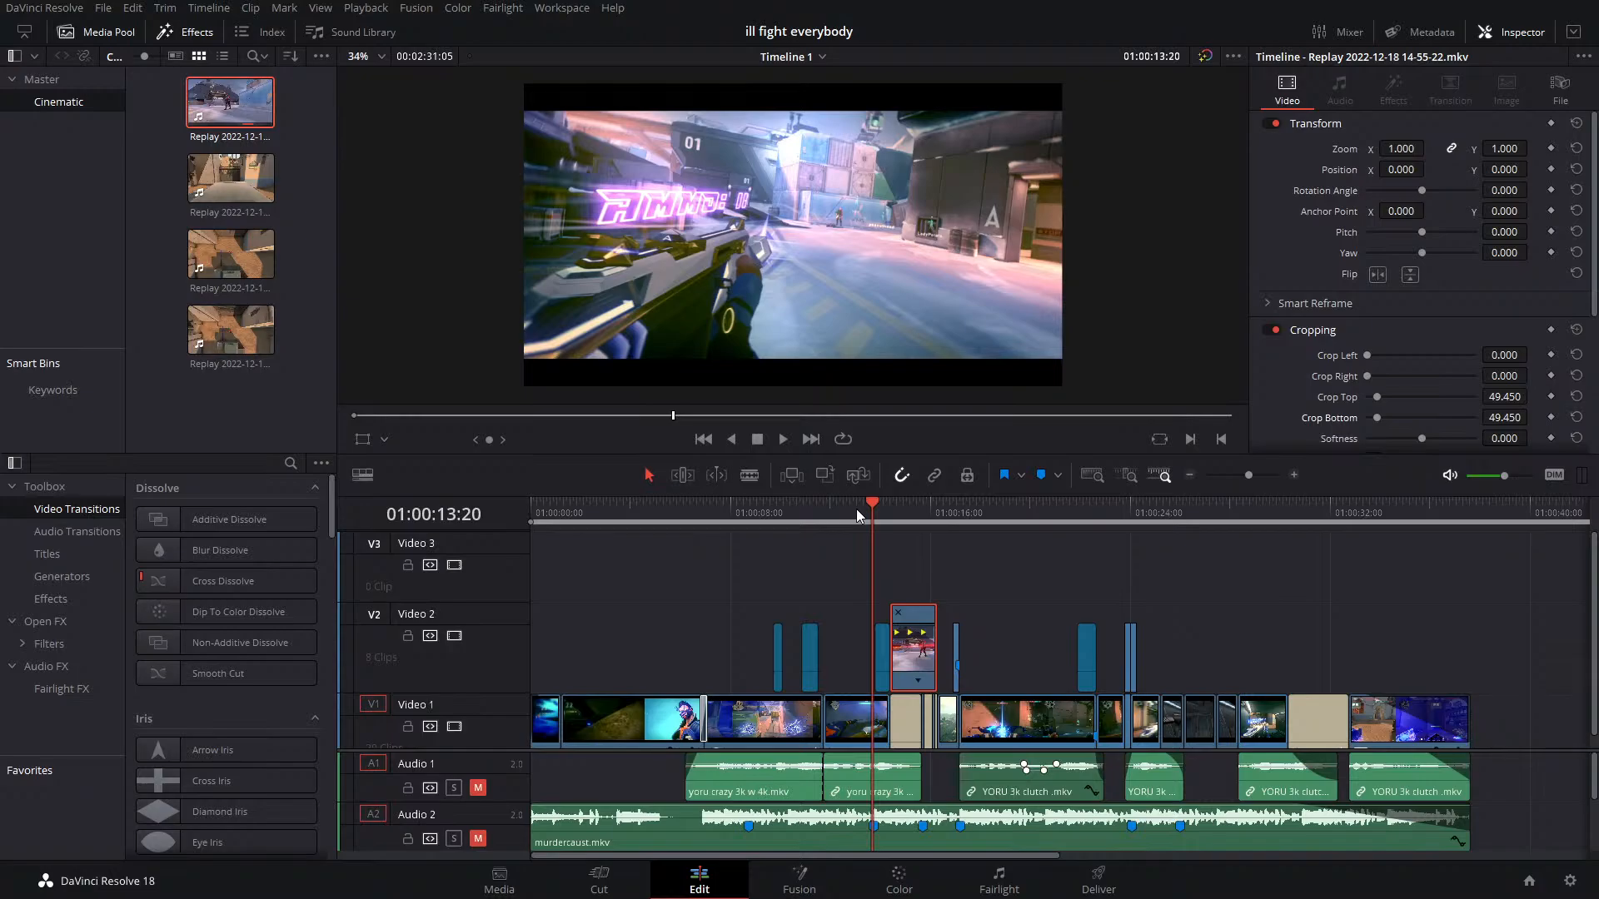
pyautogui.click(891, 506)
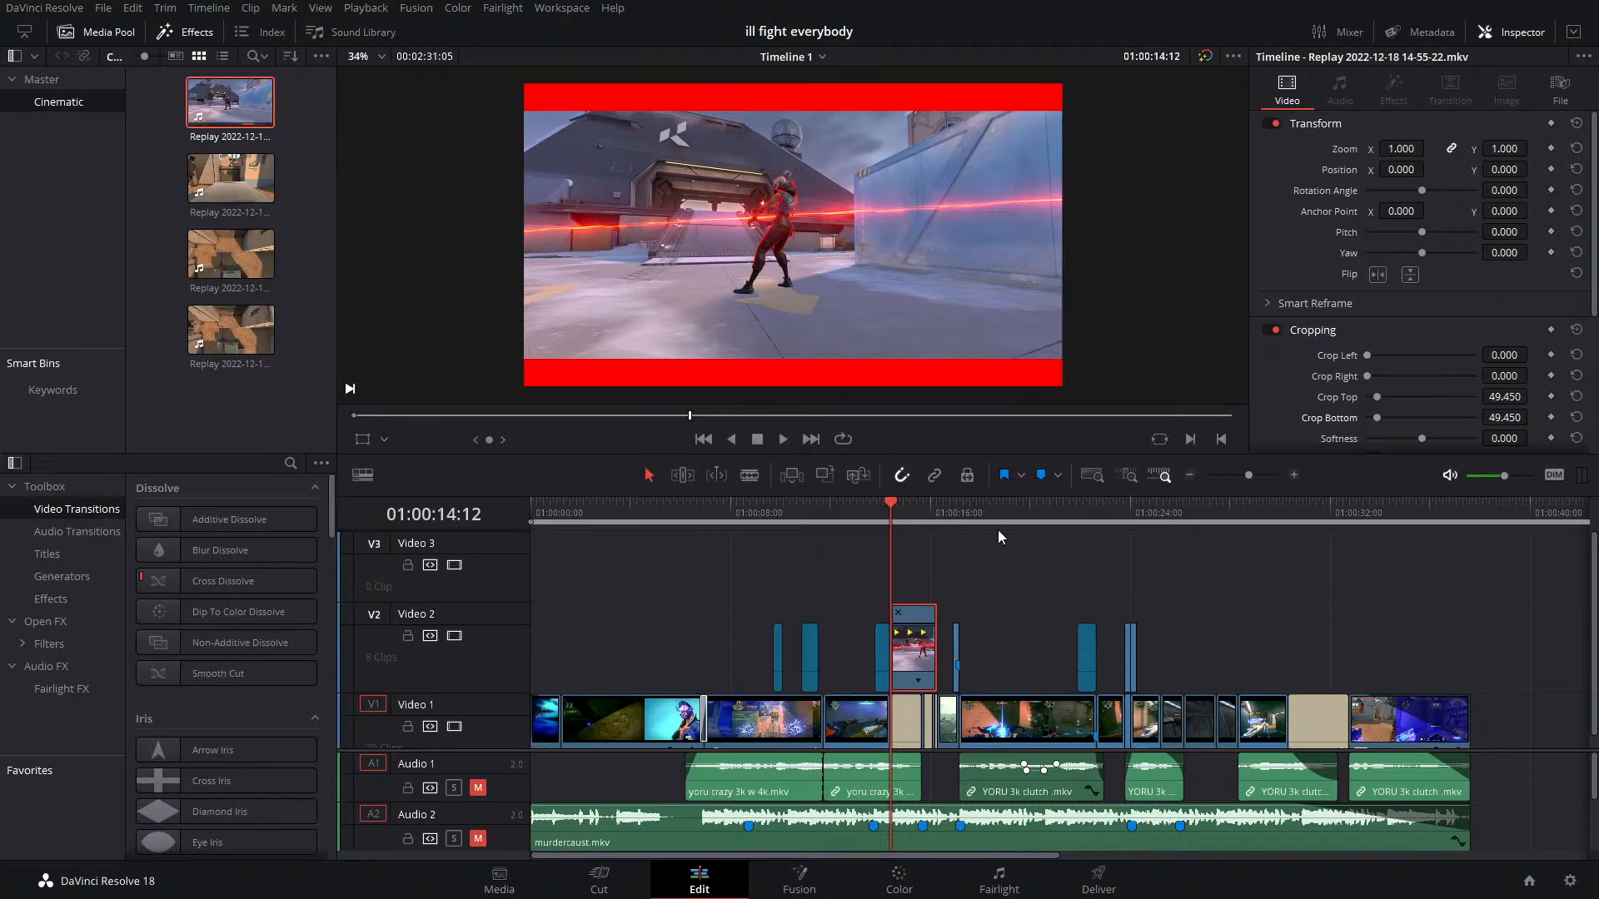
pyautogui.moveTo(1193, 508); pyautogui.dragTo(1163, 508)
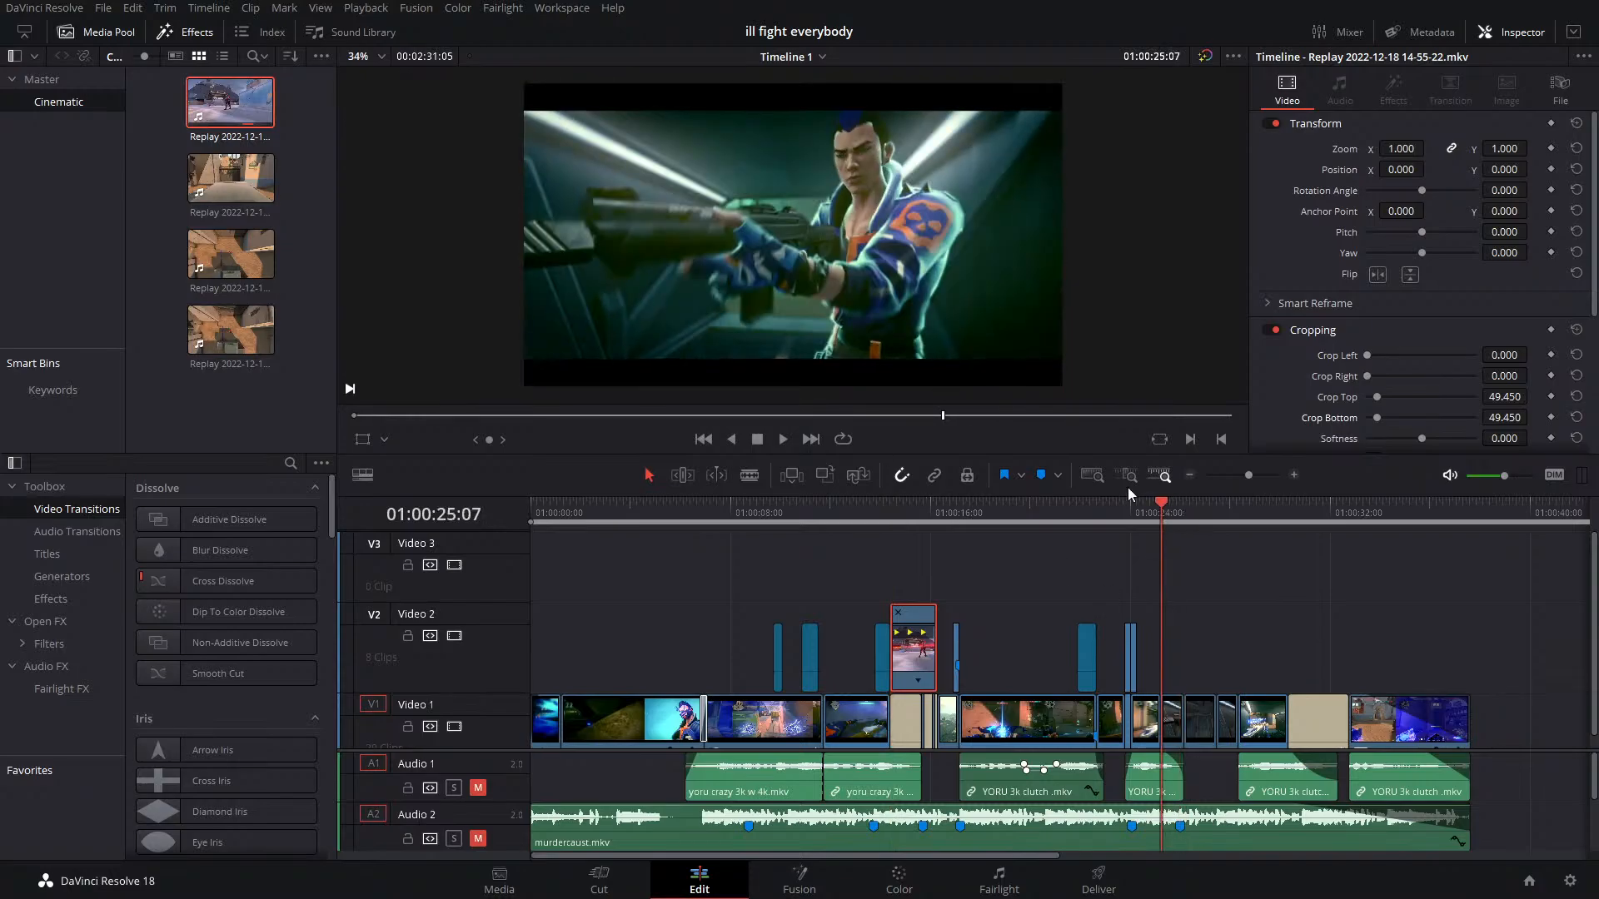
pyautogui.click(895, 504)
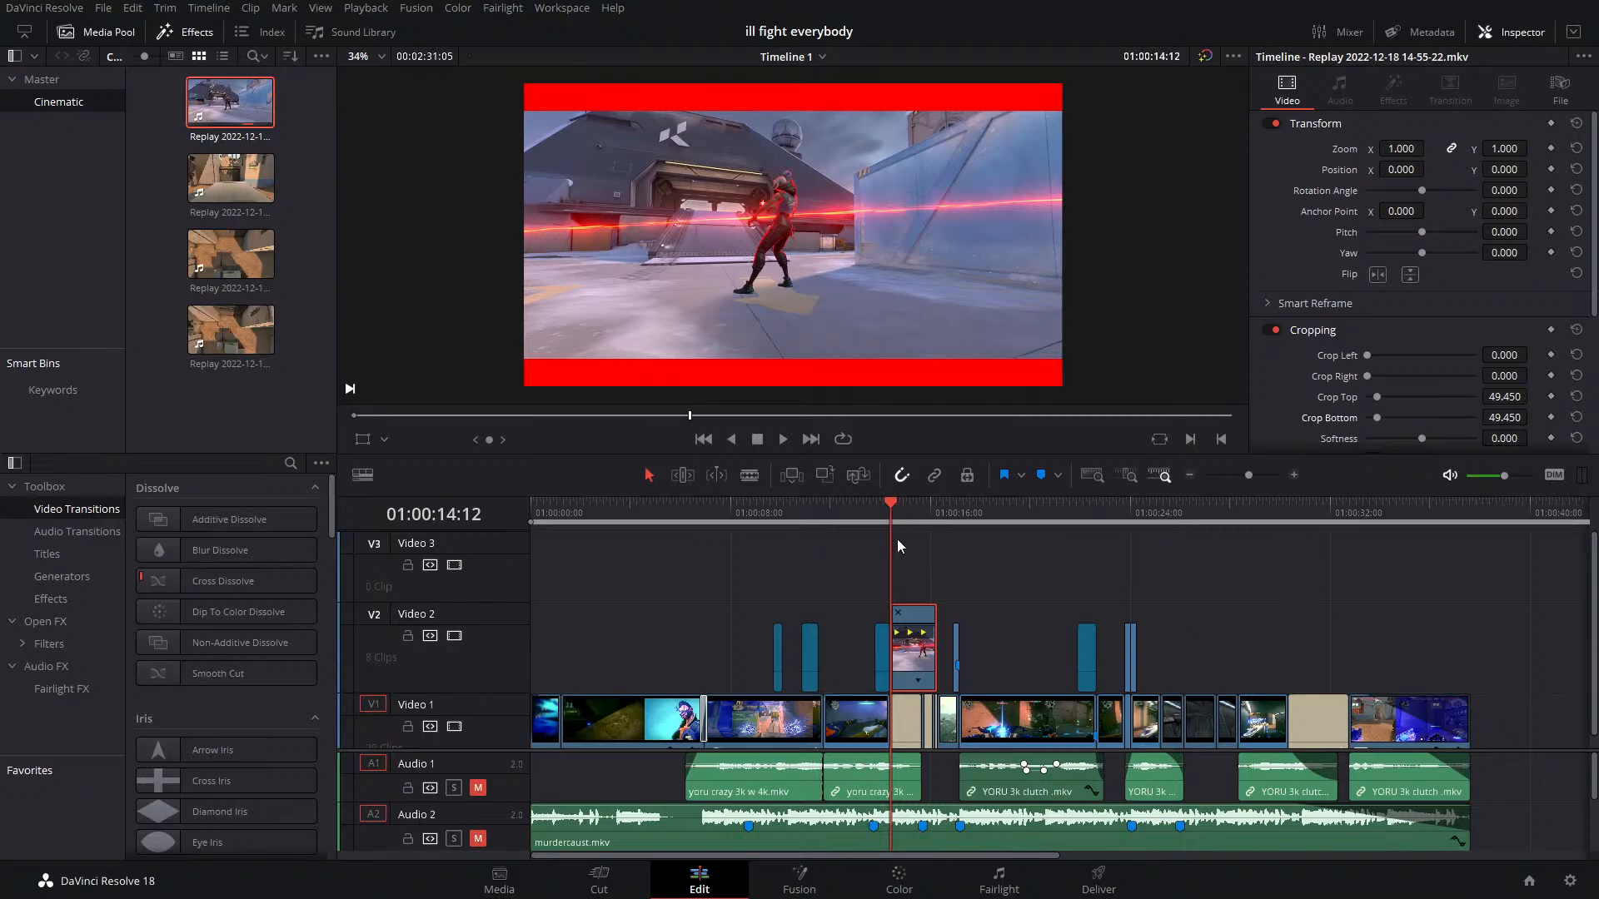
pyautogui.moveTo(1250, 475); pyautogui.dragTo(1262, 467)
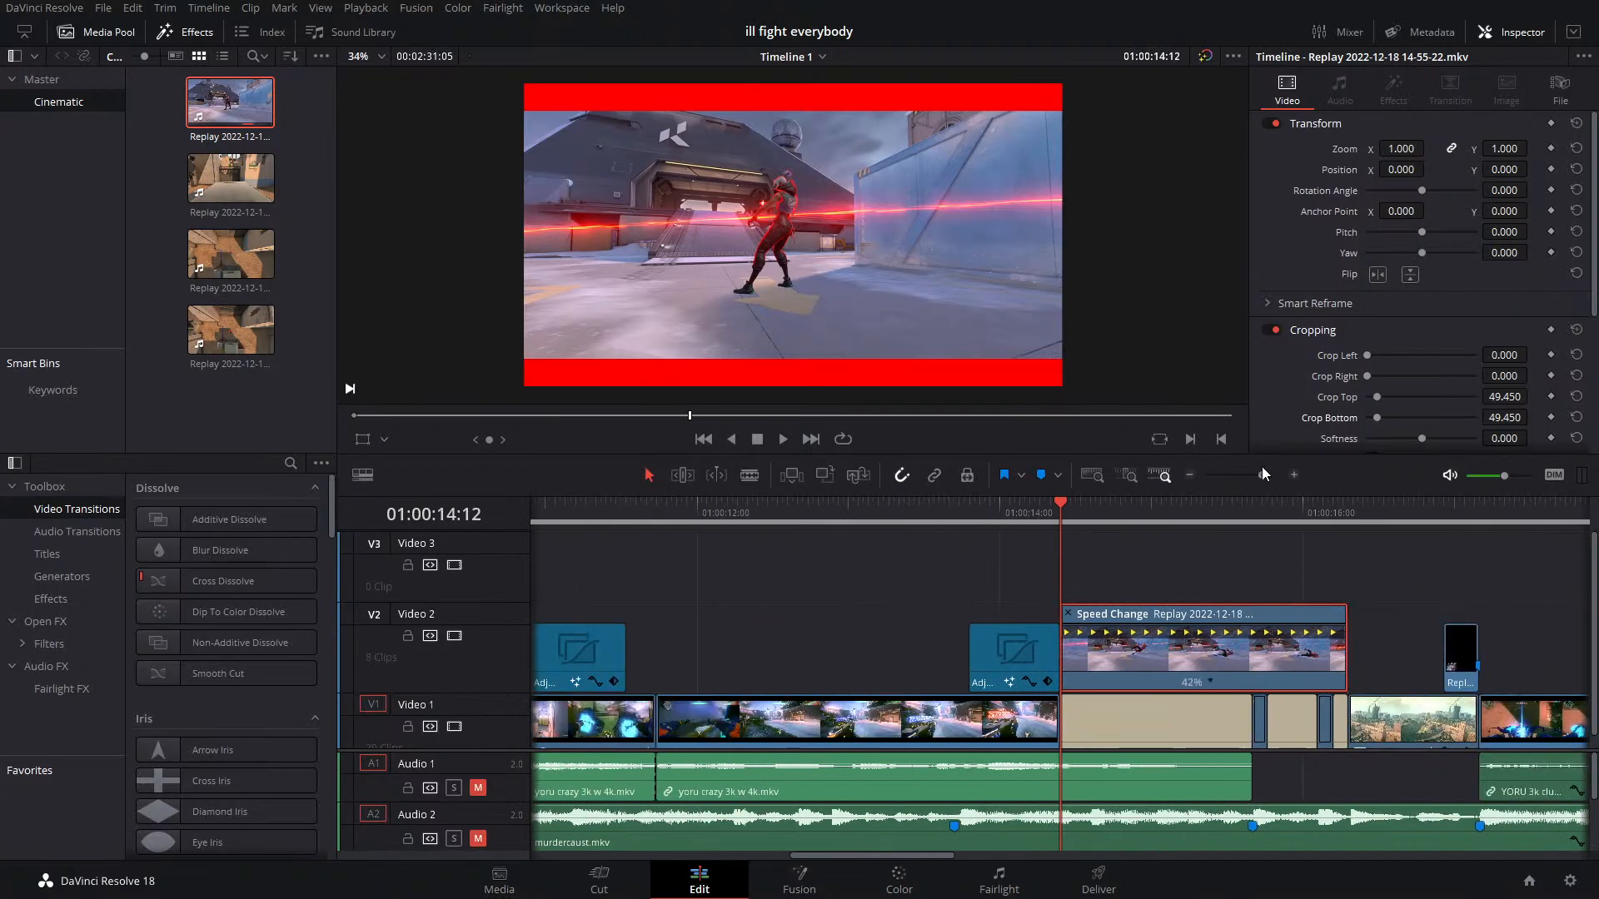
pyautogui.press('space')
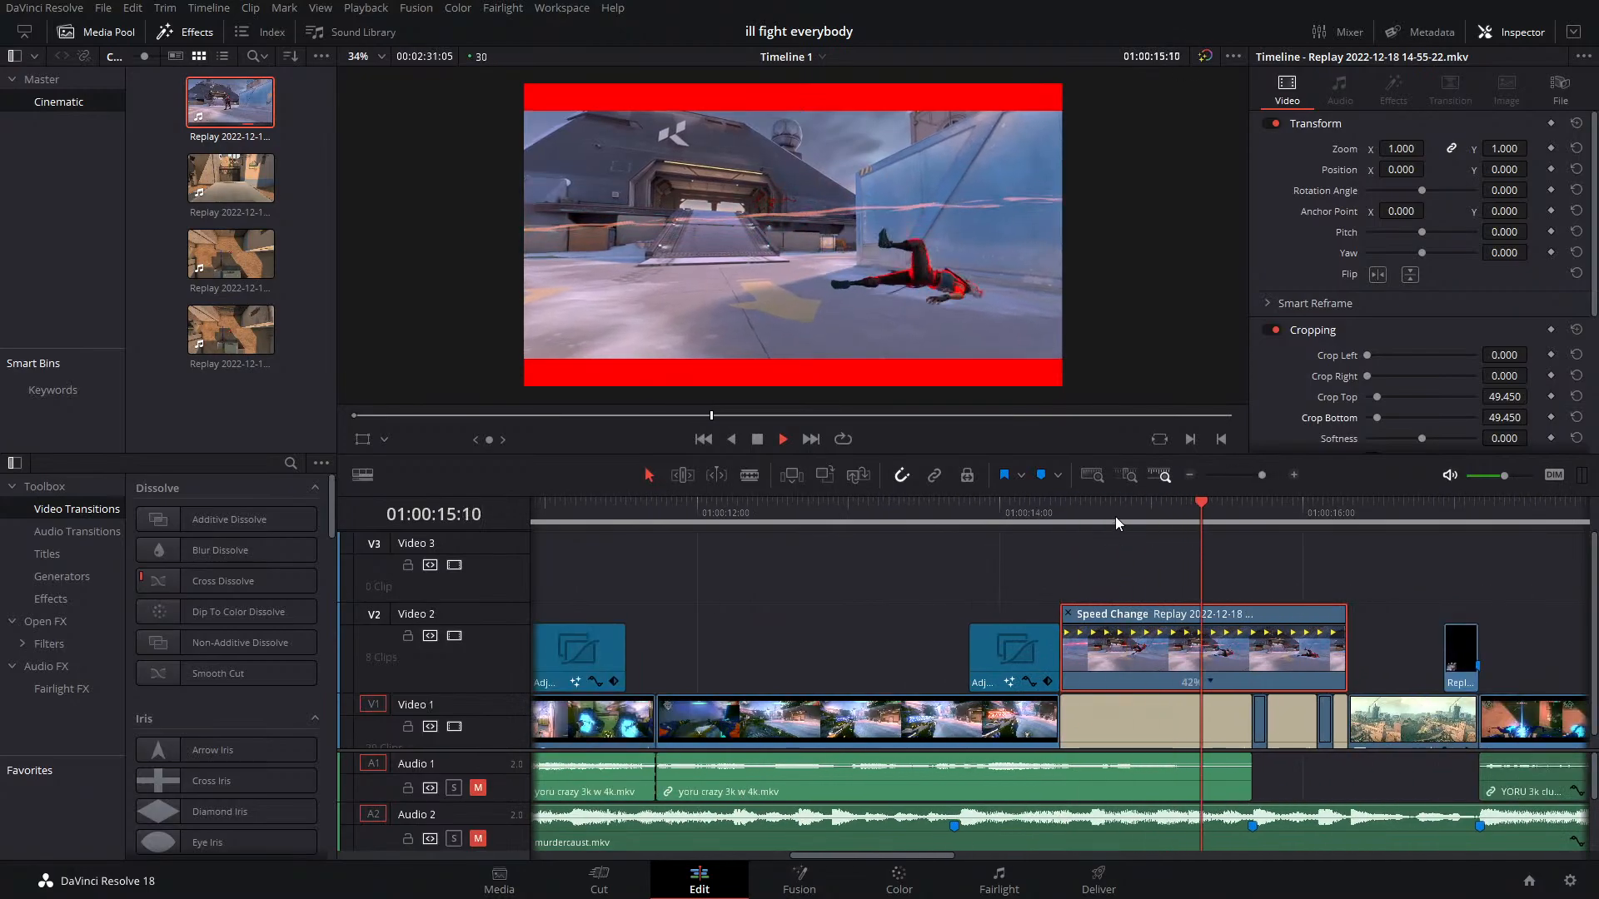
pyautogui.click(1111, 513)
pyautogui.moveTo(1115, 513); pyautogui.dragTo(985, 542)
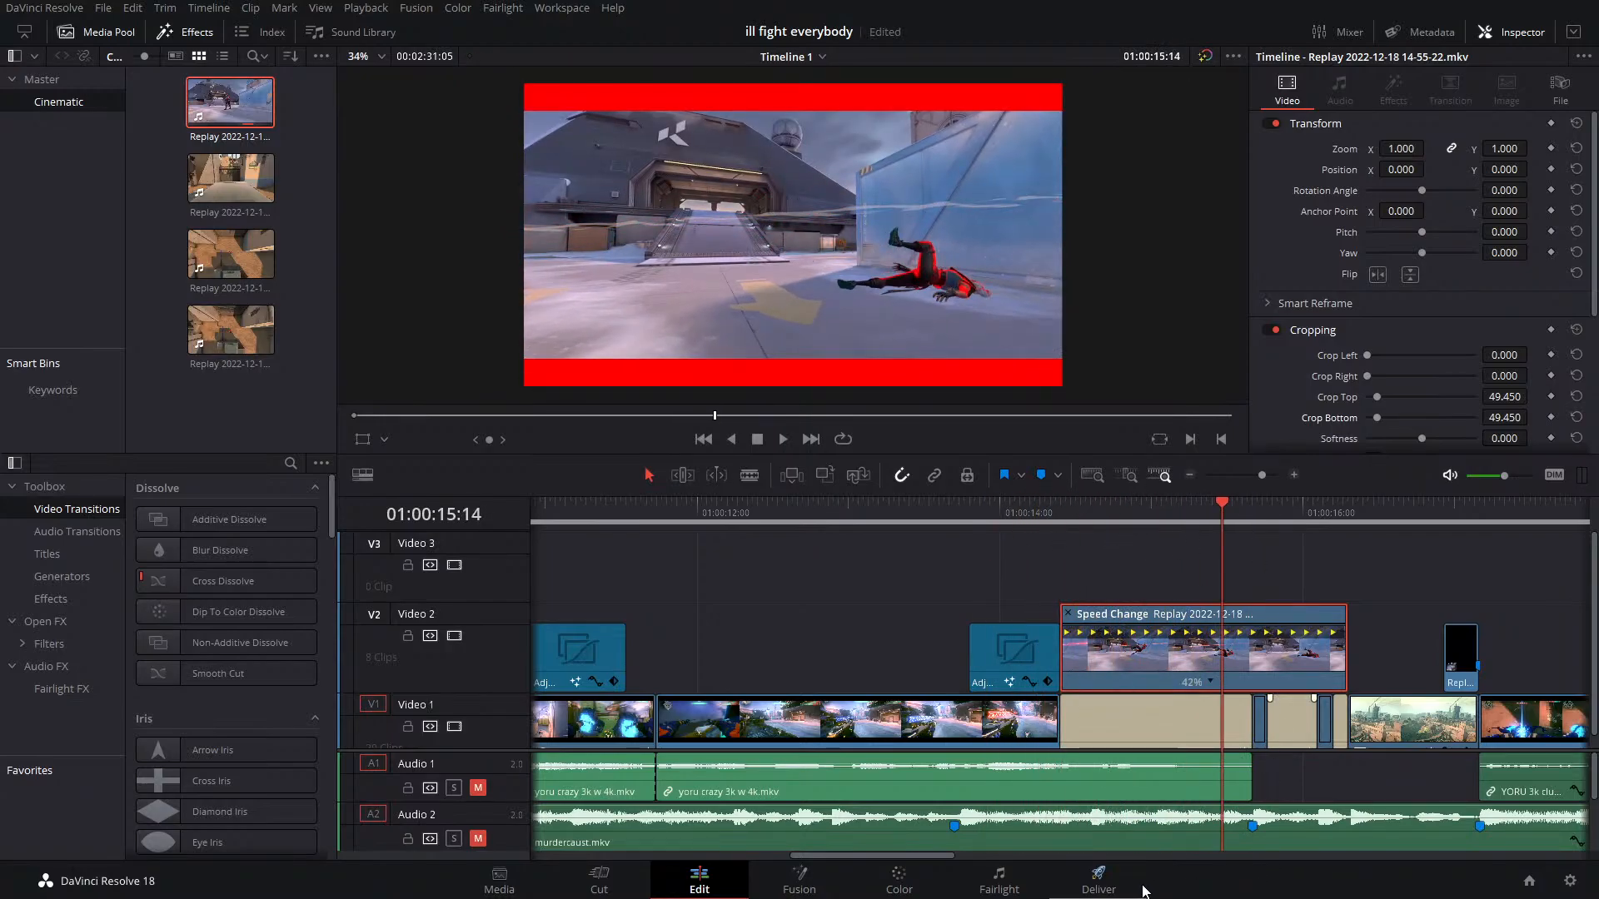
# On the Color page, show the clip thumbnails, hide the gallery and copy clip 28's grade onto the slowed replay clip
pyautogui.click(922, 890)
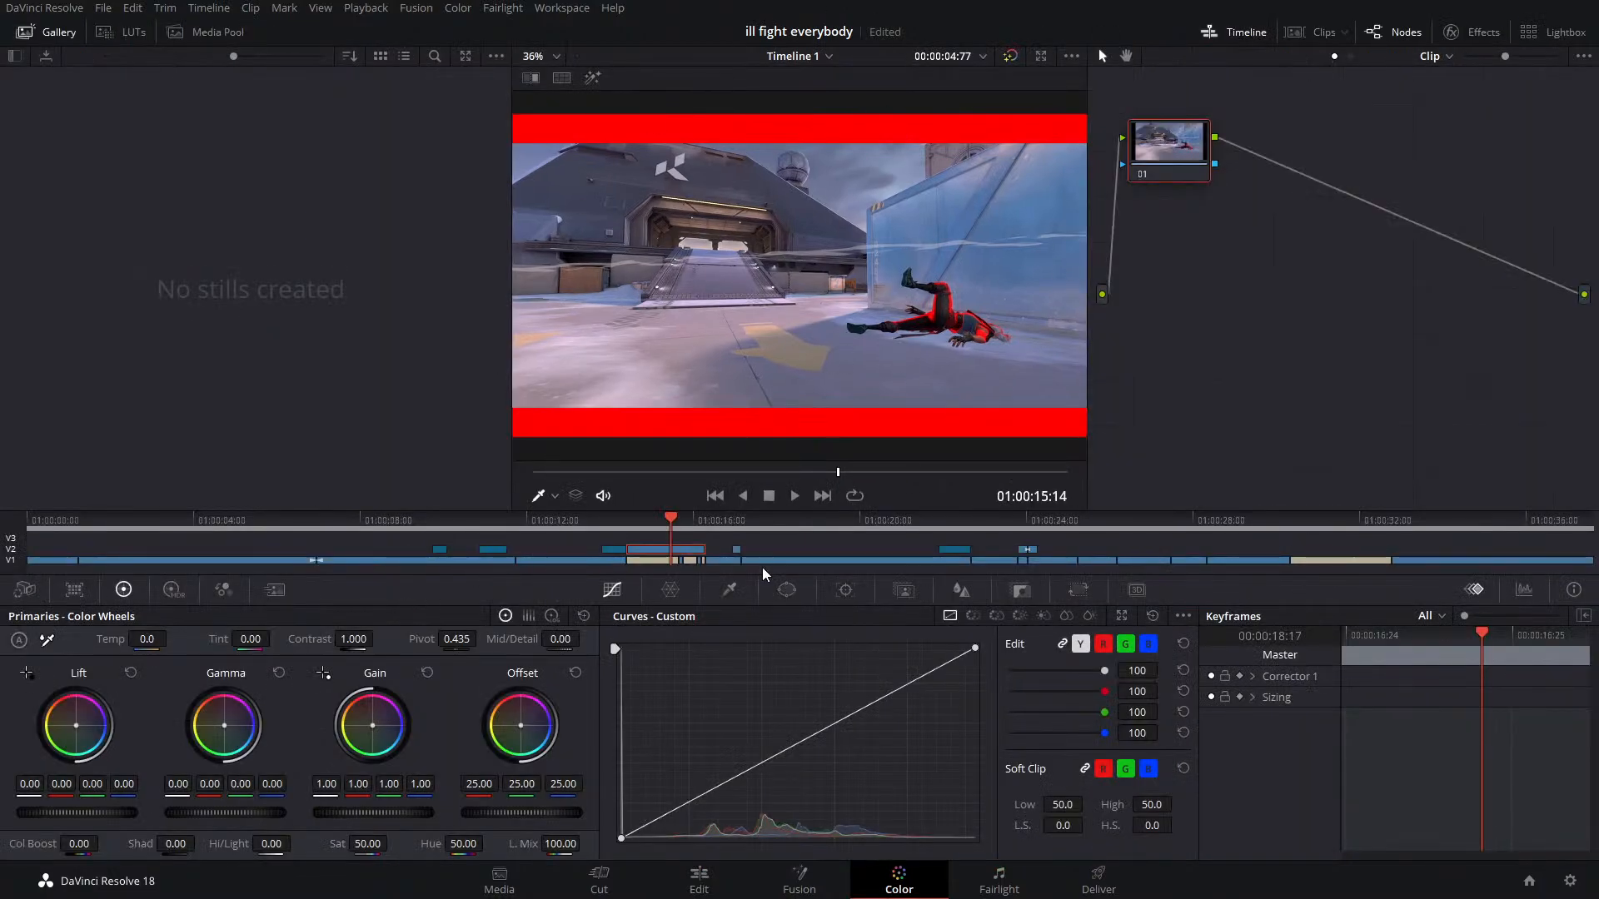
pyautogui.click(1318, 32)
pyautogui.click(47, 32)
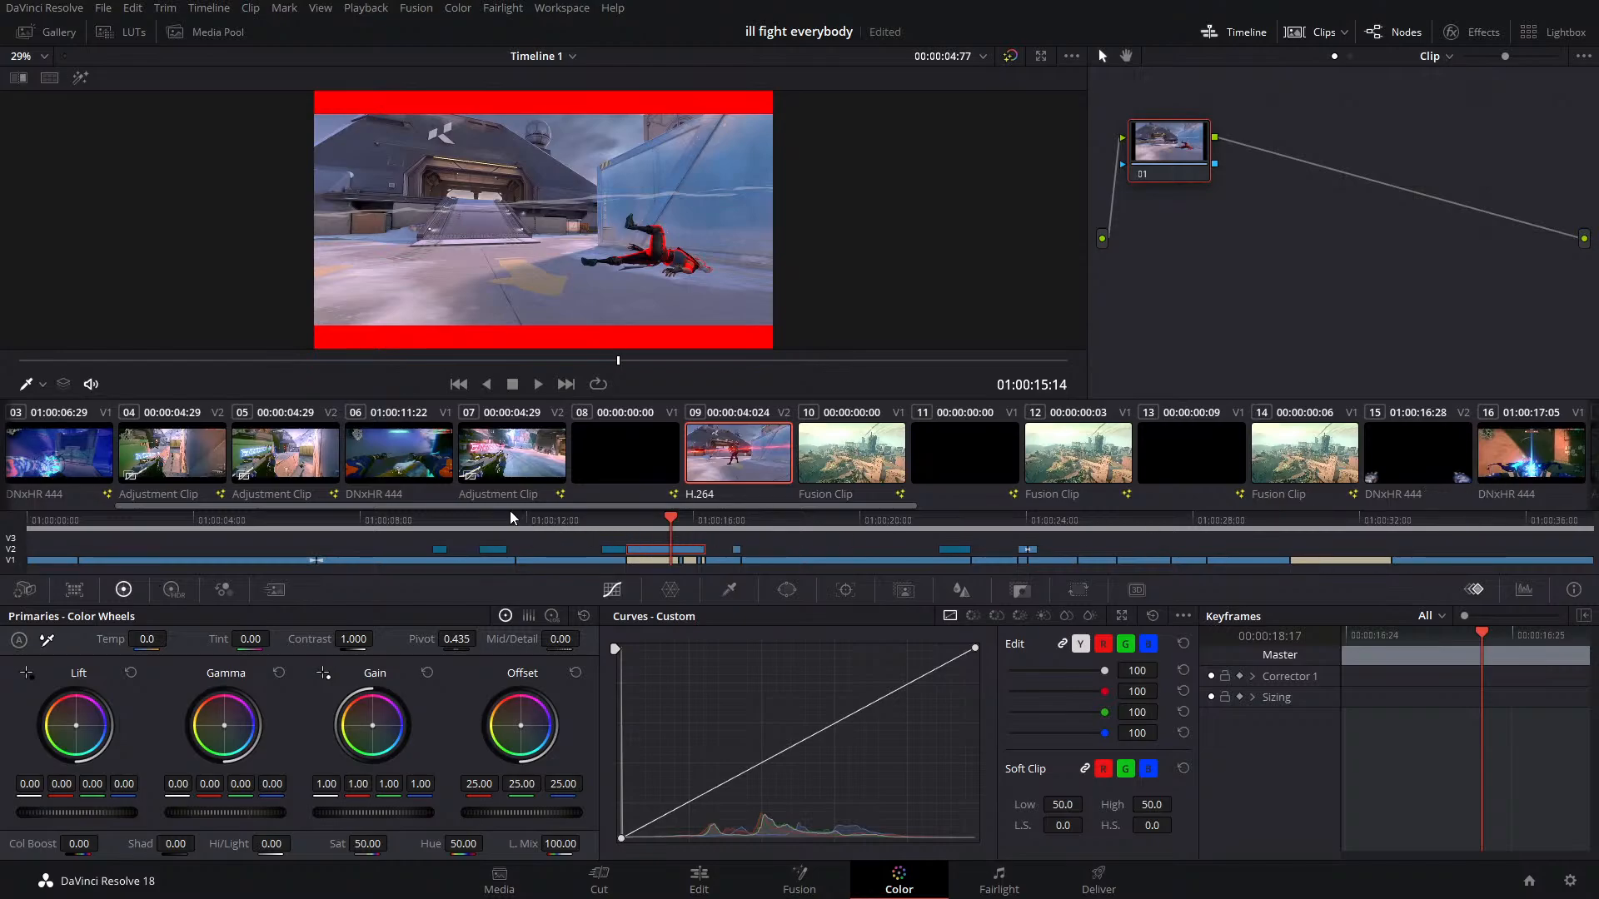
pyautogui.moveTo(526, 508); pyautogui.dragTo(1311, 527)
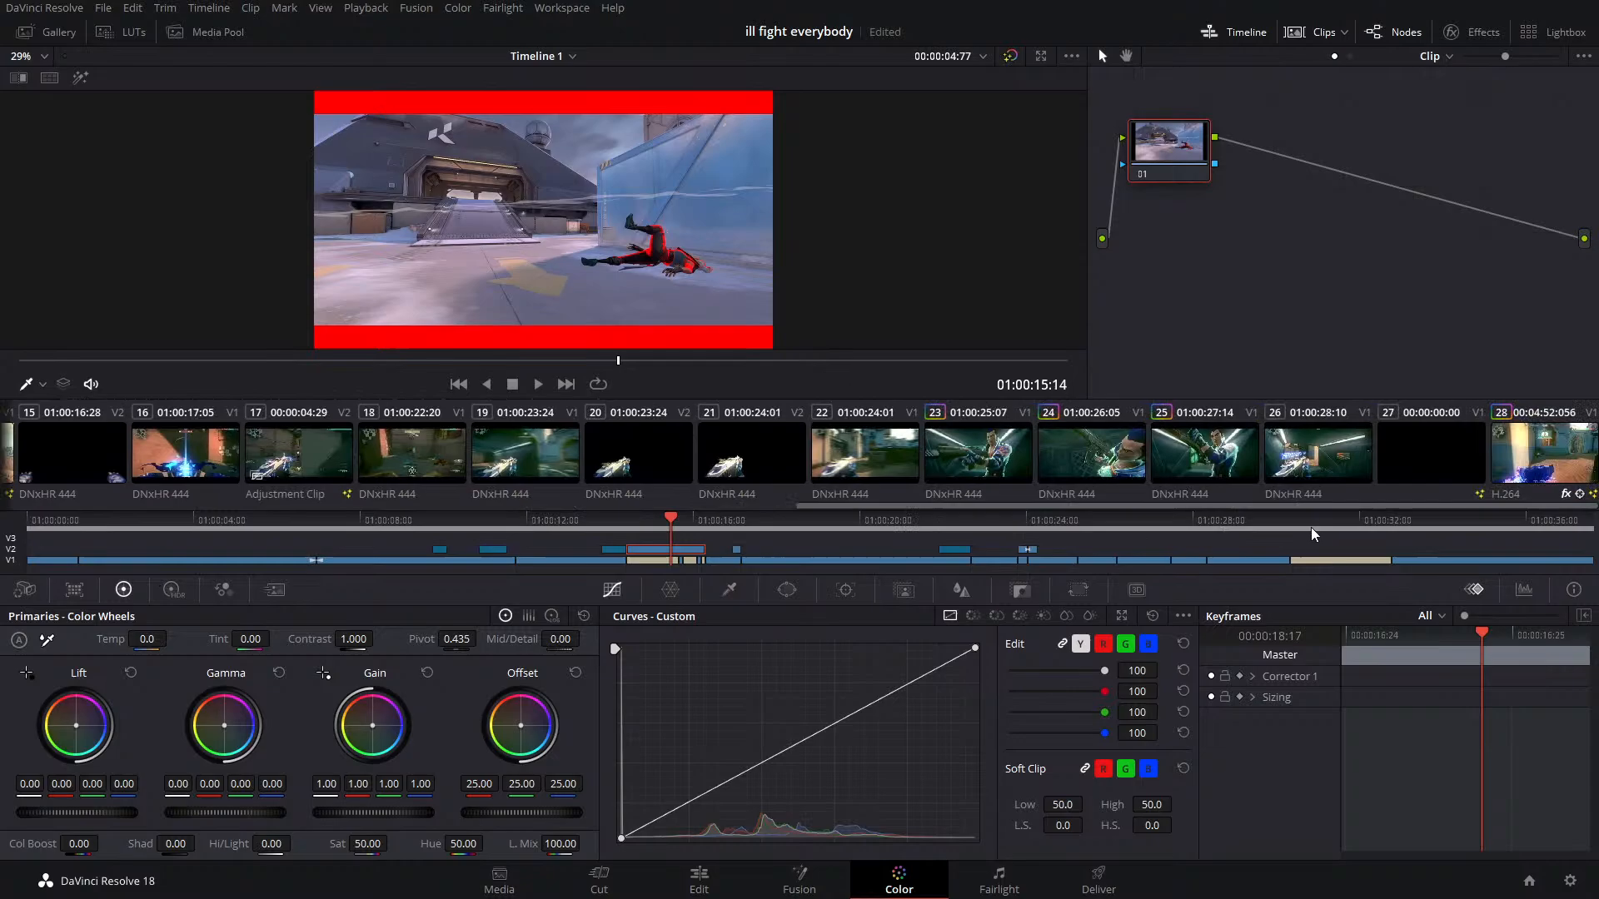
pyautogui.middleClick(1544, 450)
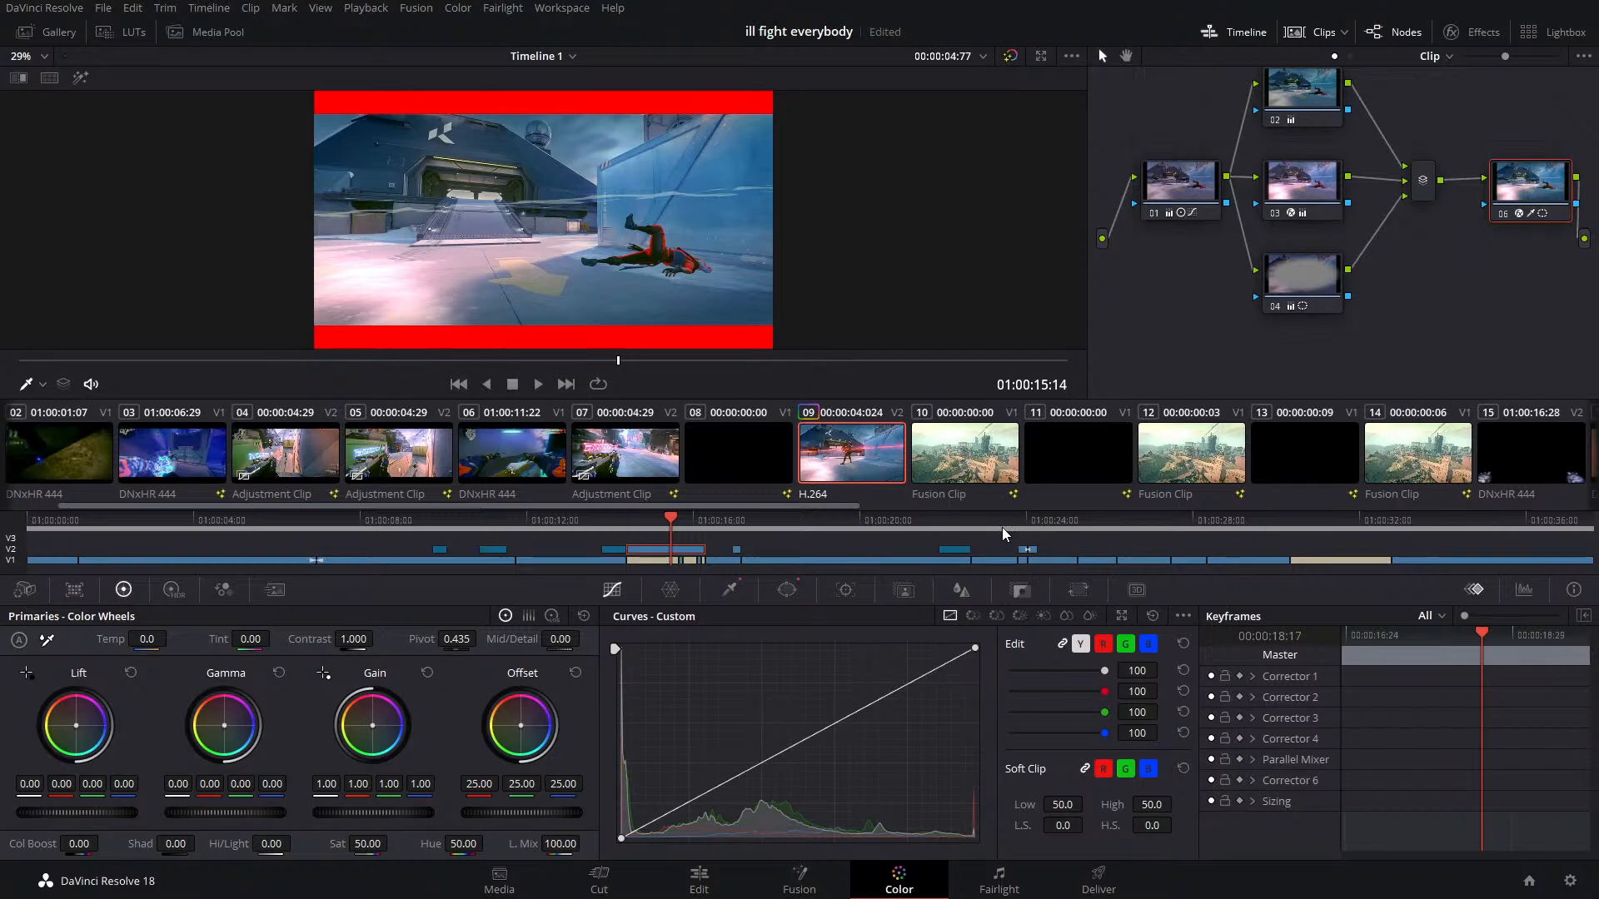
# Compare the graded replay clip with the neighbouring gameplay footage on the Color page and in the edit timeline
pyautogui.moveTo(1002, 527); pyautogui.dragTo(751, 546)
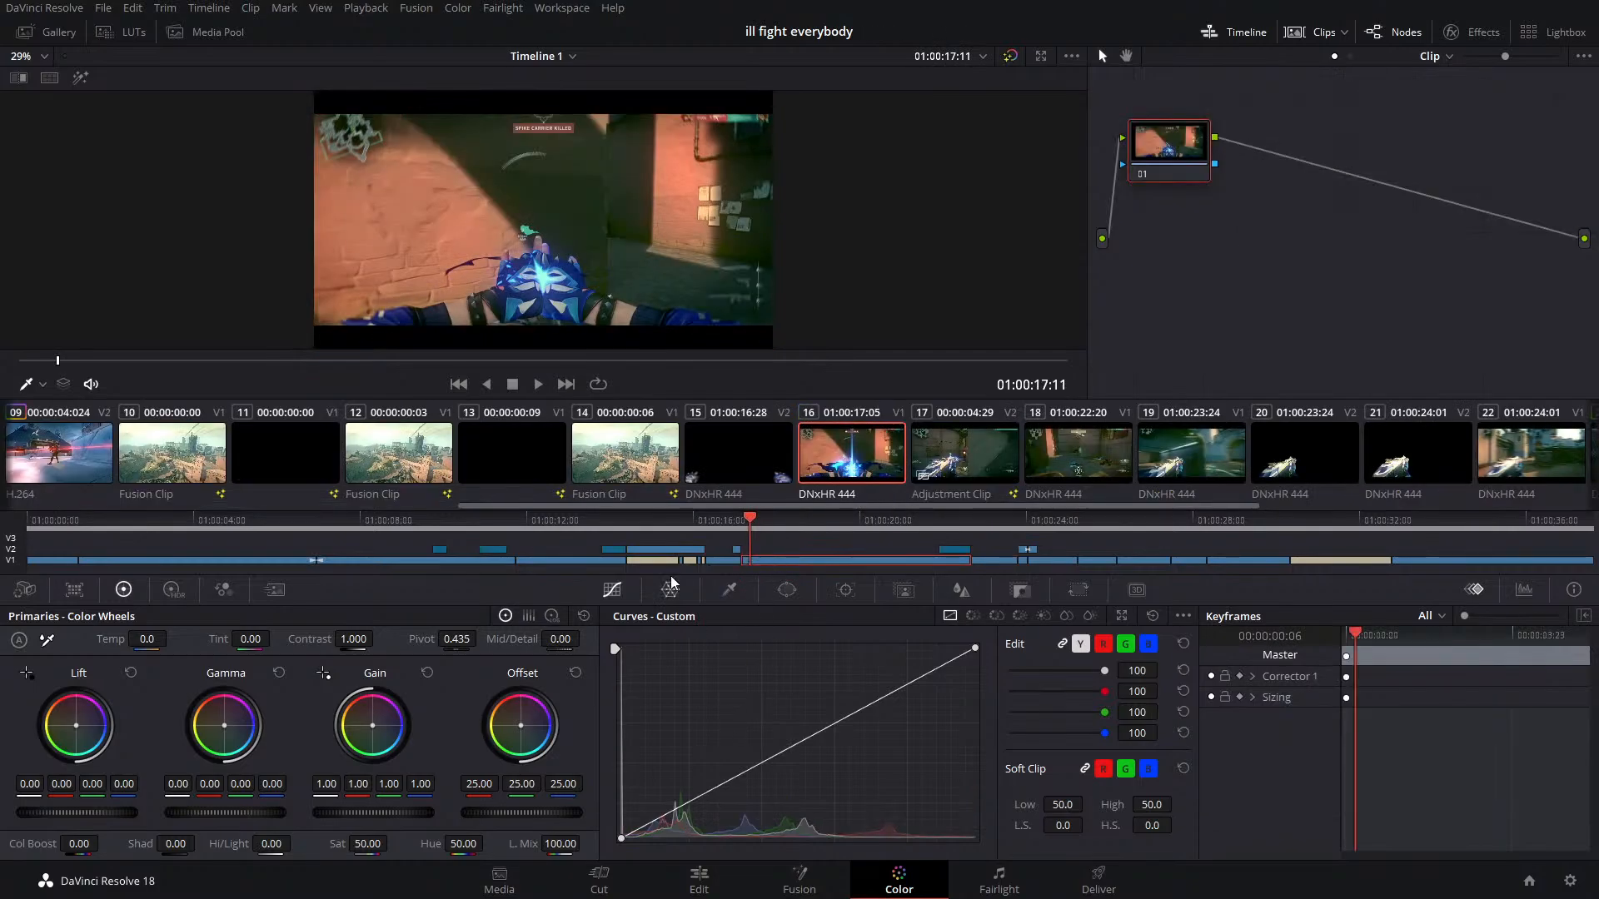
pyautogui.click(695, 877)
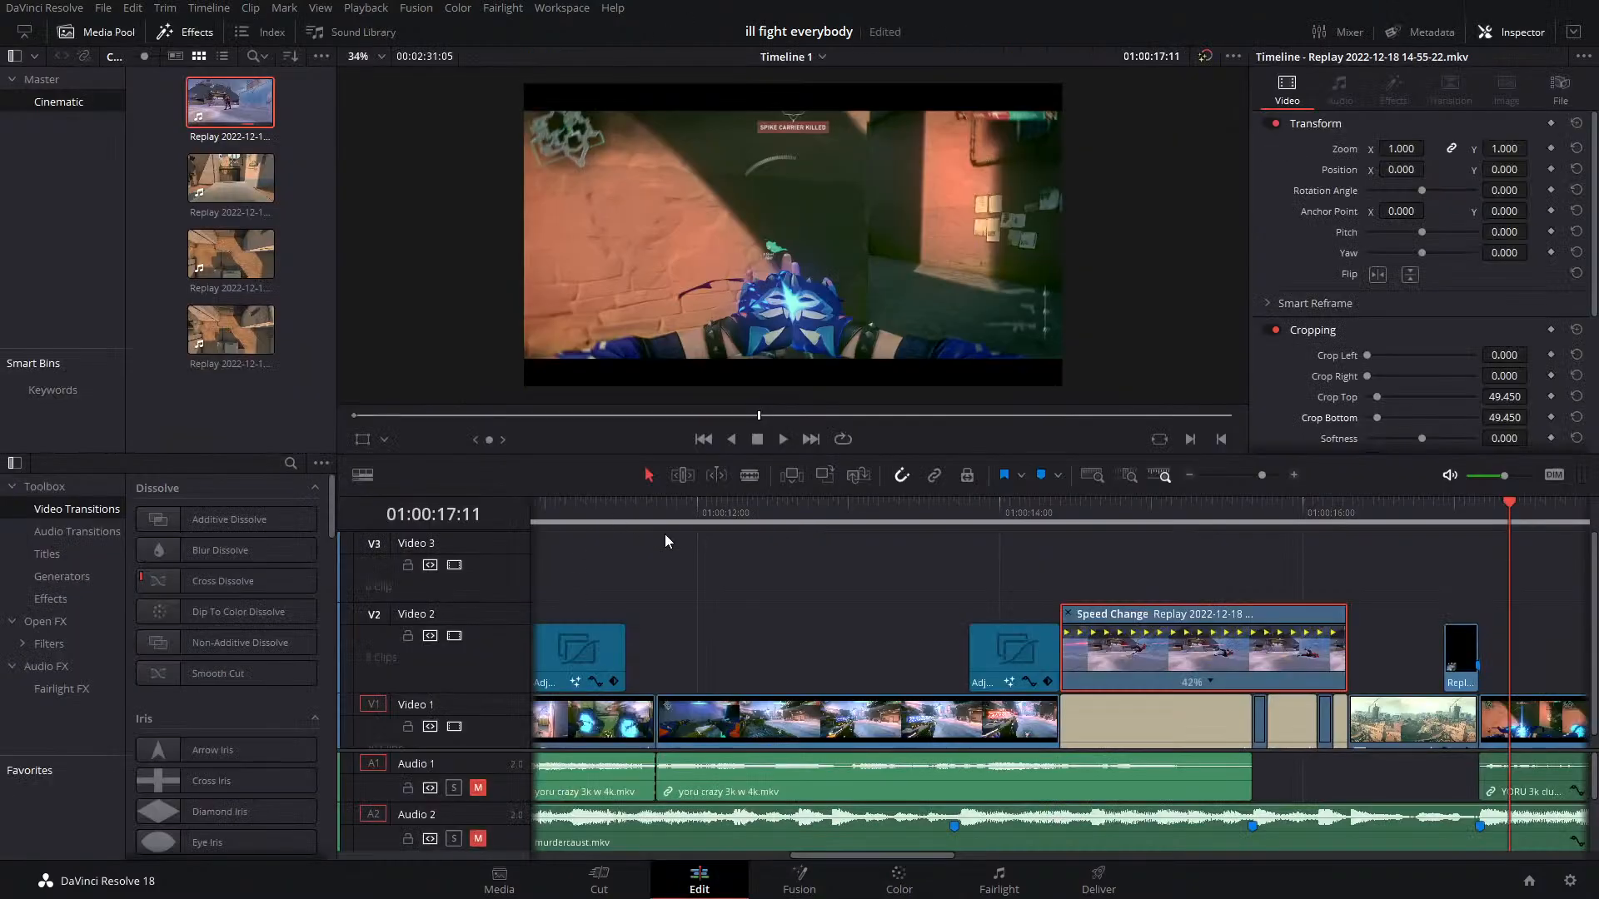
pyautogui.click(1186, 514)
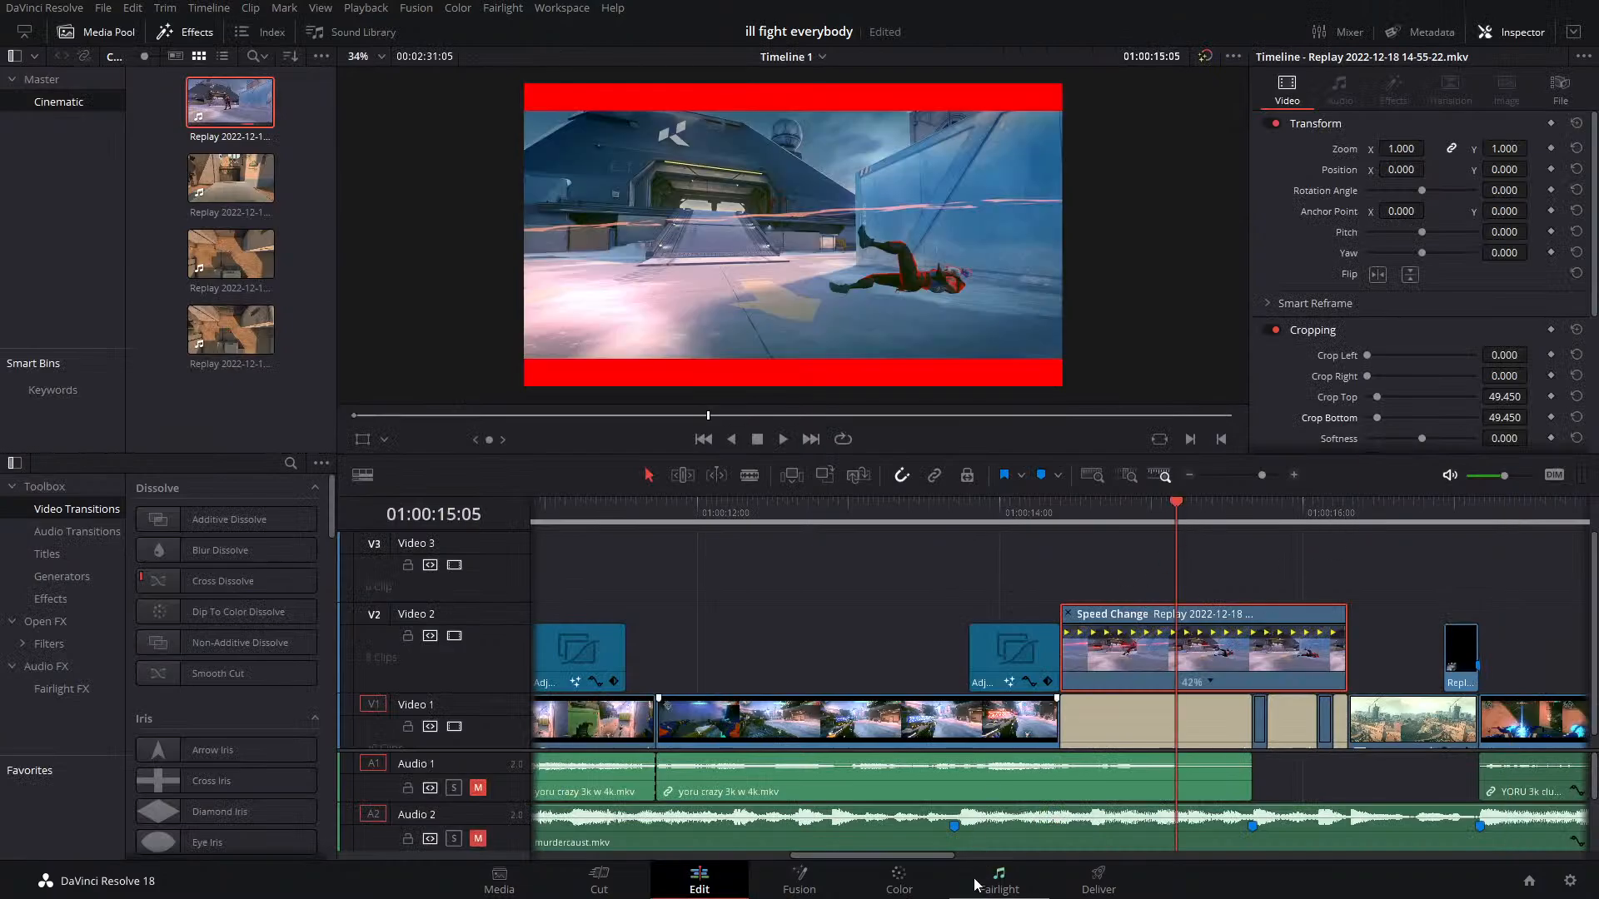
pyautogui.click(899, 879)
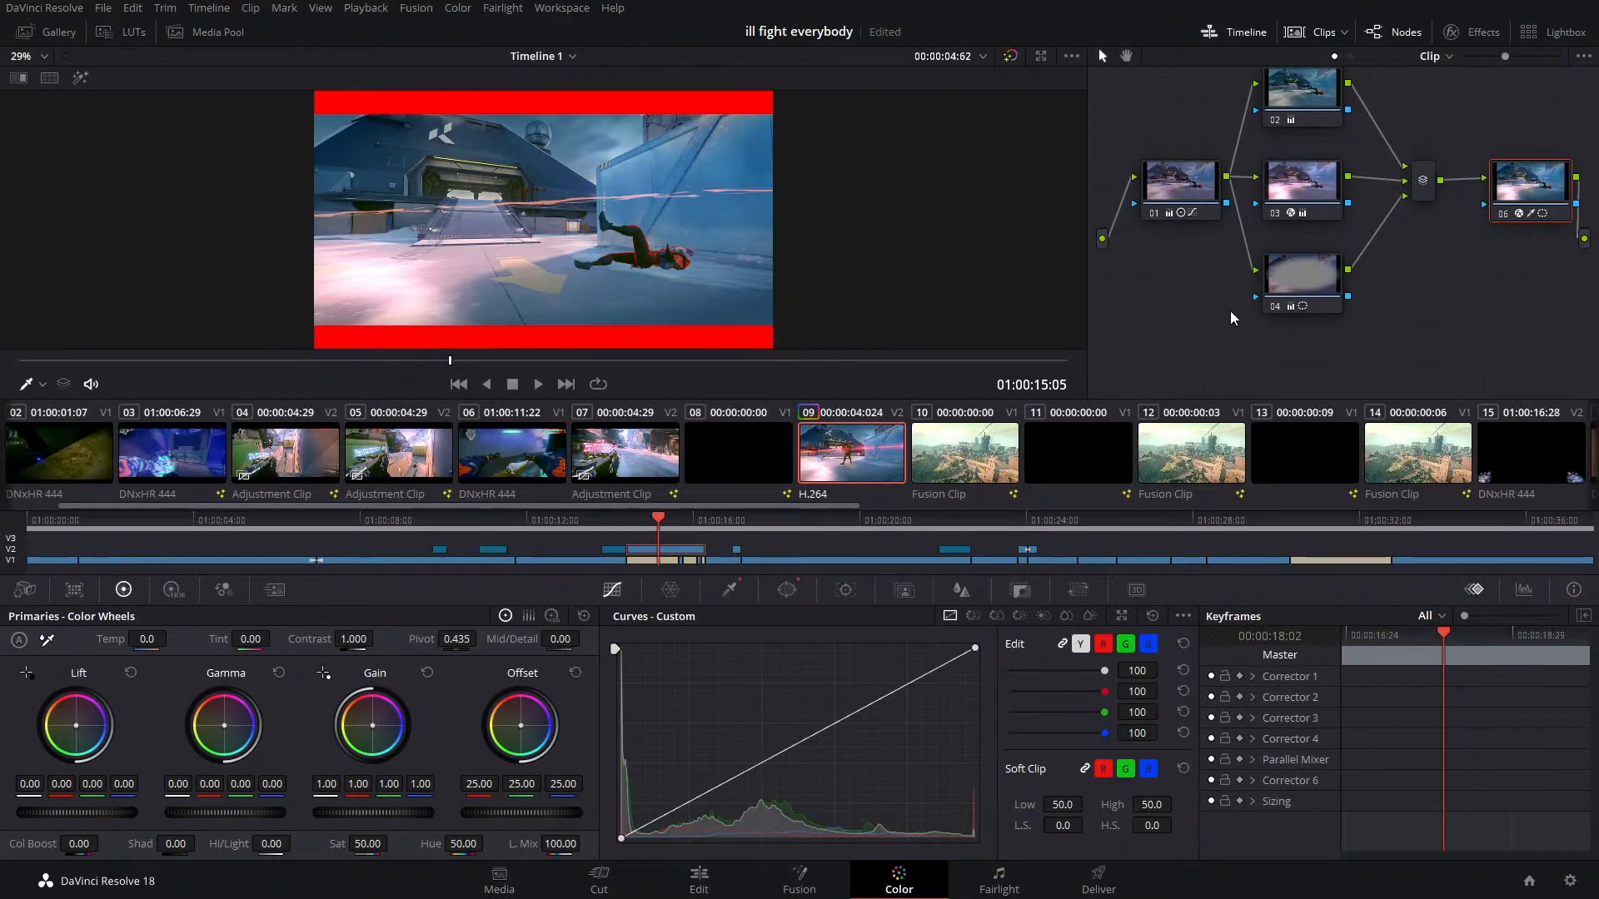
pyautogui.click(700, 876)
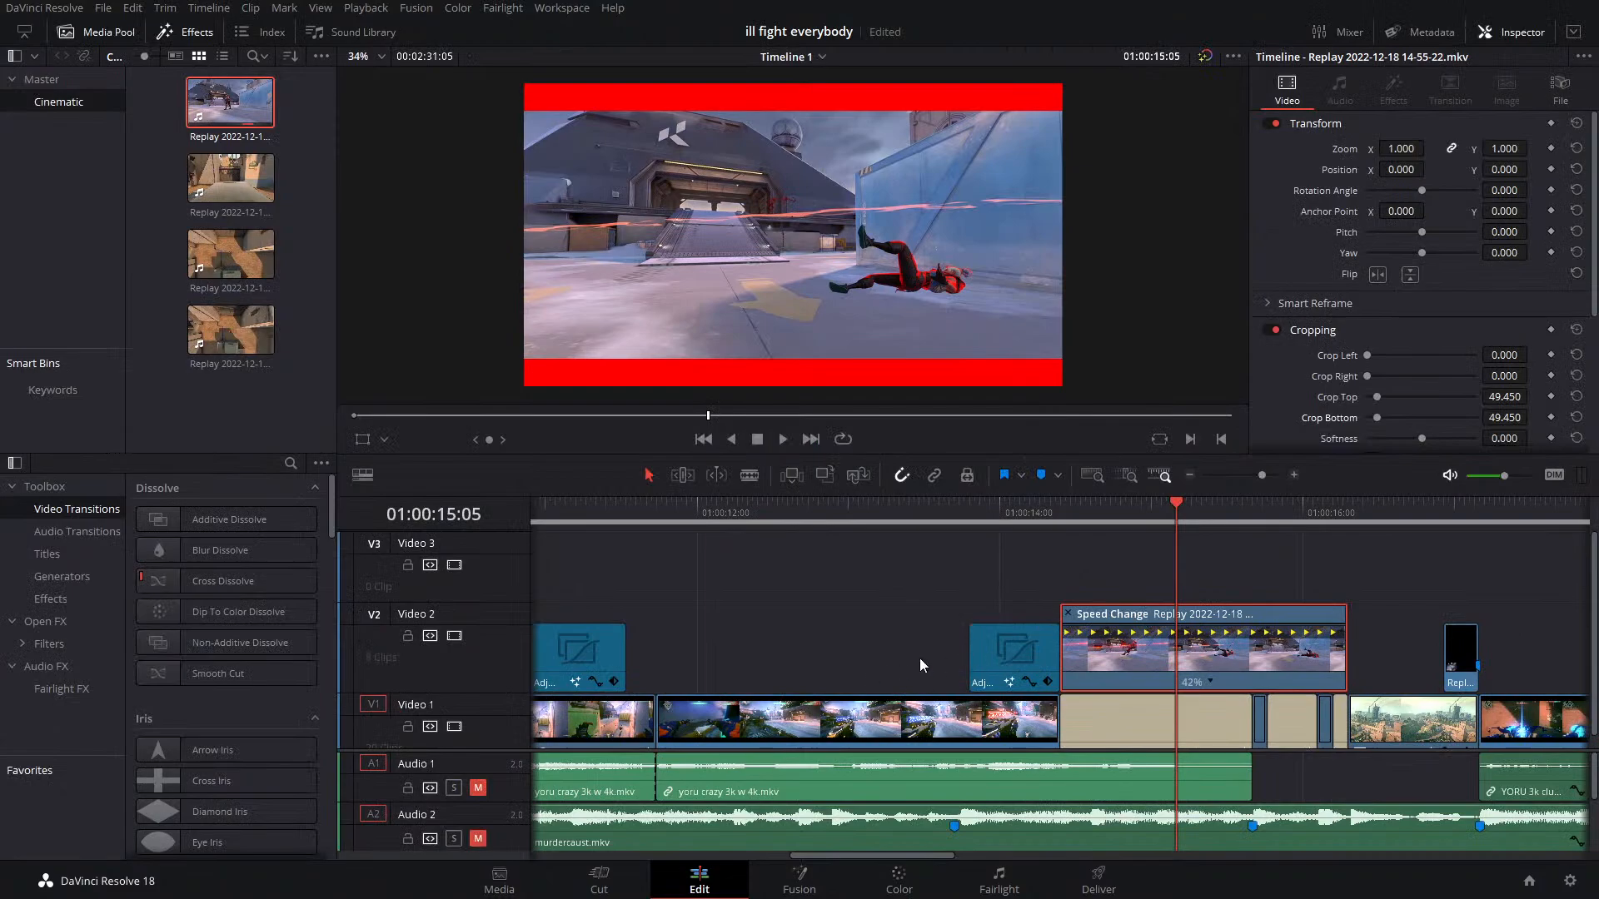
# Select the gameplay clip before the replay clip on Video 1 and add Transform keyframes for it at 01:00:14:12
pyautogui.click(889, 713)
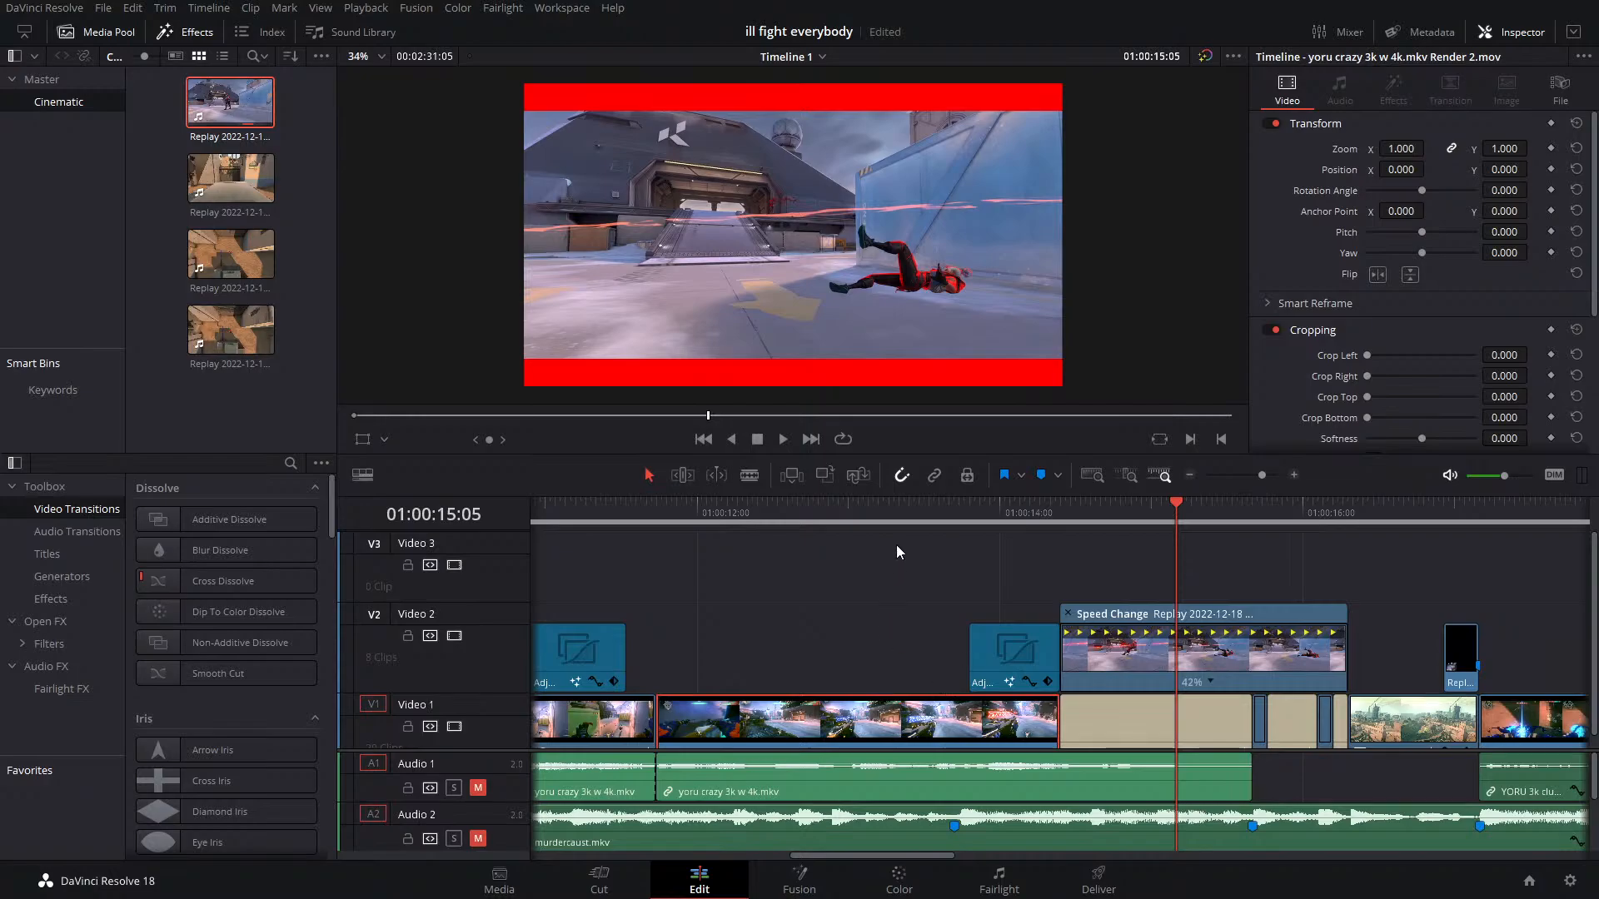
pyautogui.moveTo(884, 503); pyautogui.dragTo(1121, 588)
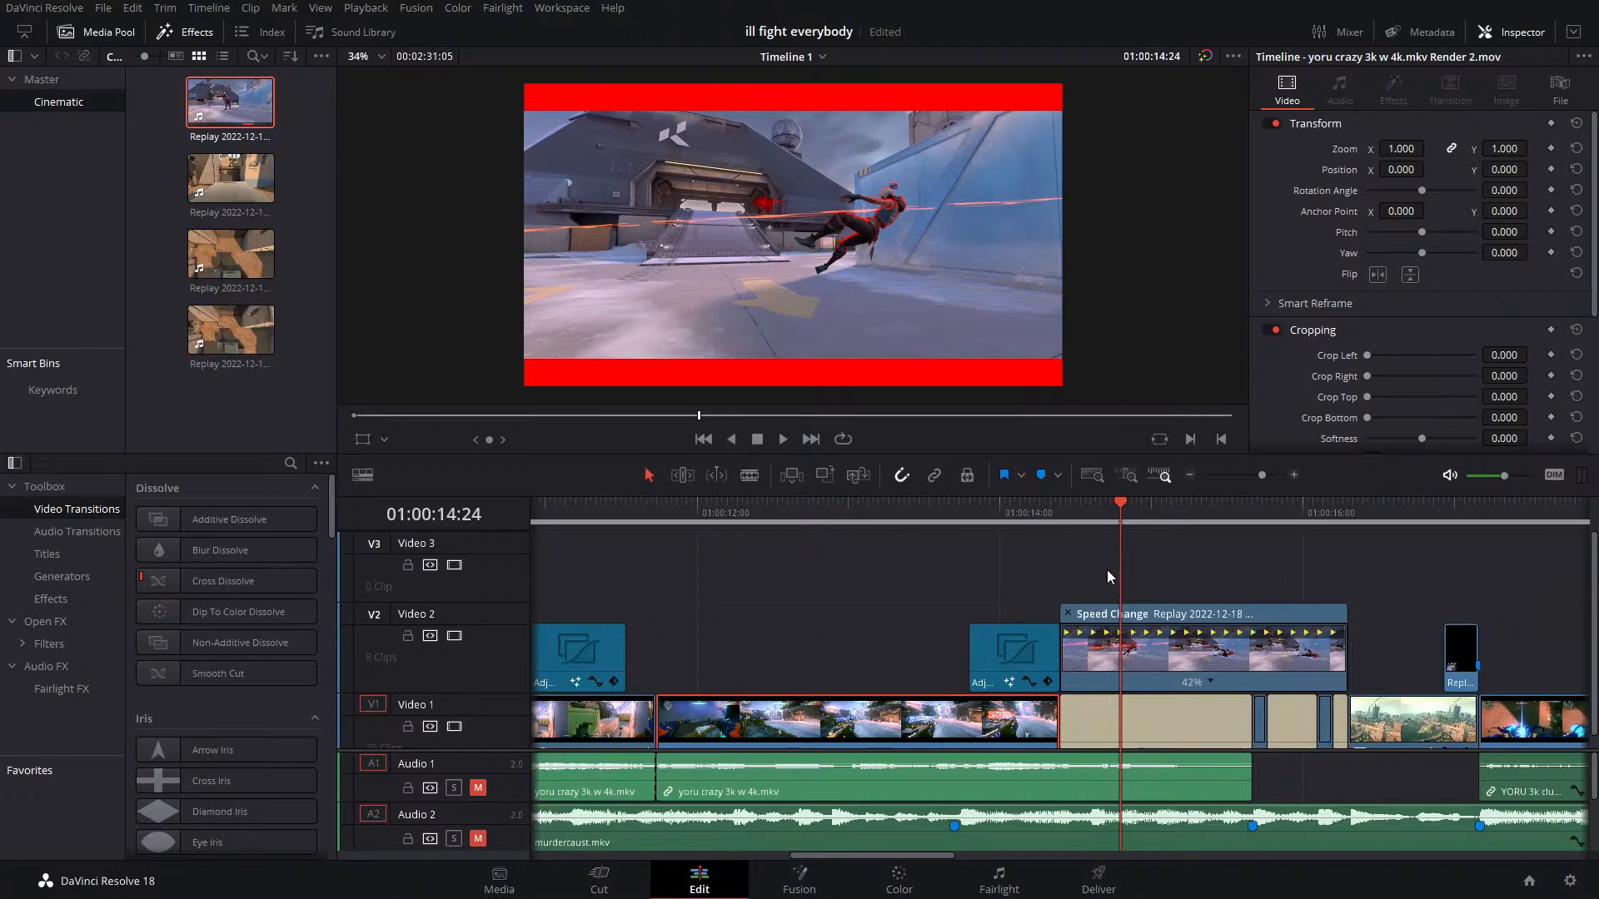
pyautogui.click(1073, 516)
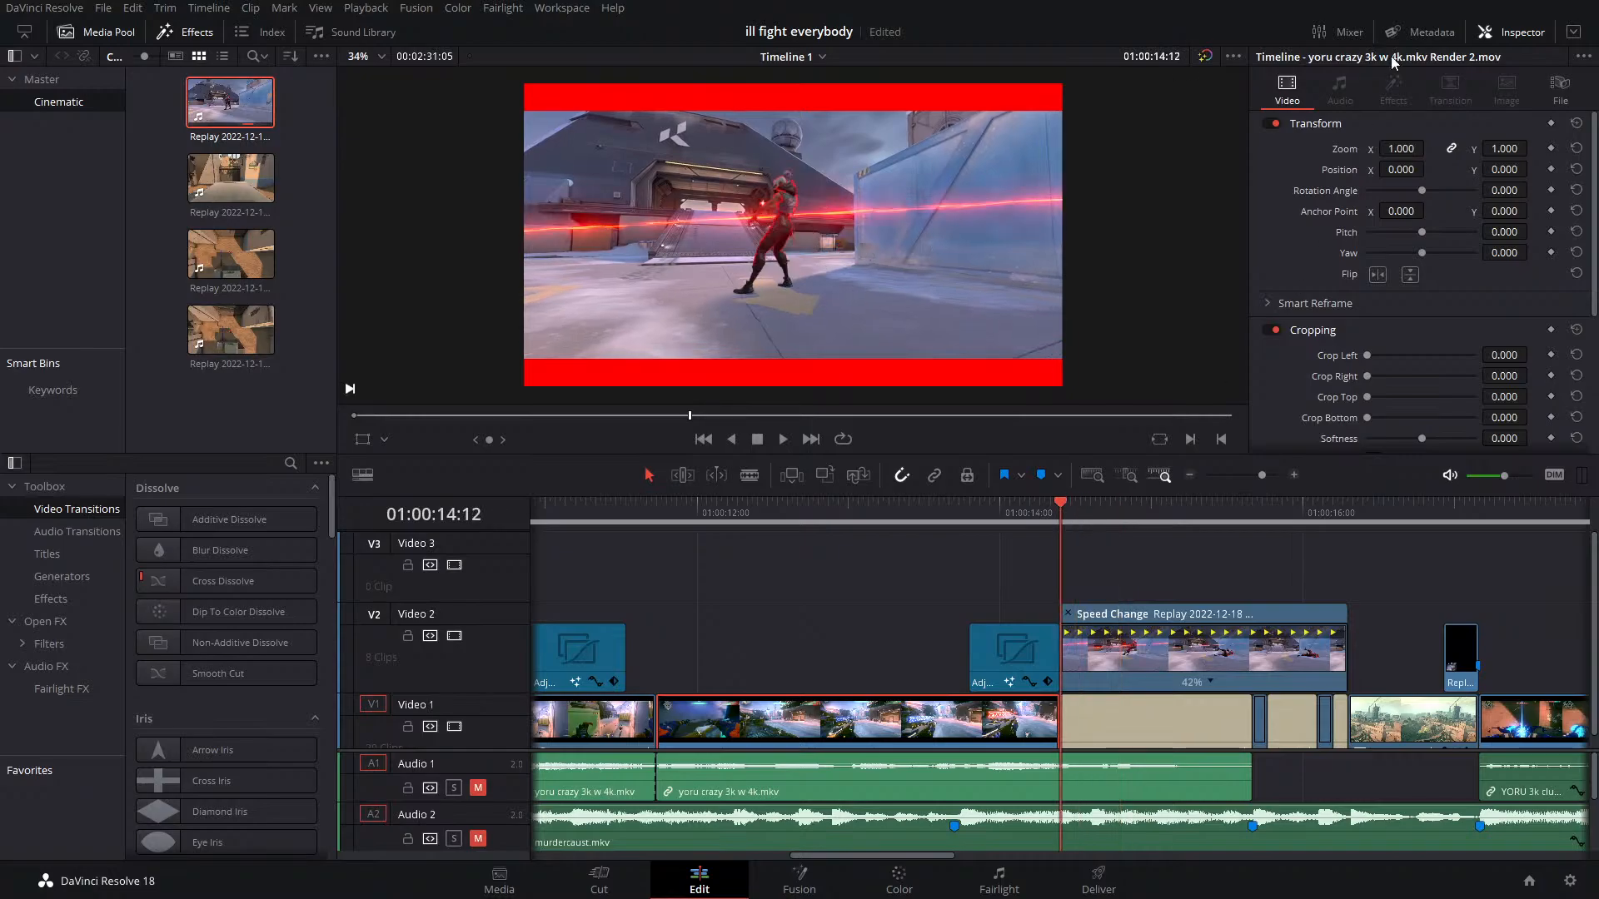
pyautogui.click(1551, 148)
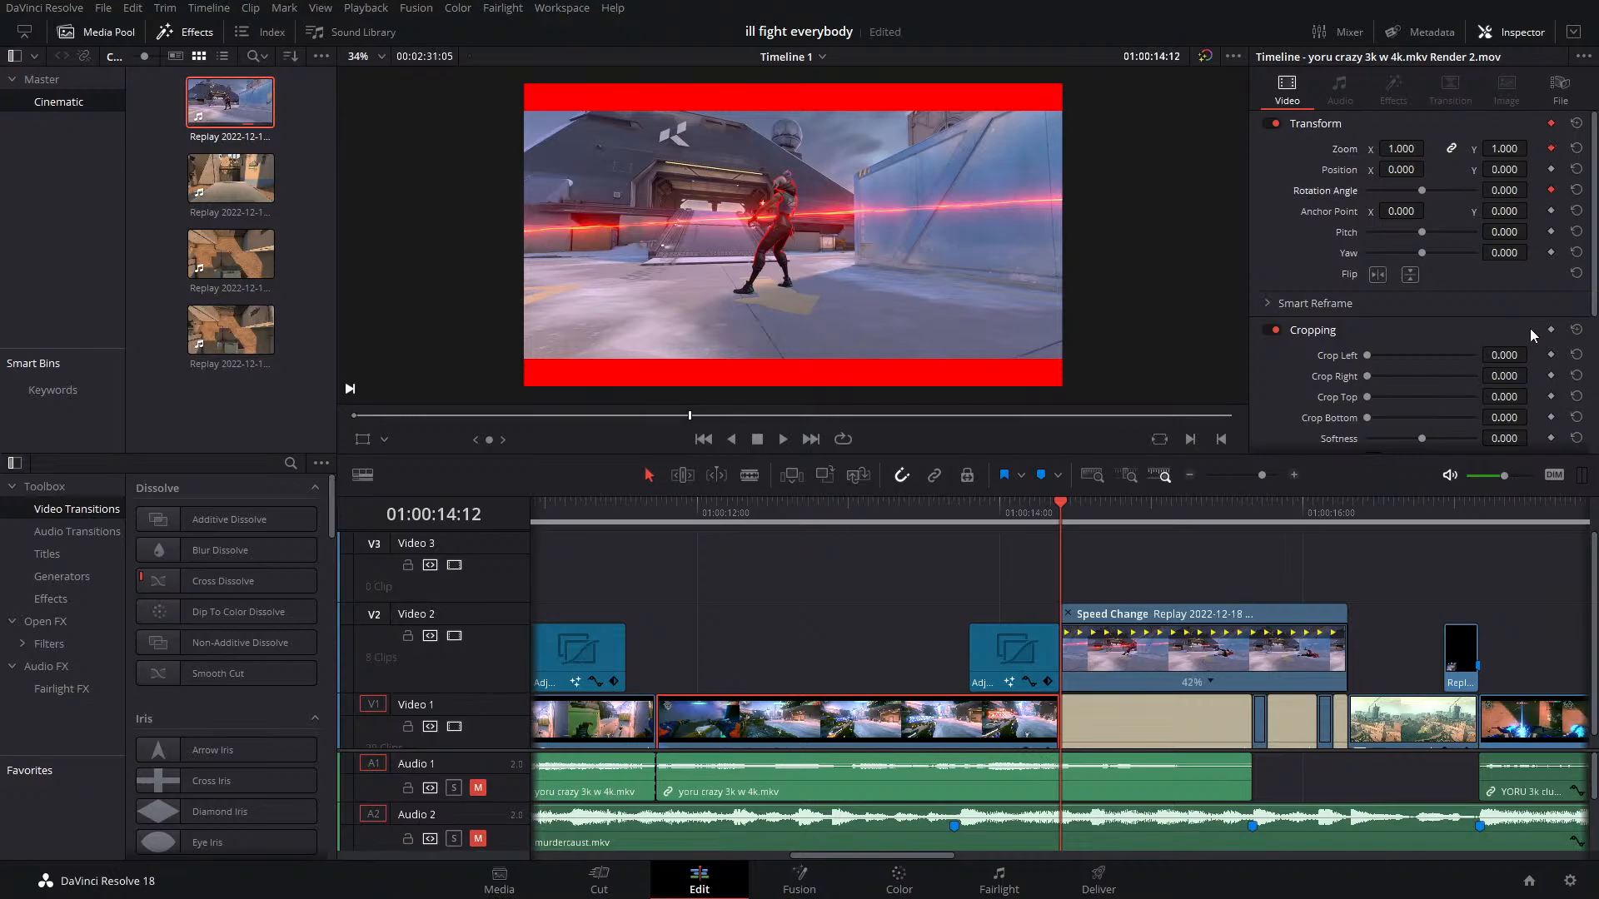
pyautogui.scroll(-2, 1415, 349)
pyautogui.scroll(2, 1376, 357)
# Delete the "JETT dying" placeholder title beneath the replay clip on Video 1
pyautogui.click(1206, 713)
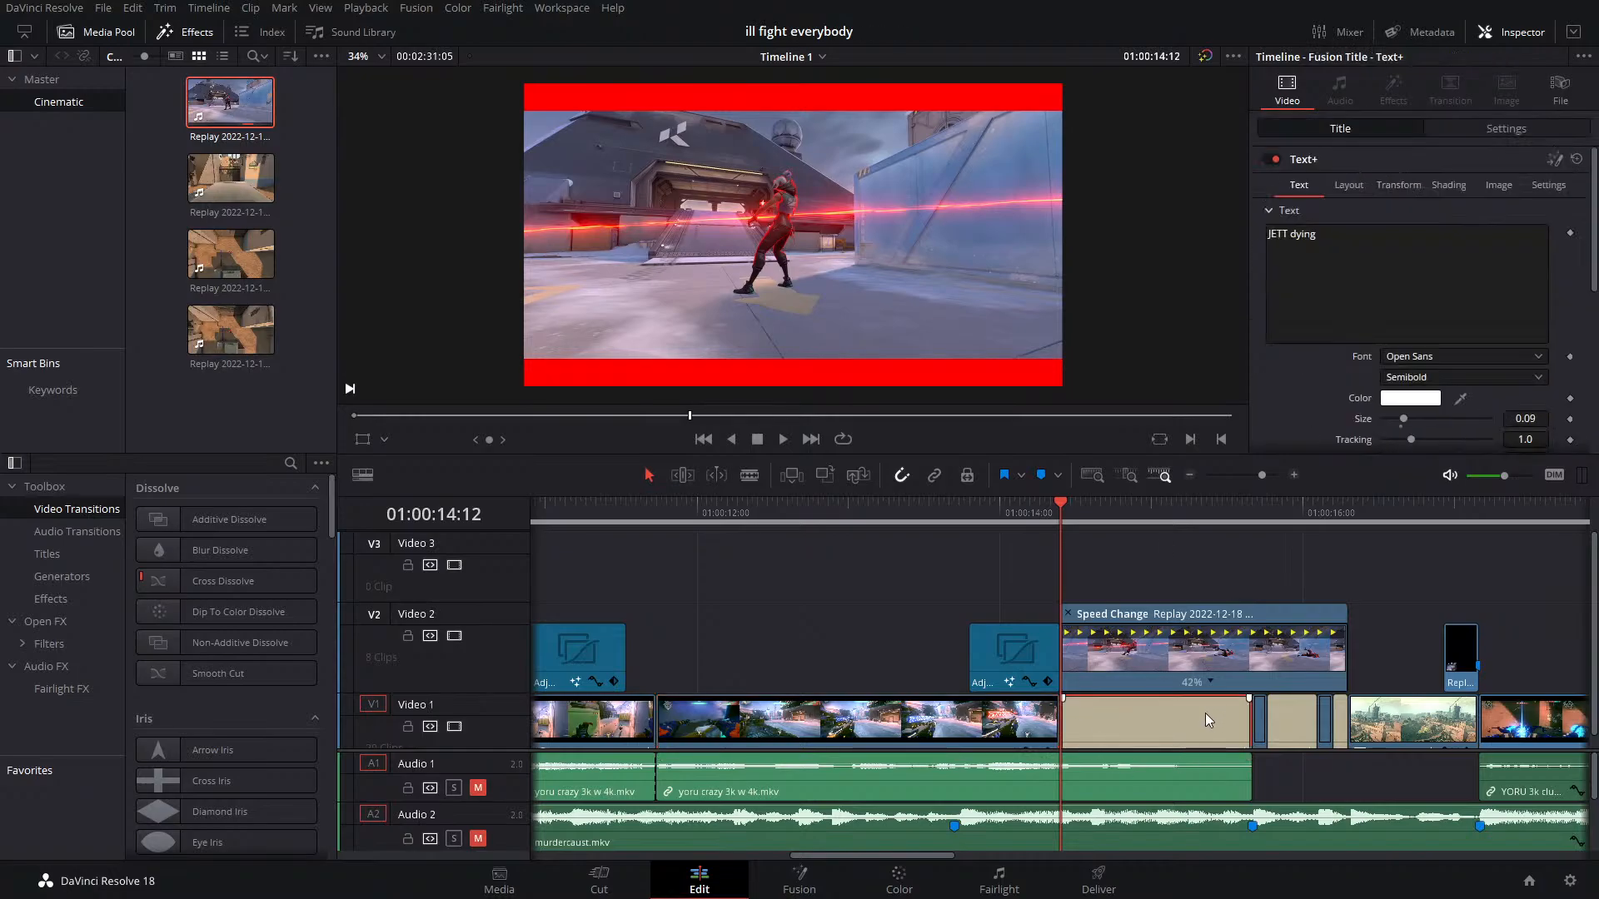
pyautogui.press('Delete')
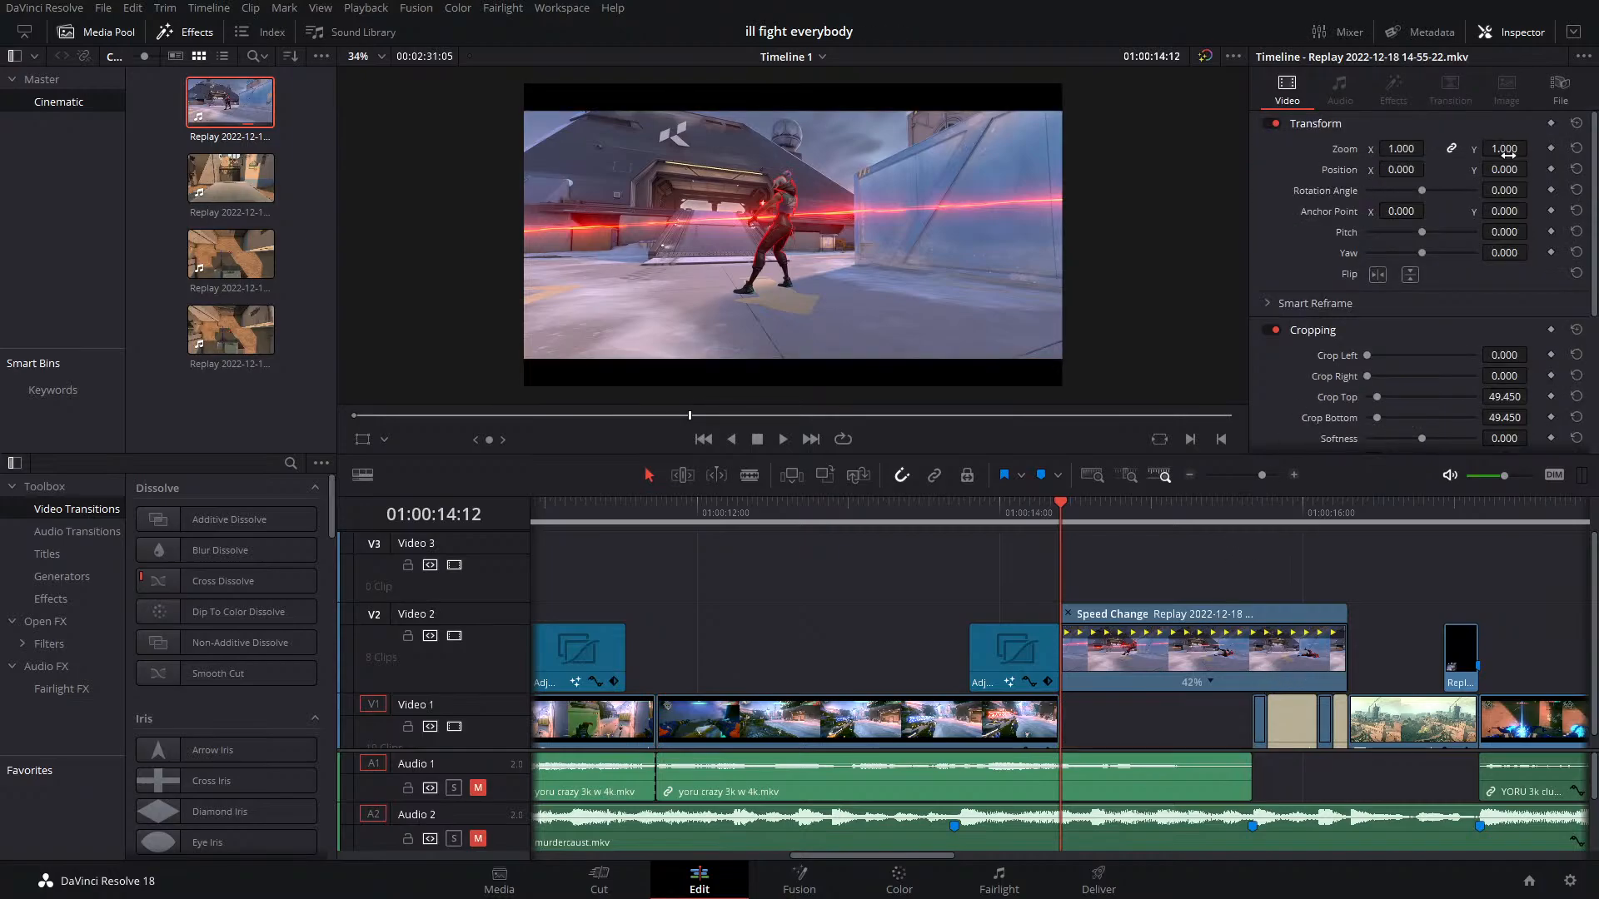
# Keyframe Zoom, Position and Rotation Angle at the start of the replay clip on Video 2, with Zoom at 1.880
pyautogui.click(1120, 658)
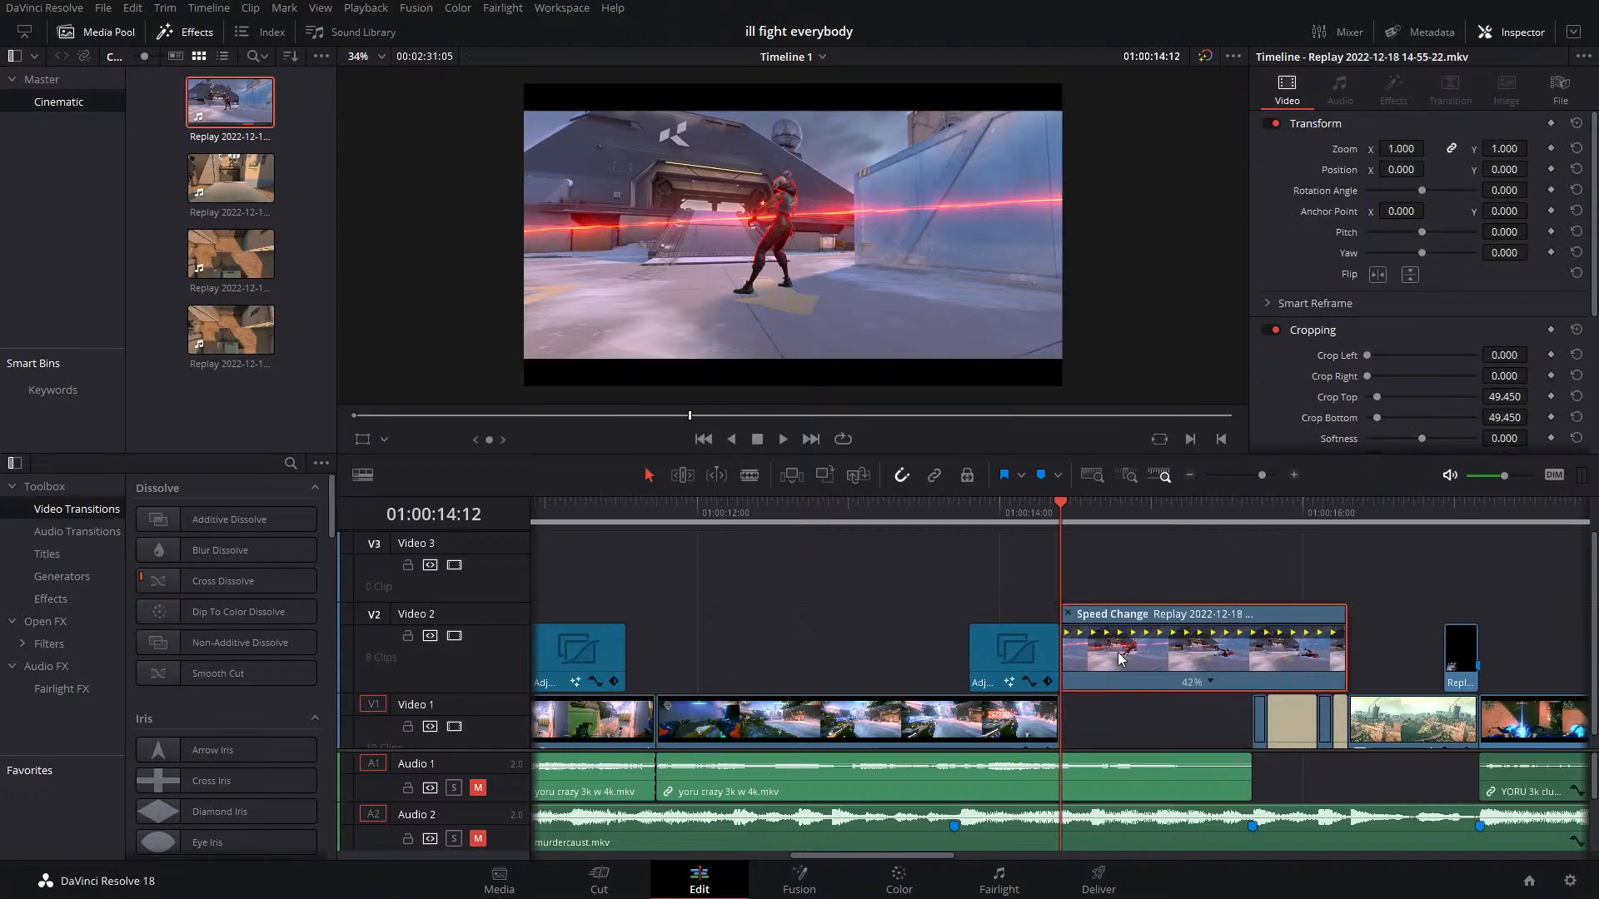
pyautogui.click(1551, 148)
pyautogui.click(1551, 169)
pyautogui.click(1550, 189)
pyautogui.moveTo(1508, 148); pyautogui.dragTo(1559, 147)
# Enable Retain Image Position in the replay clip's Cropping settings
pyautogui.scroll(-3, 1417, 261)
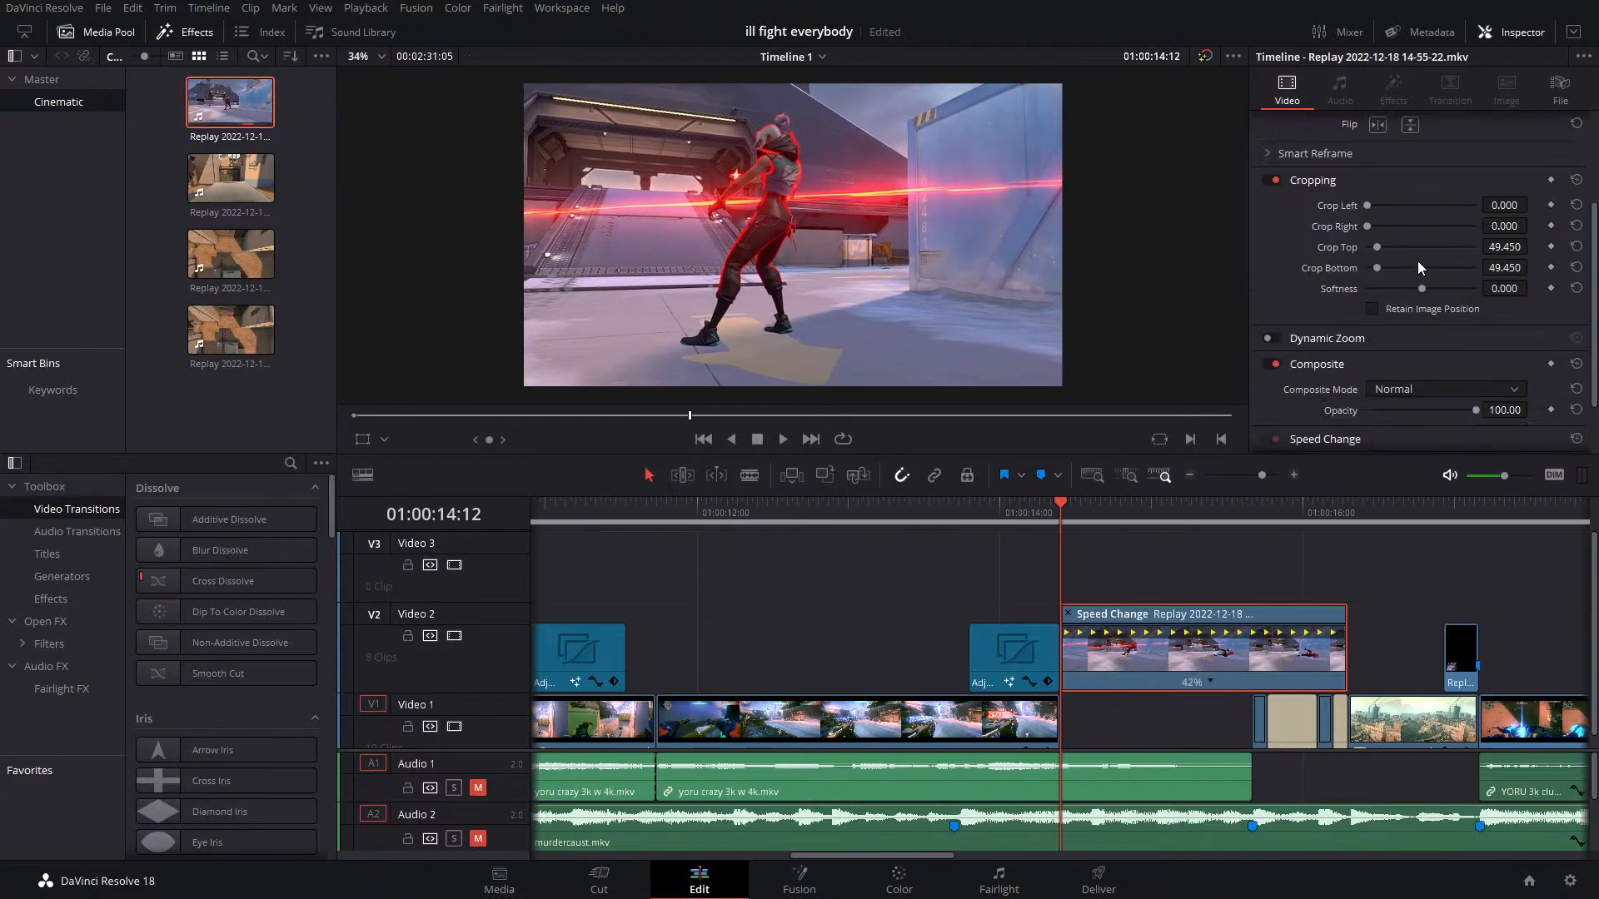
pyautogui.click(1372, 310)
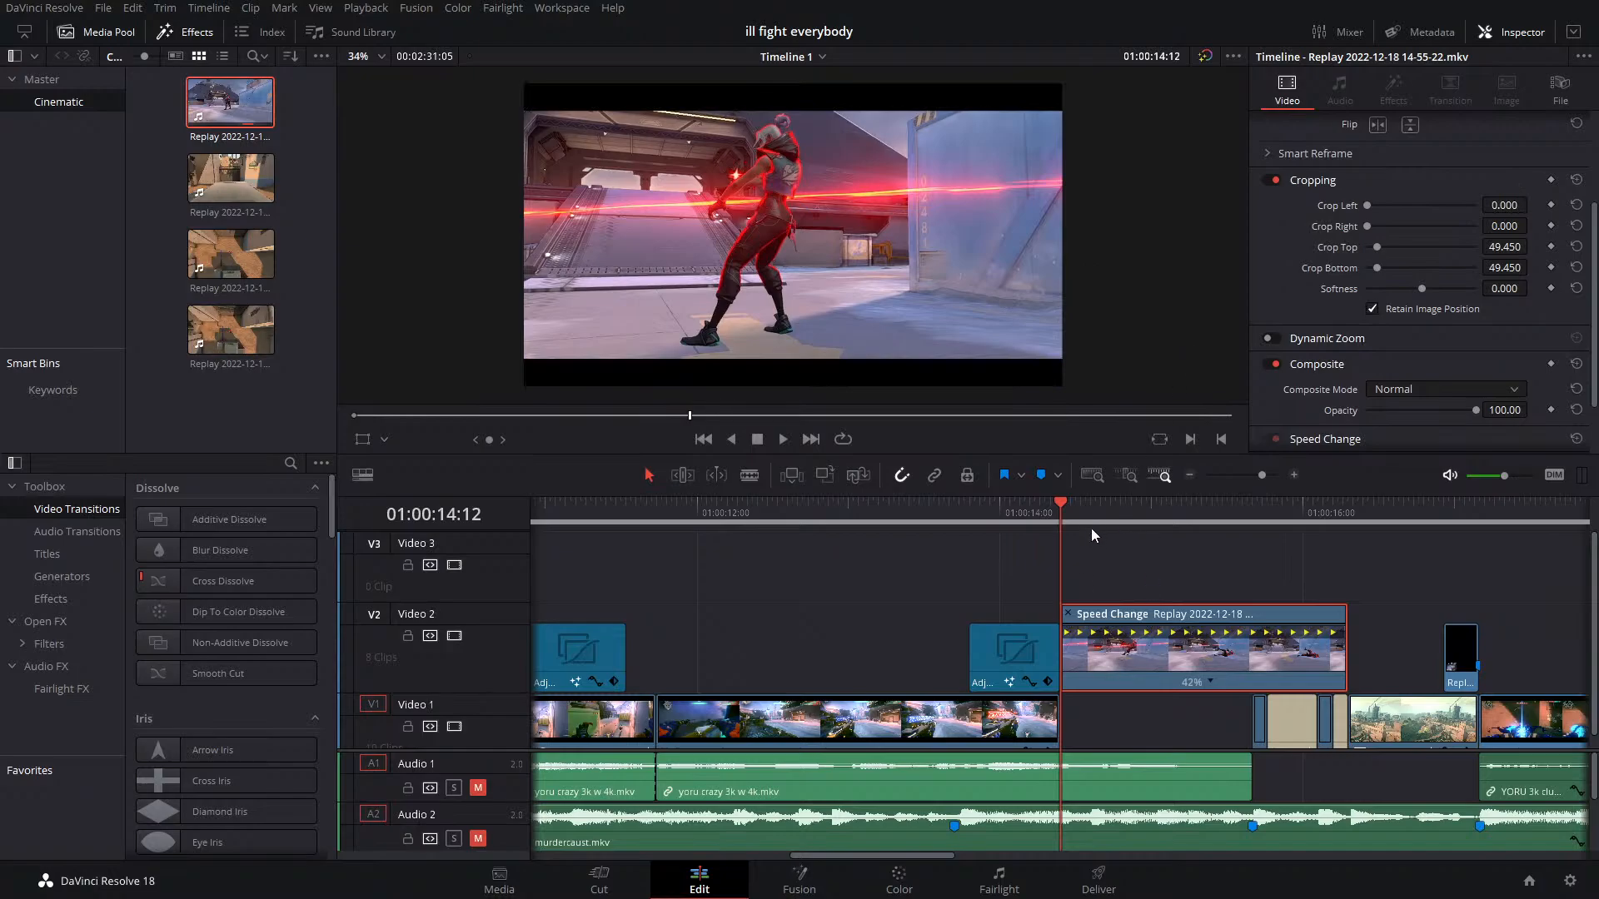
# At 01:00:15:06, keyframe the replay clip's Zoom at 2.250, Position at X -4 and Y -539, and Rotation Angle at 99.700
pyautogui.moveTo(1113, 510); pyautogui.dragTo(1182, 518)
pyautogui.scroll(3, 1402, 284)
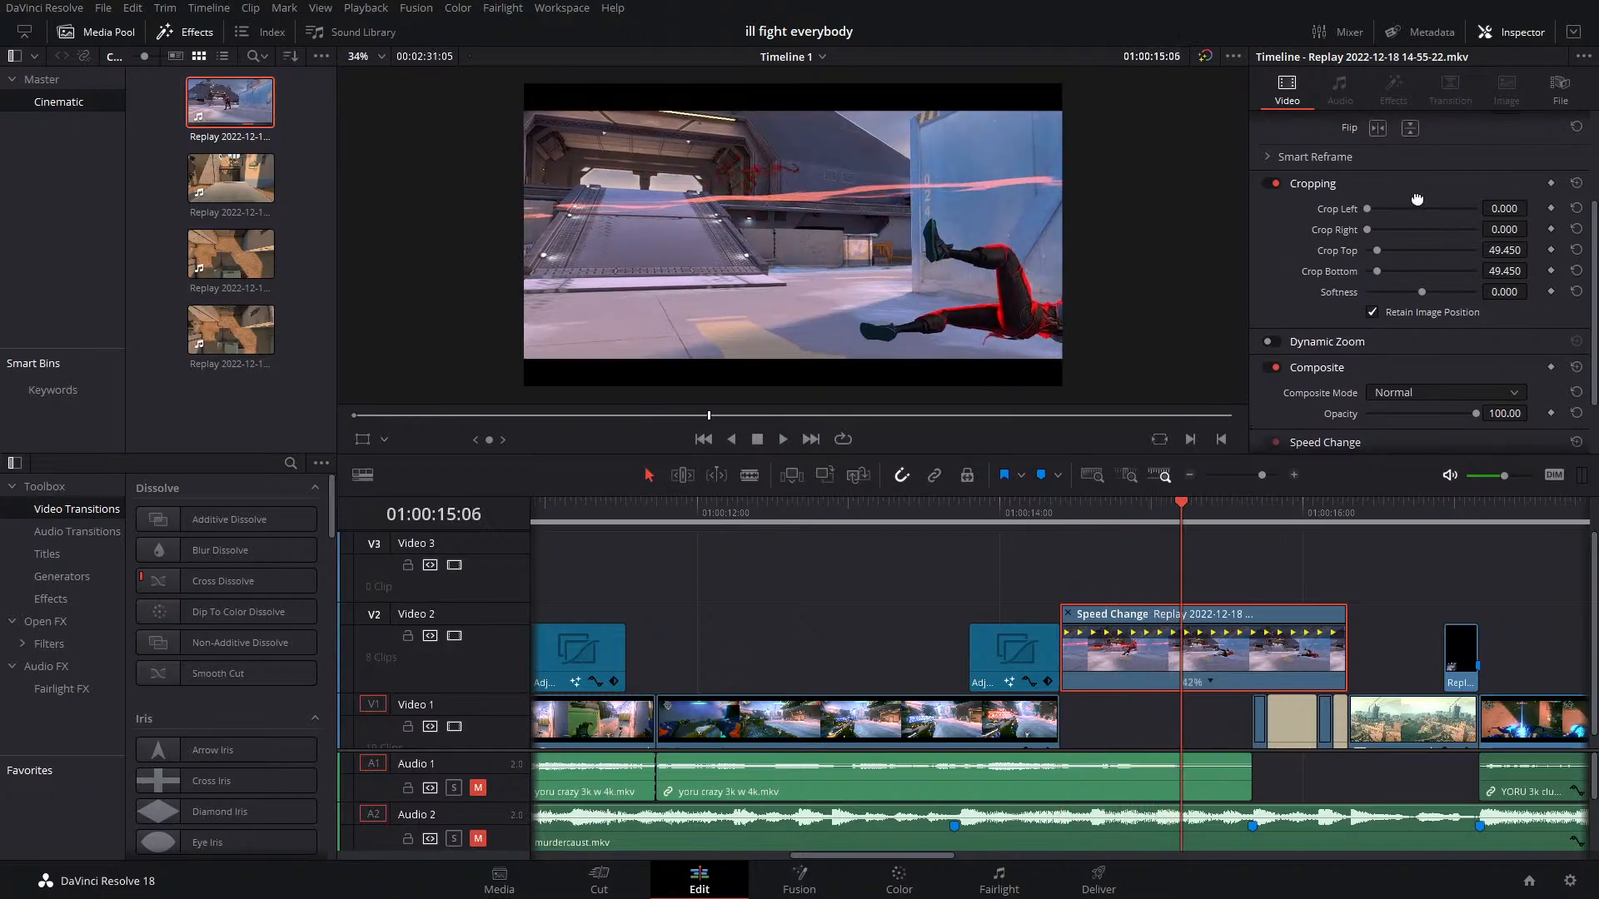
pyautogui.scroll(1, 1402, 284)
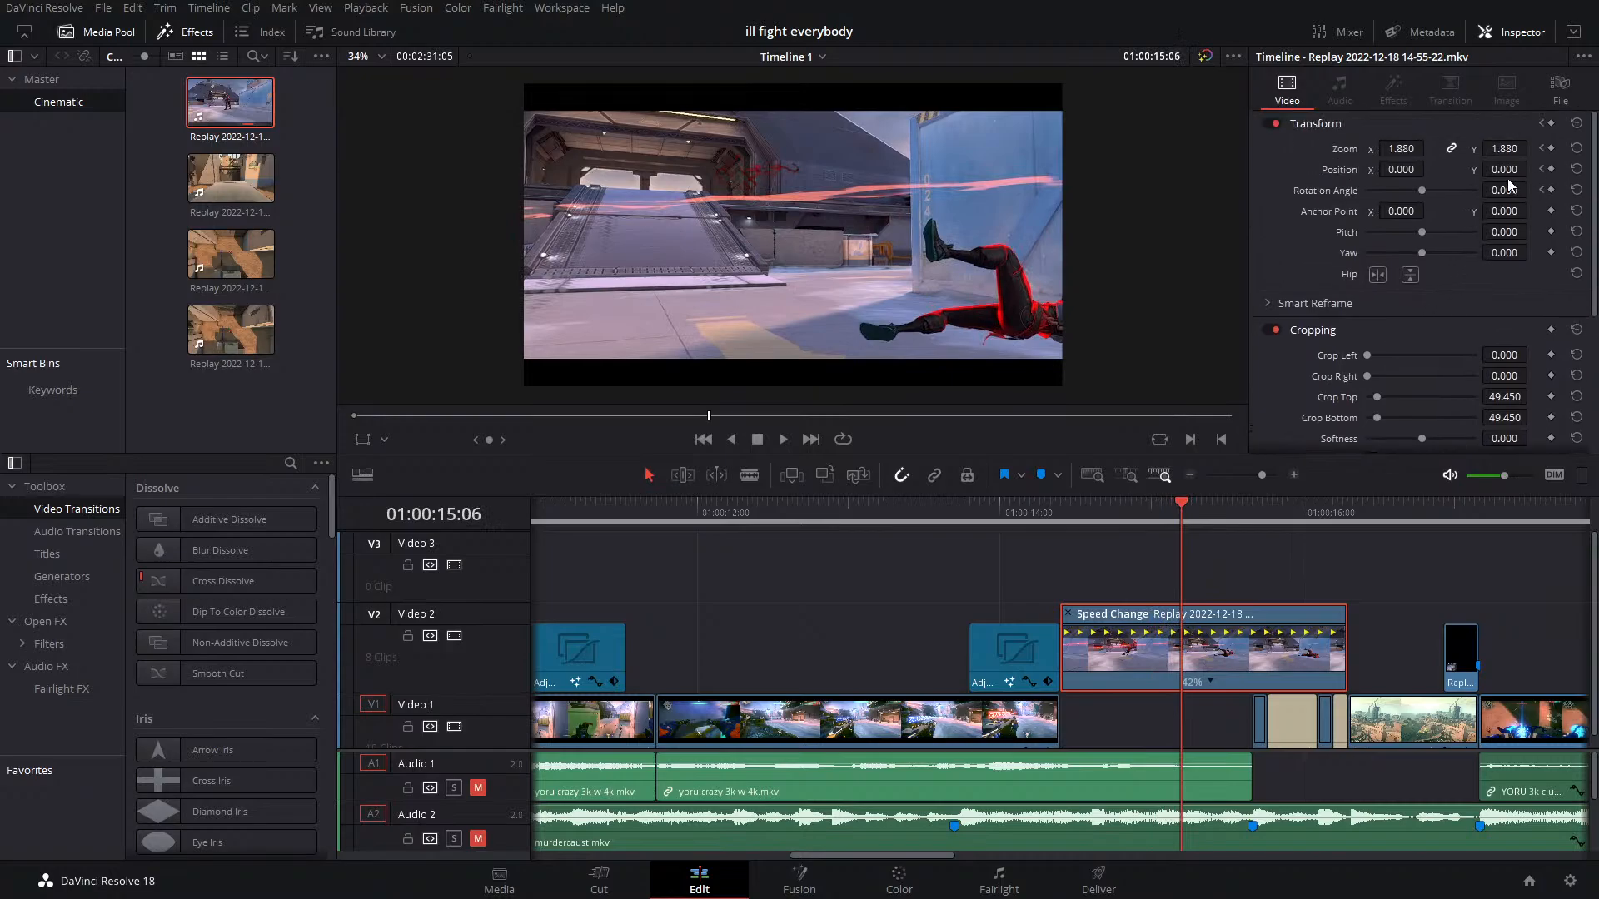
pyautogui.moveTo(1506, 190); pyautogui.dragTo(1417, 170)
pyautogui.moveTo(1511, 148); pyautogui.dragTo(1398, 169)
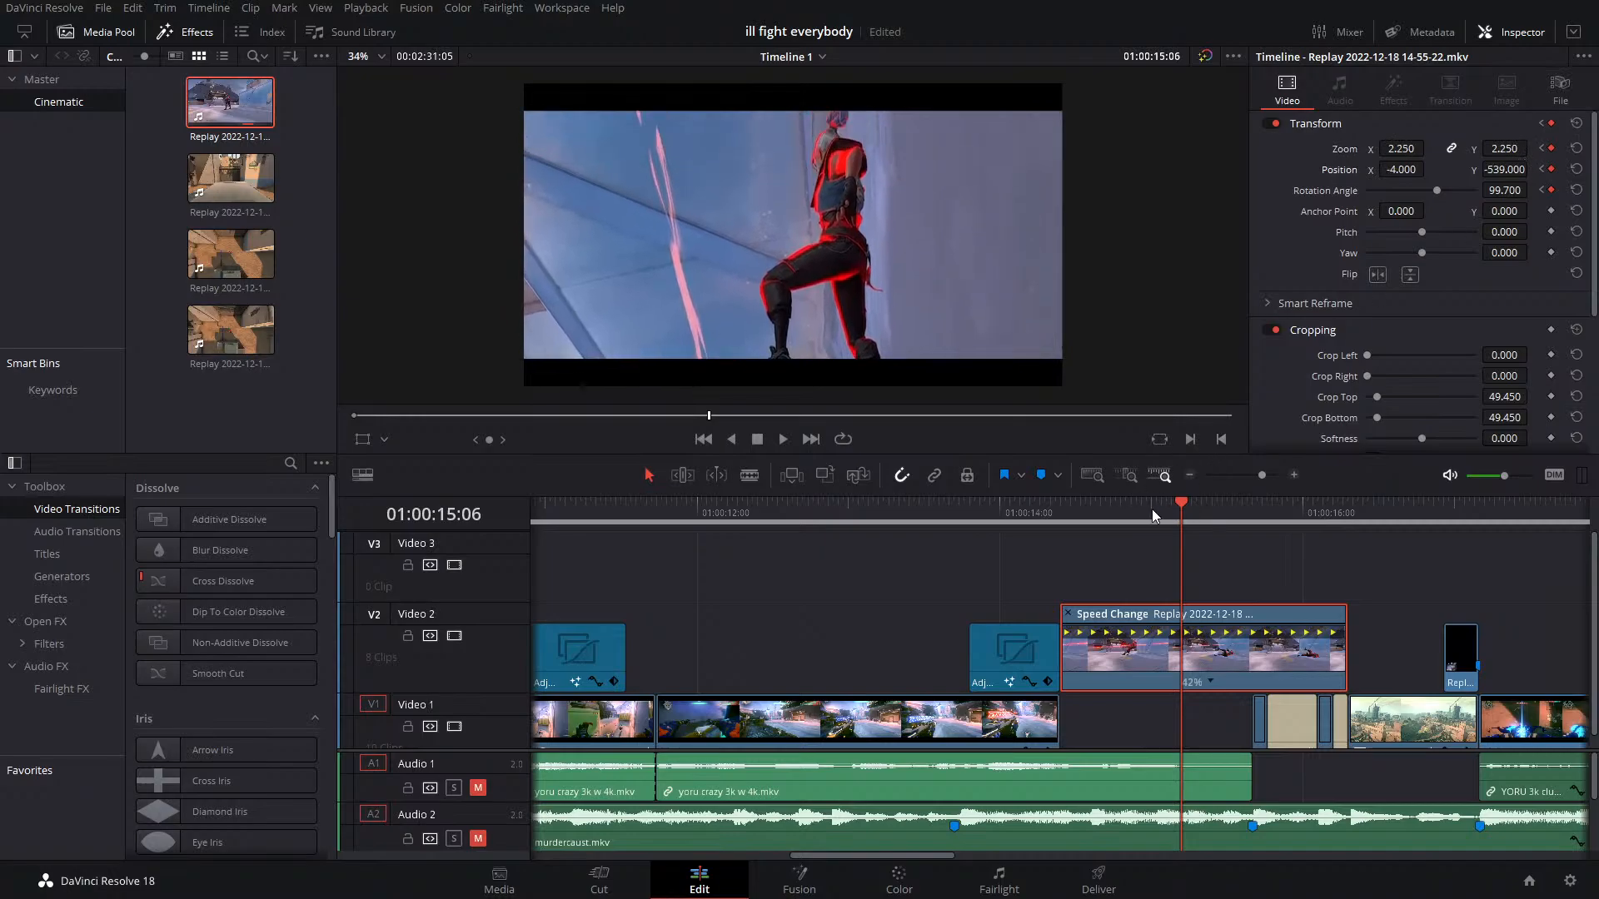
# Play back the rotating zoom from the replay clip's start and reset all of the clip's Transform settings
pyautogui.moveTo(1152, 515); pyautogui.dragTo(1062, 516)
pyautogui.press('space')
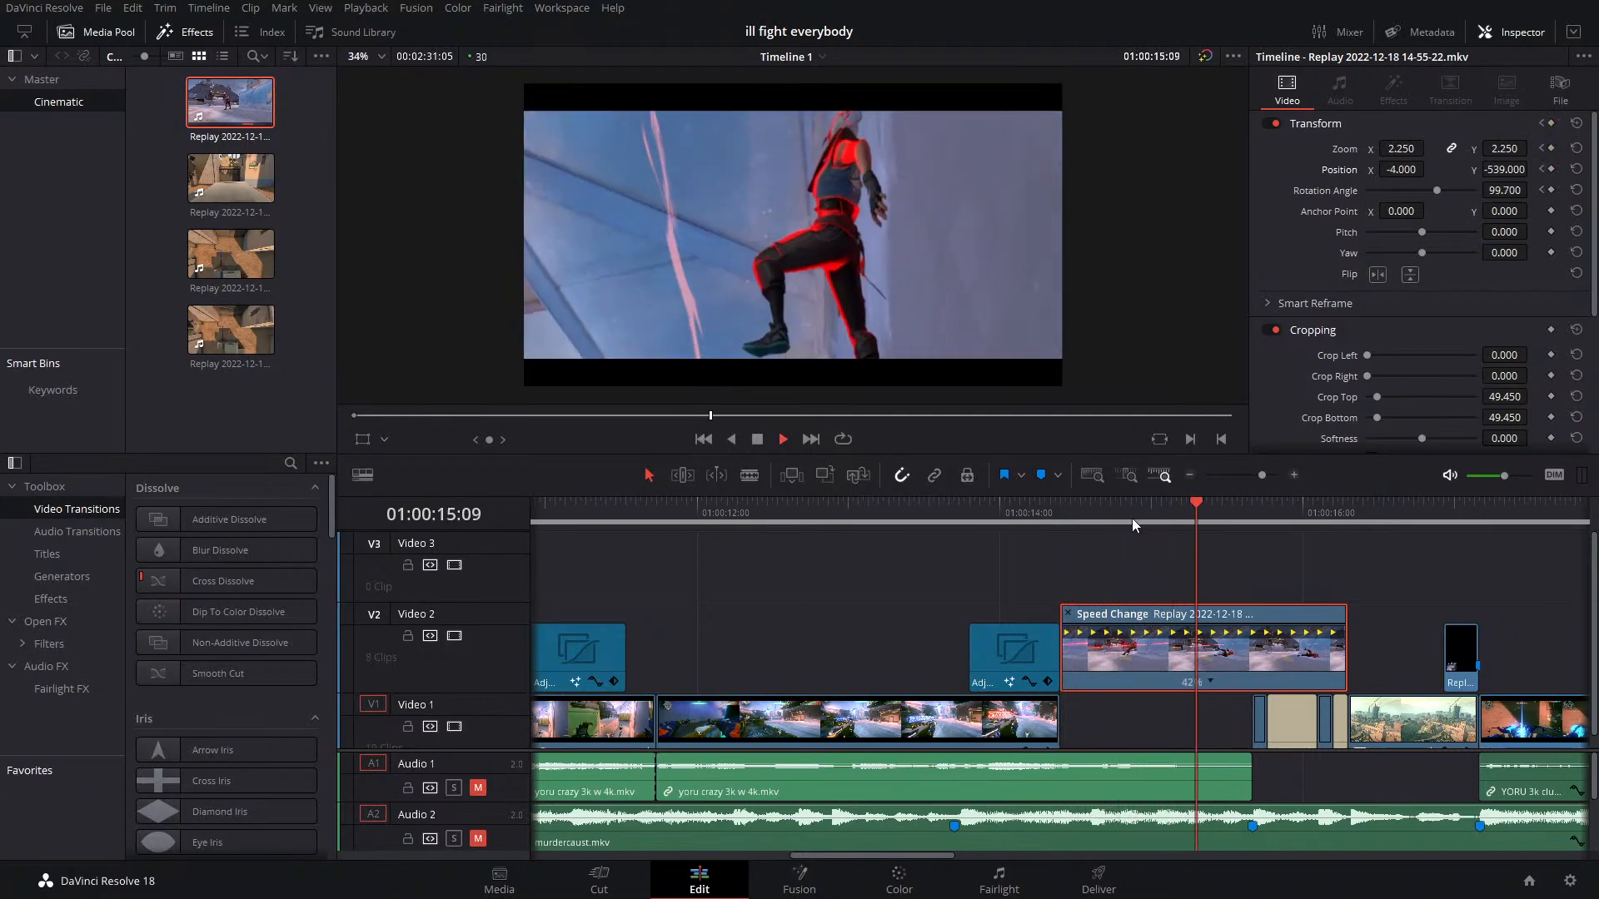
pyautogui.click(1072, 515)
pyautogui.click(1072, 515)
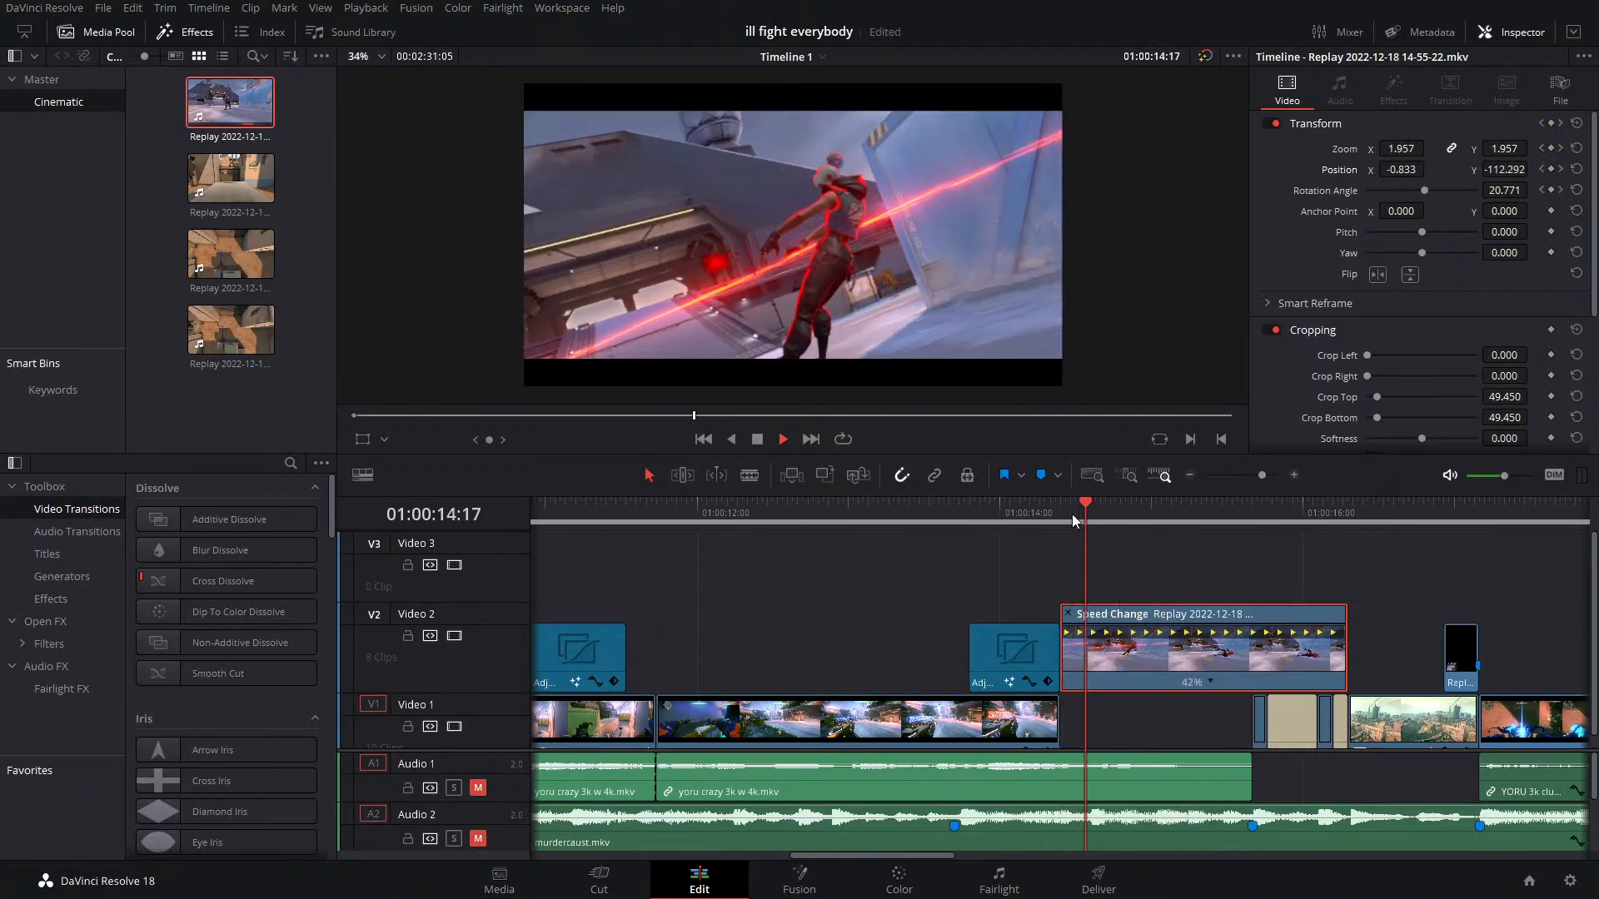
pyautogui.click(1072, 513)
pyautogui.press('space')
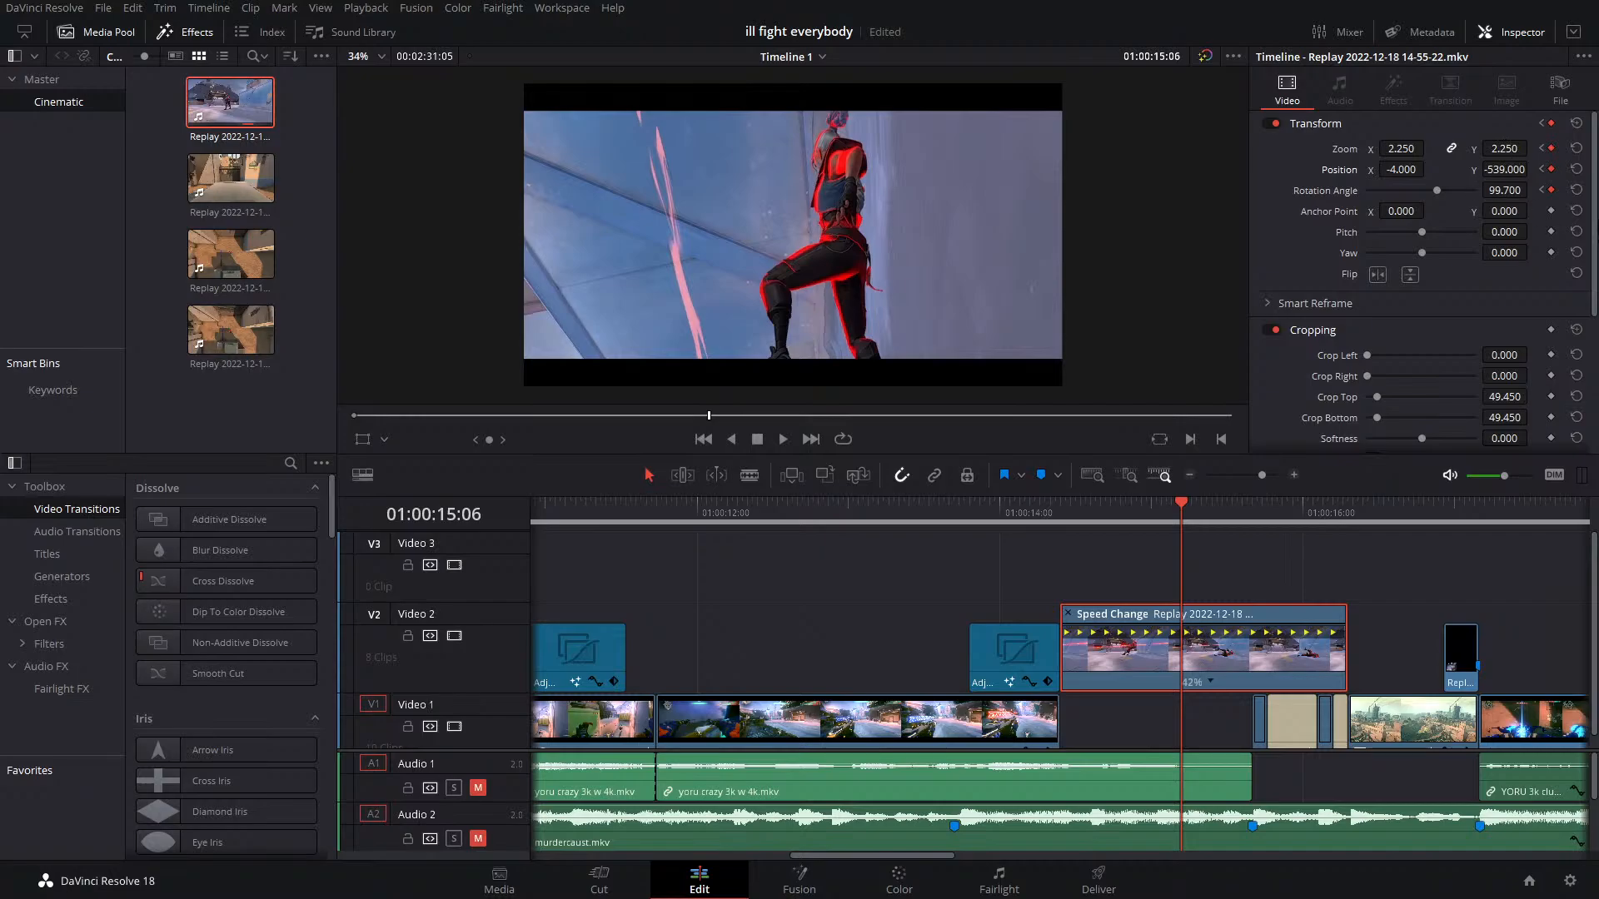
pyautogui.click(1576, 123)
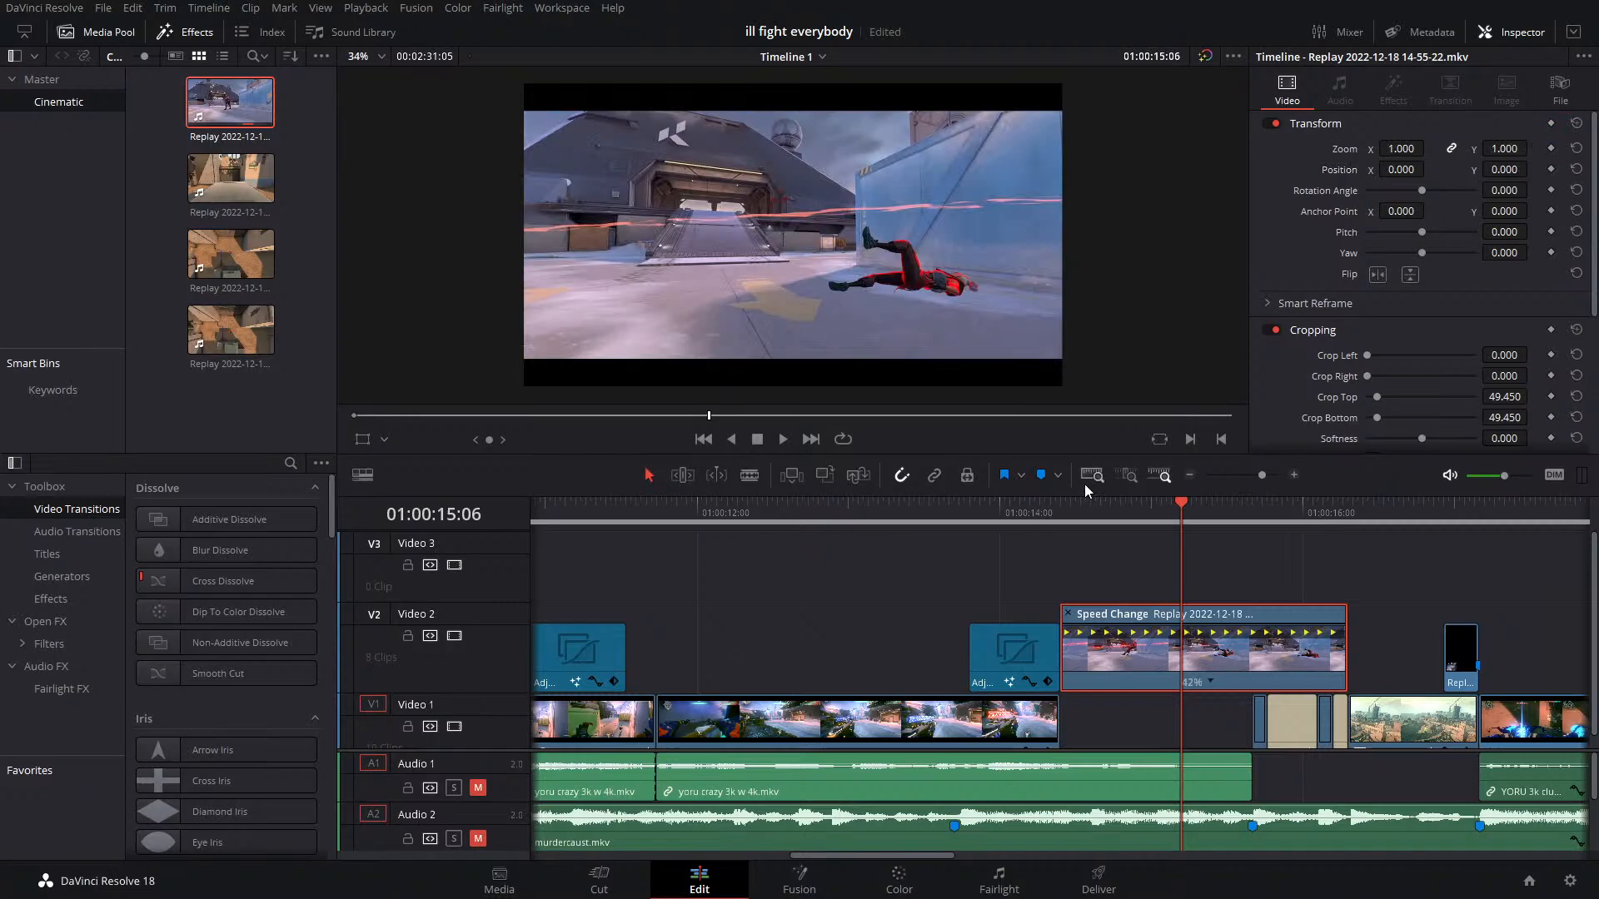
# At 01:00:14:12, keyframe the replay clip's Zoom at 1.630, Position at X 40 and Y 51, and Rotation Angle at 25
pyautogui.moveTo(1091, 522); pyautogui.dragTo(1053, 521)
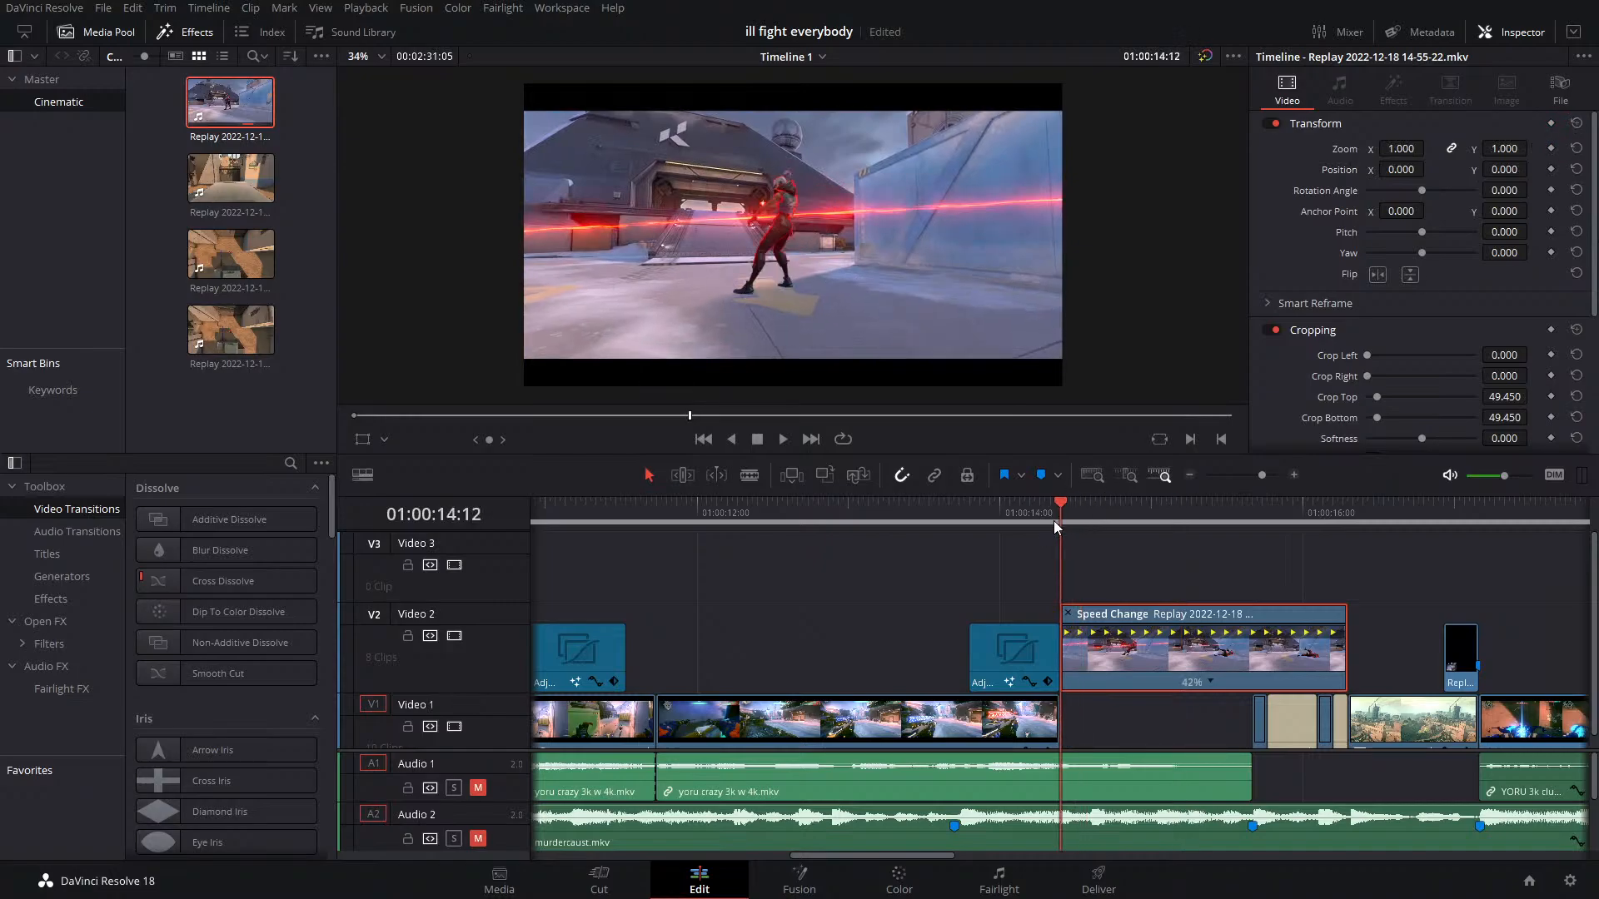
pyautogui.click(1551, 148)
pyautogui.moveTo(1504, 148)
pyautogui.mouseDown()
pyautogui.moveTo(1540, 149)
pyautogui.moveTo(1532, 189)
pyautogui.moveTo(1504, 148)
pyautogui.moveTo(1504, 169)
pyautogui.mouseUp()
pyautogui.click(1550, 190)
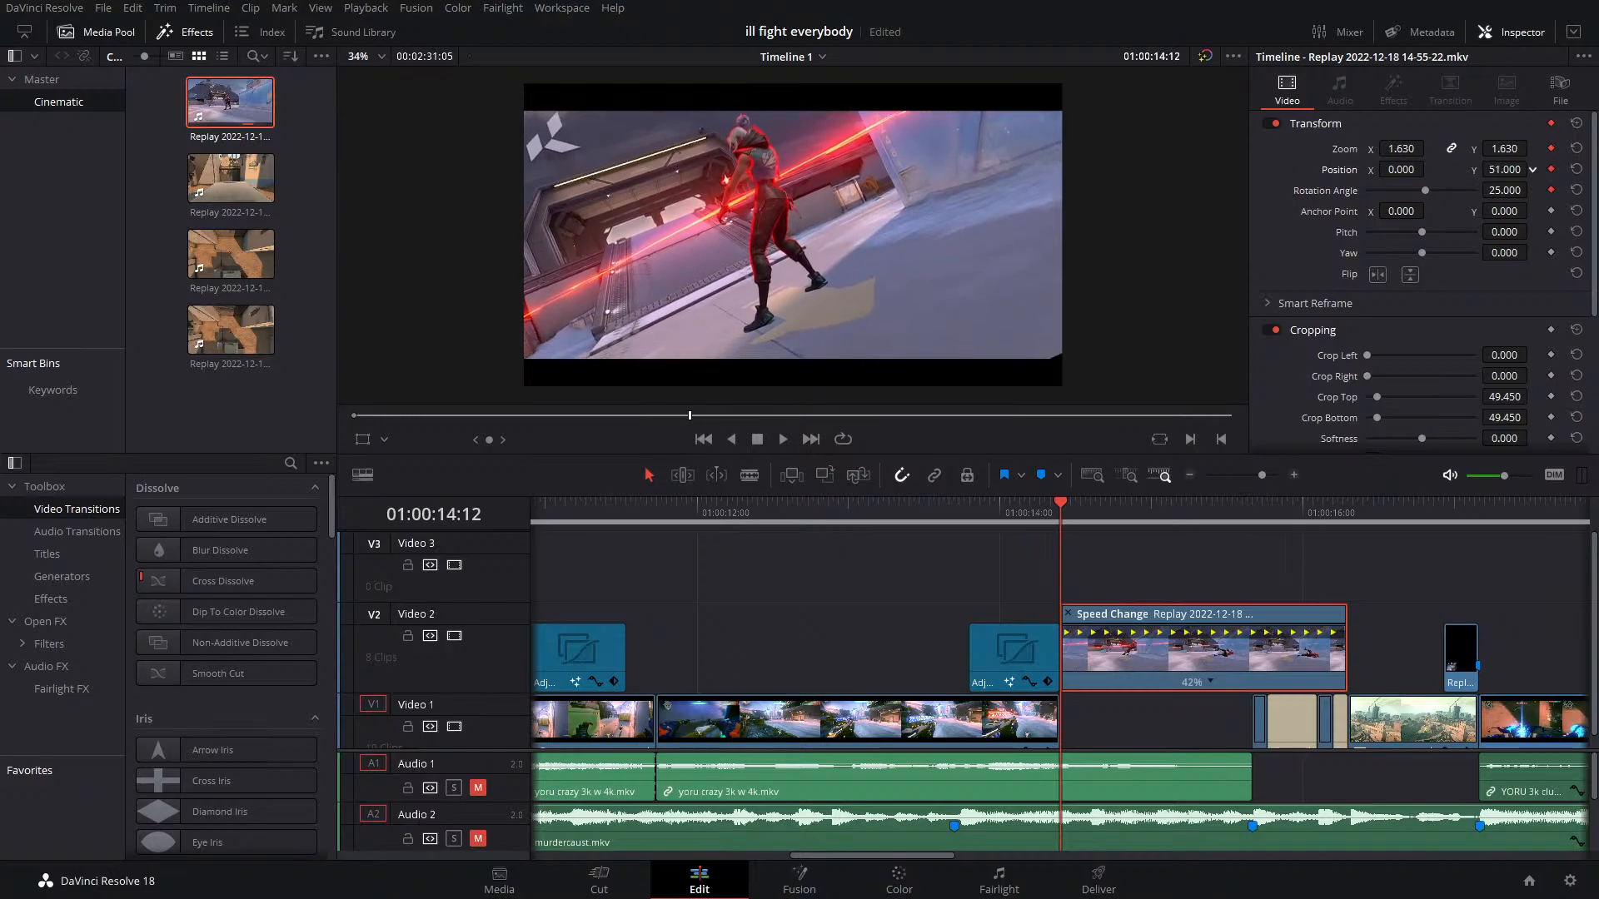
pyautogui.moveTo(1402, 174); pyautogui.dragTo(1430, 169)
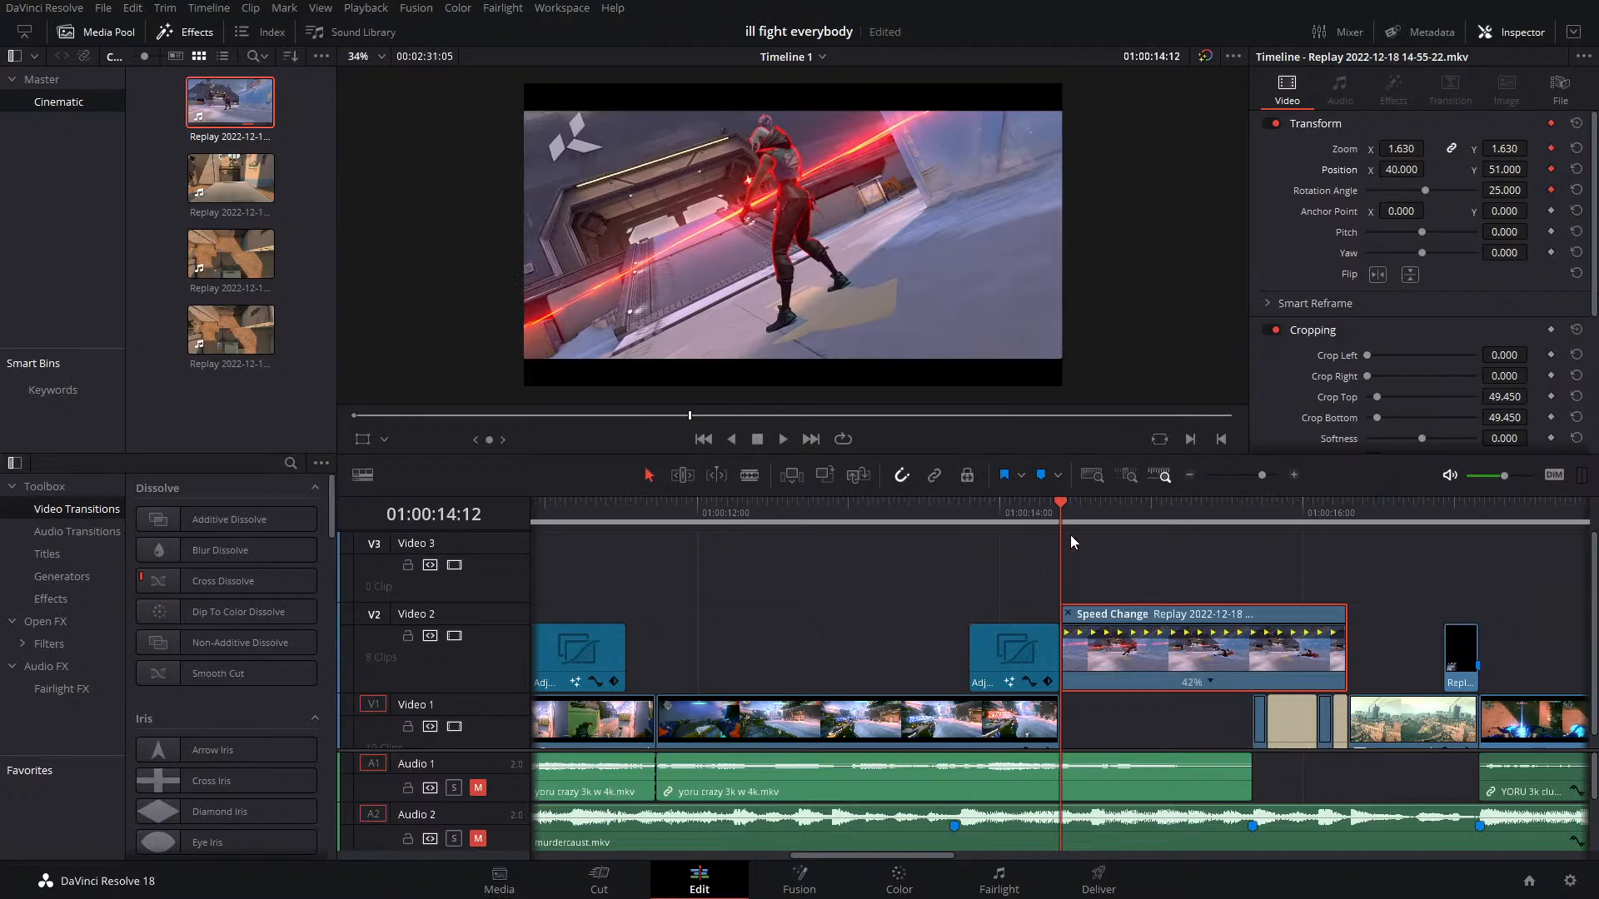
# At 01:00:14:22, keyframe the replay clip's Zoom at 1.470, Position at X -111 and Y -5, and Rotation Angle at 1.500
pyautogui.moveTo(1061, 510); pyautogui.dragTo(1127, 513)
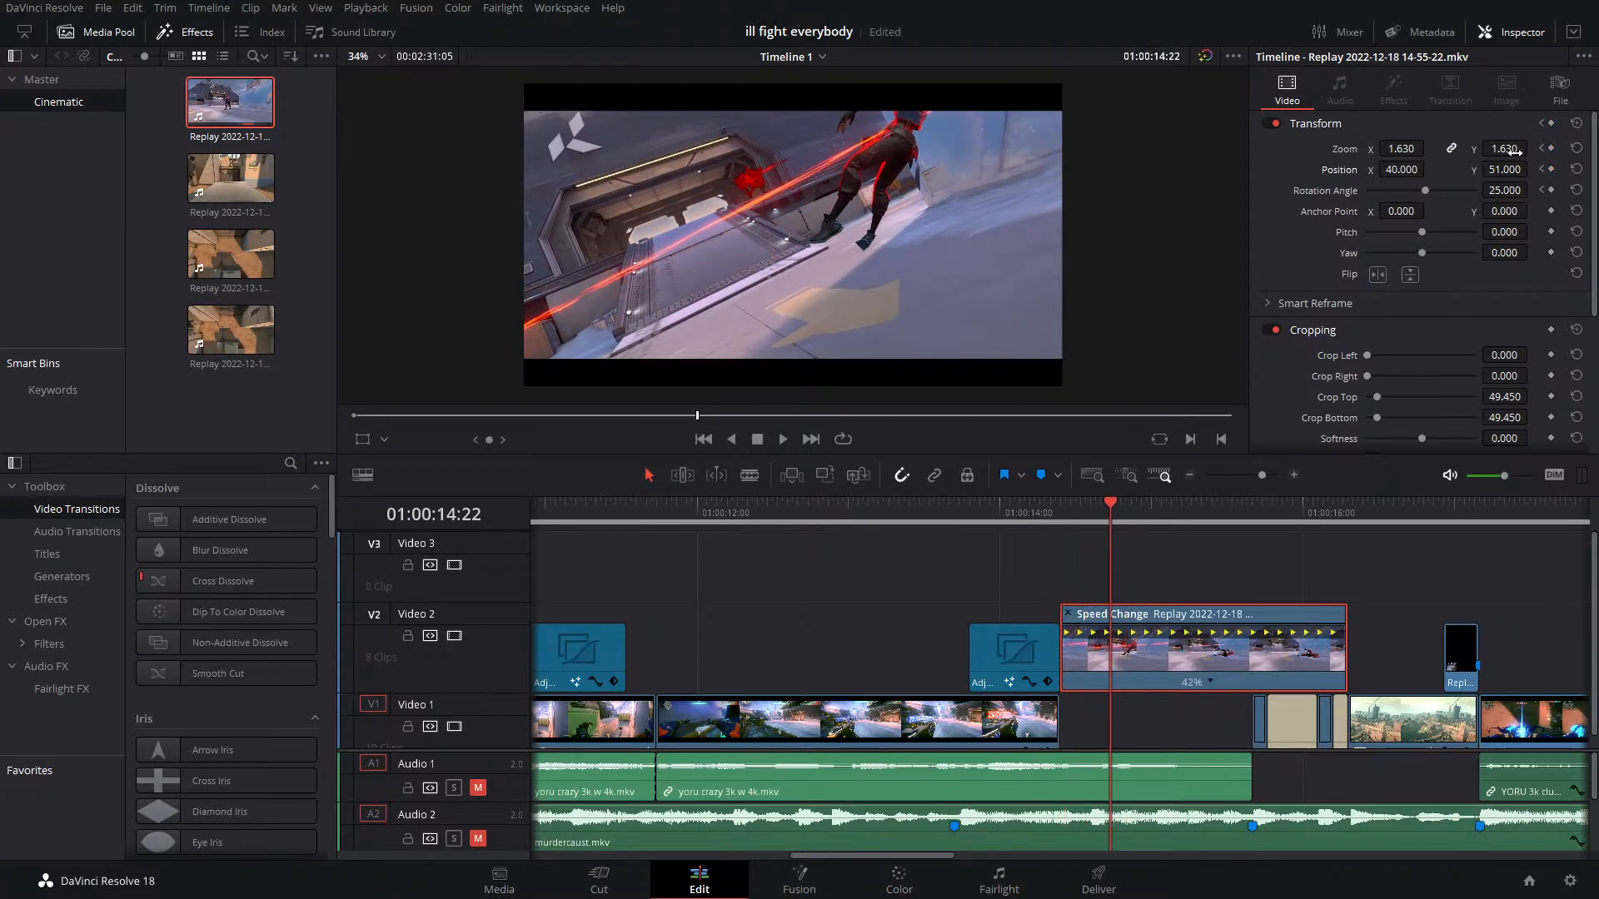
pyautogui.moveTo(1515, 152); pyautogui.dragTo(1332, 173)
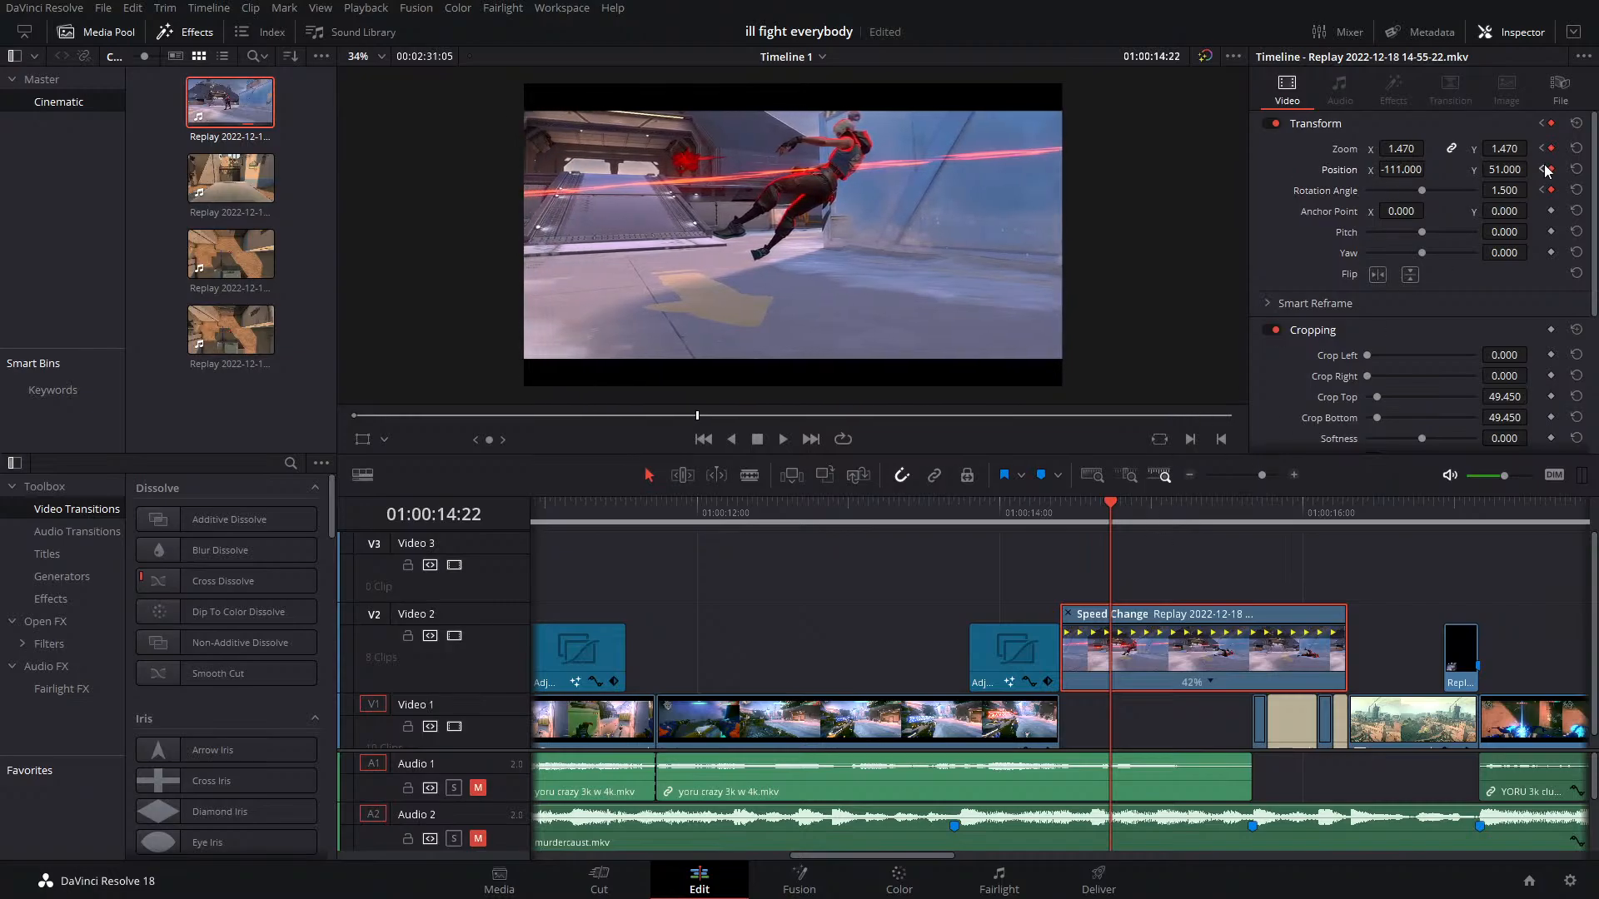
pyautogui.moveTo(1518, 170); pyautogui.dragTo(1482, 170)
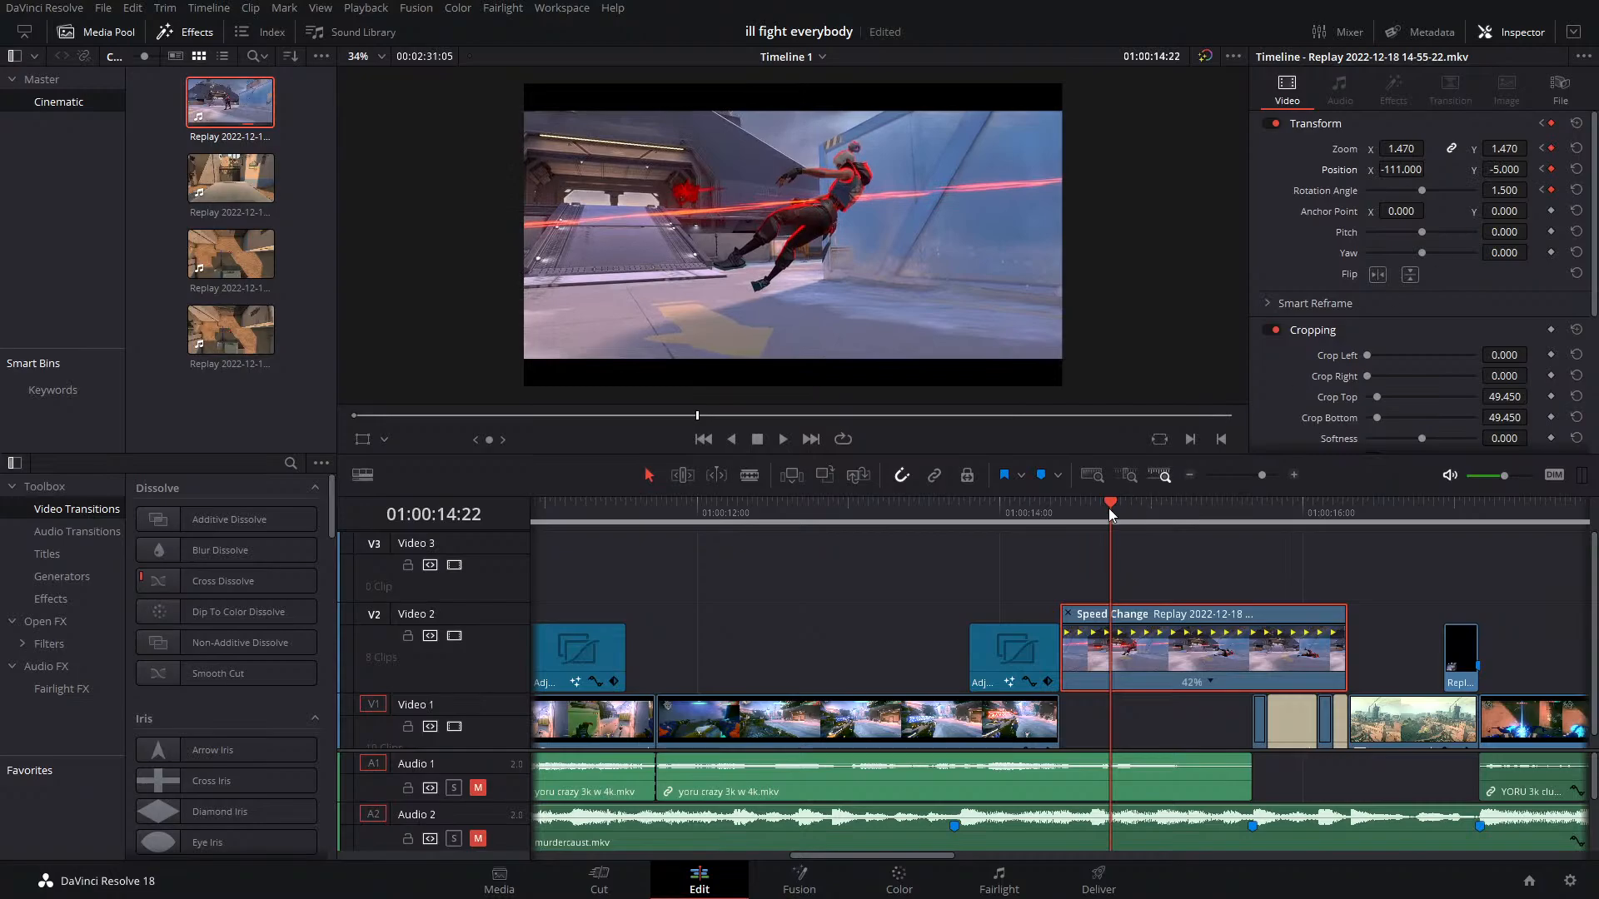
# Play back the keyframed move from the replay clip's start and return to its first frame
pyautogui.moveTo(1107, 508); pyautogui.dragTo(1064, 516)
pyautogui.press('space')
pyautogui.click(1062, 522)
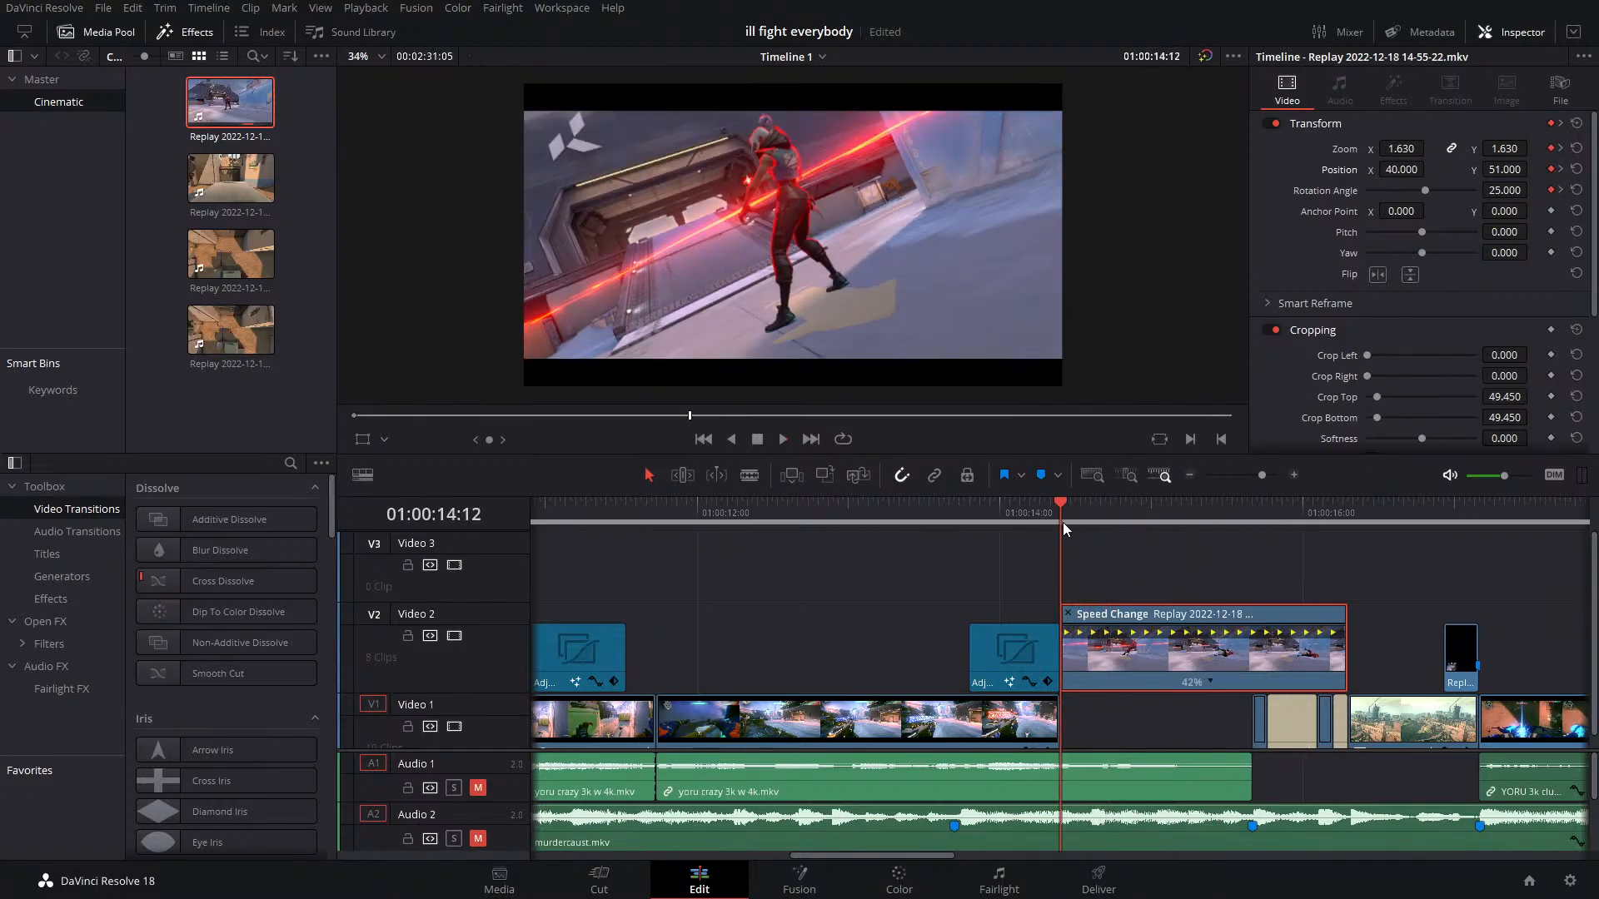
pyautogui.click(1063, 522)
pyautogui.press('space')
pyautogui.click(1062, 523)
# Set the replay clip's starting Zoom keyframe to 1.790, readjust its Position Y, and save the project
pyautogui.moveTo(1509, 150)
pyautogui.mouseDown()
pyautogui.moveTo(1559, 148)
pyautogui.moveTo(1511, 148)
pyautogui.moveTo(1533, 169)
pyautogui.moveTo(1502, 169)
pyautogui.mouseUp()
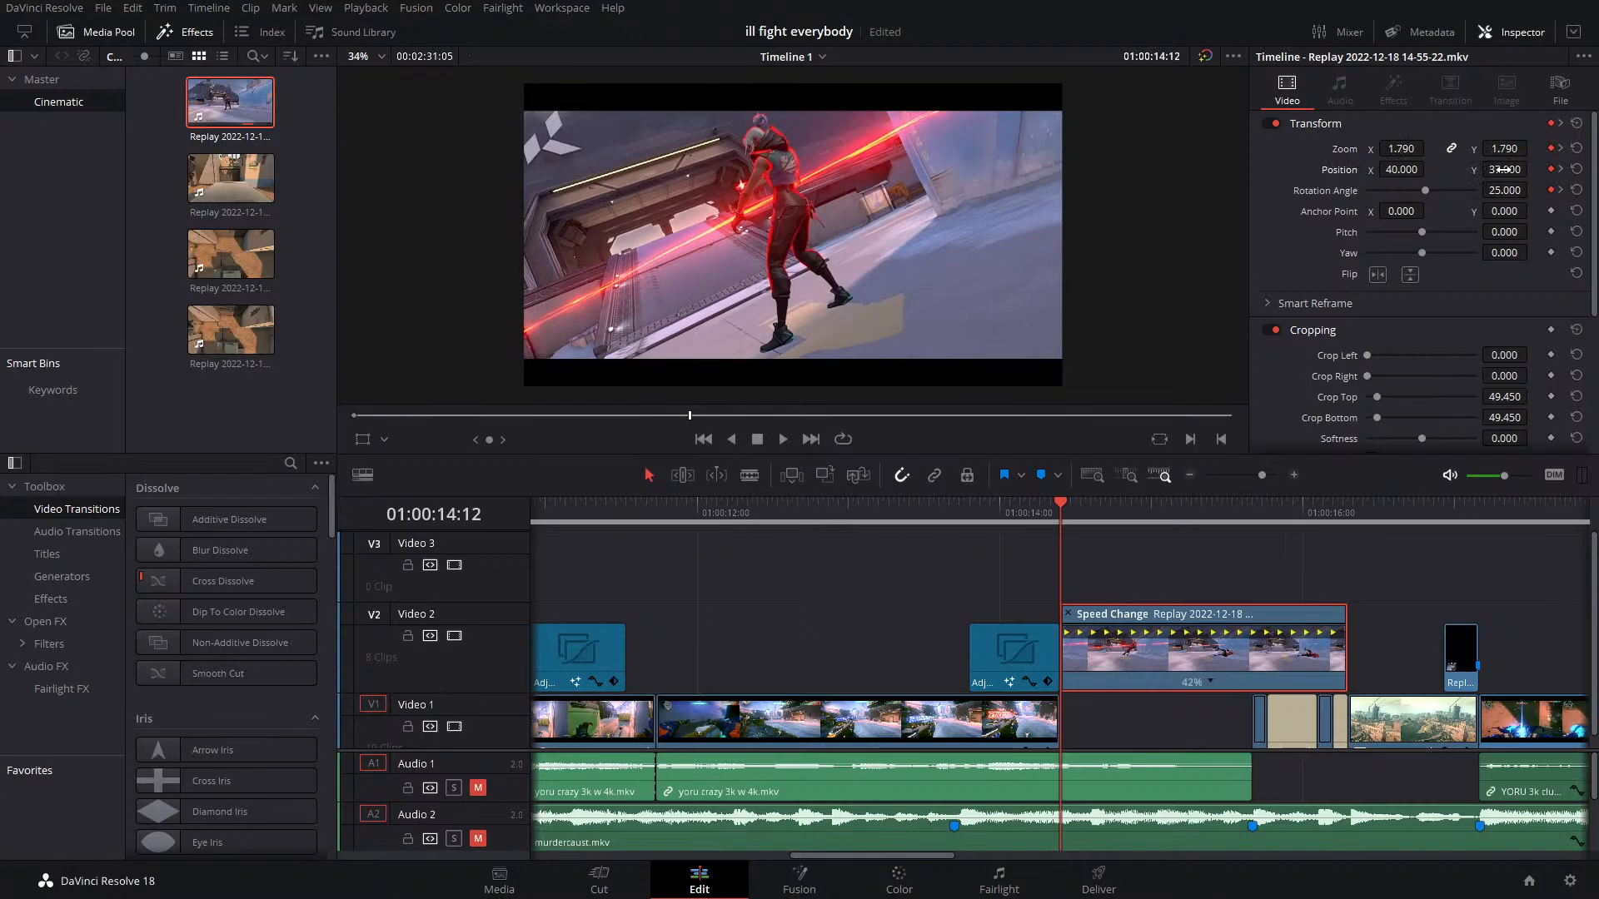
pyautogui.hotkey('ctrl', 's')
# At 01:00:15:17, keyframe the replay clip's Position at X -148 and Y 108, and its Rotation Angle at -11.700
pyautogui.press('space')
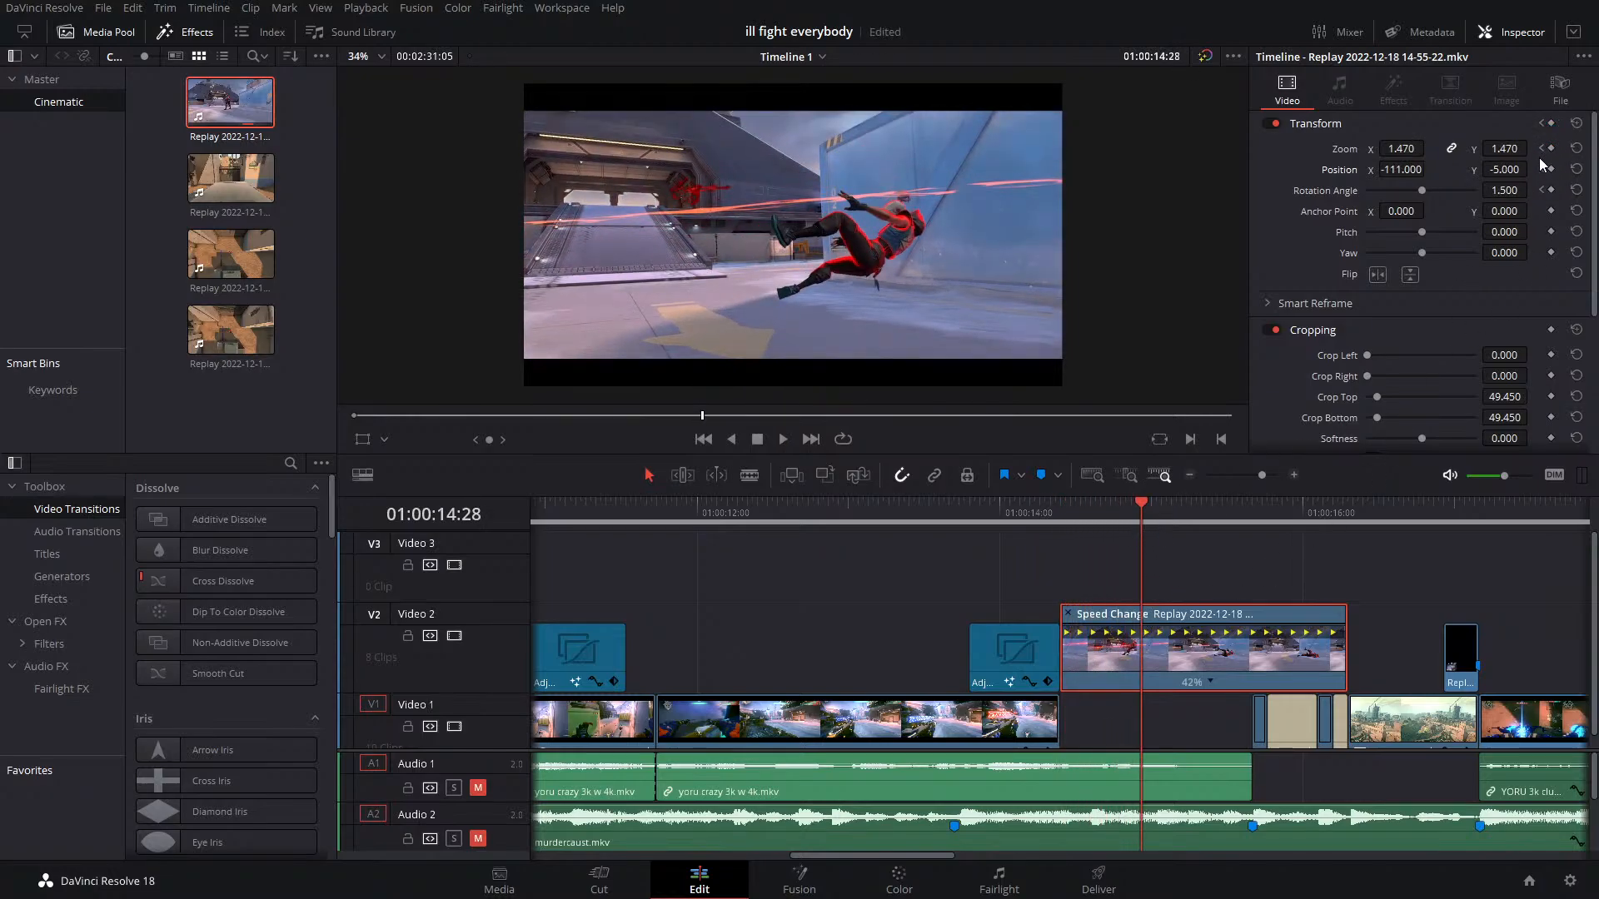
pyautogui.press('space')
pyautogui.press('space')
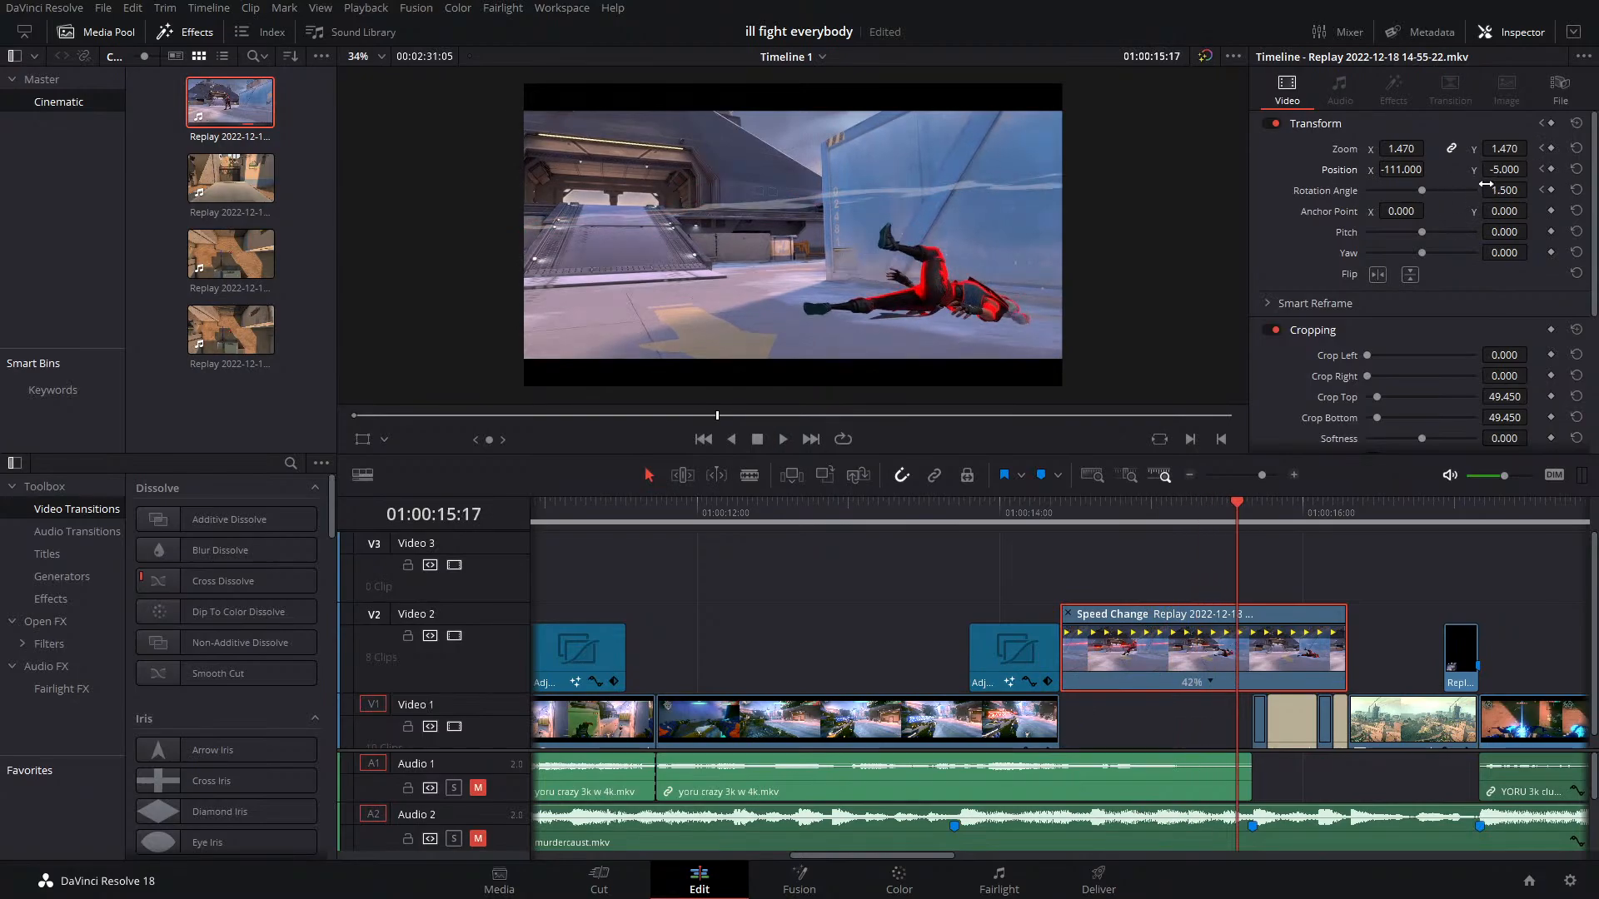
pyautogui.moveTo(1505, 189); pyautogui.dragTo(1595, 170)
pyautogui.moveTo(1403, 170)
pyautogui.mouseDown()
pyautogui.moveTo(1308, 170)
pyautogui.moveTo(1371, 169)
pyautogui.mouseUp()
# Play back the complete three-keyframe move several times and reset the replay clip's Transform settings
pyautogui.click(1144, 536)
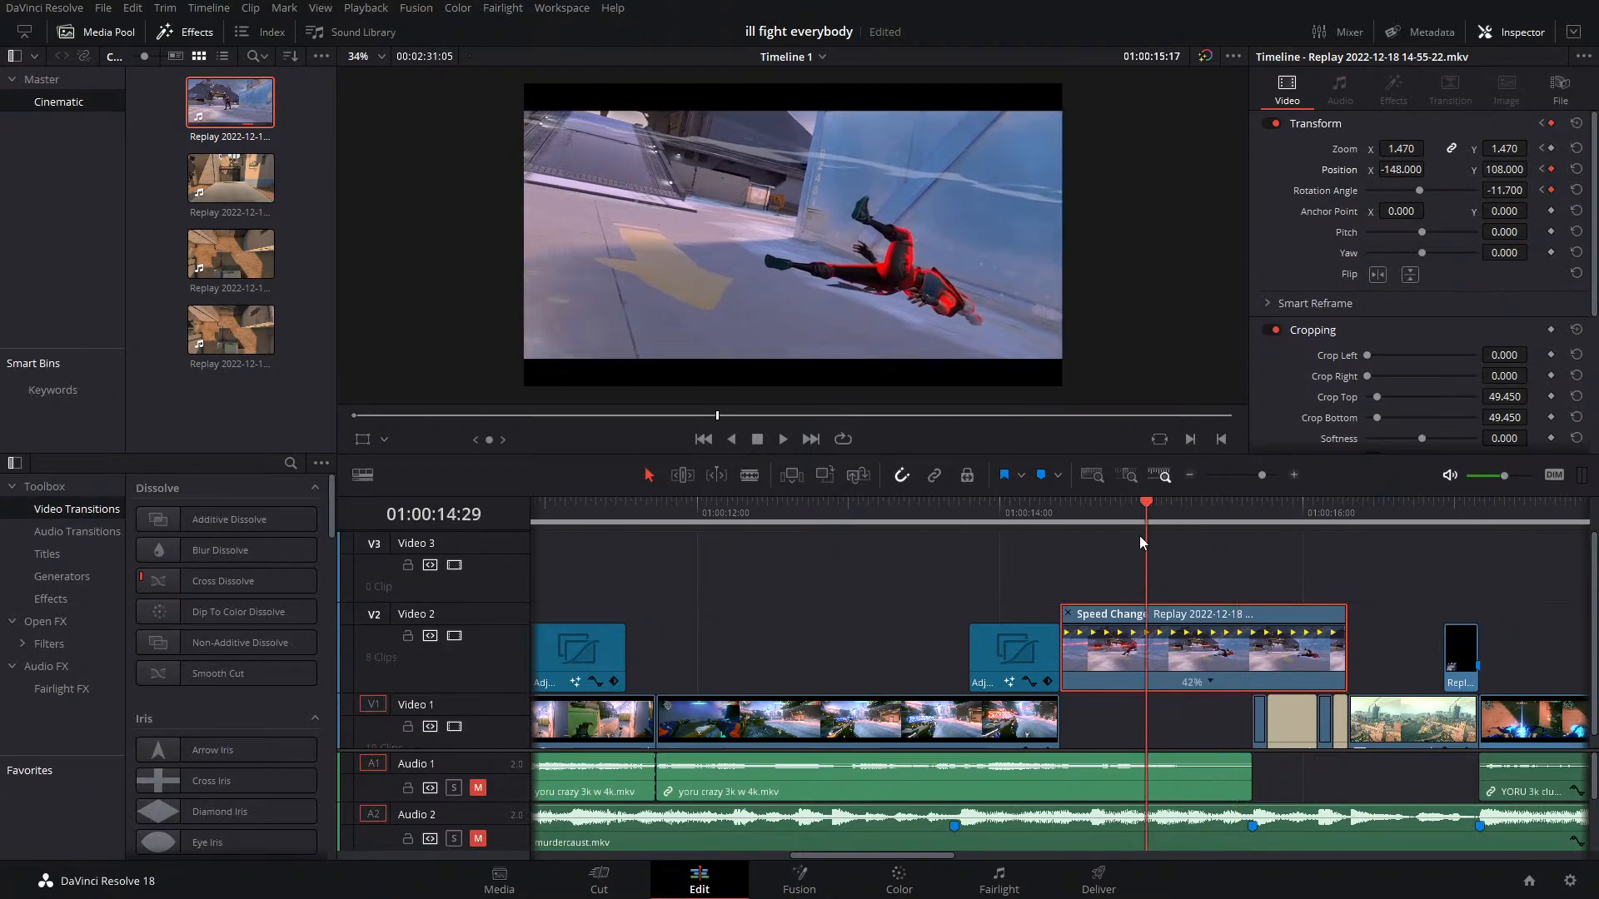
pyautogui.click(1065, 547)
pyautogui.press('space')
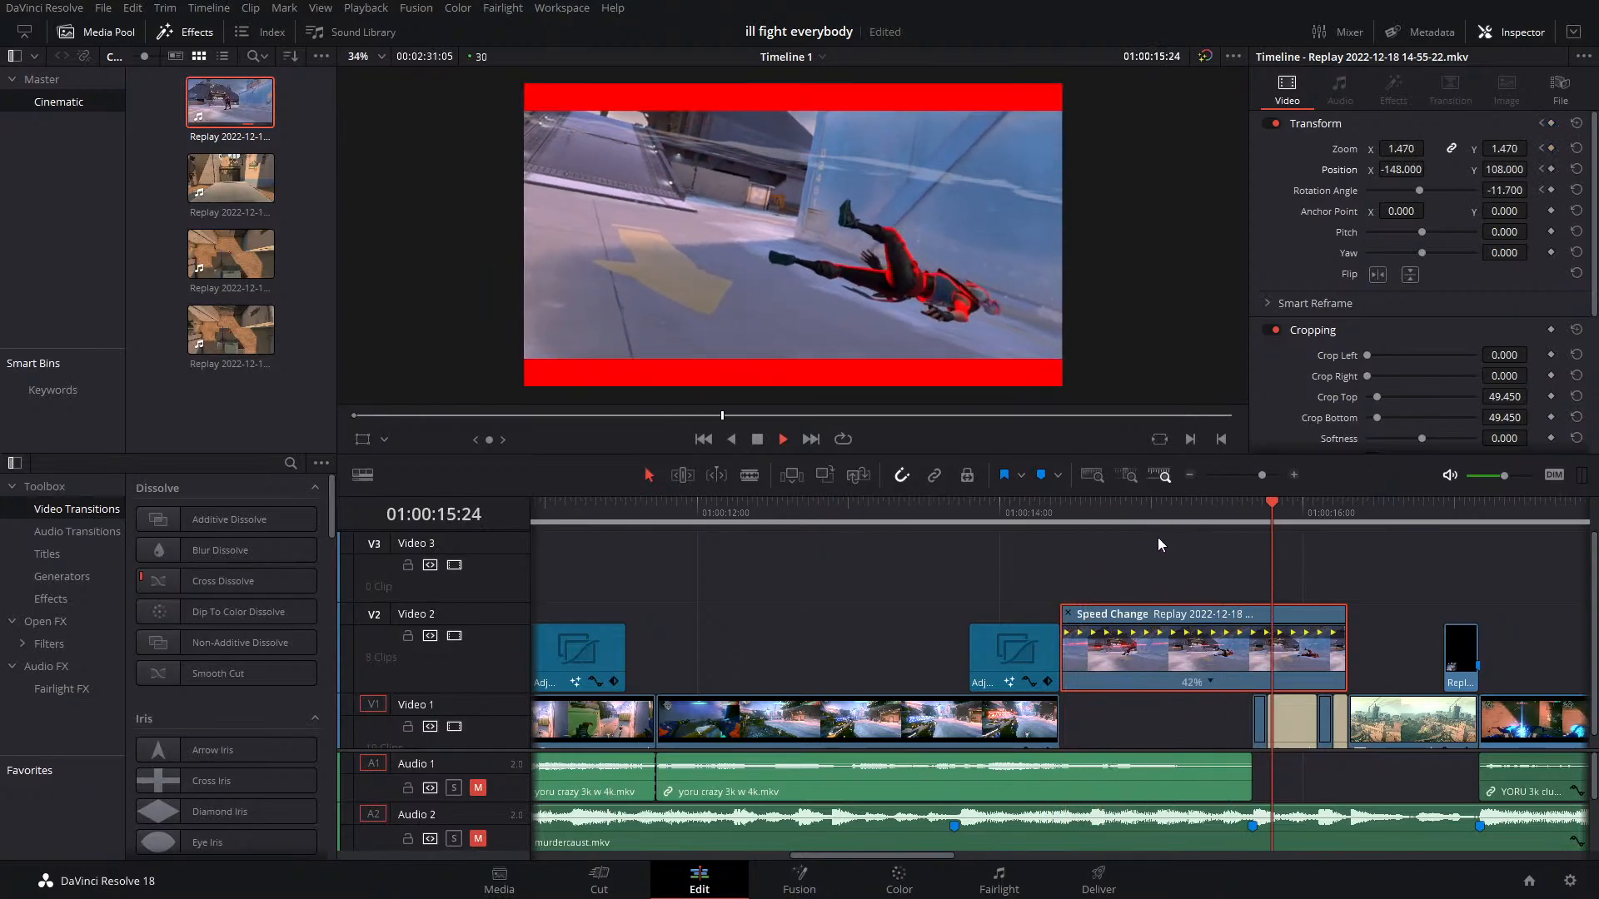
pyautogui.press('space')
pyautogui.click(1074, 533)
pyautogui.press('space')
pyautogui.moveTo(1076, 534)
pyautogui.mouseDown()
pyautogui.moveTo(1058, 536)
pyautogui.moveTo(1086, 519)
pyautogui.moveTo(1072, 522)
pyautogui.mouseUp()
pyautogui.press('space')
pyautogui.click(1576, 124)
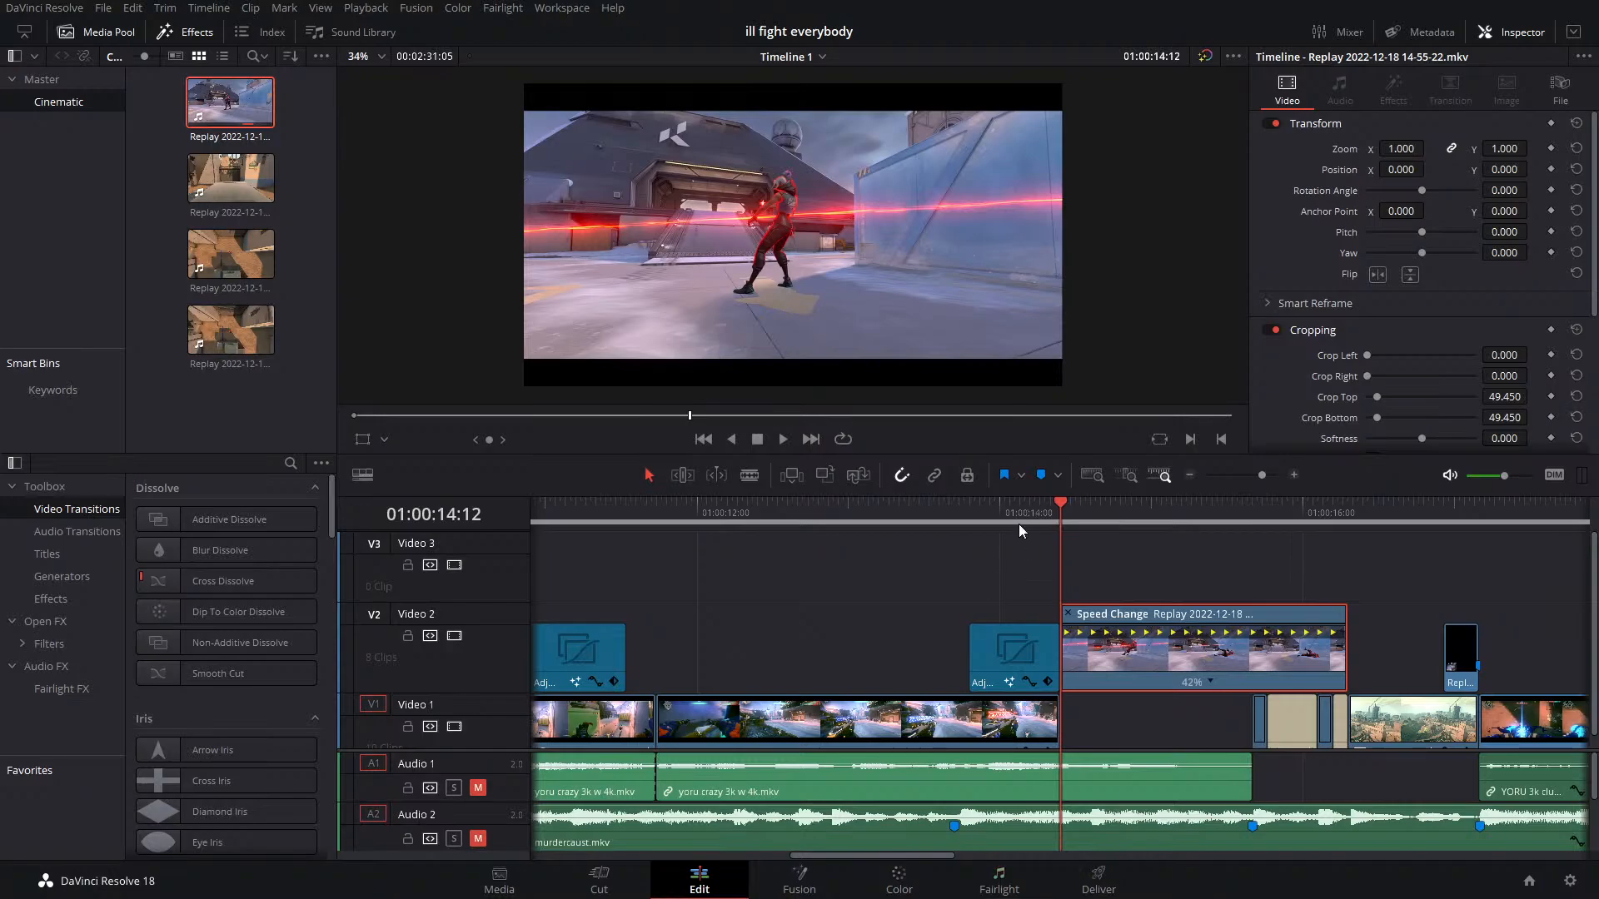
# Play back the lead-in to the replay clip, park at its first frame and open the clip in Fusion
pyautogui.click(993, 523)
pyautogui.press('space')
pyautogui.click(1060, 523)
pyautogui.click(800, 878)
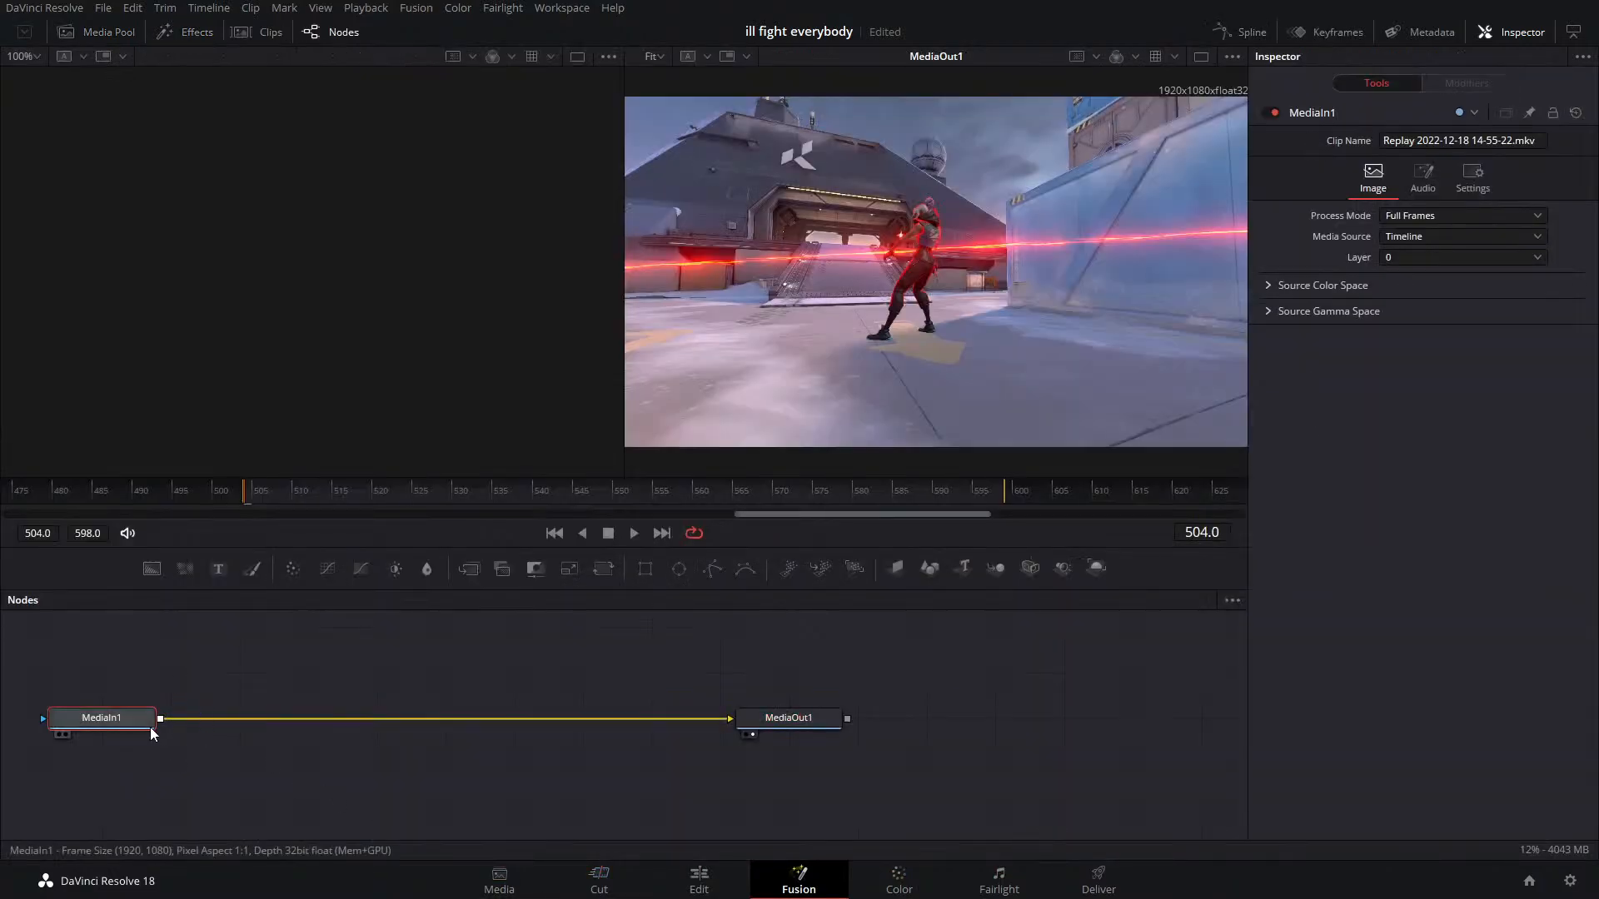
pyautogui.click(605, 569)
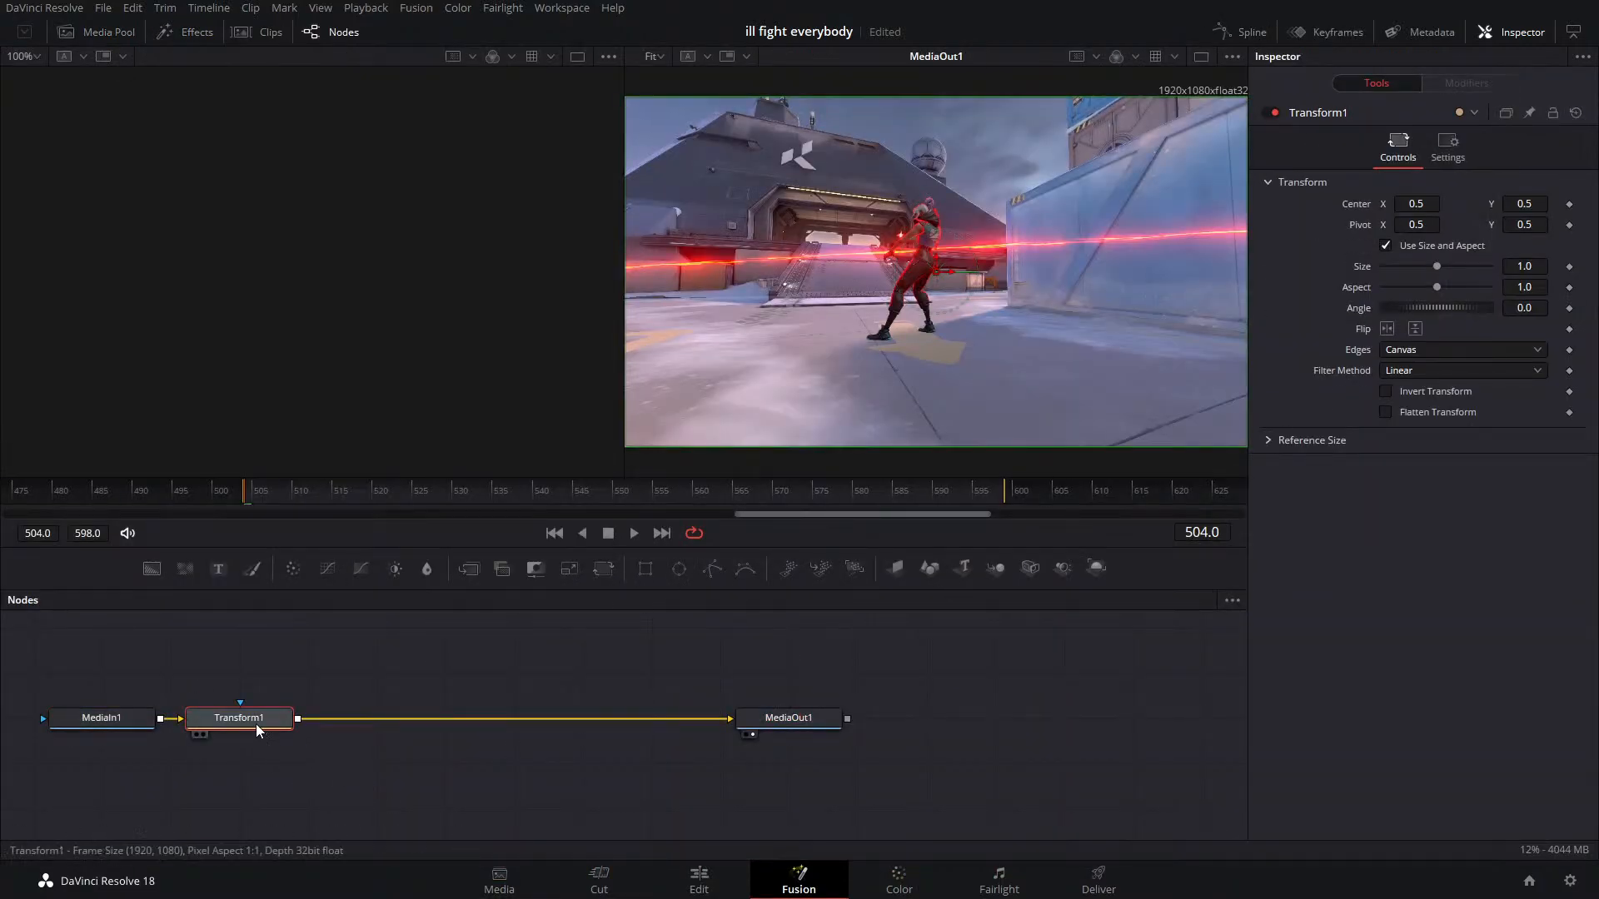
pyautogui.moveTo(257, 723); pyautogui.dragTo(263, 728)
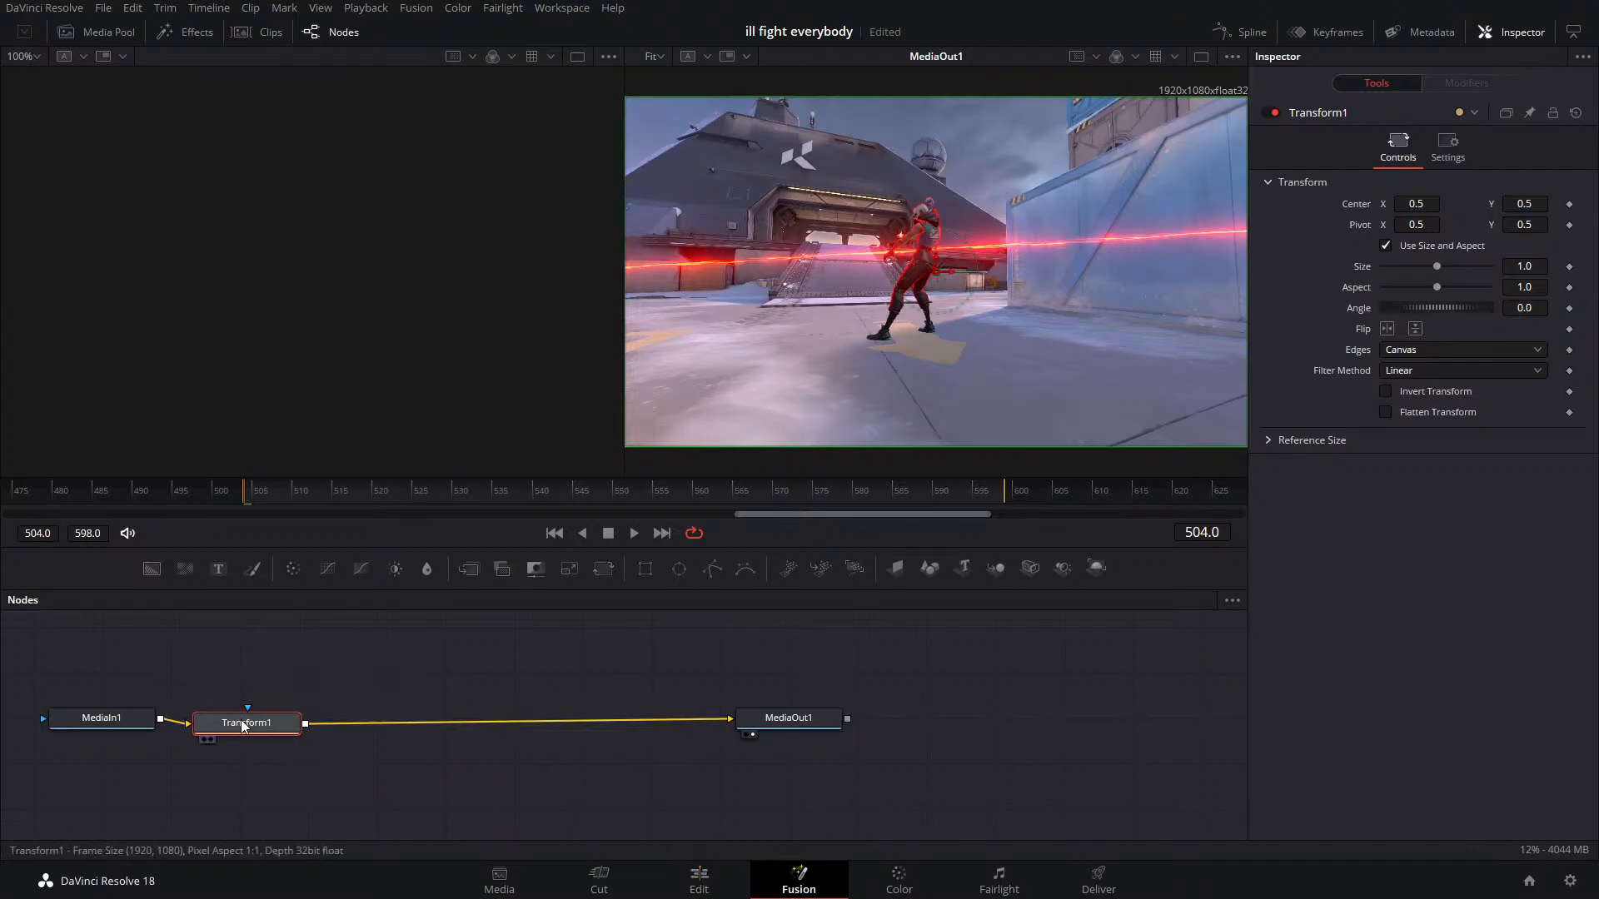
pyautogui.press('Delete')
# Set the replay clip's Retime Process to Optical Flow and its Motion Estimation to Enhanced Better on the Edit page
pyautogui.click(700, 878)
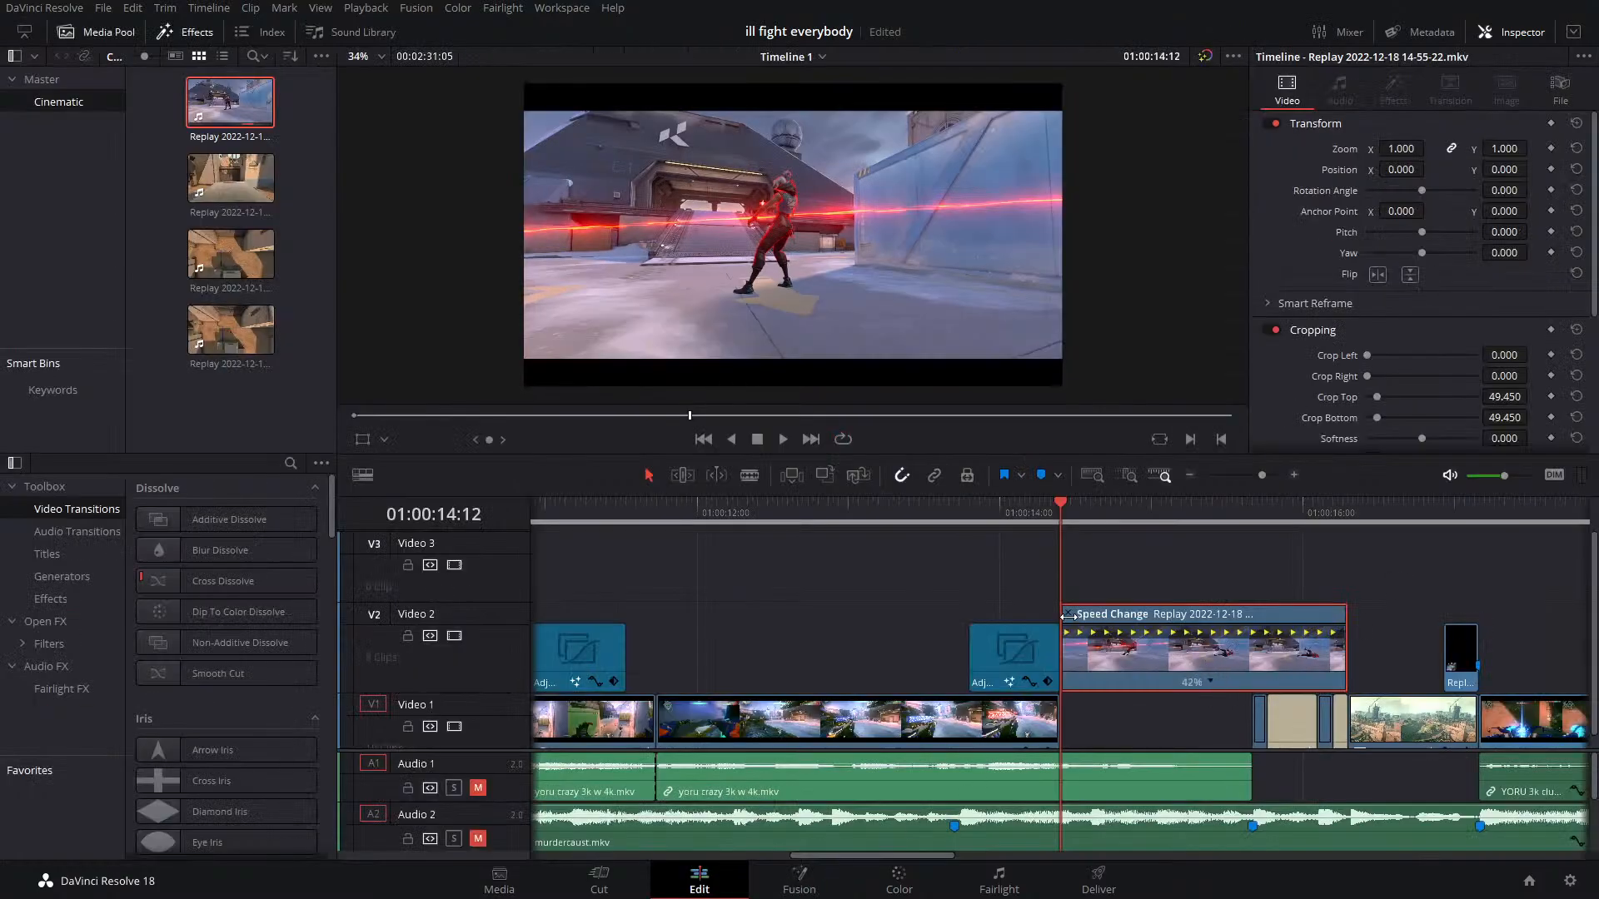
pyautogui.scroll(-4, 1381, 355)
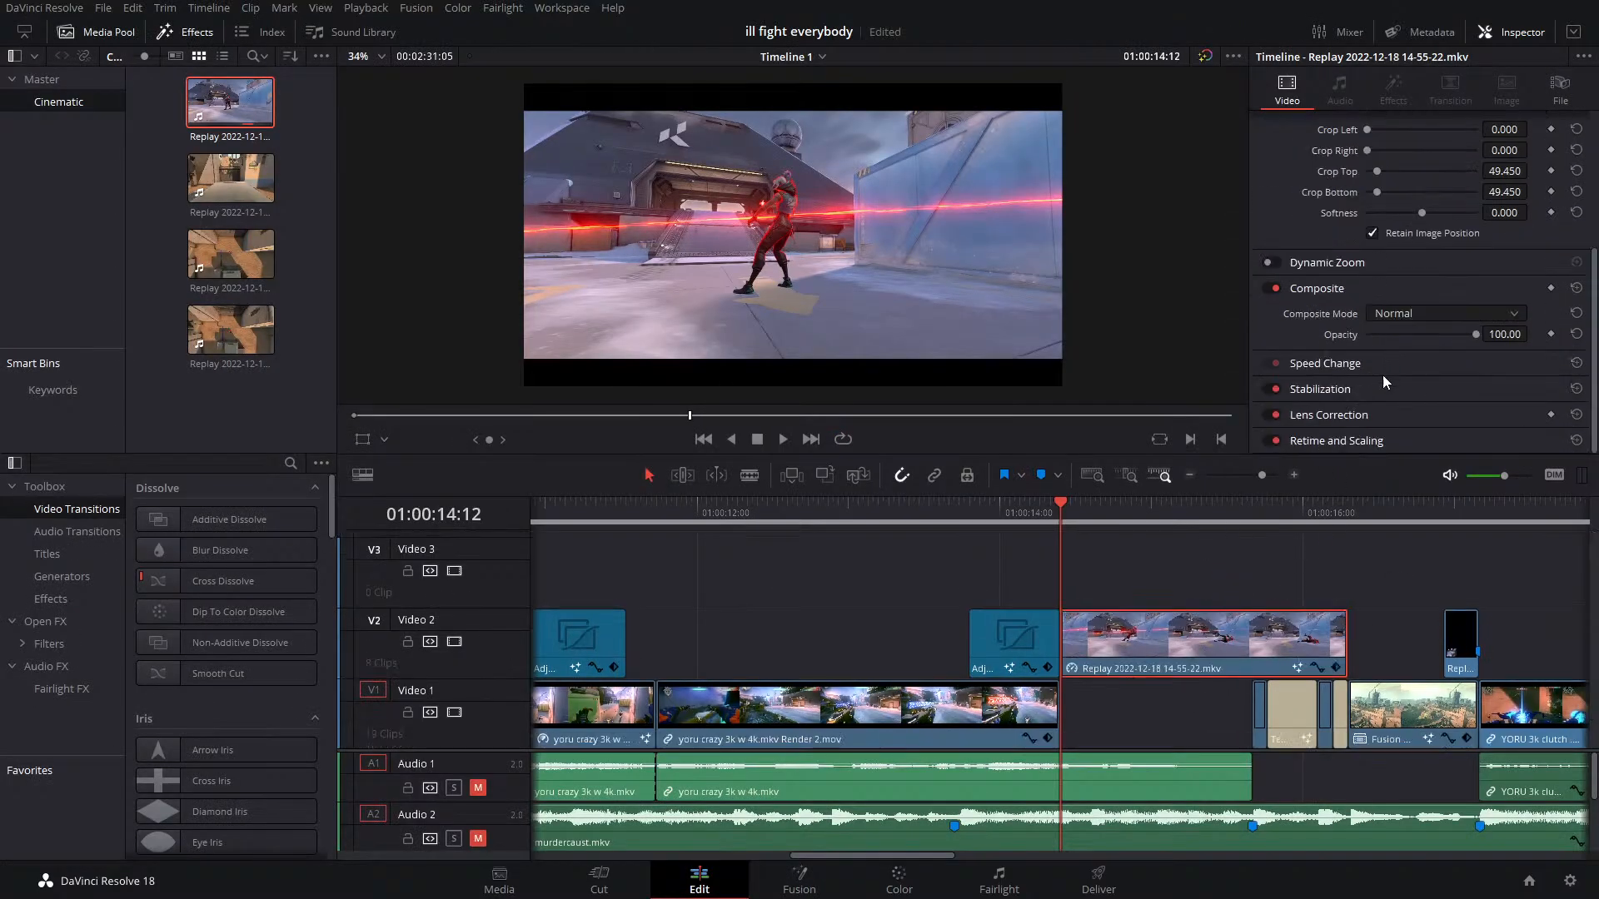
pyautogui.click(1366, 437)
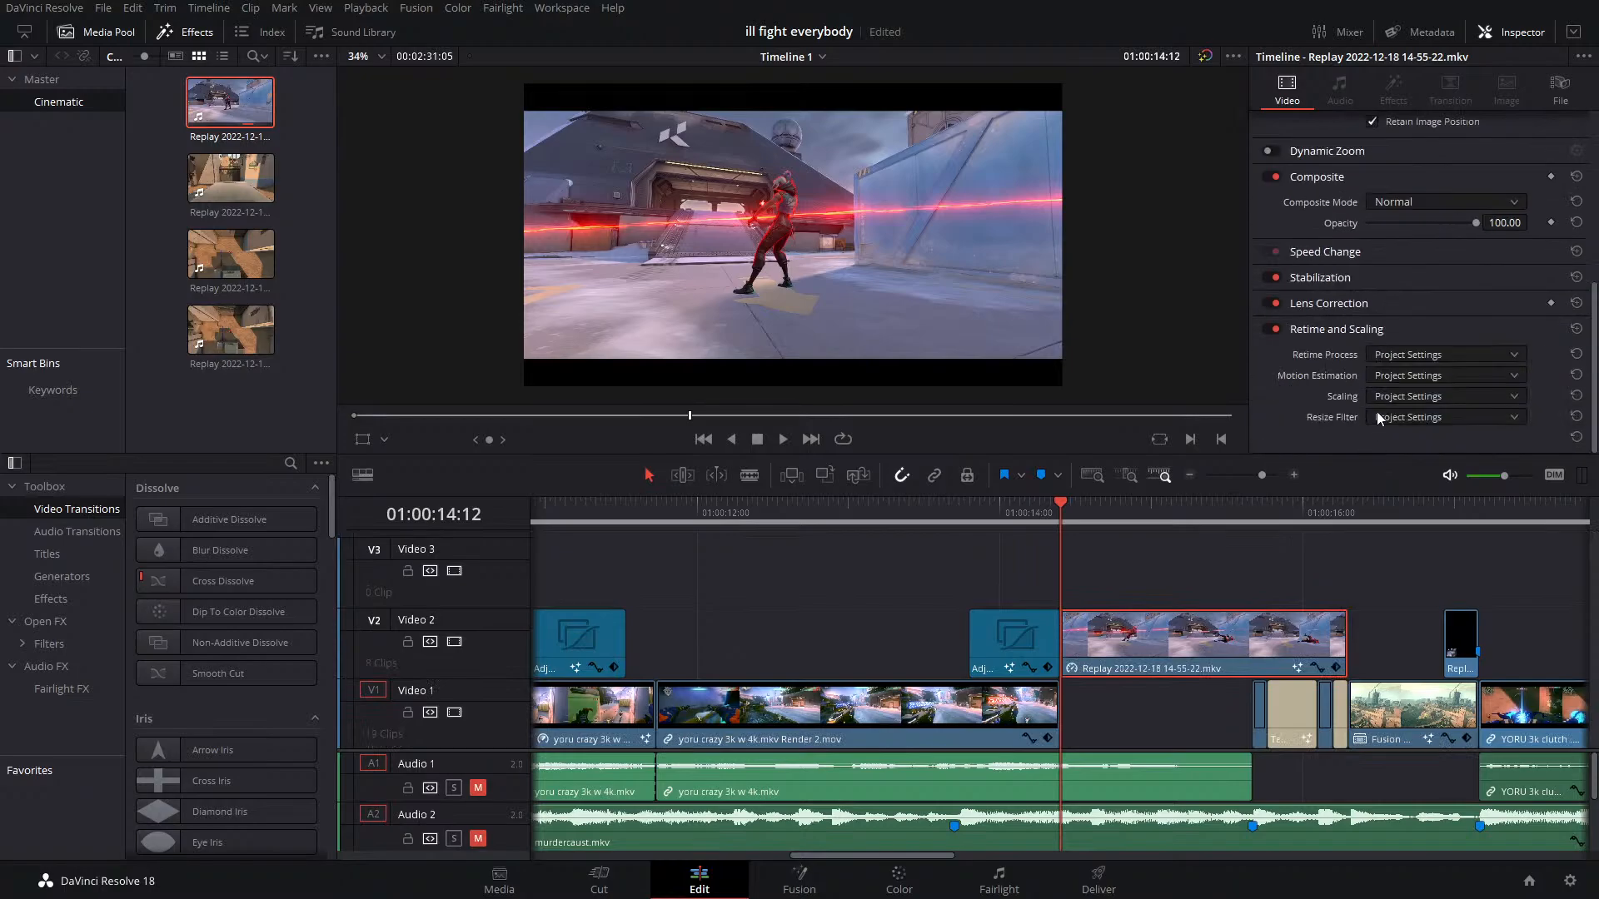
pyautogui.click(1418, 431)
pyautogui.click(1416, 376)
pyautogui.click(1415, 463)
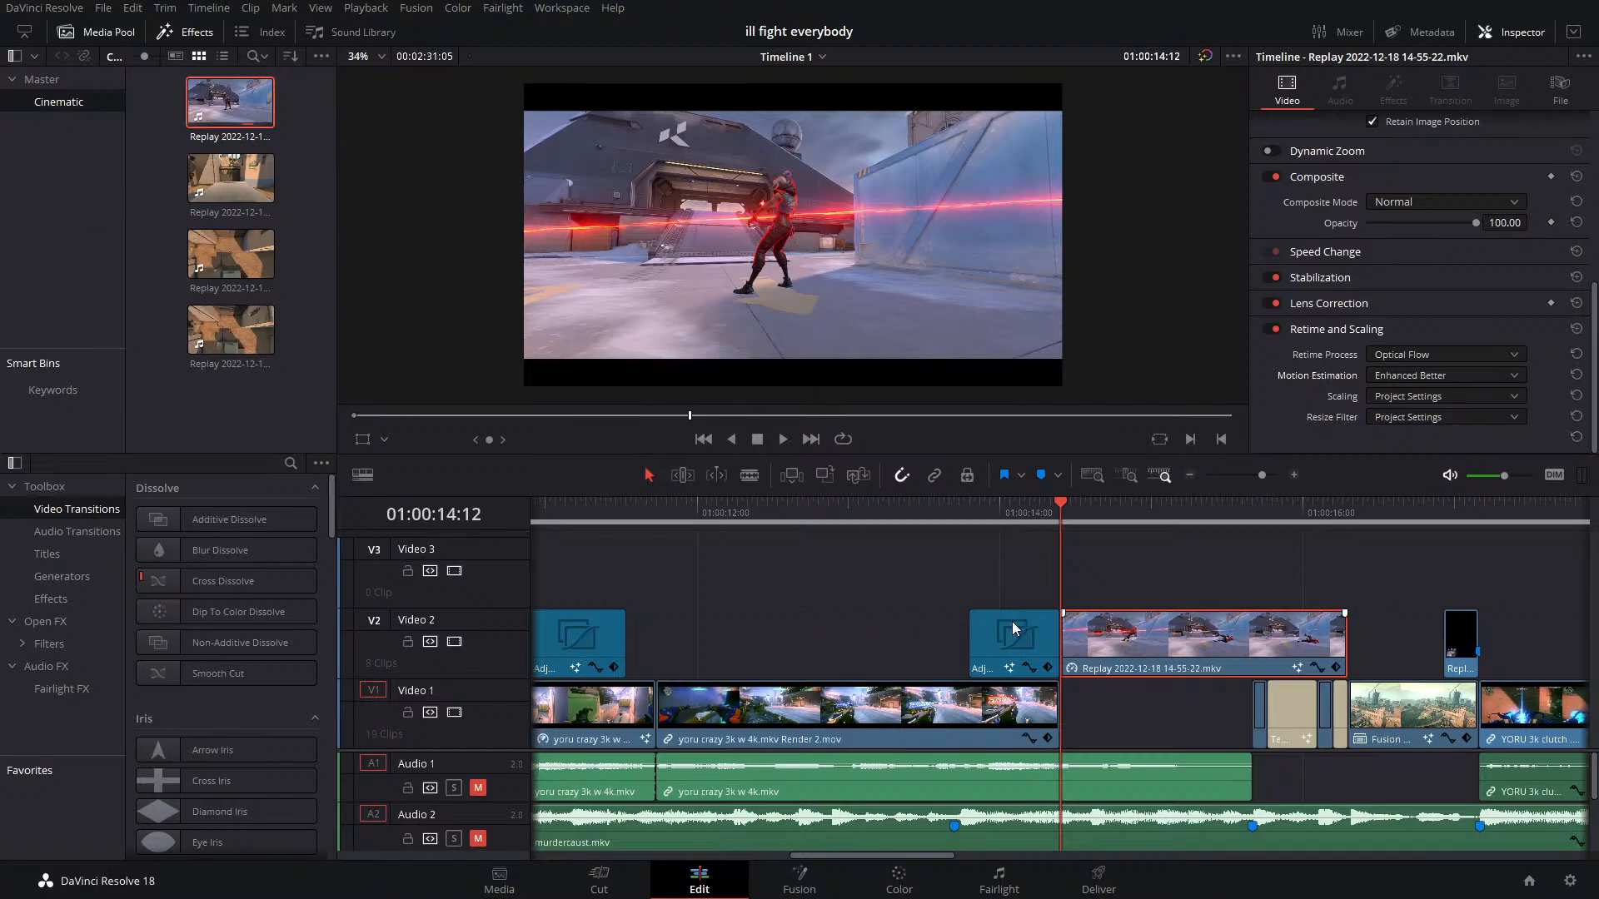
# Copy the 49.450 crop value from the last YORU 3k clutch clip into the rendered replay clip's Crop Top and Crop Bottom
pyautogui.scroll(3, 1447, 248)
pyautogui.scroll(2, 1449, 254)
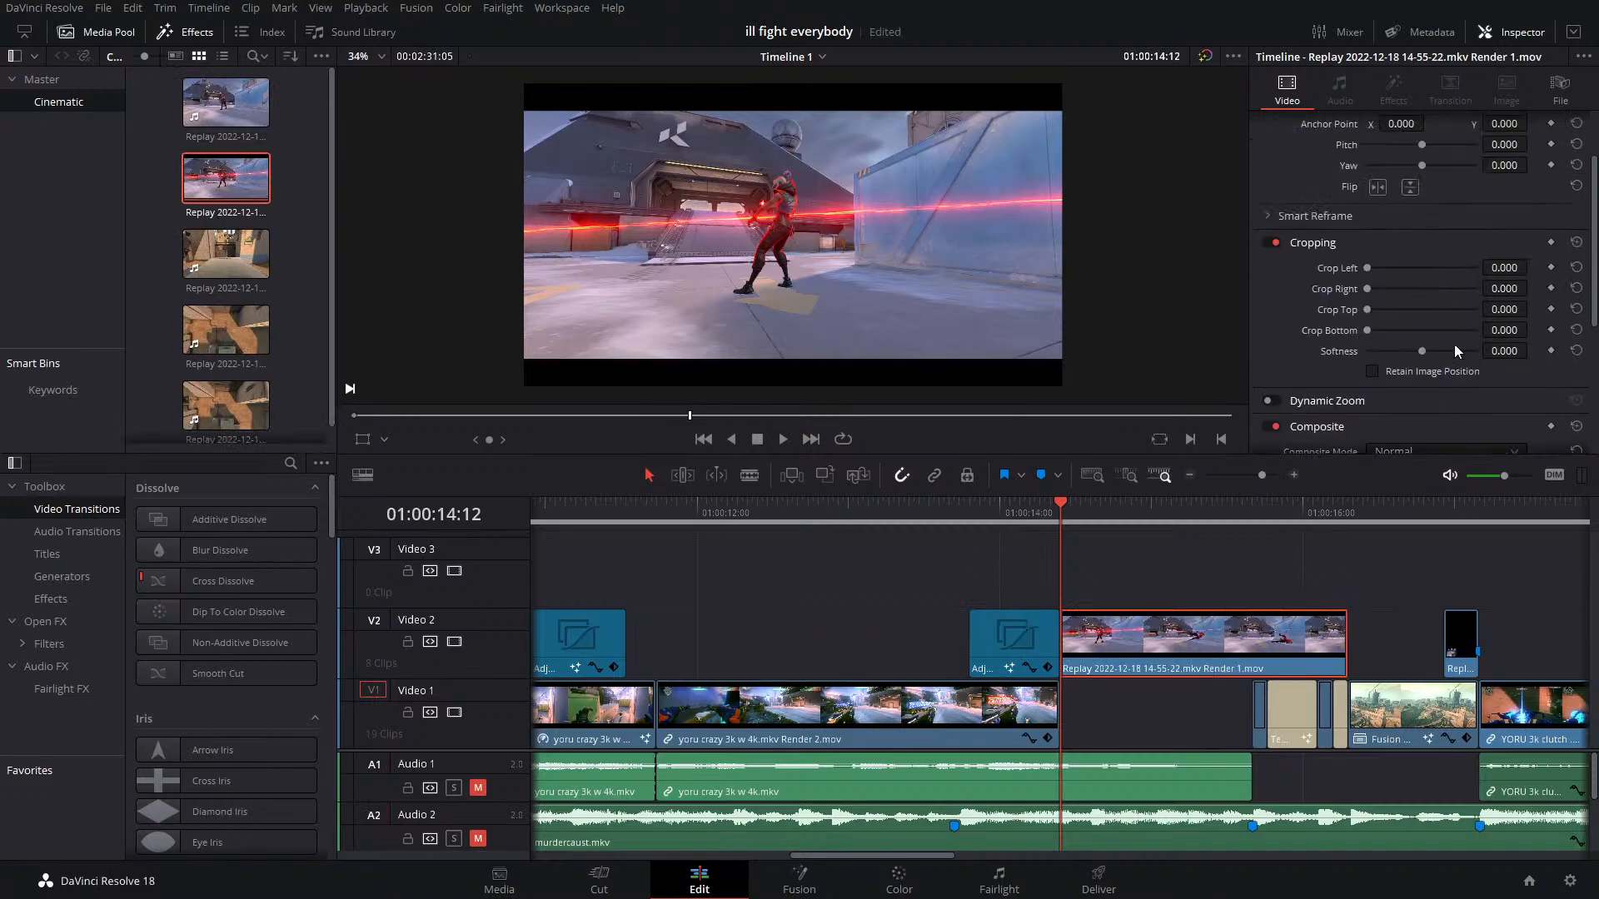
pyautogui.click(1250, 477)
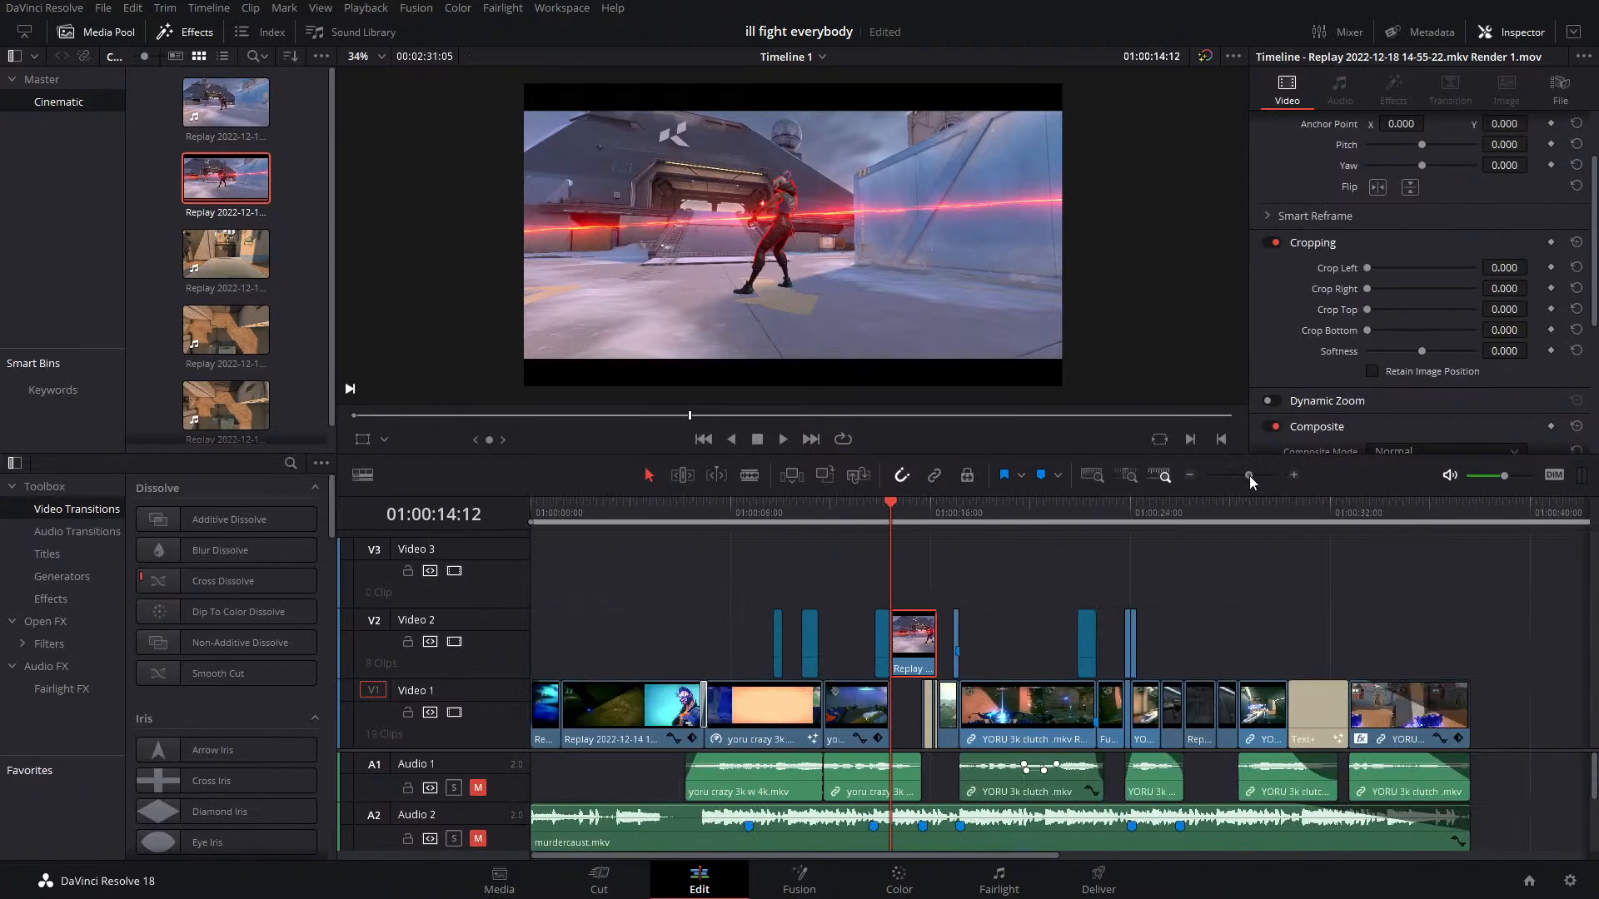
pyautogui.click(1379, 717)
pyautogui.click(1502, 309)
pyautogui.hotkey('ctrl', 'c')
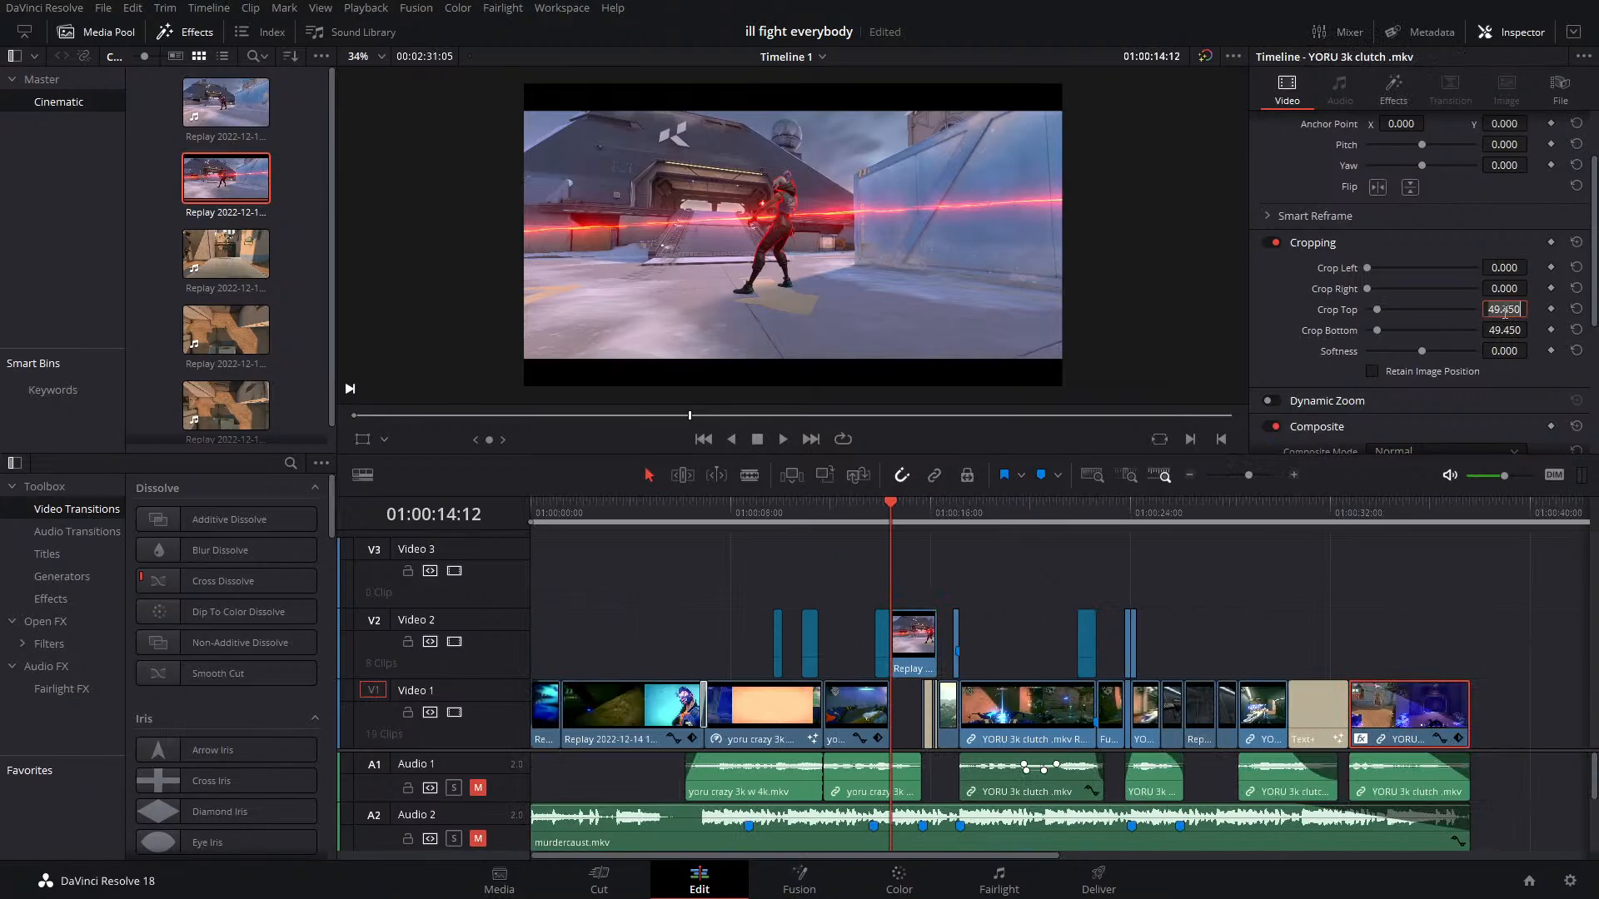
pyautogui.click(919, 637)
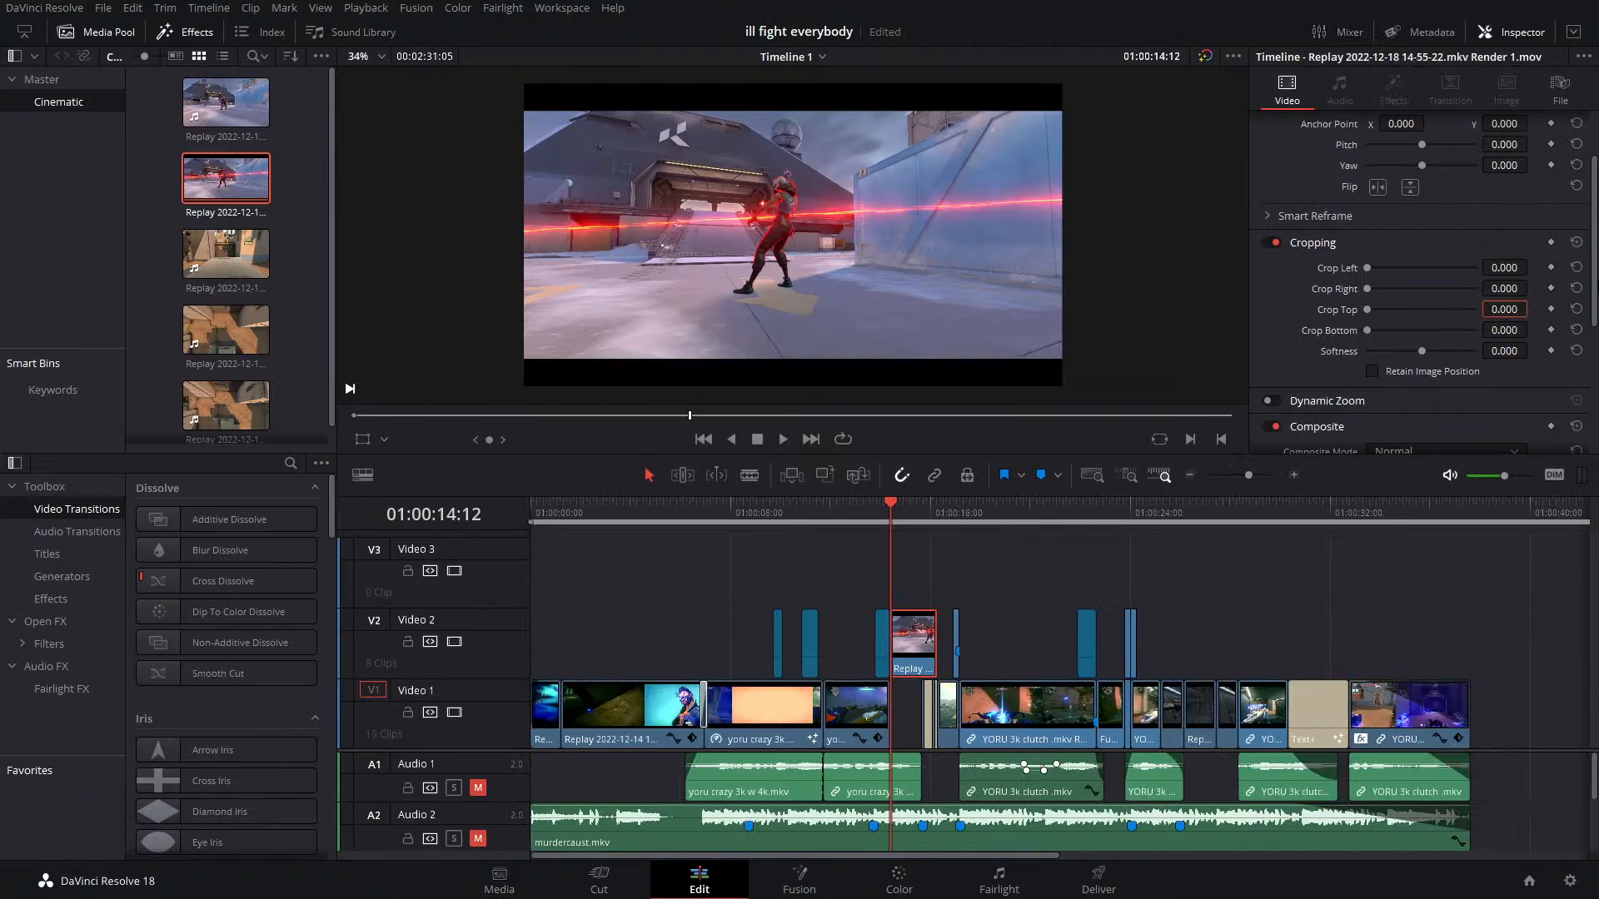
pyautogui.click(1514, 310)
pyautogui.hotkey('ctrl', 'v')
pyautogui.click(1511, 330)
pyautogui.hotkey('ctrl', 'v')
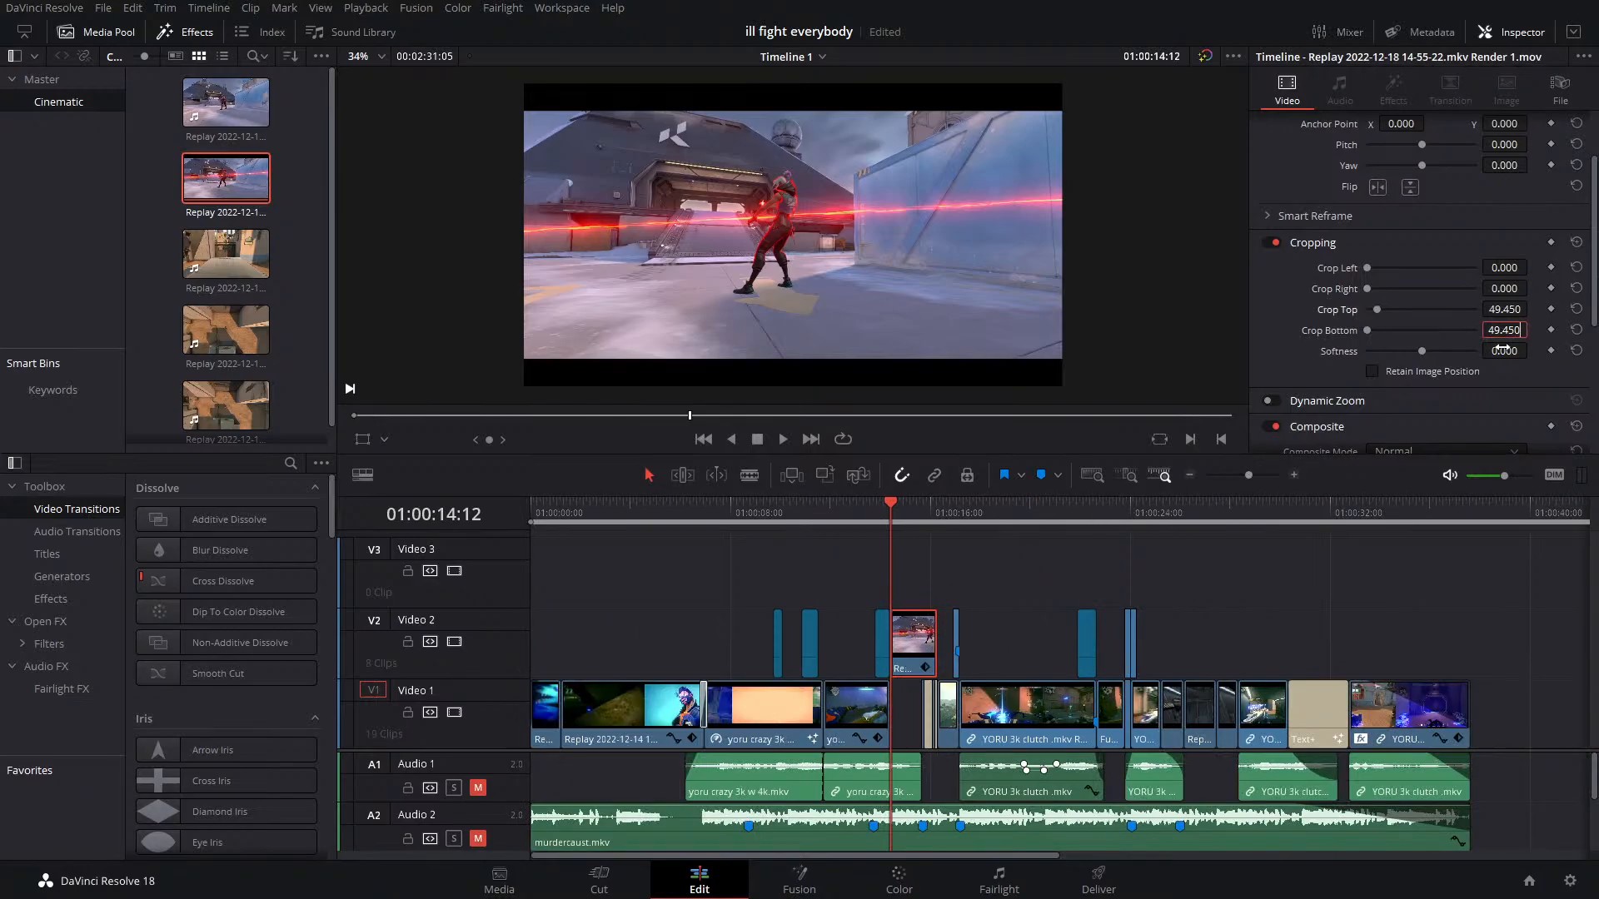
pyautogui.moveTo(906, 593); pyautogui.dragTo(891, 563)
# Open the rendered replay clip in Fusion, insert a Transform node between MediaIn1 and MediaOut1, and save the project
pyautogui.moveTo(1238, 473); pyautogui.dragTo(1256, 472)
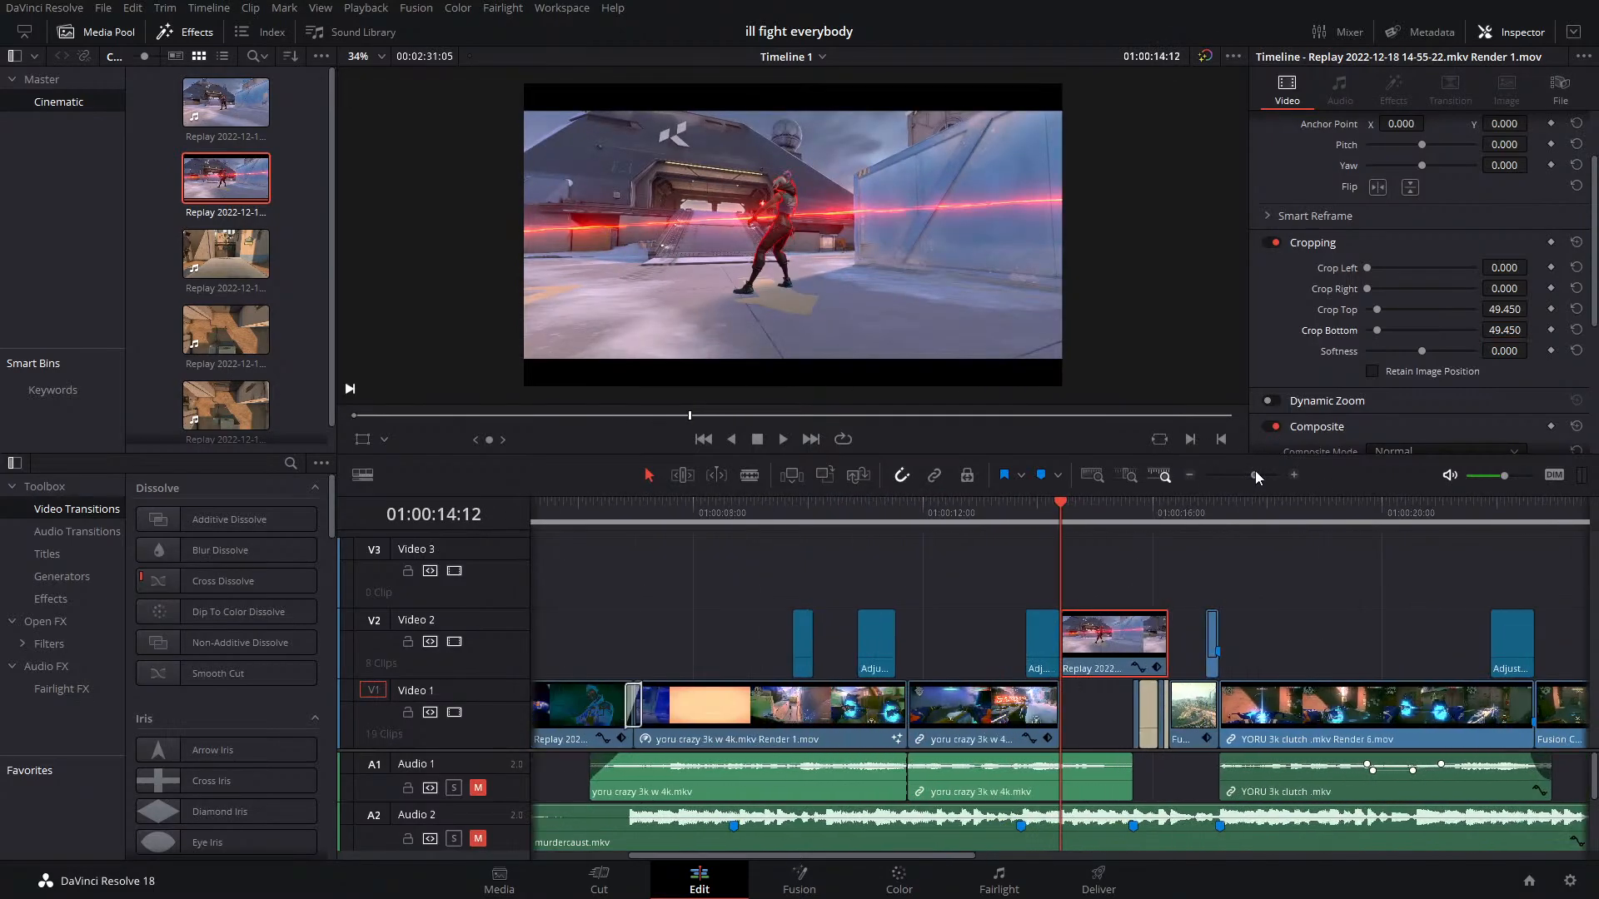
pyautogui.click(799, 880)
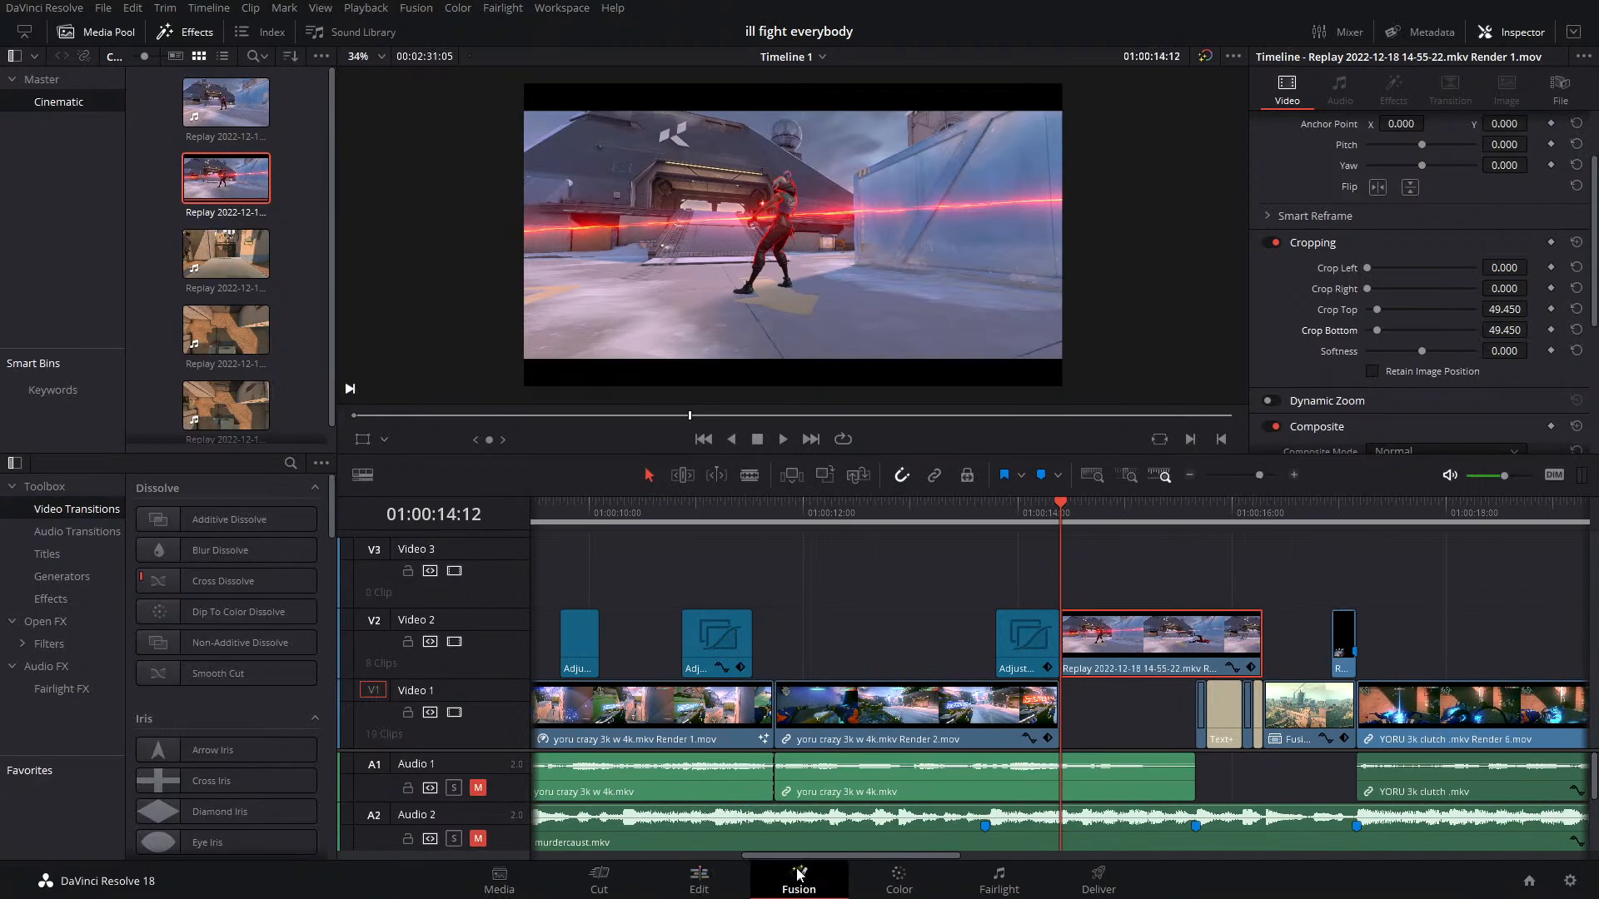
pyautogui.click(596, 570)
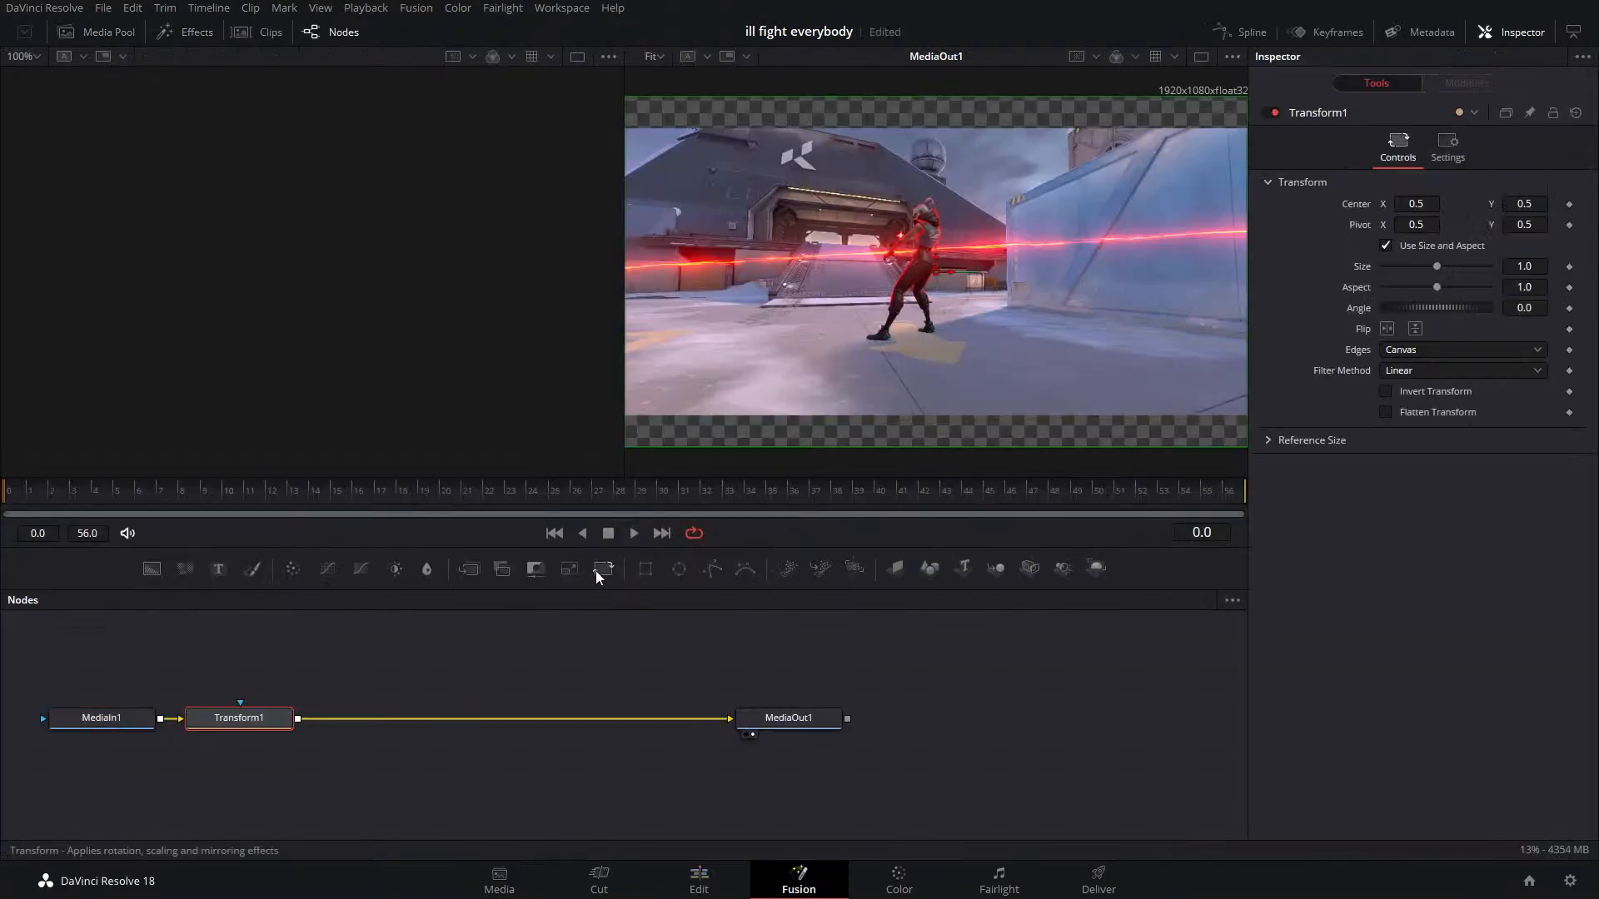
pyautogui.moveTo(316, 721)
pyautogui.mouseDown()
pyautogui.moveTo(230, 721)
pyautogui.moveTo(295, 712)
pyautogui.mouseUp()
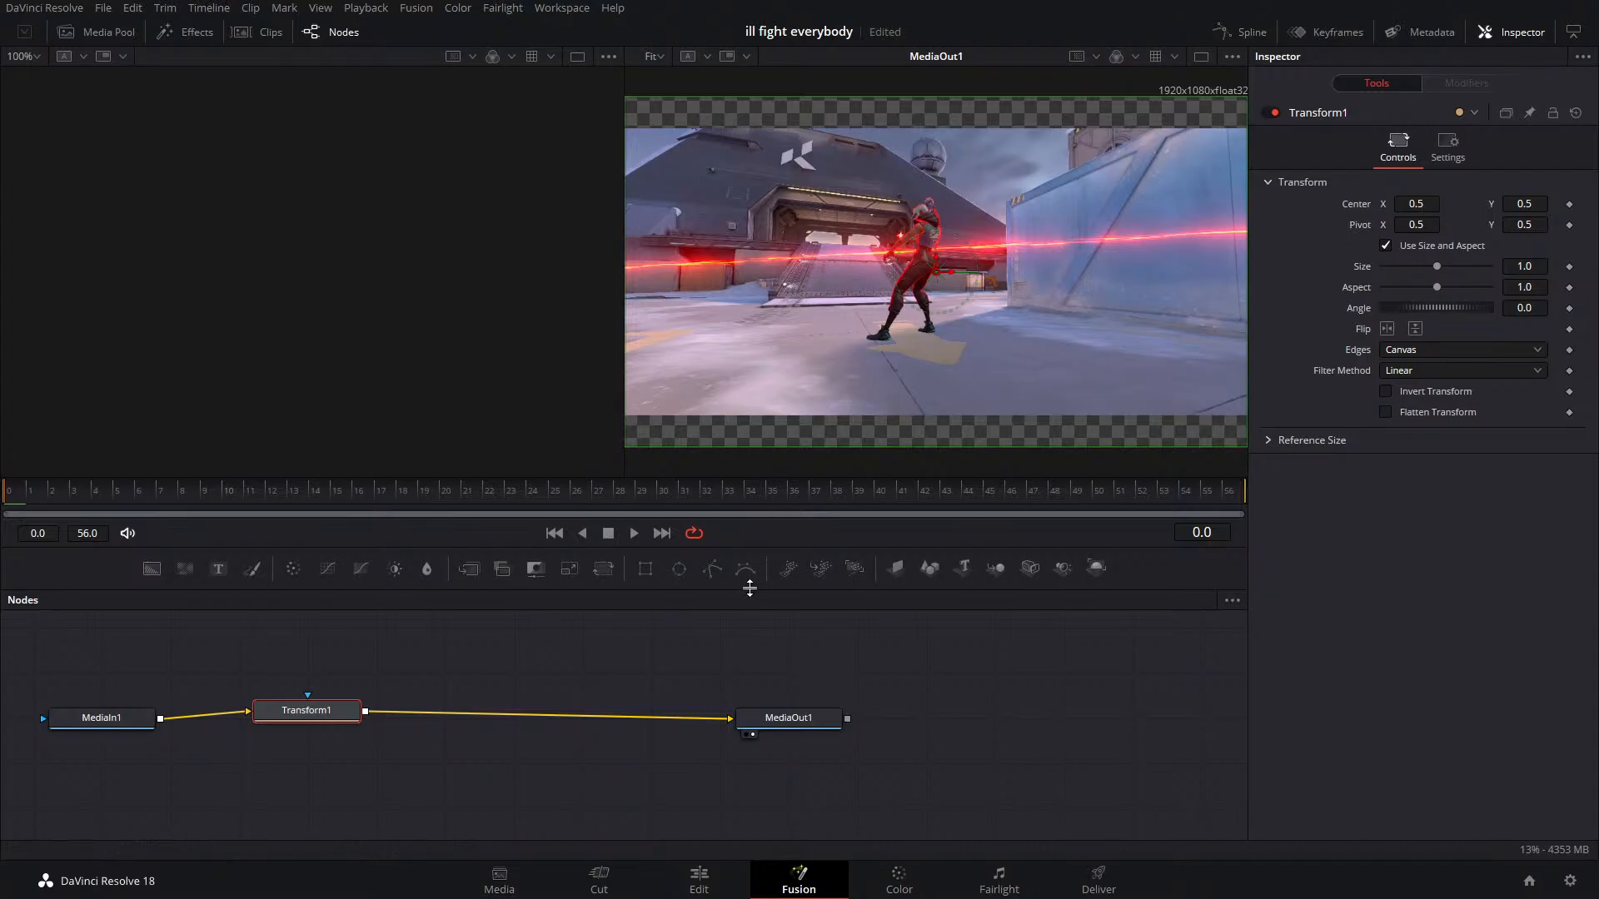
pyautogui.moveTo(302, 714); pyautogui.dragTo(303, 721)
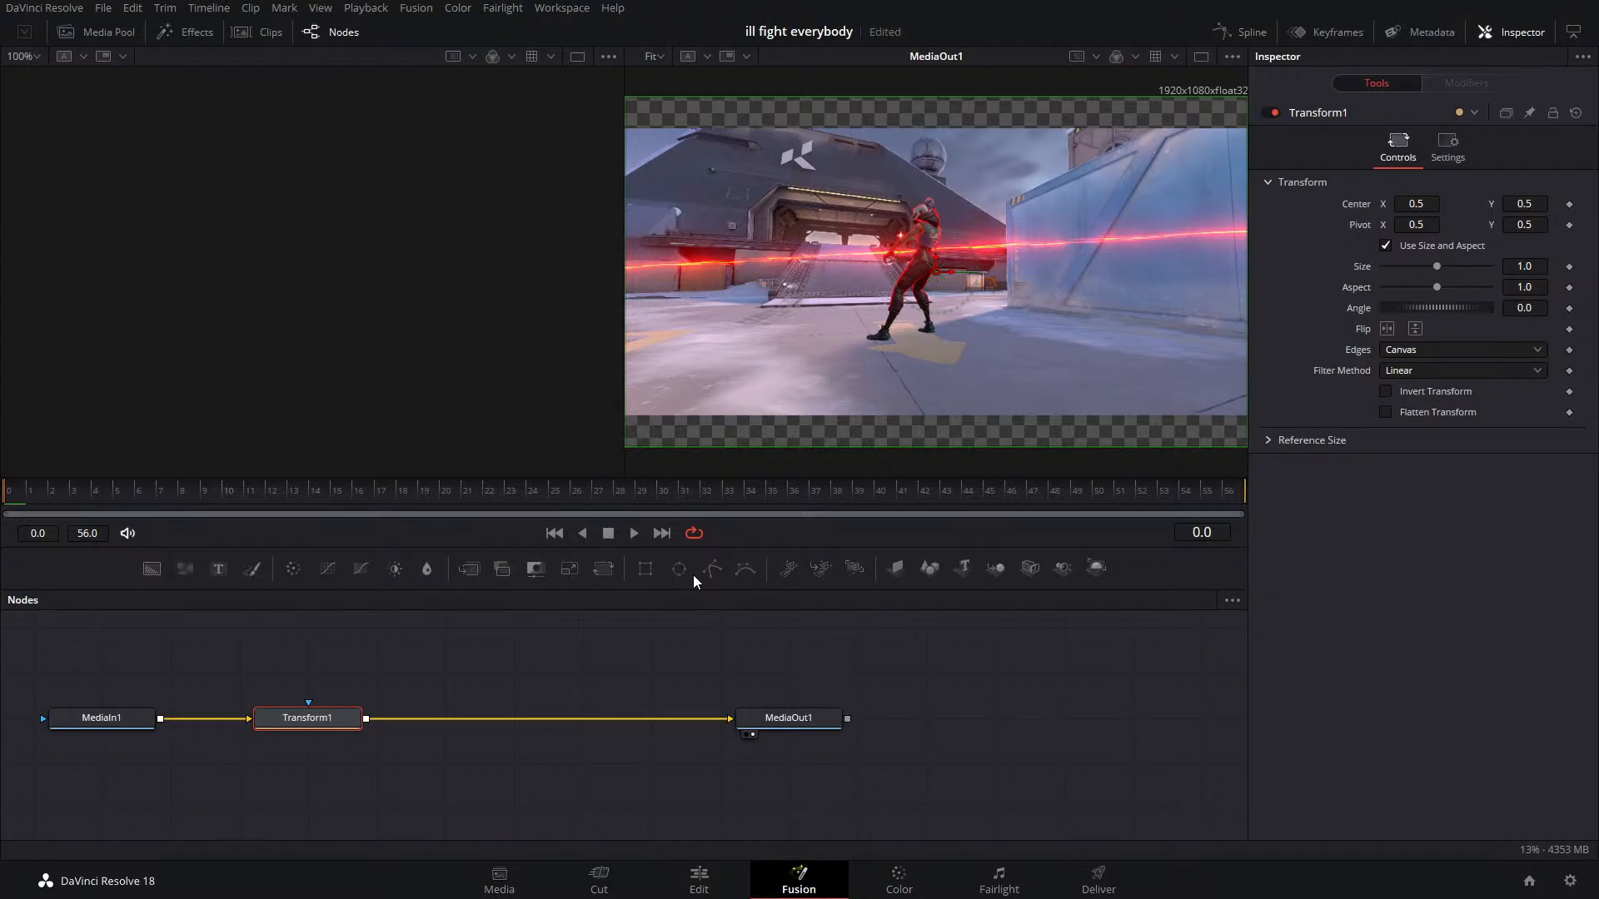
pyautogui.hotkey('ctrl', 's')
# Copy the Audio 3 compound clip to empty space on Audio 1 near 01:01:19, unmute Audio 1 and play the copy
pyautogui.click(722, 887)
pyautogui.moveTo(1259, 475); pyautogui.dragTo(1240, 476)
pyautogui.moveTo(963, 751); pyautogui.dragTo(957, 576)
pyautogui.moveTo(572, 714); pyautogui.dragTo(1041, 621)
pyautogui.click(478, 618)
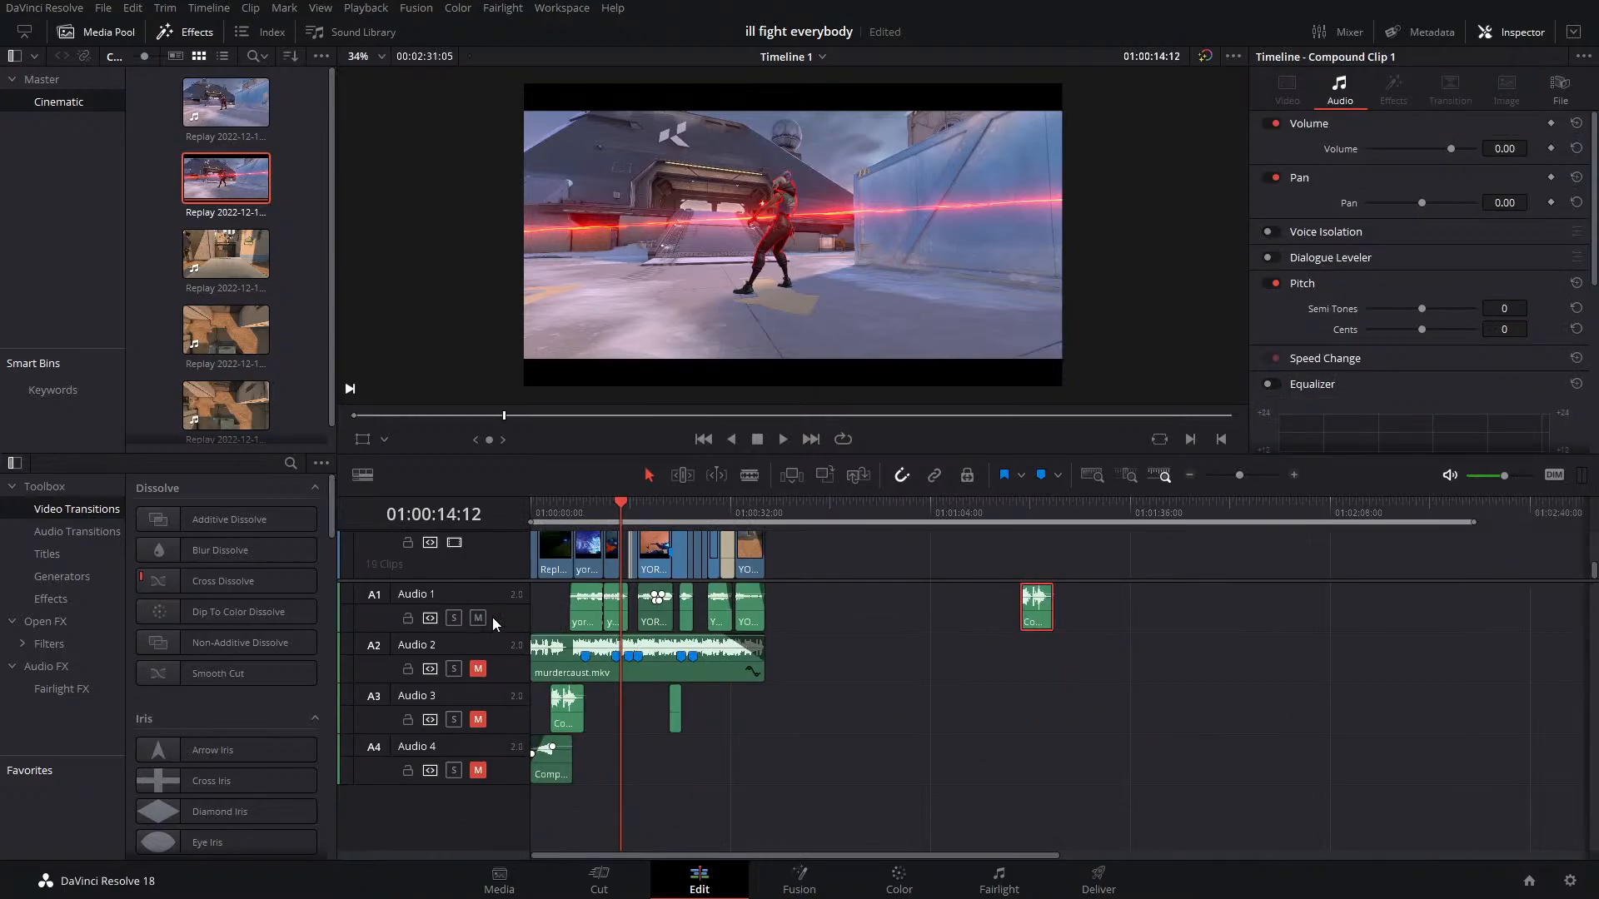
pyautogui.click(1018, 507)
pyautogui.press('space')
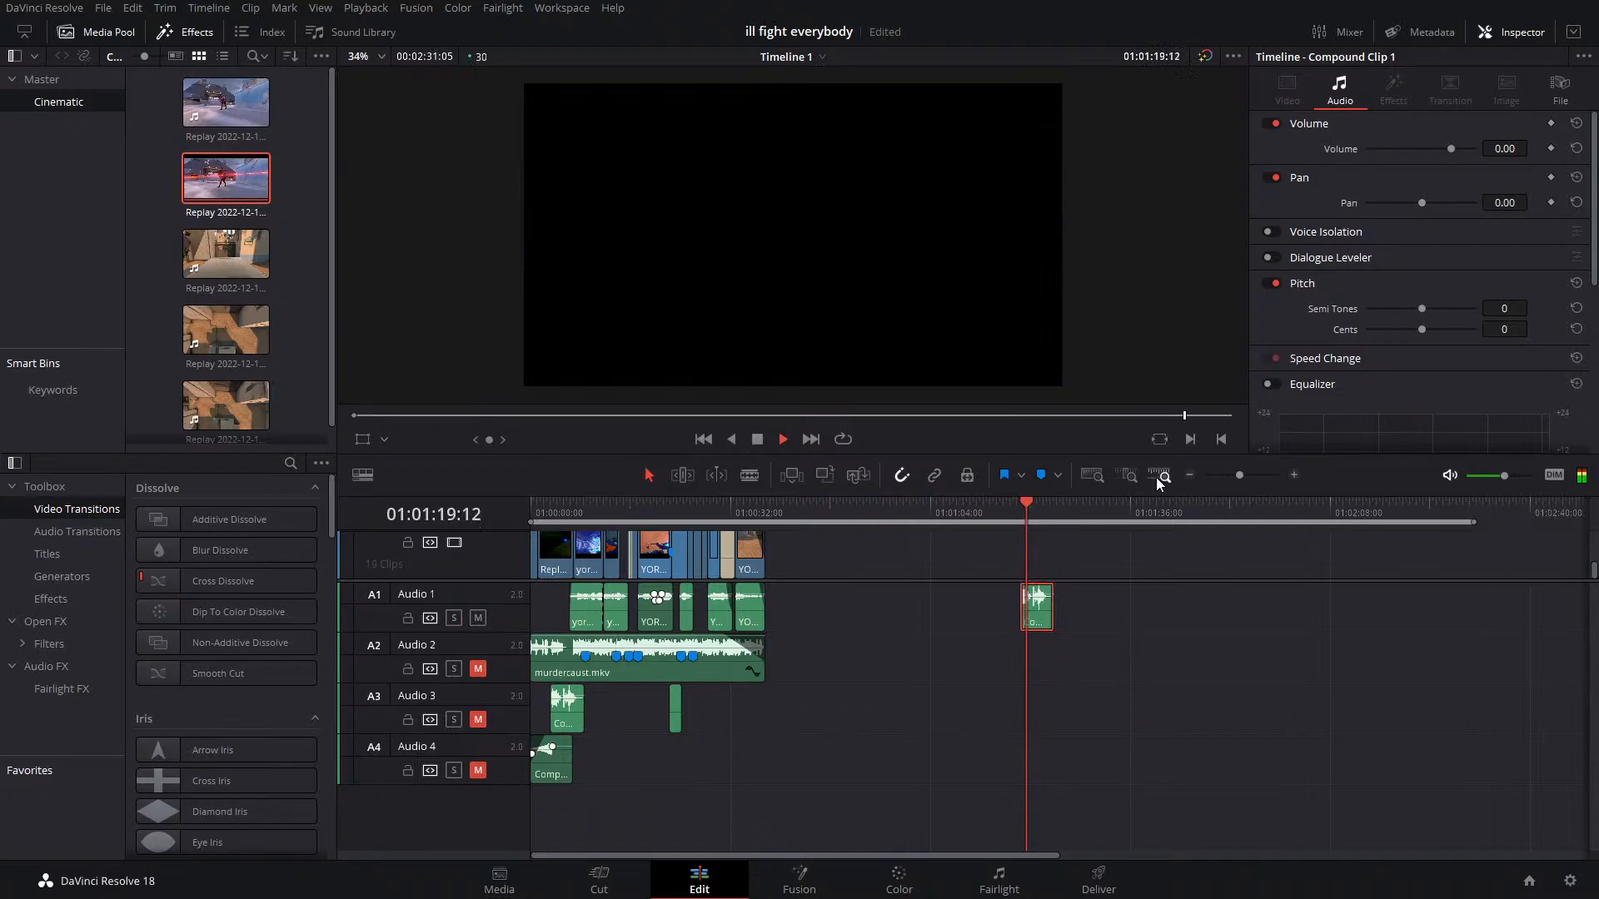
# Decompose the copied compound clip in place and delete its audio clips below the Audio 1 track
pyautogui.moveTo(1244, 473); pyautogui.dragTo(1236, 477)
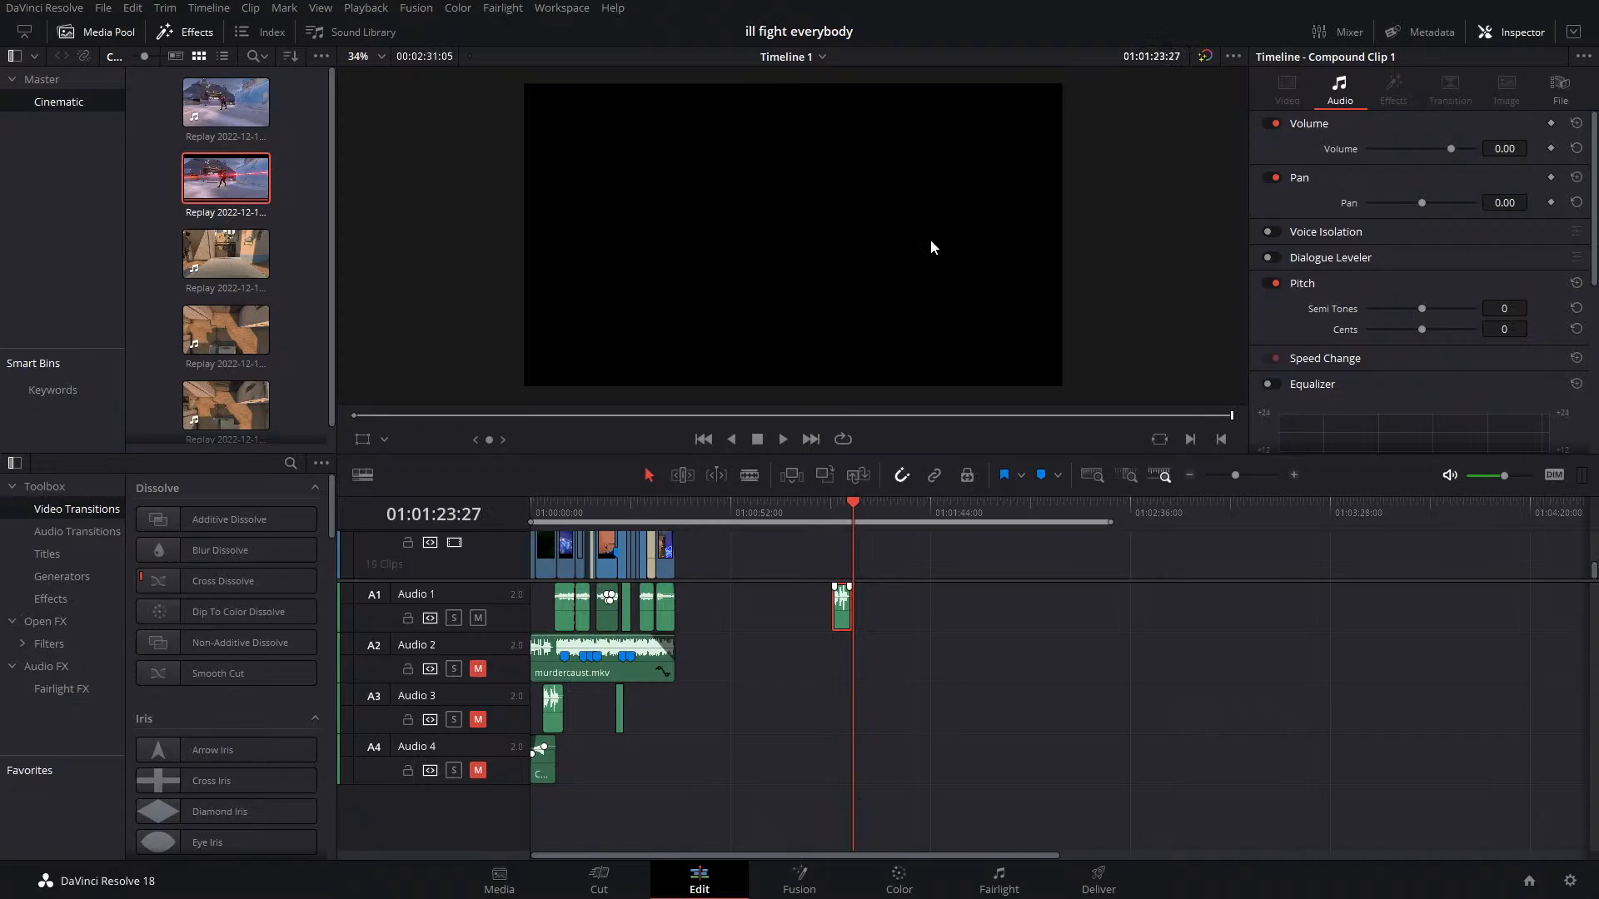
pyautogui.hotkey('ctrl', 'z')
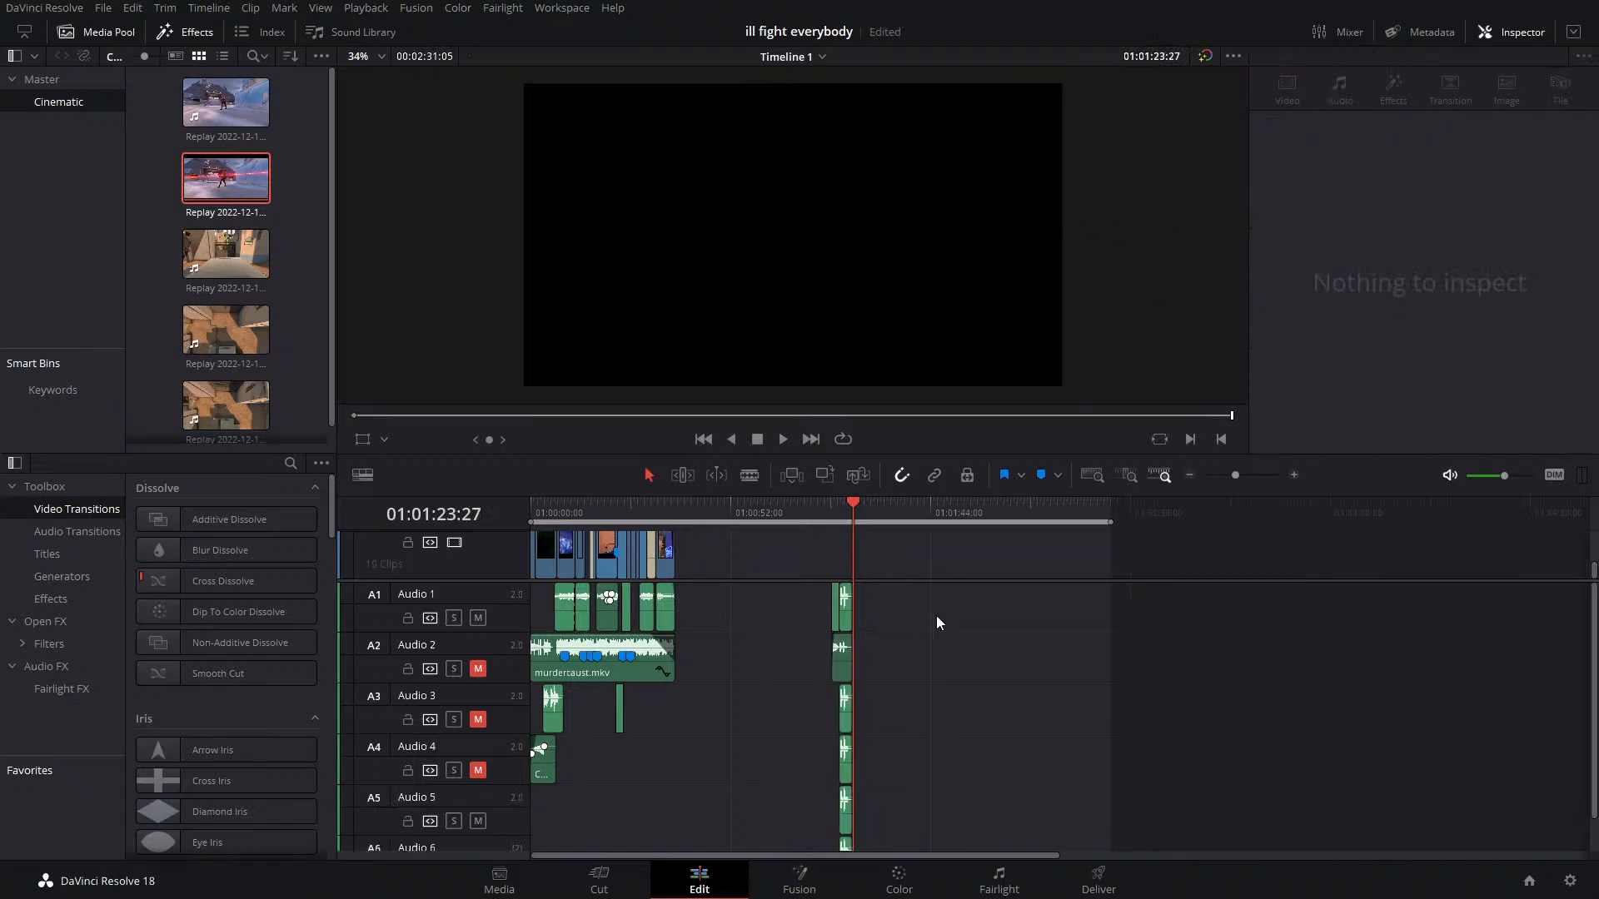
pyautogui.moveTo(868, 646); pyautogui.dragTo(837, 862)
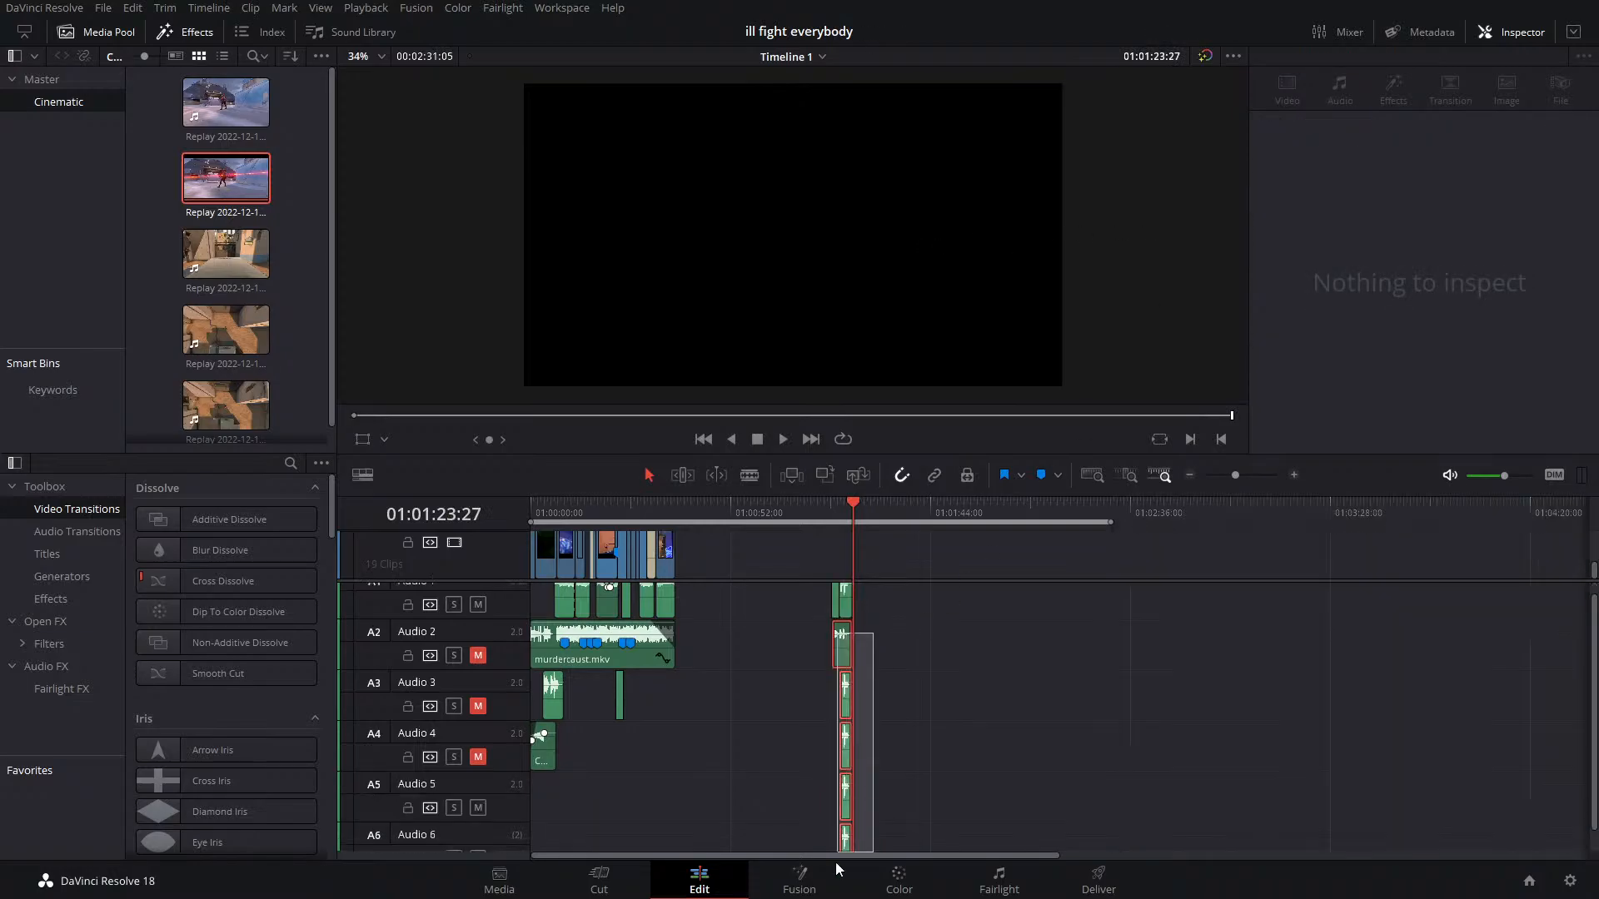
pyautogui.press('Delete')
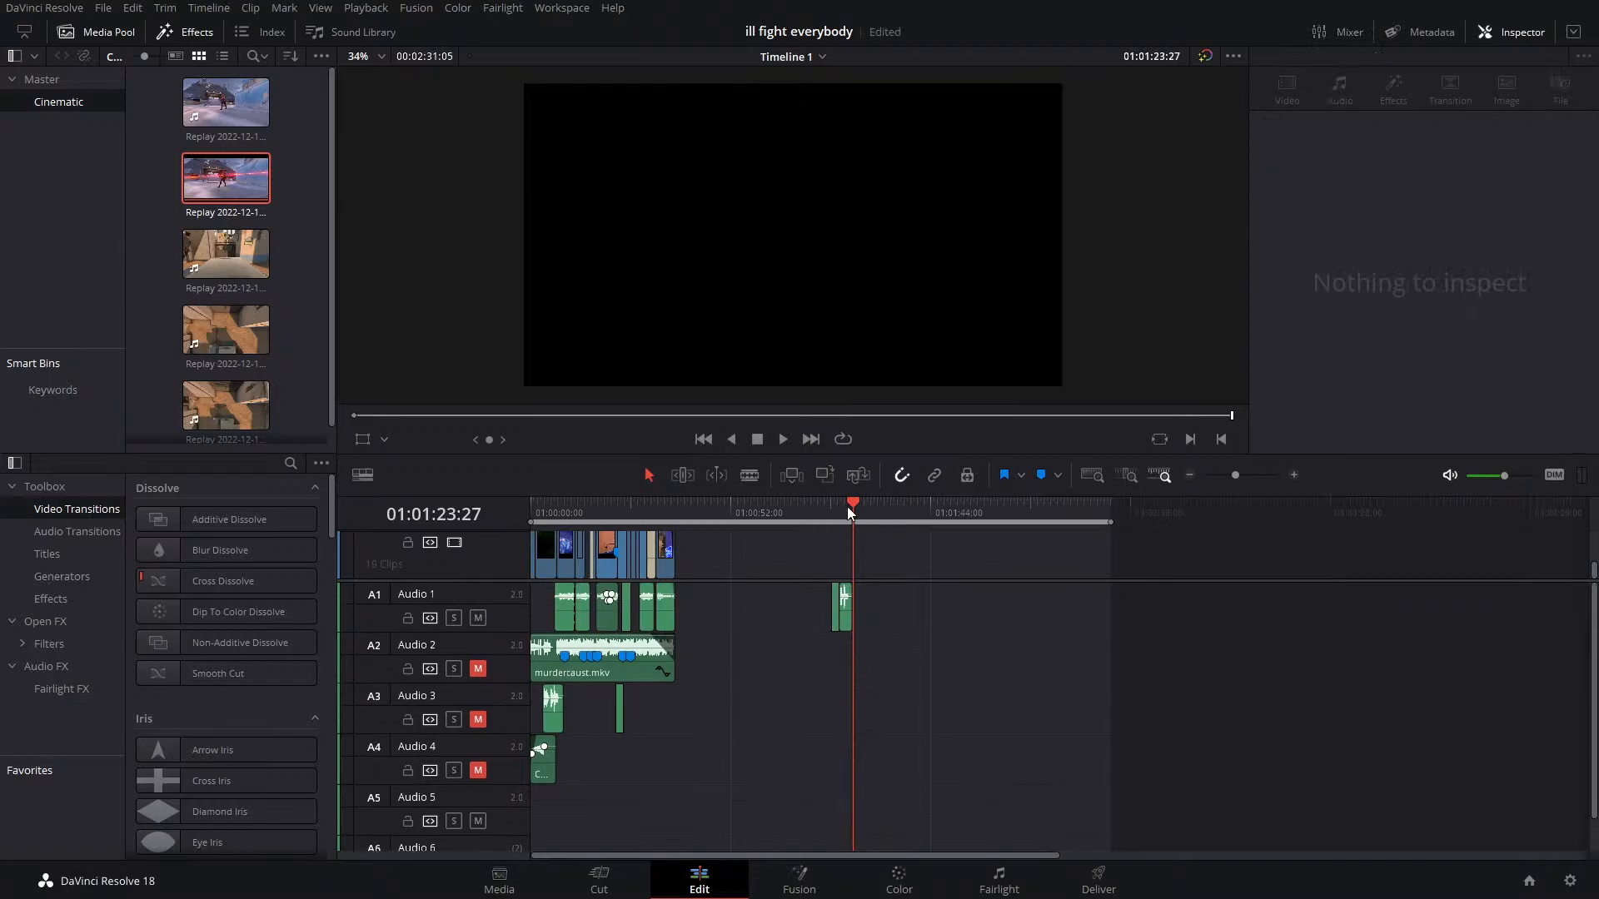
# Save the project and play back the second voice clip on Audio 1 several times
pyautogui.click(840, 506)
pyautogui.press('space')
pyautogui.moveTo(1238, 476); pyautogui.dragTo(1249, 472)
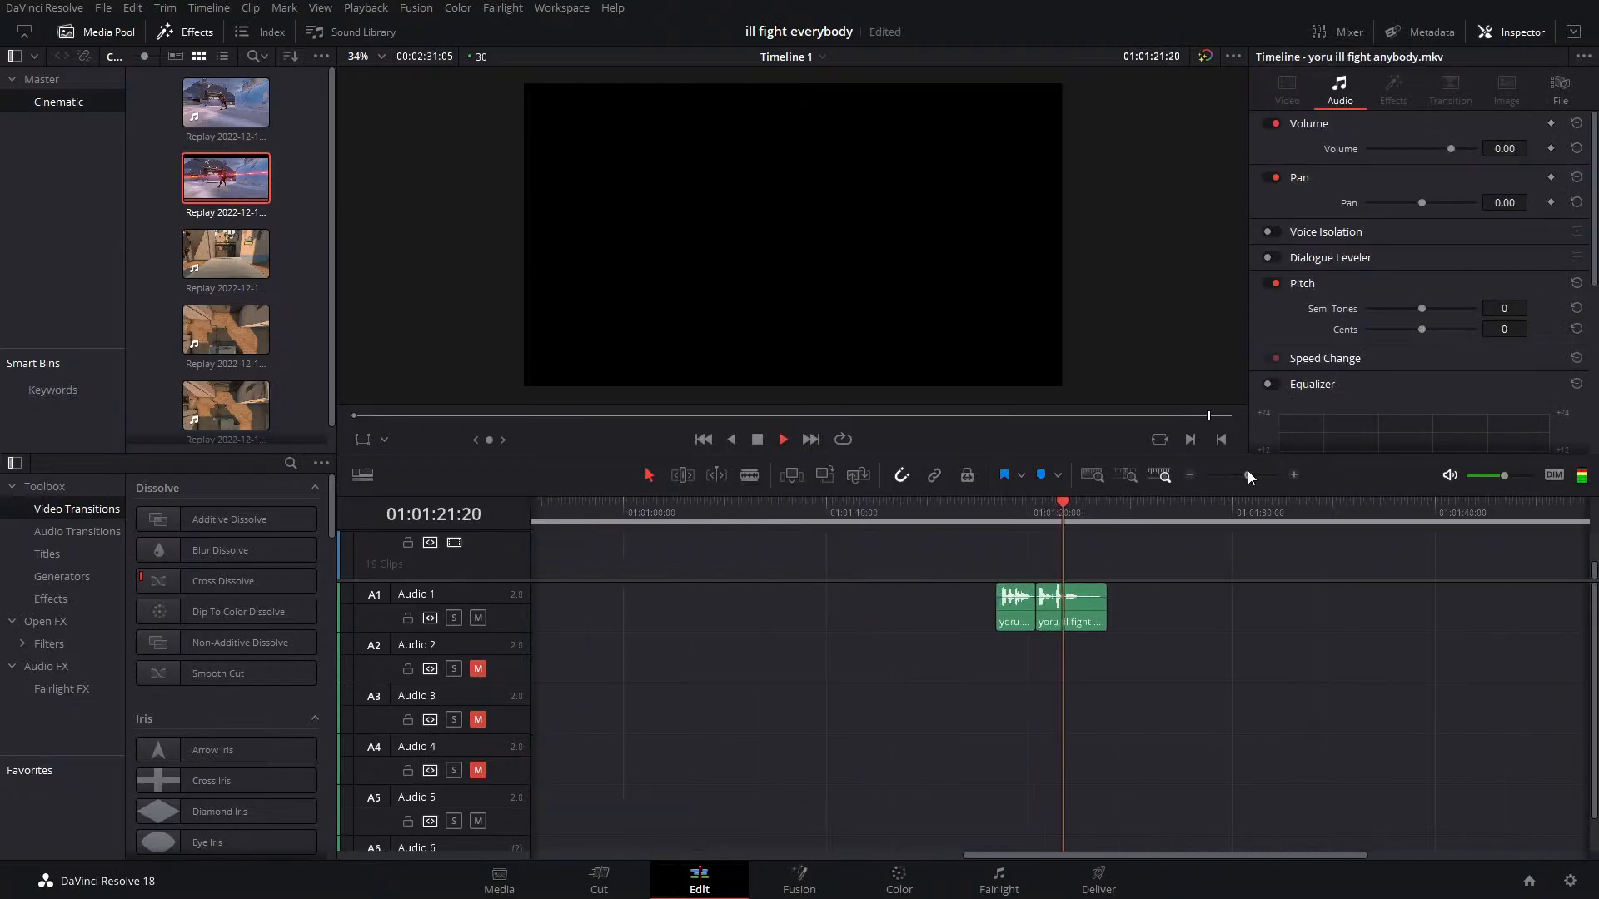
pyautogui.press('space')
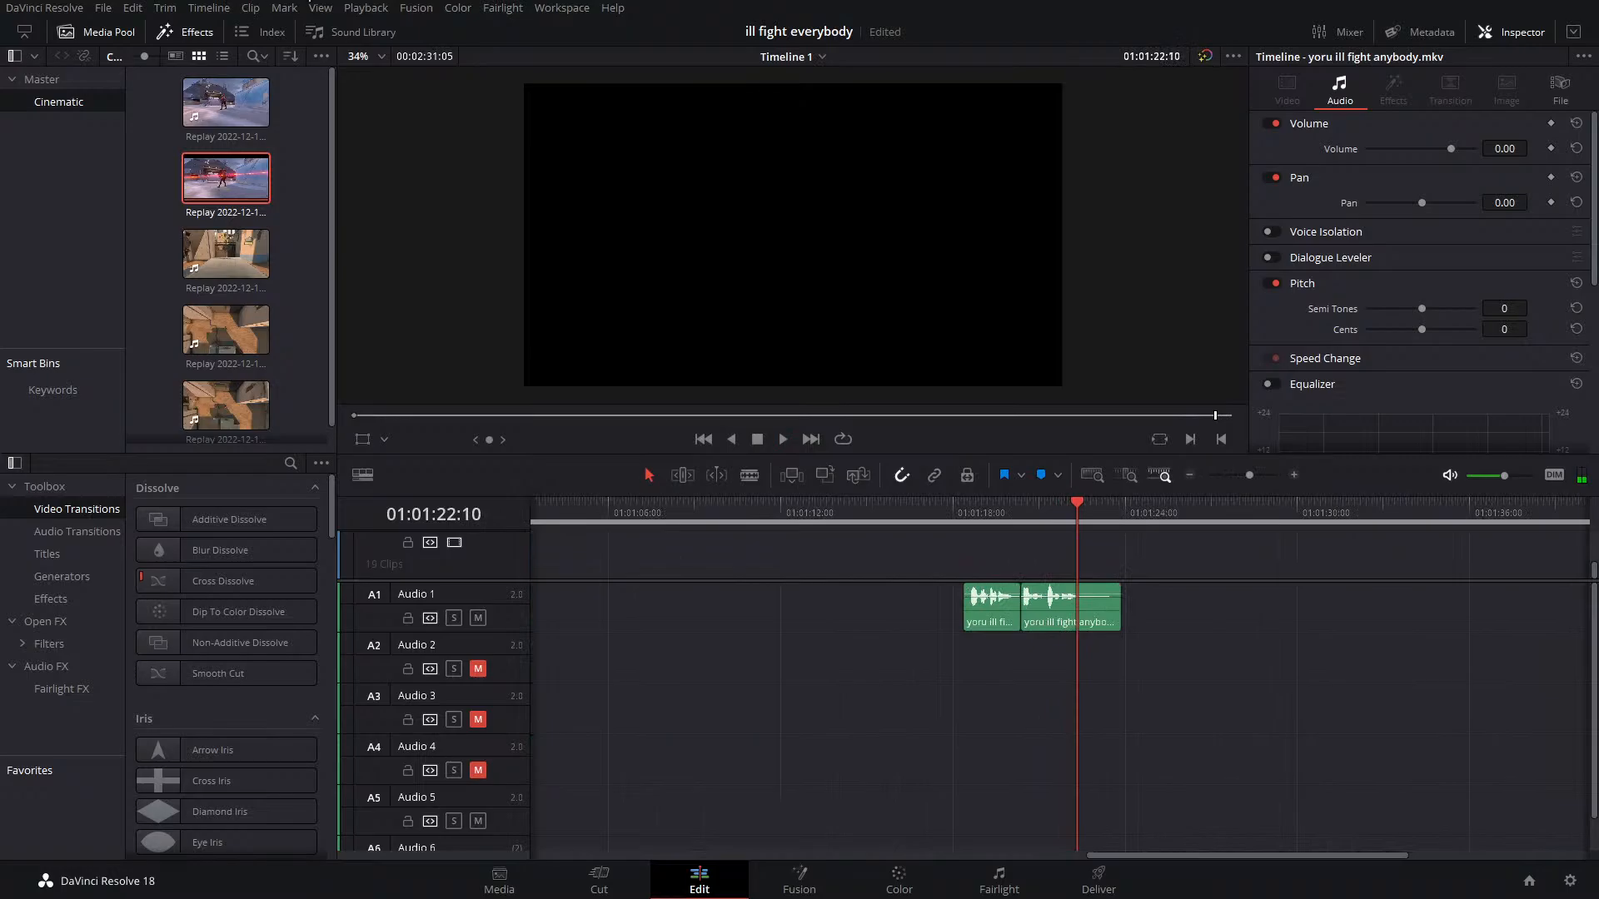
pyautogui.hotkey('ctrl', 's')
pyautogui.moveTo(1039, 525); pyautogui.dragTo(1022, 526)
pyautogui.press('space')
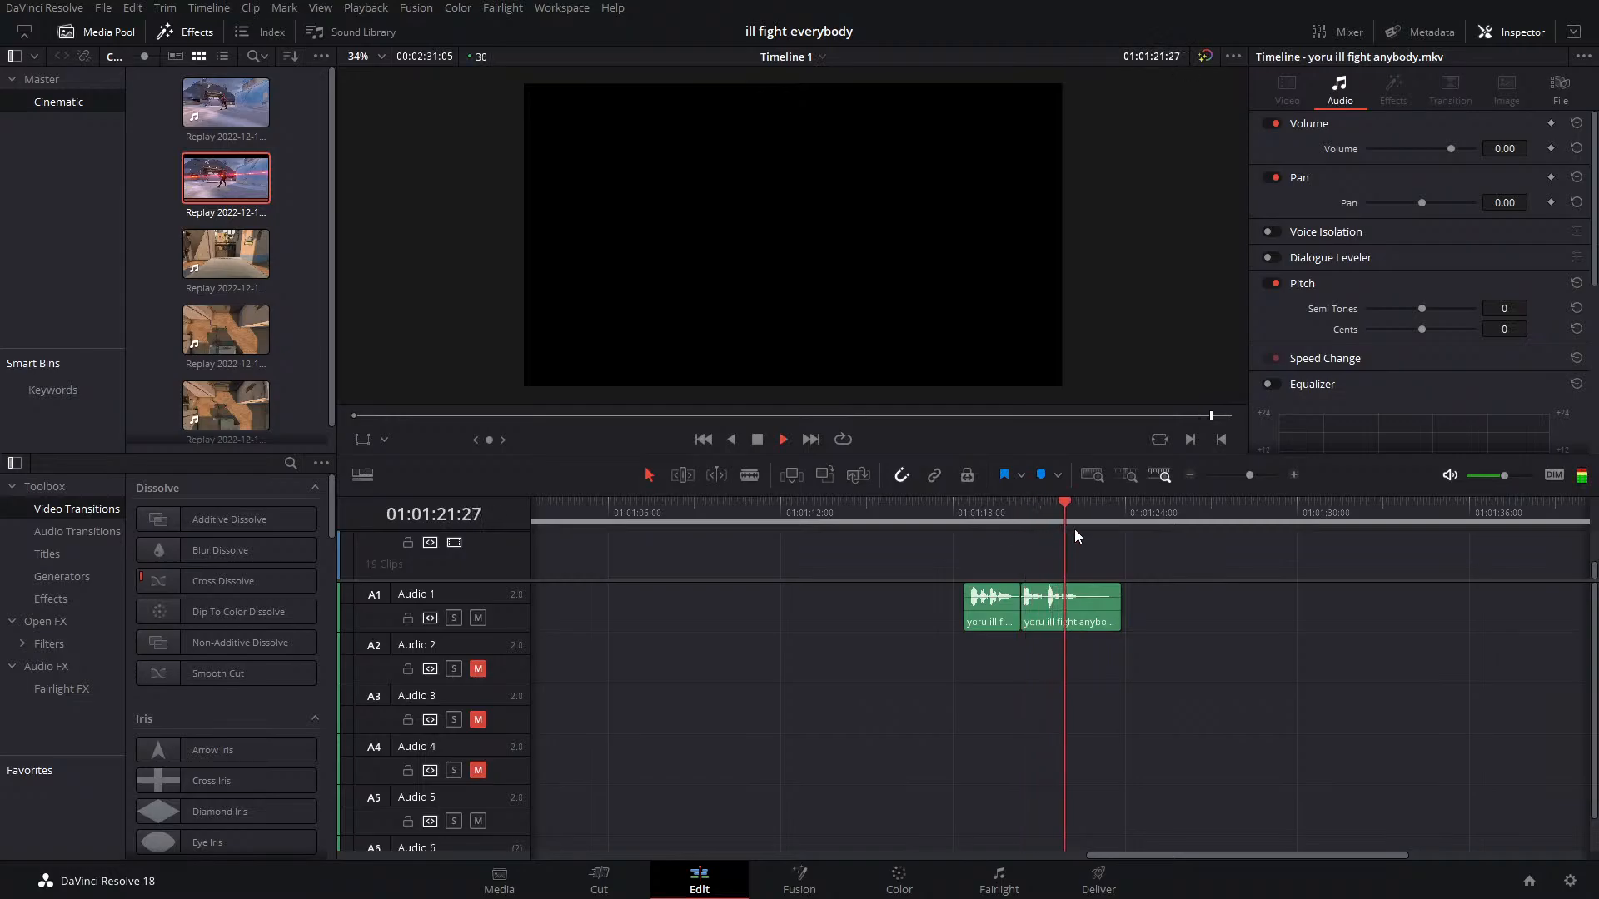
pyautogui.press('space')
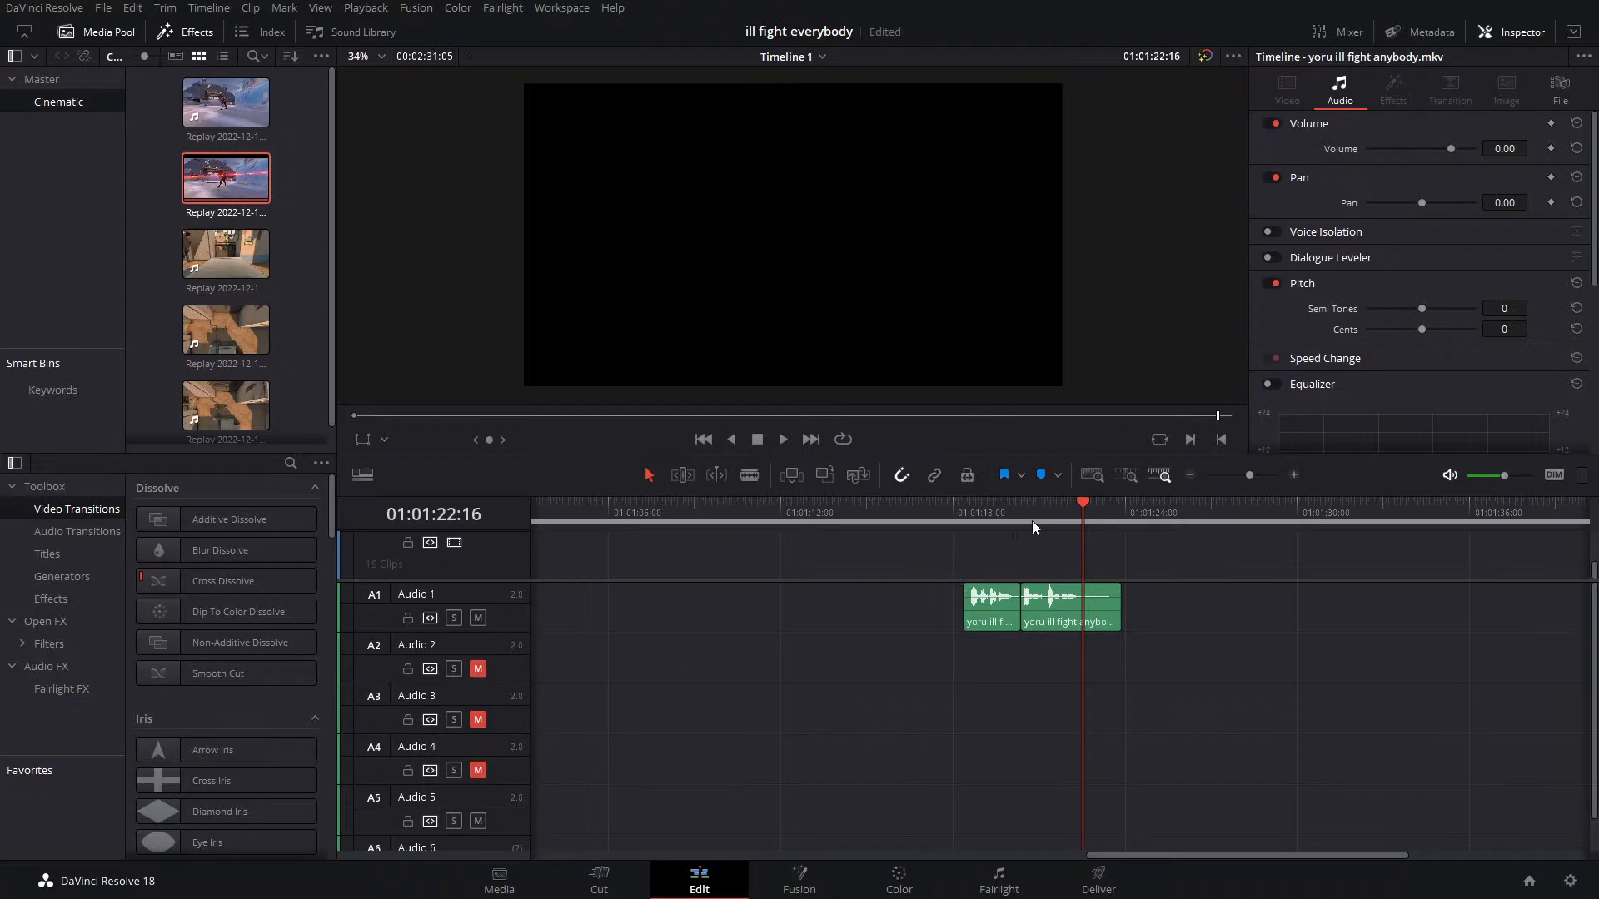
pyautogui.moveTo(1041, 519); pyautogui.dragTo(1021, 520)
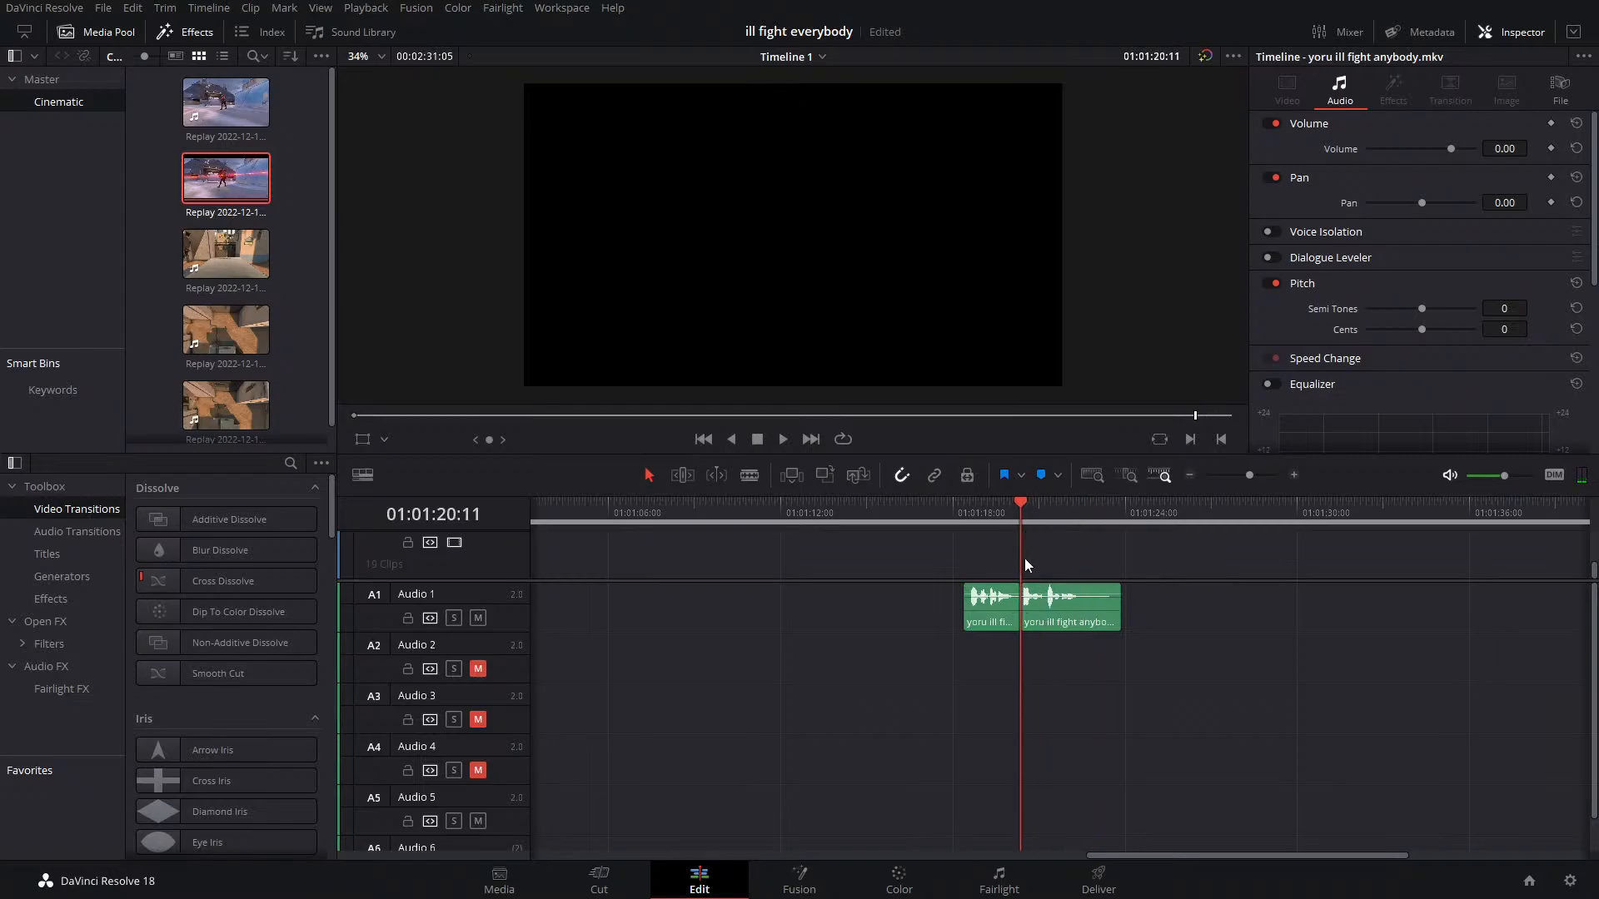
pyautogui.press('space')
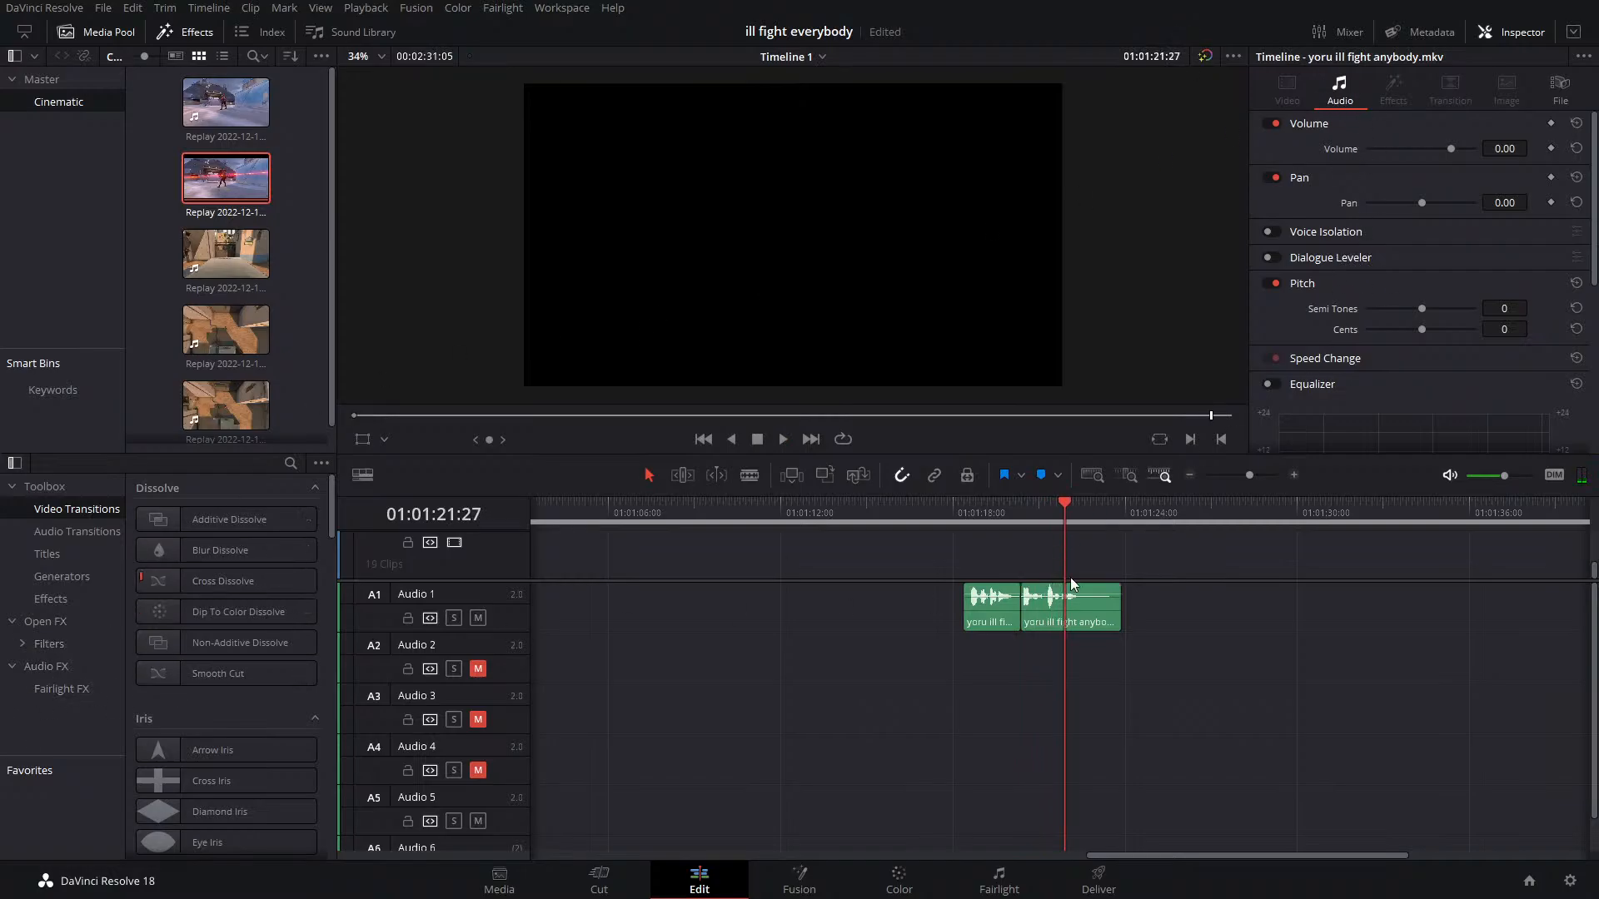
# Lower the second voice clip's Volume to -5.20, play it back to check the level, and save the project
pyautogui.click(1074, 618)
pyautogui.click(1032, 508)
pyautogui.press('space')
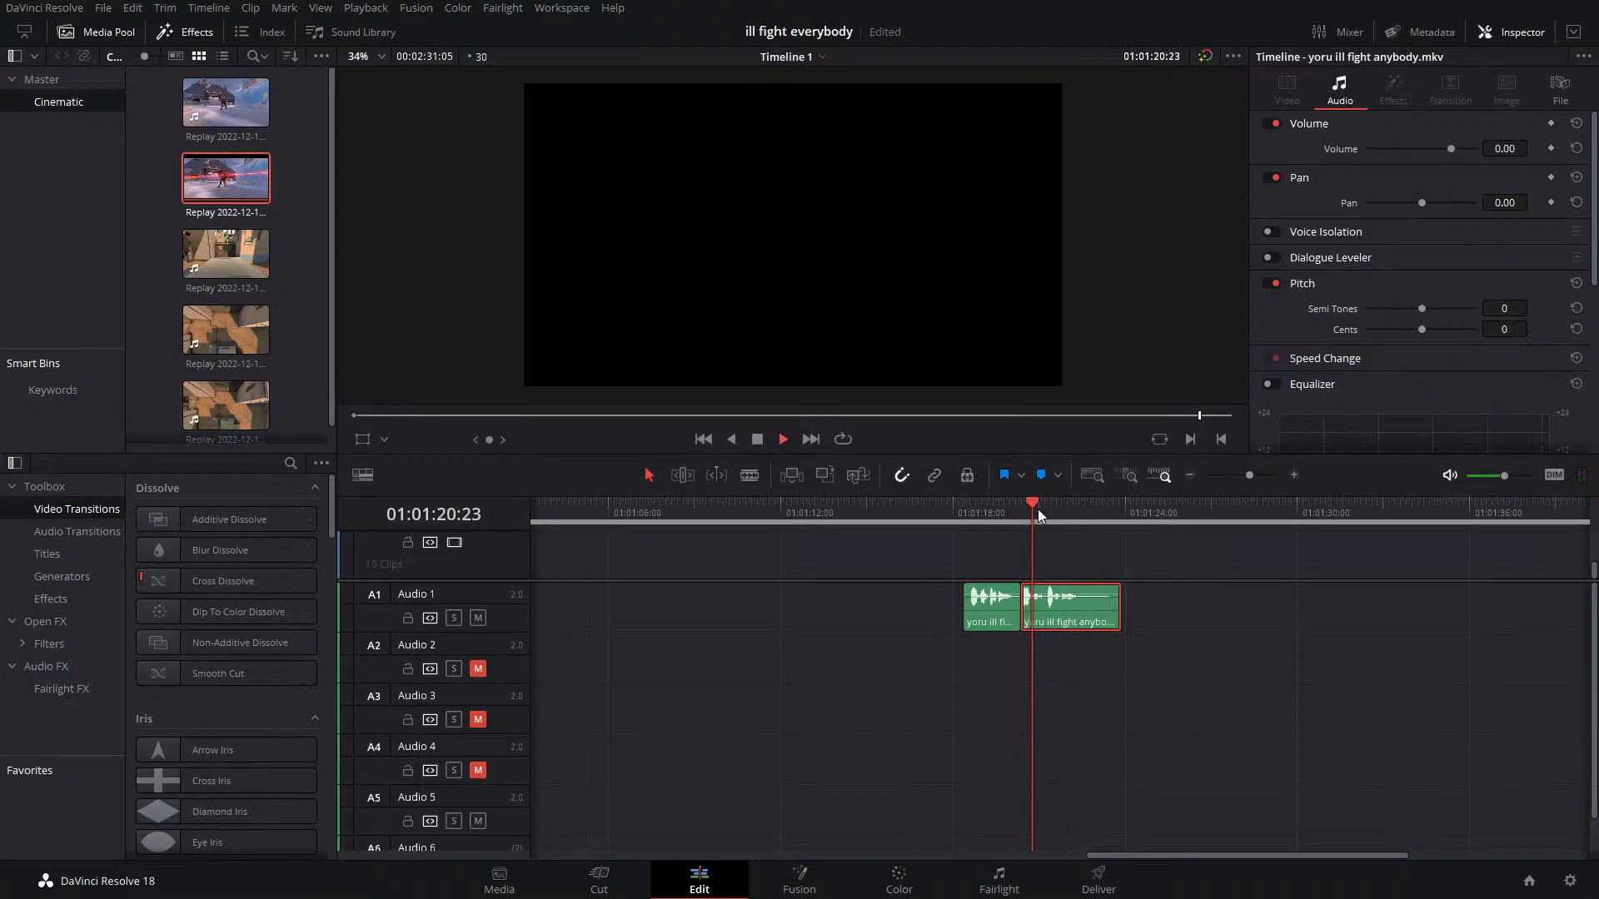
pyautogui.press('space')
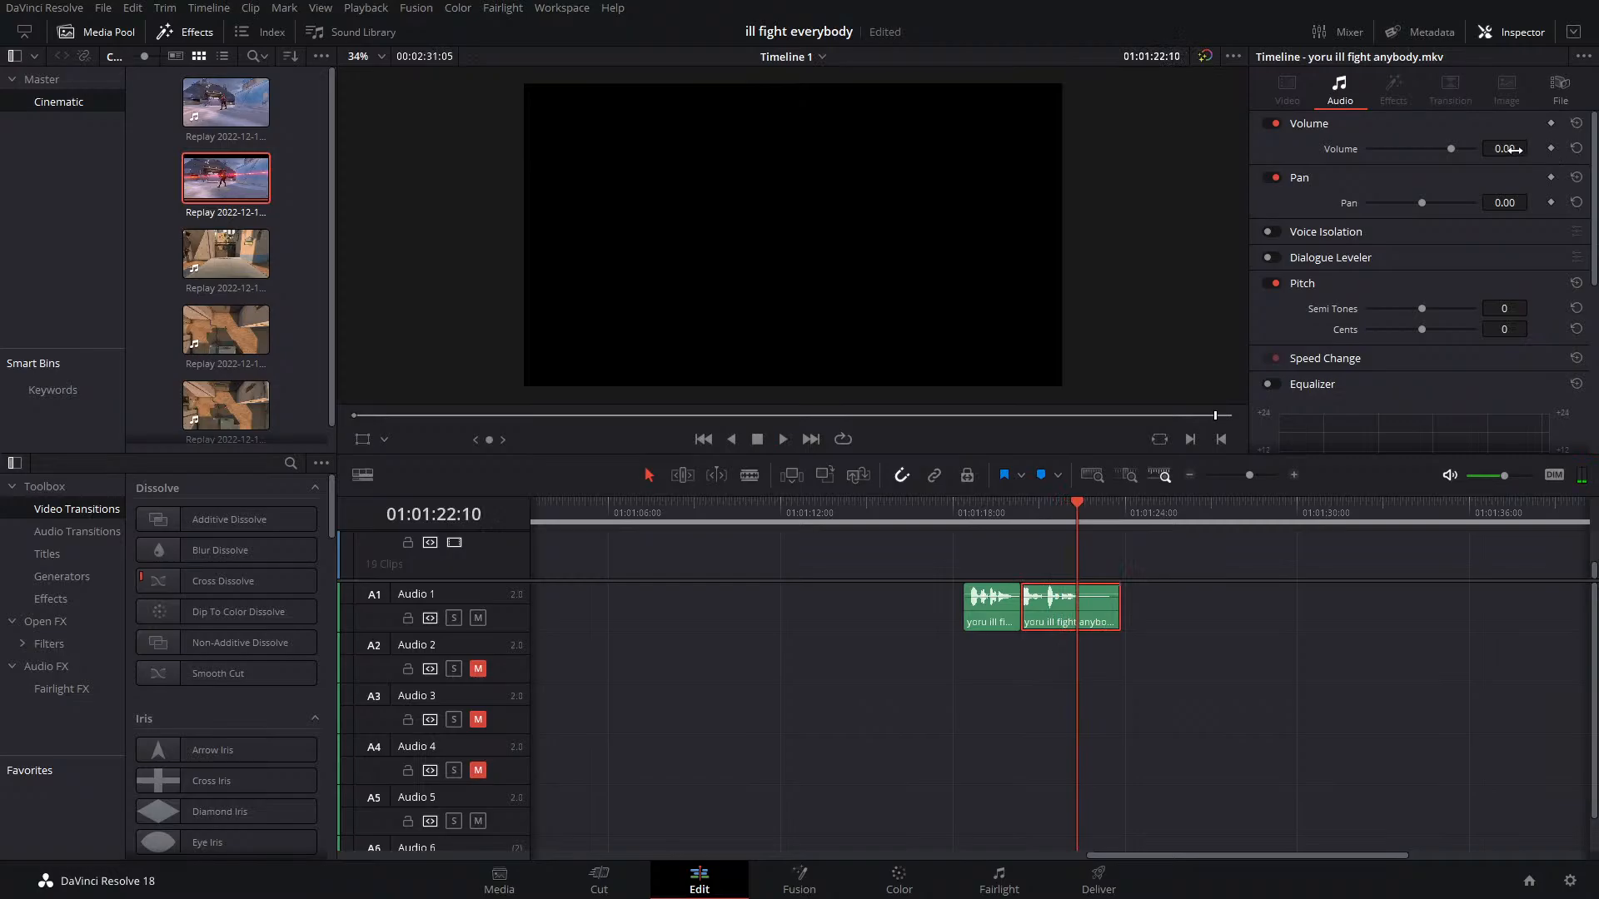
pyautogui.moveTo(1516, 150); pyautogui.dragTo(1482, 150)
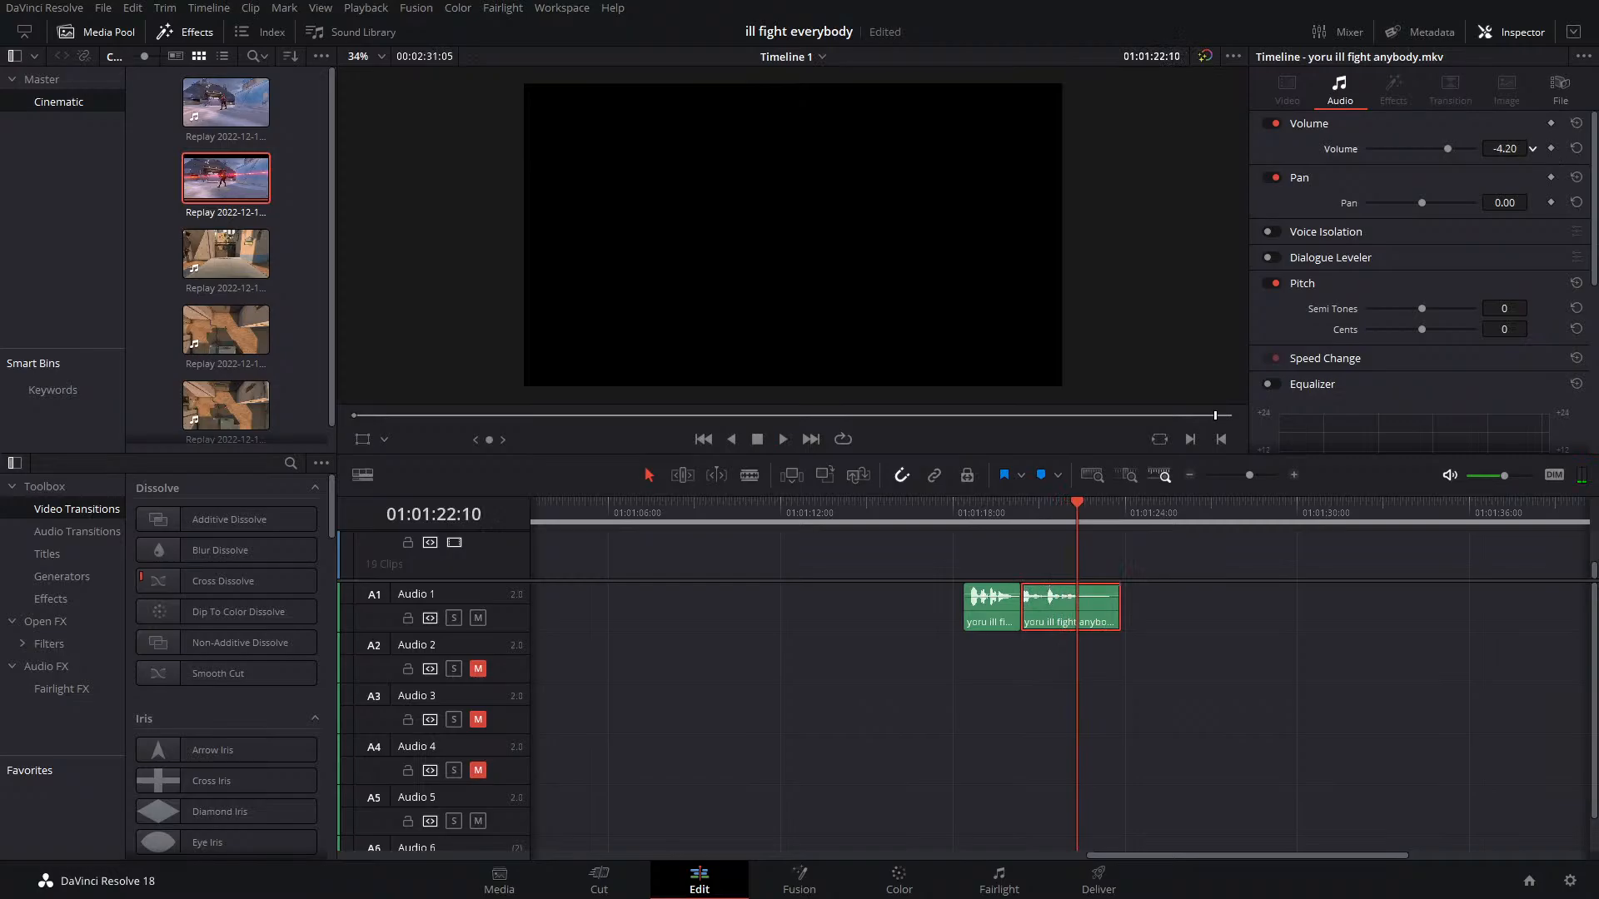
pyautogui.click(1026, 511)
pyautogui.press('space')
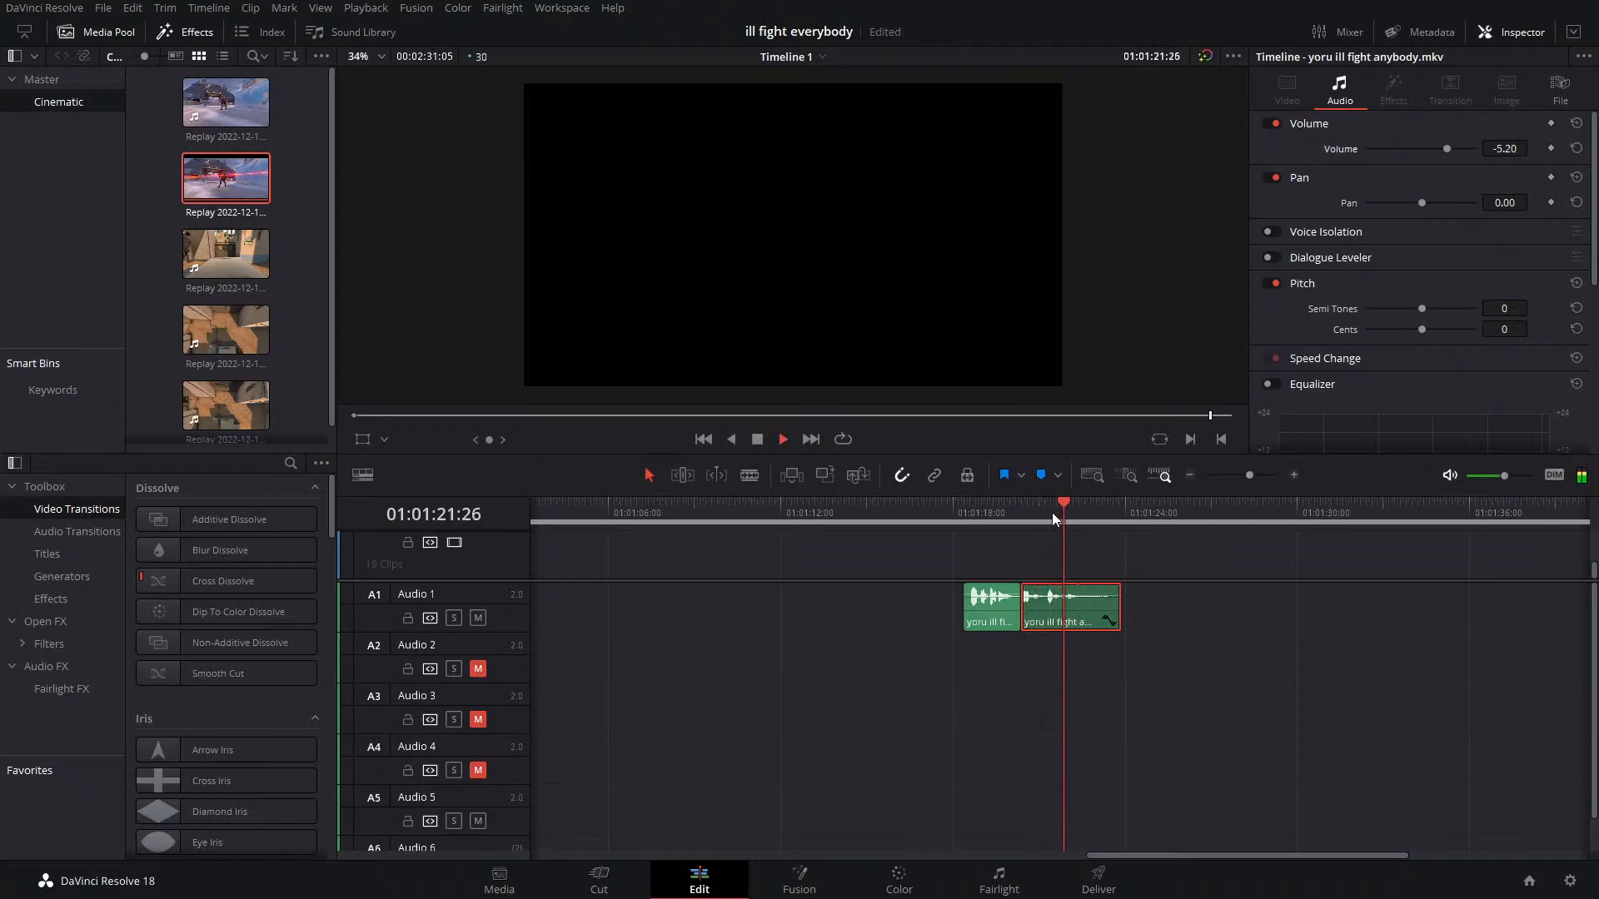
pyautogui.press('space')
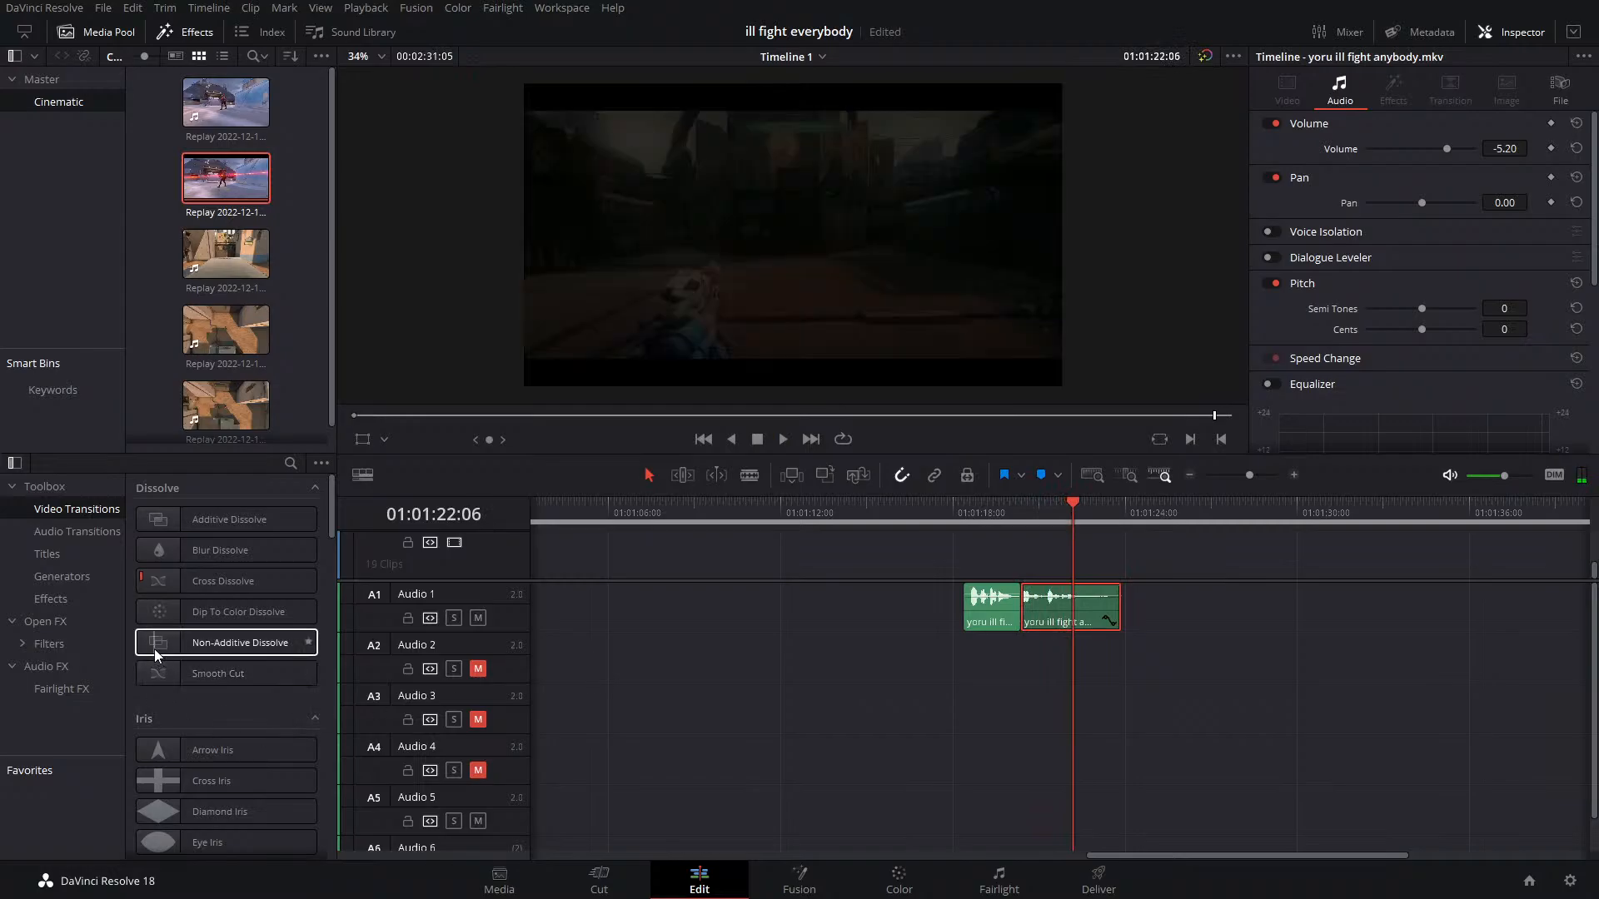
pyautogui.hotkey('ctrl', 's')
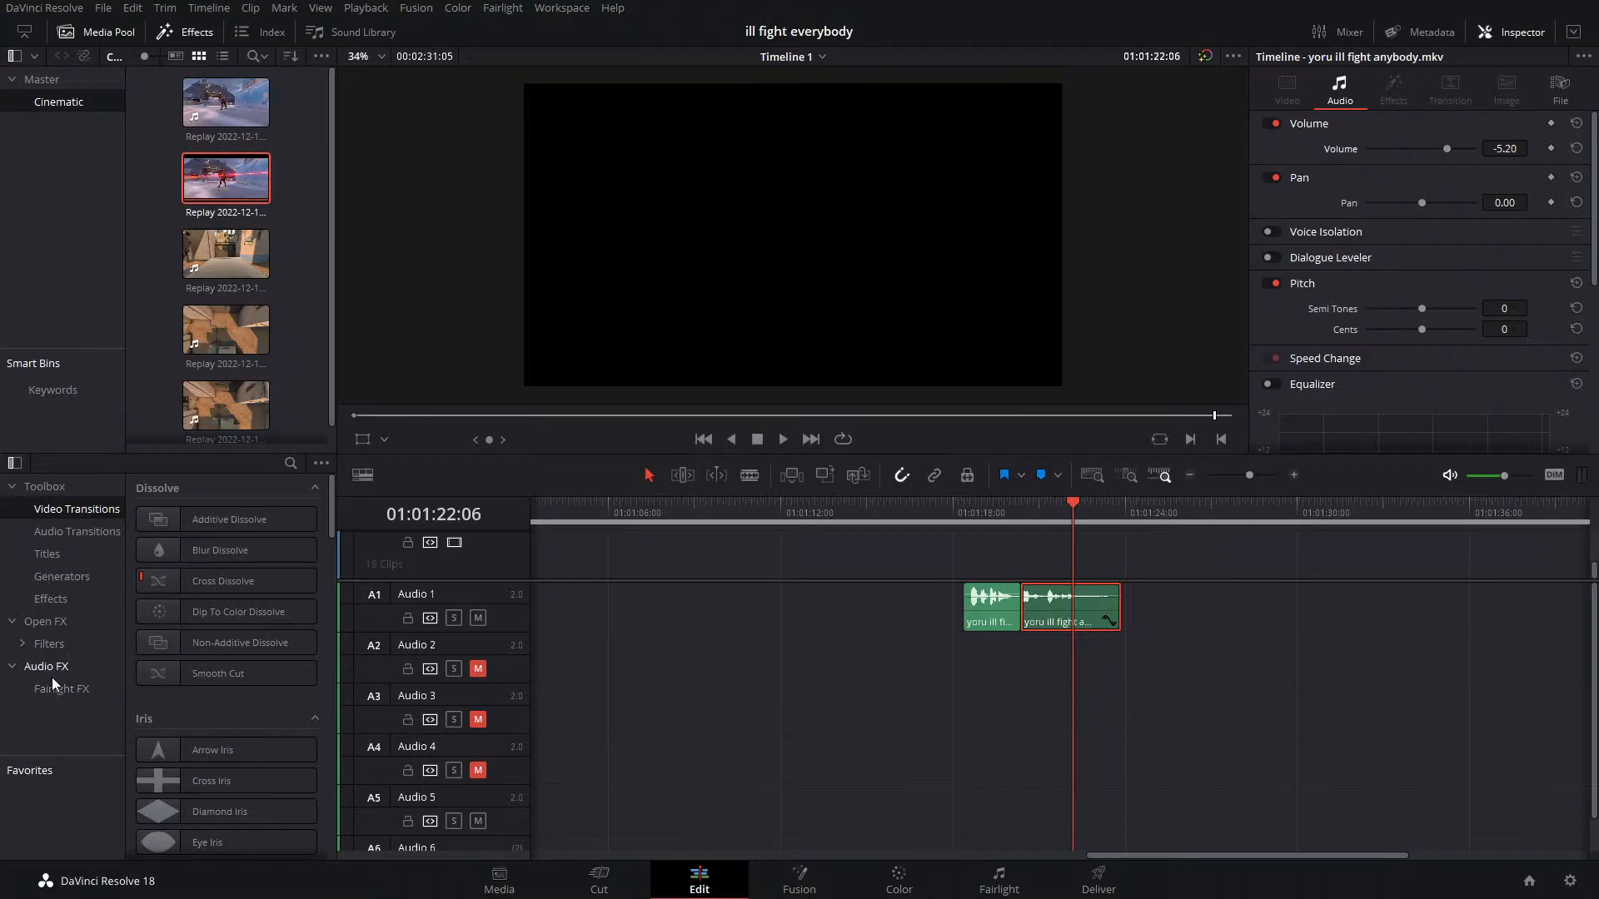
# Add the Fairlight Reverb effect to the second voice clip on Audio 1 and play the clip from its start
pyautogui.click(63, 688)
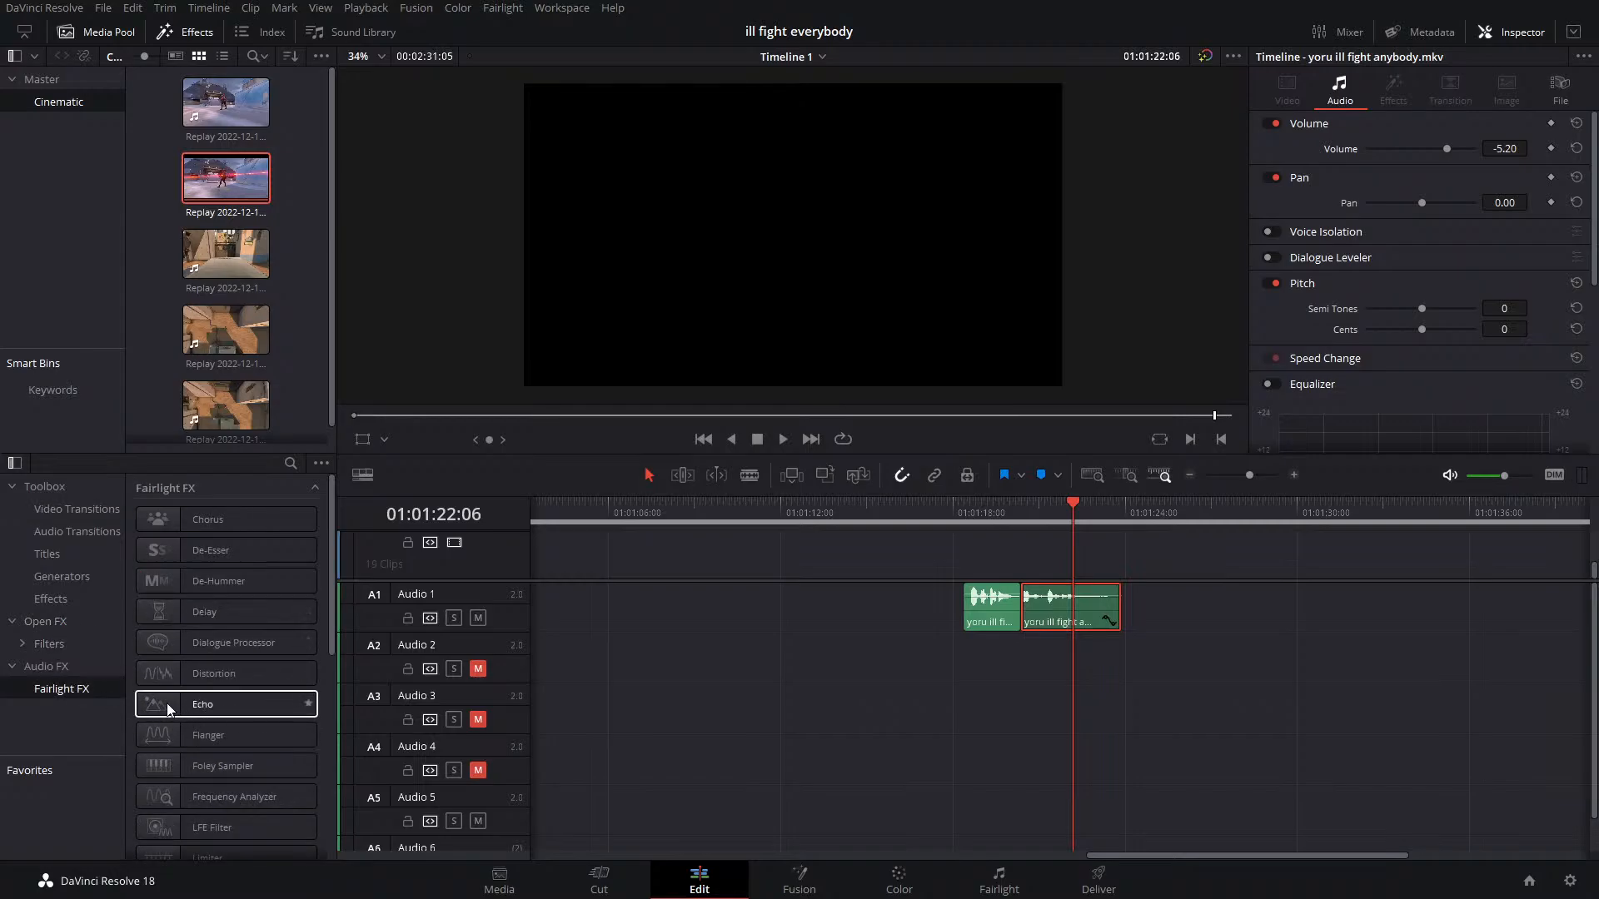
pyautogui.scroll(-7, 158, 716)
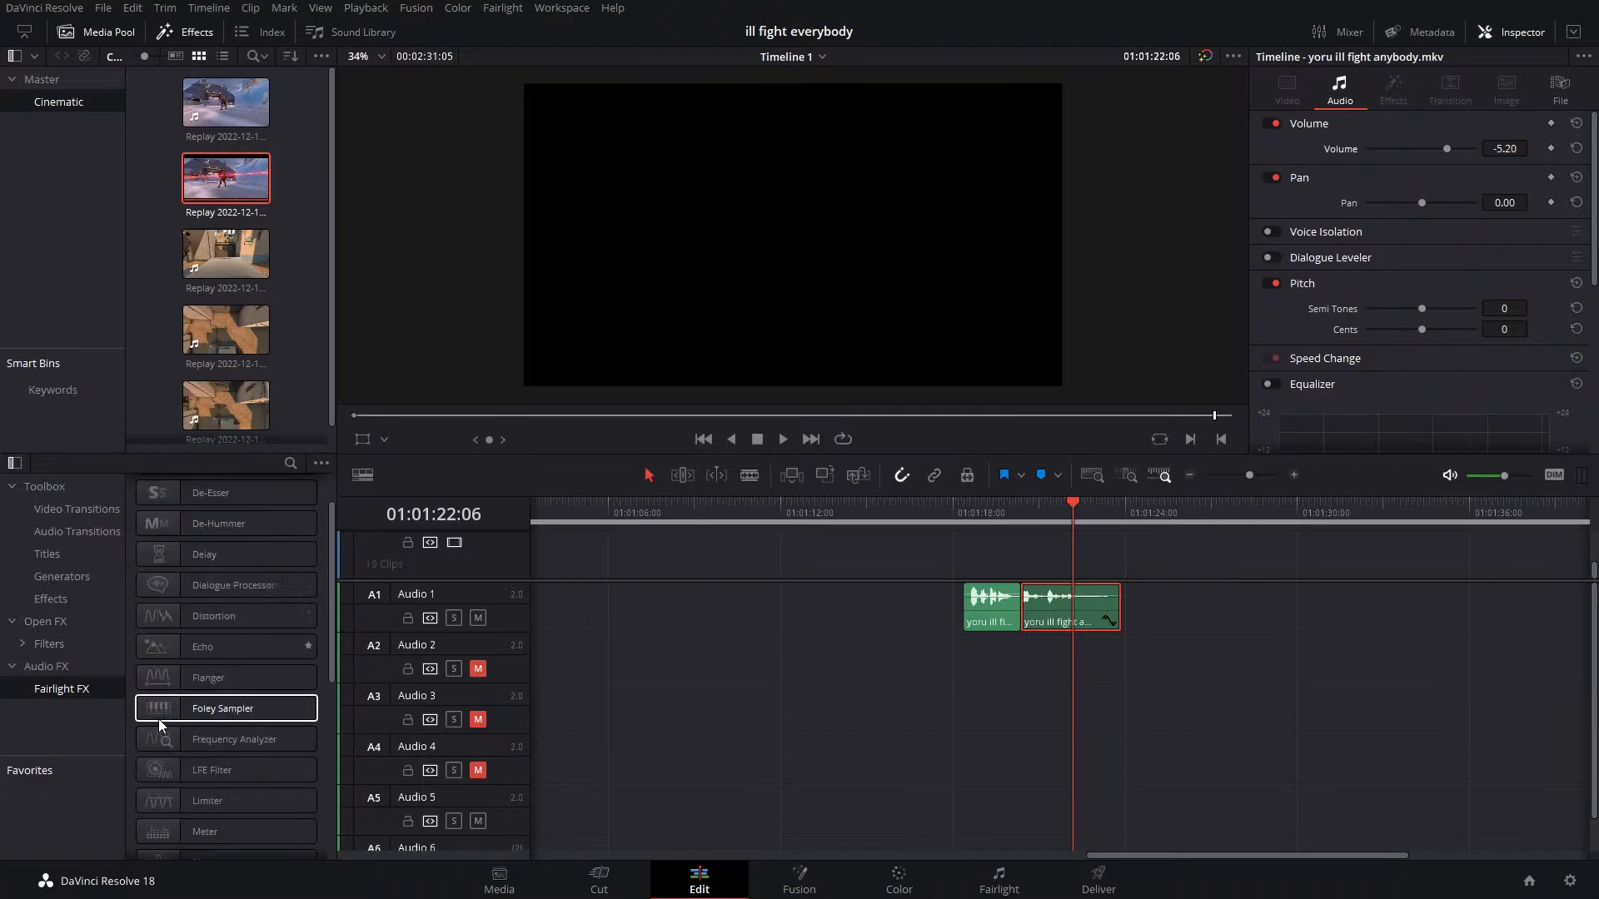
pyautogui.moveTo(192, 682); pyautogui.dragTo(1045, 603)
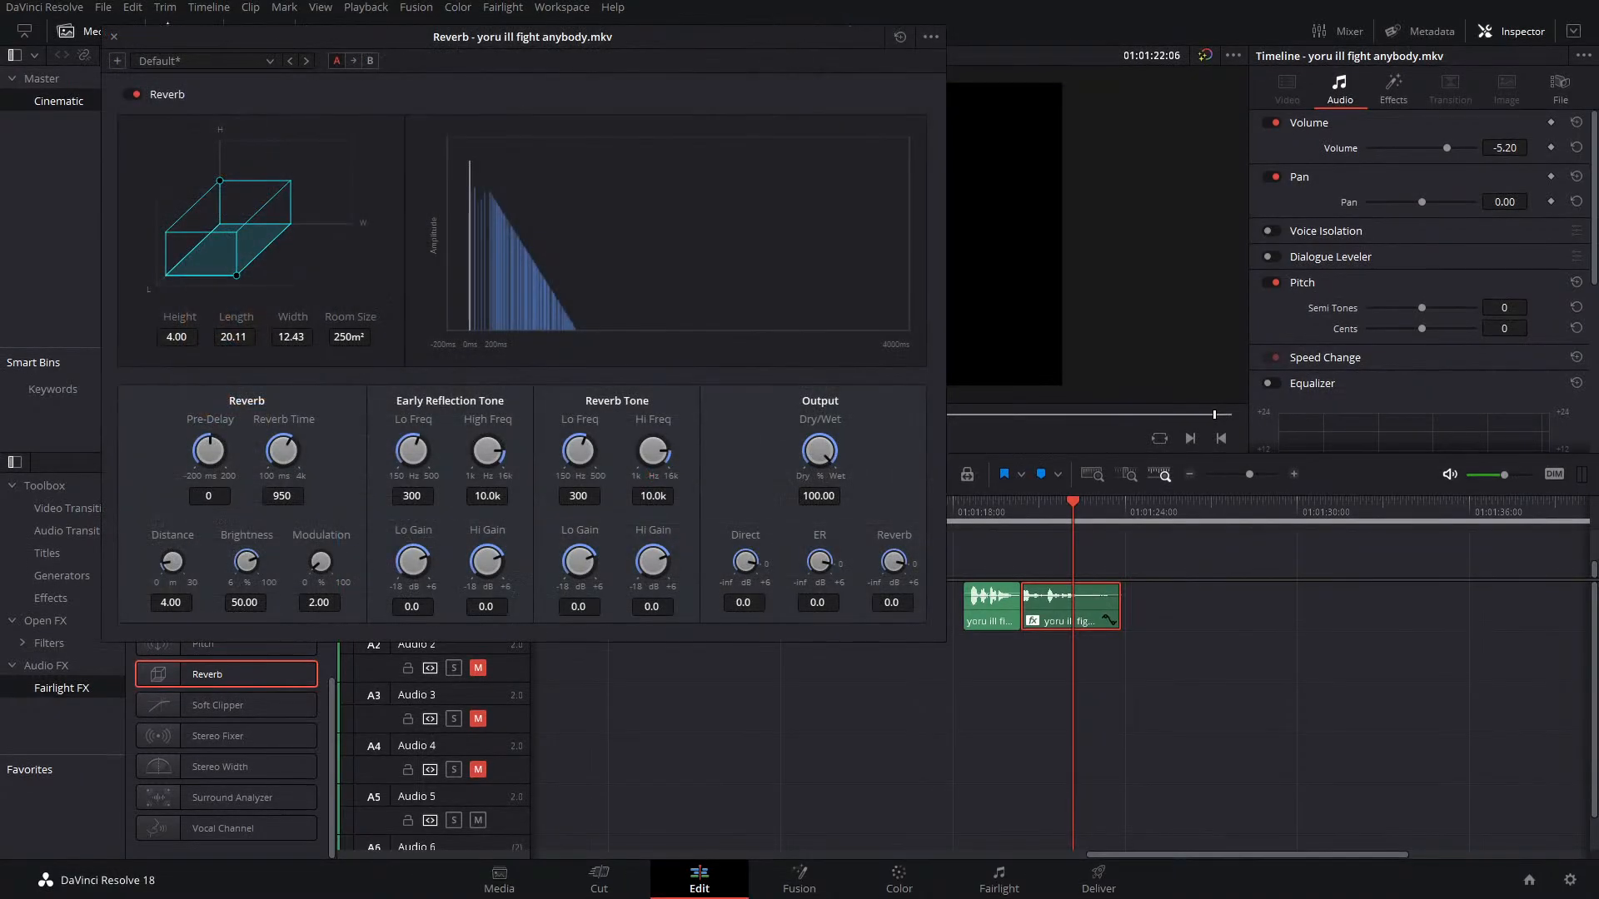
pyautogui.moveTo(1074, 517); pyautogui.dragTo(1021, 532)
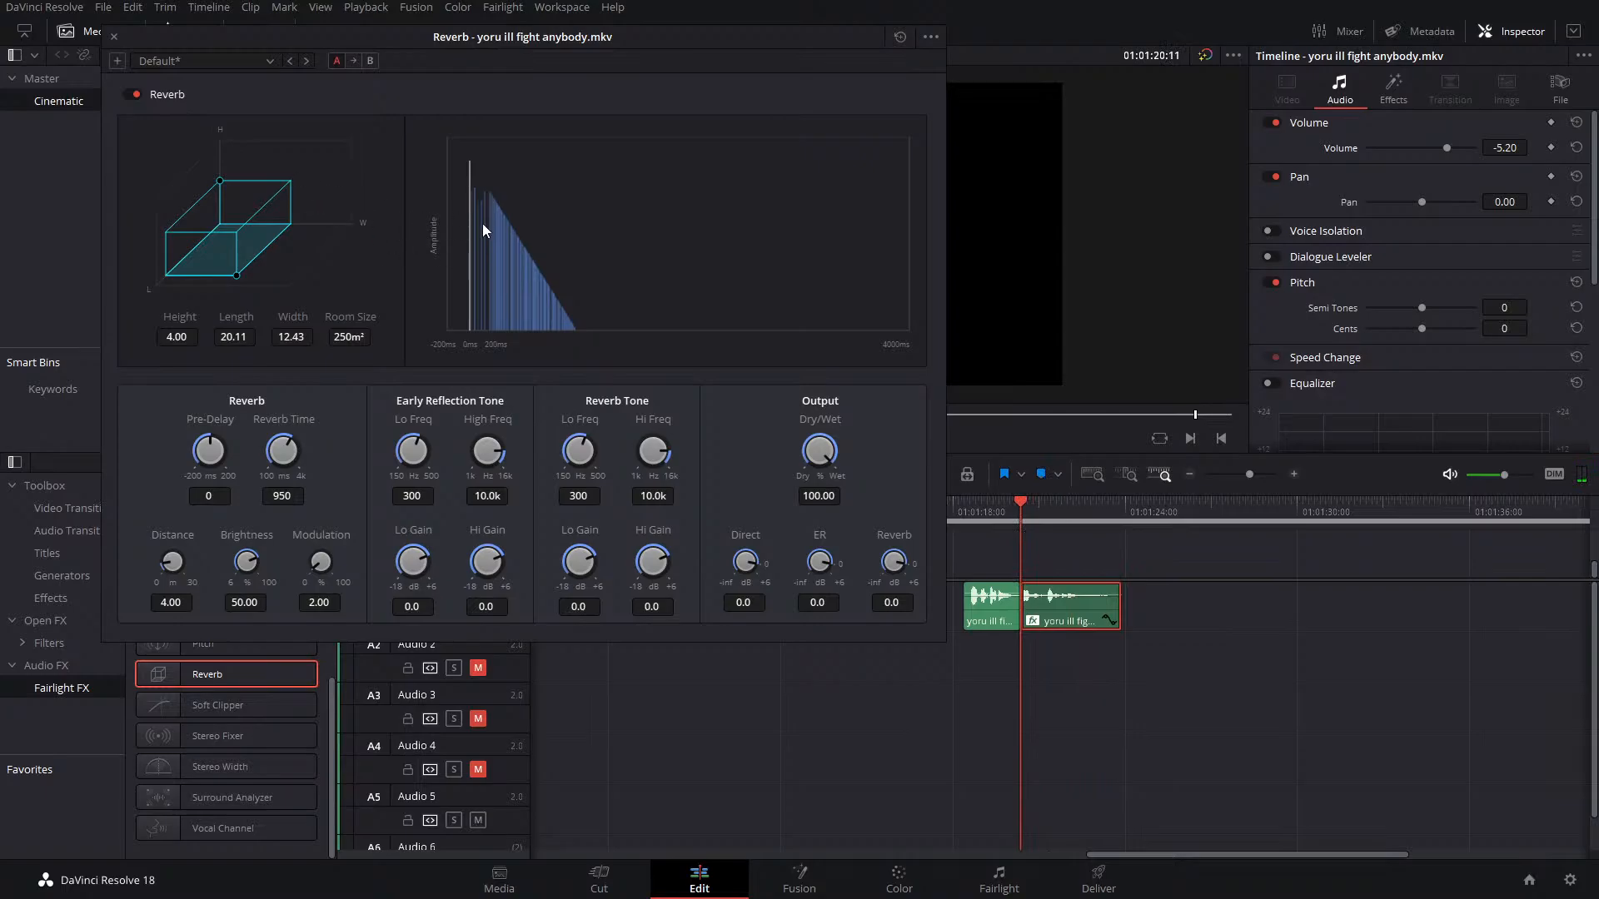
pyautogui.press('space')
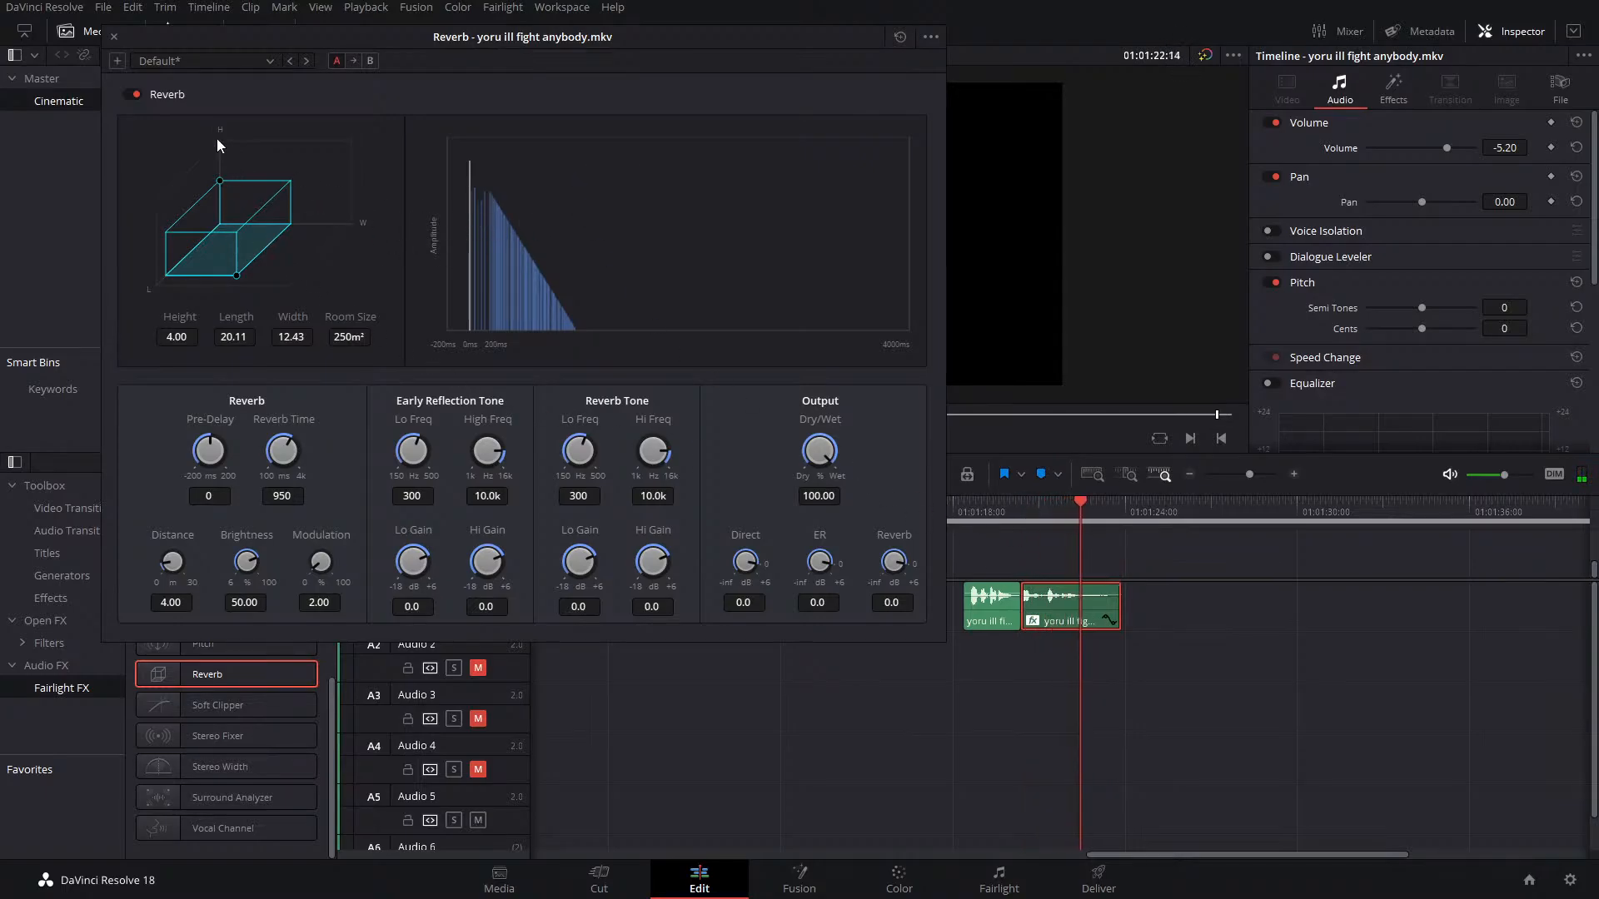
# Enlarge the reverb room to about 6.63 high, 17.81 long and 32.73 wide, and play the clip back
pyautogui.click(248, 61)
pyautogui.click(248, 63)
pyautogui.moveTo(235, 276); pyautogui.dragTo(294, 274)
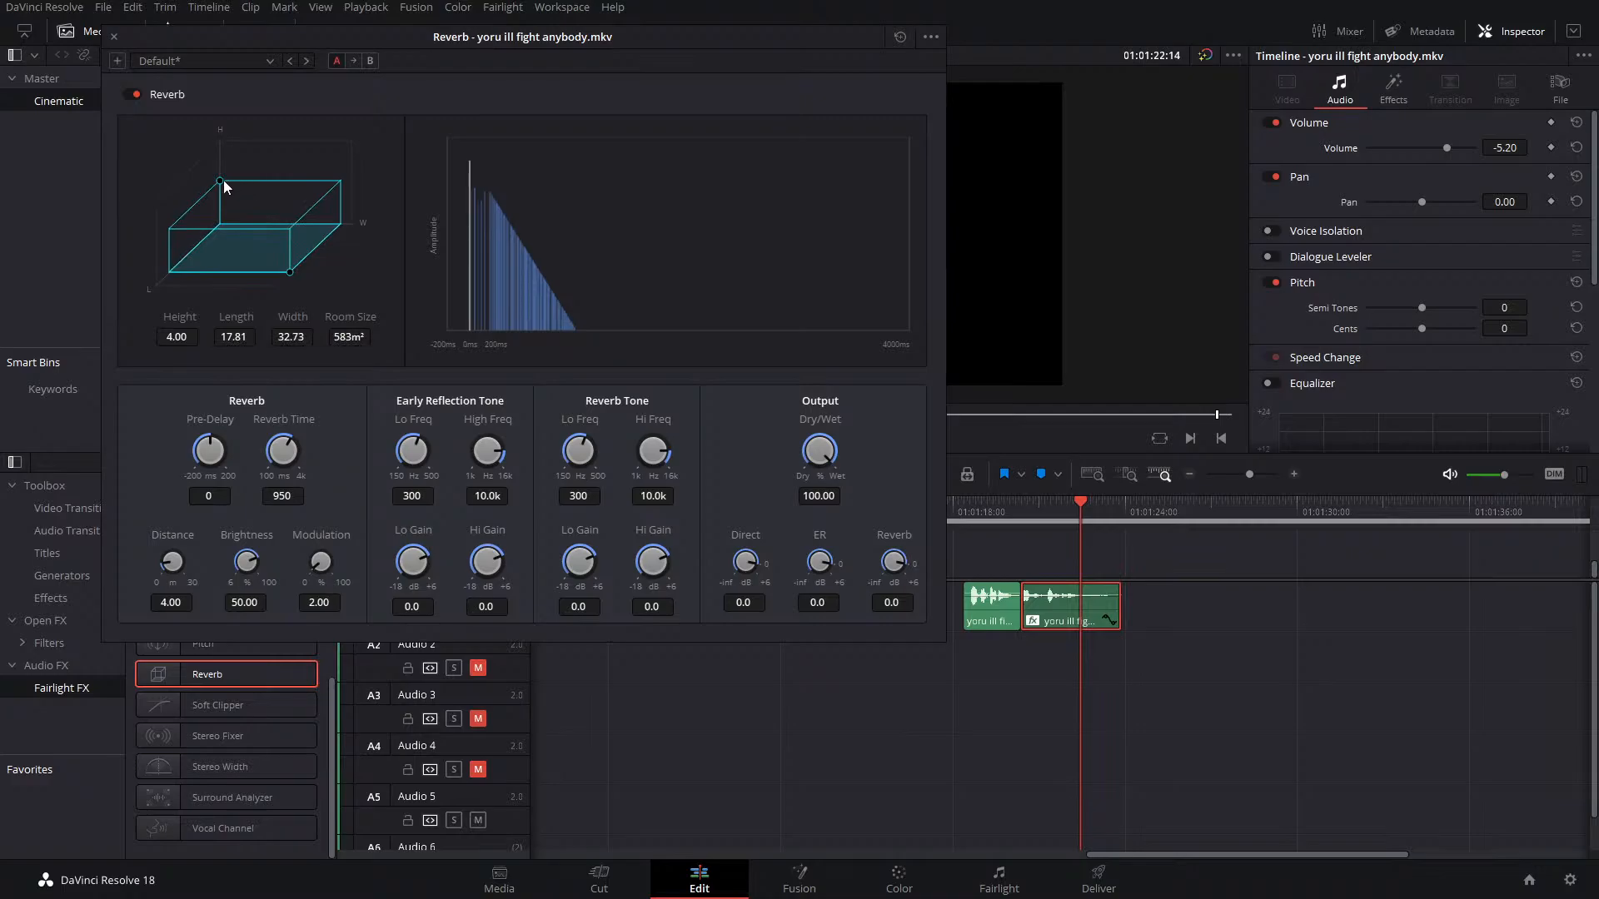
pyautogui.moveTo(222, 180); pyautogui.dragTo(220, 158)
pyautogui.click(1021, 510)
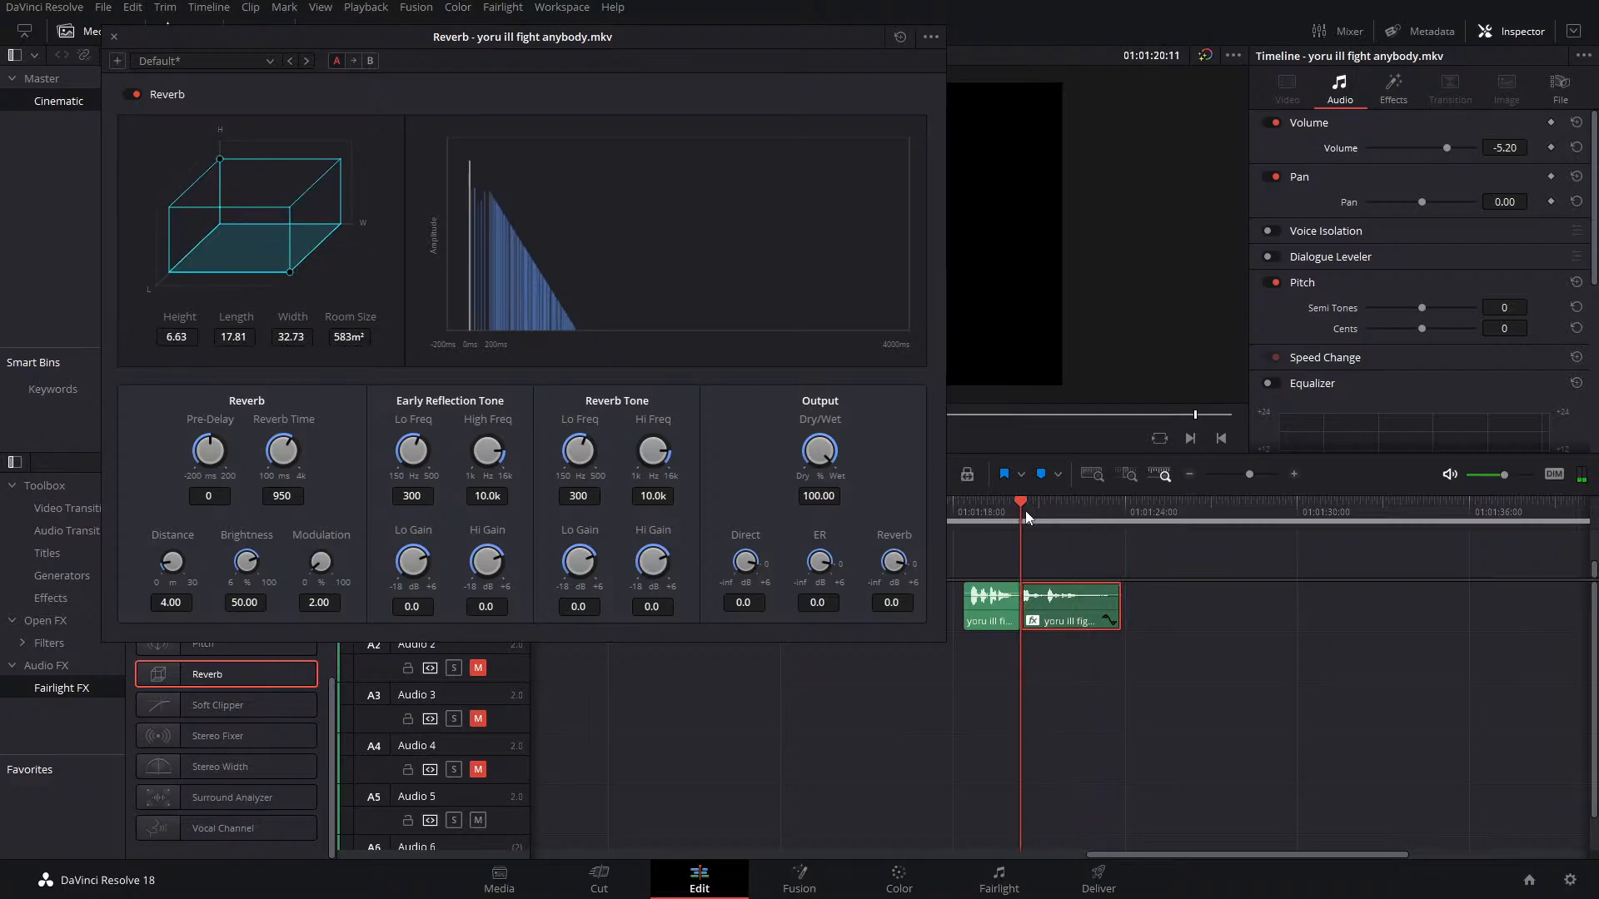
pyautogui.press('space')
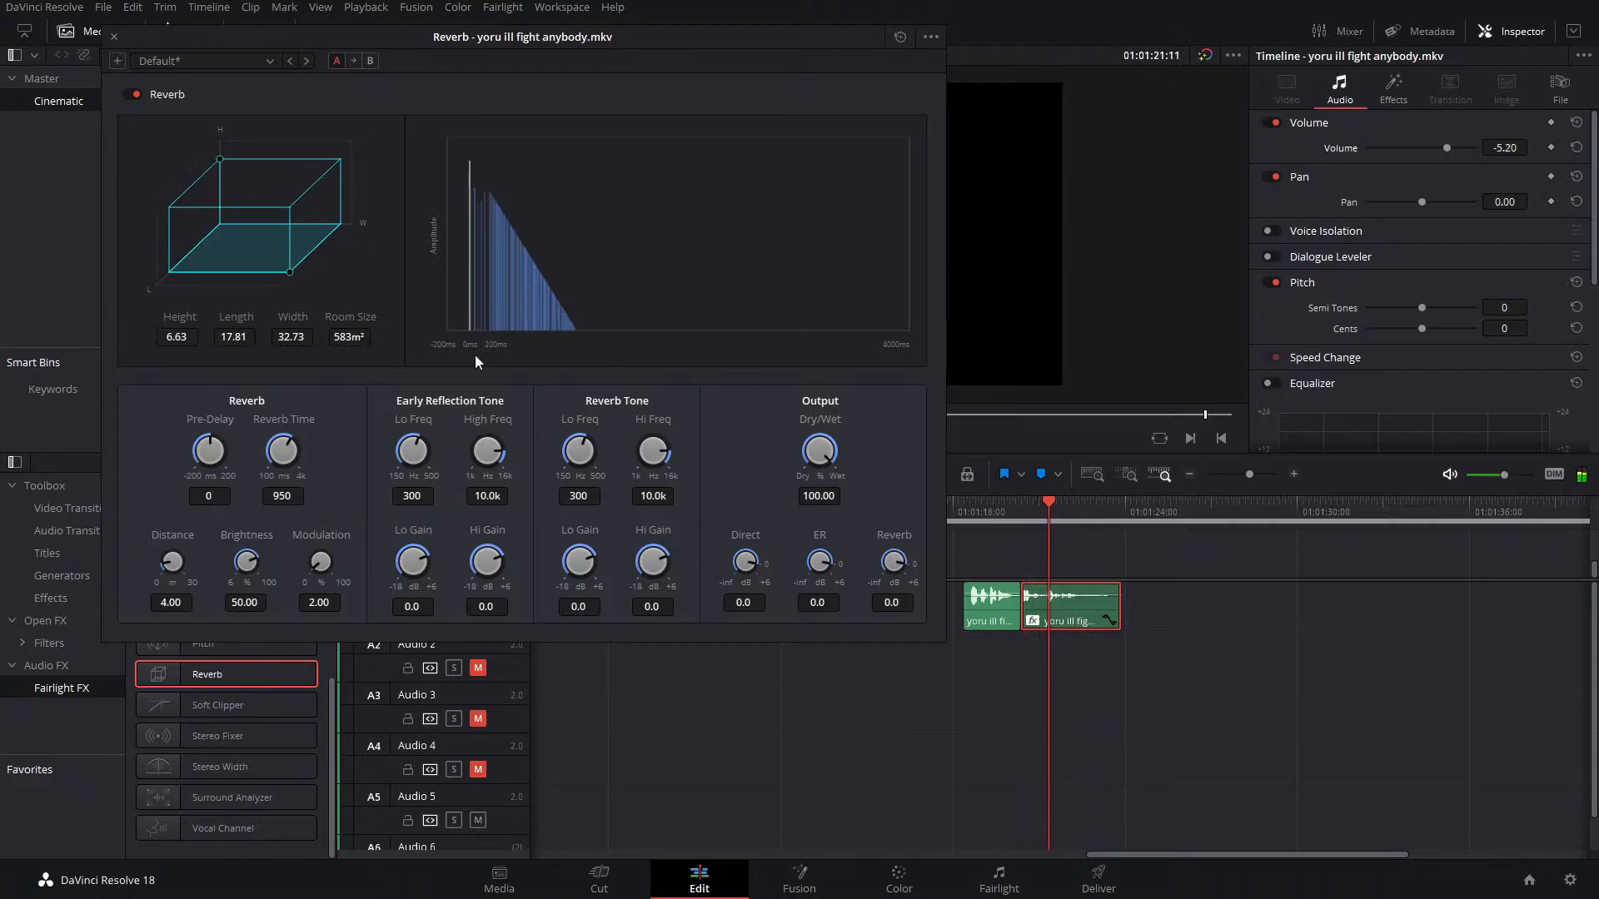
# Expand the reverb room further to height 10.00, length 30.00 and width 40.00, and listen to the clip again
pyautogui.moveTo(219, 156)
pyautogui.mouseDown()
pyautogui.moveTo(227, 182)
pyautogui.moveTo(226, 144)
pyautogui.mouseUp()
pyautogui.moveTo(294, 283); pyautogui.dragTo(294, 288)
pyautogui.press('space')
pyautogui.press('space')
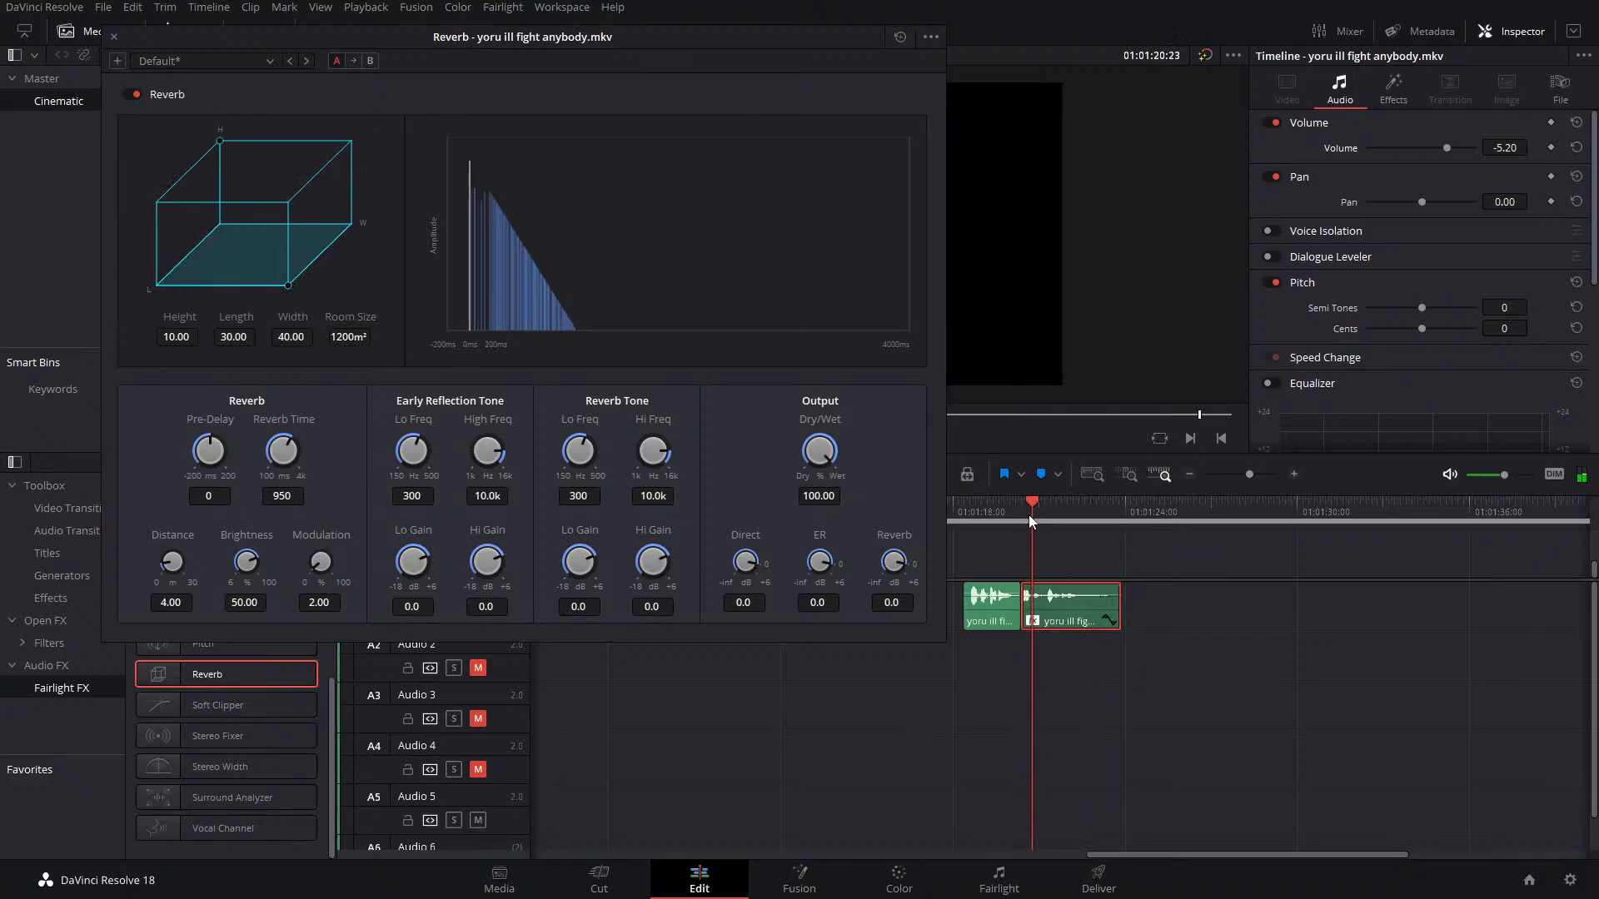
# Apply the Plate preset to the Reverb effect and play the second voice clip
pyautogui.click(268, 65)
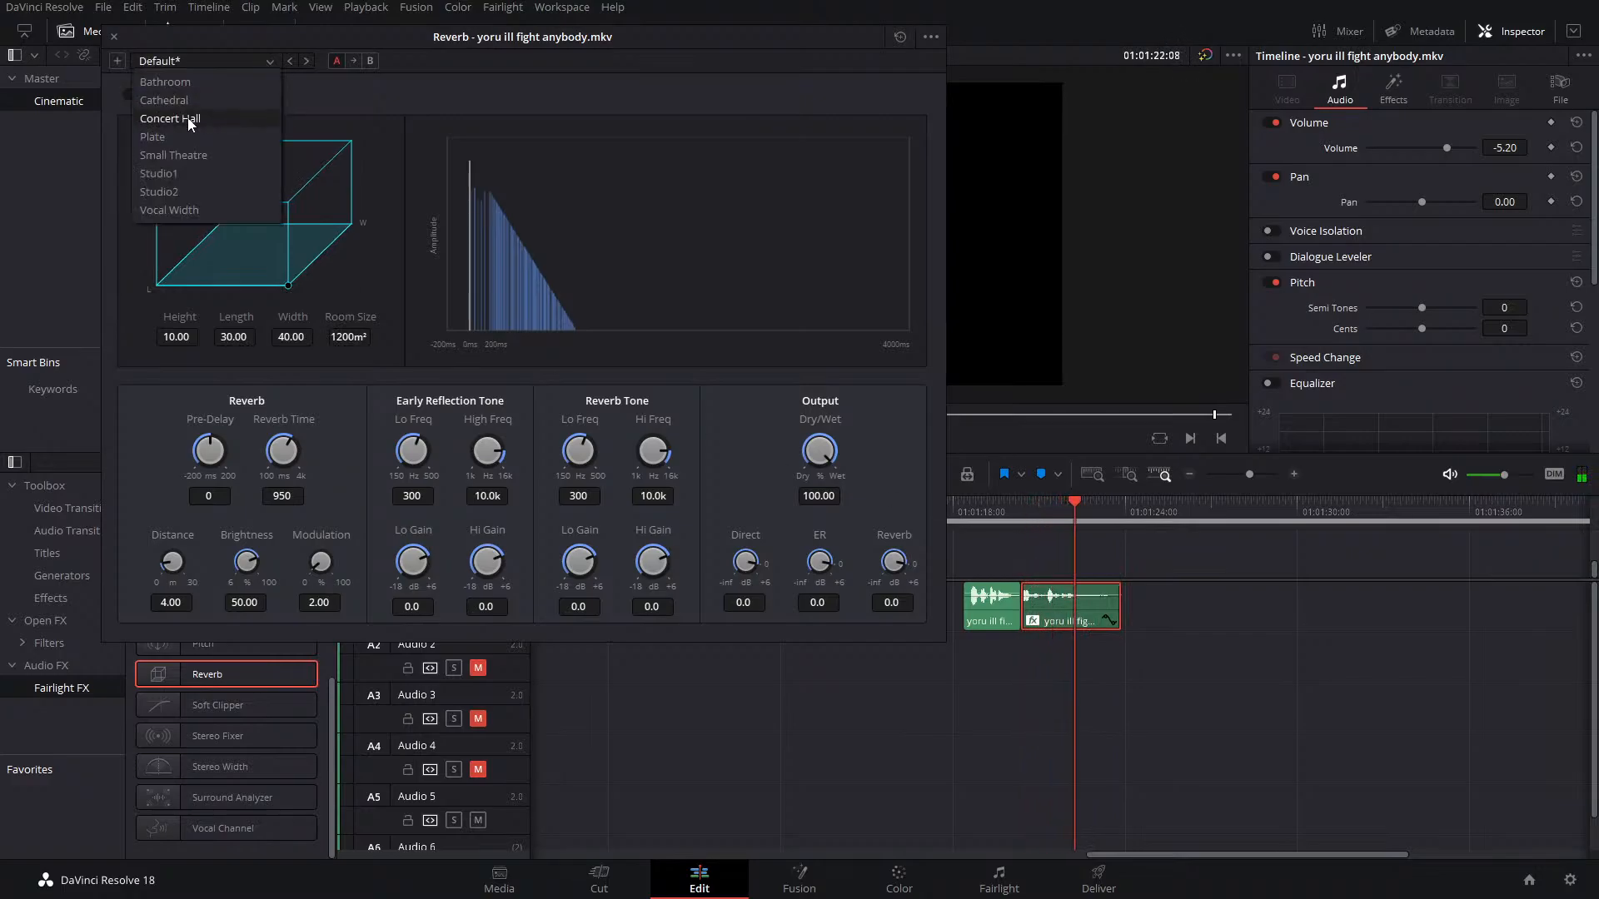
pyautogui.click(197, 127)
pyautogui.click(1021, 512)
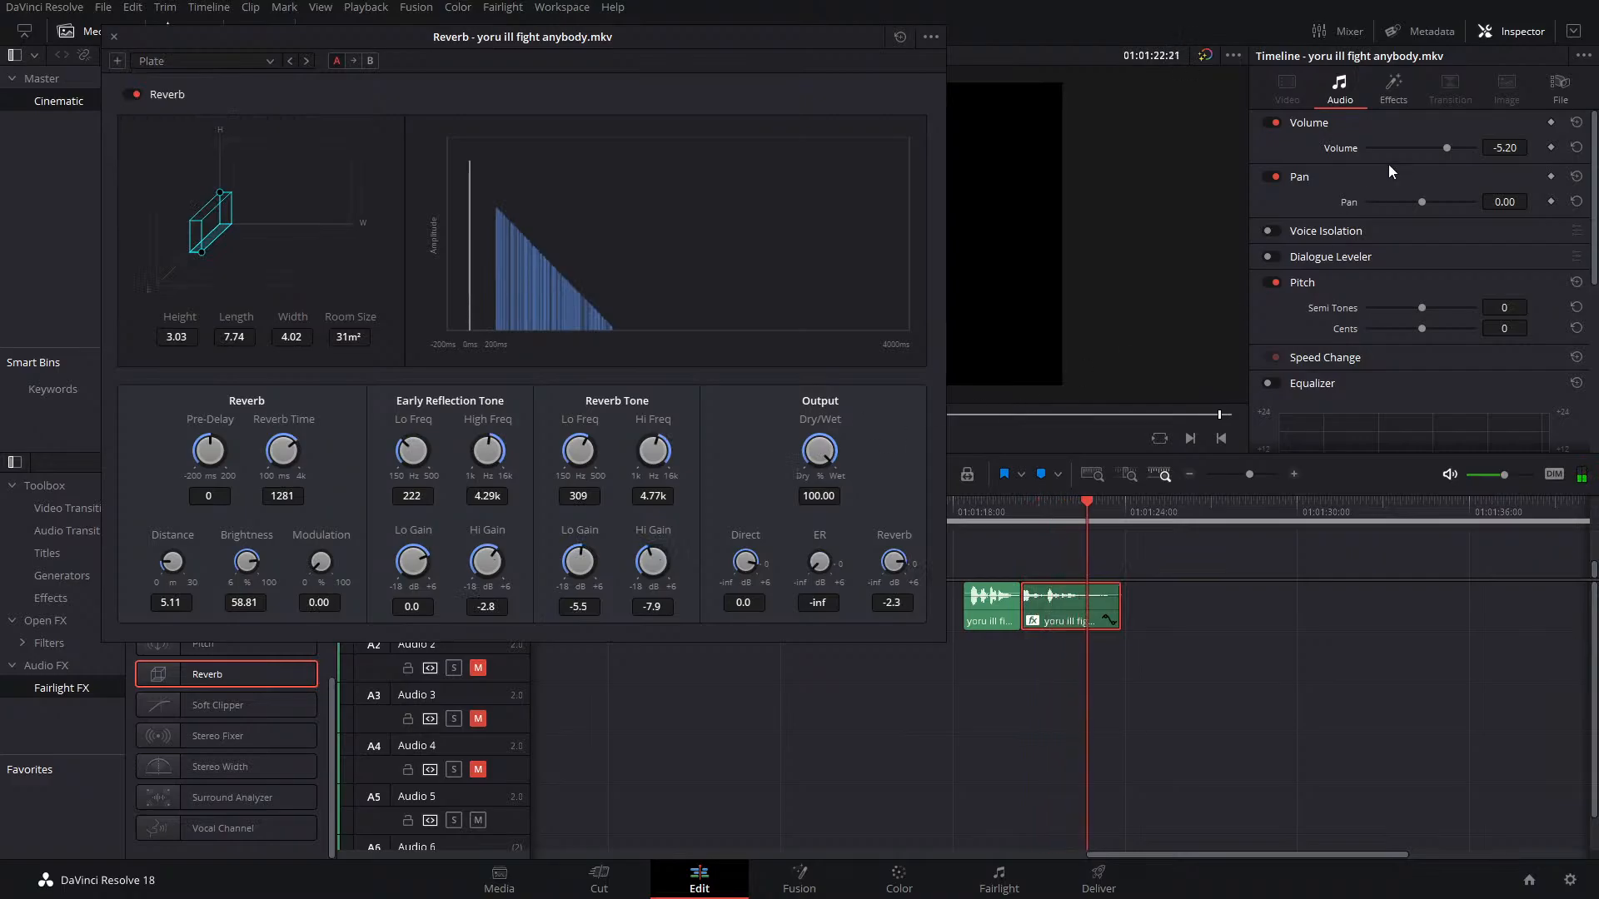
pyautogui.press('space')
# Lower the second voice clip's Volume to -10.69 and play it back from its start
pyautogui.moveTo(1449, 149); pyautogui.dragTo(1441, 148)
pyautogui.click(1023, 508)
pyautogui.press('space')
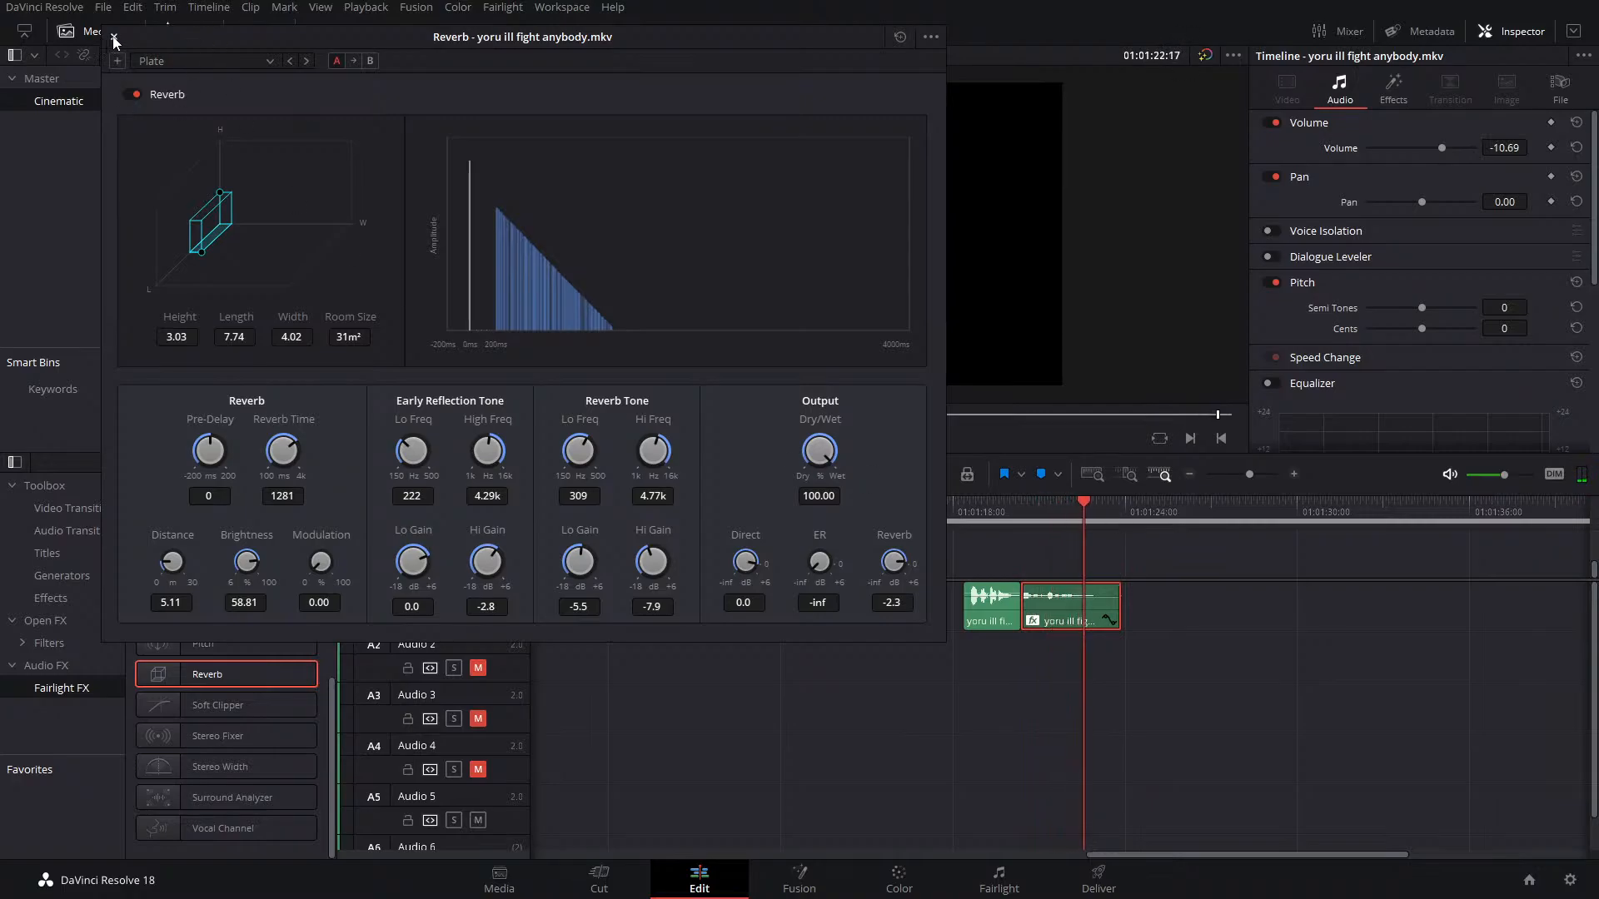
# Add the Echo effect to the second voice clip and choose its Swirling Close preset
pyautogui.moveTo(287, 37); pyautogui.dragTo(706, 58)
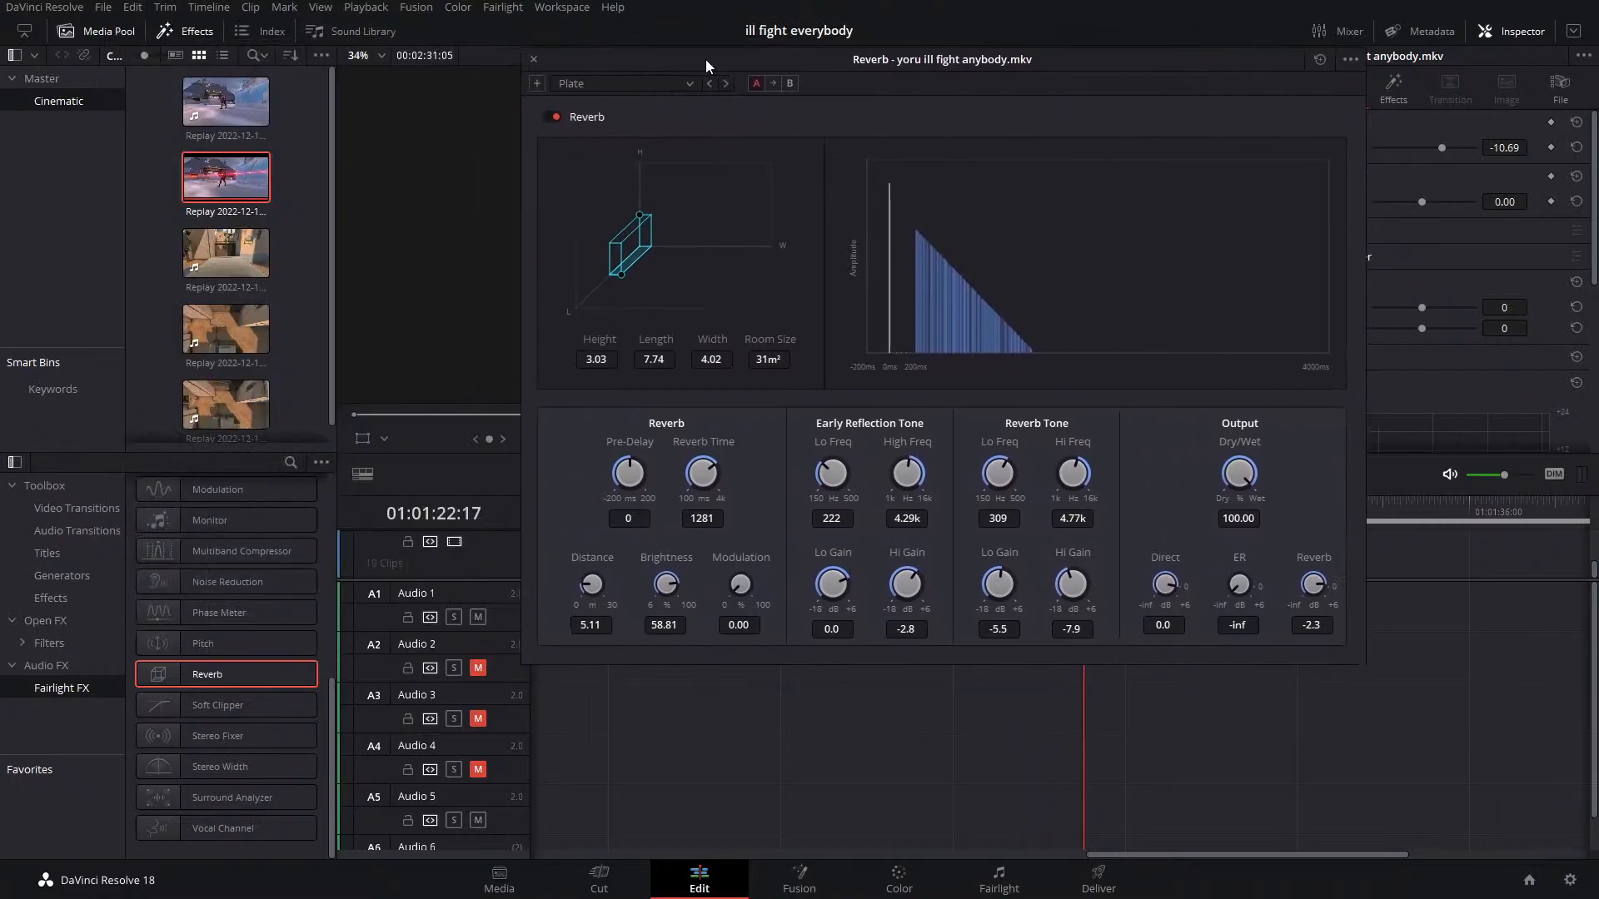
pyautogui.moveTo(917, 65); pyautogui.dragTo(514, 8)
pyautogui.scroll(5, 208, 708)
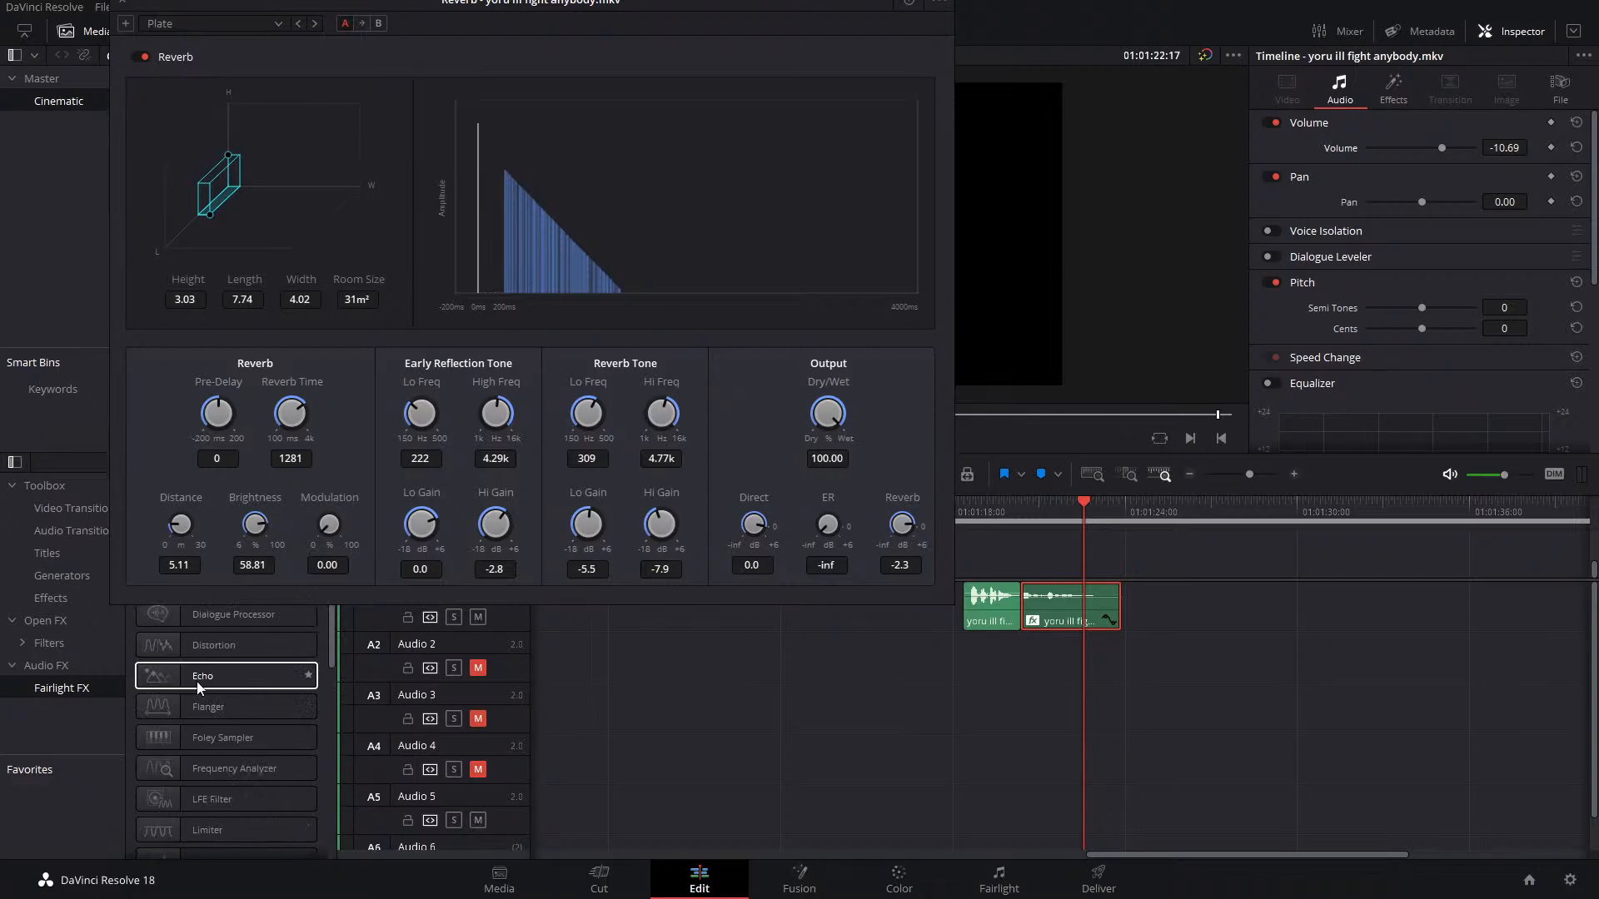
pyautogui.moveTo(198, 688); pyautogui.dragTo(1066, 606)
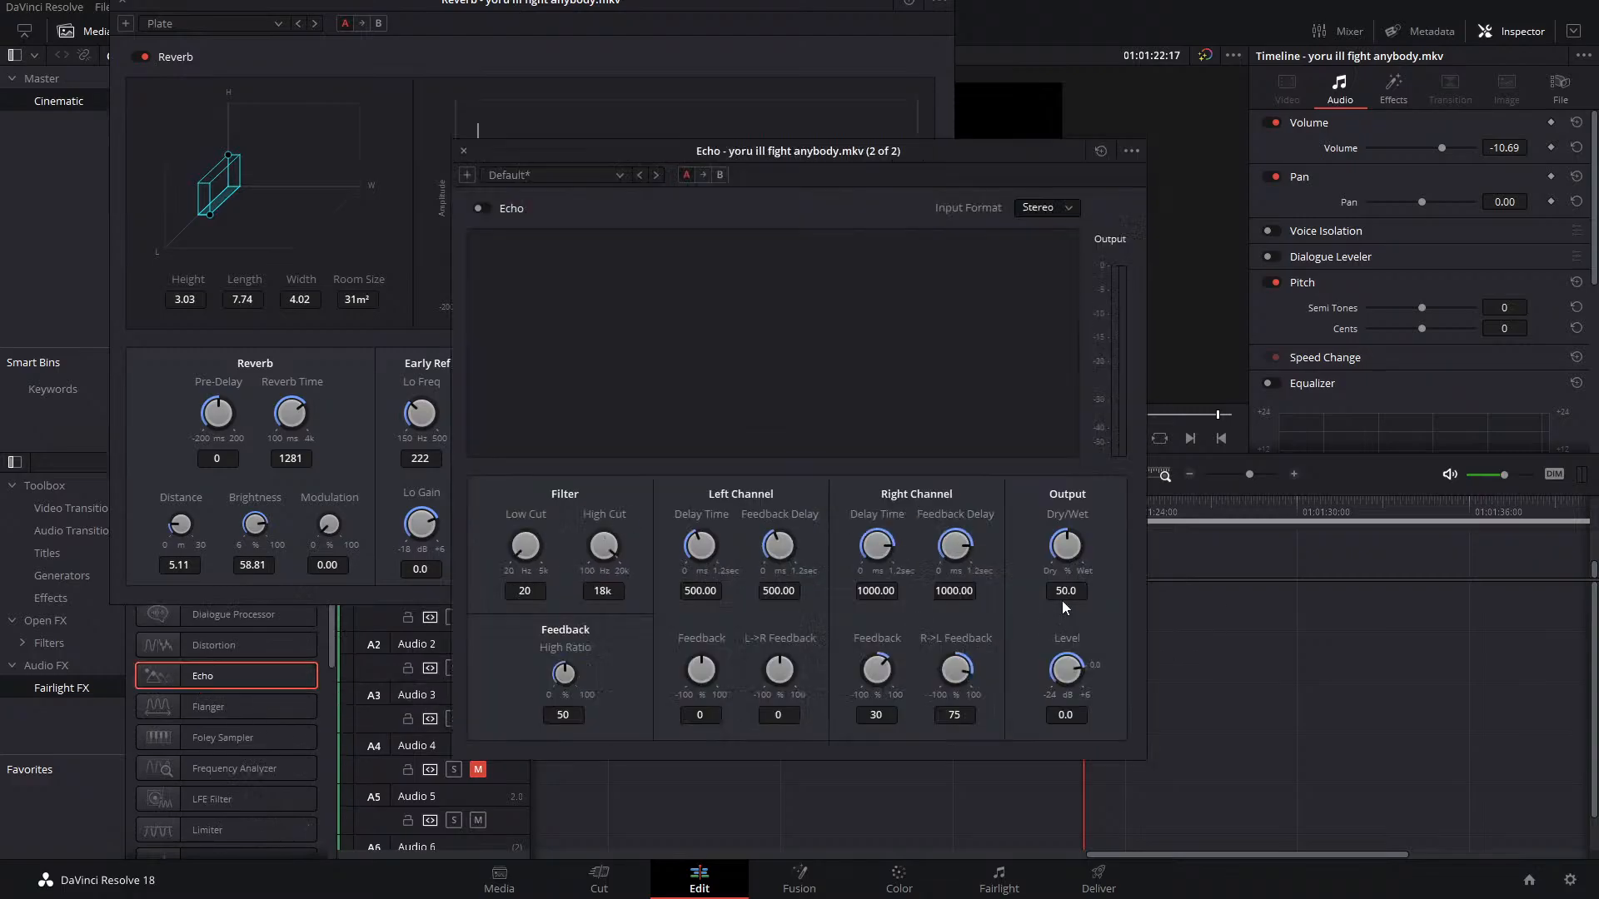
pyautogui.click(554, 174)
pyautogui.click(546, 250)
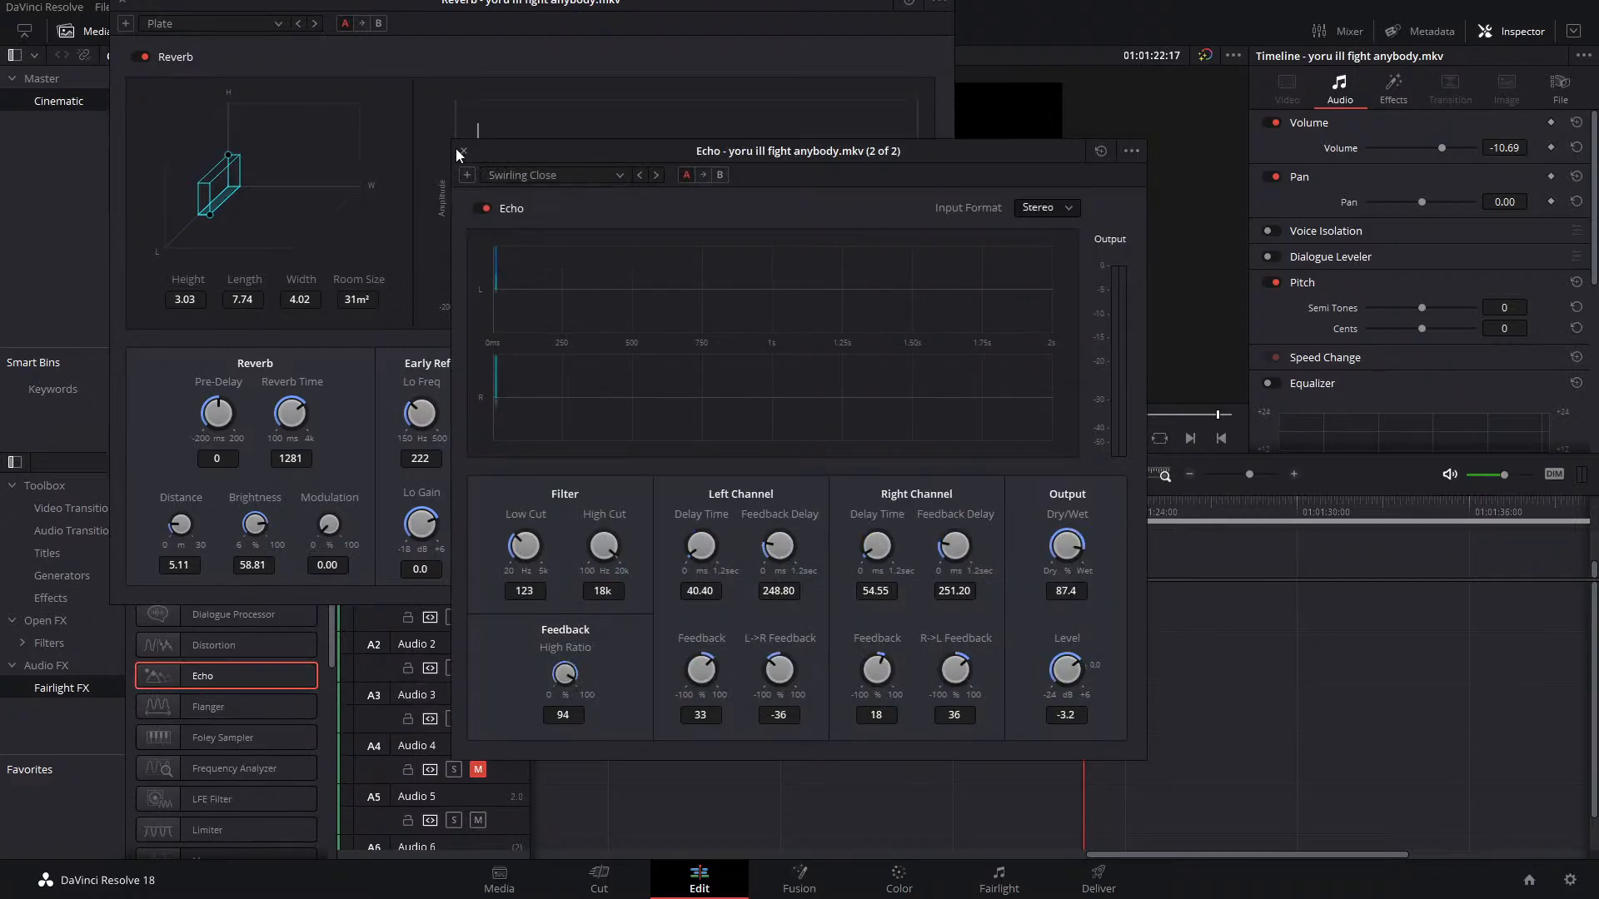
# Turn off the Reverb effect, move both effect windows clear of the clip, and play it with Echo only
pyautogui.click(142, 57)
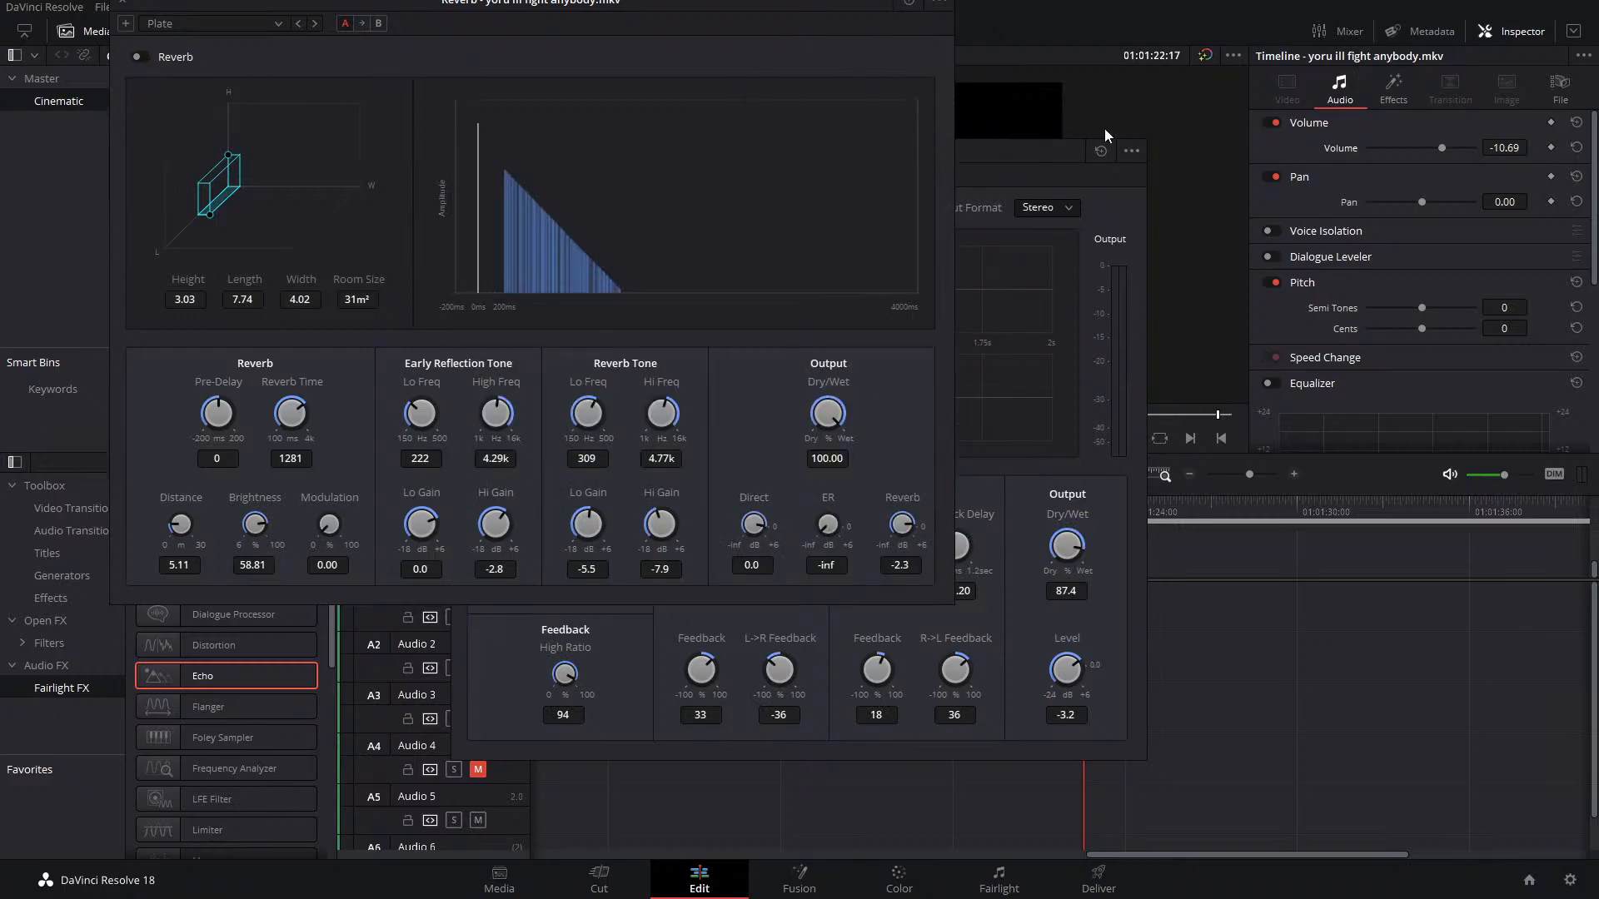
pyautogui.moveTo(1022, 153); pyautogui.dragTo(1502, 656)
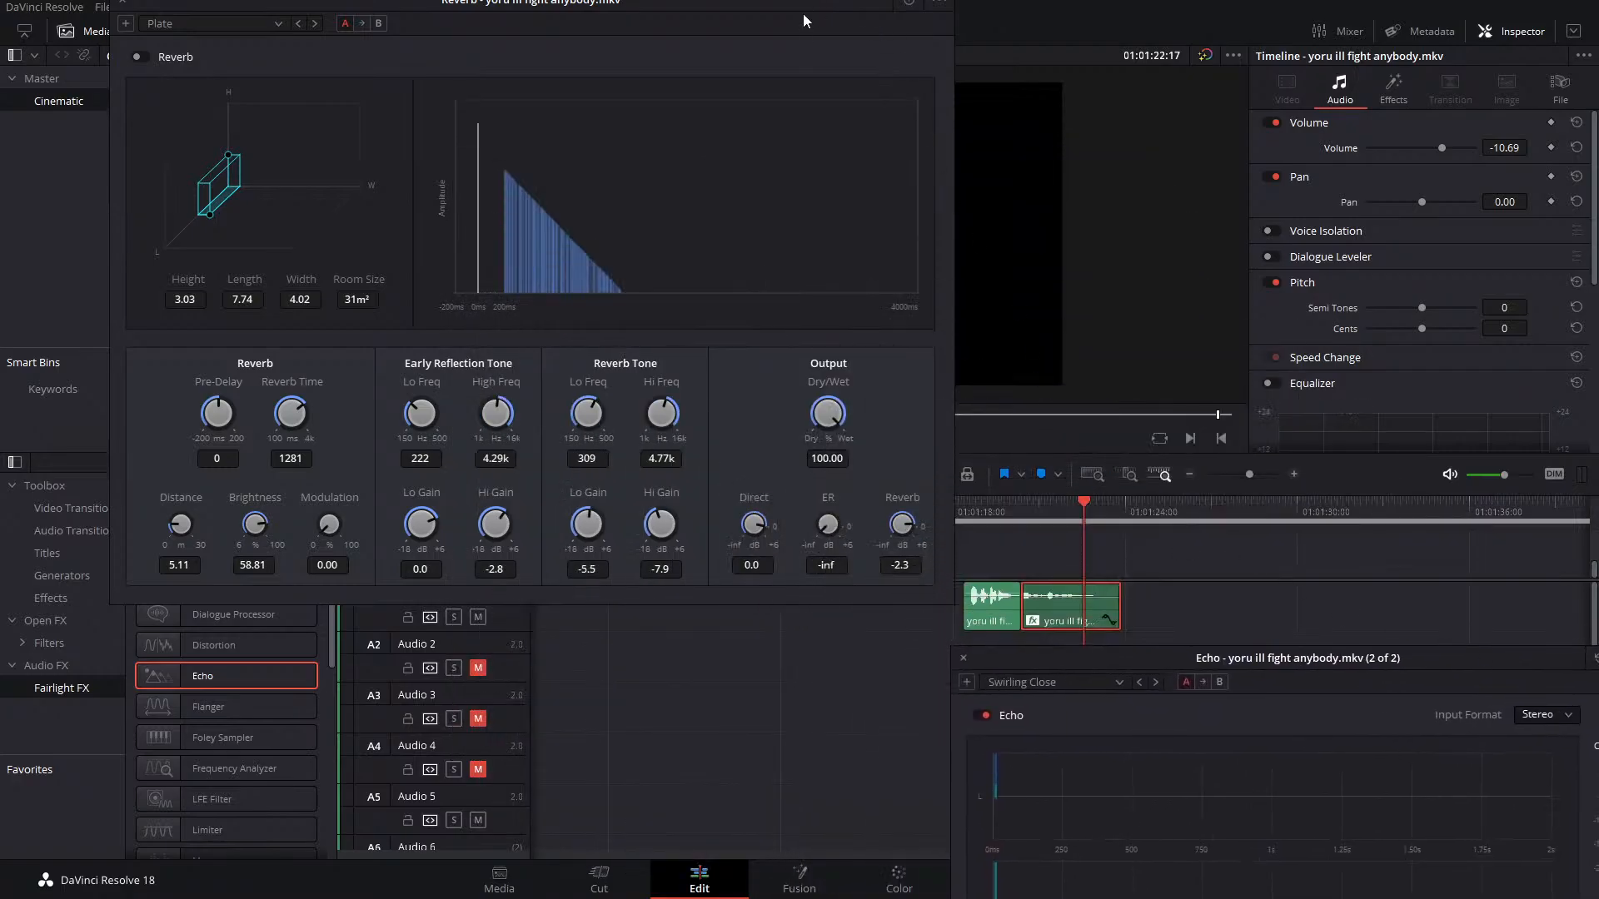
pyautogui.moveTo(808, 12); pyautogui.dragTo(791, 637)
pyautogui.moveTo(1079, 505); pyautogui.dragTo(1031, 528)
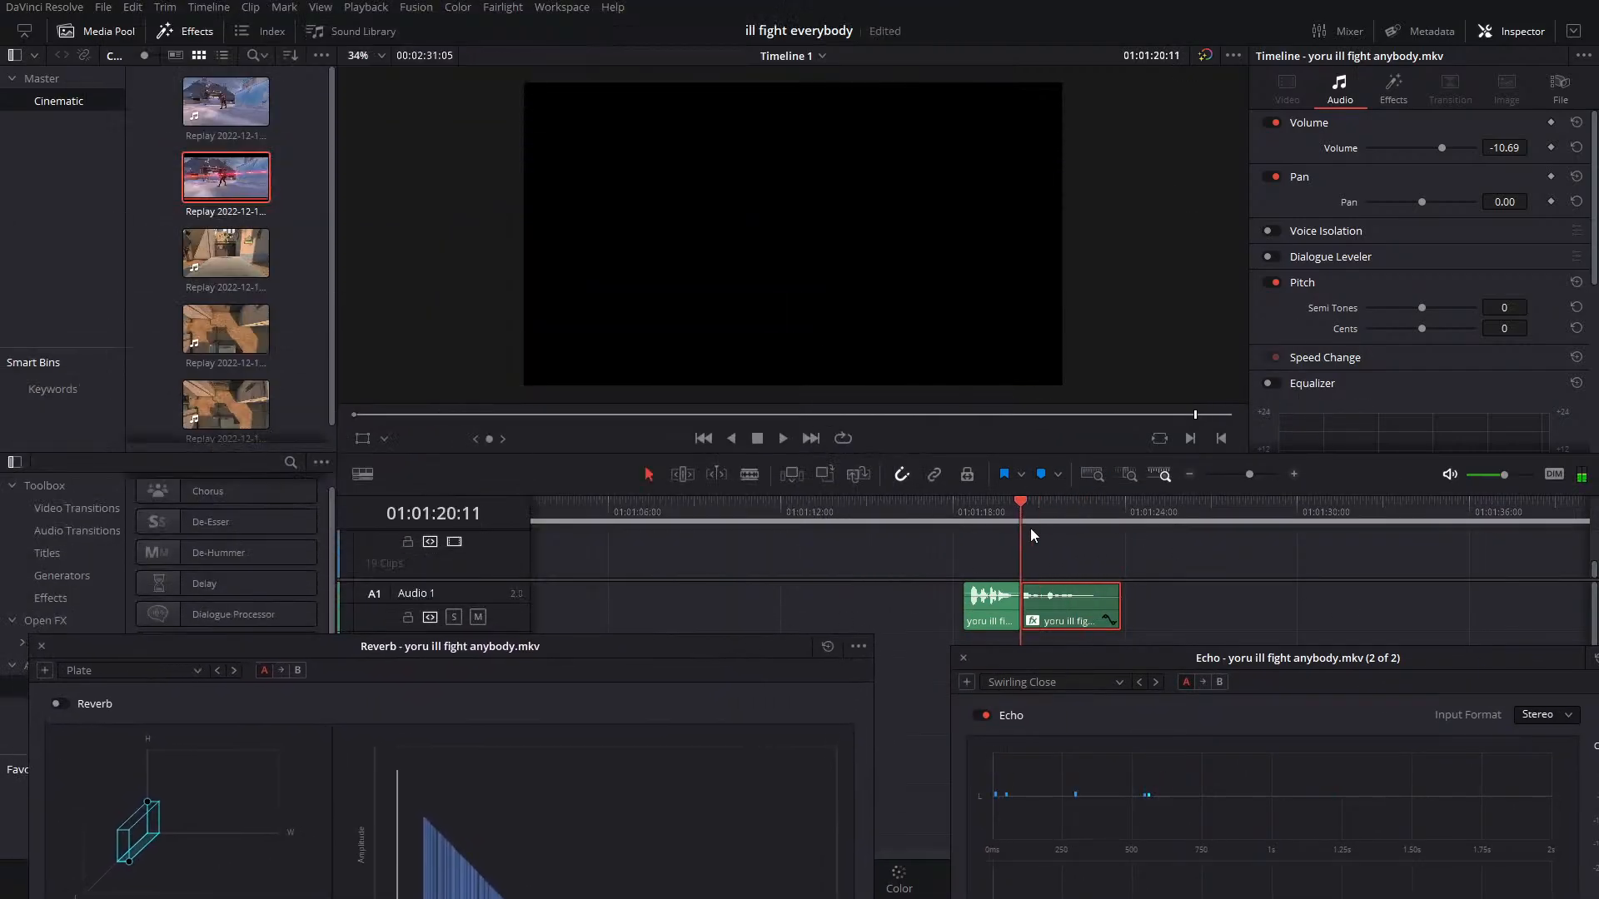
pyautogui.press('space')
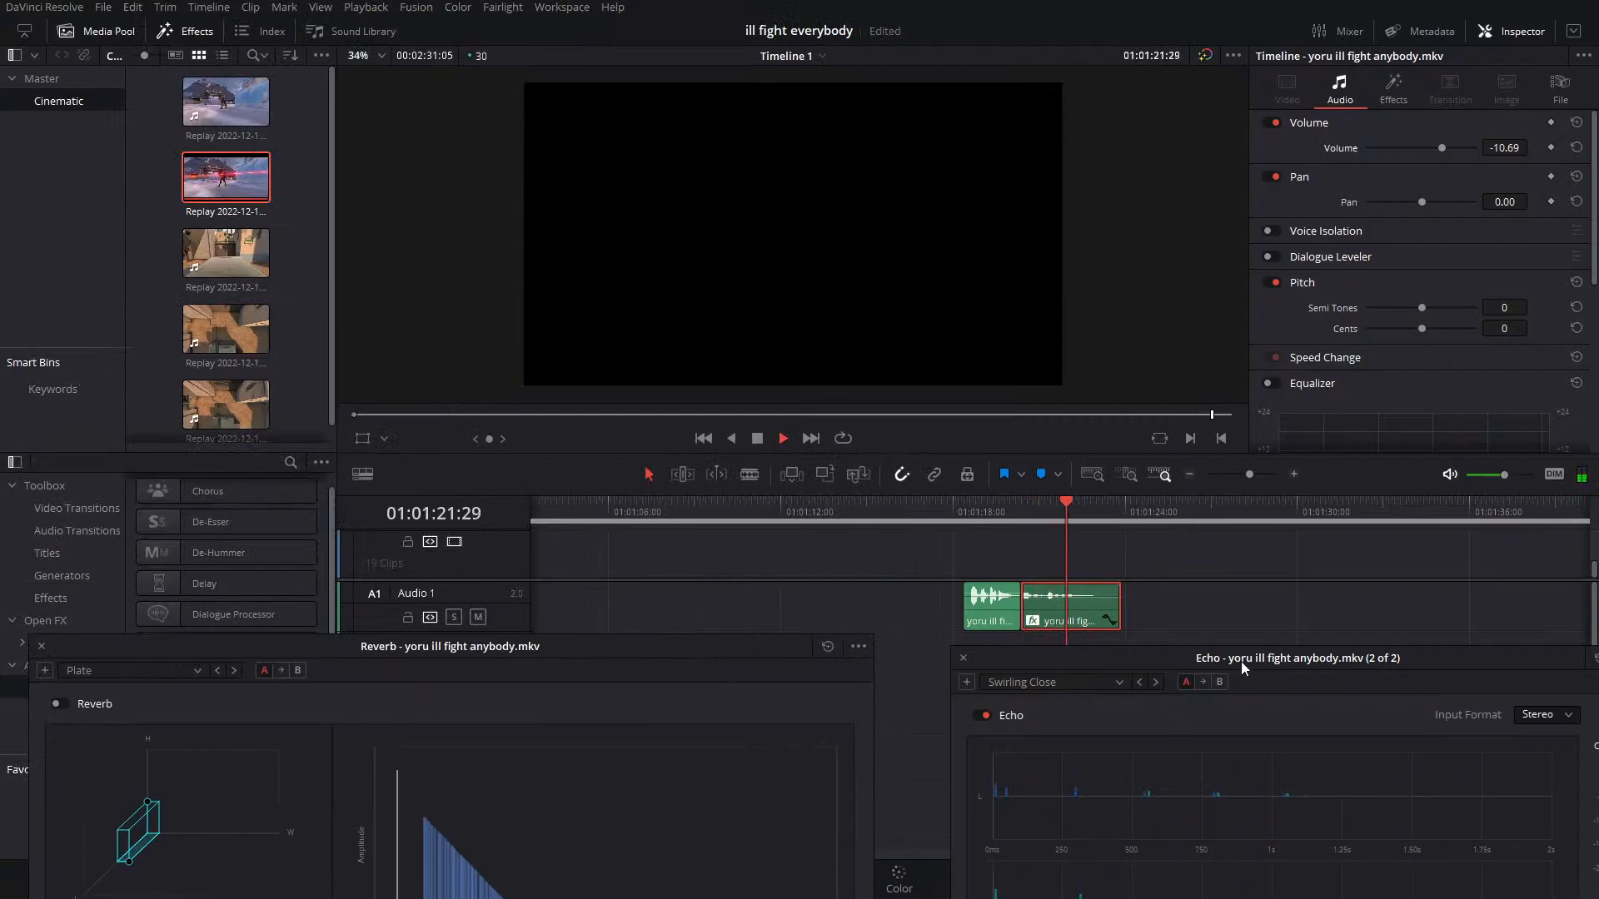
pyautogui.press('space')
# Turn the Reverb effect back on and play the voice clip with Reverb and Echo combined
pyautogui.moveTo(1241, 662); pyautogui.dragTo(1096, 198)
pyautogui.click(67, 681)
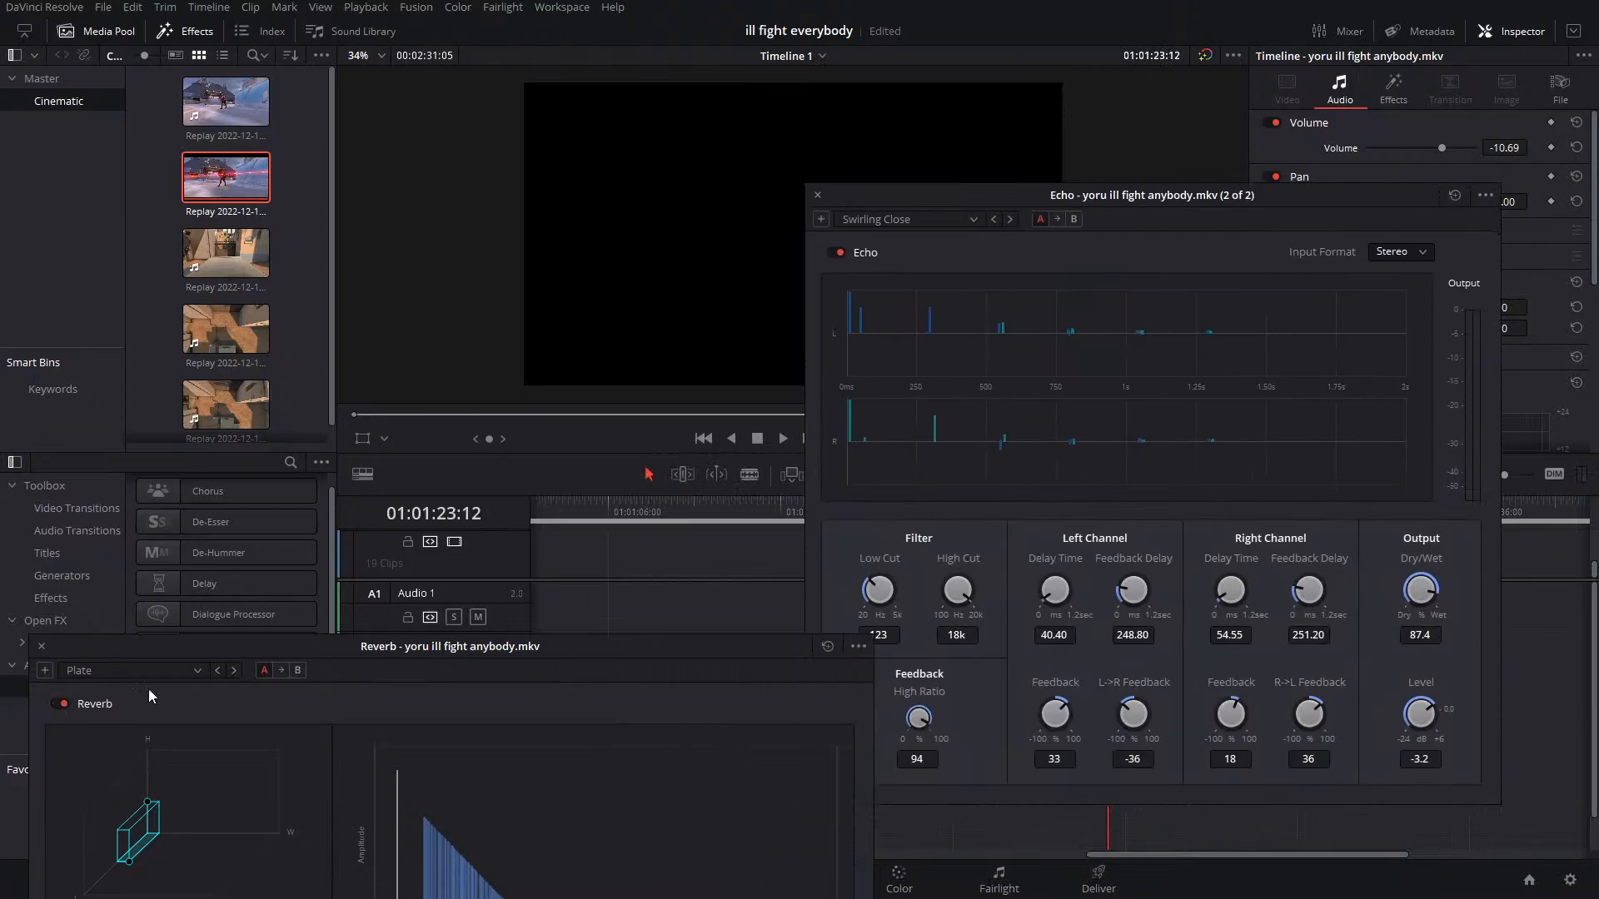
pyautogui.moveTo(1260, 210); pyautogui.dragTo(1334, 689)
pyautogui.moveTo(1046, 525); pyautogui.dragTo(1025, 526)
pyautogui.press('space')
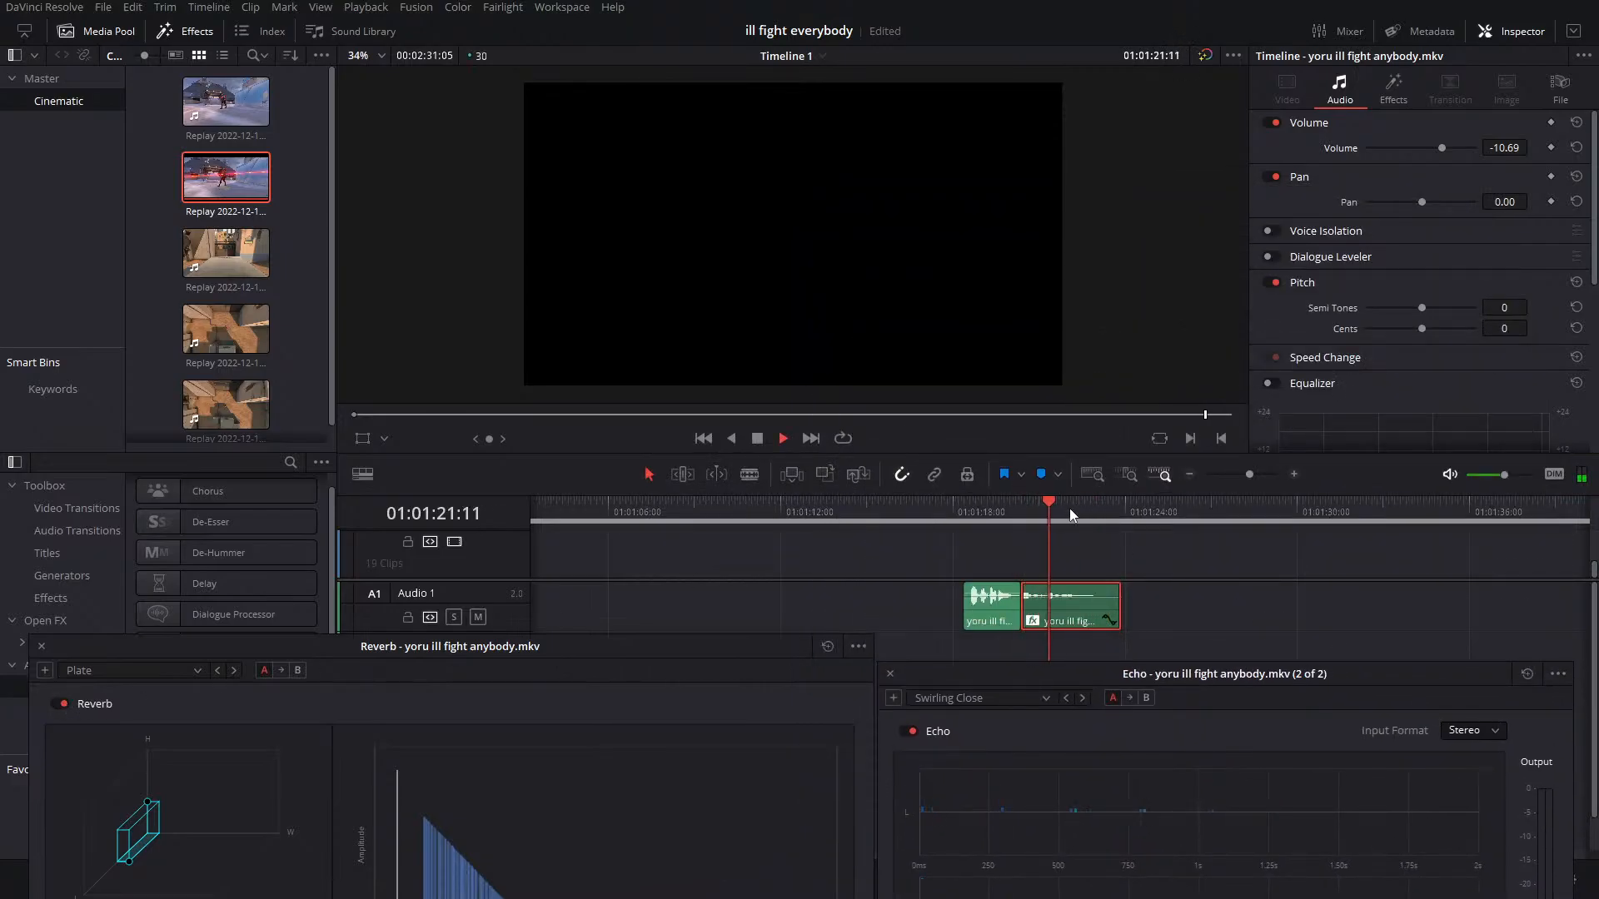
pyautogui.press('space')
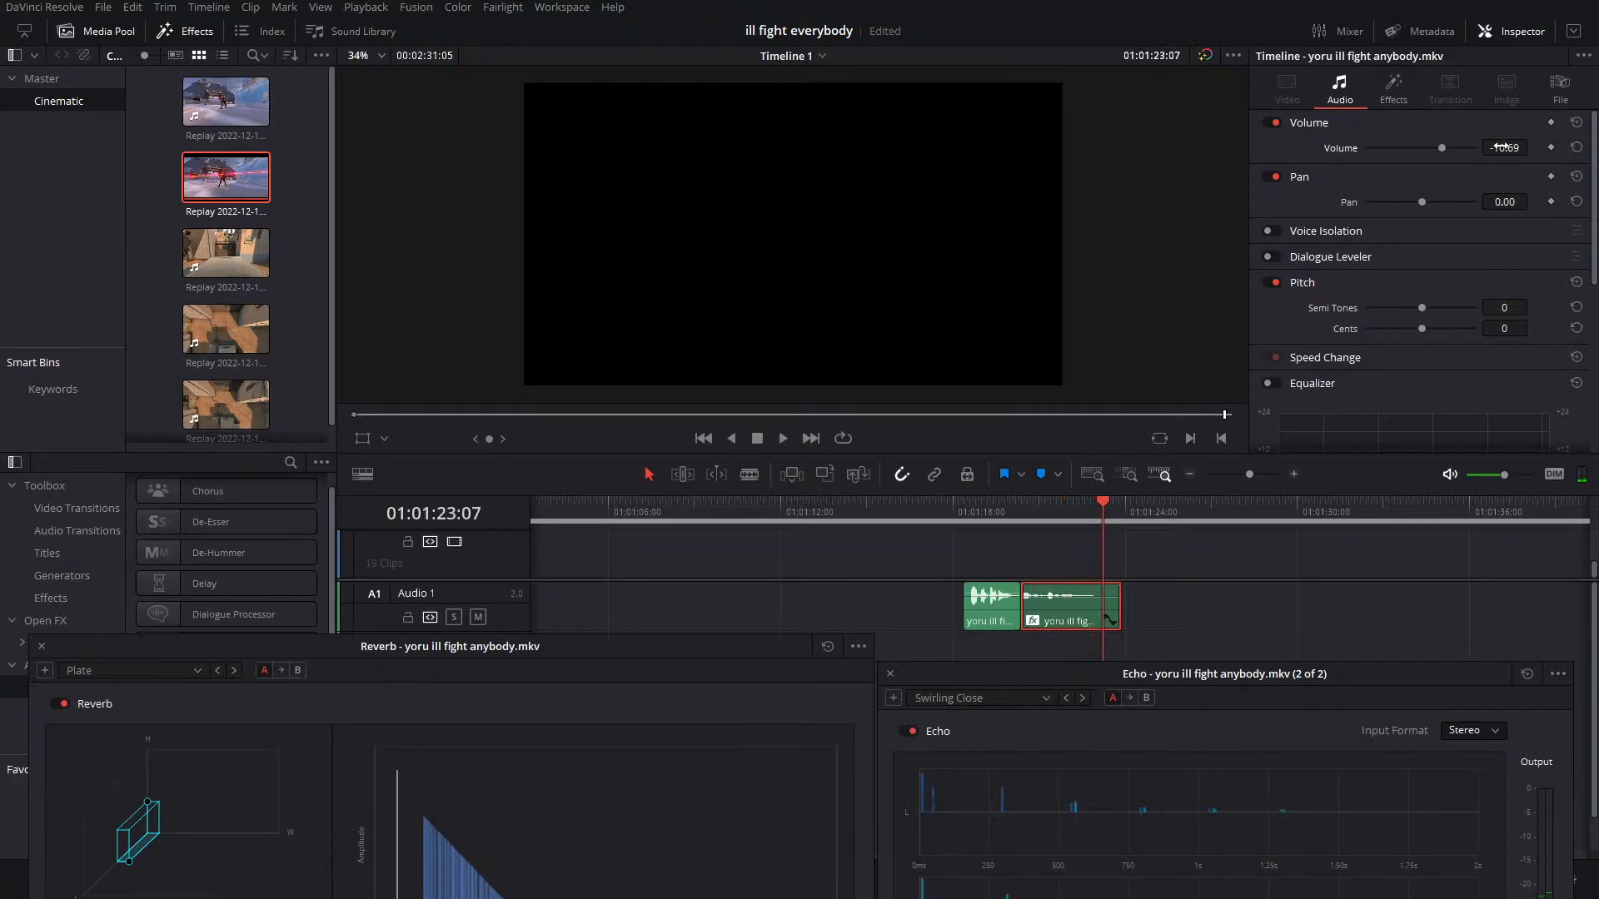
# Raise the second voice clip's Volume to -6.29, play it back, and save the project
pyautogui.moveTo(1505, 147); pyautogui.dragTo(1532, 146)
pyautogui.click(1027, 508)
pyautogui.press('space')
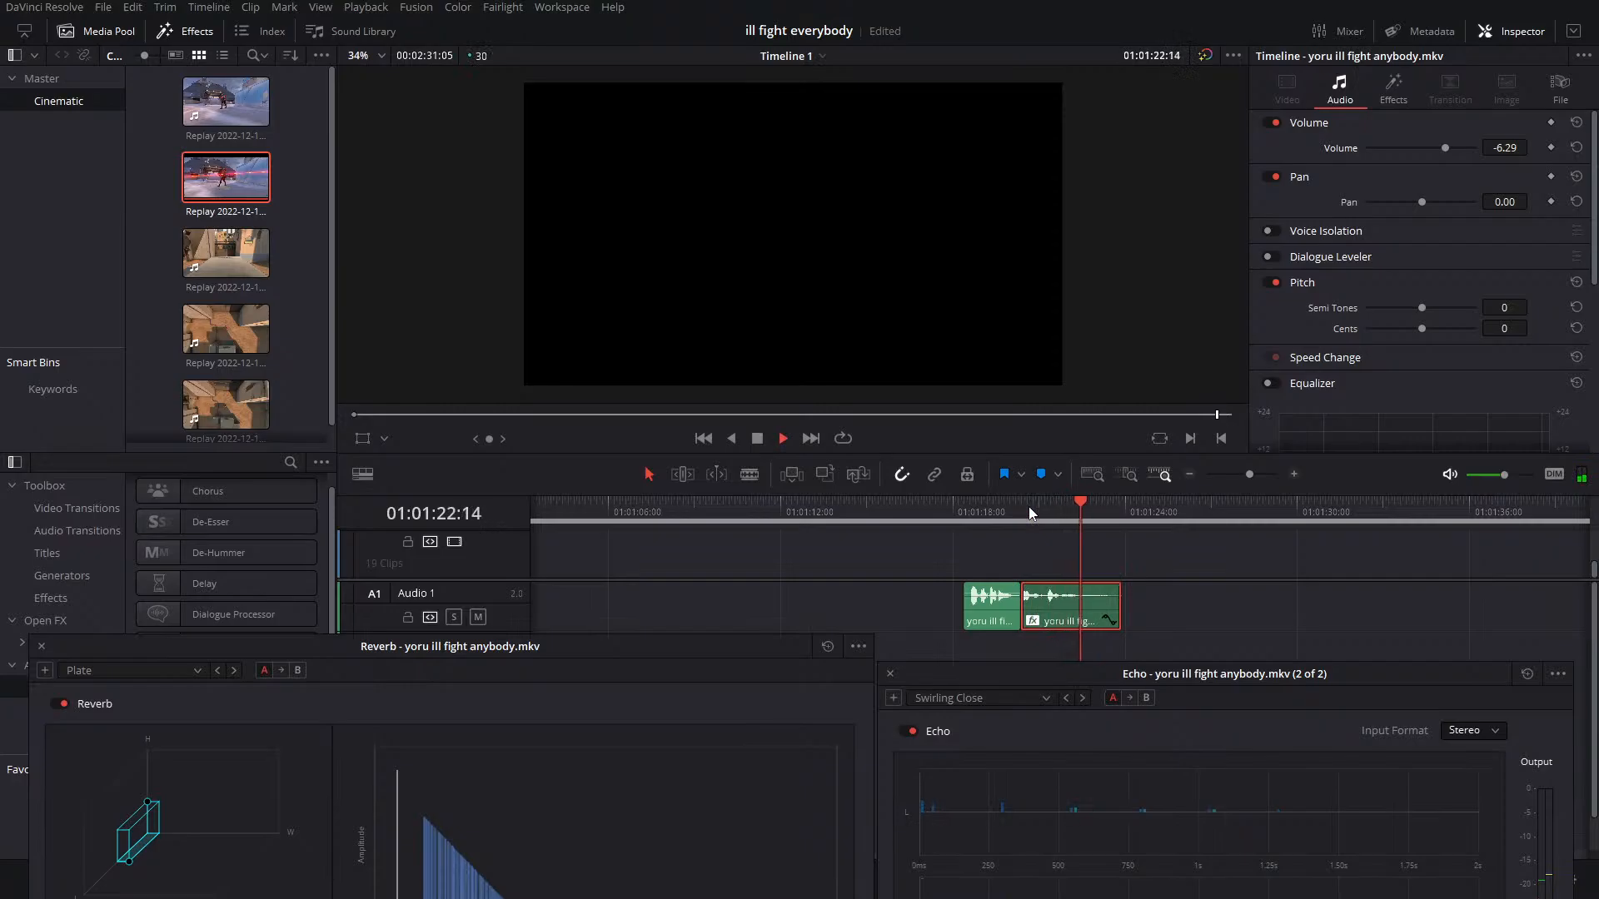
pyautogui.press('space')
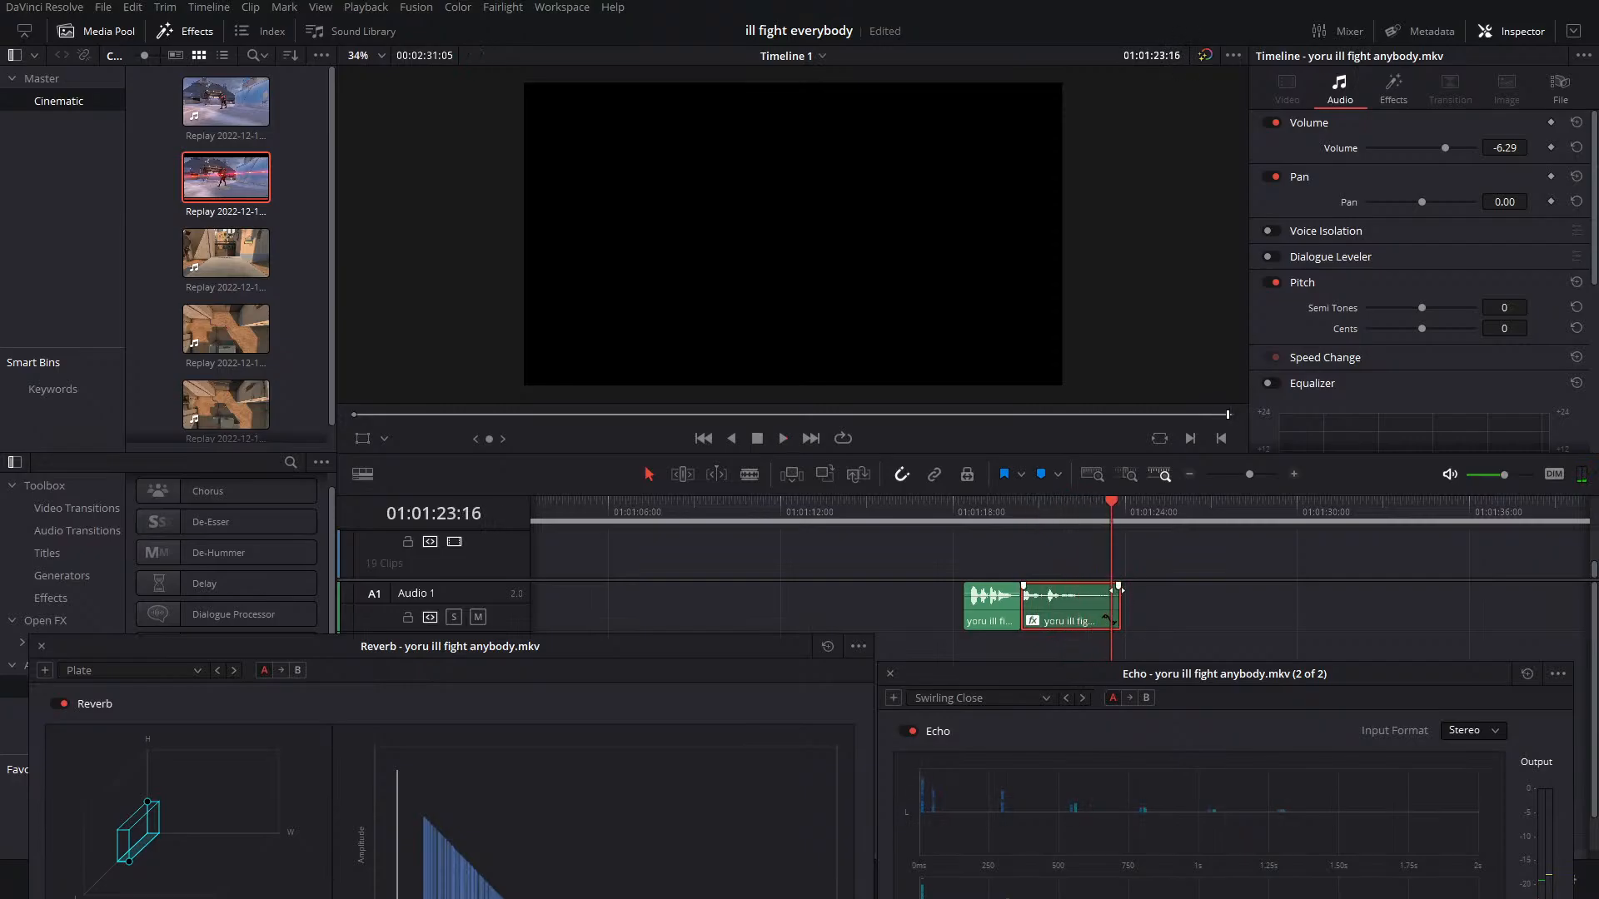
pyautogui.hotkey('ctrl', 's')
# Close the Reverb and Echo windows and remove both effects from the second voice clip
pyautogui.click(40, 647)
pyautogui.click(890, 674)
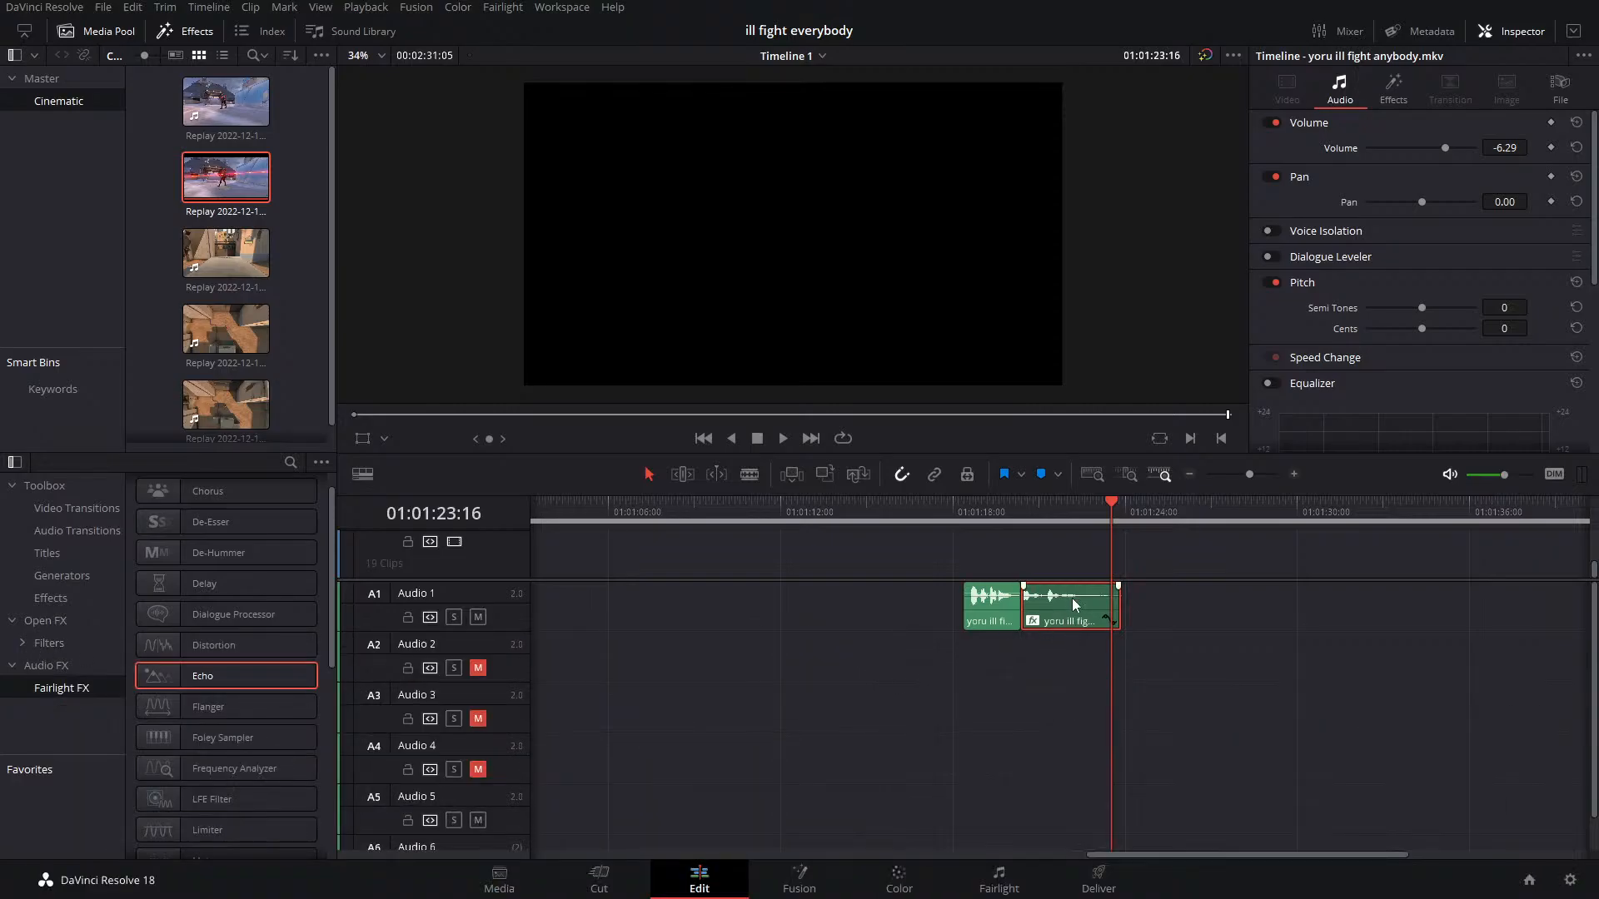
pyautogui.click(1394, 87)
pyautogui.click(1543, 159)
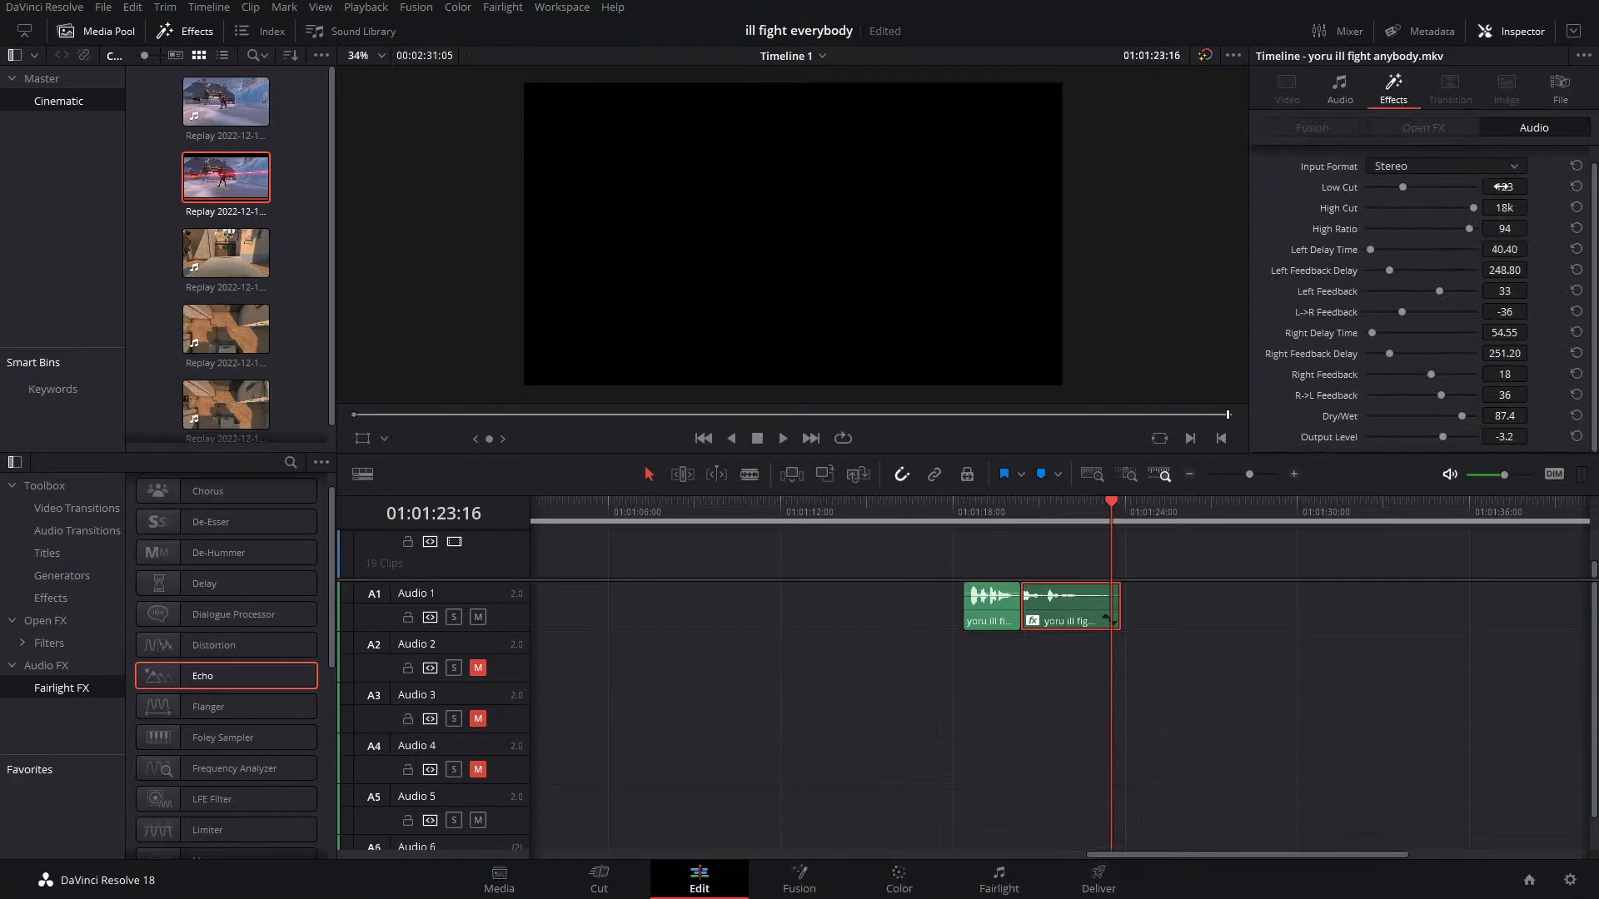
pyautogui.click(1543, 163)
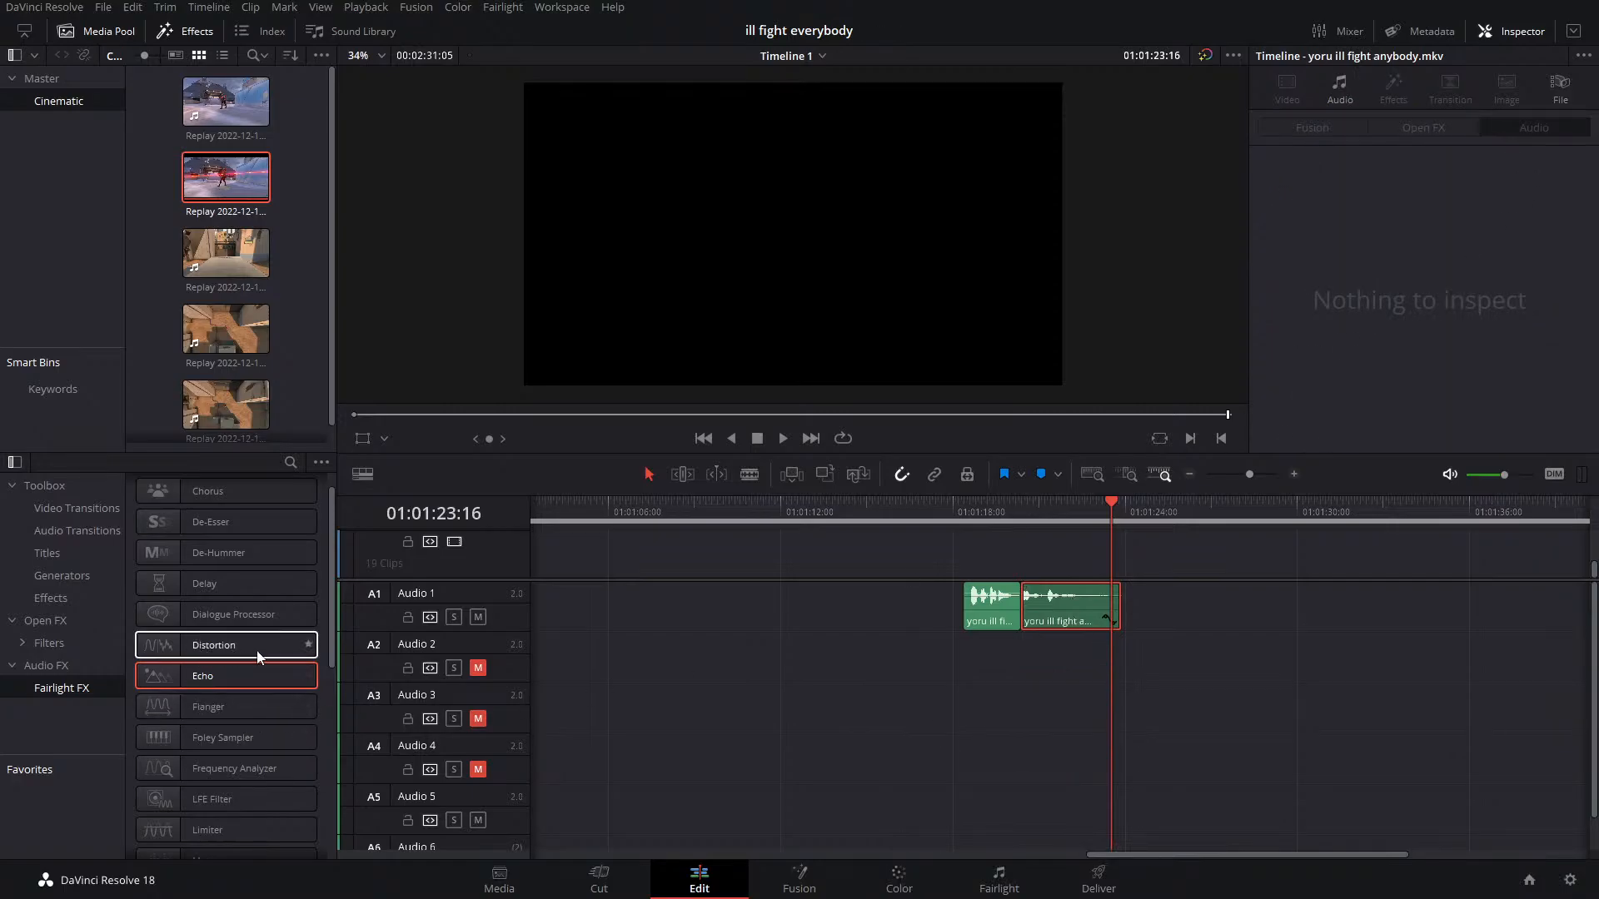
# Add the Distortion effect to the second voice clip, choose the LoFi Radio preset, and play the clip
pyautogui.moveTo(193, 648); pyautogui.dragTo(1039, 603)
pyautogui.moveTo(712, 148); pyautogui.dragTo(557, 159)
pyautogui.click(544, 166)
pyautogui.click(556, 283)
pyautogui.click(1021, 511)
pyautogui.press('space')
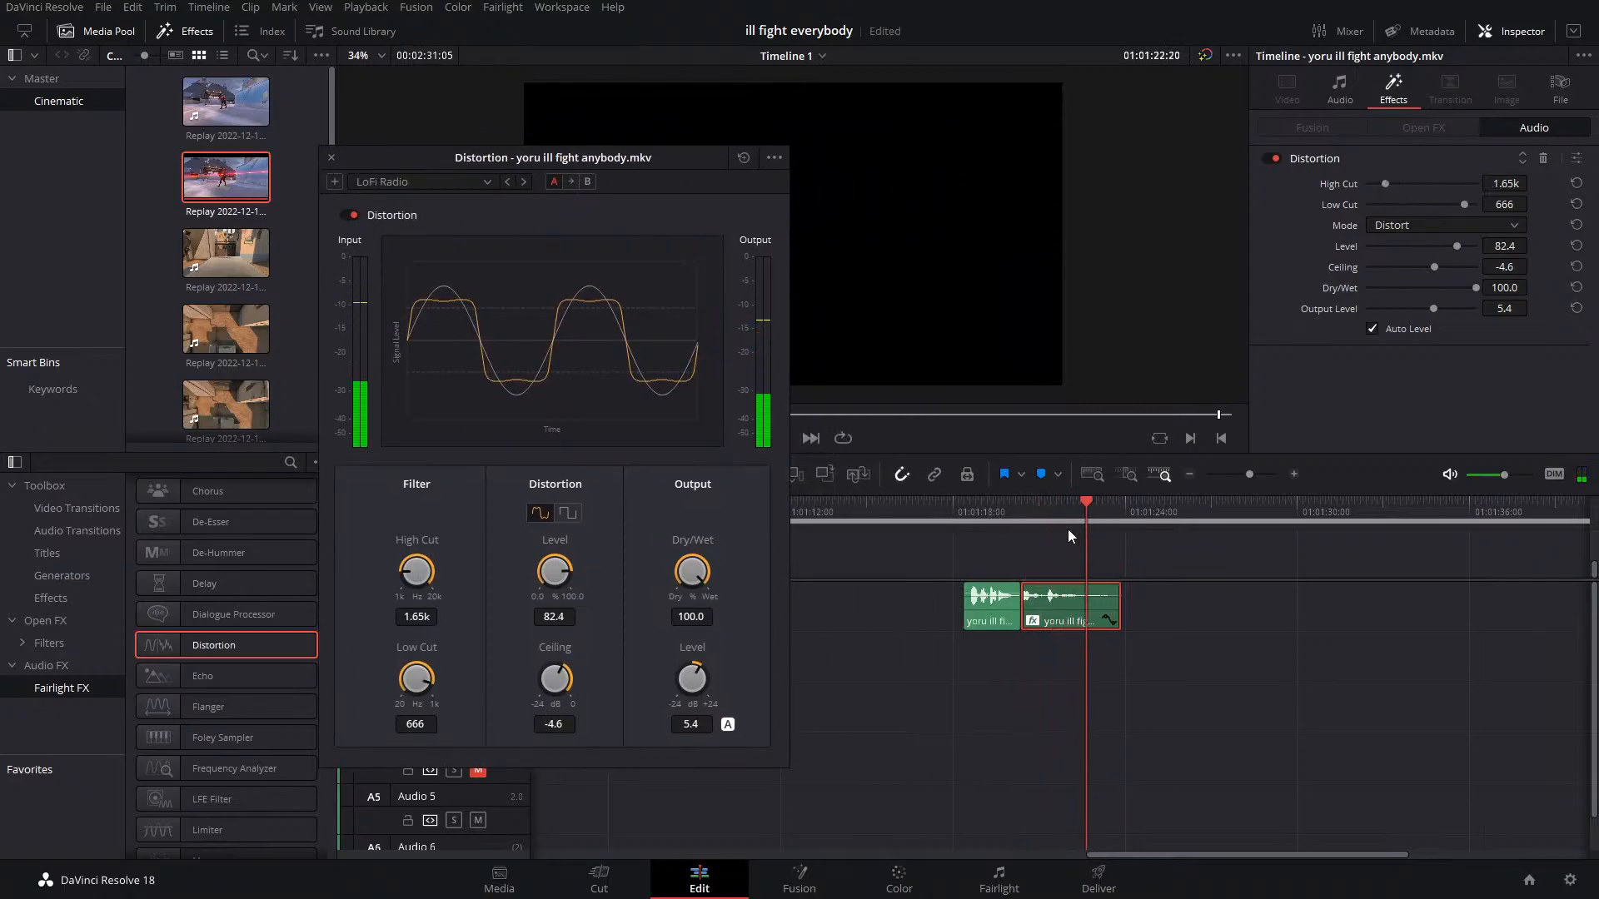
# Keyframe the clip's Volume from -18.63 at its start to 3.21 at 01:01:21:26, and play back the ramp
pyautogui.click(1021, 514)
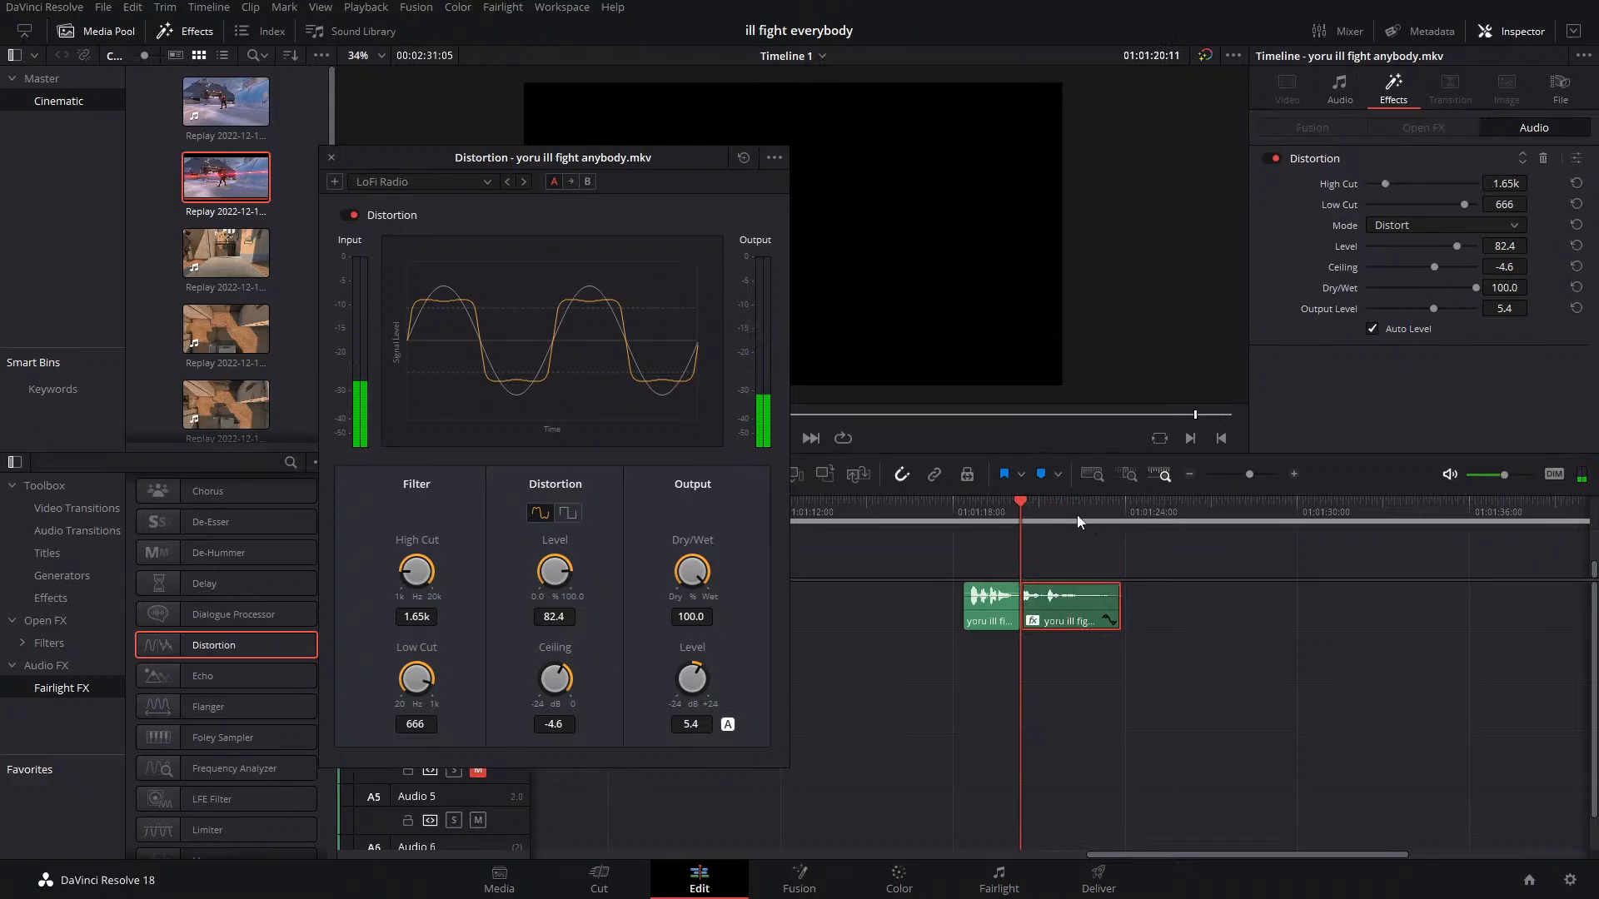
pyautogui.click(1341, 98)
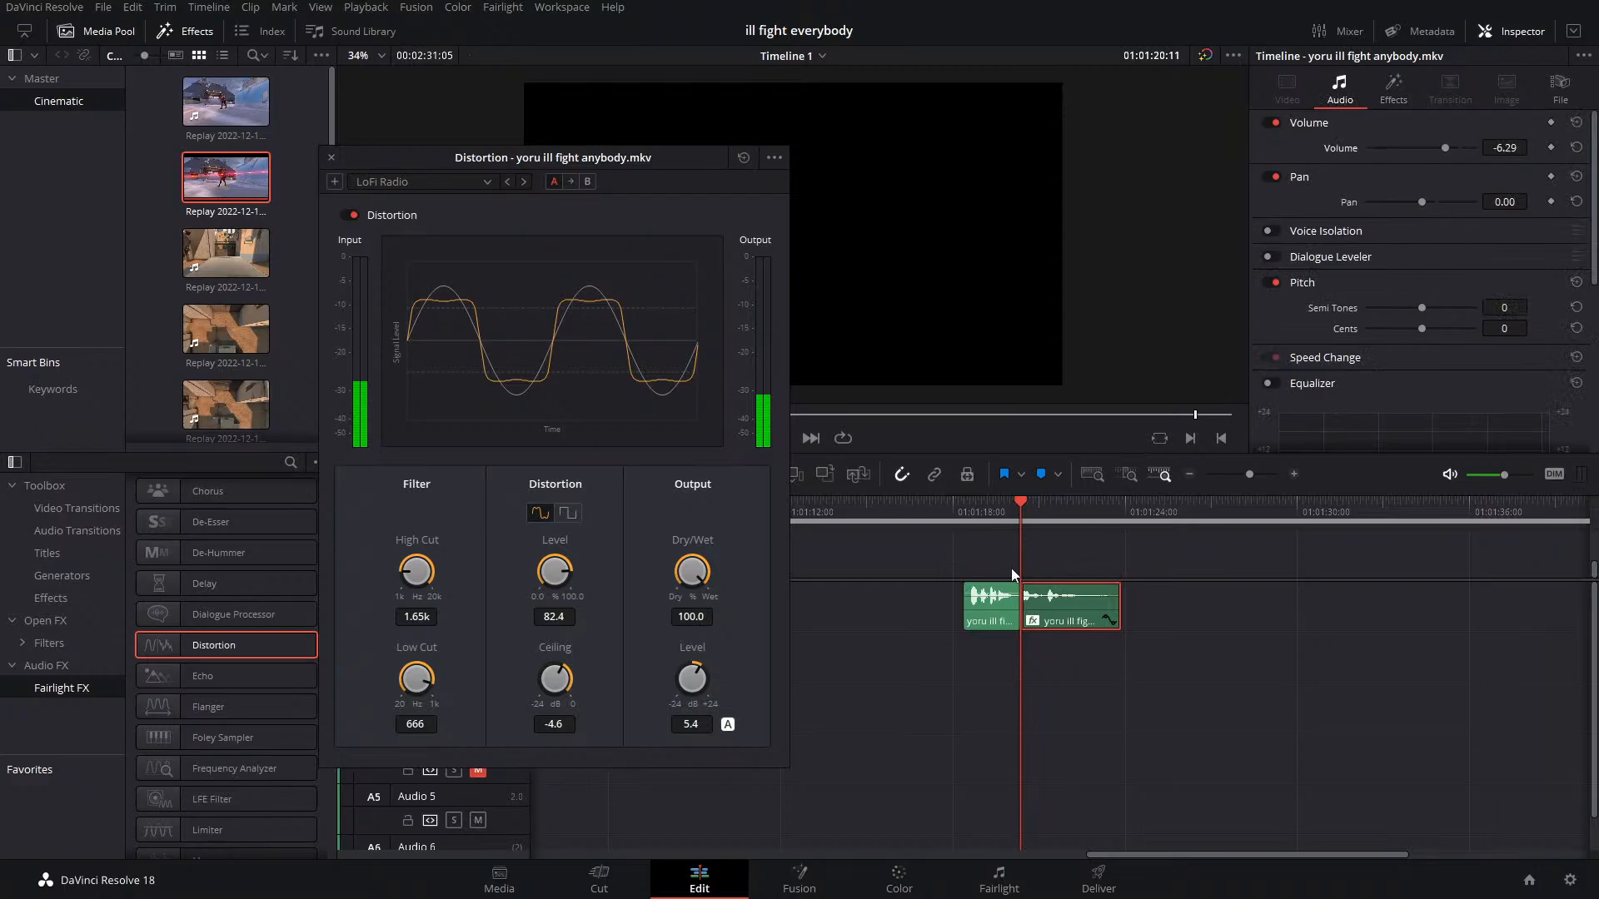
pyautogui.click(1550, 148)
pyautogui.moveTo(1444, 148); pyautogui.dragTo(1436, 153)
pyautogui.moveTo(1021, 511); pyautogui.dragTo(1064, 503)
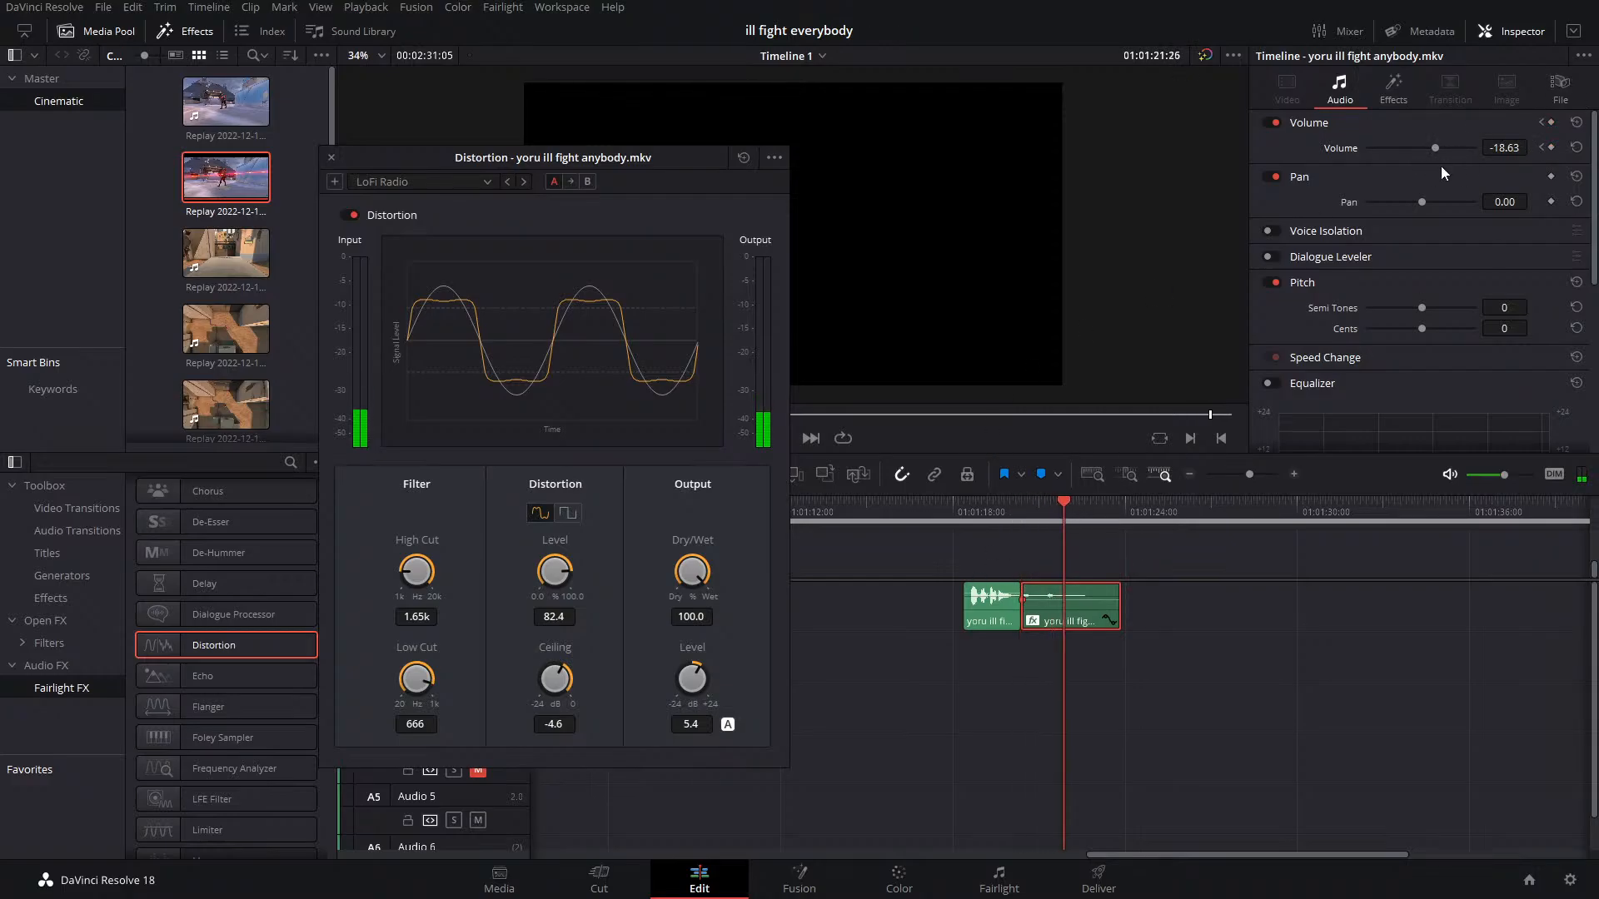
pyautogui.moveTo(1435, 148); pyautogui.dragTo(1450, 147)
pyautogui.click(1020, 510)
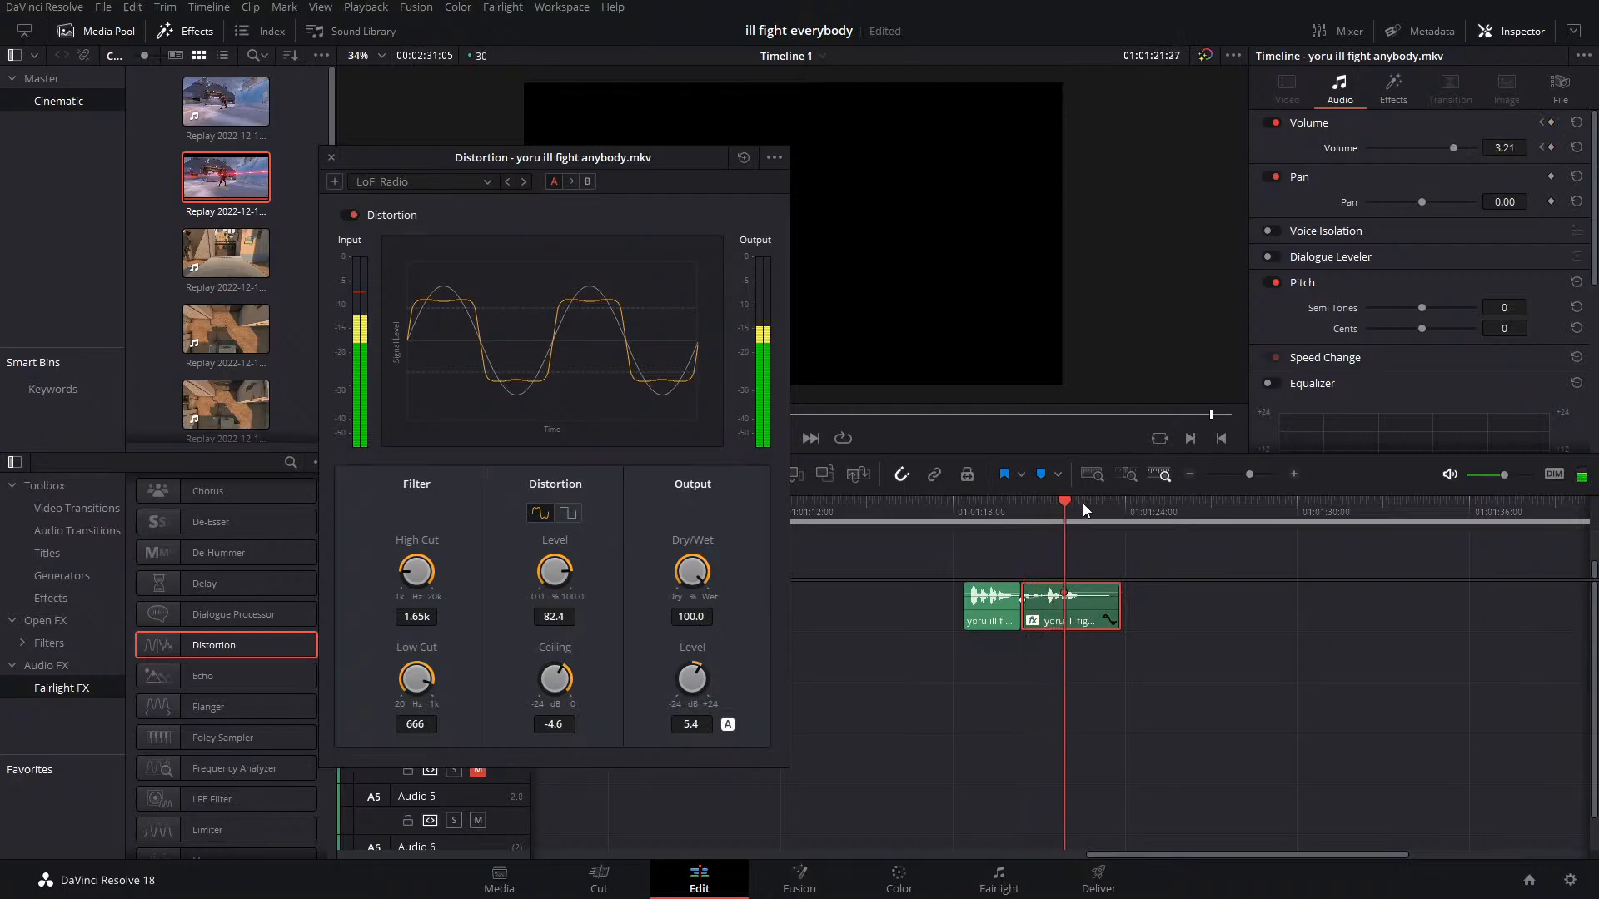
# Split the second voice clip at its second Volume keyframe, at 01:01:21:26
pyautogui.moveTo(1097, 502); pyautogui.dragTo(1062, 513)
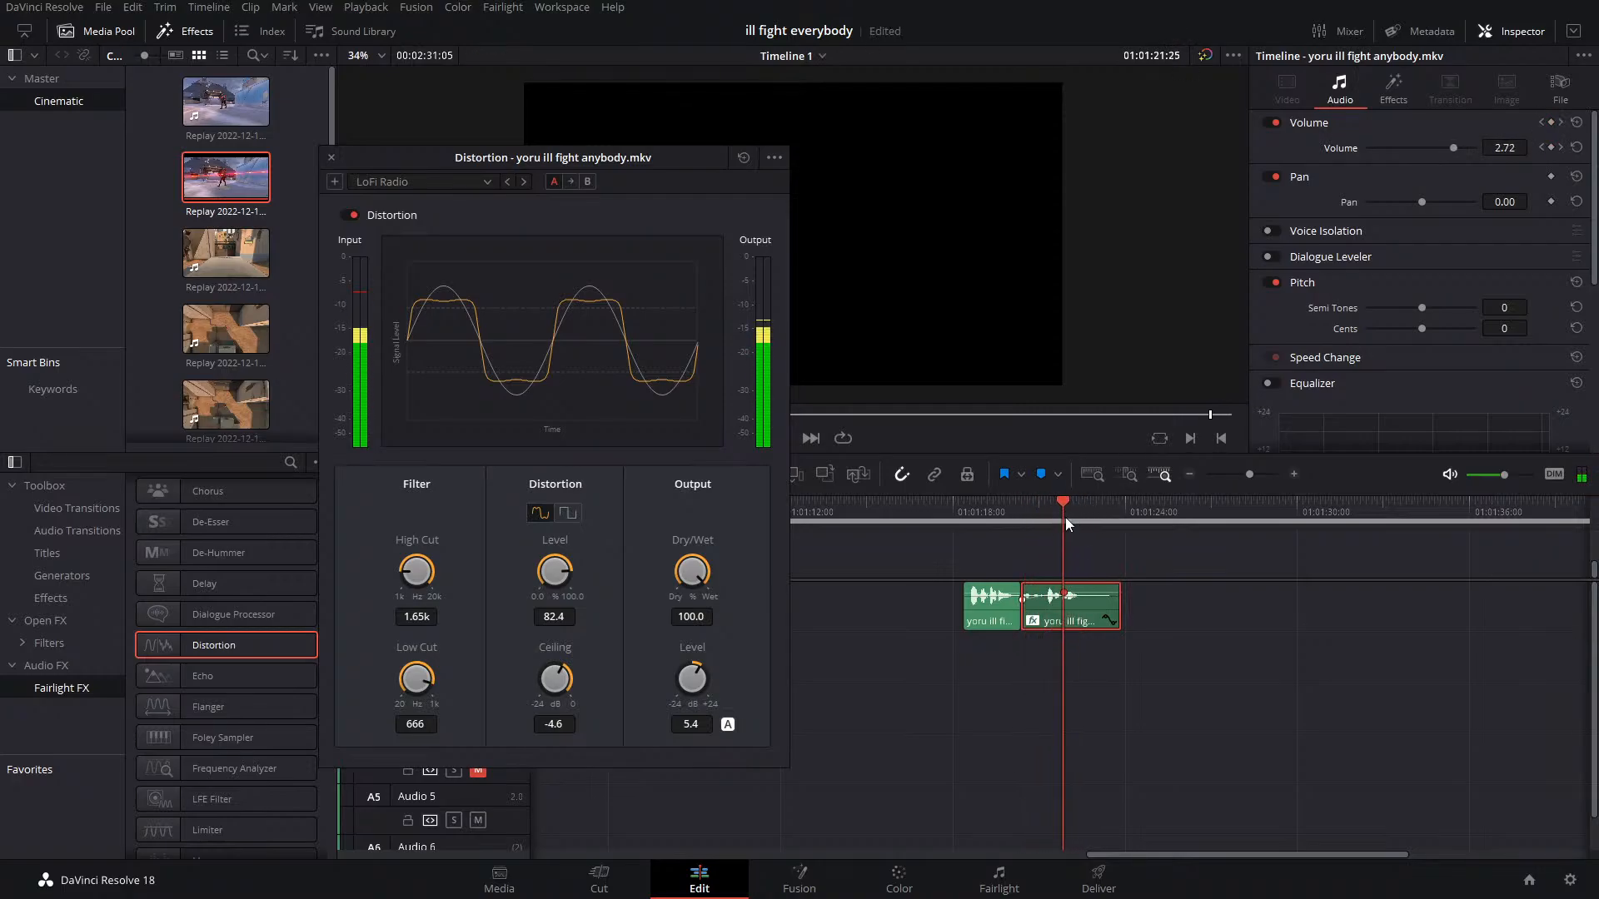
pyautogui.click(1560, 147)
pyautogui.hotkey('ctrl', 'b')
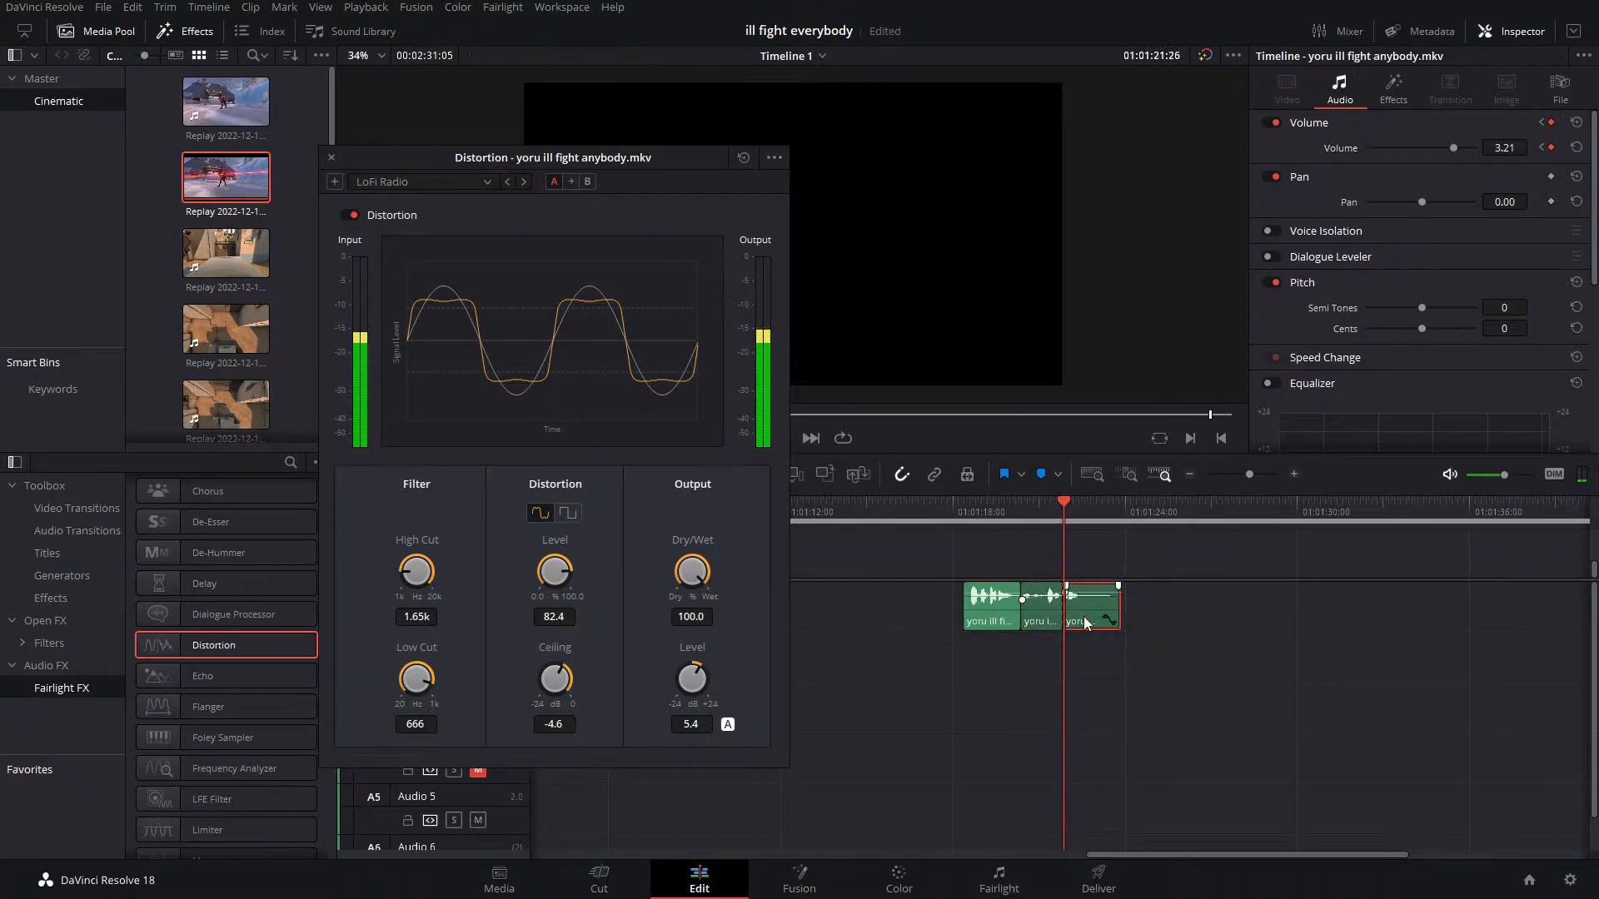
# Remove the Distortion effect from the split-off end segment, play the segment, and close the Distortion window
pyautogui.click(1393, 88)
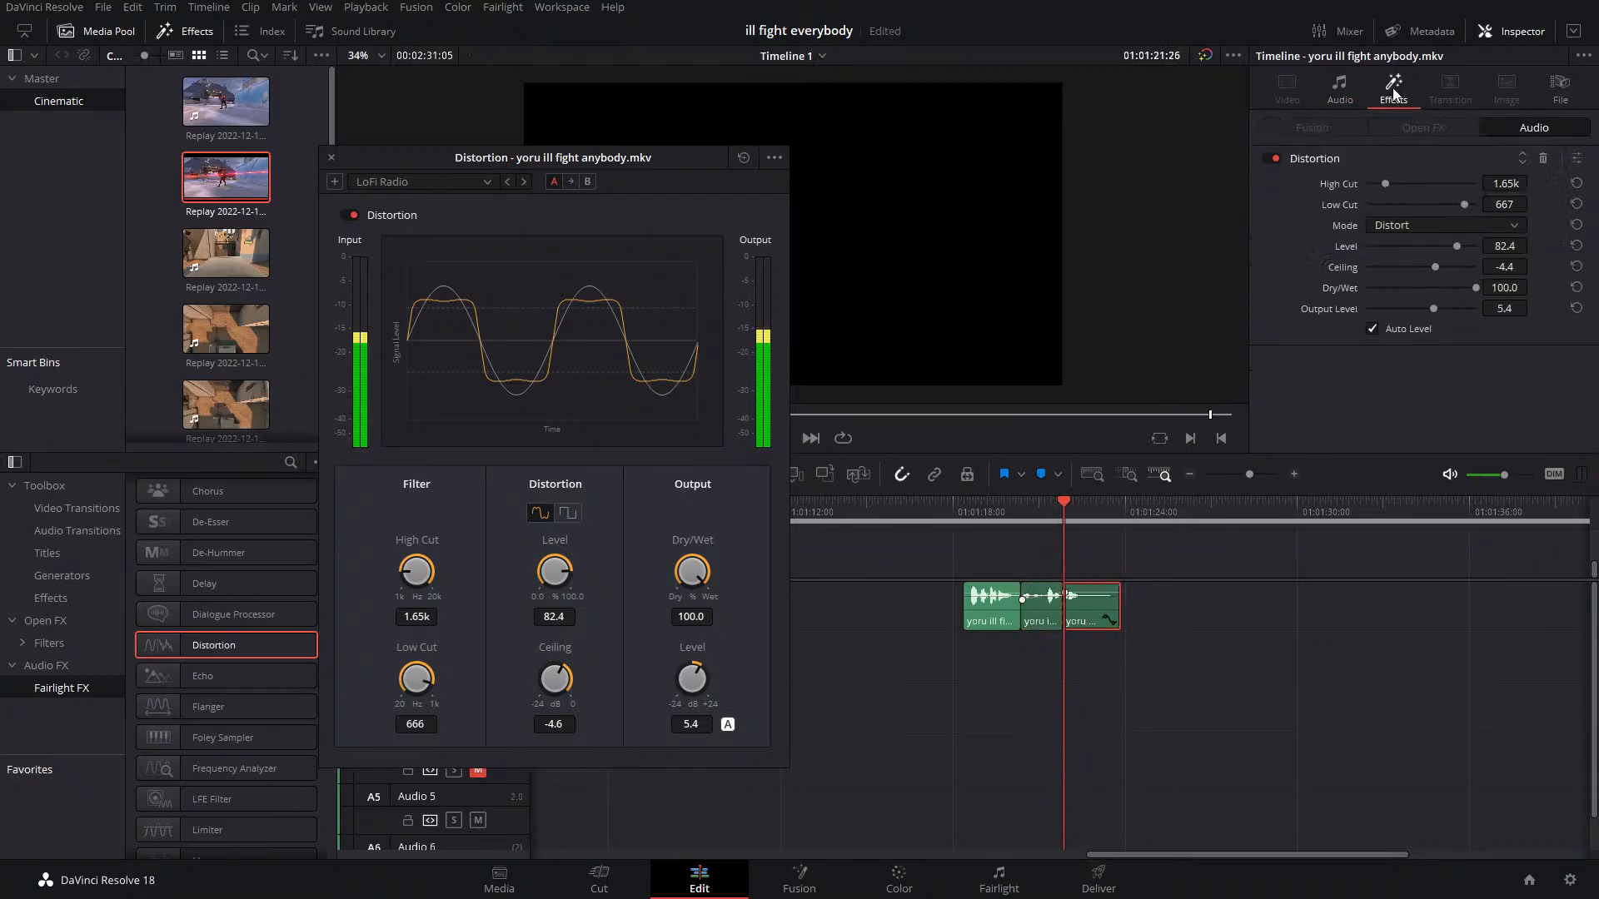
pyautogui.click(1543, 159)
pyautogui.moveTo(1022, 511); pyautogui.dragTo(1026, 513)
pyautogui.press('space')
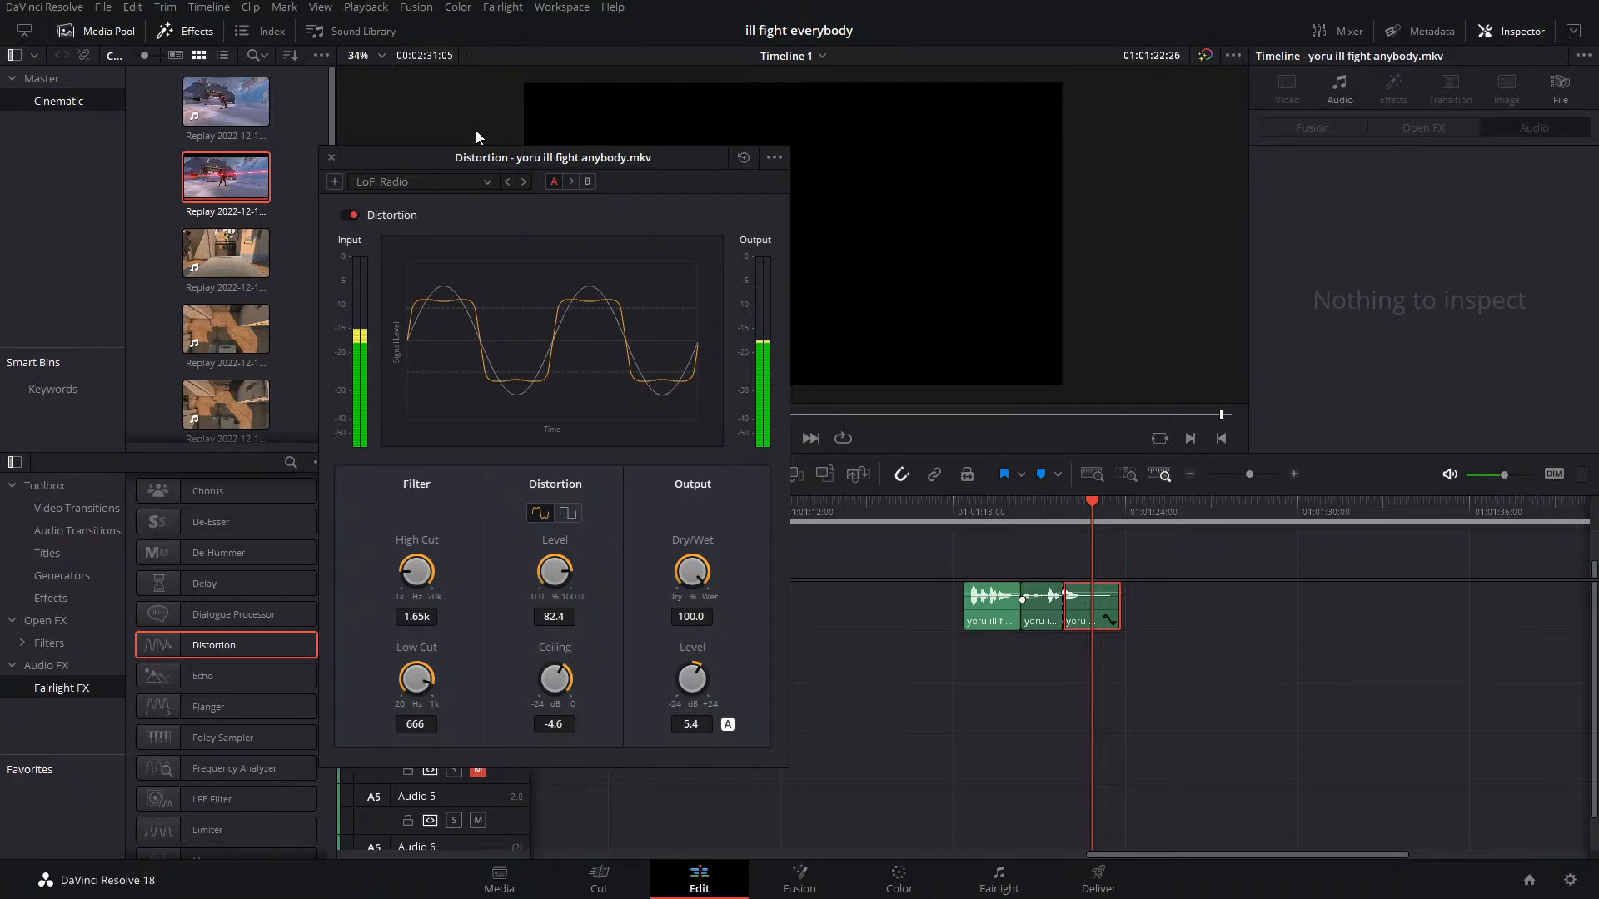
pyautogui.click(330, 157)
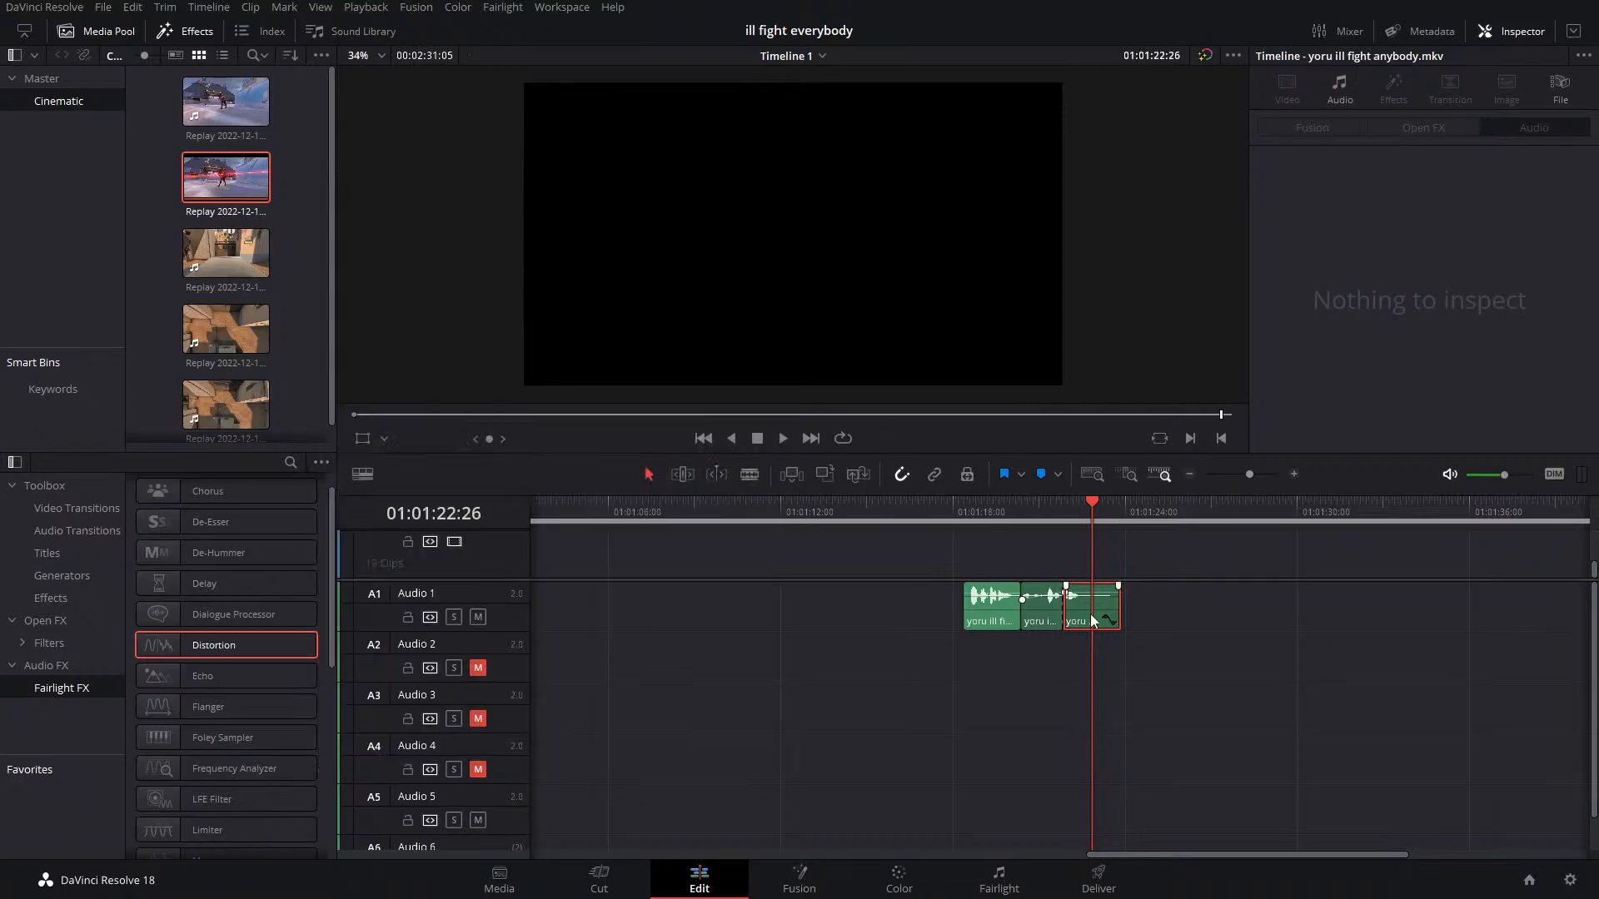
# Delete the split-off end segment and extend the second voice clip to fill its place
pyautogui.press('Delete')
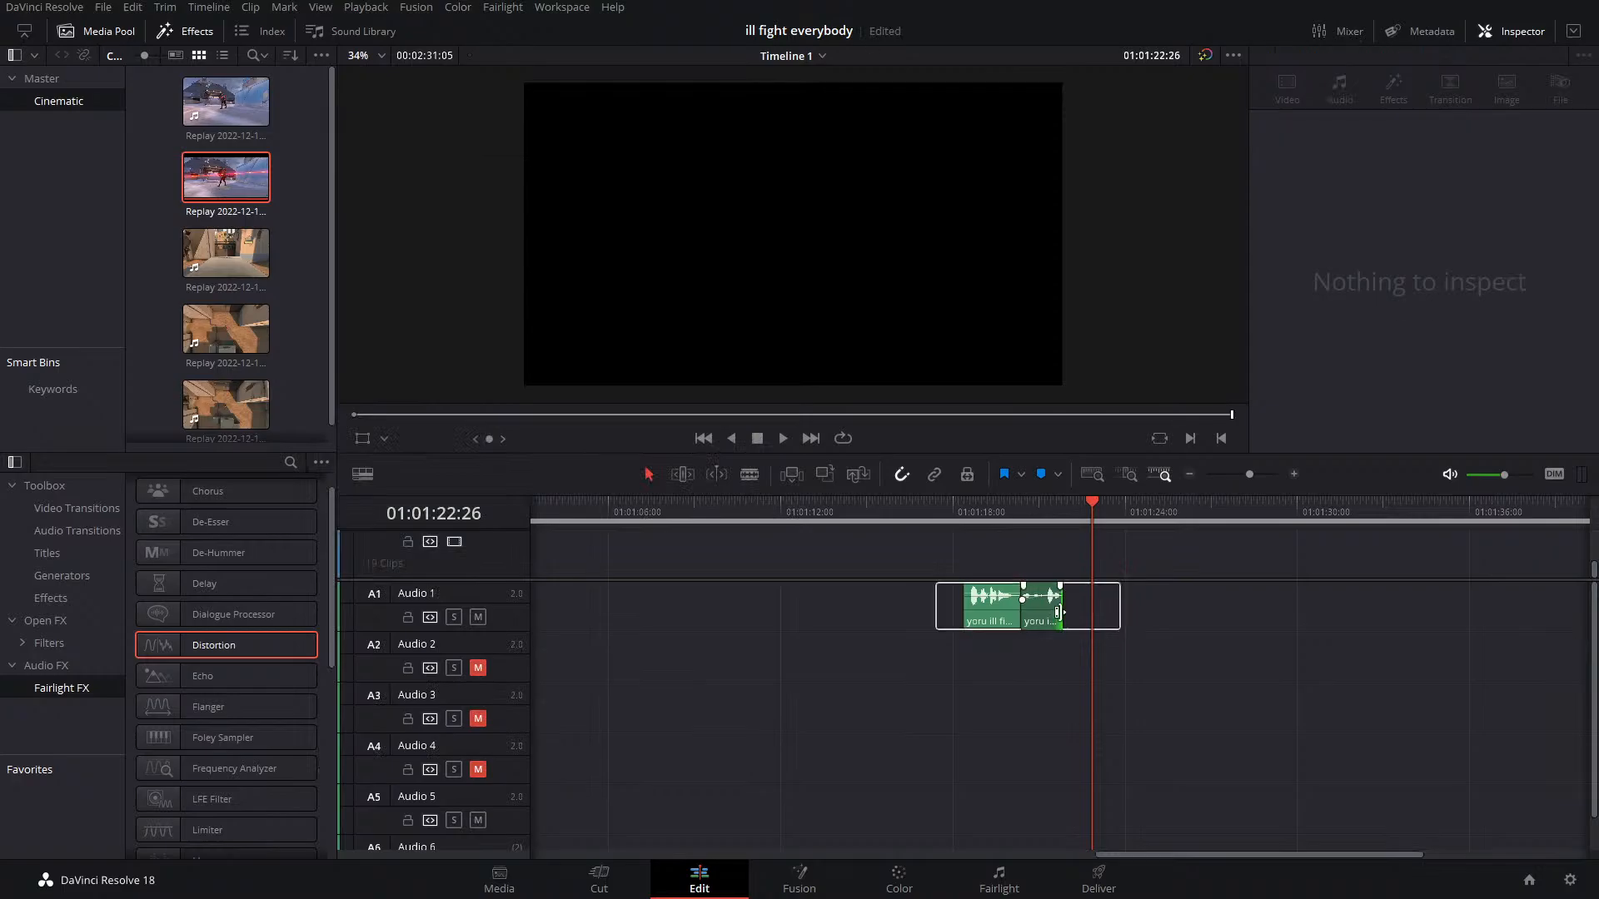
pyautogui.moveTo(1058, 612); pyautogui.dragTo(1119, 612)
pyautogui.click(1074, 608)
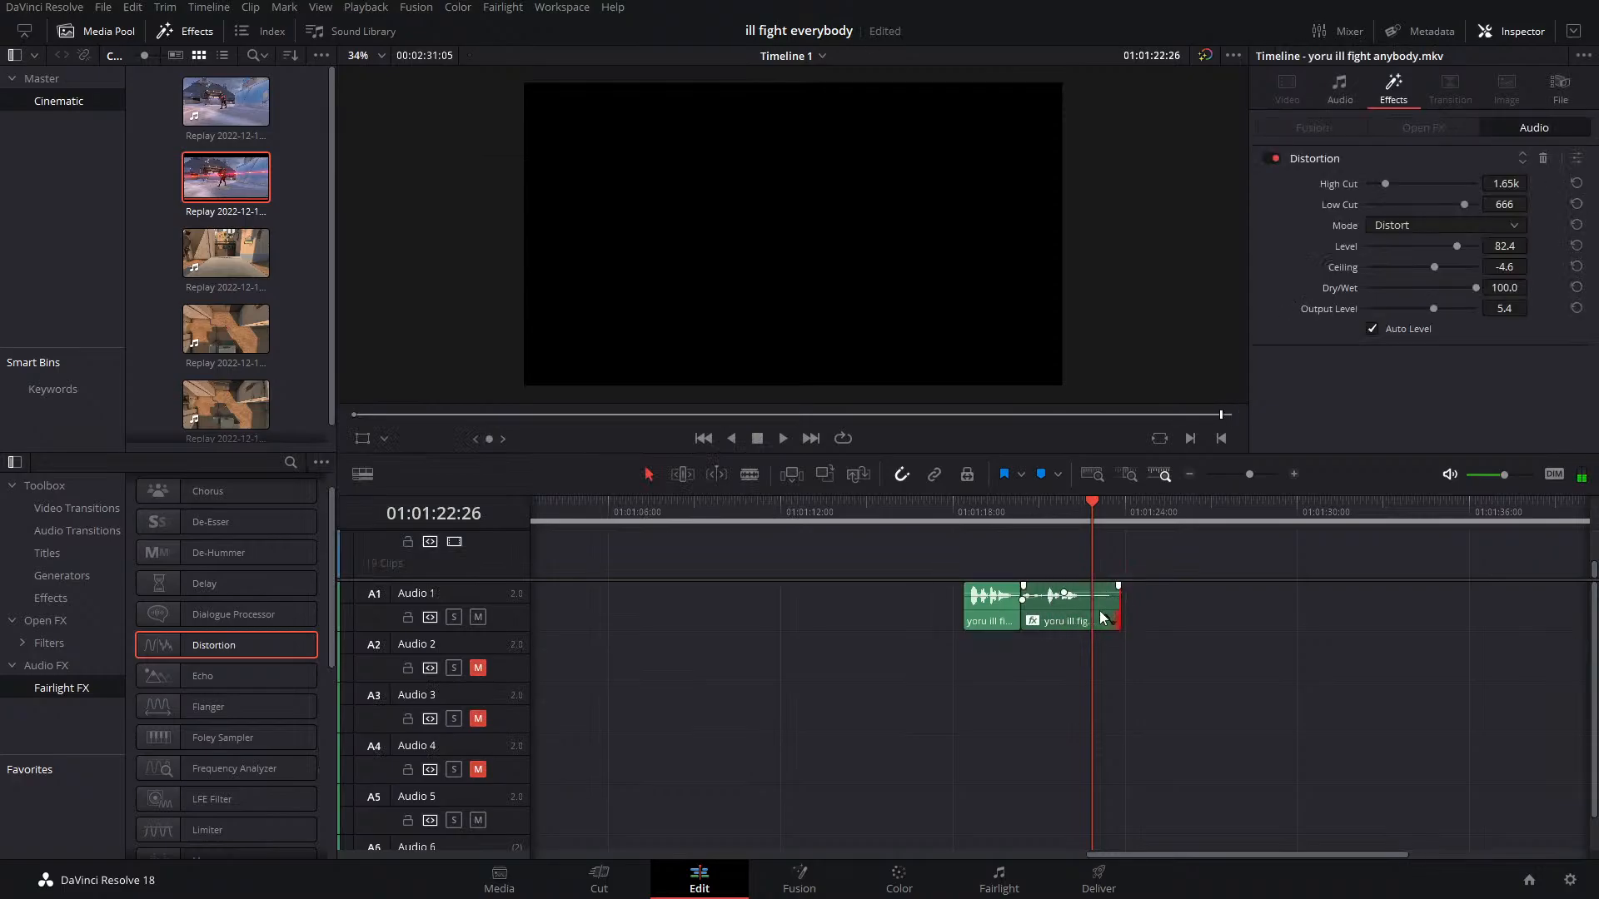
# Replace the second voice clip's Distortion effect with the Equalizer, boost Band 2 by about 9 dB, and play the clip
pyautogui.click(1545, 160)
pyautogui.click(1340, 87)
pyautogui.scroll(-5, 1357, 408)
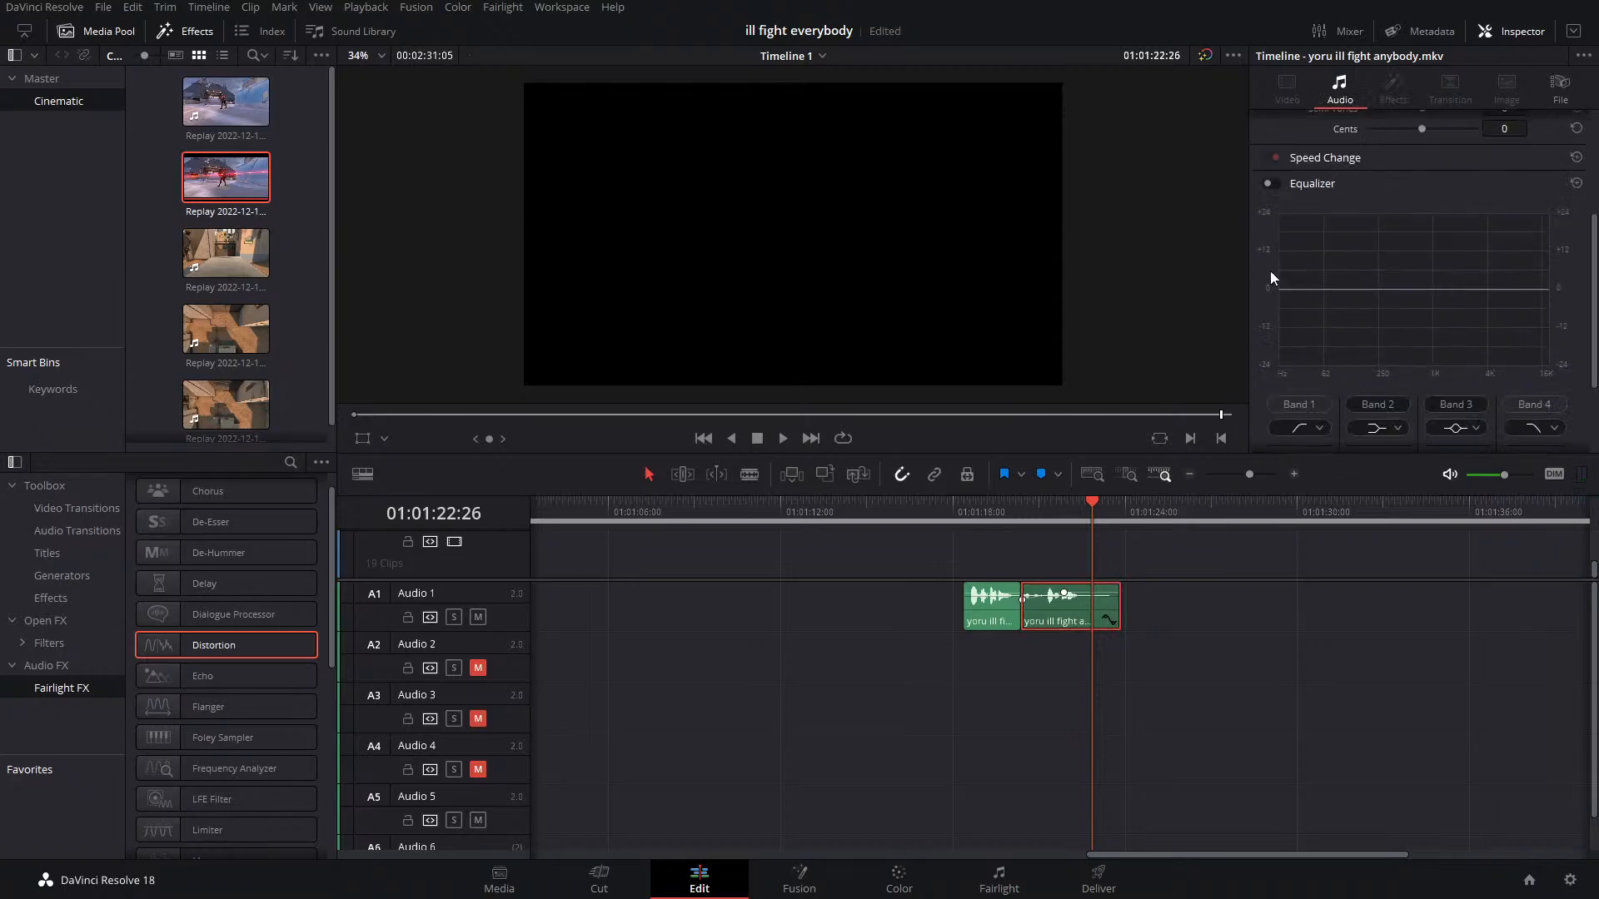
pyautogui.click(1268, 183)
pyautogui.moveTo(1405, 298); pyautogui.dragTo(1400, 261)
pyautogui.press('/')
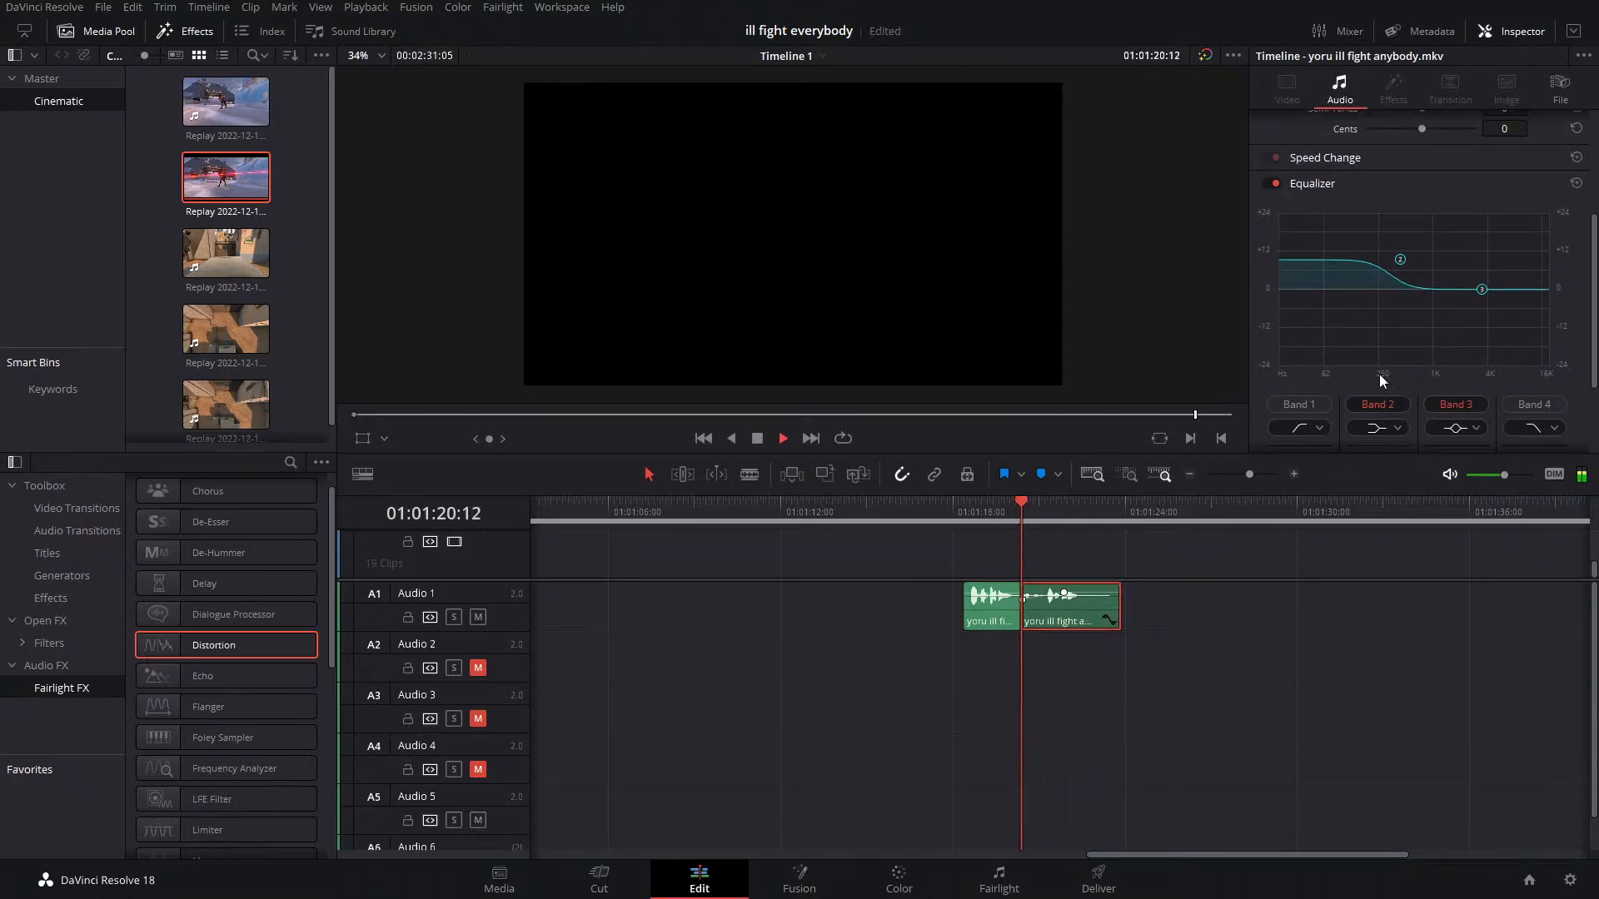
# Turn off the second voice clip's Equalizer, reset its Volume to 0.00, and replay the clip for comparison
pyautogui.click(1270, 184)
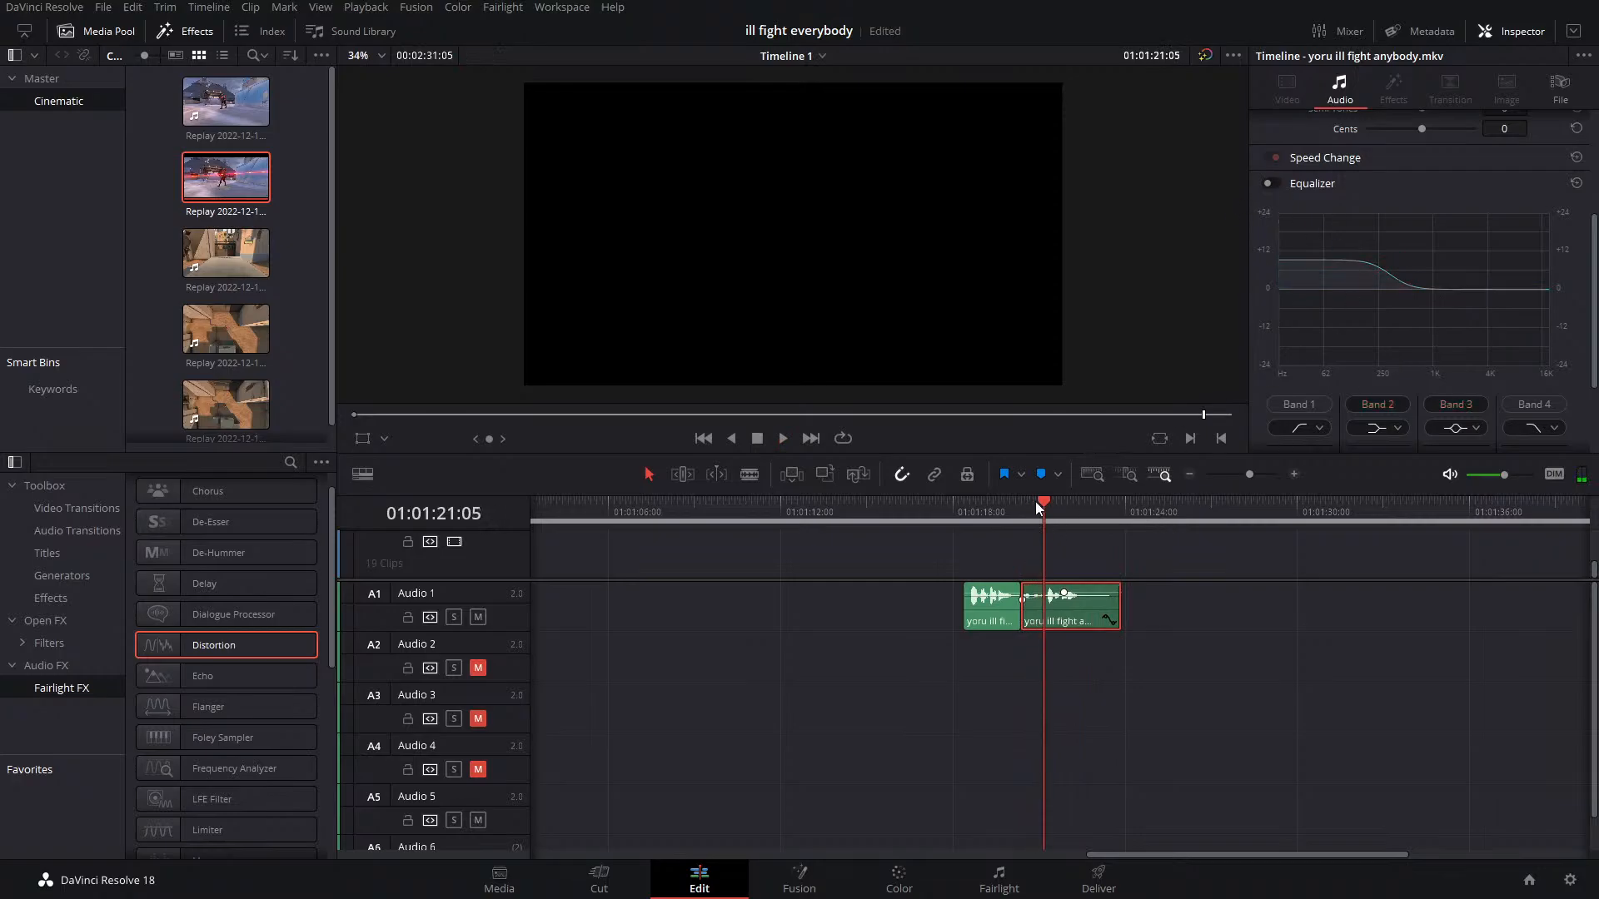
pyautogui.press('/')
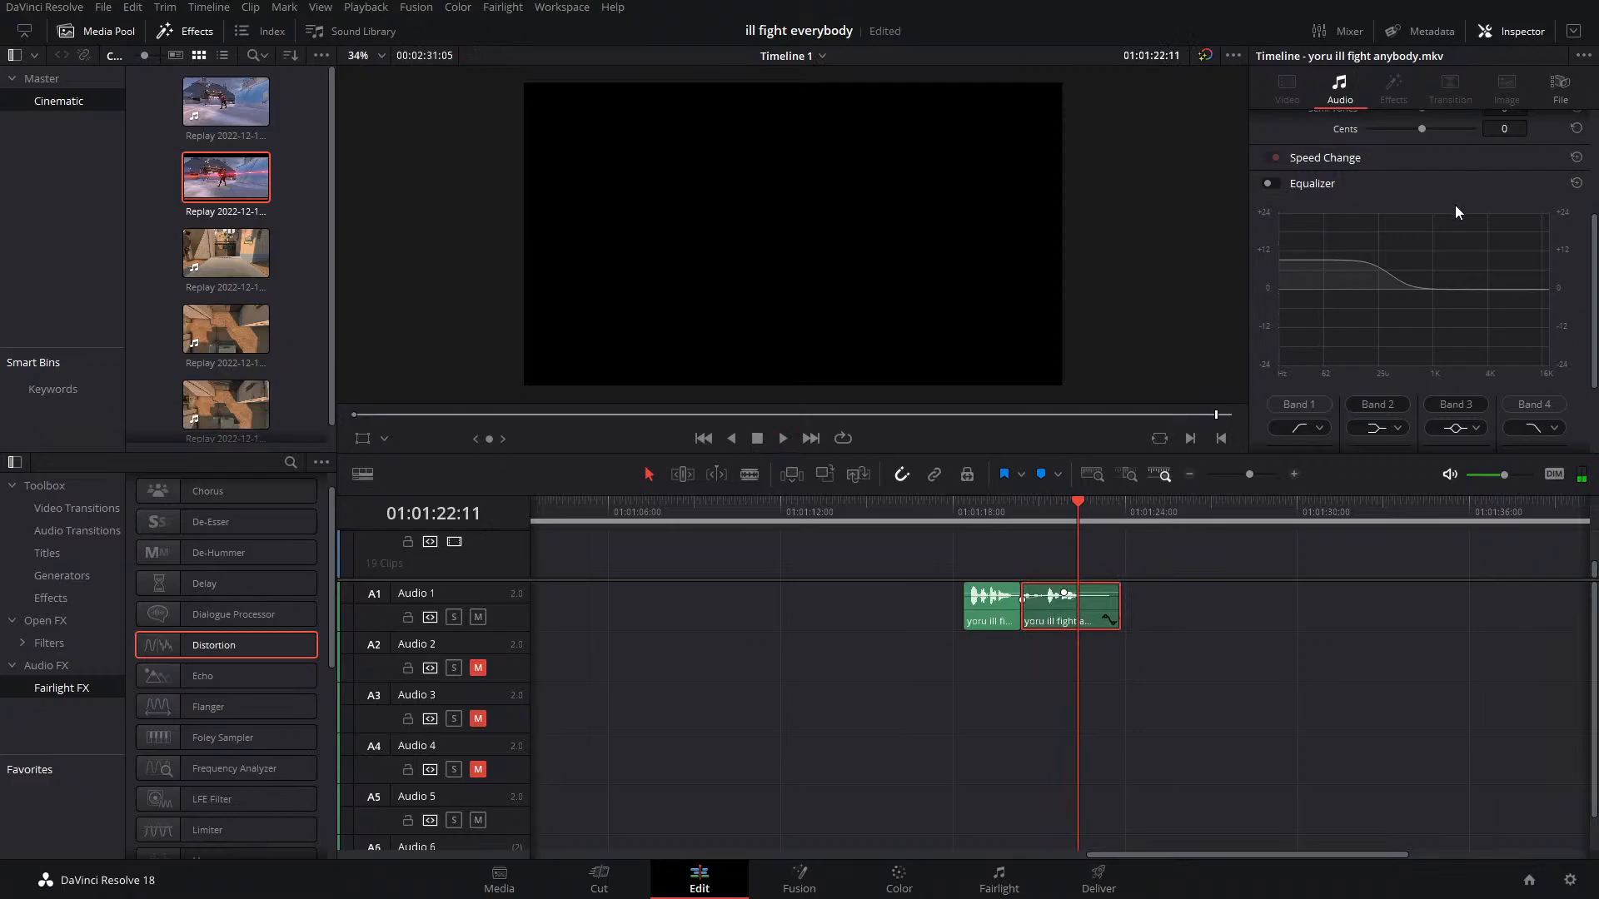
pyautogui.scroll(5, 1456, 212)
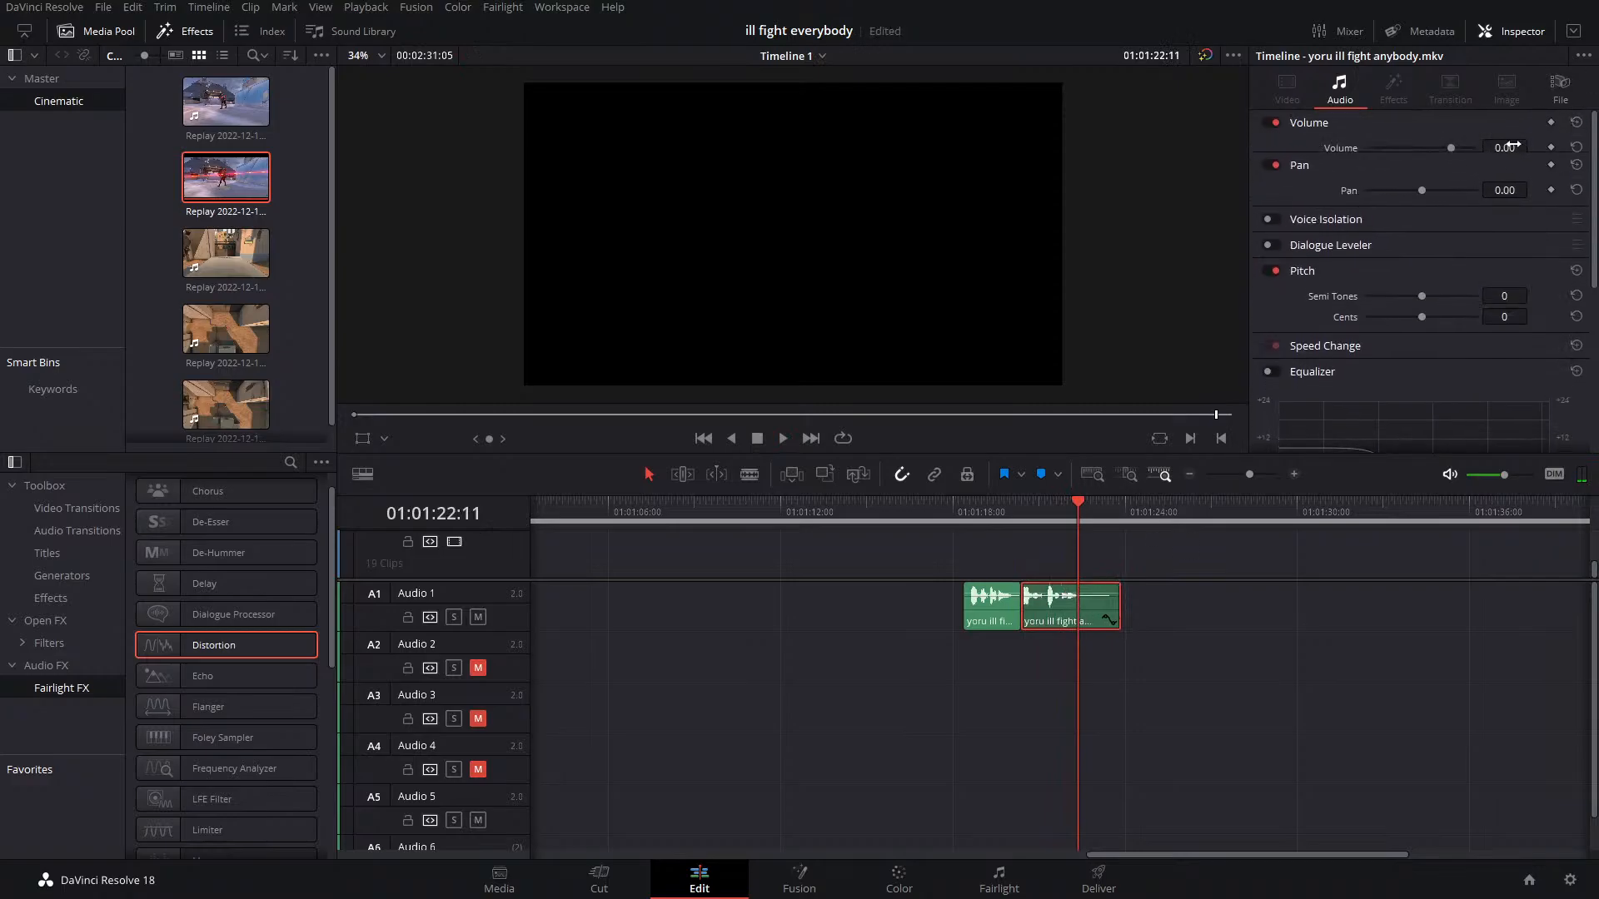
pyautogui.press('/')
pyautogui.scroll(-5, 1297, 251)
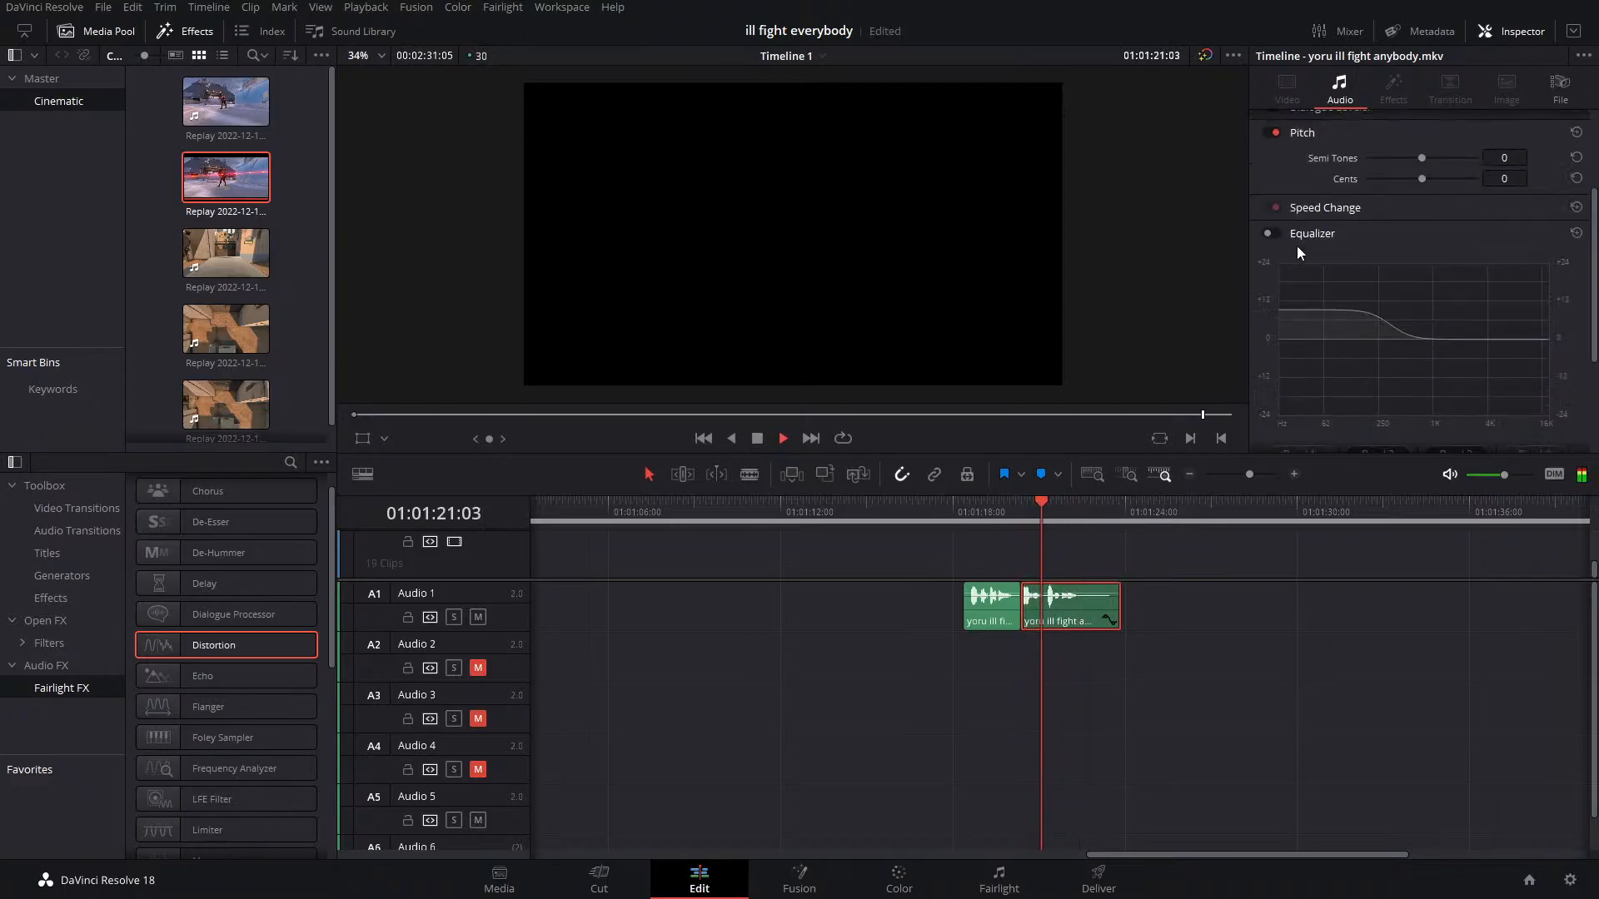
# Re-enable the Equalizer with Band 2 cut to about -11 dB and Band 3 boosted to about +15 dB, and play the clip
pyautogui.click(1268, 232)
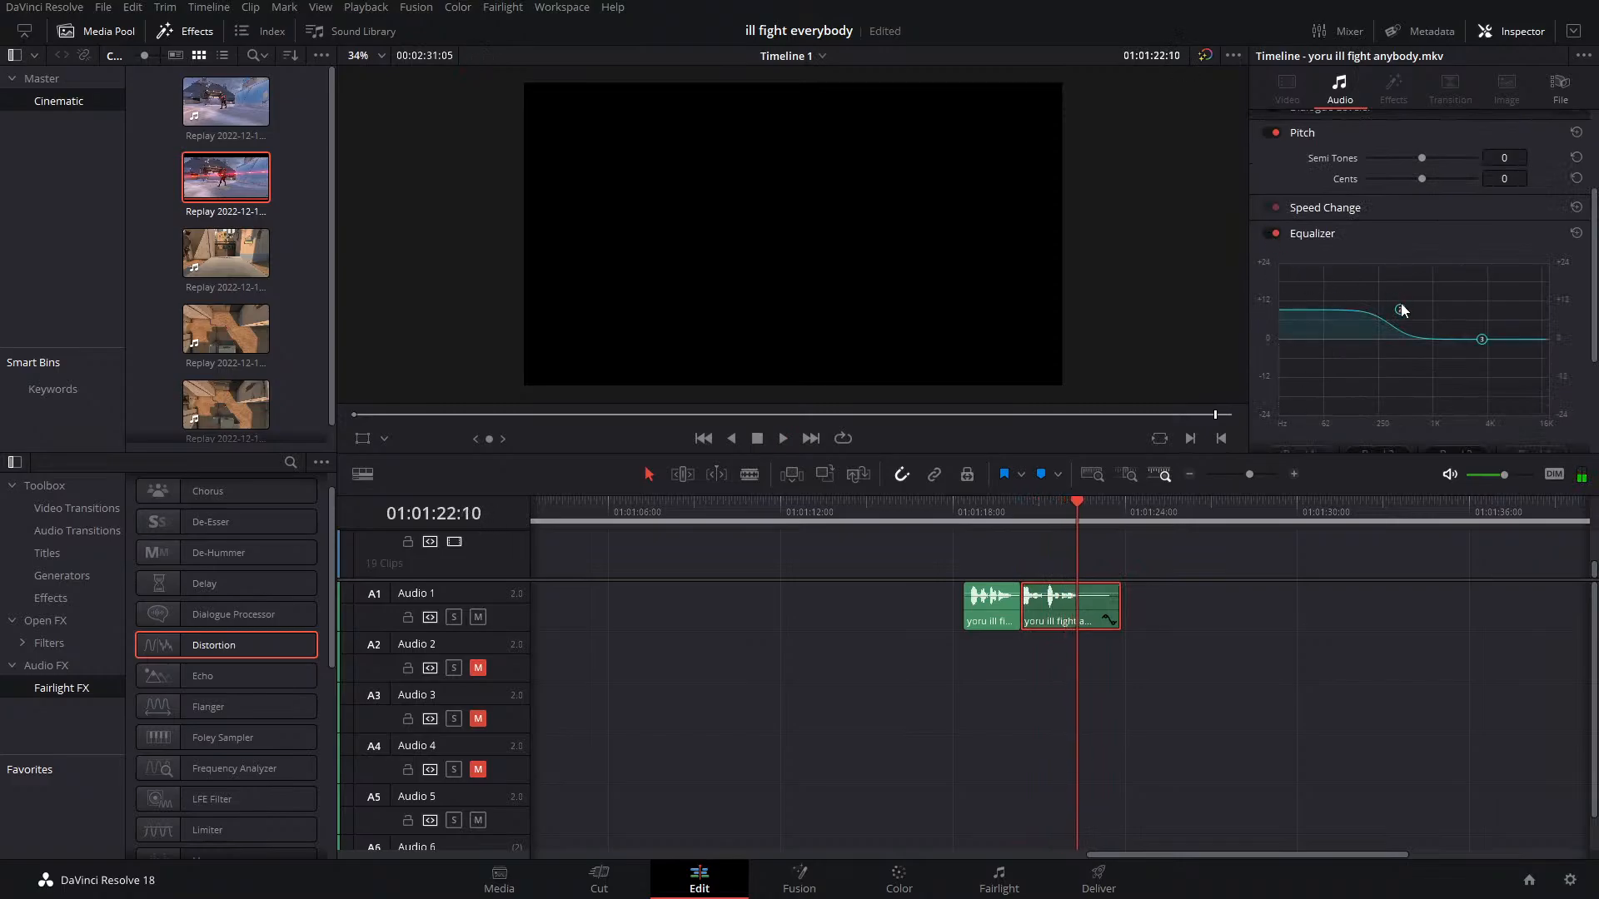
pyautogui.moveTo(1401, 310); pyautogui.dragTo(1391, 373)
pyautogui.moveTo(1482, 338); pyautogui.dragTo(1477, 293)
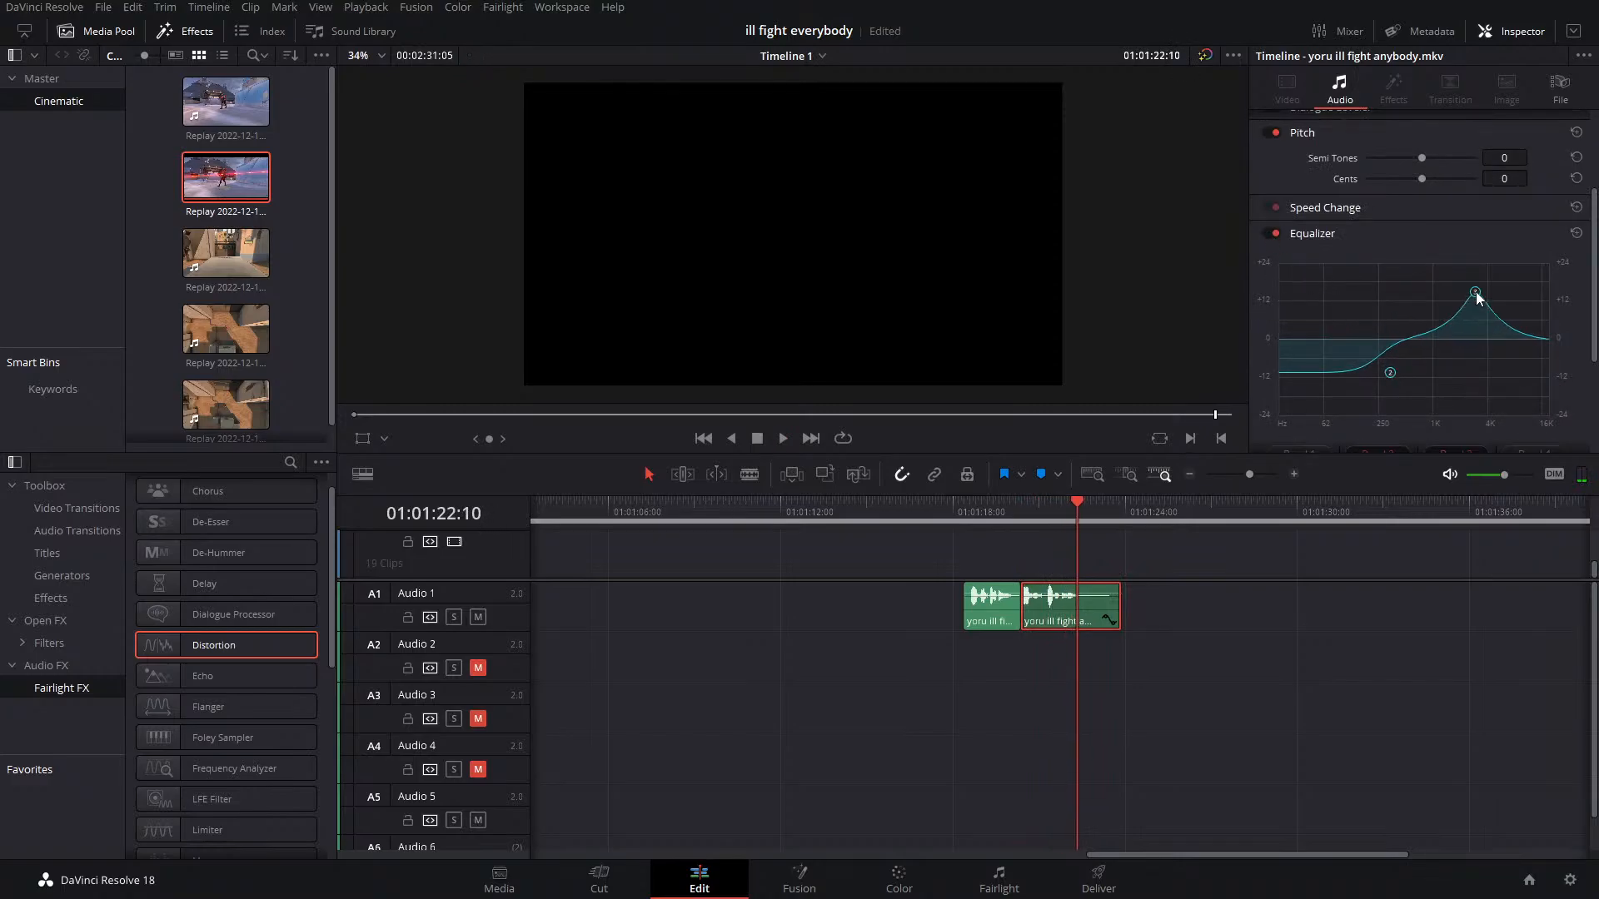
pyautogui.click(1026, 518)
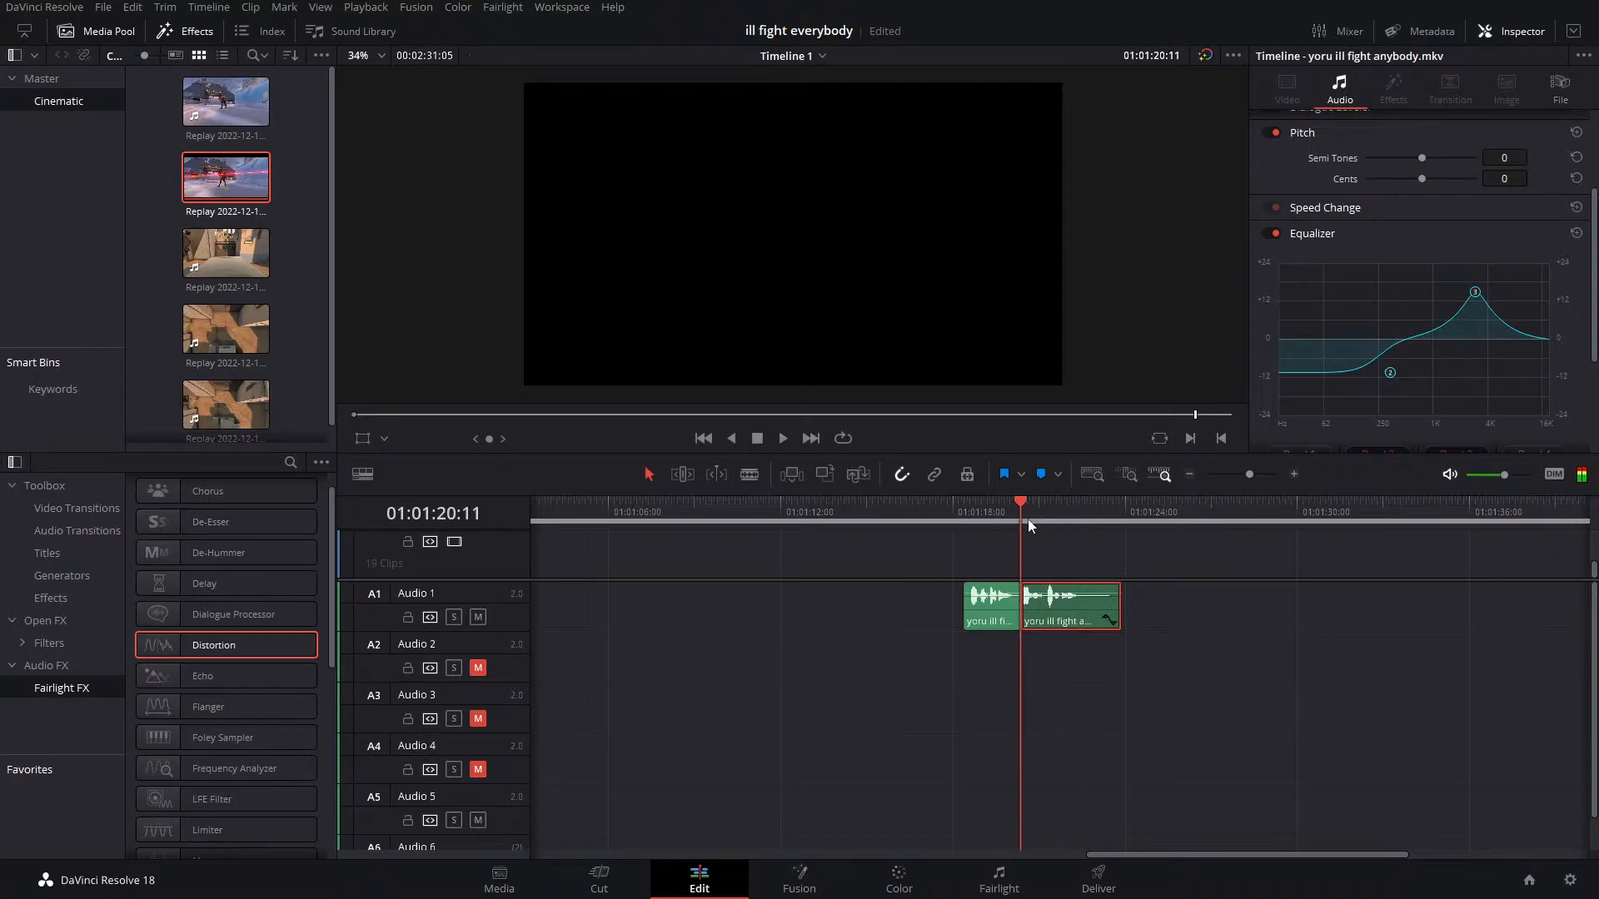
pyautogui.press('space')
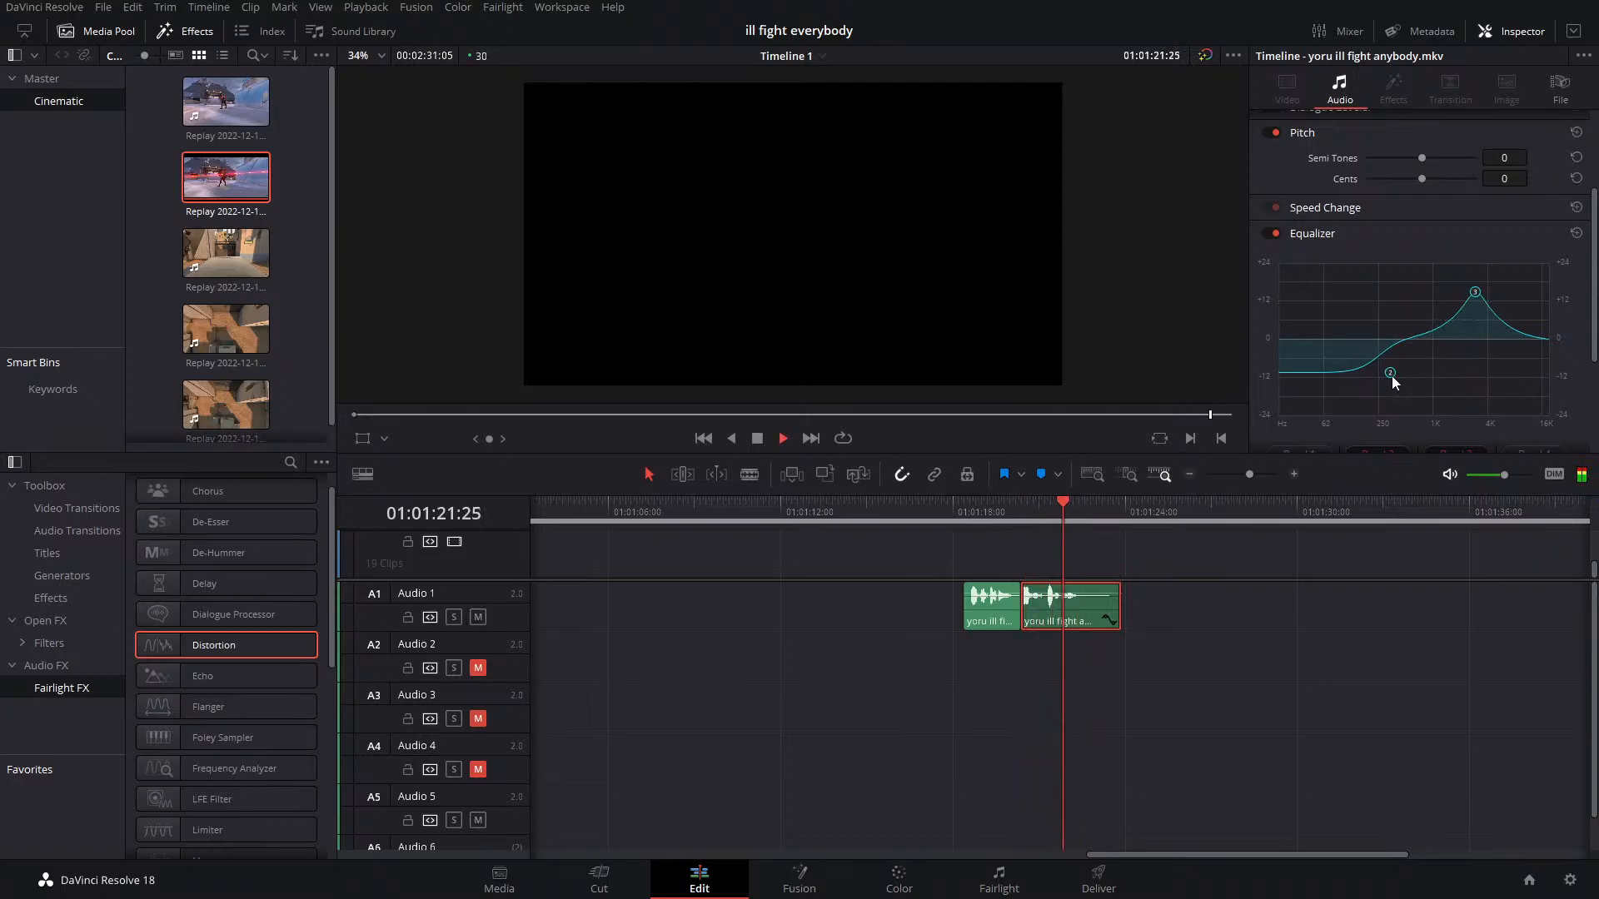
# Soften the Equalizer curve to about -9 dB on Band 2 and +10 dB on Band 3, and replay the clip
pyautogui.moveTo(1390, 374); pyautogui.dragTo(1382, 366)
pyautogui.moveTo(1475, 292); pyautogui.dragTo(1477, 306)
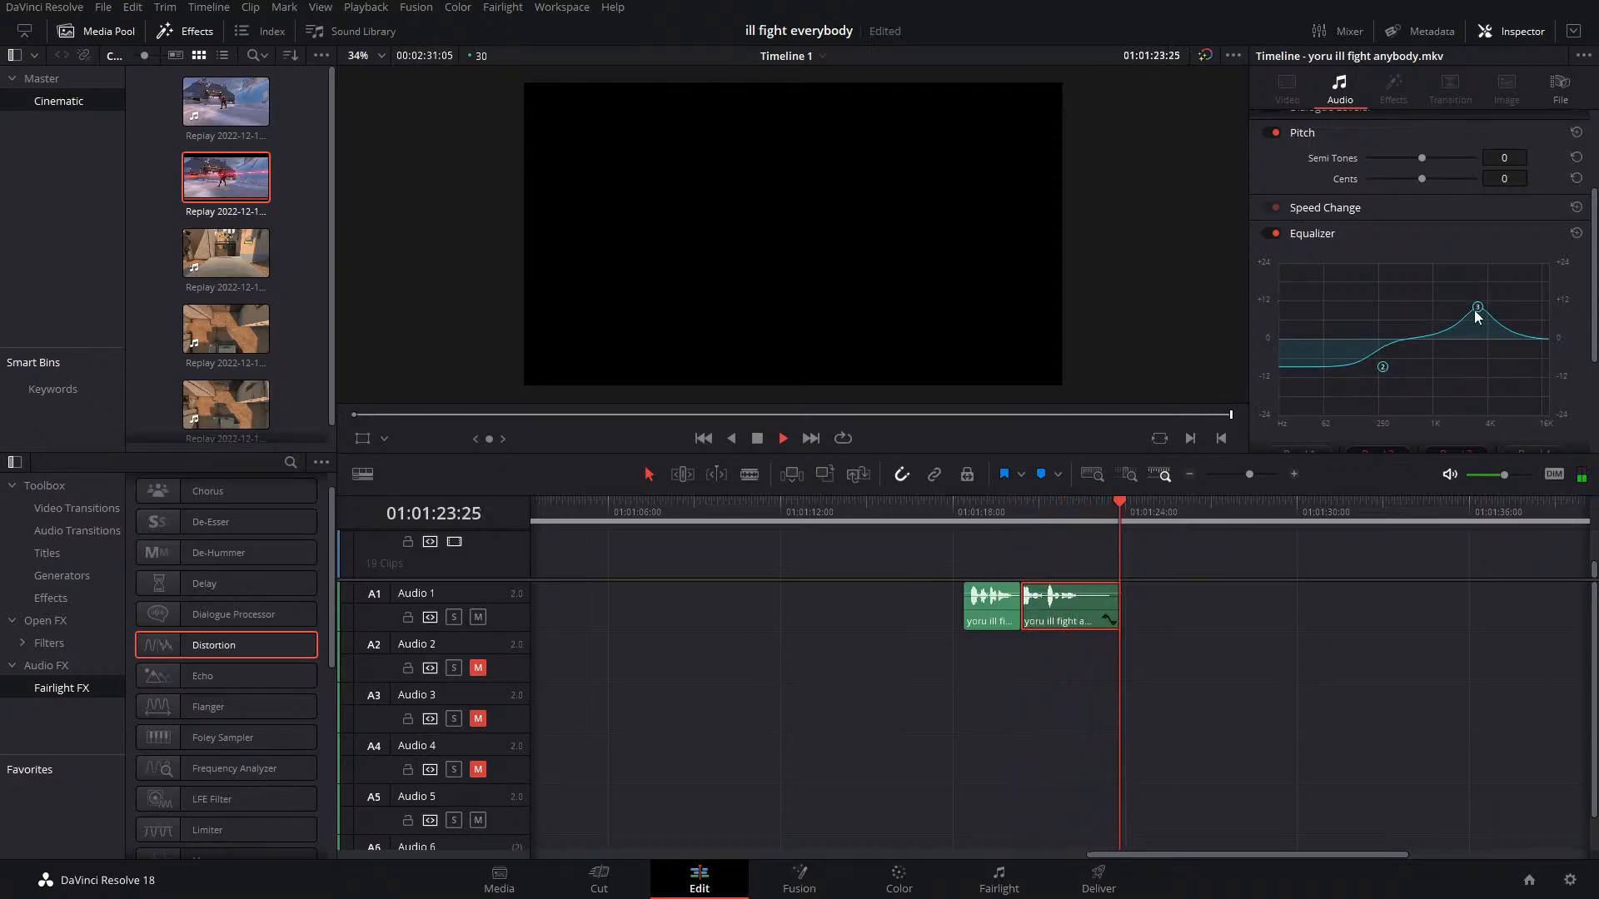
pyautogui.click(1026, 517)
pyautogui.press('space')
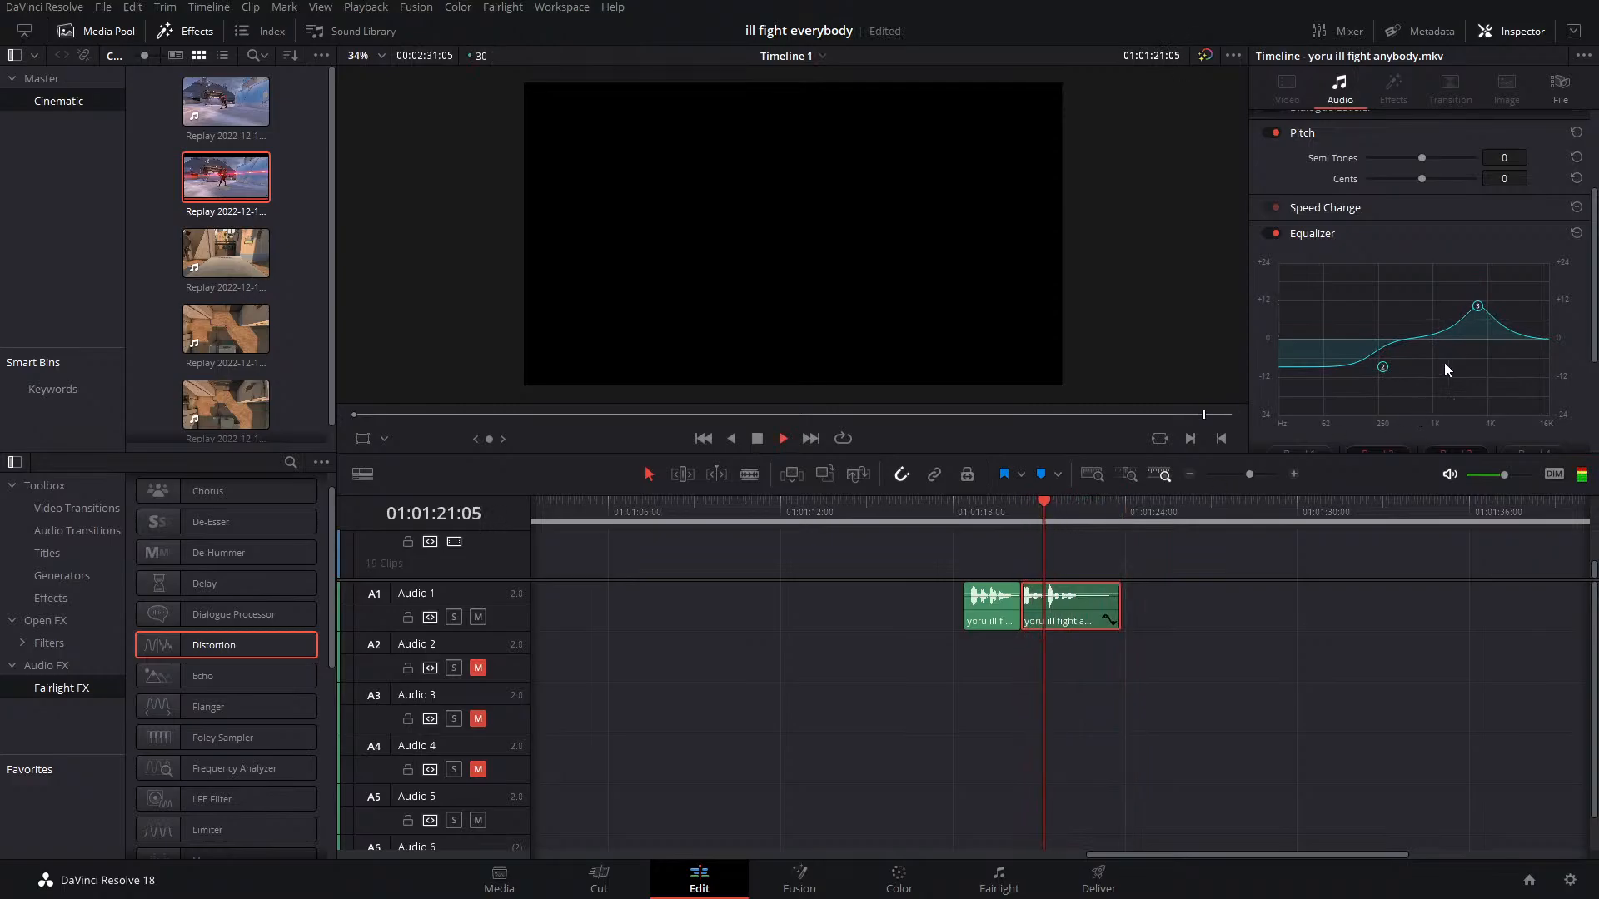
# Exaggerate the Equalizer curve to about +18 dB on Band 3 and -21 dB on Band 2, and replay the clip
pyautogui.moveTo(1481, 293); pyautogui.dragTo(1479, 280)
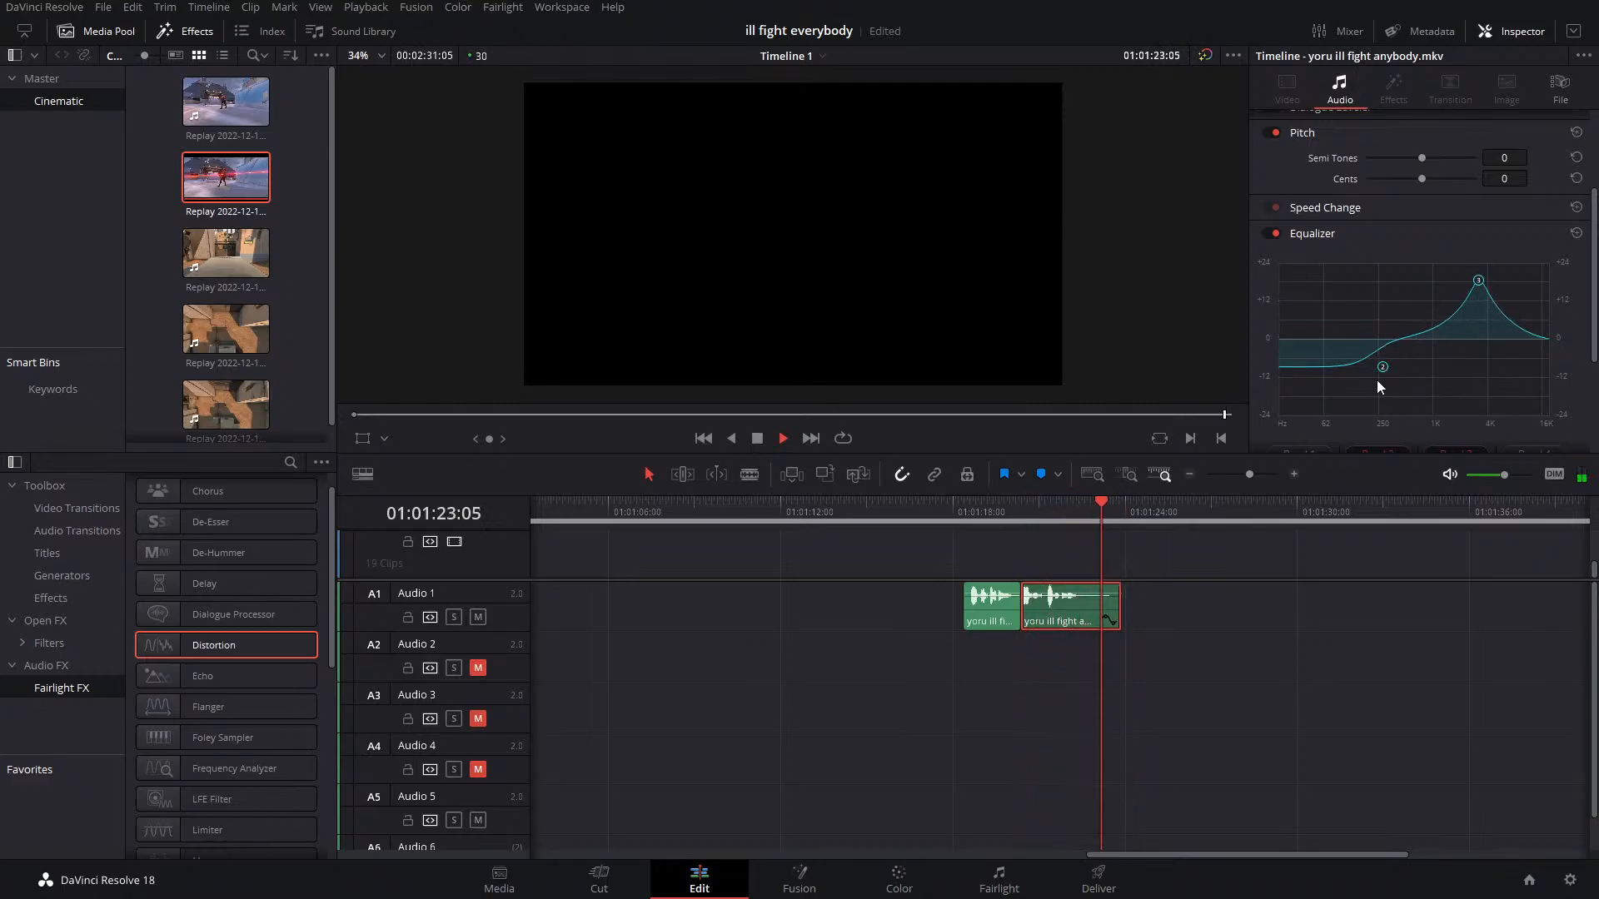
pyautogui.moveTo(1379, 377); pyautogui.dragTo(1367, 406)
pyautogui.click(1022, 512)
pyautogui.press('space')
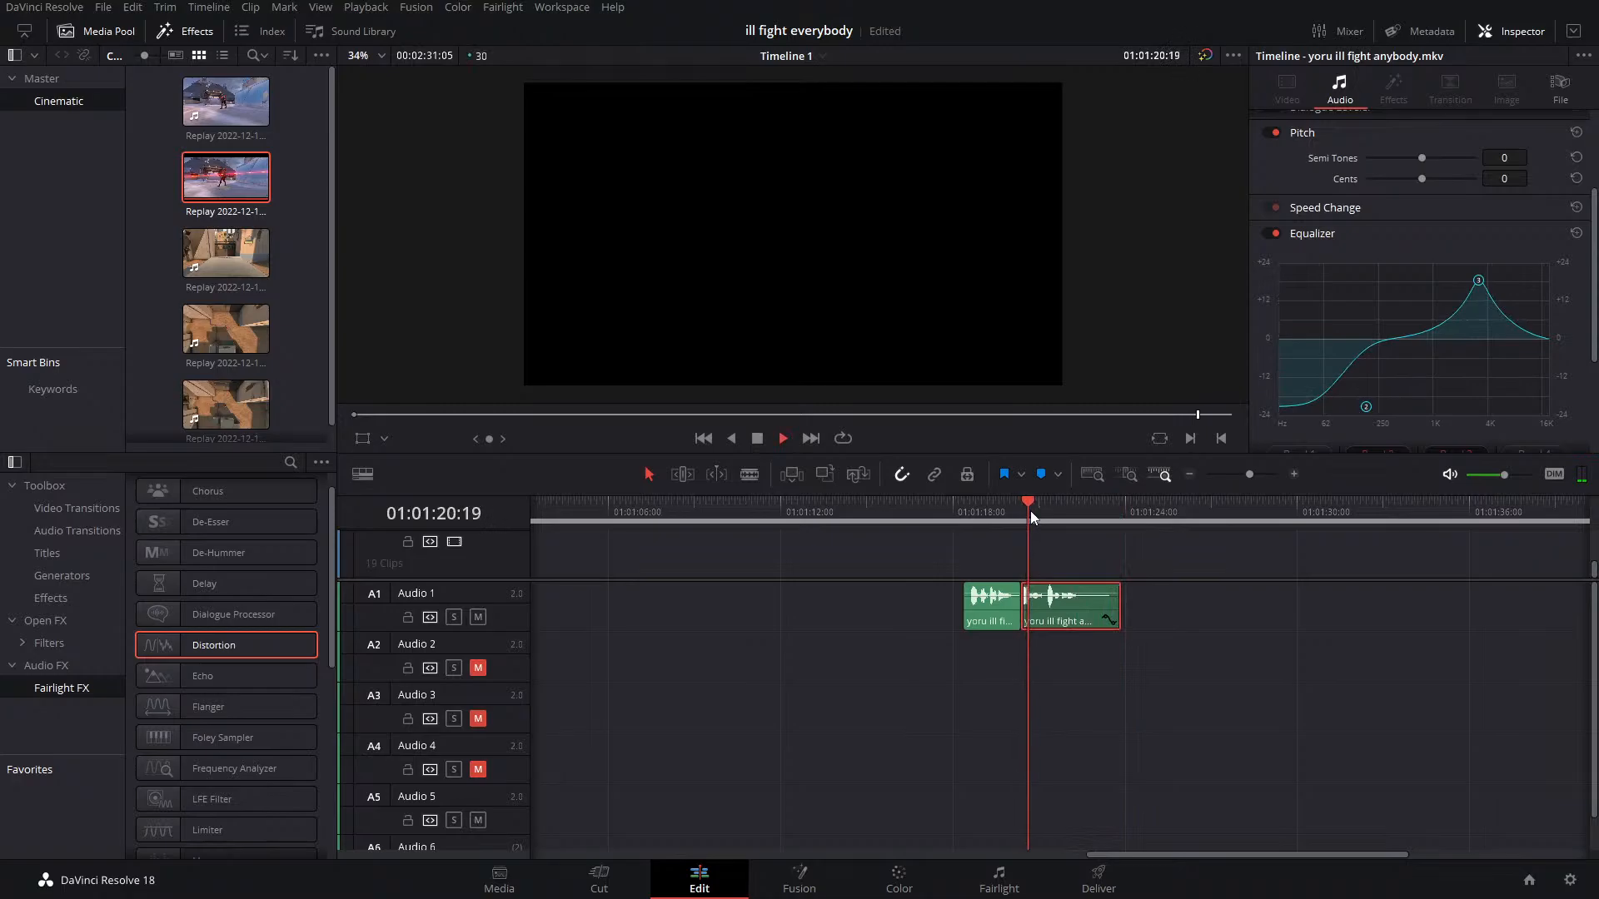
# Shift the Equalizer's Band 3 peak down to about 1 kHz and play the second voice clip again
pyautogui.moveTo(1486, 279); pyautogui.dragTo(1439, 282)
pyautogui.click(1024, 505)
pyautogui.press('space')
pyautogui.moveTo(1042, 505); pyautogui.dragTo(1021, 505)
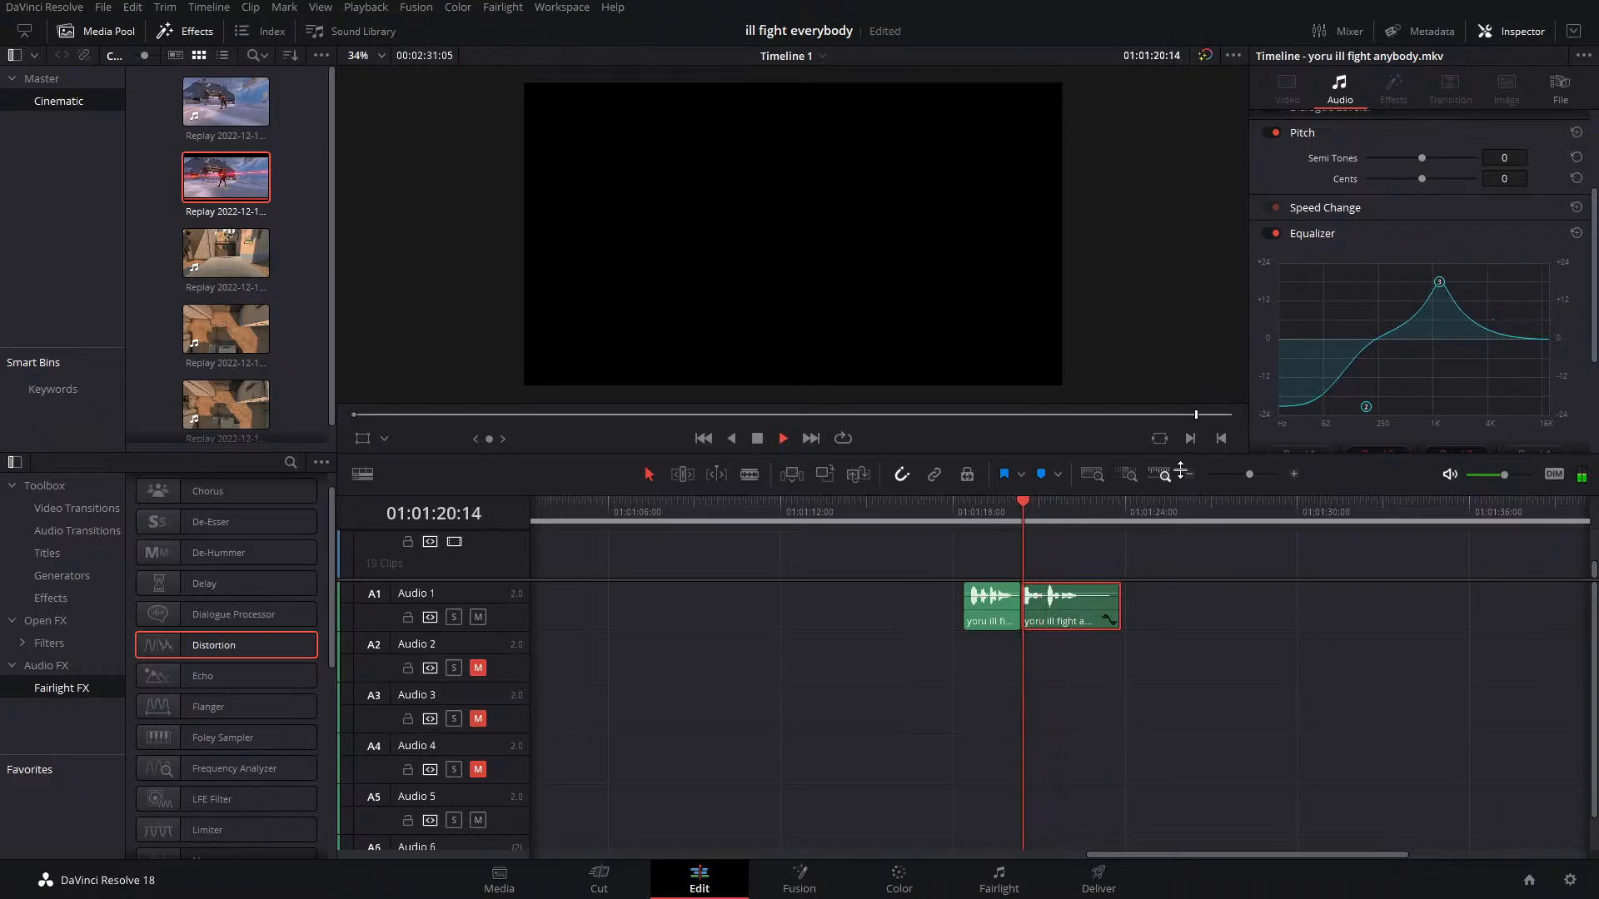
pyautogui.press('space')
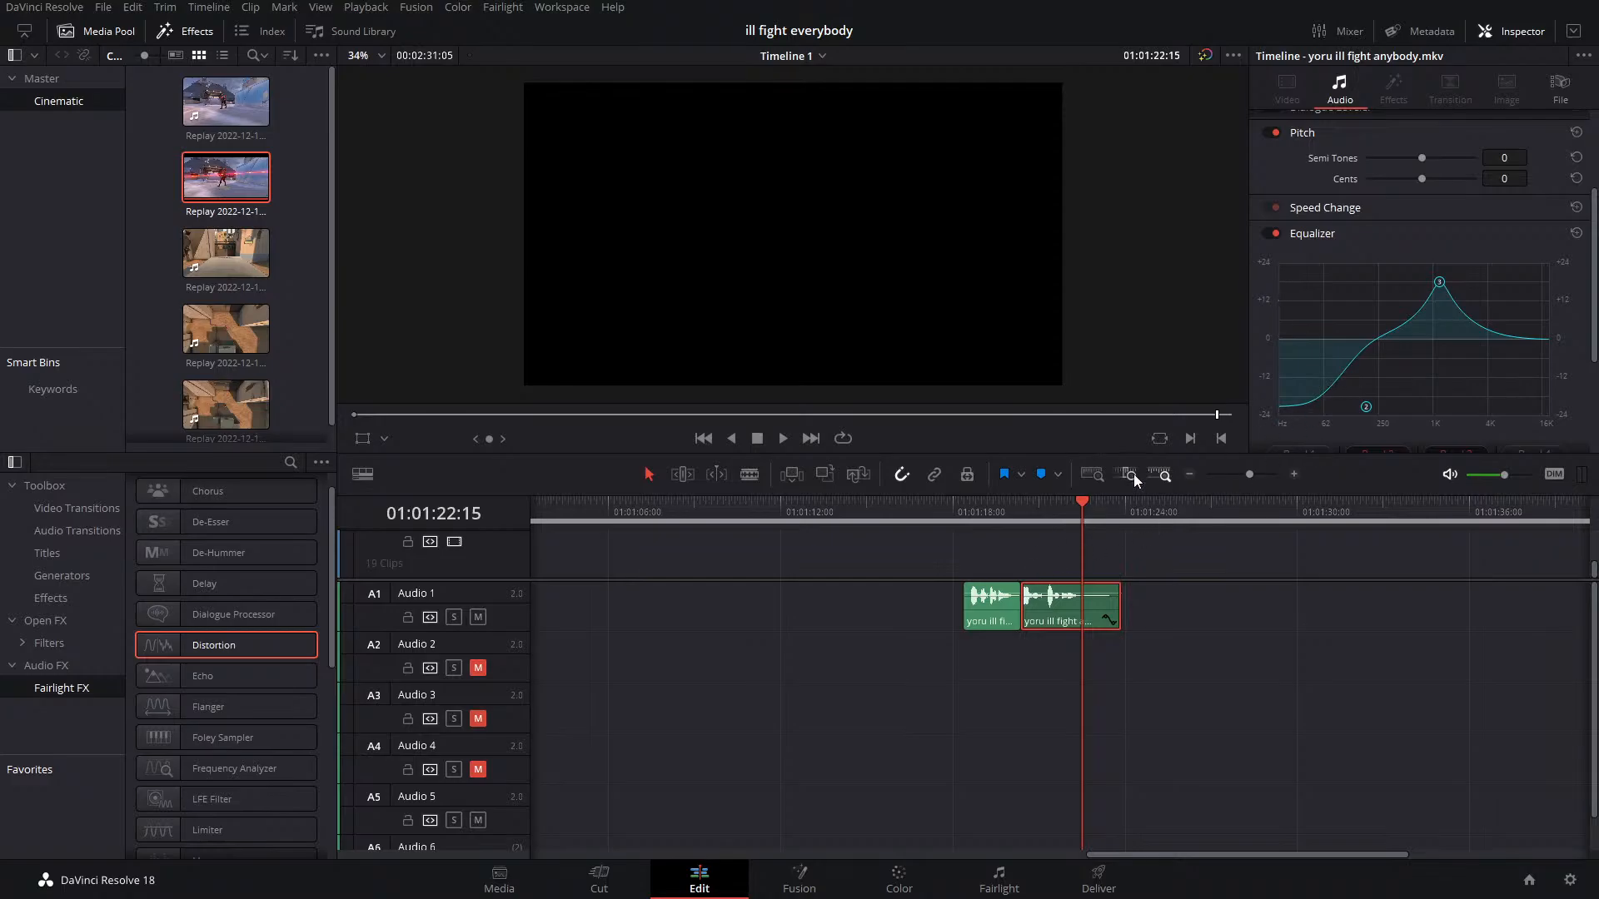
# Reset the second voice clip's Equalizer and play the unprocessed clip
pyautogui.click(1576, 234)
pyautogui.moveTo(1054, 511); pyautogui.dragTo(1037, 522)
pyautogui.press('space')
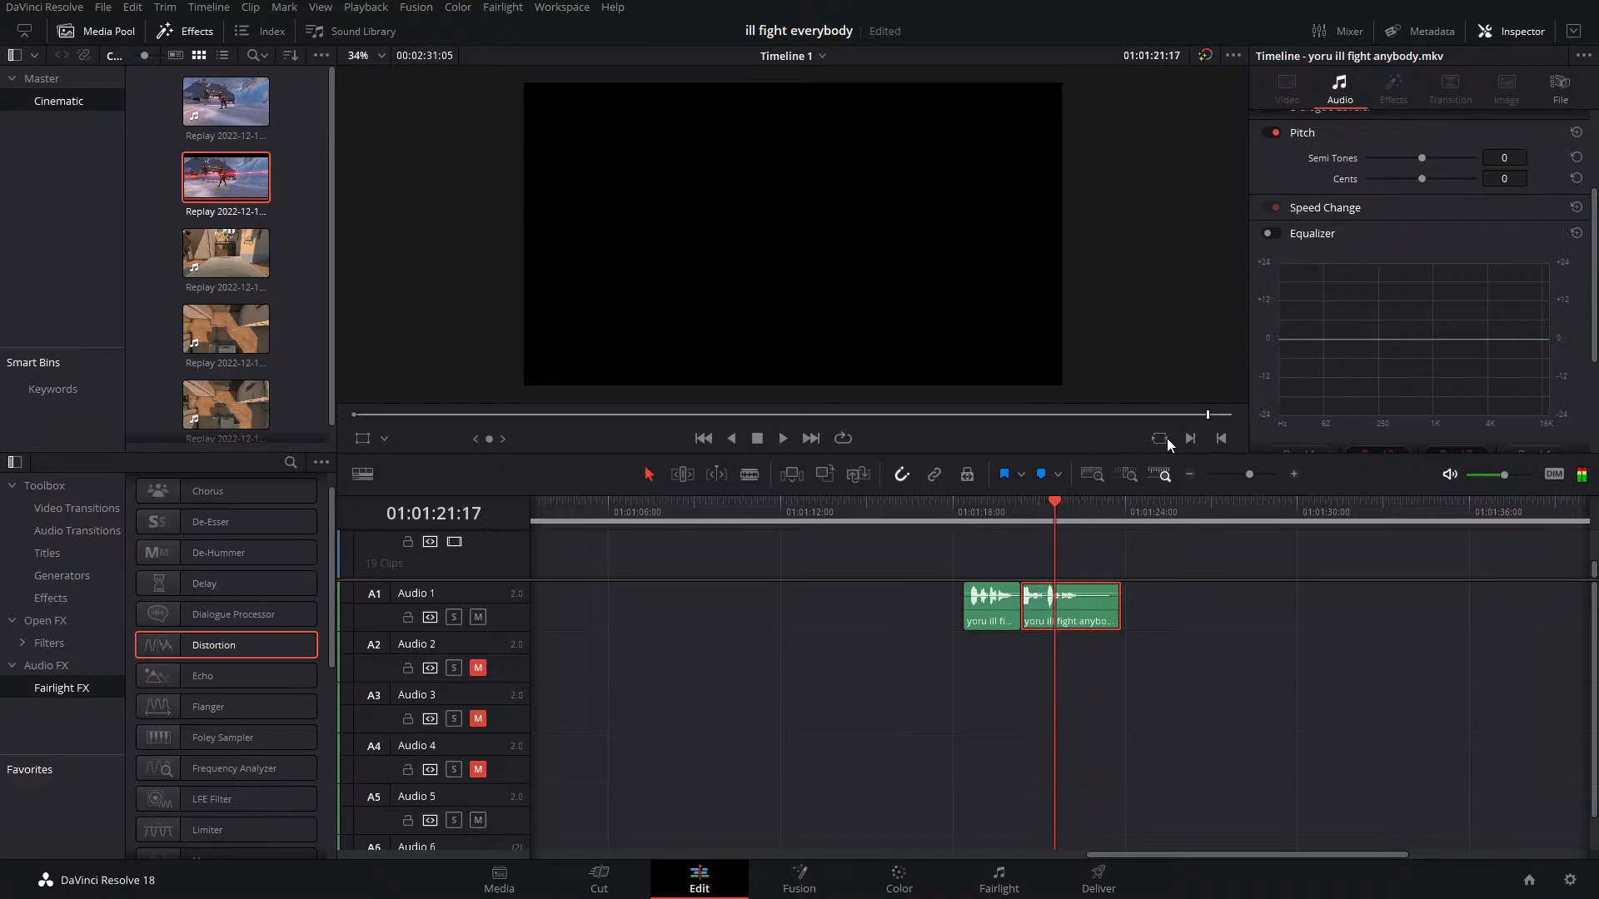
# Delete both voice clips at the end of the timeline and mute the Audio 1 track
pyautogui.moveTo(1217, 601); pyautogui.dragTo(941, 647)
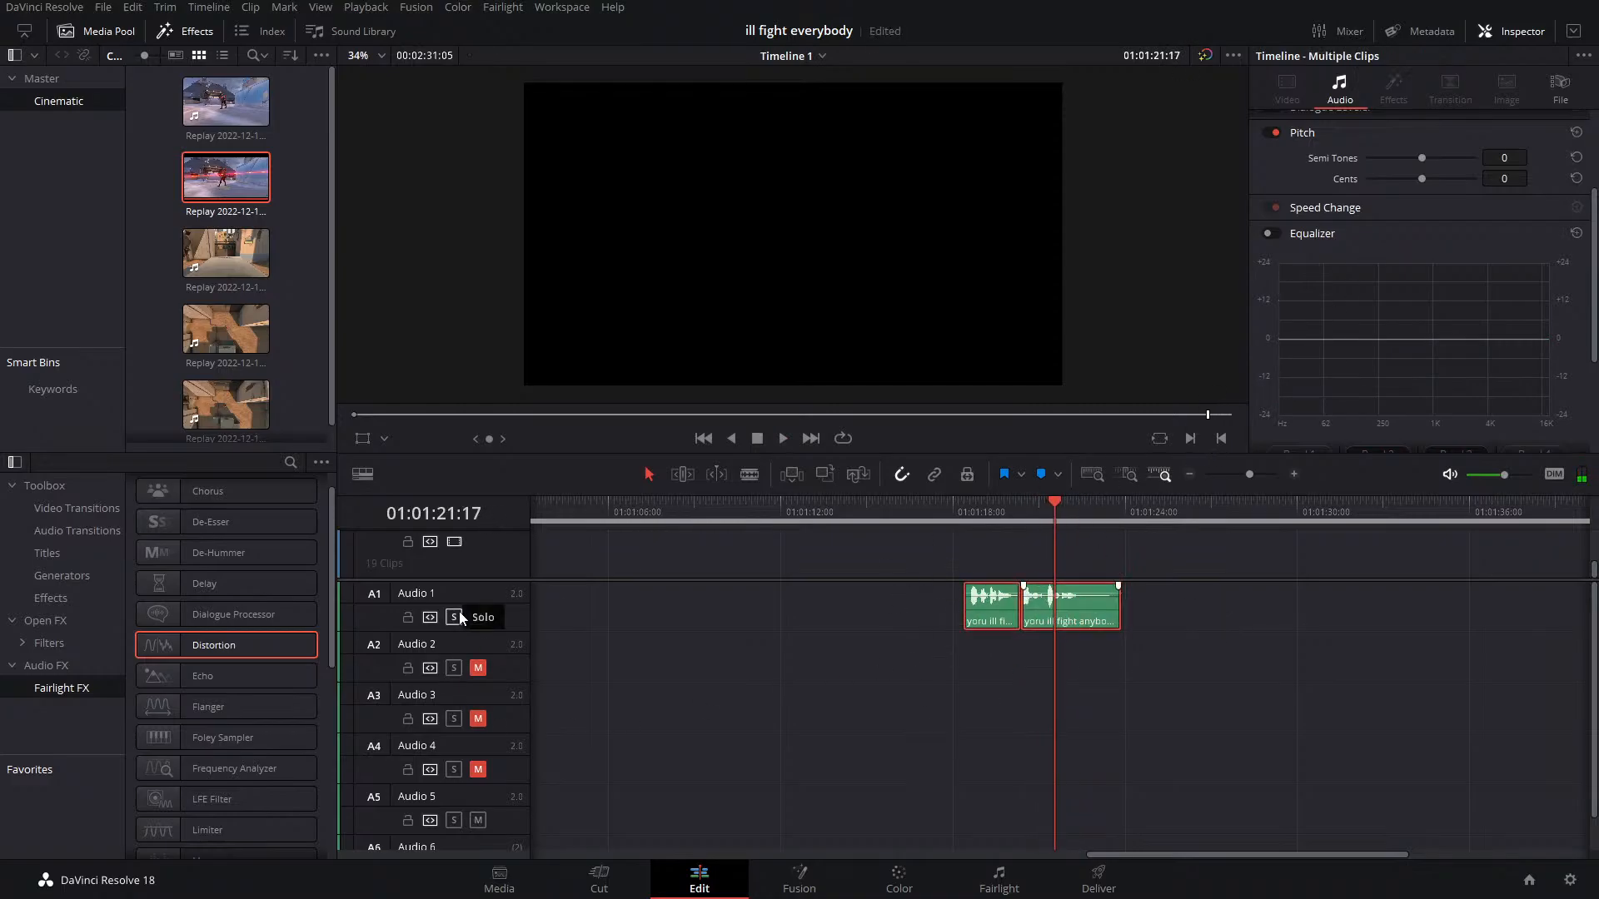
pyautogui.press('Delete')
pyautogui.click(477, 619)
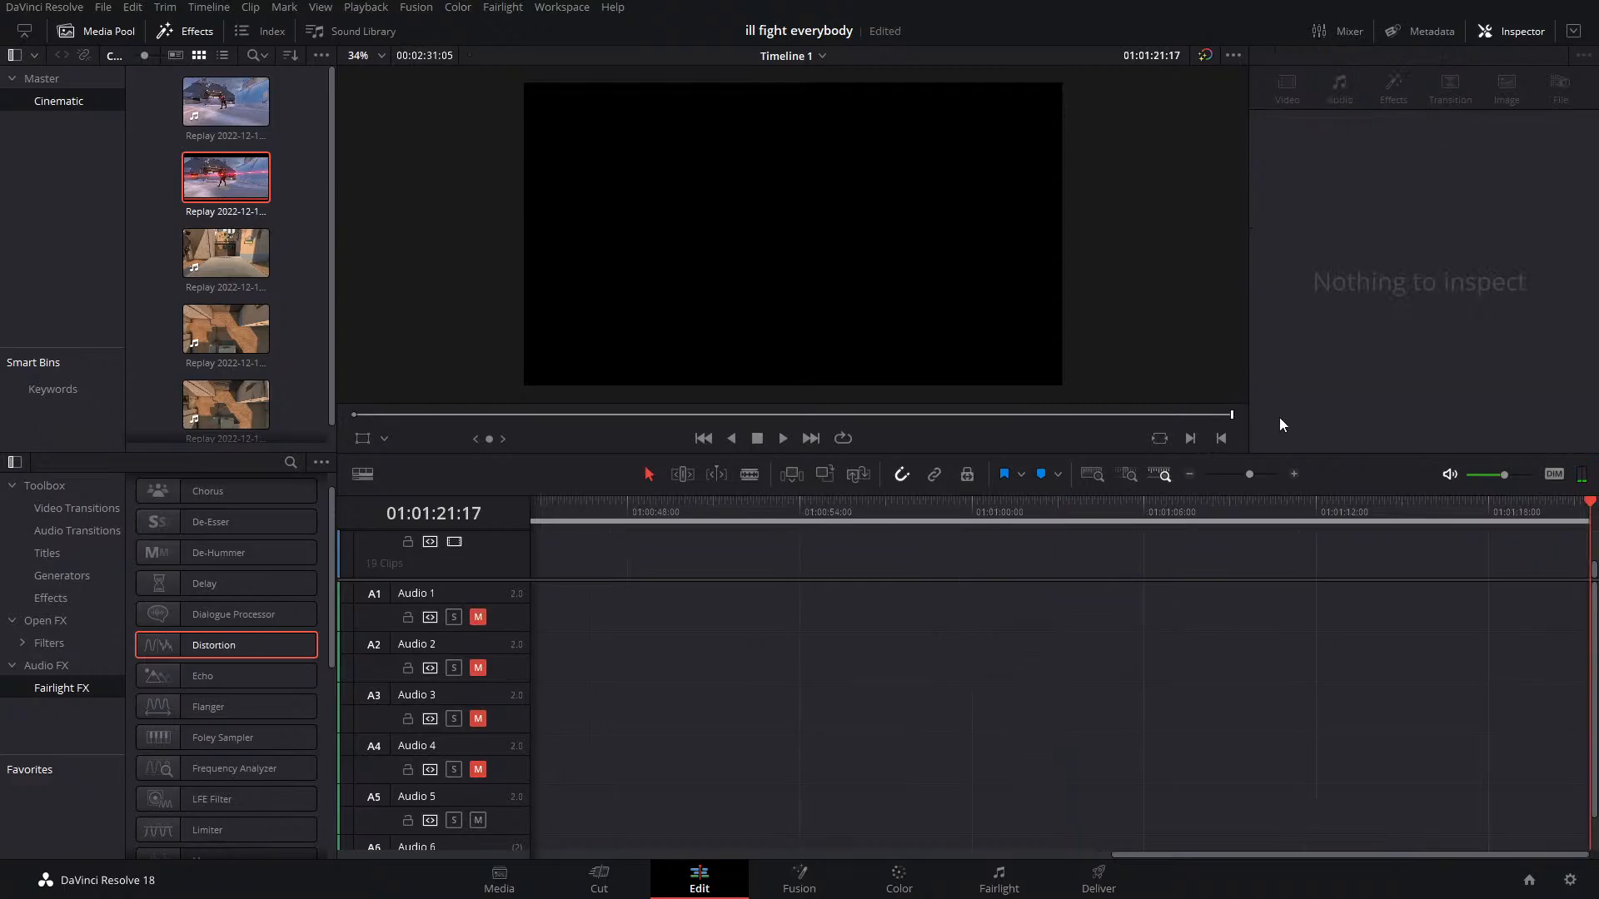
# Place the playhead at the start of the cinematic replay clip, at 01:00:14:12, and open the clip in Fusion
pyautogui.moveTo(1257, 477); pyautogui.dragTo(1237, 476)
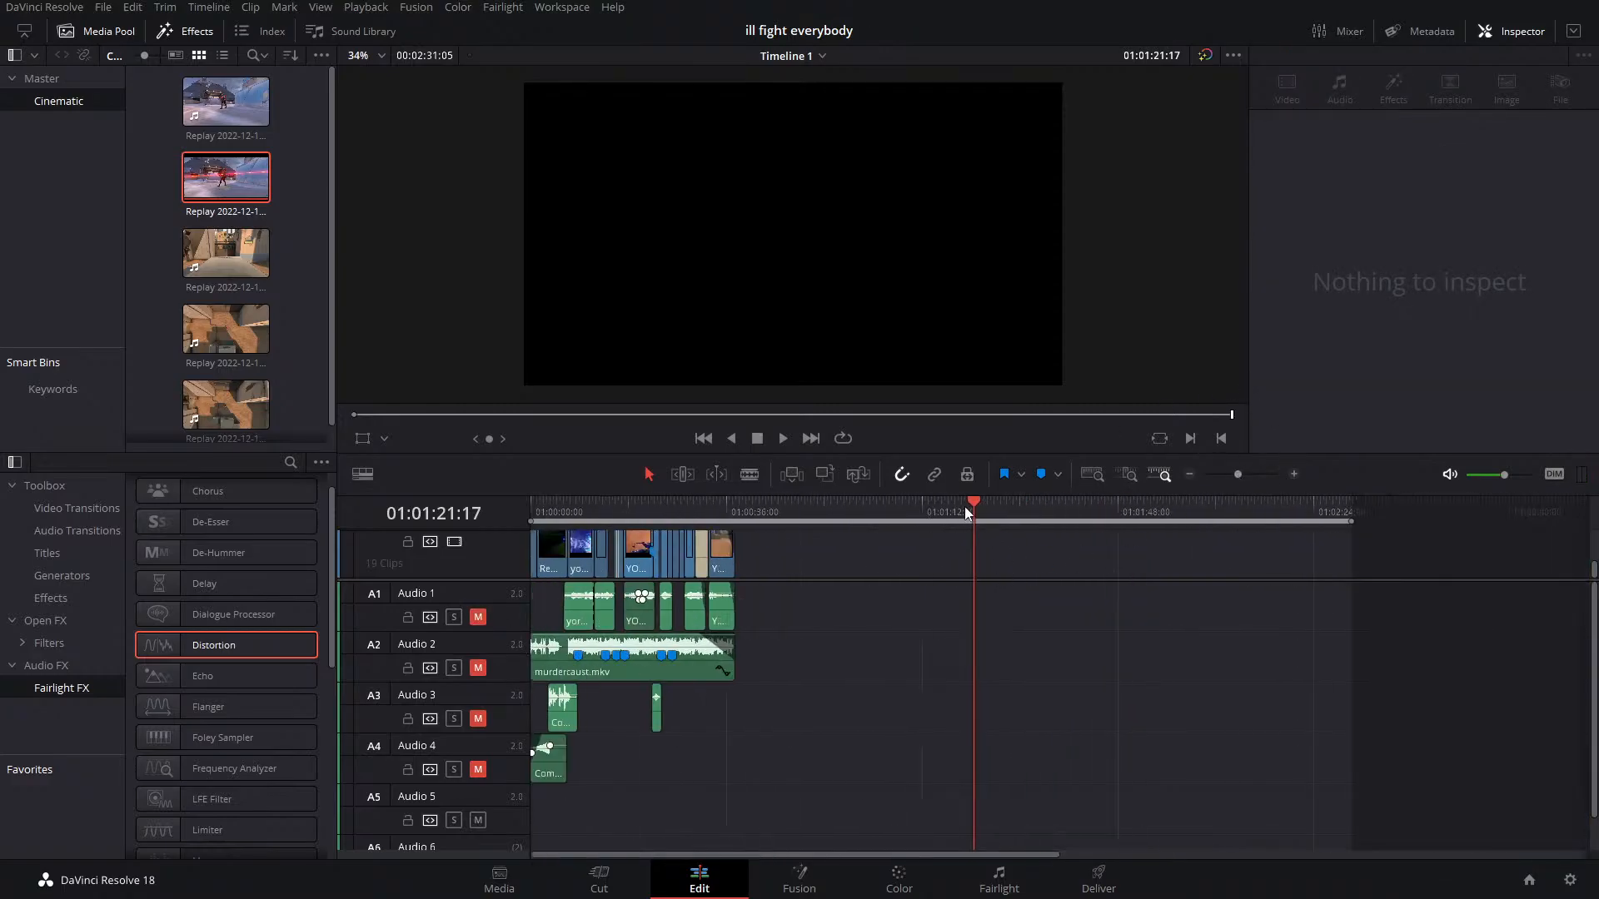
pyautogui.moveTo(964, 506); pyautogui.dragTo(569, 545)
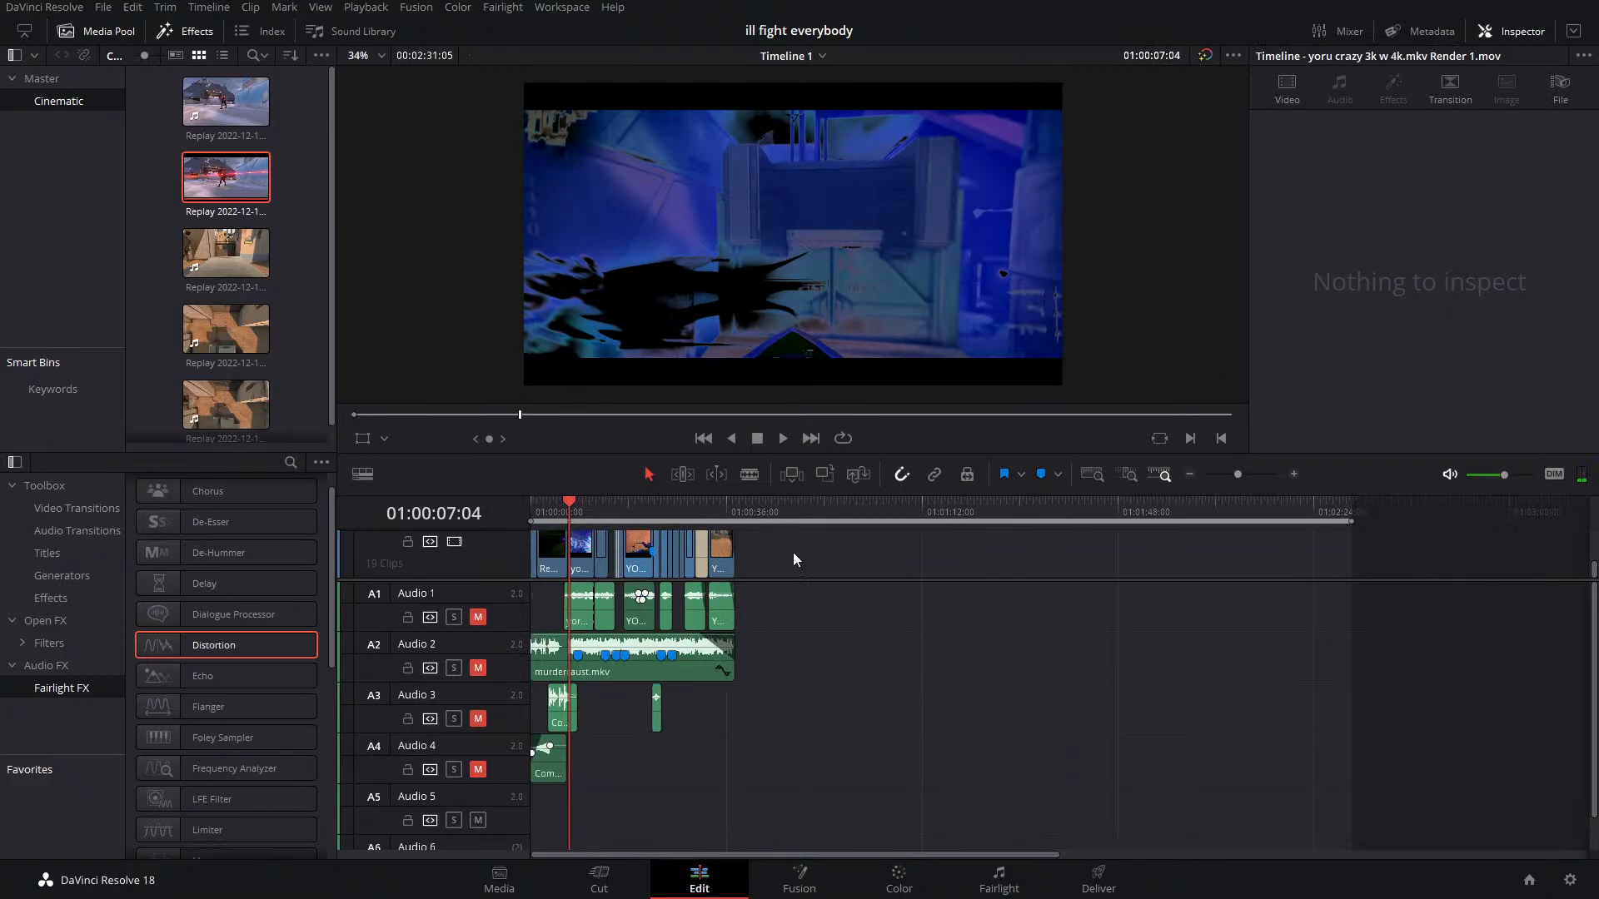
pyautogui.press('q')
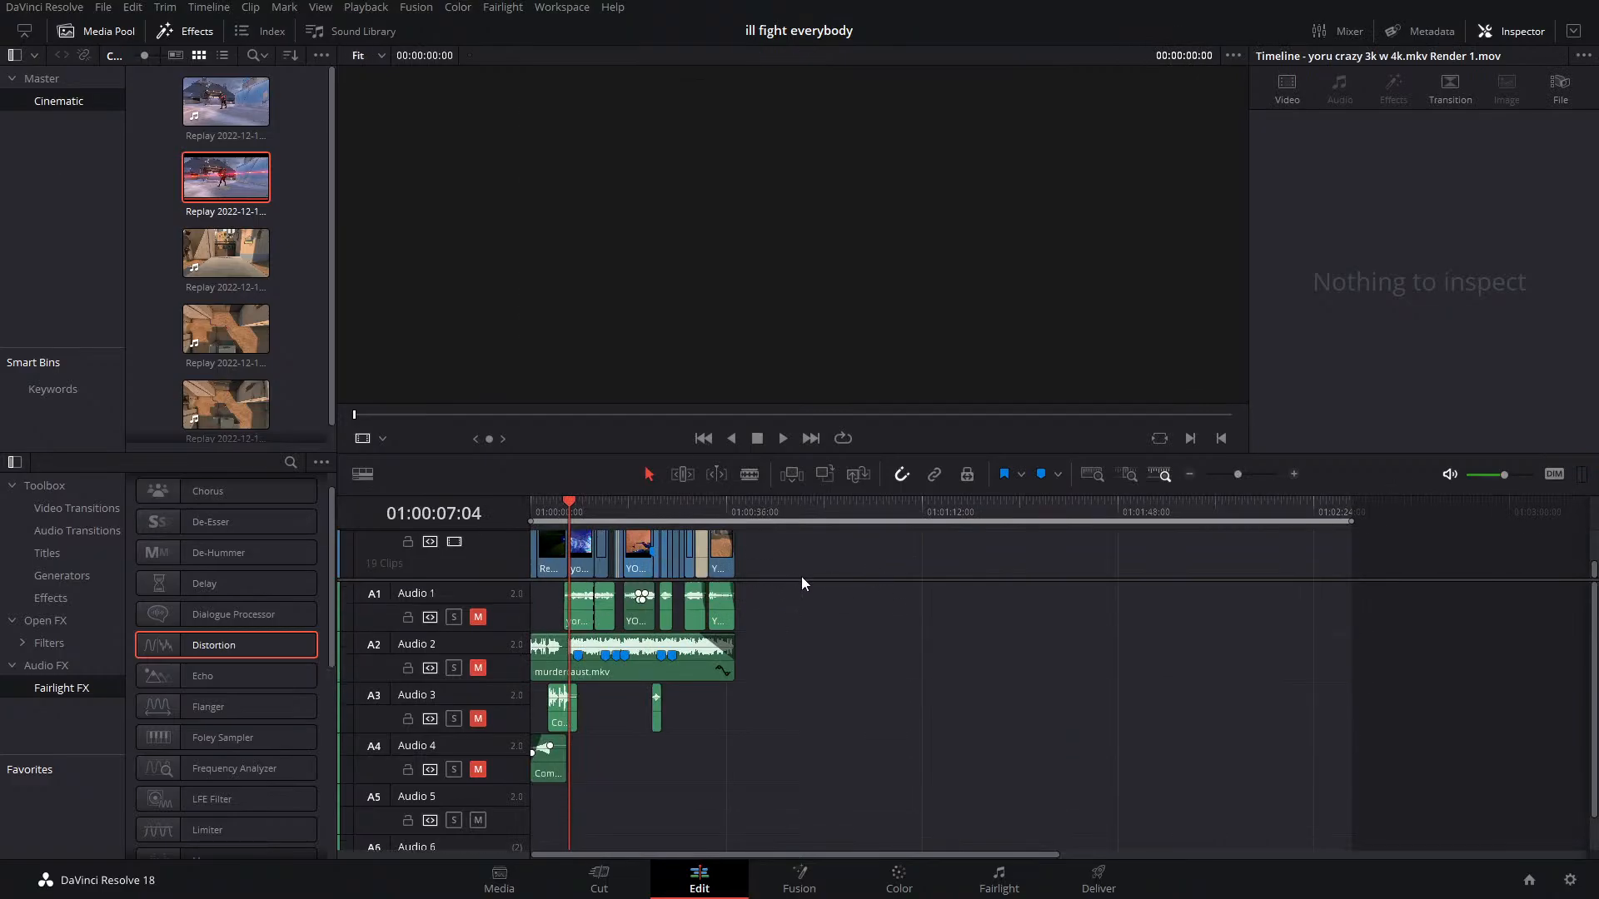
pyautogui.moveTo(802, 578); pyautogui.dragTo(810, 657)
pyautogui.moveTo(598, 512); pyautogui.dragTo(616, 511)
pyautogui.click(1257, 472)
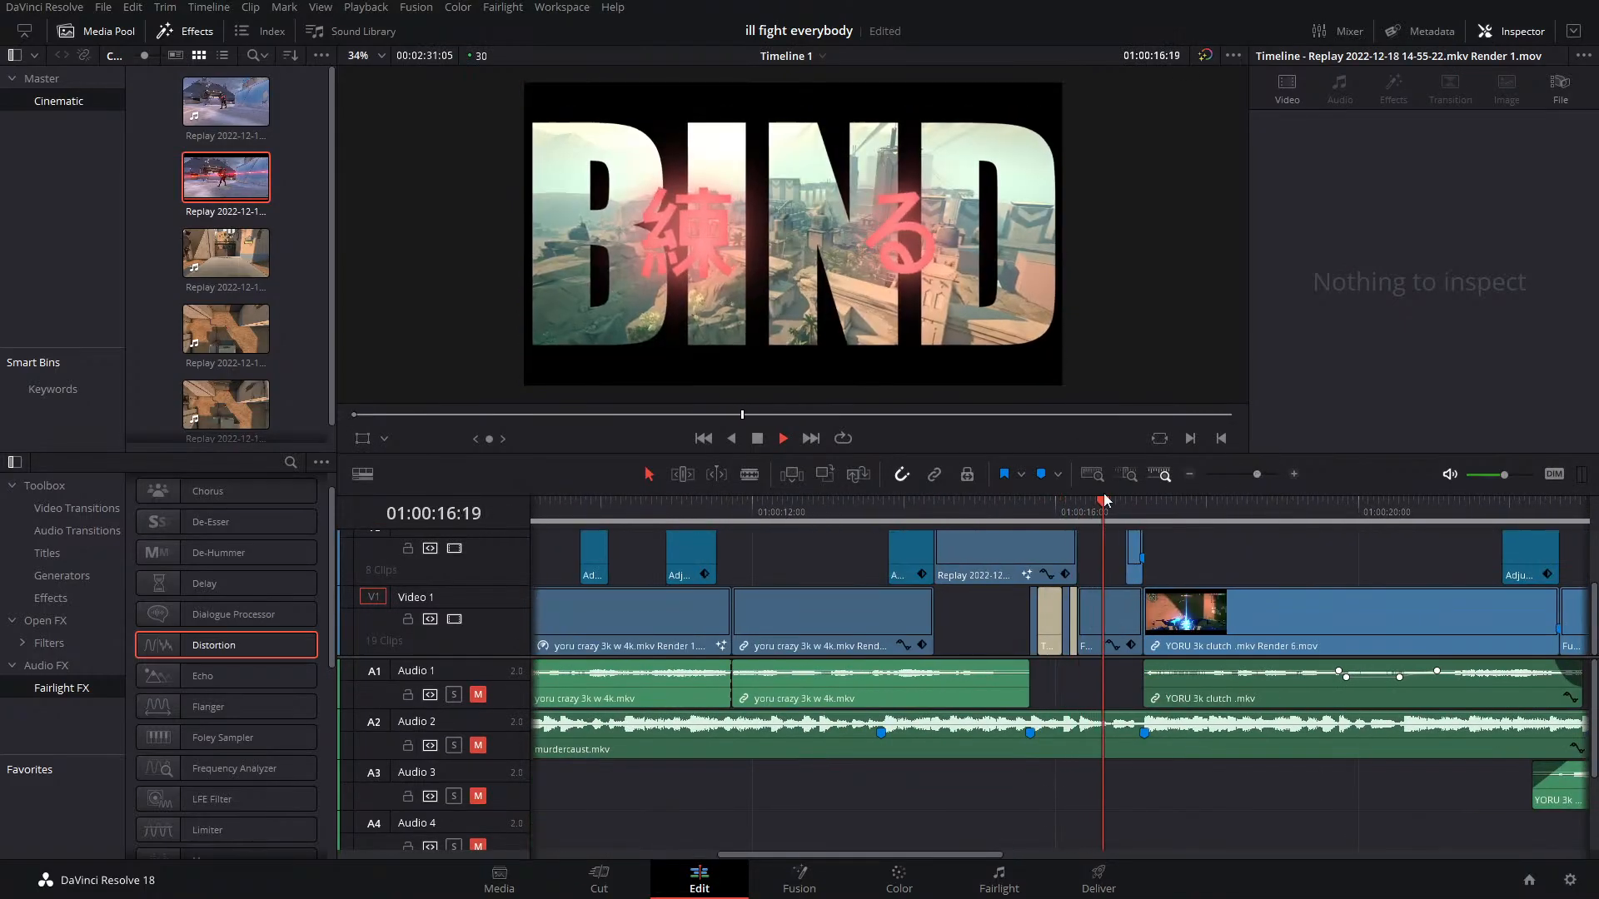
pyautogui.moveTo(1102, 498); pyautogui.dragTo(922, 518)
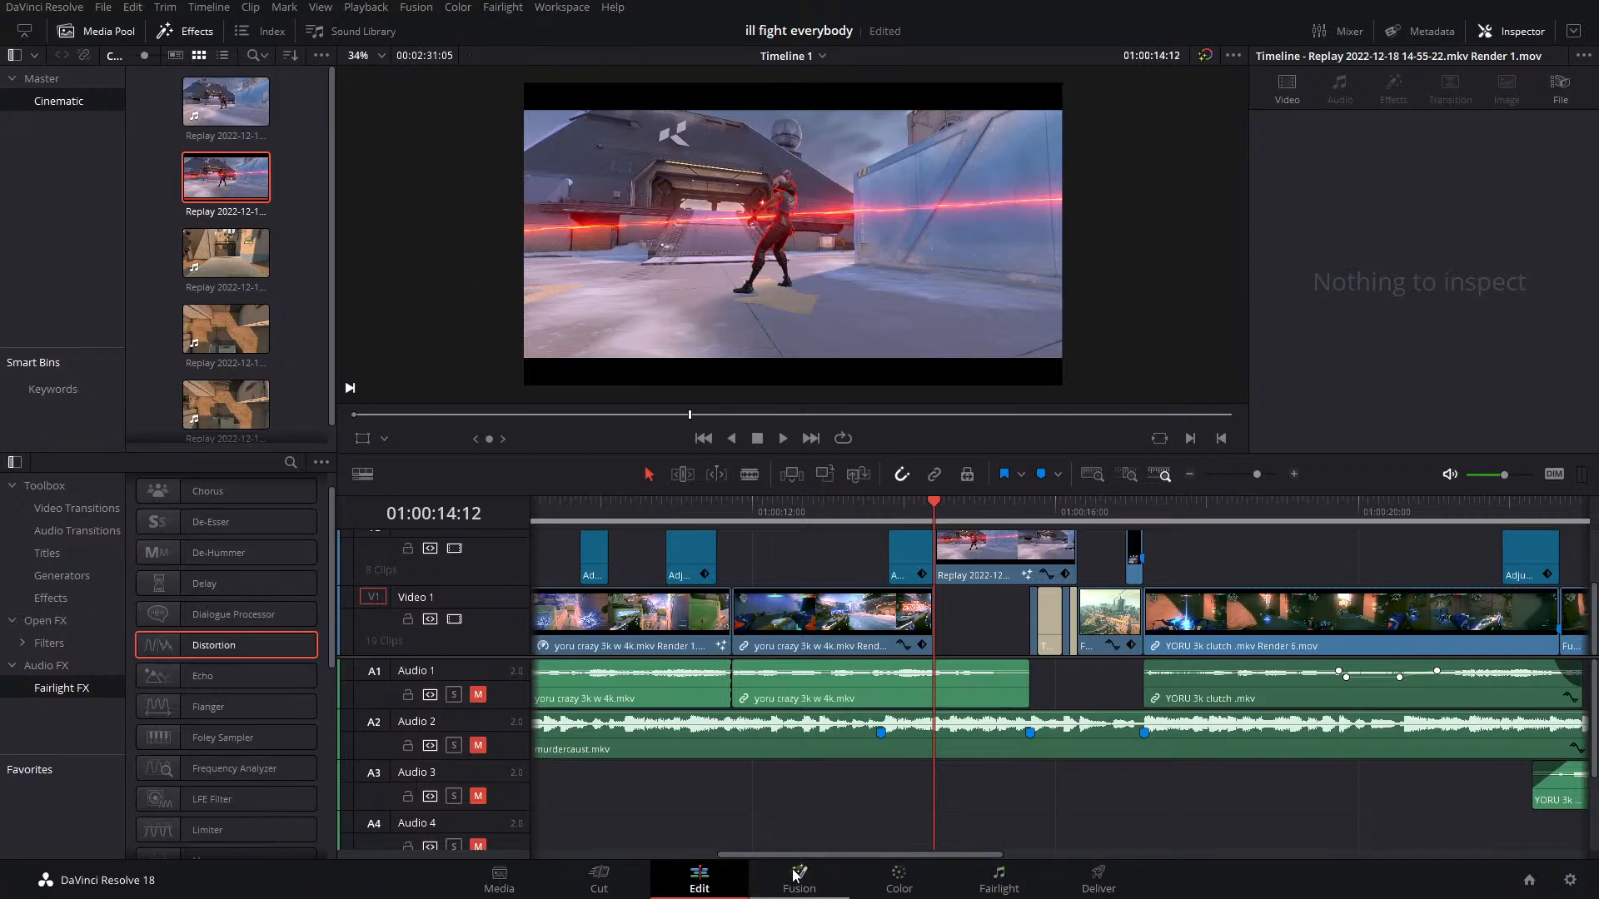
pyautogui.click(812, 891)
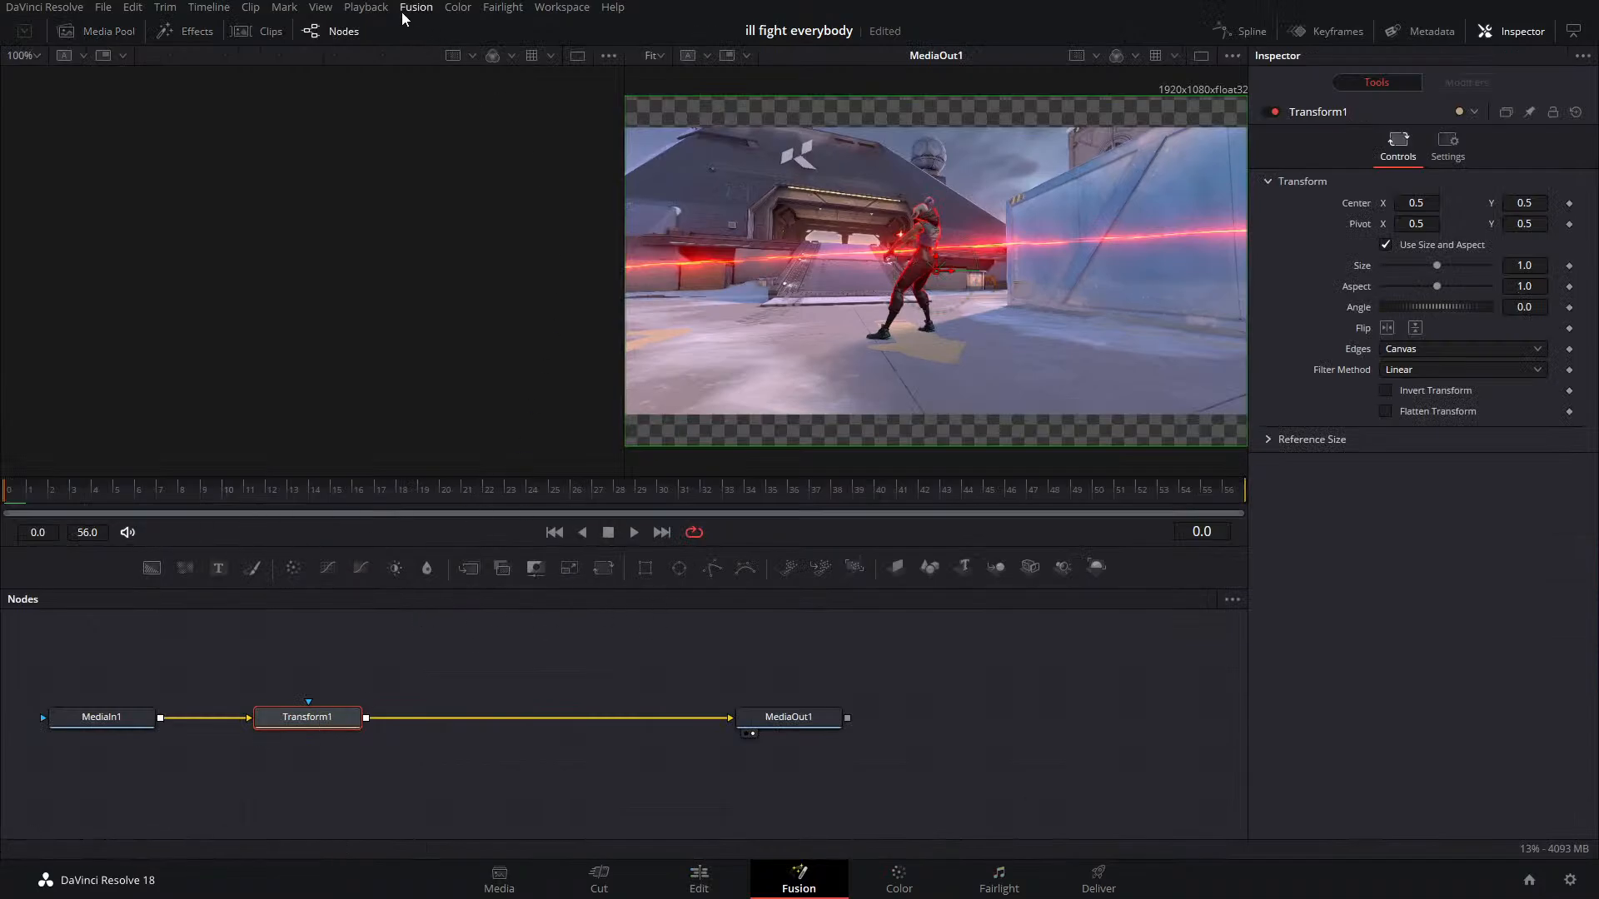
# Set the Timeline Proxy Resolution to Quarter
pyautogui.click(366, 8)
pyautogui.moveTo(398, 68)
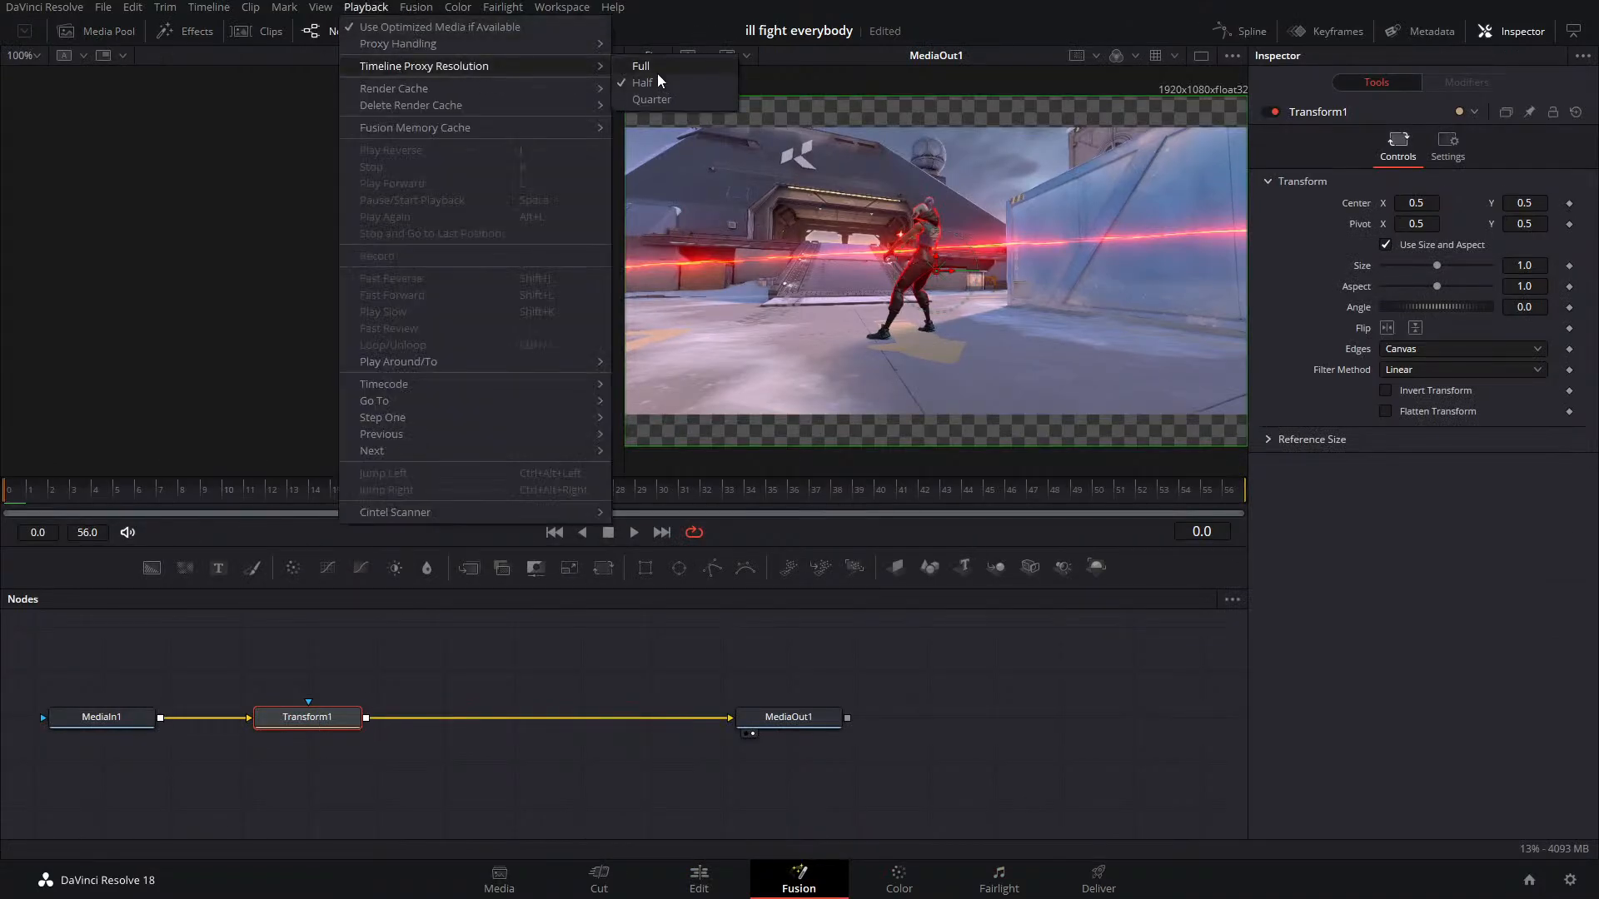
pyautogui.click(434, 694)
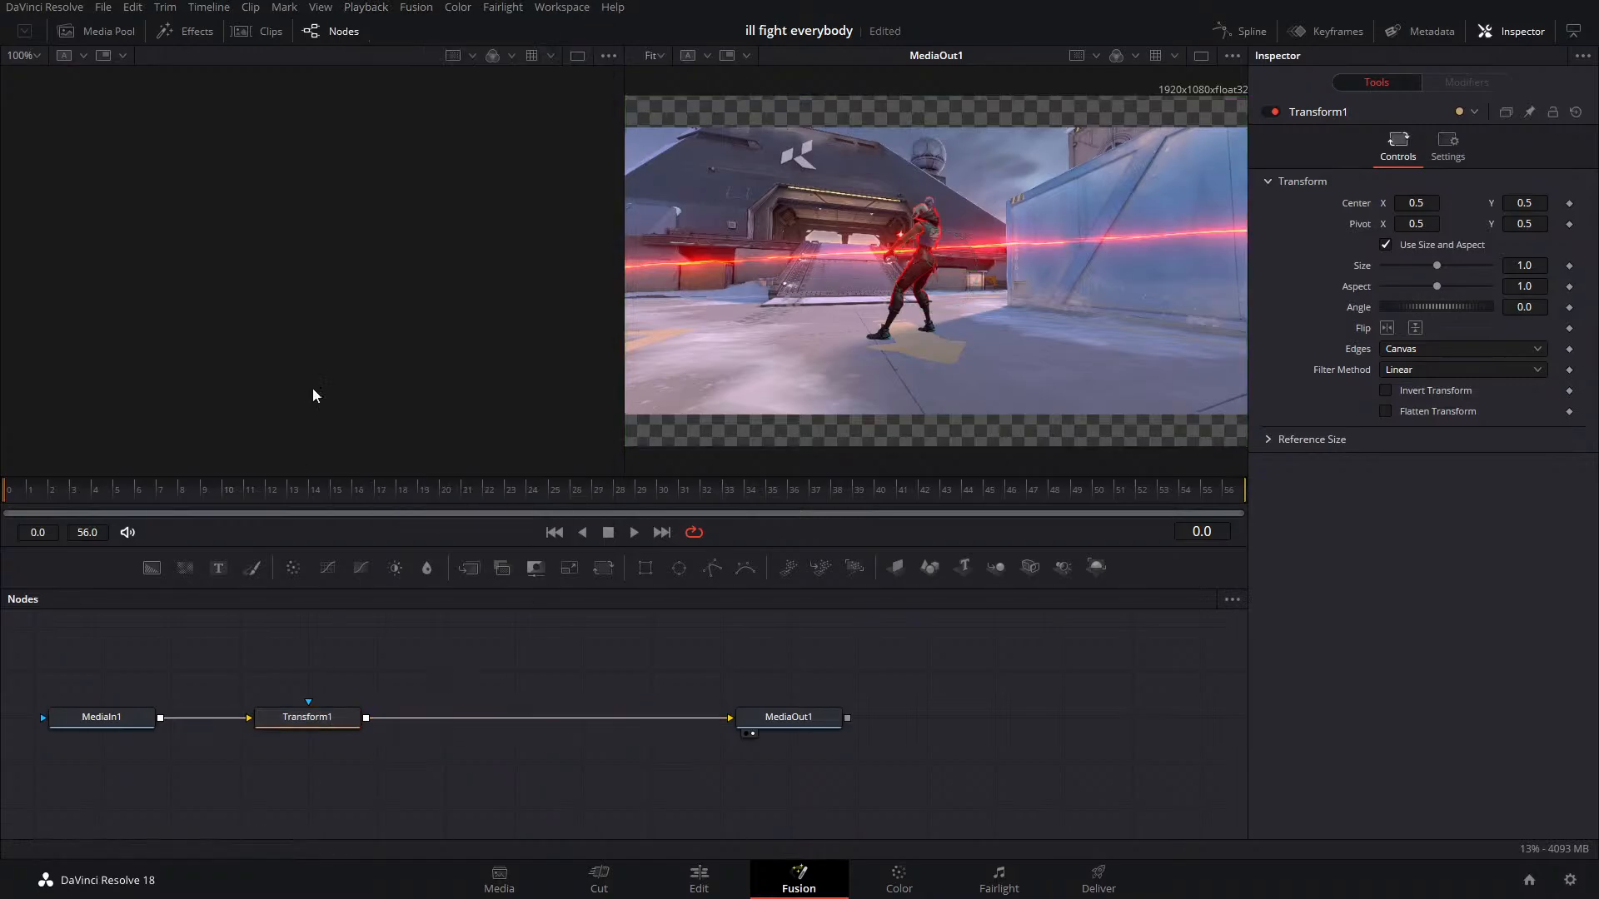
pyautogui.click(366, 7)
pyautogui.moveTo(575, 66)
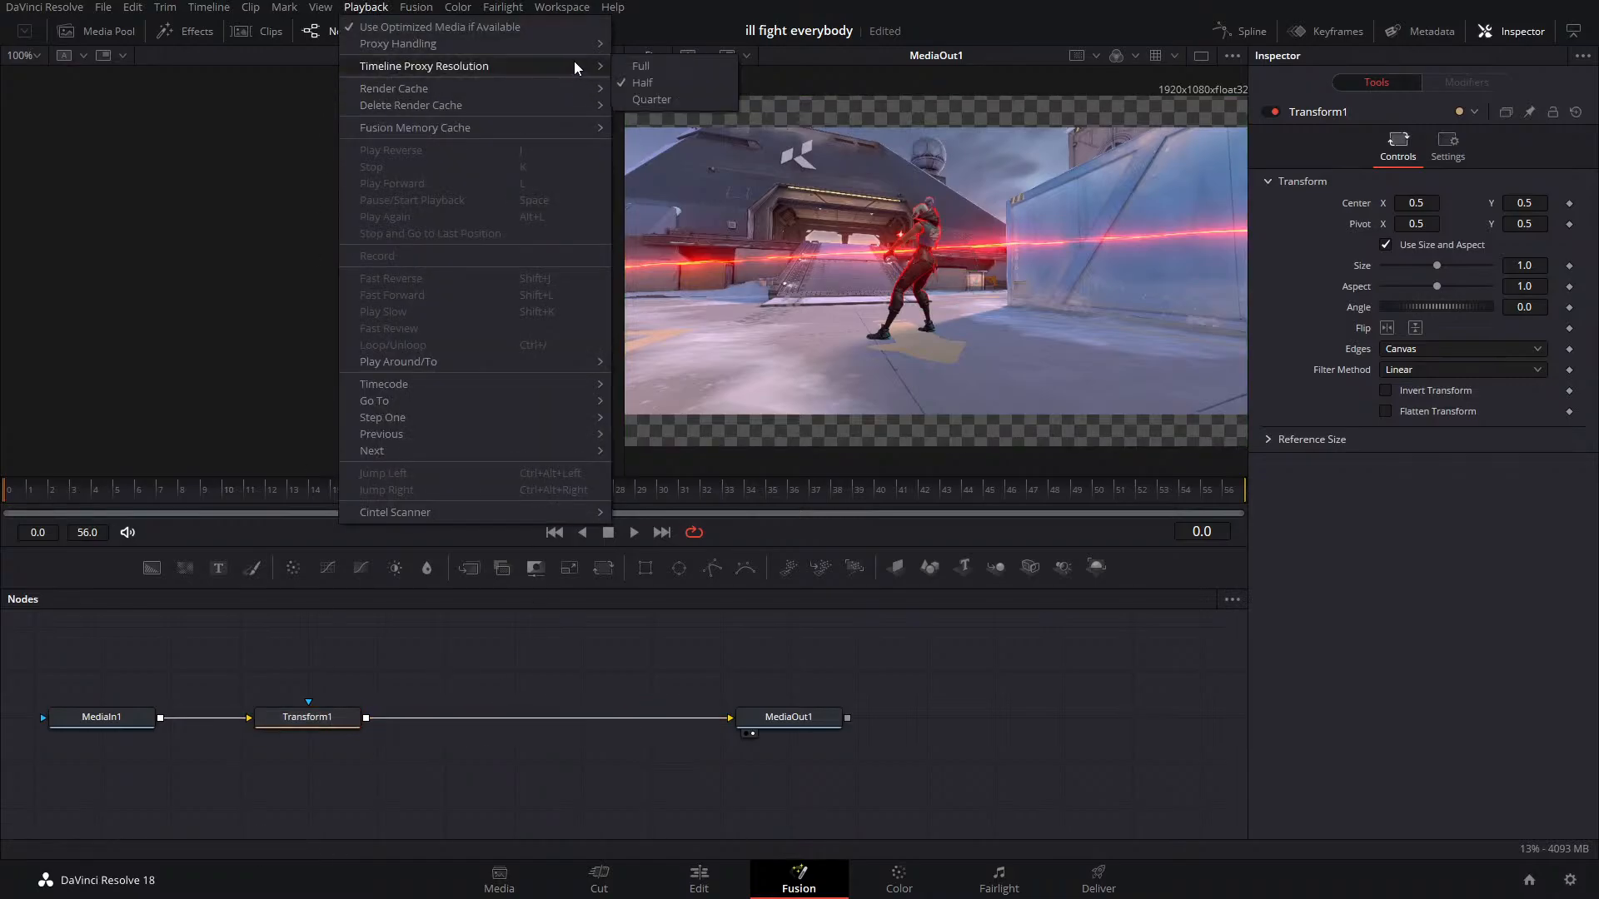
pyautogui.click(652, 101)
# Add an Optical Flow node and a Vector Motion Blur node after Transform1 in the cinematic clip's composition
pyautogui.click(306, 724)
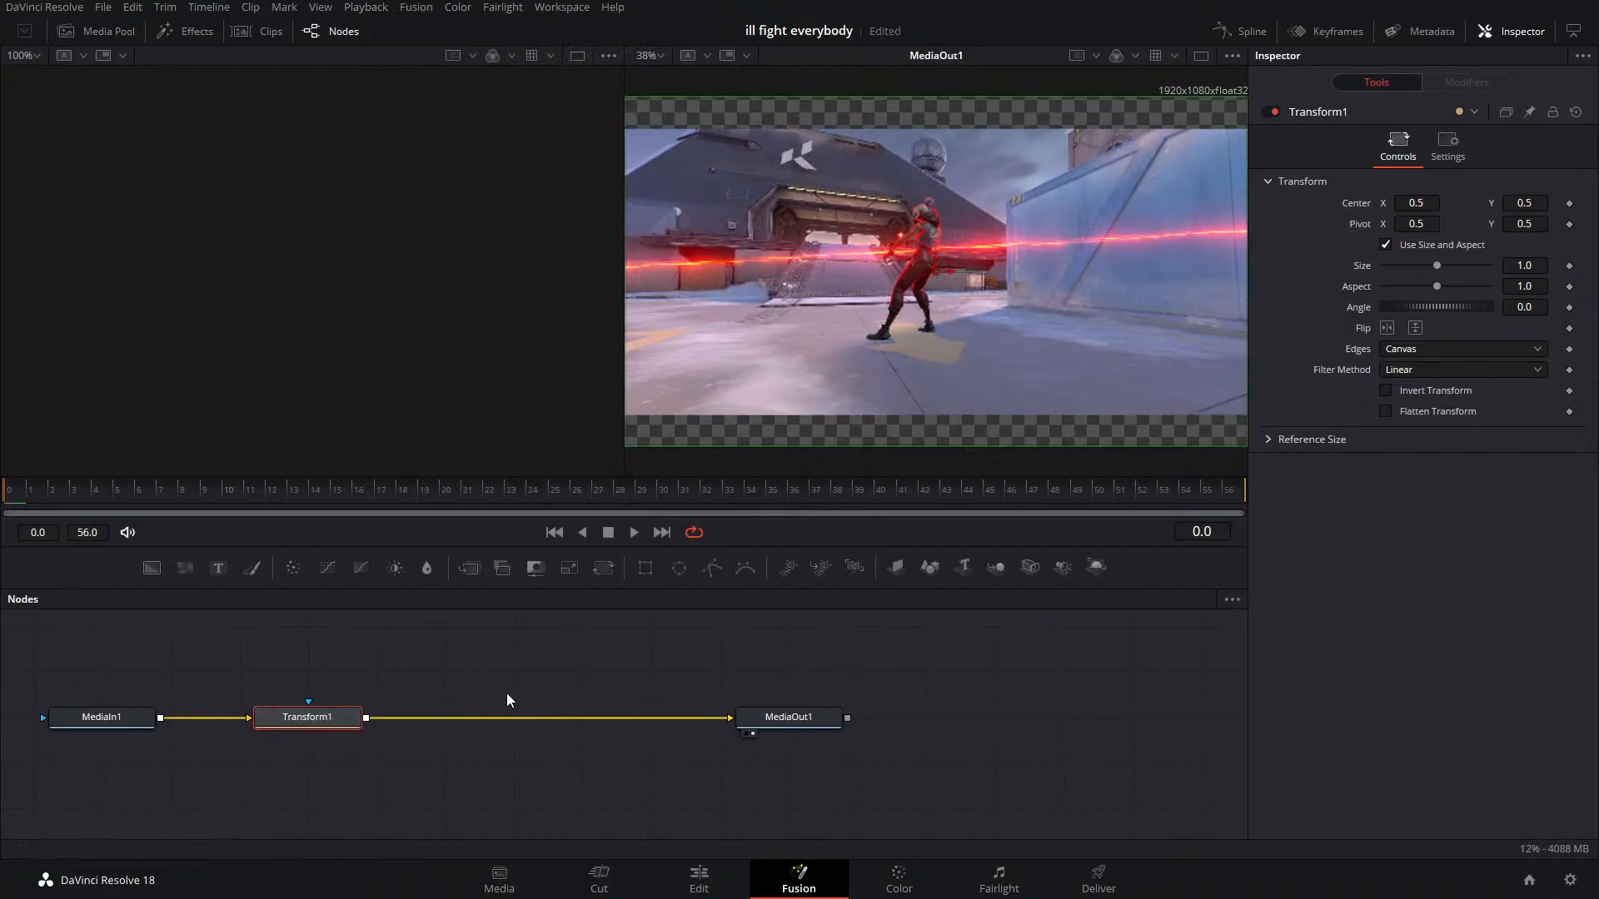
pyautogui.hotkey('shift', 'space')
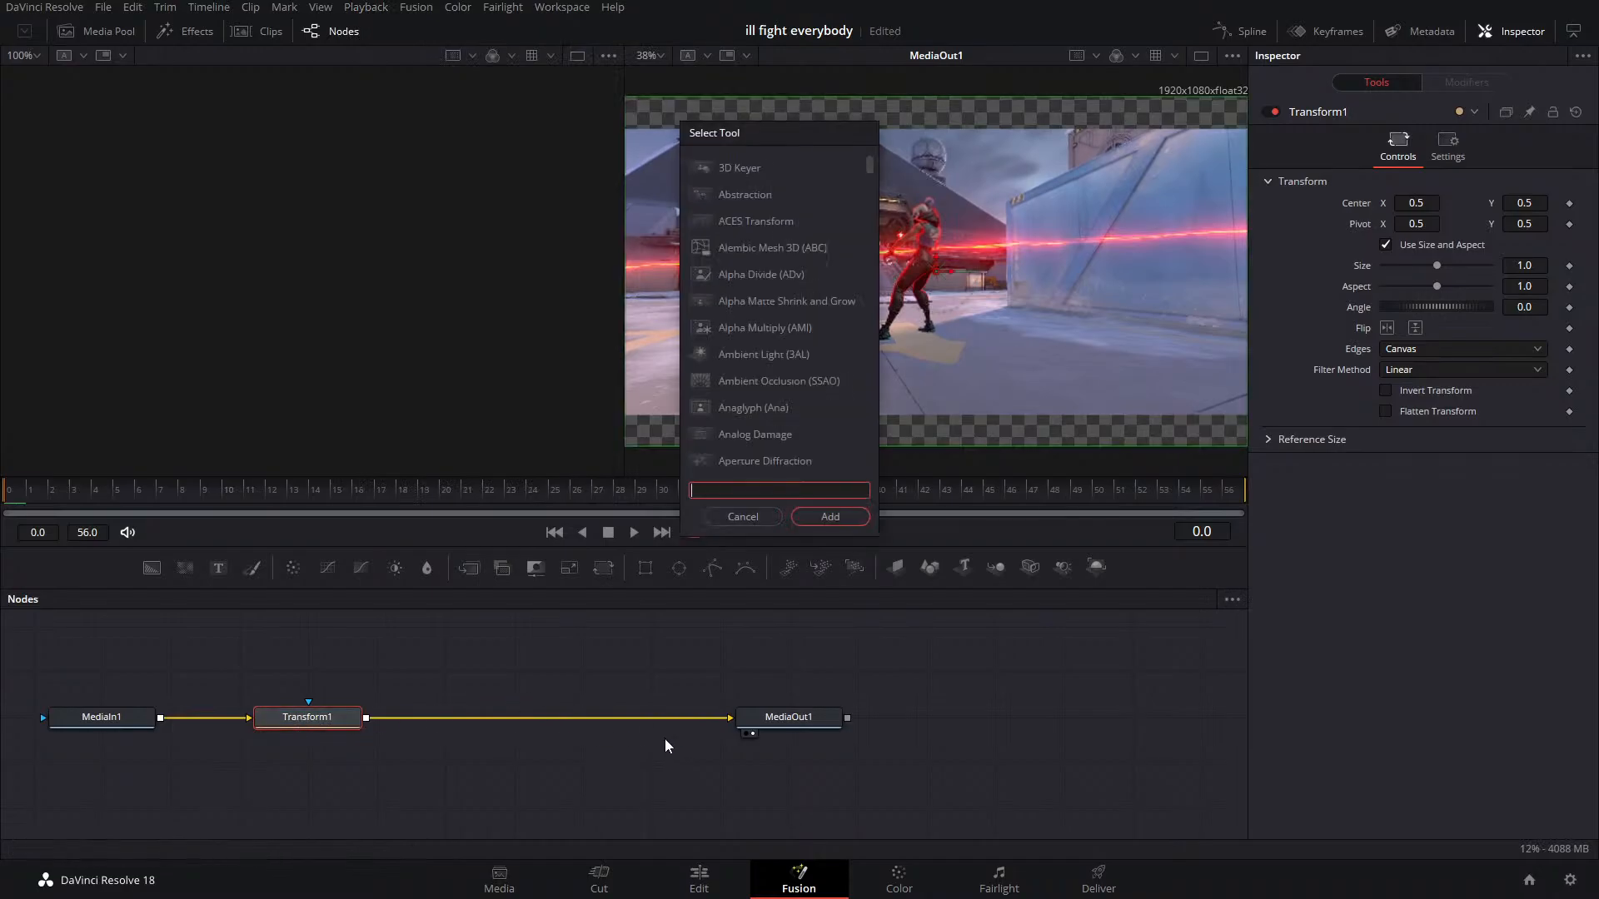
pyautogui.write('optical')
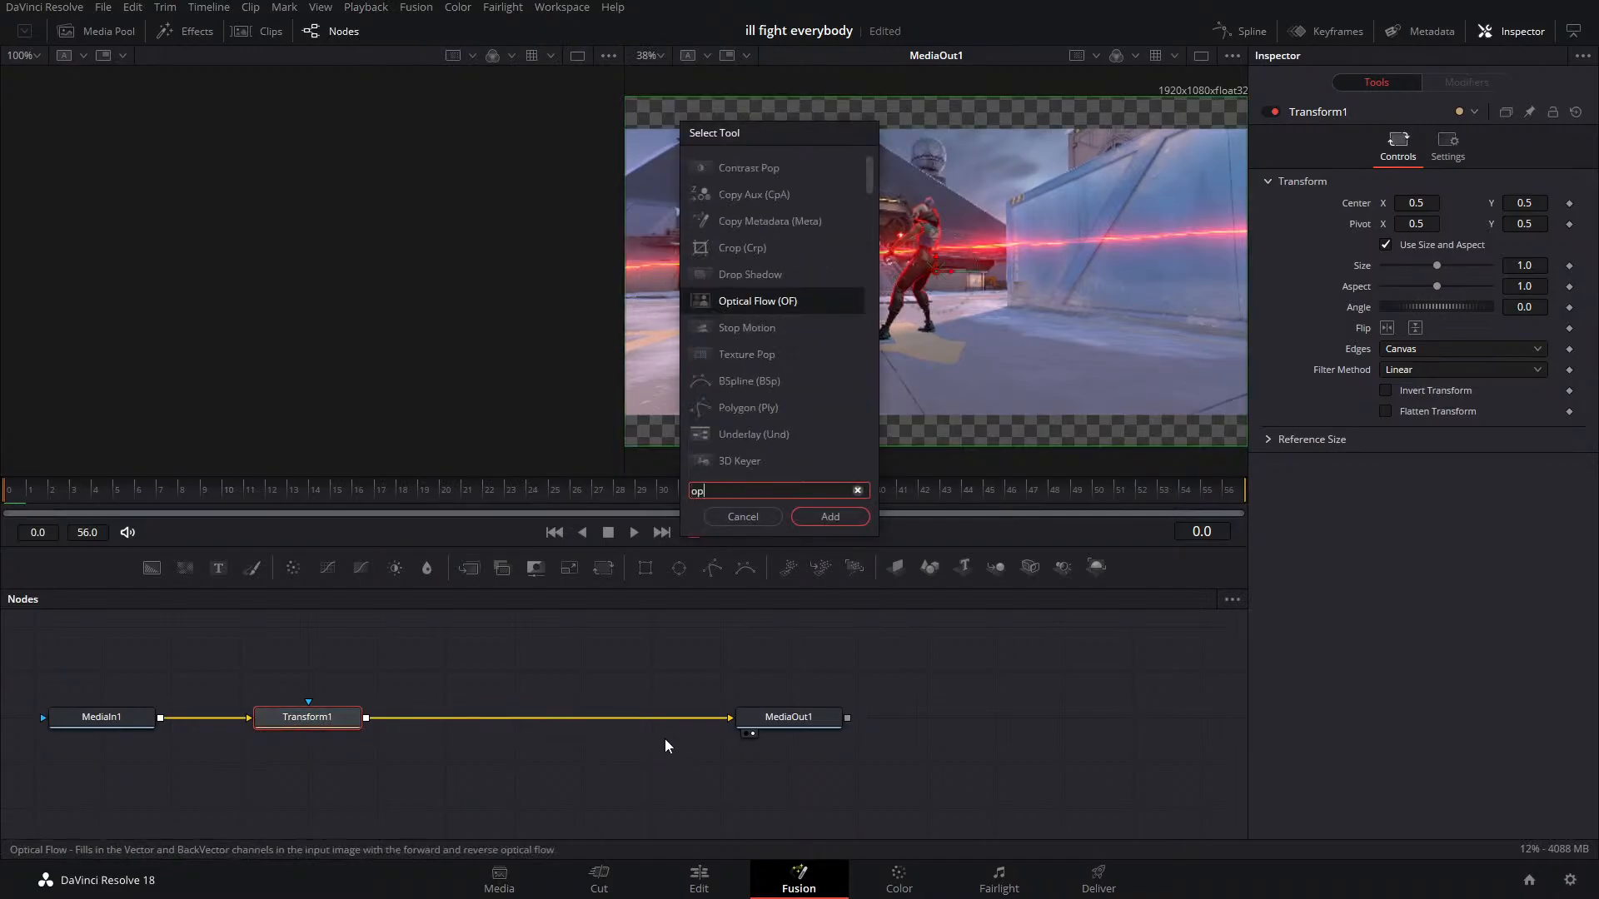
pyautogui.press('Return')
pyautogui.hotkey('shift', 'space')
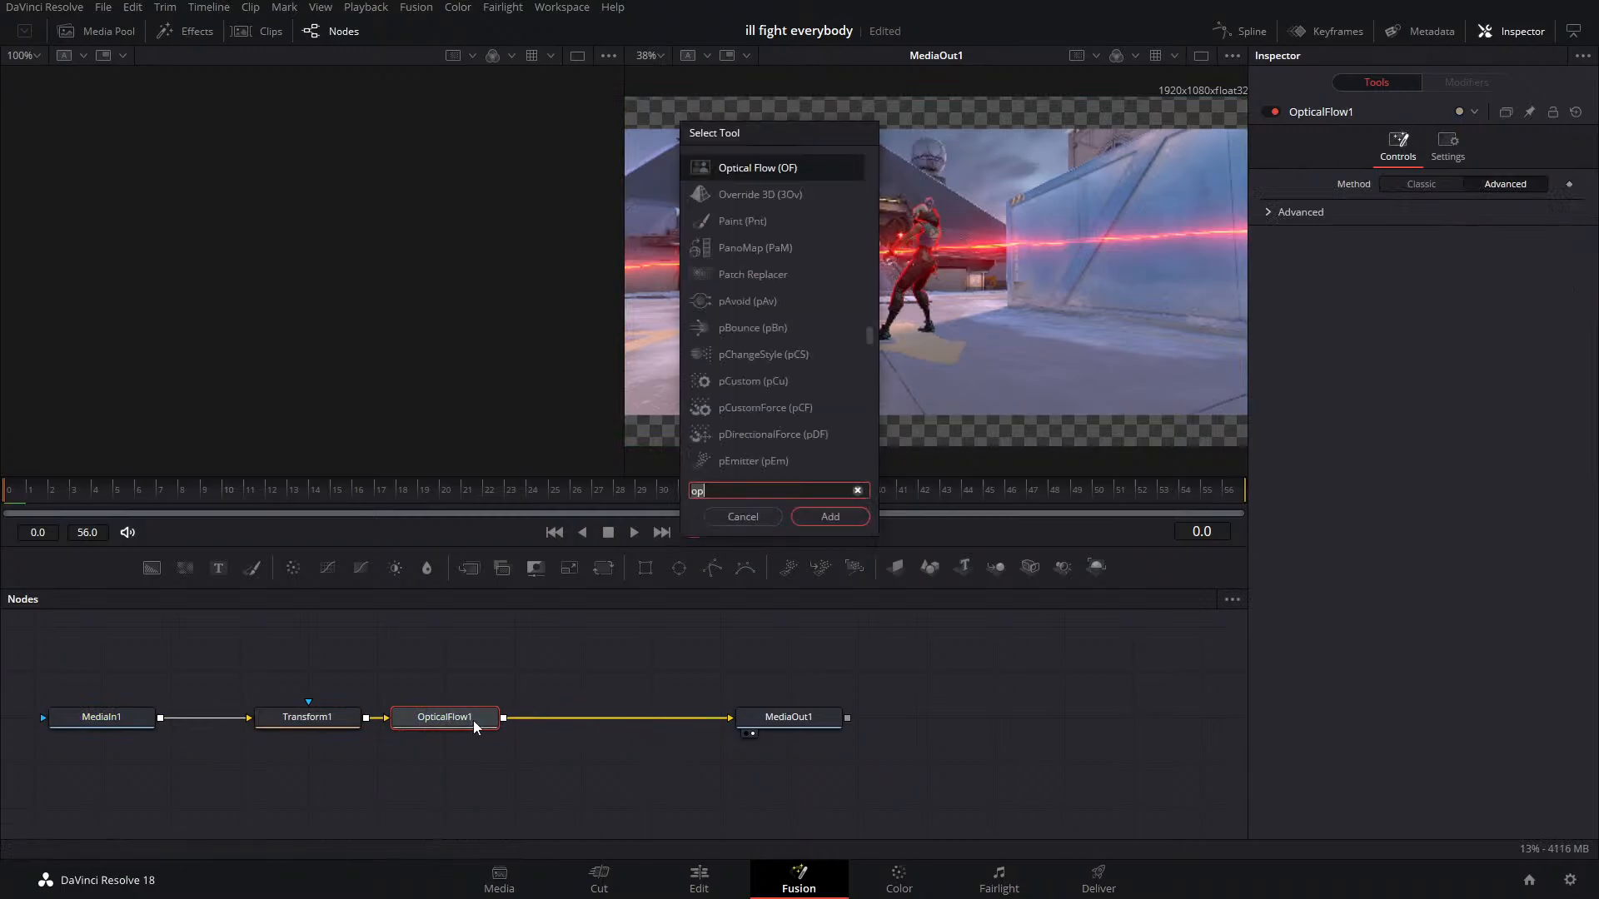
pyautogui.write('vec')
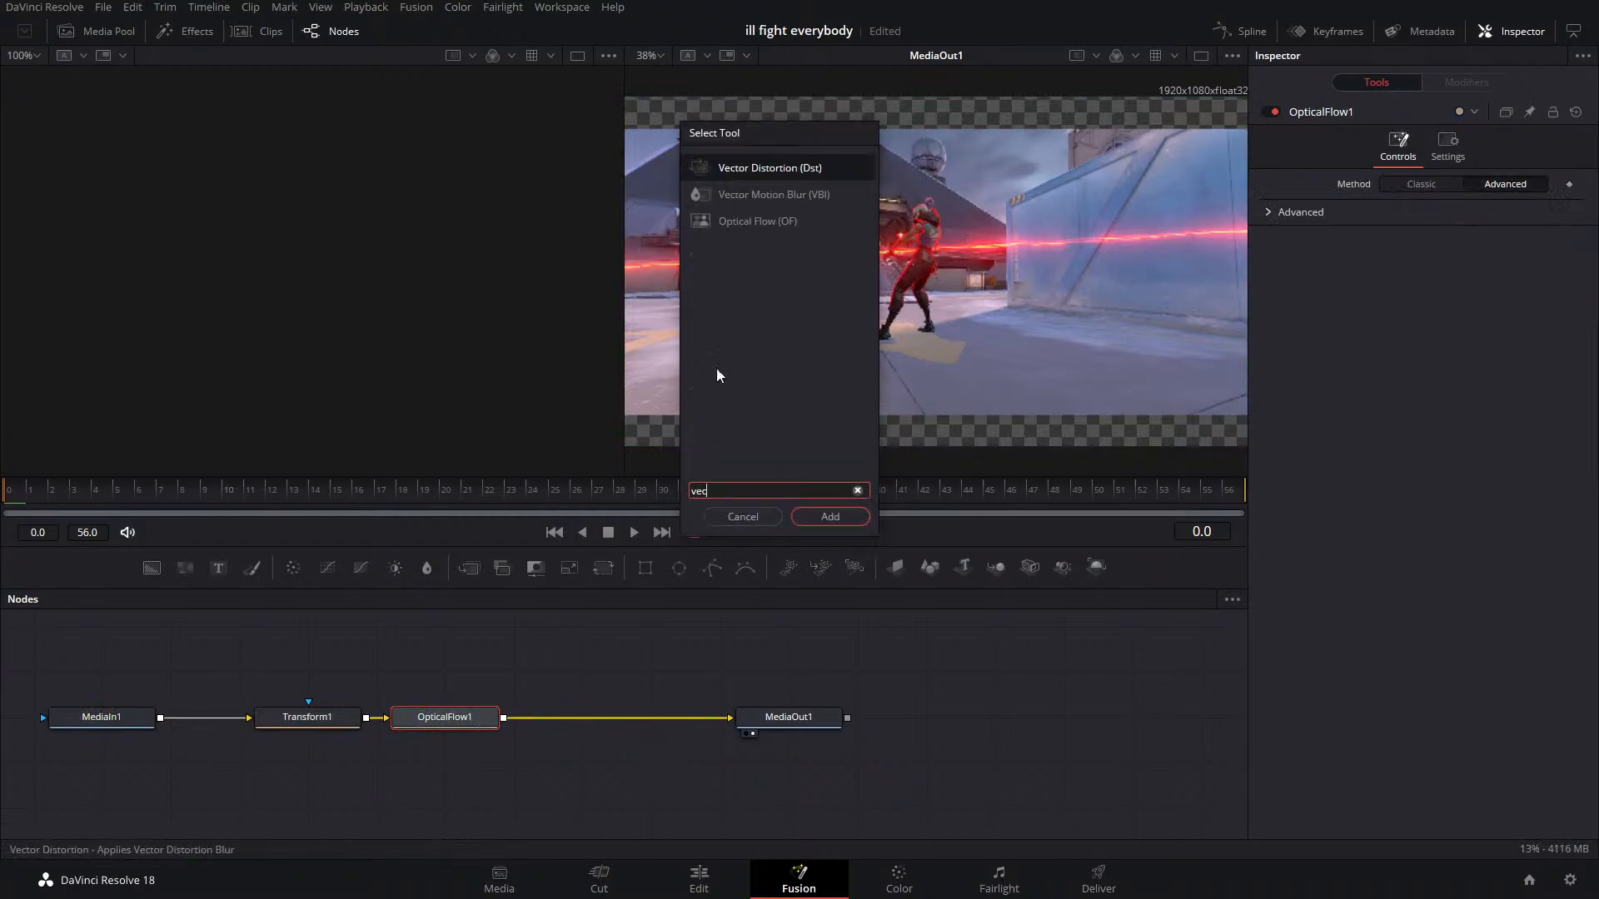
pyautogui.click(788, 199)
pyautogui.click(829, 517)
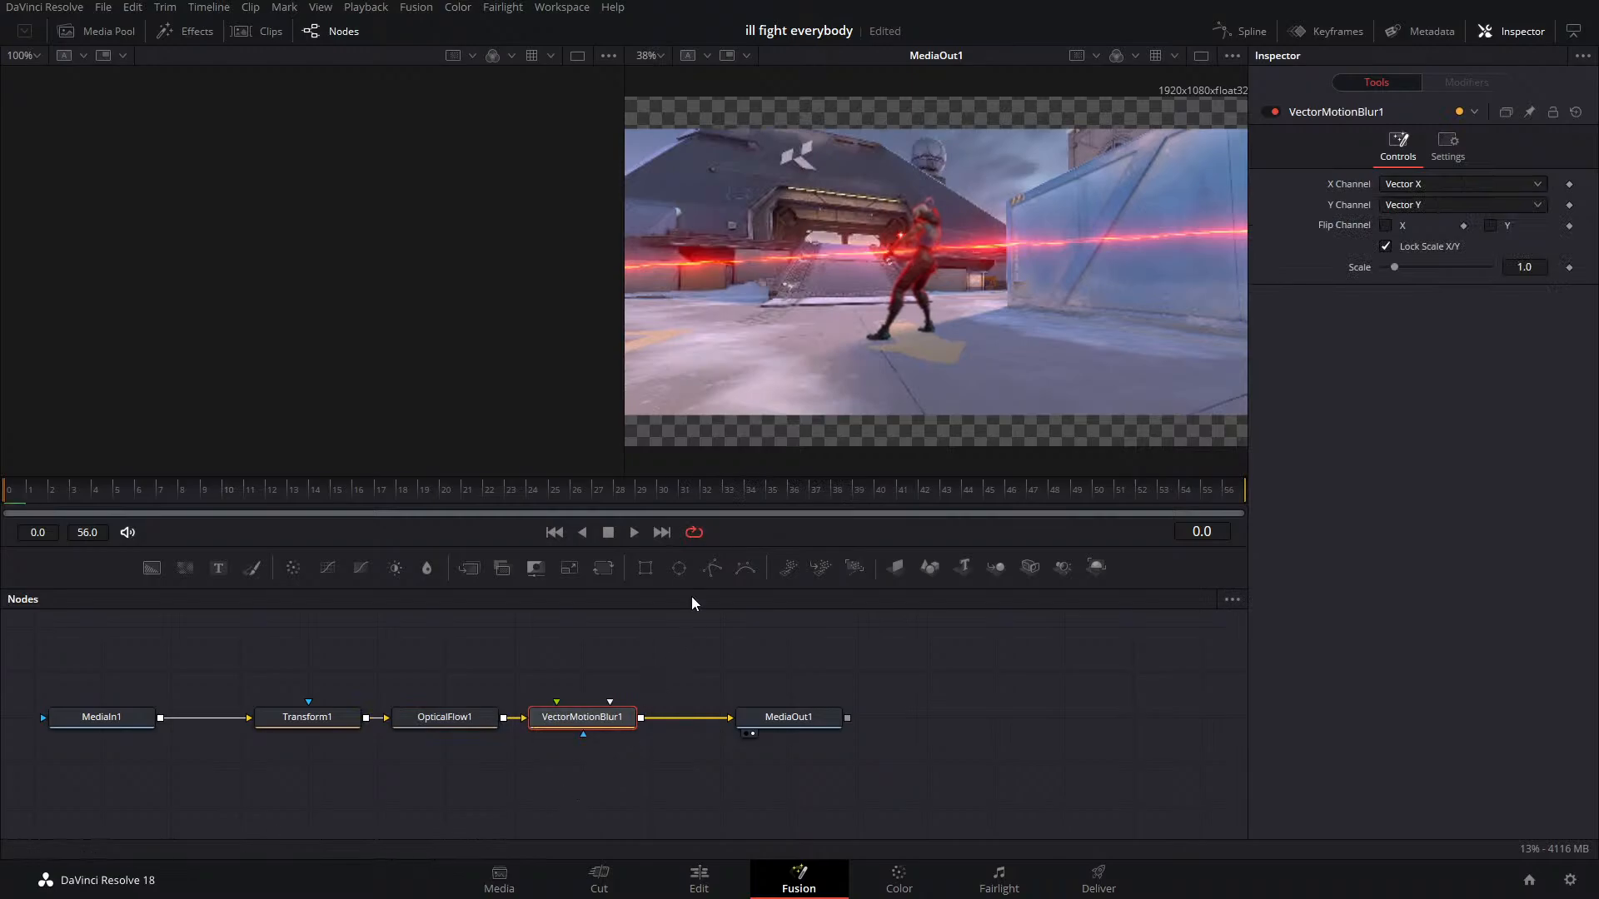
# Play the clip and set the Timeline Proxy Resolution to Full
pyautogui.click(634, 532)
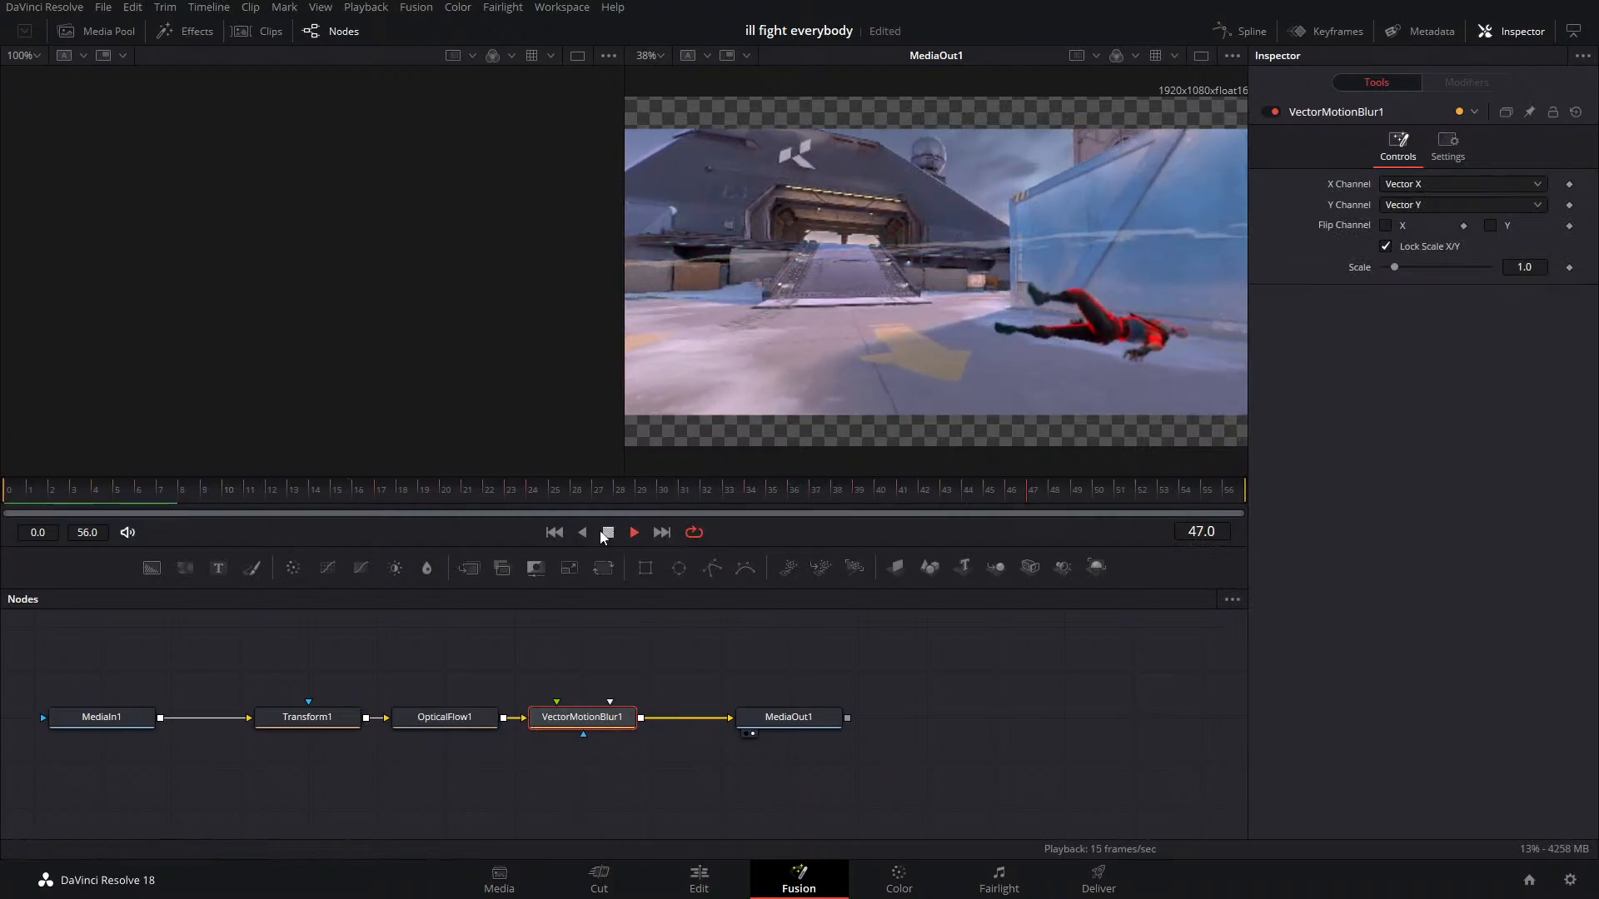
pyautogui.click(366, 9)
pyautogui.moveTo(428, 68)
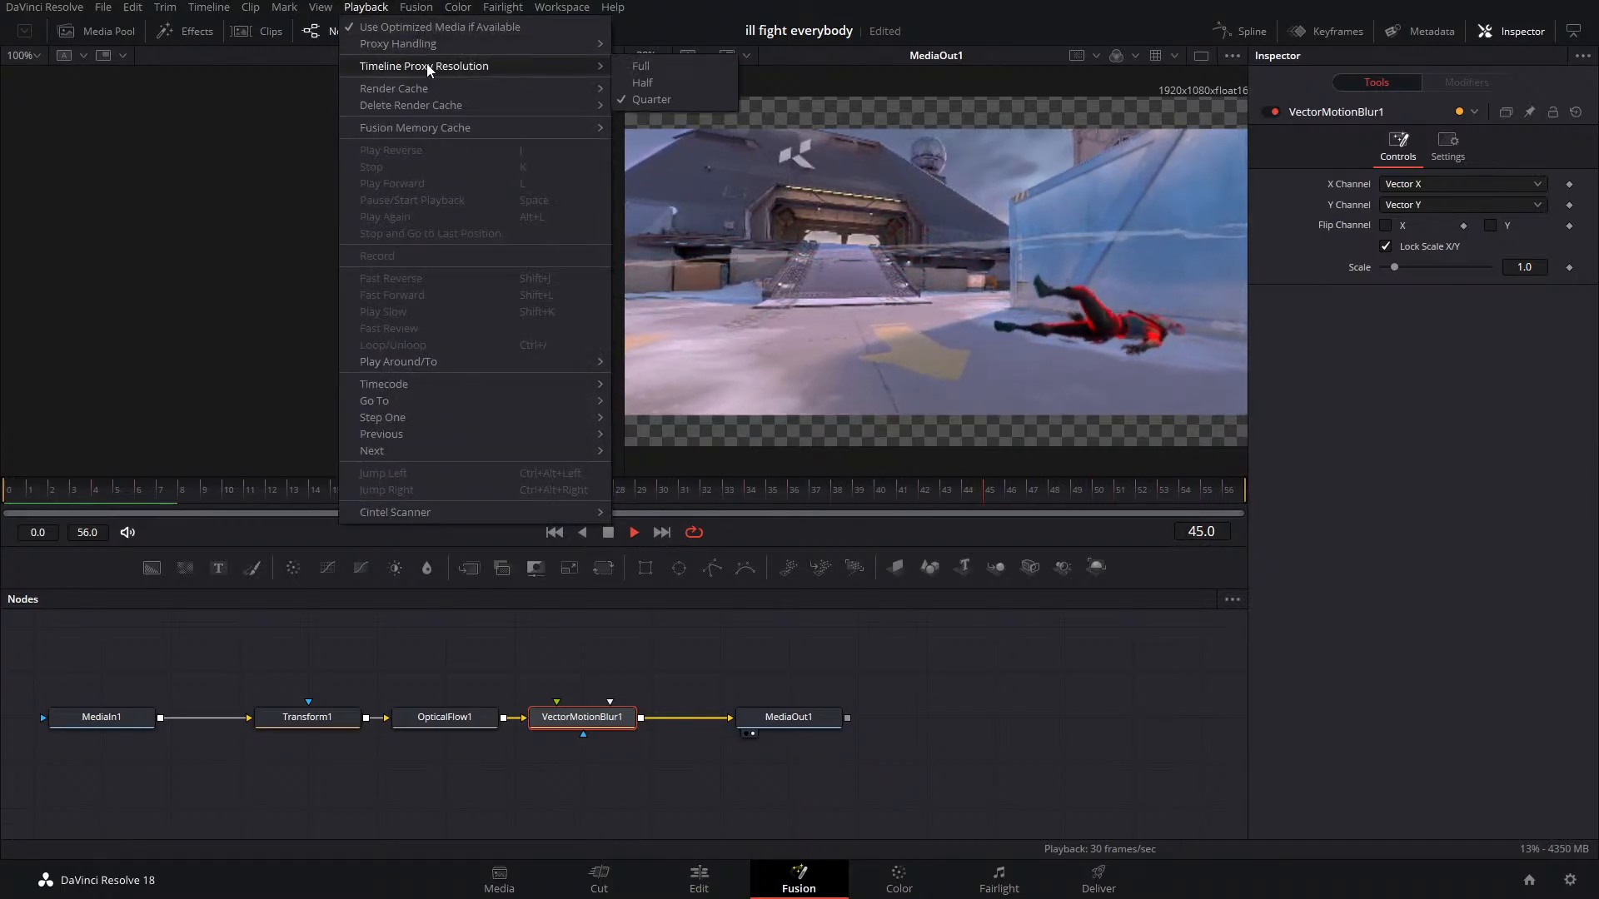
pyautogui.click(639, 68)
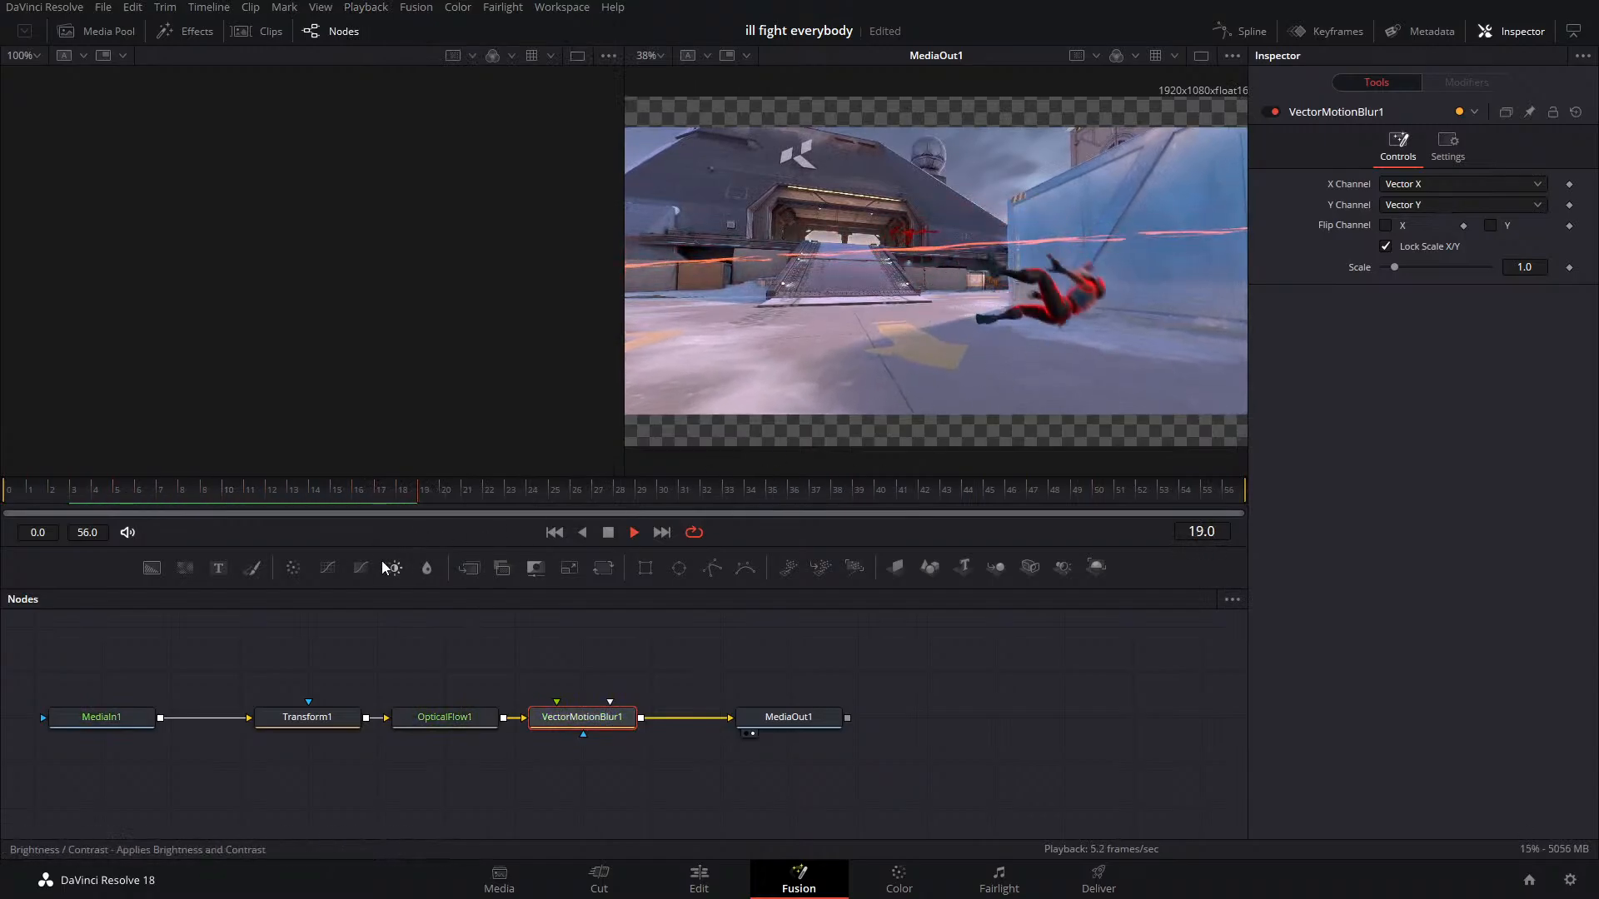
# Switch to a single enlarged viewer, review the motion blur in playback, and return to frame 0
pyautogui.click(1201, 55)
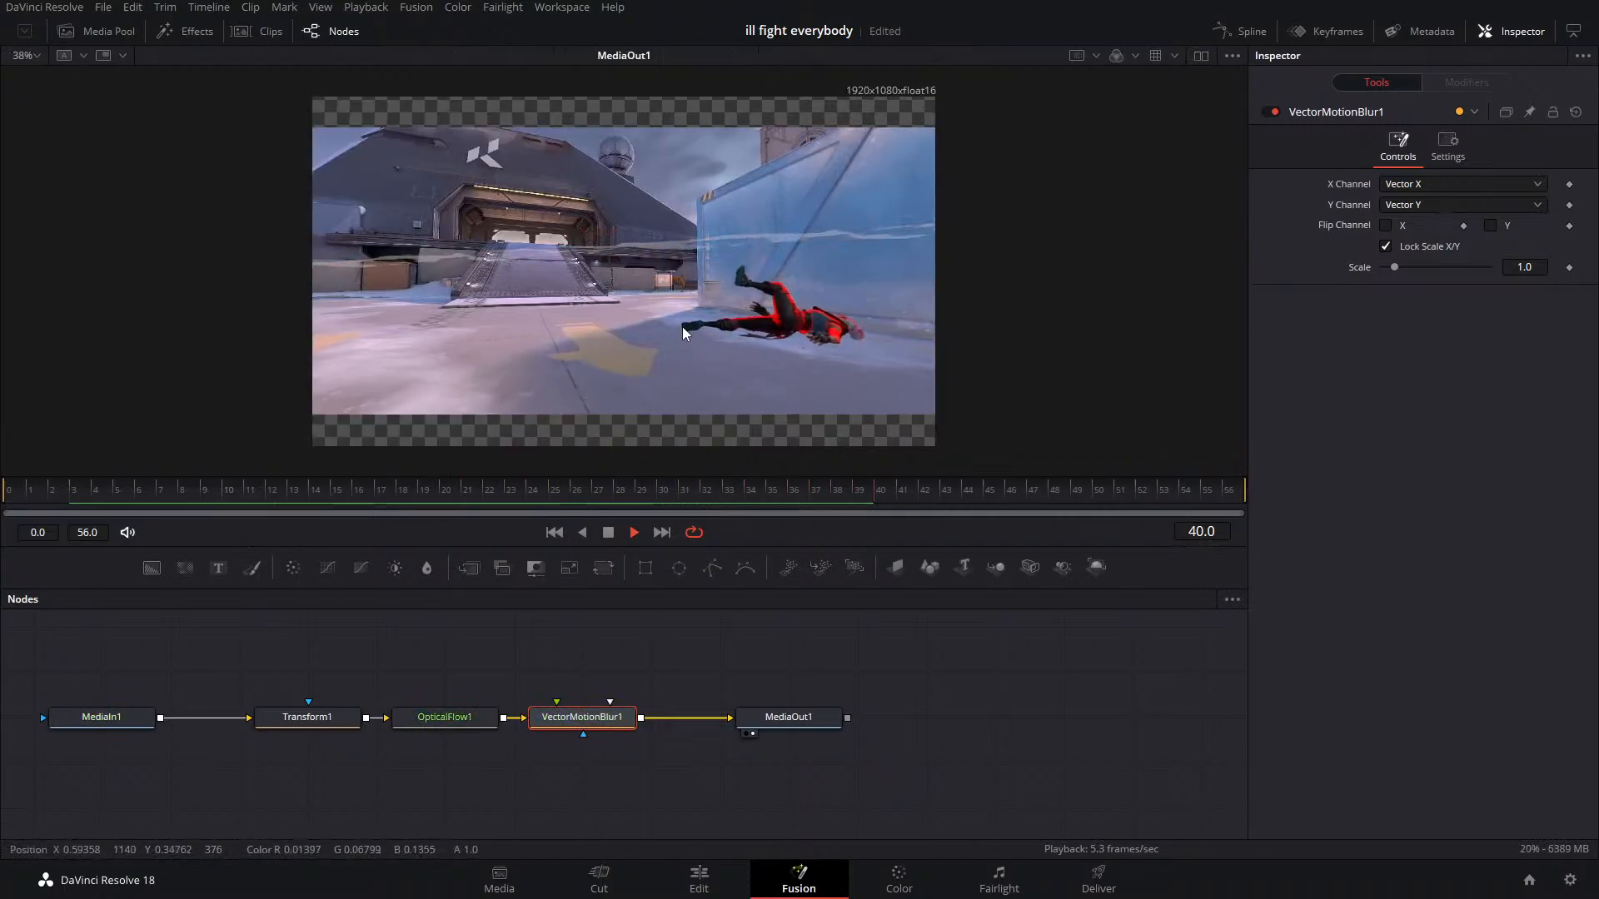
pyautogui.scroll(1, 682, 326)
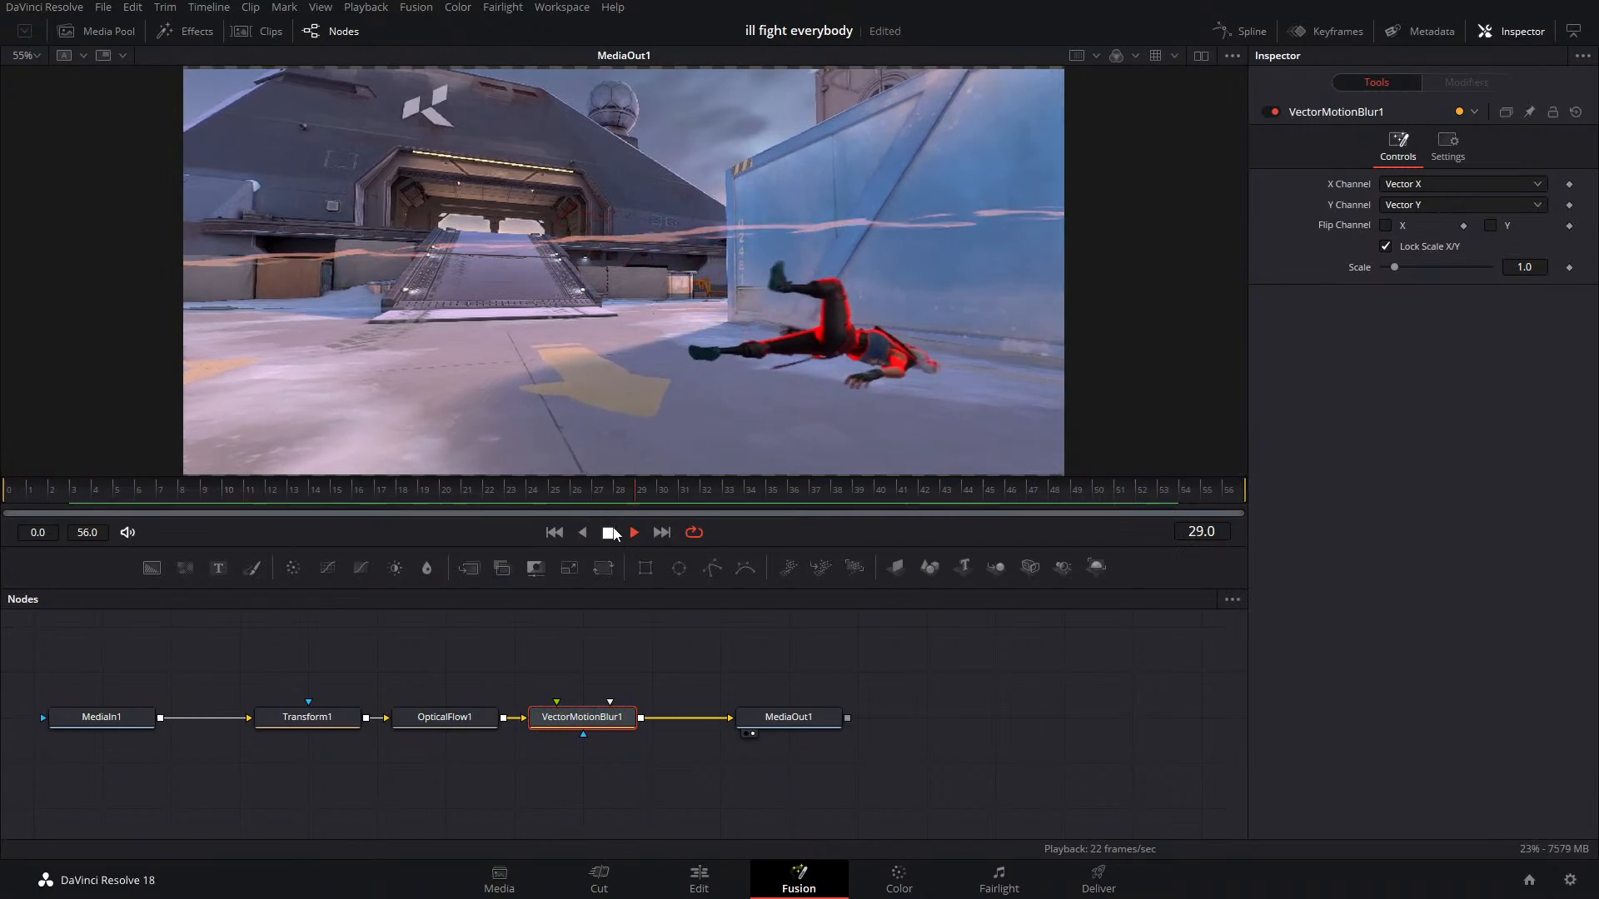
pyautogui.press('space')
pyautogui.moveTo(93, 496); pyautogui.dragTo(4, 496)
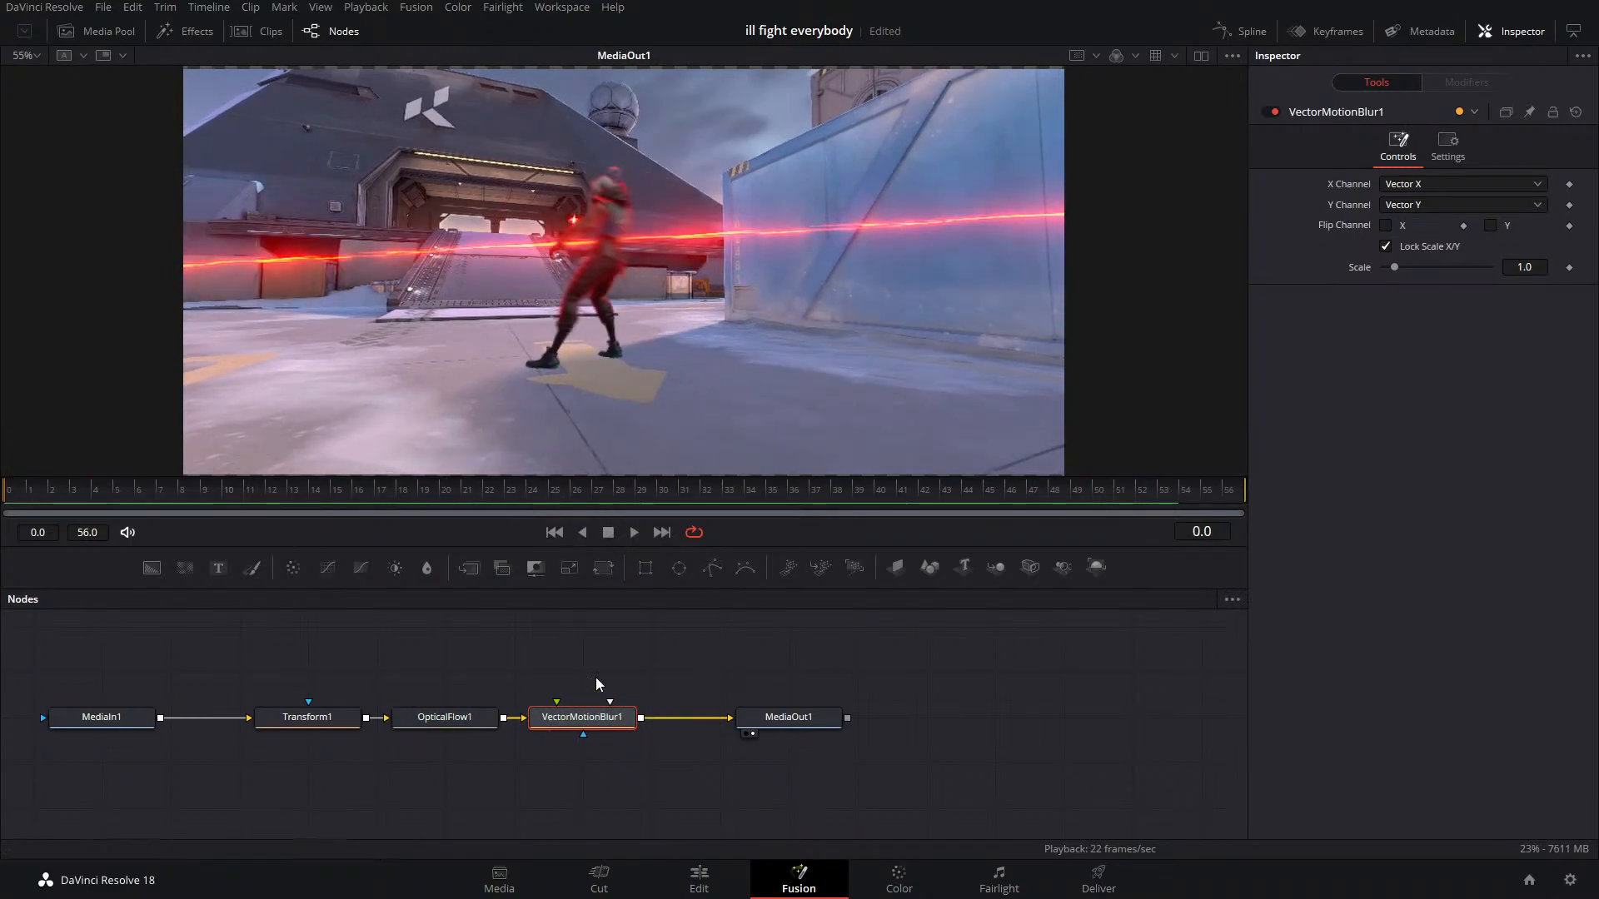
pyautogui.click(635, 533)
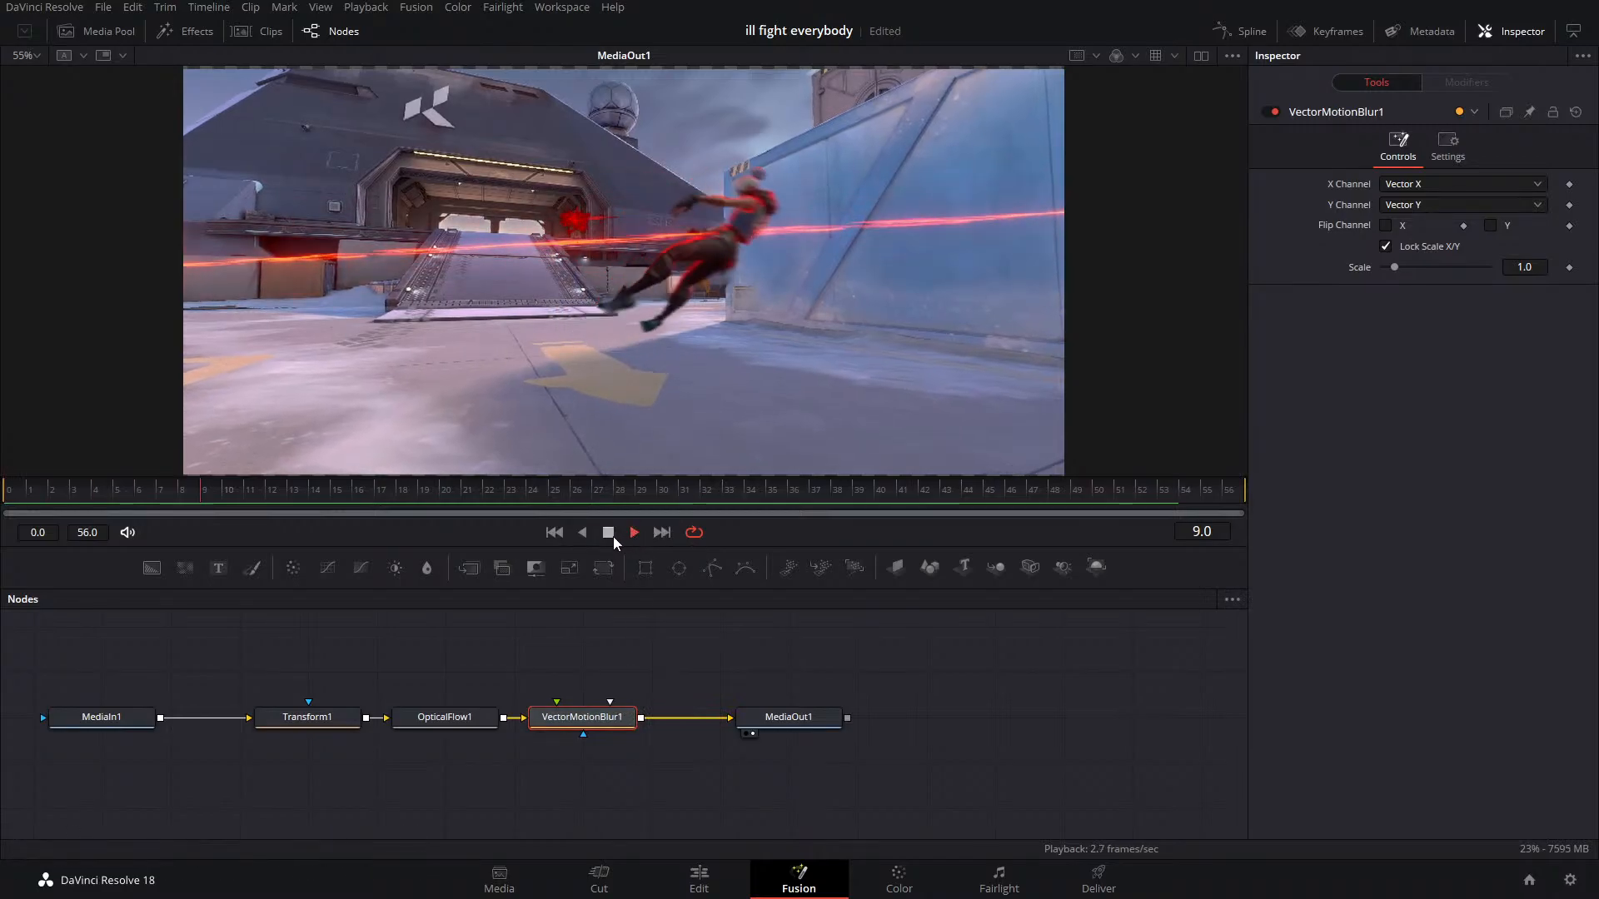
pyautogui.click(231, 506)
pyautogui.moveTo(232, 503); pyautogui.dragTo(8, 535)
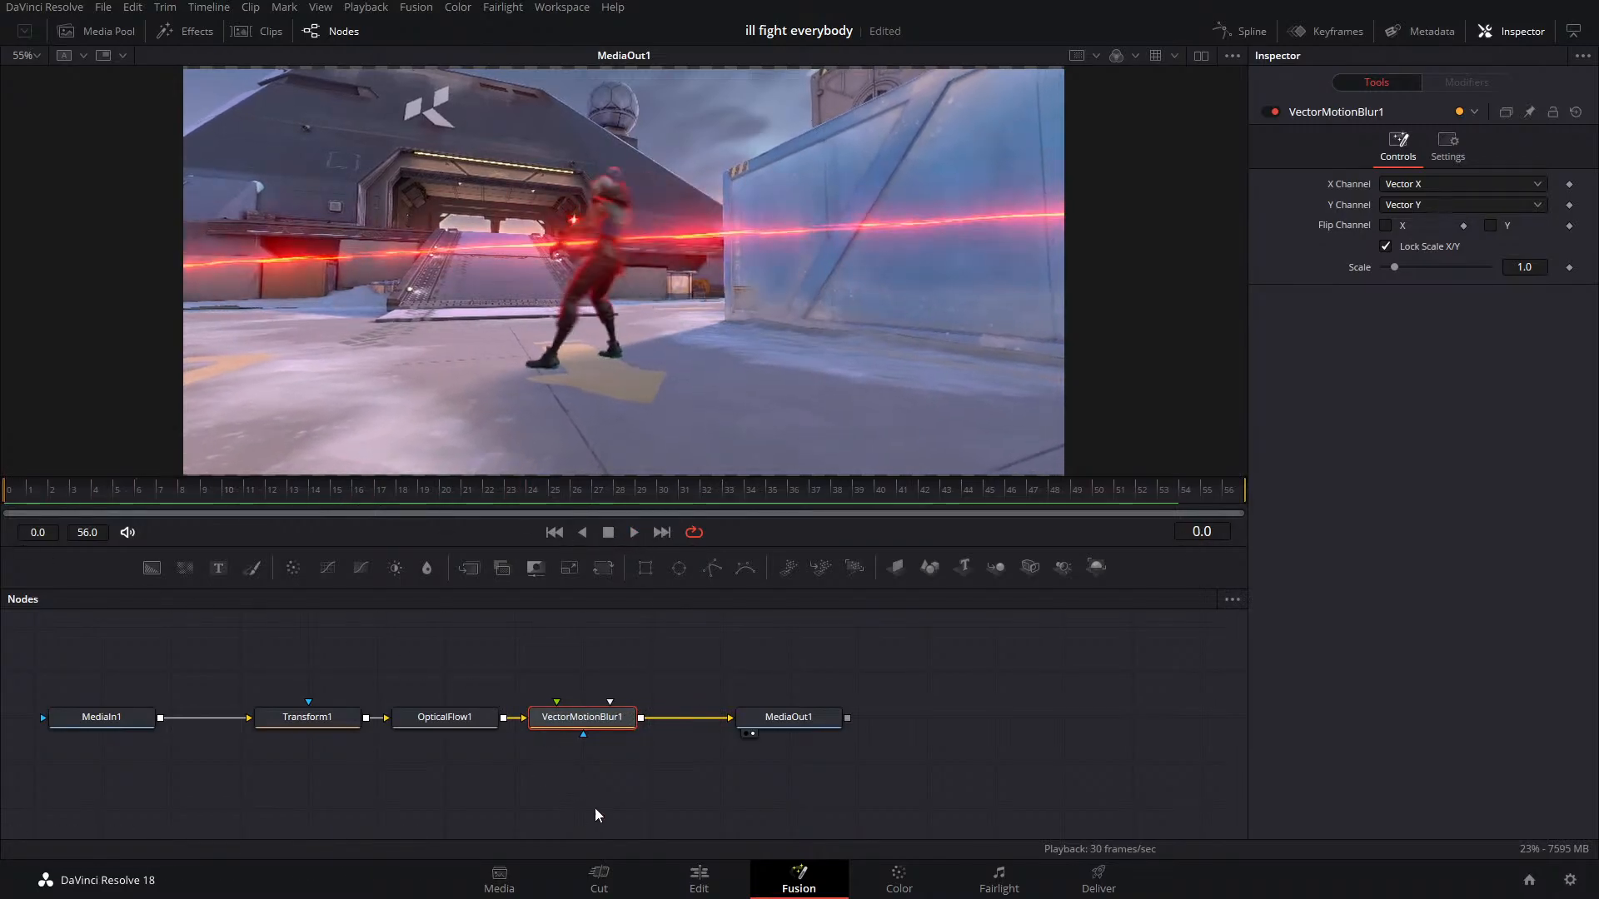
# Select OpticalFlow1 and VectorMotionBlur1 and toggle them off and on to compare the blur, leaving both enabled
pyautogui.moveTo(595, 809); pyautogui.dragTo(460, 705)
pyautogui.click(1272, 112)
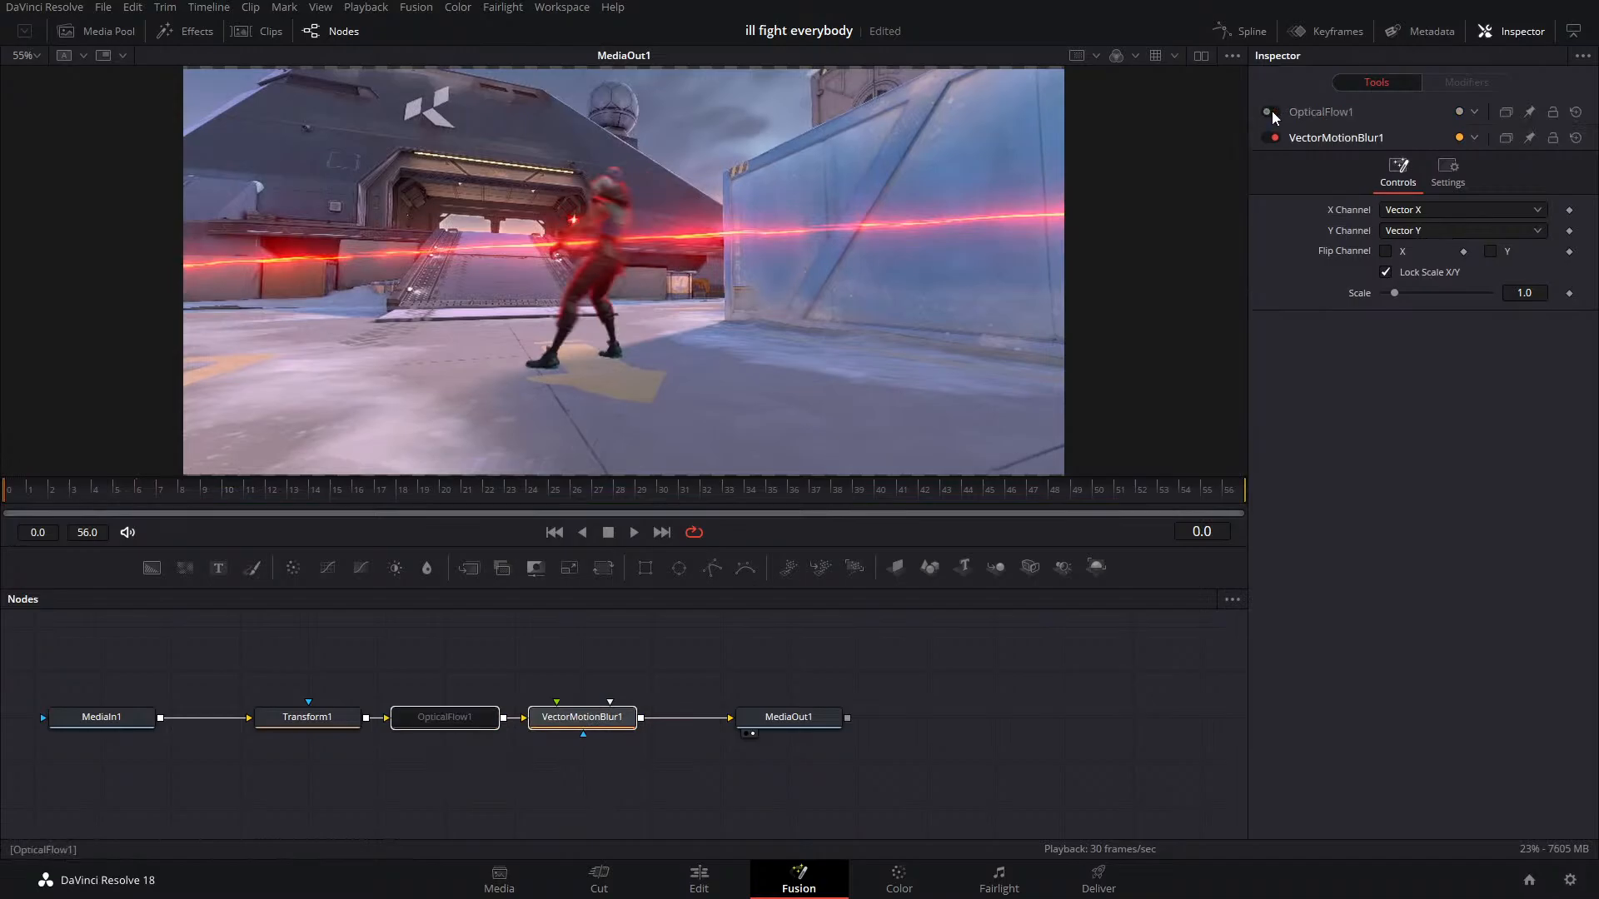
pyautogui.click(1271, 137)
pyautogui.click(1271, 138)
pyautogui.click(1272, 113)
pyautogui.click(1272, 112)
pyautogui.click(1272, 112)
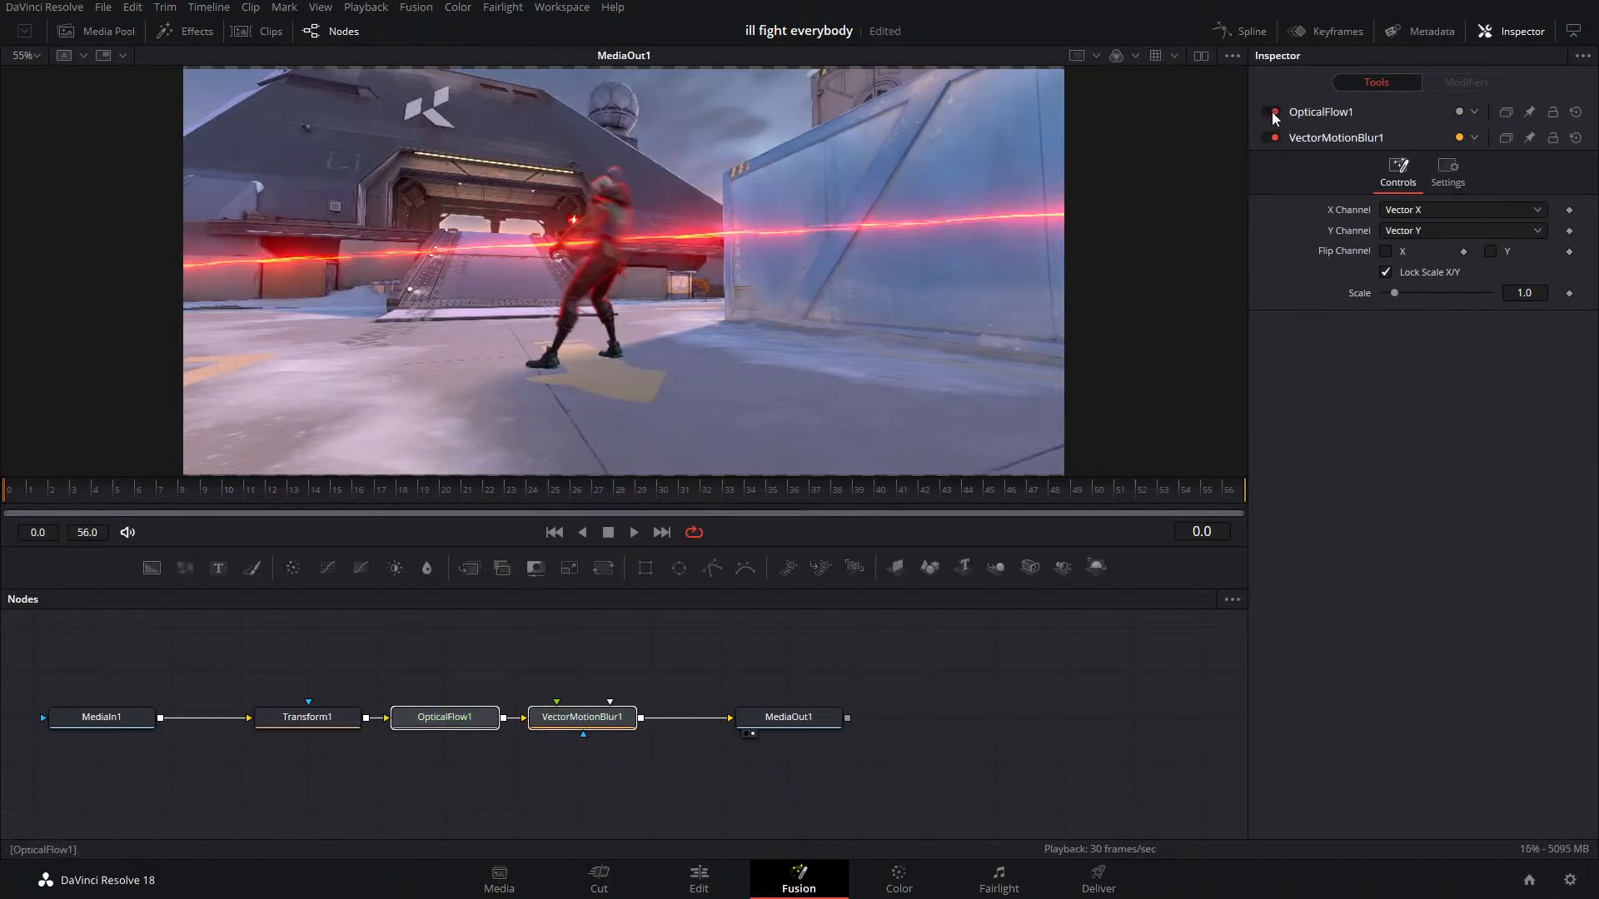
pyautogui.click(1273, 112)
pyautogui.click(1273, 112)
pyautogui.click(1272, 113)
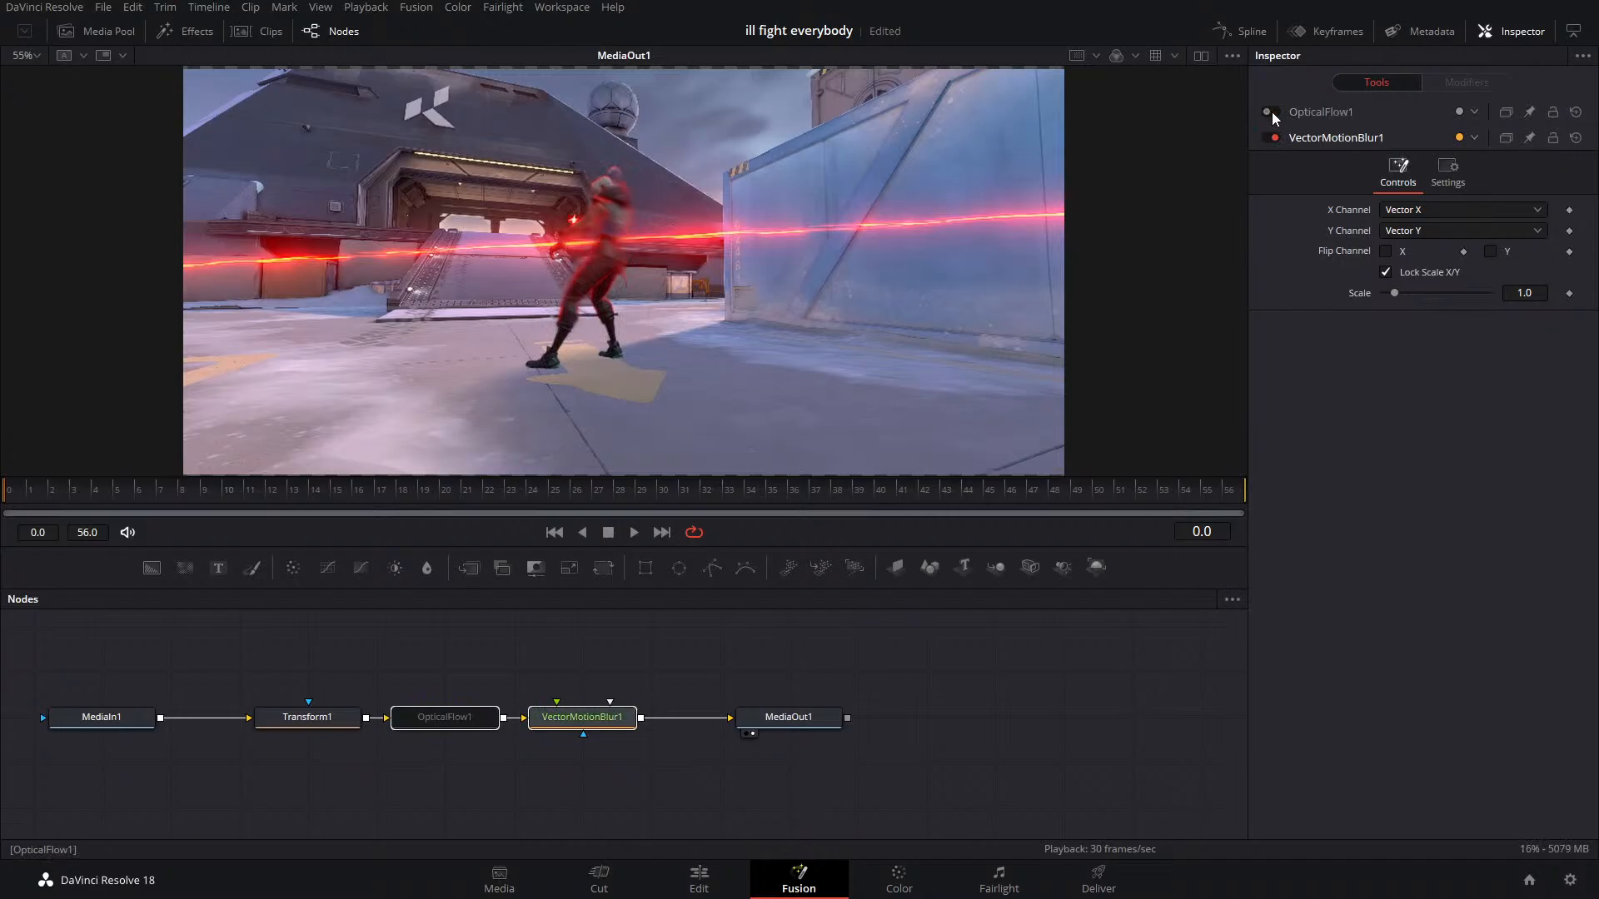
pyautogui.click(1272, 113)
pyautogui.click(1273, 112)
pyautogui.click(1273, 112)
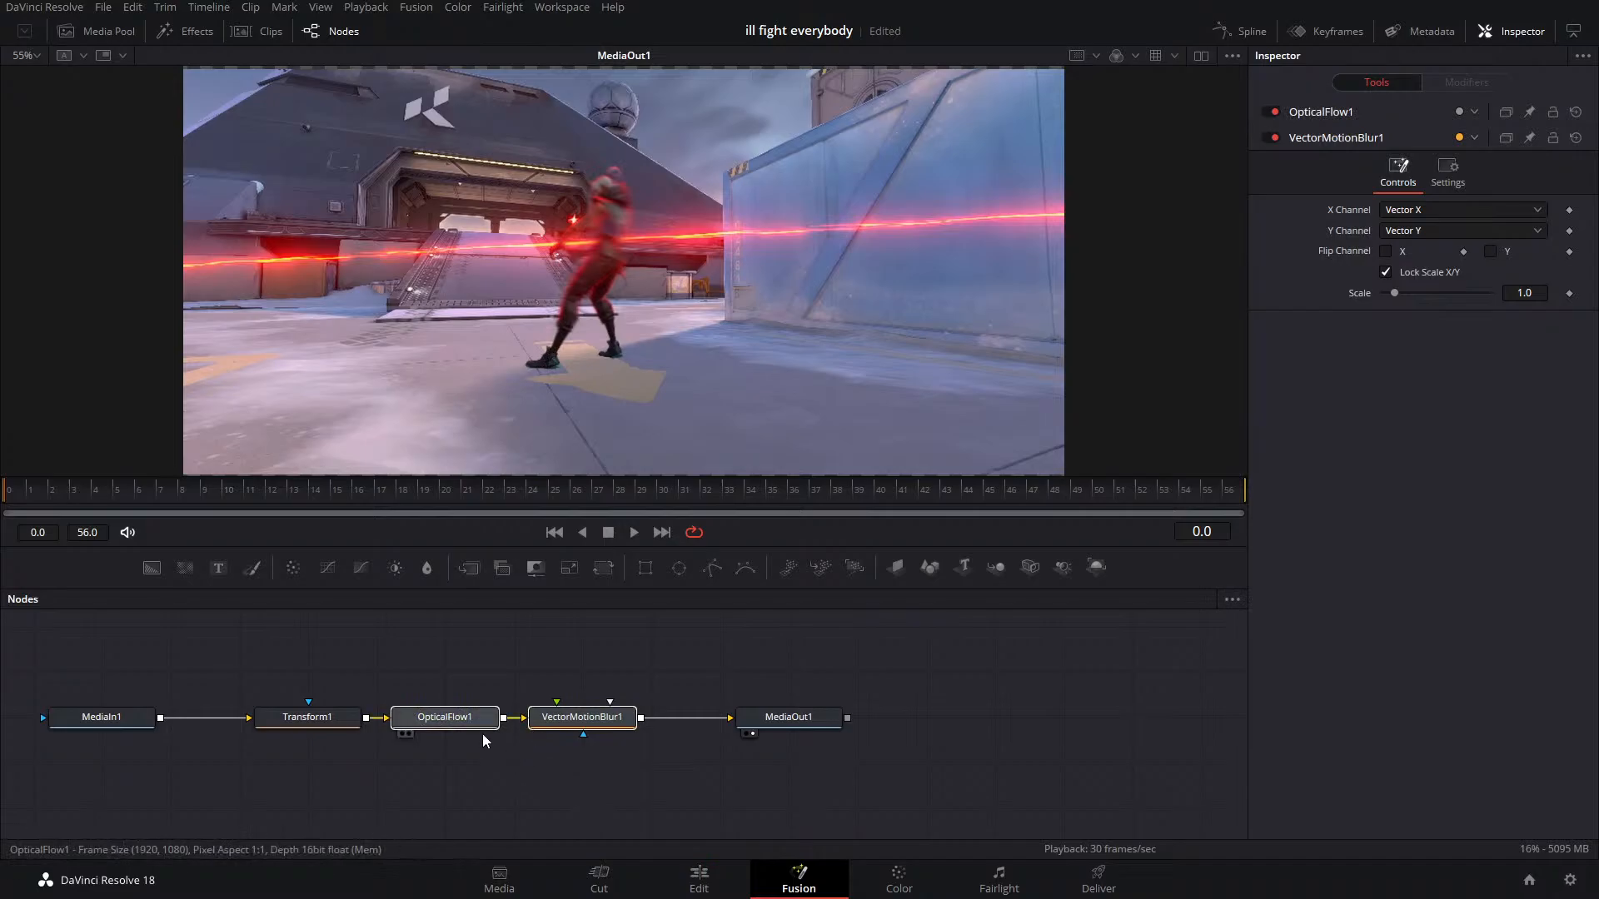
# Delete the Optical Flow and Vector Motion Blur nodes from the composition
pyautogui.moveTo(465, 675); pyautogui.dragTo(646, 787)
pyautogui.press('Delete')
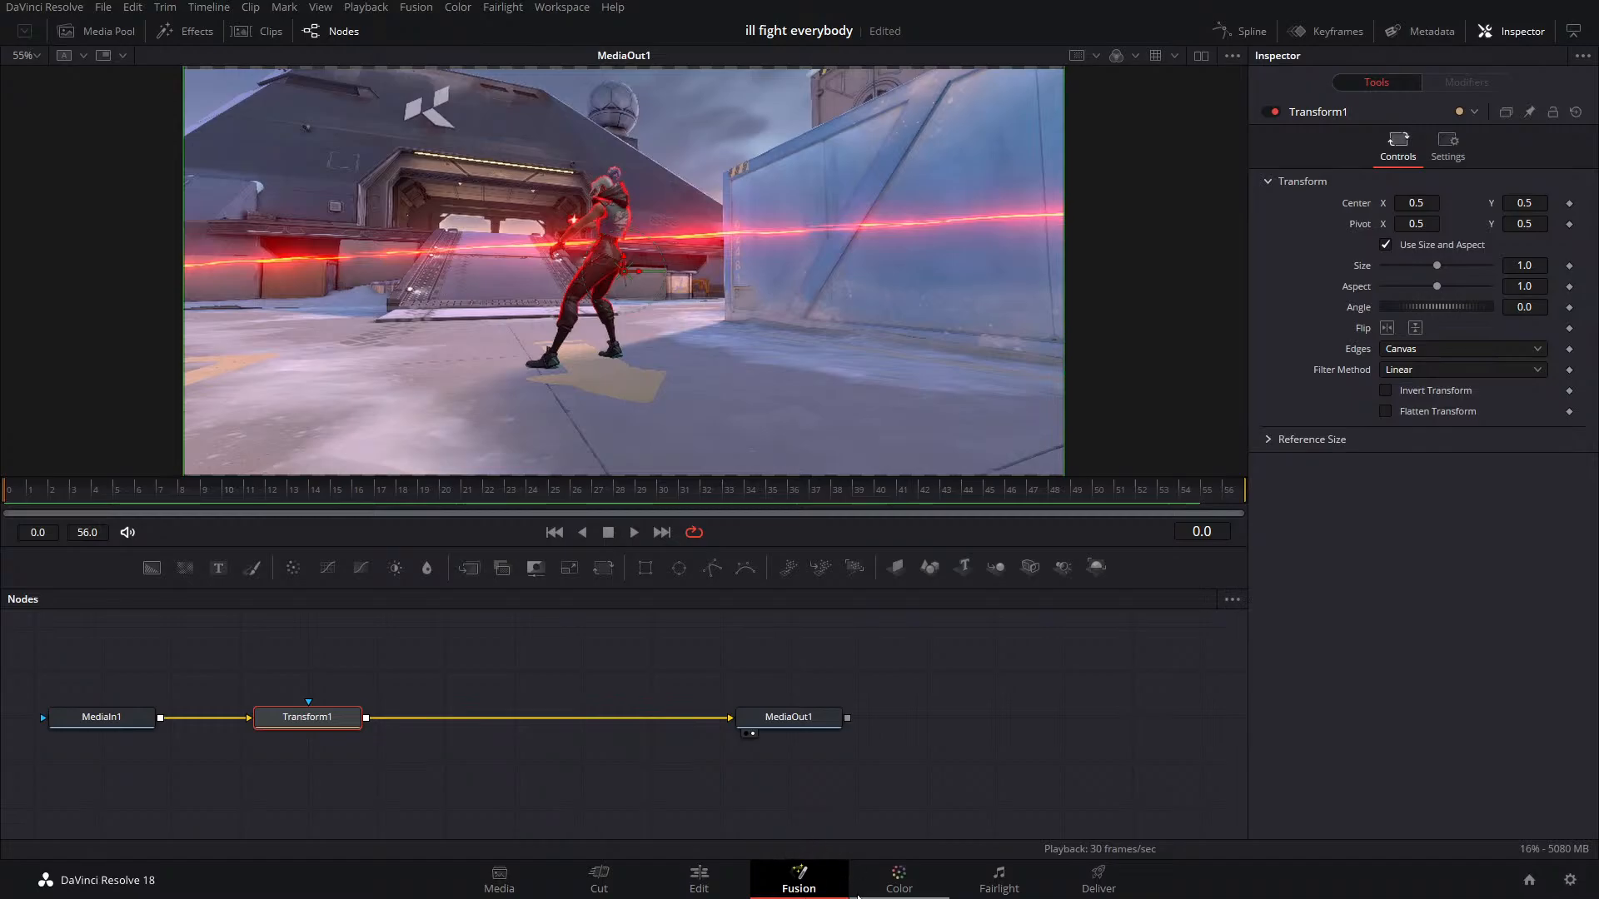
# Open the cinematic clip on the Color page and set its saturation to 100
pyautogui.click(915, 885)
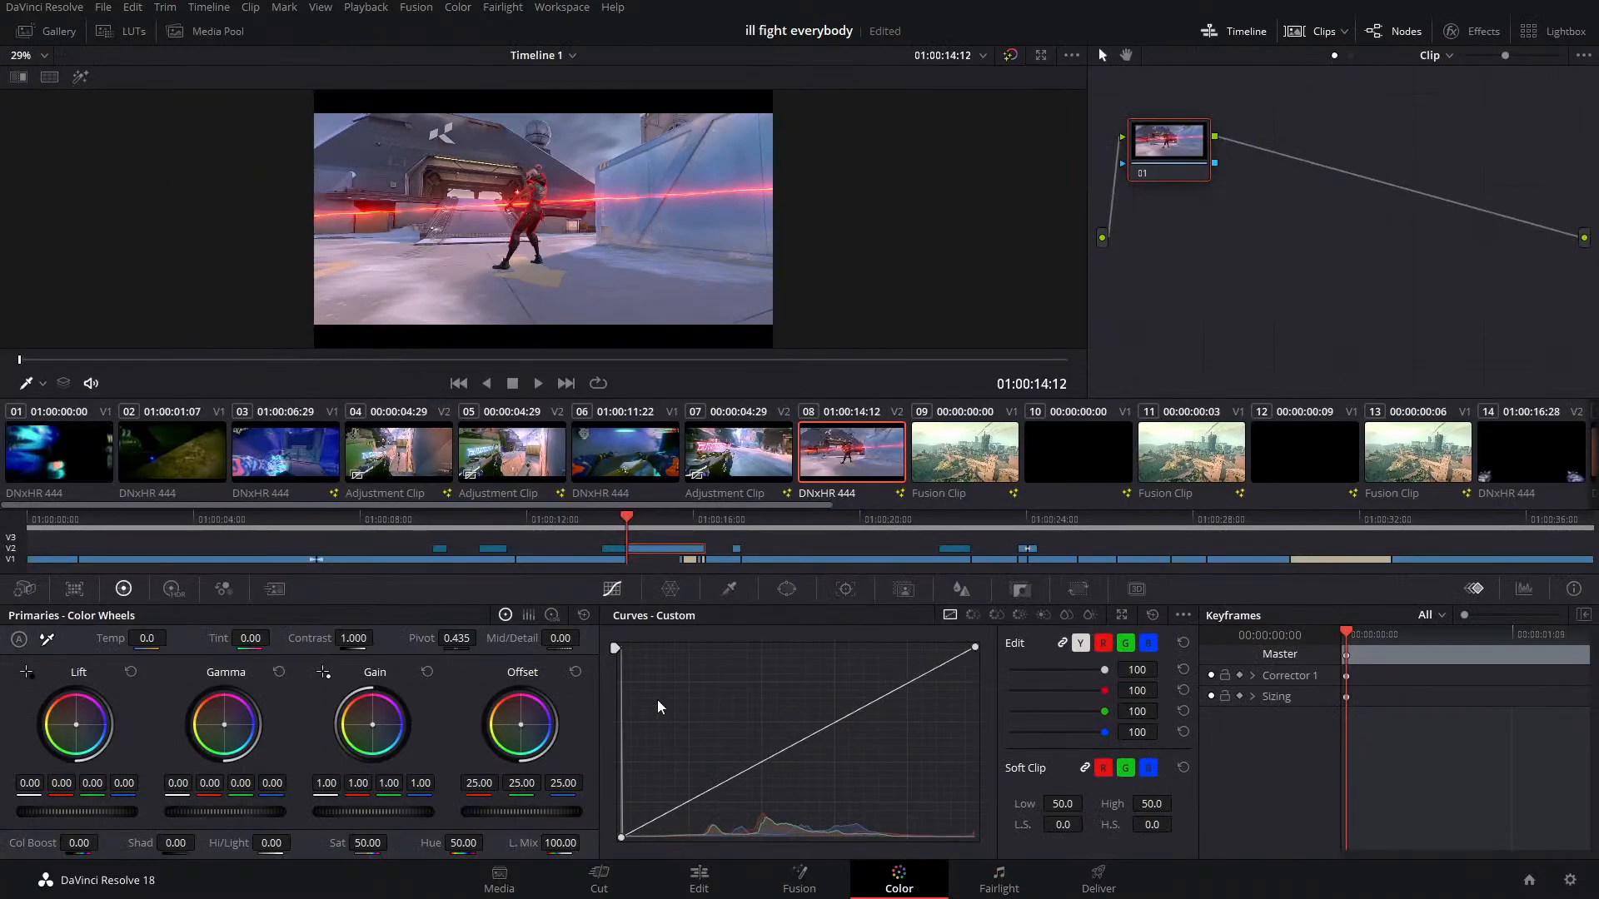
pyautogui.moveTo(373, 844); pyautogui.dragTo(392, 843)
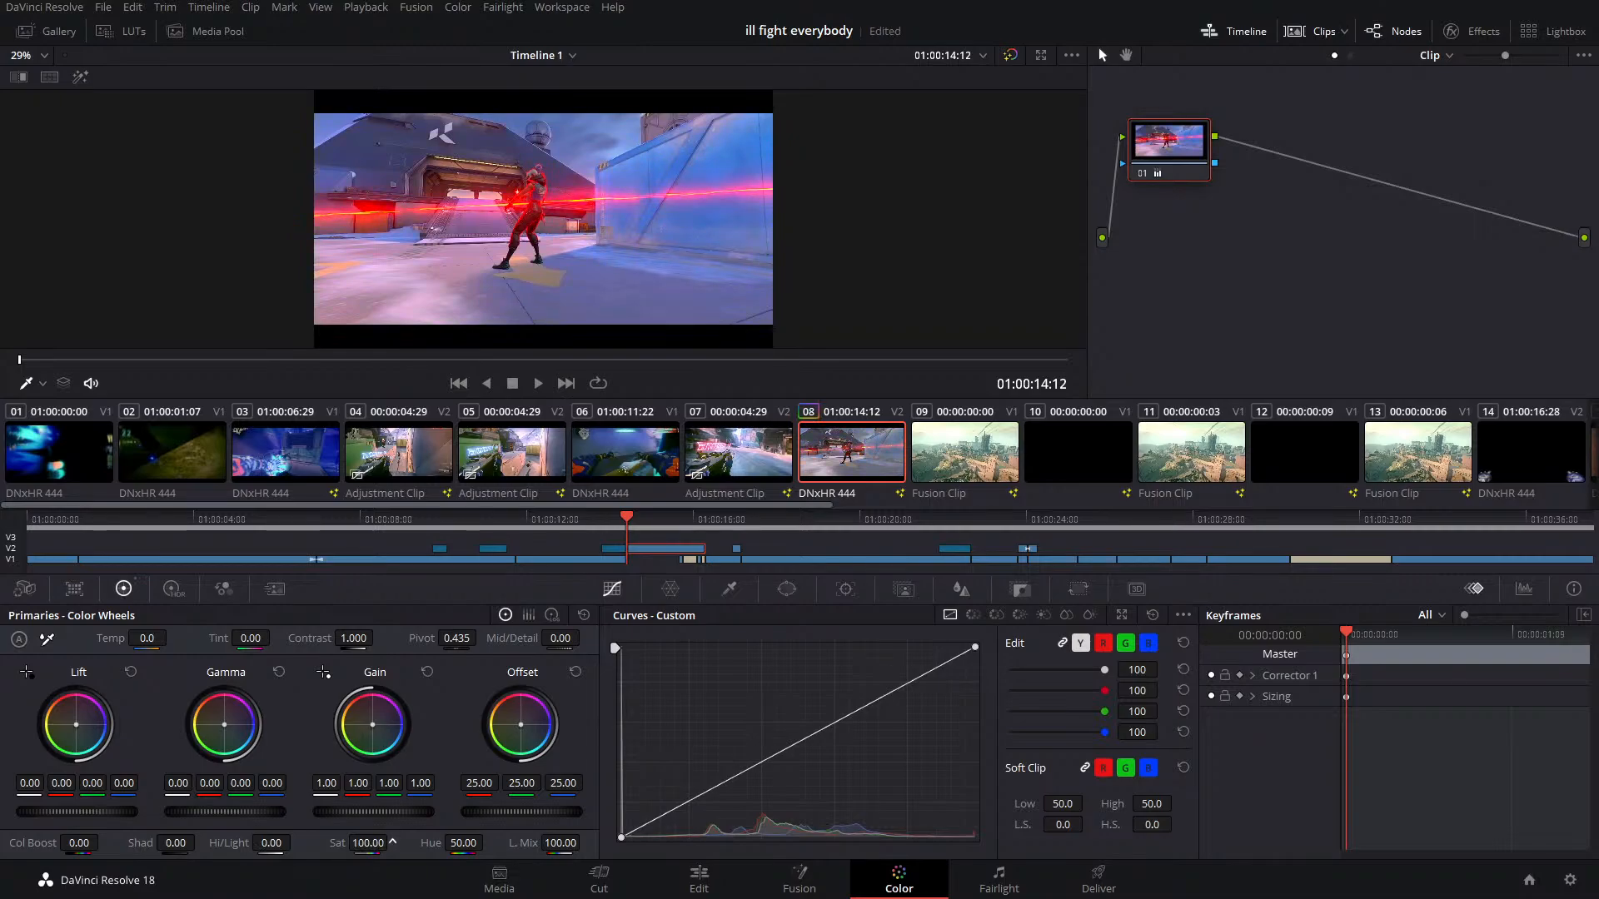
# Copy the grade of cinematic clip 08 onto Fusion Clip 13, the BIND title, and undo the copy
pyautogui.click(970, 464)
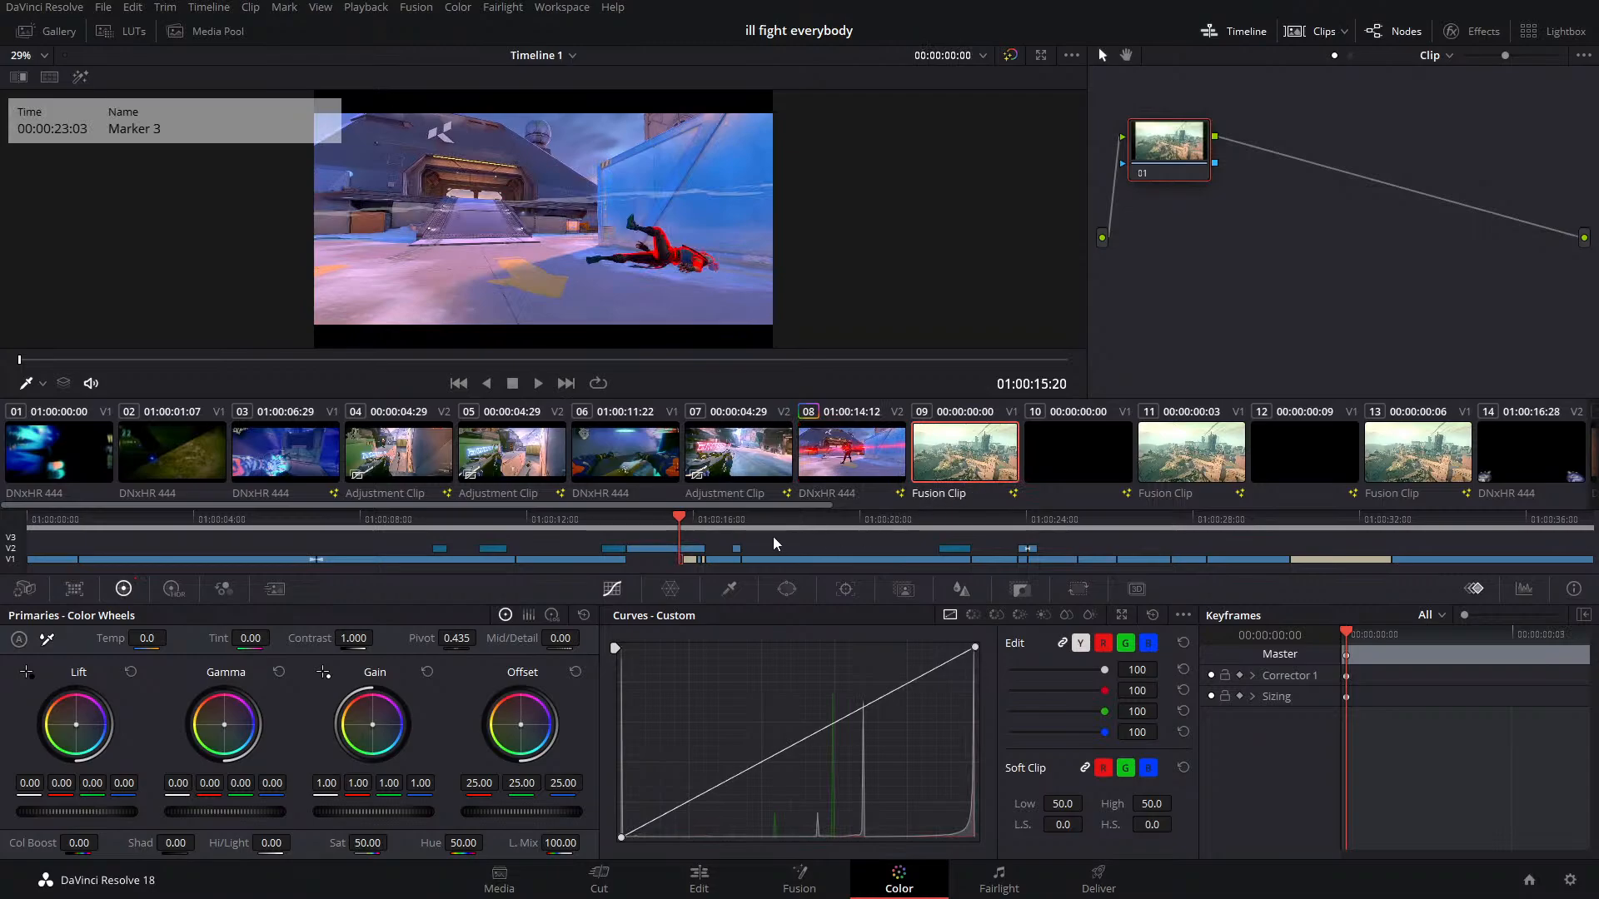
pyautogui.click(718, 561)
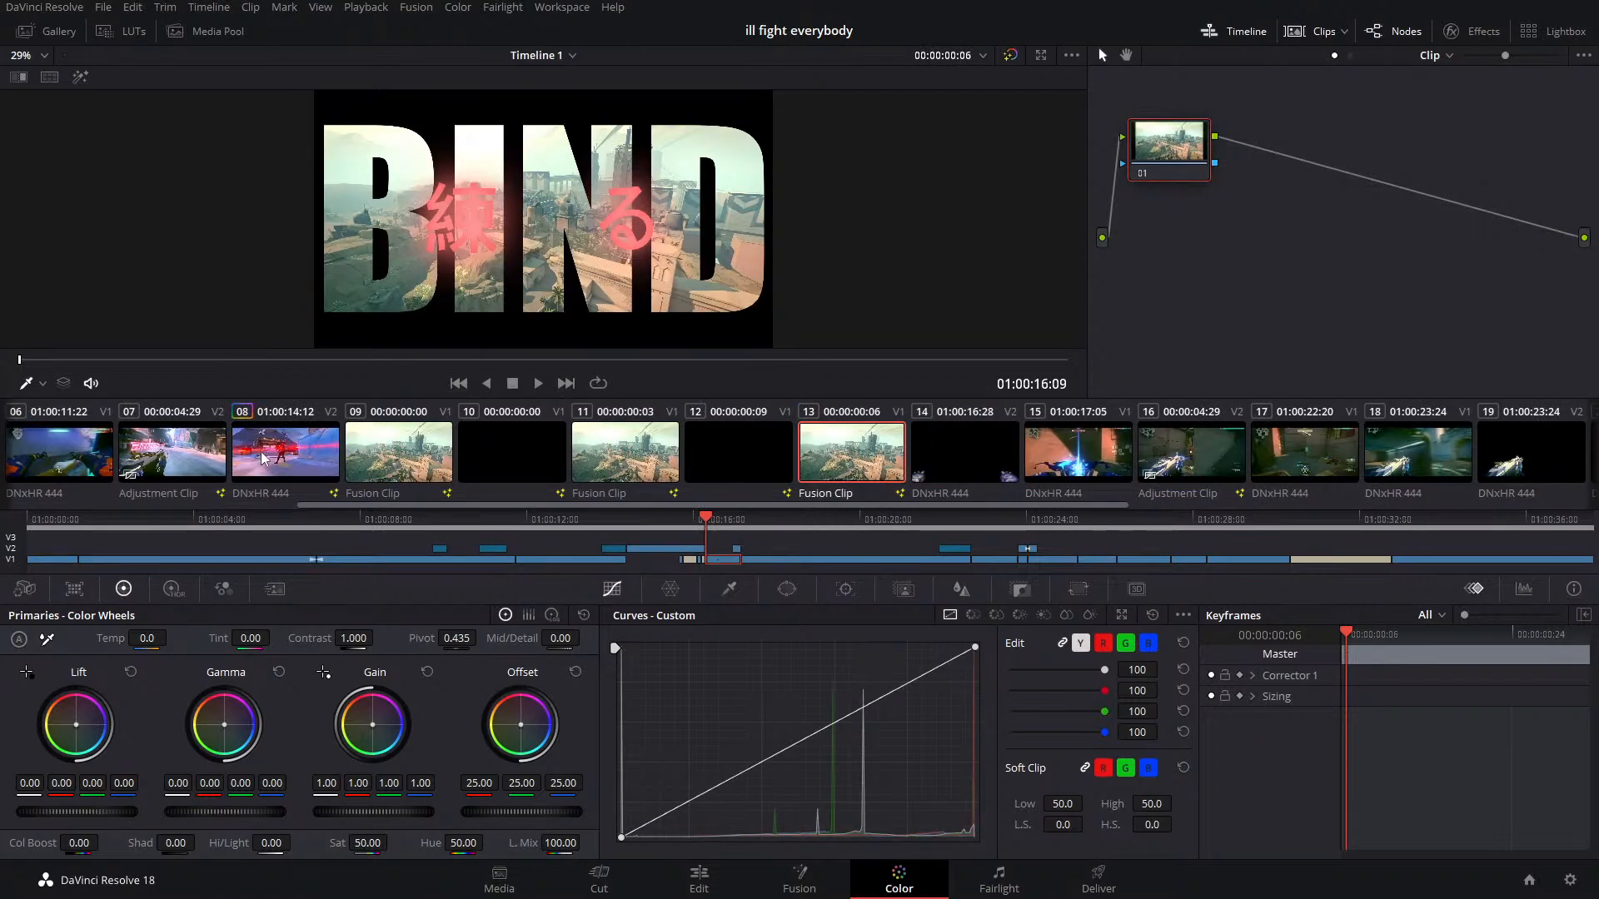
pyautogui.click(290, 453)
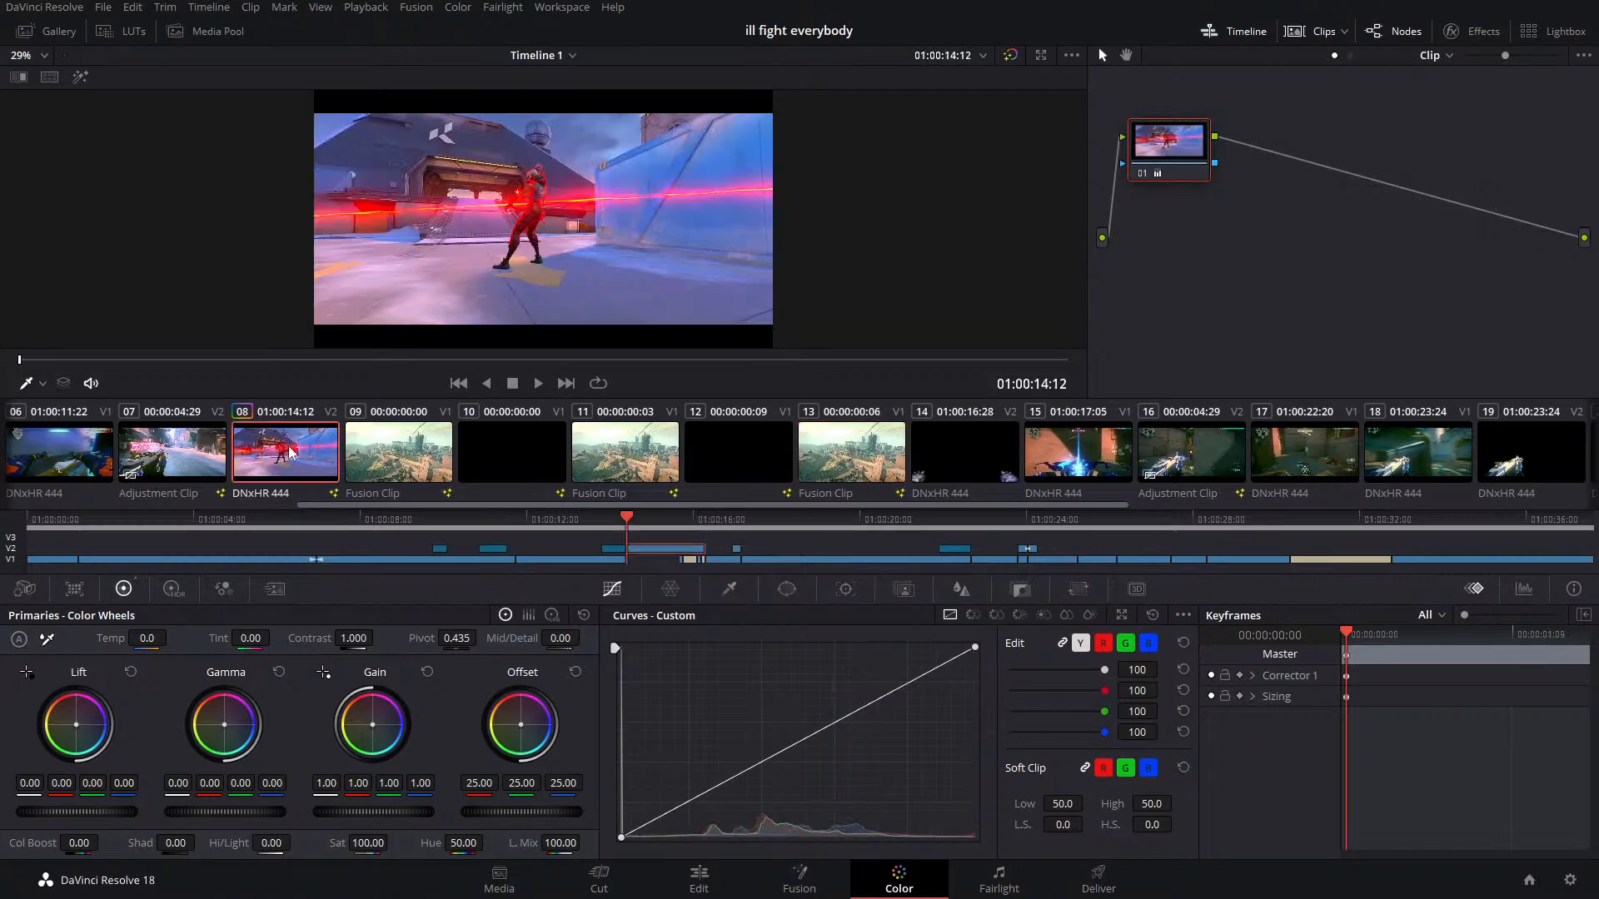
pyautogui.click(878, 458)
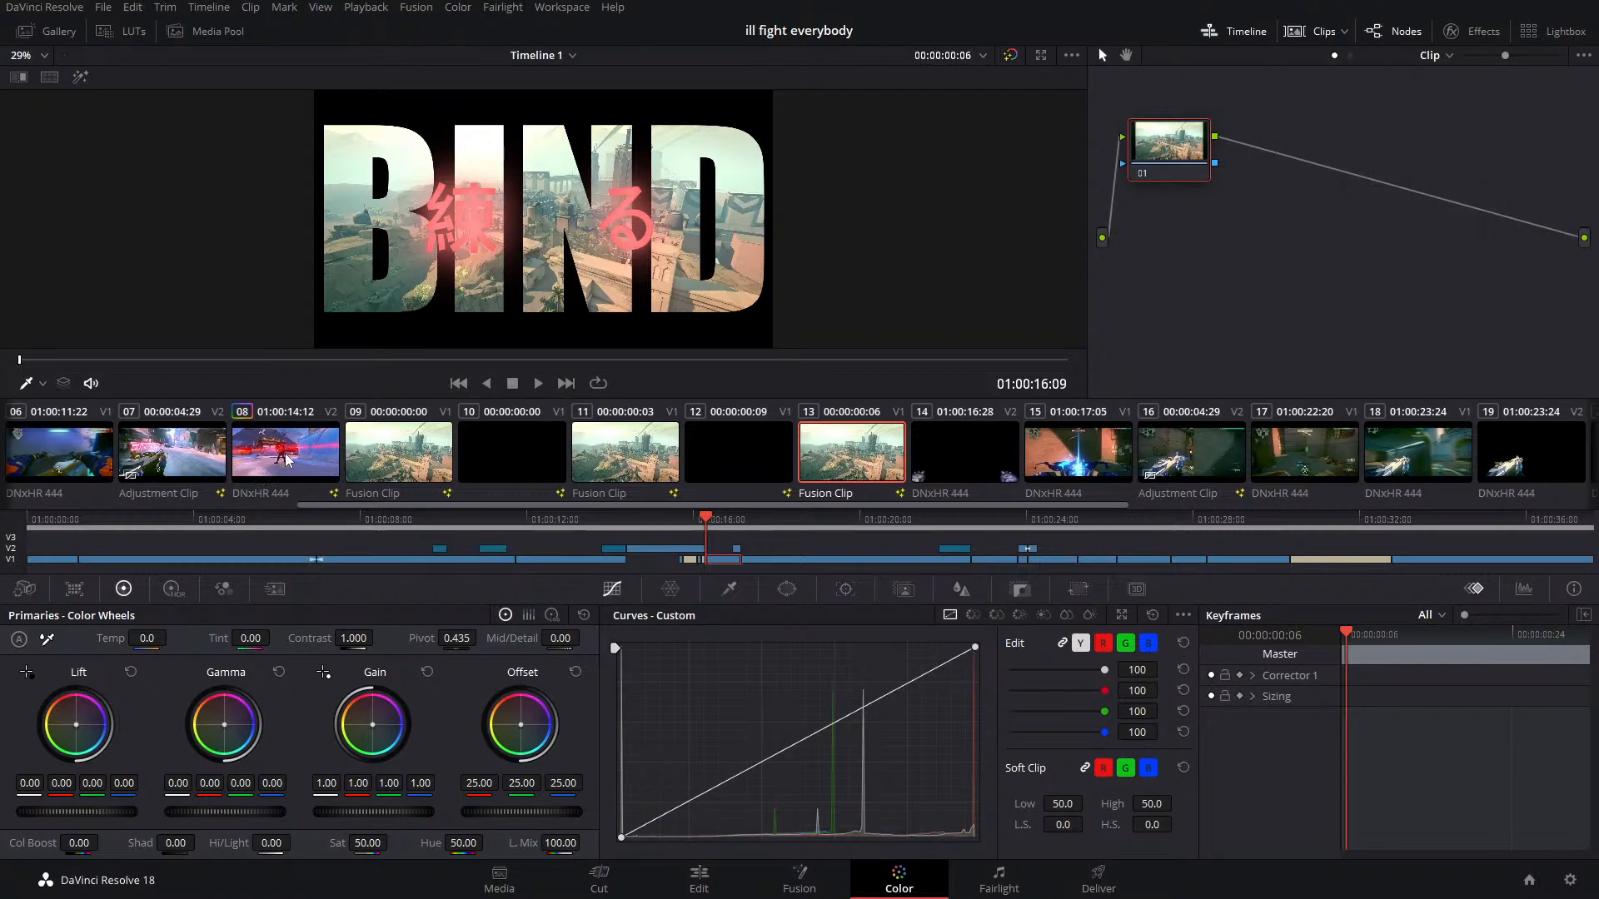
pyautogui.middleClick(285, 455)
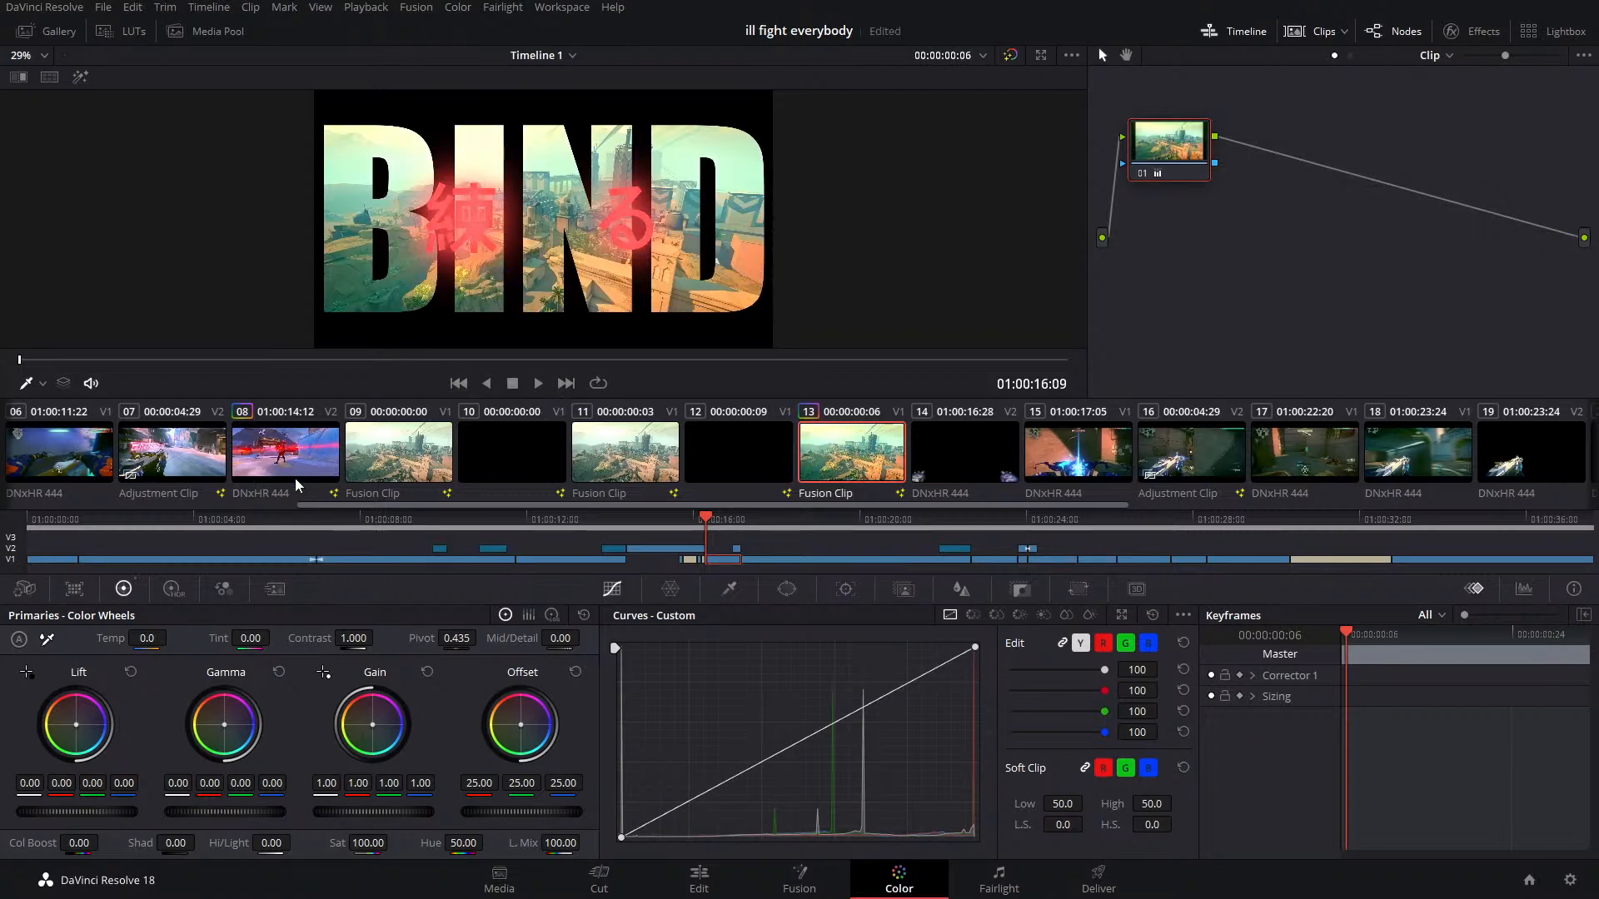
pyautogui.hotkey('ctrl', 'z')
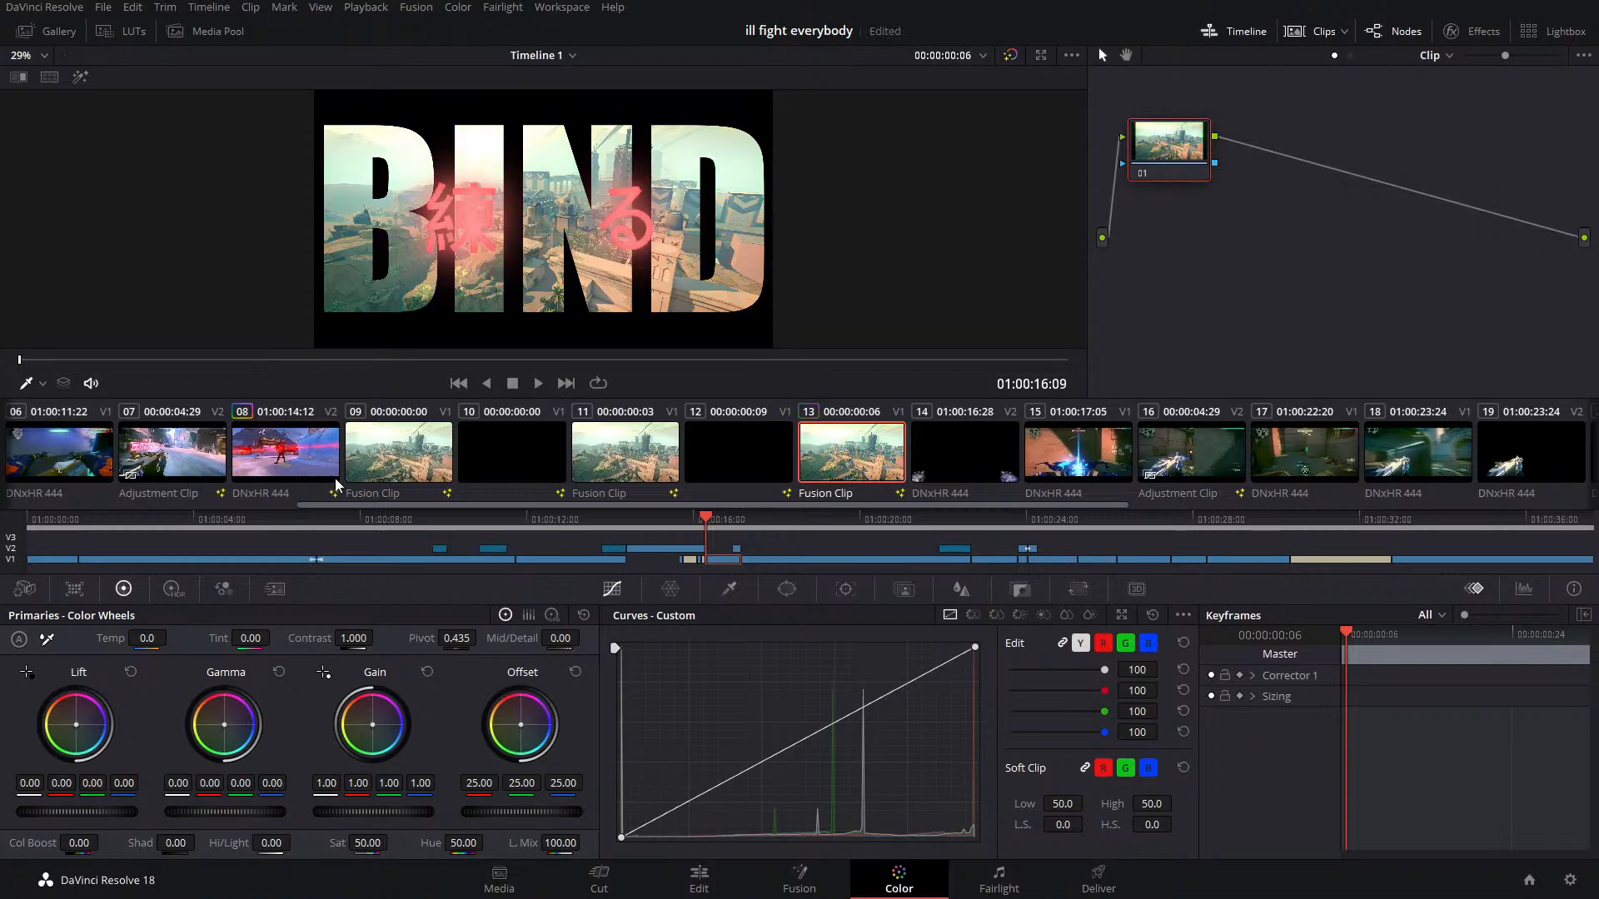
# Select cinematic clip 08 and reset its color grade
pyautogui.click(283, 469)
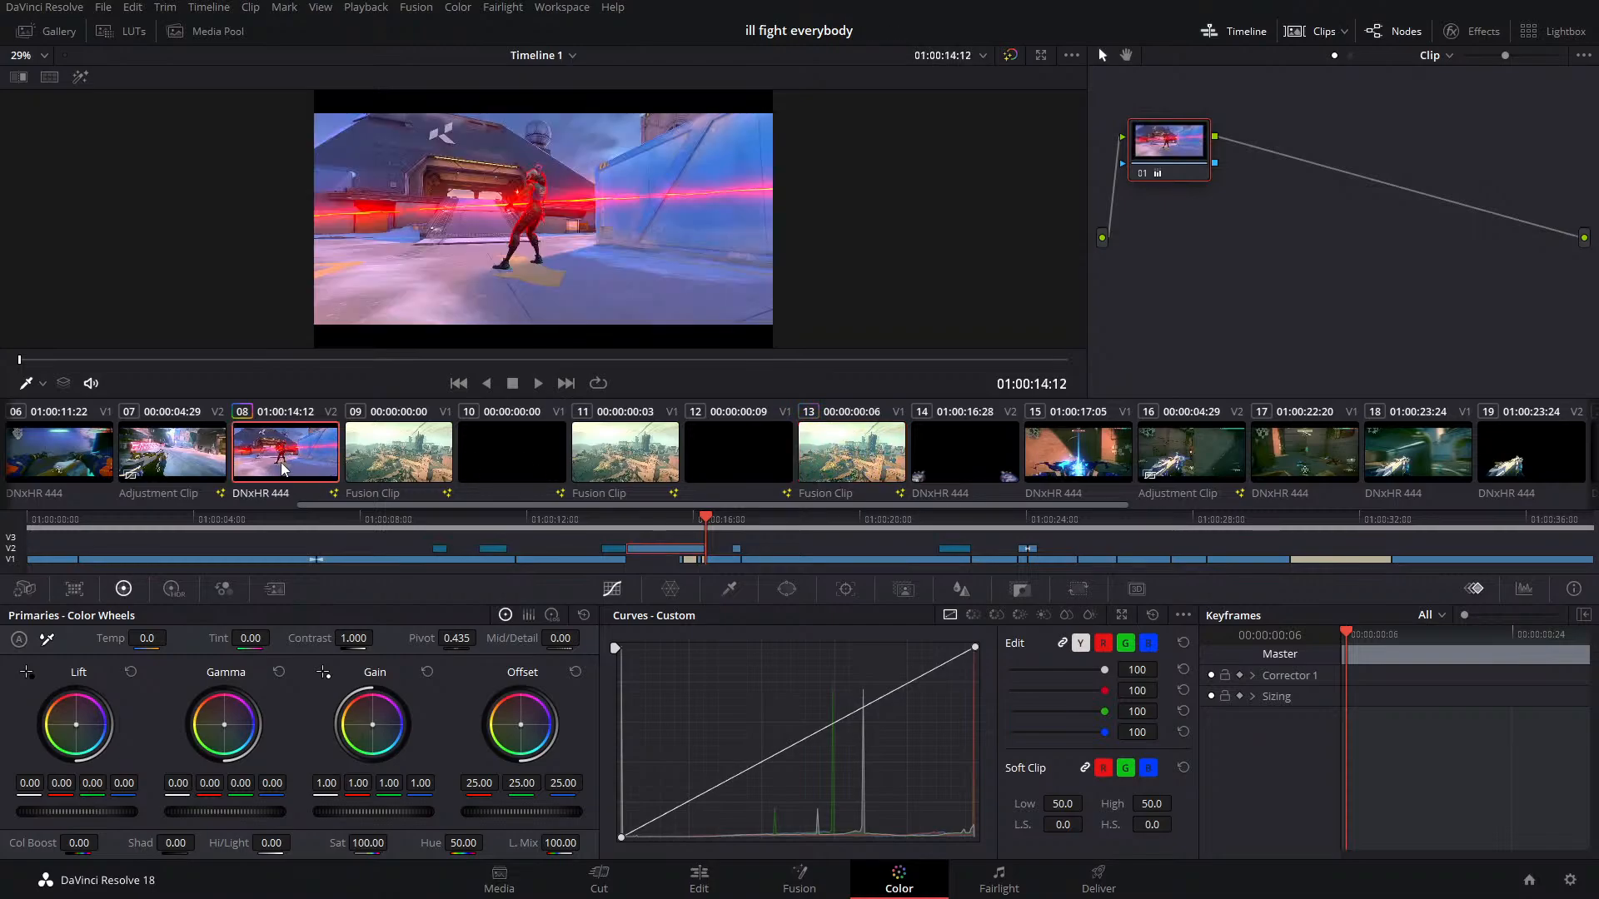
pyautogui.rightClick(1264, 230)
pyautogui.click(1275, 242)
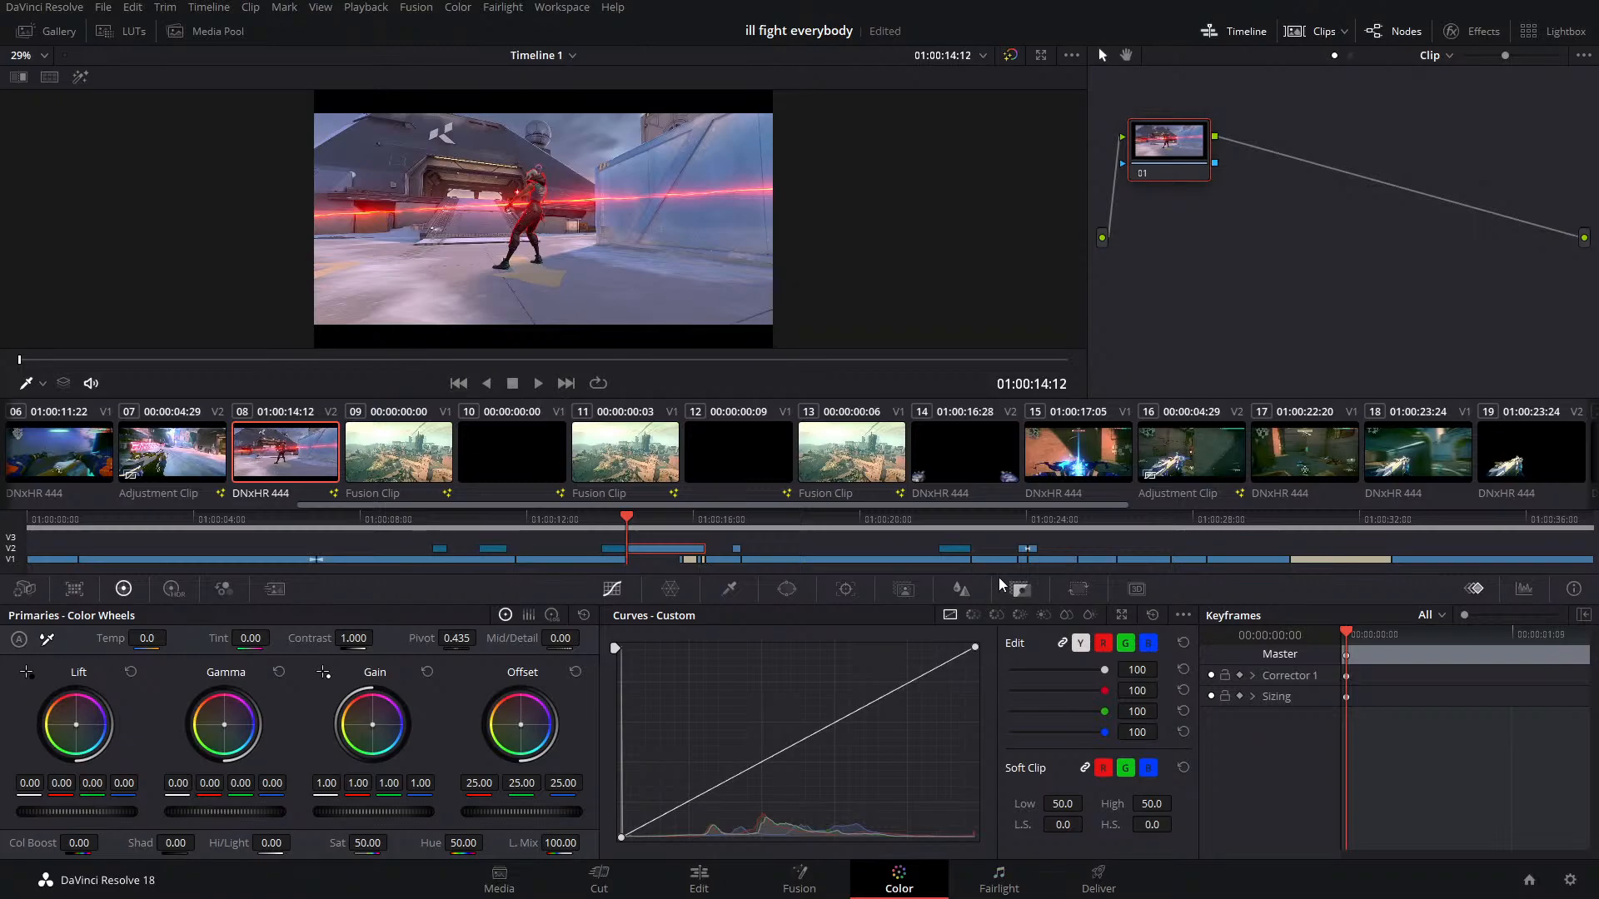
# Return the clip to Fusion and, at frame 0, keyframe Transform1's Size at 1.653, Angle at -14.1 and Center at 0.5, 0.5
pyautogui.click(701, 879)
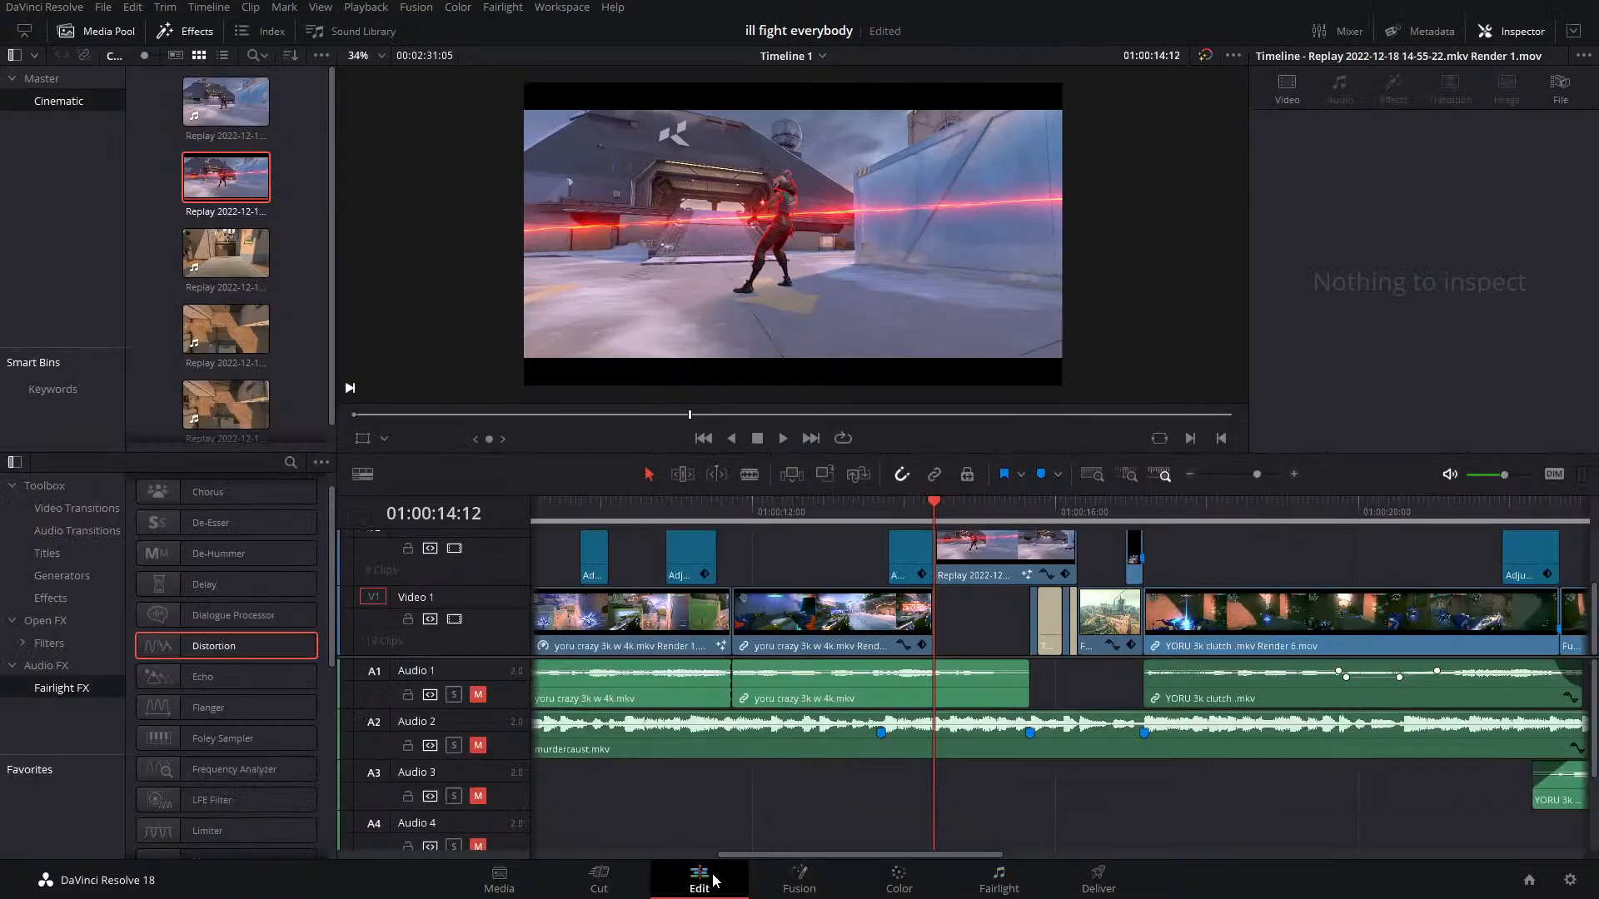
pyautogui.click(816, 879)
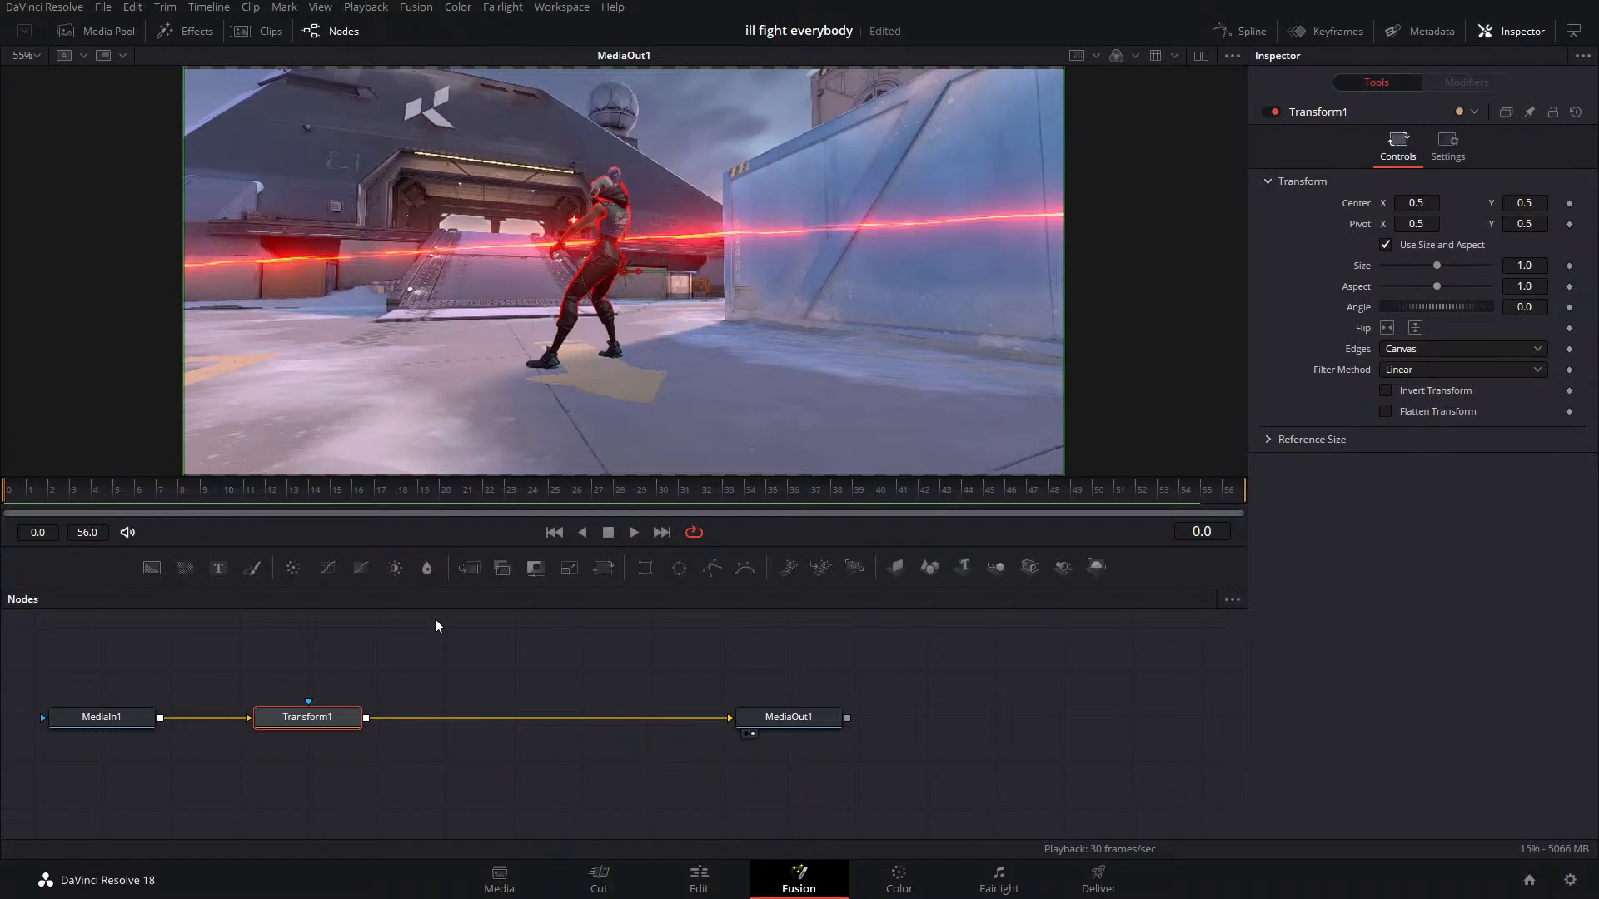
pyautogui.moveTo(501, 288); pyautogui.dragTo(516, 286)
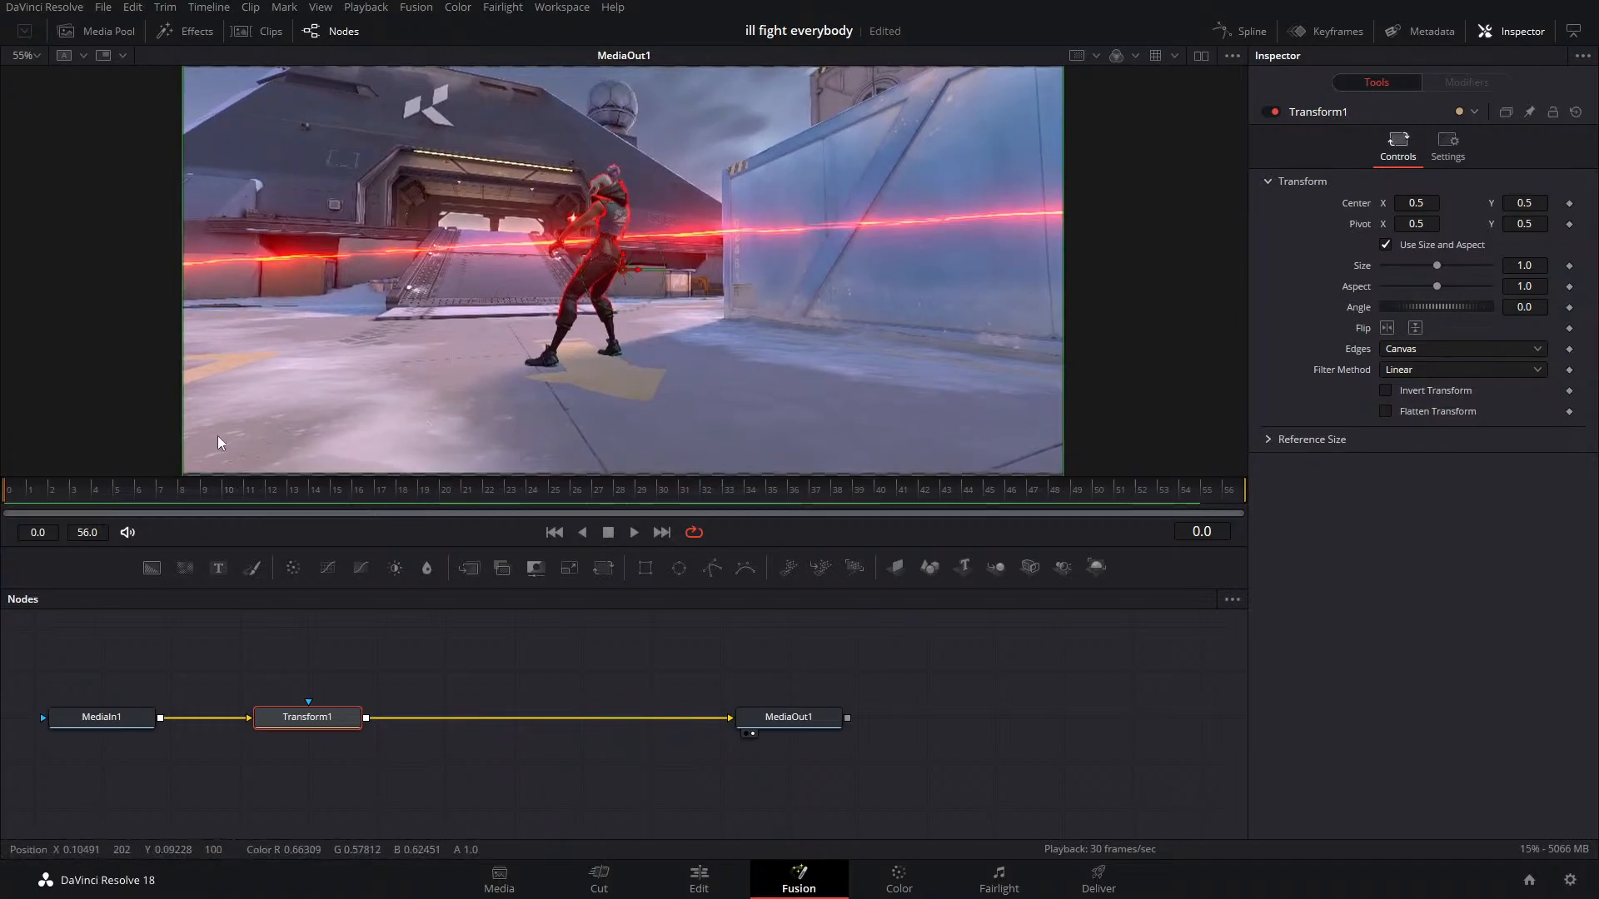
pyautogui.scroll(-2, 748, 311)
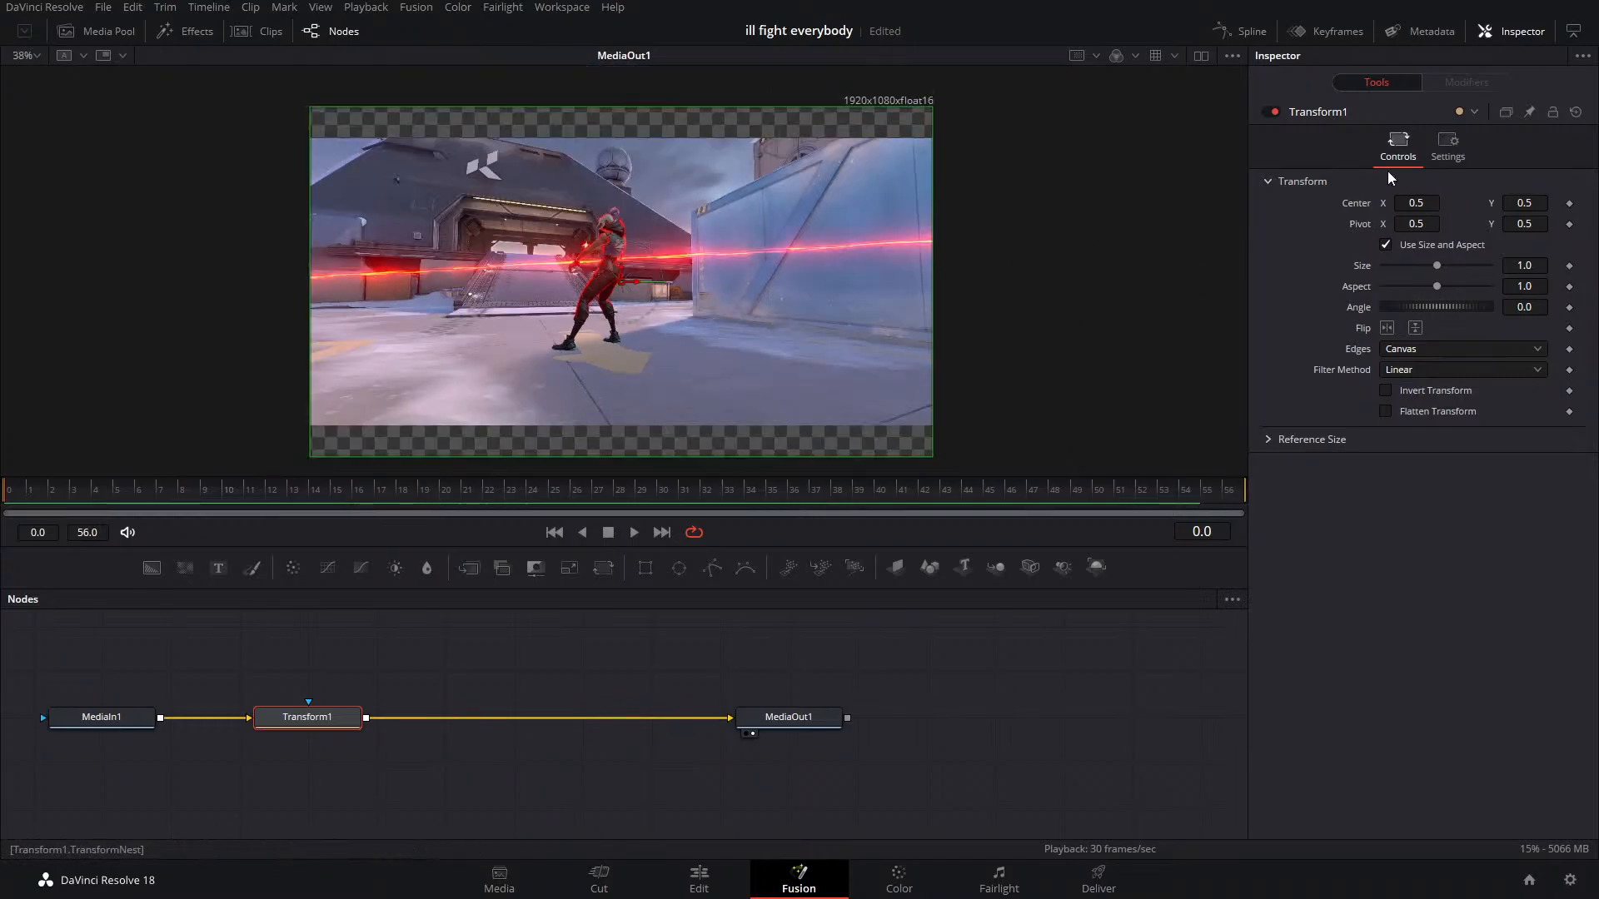
pyautogui.click(1569, 266)
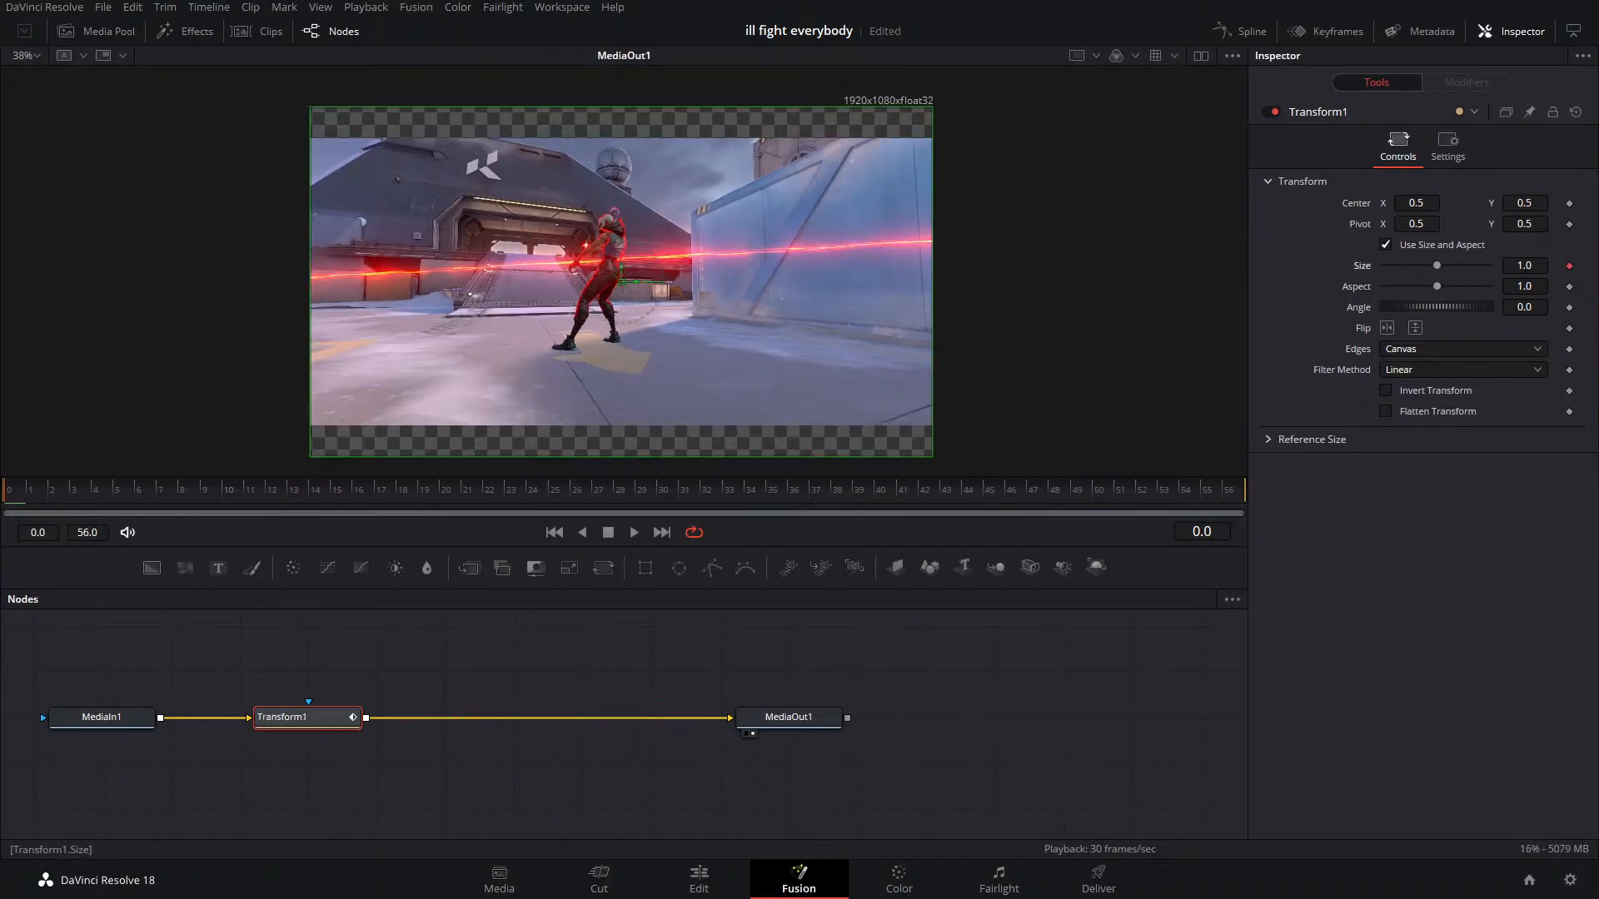
pyautogui.moveTo(1525, 267); pyautogui.dragTo(1499, 308)
pyautogui.click(1570, 204)
pyautogui.click(1569, 307)
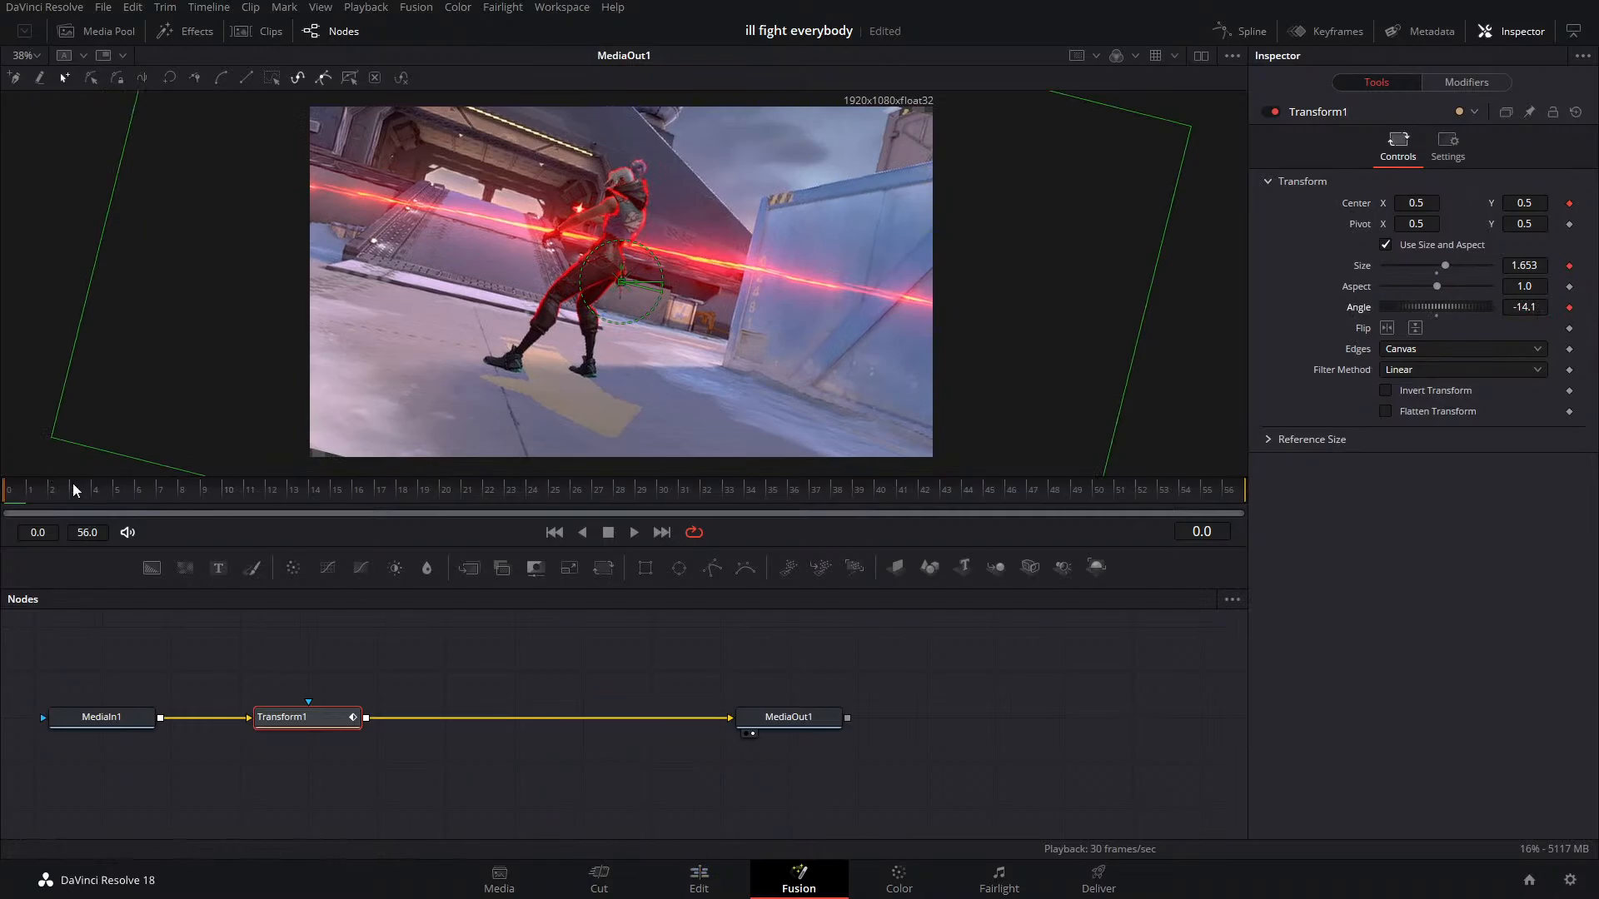
# At frame 12, keyframe Transform1's Size at 1.11, Angle at 0.1 and Center X at 0.371, and set Edges to Duplicate
pyautogui.click(637, 534)
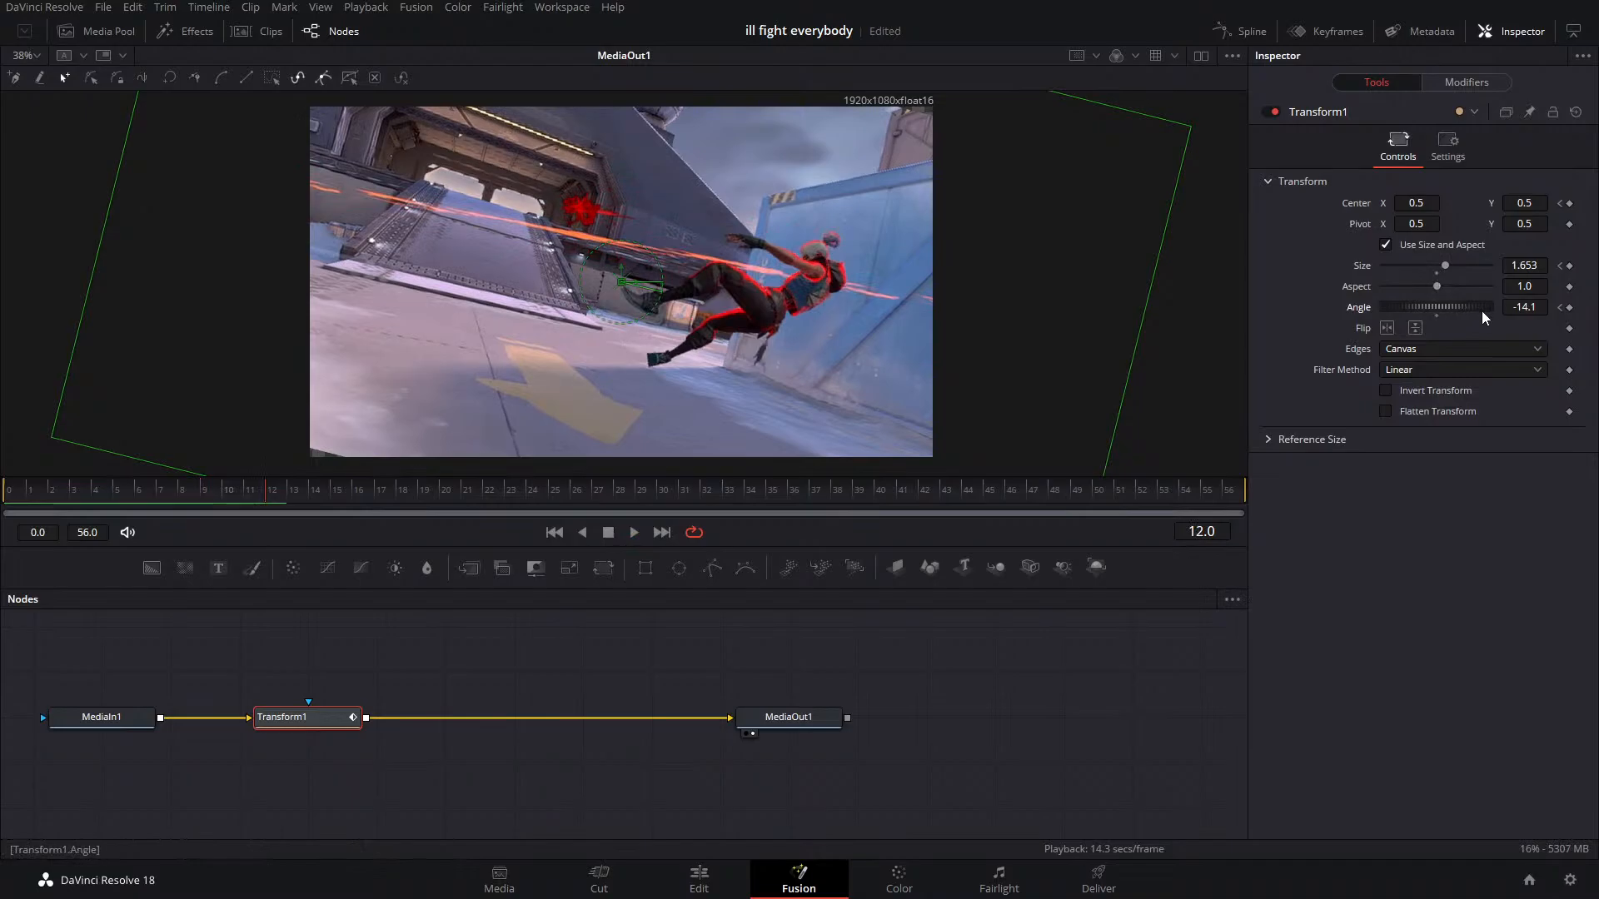
pyautogui.moveTo(1482, 312); pyautogui.dragTo(1080, 322)
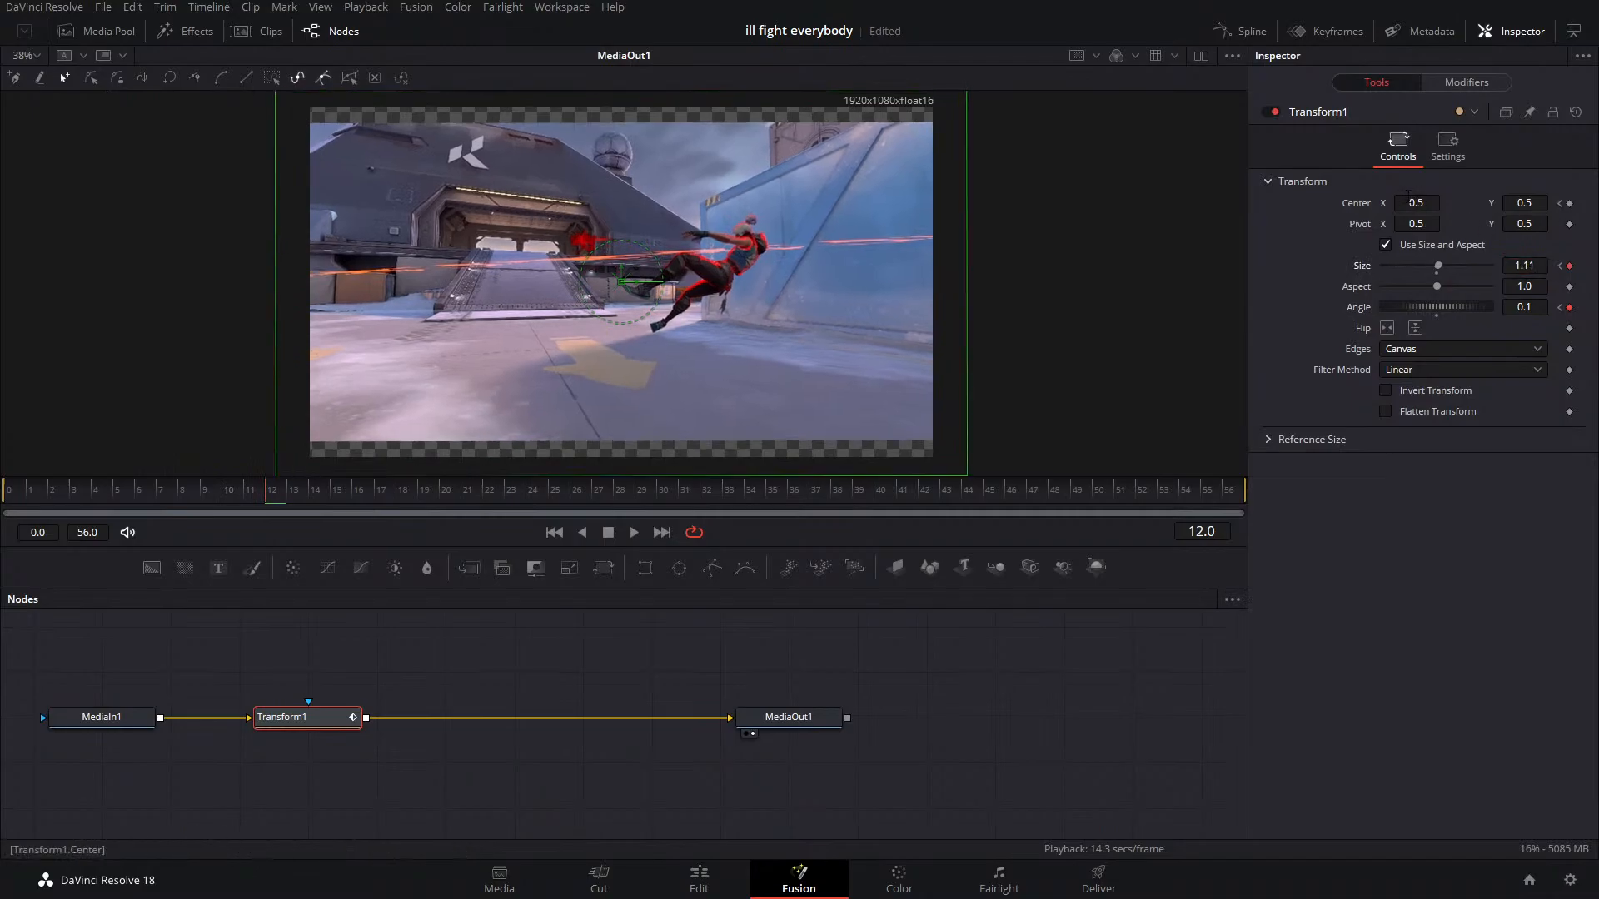
pyautogui.moveTo(1409, 197); pyautogui.dragTo(1301, 196)
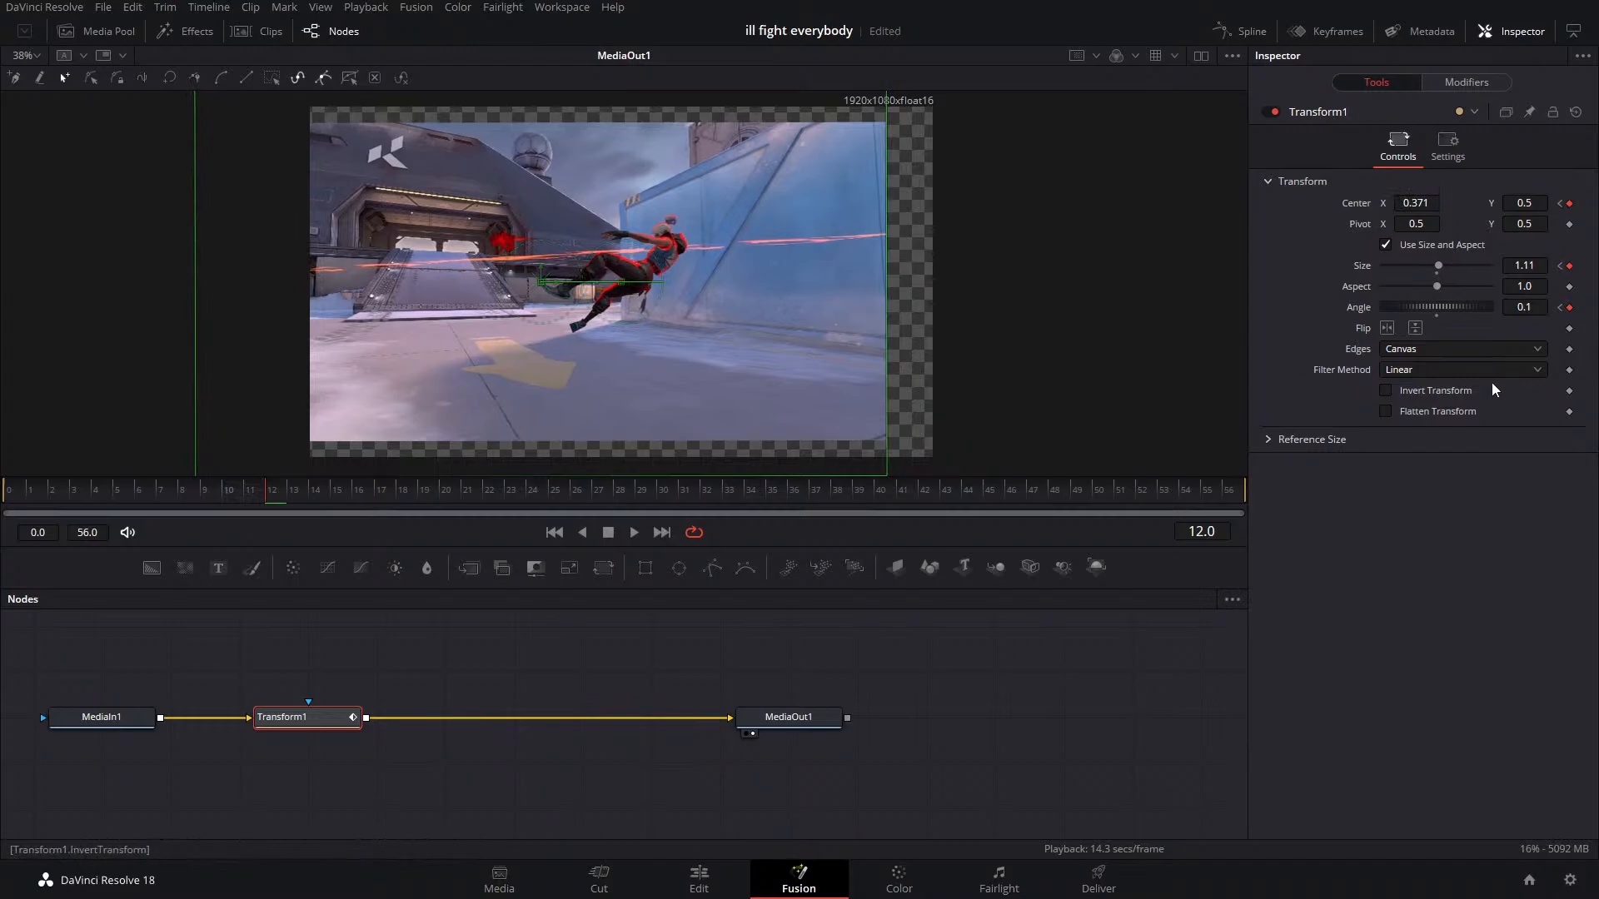
pyautogui.click(1490, 352)
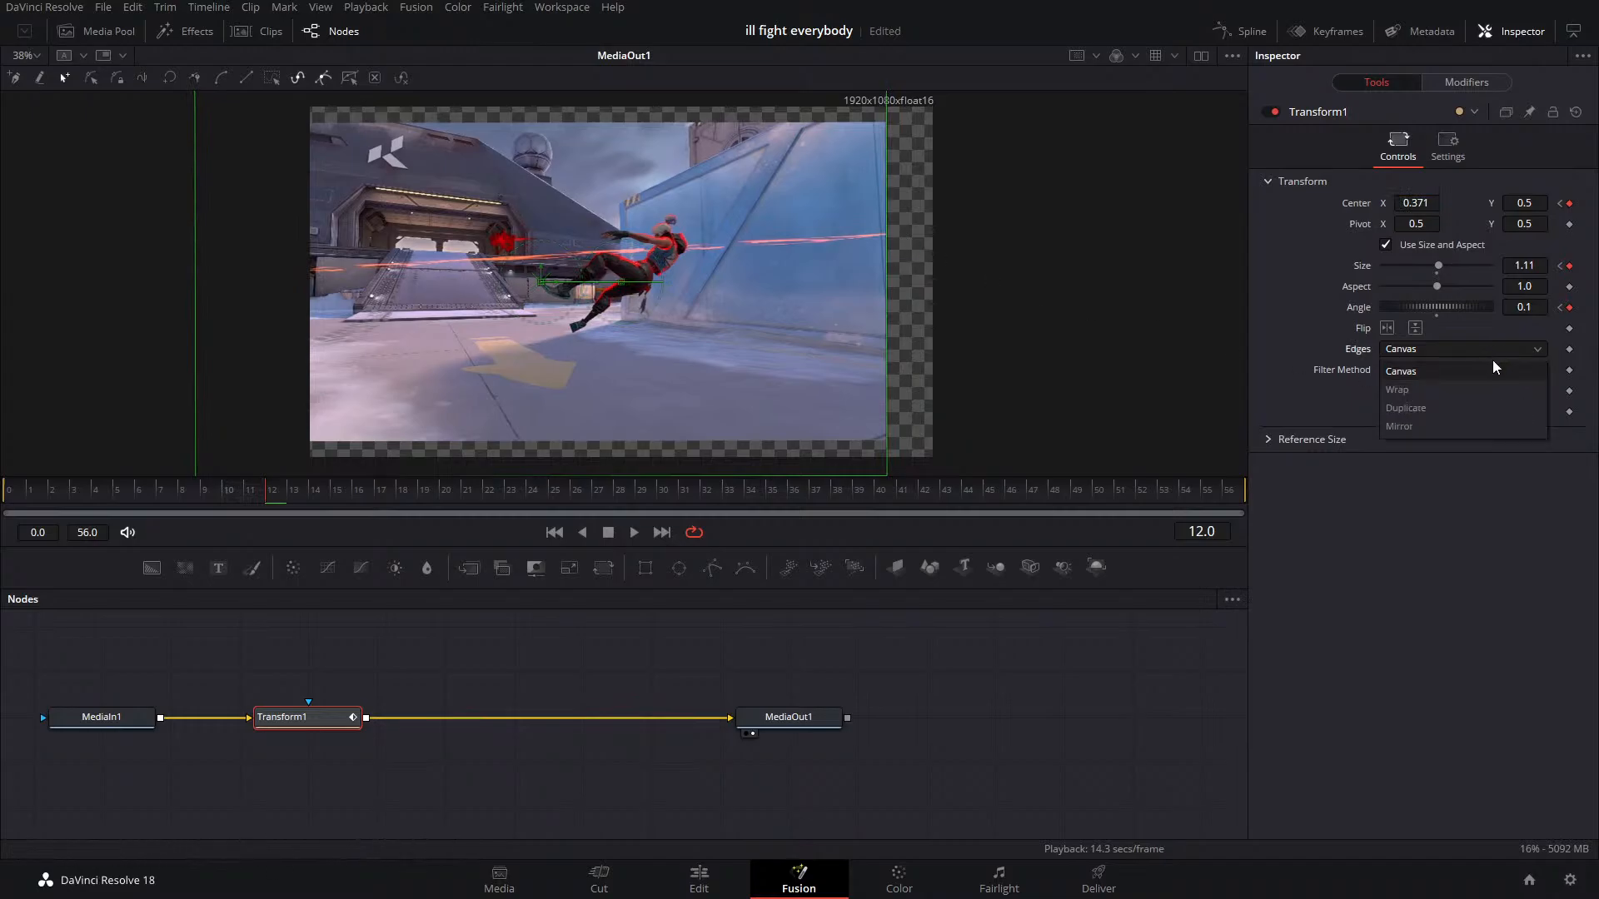
pyautogui.click(1429, 409)
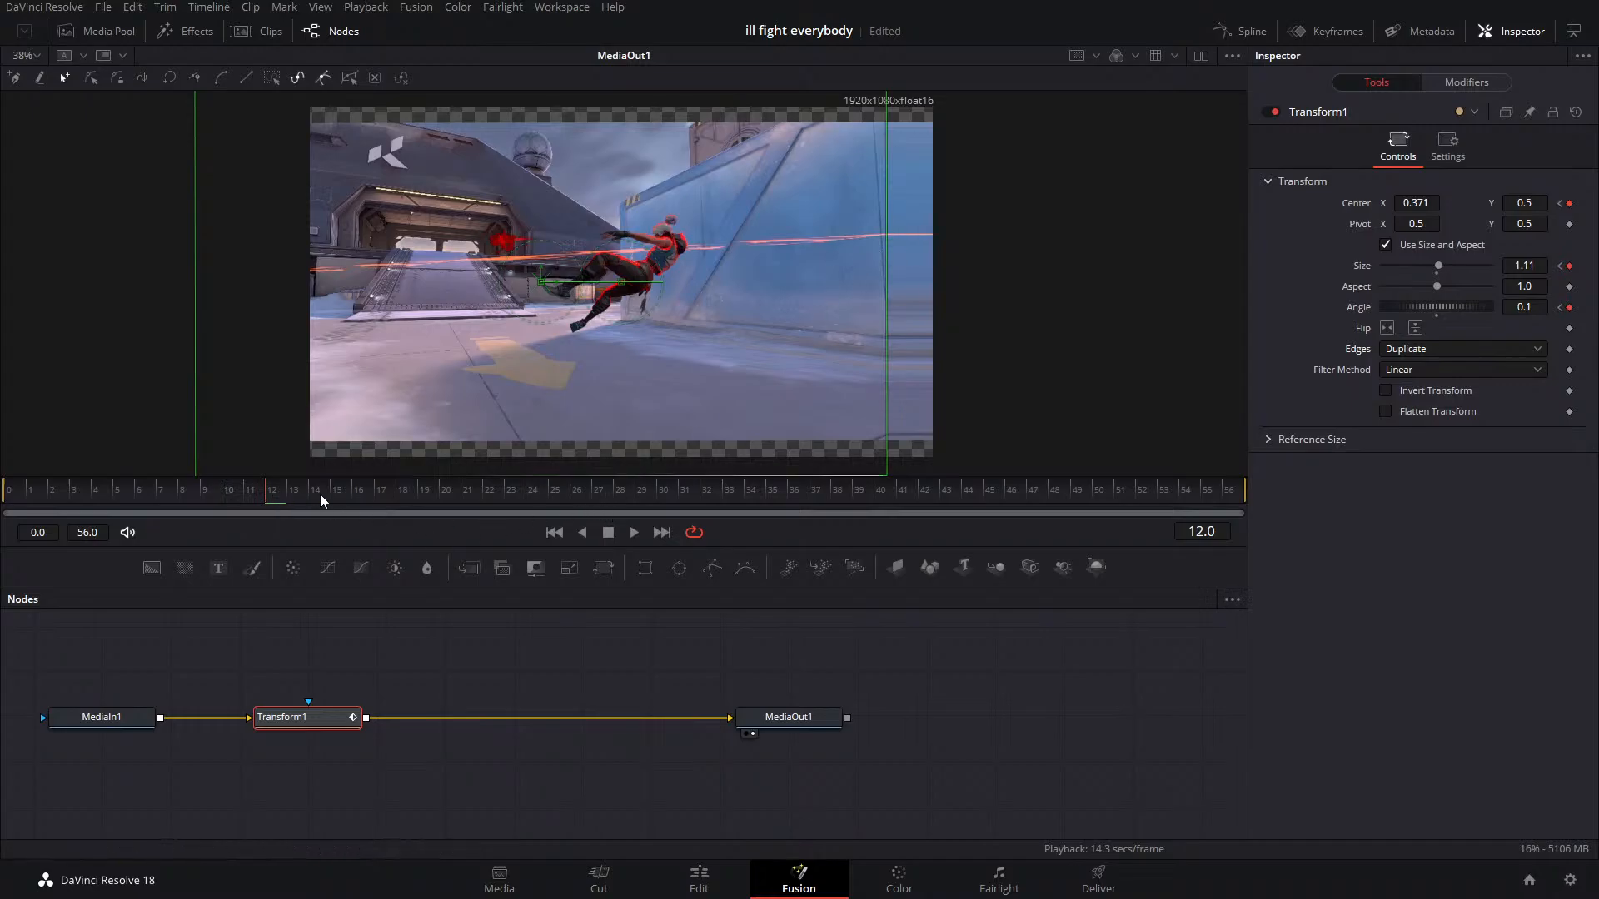
# Smooth all of Transform1's Displacement, Size and Angle keyframes in the Spline editor and preview the animation from frame 0
pyautogui.click(1243, 34)
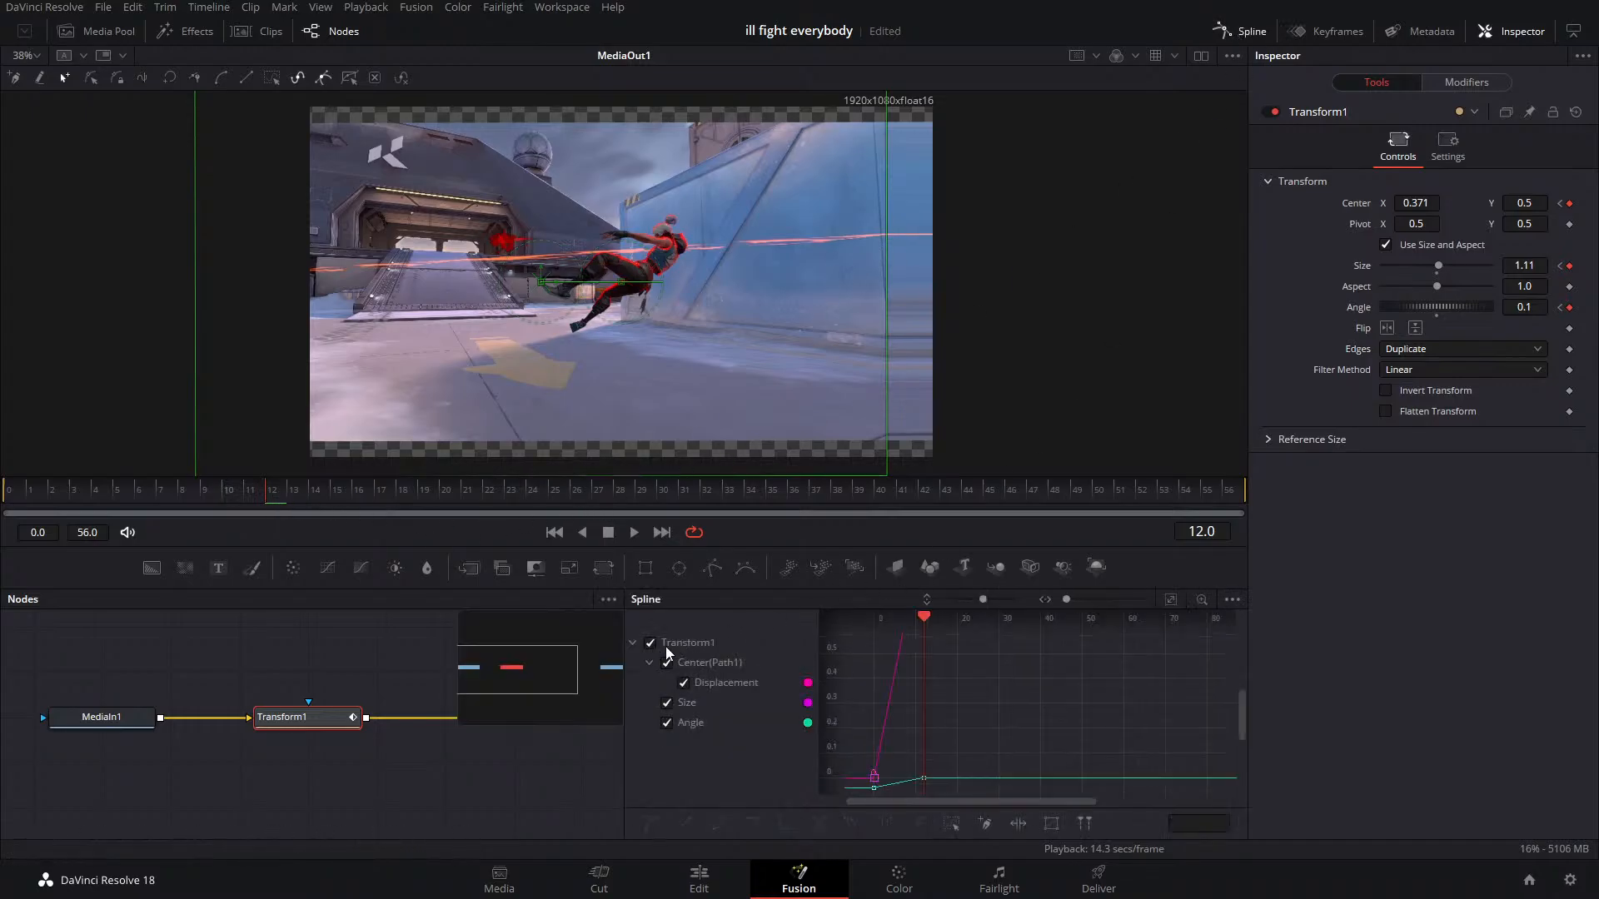
pyautogui.click(1170, 600)
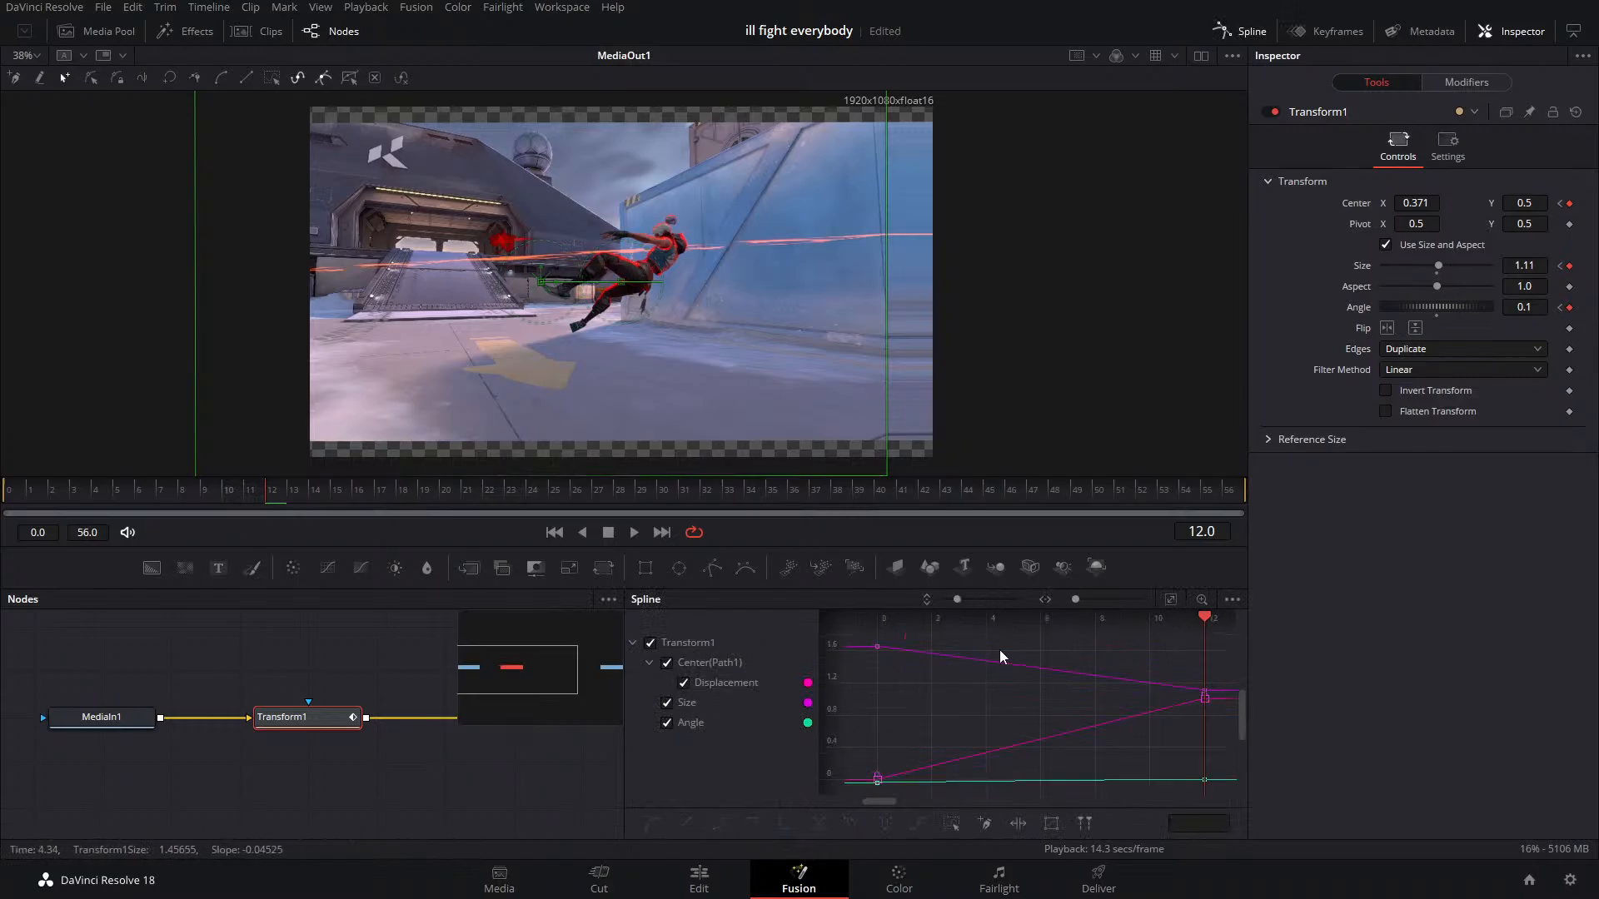
pyautogui.moveTo(861, 633); pyautogui.dragTo(1121, 850)
pyautogui.hotkey('shift', 's')
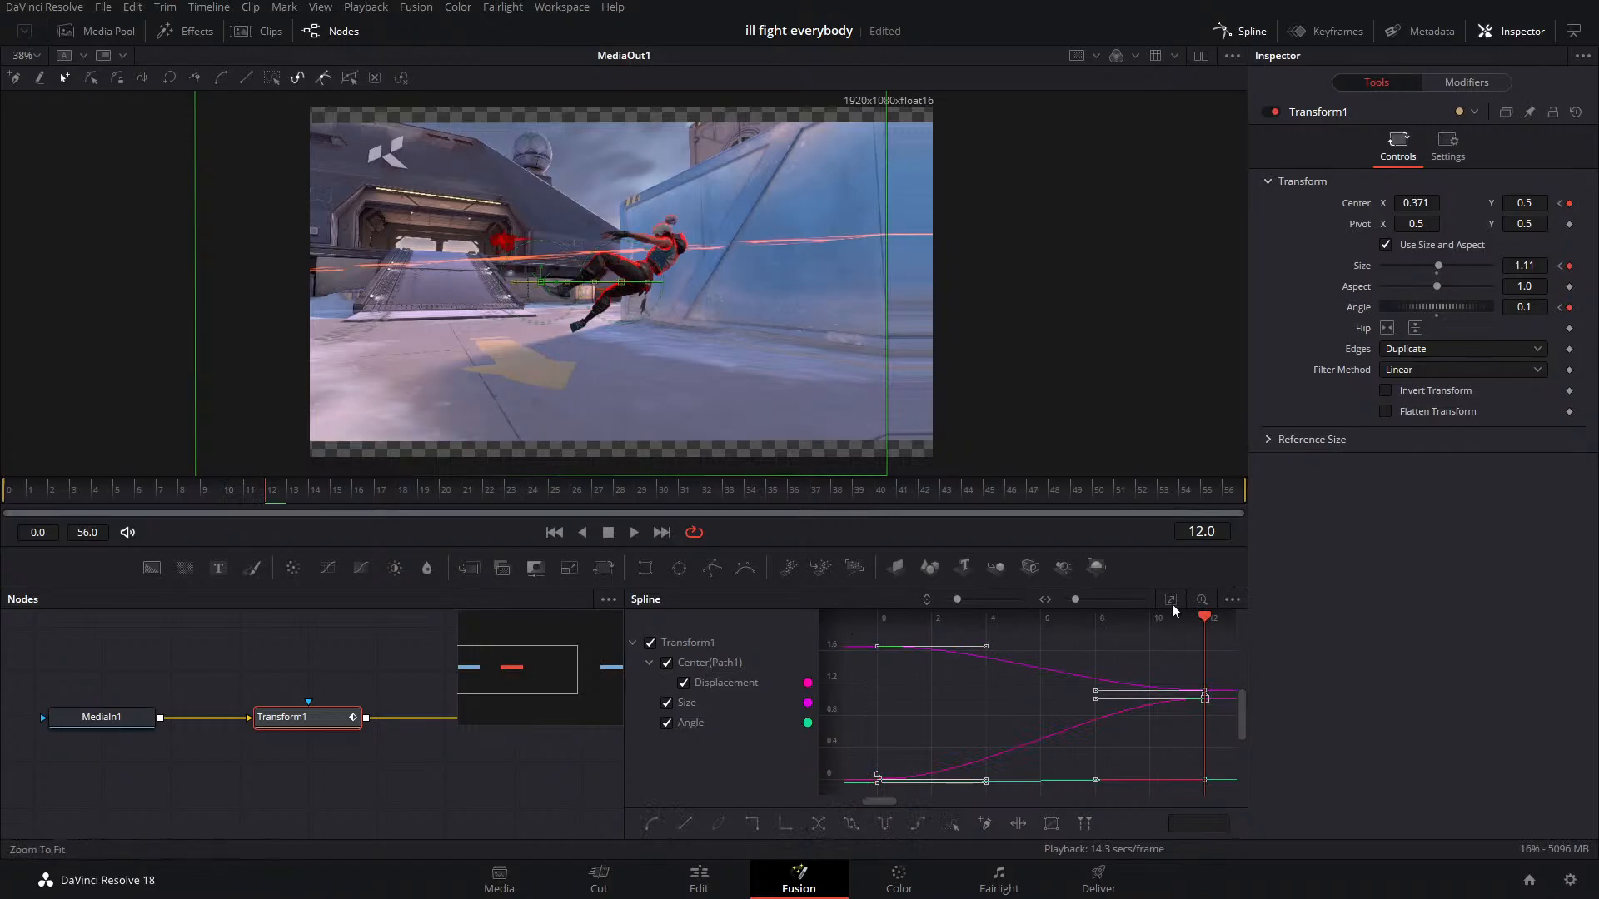
pyautogui.moveTo(271, 491); pyautogui.dragTo(4, 492)
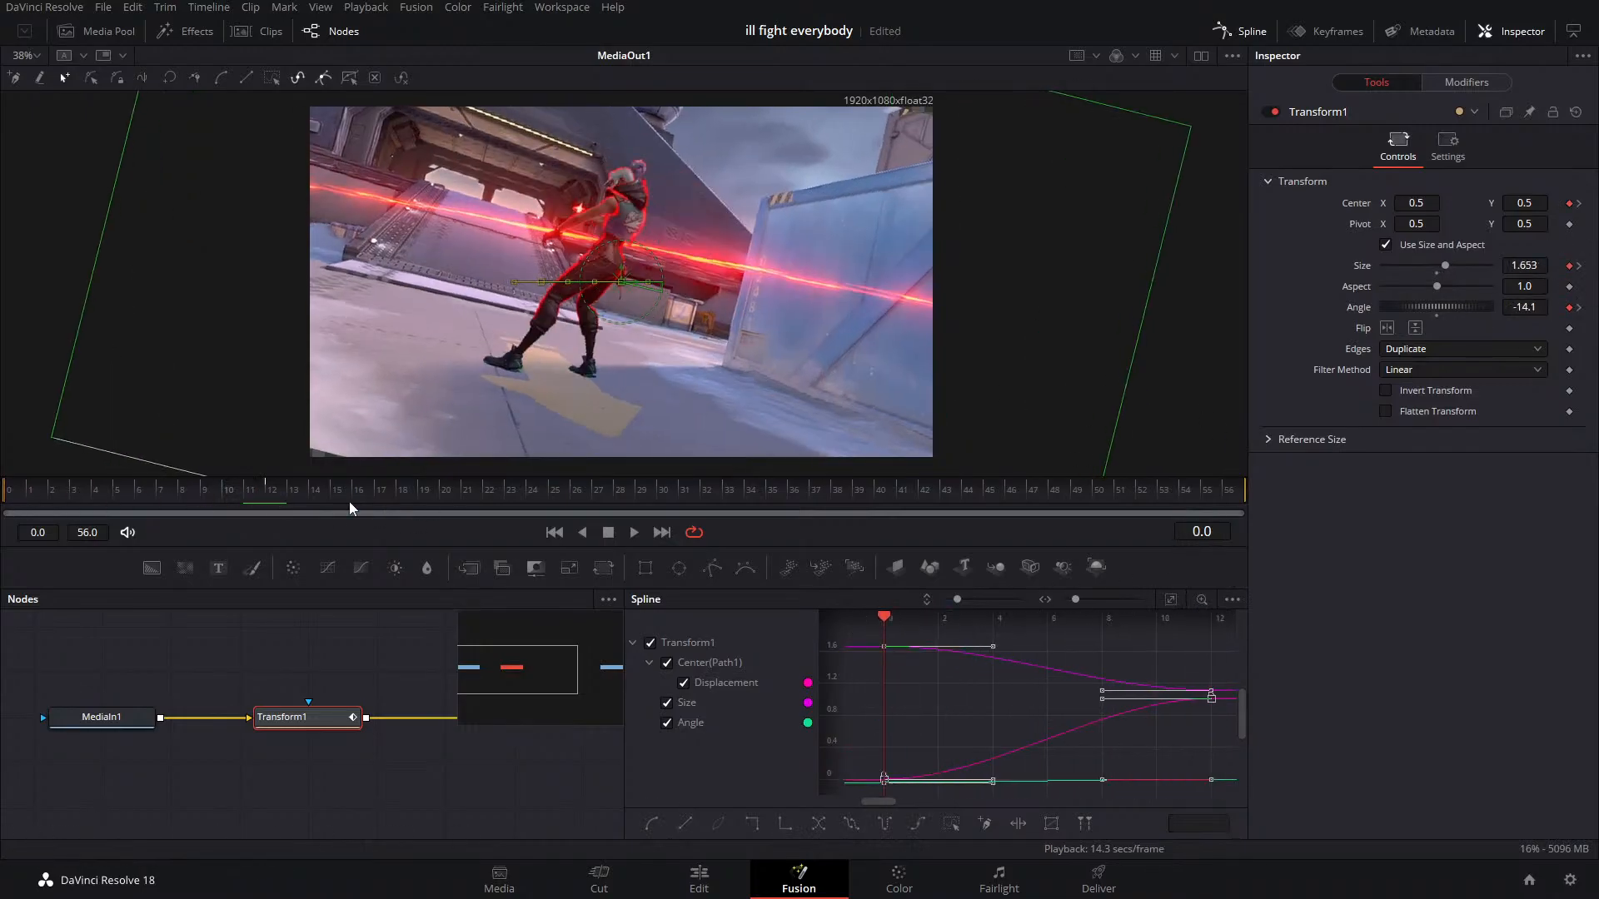
pyautogui.click(632, 532)
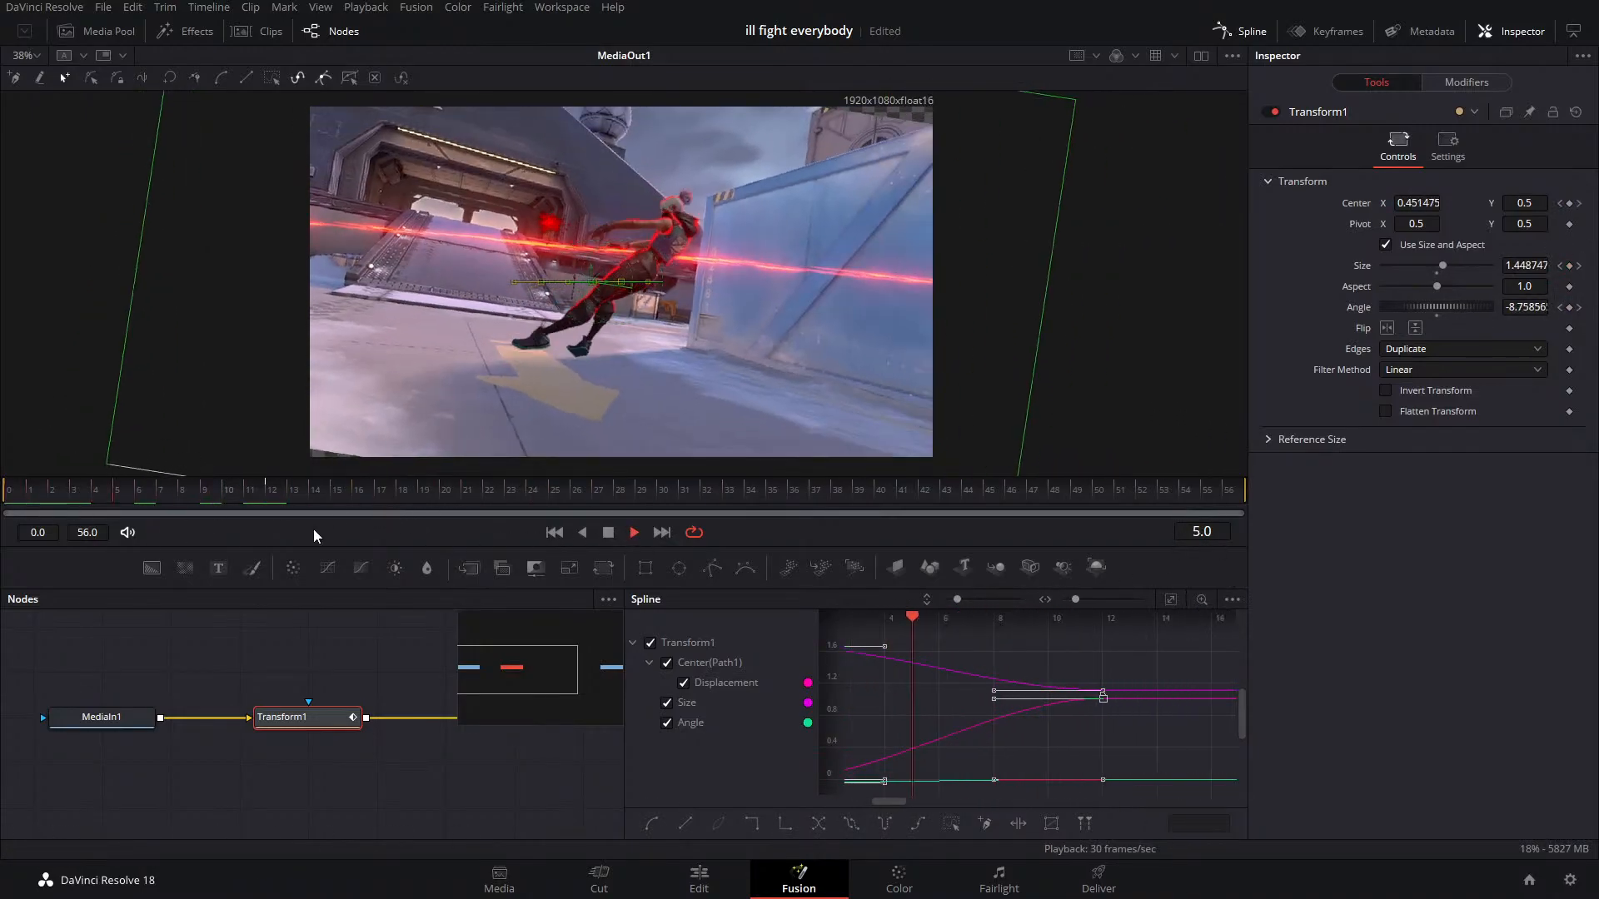
pyautogui.moveTo(555, 507); pyautogui.dragTo(409, 551)
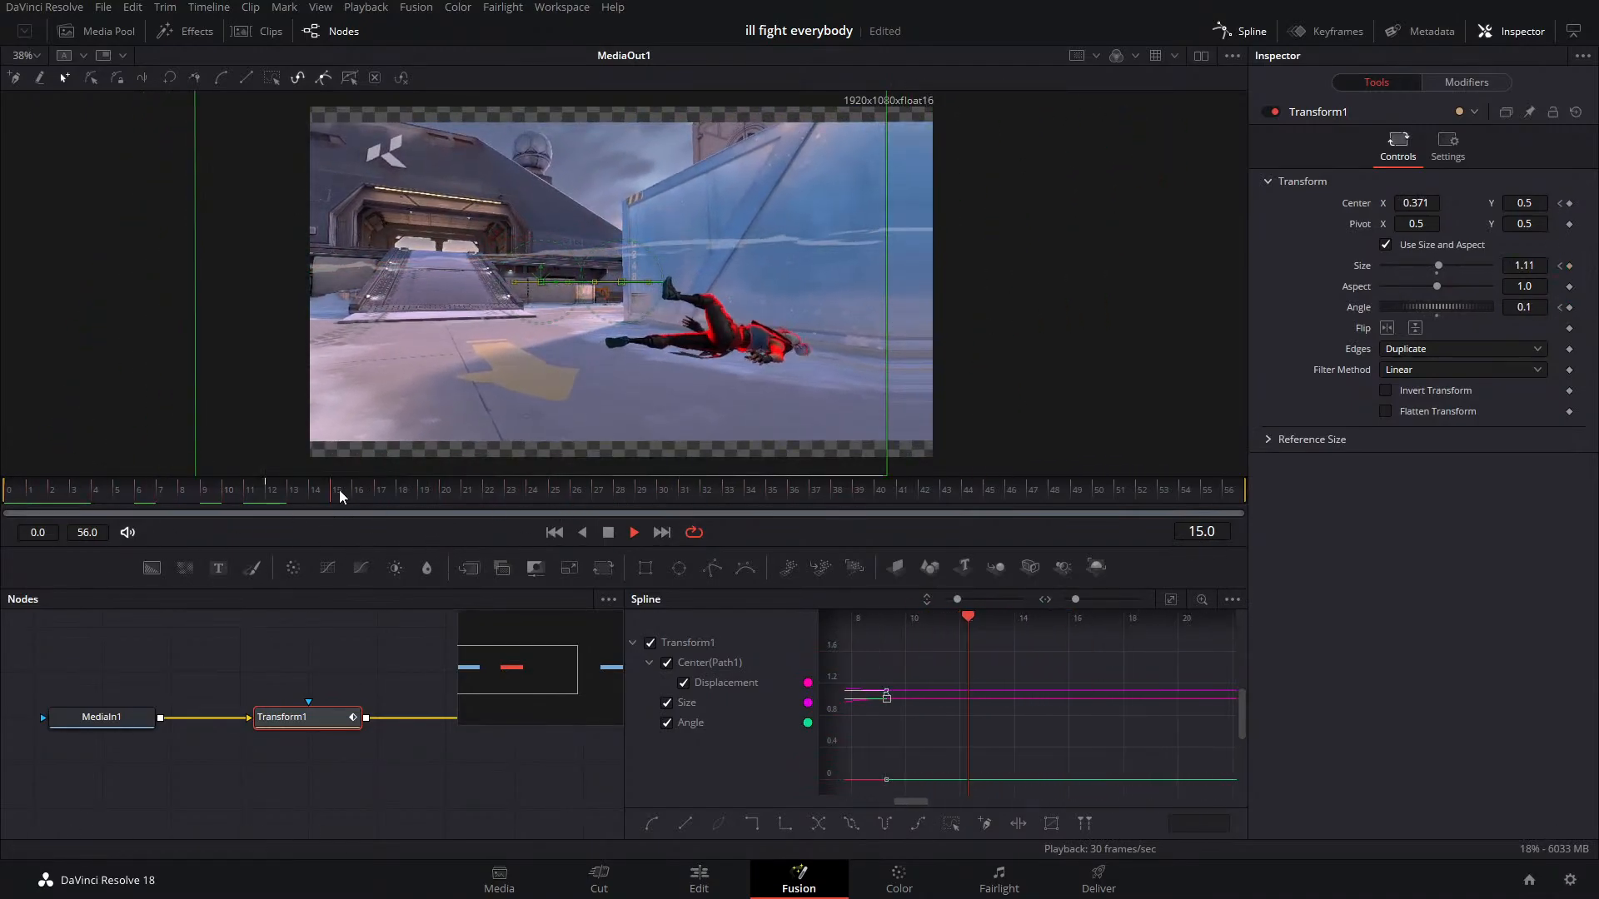
pyautogui.moveTo(310, 498); pyautogui.dragTo(31, 503)
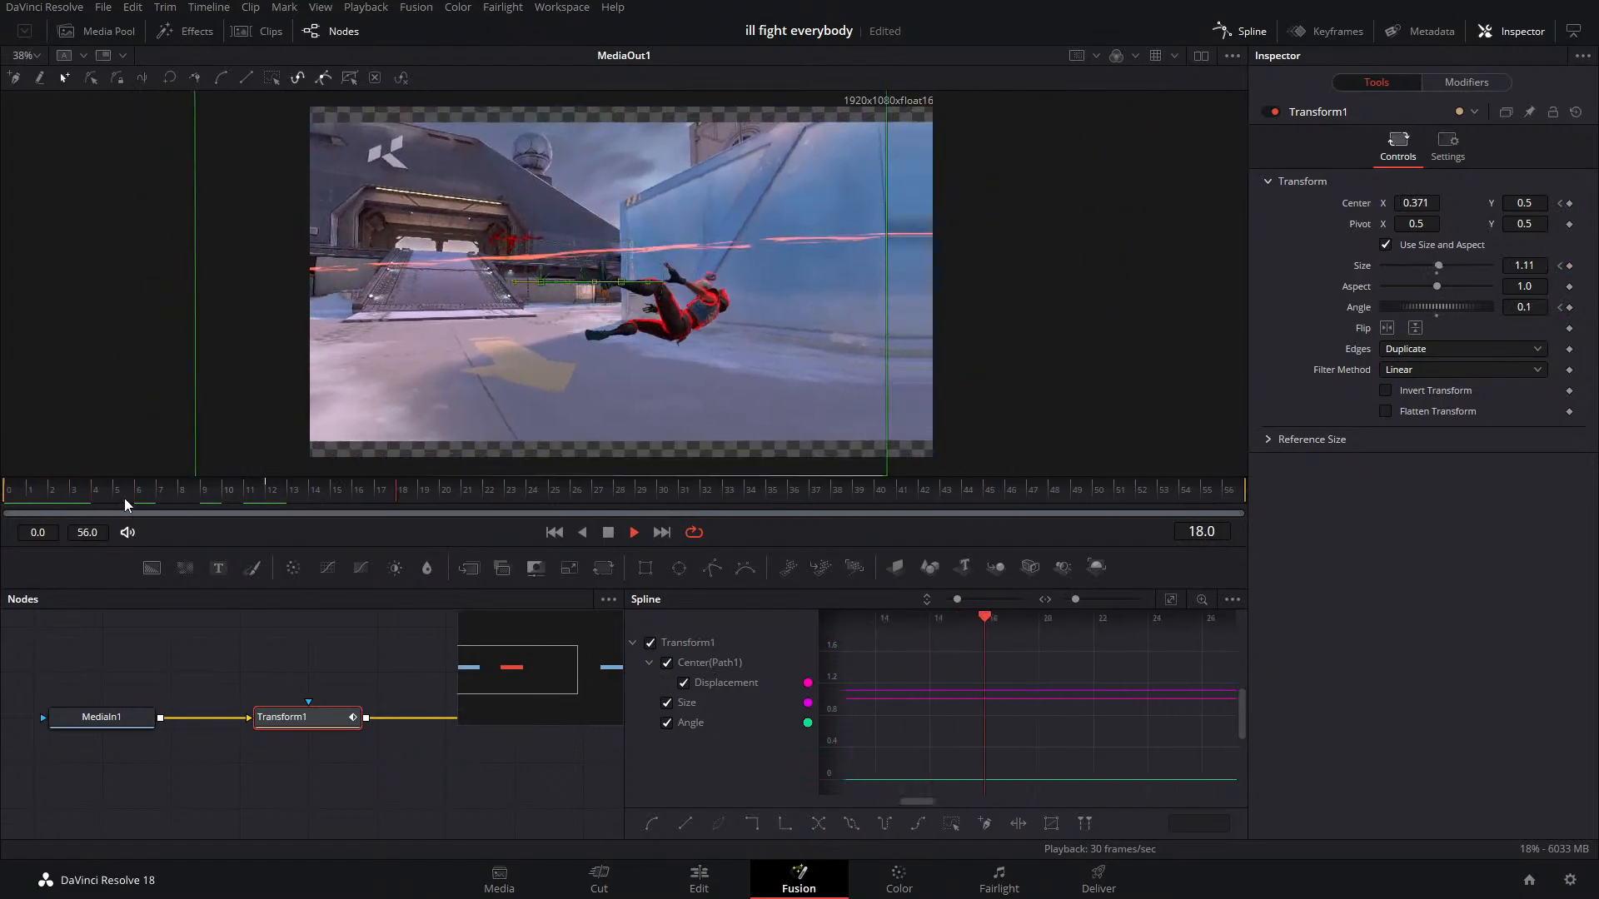
pyautogui.moveTo(132, 496); pyautogui.dragTo(394, 525)
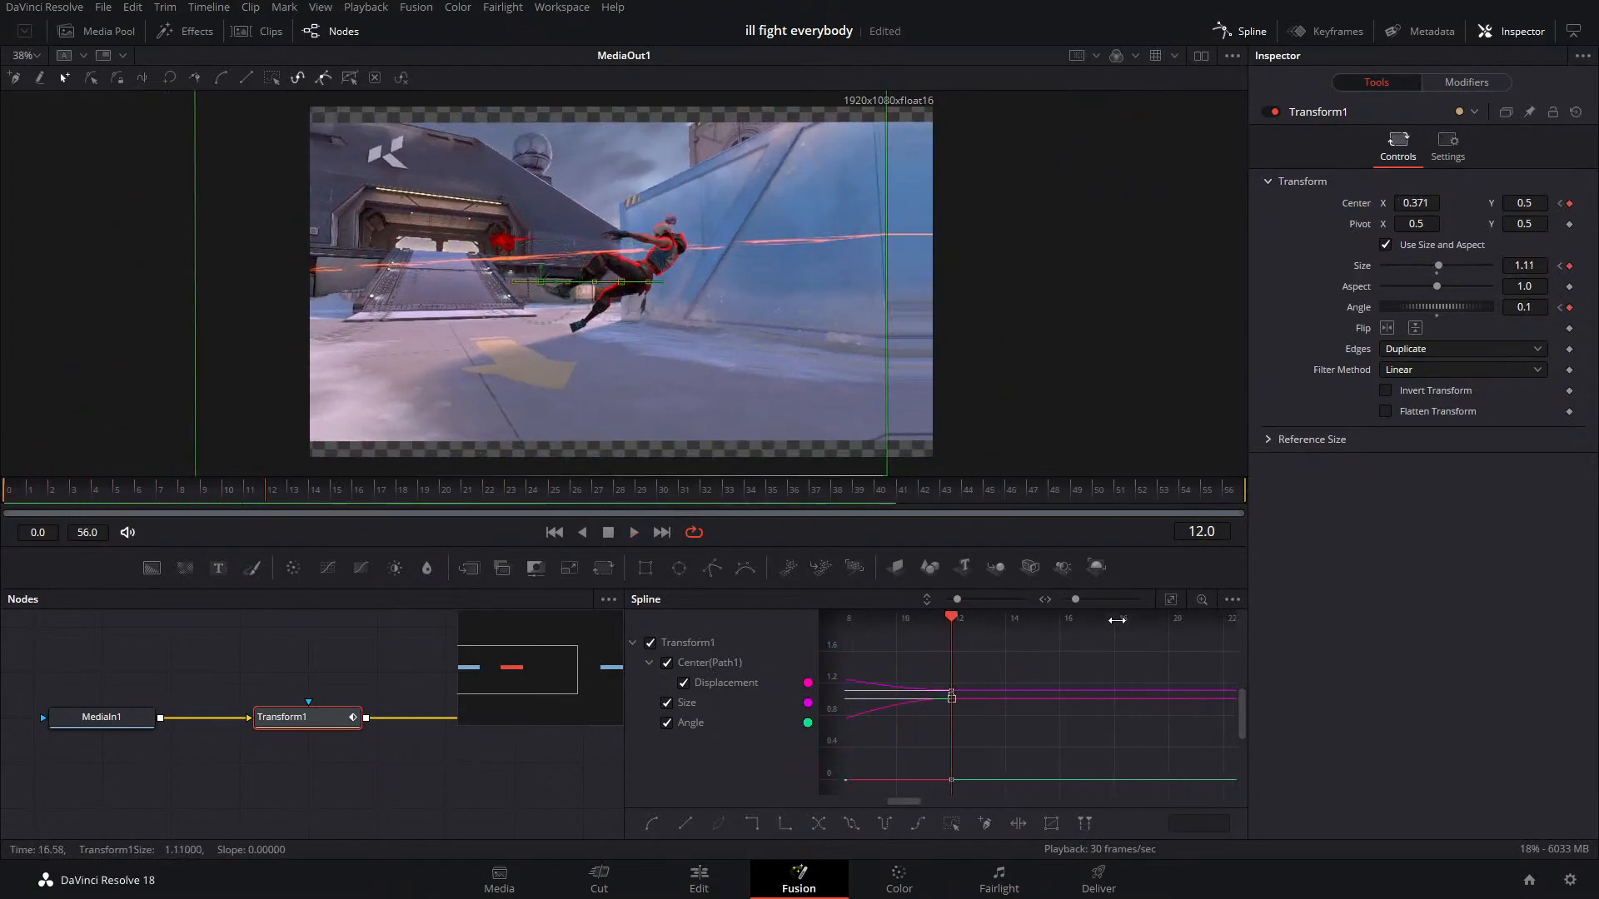
# Compress all of Transform1's spline keyframes in time so the end keyframes fall on frame 8, and save the project
pyautogui.click(1171, 598)
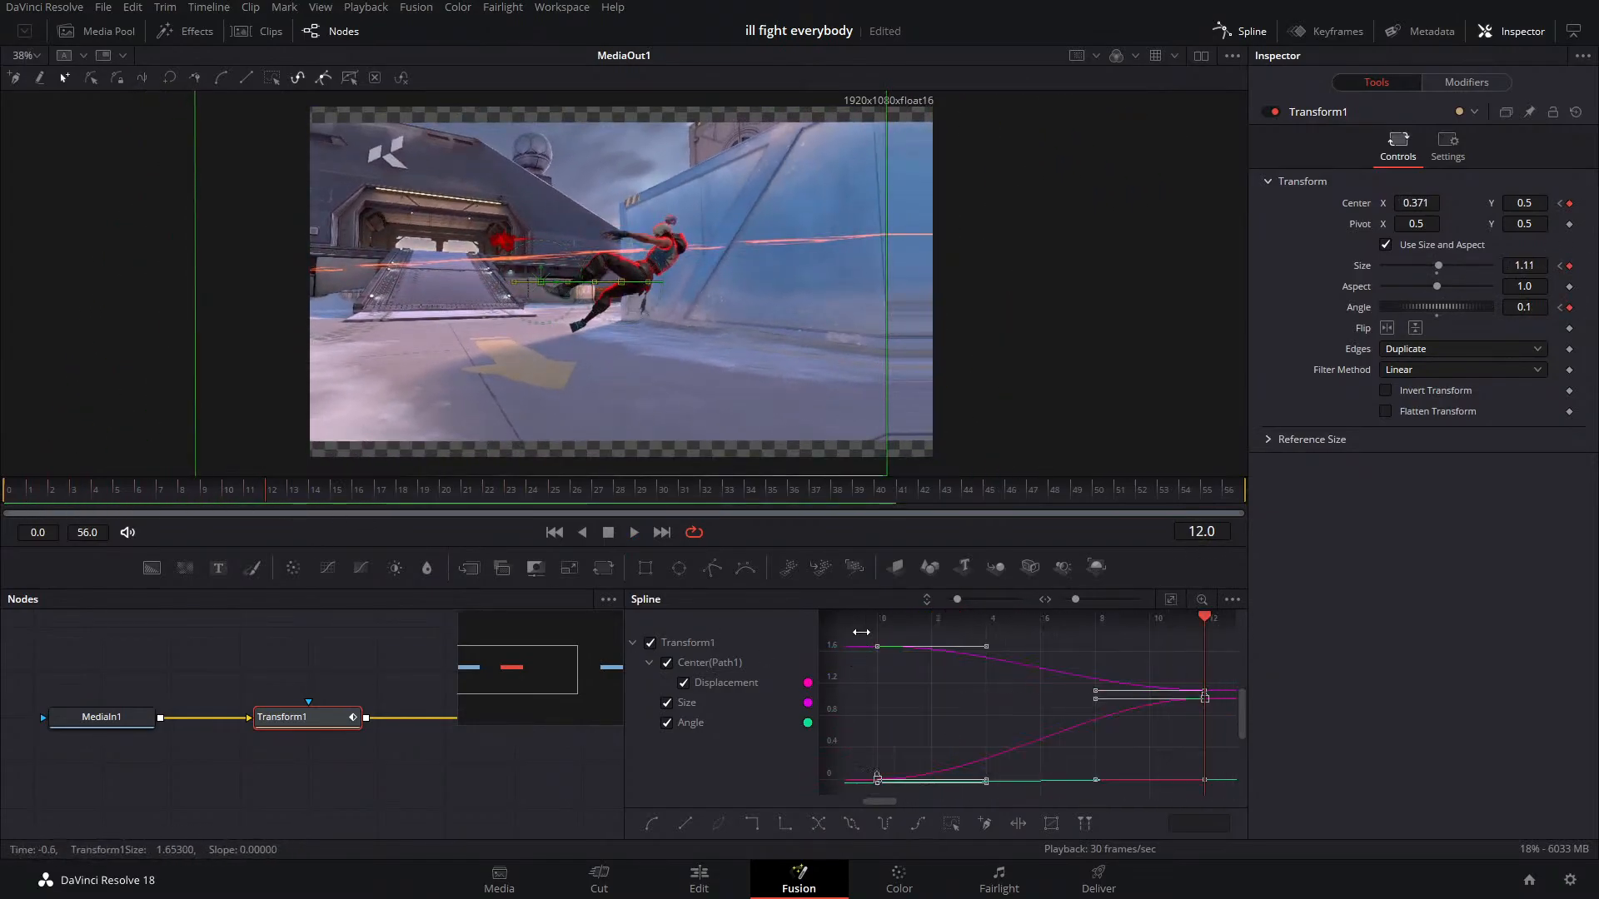
pyautogui.moveTo(873, 632); pyautogui.dragTo(810, 712)
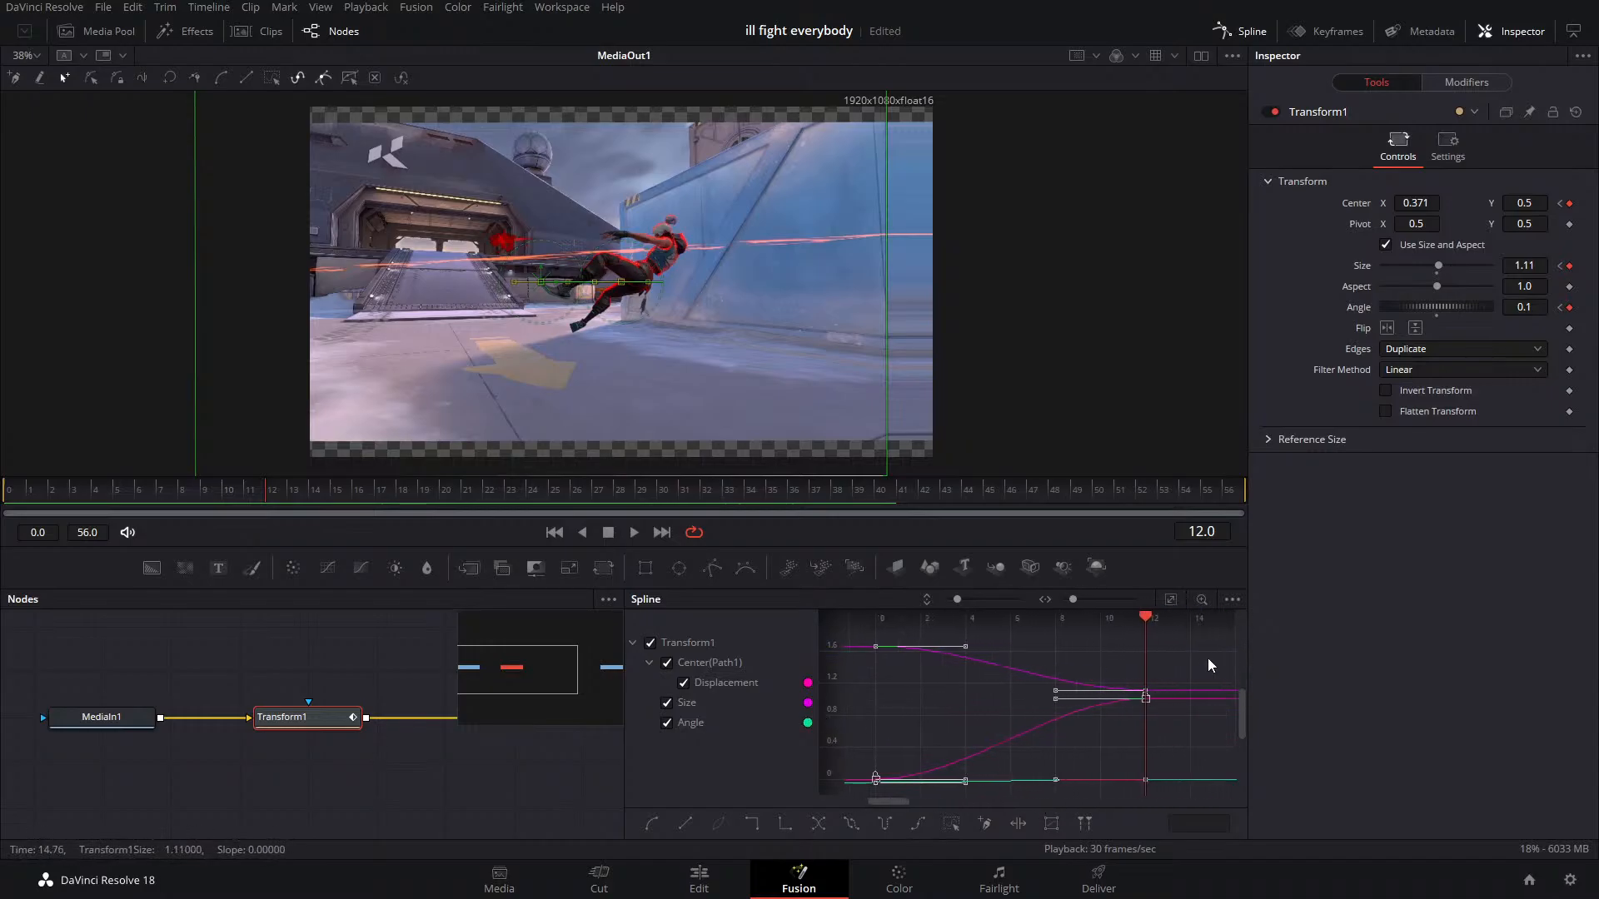
pyautogui.moveTo(1205, 637); pyautogui.dragTo(816, 813)
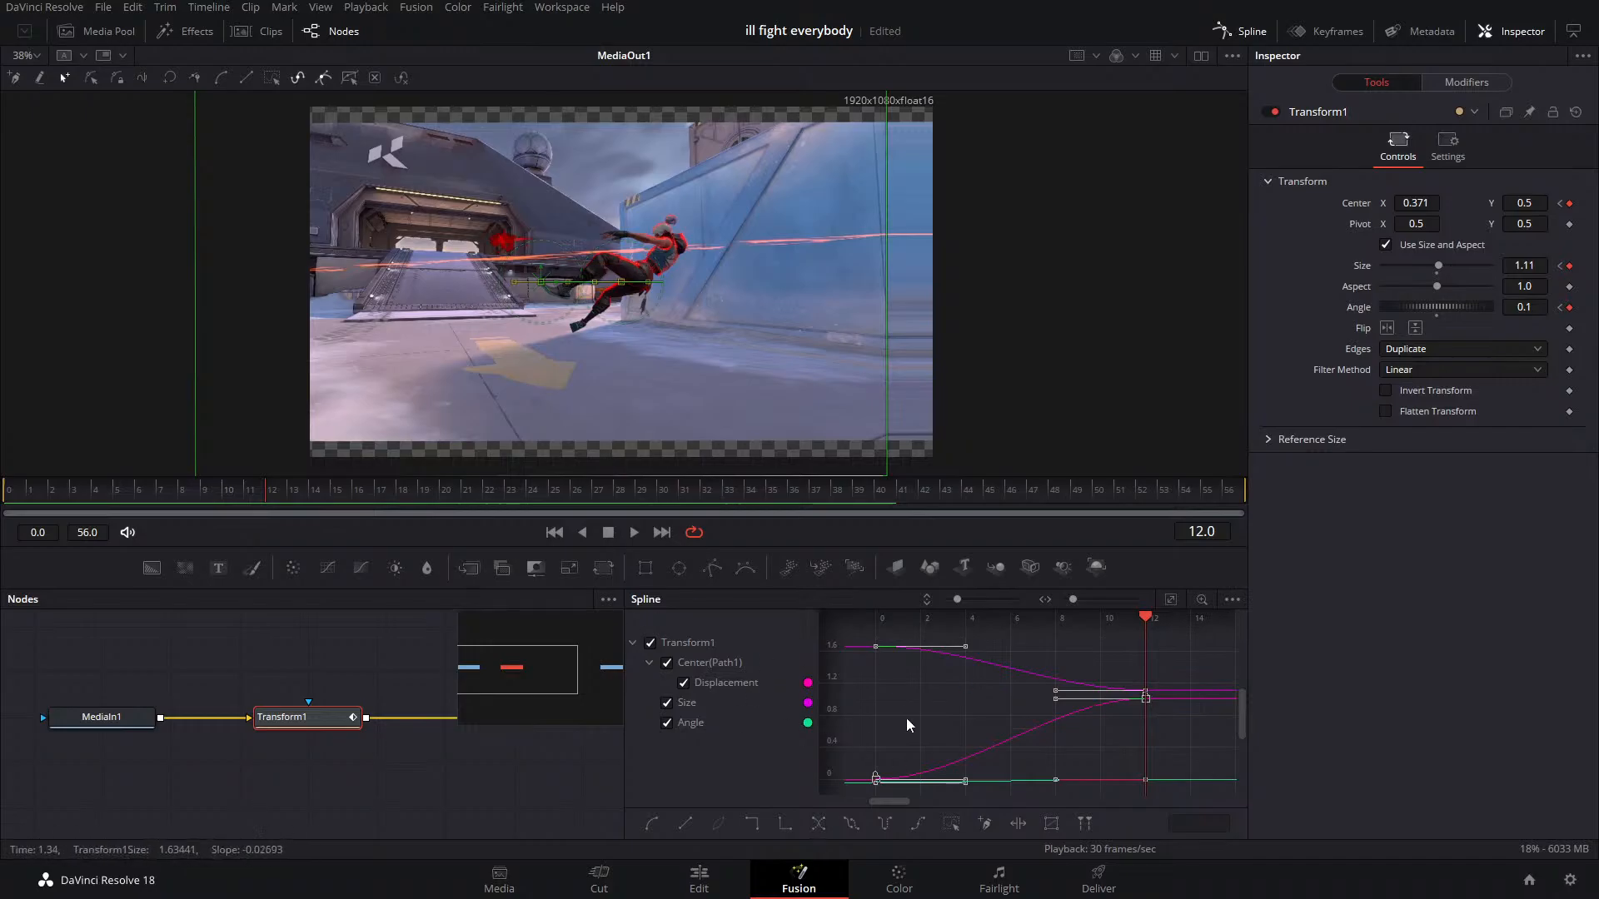
pyautogui.click(1051, 826)
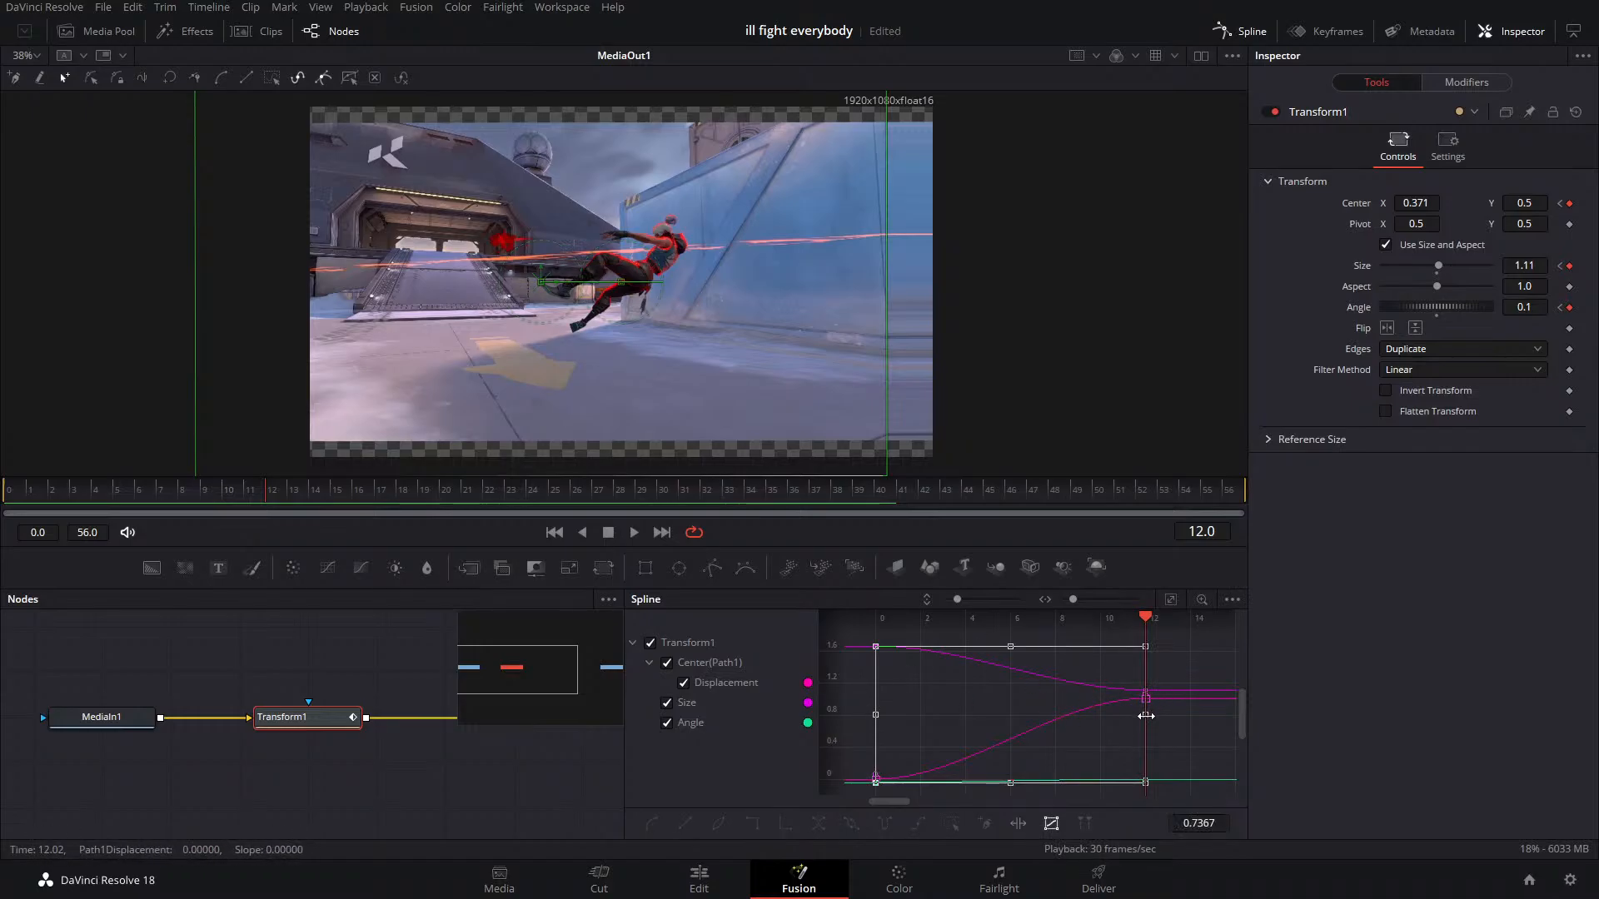
pyautogui.moveTo(1146, 715); pyautogui.dragTo(1015, 716)
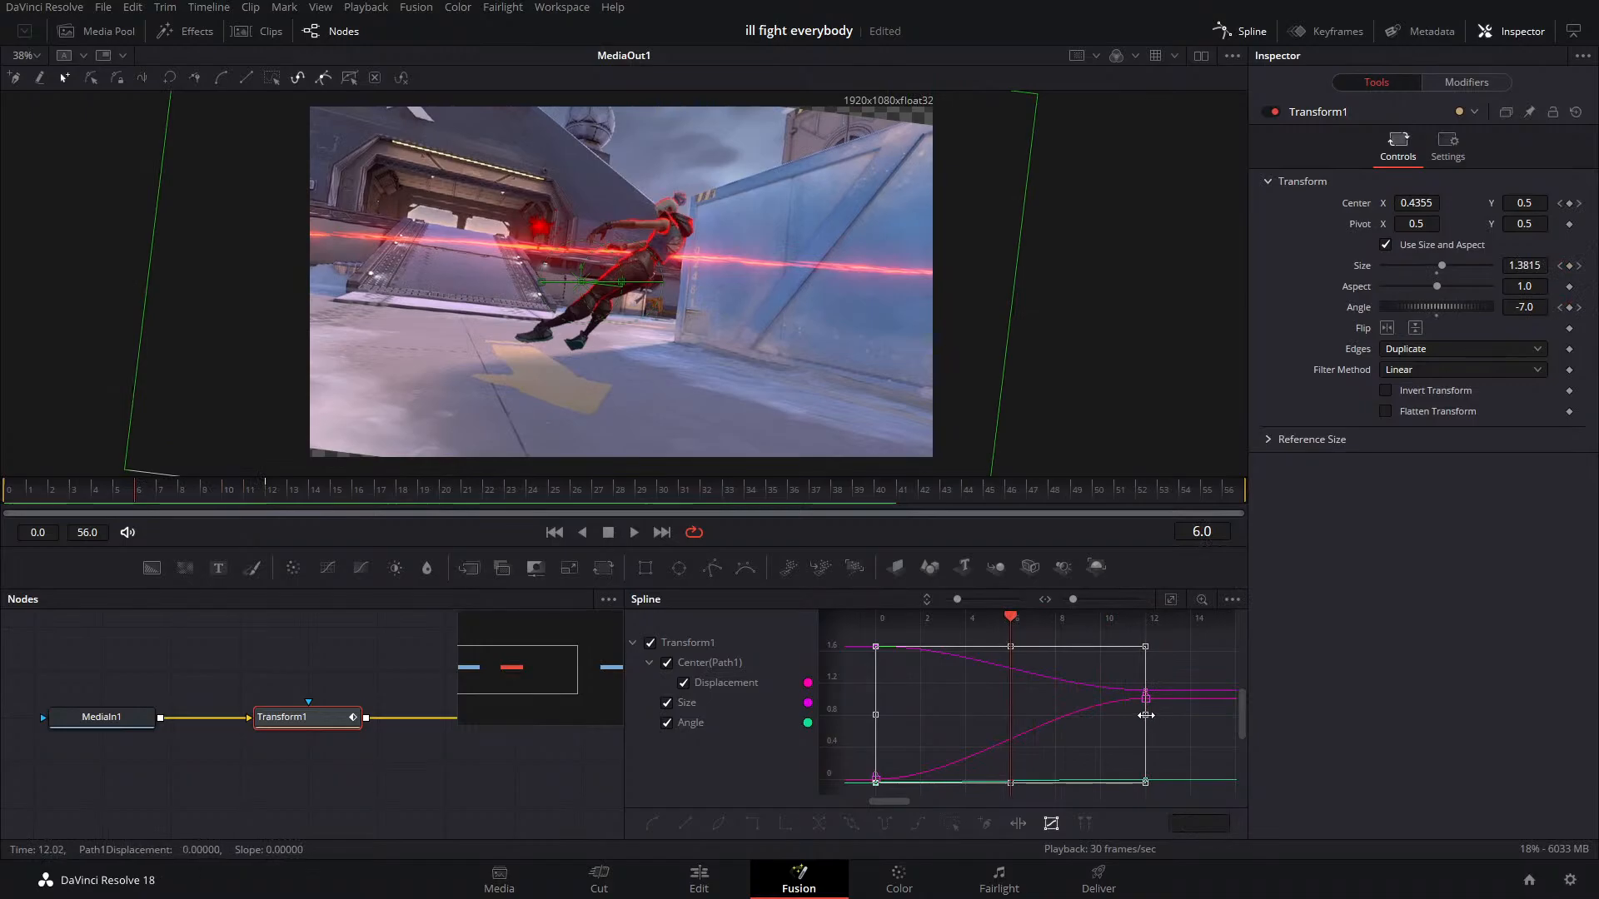
pyautogui.moveTo(1146, 715); pyautogui.dragTo(1055, 717)
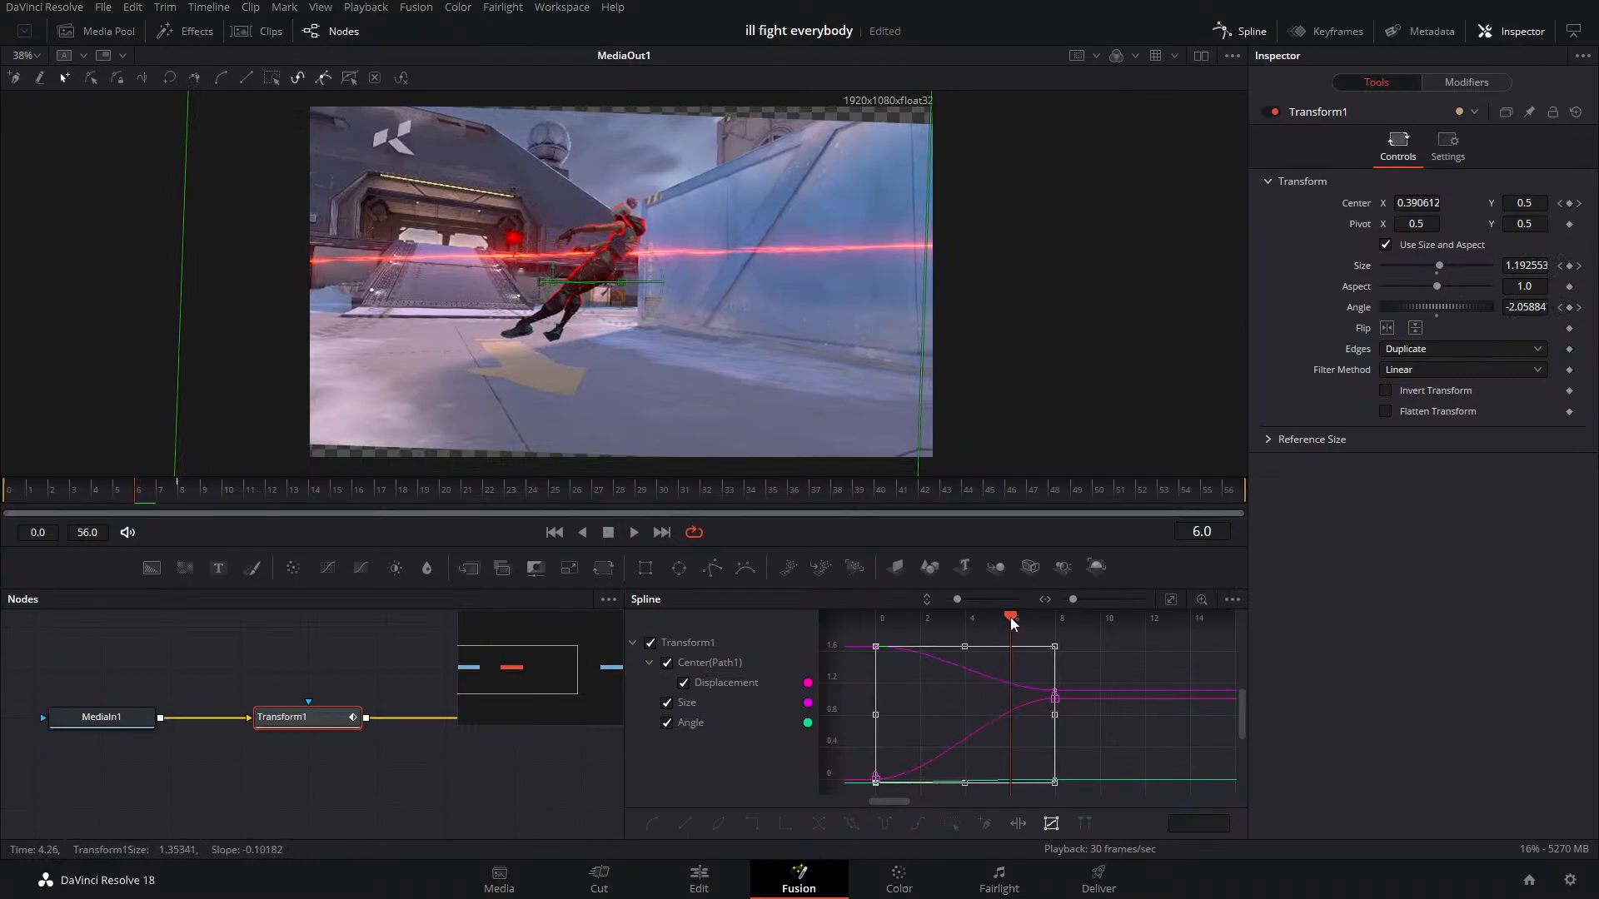
pyautogui.press('space')
pyautogui.press('space')
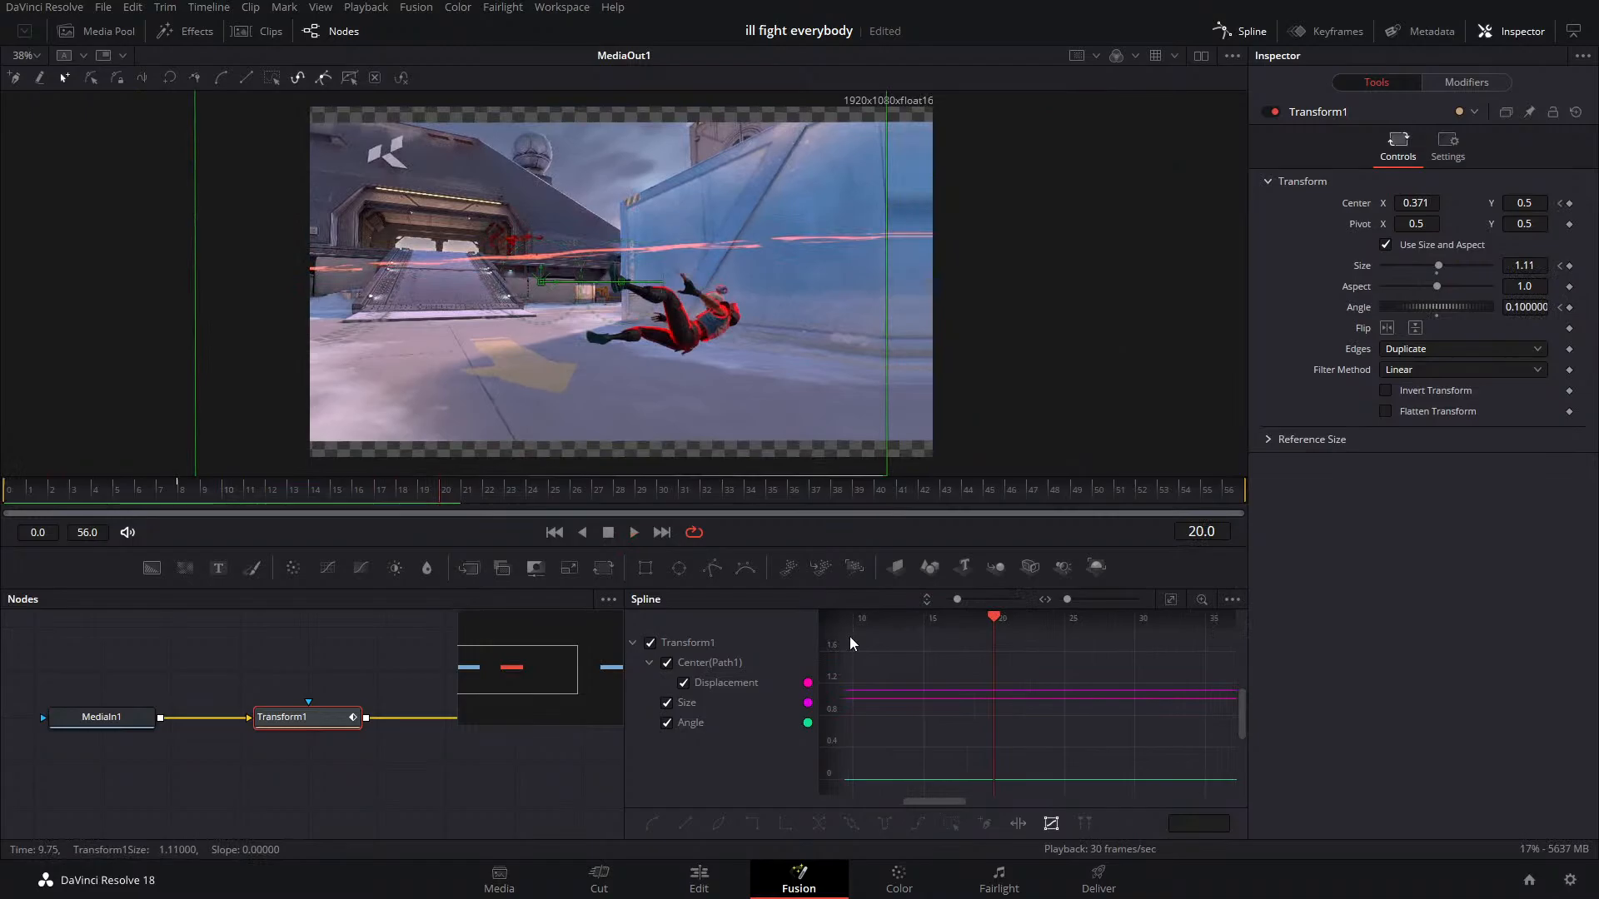
pyautogui.hotkey('ctrl', 's')
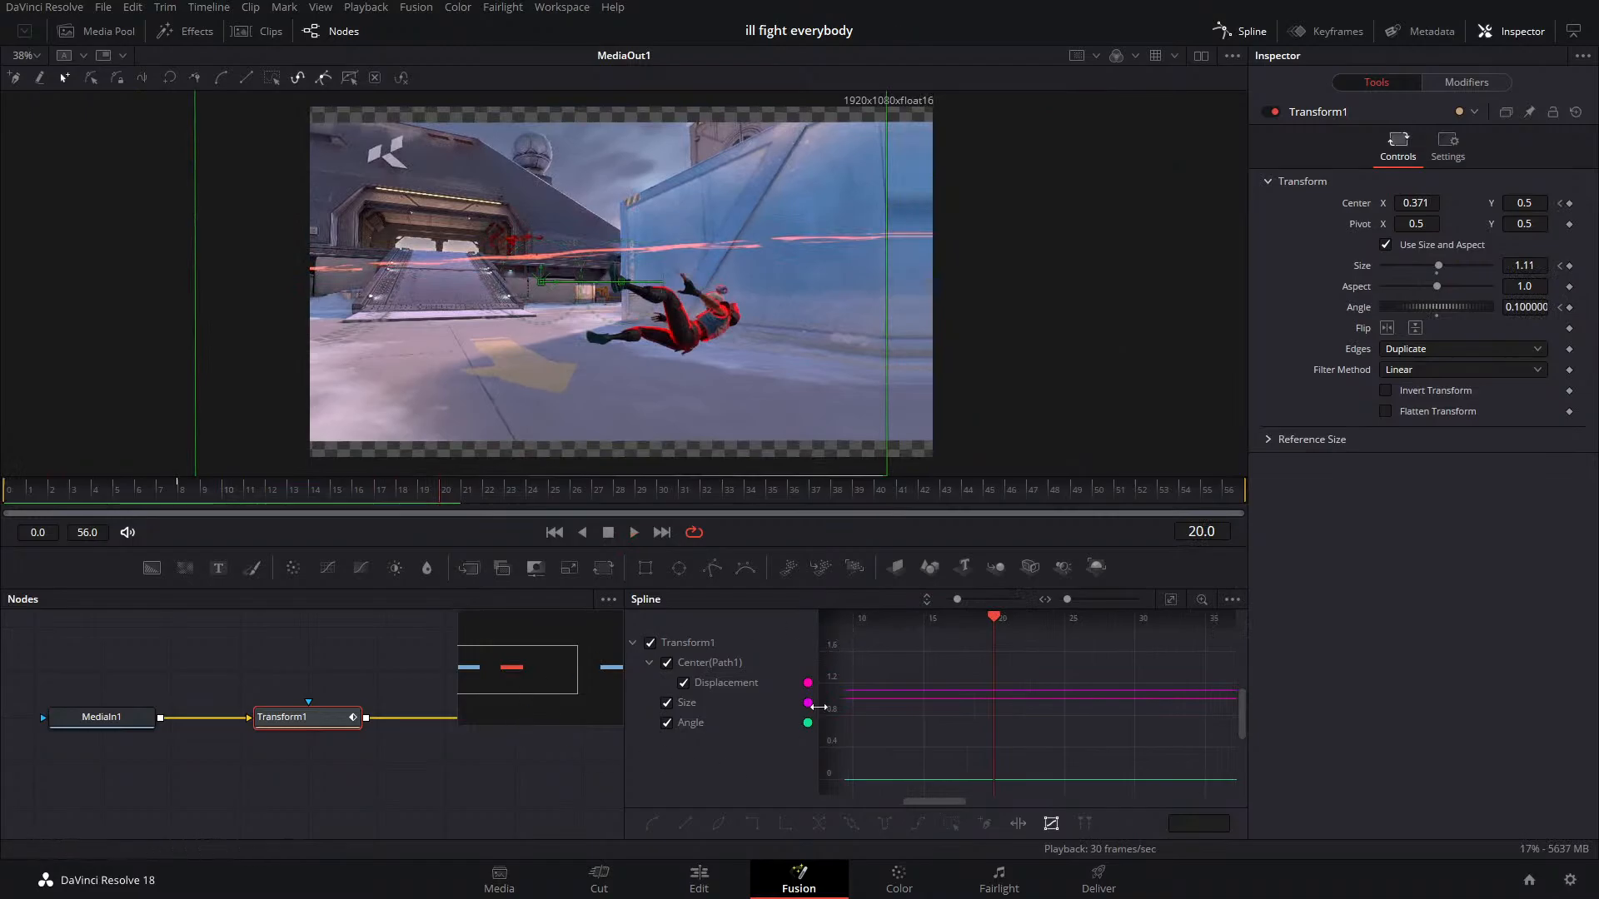
pyautogui.click(1249, 33)
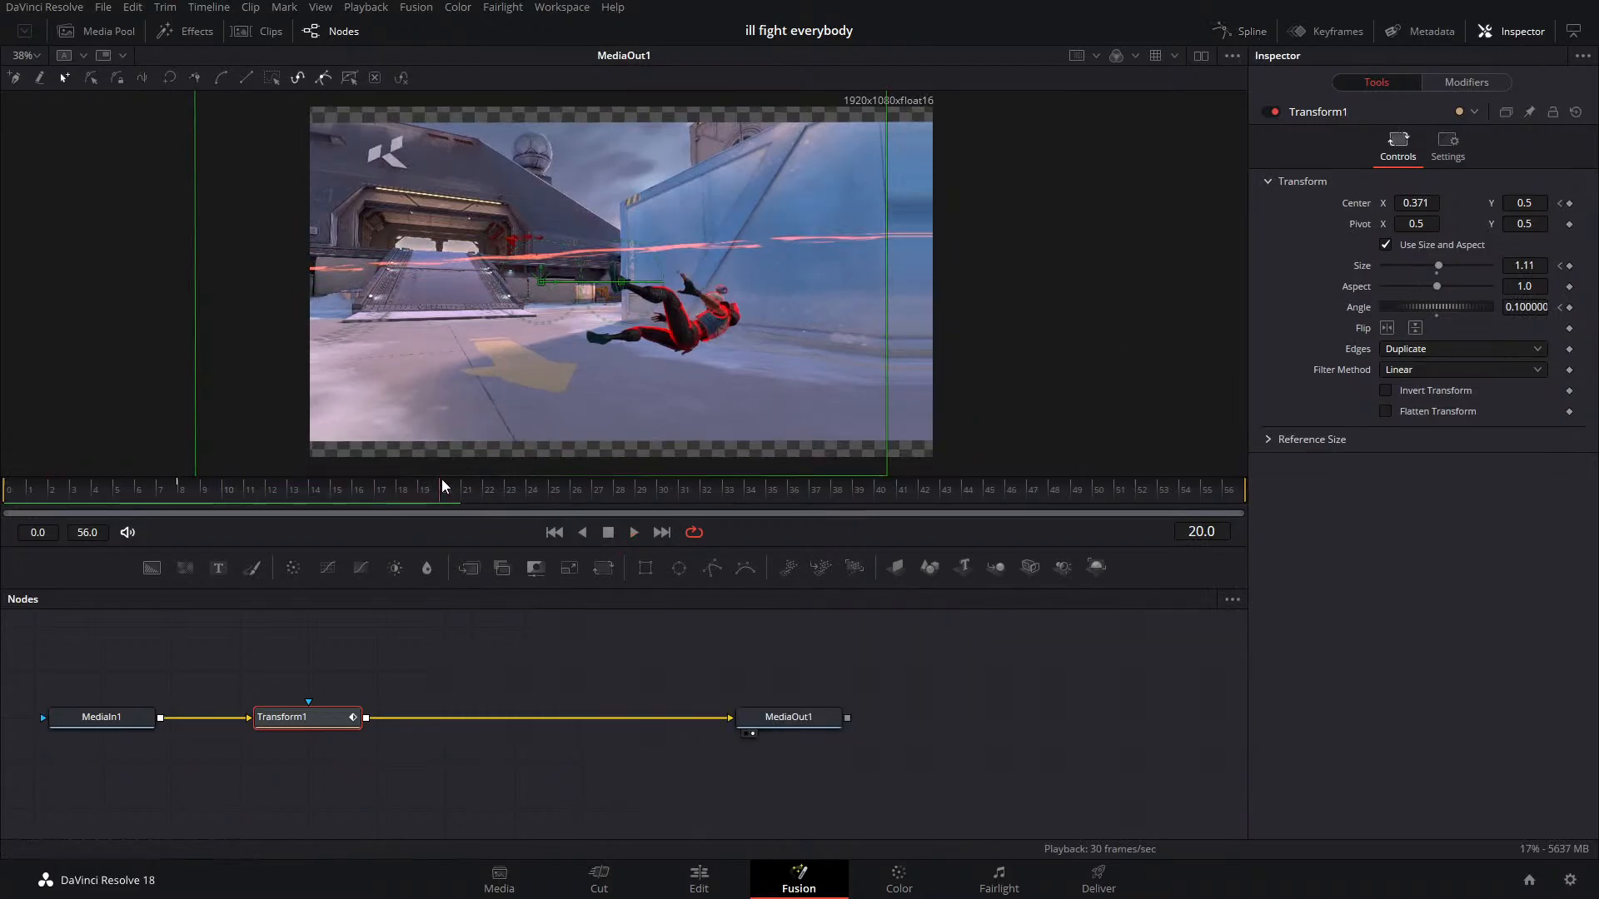
pyautogui.moveTo(441, 480); pyautogui.dragTo(308, 511)
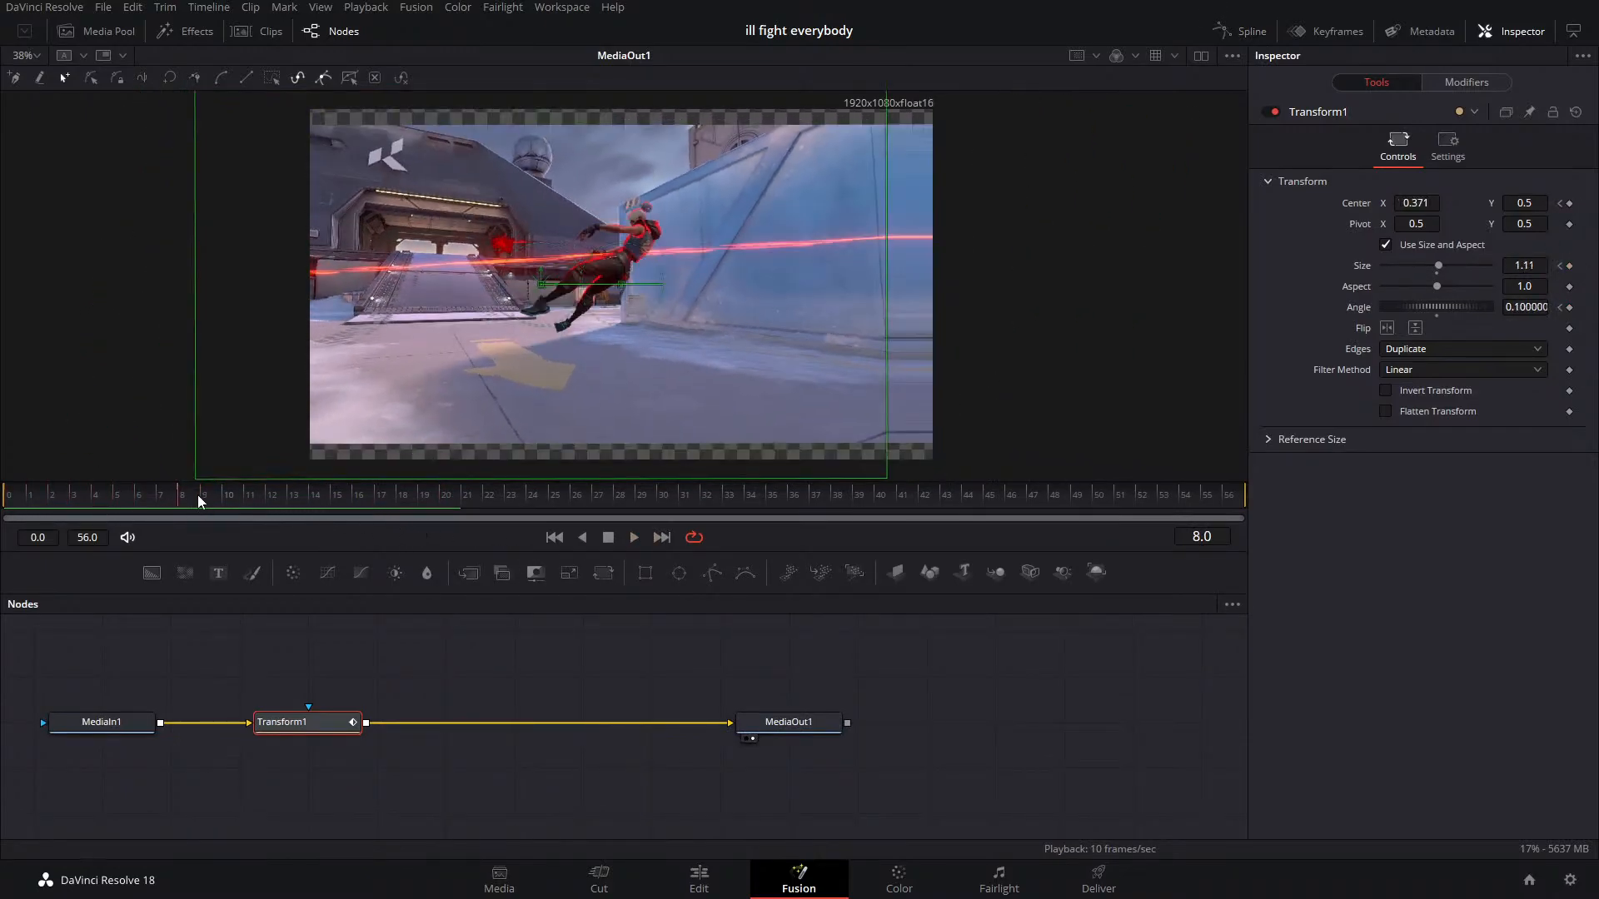
pyautogui.moveTo(197, 495)
pyautogui.mouseDown()
pyautogui.moveTo(28, 507)
pyautogui.moveTo(220, 506)
pyautogui.moveTo(207, 506)
pyautogui.mouseUp()
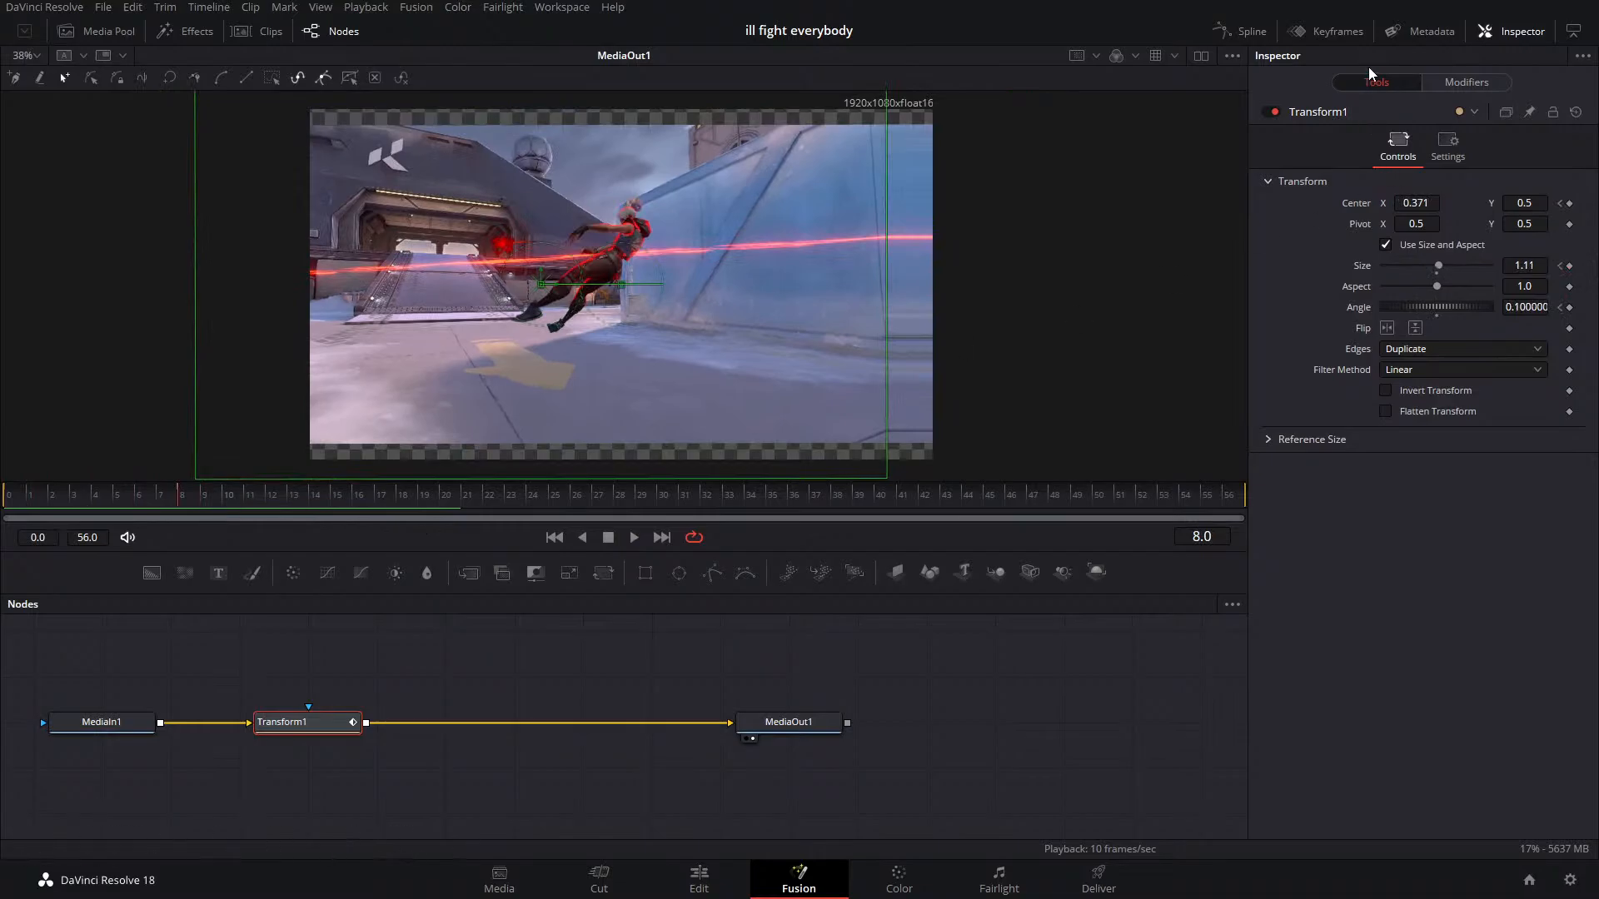
# Make Transform1's frame 0 keyframes linear in the Spline editor, keeping the frame 8 ones smooth, and play back the animation
pyautogui.click(1245, 33)
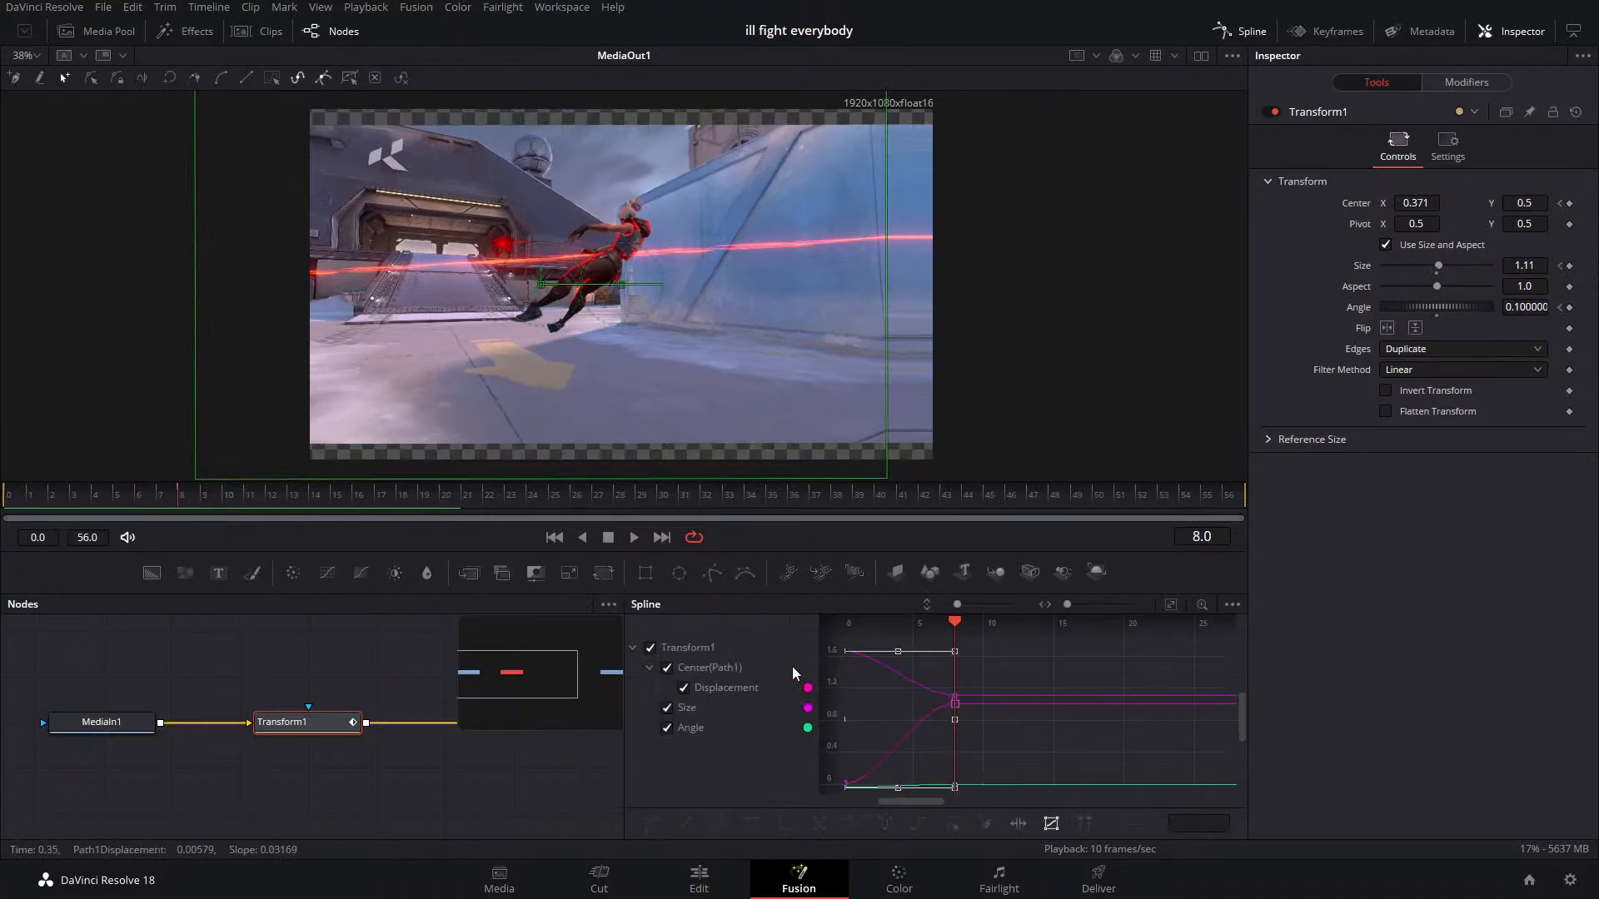
pyautogui.moveTo(933, 774); pyautogui.dragTo(1051, 771)
pyautogui.click(1051, 823)
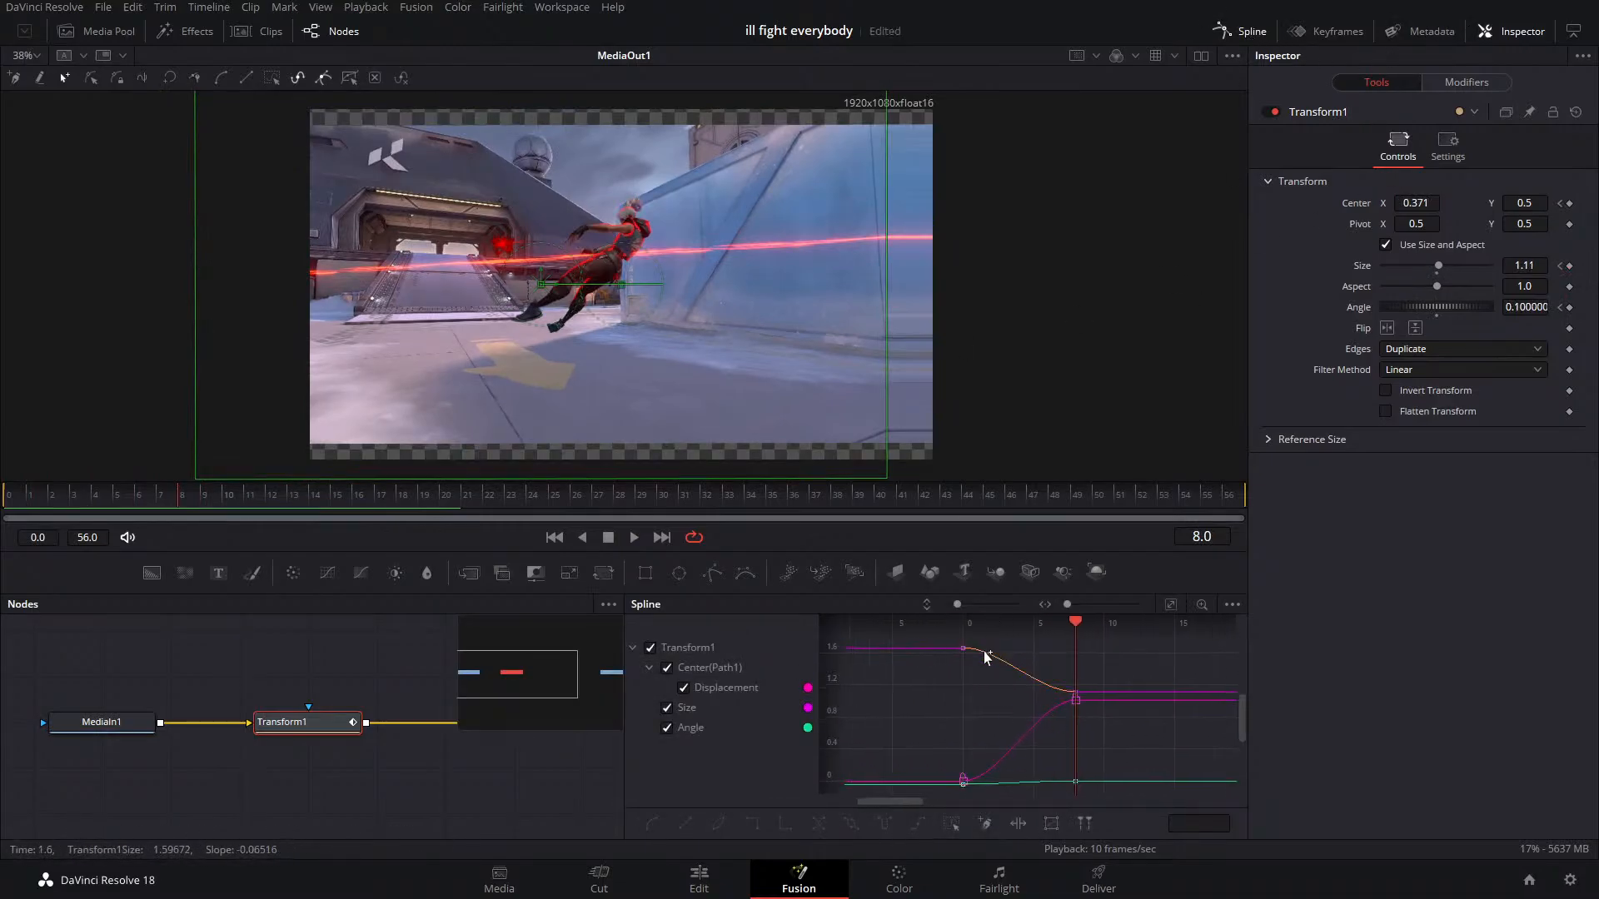
pyautogui.moveTo(930, 640); pyautogui.dragTo(963, 749)
pyautogui.click(684, 822)
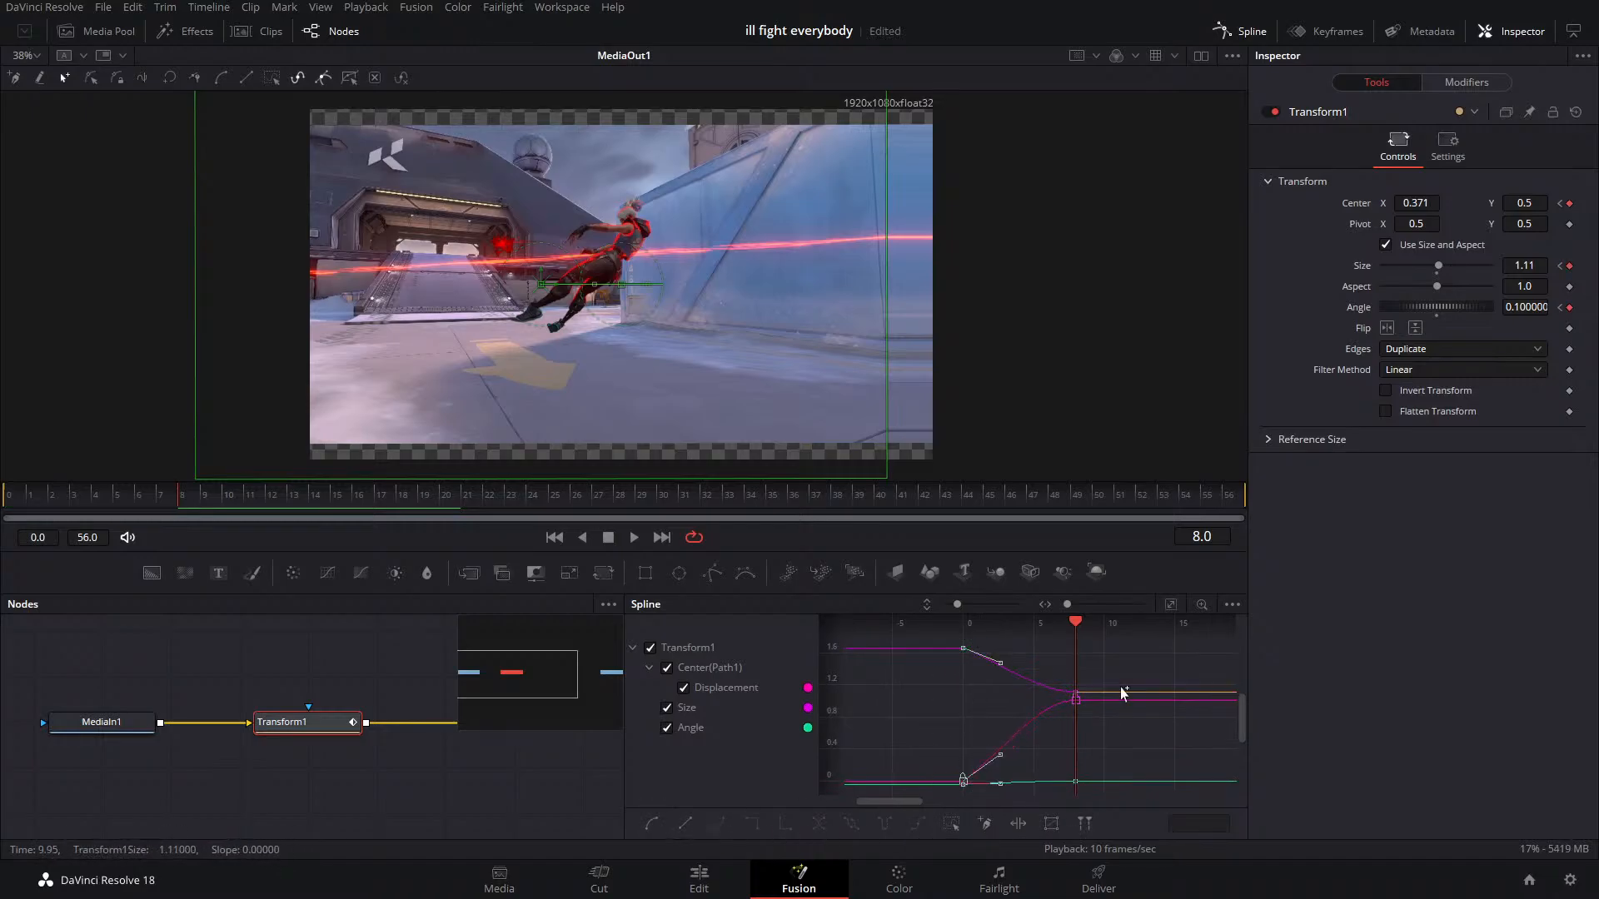
pyautogui.moveTo(1163, 665); pyautogui.dragTo(1004, 837)
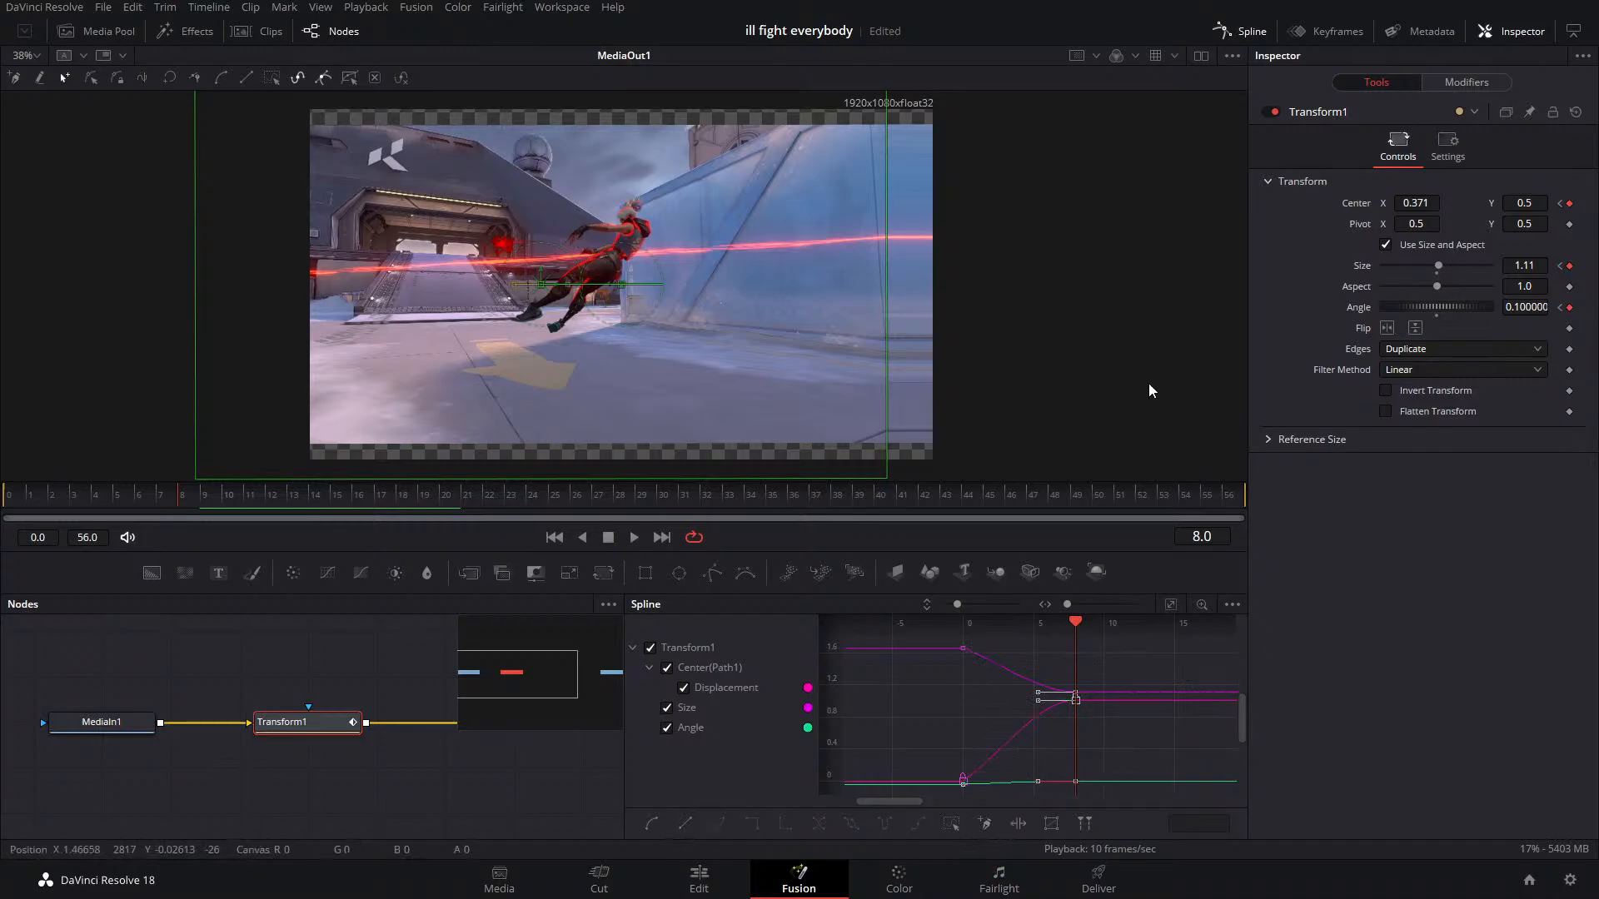
pyautogui.moveTo(174, 500); pyautogui.dragTo(5, 500)
pyautogui.click(634, 537)
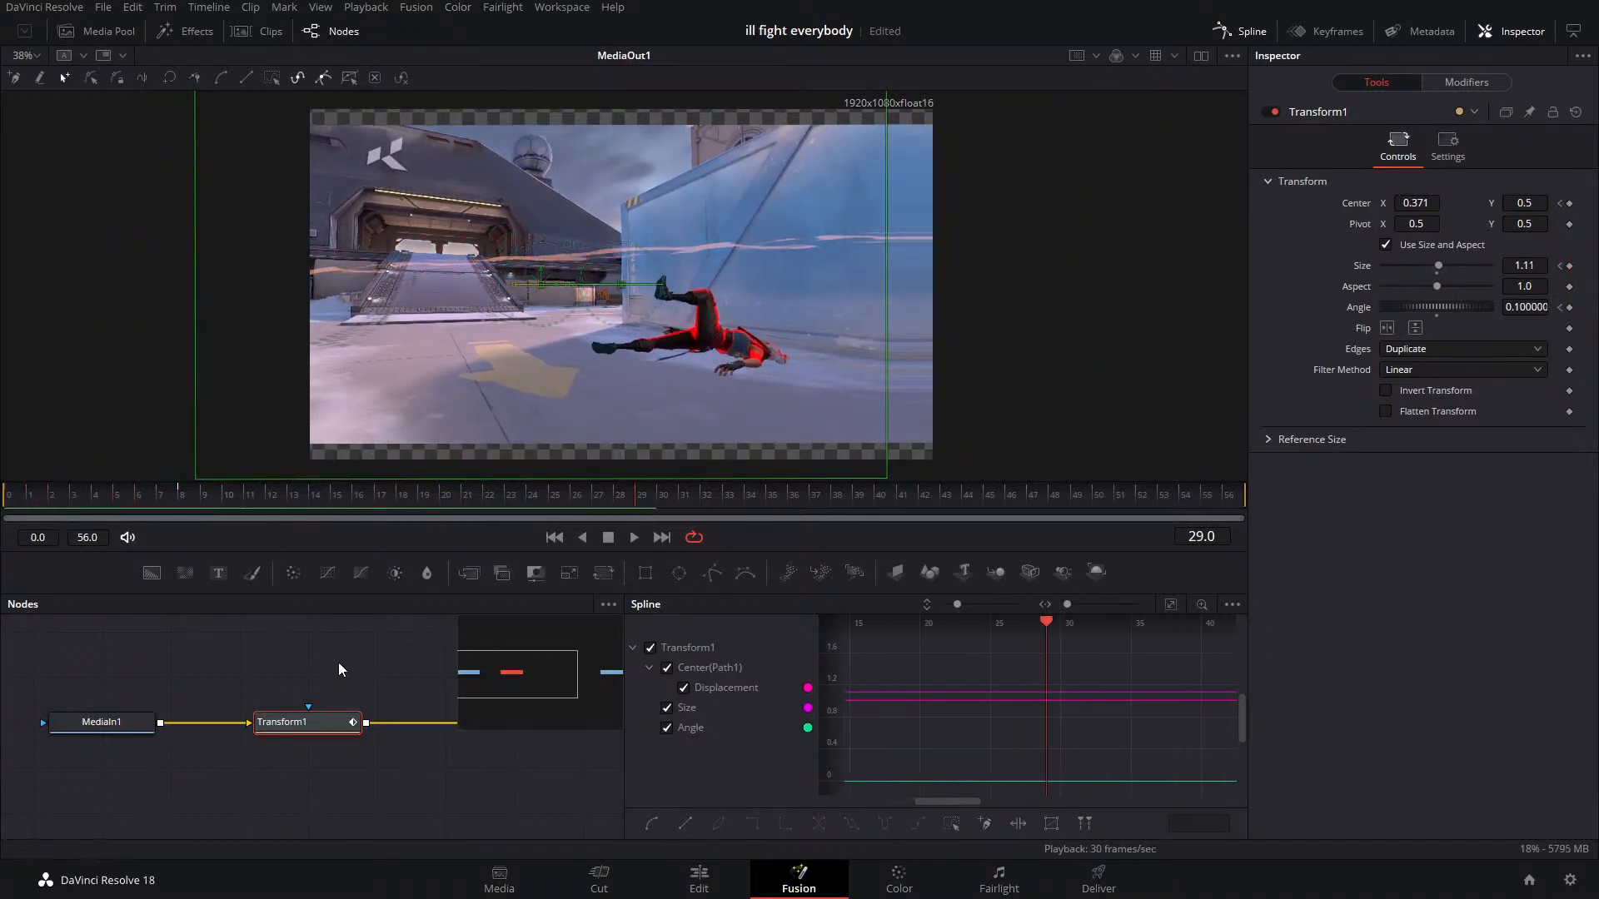
# Close the Spline editor and add the second Camera Shake tool from the search results after Transform1
pyautogui.click(1249, 35)
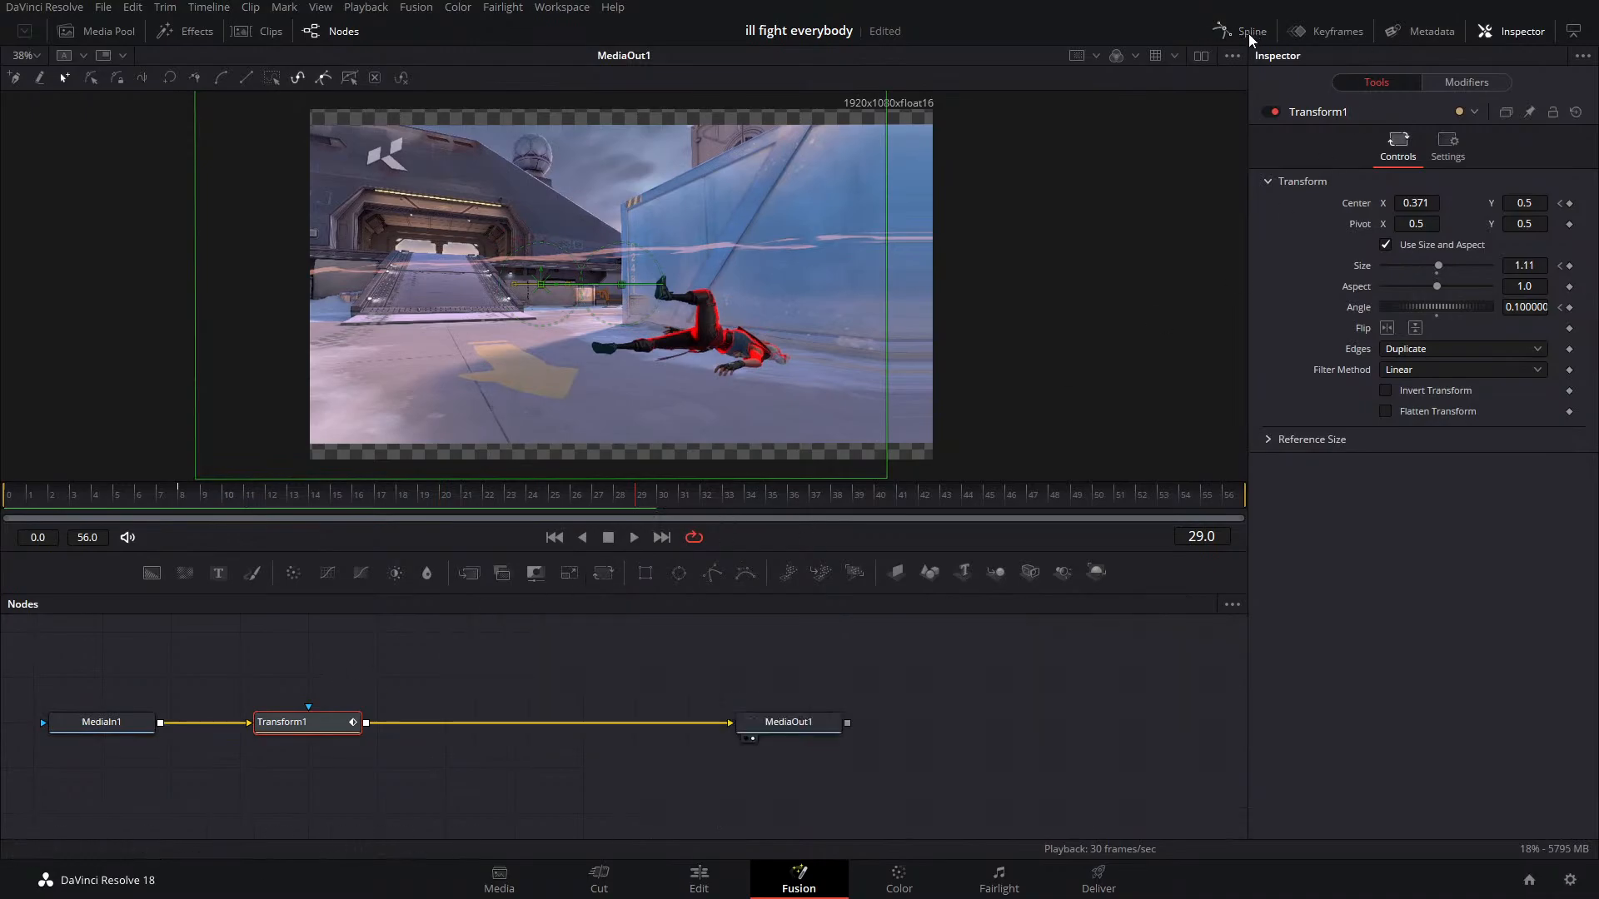
pyautogui.hotkey('shift', 'space')
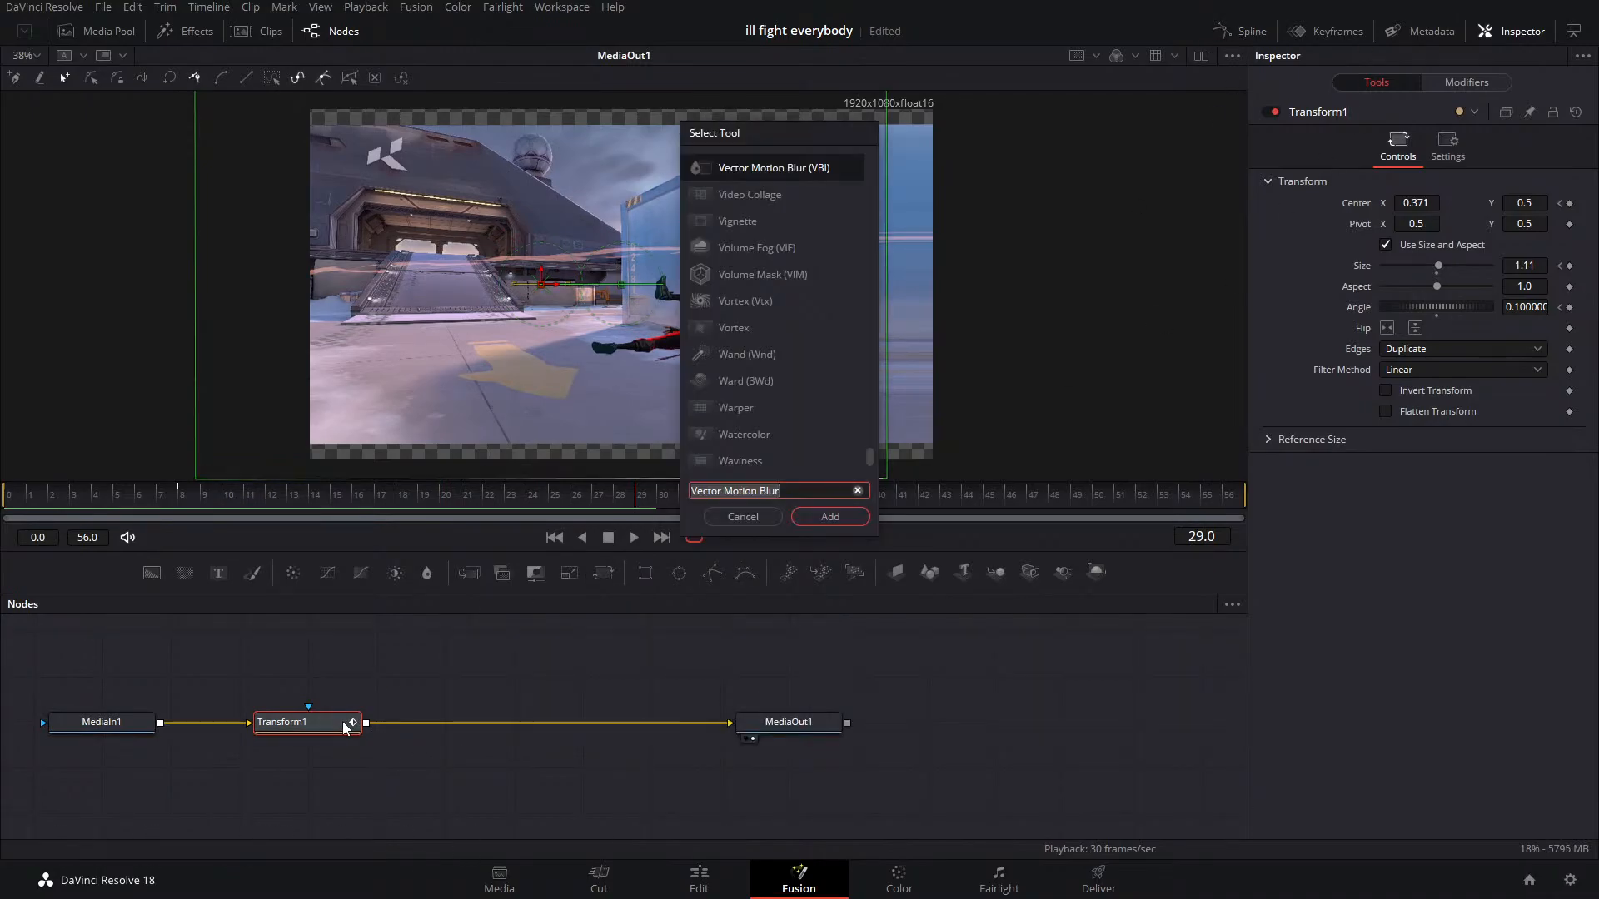
pyautogui.write('Camera Shake')
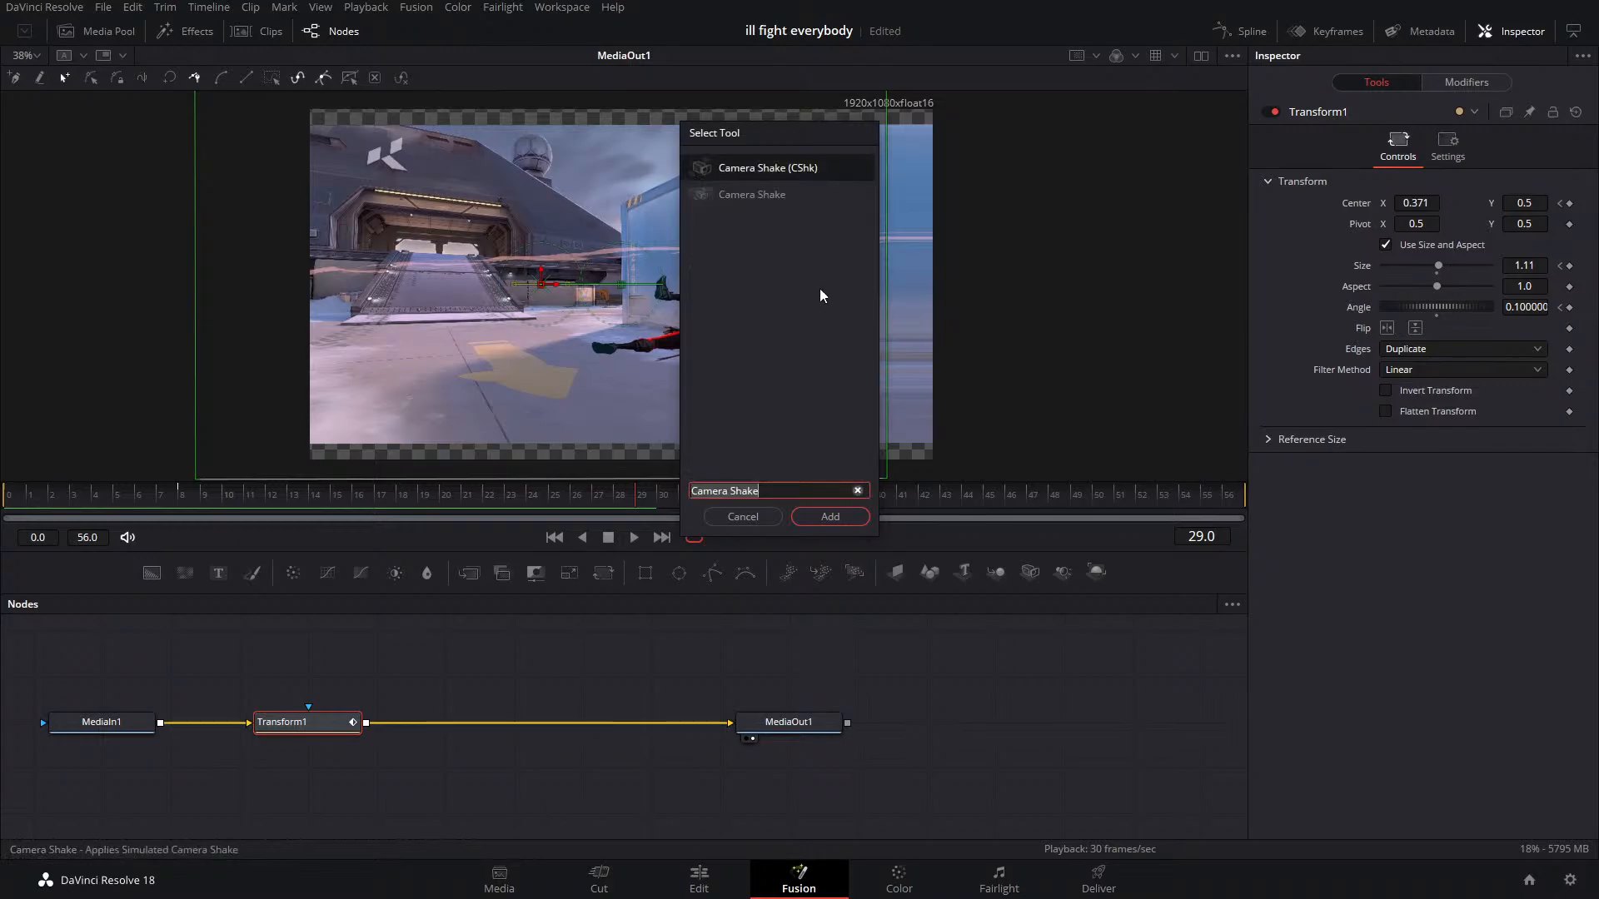
pyautogui.press('Down')
pyautogui.click(837, 518)
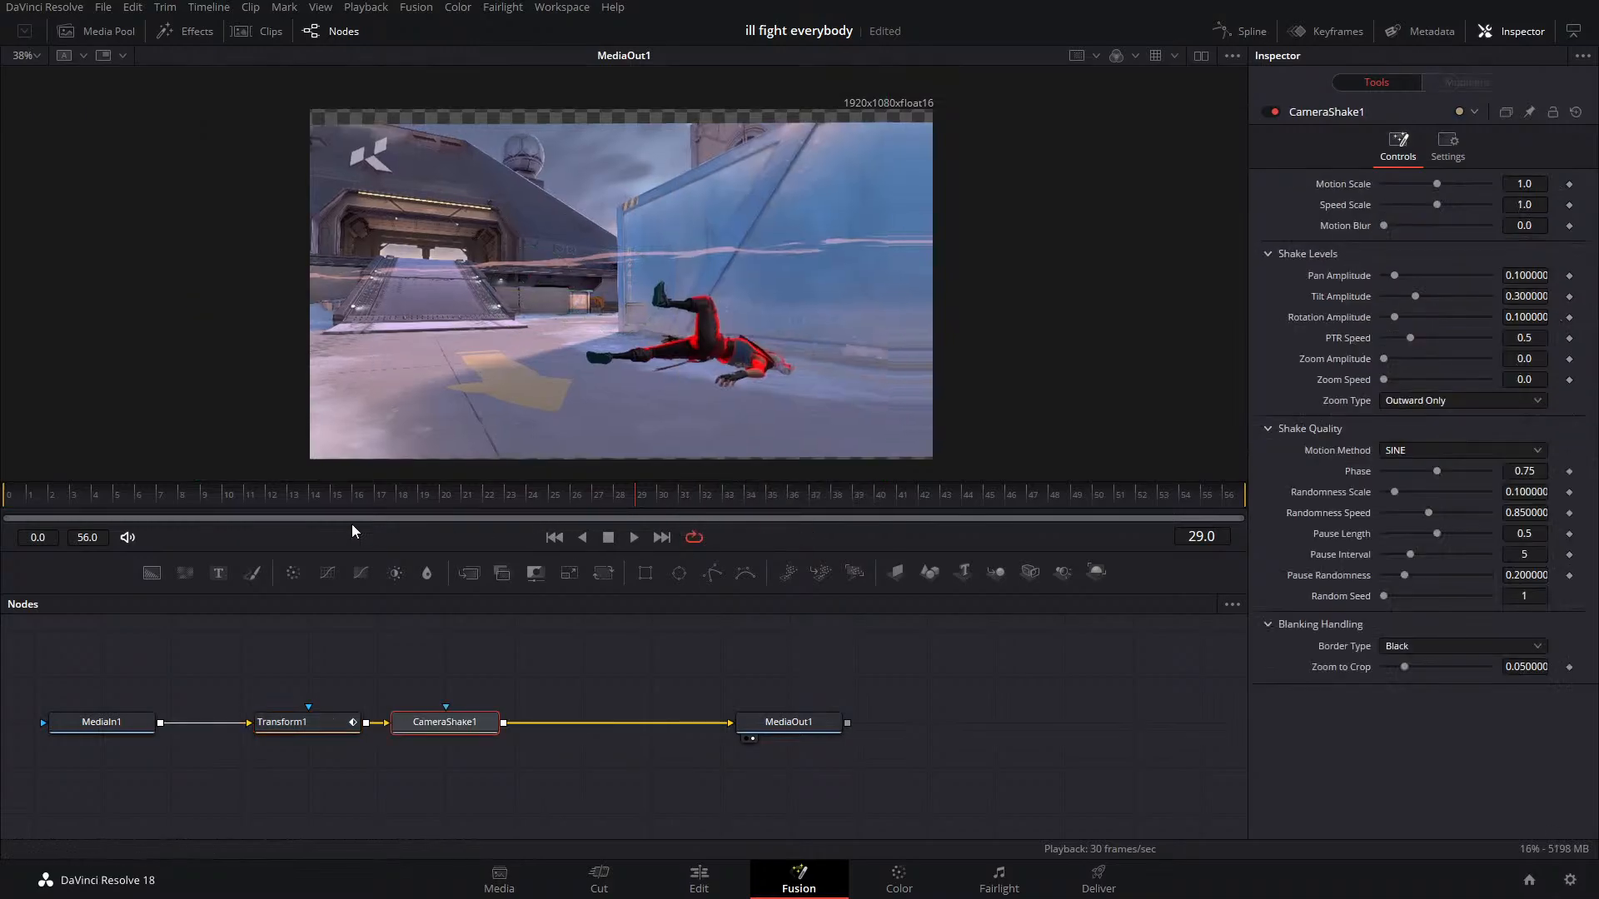
# Keyframe CameraShake1's Motion Scale at 1.0 on frame 8 and set its Speed Scale to 2.0
pyautogui.moveTo(223, 496); pyautogui.dragTo(182, 501)
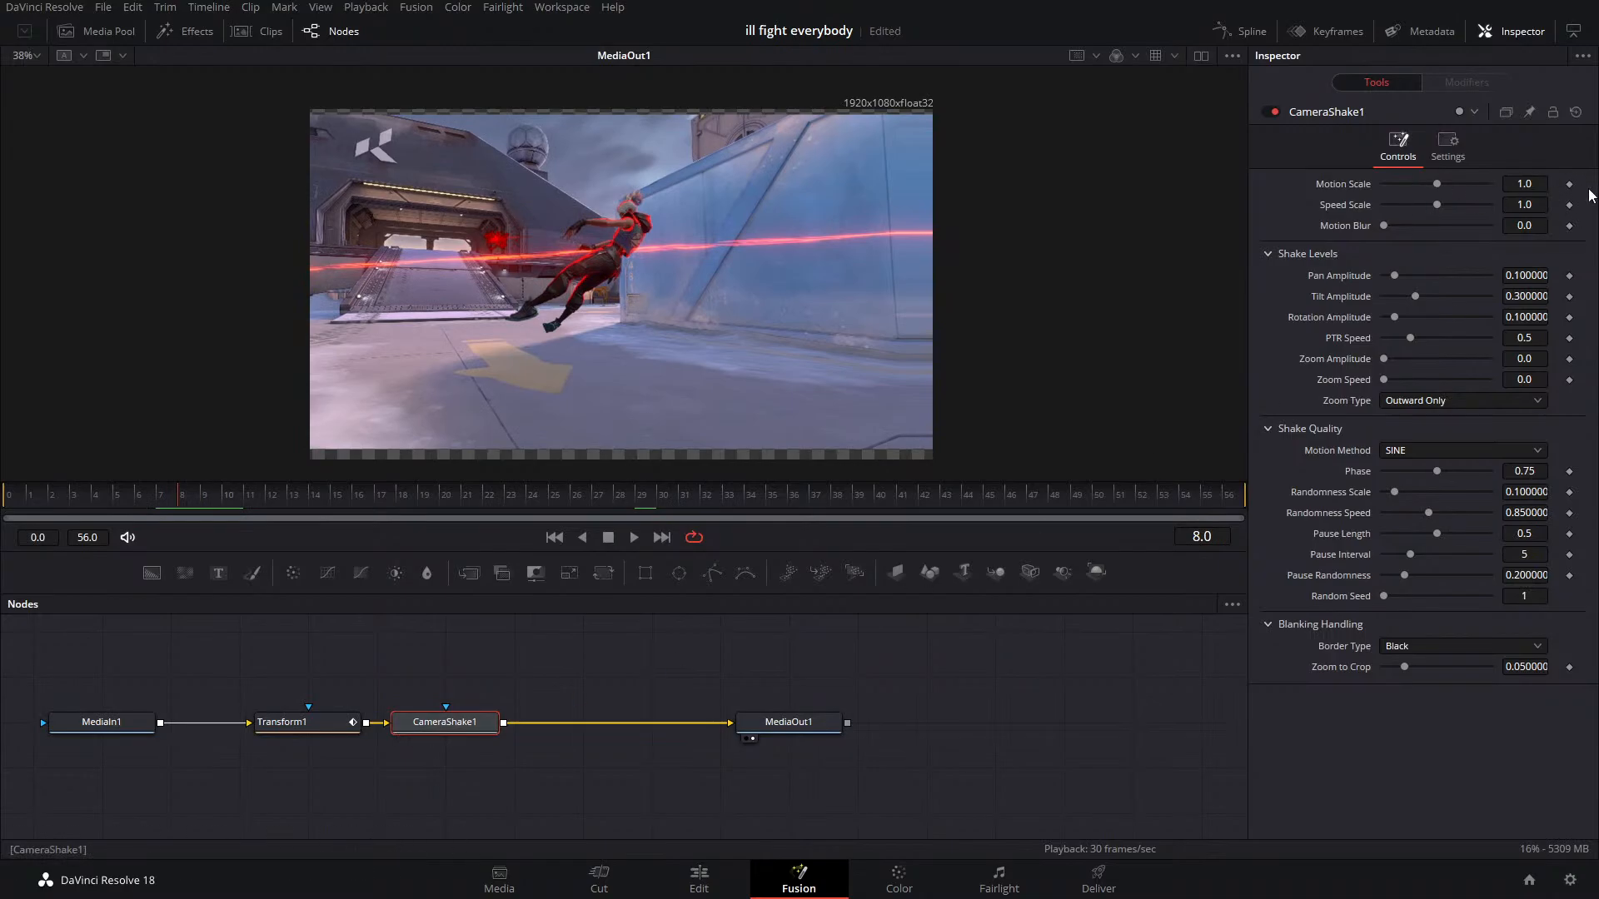
pyautogui.click(1569, 183)
pyautogui.moveTo(1438, 206); pyautogui.dragTo(1489, 206)
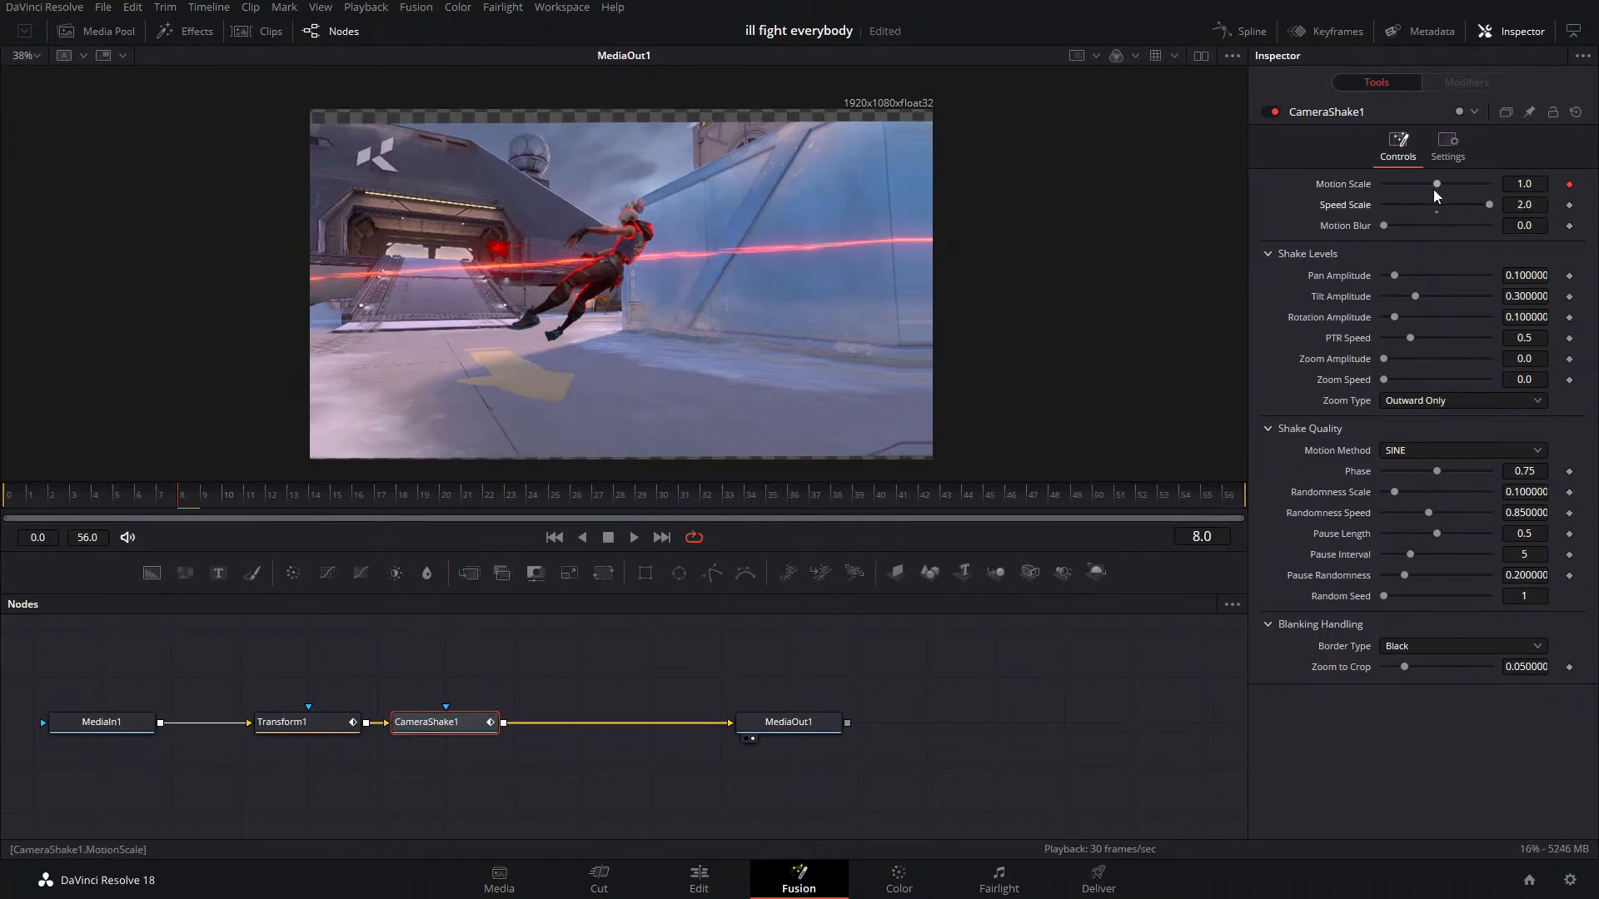
# Reorder the nodes so CameraShake1 sits before Transform1, set its Motion Scale to 0.0 on frame 0, and preview the shake
pyautogui.moveTo(183, 500); pyautogui.dragTo(5, 499)
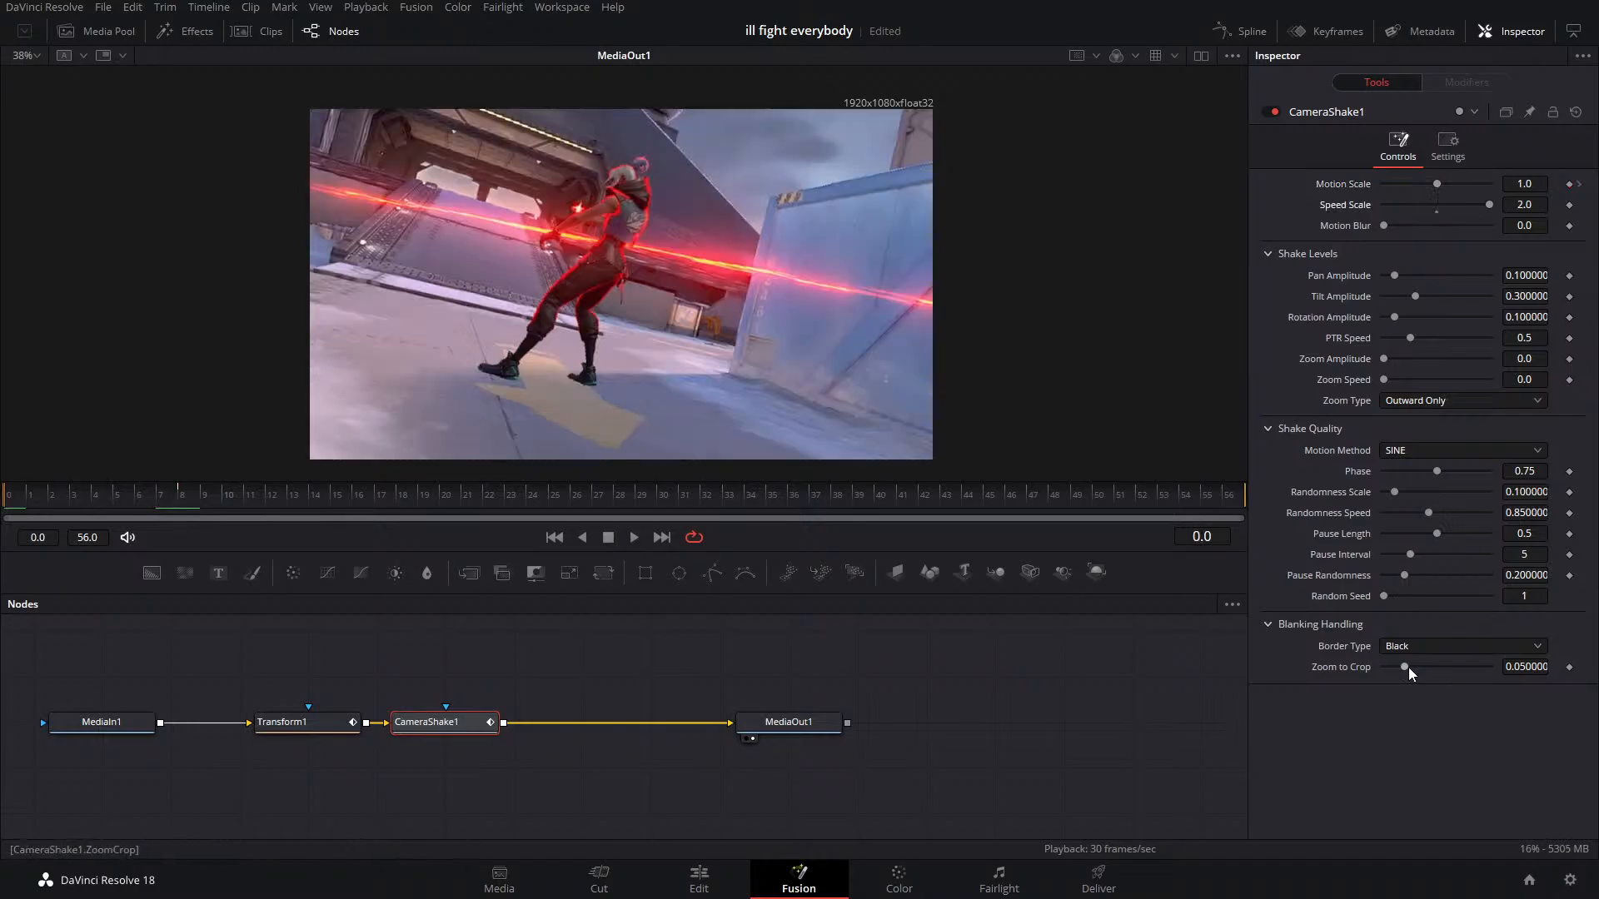
pyautogui.moveTo(456, 732); pyautogui.dragTo(548, 739)
pyautogui.moveTo(327, 682); pyautogui.dragTo(328, 722)
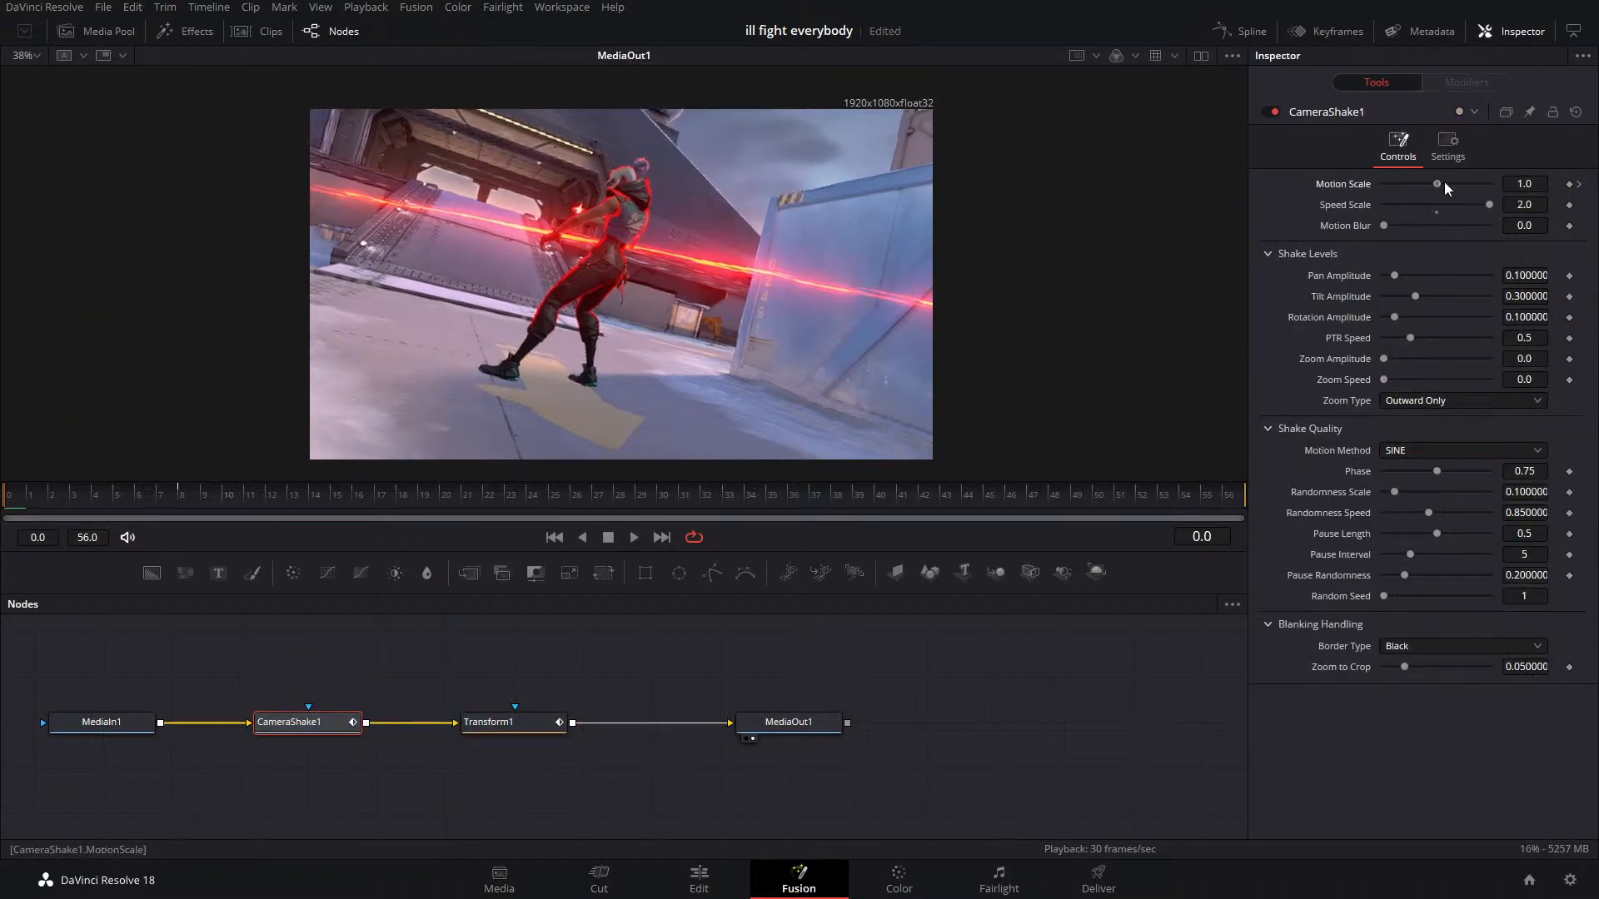
pyautogui.click(632, 538)
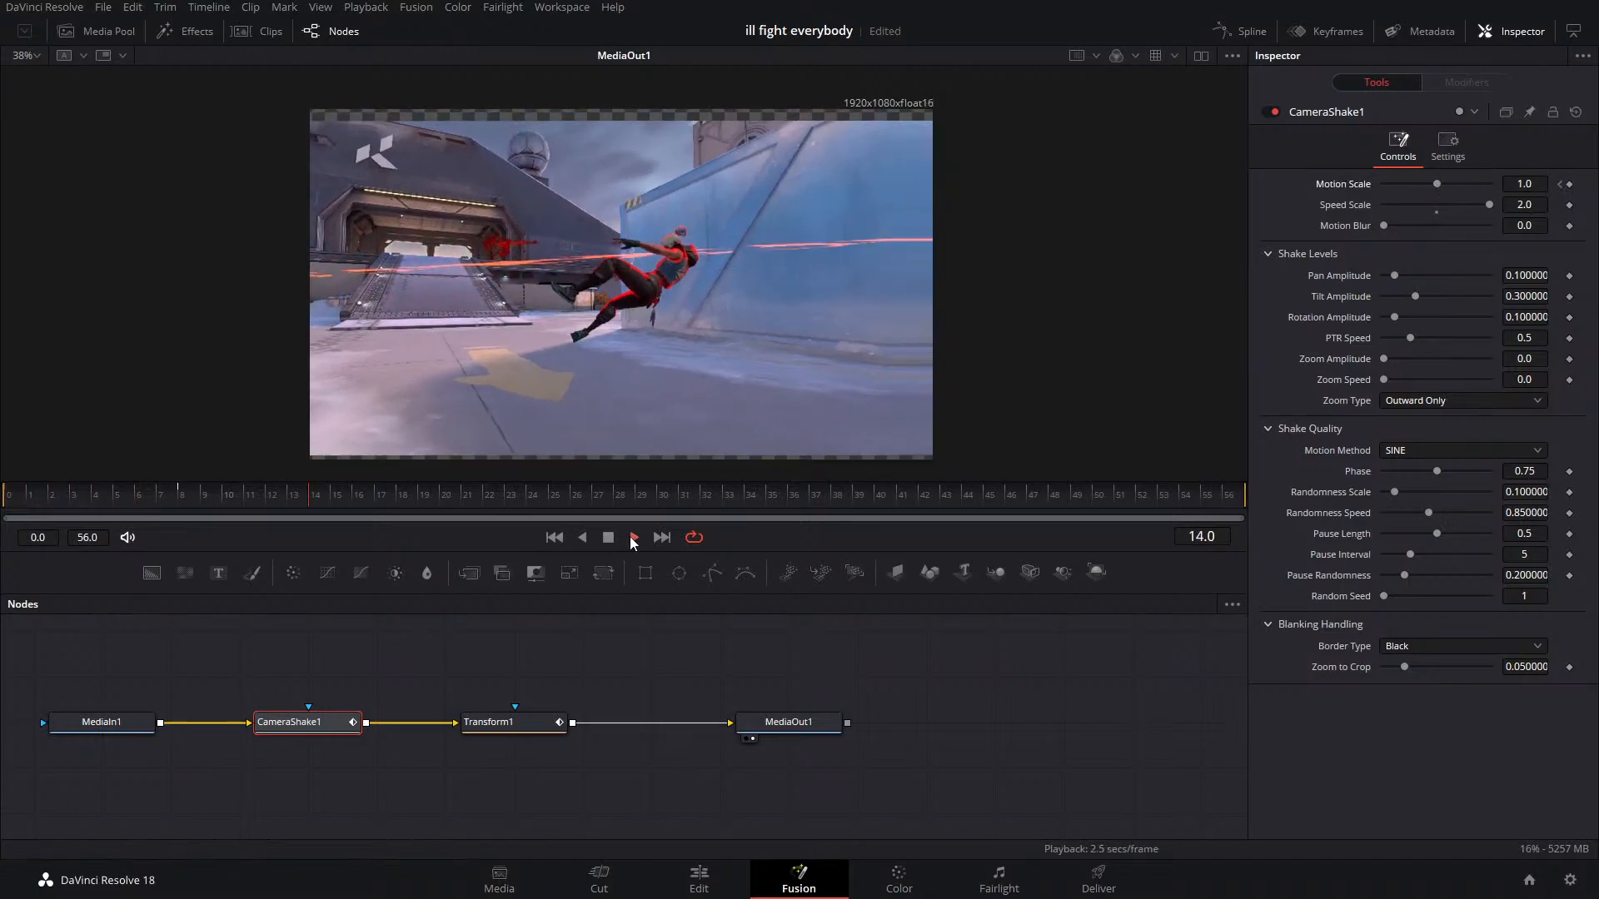
pyautogui.click(610, 537)
# Set CameraShake1's Speed Scale to 1.0 and play back the animation twice to check the shake
pyautogui.click(181, 497)
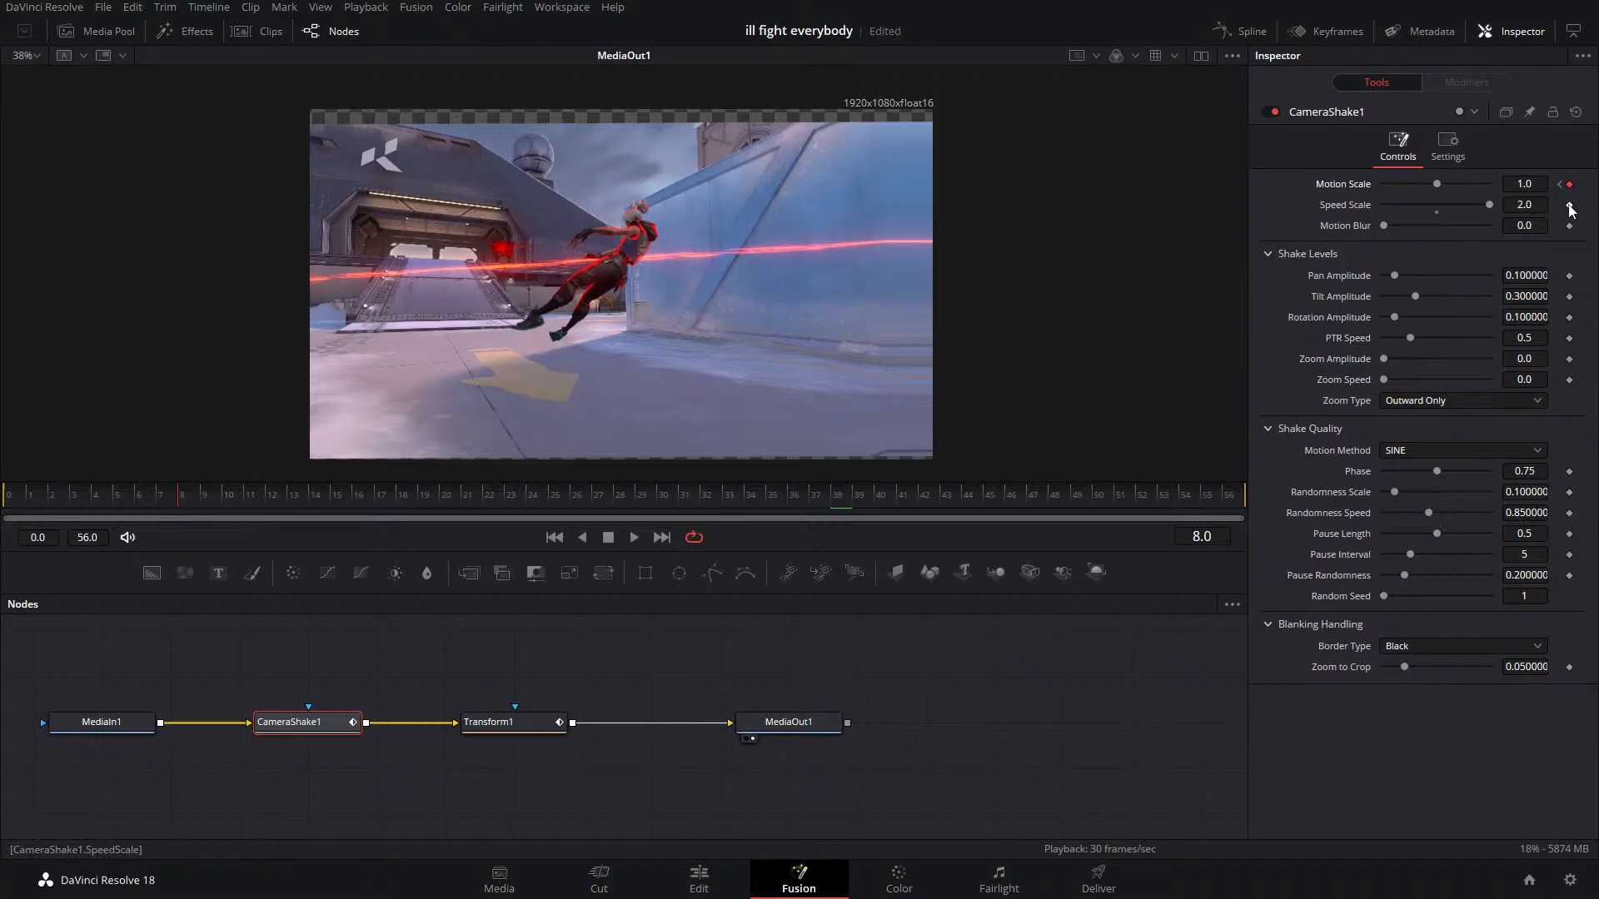
pyautogui.moveTo(1489, 205); pyautogui.dragTo(1436, 208)
pyautogui.click(152, 496)
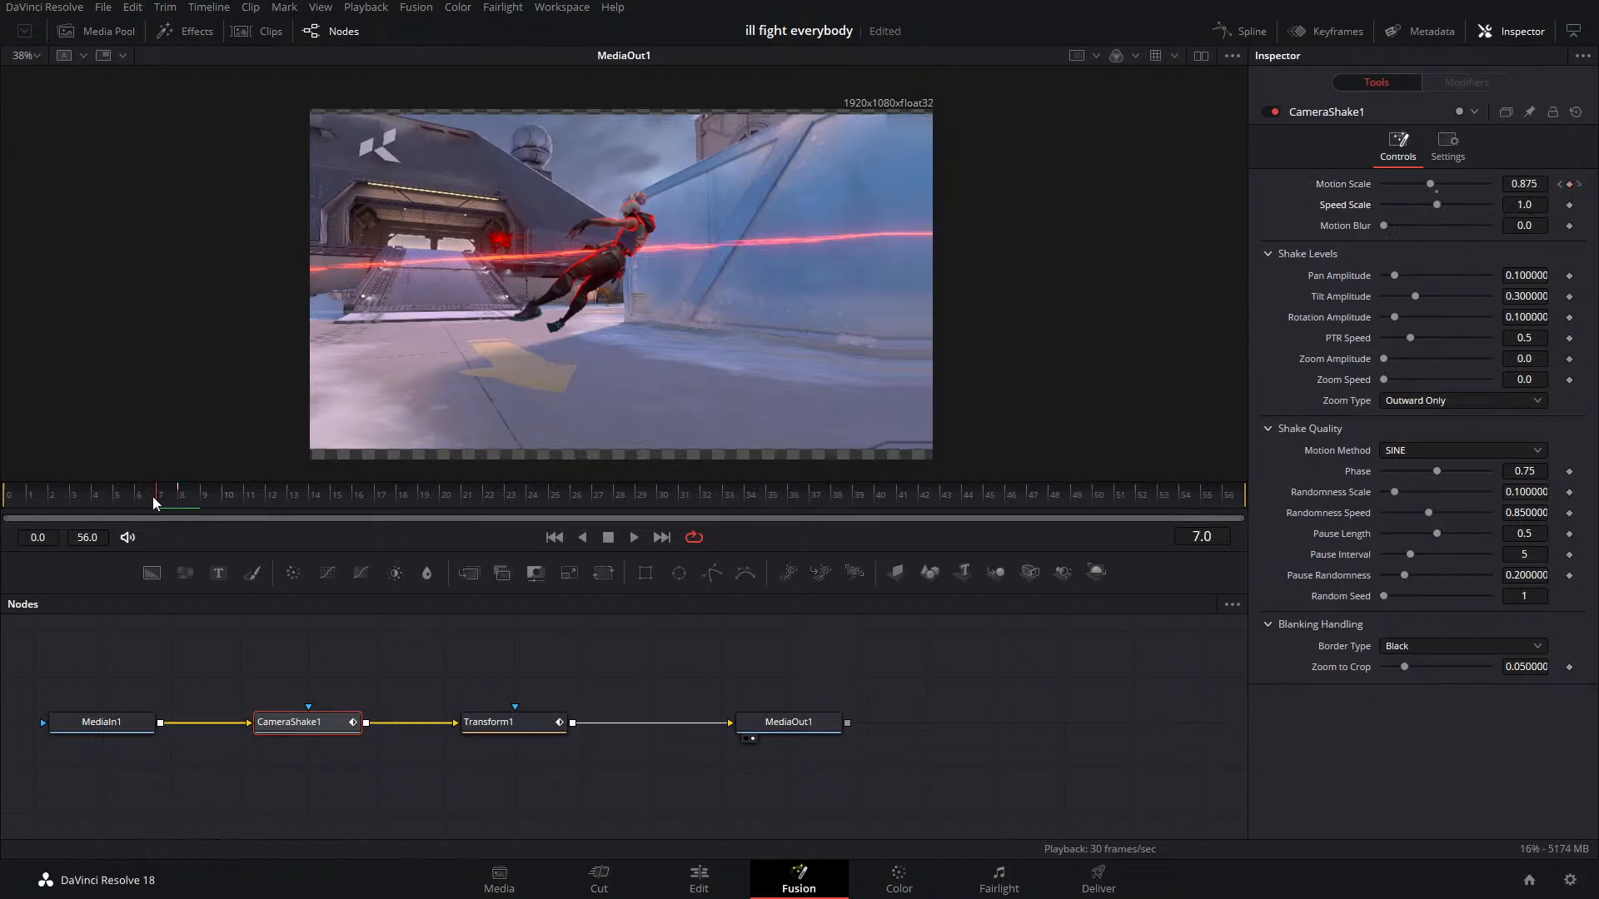
pyautogui.click(634, 538)
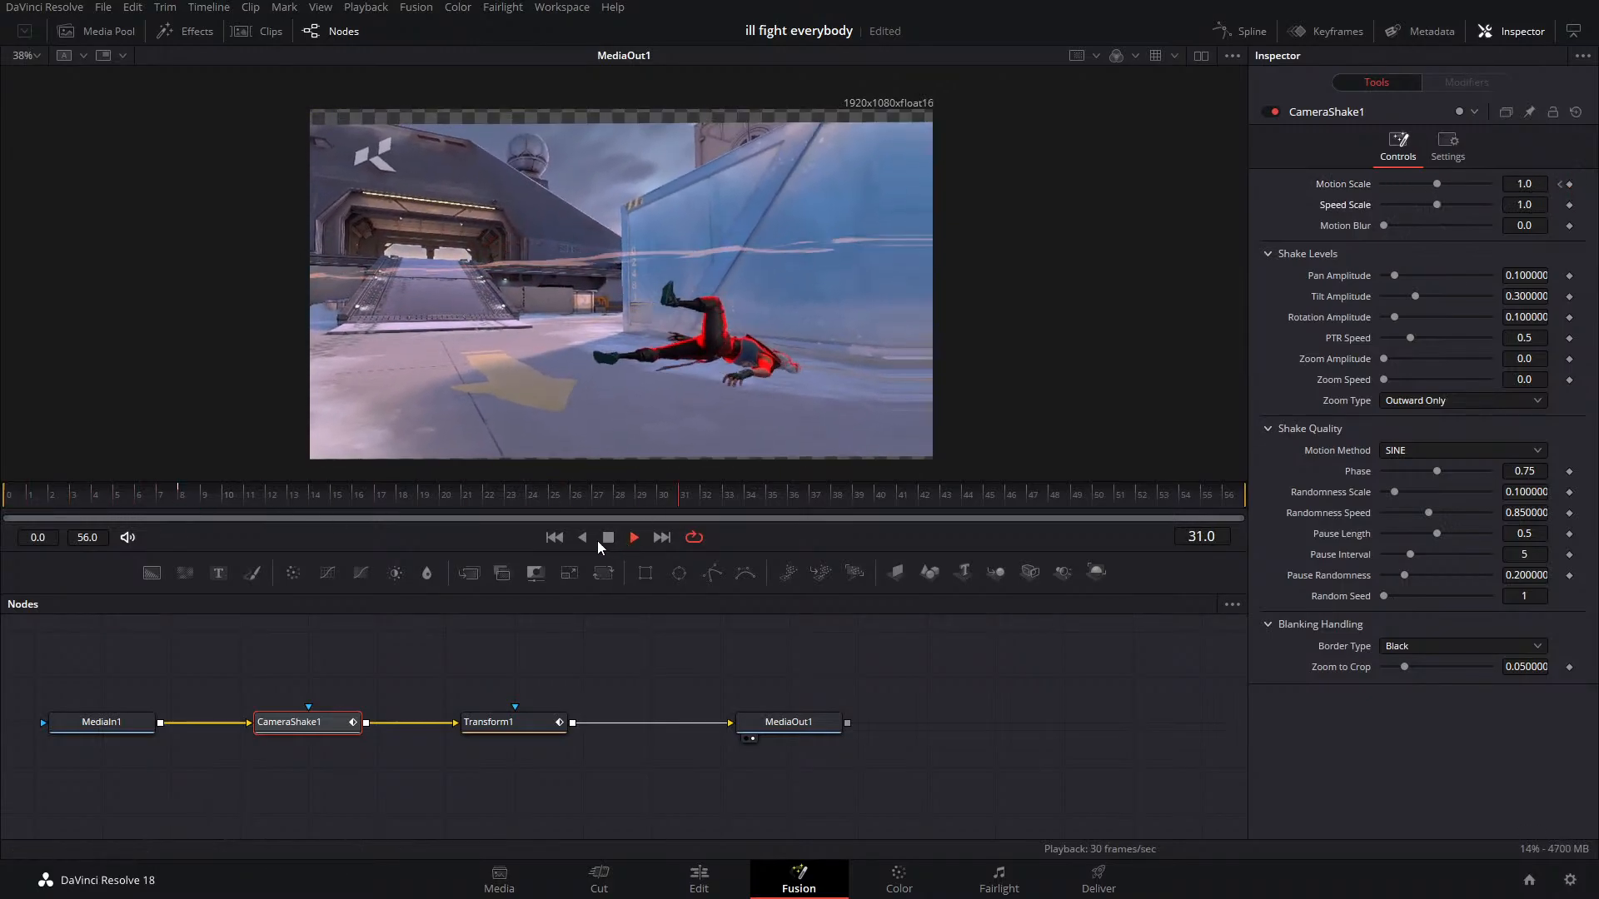
pyautogui.click(607, 539)
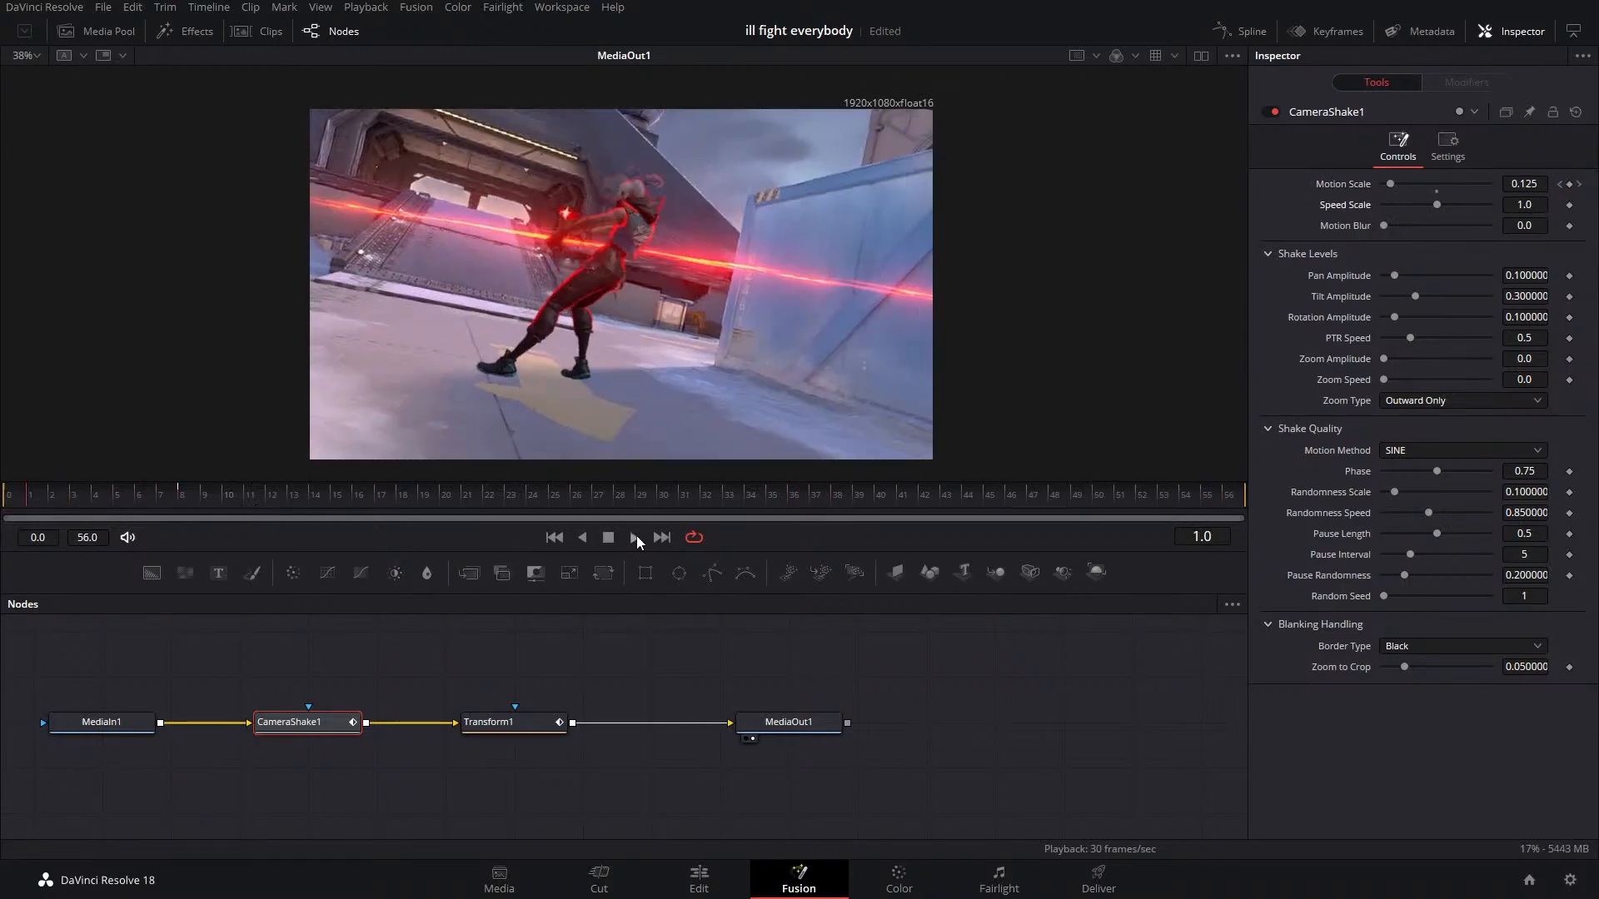
pyautogui.click(636, 538)
pyautogui.click(607, 539)
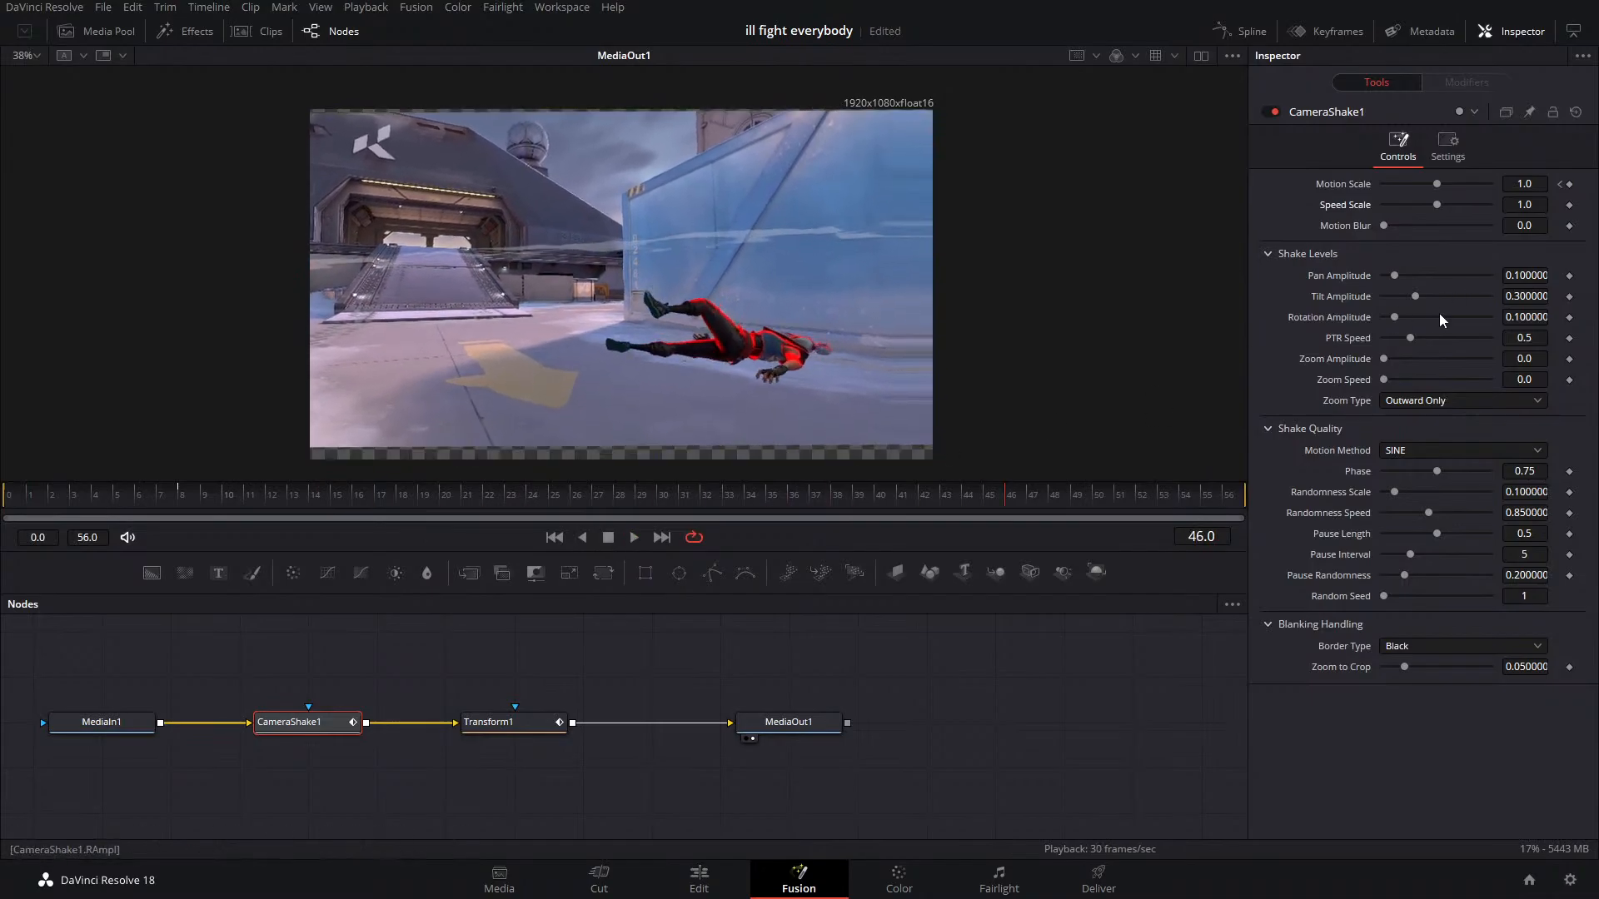
# Set CameraShake1's Rotation Amplitude to 0.394, Phase 0.689, Randomness Scale 0.26, Randomness Speed 0.598, Pause Length 0.409, Pause Interval 8 and Pause Randomness 0.126, and save the project
pyautogui.moveTo(1394, 317); pyautogui.dragTo(1424, 318)
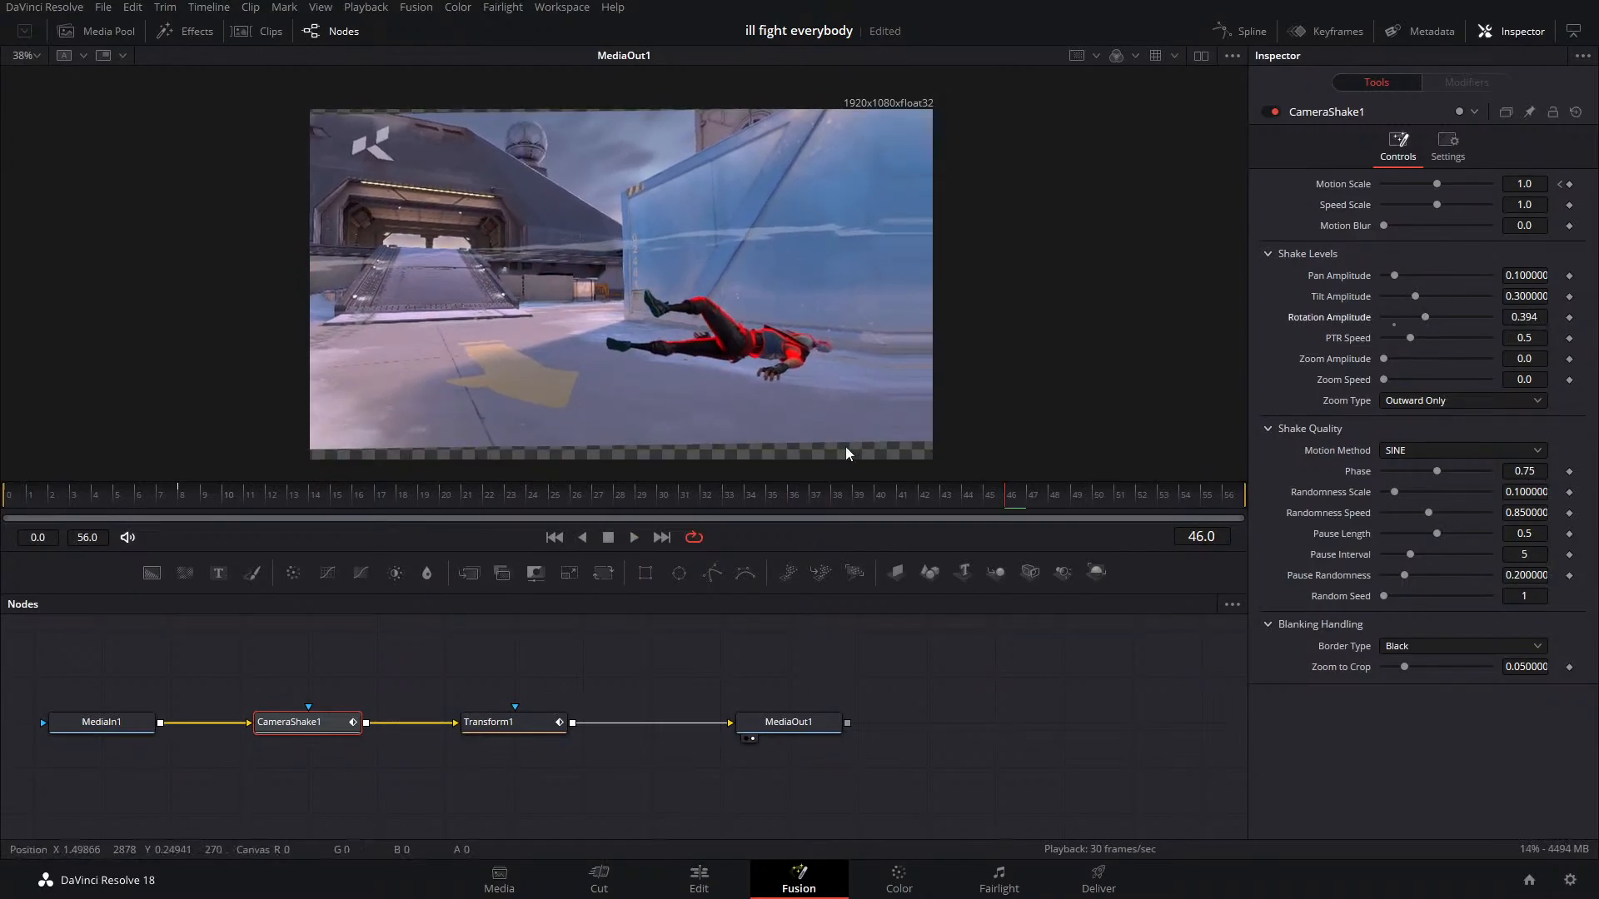
pyautogui.moveTo(260, 496); pyautogui.dragTo(7, 505)
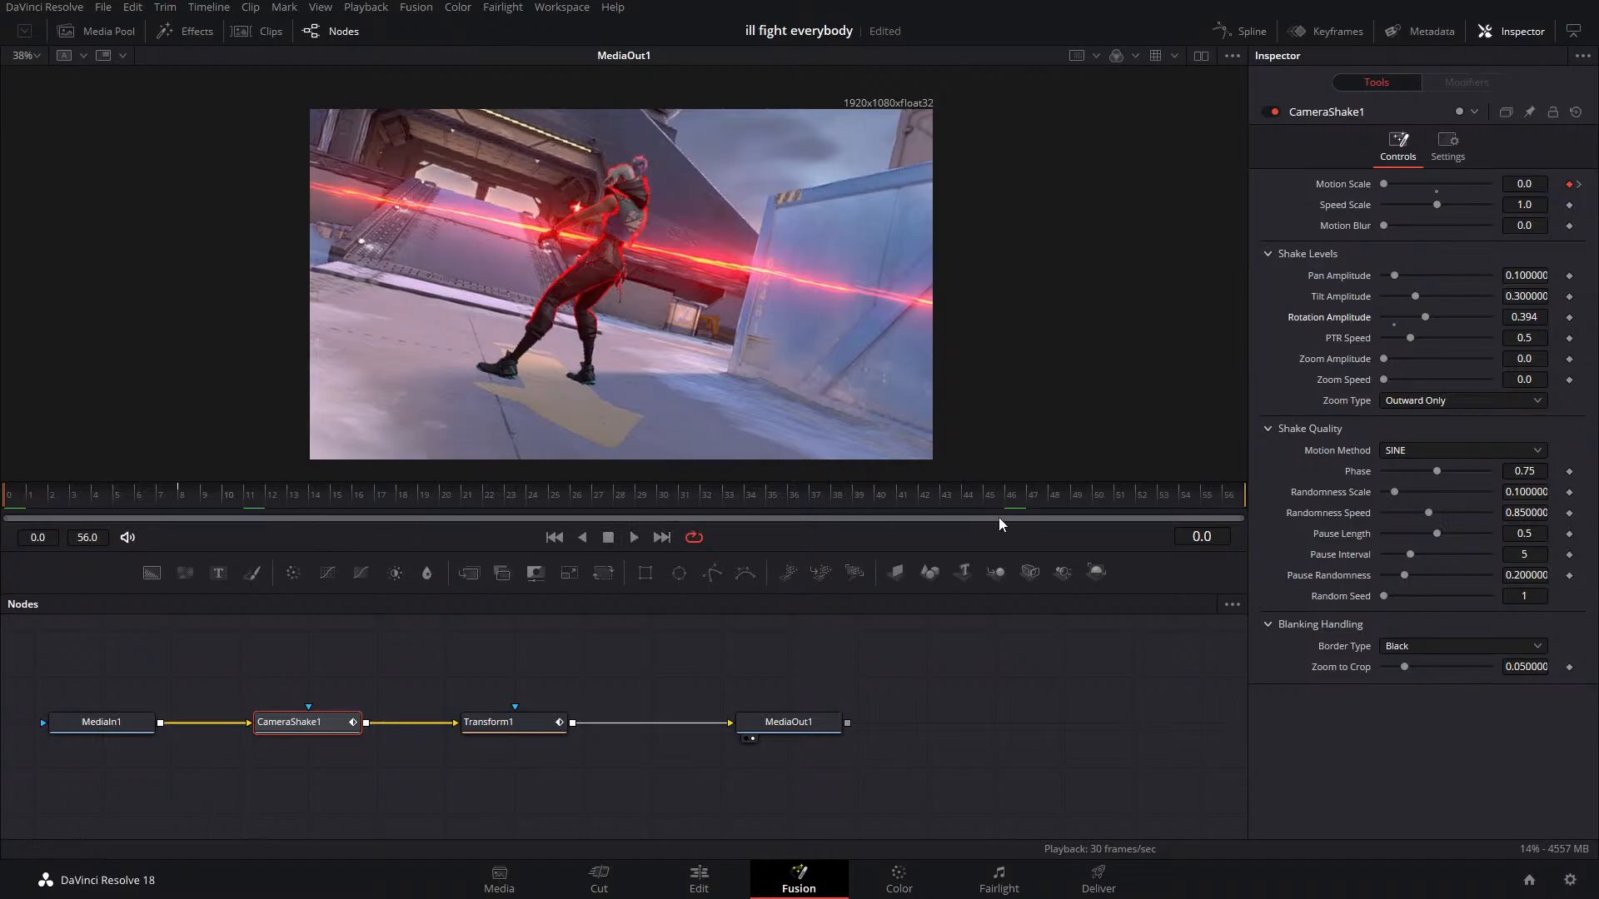
pyautogui.moveTo(1432, 472); pyautogui.dragTo(1401, 577)
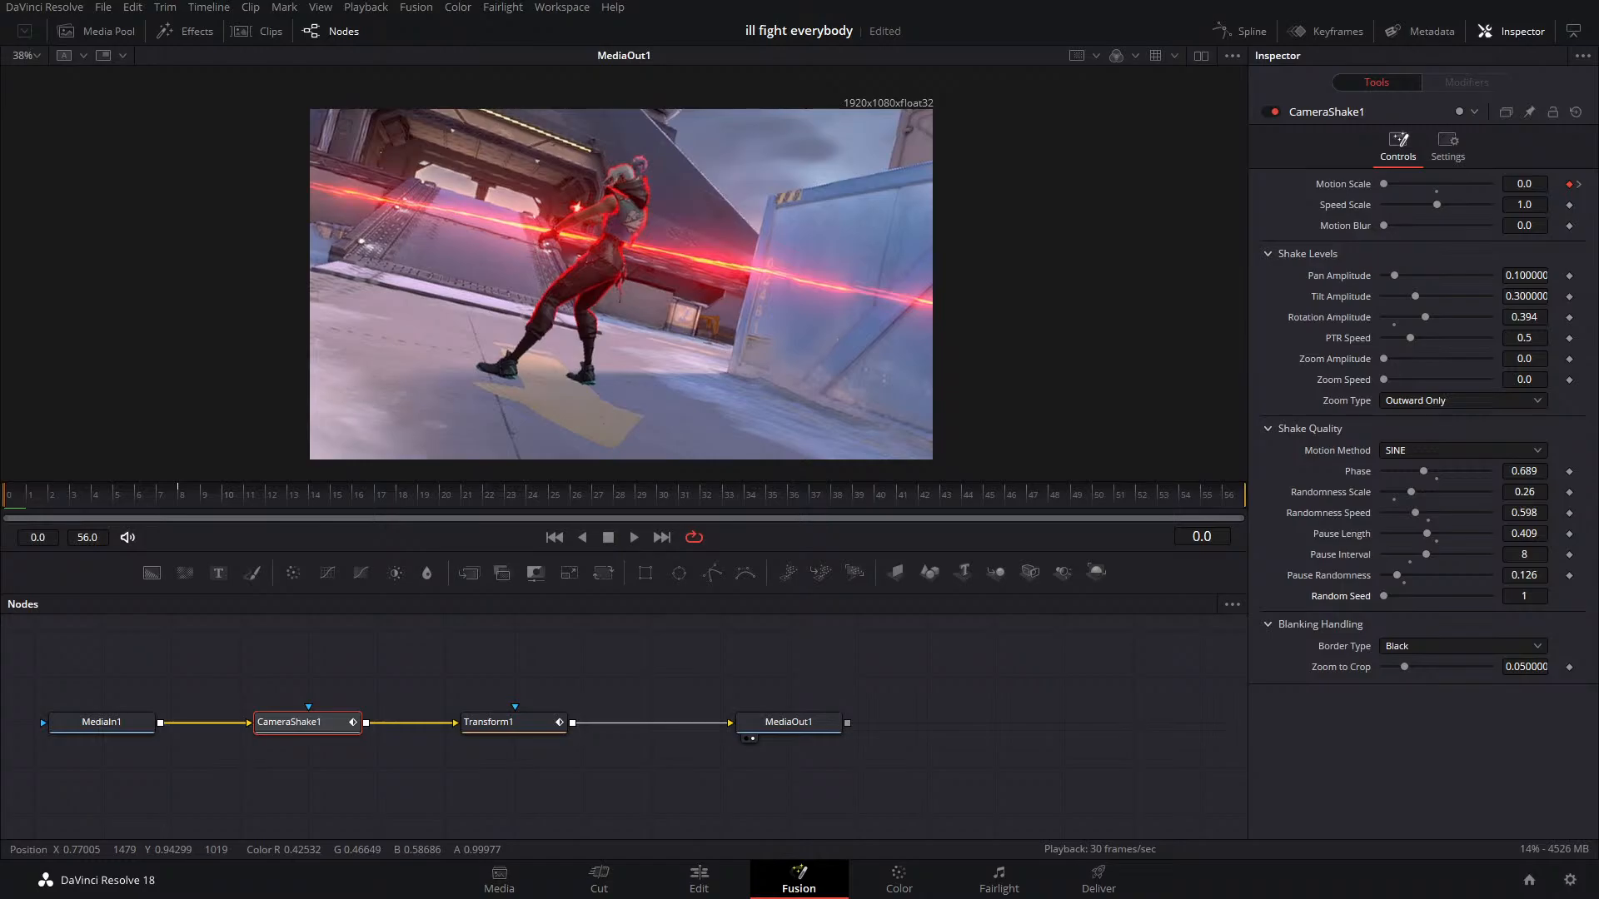
pyautogui.hotkey('ctrl', 's')
# Switch to the Edit page and examine the YORU 3k clutch clip at 01:00:28:10 and the earlier clips on the timeline
pyautogui.click(701, 879)
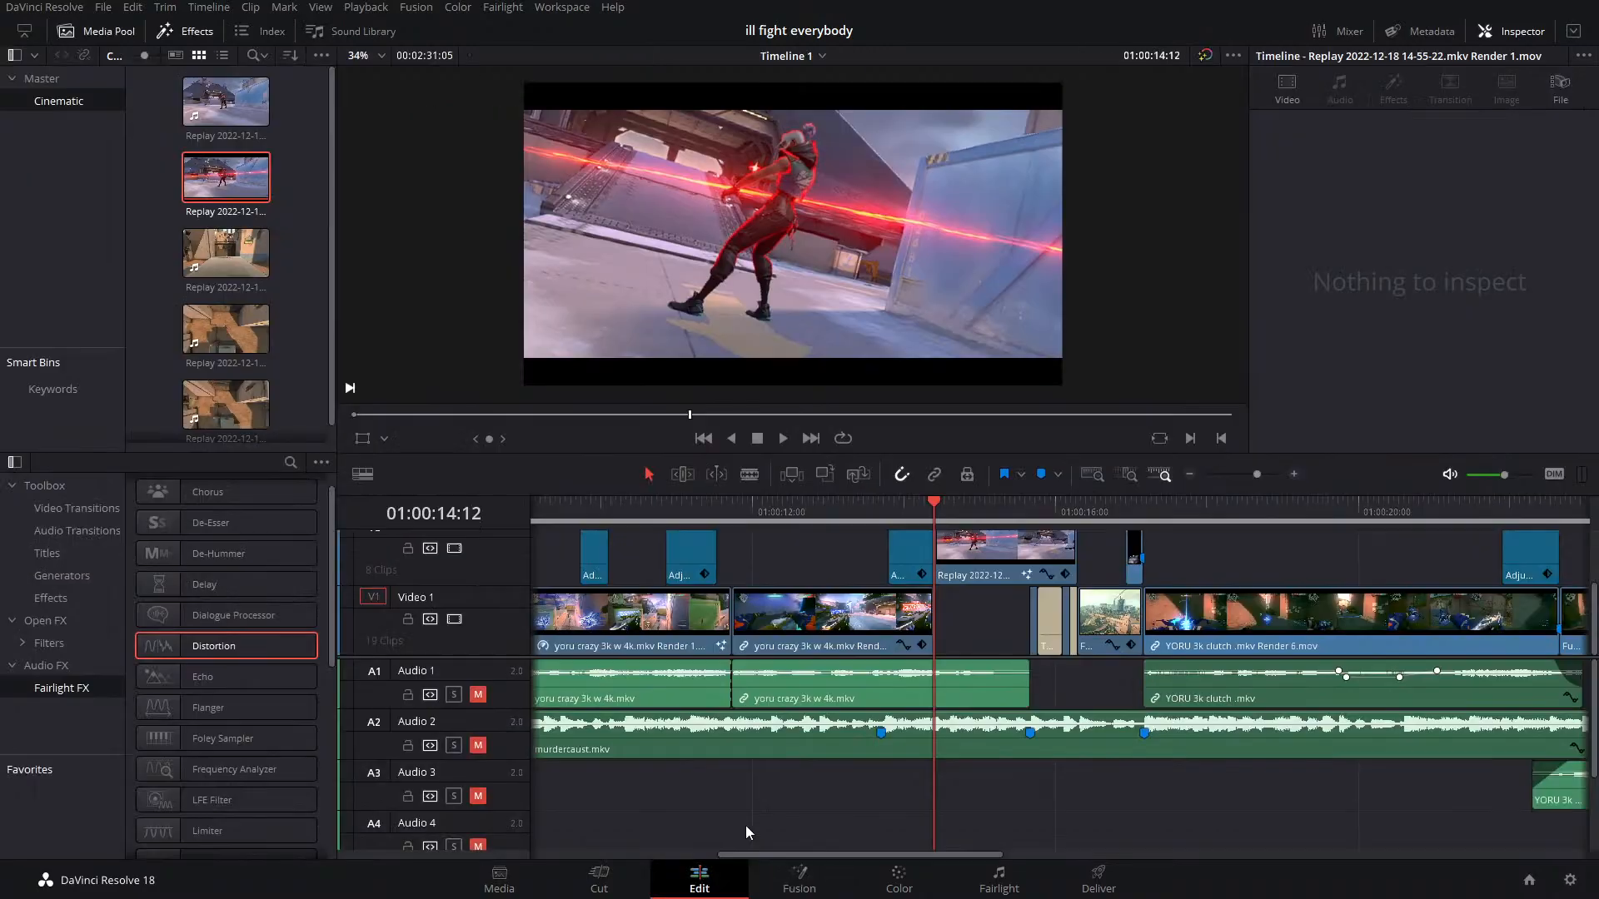
pyautogui.click(1241, 475)
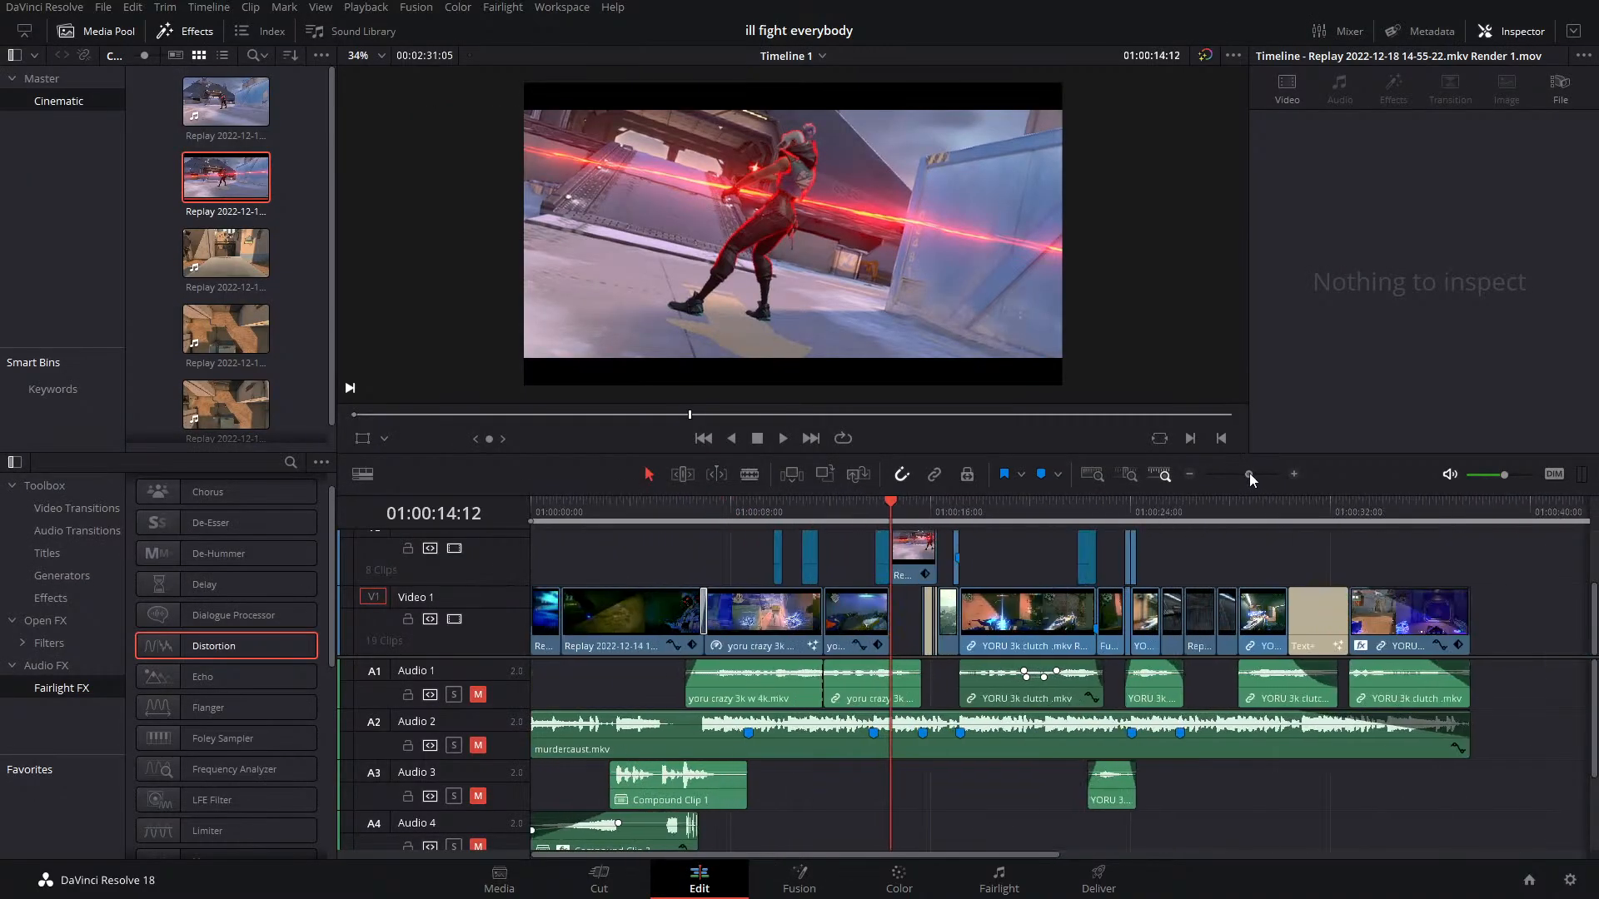
pyautogui.moveTo(1137, 506); pyautogui.dragTo(1242, 497)
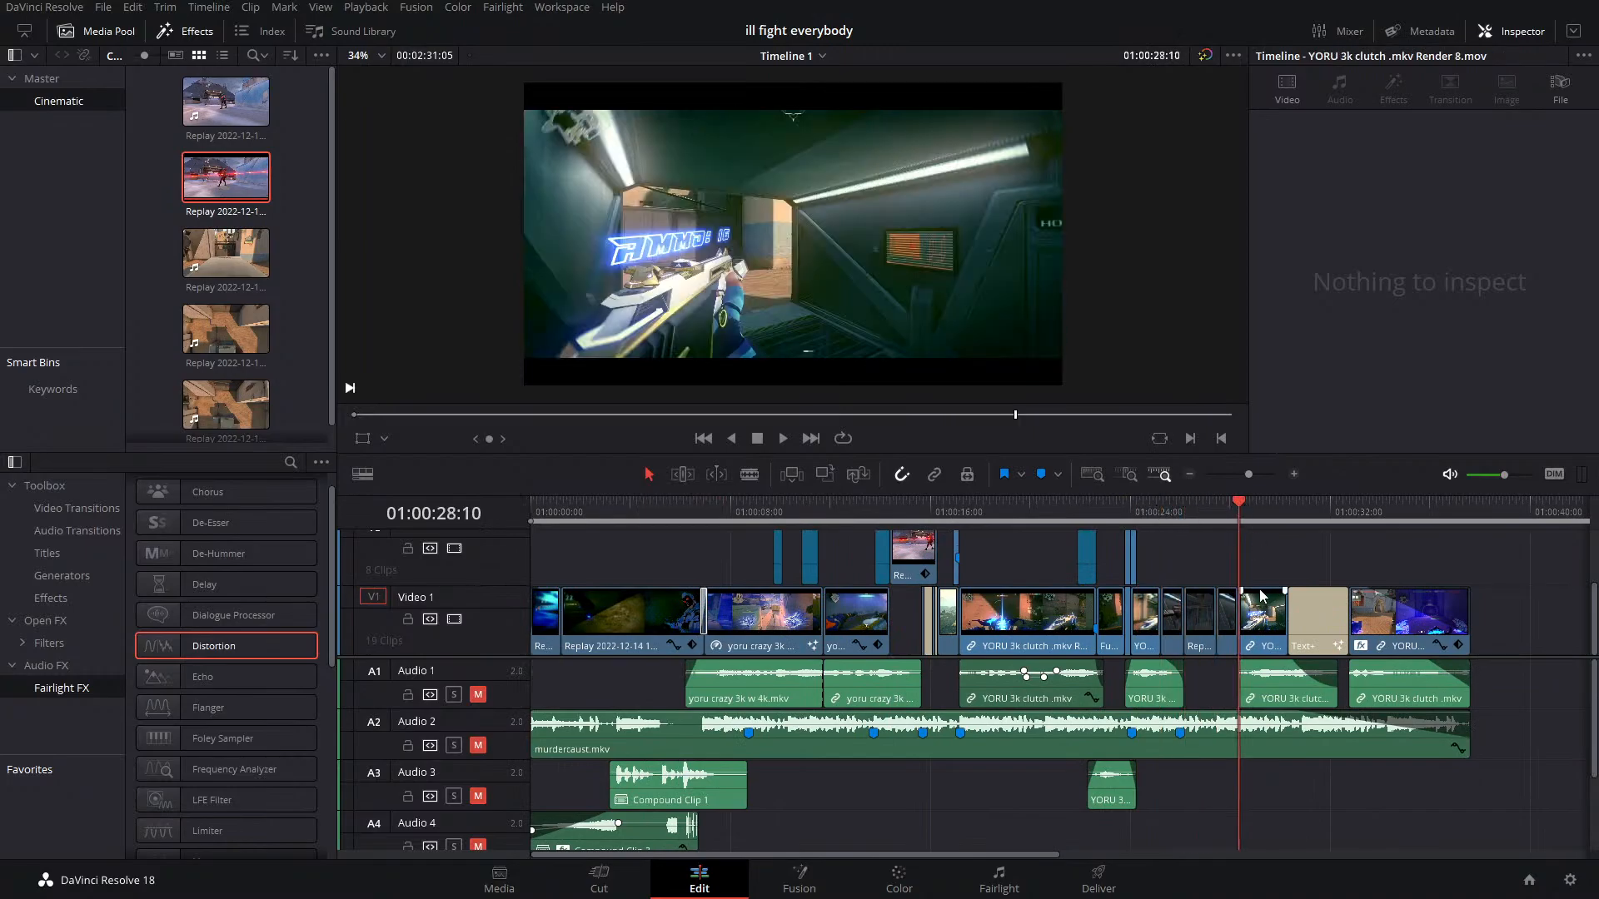
pyautogui.click(1257, 473)
pyautogui.click(1160, 619)
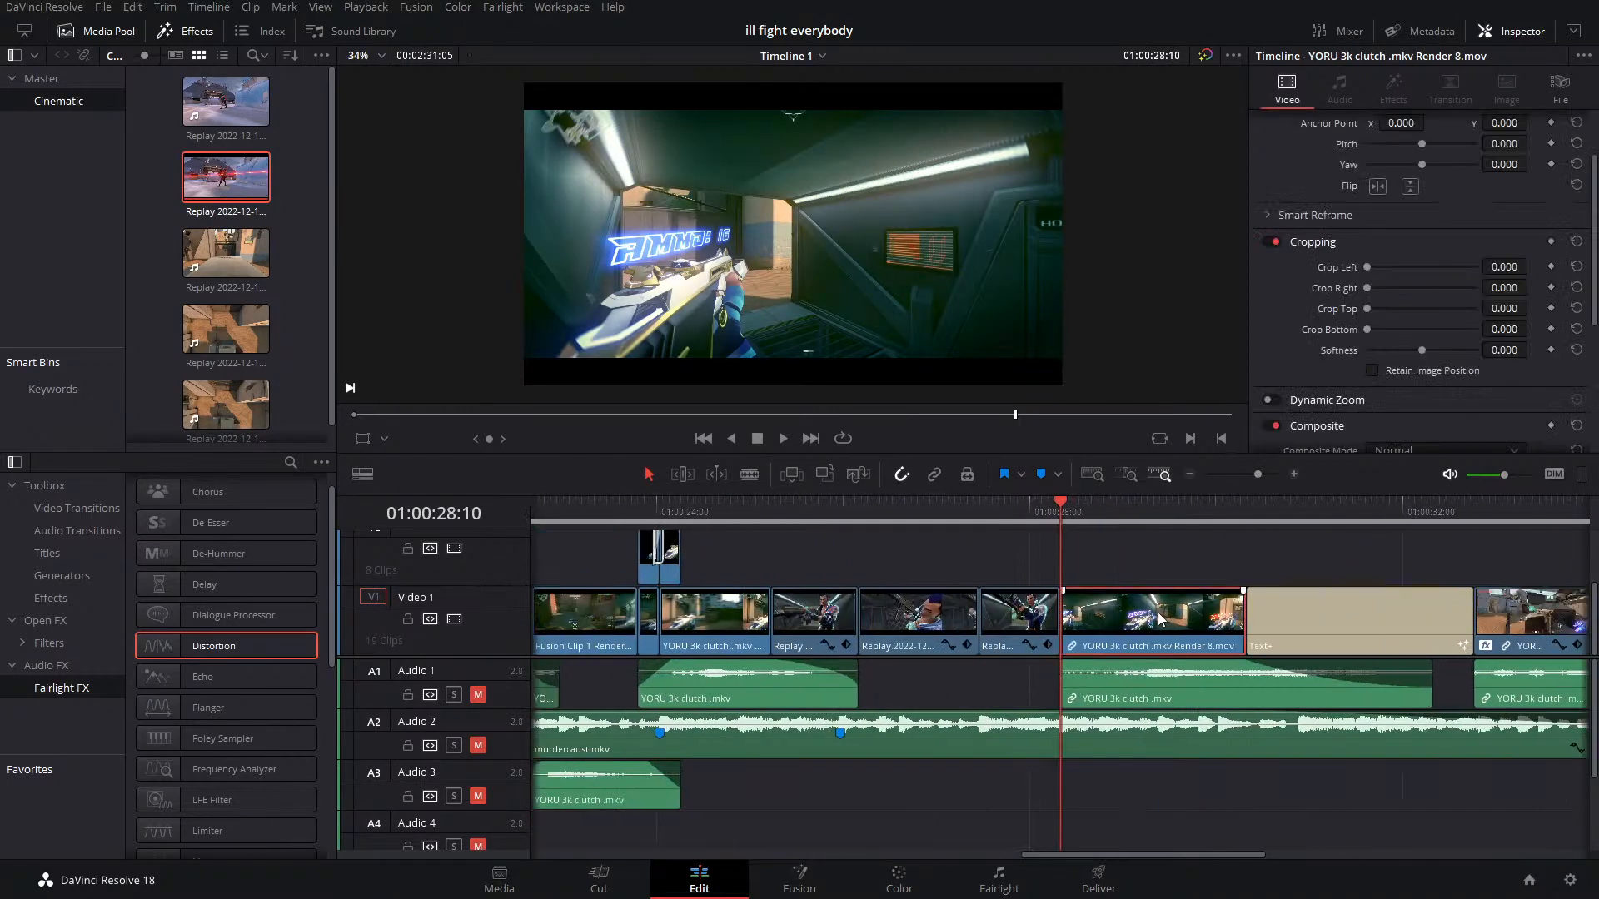
pyautogui.press('space')
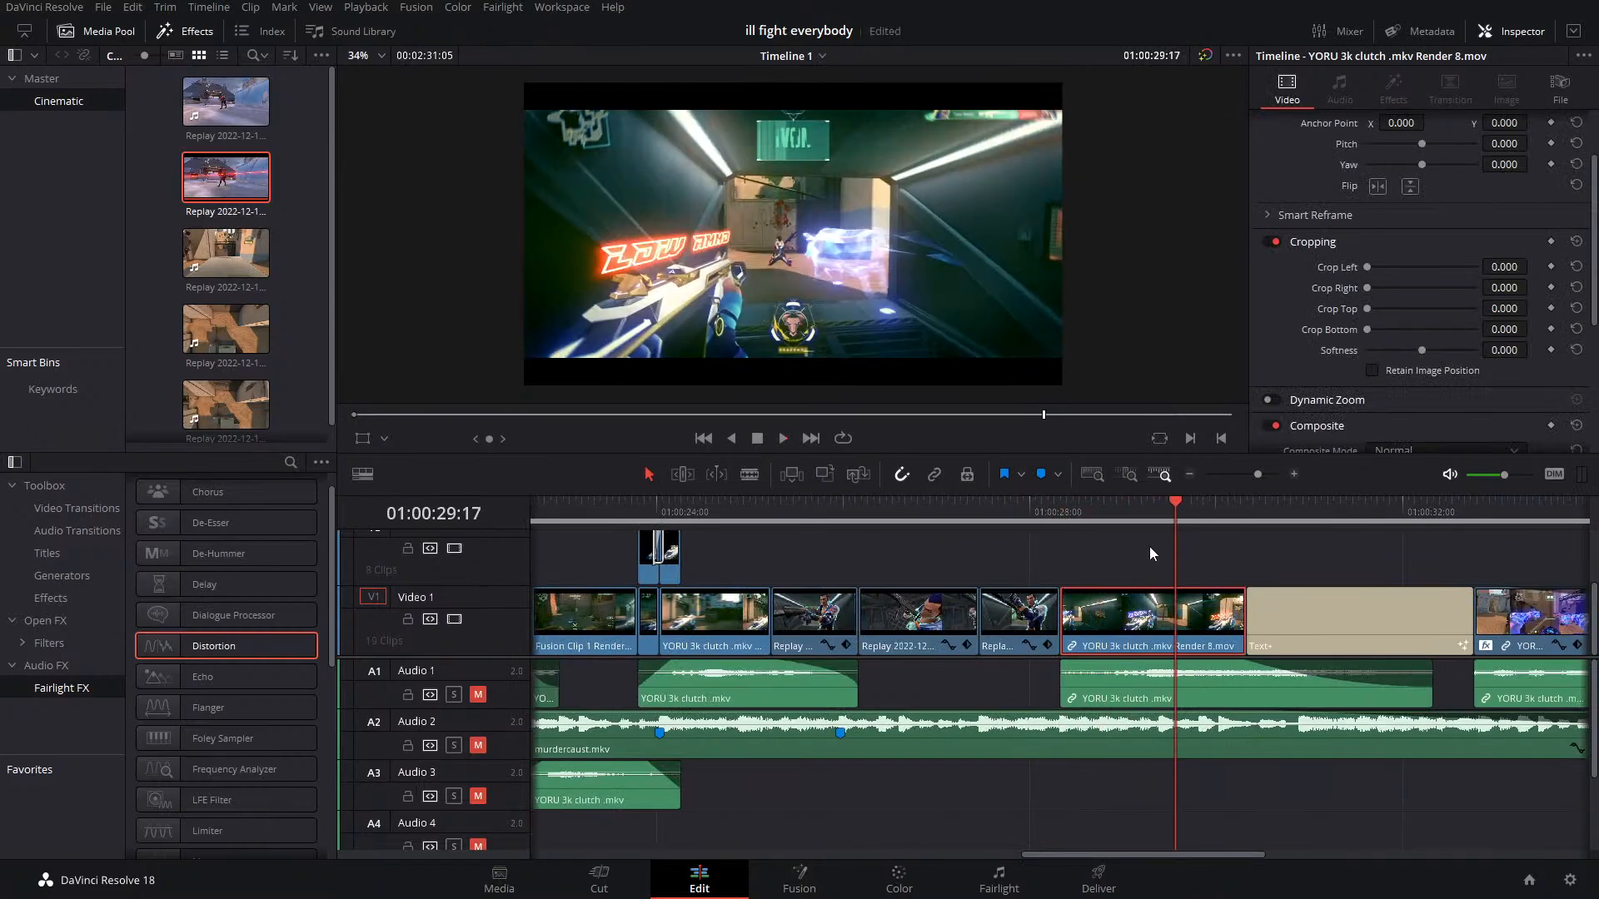
pyautogui.moveTo(1153, 502)
pyautogui.mouseDown()
pyautogui.moveTo(1123, 512)
pyautogui.moveTo(1173, 502)
pyautogui.mouseUp()
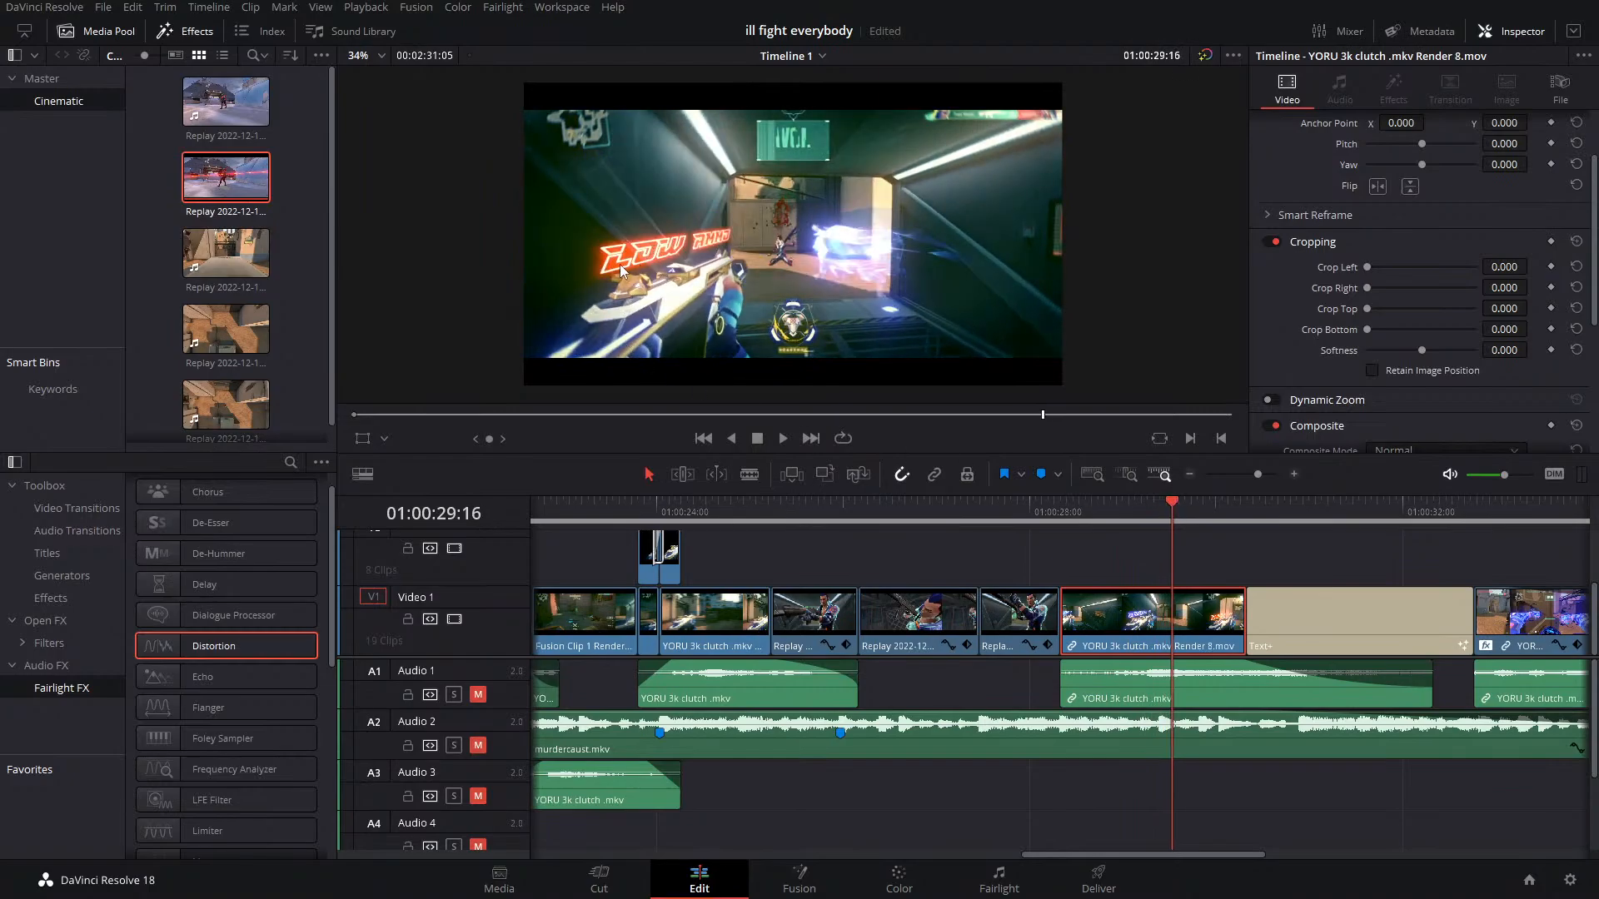
pyautogui.moveTo(1173, 513); pyautogui.dragTo(1099, 511)
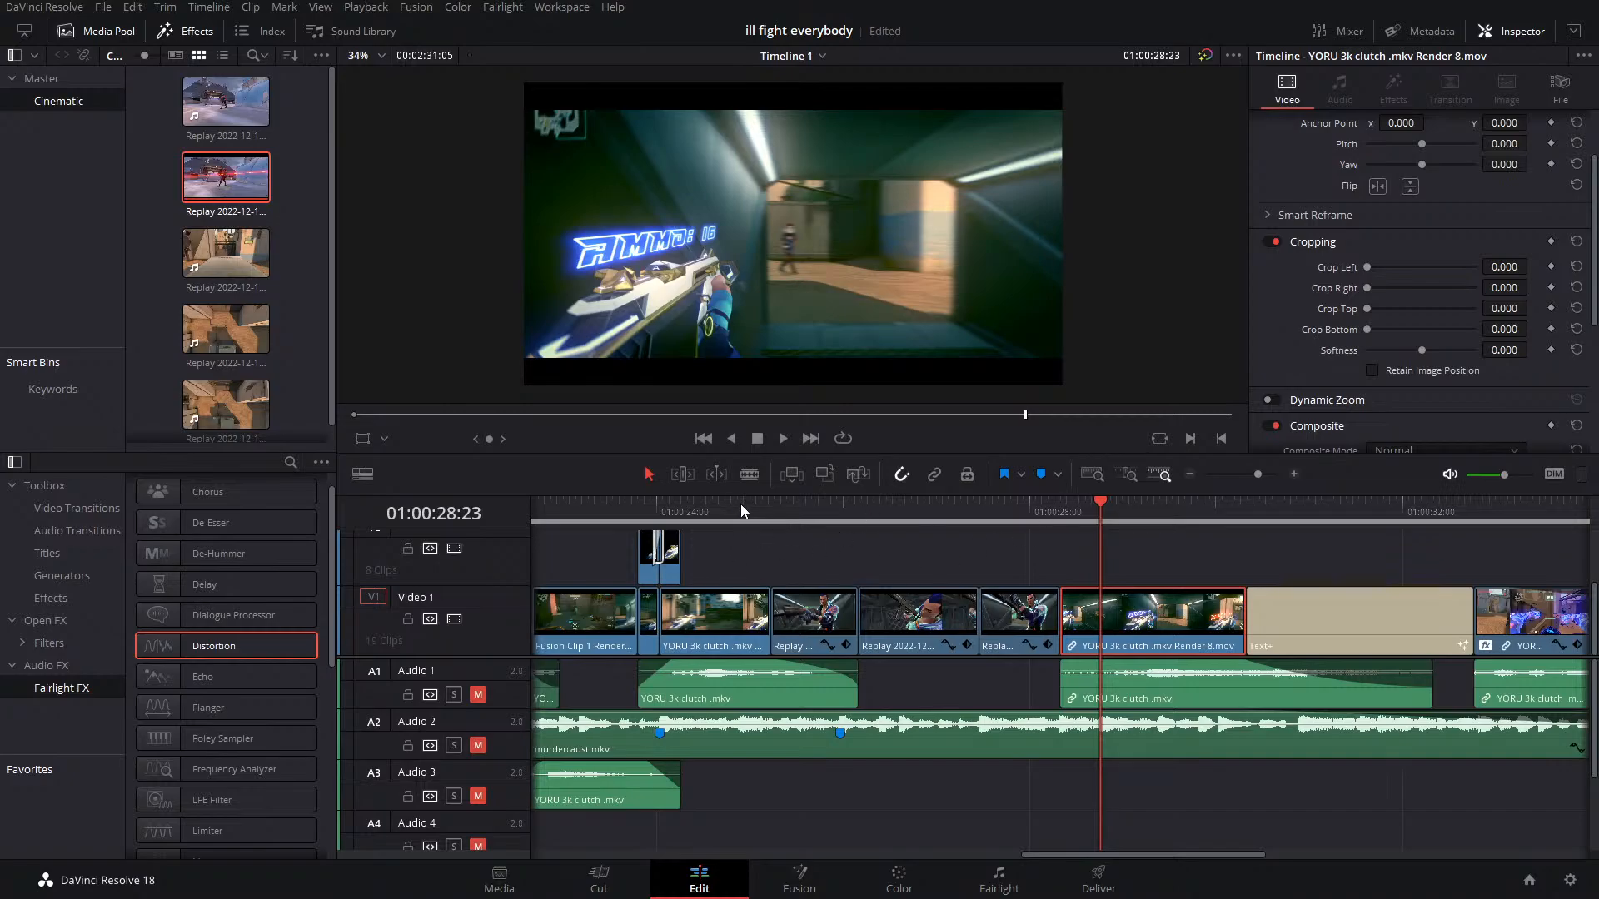
pyautogui.moveTo(741, 503); pyautogui.dragTo(582, 510)
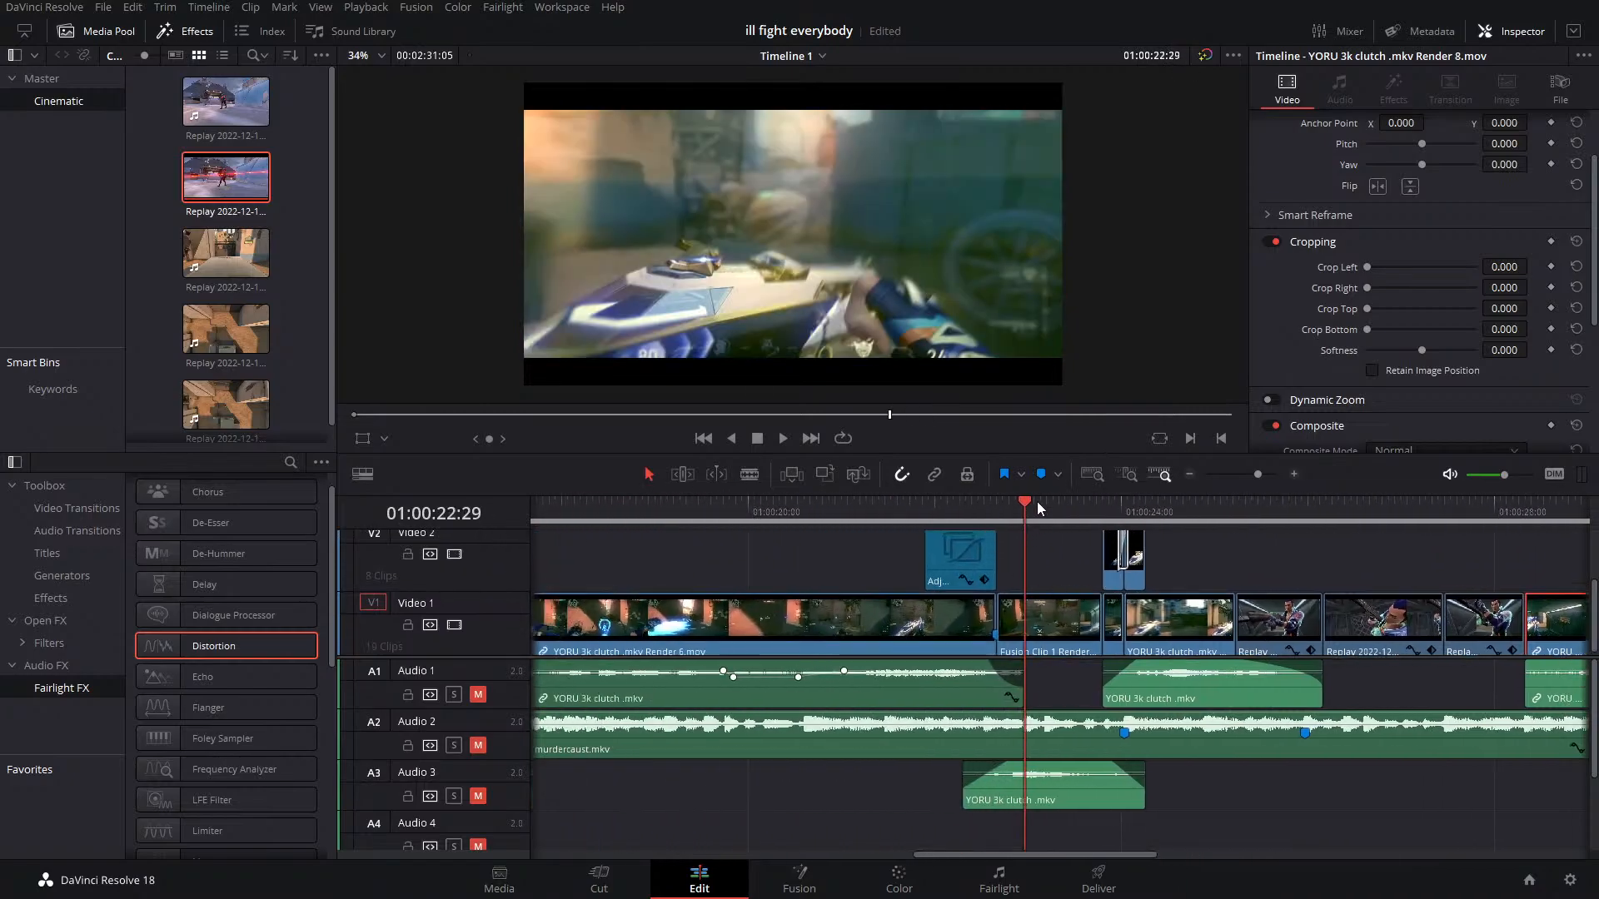
pyautogui.moveTo(1038, 503); pyautogui.dragTo(736, 503)
pyautogui.moveTo(1255, 473); pyautogui.dragTo(1231, 481)
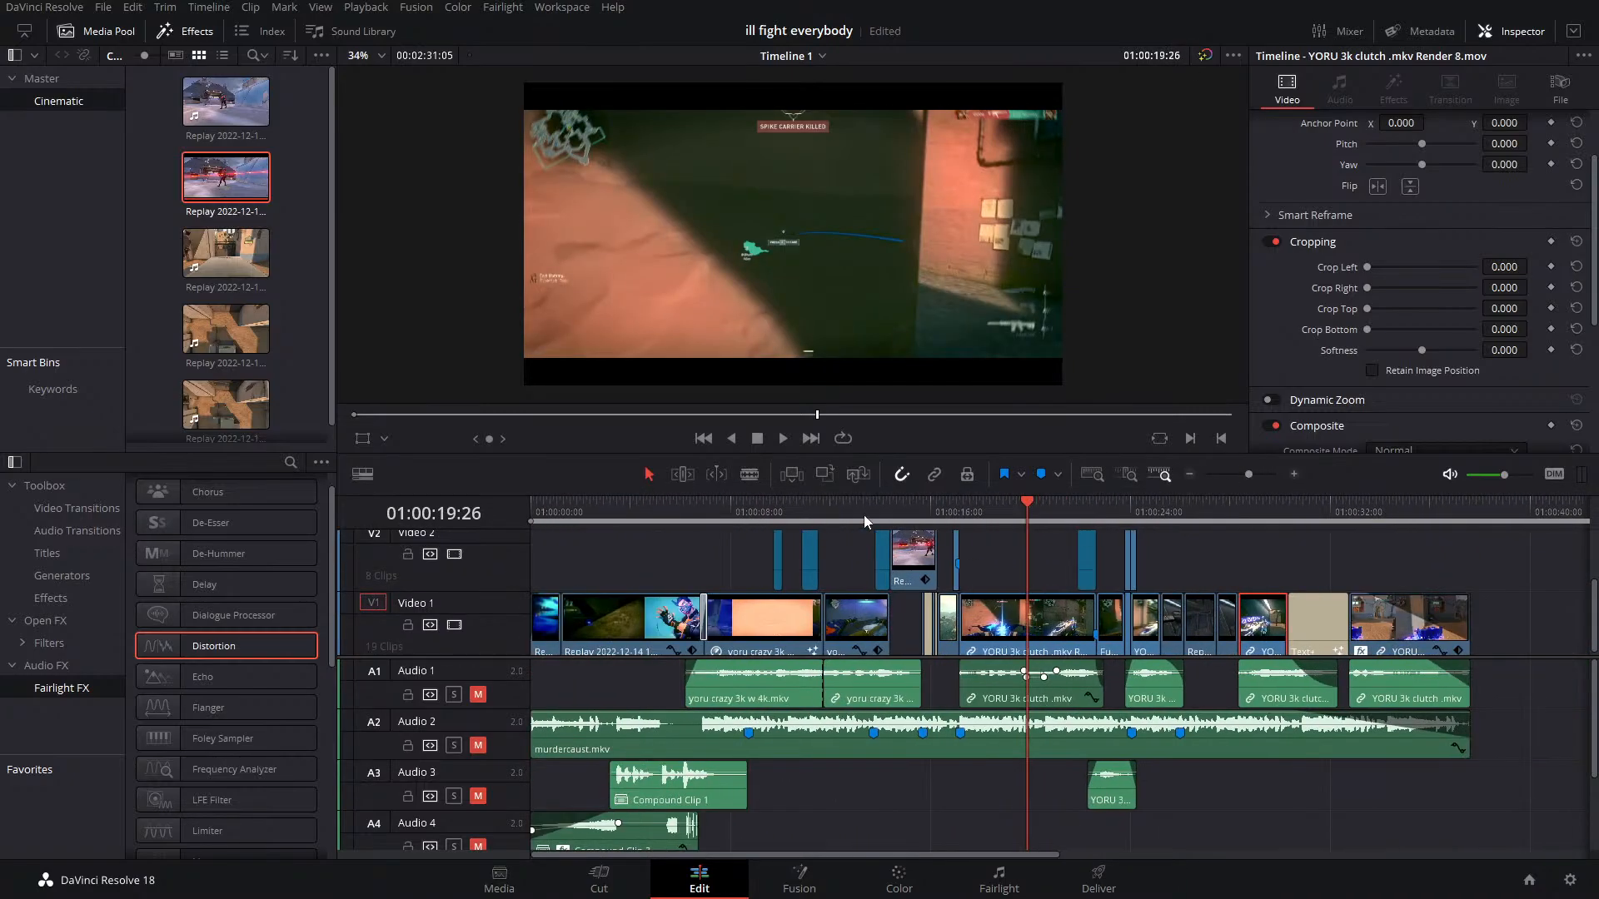
# Play the cinematic replay clip from 01:00:14:12 twice on the timeline to review its camera move and shake
pyautogui.moveTo(864, 516); pyautogui.dragTo(897, 518)
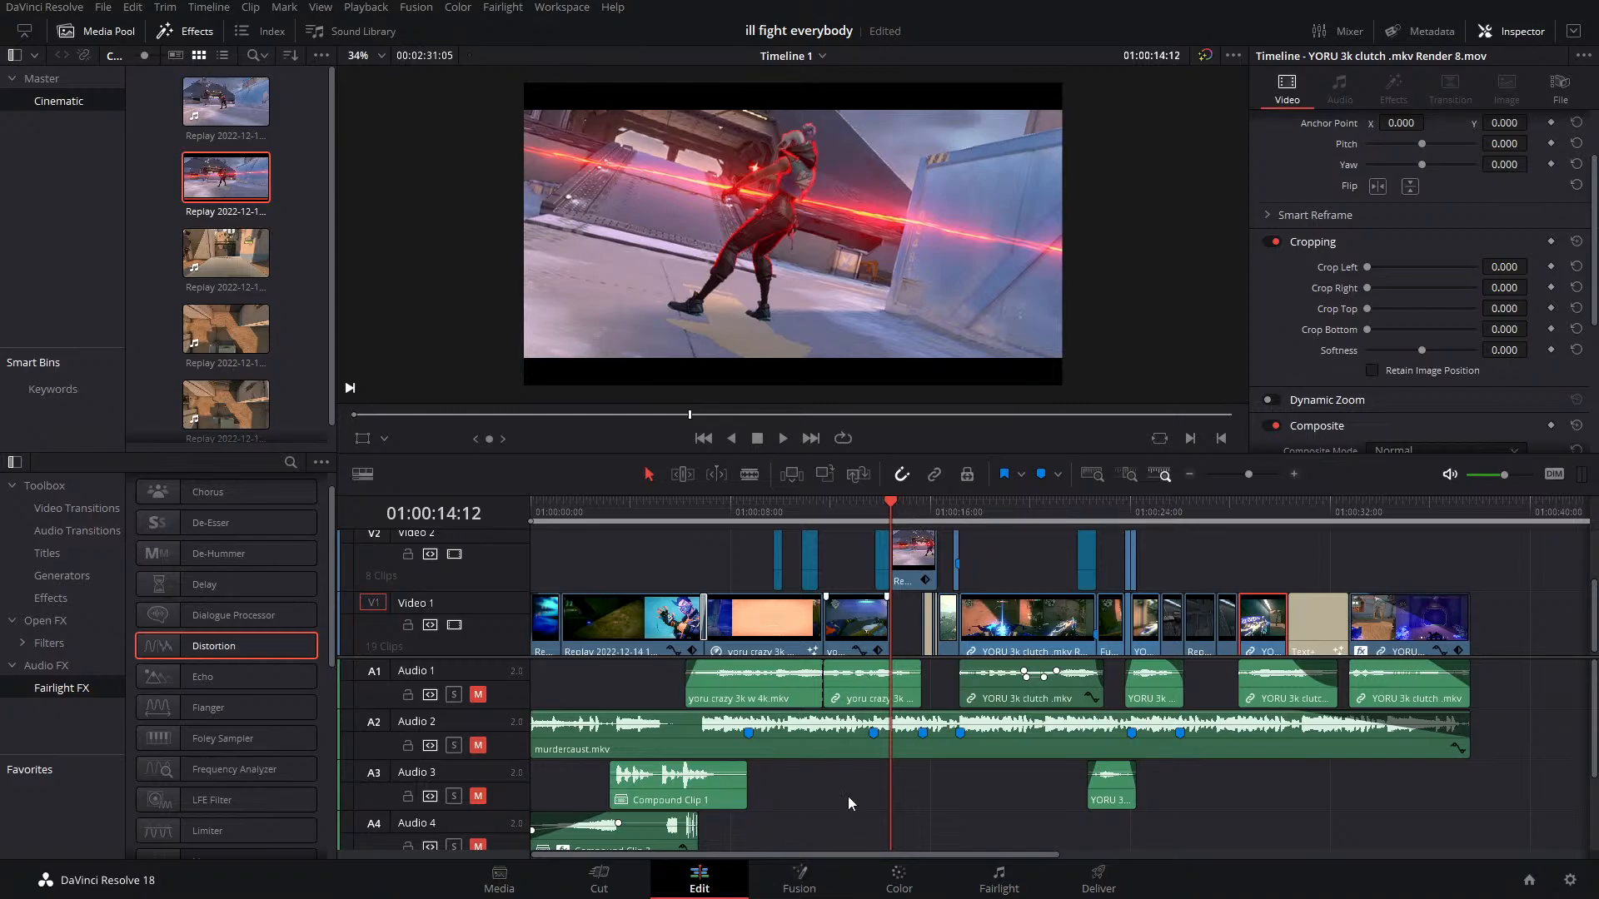
pyautogui.click(906, 618)
pyautogui.press('space')
pyautogui.press('space')
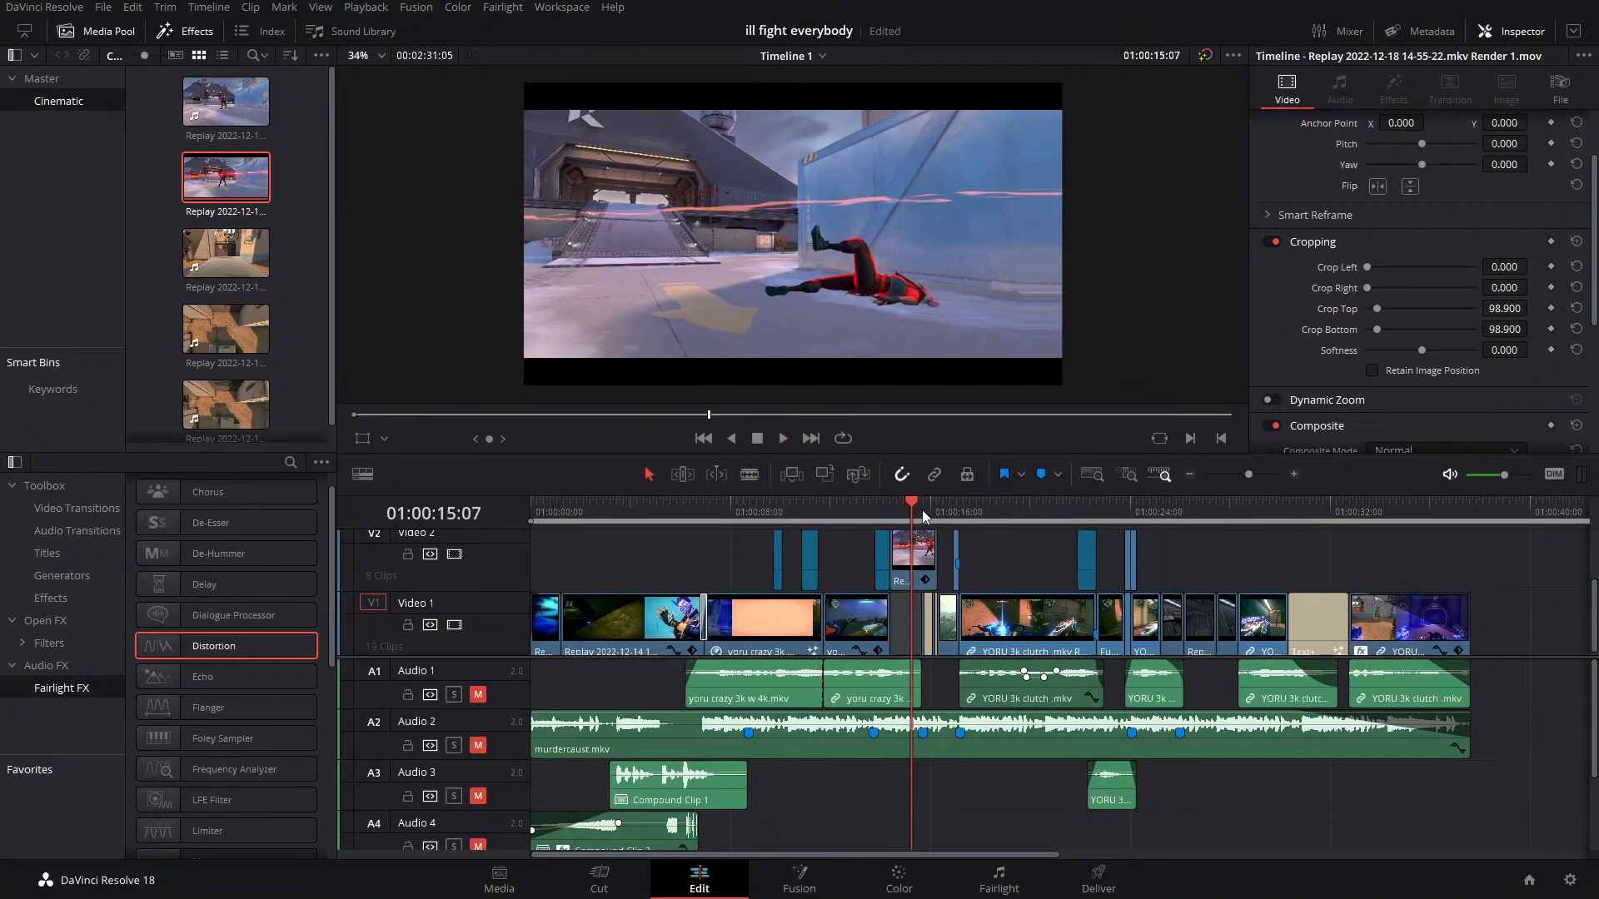
pyautogui.moveTo(914, 513); pyautogui.dragTo(891, 516)
pyautogui.press('space')
pyautogui.press('space')
# Reopen the cinematic clip in Fusion and keyframe CameraShake1's Motion Scale at 0.126 on frame 17
pyautogui.click(799, 879)
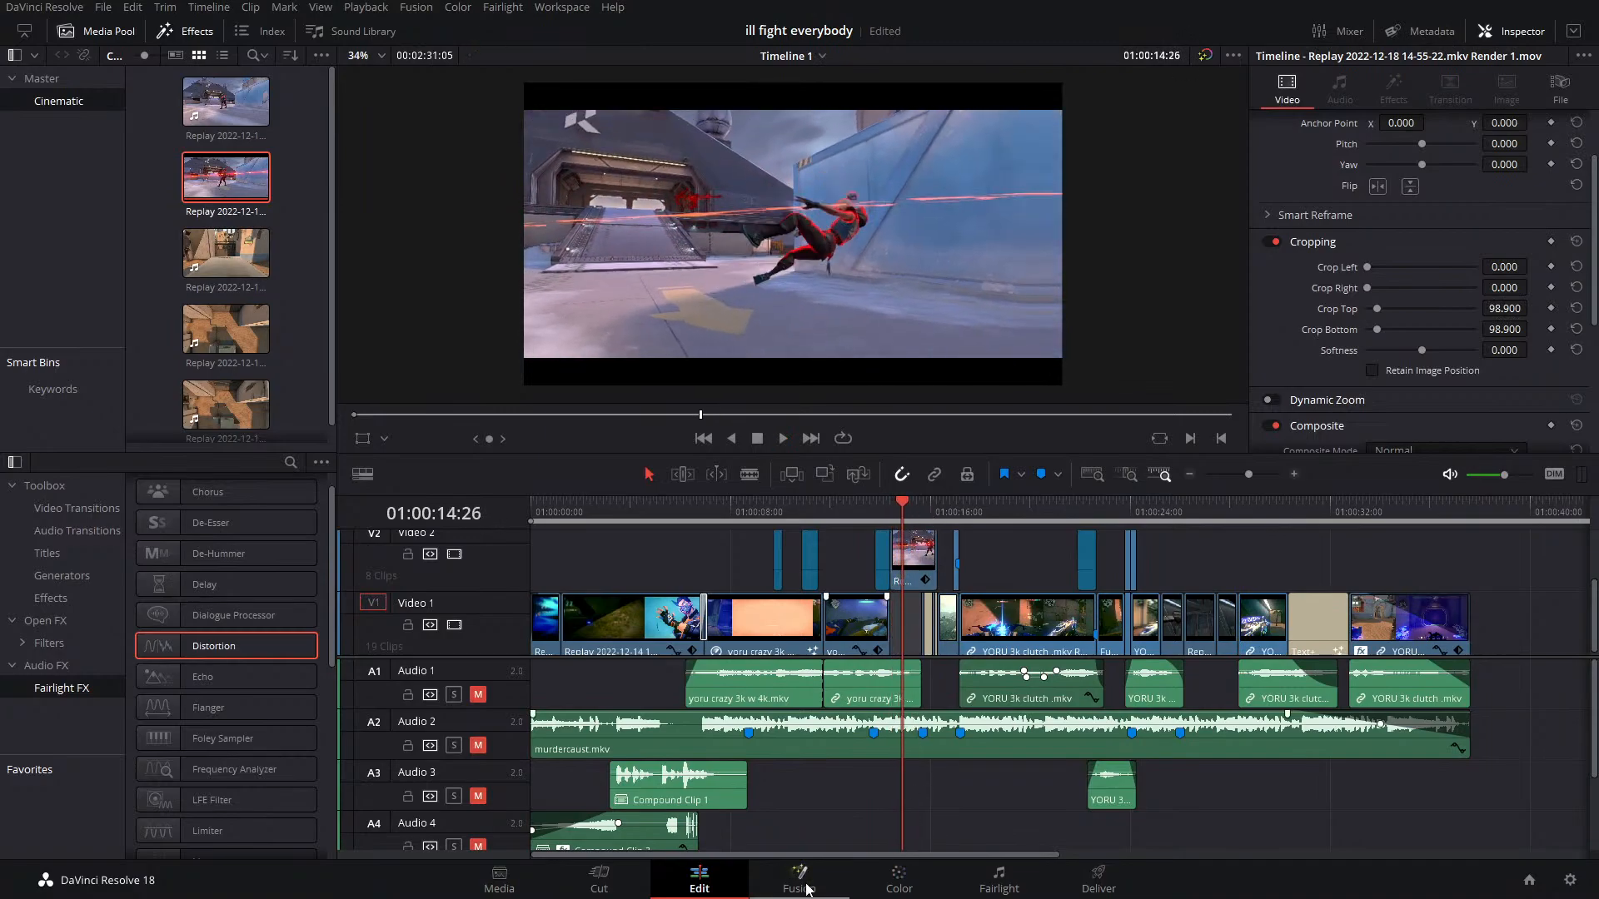
pyautogui.moveTo(314, 496); pyautogui.dragTo(383, 502)
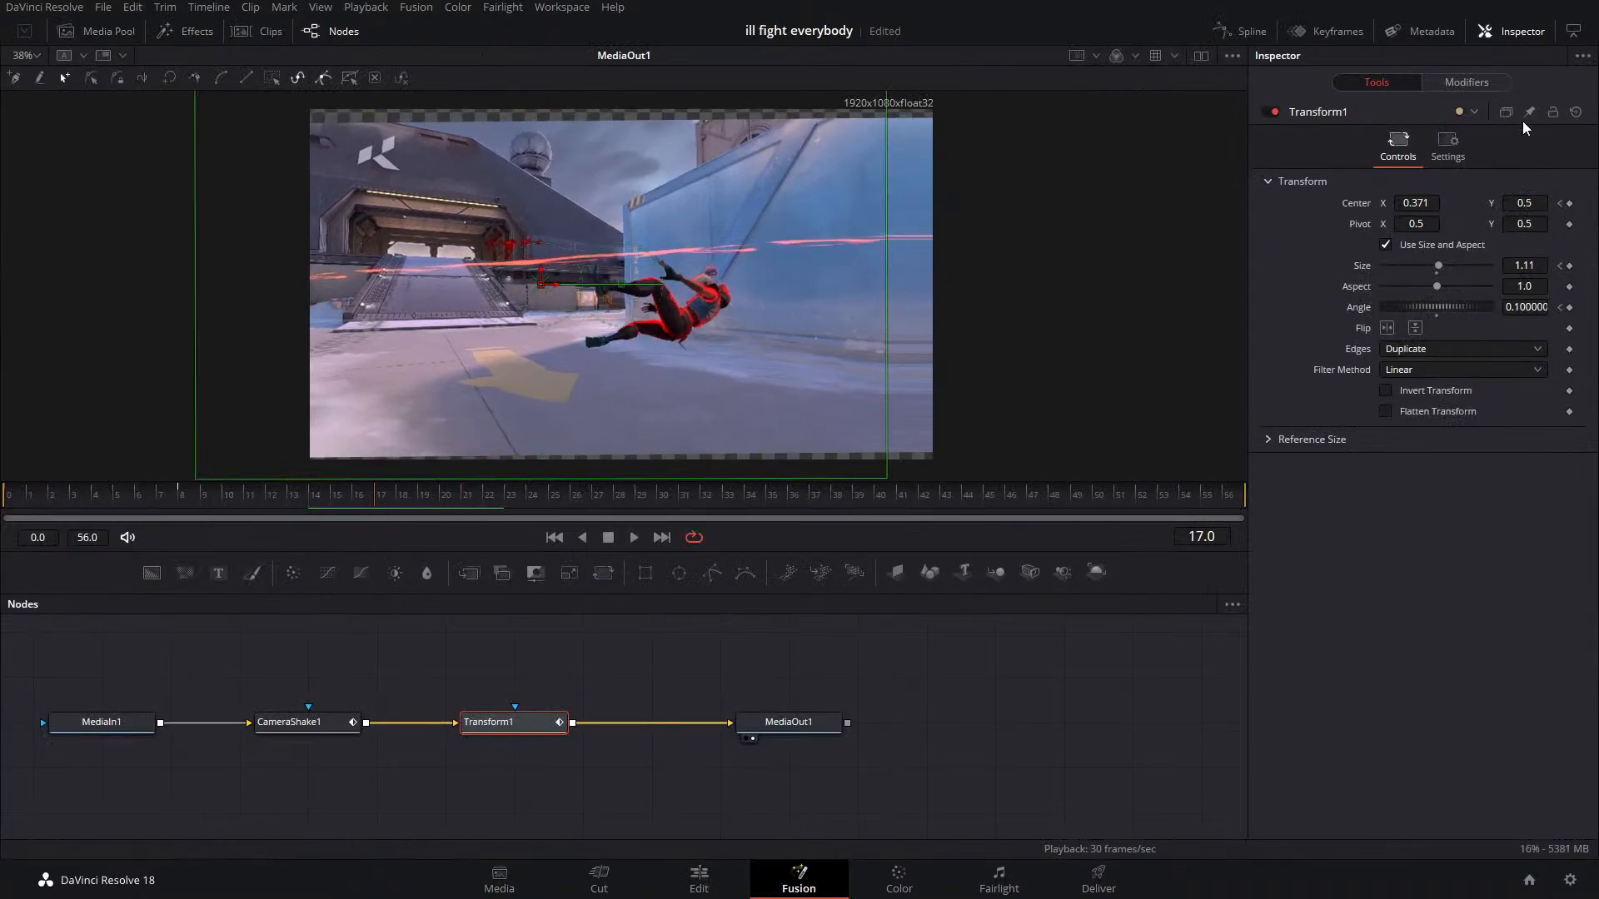
pyautogui.click(343, 723)
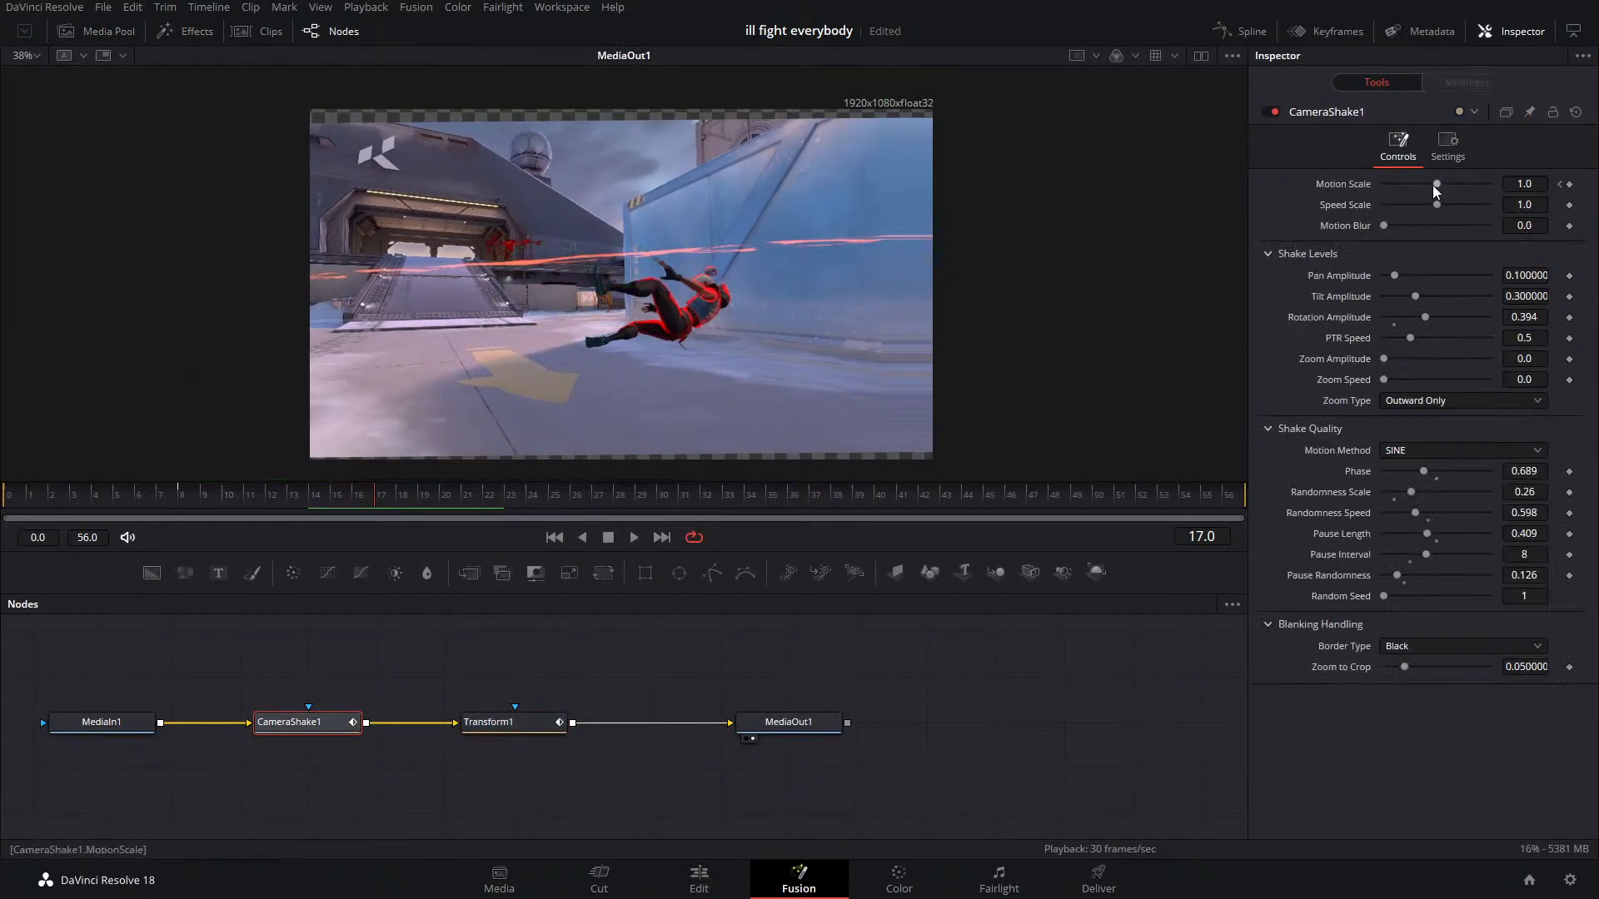
pyautogui.moveTo(1436, 185); pyautogui.dragTo(1386, 186)
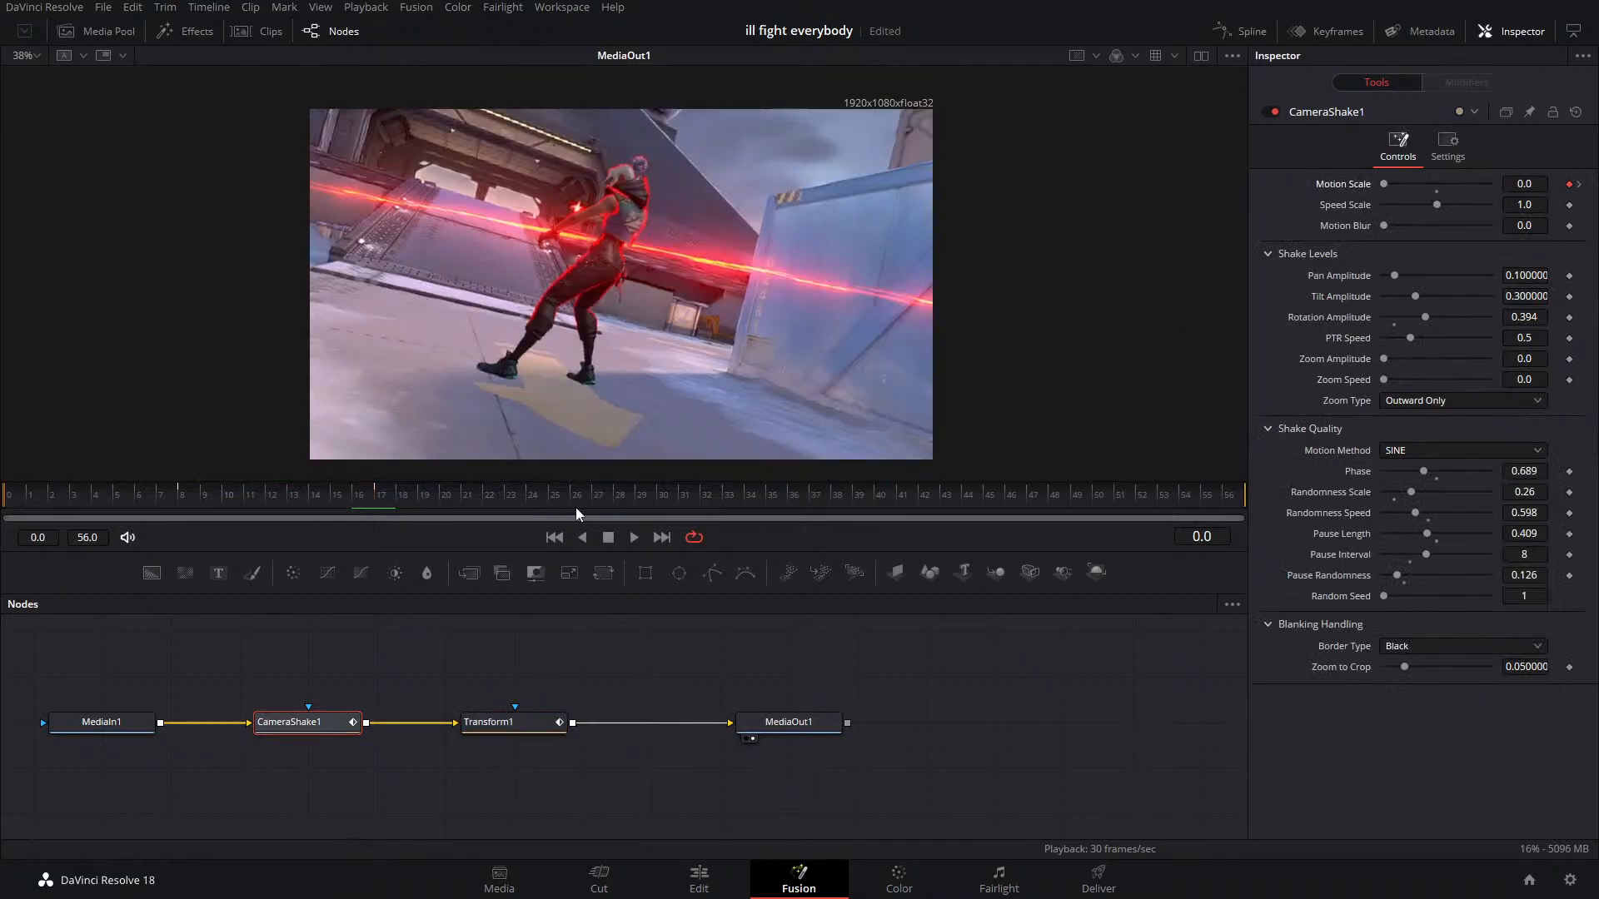
# Preview the shake, set the Motion Scale keyframe on frame 17 to 0.346, and play the animation again
pyautogui.click(634, 537)
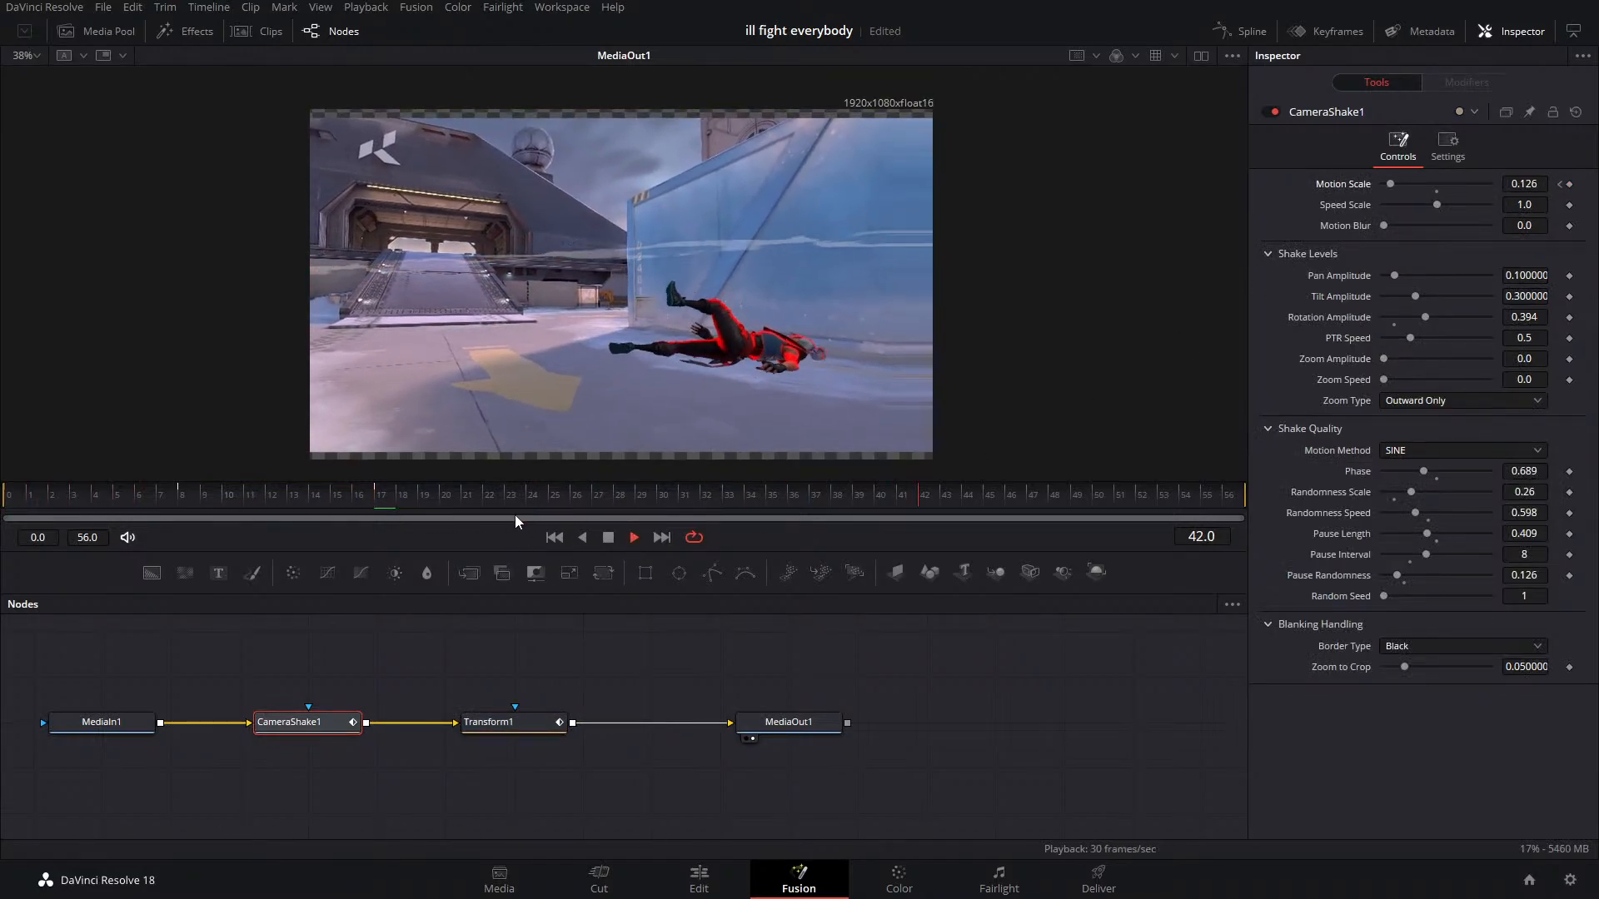
pyautogui.click(391, 495)
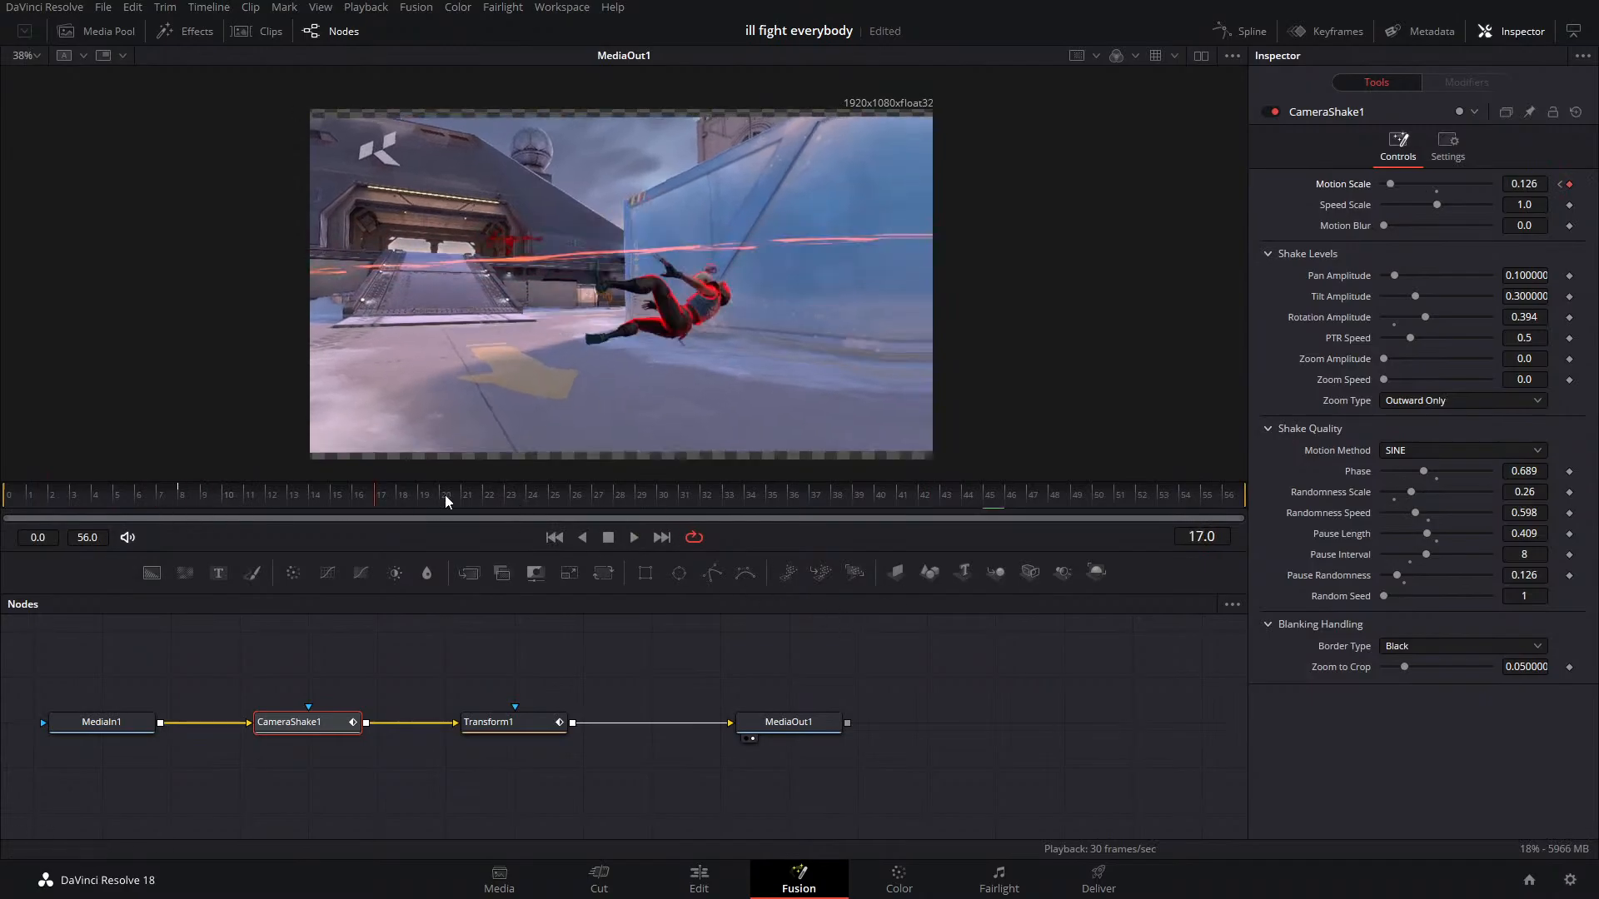
pyautogui.moveTo(1390, 185); pyautogui.dragTo(1407, 189)
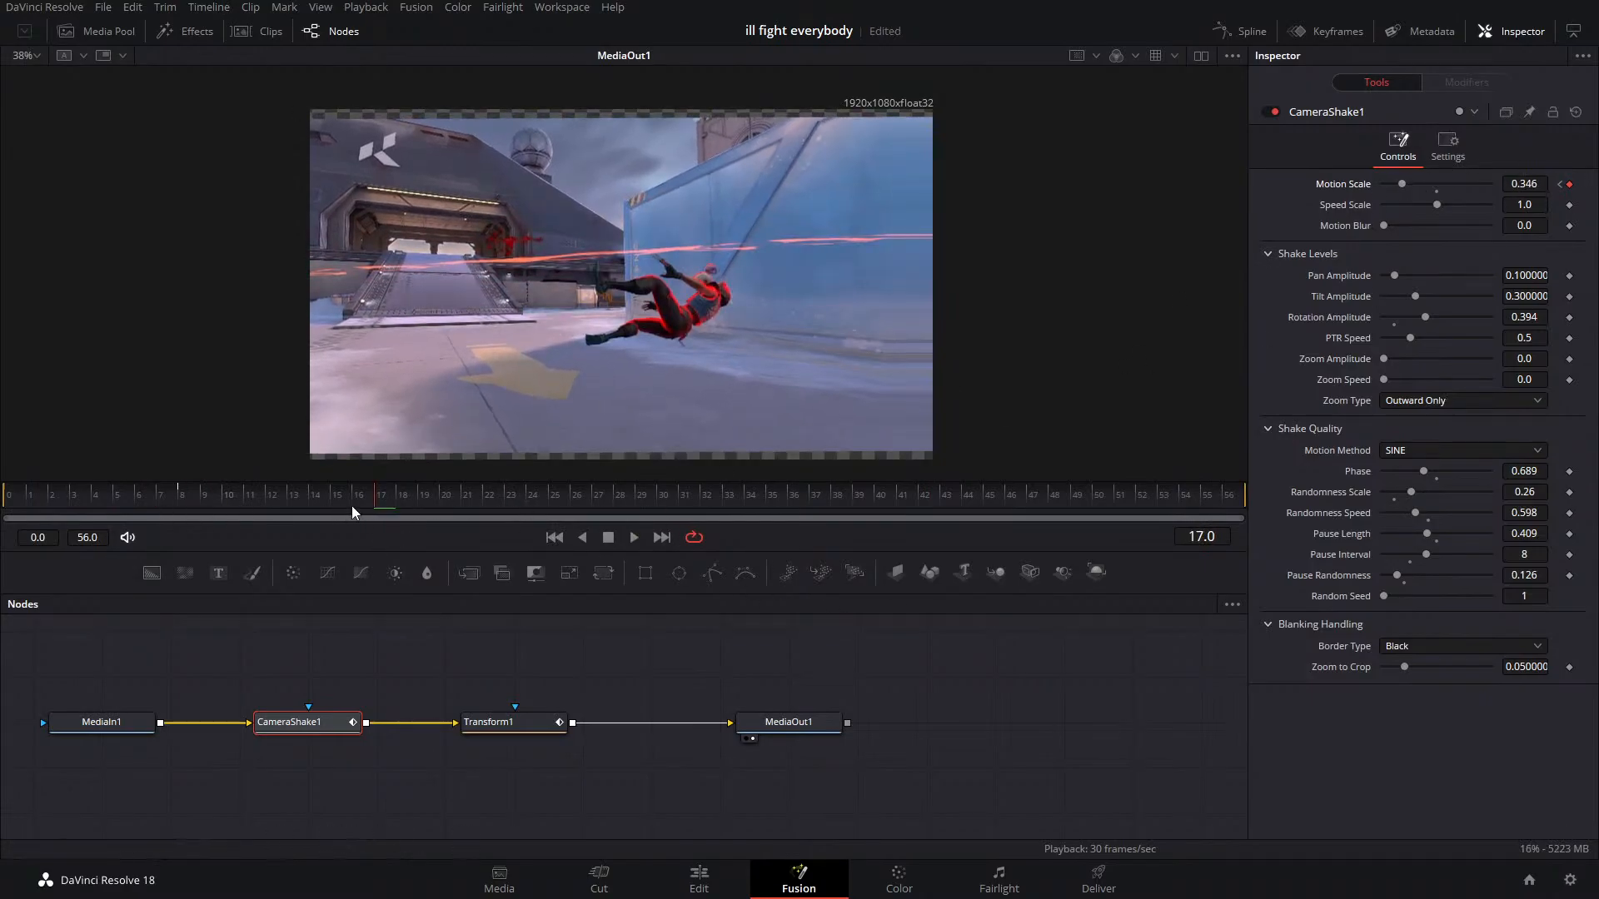
pyautogui.press('space')
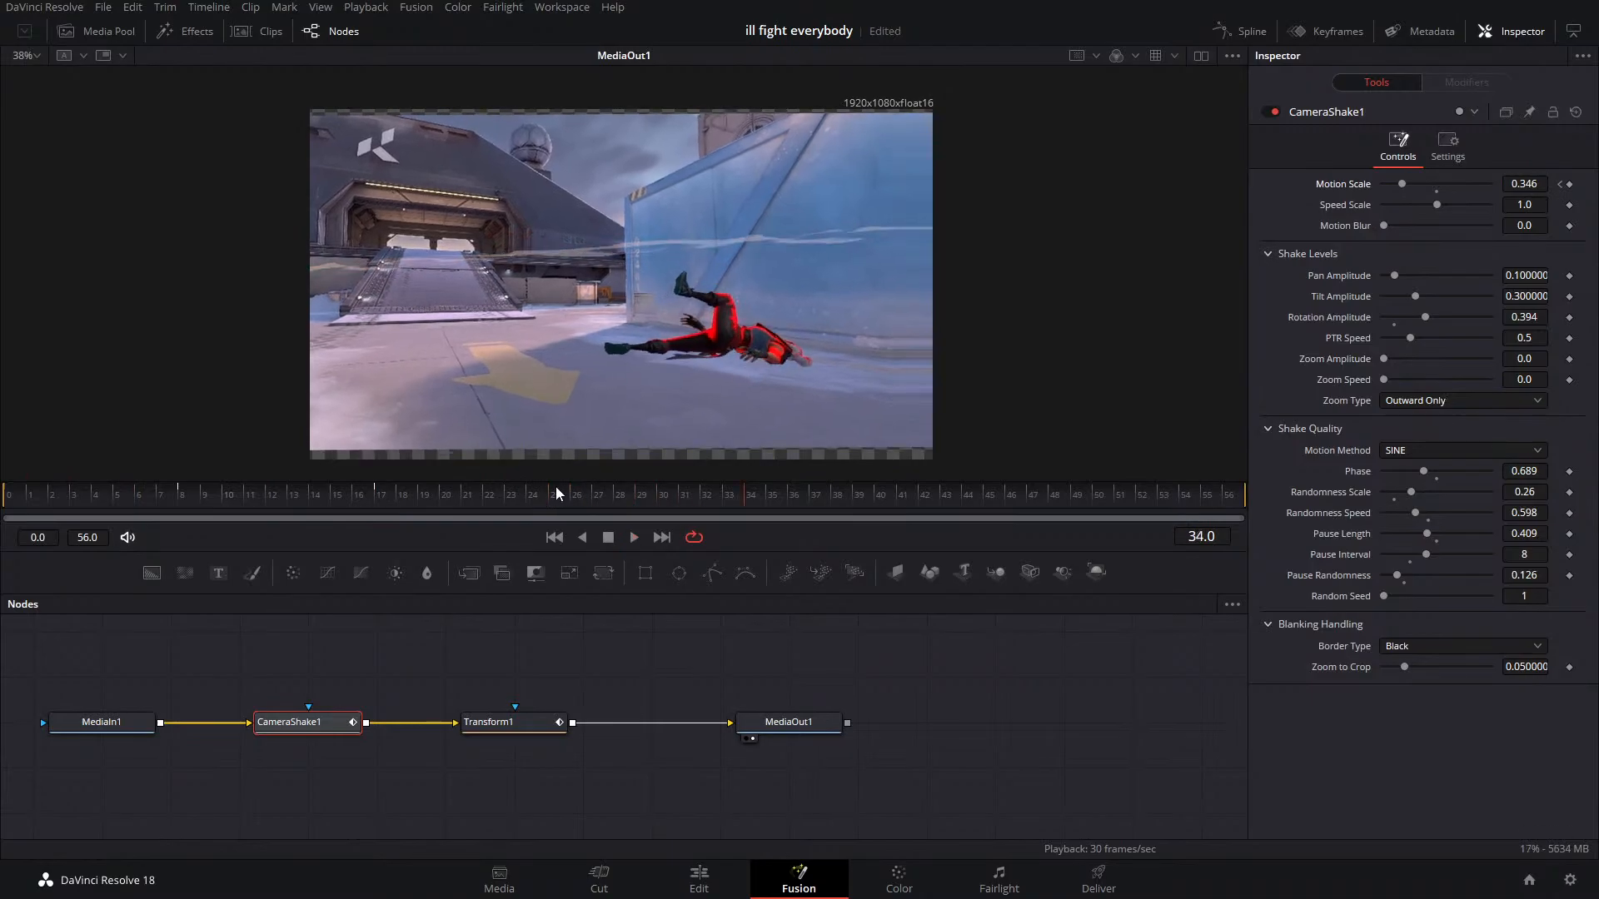
pyautogui.moveTo(556, 488); pyautogui.dragTo(492, 527)
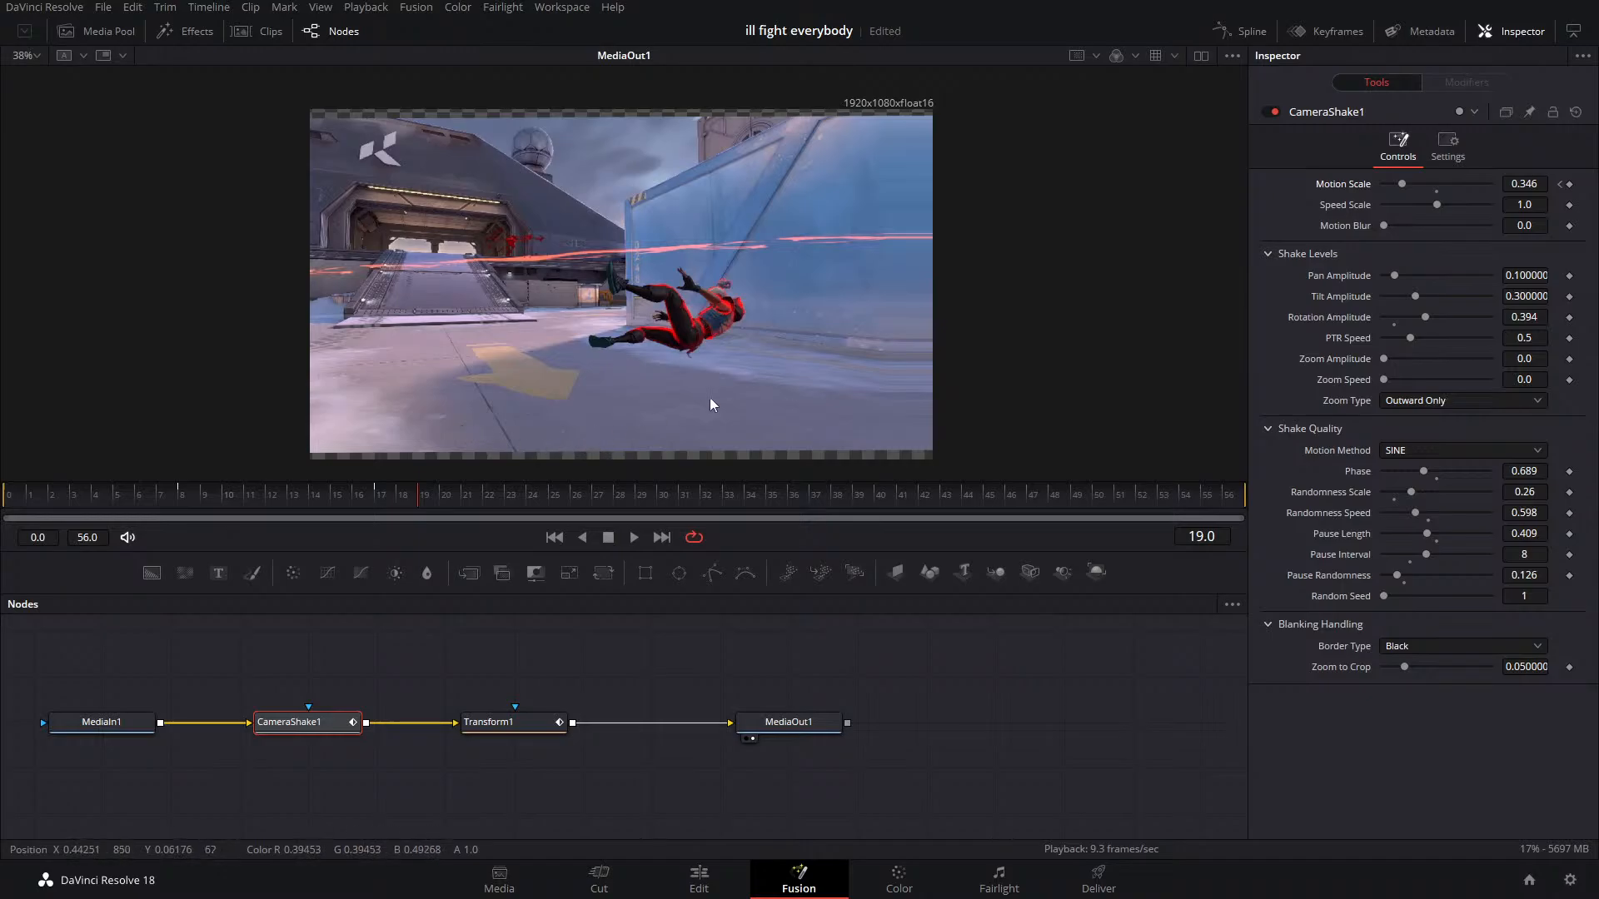
# Show only CameraShake1 in the Spline editor, fit its Motion Scale curve, and smooth all of its keyframes
pyautogui.click(1243, 31)
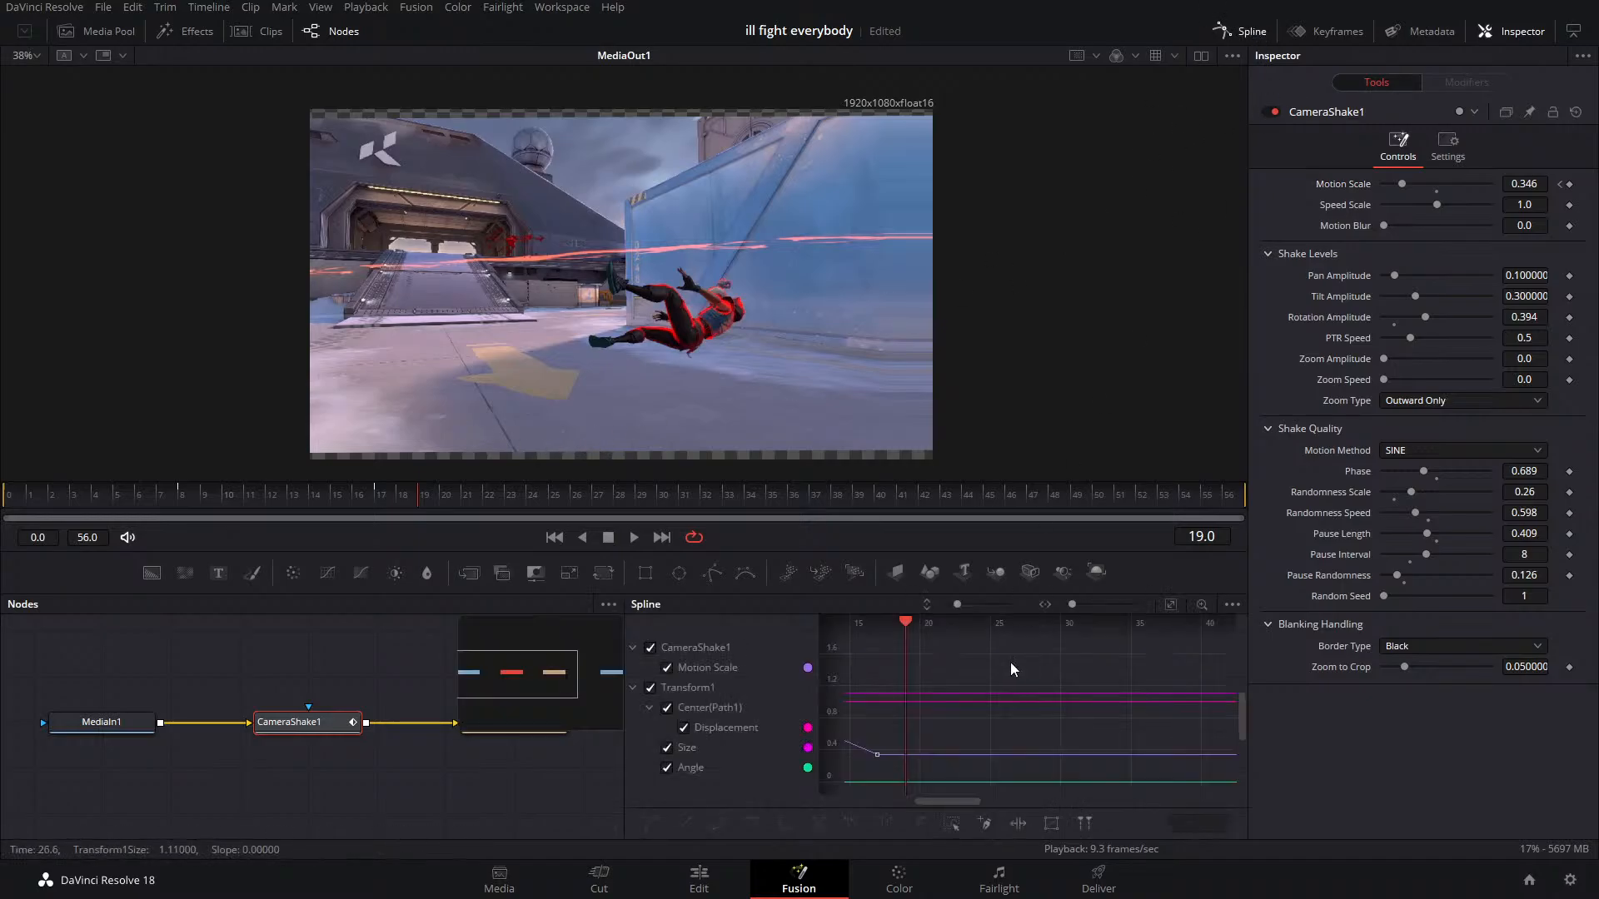
pyautogui.click(1232, 604)
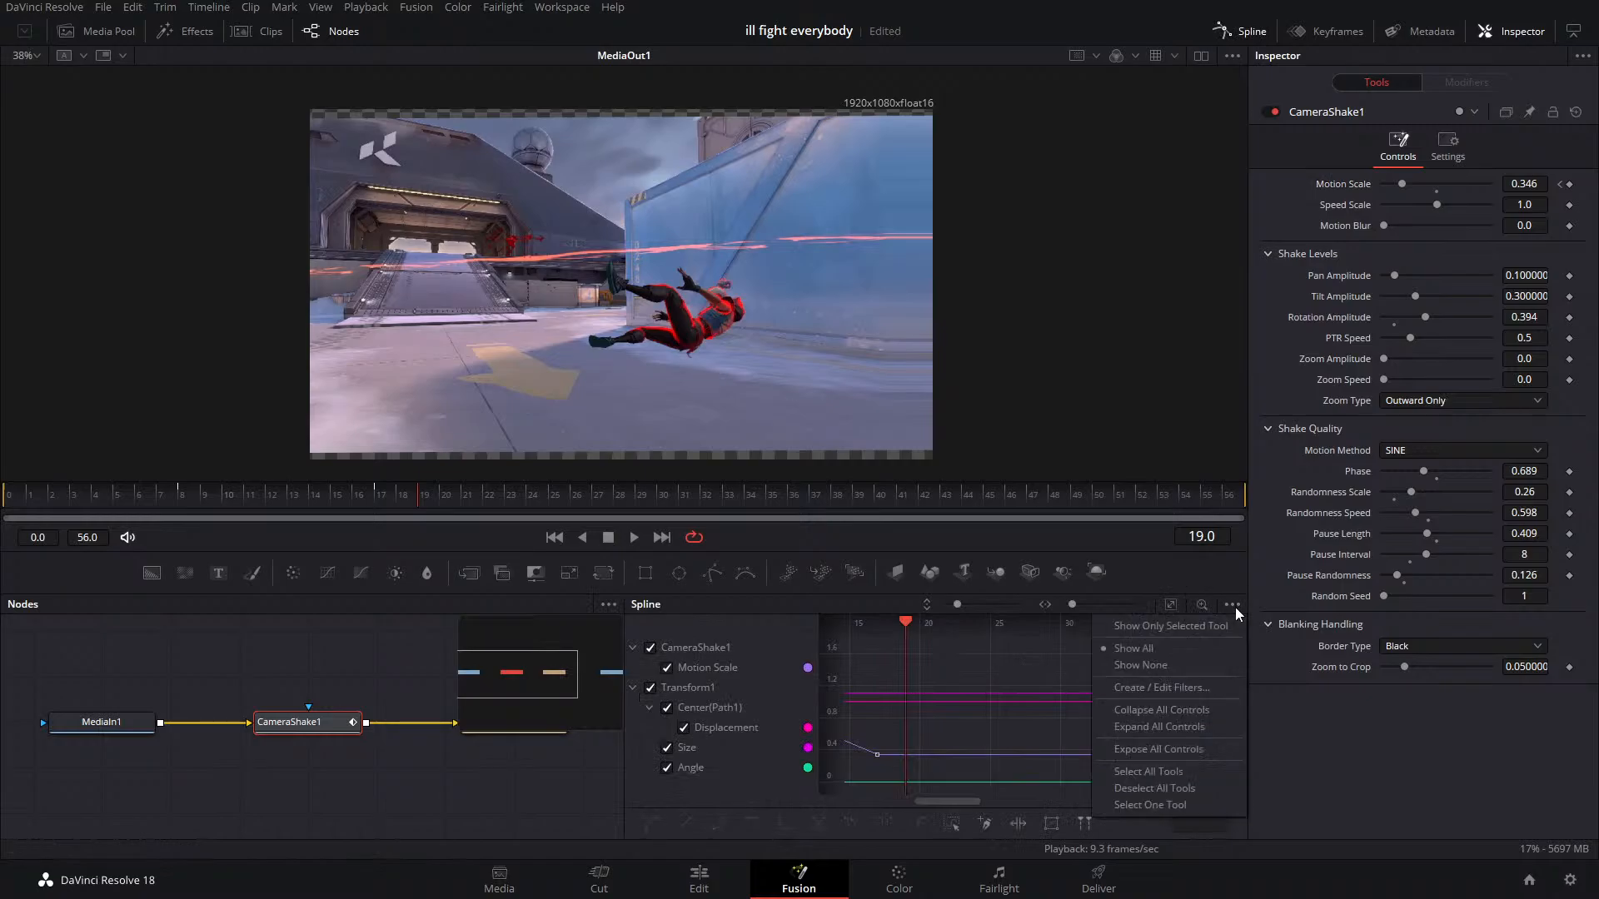
pyautogui.click(1156, 631)
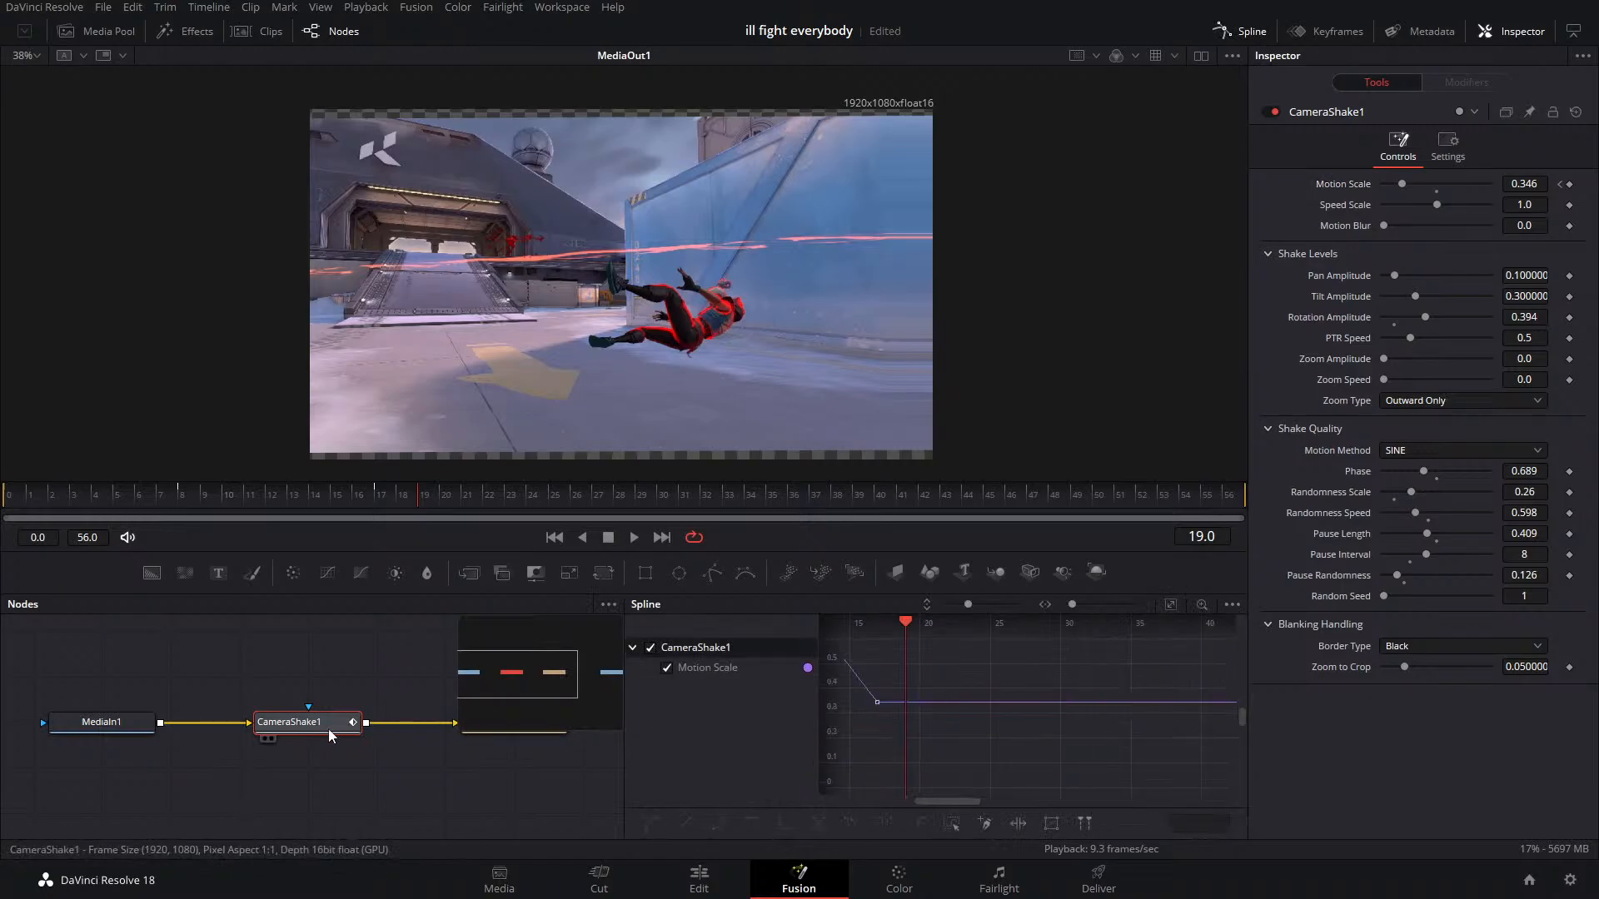
pyautogui.click(1172, 608)
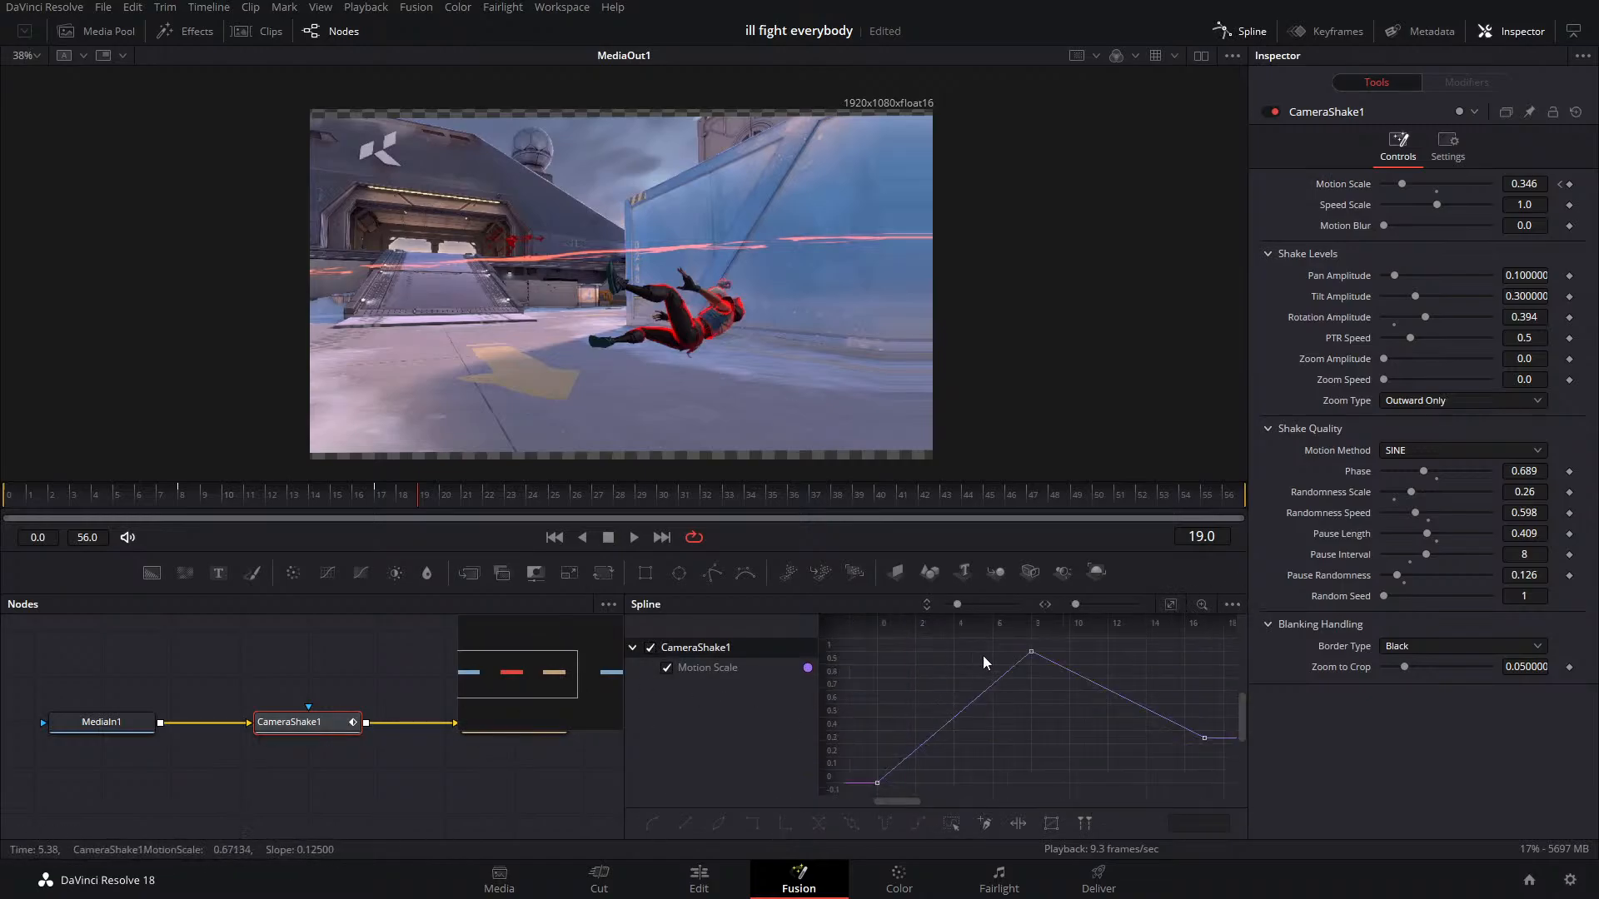
pyautogui.moveTo(1223, 643); pyautogui.dragTo(736, 888)
pyautogui.hotkey('shift', 's')
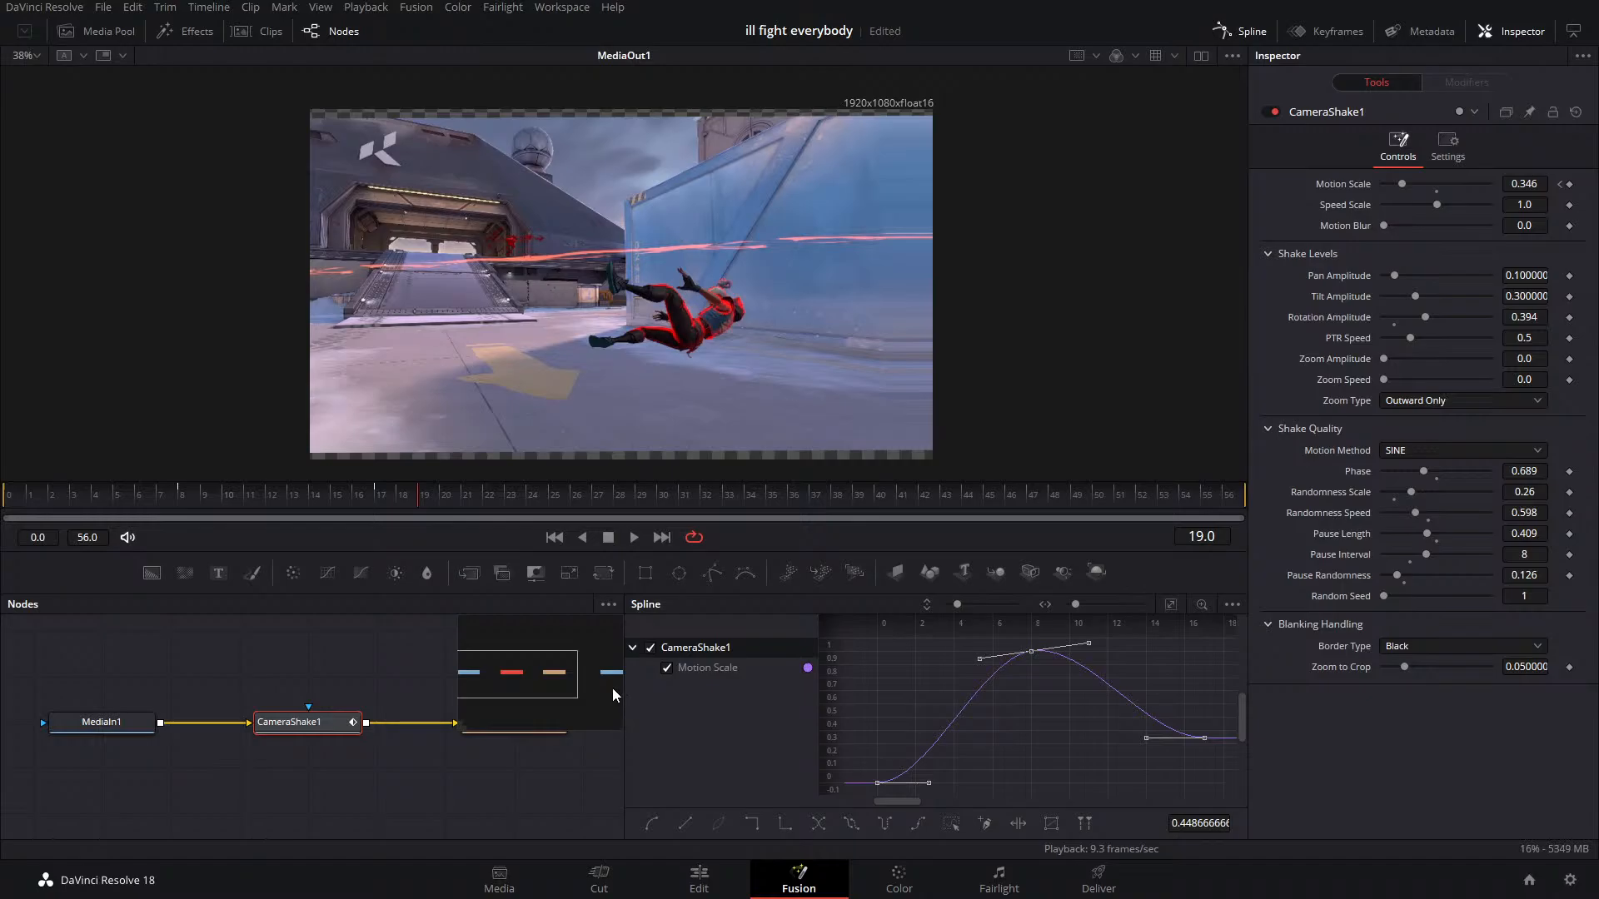
# Save the project and close the Spline editor
pyautogui.click(103, 9)
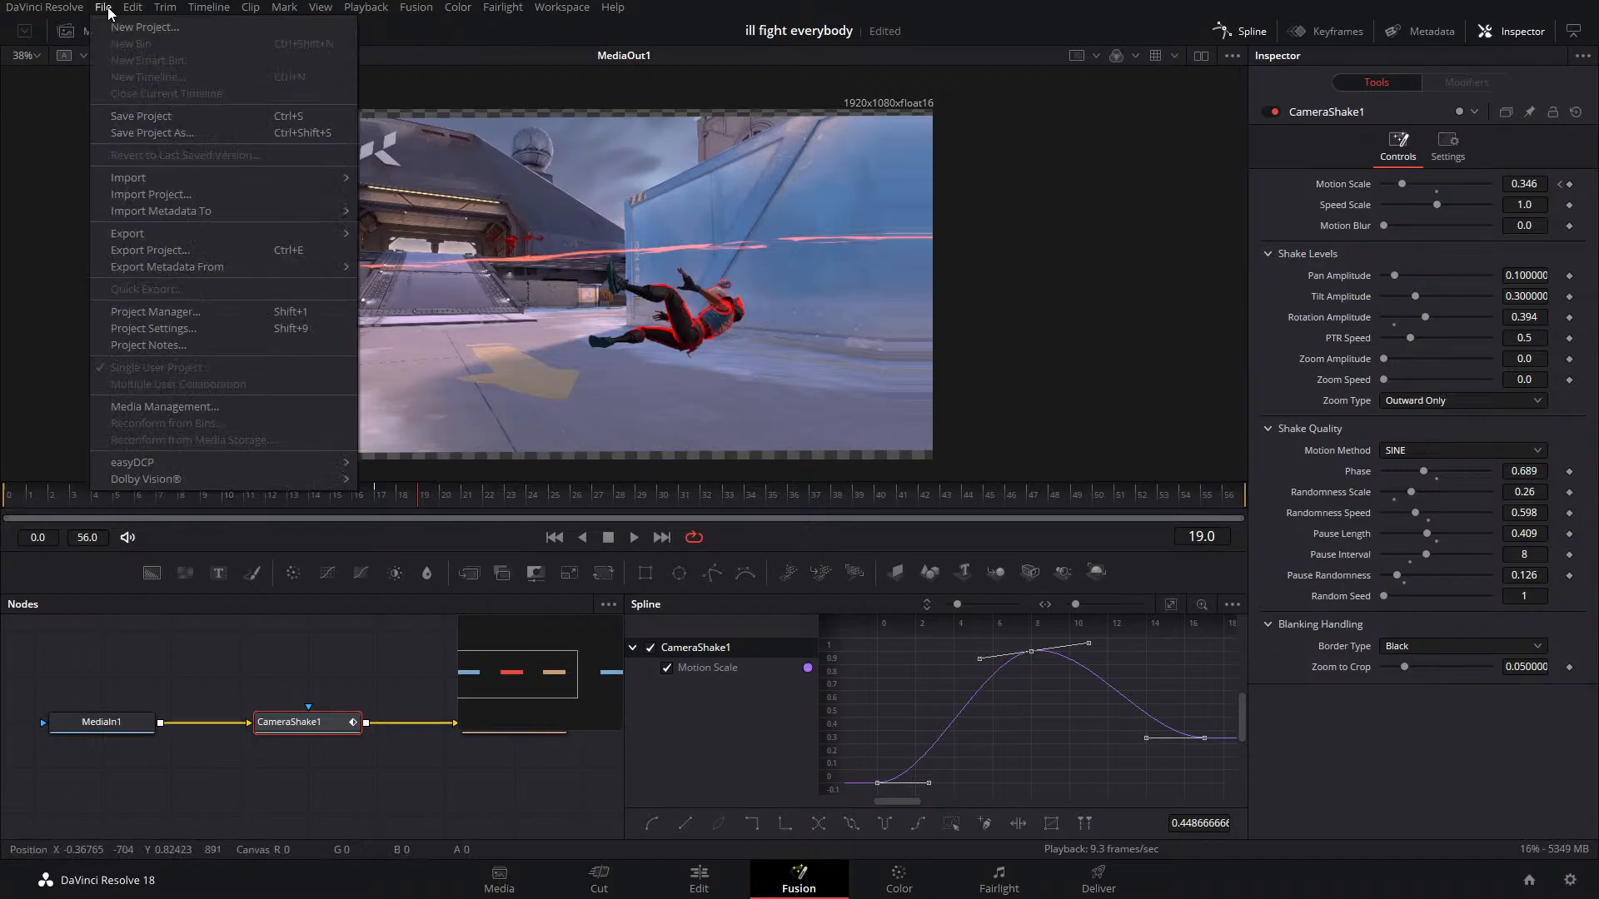
pyautogui.click(312, 648)
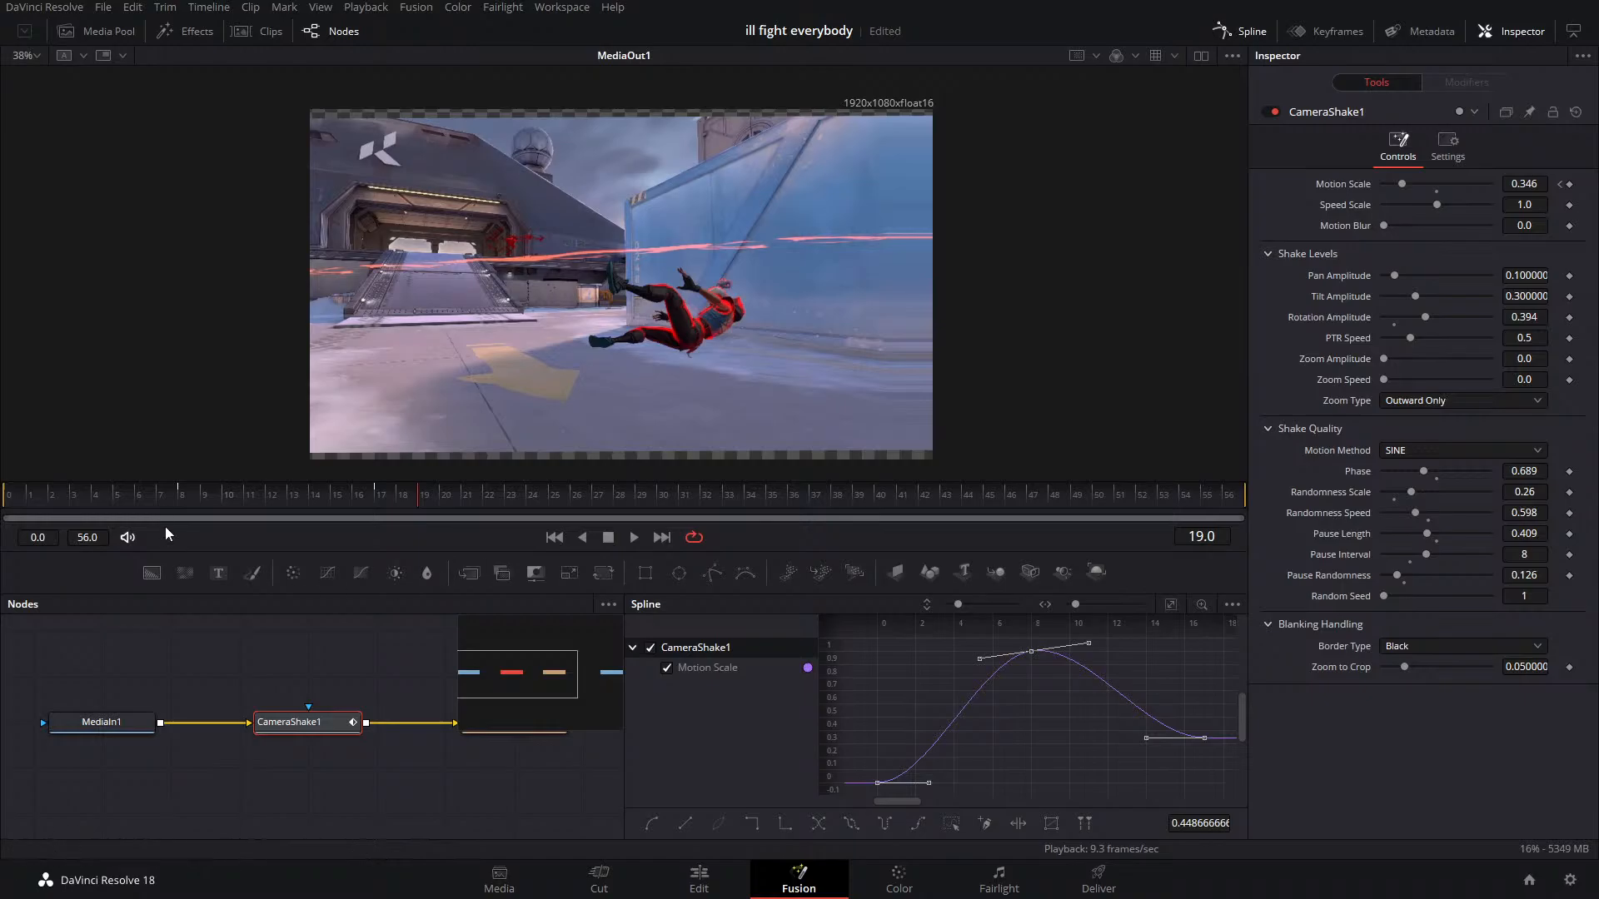
pyautogui.hotkey('ctrl', 's')
pyautogui.click(1247, 35)
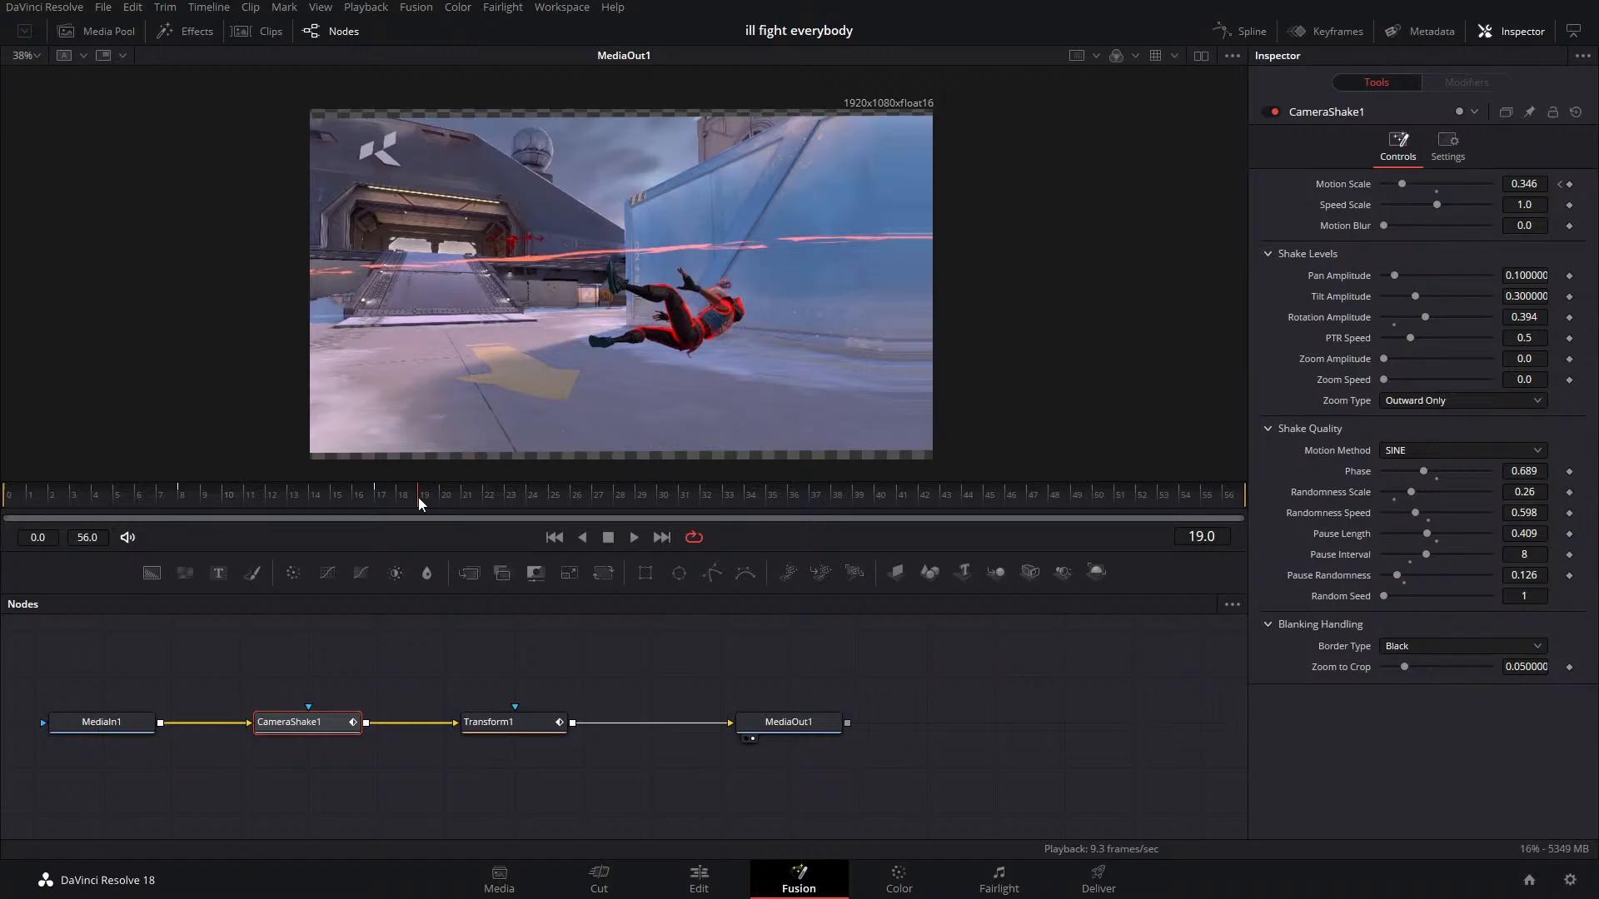
# On the Edit page, place a Text+ title above the YORU 3k clutch clip at 01:00:28:10 on Video 2
pyautogui.click(704, 876)
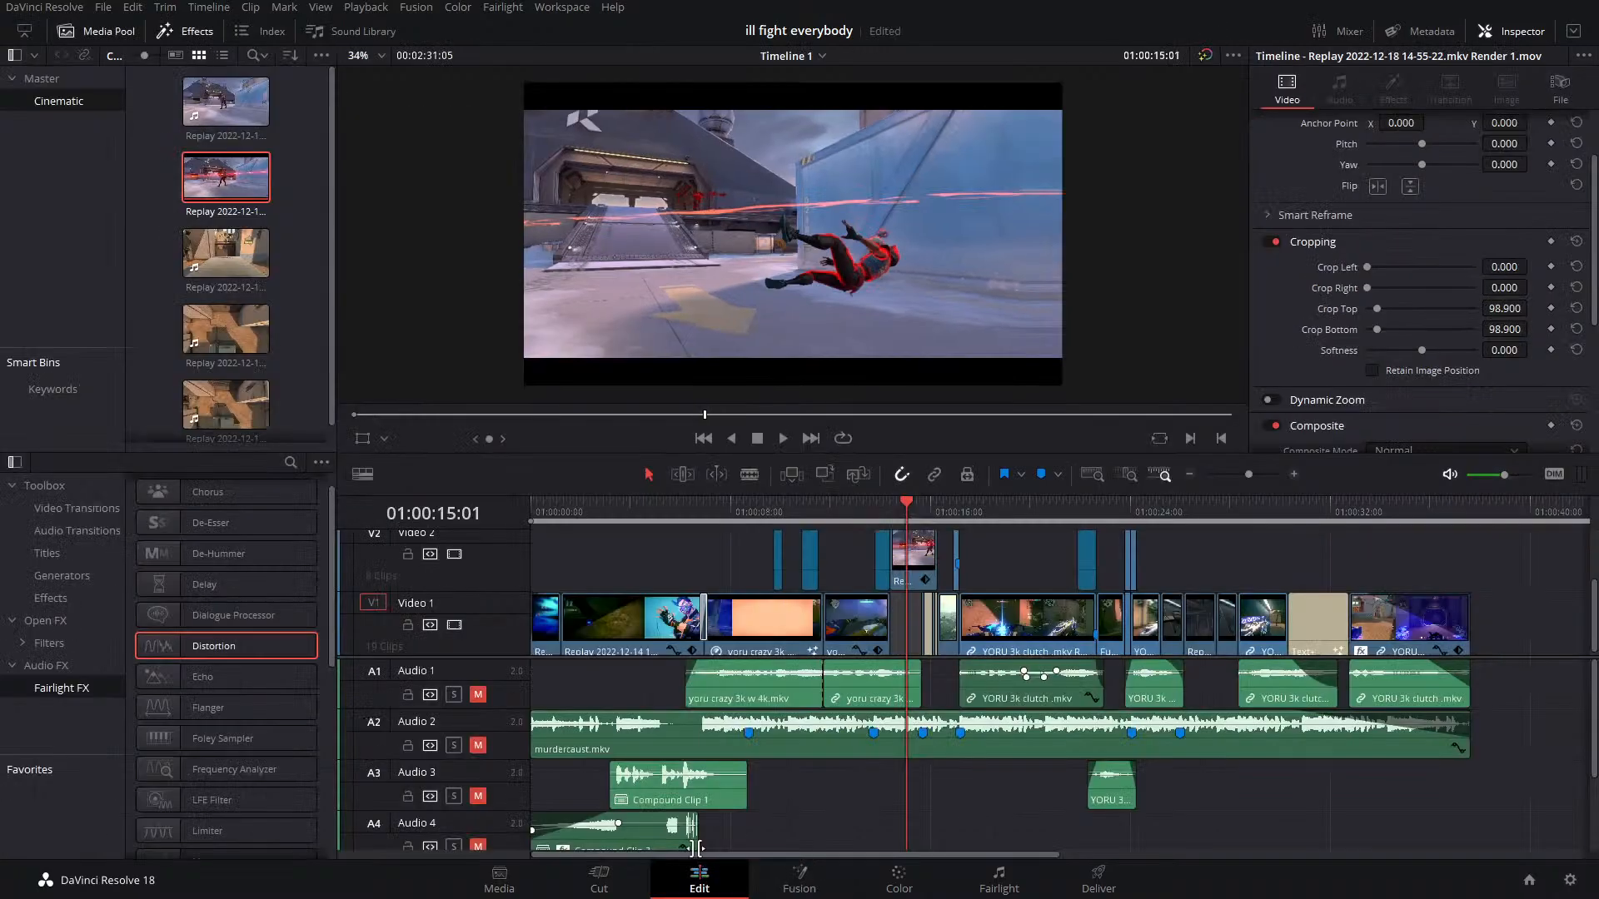
pyautogui.click(1239, 512)
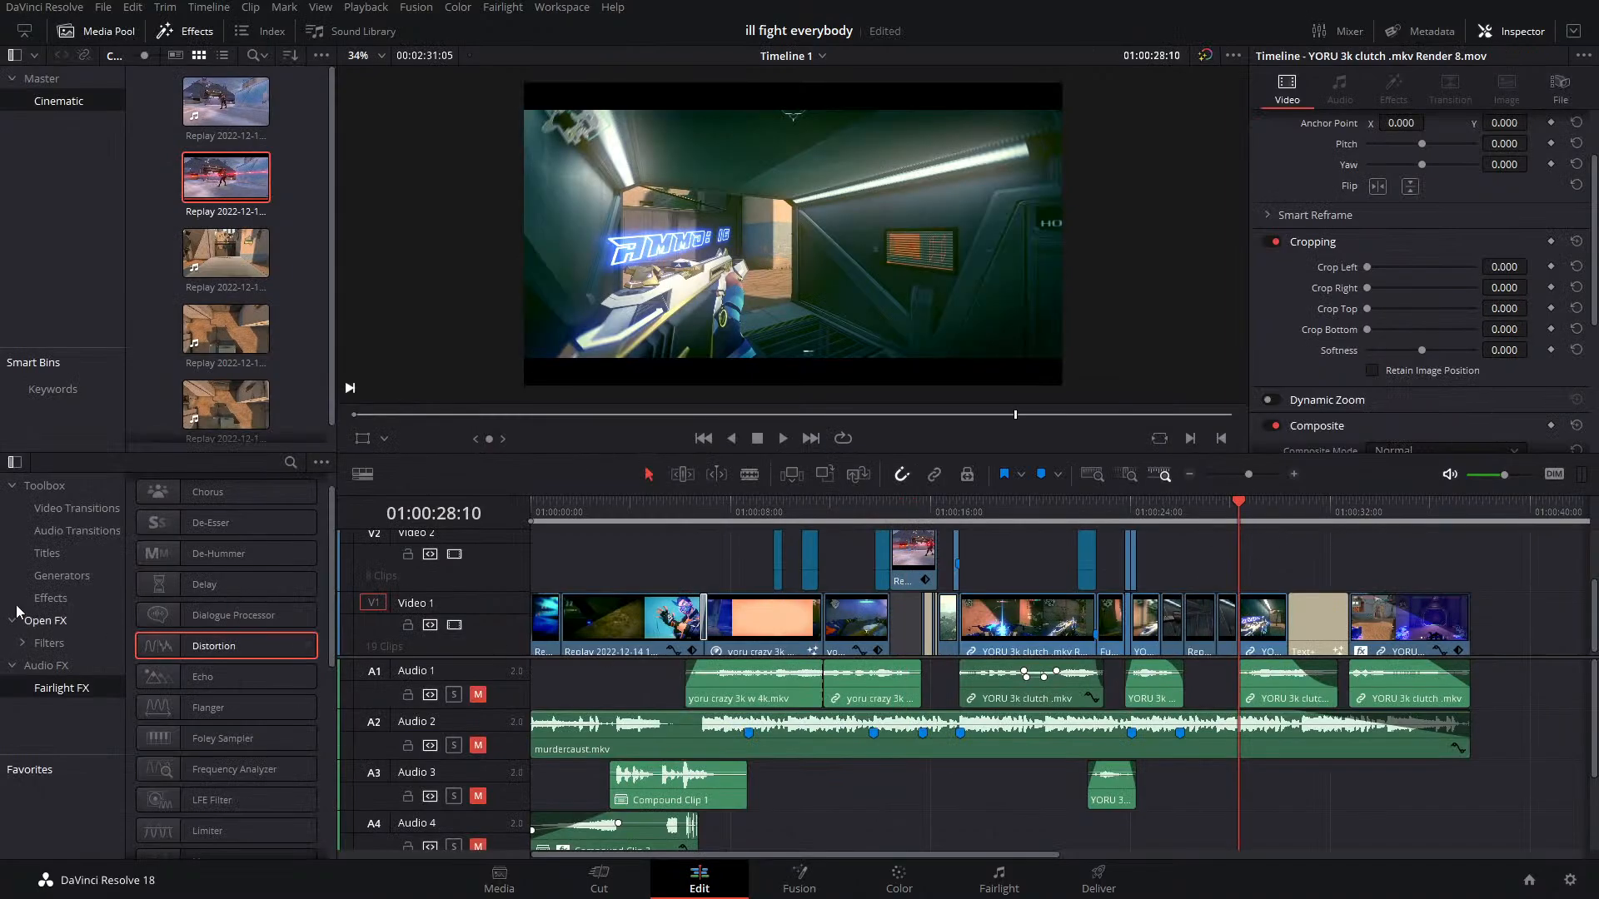
pyautogui.click(44, 554)
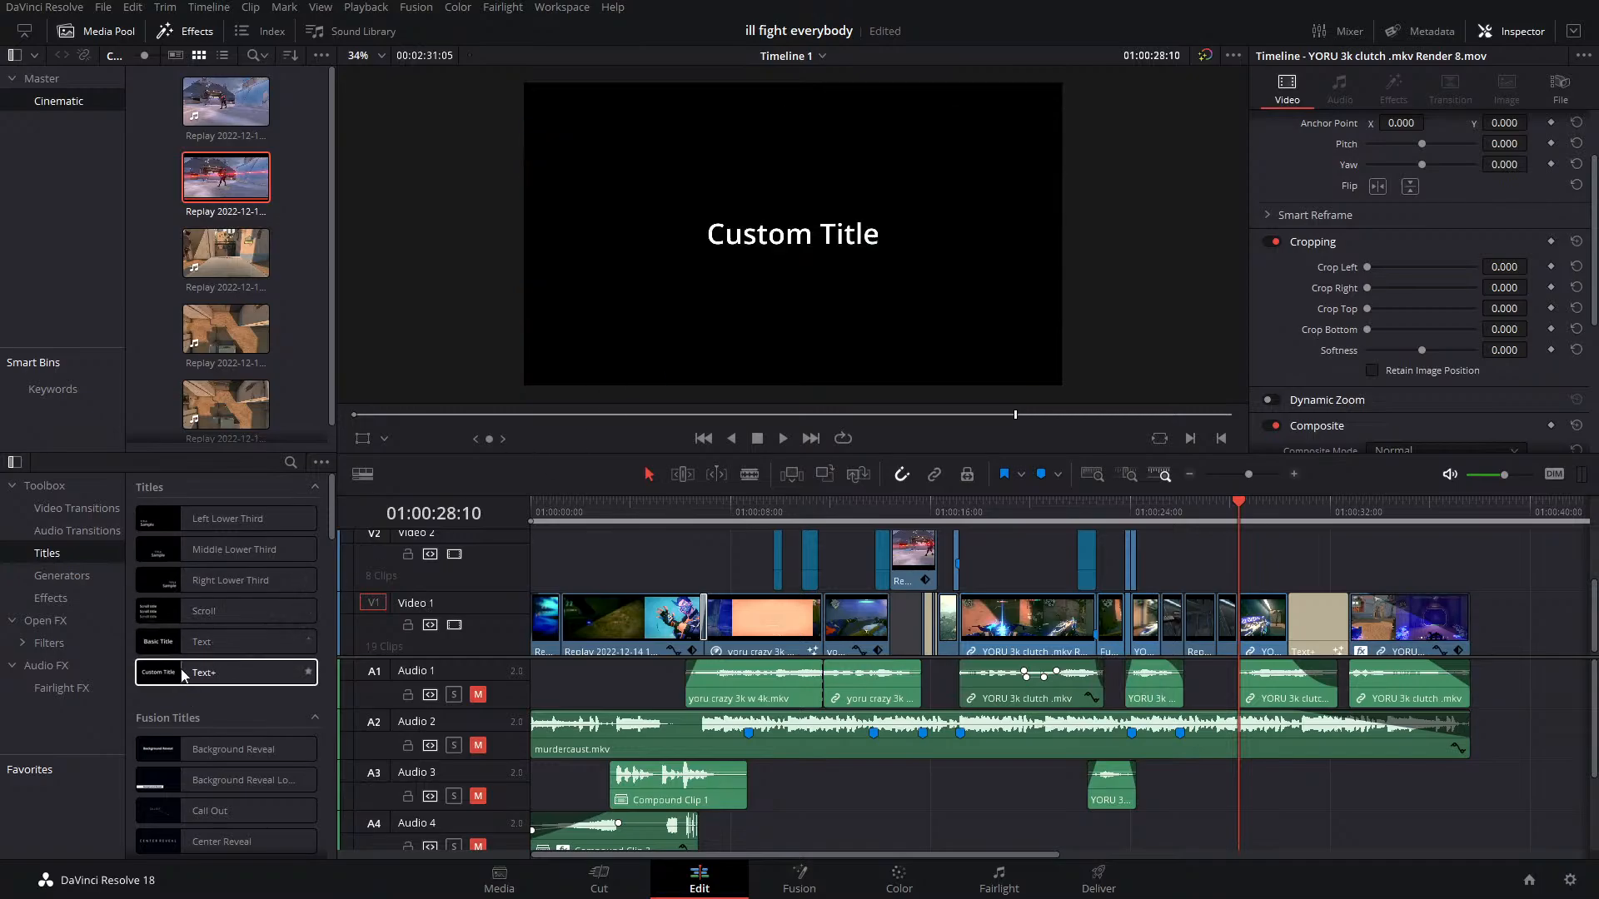
pyautogui.moveTo(187, 670); pyautogui.dragTo(1242, 564)
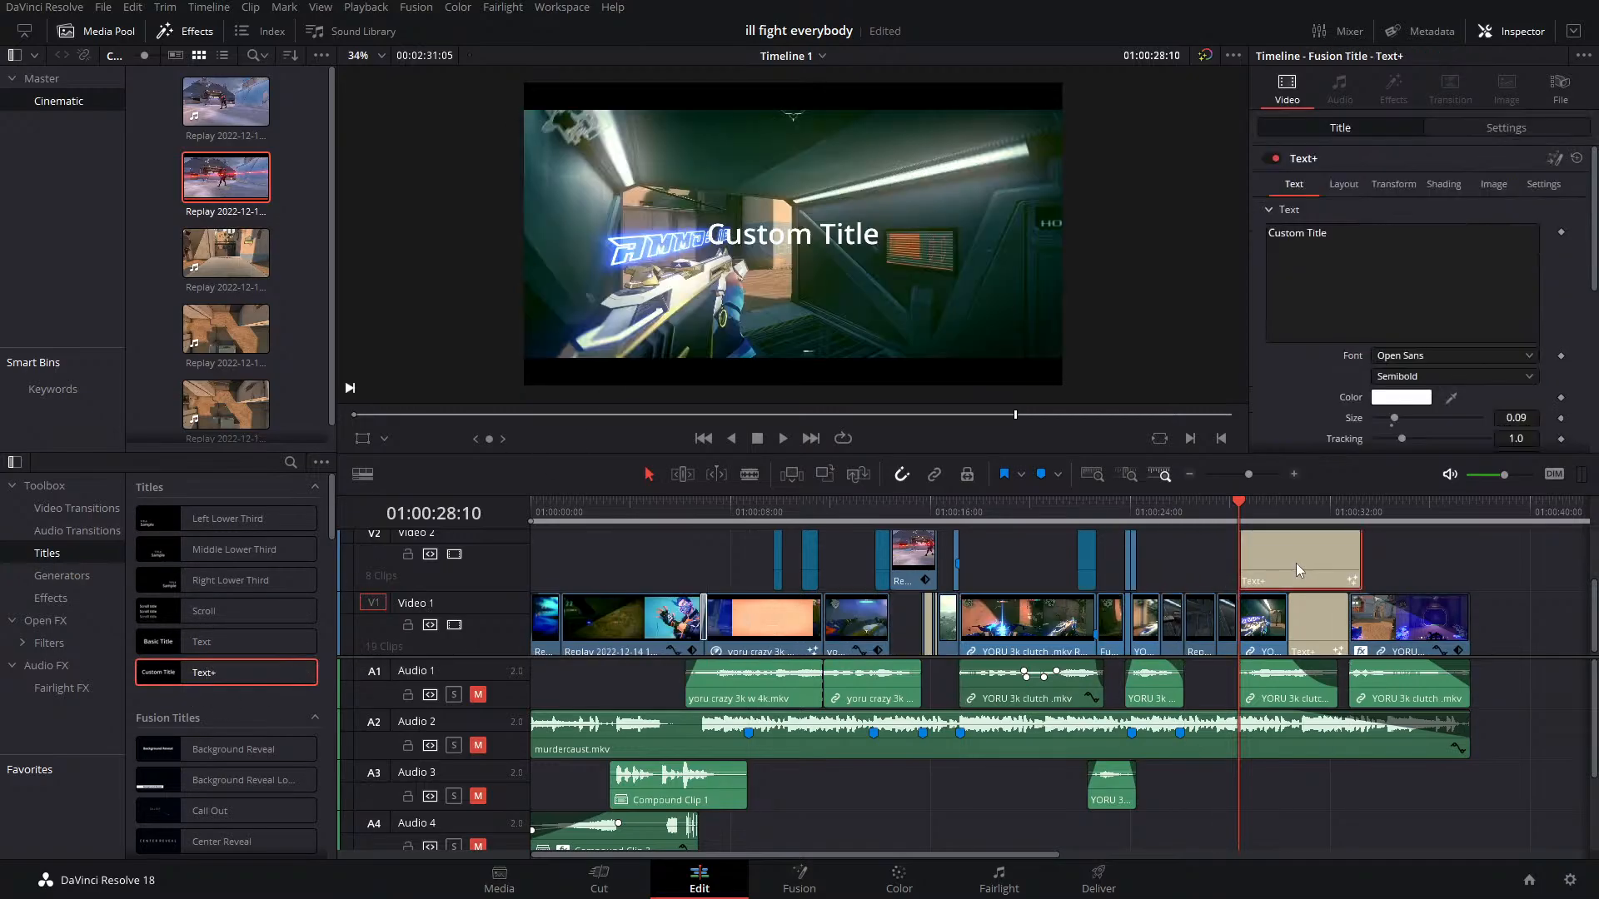
# Replace the Text+ title's default text with "captions"
pyautogui.press('BackSpace')
pyautogui.press('BackSpace')
pyautogui.press('BackSpace')
pyautogui.press('BackSpace')
pyautogui.press('BackSpace')
pyautogui.press('BackSpace')
pyautogui.press('BackSpace')
pyautogui.press('BackSpace')
pyautogui.press('BackSpace')
pyautogui.press('BackSpace')
pyautogui.press('BackSpace')
pyautogui.press('BackSpace')
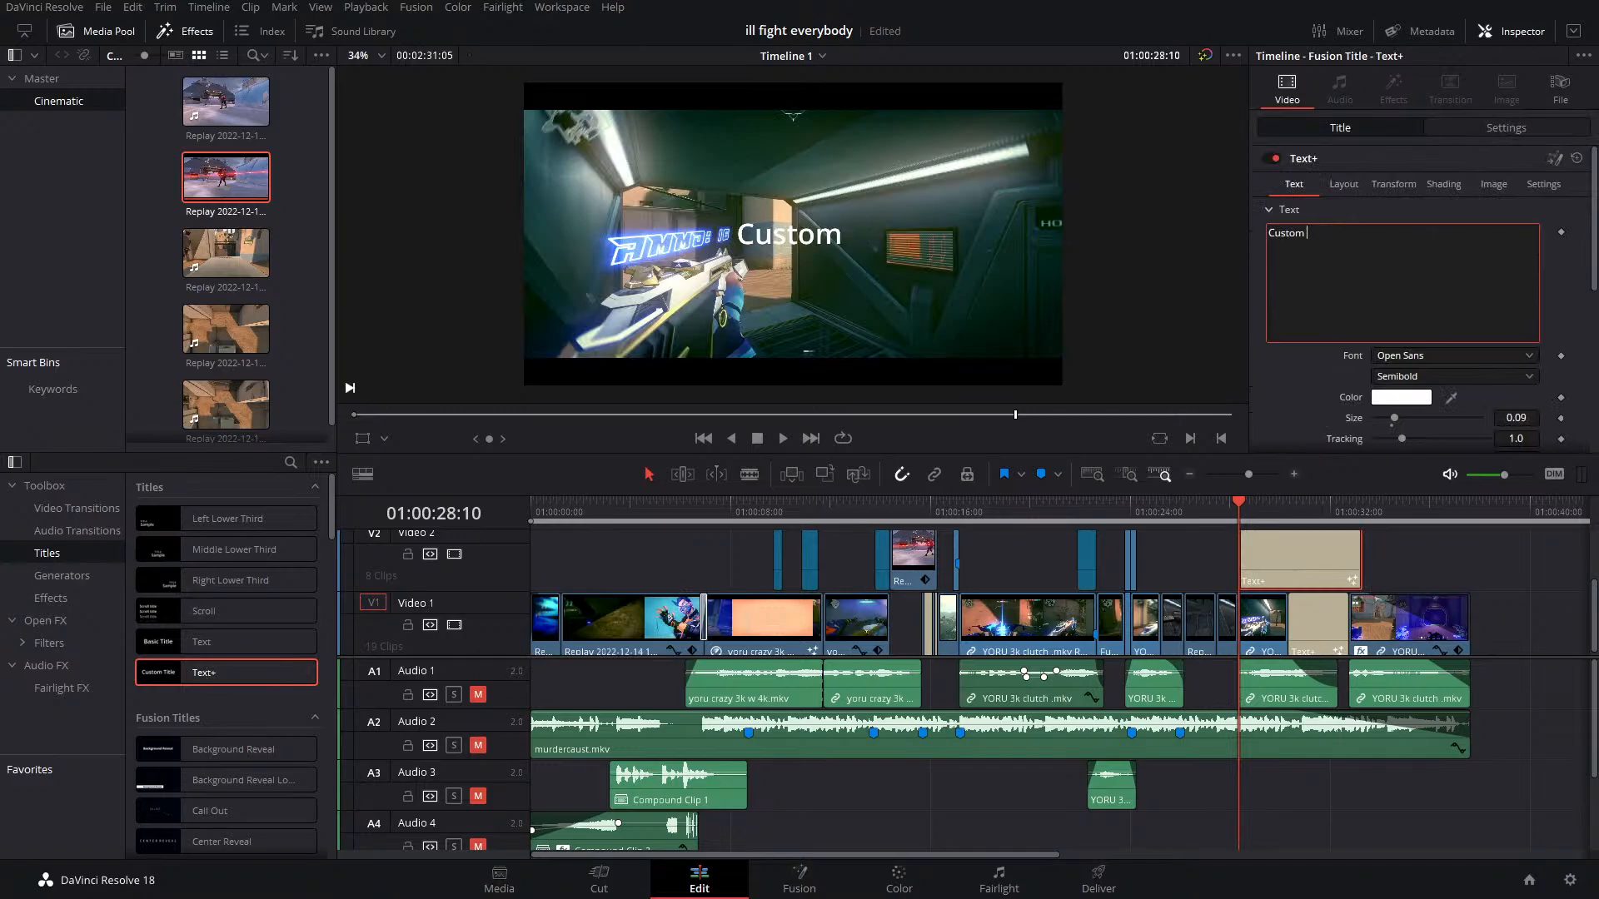
pyautogui.write('vapt')
pyautogui.press('BackSpace')
pyautogui.press('BackSpace')
pyautogui.press('BackSpace')
pyautogui.press('BackSpace')
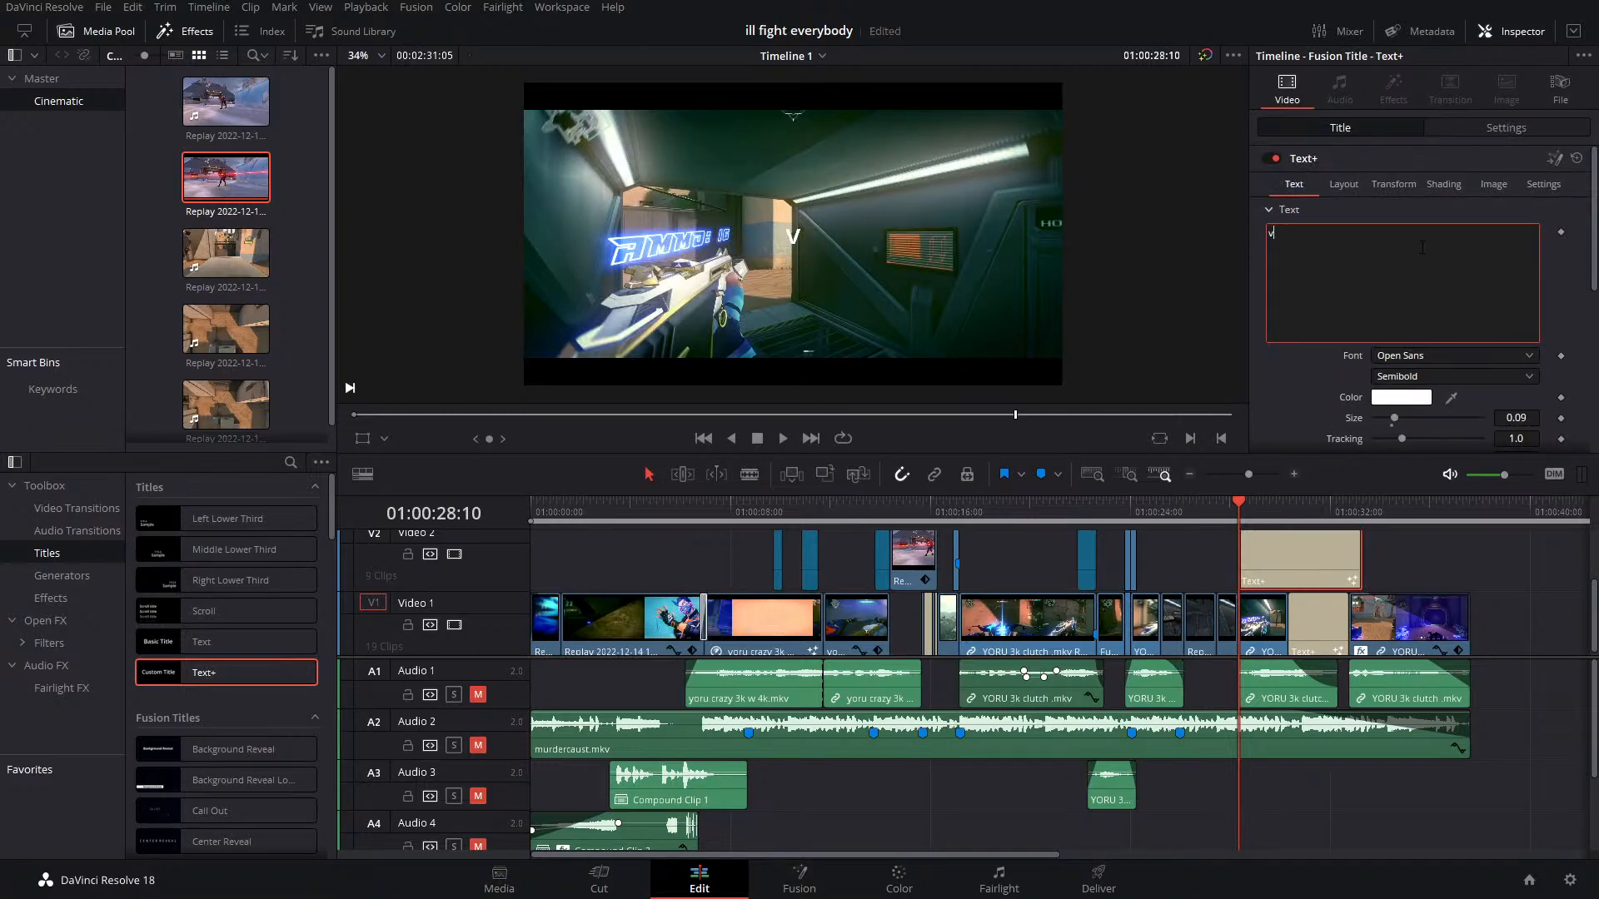
pyautogui.write('captions')
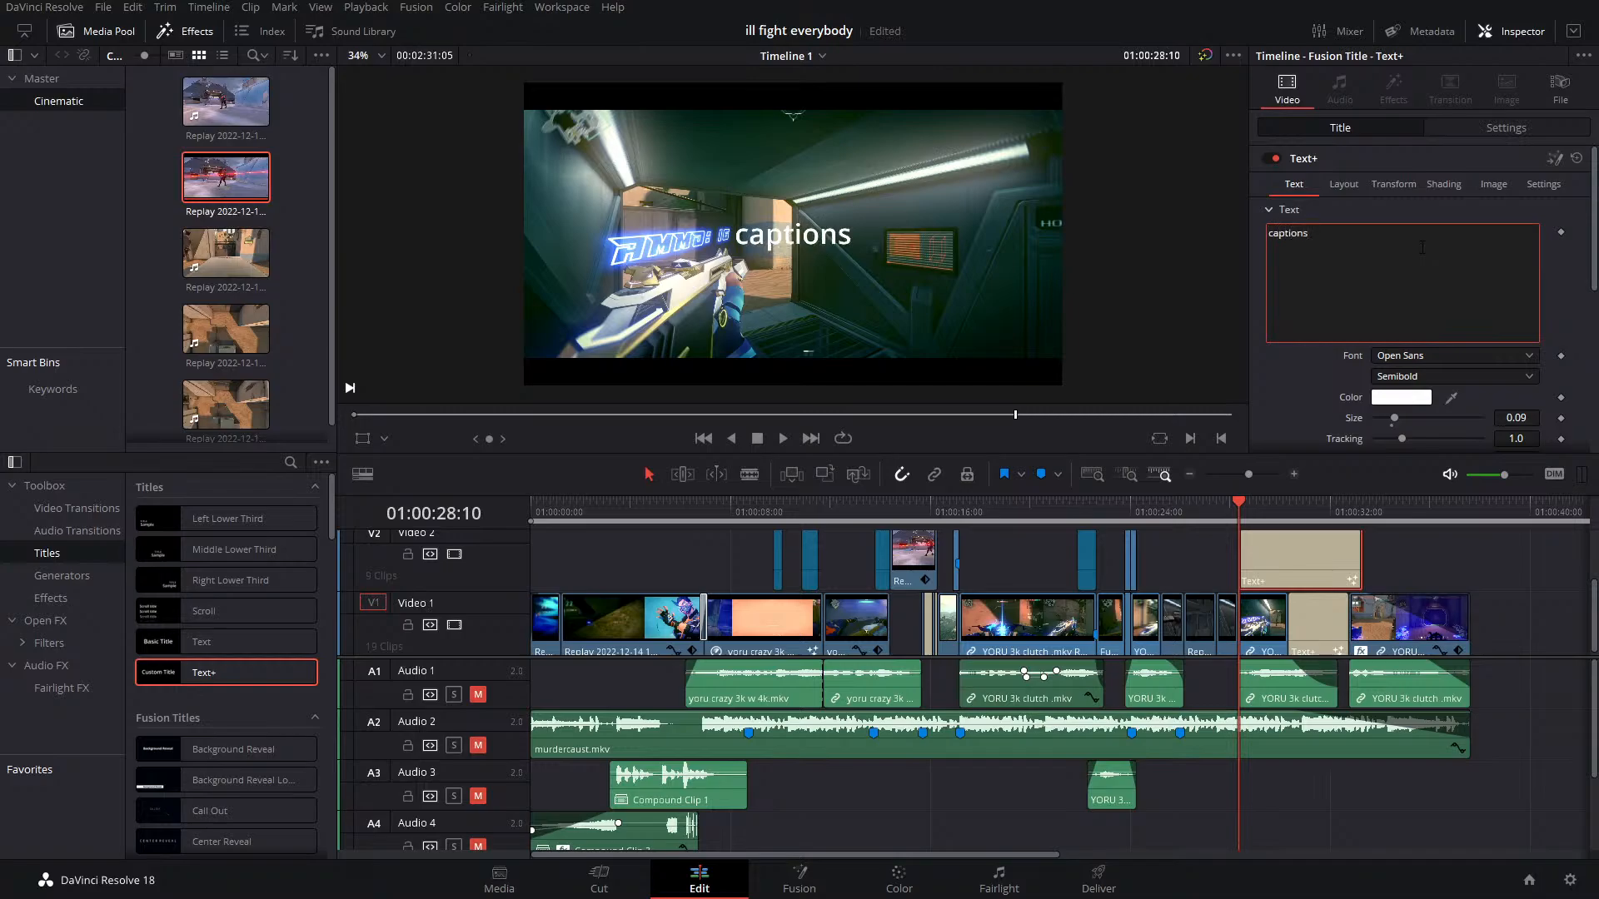
# Try the captions title at center X 0.602, Y 0.379 with the Black Shadow shading element enabled, and delete the title
pyautogui.click(1344, 184)
pyautogui.moveTo(1509, 245); pyautogui.dragTo(1430, 253)
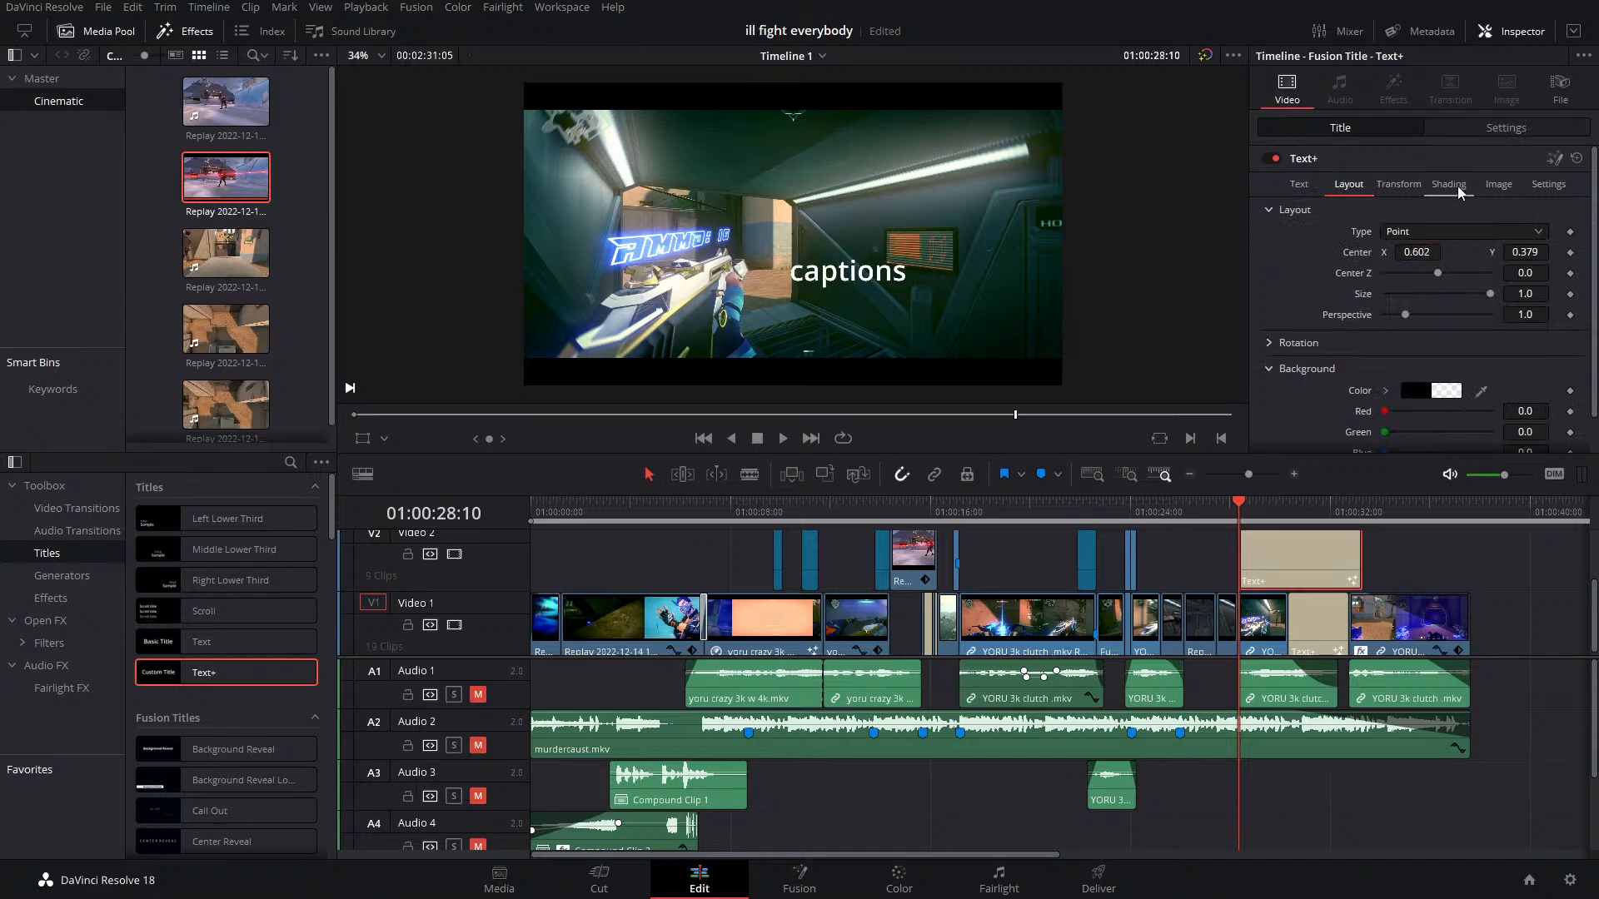
pyautogui.click(1457, 189)
pyautogui.click(1432, 231)
pyautogui.click(1387, 272)
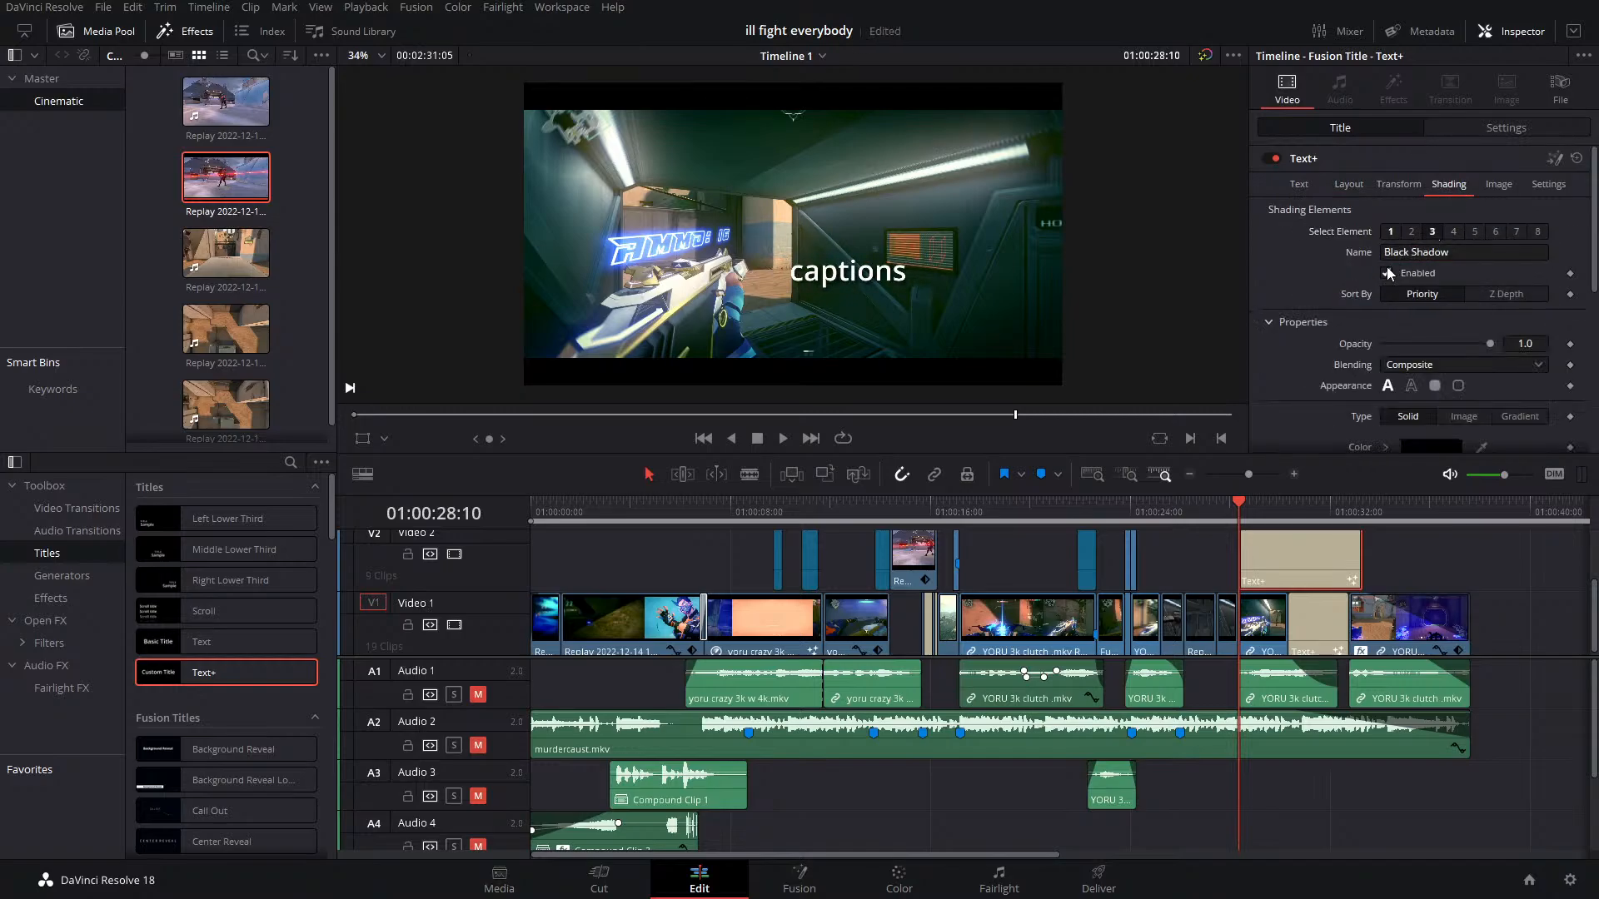
pyautogui.press('BackSpace')
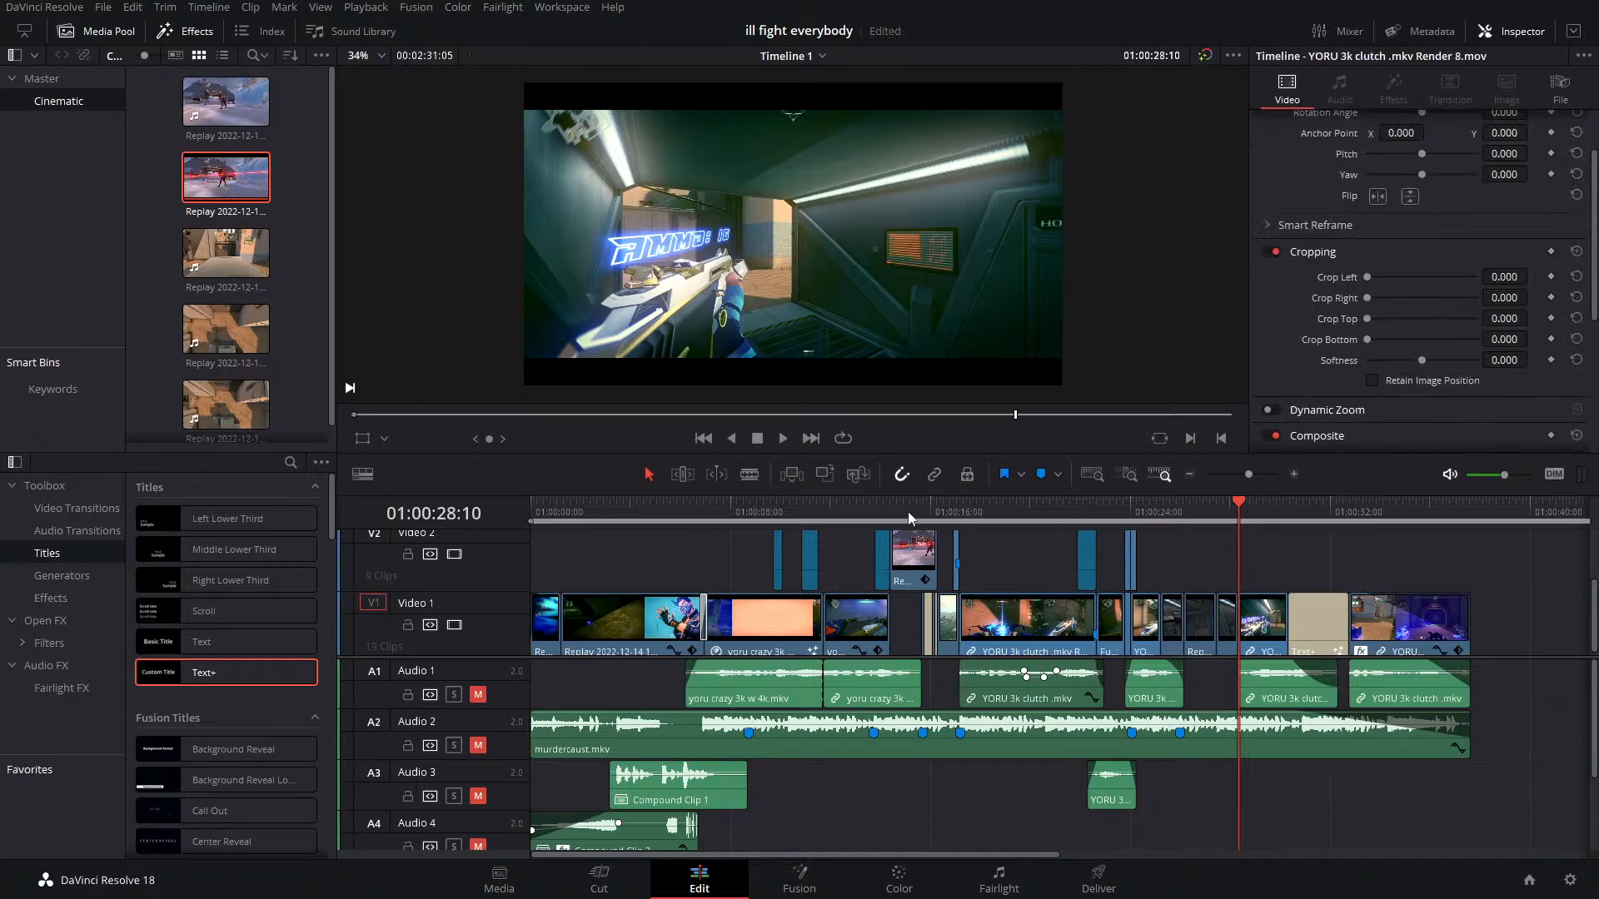
# Reopen the cinematic replay clip in Fusion and look over the Timeline Proxy Resolution options without changing them
pyautogui.click(906, 513)
pyautogui.click(778, 884)
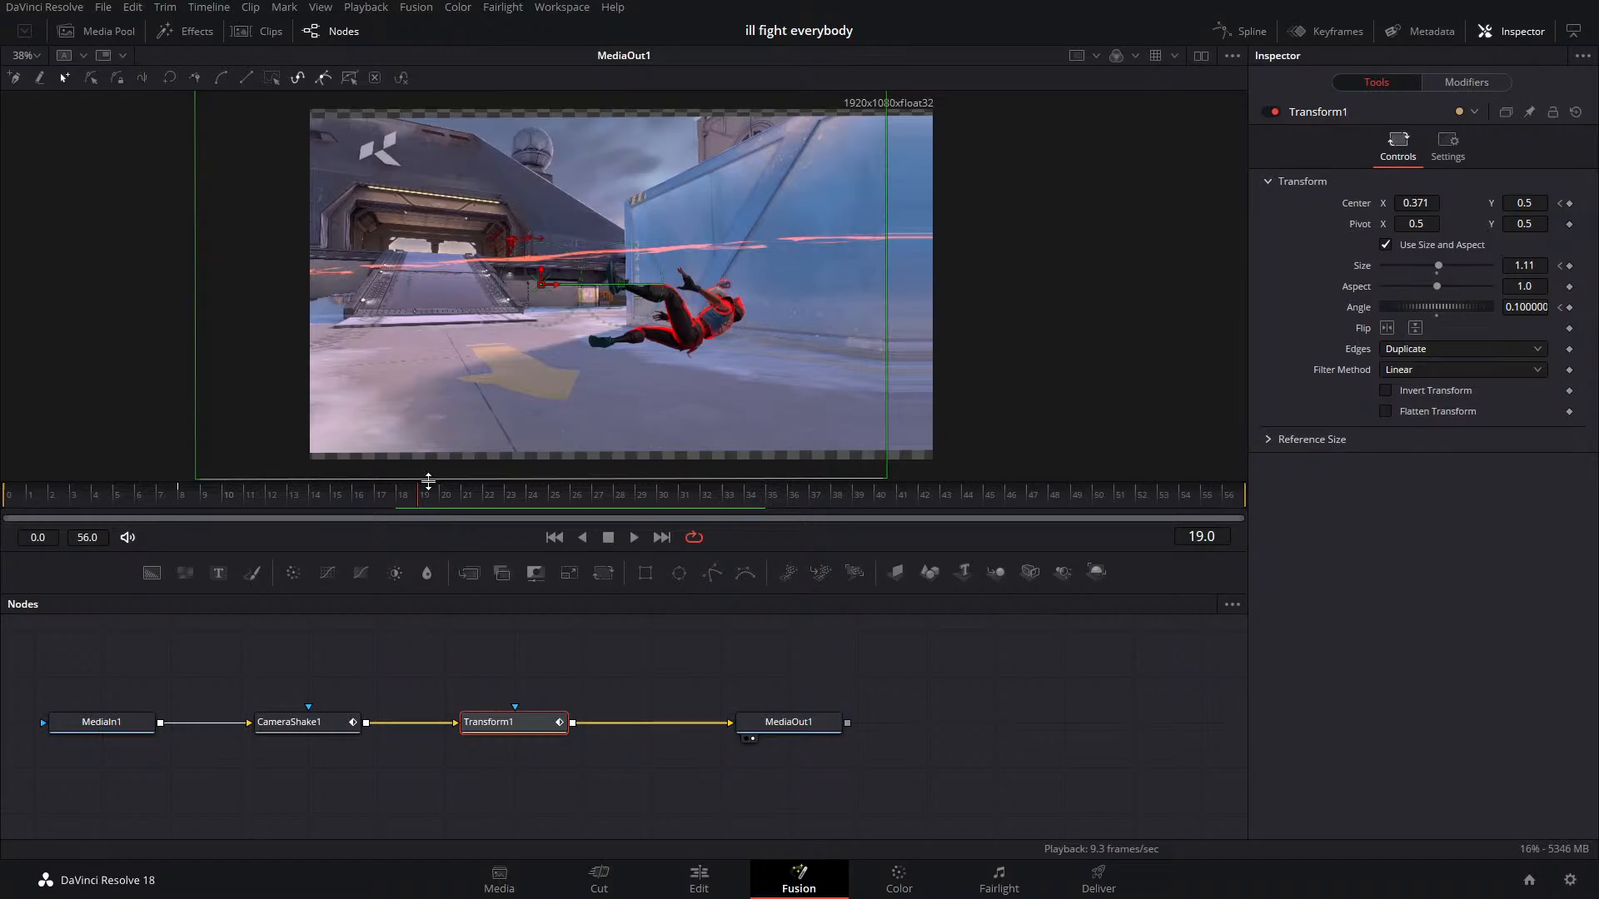
pyautogui.click(367, 8)
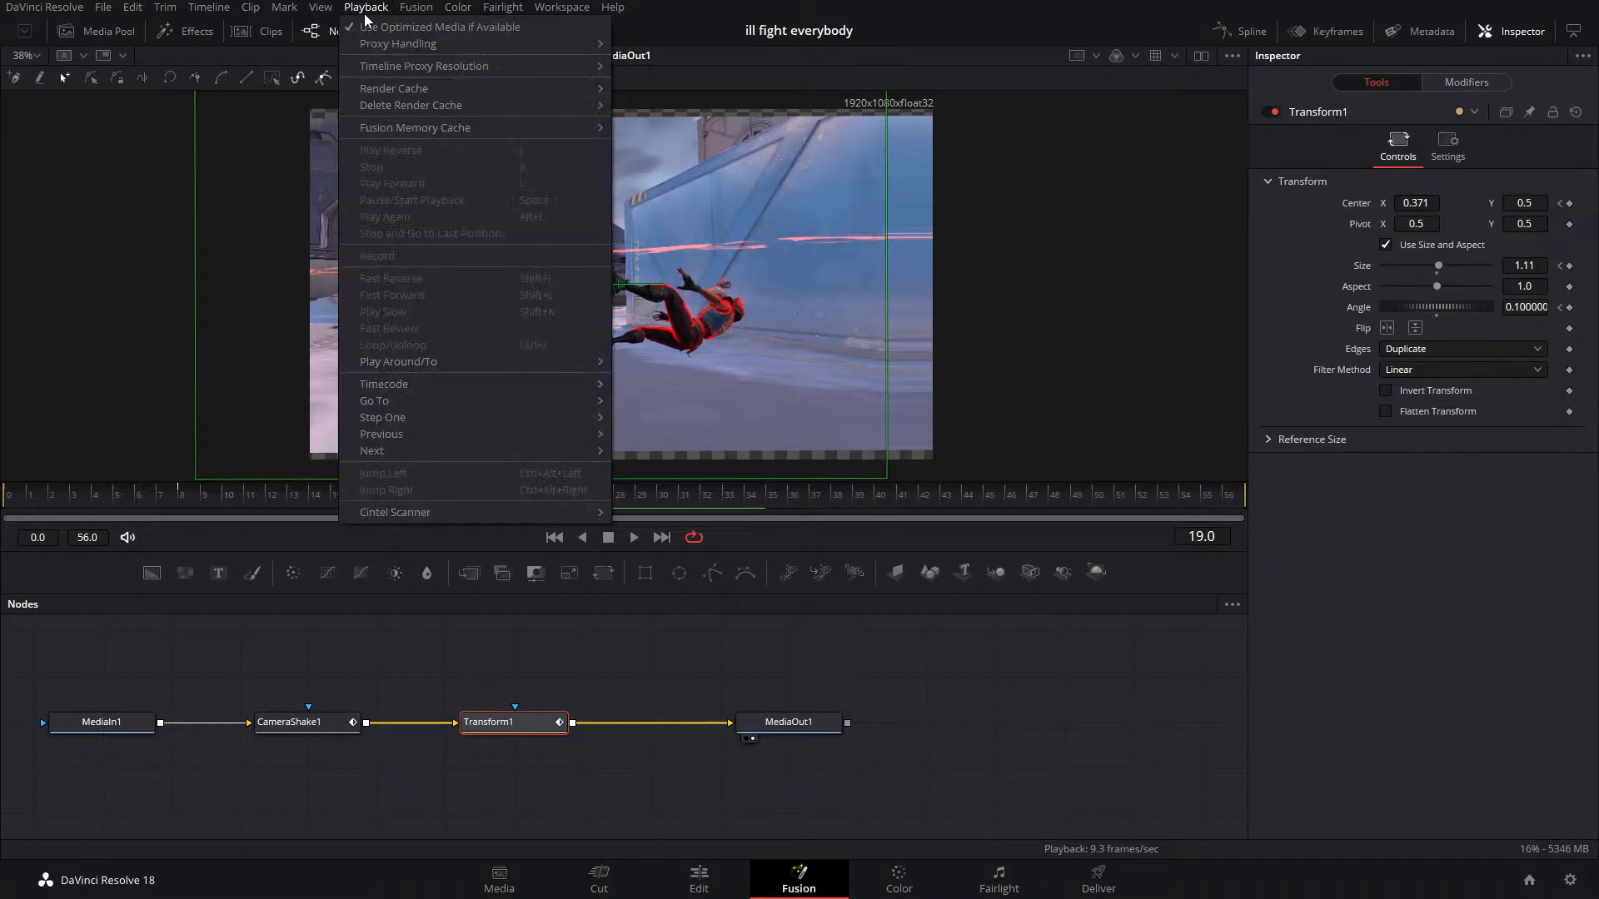
pyautogui.moveTo(407, 70)
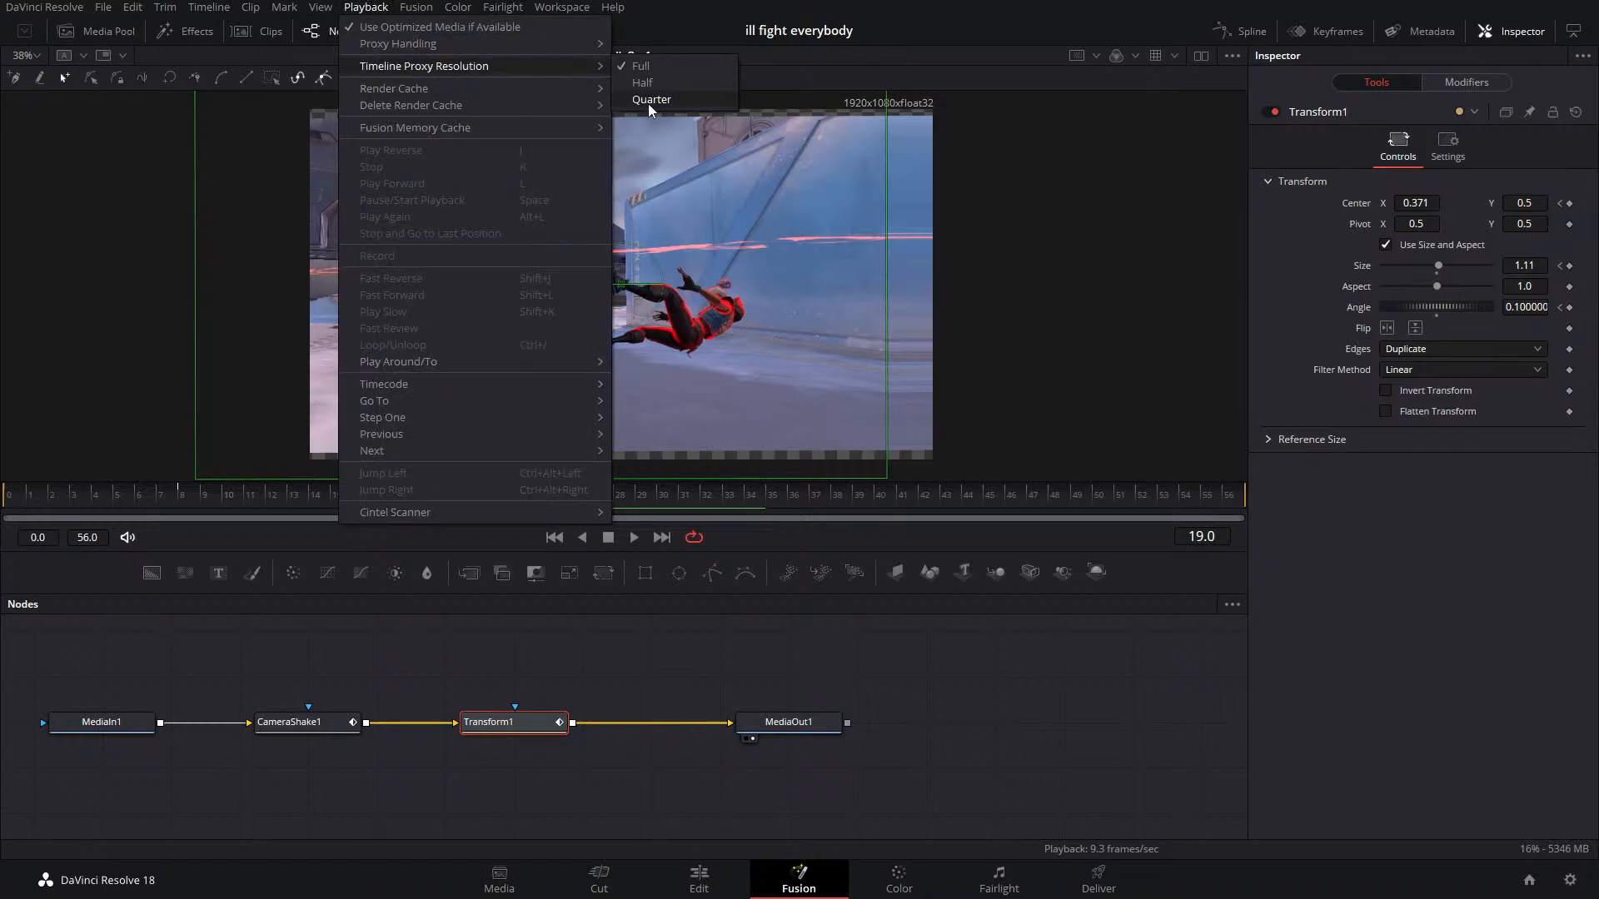
pyautogui.click(651, 687)
pyautogui.click(651, 689)
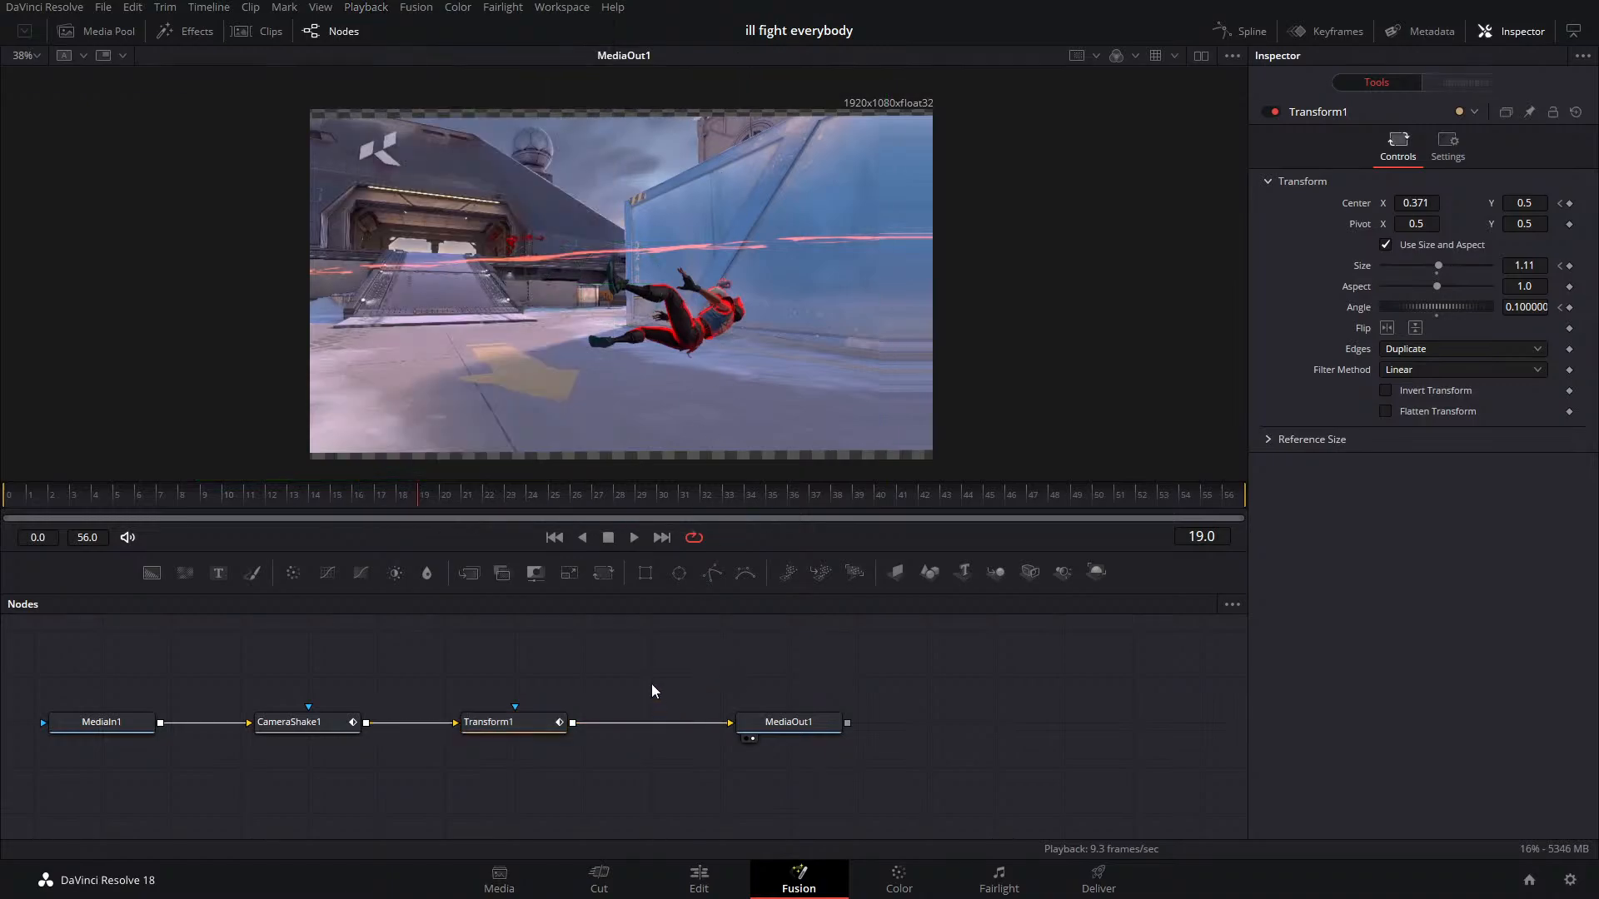
# Preview CameraShake1 from frame 0 and set its Motion Scale keyframe on frame 17 to 0.236
pyautogui.click(478, 724)
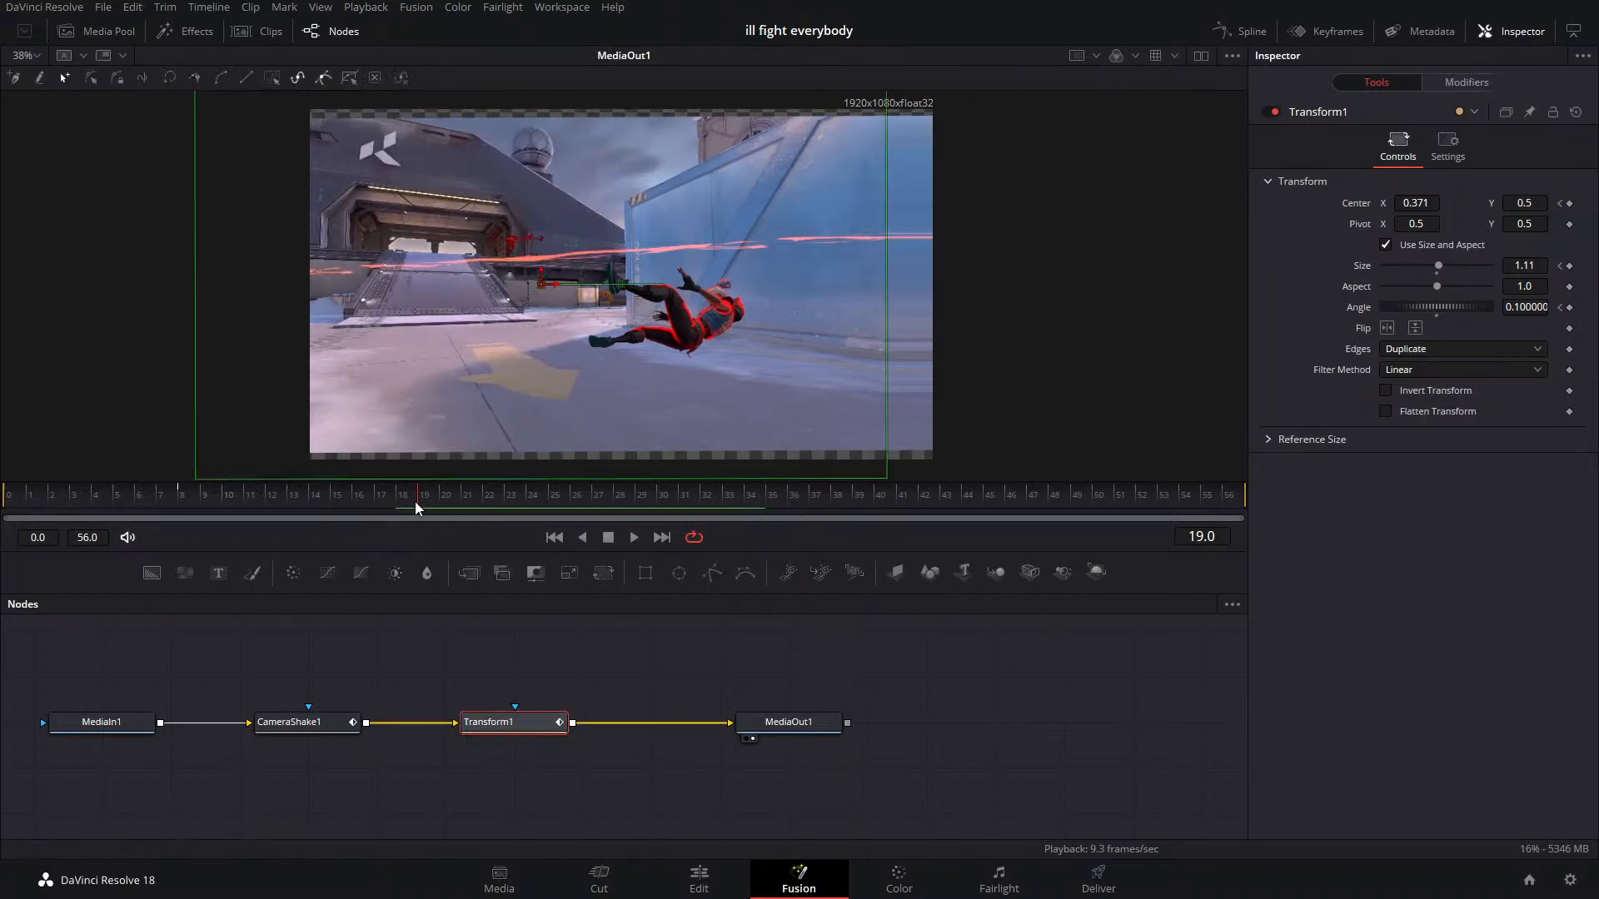
pyautogui.click(265, 725)
pyautogui.click(55, 513)
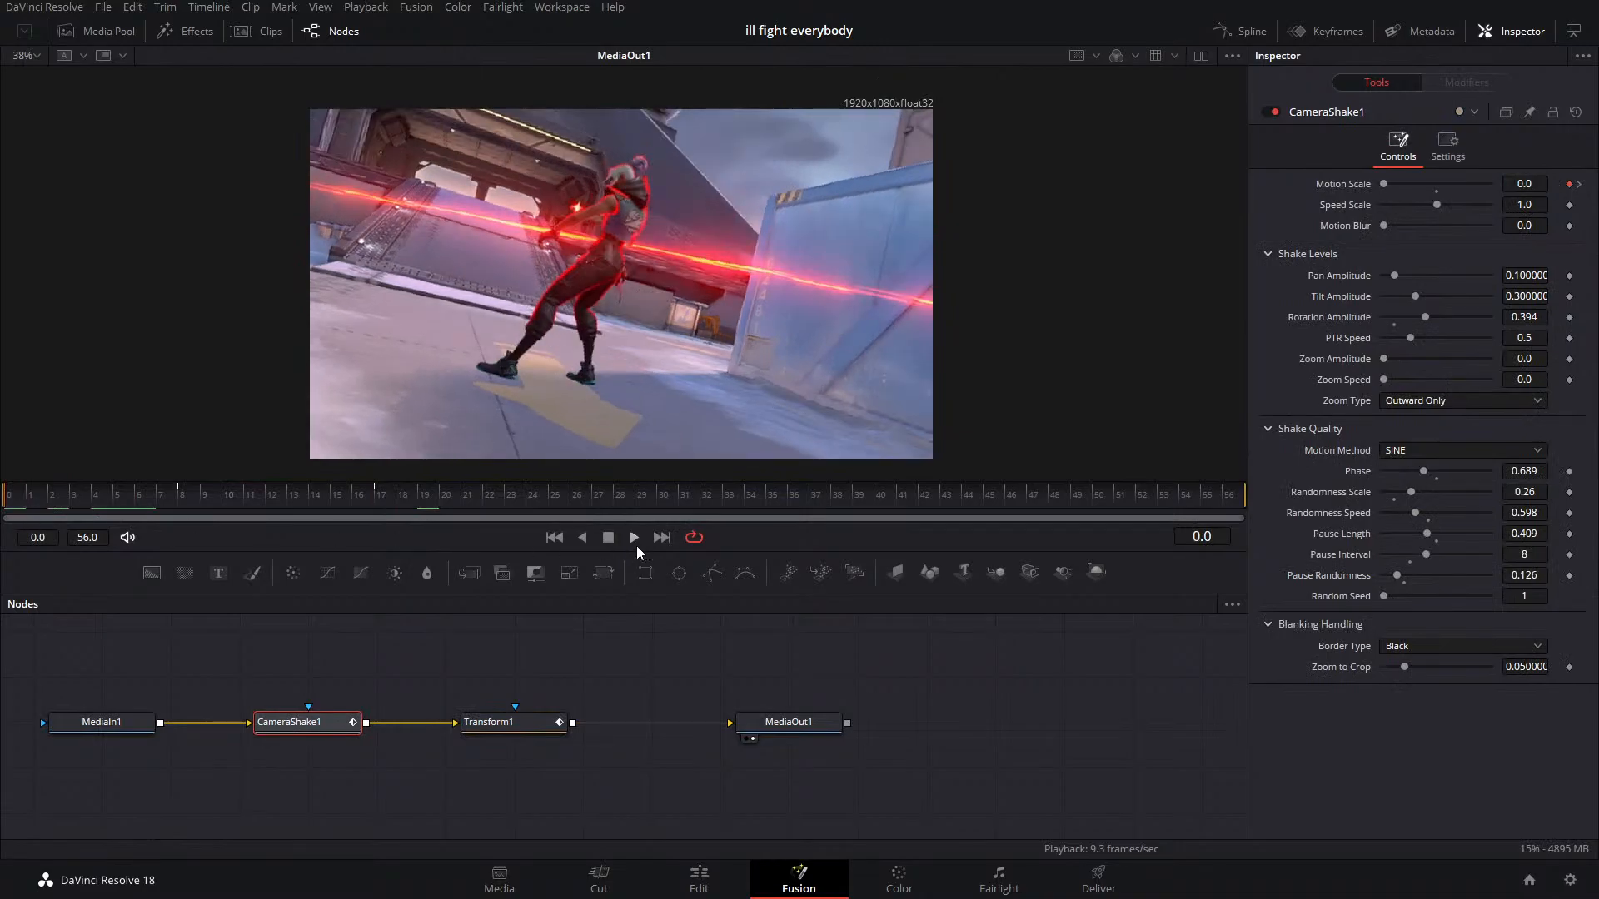
pyautogui.click(636, 541)
pyautogui.click(609, 539)
pyautogui.moveTo(331, 504); pyautogui.dragTo(378, 503)
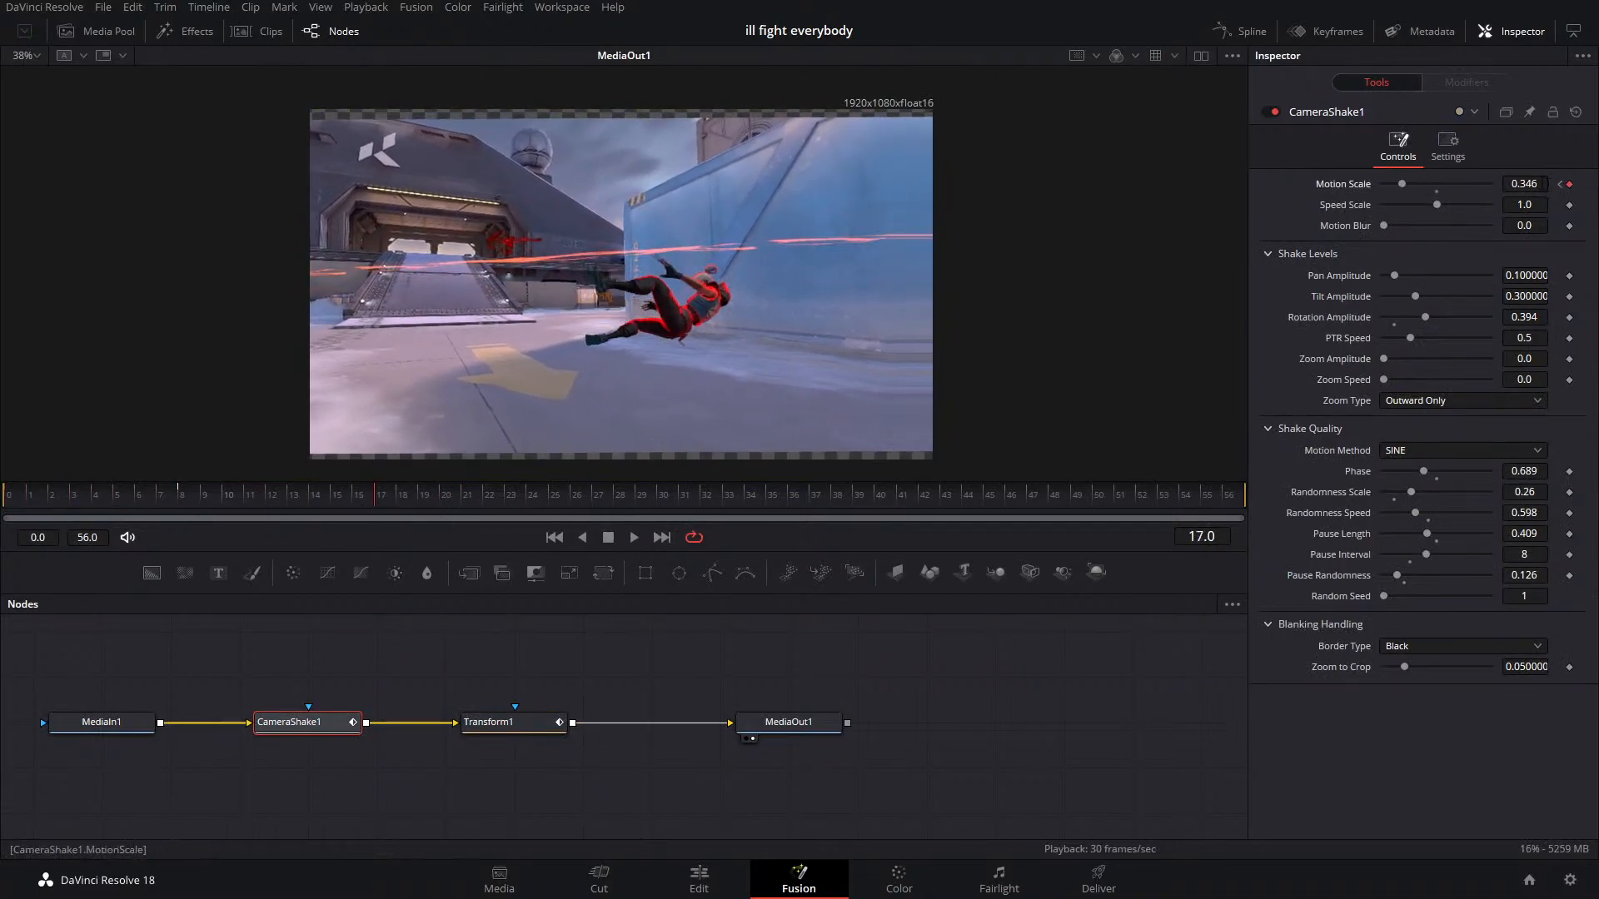
pyautogui.moveTo(1524, 183); pyautogui.dragTo(1401, 185)
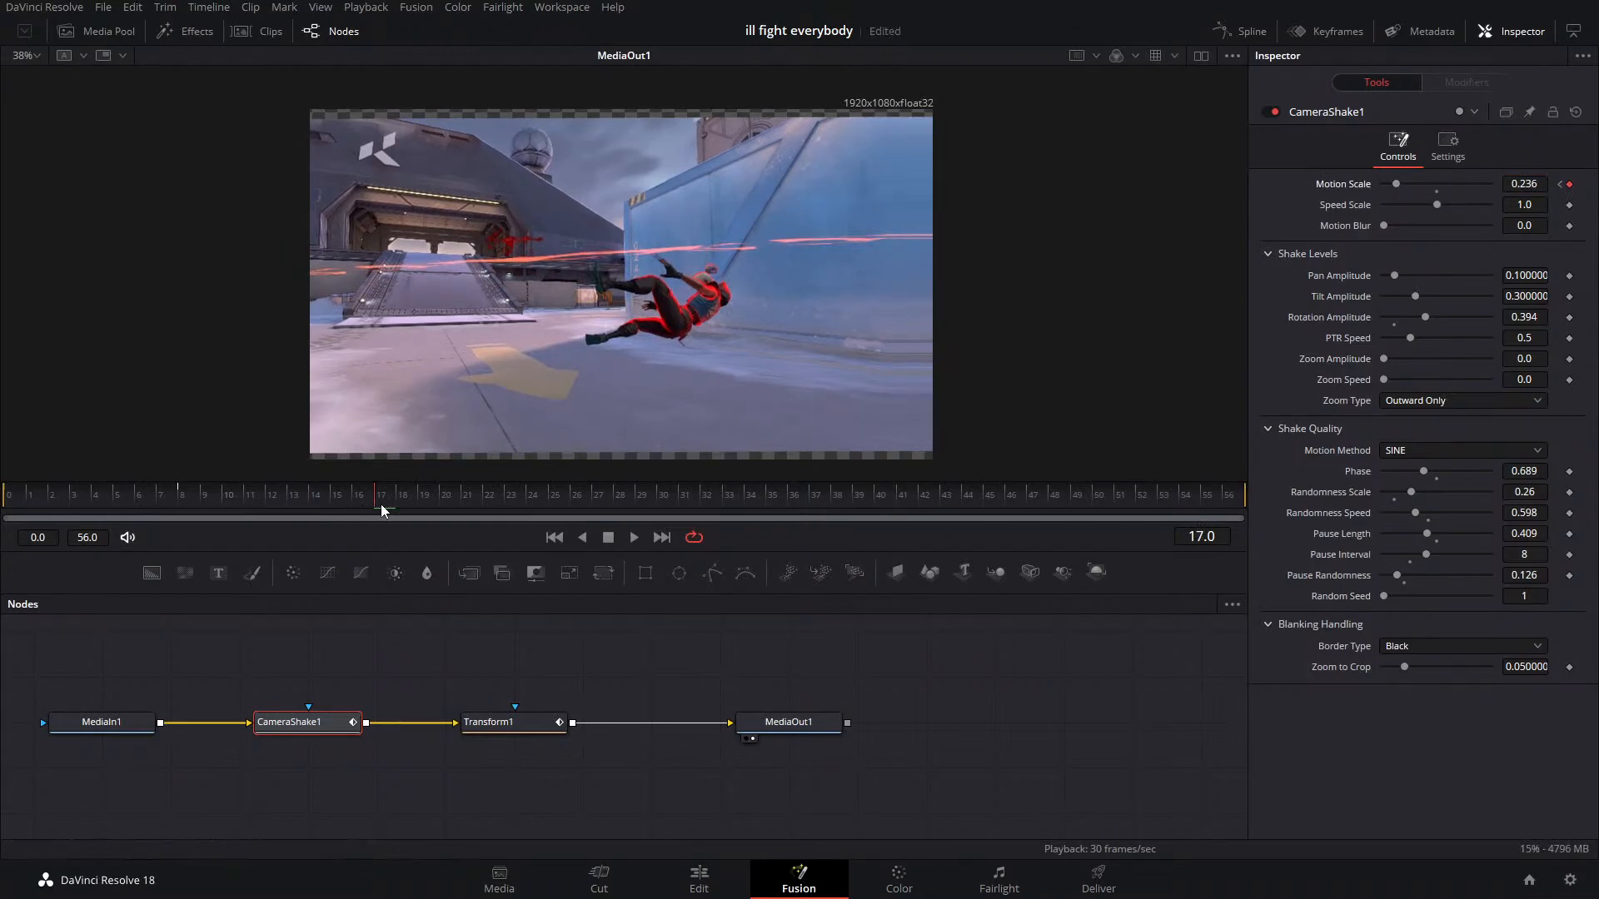
# Keyframe CameraShake1's Motion Scale at 0.236 on frame 22 and at 0.724 on frame 23
pyautogui.moveTo(382, 503); pyautogui.dragTo(488, 511)
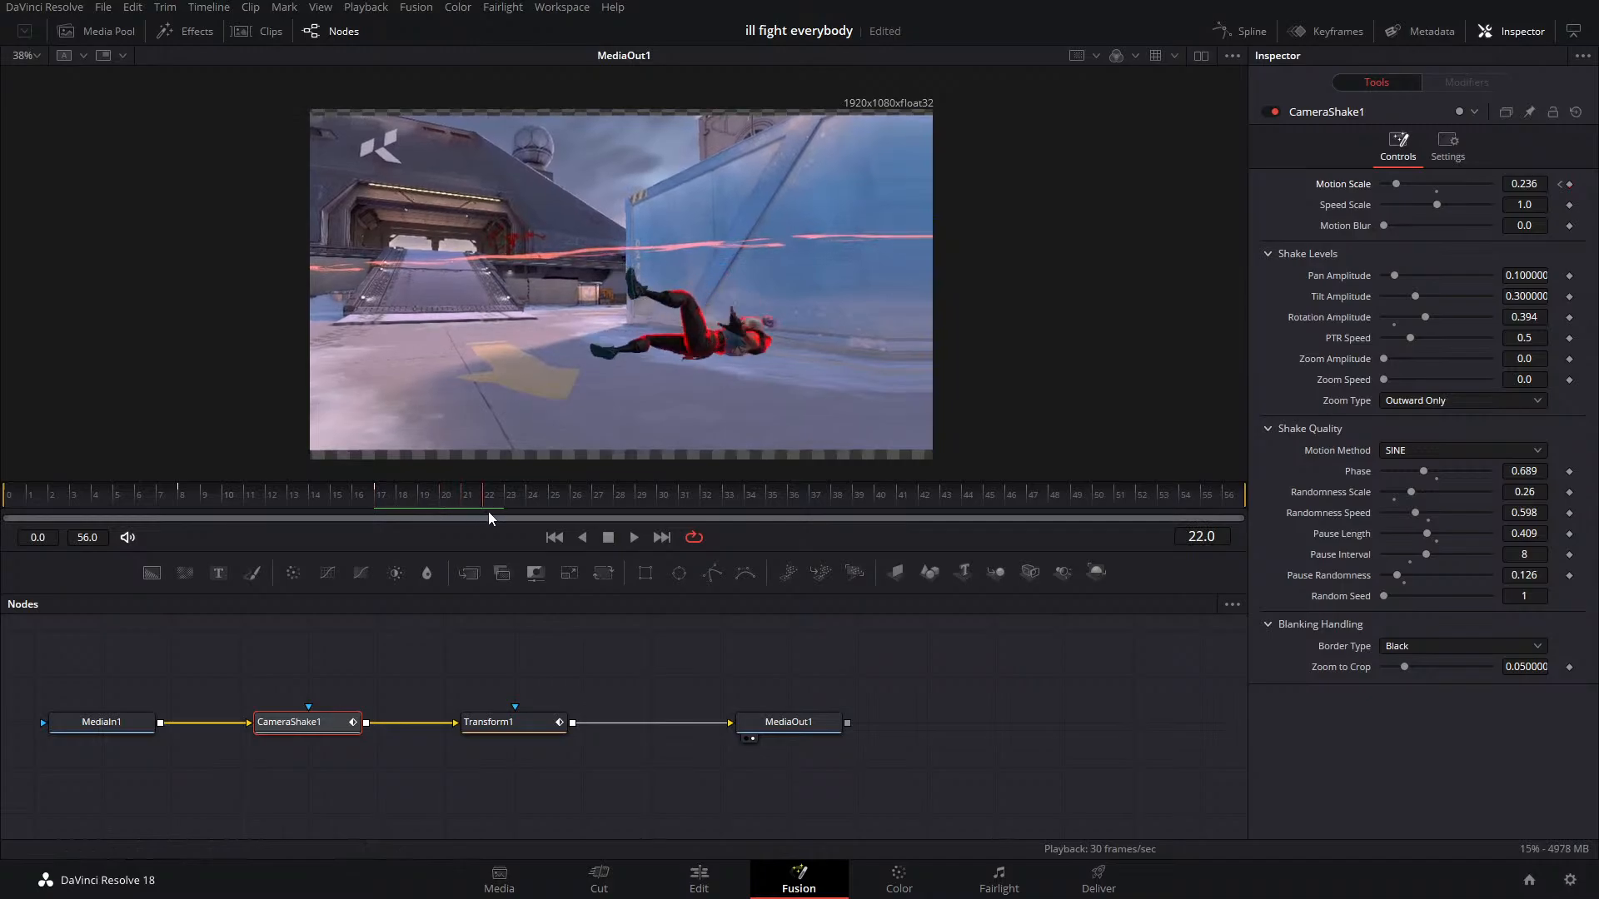
pyautogui.click(1570, 185)
pyautogui.press('Right')
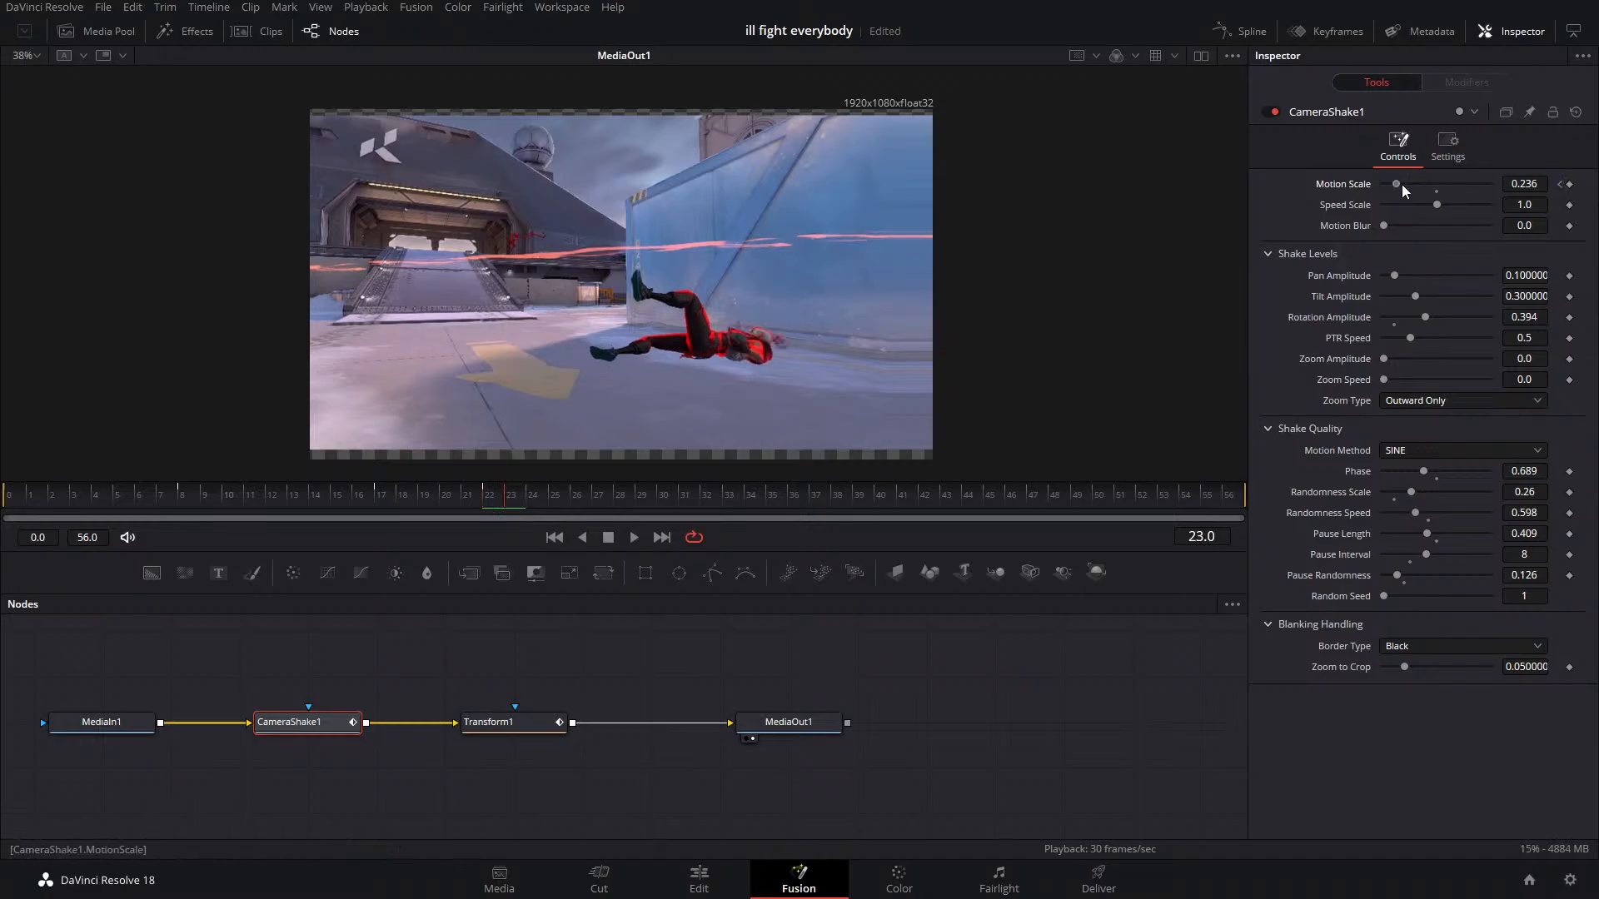
pyautogui.moveTo(1404, 191); pyautogui.dragTo(1430, 187)
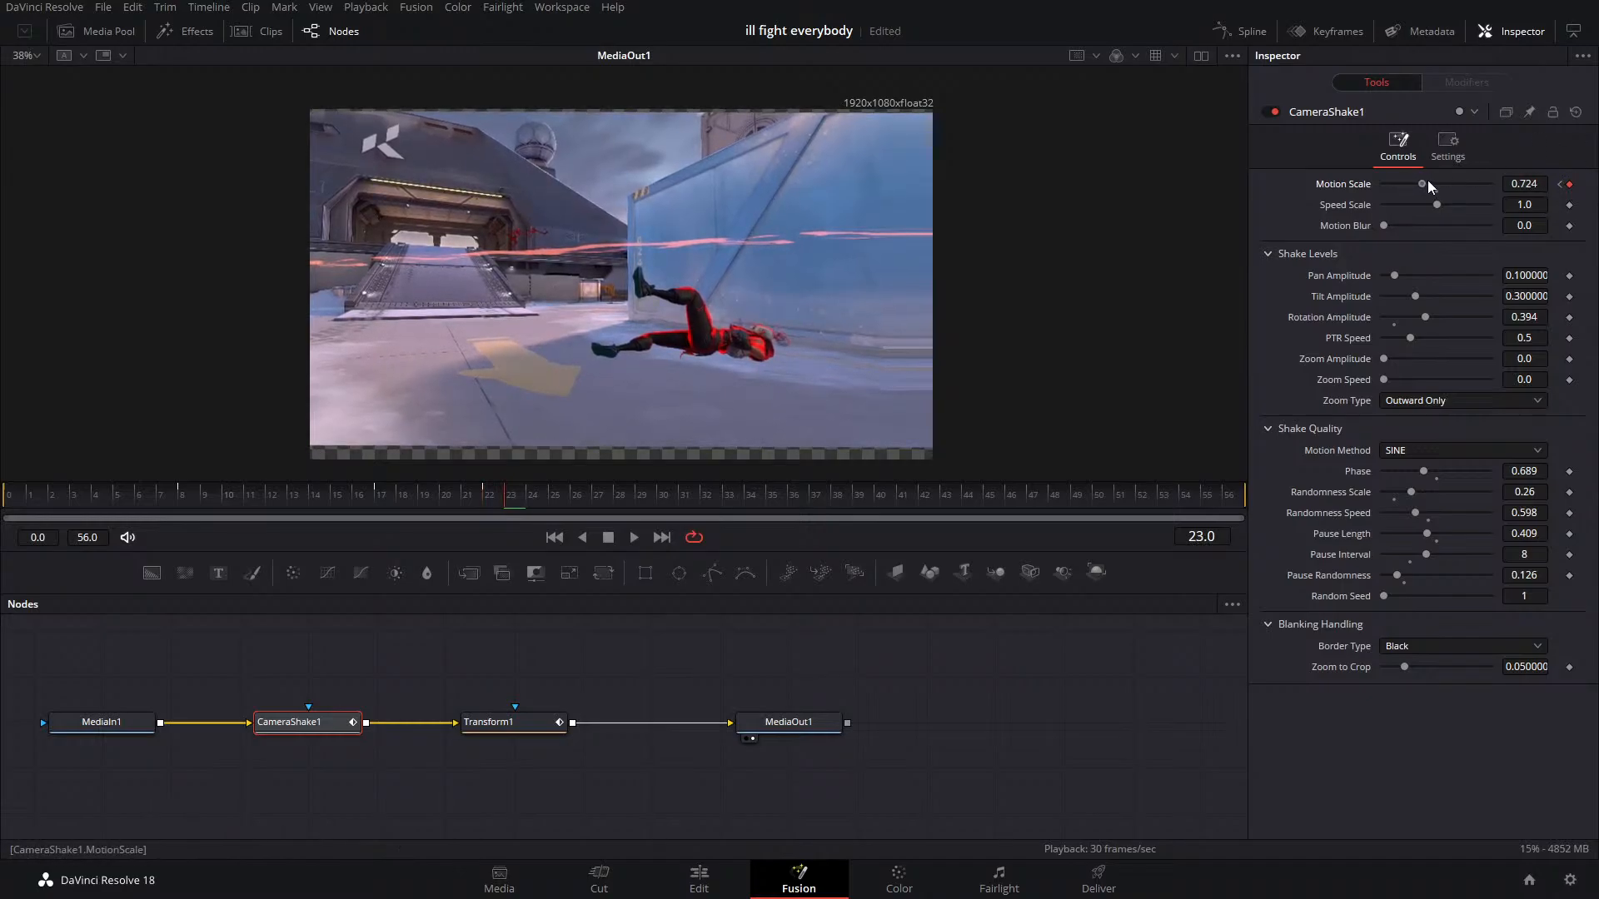
# Preview the shake, set Motion Scale to 0.094 on frame 47, and play the animation again
pyautogui.click(634, 538)
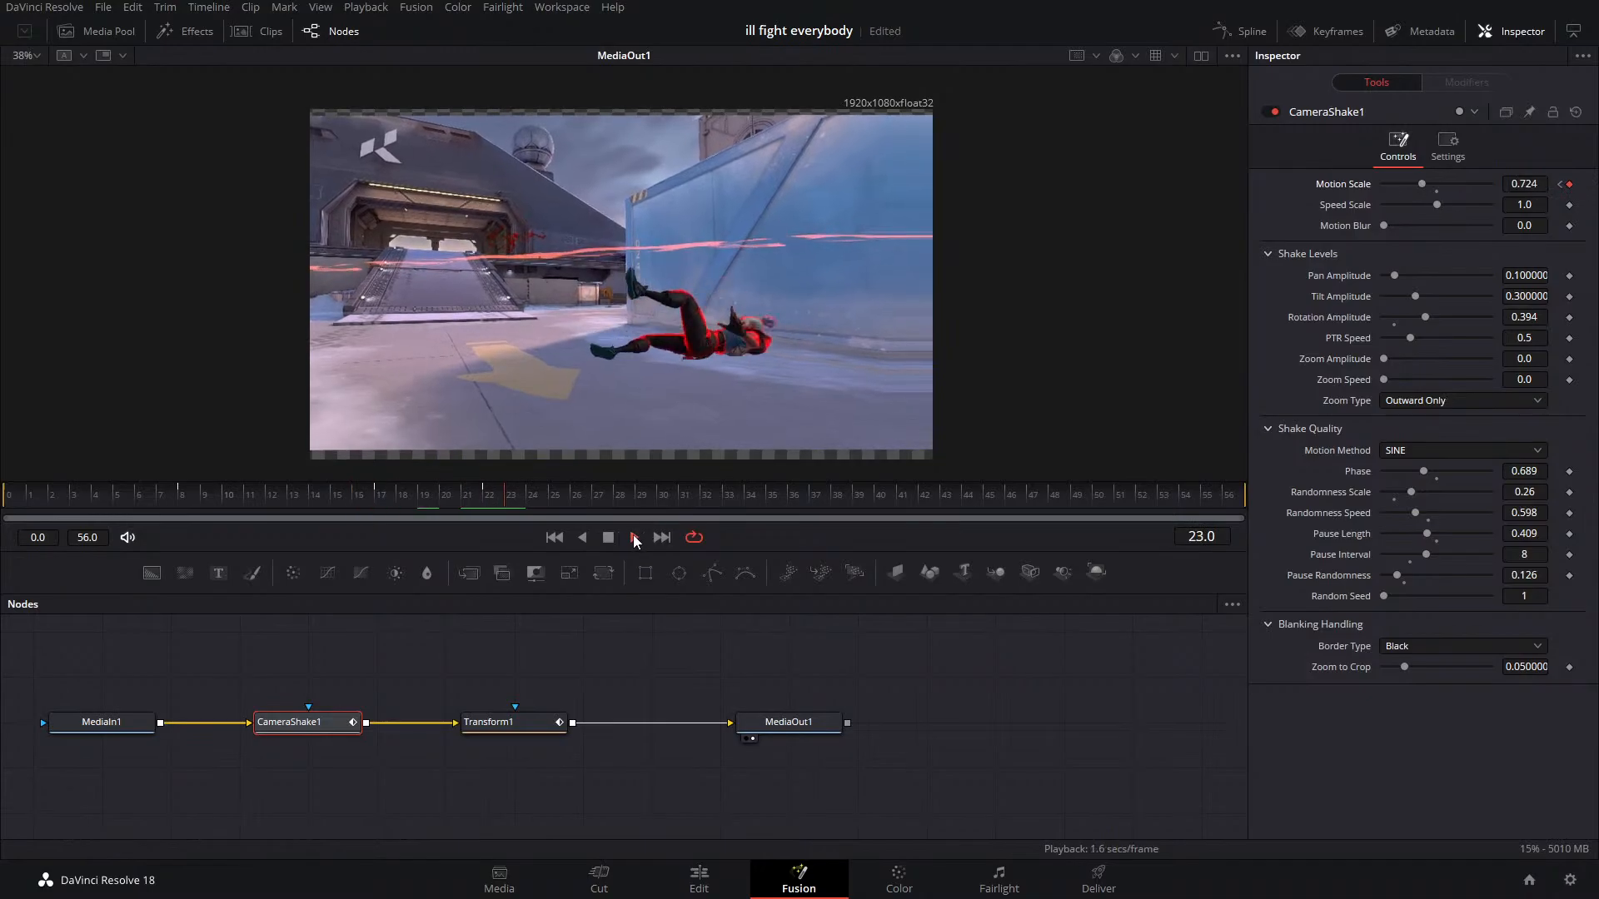
pyautogui.click(635, 538)
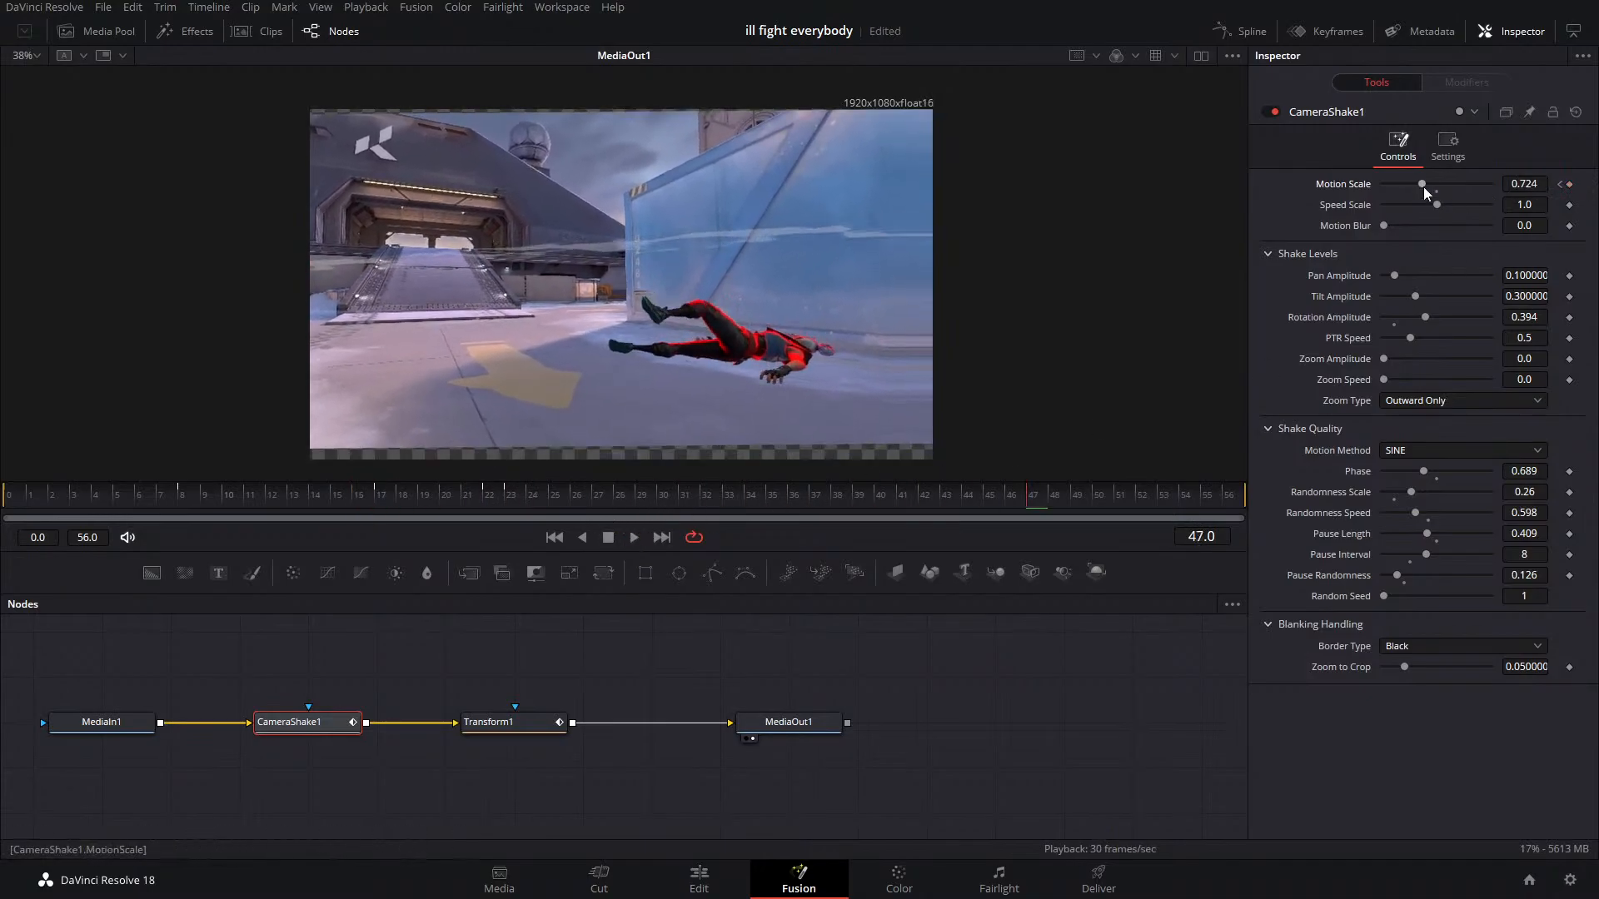
pyautogui.moveTo(1424, 193); pyautogui.dragTo(1388, 192)
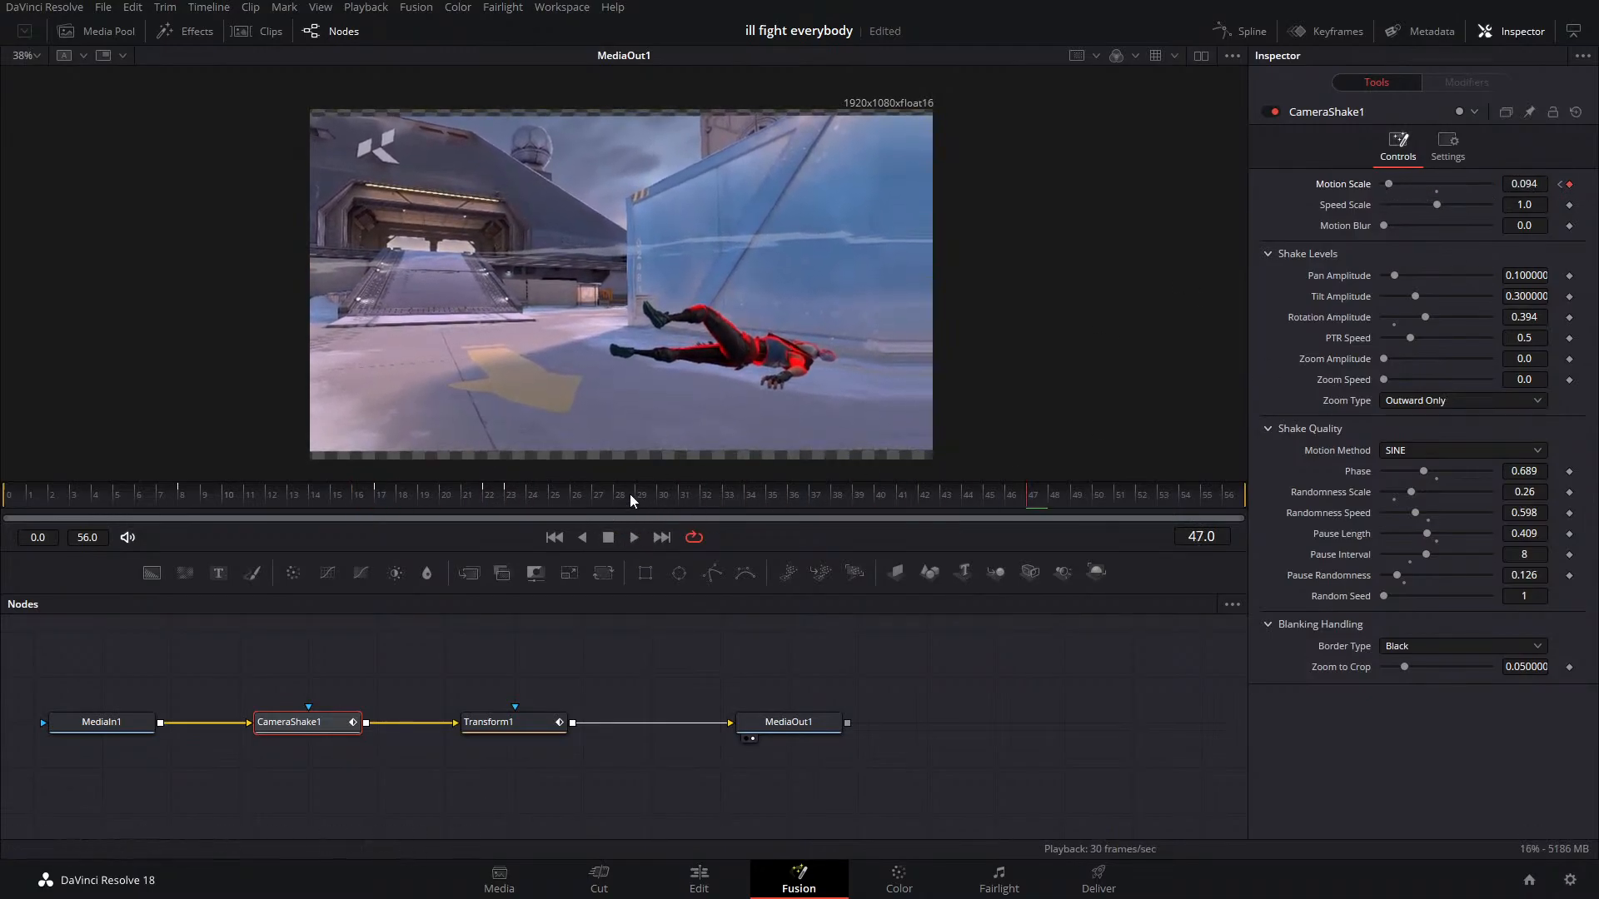
pyautogui.click(633, 536)
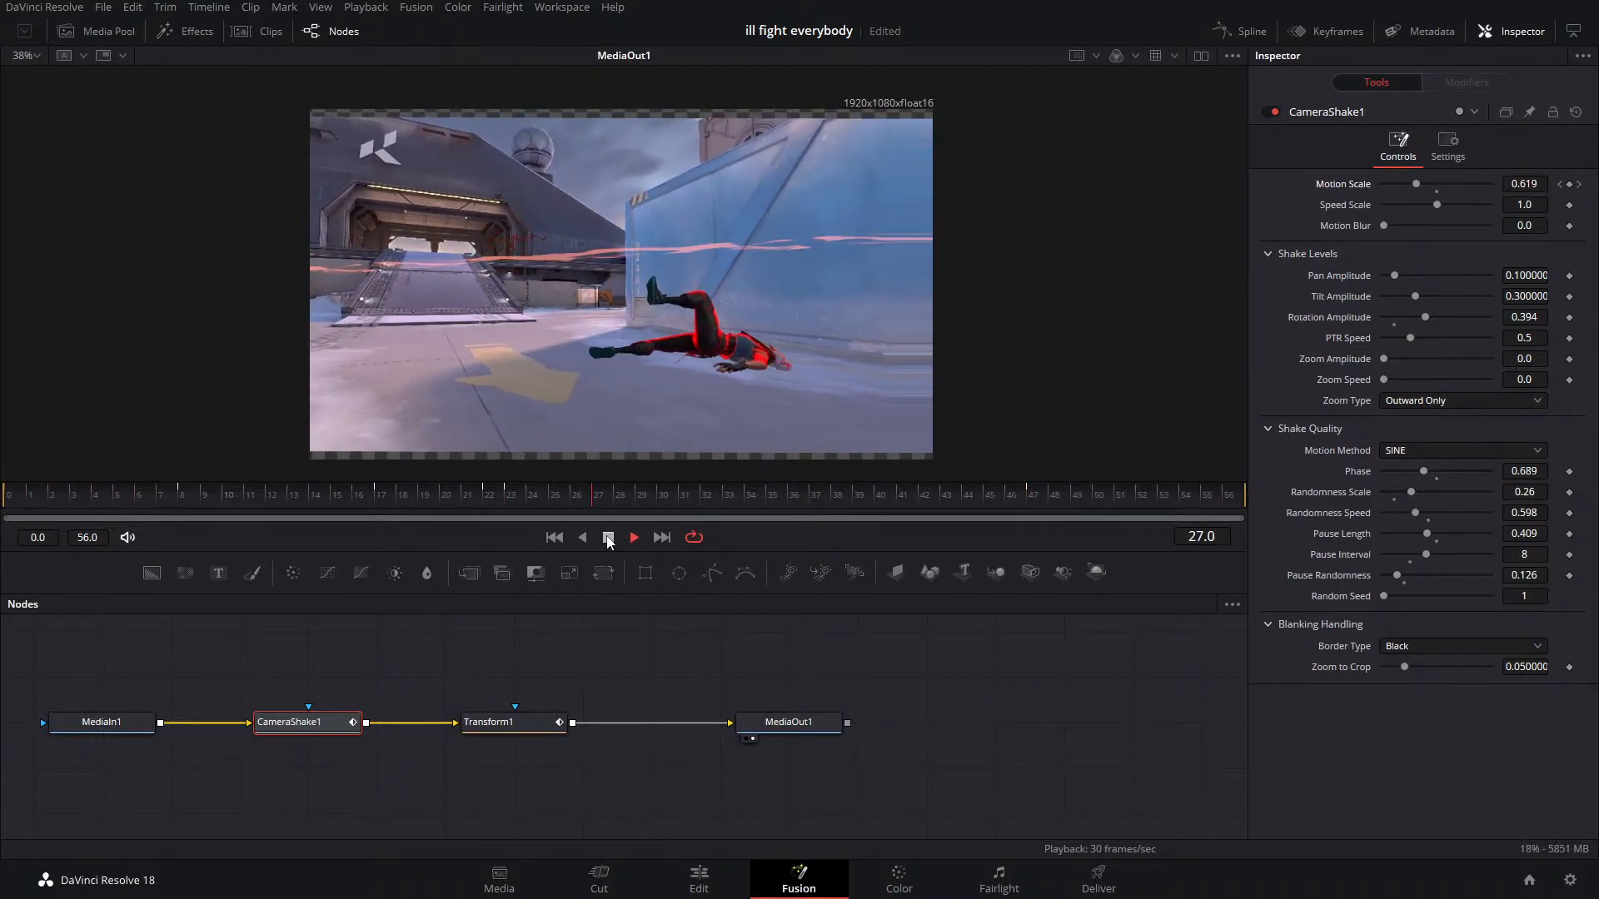
pyautogui.click(608, 538)
pyautogui.click(608, 538)
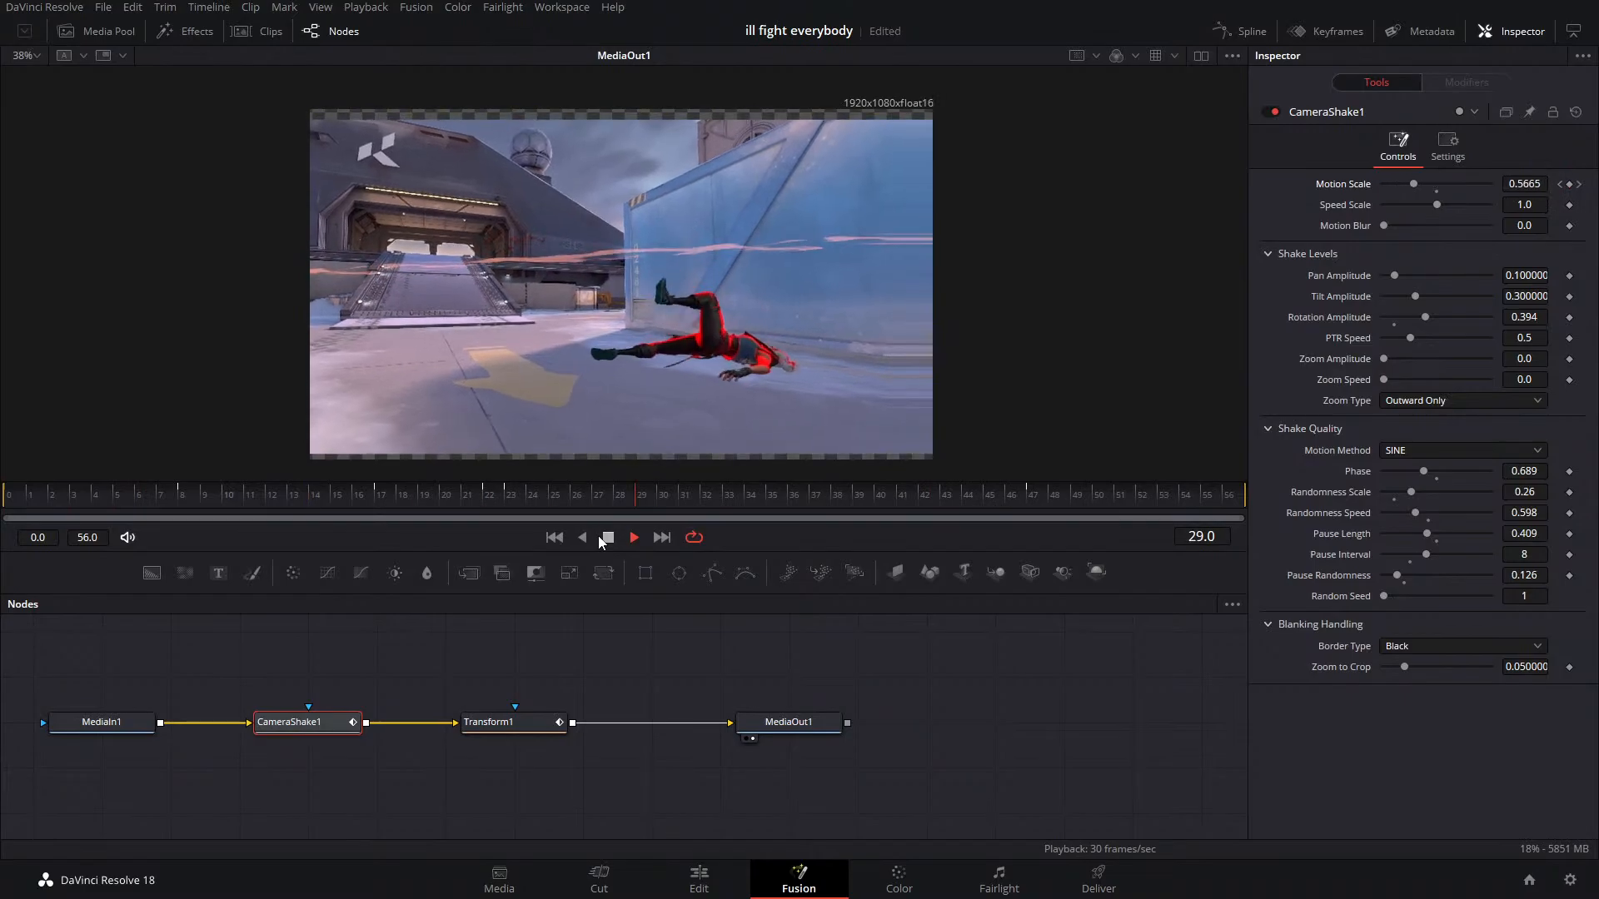
# Set CameraShake1's Motion Scale keyframe on frame 23 to 1.0
pyautogui.click(505, 499)
pyautogui.click(1437, 191)
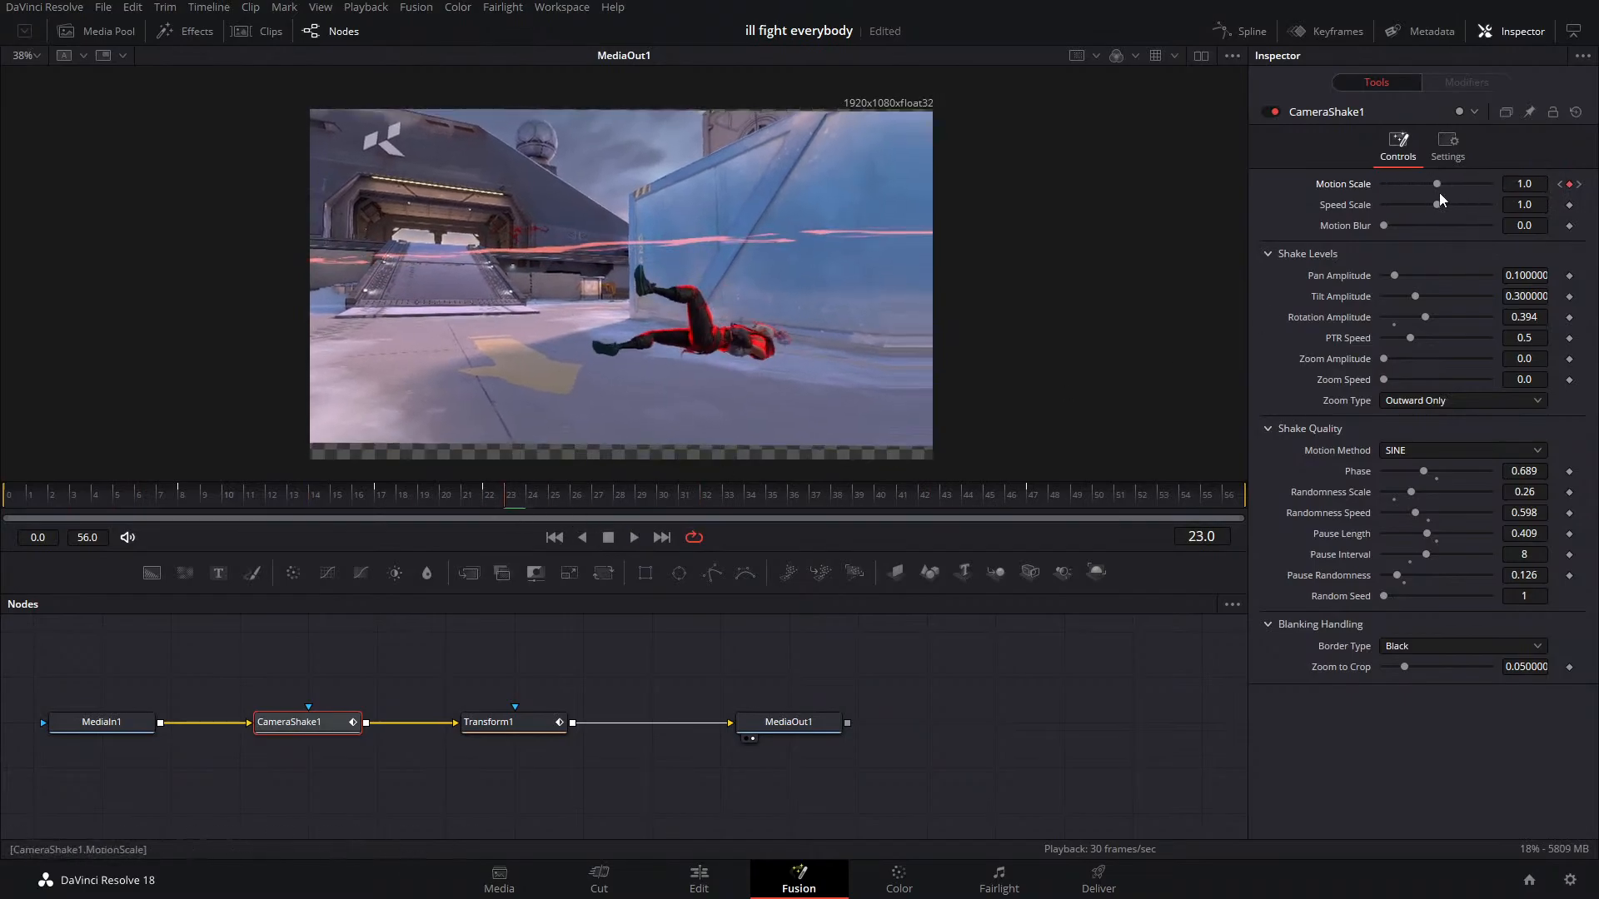
# Preview the camera shake in Fusion and play the cinematic clip in context on the Edit page timeline
pyautogui.click(633, 538)
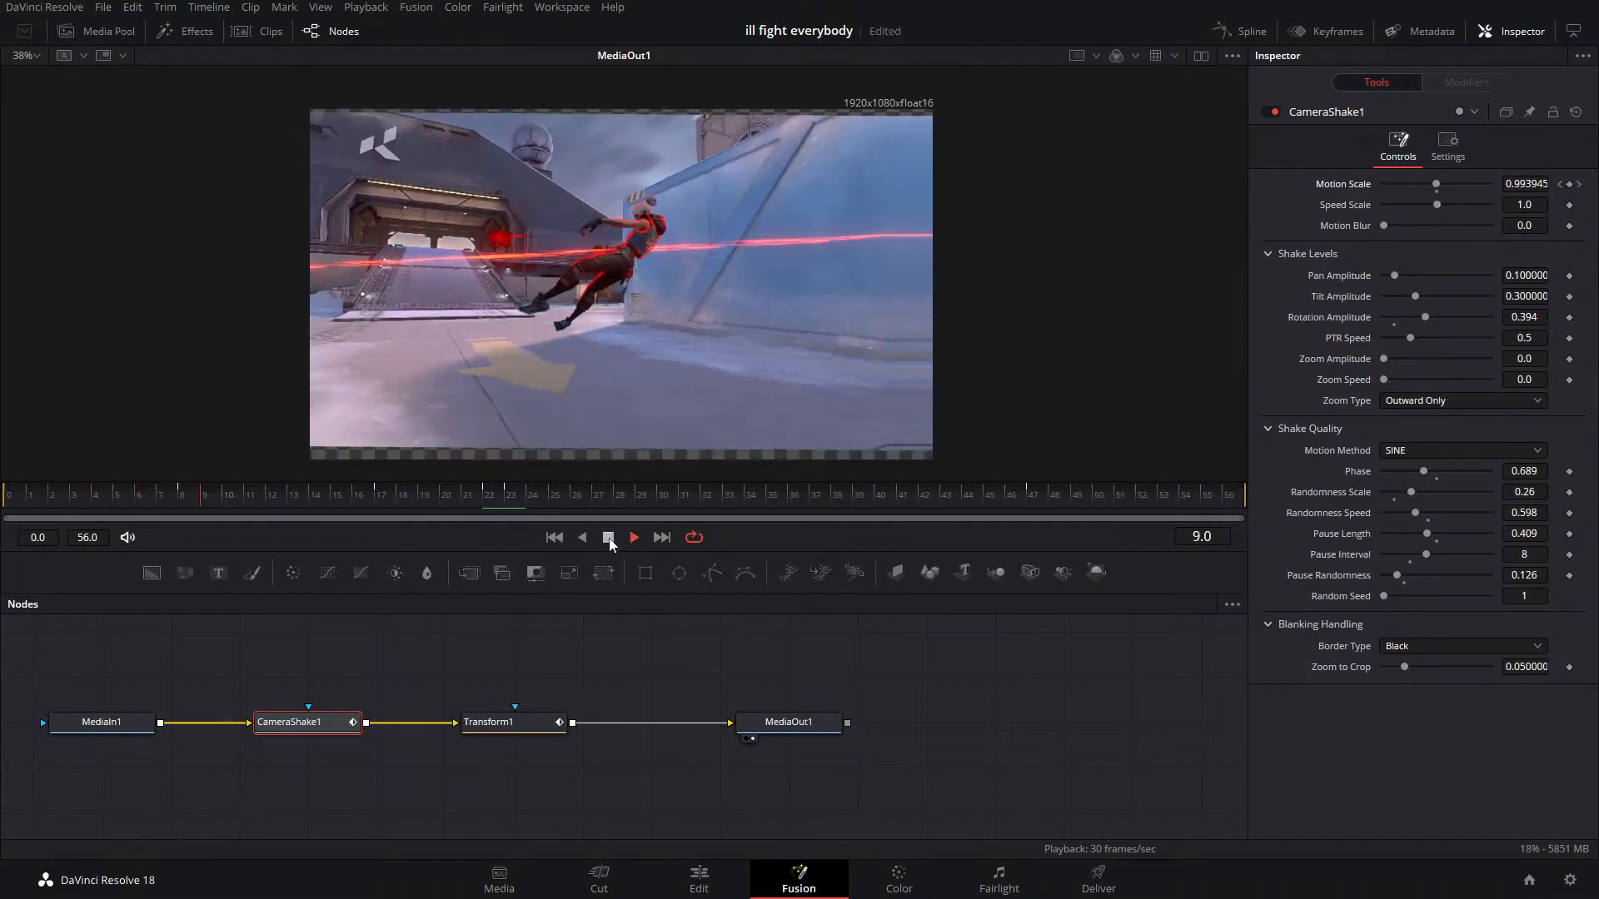
pyautogui.click(608, 538)
pyautogui.hotkey('shift', '4')
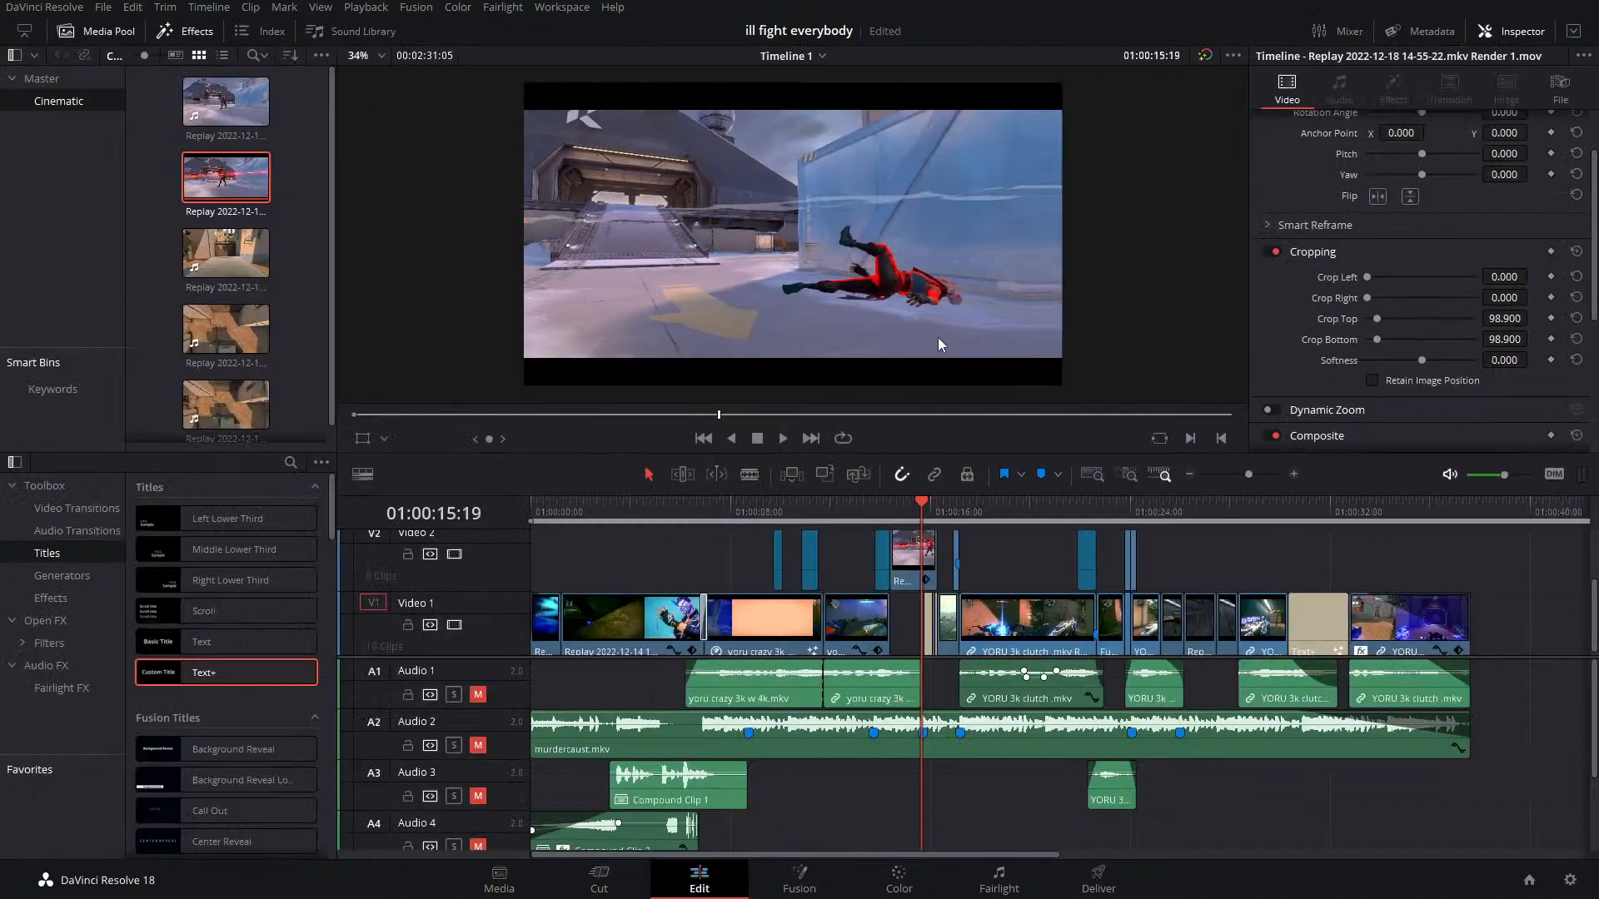
pyautogui.moveTo(922, 507); pyautogui.dragTo(892, 516)
pyautogui.press('space')
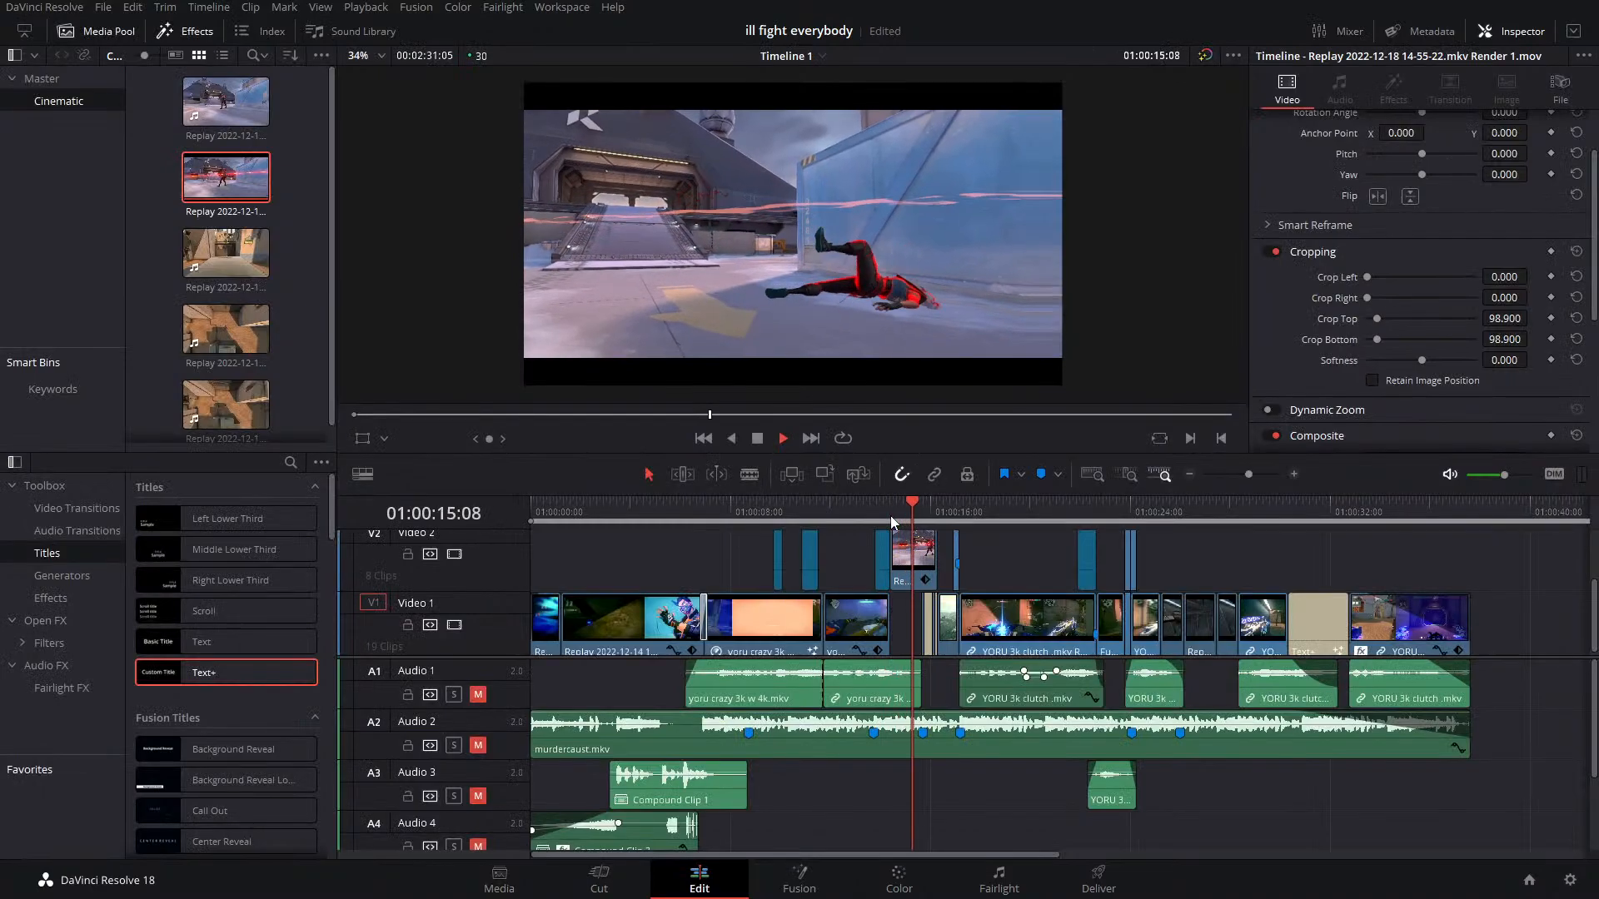
pyautogui.click(898, 507)
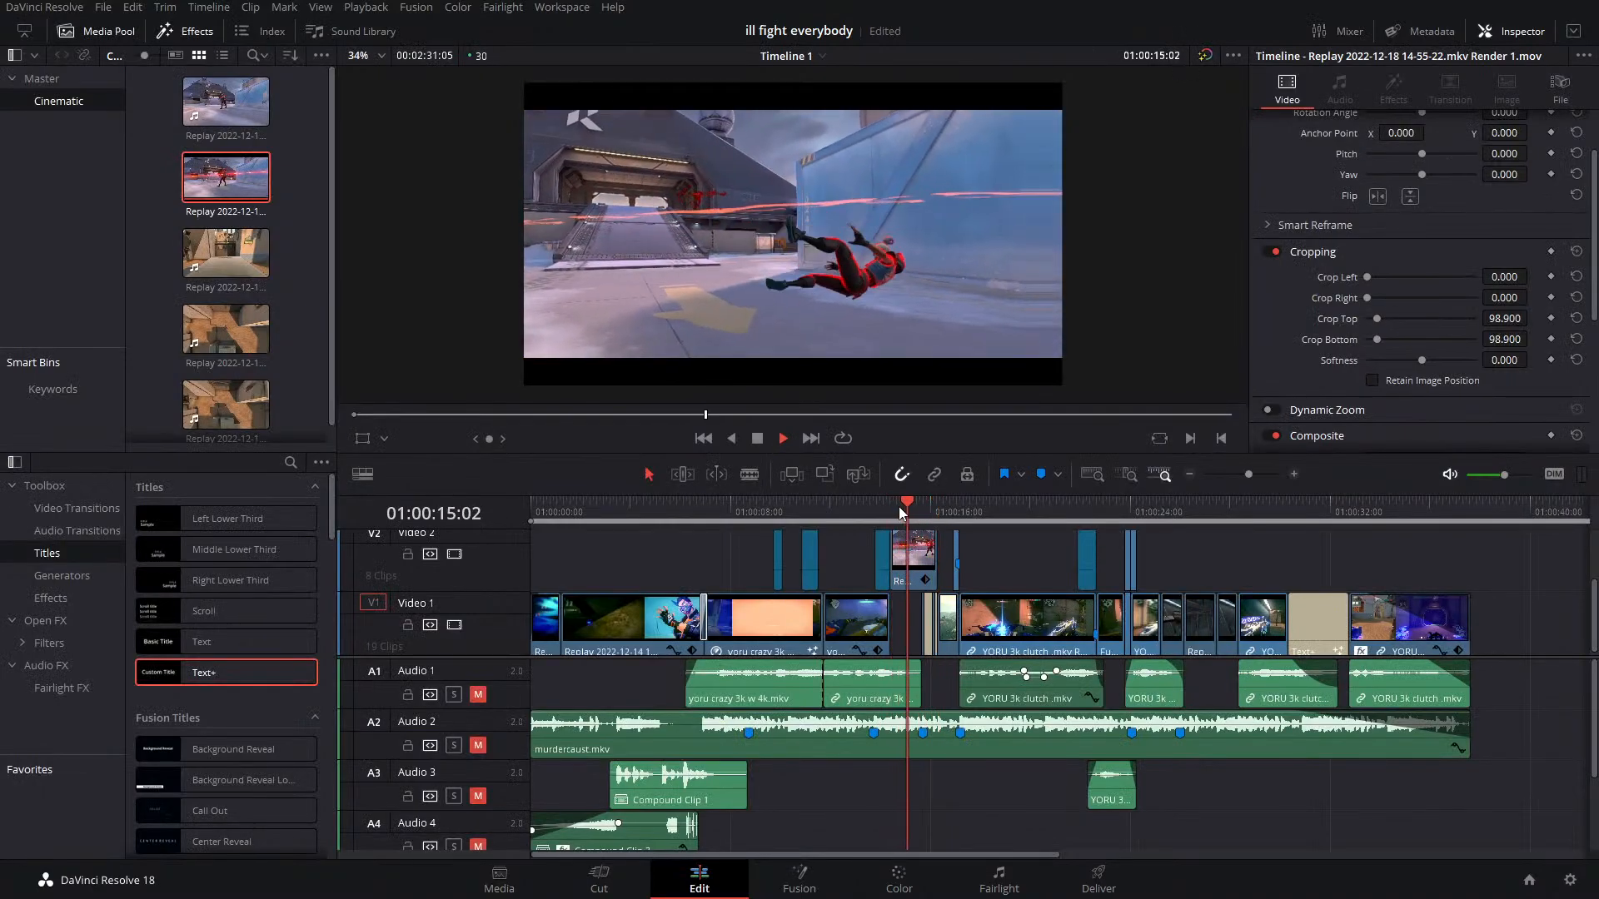
pyautogui.press('space')
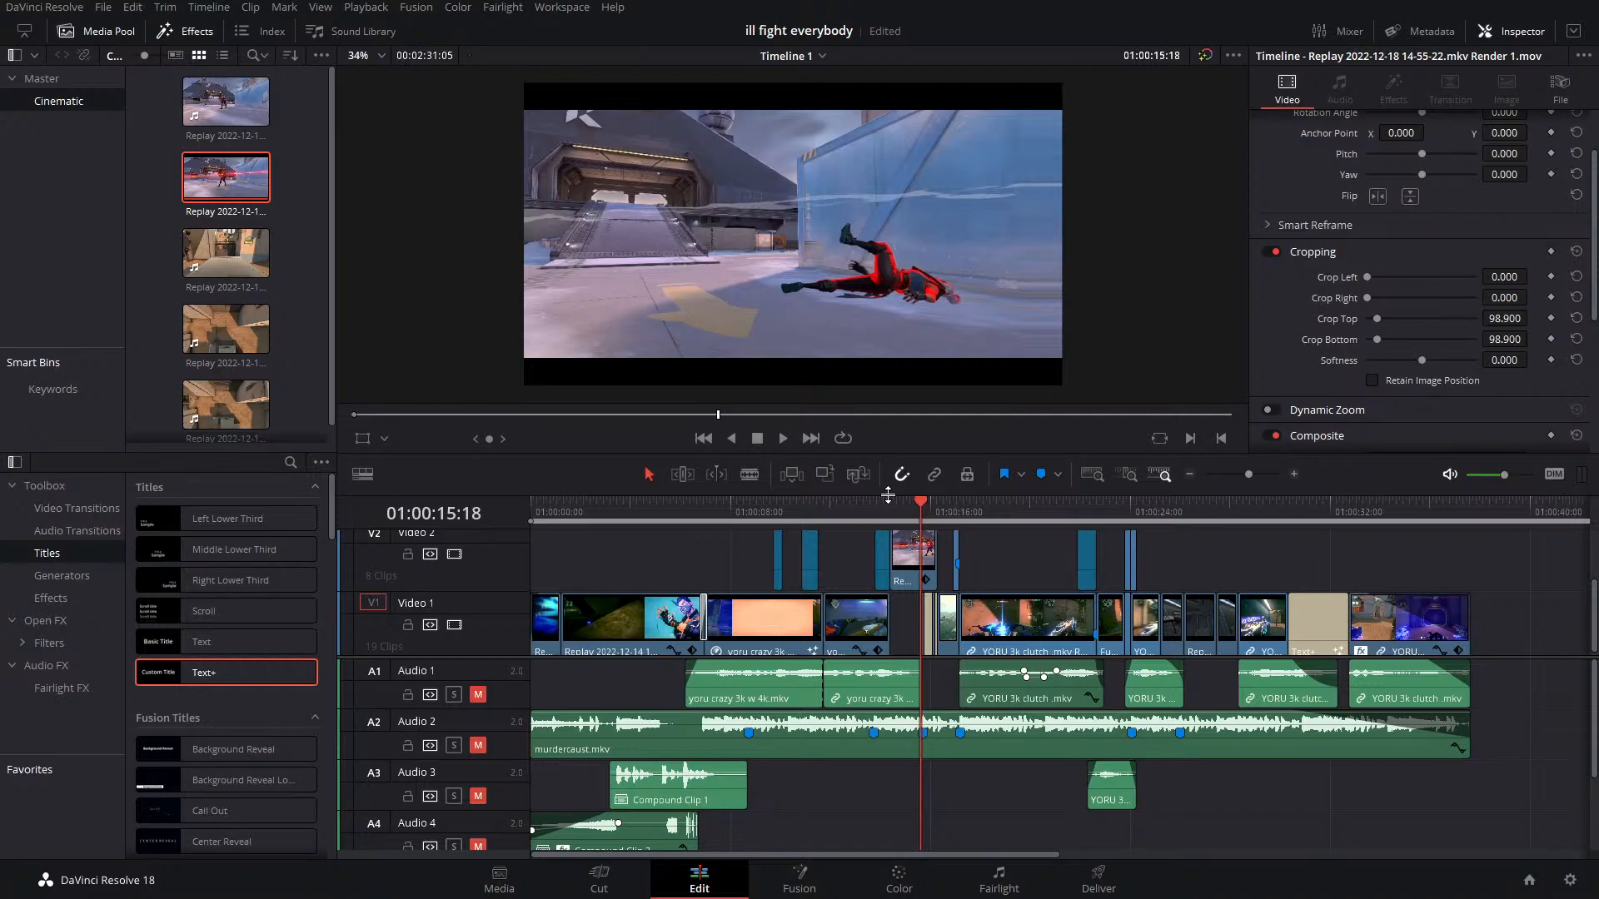
# Review CameraShake1's settings in the Fusion node graph and return to the Edit page
pyautogui.click(799, 879)
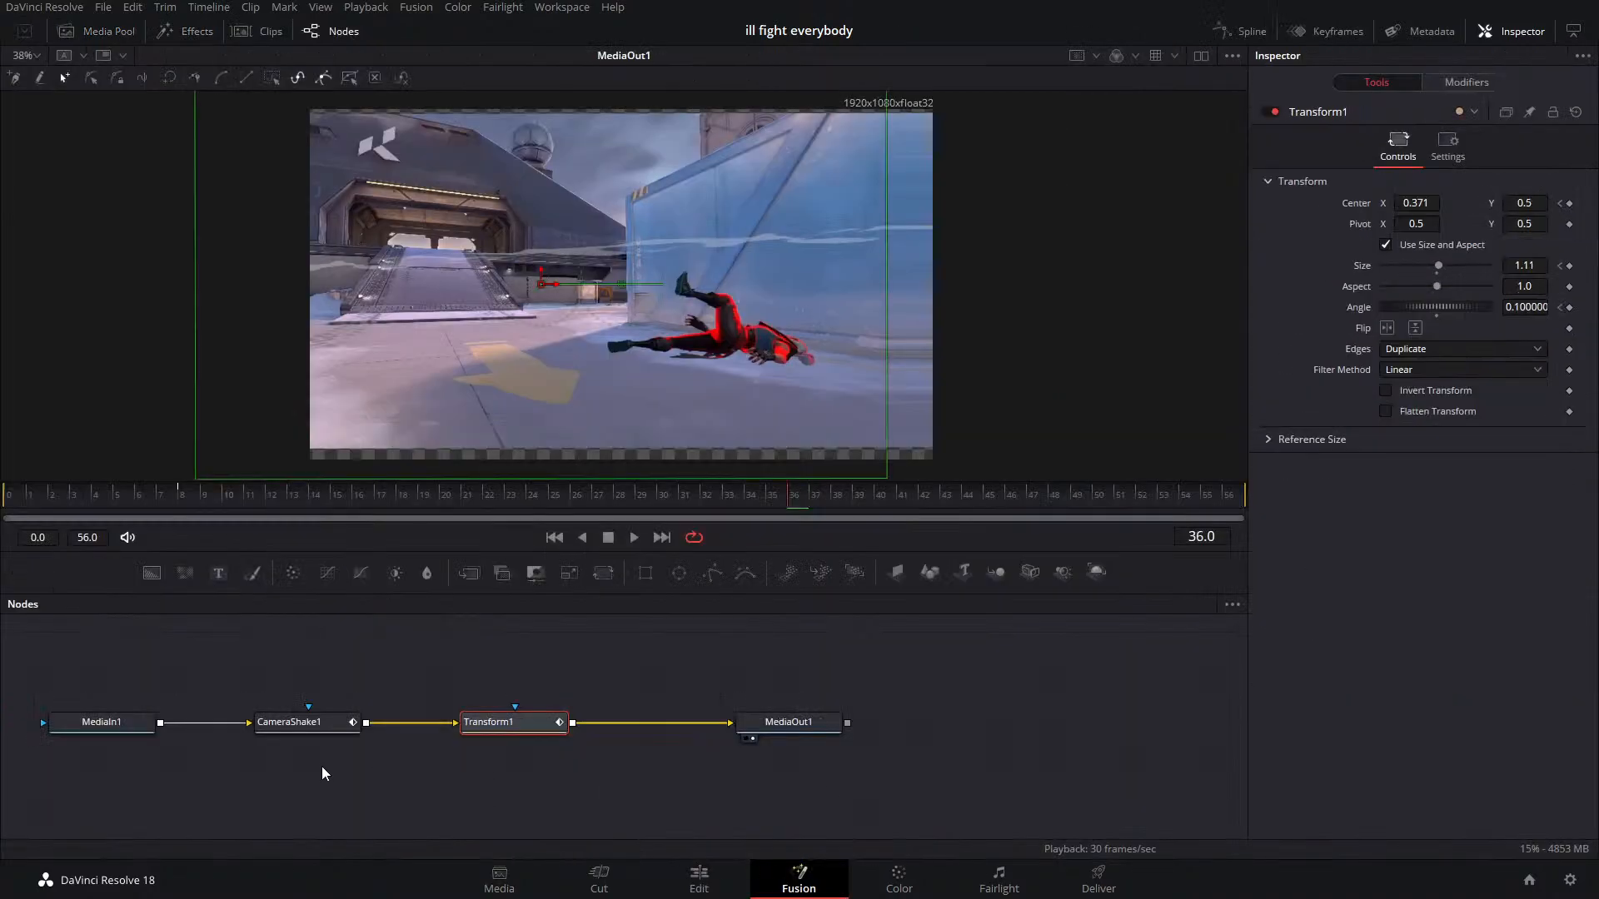
pyautogui.moveTo(352, 668); pyautogui.dragTo(589, 674)
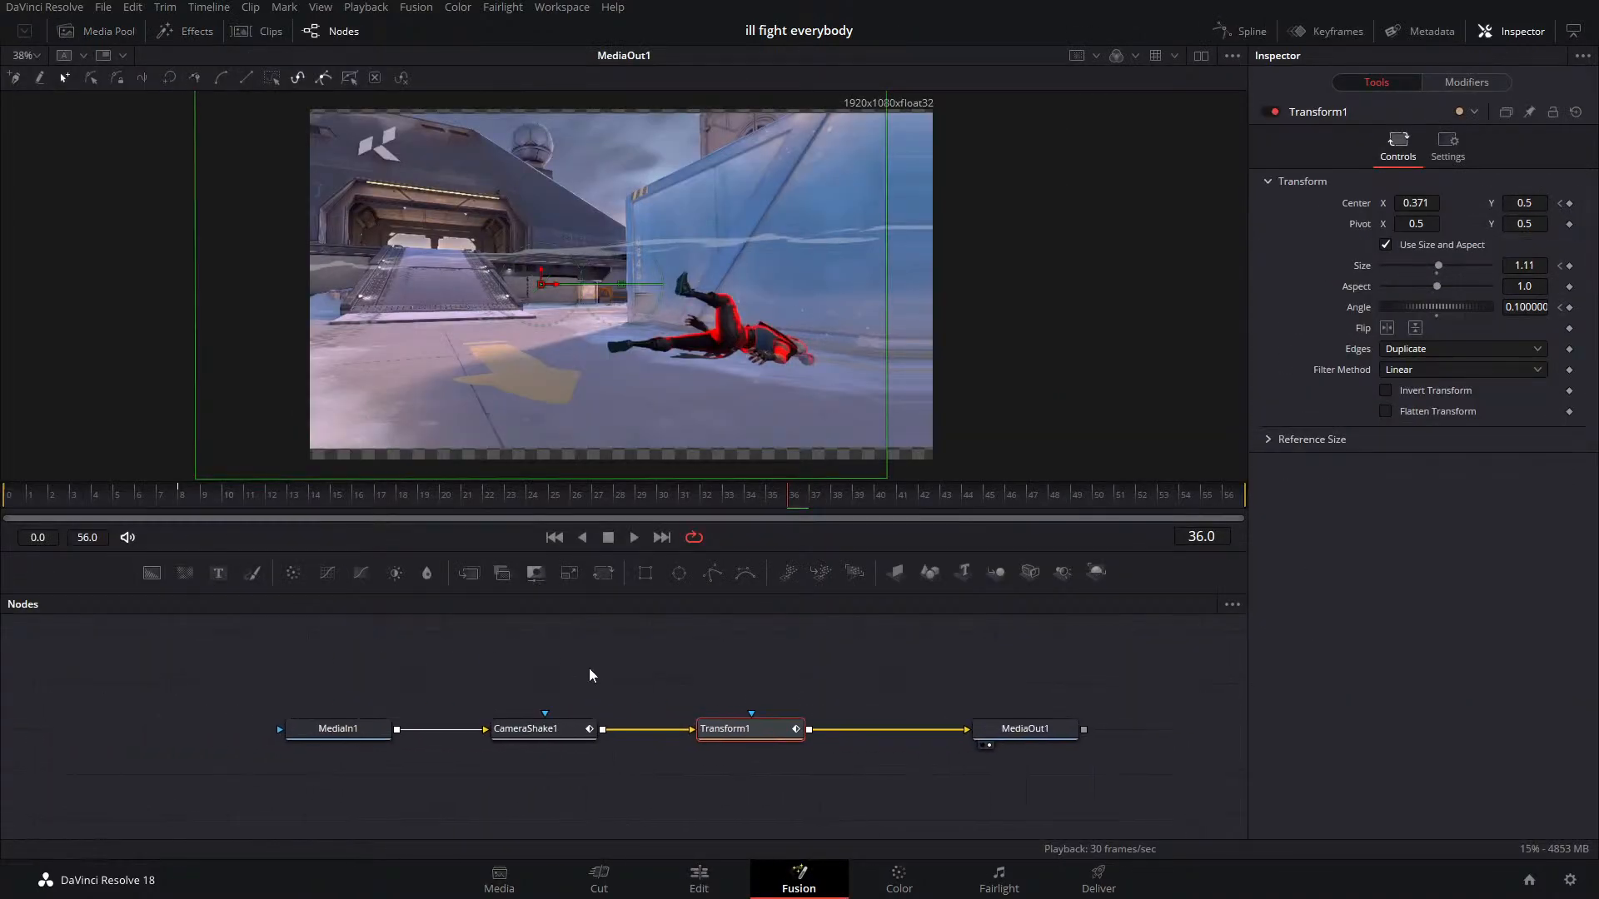
pyautogui.click(517, 730)
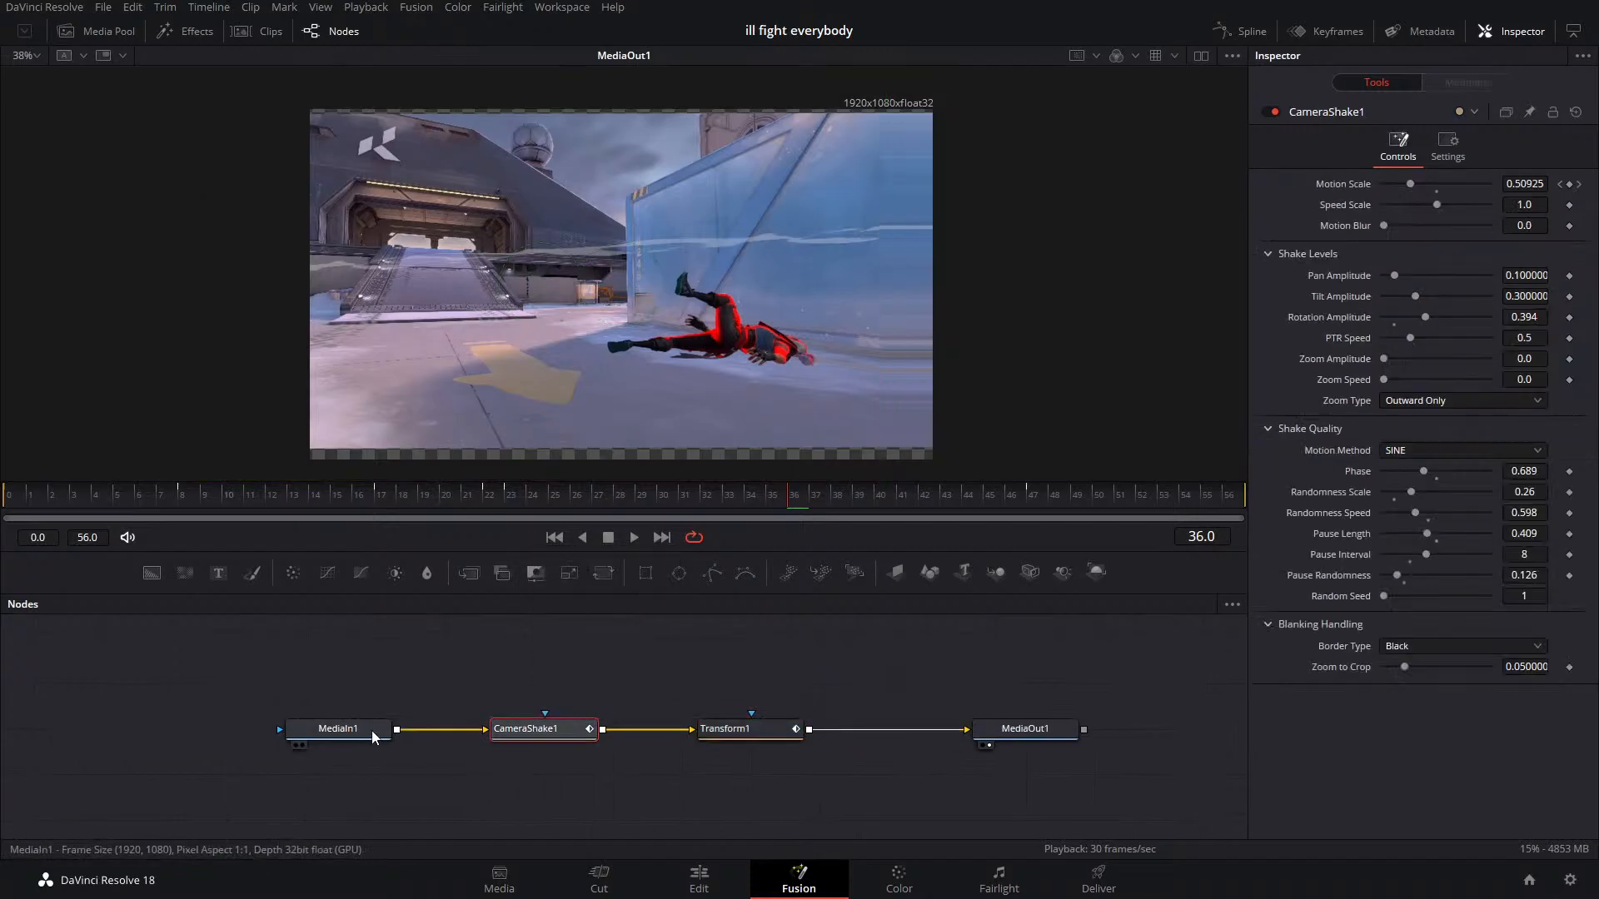
pyautogui.click(699, 879)
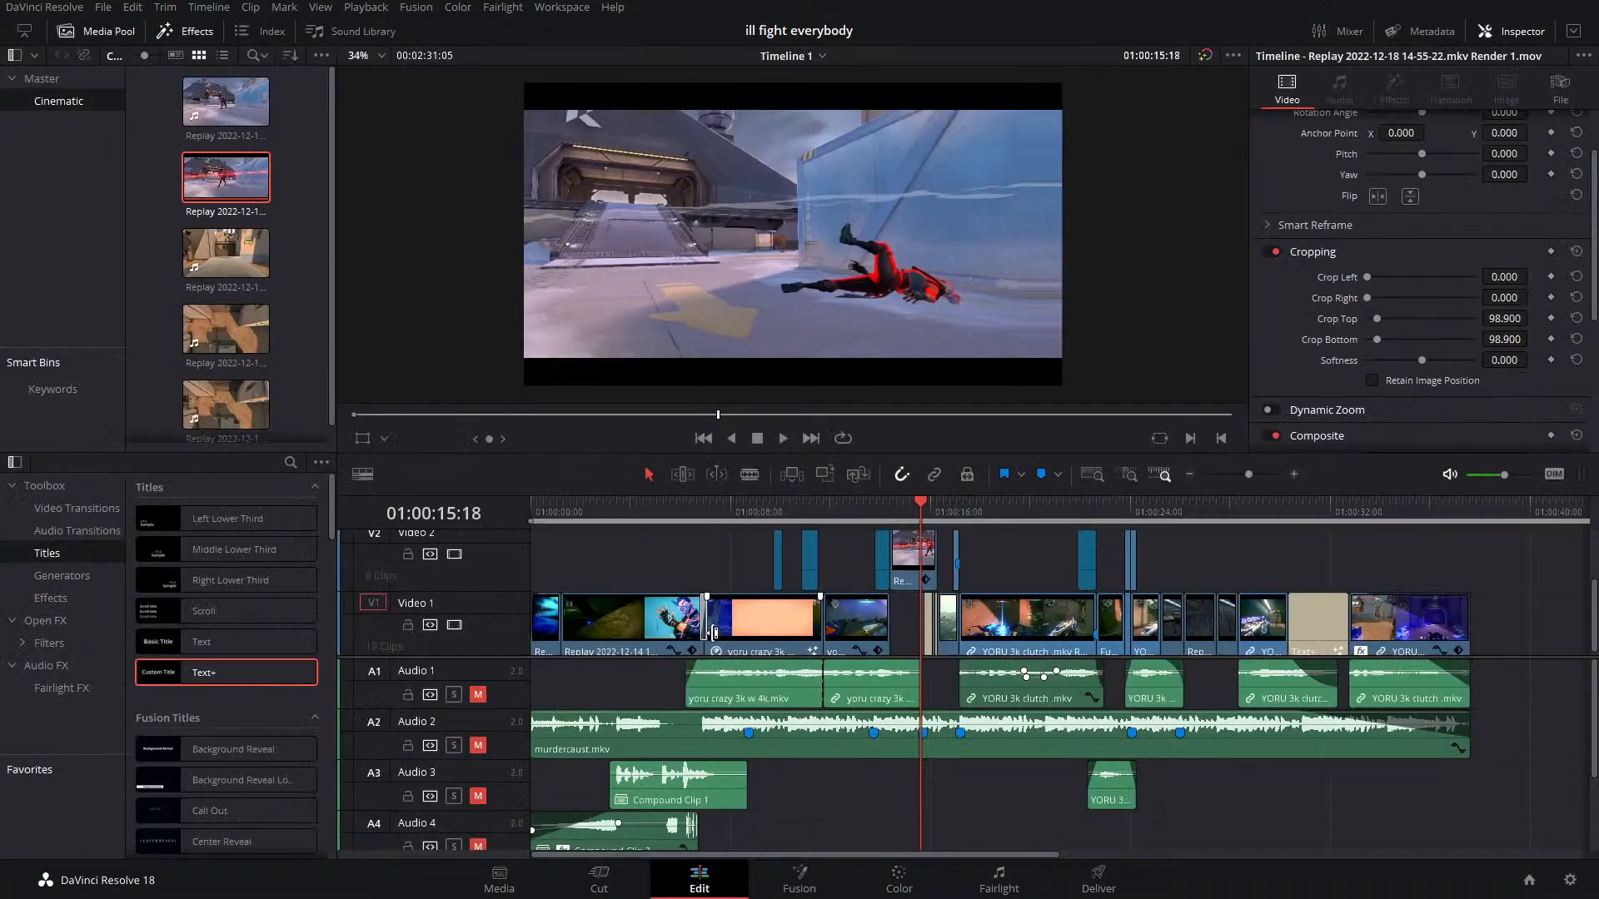
# Disable the Video 2 track to examine what lies beneath the cinematic clip at 01:00:15:23, and enable it again
pyautogui.click(601, 612)
pyautogui.click(454, 555)
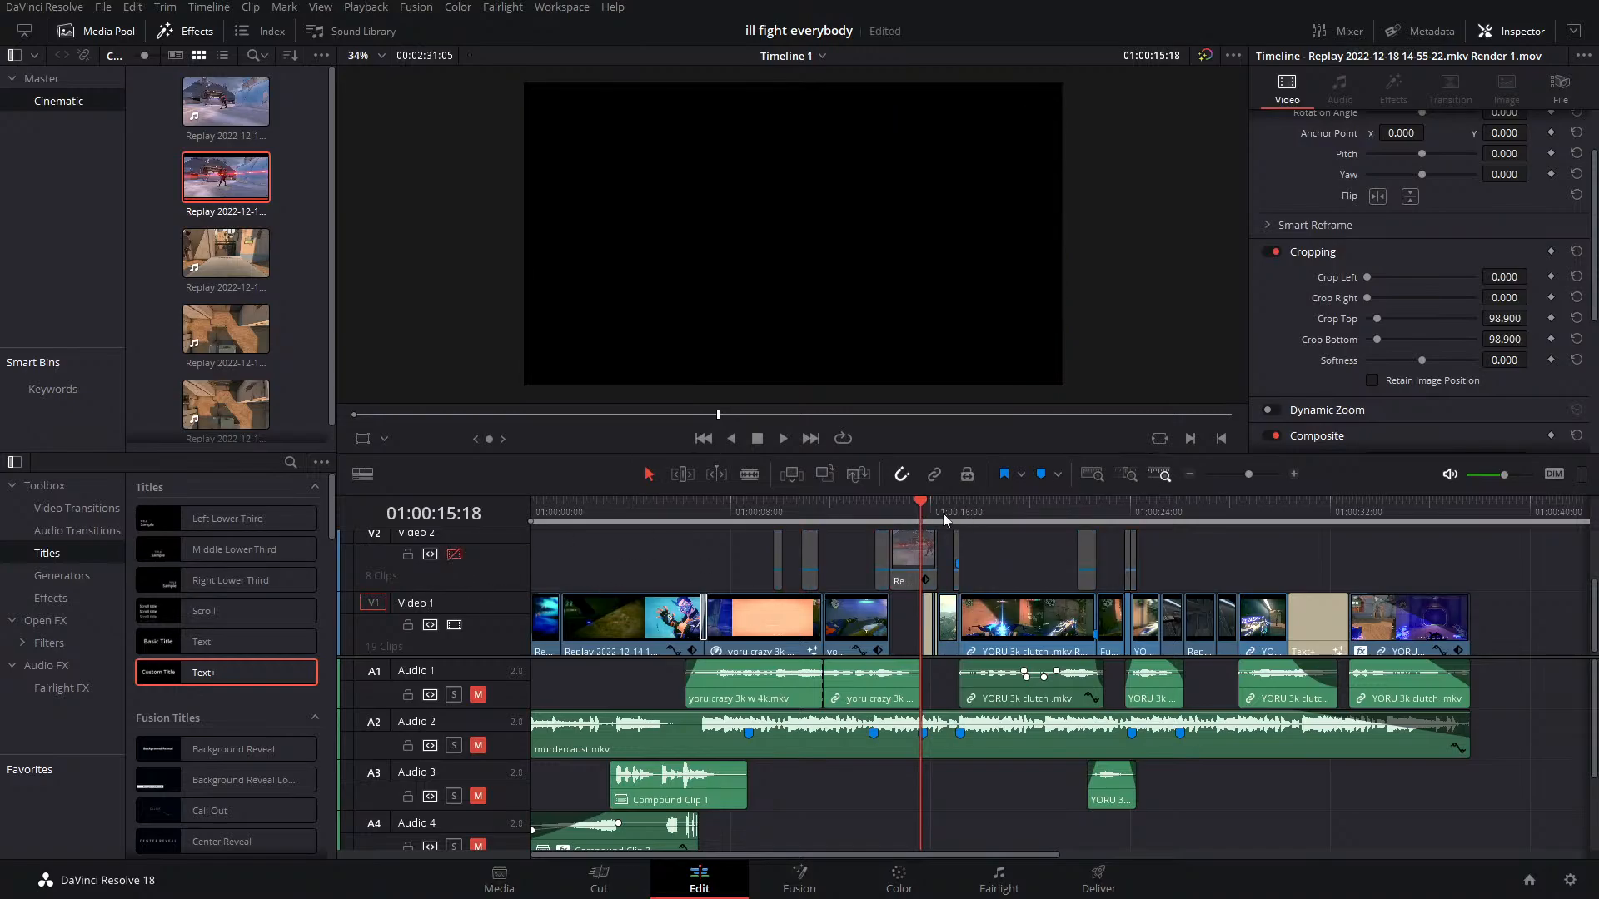
pyautogui.click(925, 506)
pyautogui.click(452, 554)
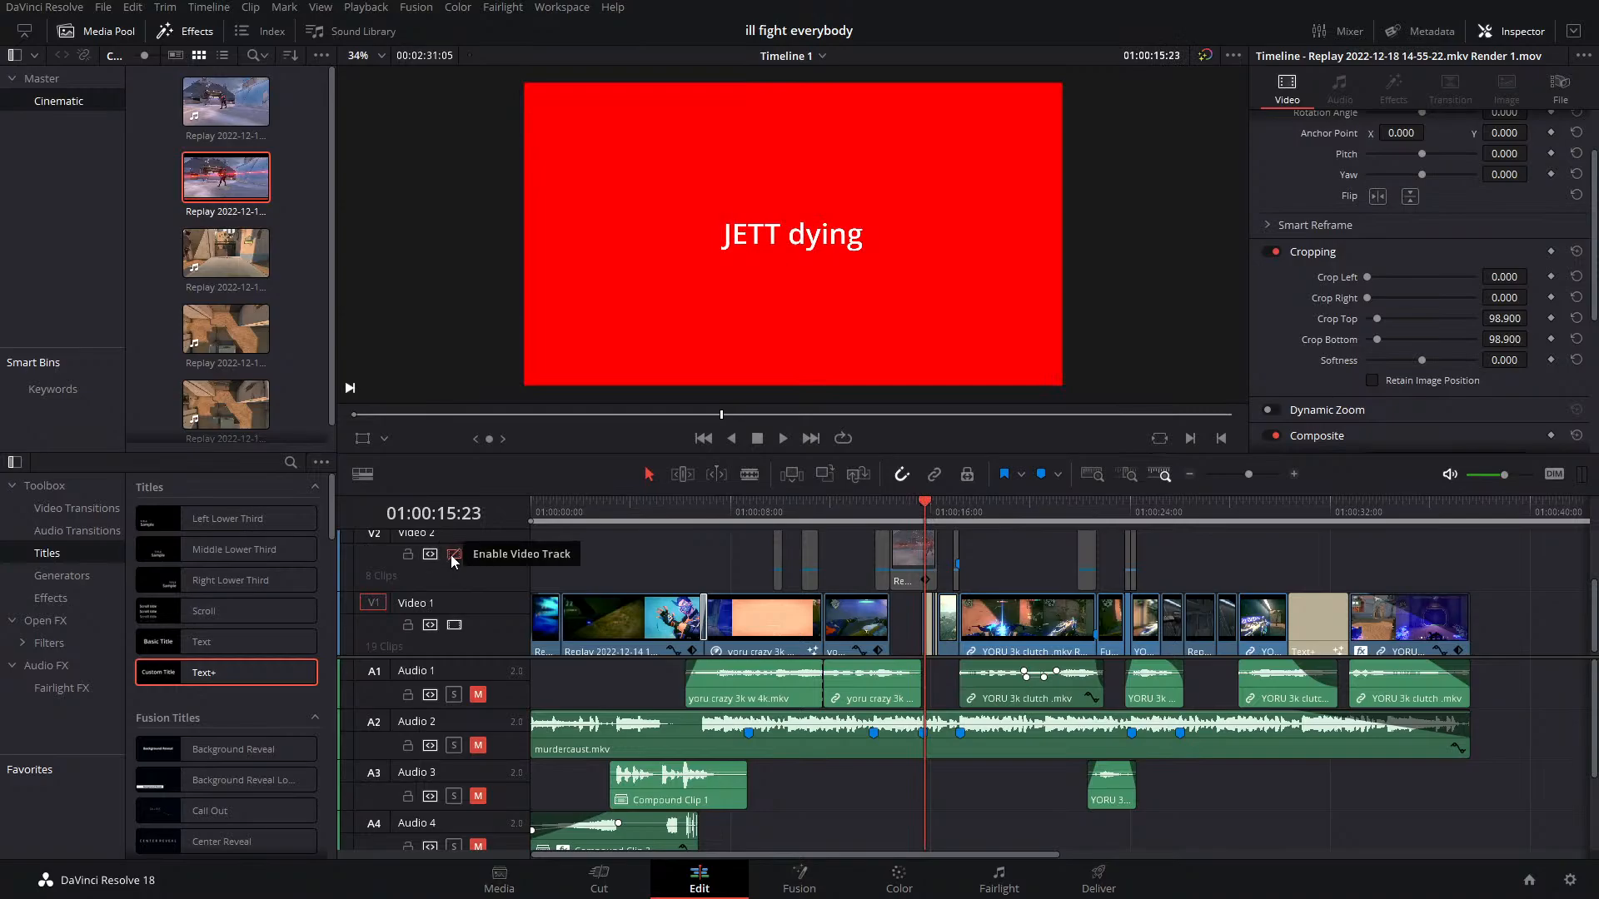
# In Fusion, merge a Background node over Transform1's output and place Background1 above Merge1
pyautogui.click(798, 879)
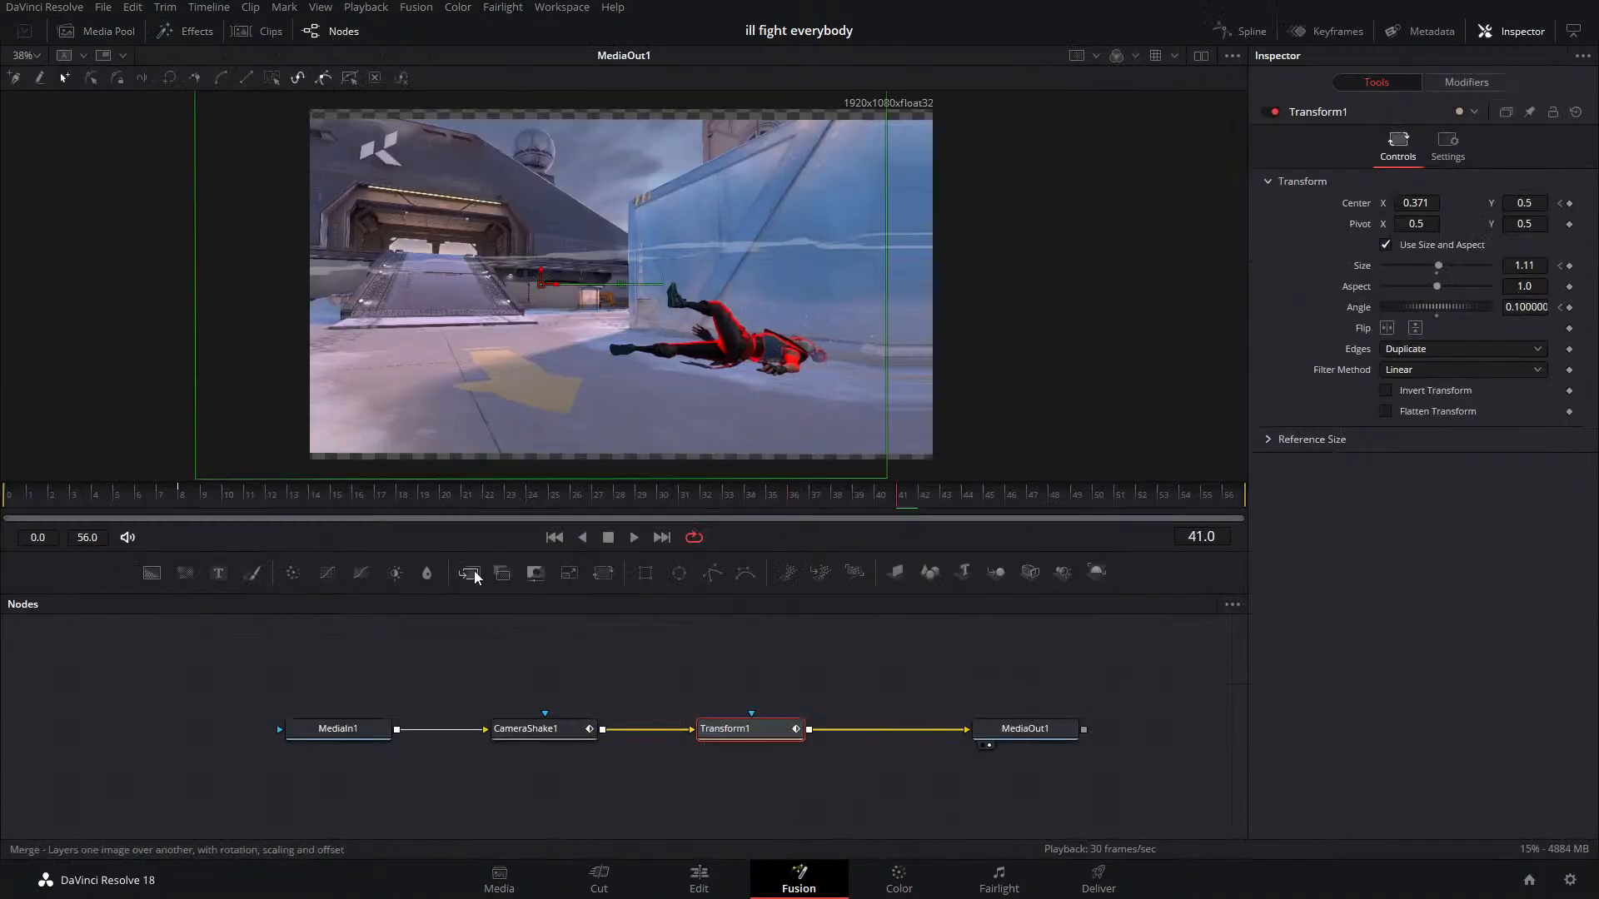
pyautogui.moveTo(151, 583); pyautogui.dragTo(886, 728)
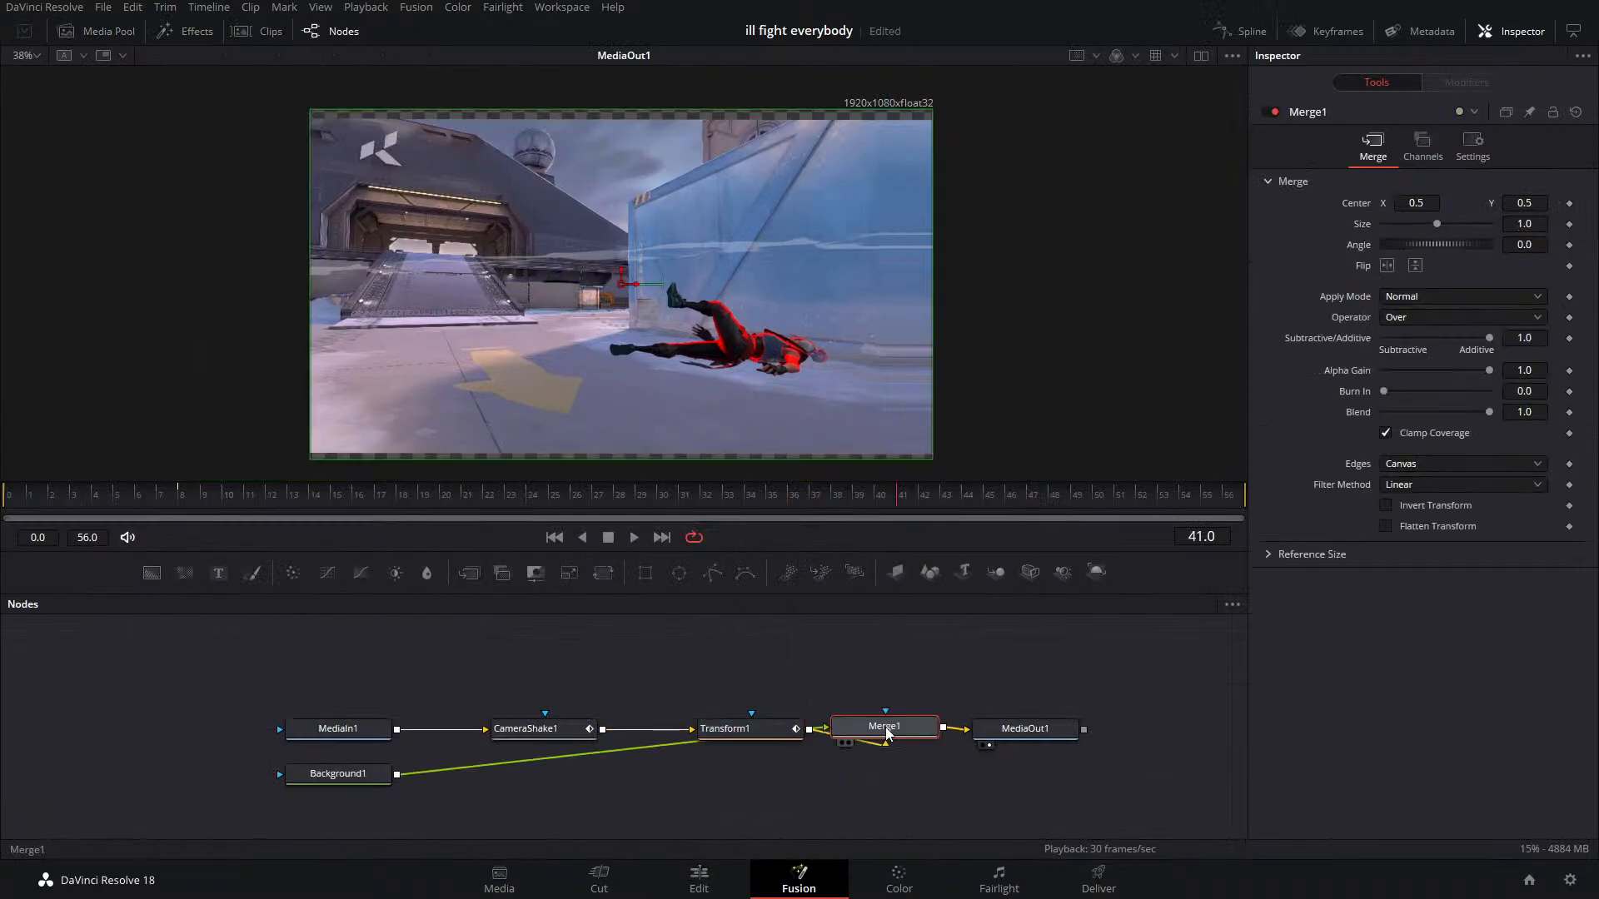
pyautogui.moveTo(347, 774); pyautogui.dragTo(897, 682)
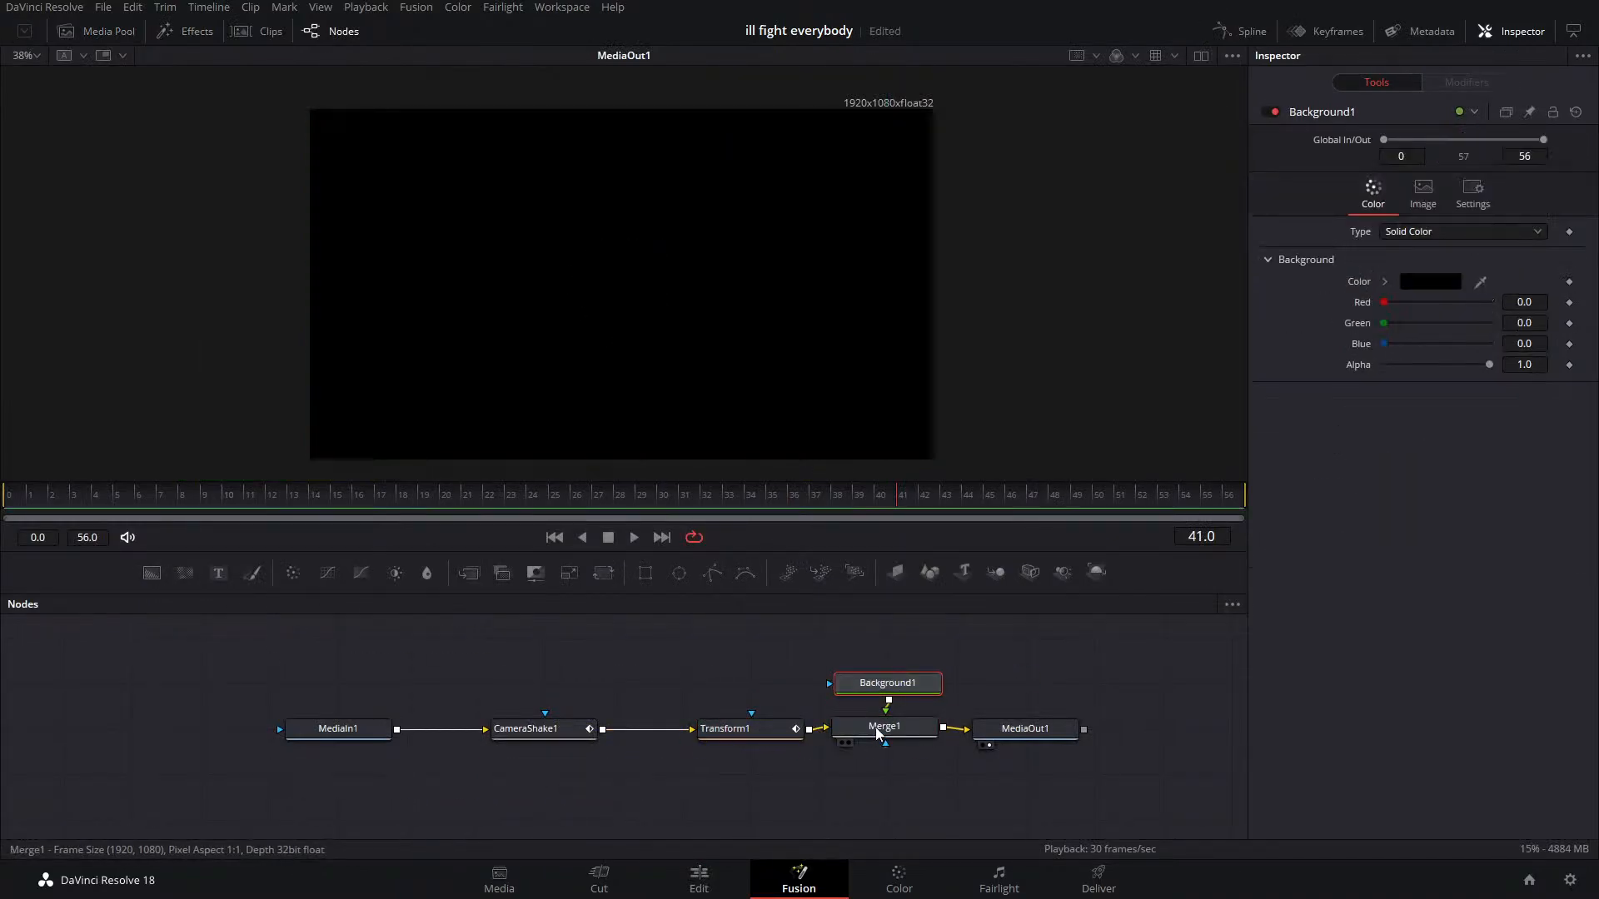
# Toggle Merge1 off and on to compare the image, and delete the Merge1 and Background1 nodes
pyautogui.click(884, 730)
pyautogui.click(1279, 113)
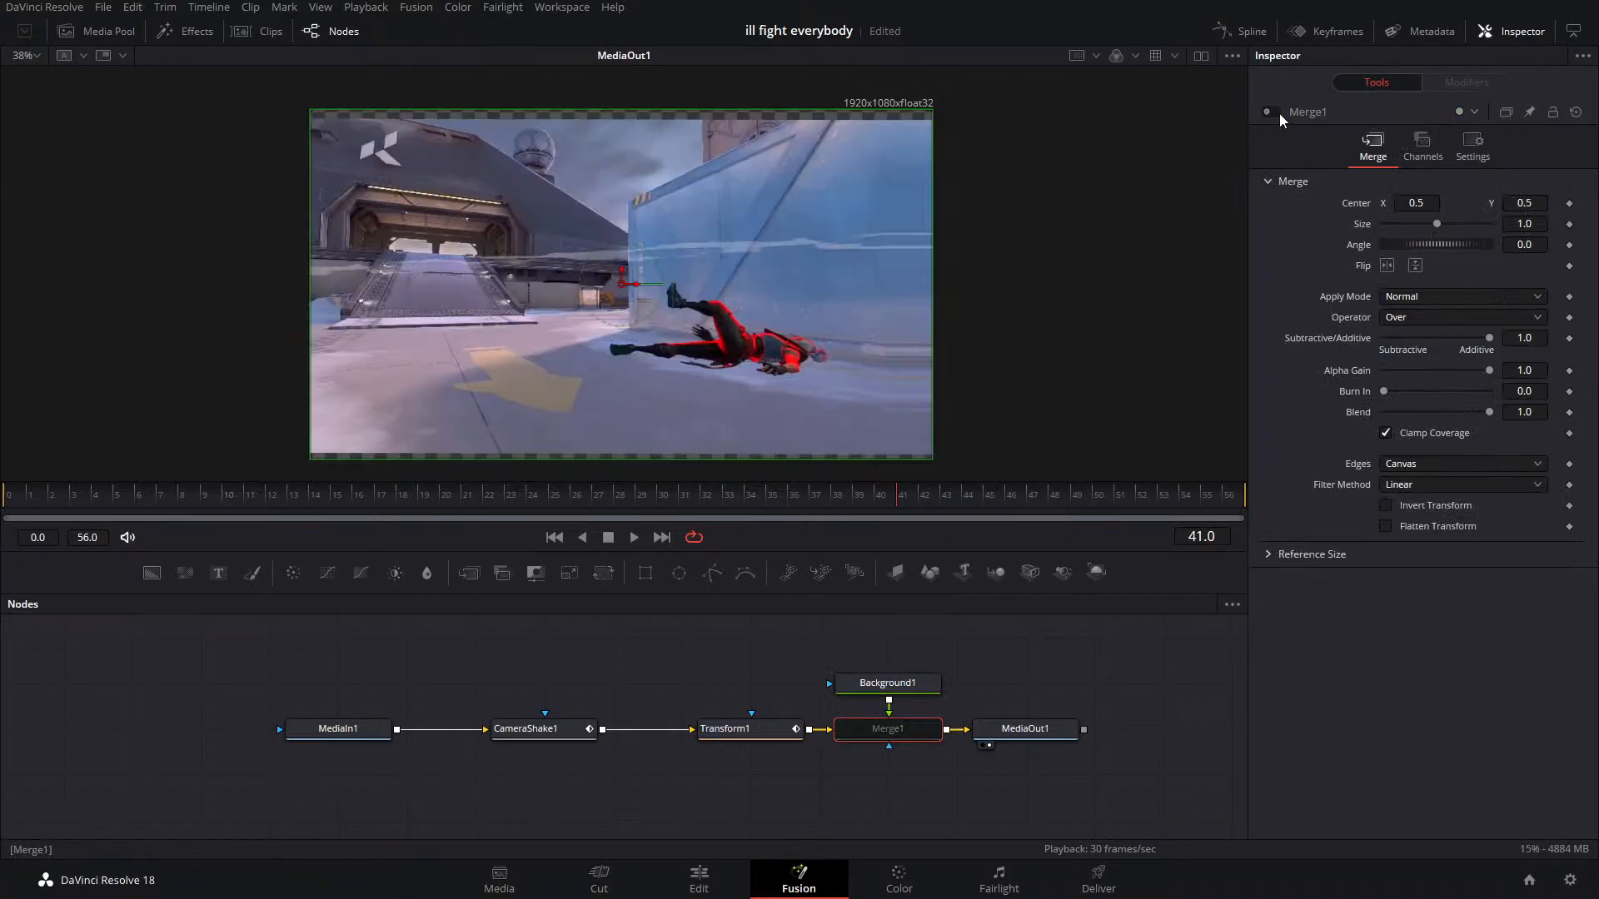
pyautogui.click(1279, 114)
pyautogui.click(1278, 114)
pyautogui.moveTo(884, 646); pyautogui.dragTo(891, 779)
pyautogui.press('Delete')
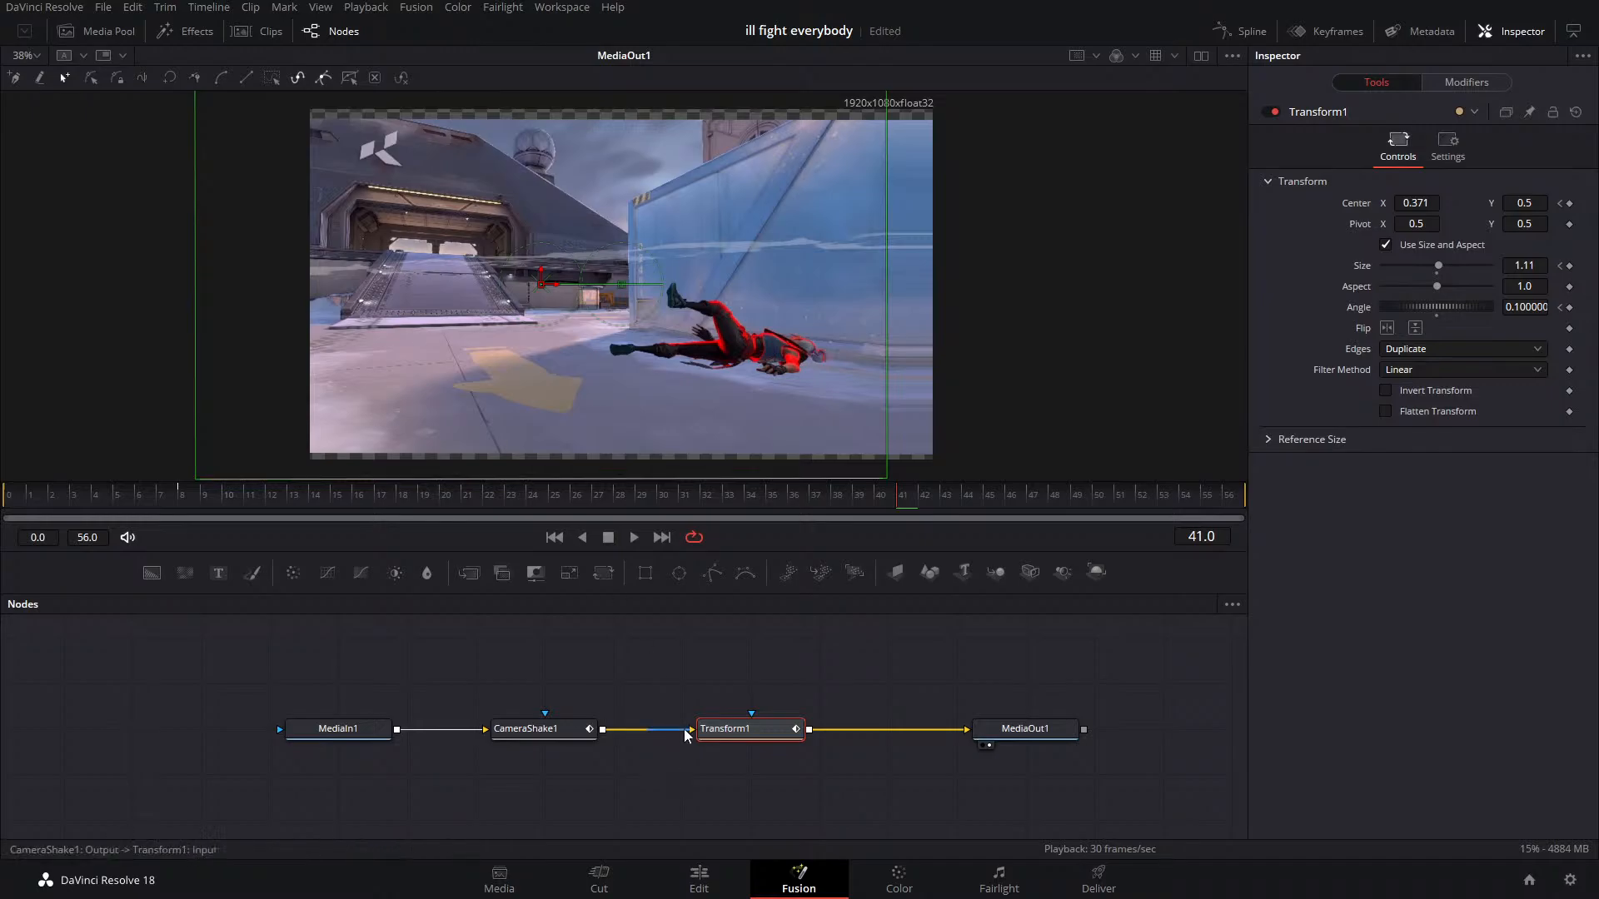
# Set CameraShake1's Motion Blur to 1.0, preview the animation and save the project
pyautogui.click(543, 730)
pyautogui.moveTo(1383, 226); pyautogui.dragTo(1491, 226)
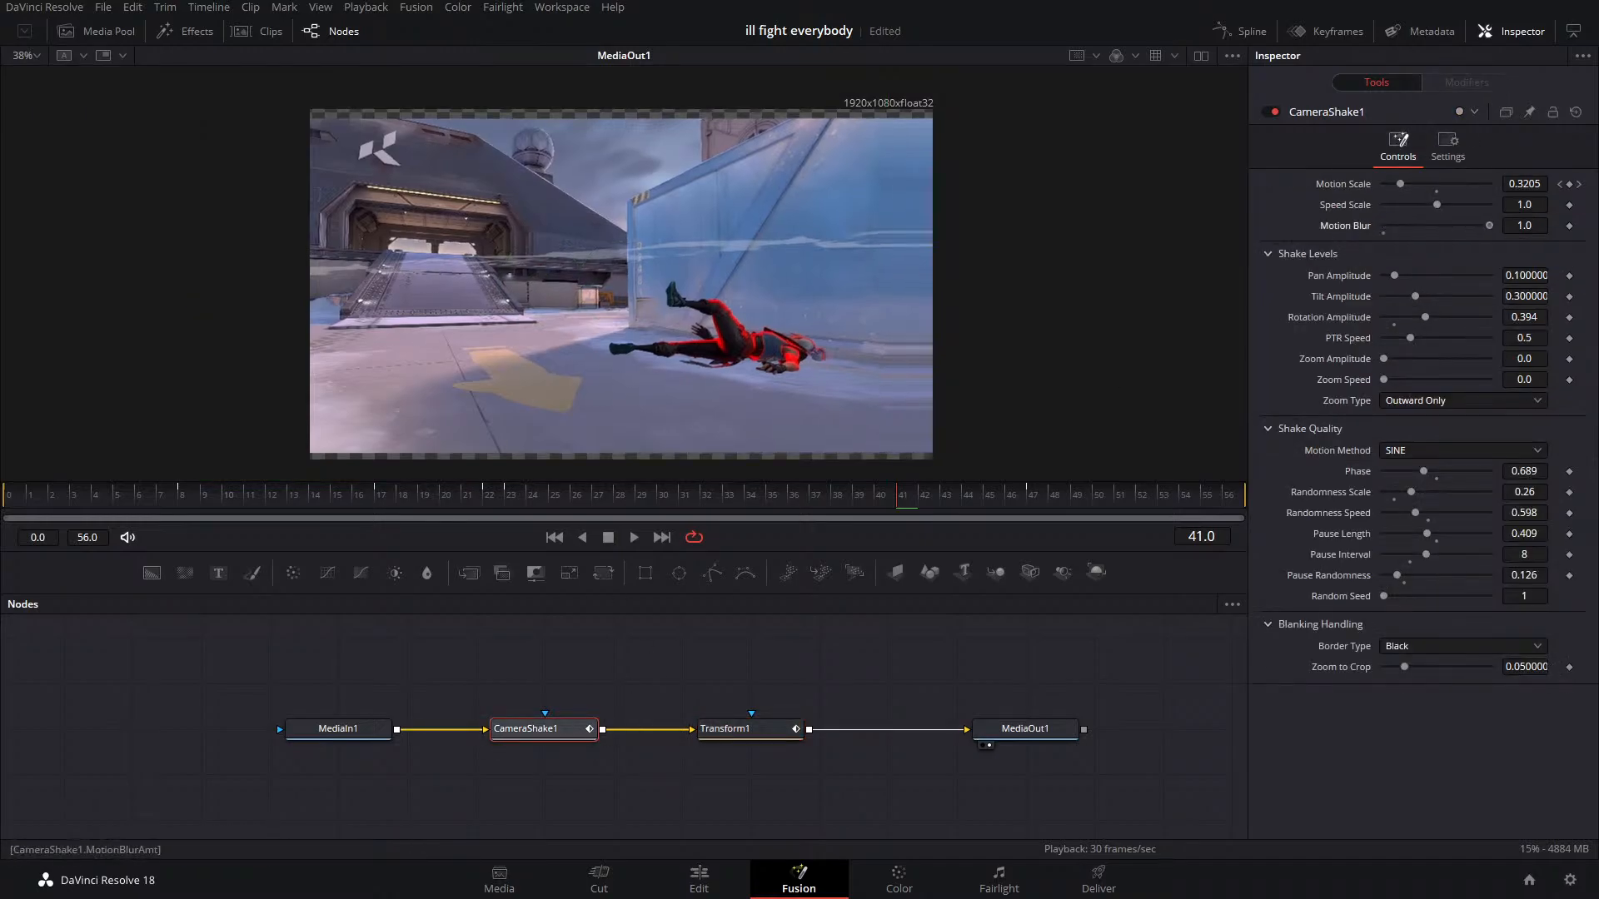
pyautogui.click(633, 537)
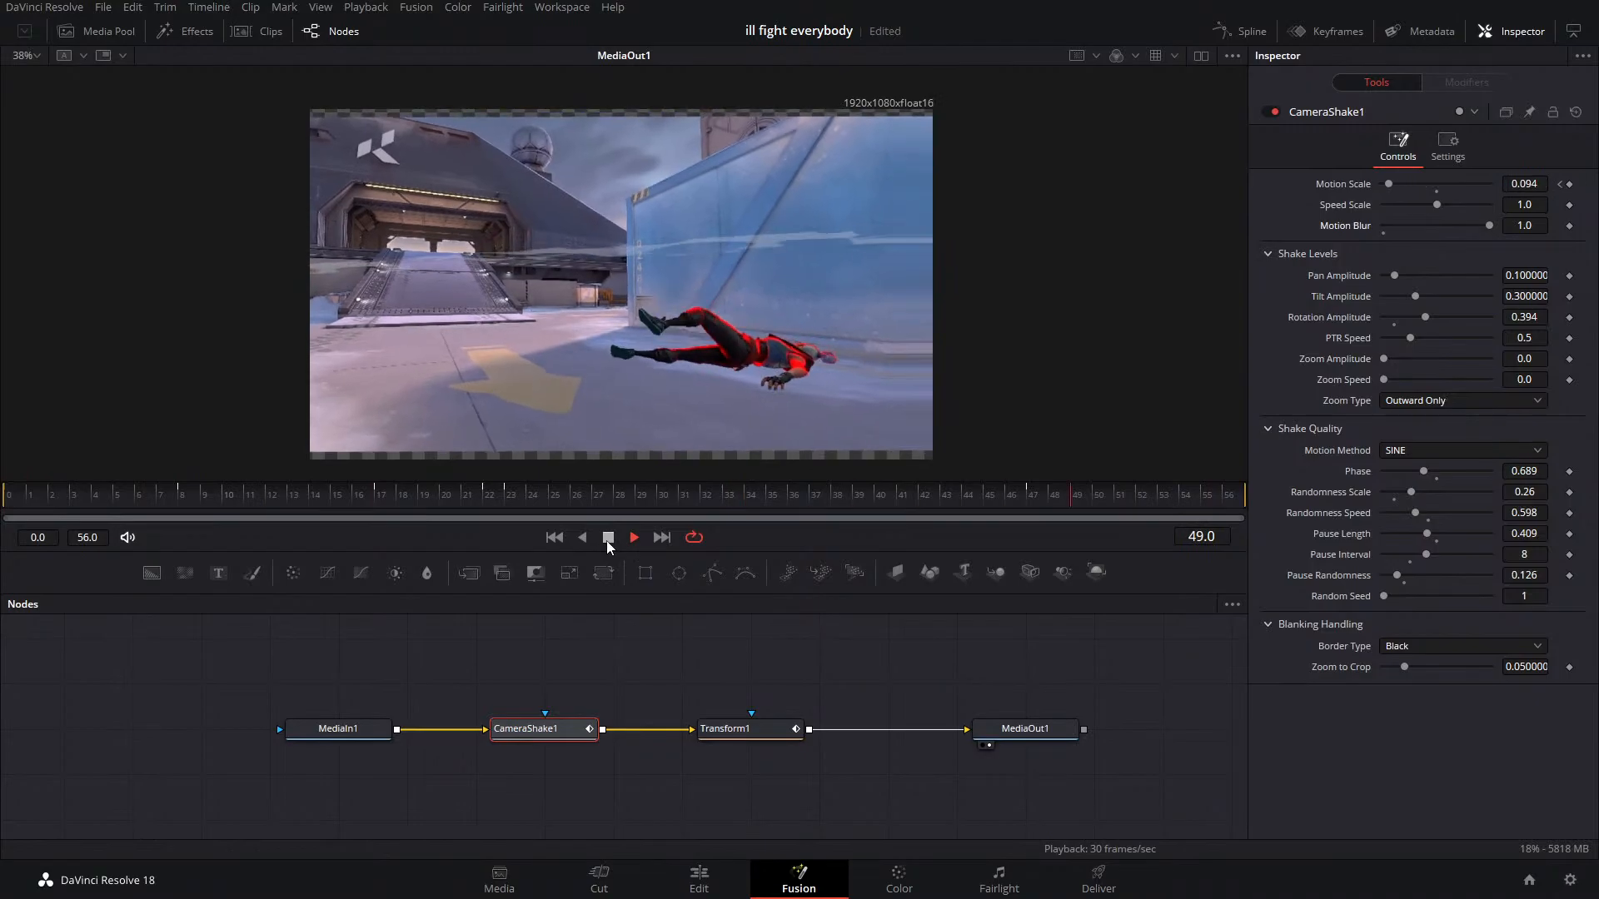
pyautogui.click(606, 541)
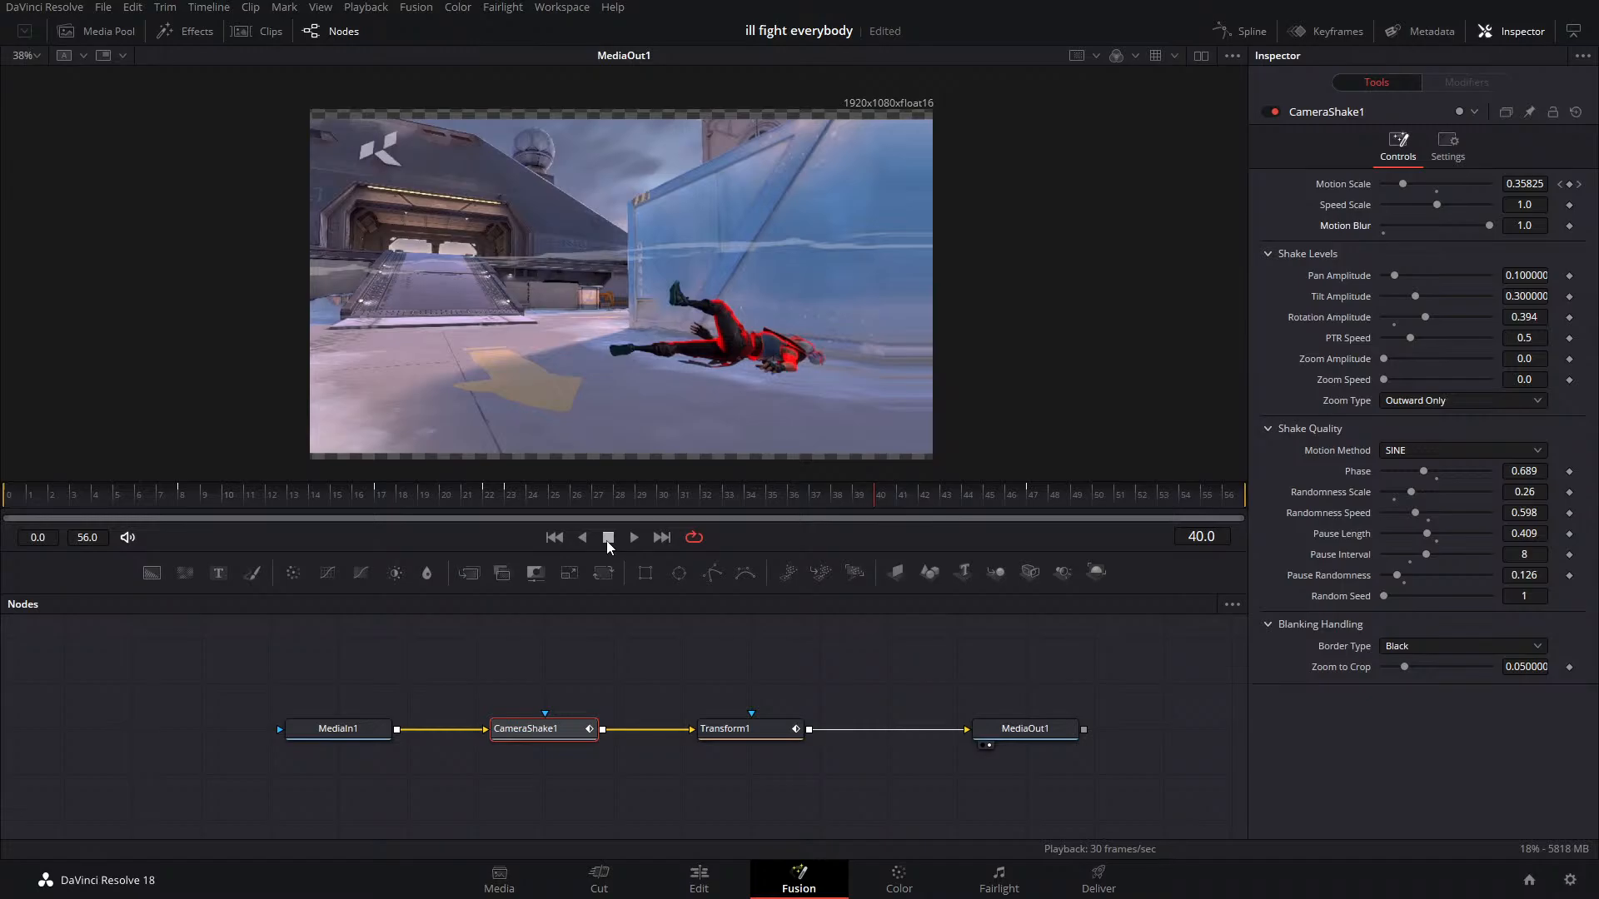
pyautogui.hotkey('ctrl', 's')
# Disable Transform1 and CameraShake1 to examine the clip without the effects, and enable both again
pyautogui.moveTo(530, 670); pyautogui.dragTo(822, 734)
pyautogui.click(1272, 112)
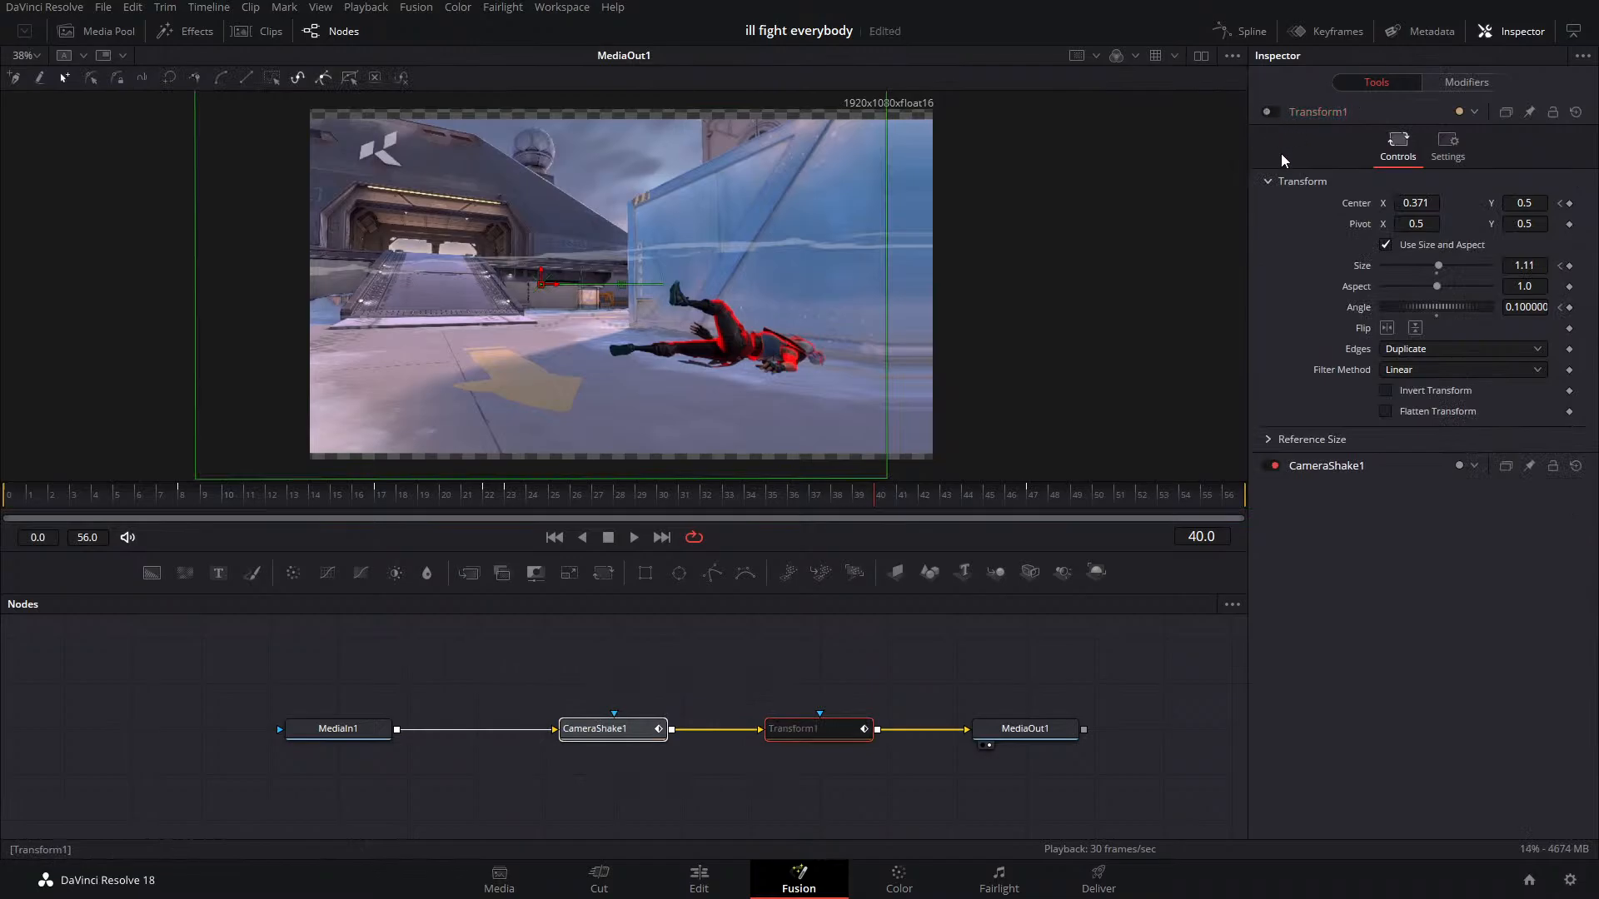
pyautogui.click(1272, 466)
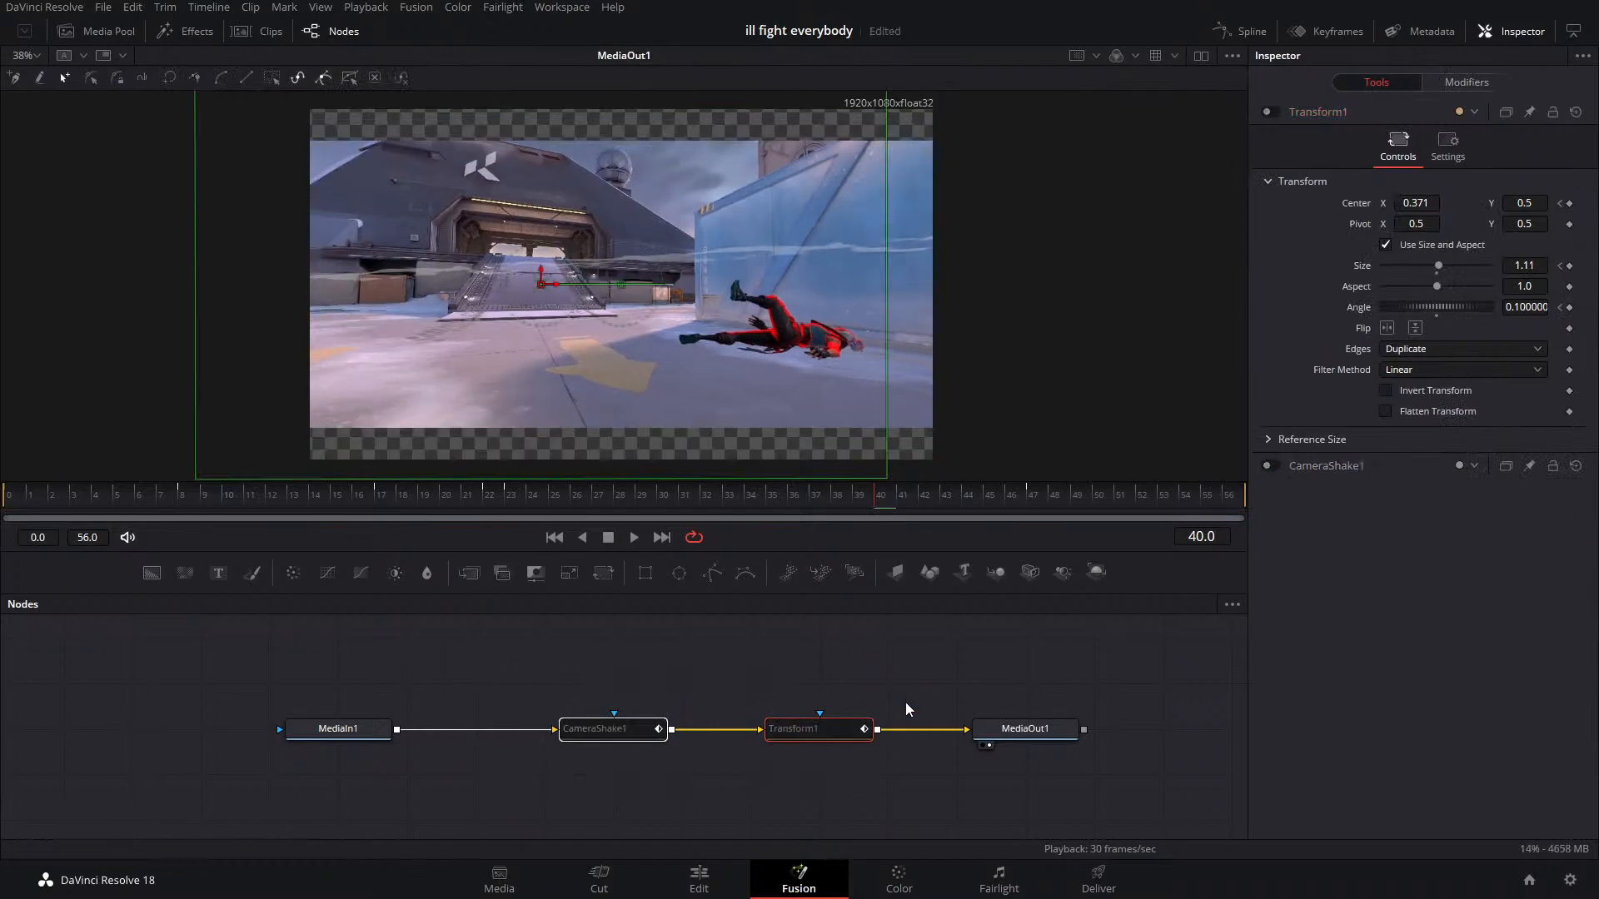
pyautogui.click(1271, 466)
pyautogui.click(1272, 111)
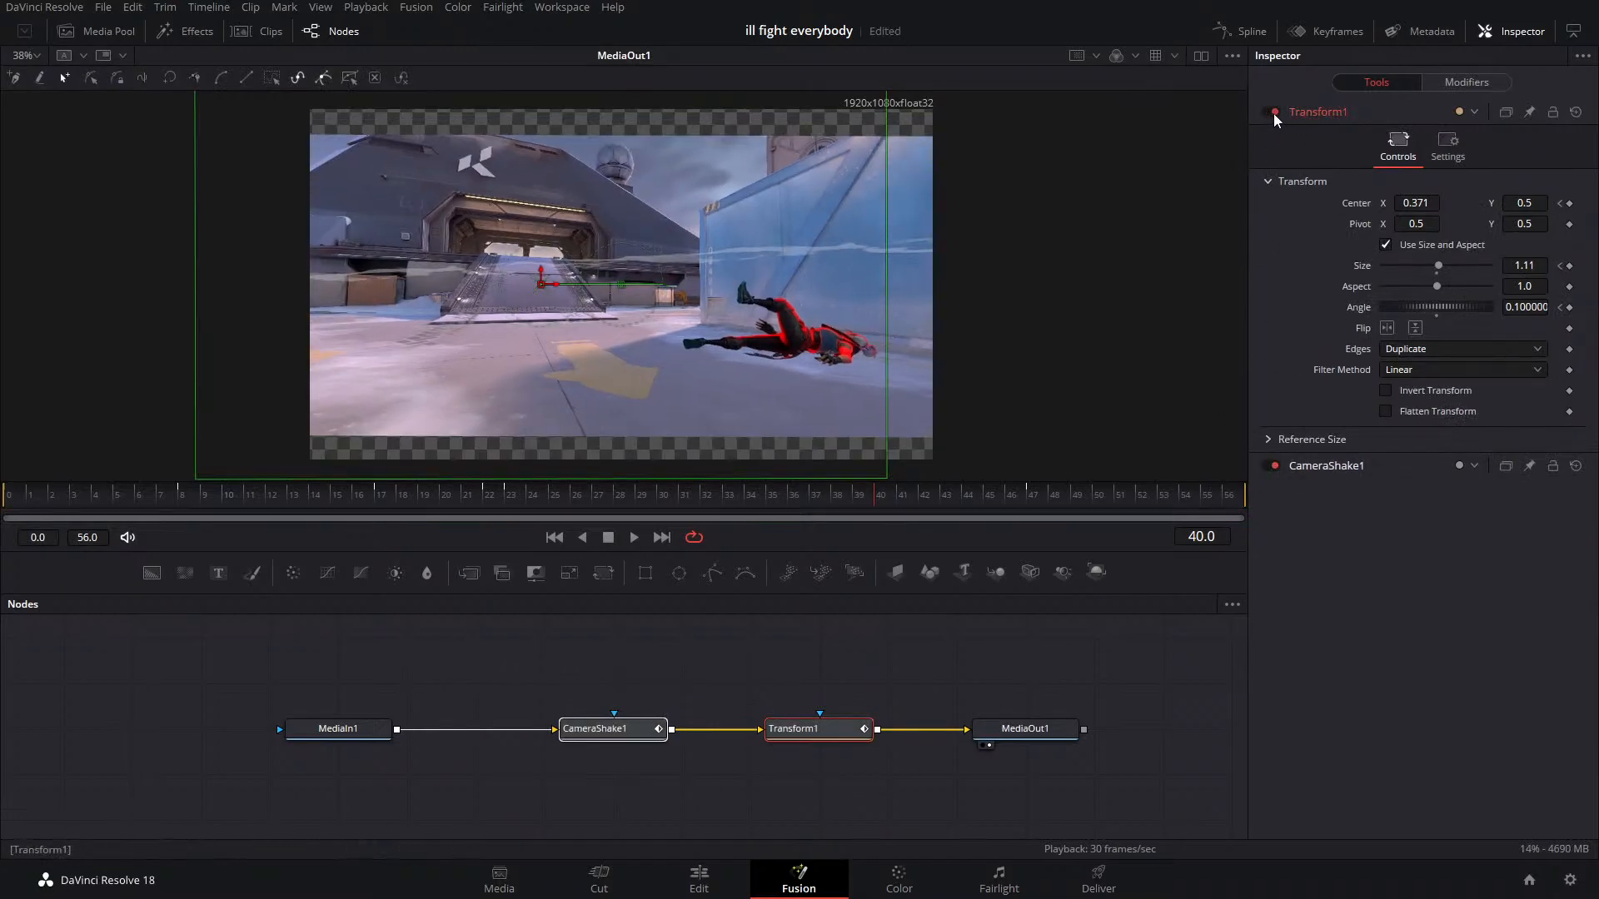
# Pull CameraShake1 and Transform1 out of the node chain, leaving MediaIn1 connected directly to MediaOut1
pyautogui.moveTo(801, 738); pyautogui.dragTo(280, 821)
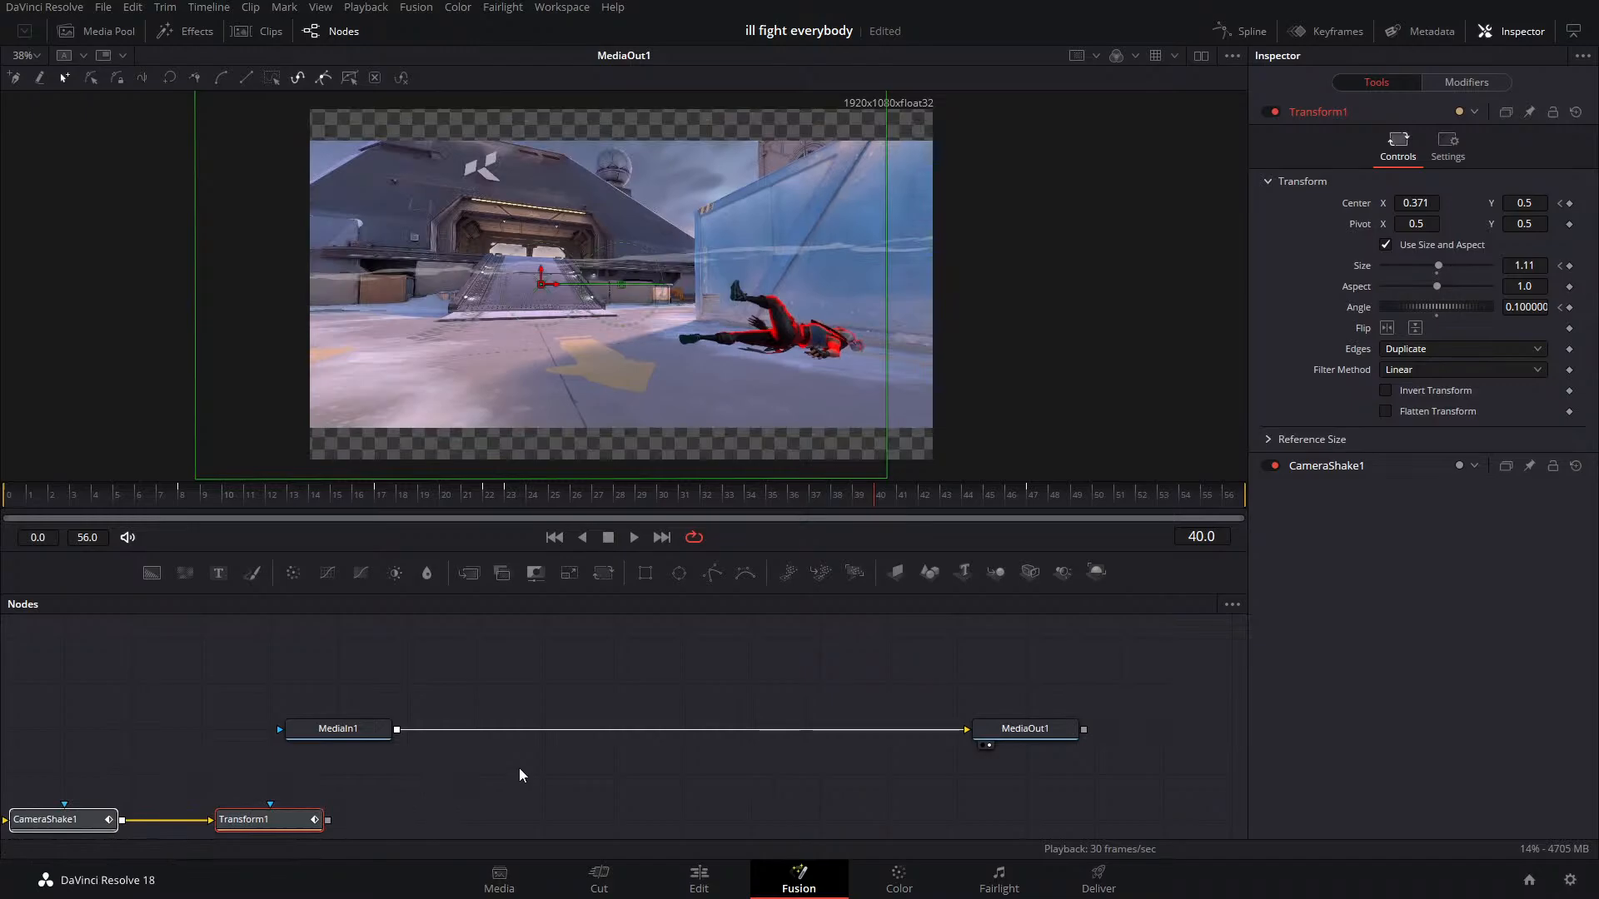
# Merge a Background node over MediaIn1 and arrange it directly above its Merge node beside the clip
pyautogui.press('-')
pyautogui.moveTo(388, 795); pyautogui.dragTo(243, 798)
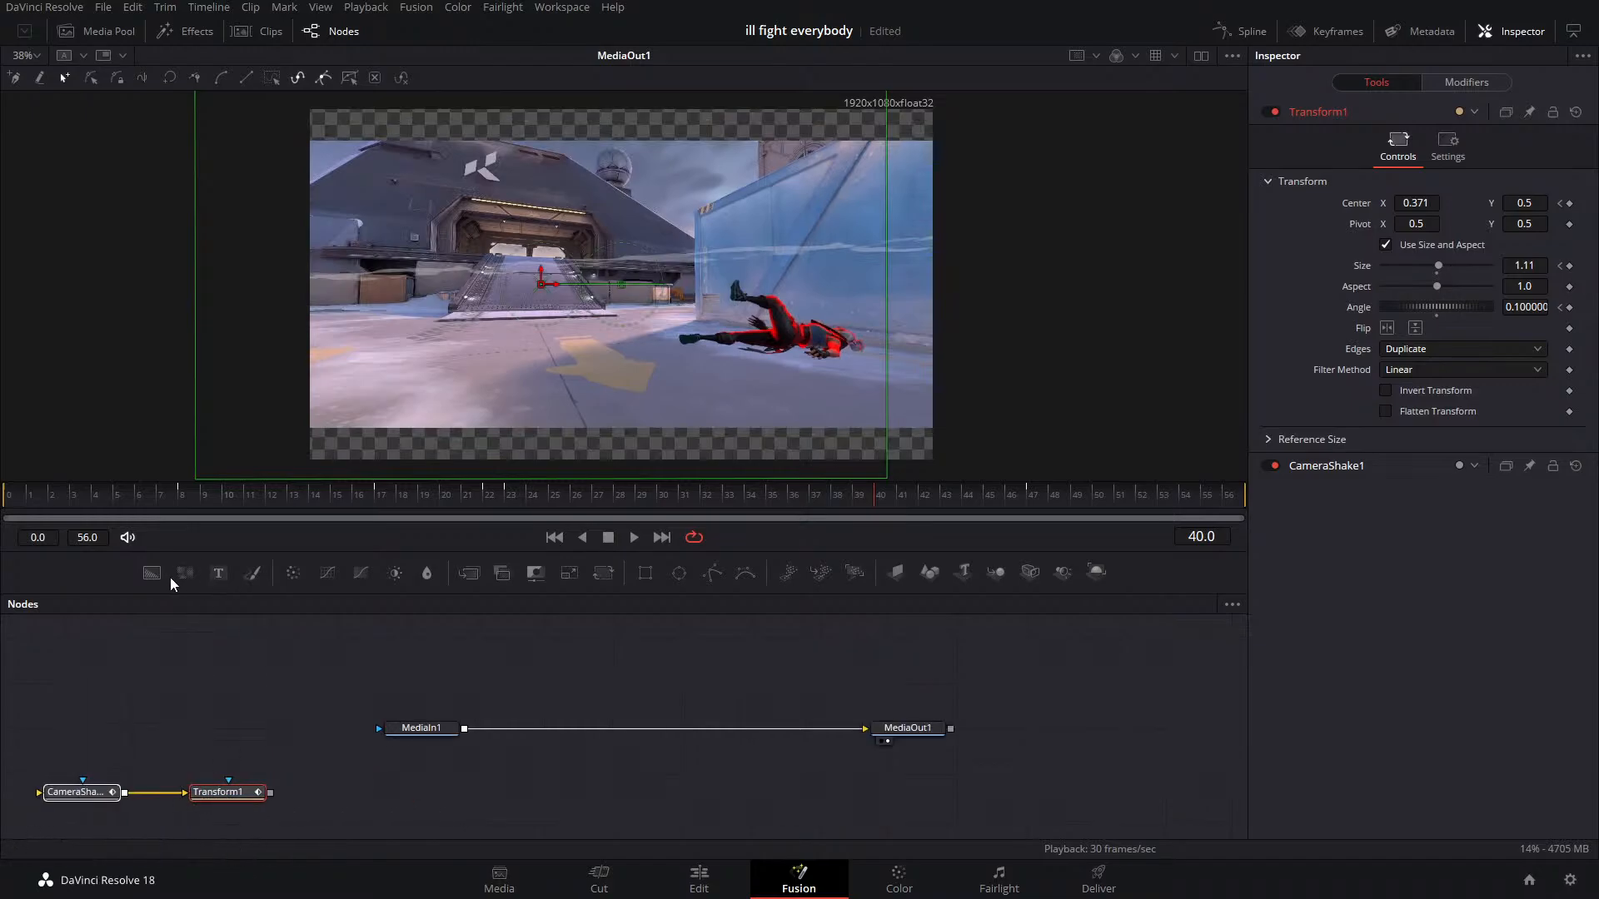
pyautogui.moveTo(152, 573); pyautogui.dragTo(556, 737)
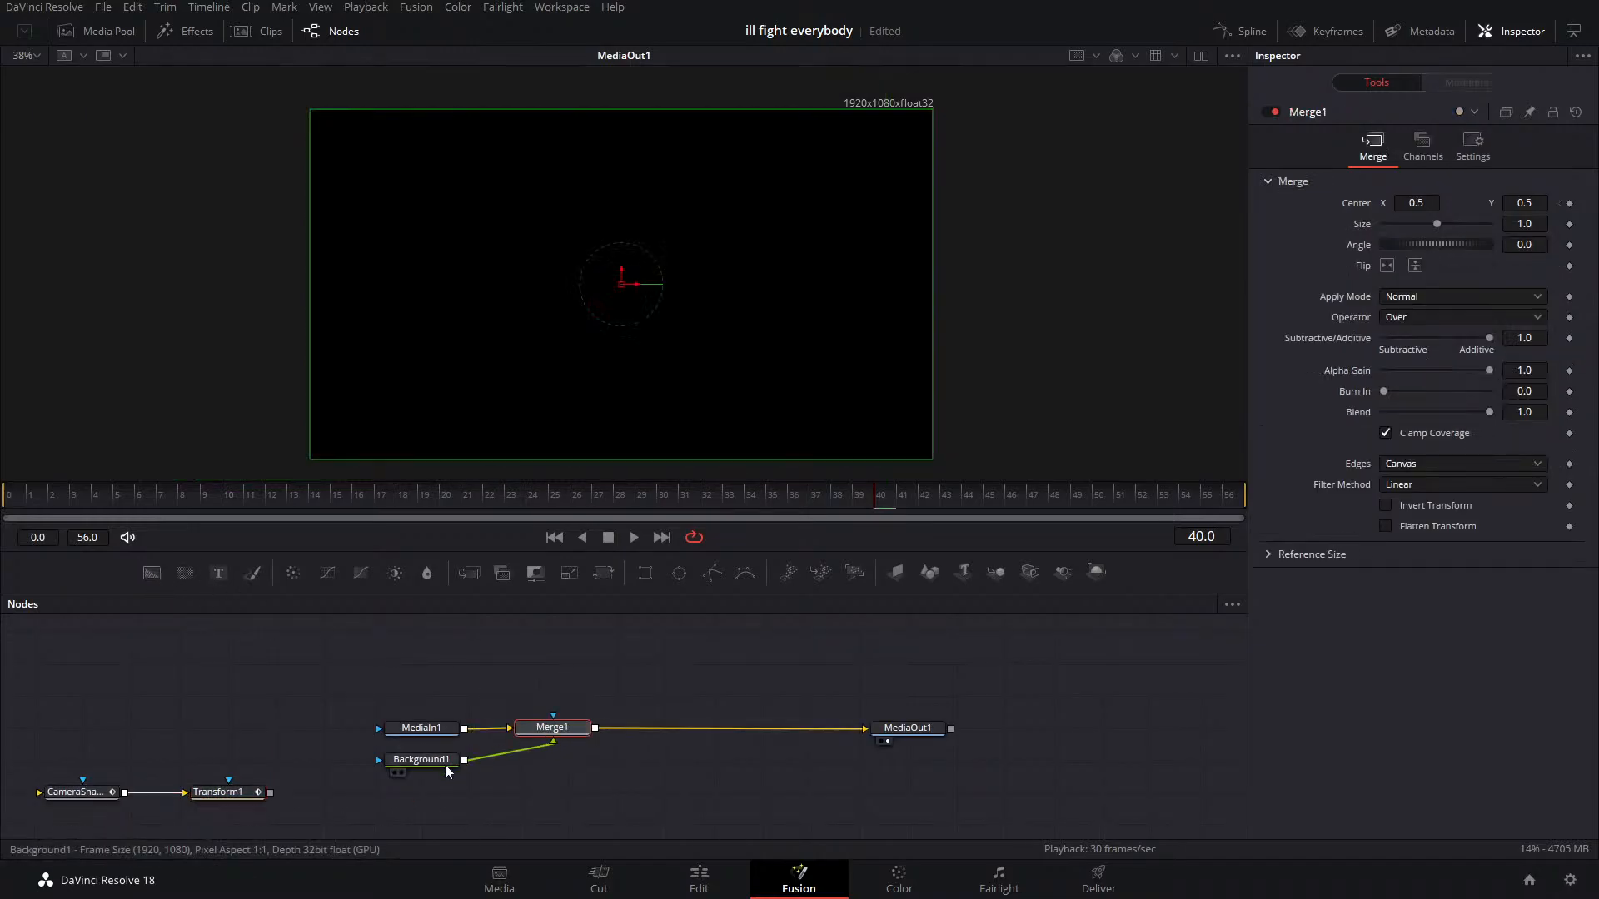
pyautogui.moveTo(447, 772); pyautogui.dragTo(518, 729)
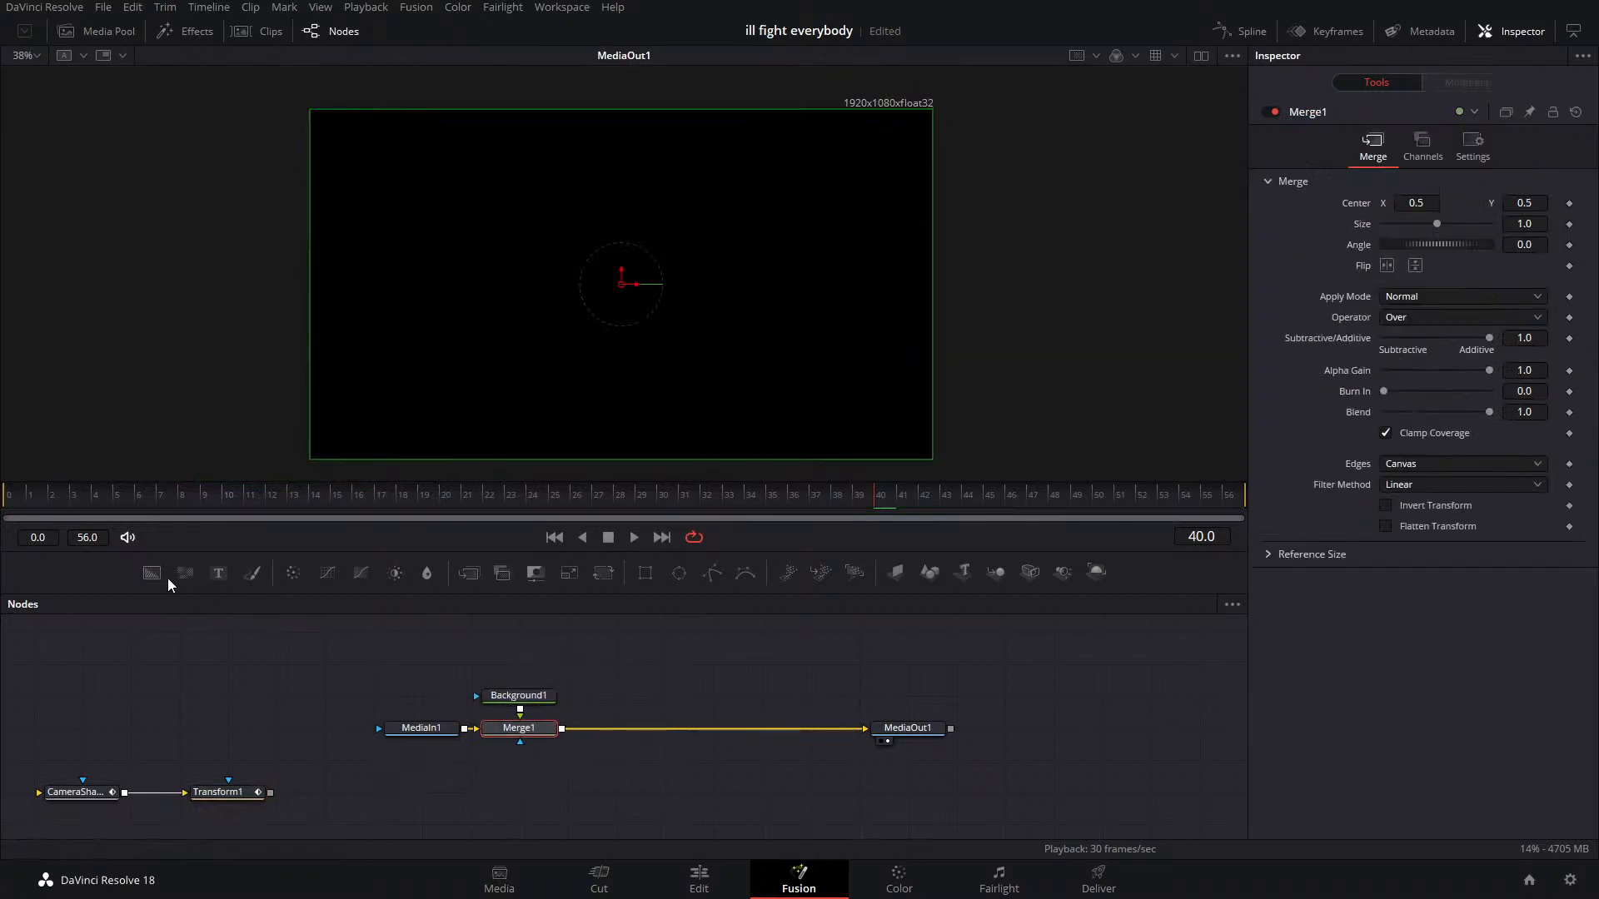
# Merge a second Background node after Merge1, color it full red, and arrange the pair between Merge1 and MediaOut1
pyautogui.moveTo(153, 574); pyautogui.dragTo(549, 738)
pyautogui.click(726, 694)
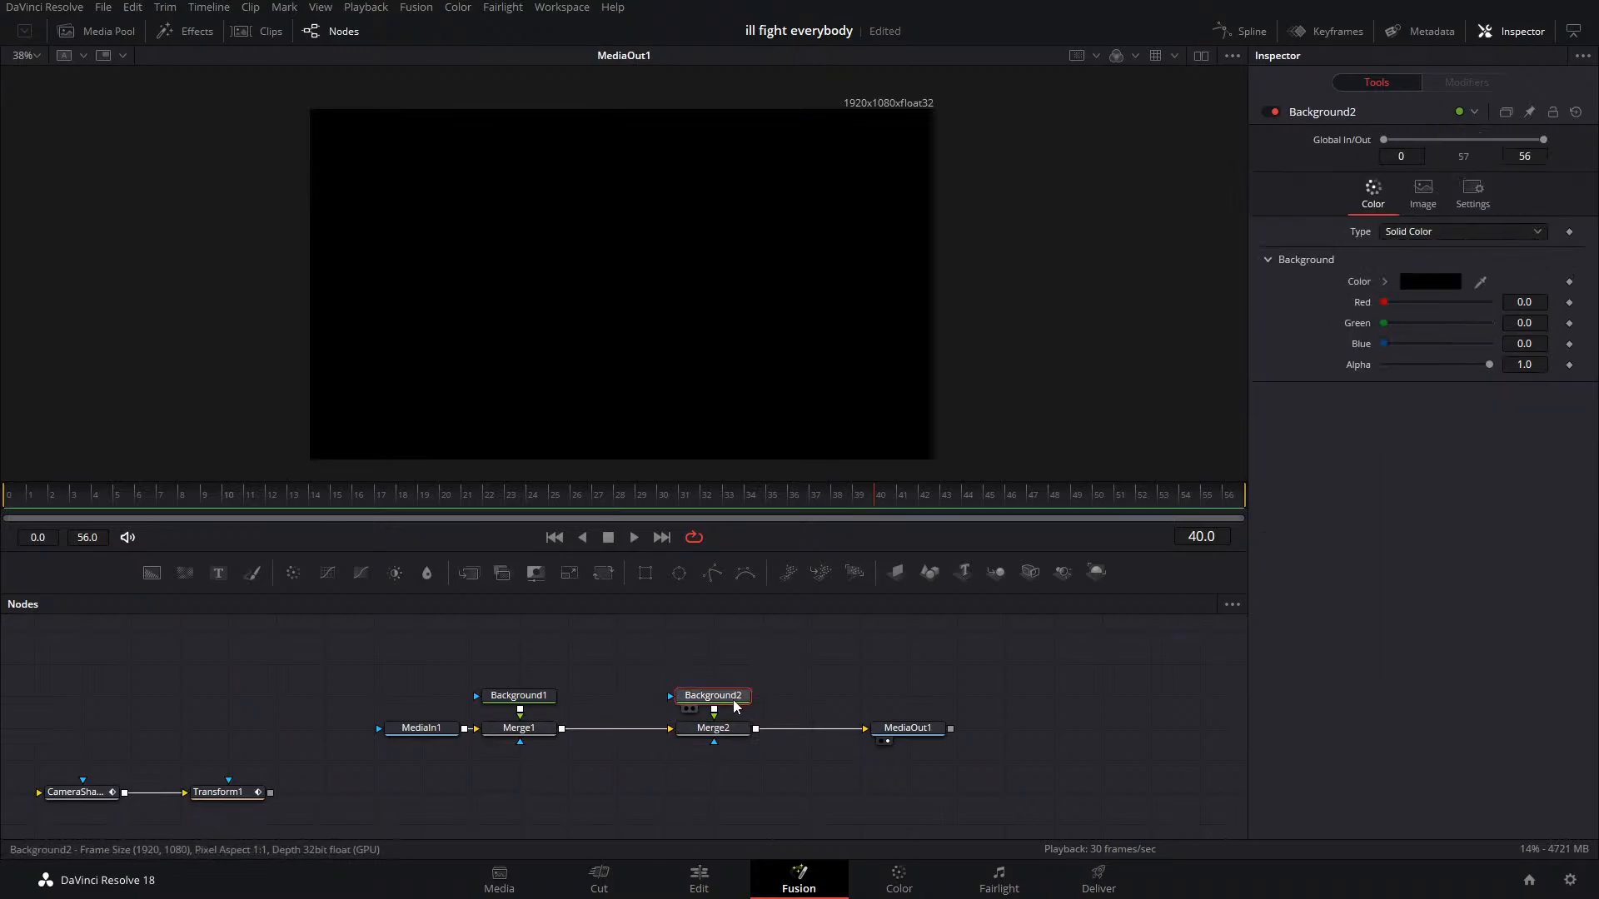
pyautogui.moveTo(1384, 303); pyautogui.dragTo(1572, 313)
pyautogui.moveTo(670, 654); pyautogui.dragTo(661, 729)
# Merge a third Background node between Merge2 and MediaOut1 and set its green value to 1.0
pyautogui.moveTo(151, 573); pyautogui.dragTo(695, 731)
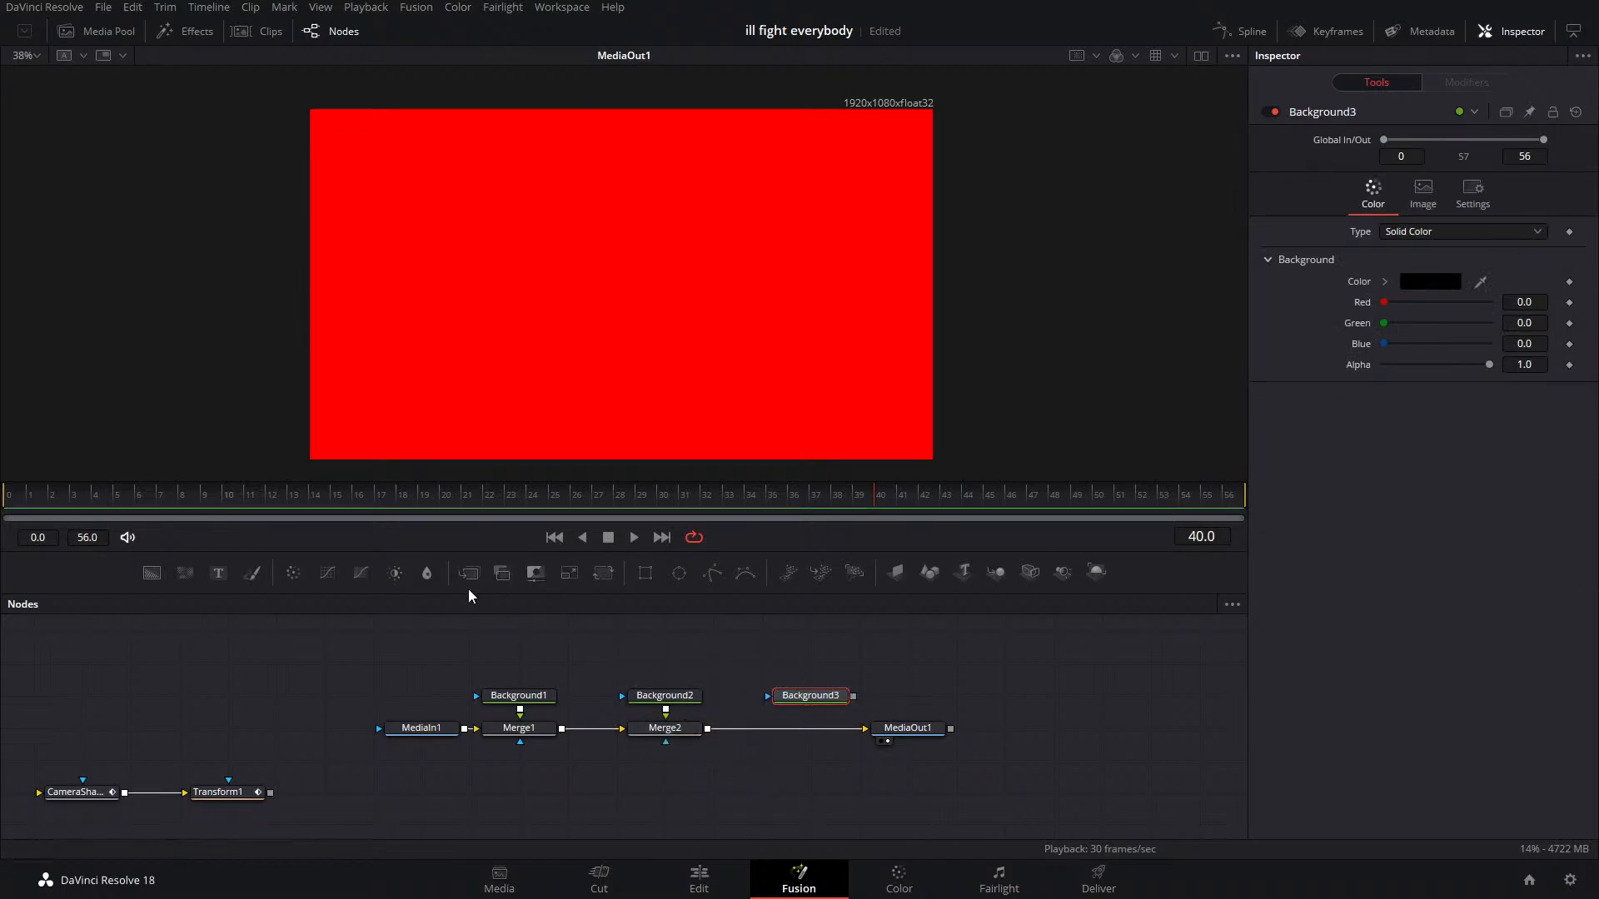
pyautogui.moveTo(468, 573); pyautogui.dragTo(812, 731)
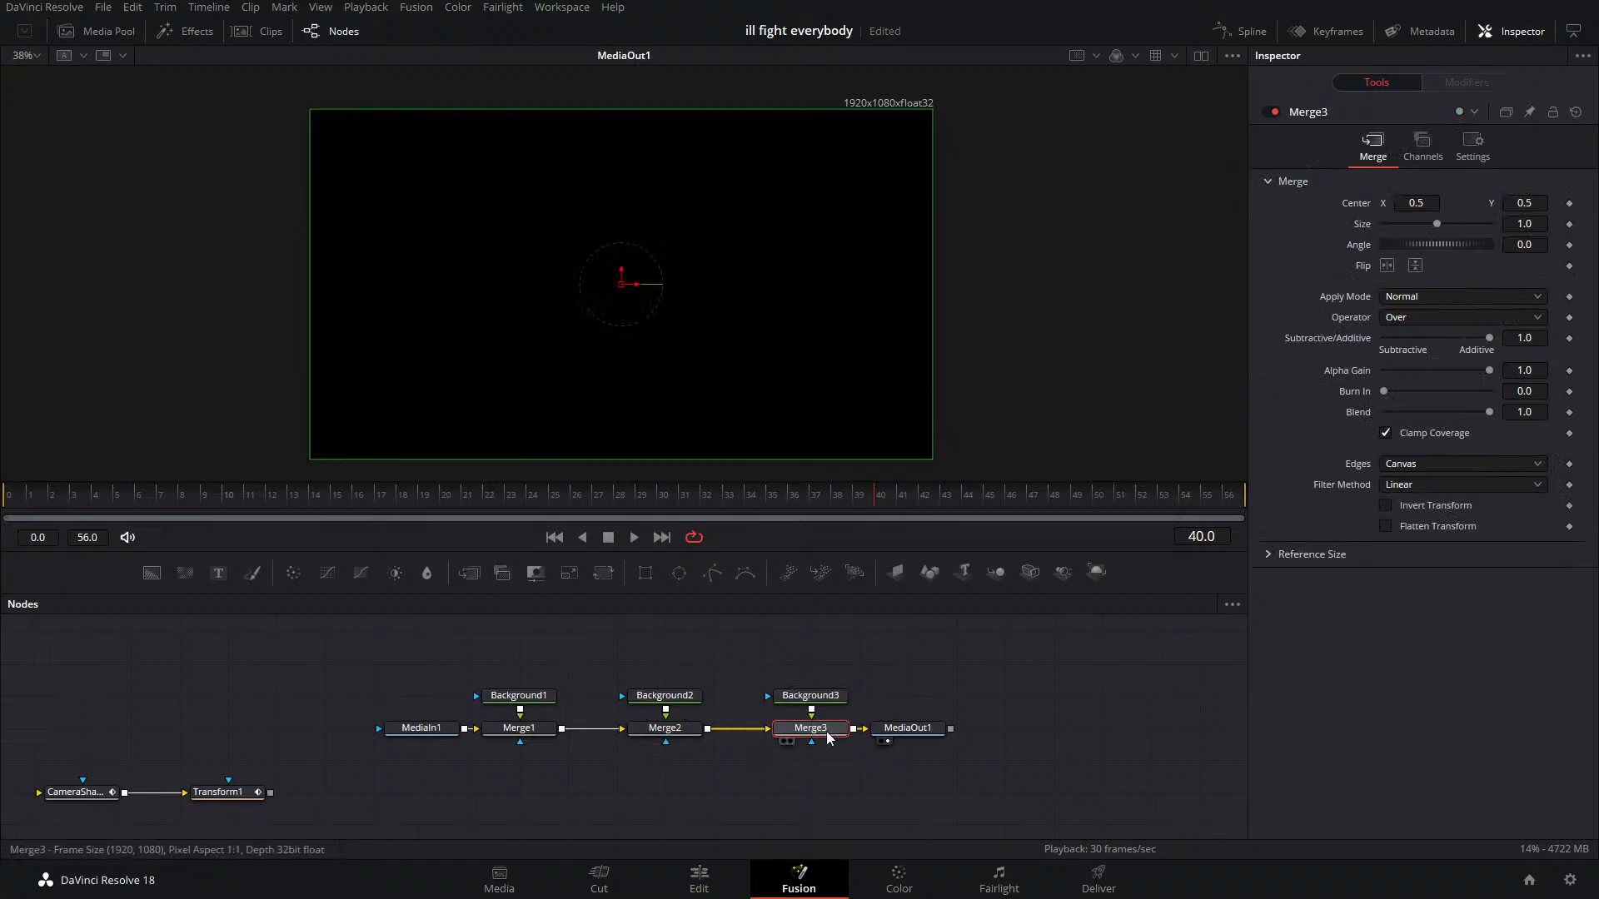
pyautogui.click(810, 695)
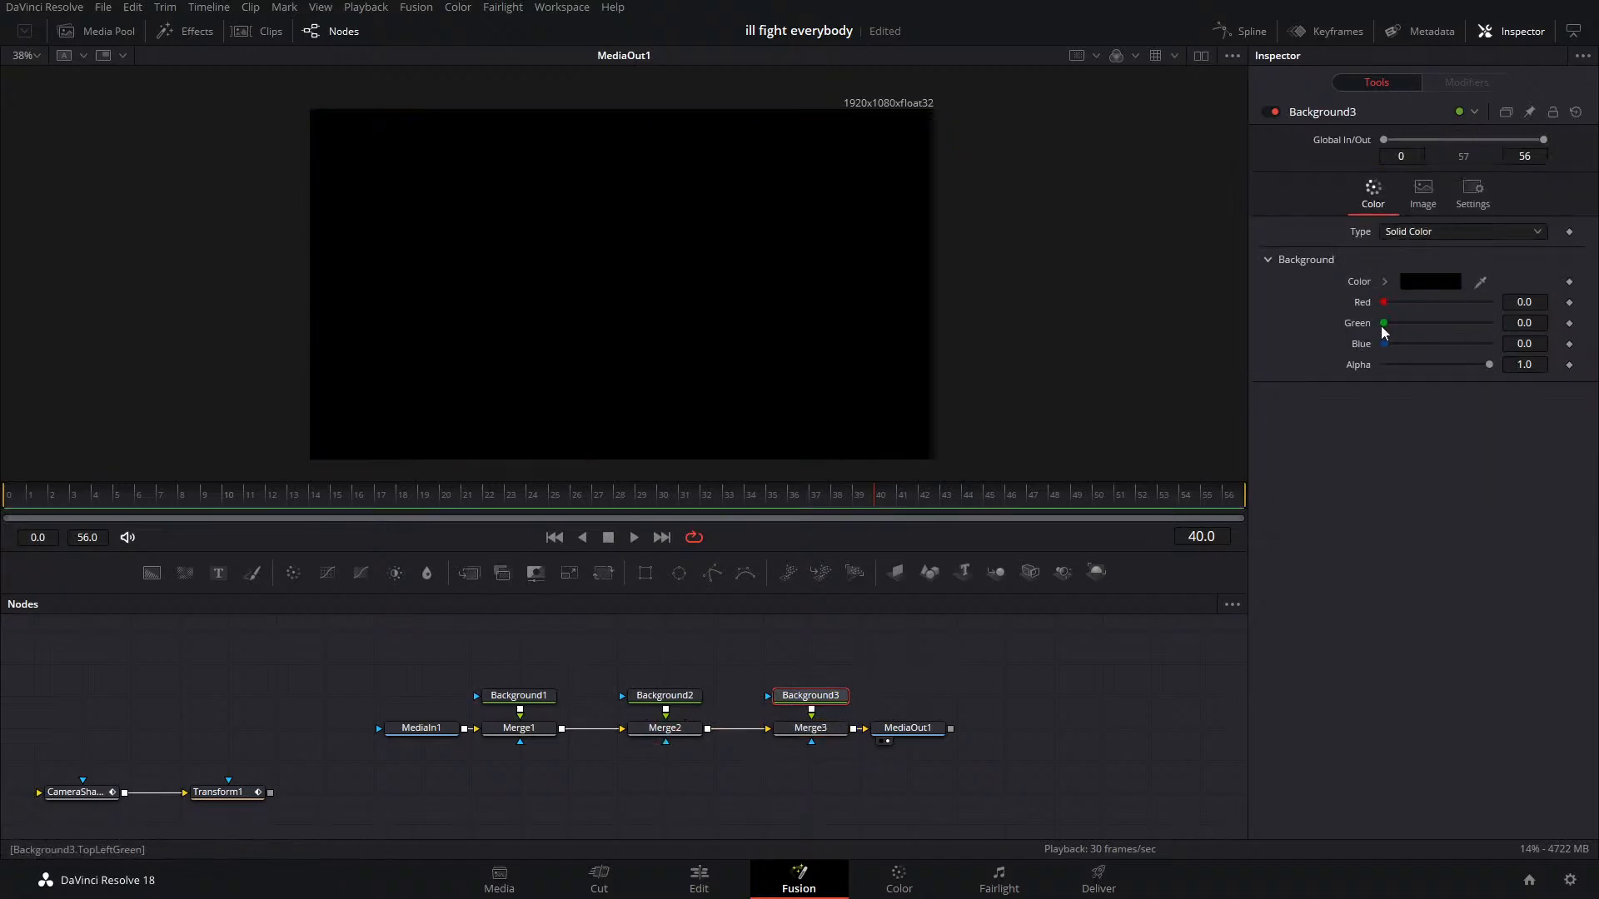
pyautogui.moveTo(1385, 325); pyautogui.dragTo(1489, 323)
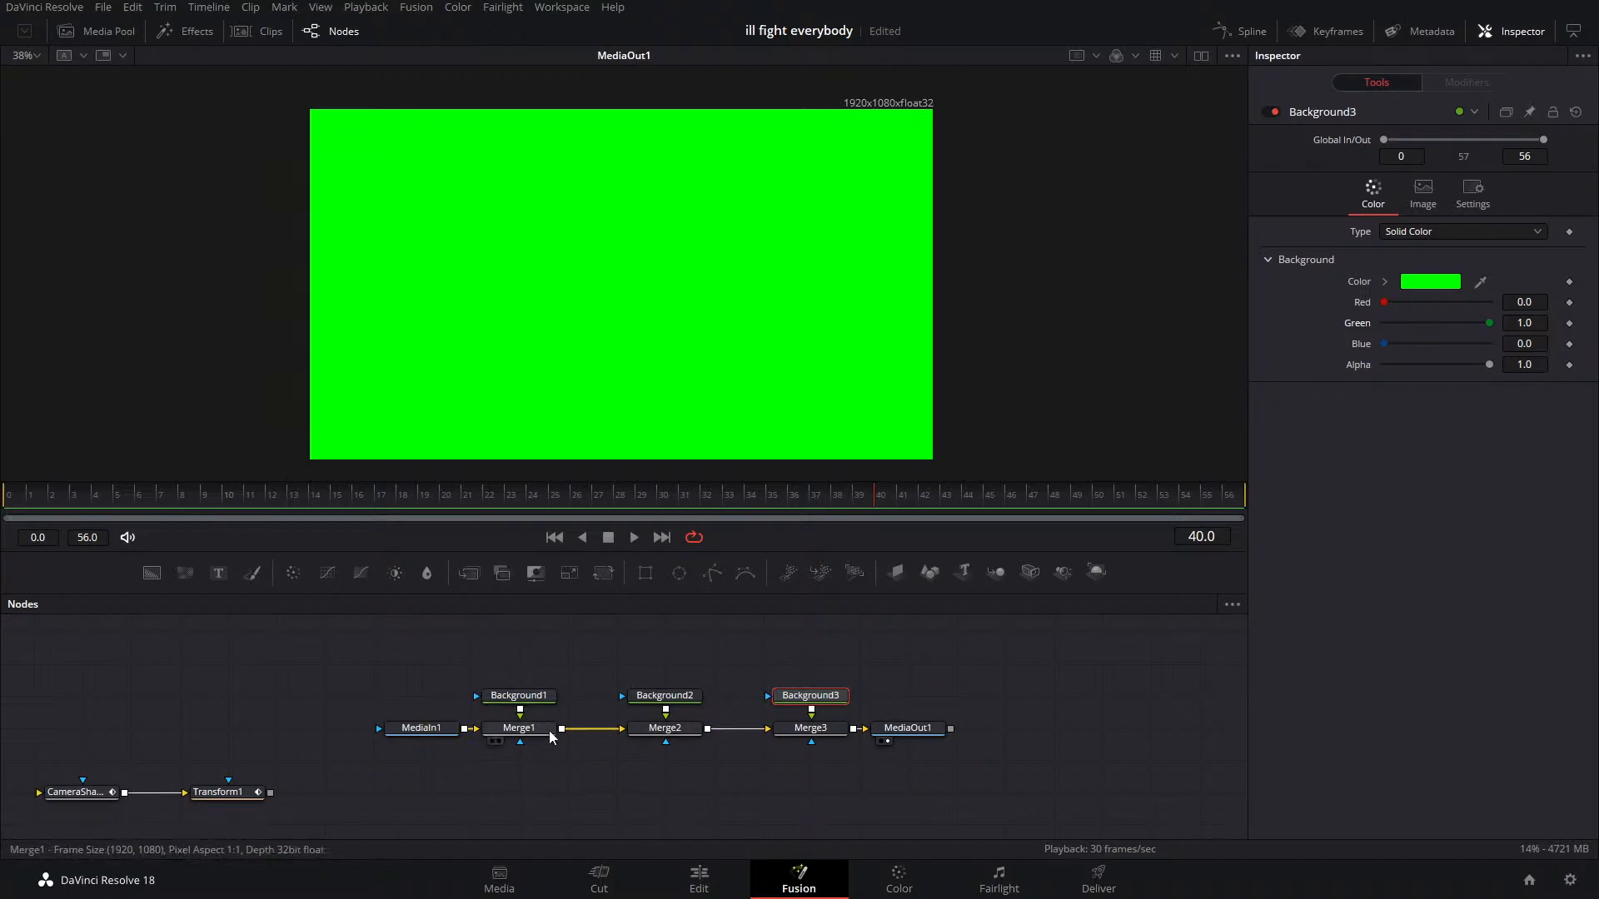
# Disable Merge2 and Merge3 so the output shows only the first background, and select Background1
pyautogui.click(518, 732)
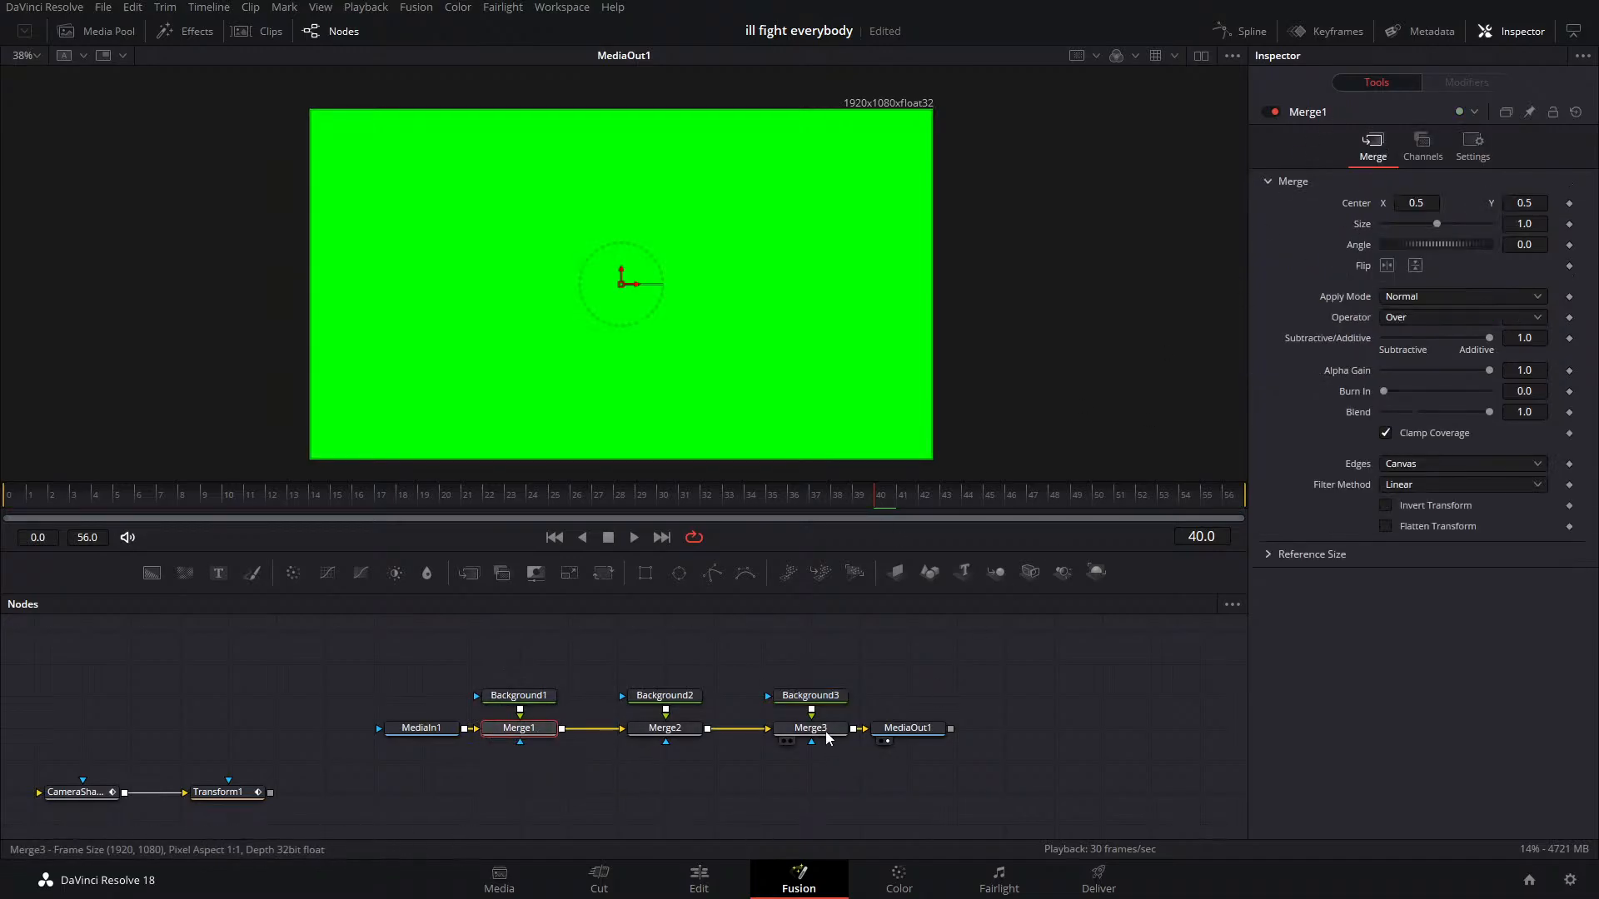
pyautogui.moveTo(832, 722); pyautogui.dragTo(644, 774)
pyautogui.click(1274, 137)
pyautogui.click(1274, 113)
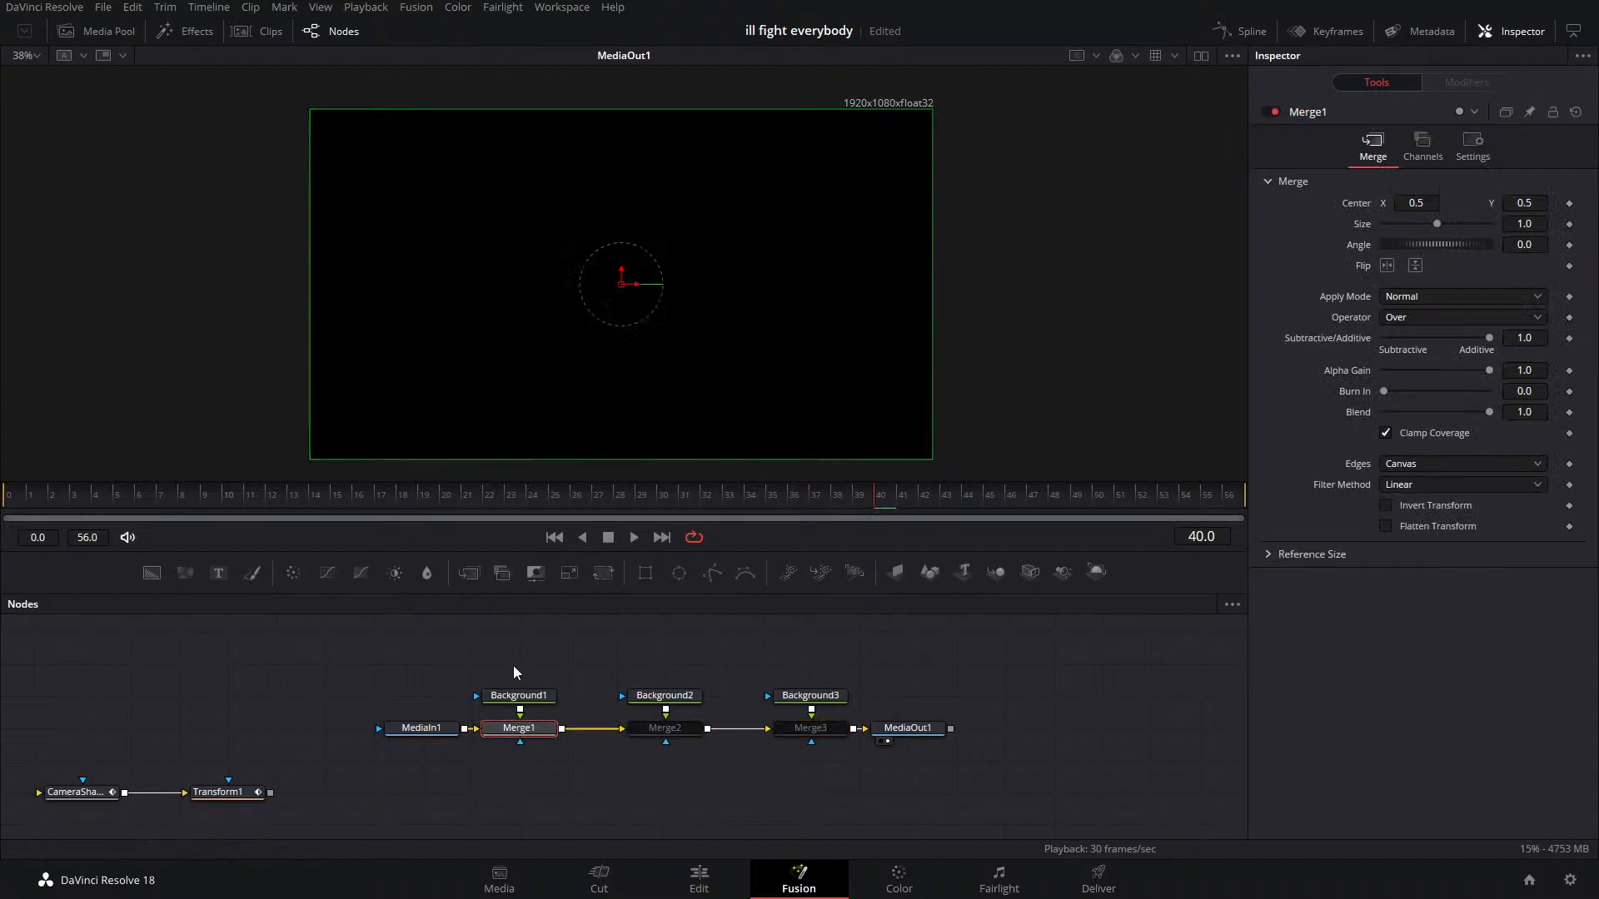
pyautogui.click(524, 699)
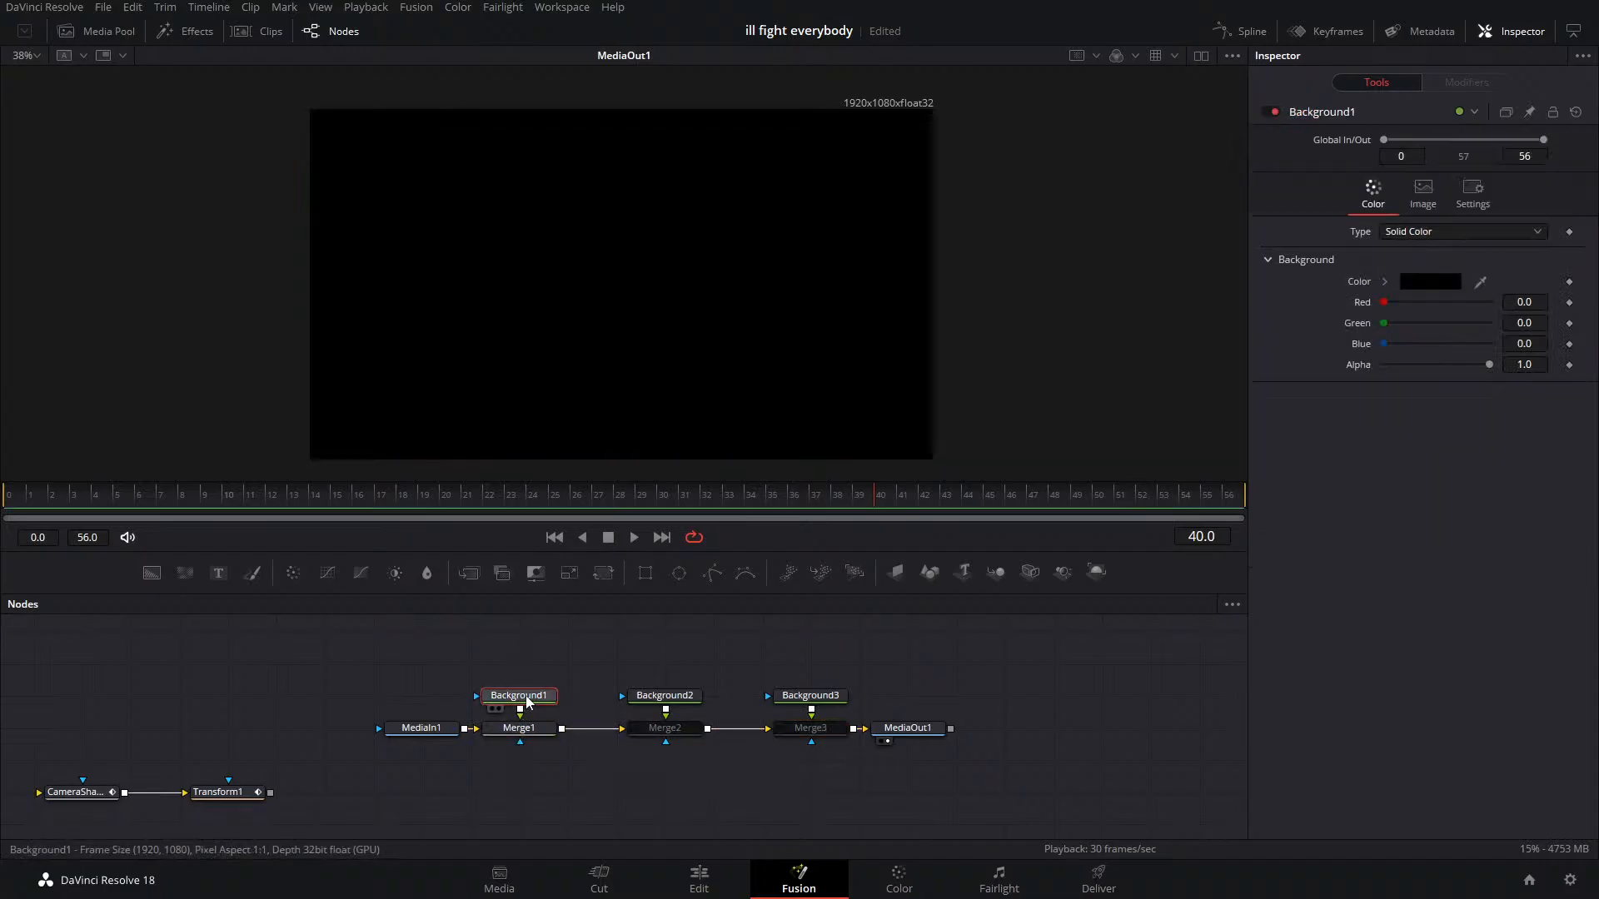
# Re-enable Merge2 and Merge3 one after the other to show how each background covers the one before
pyautogui.click(679, 734)
pyautogui.click(1272, 112)
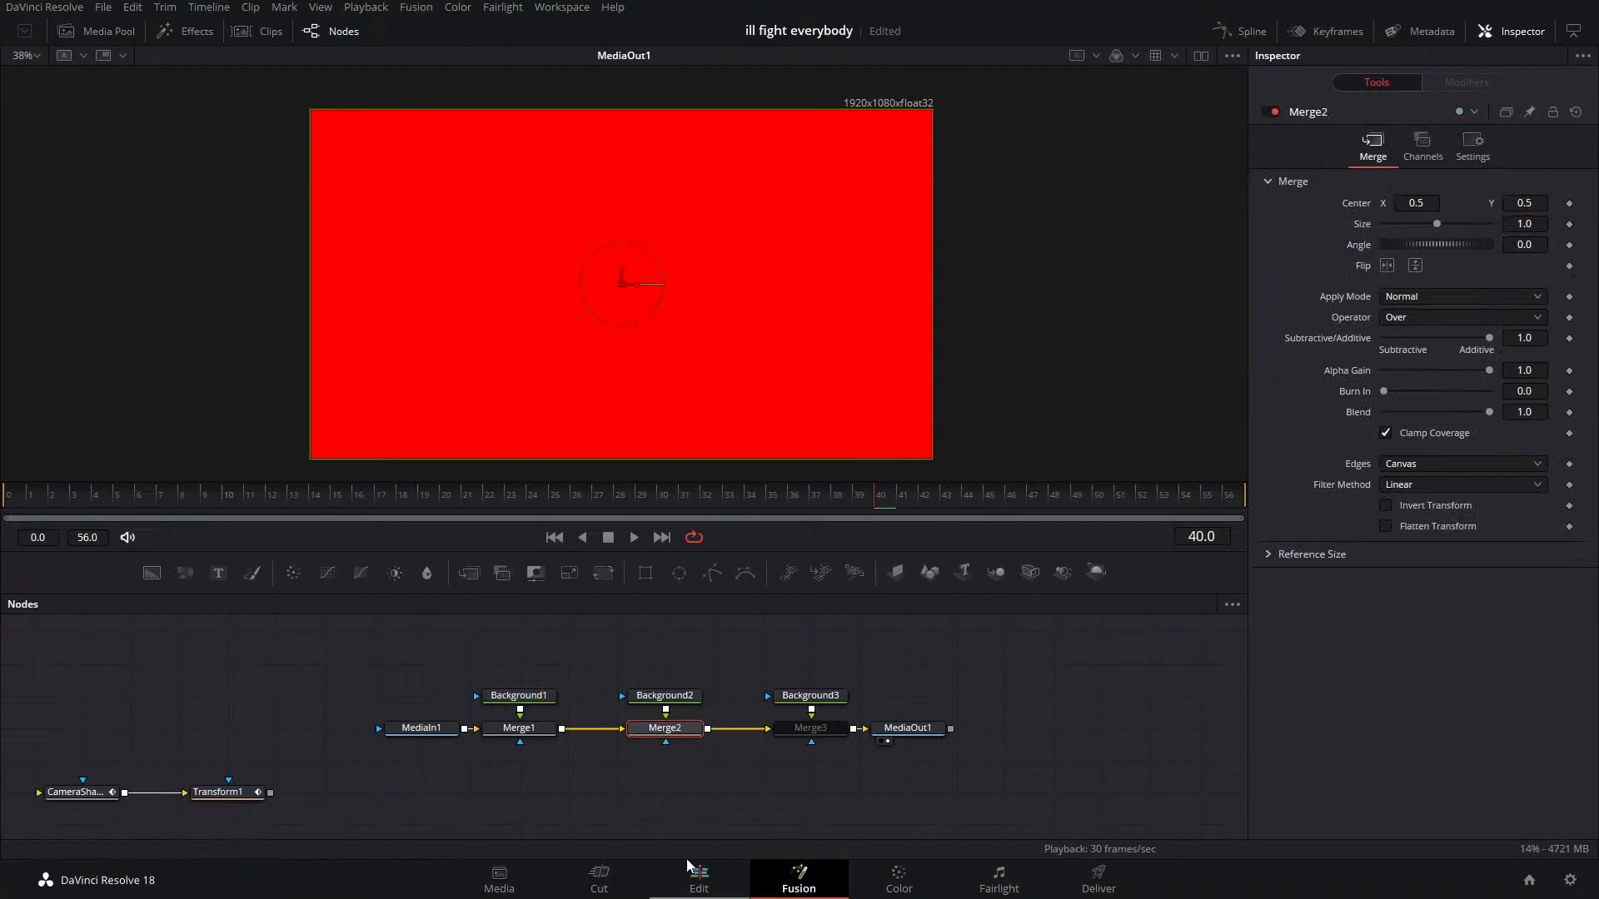
pyautogui.click(832, 733)
pyautogui.hotkey('ctrl', 'p')
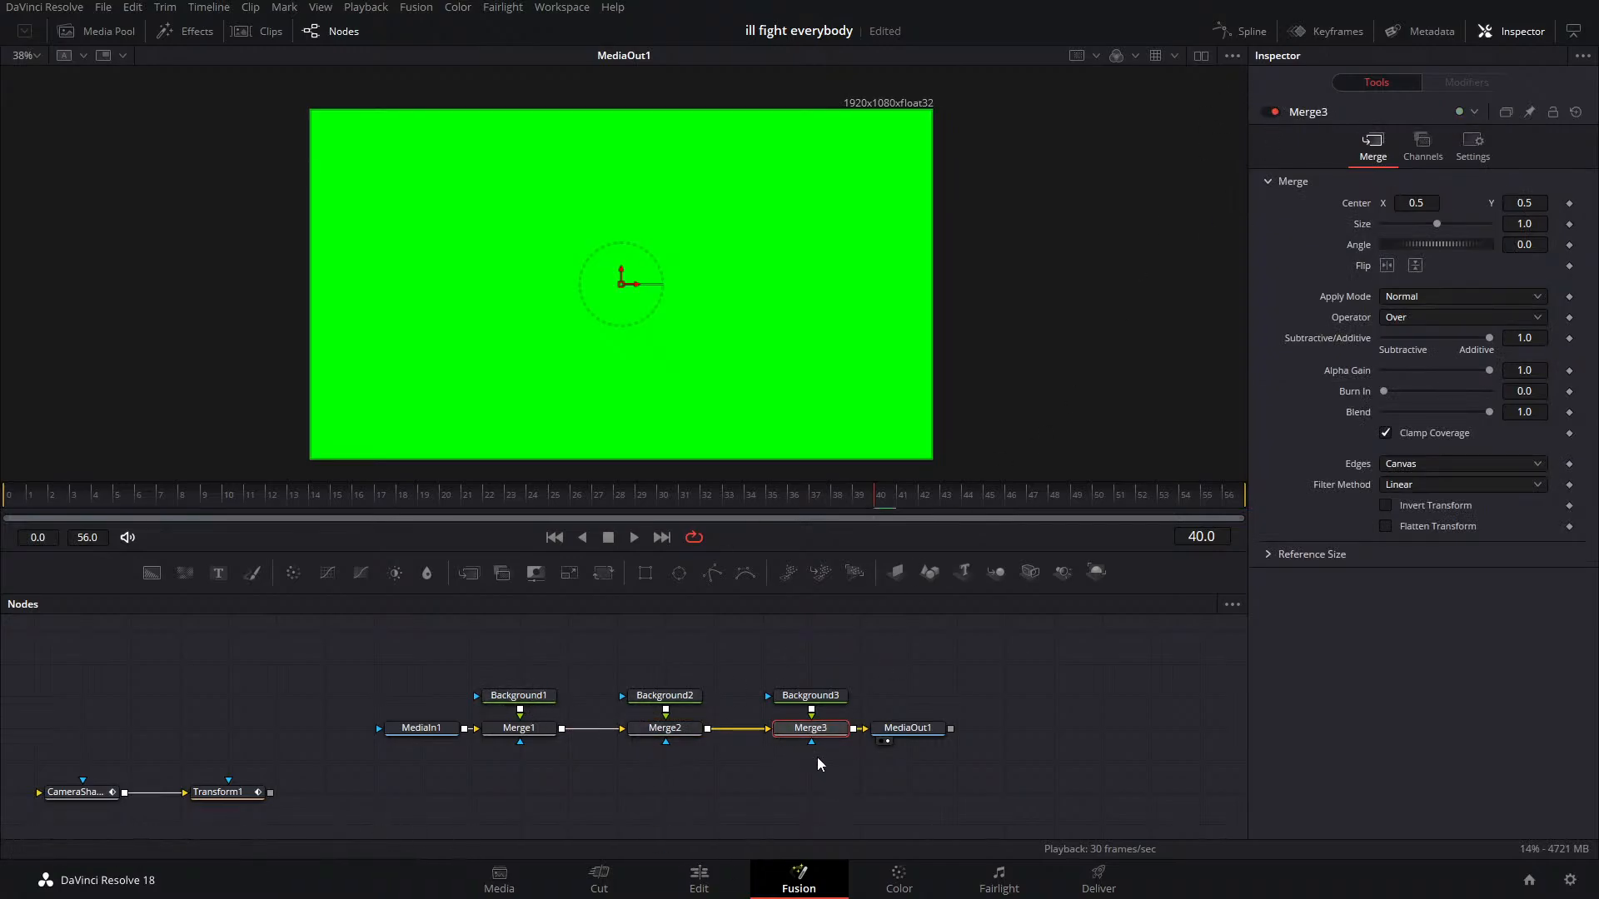
# Set Background1's blue value to 1.0, and disable both Merge2 and Merge3 to isolate it
pyautogui.click(519, 695)
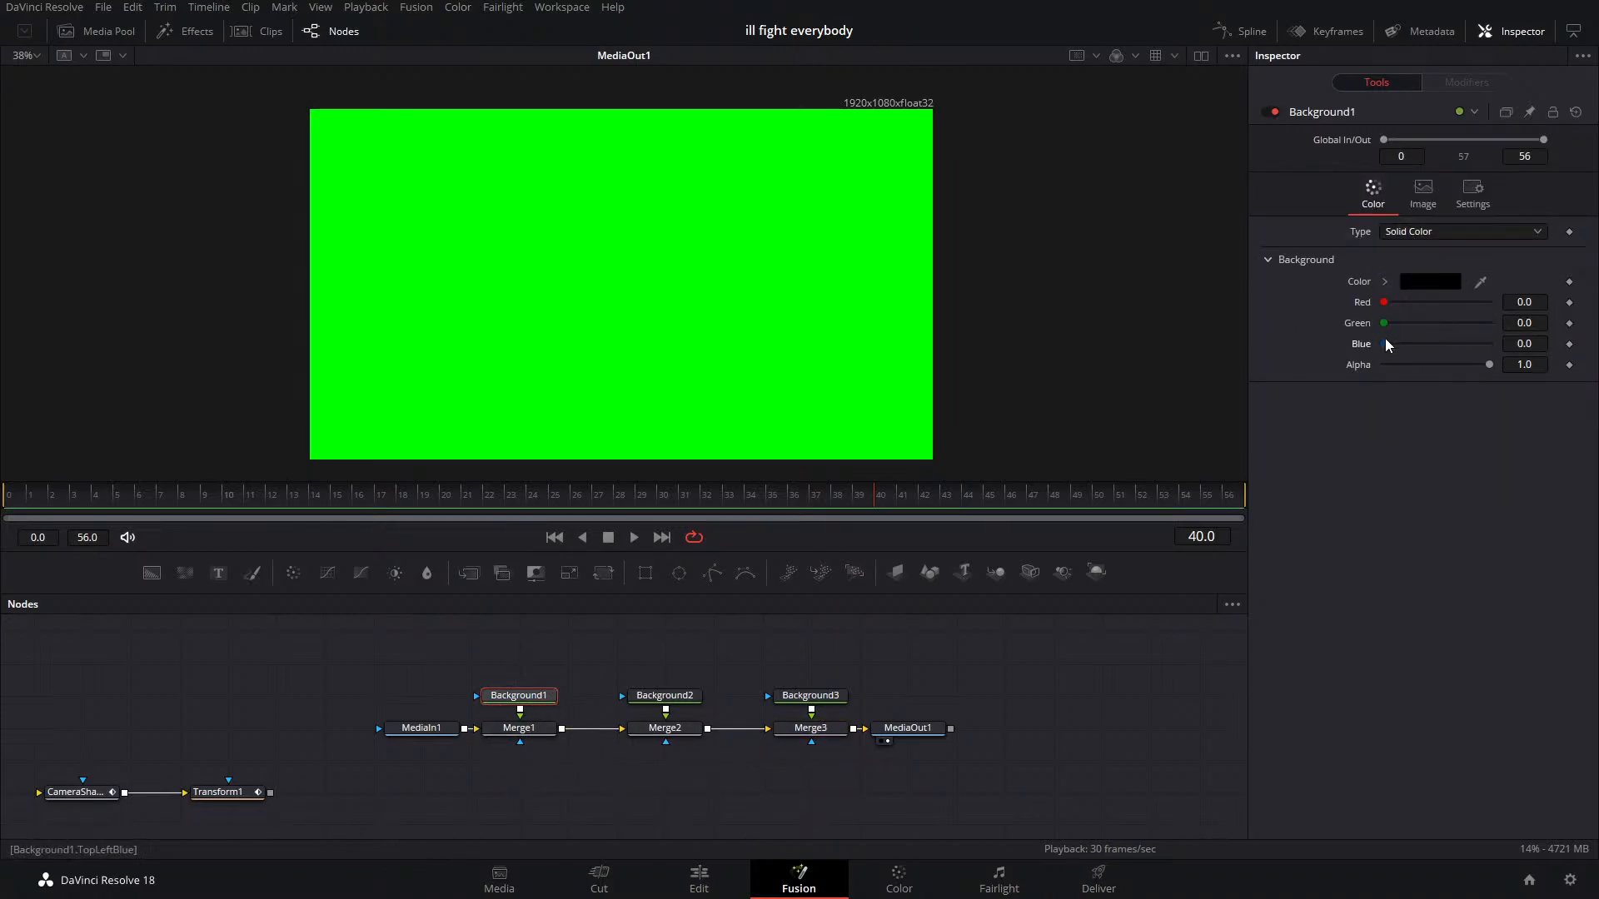
pyautogui.moveTo(1385, 344); pyautogui.dragTo(1495, 343)
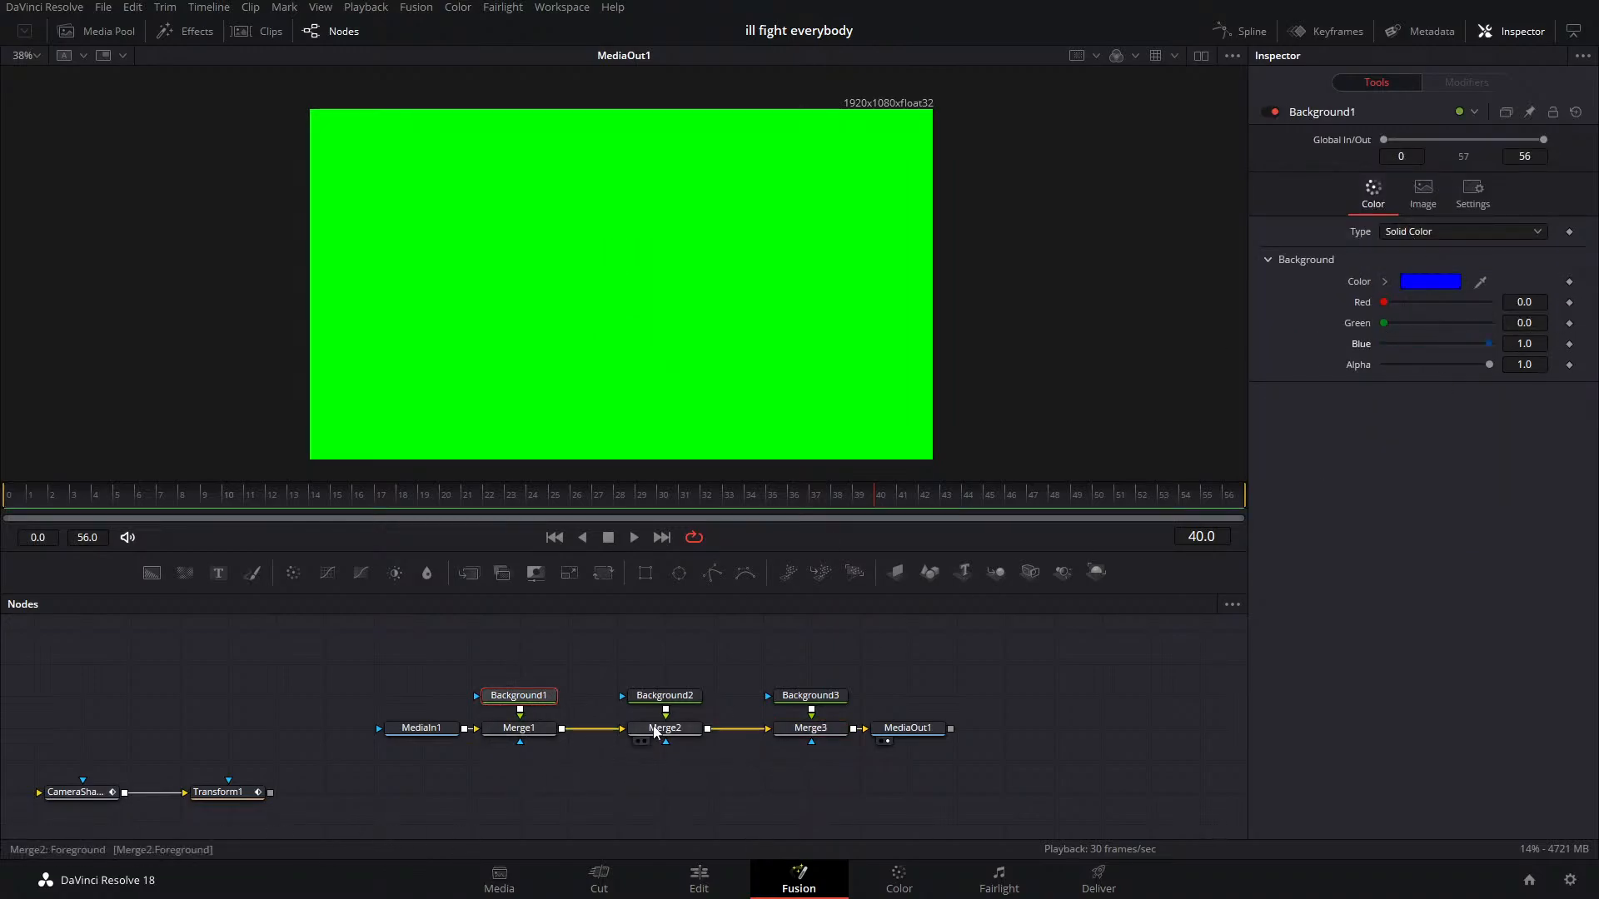
pyautogui.click(518, 727)
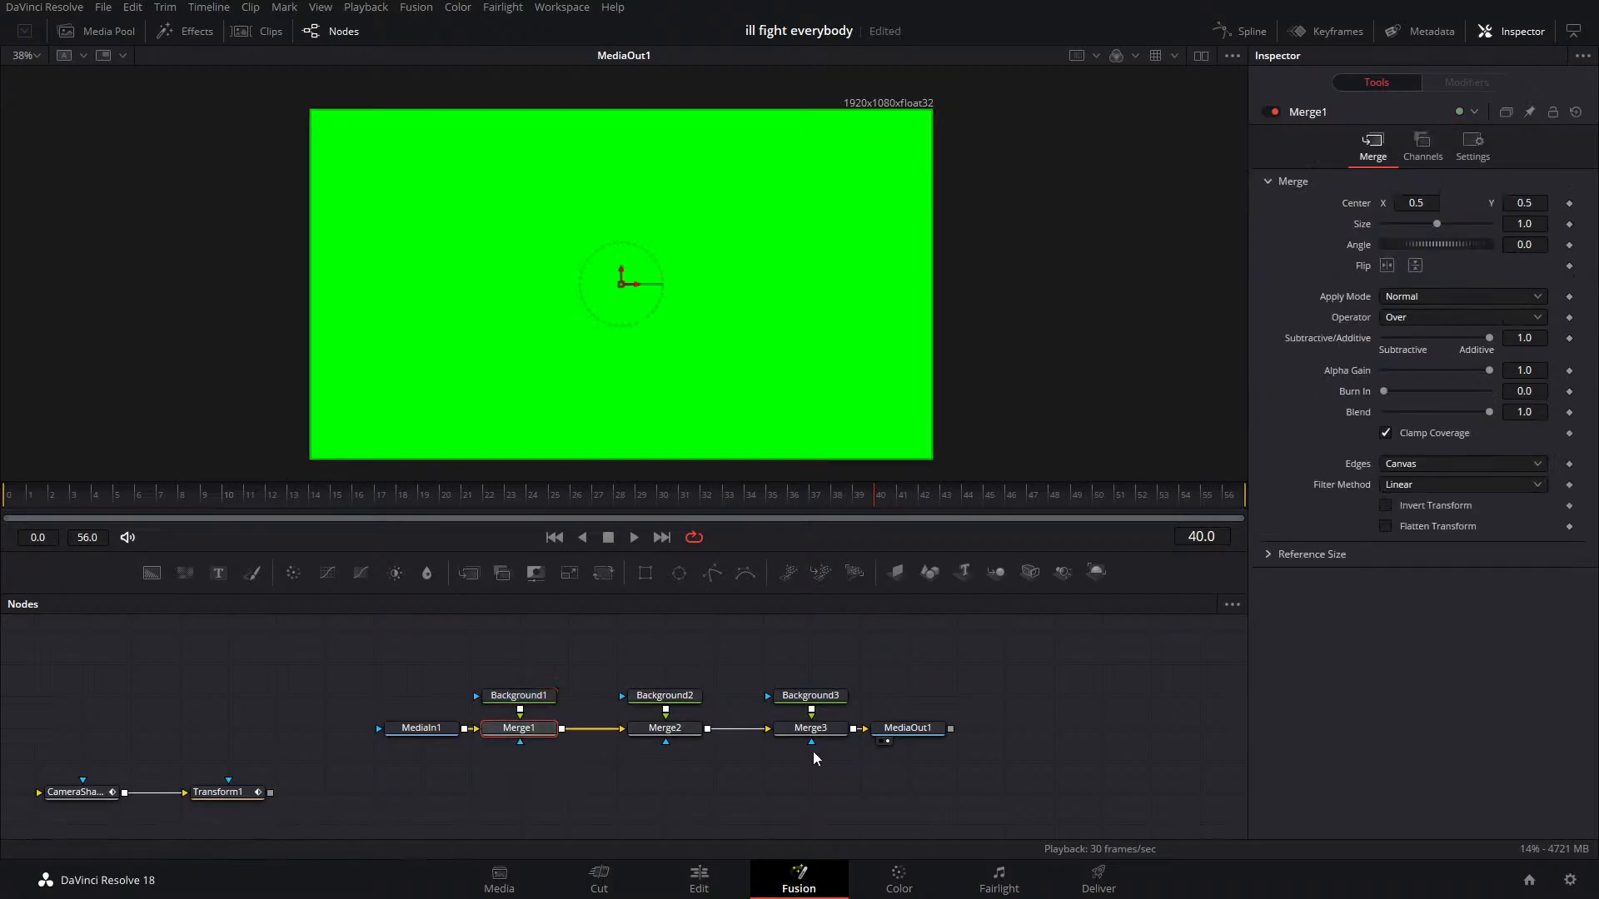
pyautogui.moveTo(841, 768); pyautogui.dragTo(654, 713)
pyautogui.click(1274, 137)
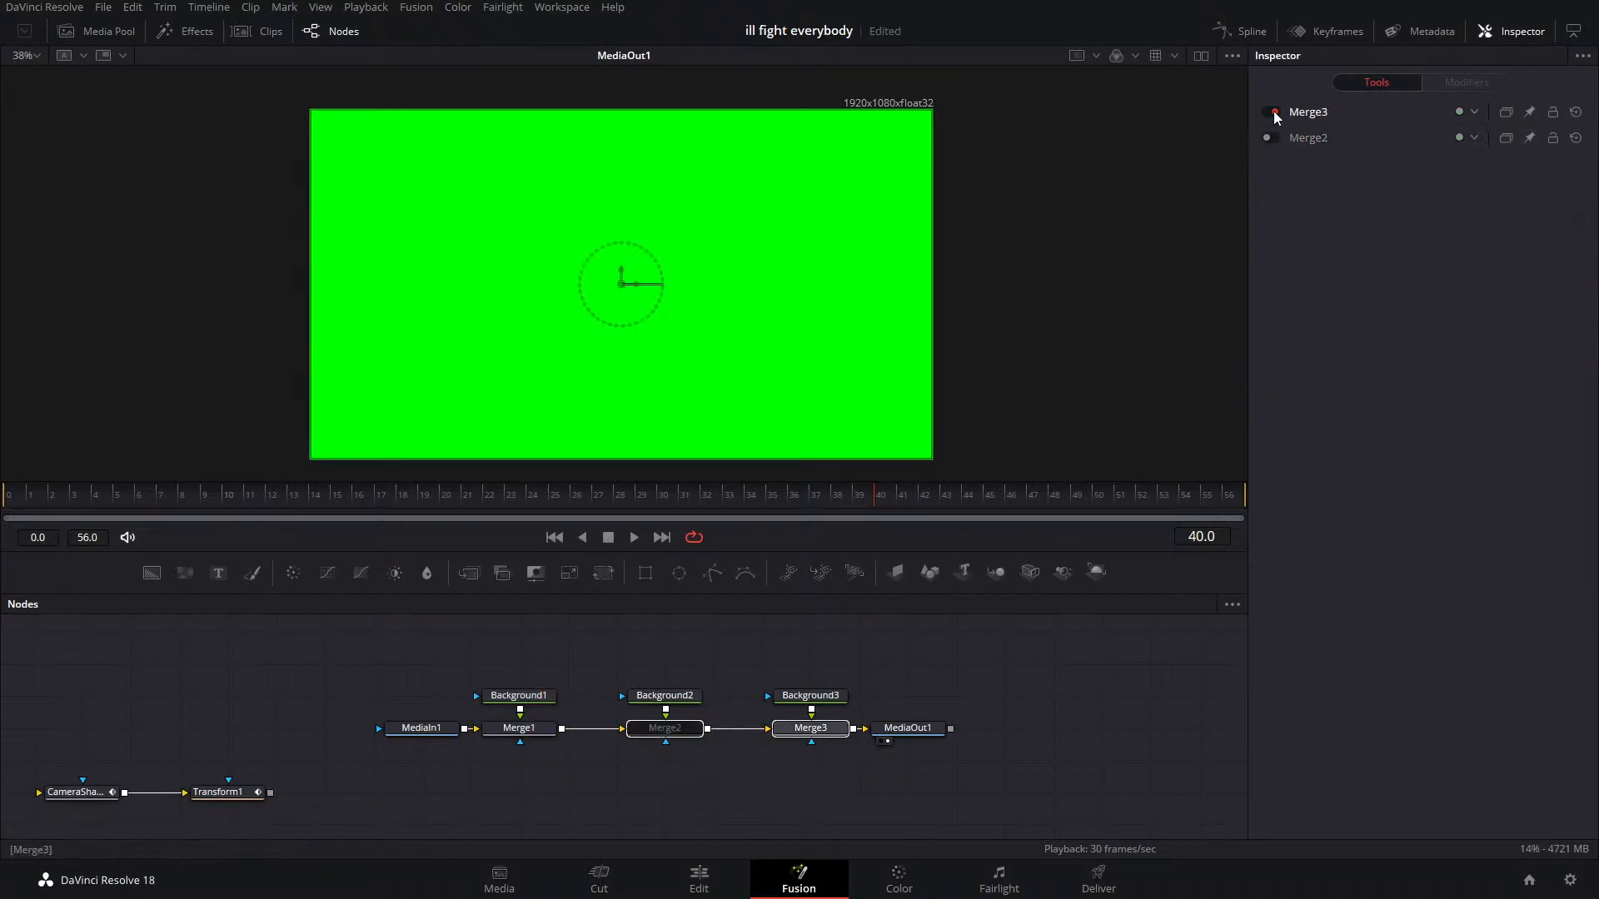
pyautogui.click(1274, 112)
# Change the apply mode of Merge1 to Screen
pyautogui.click(534, 737)
pyautogui.click(1403, 297)
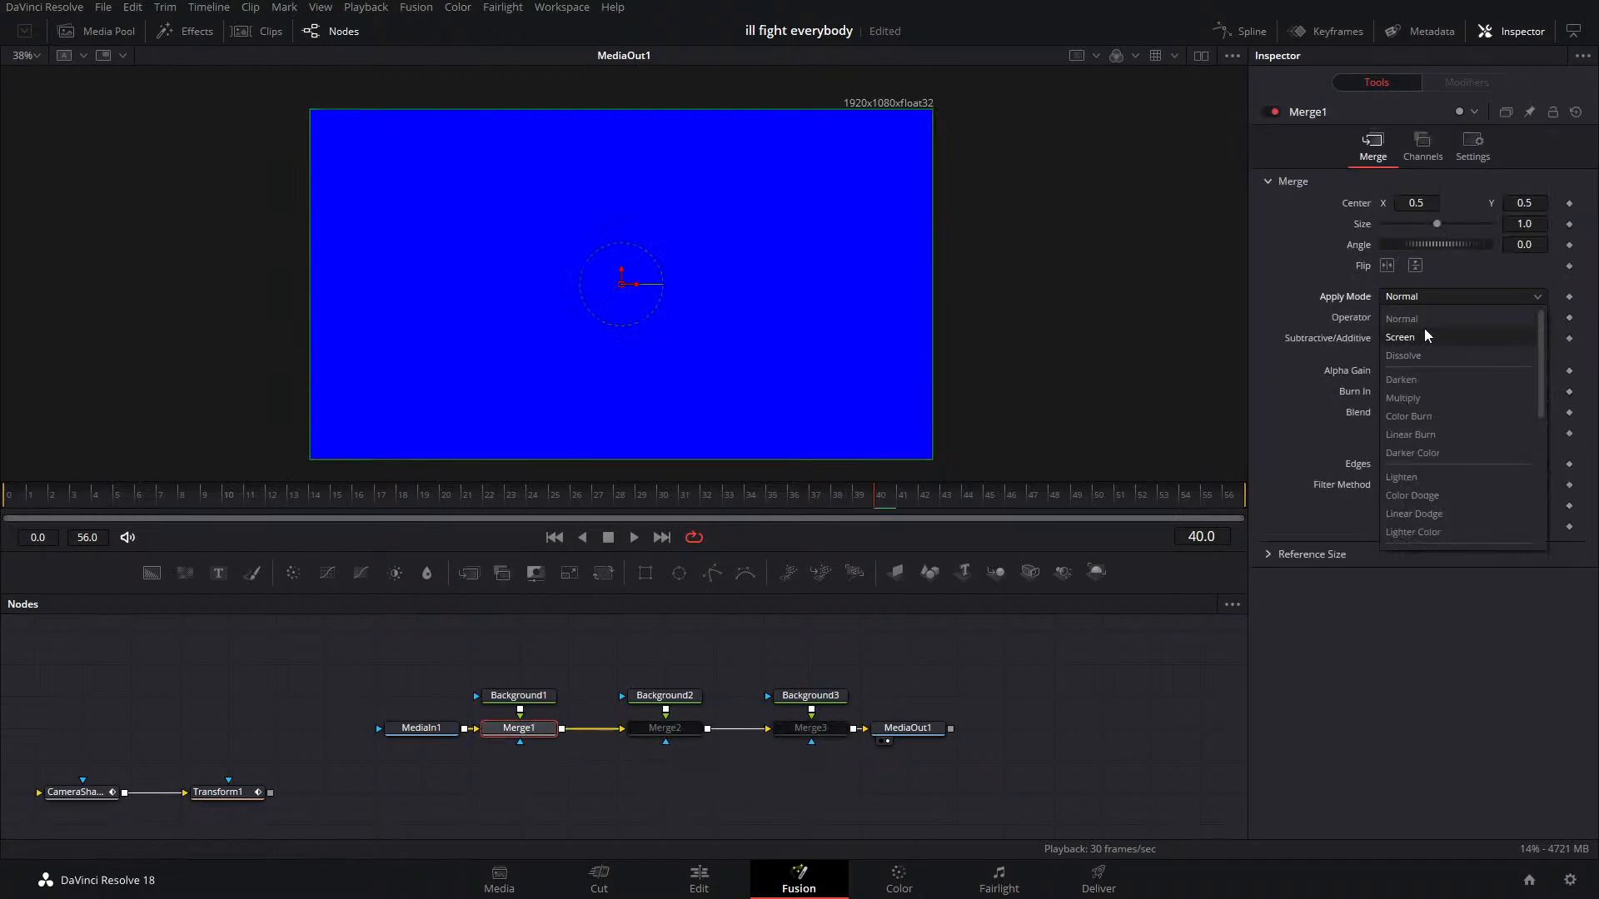
pyautogui.click(1427, 336)
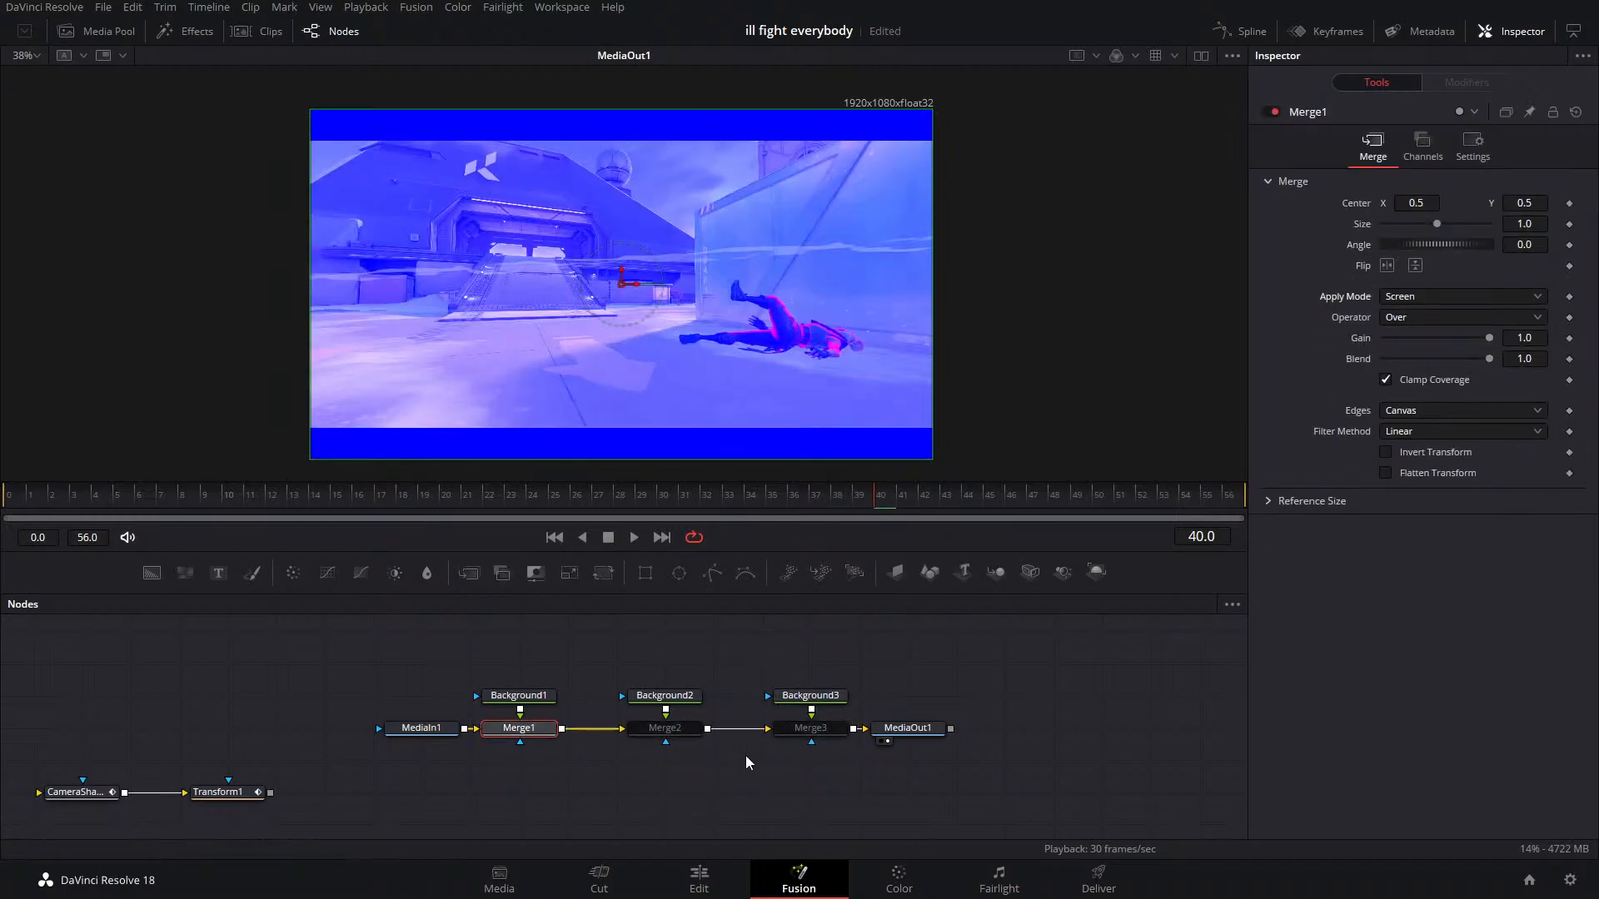
# Re-enable Merge2 and change its apply mode to Screen
pyautogui.click(662, 733)
pyautogui.click(1274, 112)
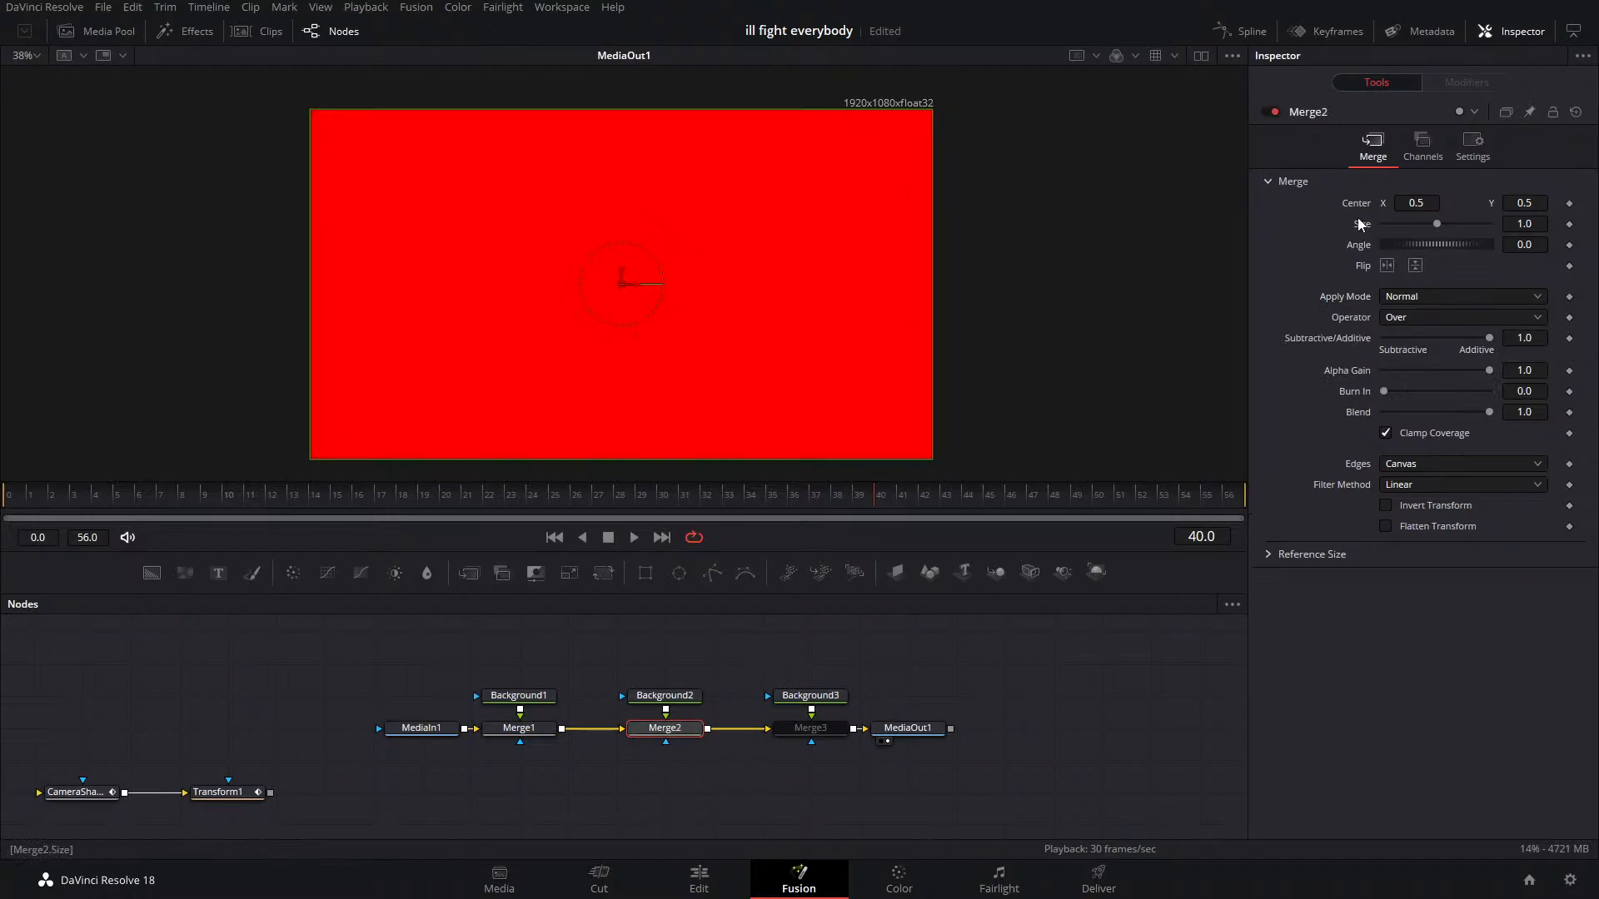
pyautogui.click(1399, 297)
pyautogui.click(1425, 338)
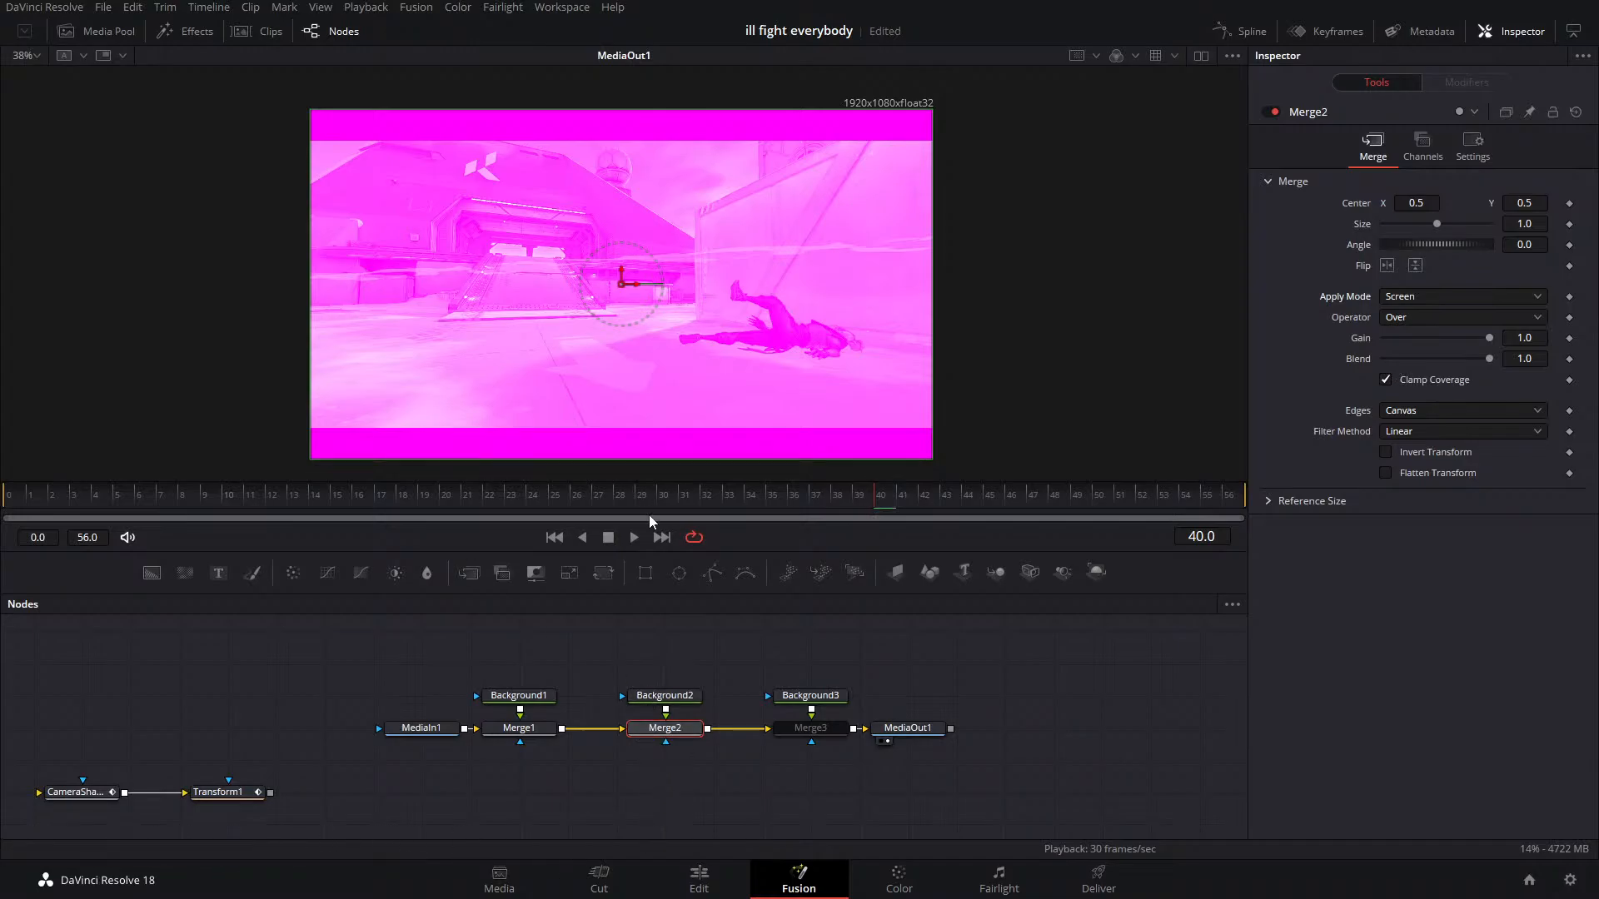
# Change the apply mode of Merge3 to Screen and re-enable the node
pyautogui.click(809, 728)
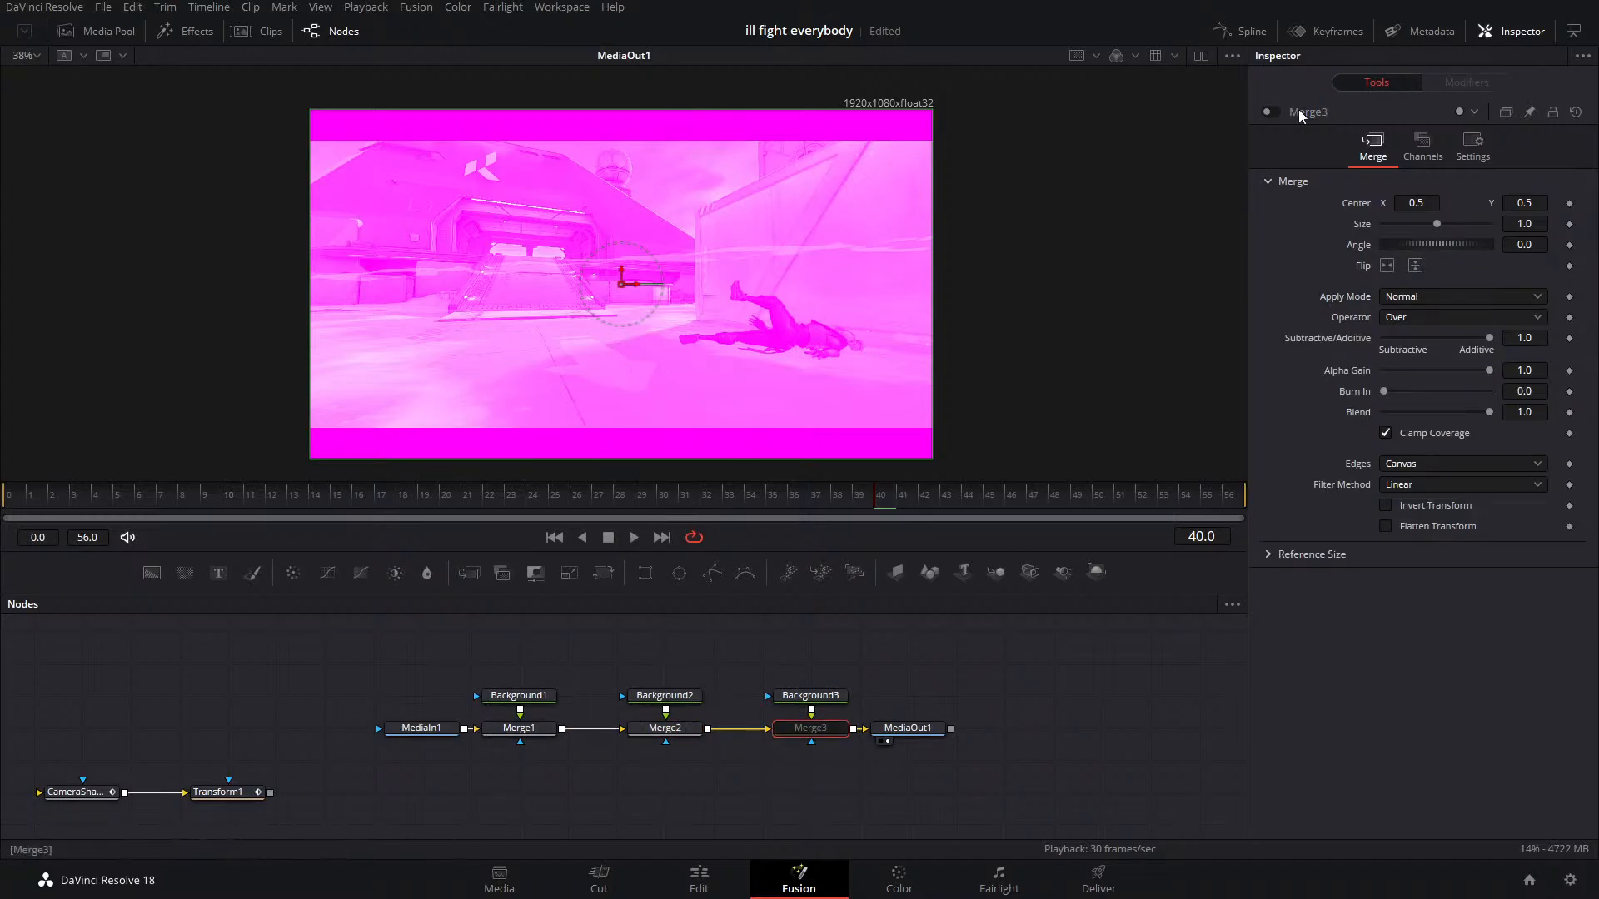
pyautogui.click(1415, 296)
pyautogui.click(1416, 336)
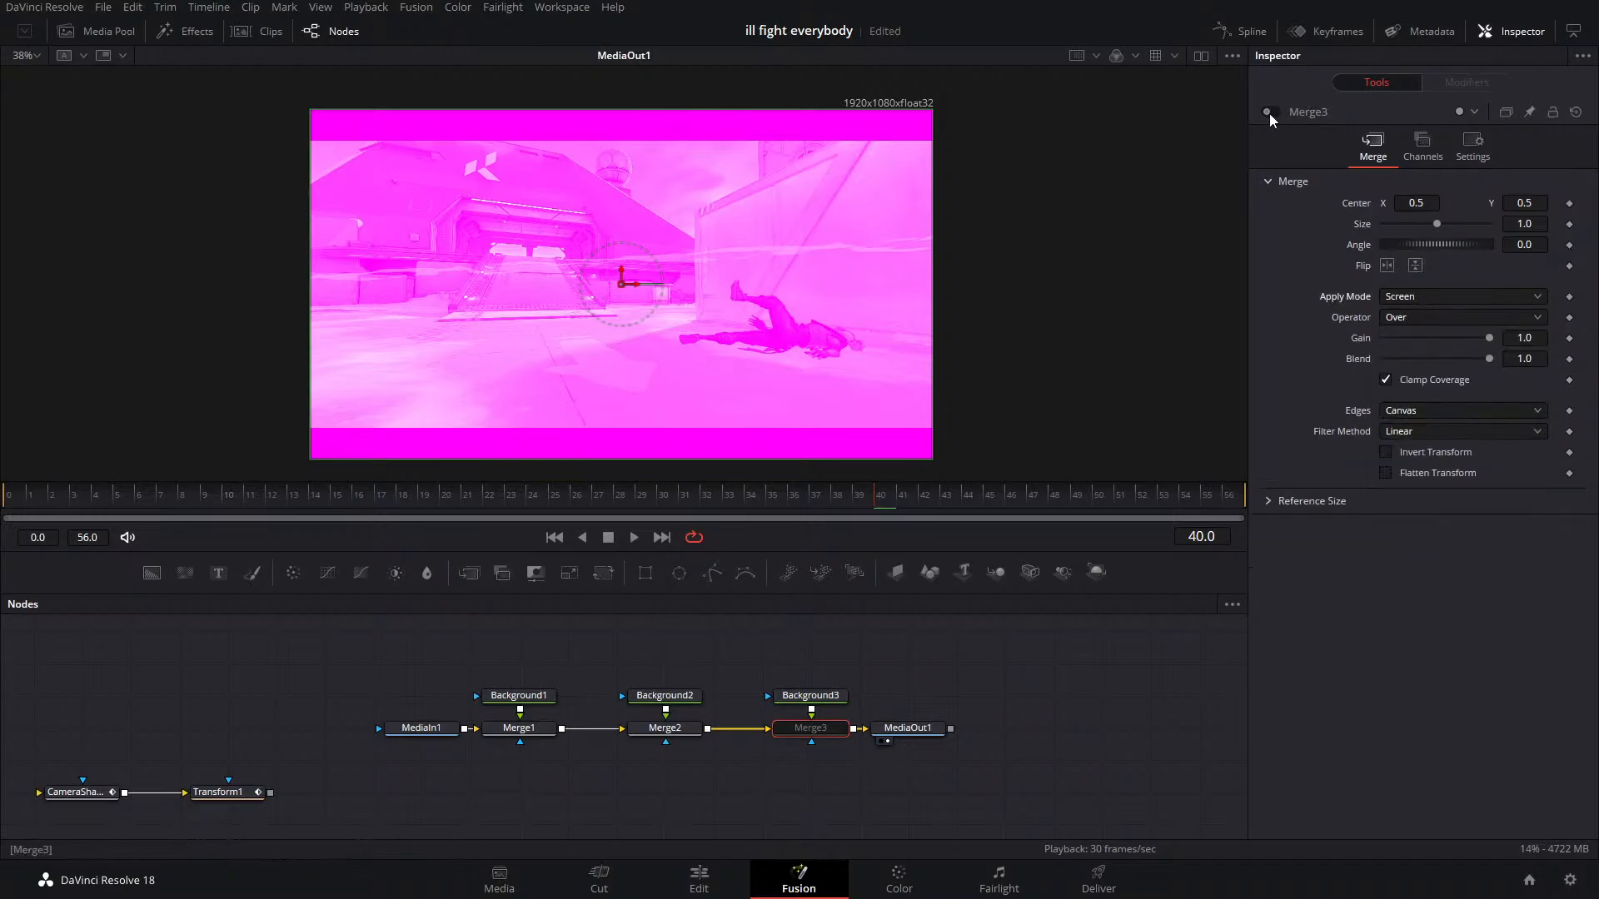
pyautogui.click(1267, 112)
# Delete all three Background and Merge pairs, and reinsert CameraShake1 and Transform1 between MediaIn1 and MediaOut1
pyautogui.click(795, 700)
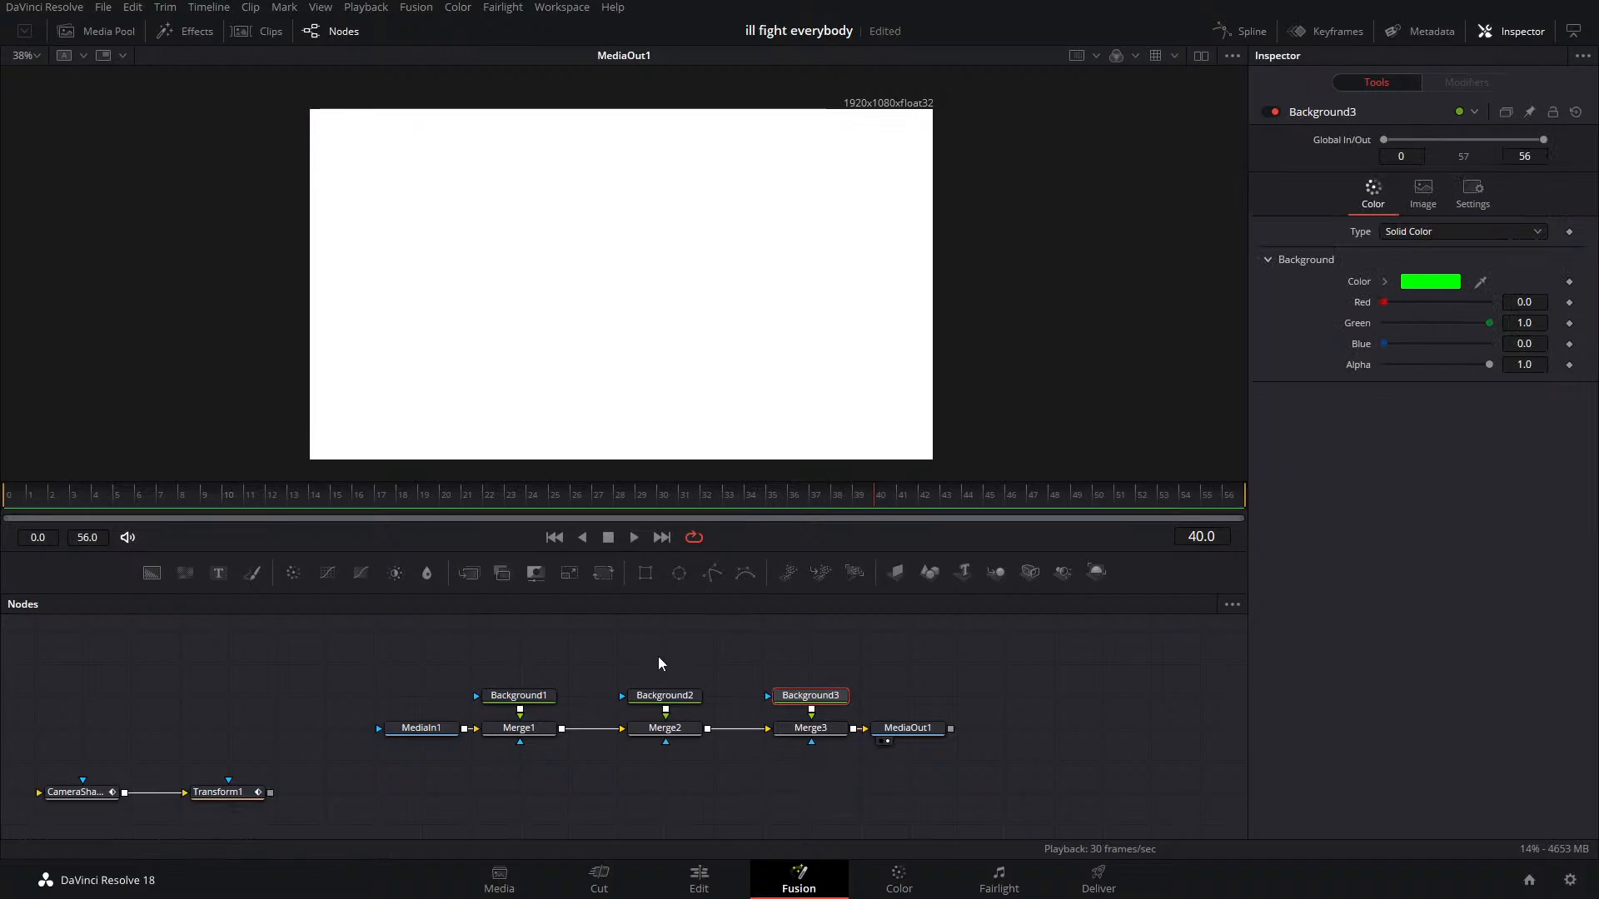
pyautogui.moveTo(792, 768); pyautogui.dragTo(481, 686)
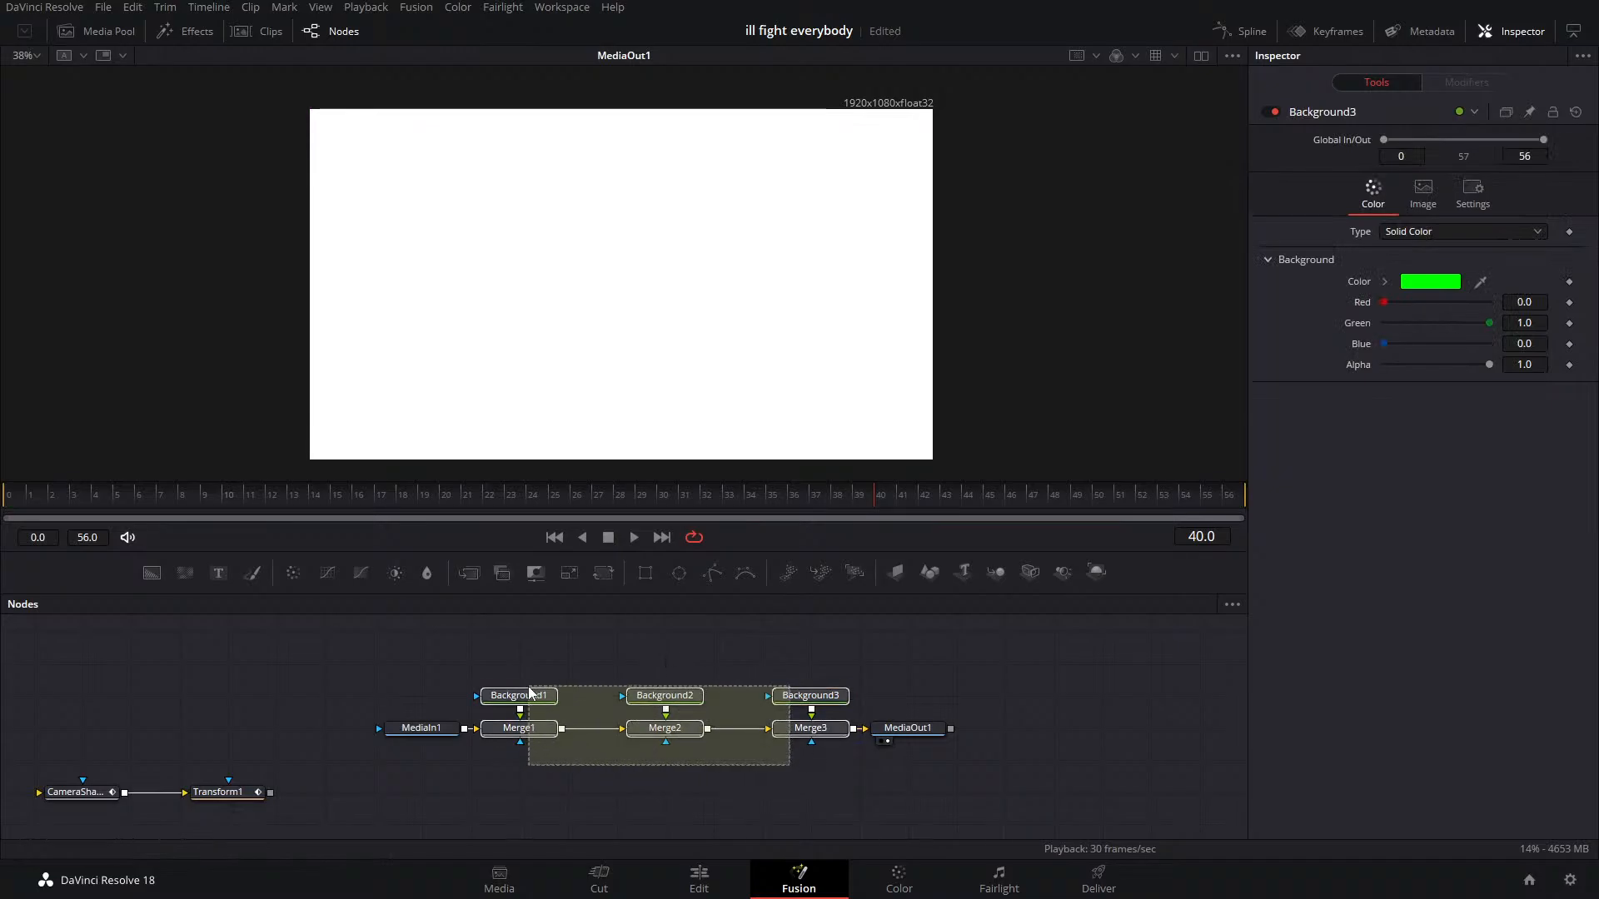
pyautogui.press('Delete')
pyautogui.moveTo(219, 798); pyautogui.dragTo(754, 734)
pyautogui.moveTo(92, 792); pyautogui.dragTo(594, 734)
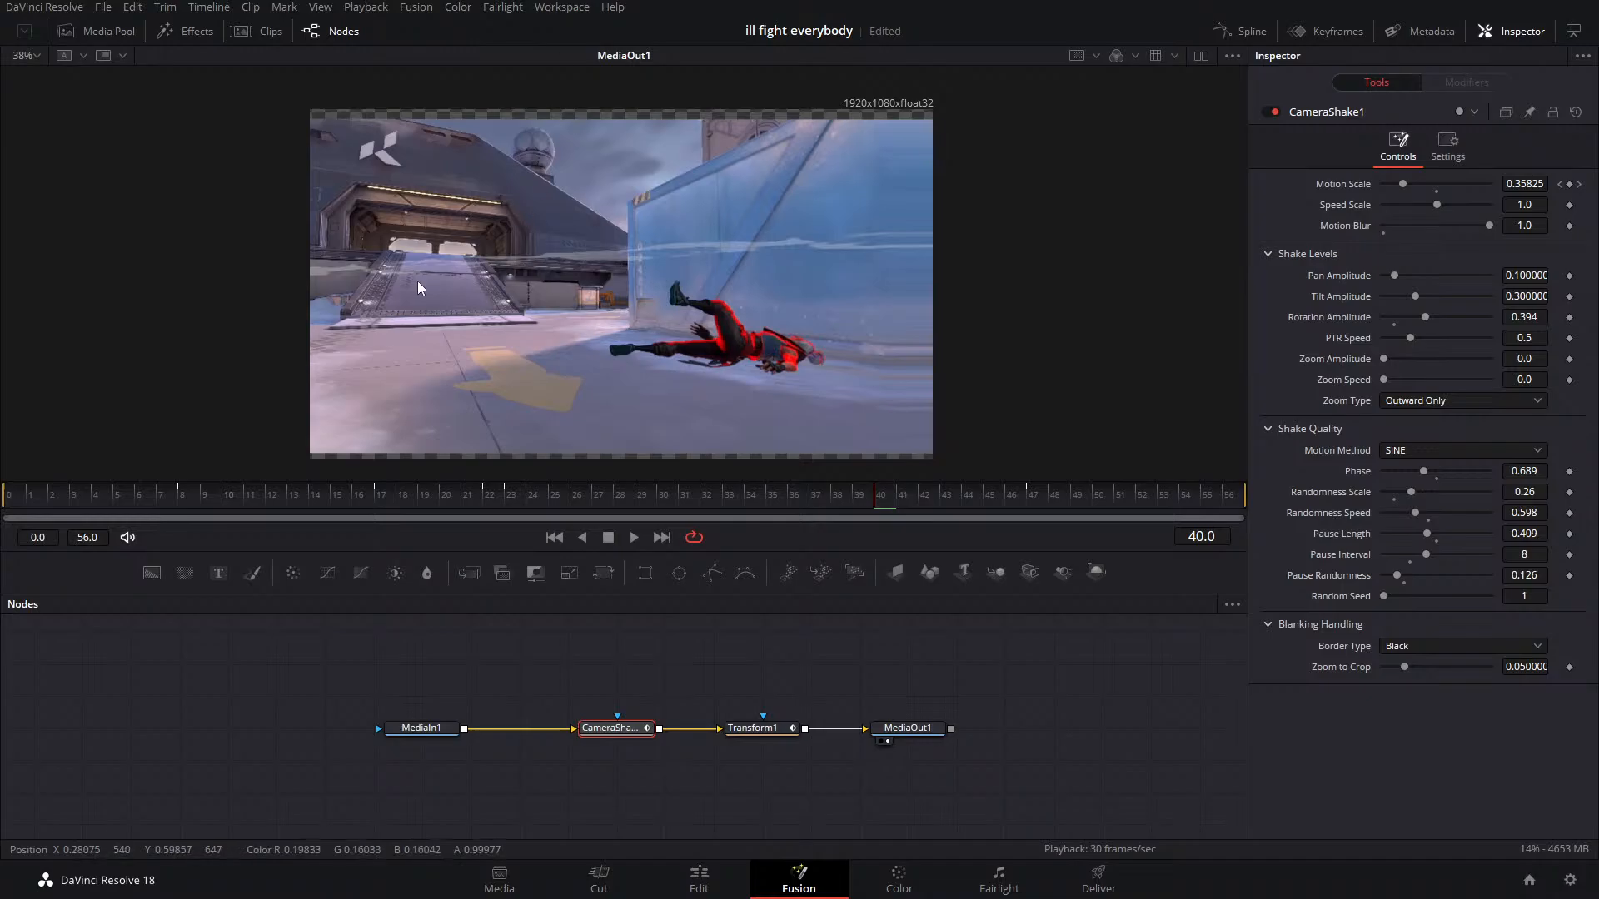
# Play the clip from frame 3 to review the camera shake and transform animation
pyautogui.moveTo(493, 495); pyautogui.dragTo(77, 508)
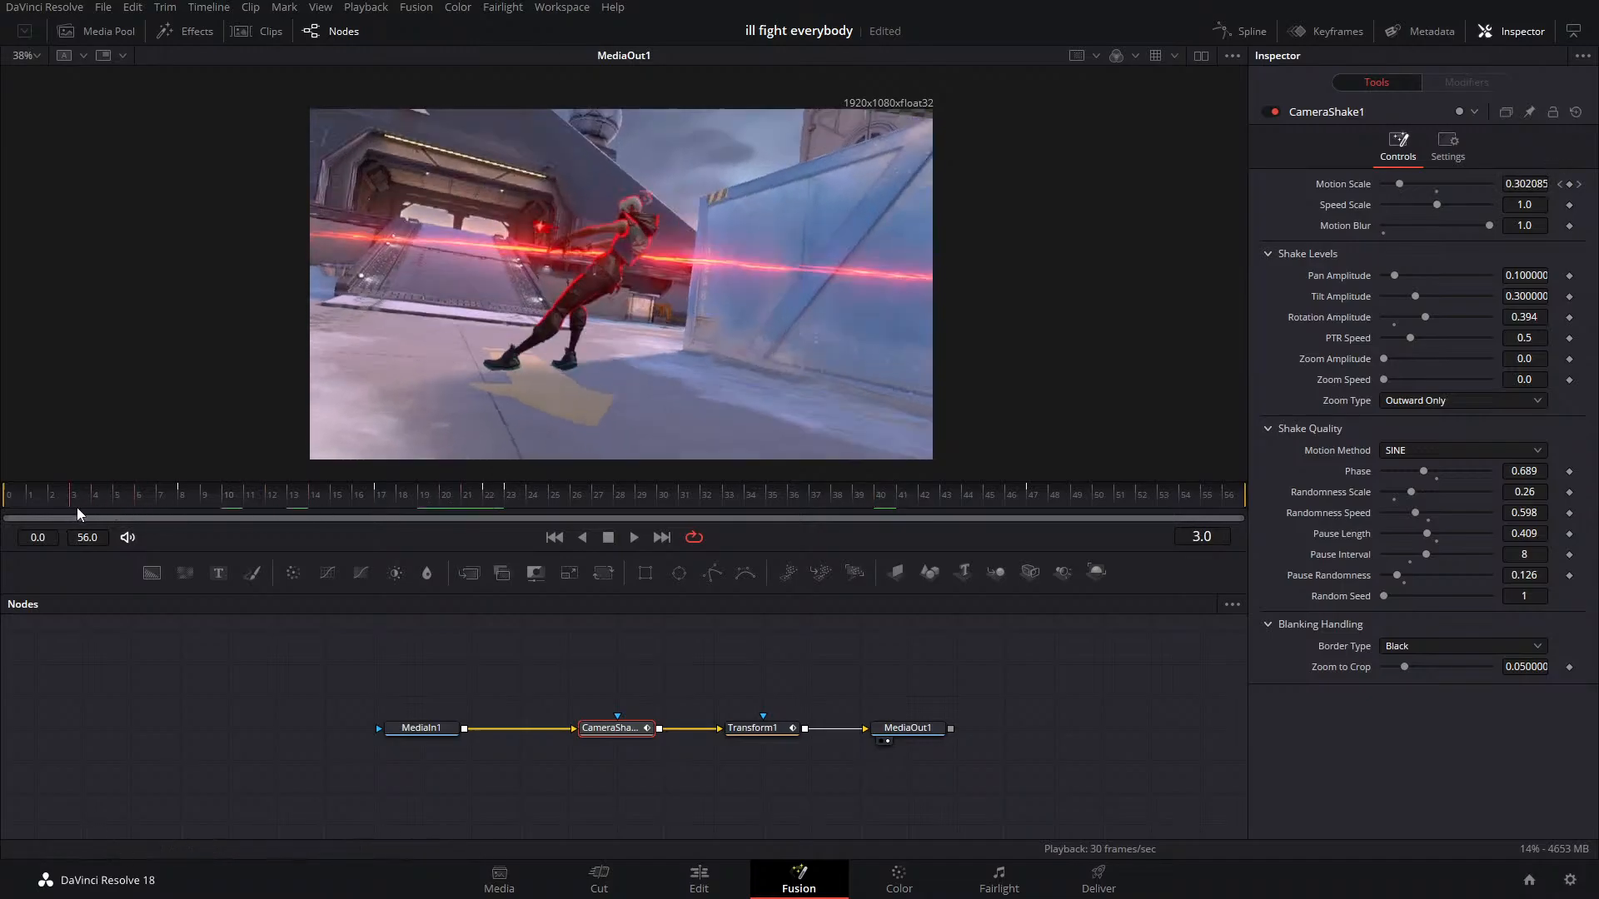
pyautogui.click(638, 542)
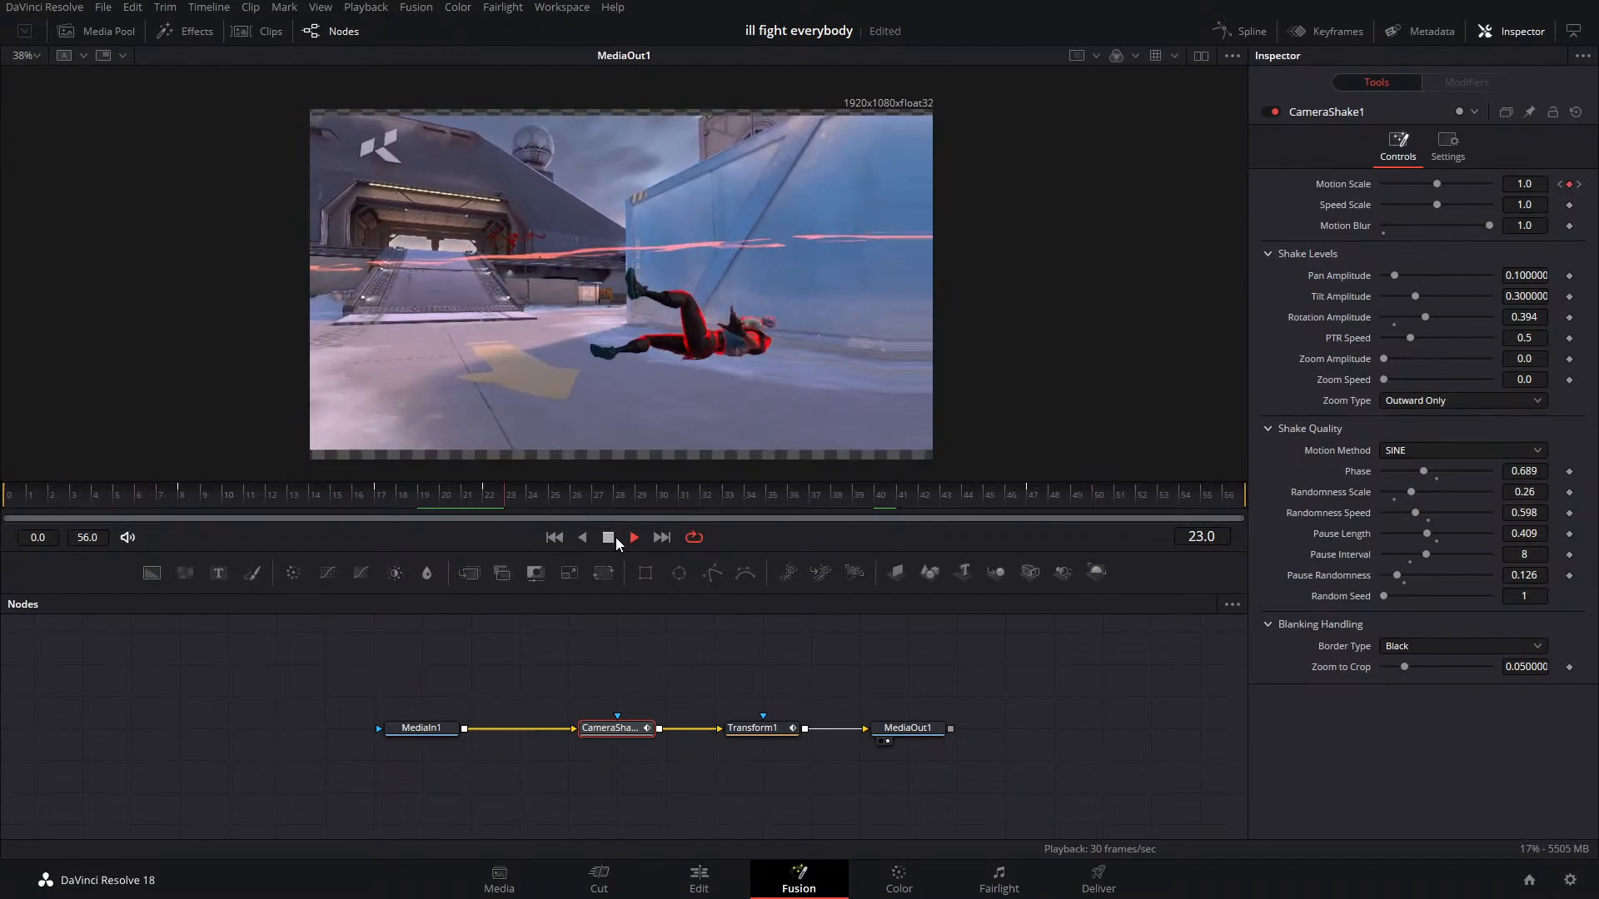
pyautogui.click(624, 538)
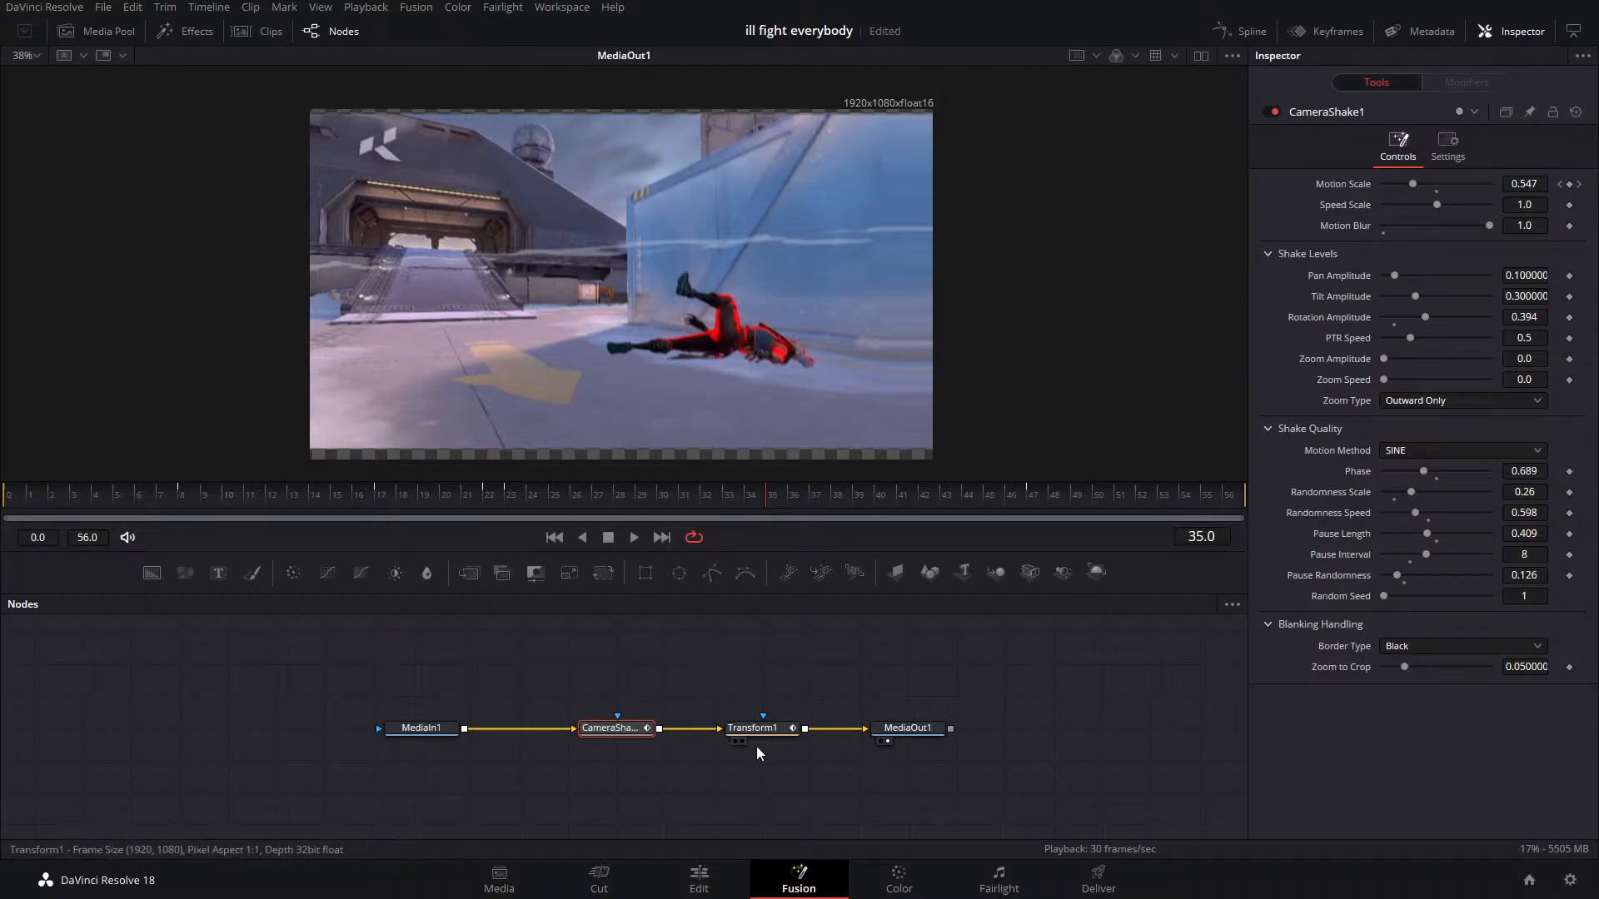
# Set CameraShake1's motion blur to 0.0, check the frames around the shake, and save the project
pyautogui.moveTo(1490, 225); pyautogui.dragTo(1383, 224)
pyautogui.moveTo(403, 496); pyautogui.dragTo(516, 526)
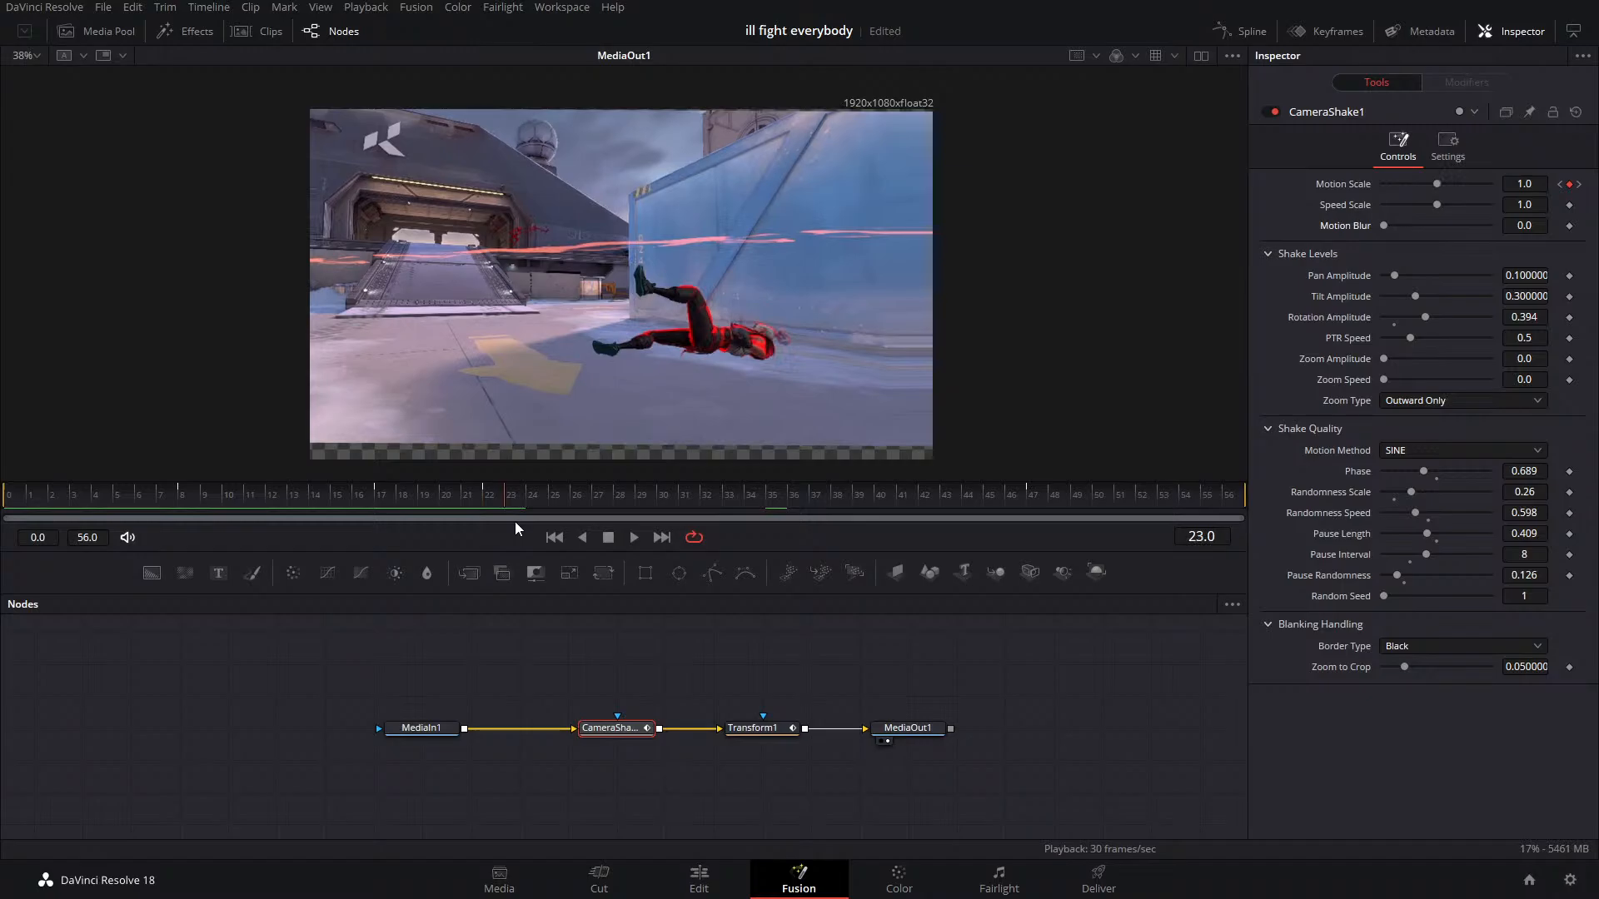
pyautogui.hotkey('ctrl', 's')
# Scrub to frame 36 and play back the shake without motion blur
pyautogui.moveTo(508, 495); pyautogui.dragTo(779, 543)
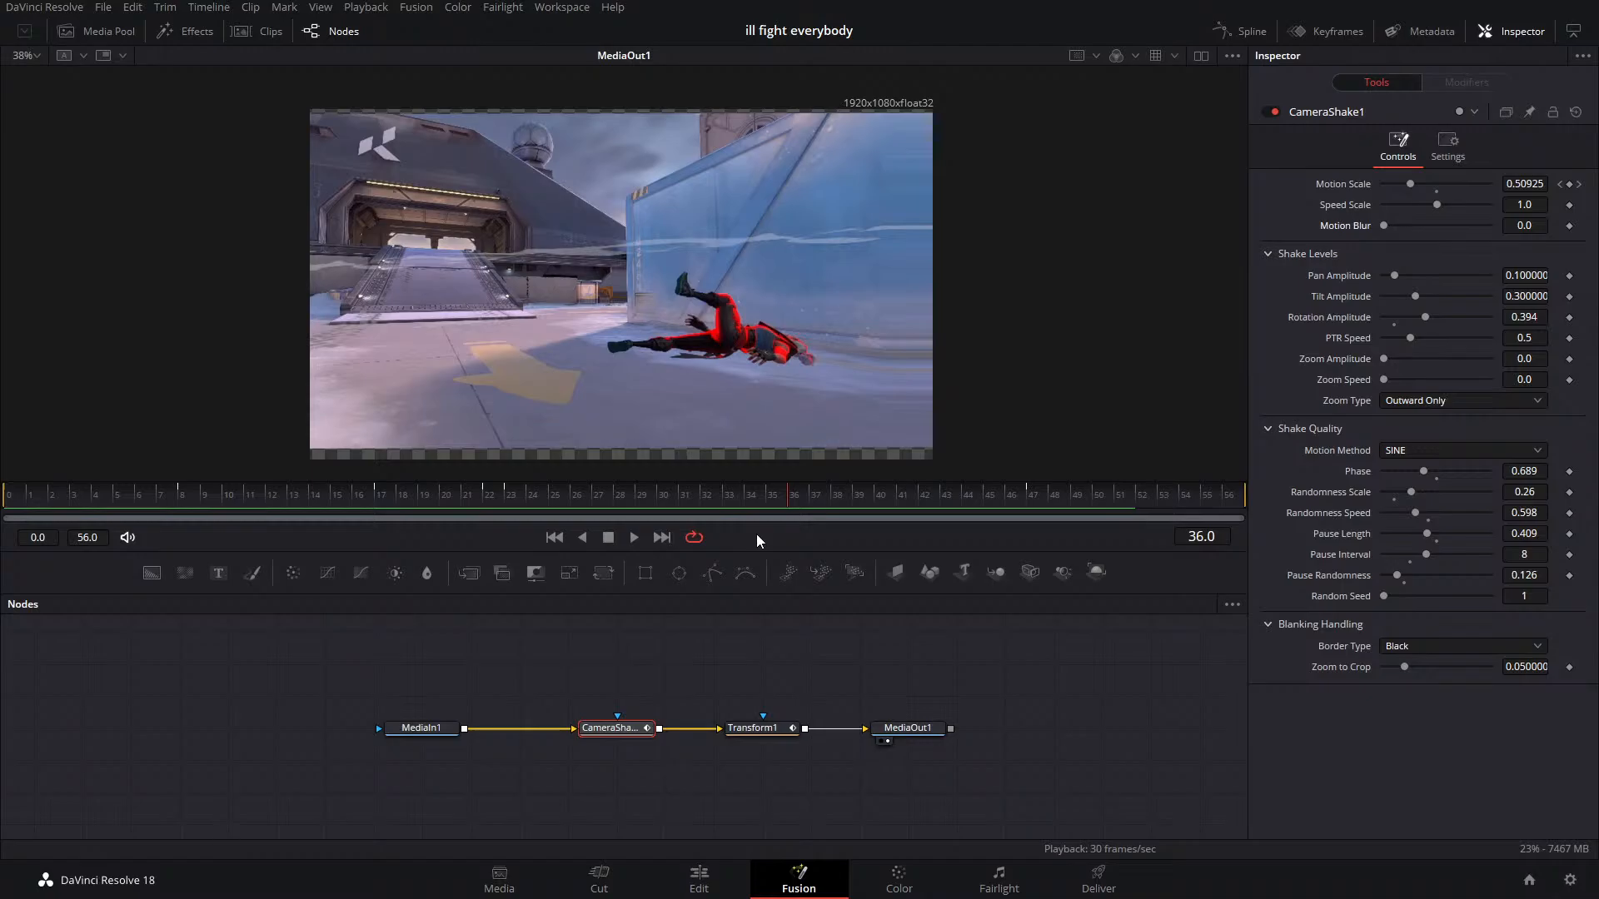
pyautogui.click(635, 539)
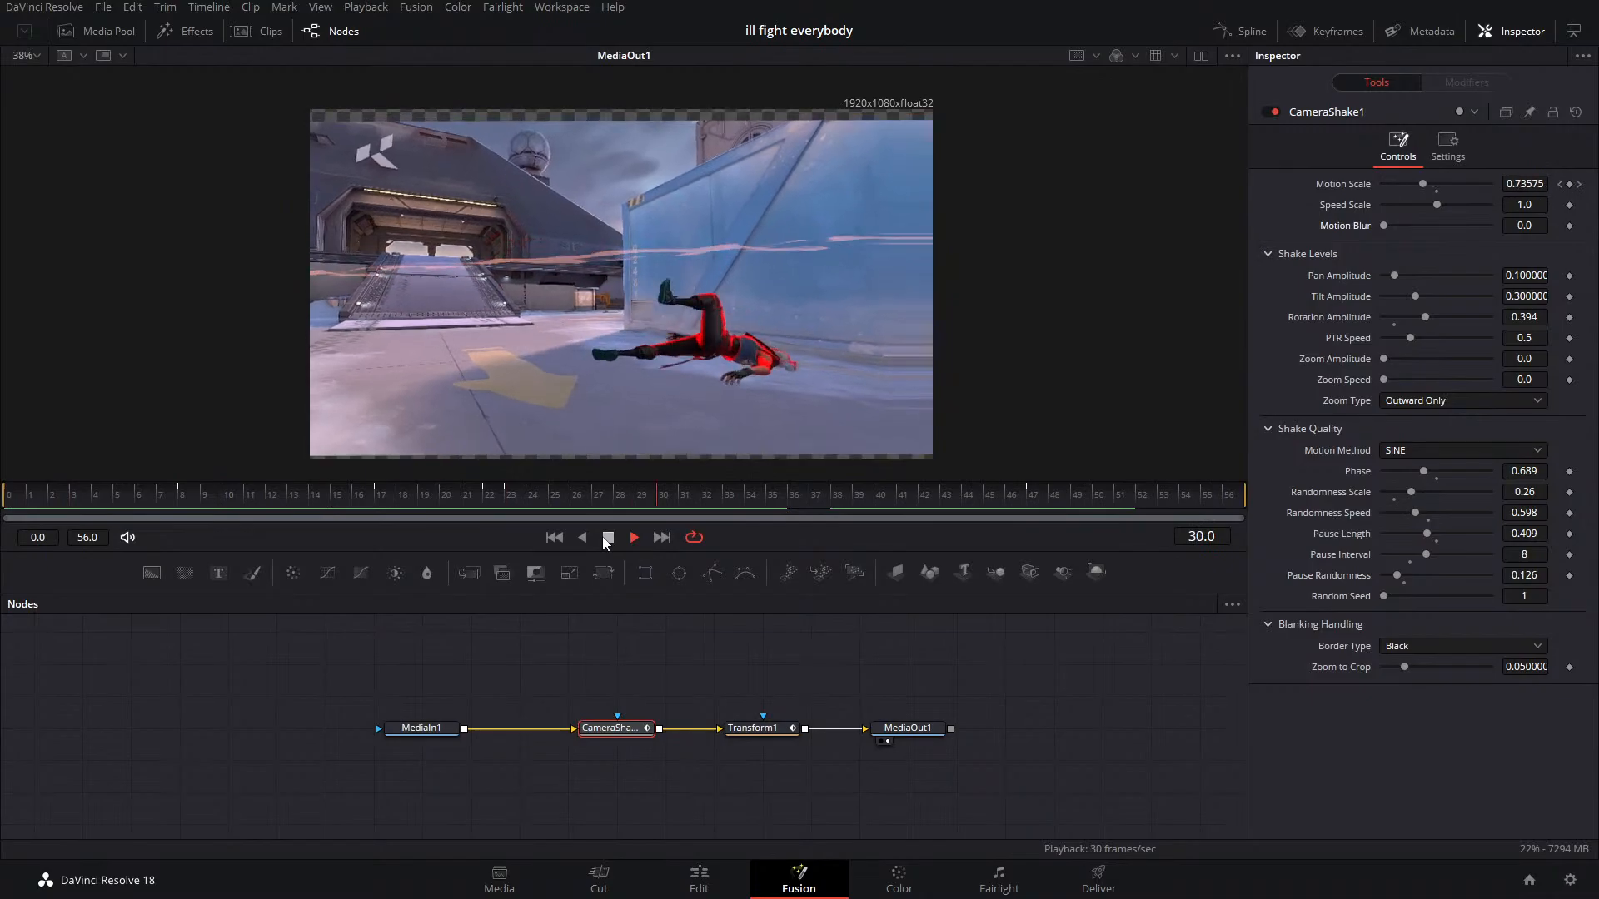
pyautogui.click(606, 539)
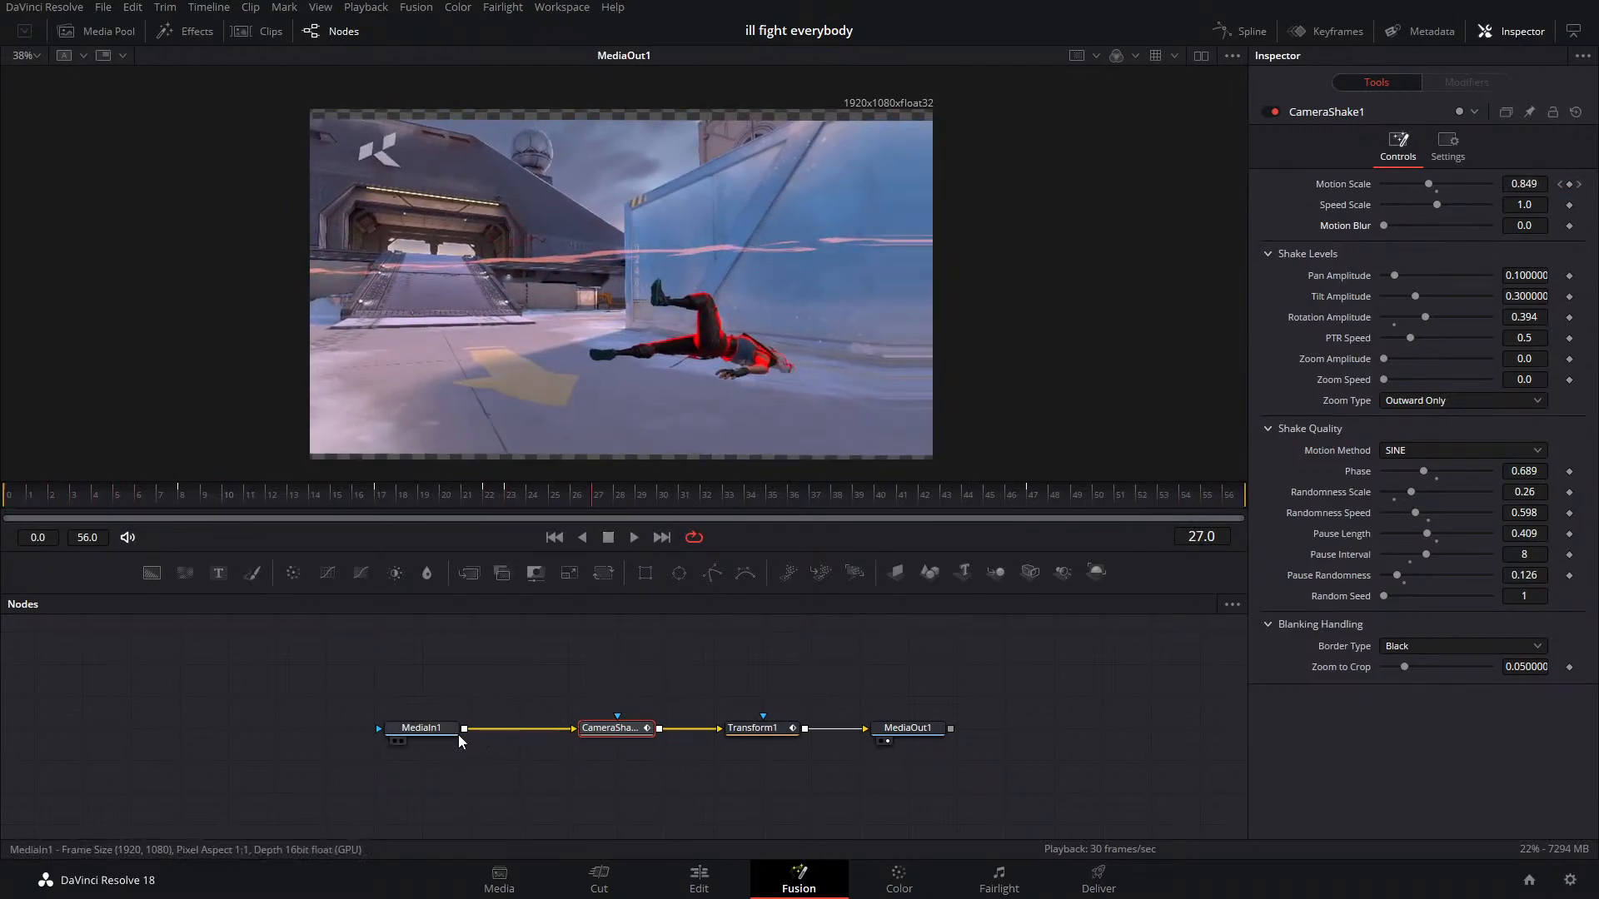
# Make room after MediaIn1 and insert a Planar Tracker between it and CameraShake1
pyautogui.moveTo(434, 734); pyautogui.dragTo(353, 725)
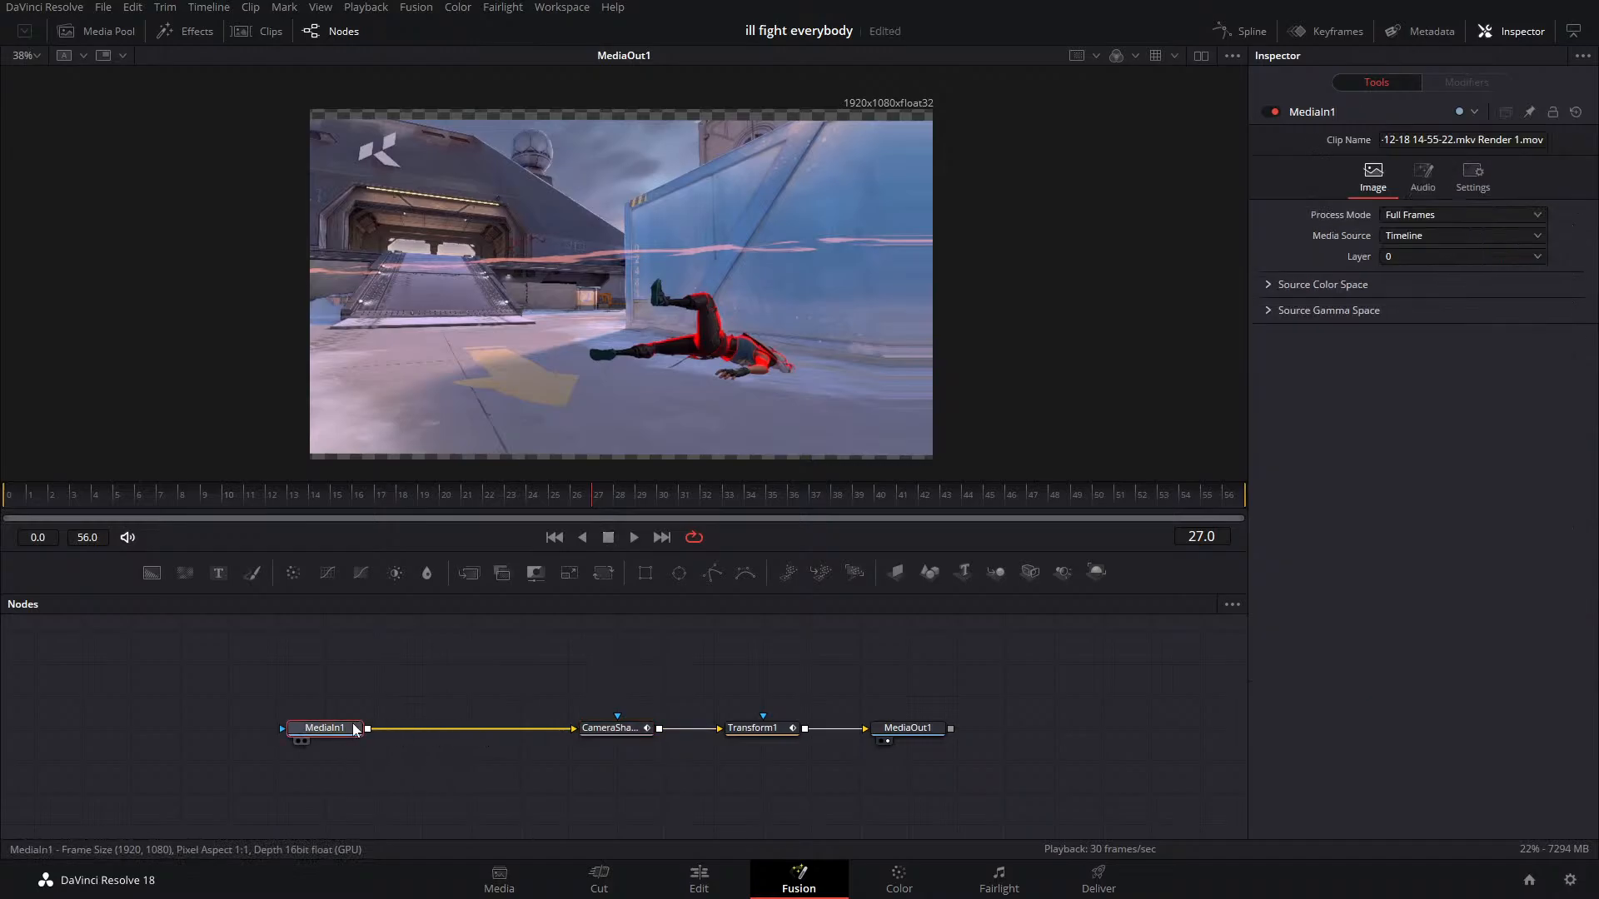
pyautogui.hotkey('shift', 'space')
pyautogui.write('plan')
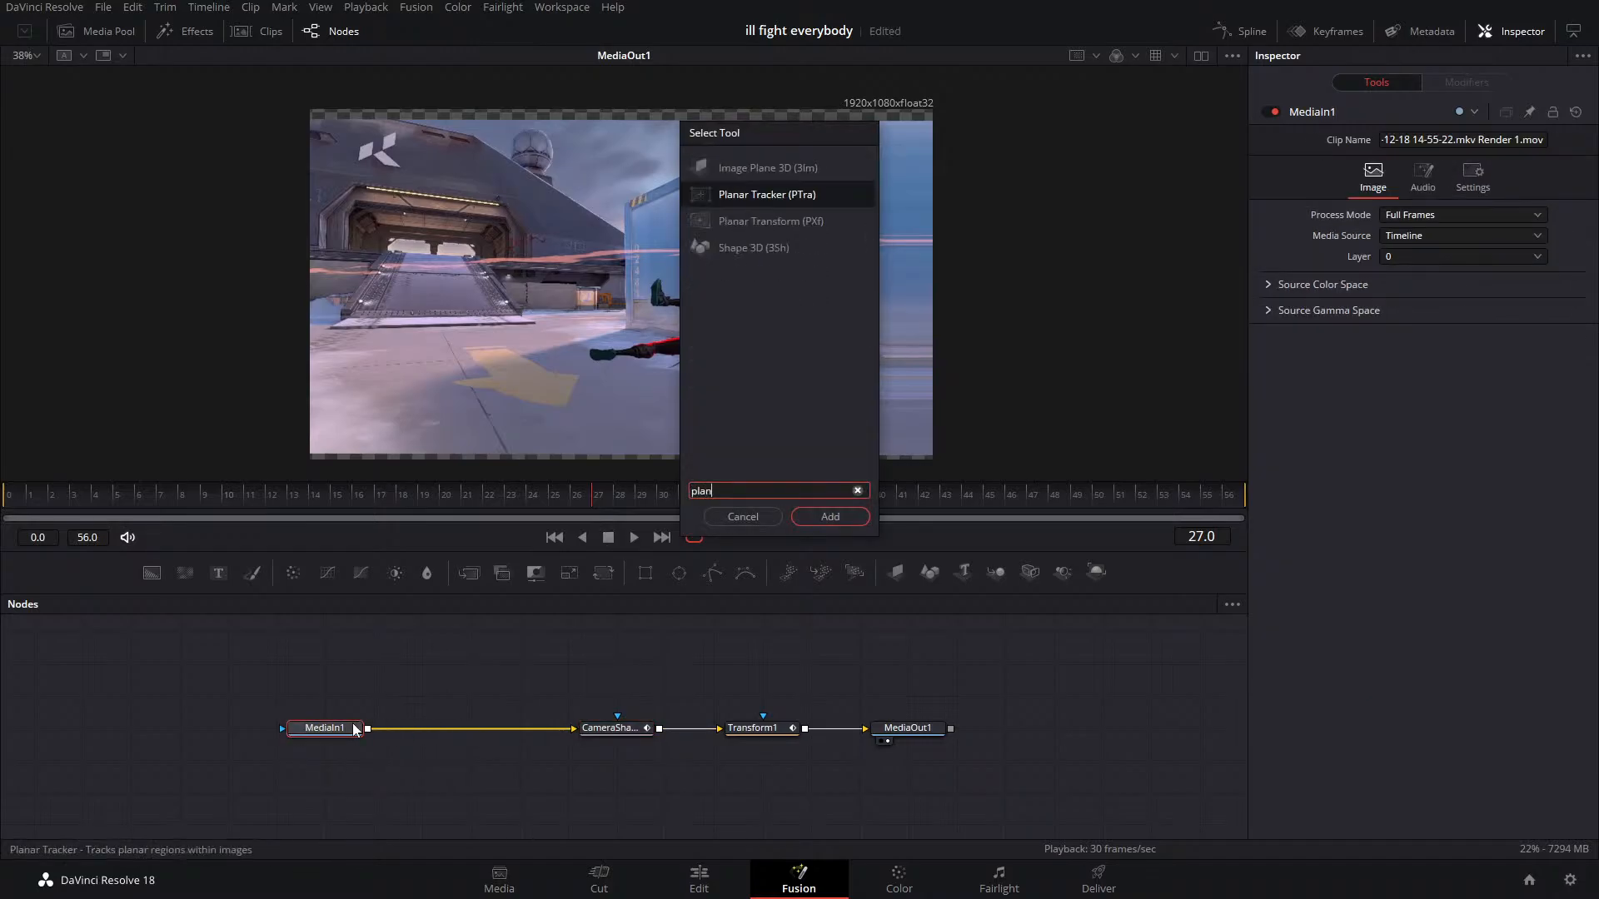
pyautogui.press('Return')
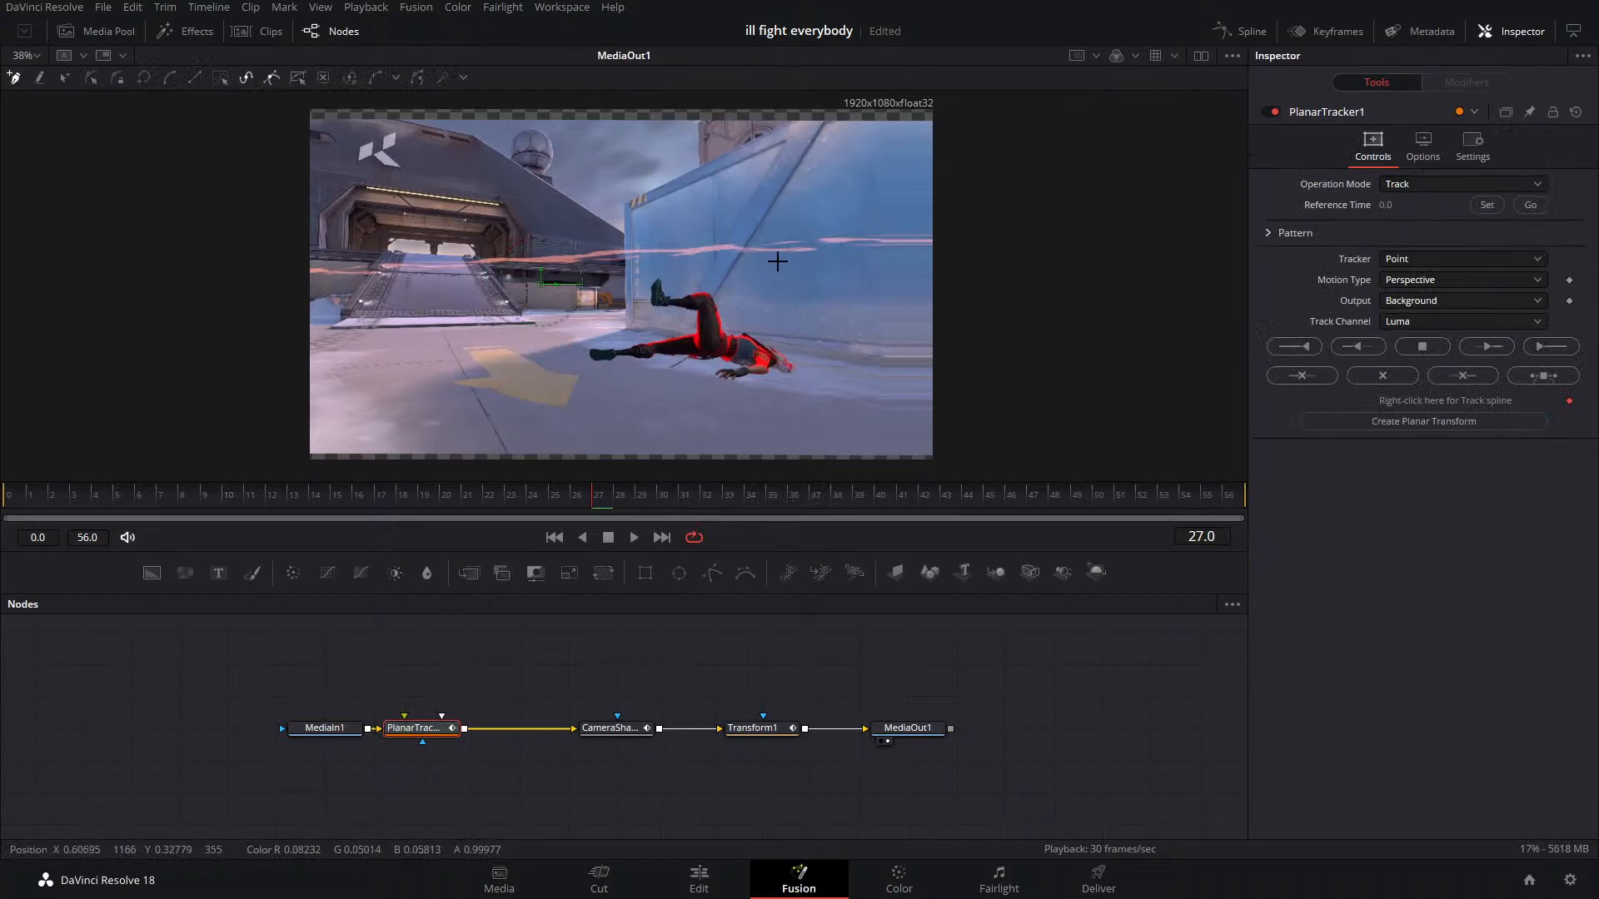
# Outline the blue wall behind the fallen character with a closed four-cornered tracking region
pyautogui.click(635, 203)
pyautogui.click(641, 327)
pyautogui.click(800, 335)
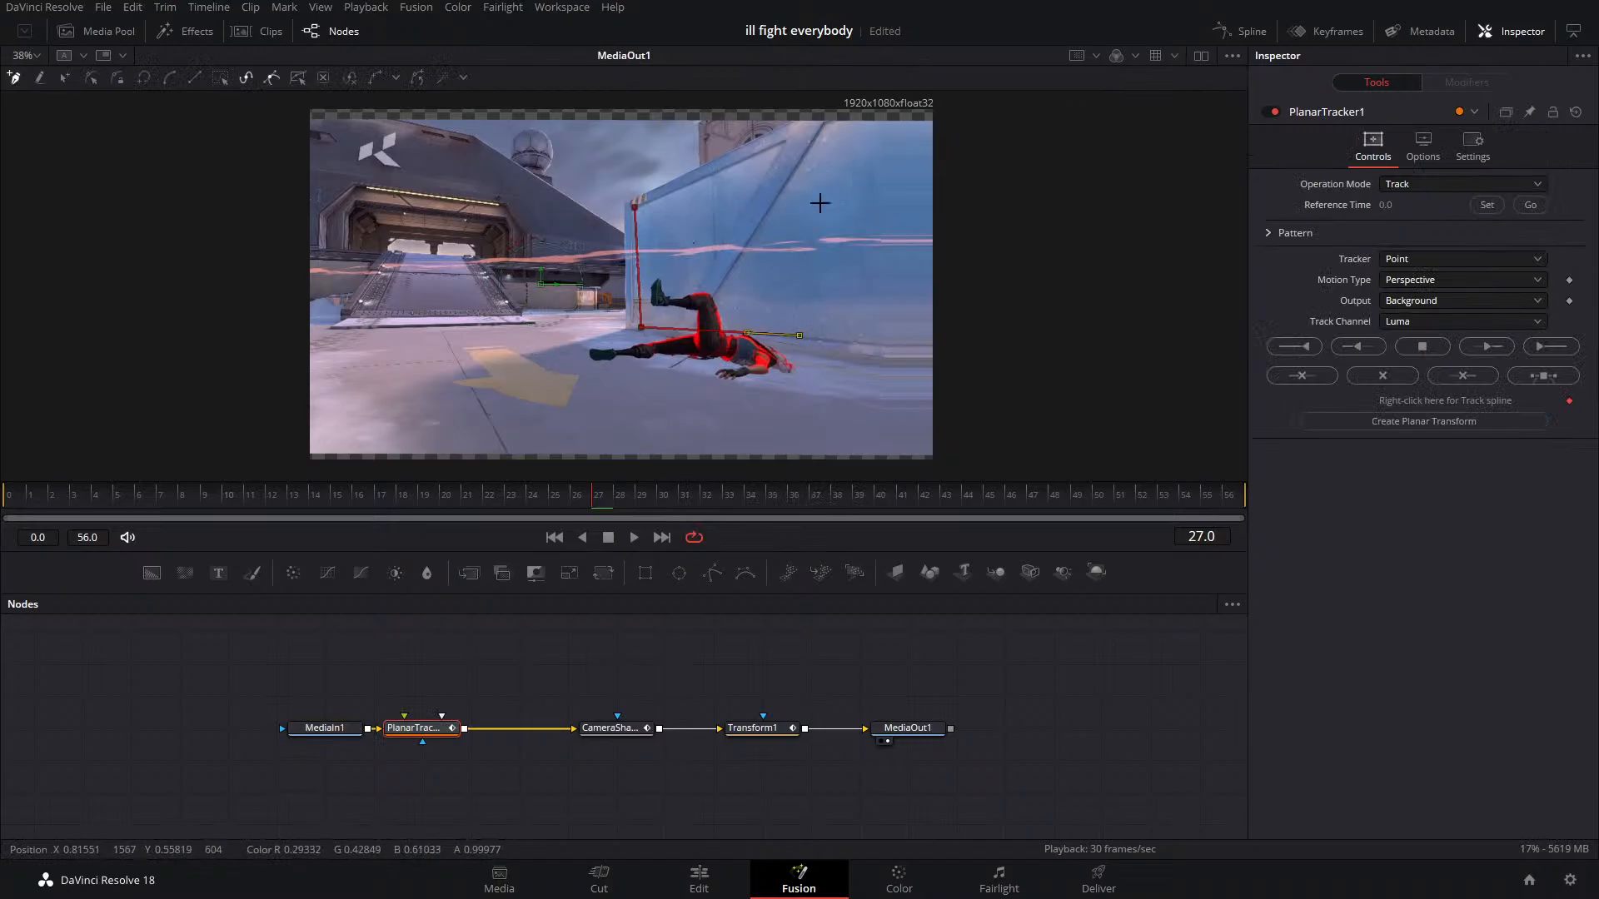
pyautogui.click(793, 132)
pyautogui.click(635, 204)
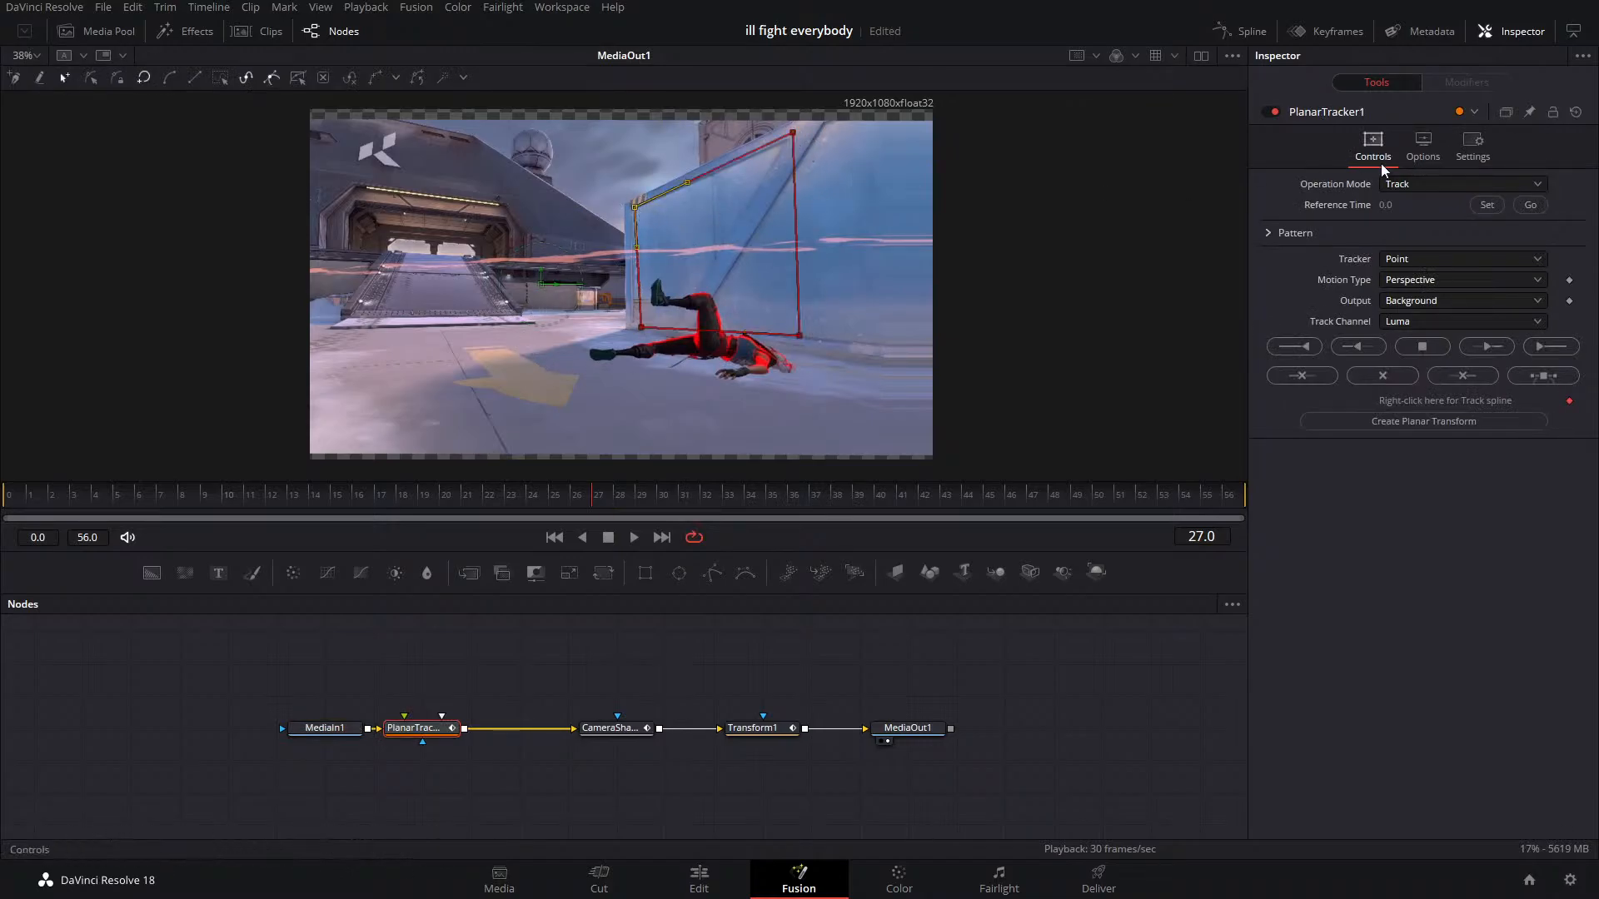
# Try tracking the wall forward from reference frame 27 with the Hybrid Point/Area tracker, and reset the planar tracker
pyautogui.click(1486, 204)
pyautogui.click(1438, 260)
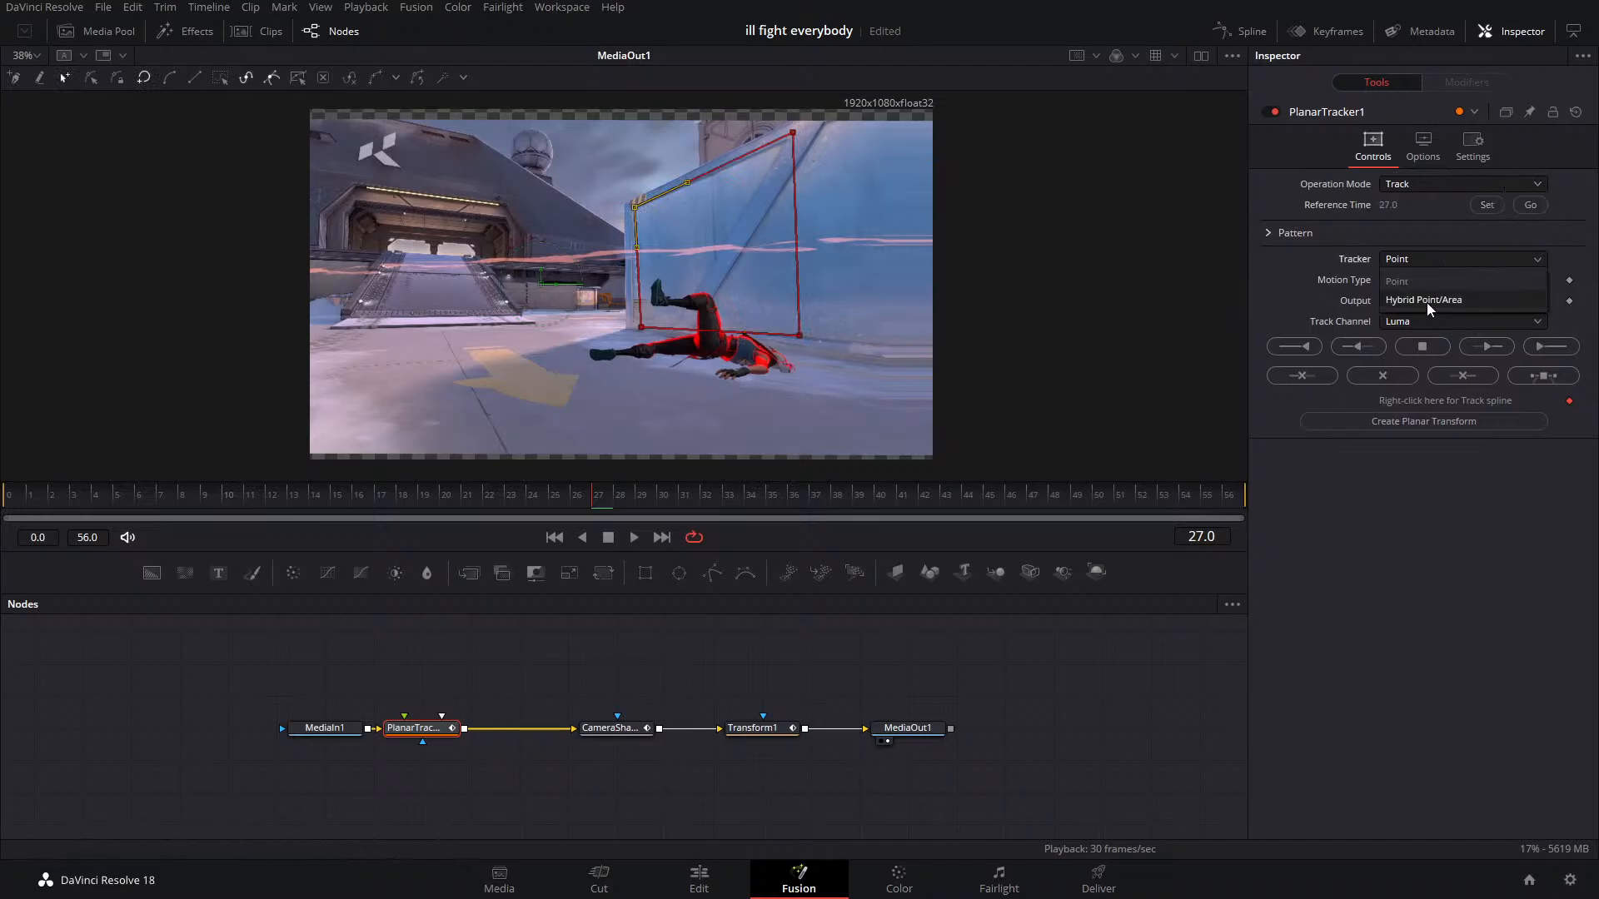
pyautogui.click(1430, 301)
pyautogui.click(1533, 345)
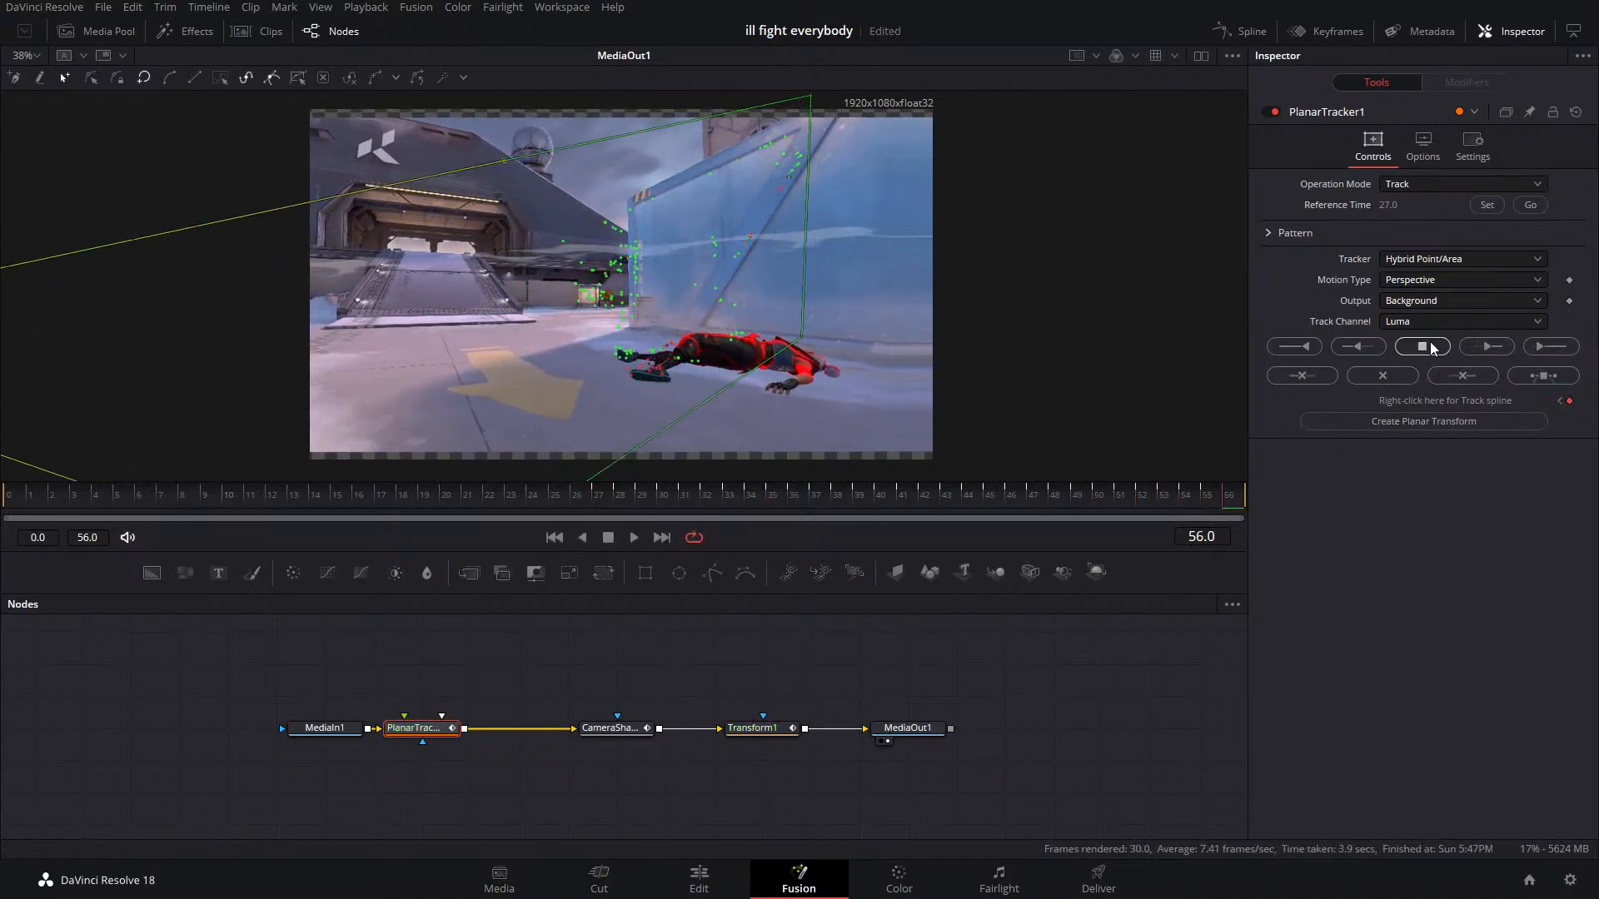
pyautogui.click(1531, 205)
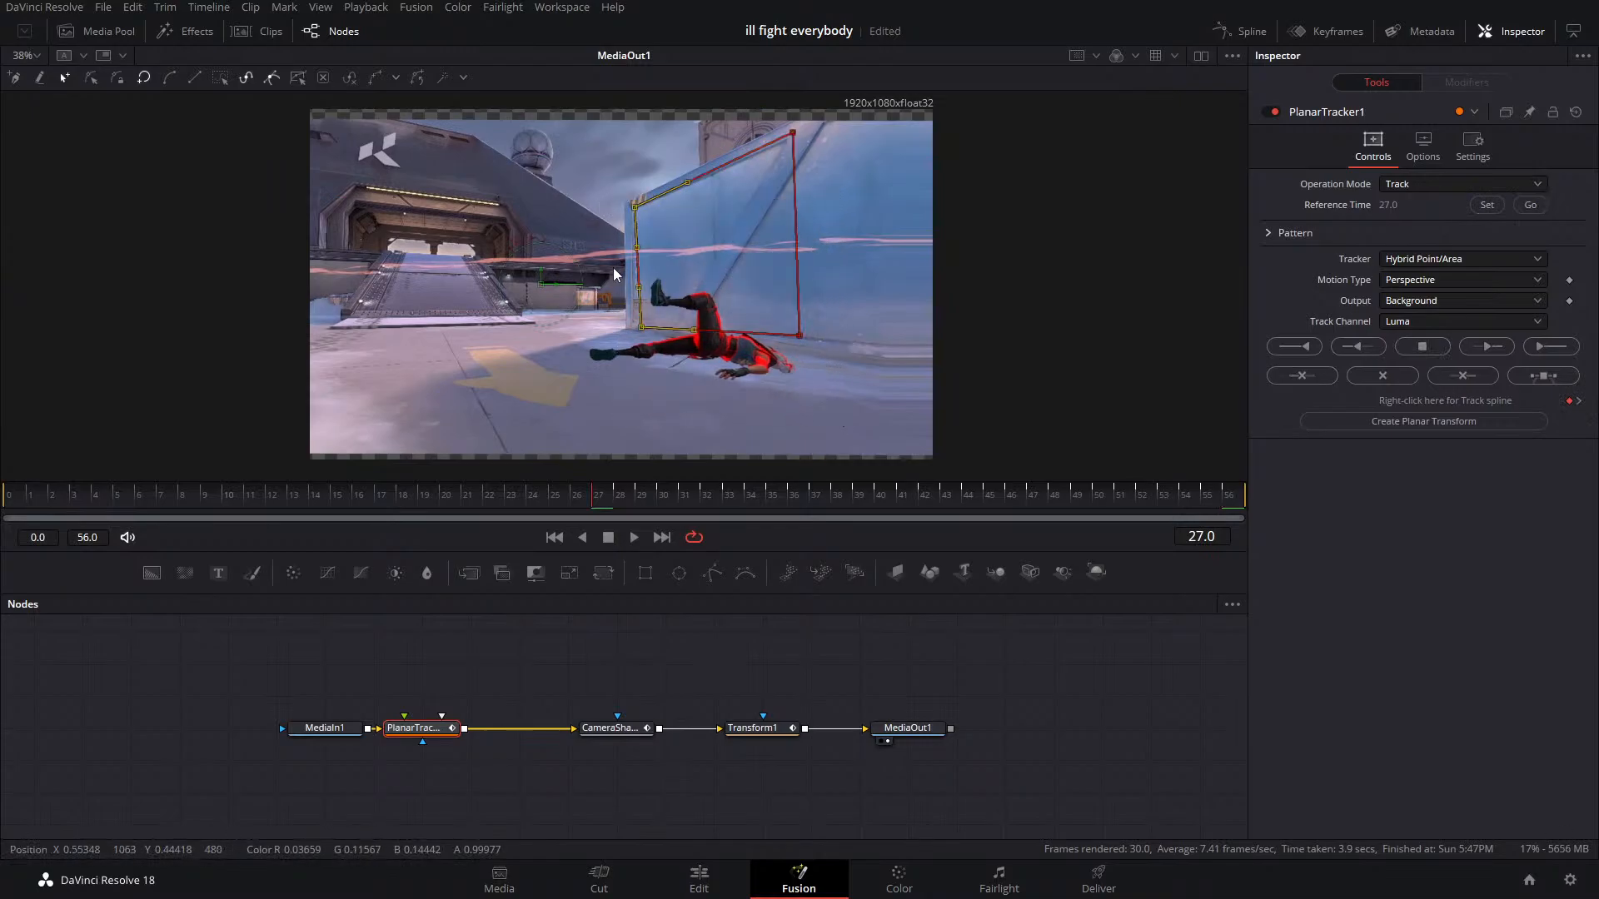
pyautogui.click(1576, 112)
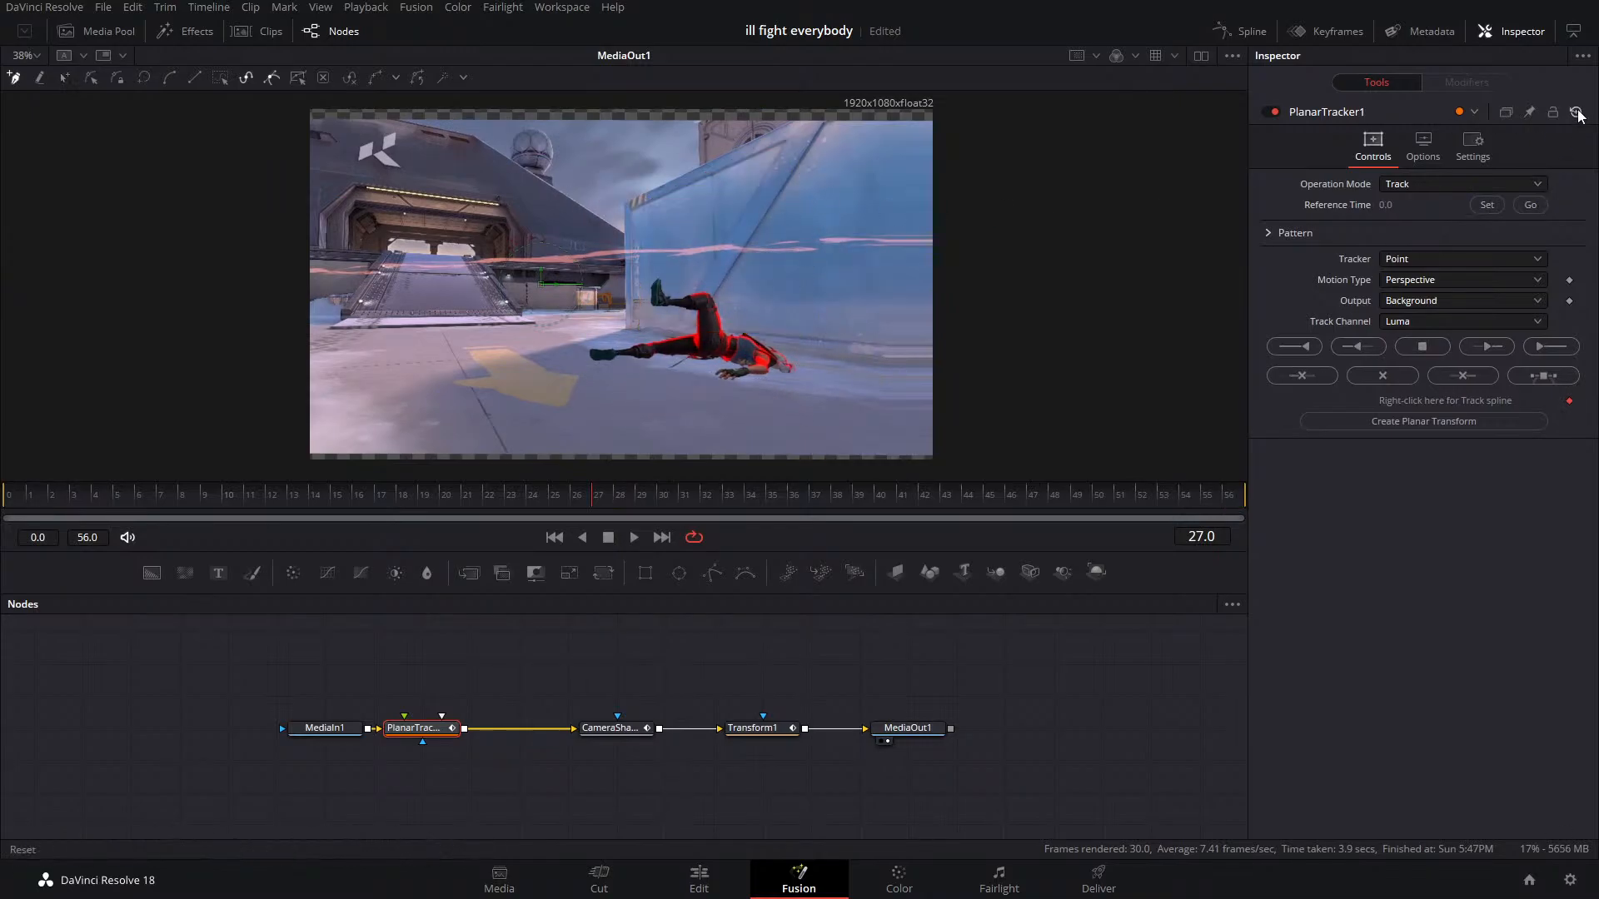
# Outline the logo panel above the hangar entrance with a closed tracking region, extending its upper-left corner to the panel's top edge
pyautogui.click(357, 138)
pyautogui.click(354, 182)
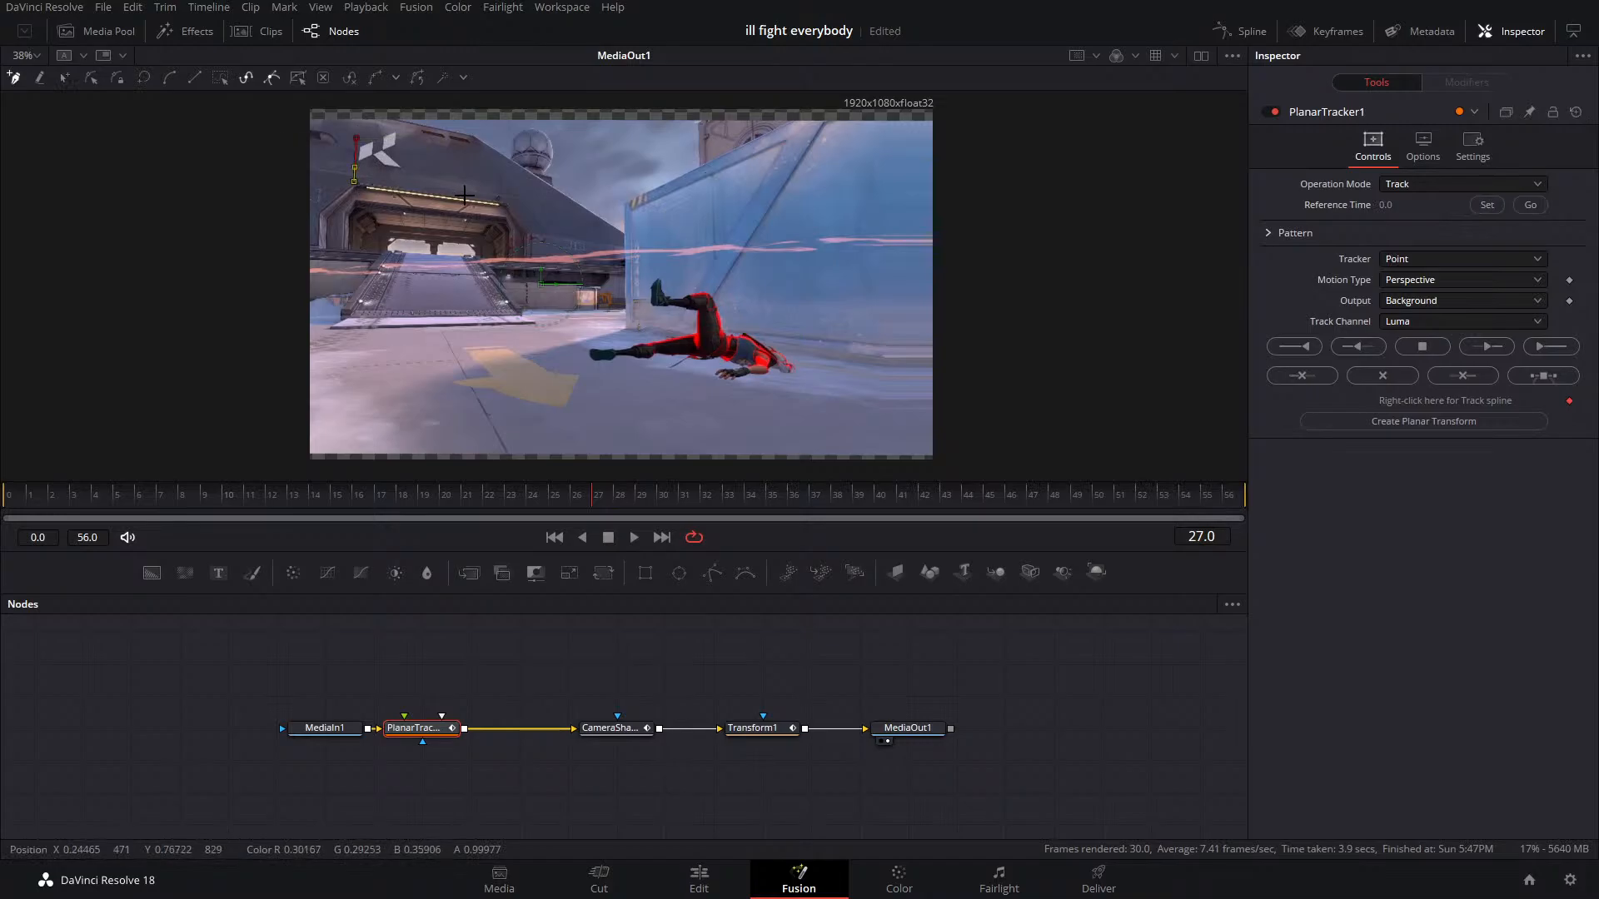
pyautogui.click(493, 197)
pyautogui.click(482, 163)
pyautogui.click(477, 146)
pyautogui.click(358, 138)
pyautogui.moveTo(357, 138); pyautogui.dragTo(361, 121)
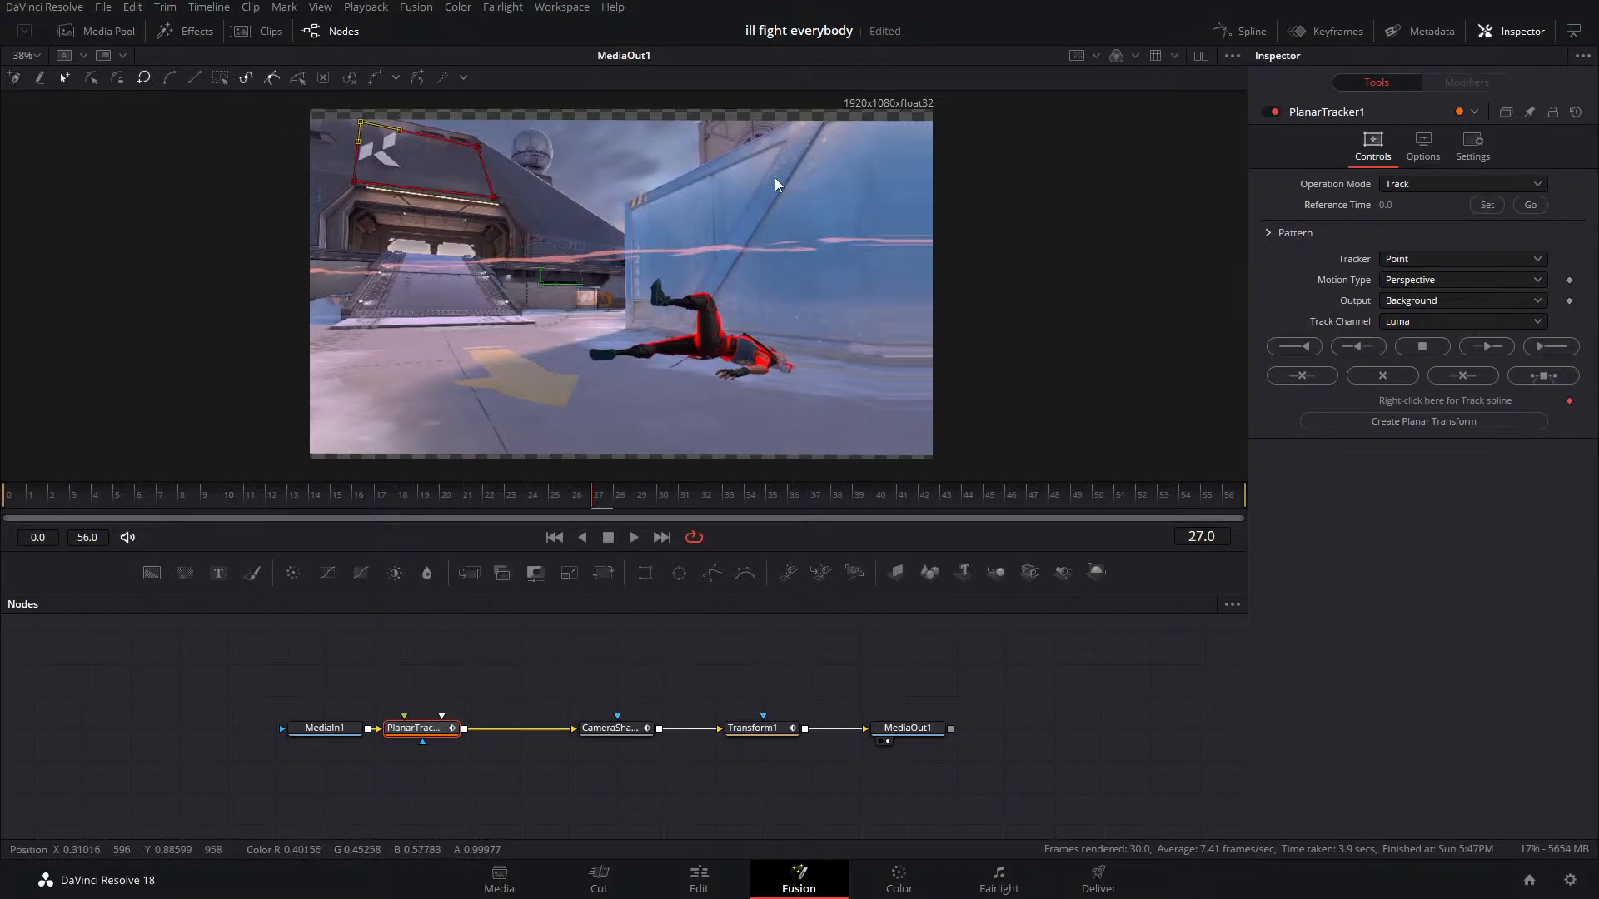
# Track the logo panel to the clip's start and end from reference frame 27 using Hybrid Point/Area, and save the project
pyautogui.click(1484, 207)
pyautogui.click(1457, 259)
pyautogui.click(1445, 304)
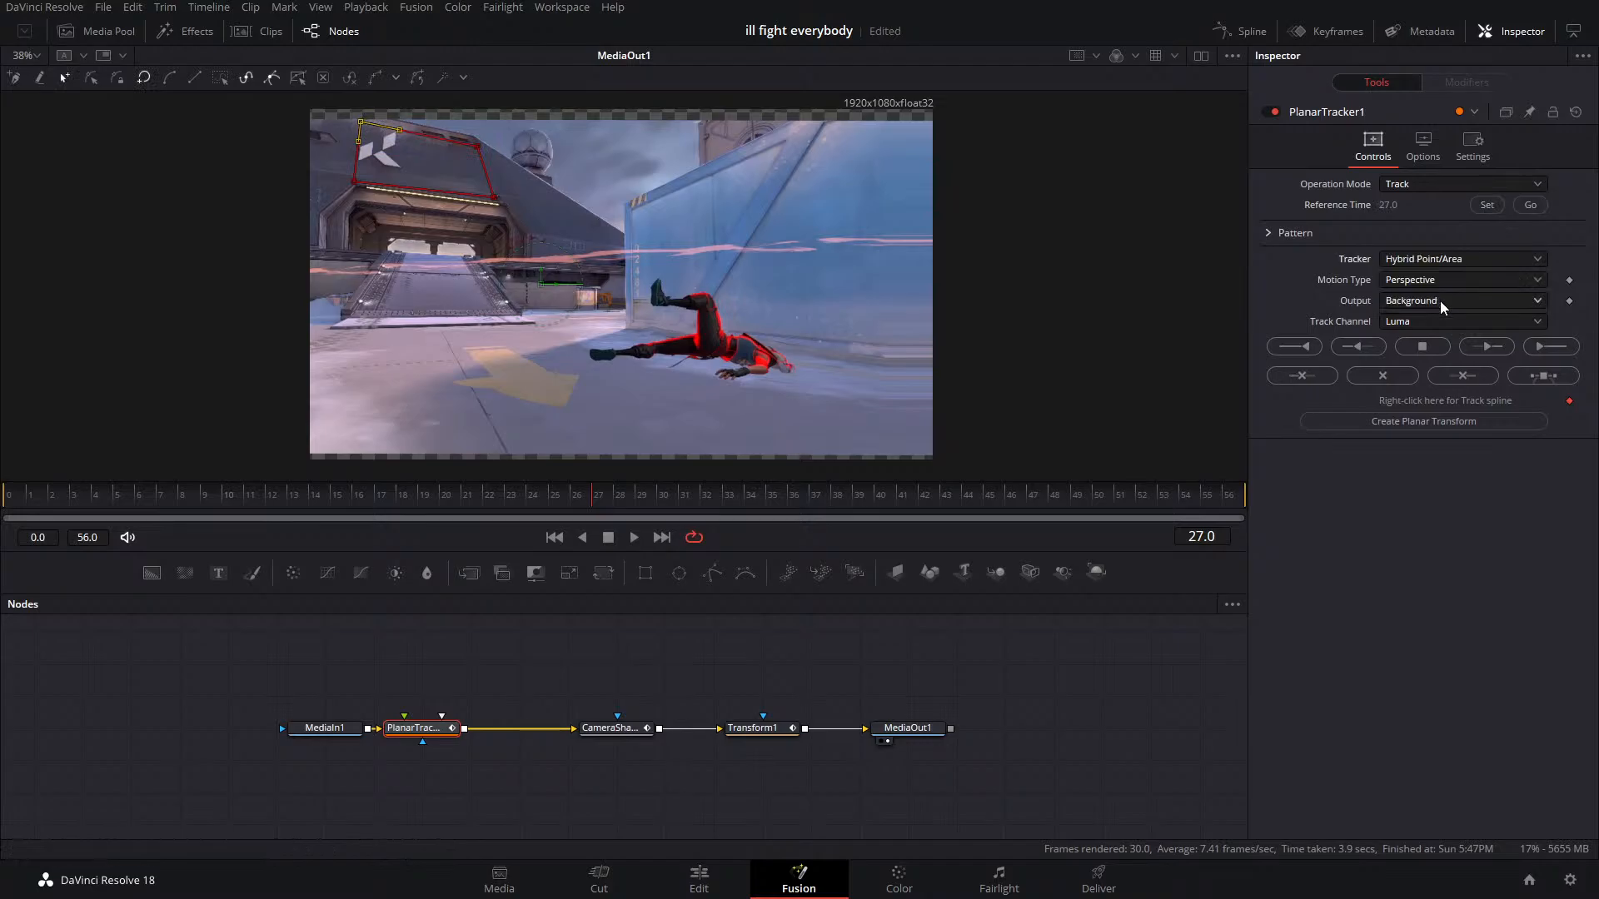
pyautogui.click(1324, 351)
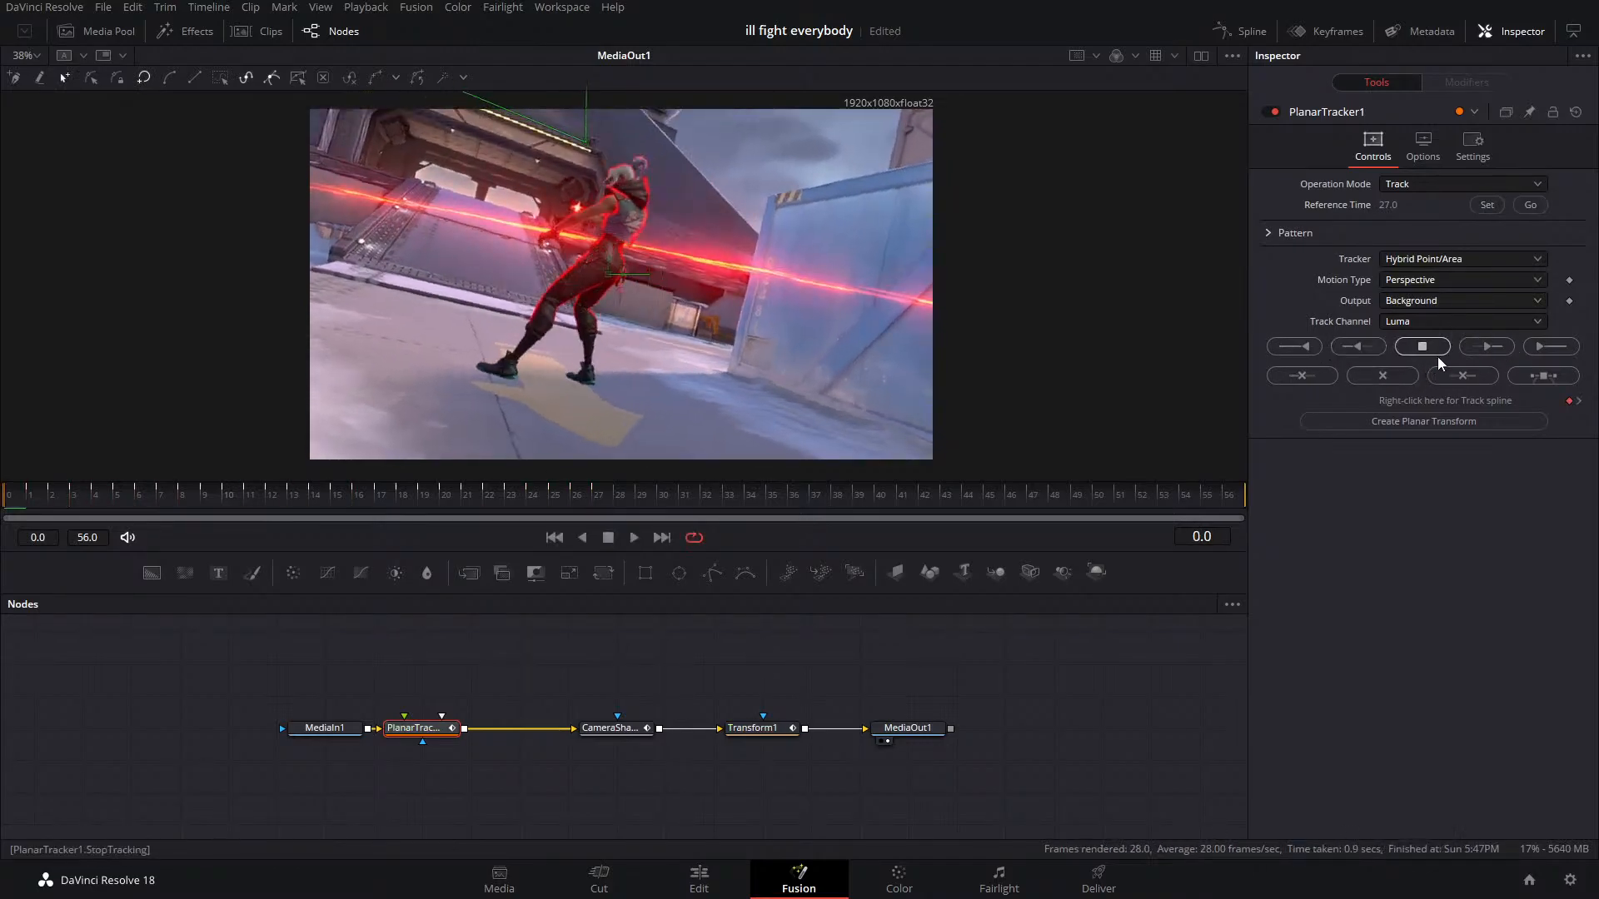
pyautogui.click(1530, 205)
pyautogui.click(1547, 346)
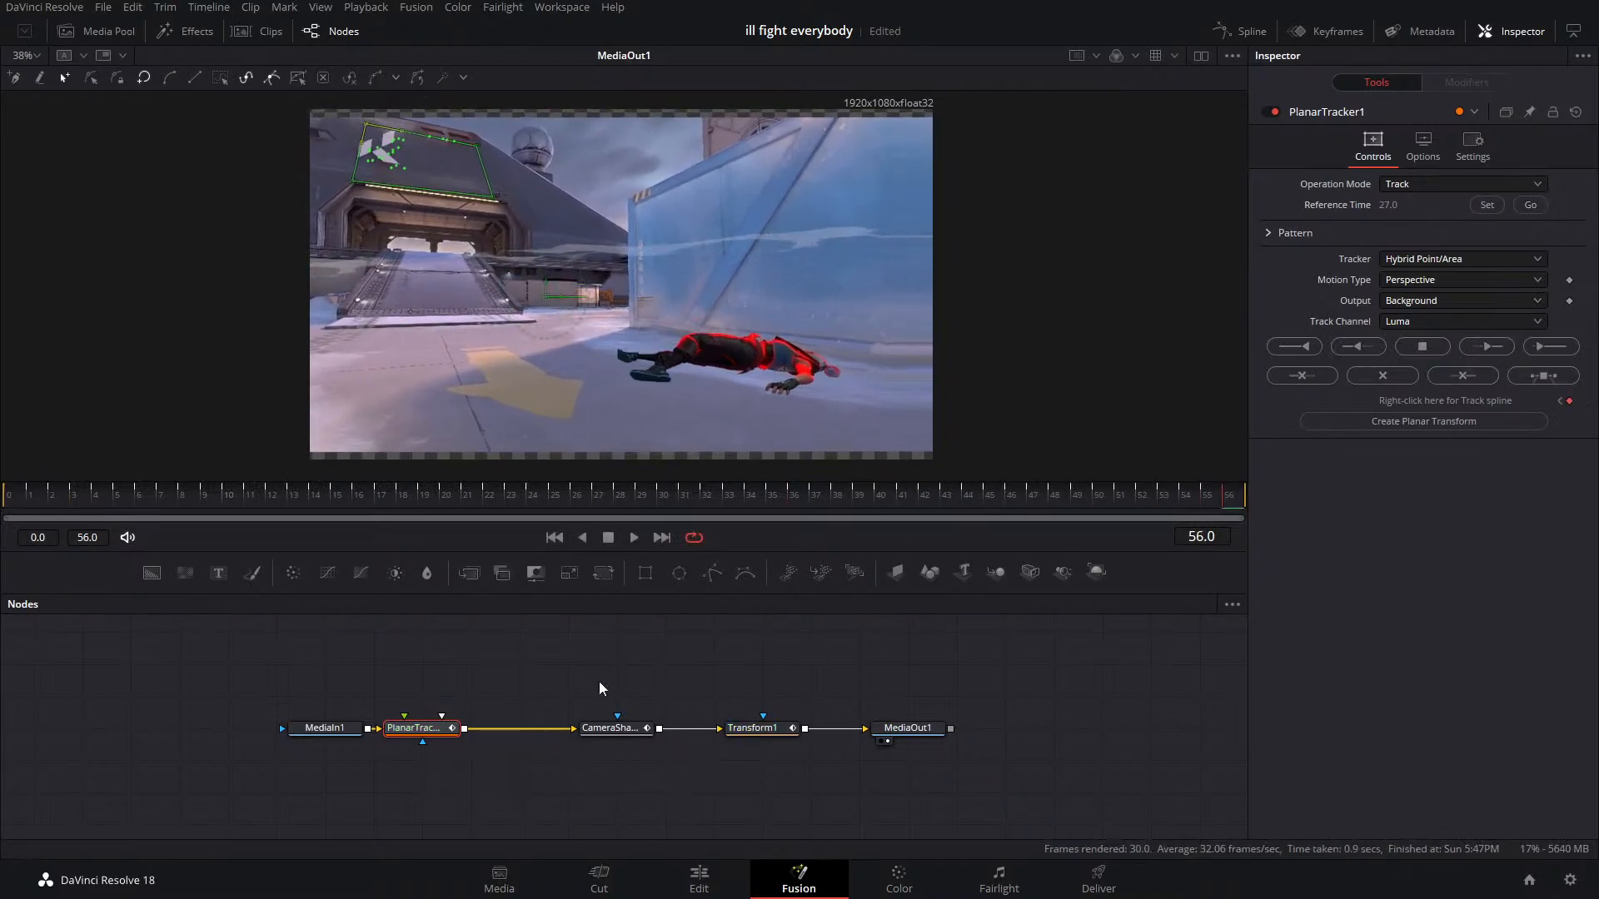
pyautogui.hotkey('ctrl', 's')
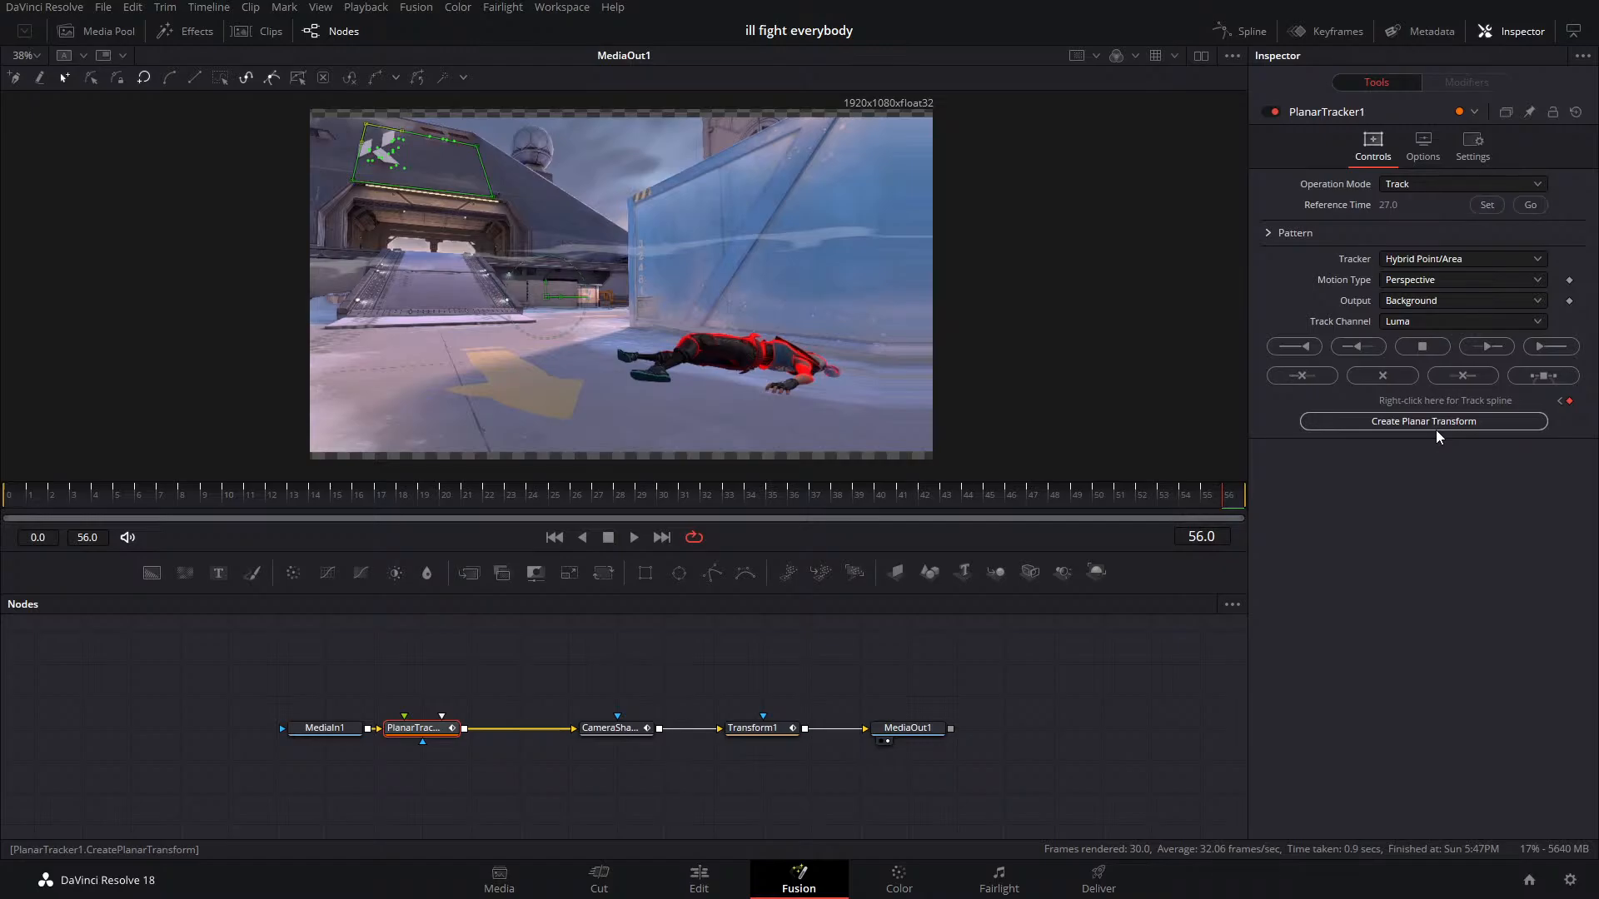
# Keep the operation mode on Track, create a planar transform from the tracking data, and delete the PlanarTracker1 node
pyautogui.click(1421, 183)
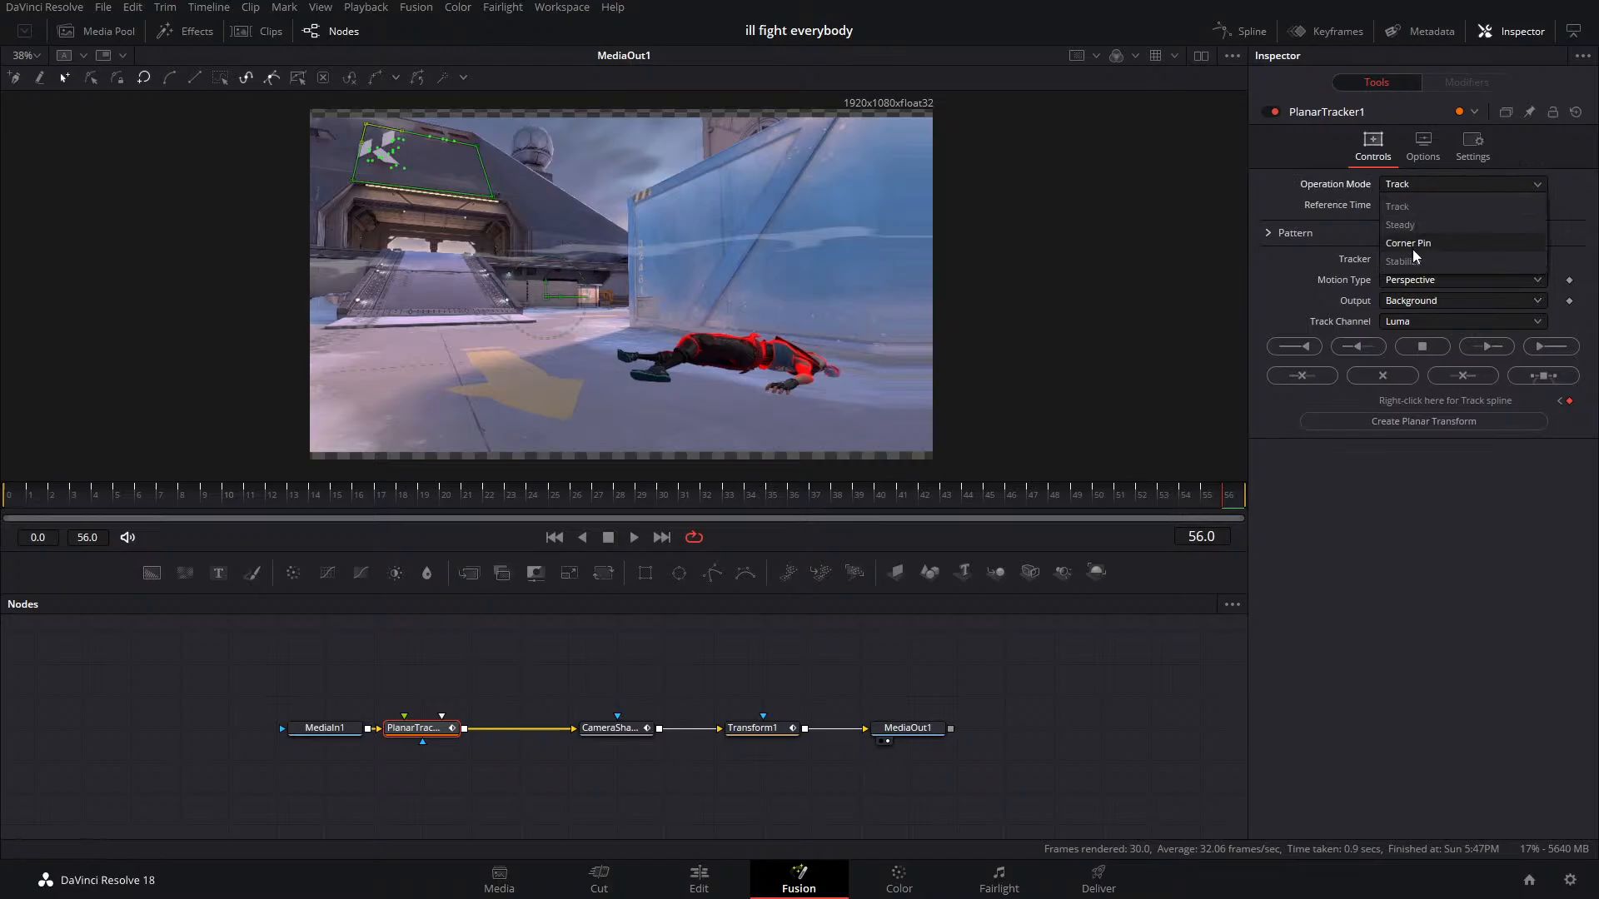
pyautogui.click(1399, 206)
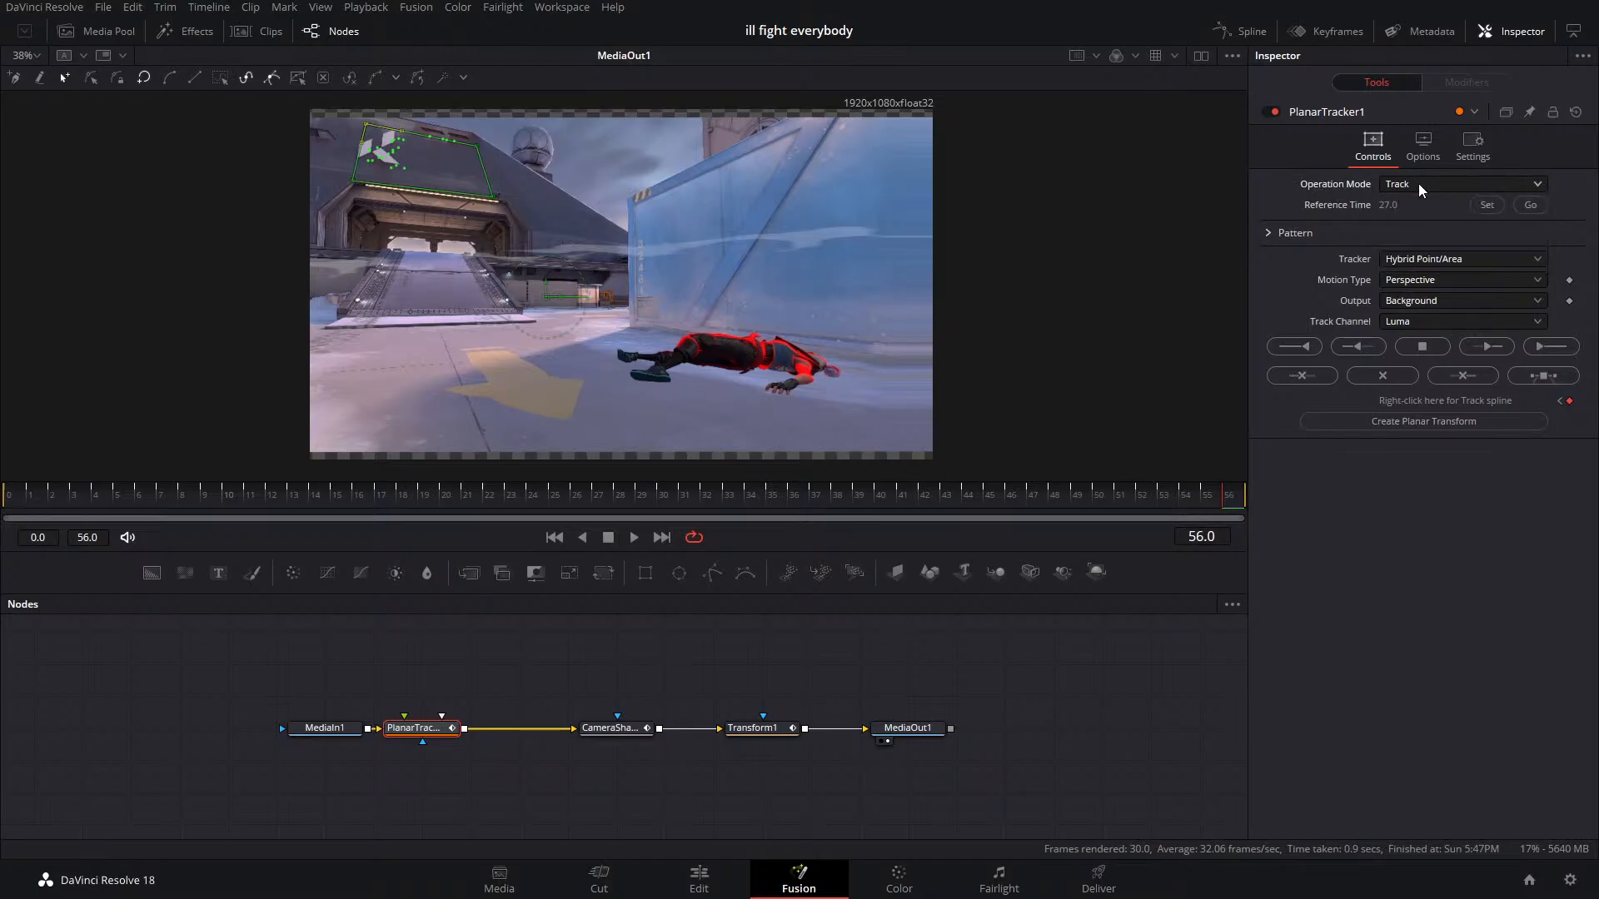
pyautogui.click(1402, 422)
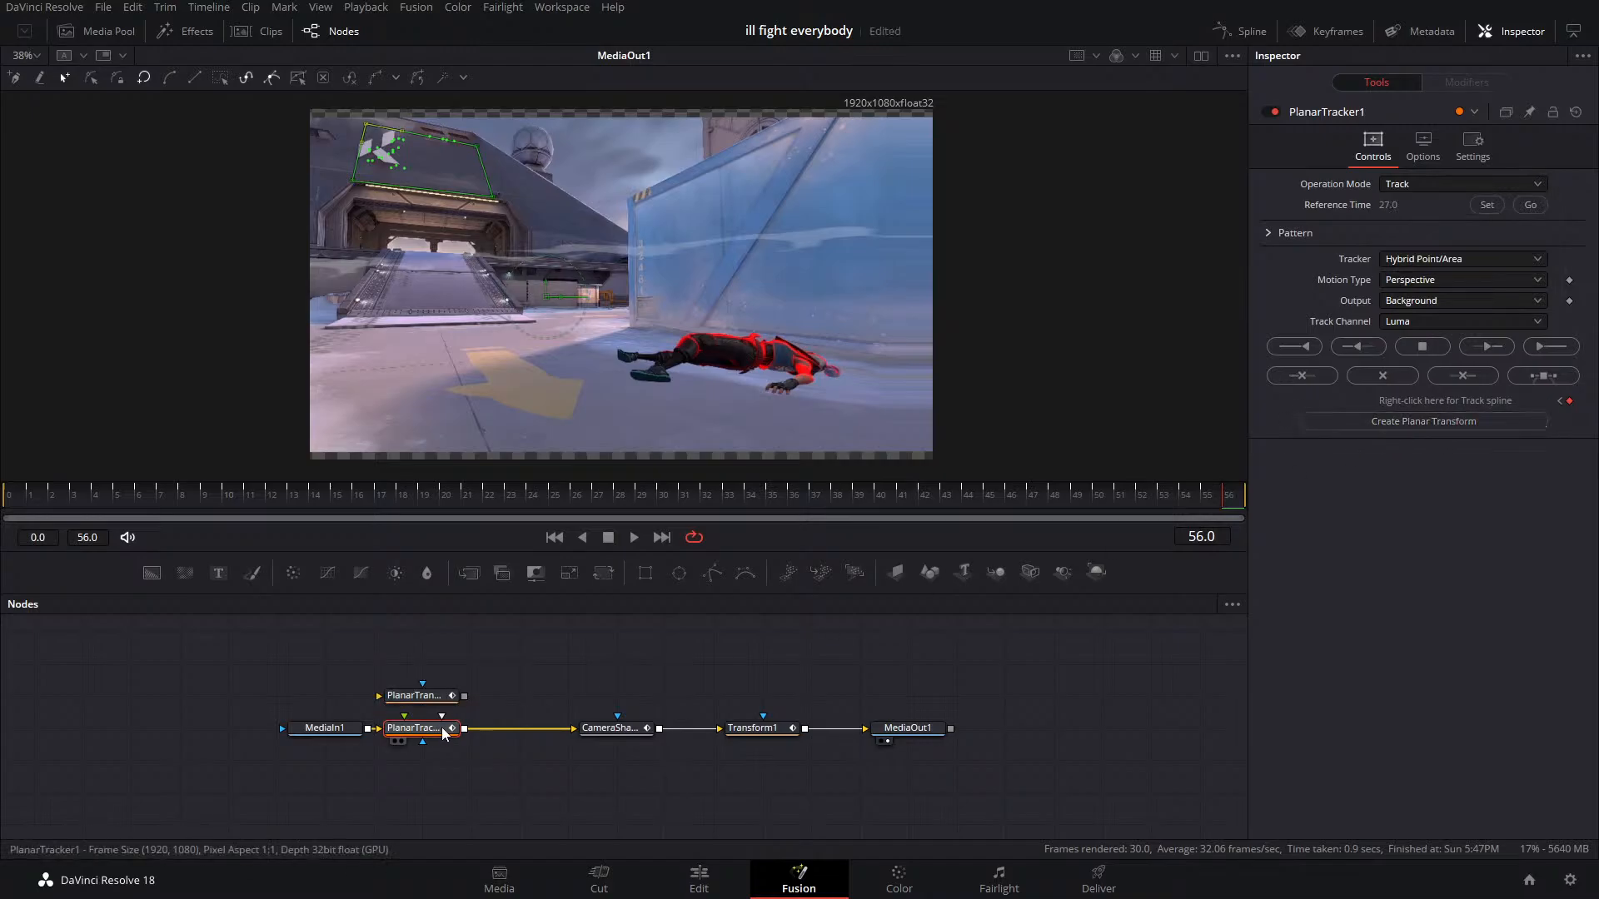
pyautogui.press('Delete')
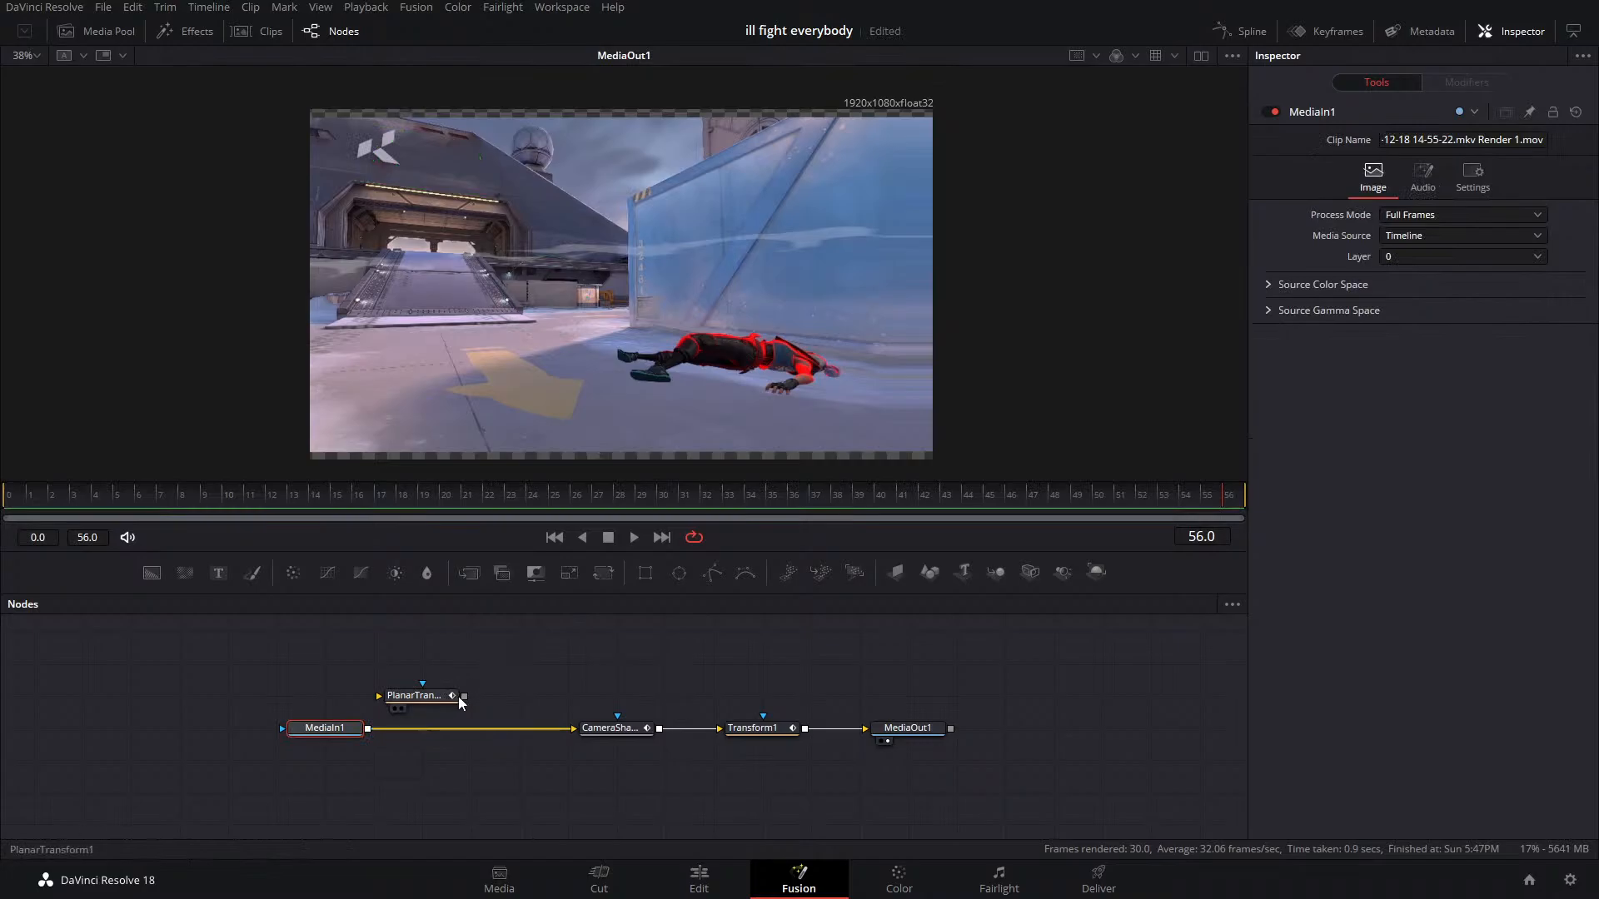
# Insert a Merge node after MediaIn1 with PlanarTransform1 feeding its foreground
pyautogui.click(427, 699)
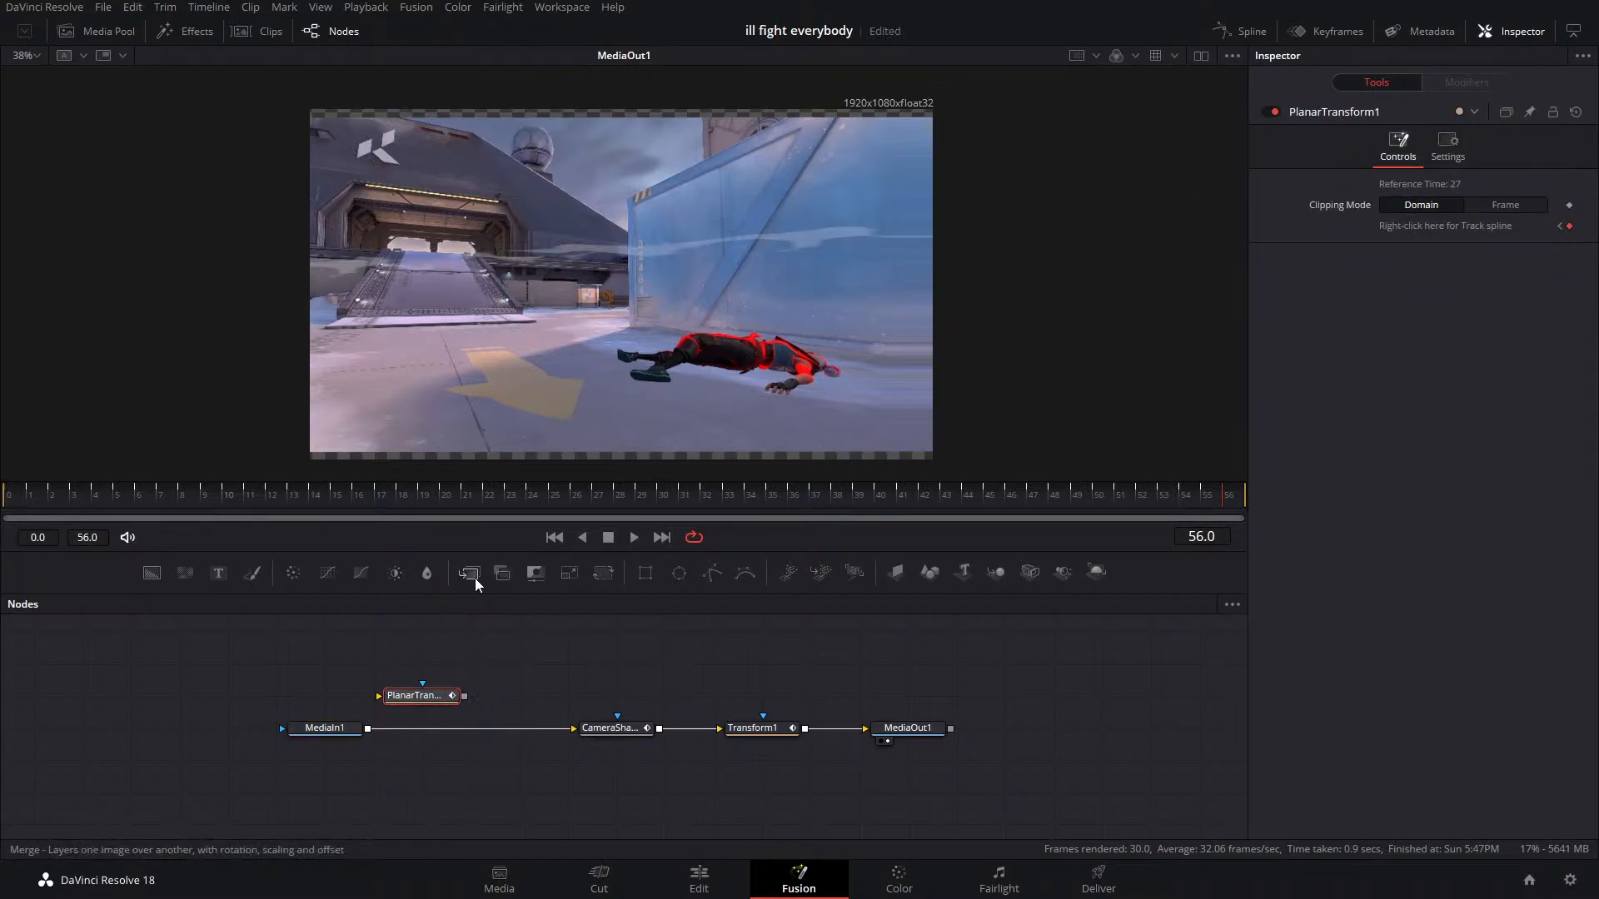
pyautogui.moveTo(469, 573); pyautogui.dragTo(423, 721)
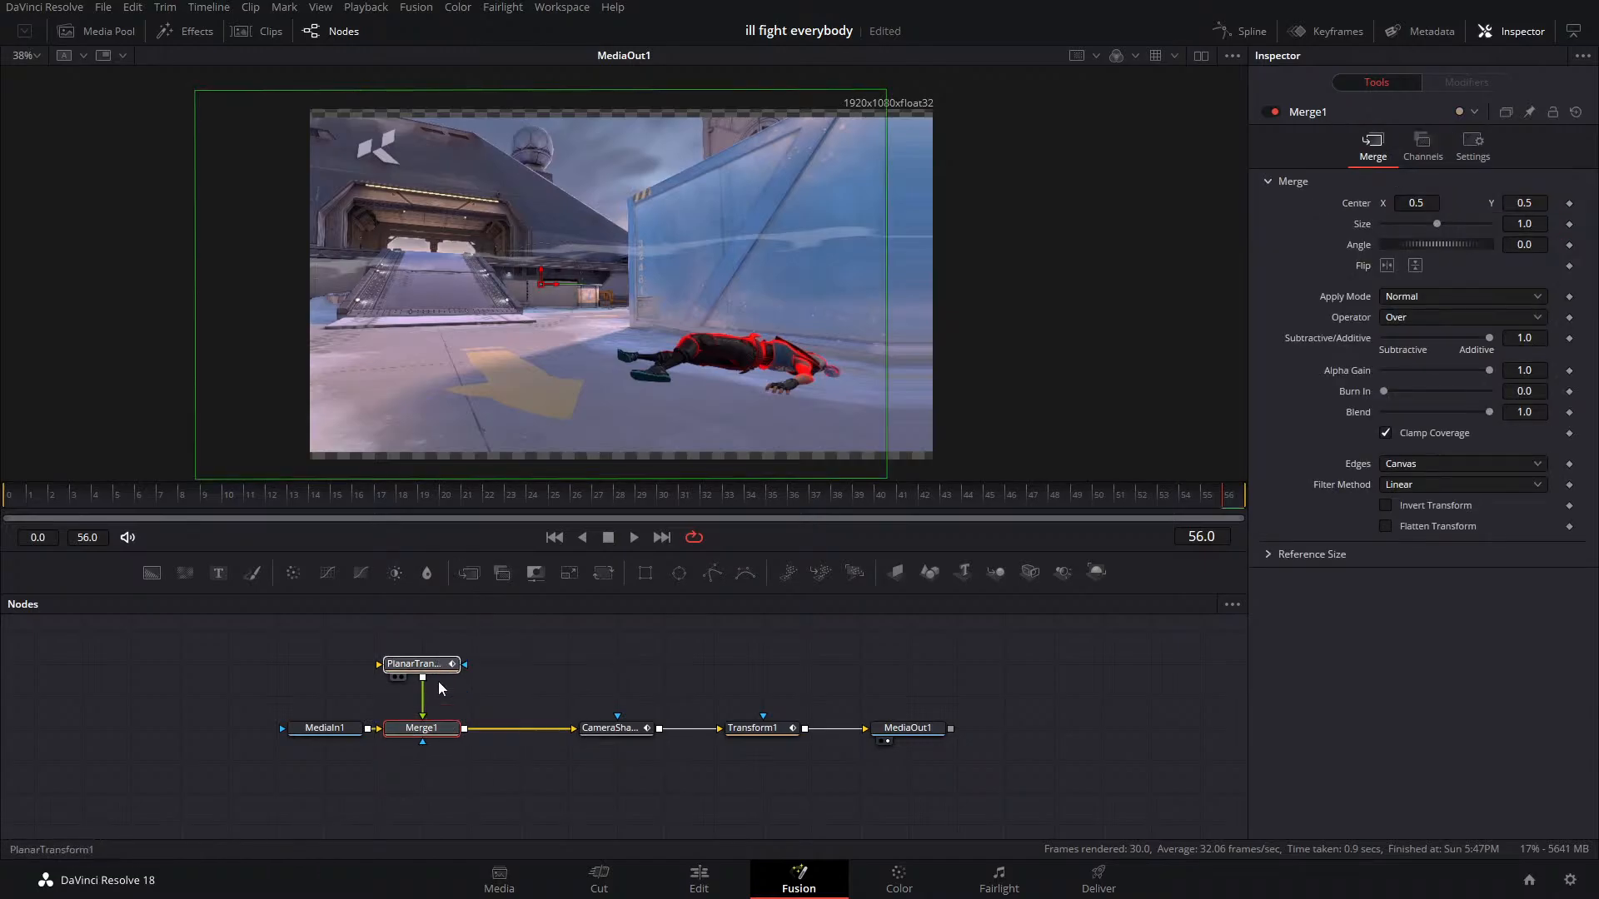
pyautogui.click(416, 696)
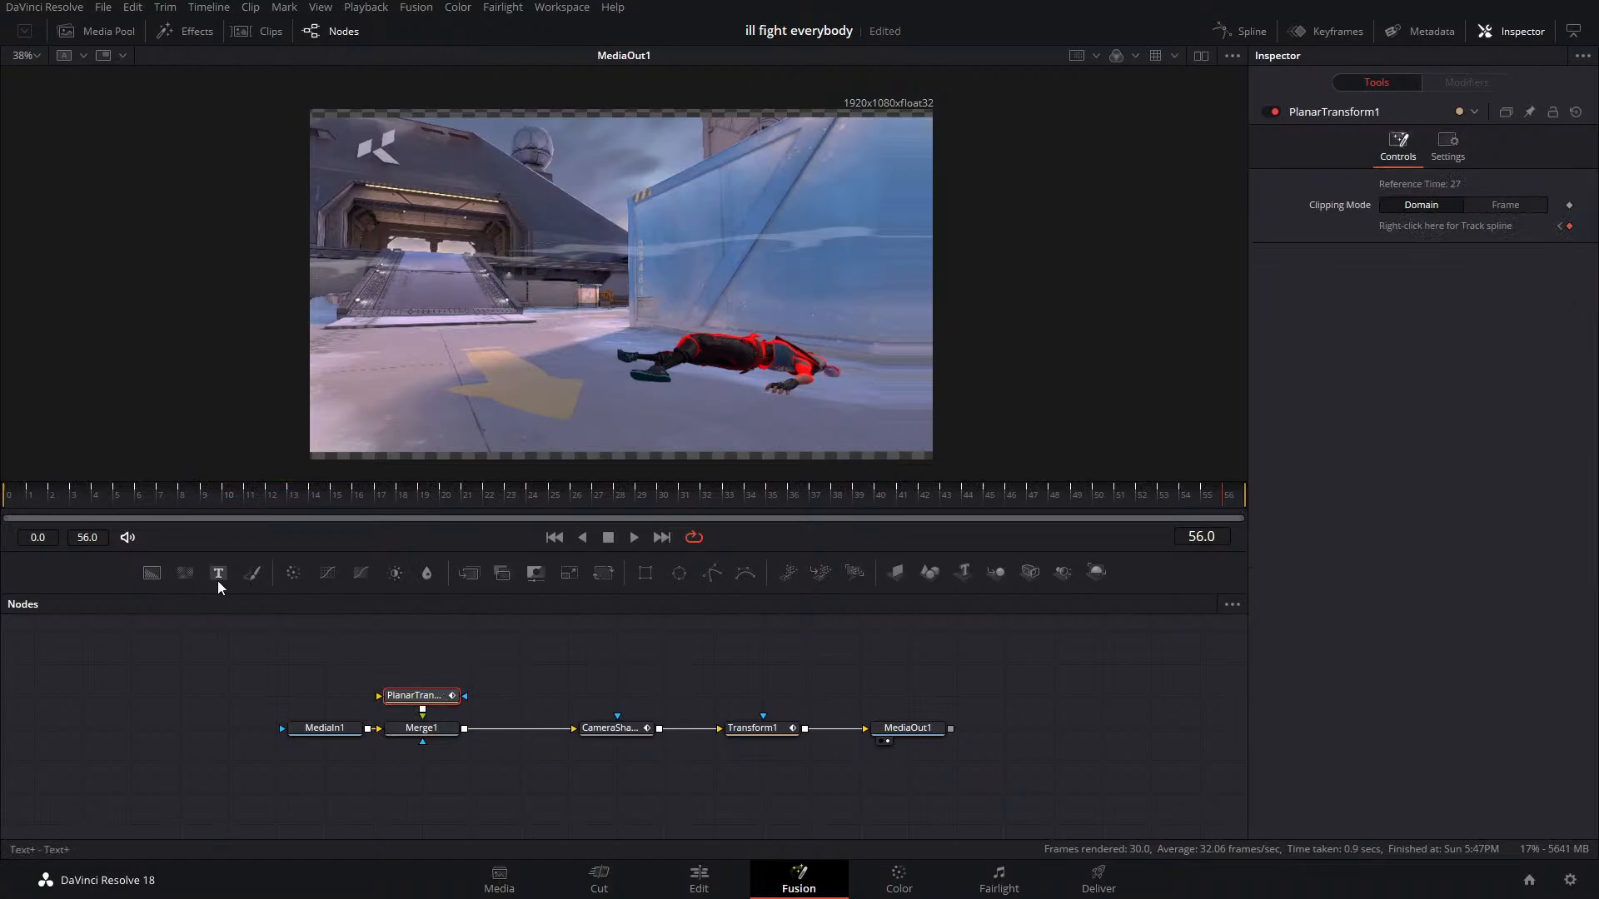
# Add the brown eye PNG from the Master bin to the node graph and connect it to PlanarTransform1's input
pyautogui.click(66, 31)
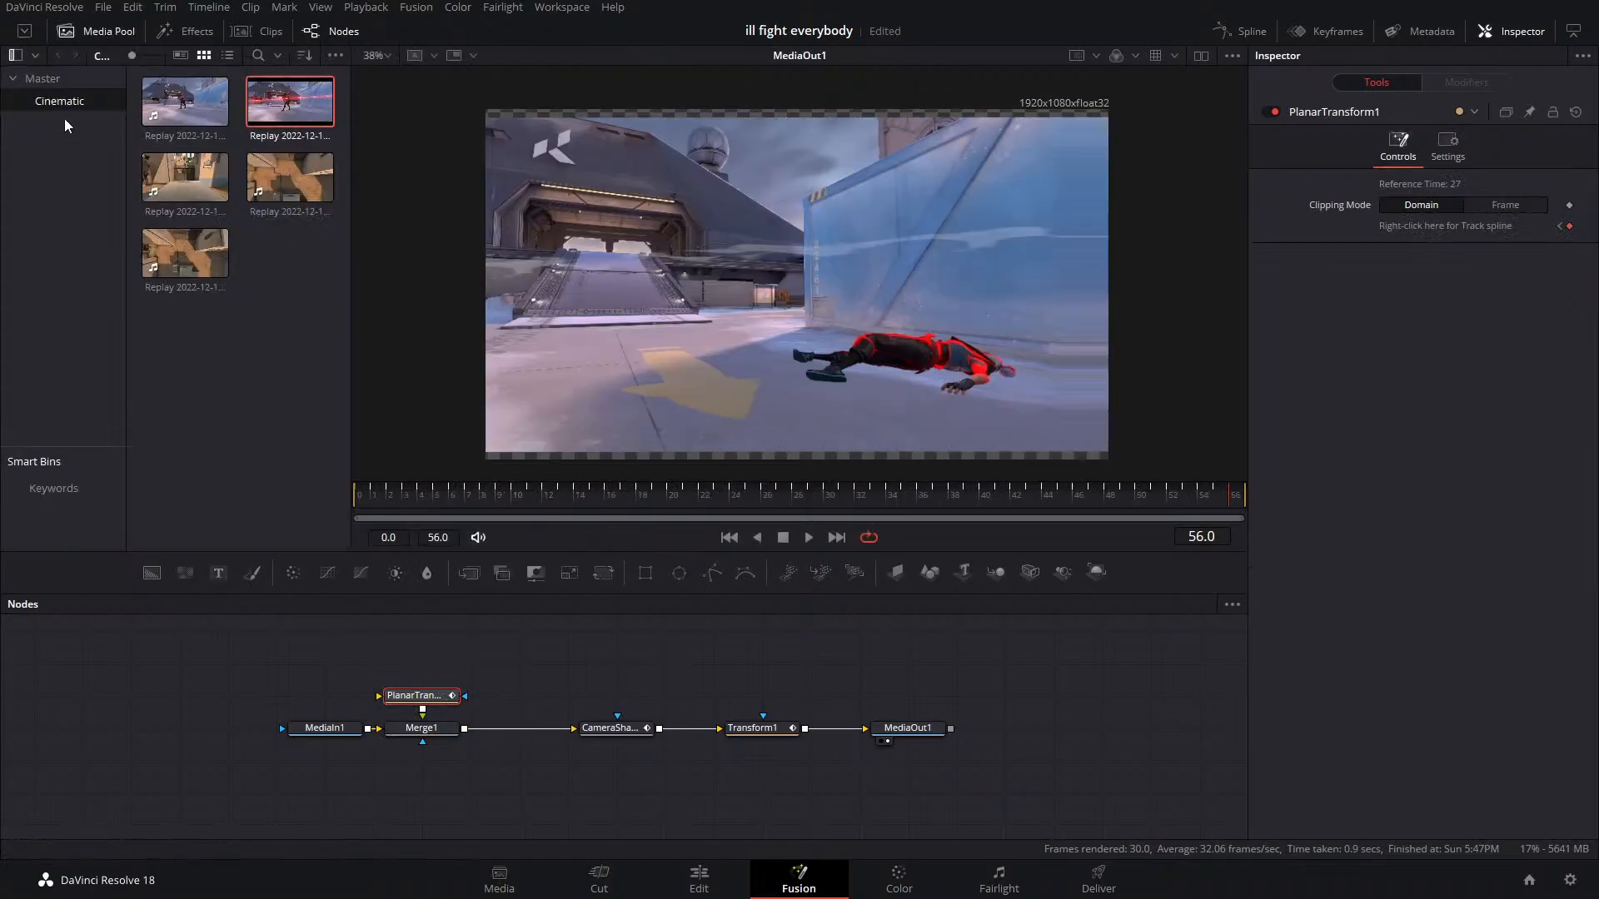
pyautogui.click(40, 78)
pyautogui.moveTo(279, 479); pyautogui.dragTo(420, 646)
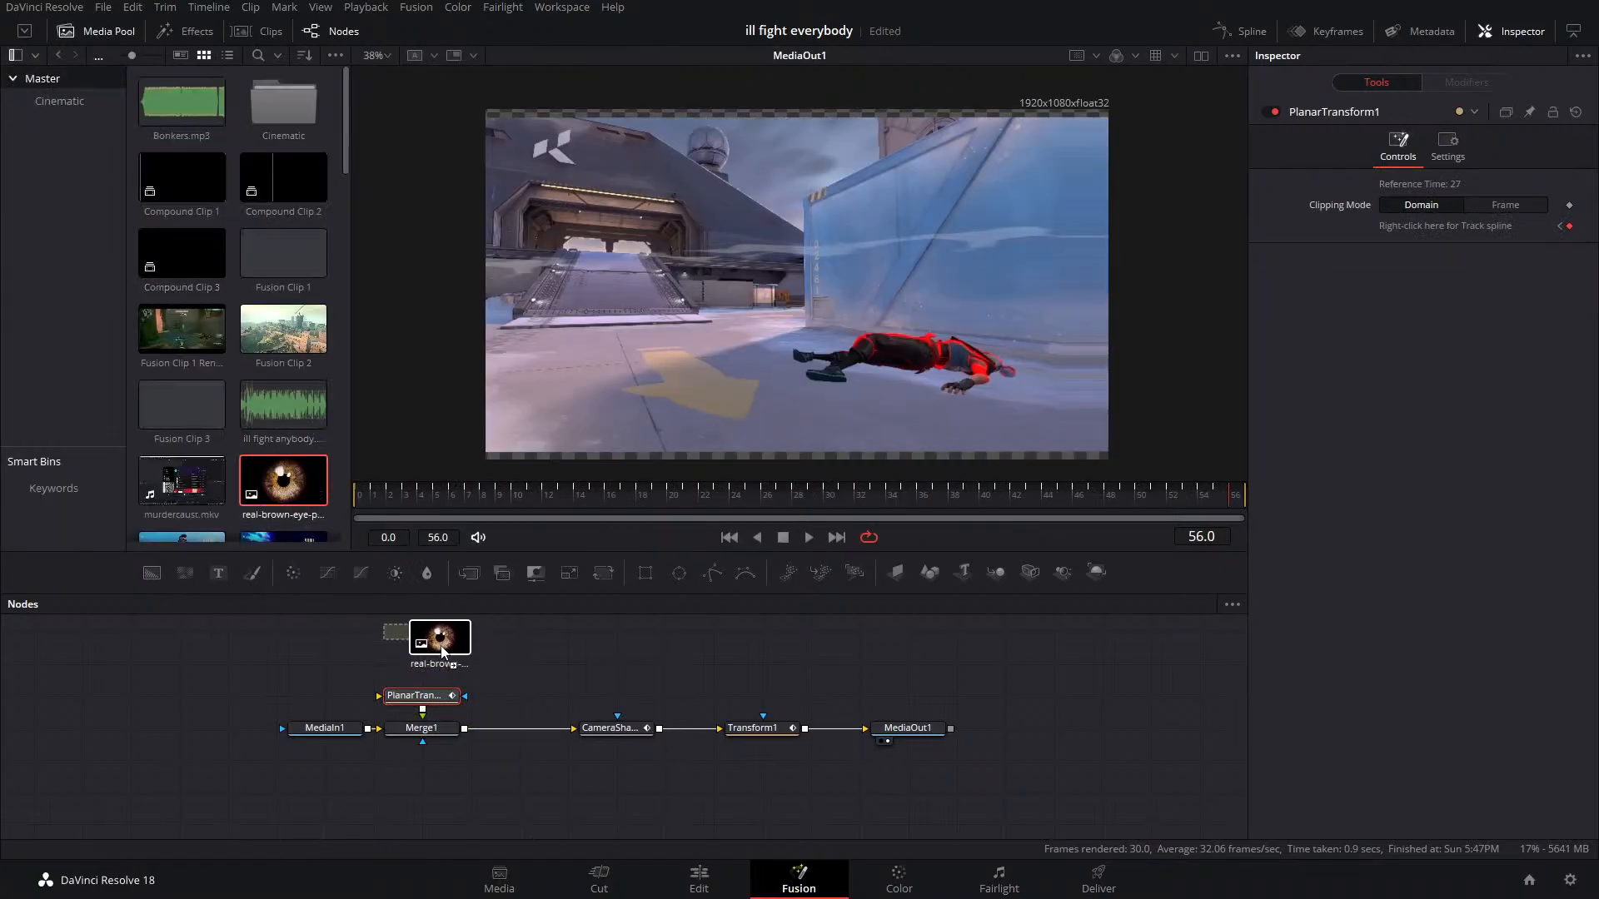
pyautogui.click(59, 101)
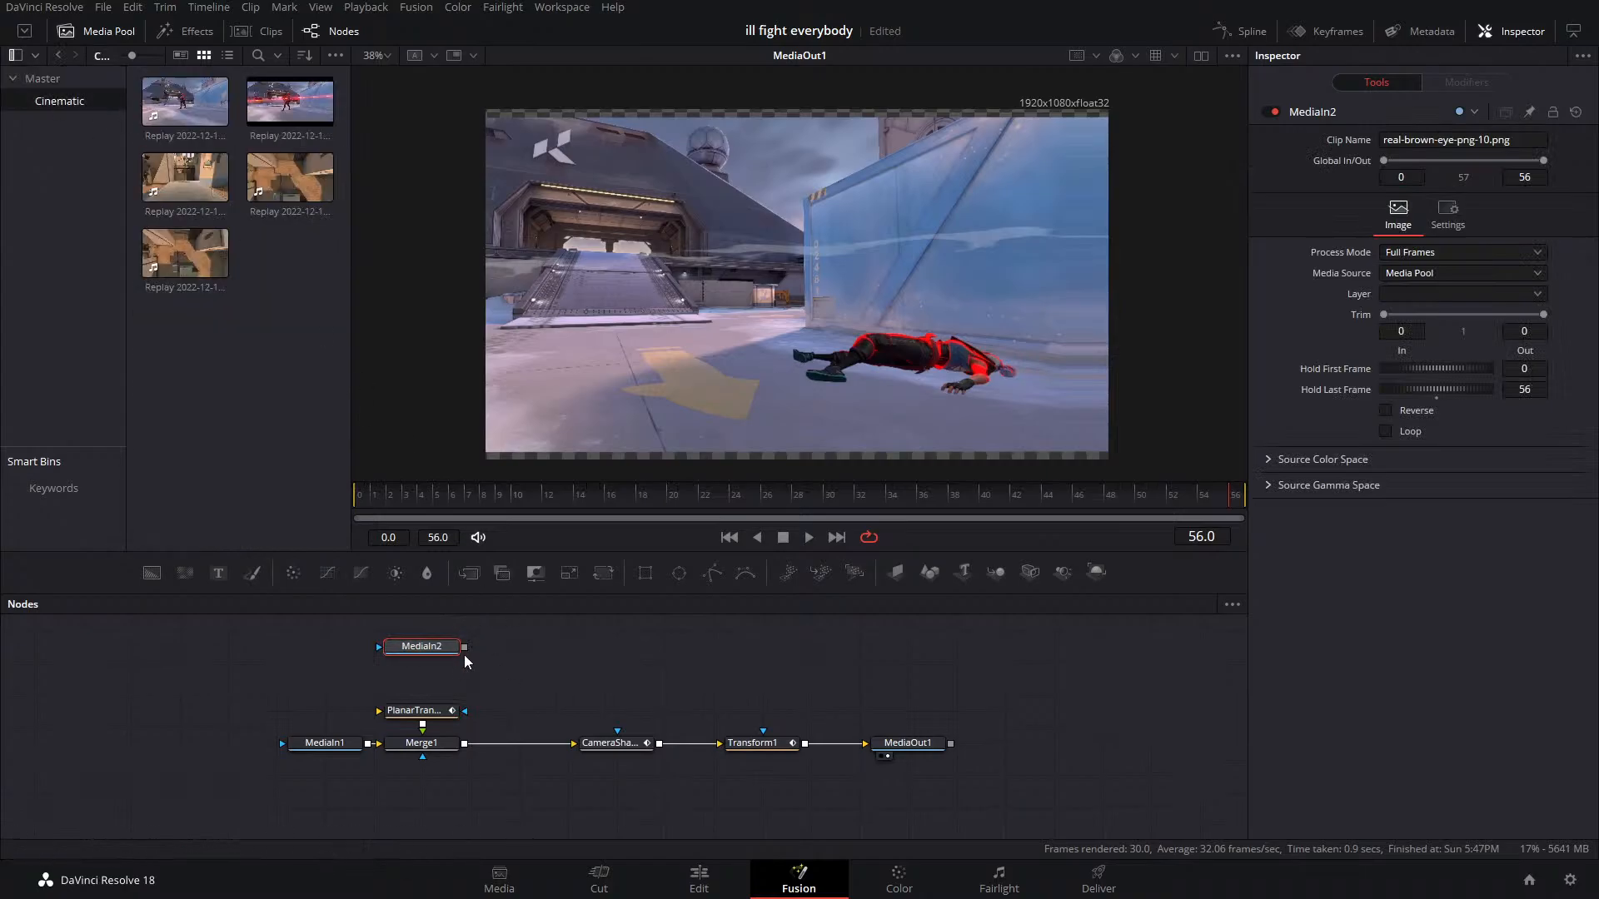
pyautogui.moveTo(463, 647); pyautogui.dragTo(422, 710)
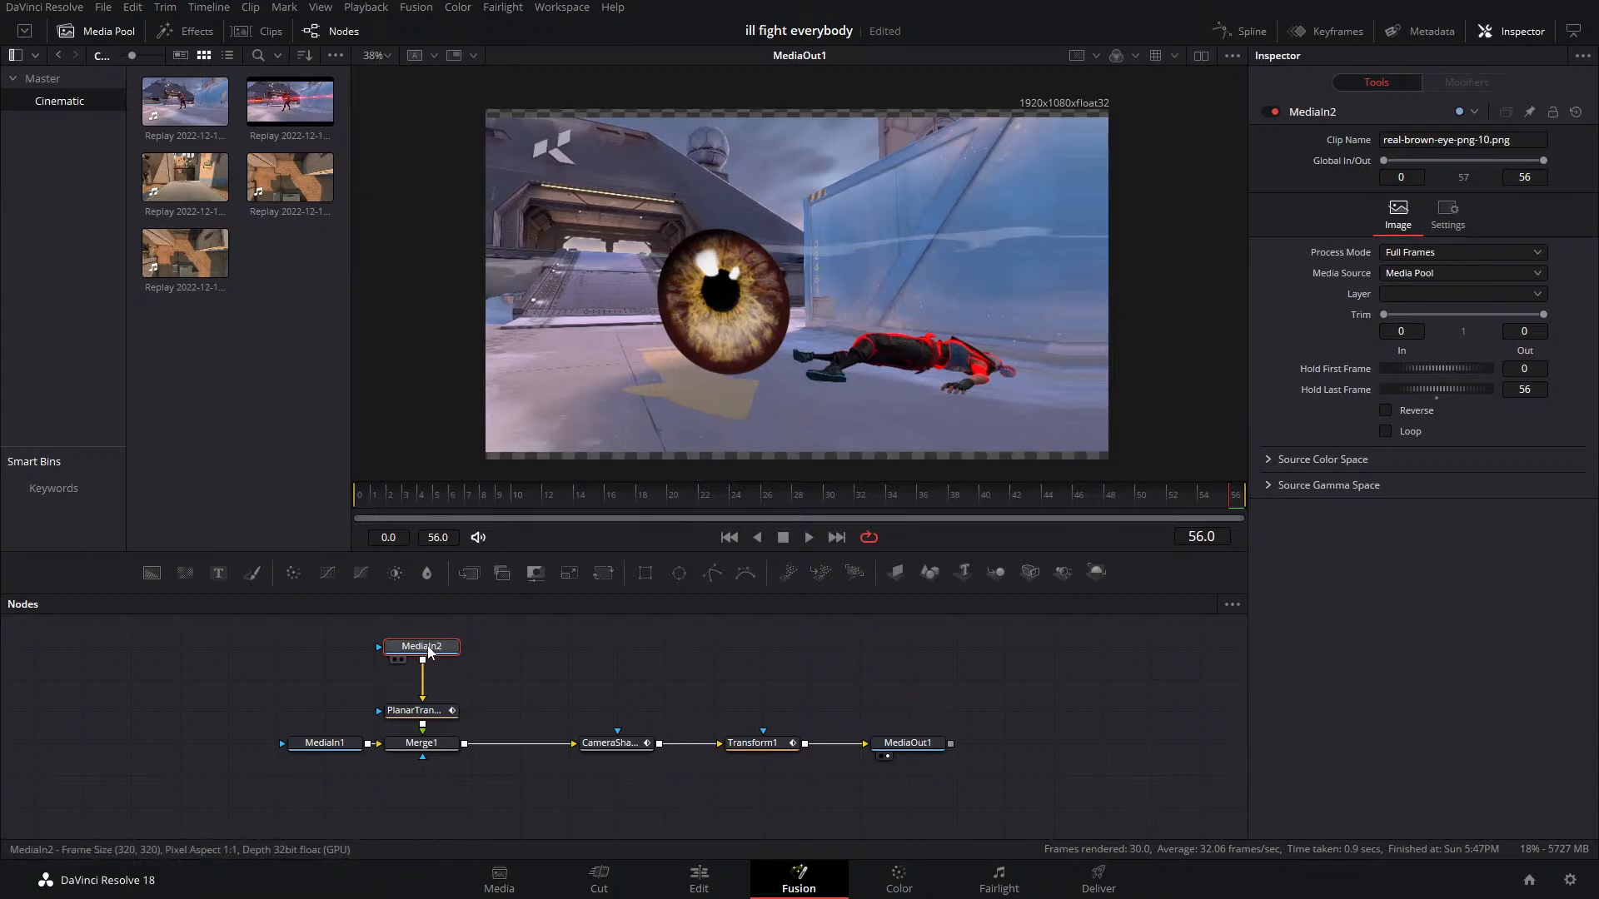
# Insert a Corner Positioner between the eye image's MediaIn2 node and PlanarTransform1
pyautogui.hotkey('shift', 'space')
pyautogui.write('plan')
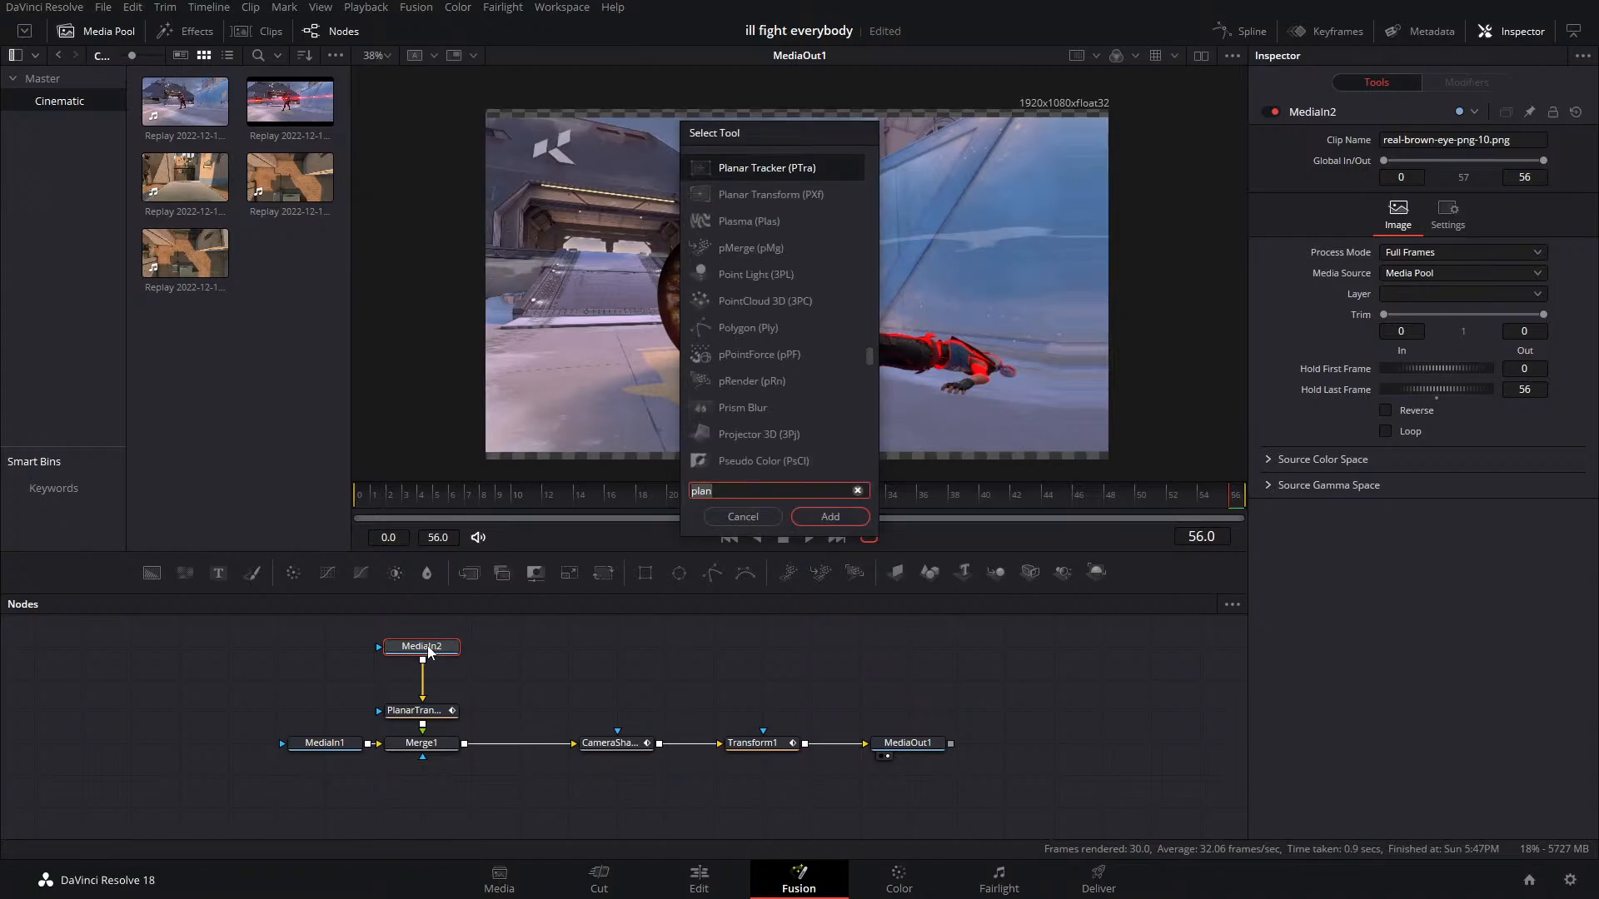
pyautogui.write('cor')
pyautogui.press('Return')
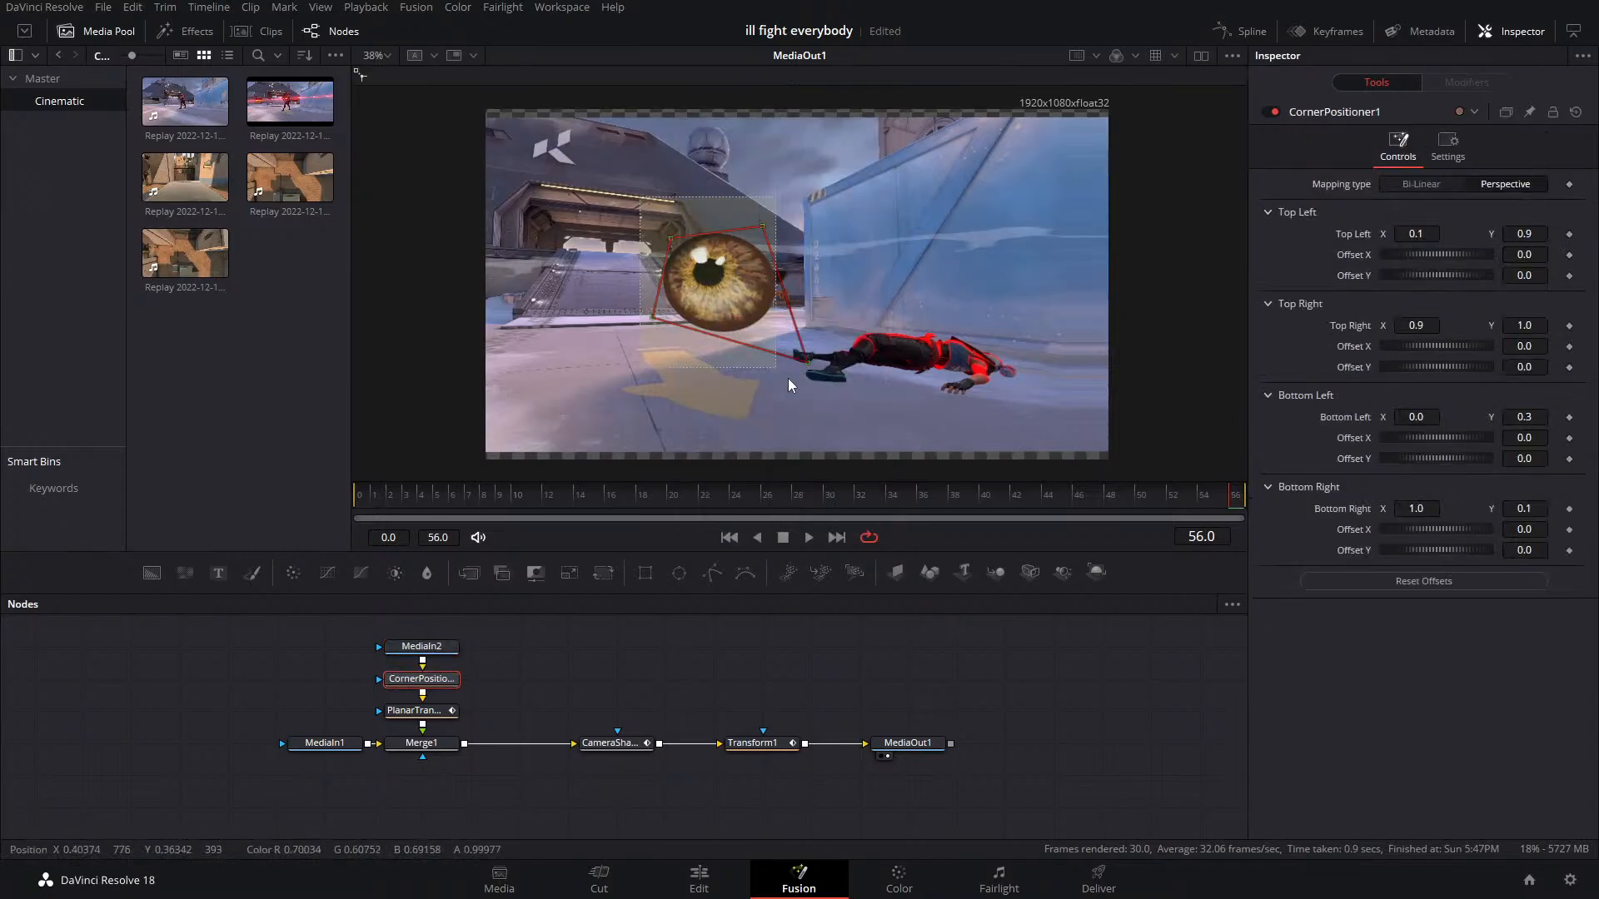
# Fit the eye image's four corners to the logo panel above the hangar entrance
pyautogui.moveTo(670, 239); pyautogui.dragTo(518, 124)
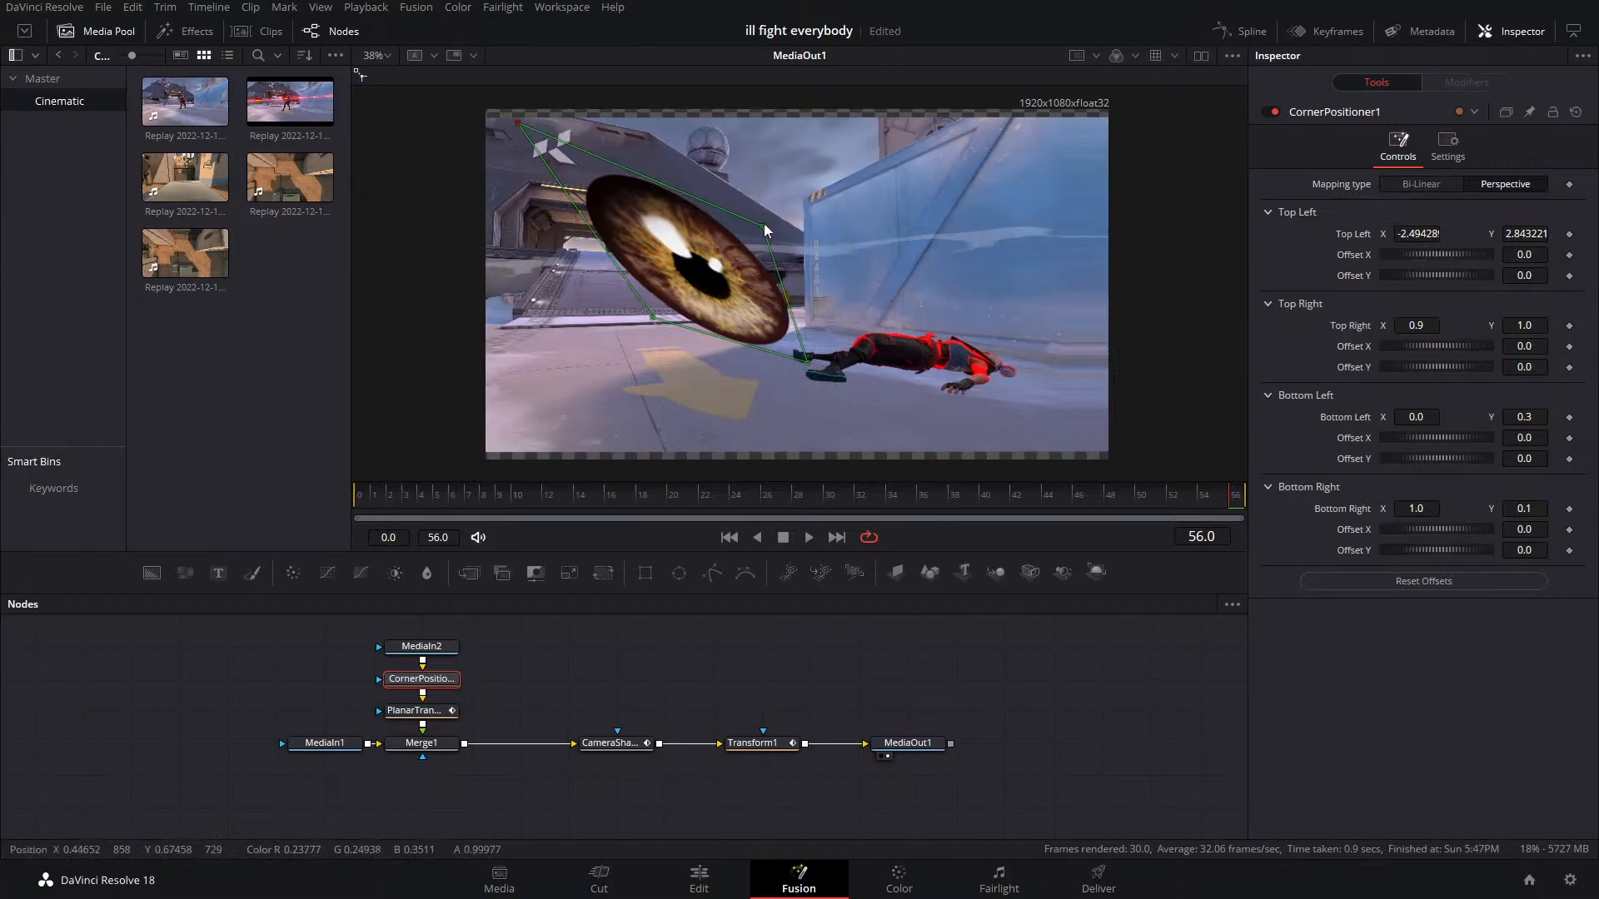
pyautogui.moveTo(765, 229); pyautogui.dragTo(645, 137)
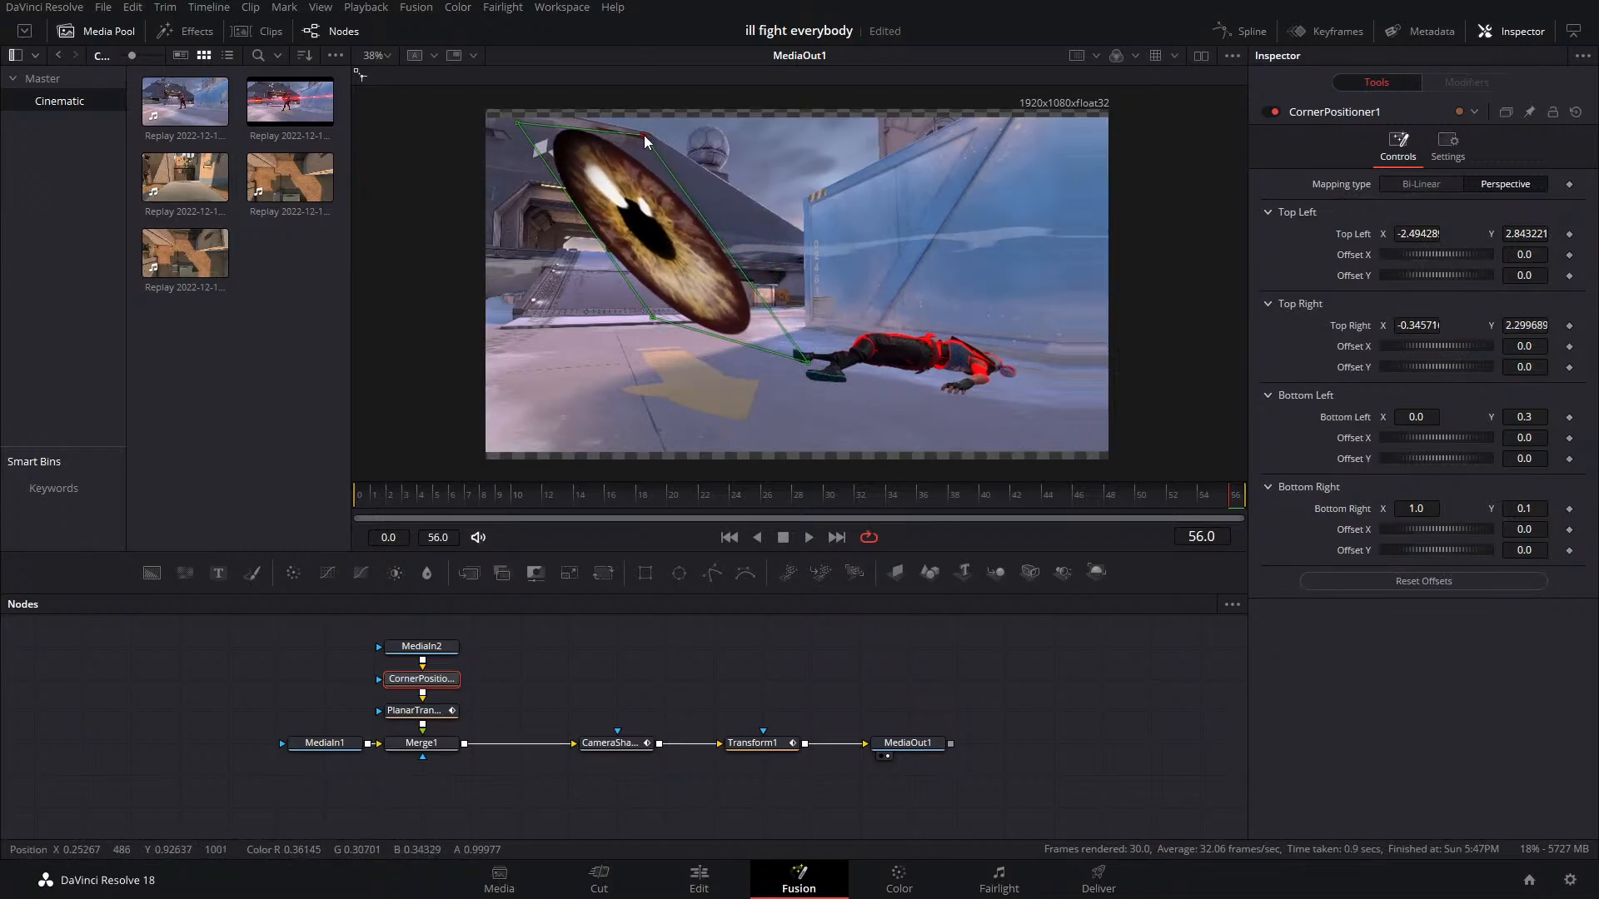
pyautogui.moveTo(563, 274); pyautogui.dragTo(498, 171)
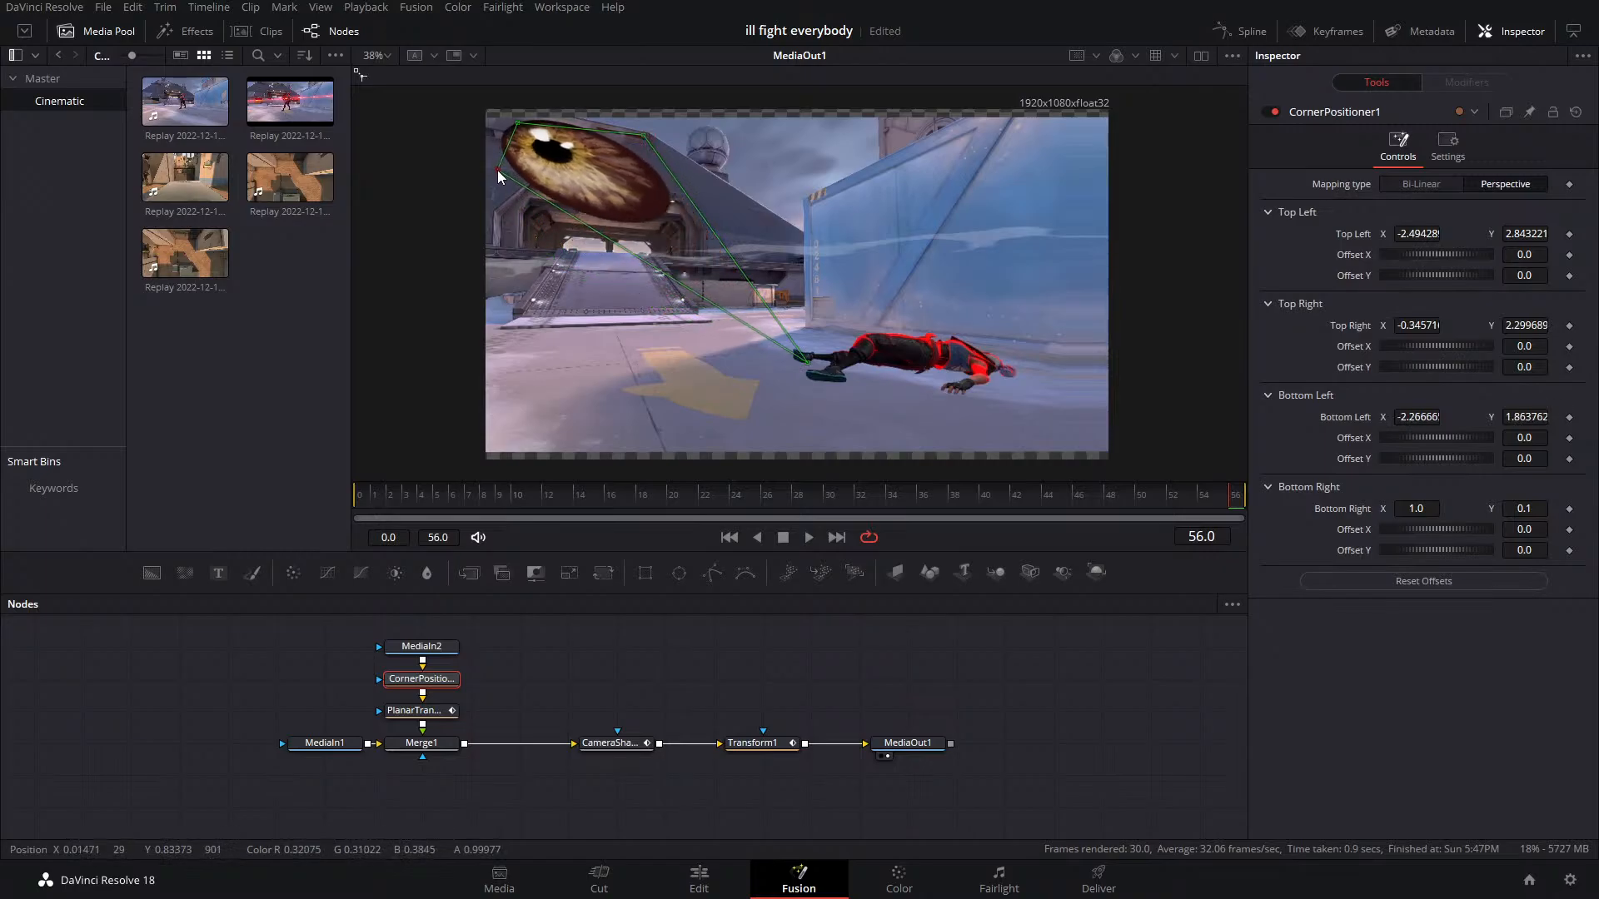
pyautogui.moveTo(807, 362); pyautogui.dragTo(668, 190)
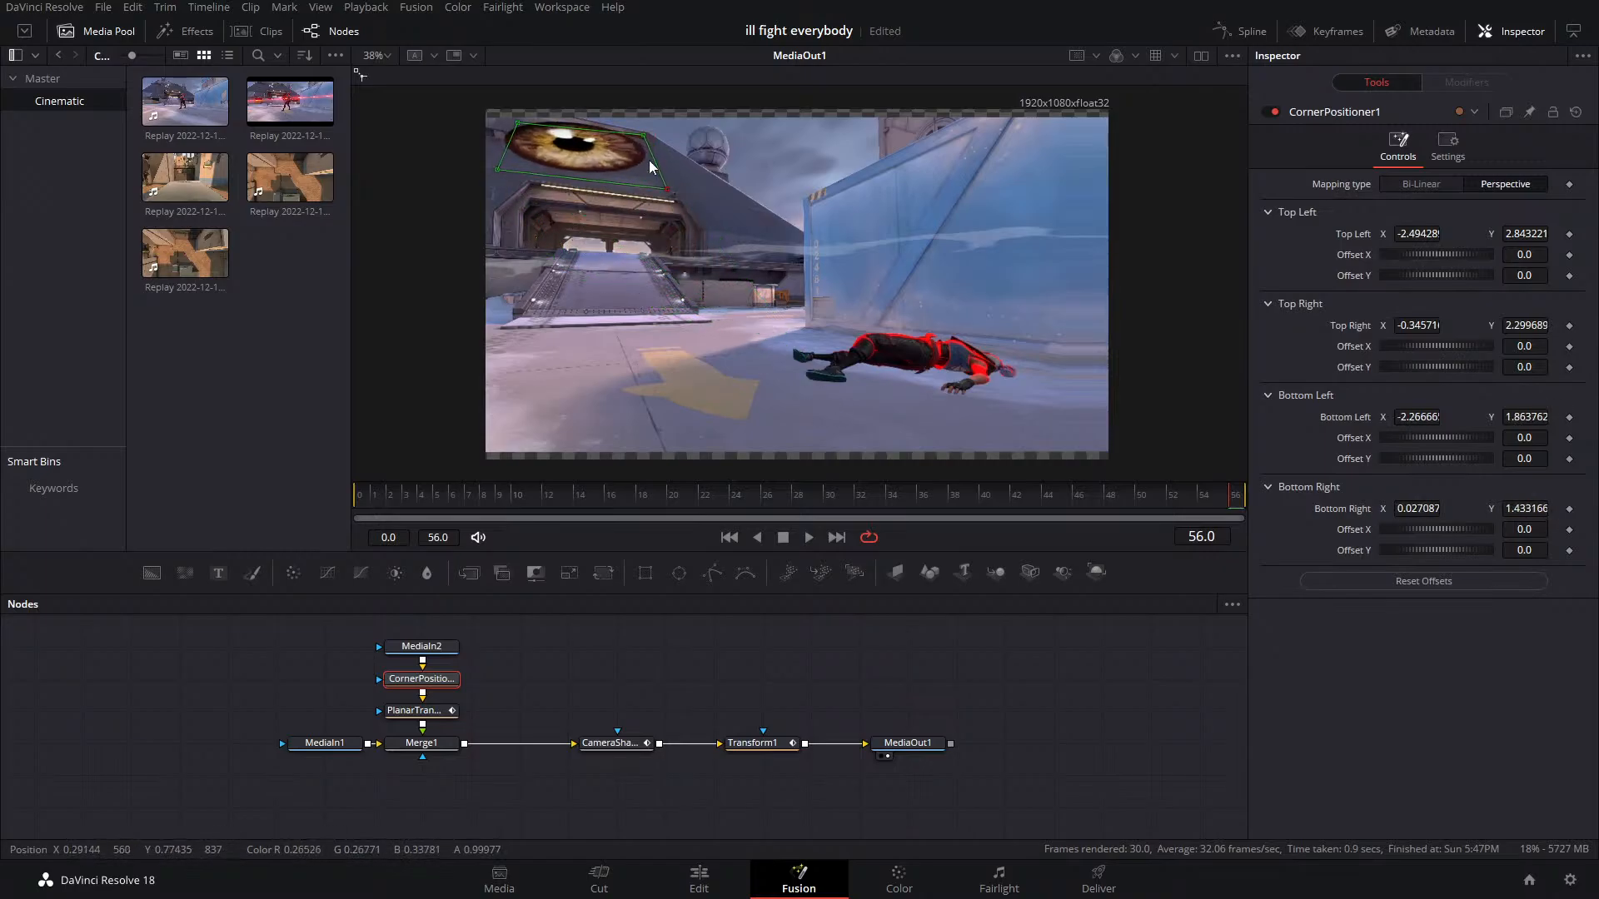
pyautogui.moveTo(644, 136); pyautogui.dragTo(655, 138)
pyautogui.moveTo(520, 125); pyautogui.dragTo(520, 109)
pyautogui.moveTo(657, 139); pyautogui.dragTo(656, 133)
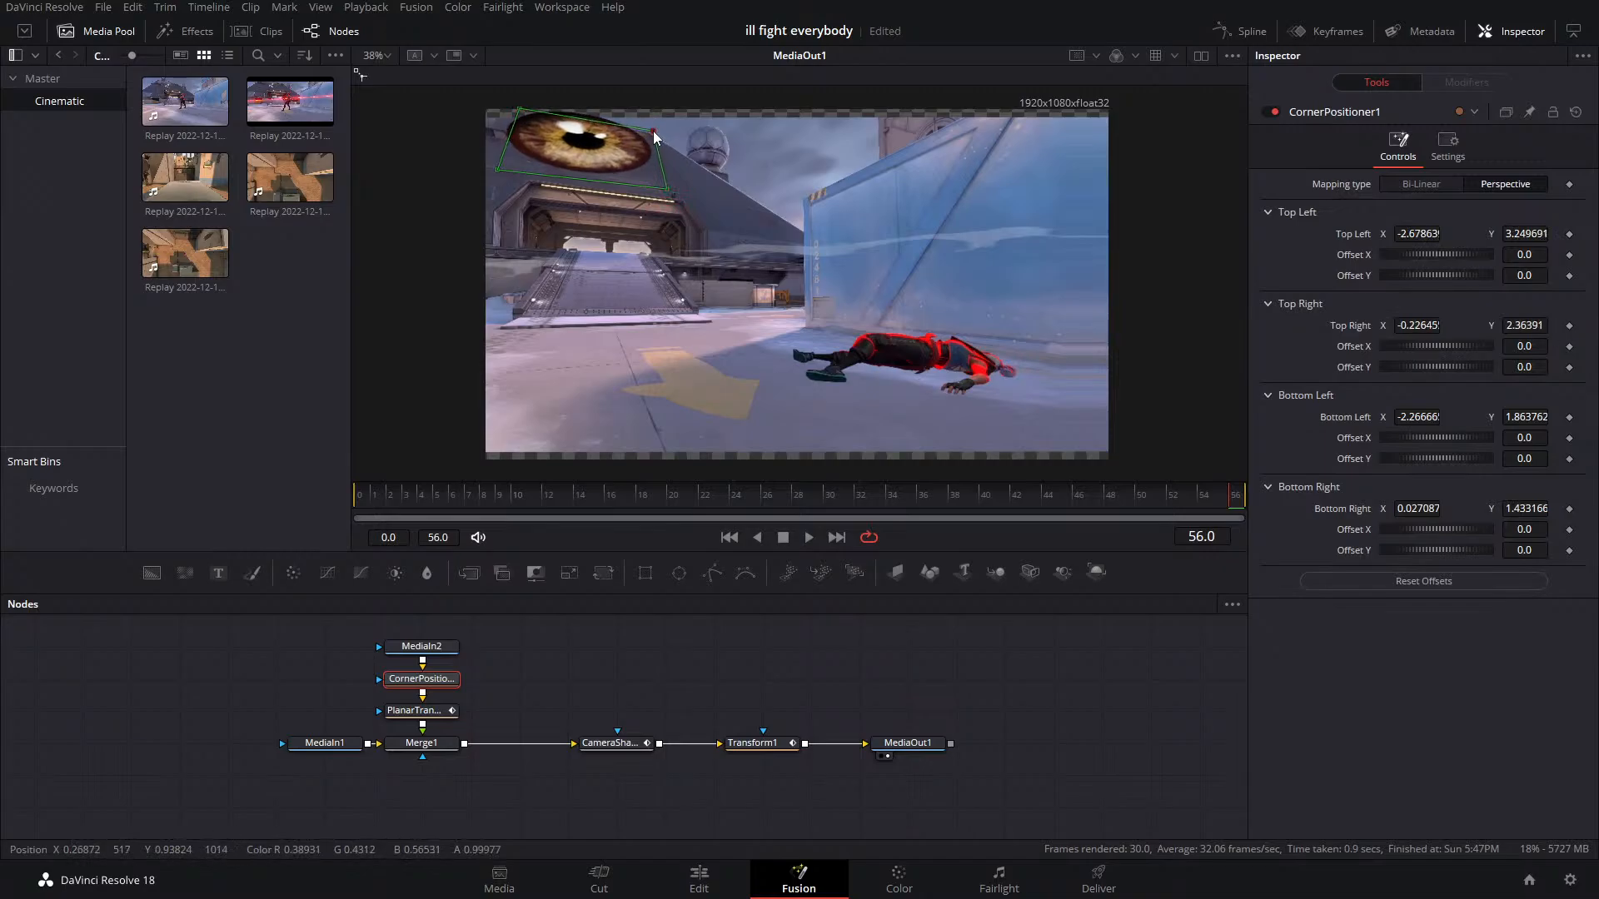
# Insert a Transform between MediaIn2 and CornerPositioner1 with Size 0.473 and Center 0.67, 0.413, and scrub through the clip
pyautogui.moveTo(480, 638); pyautogui.dragTo(421, 647)
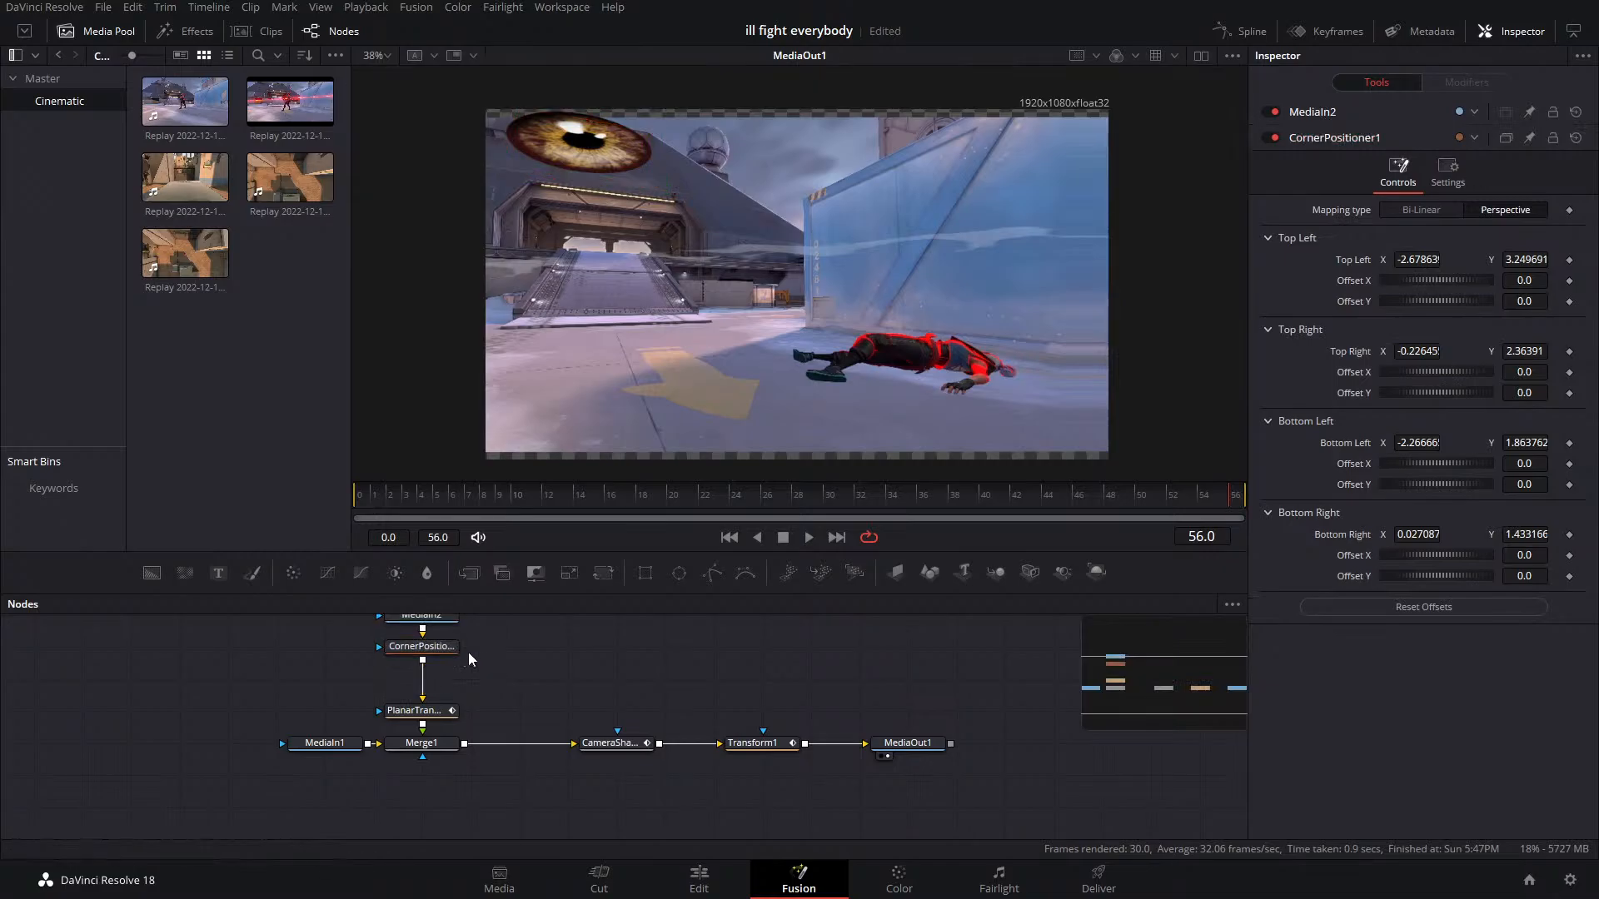
pyautogui.click(432, 652)
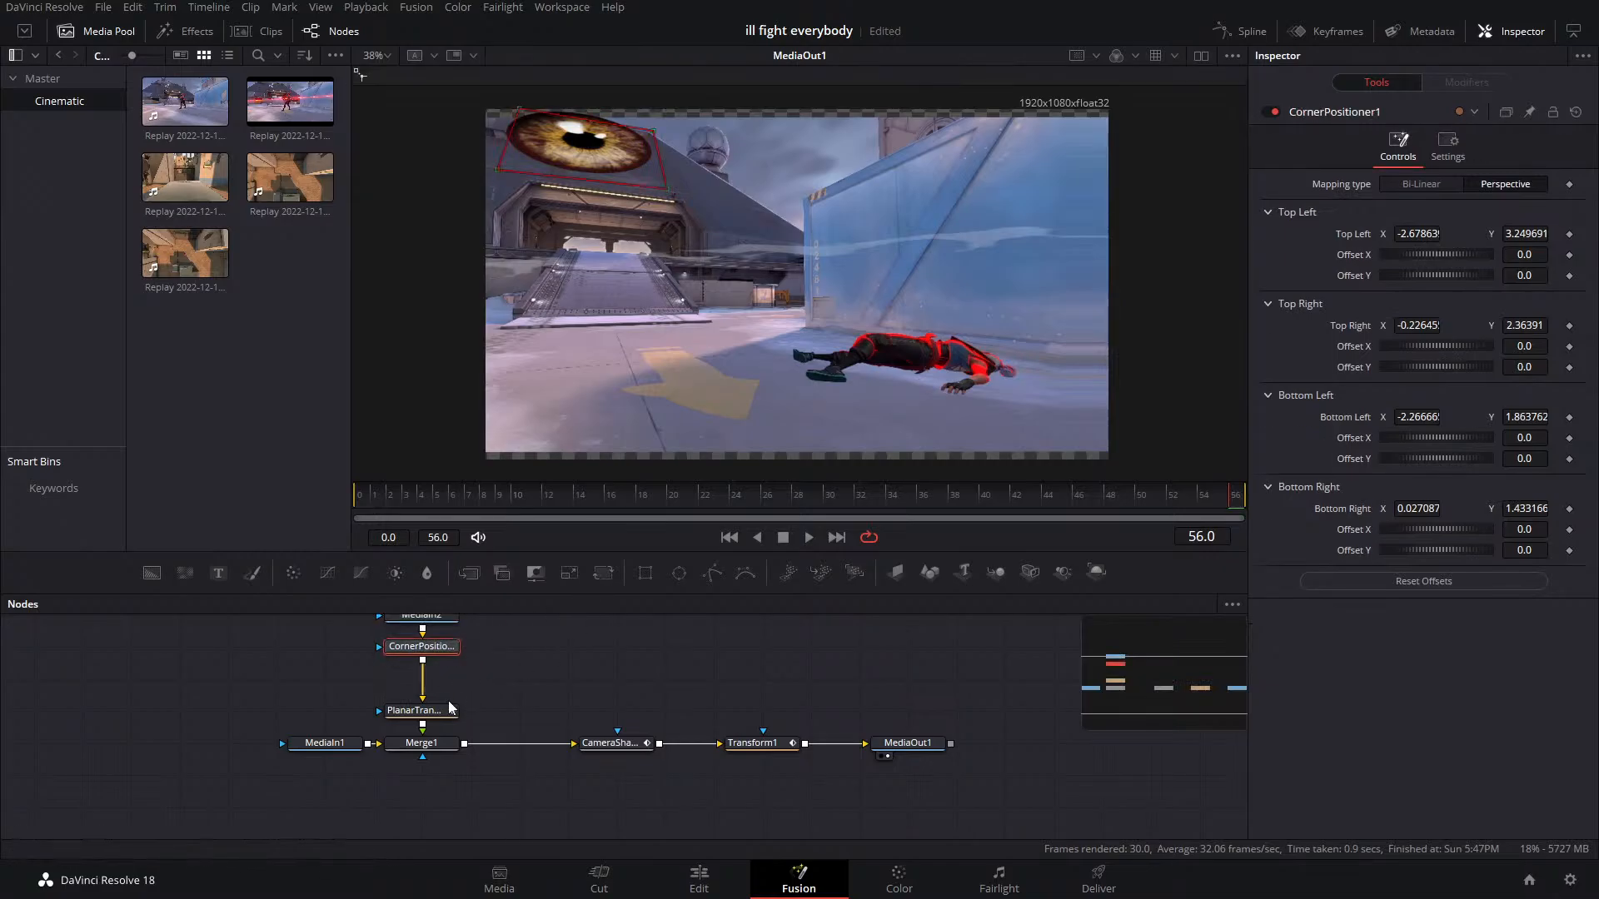
pyautogui.moveTo(446, 650); pyautogui.dragTo(552, 692)
pyautogui.moveTo(605, 590); pyautogui.dragTo(523, 677)
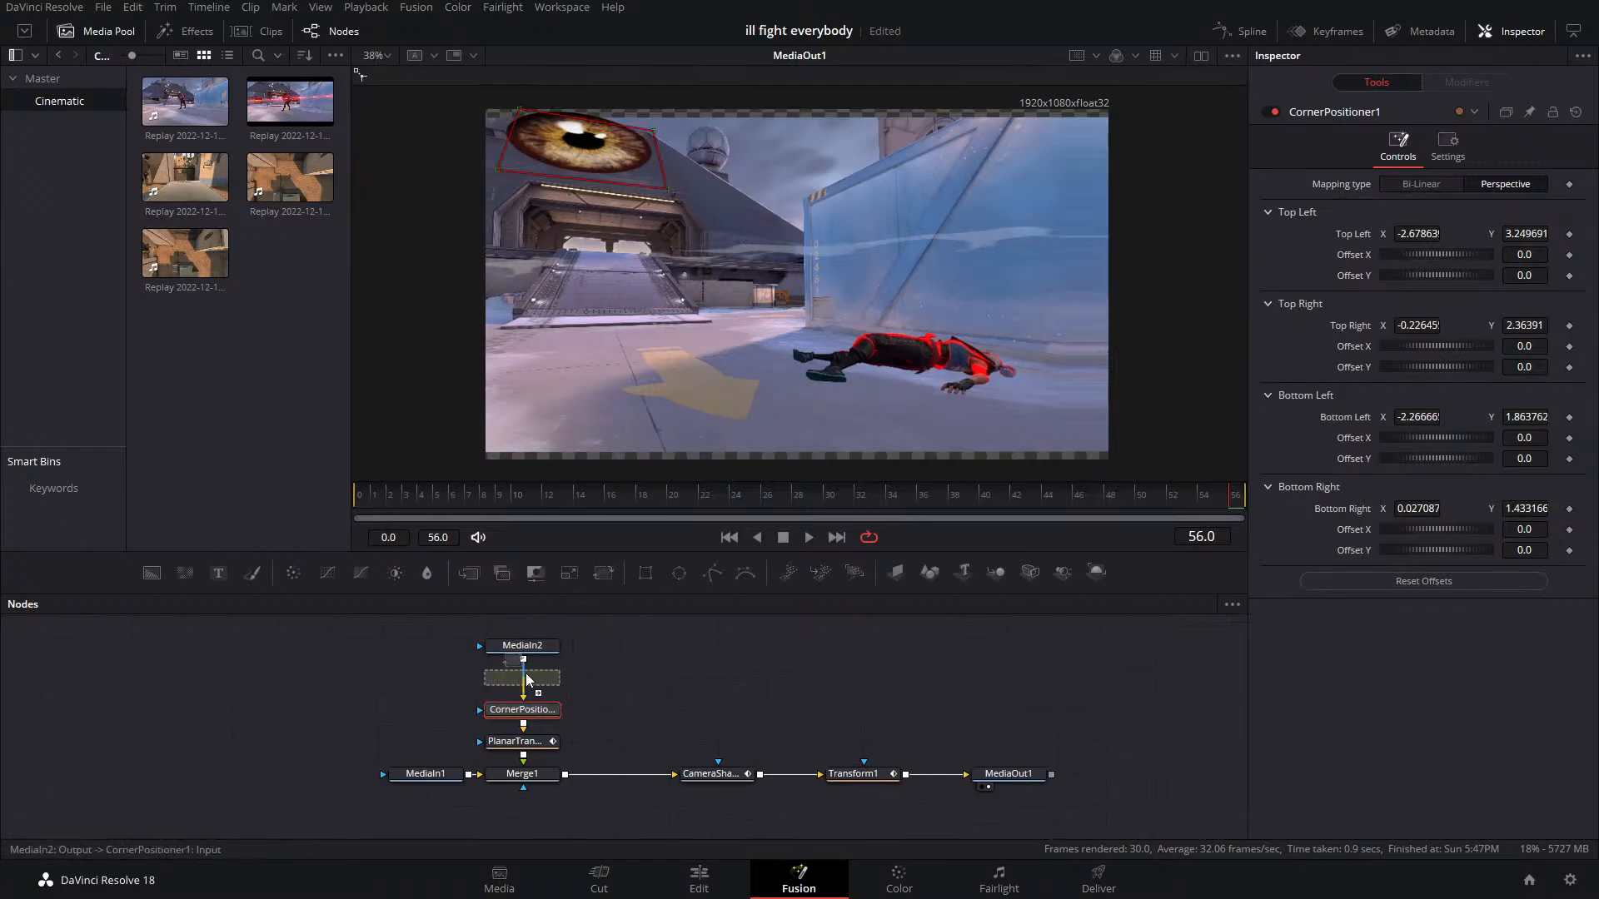
pyautogui.moveTo(1530, 266); pyautogui.dragTo(1488, 266)
pyautogui.moveTo(1416, 203); pyautogui.dragTo(1502, 203)
pyautogui.click(674, 498)
pyautogui.moveTo(677, 498); pyautogui.dragTo(1256, 510)
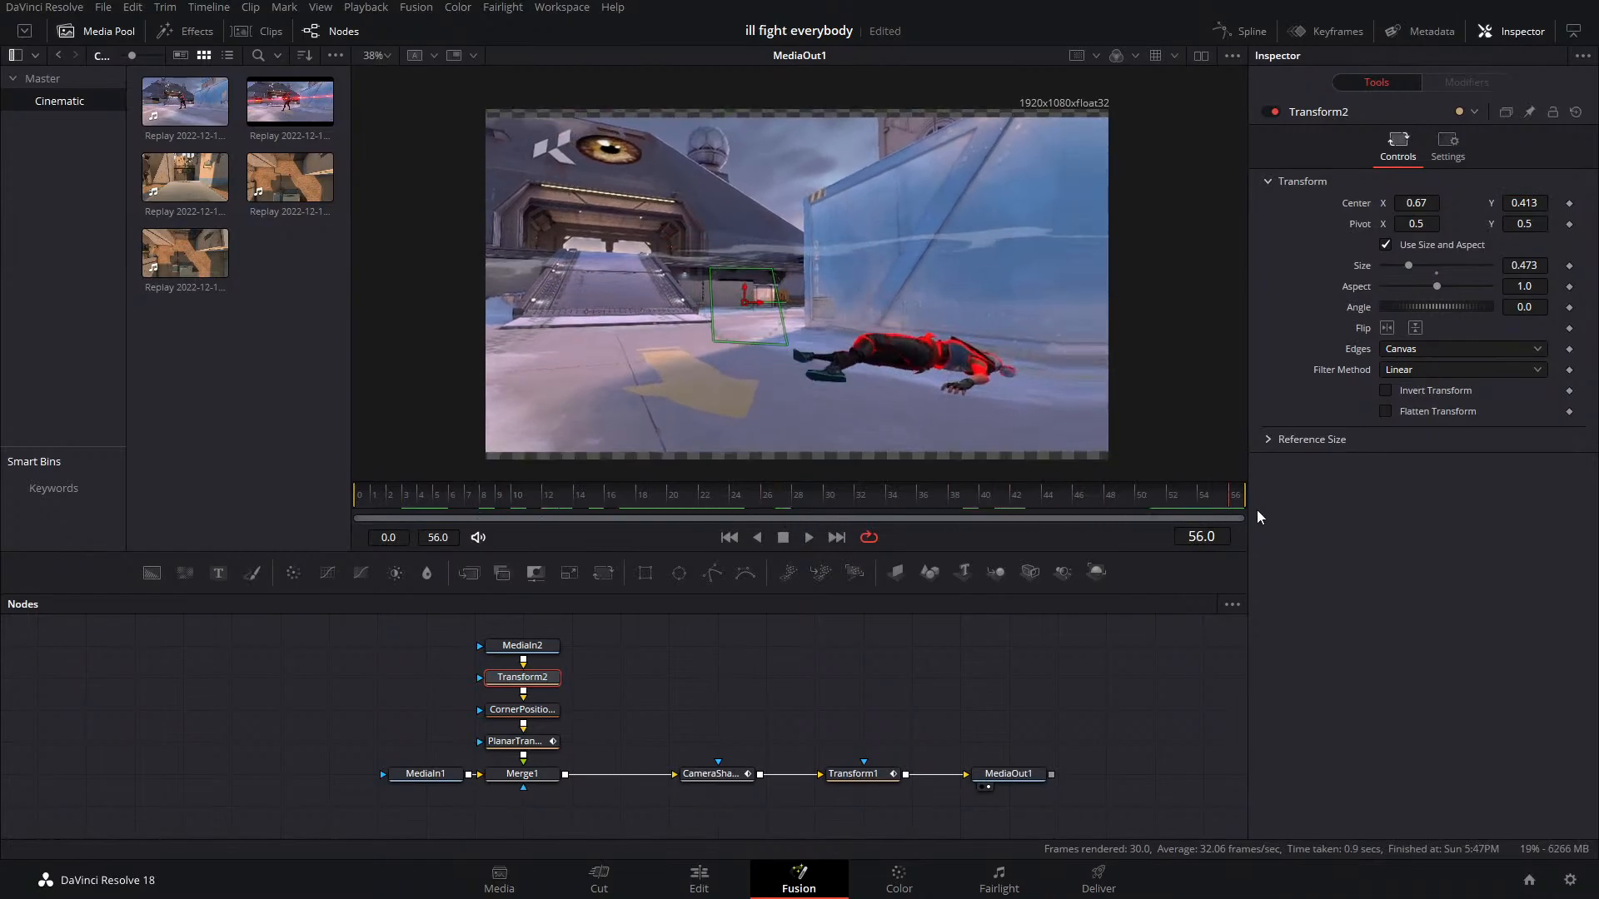
# Rewire Transform2 to sit between CornerPositioner1 and PlanarTransform1, scrubbing the clip to compare the eye's placement
pyautogui.click(512, 706)
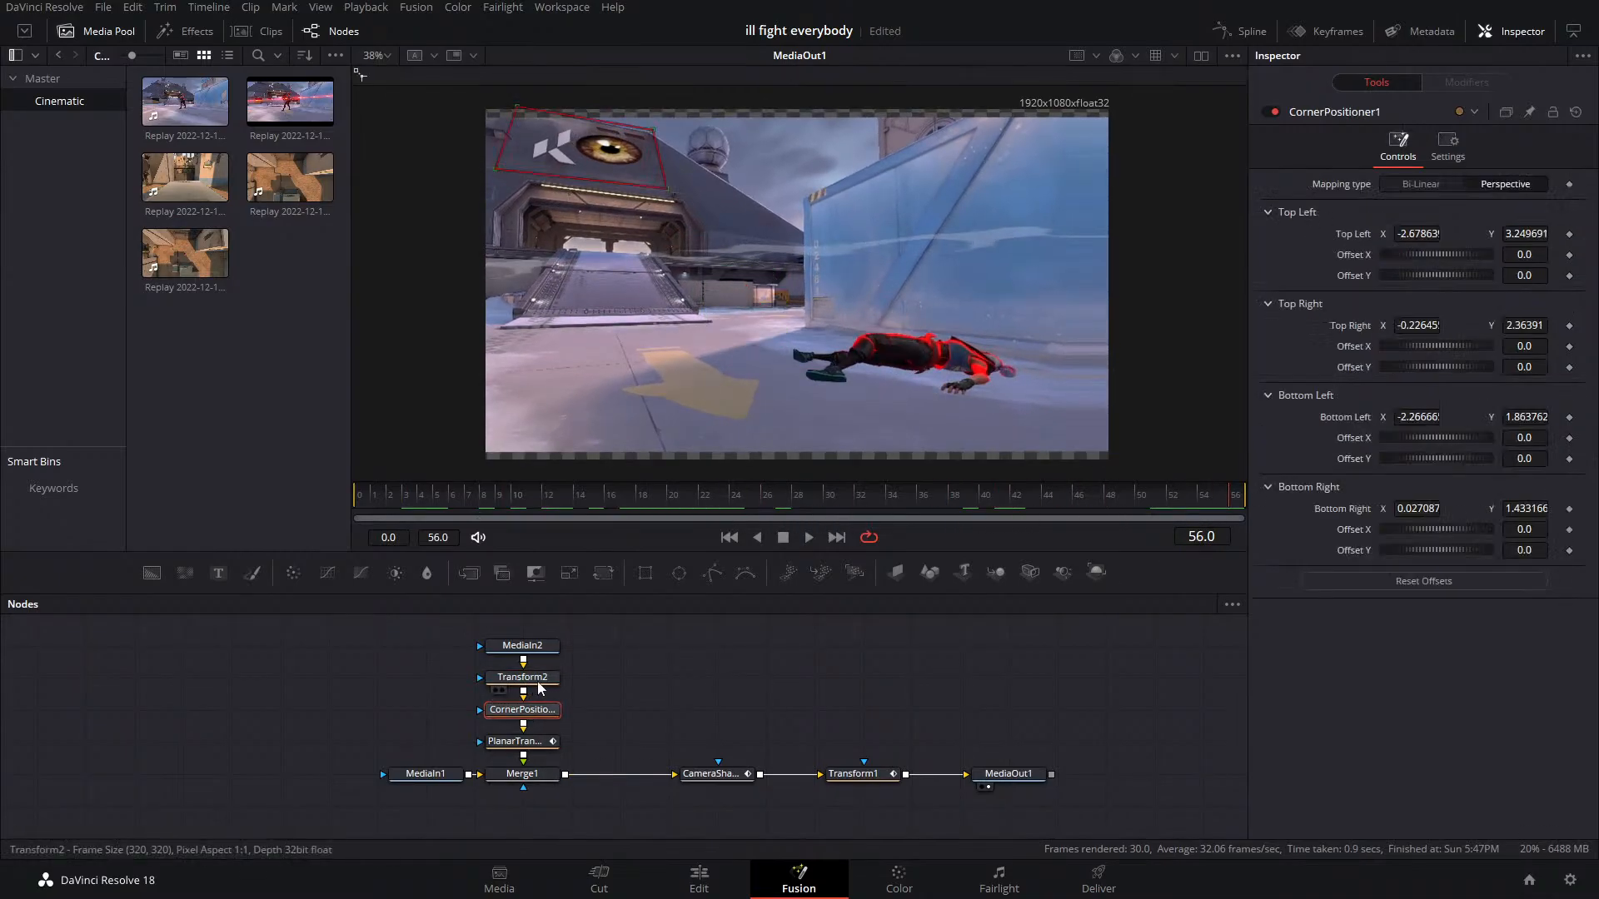
pyautogui.moveTo(535, 680); pyautogui.dragTo(633, 681)
pyautogui.moveTo(525, 709); pyautogui.dragTo(532, 677)
pyautogui.click(533, 682)
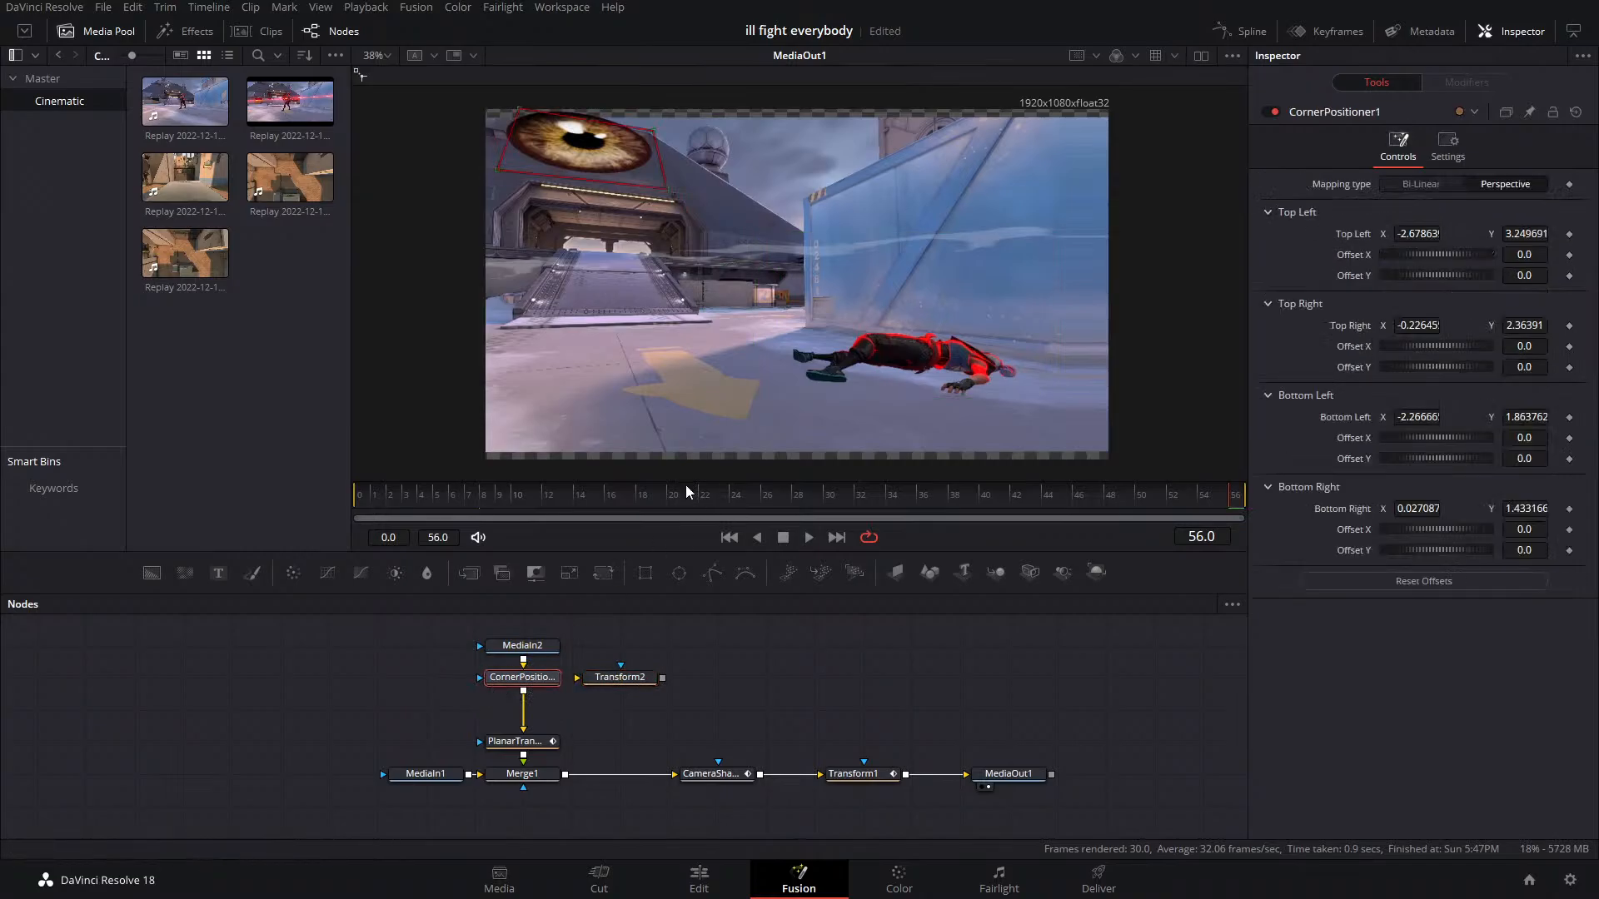
pyautogui.moveTo(686, 496); pyautogui.dragTo(1334, 503)
pyautogui.moveTo(631, 685); pyautogui.dragTo(523, 709)
pyautogui.press('space')
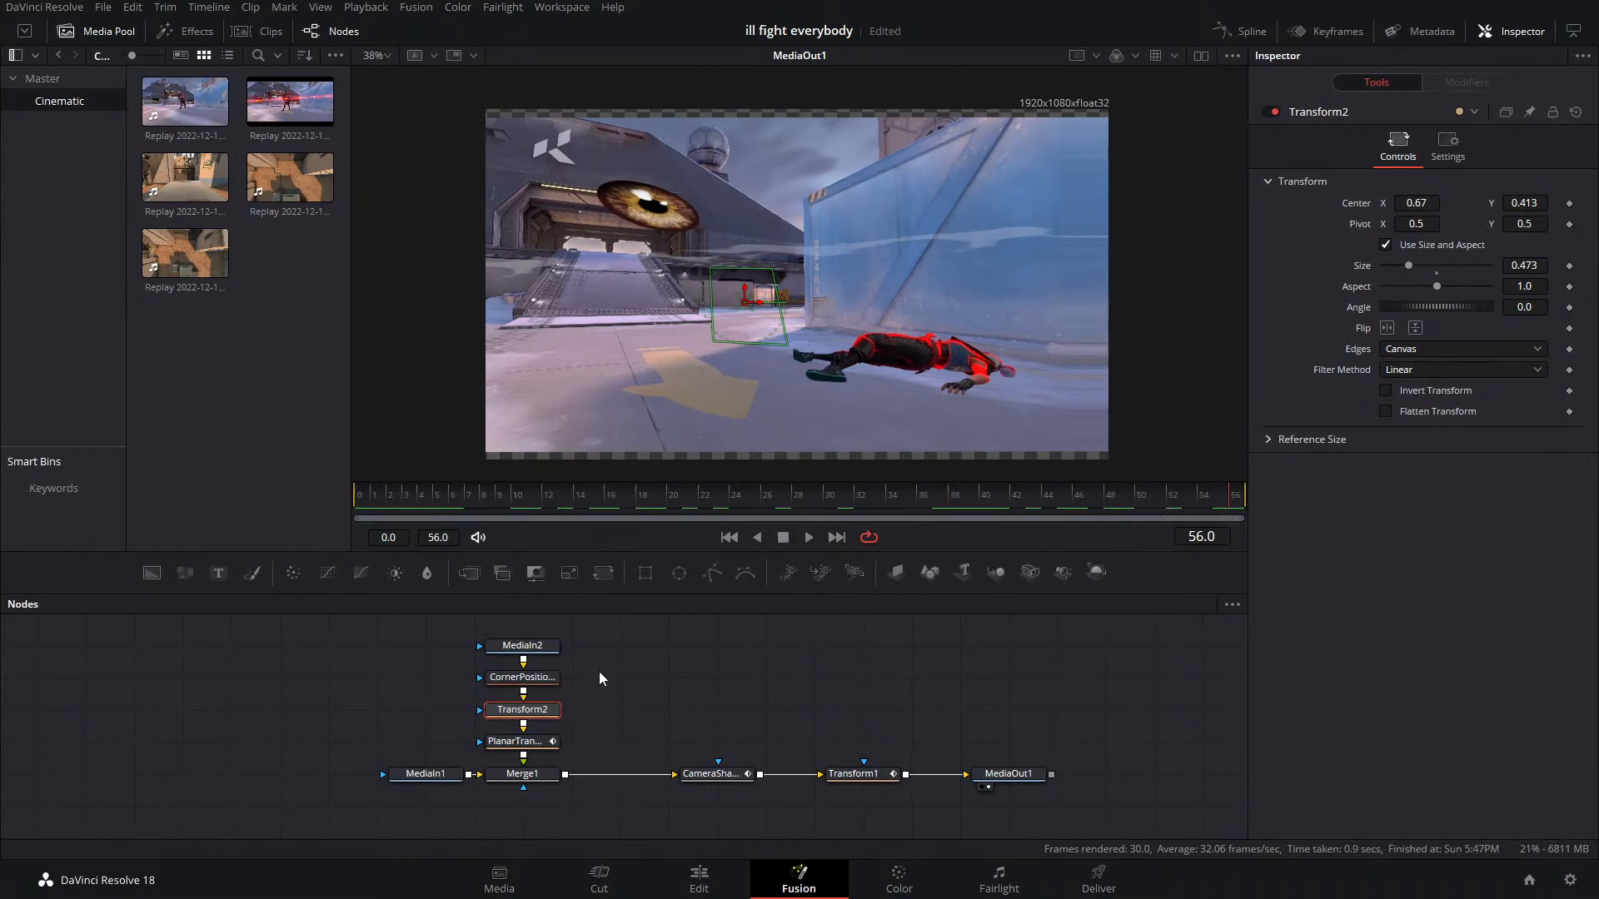
# Delete the eye image, its positioning and tracking nodes, and Merge1, hide the media pool, and save the project
pyautogui.moveTo(567, 652); pyautogui.dragTo(558, 777)
pyautogui.press('Delete')
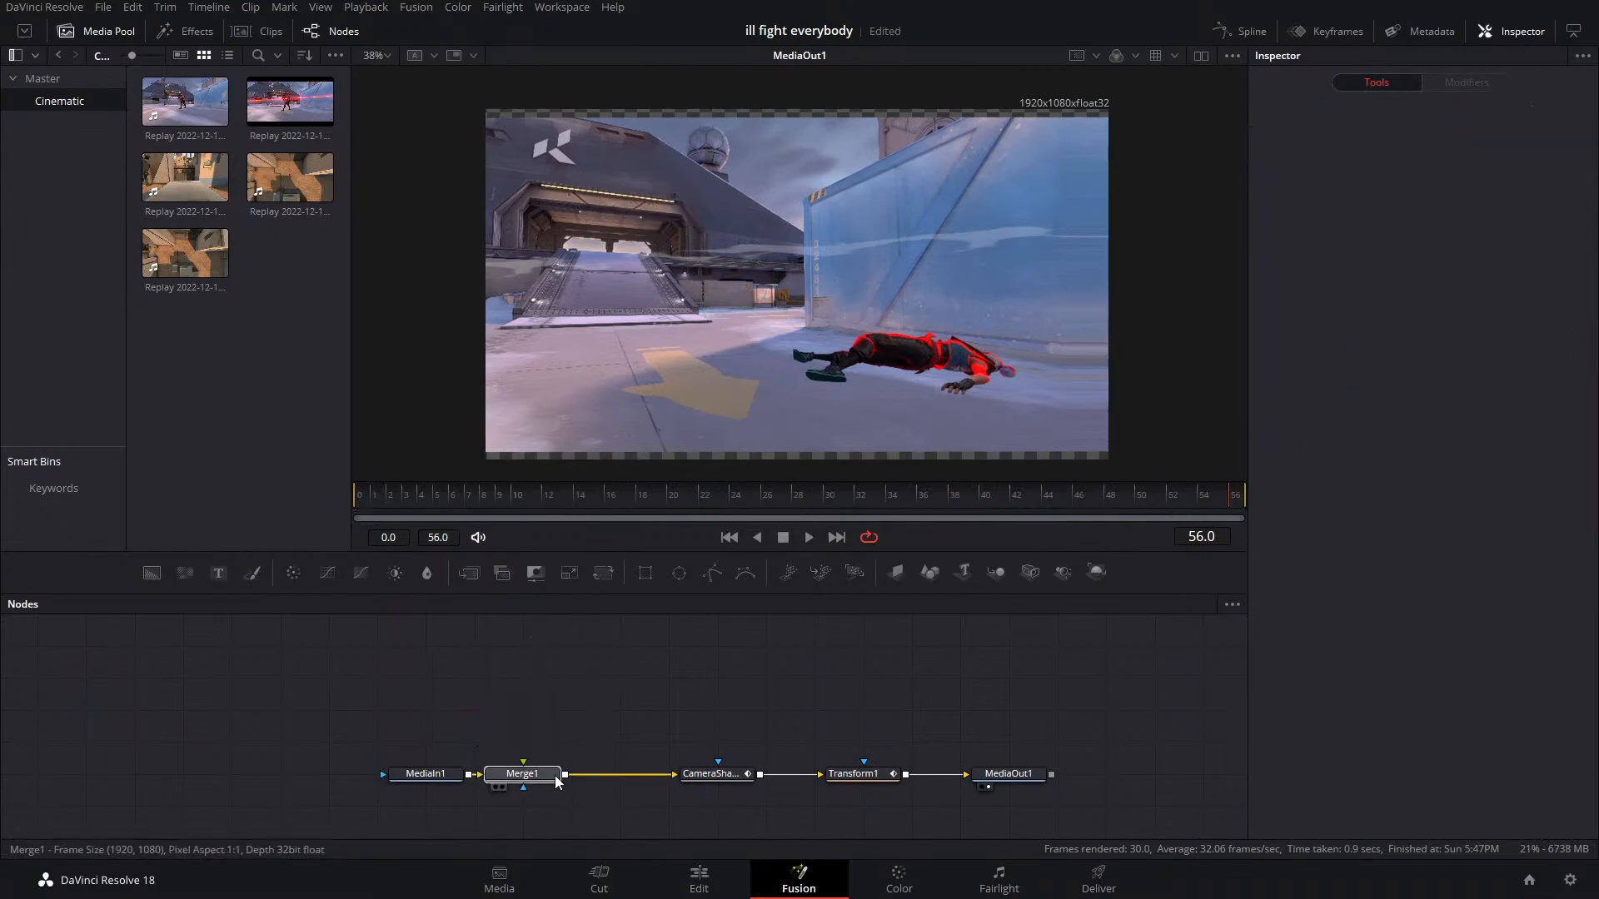
pyautogui.click(96, 35)
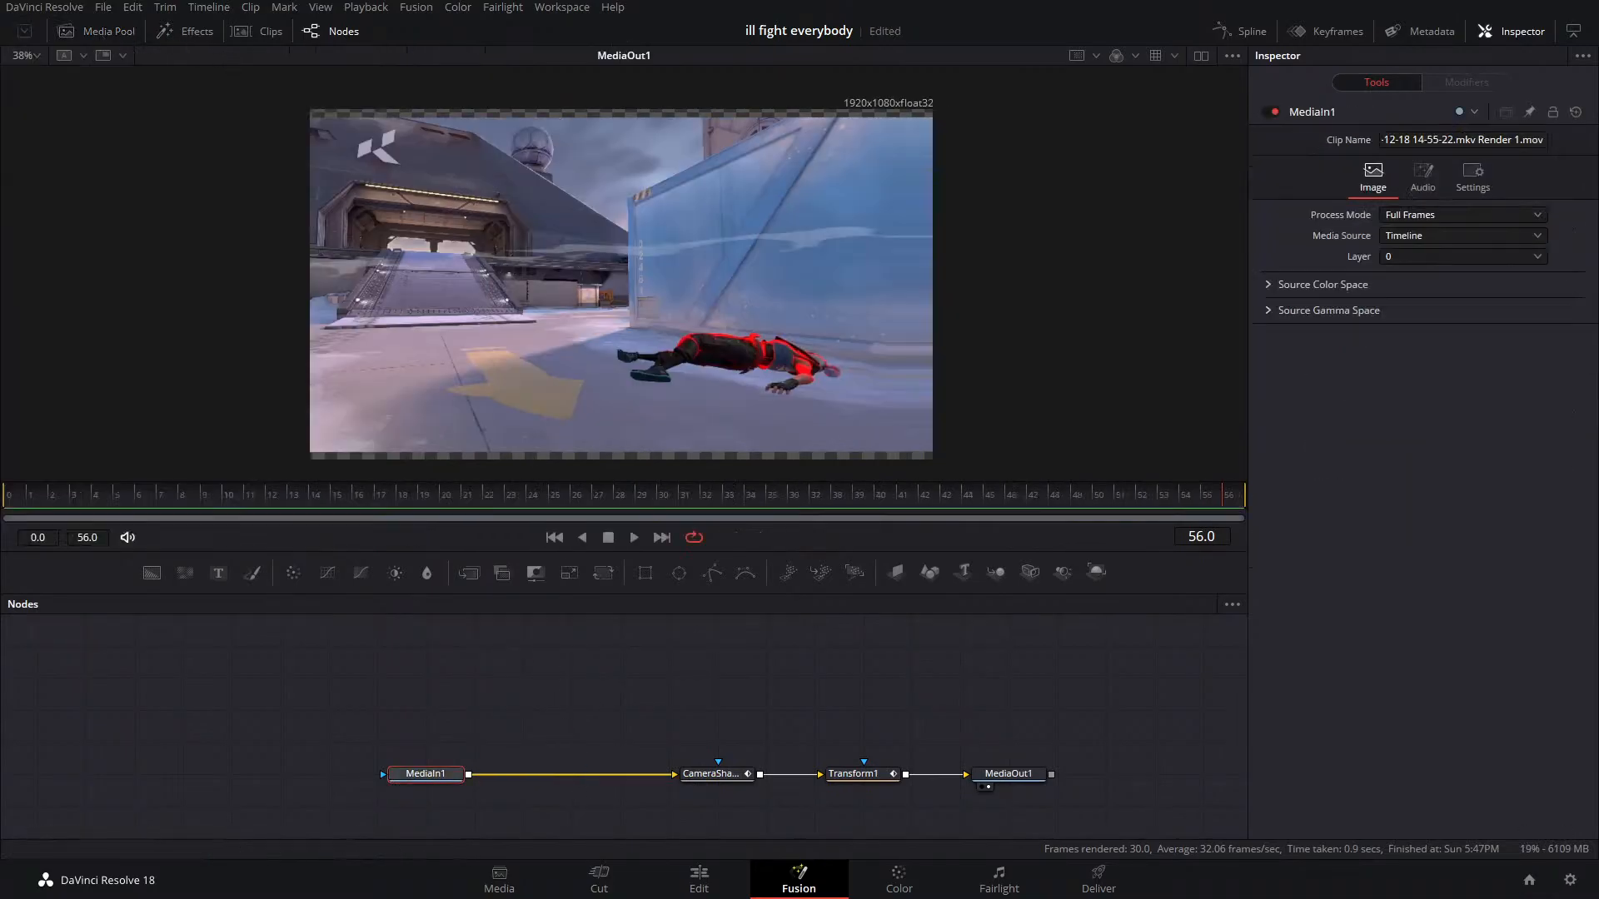
pyautogui.hotkey('ctrl', 's')
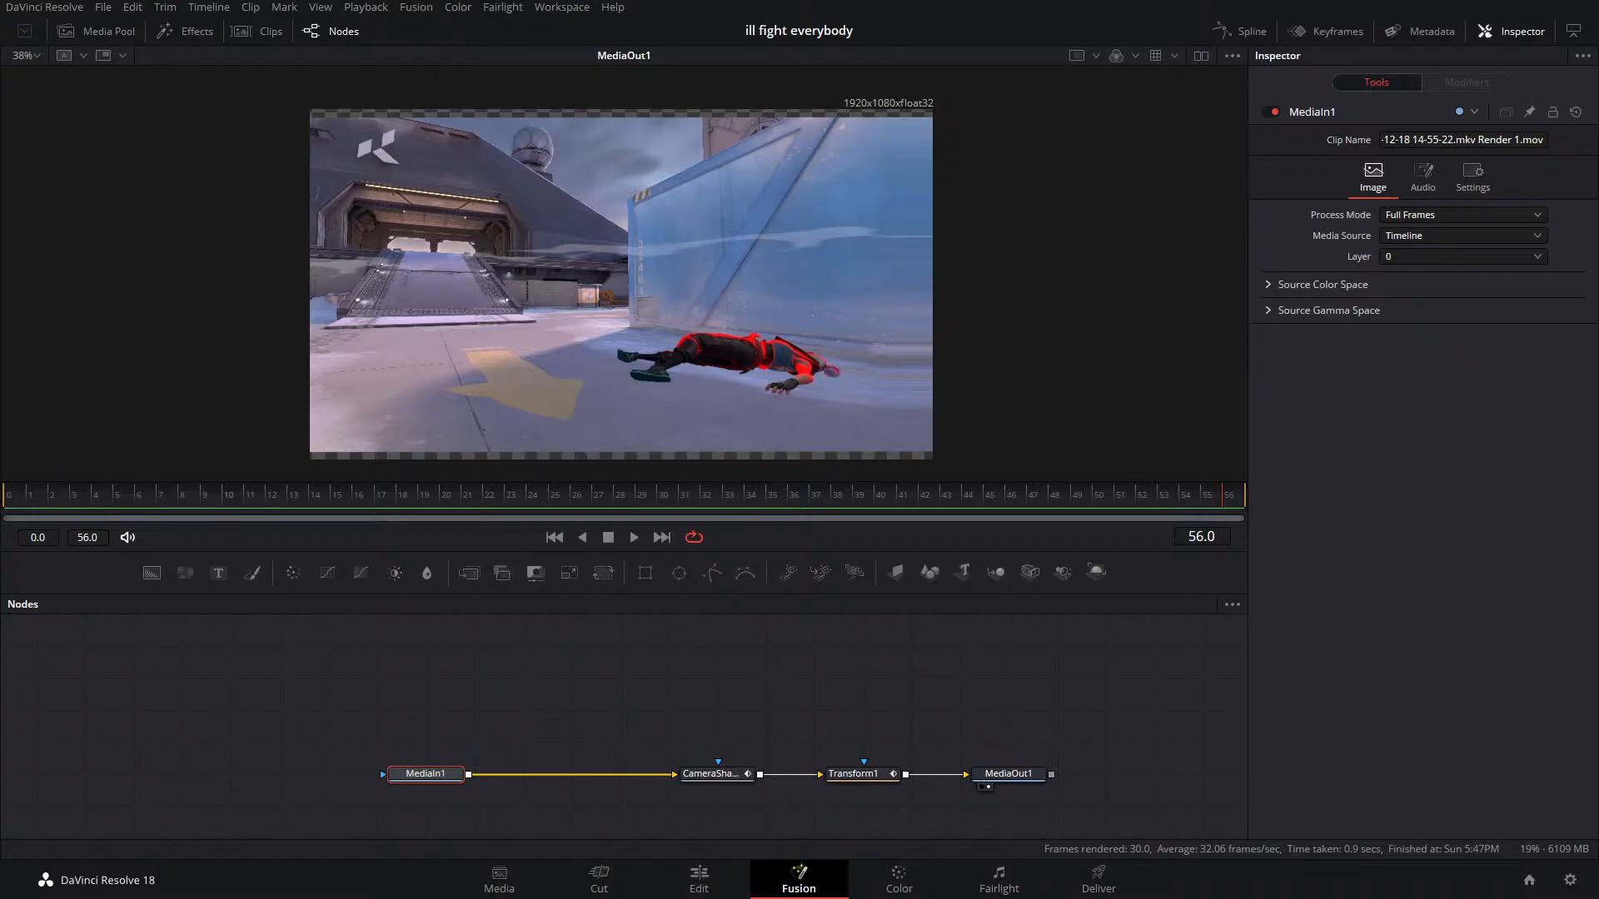
# Examine Transform1's Displacement, Size and Angle curves in the spline editor, selecting their final keyframes
pyautogui.click(854, 775)
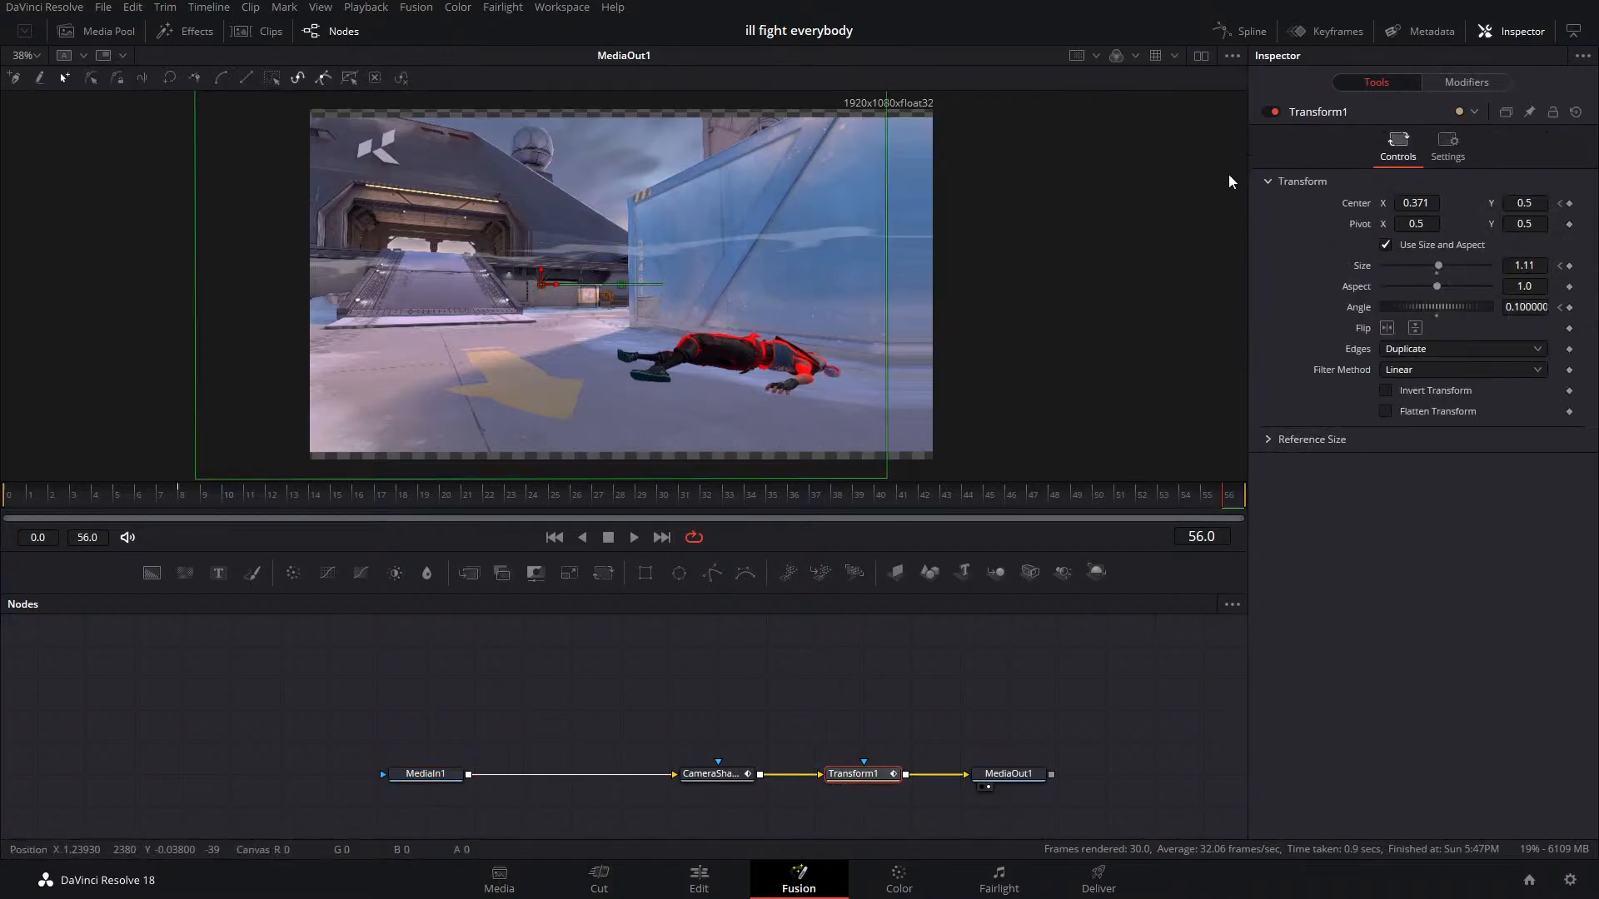
pyautogui.click(1235, 33)
pyautogui.click(1171, 606)
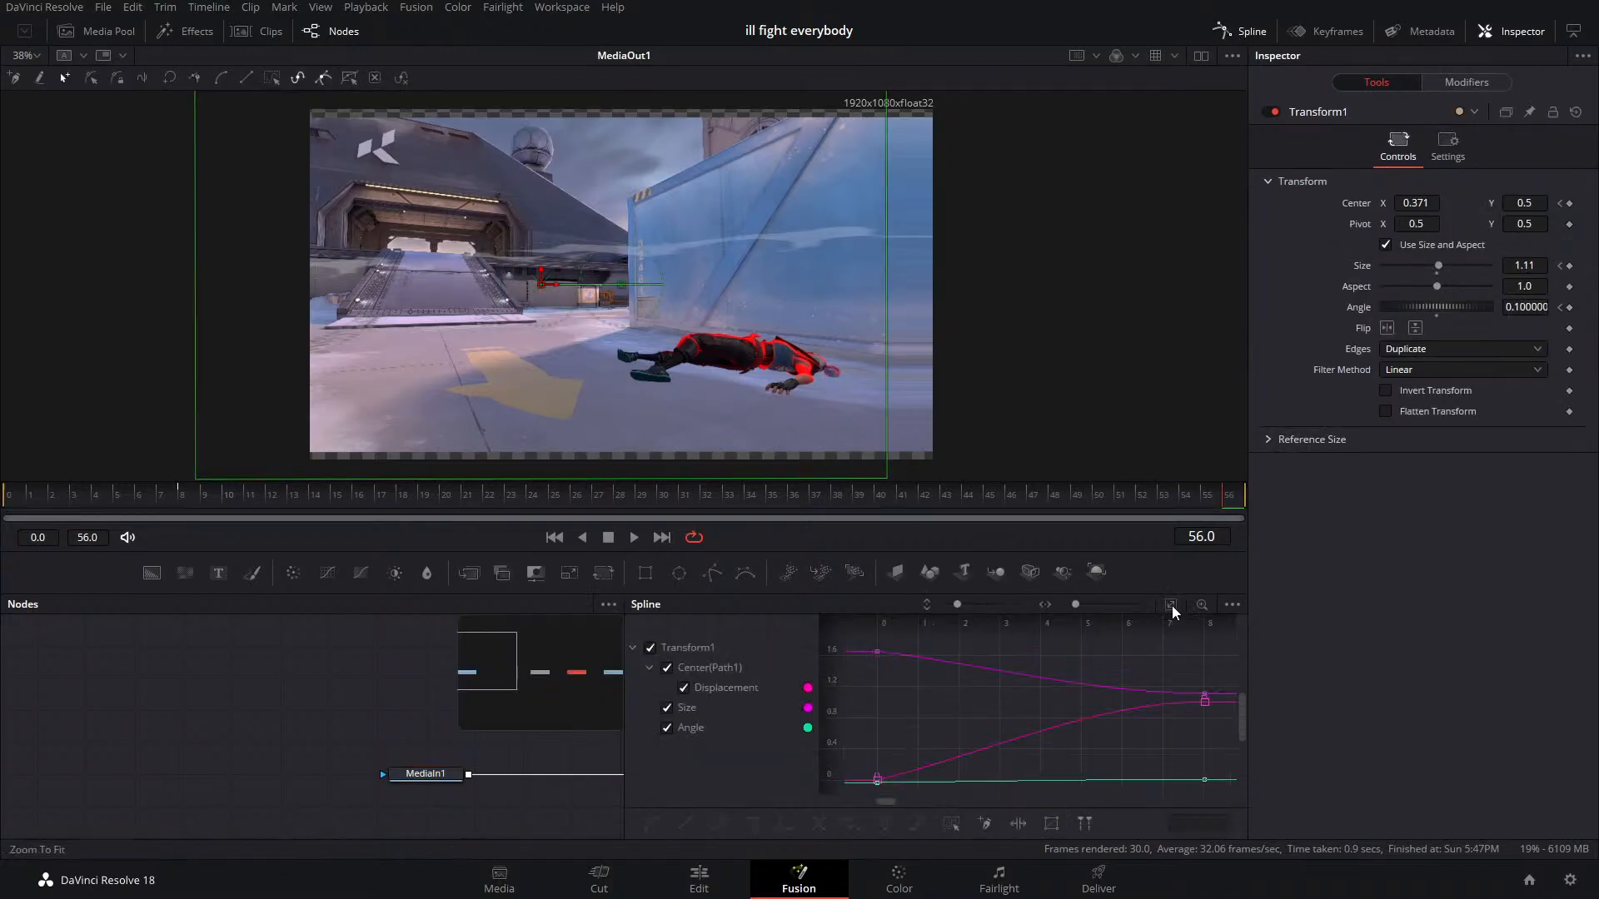
pyautogui.moveTo(1217, 664); pyautogui.dragTo(1166, 795)
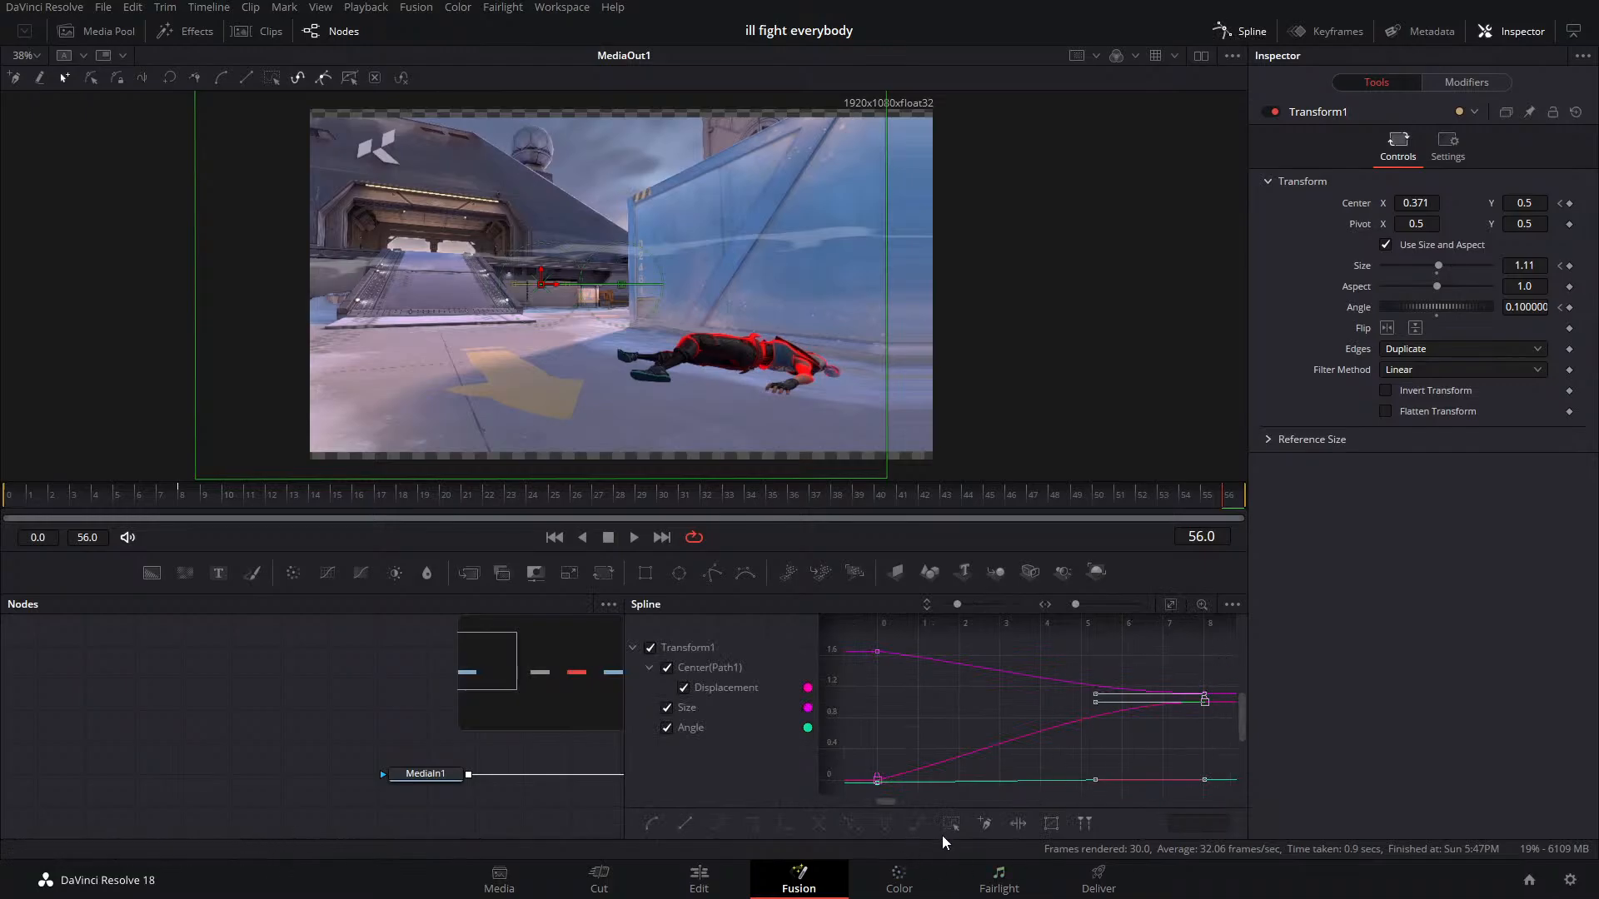
pyautogui.click(1235, 34)
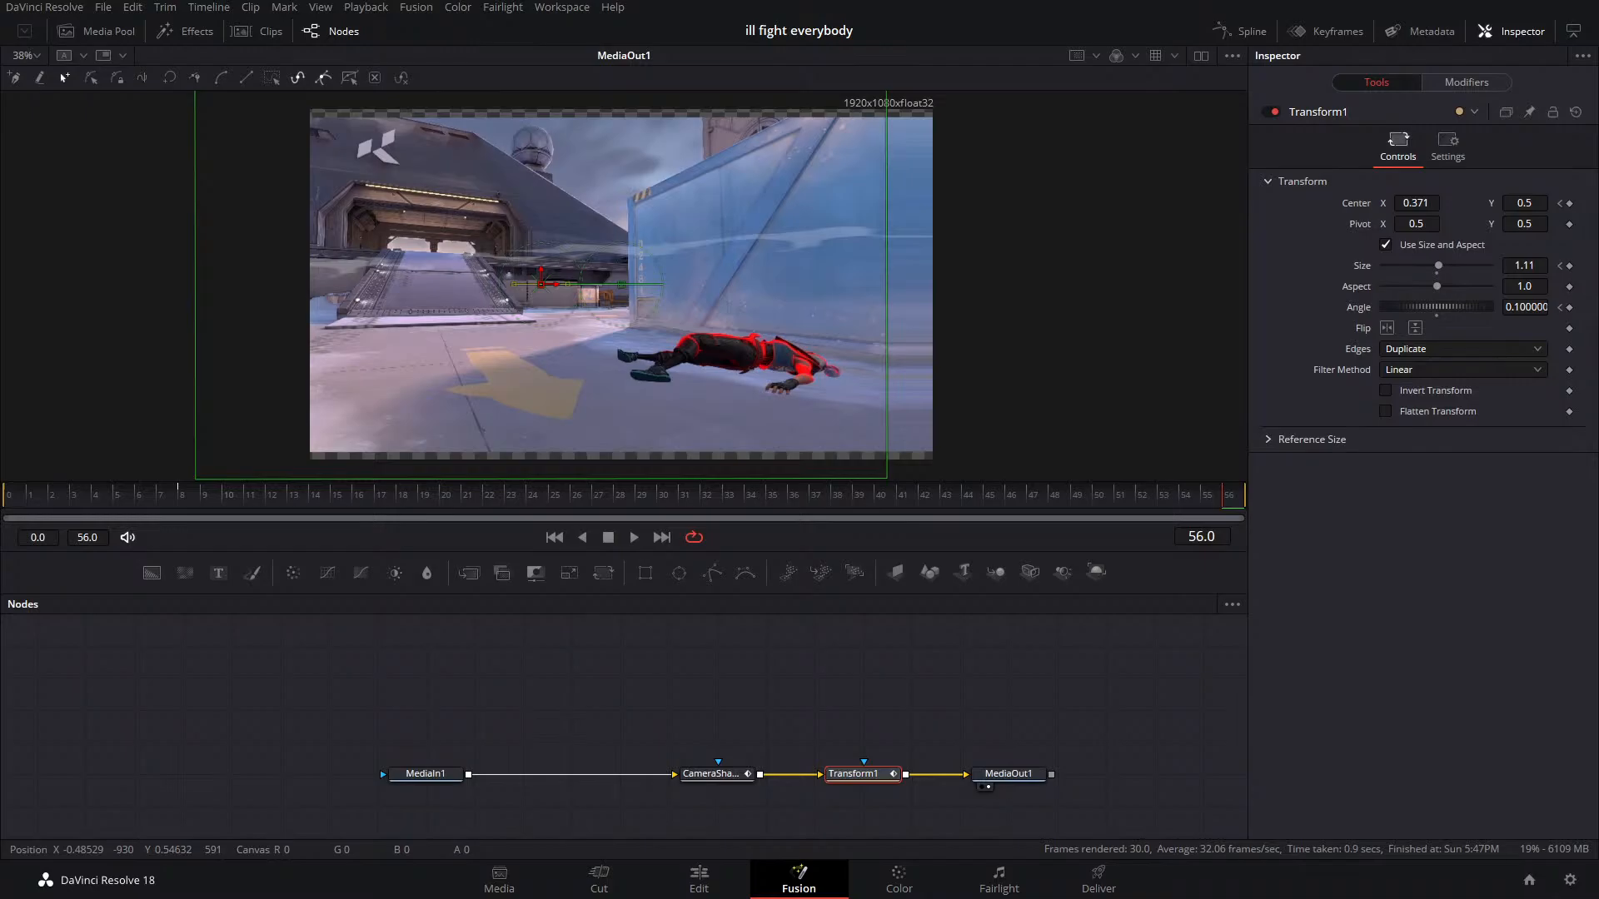
# Play the clip from the start, then keyframe Transform1's current Center, Size and Angle at frame 19
pyautogui.moveTo(181, 505); pyautogui.dragTo(5, 504)
pyautogui.click(634, 537)
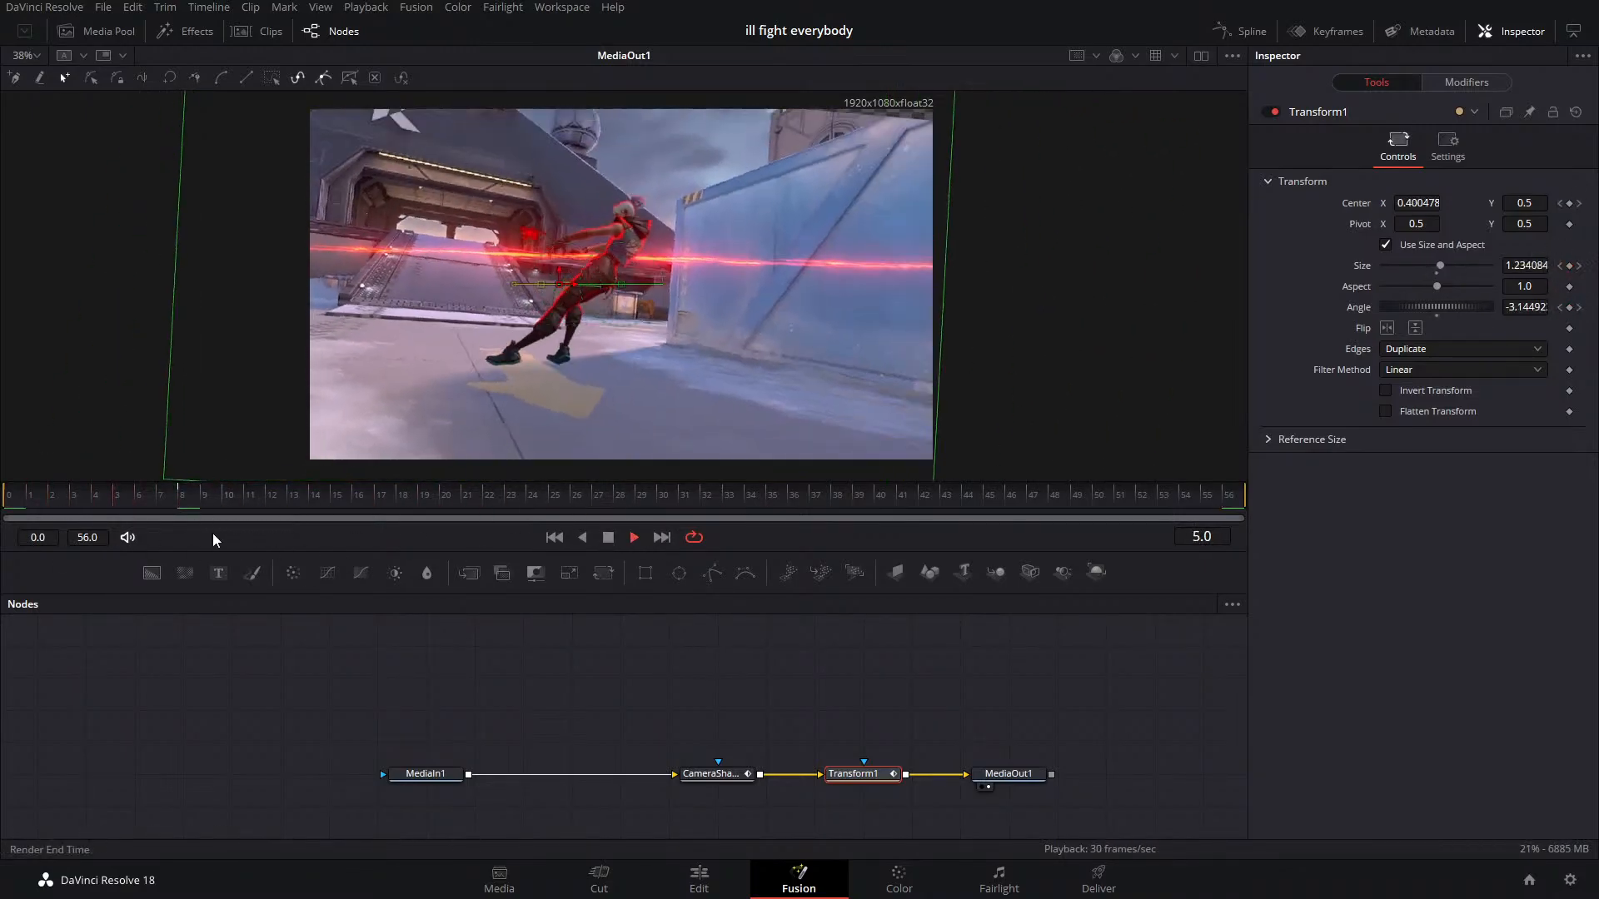
pyautogui.moveTo(418, 504)
pyautogui.mouseDown()
pyautogui.moveTo(146, 511)
pyautogui.moveTo(422, 502)
pyautogui.mouseUp()
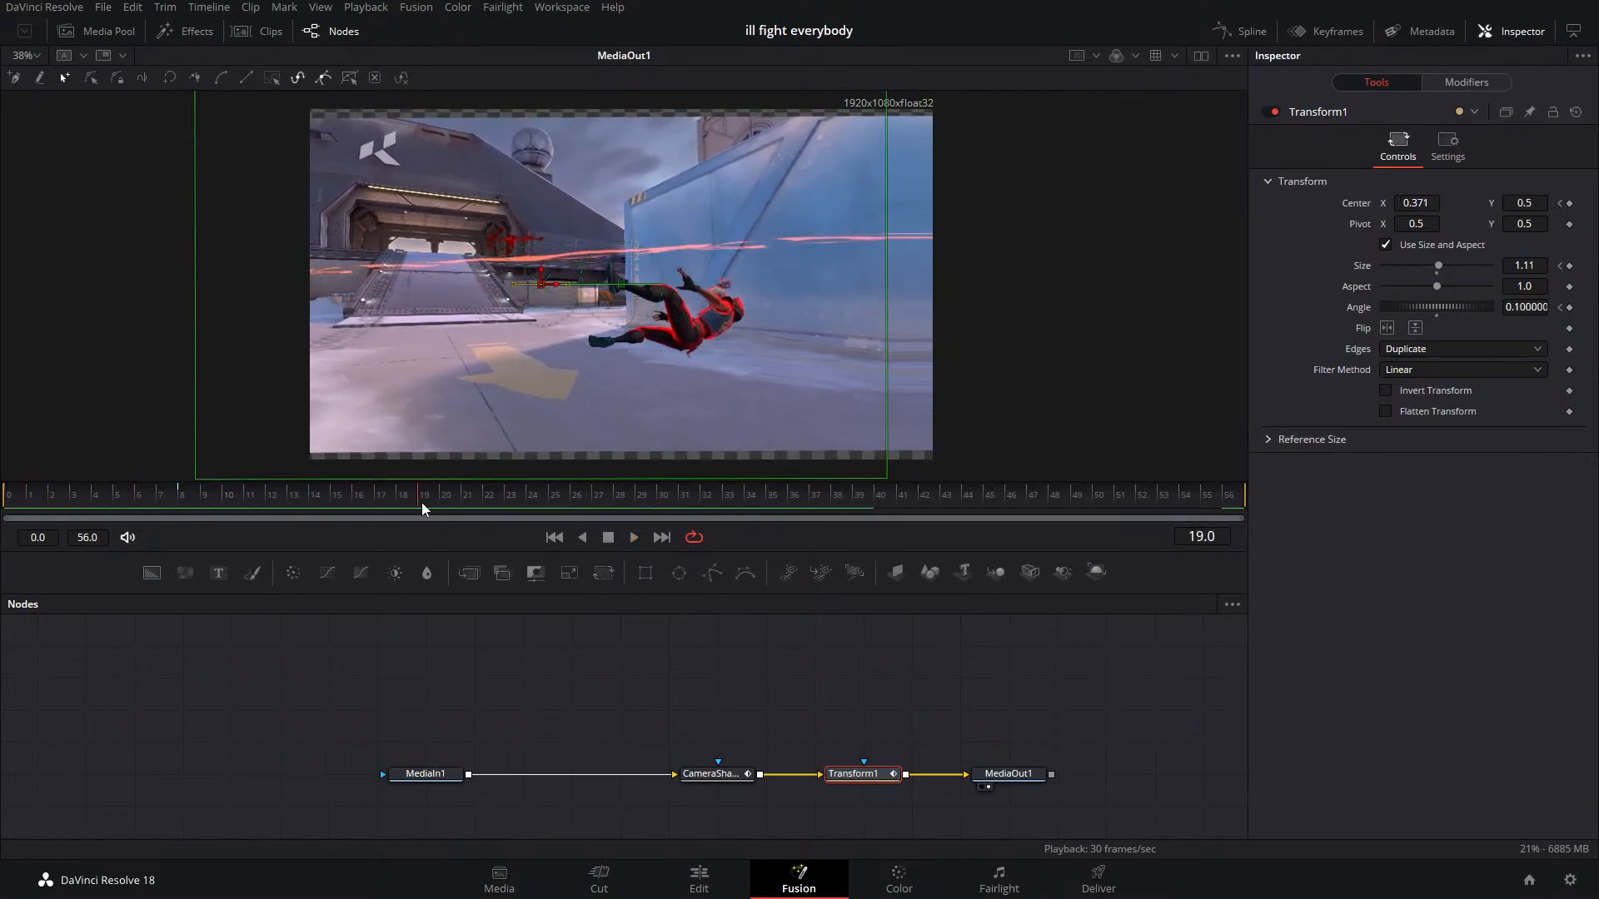
pyautogui.click(1569, 265)
pyautogui.click(1569, 203)
pyautogui.click(1569, 307)
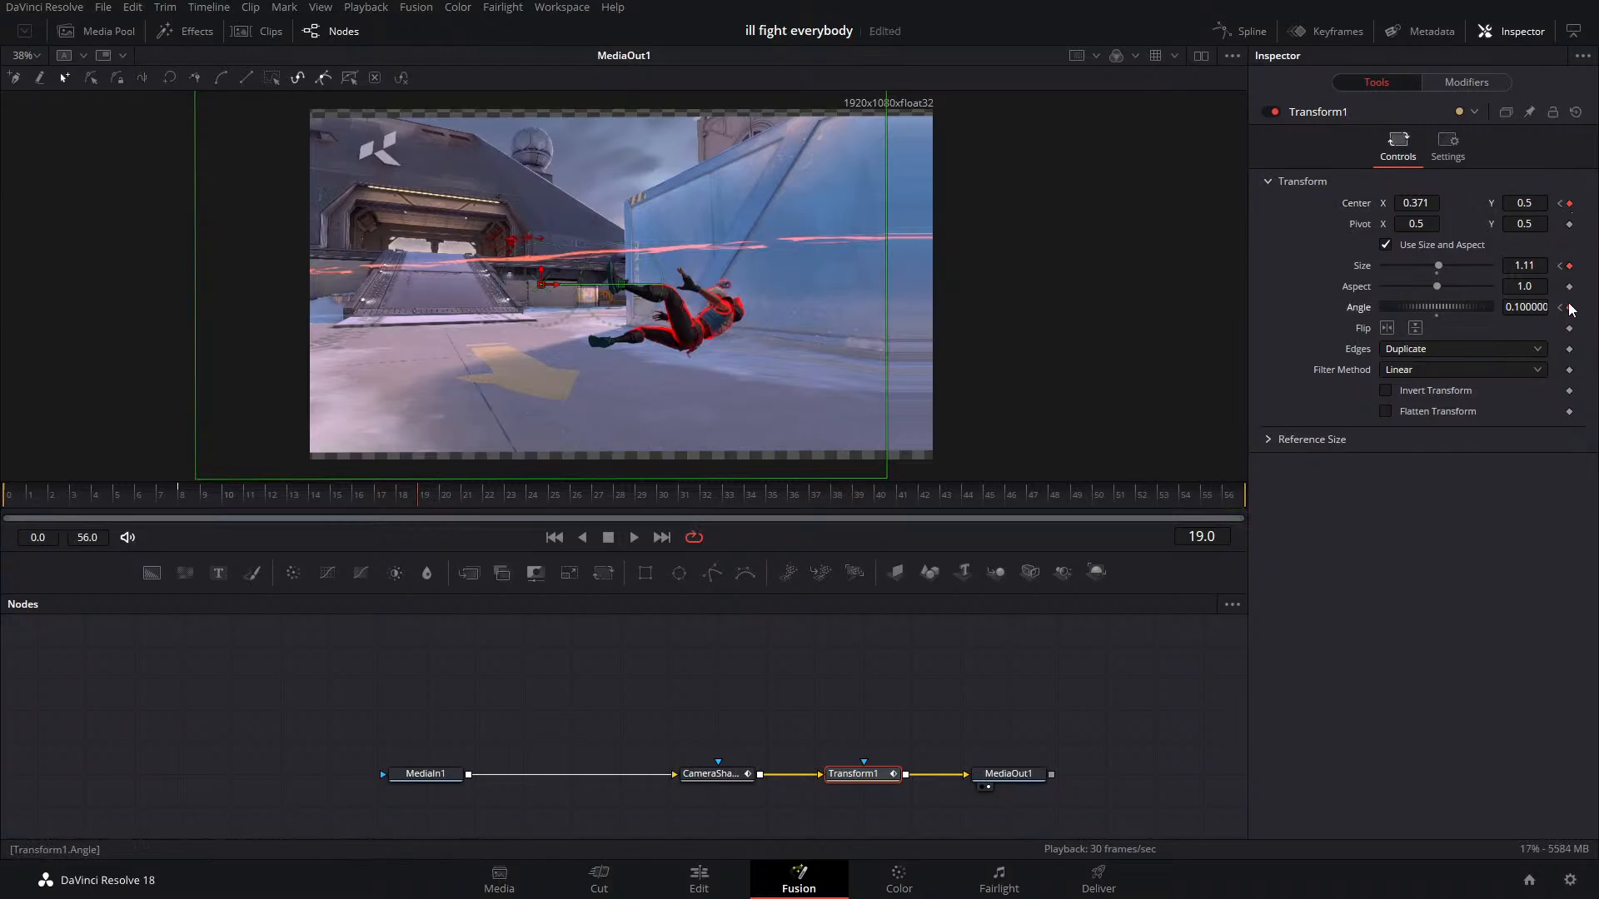
# Remove Transform1's Center, Size and Angle keyframes at frame 8
pyautogui.click(1560, 204)
pyautogui.click(1569, 202)
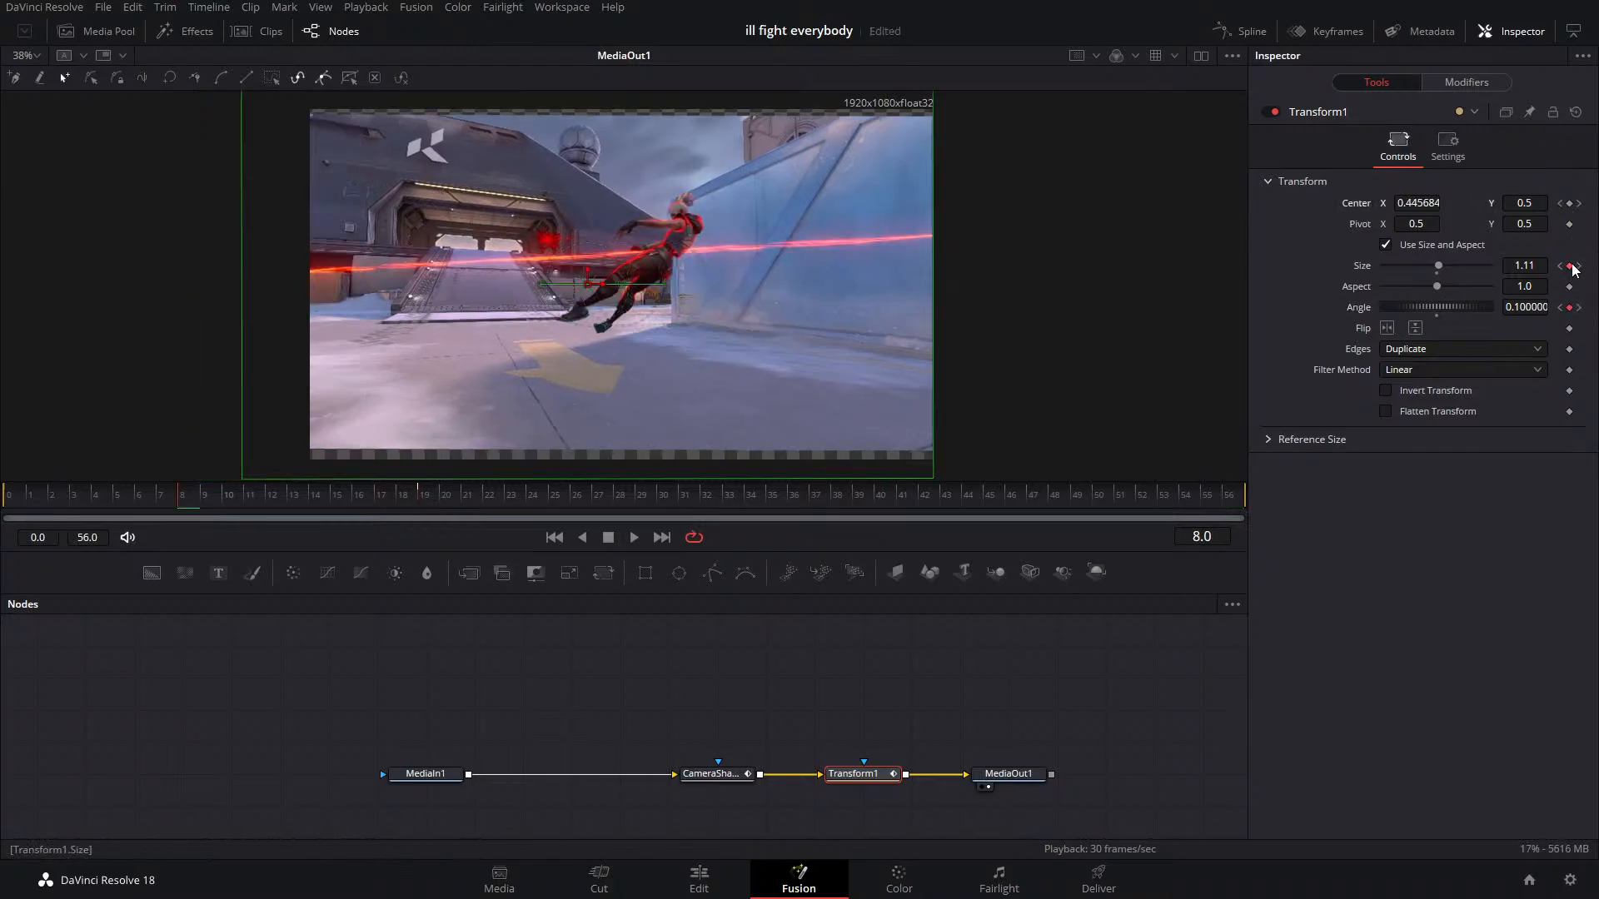
pyautogui.click(1569, 264)
pyautogui.click(1569, 306)
# Ease the Size and Displacement curves into frame 19 by extending their incoming handles horizontally back to about frame 5
pyautogui.click(1245, 31)
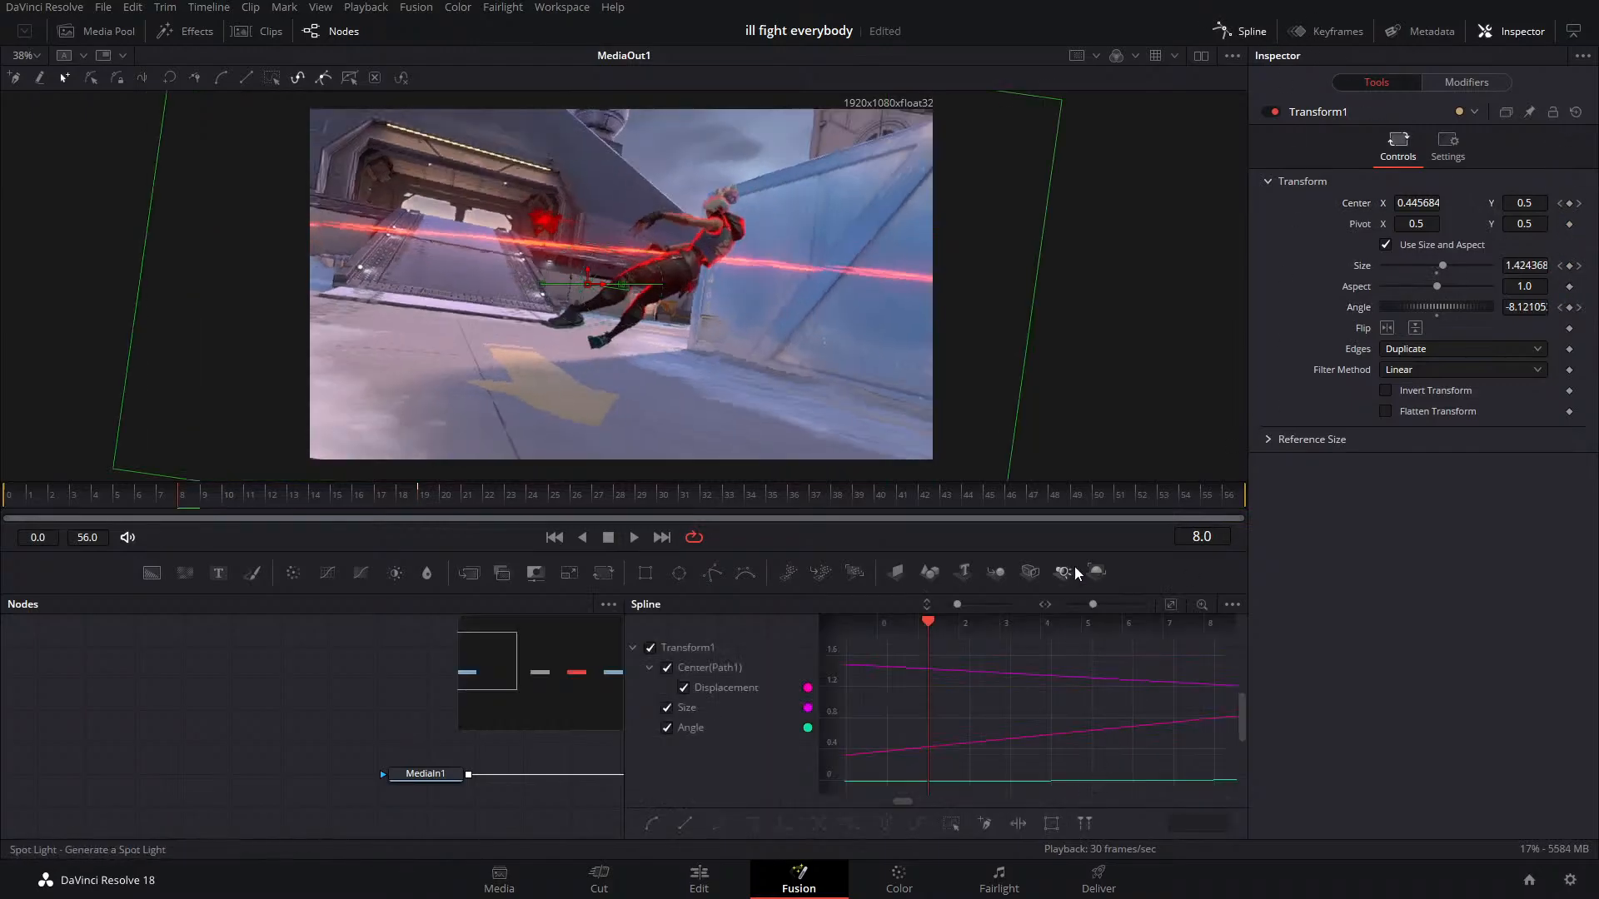
pyautogui.click(1172, 605)
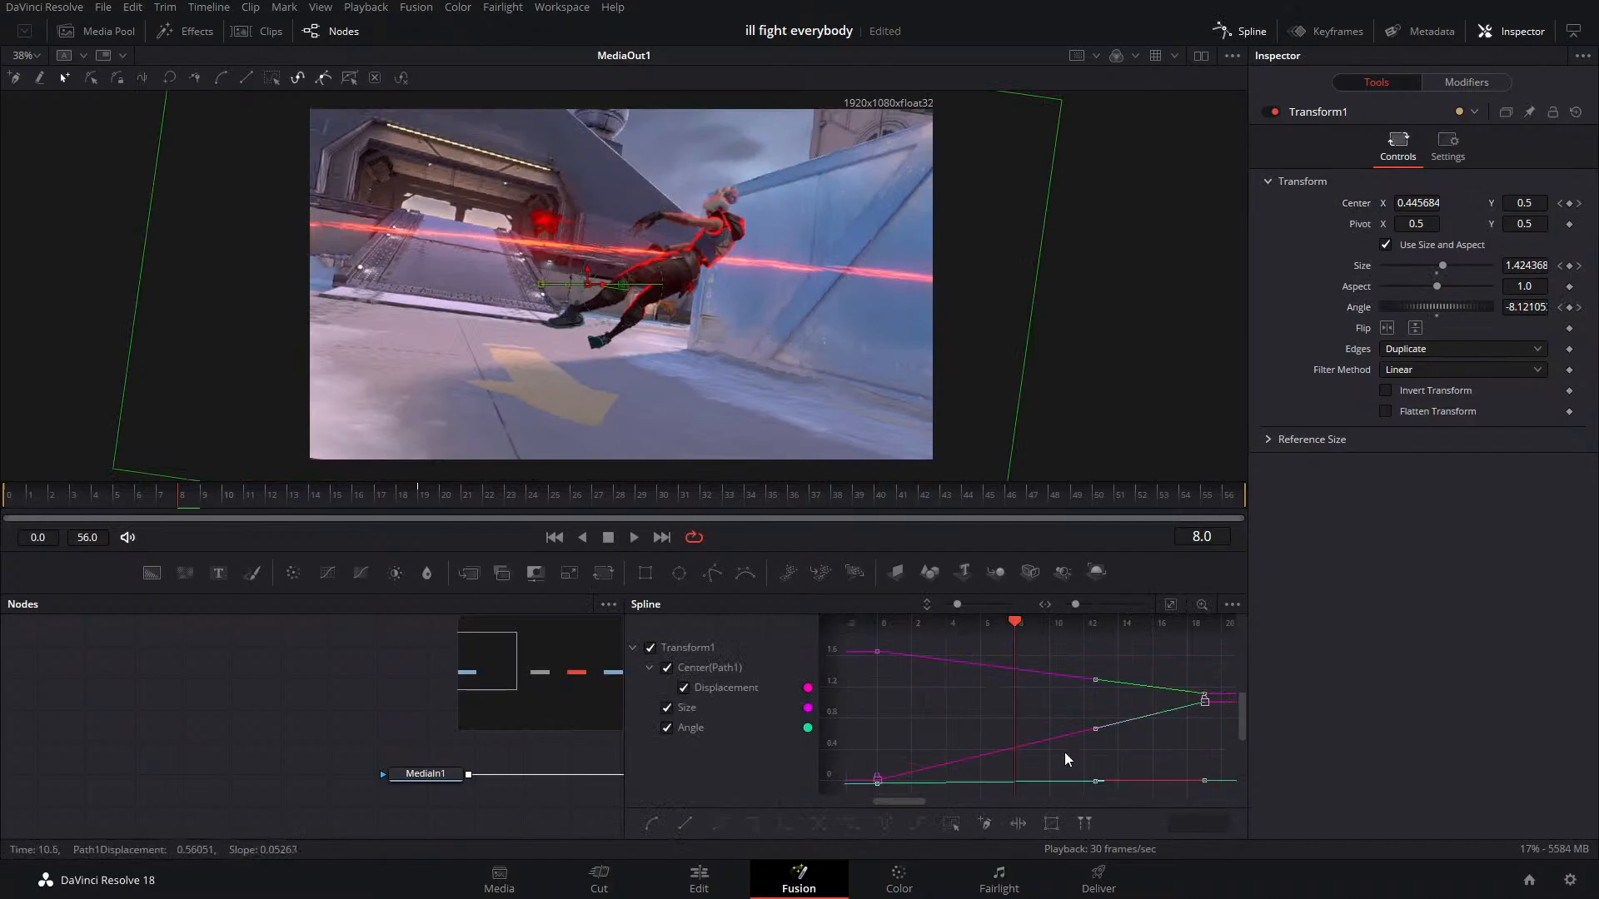
pyautogui.moveTo(1095, 681); pyautogui.dragTo(958, 697)
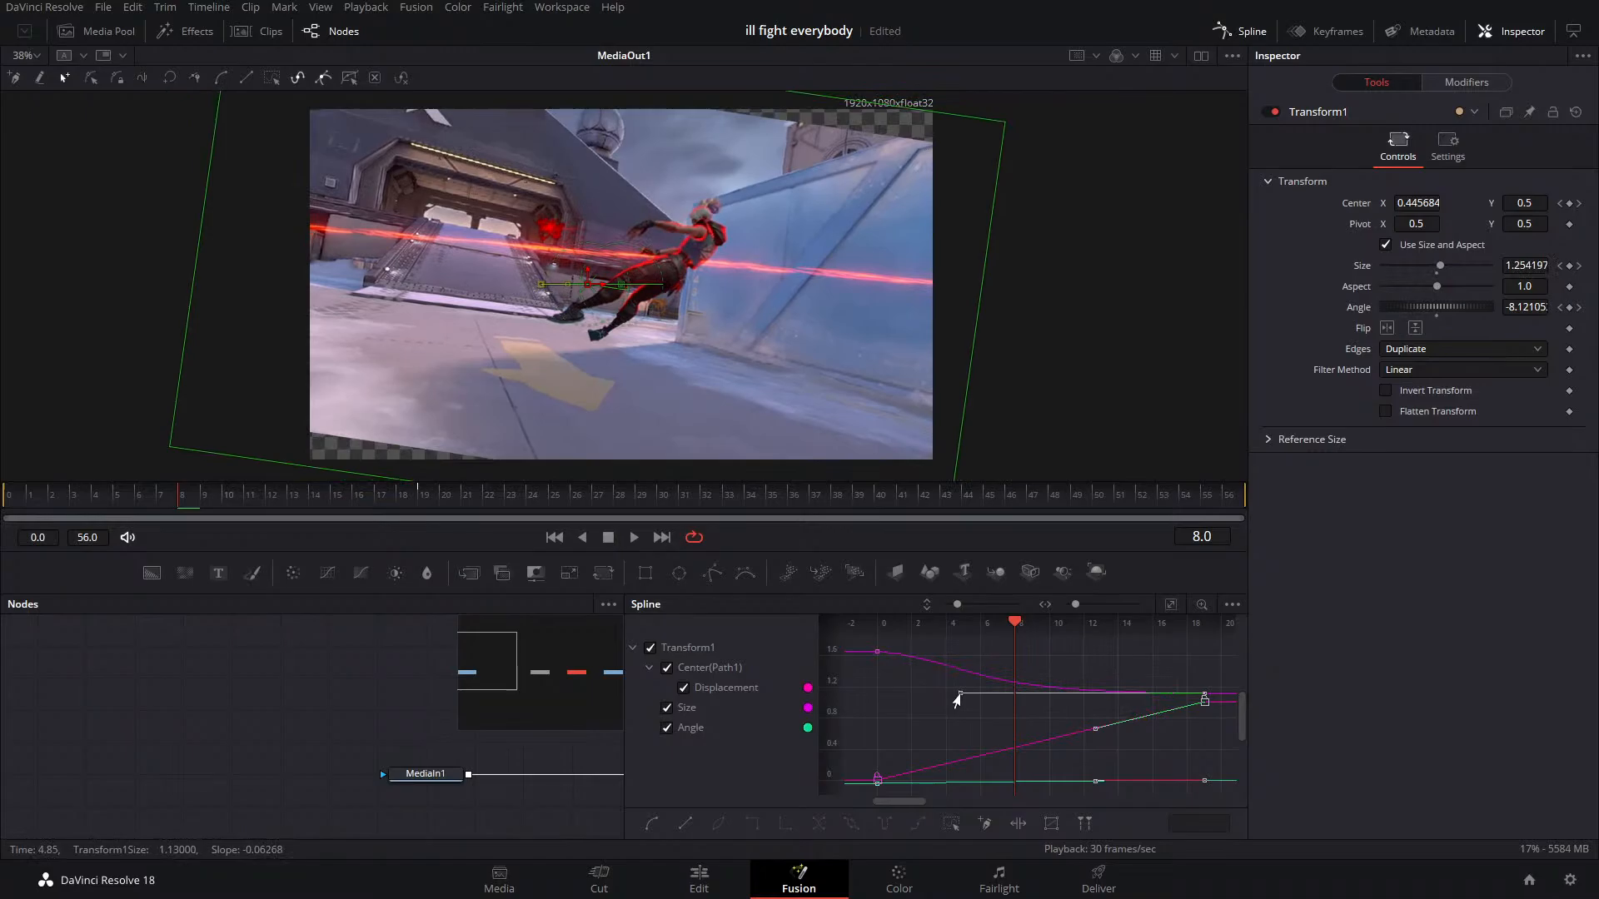
pyautogui.moveTo(1096, 730); pyautogui.dragTo(959, 710)
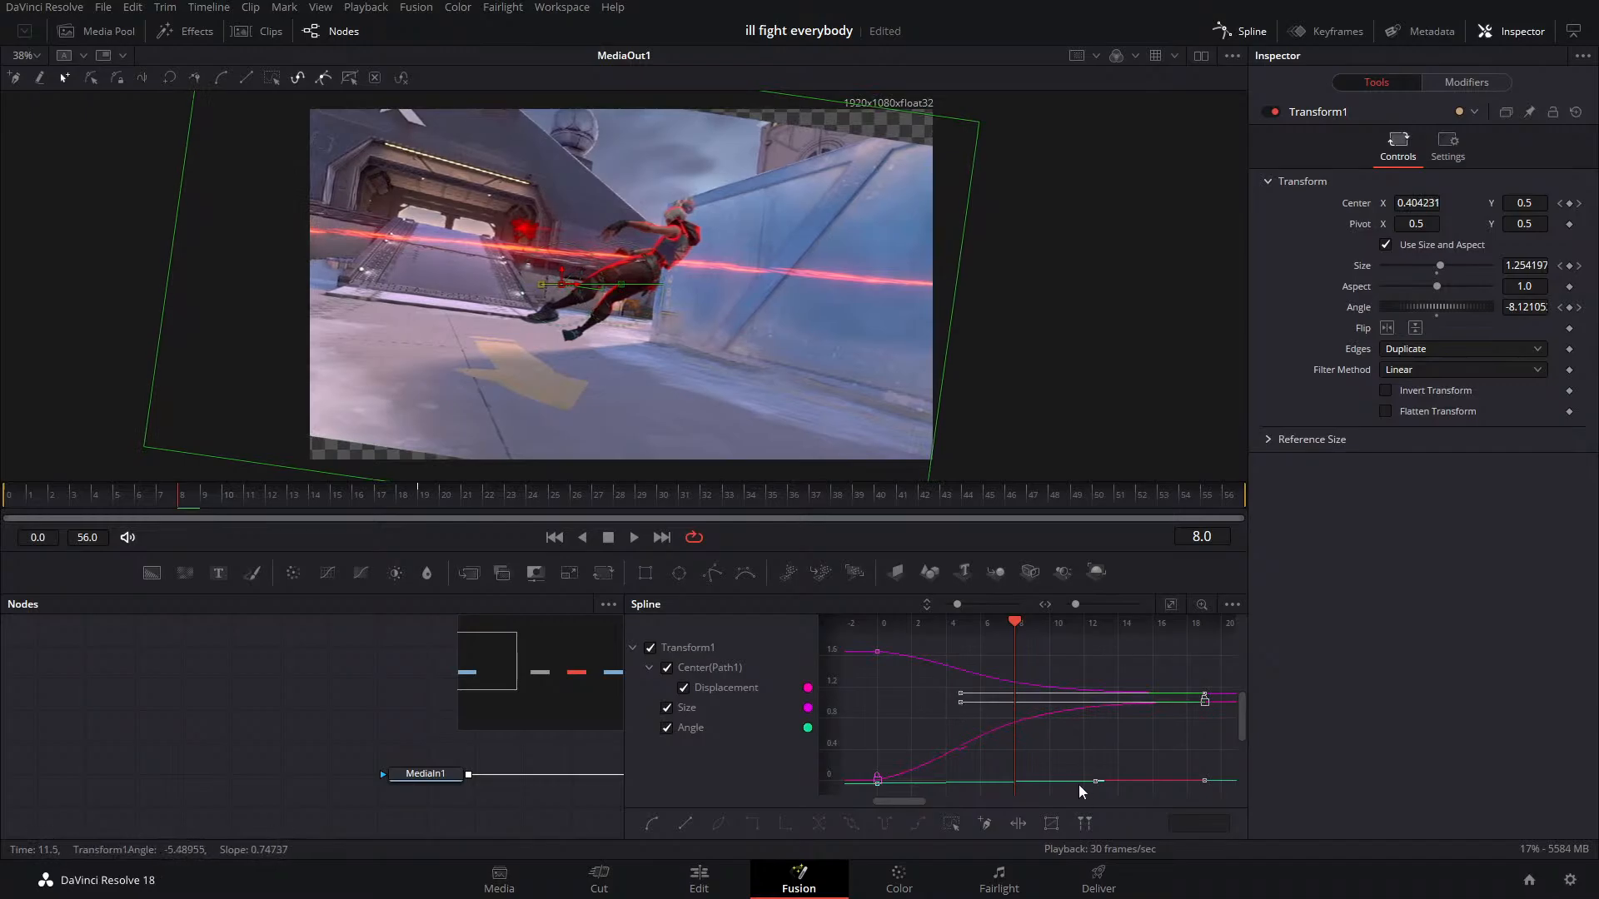
# Isolate the Angle curve and ease it into frame 19 by extending its incoming handle back to about frame 3
pyautogui.click(666, 707)
pyautogui.click(666, 667)
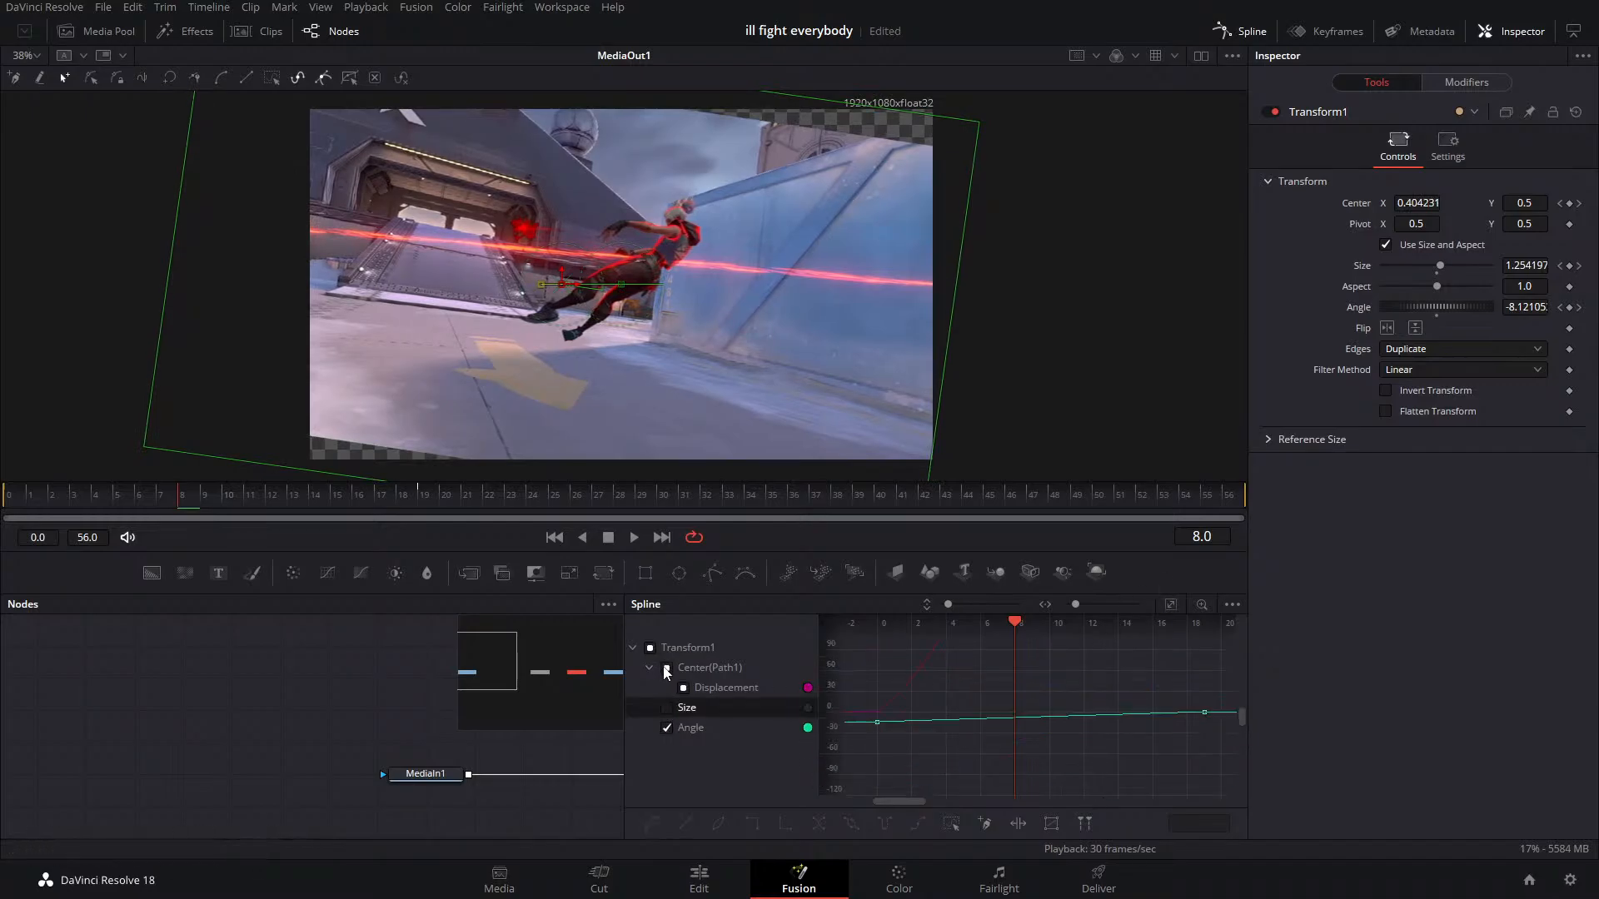
pyautogui.click(1171, 603)
pyautogui.moveTo(1197, 667); pyautogui.dragTo(1191, 673)
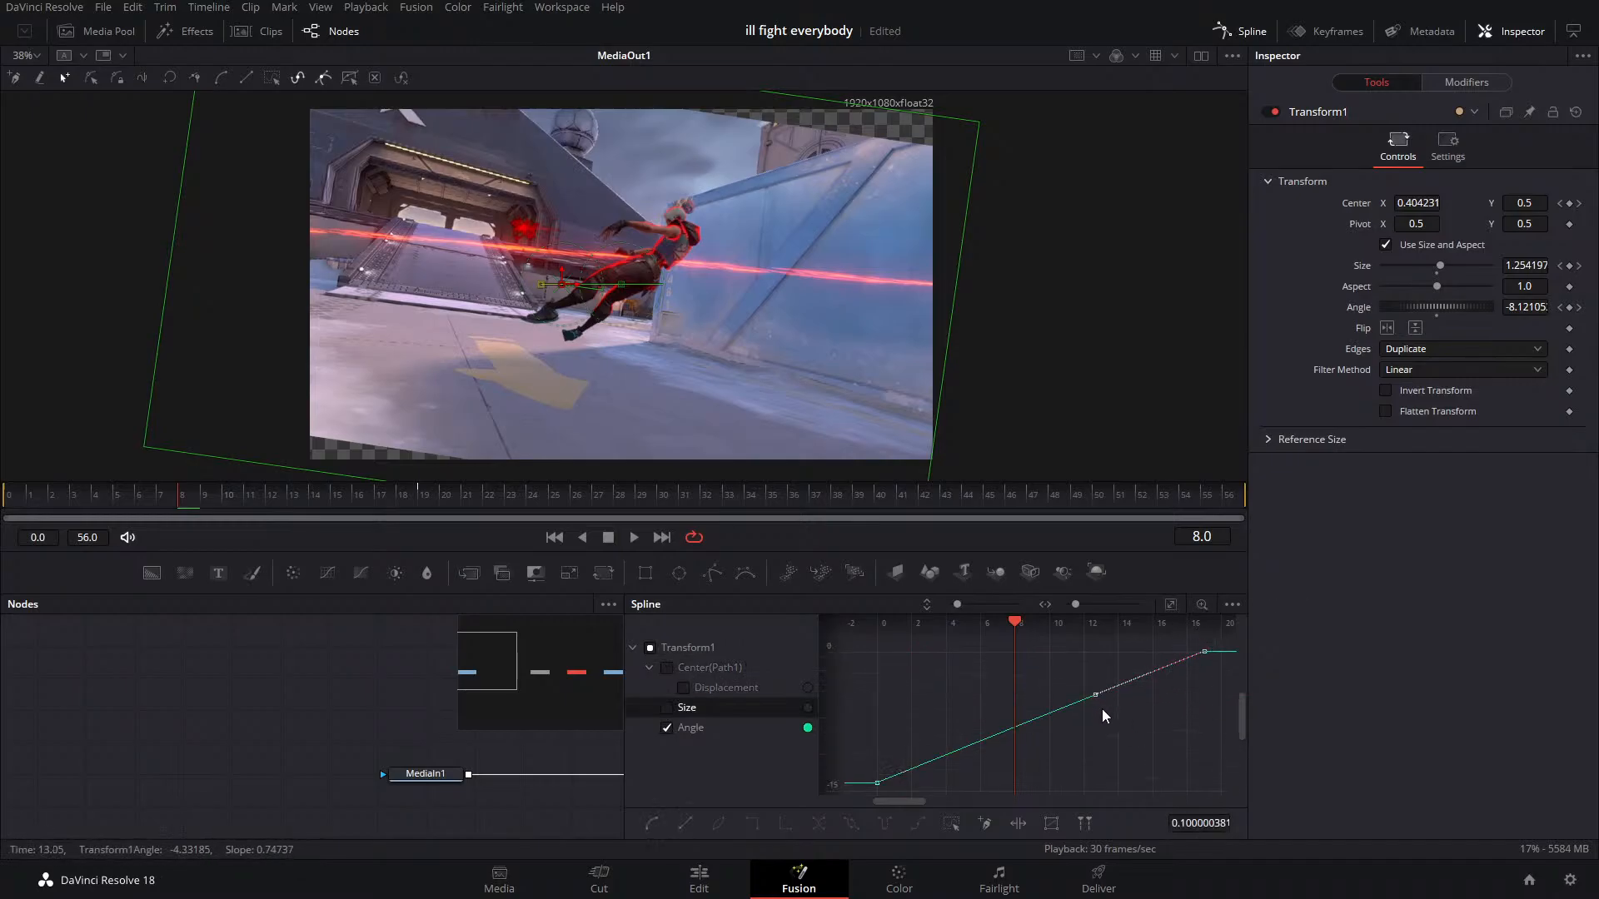
pyautogui.moveTo(1095, 696); pyautogui.dragTo(849, 625)
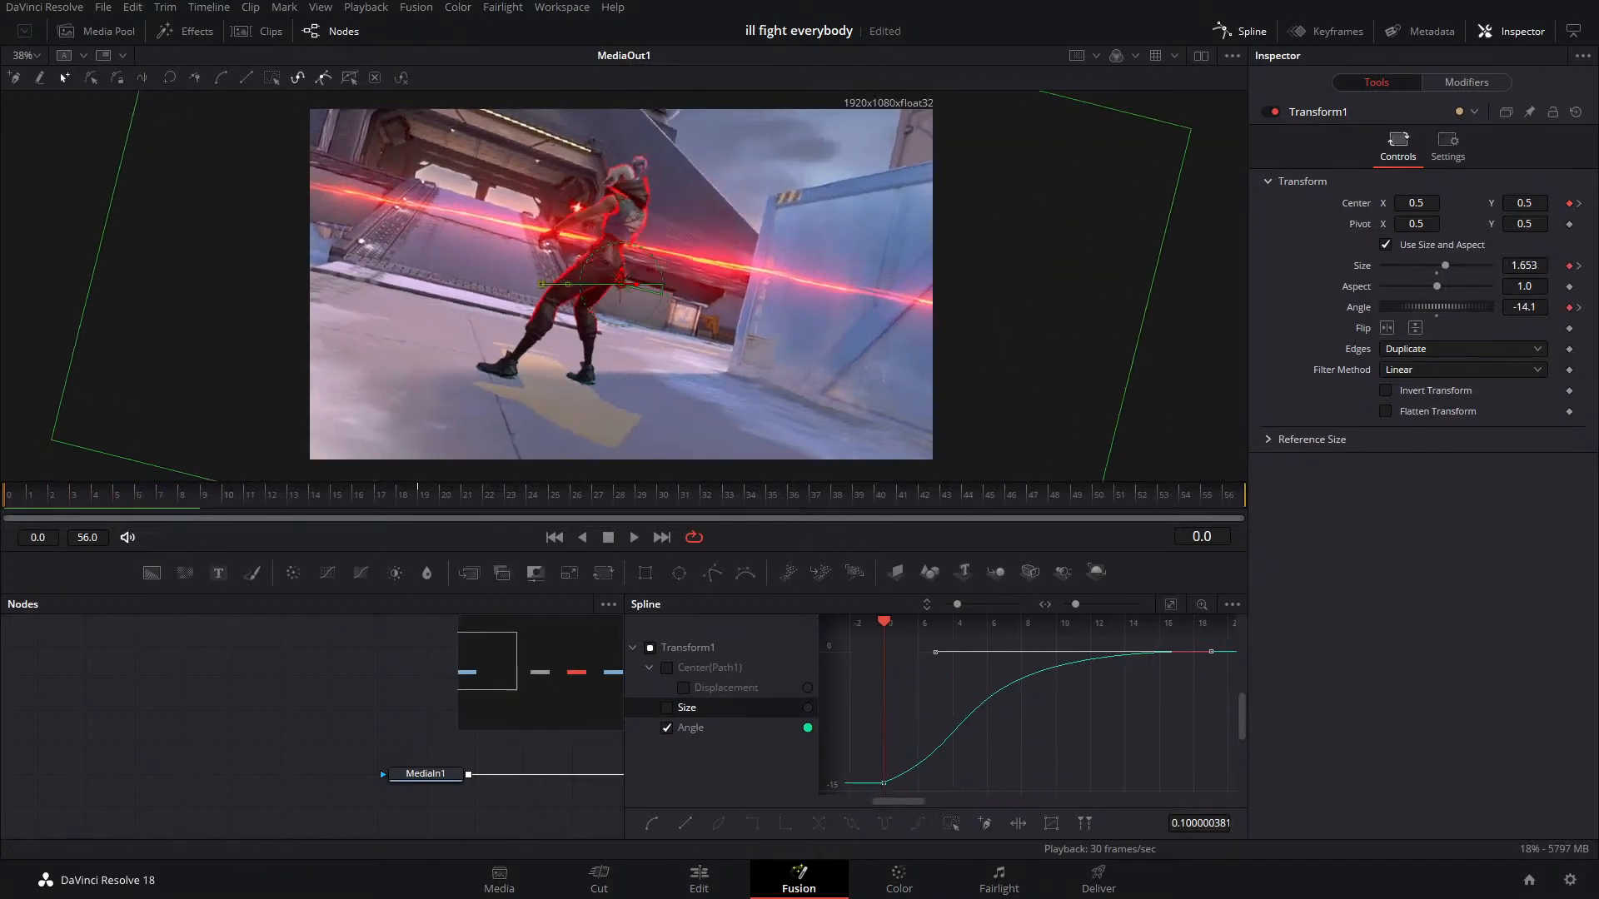
# Play back the eased Transform1 animation, close the spline editor, and replay it from the first frame
pyautogui.click(633, 538)
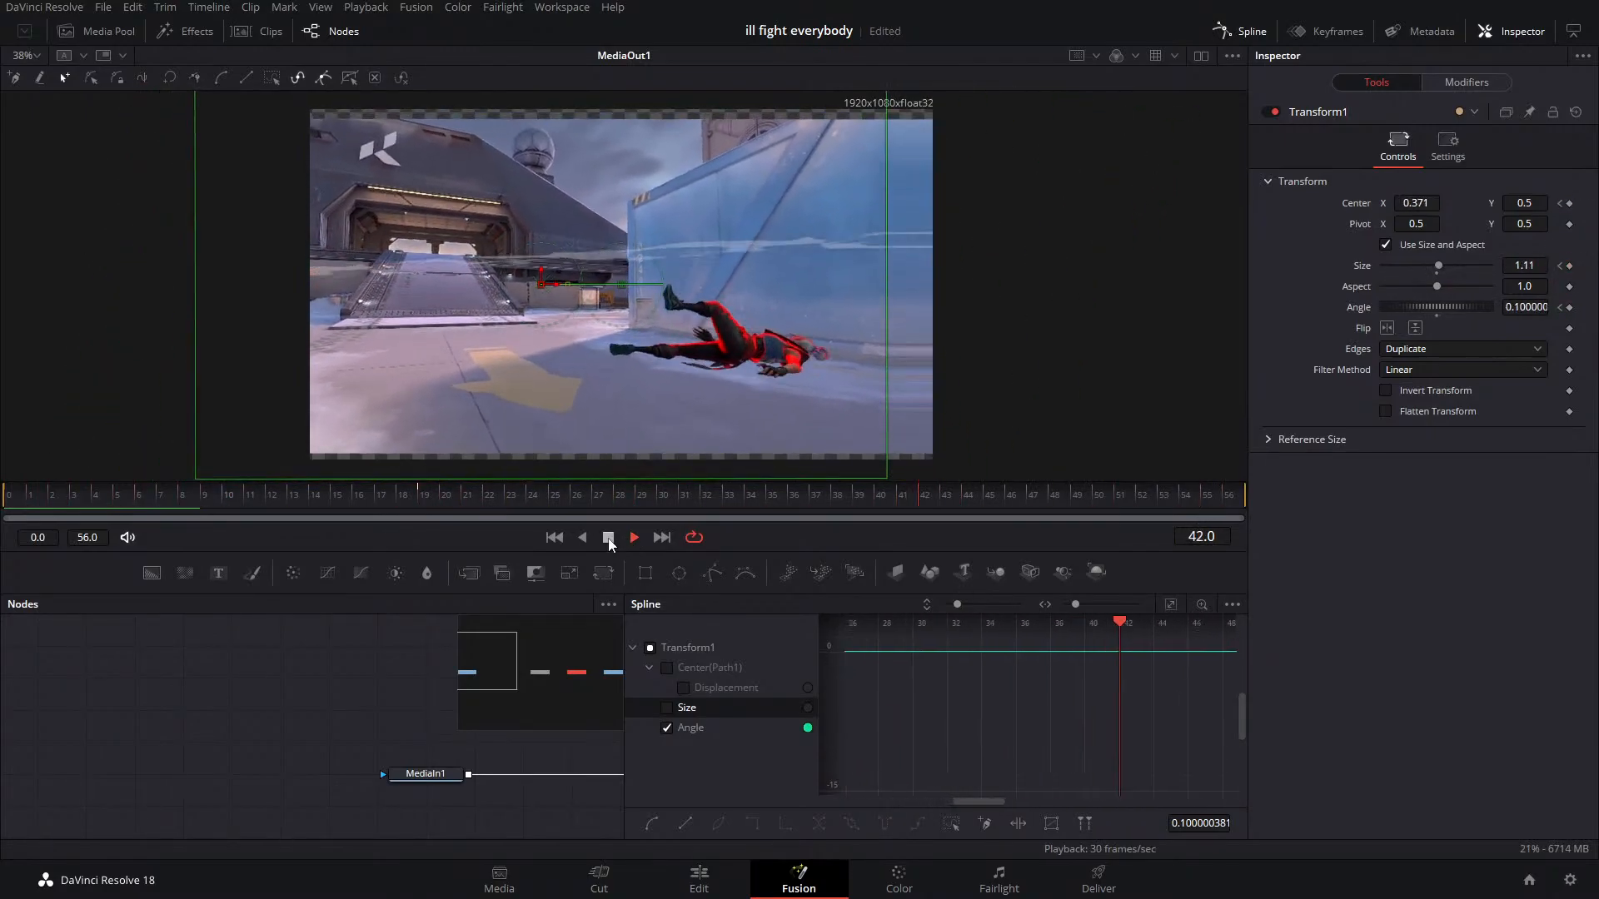
pyautogui.click(608, 539)
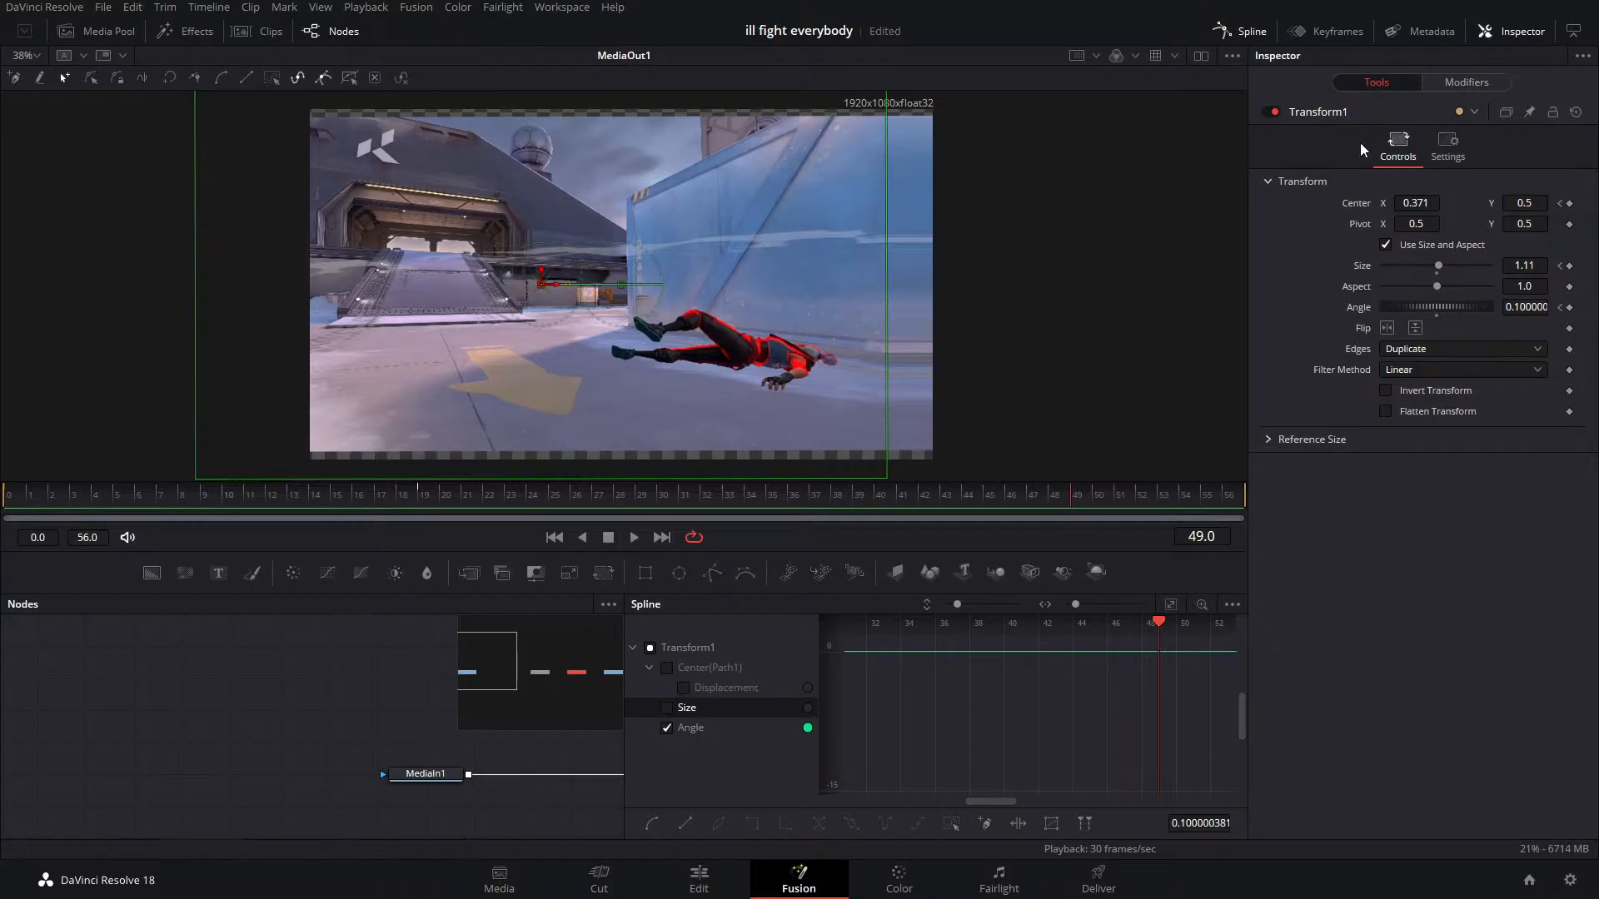
pyautogui.click(1253, 33)
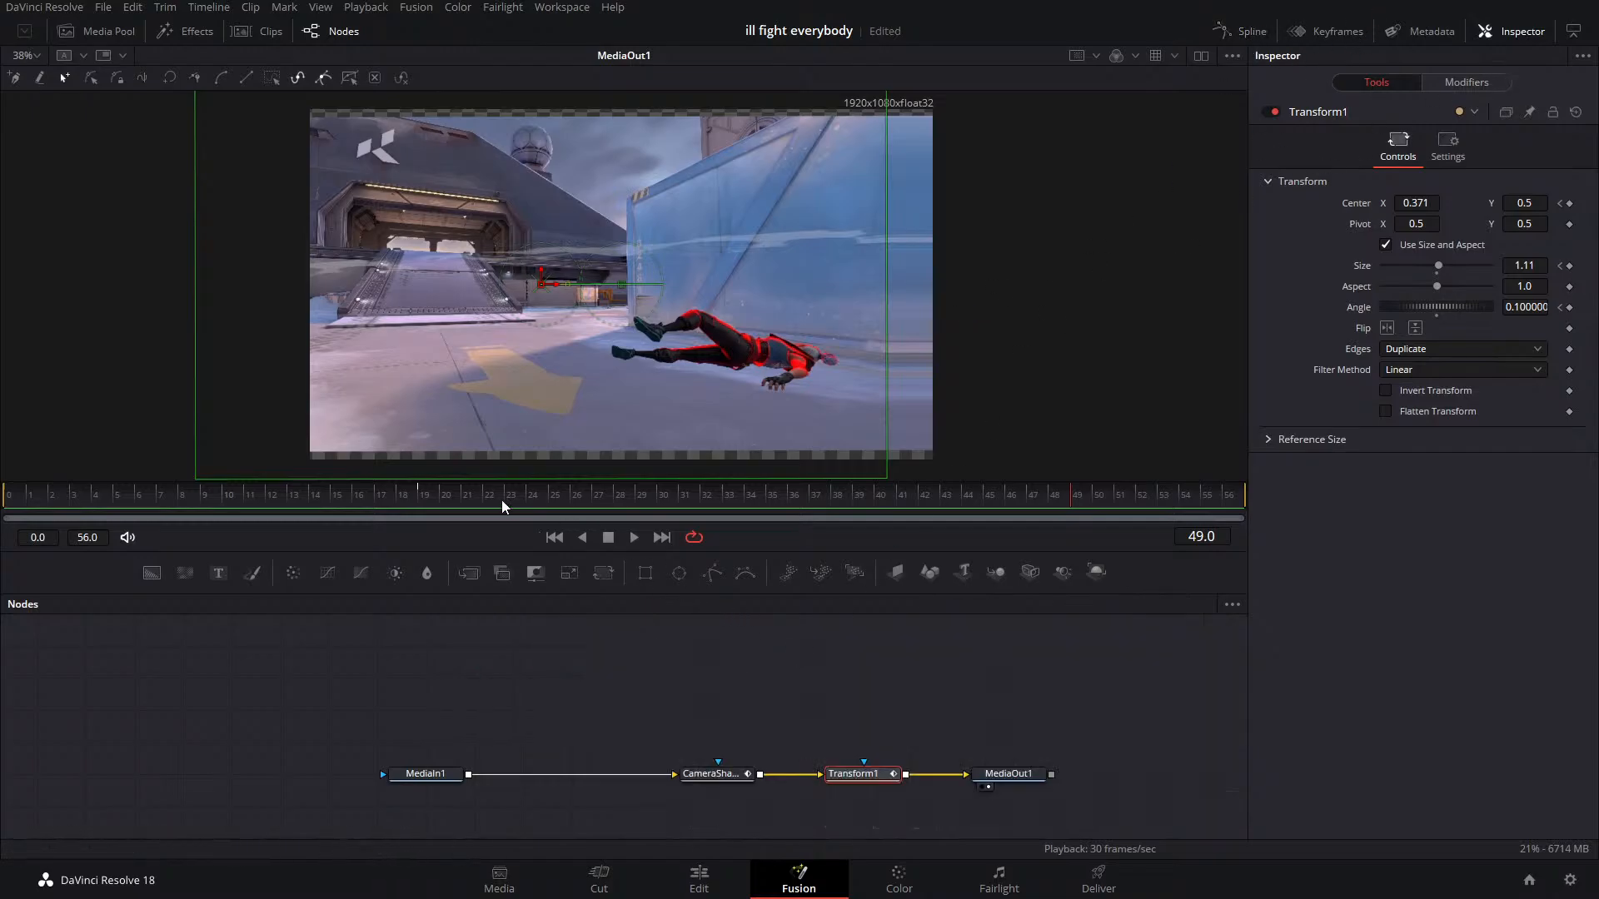
pyautogui.moveTo(503, 503); pyautogui.dragTo(5, 508)
pyautogui.click(630, 537)
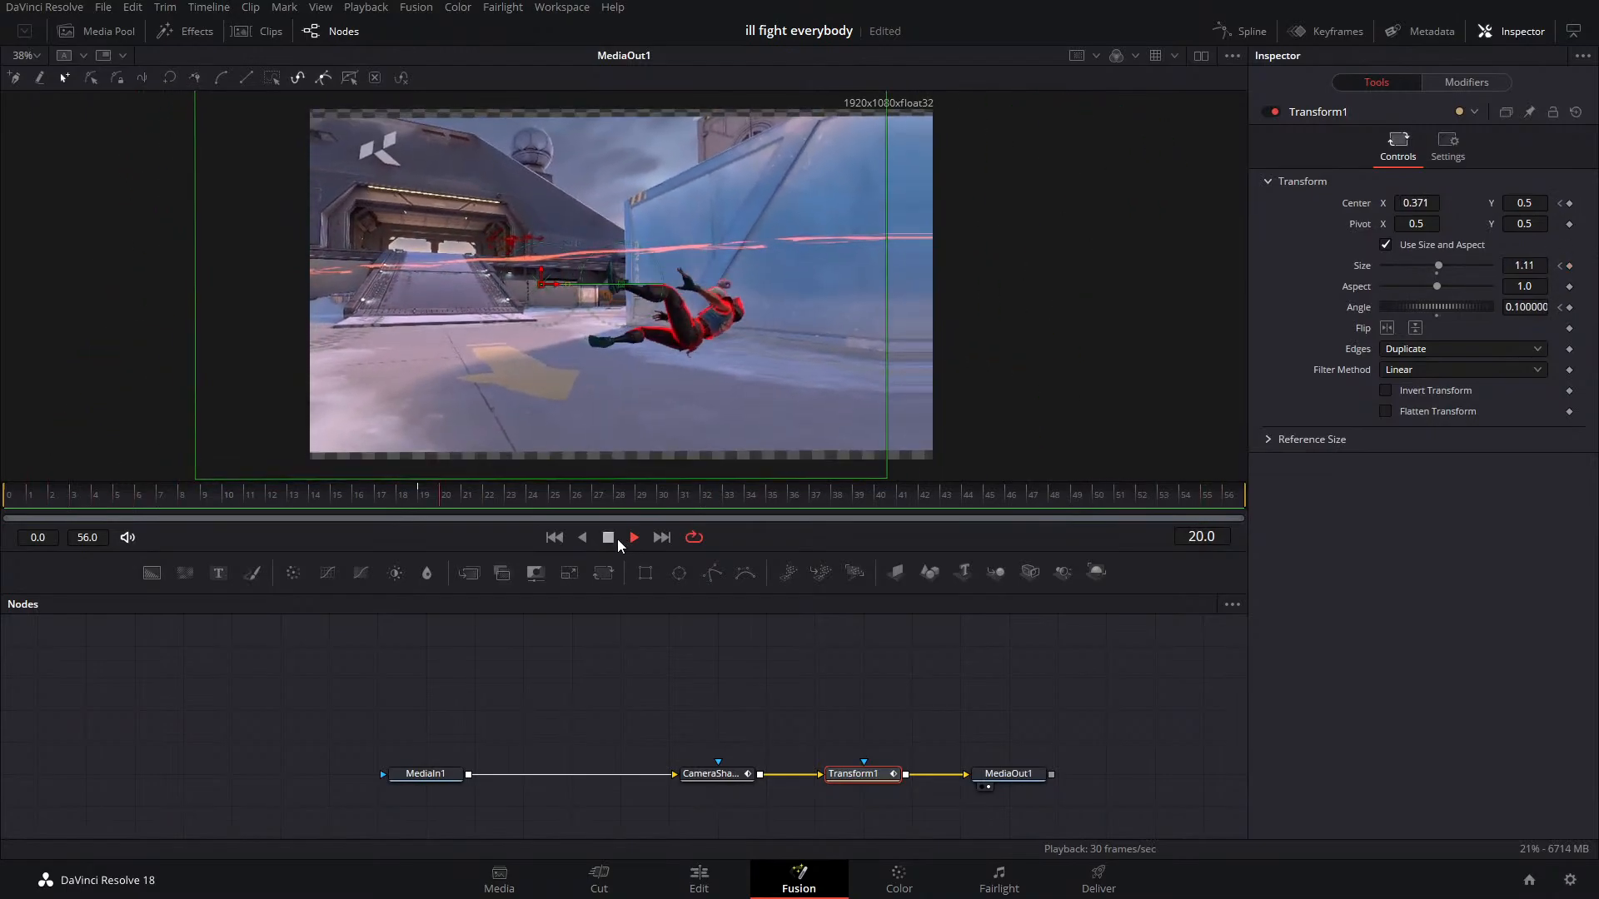
pyautogui.click(615, 539)
# Try Size 1.269 and Center X 0.366 on Transform1 at frame 40, then undo both changes
pyautogui.moveTo(500, 503); pyautogui.dragTo(418, 499)
pyautogui.moveTo(438, 495); pyautogui.dragTo(878, 522)
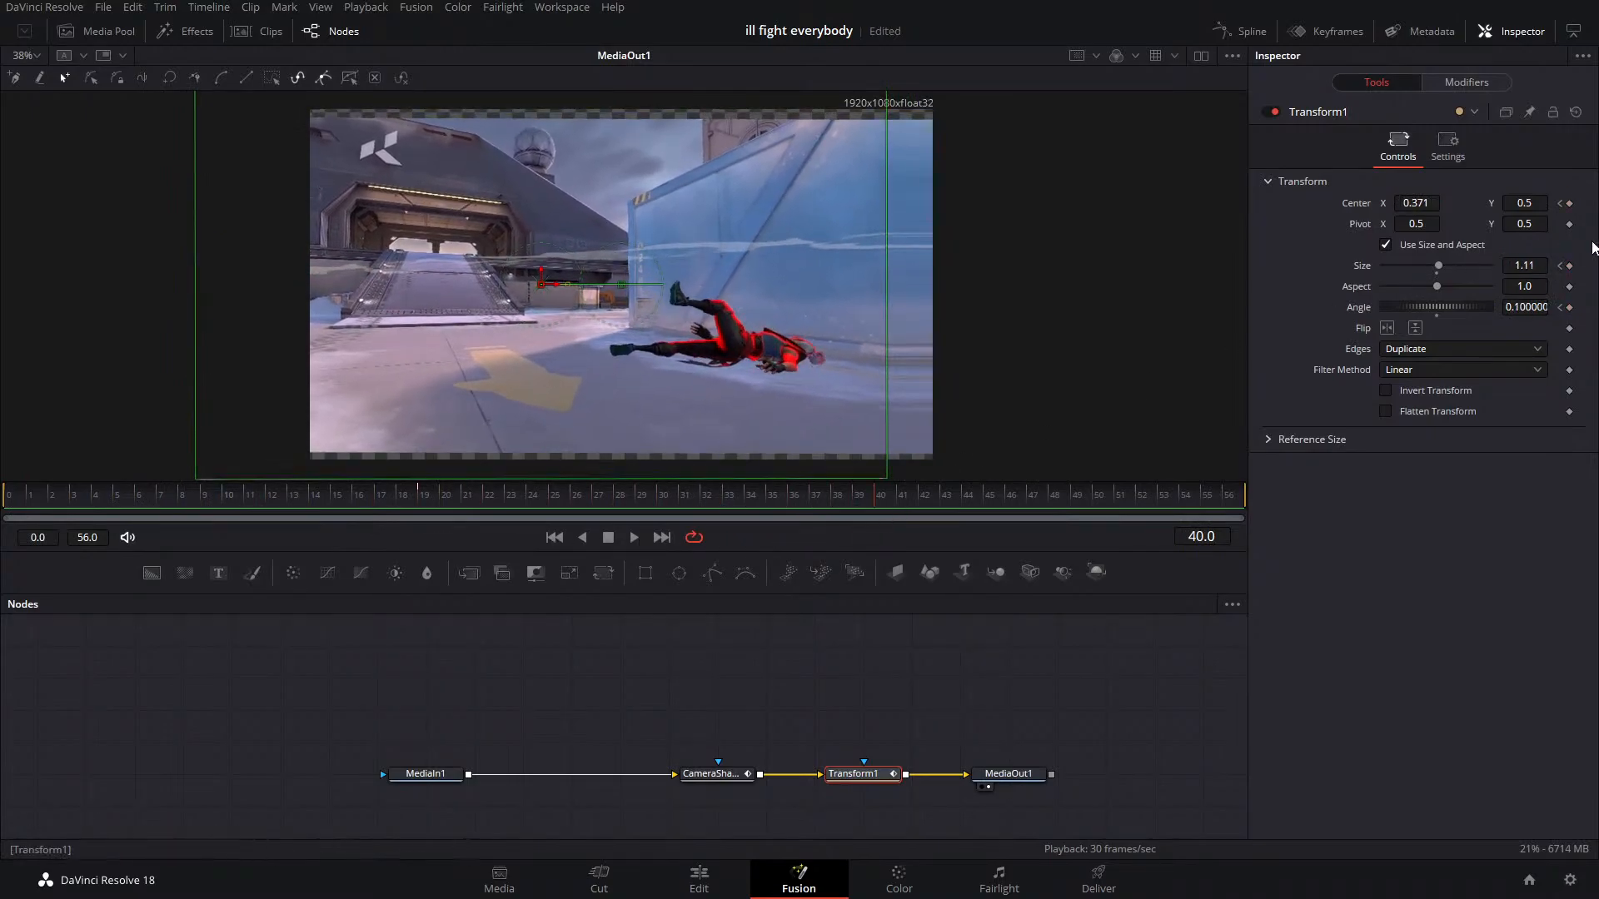
pyautogui.moveTo(1524, 266); pyautogui.dragTo(1563, 266)
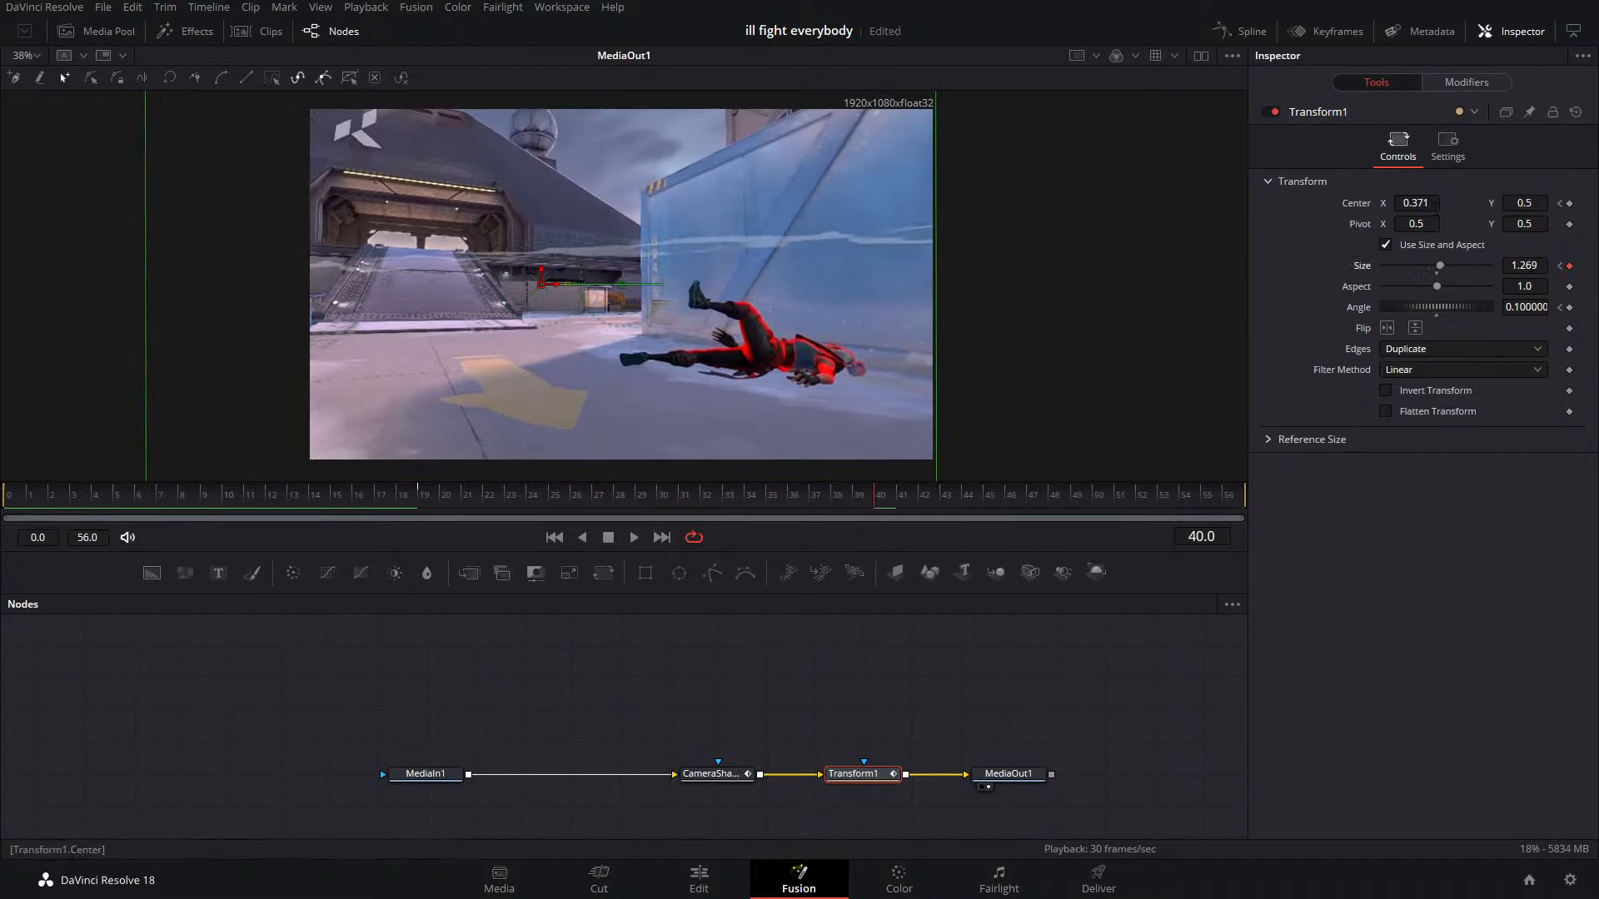
pyautogui.moveTo(1416, 203)
pyautogui.mouseDown()
pyautogui.moveTo(1356, 203)
pyautogui.moveTo(1415, 203)
pyautogui.mouseUp()
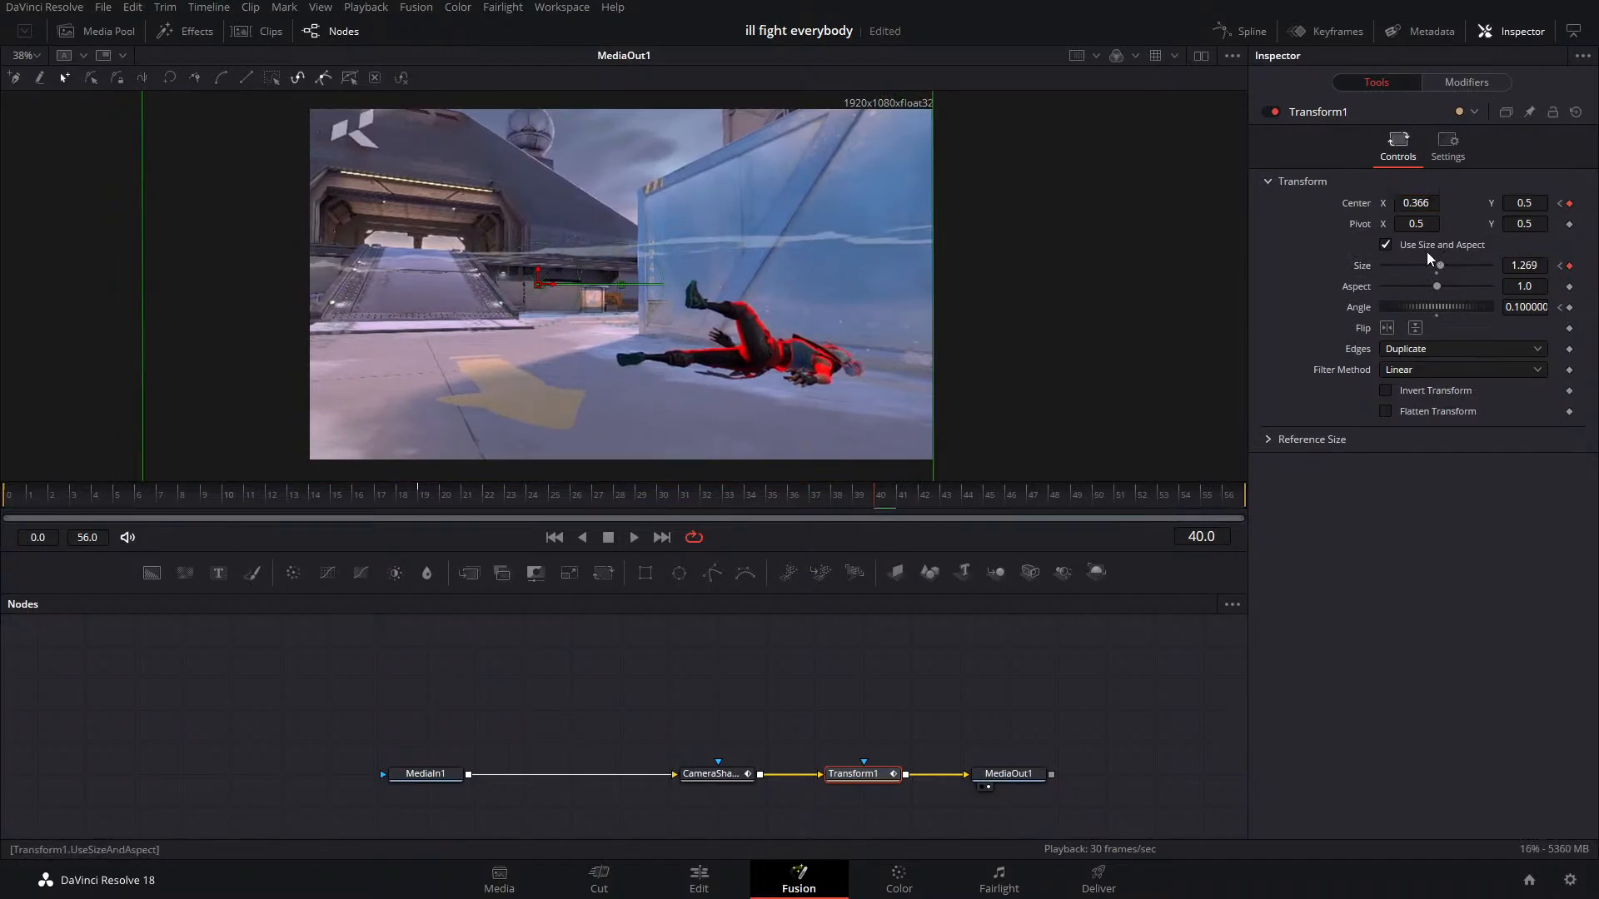
pyautogui.hotkey('ctrl', 'z')
pyautogui.hotkey('ctrl', 'z')
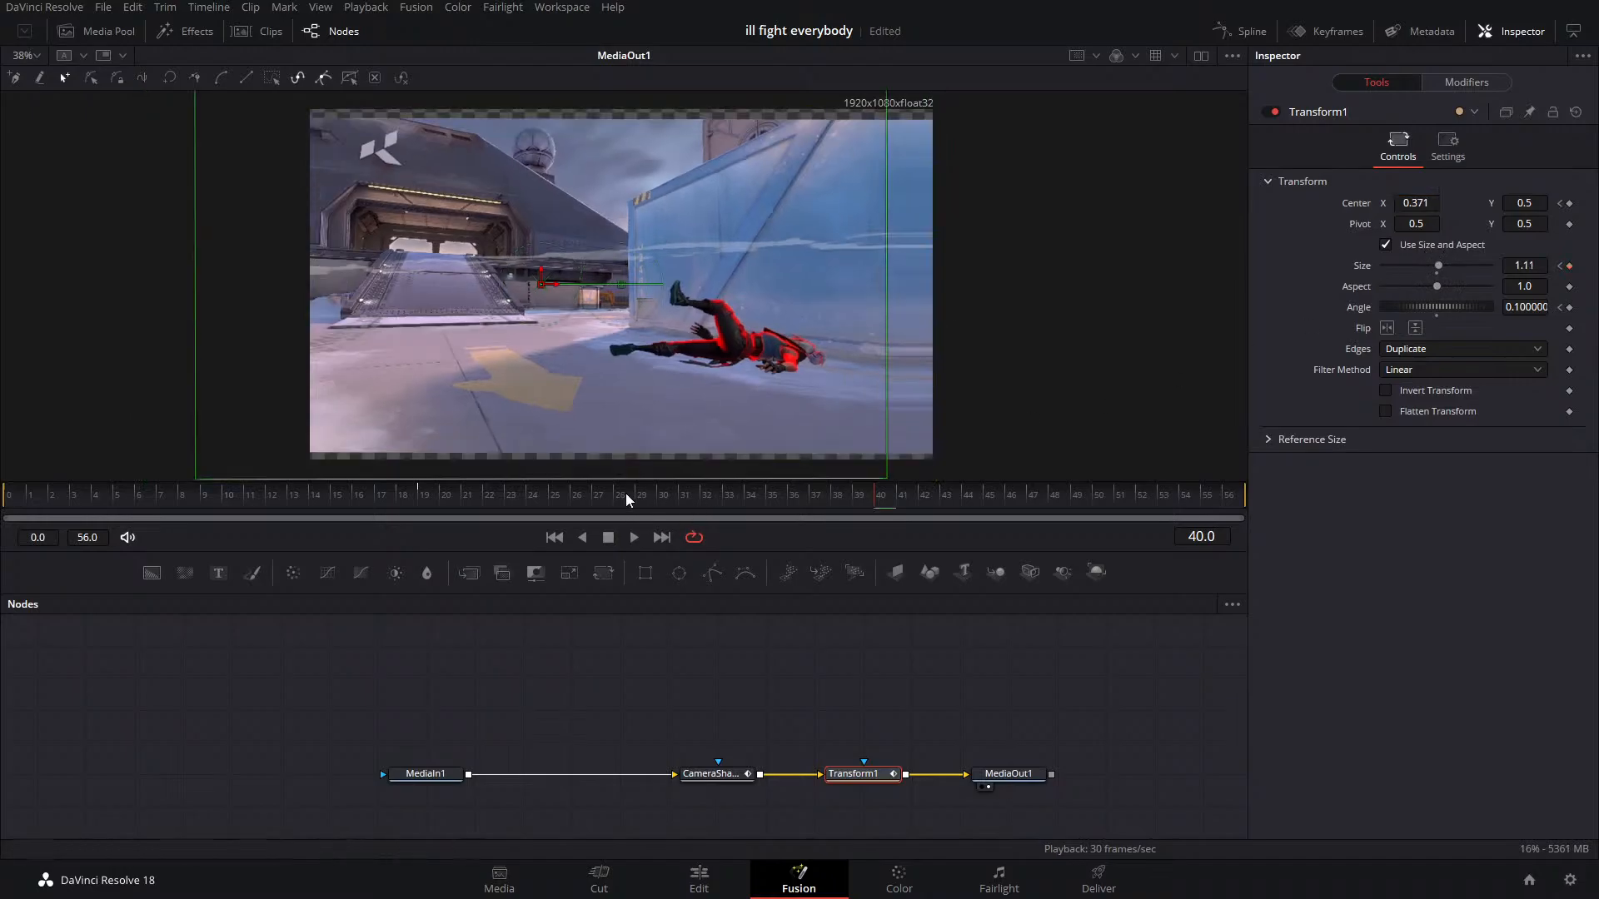
# Scrub through the Fusion clip, return to the Edit page, and play the clip in the timeline
pyautogui.moveTo(626, 498); pyautogui.dragTo(947, 558)
pyautogui.click(700, 881)
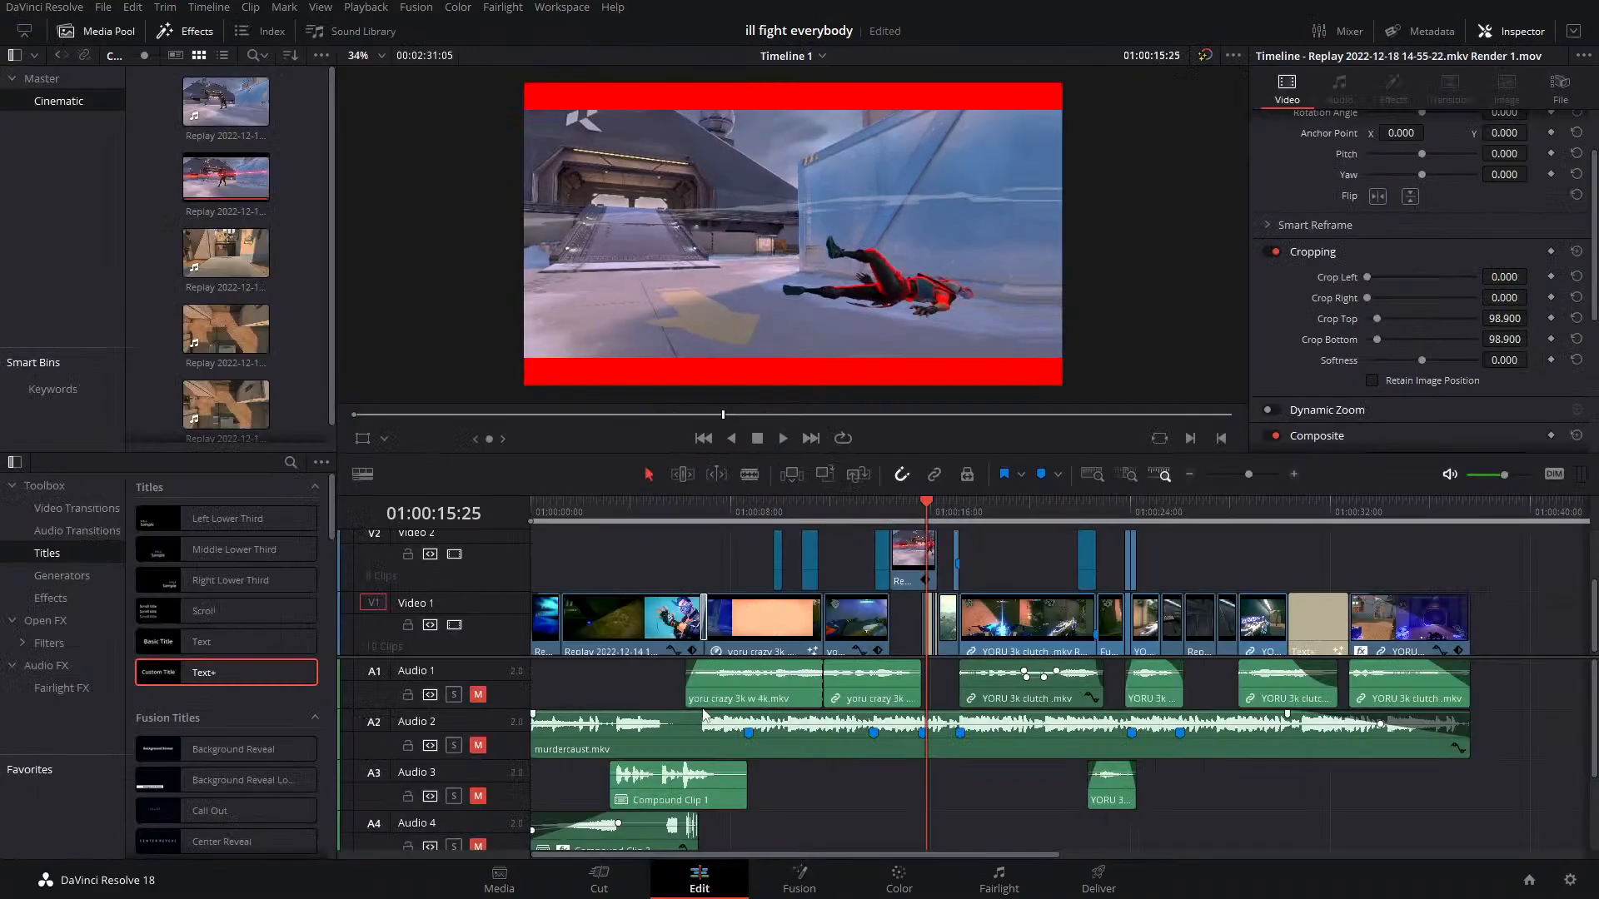
pyautogui.click(899, 518)
pyautogui.press('space')
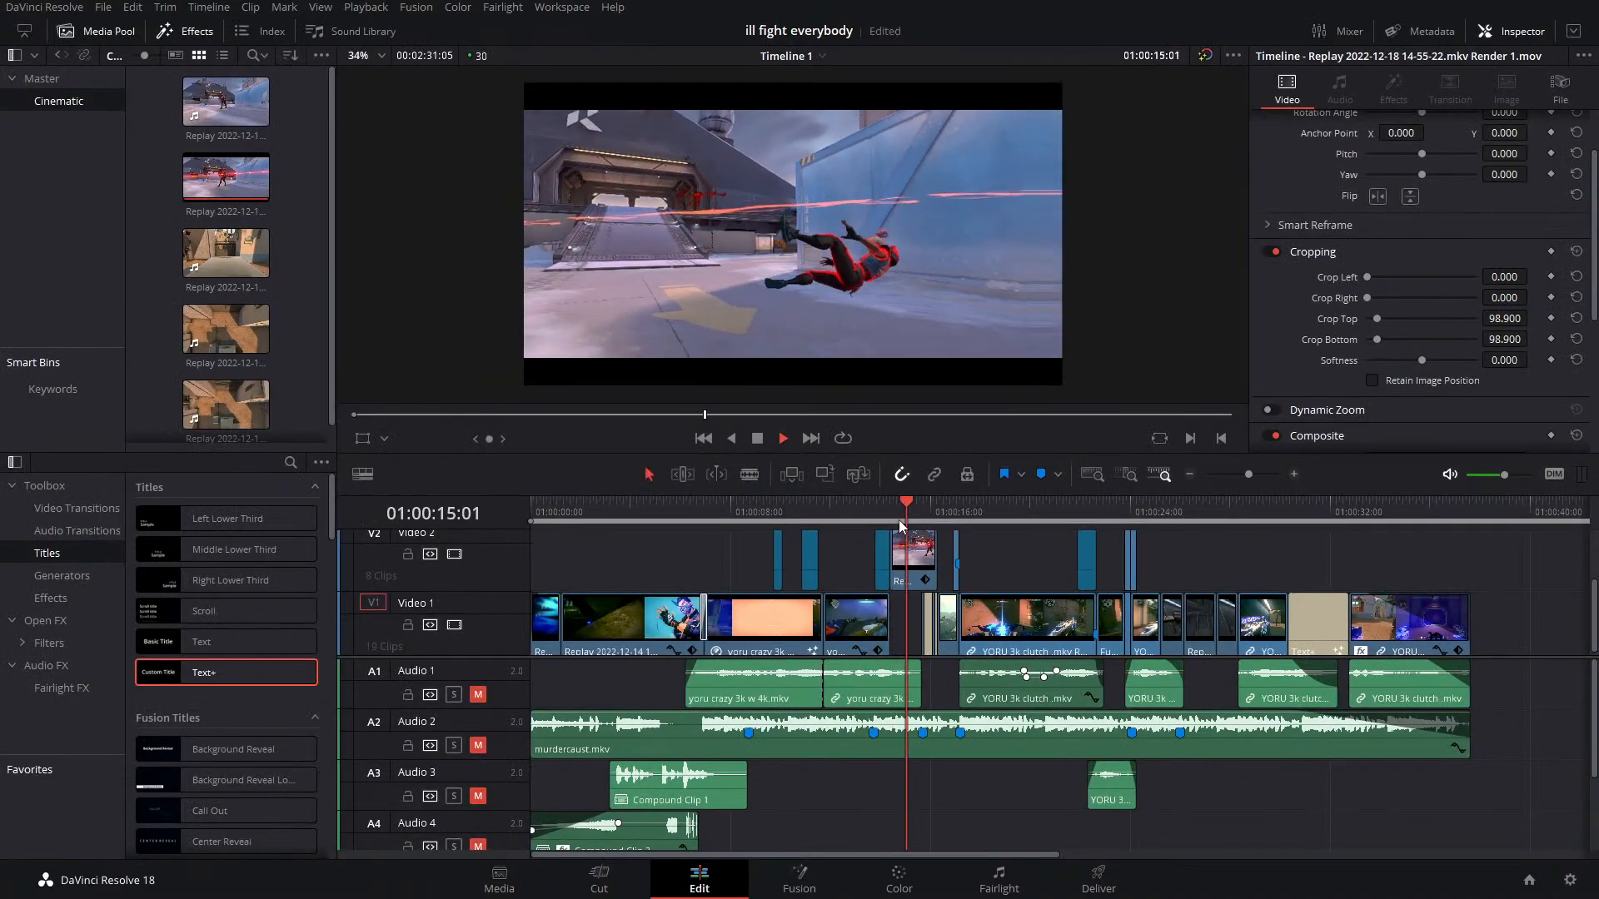
# Play the timeline around the red-outlined replay shot and its transition into the BIND title twice
pyautogui.click(899, 516)
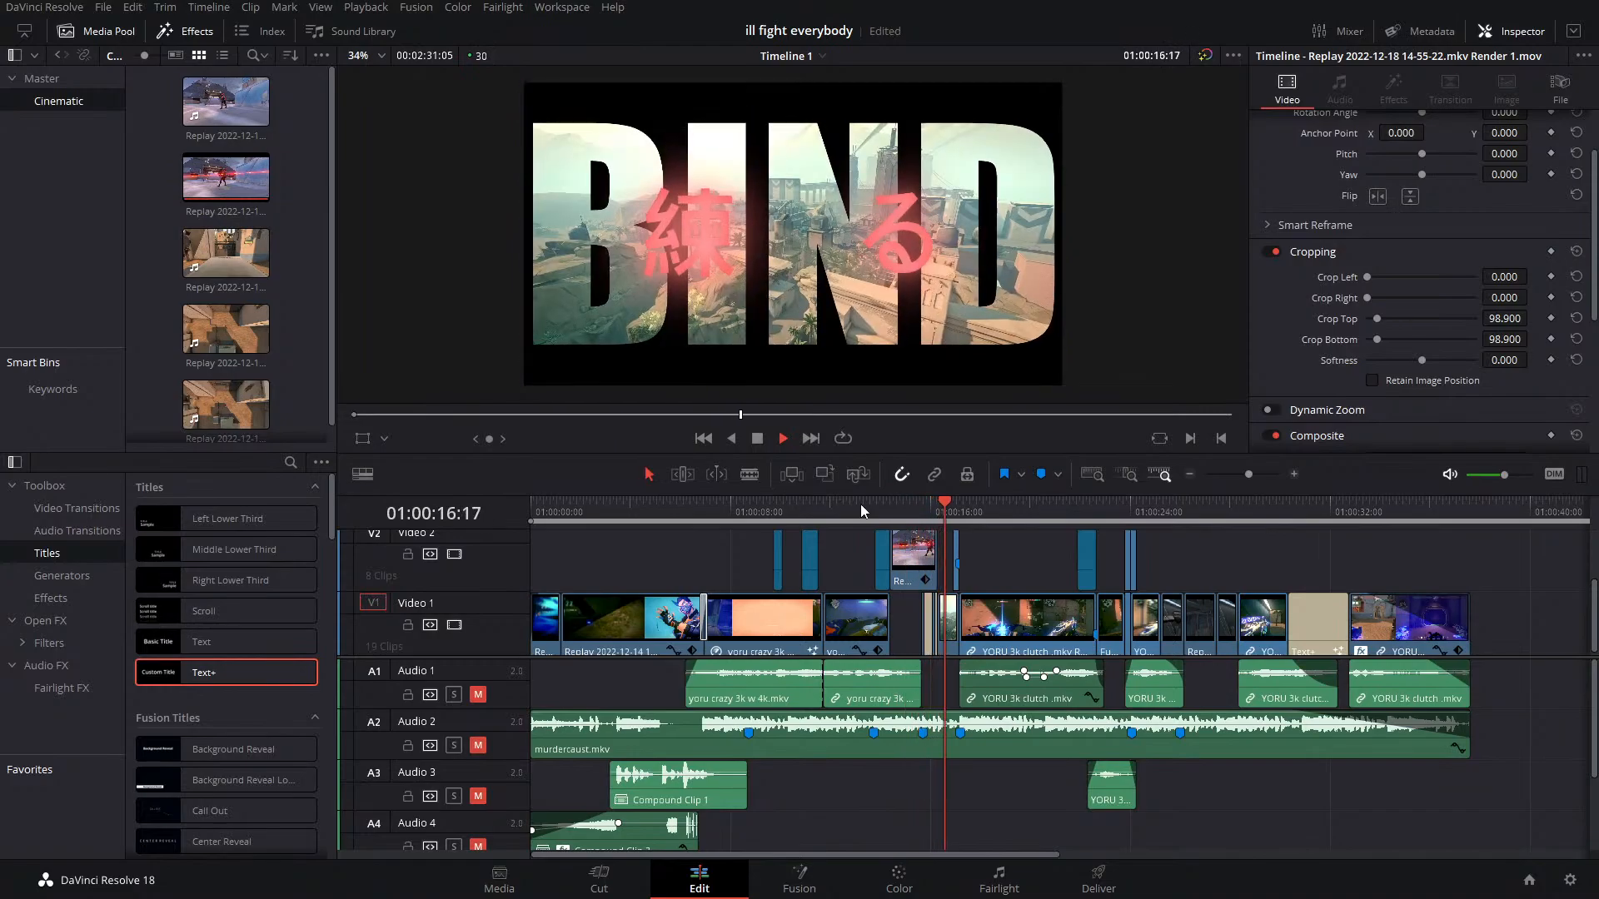
pyautogui.click(853, 516)
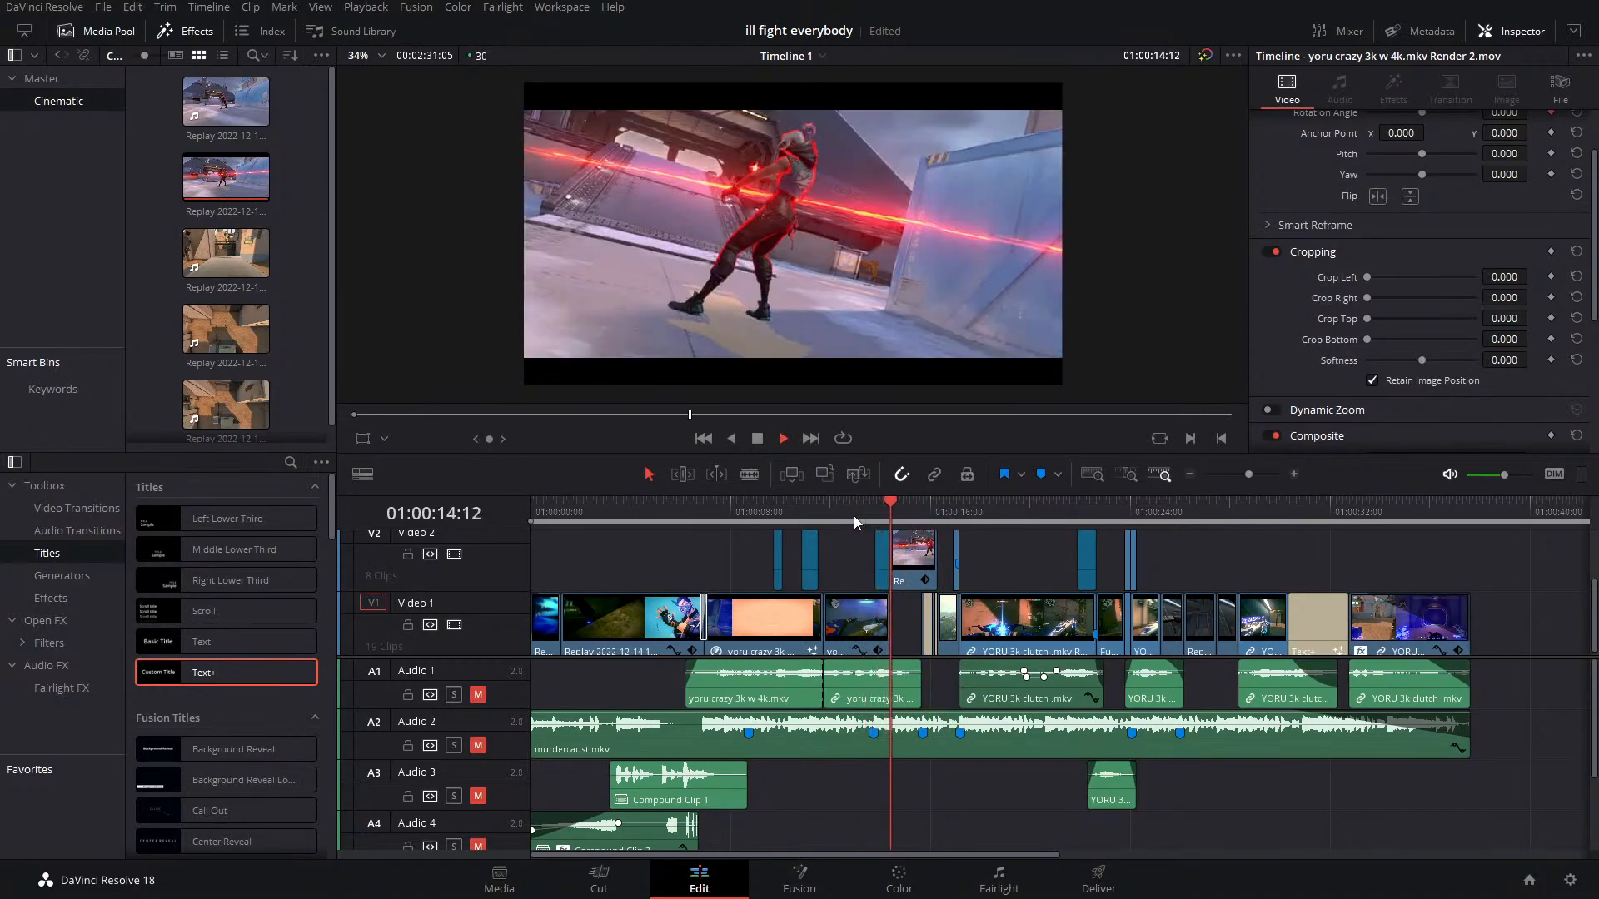
pyautogui.press('space')
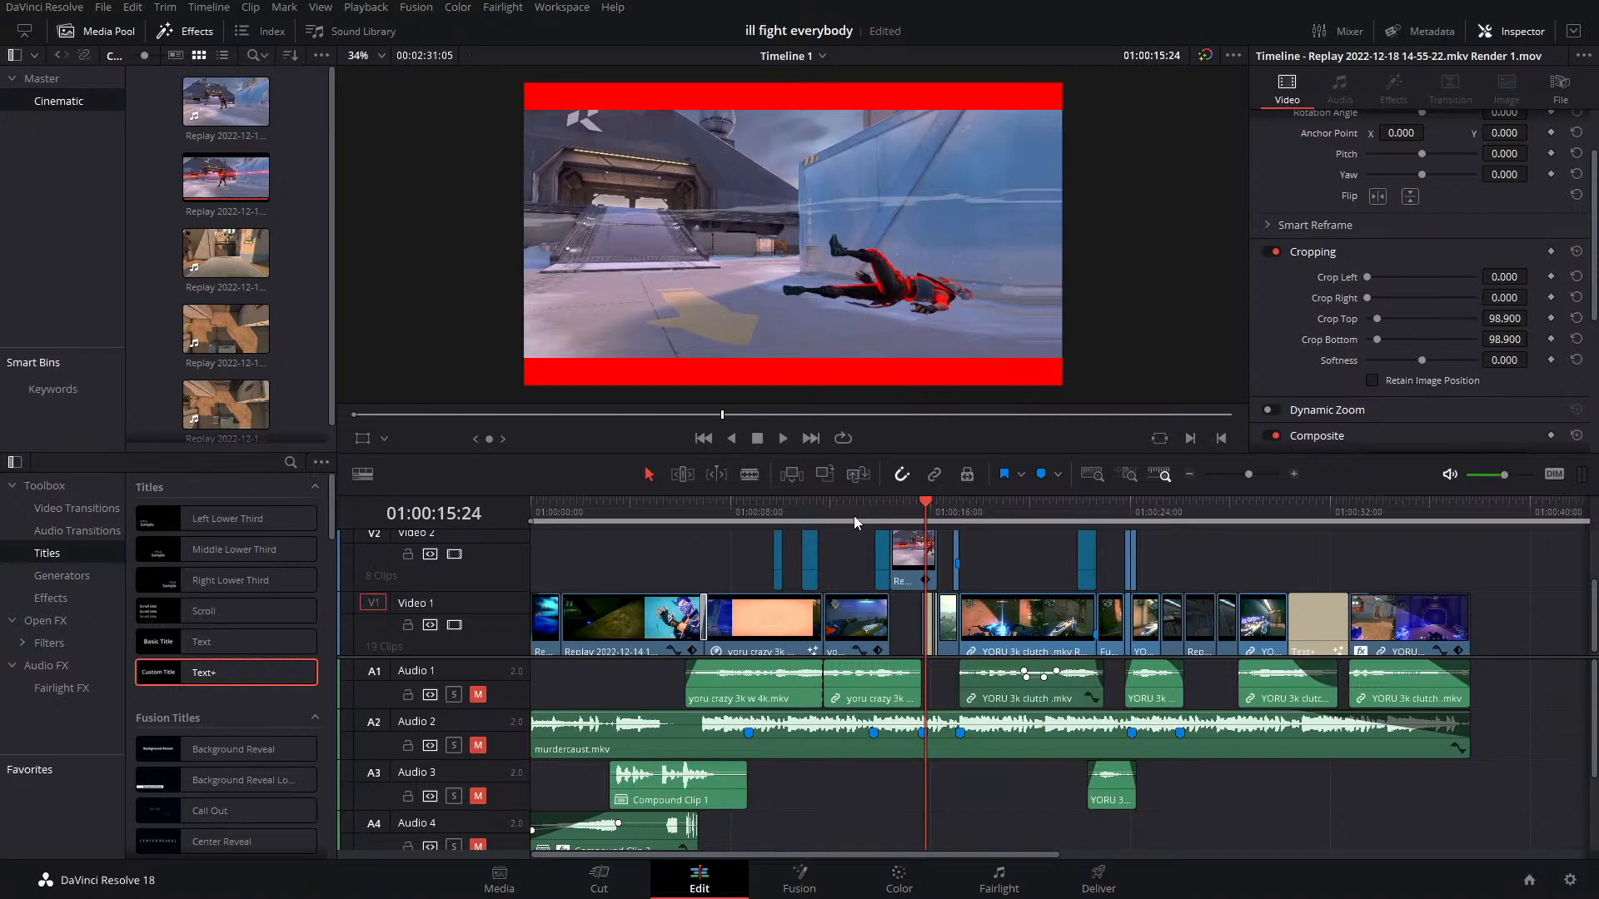
# Play the gameplay section from 01:00:09:22, and then the cut into the red-outlined replay shot
pyautogui.moveTo(785, 517); pyautogui.dragTo(773, 516)
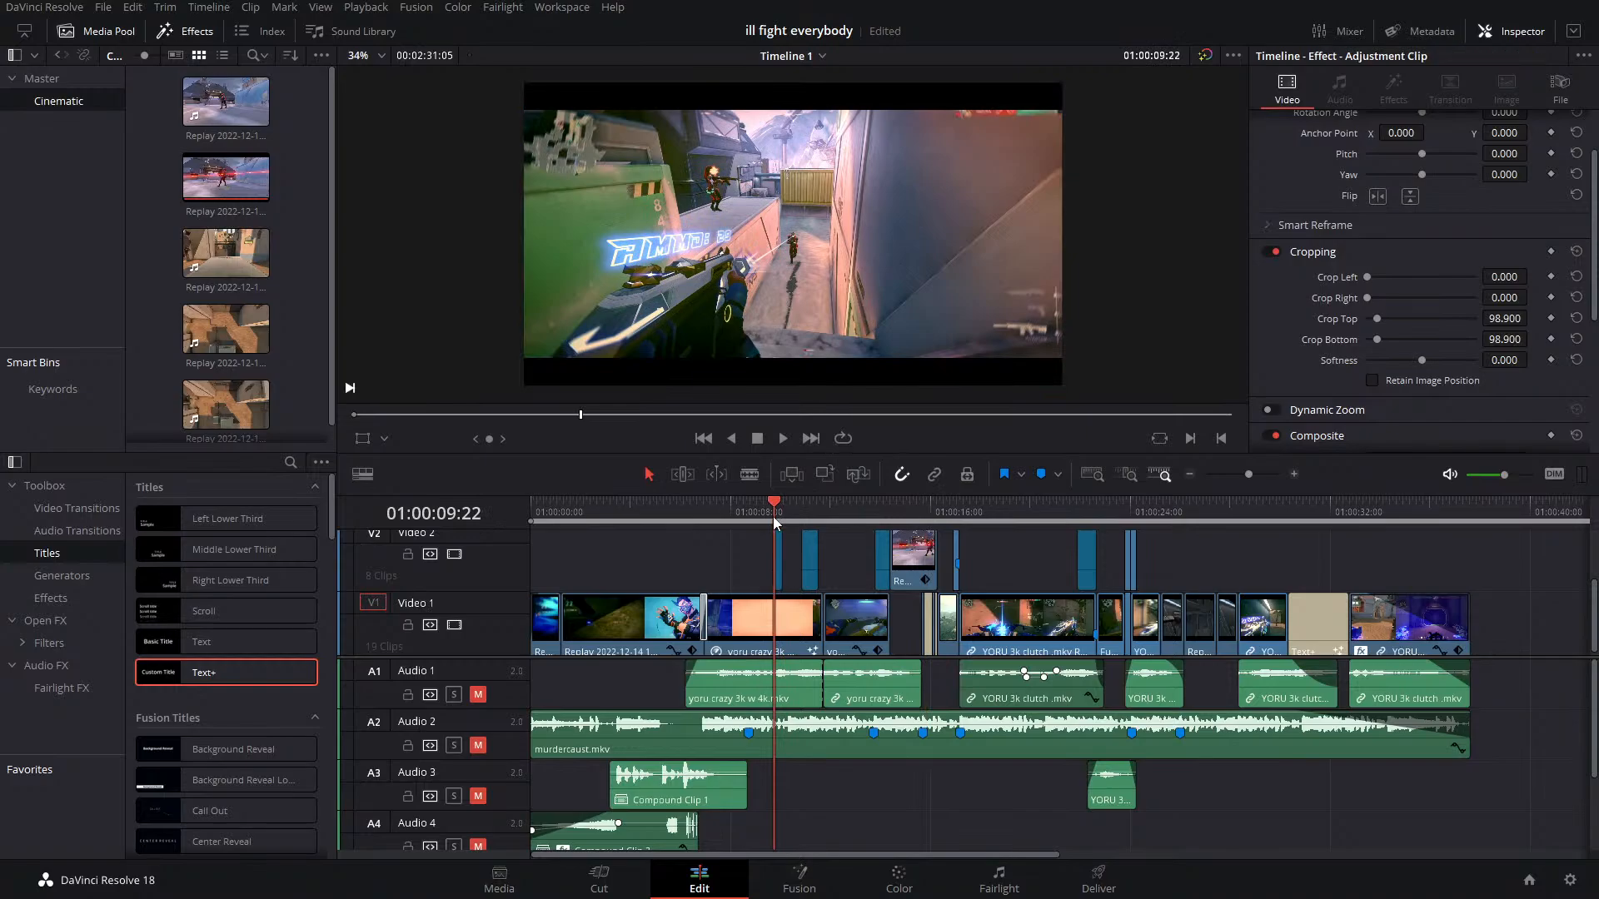
pyautogui.press('space')
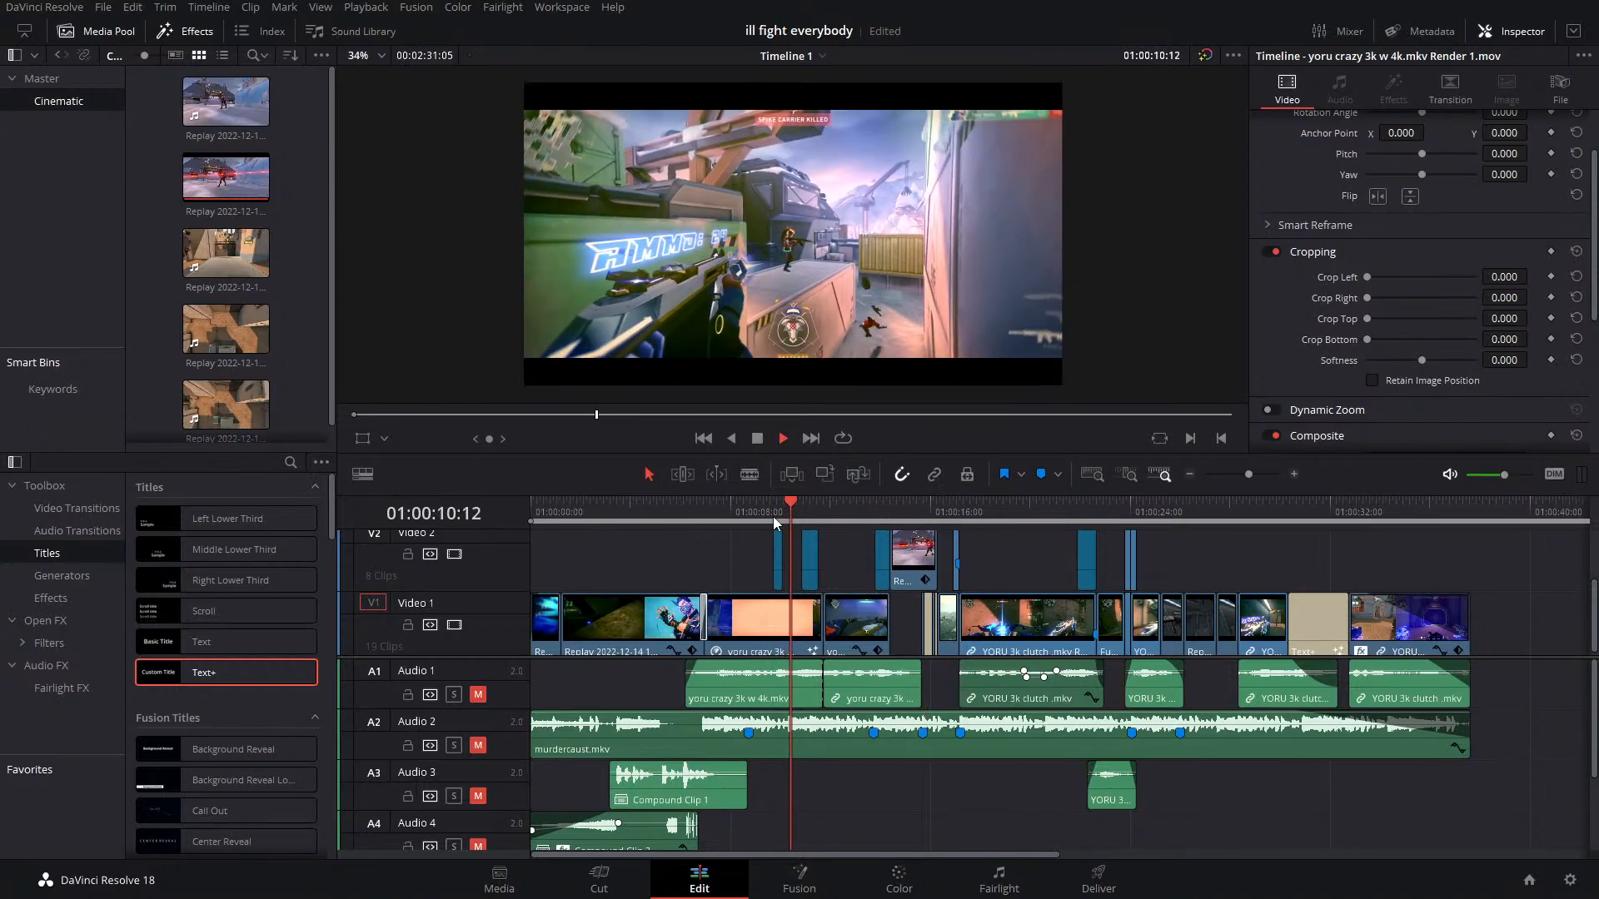
pyautogui.press('space')
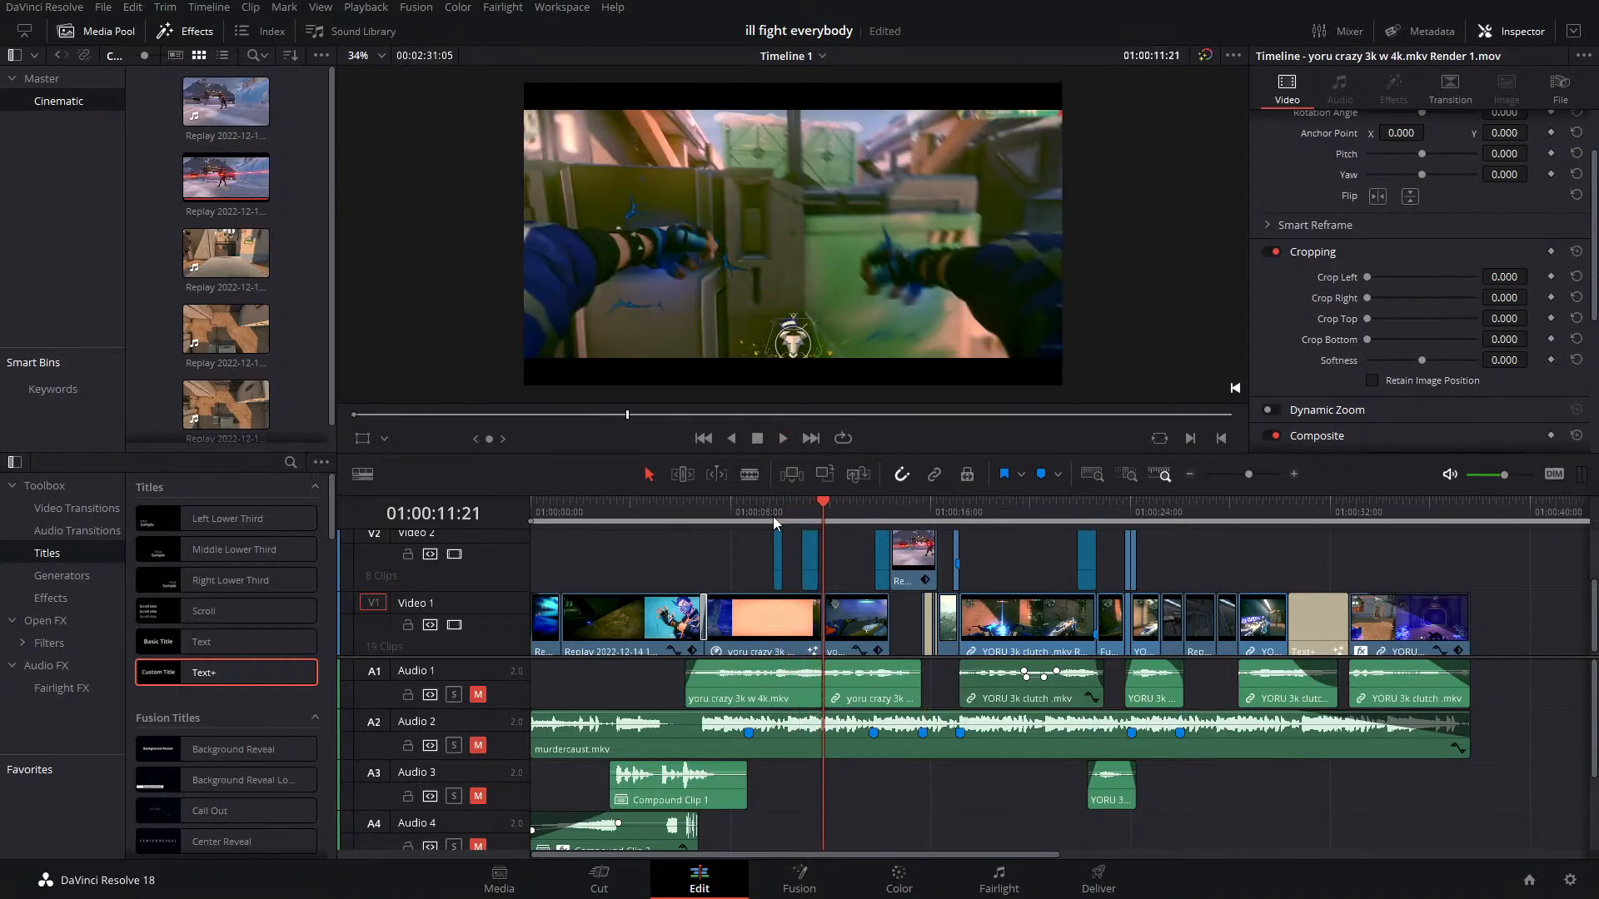
pyautogui.click(874, 514)
pyautogui.press('space')
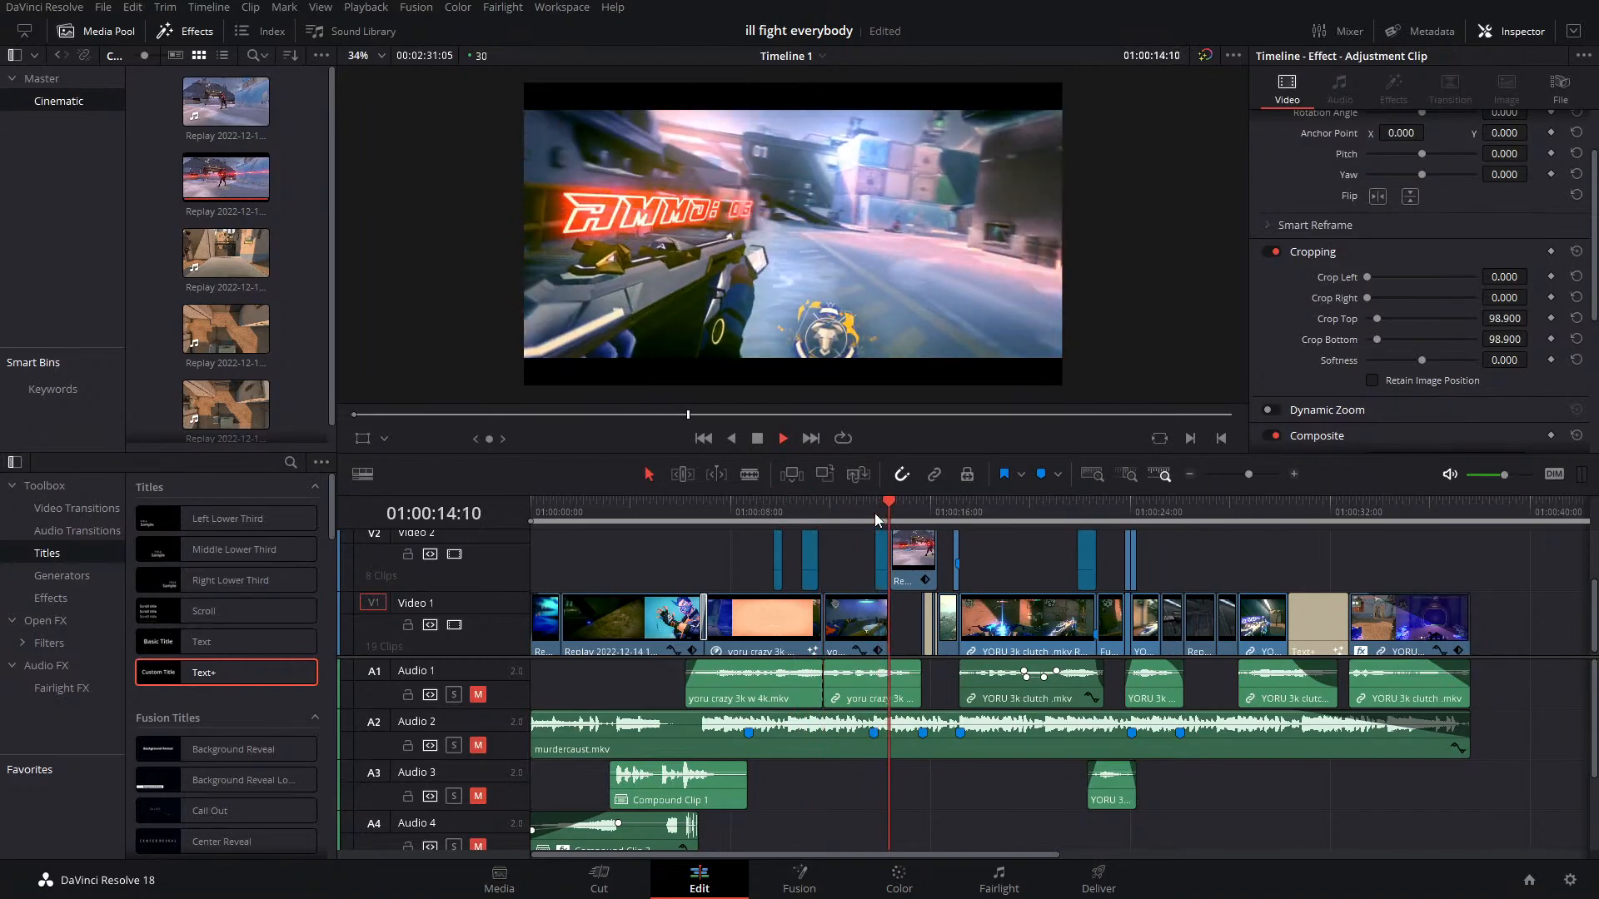
pyautogui.press('space')
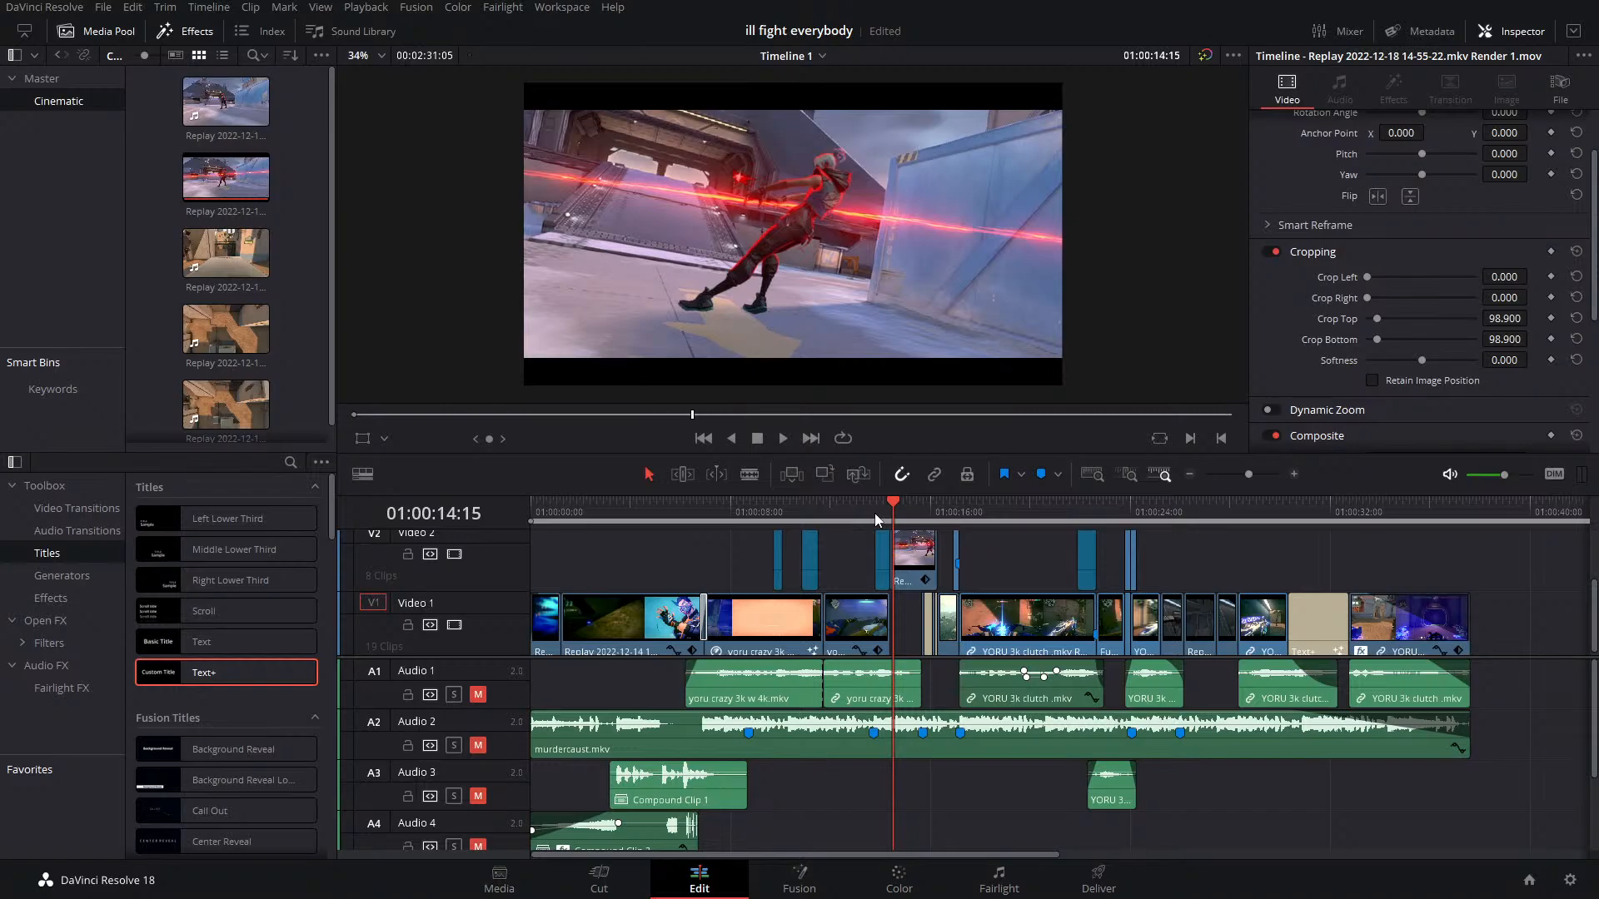
# Open the Color page, browse the timeline's clips, and go to the final clip's node tree at 01:00:33:17
pyautogui.click(824, 508)
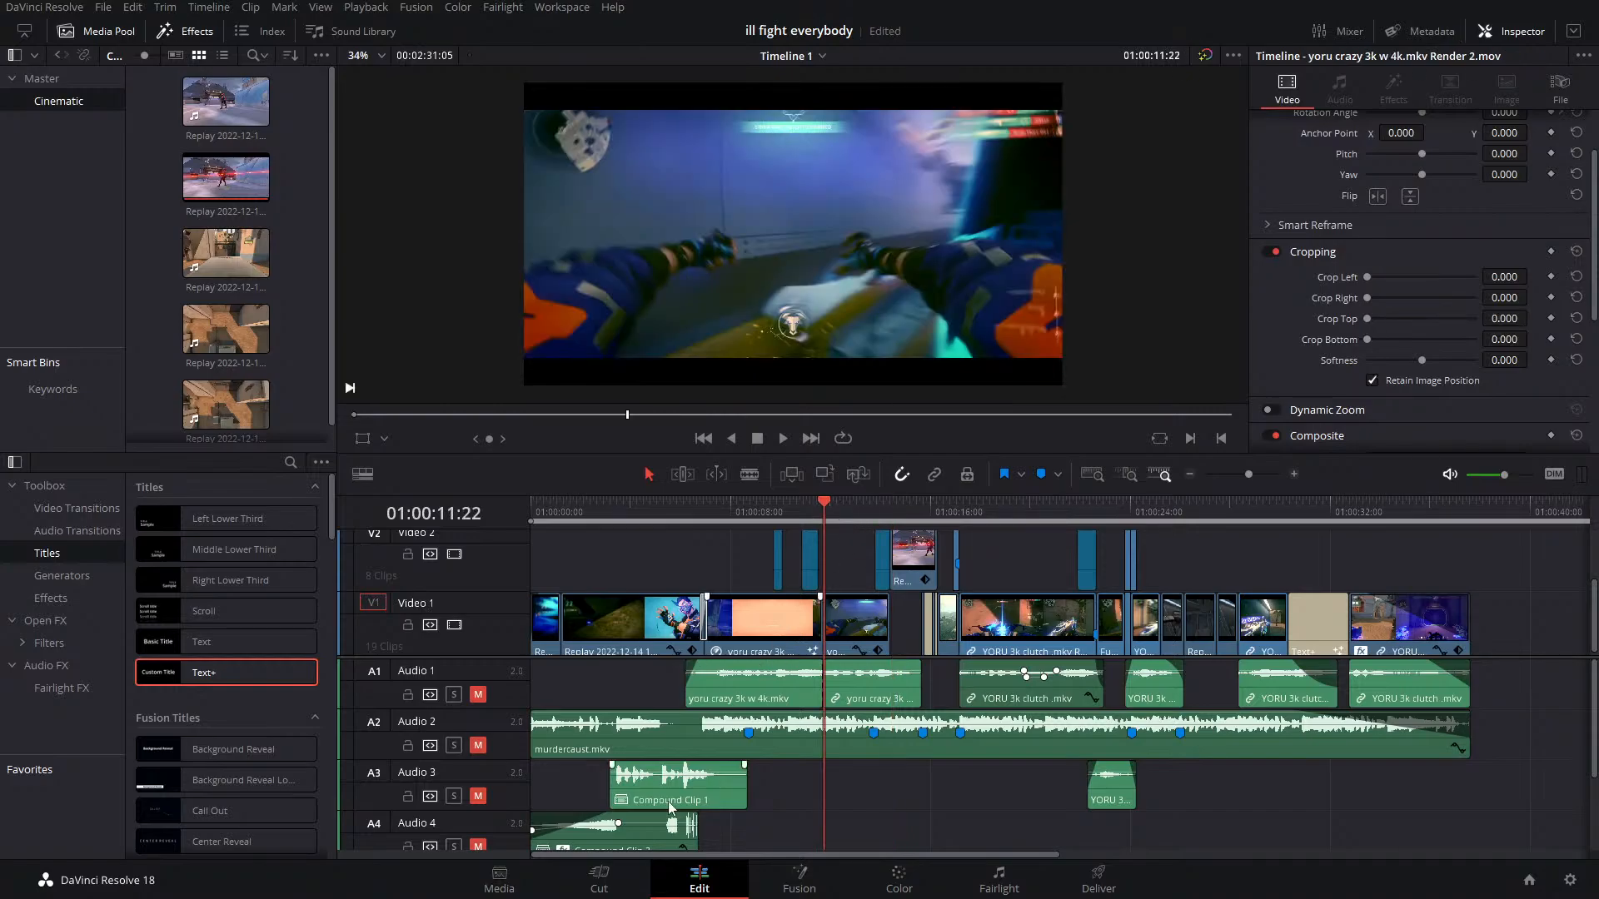
pyautogui.click(900, 878)
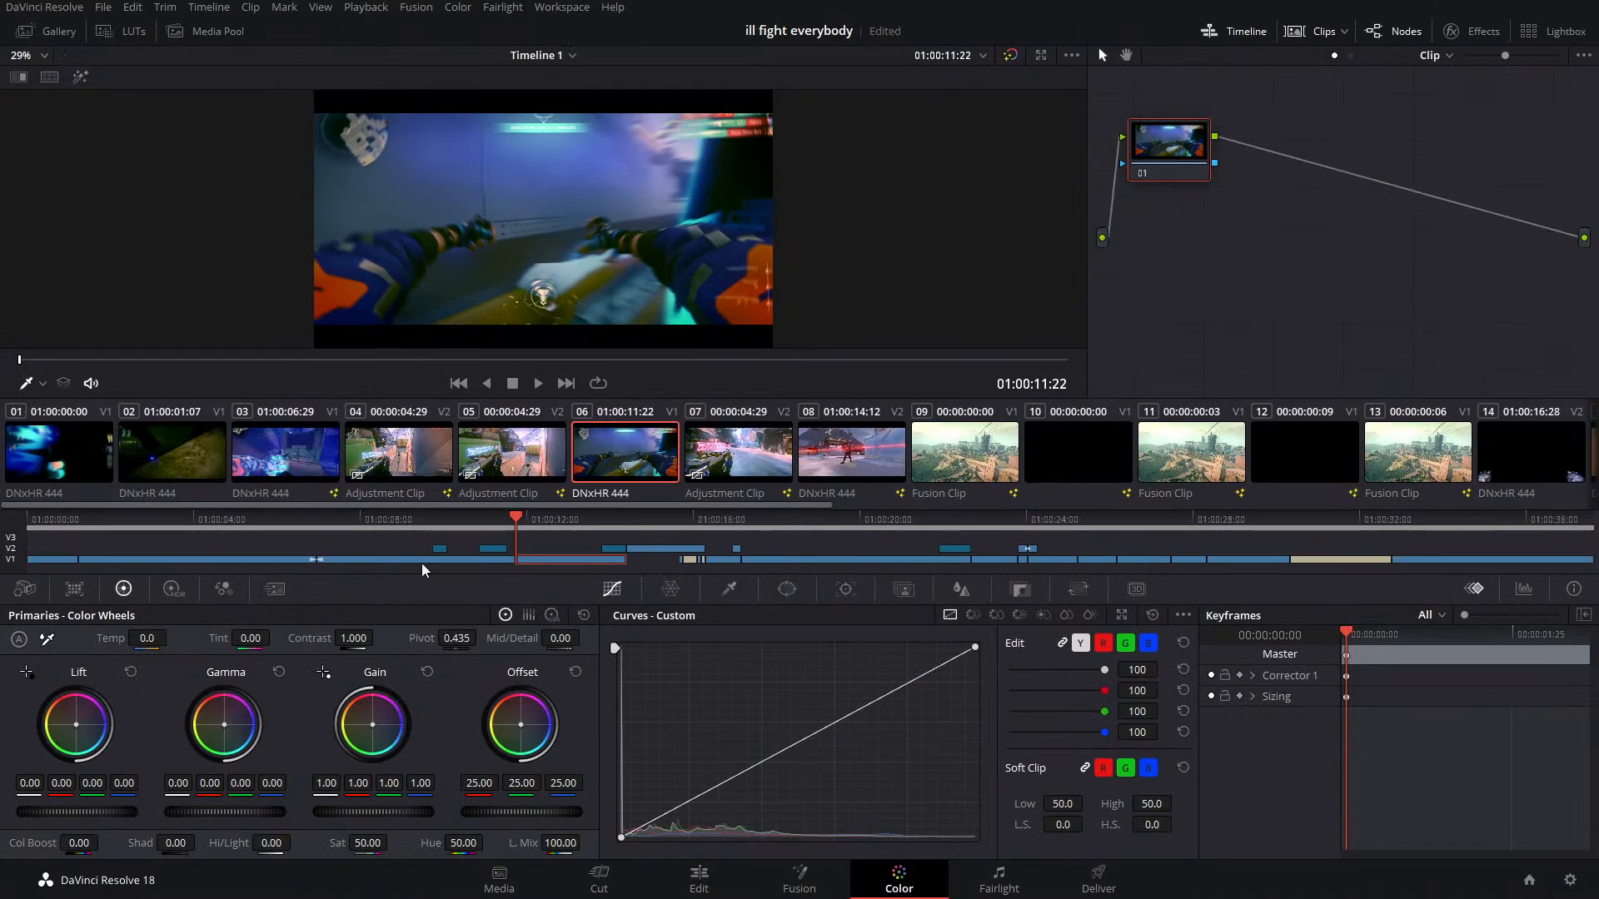
pyautogui.click(946, 454)
pyautogui.click(1459, 459)
pyautogui.click(1228, 459)
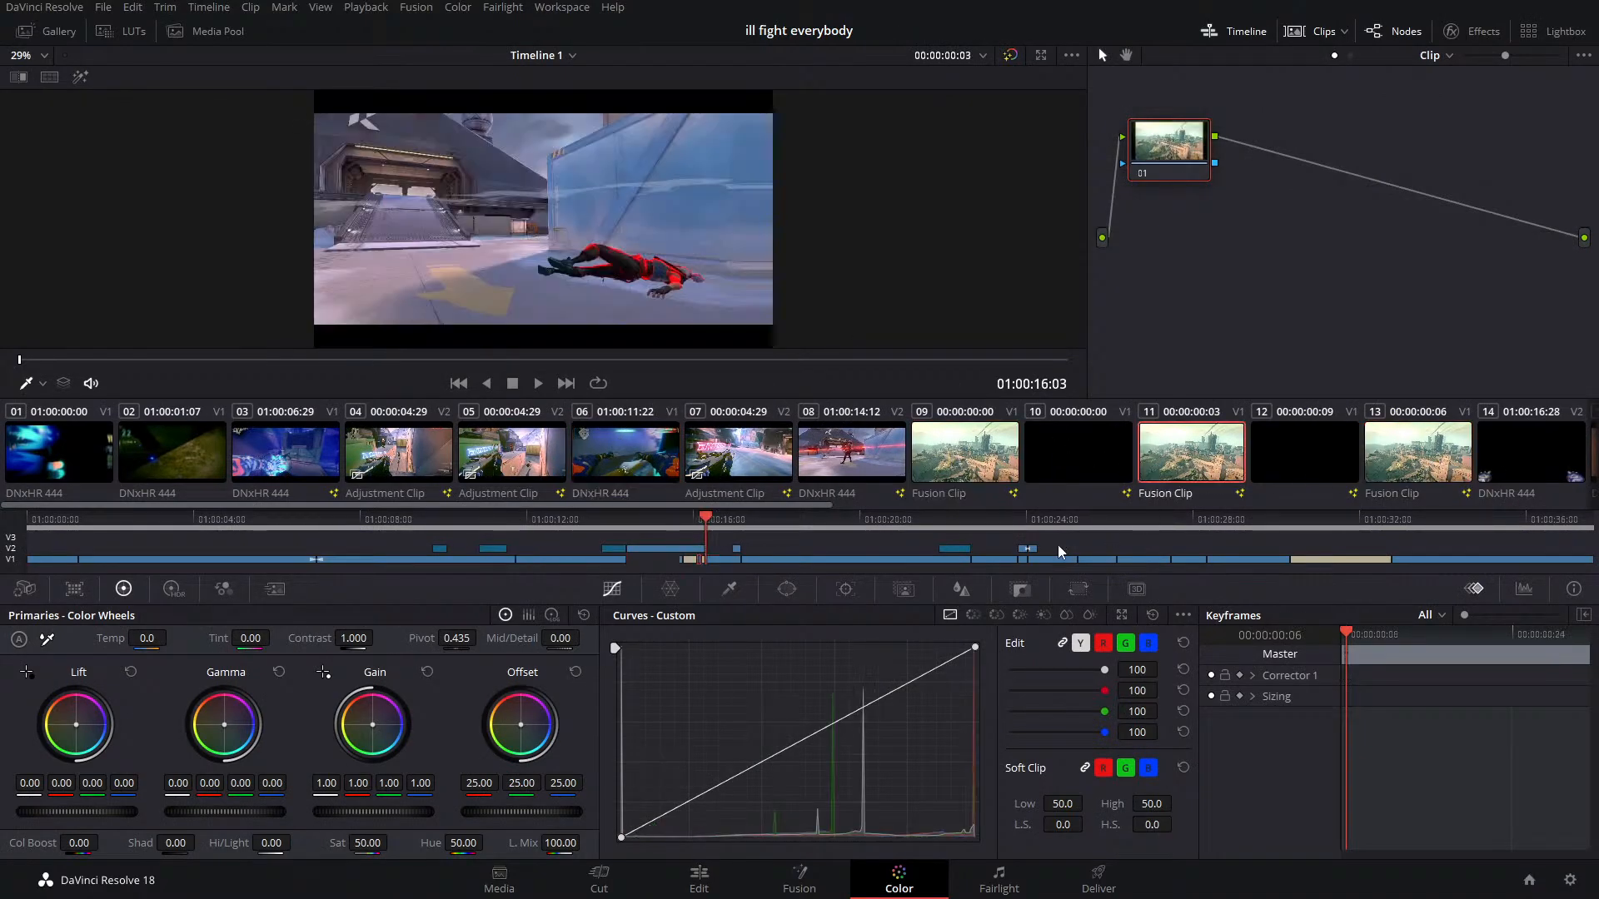
pyautogui.moveTo(698, 523); pyautogui.dragTo(1426, 541)
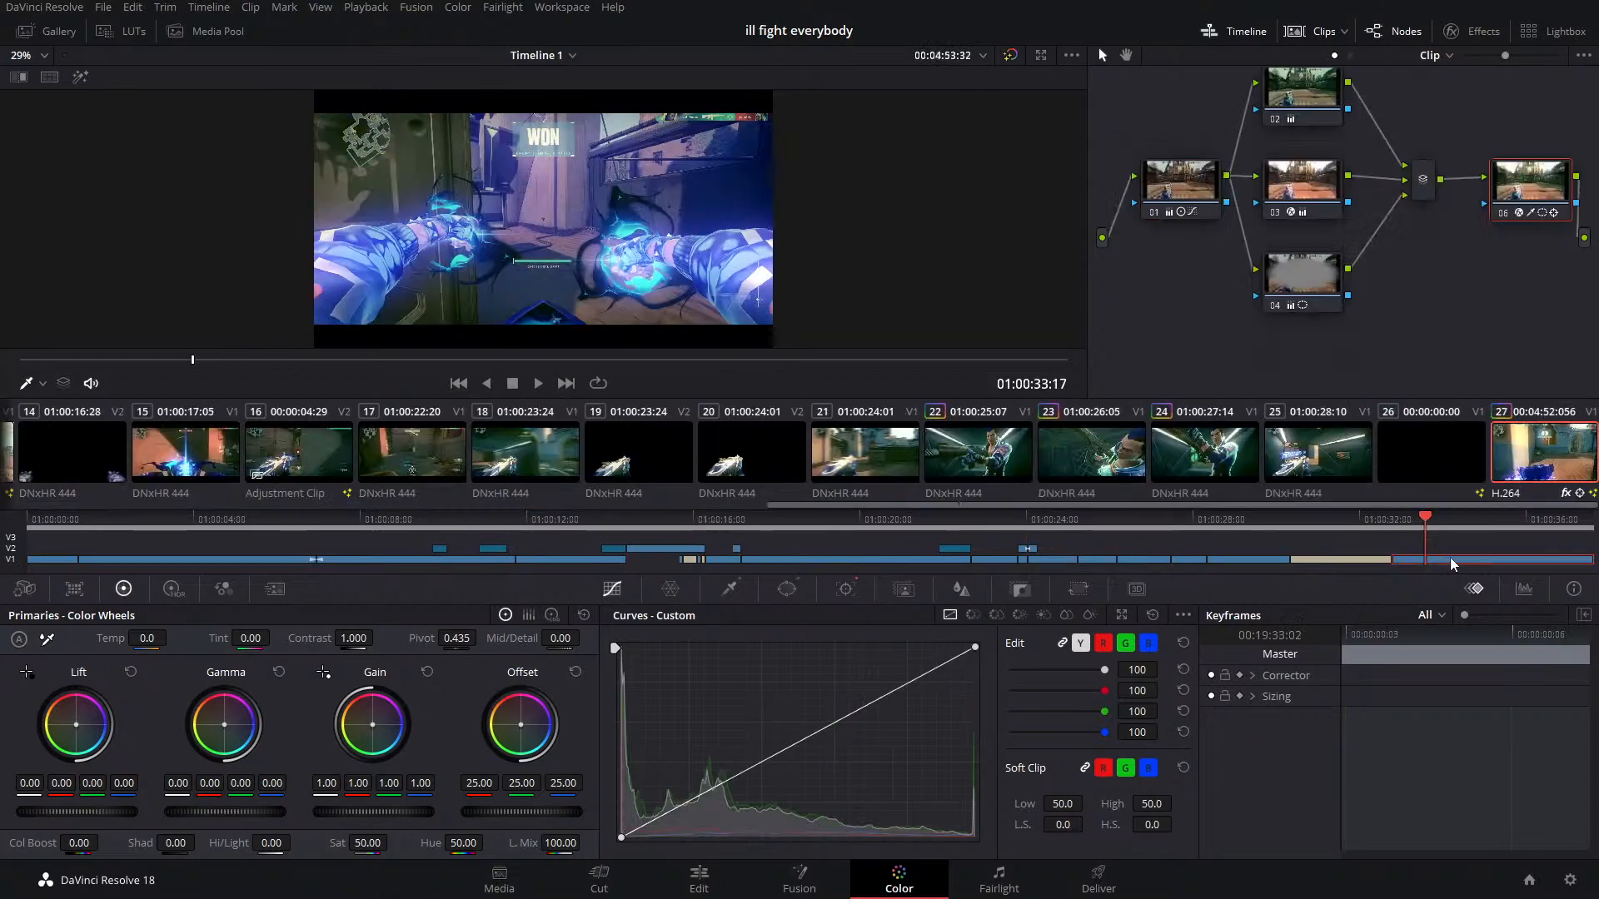
pyautogui.moveTo(1479, 278); pyautogui.dragTo(1469, 304)
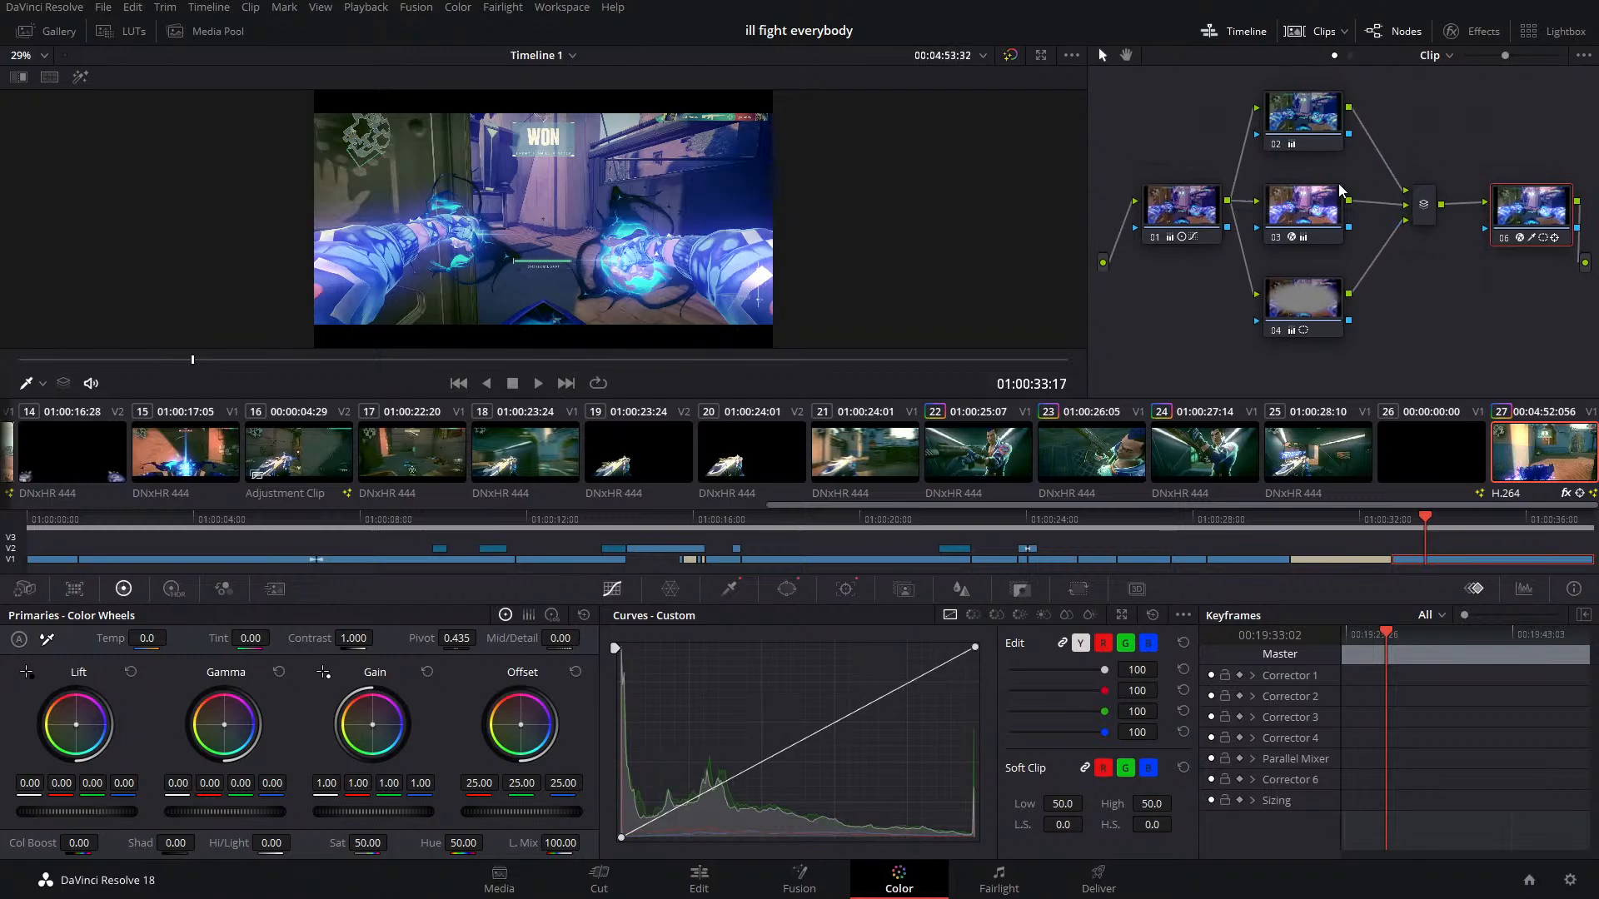
# Inspect the color adjustments stored in nodes 01 and 02 of the final clip
pyautogui.click(1210, 218)
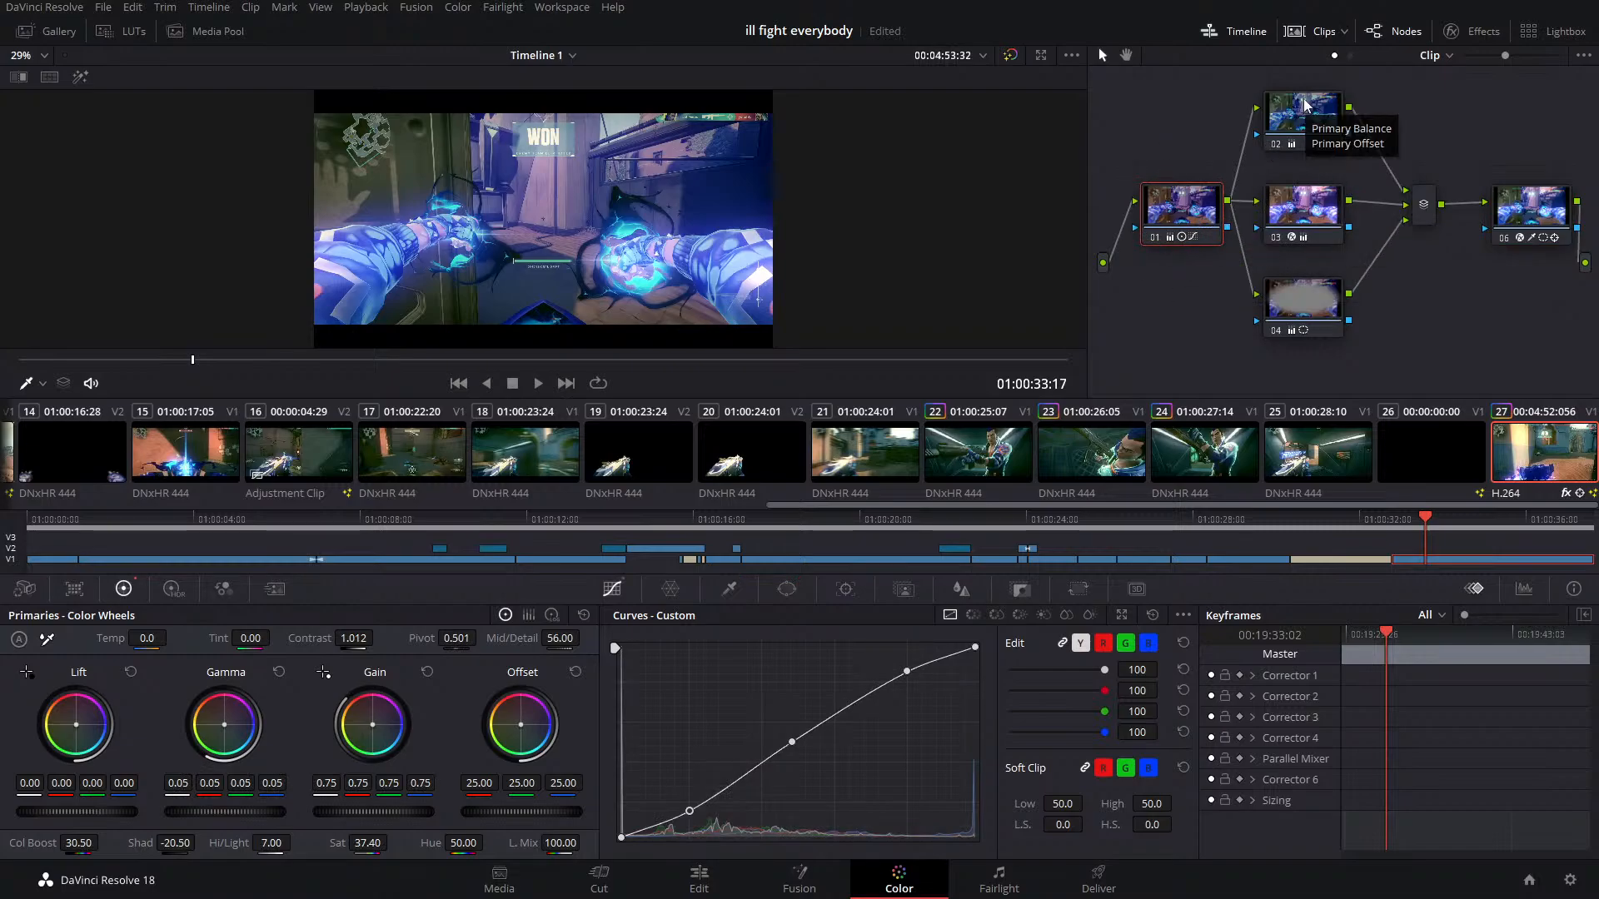
pyautogui.moveTo(1301, 76); pyautogui.dragTo(1313, 356)
pyautogui.click(1276, 131)
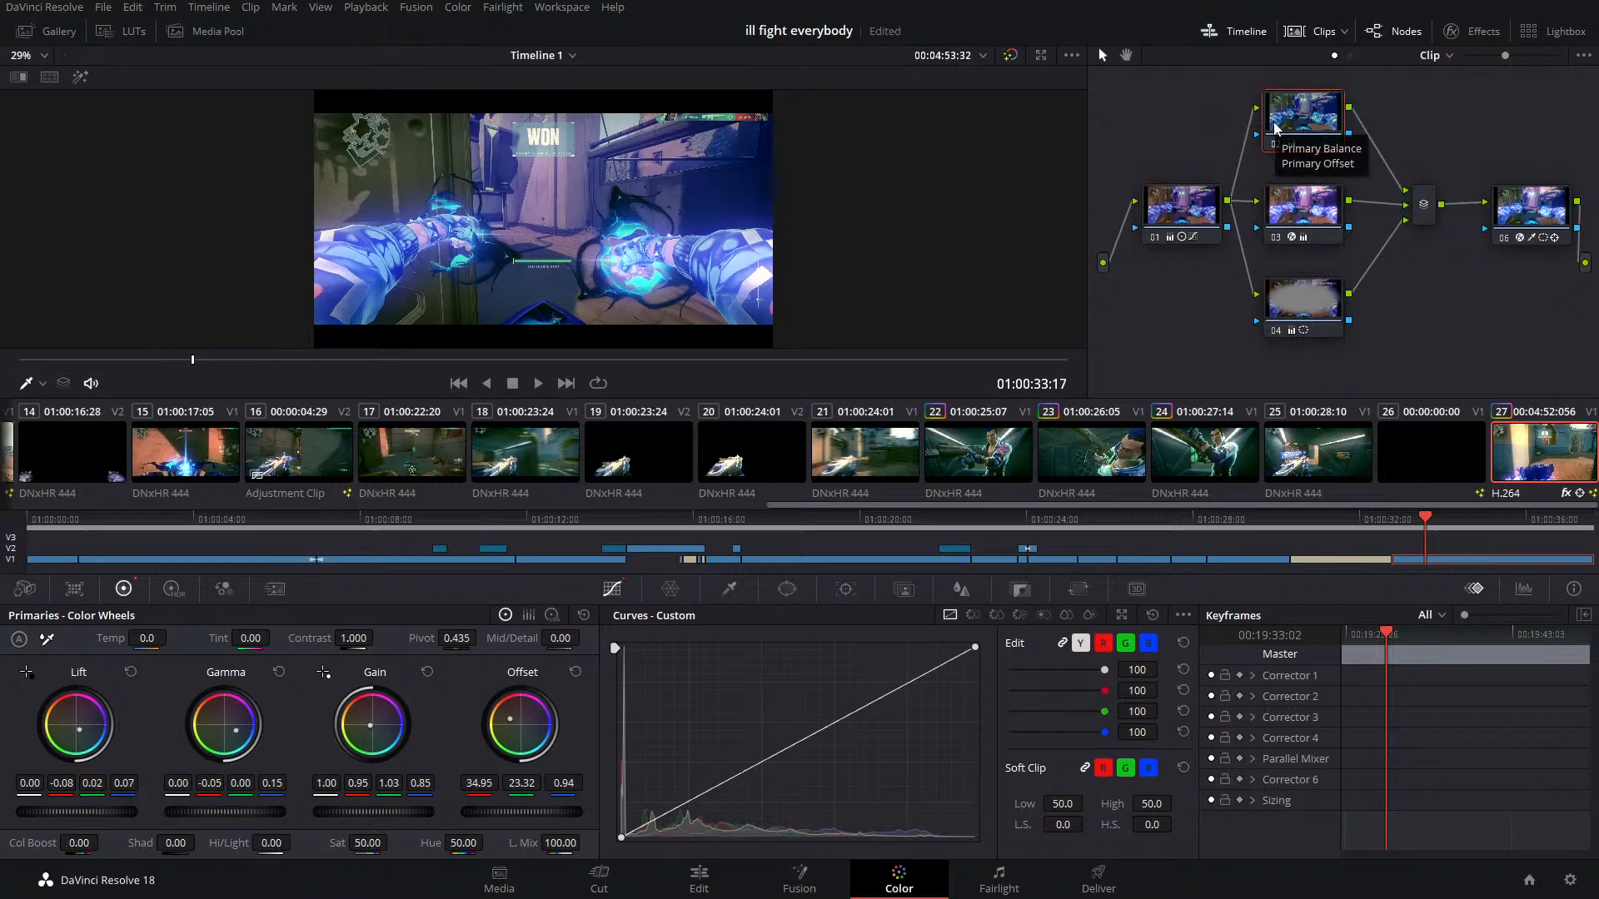
# Toggle node 02 off and on several times to compare its effect, leaving it disabled
pyautogui.click(1270, 144)
pyautogui.click(1271, 144)
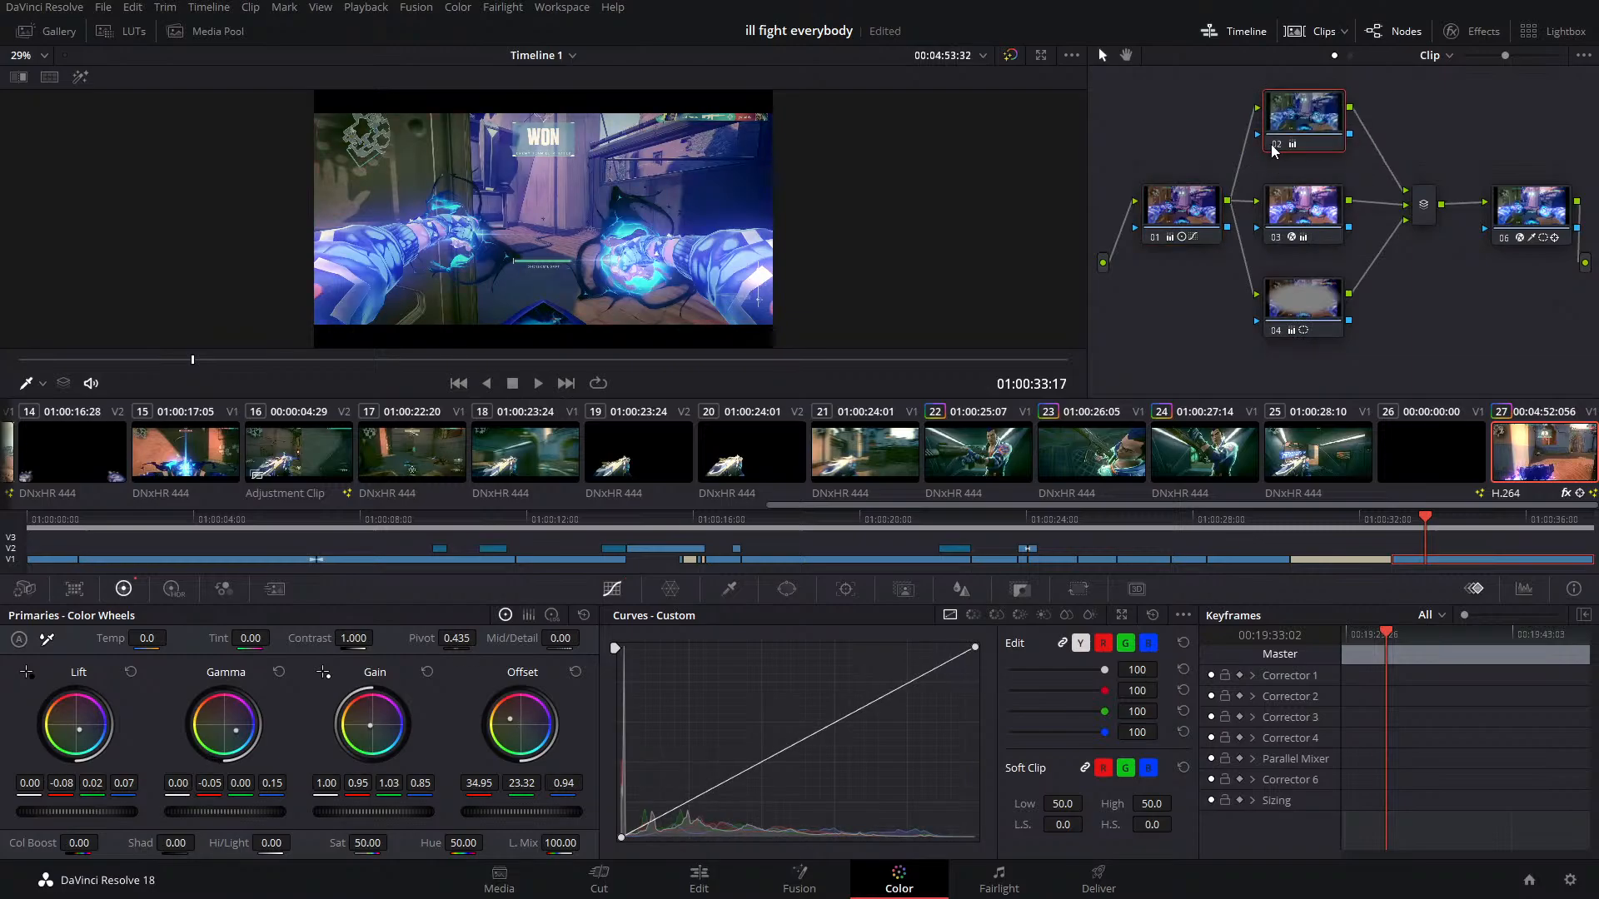
pyautogui.click(1271, 143)
pyautogui.click(1270, 143)
pyautogui.click(1271, 143)
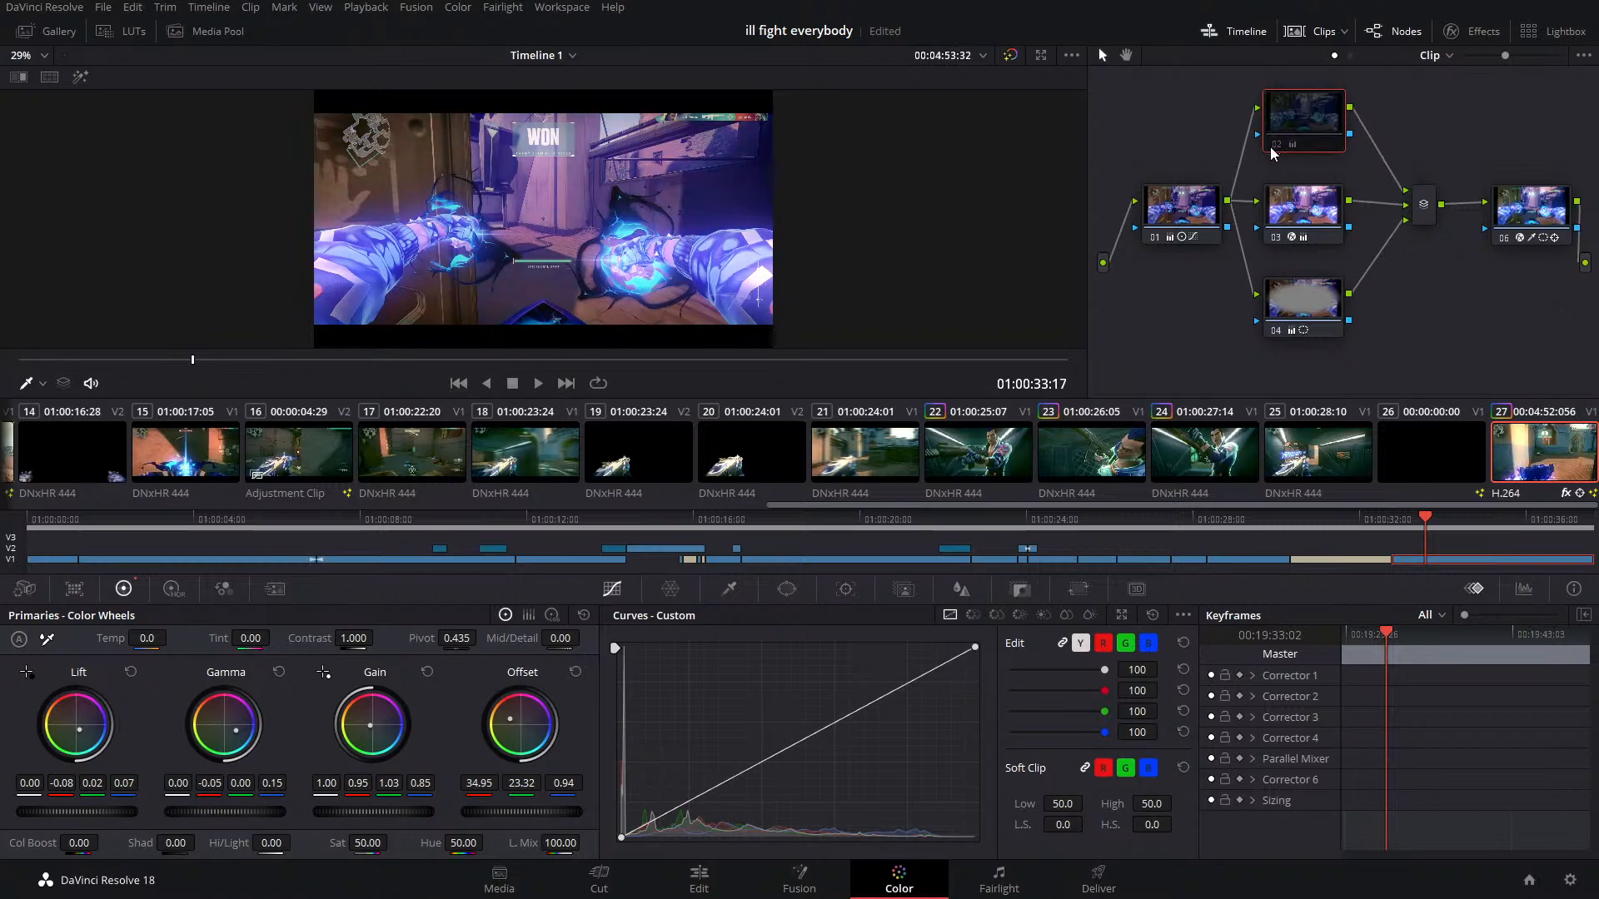
# Disable the remaining corrector nodes to view the ungraded image, and toggle node 01 to compare its effect
pyautogui.click(1154, 238)
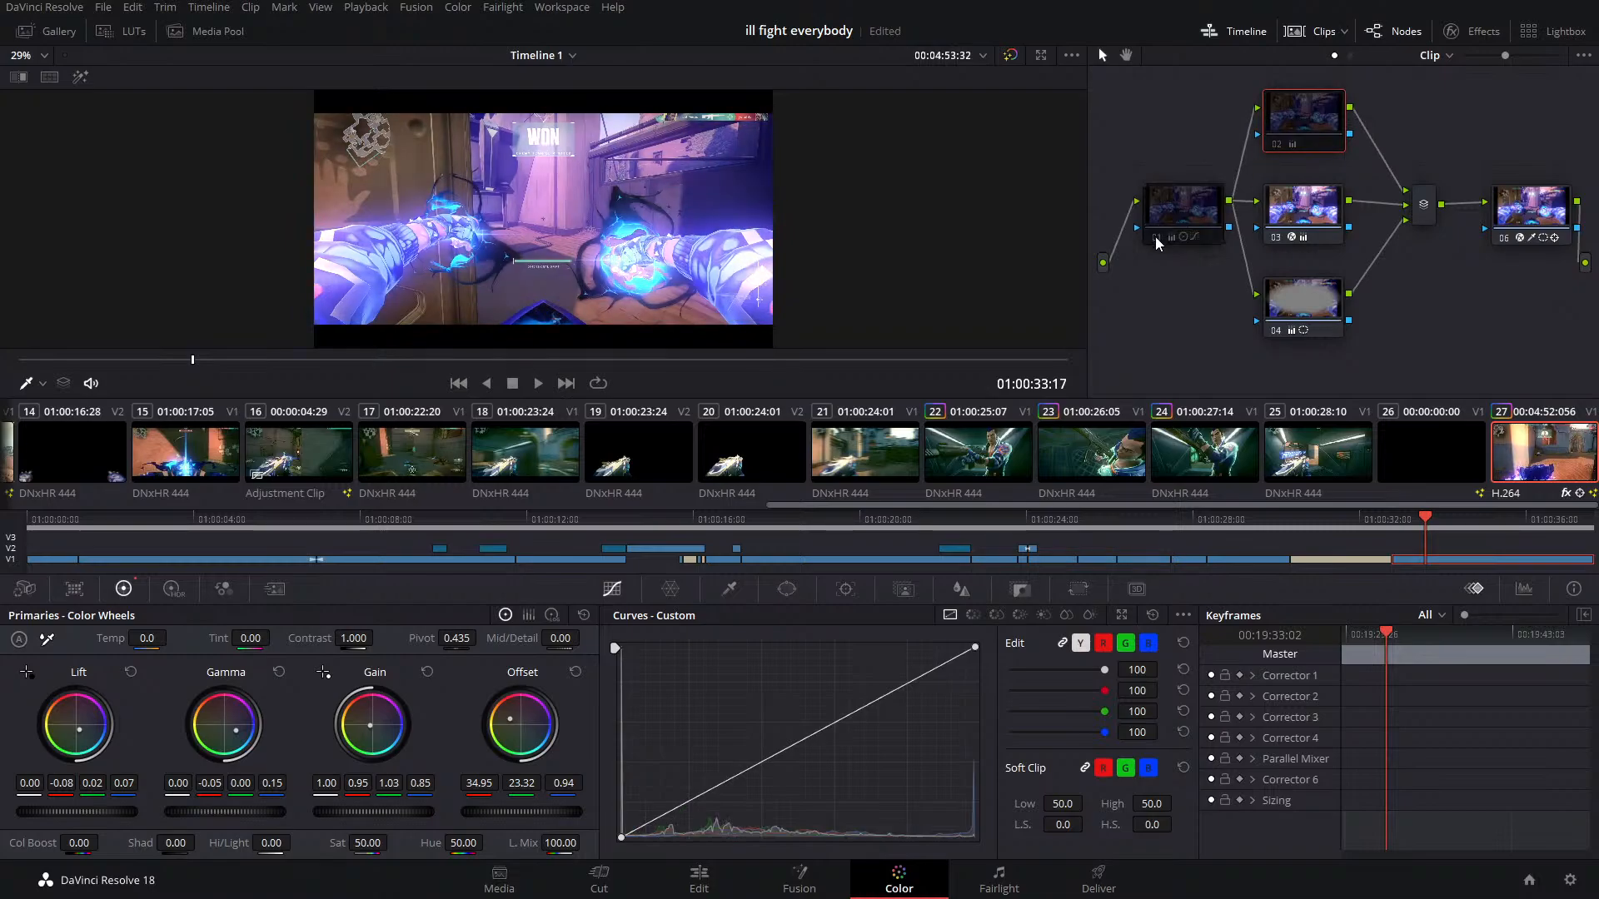
pyautogui.click(1277, 238)
pyautogui.click(1277, 328)
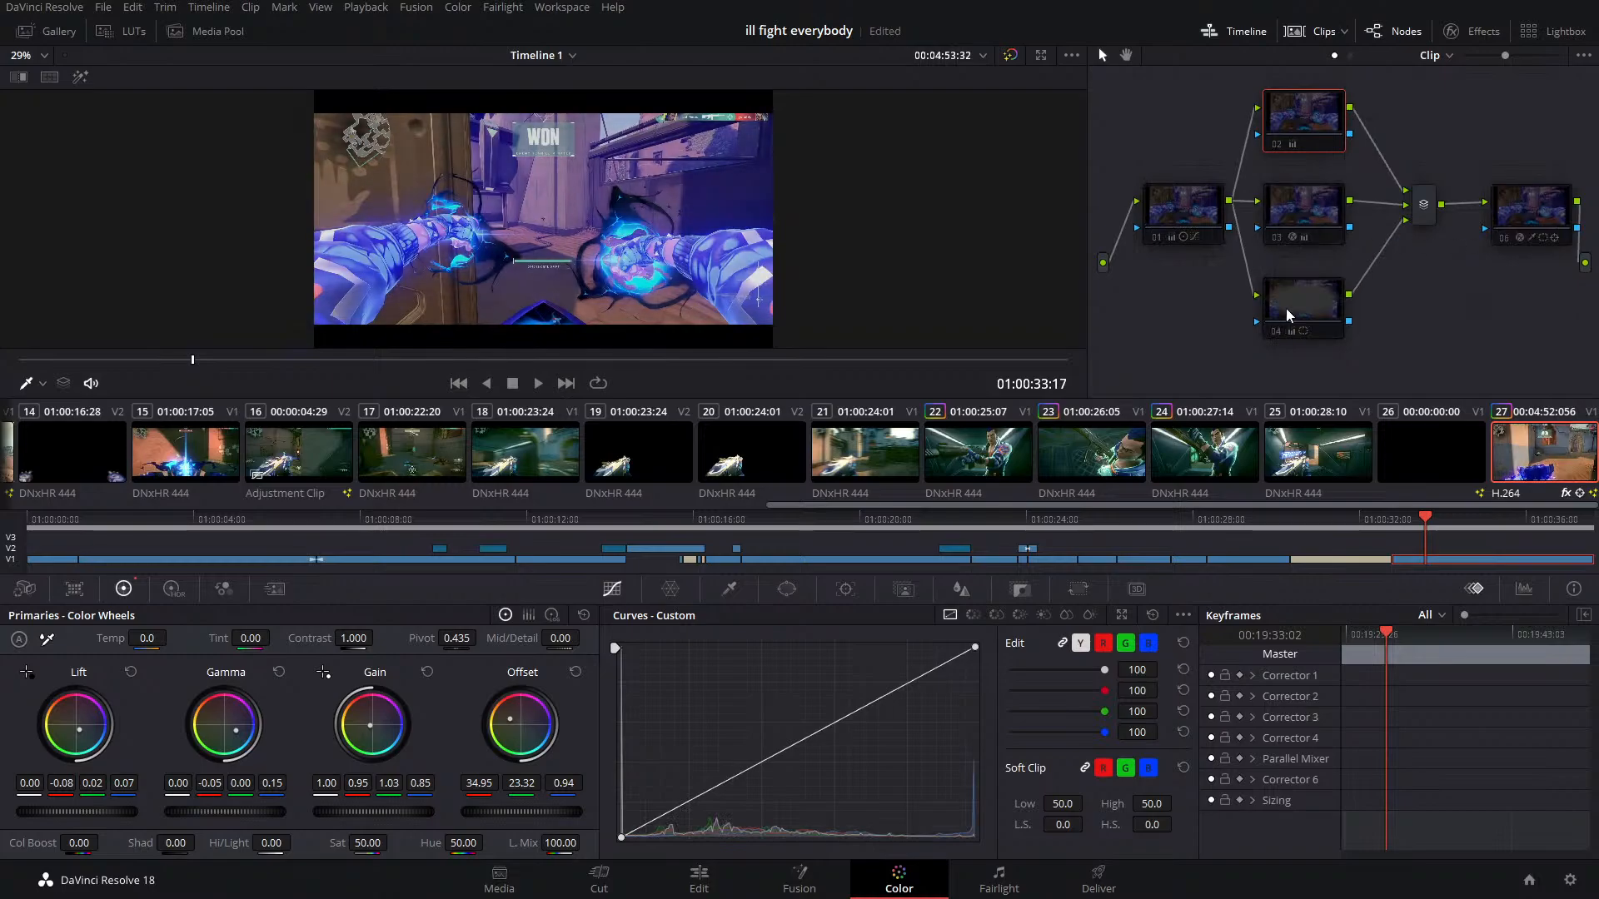
pyautogui.click(1158, 238)
pyautogui.click(1158, 237)
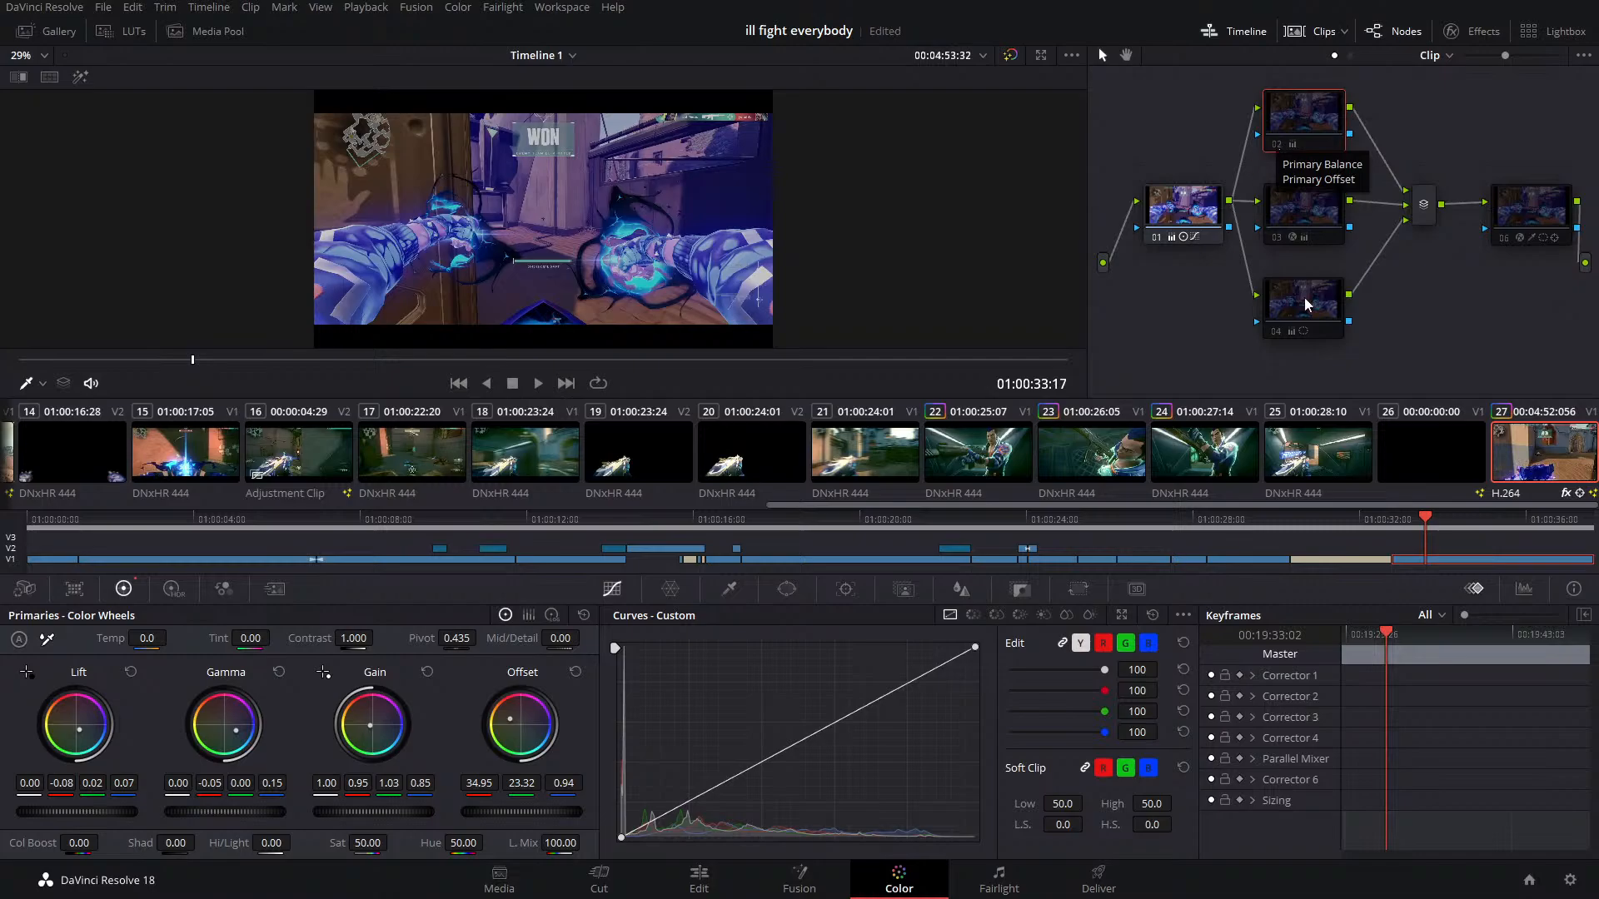
# Go to 01:00:32:29 in the final clip and hide the clip thumbnails and mini timeline to enlarge the viewer
pyautogui.moveTo(1470, 522); pyautogui.dragTo(1410, 533)
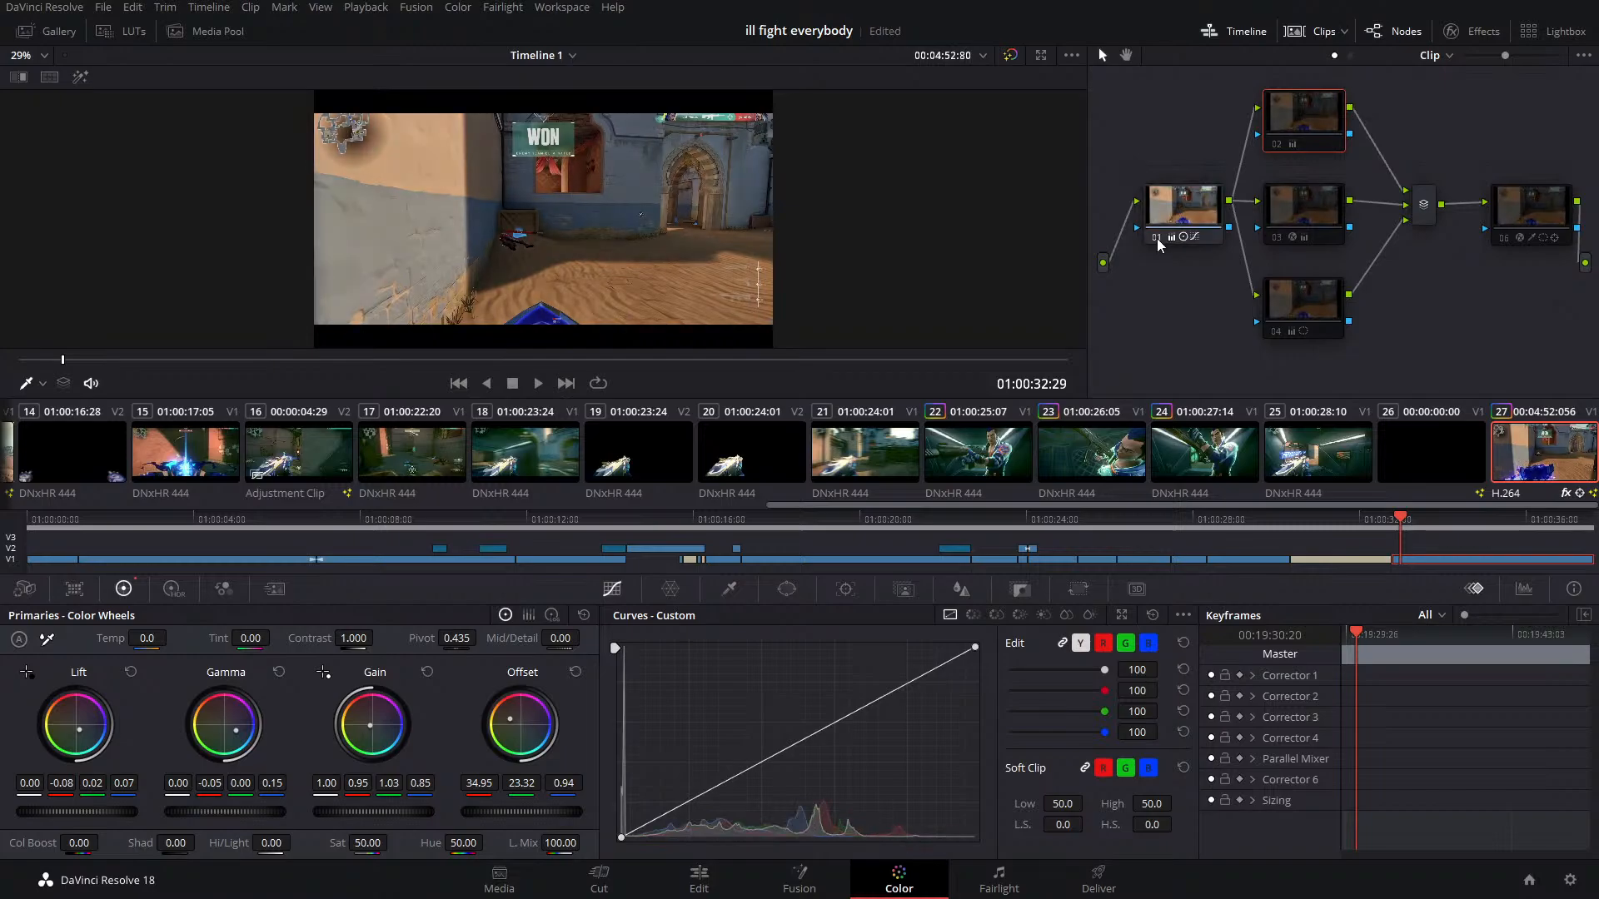
pyautogui.scroll(1, 453, 173)
pyautogui.scroll(6, 454, 173)
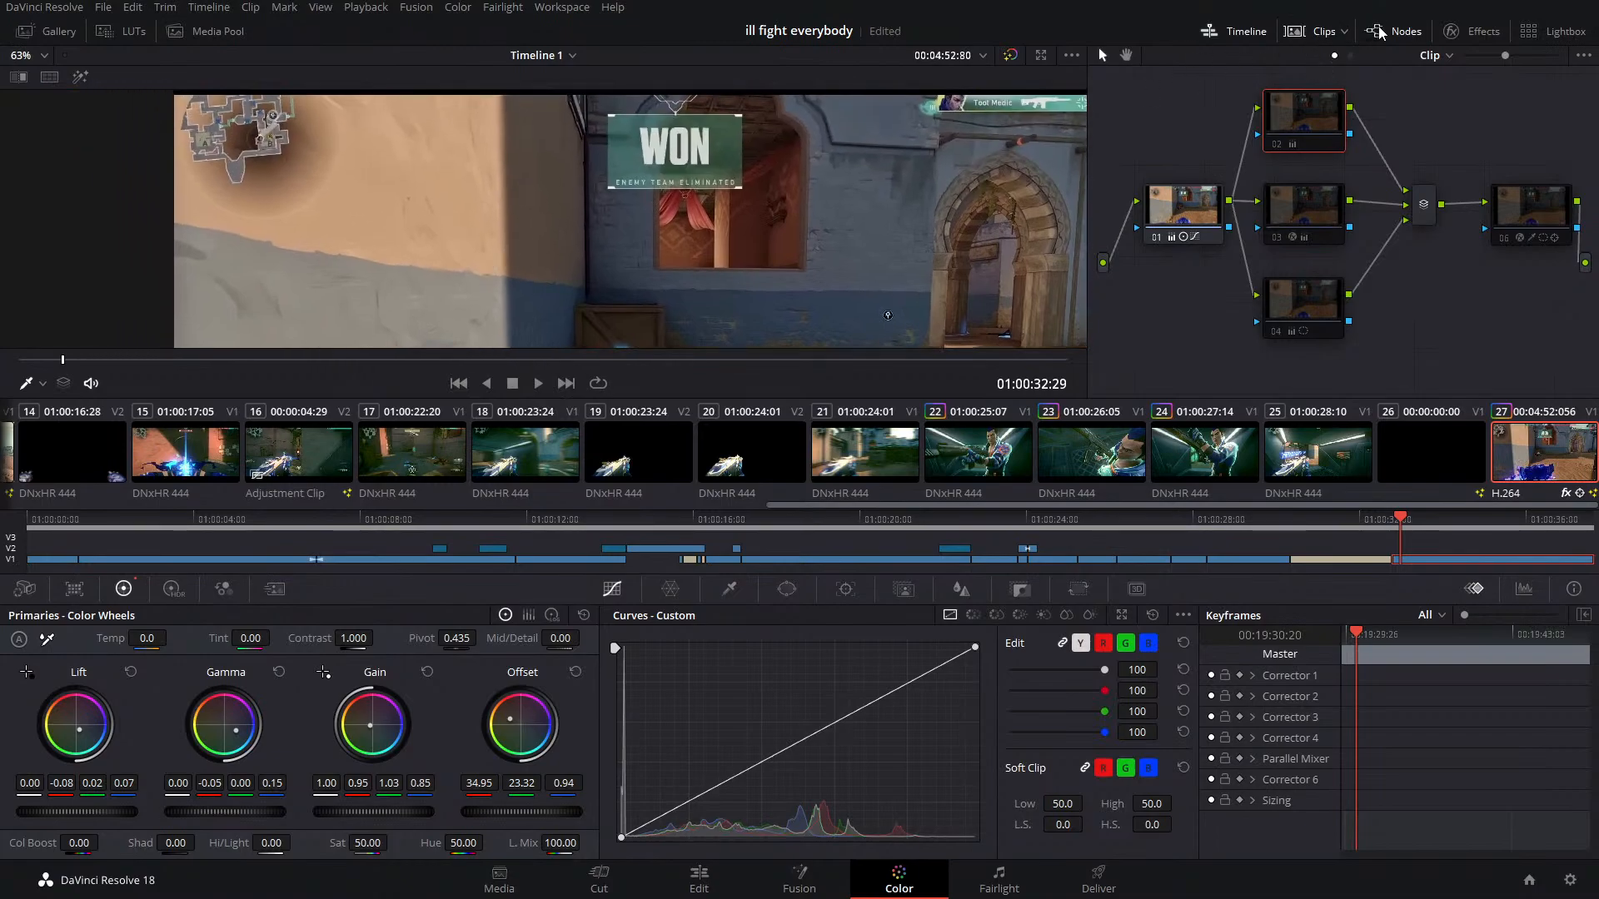
pyautogui.click(1314, 33)
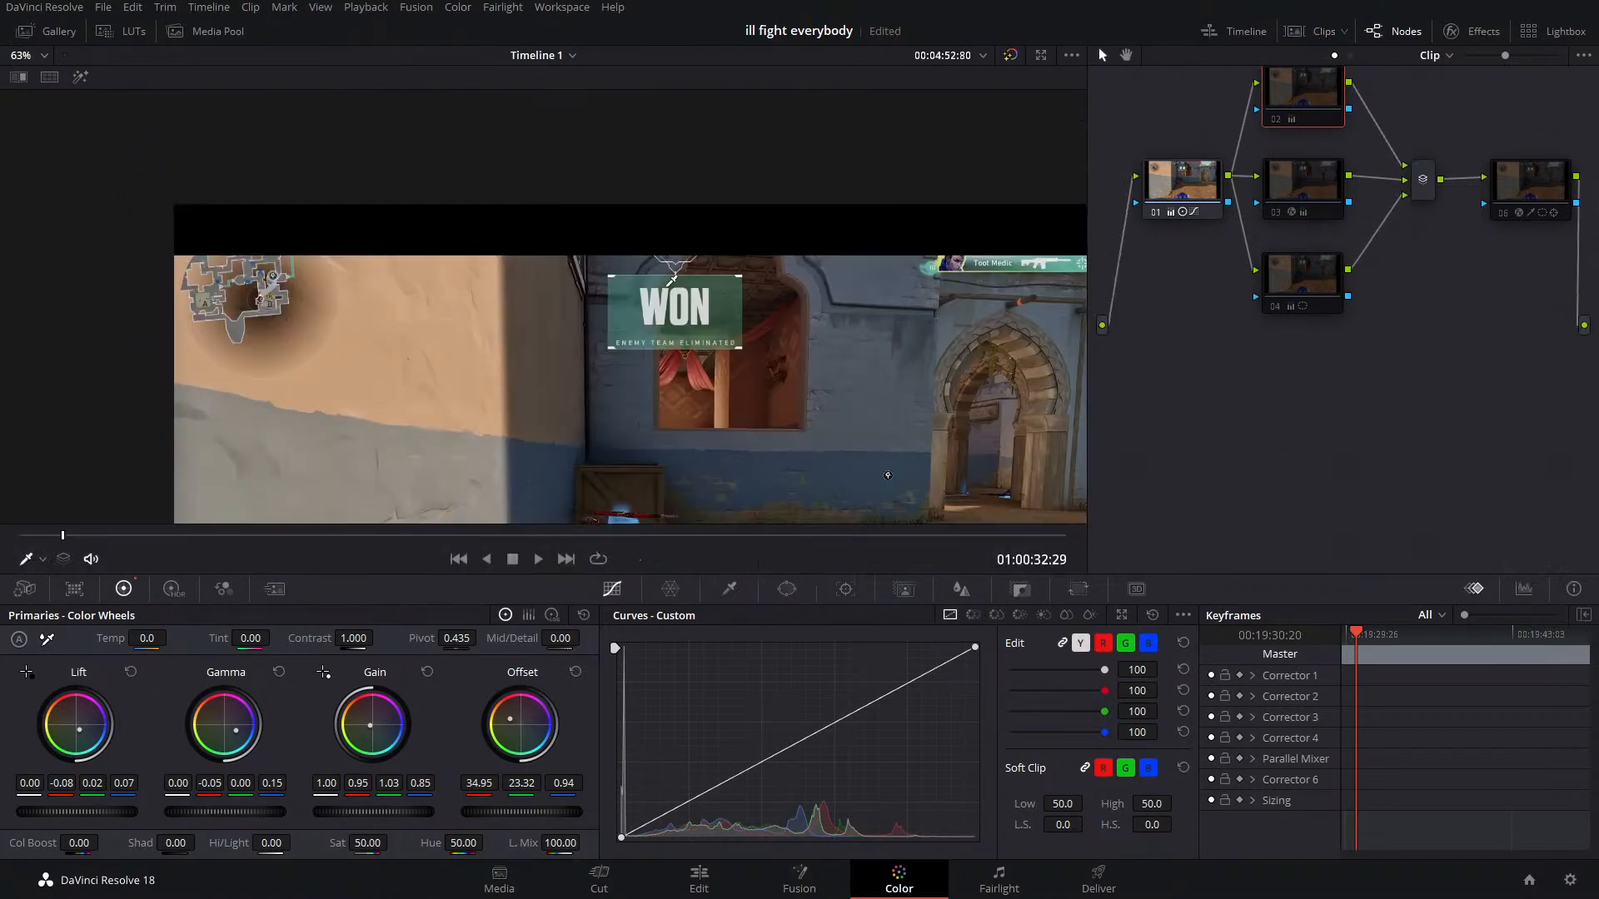
# Toggle node 01 off and on at 01:00:32:29, leaving it enabled, and bring the whole frame into view
pyautogui.click(1153, 211)
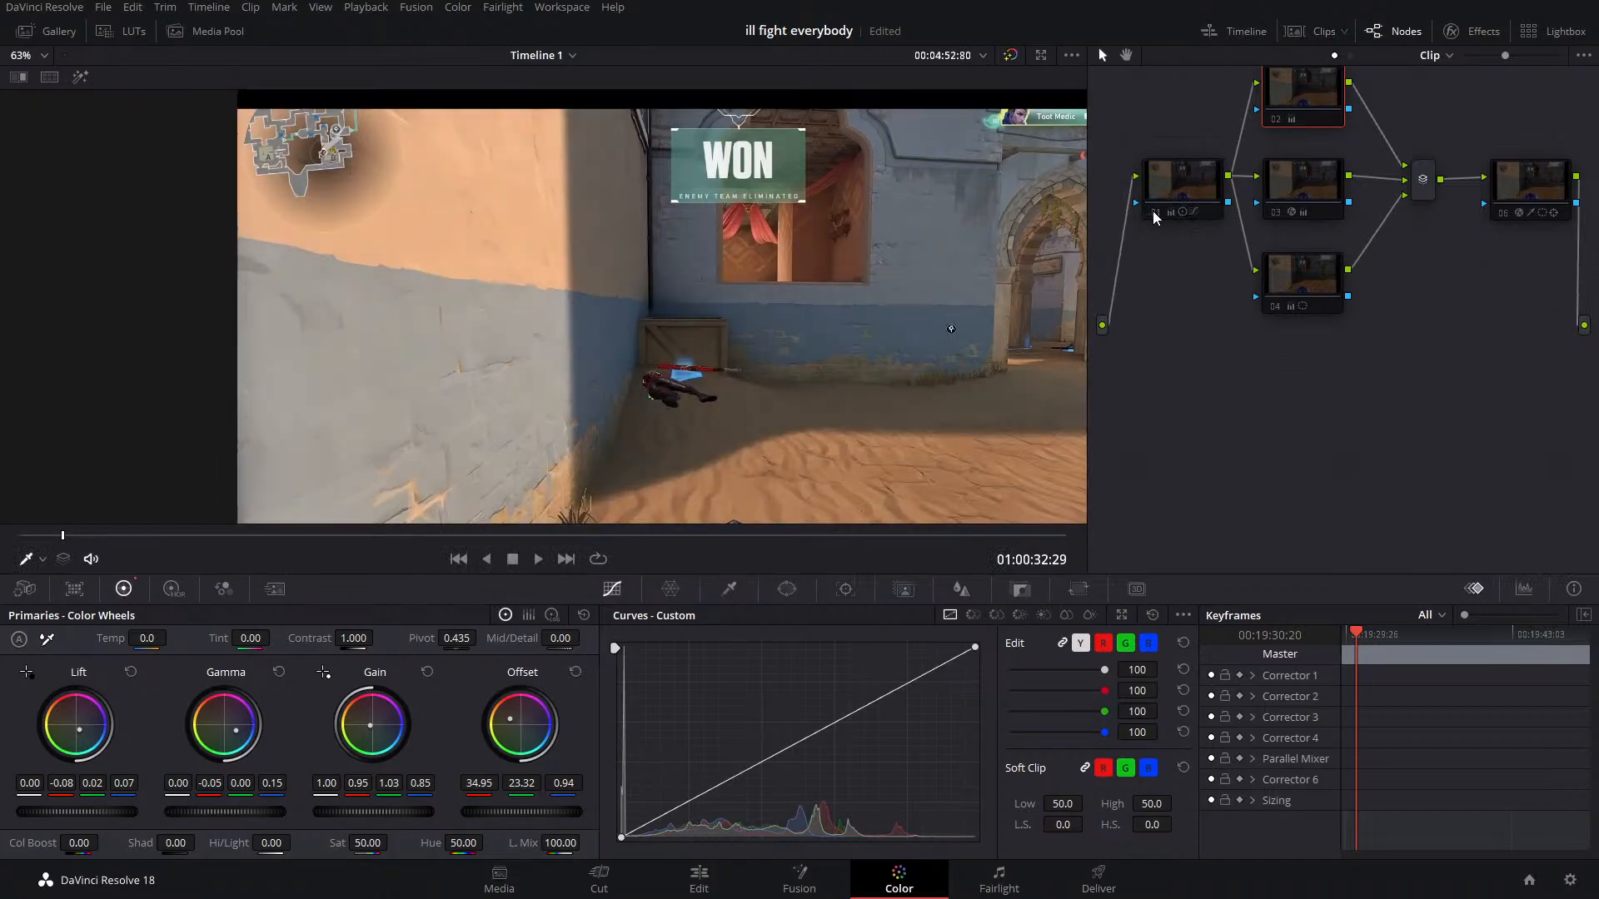
pyautogui.click(1152, 211)
pyautogui.click(1152, 212)
pyautogui.click(1153, 211)
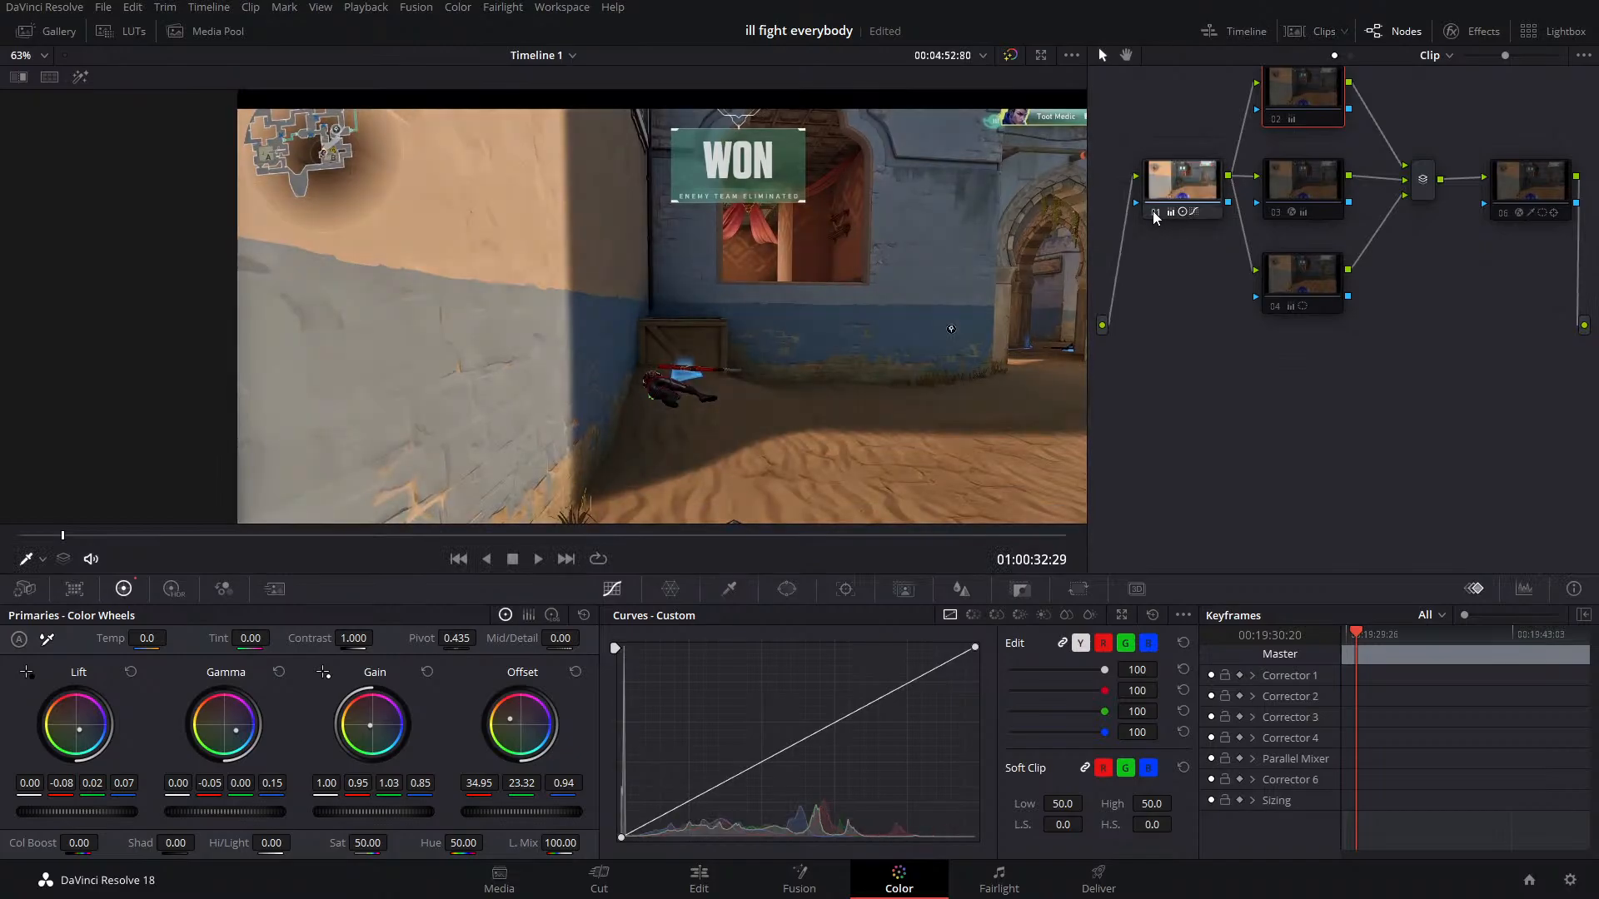
pyautogui.scroll(-2, 527, 359)
pyautogui.moveTo(526, 359); pyautogui.dragTo(445, 333)
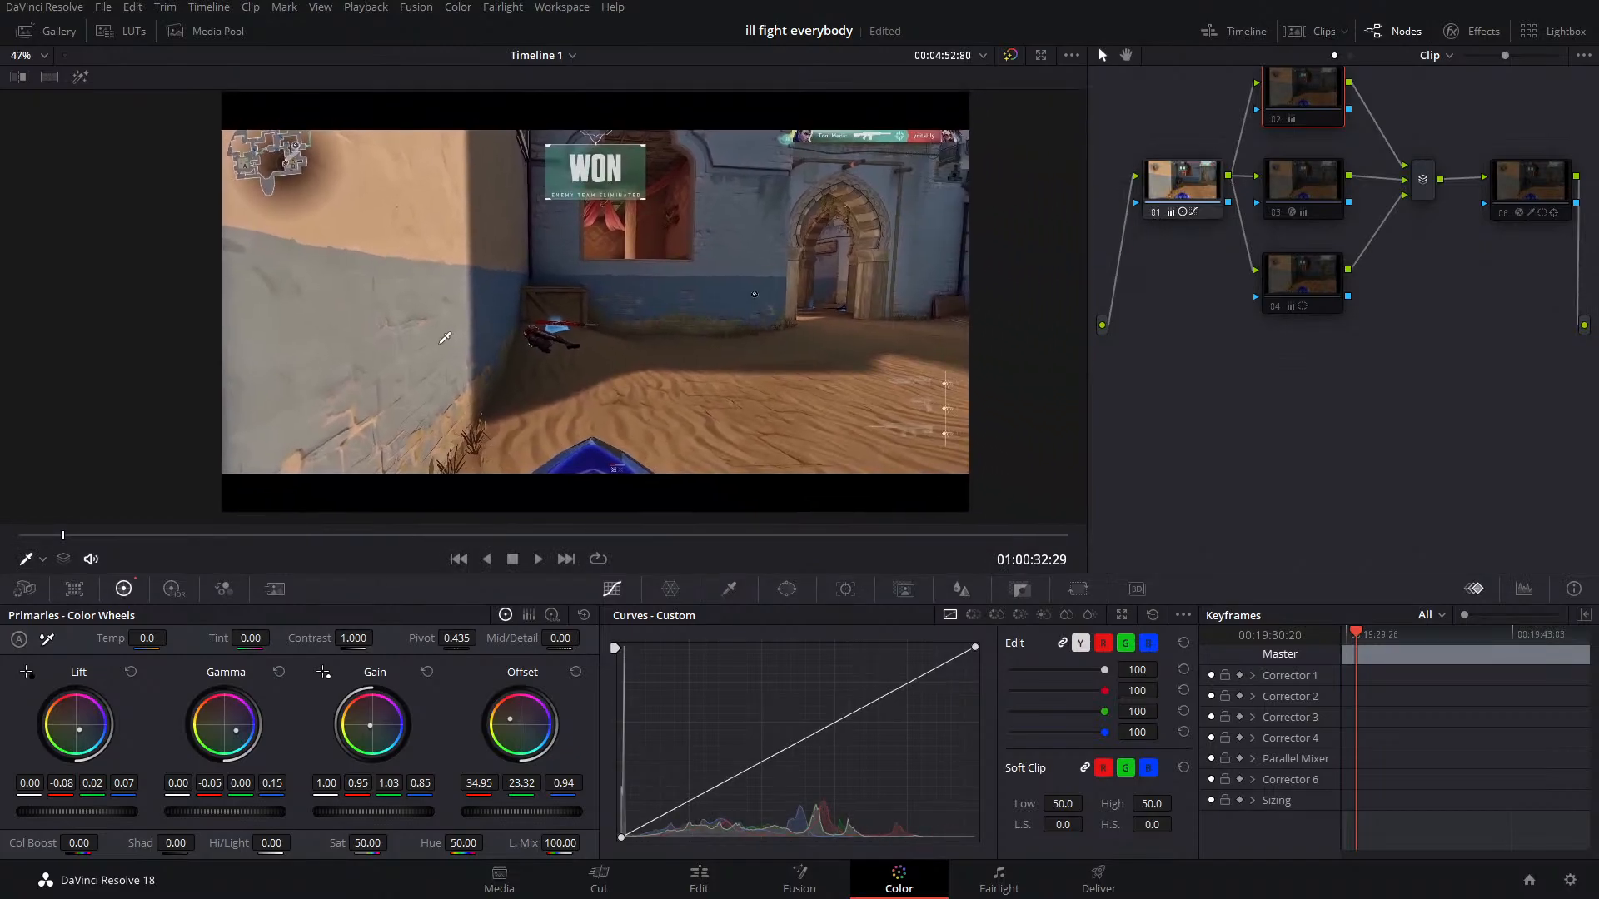
pyautogui.scroll(-1, 446, 329)
# Re-enable nodes 02, 03, 04 and 06 one at a time to compare what each adds to the grade
pyautogui.moveTo(1159, 110); pyautogui.dragTo(1157, 135)
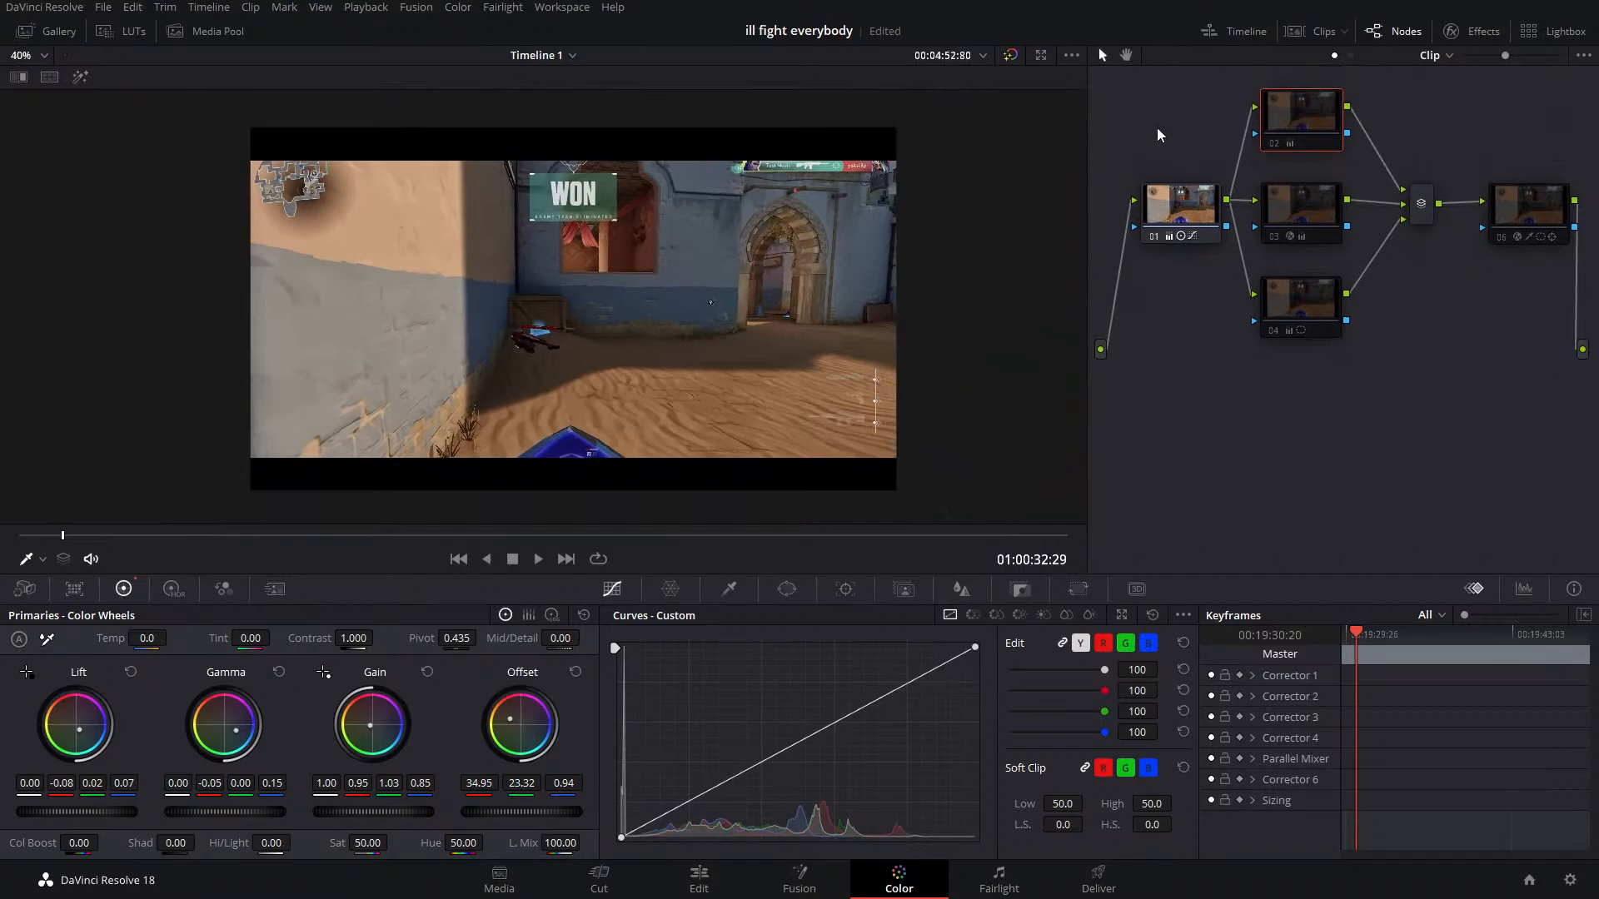
pyautogui.click(1278, 143)
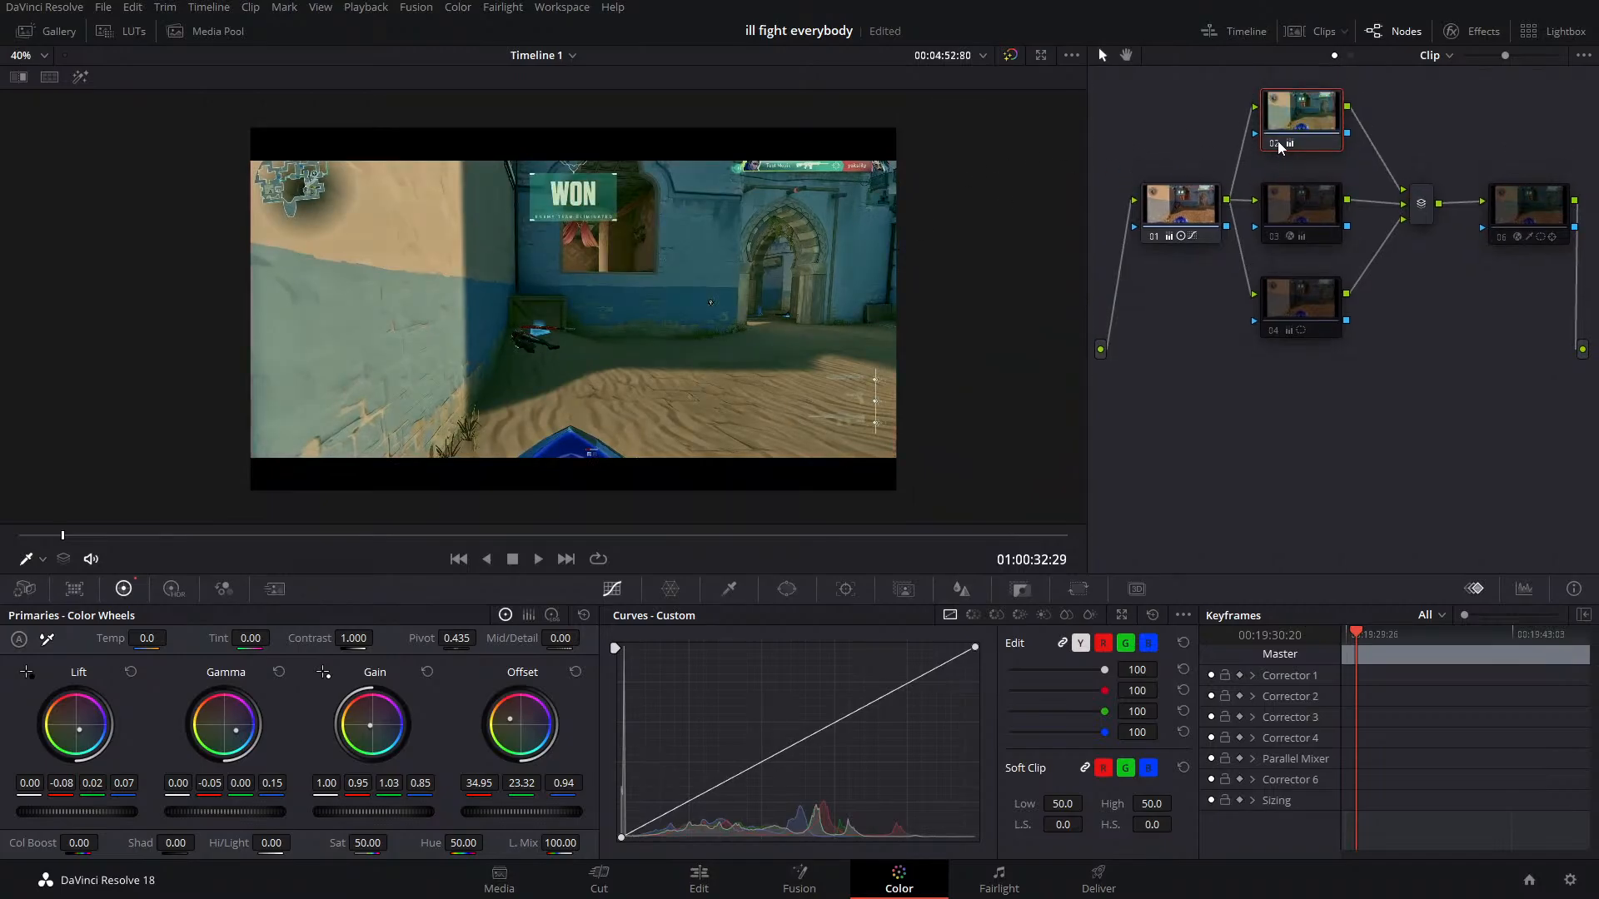
pyautogui.click(1273, 232)
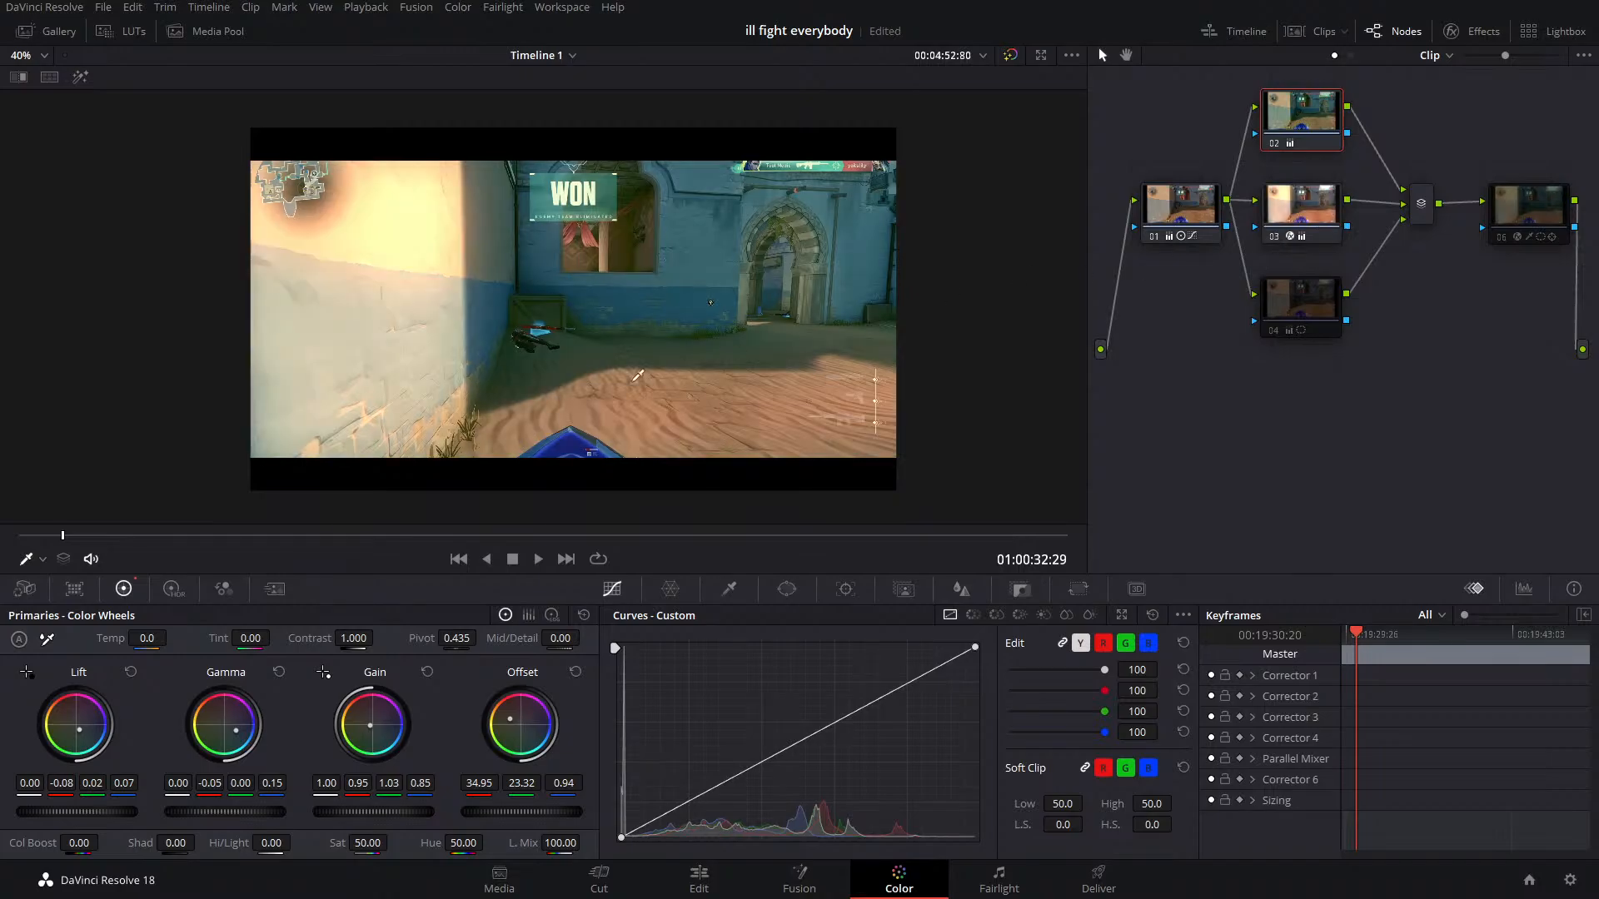
pyautogui.click(1276, 330)
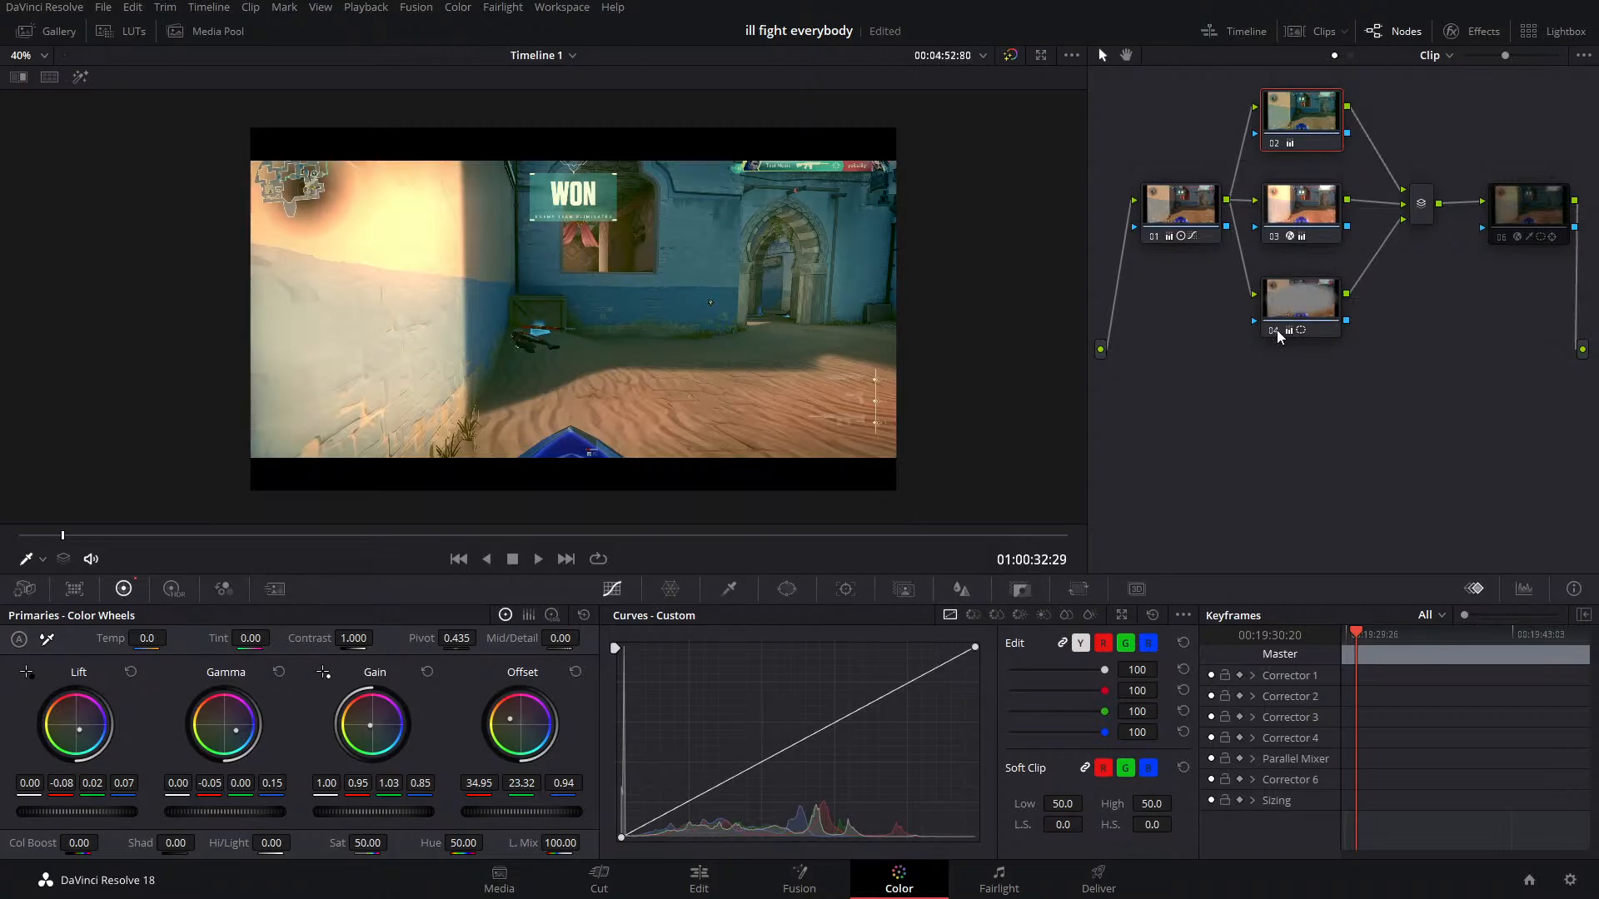
pyautogui.click(1502, 238)
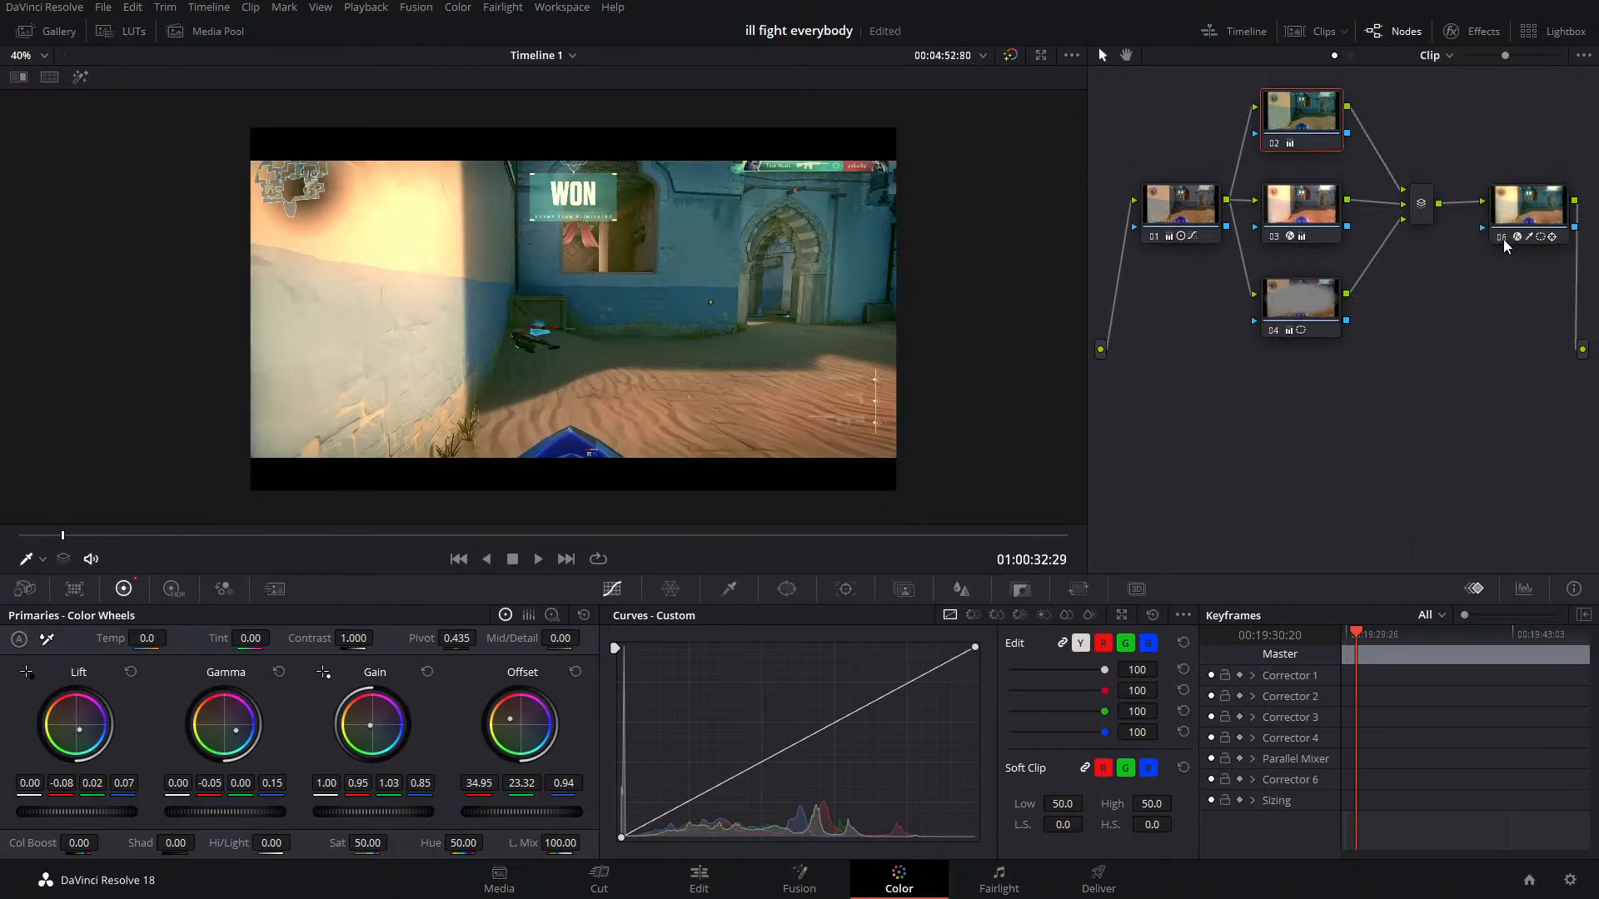
# Toggle node 06 off and on to compare its effect, and move it closer to the parallel mixer
pyautogui.click(1509, 239)
pyautogui.click(1509, 239)
pyautogui.click(1509, 239)
pyautogui.click(1509, 240)
pyautogui.moveTo(1523, 223); pyautogui.dragTo(1495, 223)
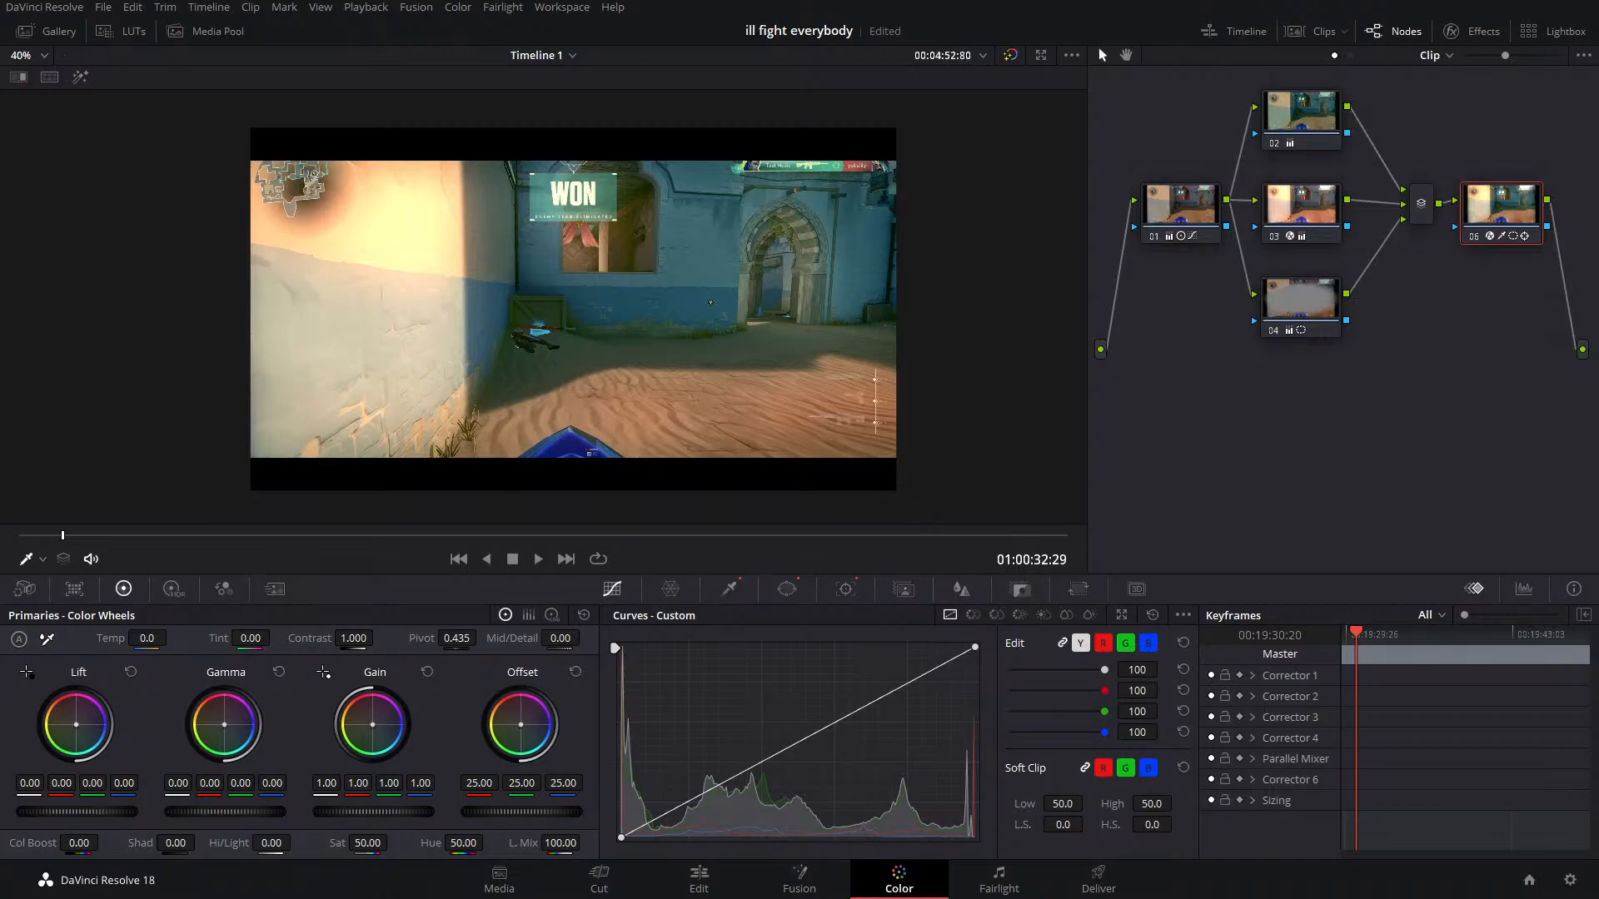
# Return to the Edit page and go back to the red-outlined replay shot at 01:00:14:12
pyautogui.click(698, 878)
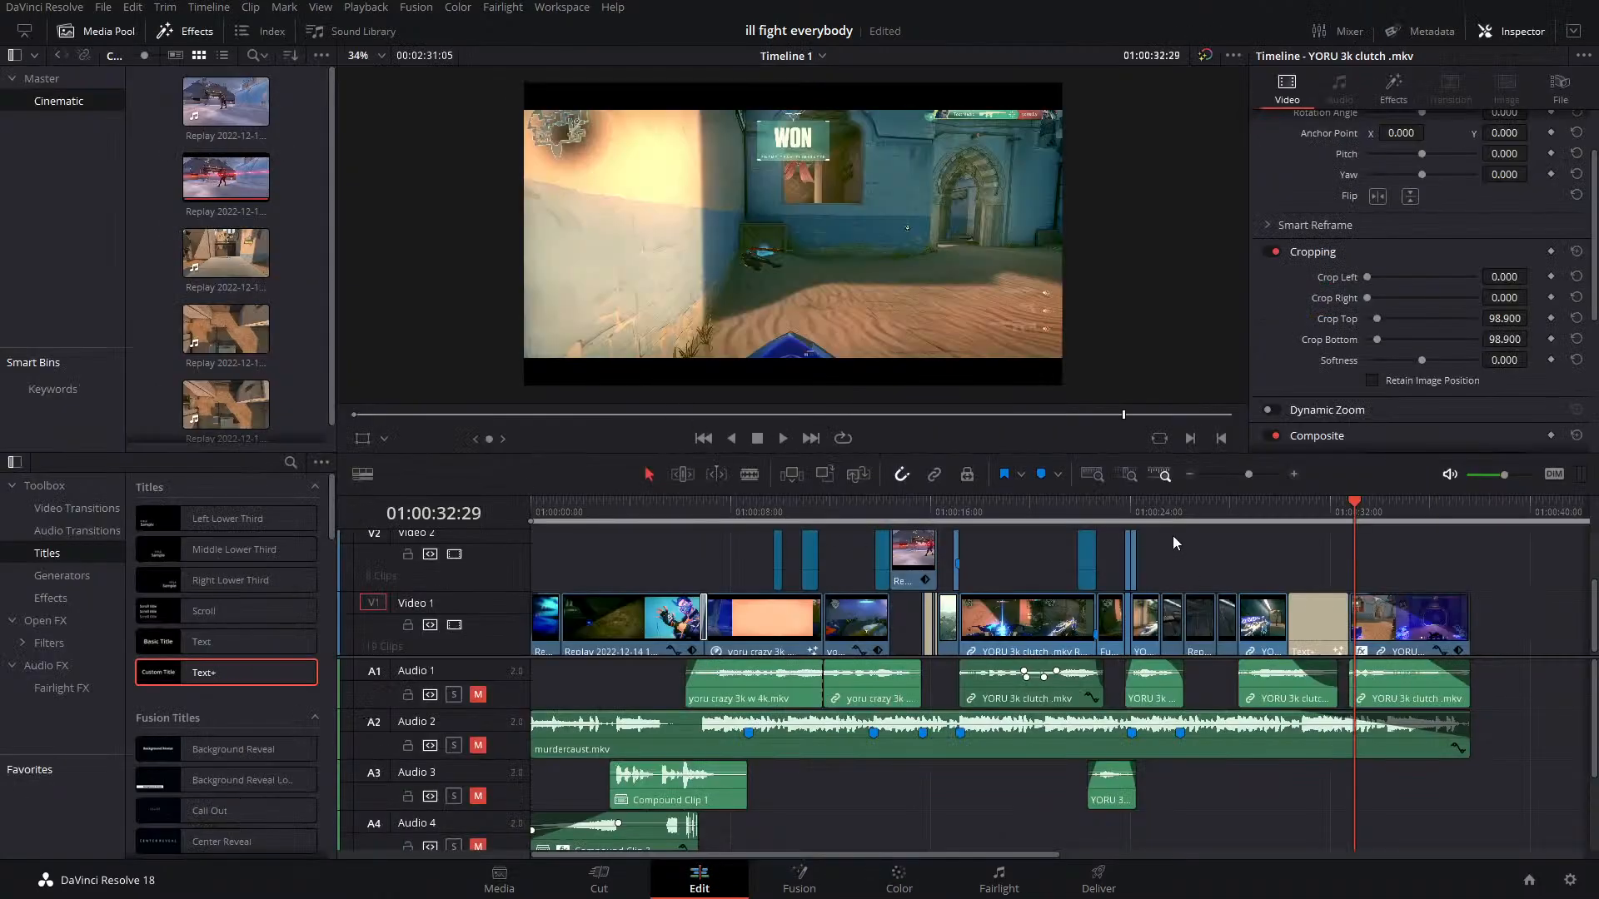
pyautogui.click(924, 515)
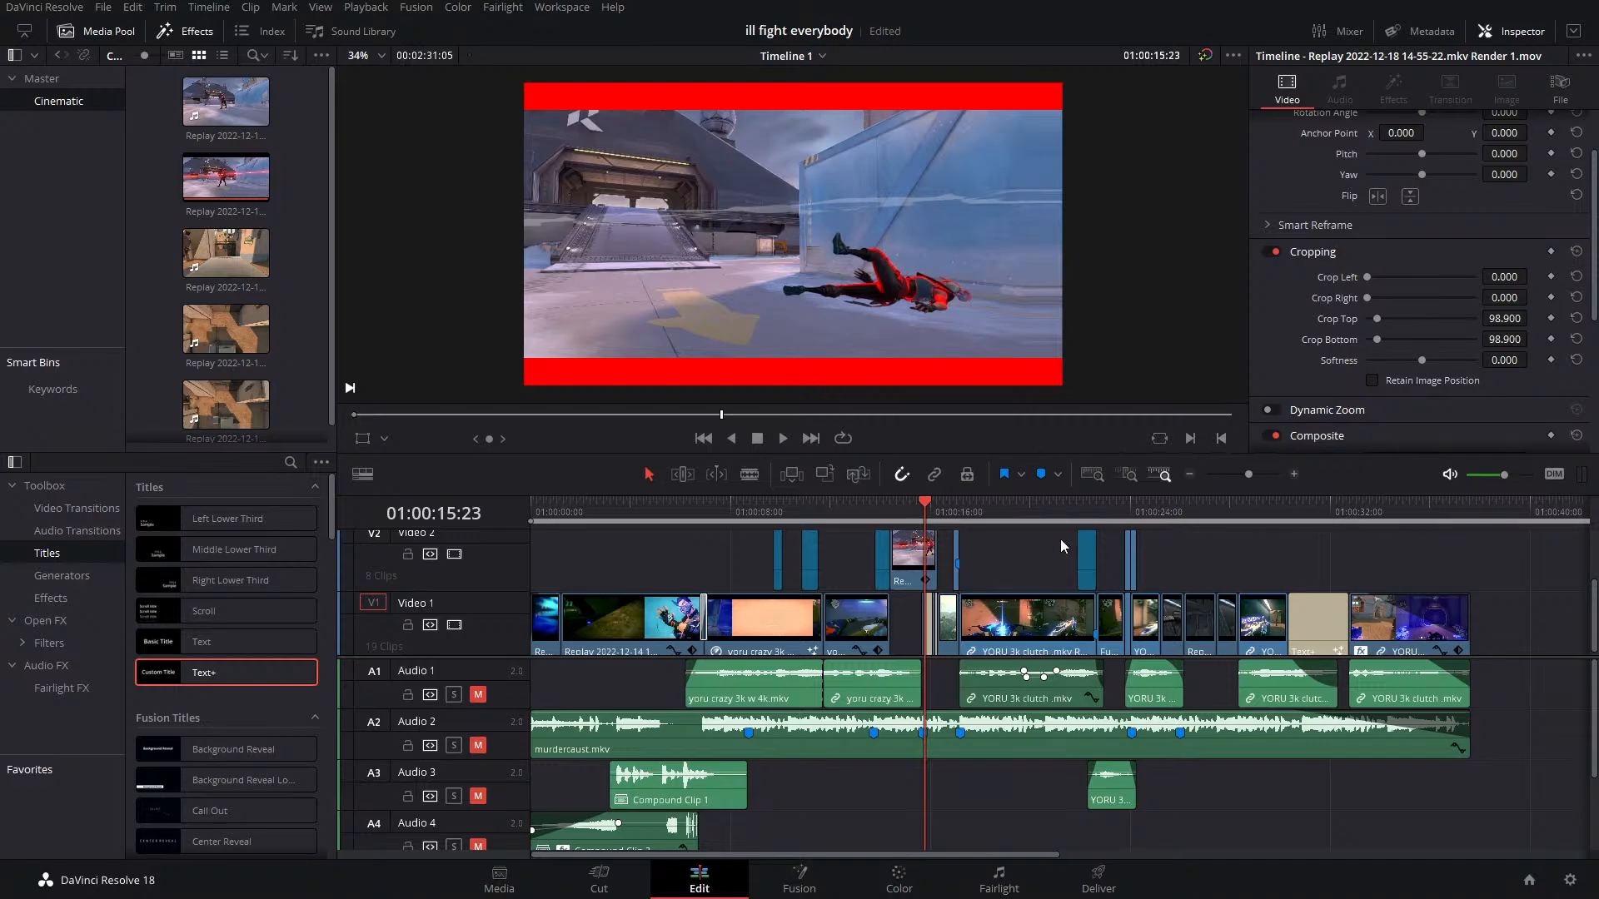
pyautogui.click(908, 513)
pyautogui.click(904, 508)
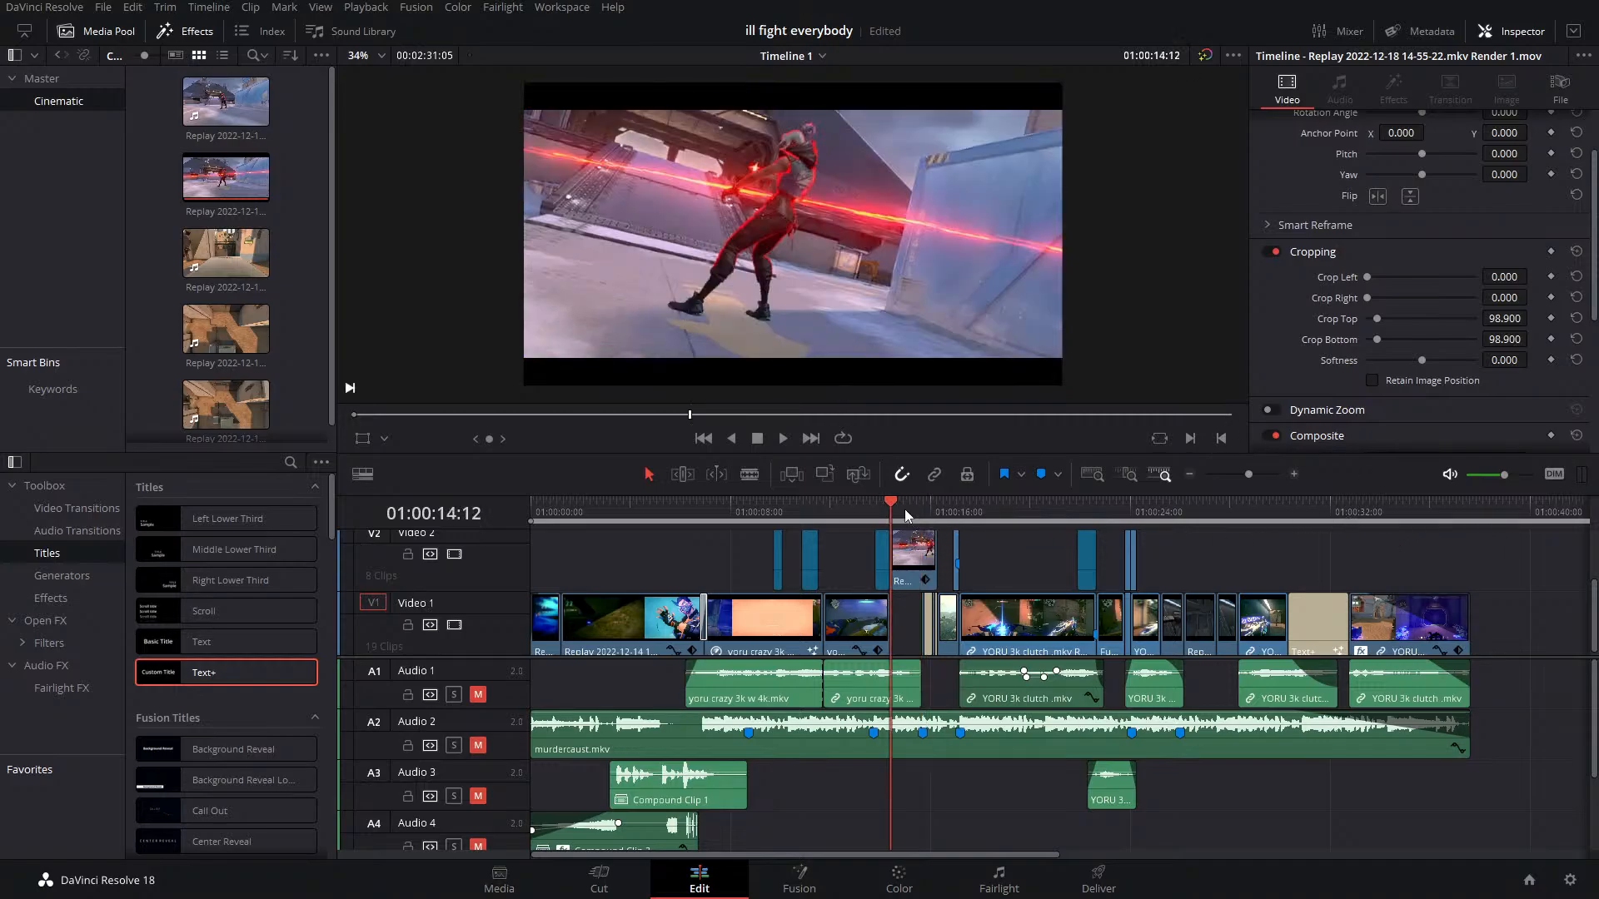
# Open the red-outlined replay shot on the Color page and go to the mid-air fall at 01:00:14:24
pyautogui.click(884, 876)
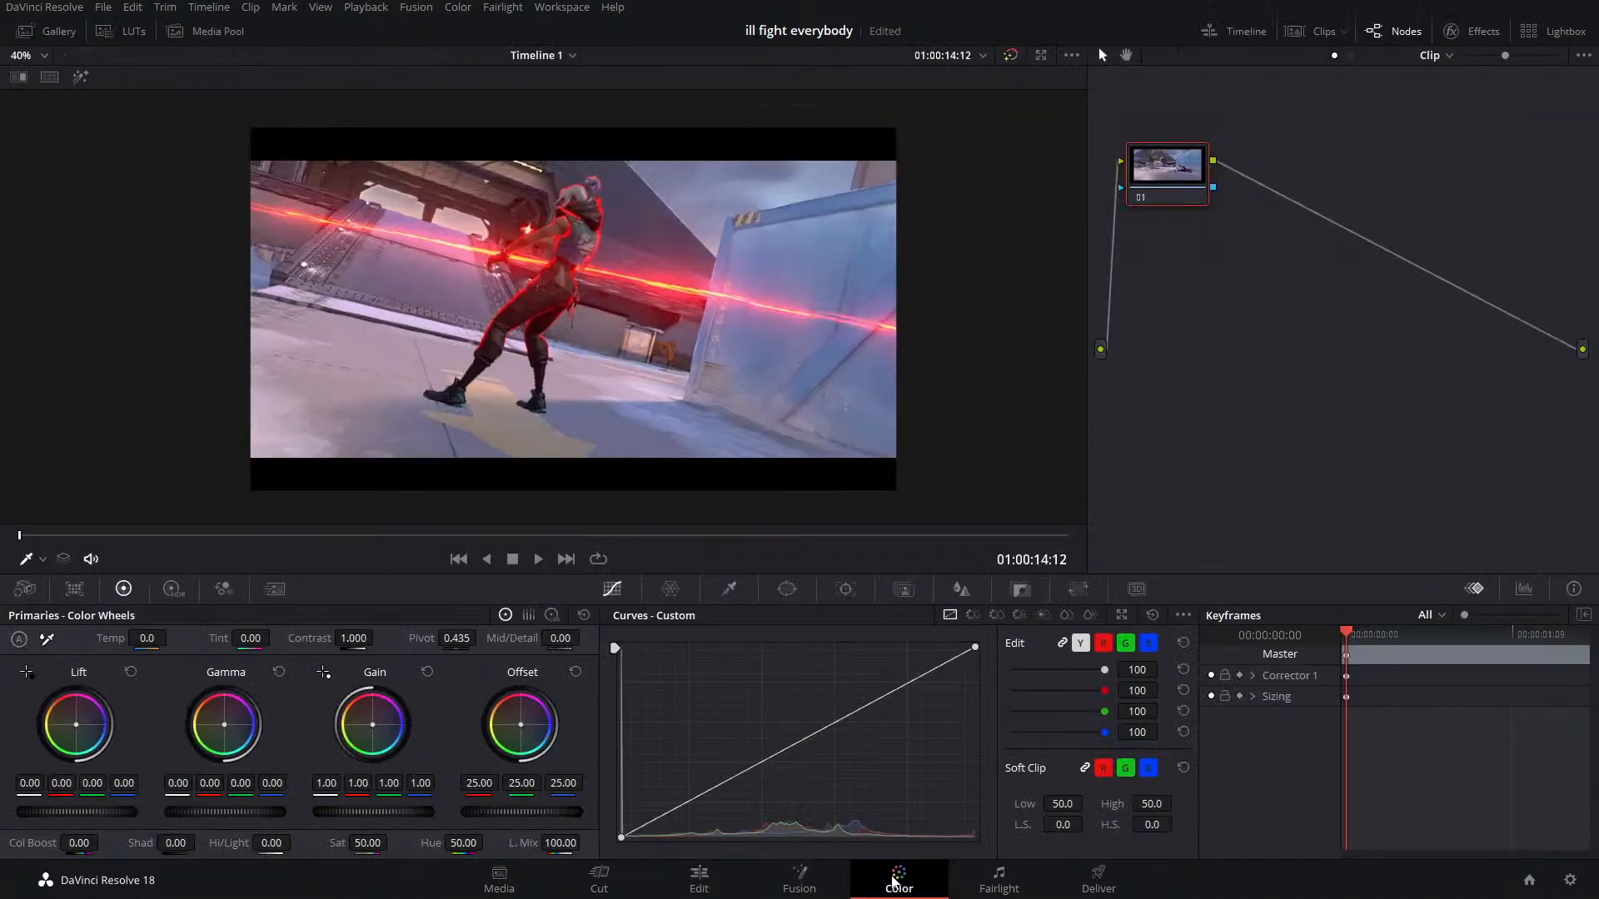
pyautogui.rightClick(1237, 239)
pyautogui.click(1172, 190)
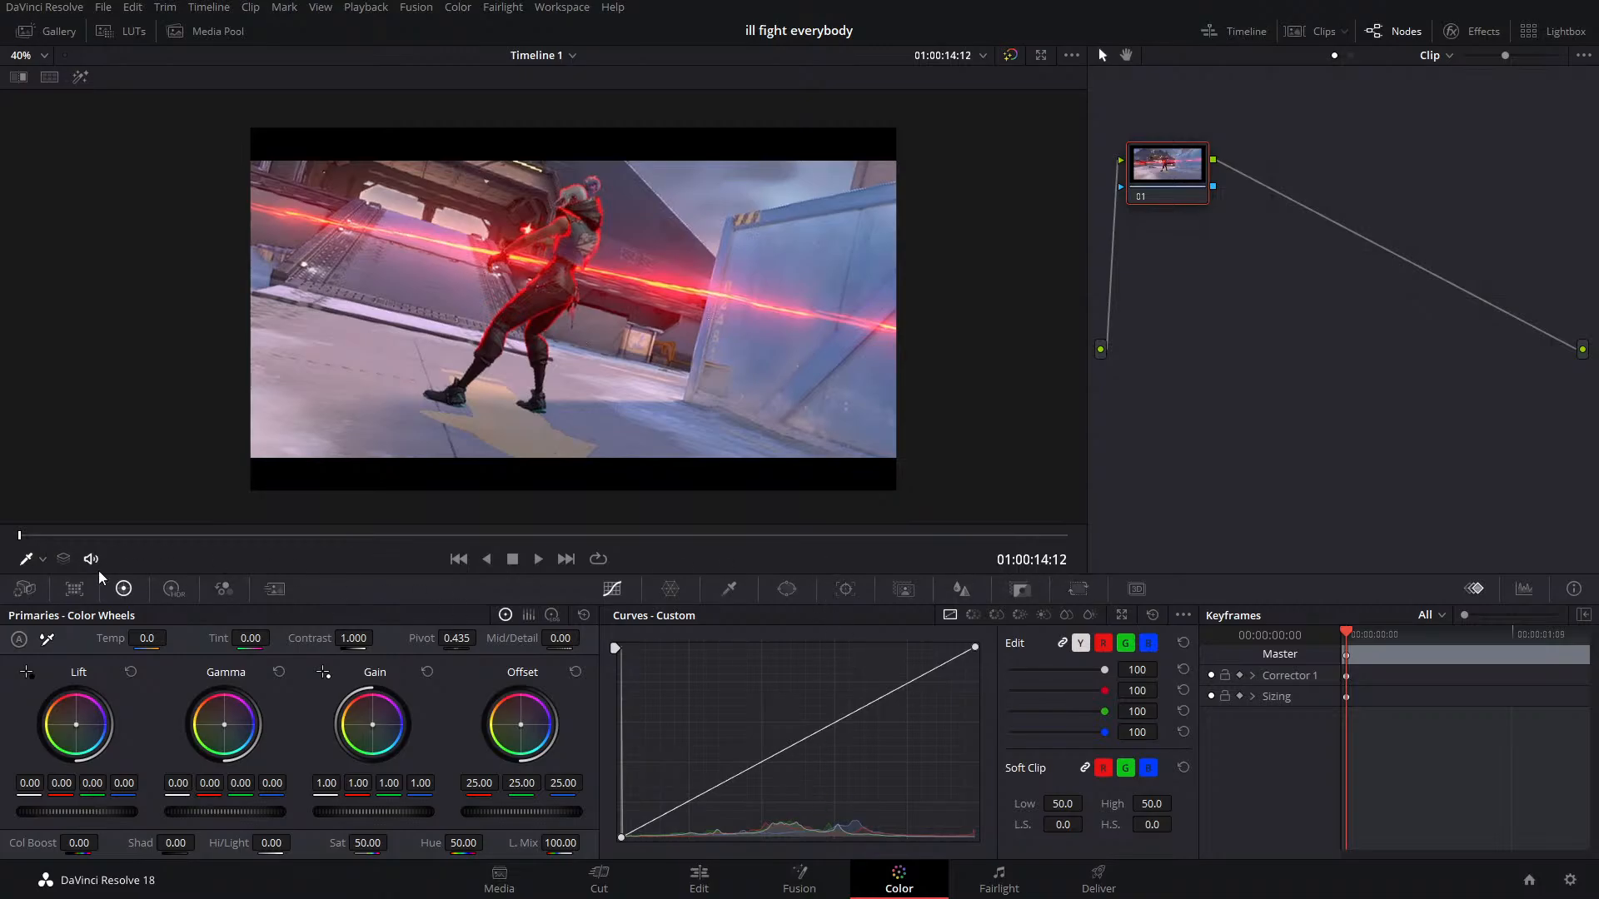
pyautogui.moveTo(20, 537); pyautogui.dragTo(247, 586)
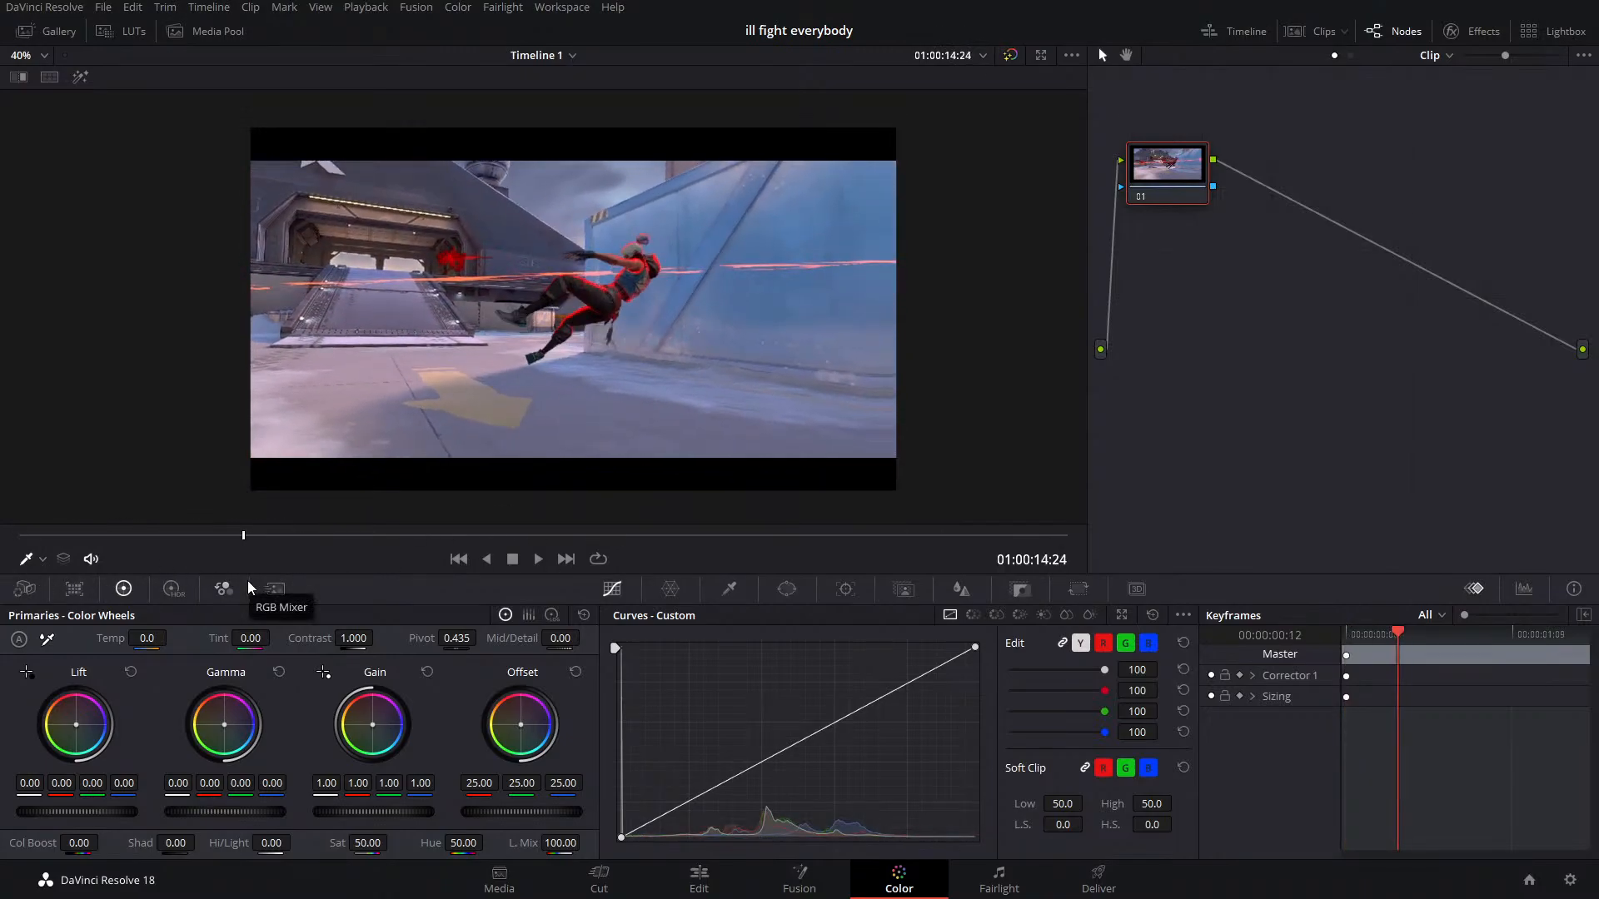
# Check the timeline proxy resolution setting from the Color page and again from the shot's Fusion page
pyautogui.click(367, 7)
pyautogui.moveTo(498, 68)
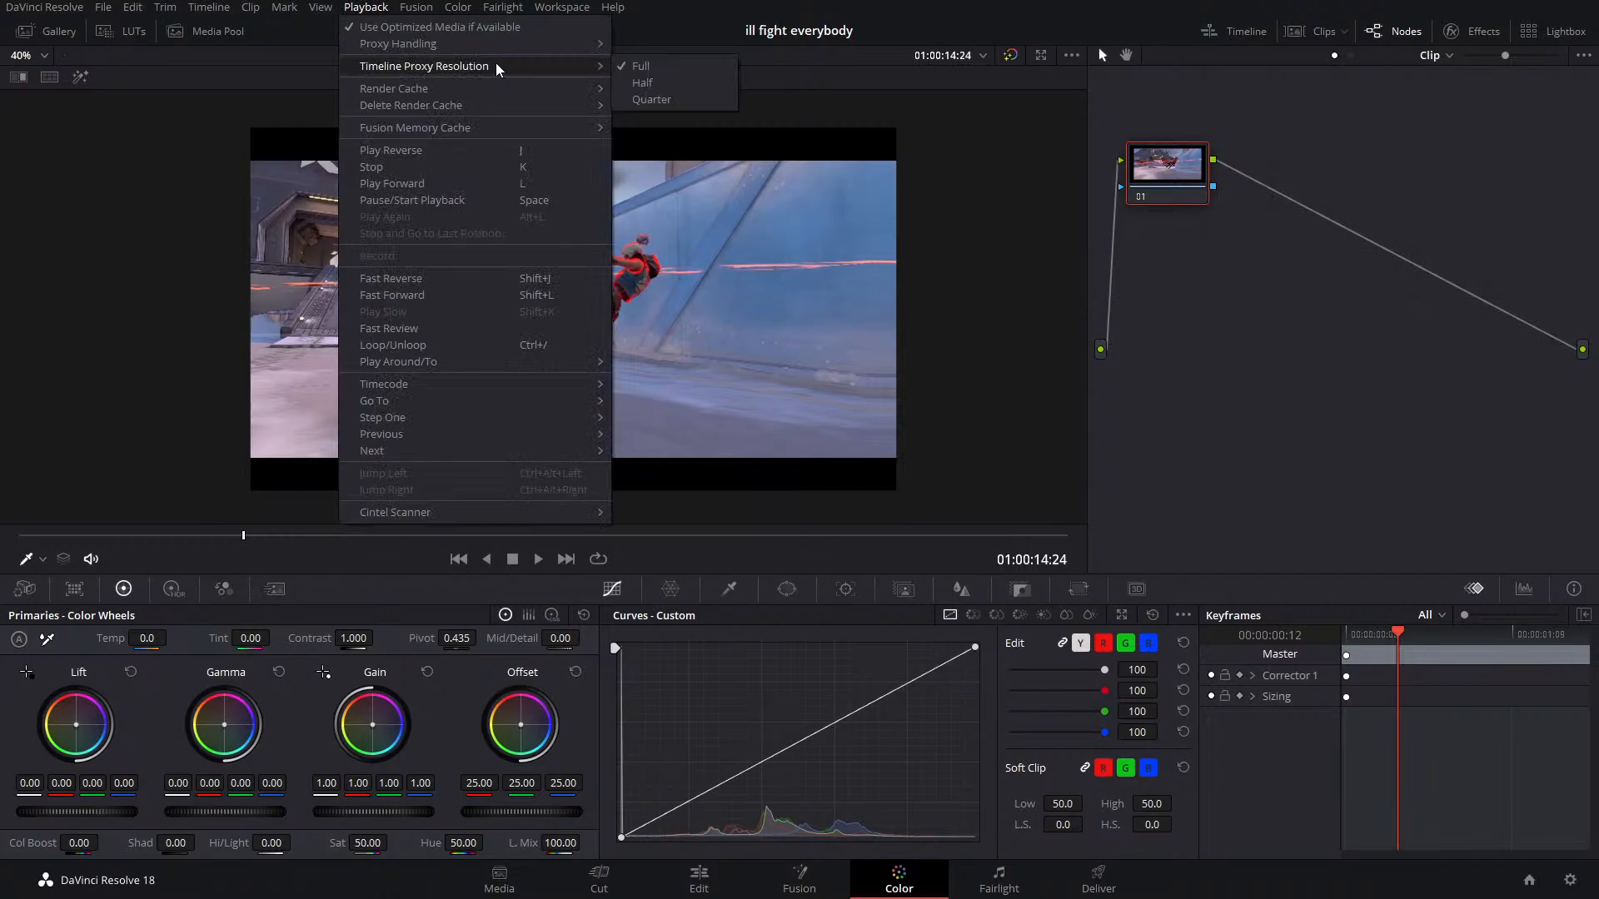
pyautogui.click(207, 196)
pyautogui.click(575, 411)
pyautogui.scroll(2, 594, 368)
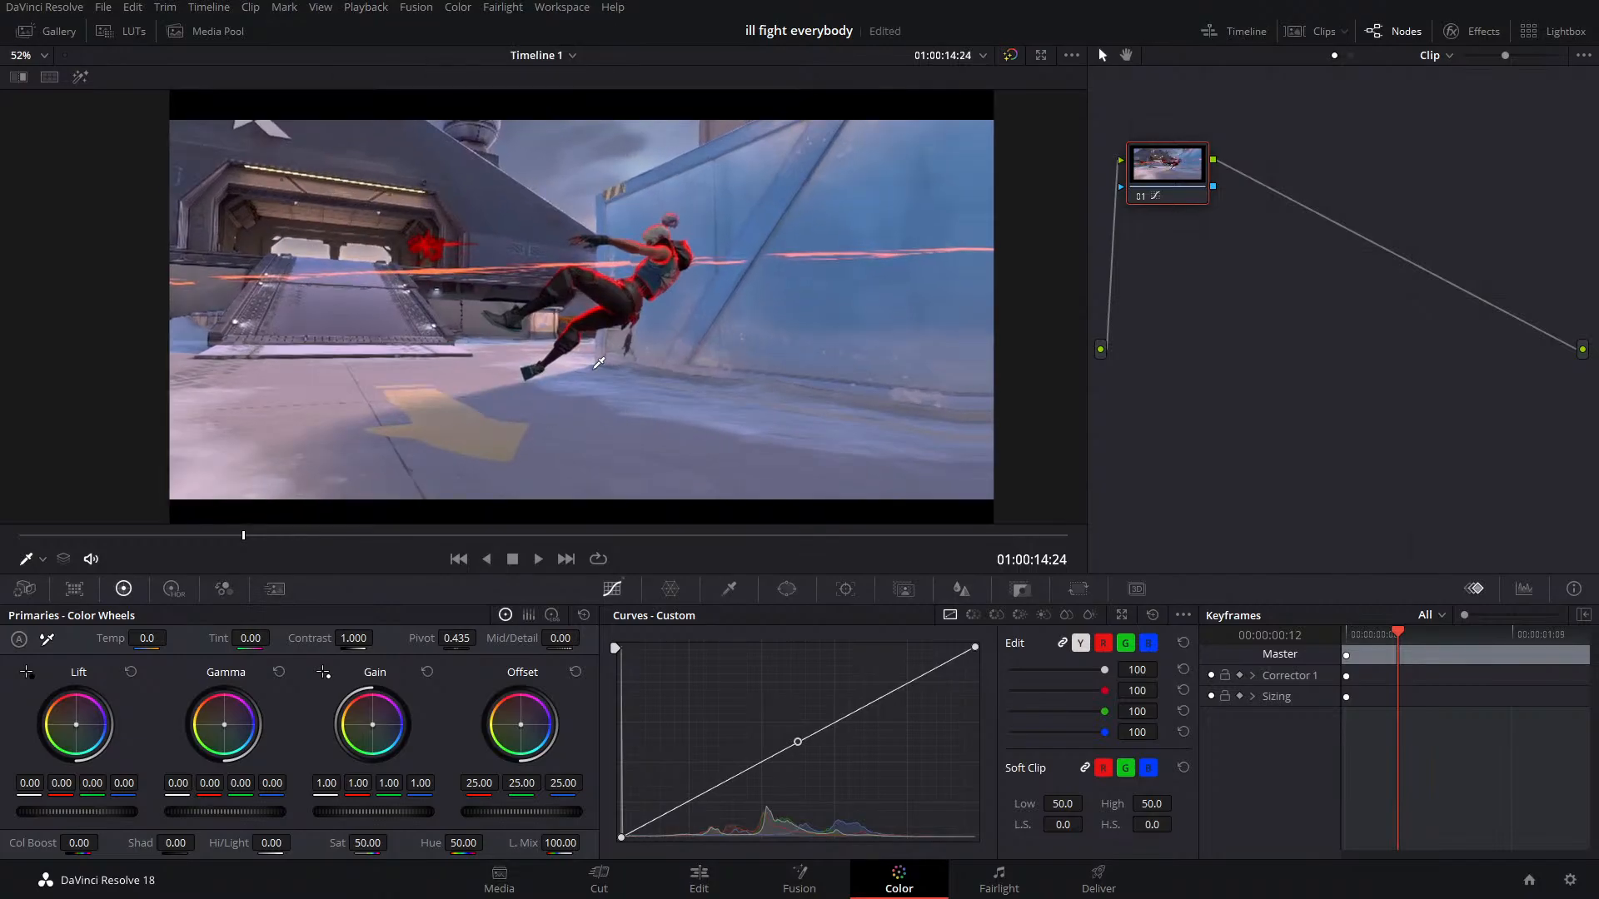
pyautogui.scroll(1, 595, 364)
pyautogui.scroll(-1, 595, 364)
pyautogui.click(798, 878)
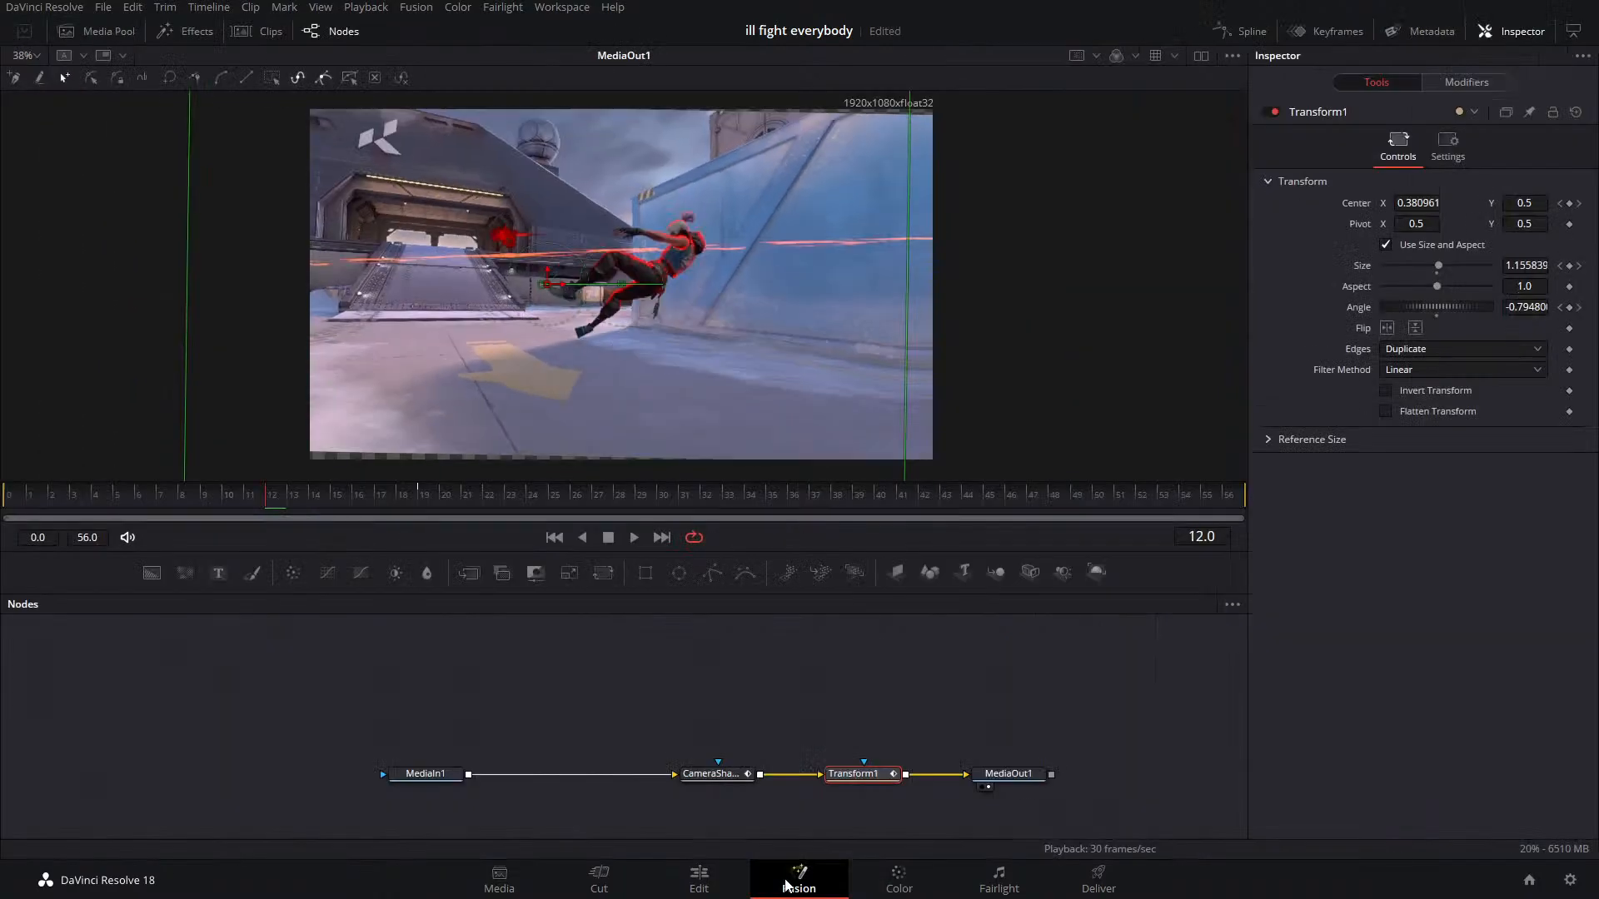
pyautogui.click(366, 8)
pyautogui.moveTo(441, 71)
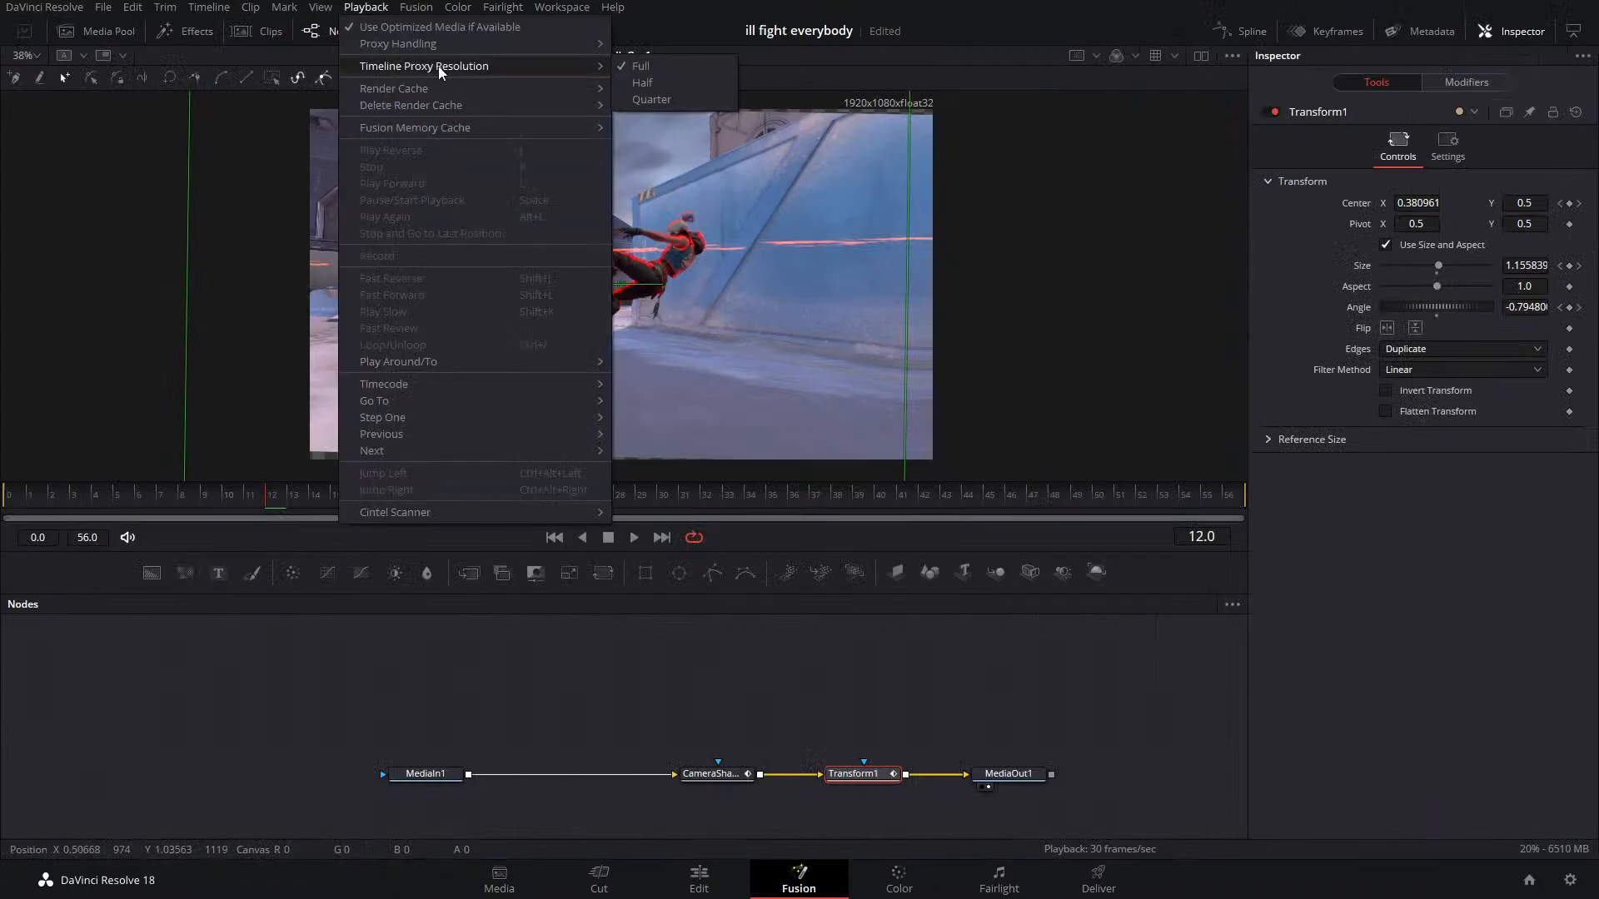
pyautogui.click(748, 763)
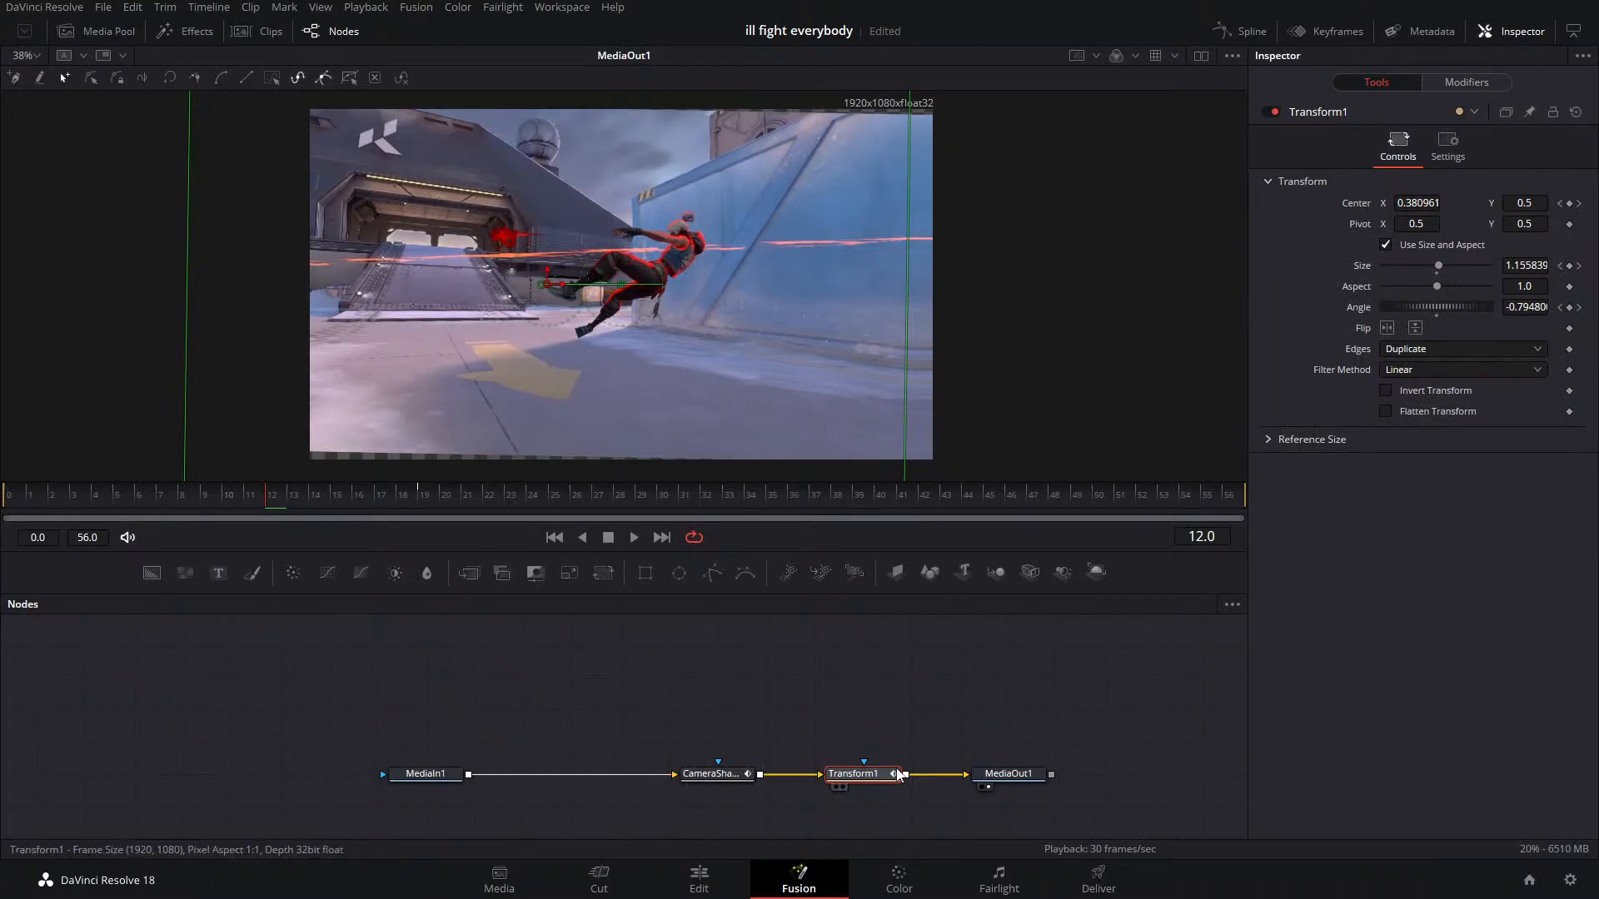
pyautogui.moveTo(899, 776)
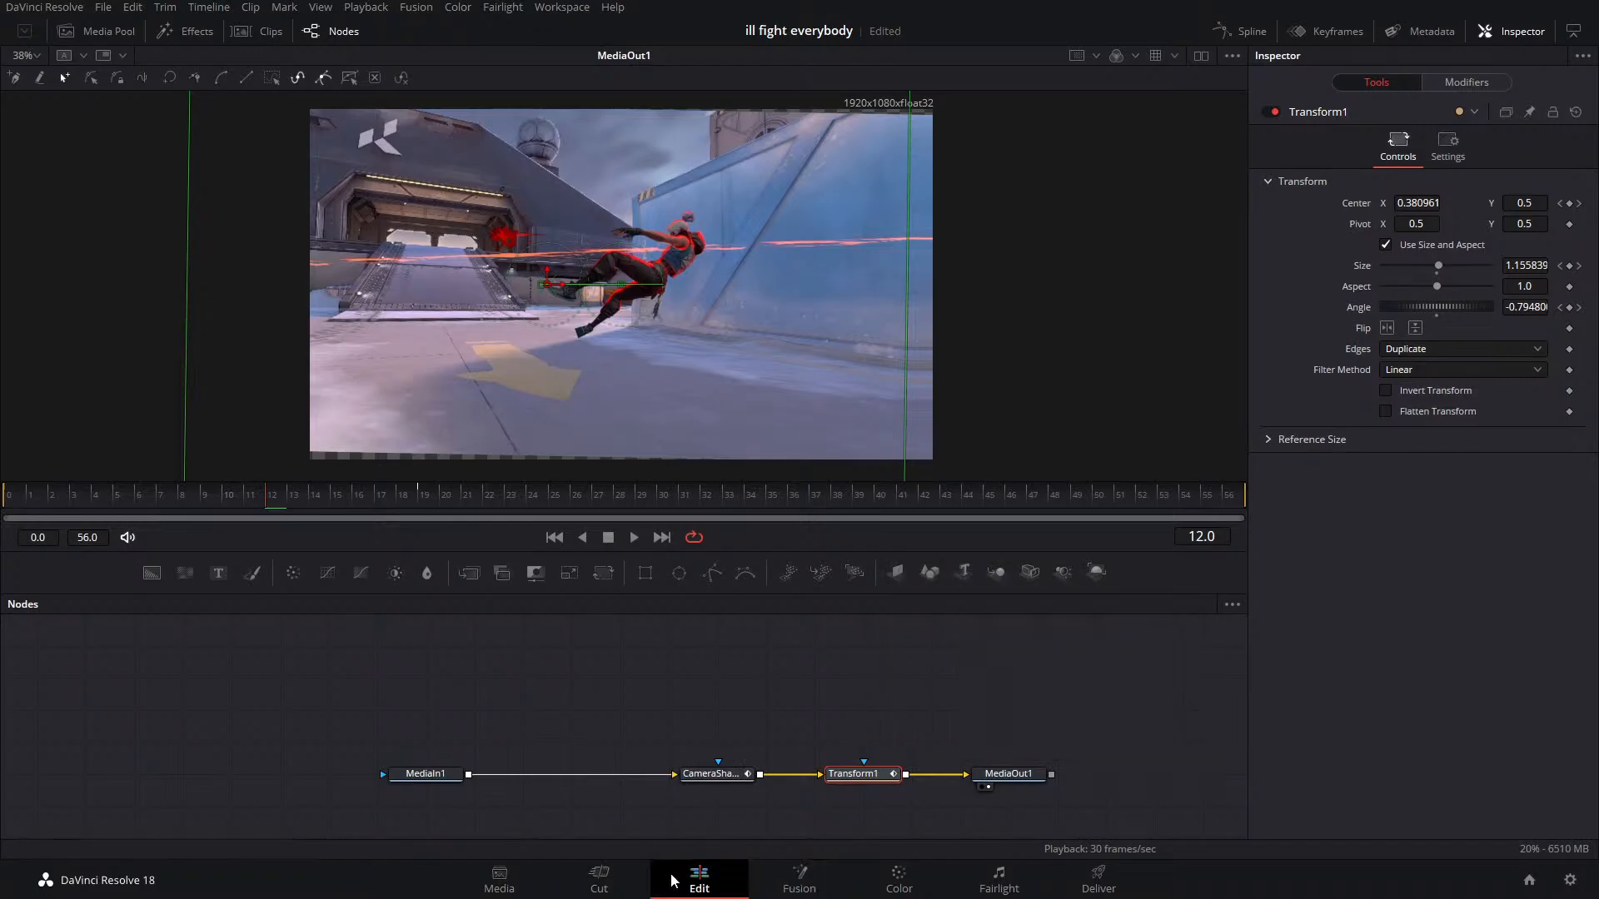
# Return to the Color page, frame the falling character and reset the custom curve
pyautogui.click(700, 879)
pyautogui.click(922, 885)
pyautogui.scroll(2, 518, 323)
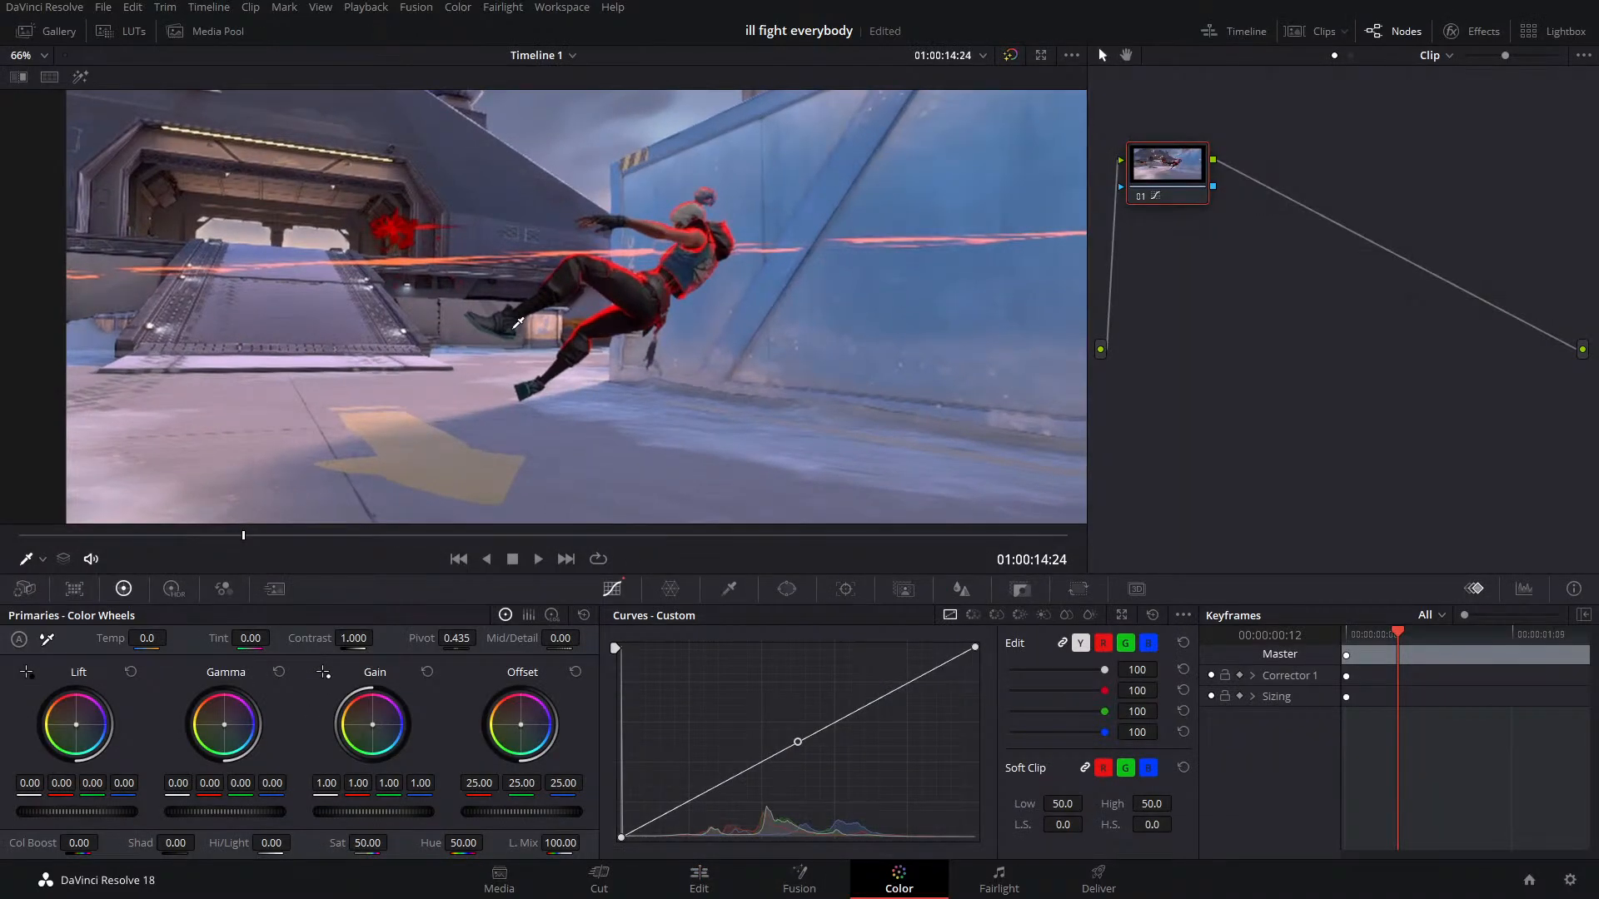
pyautogui.scroll(-3, 518, 323)
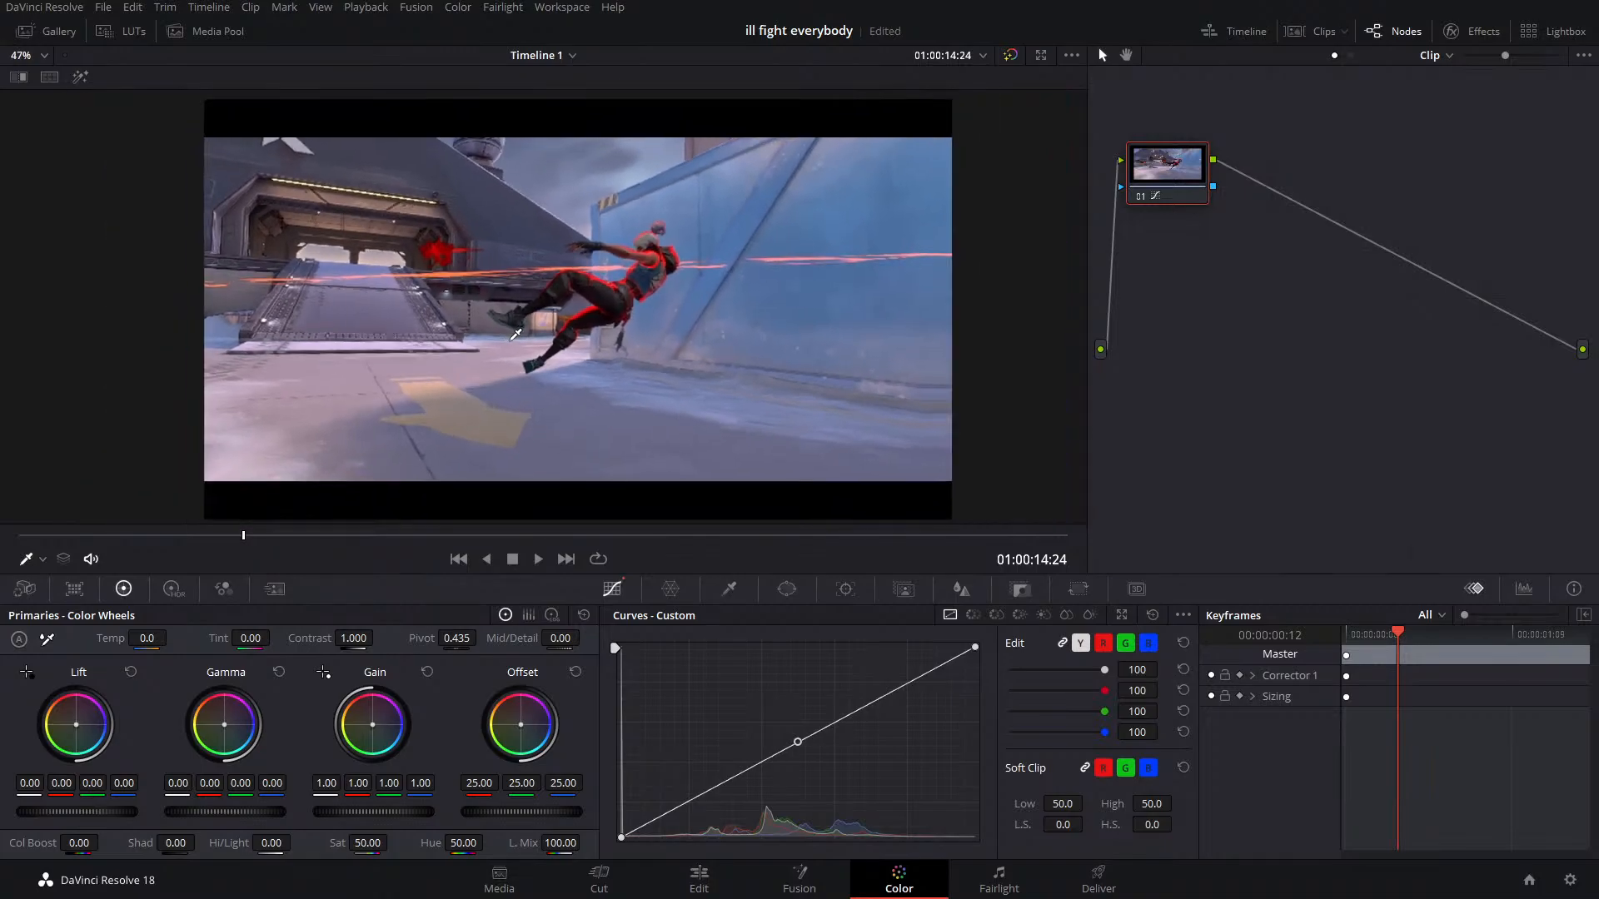
pyautogui.scroll(1, 517, 331)
pyautogui.scroll(1, 500, 327)
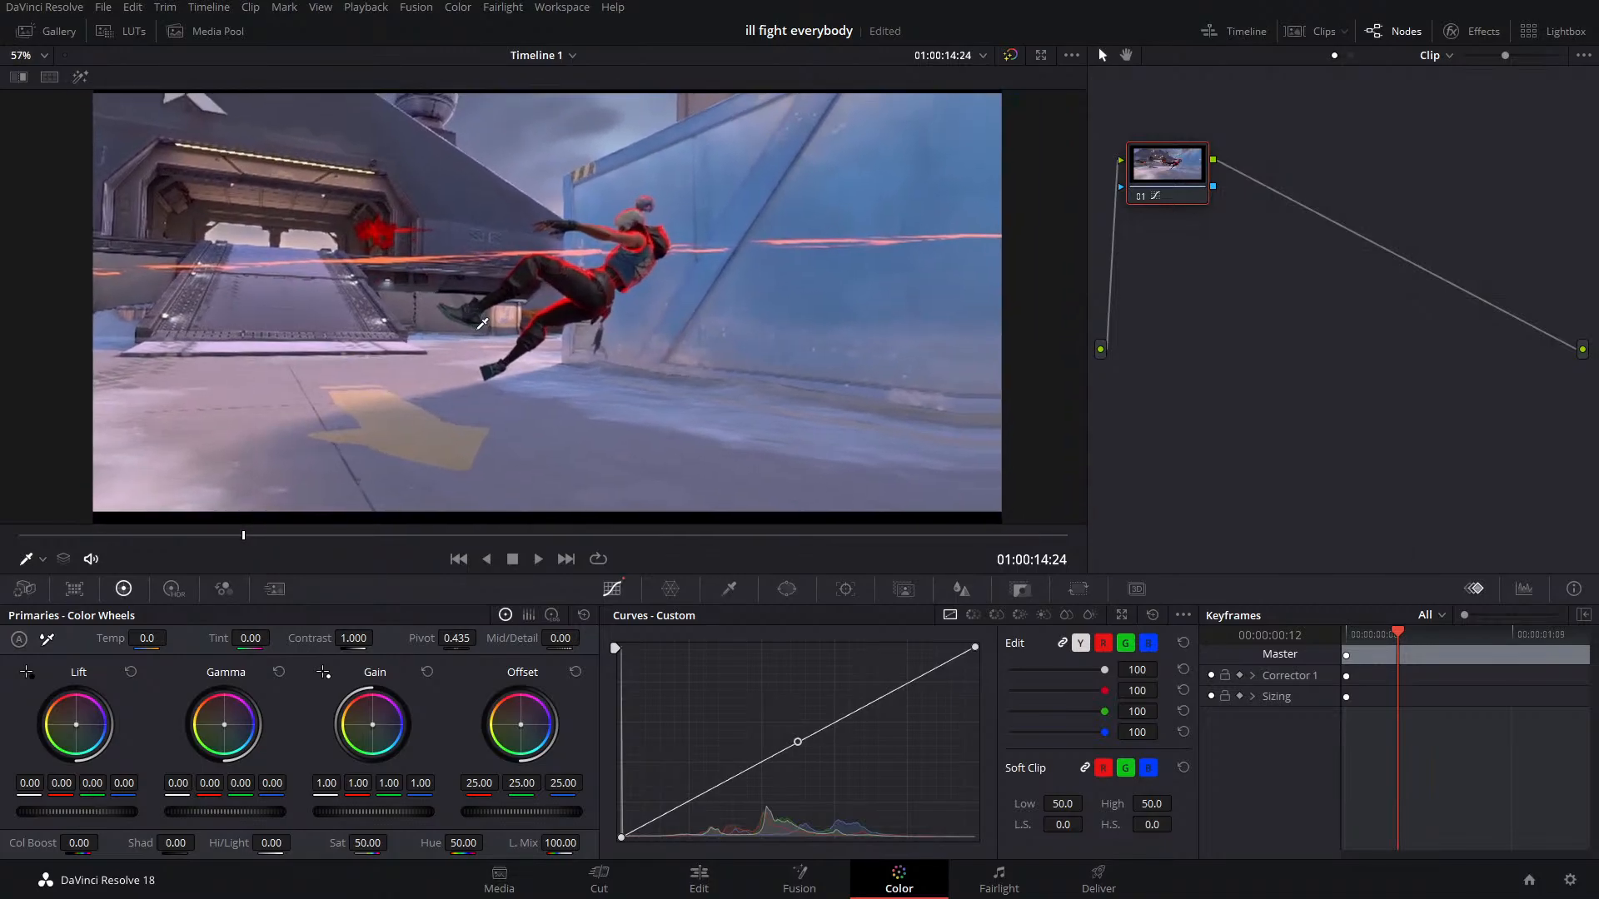
pyautogui.moveTo(477, 329); pyautogui.dragTo(475, 331)
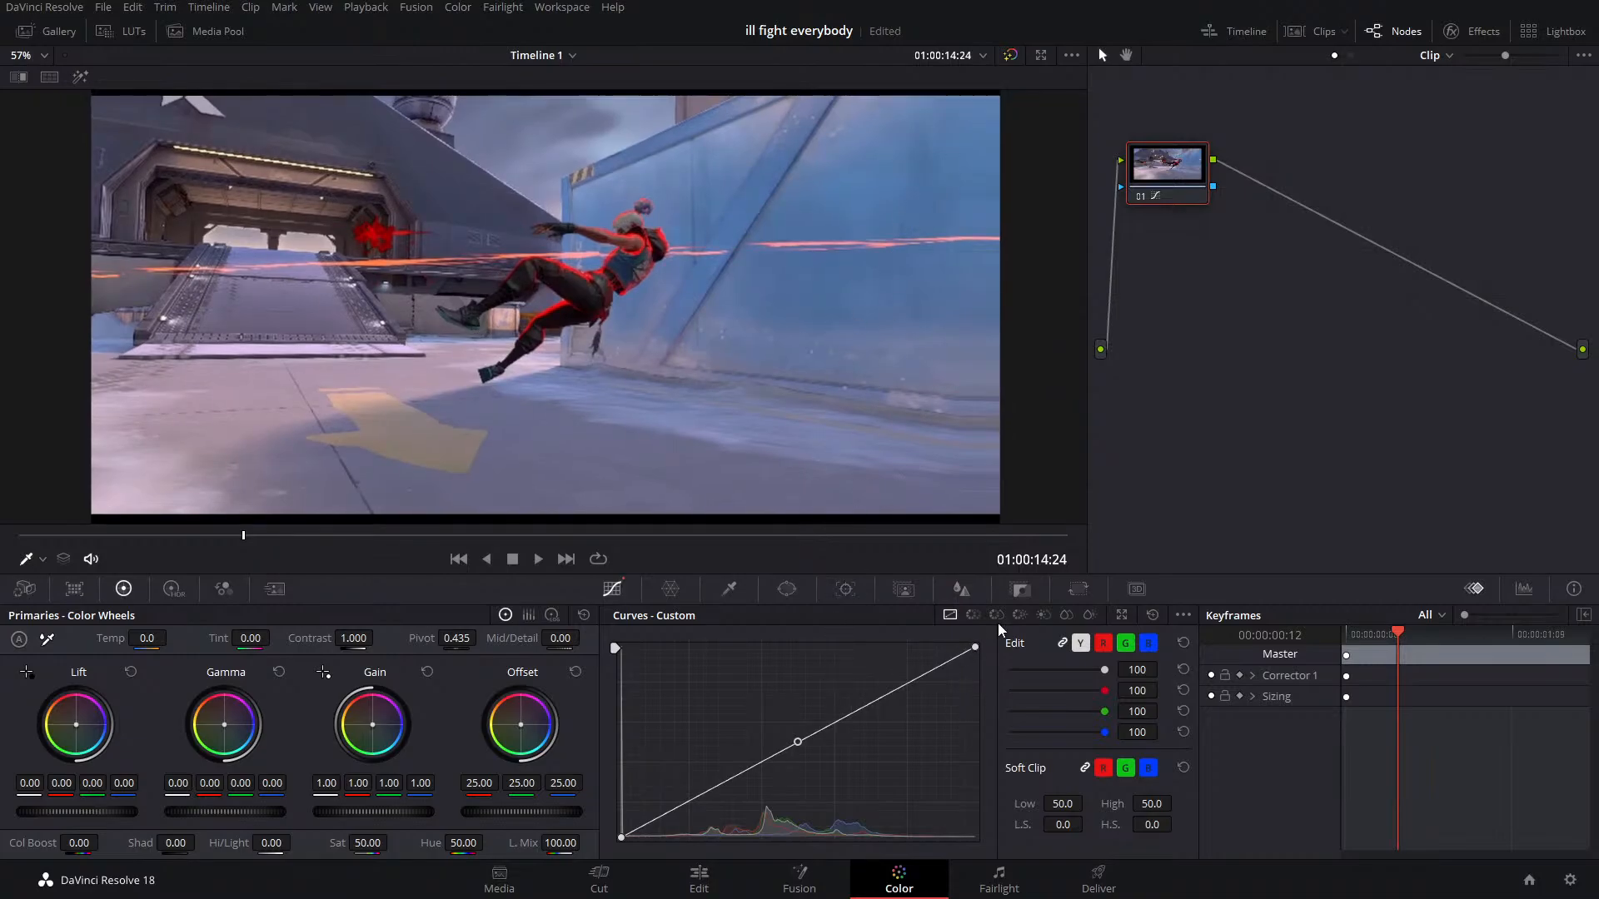
pyautogui.click(1152, 615)
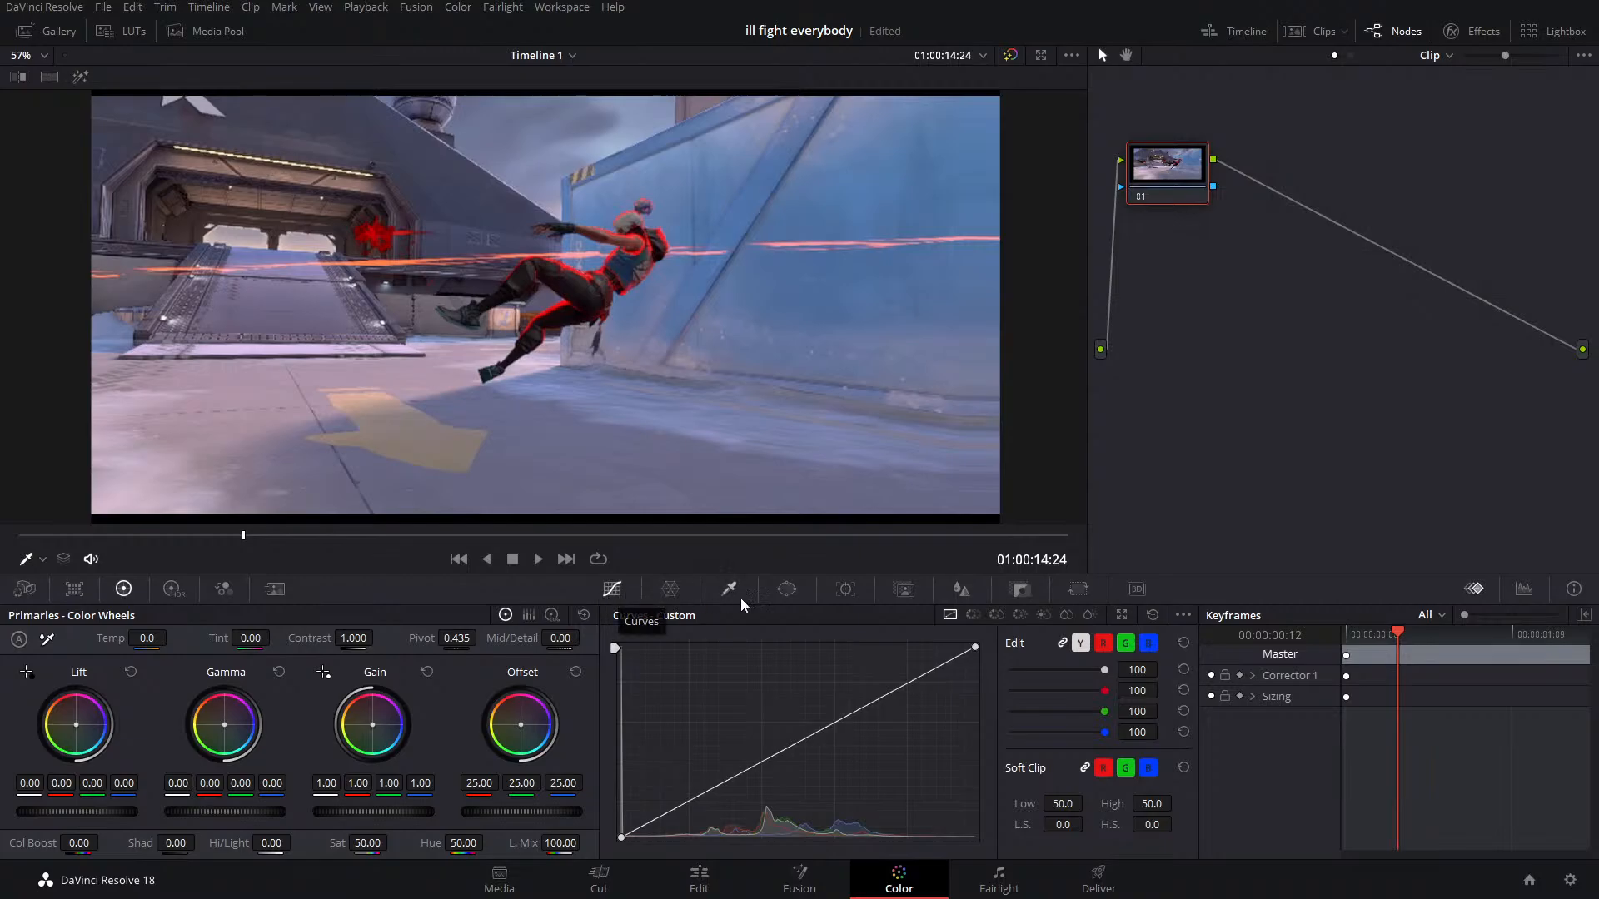
# Try an S-shaped custom curve with shadow, midtone and highlight points on node 01, and reset the curve
pyautogui.click(907, 682)
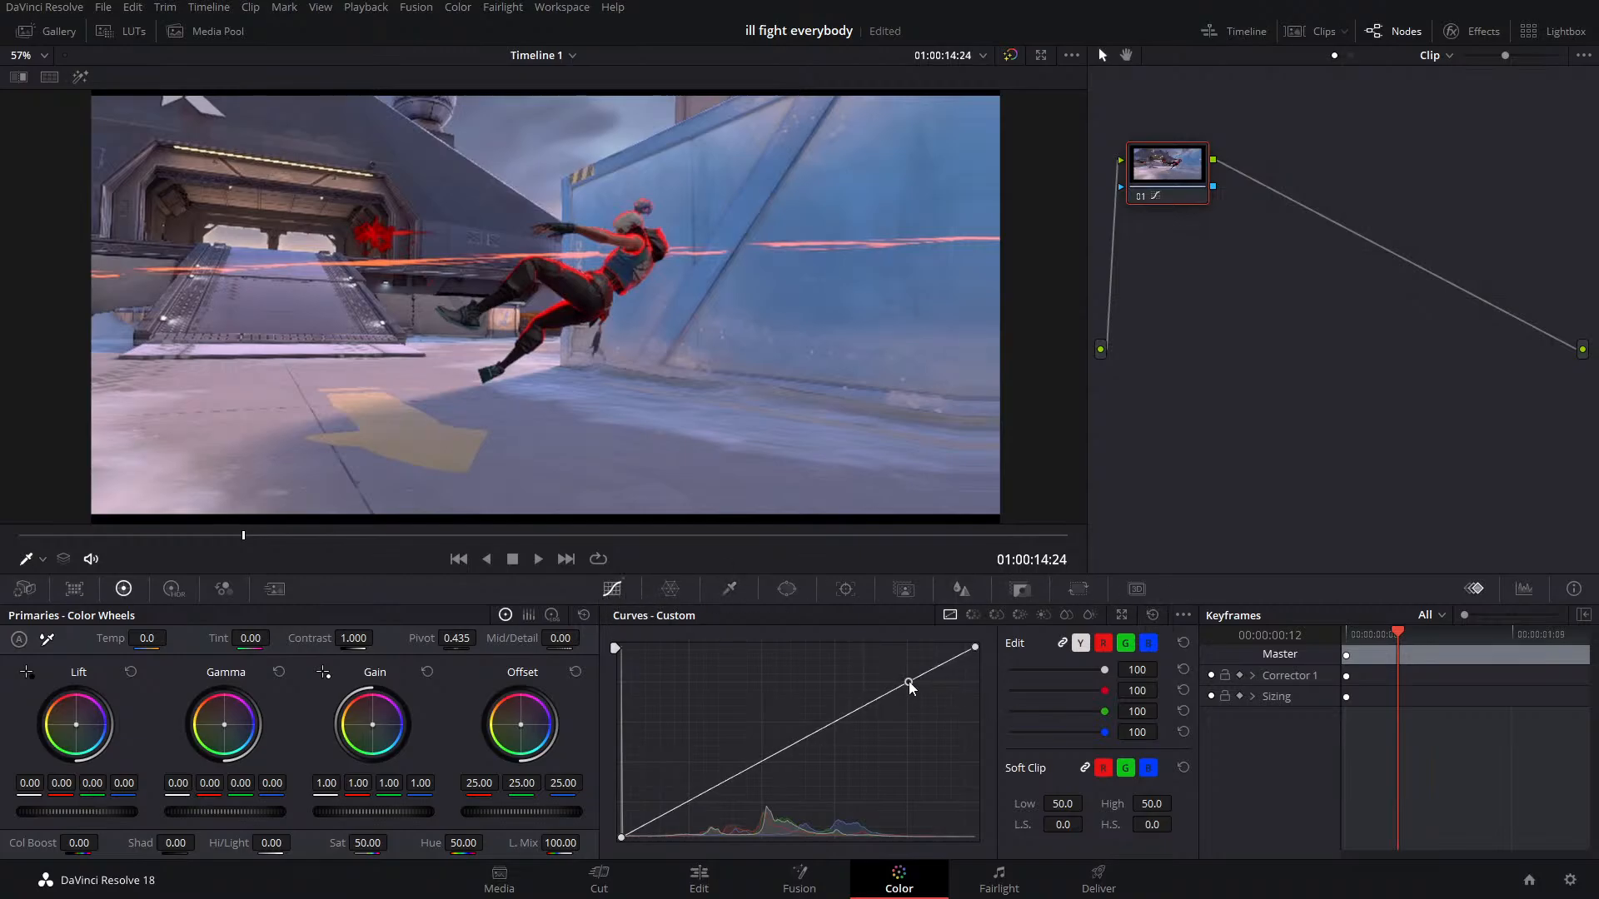
pyautogui.click(687, 806)
pyautogui.click(810, 737)
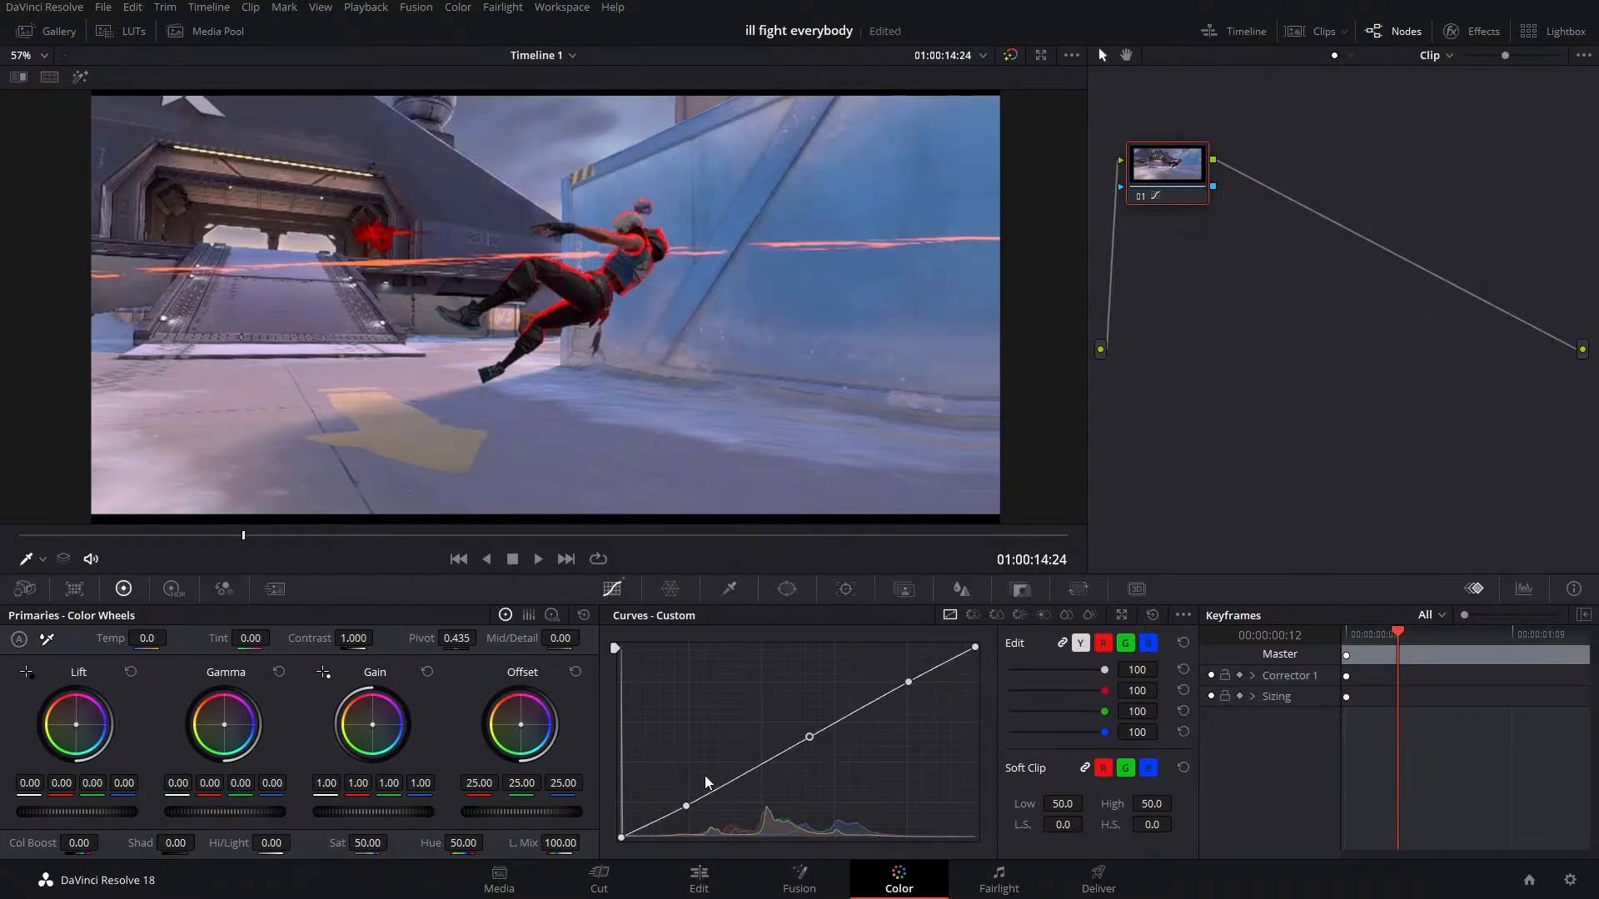
pyautogui.moveTo(806, 739); pyautogui.dragTo(800, 742)
pyautogui.moveTo(688, 807); pyautogui.dragTo(689, 816)
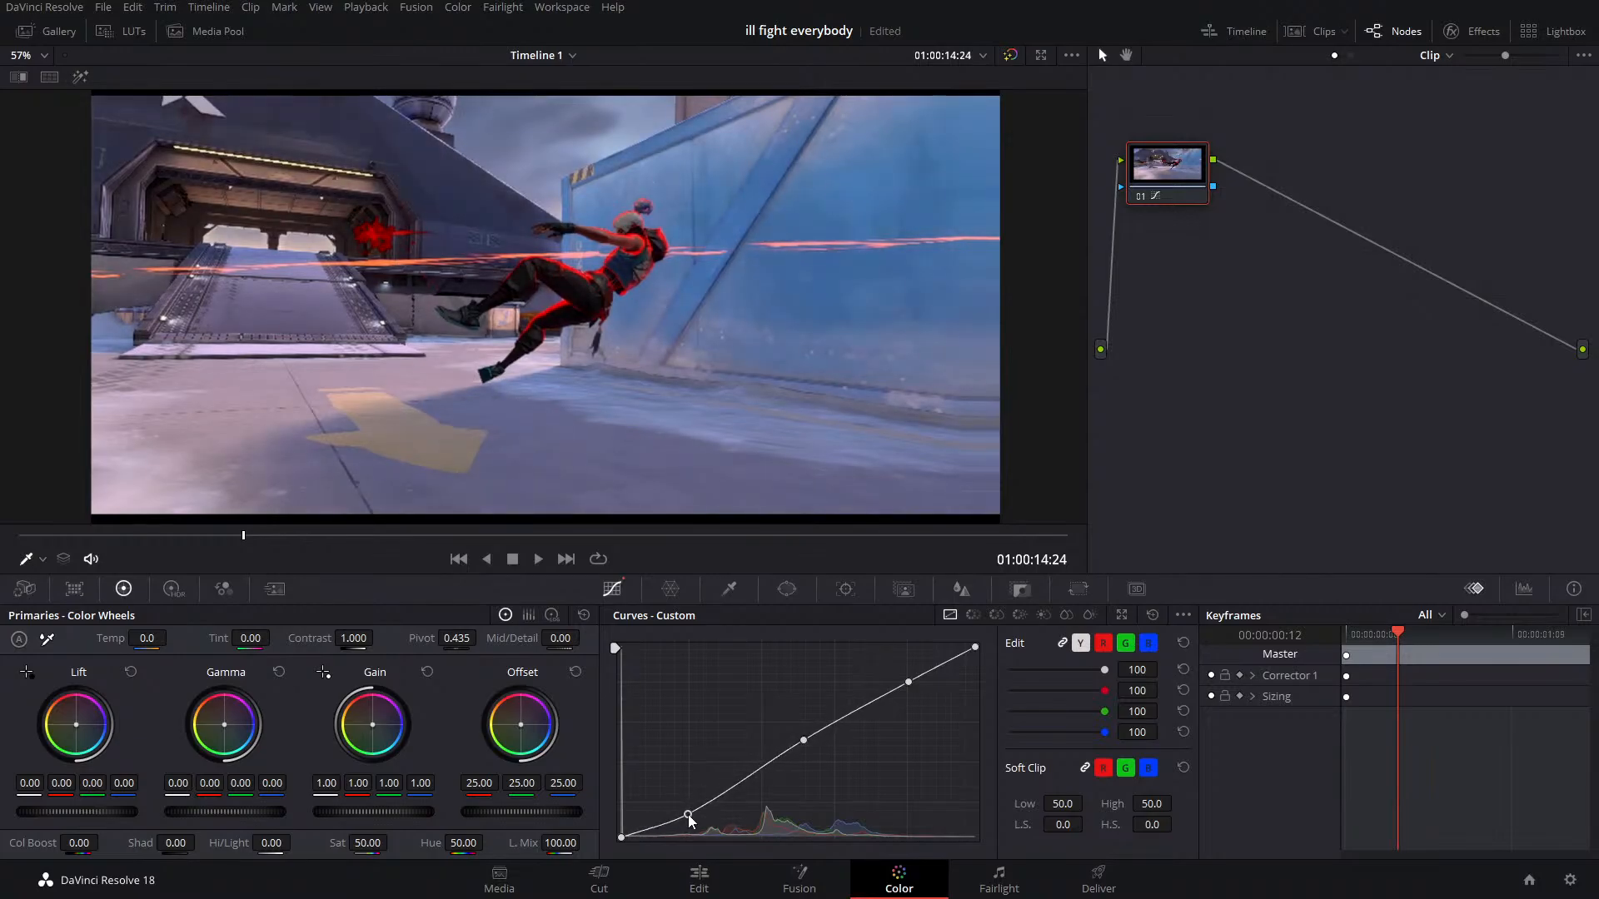
pyautogui.moveTo(907, 682); pyautogui.dragTo(902, 667)
pyautogui.moveTo(805, 745)
pyautogui.mouseDown()
pyautogui.moveTo(778, 742)
pyautogui.moveTo(800, 757)
pyautogui.mouseUp()
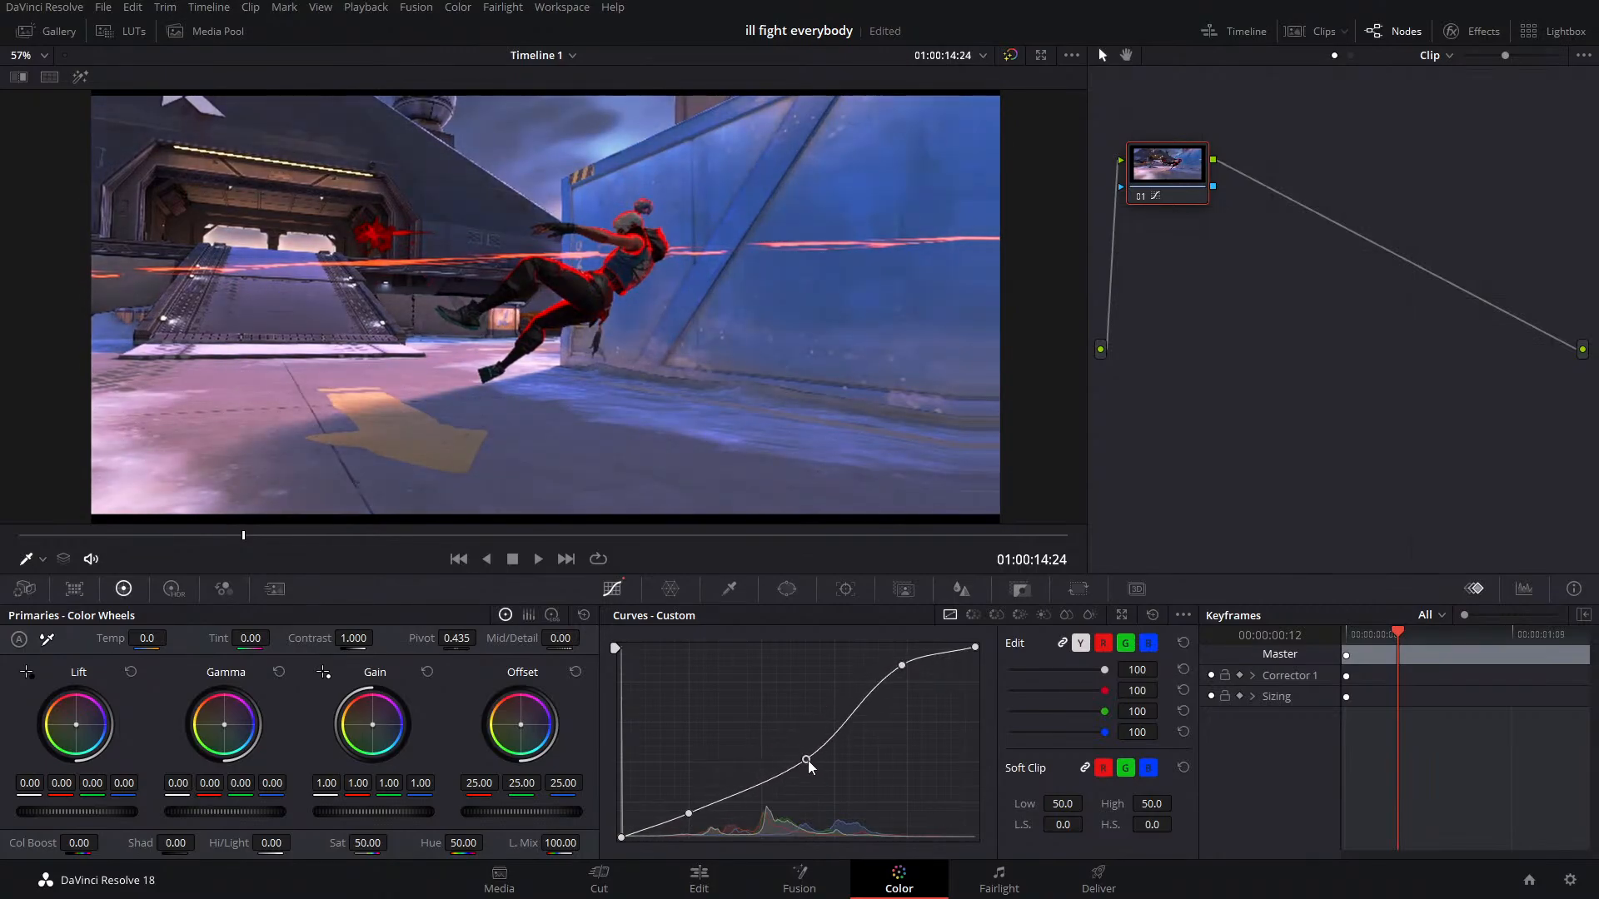
pyautogui.moveTo(908, 670); pyautogui.dragTo(906, 660)
pyautogui.moveTo(798, 762); pyautogui.dragTo(793, 745)
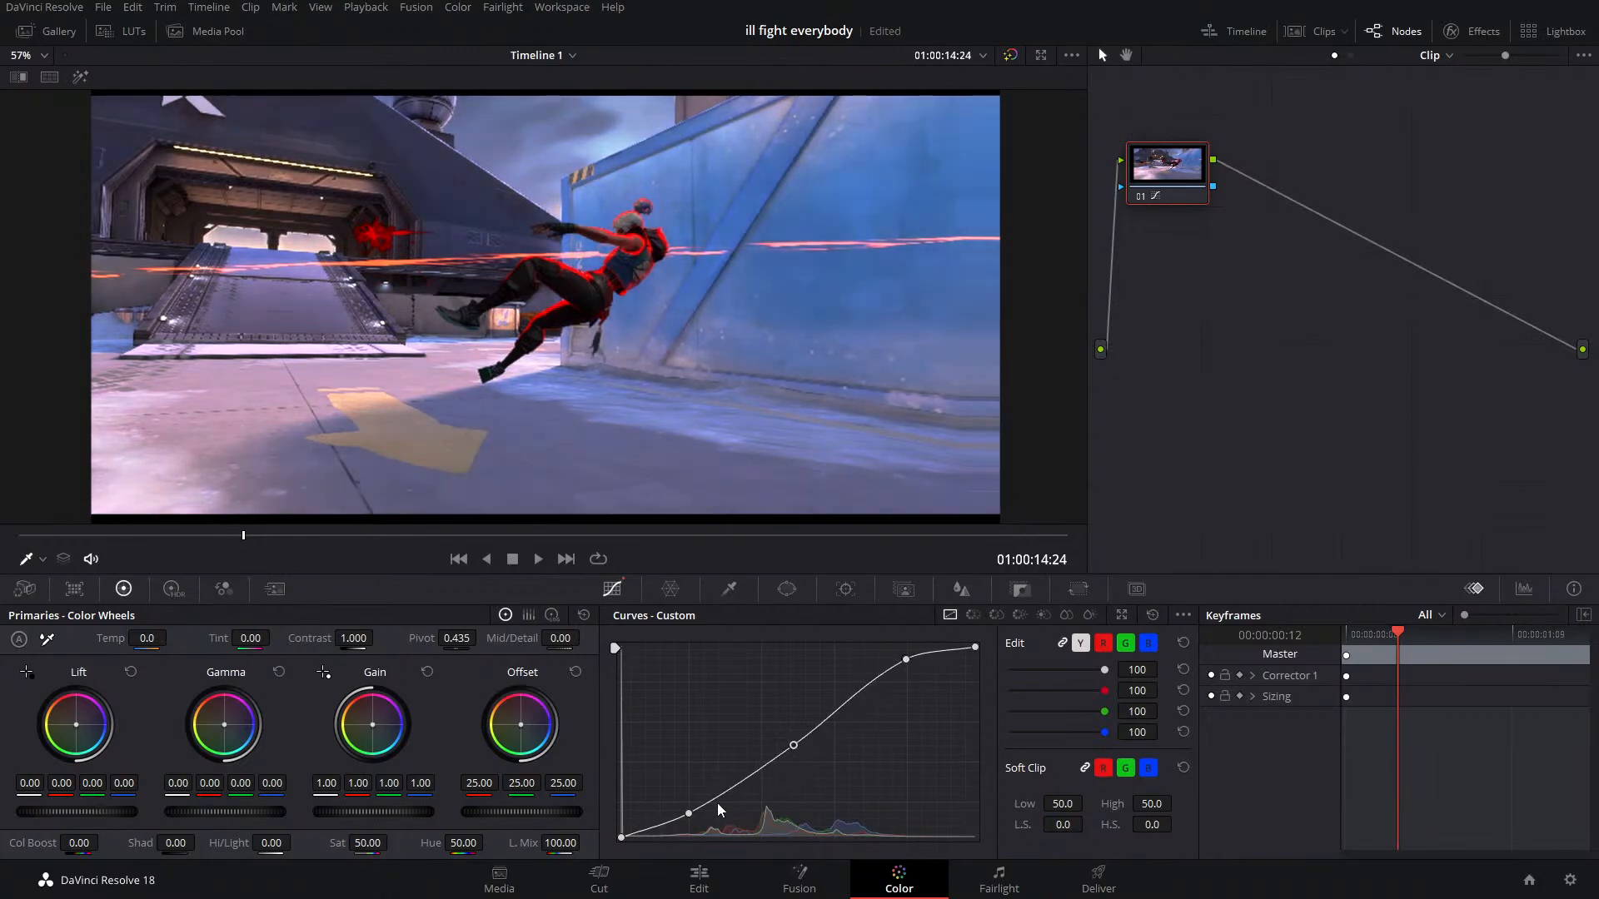
pyautogui.moveTo(690, 814); pyautogui.dragTo(697, 816)
pyautogui.click(1152, 616)
# Add shadow, midtone and highlight points to the custom curve, lowering the shadows and raising the highlights into a gentle S-curve
pyautogui.scroll(-1, 510, 285)
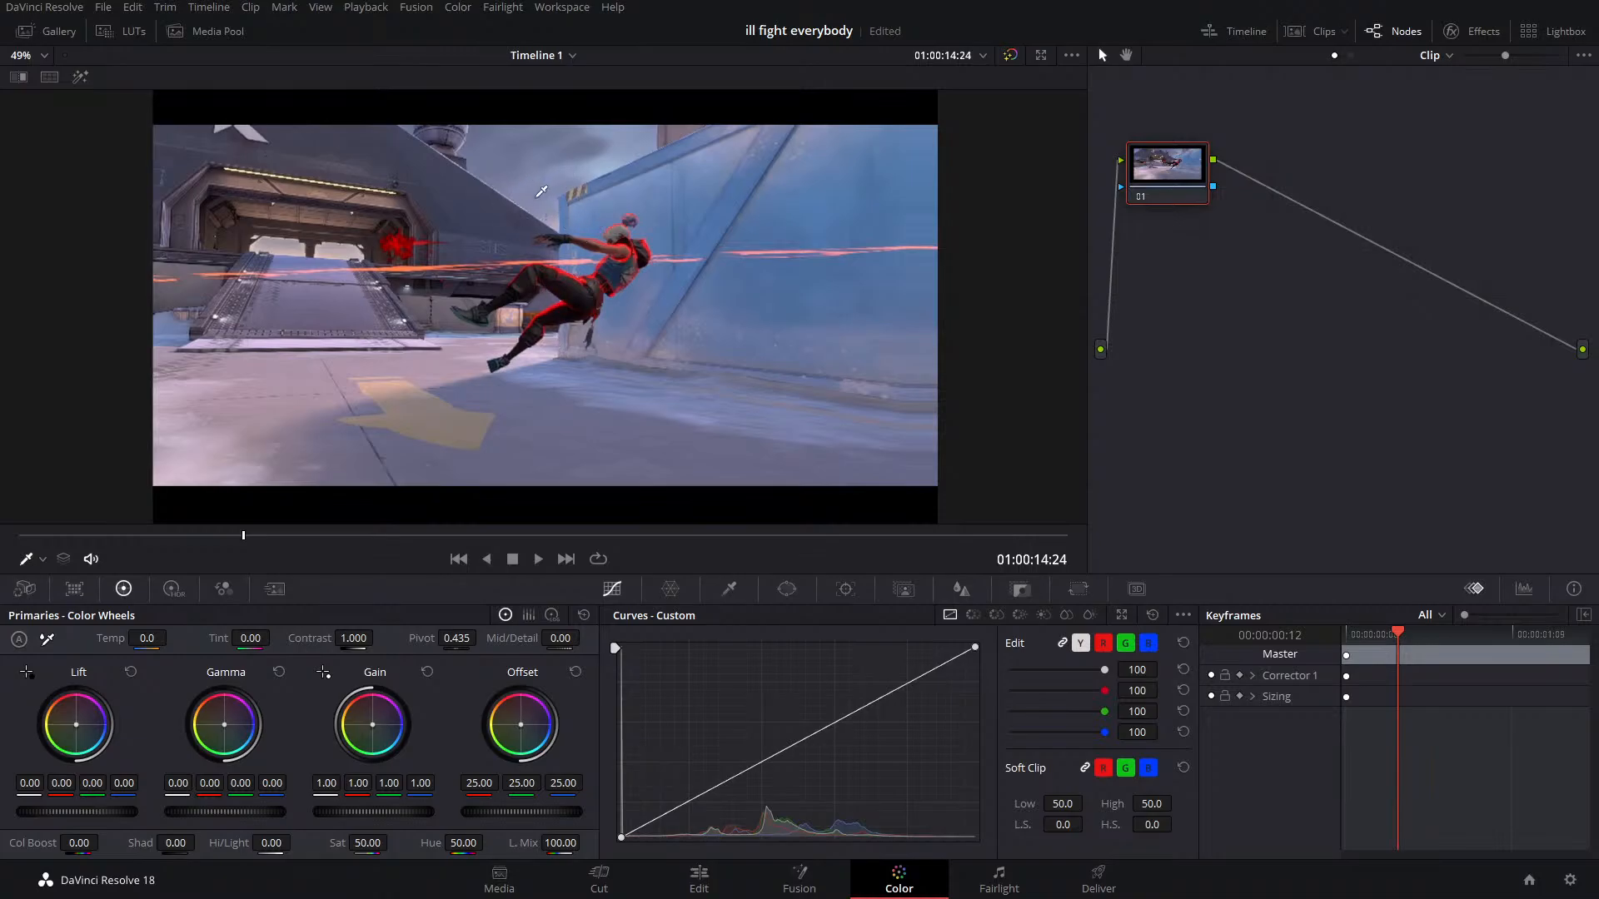
pyautogui.click(907, 686)
pyautogui.click(682, 806)
pyautogui.click(801, 742)
pyautogui.moveTo(683, 807); pyautogui.dragTo(689, 812)
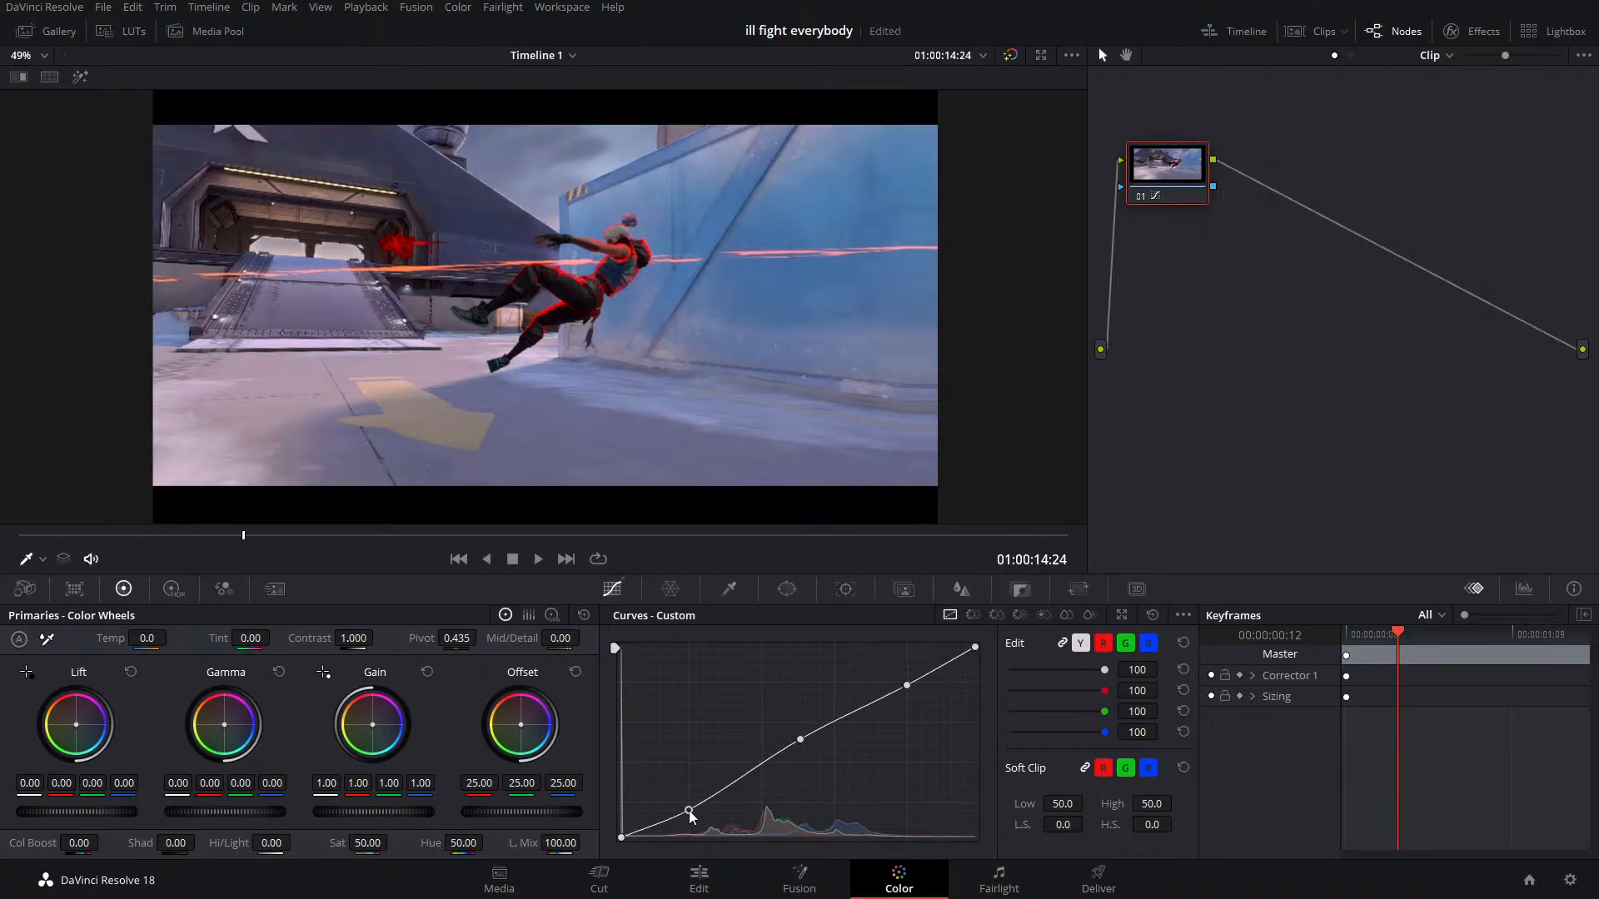
pyautogui.moveTo(907, 685); pyautogui.dragTo(908, 667)
pyautogui.moveTo(801, 741); pyautogui.dragTo(785, 746)
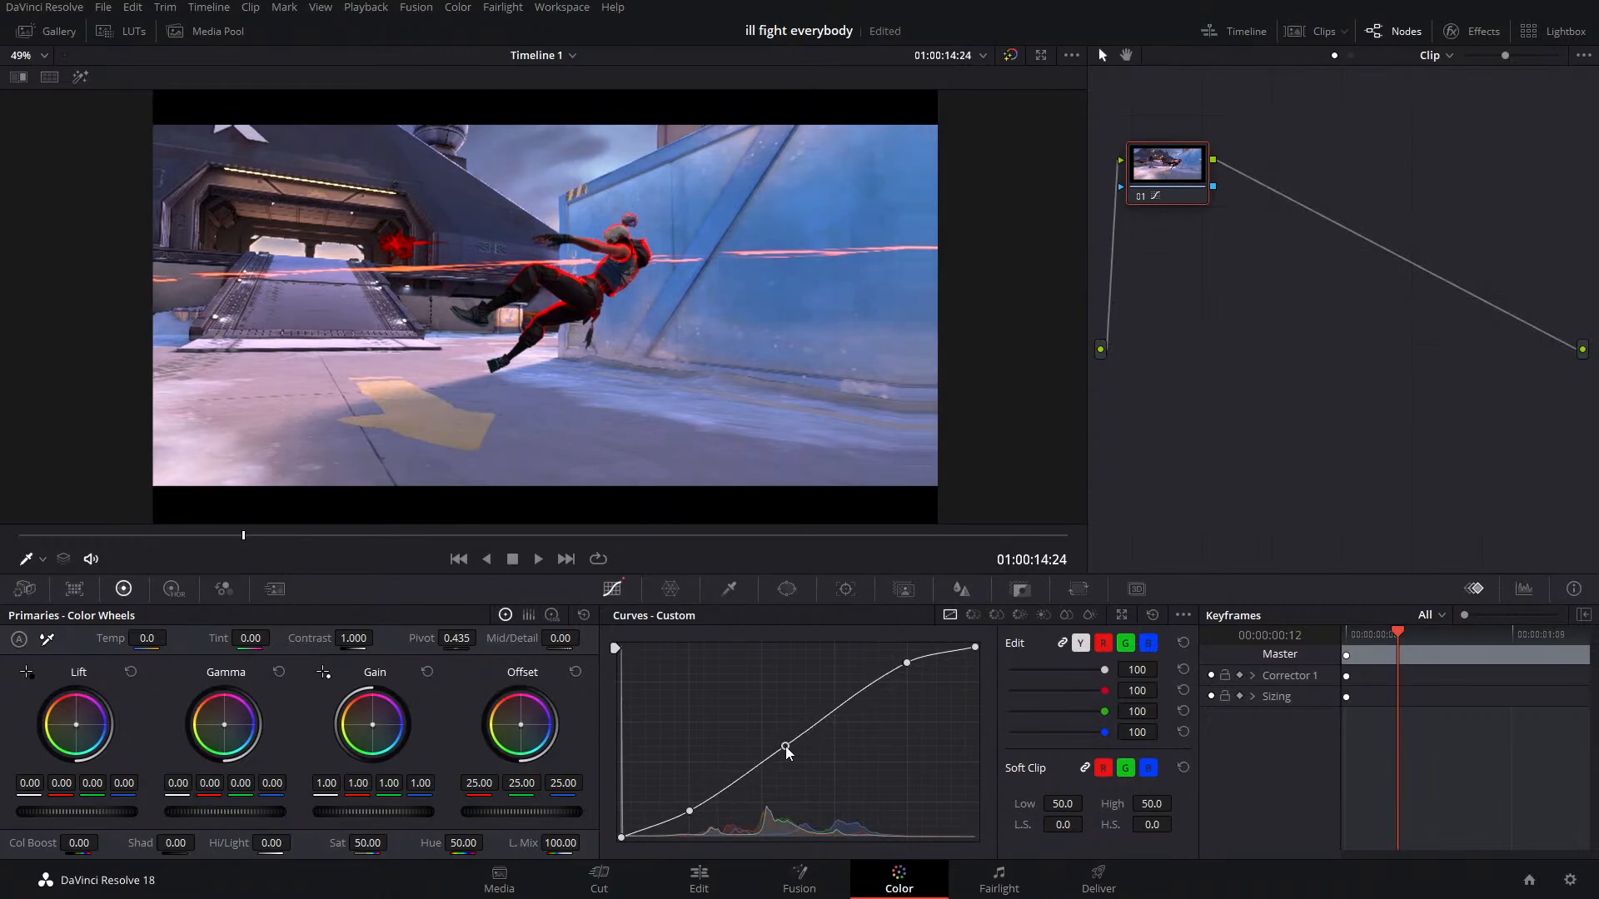
# Toggle node 01 off and on twice to compare the shot with and without the S-curve
pyautogui.click(1137, 197)
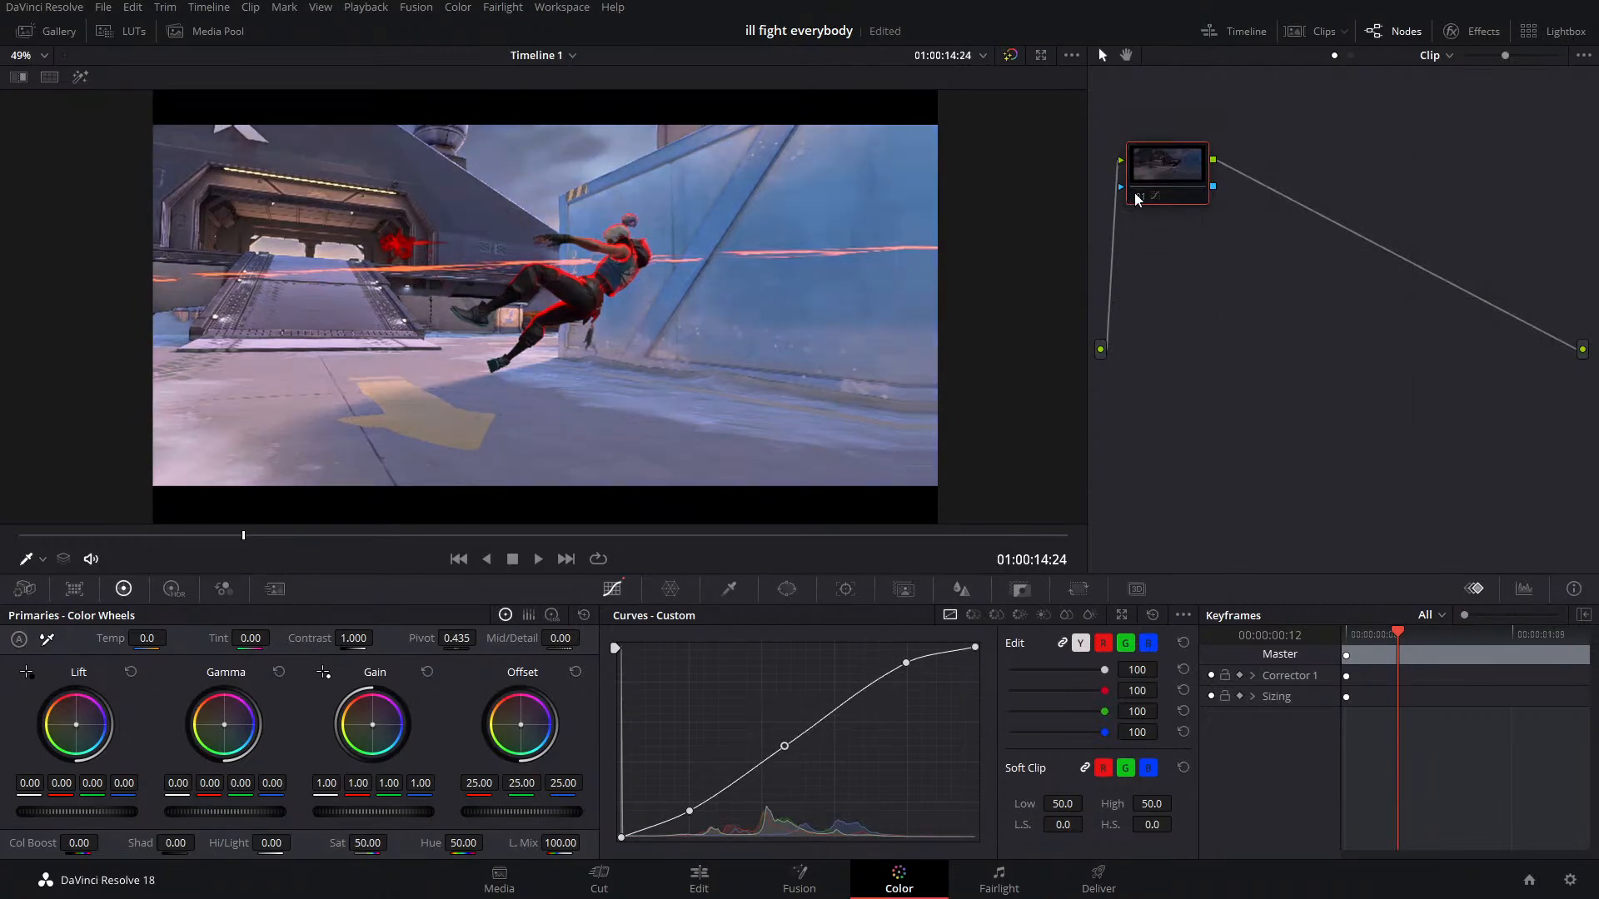
pyautogui.click(1136, 197)
pyautogui.click(1136, 197)
pyautogui.click(1136, 197)
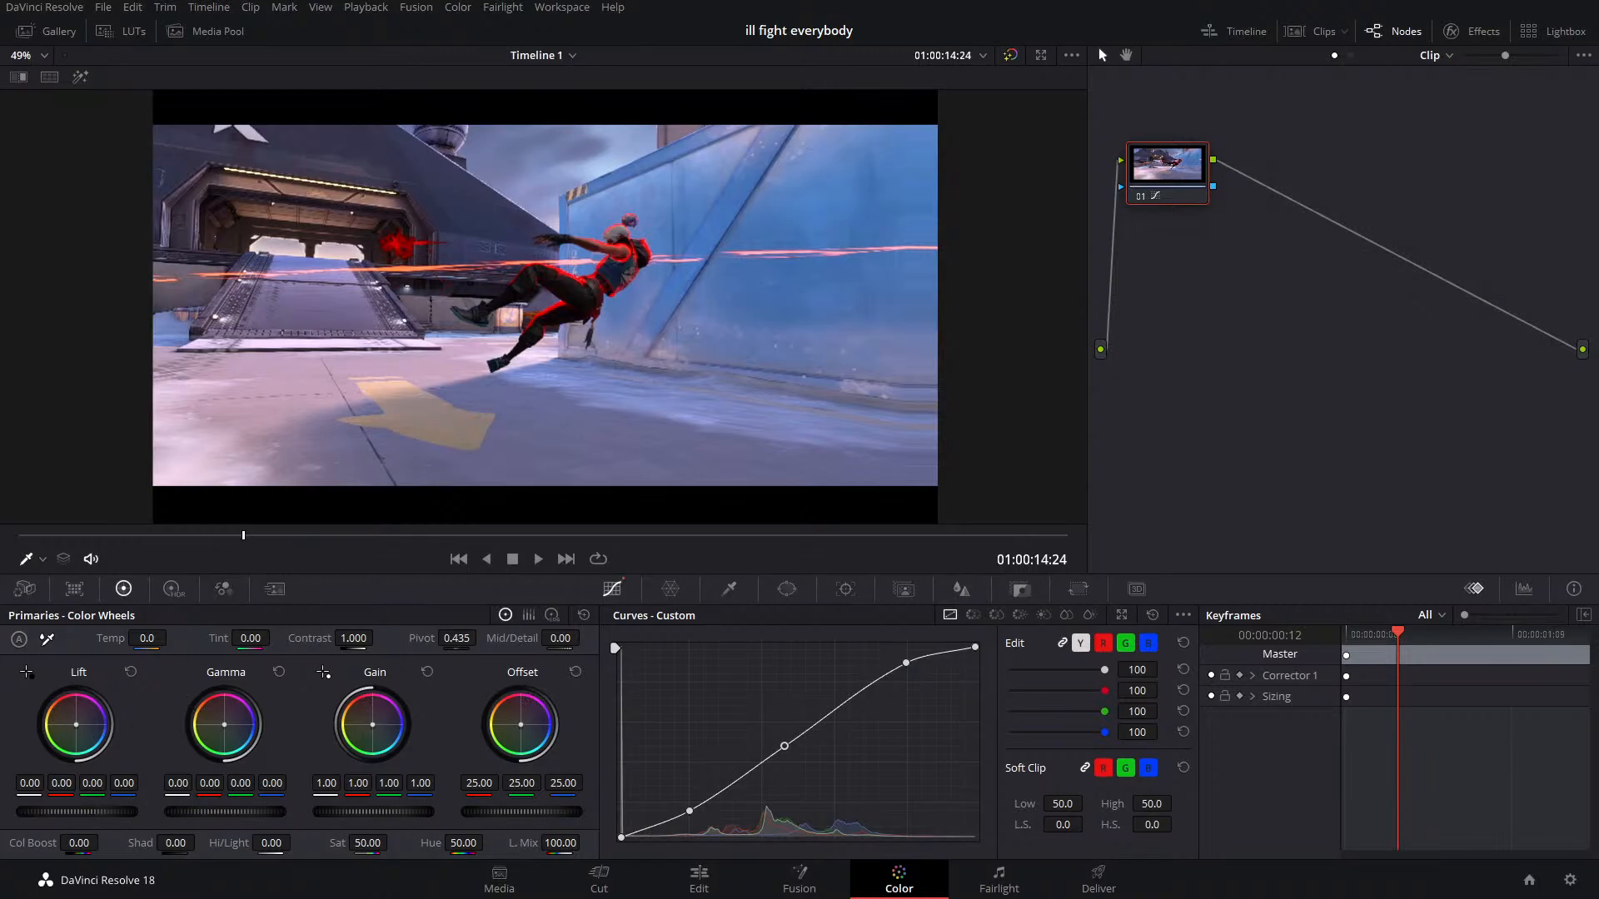
# Try lowering and raising the Lift master level, resetting the wheel after each change
pyautogui.moveTo(77, 812)
pyautogui.mouseDown()
pyautogui.moveTo(92, 812)
pyautogui.moveTo(70, 812)
pyautogui.mouseUp()
pyautogui.click(129, 672)
pyautogui.moveTo(88, 812); pyautogui.dragTo(93, 811)
pyautogui.click(130, 673)
# Try the Gamma master level, Gain at 1.21 and Offset at 22.25 and 49.50, resetting Gain and Offset
pyautogui.moveTo(243, 812); pyautogui.dragTo(238, 813)
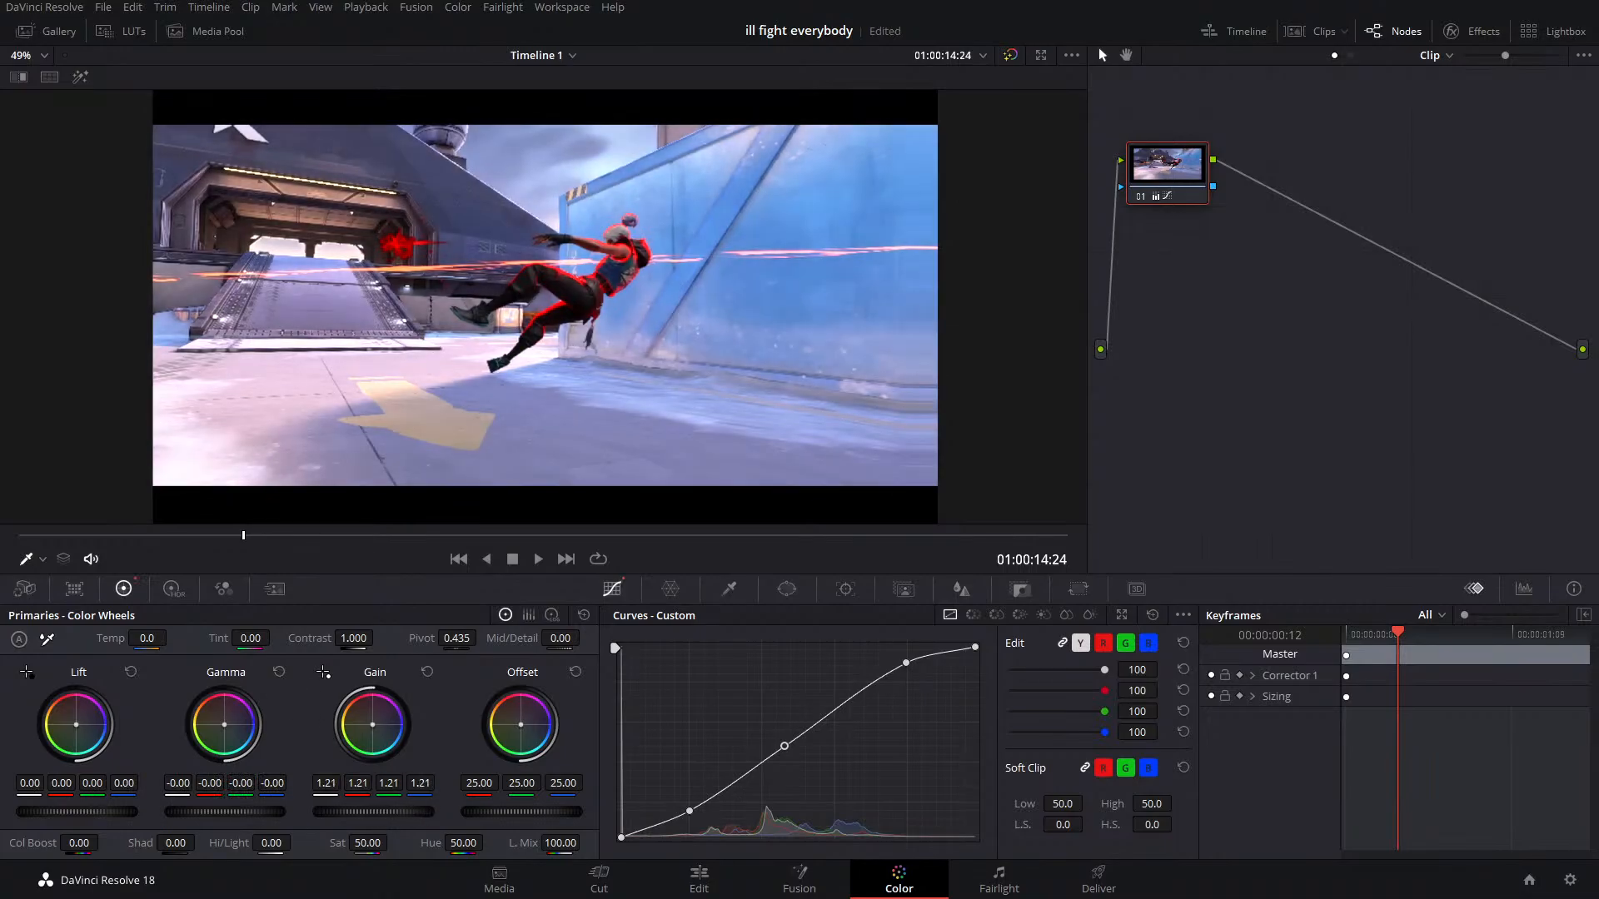
pyautogui.click(426, 672)
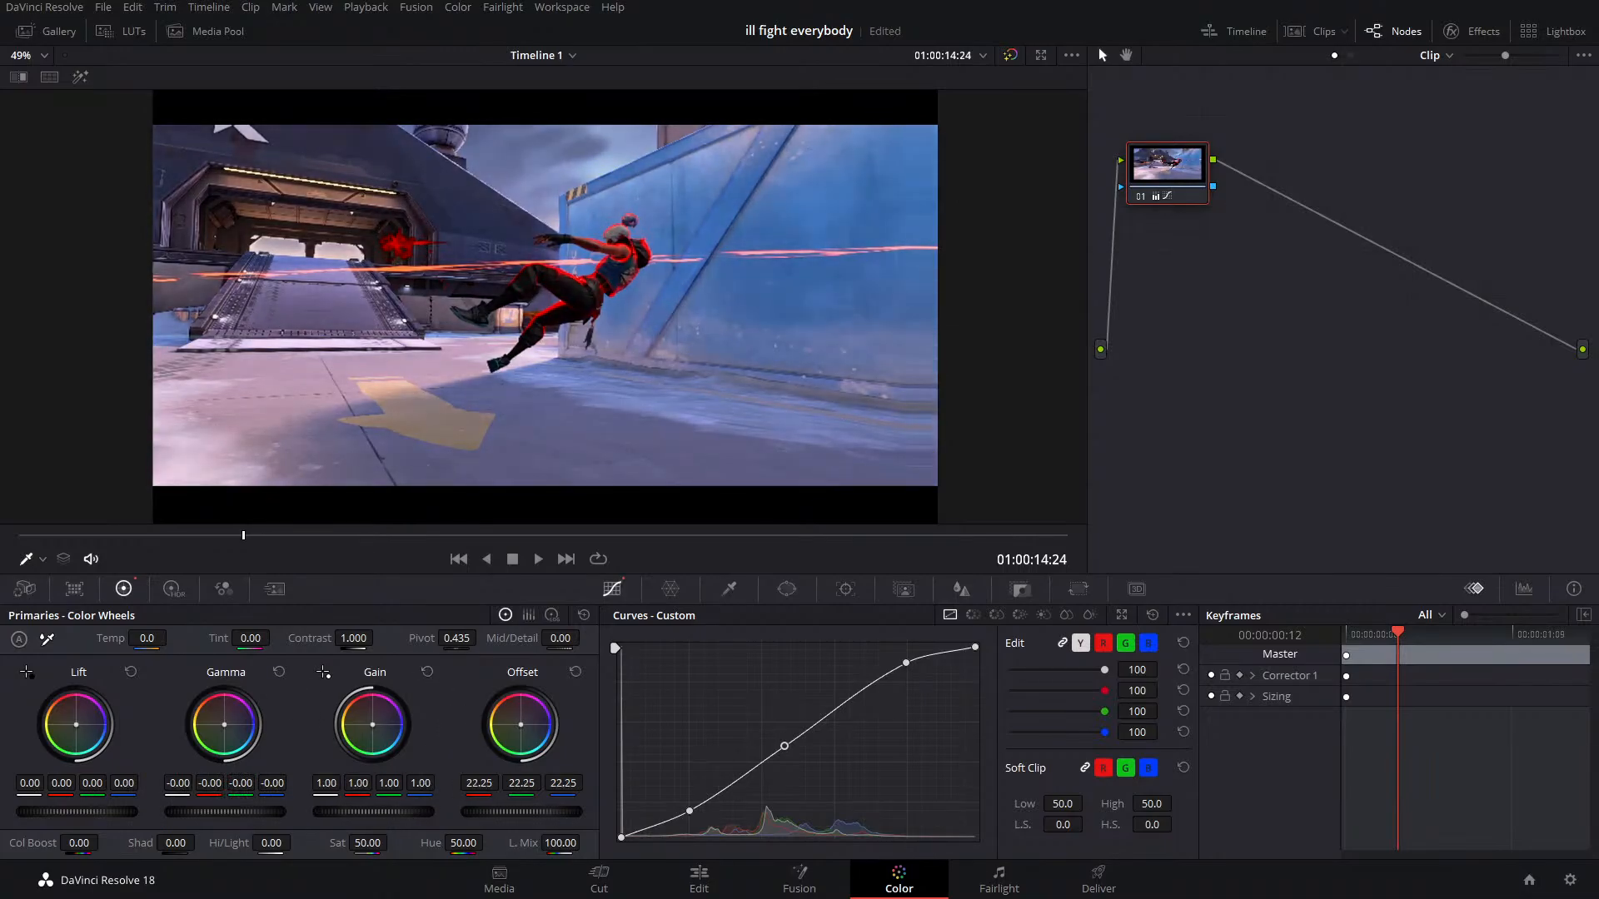
pyautogui.moveTo(547, 803)
pyautogui.mouseDown()
pyautogui.moveTo(604, 807)
pyautogui.moveTo(578, 807)
pyautogui.mouseUp()
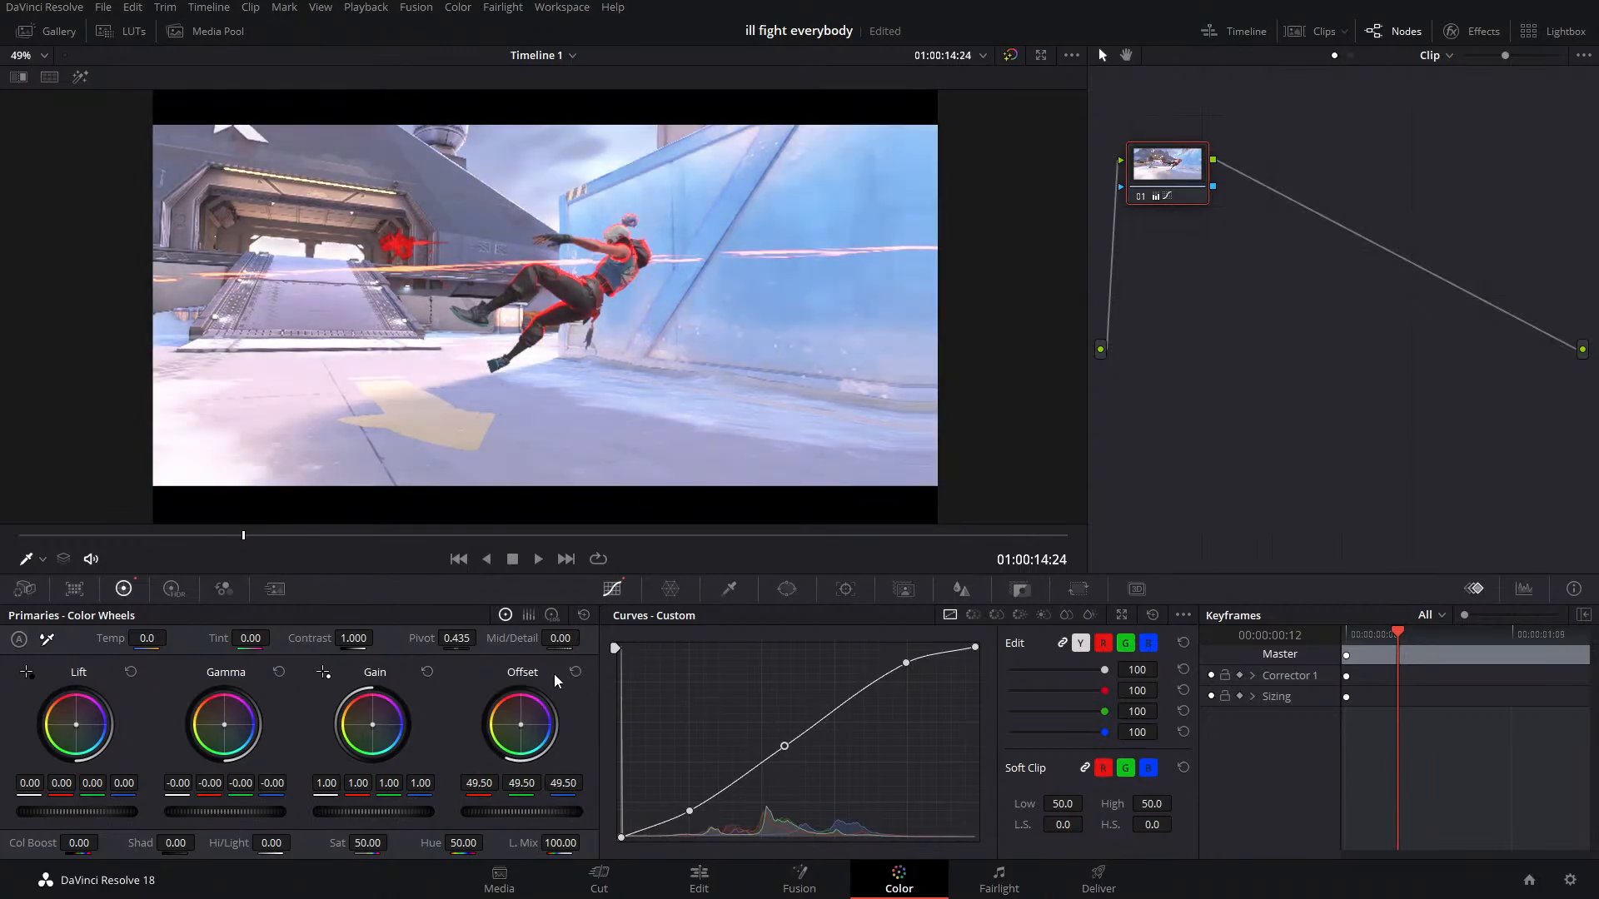
pyautogui.click(576, 671)
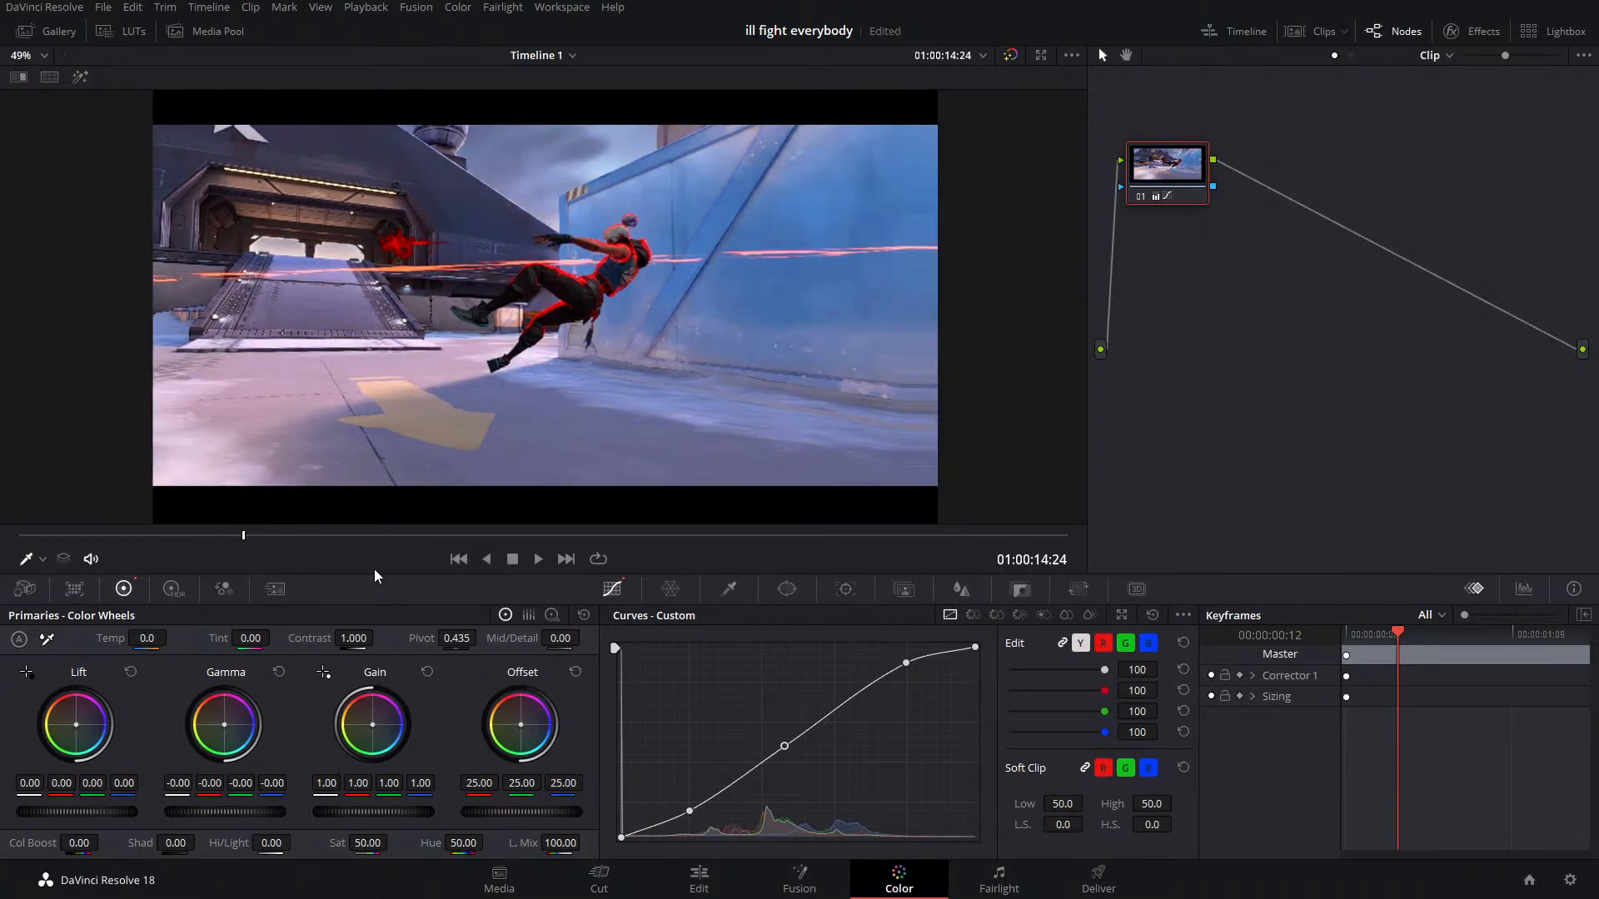
# Try Lift at -0.04, reset it, and set the Lift master level to -0.07
pyautogui.moveTo(84, 804); pyautogui.dragTo(58, 805)
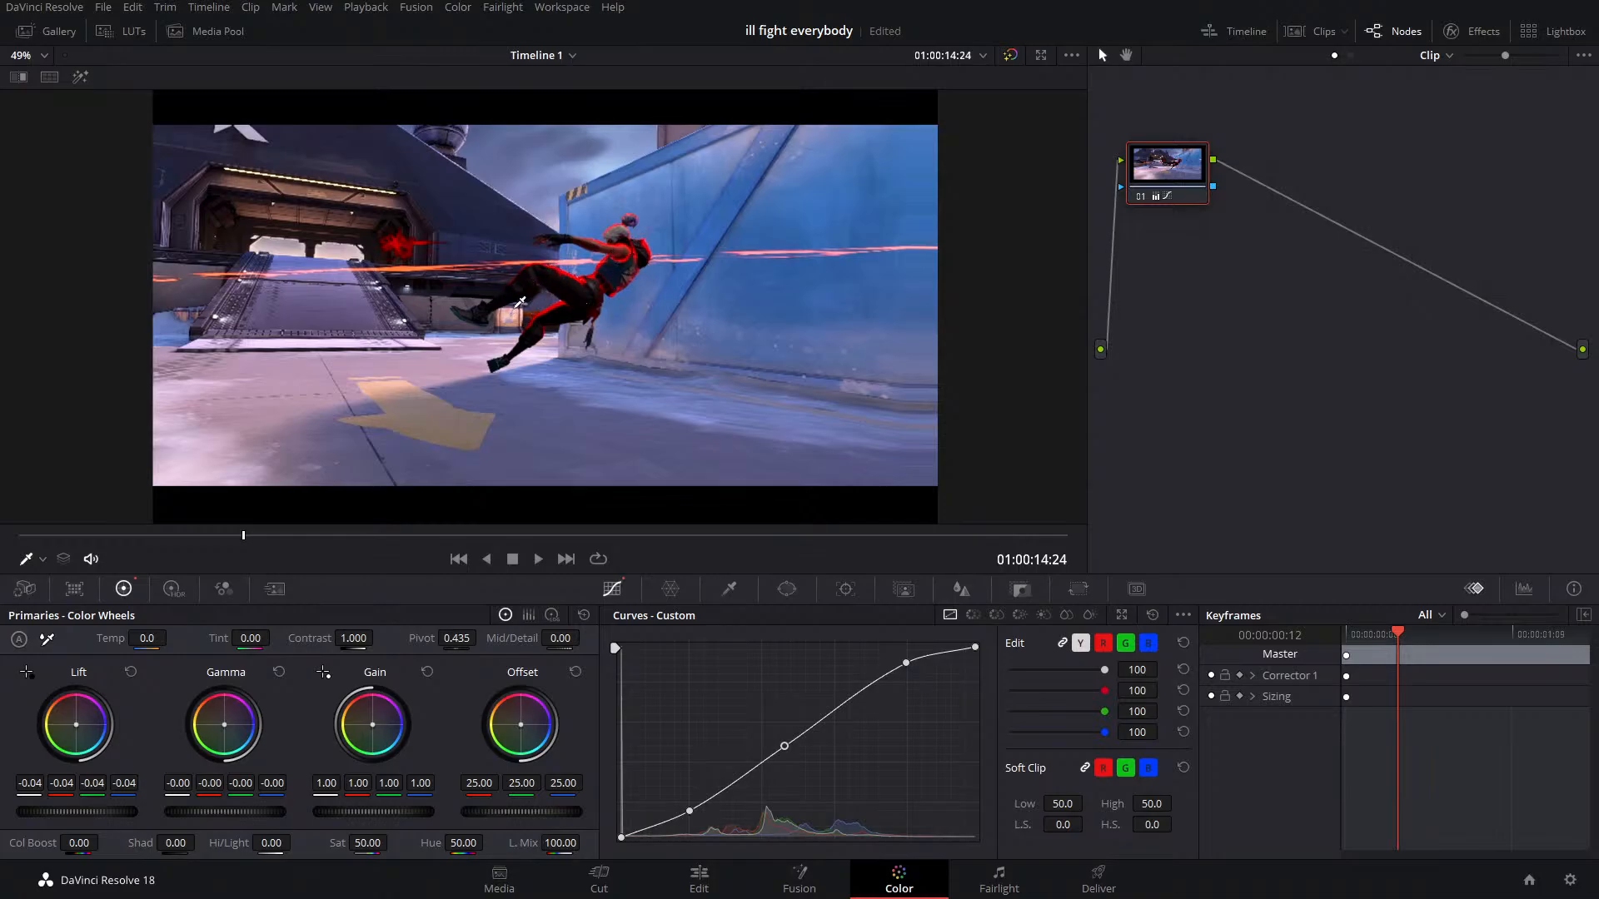
pyautogui.click(136, 672)
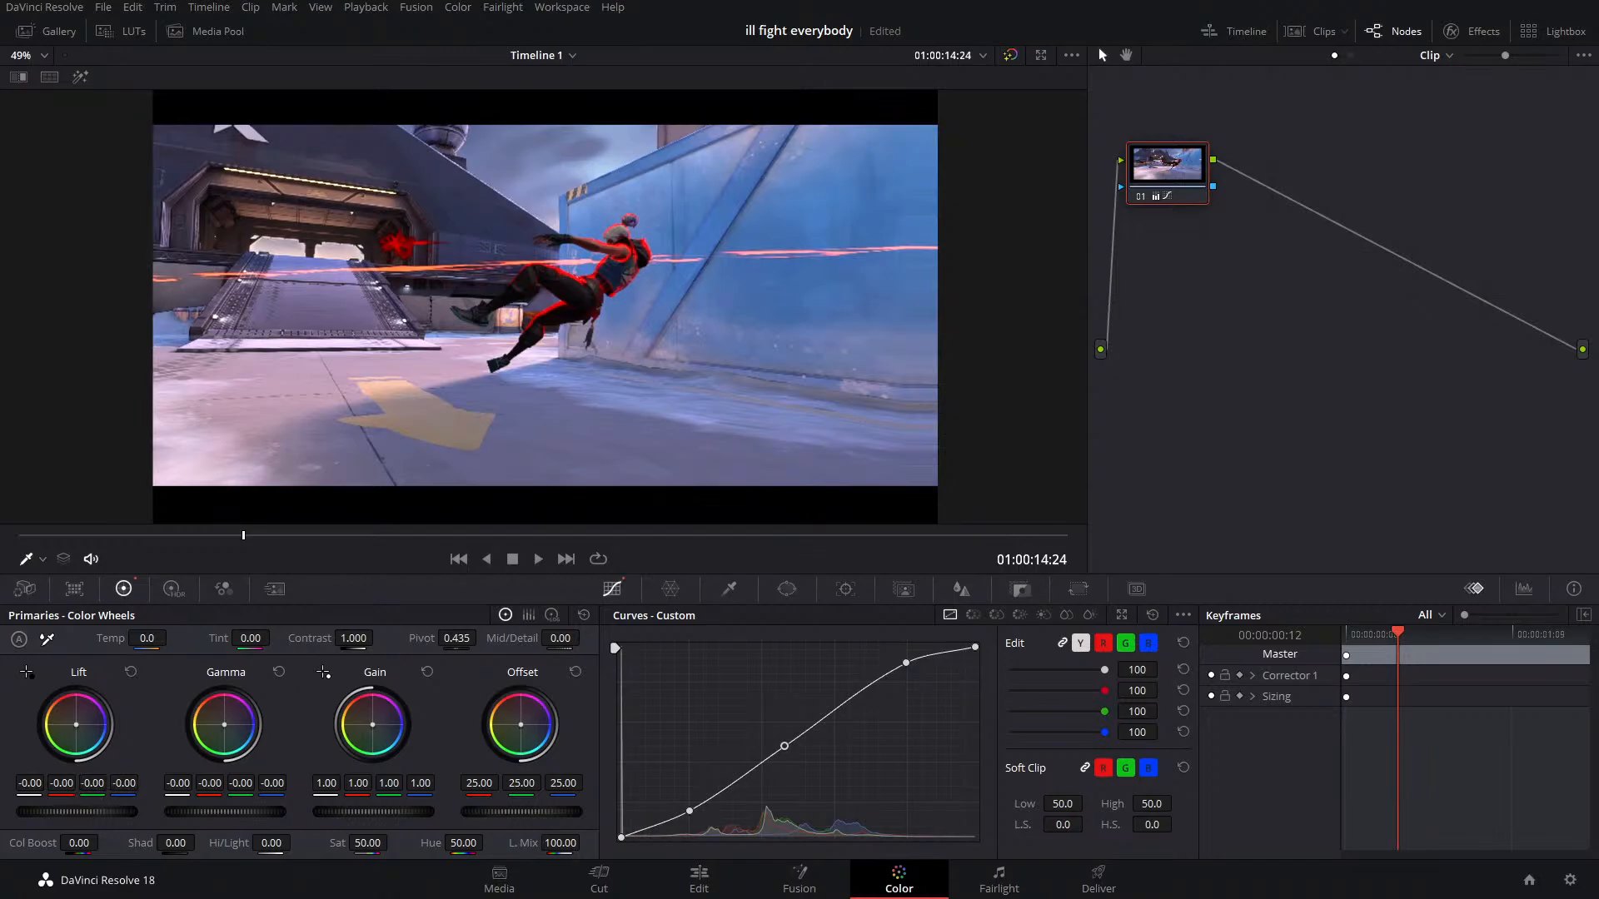
pyautogui.moveTo(120, 812); pyautogui.dragTo(83, 812)
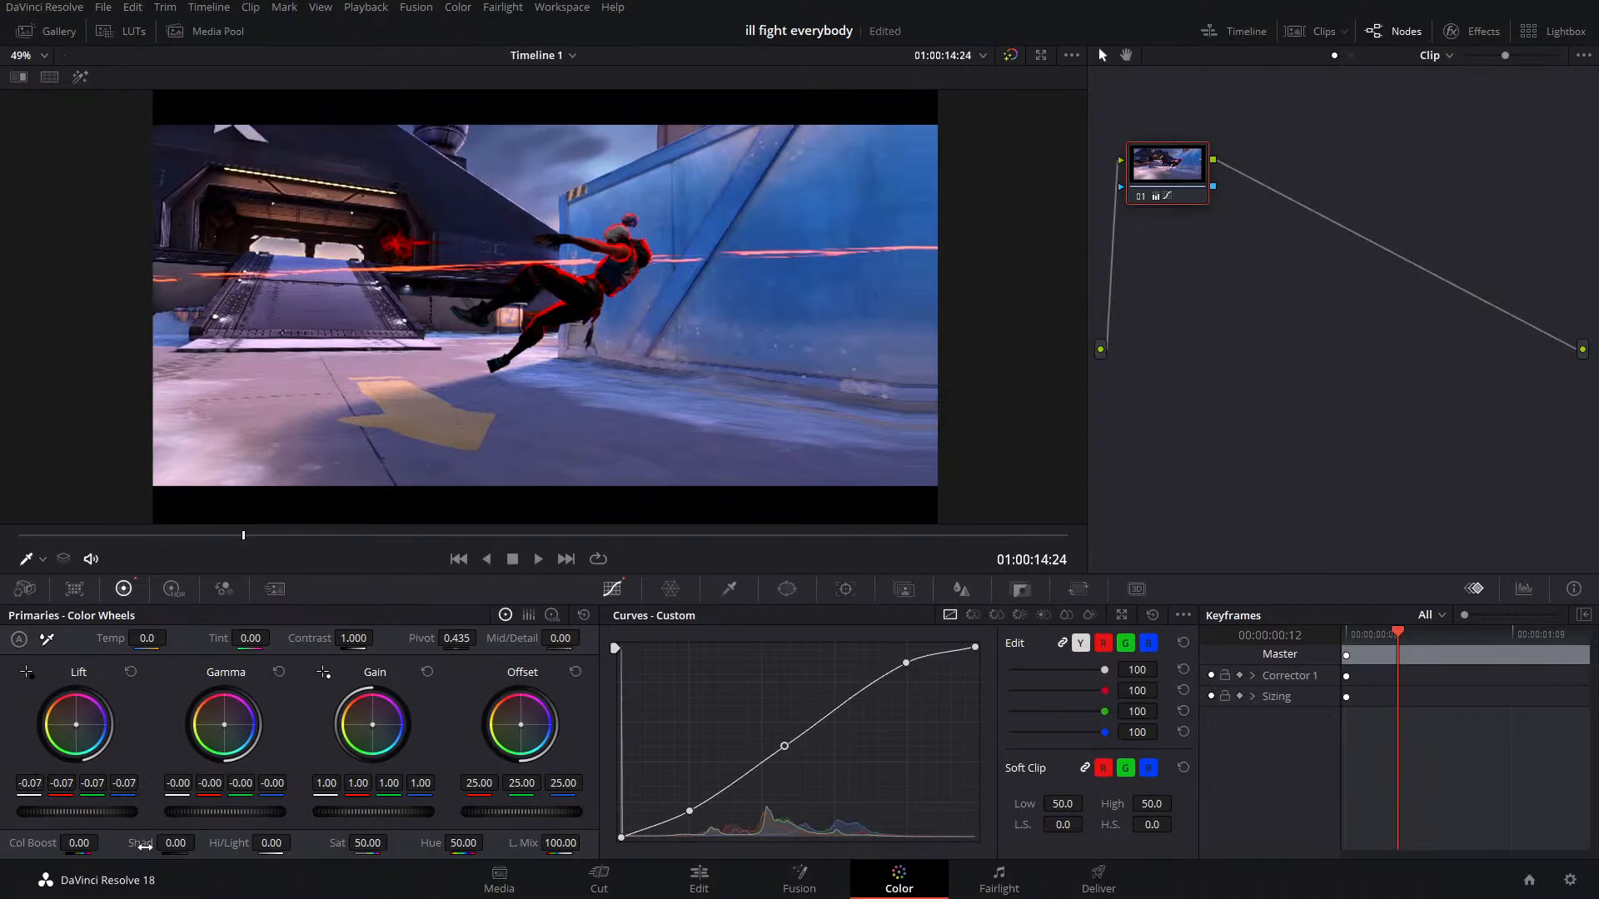
# Try Shadows at 70, raise the Gain master level to 1.28, and set Shadows to 0
pyautogui.moveTo(144, 846); pyautogui.dragTo(200, 843)
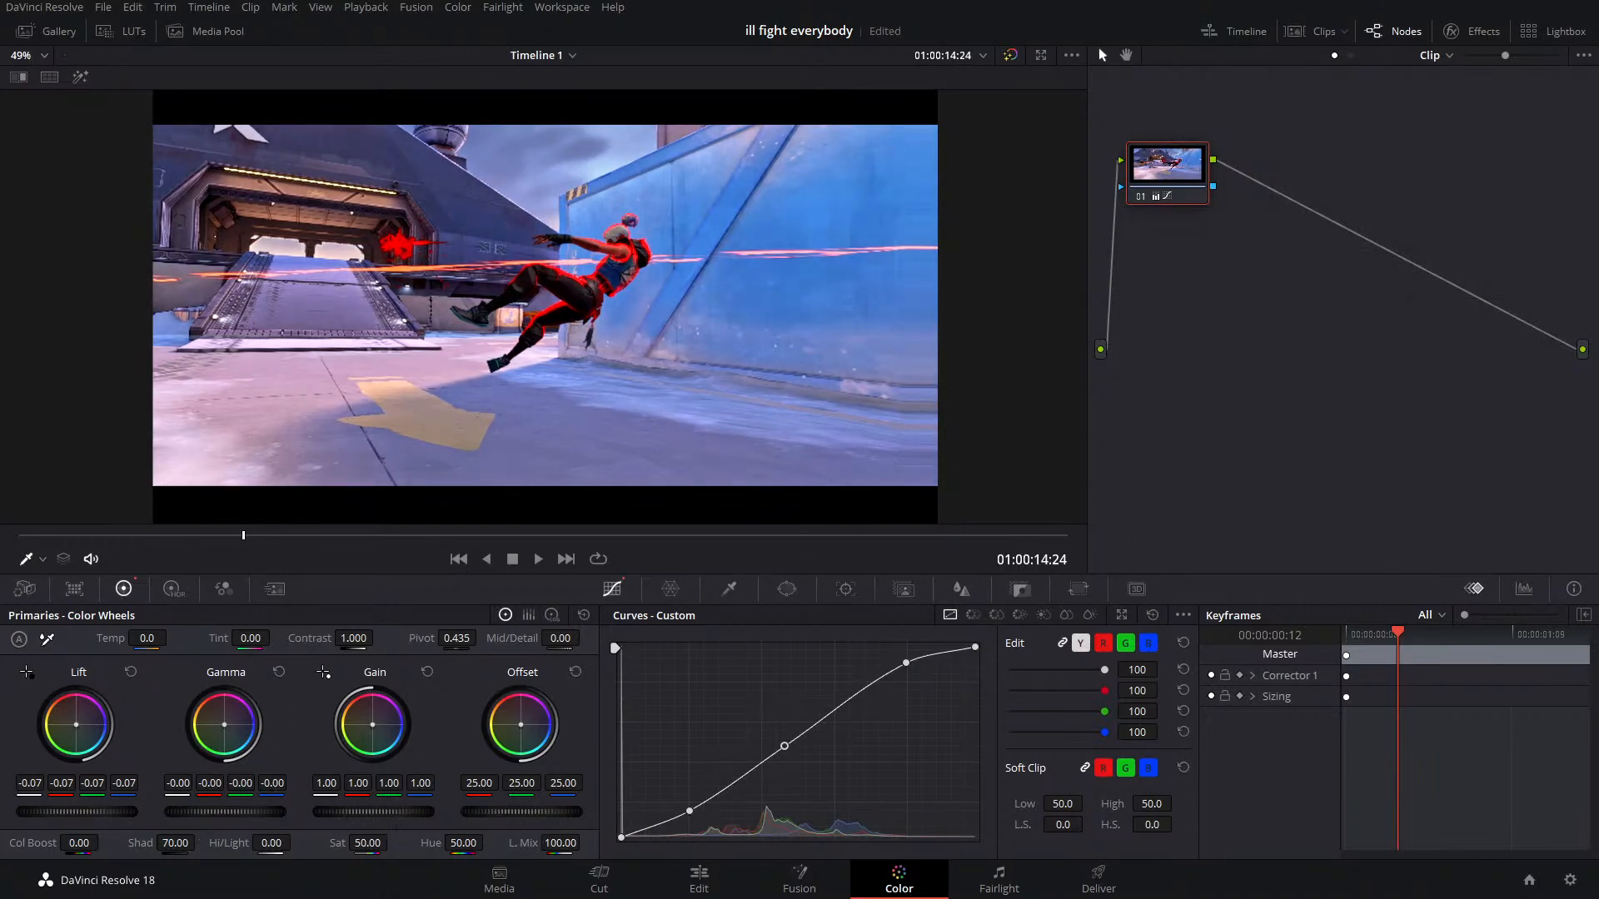
pyautogui.moveTo(373, 812); pyautogui.dragTo(429, 812)
pyautogui.doubleClick(173, 843)
pyautogui.write('0')
pyautogui.press('Return')
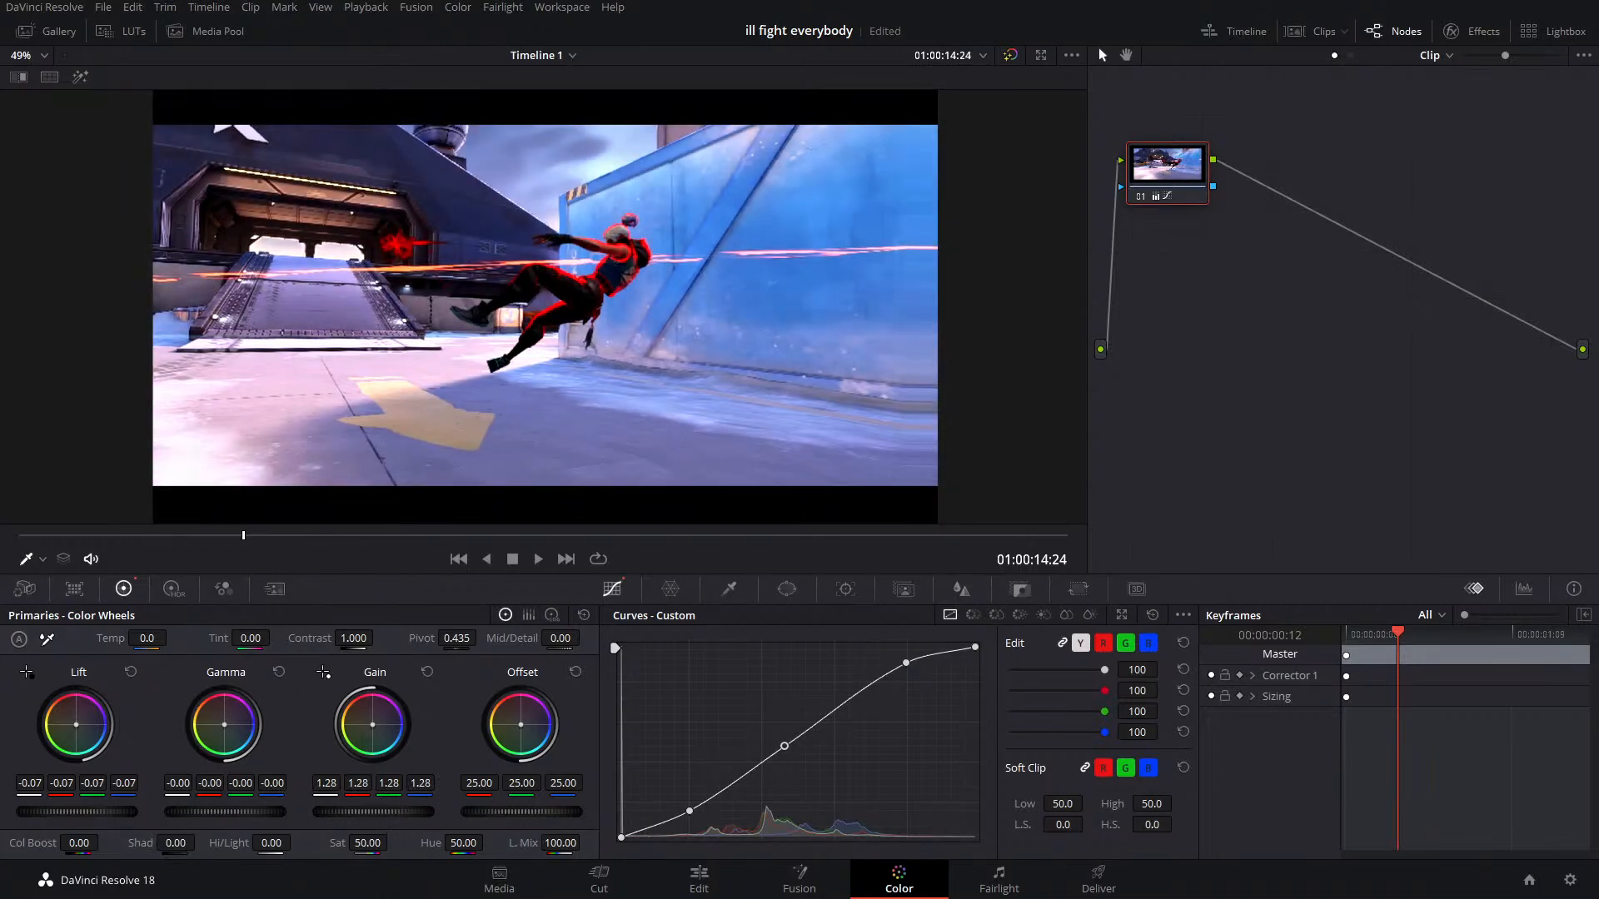
# Balance the master levels by setting Offset to 19.15, Gamma to 0.09 and Gain to 1.21
pyautogui.moveTo(225, 812); pyautogui.dragTo(232, 812)
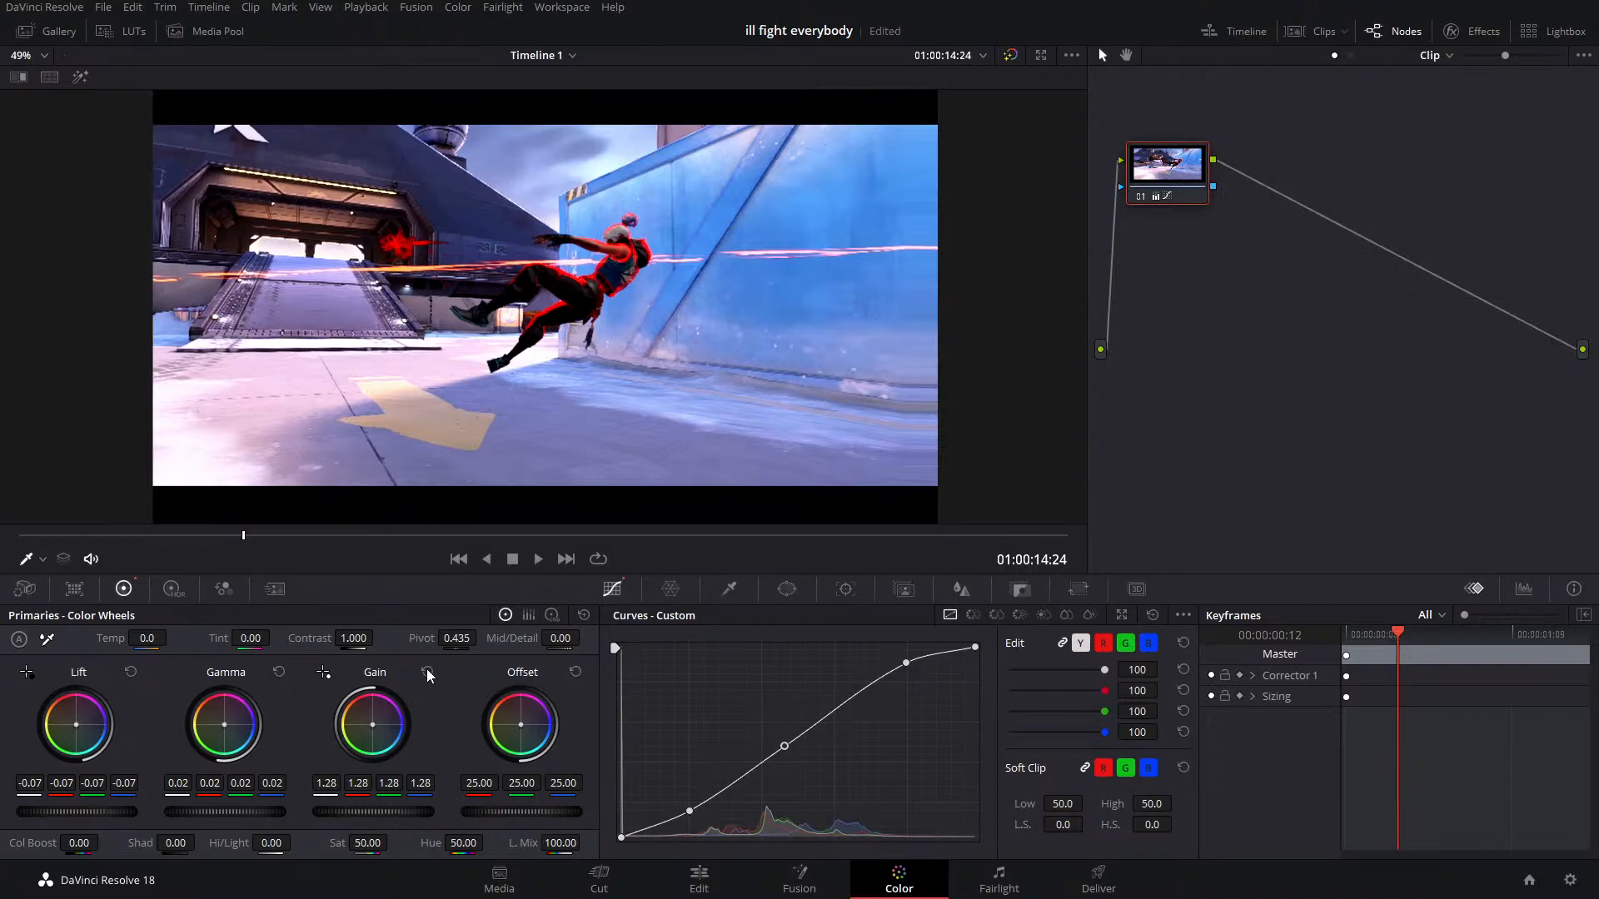
pyautogui.moveTo(521, 812); pyautogui.dragTo(378, 812)
pyautogui.moveTo(279, 816); pyautogui.dragTo(313, 817)
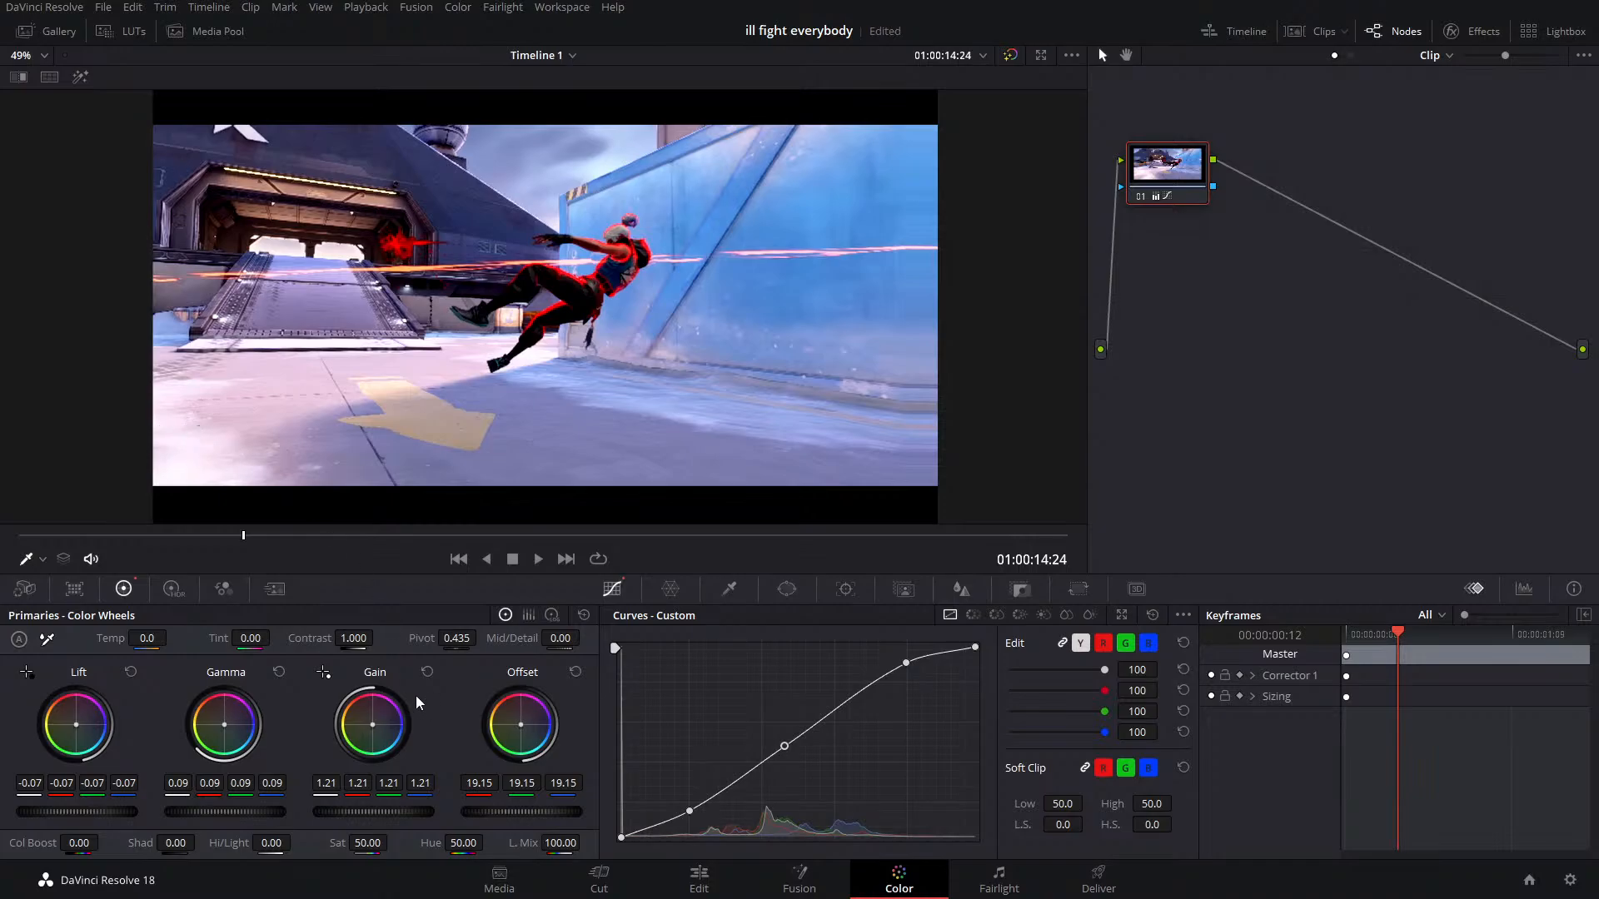
# Reset node 01's color wheels, then set Contrast 1.236, Pivot 0.203, Lift -0.02, Gamma 0.02 and Gain 0.93
pyautogui.click(584, 614)
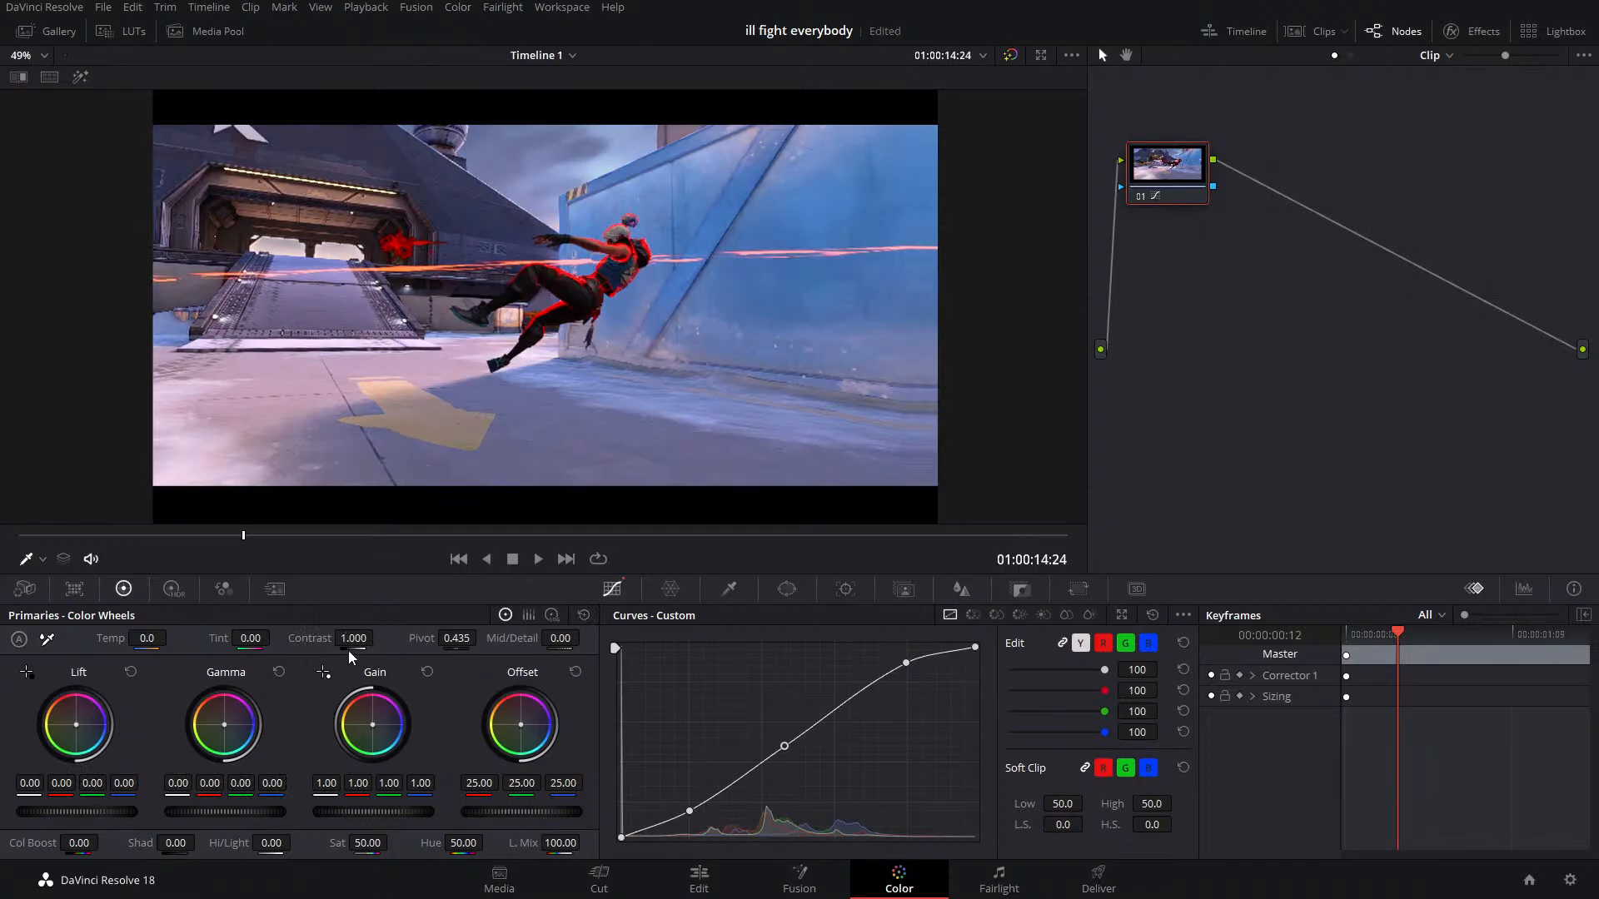
pyautogui.moveTo(348, 641); pyautogui.dragTo(408, 638)
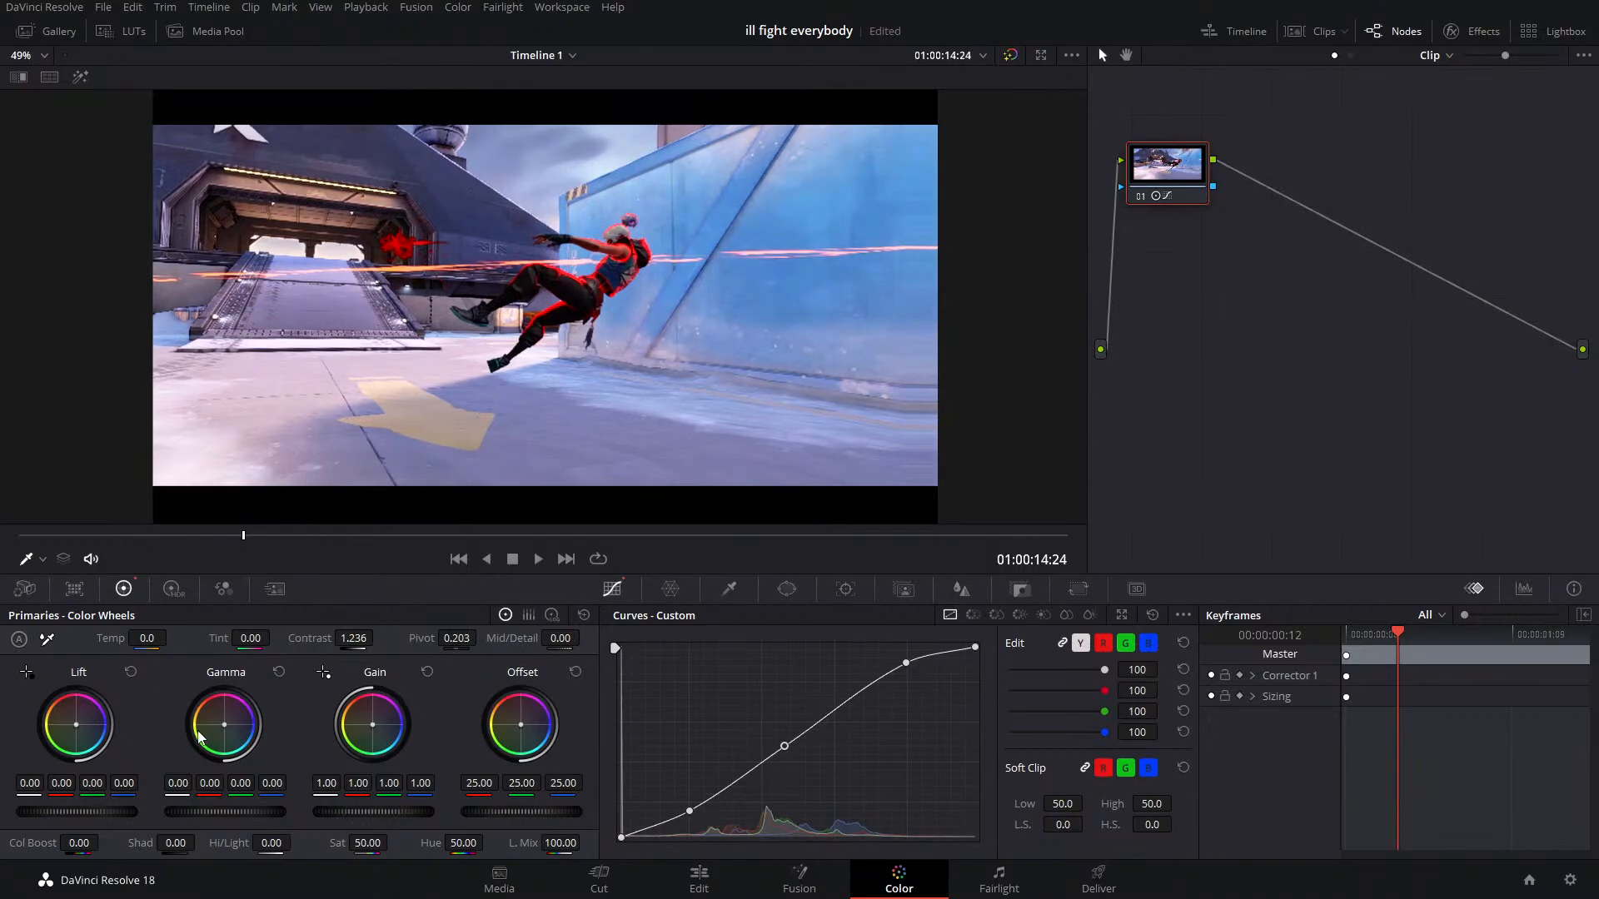
pyautogui.moveTo(102, 809); pyautogui.dragTo(90, 809)
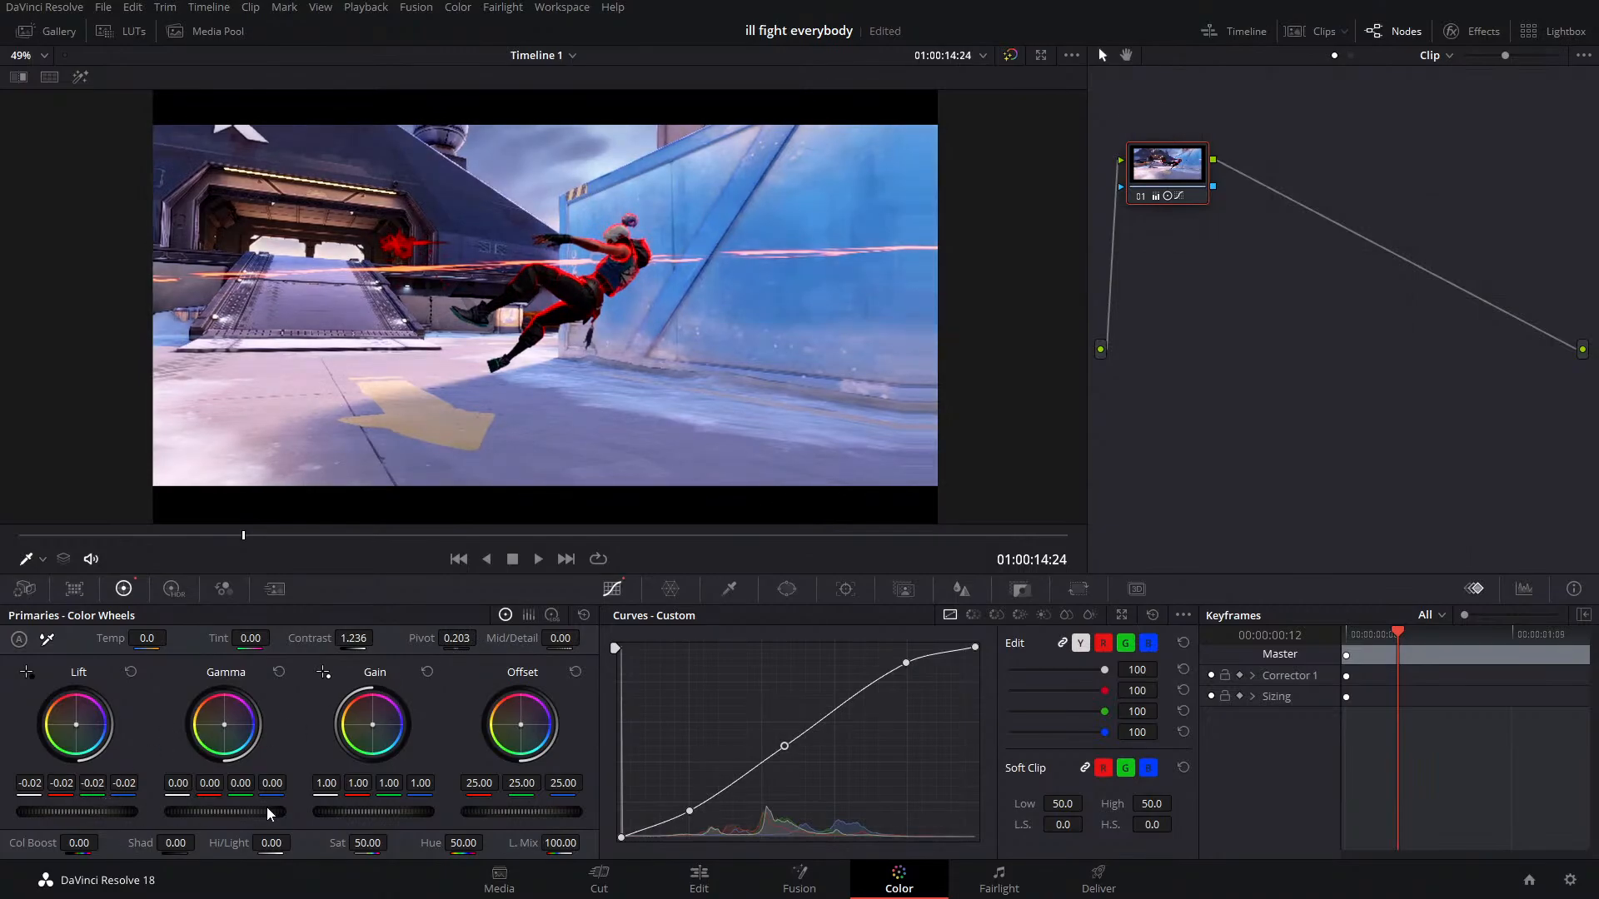
pyautogui.moveTo(244, 803); pyautogui.dragTo(225, 814)
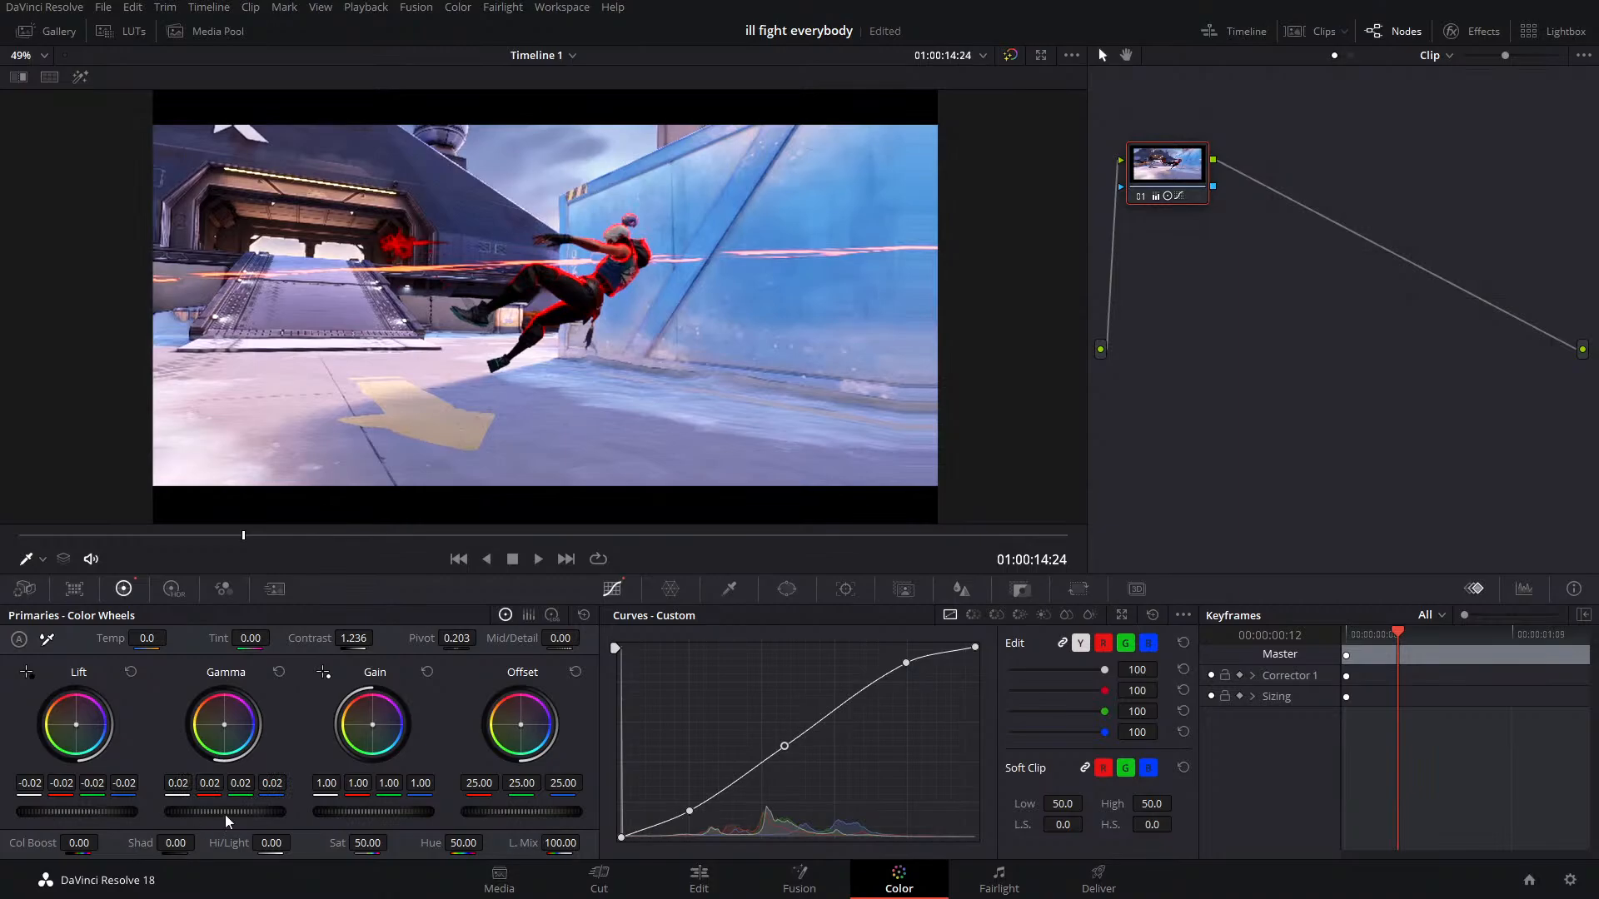
pyautogui.moveTo(373, 812); pyautogui.dragTo(348, 812)
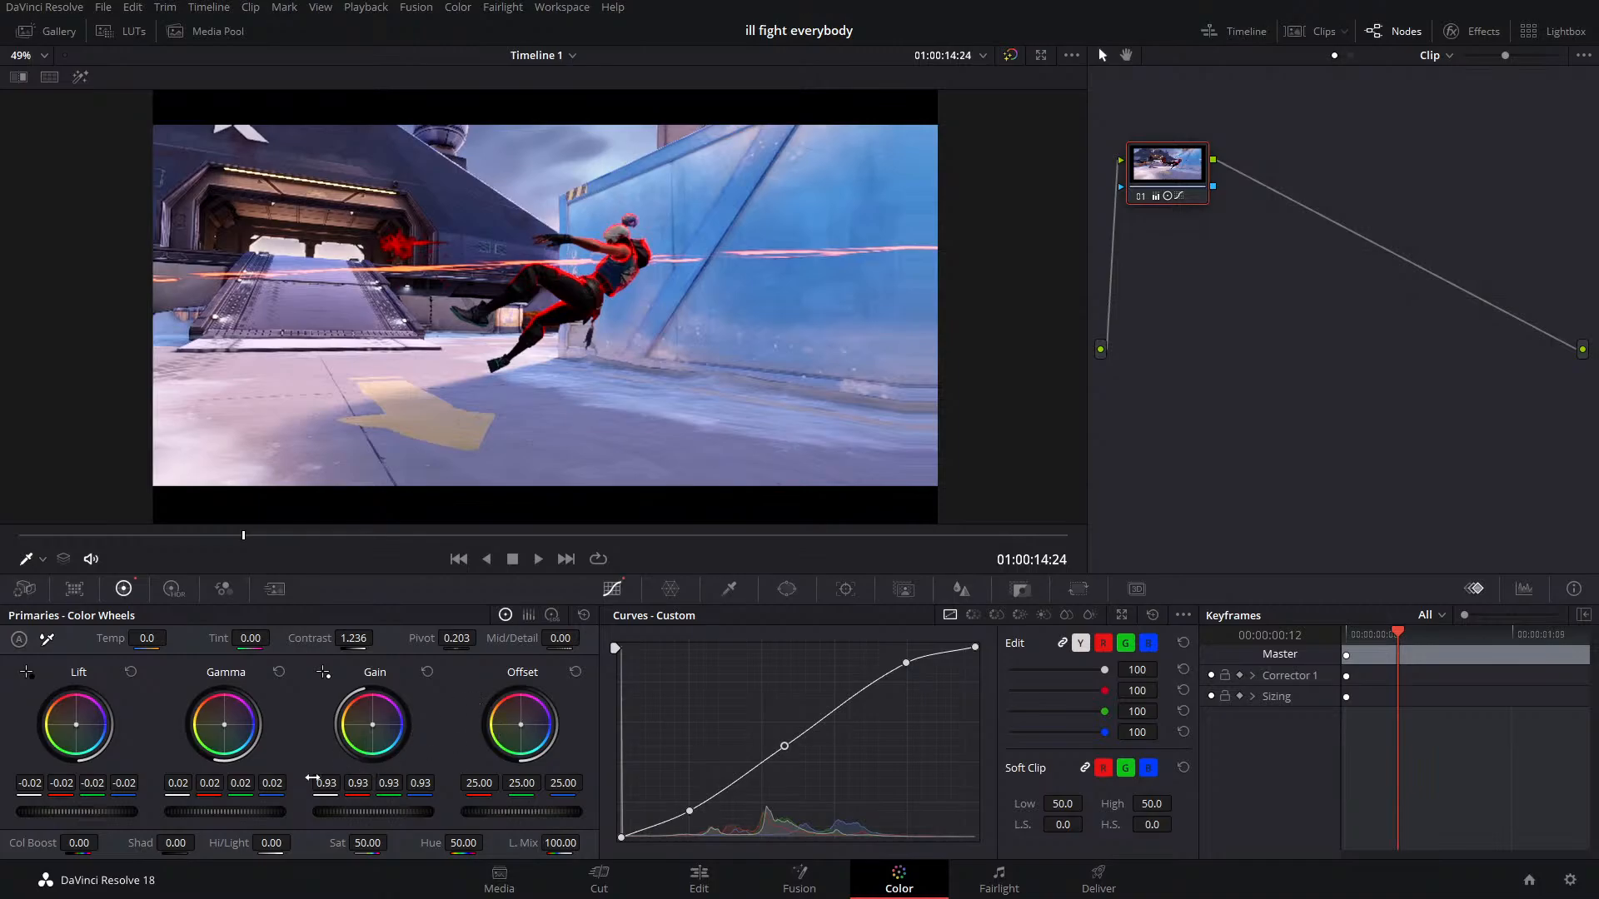
# Disable and re-enable node 01 several times to compare the shot before and after grading
pyautogui.click(1140, 197)
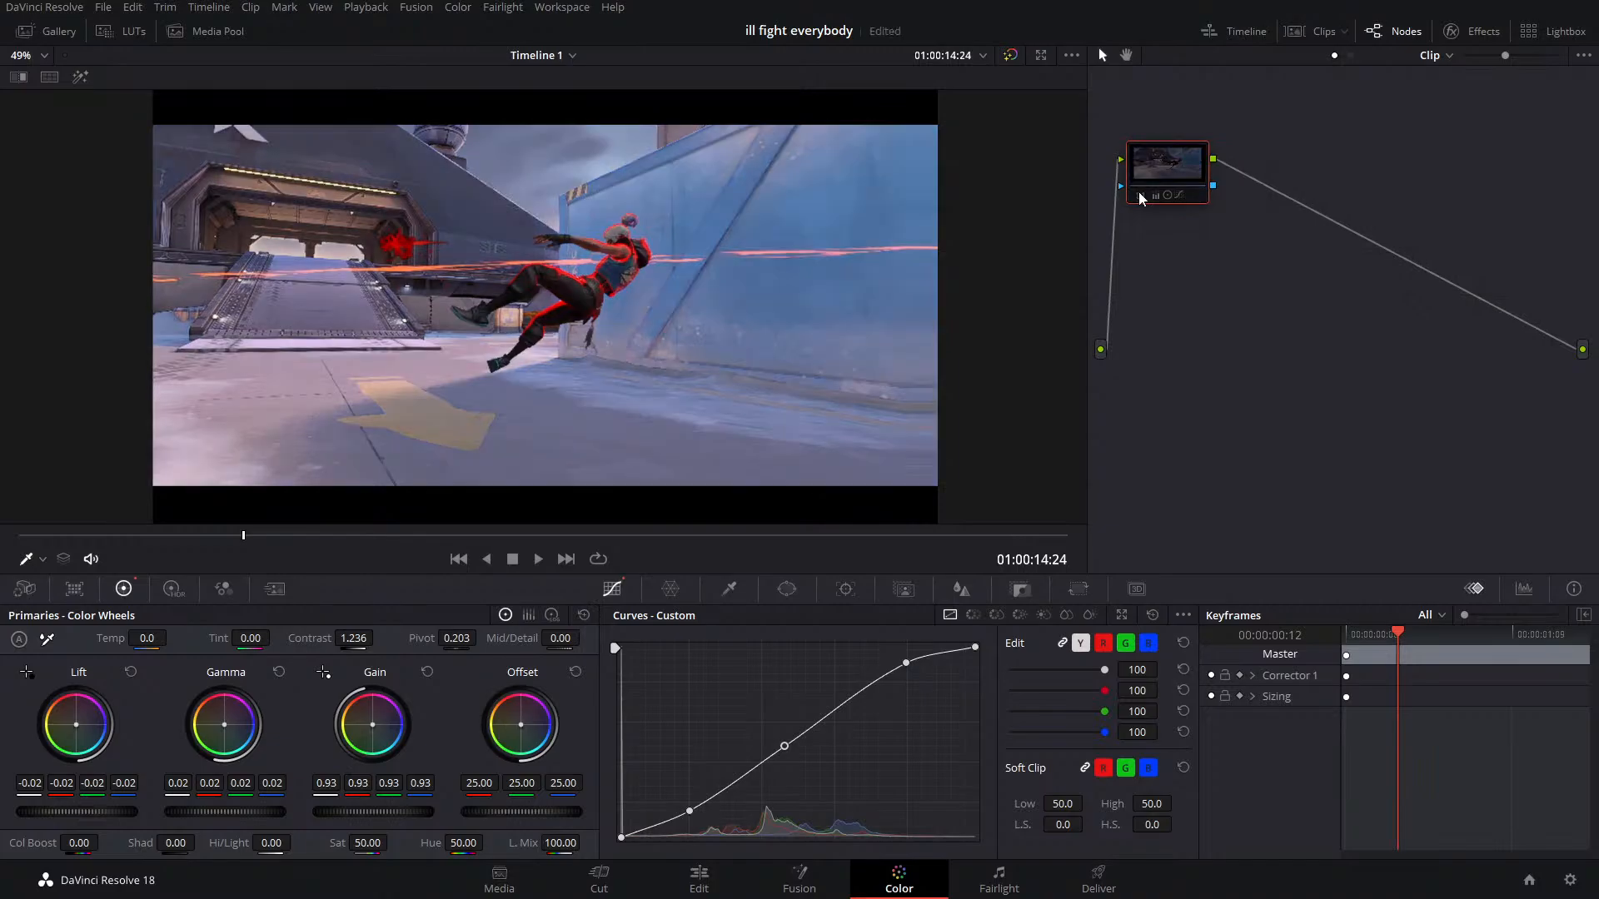
pyautogui.click(1140, 197)
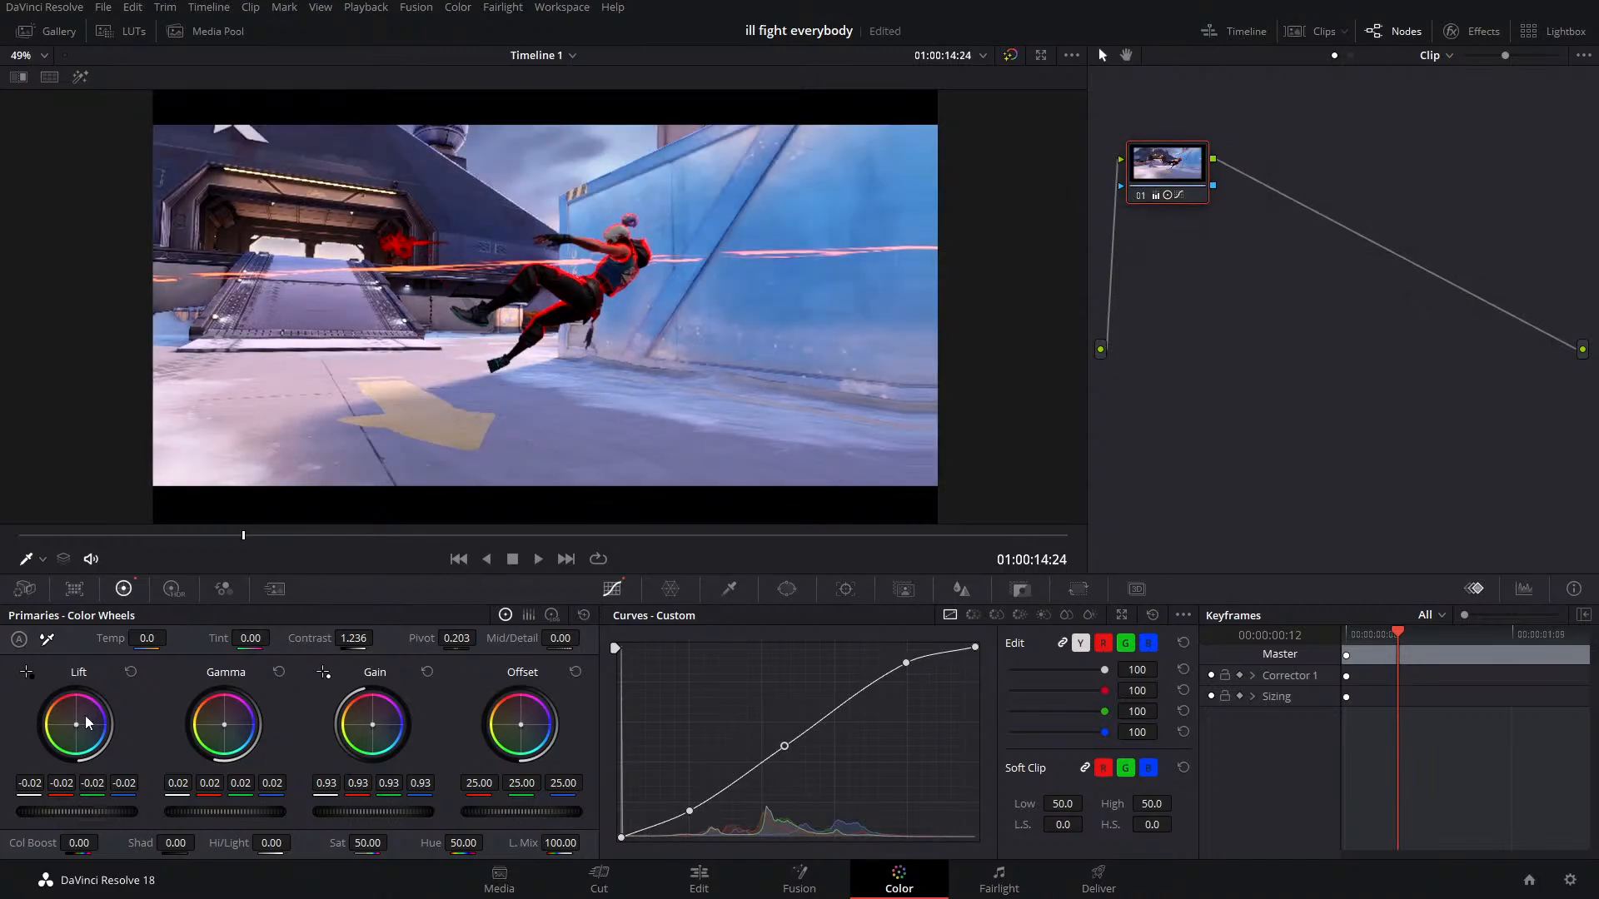
pyautogui.click(1141, 197)
pyautogui.click(1141, 197)
pyautogui.click(1141, 196)
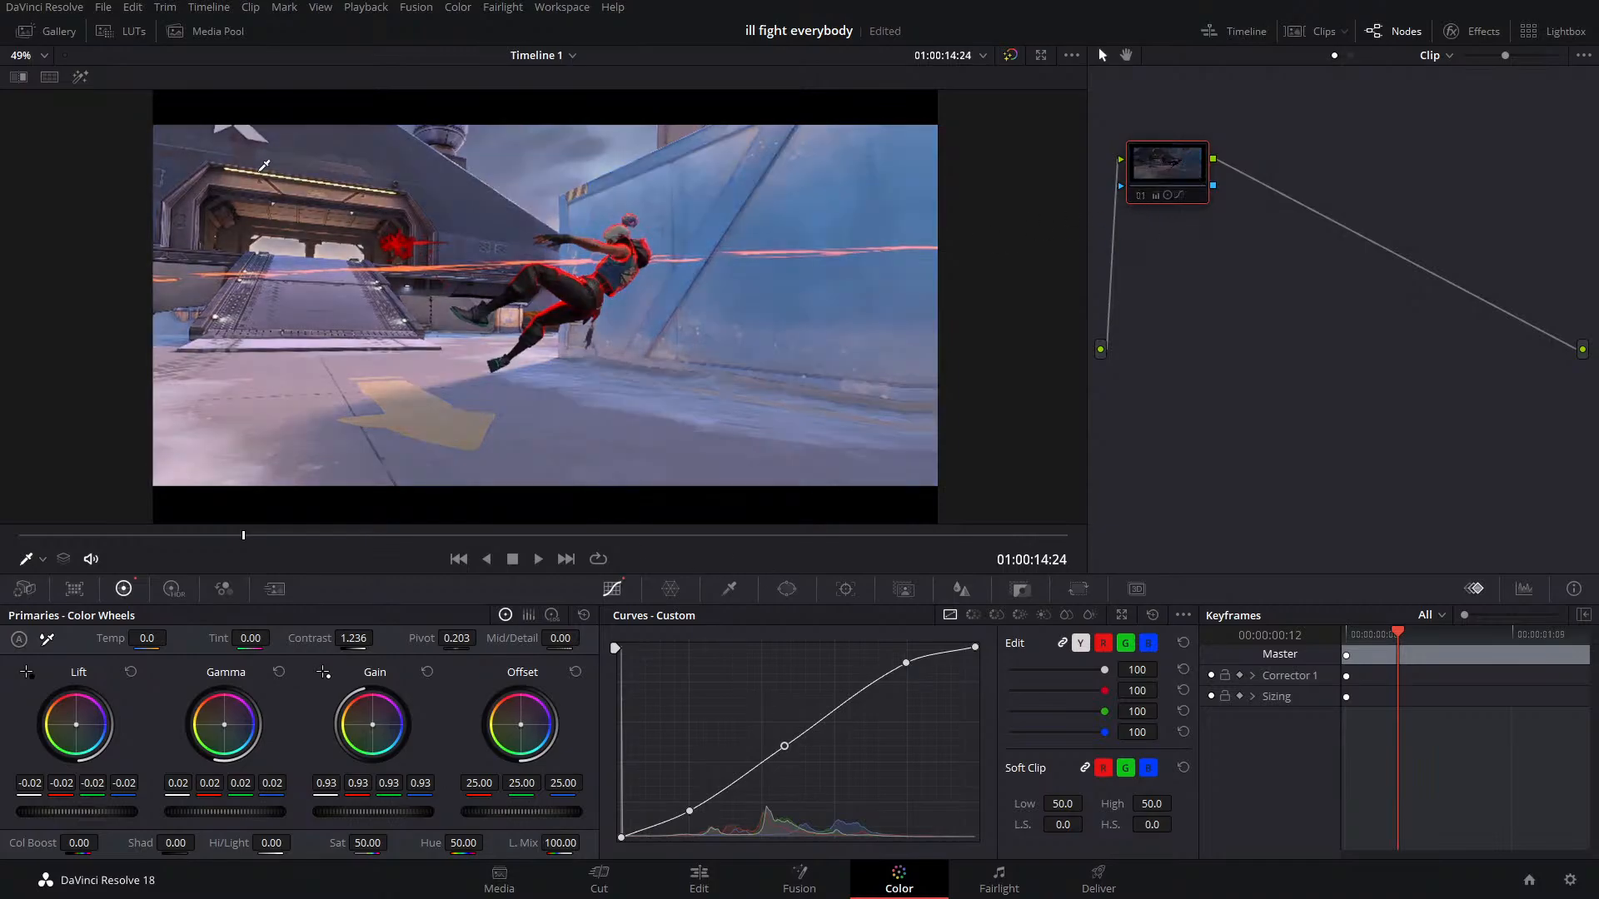
pyautogui.click(1143, 197)
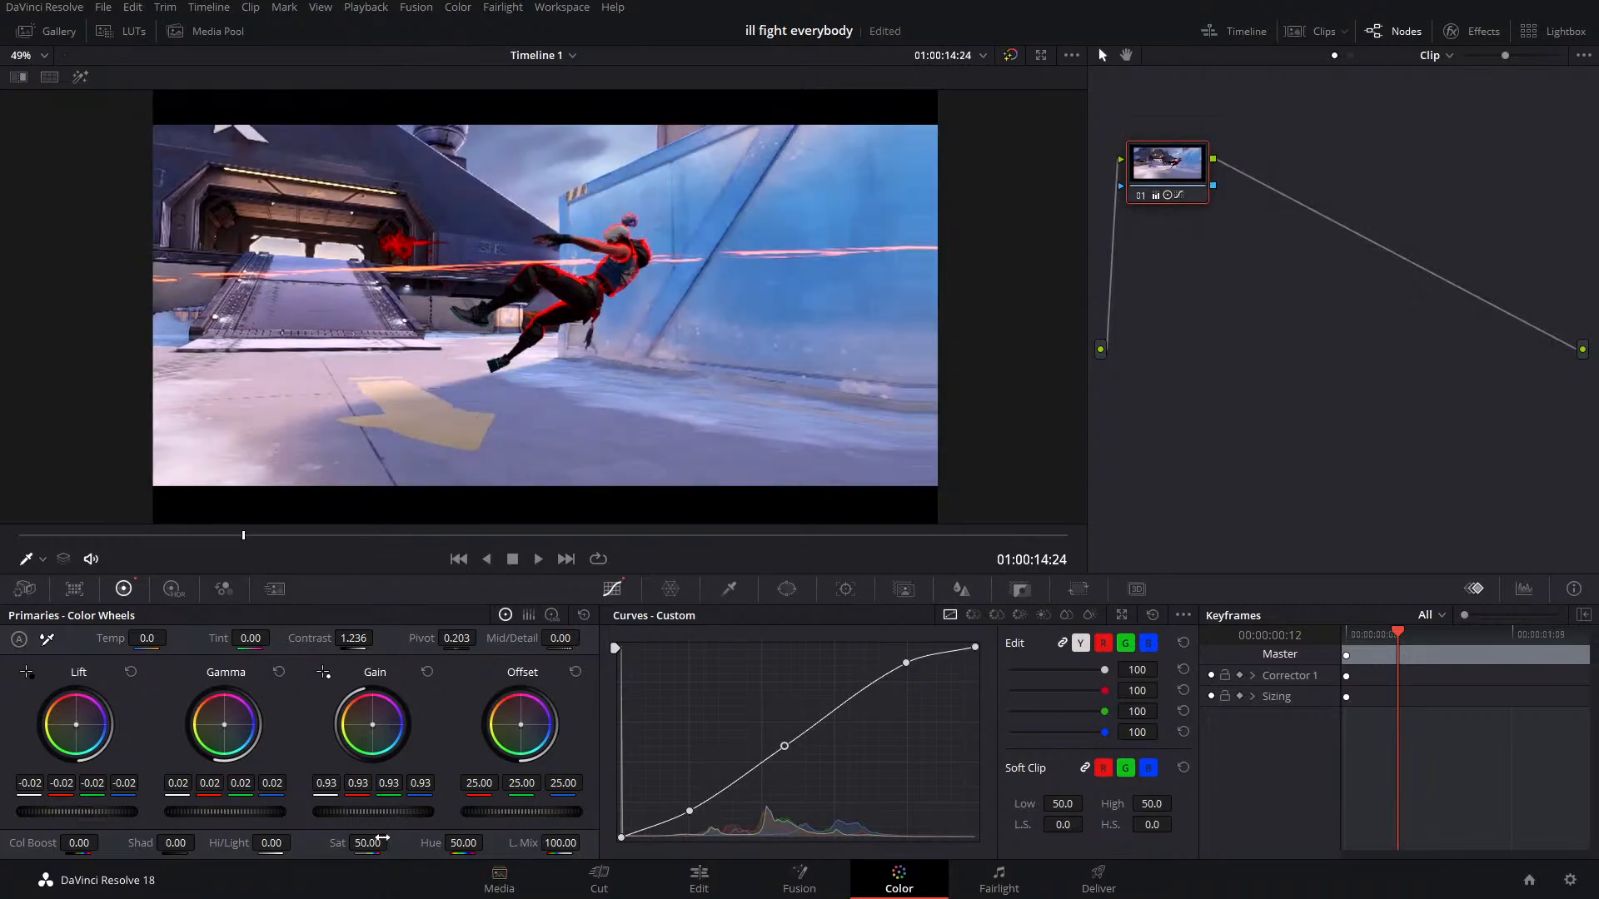
# Set node 01's Saturation to 25.80, Color Boost to 58.50, Shadows to 27.50 and Highlights to -57.50
pyautogui.moveTo(366, 843); pyautogui.dragTo(304, 843)
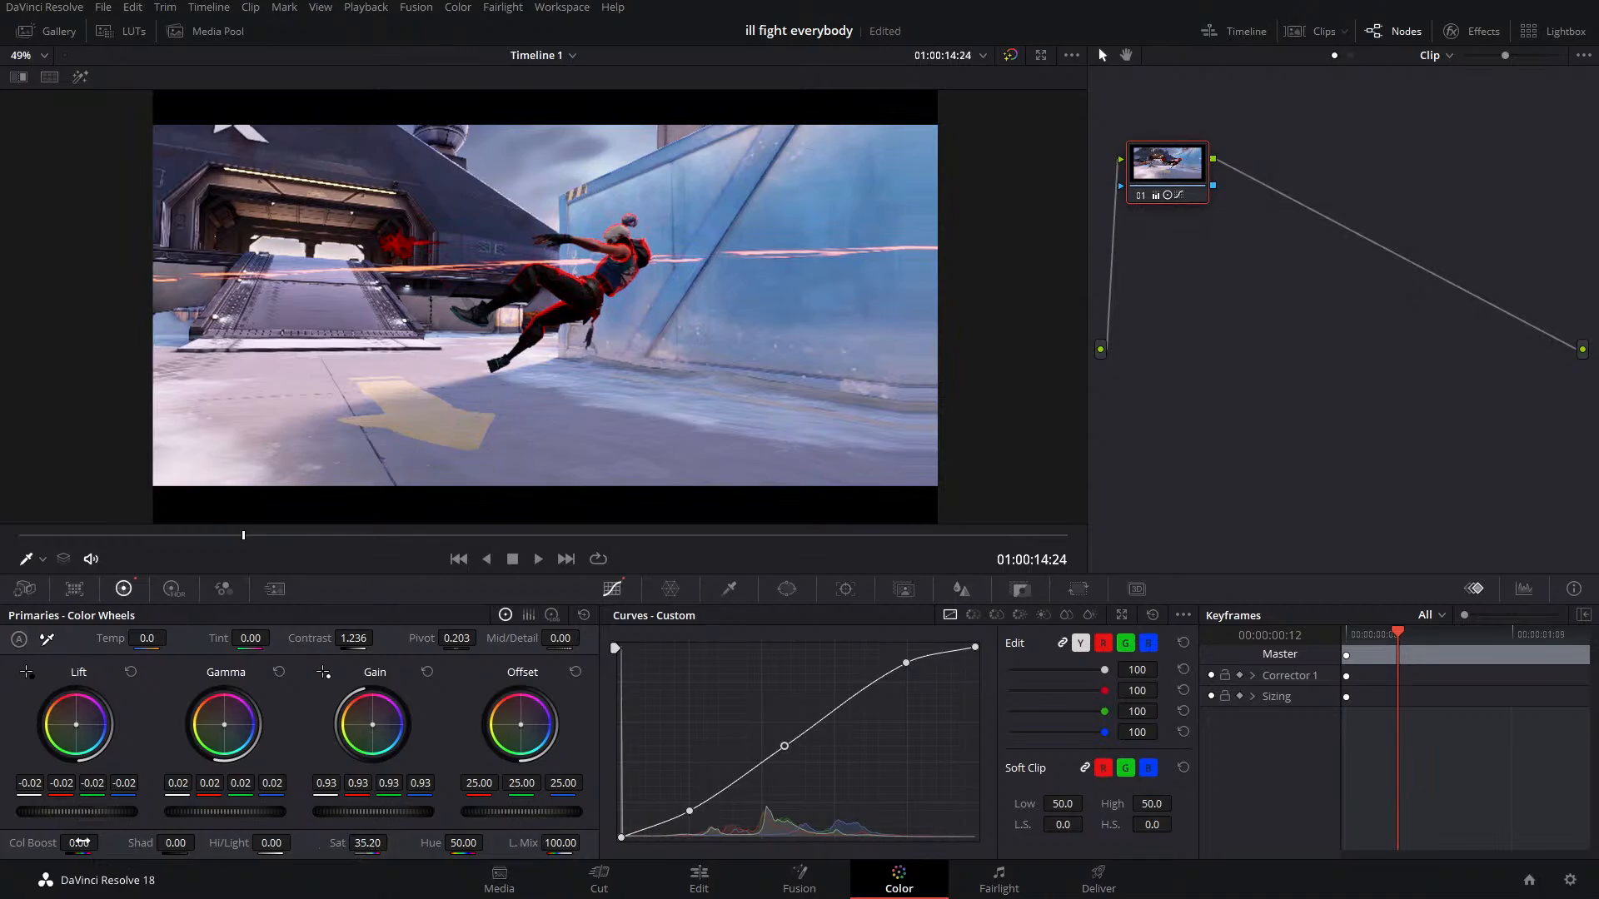
pyautogui.moveTo(367, 843); pyautogui.dragTo(336, 843)
pyautogui.moveTo(78, 843); pyautogui.dragTo(103, 843)
pyautogui.moveTo(175, 842)
pyautogui.mouseDown()
pyautogui.moveTo(233, 843)
pyautogui.moveTo(163, 843)
pyautogui.mouseUp()
pyautogui.moveTo(269, 842); pyautogui.dragTo(302, 842)
pyautogui.moveTo(185, 847); pyautogui.dragTo(192, 843)
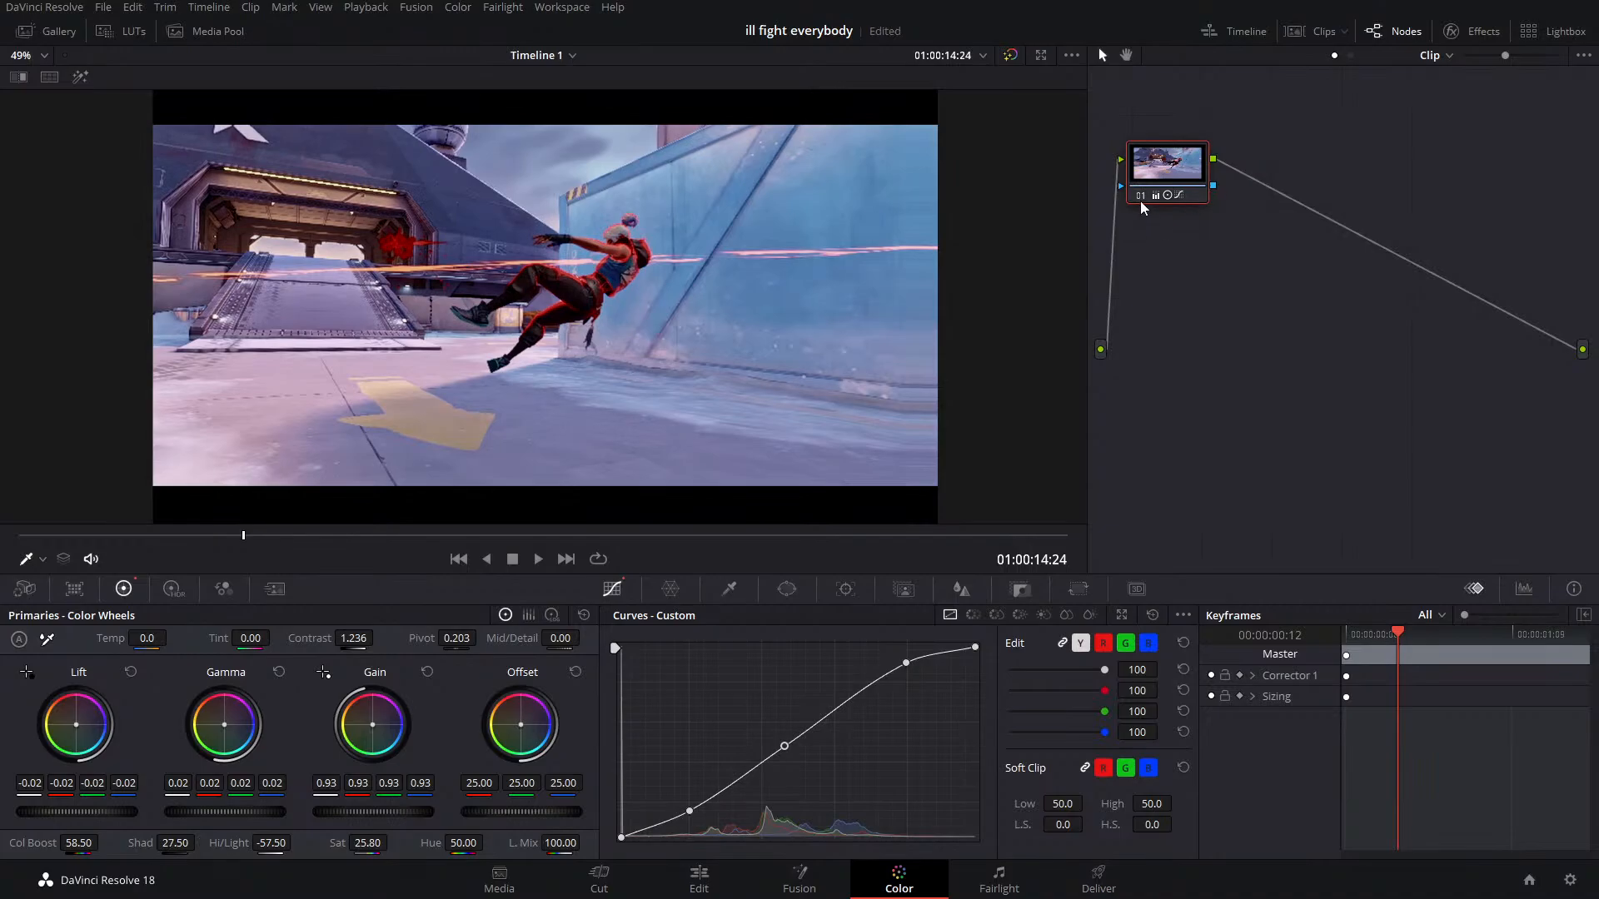
# Check the ungraded shot, then lower node 01's Color Boost to 48.50 and Saturation to 19.60
pyautogui.click(1141, 195)
pyautogui.click(1141, 193)
pyautogui.moveTo(80, 843); pyautogui.dragTo(54, 842)
# Compare the desaturated grade with the original image by switching node 01 off and on
pyautogui.click(1140, 196)
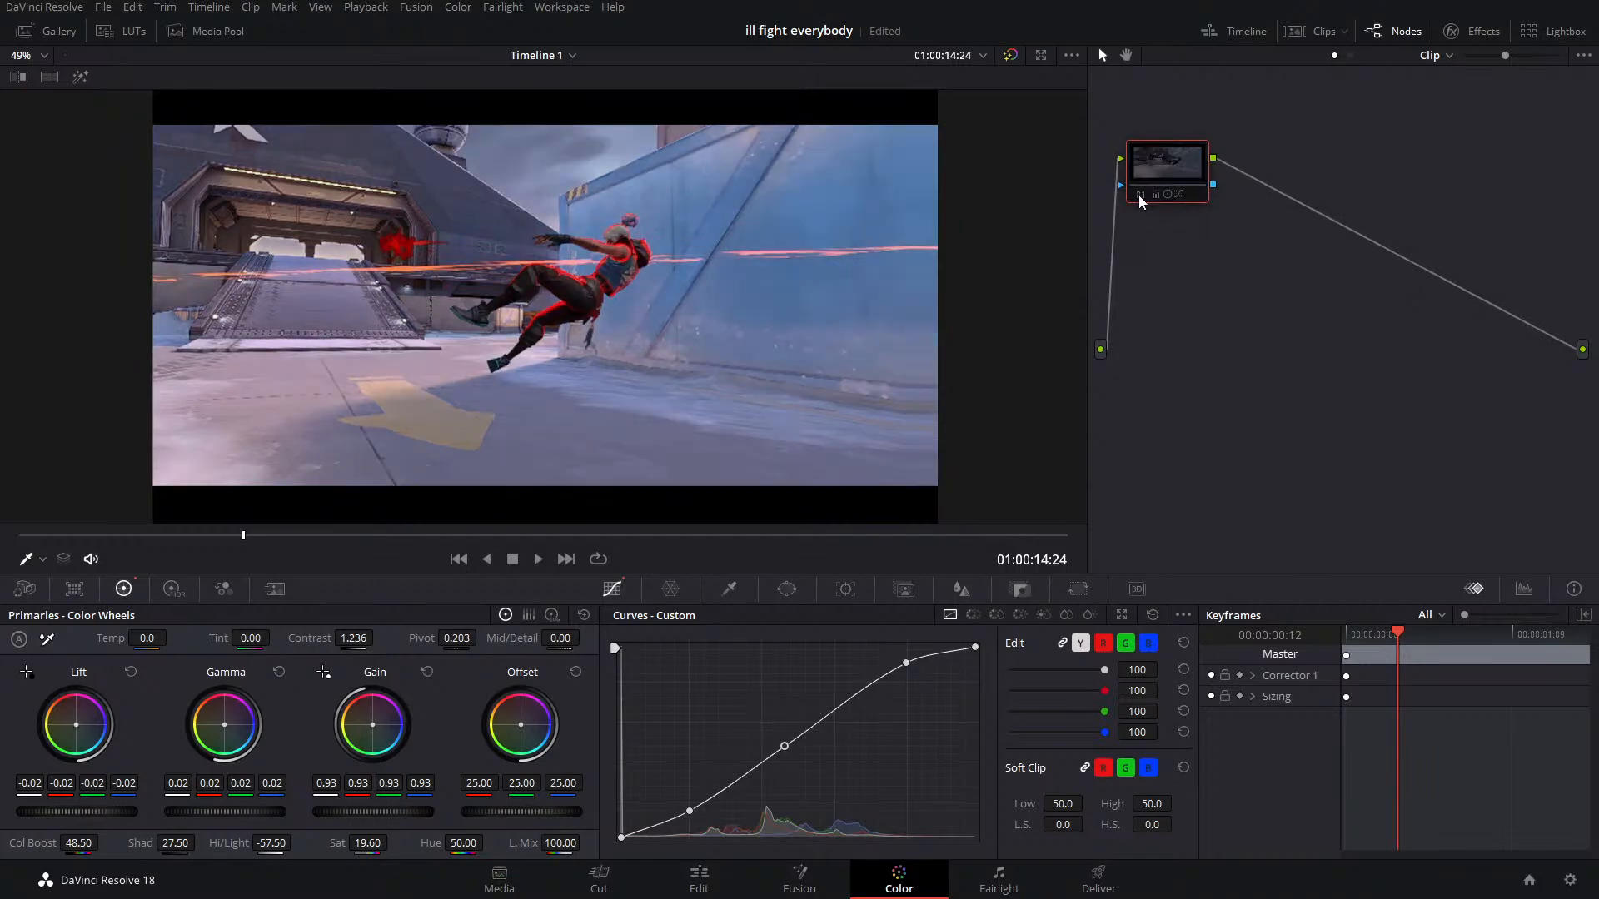
pyautogui.click(1139, 195)
pyautogui.click(1140, 195)
pyautogui.click(1139, 195)
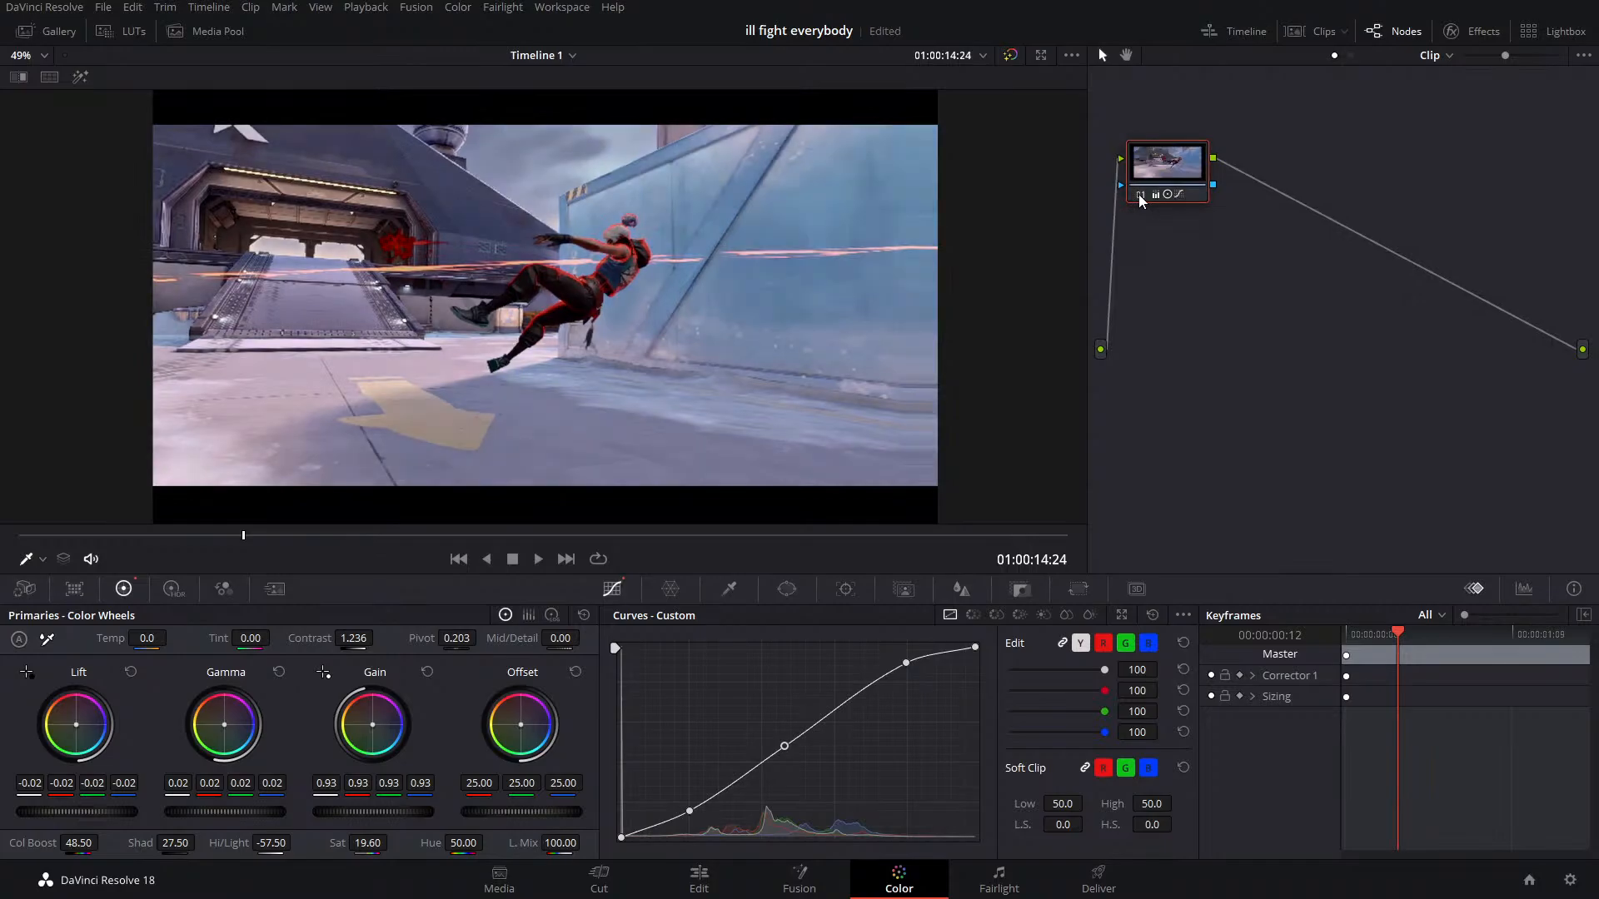
pyautogui.click(1139, 194)
pyautogui.click(1140, 195)
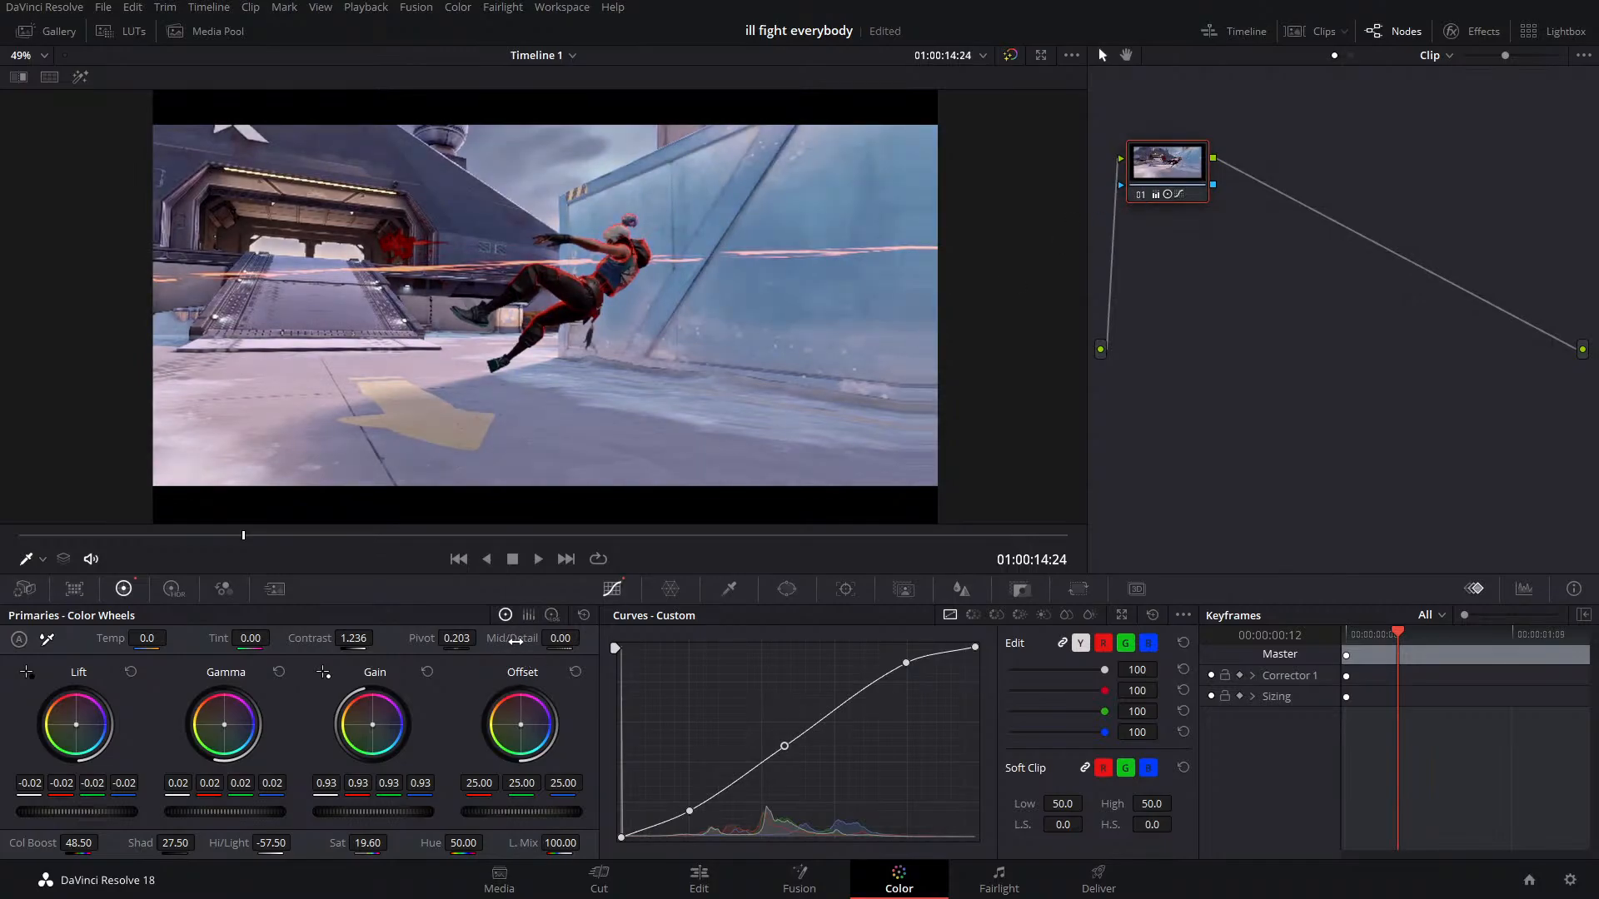
# Try Midtone Detail at 54.50 on node 01 and reset it
pyautogui.moveTo(560, 638); pyautogui.dragTo(600, 638)
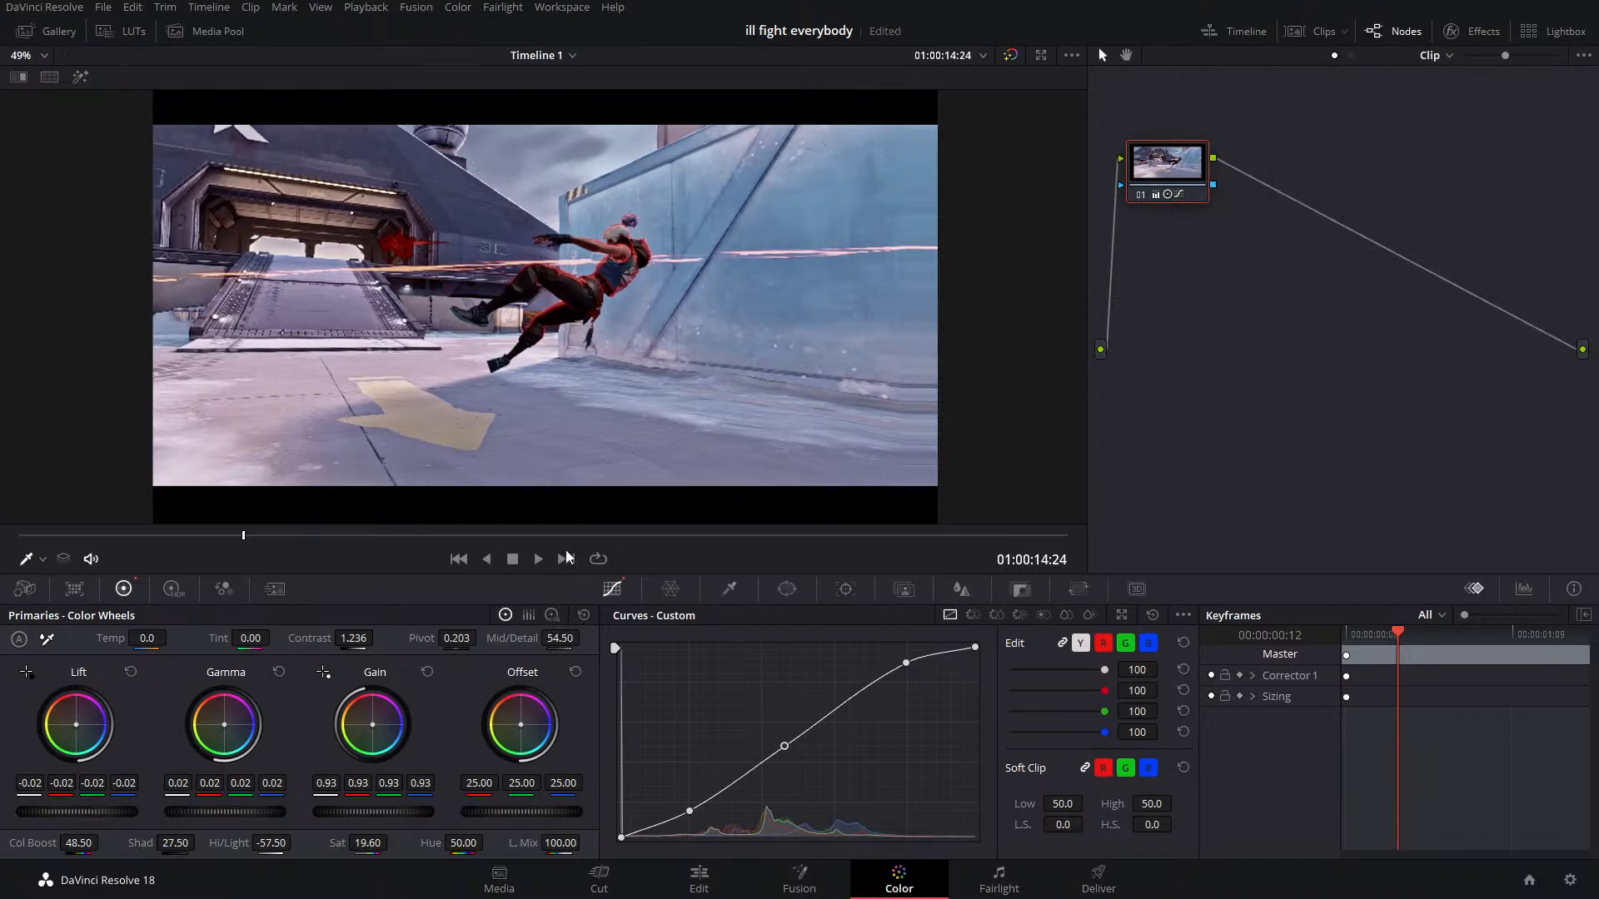
pyautogui.doubleClick(511, 638)
# Add a serial node after node 01
pyautogui.rightClick(1168, 178)
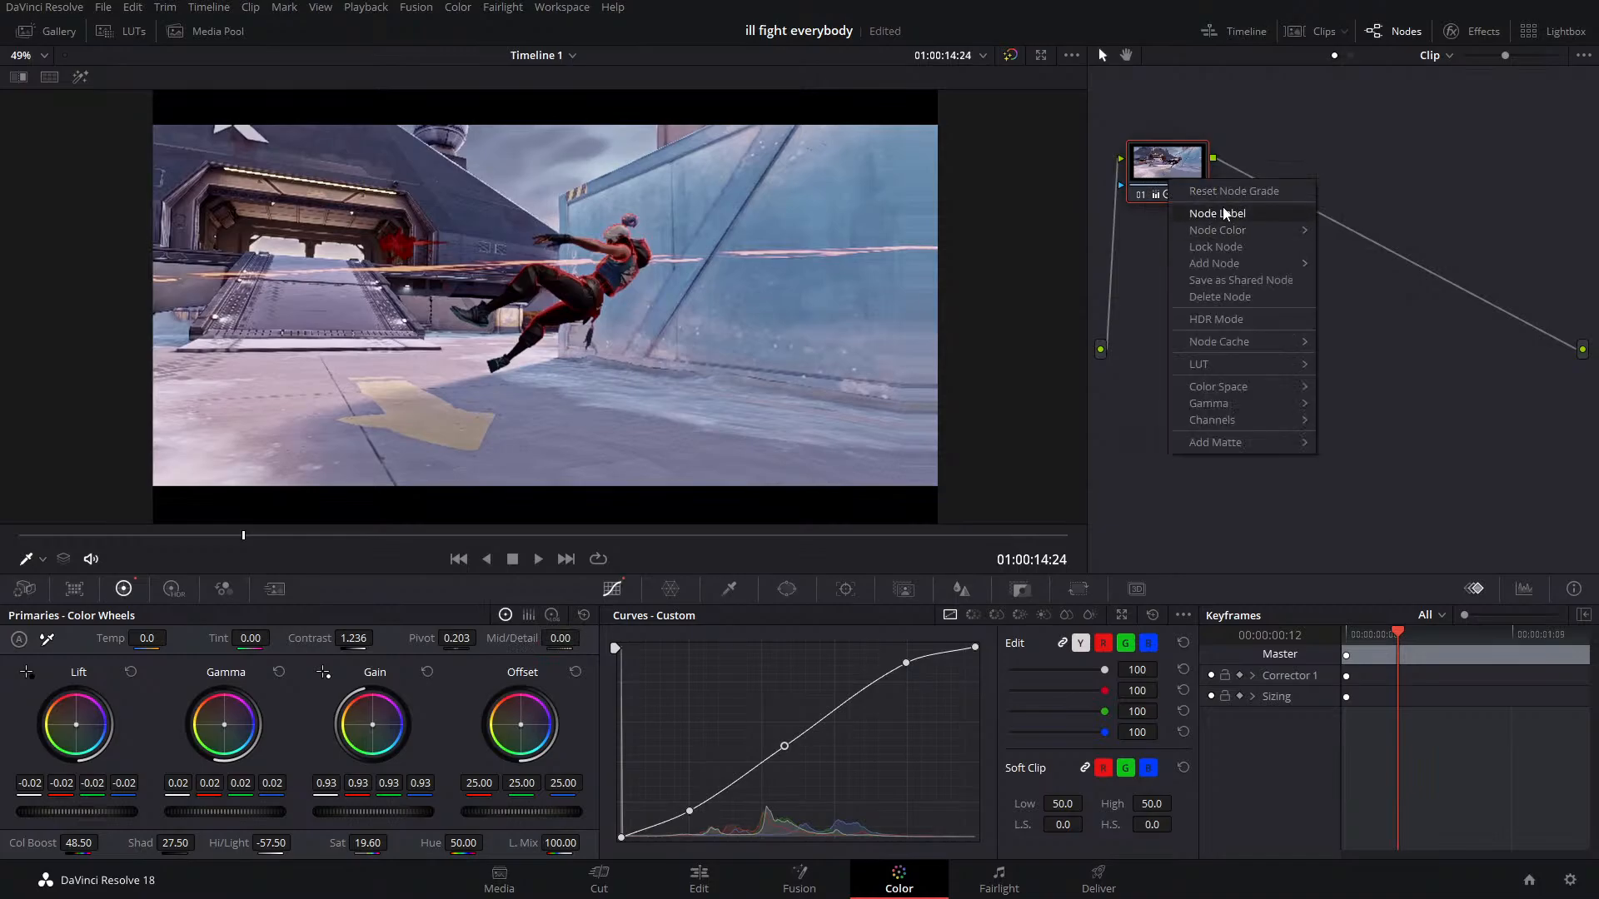
pyautogui.rightClick(1167, 156)
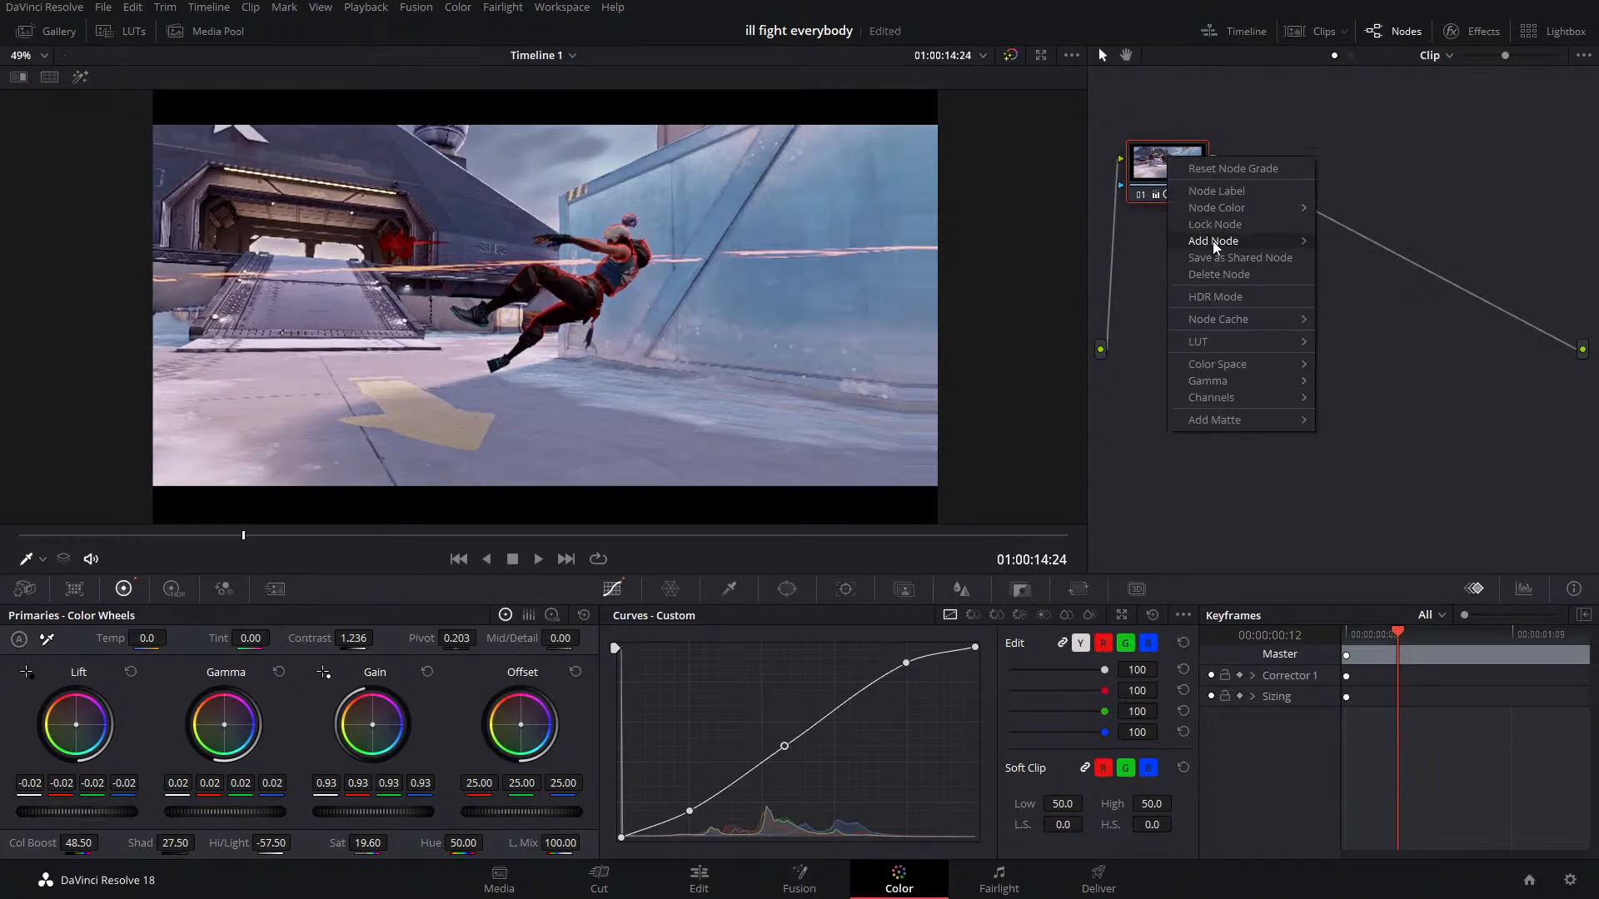
pyautogui.moveTo(1212, 242)
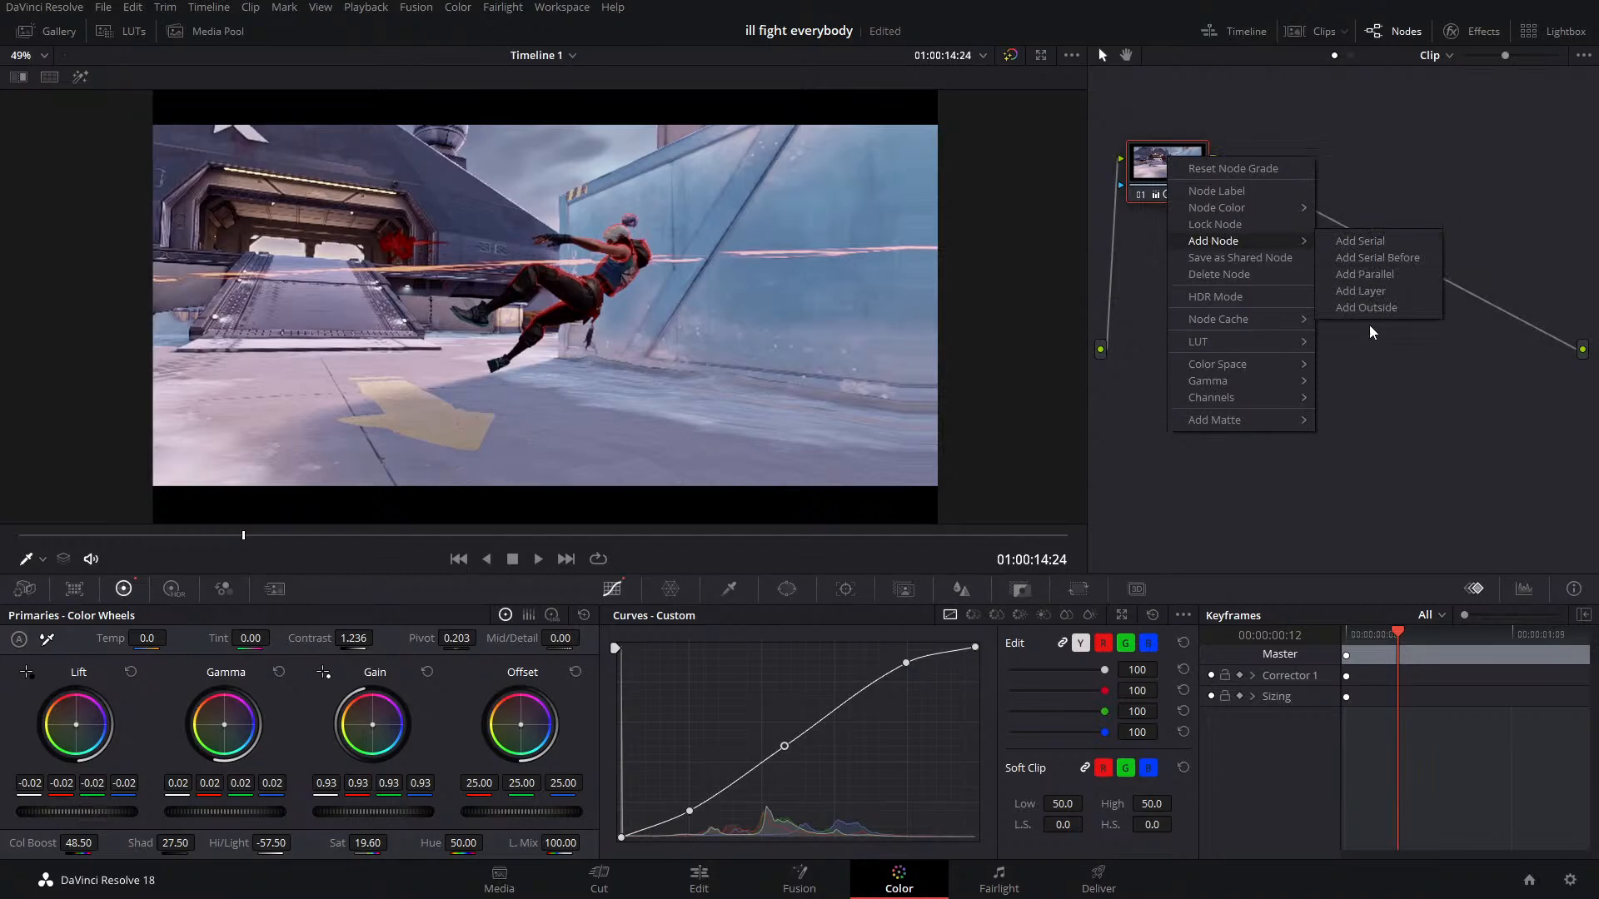
pyautogui.click(1369, 244)
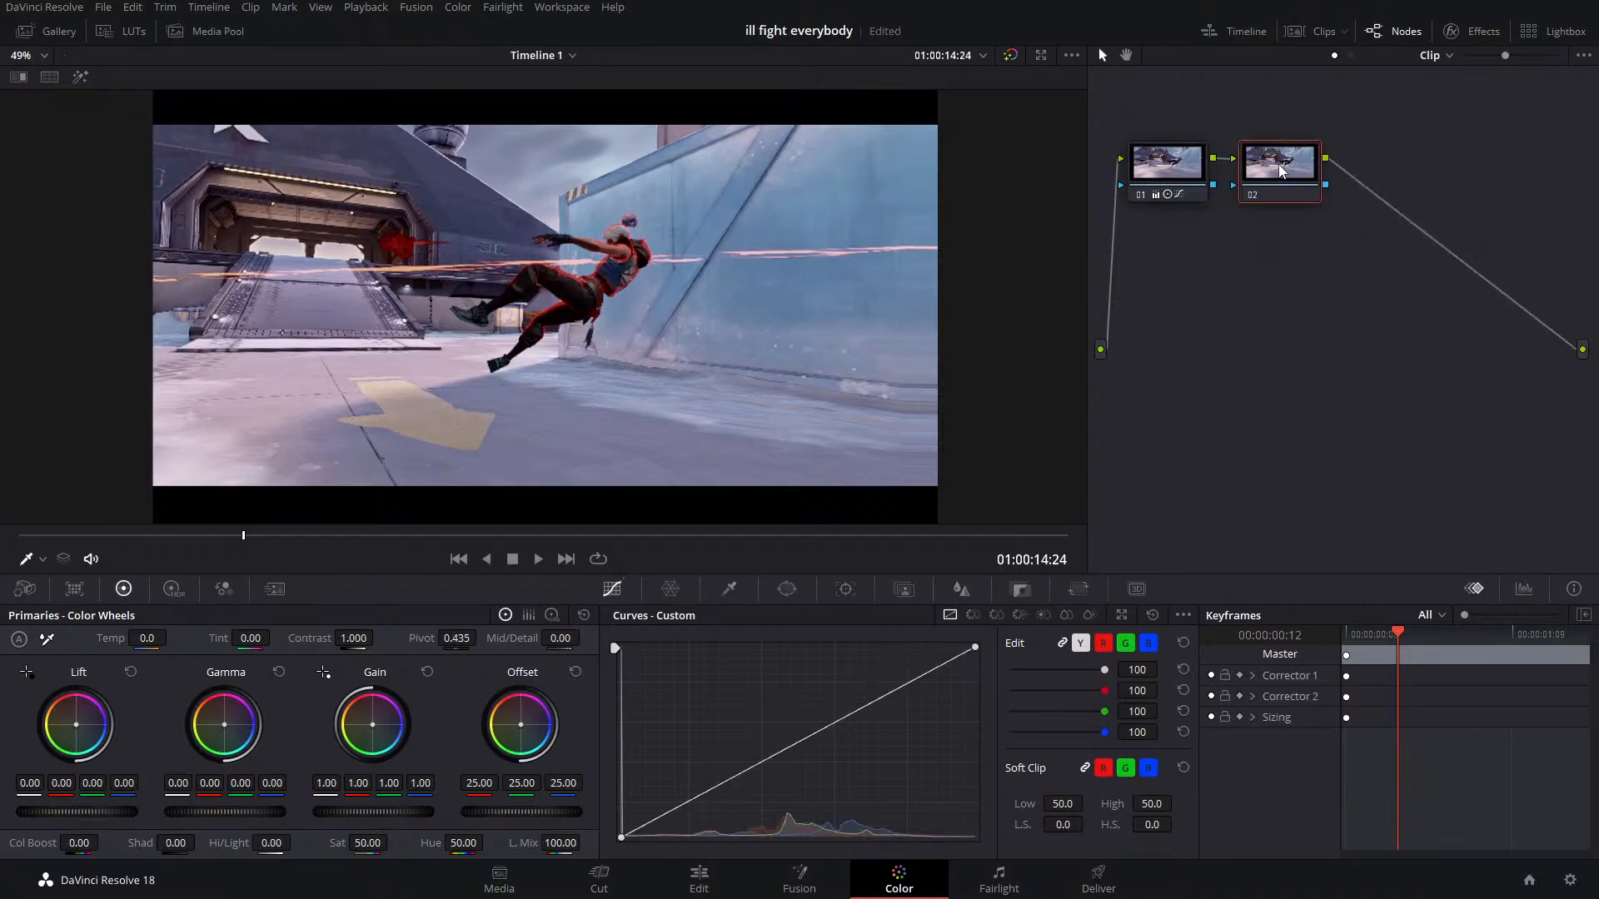
# Add two parallel nodes, 03 and 04, alongside node 02
pyautogui.rightClick(1277, 163)
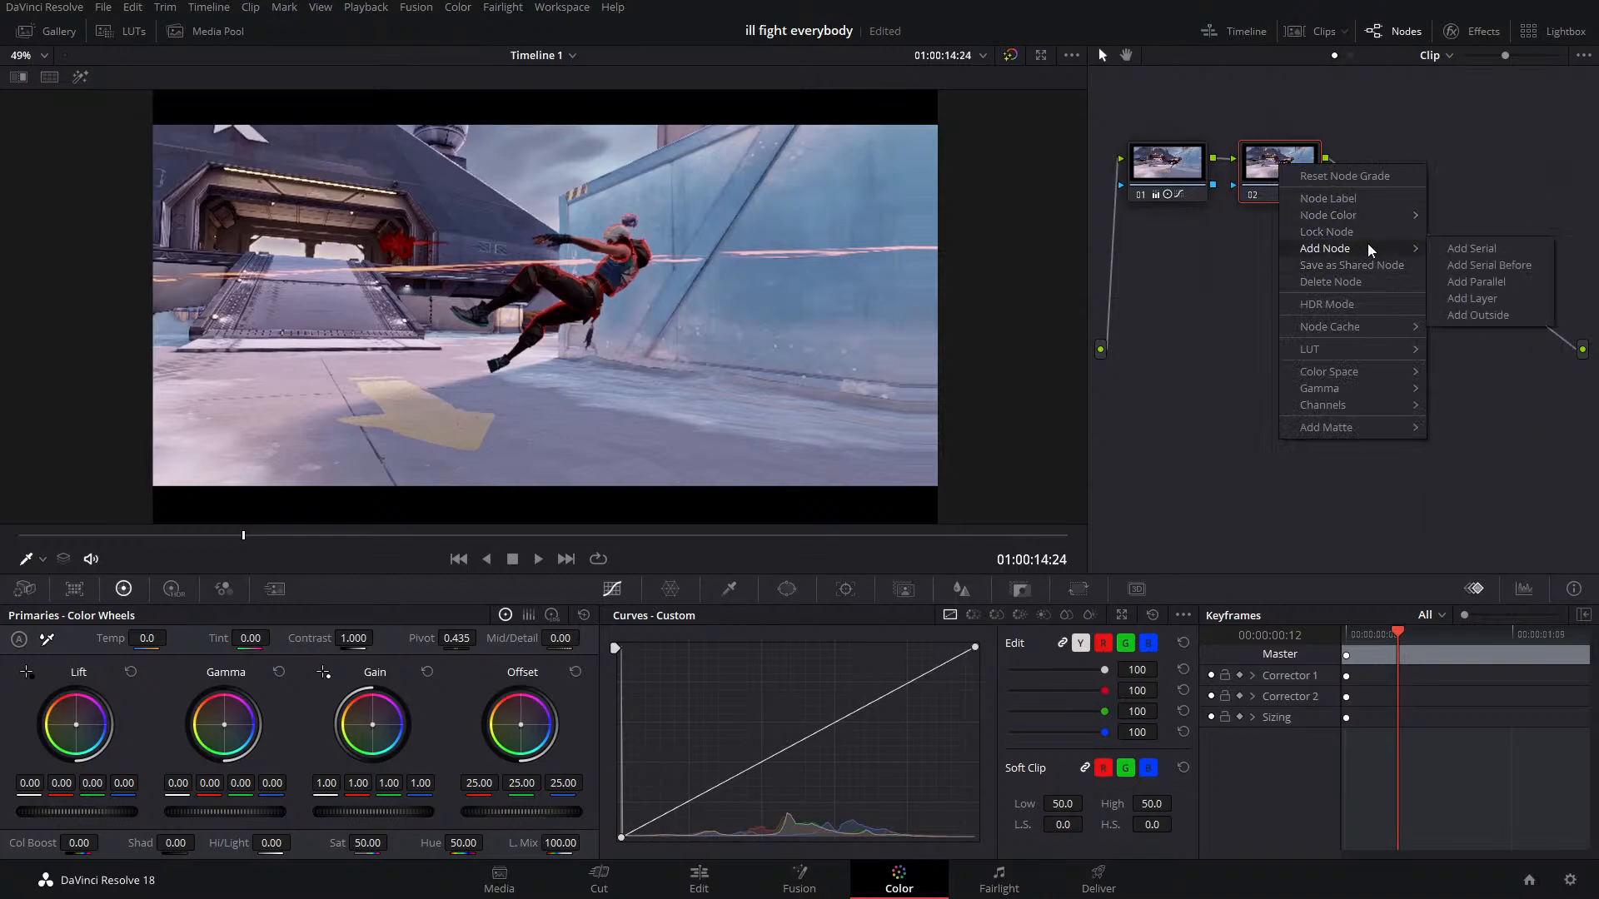
pyautogui.click(1469, 279)
pyautogui.rightClick(1290, 273)
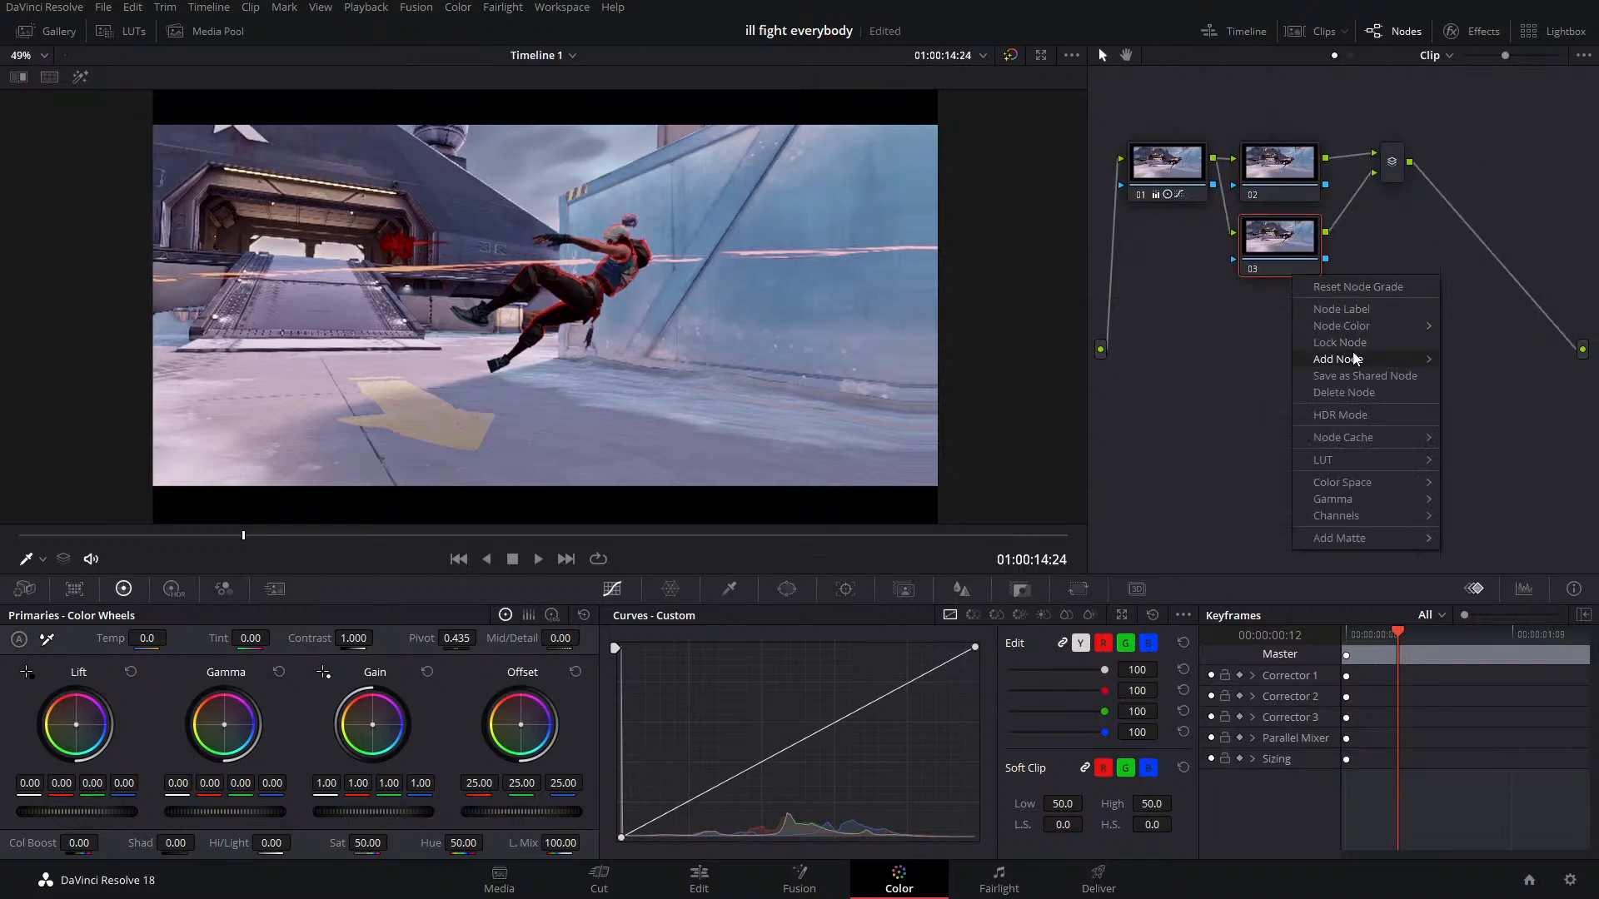
pyautogui.moveTo(1358, 359)
pyautogui.click(1491, 397)
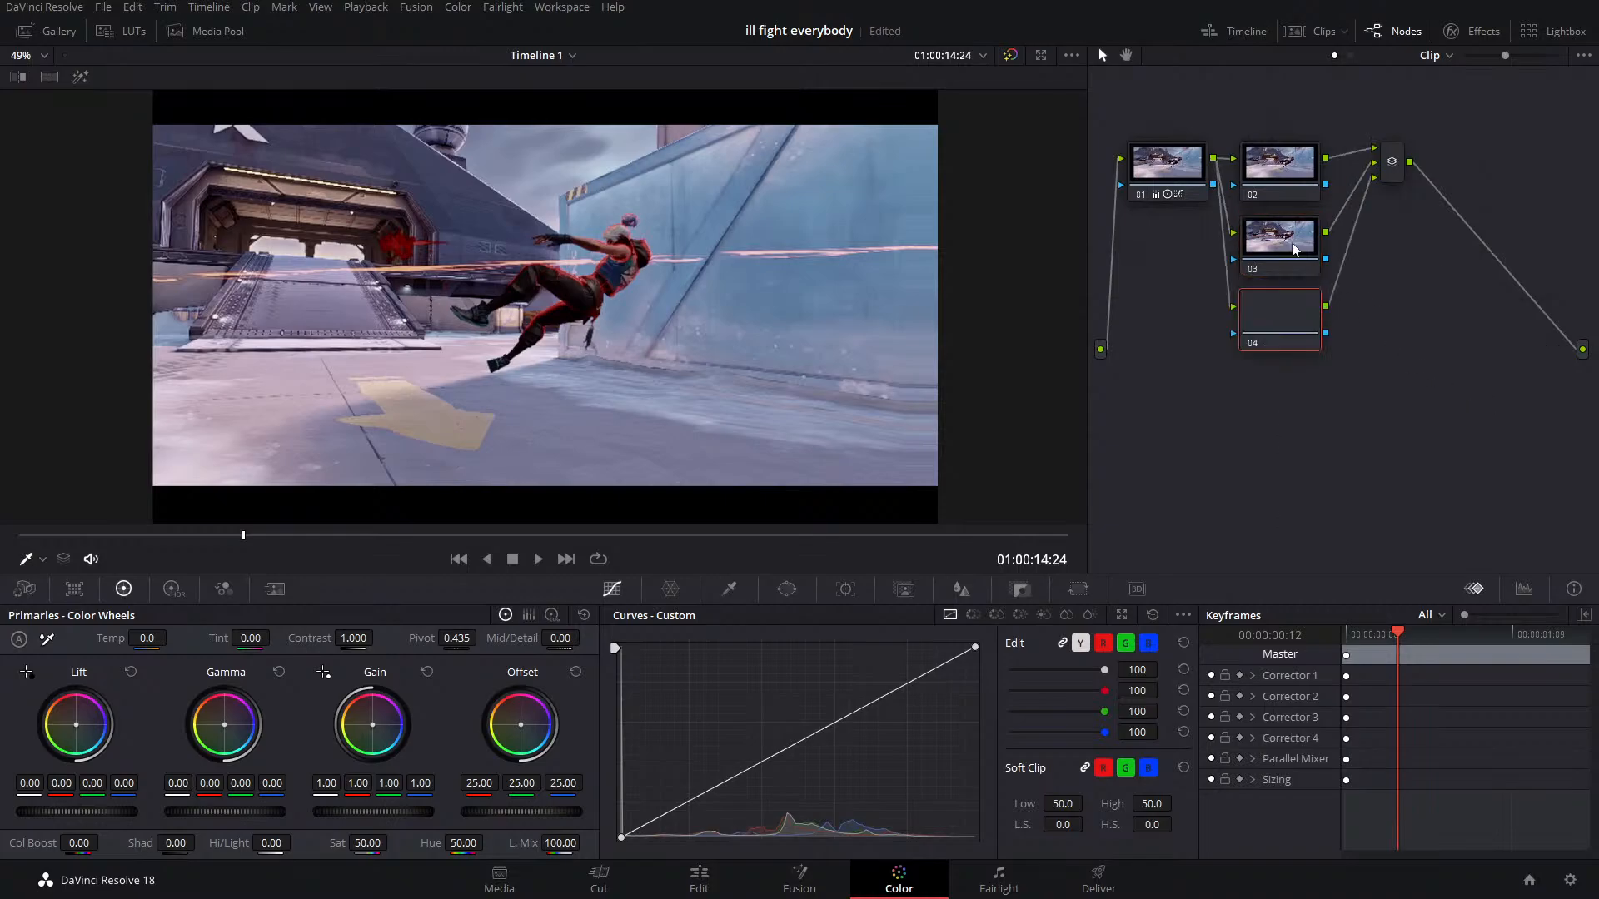
# Arrange nodes 02, 03 and 04 in an evenly spaced column between node 01 and the parallel mixer
pyautogui.moveTo(1281, 164); pyautogui.dragTo(1277, 119)
pyautogui.moveTo(1285, 245); pyautogui.dragTo(1274, 196)
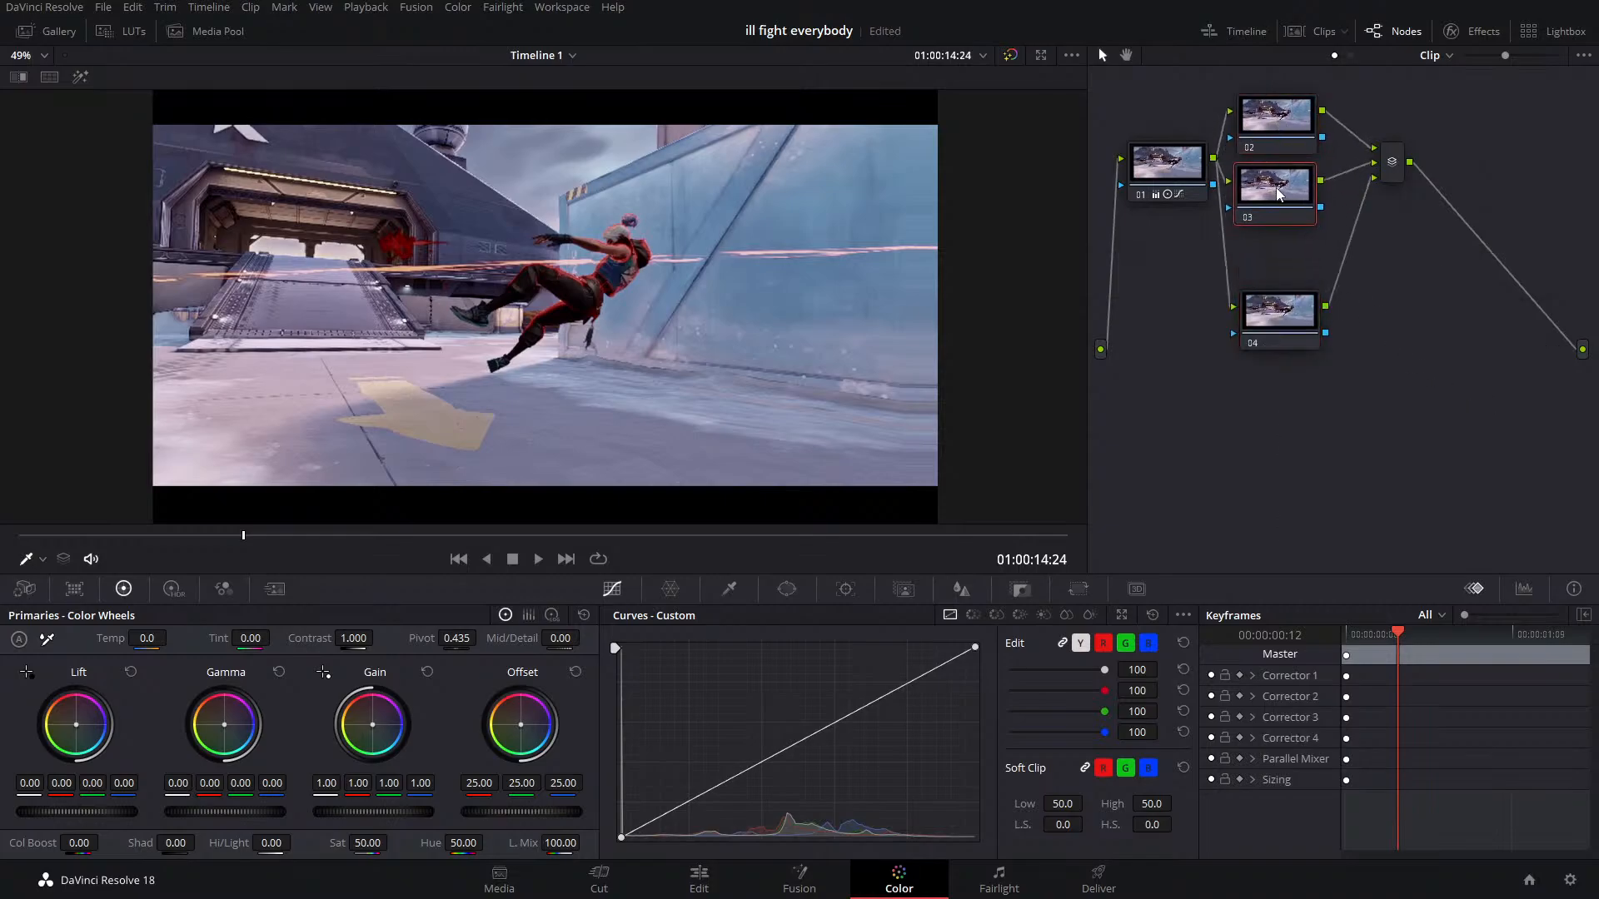
pyautogui.moveTo(1276, 301); pyautogui.dragTo(1270, 259)
pyautogui.click(1256, 199)
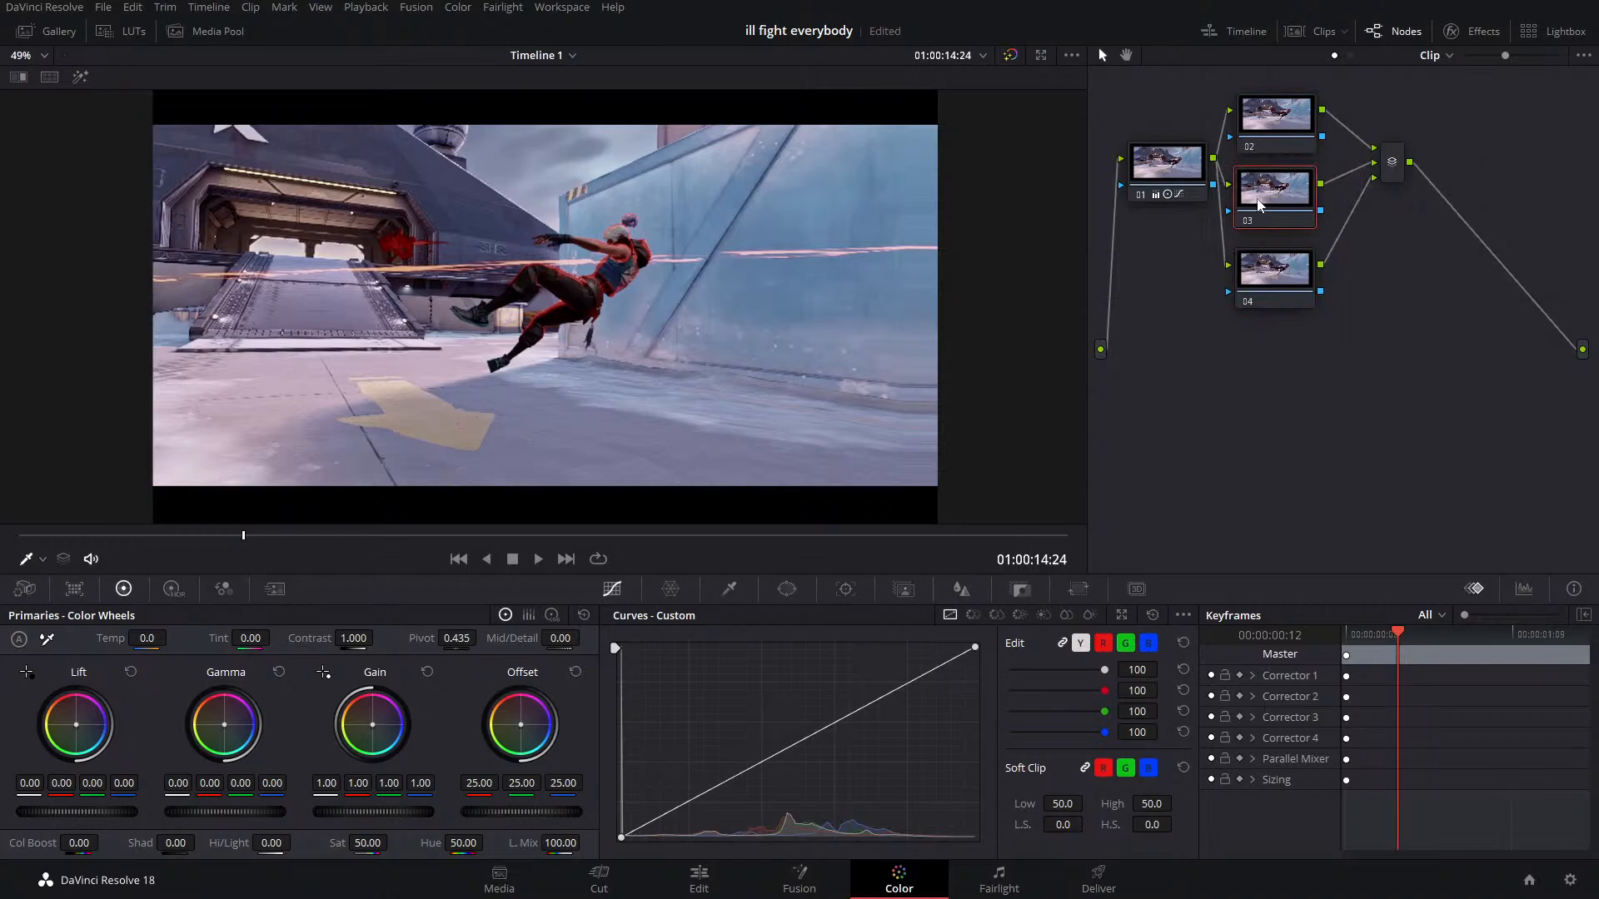
# Darken node 04 with Offset at 2.80 and limit it with an inverted circle window
pyautogui.click(1272, 284)
pyautogui.moveTo(537, 814); pyautogui.dragTo(483, 815)
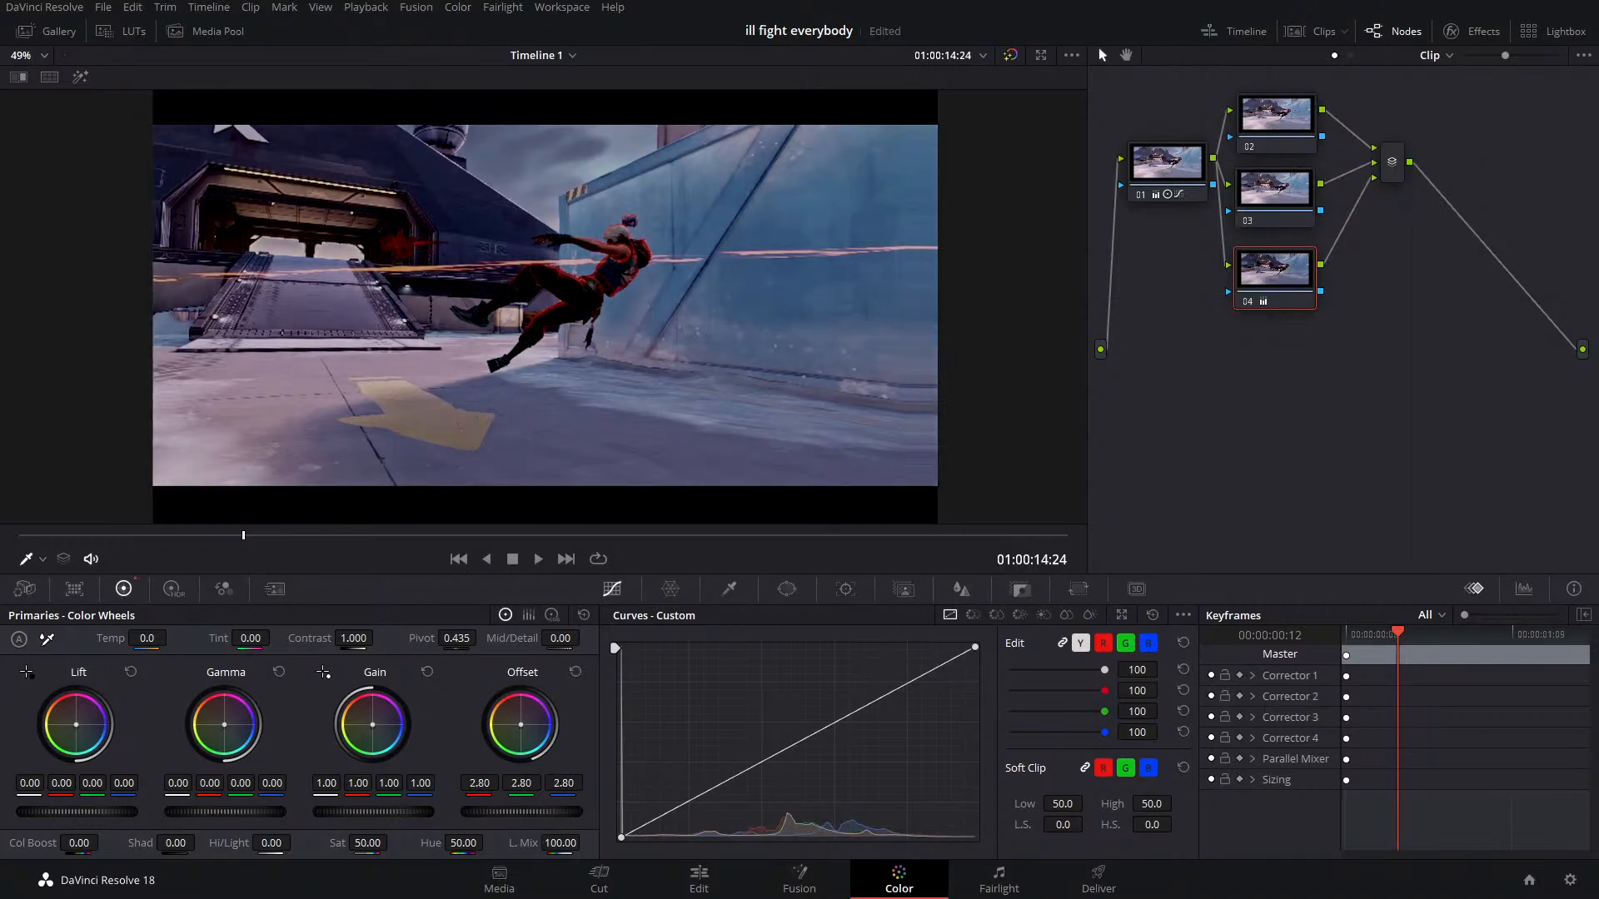
pyautogui.click(788, 590)
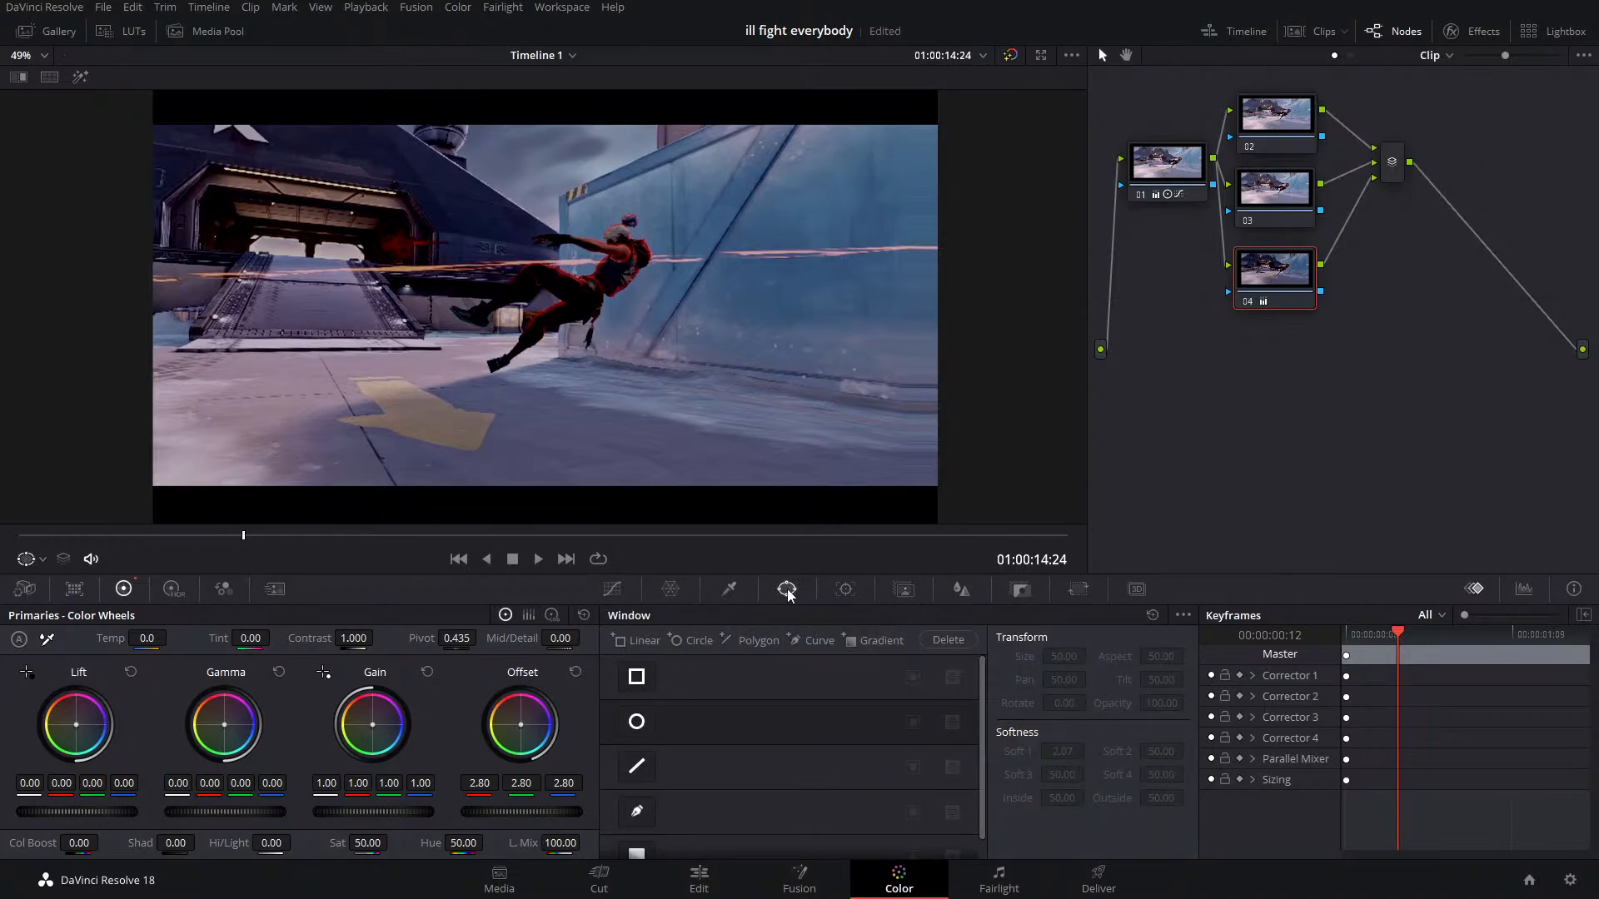
pyautogui.click(636, 723)
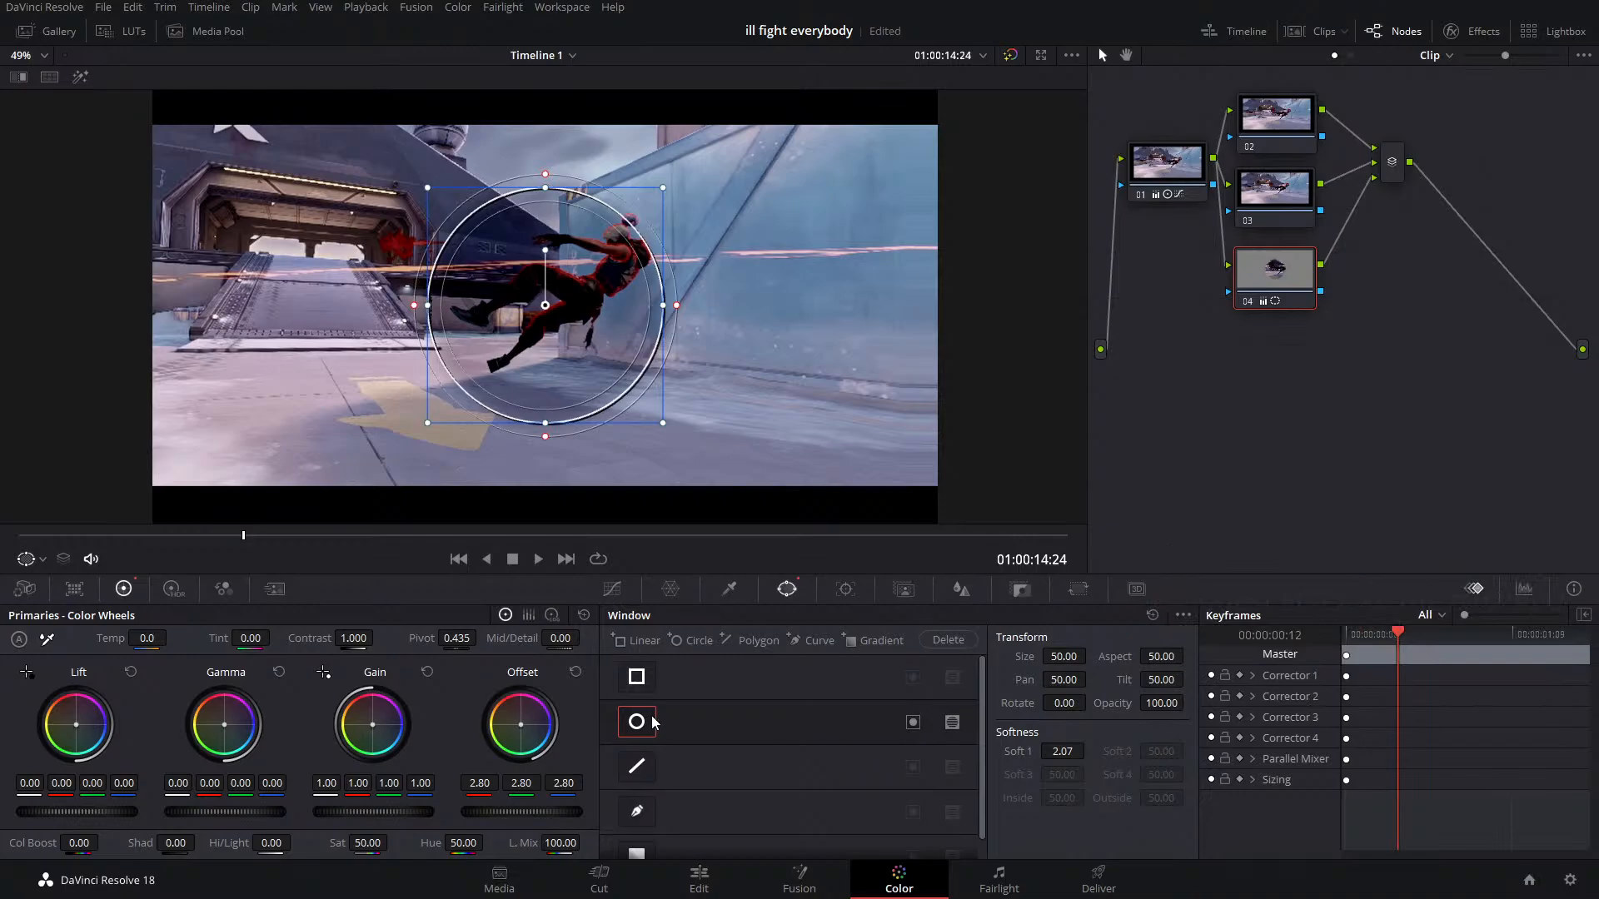
pyautogui.click(914, 723)
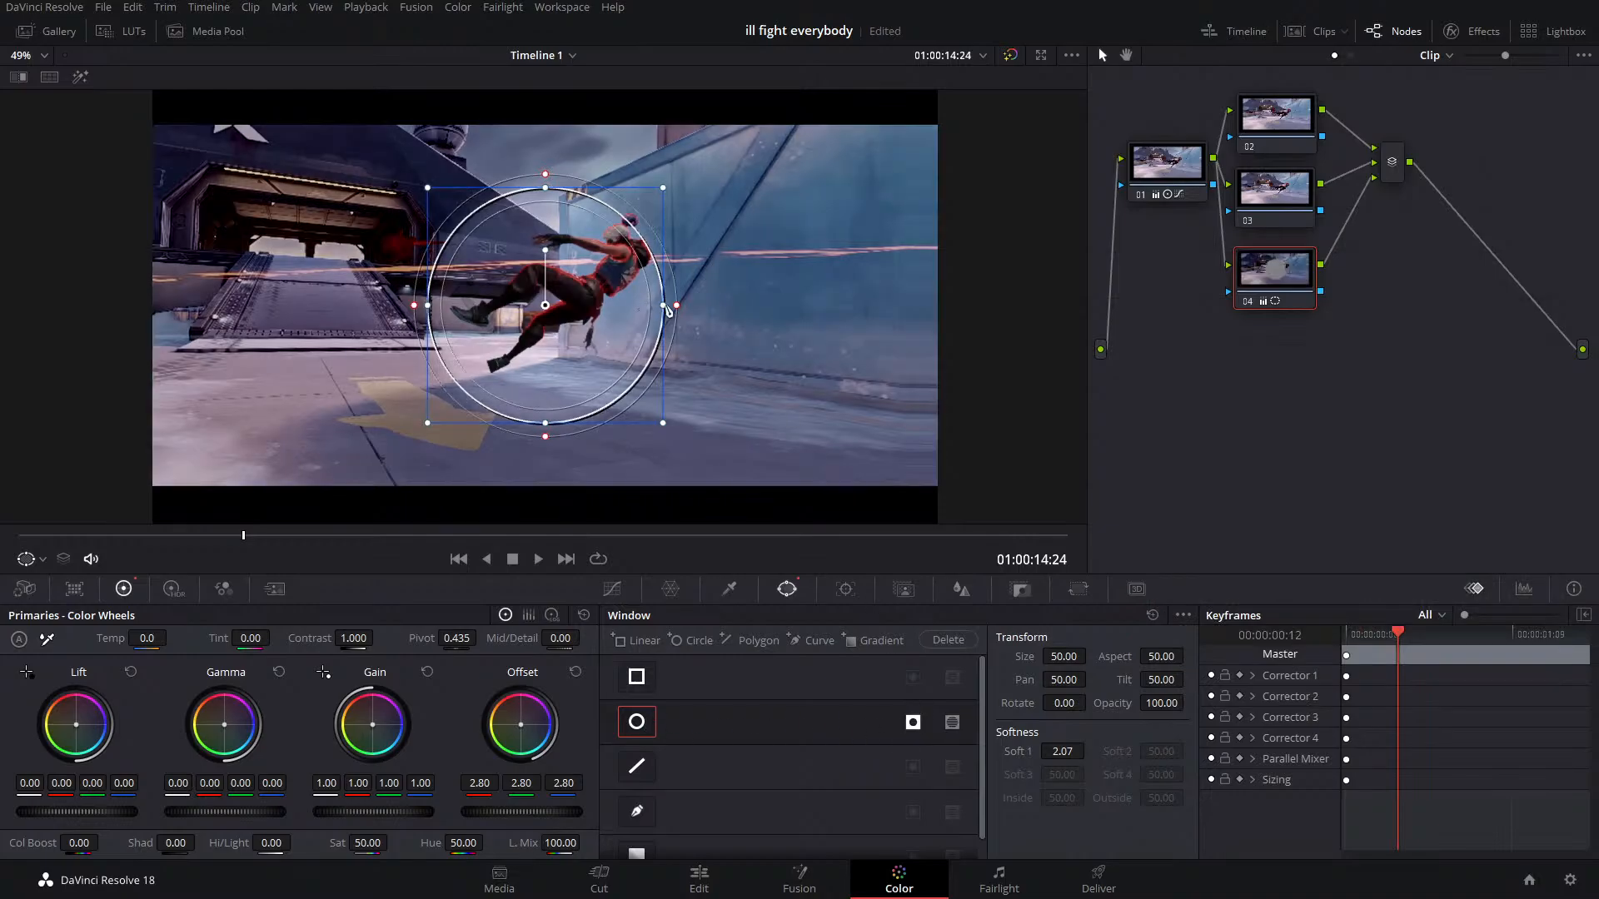
# Shape the circle window into a wide soft vignette with Size 54.89, Aspect 78.30 and Soft 1 at 7.68
pyautogui.moveTo(667, 310); pyautogui.dragTo(898, 294)
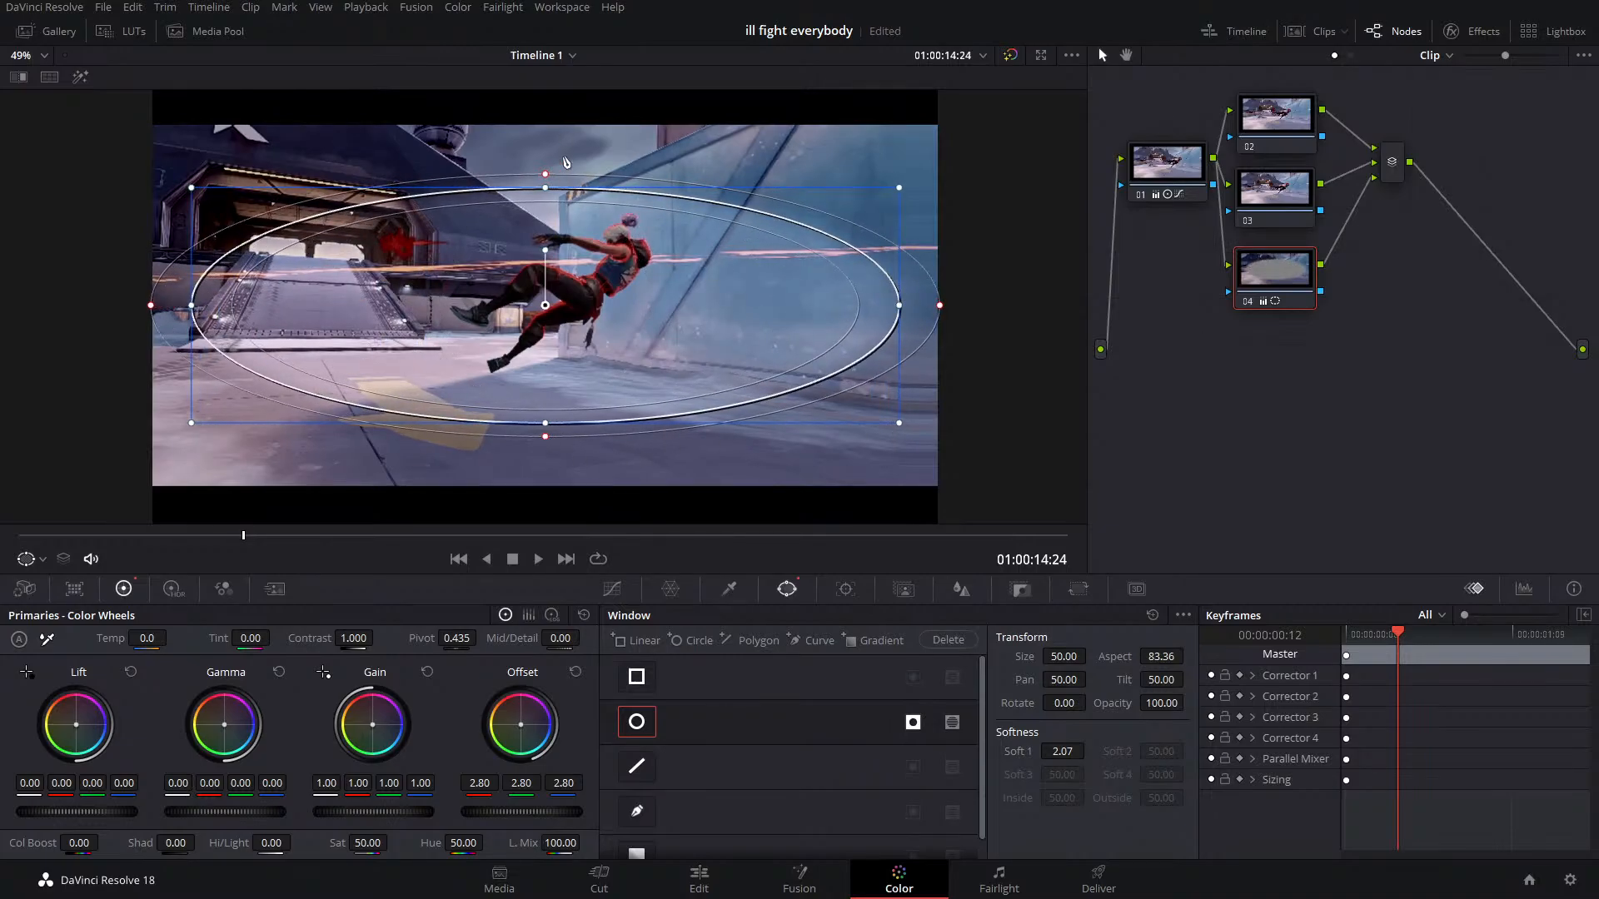
pyautogui.moveTo(546, 174); pyautogui.dragTo(555, 143)
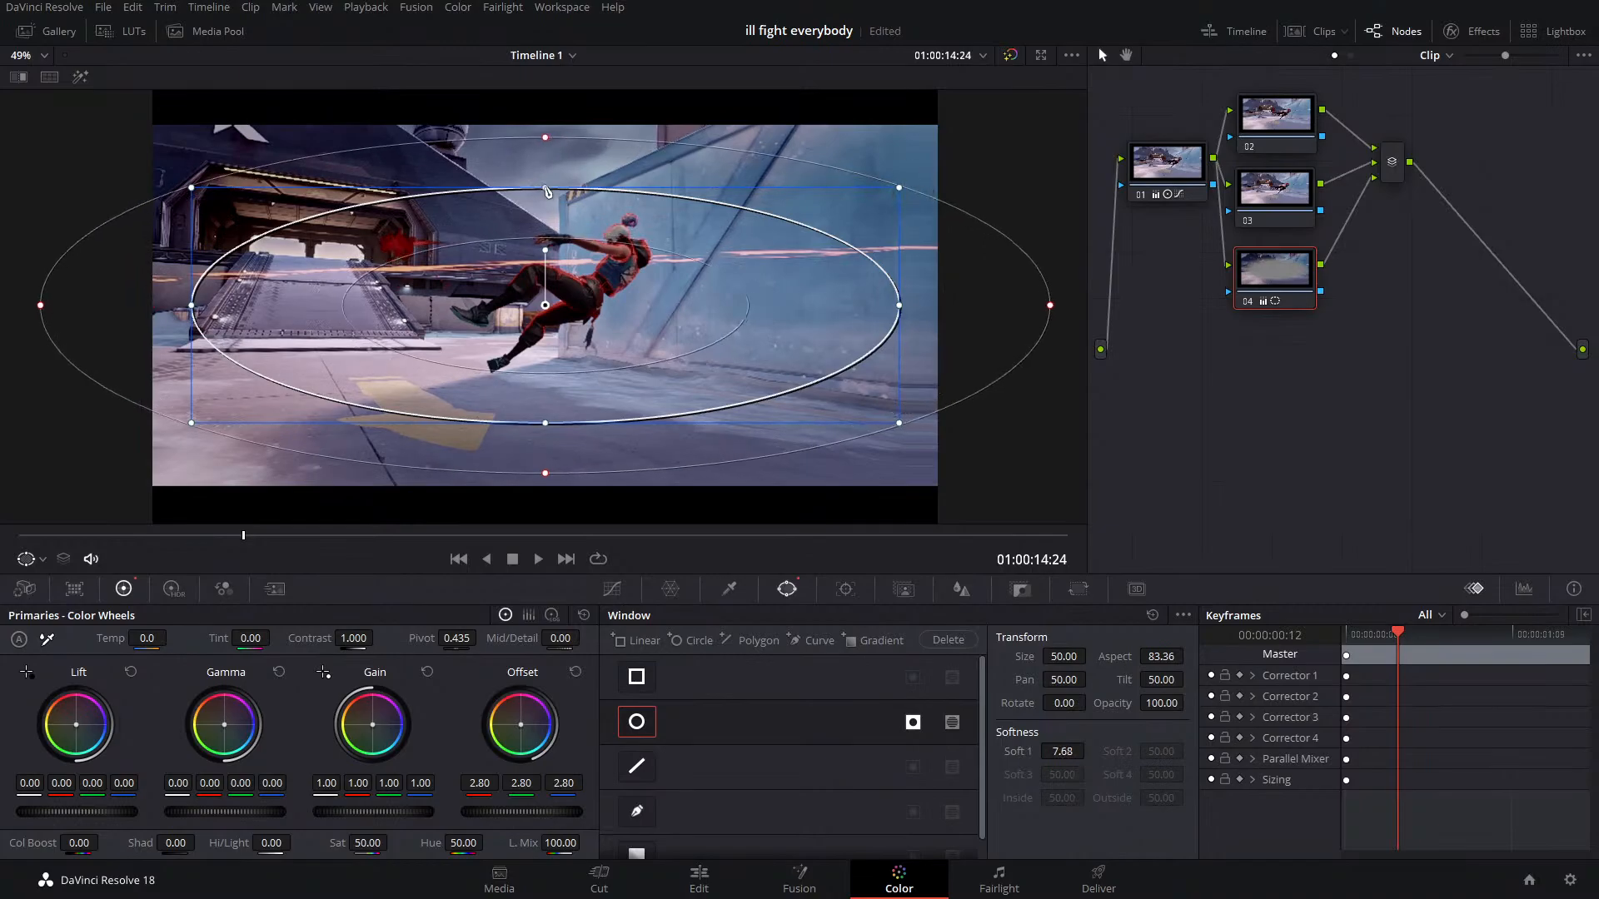
pyautogui.moveTo(547, 190); pyautogui.dragTo(550, 142)
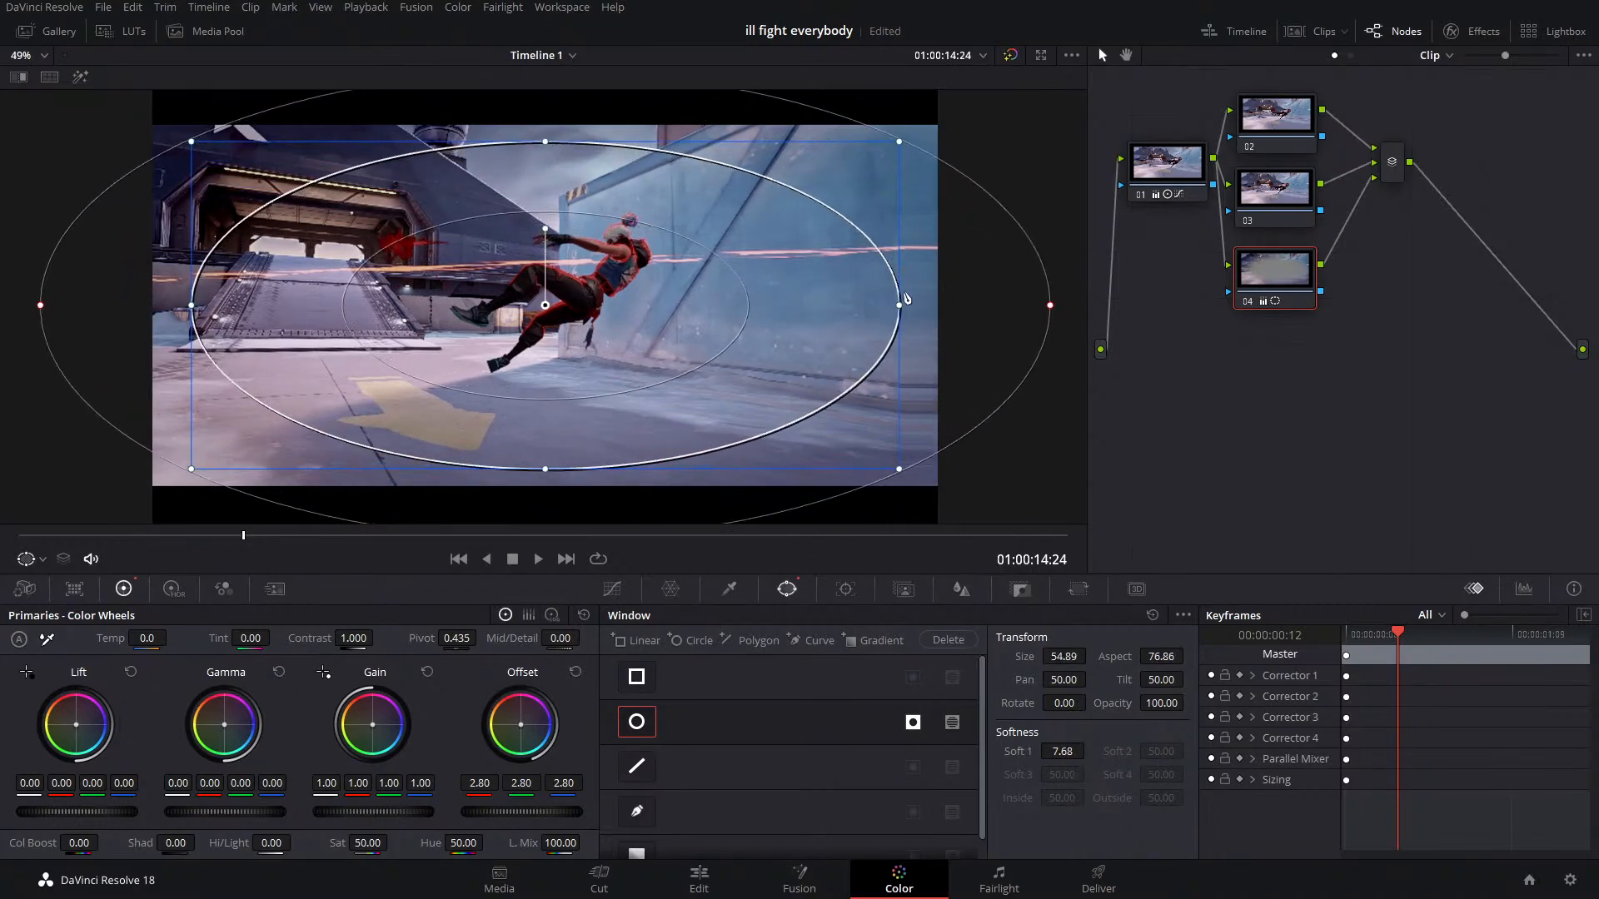
pyautogui.moveTo(905, 300); pyautogui.dragTo(925, 306)
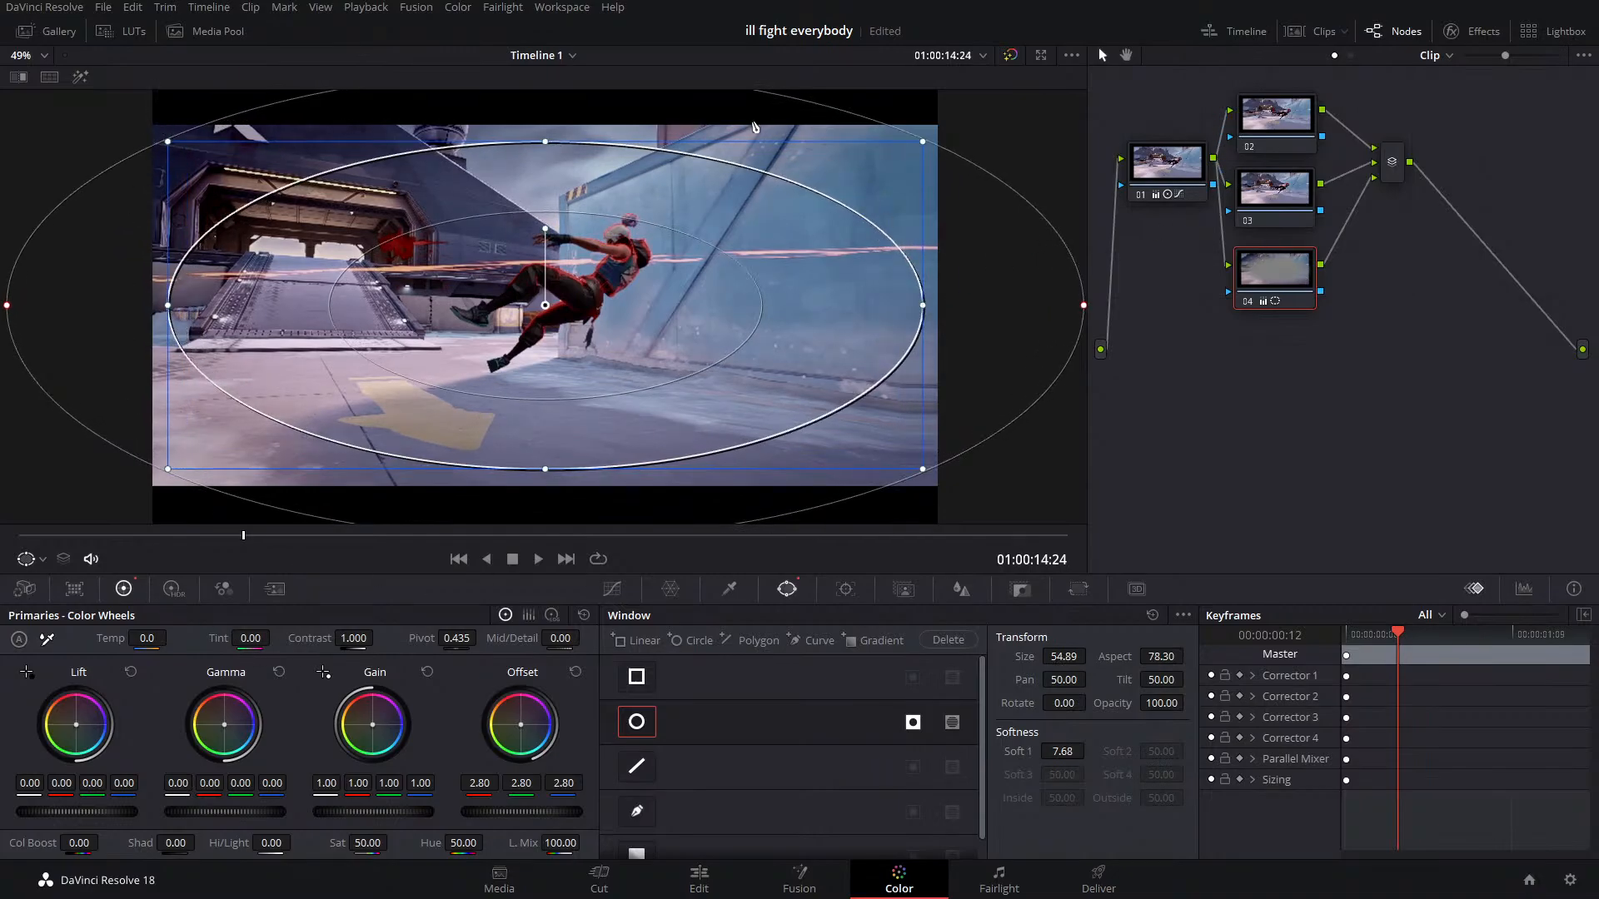
# Turn off the window overlay in the viewer and switch node 04 off and on to check the vignette
pyautogui.click(42, 561)
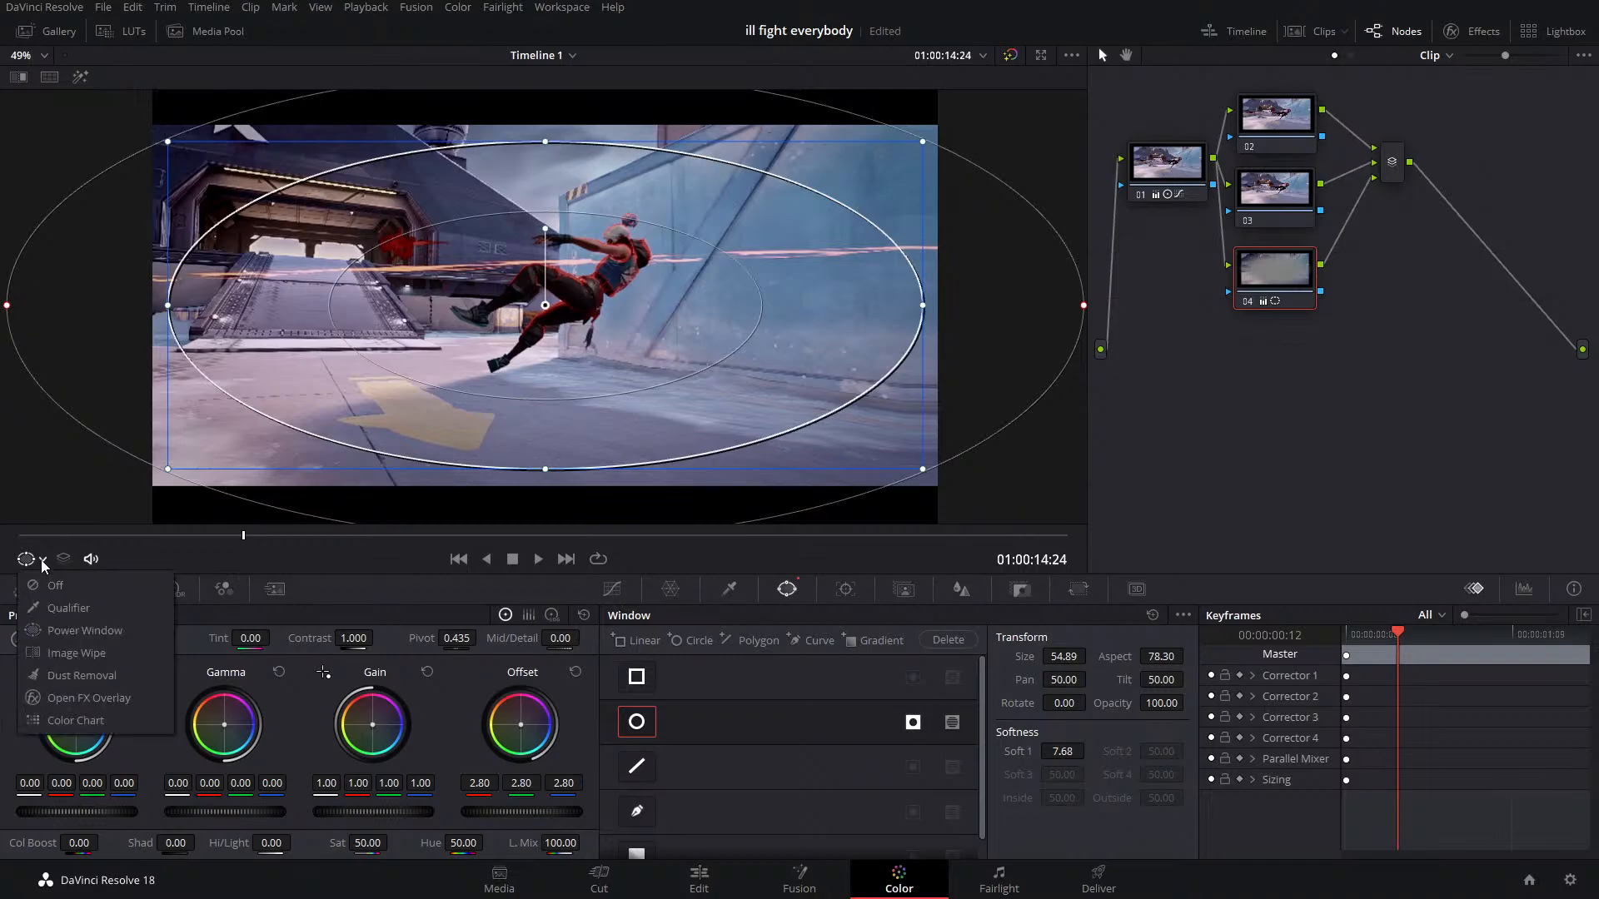
pyautogui.click(53, 586)
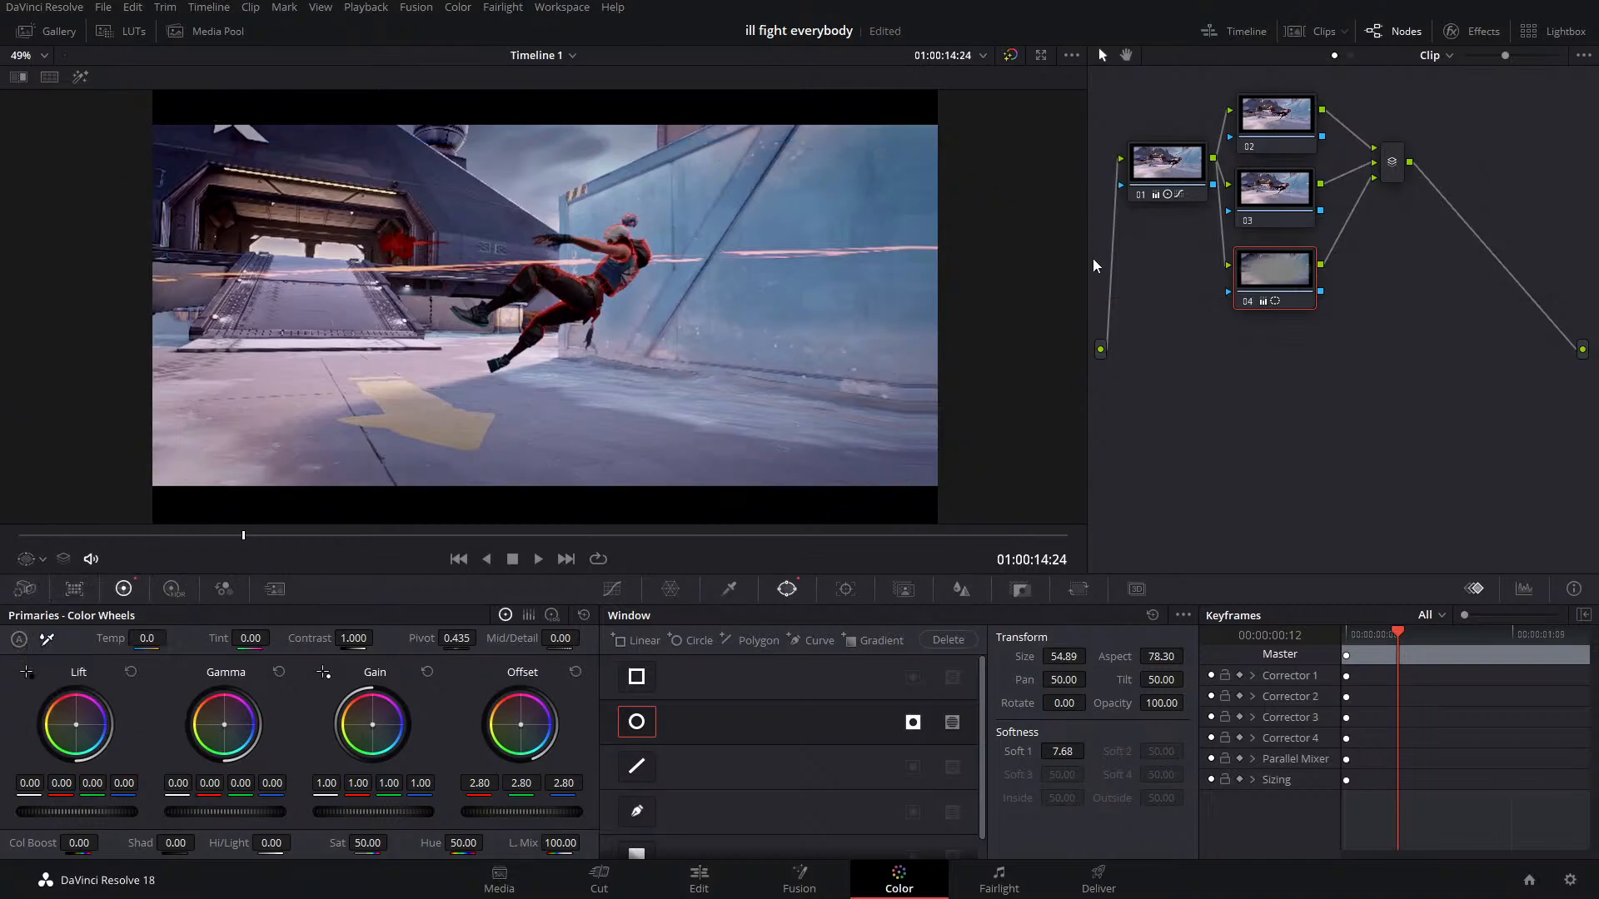
pyautogui.click(1246, 300)
pyautogui.click(1247, 300)
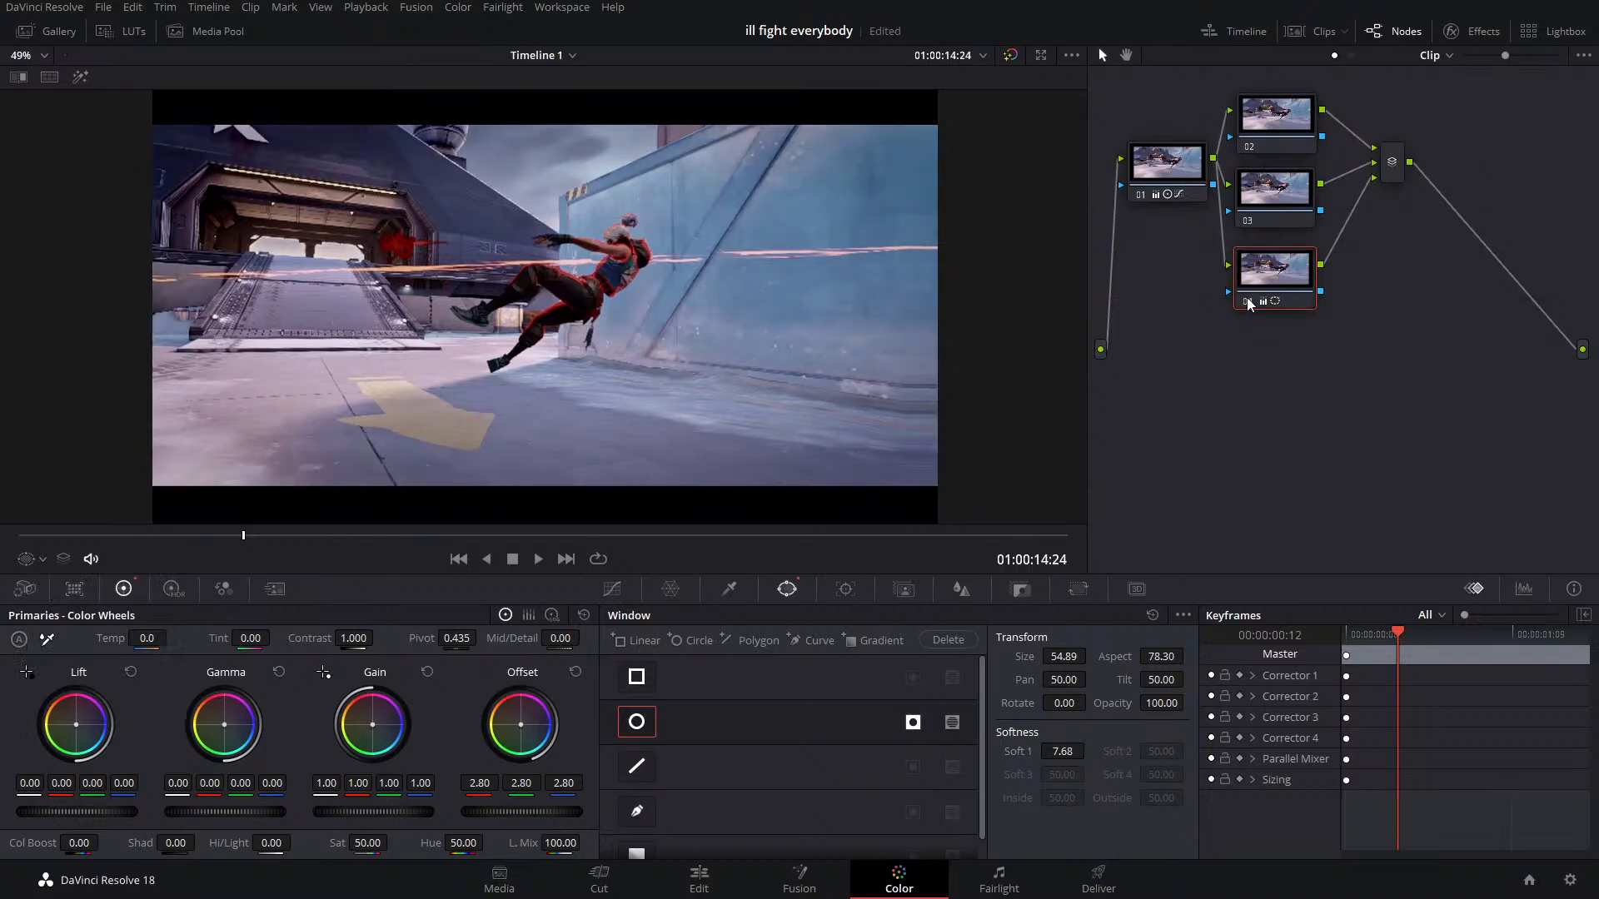
# Switch node 04 off and on to check the vignette once more, and add the Glow effect to node 03
pyautogui.click(1247, 300)
pyautogui.click(1247, 300)
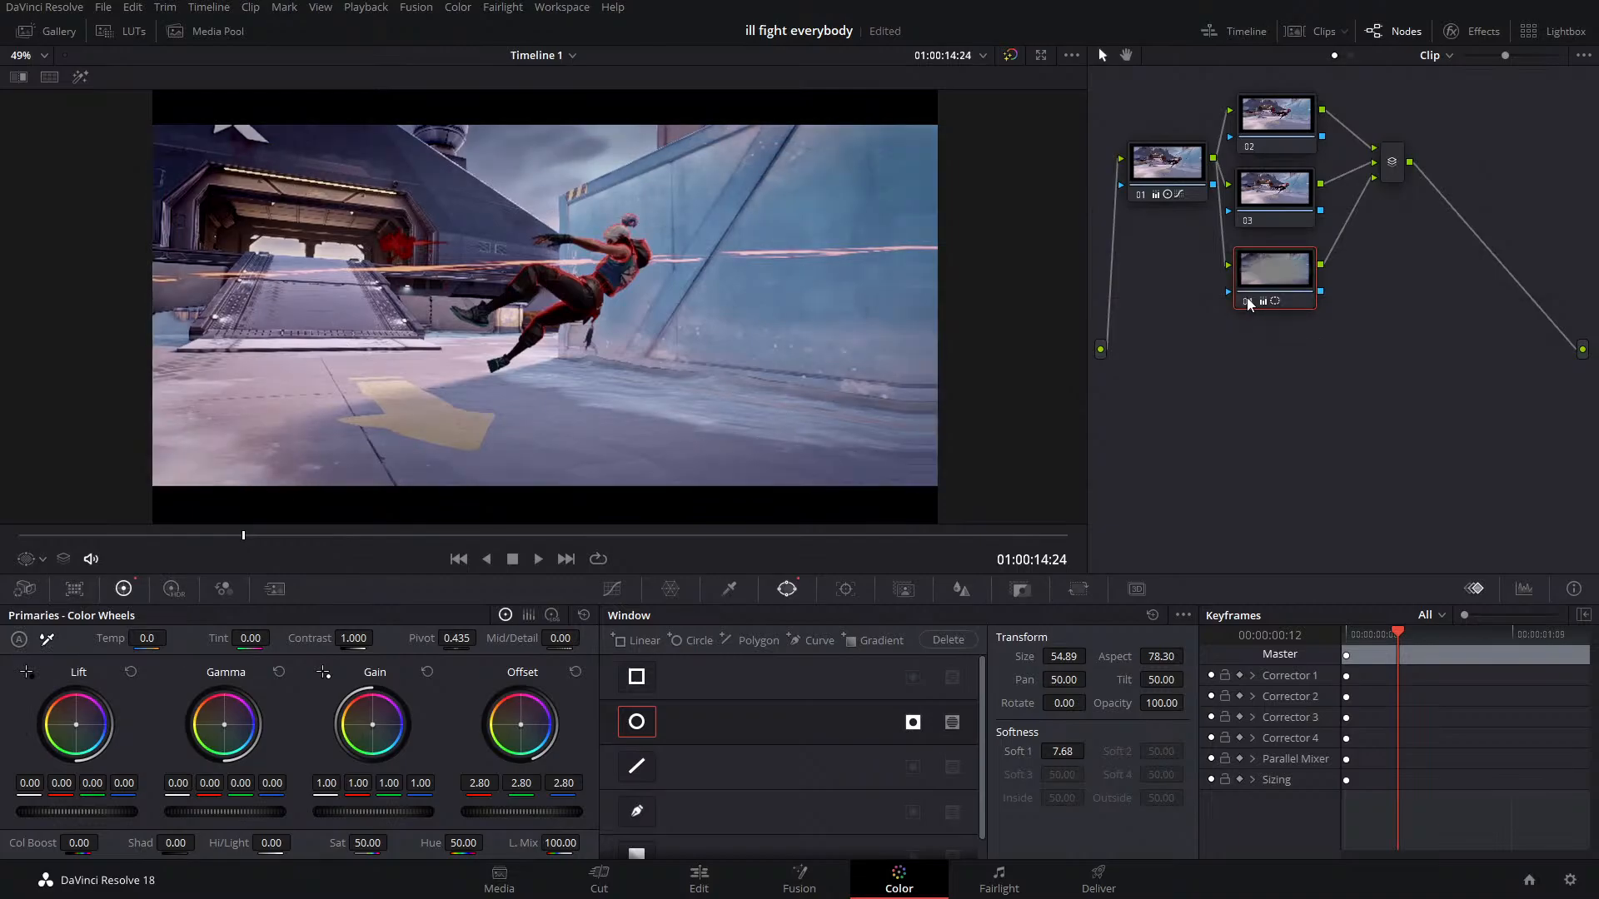
pyautogui.click(1260, 190)
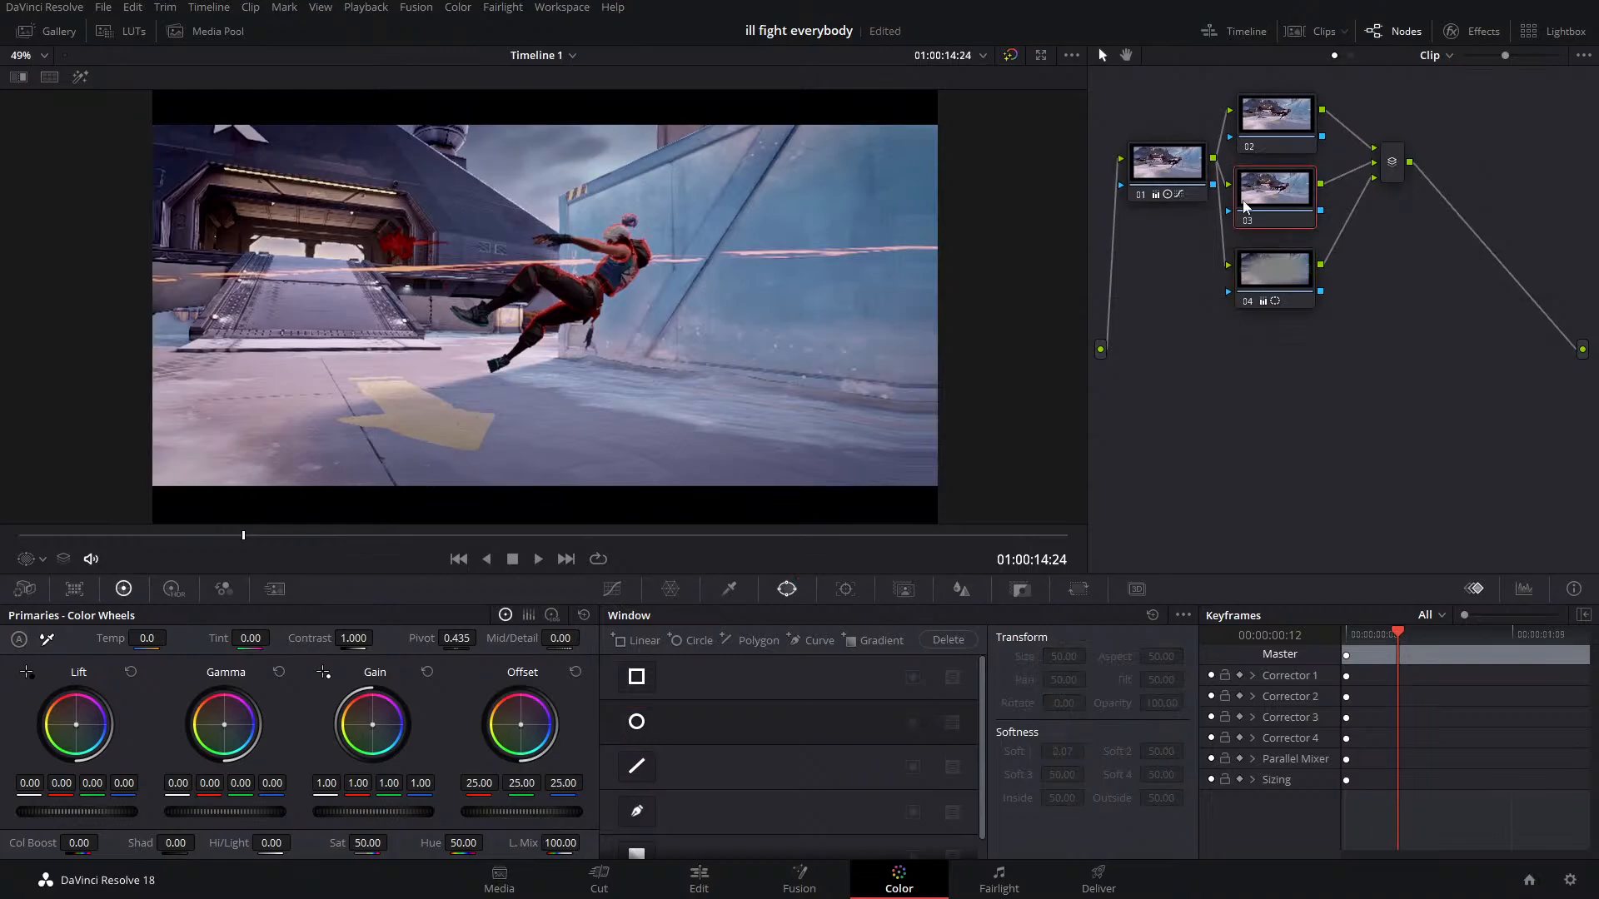
pyautogui.click(1472, 35)
pyautogui.scroll(-6, 1337, 325)
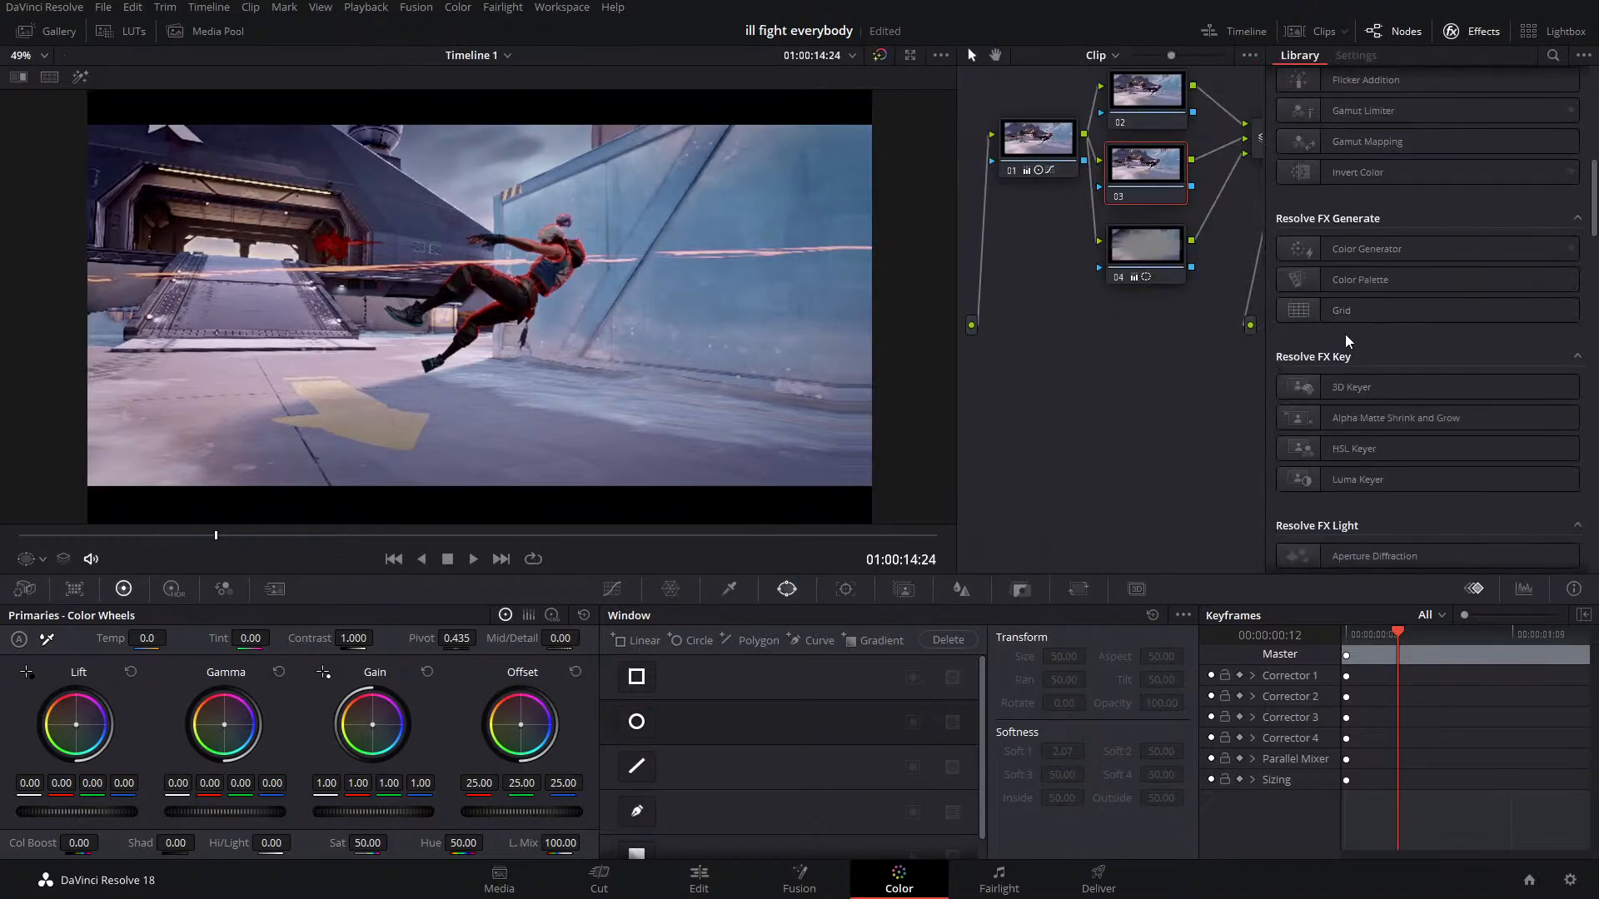
pyautogui.scroll(-3, 1346, 333)
pyautogui.moveTo(1344, 374); pyautogui.dragTo(1141, 182)
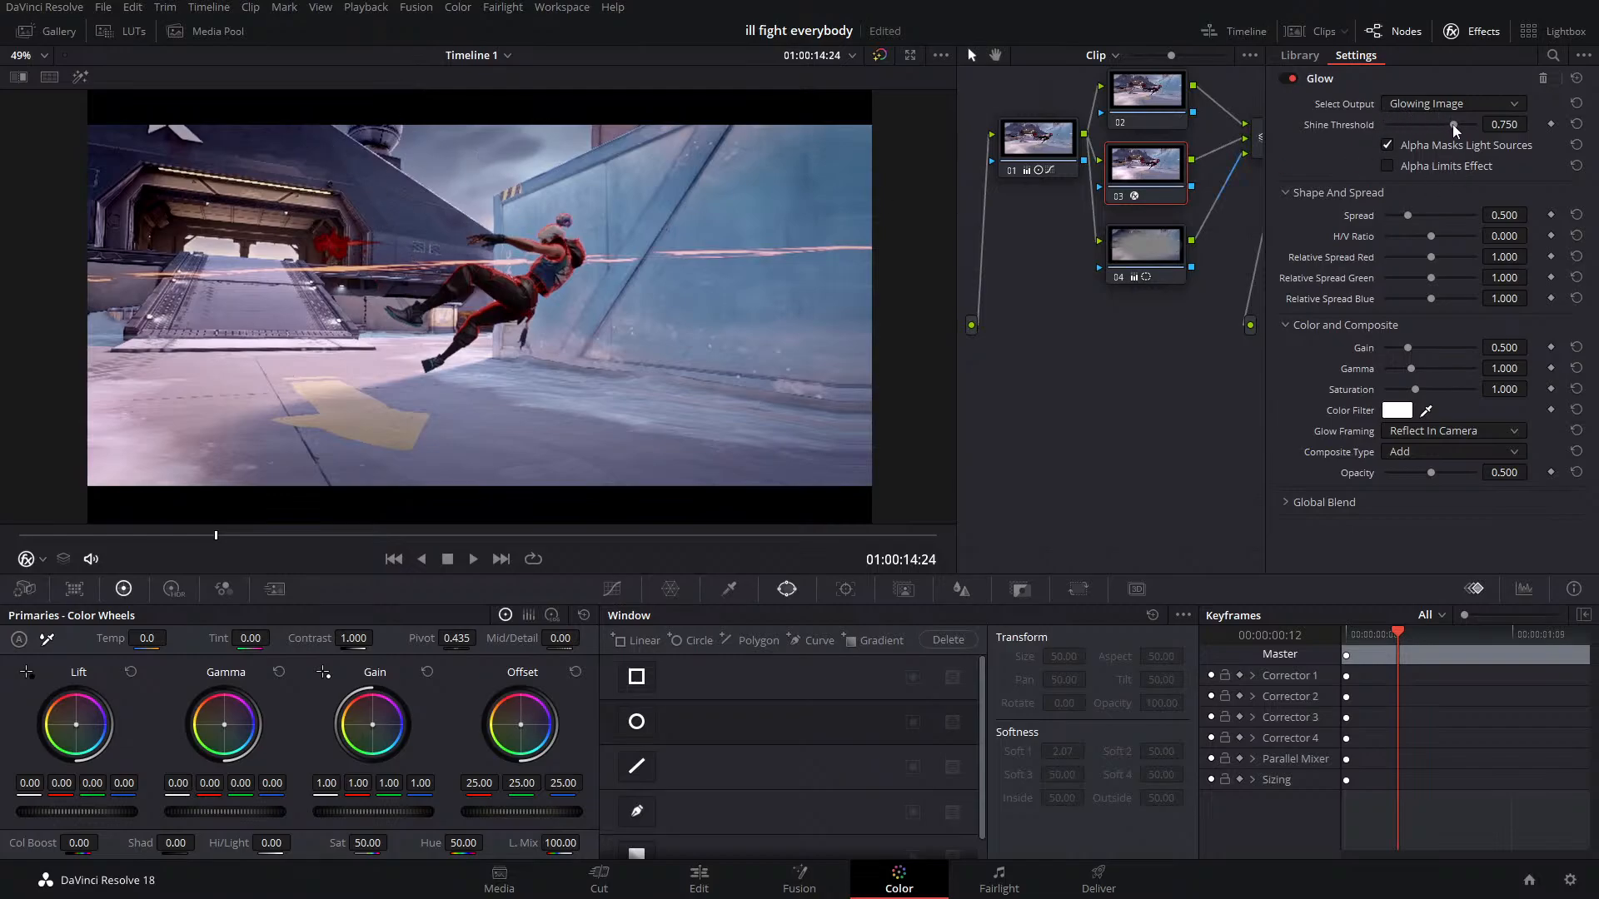
# Set node 03's Glow to Shine Threshold 0.340, Gain 0.624, Gamma 1.151 and Spread 0.716
pyautogui.moveTo(1453, 123); pyautogui.dragTo(1416, 126)
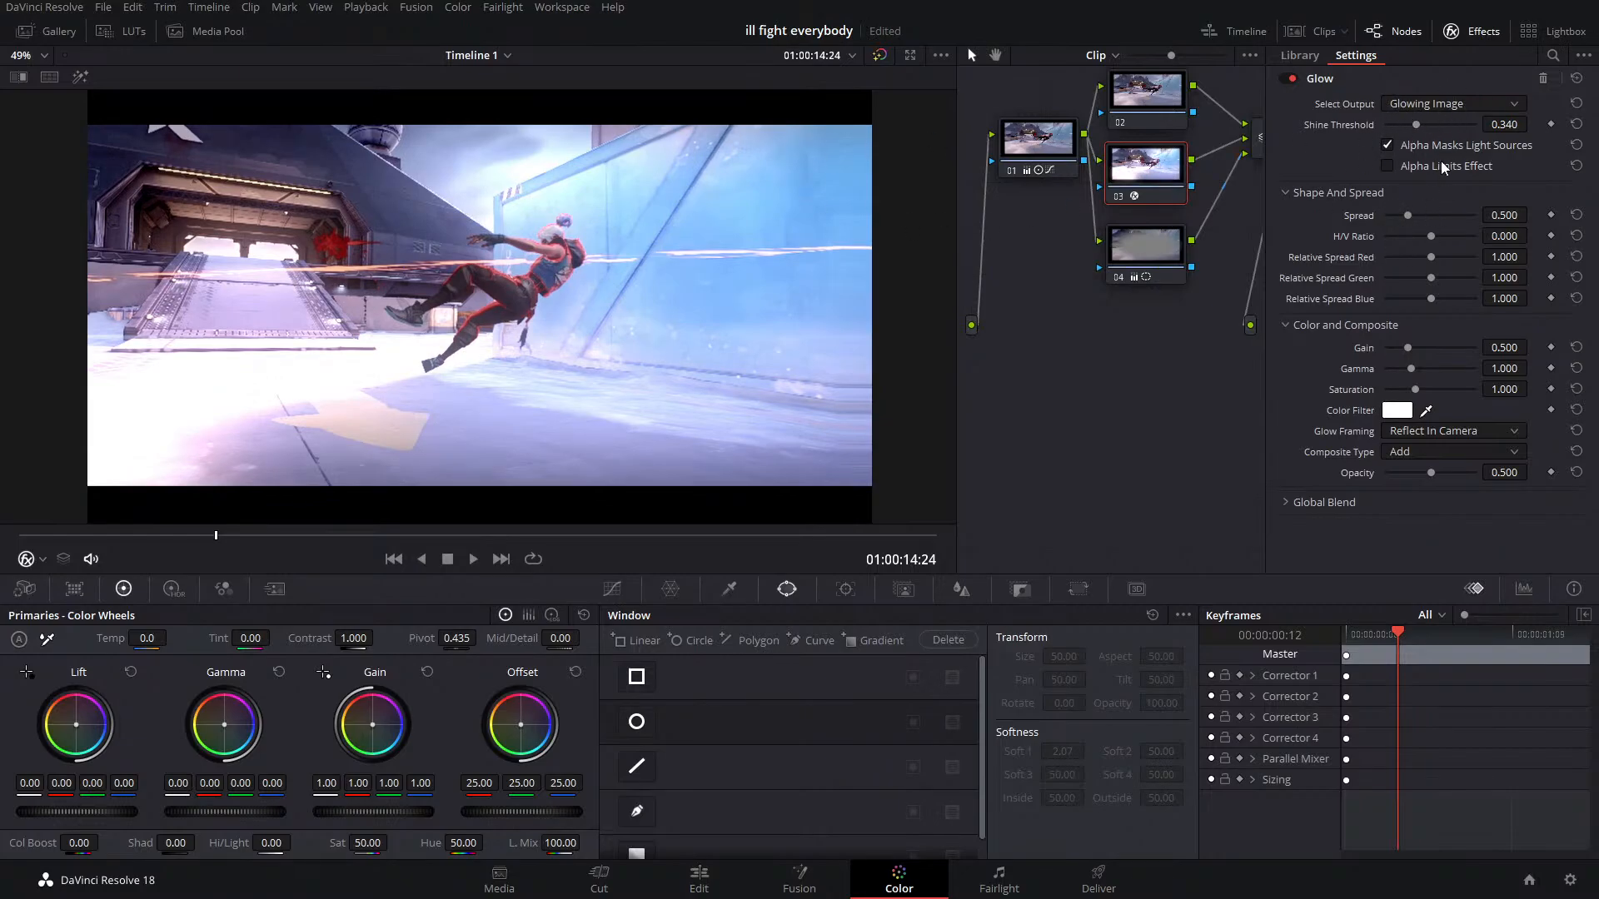
pyautogui.moveTo(1408, 348)
pyautogui.mouseDown()
pyautogui.moveTo(1422, 348)
pyautogui.moveTo(1416, 369)
pyautogui.mouseUp()
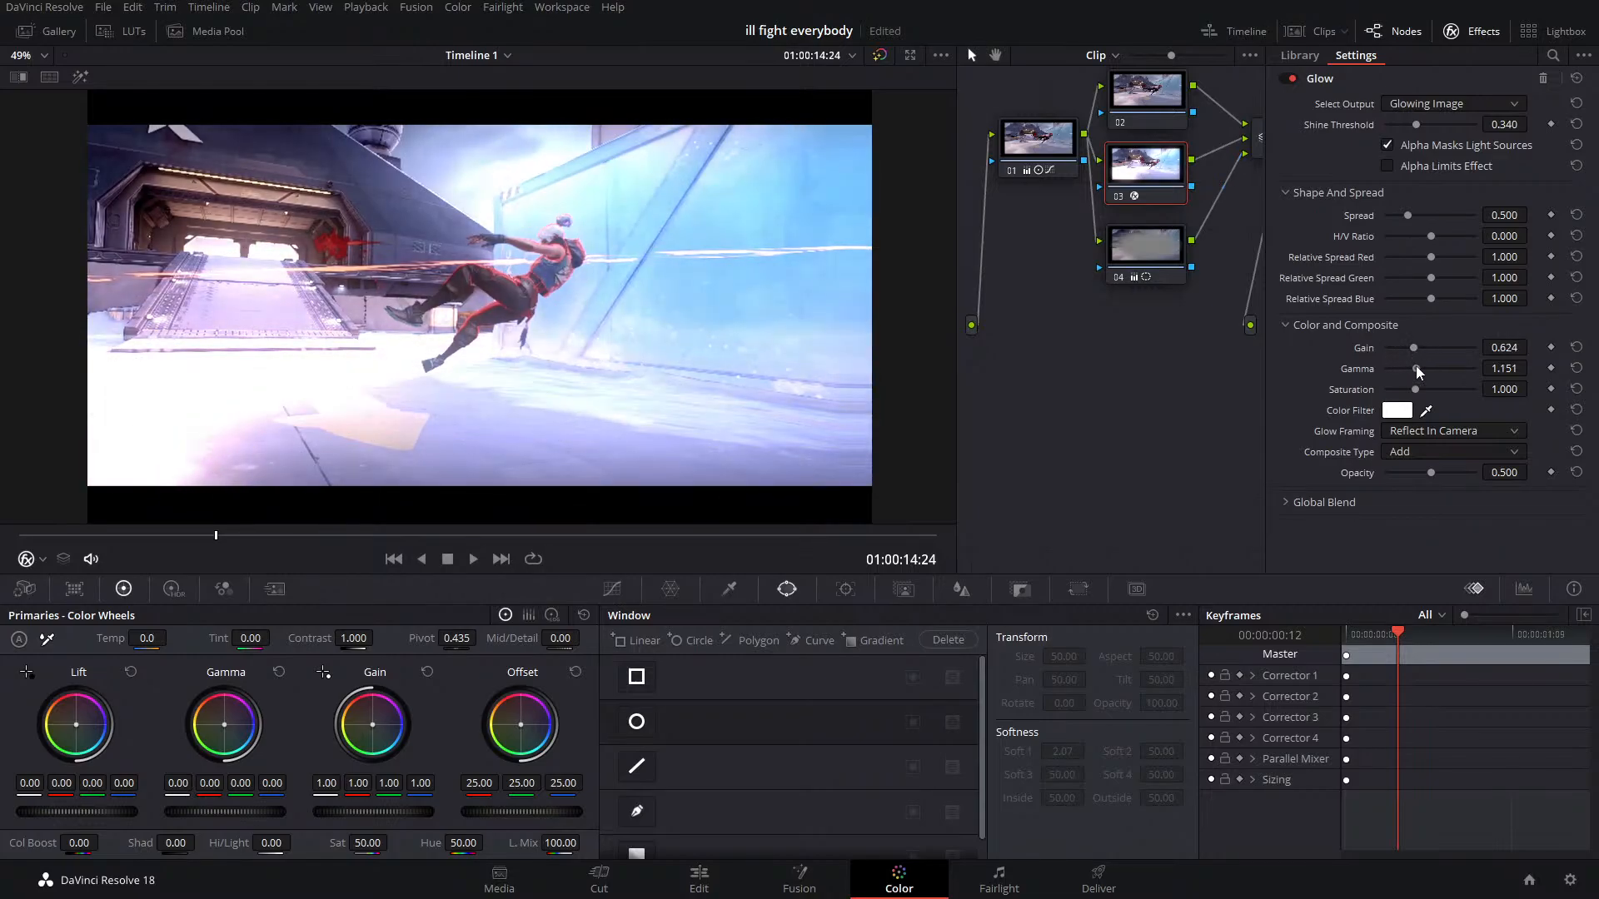
pyautogui.moveTo(1407, 216); pyautogui.dragTo(1416, 217)
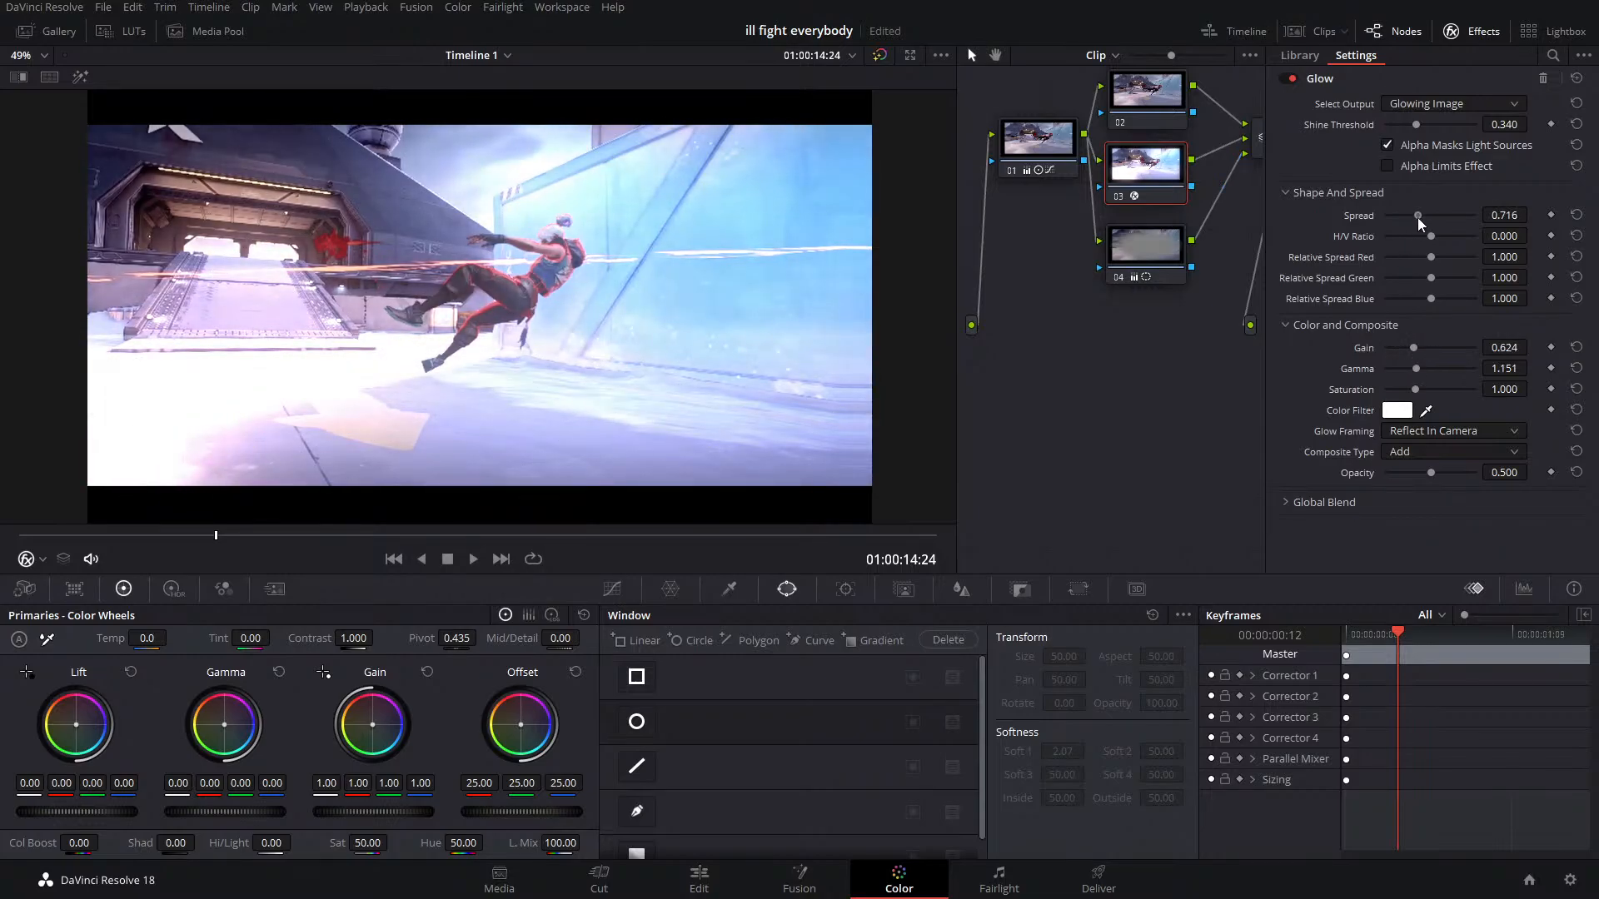
# Tint the glow by setting its Color Filter to light pink, #ffa1a1
pyautogui.click(1396, 411)
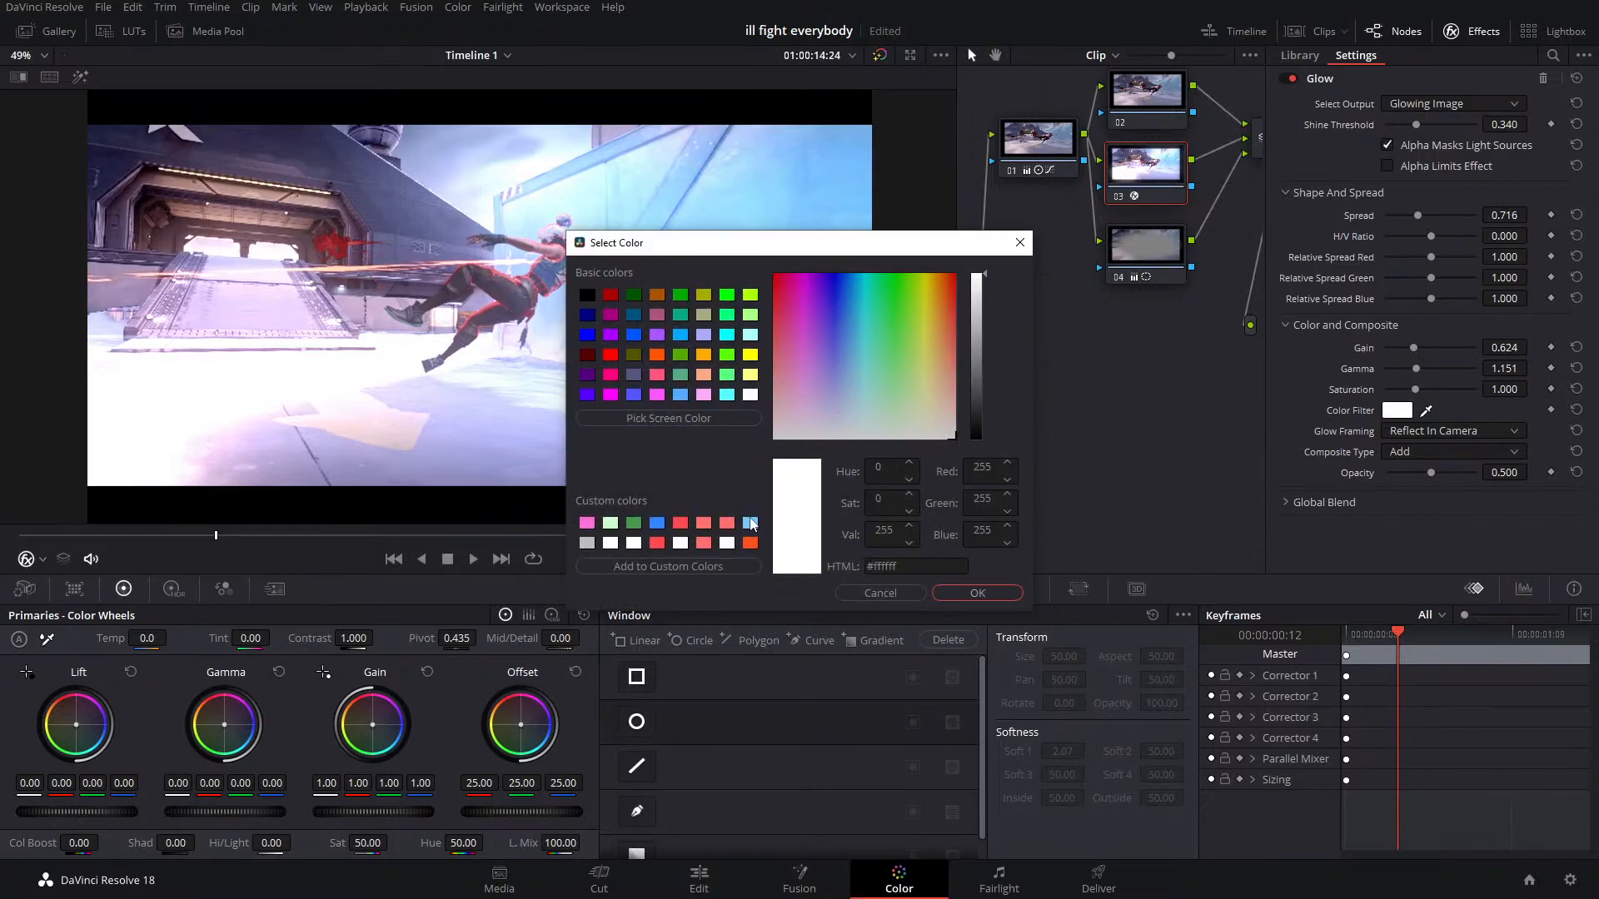
pyautogui.click(703, 523)
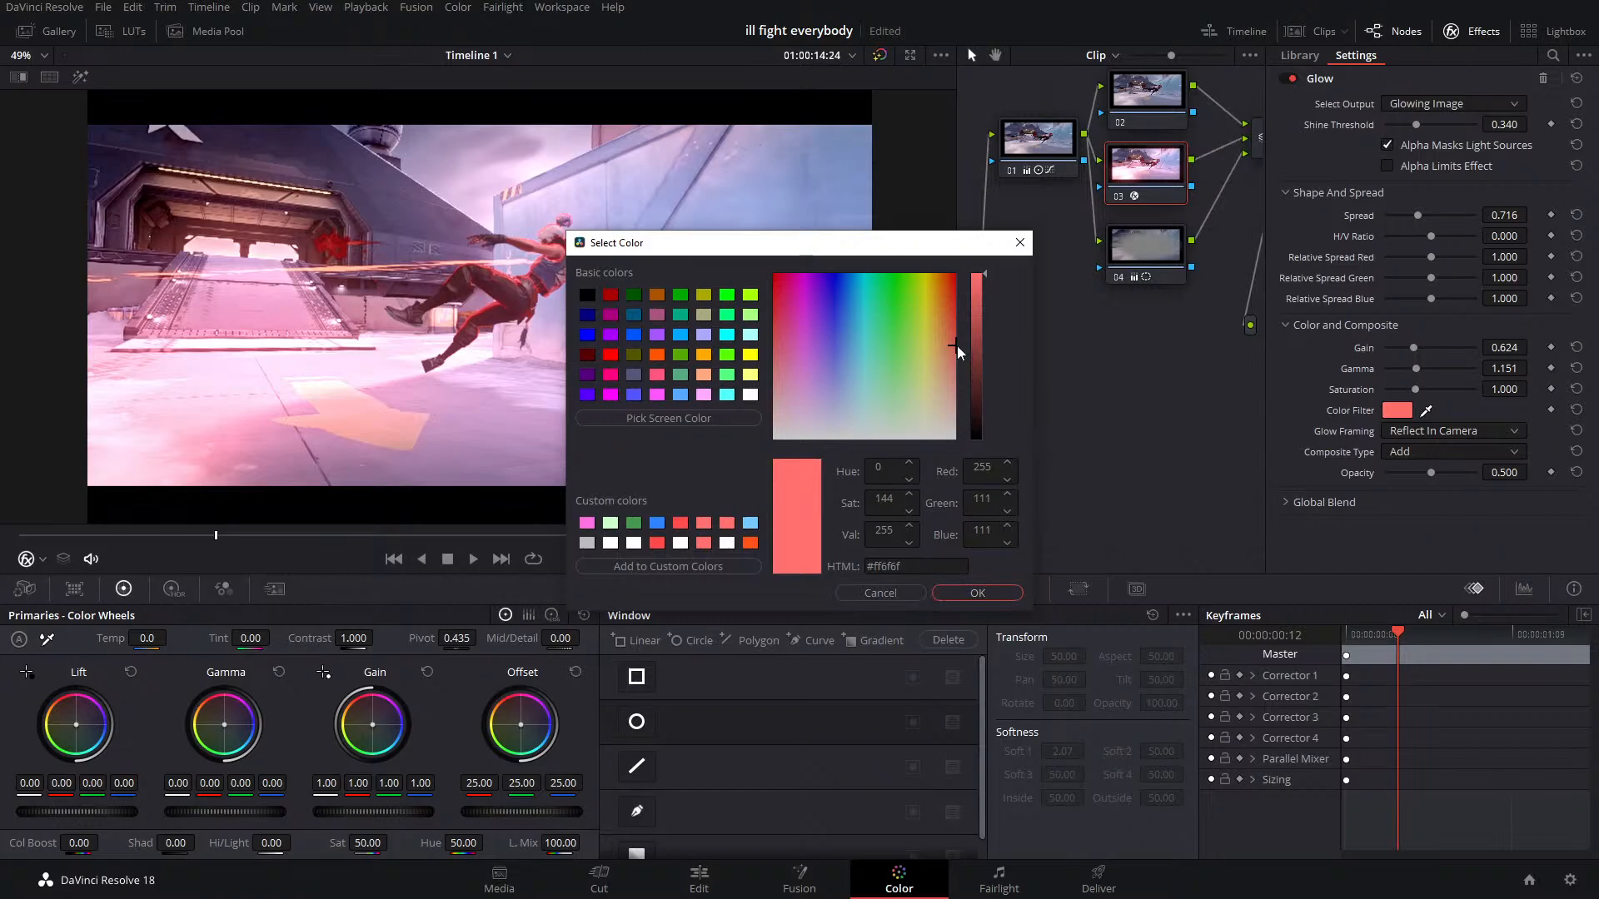
pyautogui.moveTo(957, 347); pyautogui.dragTo(974, 379)
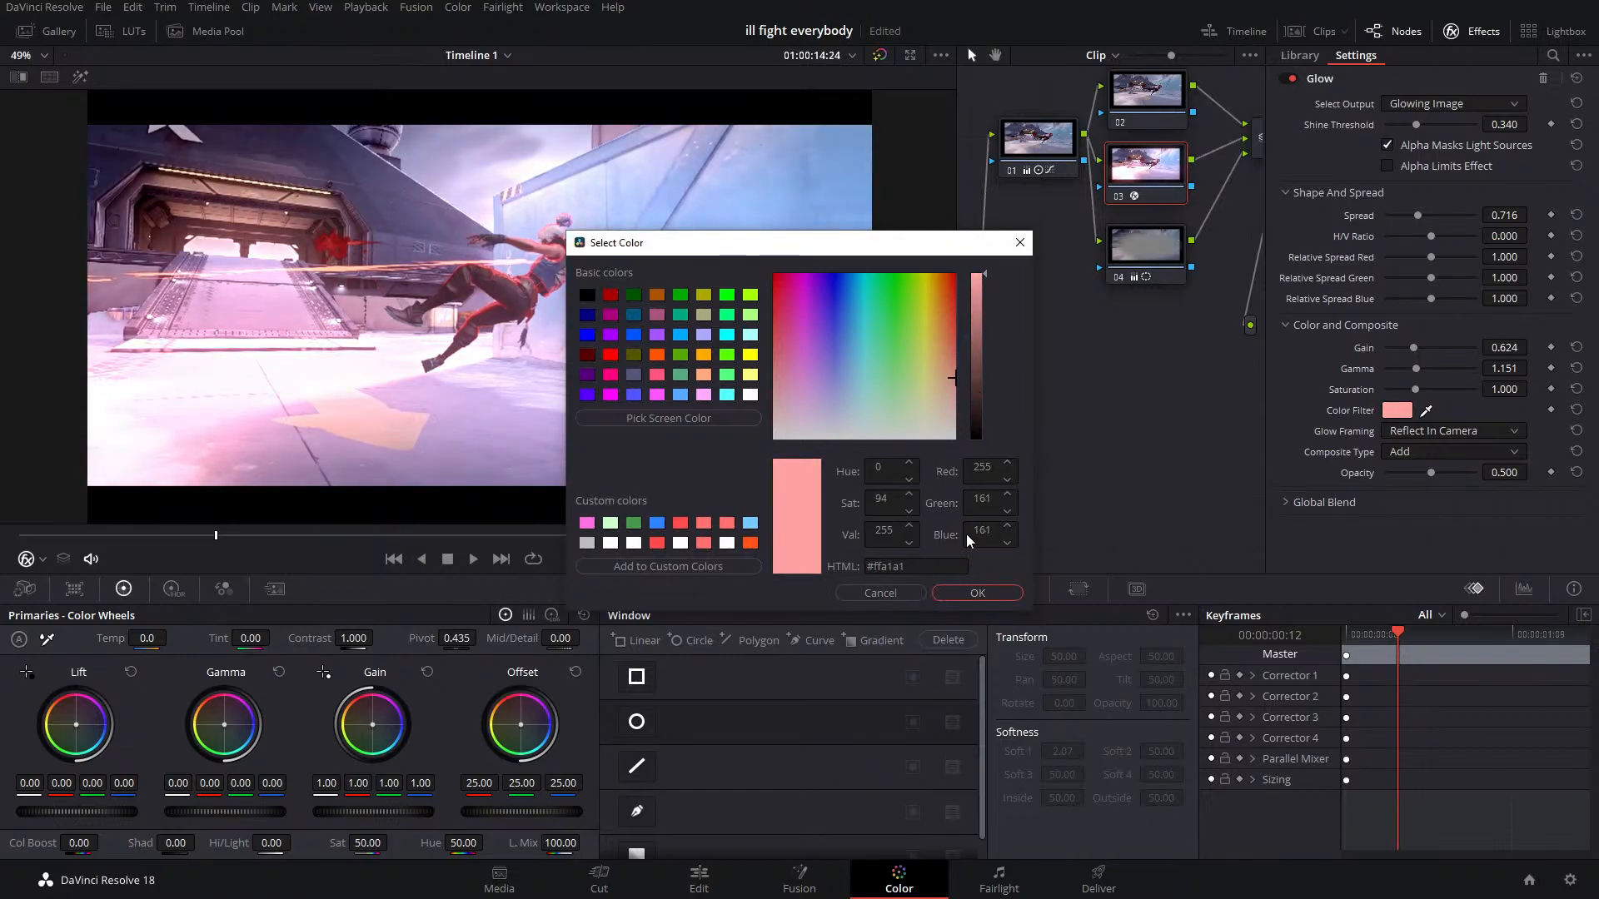
pyautogui.click(977, 591)
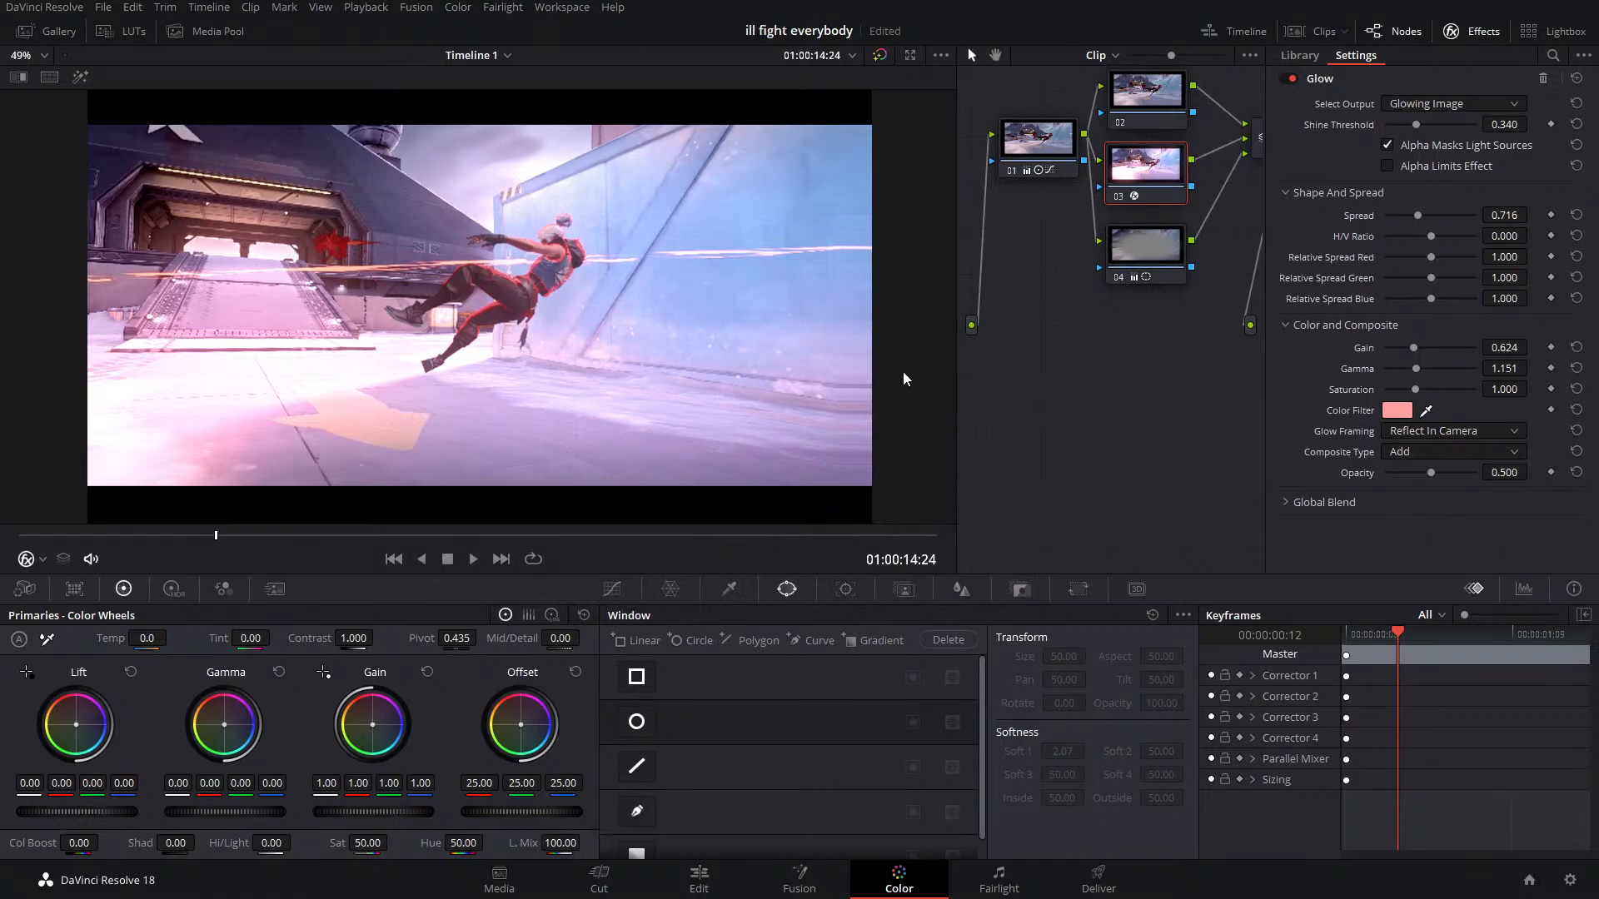
# Draw a closed curve window on node 03 around the sky between the dark building and the blue wall
pyautogui.click(638, 812)
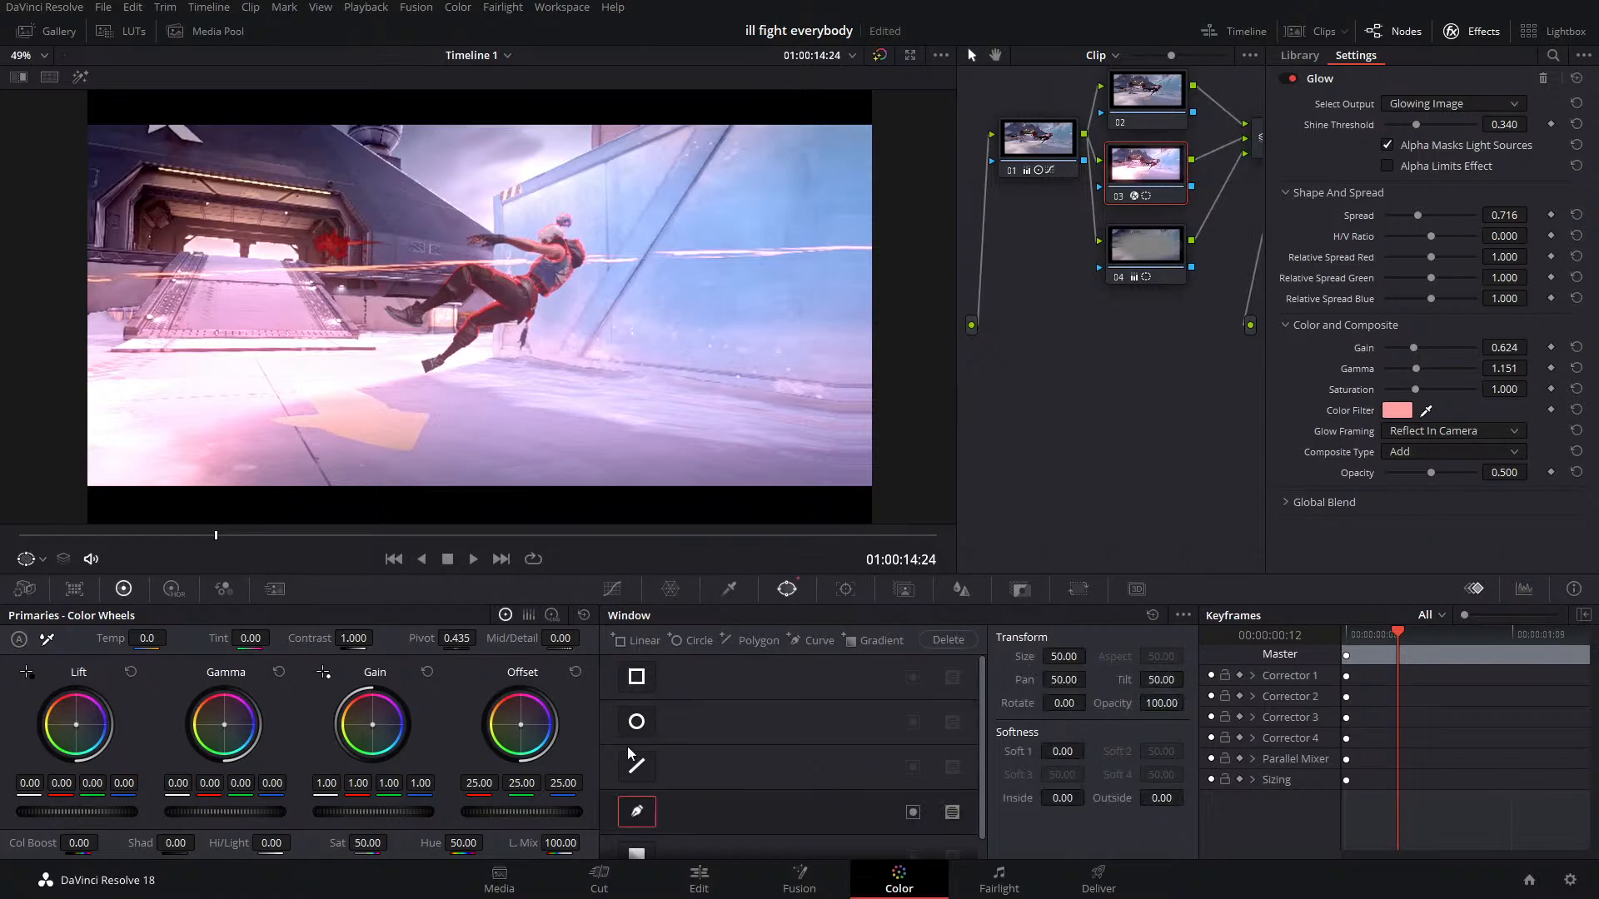
pyautogui.click(274, 123)
pyautogui.click(439, 237)
pyautogui.click(504, 247)
pyautogui.click(518, 204)
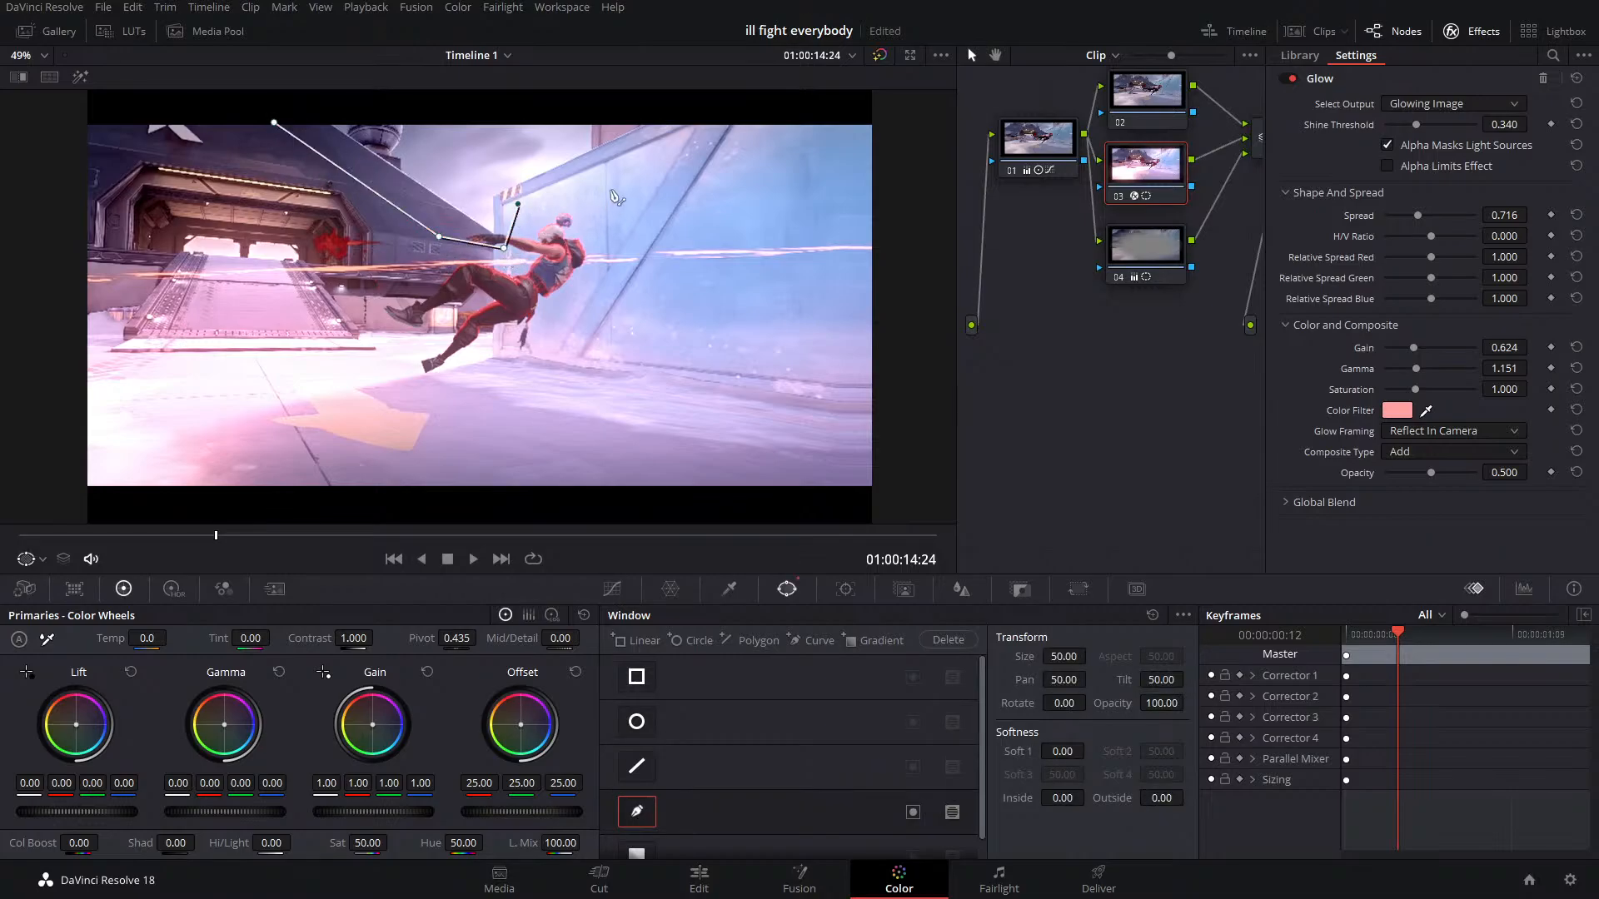
pyautogui.click(599, 173)
pyautogui.click(615, 110)
pyautogui.click(275, 124)
pyautogui.moveTo(275, 123); pyautogui.dragTo(277, 115)
# Switch node 03 off and on to compare the sky glow, leaving it enabled, and save the project
pyautogui.click(1116, 198)
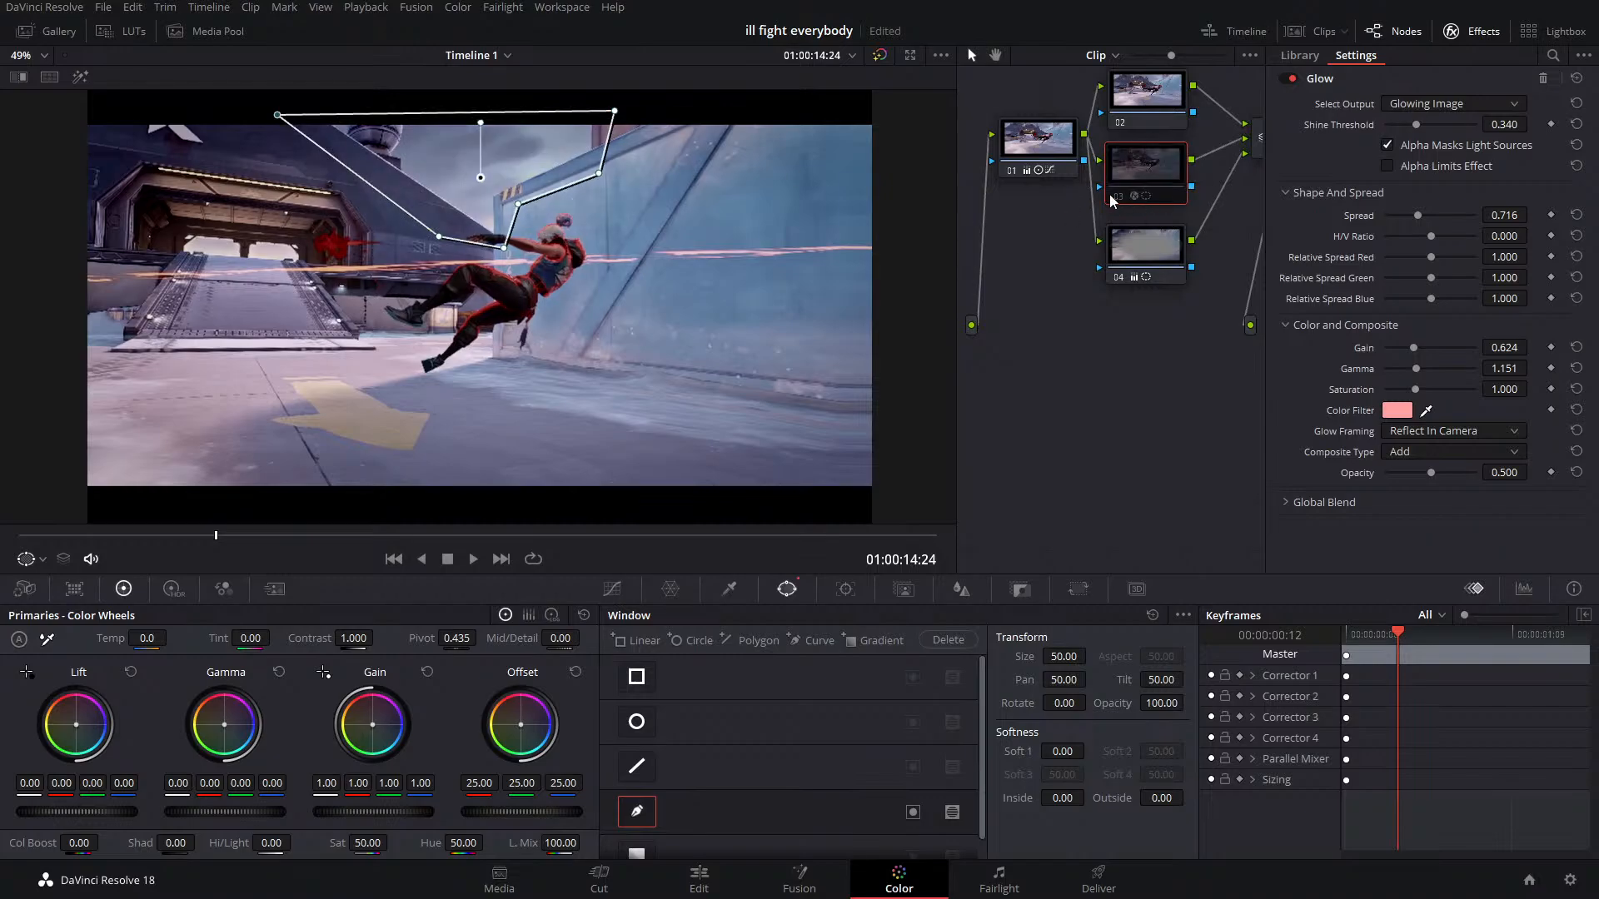
pyautogui.click(1116, 197)
pyautogui.click(1116, 196)
pyautogui.click(1116, 197)
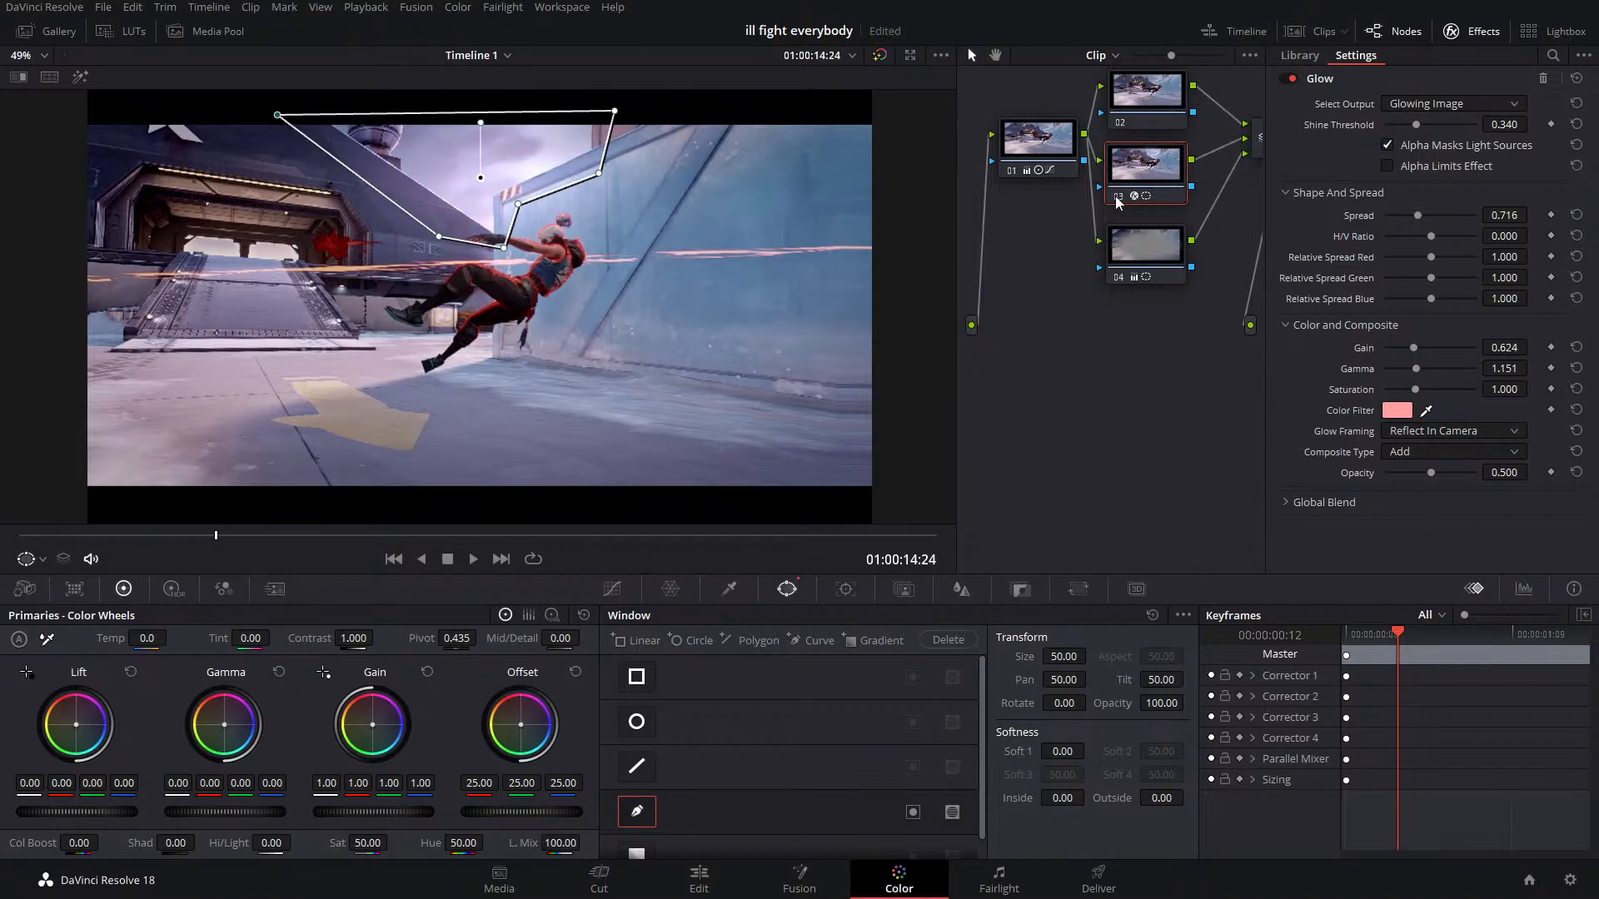
pyautogui.click(1116, 196)
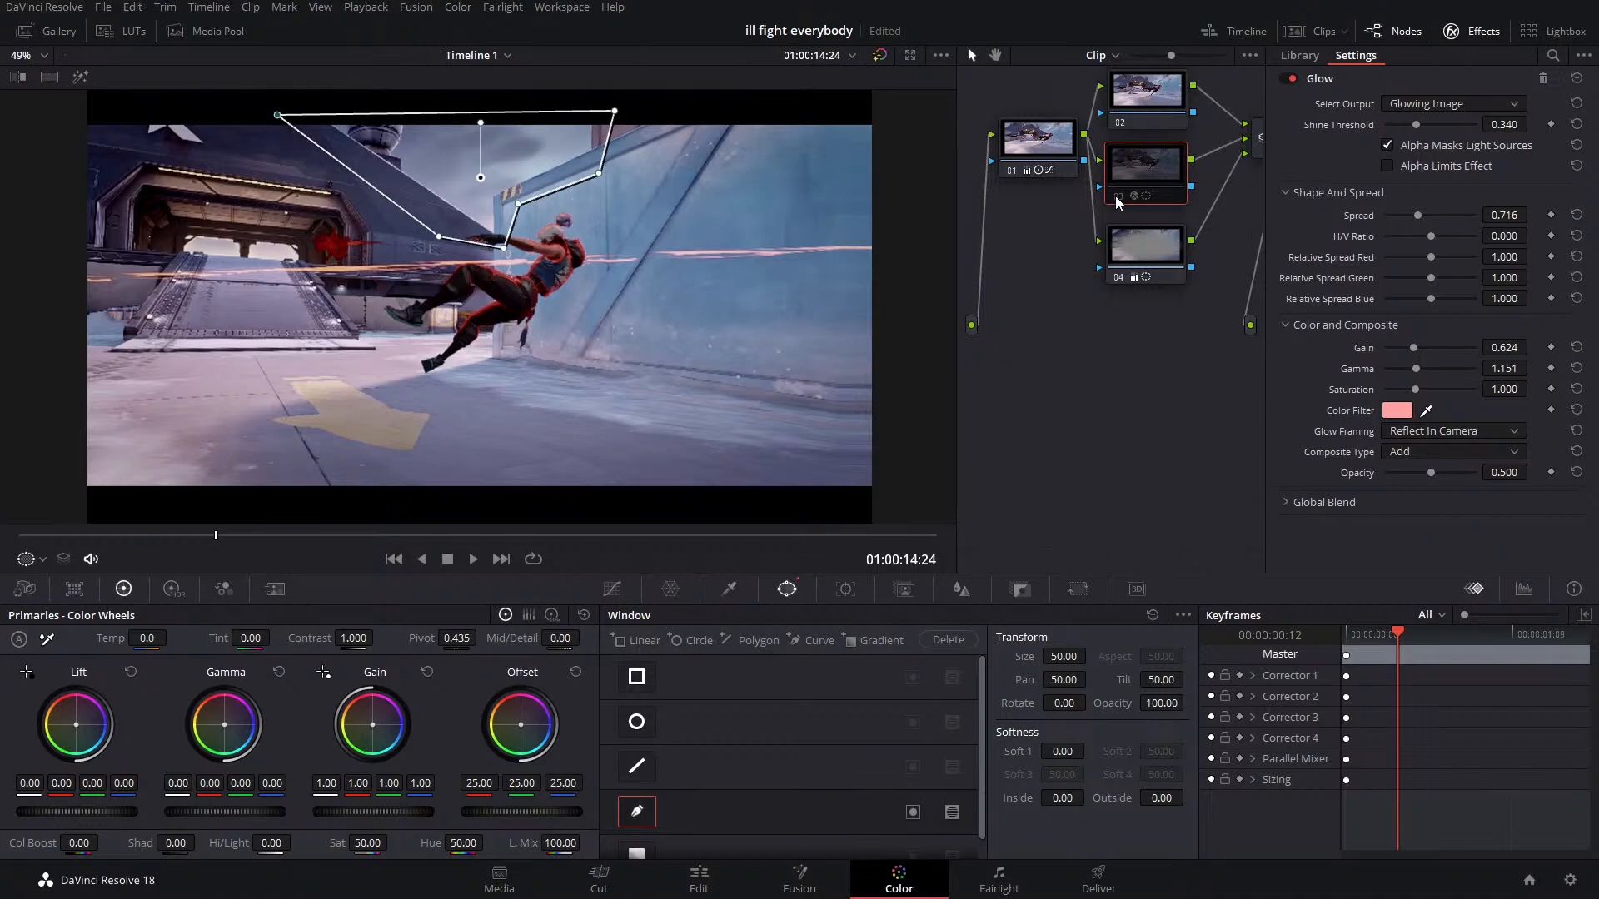
pyautogui.hotkey('ctrl', 's')
pyautogui.click(1115, 197)
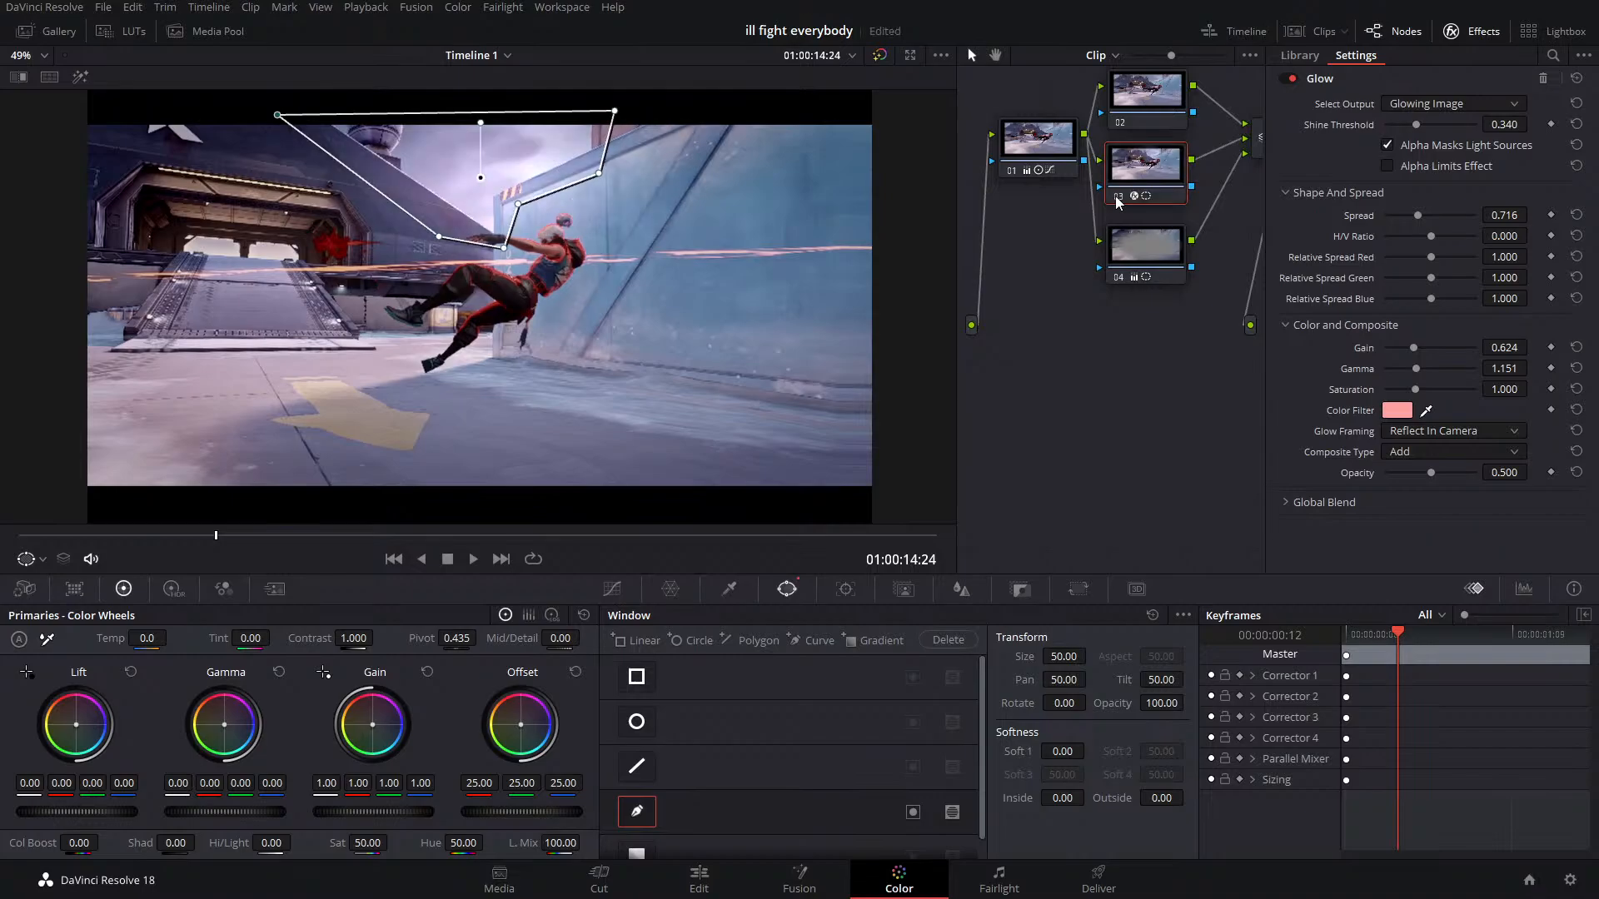
# On the Edit page, compare the grades of the yoru crazy 3k clip and the YORU 3k clutch clip by jumping between them
pyautogui.click(737, 872)
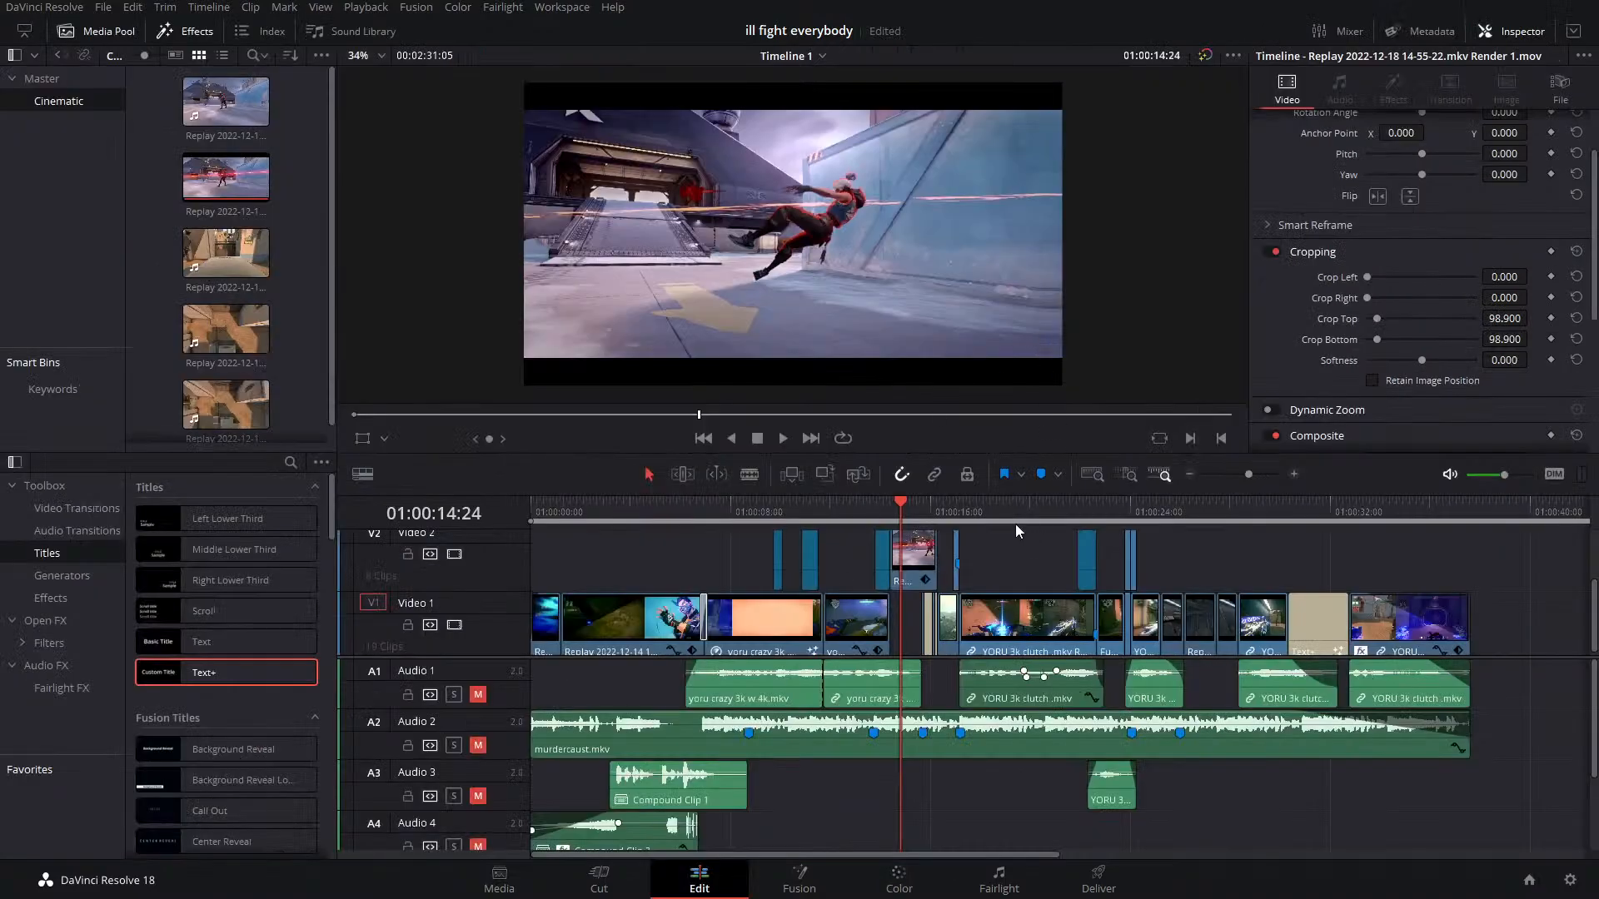
pyautogui.click(846, 509)
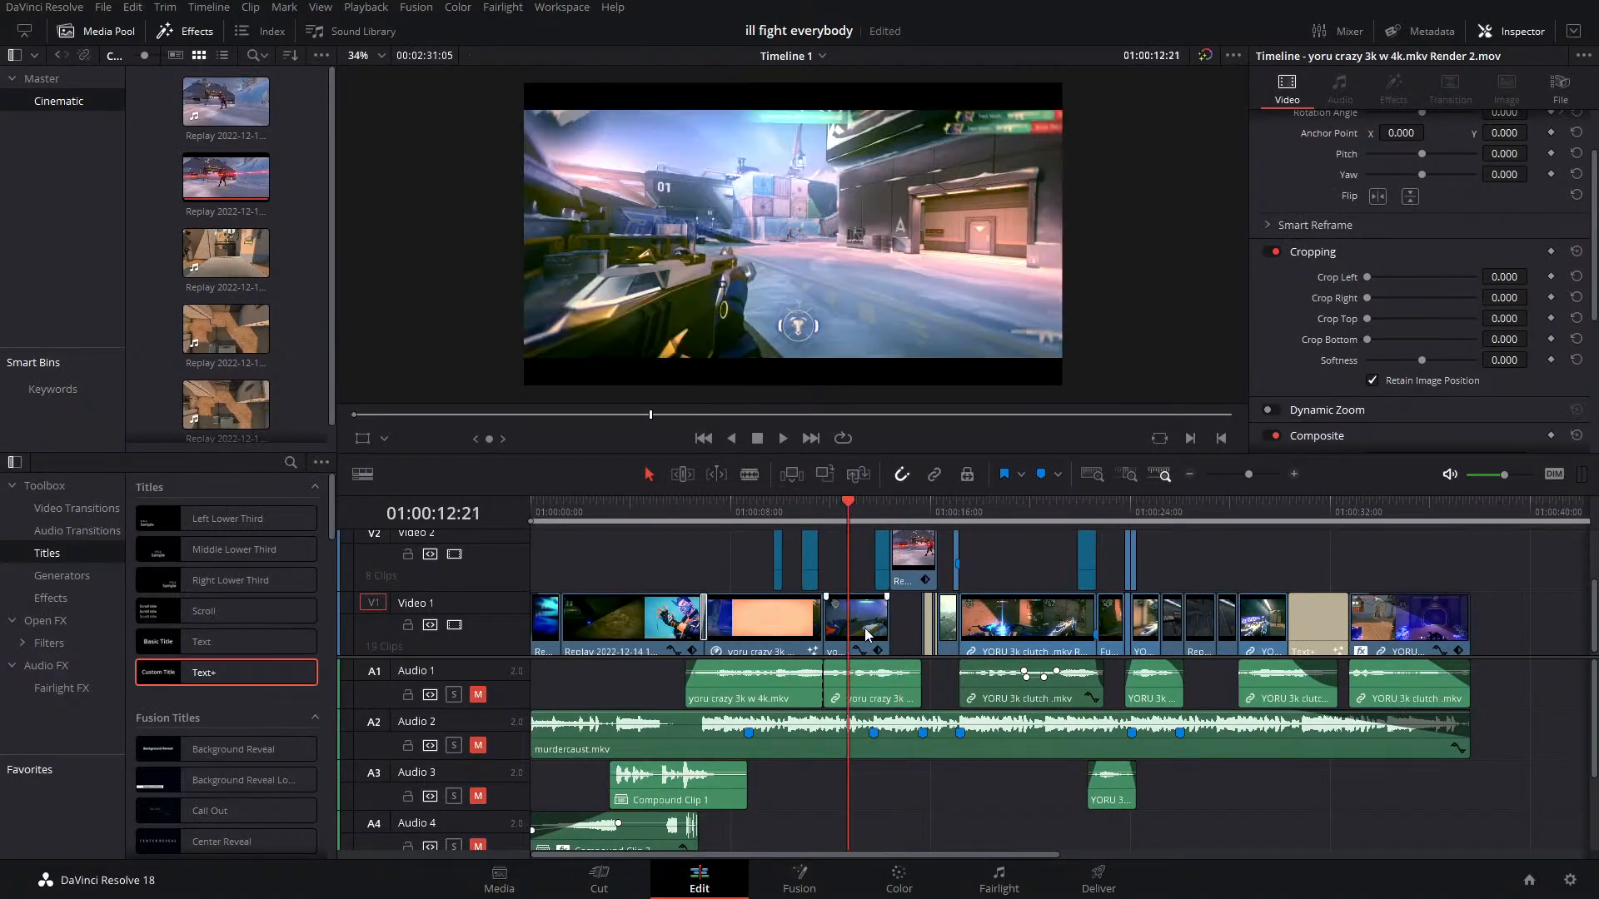
pyautogui.click(1009, 512)
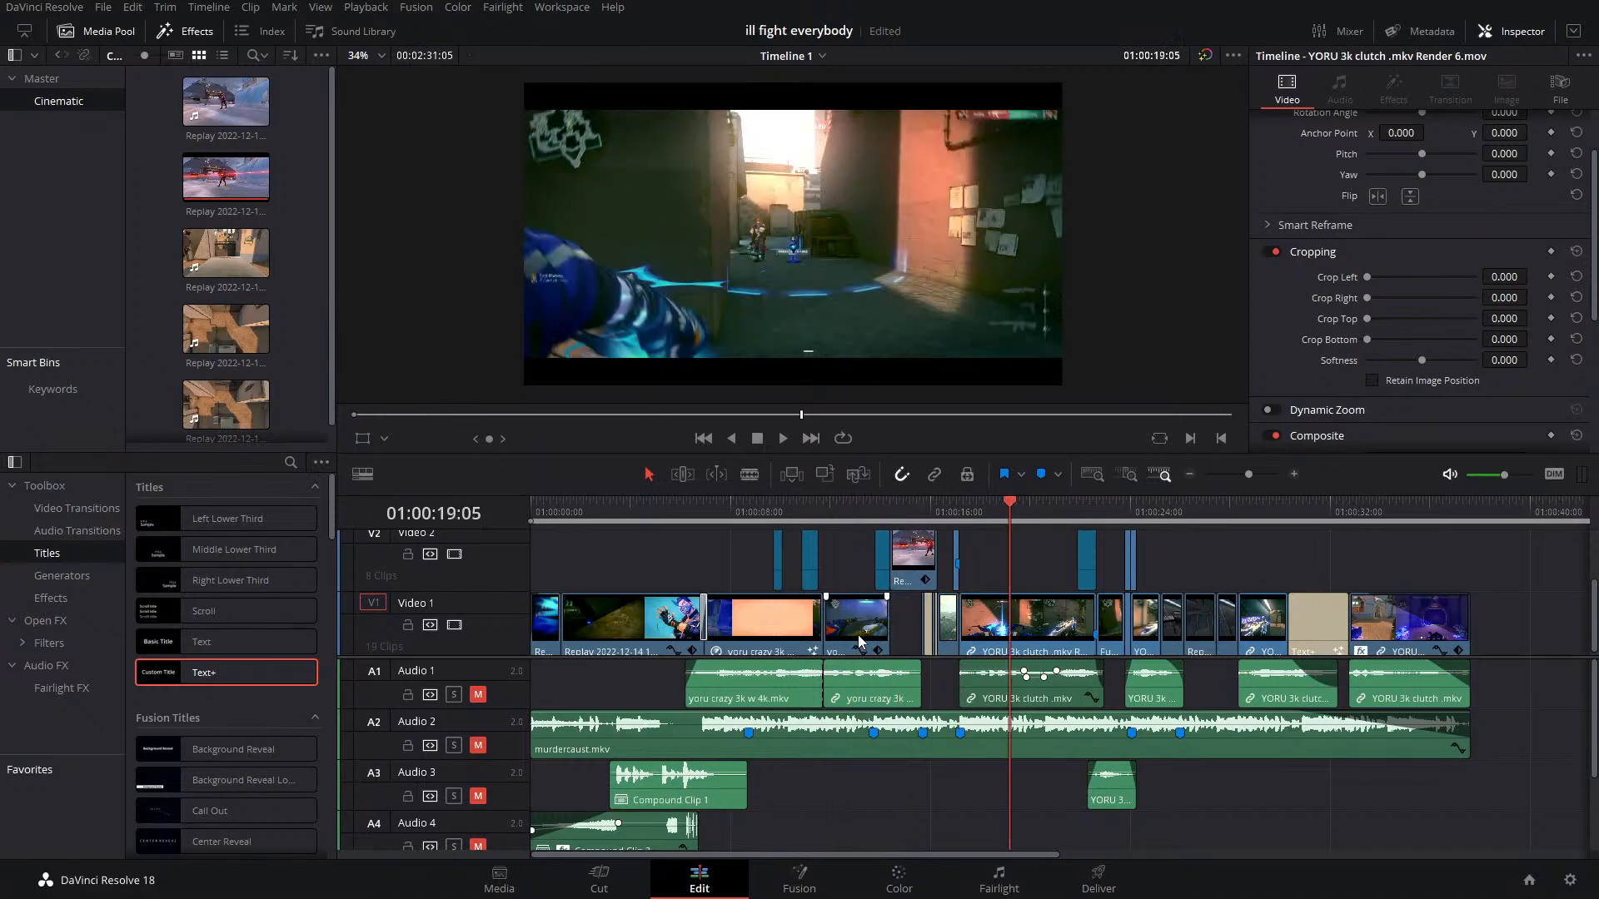
pyautogui.click(847, 518)
pyautogui.click(1016, 507)
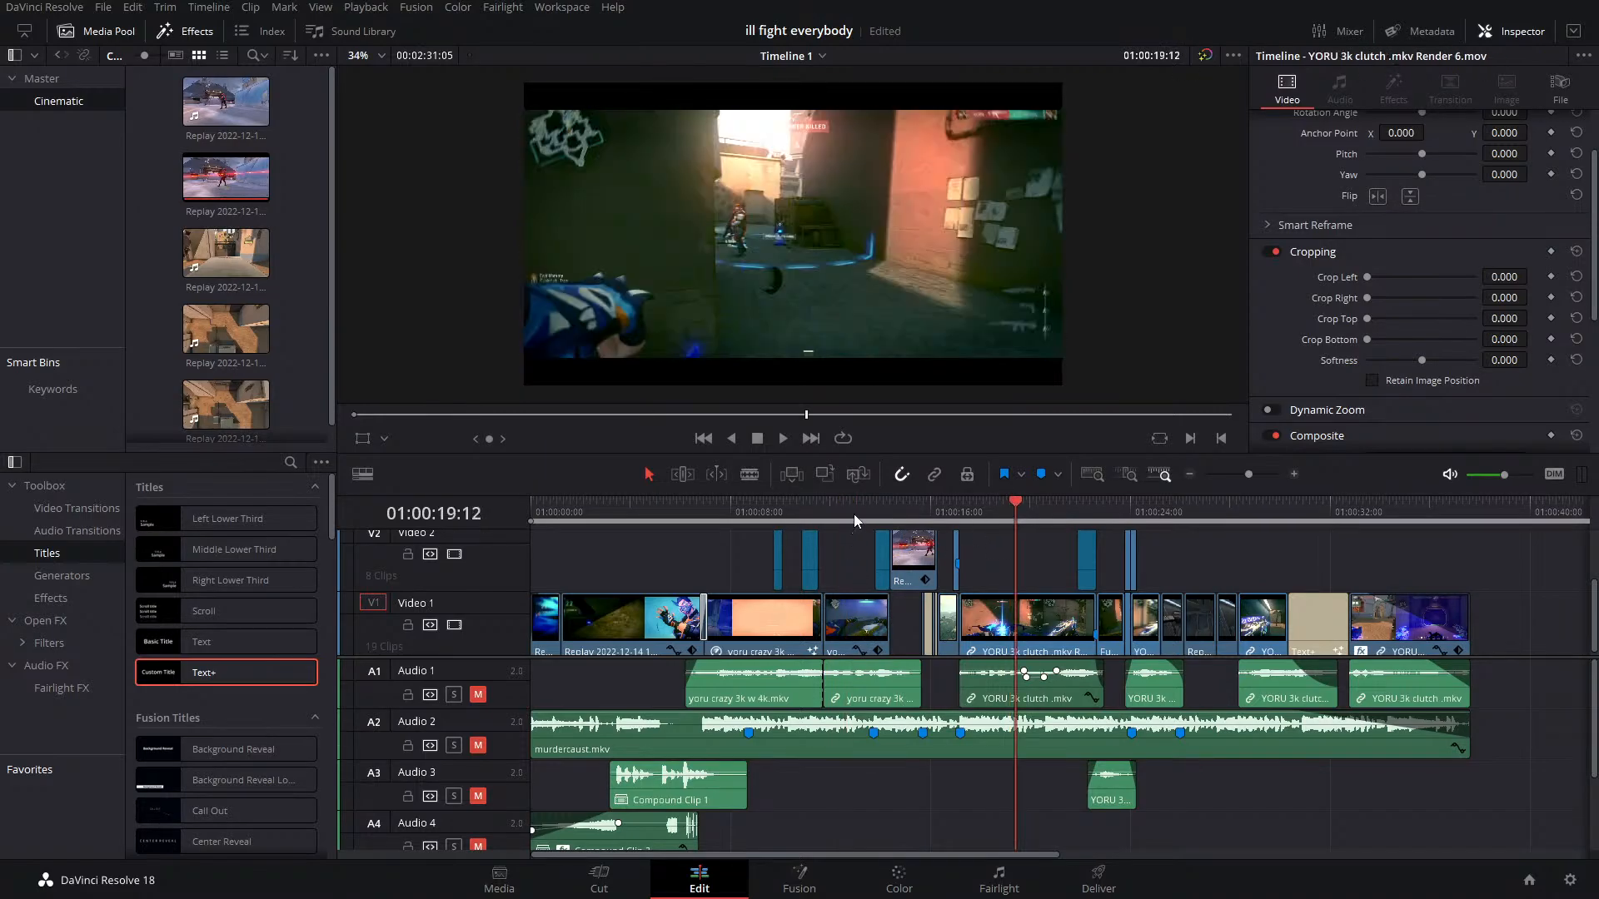
pyautogui.click(853, 513)
pyautogui.click(1010, 510)
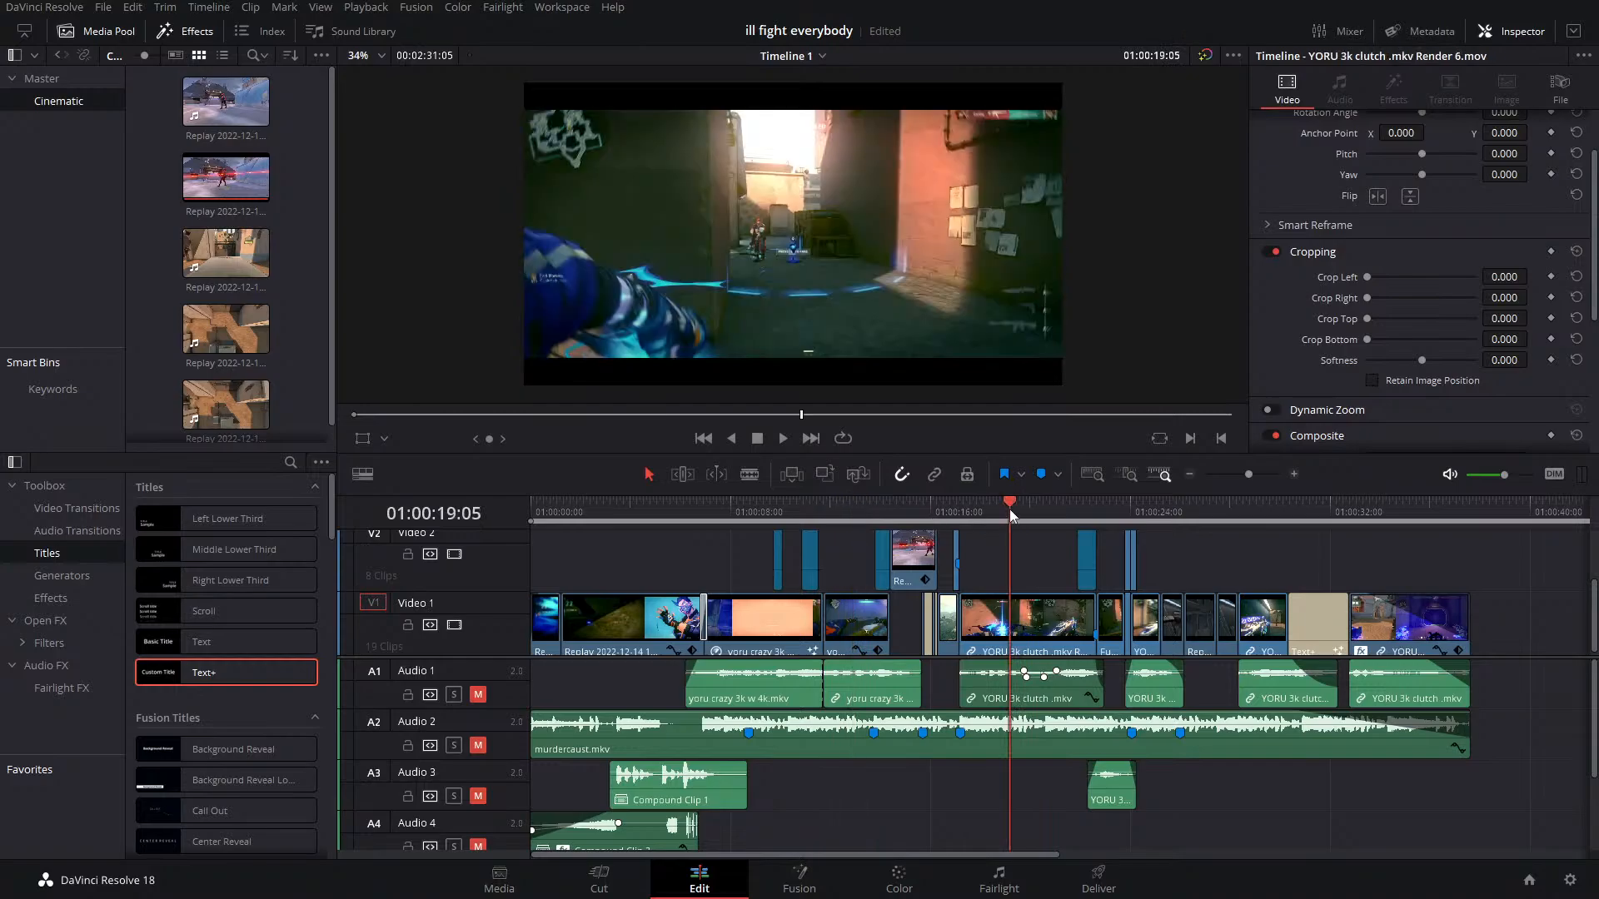
pyautogui.click(841, 513)
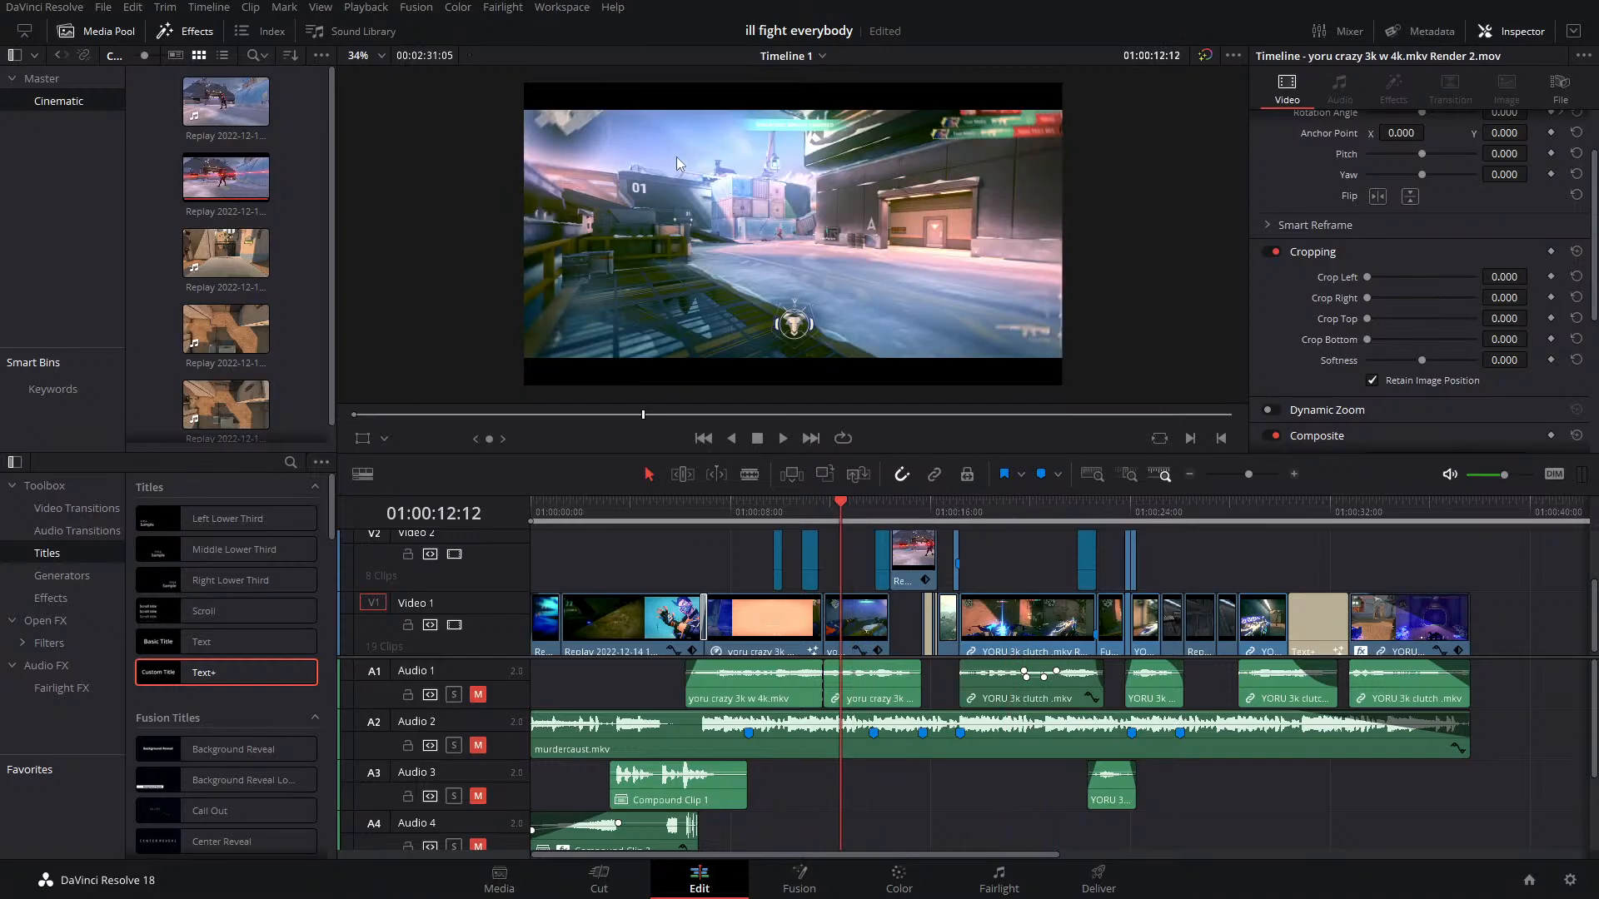
pyautogui.click(991, 502)
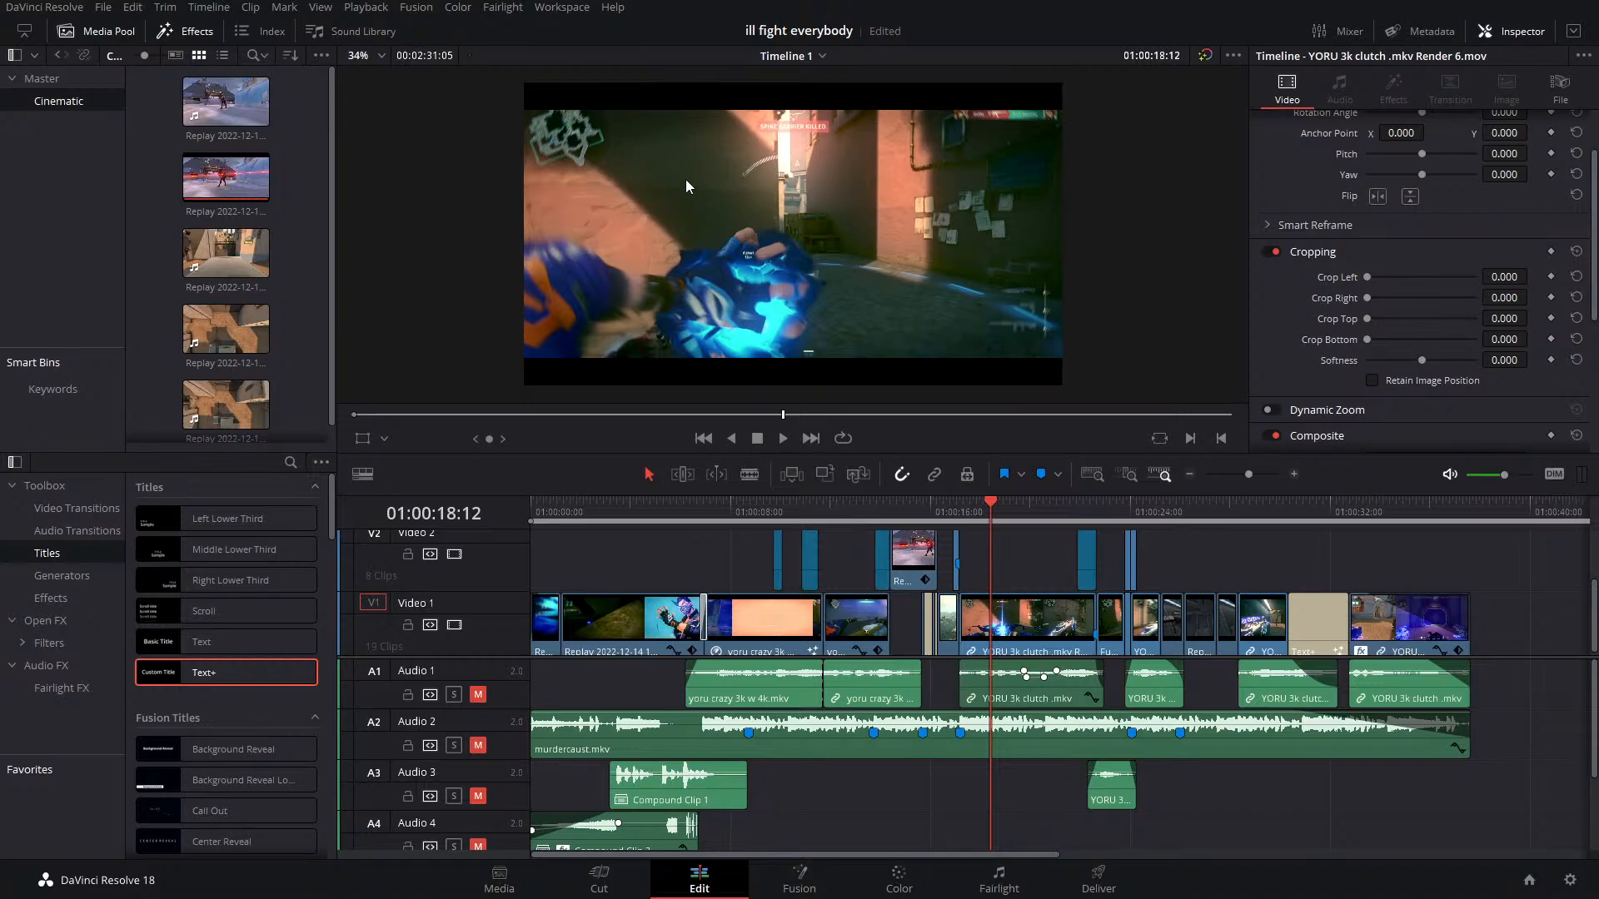
pyautogui.click(824, 503)
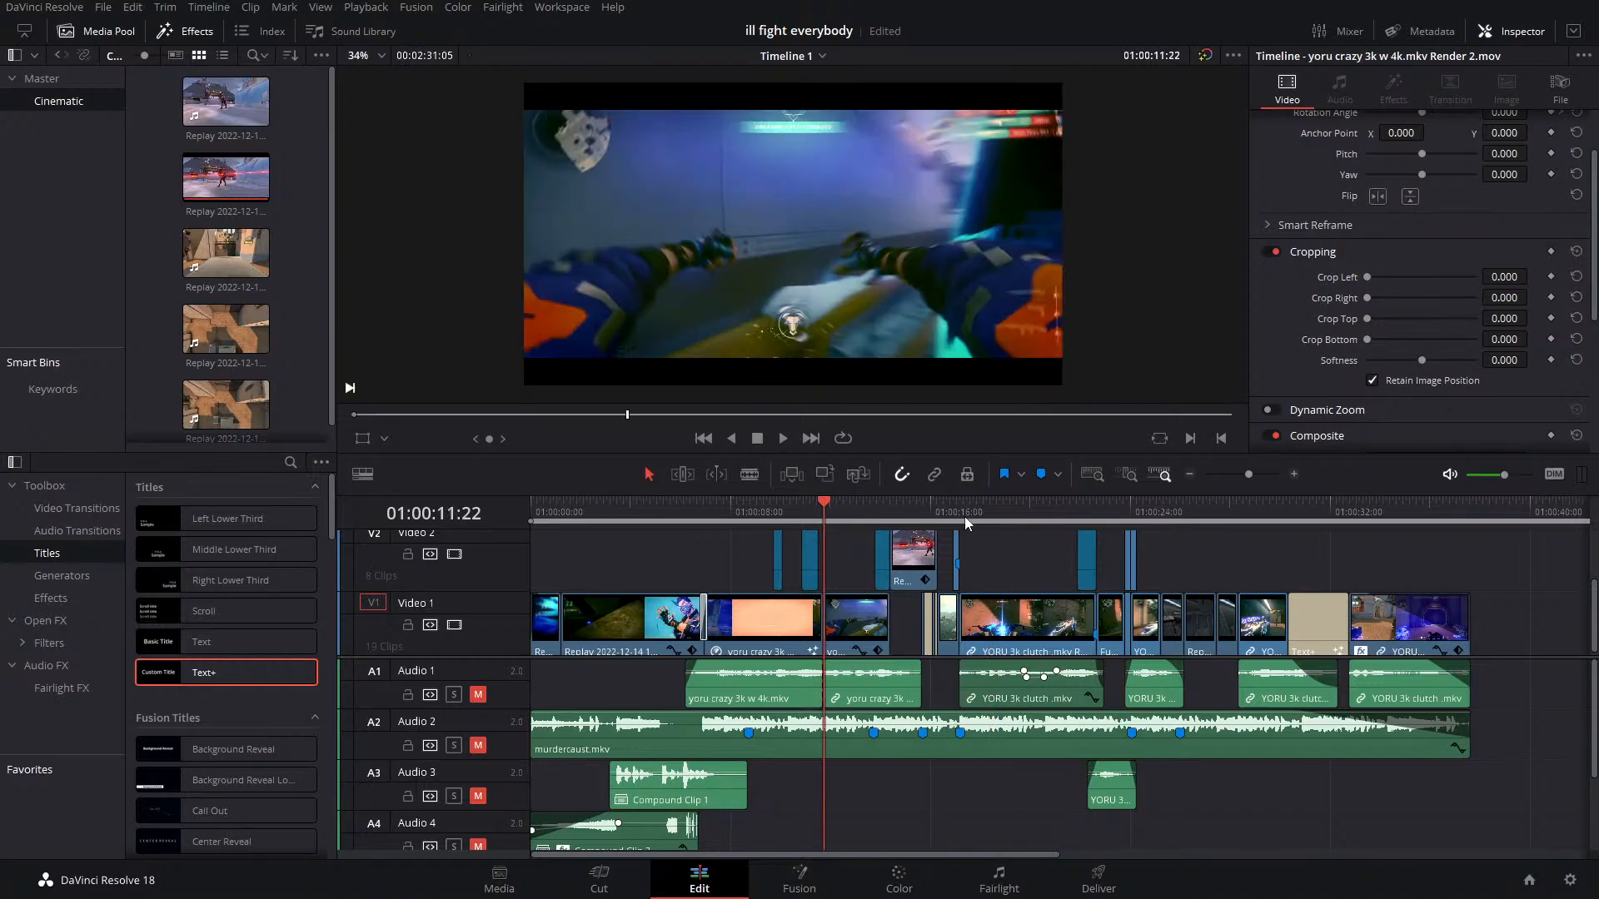
# Place the playhead in the replay shot at 01:00:15:19, return to the Color page and briefly view the clip thumbnails
pyautogui.click(910, 508)
pyautogui.click(800, 878)
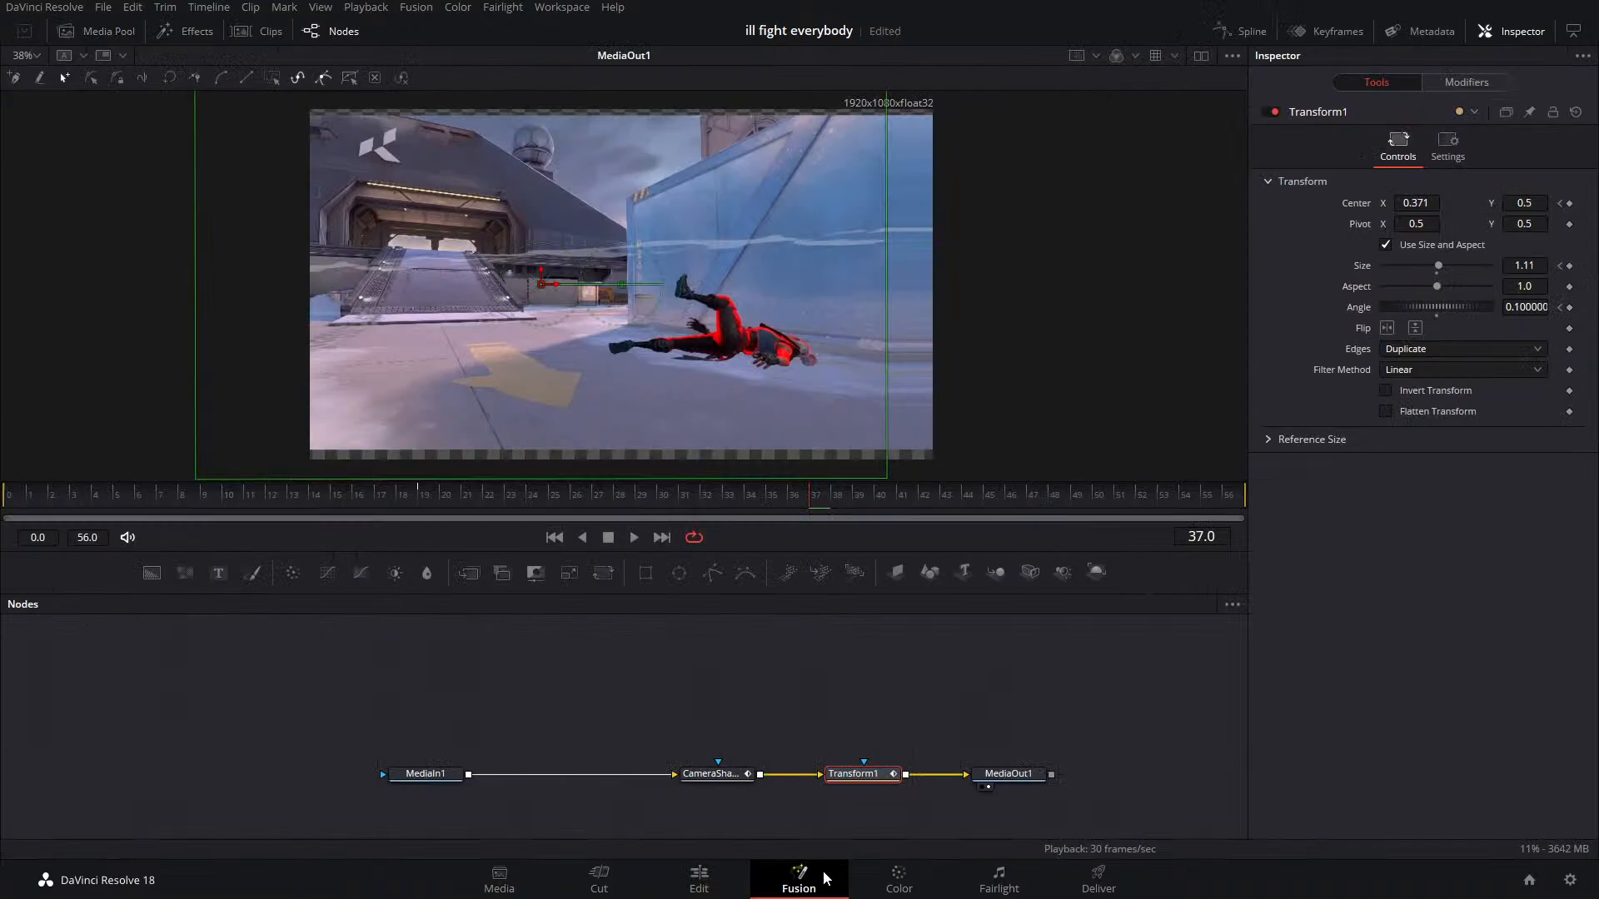
pyautogui.click(899, 878)
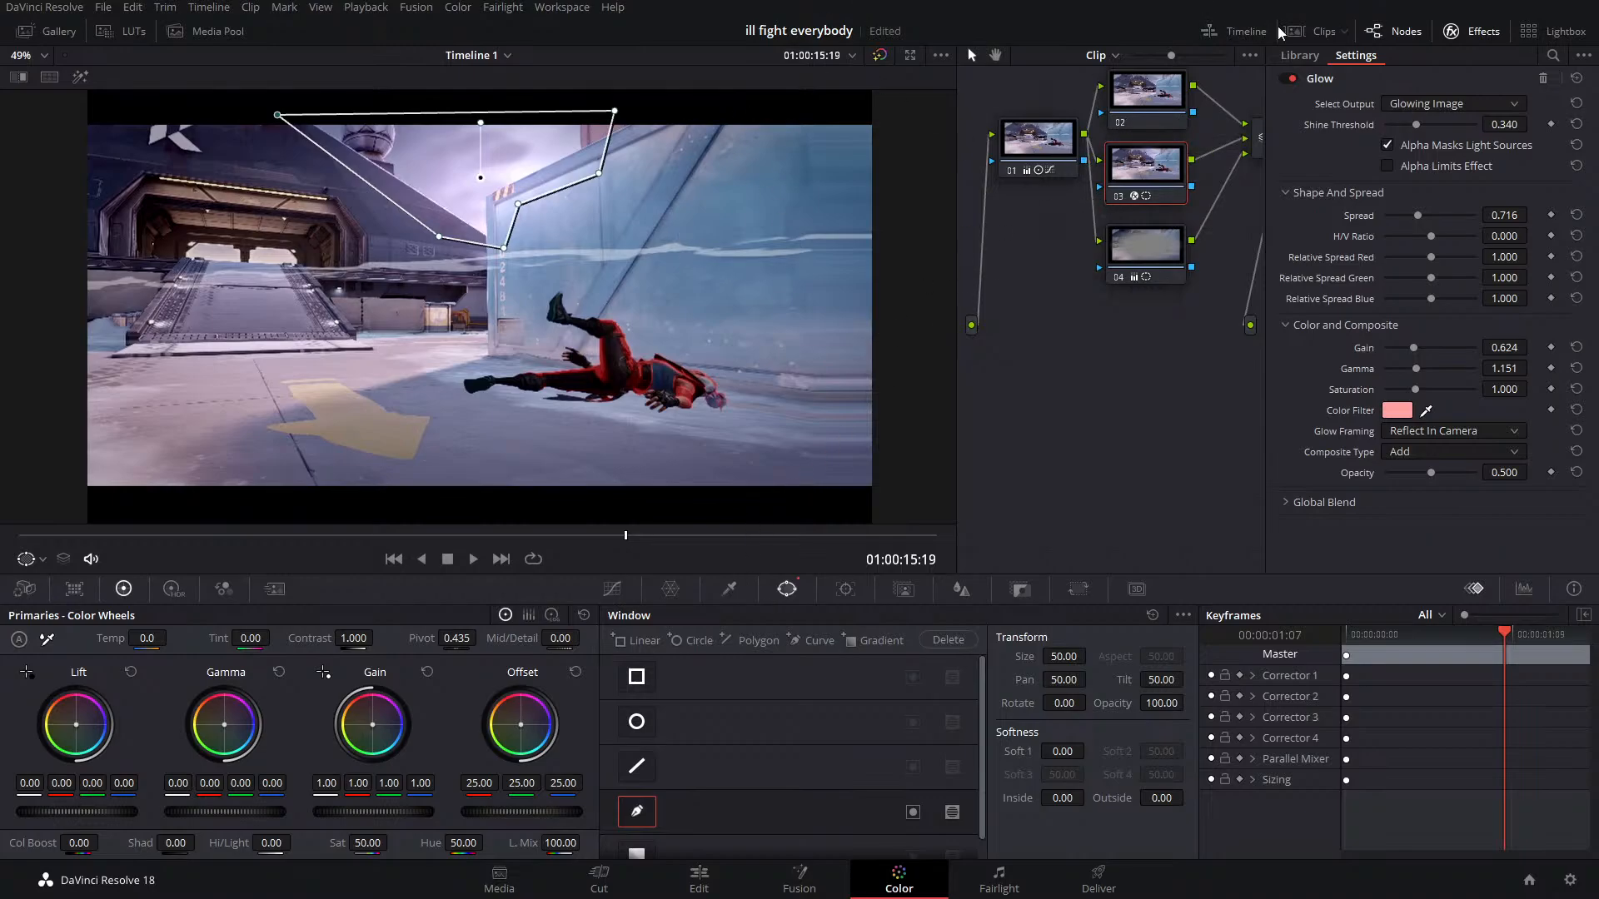
pyautogui.click(1331, 35)
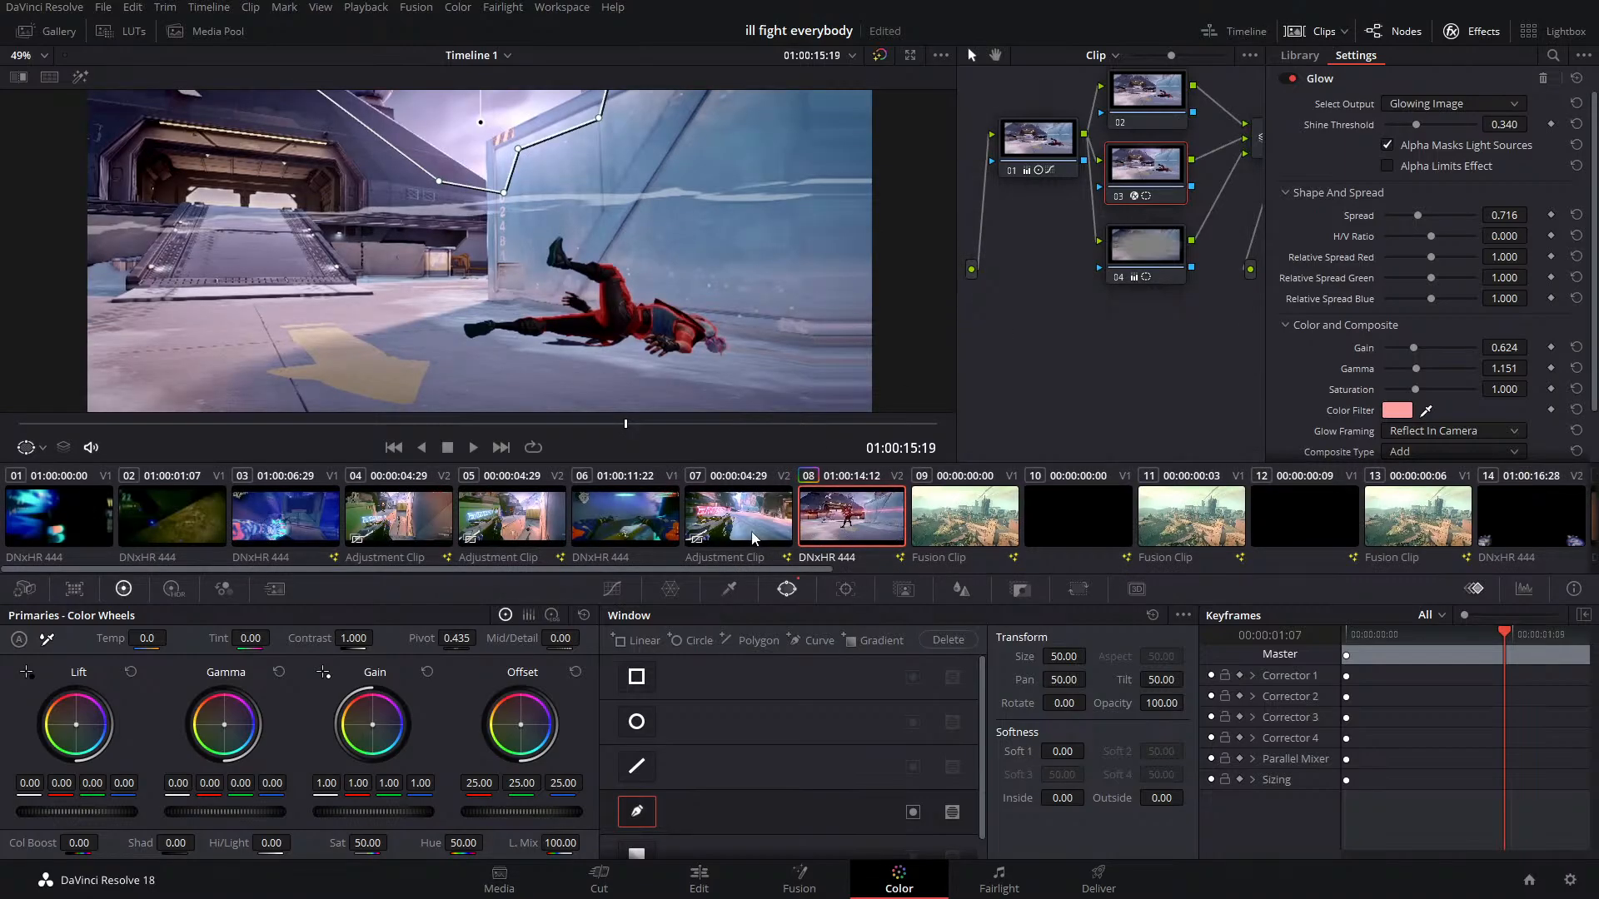
pyautogui.click(1129, 108)
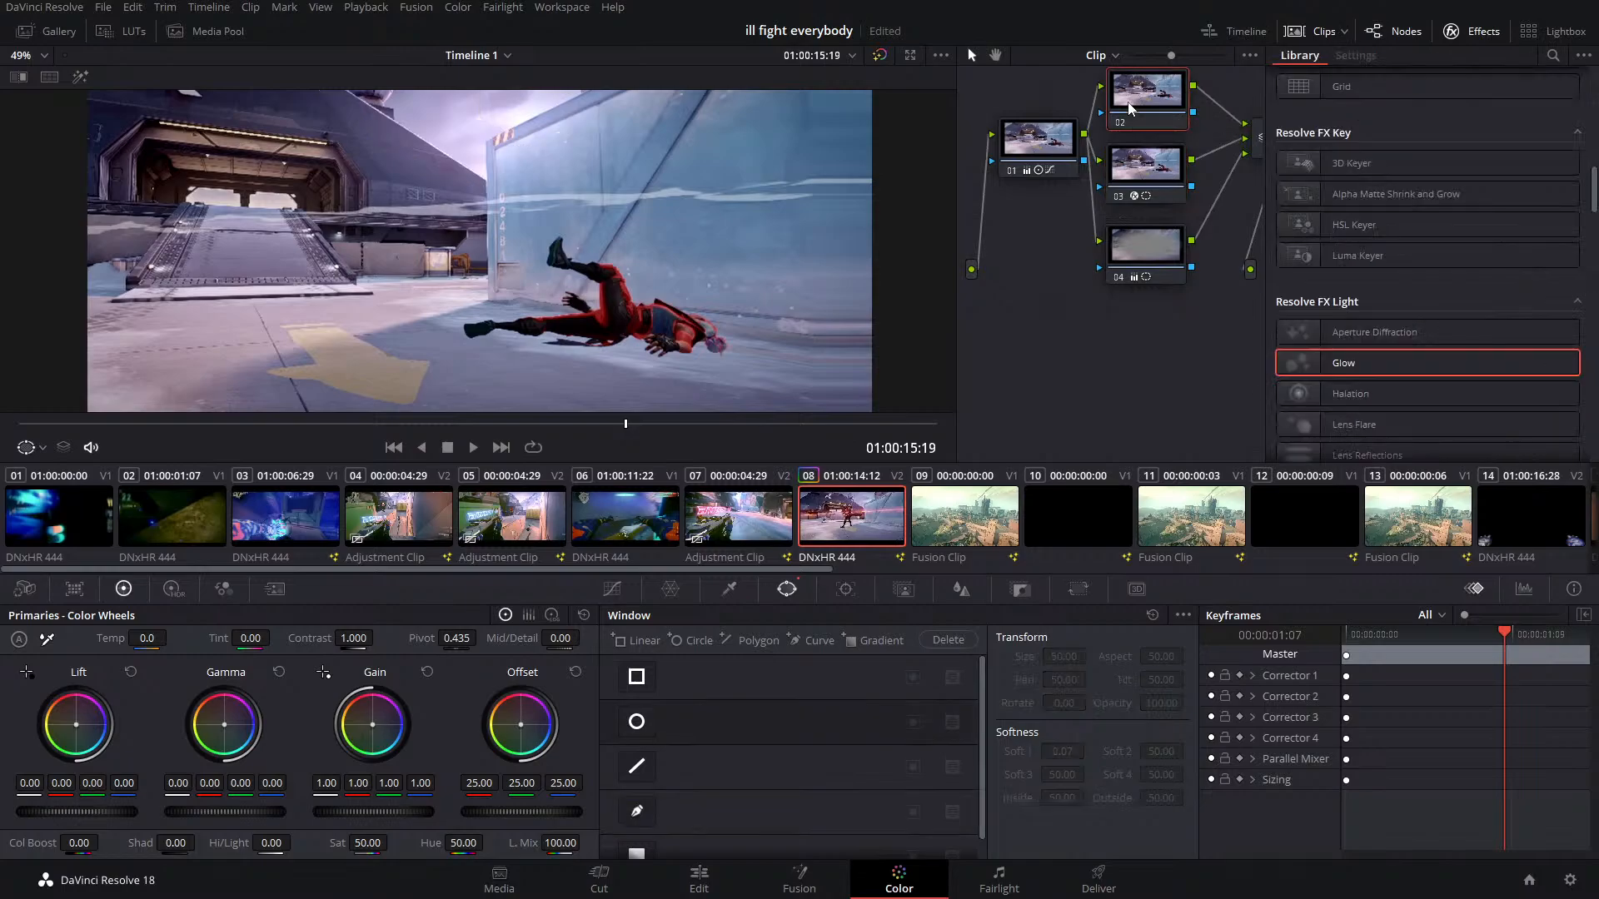
pyautogui.click(1307, 28)
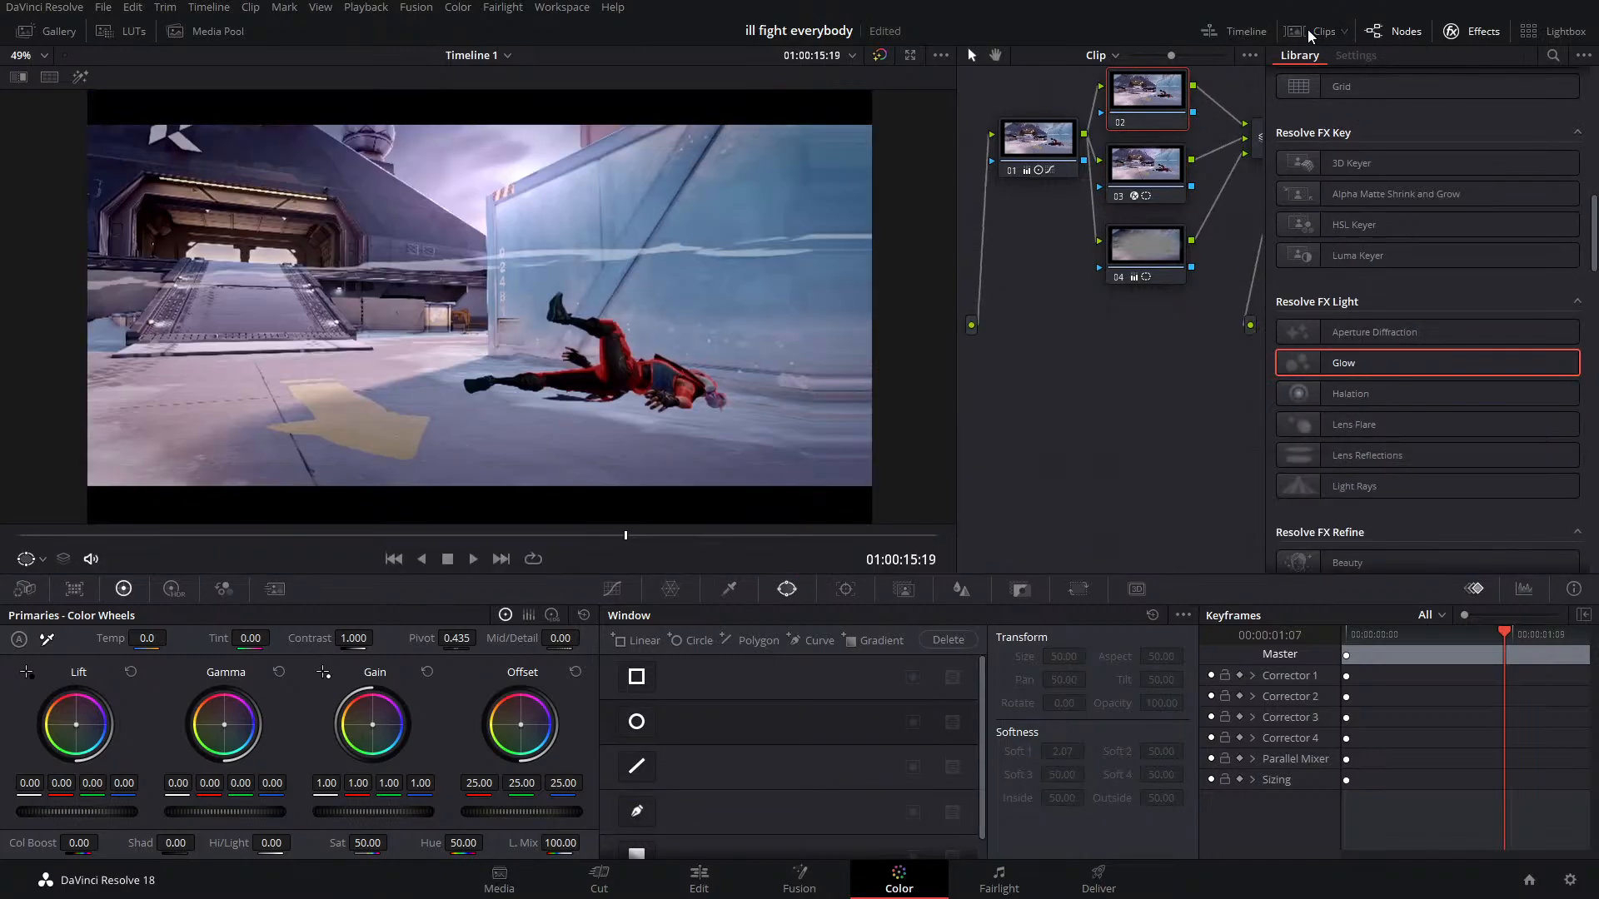
# Soften node 03's curve window with Outside at 5.60 and lower the Glow's Shine Threshold to 0.000
pyautogui.click(1143, 166)
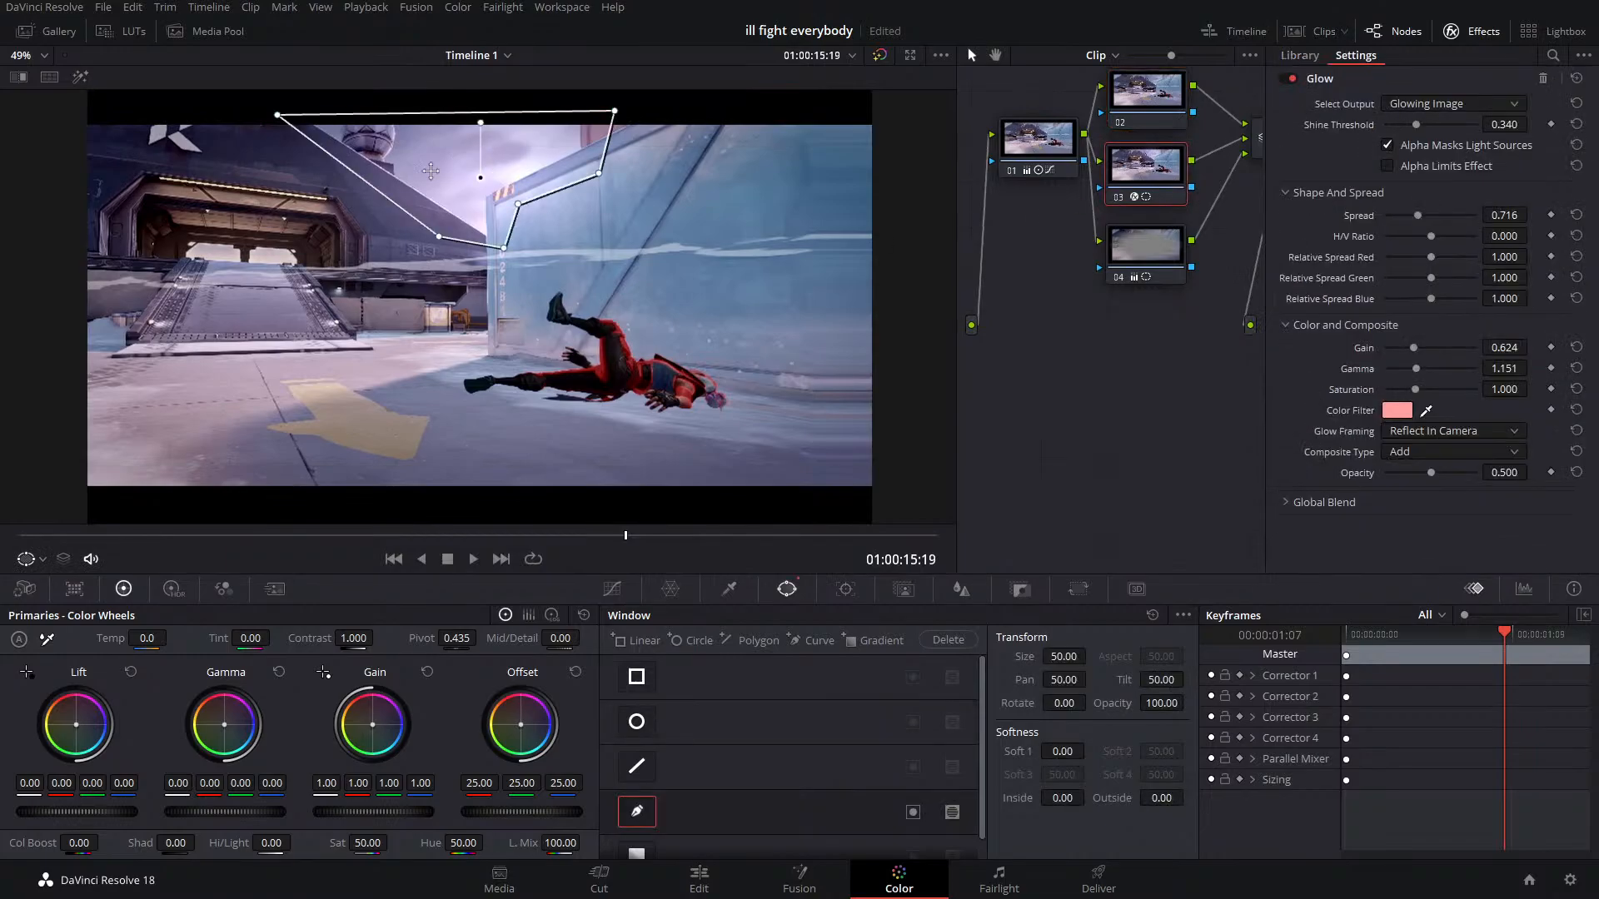
pyautogui.moveTo(1160, 798); pyautogui.dragTo(1214, 798)
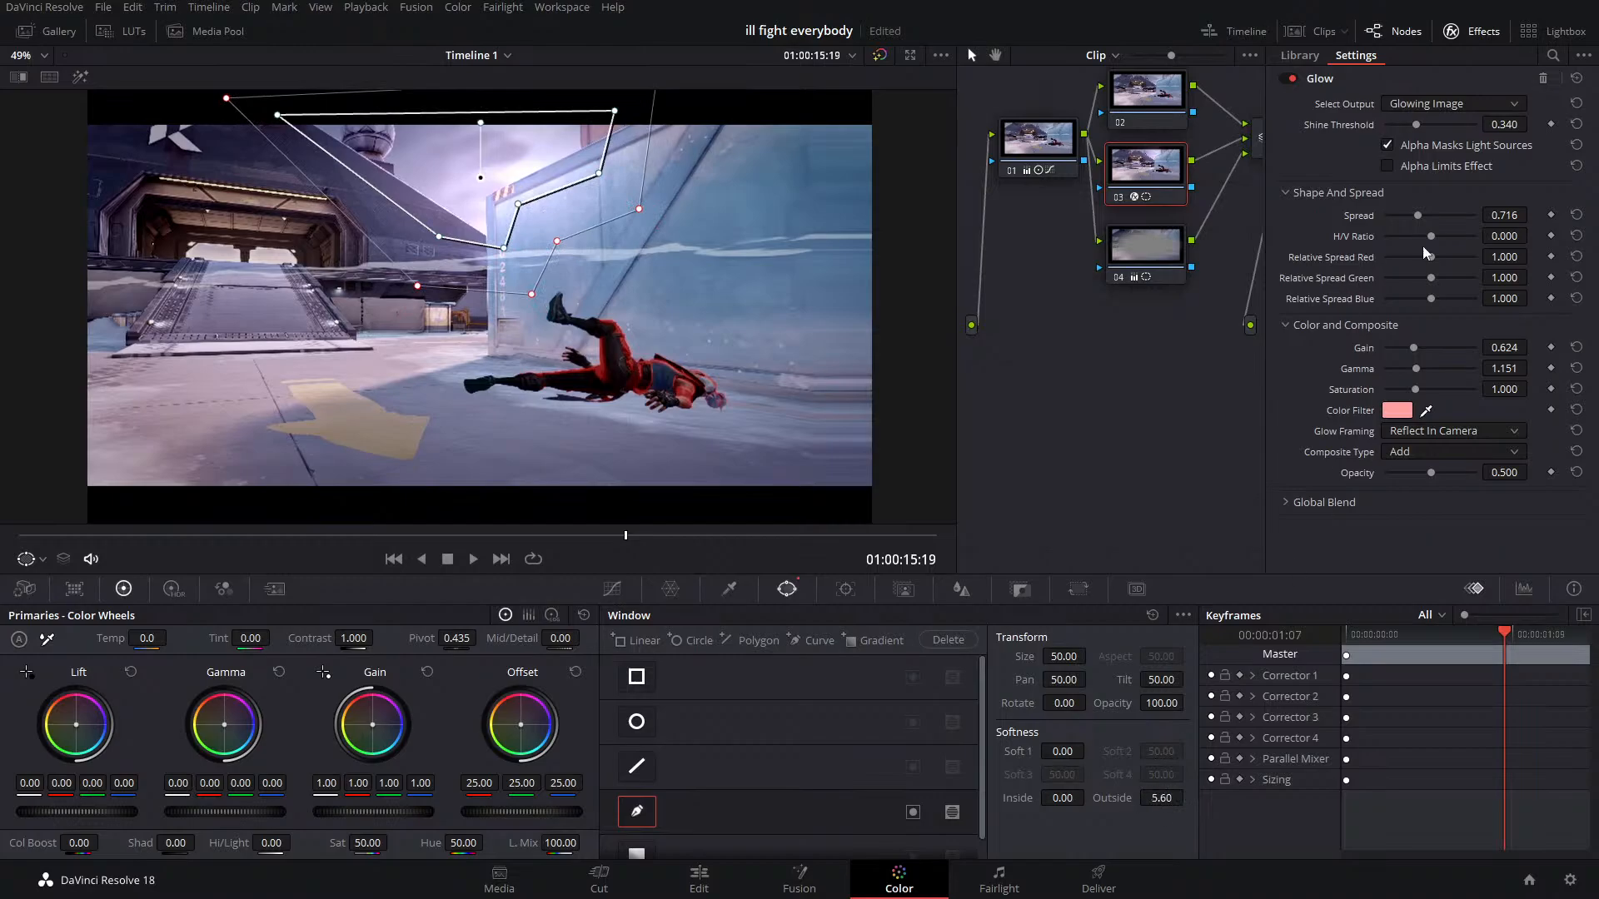
pyautogui.moveTo(1407, 127); pyautogui.dragTo(1361, 137)
# Track node 03's sky window forward and backward through the clip and turn off the viewer overlay
pyautogui.click(837, 595)
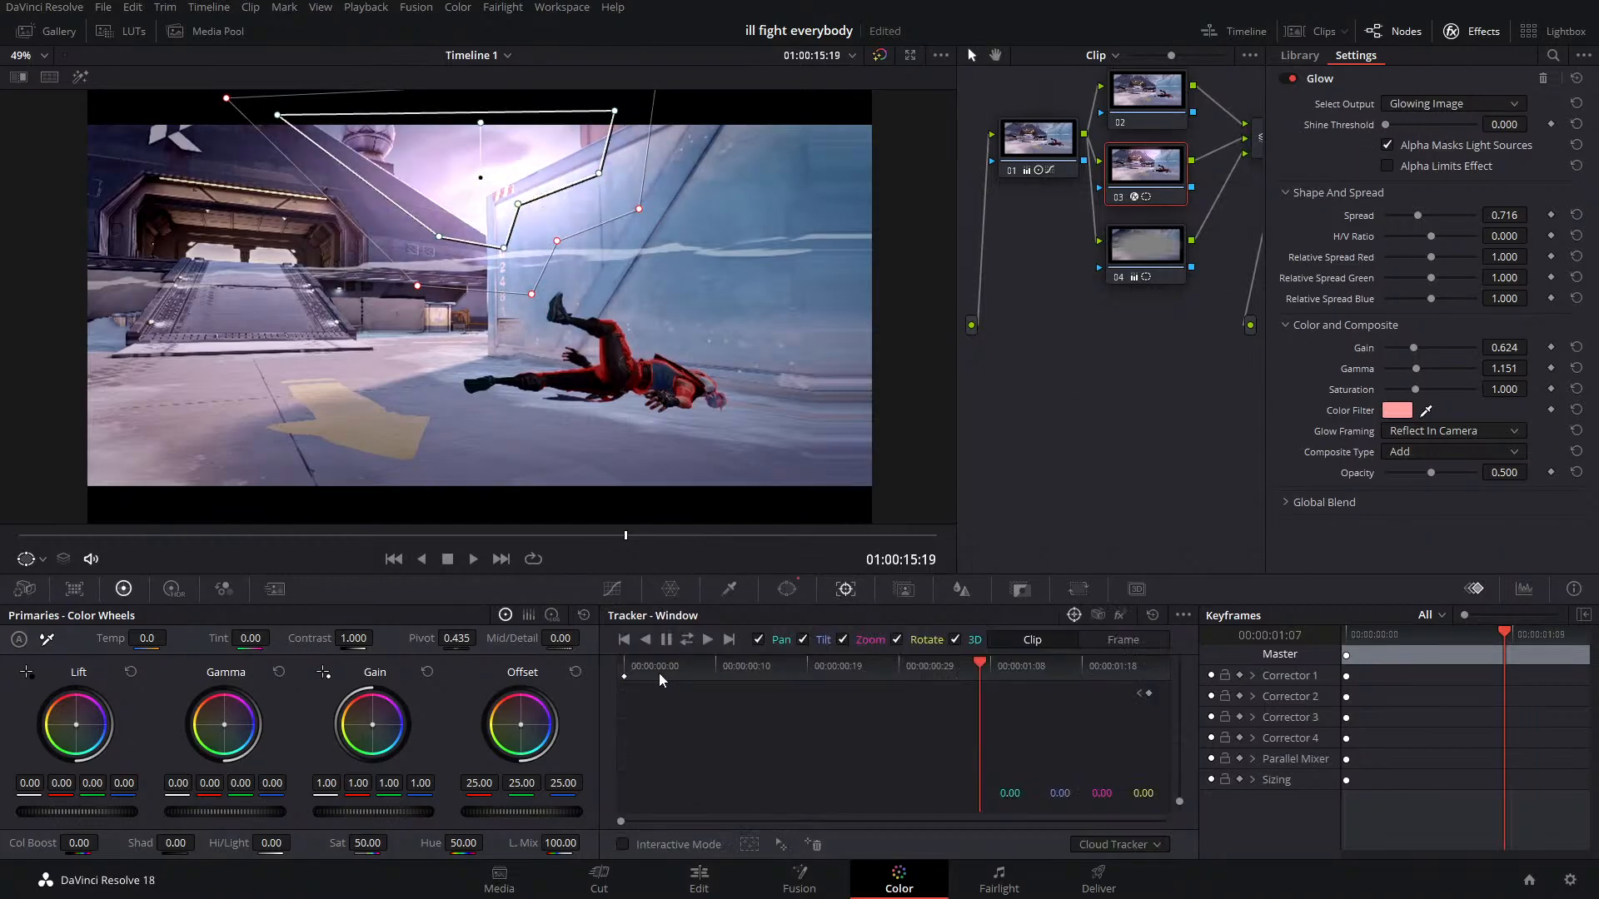
pyautogui.click(692, 640)
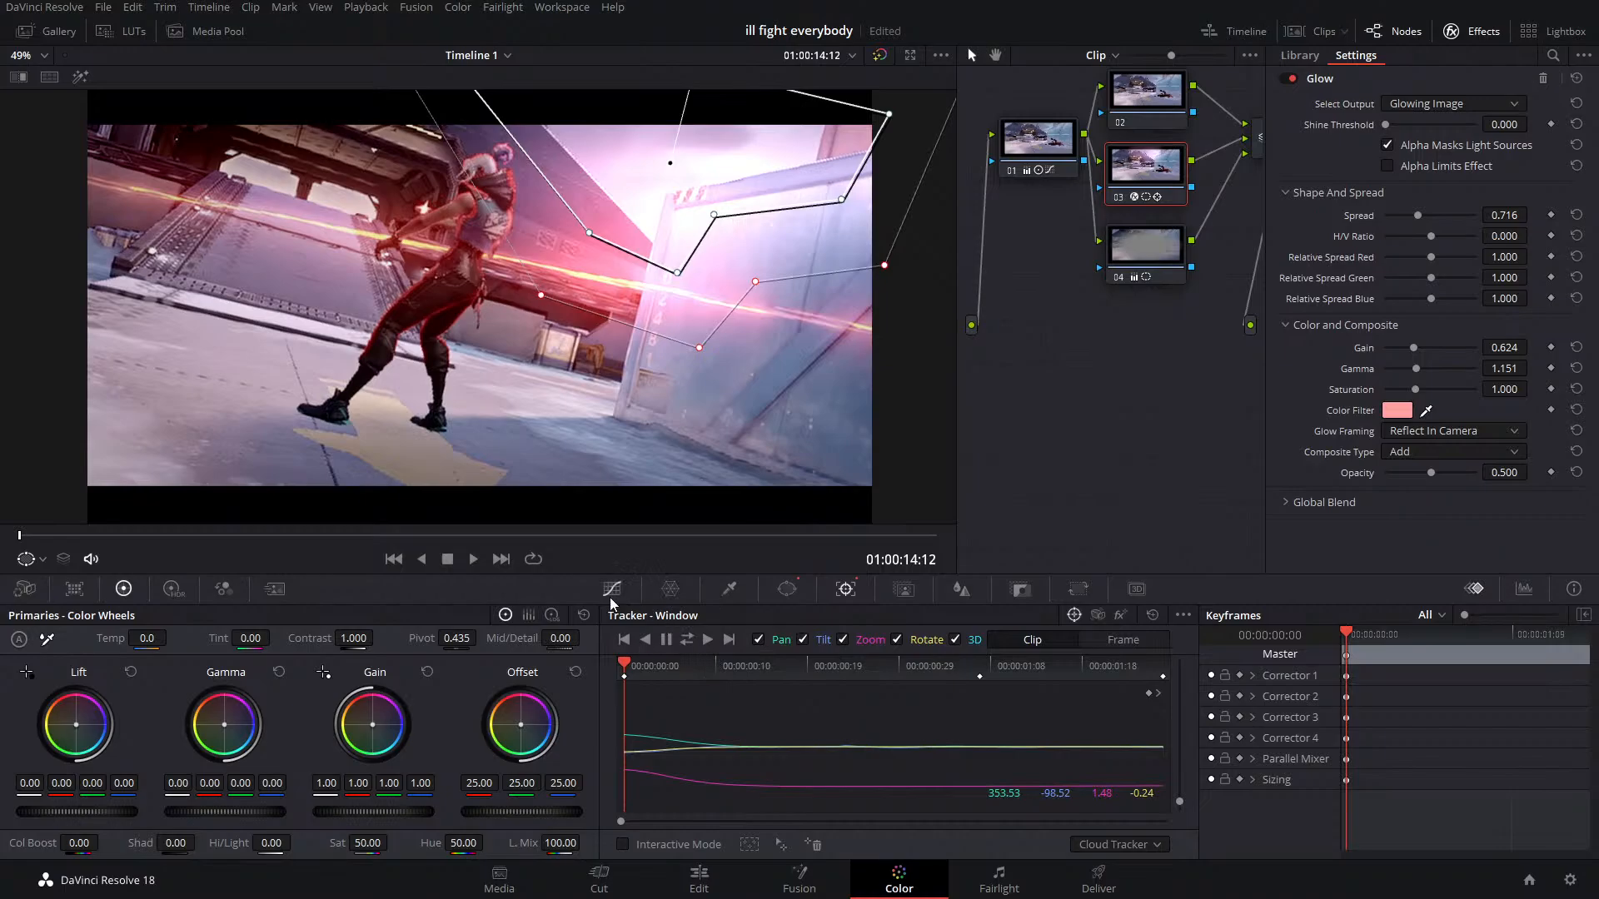
pyautogui.click(40, 563)
pyautogui.click(52, 582)
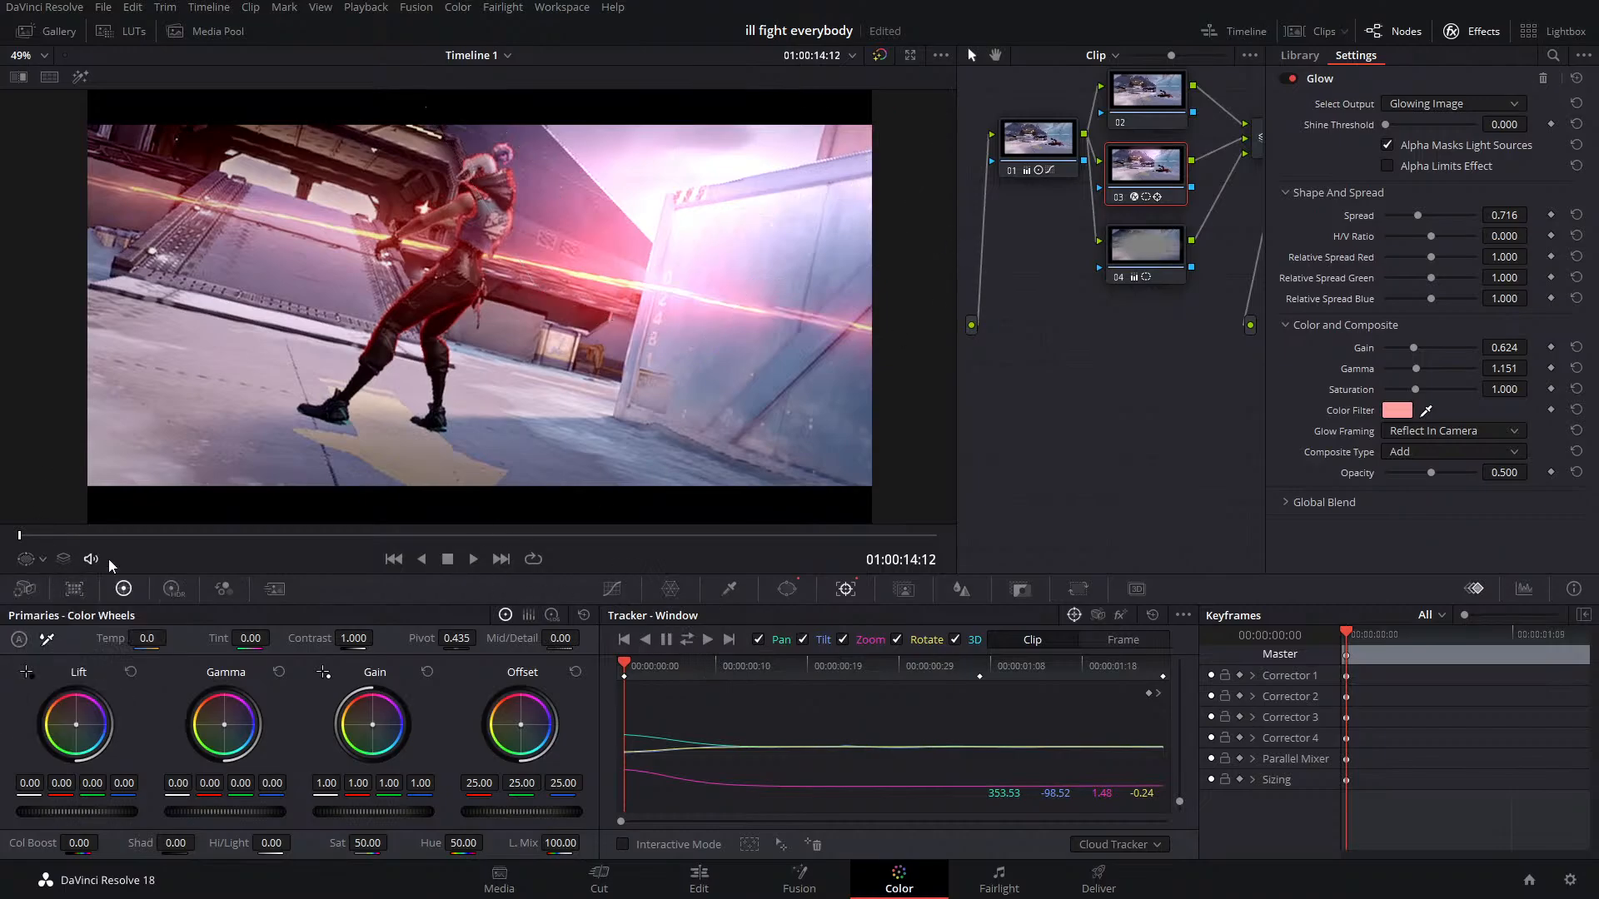
# Play back the replay shot on the Edit page, stop at 01:00:14:26 and return to the Color page
pyautogui.click(471, 559)
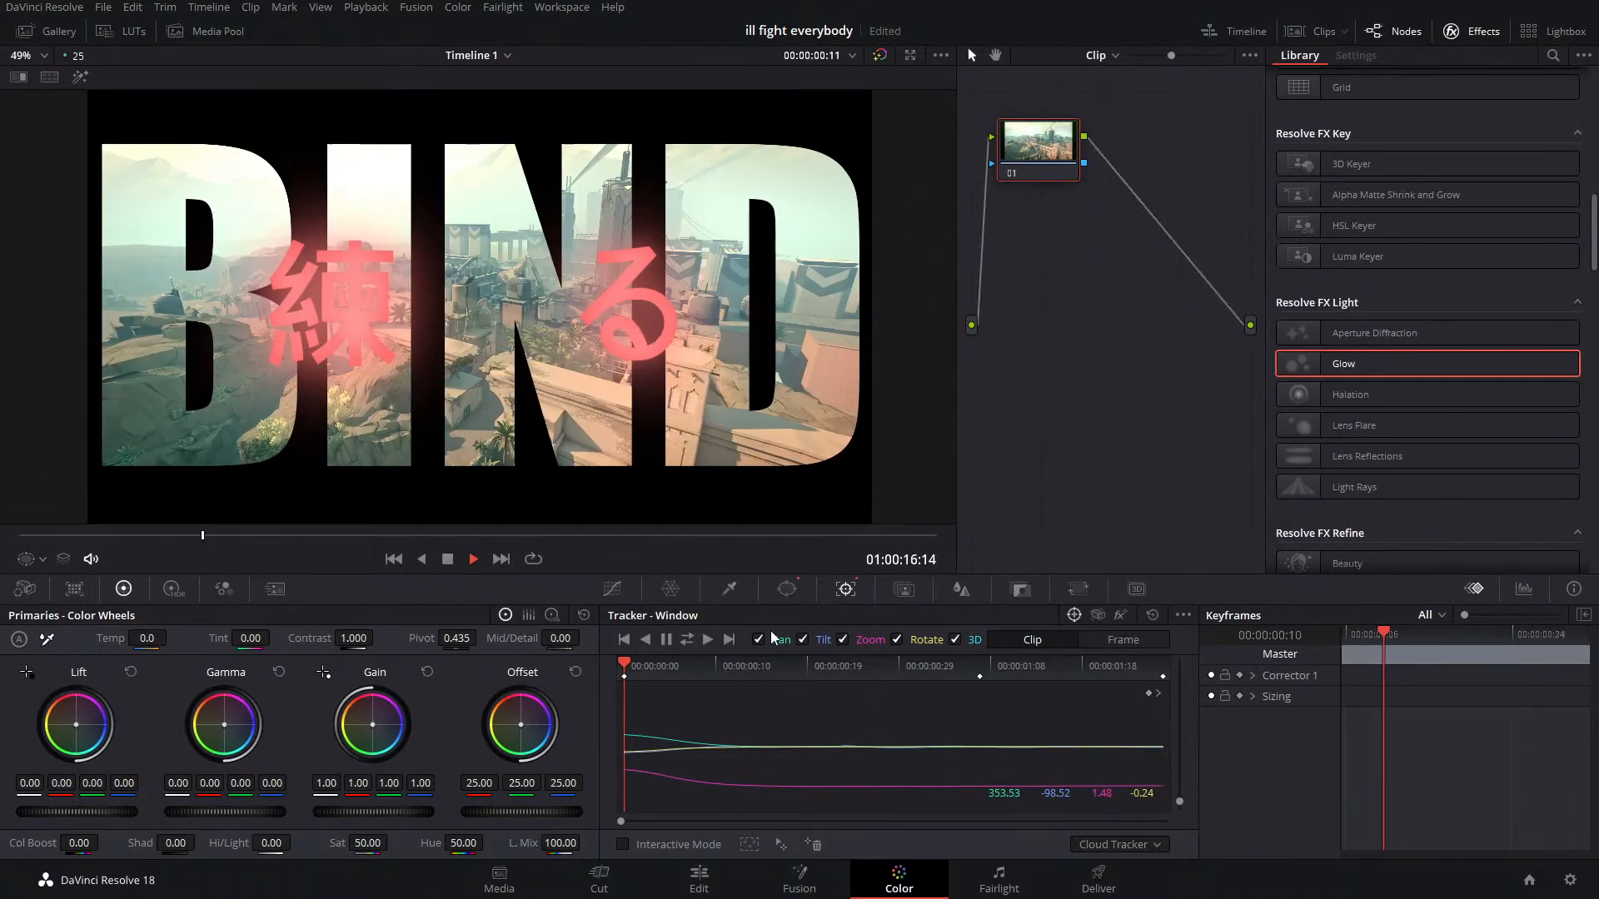
pyautogui.click(721, 870)
pyautogui.moveTo(950, 512); pyautogui.dragTo(896, 508)
pyautogui.press('space')
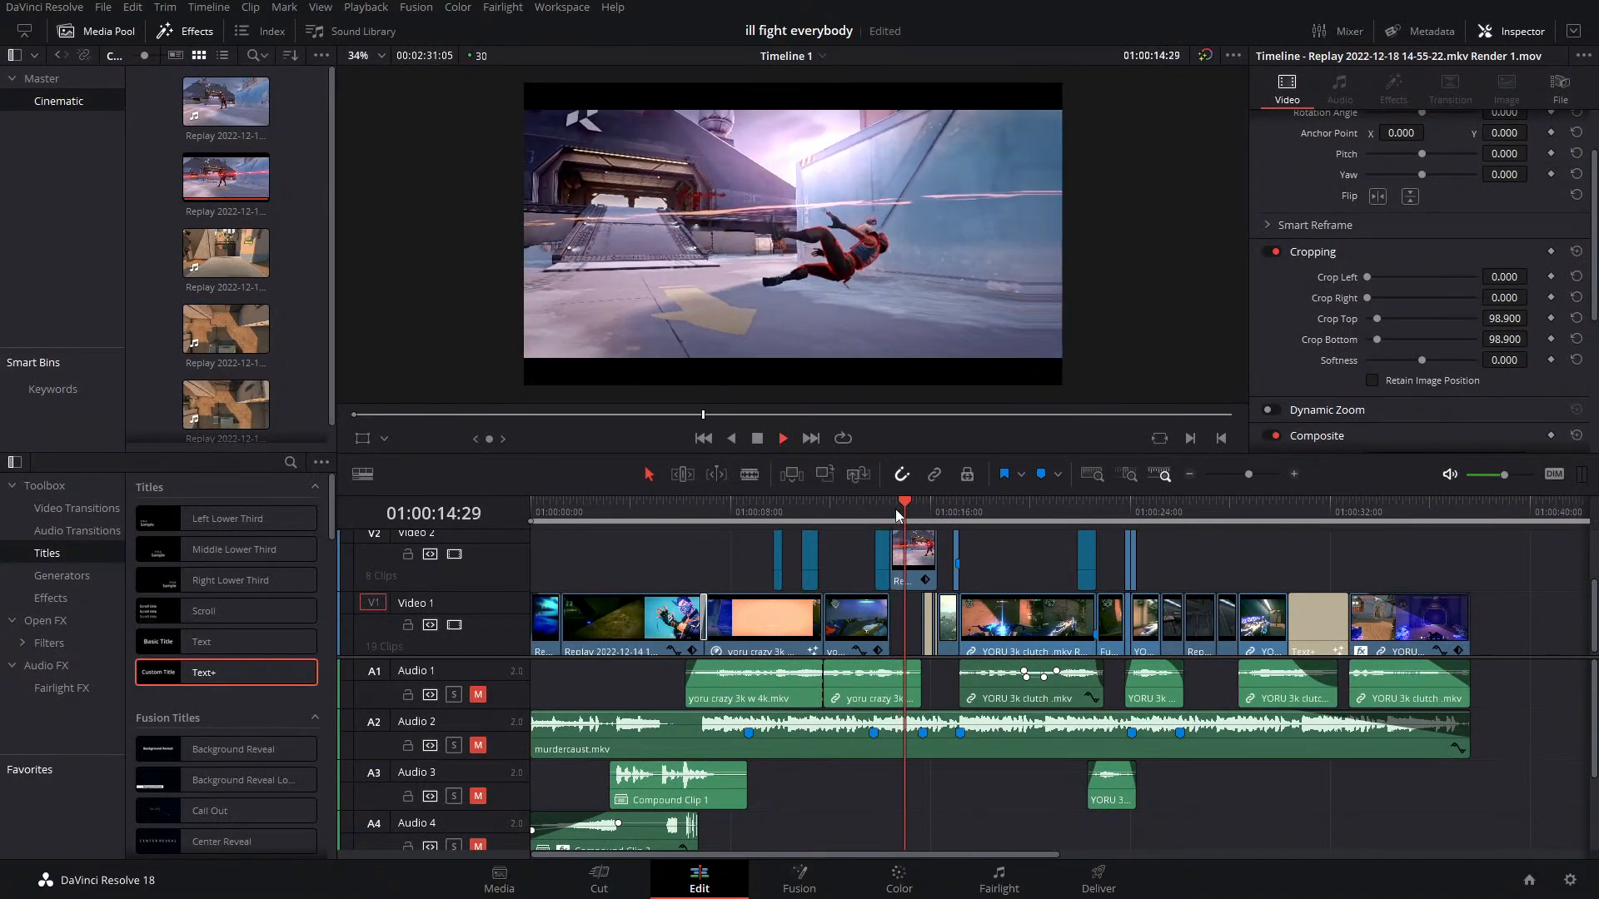
pyautogui.press('space')
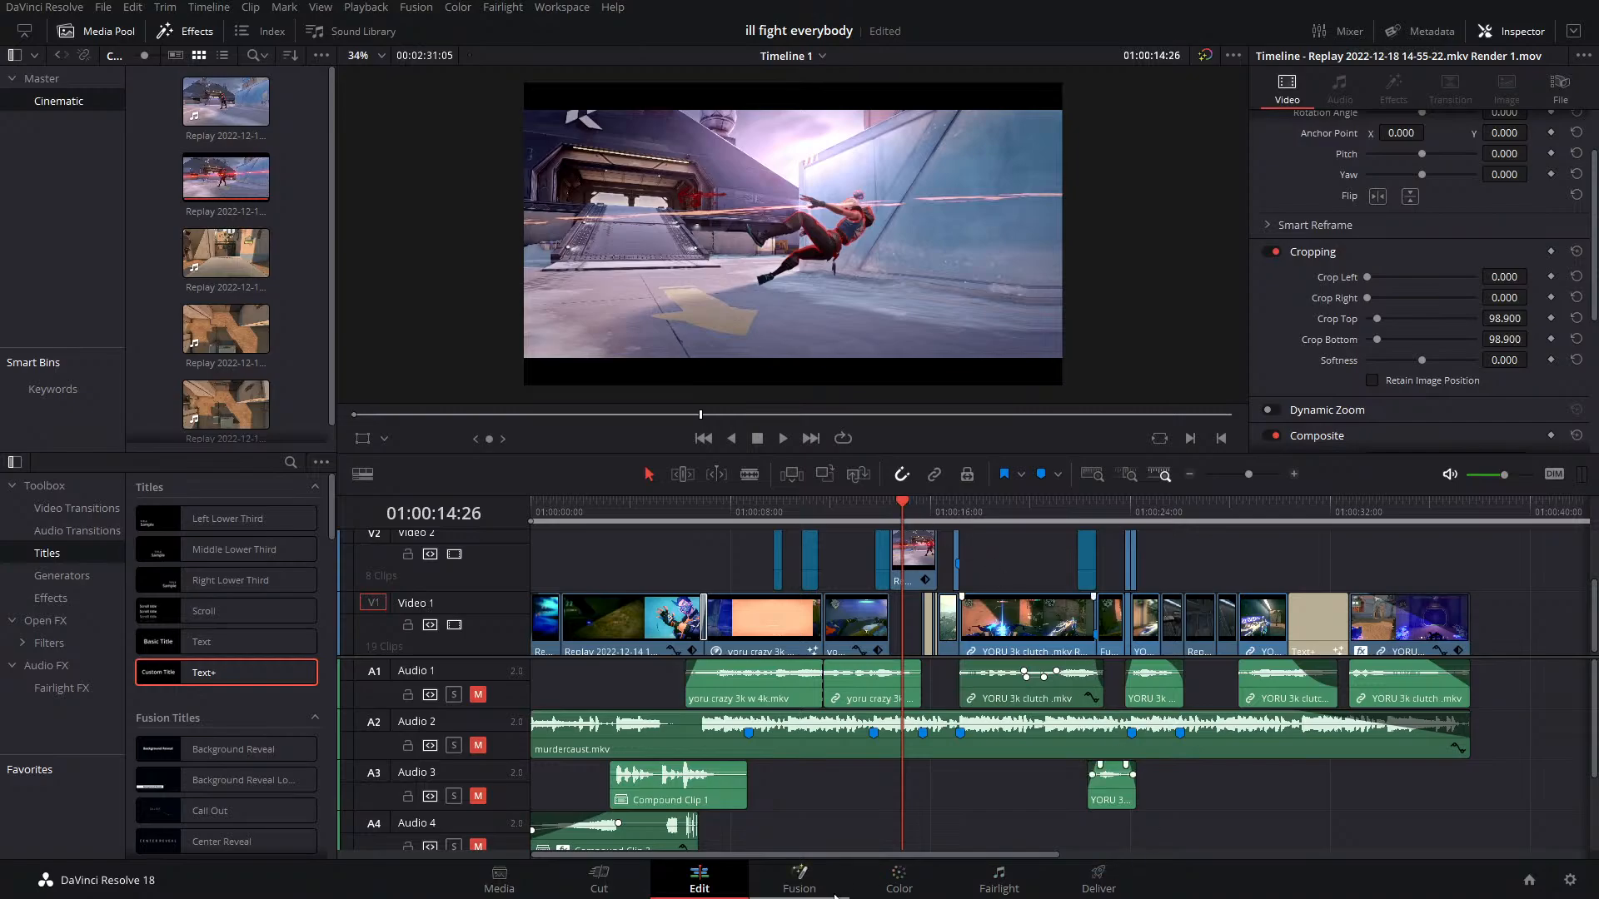
pyautogui.click(889, 883)
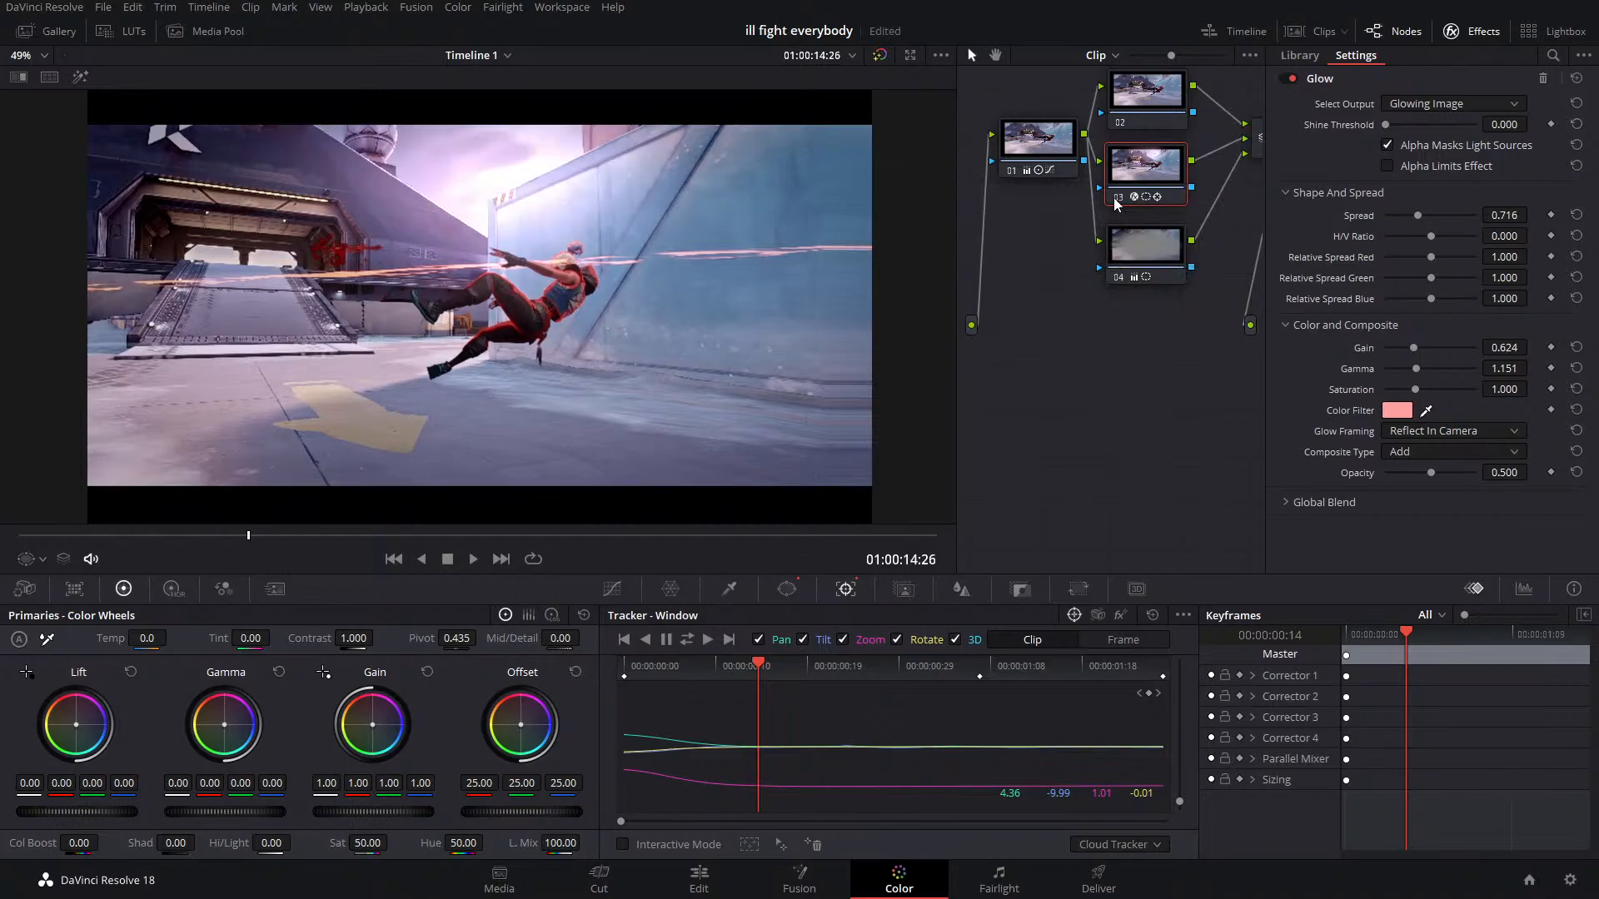
# Tint node 02 teal with Offset at 0.57, 29.34, 27.44 and Gamma at 0.09, -0.02, -0.03, and compare it with the node disabled
pyautogui.click(1124, 125)
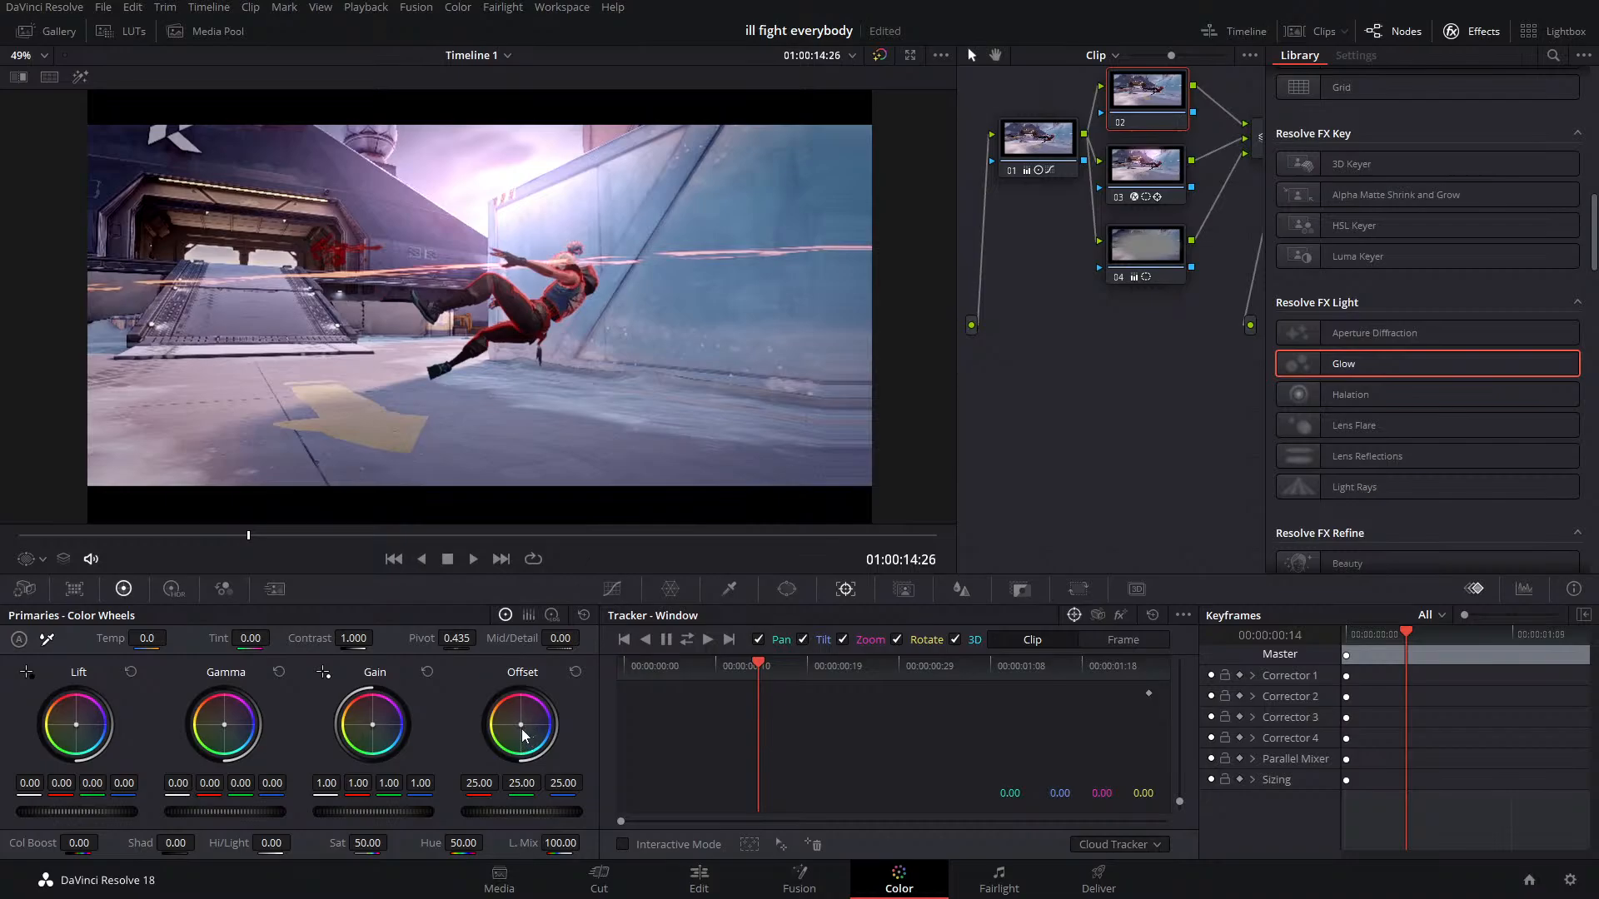
pyautogui.moveTo(521, 726); pyautogui.dragTo(523, 731)
pyautogui.moveTo(524, 730); pyautogui.dragTo(518, 737)
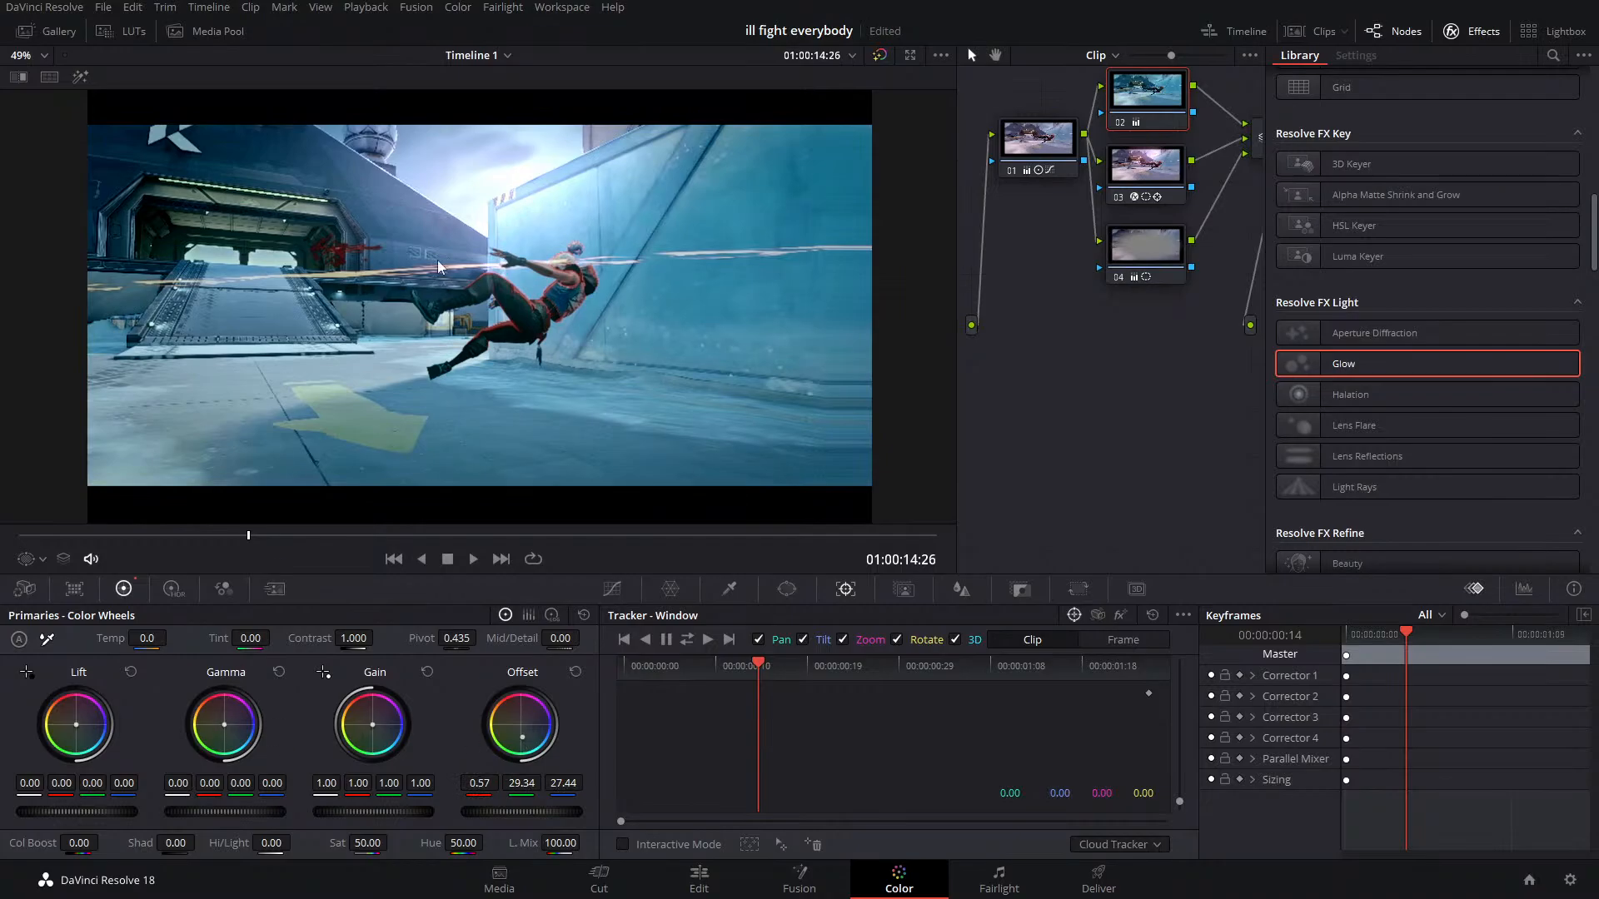
pyautogui.moveTo(225, 727); pyautogui.dragTo(222, 724)
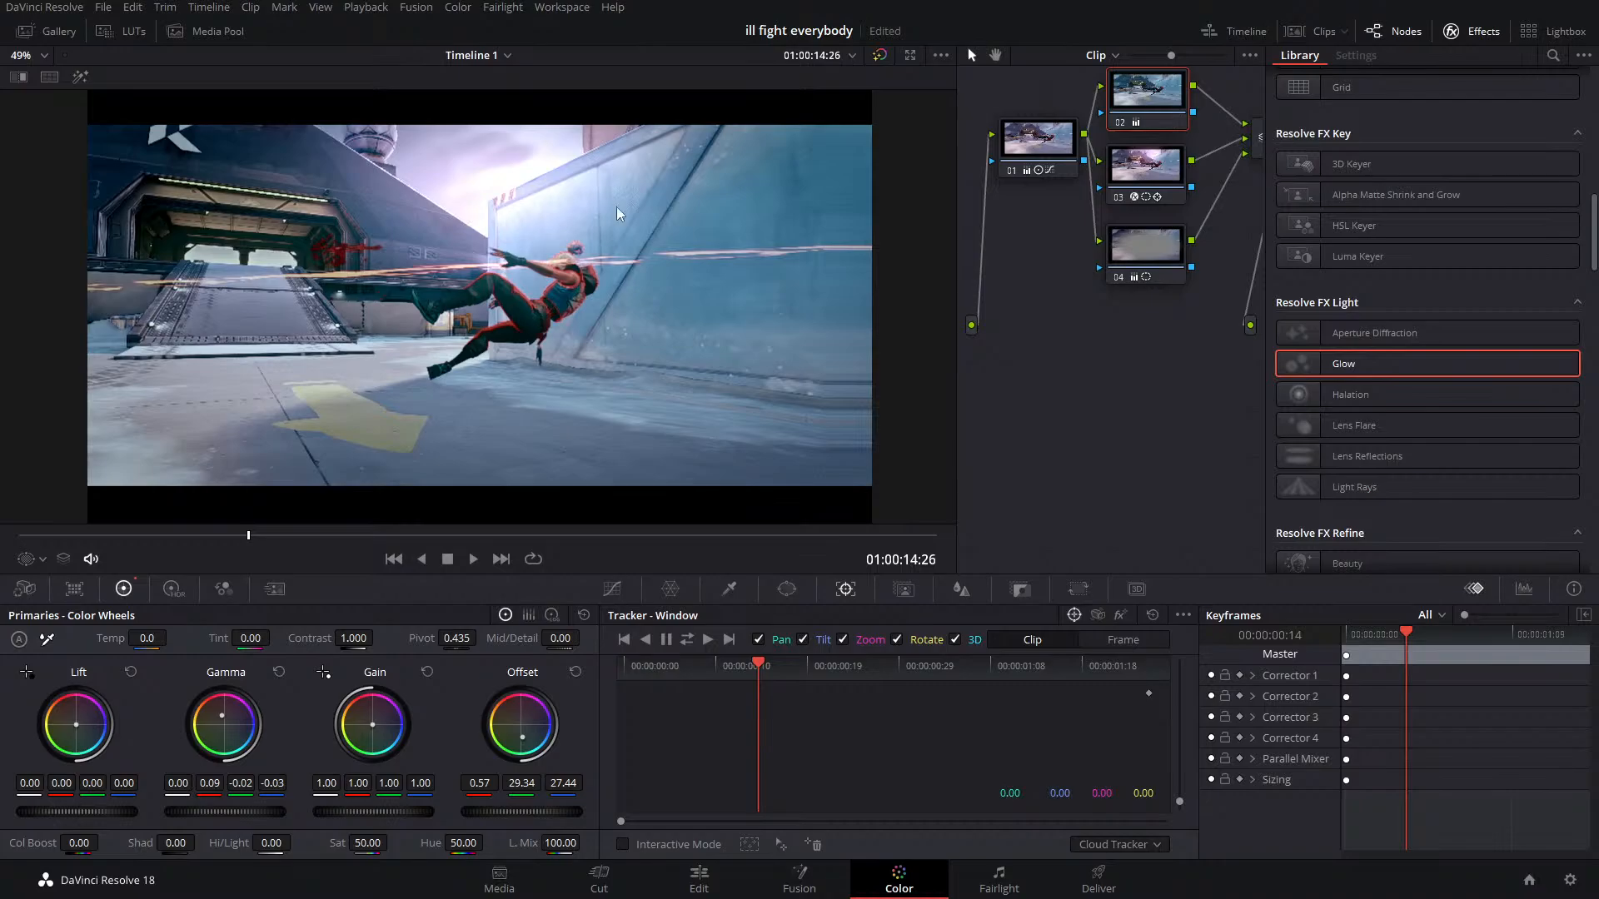
pyautogui.click(1118, 122)
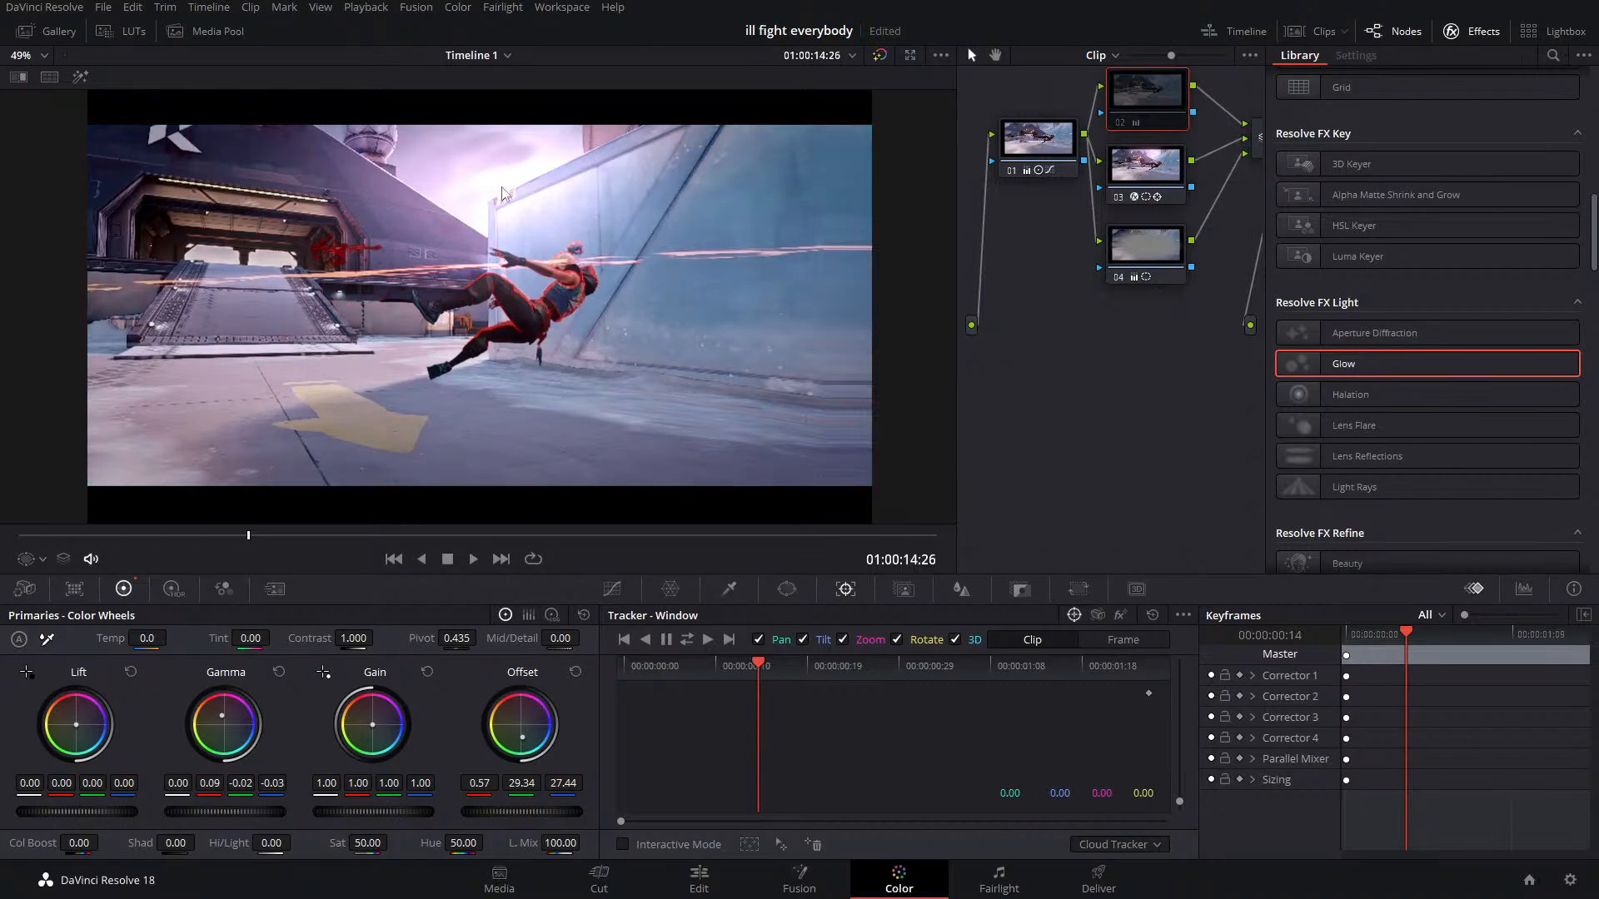
pyautogui.click(1120, 122)
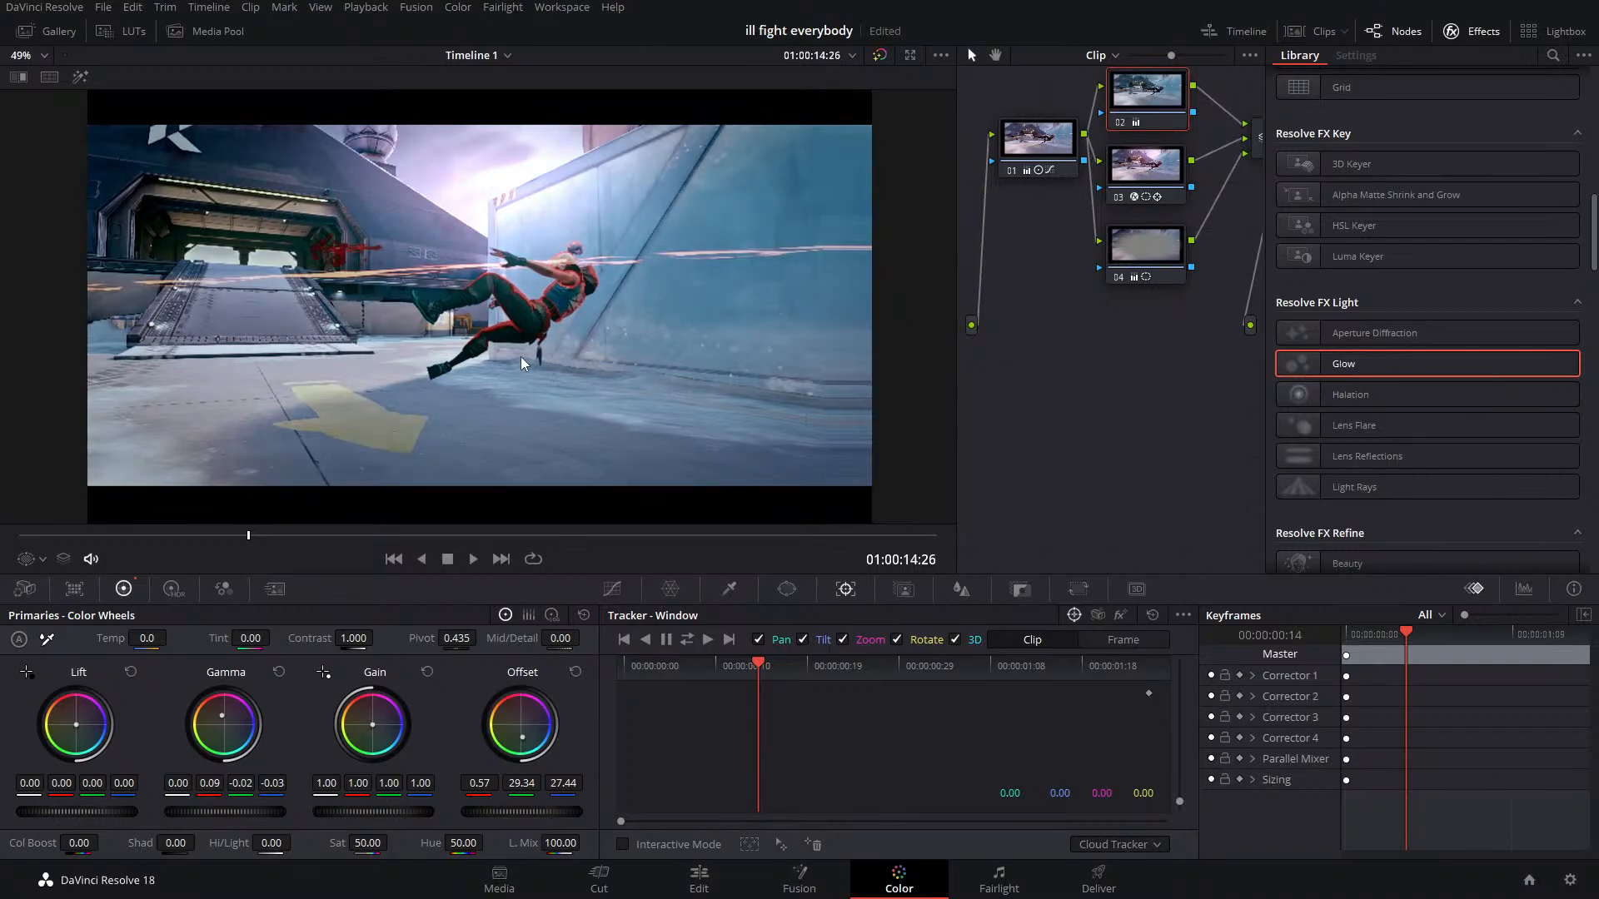
# Balance node 02's color wheels with Lift at 0.03, -0.01, -0.03, Gamma at 0.07, -0.01, -0.10 and Gain at 0.90, 1.02, 1.09
pyautogui.scroll(2, 510, 333)
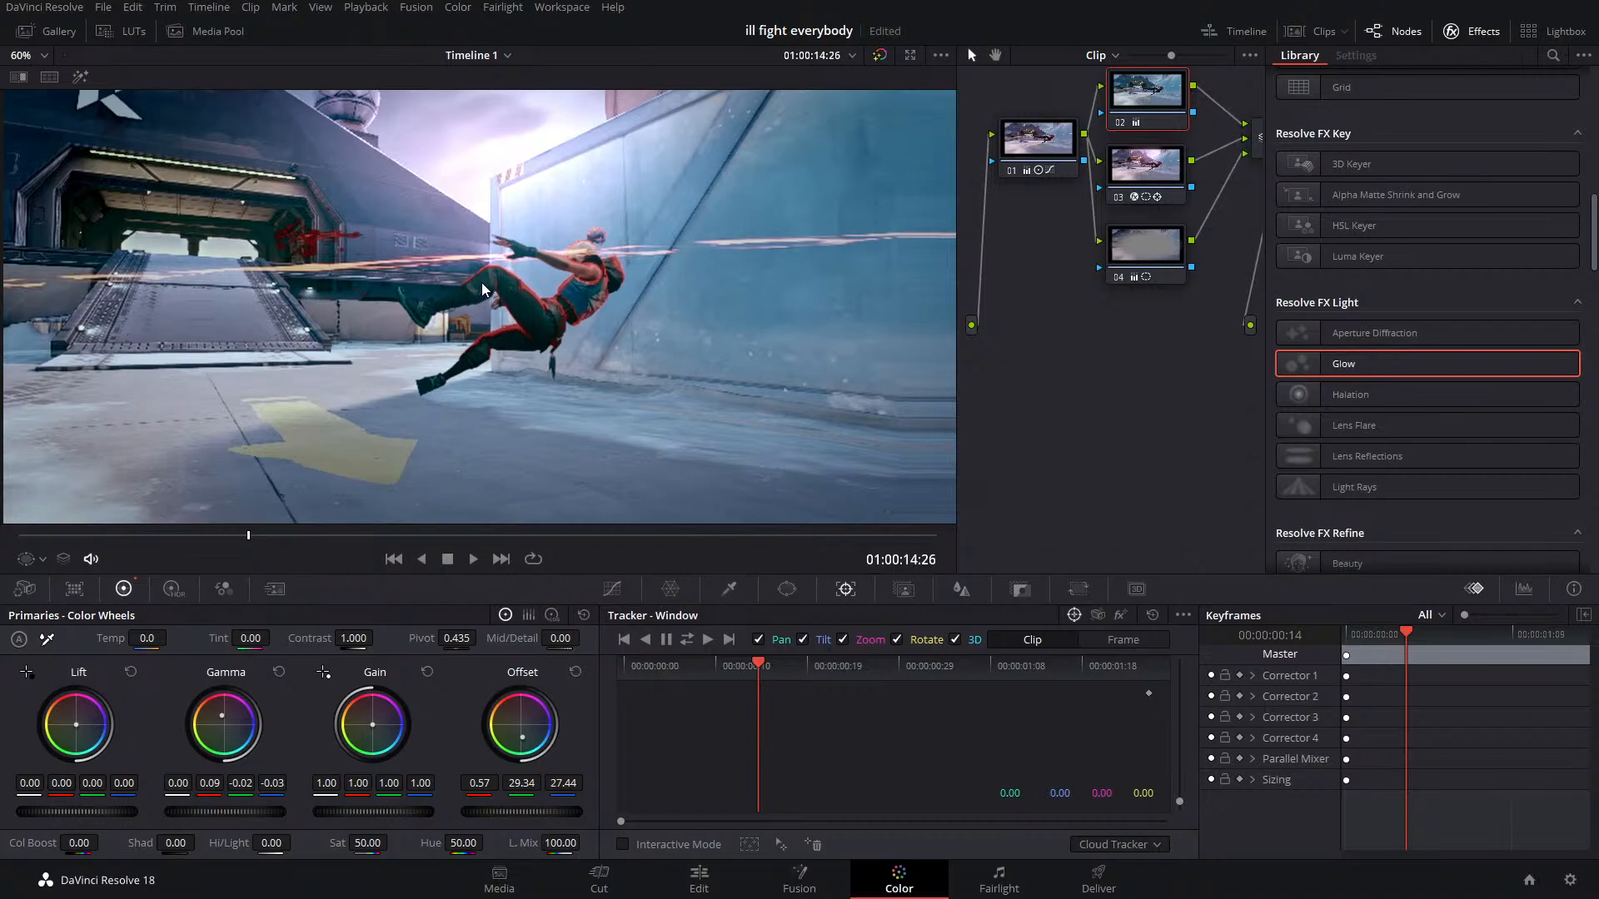
pyautogui.scroll(-1, 526, 315)
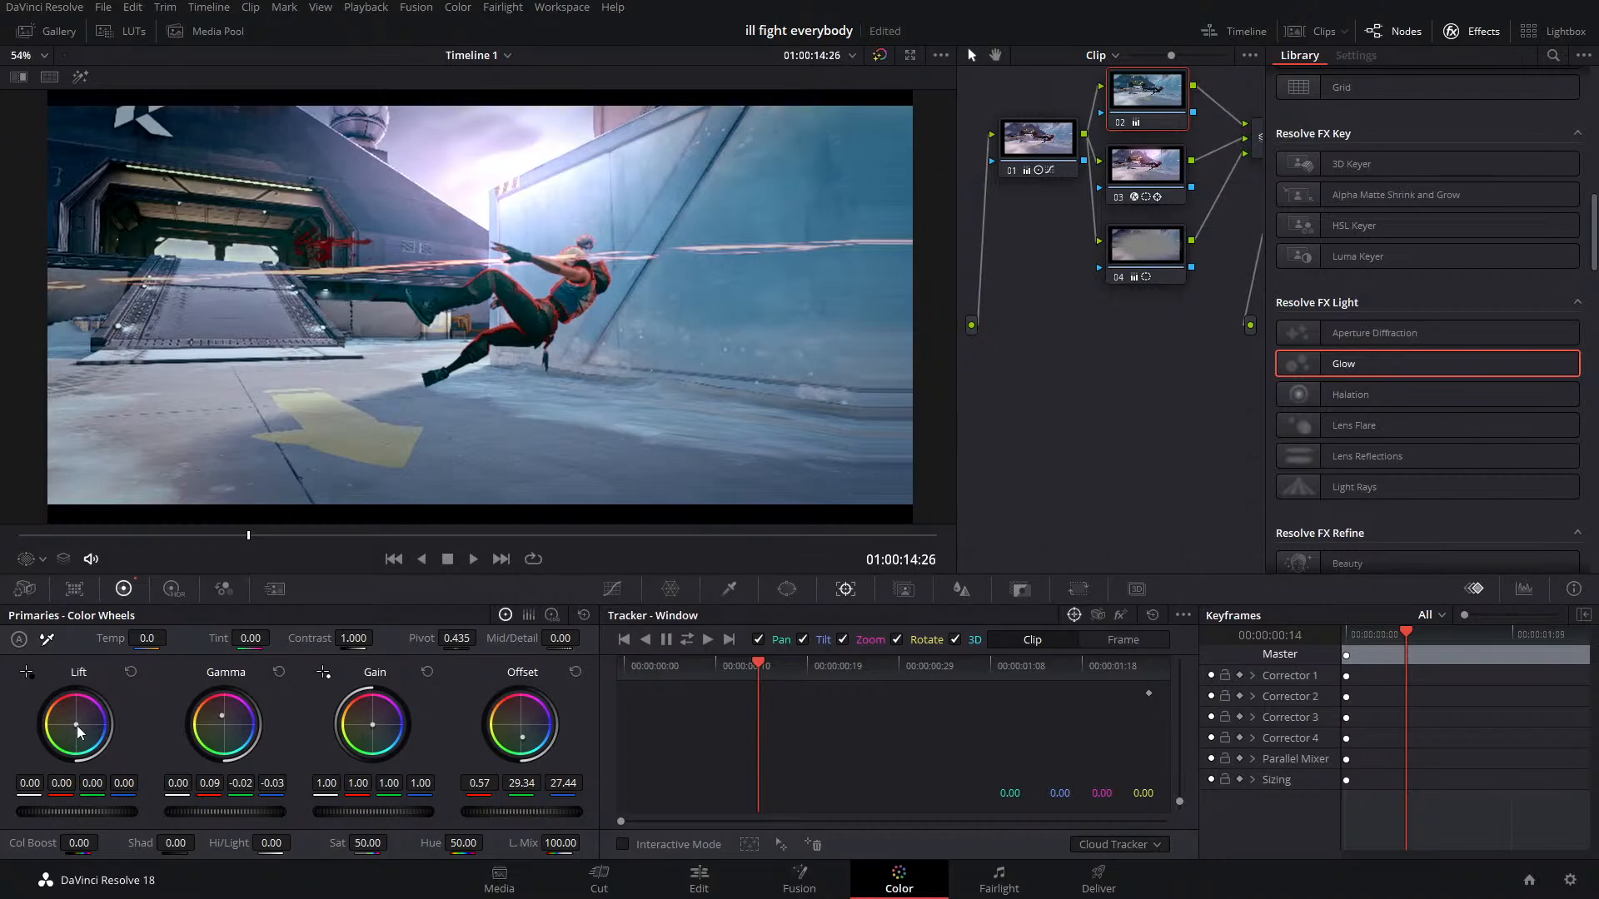
pyautogui.moveTo(77, 726); pyautogui.dragTo(75, 724)
pyautogui.moveTo(377, 726); pyautogui.dragTo(379, 729)
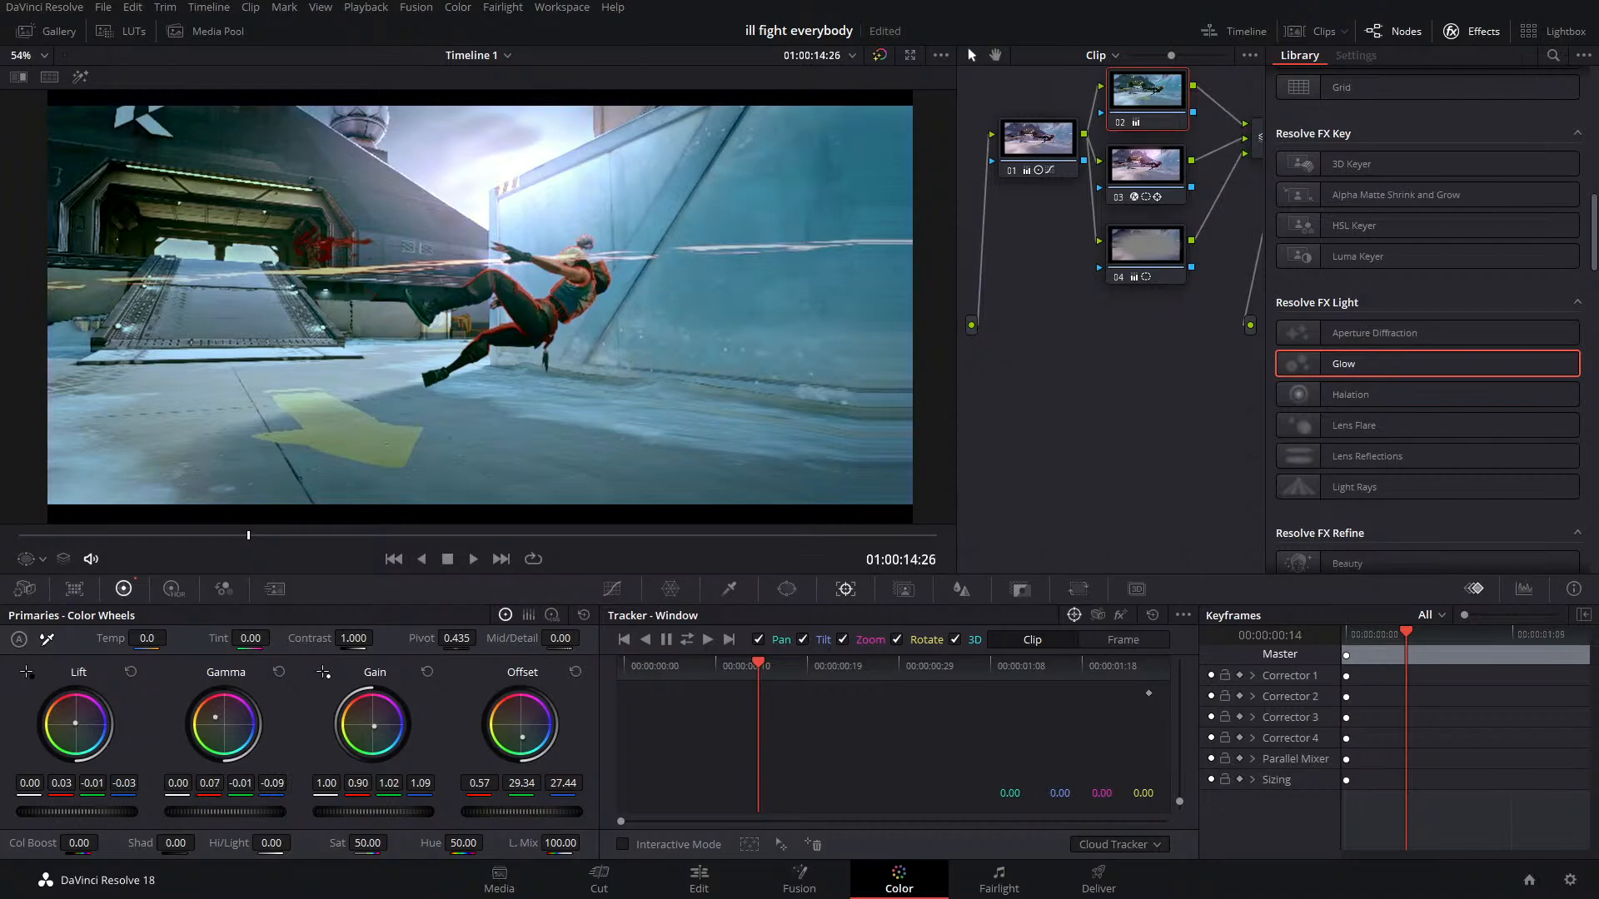
pyautogui.scroll(-2, 504, 428)
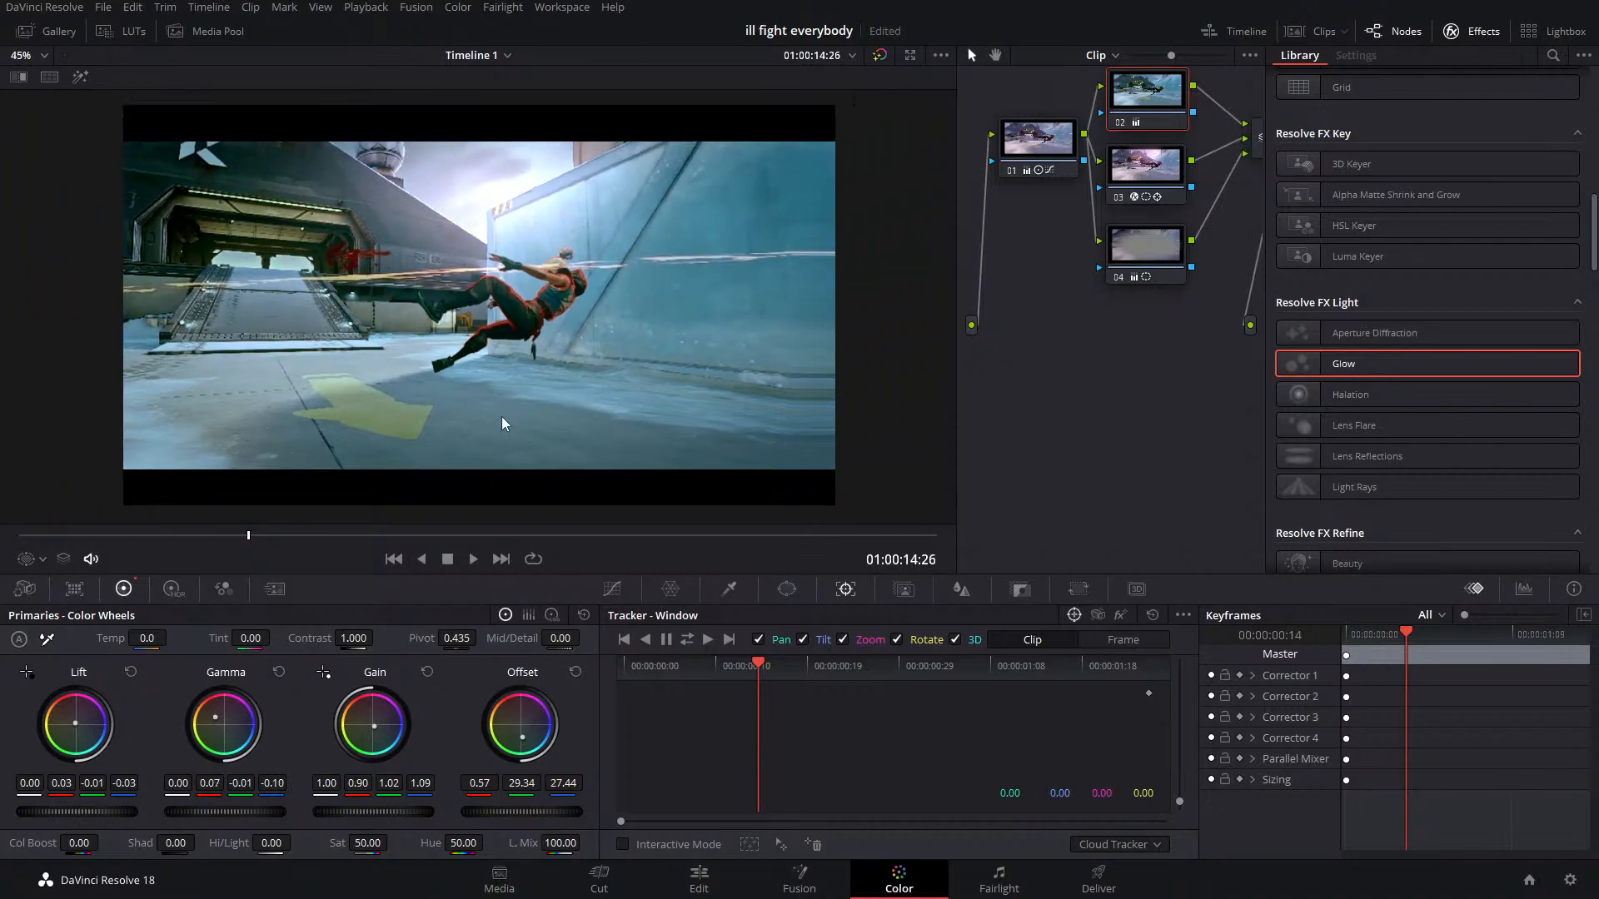
# Compare the shot with node 02 on and off, and set the node's Tint to 23.00 and Temp to 90.0
pyautogui.click(1119, 124)
pyautogui.click(1119, 124)
pyautogui.click(1119, 124)
pyautogui.click(1119, 124)
pyautogui.moveTo(253, 638); pyautogui.dragTo(350, 638)
pyautogui.moveTo(146, 638)
pyautogui.mouseDown()
pyautogui.moveTo(133, 638)
pyautogui.moveTo(167, 637)
pyautogui.moveTo(147, 639)
pyautogui.mouseUp()
# Add a corrector node between the Parallel Mixer and the graph's output
pyautogui.moveTo(1050, 268); pyautogui.dragTo(877, 303)
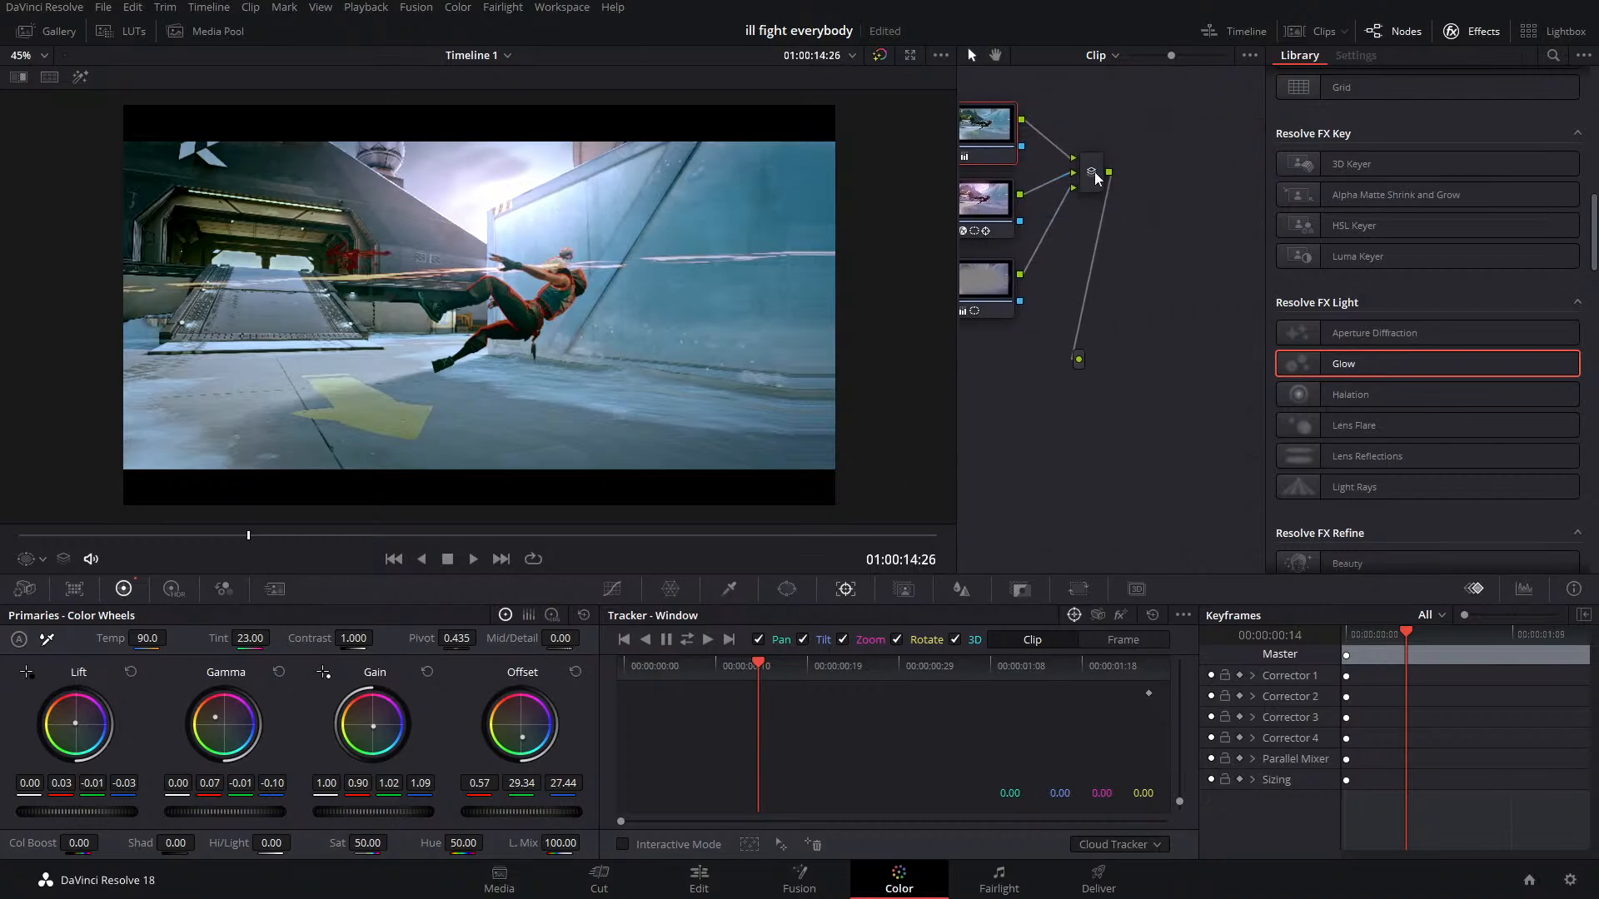
pyautogui.rightClick(1094, 171)
pyautogui.moveTo(1133, 190)
pyautogui.click(1333, 185)
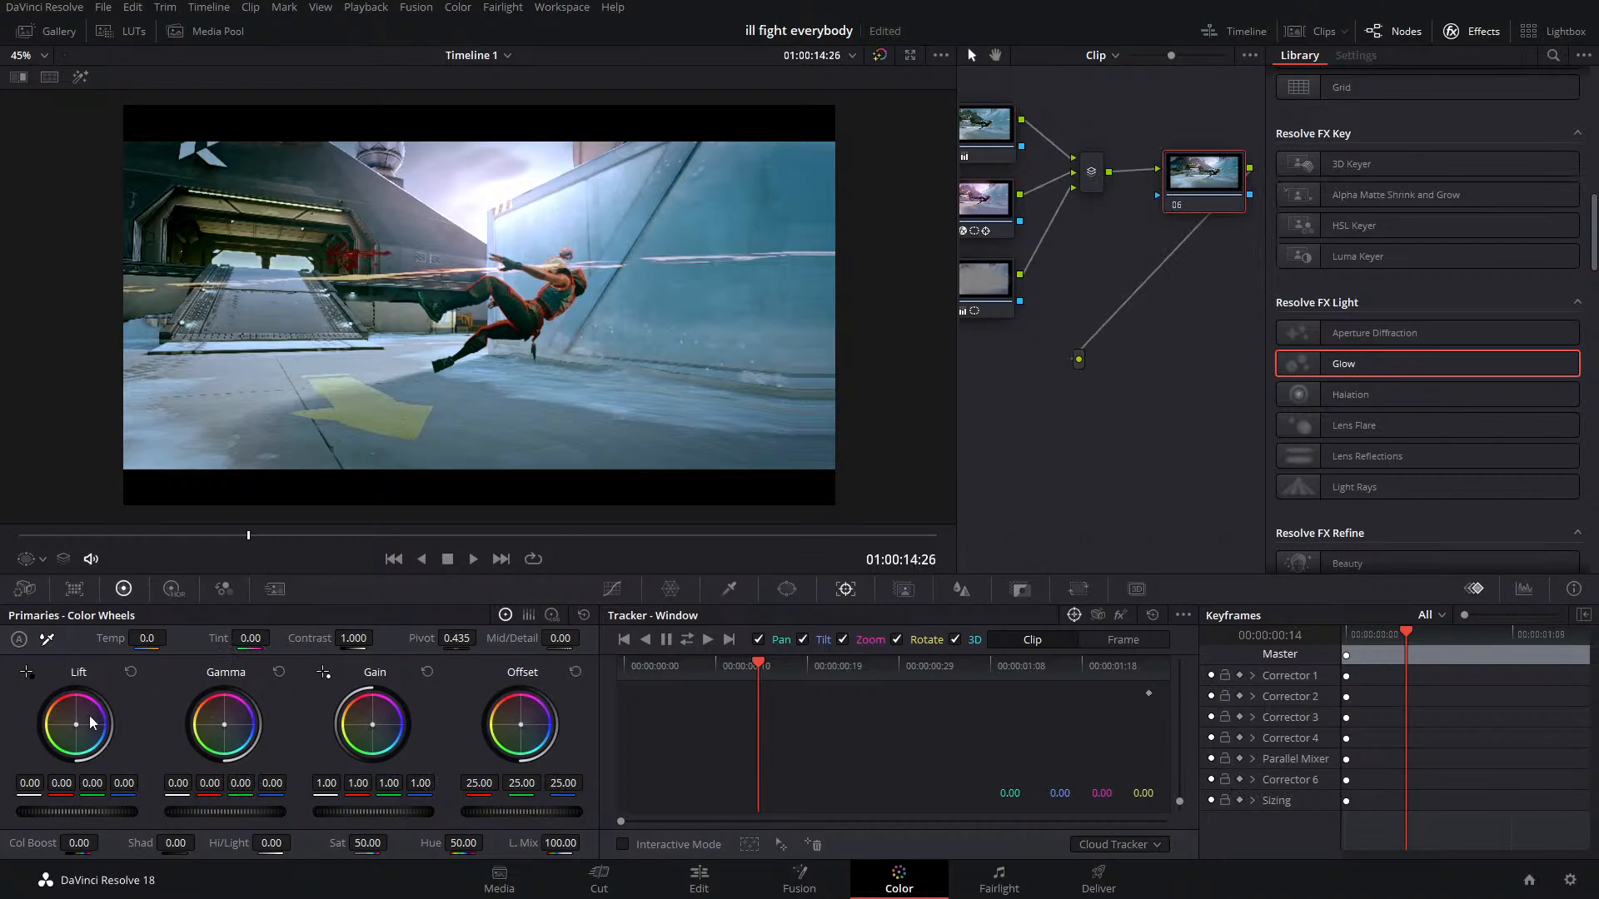
# Try strong color shifts on the new node's Offset, Gamma, Lift and Gain wheels, and delete the node
pyautogui.moveTo(523, 729); pyautogui.dragTo(540, 743)
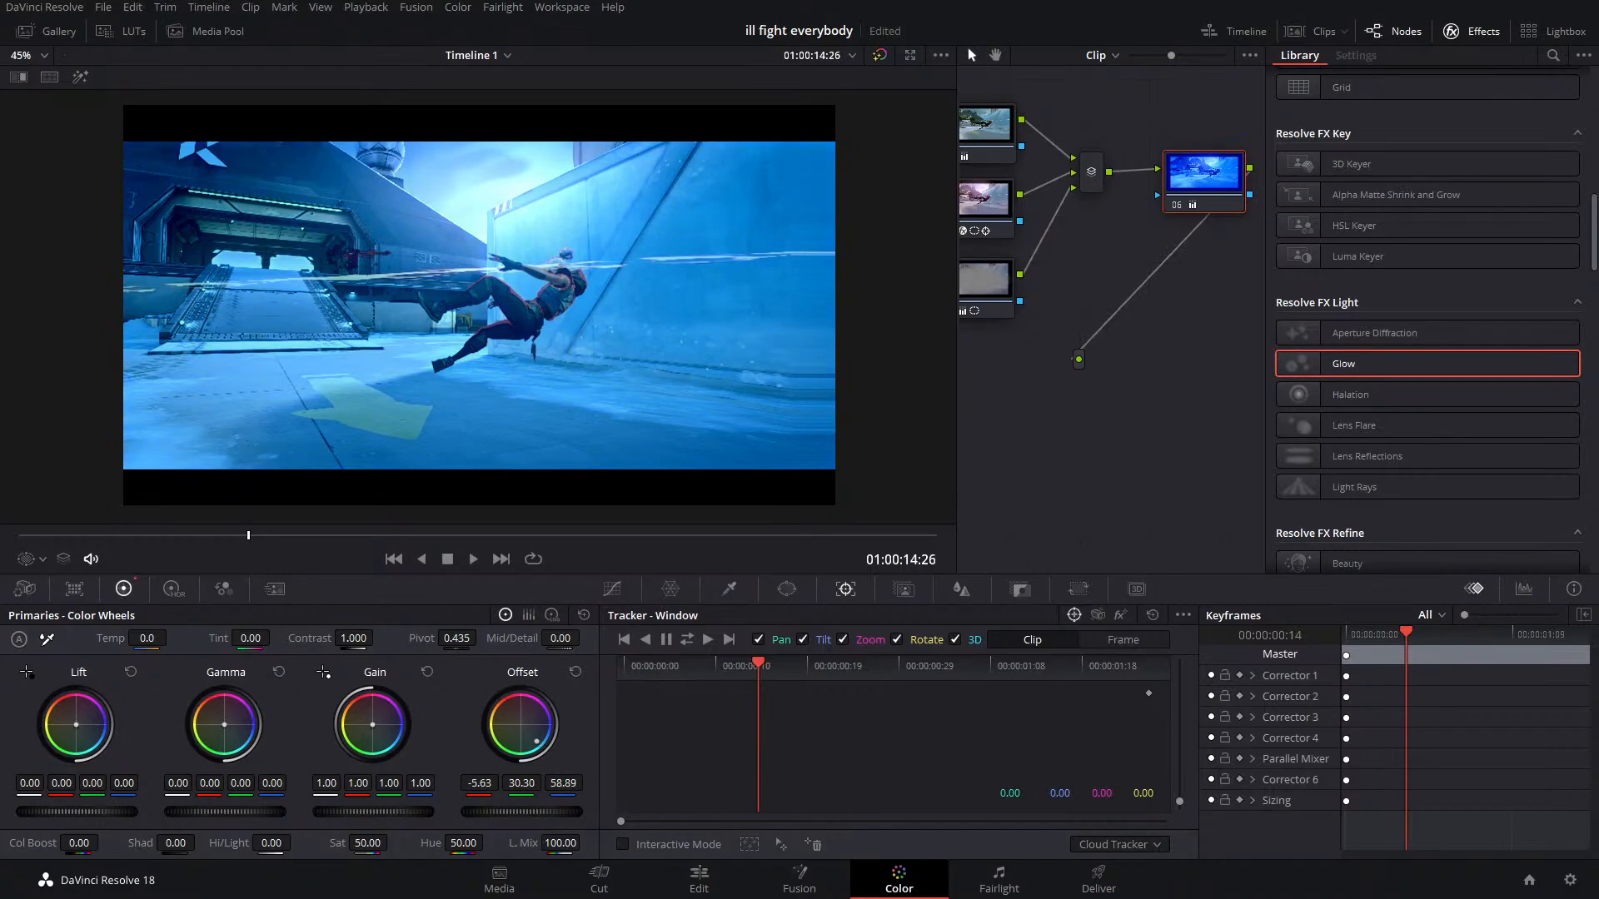
pyautogui.moveTo(225, 725)
pyautogui.mouseDown()
pyautogui.moveTo(205, 704)
pyautogui.moveTo(209, 716)
pyautogui.mouseUp()
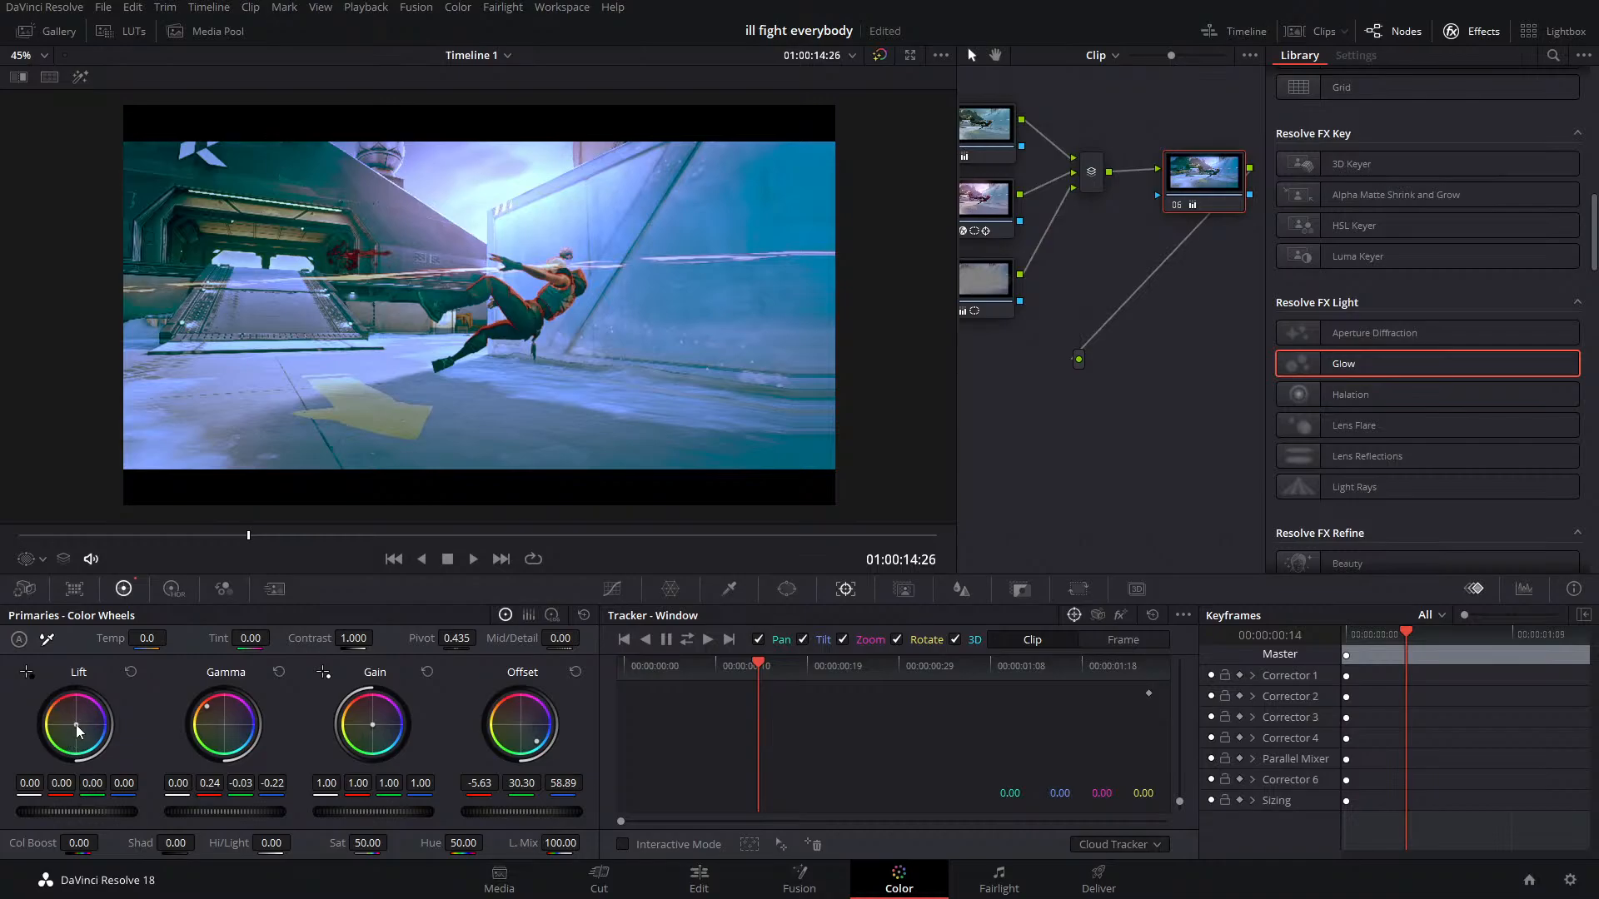
pyautogui.moveTo(77, 730); pyautogui.dragTo(64, 717)
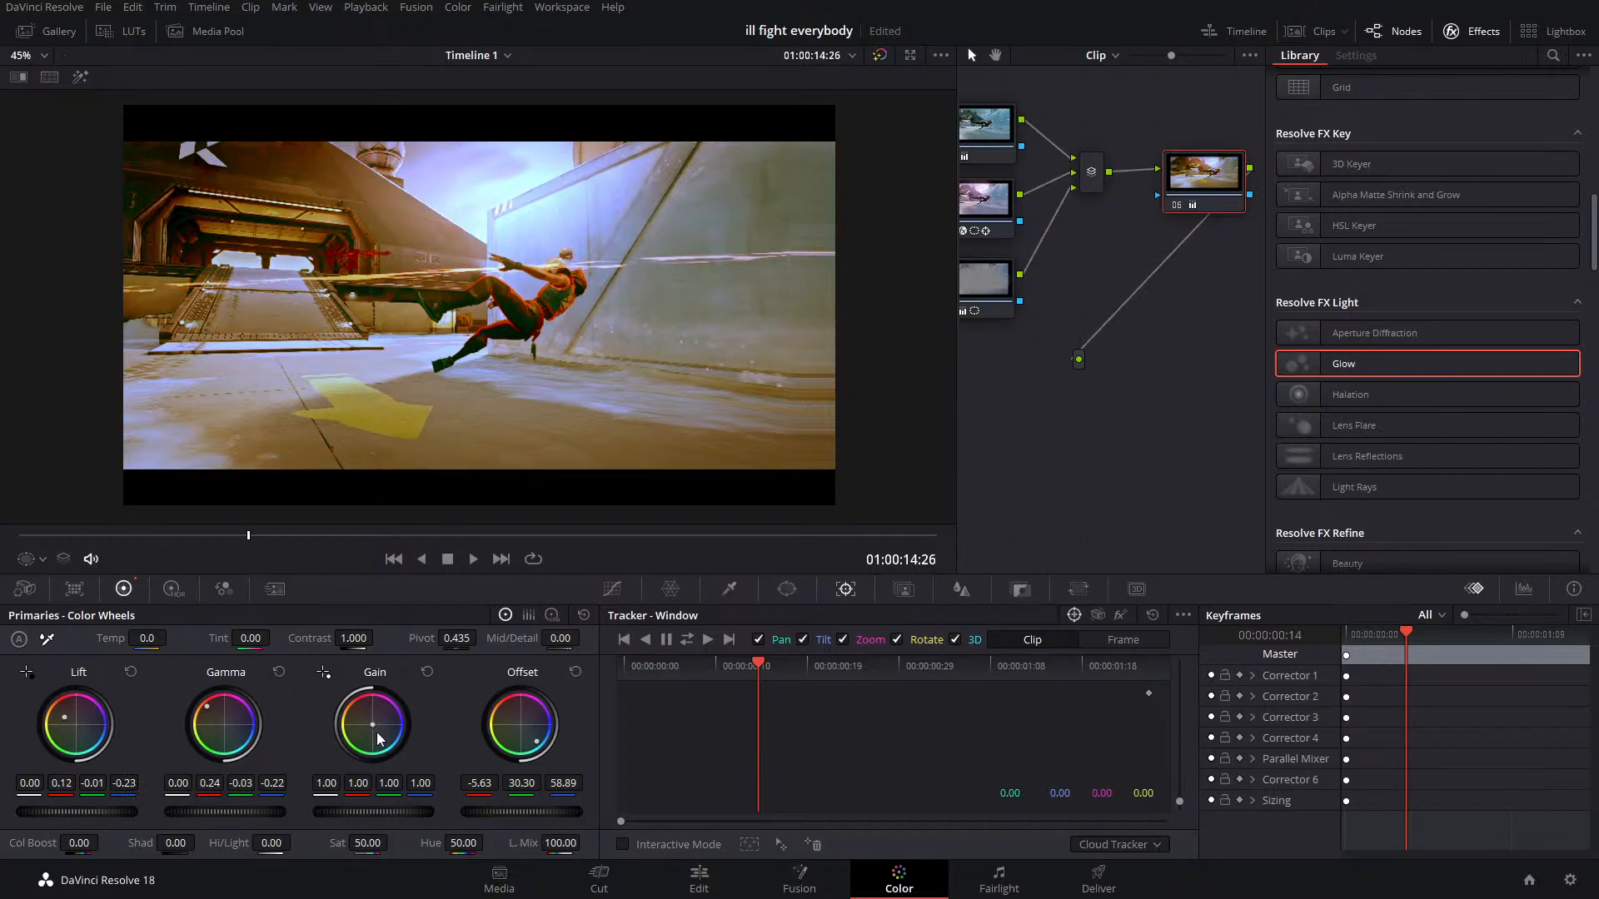
pyautogui.moveTo(373, 725); pyautogui.dragTo(380, 734)
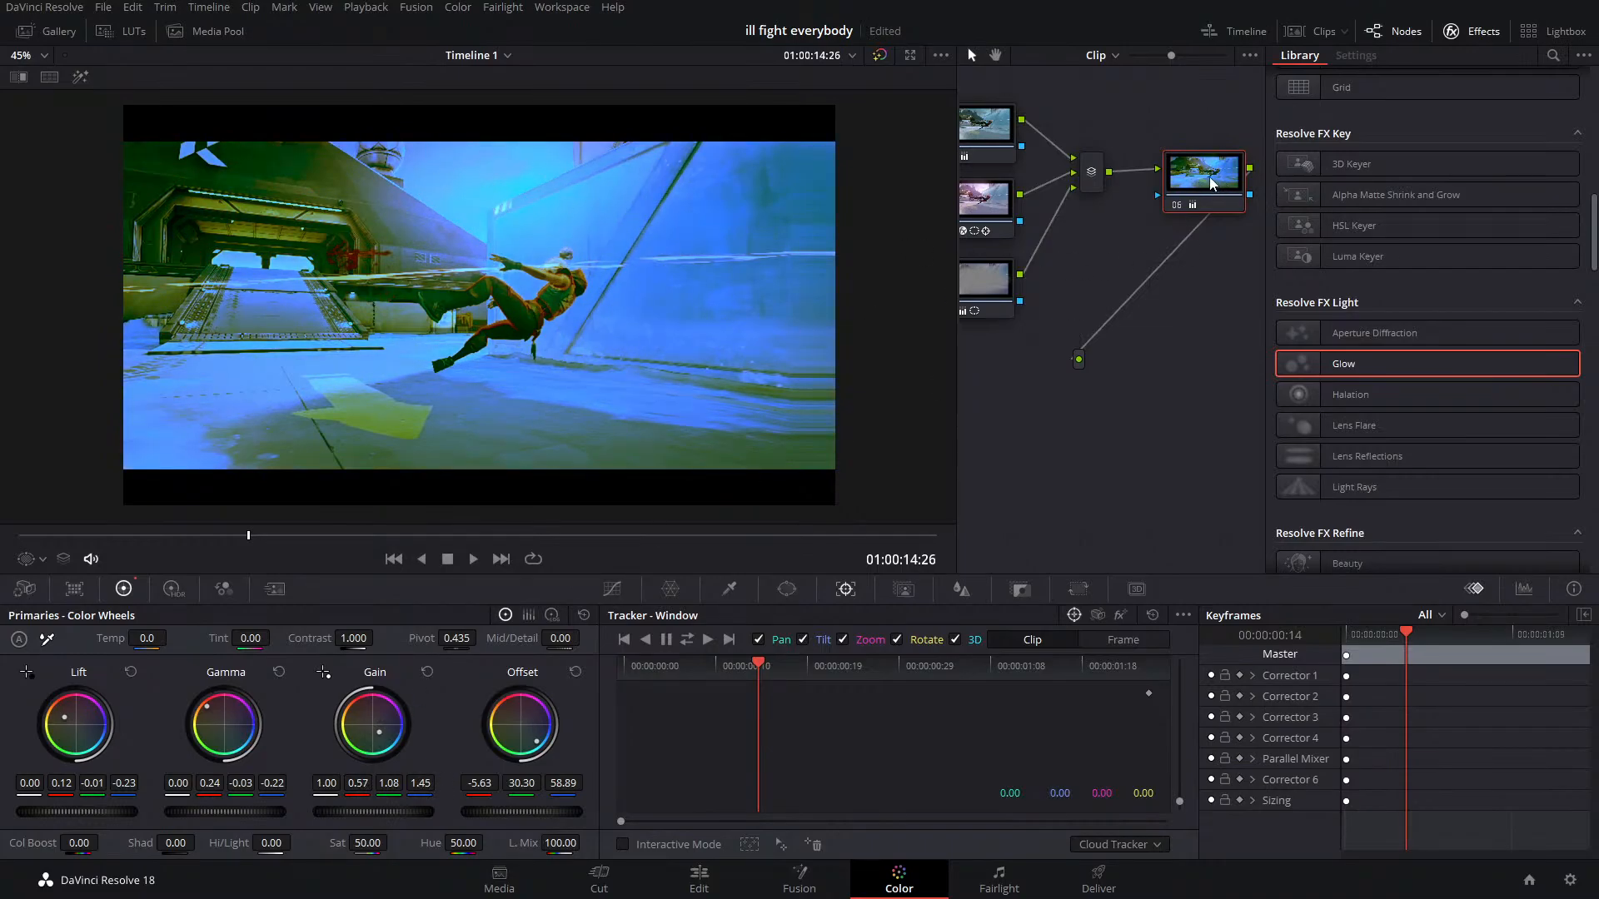
pyautogui.press('Delete')
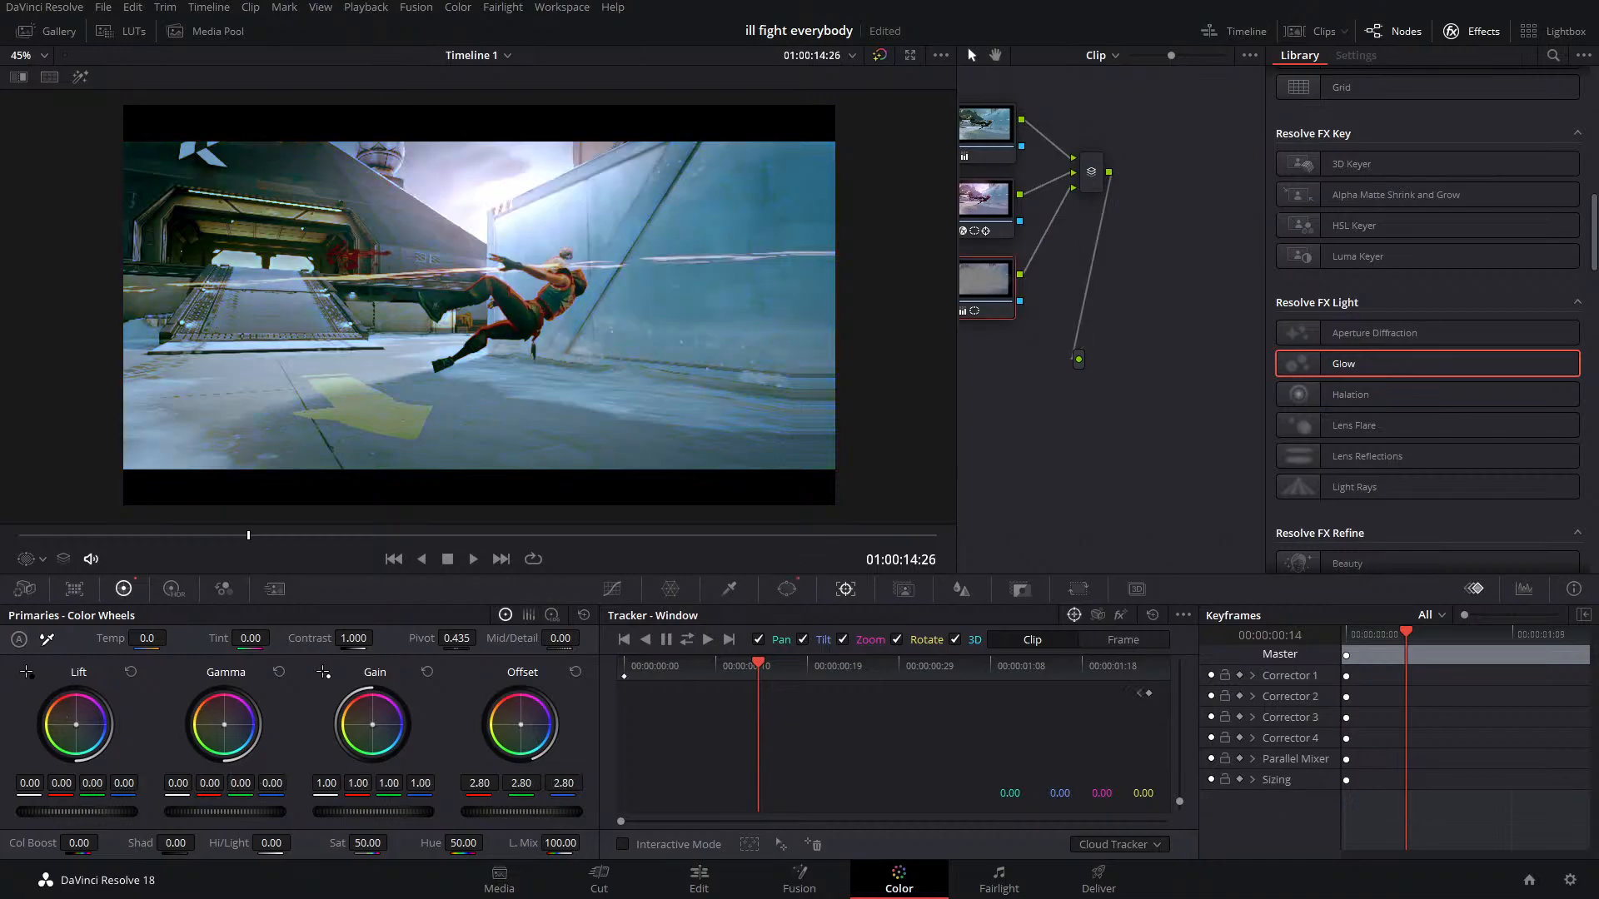
# Save the project and compare the looks of clip 08 and its neighboring clips using the clip thumbnails, with the effects library hidden
pyautogui.hotkey('ctrl', 's')
pyautogui.moveTo(1023, 353); pyautogui.dragTo(1149, 384)
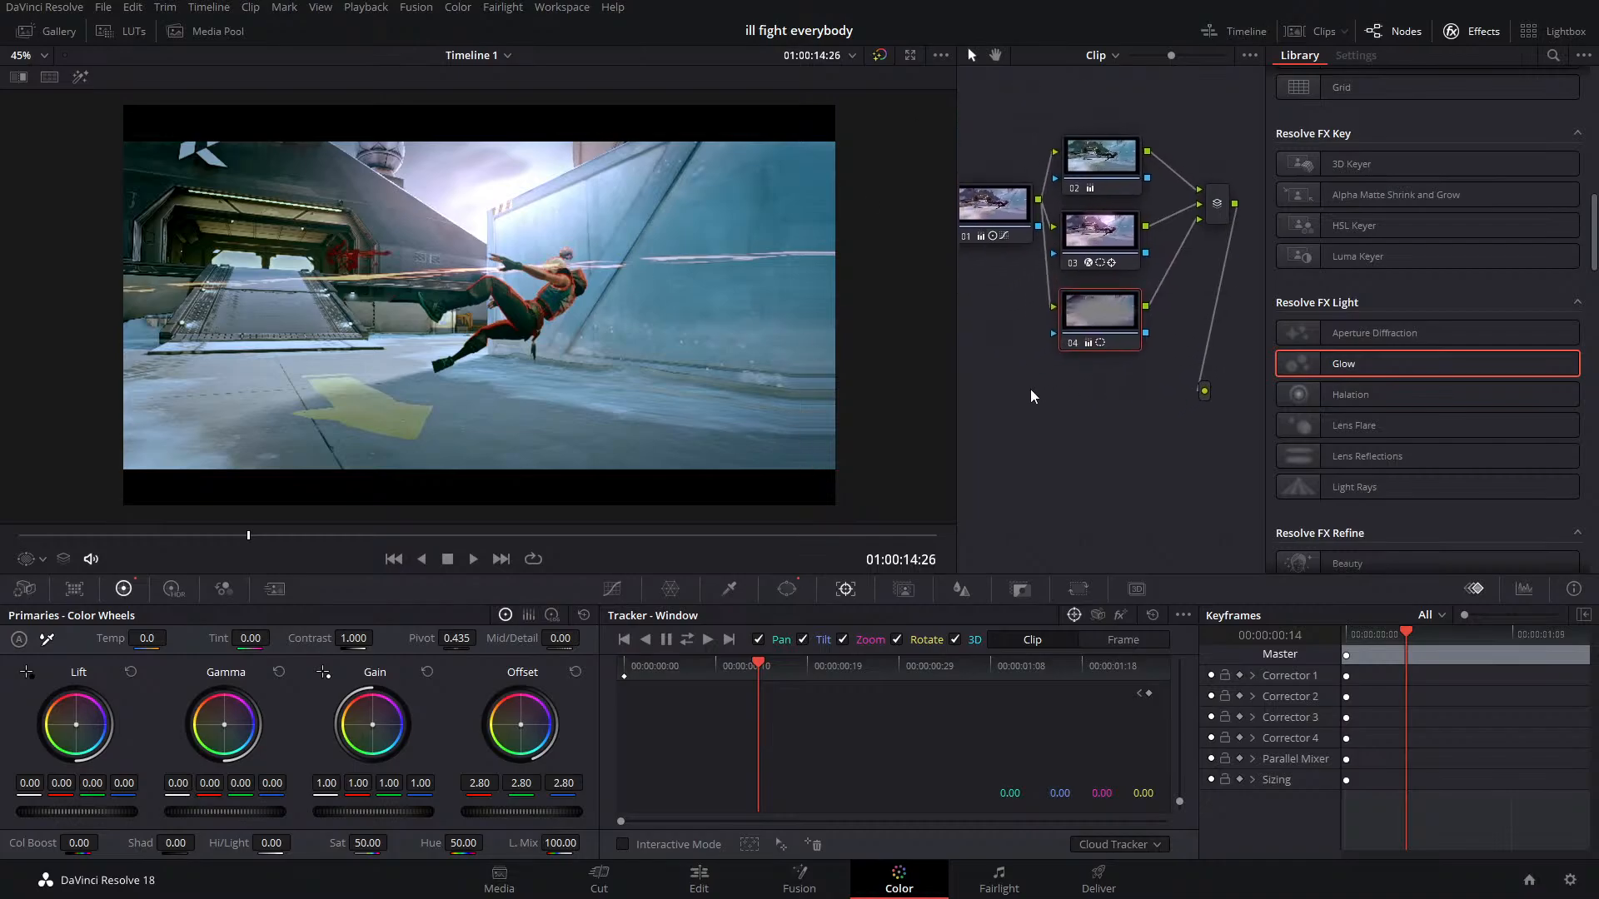
pyautogui.click(1295, 31)
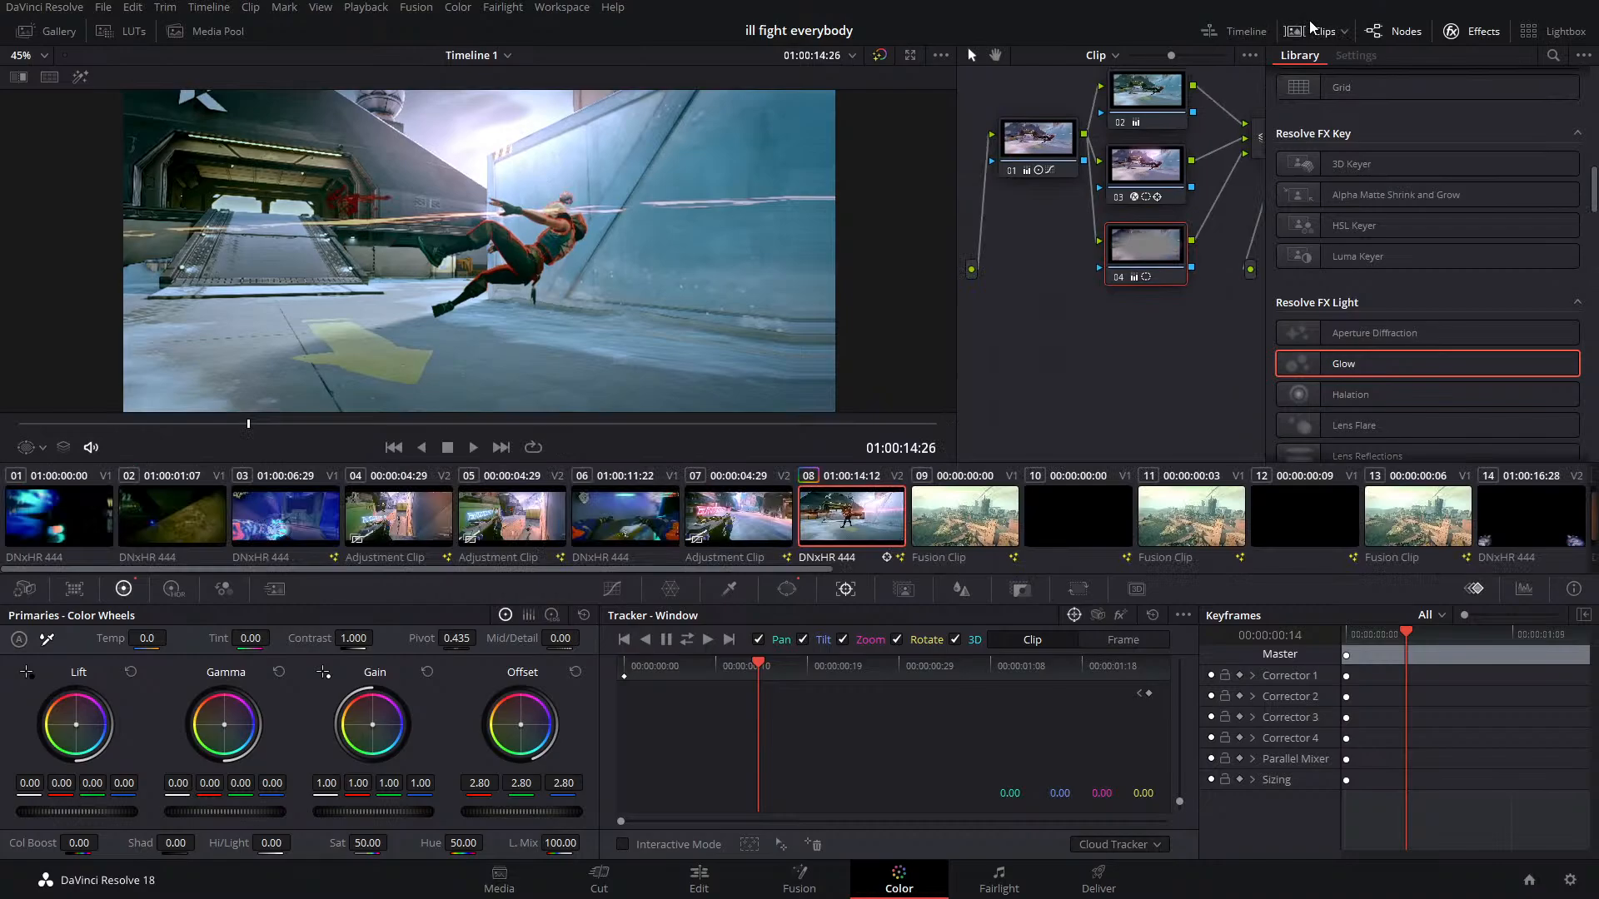
pyautogui.click(969, 538)
pyautogui.click(757, 516)
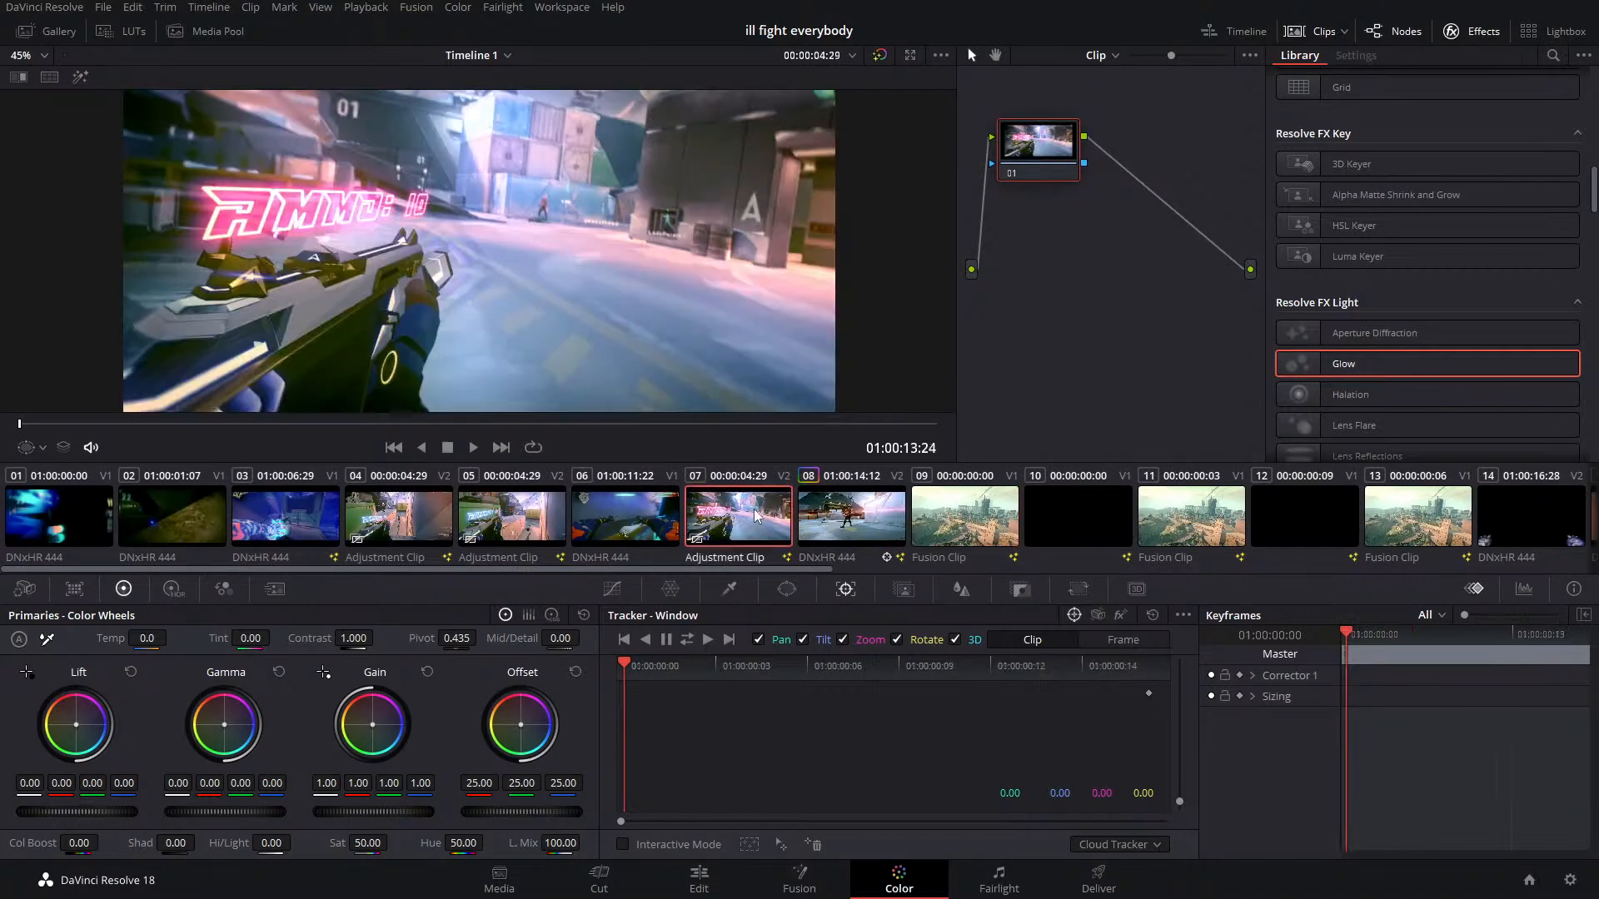
pyautogui.click(821, 540)
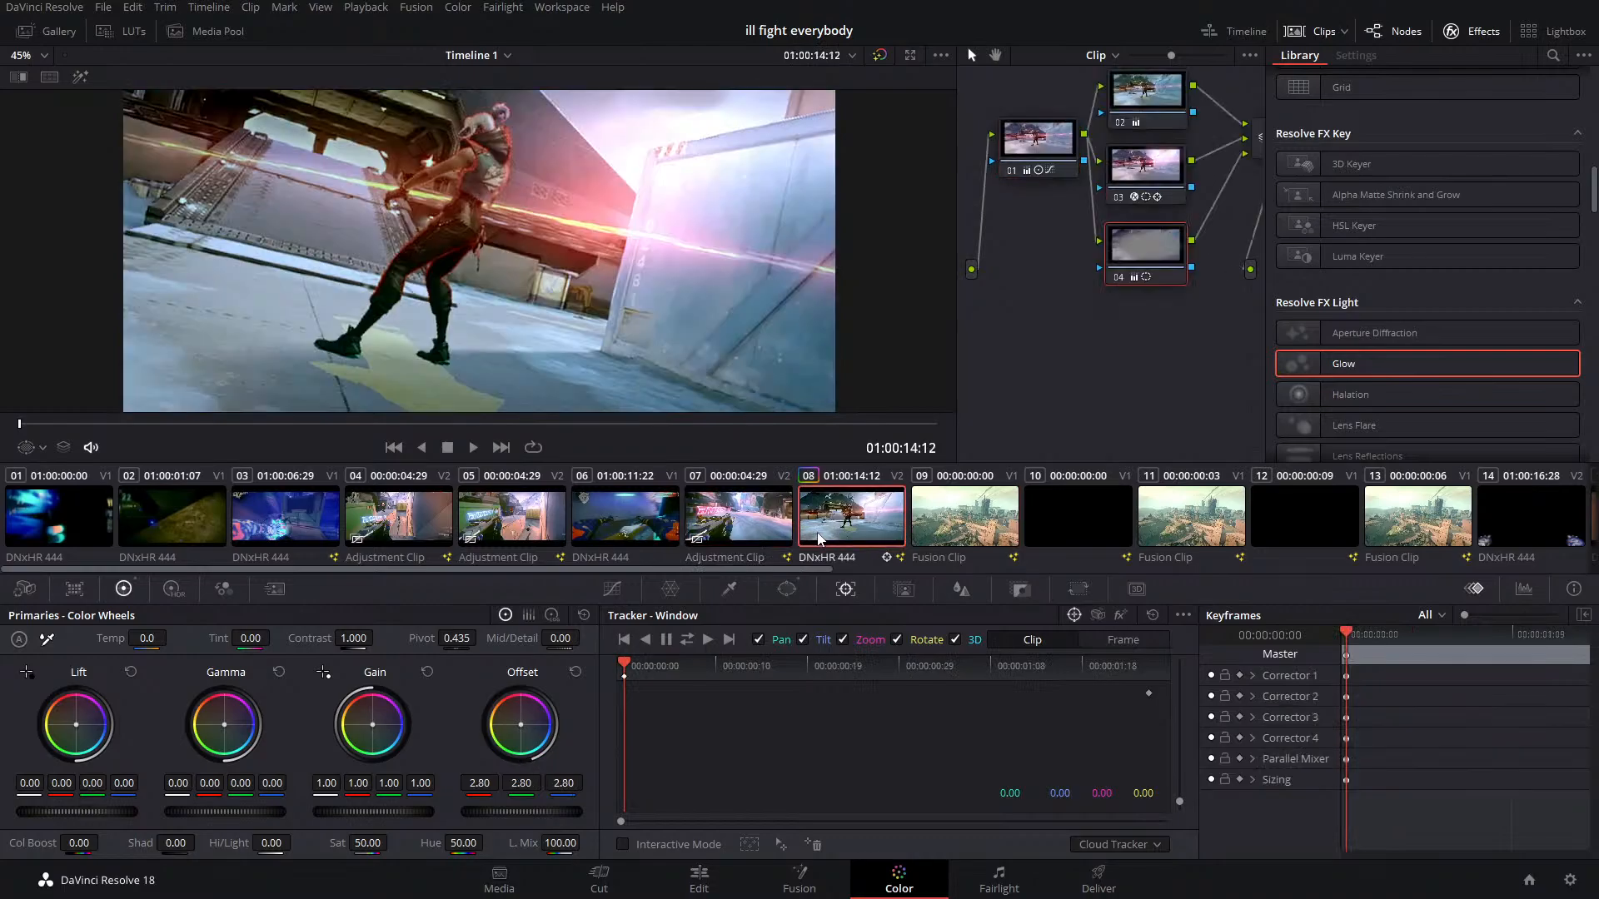
pyautogui.click(747, 533)
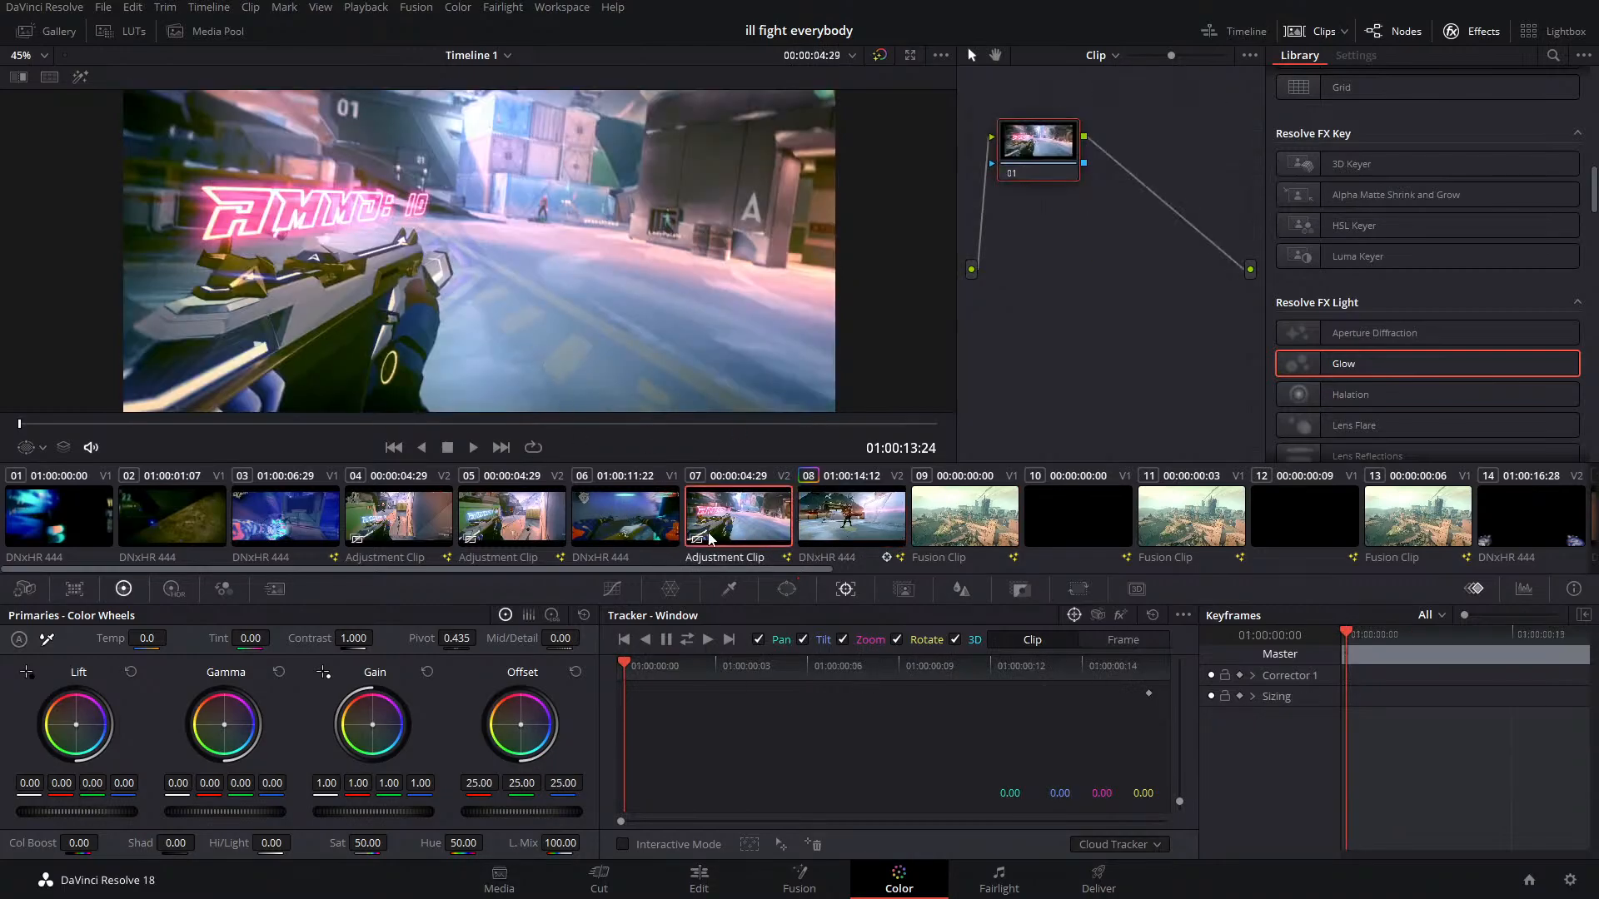
pyautogui.click(654, 530)
pyautogui.click(731, 525)
pyautogui.click(829, 515)
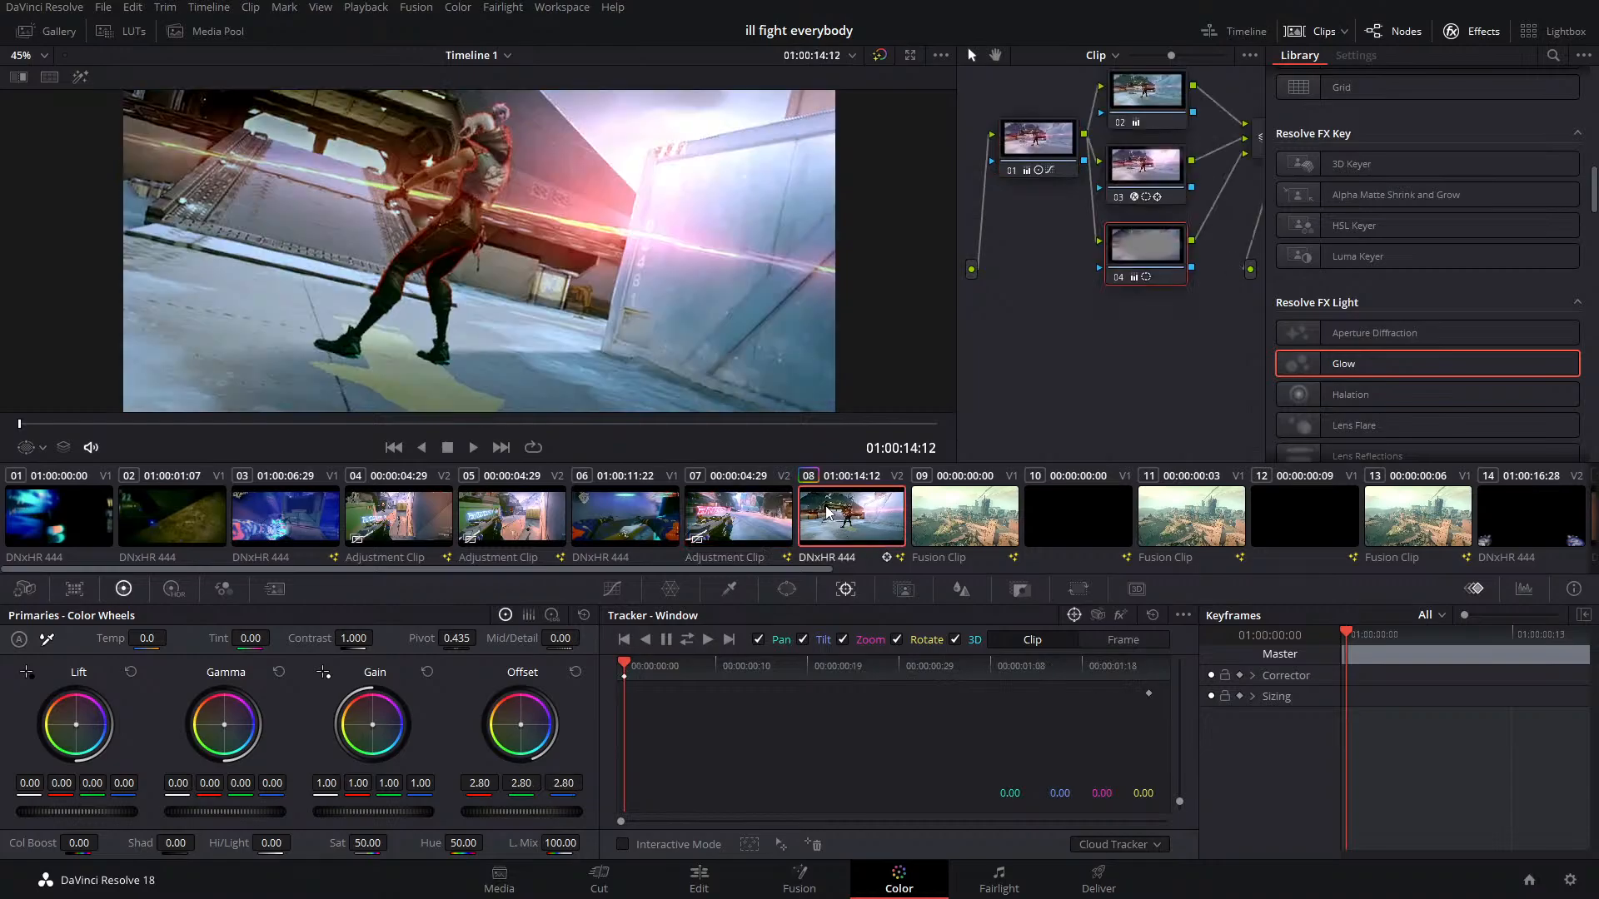
pyautogui.click(1473, 30)
# Copy clip 08's grade onto Adjustment Clip 07 and warm its node 02 with Offset at 11.66, 26.73, 18.79 and Gain at 1.10, 0.98, 0.91
pyautogui.click(753, 528)
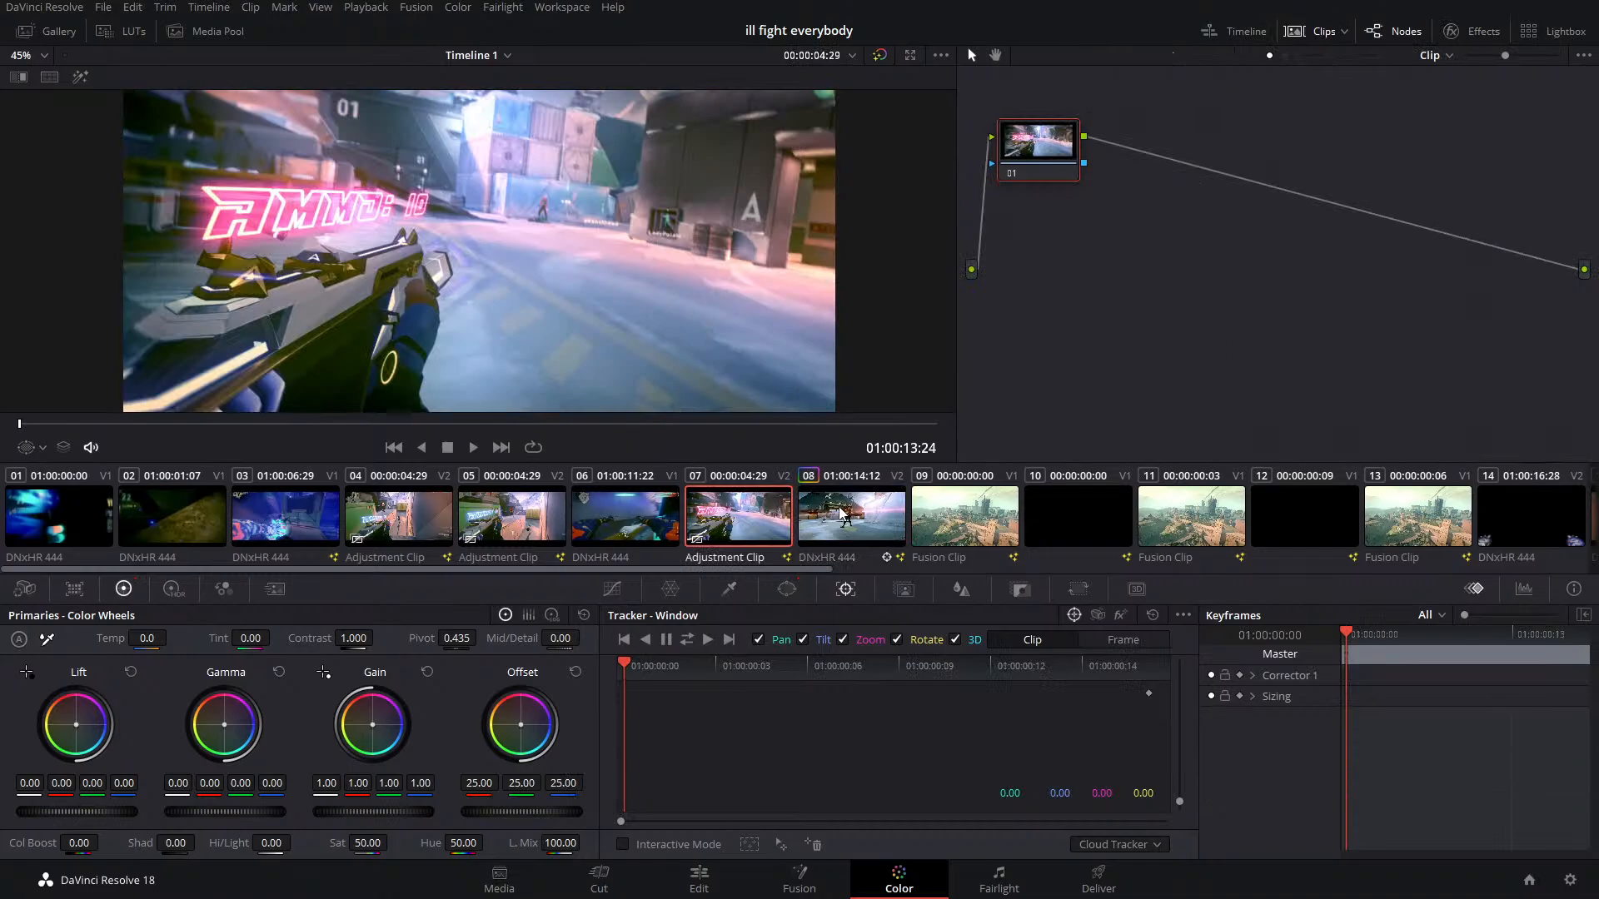
pyautogui.middleClick(843, 514)
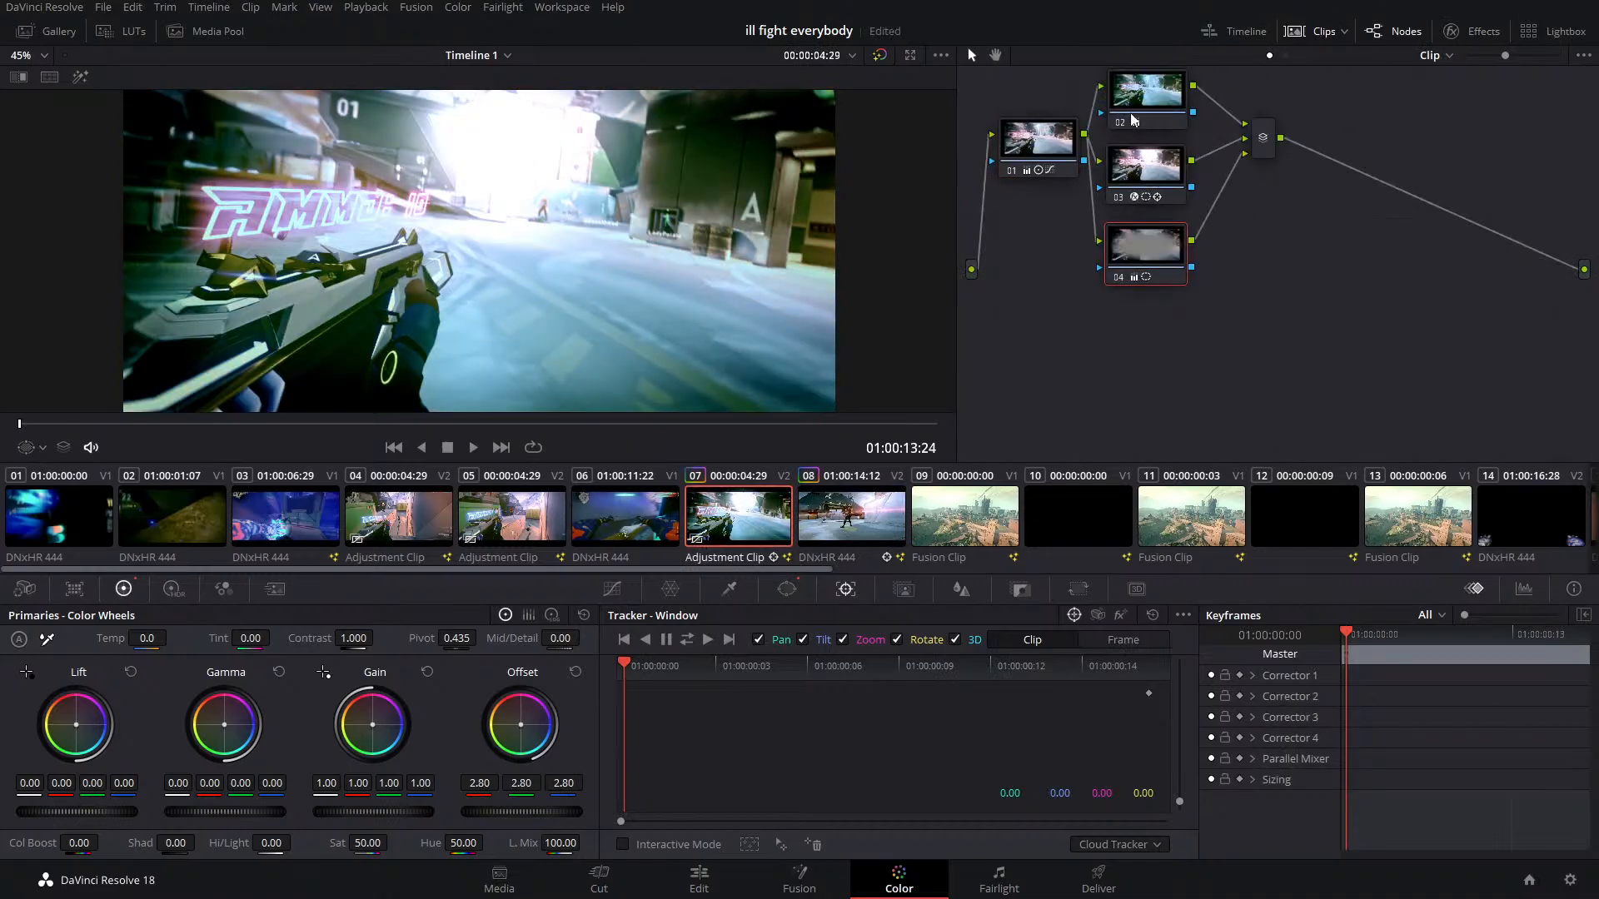
pyautogui.click(1138, 122)
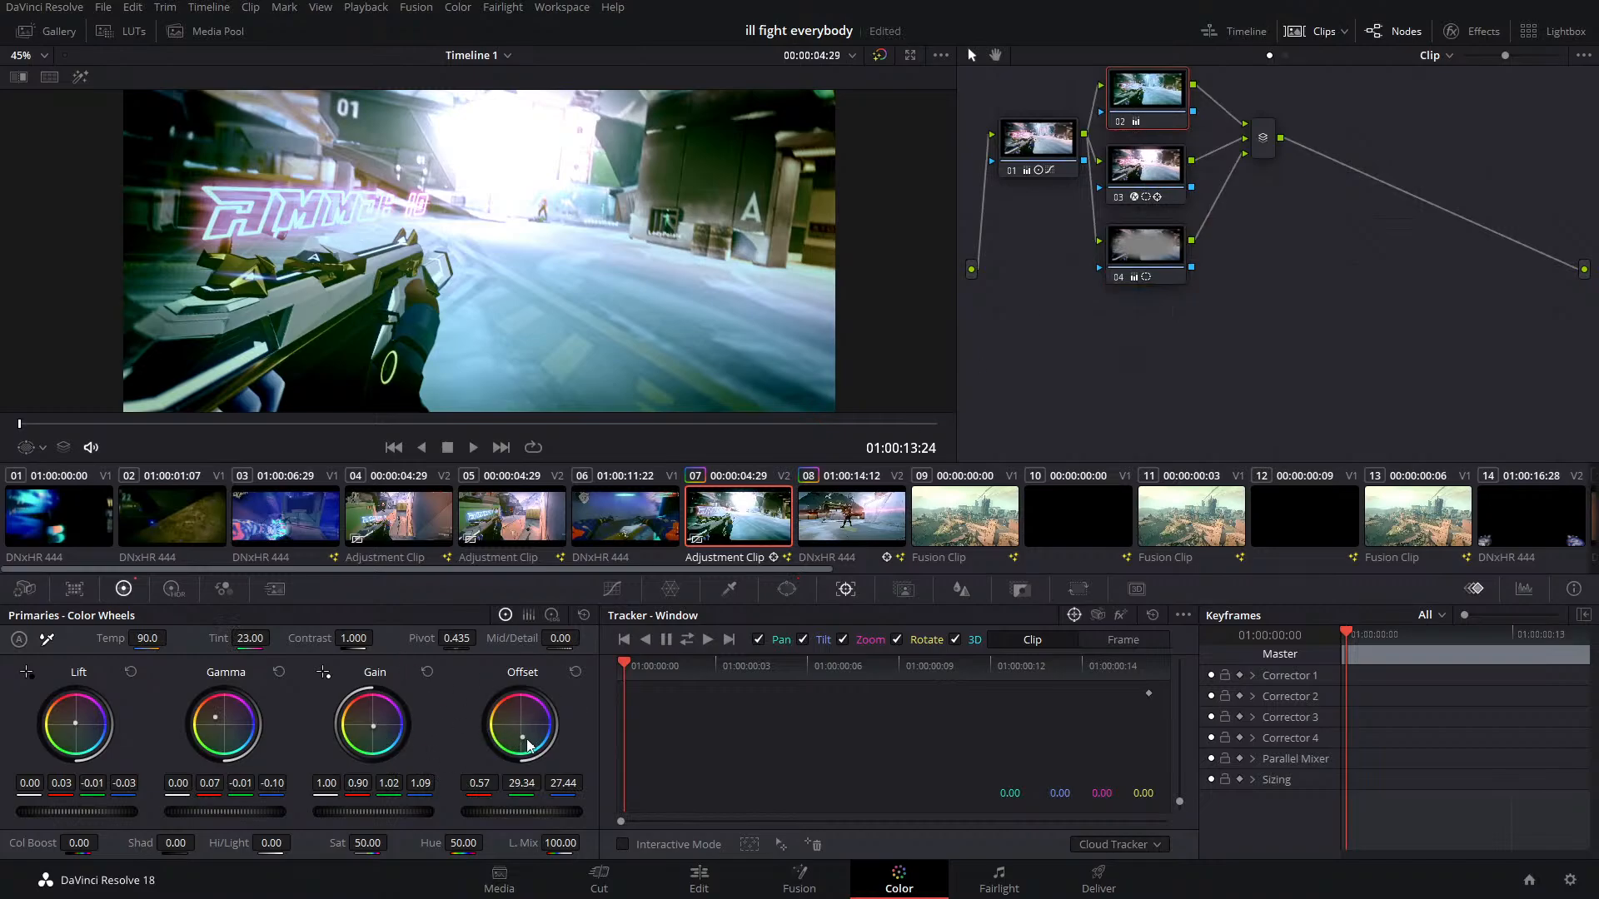
pyautogui.moveTo(528, 740); pyautogui.dragTo(523, 733)
pyautogui.moveTo(367, 726); pyautogui.dragTo(360, 717)
pyautogui.moveTo(212, 717); pyautogui.dragTo(218, 717)
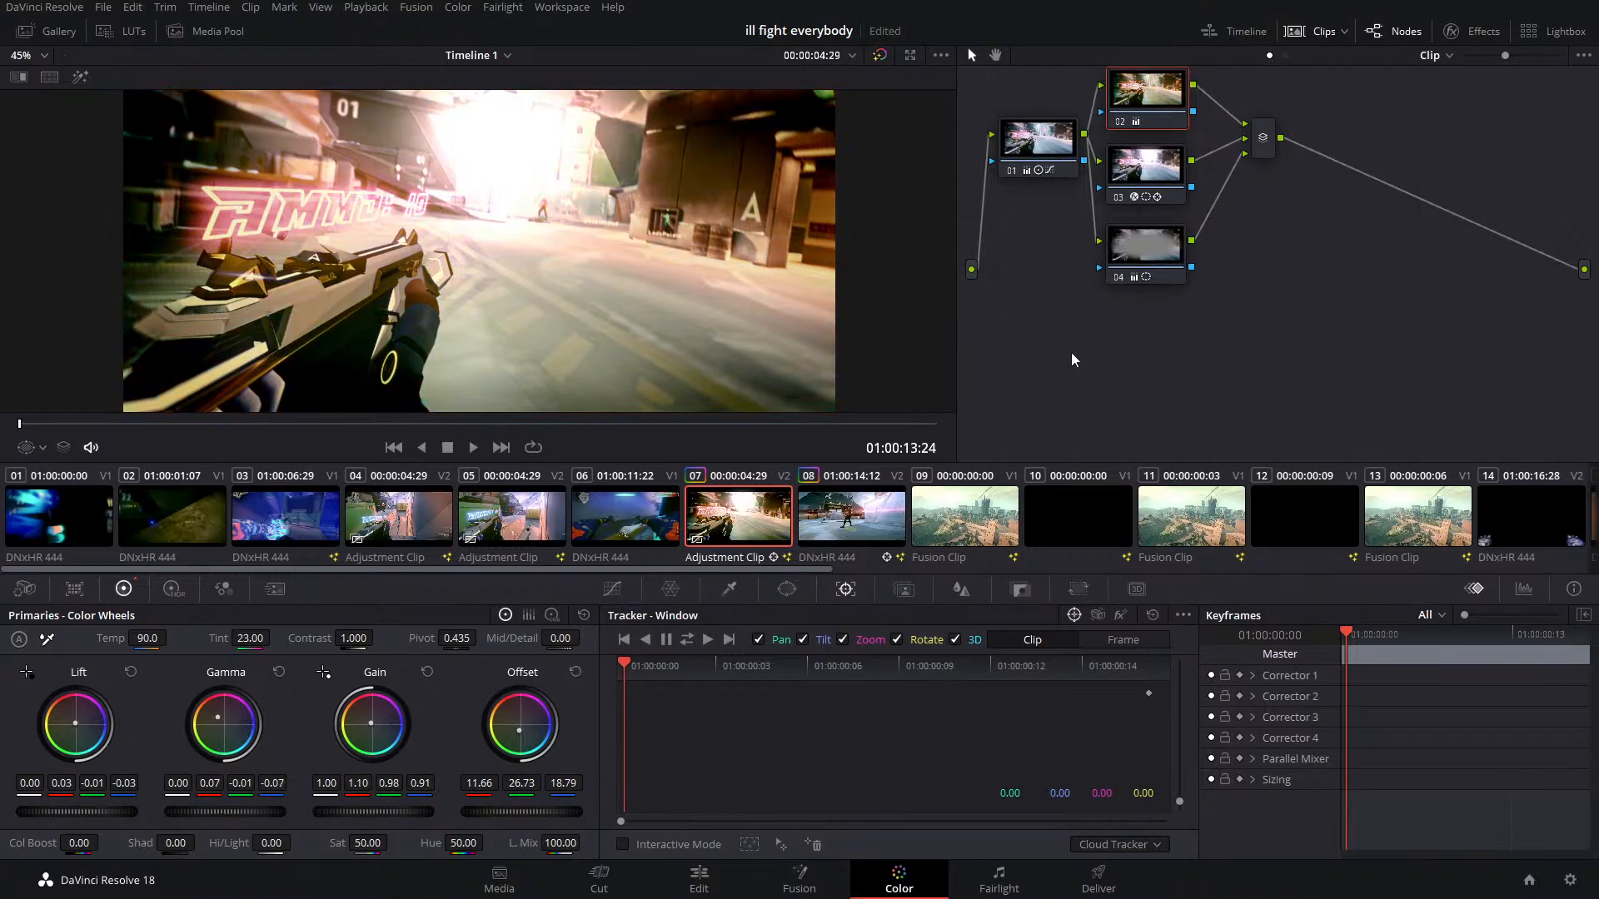
# Reset the complete grade and node graph of Adjustment Clip 07 and of replay clip 08
pyautogui.rightClick(1390, 234)
pyautogui.click(1409, 243)
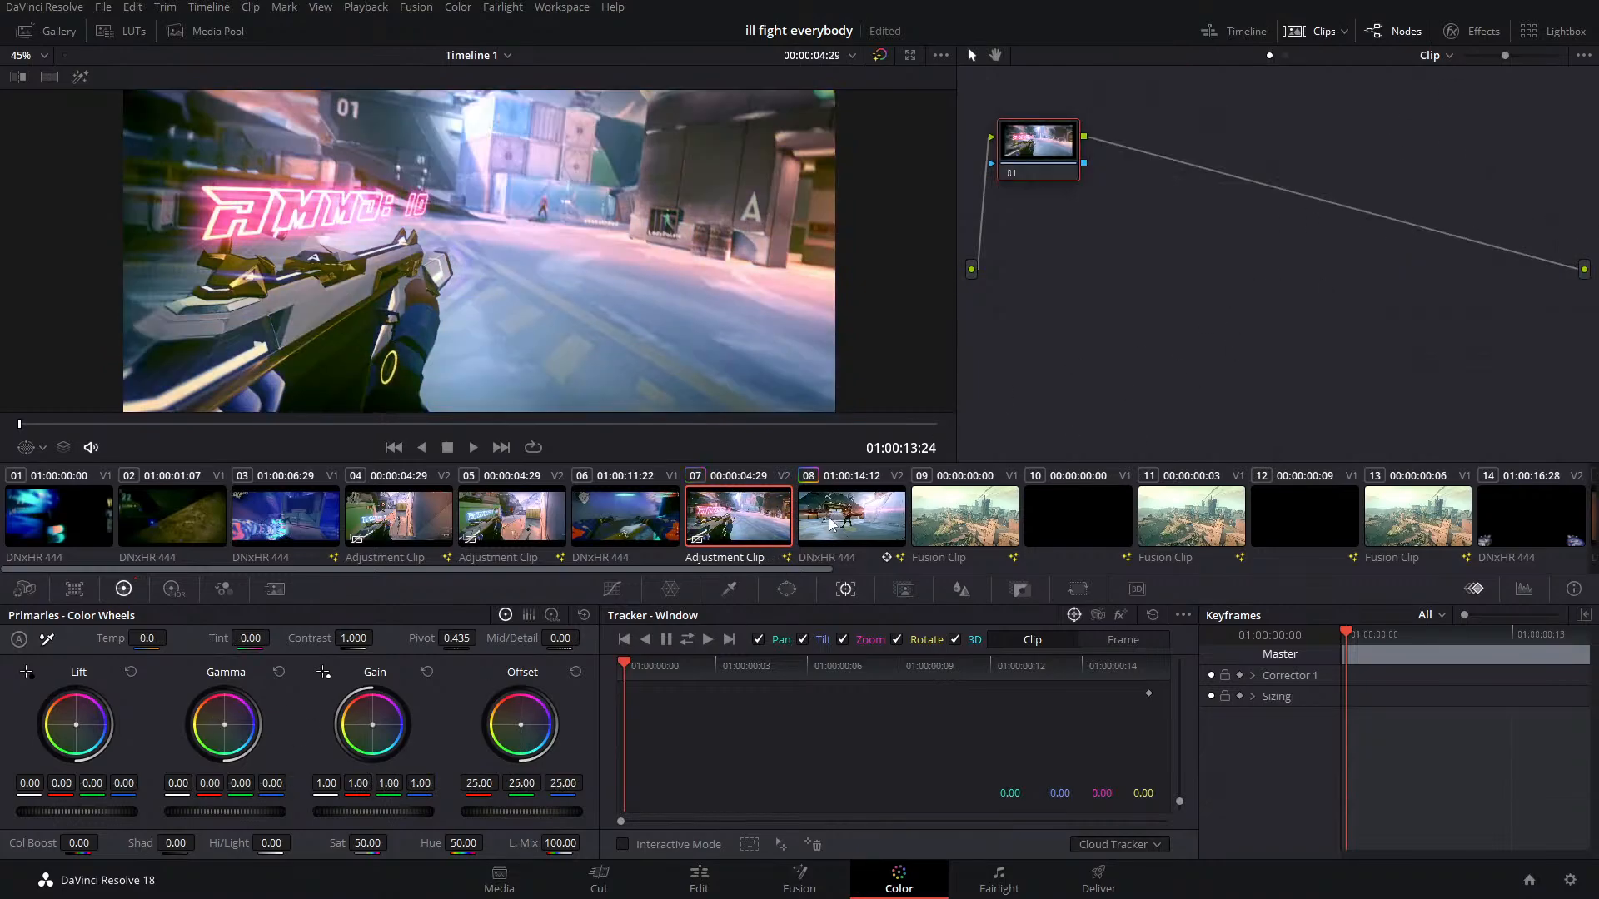
pyautogui.click(828, 517)
pyautogui.rightClick(1218, 303)
pyautogui.click(1231, 316)
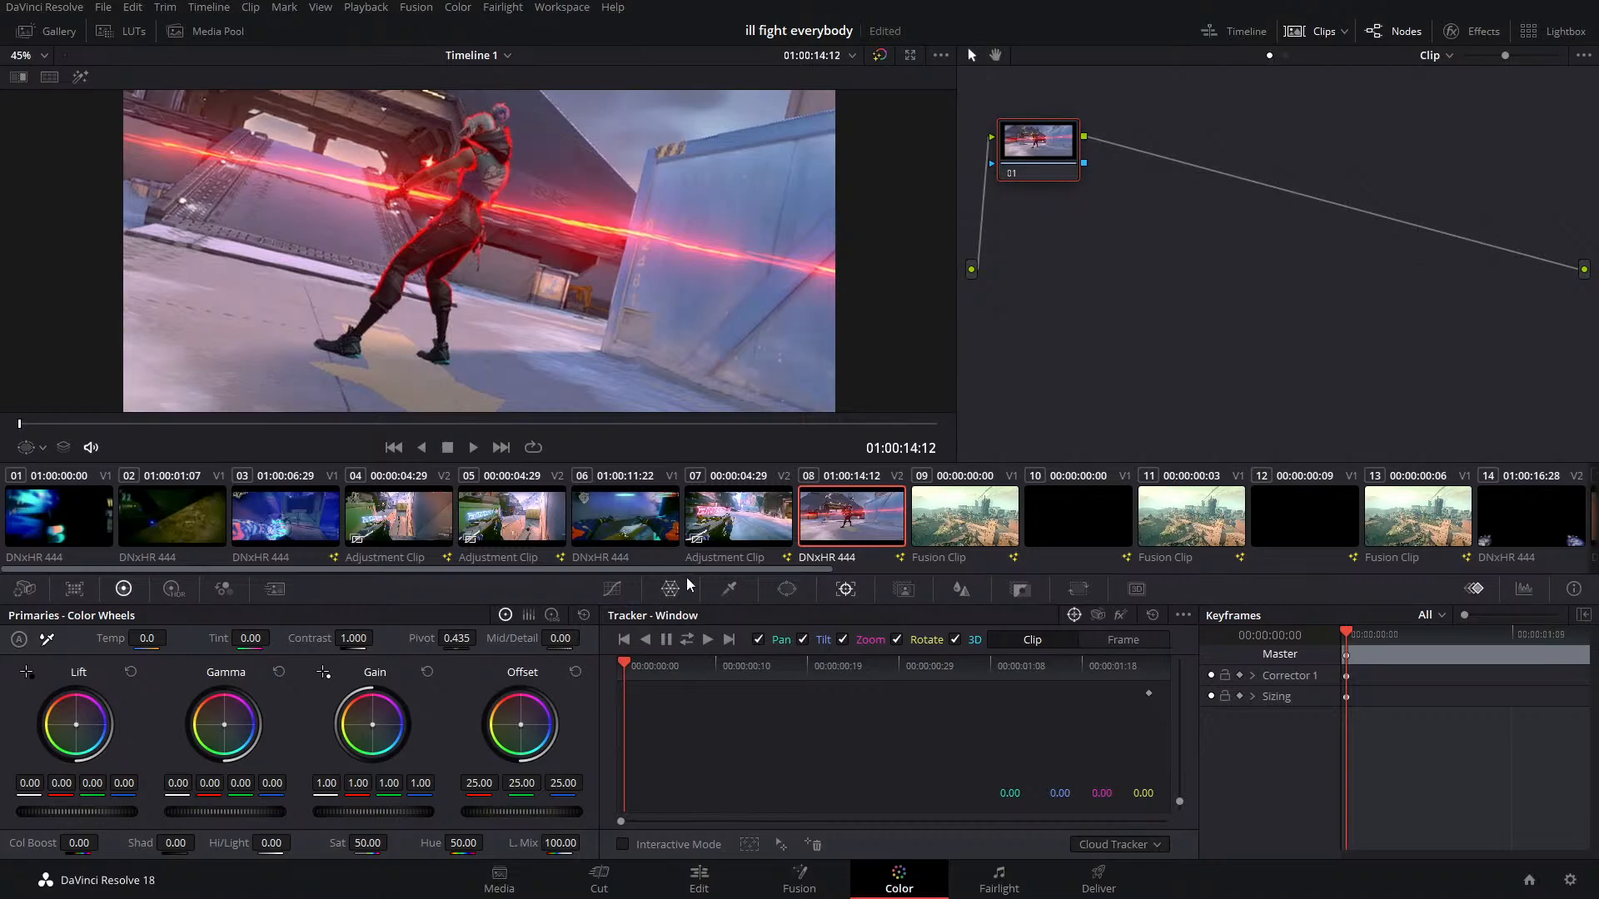
# Check the ungraded replay shot on the Edit and Color pages, ending on the Edit page
pyautogui.click(700, 879)
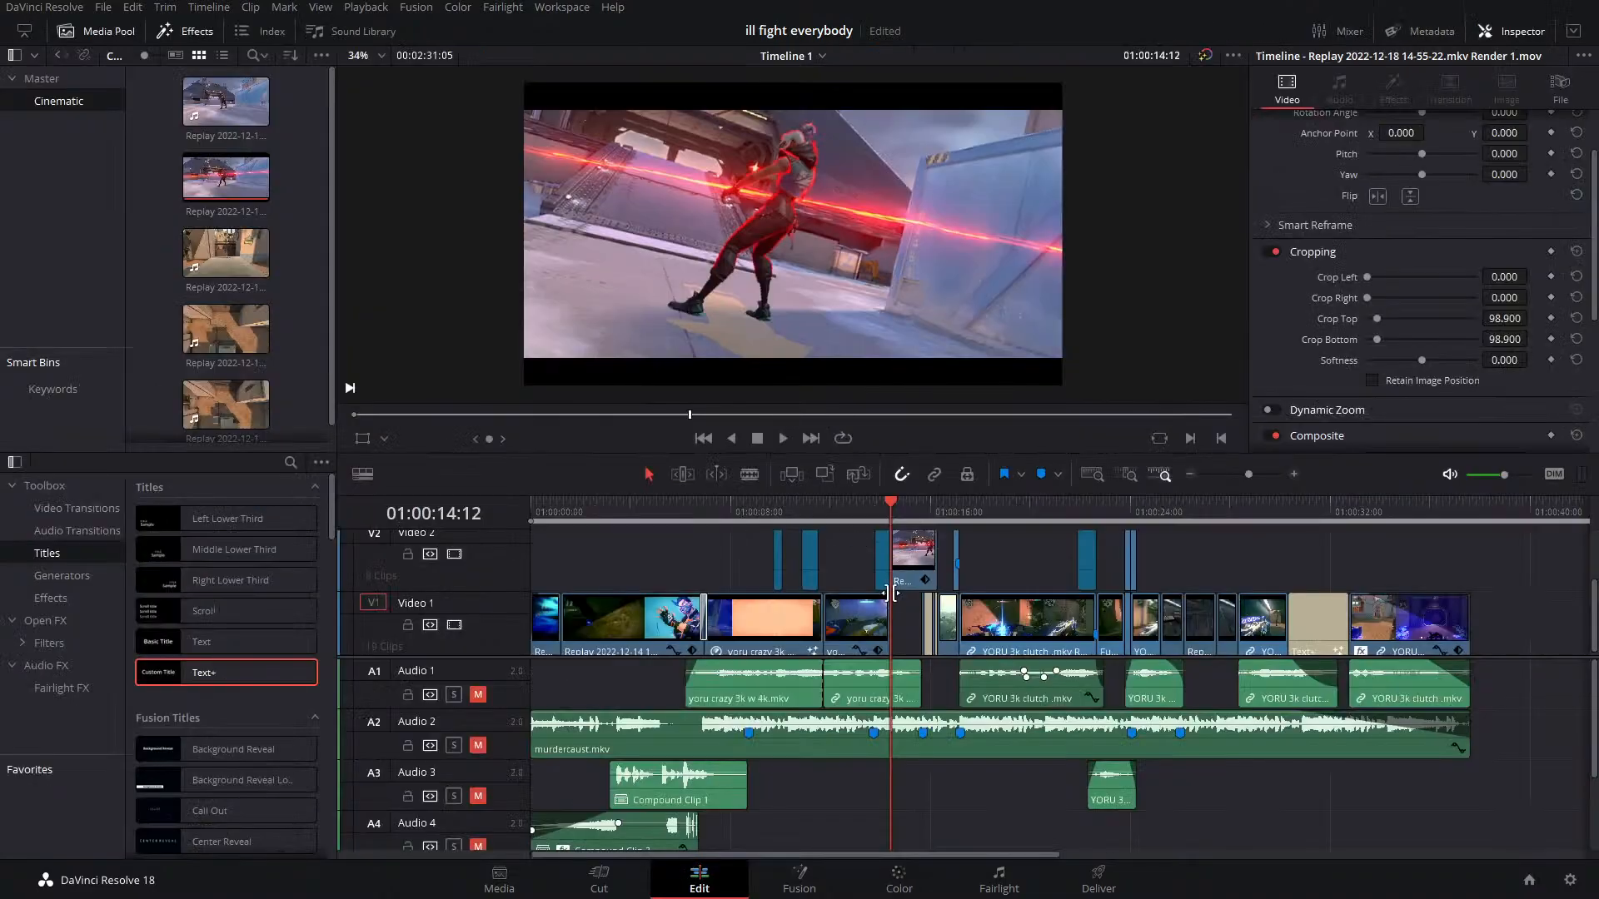
pyautogui.click(899, 881)
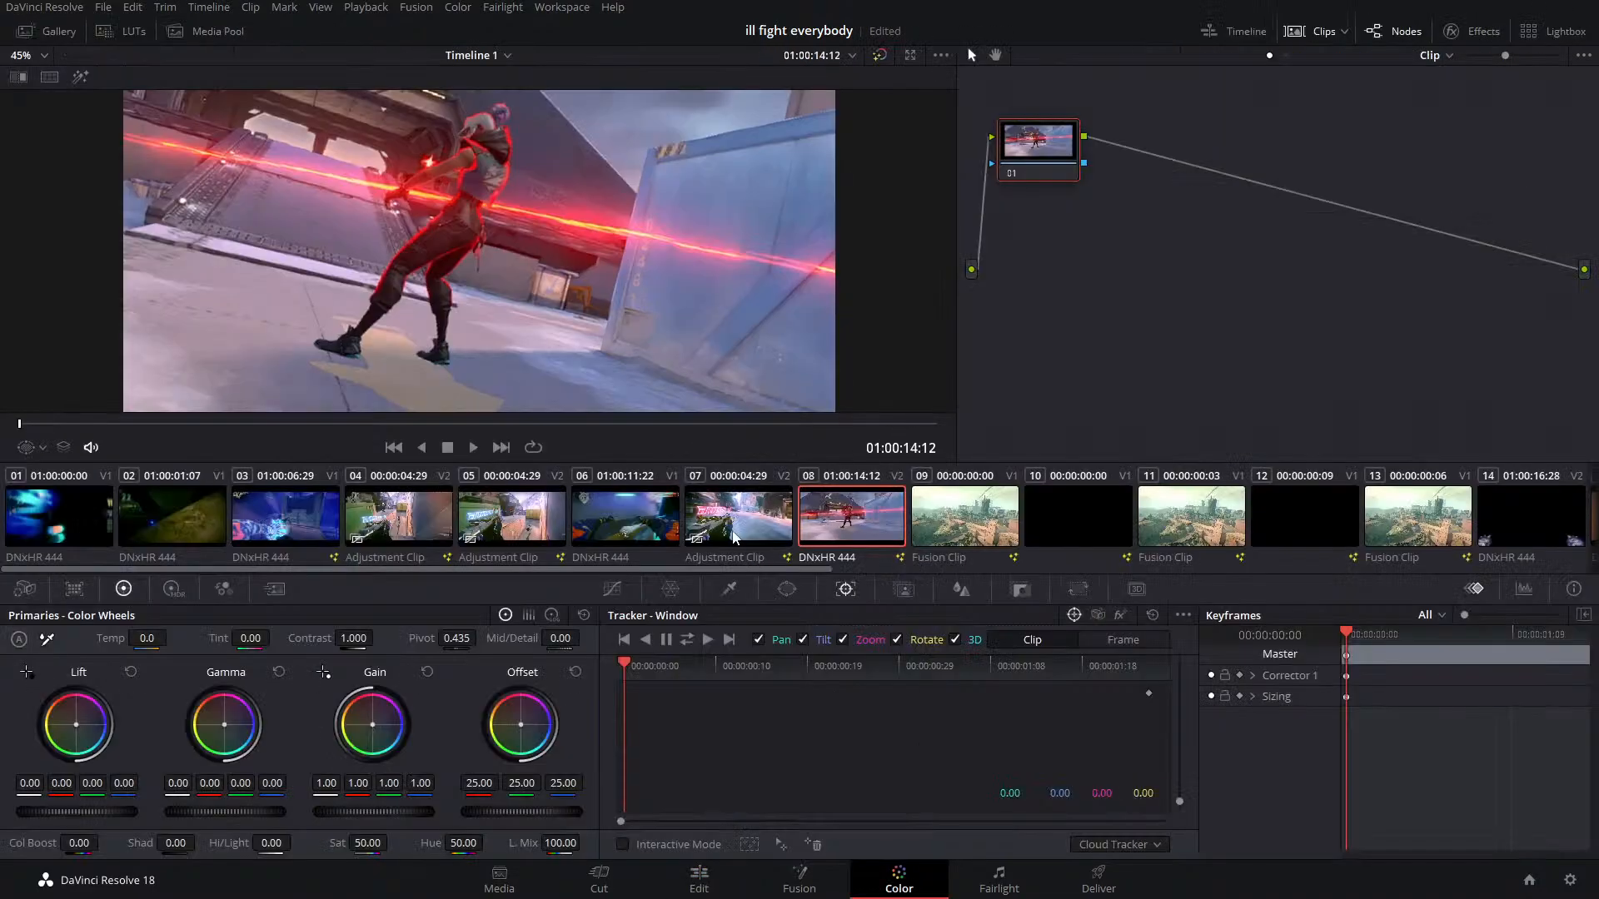
pyautogui.click(700, 879)
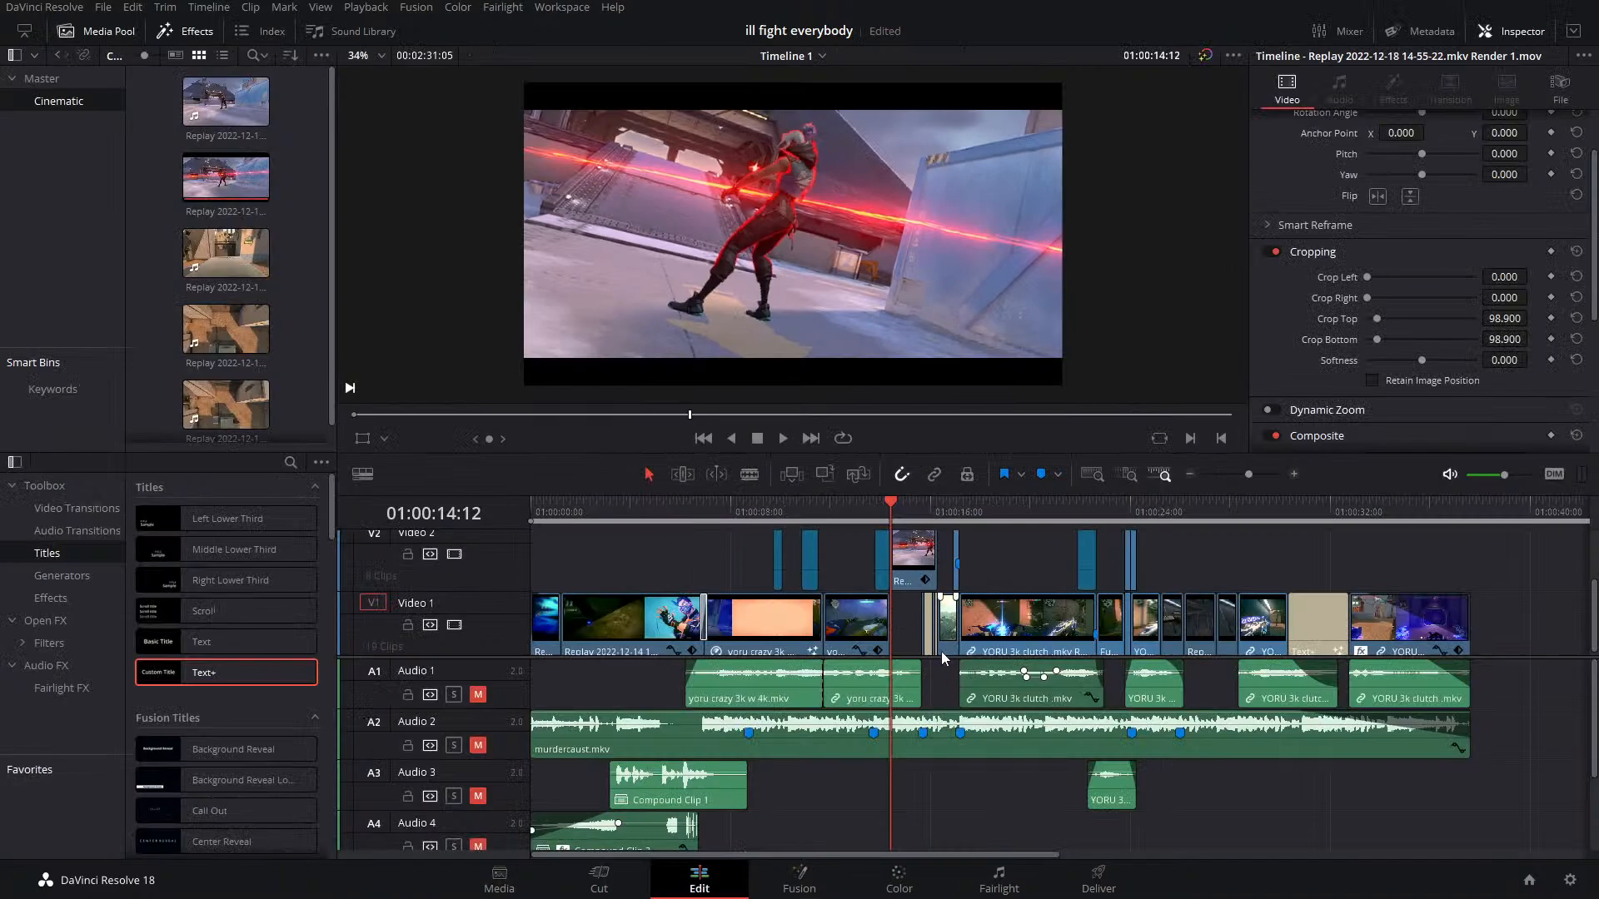
# Duplicate the replay clip onto Video 3, tint the copy blue with Offset -40.30, 31.71, 148.84, and the original red with Offset 85.32, 10.55, -10.13
pyautogui.scroll(3, 913, 654)
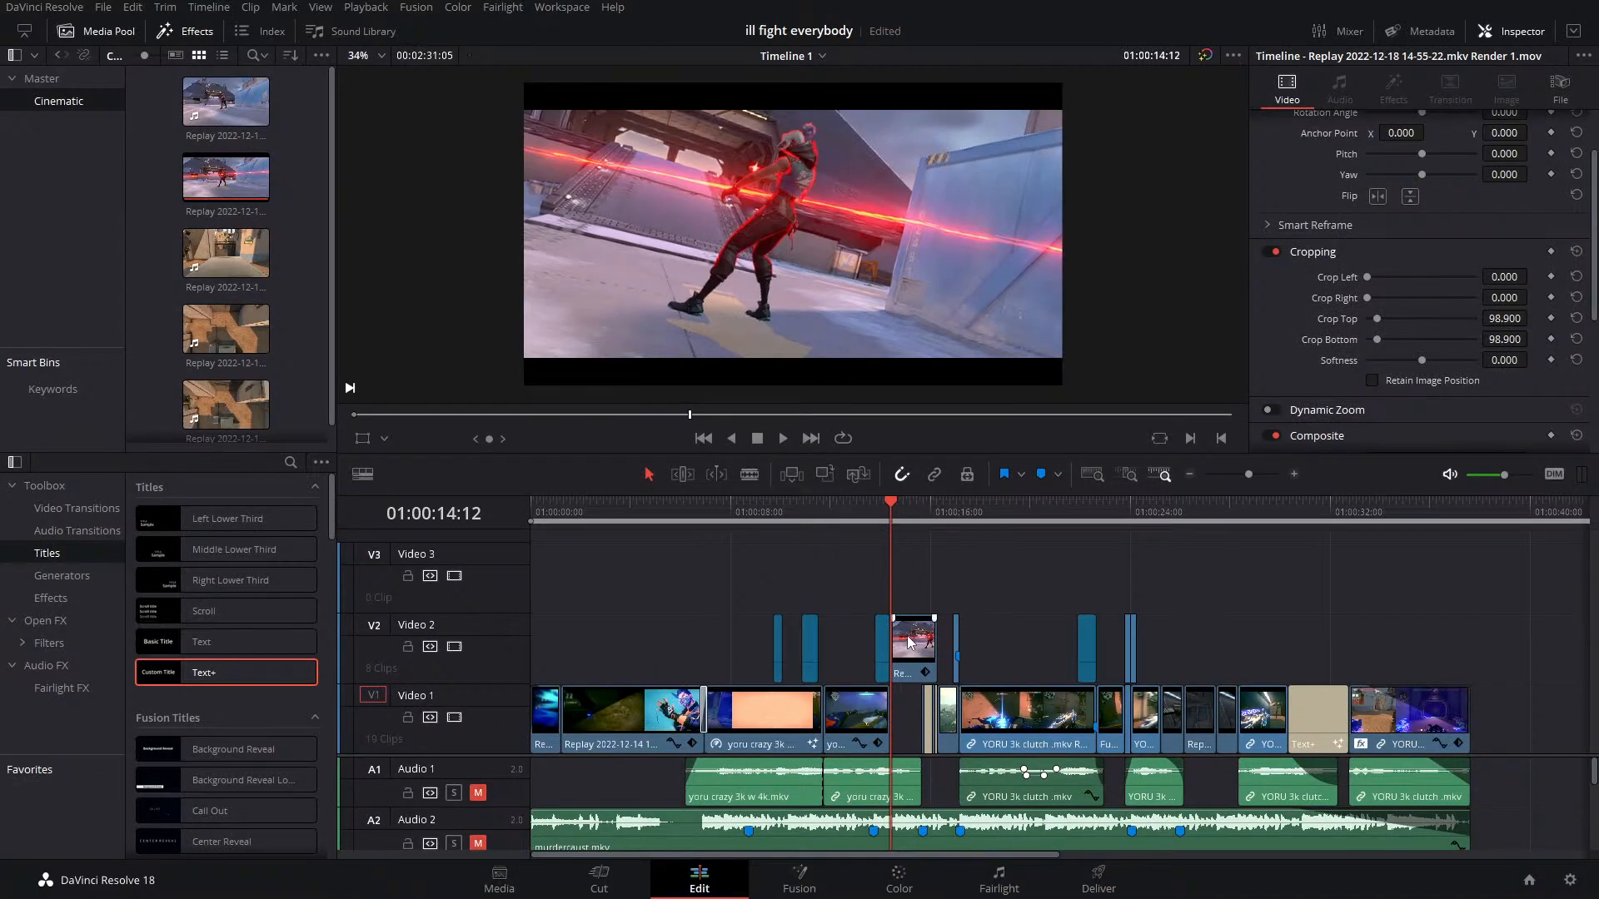
pyautogui.moveTo(909, 642); pyautogui.dragTo(909, 574)
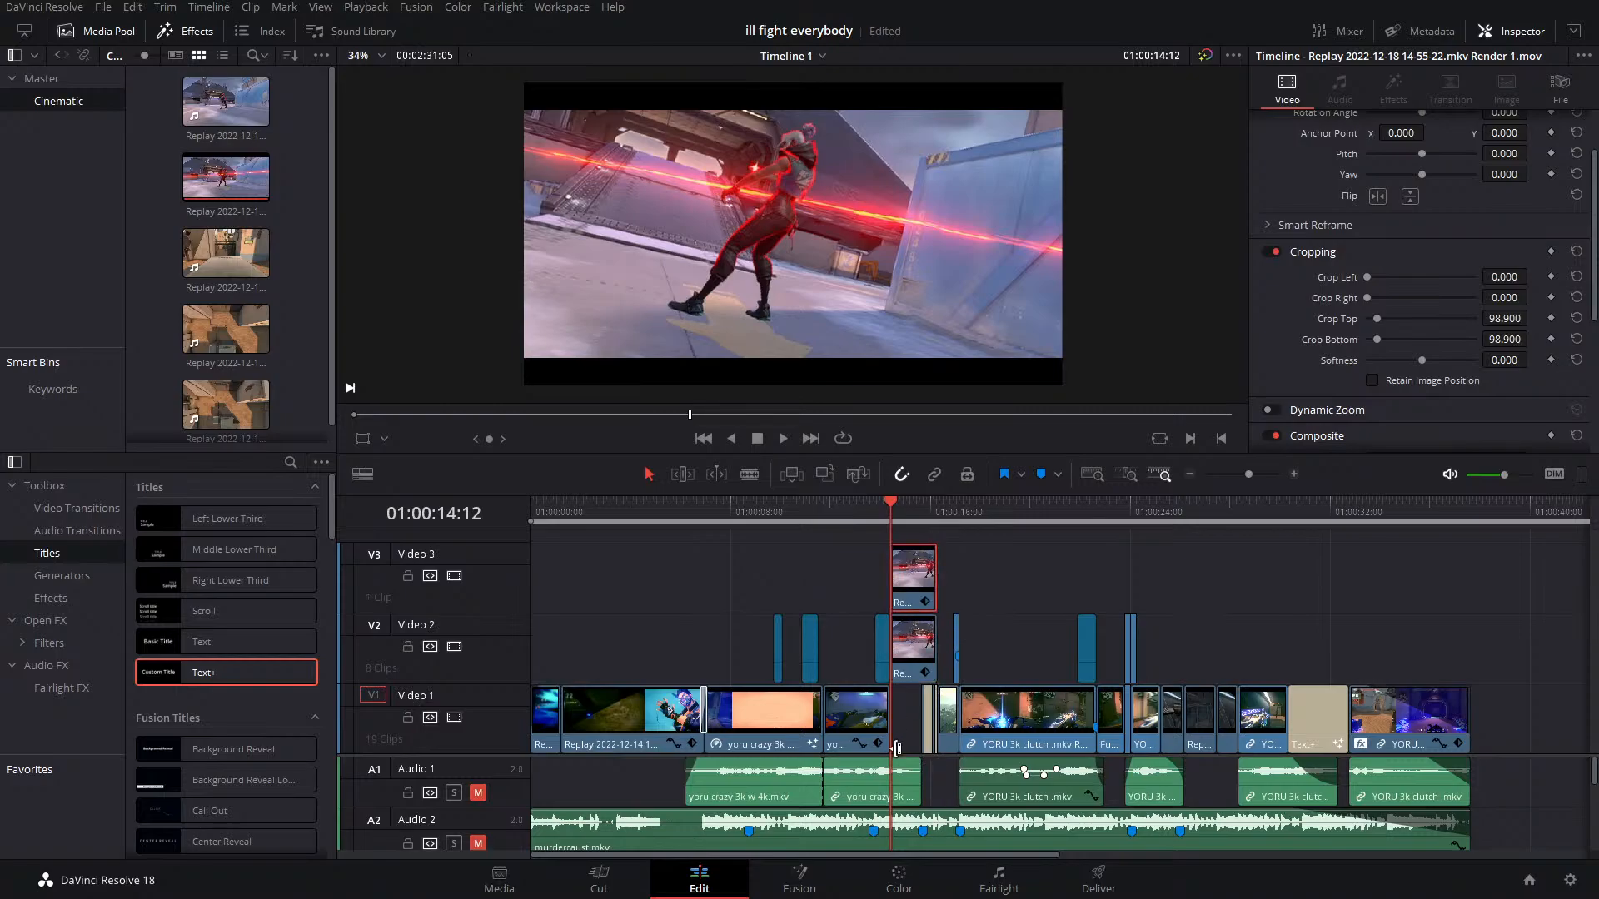
pyautogui.click(889, 886)
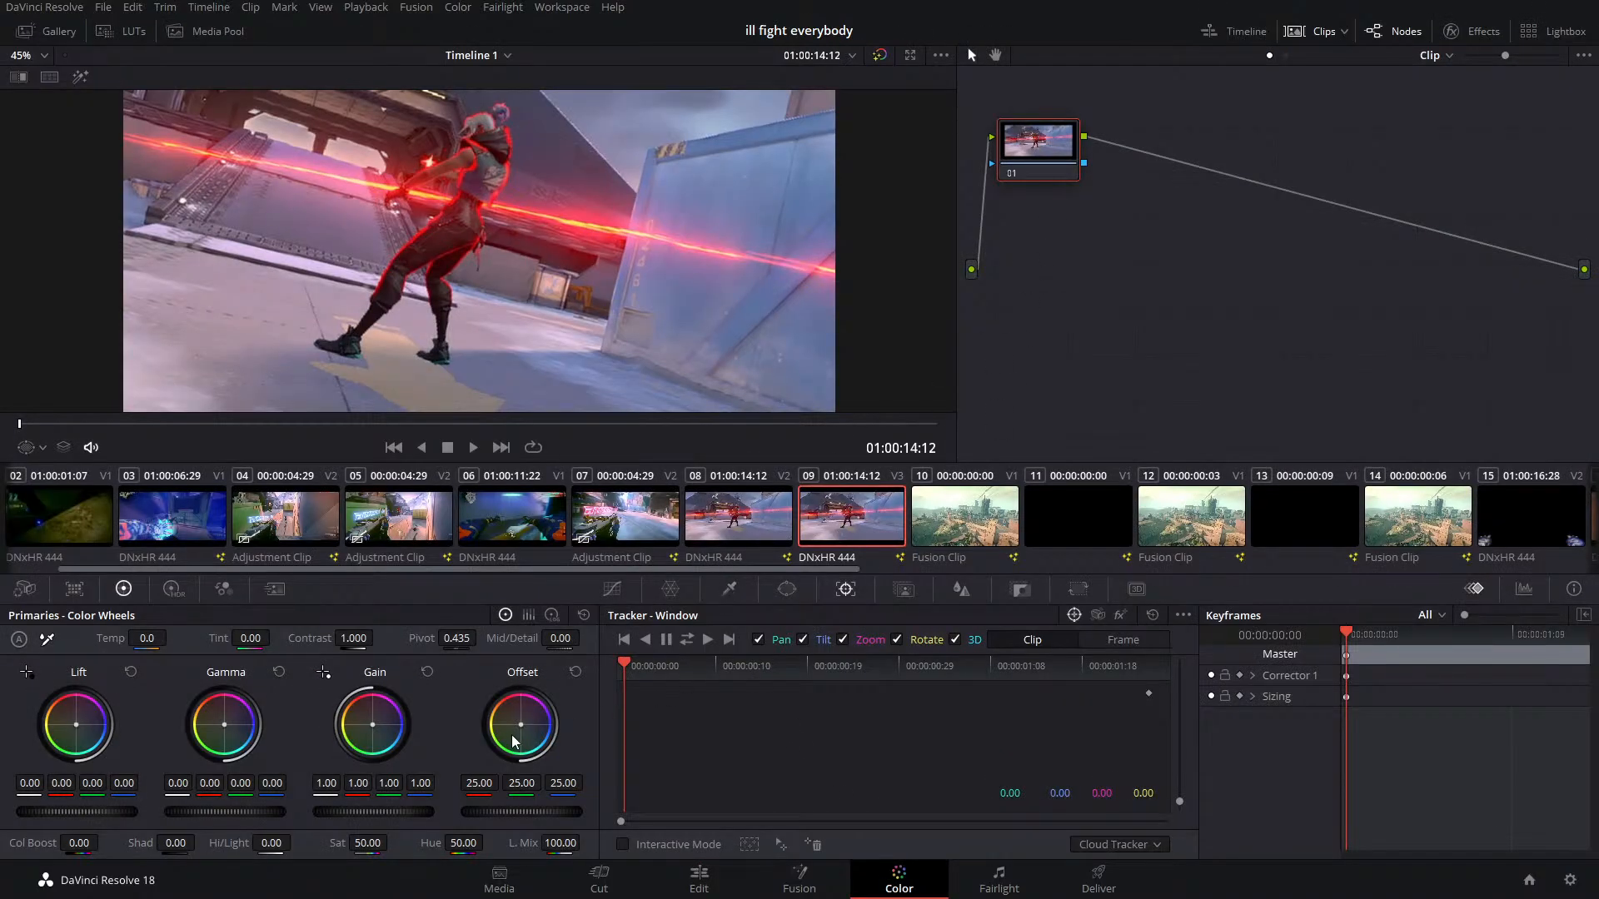
pyautogui.moveTo(523, 723); pyautogui.dragTo(547, 739)
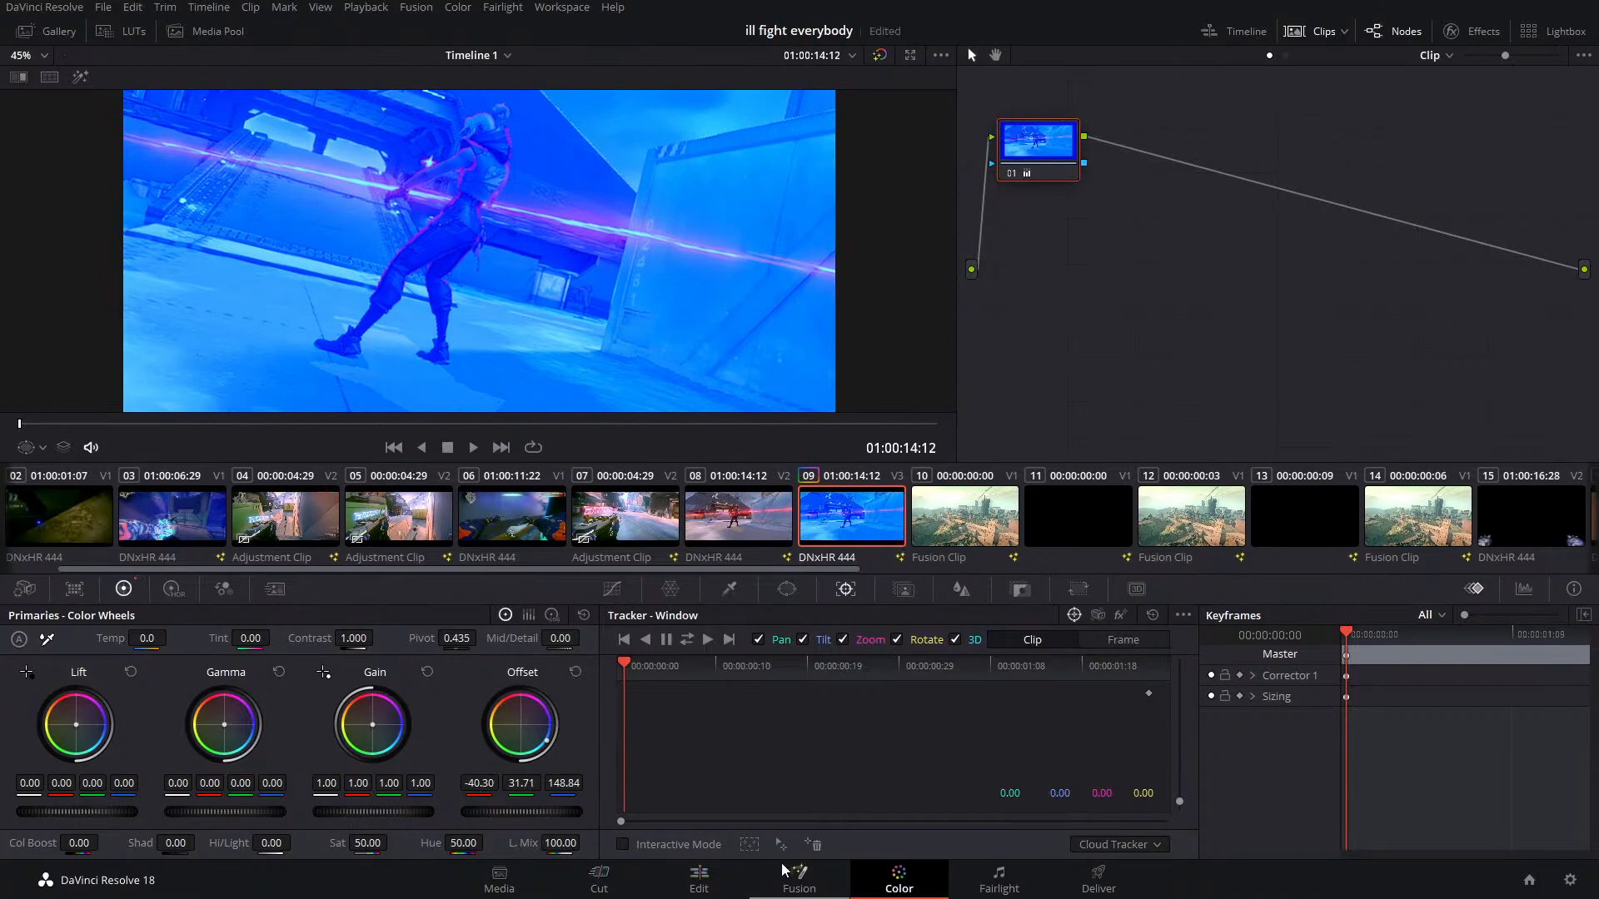
pyautogui.click(748, 512)
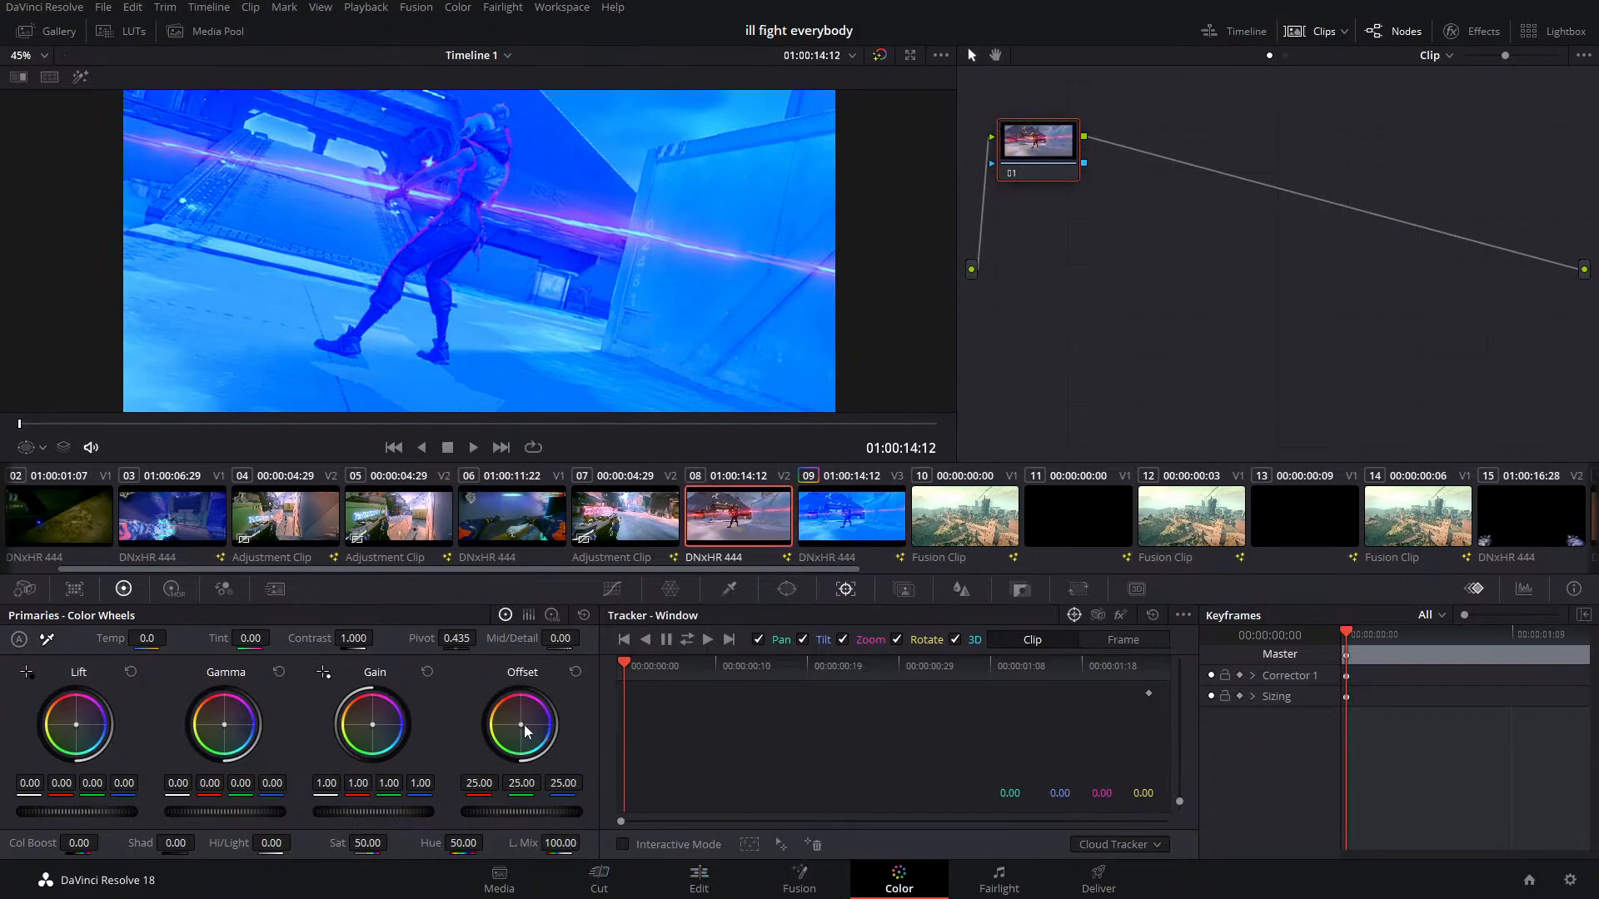
pyautogui.moveTo(514, 714); pyautogui.dragTo(507, 697)
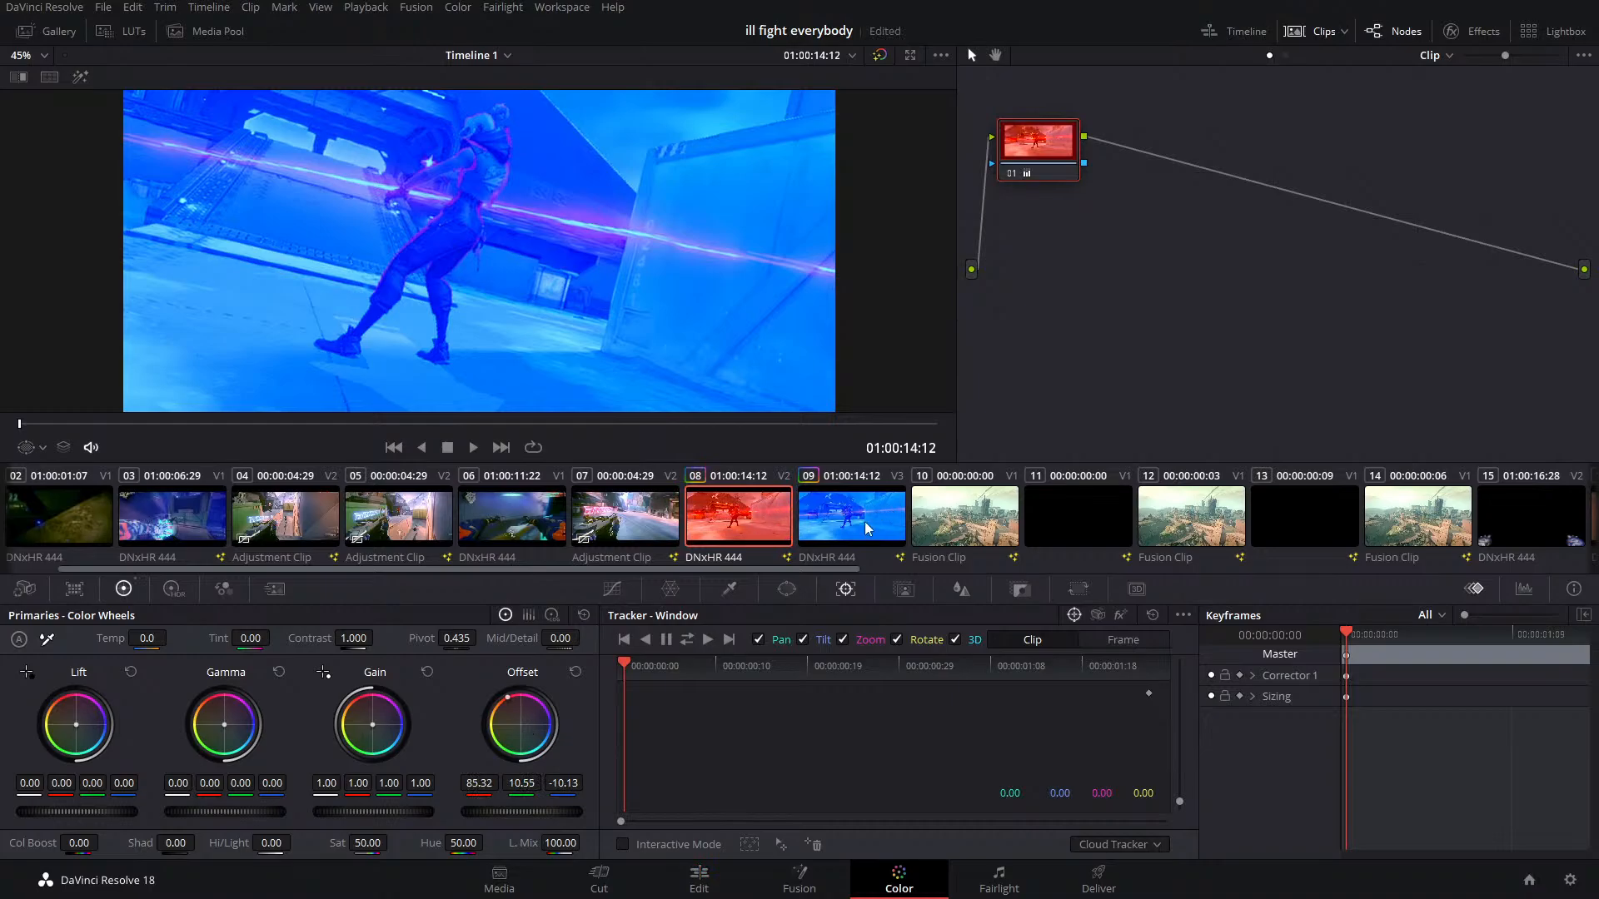
# Trim the end of the Video 3 copy on the Edit page and play the replay shot through the blue-to-red change
pyautogui.click(699, 878)
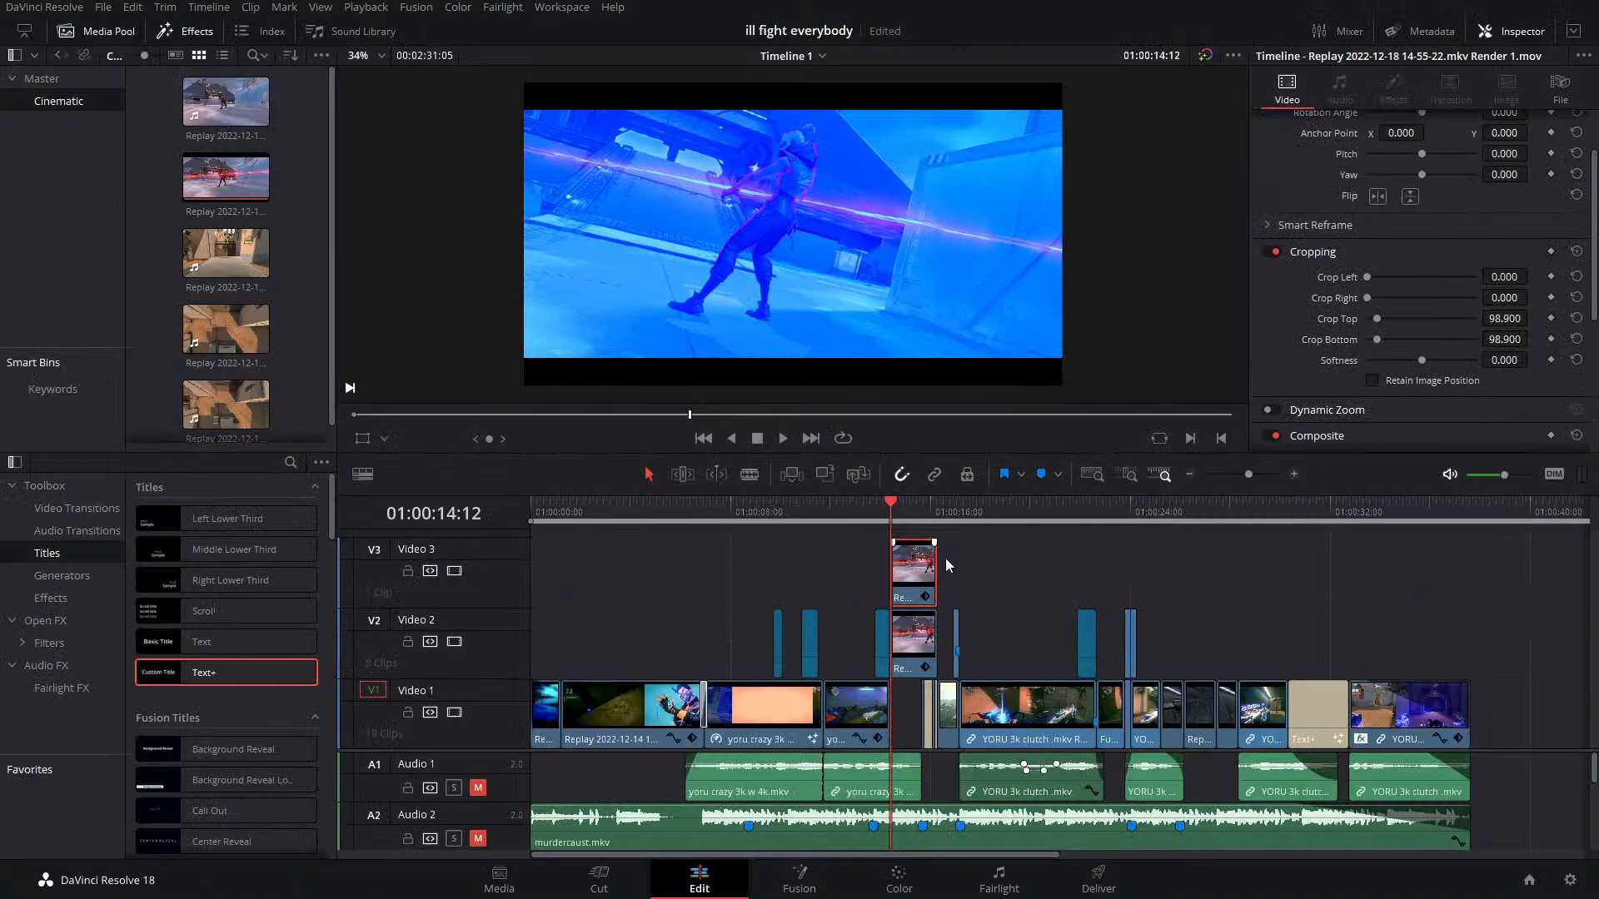
pyautogui.moveTo(930, 558); pyautogui.dragTo(872, 549)
pyautogui.press('space')
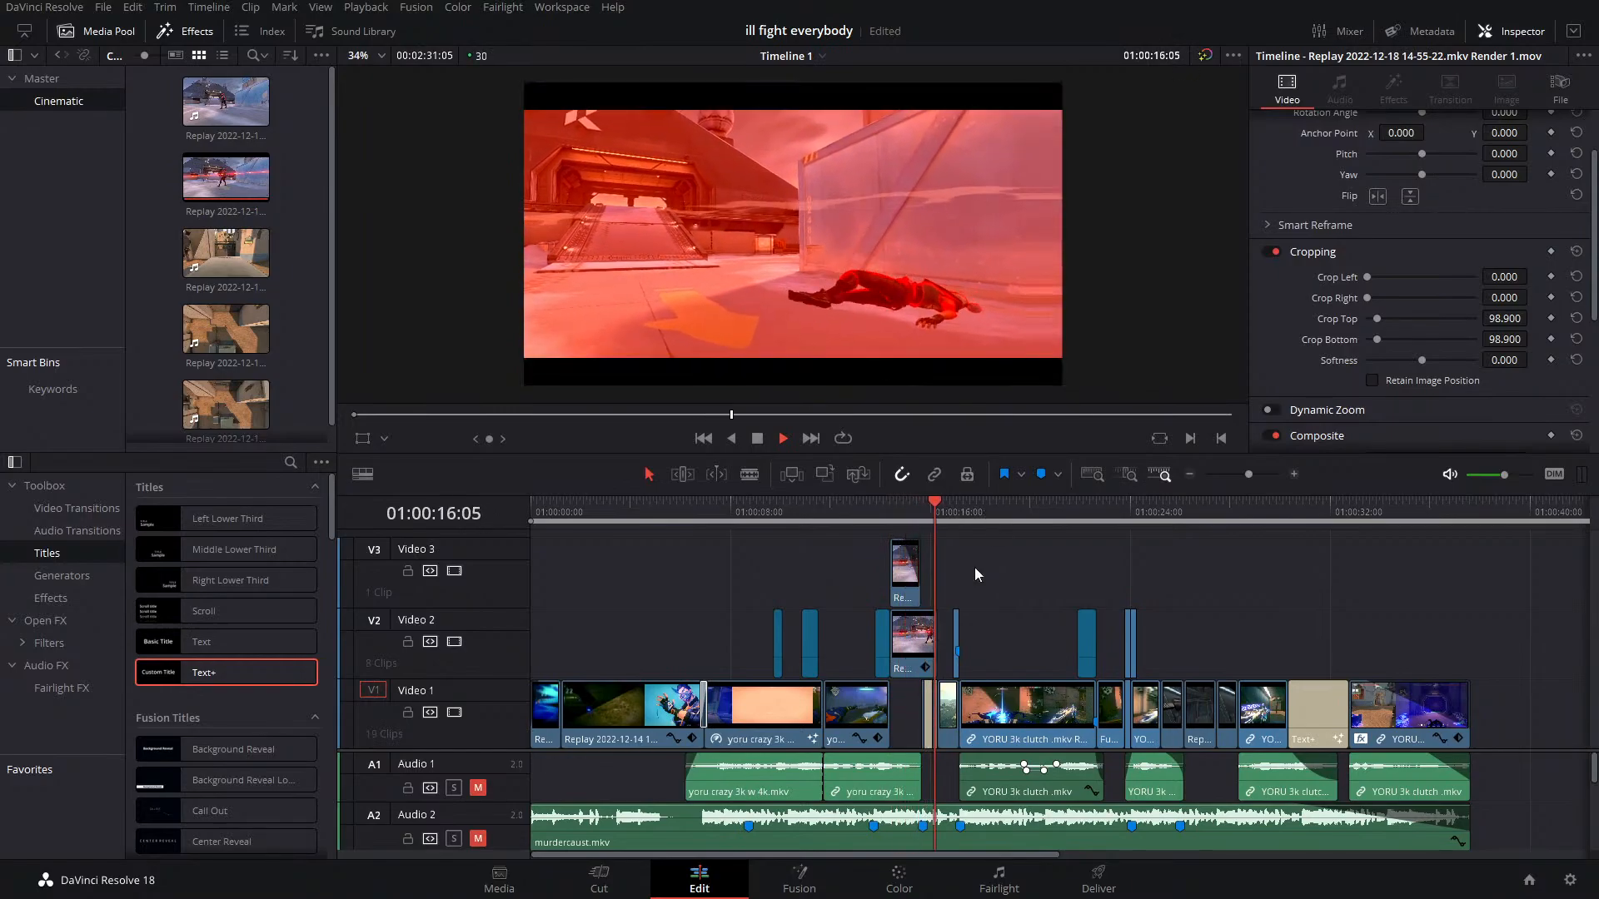
pyautogui.press('space')
# Delete the Video 3 copy and reset the replay clip's color grade, ending on the Edit page at 01:00:15:19
pyautogui.click(912, 571)
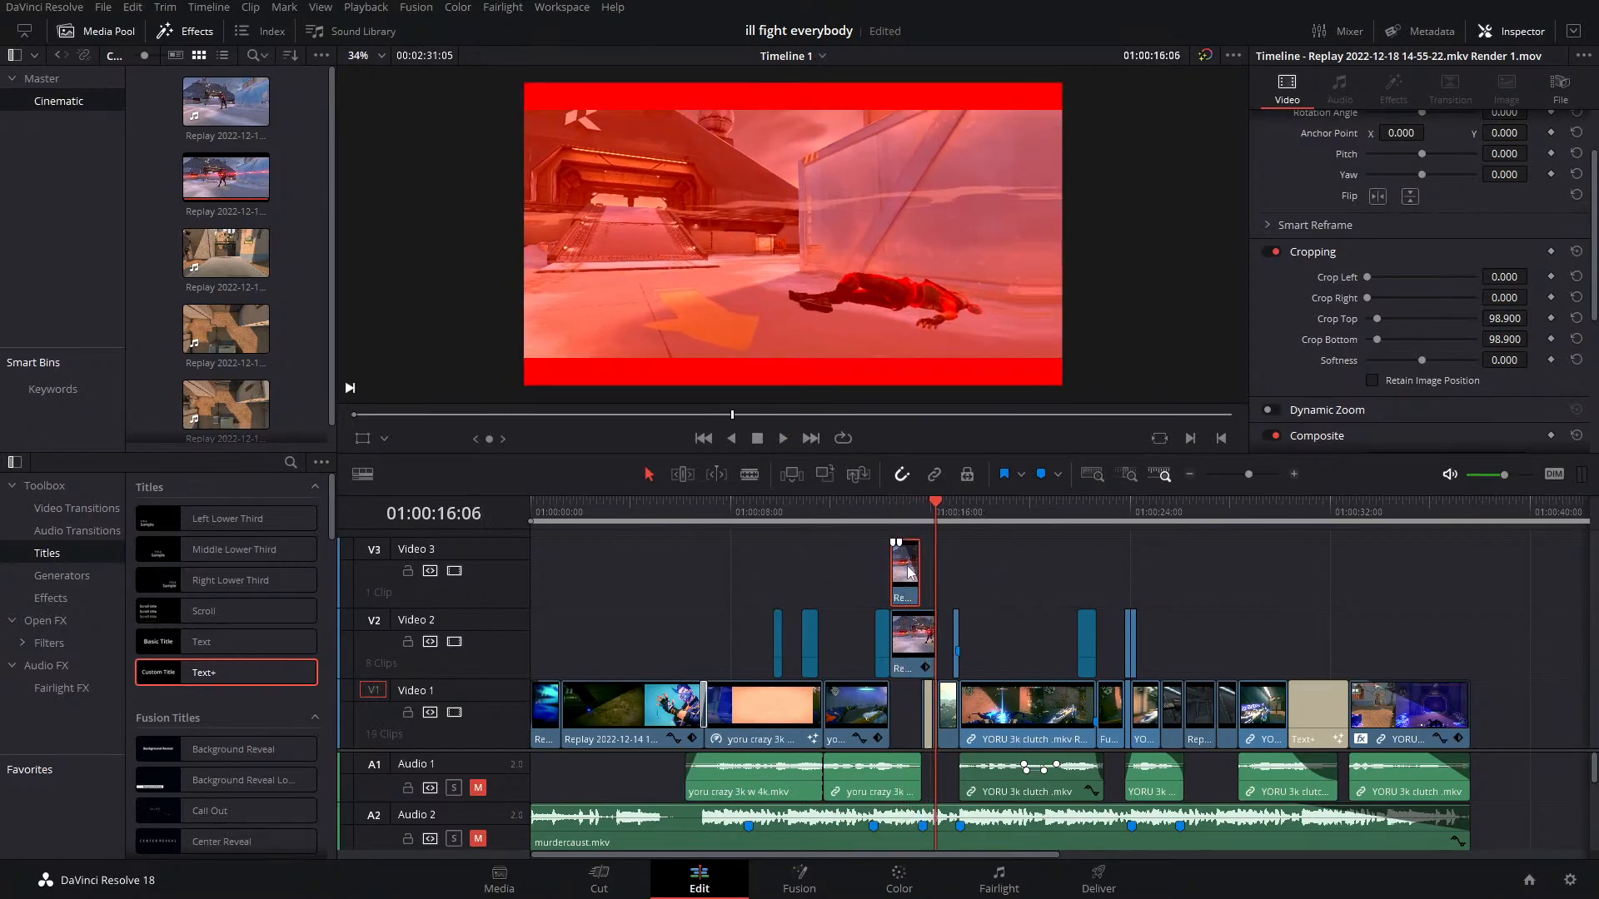
pyautogui.click(916, 513)
pyautogui.click(899, 880)
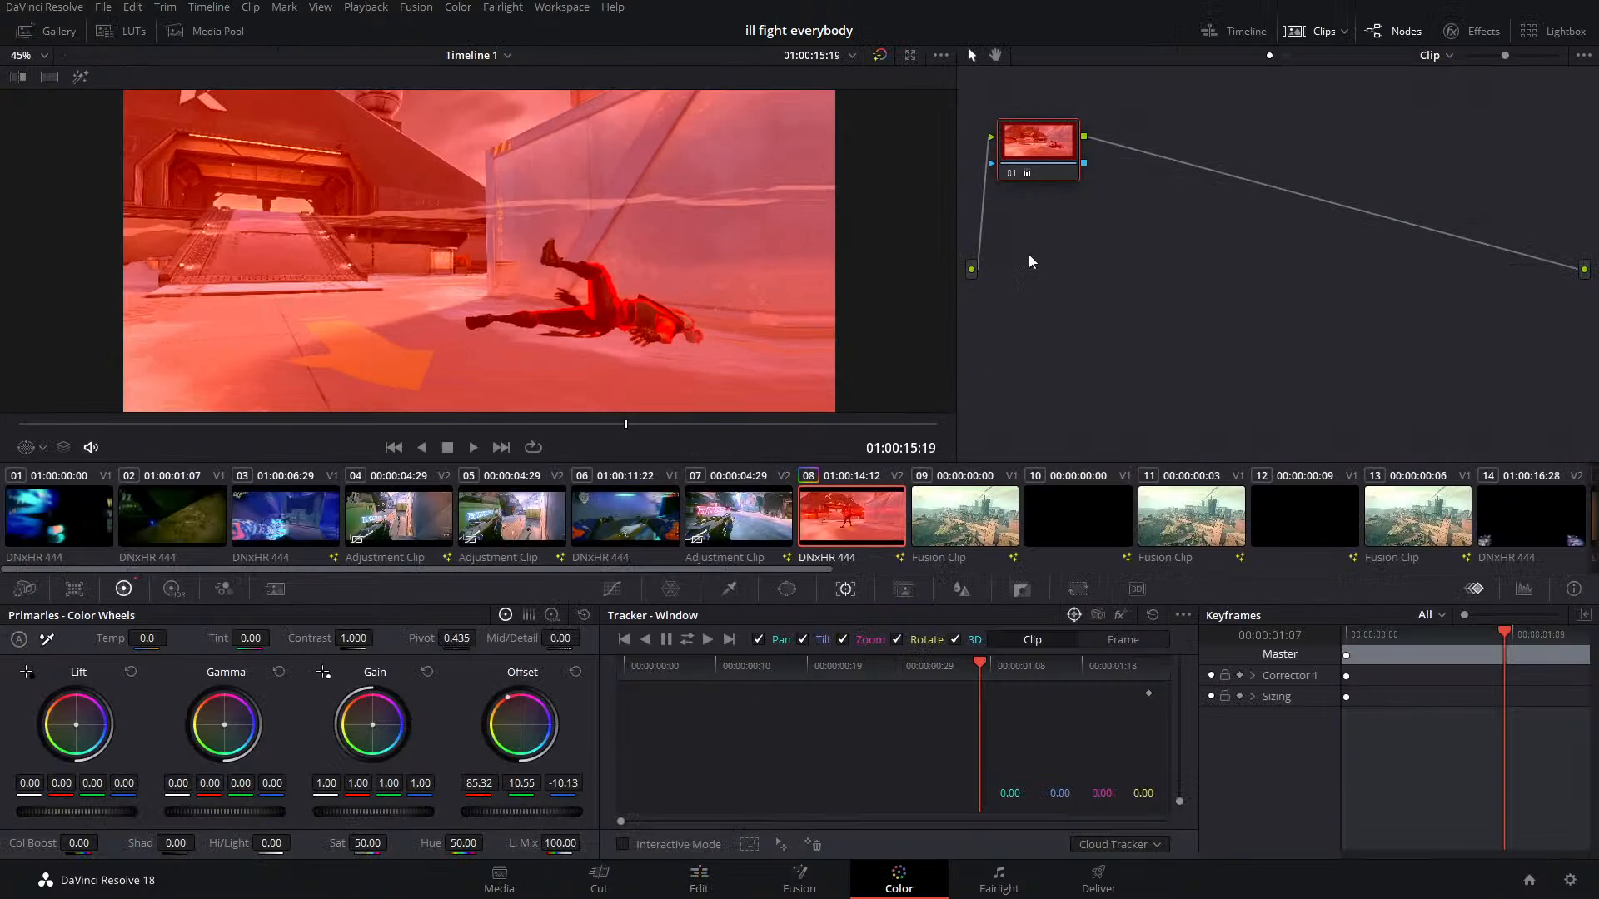
pyautogui.rightClick(1088, 237)
pyautogui.click(1118, 246)
pyautogui.click(691, 874)
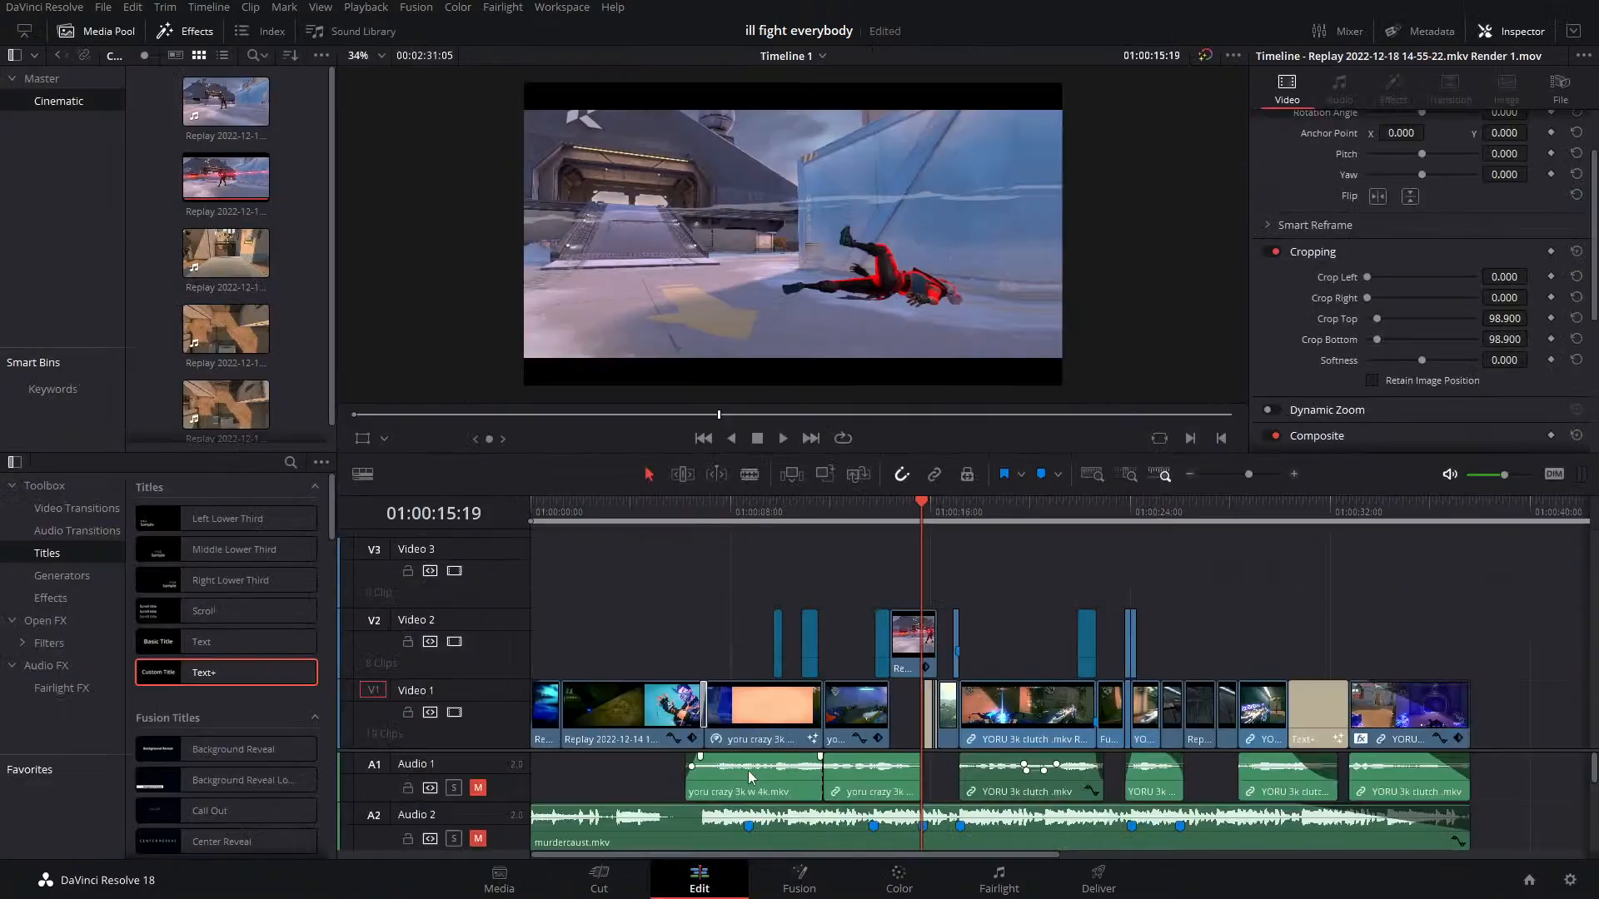
# Insert a Color Corrector node after MediaIn1 in the replay clip's Fusion composition and keyframe a full-strength red tint at frame 37
pyautogui.click(825, 881)
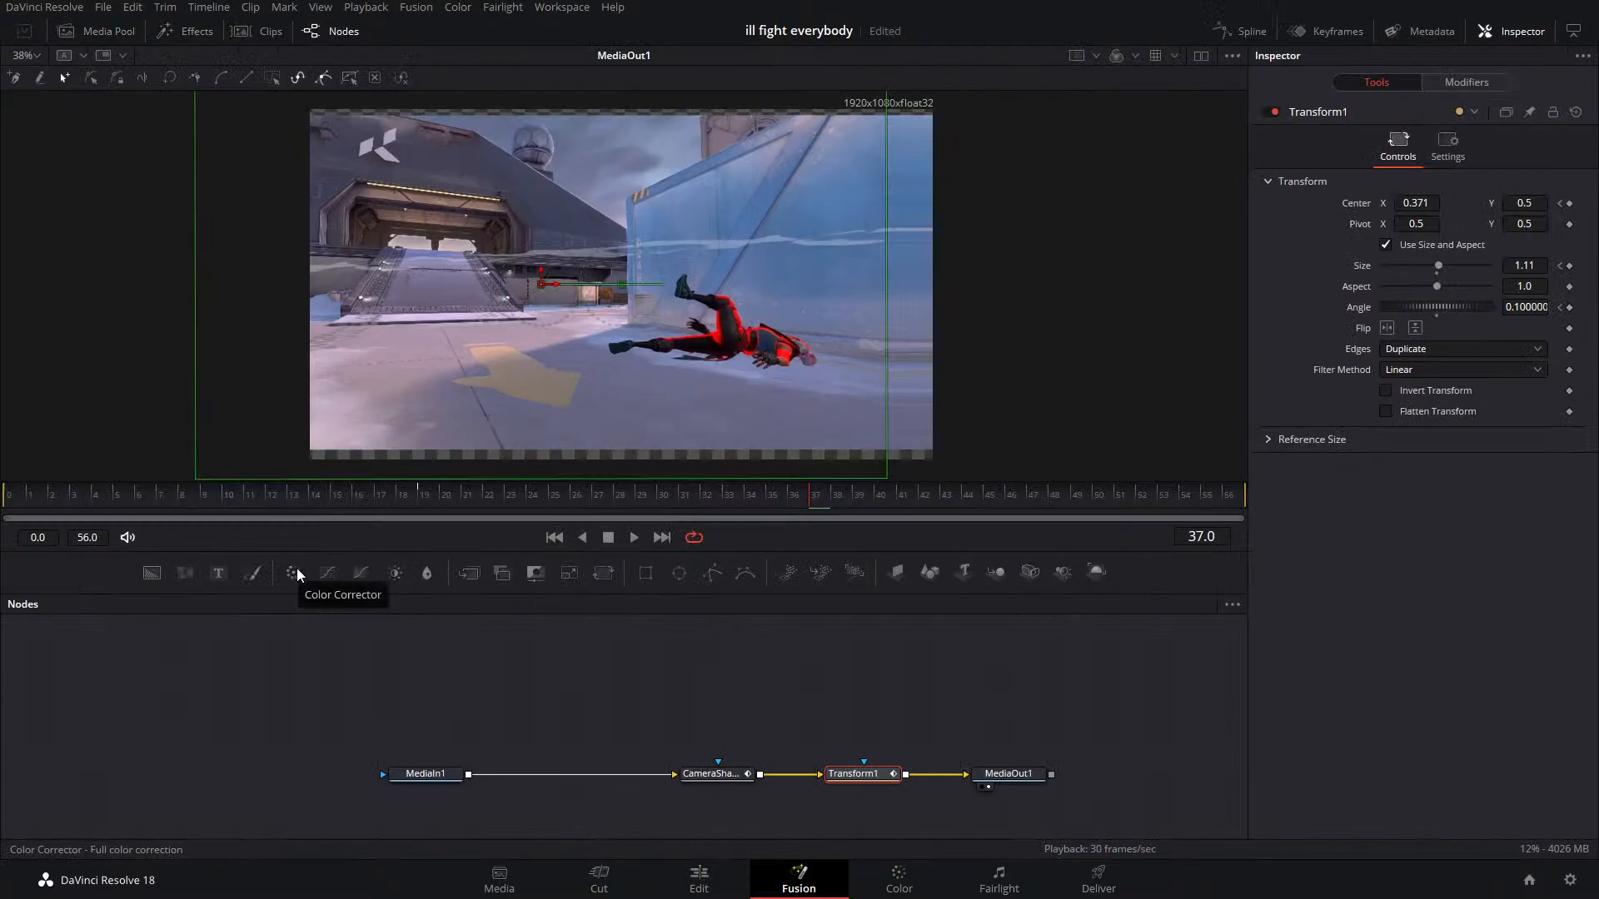
pyautogui.moveTo(296, 567); pyautogui.dragTo(593, 769)
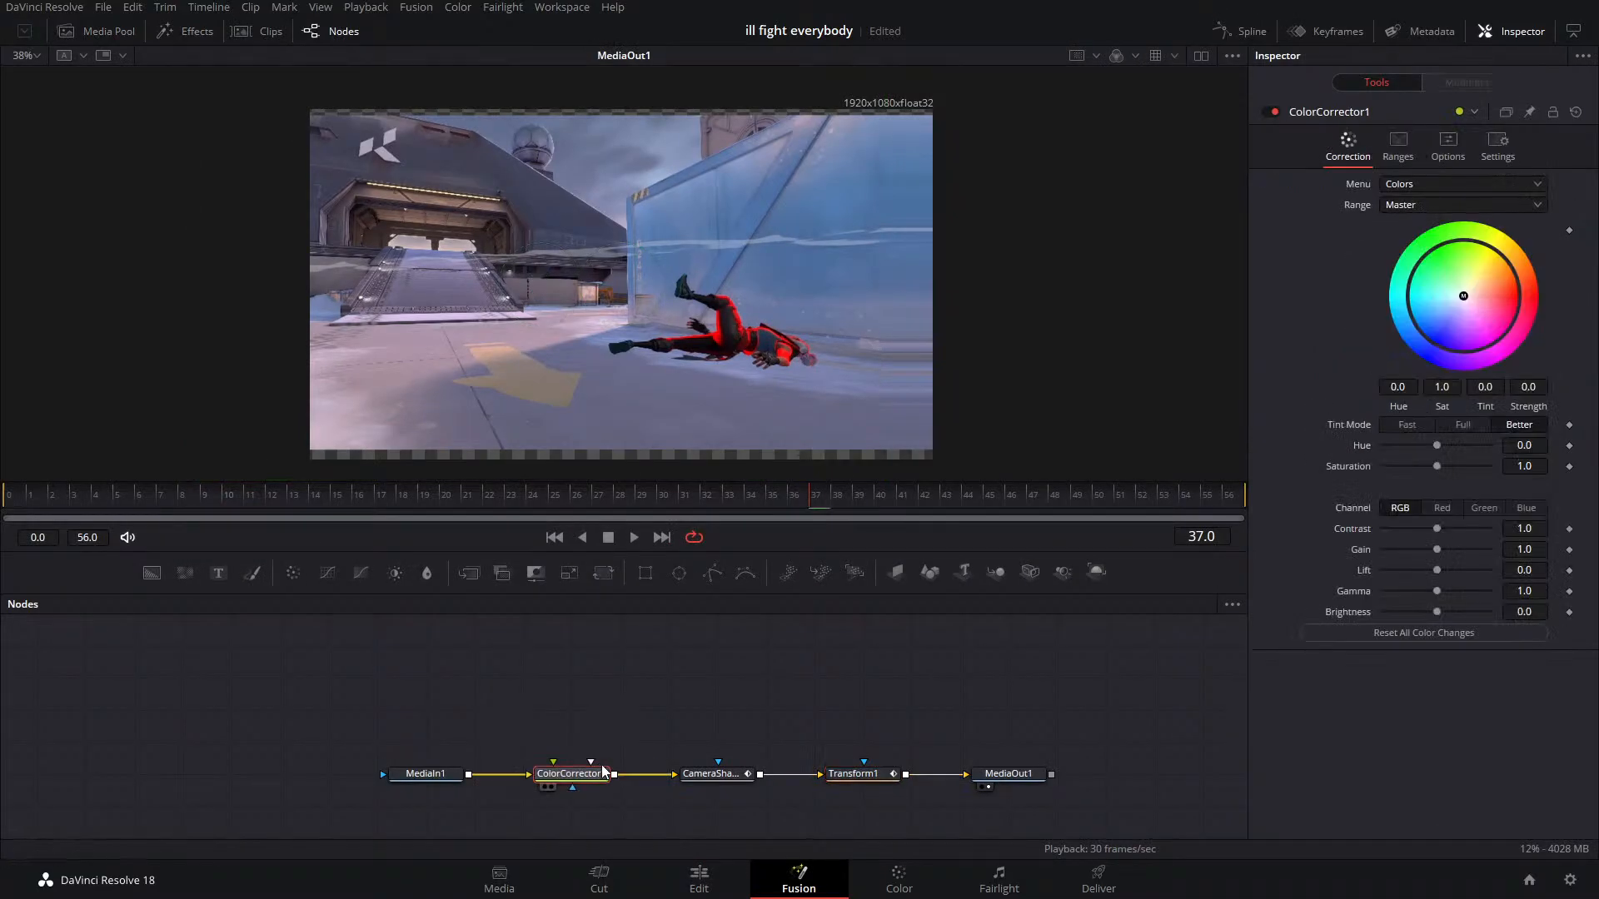
pyautogui.click(1466, 296)
pyautogui.moveTo(1465, 298); pyautogui.dragTo(1516, 288)
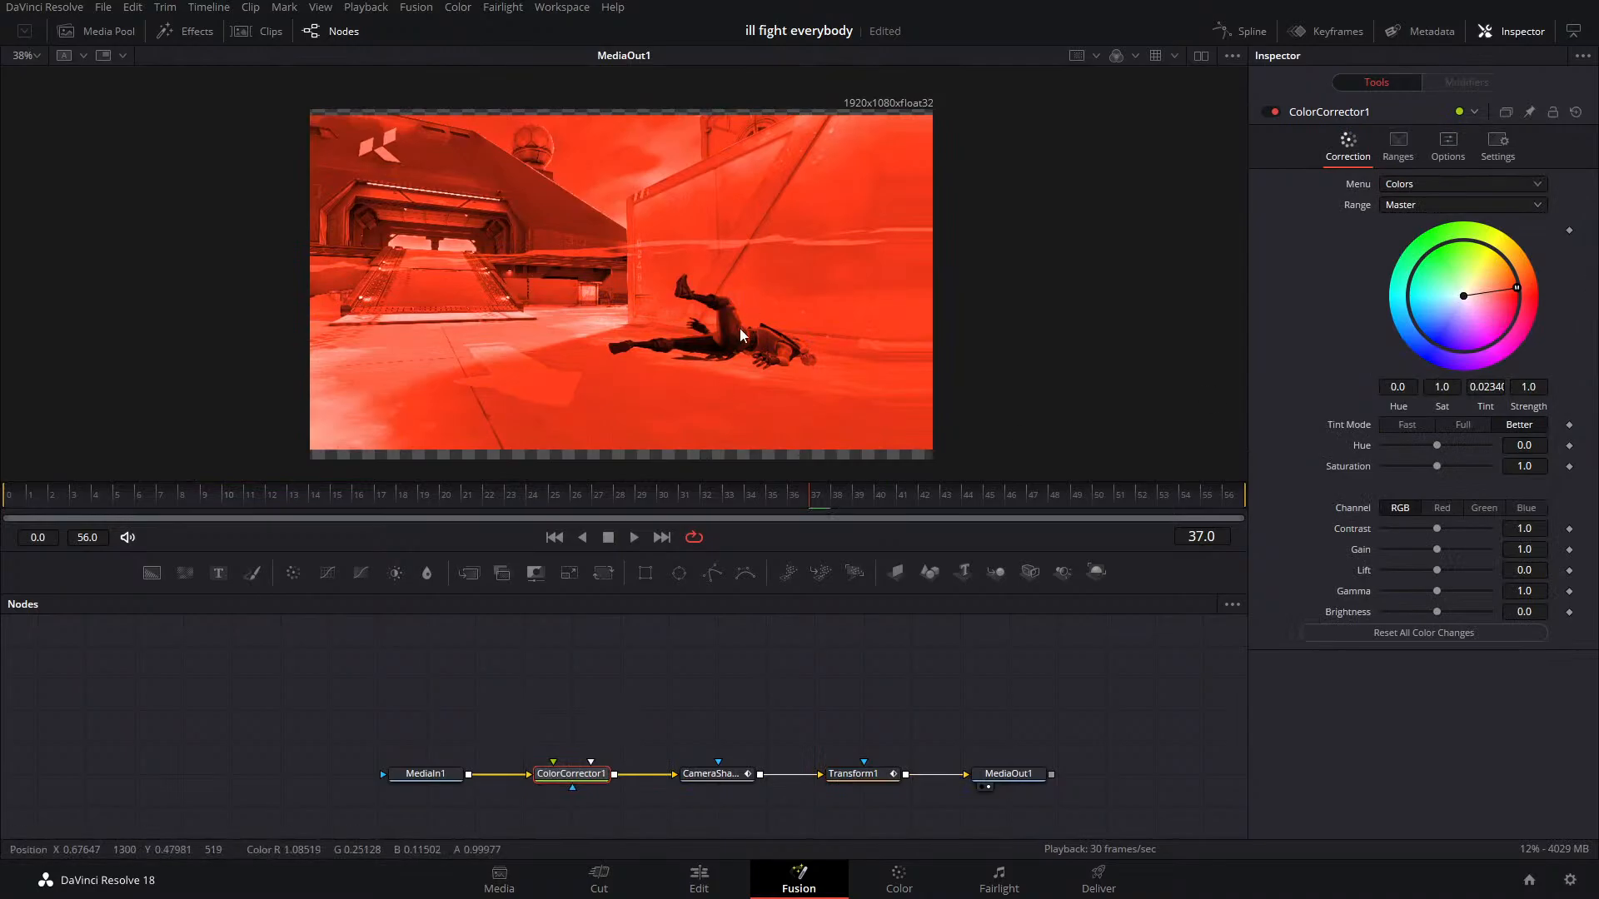
pyautogui.click(1569, 231)
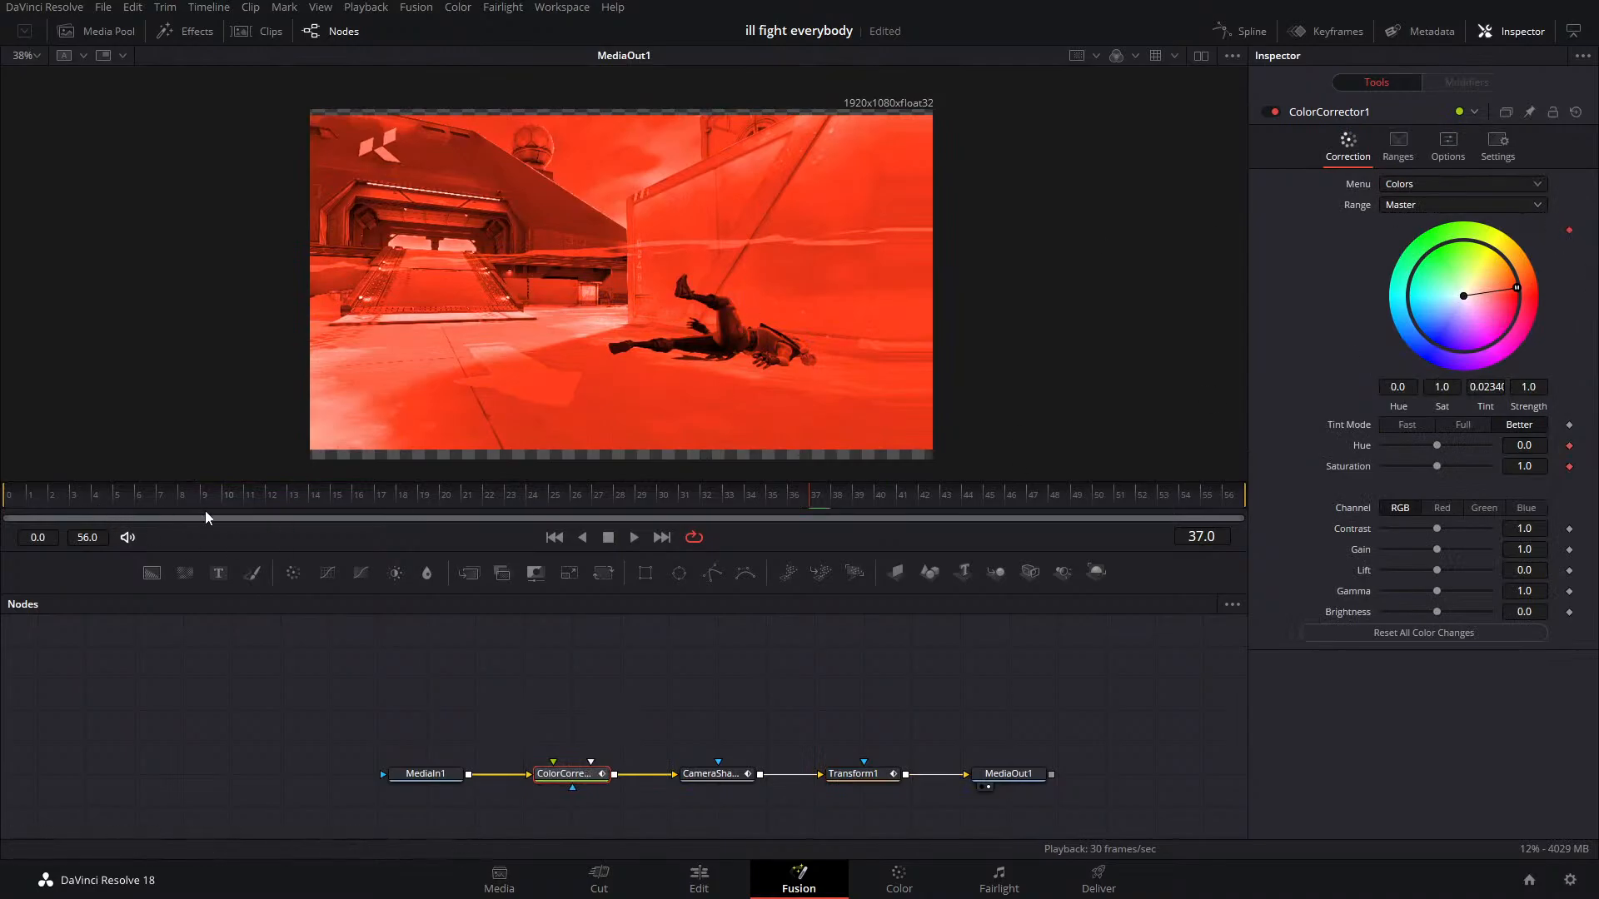
# Set the Color Corrector's tint to blue at frame 18 and play back the color animation
pyautogui.click(410, 497)
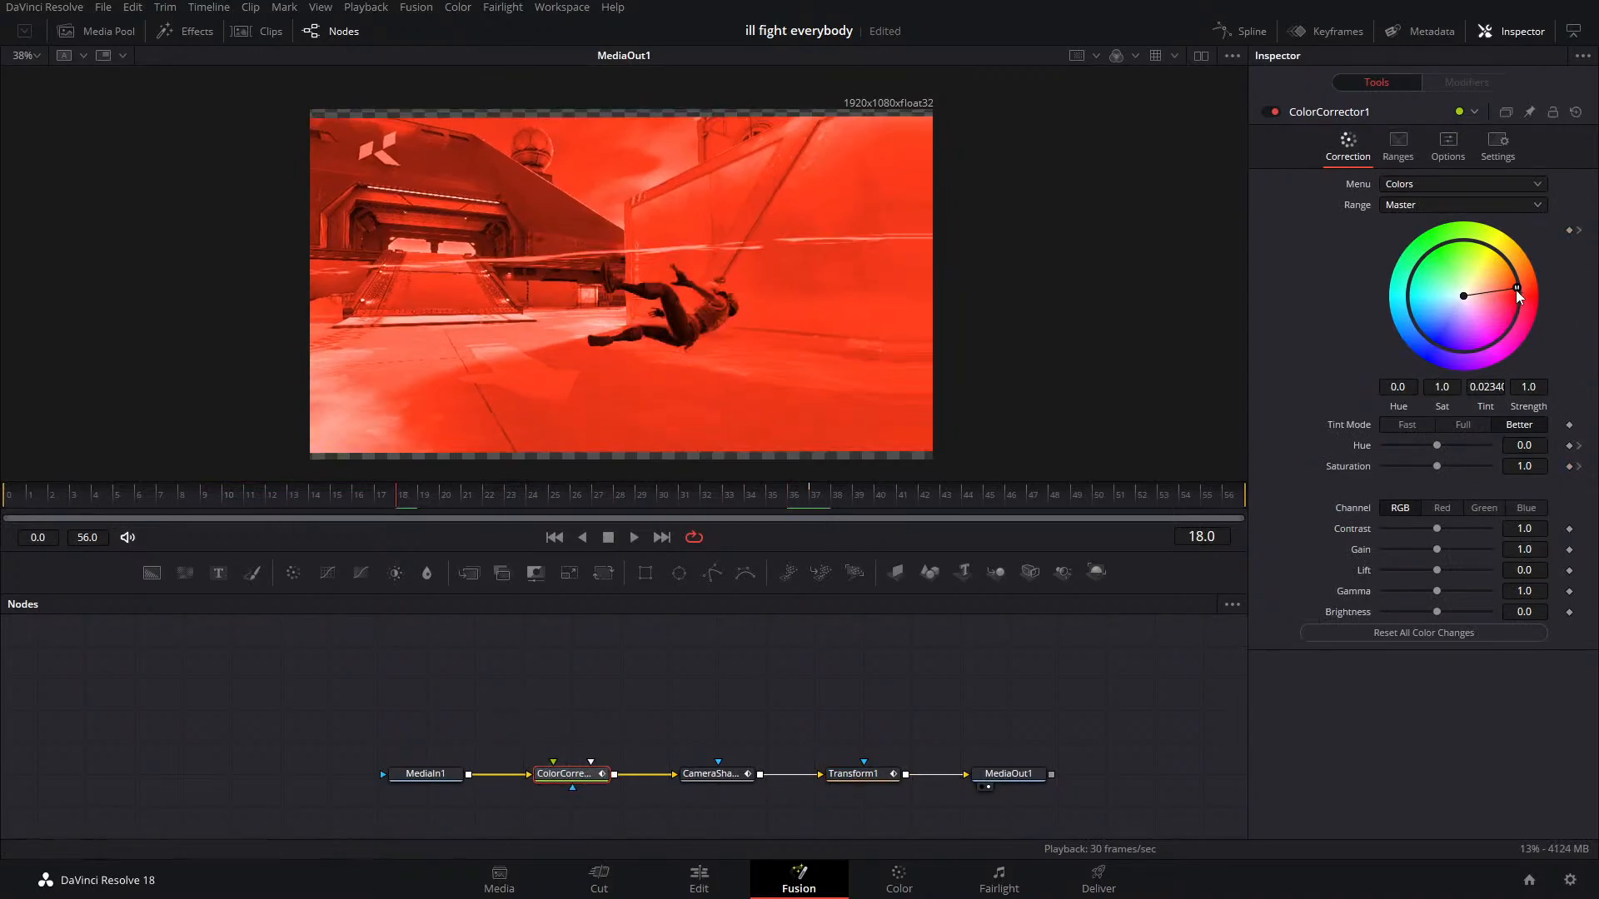
pyautogui.moveTo(1516, 289); pyautogui.dragTo(1402, 362)
pyautogui.click(464, 504)
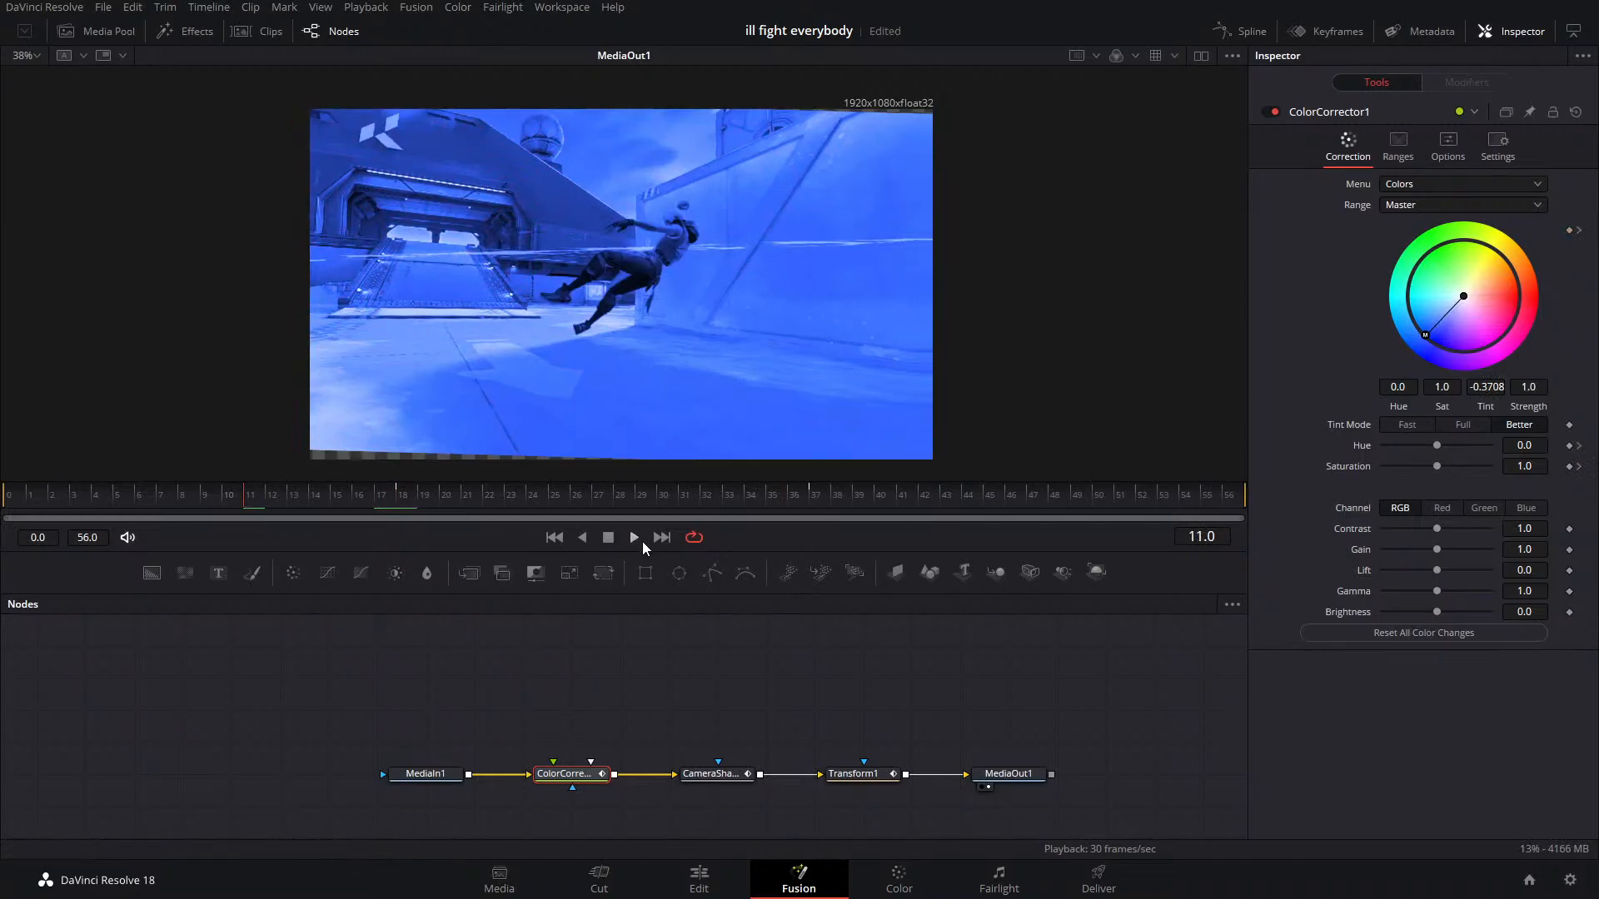
pyautogui.click(641, 539)
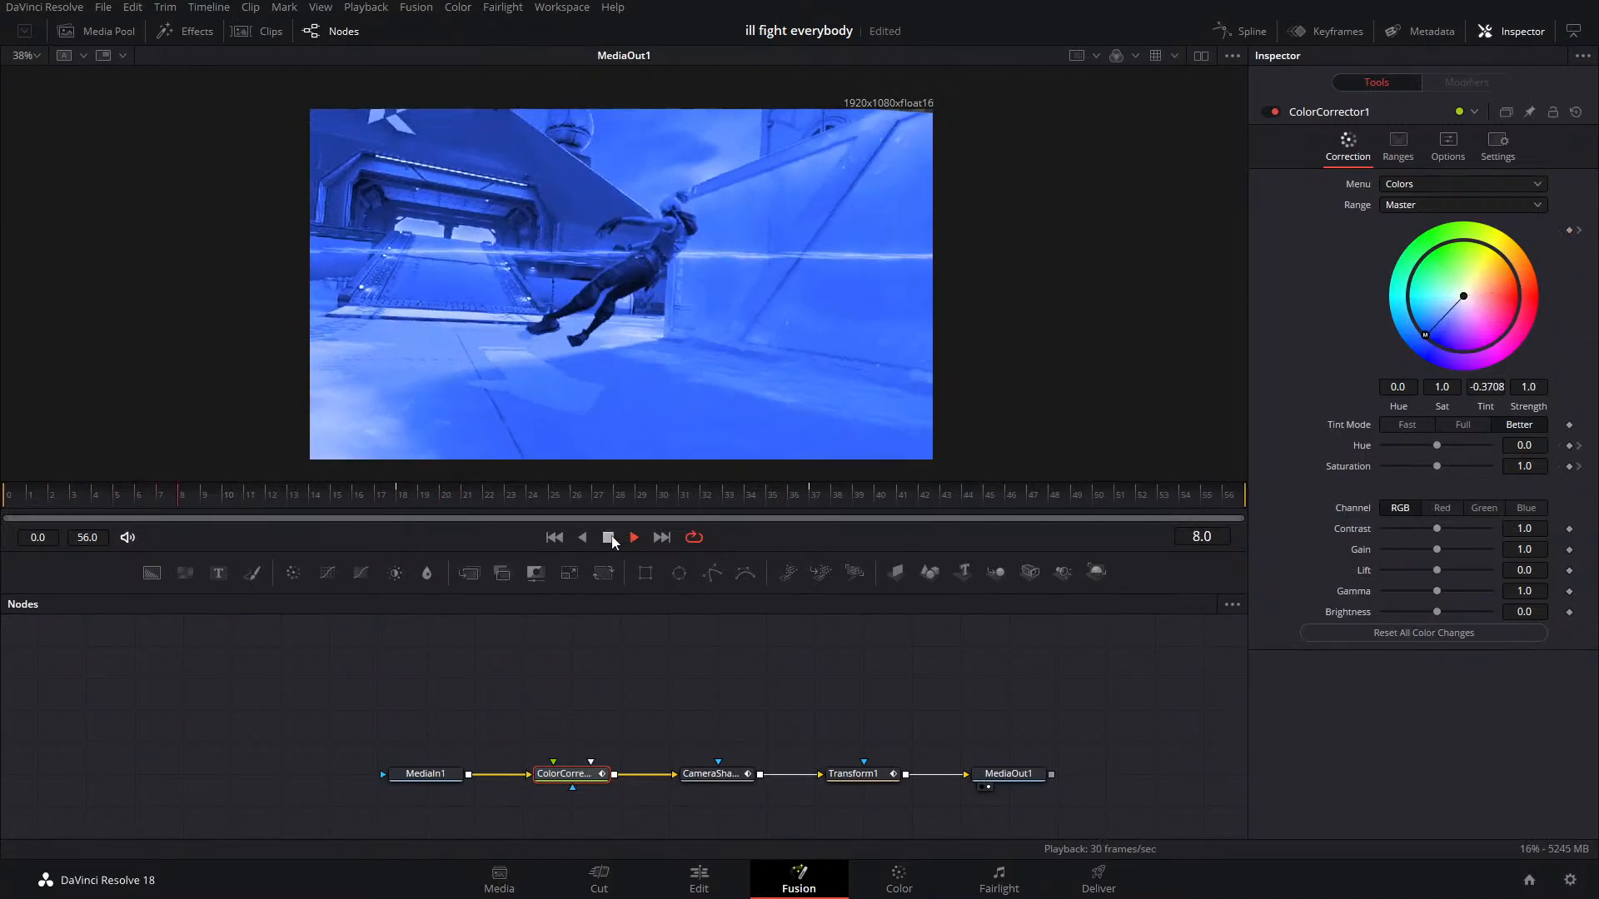
# Reset the Color Corrector, stop playback, and delete its node from the replay clip's composition
pyautogui.click(1576, 112)
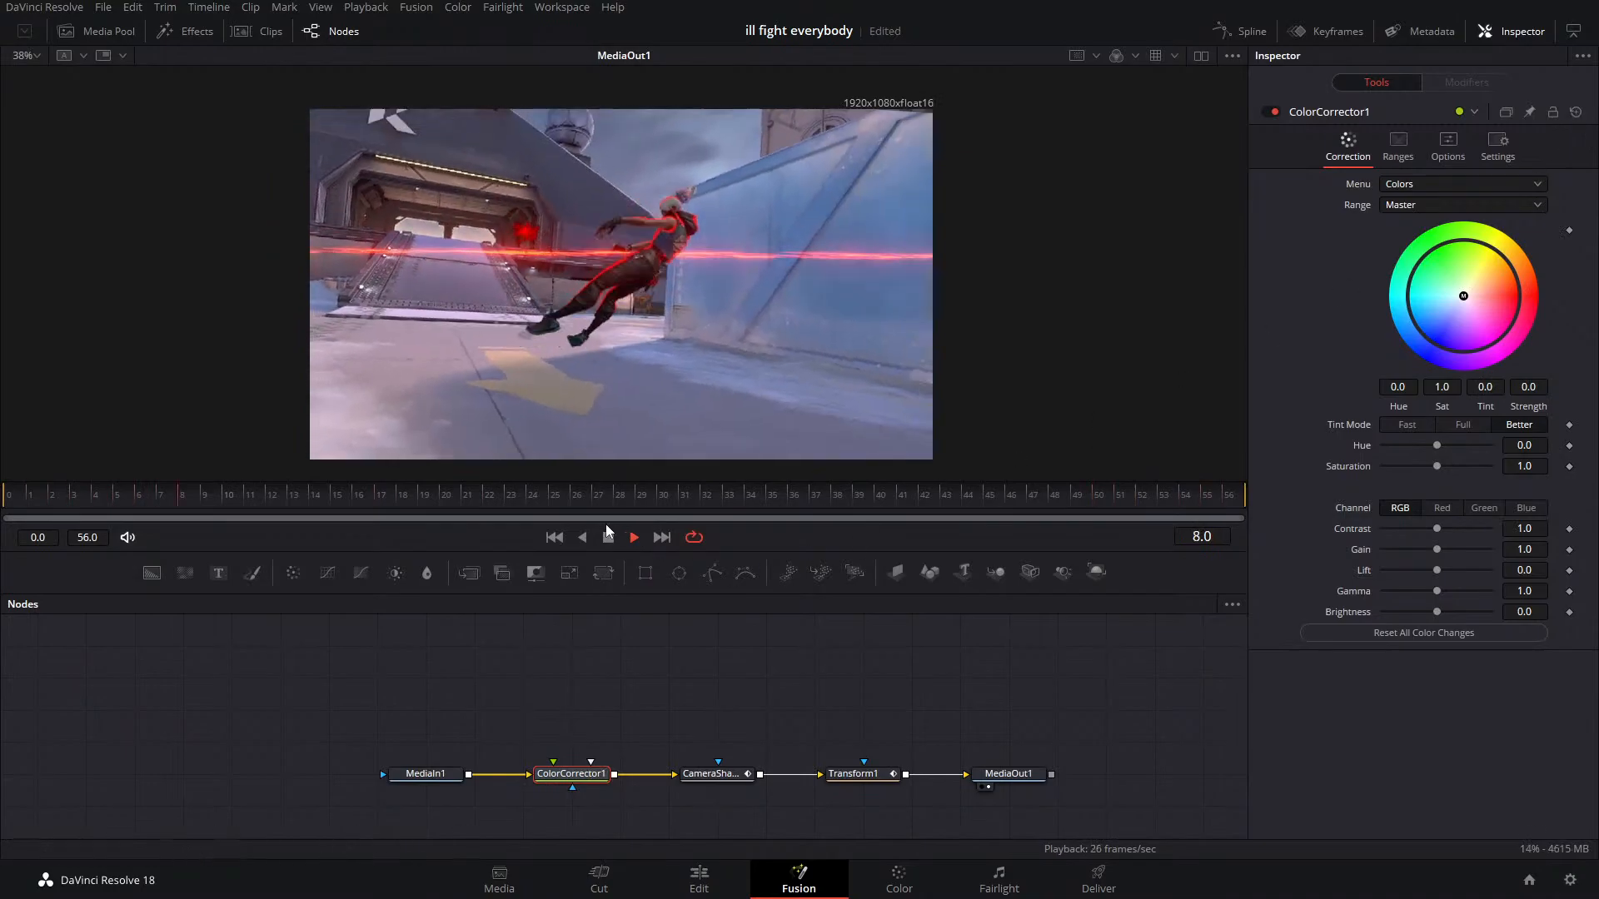
pyautogui.click(608, 537)
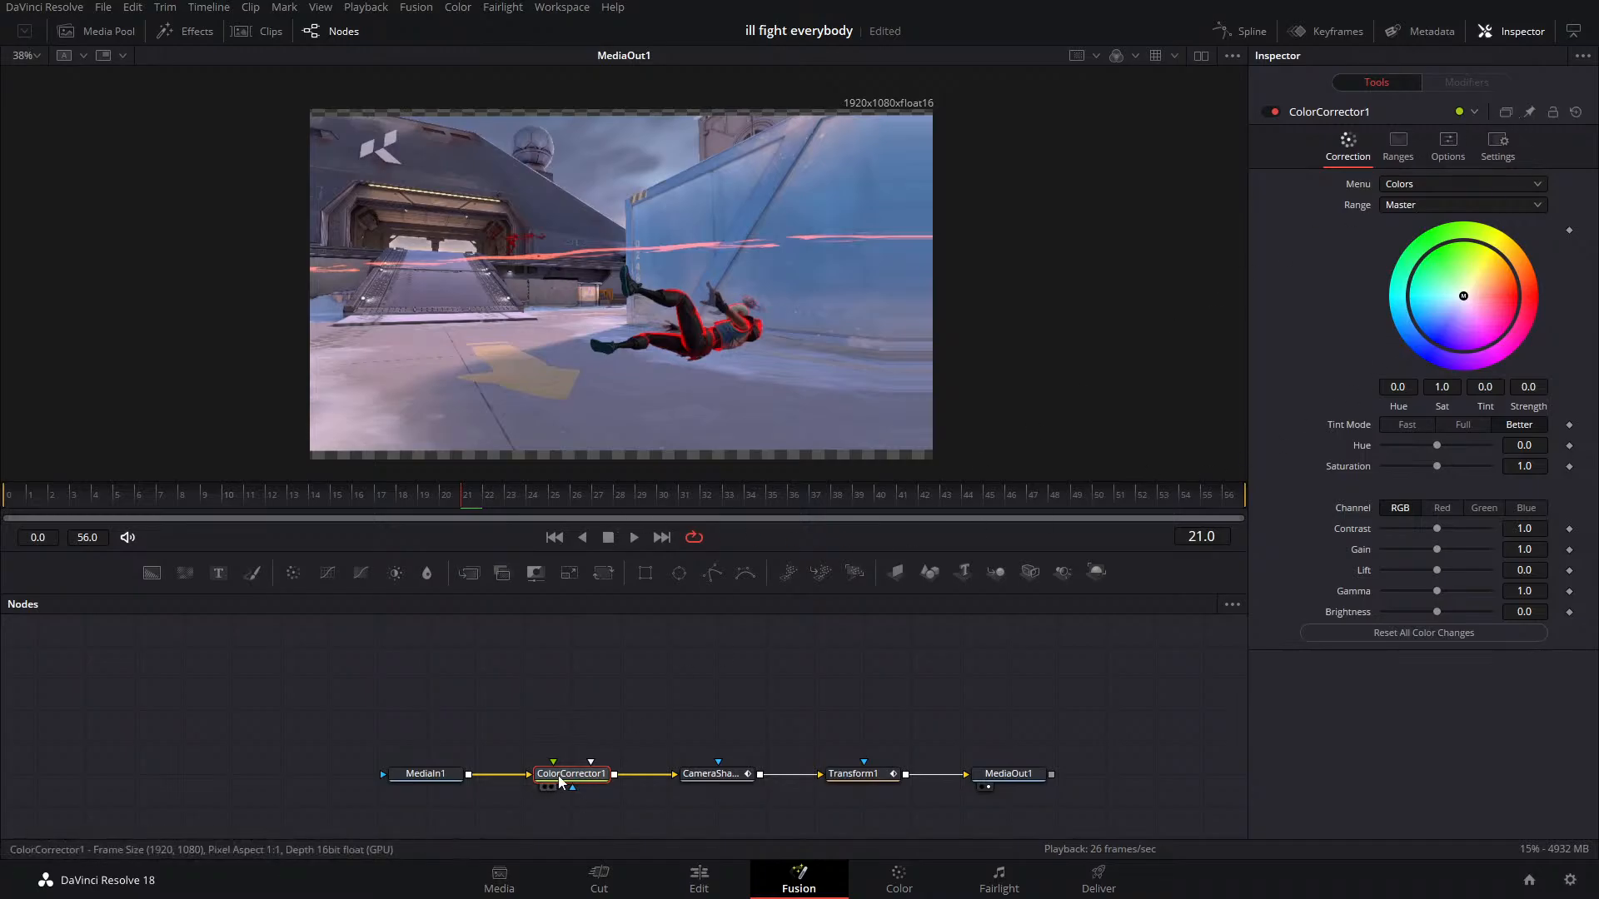
pyautogui.press('Delete')
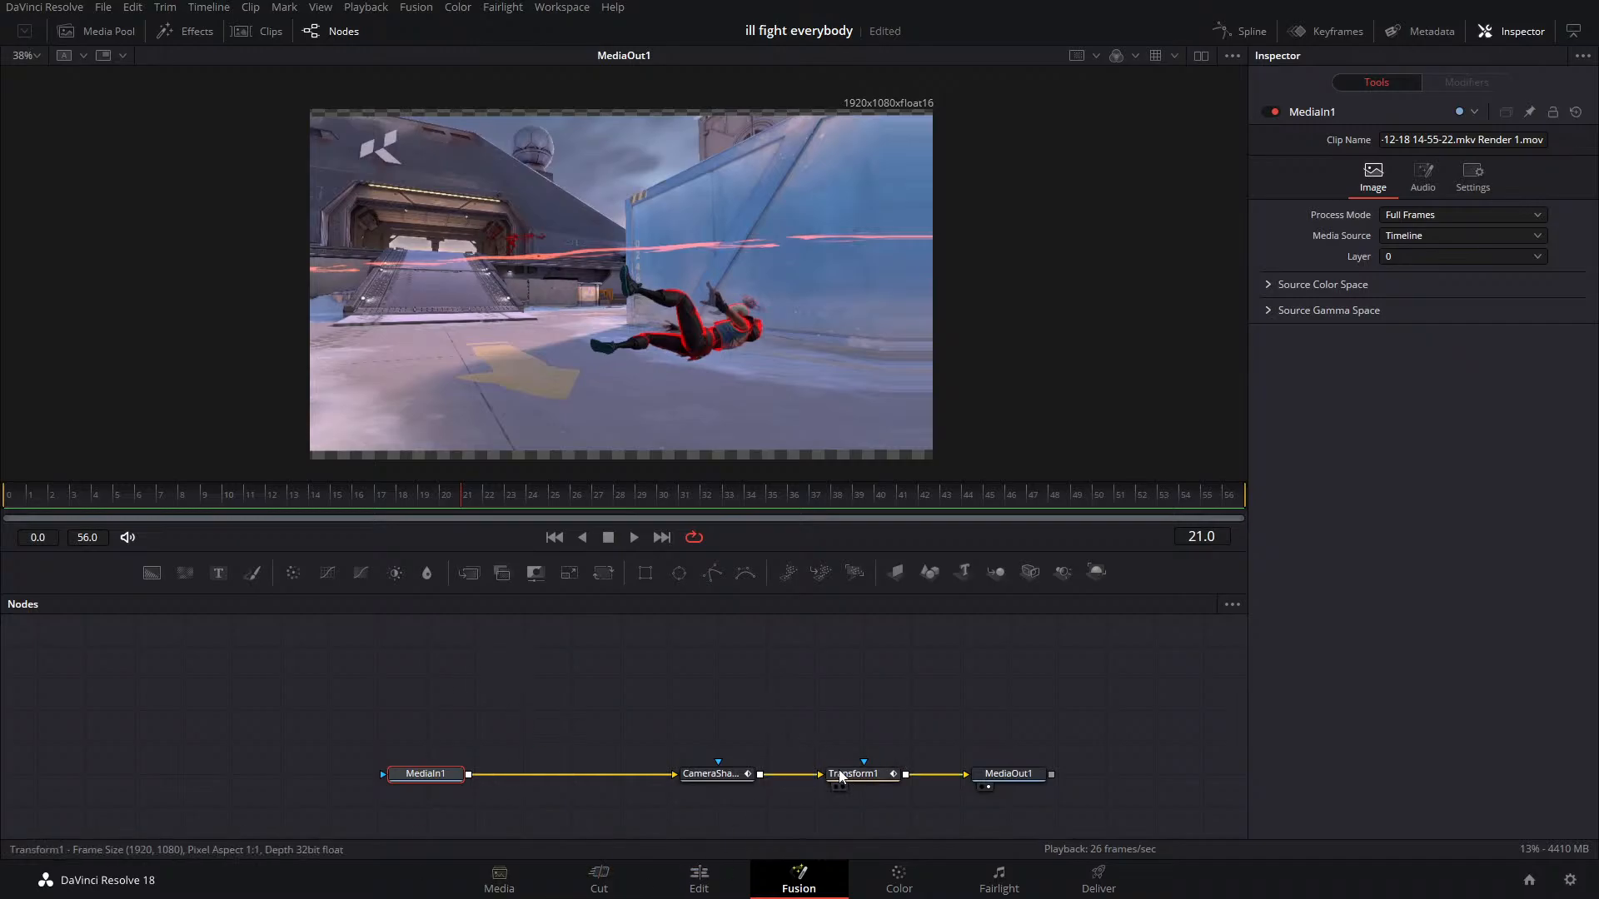
# Inspect the replay clip's Transform1 settings while scrubbing back to frame 15
pyautogui.moveTo(841, 777)
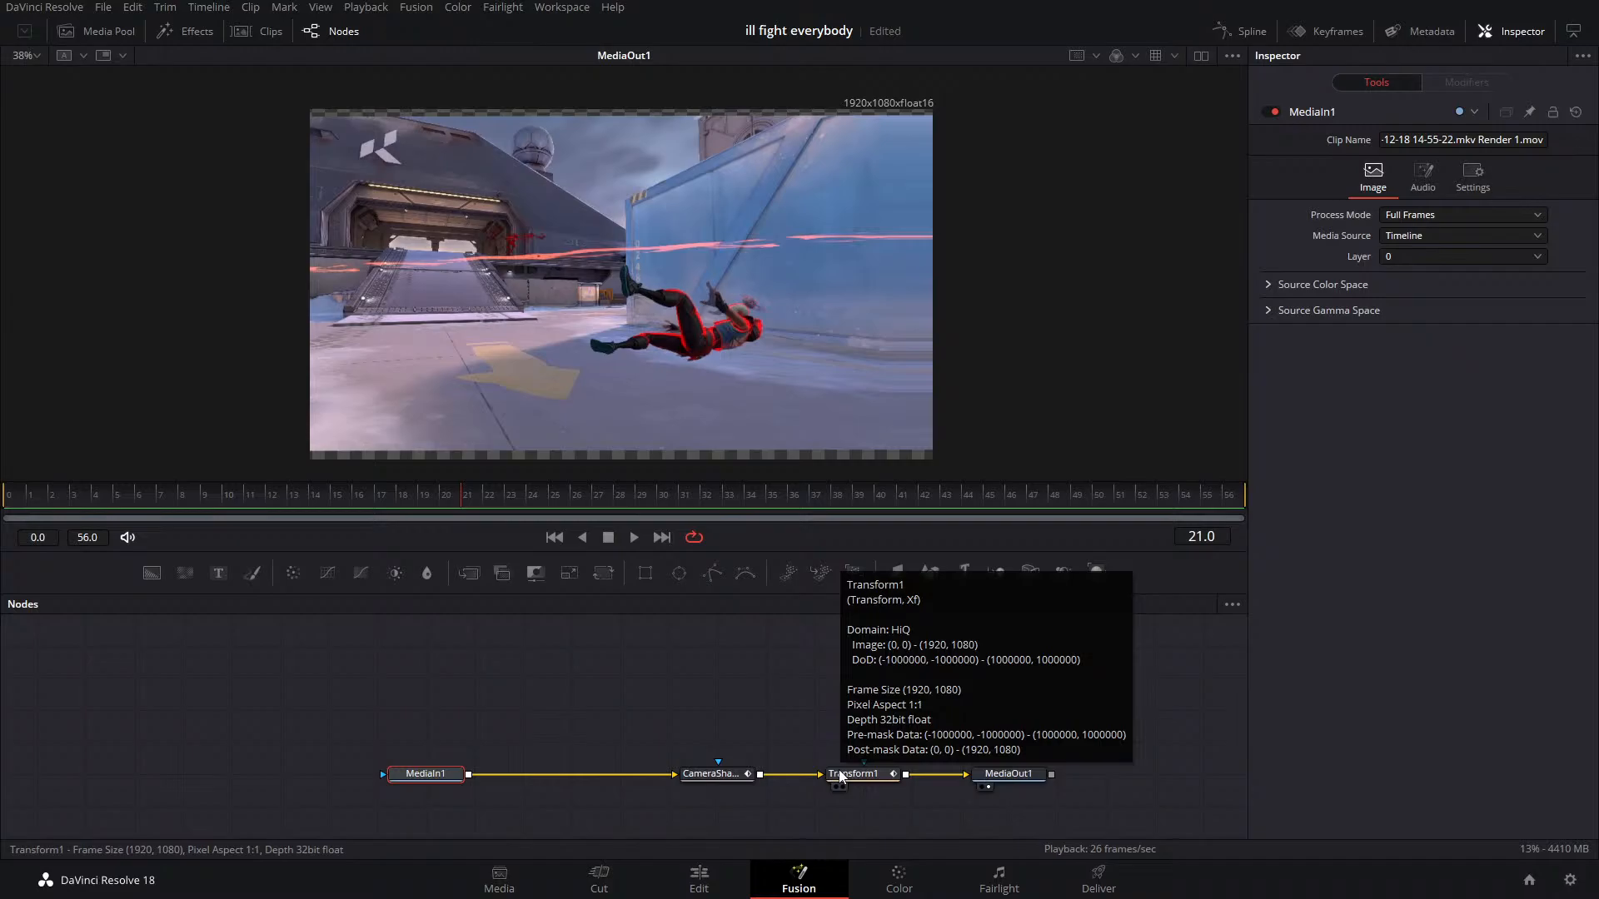
pyautogui.click(856, 776)
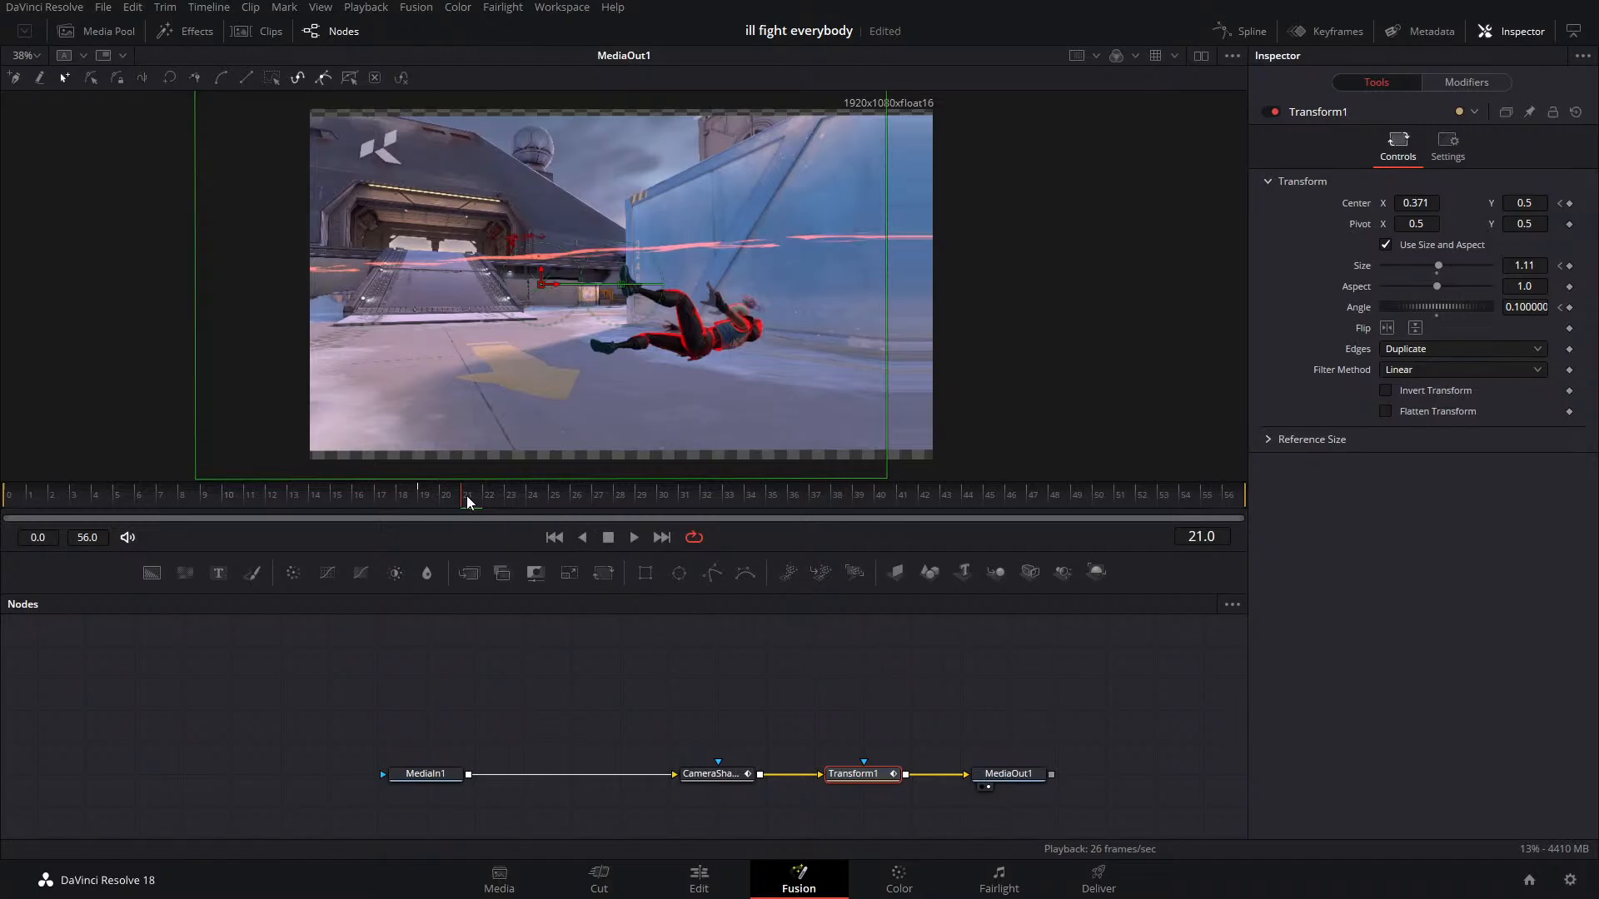
pyautogui.moveTo(467, 497); pyautogui.dragTo(330, 521)
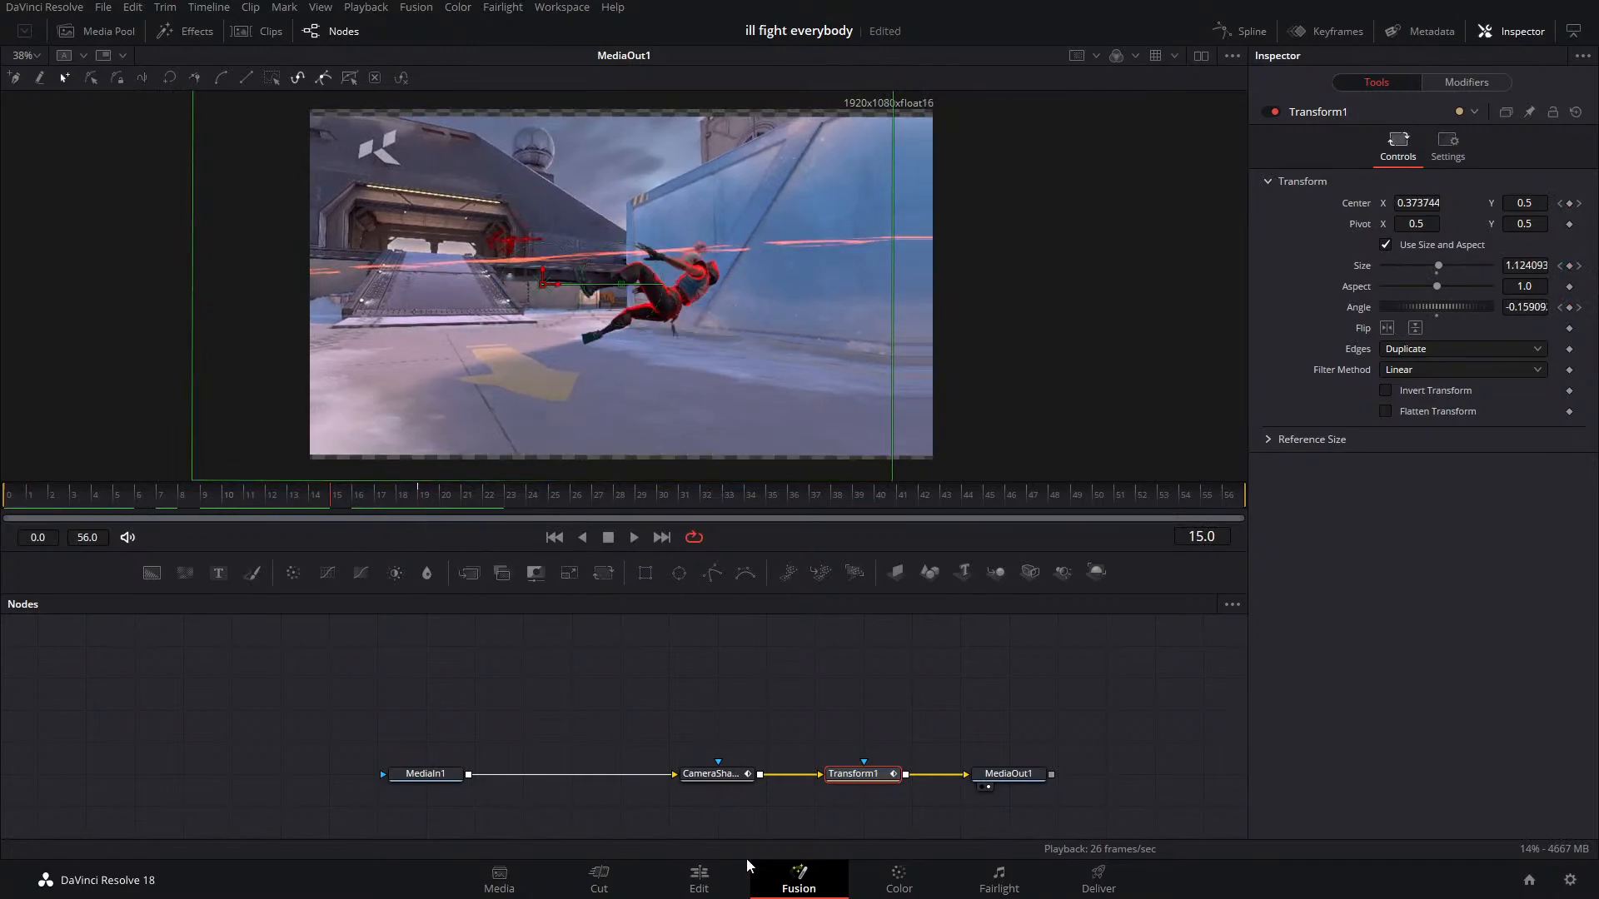
# Open the YORU 3k clutch Render 8 clip's Fusion composition and insert a Transform node between MediaIn1 and MediaOut1
pyautogui.click(722, 879)
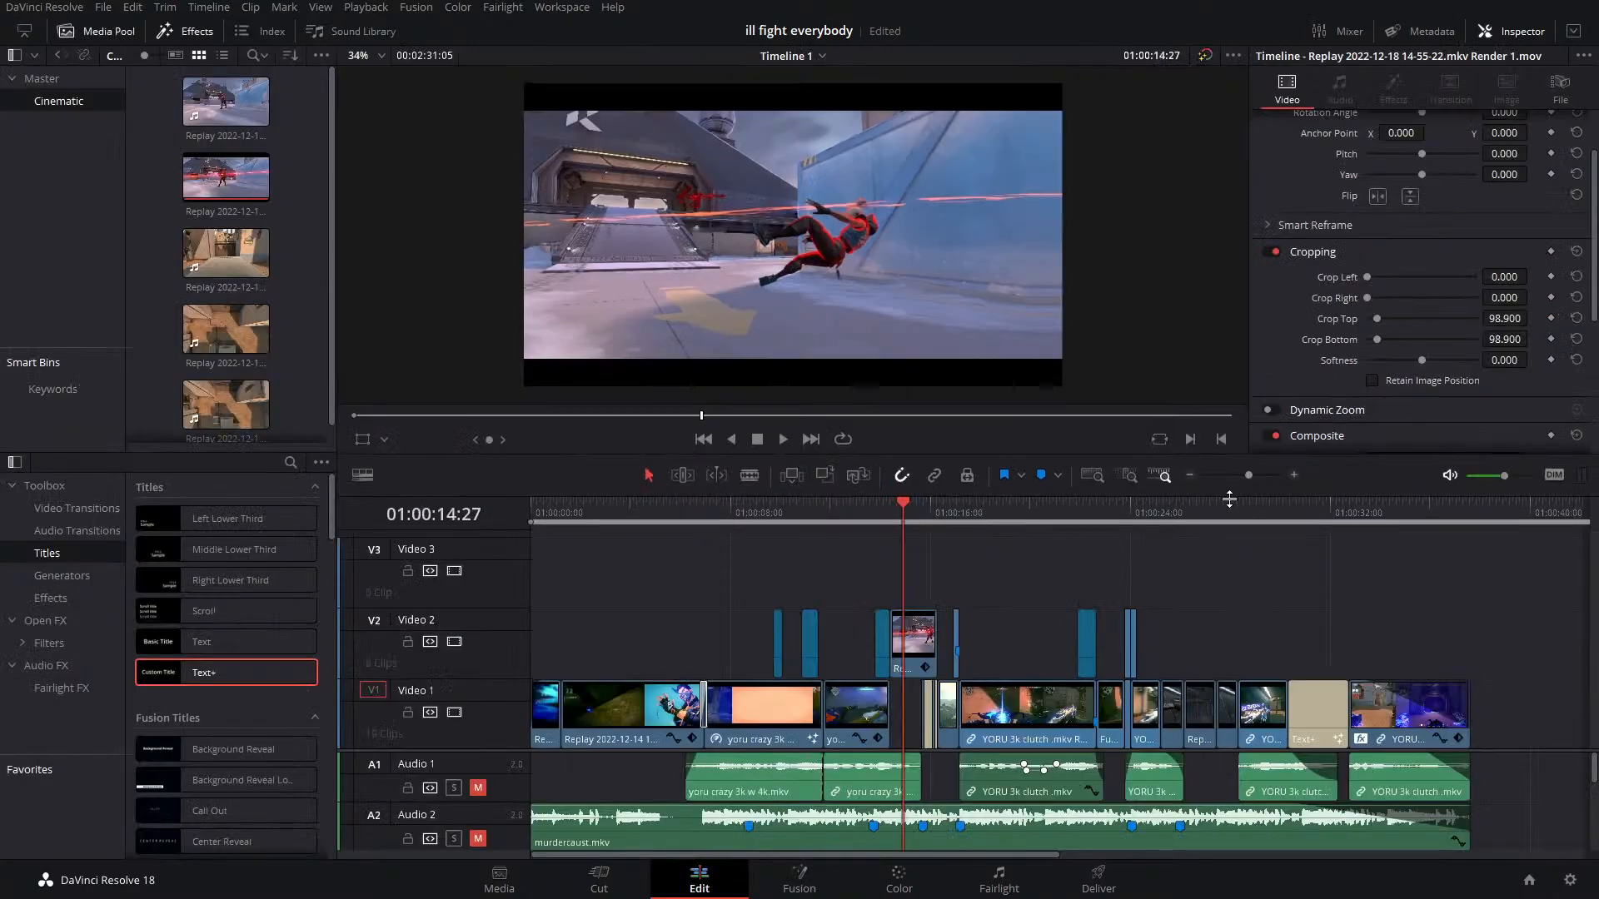
pyautogui.click(1255, 505)
pyautogui.click(820, 877)
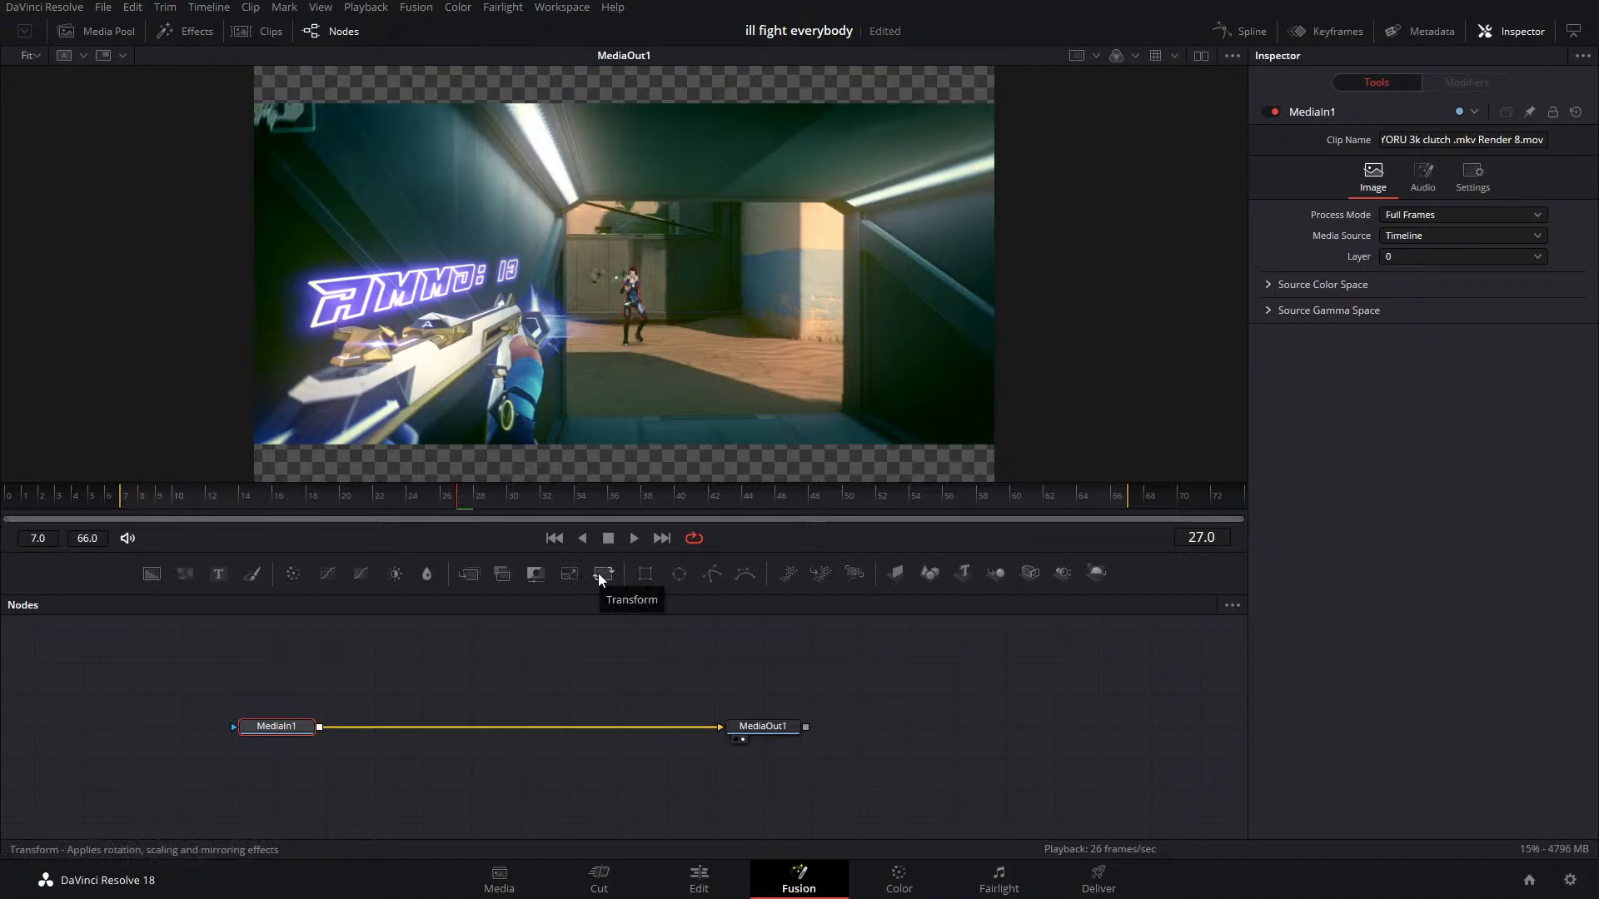
pyautogui.moveTo(598, 573); pyautogui.dragTo(581, 724)
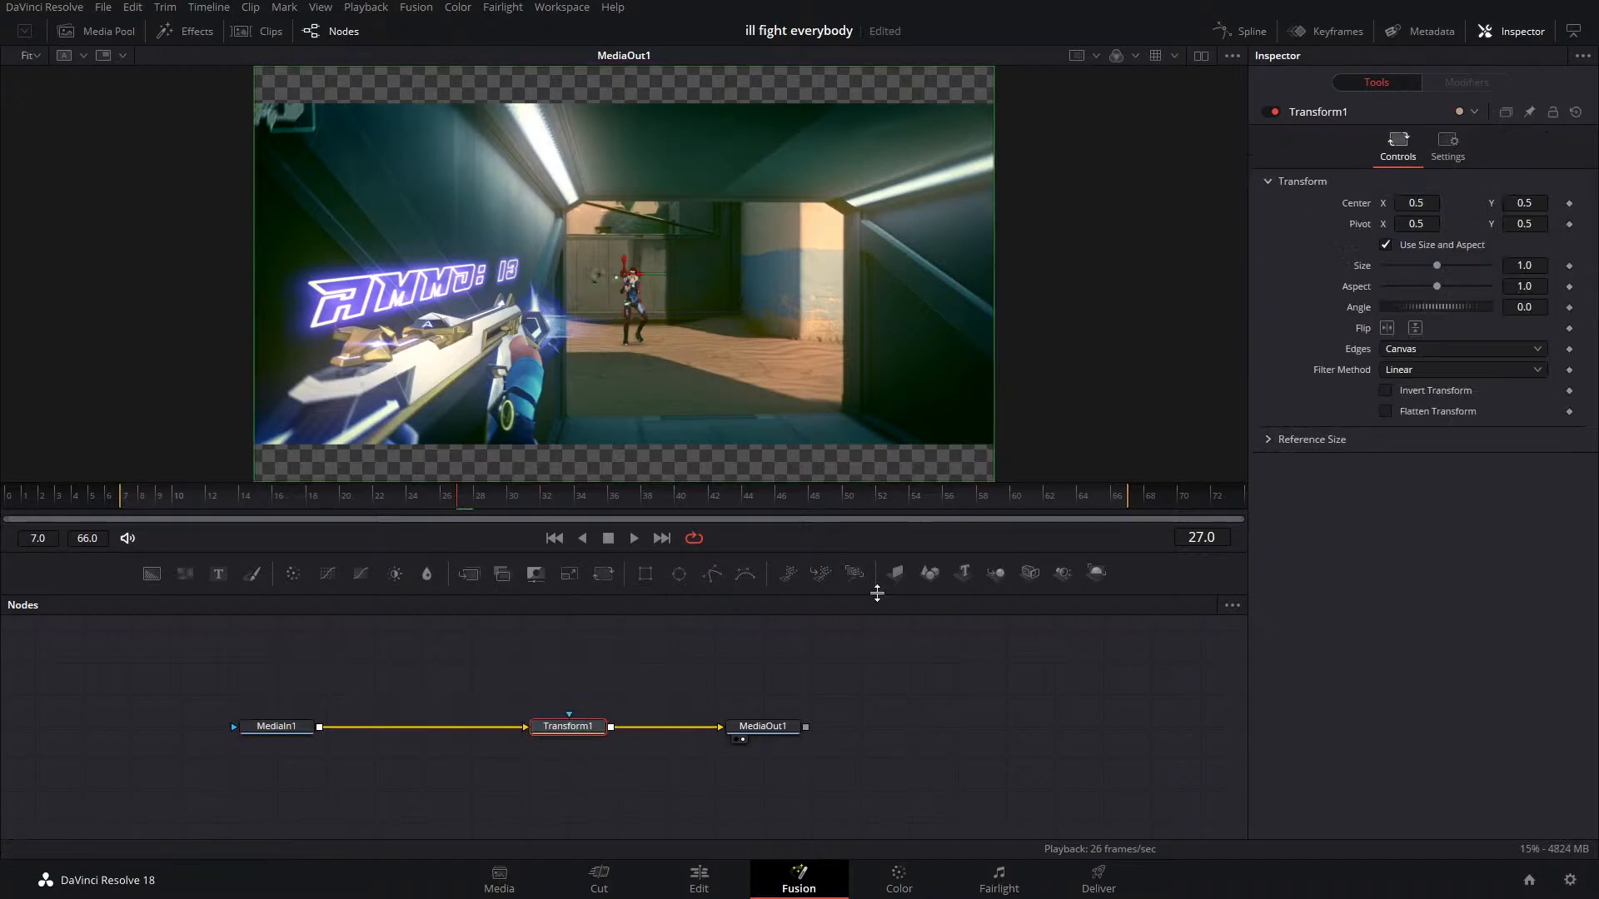
# Keyframe Transform1's Size at 1.0 and Center at 0.5, 0.5 on frame 27, and set Size to 1.408 on frame 42
pyautogui.click(1569, 266)
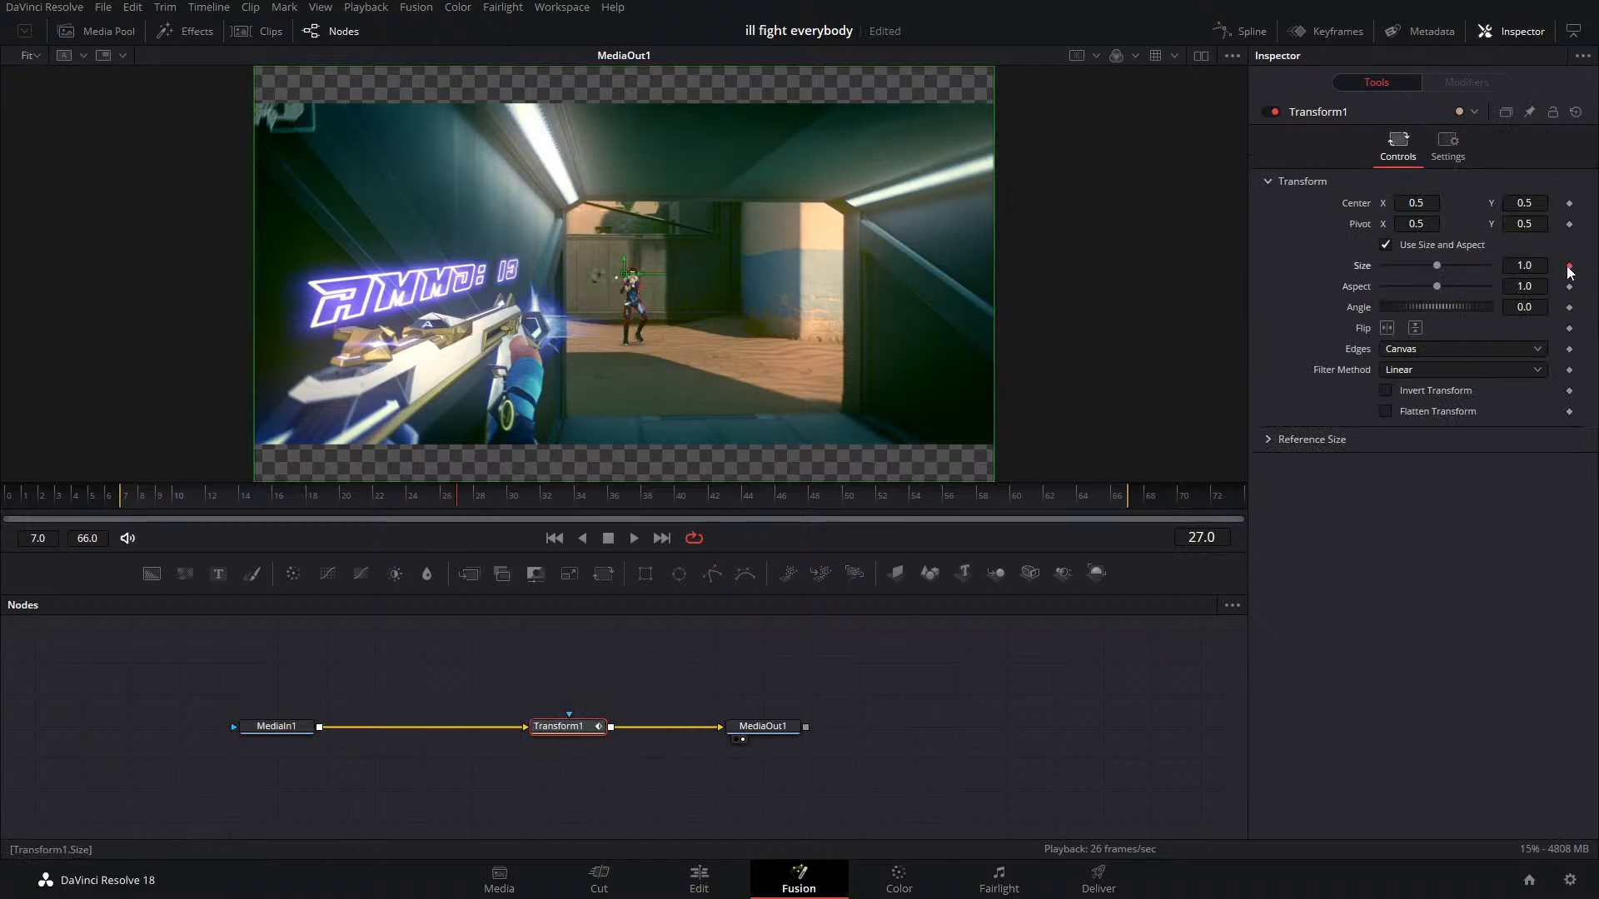
pyautogui.click(1569, 203)
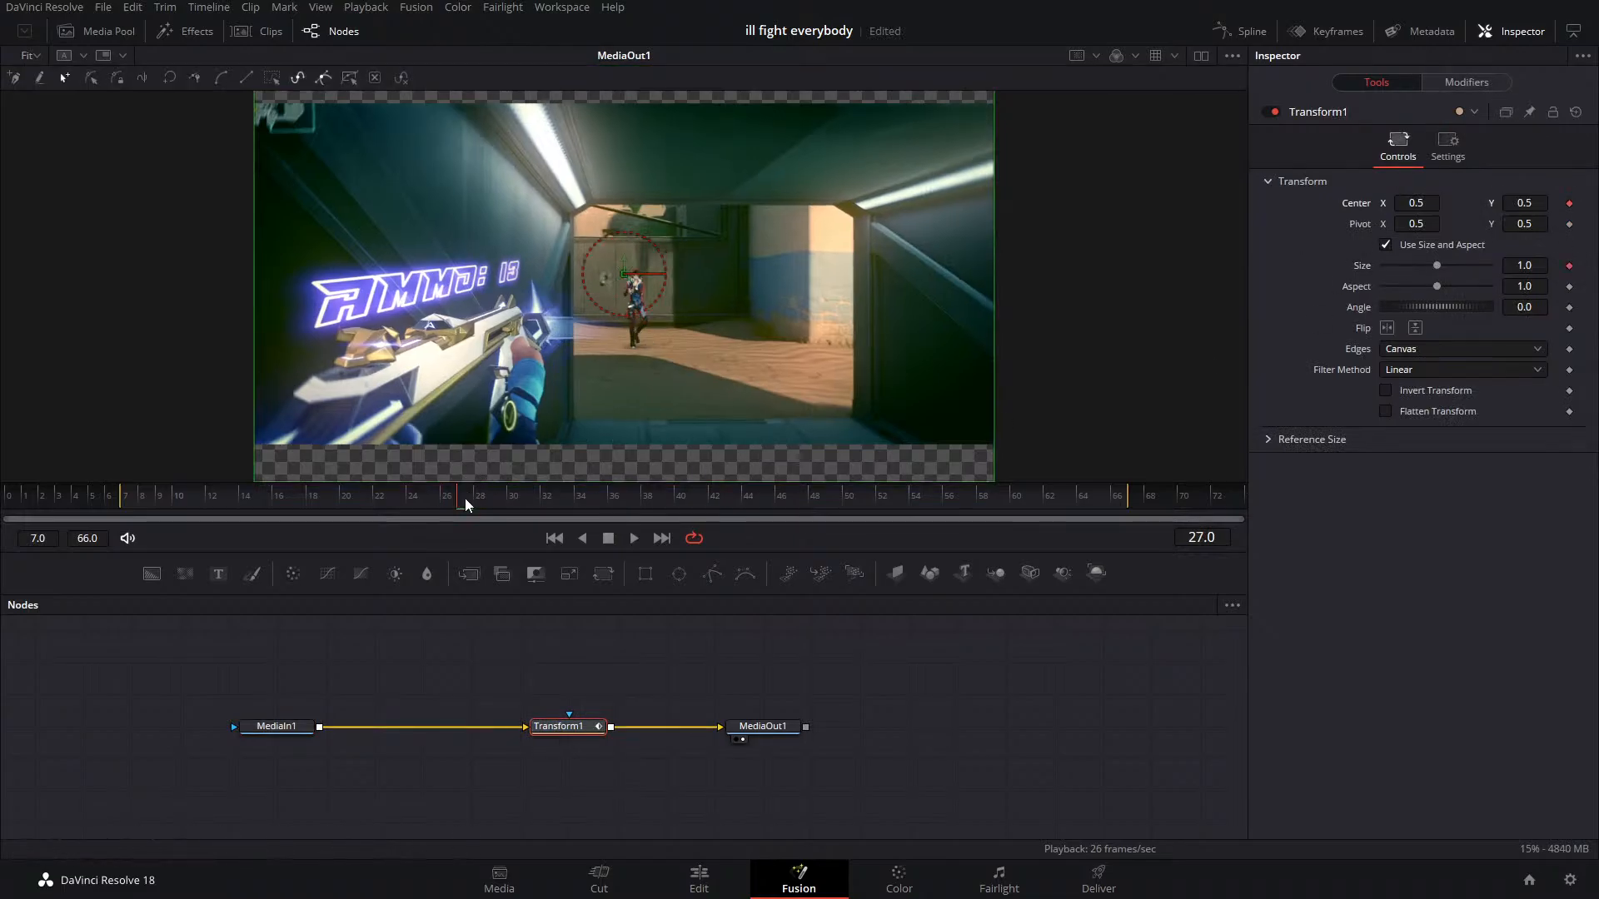
pyautogui.moveTo(465, 504); pyautogui.dragTo(709, 502)
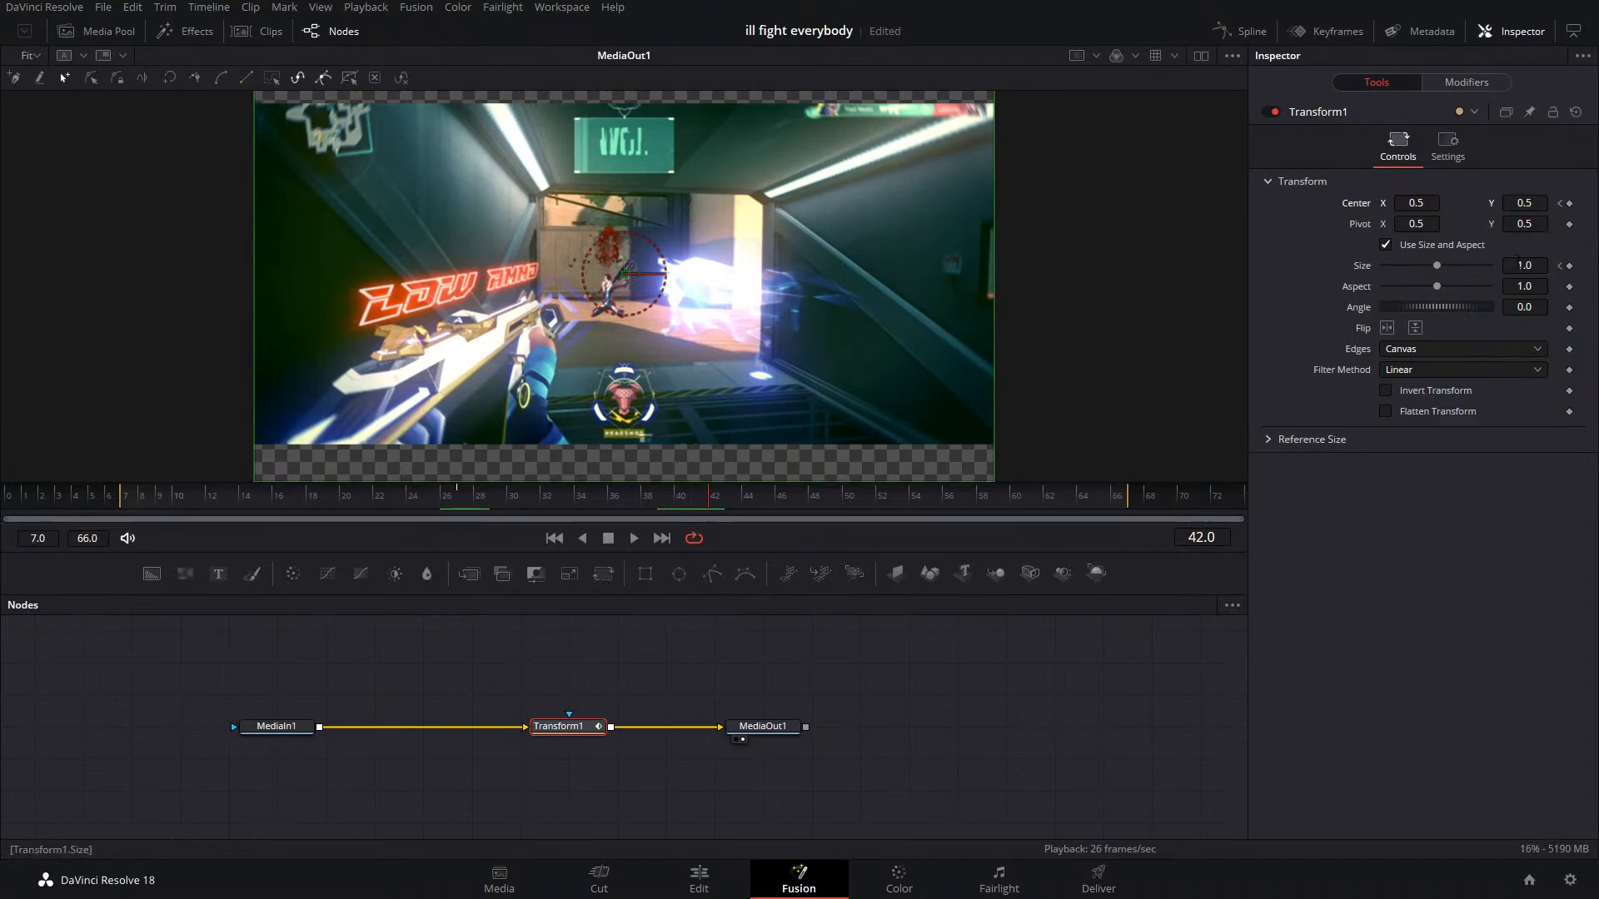
pyautogui.moveTo(1518, 264); pyautogui.dragTo(1574, 263)
# Keyframe Transform1's Center on frame 42, discarding a trial position and moving it in the viewer to X 0.706974, Y 0.648
pyautogui.moveTo(1416, 204); pyautogui.dragTo(1569, 202)
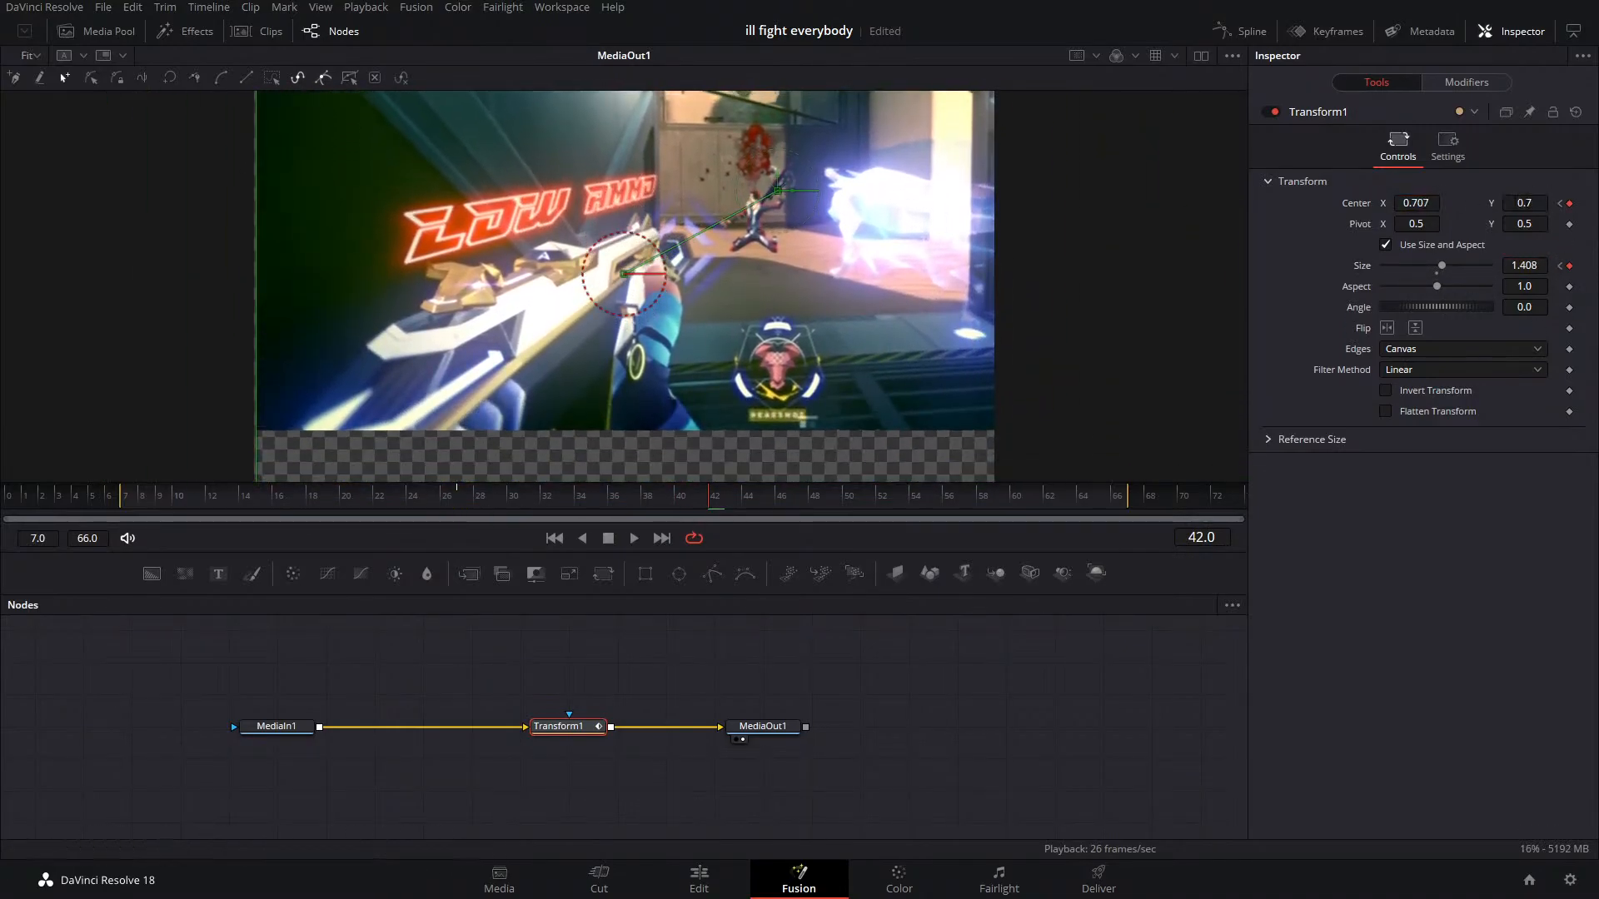
pyautogui.doubleClick(1357, 204)
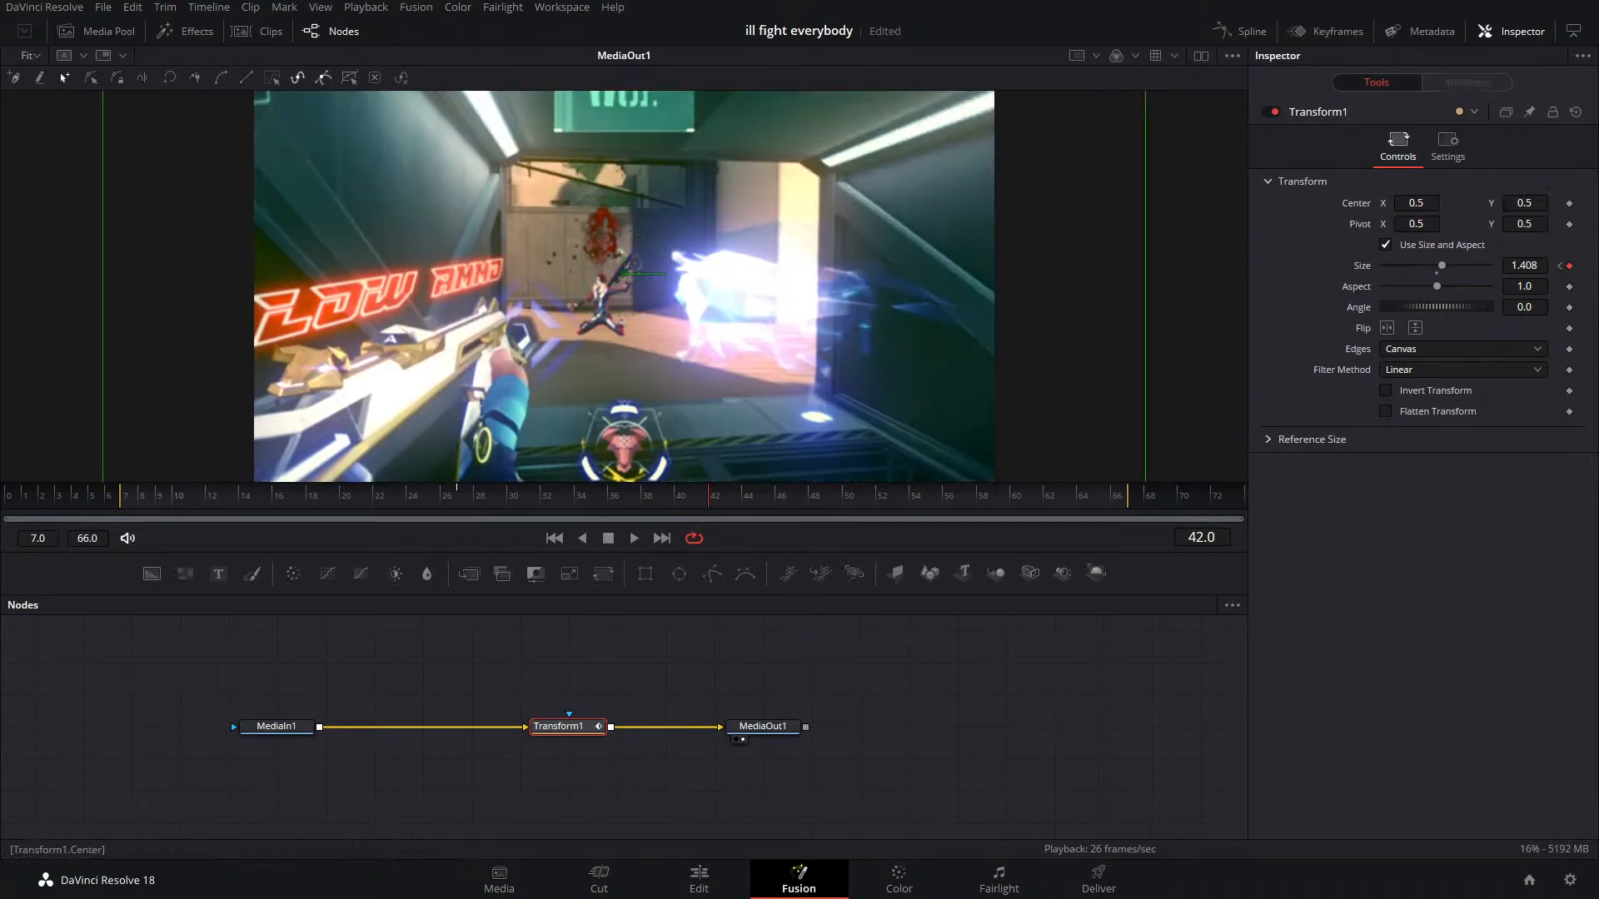
pyautogui.click(1570, 203)
pyautogui.click(1561, 266)
pyautogui.click(1569, 203)
pyautogui.click(1579, 203)
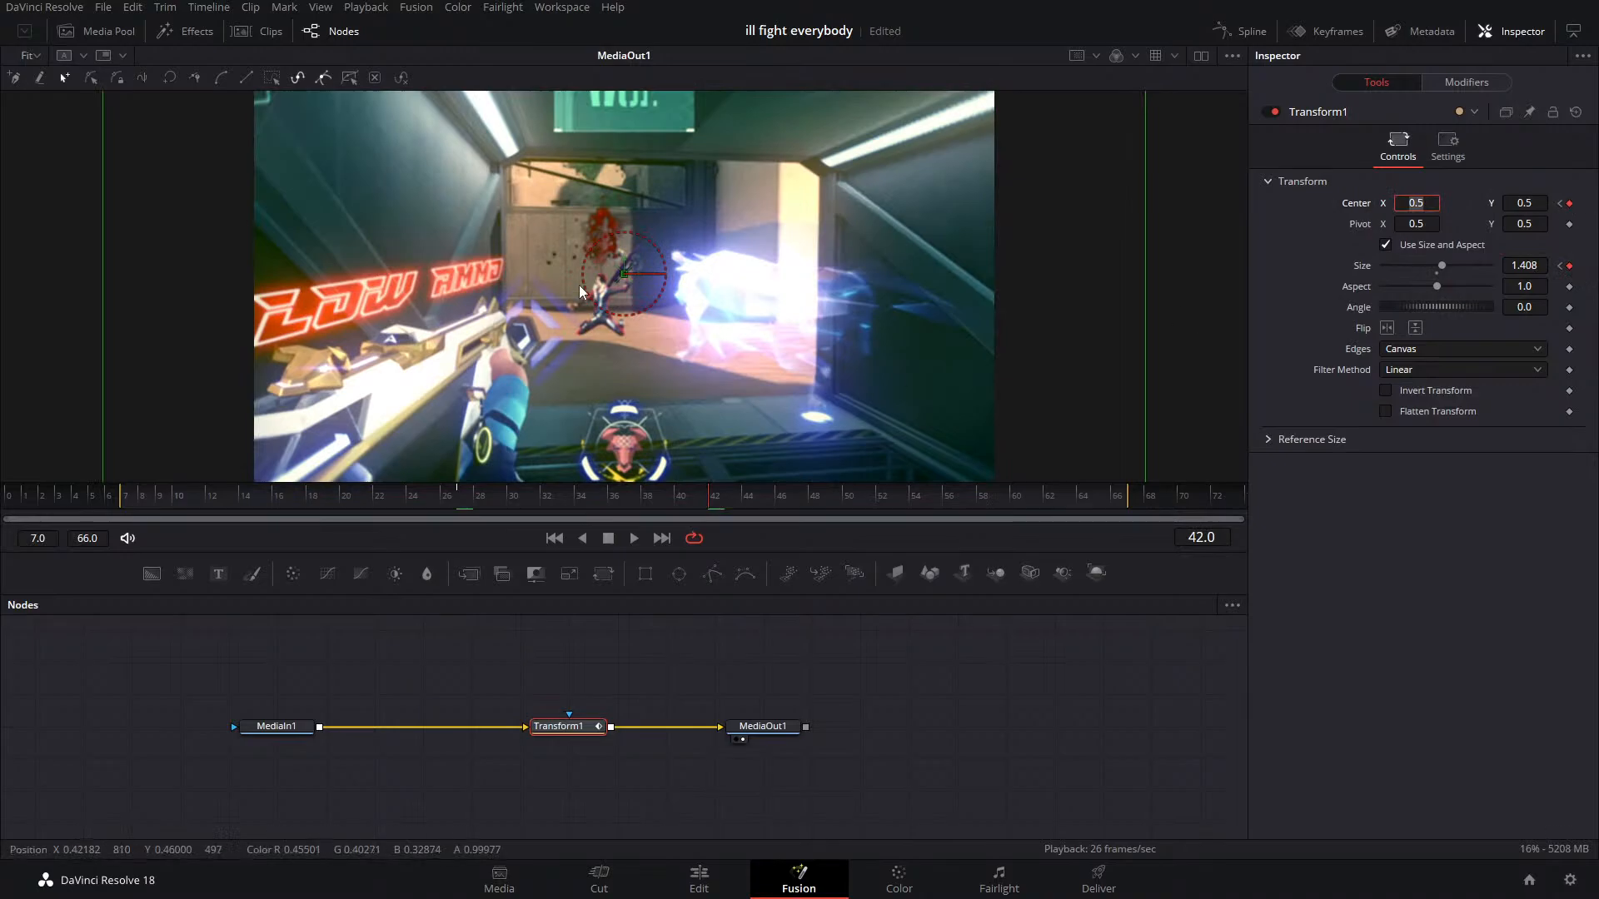
pyautogui.moveTo(625, 273); pyautogui.dragTo(777, 216)
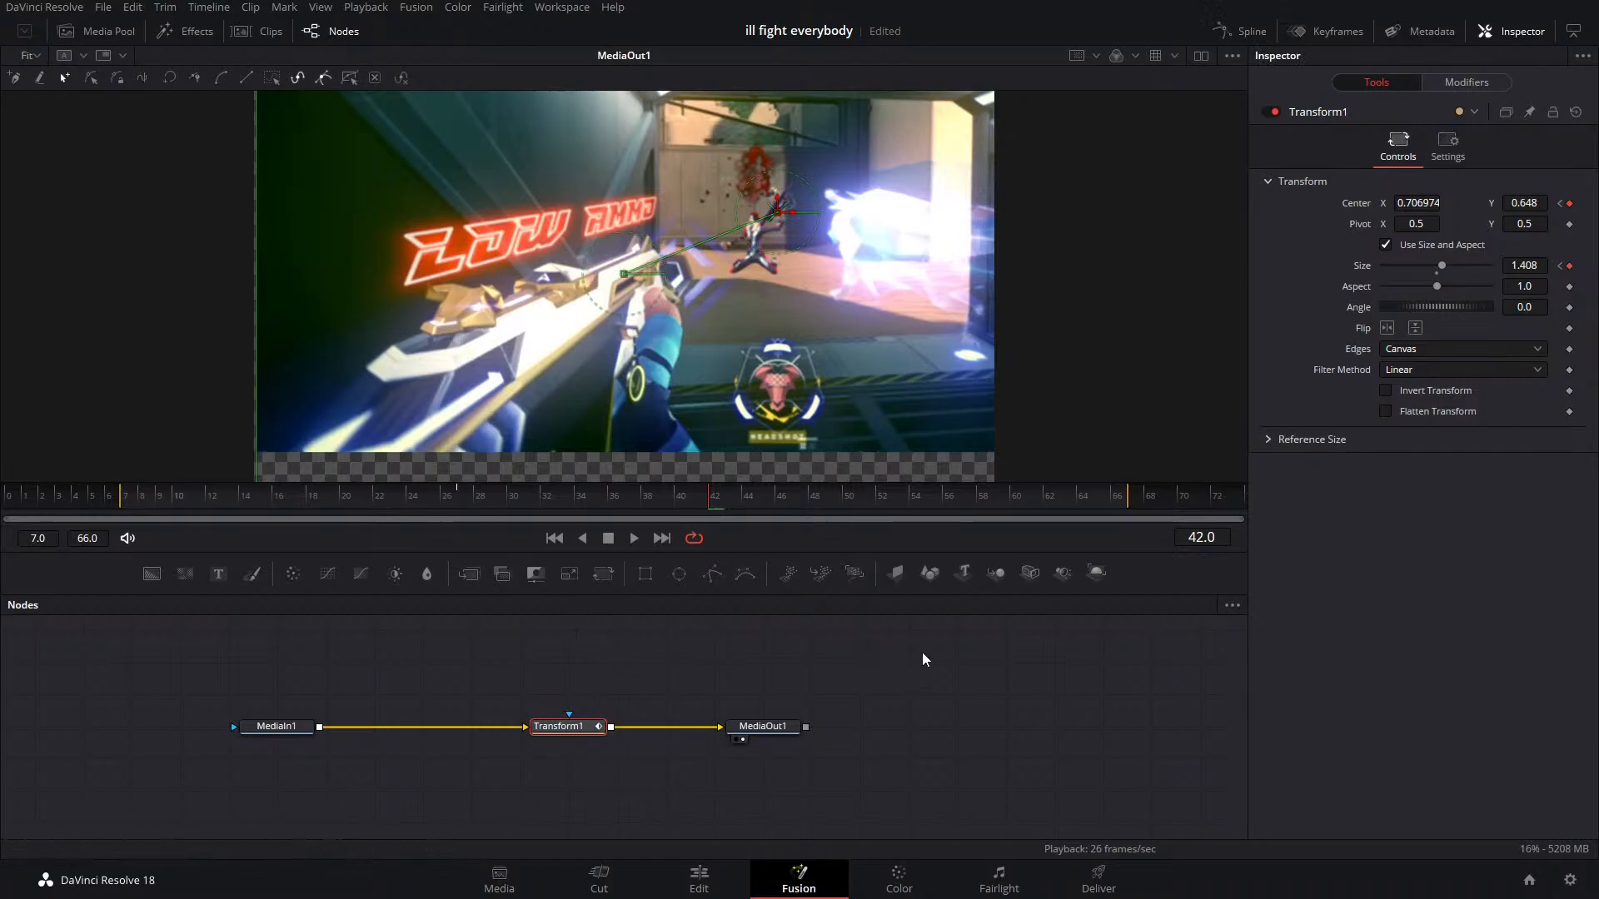
# Display Transform1's Displacement and Size curves in the Spline editor, smooth all their keyframes, and steepen the easing into frame 42
pyautogui.click(1238, 33)
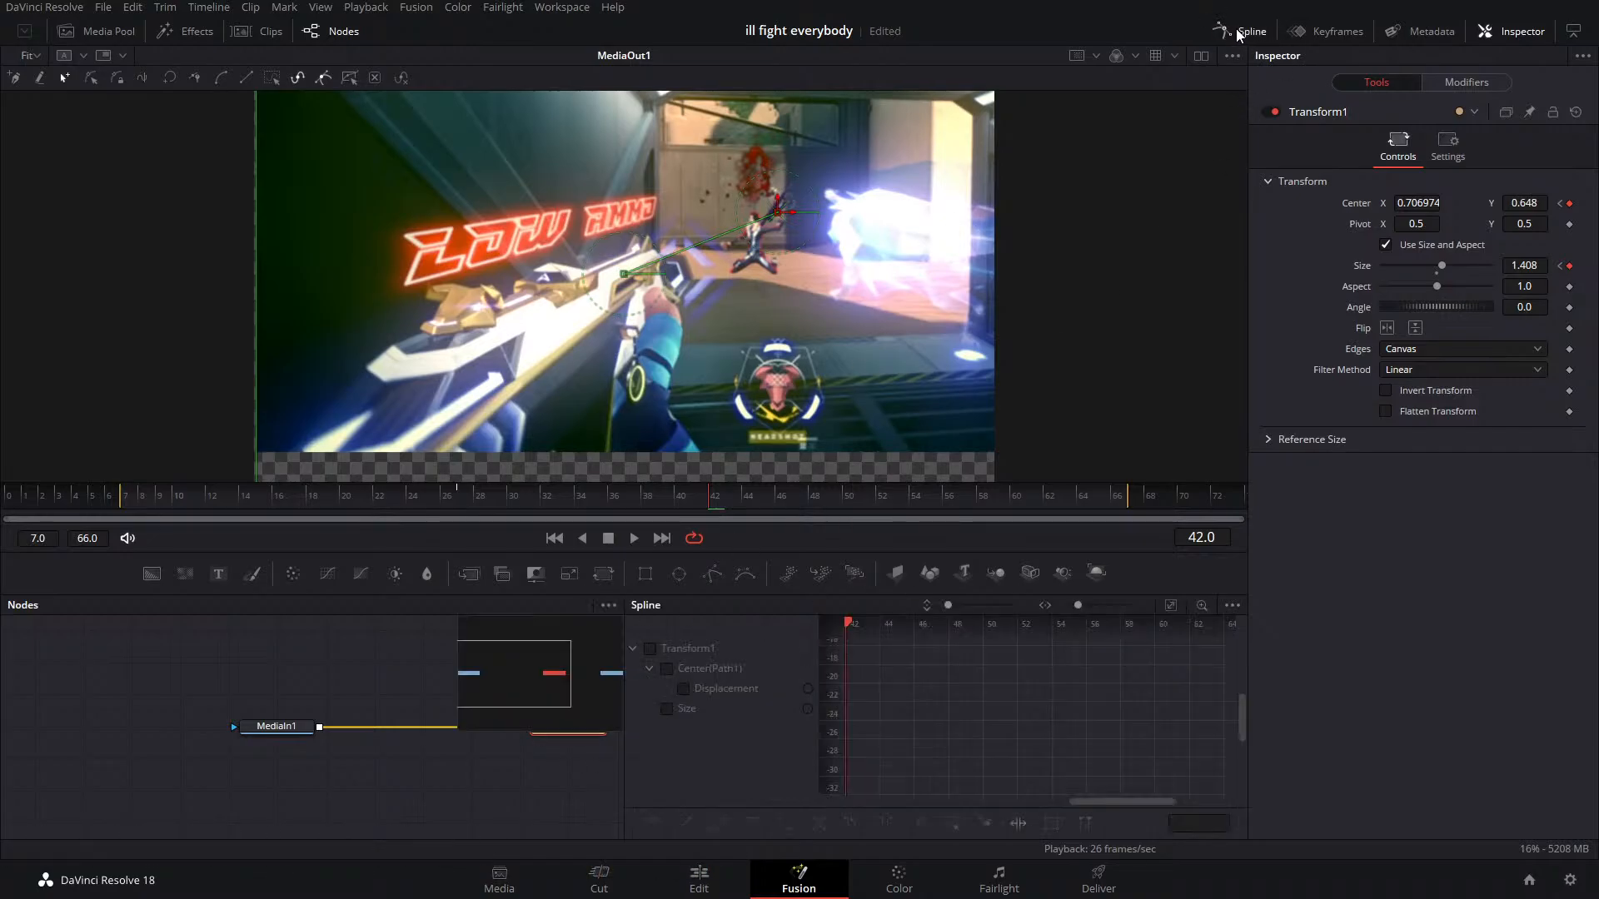
pyautogui.click(651, 649)
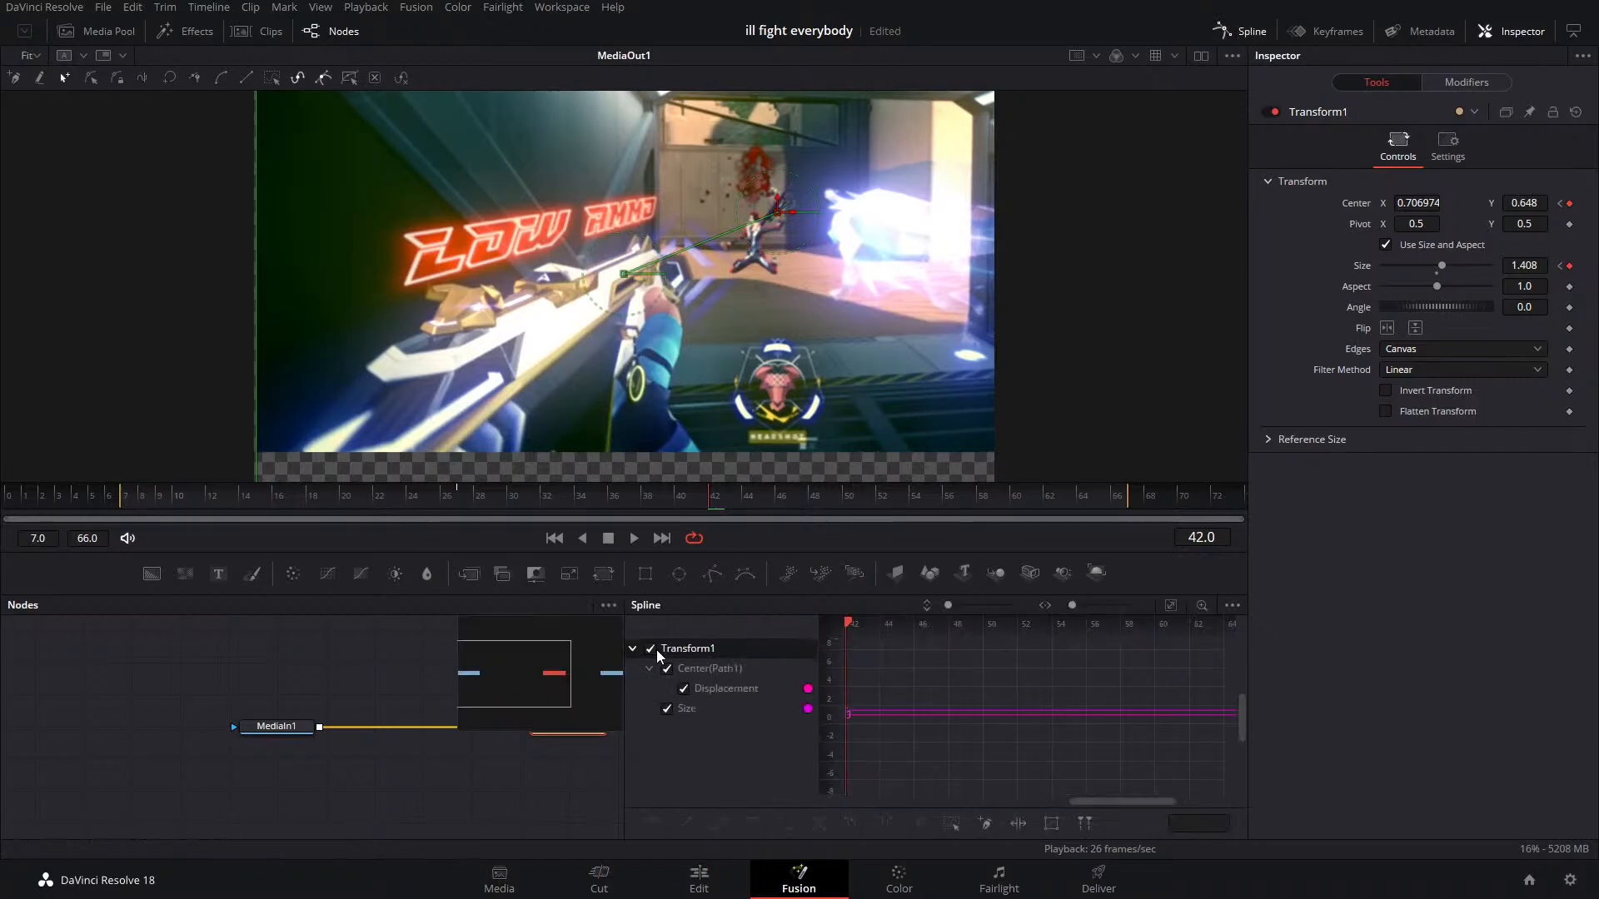
pyautogui.click(1173, 607)
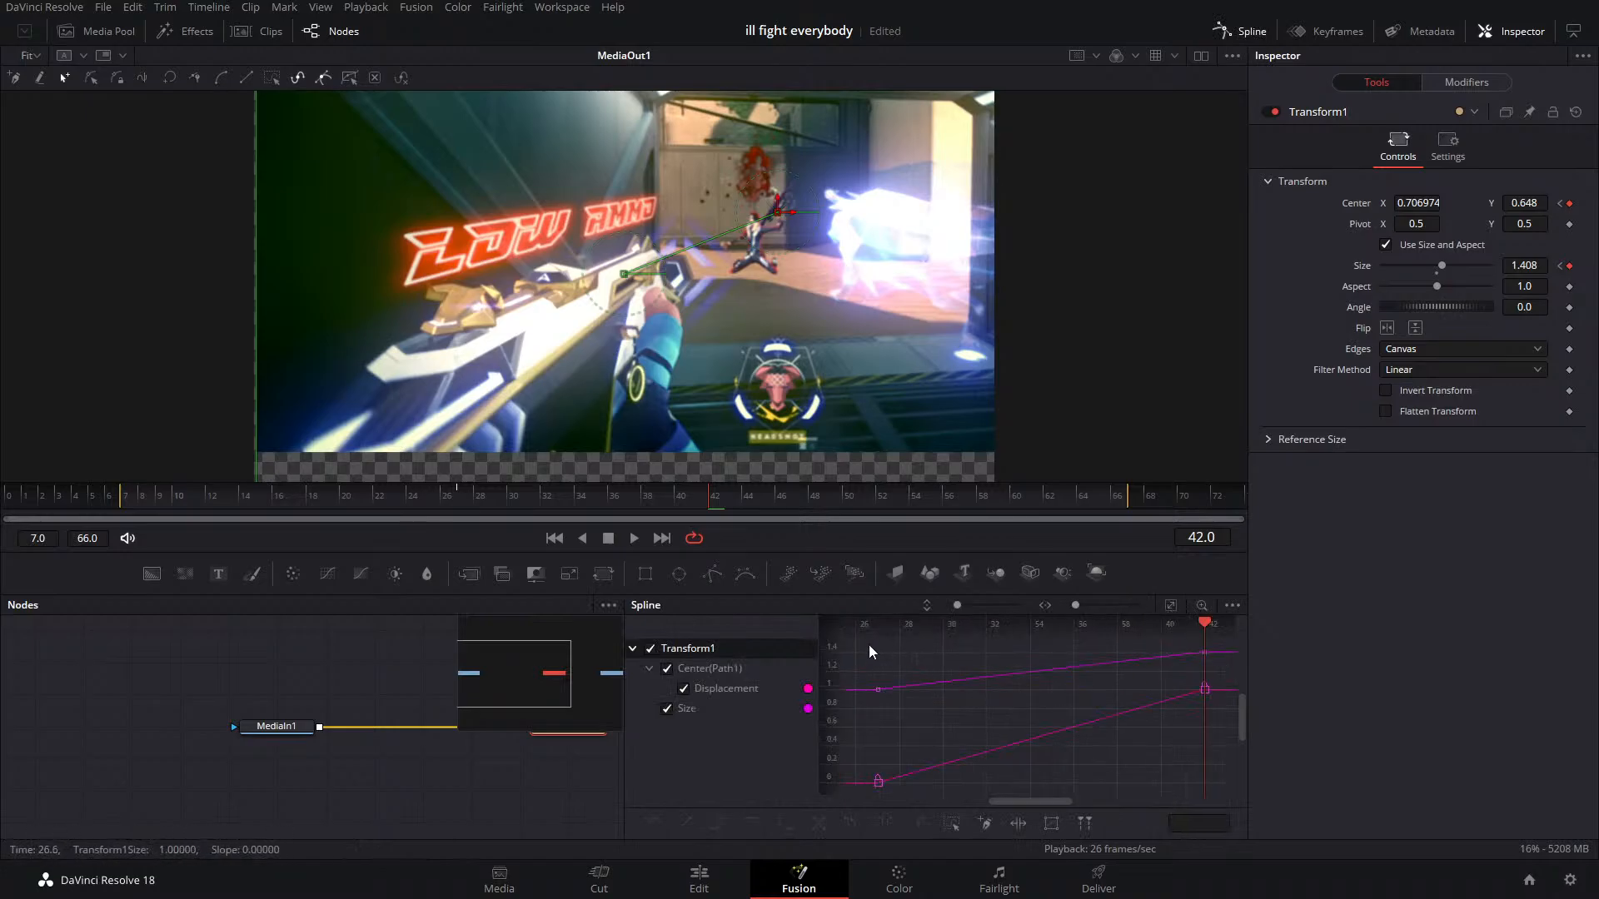
pyautogui.moveTo(872, 652); pyautogui.dragTo(1237, 796)
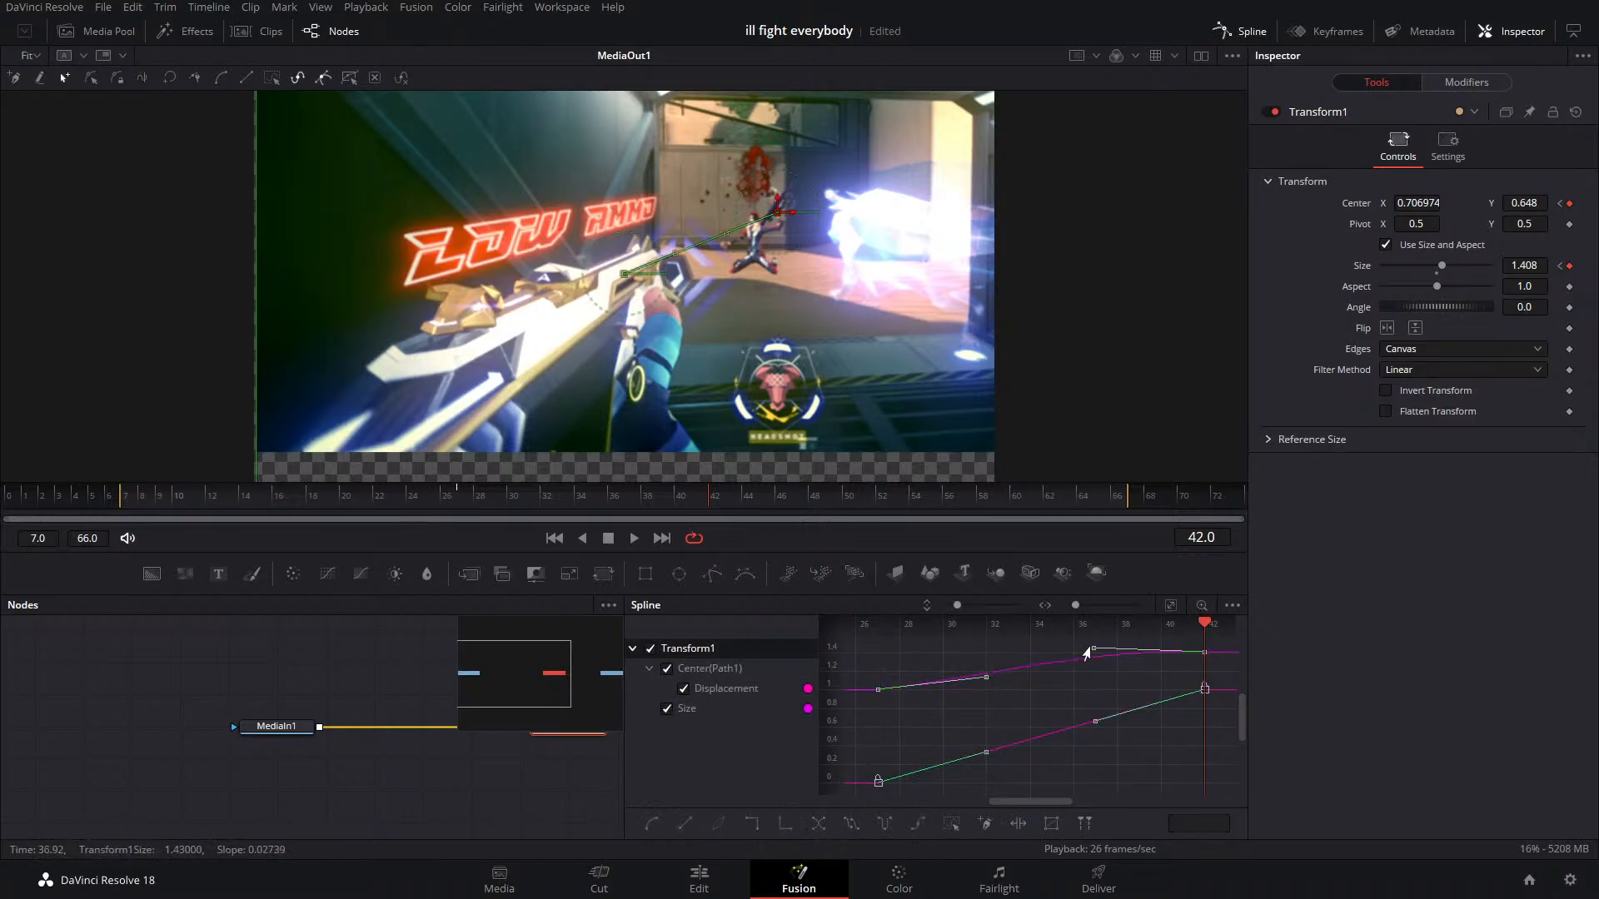
pyautogui.press('s')
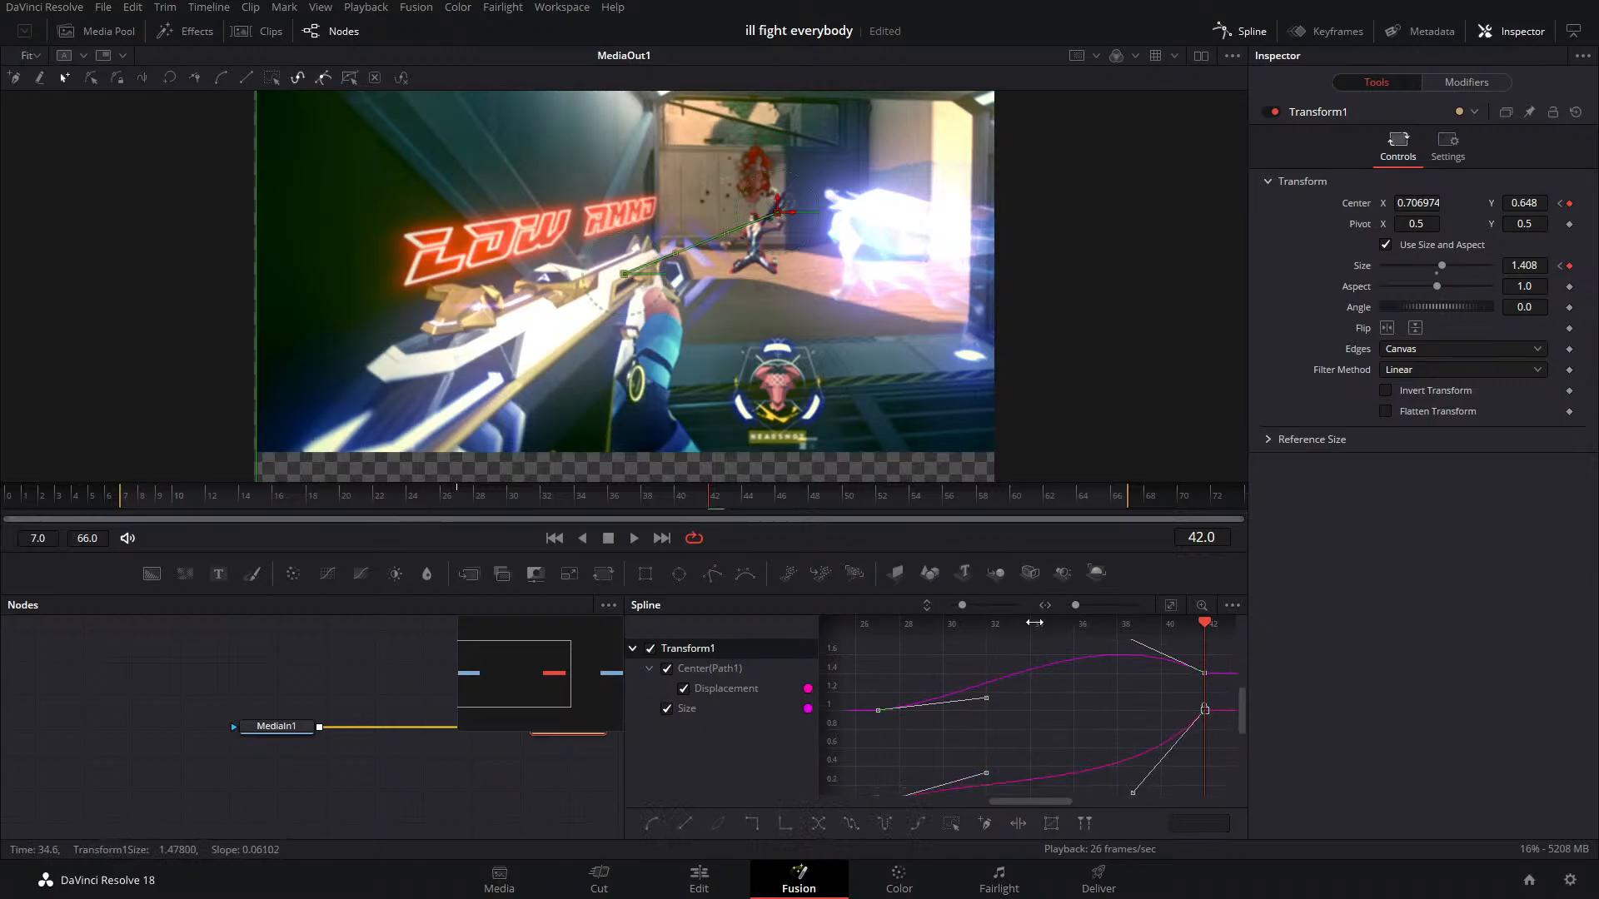
# Play back the eased zoom from before frame 42, then close the Spline editor
pyautogui.moveTo(1205, 624); pyautogui.dragTo(963, 639)
pyautogui.press('space')
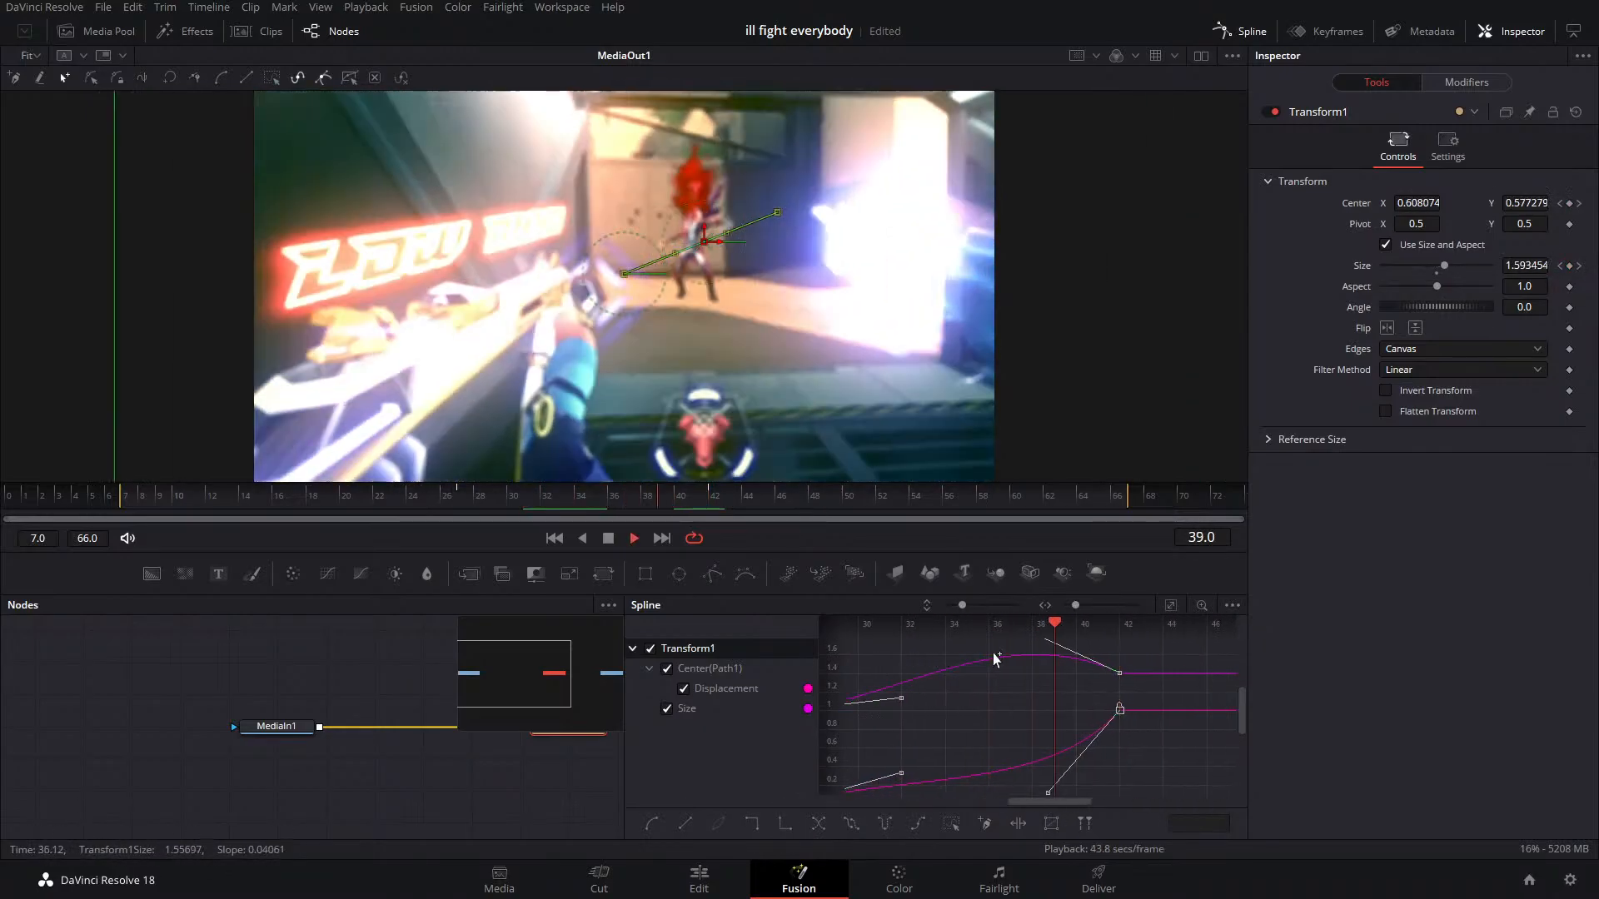
pyautogui.press('space')
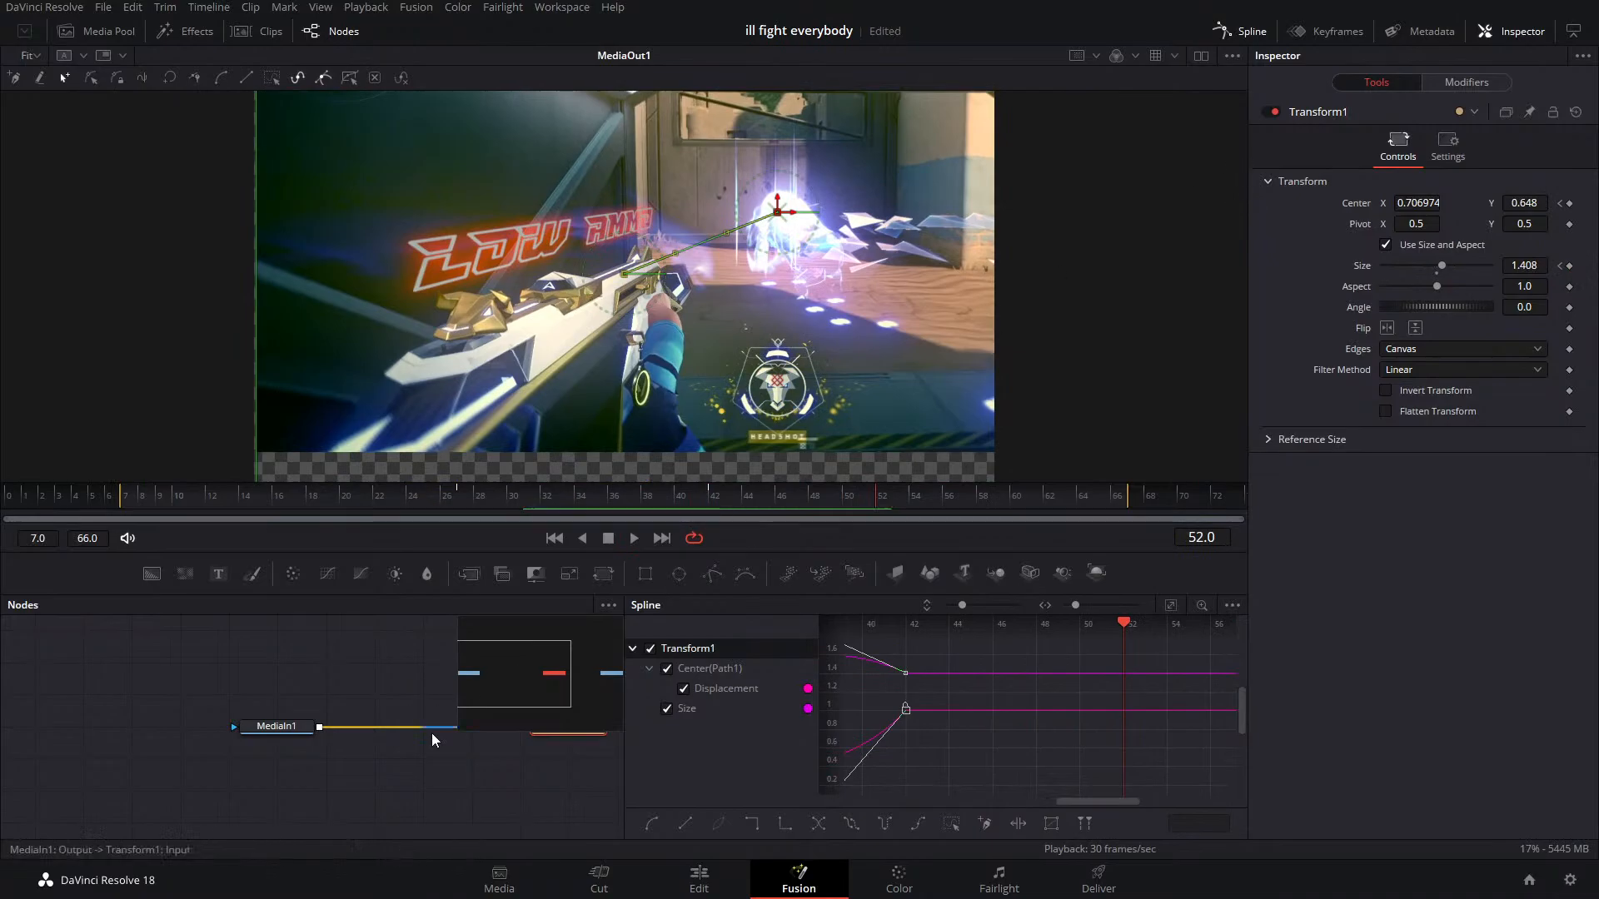
pyautogui.click(1241, 30)
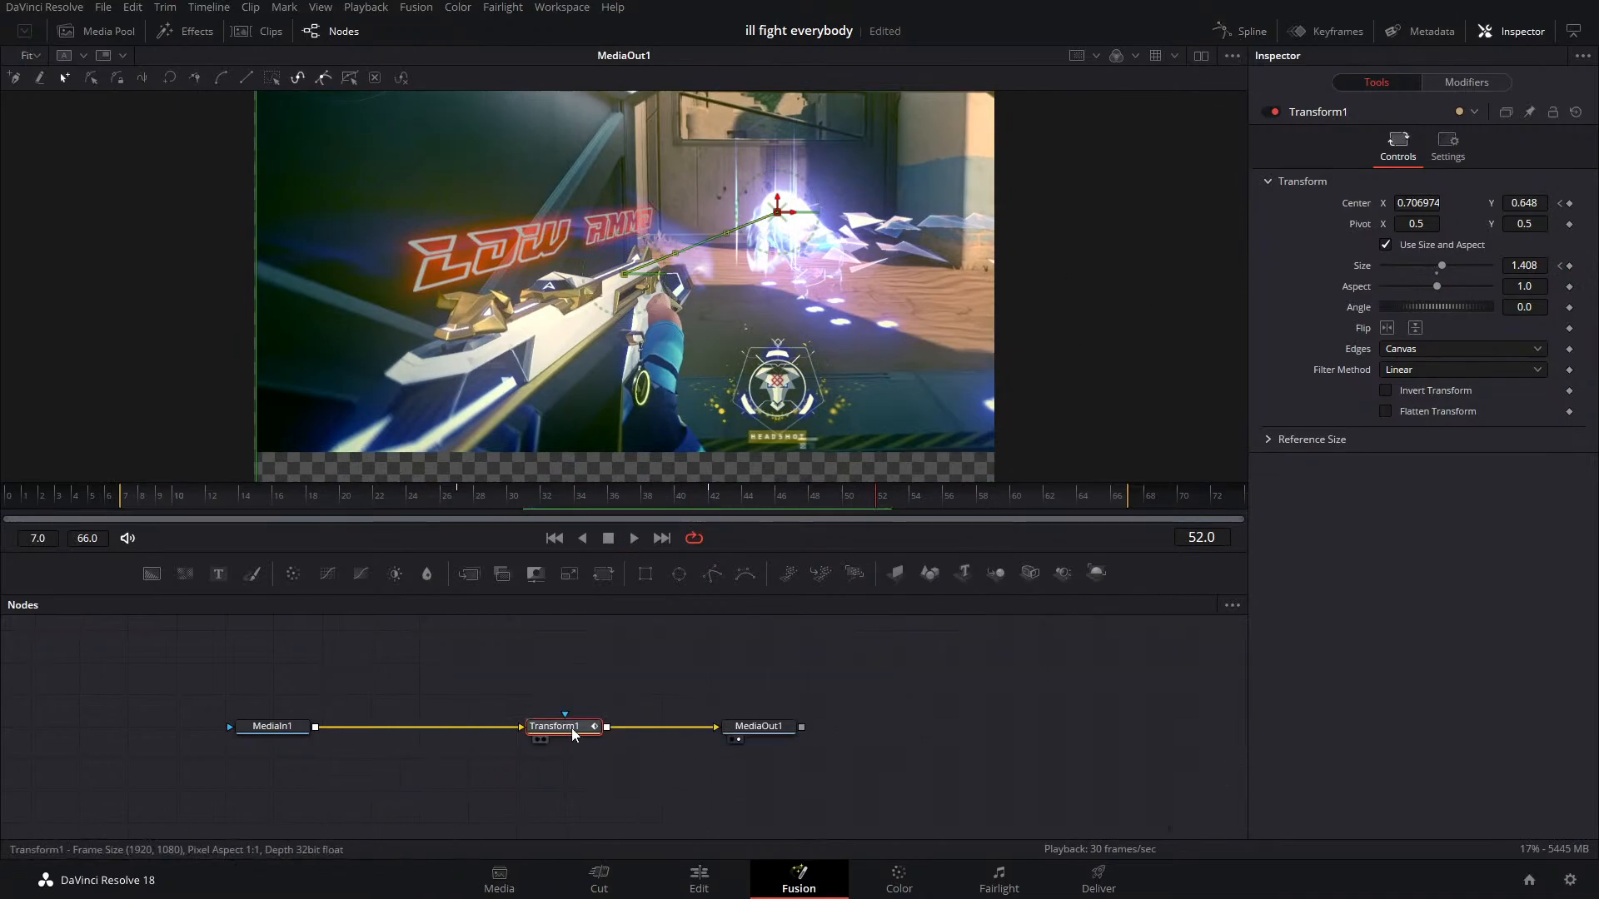
# Return to the Edit page, look over the timeline tracks, and place the playhead at the replay clip's start, 01:00:14:12
pyautogui.click(712, 876)
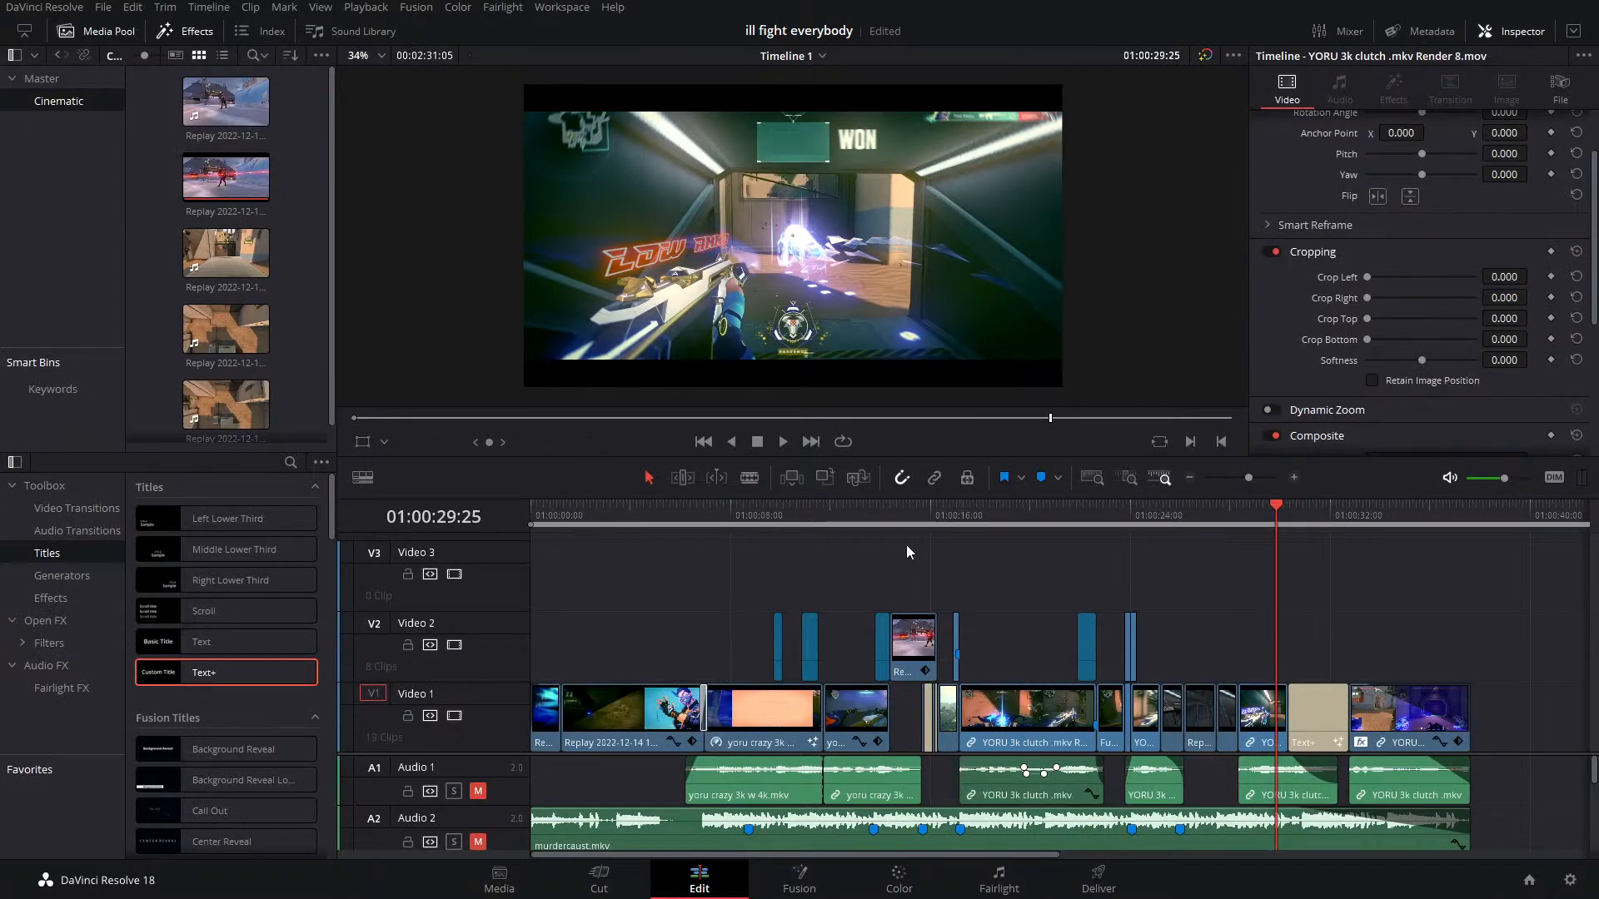
pyautogui.moveTo(1126, 522); pyautogui.dragTo(910, 543)
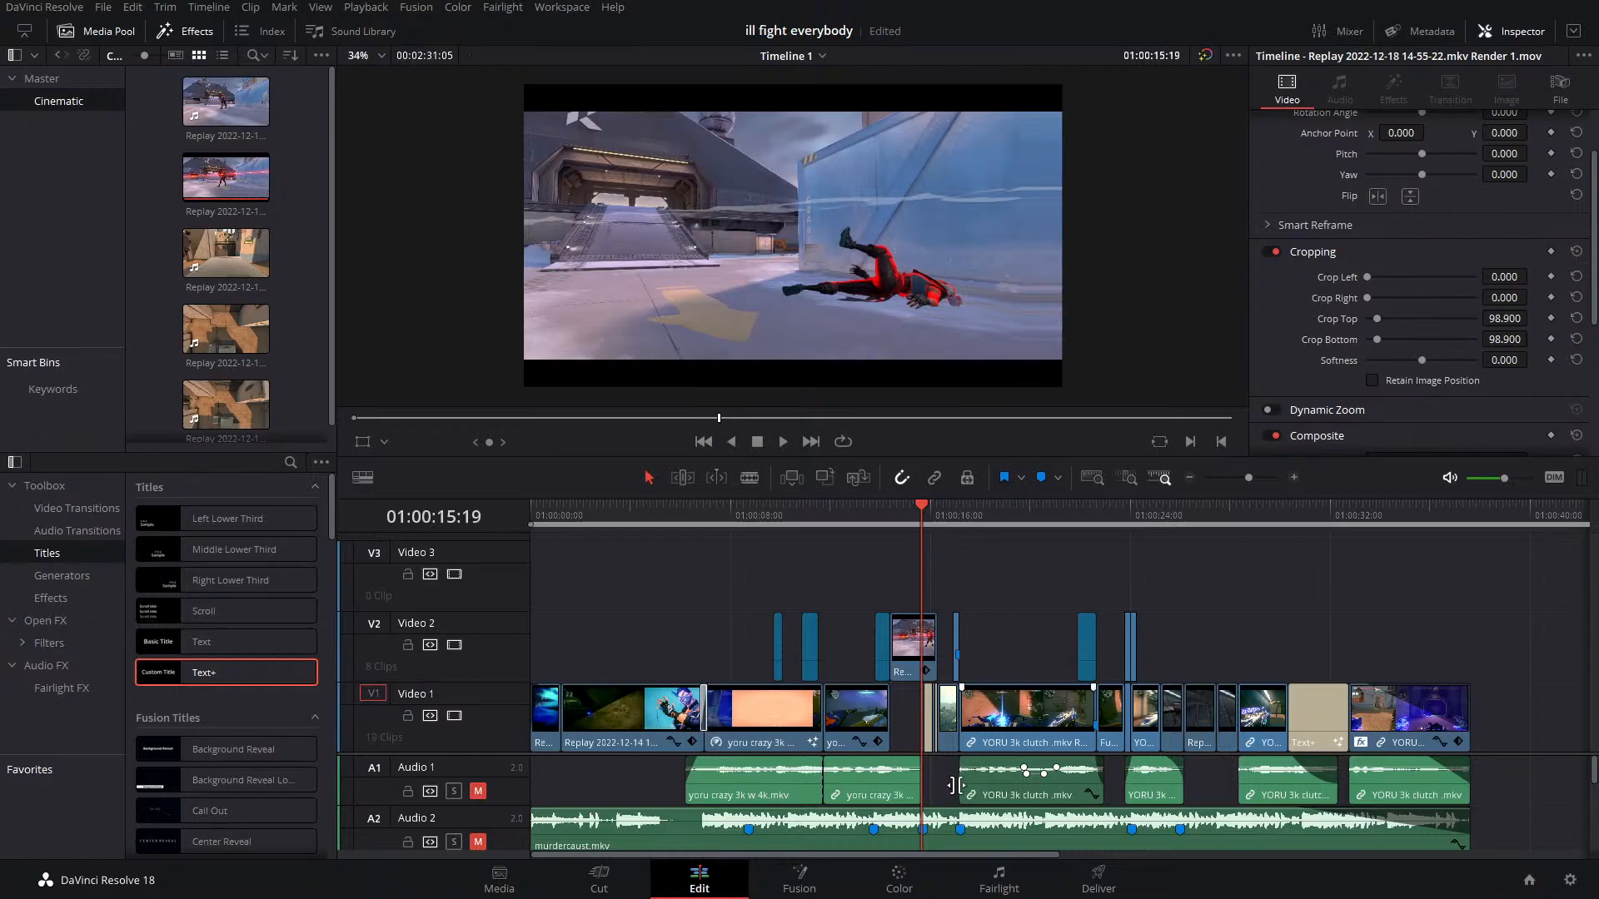
pyautogui.scroll(-3, 920, 759)
pyautogui.scroll(-1, 920, 631)
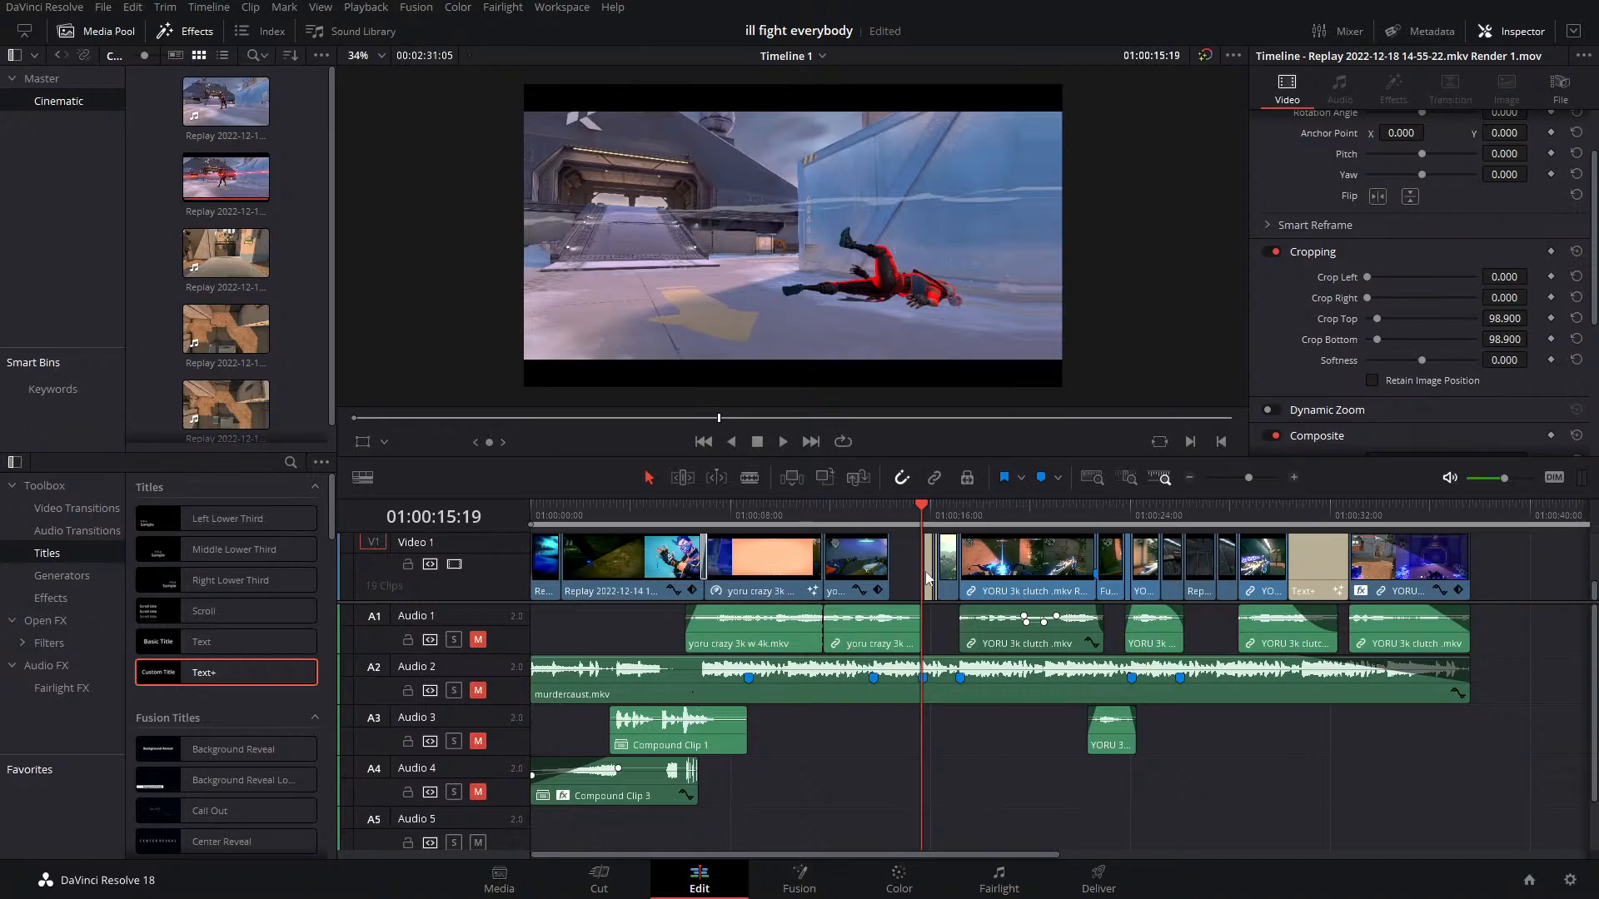
pyautogui.scroll(1, 908, 606)
pyautogui.scroll(1, 913, 647)
pyautogui.click(903, 516)
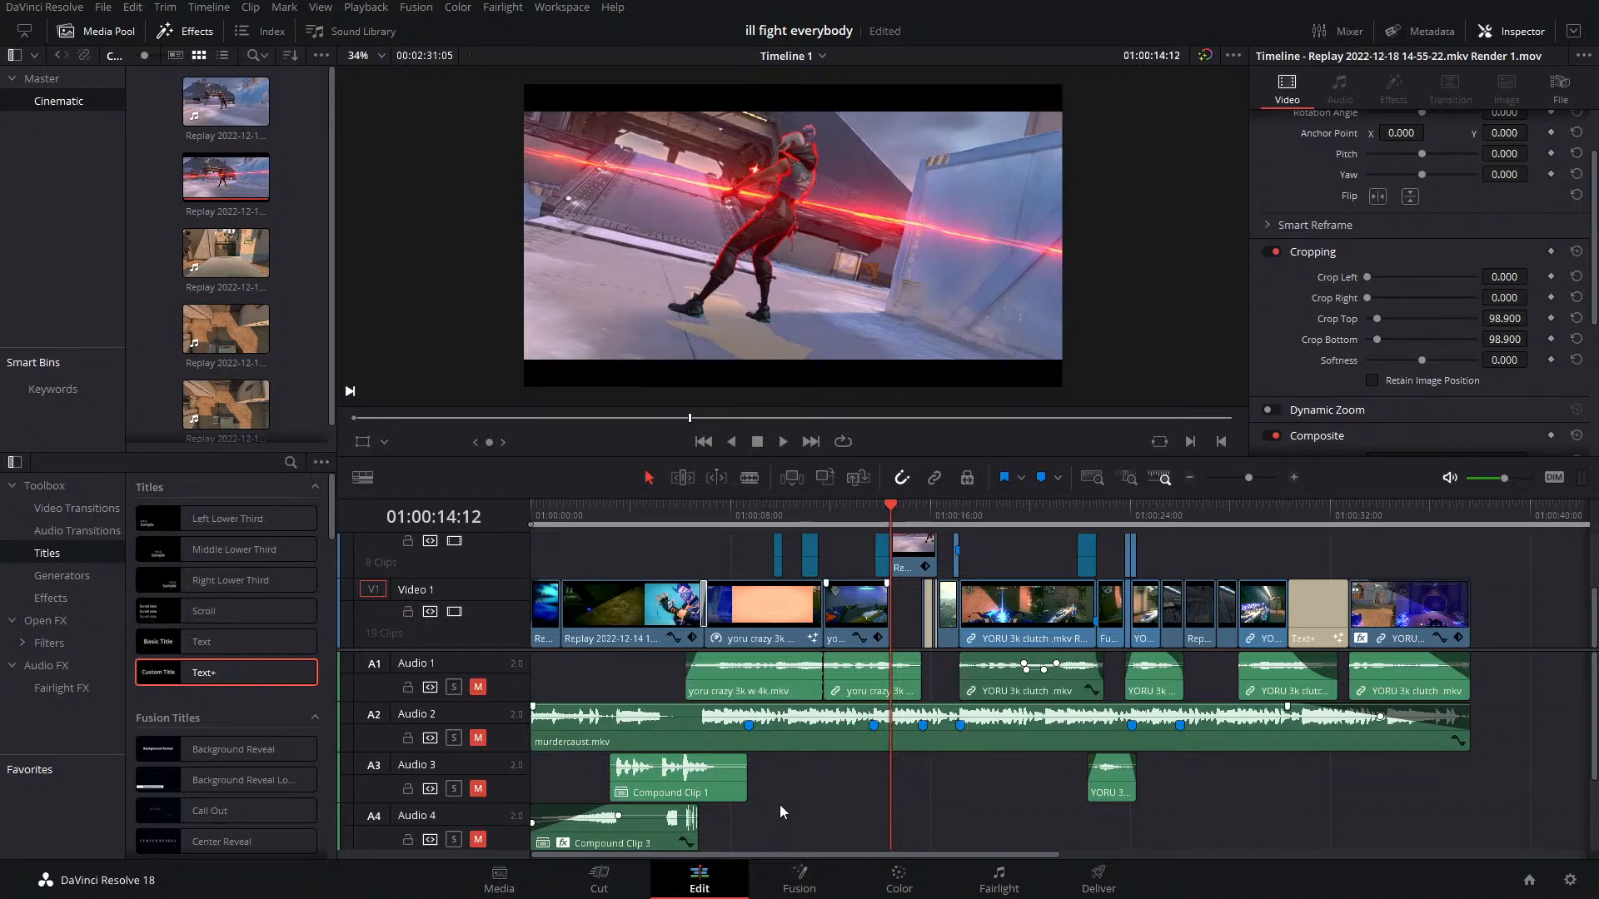
# View the replay clip's CameraShake and Transform nodes in its Fusion composition, then return to the Edit page
pyautogui.click(789, 886)
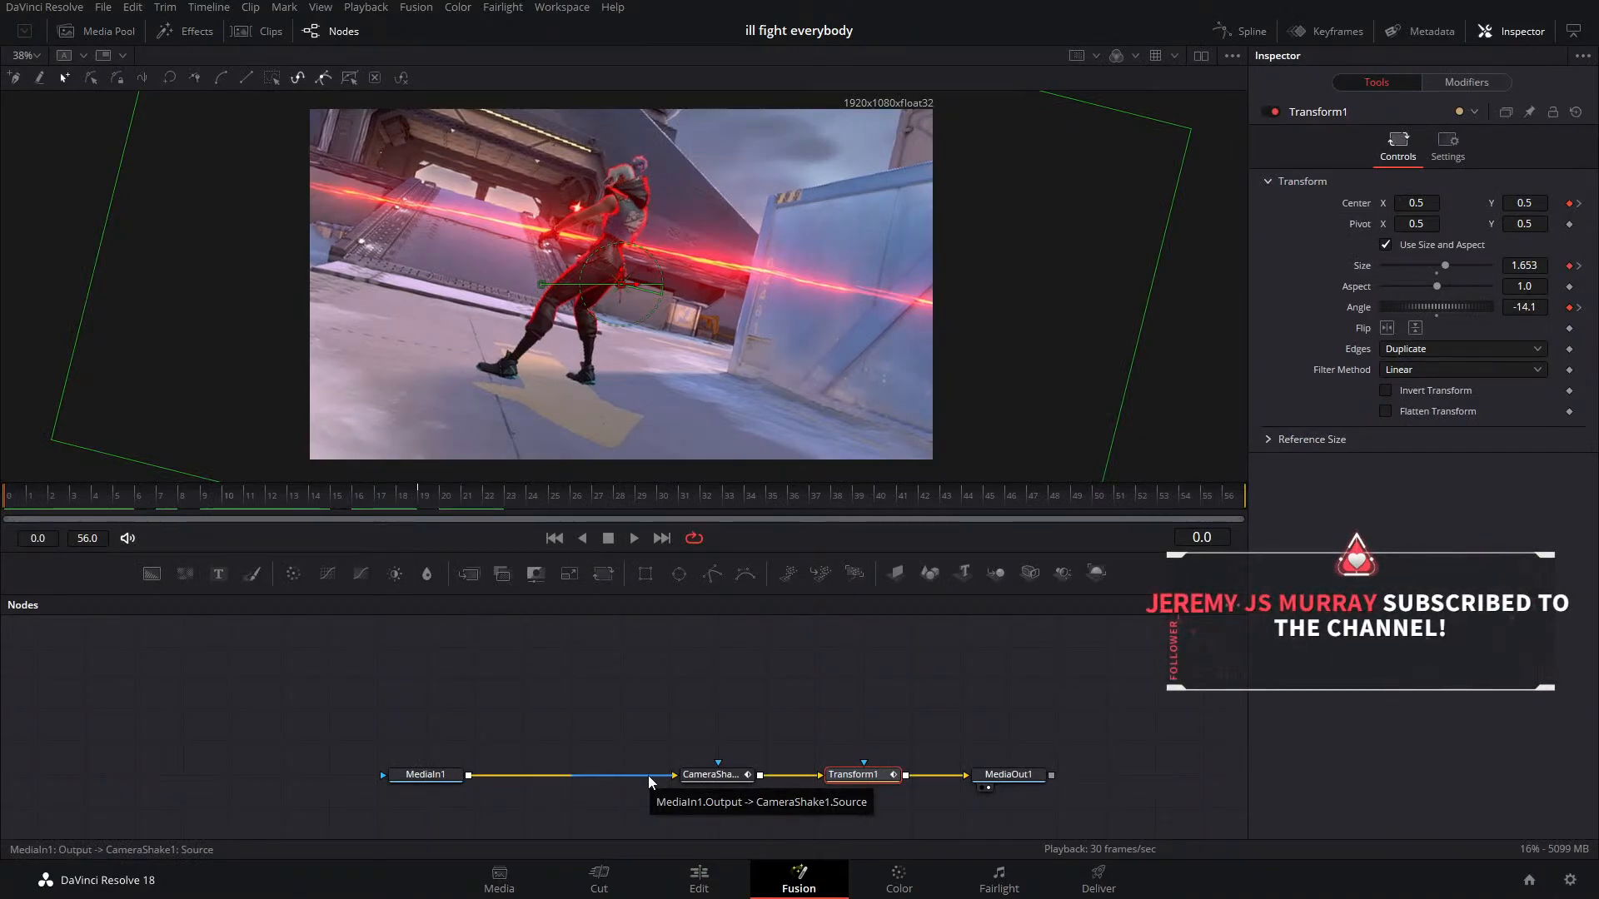
pyautogui.click(648, 776)
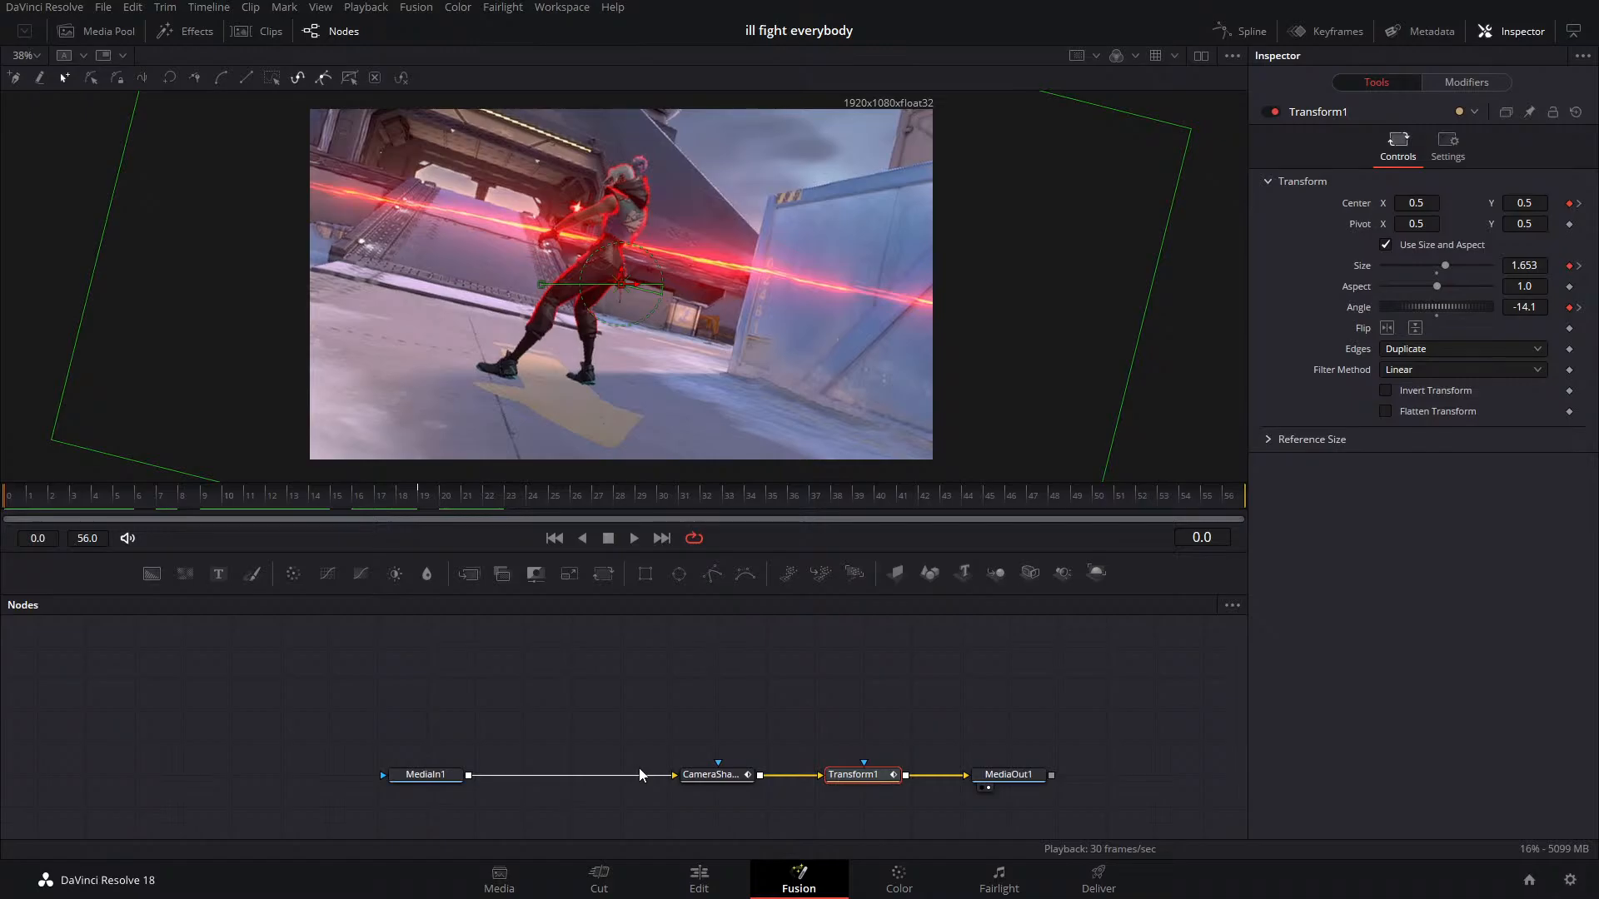
pyautogui.click(718, 882)
# Play the transition from the yoru crazy 3k clip through the replay clip several times
pyautogui.moveTo(892, 506); pyautogui.dragTo(872, 508)
pyautogui.press('space')
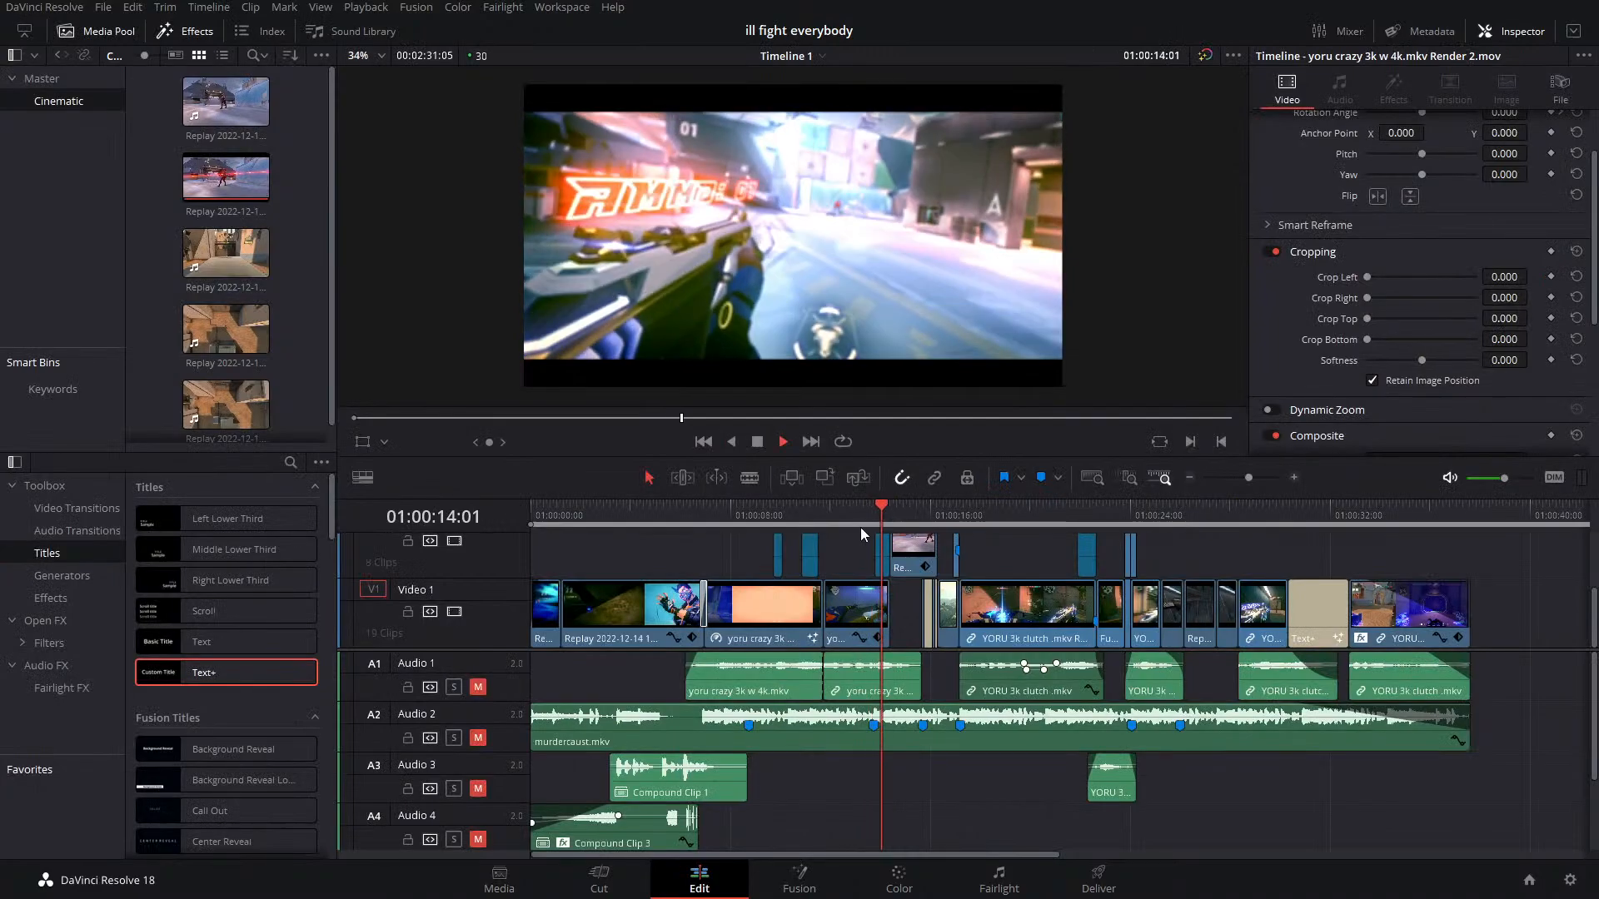
pyautogui.press('space')
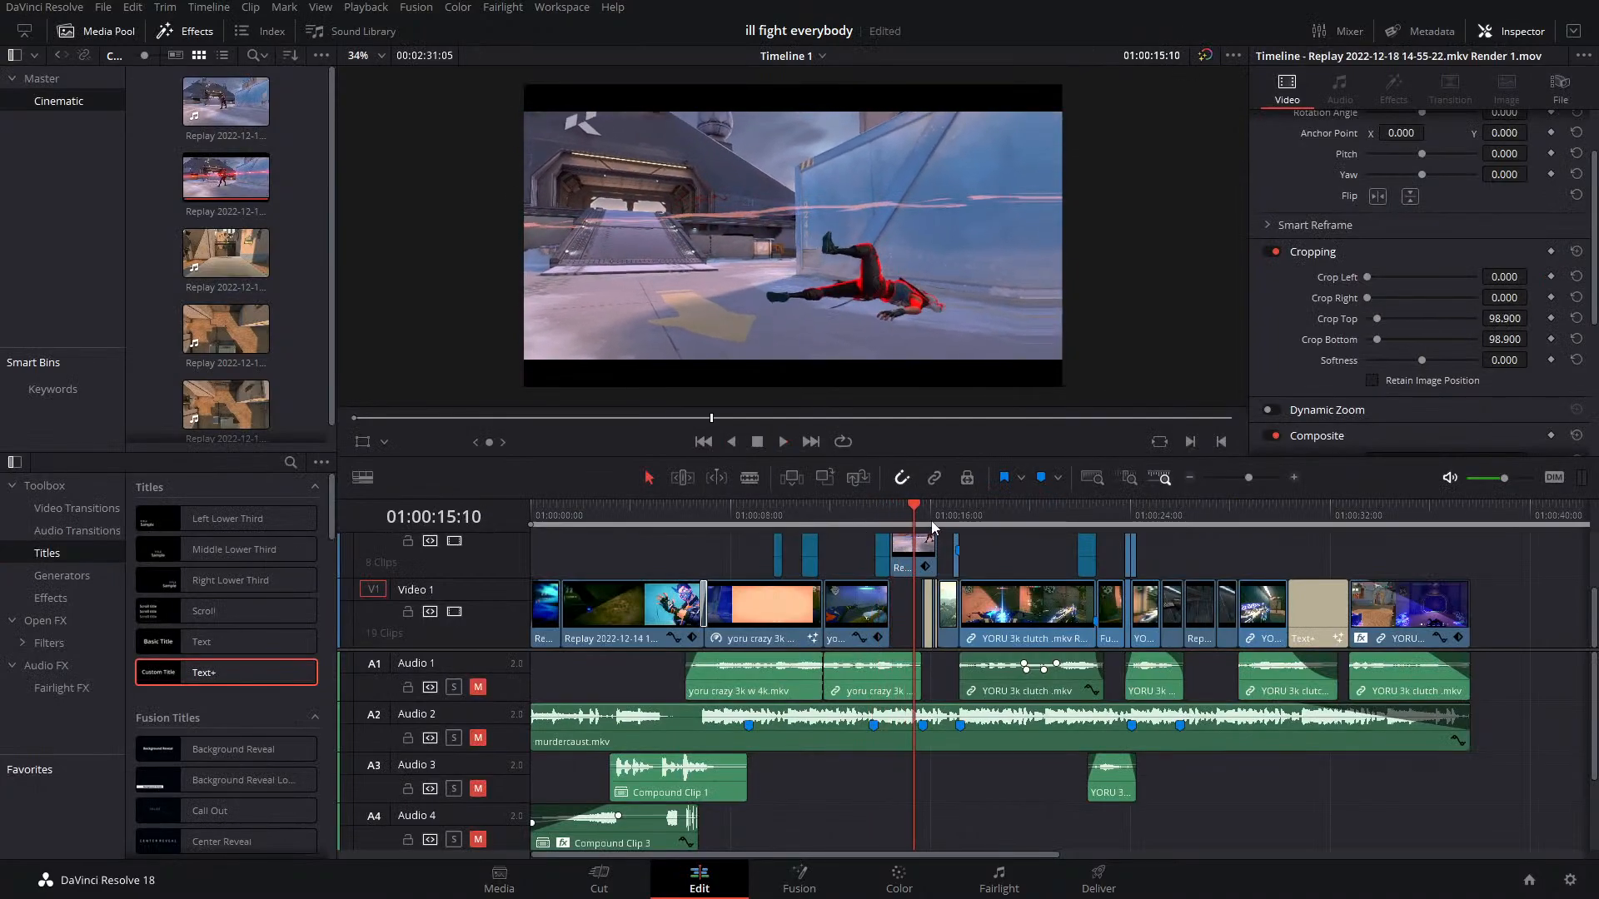
pyautogui.moveTo(914, 521); pyautogui.dragTo(892, 521)
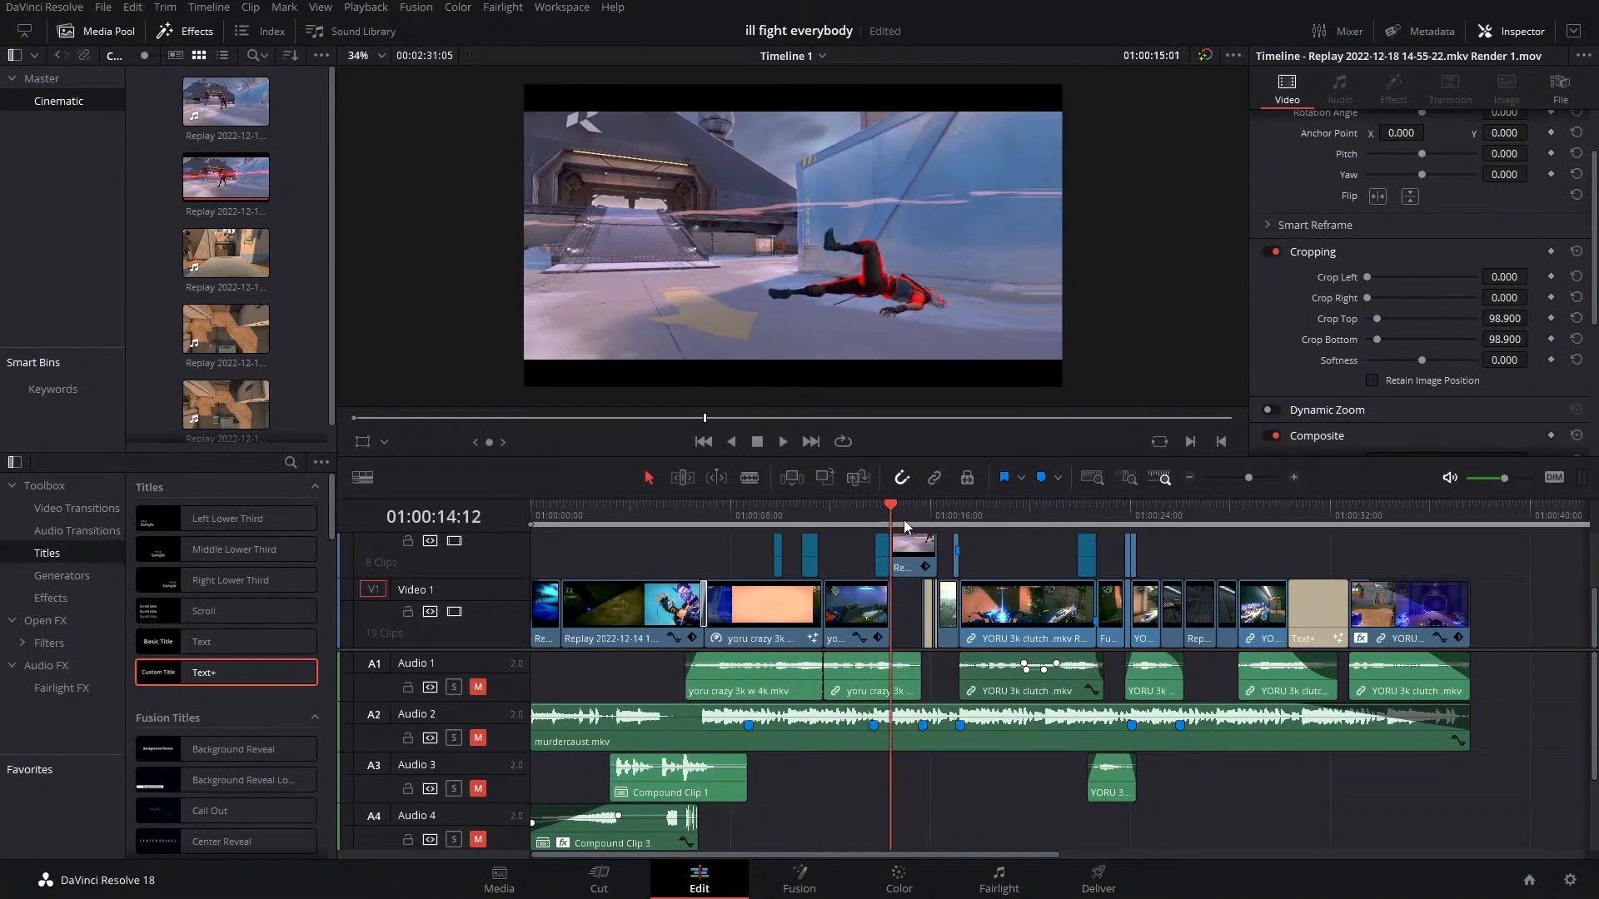
pyautogui.press('space')
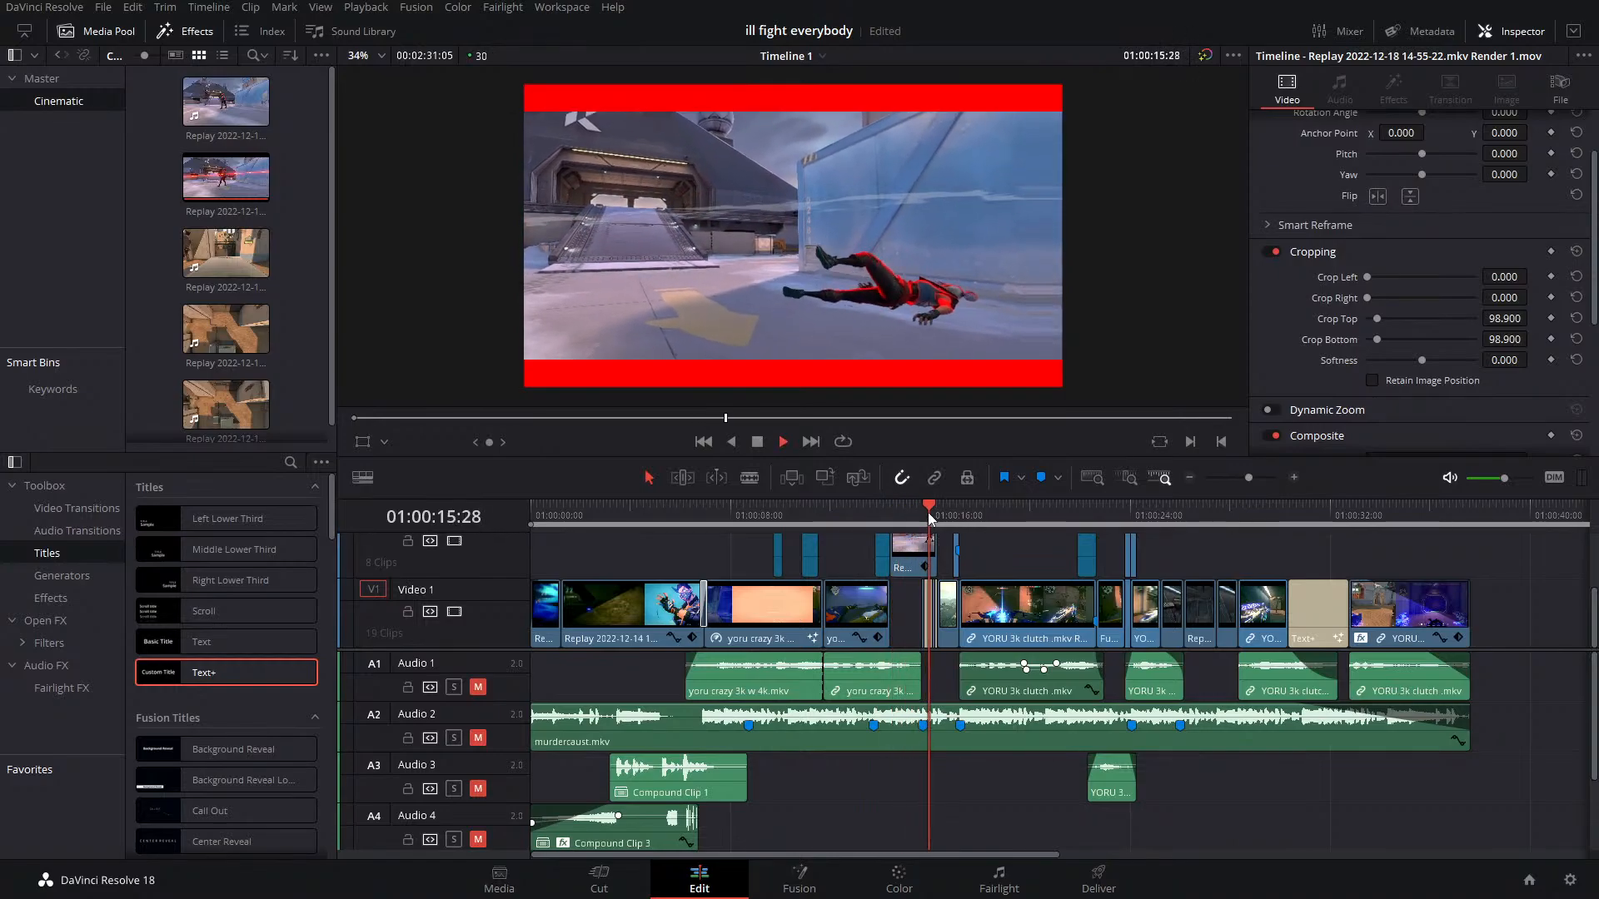
pyautogui.click(867, 521)
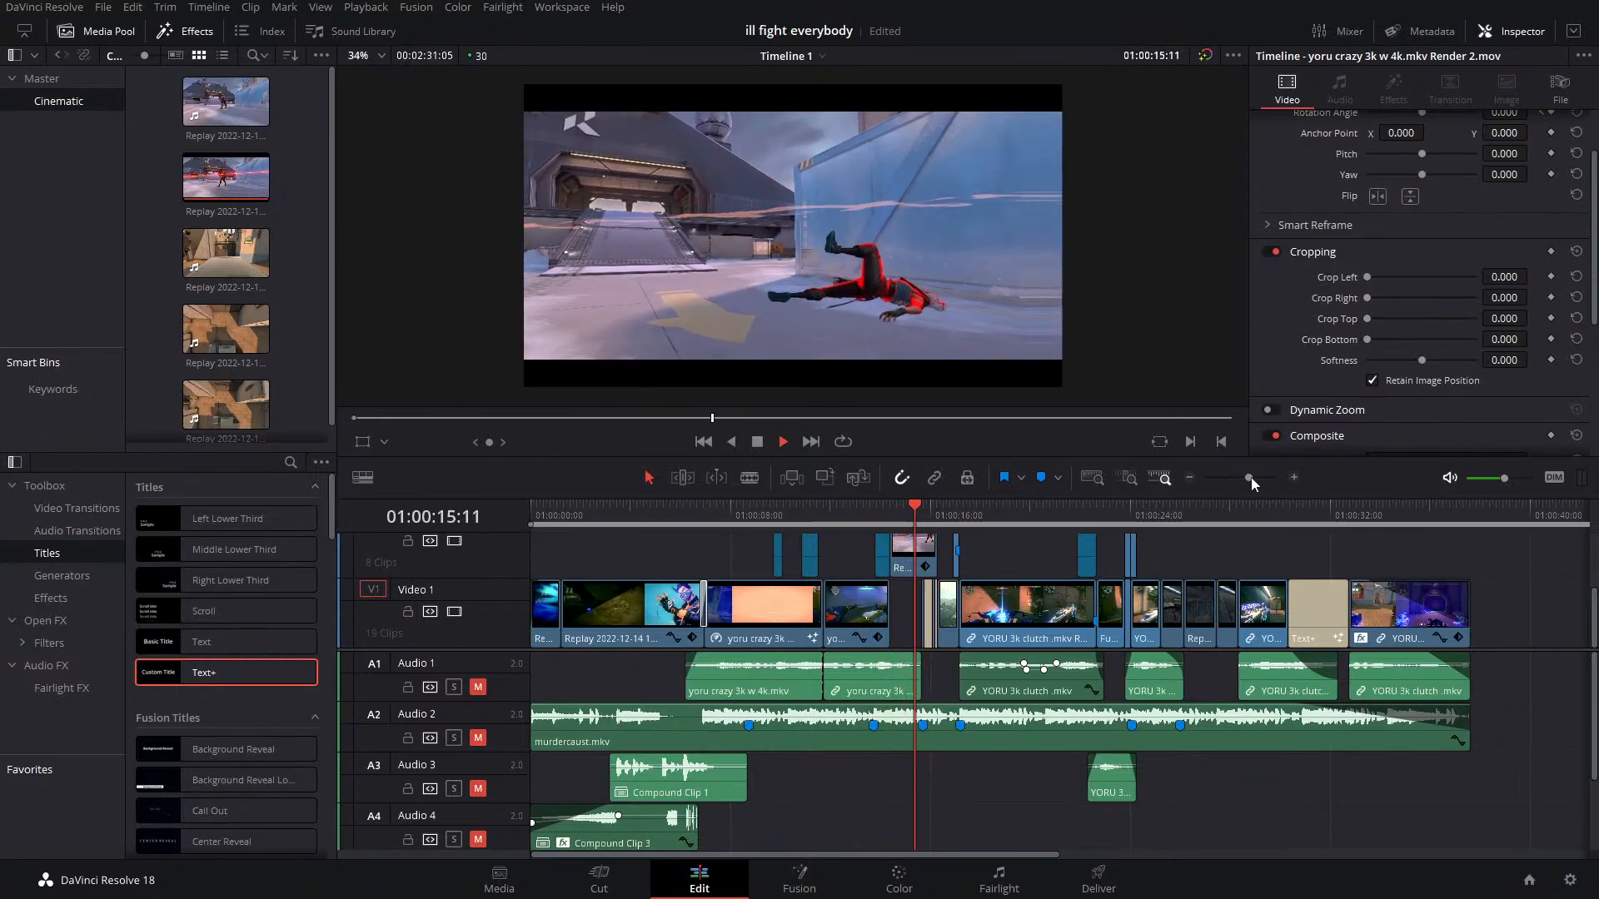
# Split the Video 2 replay clip at 01:00:15:20 and at the edges of the short title clips beneath it
pyautogui.moveTo(1251, 477); pyautogui.dragTo(1263, 470)
pyautogui.press('space')
pyautogui.moveTo(1023, 508)
pyautogui.mouseDown()
pyautogui.moveTo(1049, 510)
pyautogui.moveTo(1030, 510)
pyautogui.mouseUp()
pyautogui.press('b')
pyautogui.click(1034, 551)
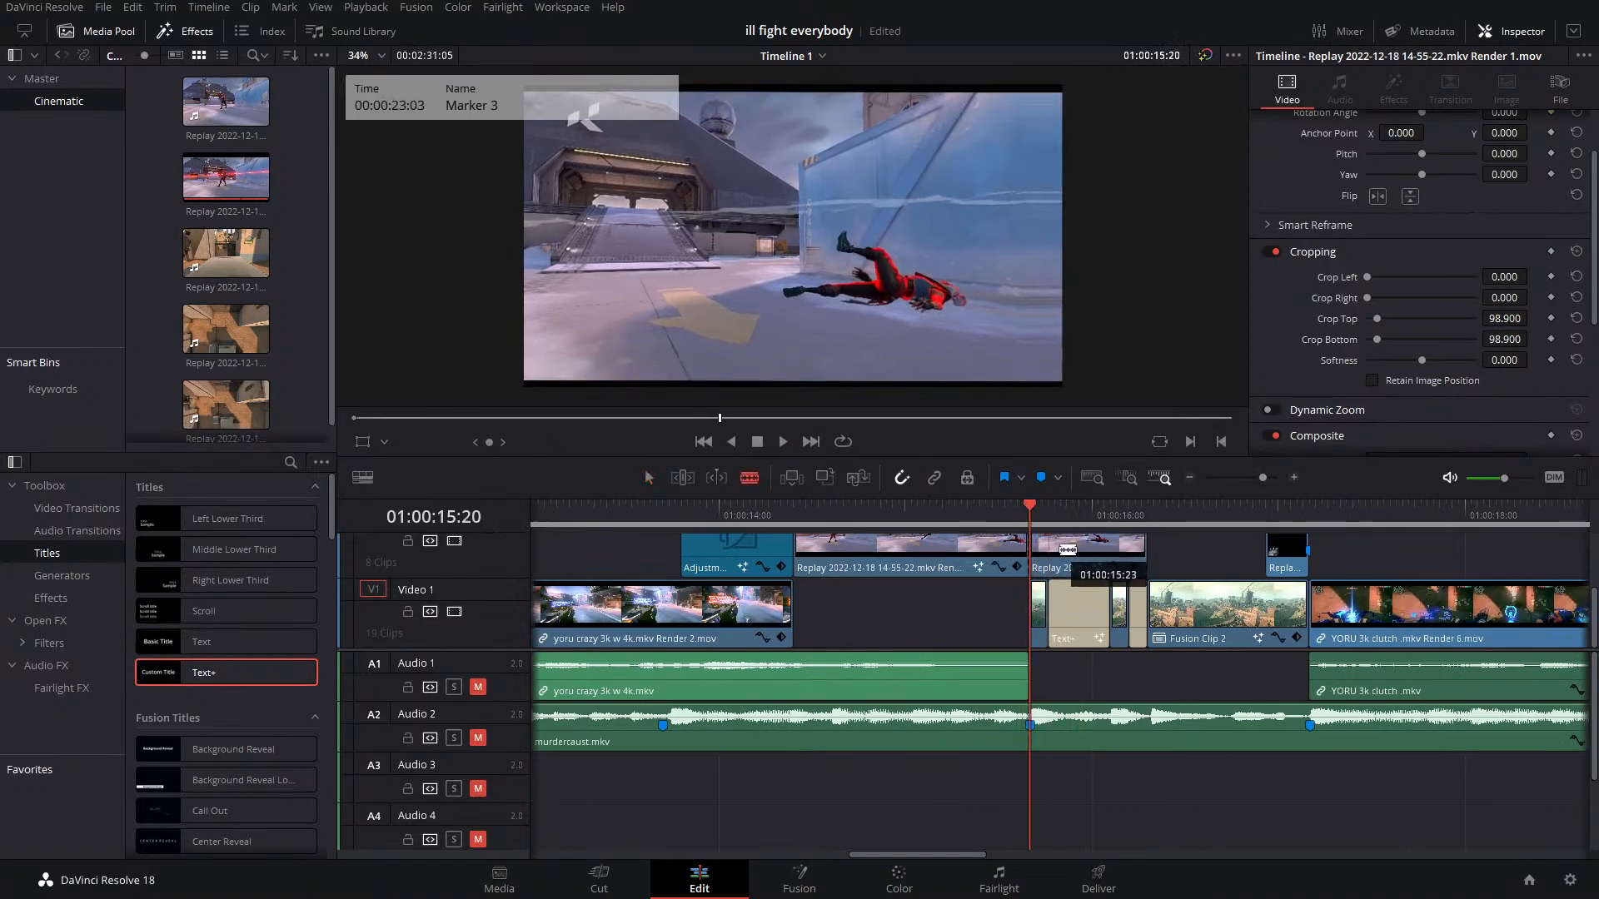
pyautogui.click(1052, 547)
pyautogui.click(1114, 546)
pyautogui.click(1132, 548)
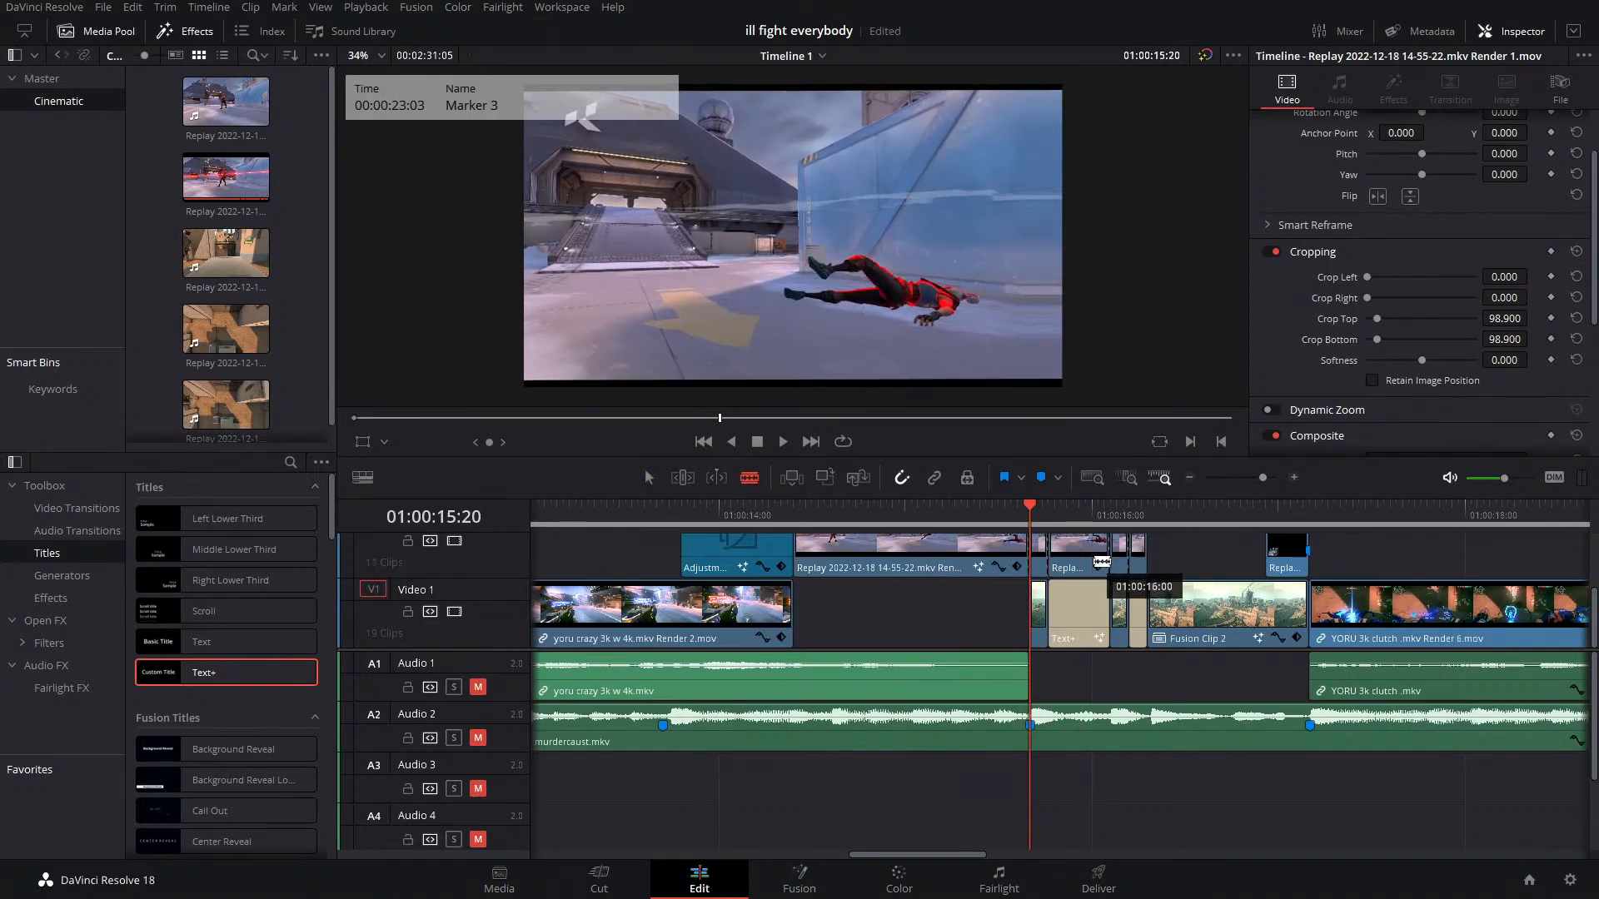
# Delete the first and third short replay segments after 01:00:15:20 on Video 2, leaving gaps
pyautogui.press('a')
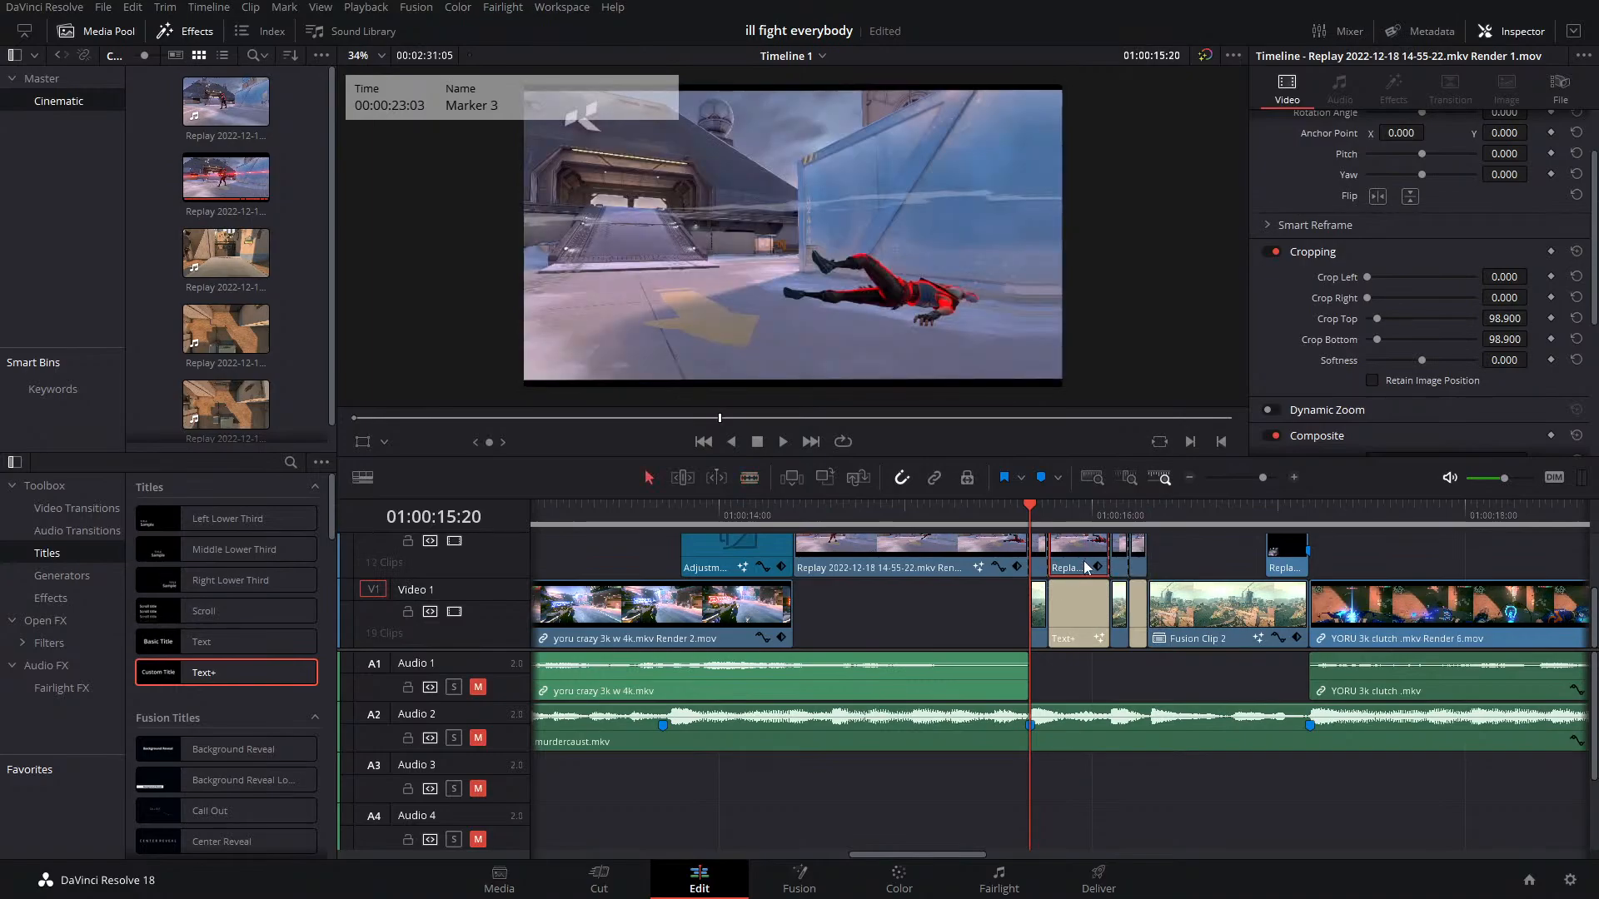
pyautogui.click(1041, 560)
pyautogui.press('BackSpace')
pyautogui.click(1119, 554)
pyautogui.press('BackSpace')
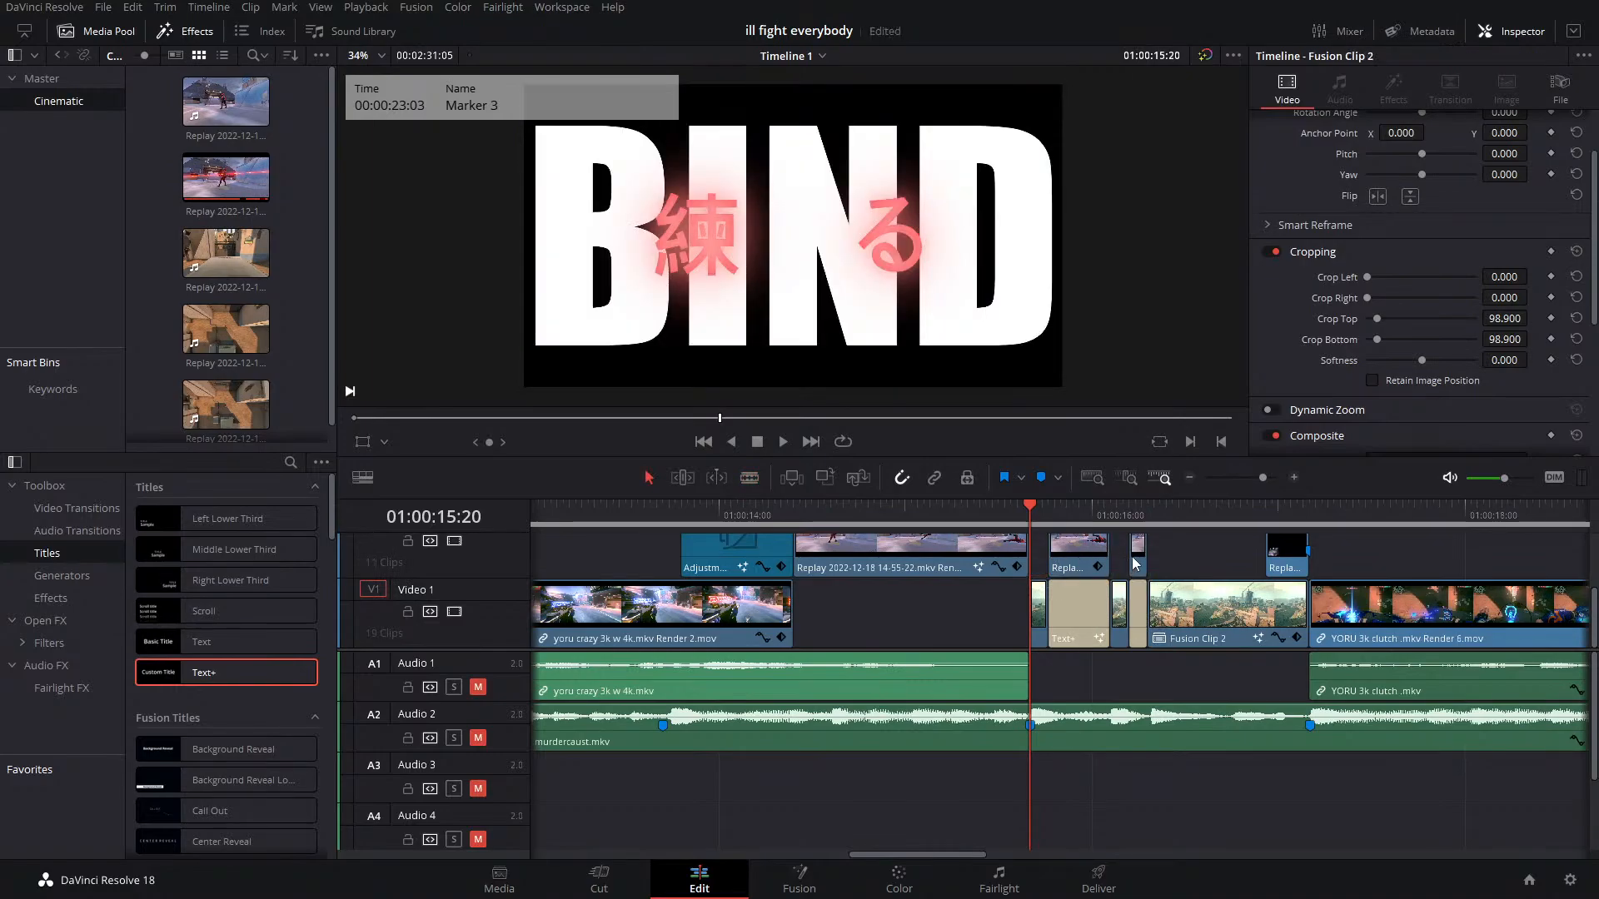
# Delete the two short title clips before Fusion Clip 2 on Video 1, leaving gaps
pyautogui.click(1075, 604)
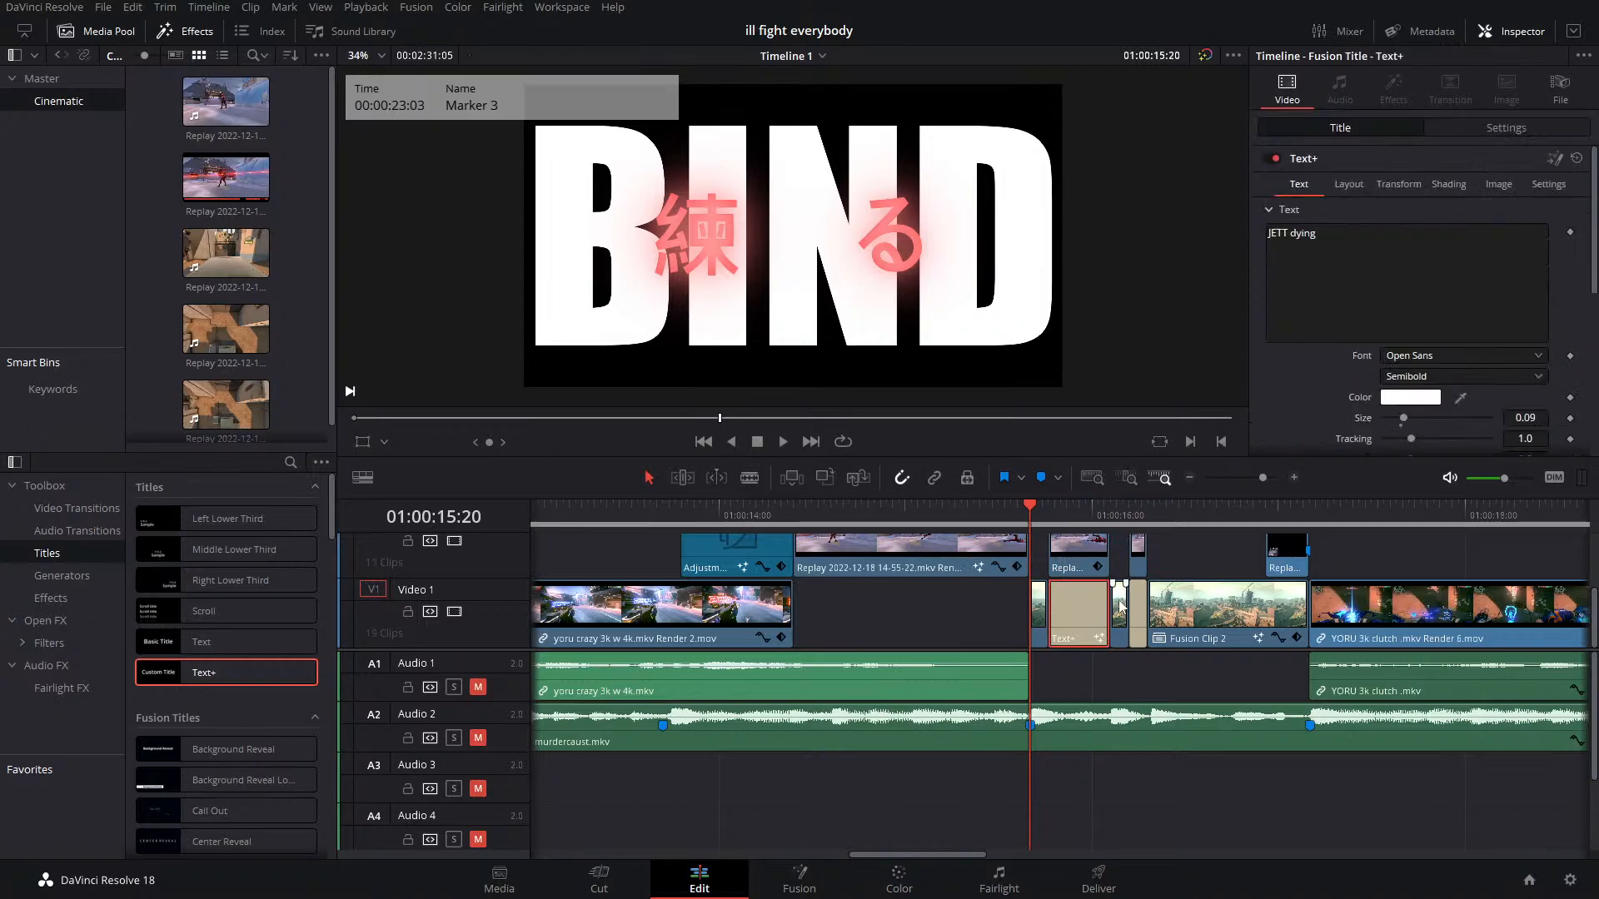
pyautogui.press('BackSpace')
pyautogui.click(1136, 606)
pyautogui.press('BackSpace')
# Play back the replay shot and its flashing cuts through to the next YORU 3k clutch clip
pyautogui.moveTo(1029, 520); pyautogui.dragTo(940, 524)
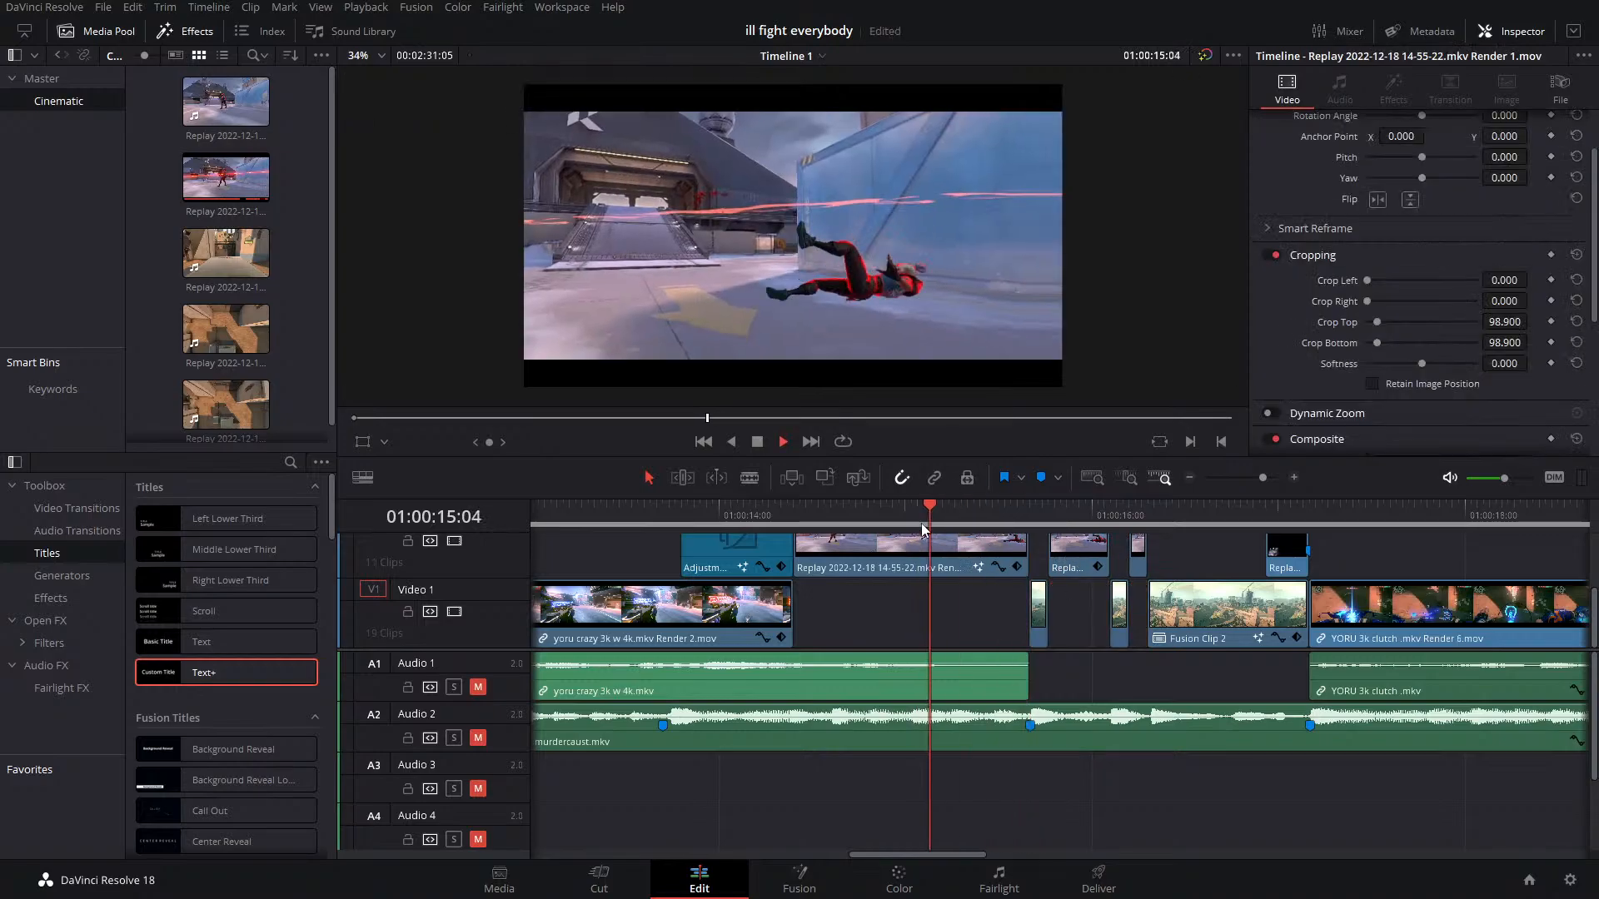
pyautogui.press('space')
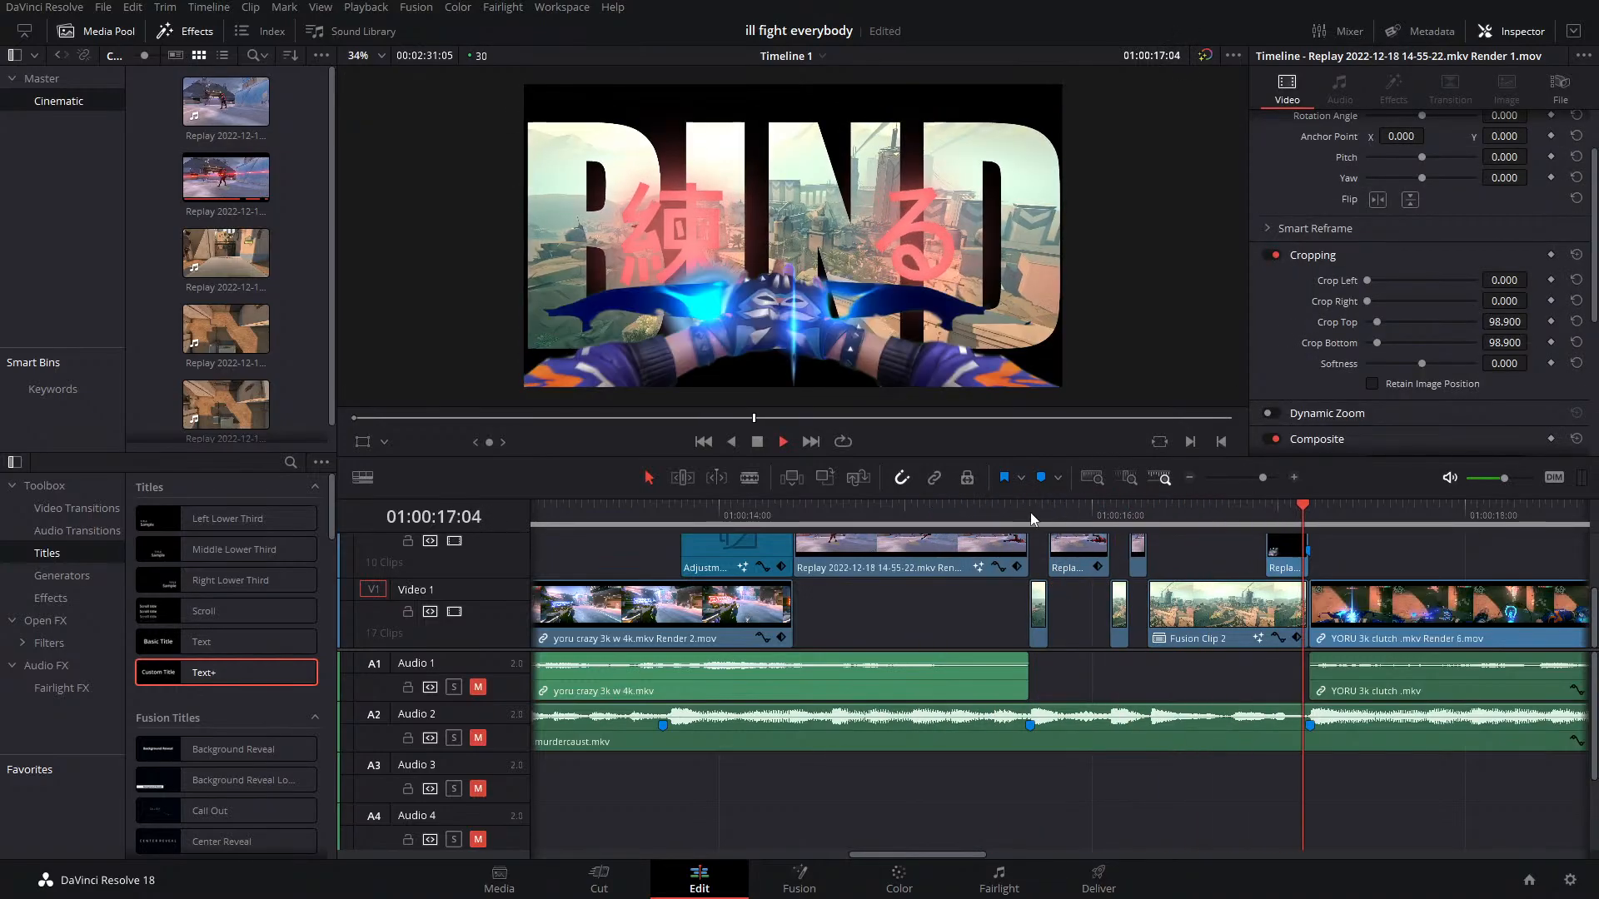
pyautogui.moveTo(749, 514); pyautogui.dragTo(698, 516)
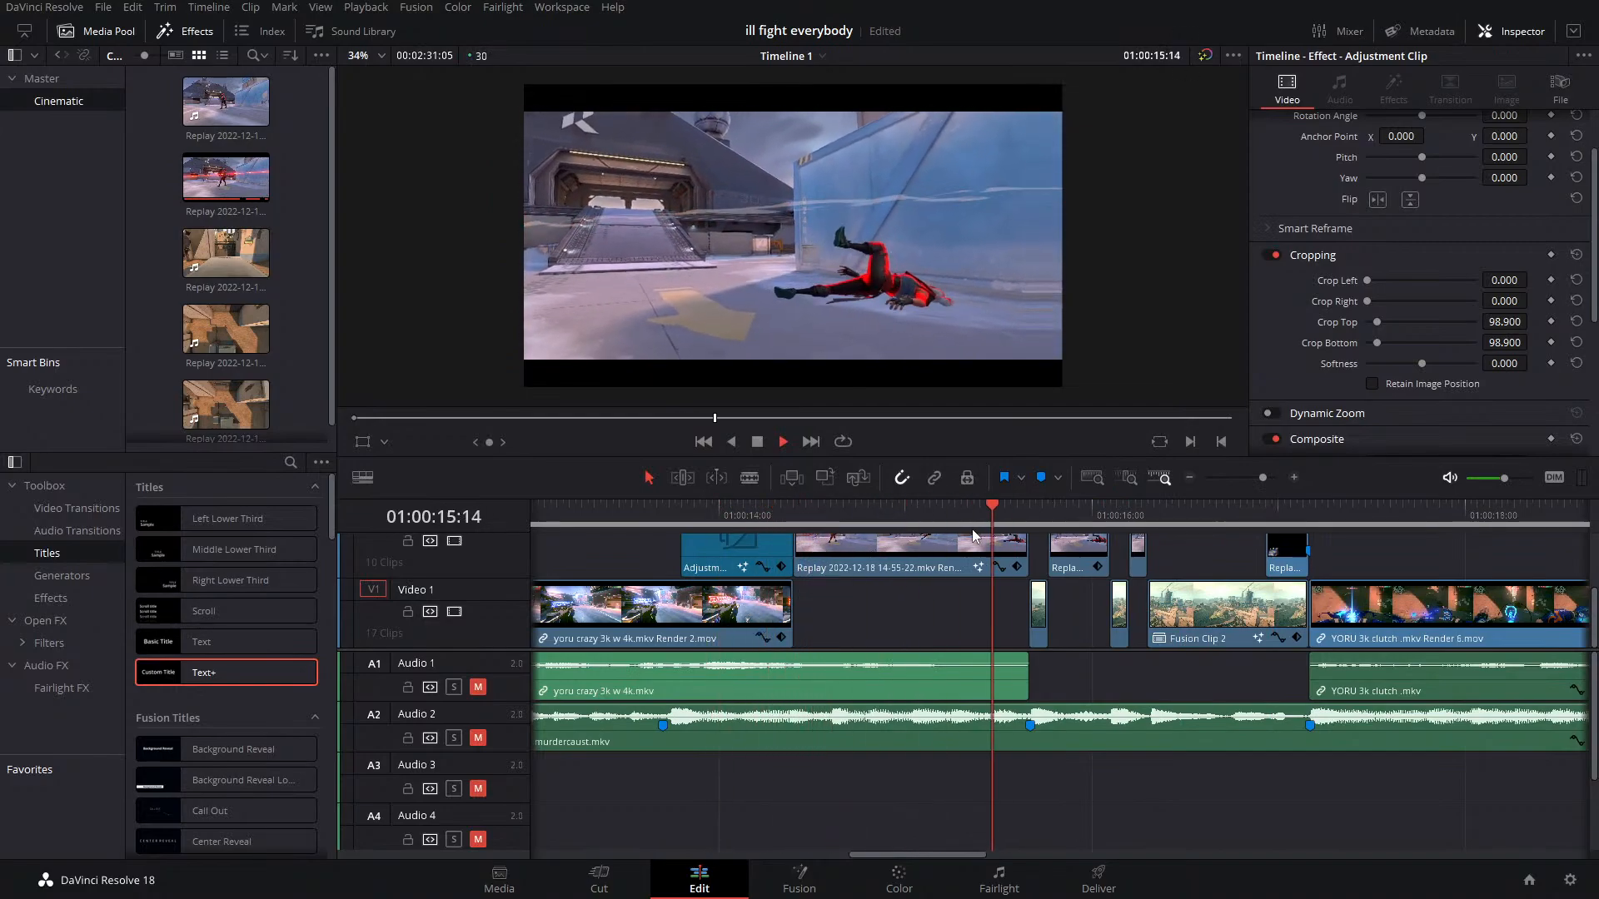
pyautogui.press('space')
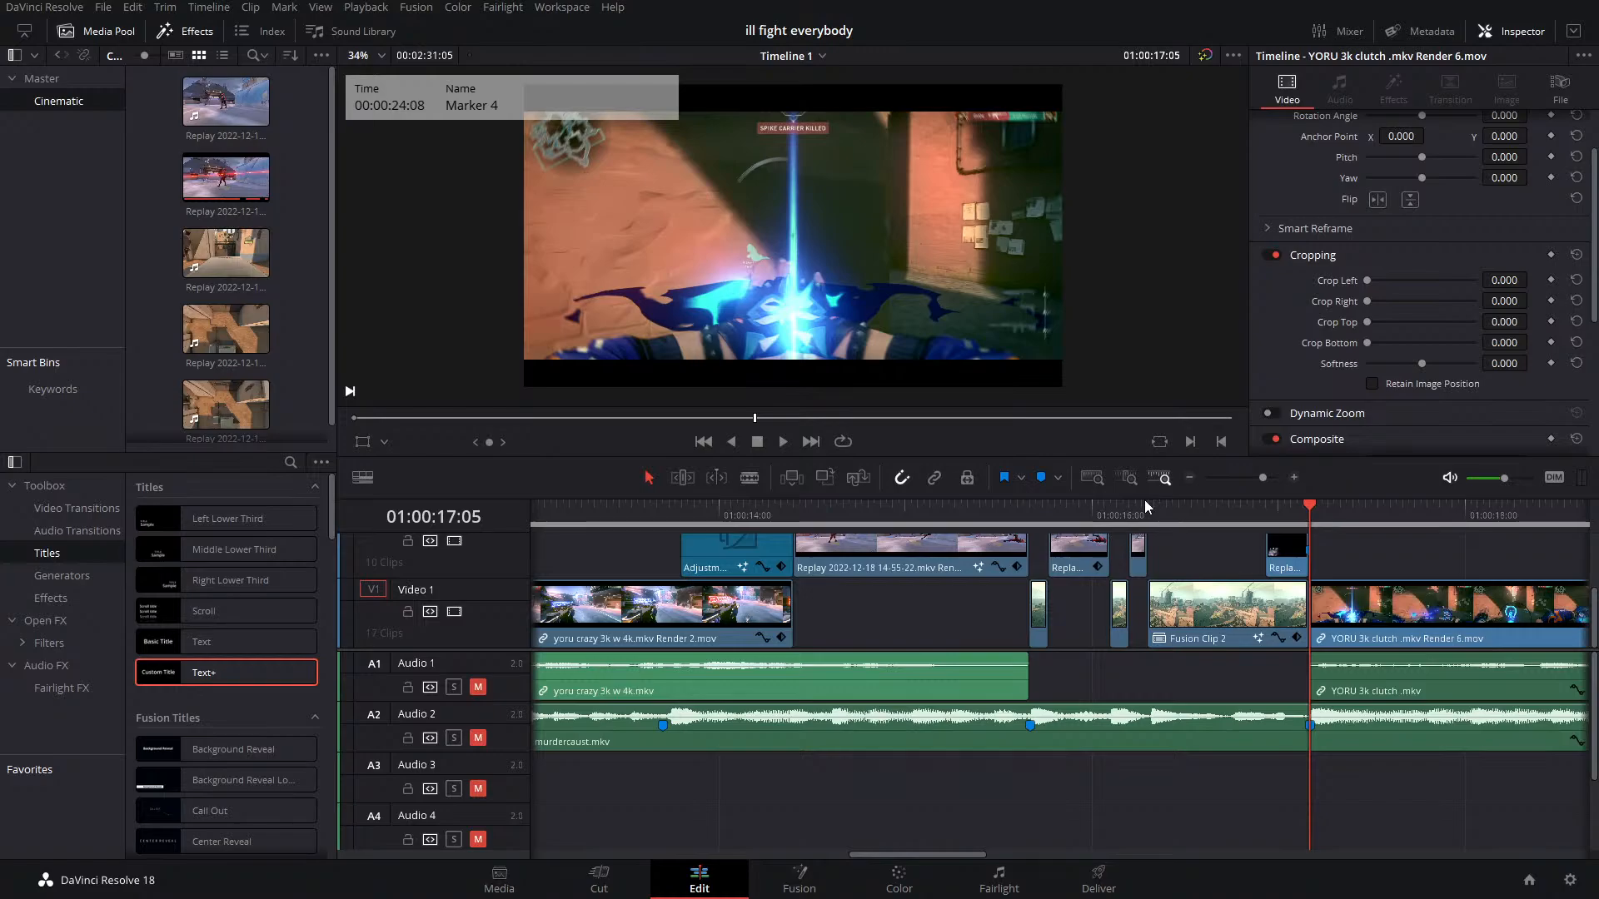
# Open the replay clip's Fusion composition and add a Camera Shake (CShk) node directly after MediaIn1
pyautogui.click(908, 546)
pyautogui.click(796, 883)
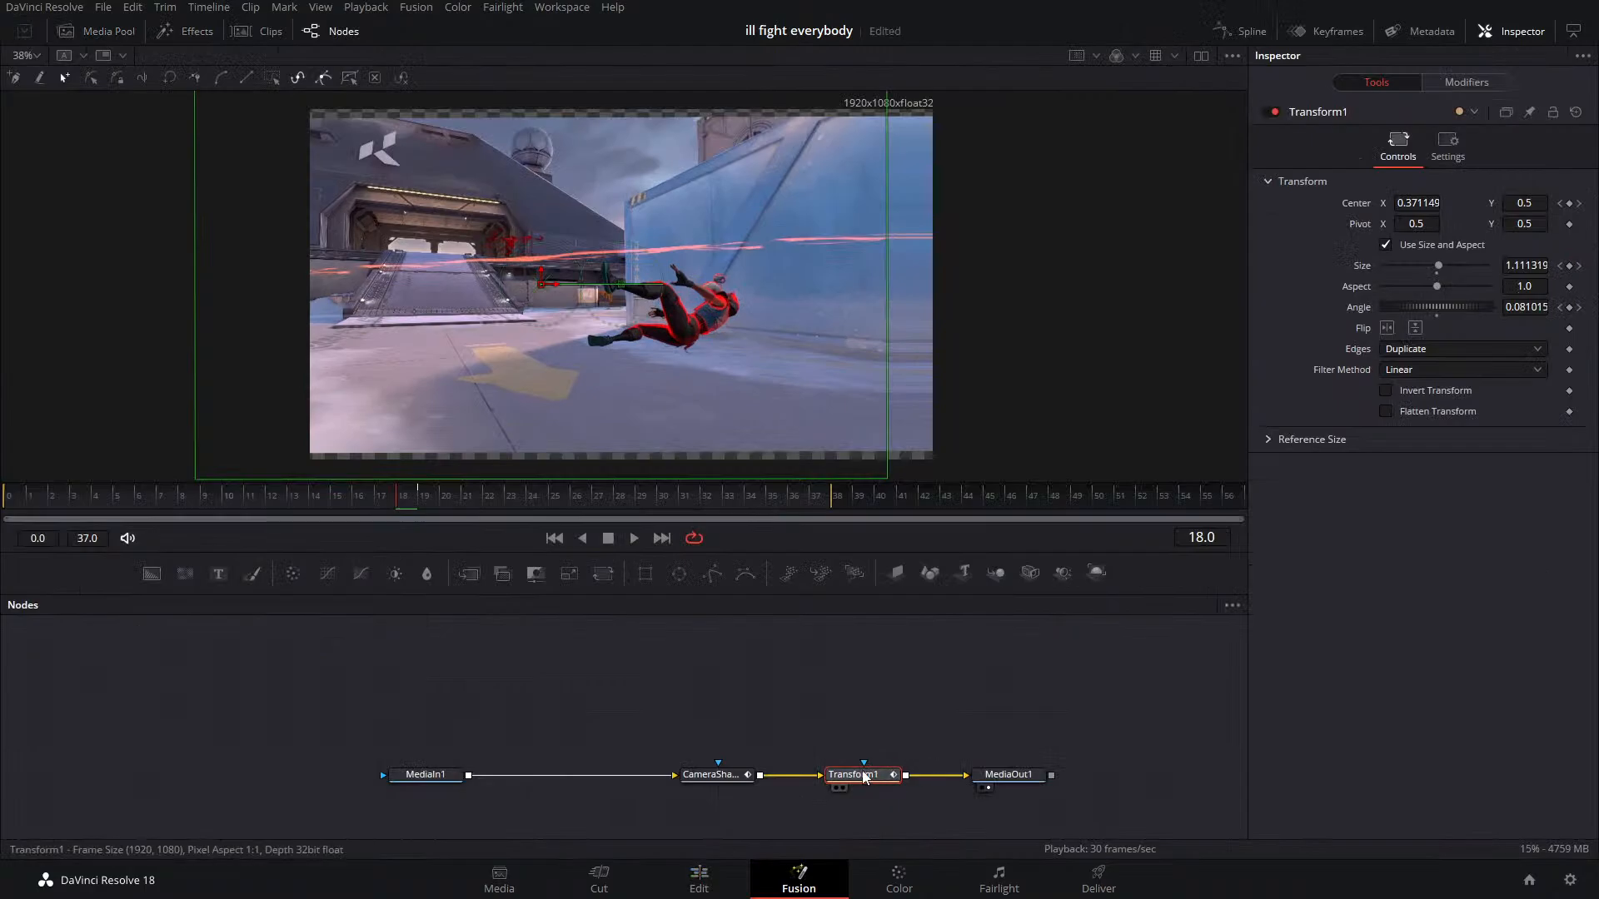
pyautogui.click(429, 775)
pyautogui.hotkey('shift', 'space')
pyautogui.write('ca')
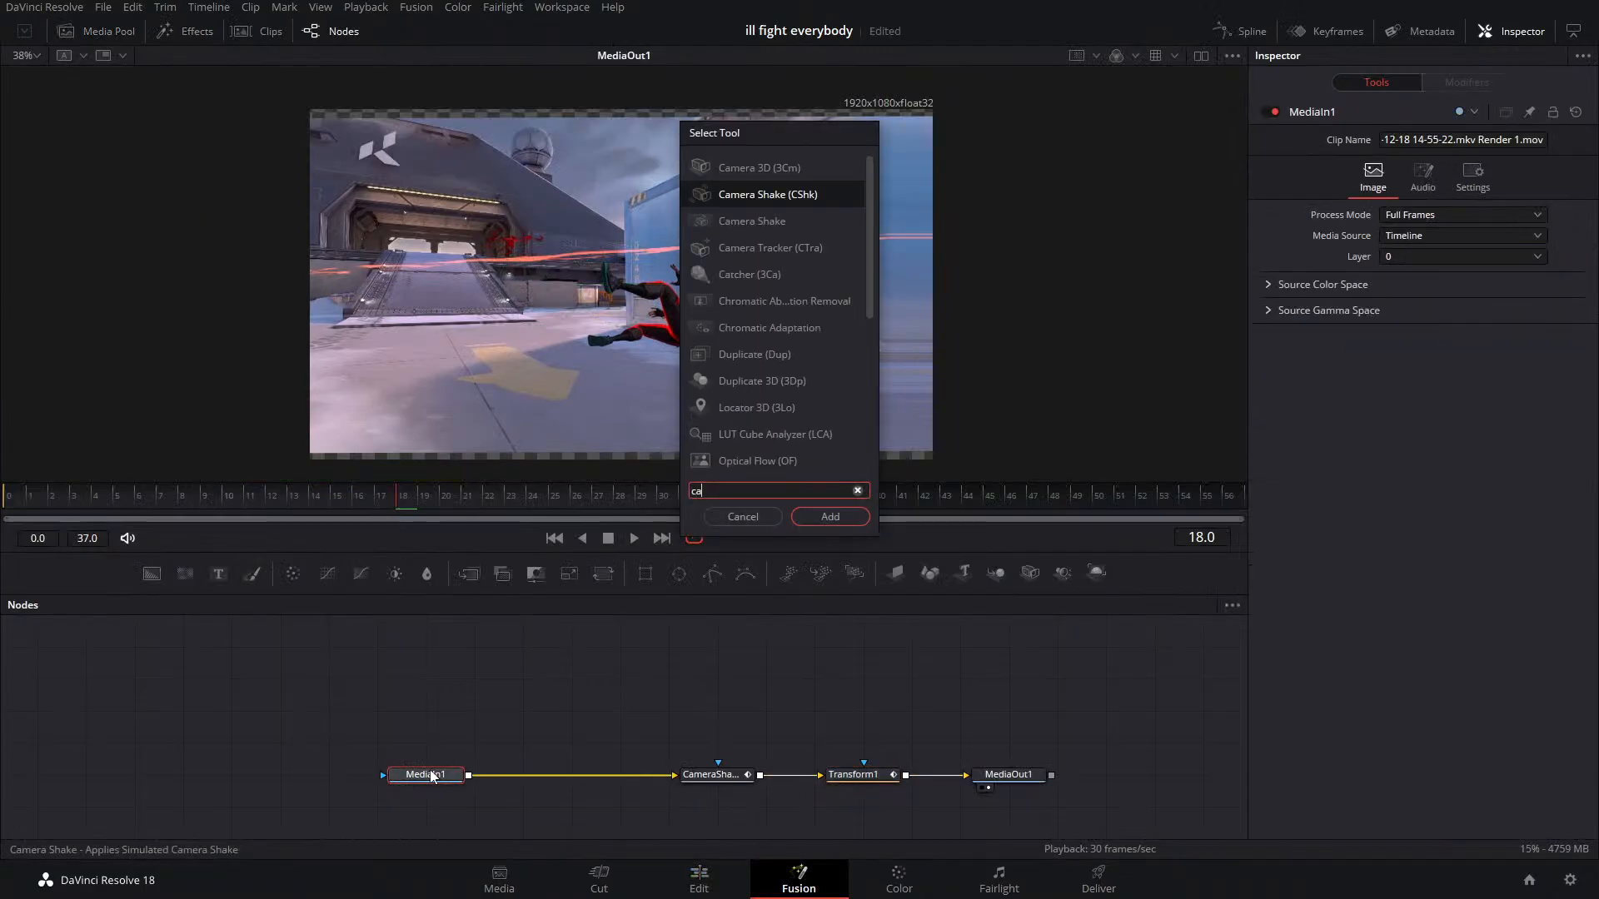
pyautogui.write('mera Shake')
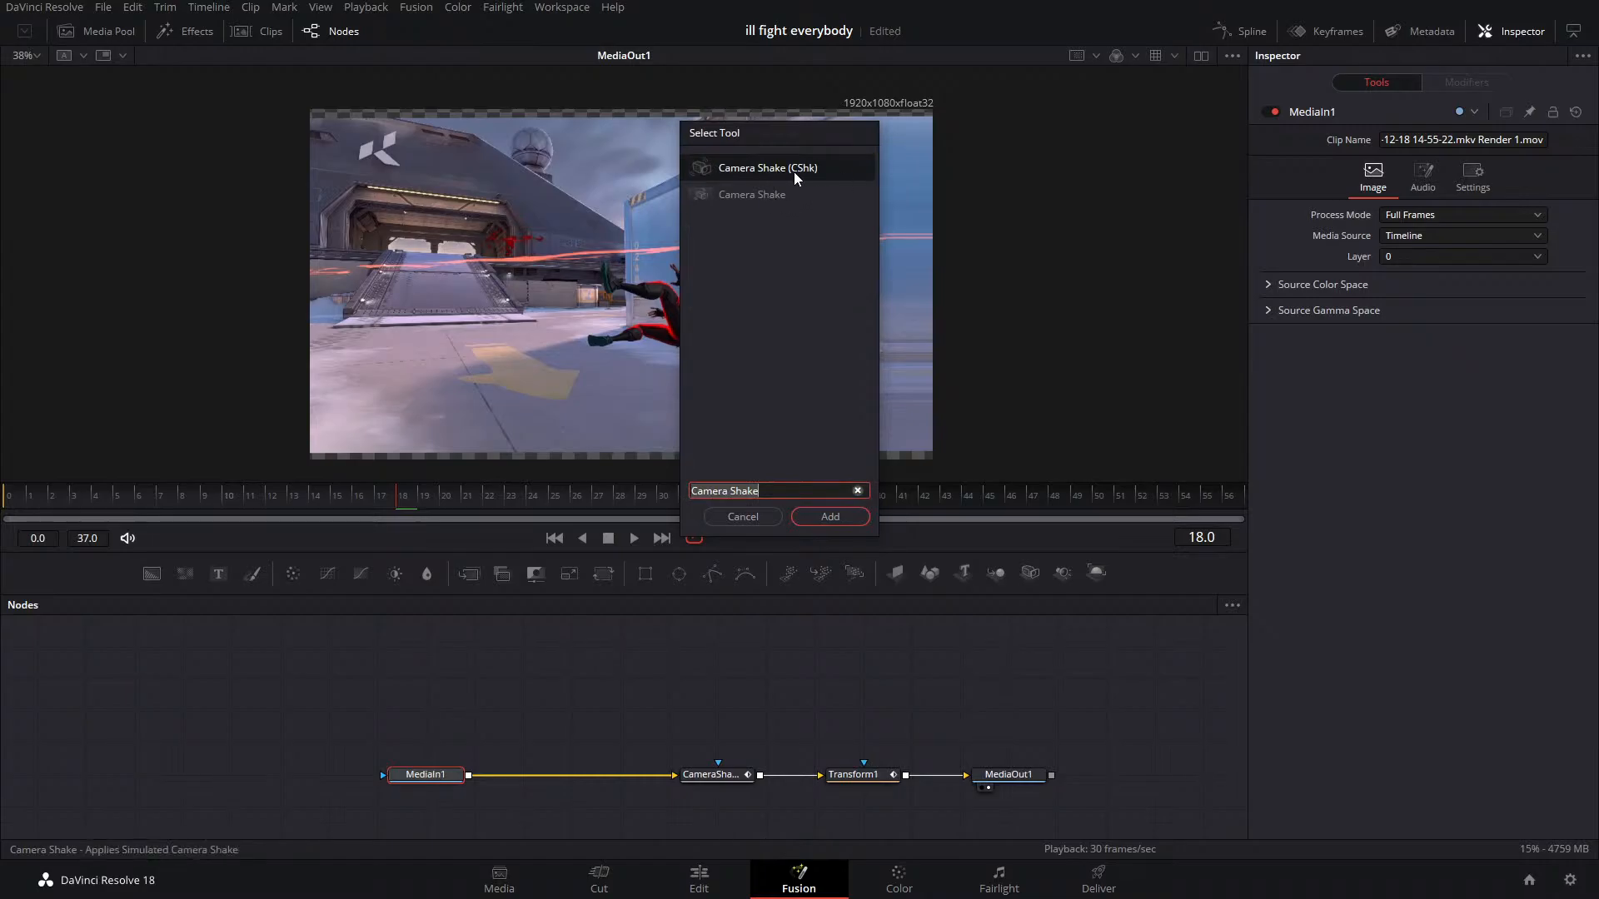
pyautogui.click(830, 521)
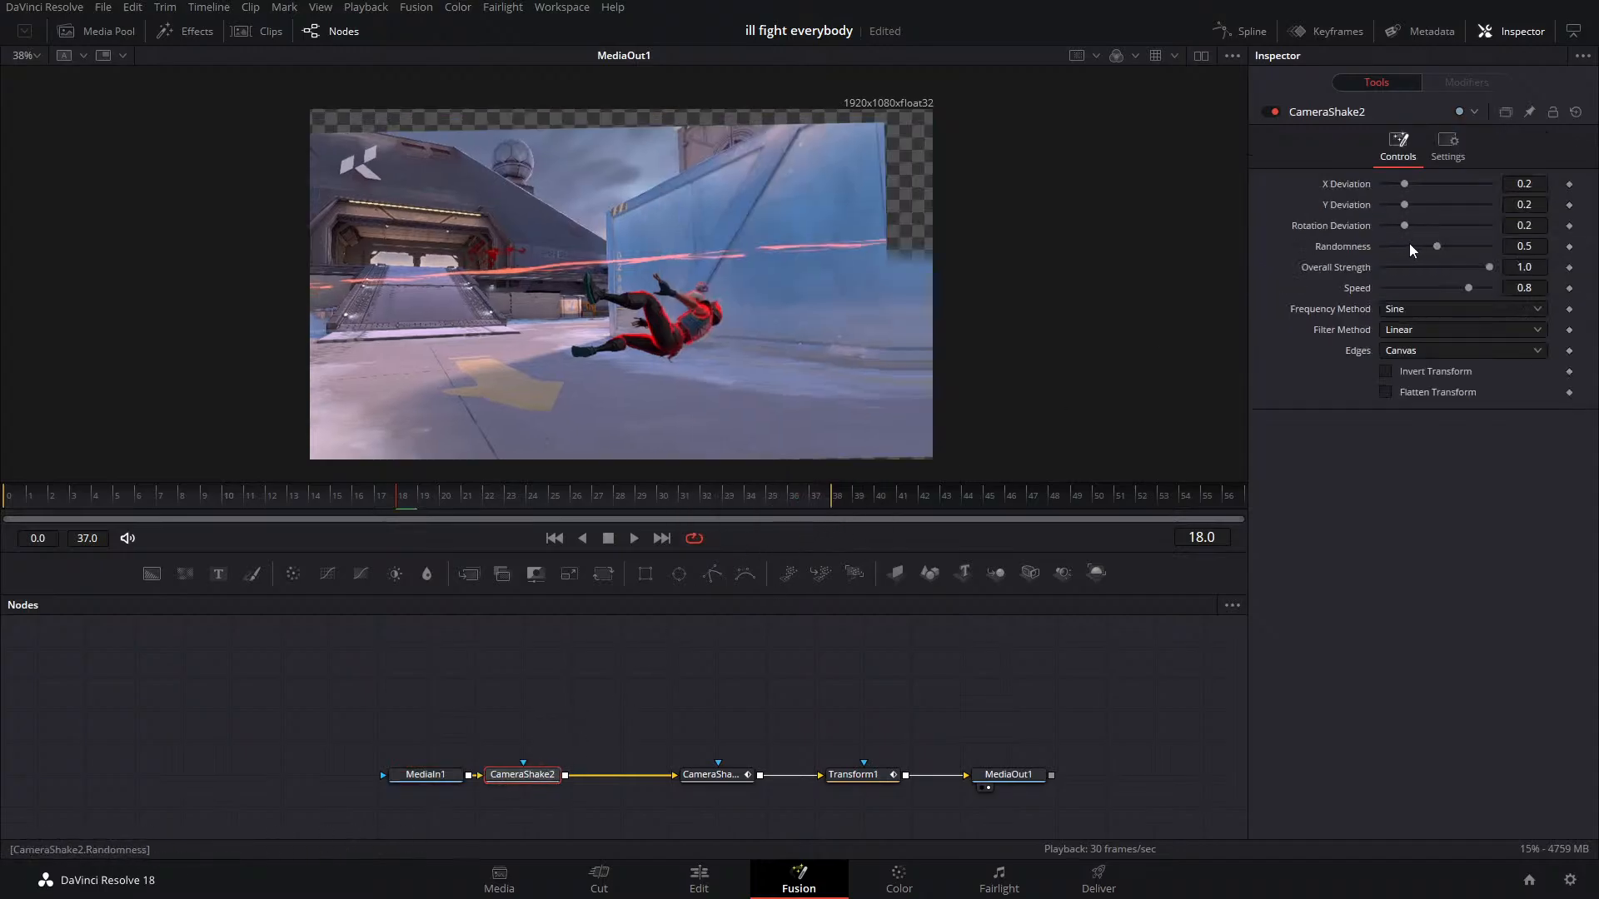
# Look up the Camera Shake entries in the tool search again without adding one, then display CameraShake1's settings
pyautogui.hotkey('shift', 'space')
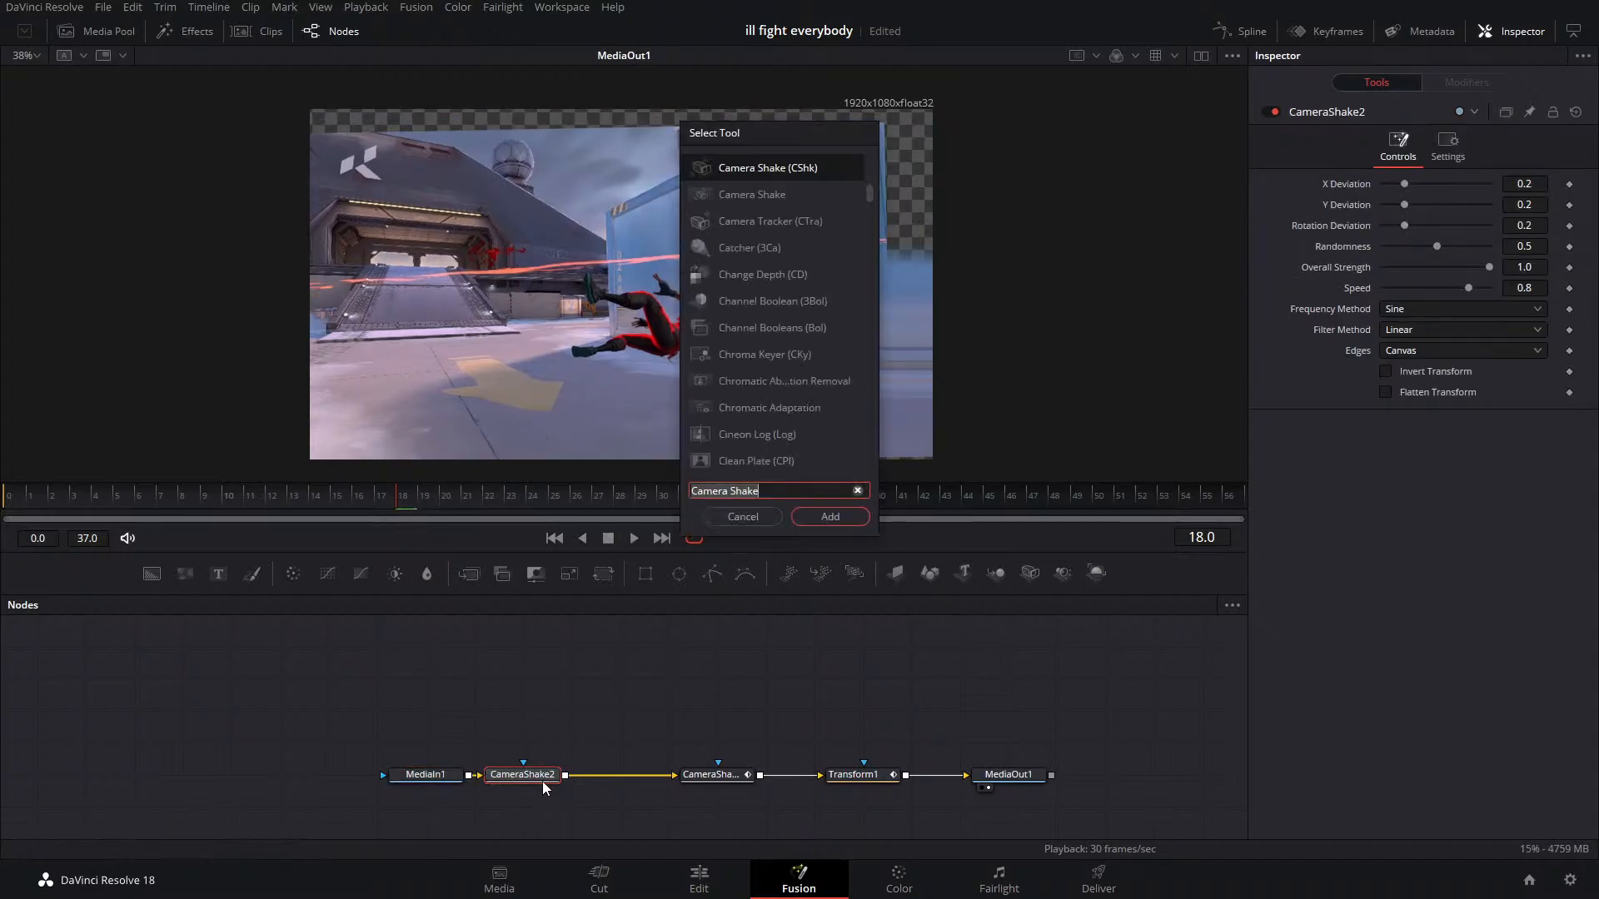
pyautogui.click(771, 517)
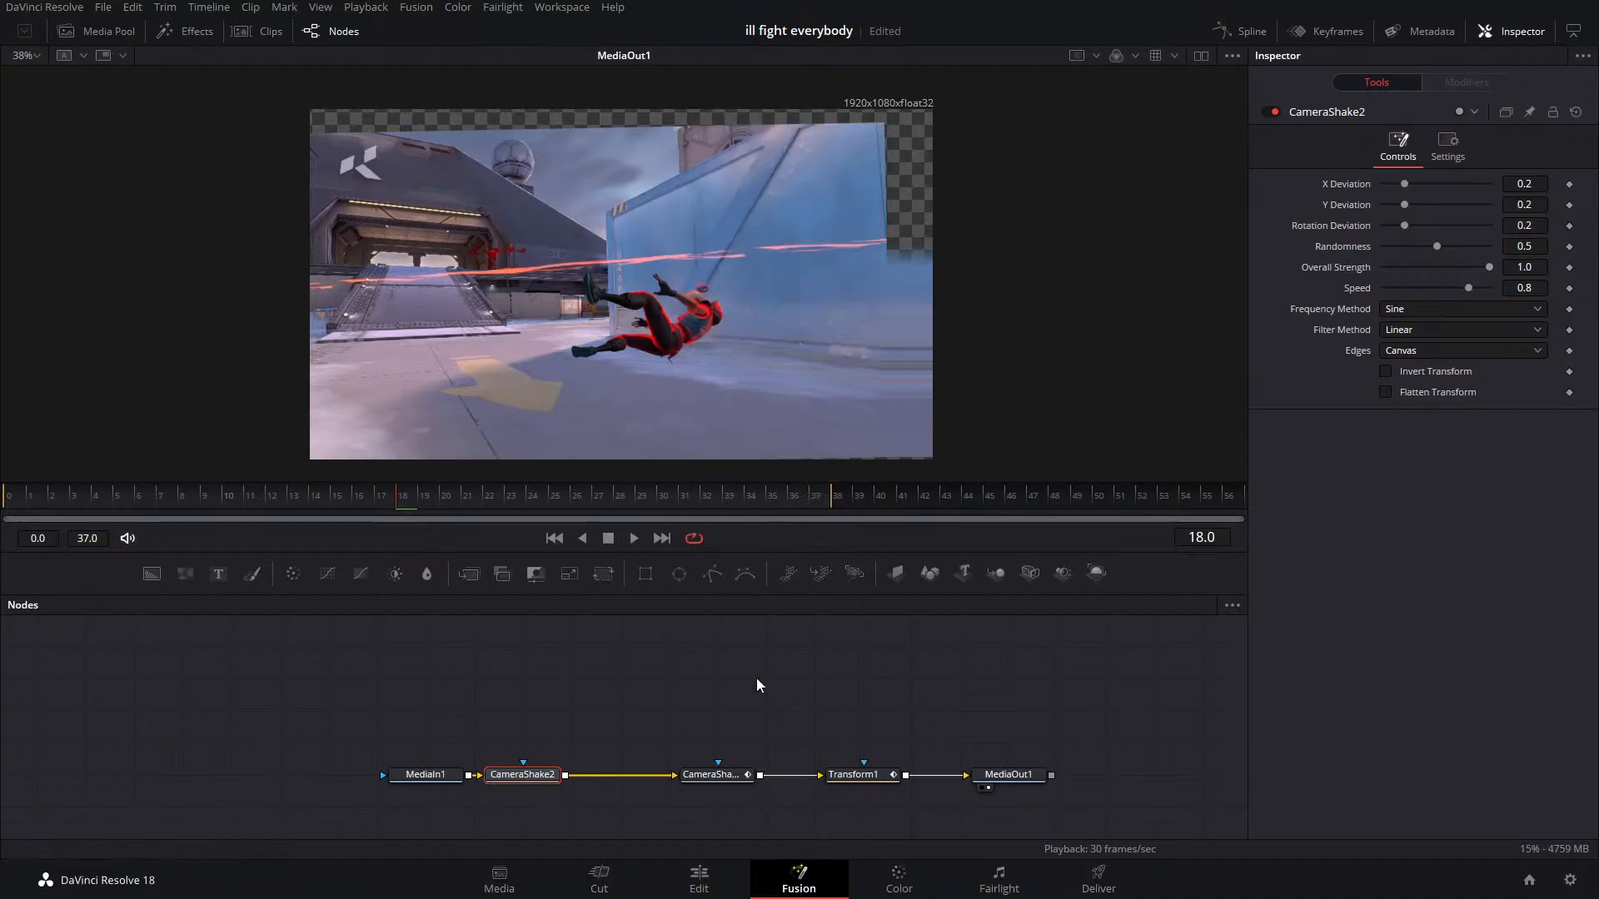
pyautogui.click(732, 775)
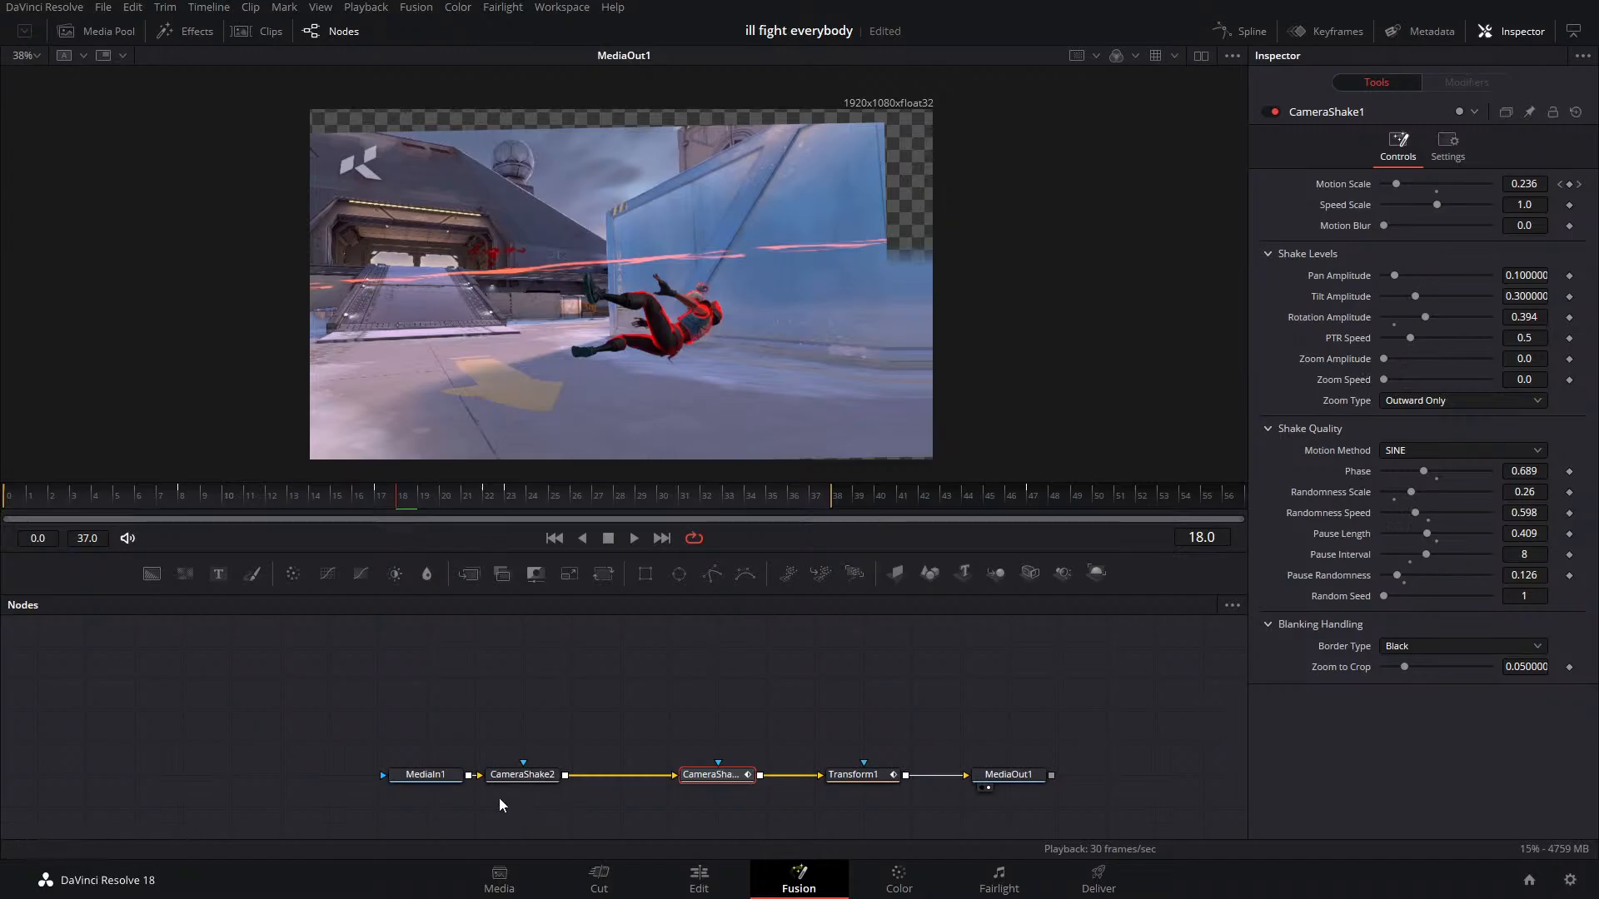
# Delete the CameraShake2 node and display CameraShake1's settings
pyautogui.click(506, 776)
pyautogui.press('Delete')
pyautogui.click(706, 773)
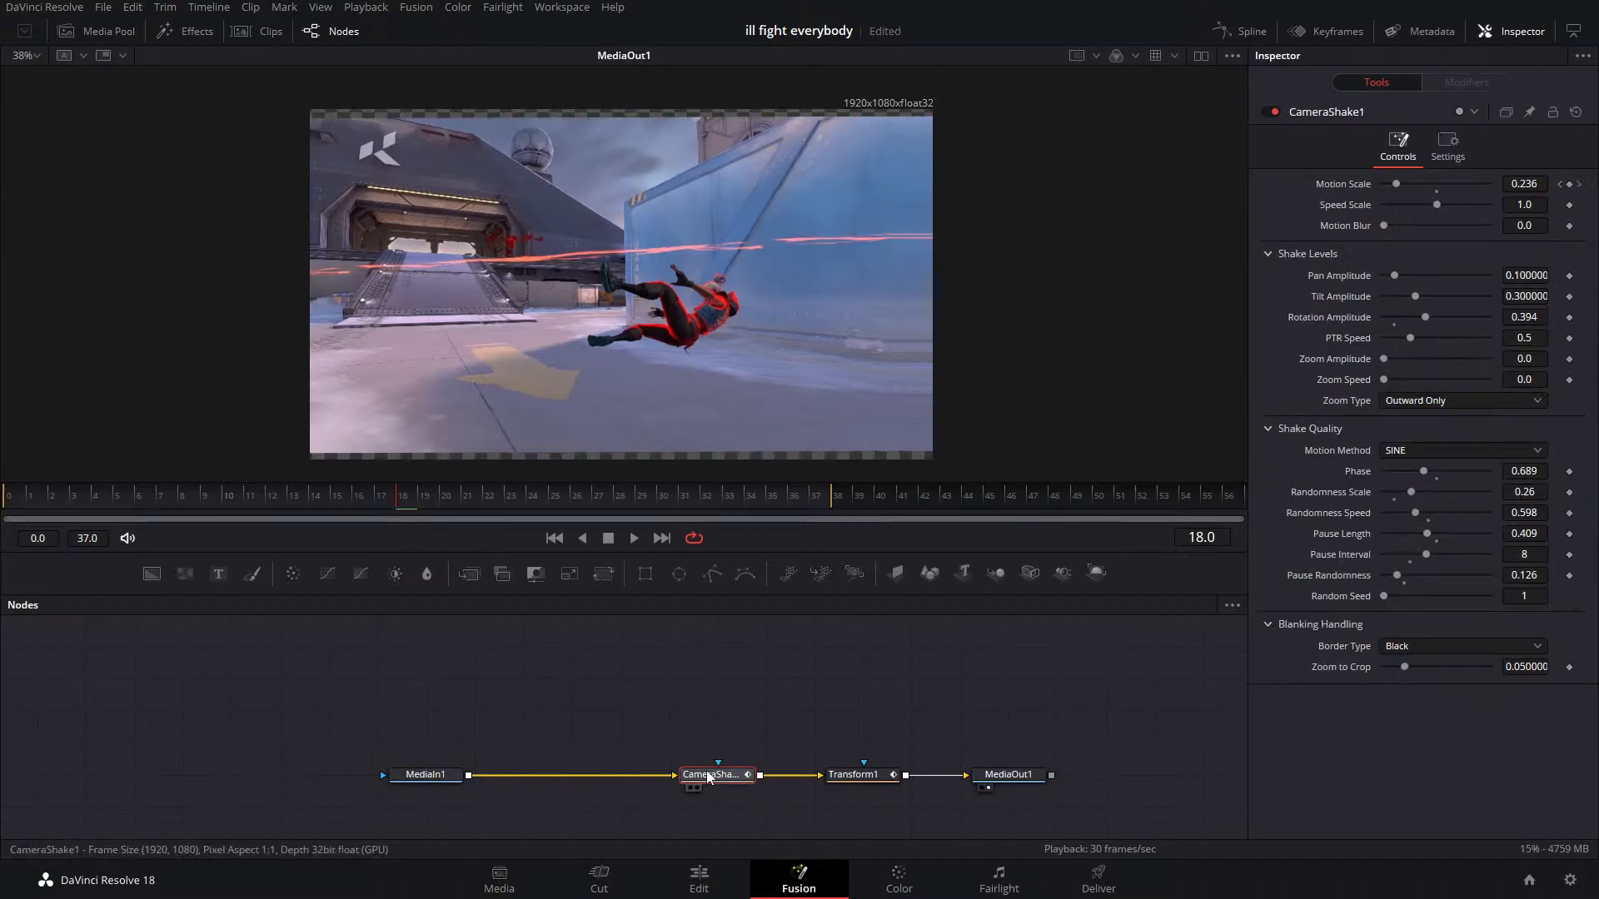
# Play back the composition from its early frames to review the CameraShake1 motion
pyautogui.moveTo(386, 505); pyautogui.dragTo(268, 504)
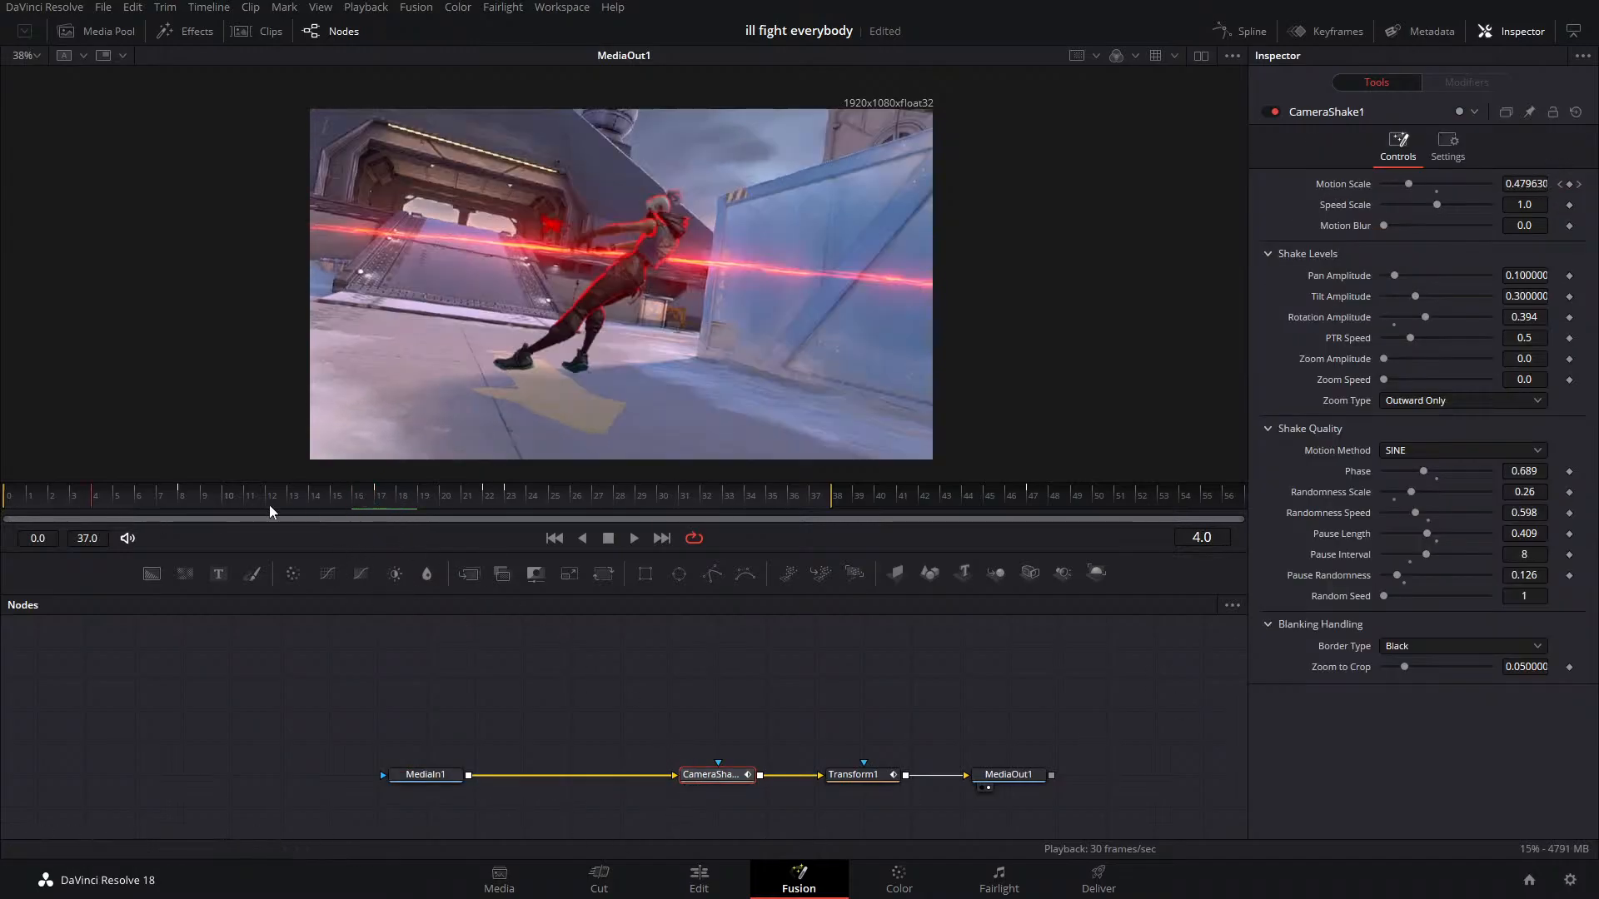
pyautogui.click(634, 538)
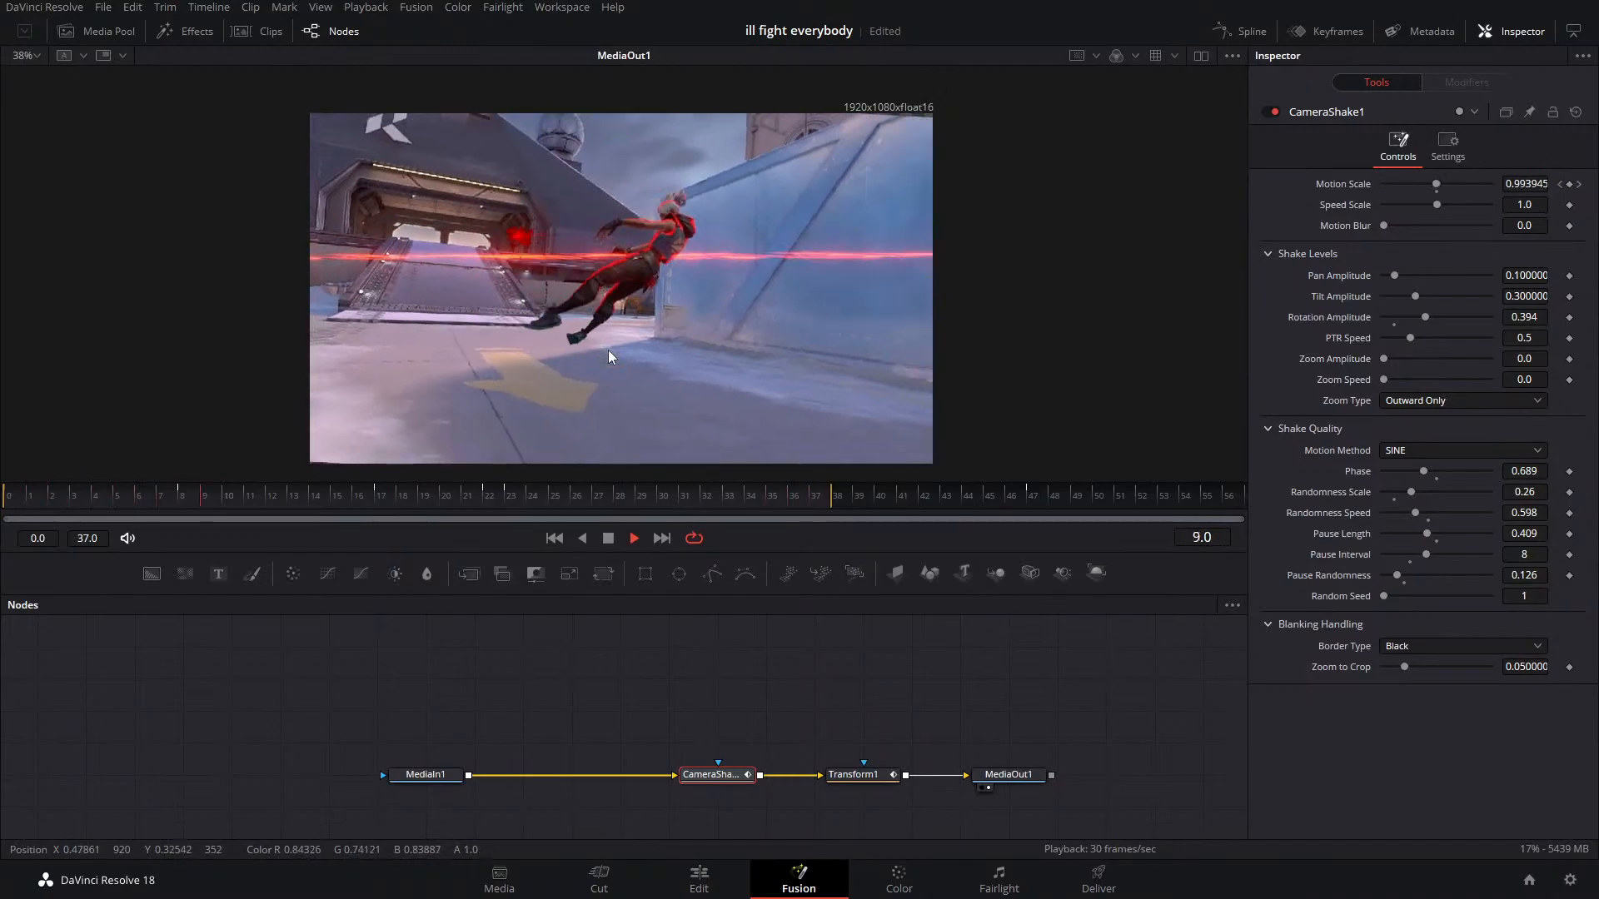
pyautogui.scroll(-2, 608, 349)
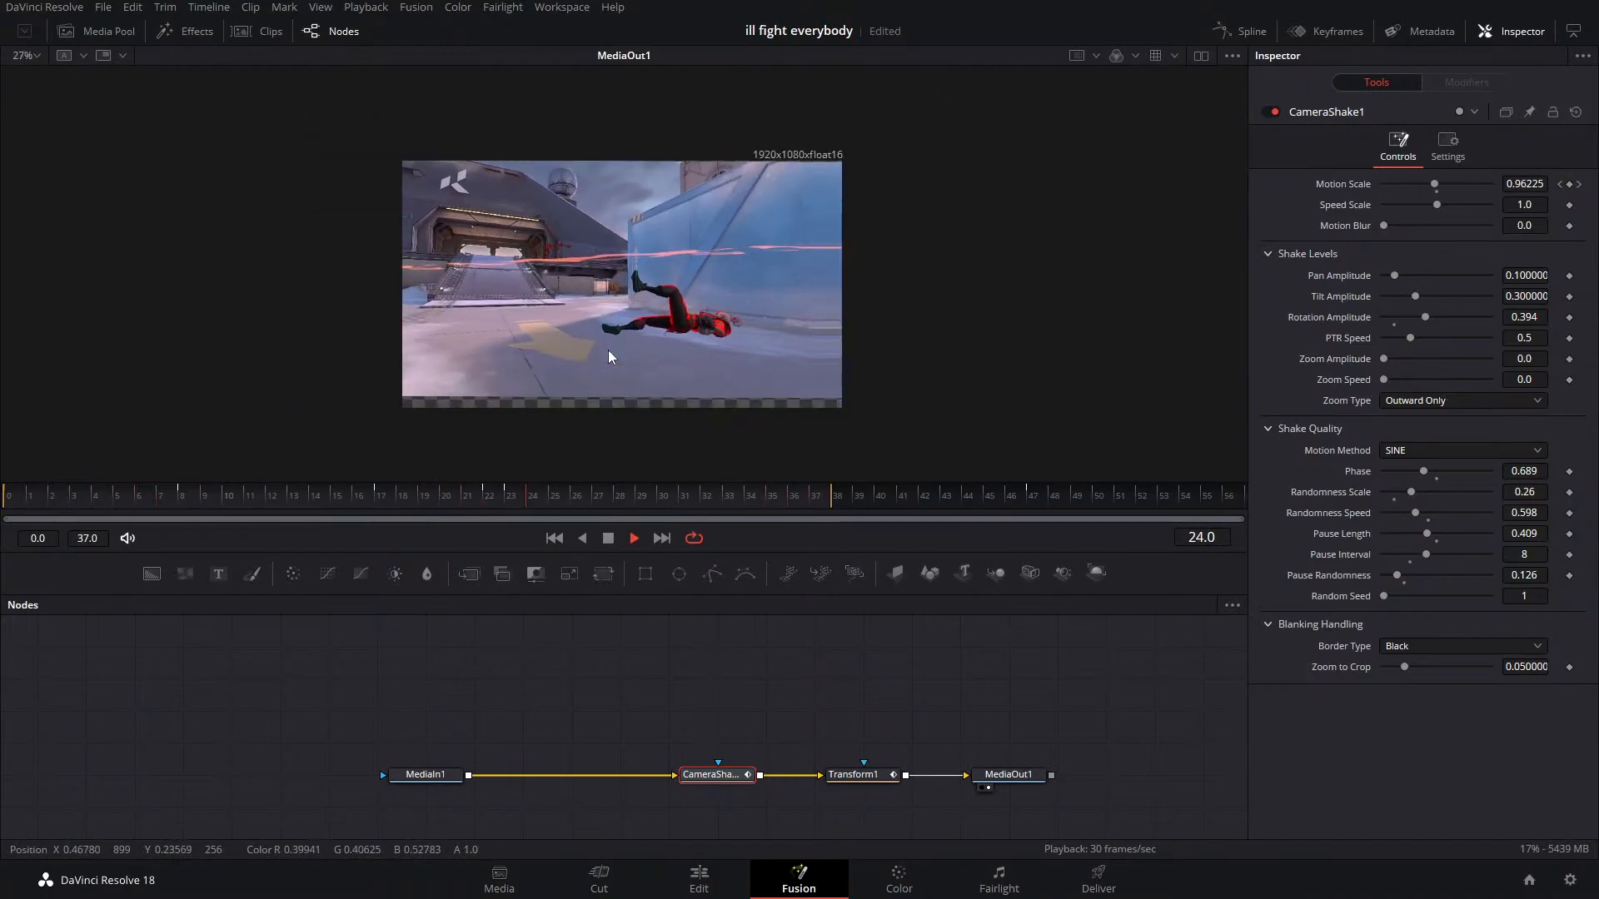
pyautogui.click(609, 538)
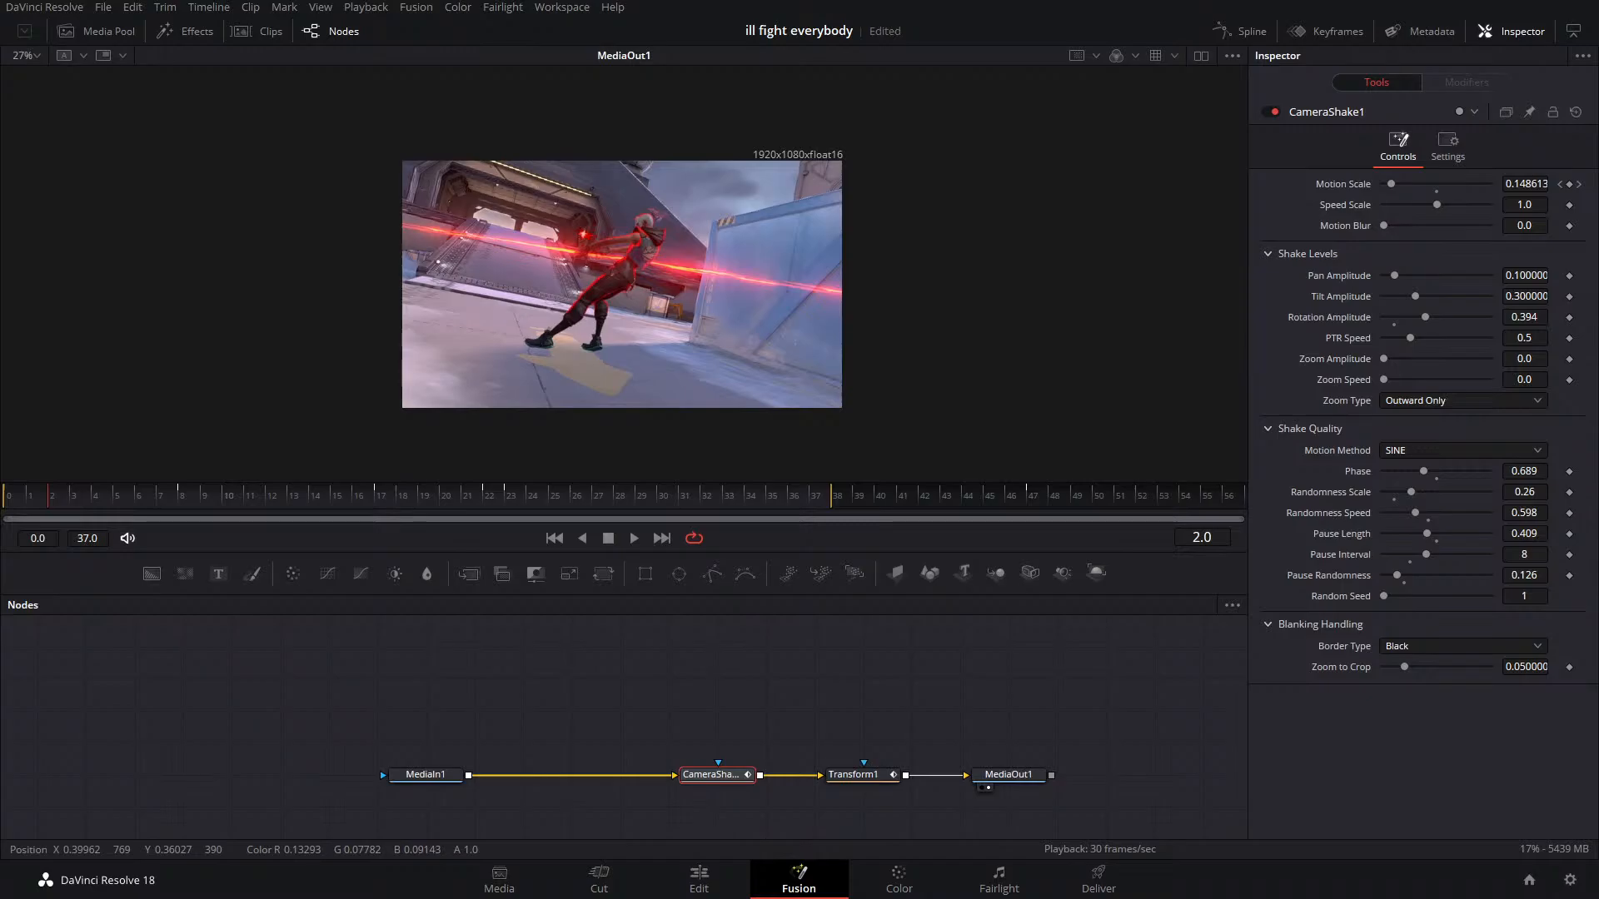
# Add the Edge Control tool from the Fusion tool templates as a loose node above the main node chain
pyautogui.click(98, 32)
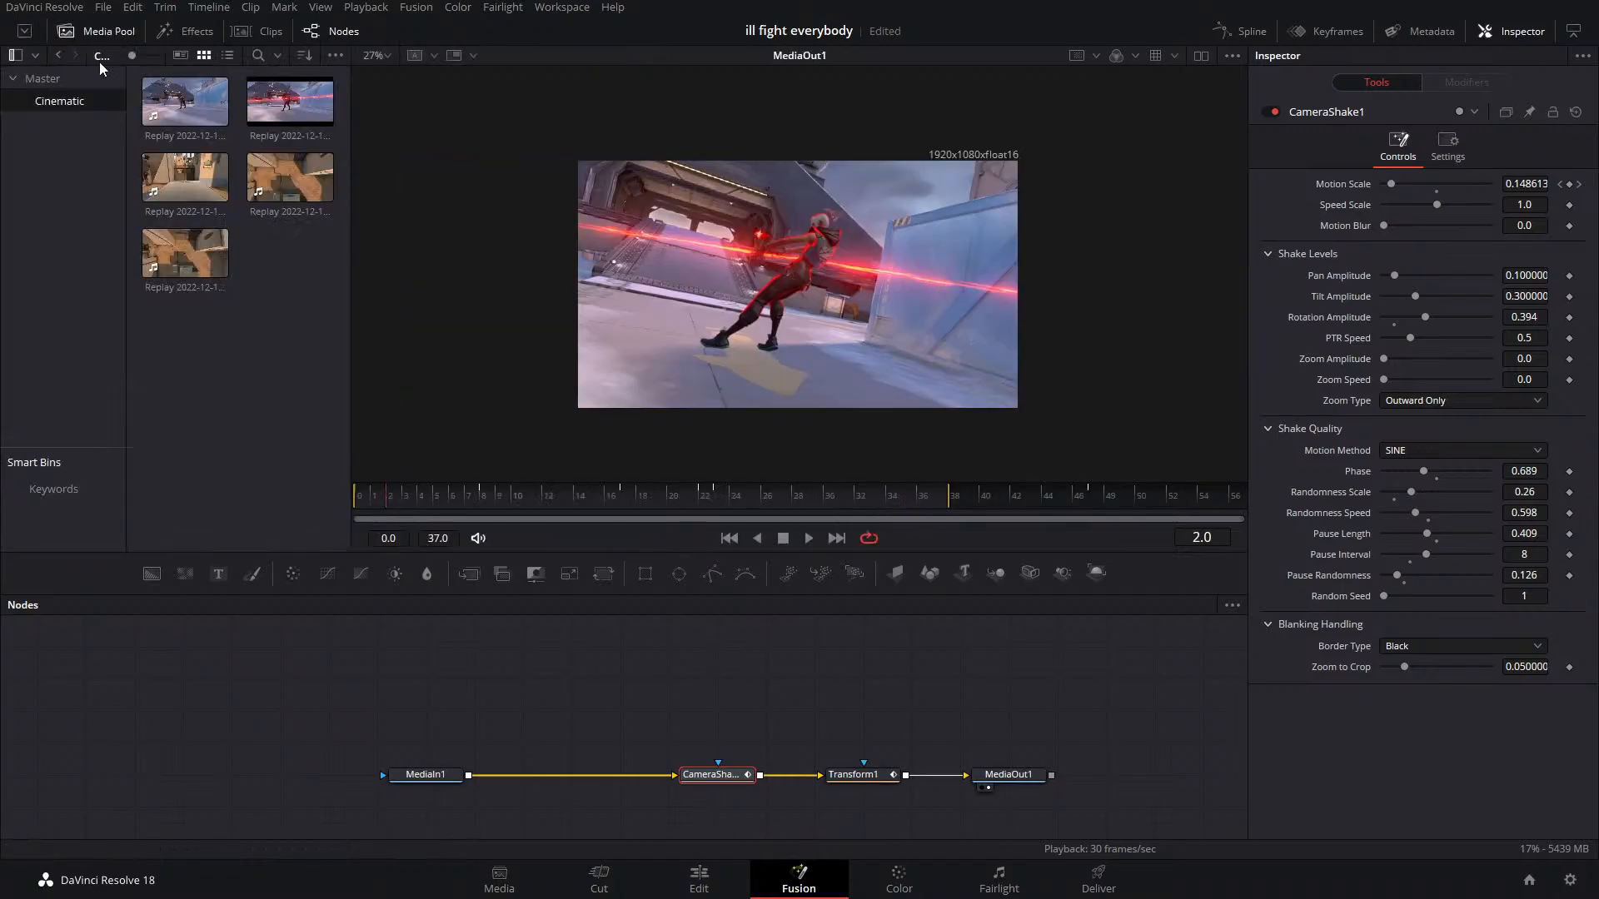
pyautogui.click(115, 33)
pyautogui.click(190, 35)
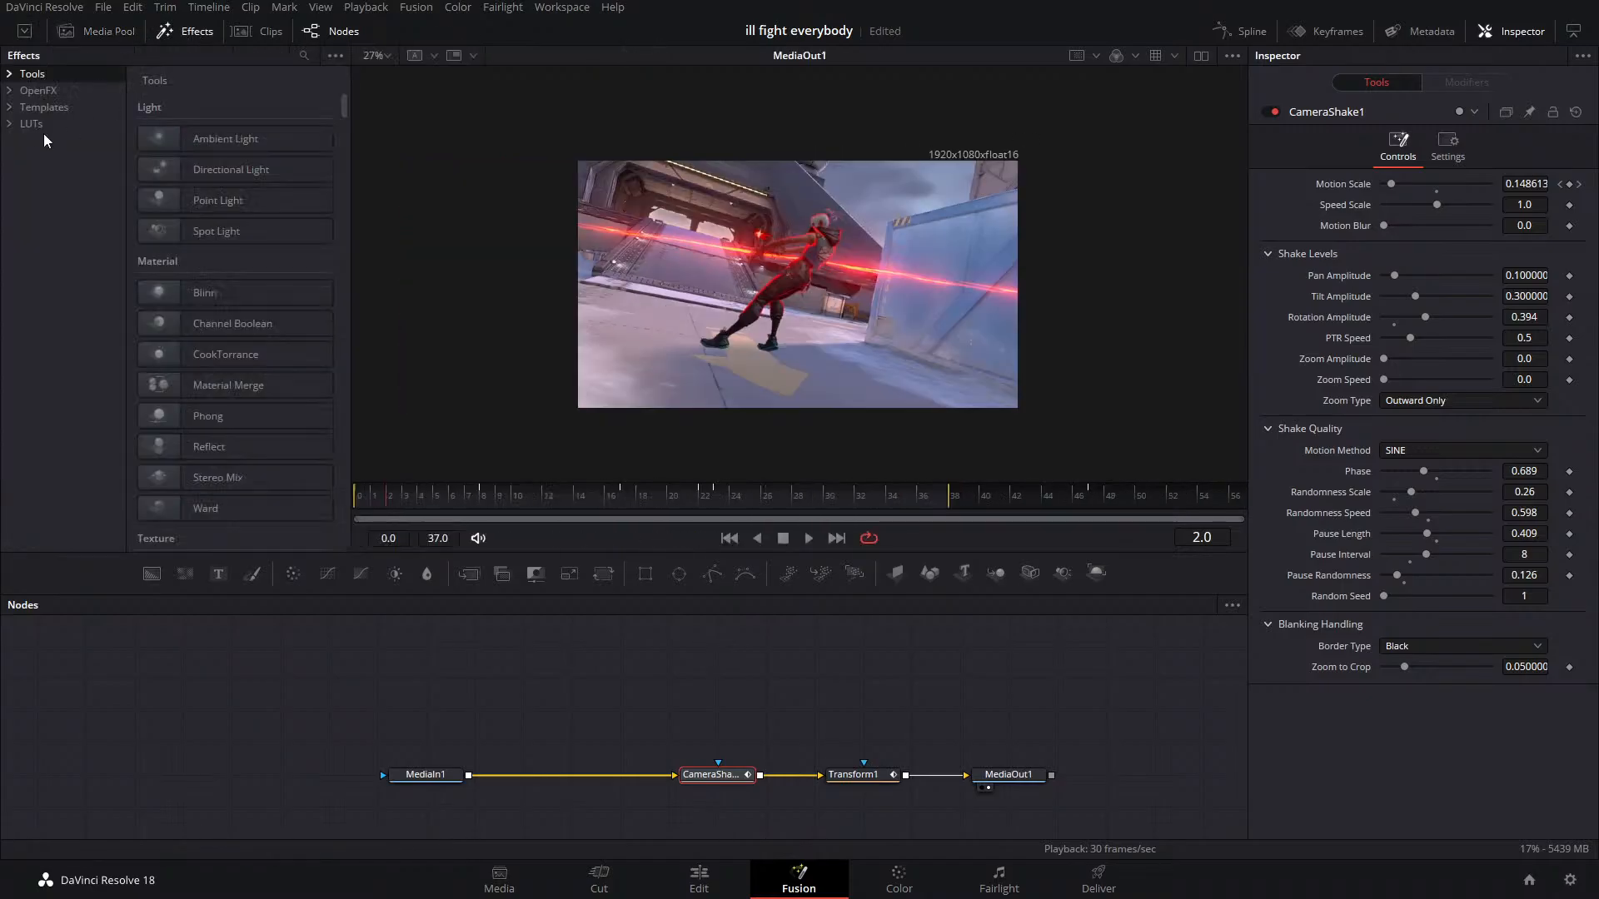
pyautogui.click(12, 109)
pyautogui.click(27, 138)
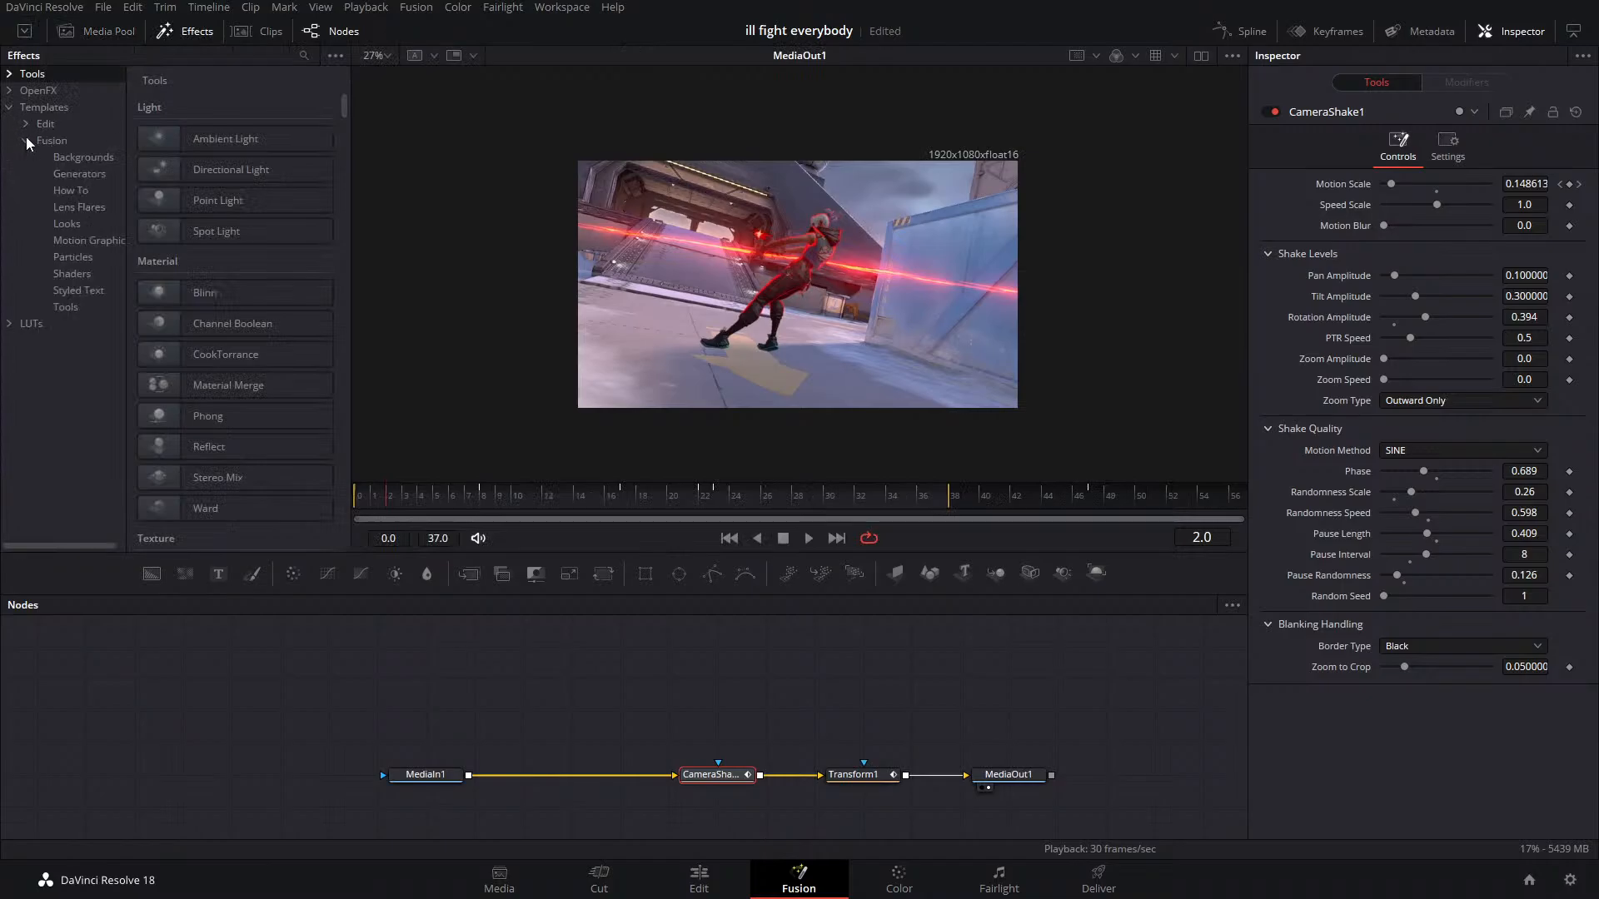
pyautogui.click(65, 307)
pyautogui.moveTo(223, 200); pyautogui.dragTo(611, 678)
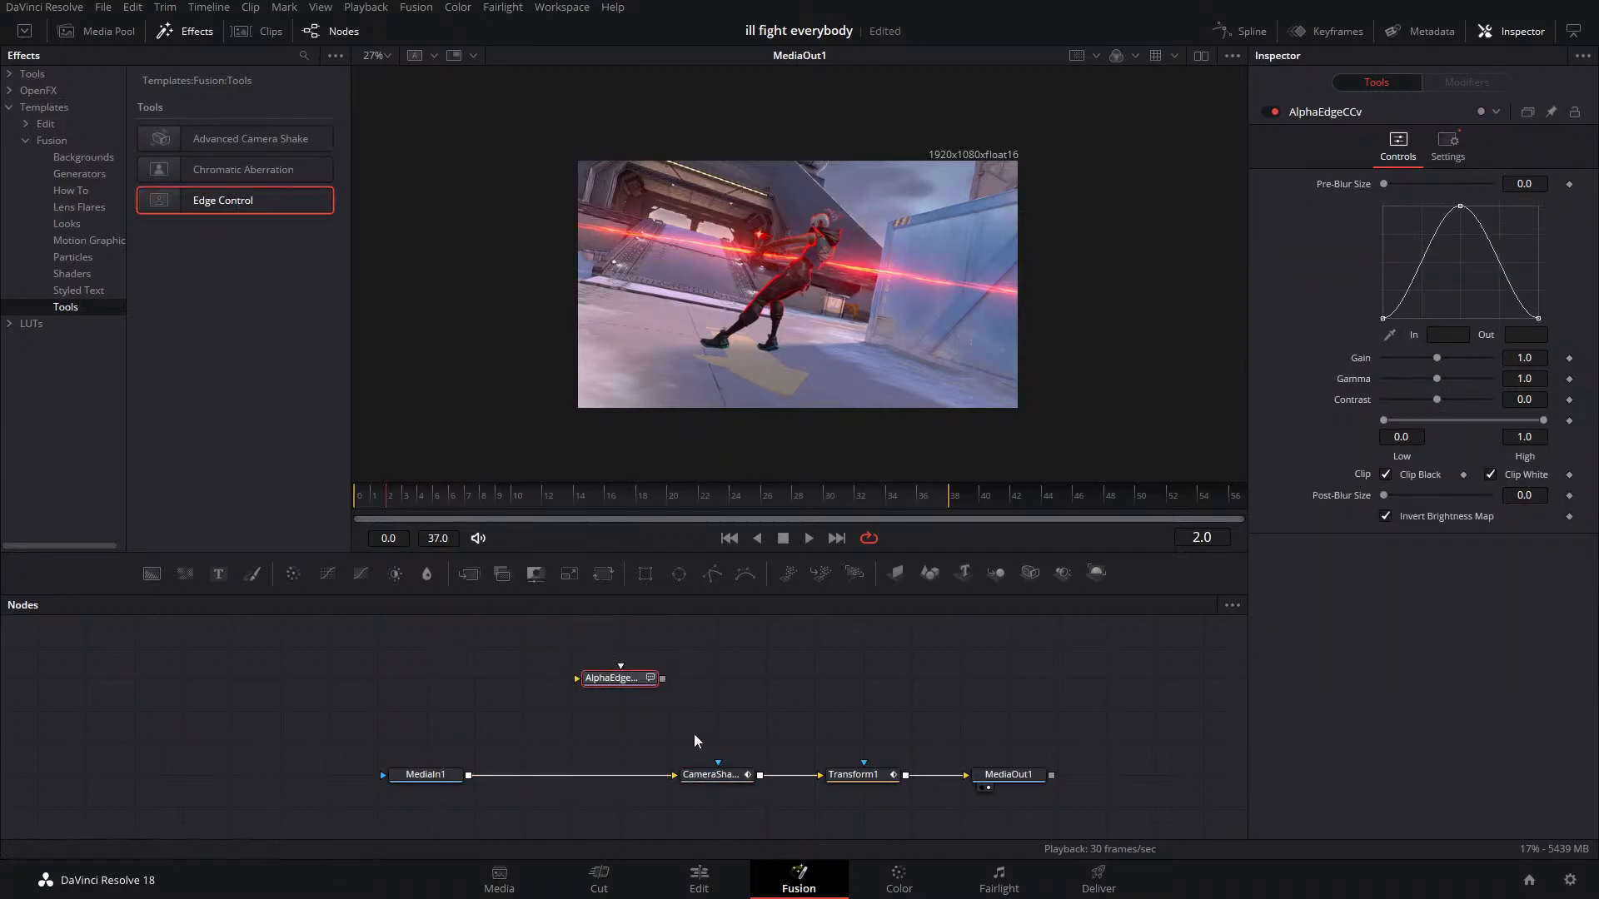
# Disable the CameraShake1 and Transform1 nodes together
pyautogui.moveTo(695, 733); pyautogui.dragTo(851, 819)
pyautogui.click(1274, 137)
pyautogui.click(1275, 112)
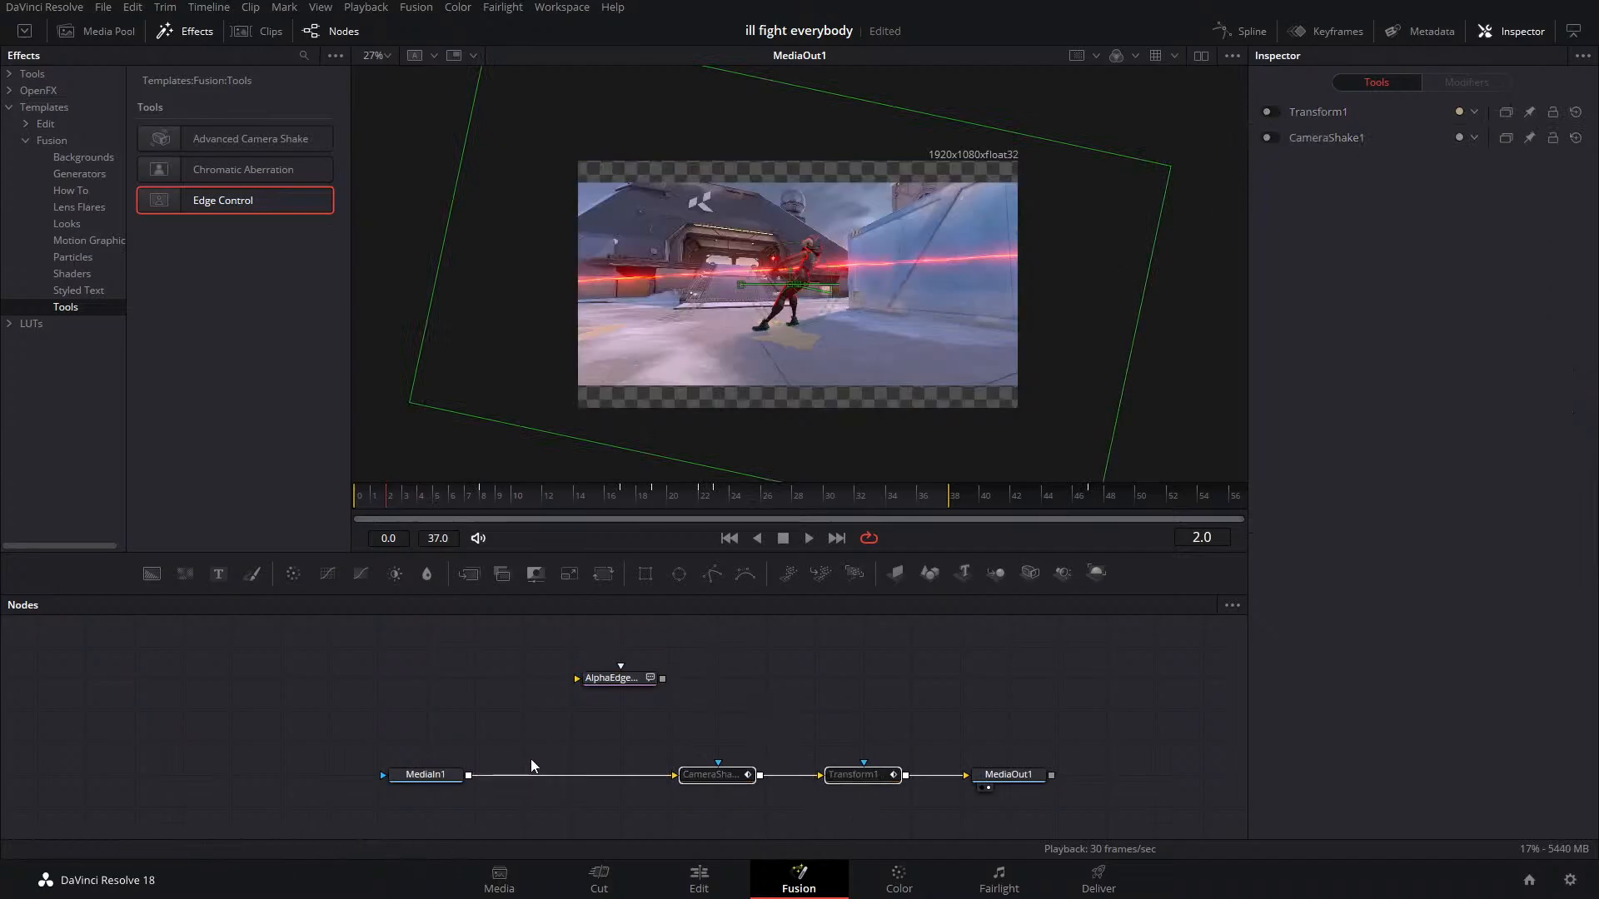
# Add a Magic Mask node above the main chain and connect MediaIn1's output to it
pyautogui.moveTo(442, 770); pyautogui.dragTo(393, 771)
pyautogui.click(444, 697)
pyautogui.hotkey('shift', 'space')
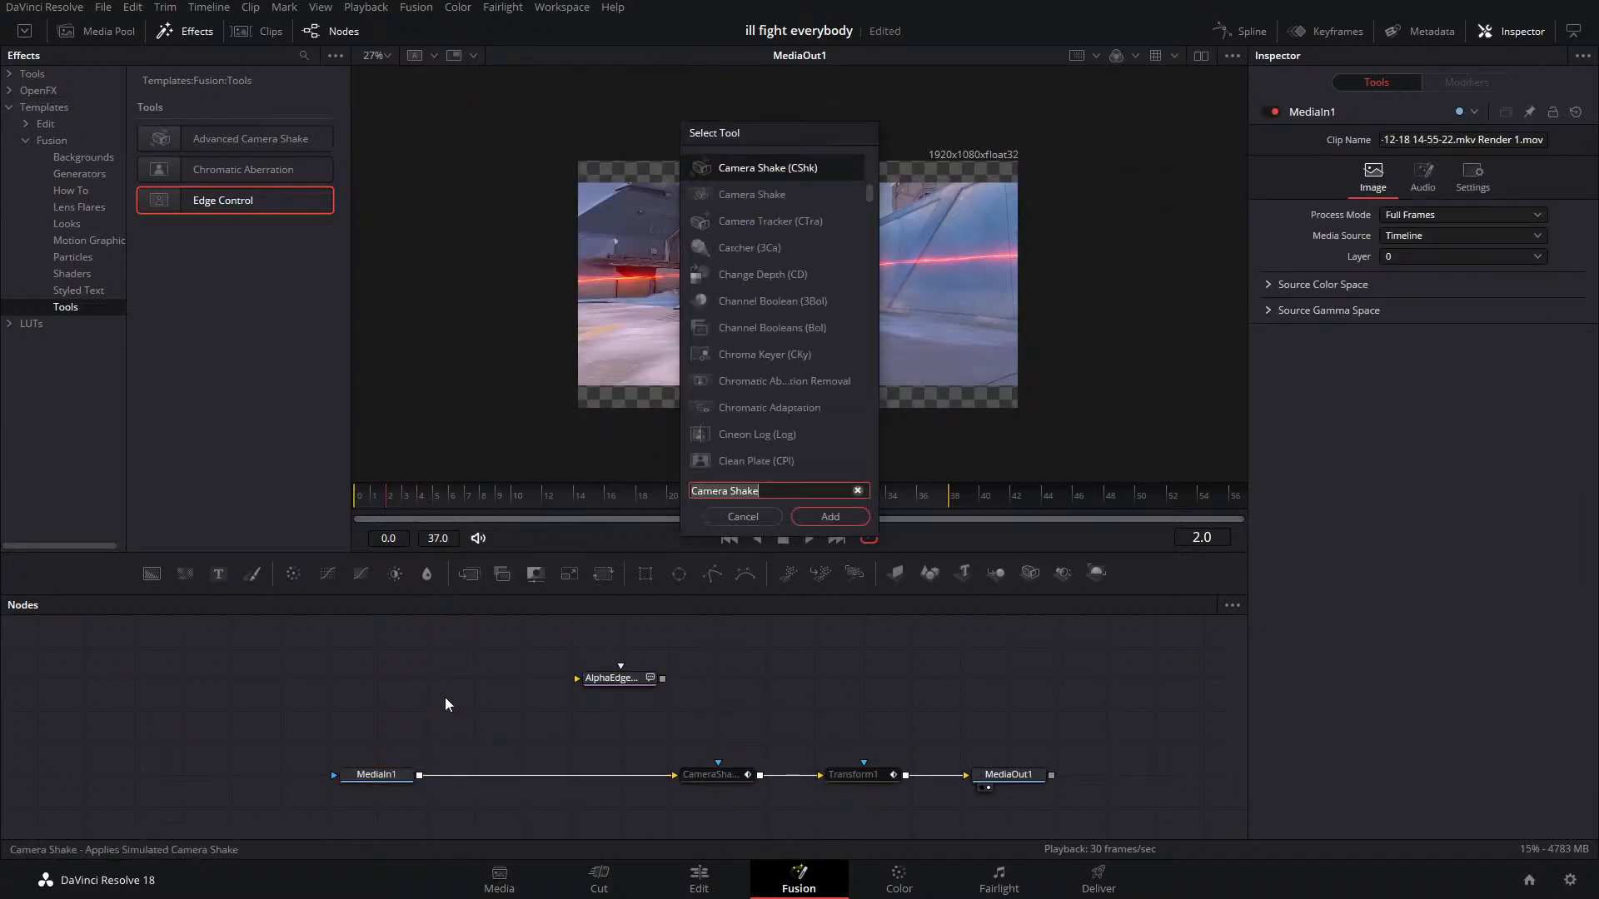
pyautogui.write('mag')
pyautogui.press('Return')
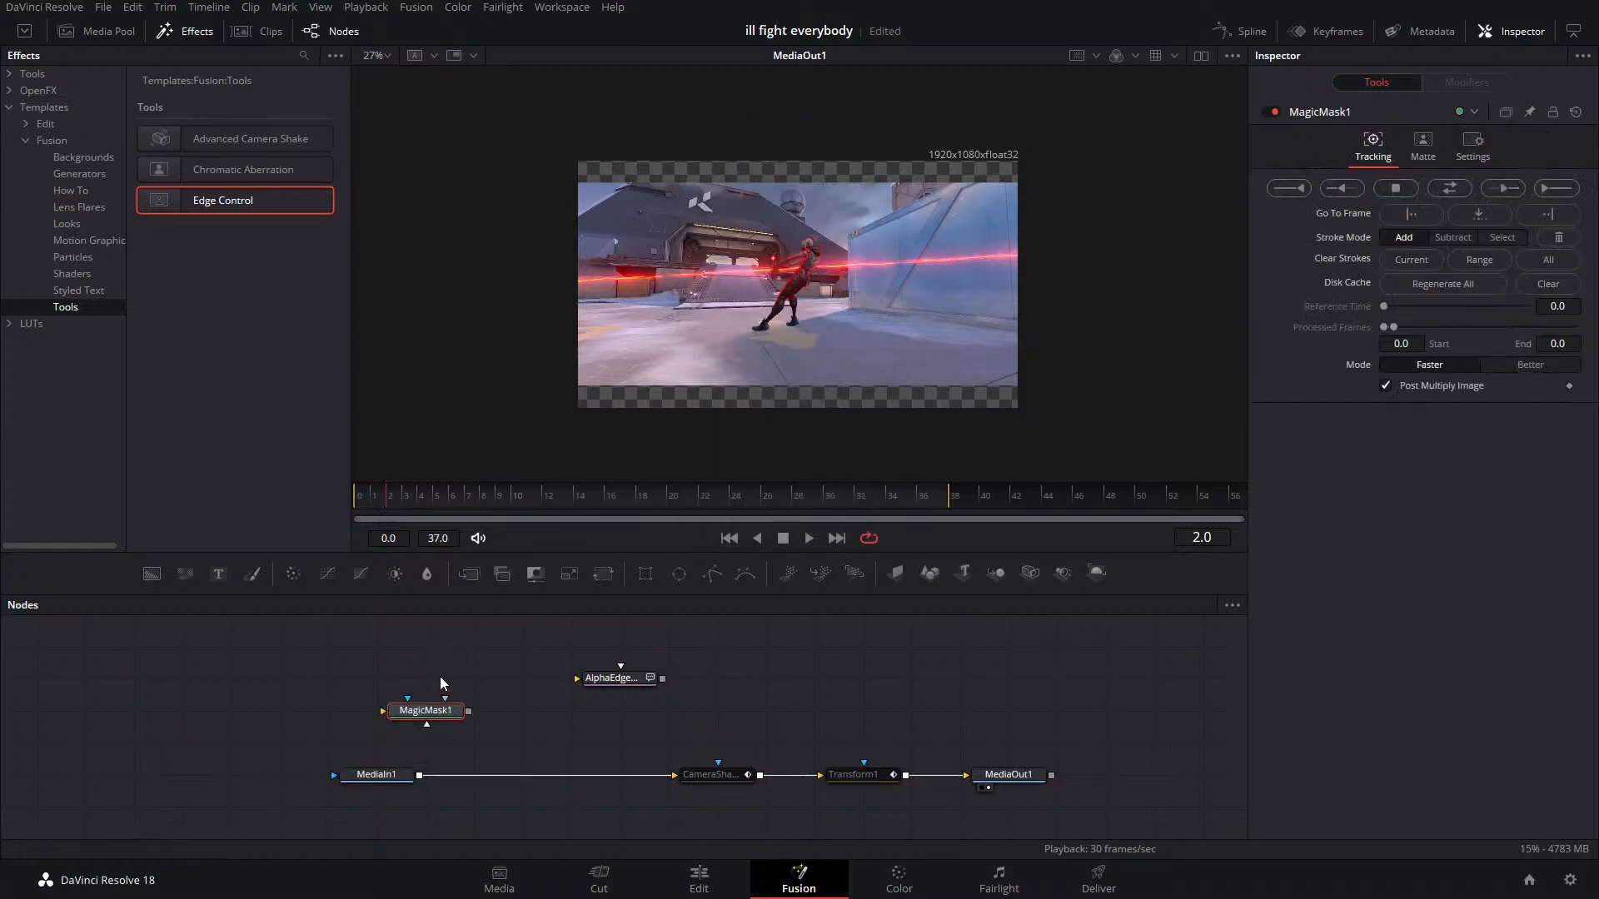
pyautogui.moveTo(426, 711); pyautogui.dragTo(474, 711)
pyautogui.moveTo(419, 775); pyautogui.dragTo(430, 711)
# Show MagicMask1 beside MediaOut1 in dual viewers and paint mask strokes along the character's body and arm
pyautogui.press('1')
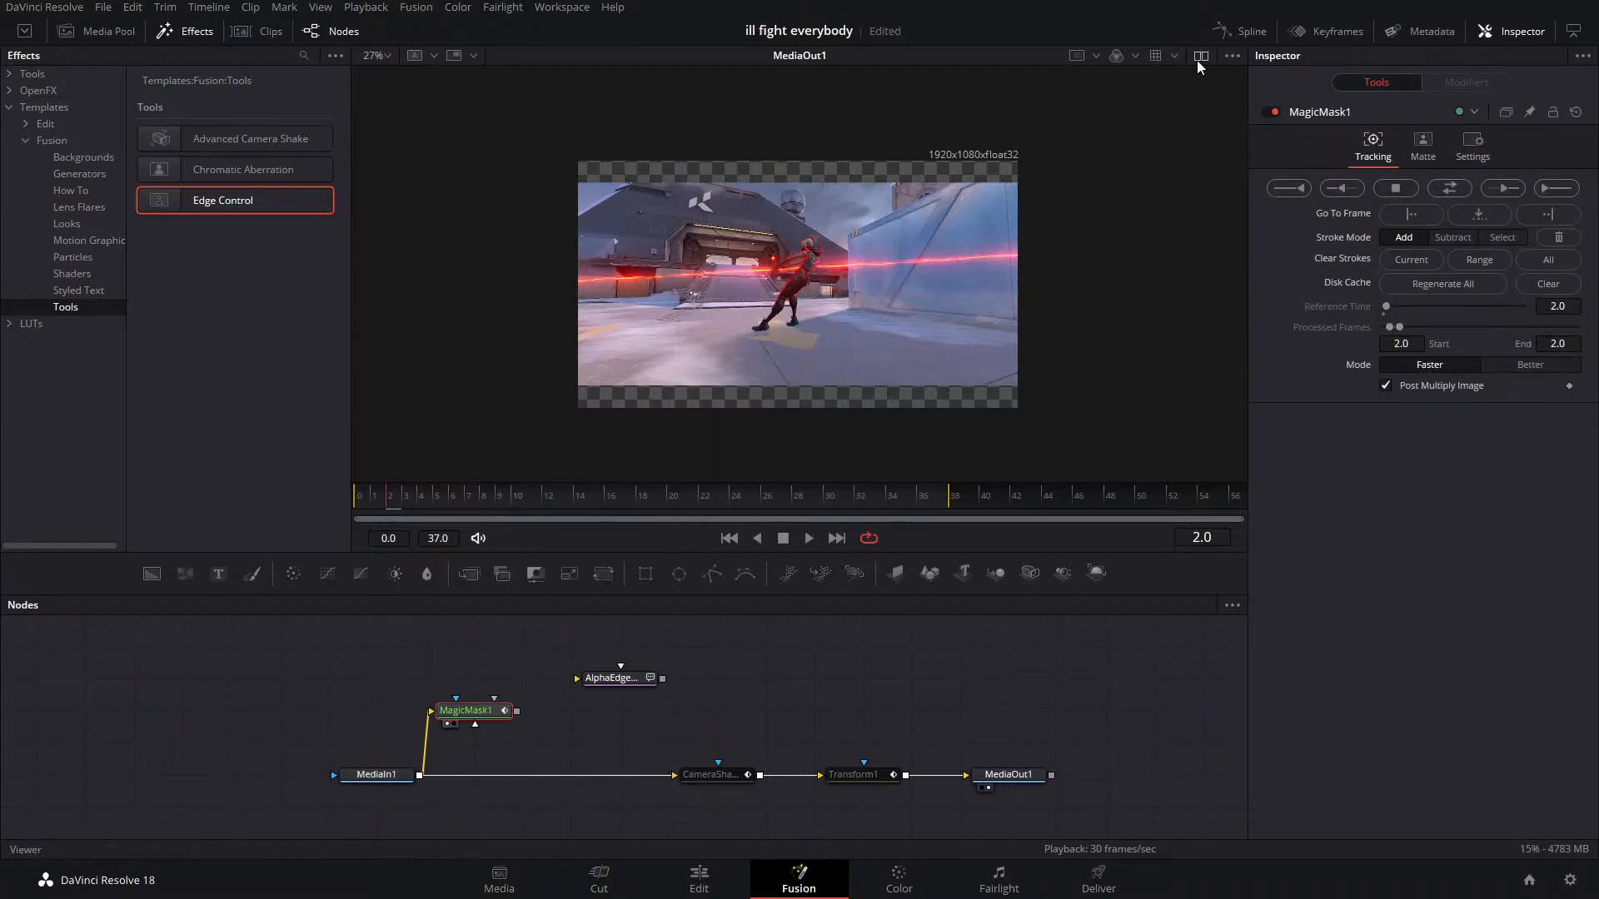
pyautogui.click(1201, 55)
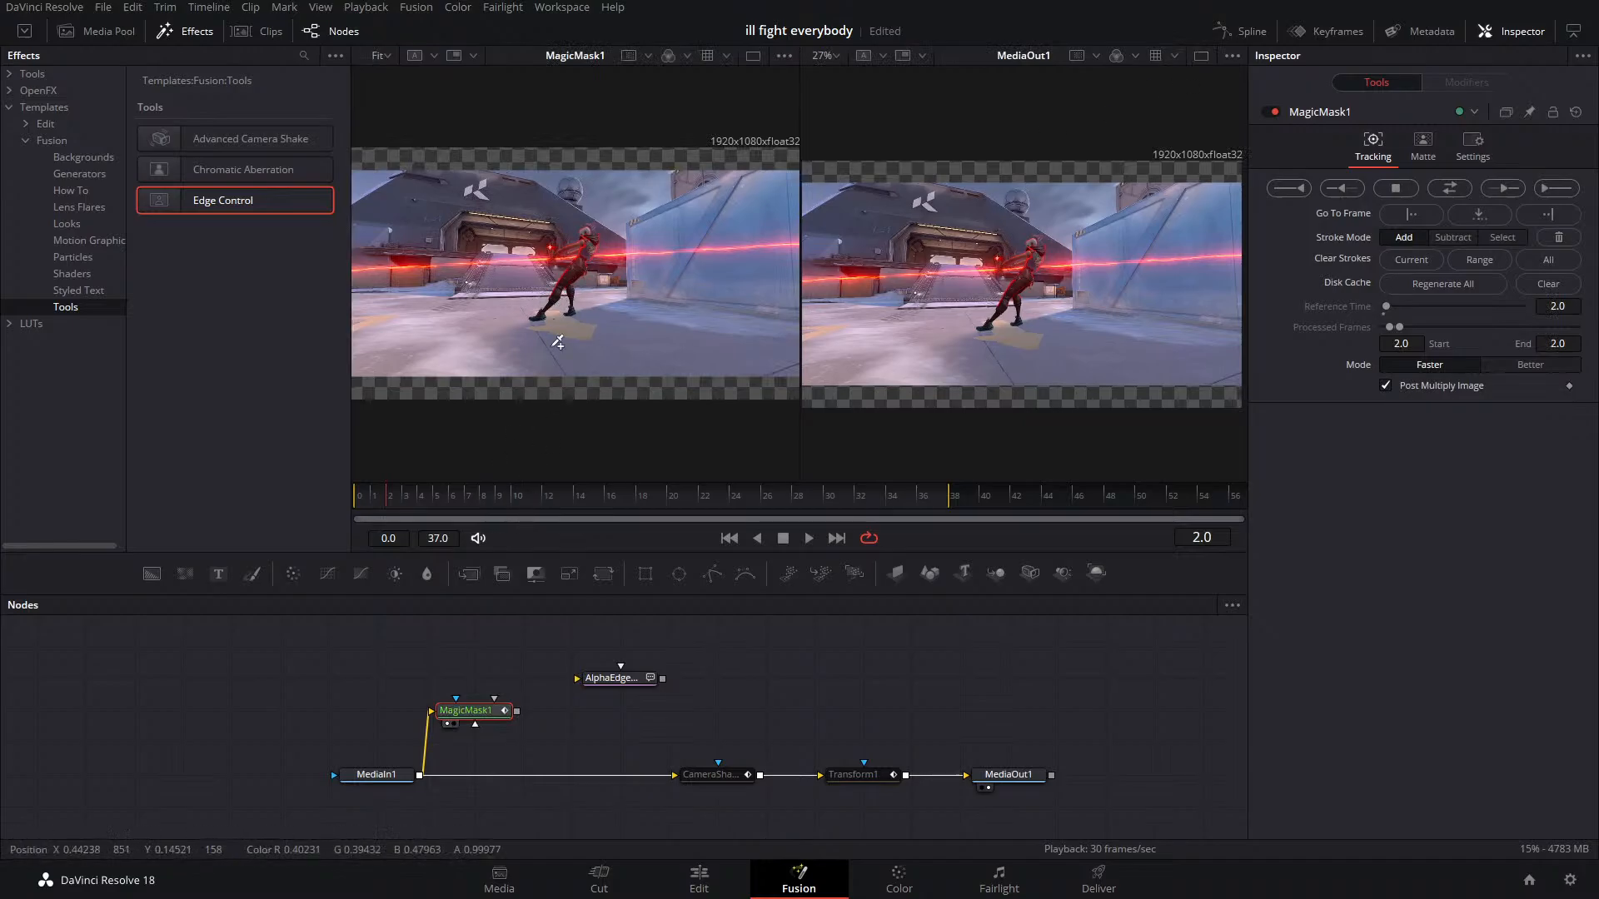
pyautogui.moveTo(550, 303); pyautogui.dragTo(589, 237)
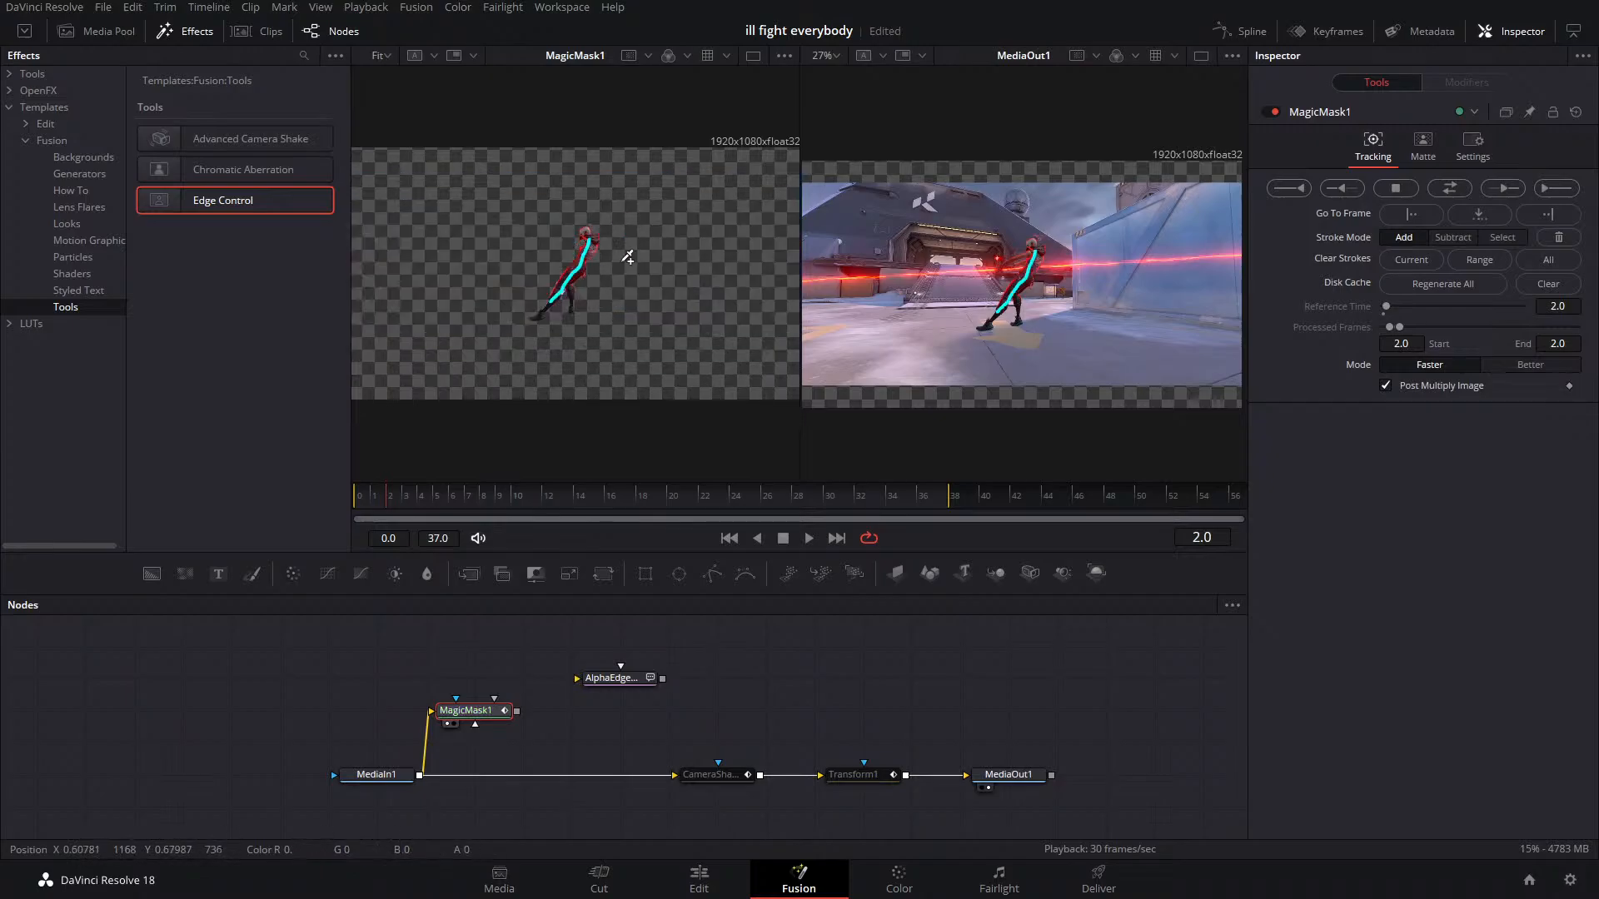
pyautogui.moveTo(1006, 264); pyautogui.dragTo(1045, 247)
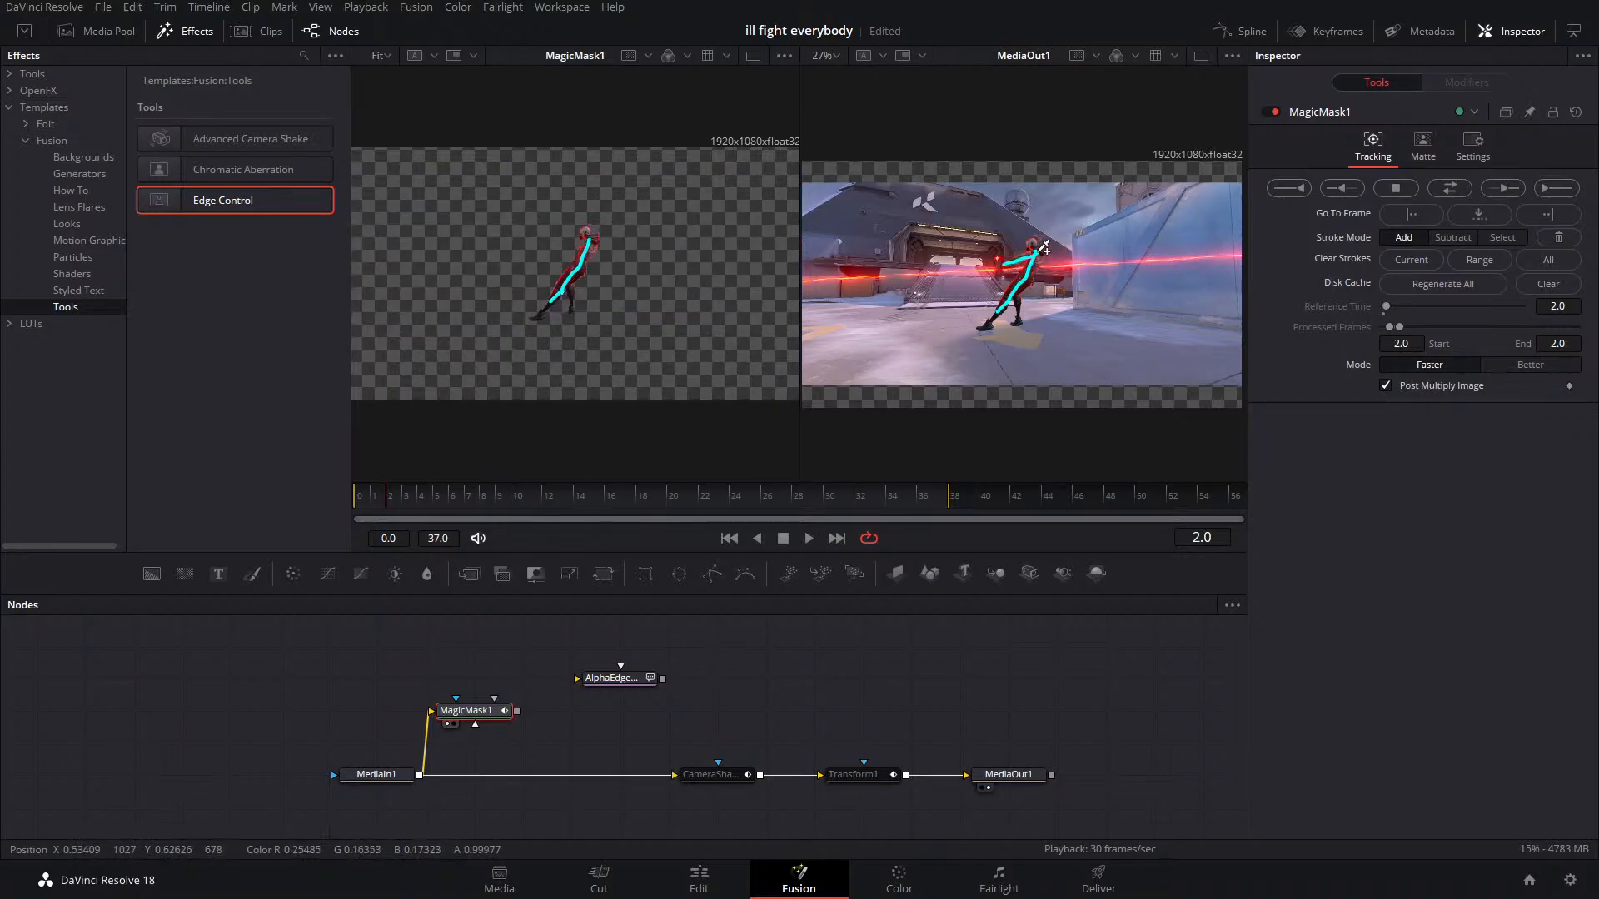
pyautogui.click(345, 40)
pyautogui.click(344, 36)
pyautogui.click(206, 37)
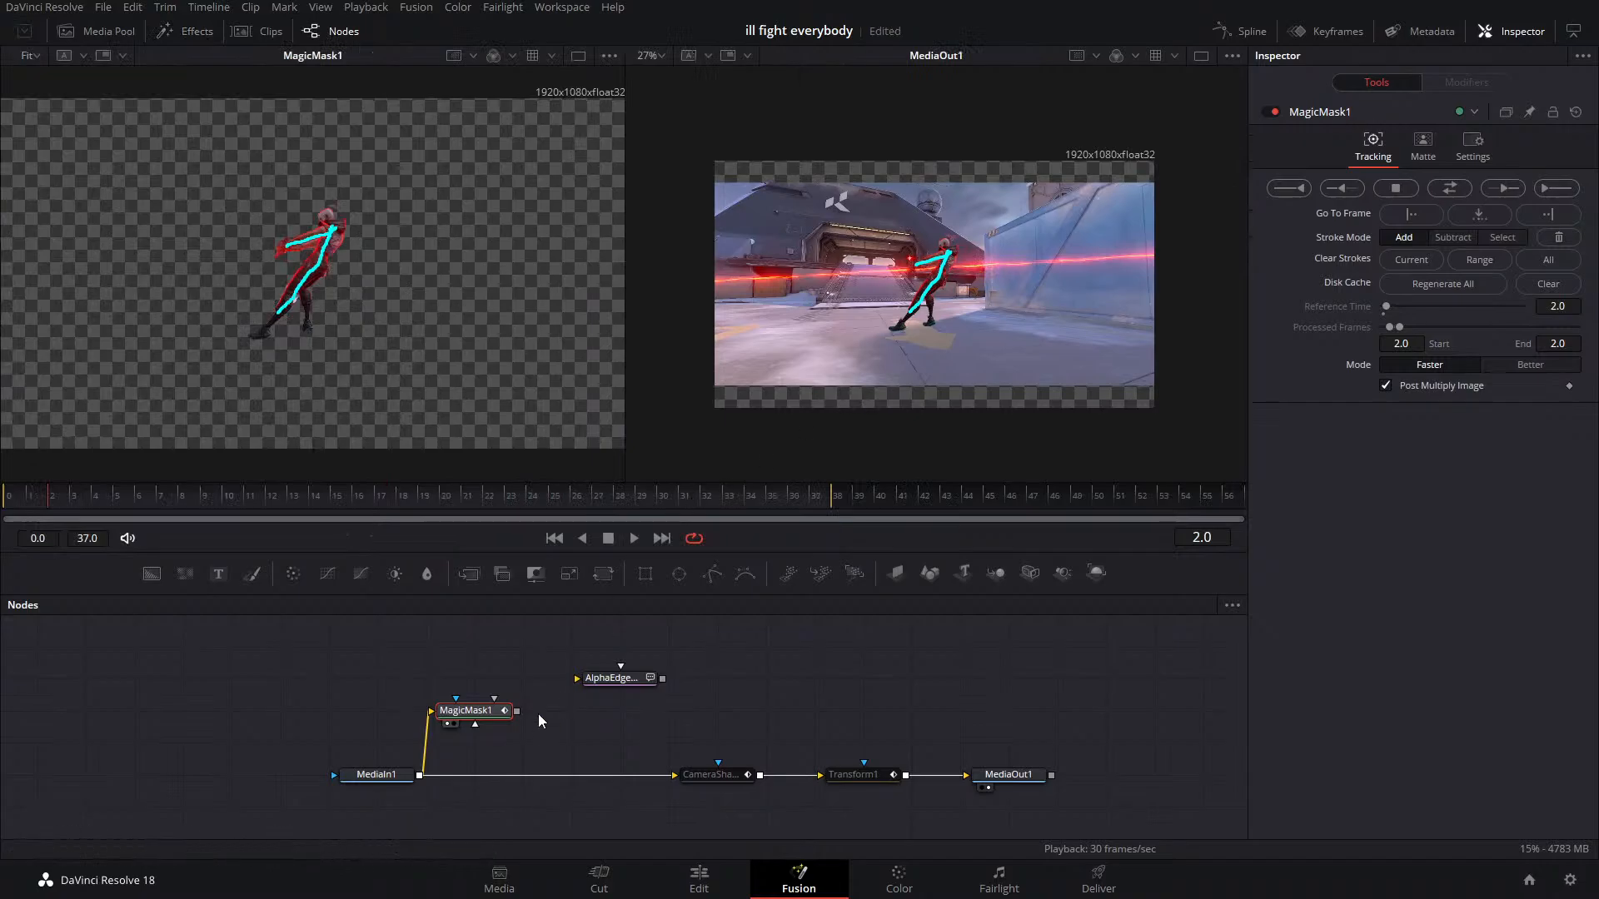
# Feed MagicMask1 into the AlphaEdgeCCv node, view it in both viewers and set its Pre-Blur Size to 3.1
pyautogui.moveTo(516, 710); pyautogui.dragTo(629, 711)
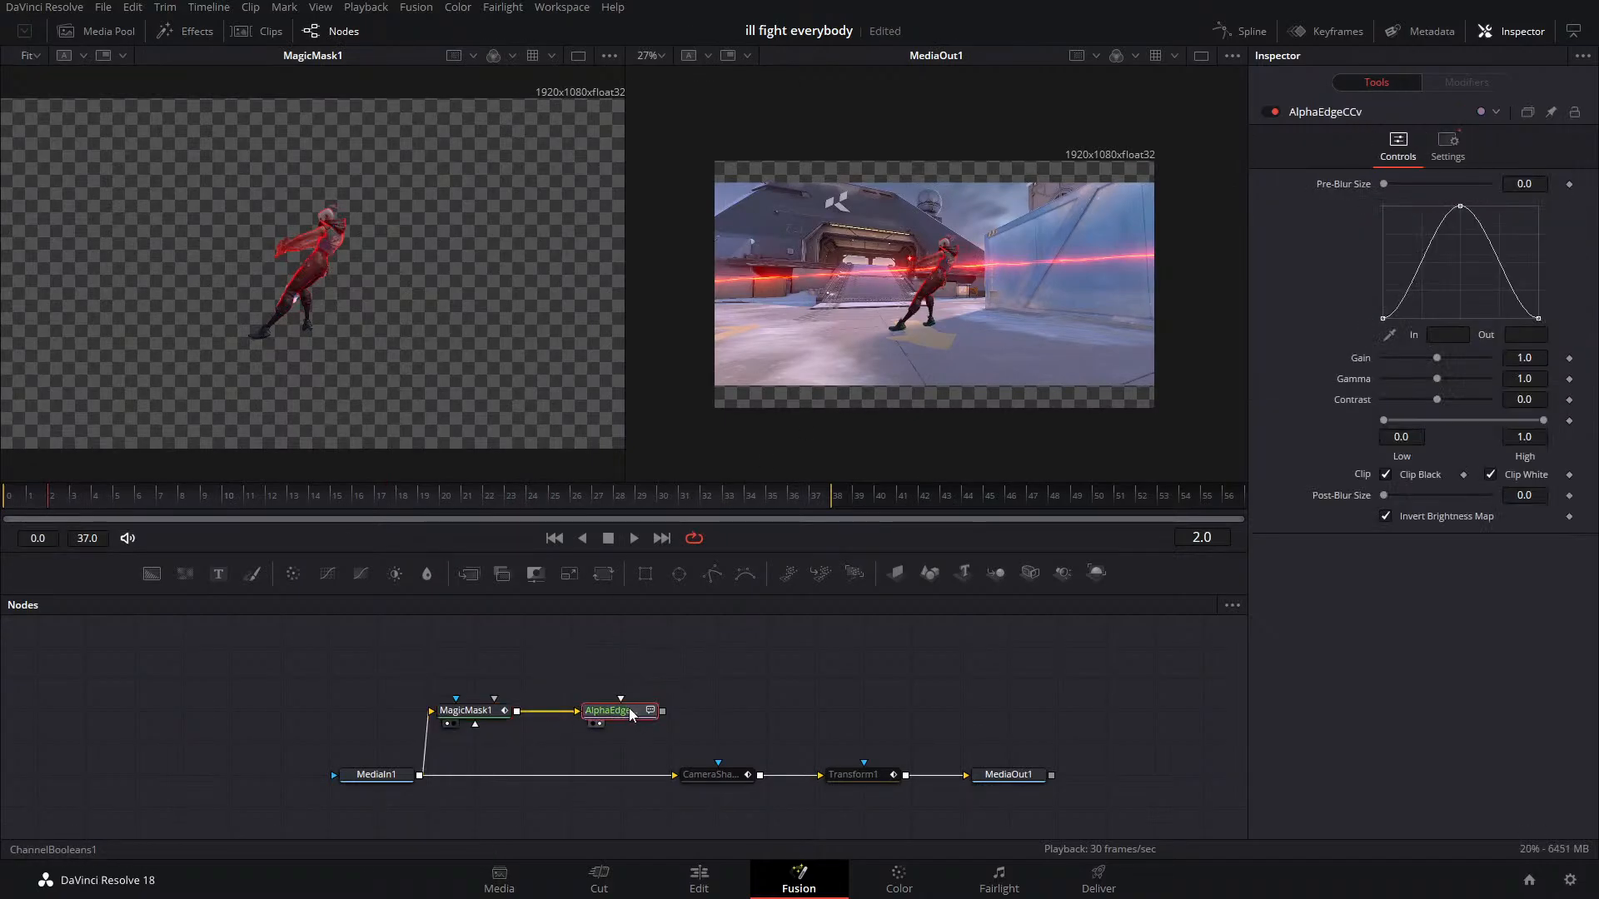
pyautogui.press('2')
pyautogui.press('1')
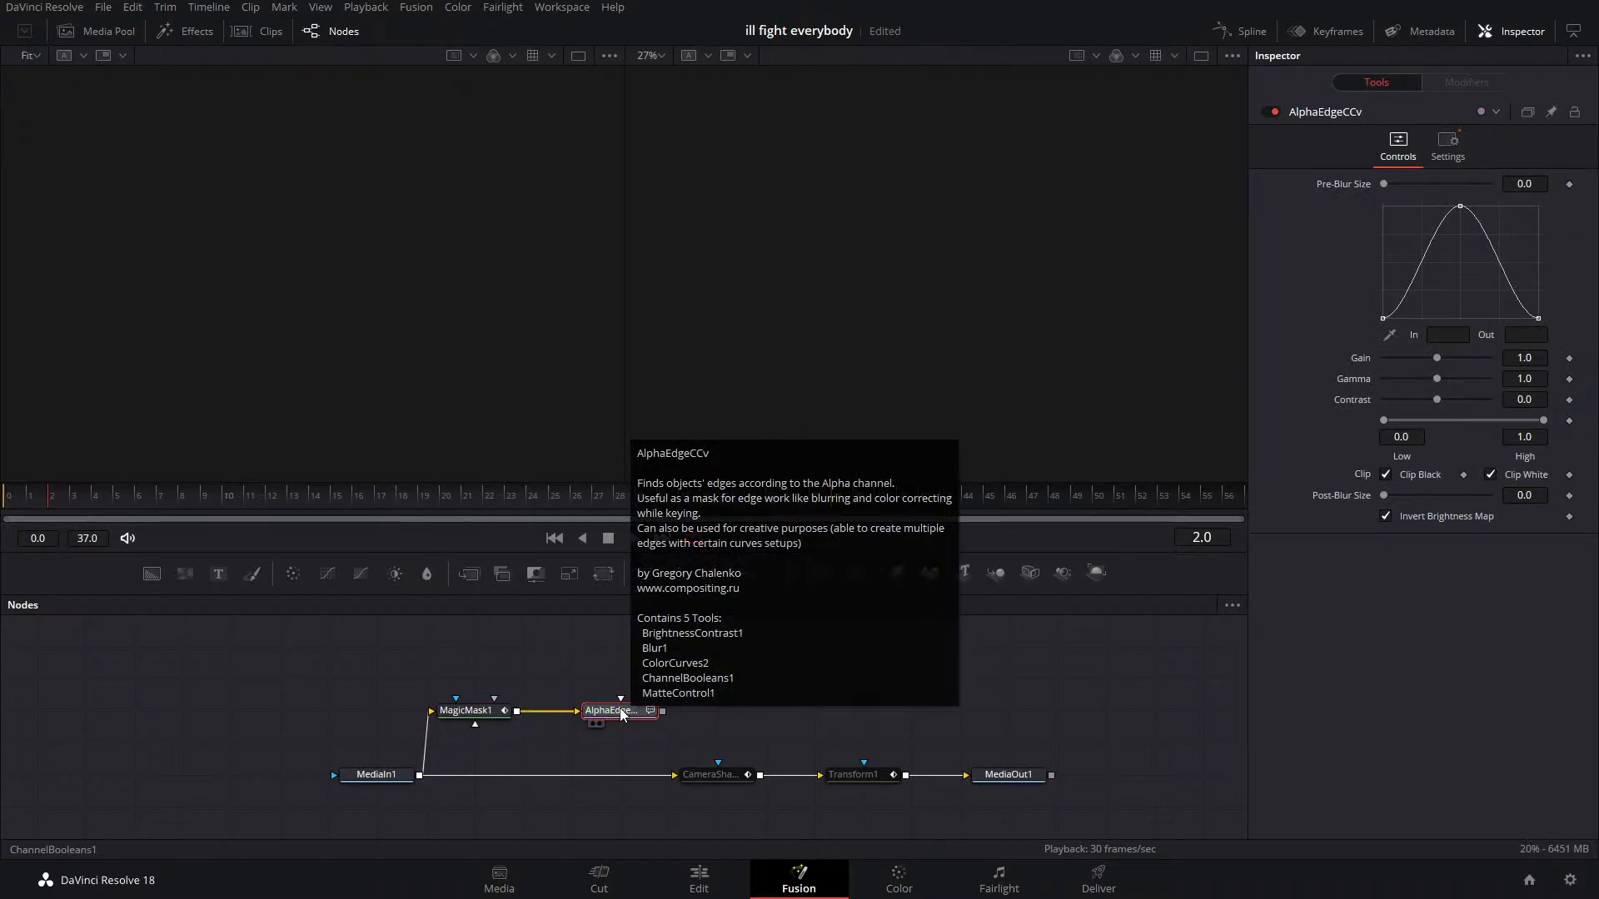
pyautogui.moveTo(1384, 184); pyautogui.dragTo(1386, 186)
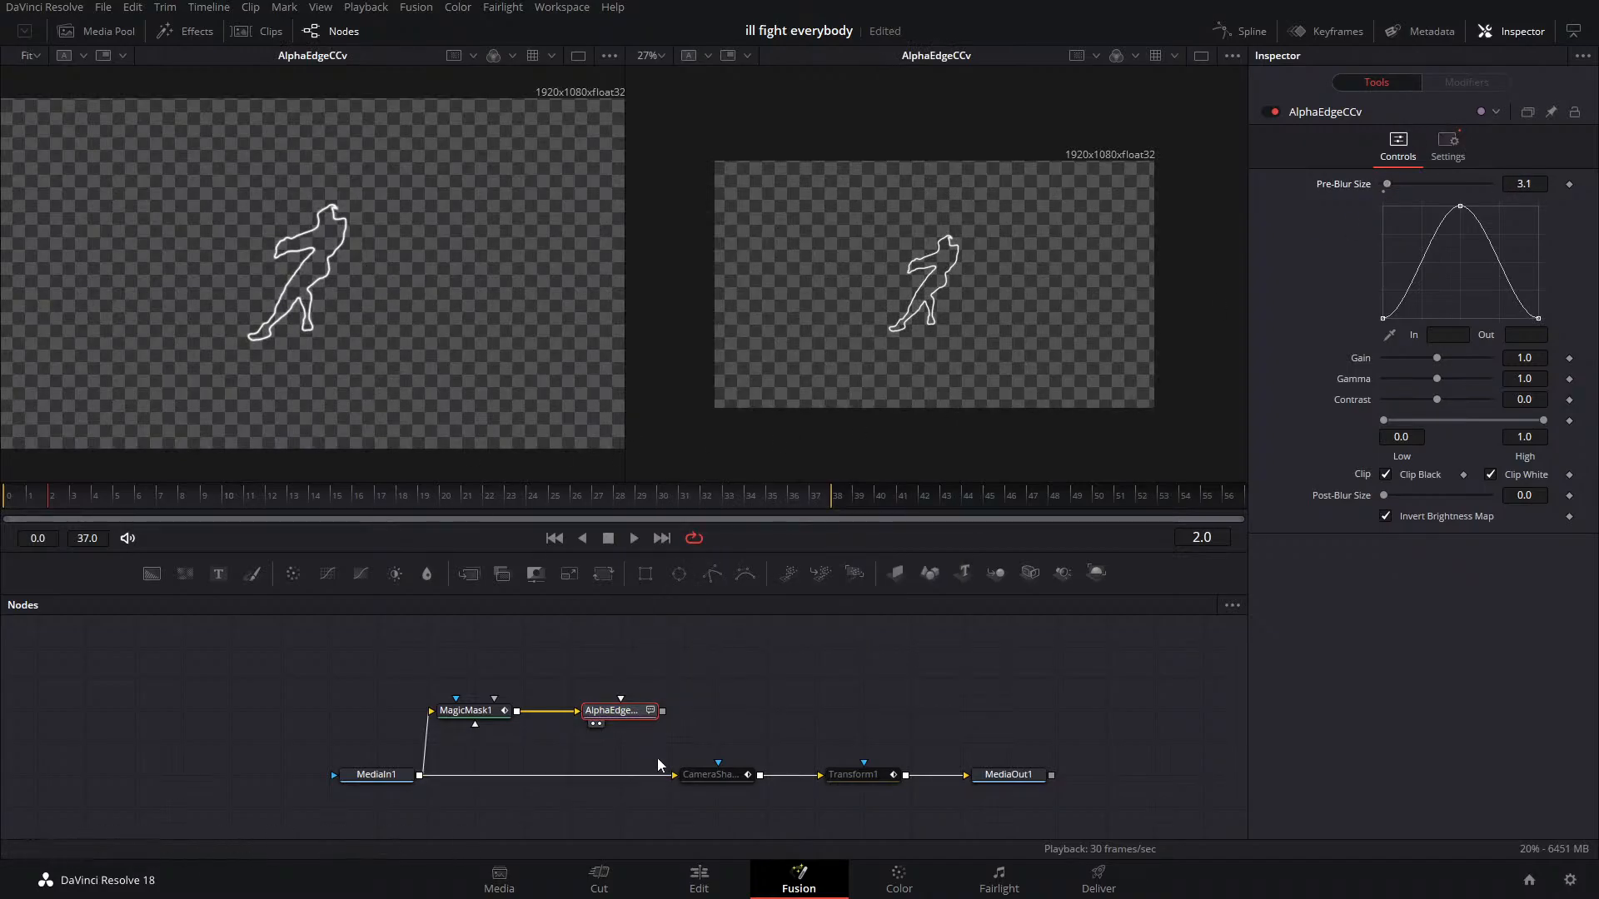
# Insert a Merge node between MediaIn1 and CameraShake1, below the AlphaEdgeCCv node
pyautogui.moveTo(662, 712); pyautogui.dragTo(620, 748)
pyautogui.moveTo(547, 573); pyautogui.dragTo(619, 774)
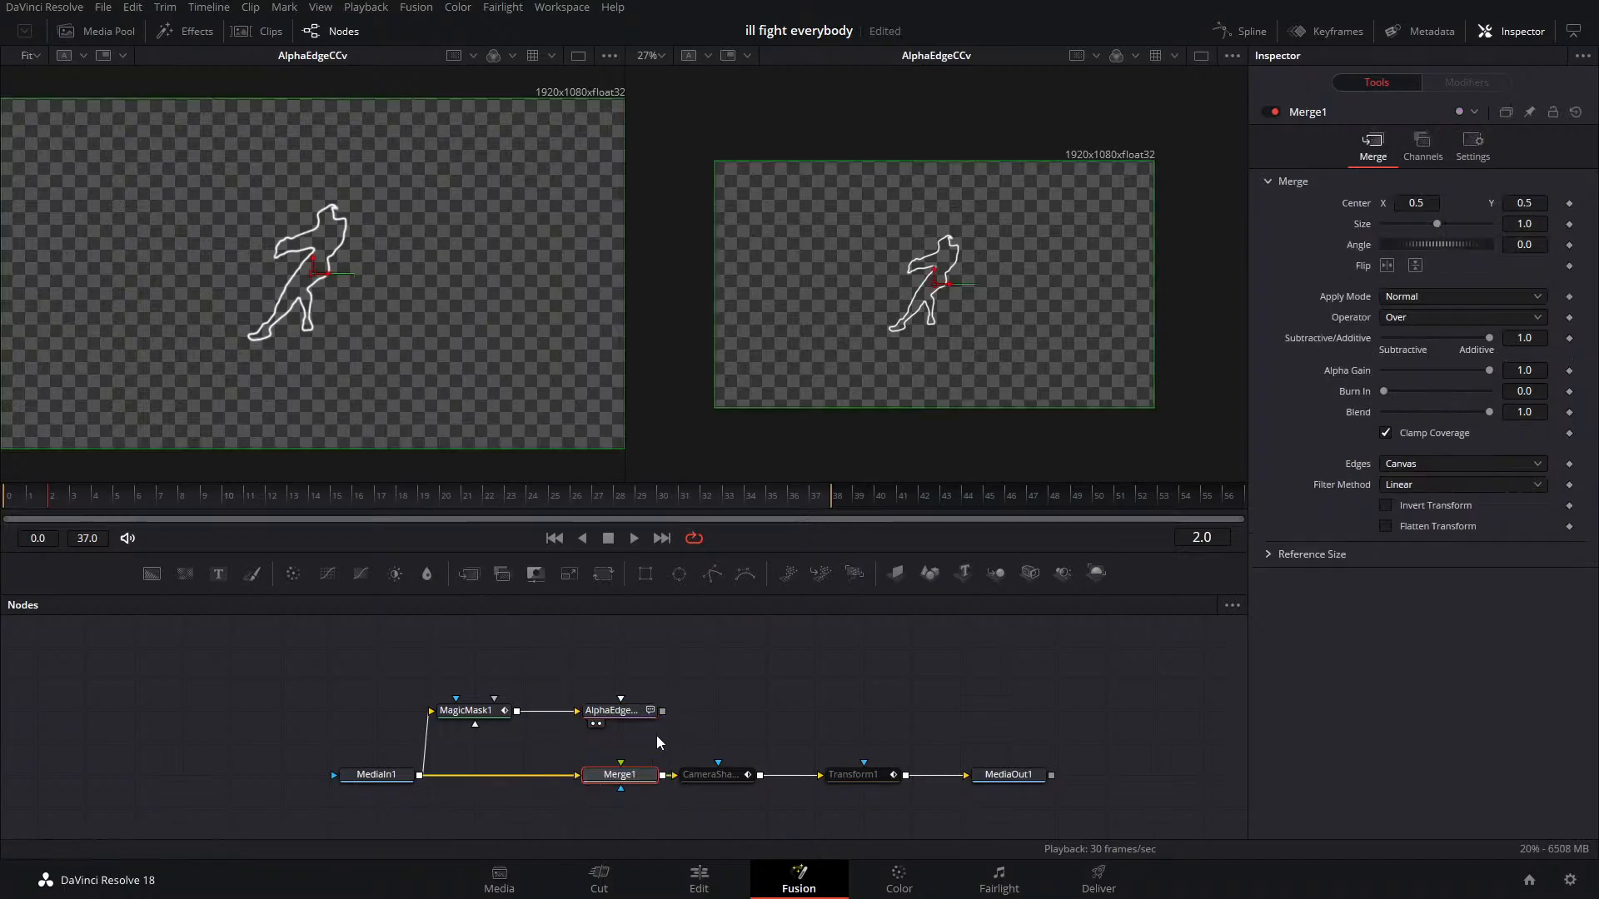
# Connect the AlphaEdge outline node to Merge1's foreground and view the MediaOut1 result in a single viewer
pyautogui.moveTo(664, 715); pyautogui.dragTo(621, 771)
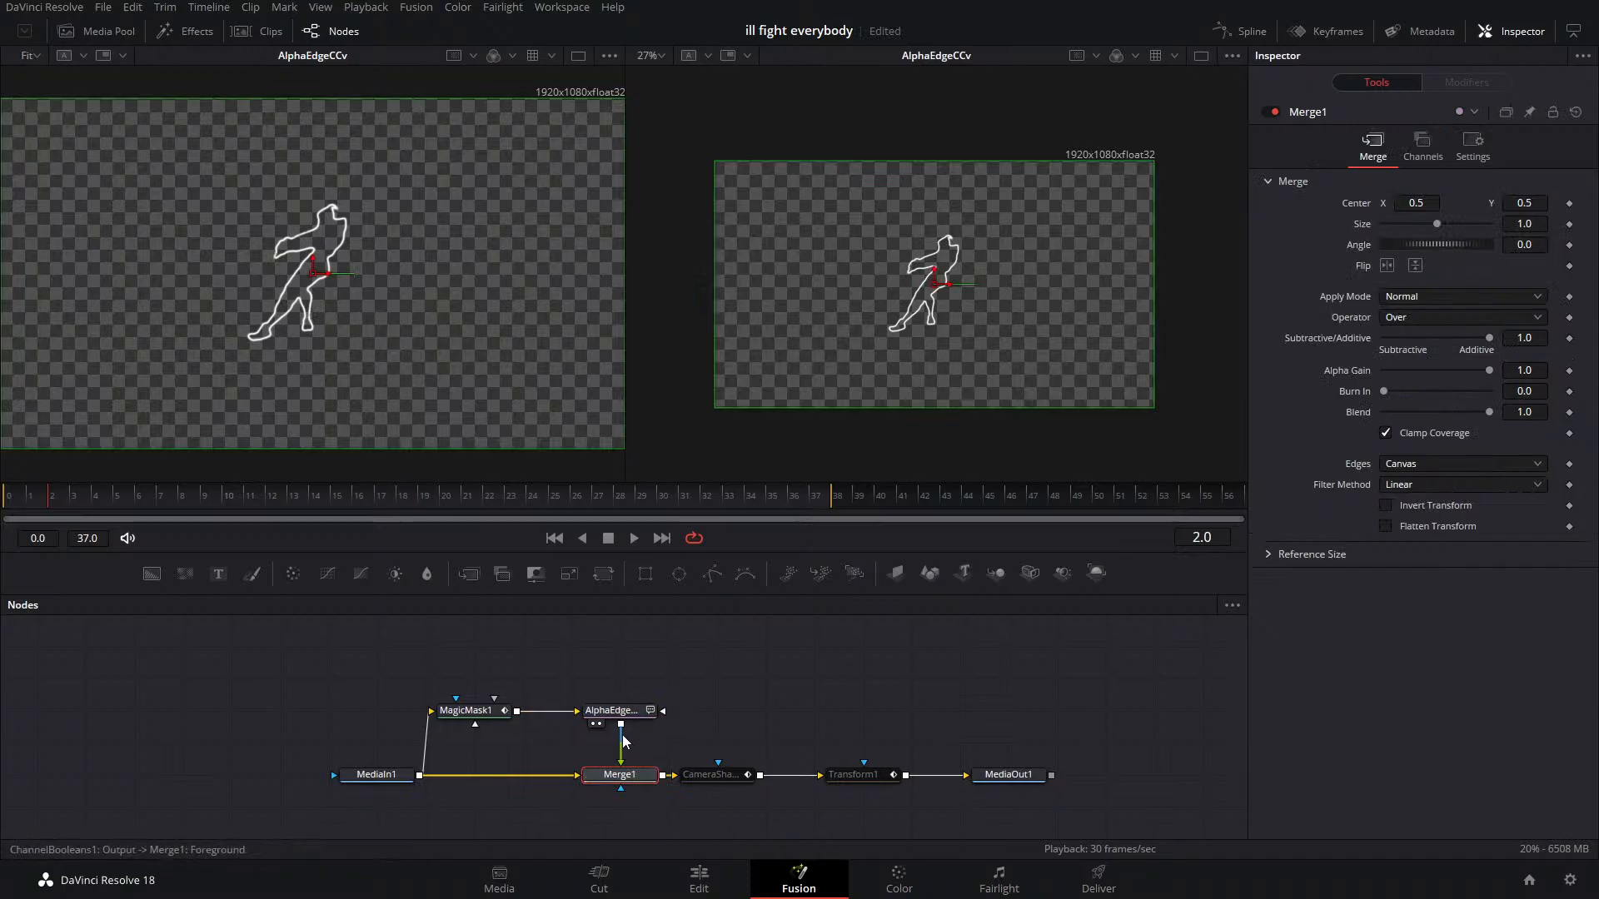
pyautogui.click(1000, 775)
pyautogui.press('2')
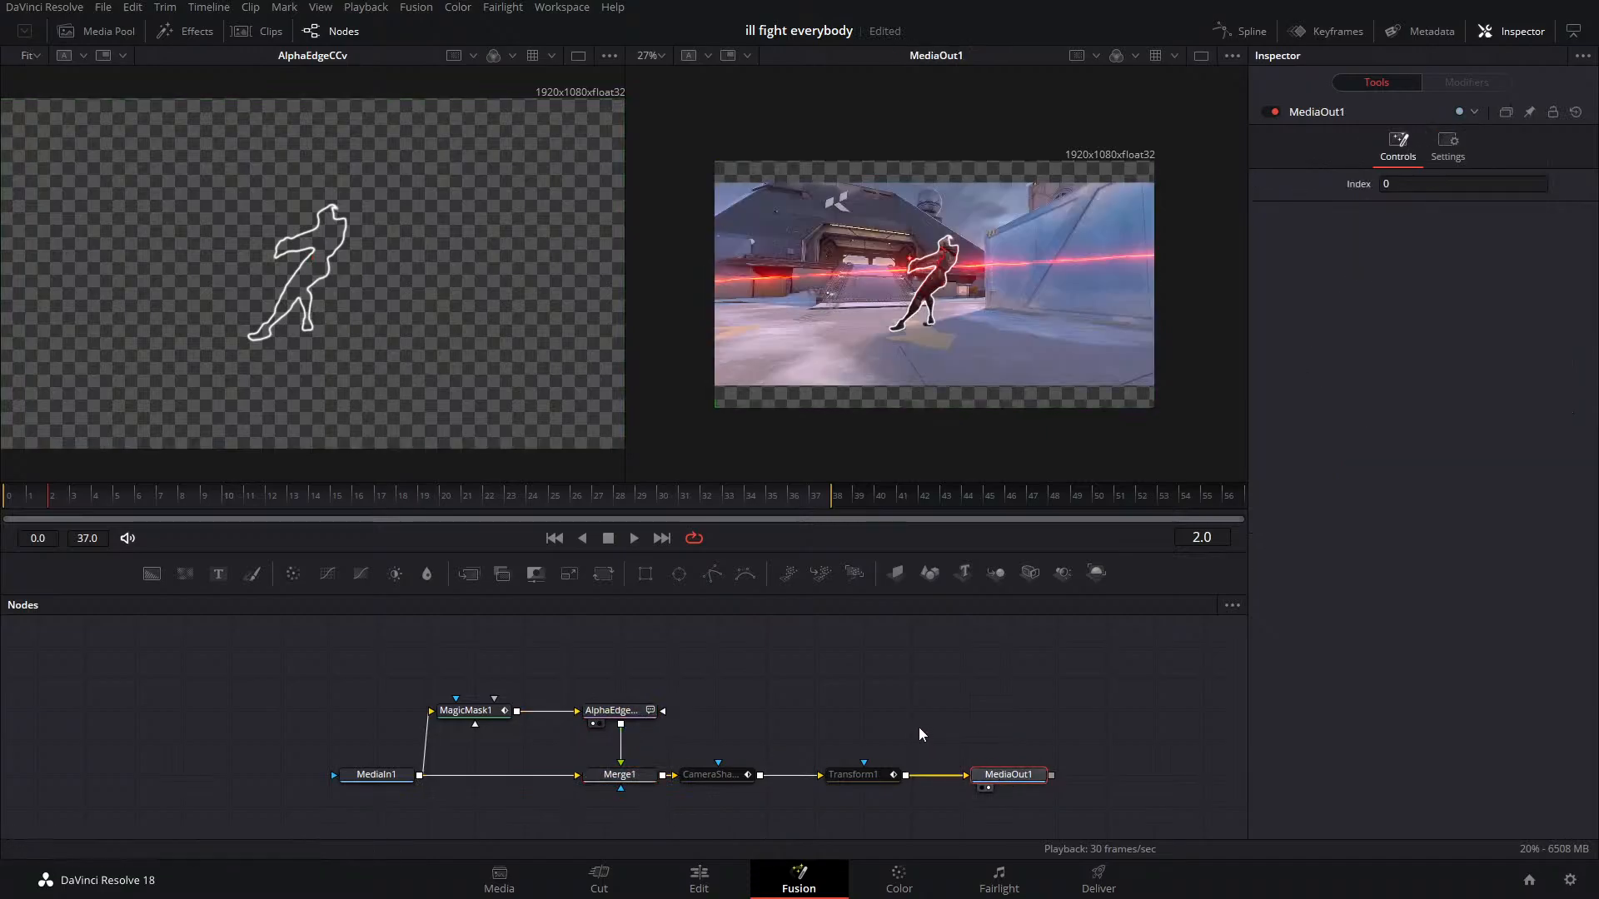
pyautogui.moveTo(961, 311); pyautogui.dragTo(954, 311)
pyautogui.click(1201, 55)
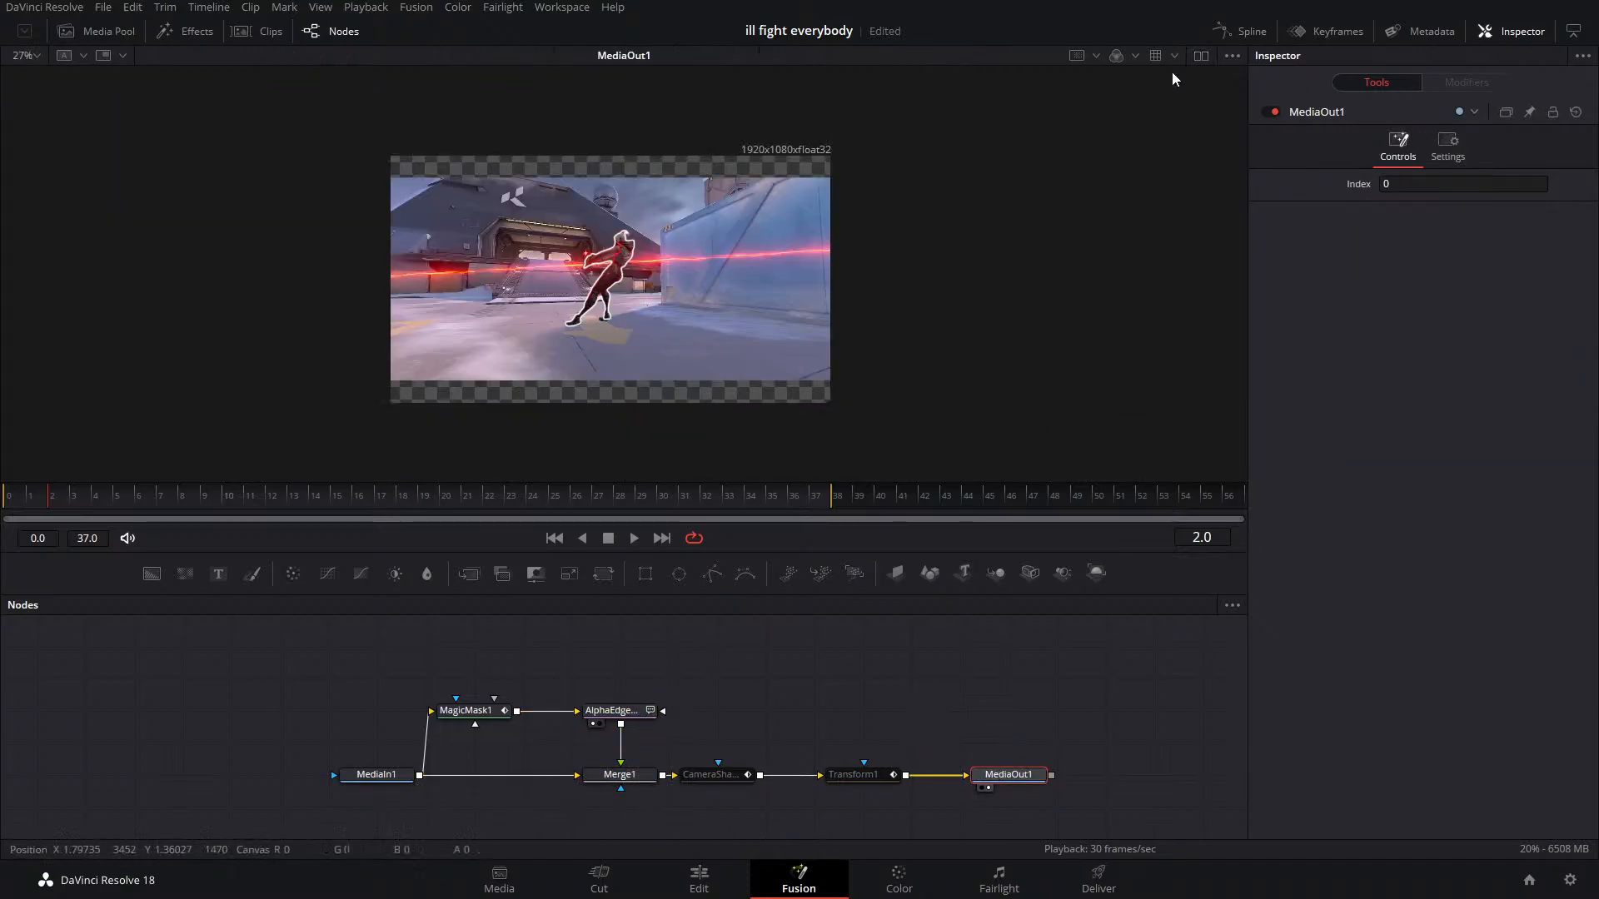
pyautogui.moveTo(618, 259); pyautogui.dragTo(621, 271)
pyautogui.scroll(3, 622, 270)
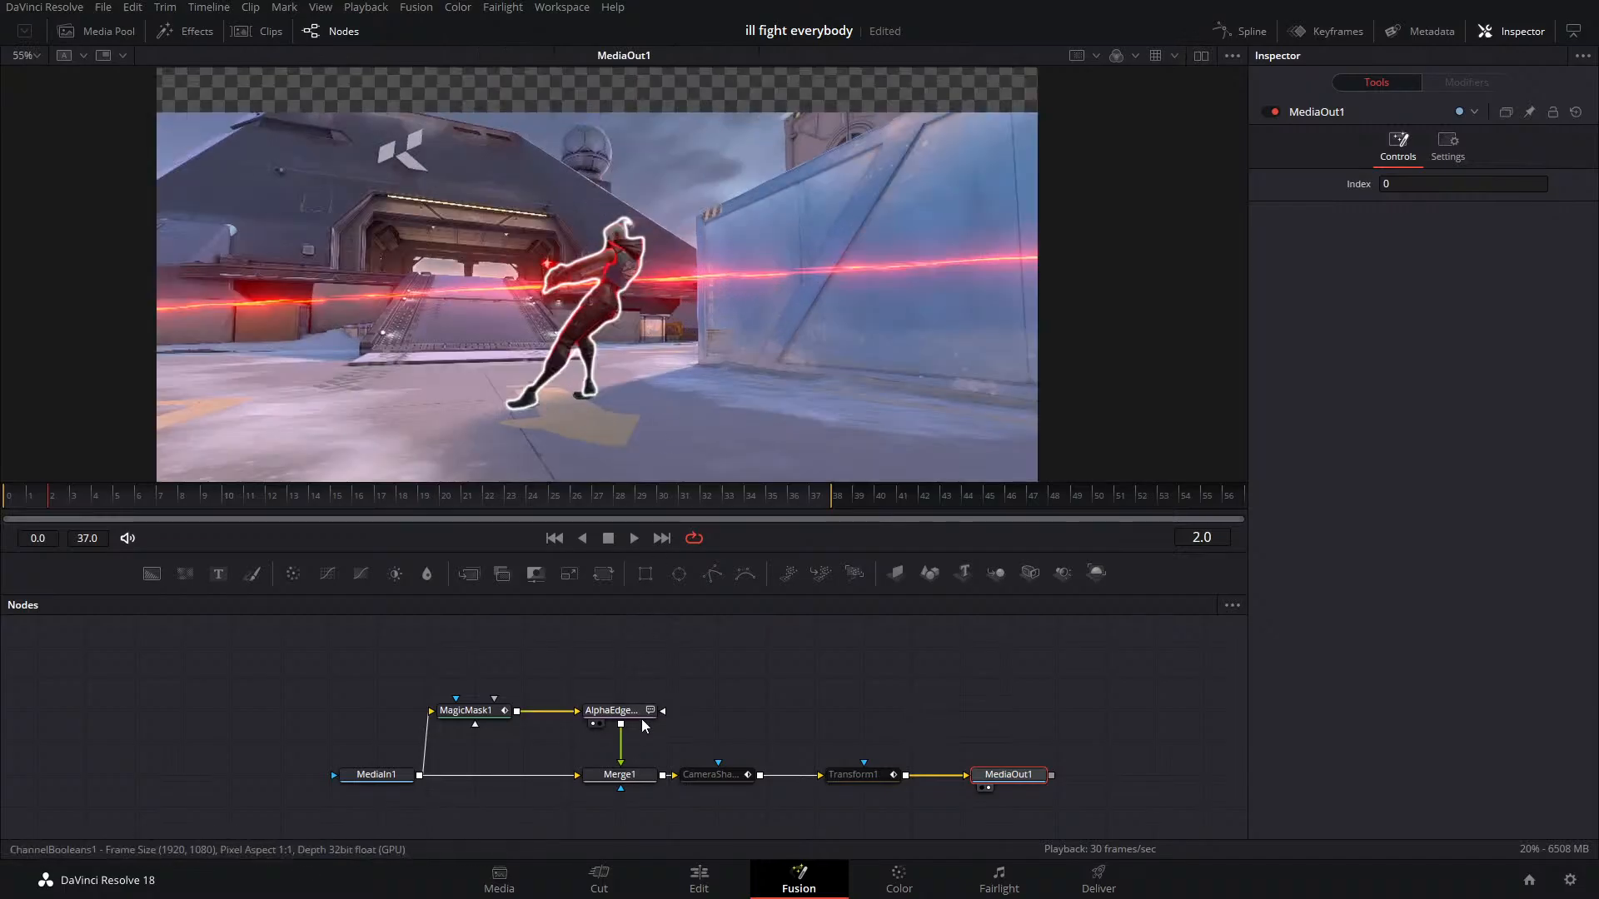
# Insert a Soft Glow node between the AlphaEdge node and Merge1
pyautogui.moveTo(631, 719); pyautogui.dragTo(631, 687)
pyautogui.hotkey('shift', 'space')
pyautogui.write('soft')
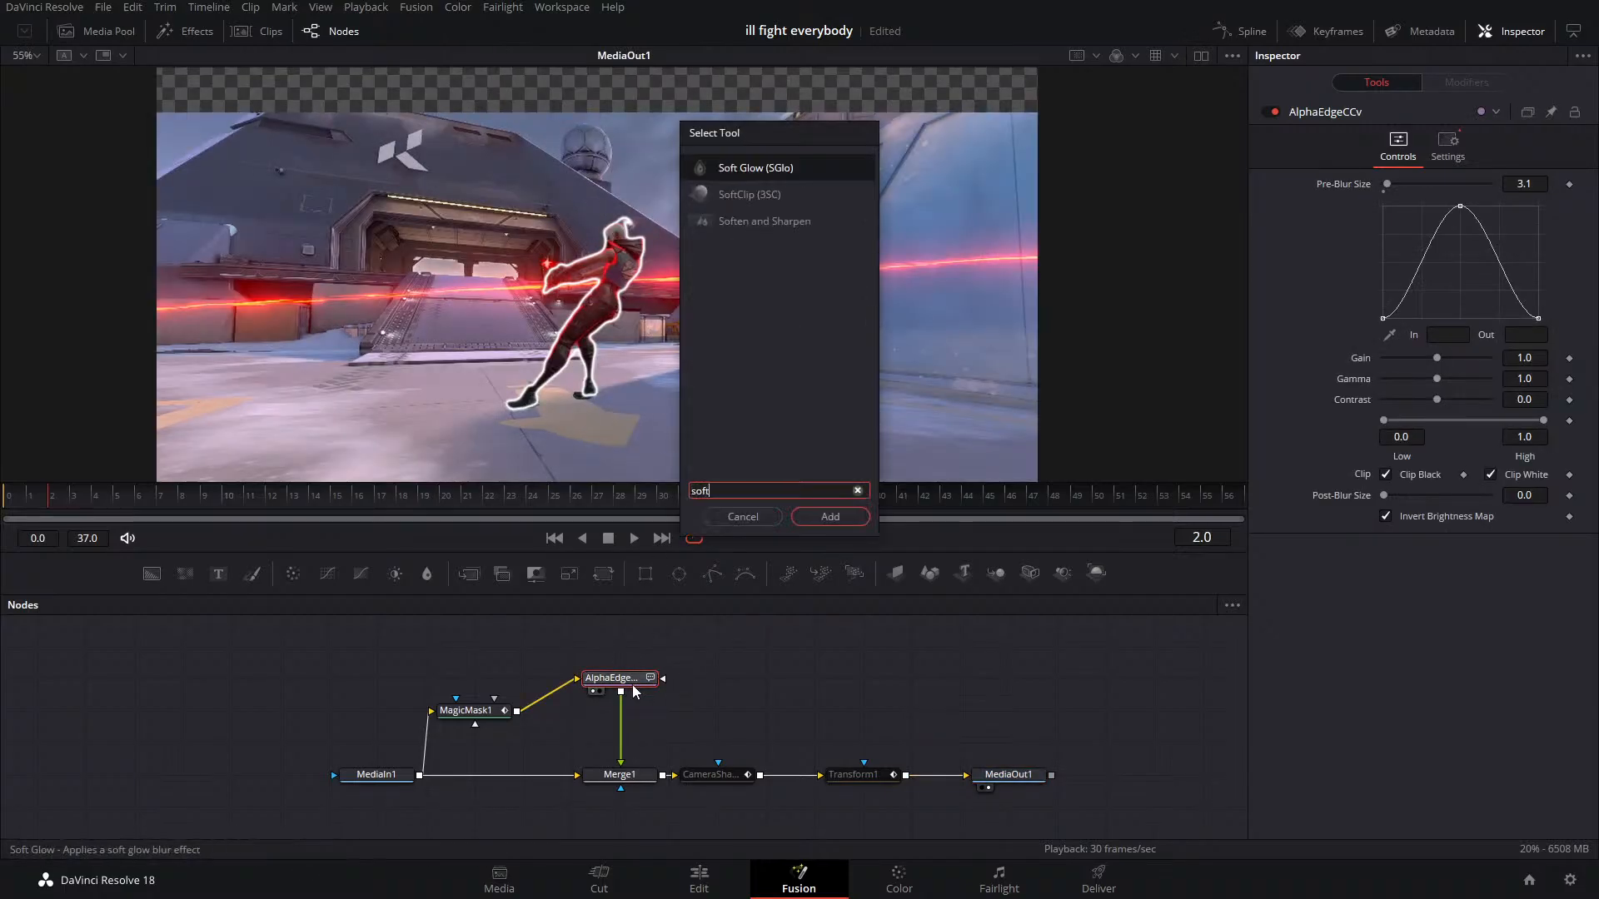
pyautogui.press('Return')
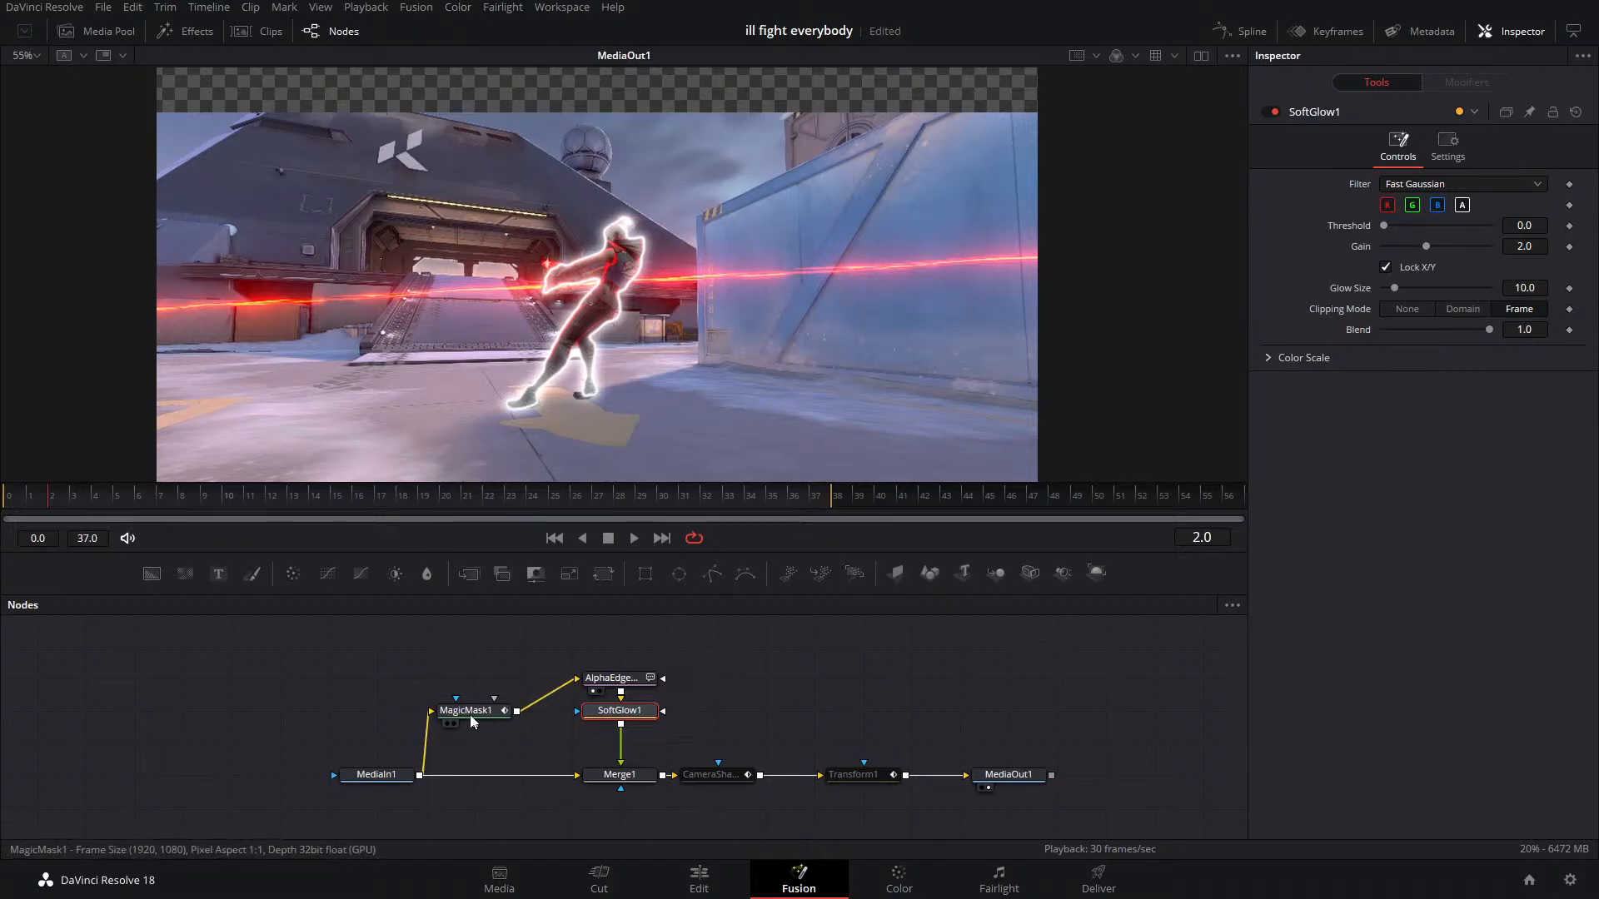
# Delete the AlphaEdge, SoftGlow1, MagicMask1 and Merge1 nodes from the composition
pyautogui.moveTo(463, 710); pyautogui.dragTo(463, 678)
pyautogui.moveTo(721, 654); pyautogui.dragTo(578, 740)
pyautogui.press('Delete')
pyautogui.click(484, 686)
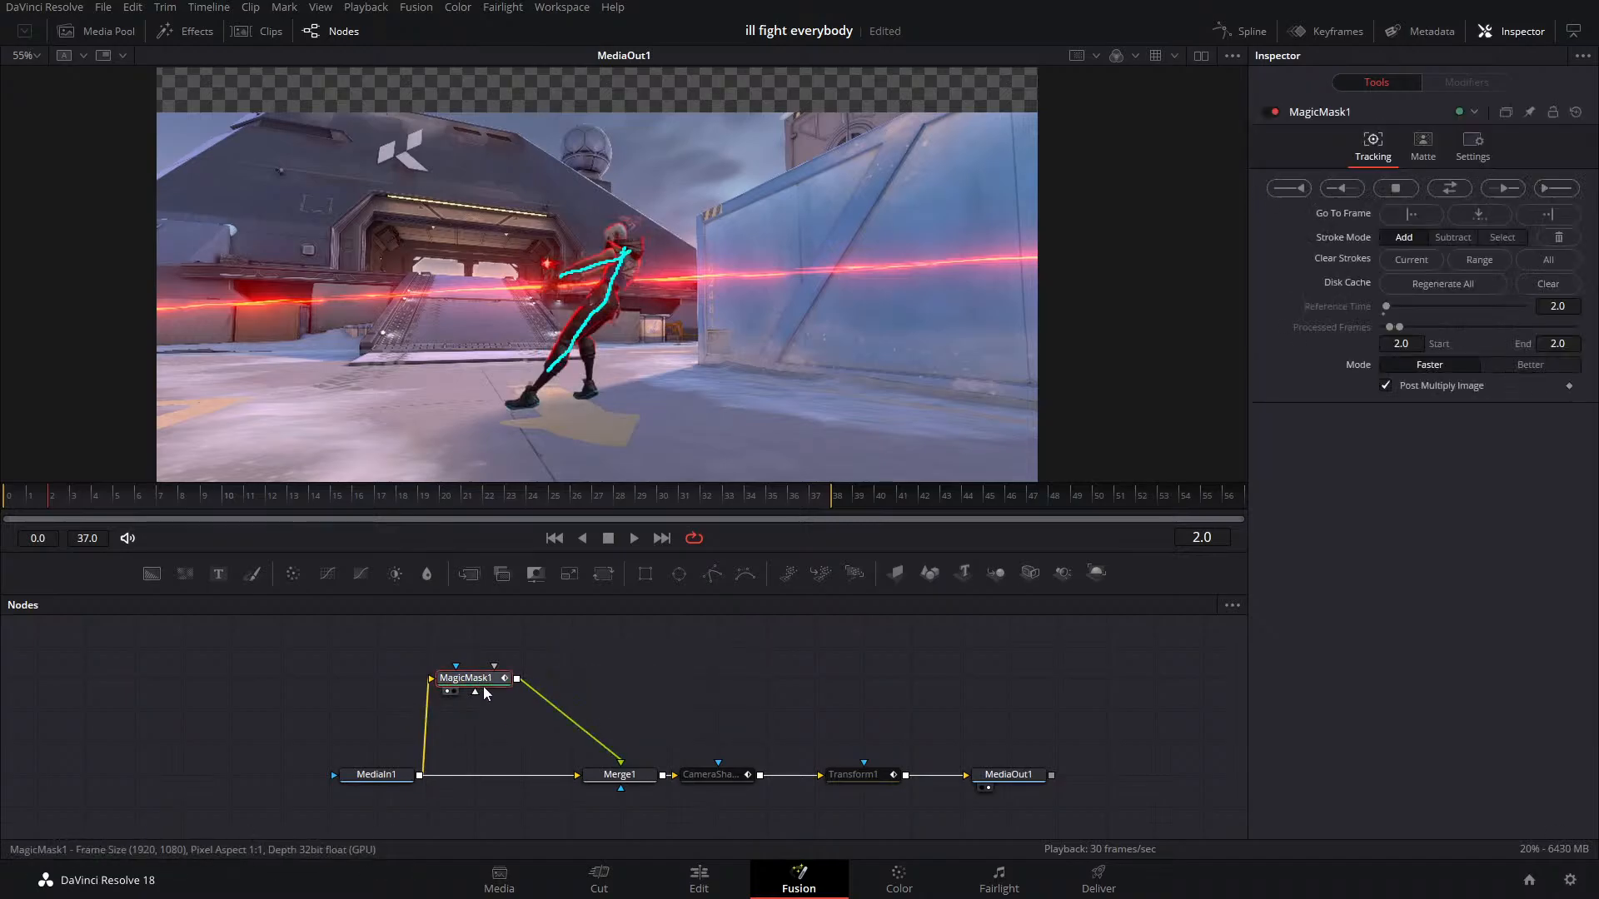
pyautogui.press('Delete')
pyautogui.click(637, 772)
pyautogui.press('Delete')
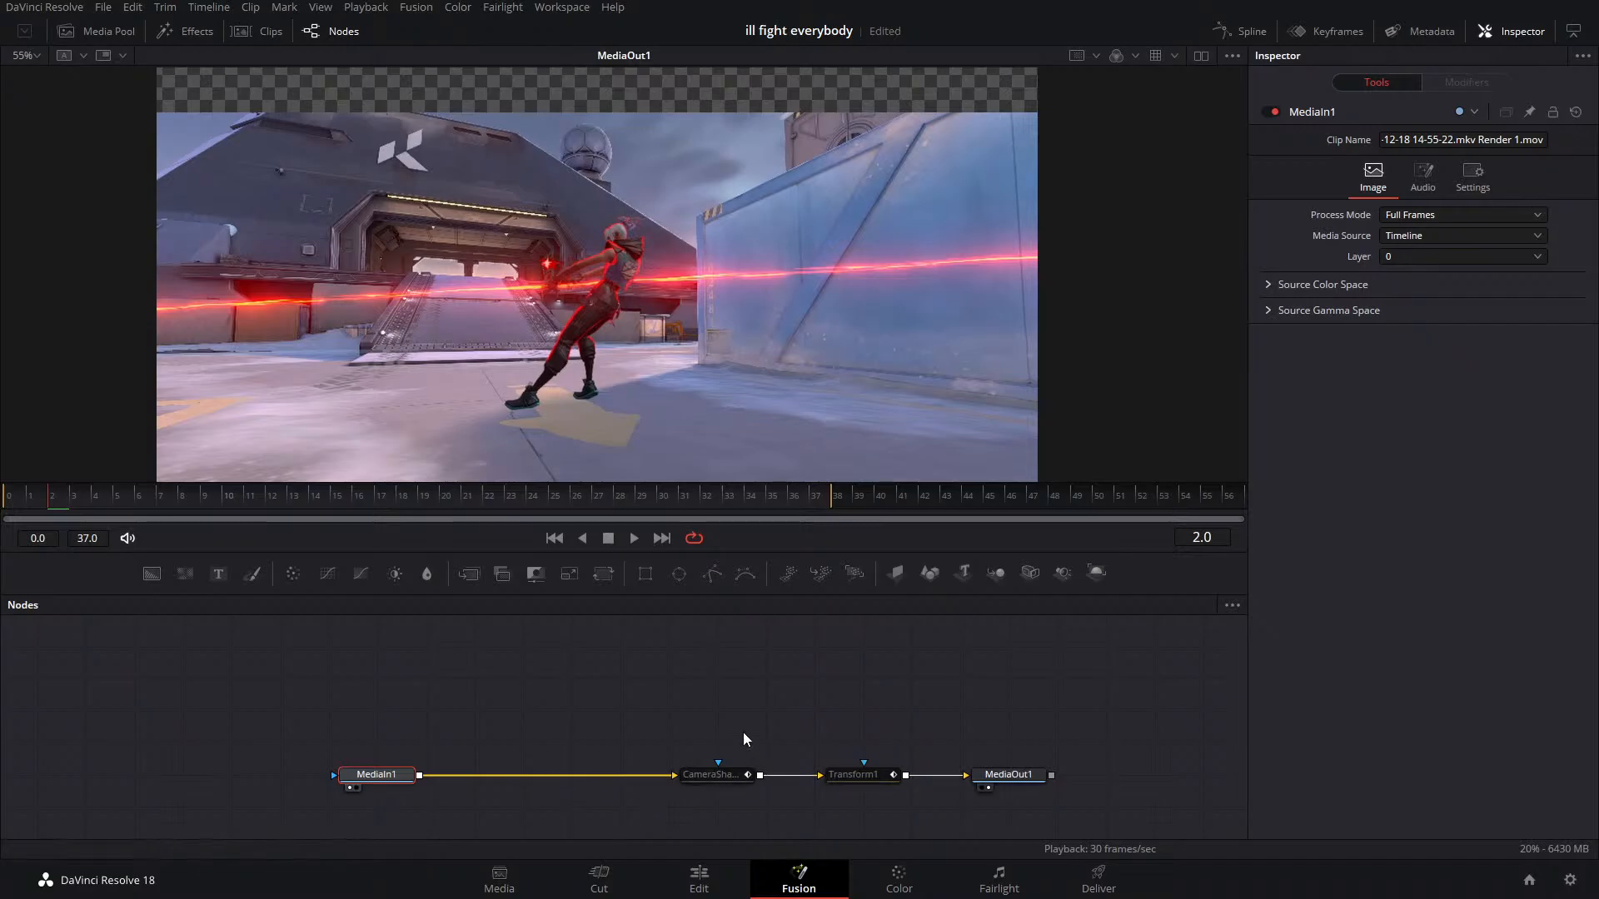
# Enable the bypassed CameraShake1 and Transform1 nodes
pyautogui.moveTo(708, 704); pyautogui.dragTo(902, 792)
pyautogui.click(1270, 112)
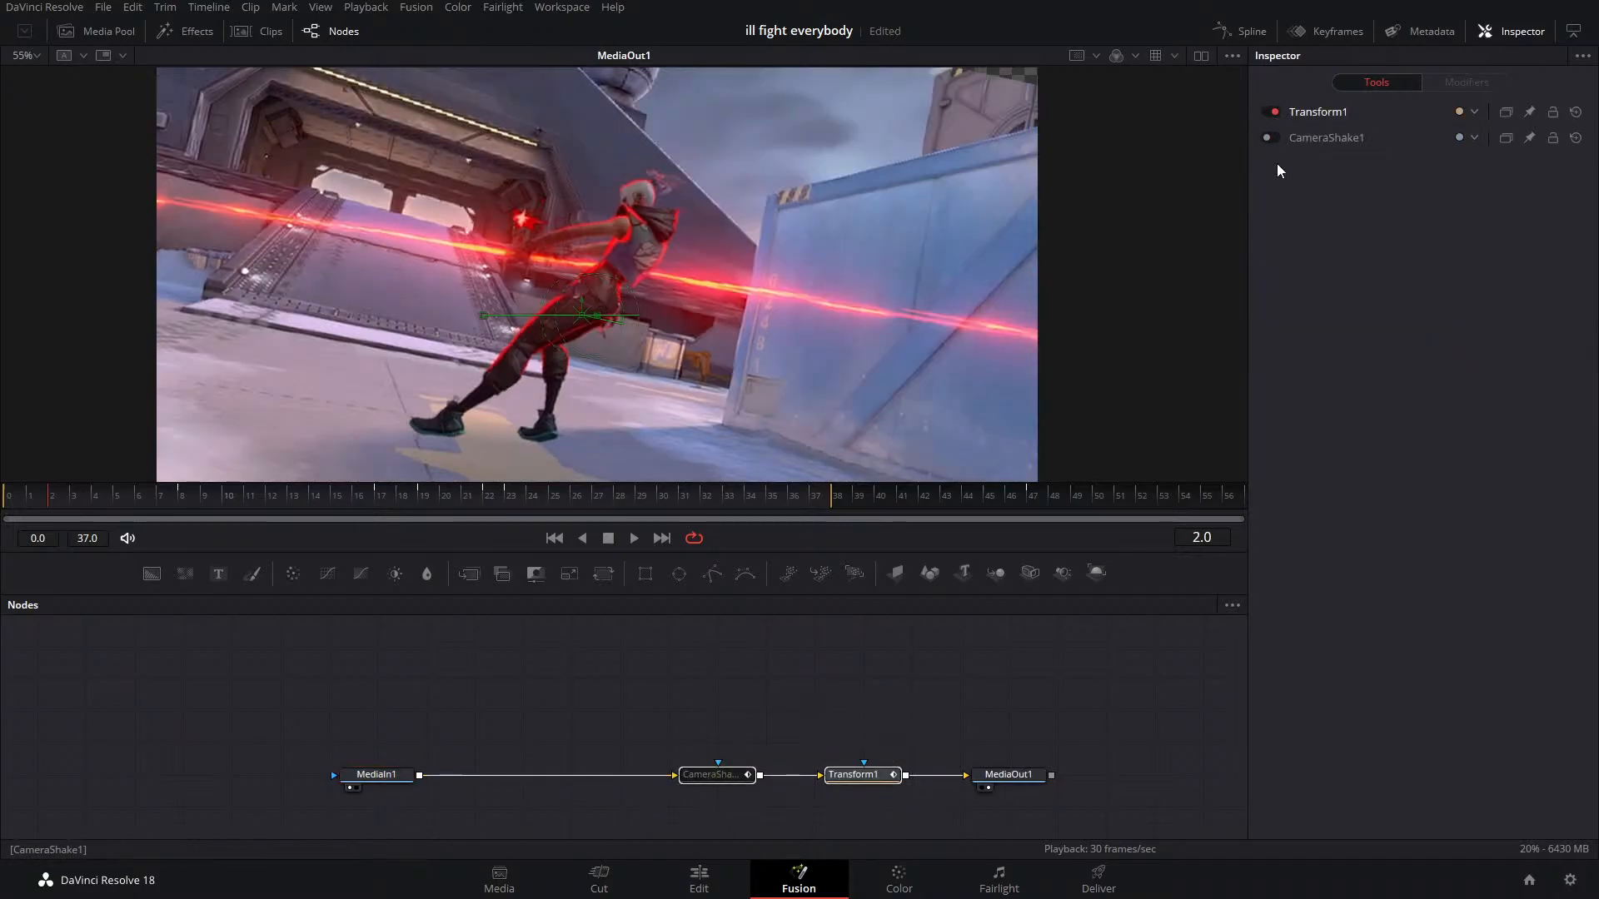
pyautogui.click(1272, 138)
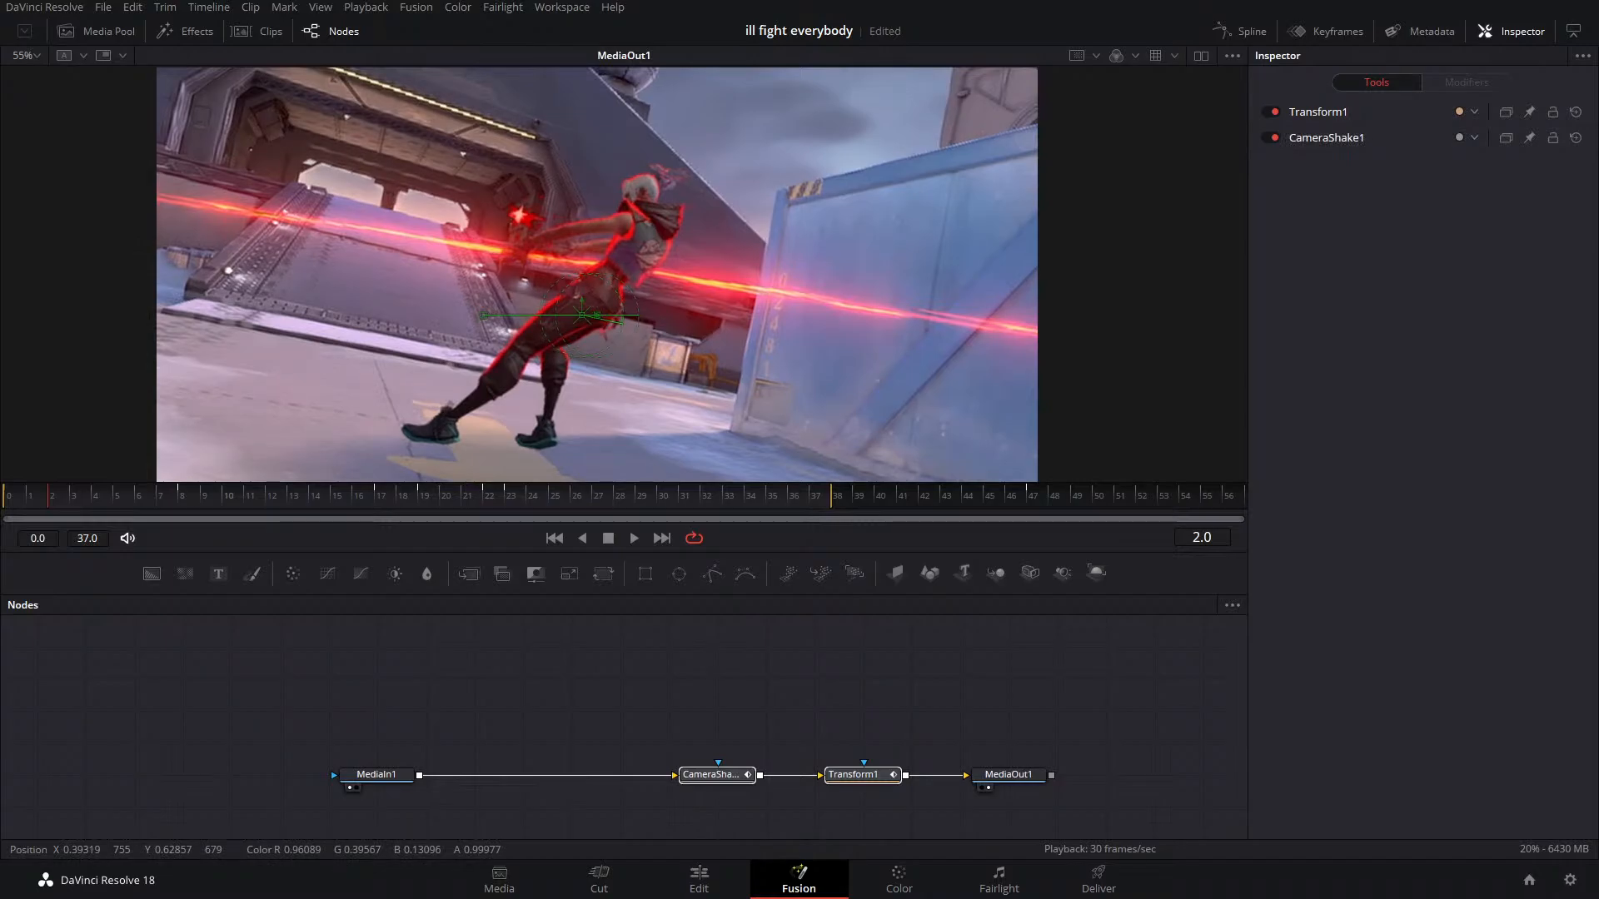
pyautogui.scroll(-3, 698, 241)
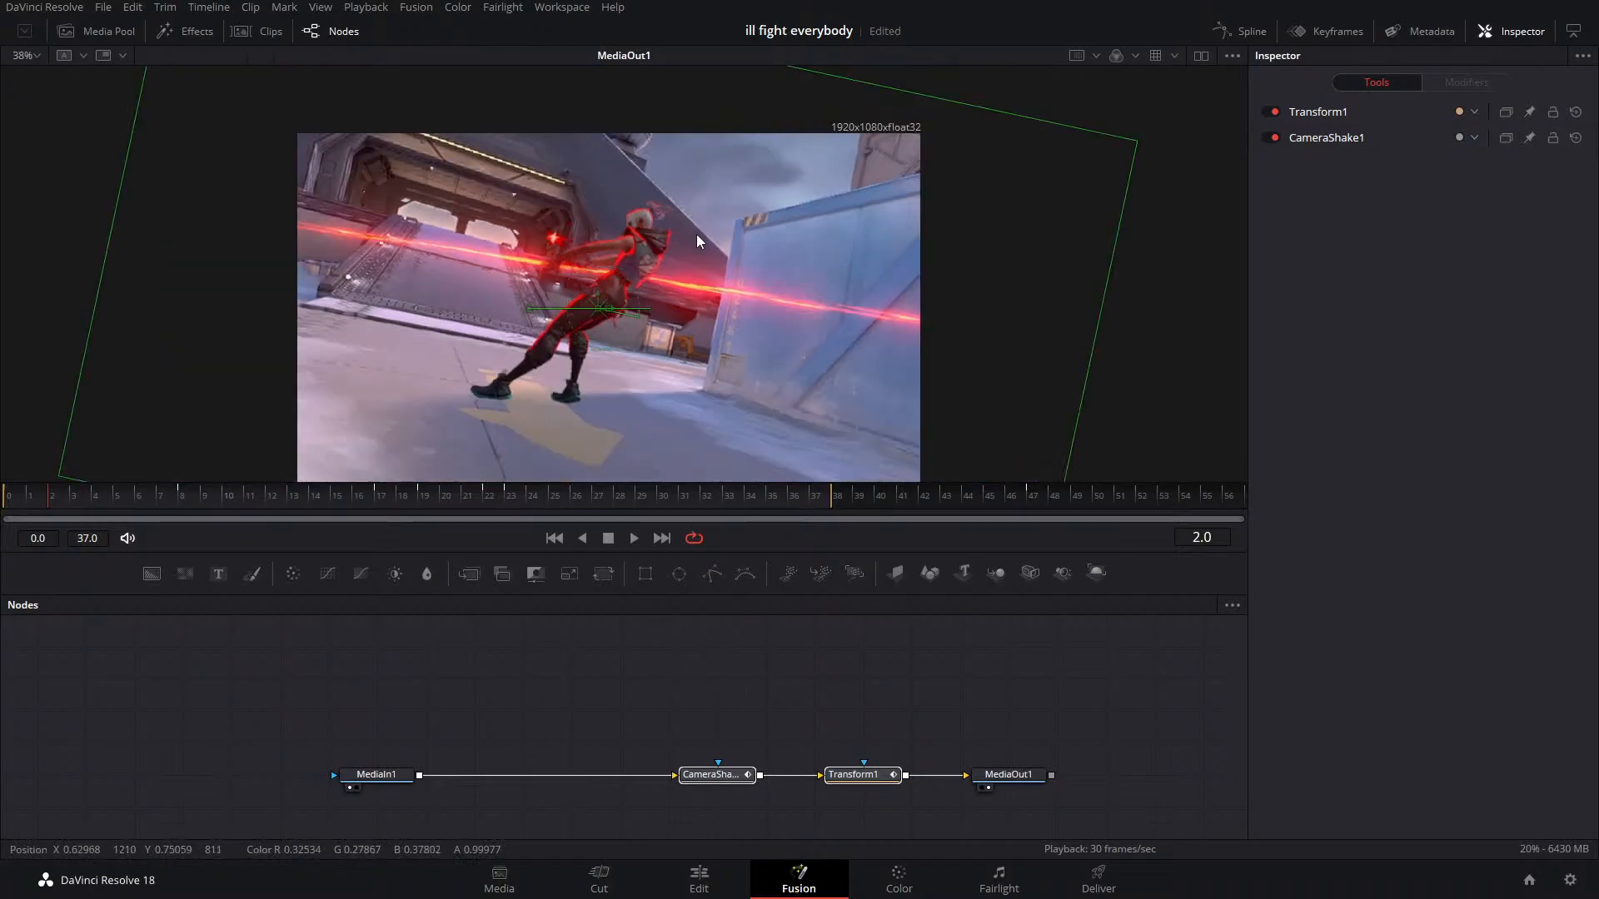
# Return to the timeline and play back the clip with the camera shake and transform from 01:00:14:12
pyautogui.click(699, 876)
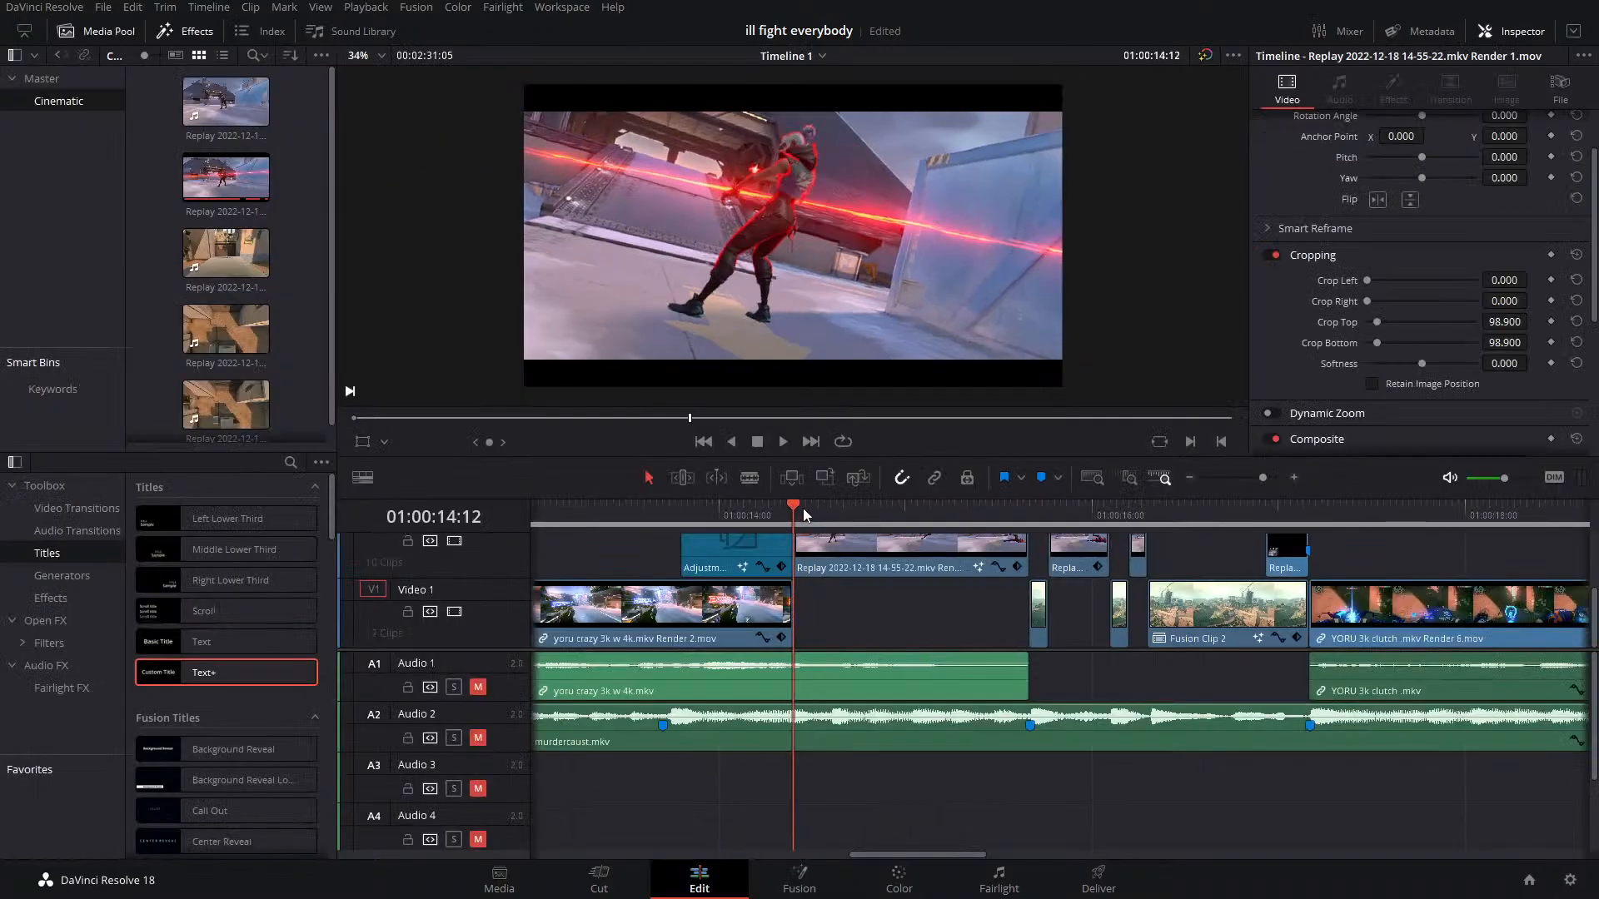
pyautogui.press('space')
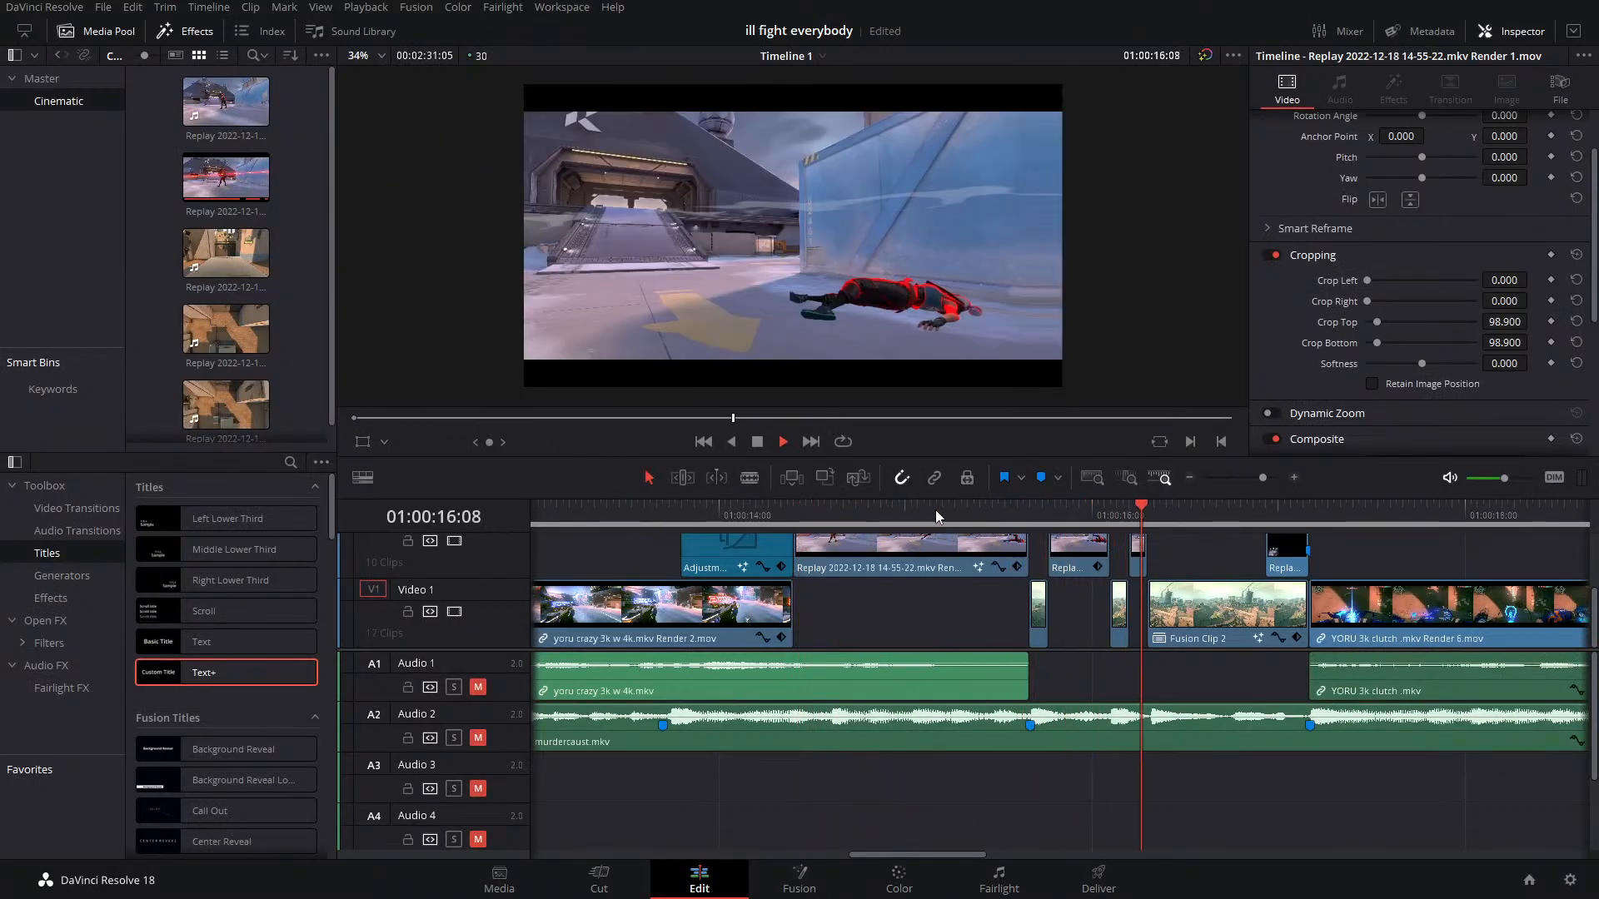
pyautogui.click(877, 516)
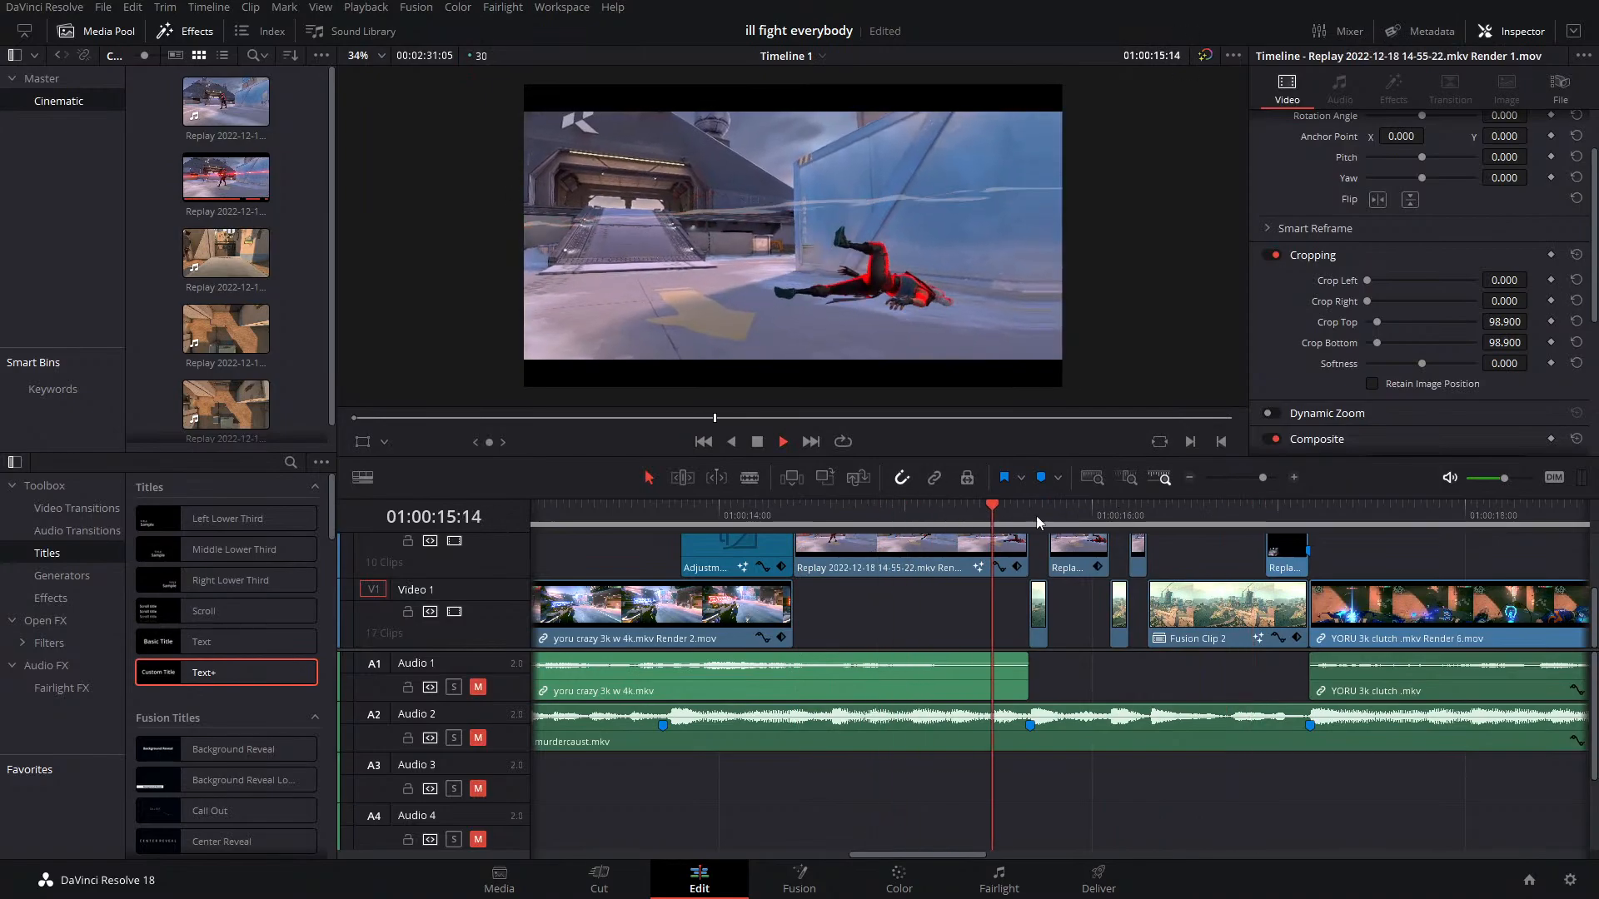
pyautogui.moveTo(1036, 517); pyautogui.dragTo(899, 521)
pyautogui.press('space')
pyautogui.press('space')
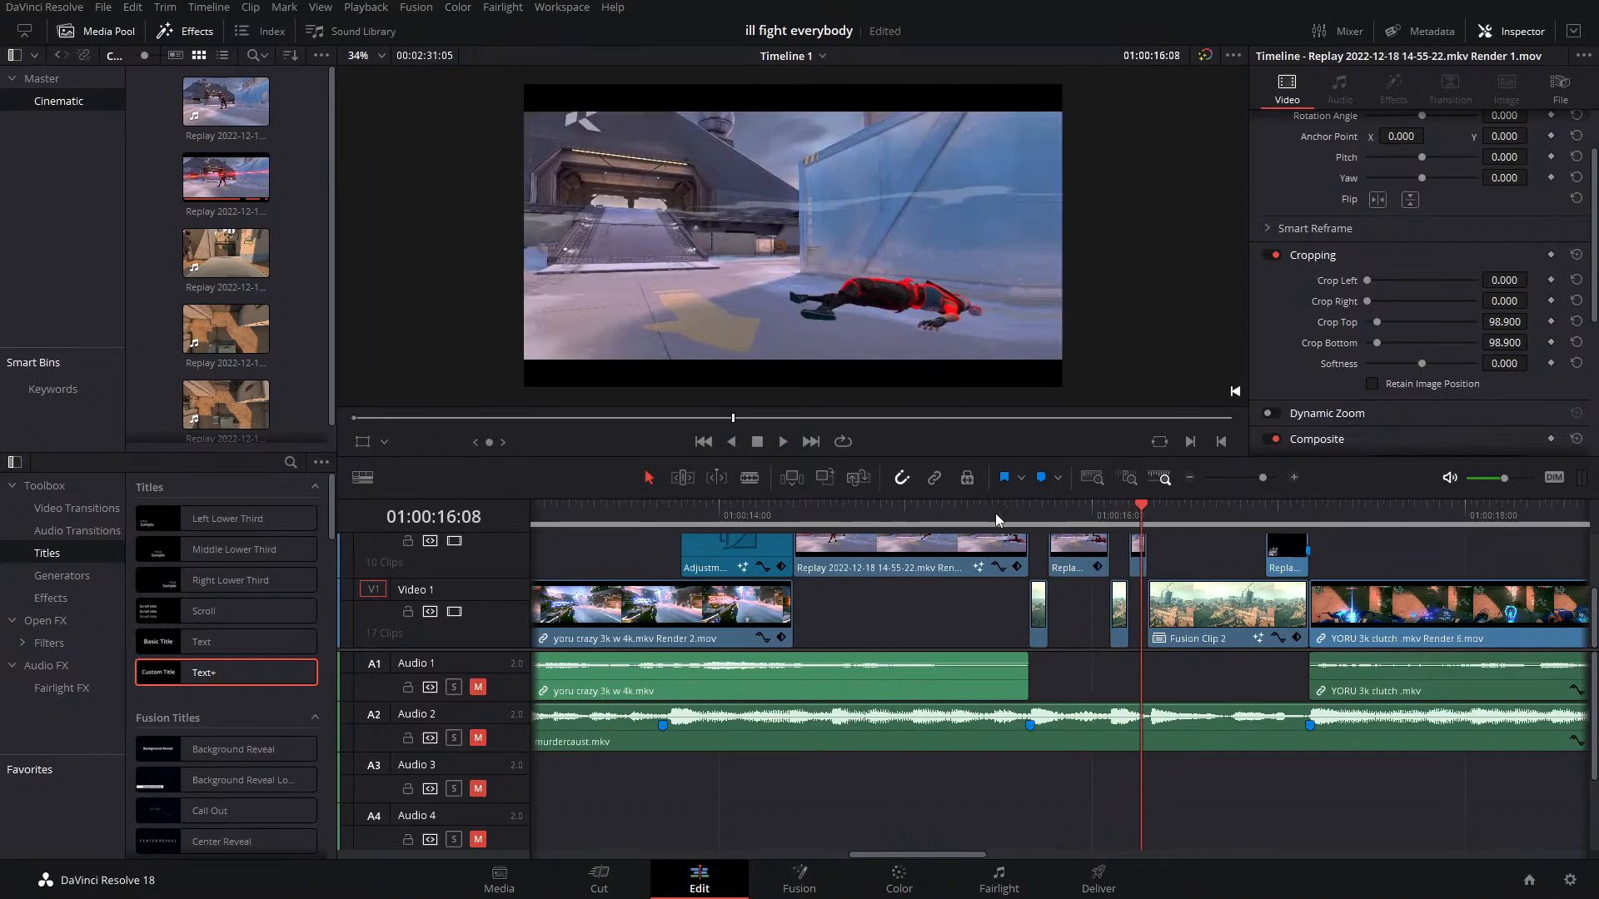
pyautogui.moveTo(997, 513)
pyautogui.mouseDown()
pyautogui.moveTo(811, 527)
pyautogui.moveTo(951, 523)
pyautogui.moveTo(972, 503)
pyautogui.mouseUp()
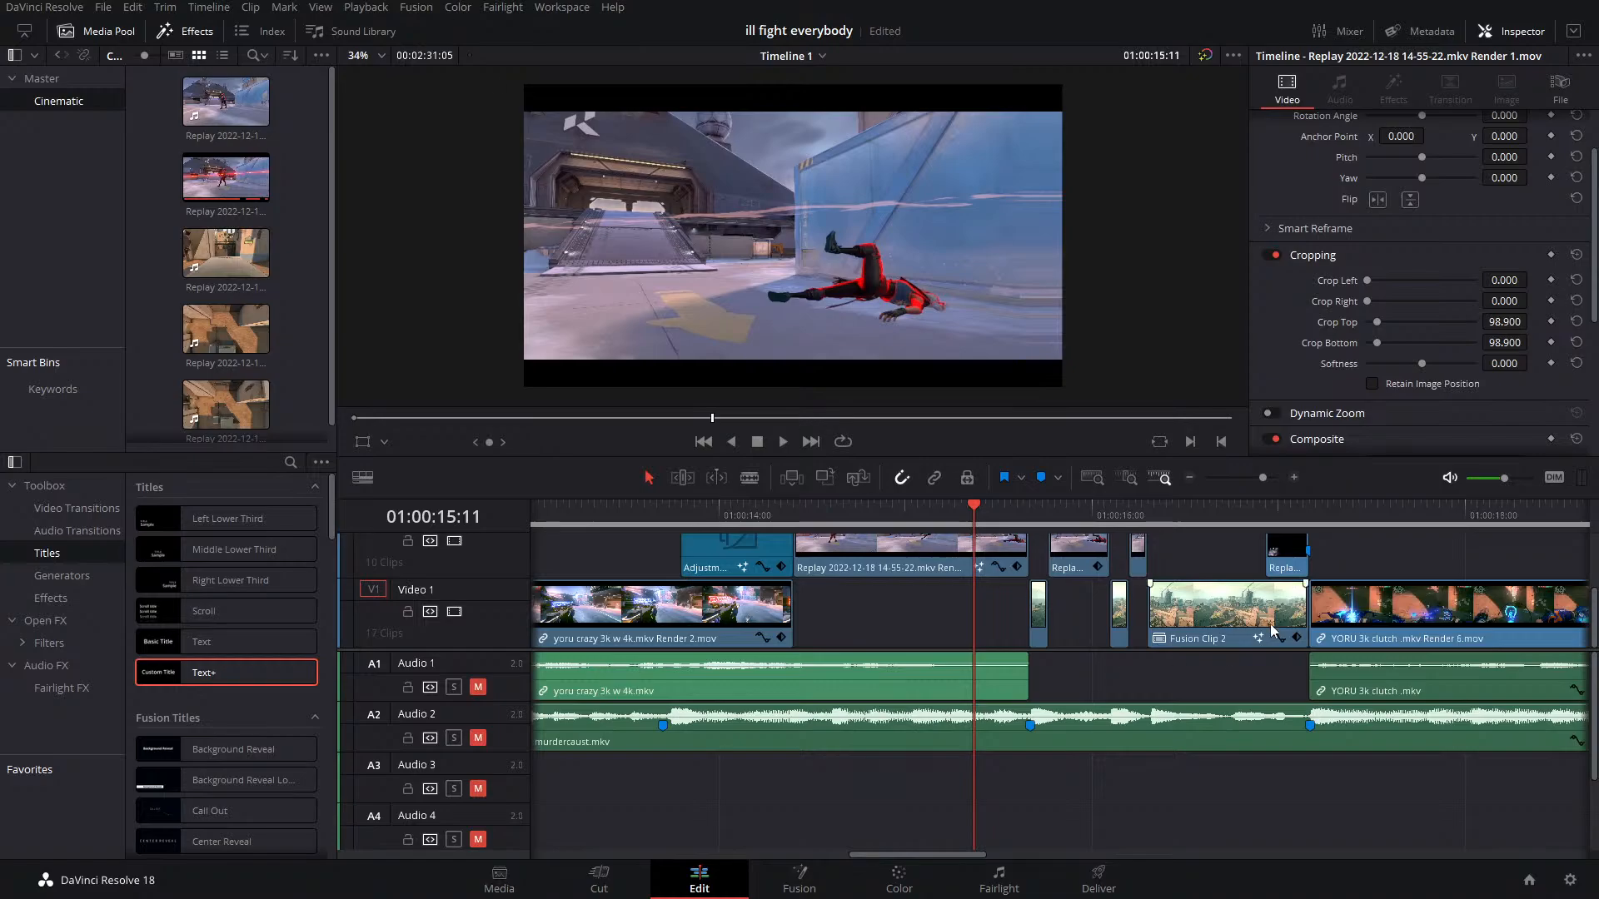
# Copy the last YORU 3k clutch clip to empty timeline space at 01:00:47:05 and show the copy's retime controls
pyautogui.moveTo(1263, 477); pyautogui.dragTo(1240, 477)
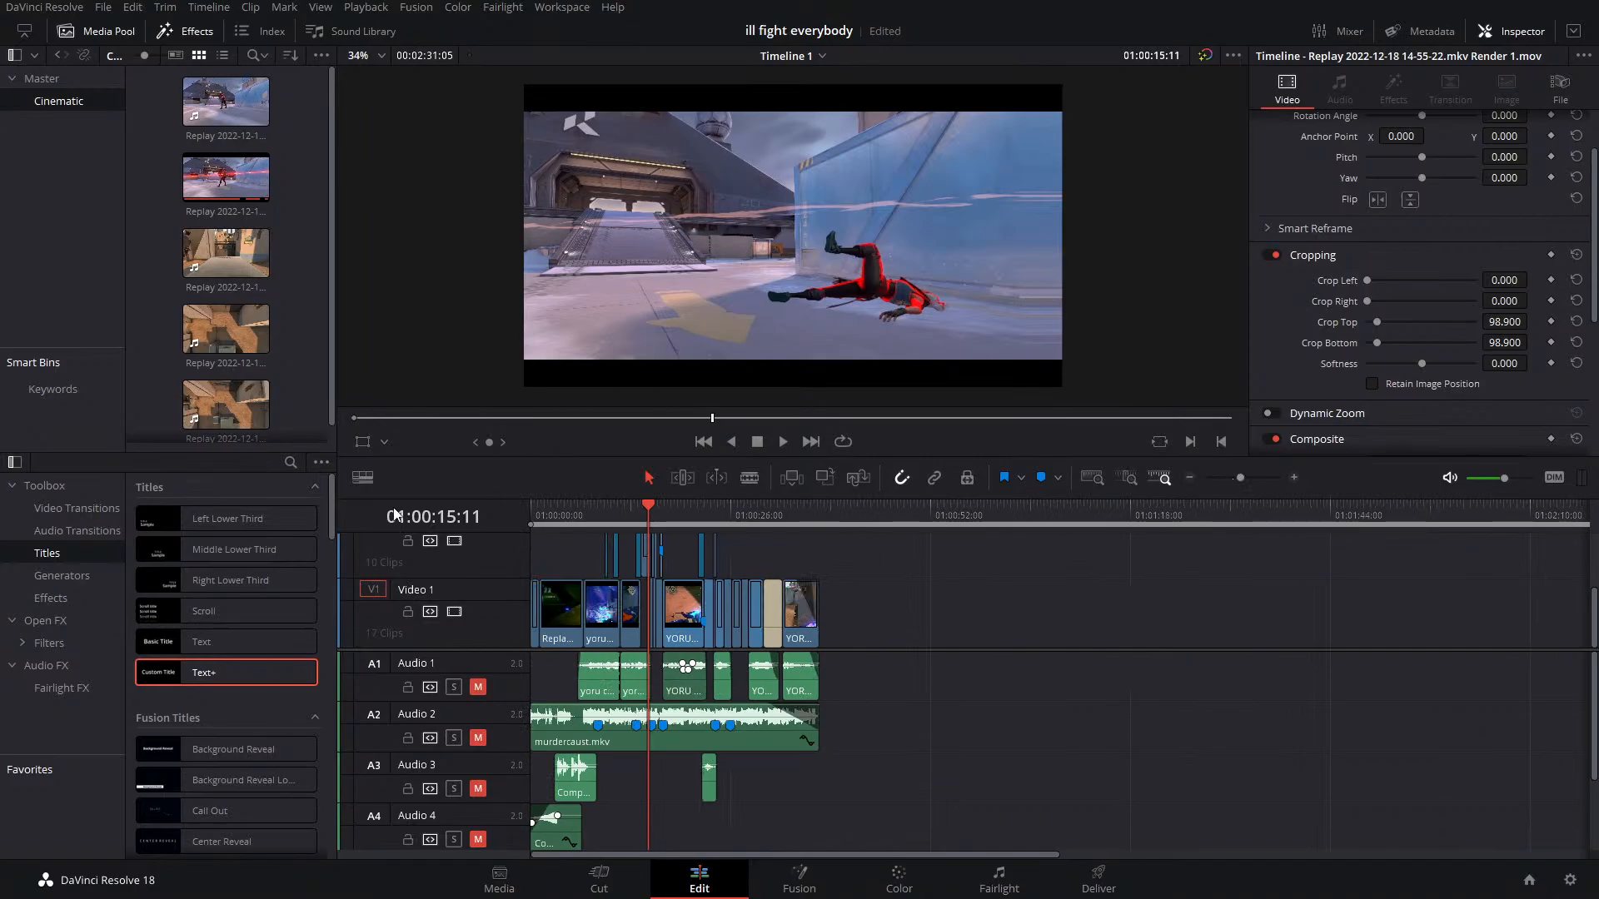
pyautogui.moveTo(791, 598); pyautogui.dragTo(909, 607)
pyautogui.moveTo(1240, 477); pyautogui.dragTo(1261, 470)
pyautogui.rightClick(1135, 618)
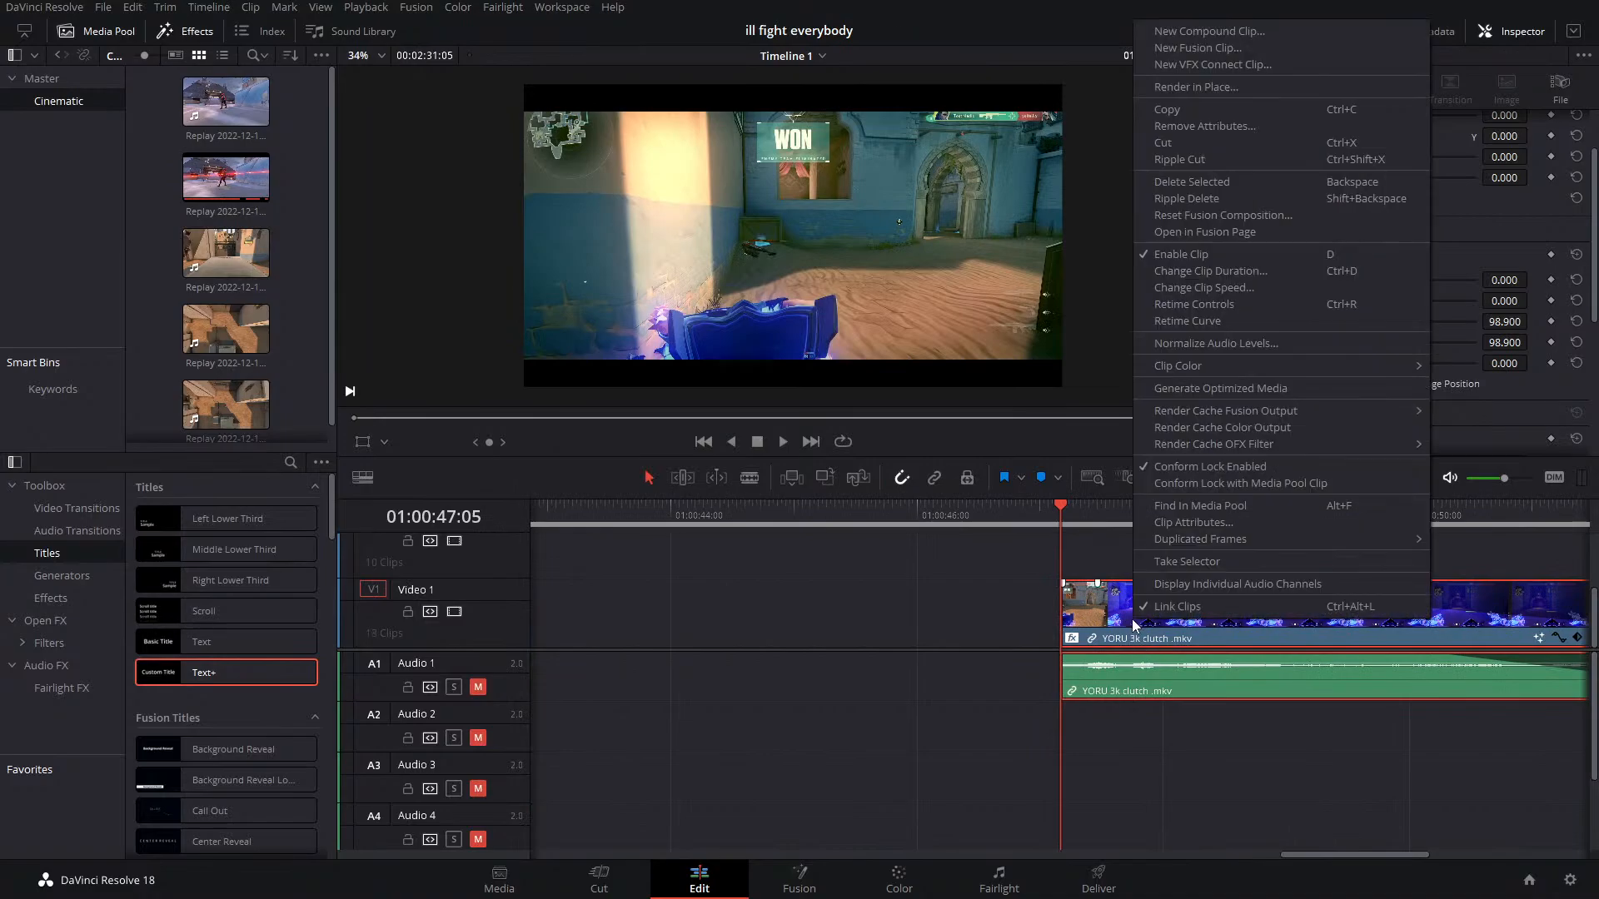
pyautogui.click(1206, 306)
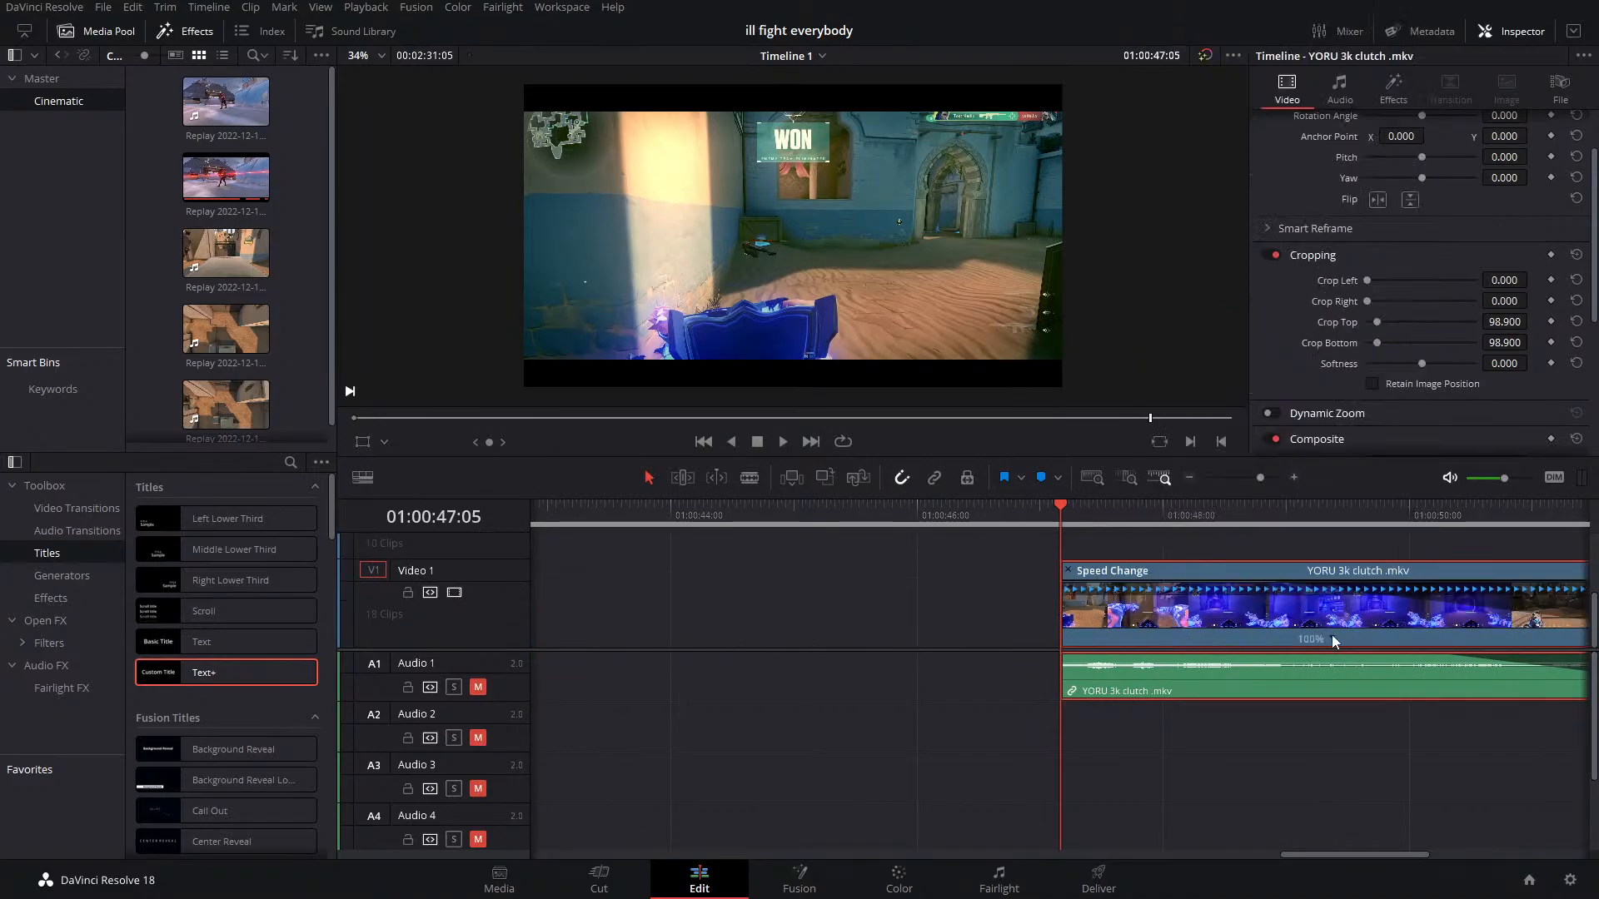
# Add speed points to the copied clip at about 01:00:47:24 and 01:00:48:21, and slow its first segment to 43%
pyautogui.click(1138, 549)
pyautogui.click(1332, 638)
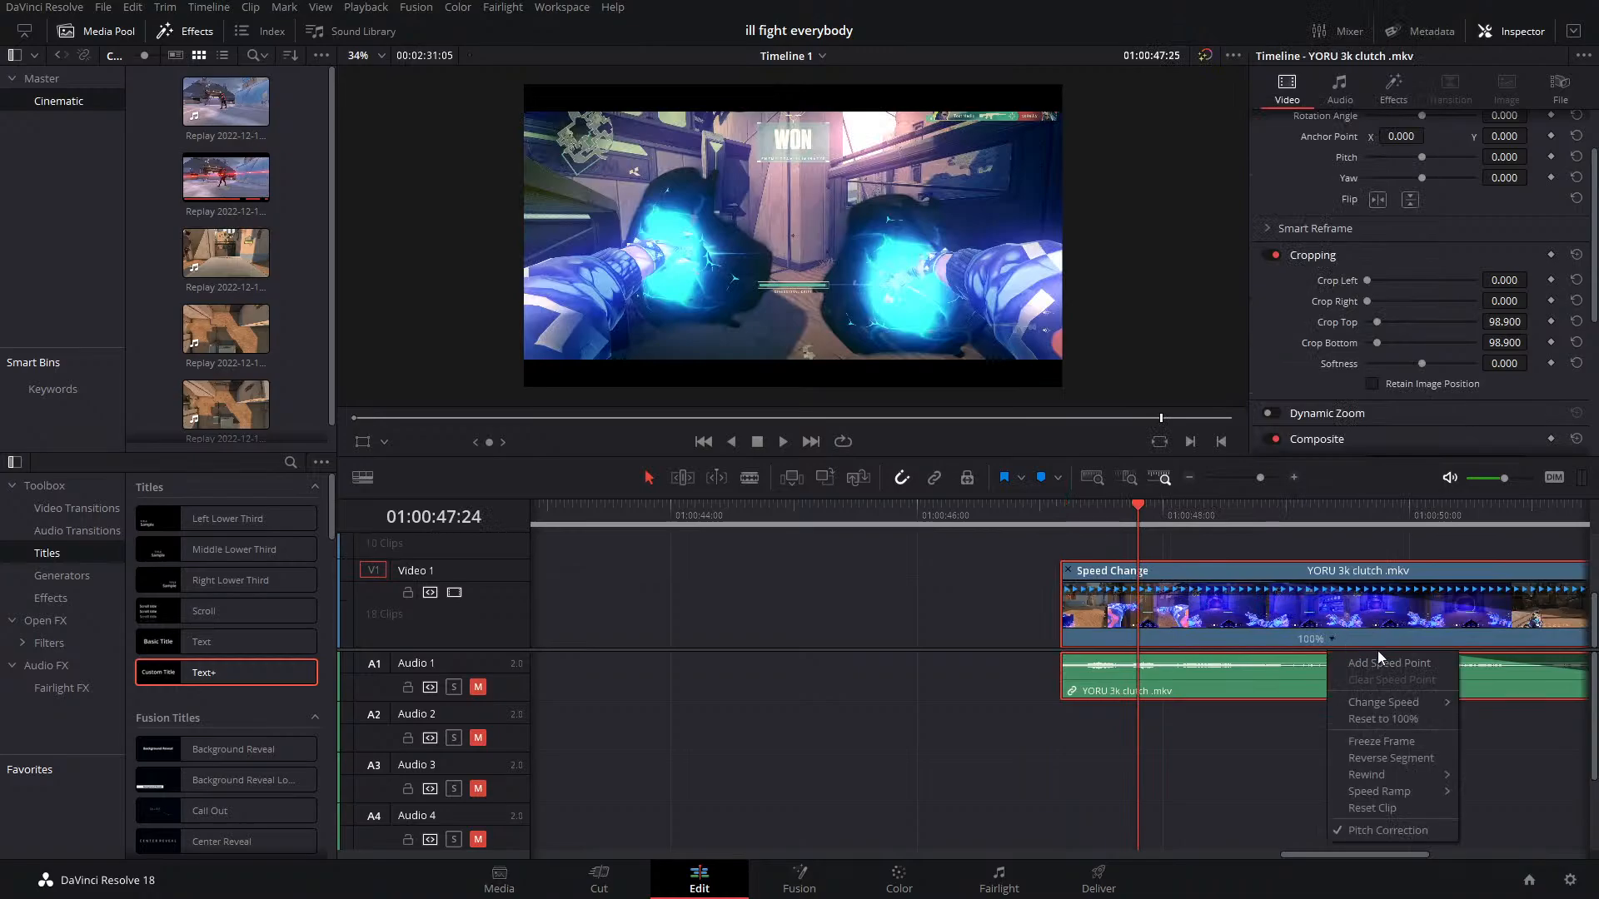
pyautogui.click(1381, 662)
pyautogui.click(1249, 512)
pyautogui.click(1370, 639)
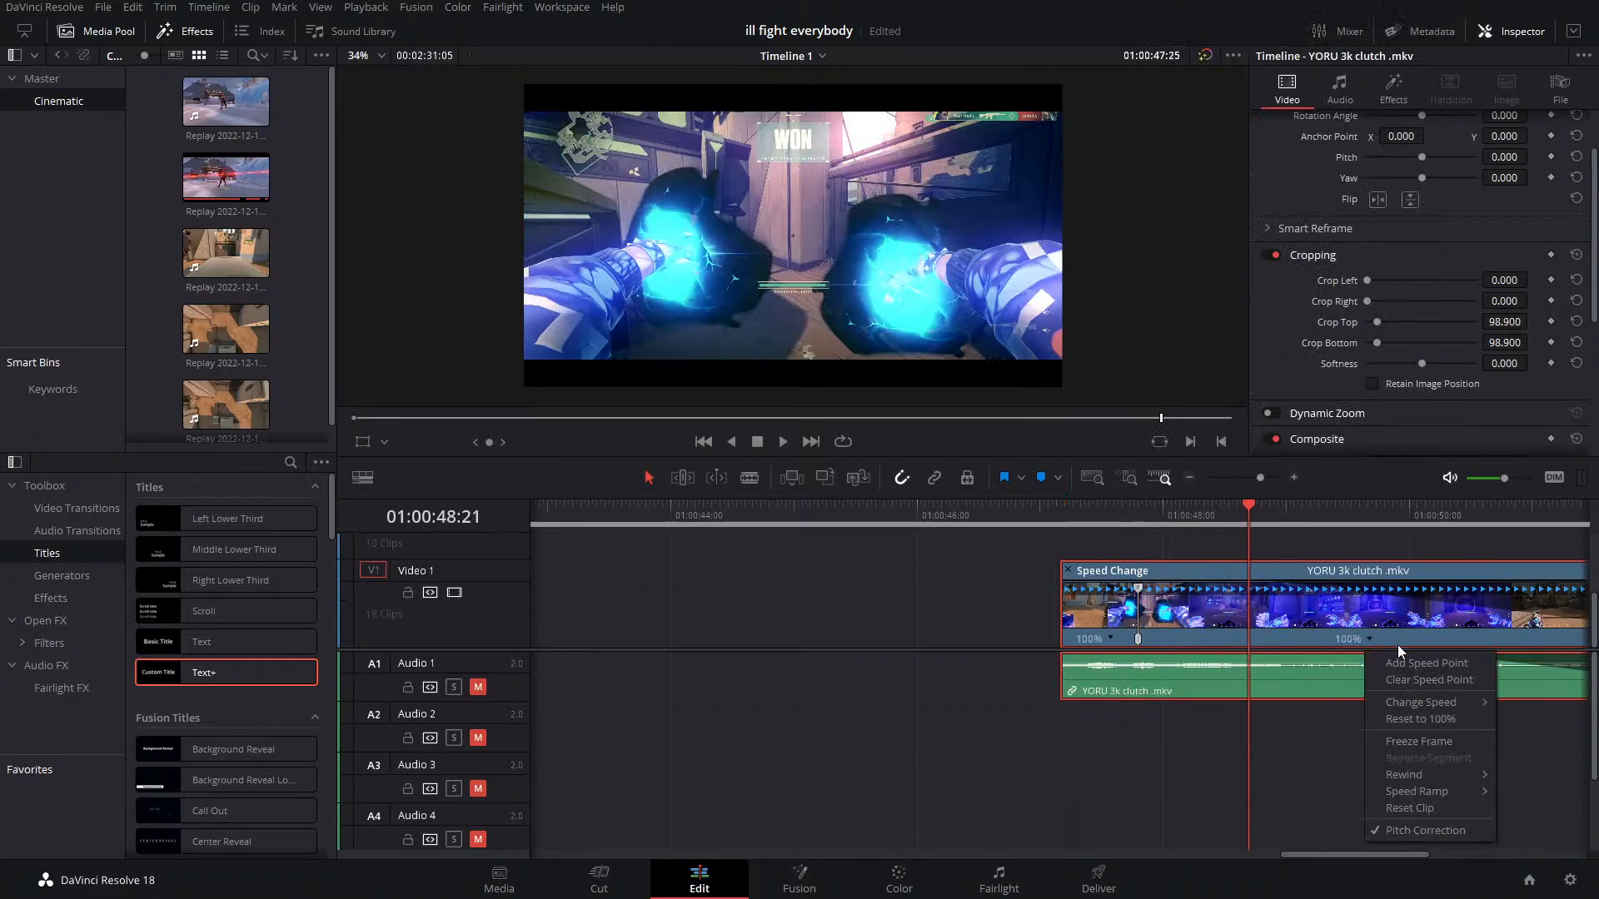
pyautogui.click(1381, 662)
pyautogui.moveTo(1137, 593); pyautogui.dragTo(1243, 592)
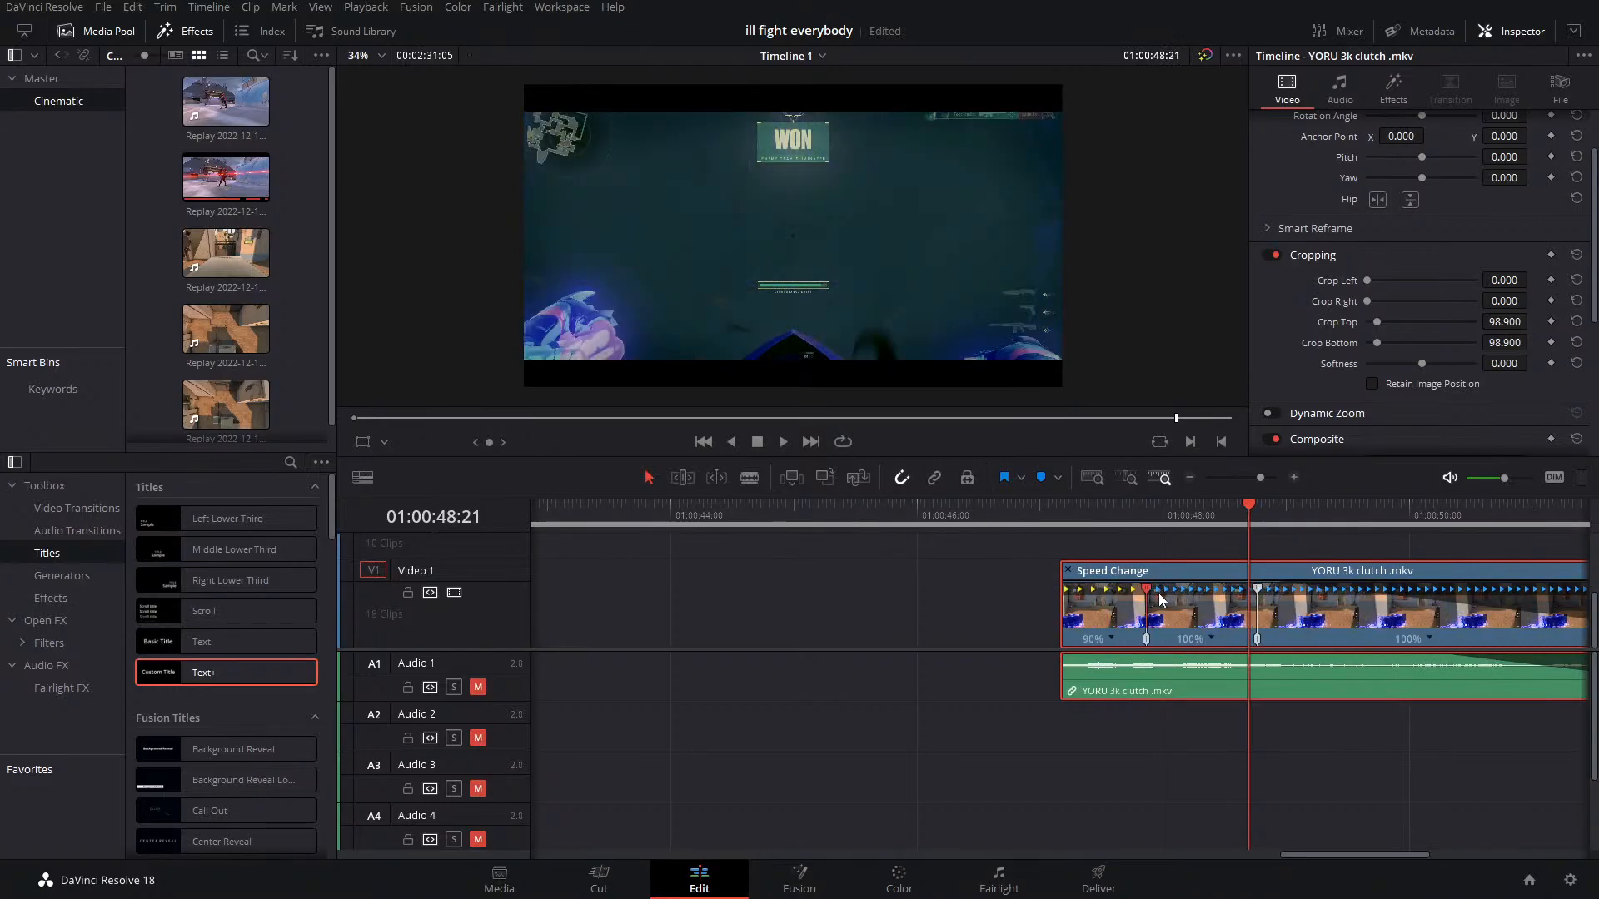
pyautogui.click(1241, 513)
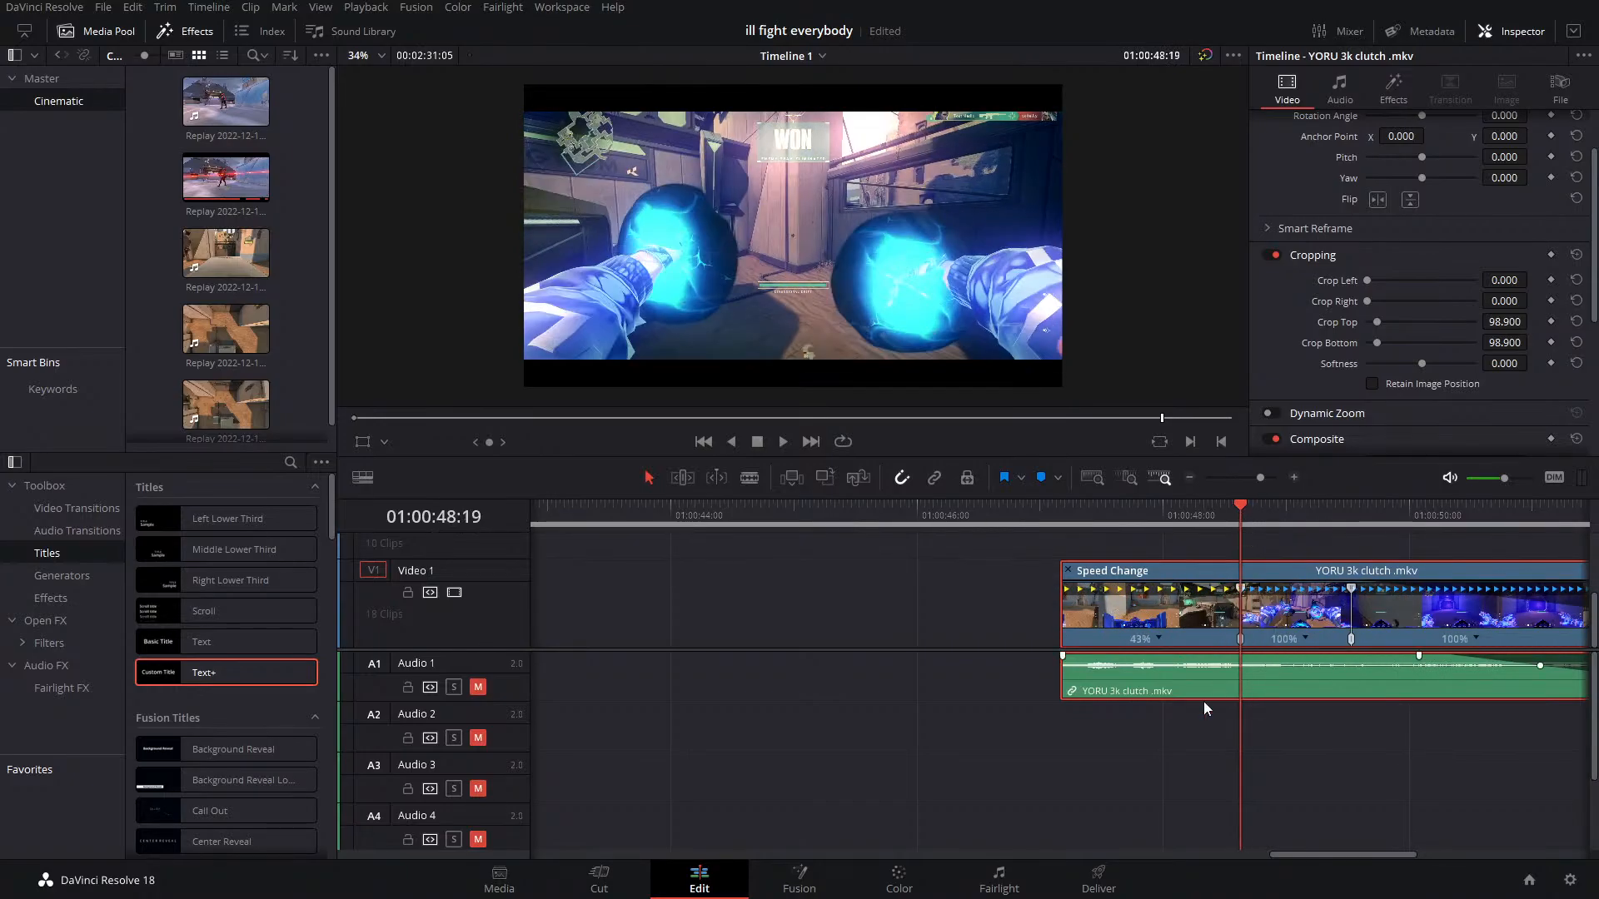
# Delete the retimed clip, undo the deletion, and show its retime controls again
pyautogui.press('Delete')
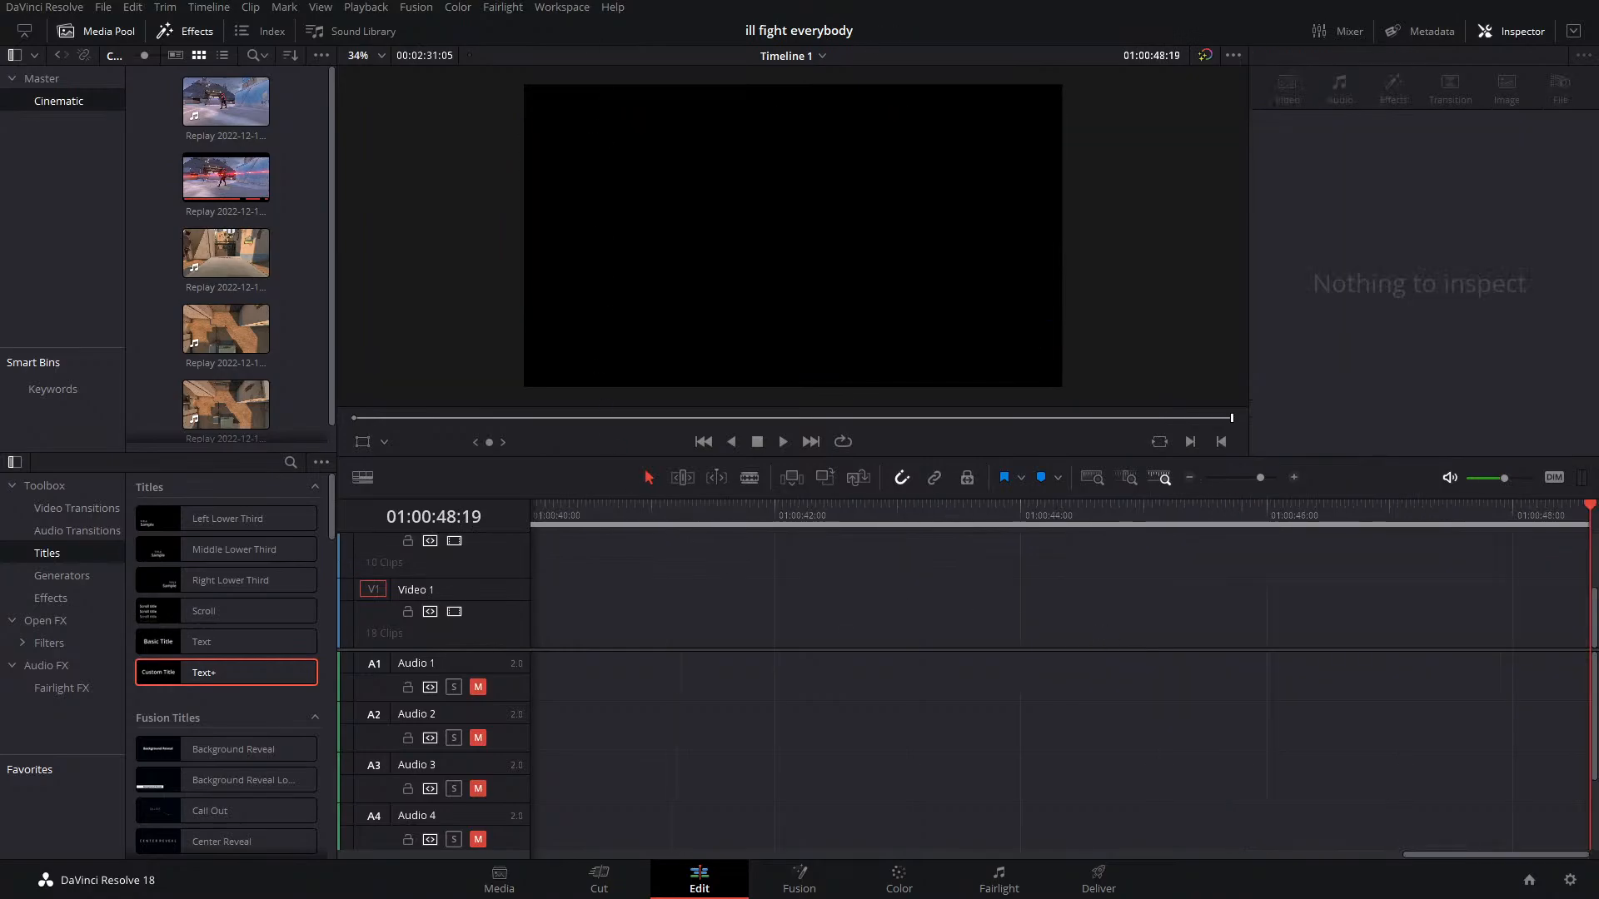
pyautogui.hotkey('ctrl', 'z')
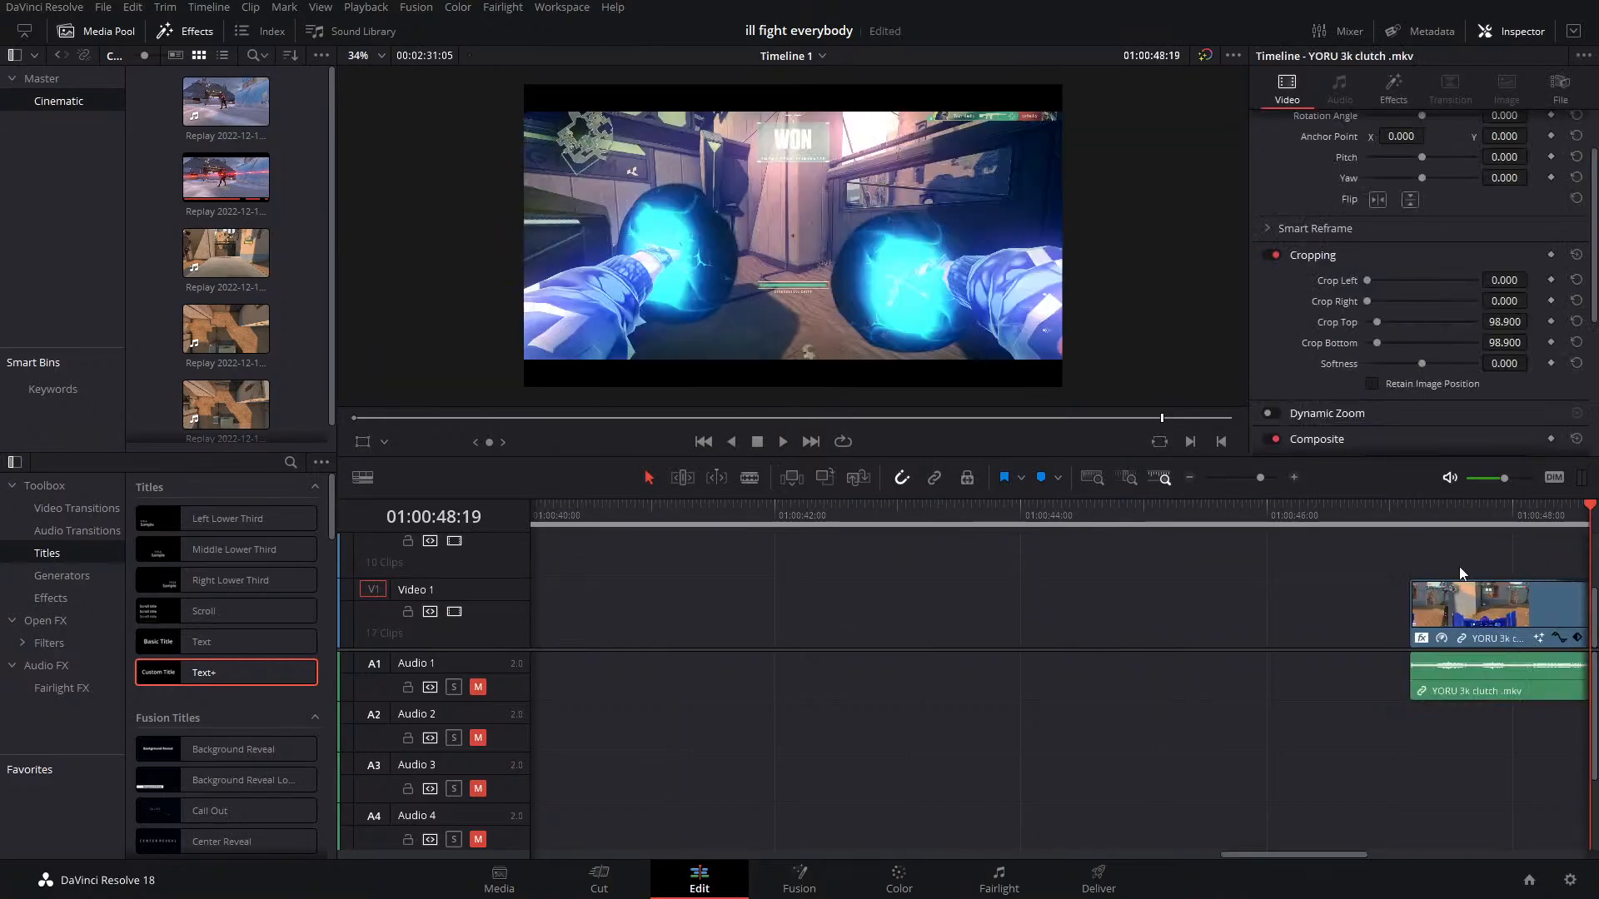
pyautogui.hotkey('ctrl', 'r')
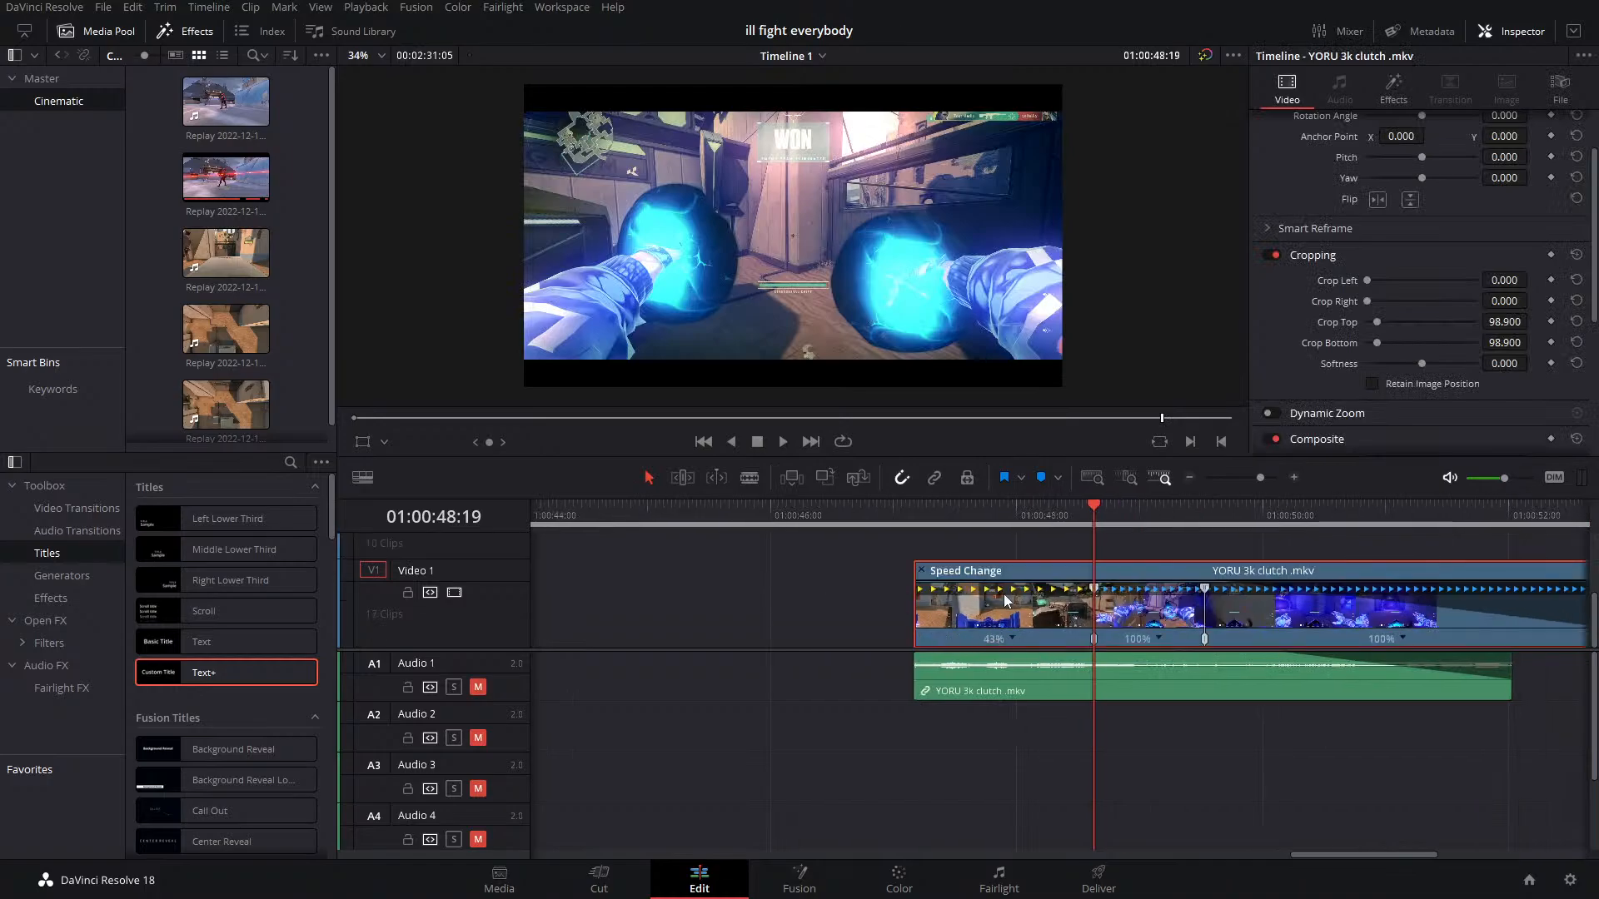
# Show the copied clip's retime curve, smooth it at the first speed point, and scrub through the speed change
pyautogui.rightClick(1009, 609)
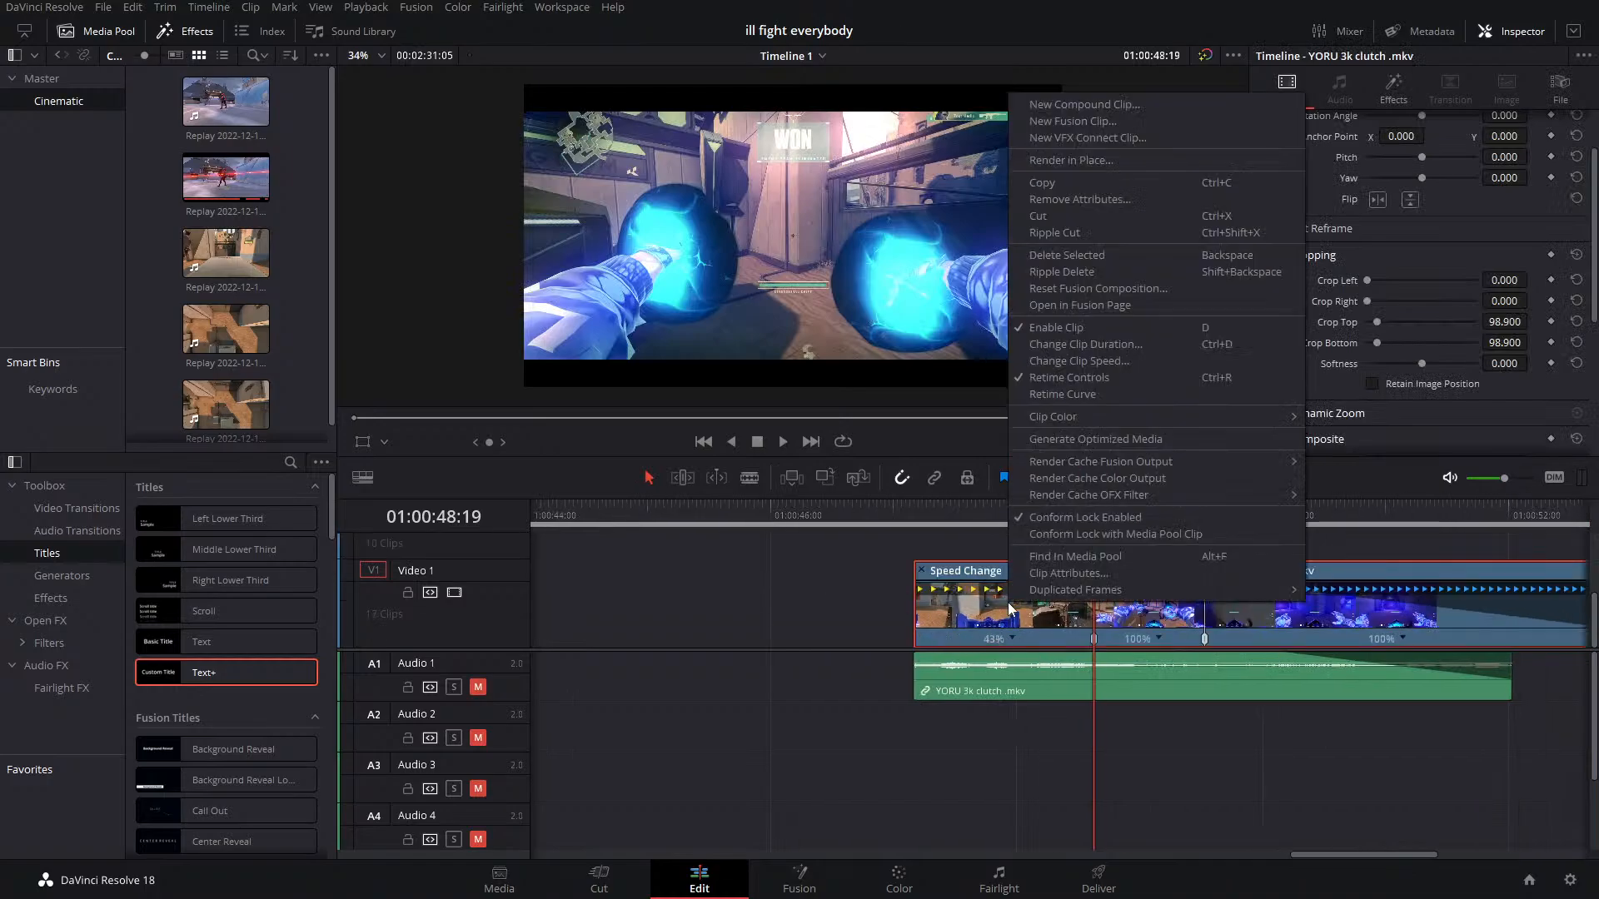
pyautogui.click(1054, 393)
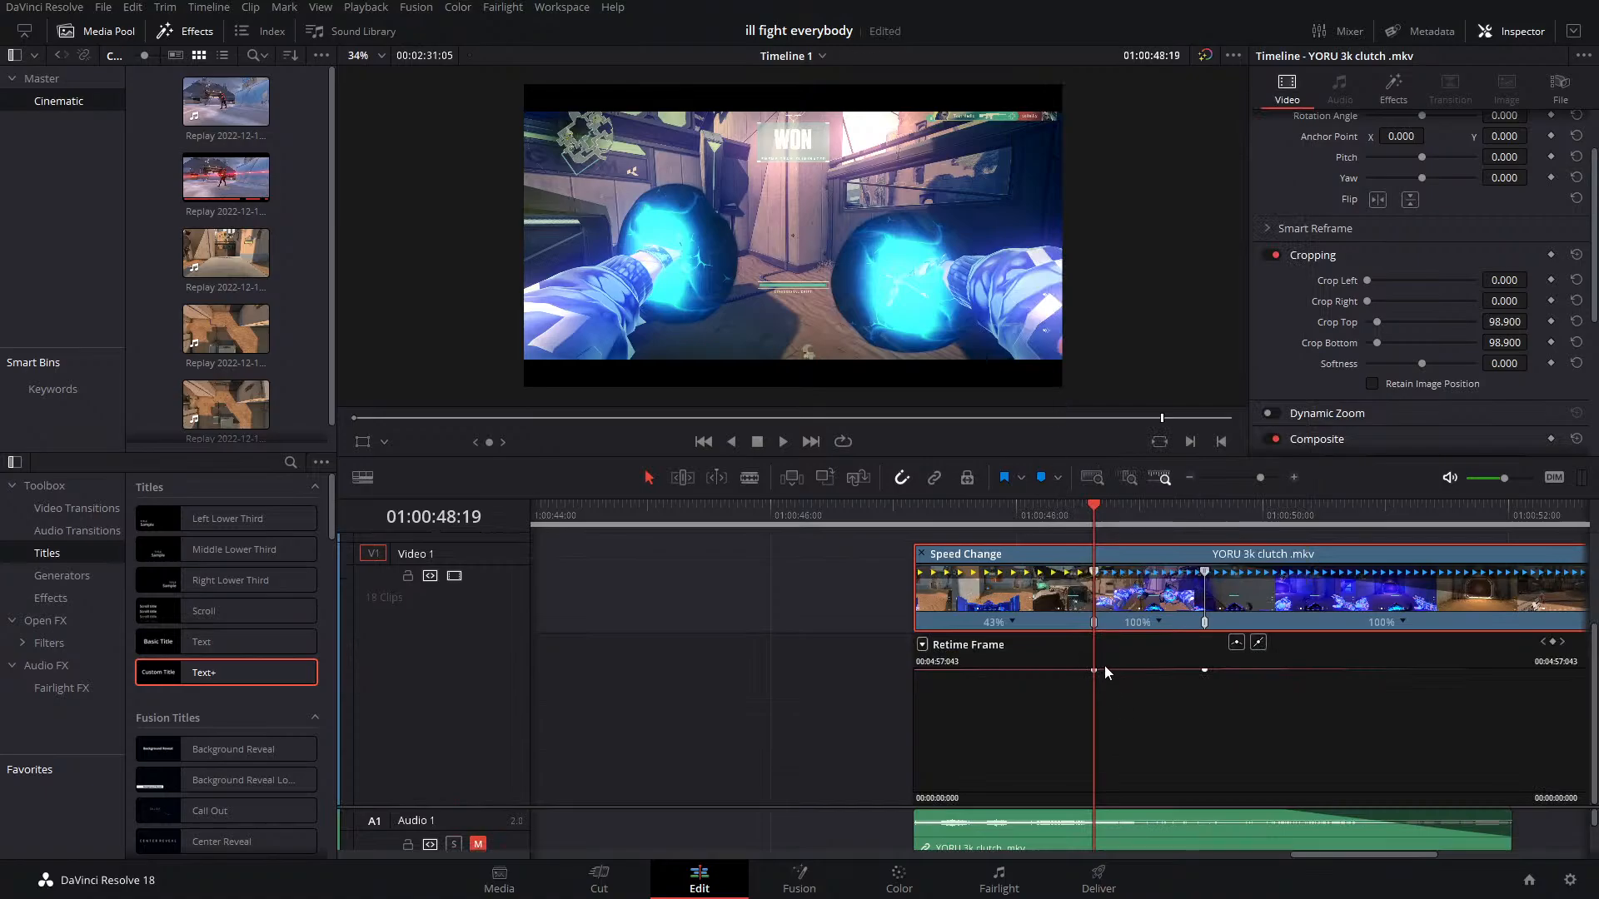
pyautogui.click(1236, 643)
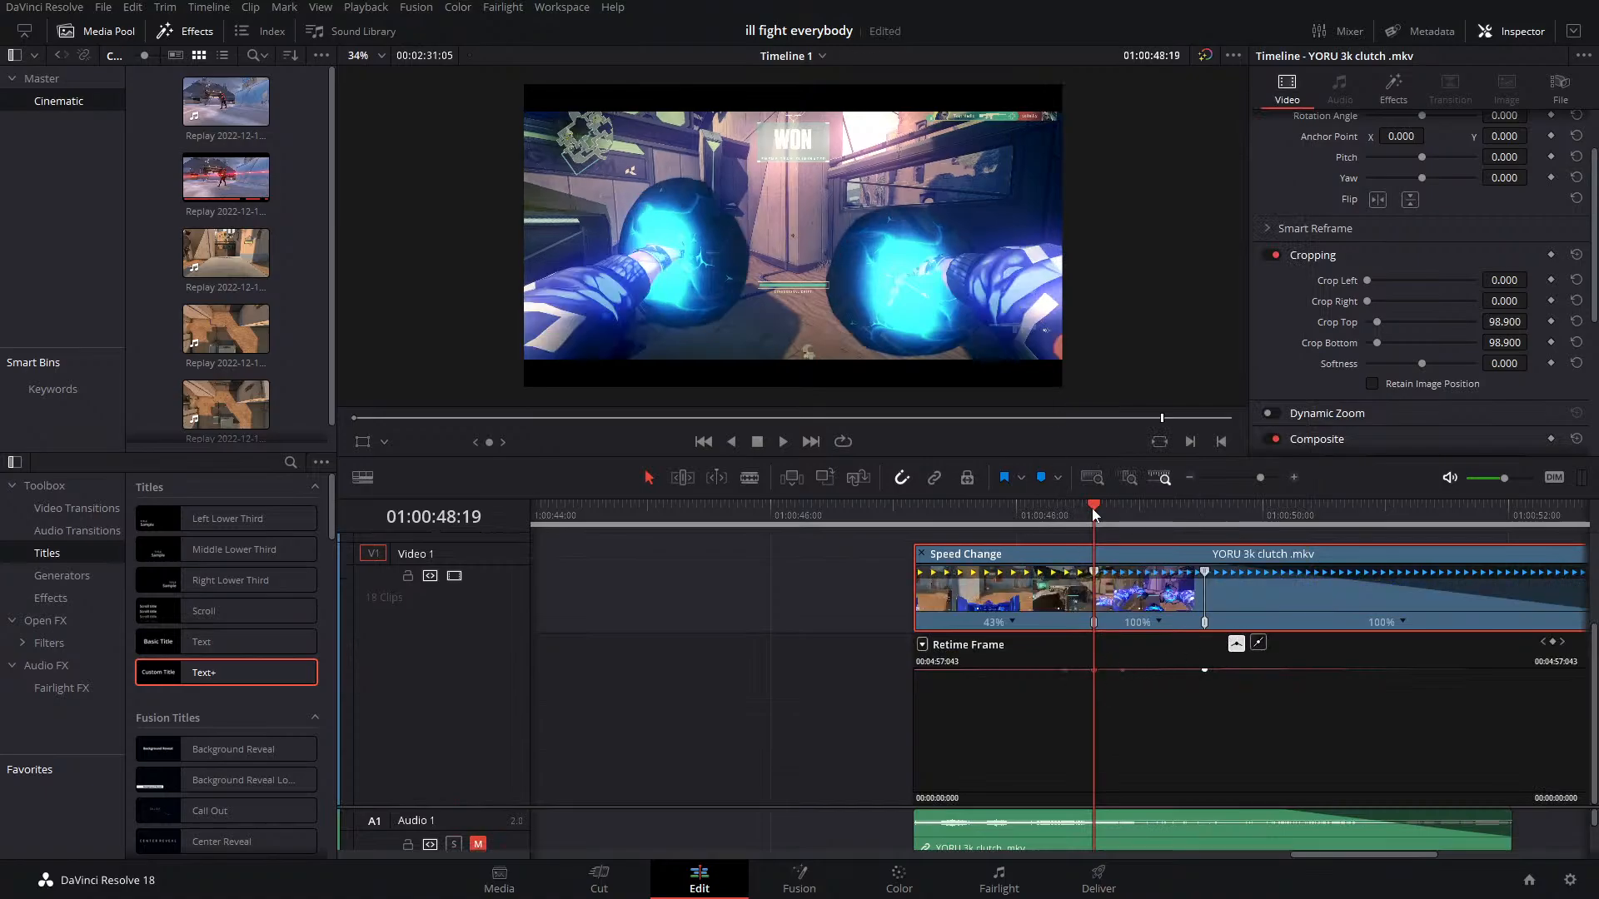
pyautogui.moveTo(1087, 517); pyautogui.dragTo(1132, 512)
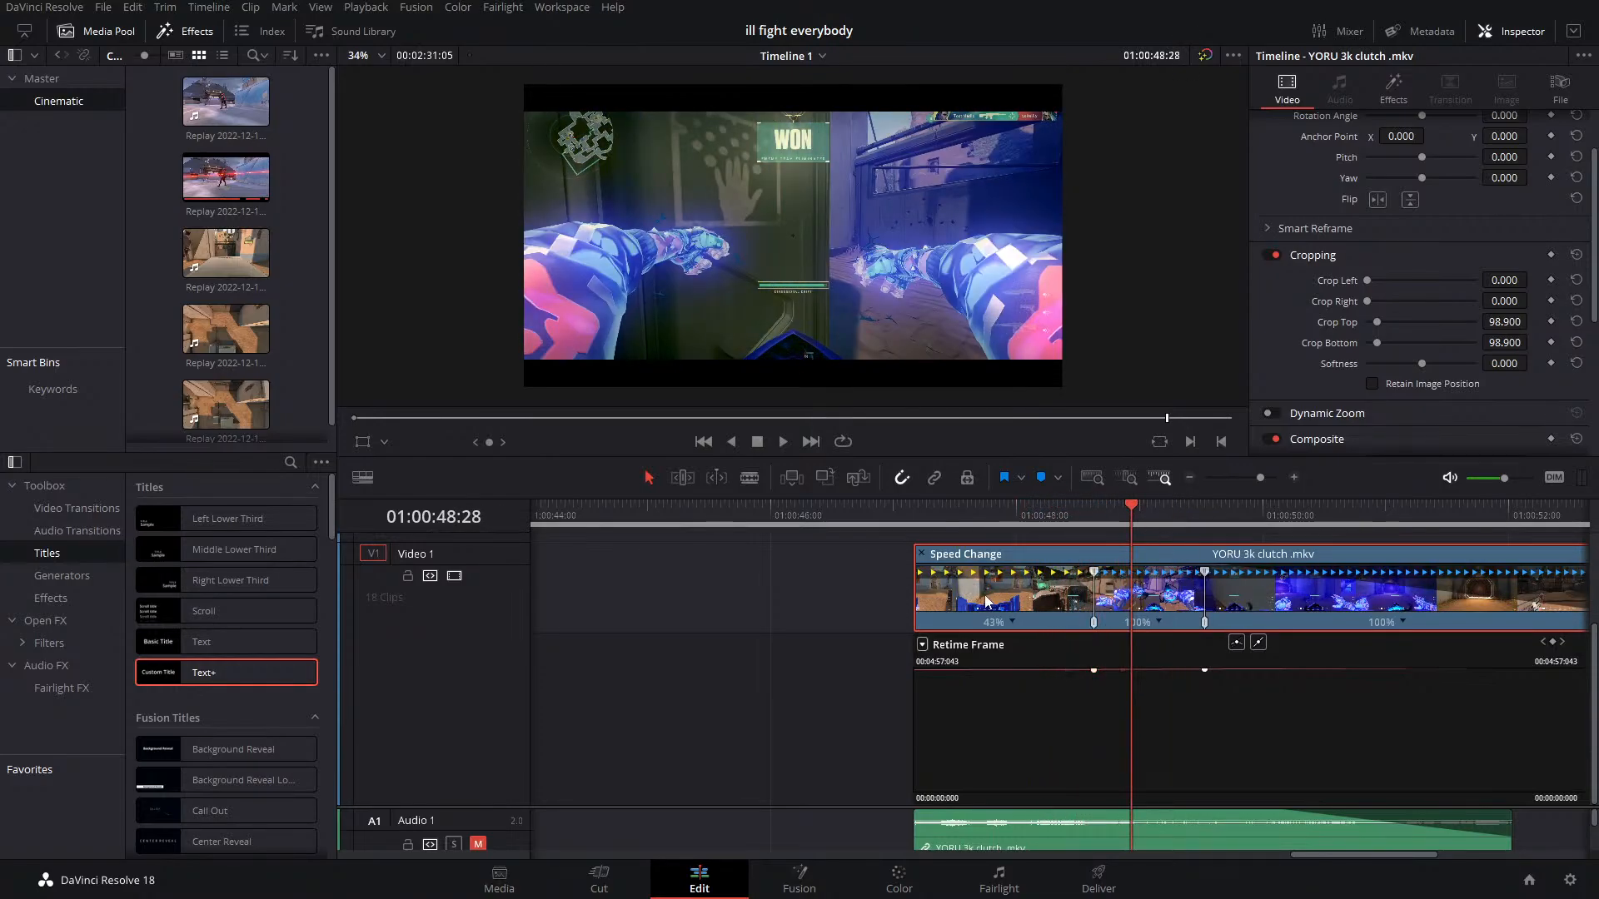
# Delete the copied YORU 3k clutch clip's video and audio from the end of the timeline
pyautogui.press('Delete')
pyautogui.click(1038, 829)
pyautogui.press('Delete')
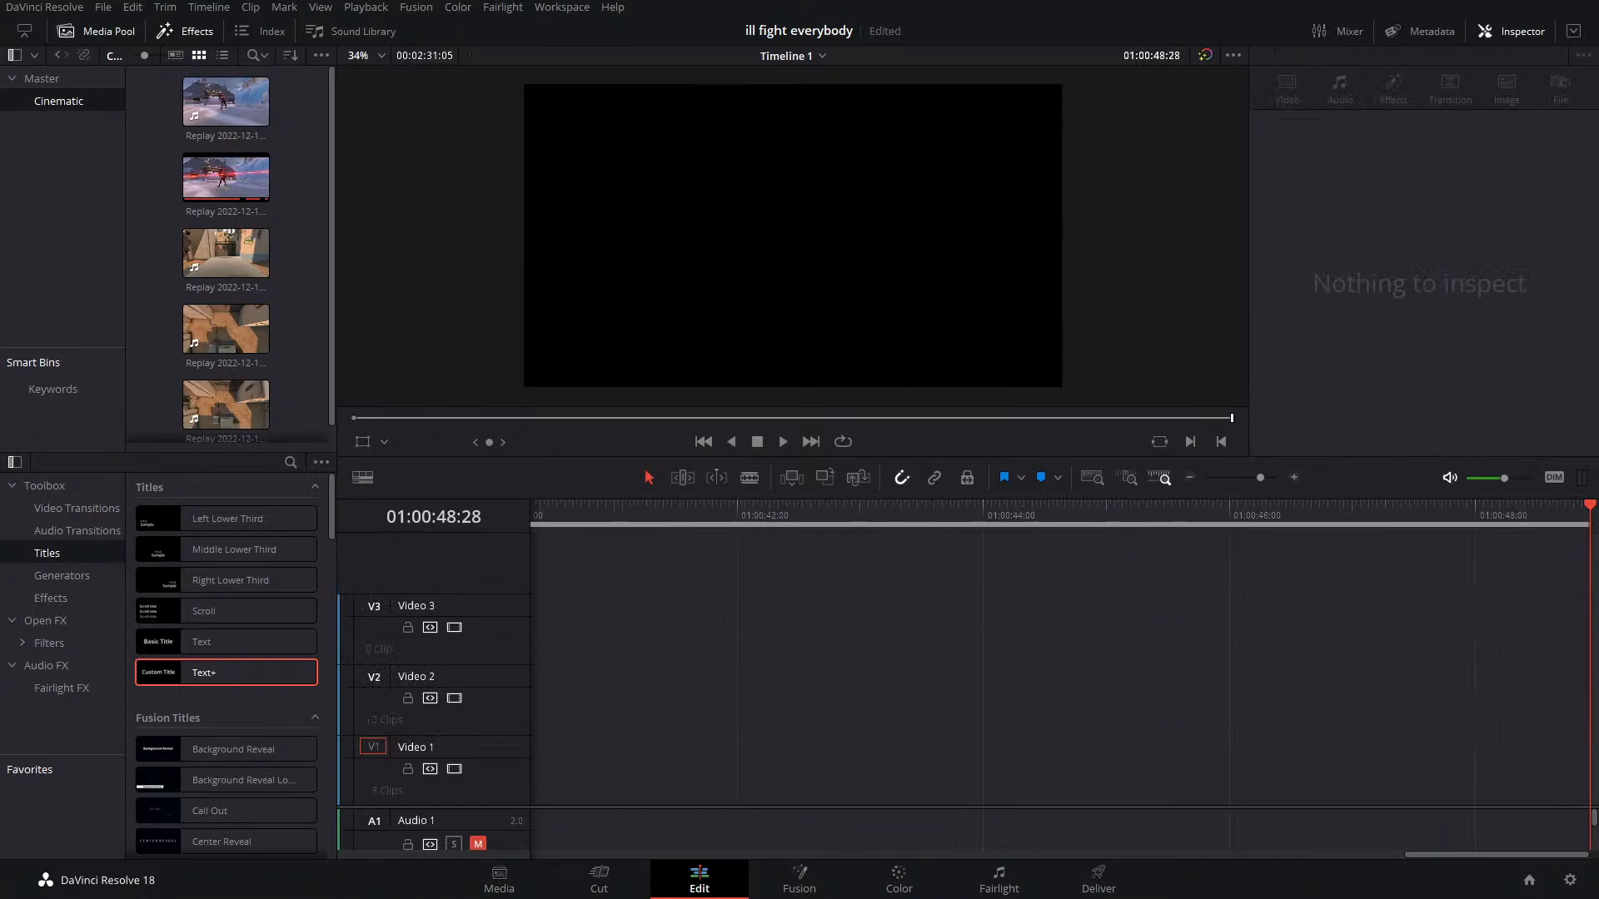
# Save the project and delete the empty tracks from the timeline
pyautogui.hotkey('ctrl', 's')
pyautogui.moveTo(726, 503); pyautogui.dragTo(503, 523)
pyautogui.hscroll(-10, 596, 527)
pyautogui.moveTo(1260, 478); pyautogui.dragTo(1240, 478)
pyautogui.rightClick(504, 637)
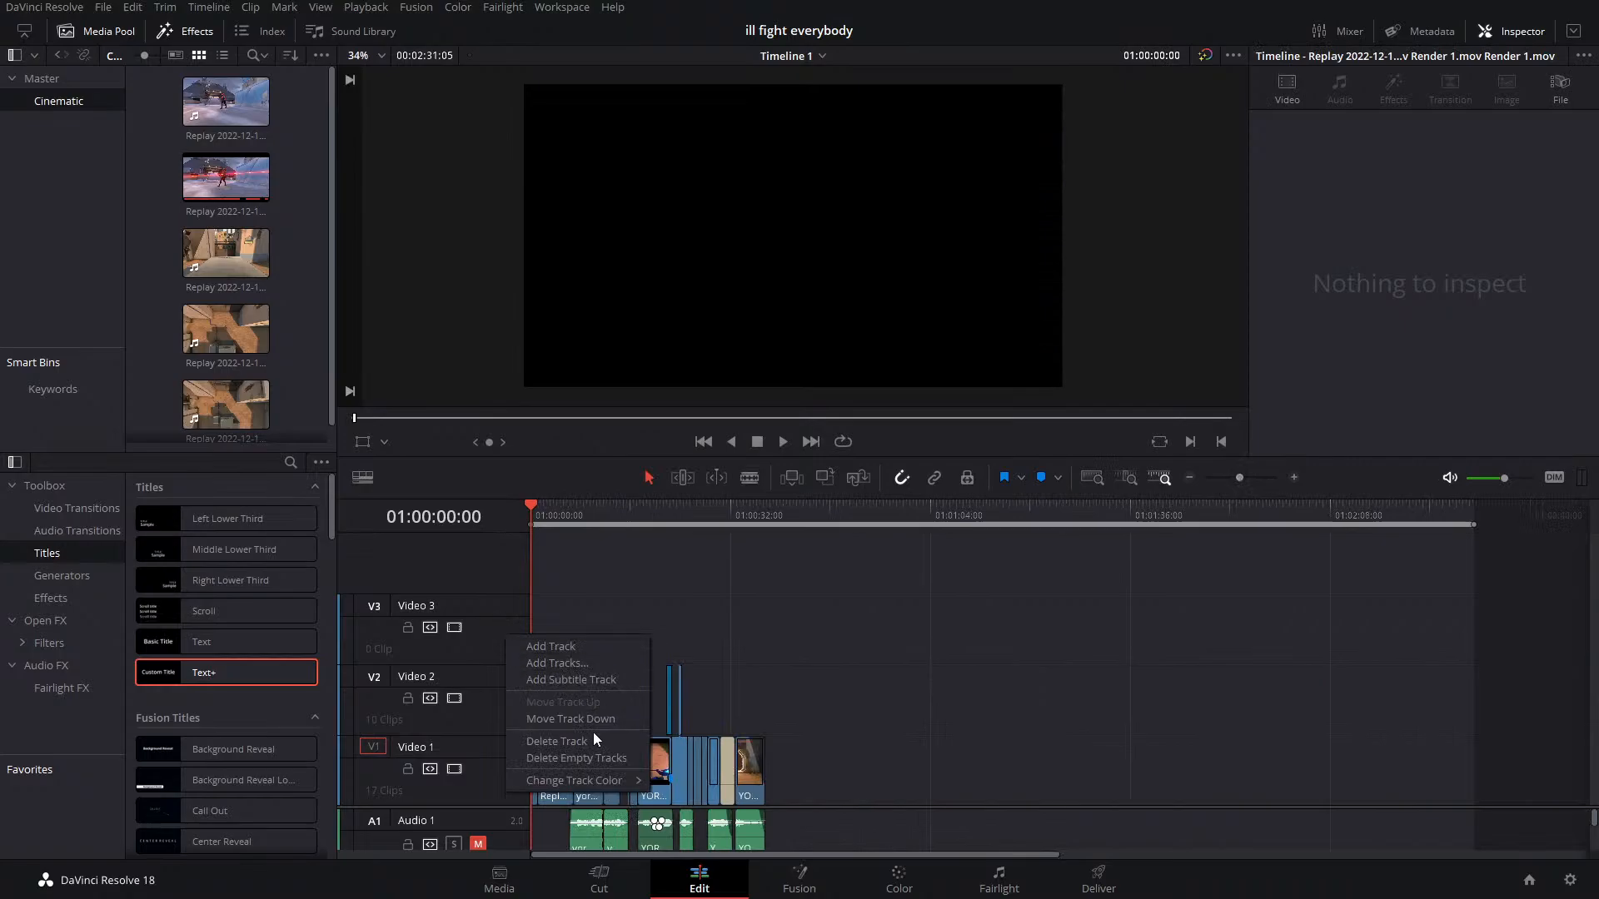
pyautogui.click(593, 754)
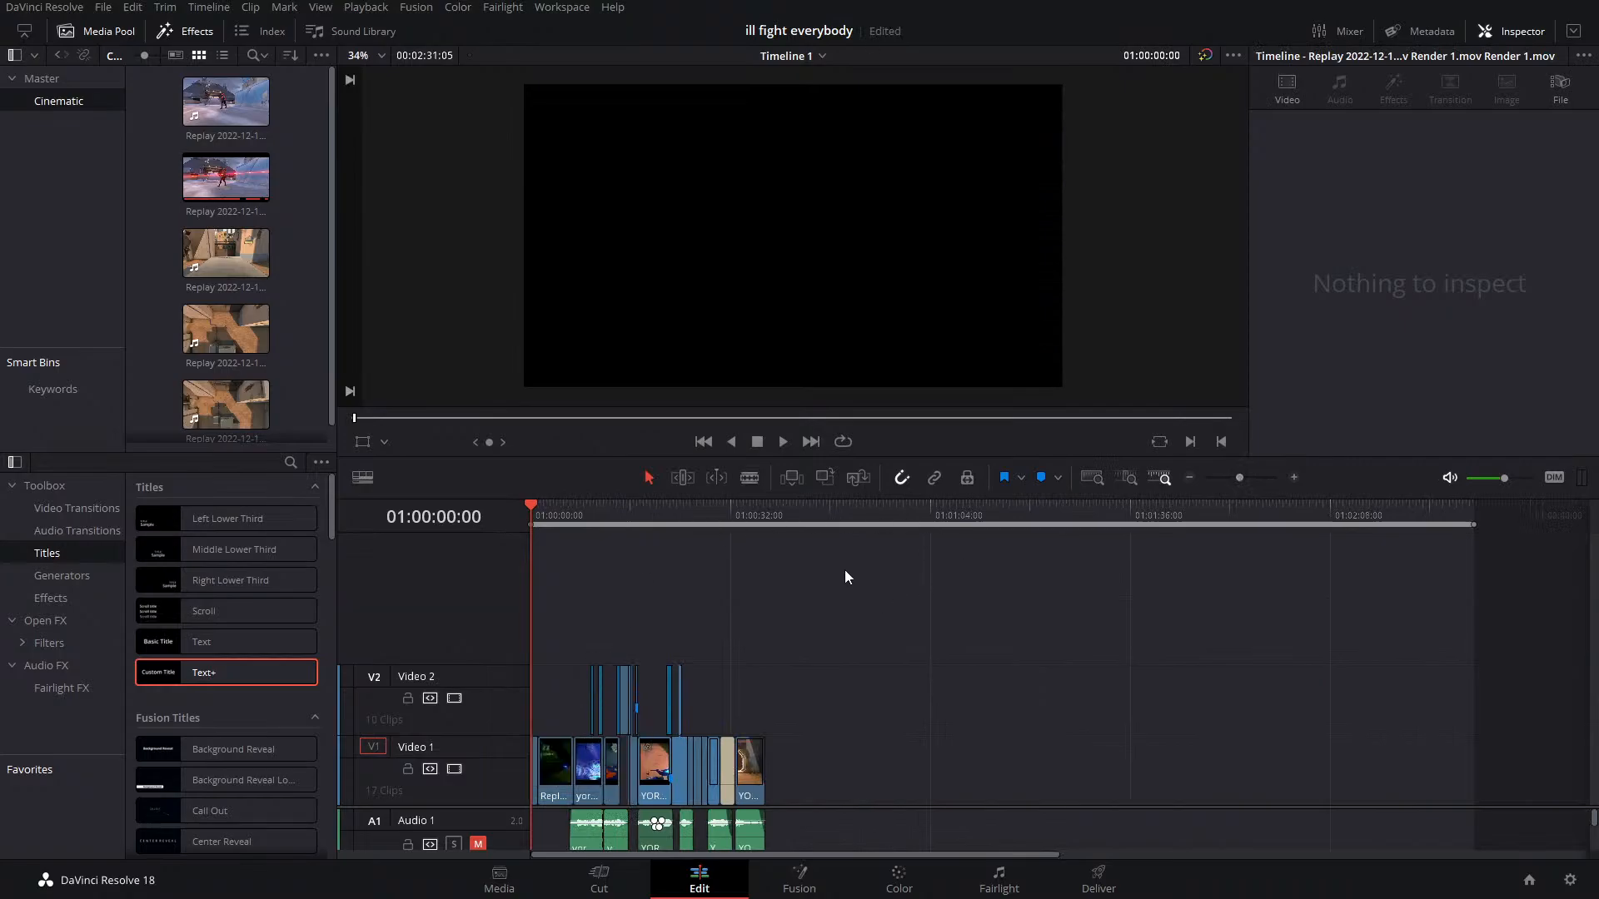
# Select the last YORU 3k clutch clip, starting at 01:00:32:23, and open it in Fusion
pyautogui.click(829, 508)
pyautogui.moveTo(828, 506); pyautogui.dragTo(736, 515)
pyautogui.moveTo(1240, 478); pyautogui.dragTo(1247, 466)
pyautogui.click(1106, 776)
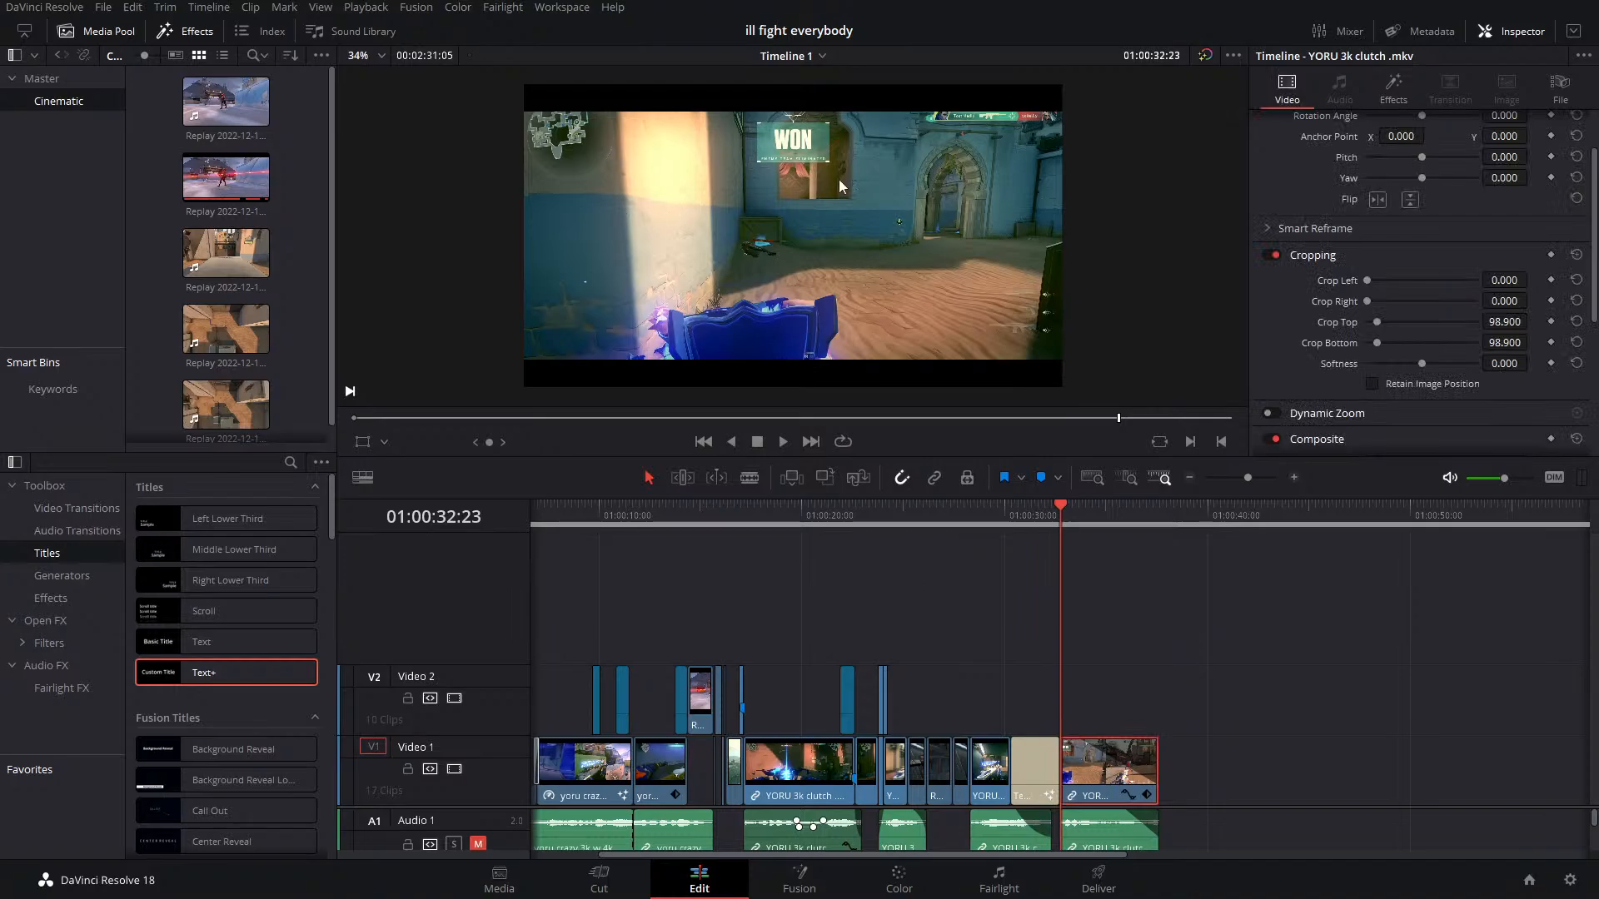
pyautogui.click(814, 884)
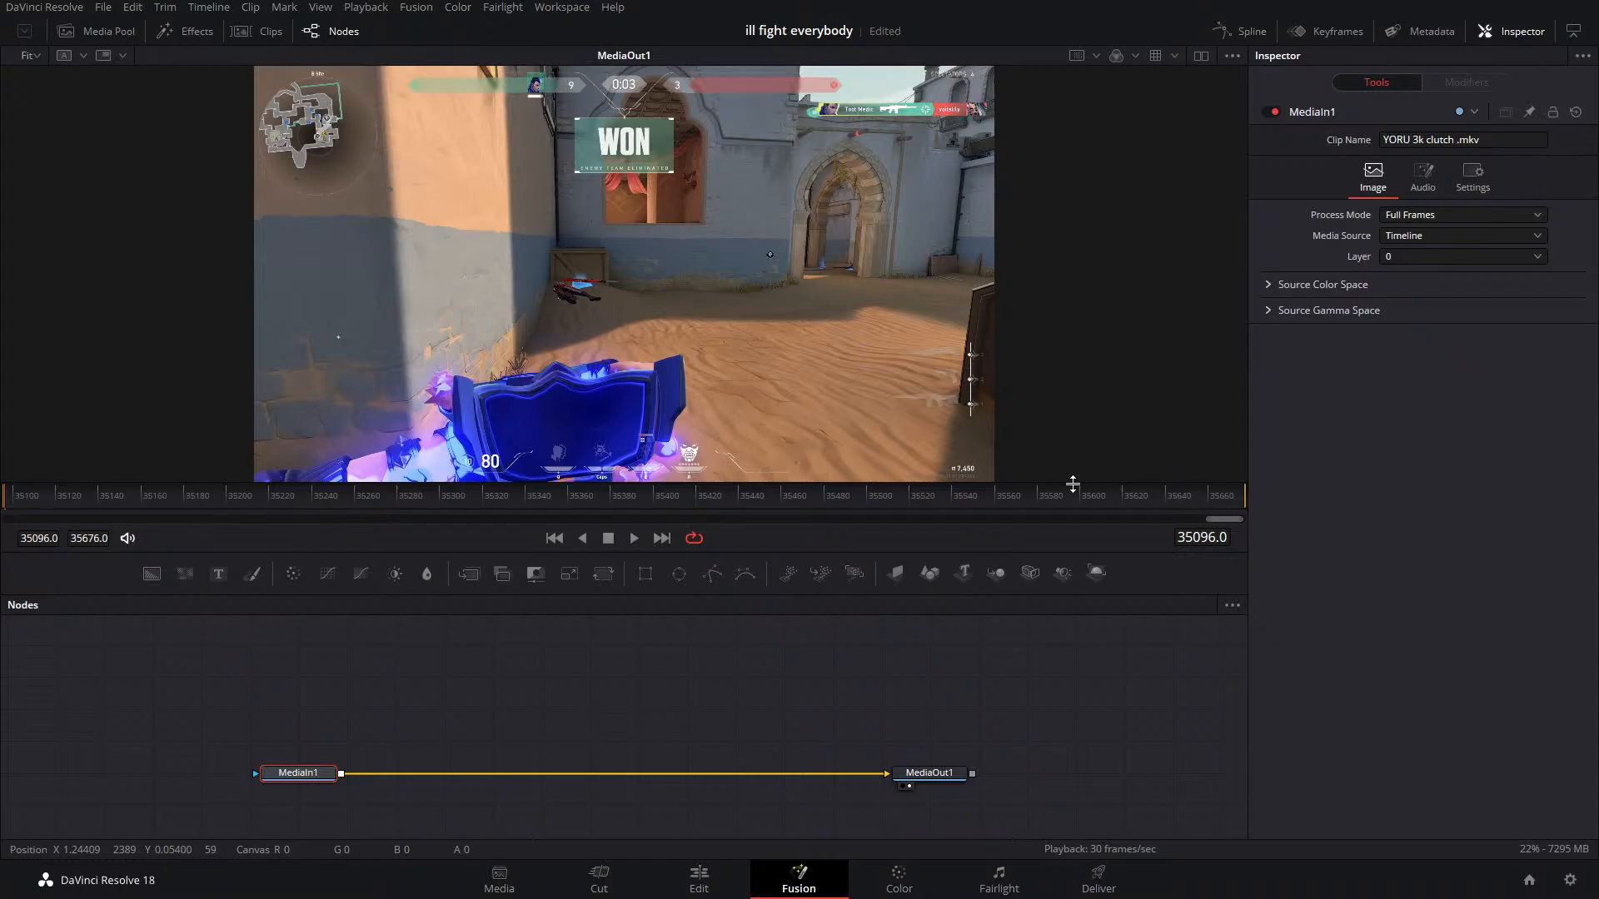
# Return to the edit timeline, copy the Video 2 replay clip to 01:00:32:23 above the last clip, and set its zoom to 0.650
pyautogui.click(732, 876)
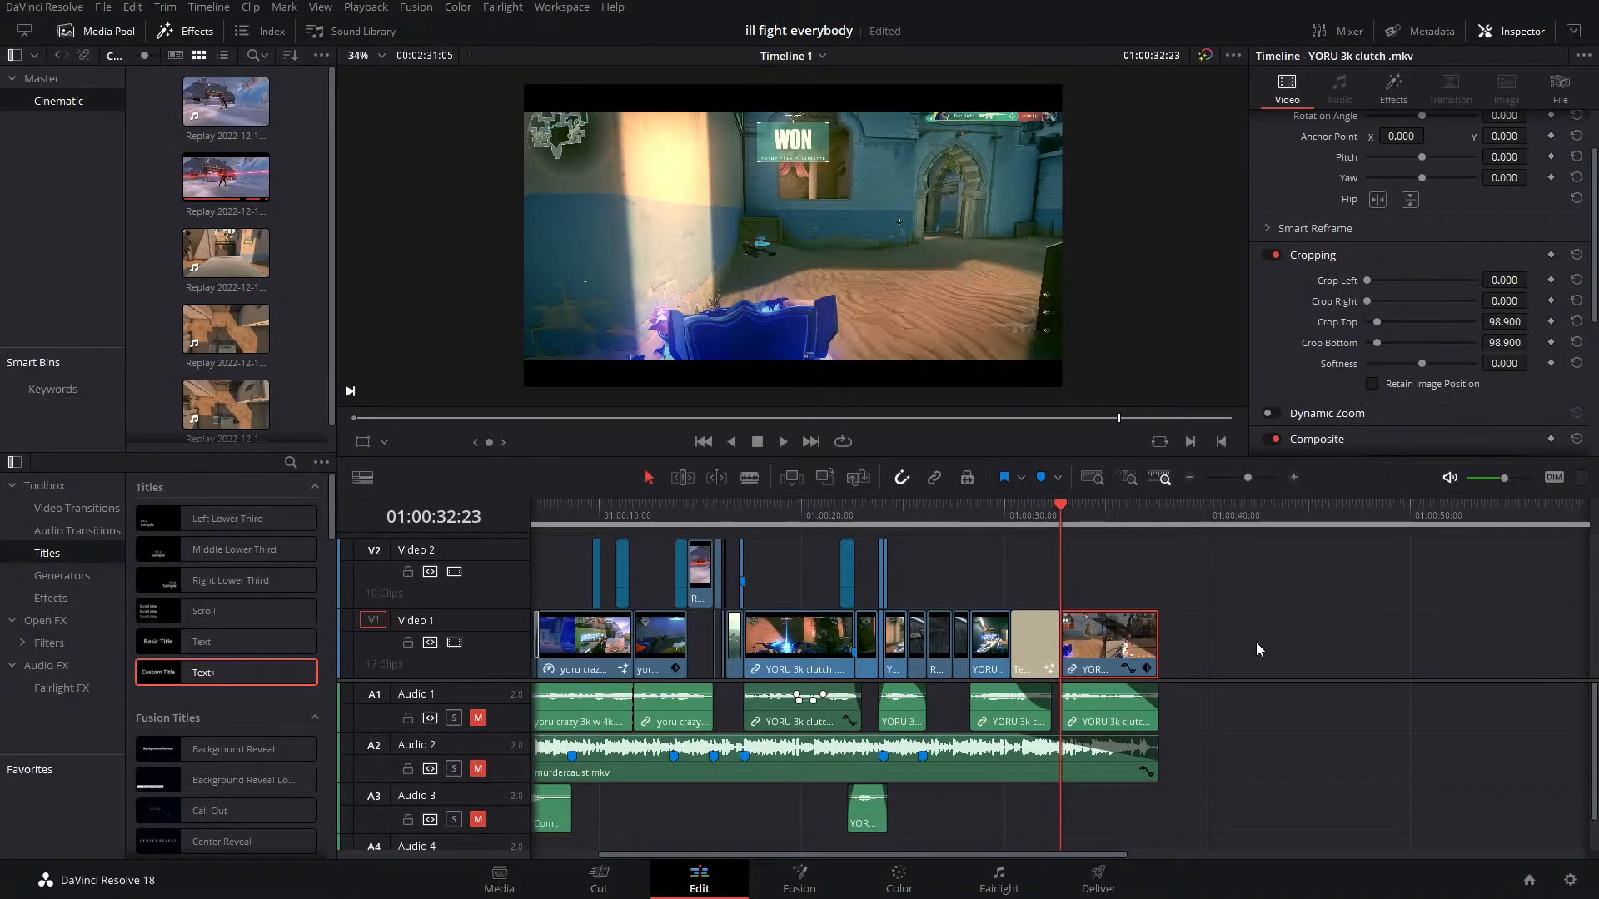
pyautogui.click(704, 567)
pyautogui.hotkey('ctrl', 'c')
pyautogui.hotkey('ctrl', 'v')
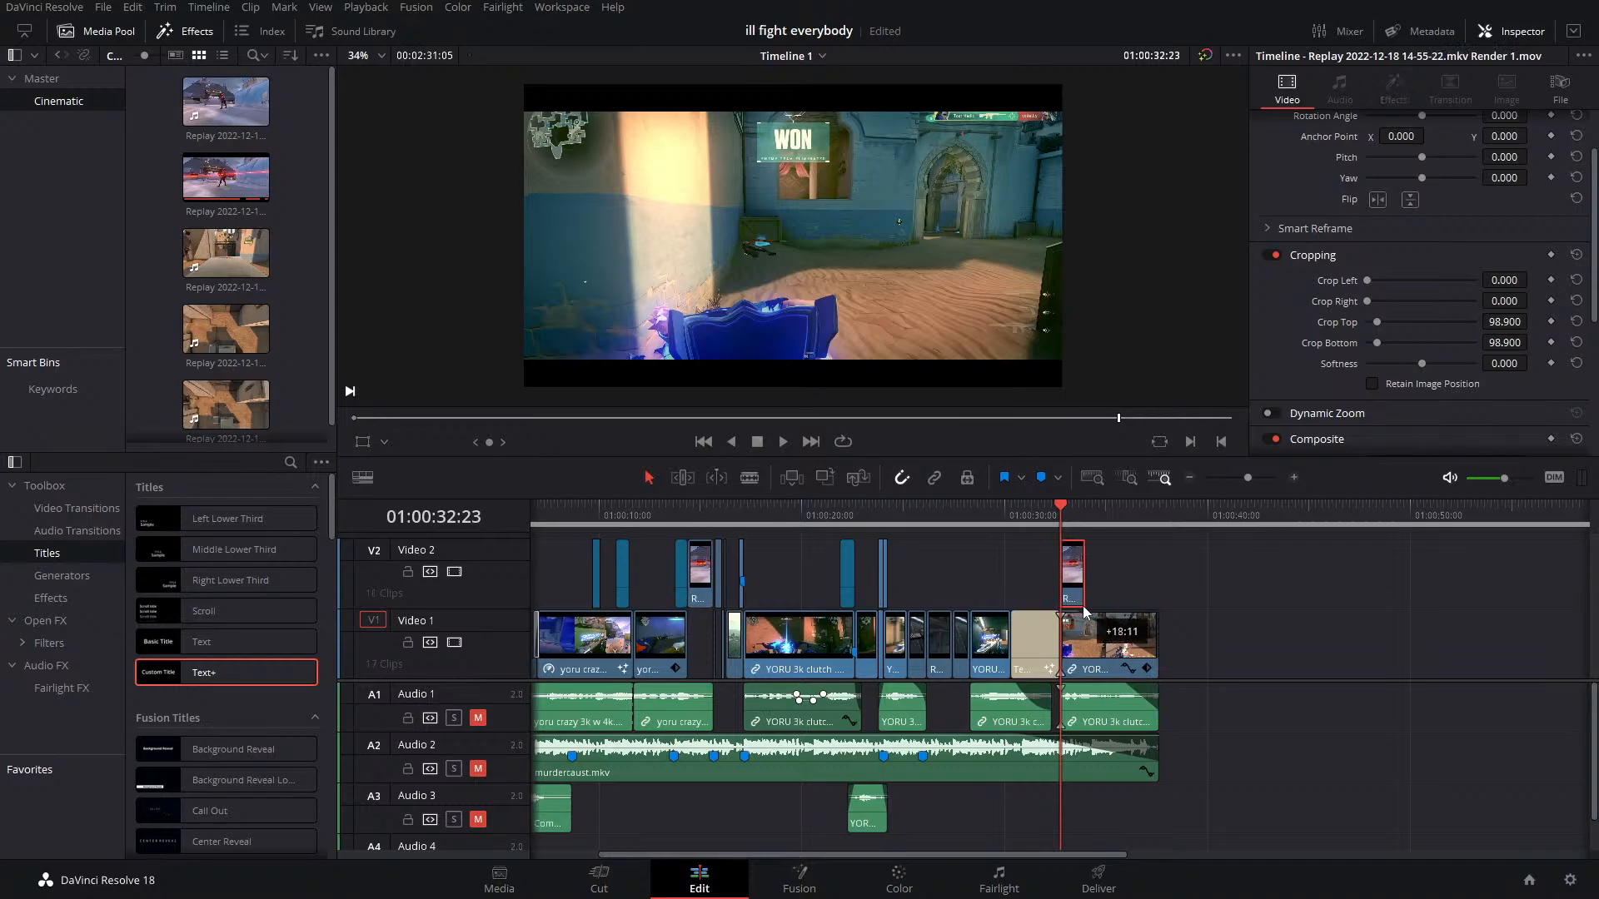
pyautogui.moveTo(1099, 625); pyautogui.dragTo(1078, 626)
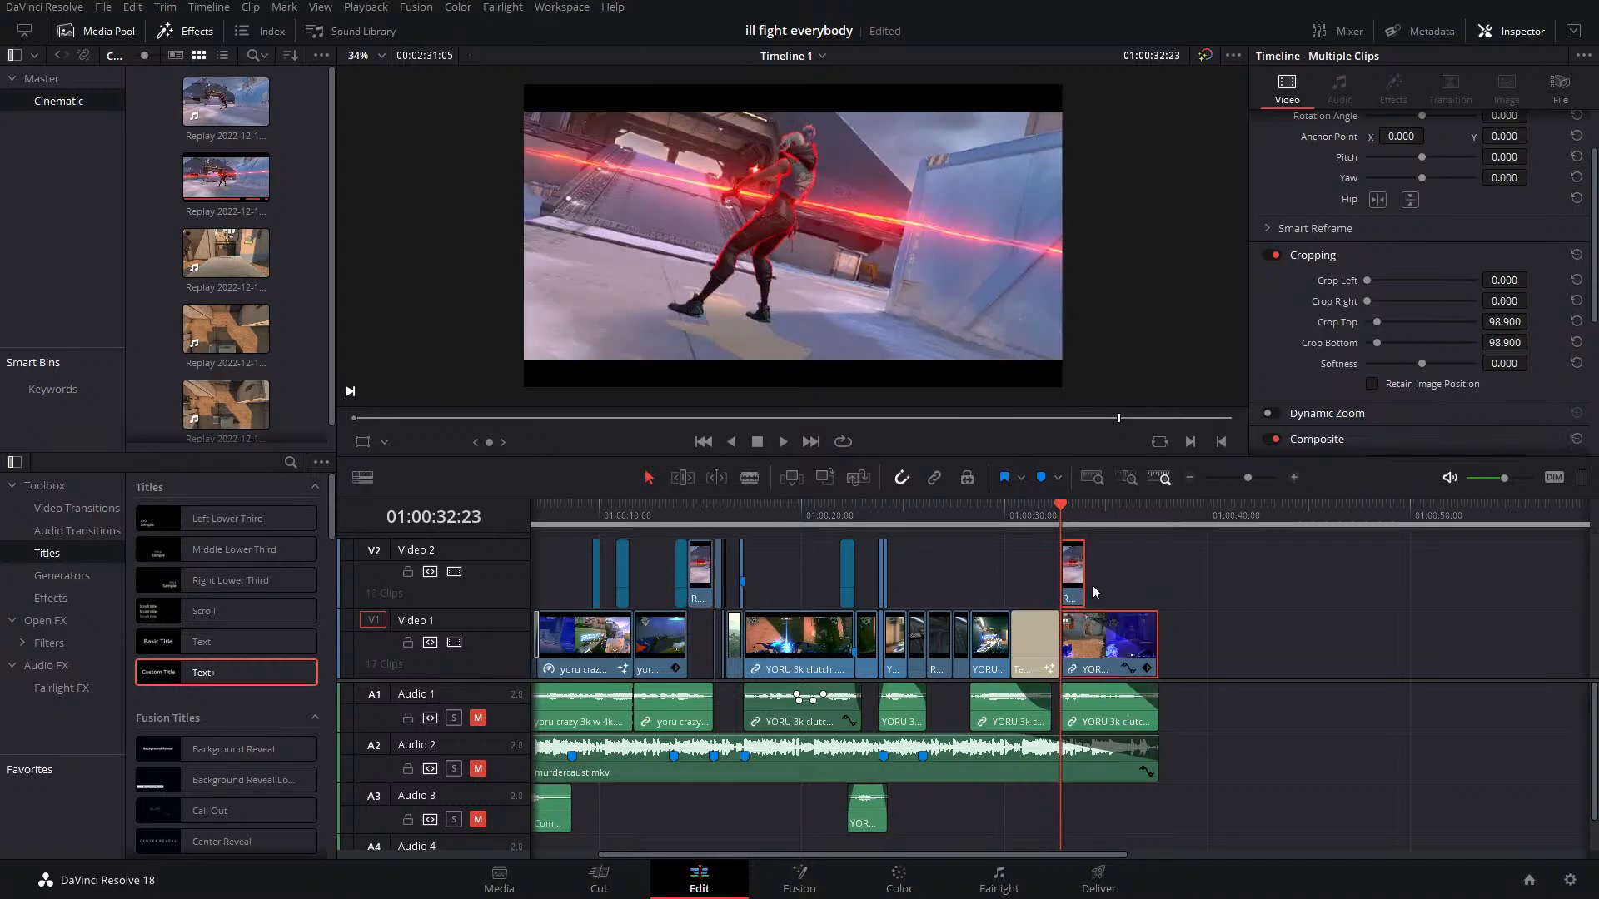
pyautogui.moveTo(1079, 569)
pyautogui.mouseDown()
pyautogui.moveTo(1172, 573)
pyautogui.moveTo(1074, 573)
pyautogui.mouseUp()
pyautogui.click(1126, 563)
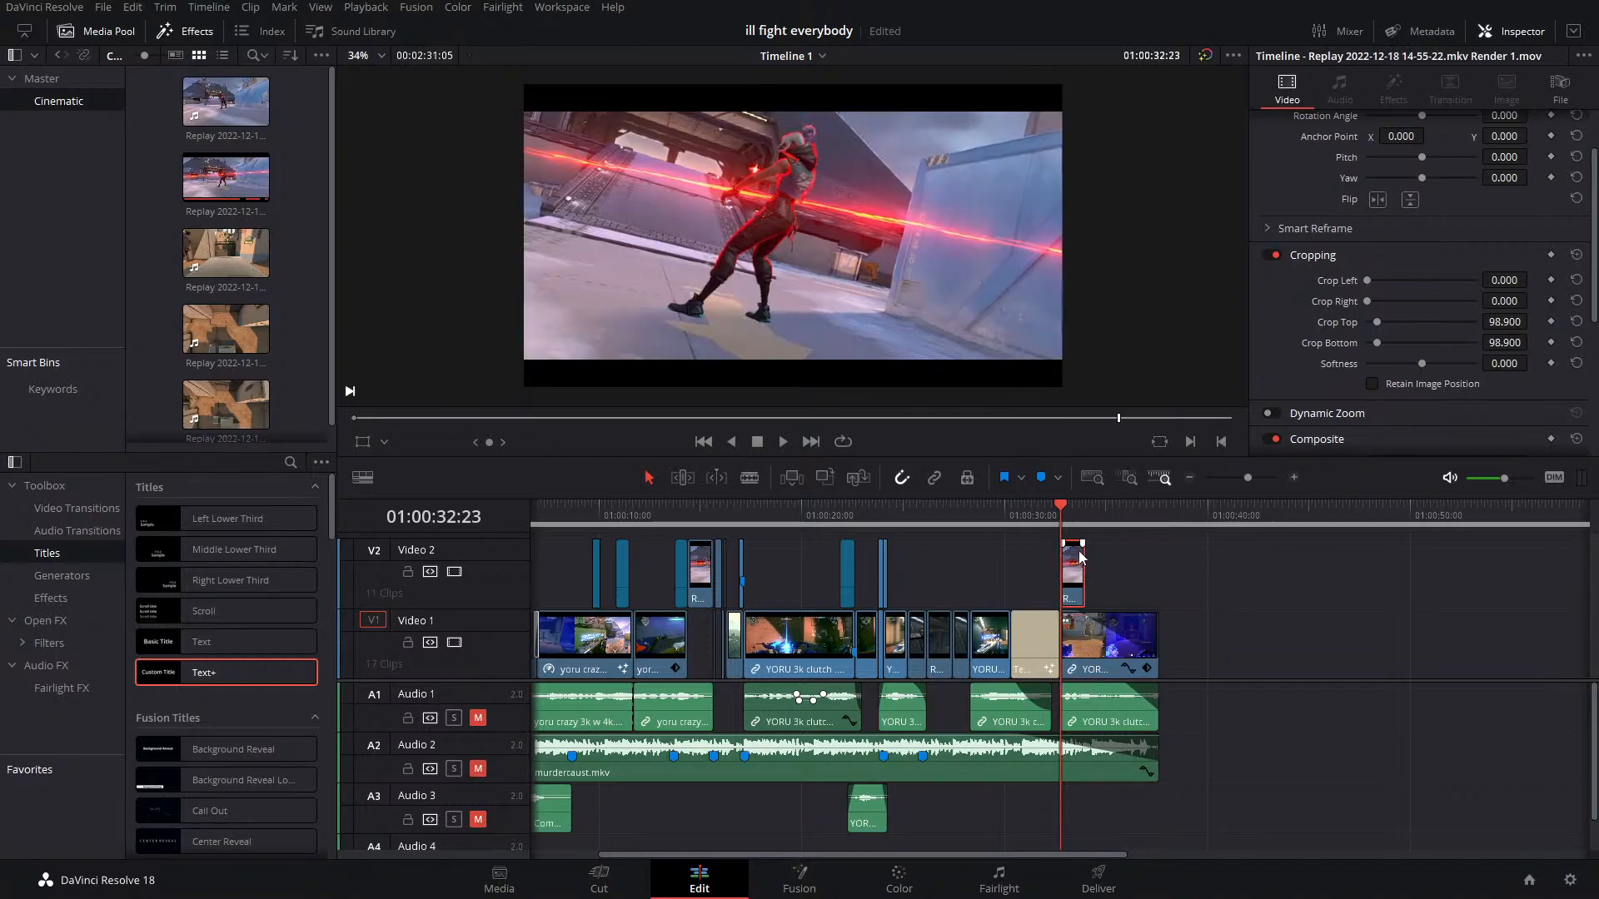
pyautogui.scroll(2, 1459, 175)
pyautogui.moveTo(1505, 148); pyautogui.dragTo(1479, 151)
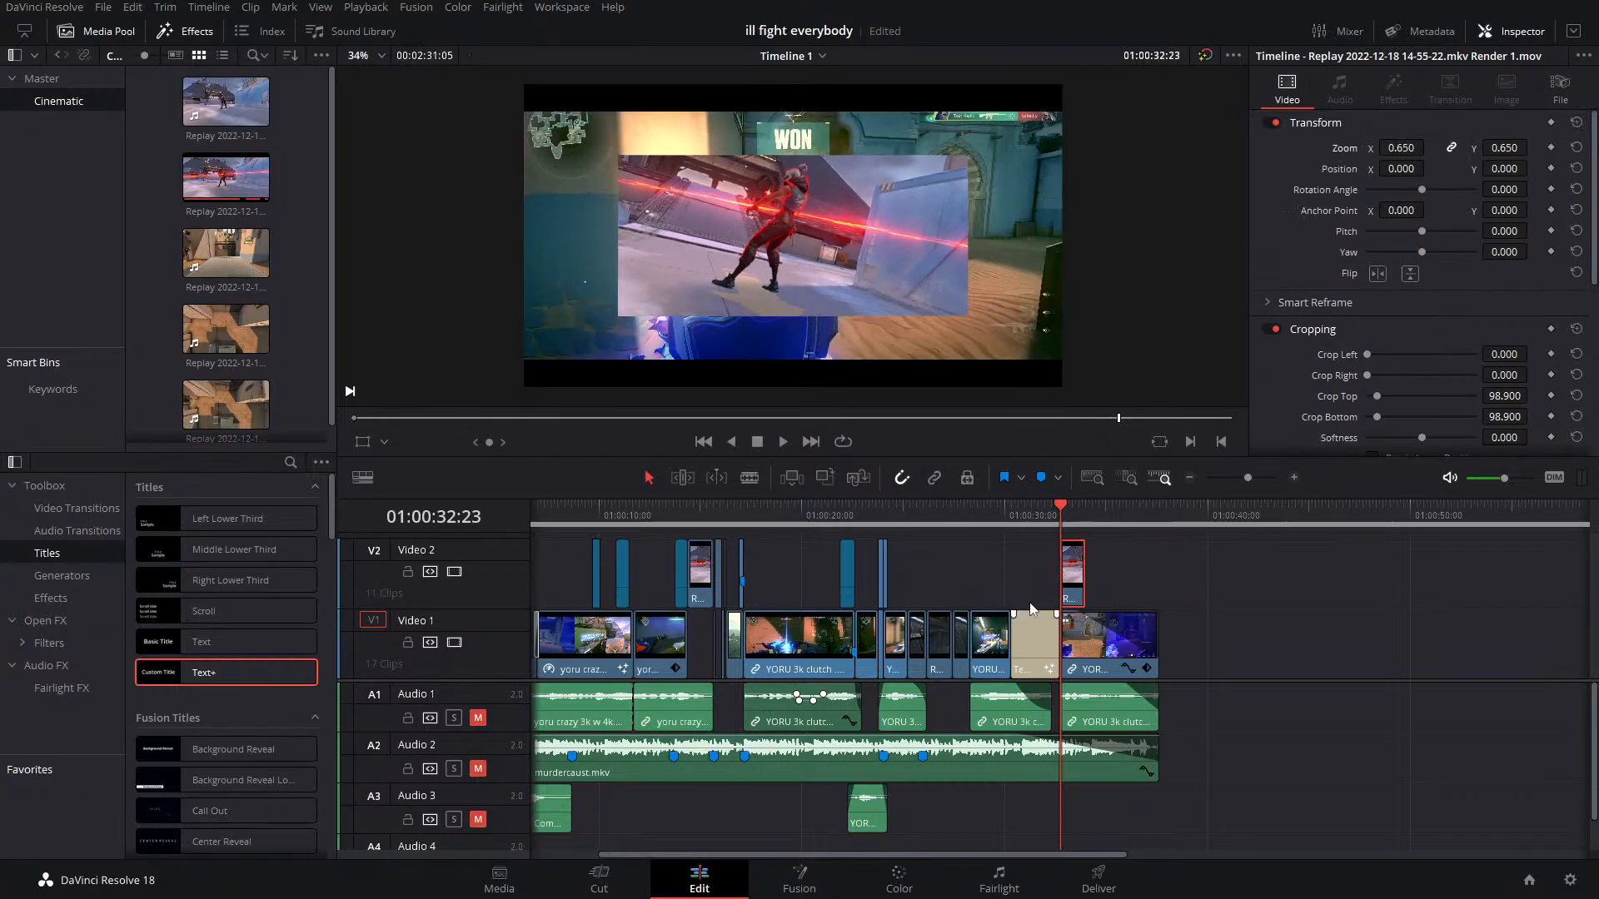
# Combine the pasted replay clip and the YORU 3k clutch clip below it into a new Fusion clip and open it in Fusion
pyautogui.moveTo(1122, 569); pyautogui.dragTo(1080, 627)
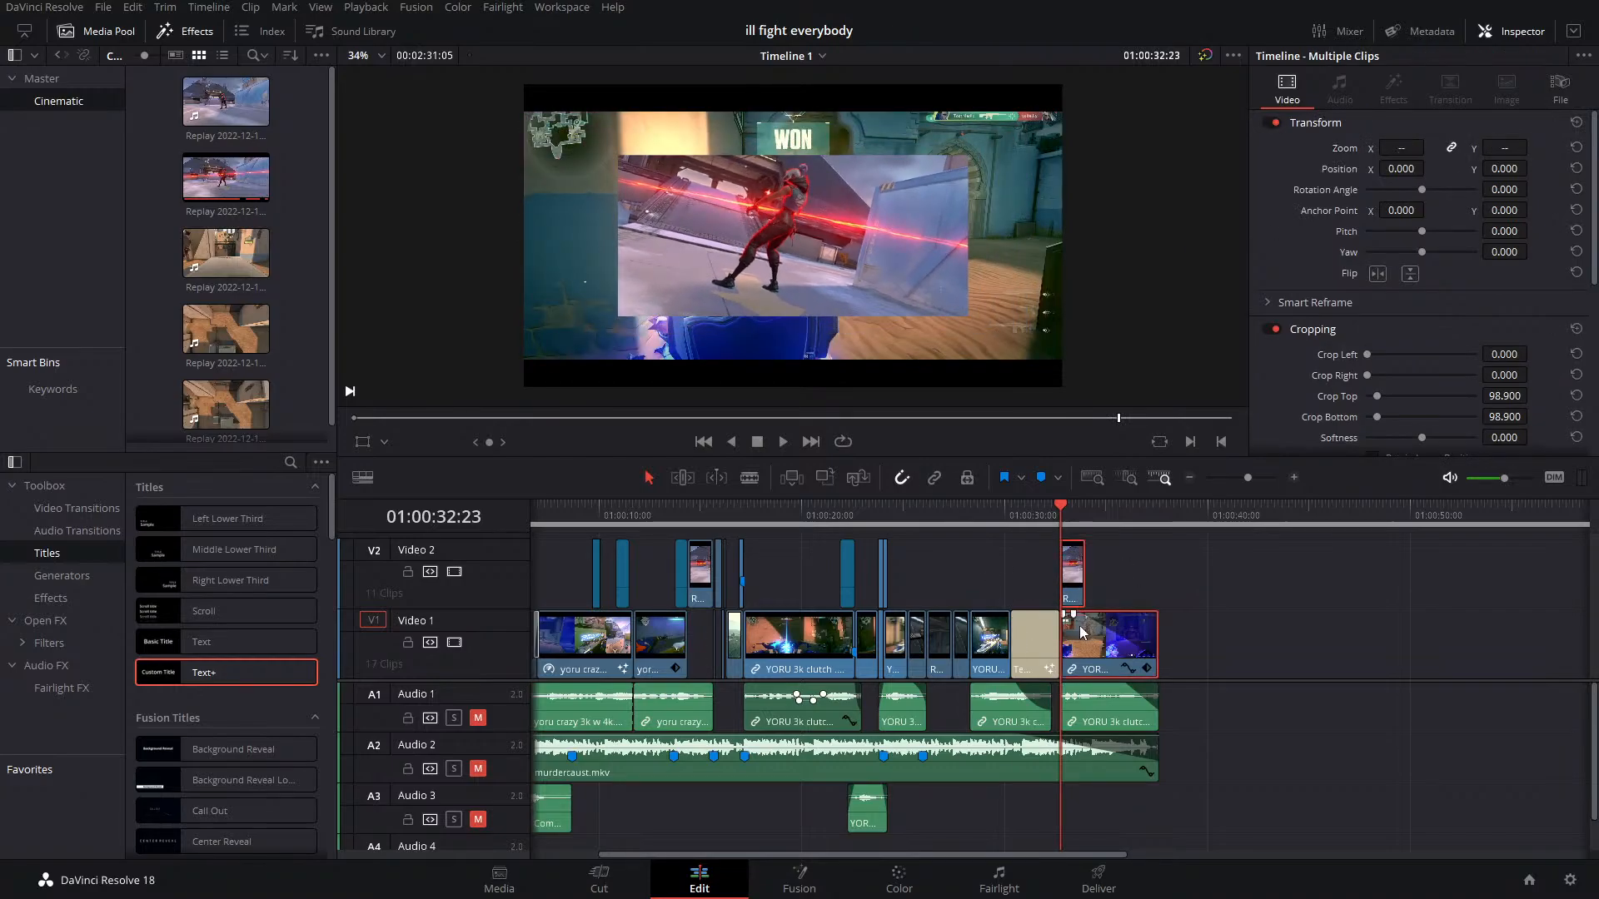
pyautogui.rightClick(1080, 628)
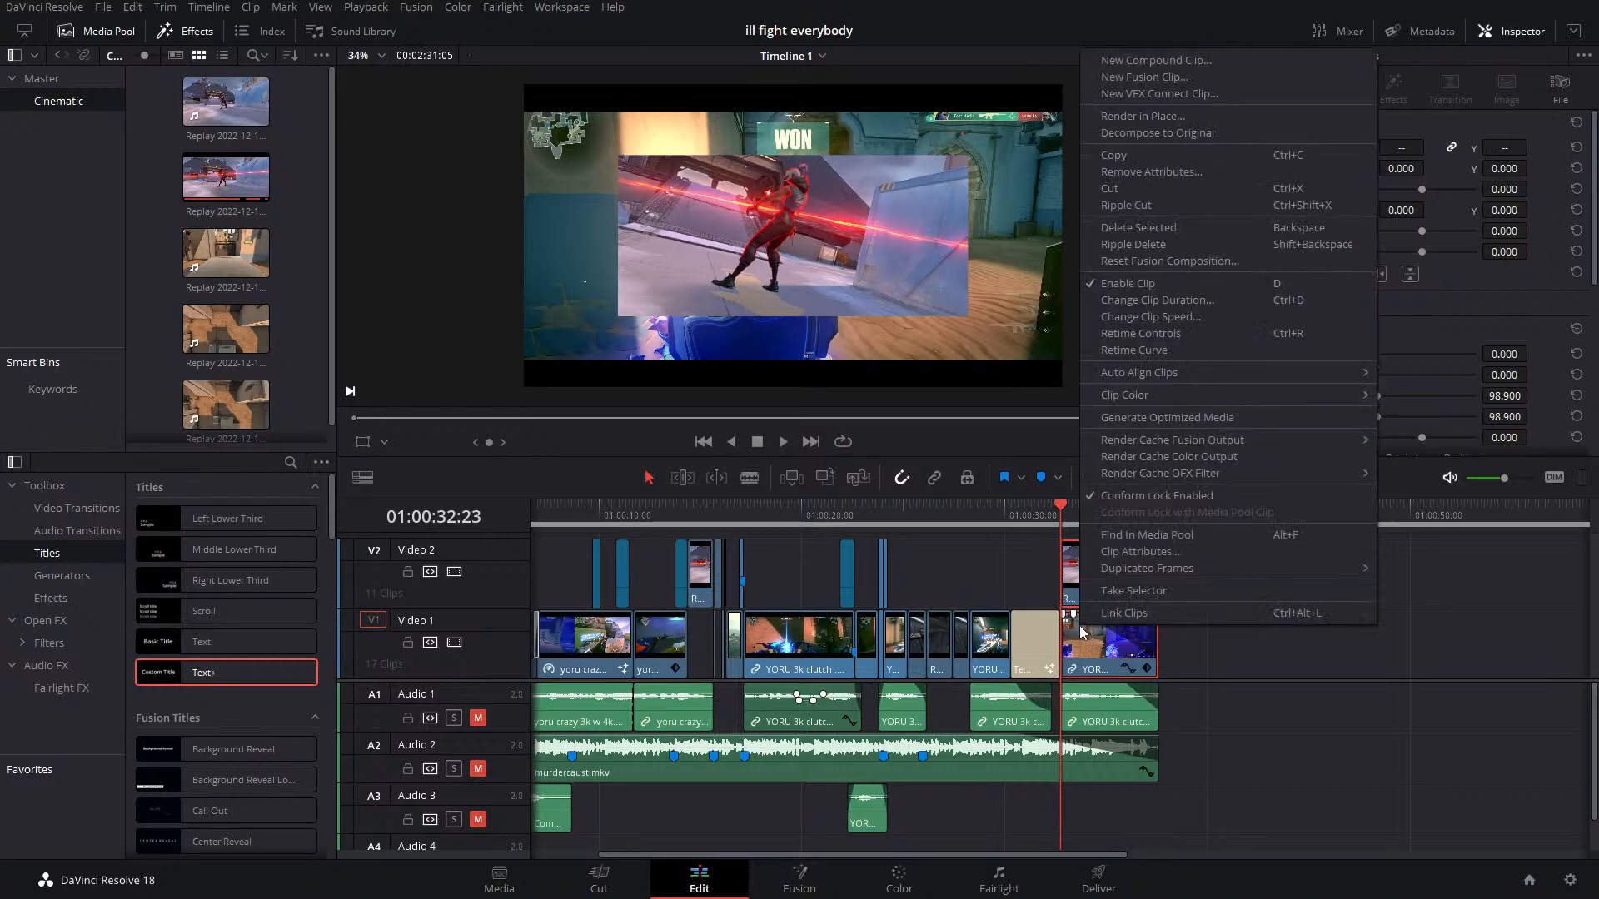
pyautogui.click(1153, 77)
pyautogui.click(798, 878)
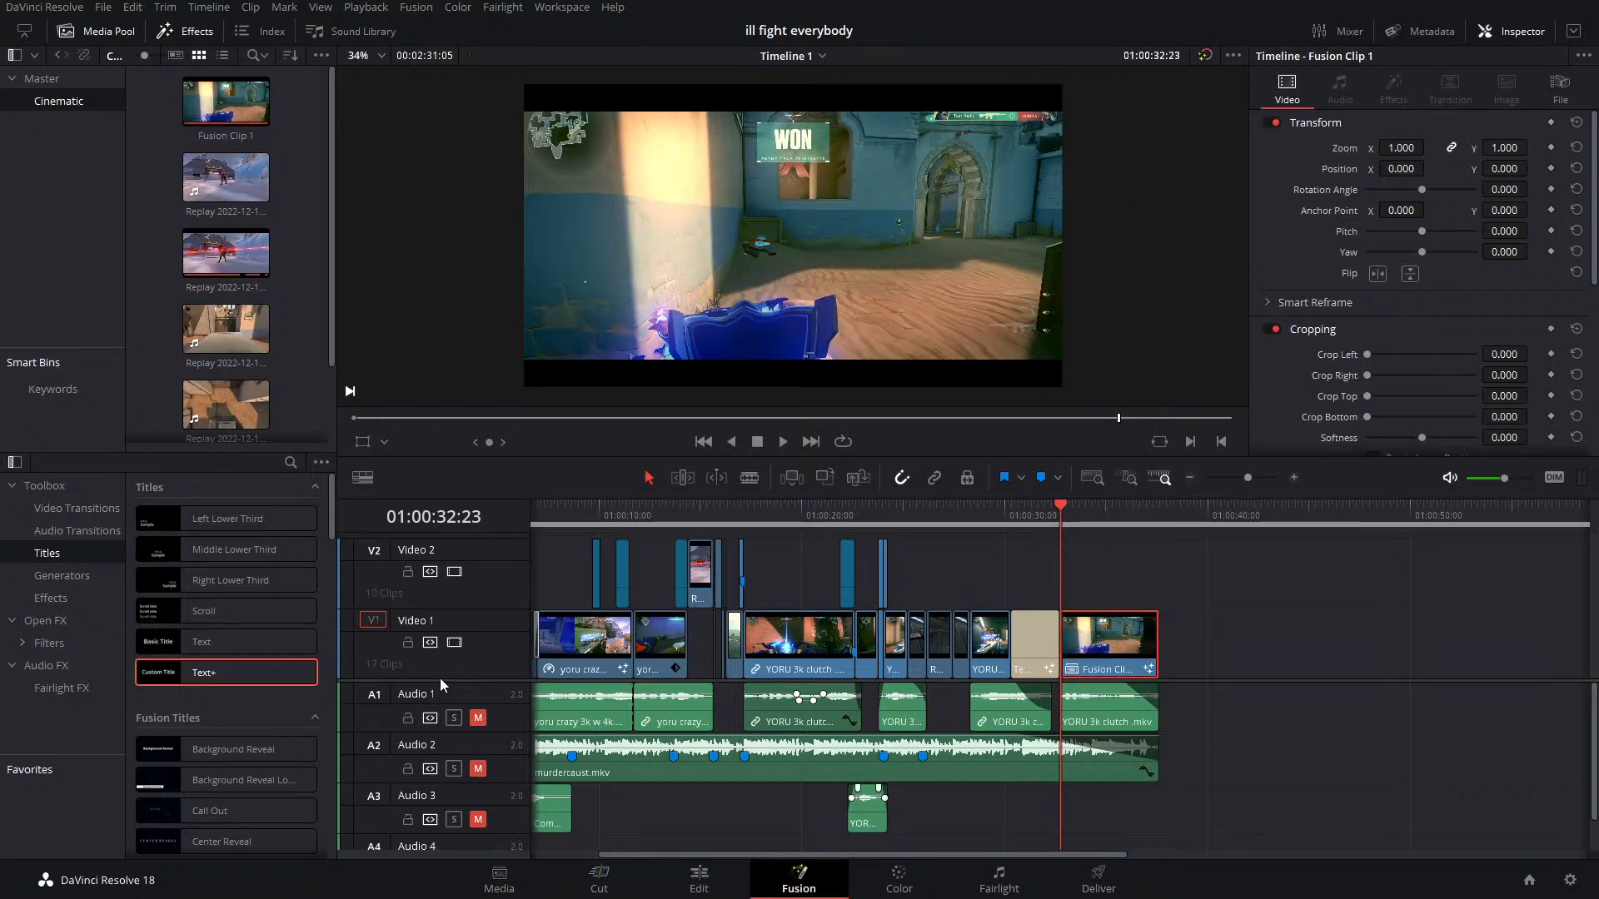
# Scrub the composition to frame 30 and rearrange the nodes, with MediaIn2 above Merge1 and MediaIn1 beside it
pyautogui.moveTo(39, 498)
pyautogui.mouseDown()
pyautogui.moveTo(1049, 498)
pyautogui.moveTo(104, 516)
pyautogui.moveTo(43, 501)
pyautogui.mouseUp()
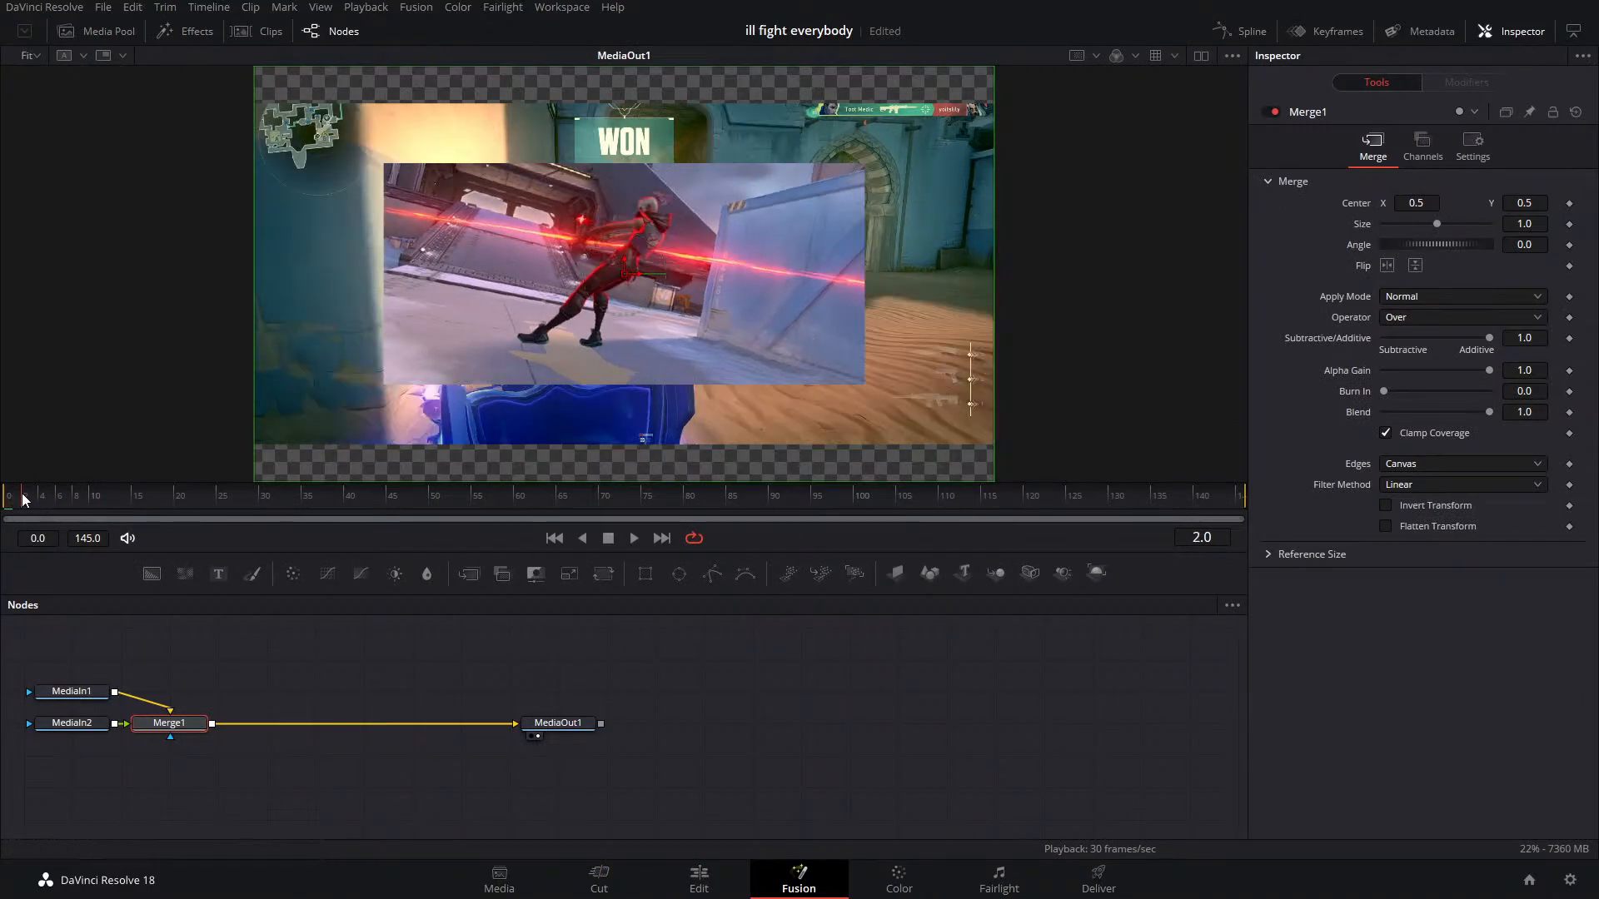
pyautogui.moveTo(21, 500); pyautogui.dragTo(264, 500)
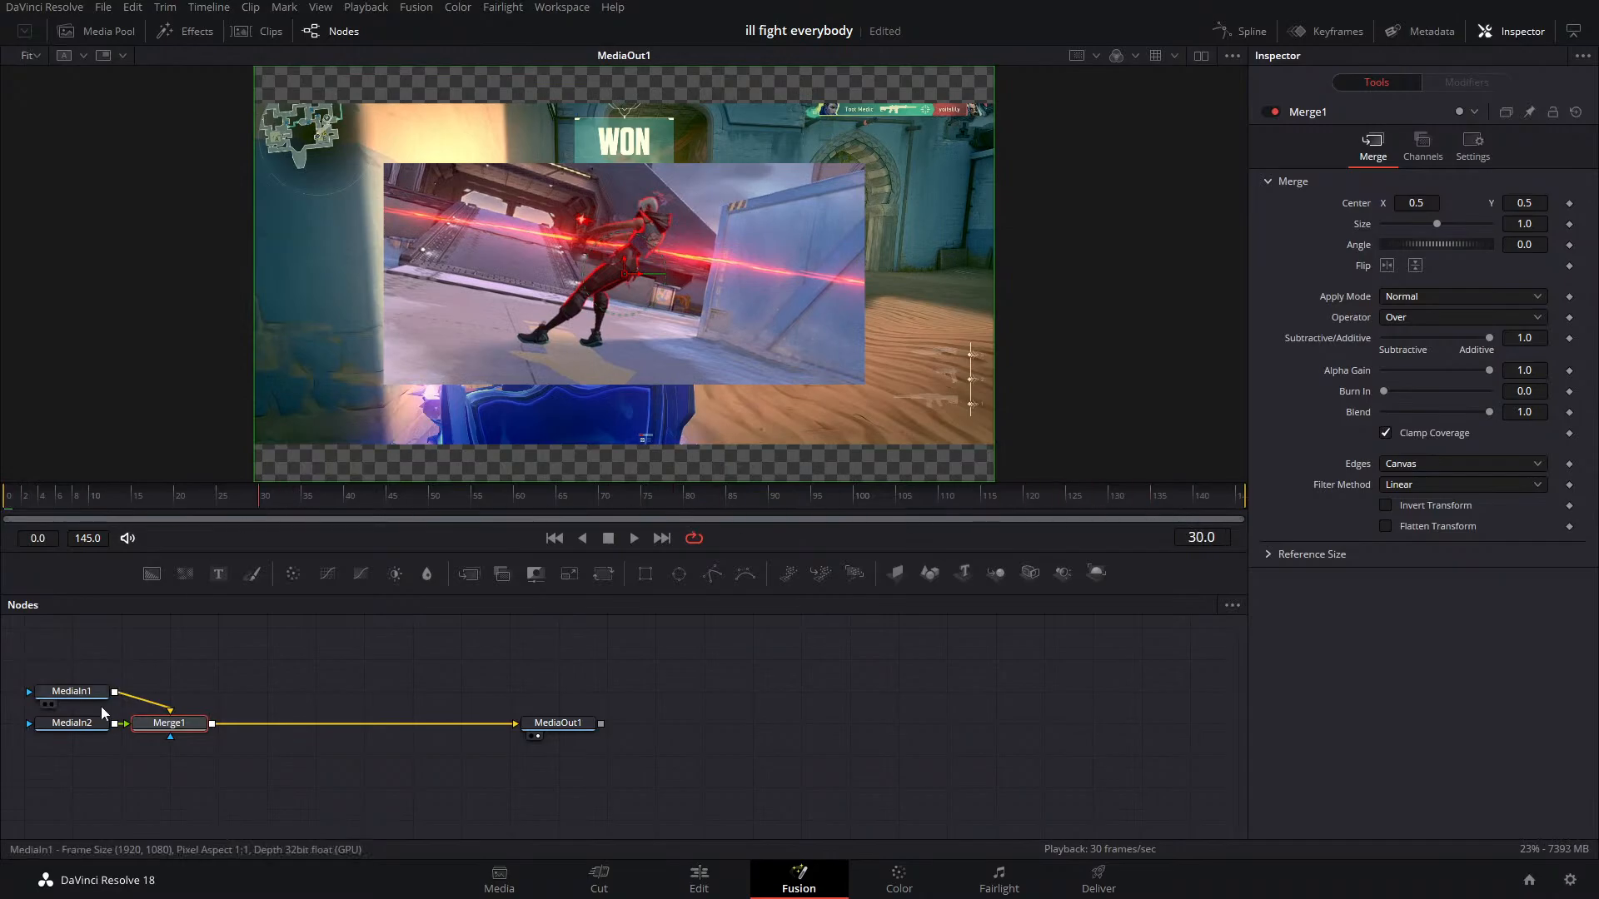
pyautogui.moveTo(93, 728); pyautogui.dragTo(191, 664)
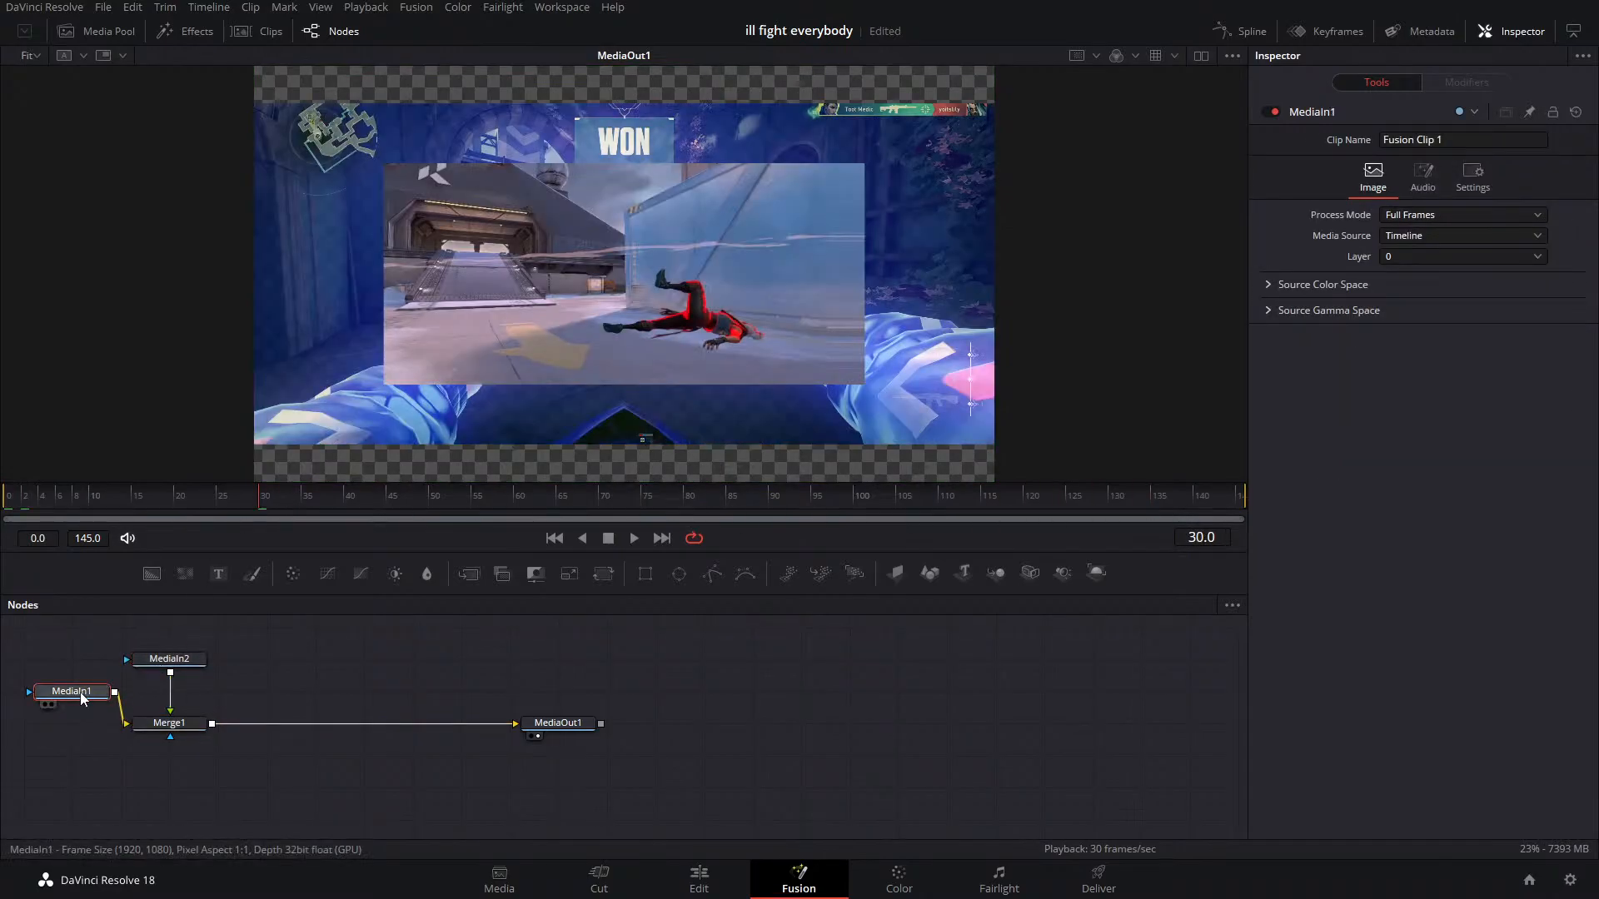
pyautogui.moveTo(80, 692); pyautogui.dragTo(80, 724)
# Return to the edit timeline and undo the Fusion clip, the replay clip's zoom change and its pasted copy
pyautogui.click(712, 875)
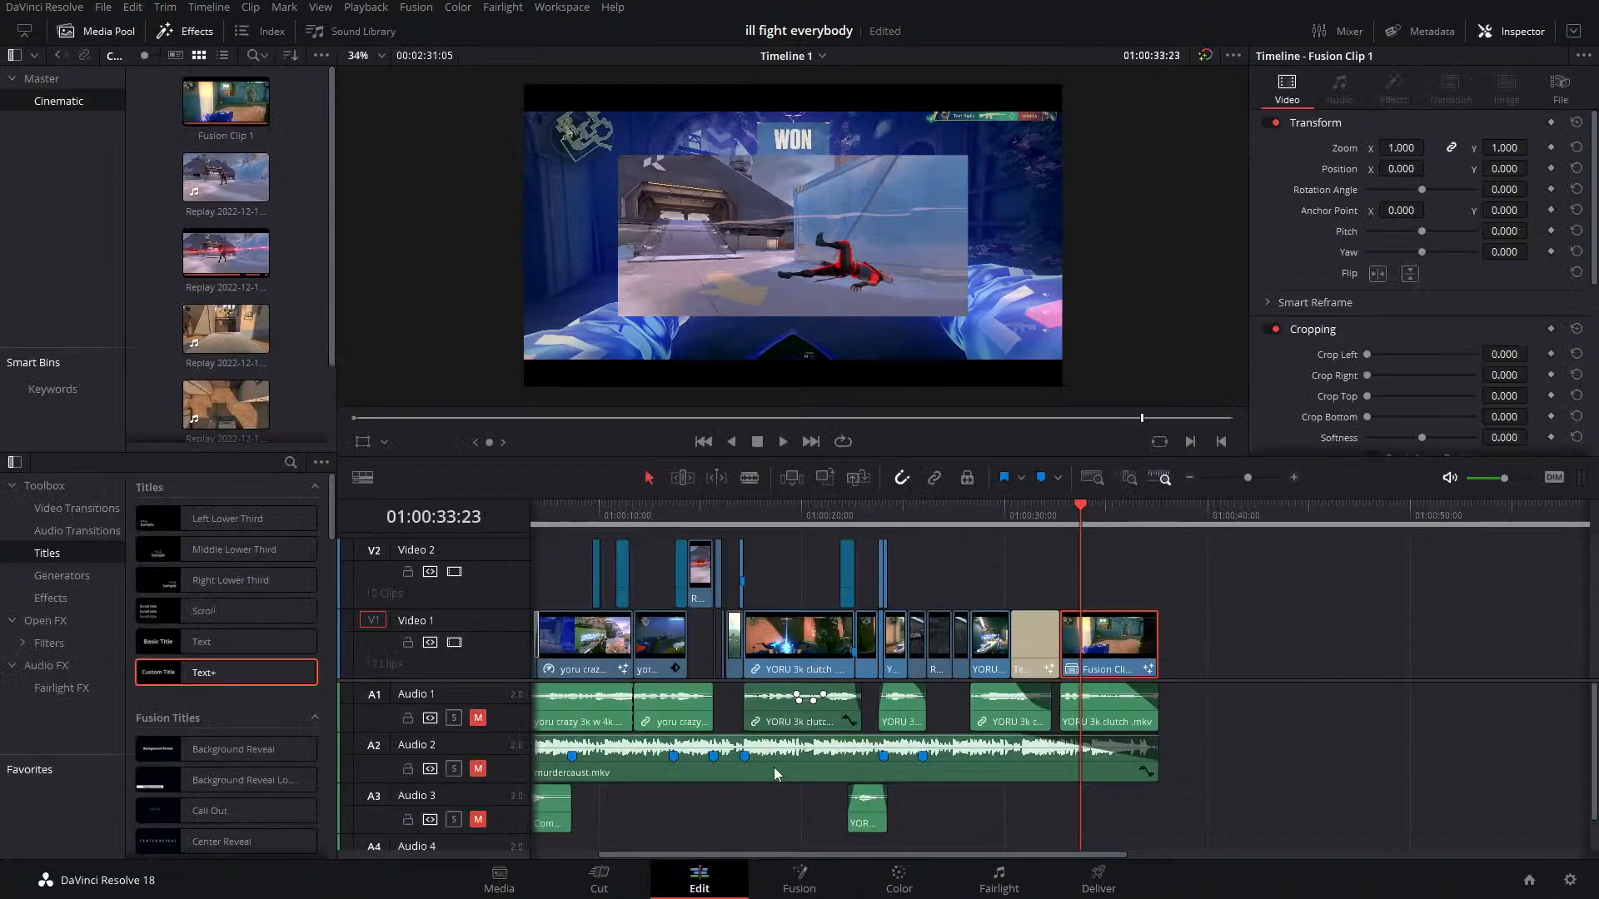
pyautogui.hotkey('ctrl', 'z')
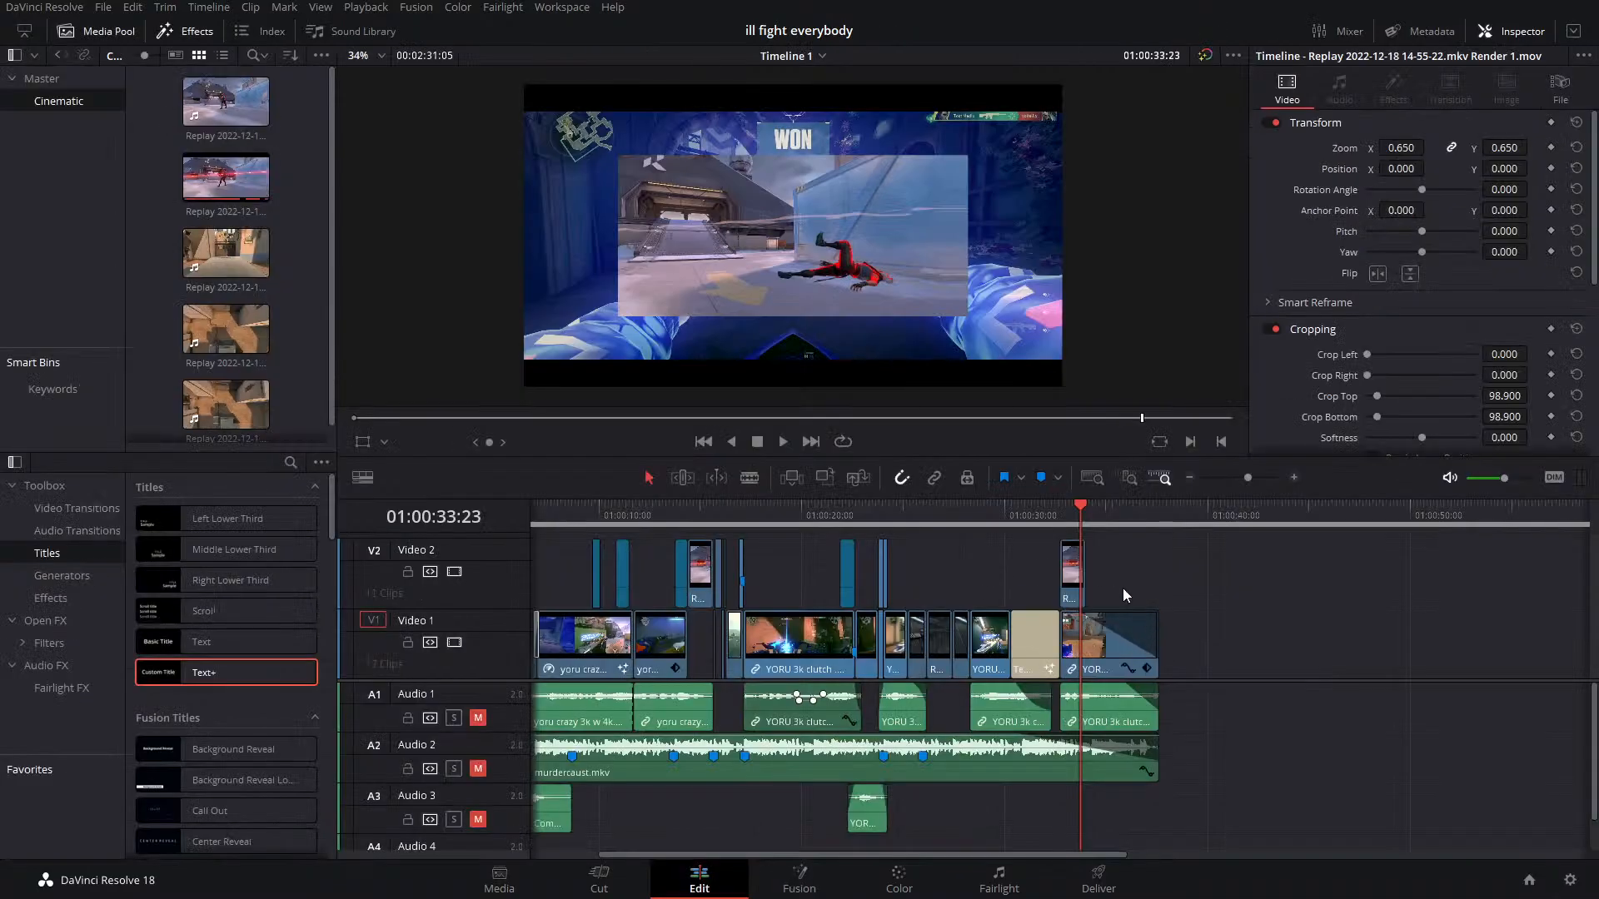
pyautogui.hotkey('ctrl', 'z')
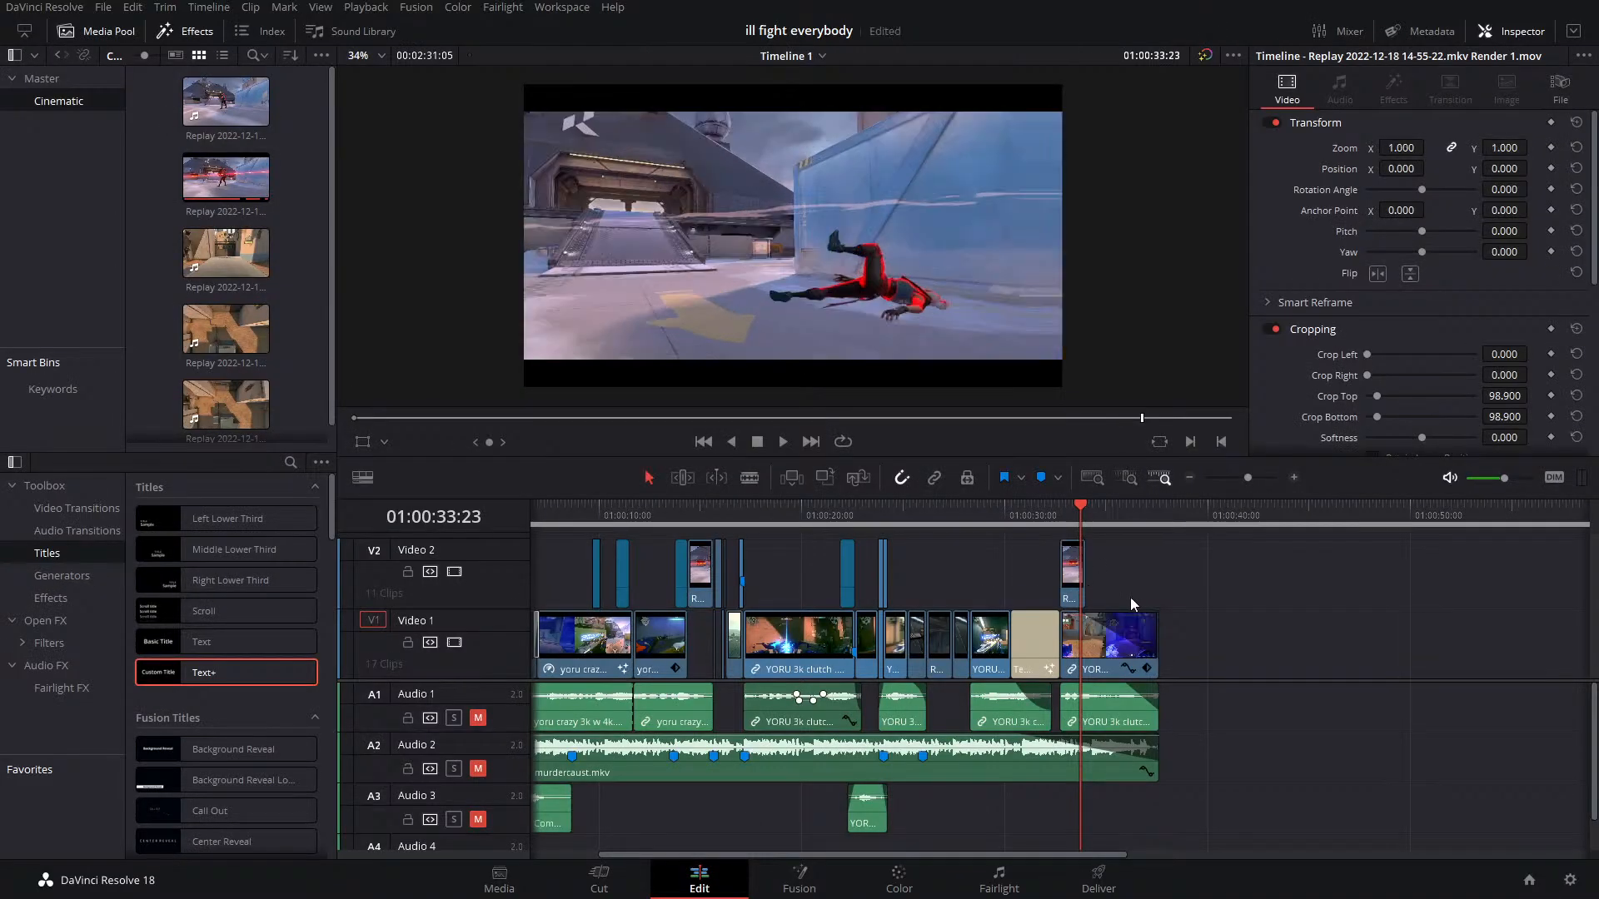
pyautogui.hotkey('ctrl', 'z')
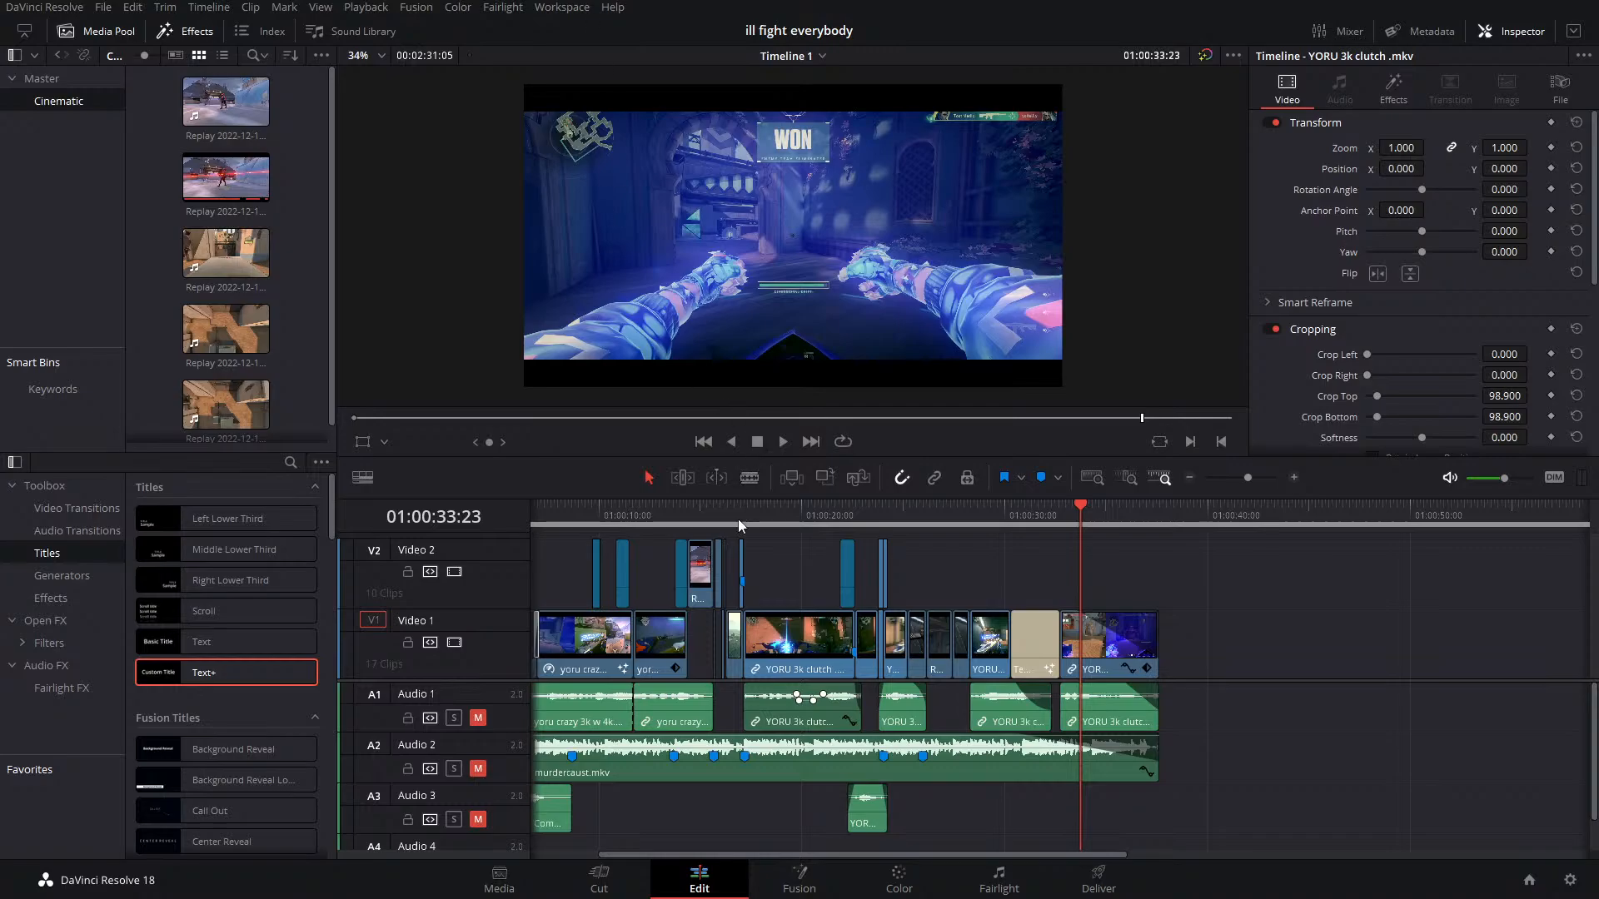
# Move the playhead to the first Video 2 replay clip at 01:00:14:12 and select that clip in a closer timeline view
pyautogui.moveTo(713, 513); pyautogui.dragTo(687, 510)
pyautogui.click(1262, 474)
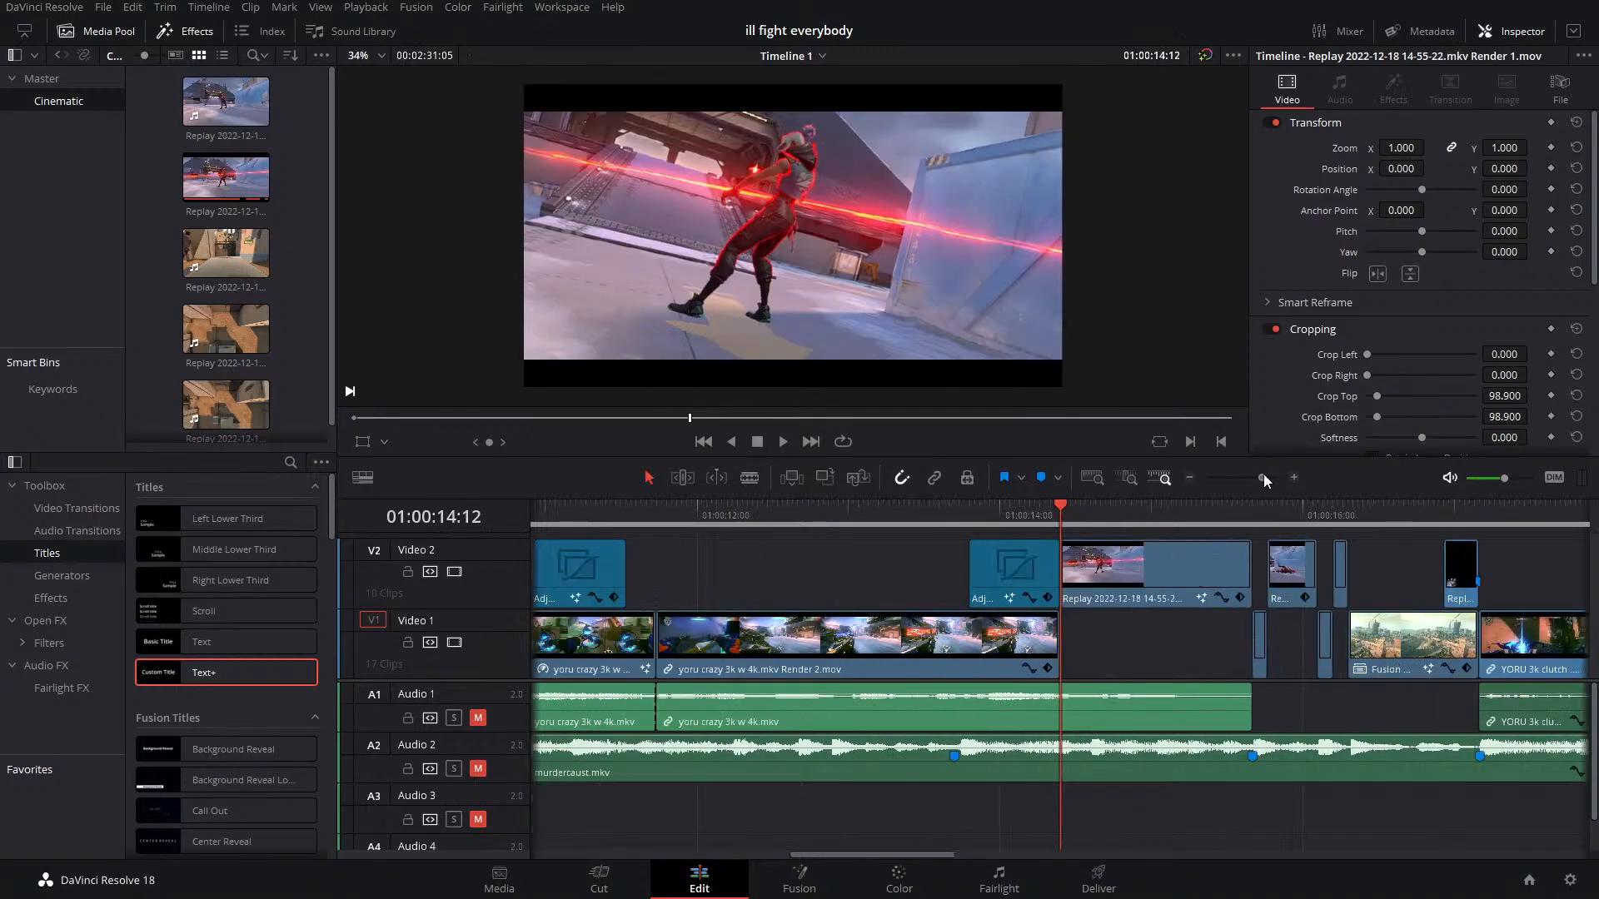
pyautogui.moveTo(1156, 602); pyautogui.dragTo(862, 630)
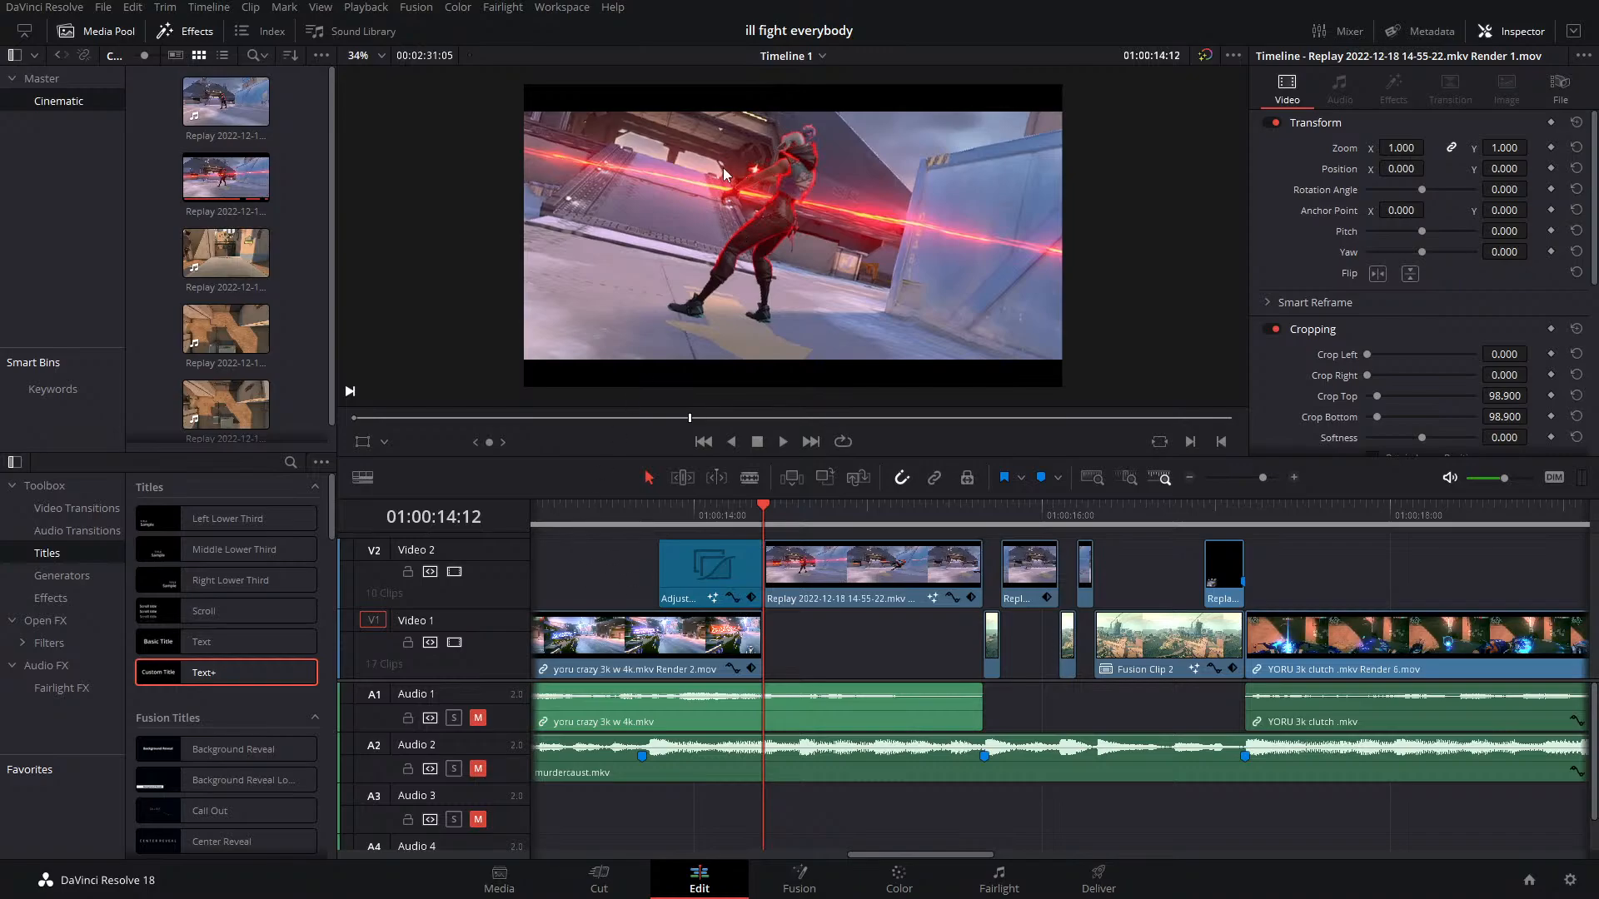
pyautogui.moveTo(1264, 479); pyautogui.dragTo(1262, 480)
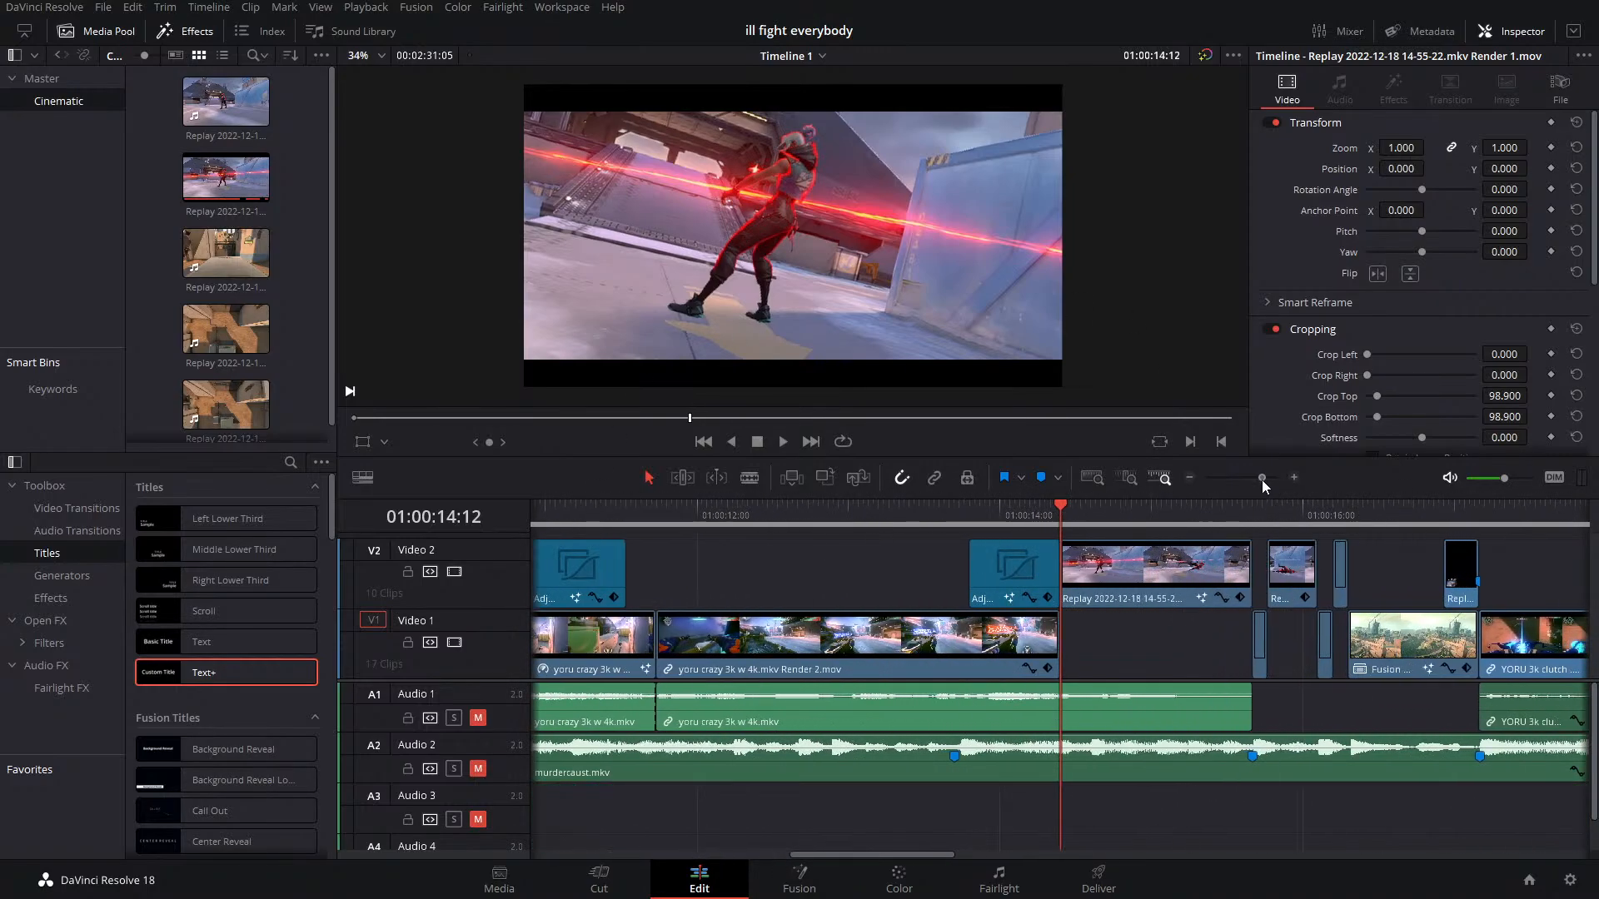
pyautogui.click(1106, 586)
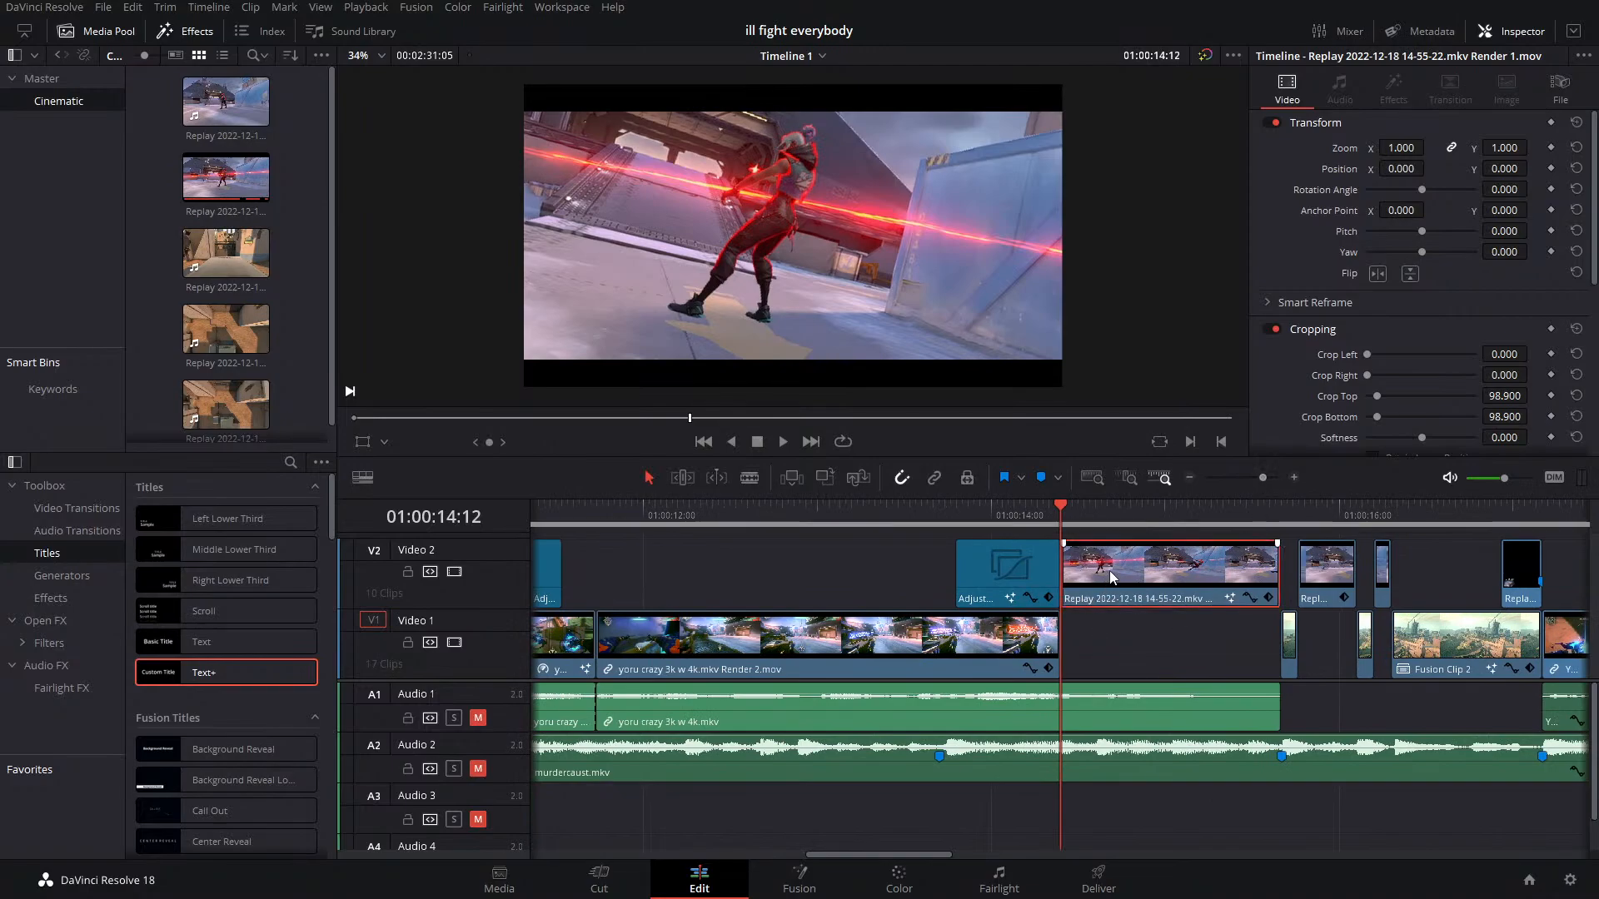
# Play the selected replay clip repeatedly from its start, examine its Retime and Scaling settings, and park the playhead at 01:00:14:23
pyautogui.press('space')
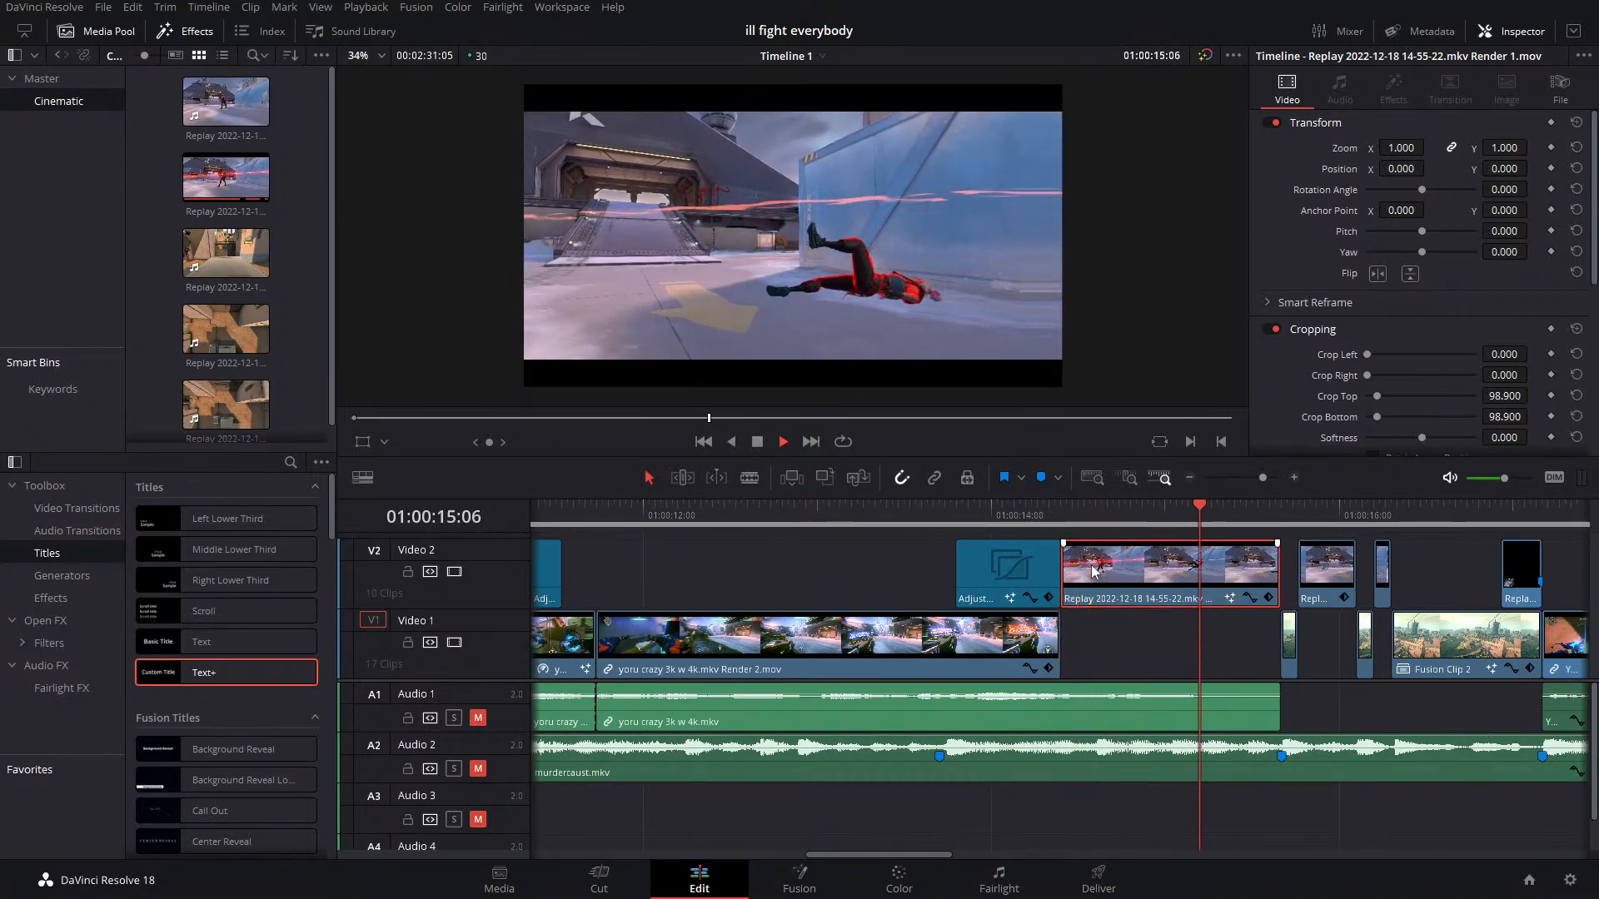
pyautogui.press('space')
pyautogui.scroll(-5, 1297, 358)
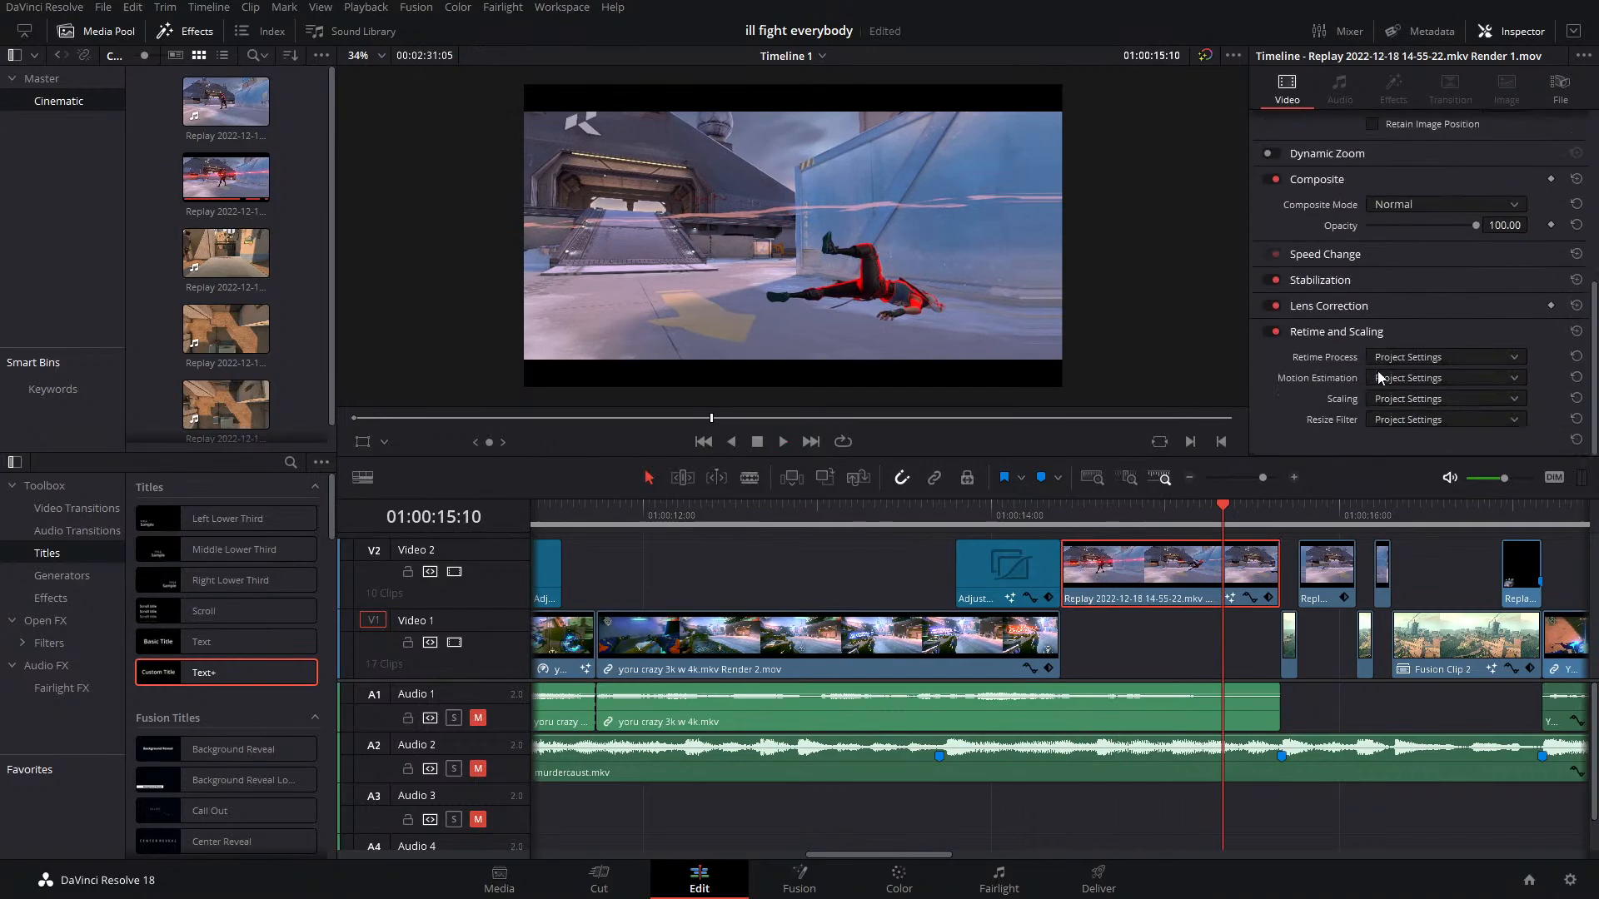
pyautogui.click(1077, 512)
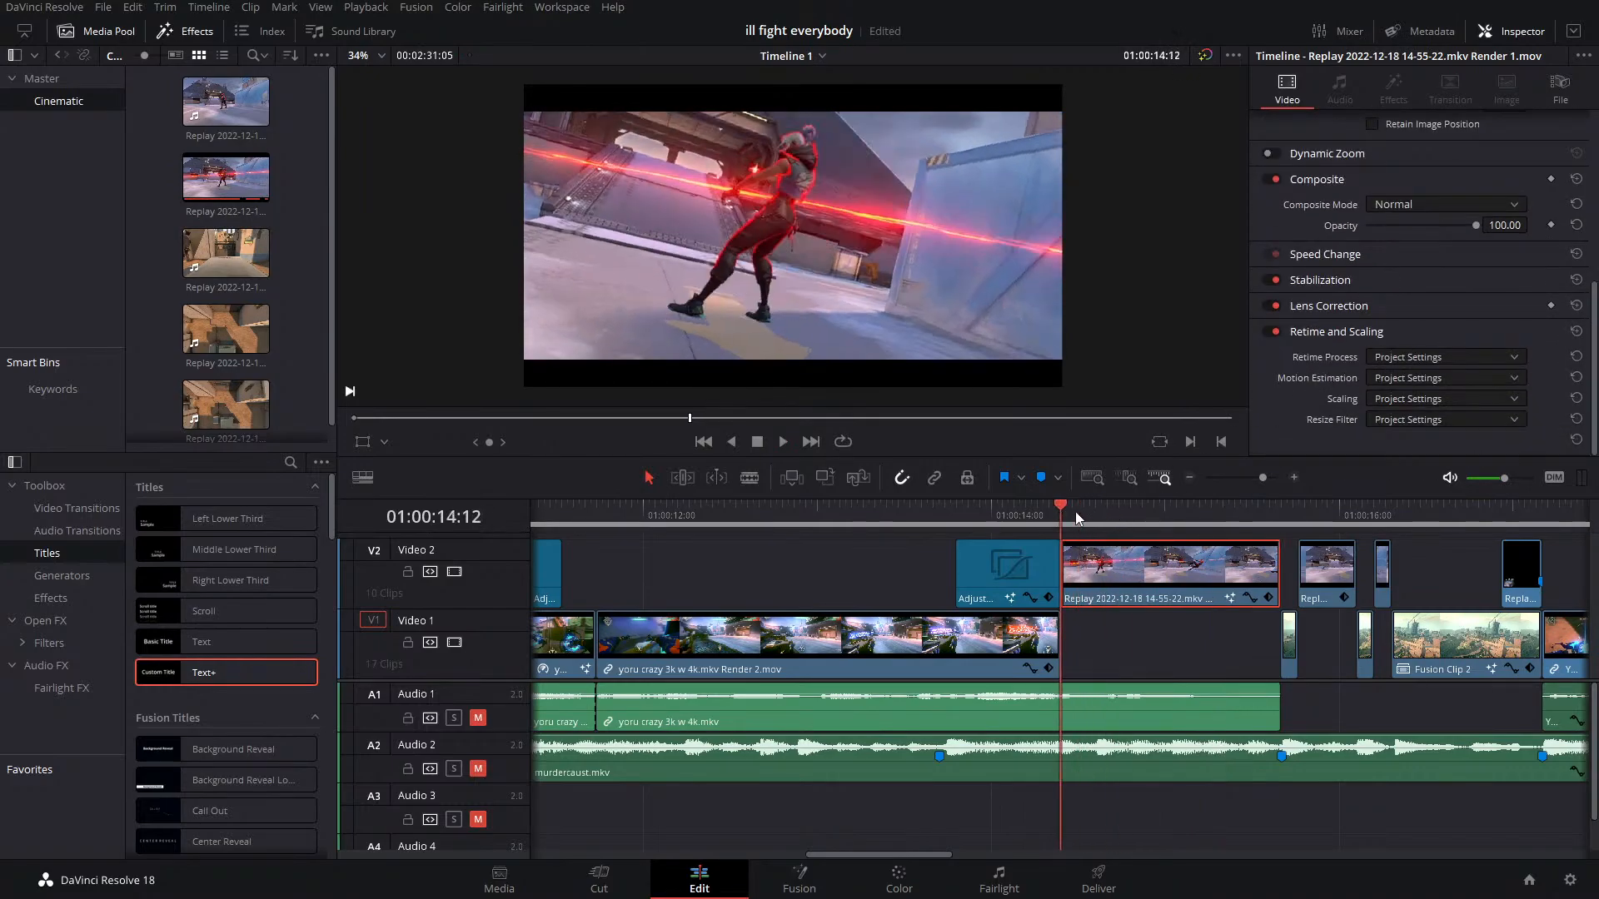
pyautogui.press('space')
pyautogui.click(1067, 507)
pyautogui.press('space')
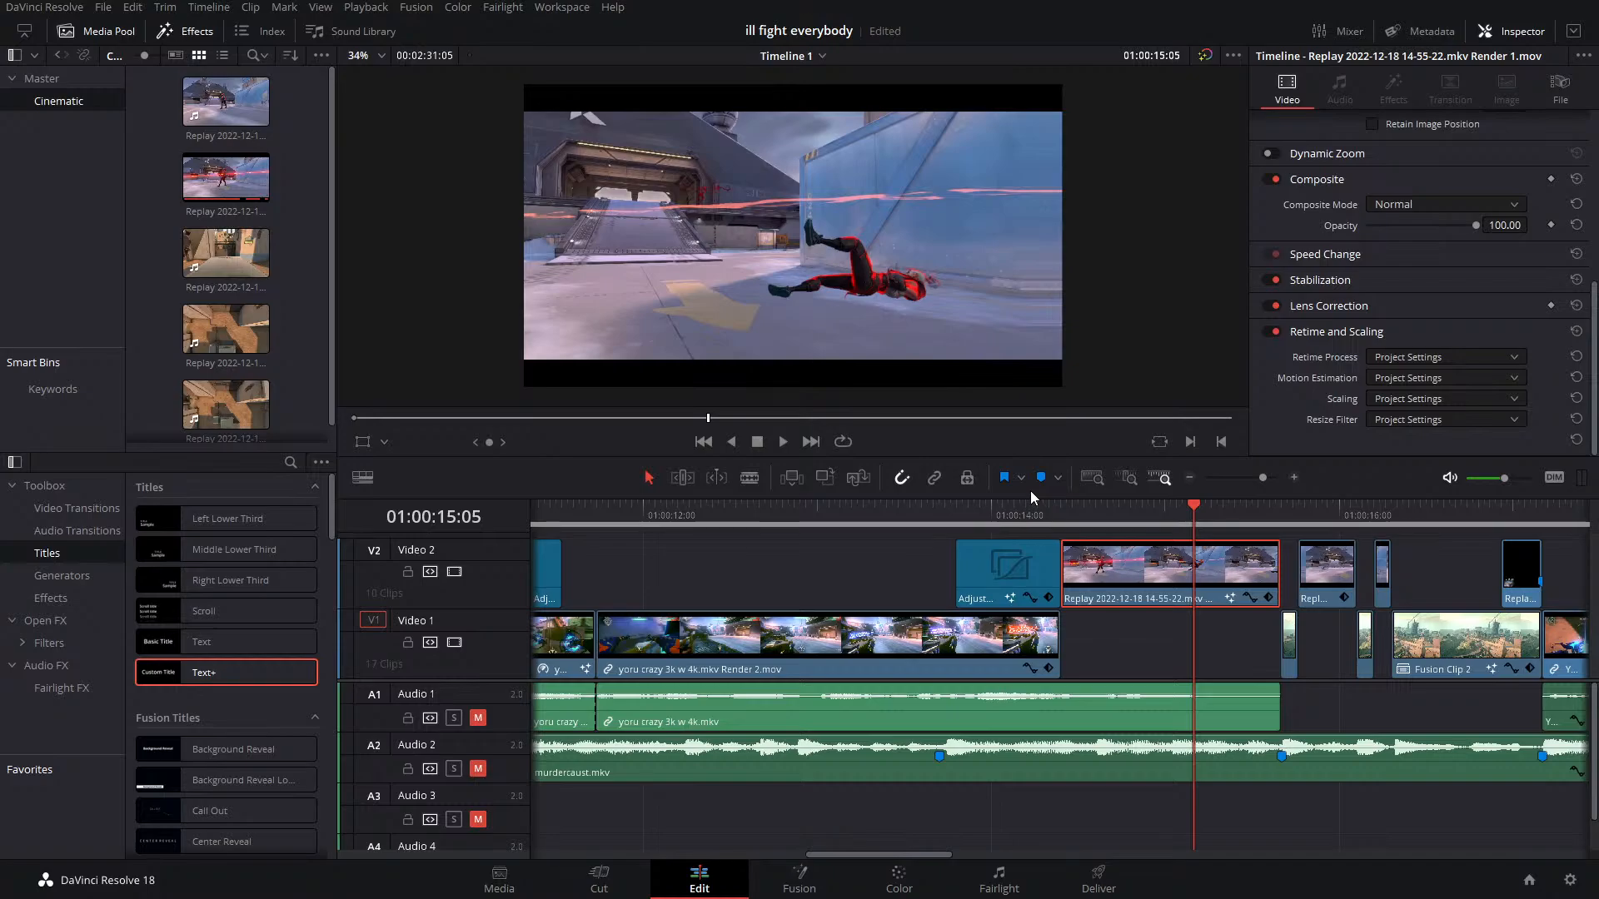
pyautogui.click(1125, 508)
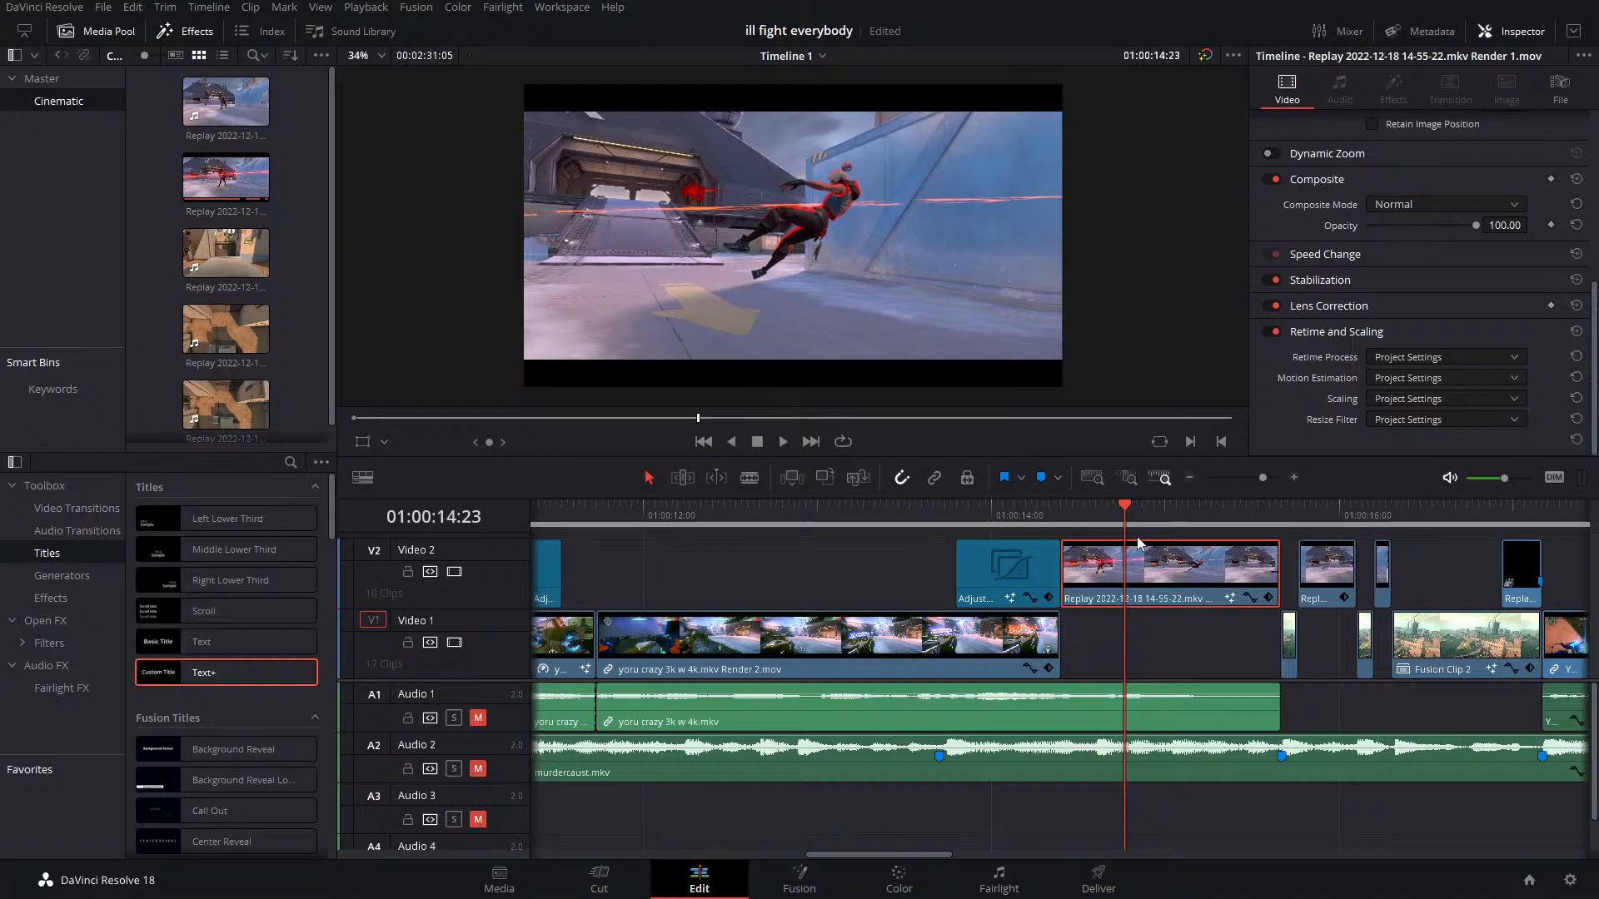
# Play back the montage from its beginning and review the section from 01:00:25:07 again
pyautogui.moveTo(1264, 479); pyautogui.dragTo(1249, 477)
pyautogui.click(853, 512)
pyautogui.click(699, 530)
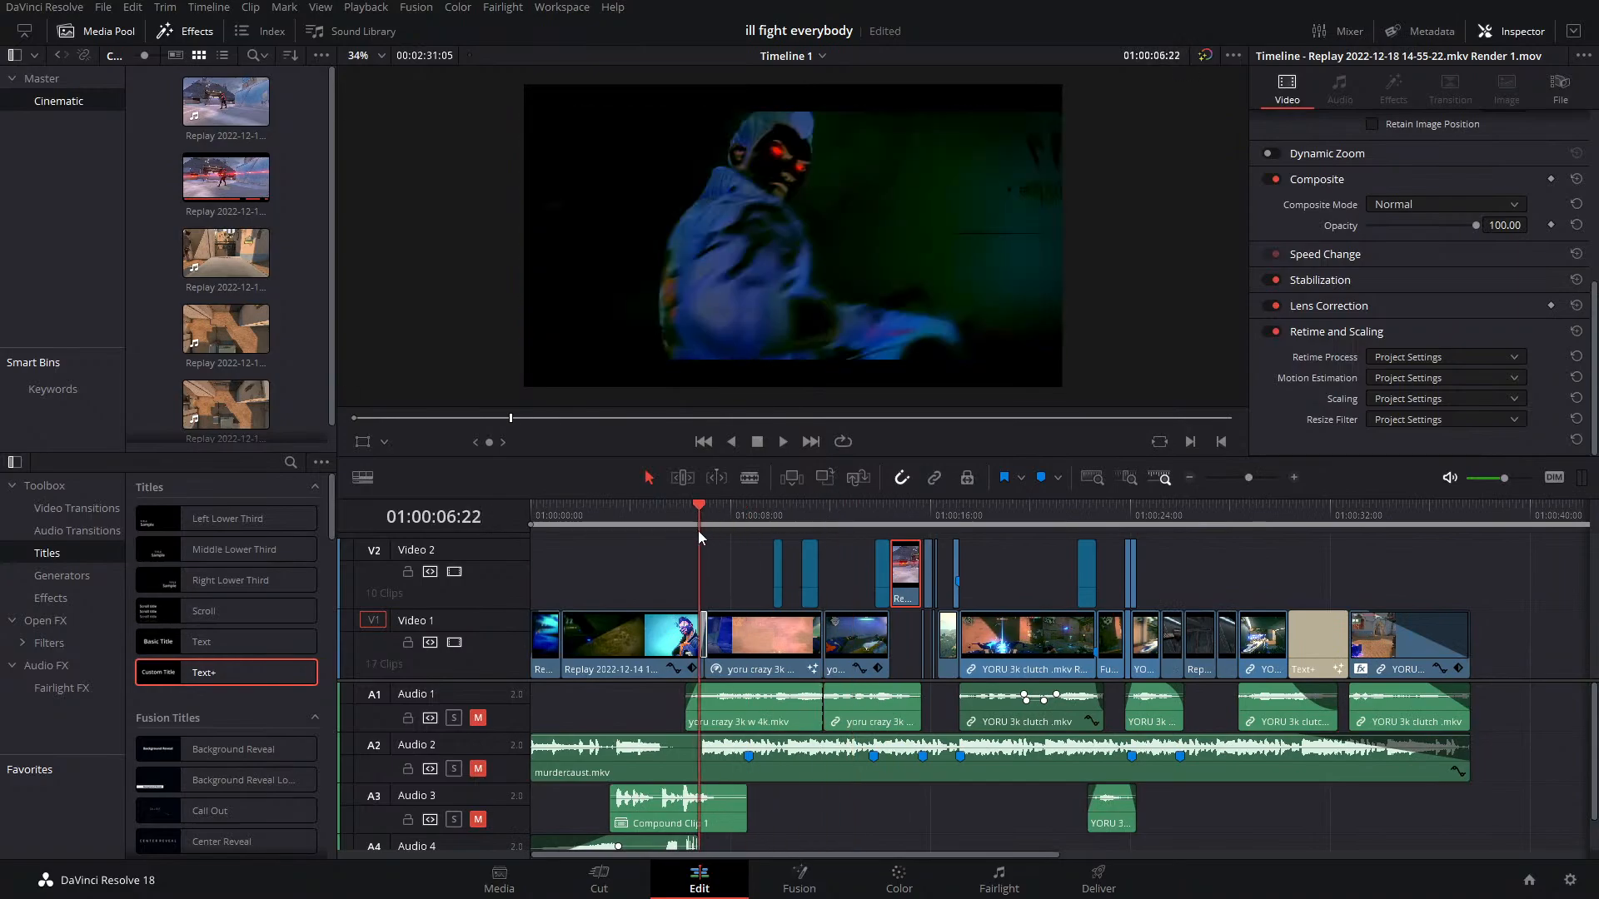
pyautogui.press('space')
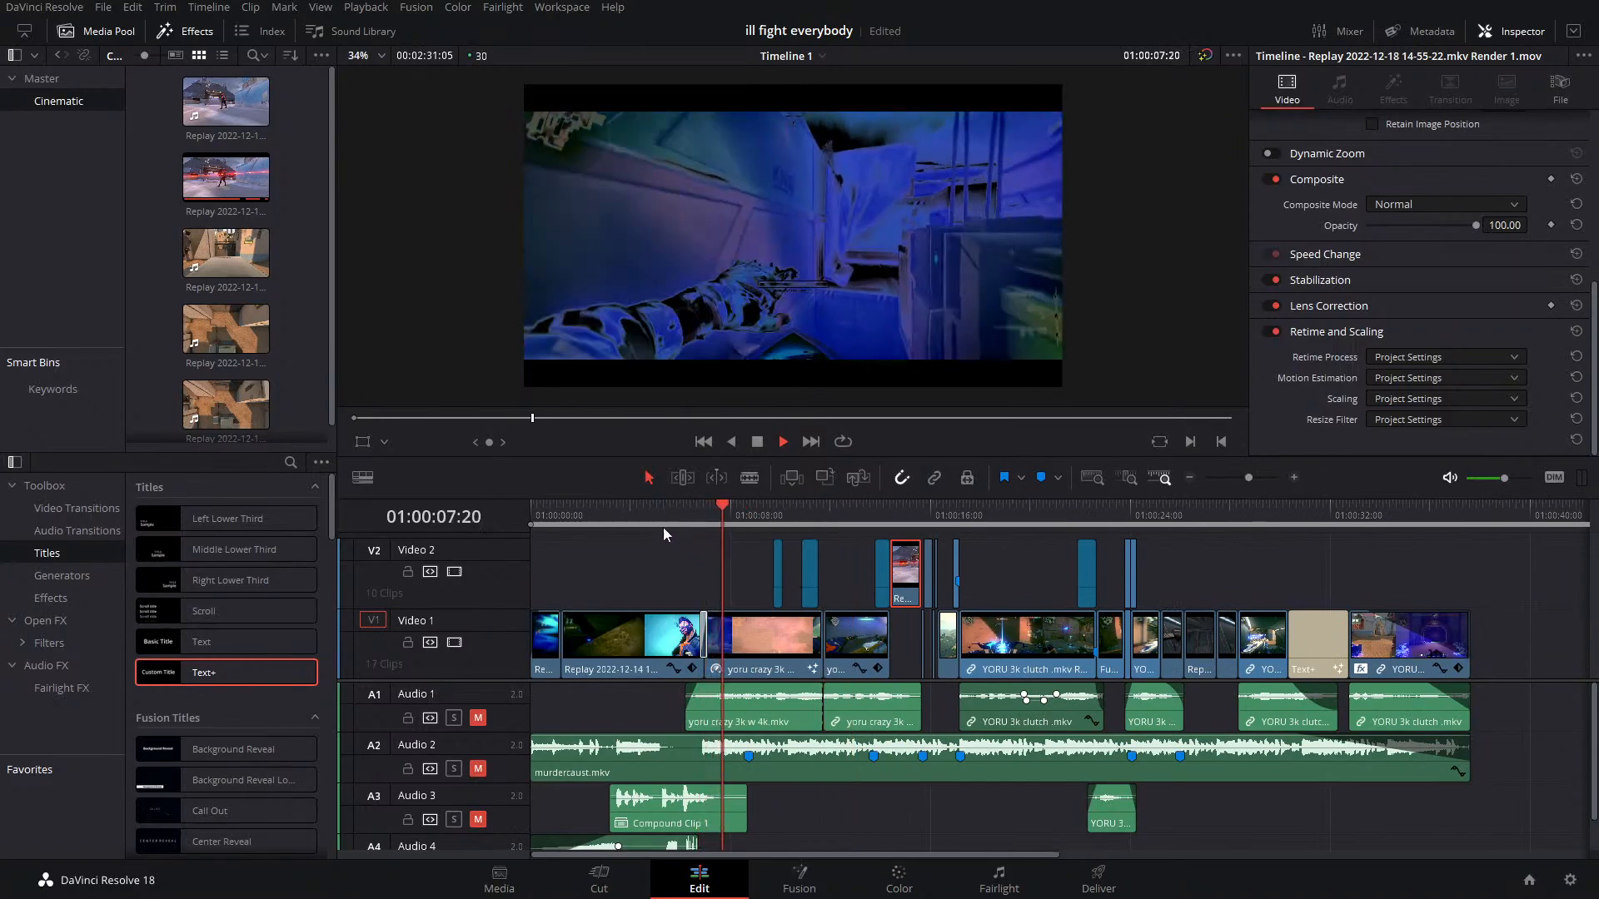
pyautogui.moveTo(663, 527); pyautogui.dragTo(510, 515)
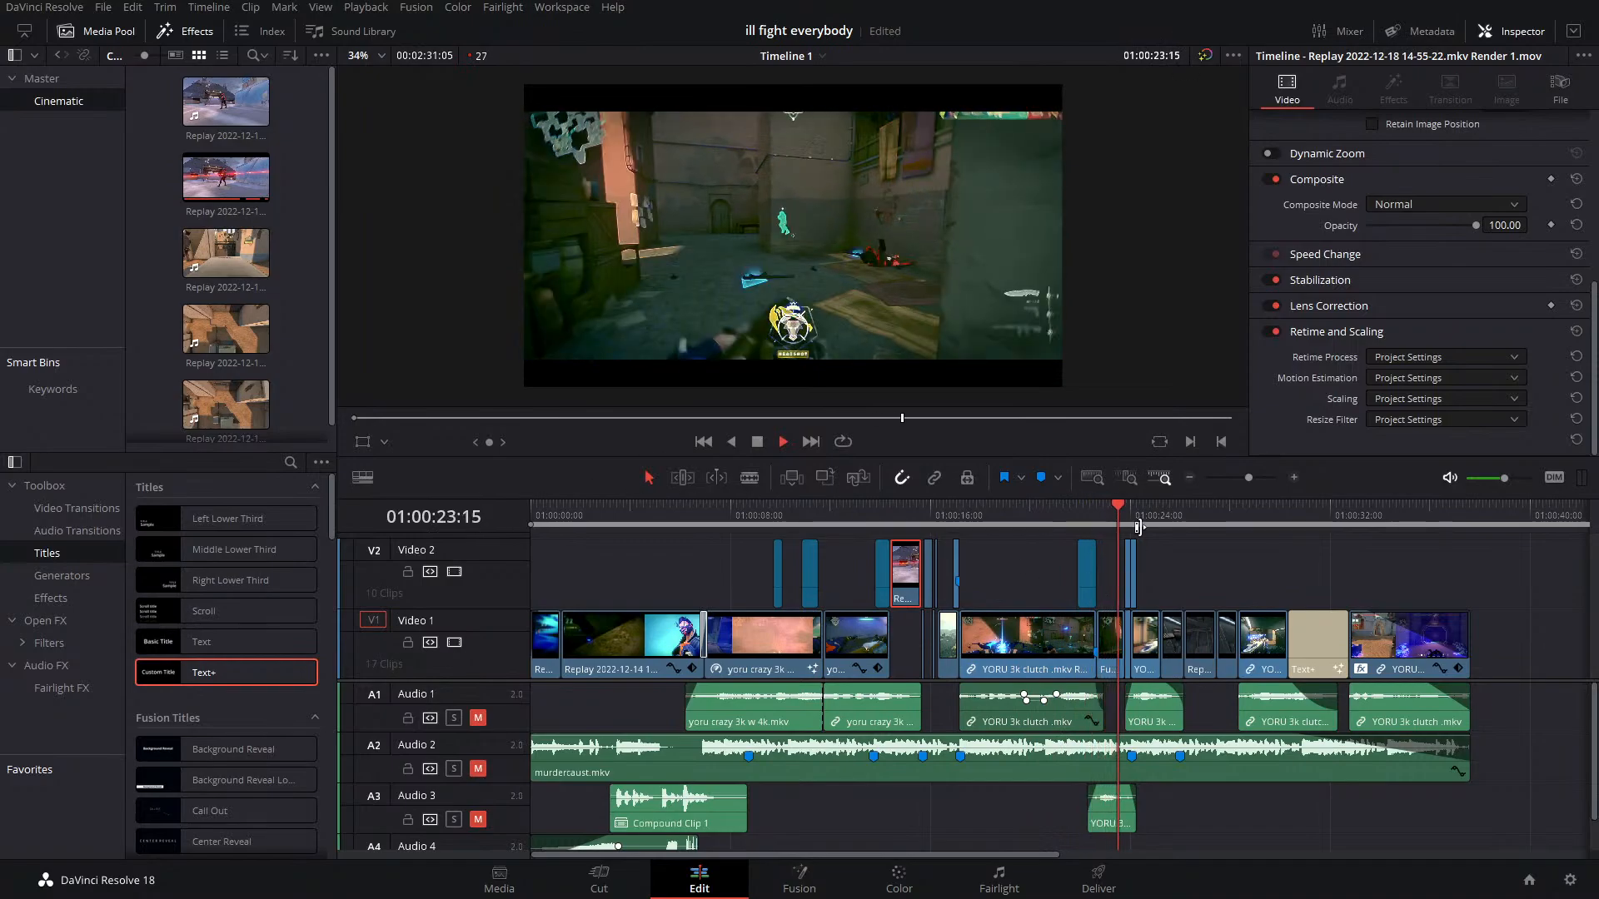
pyautogui.click(1097, 513)
pyautogui.press('space')
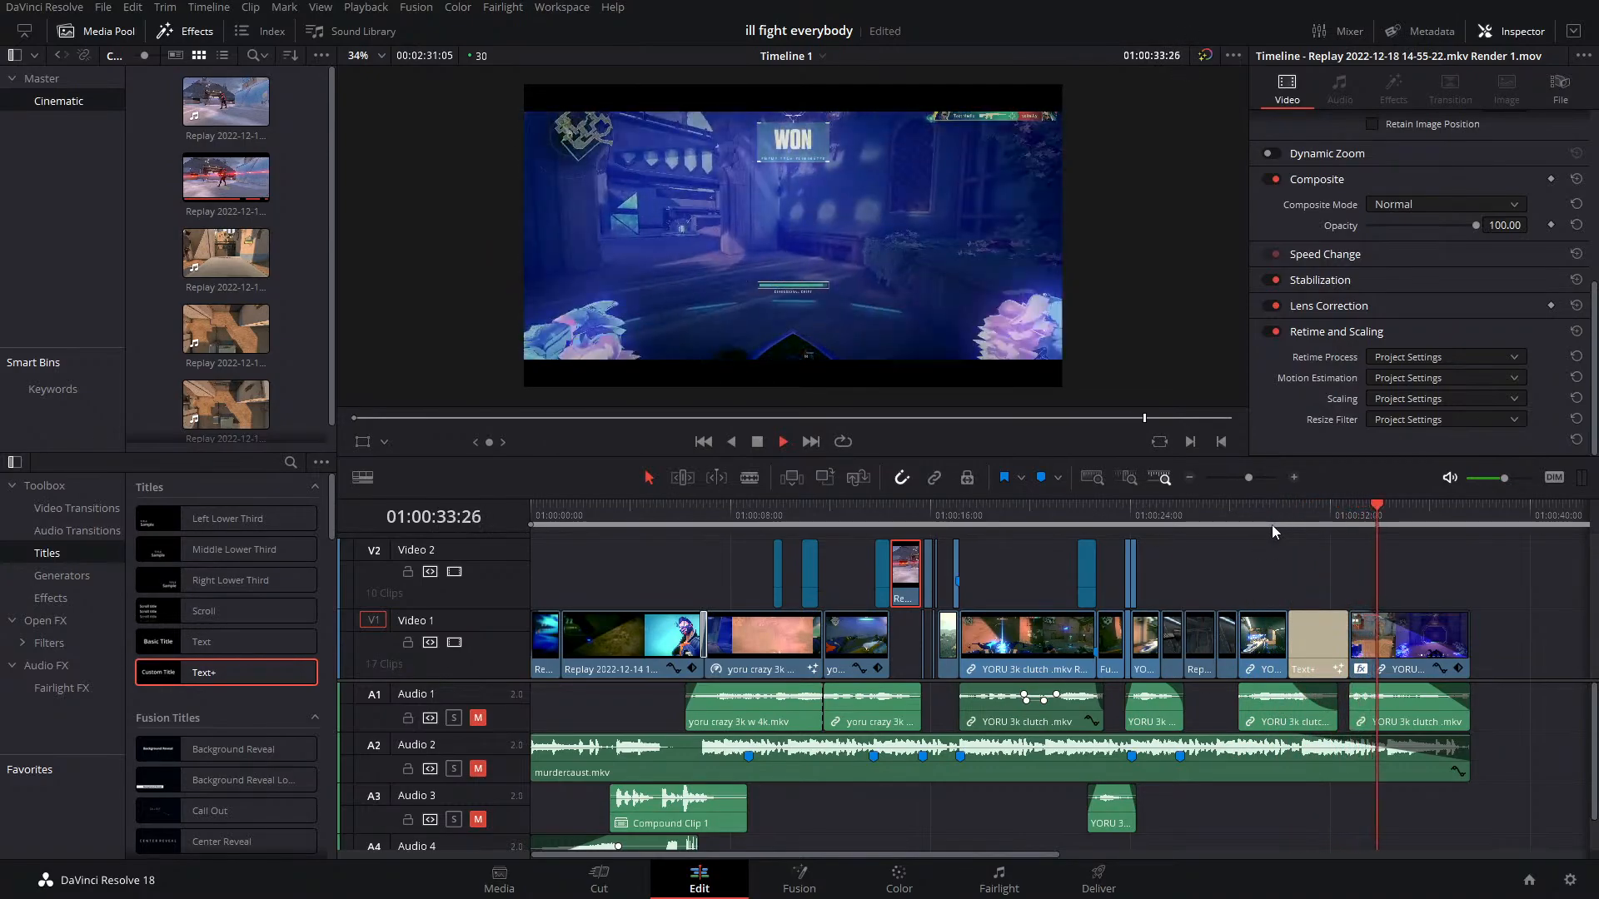
pyautogui.click(1159, 523)
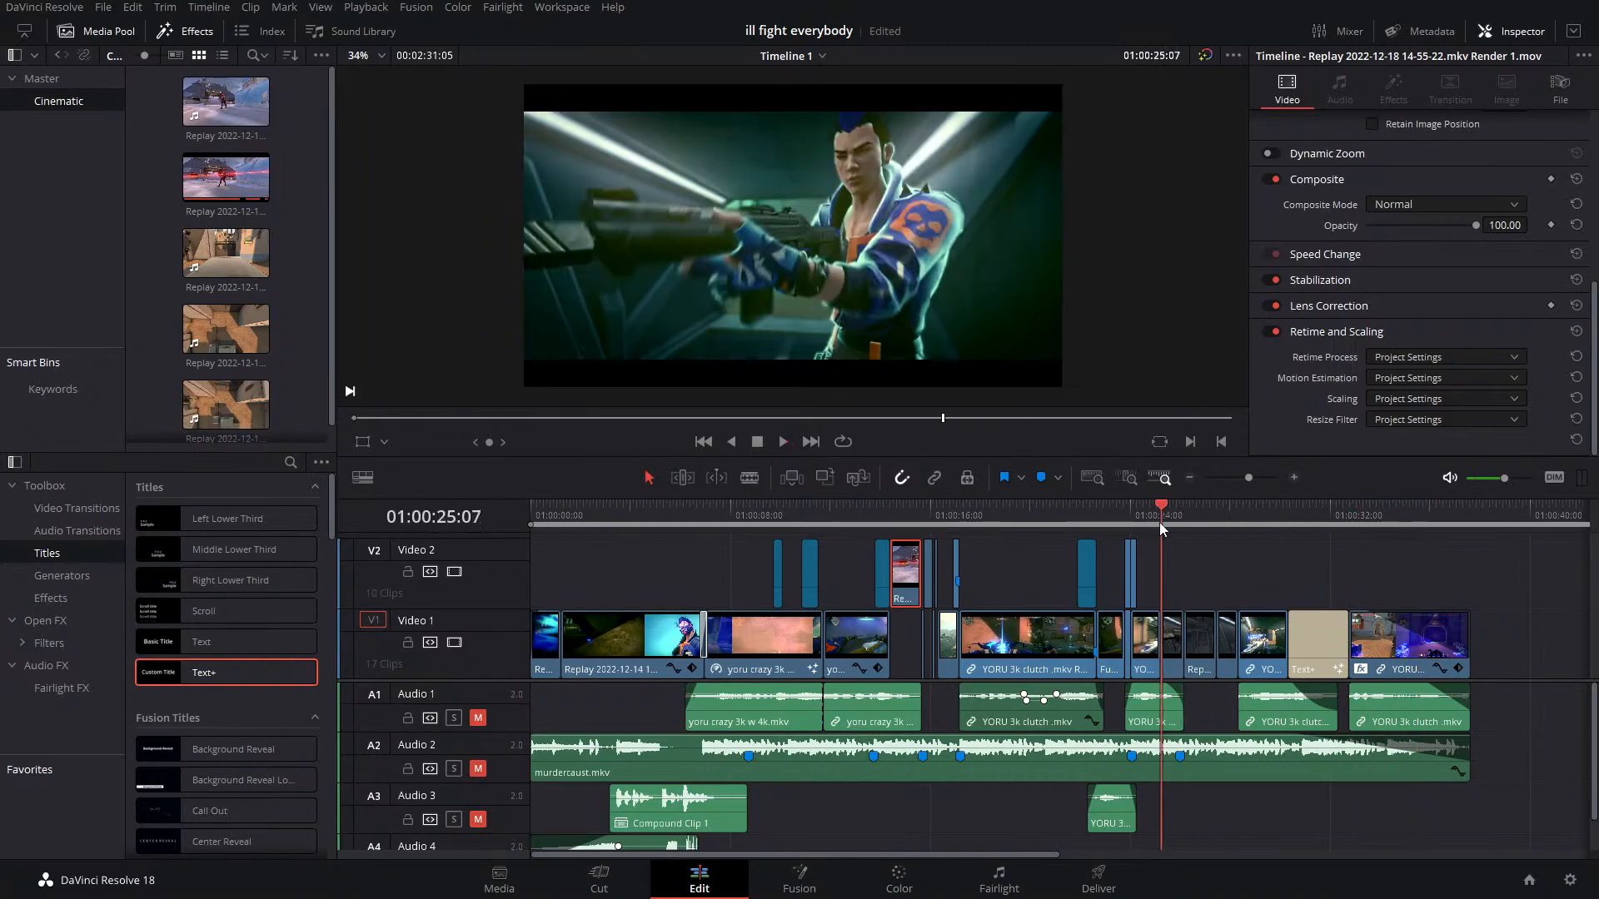
pyautogui.press('space')
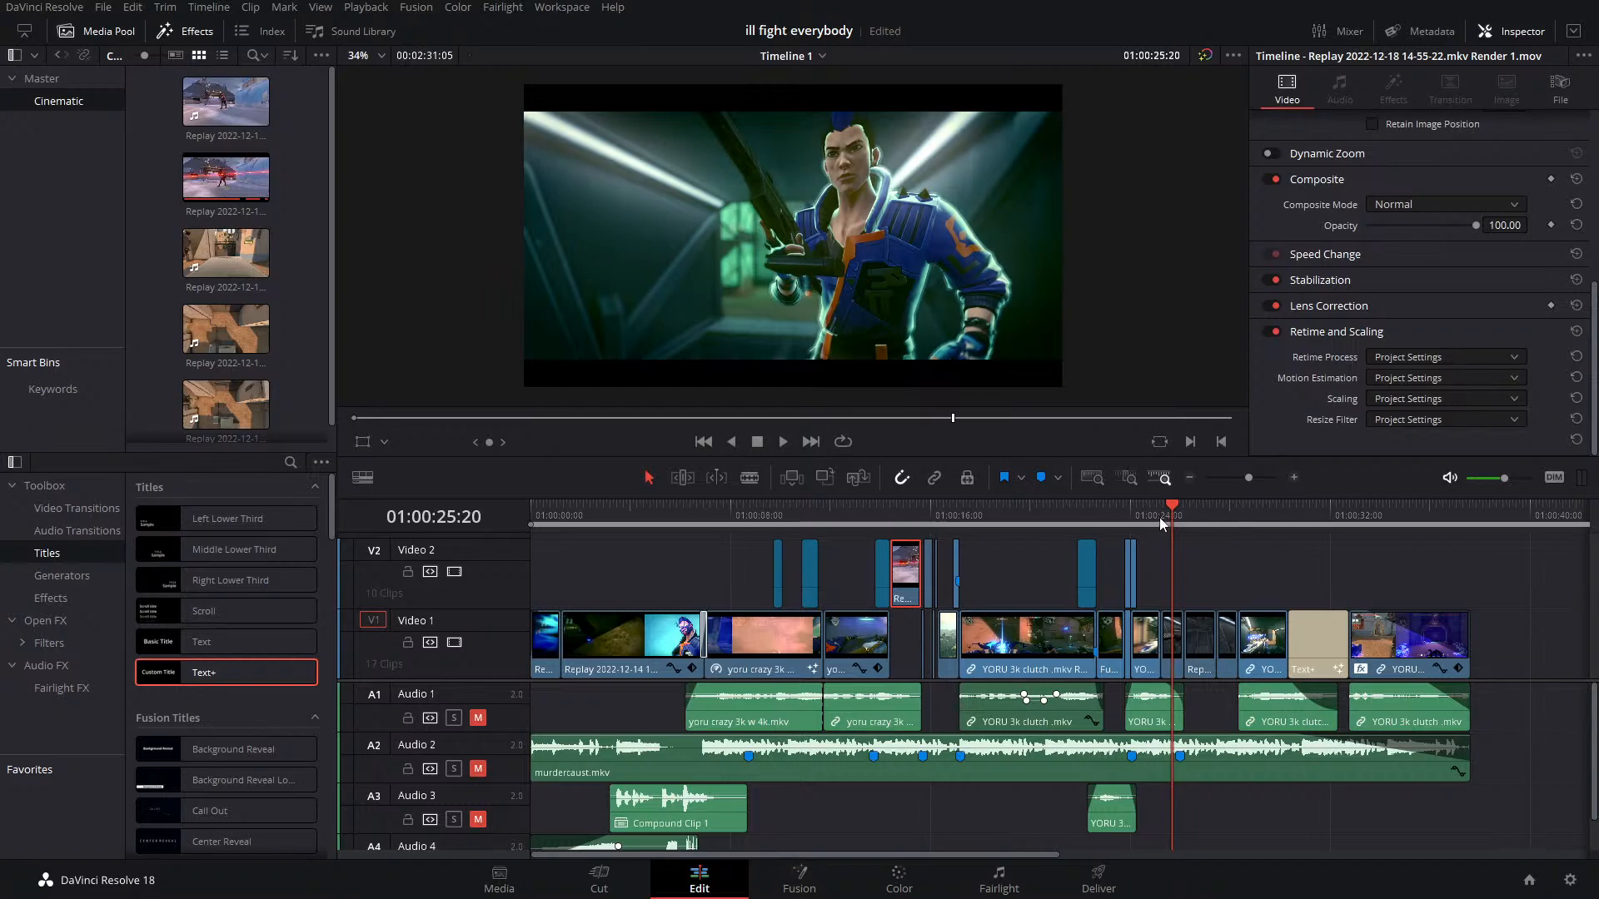
# Replay the transition between the Video 1 clips around 01:00:23:24 several times
pyautogui.moveTo(1159, 517); pyautogui.dragTo(1126, 520)
pyautogui.press('space')
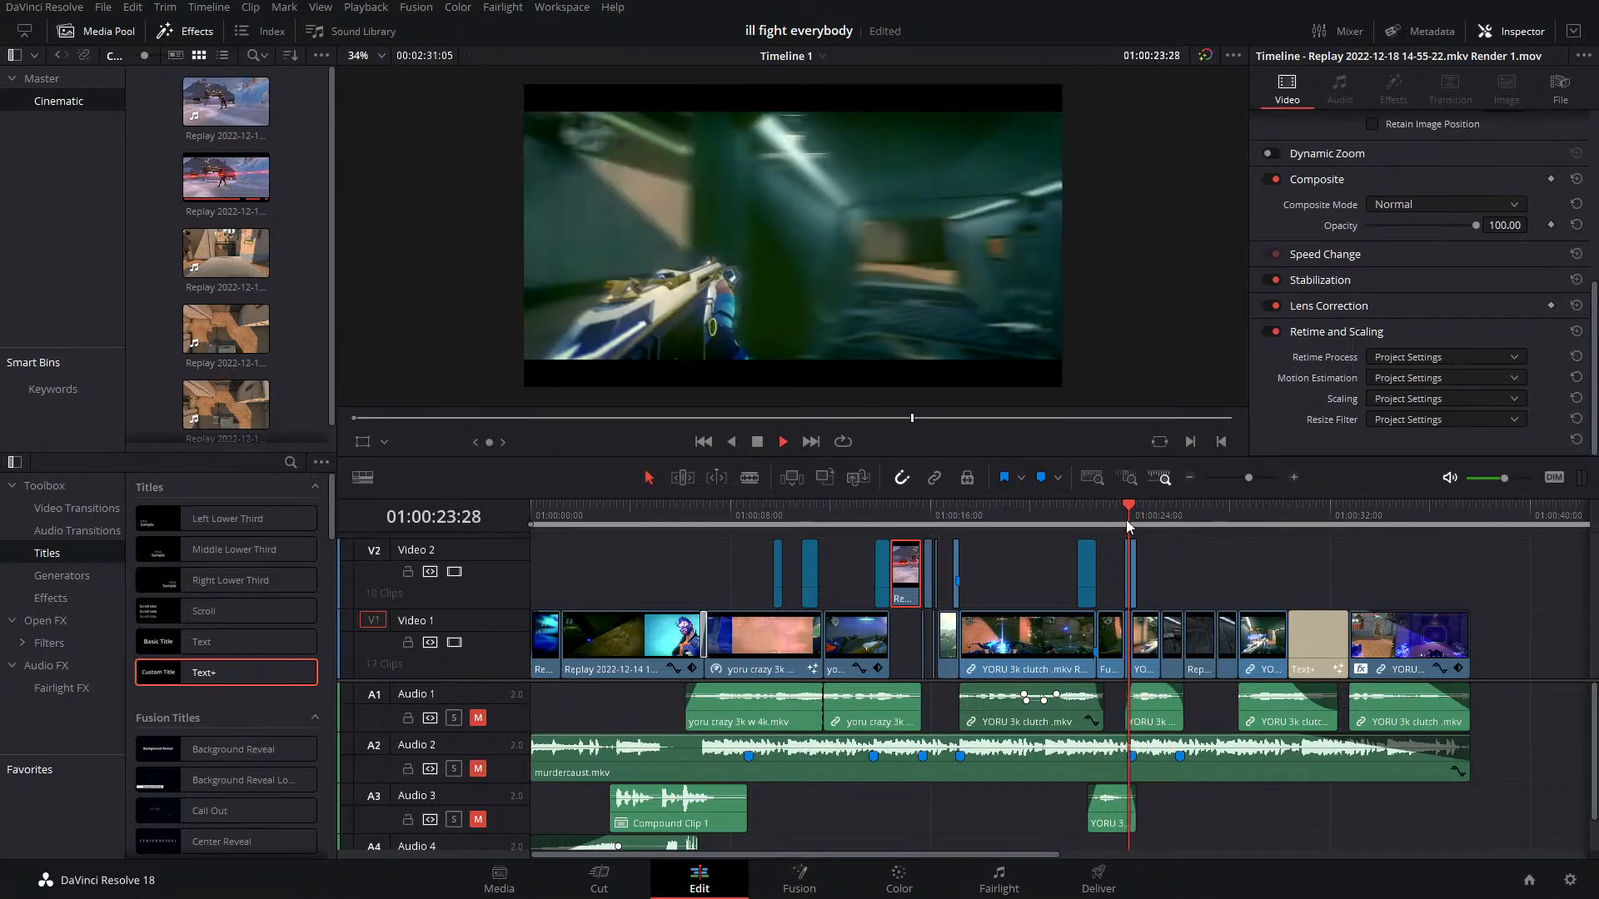
pyautogui.click(1126, 520)
pyautogui.click(1125, 520)
pyautogui.press('space')
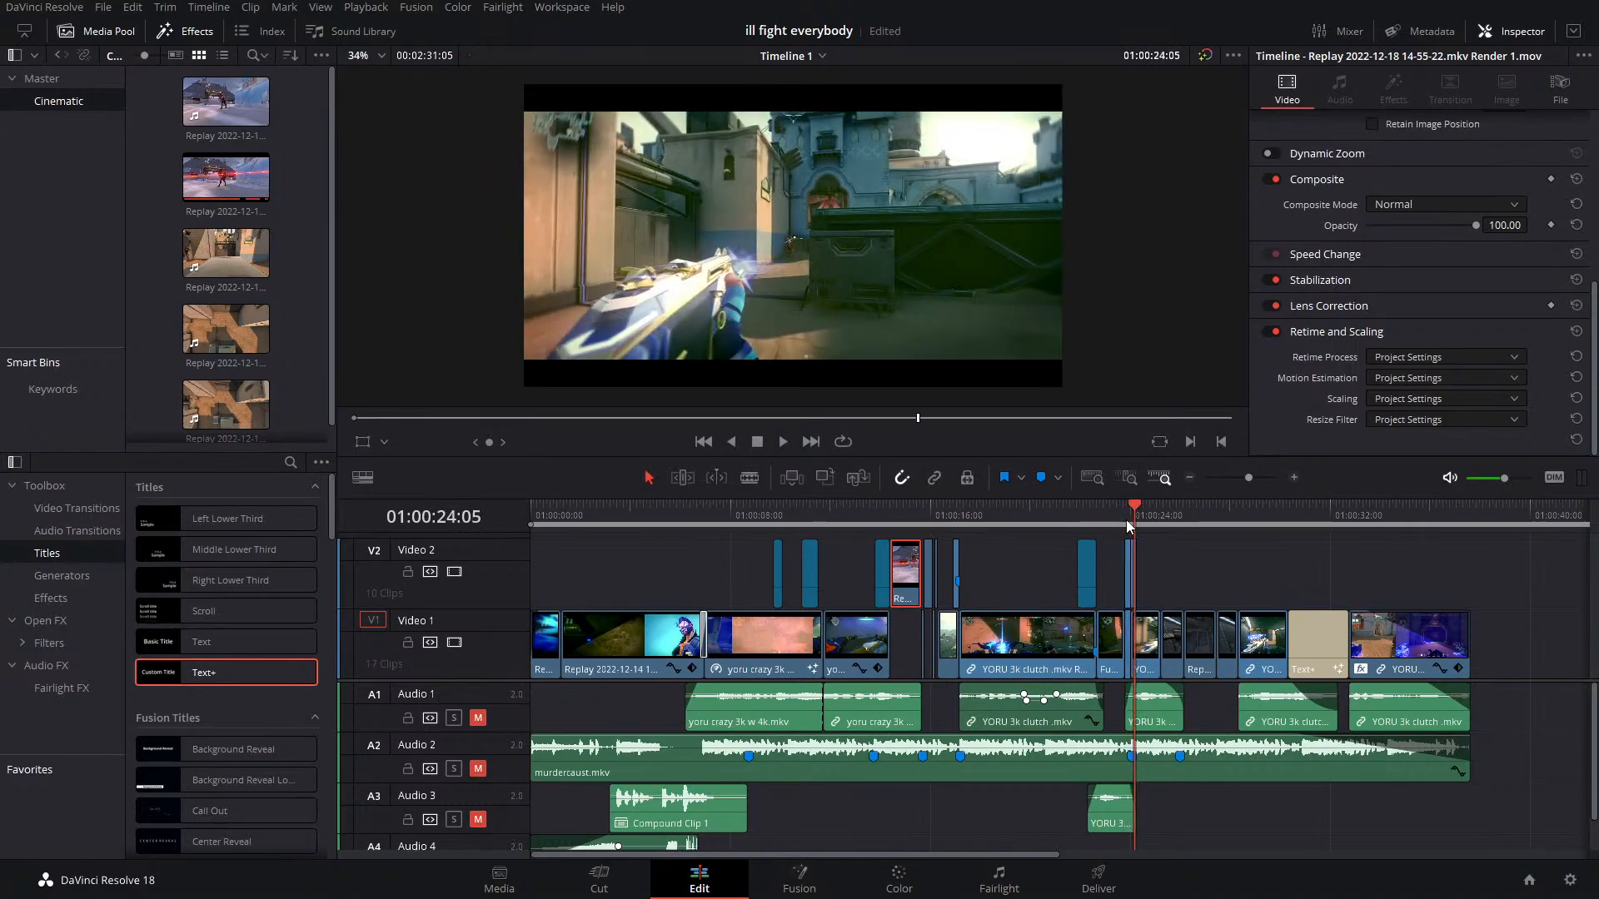
pyautogui.click(1122, 522)
pyautogui.click(1121, 522)
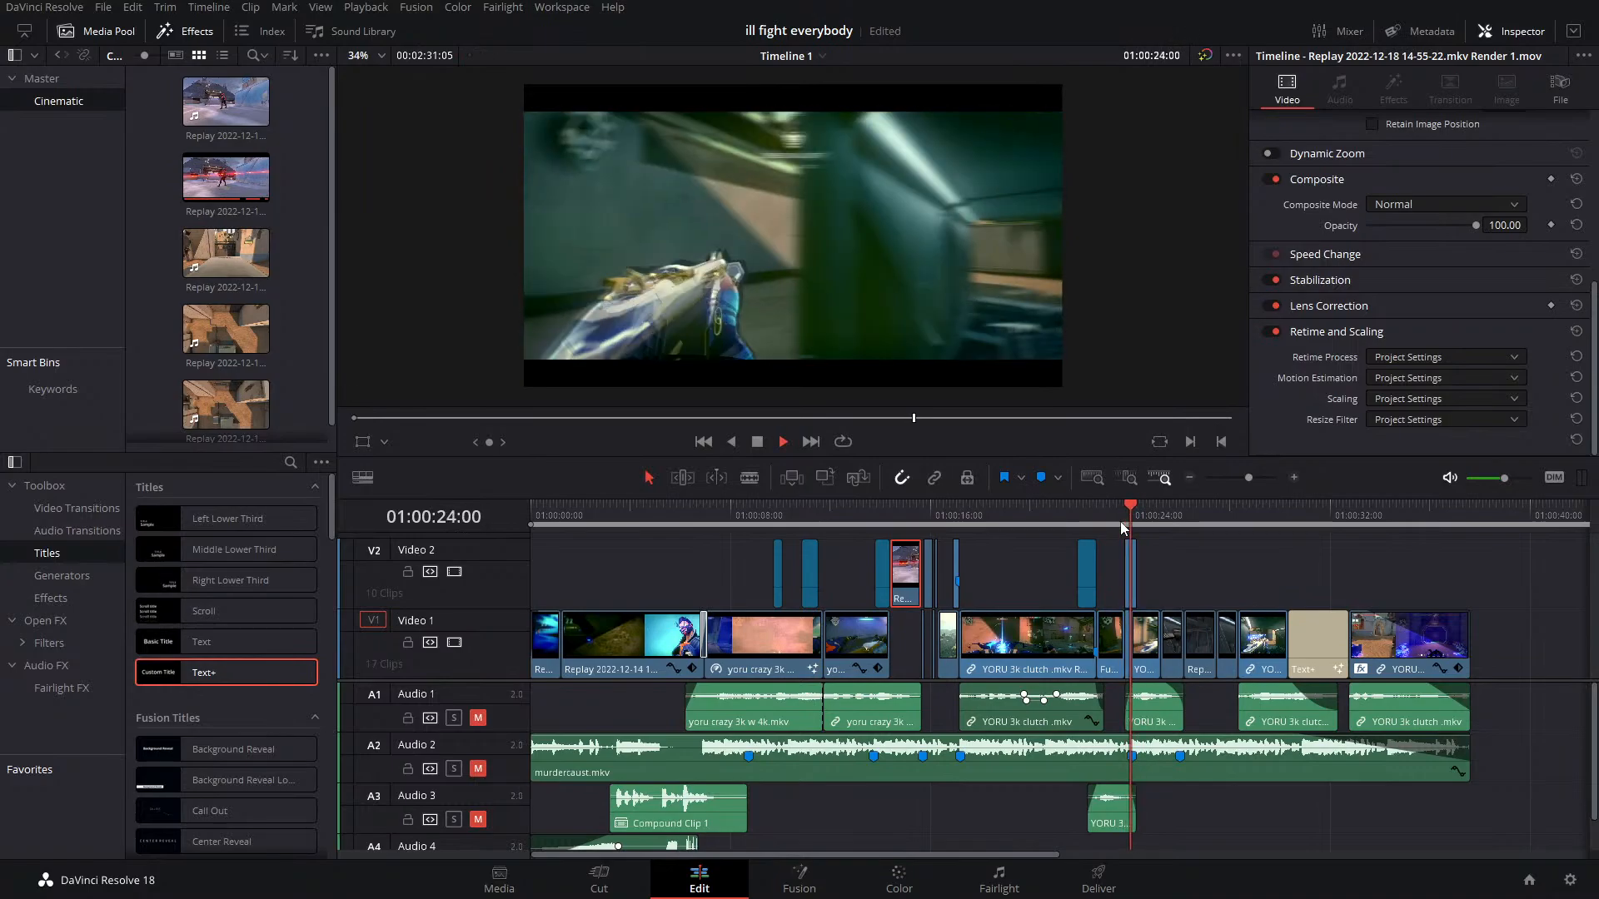
pyautogui.press('space')
pyautogui.click(1121, 521)
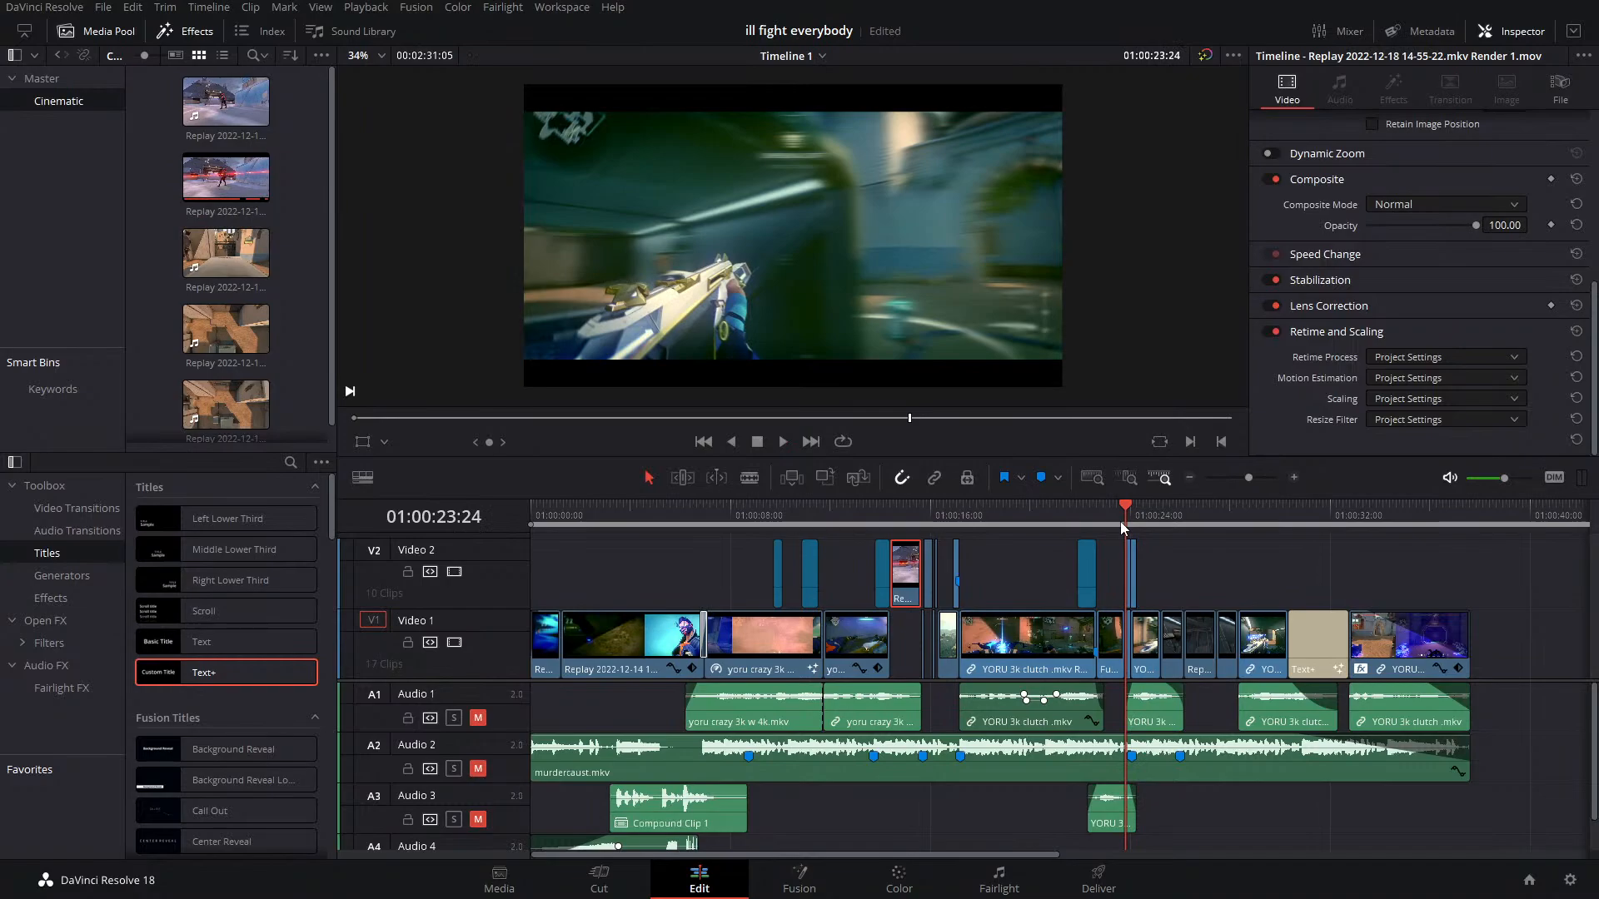
# Play the transition in short bursts from 01:00:23:24 and step through it frame by frame to 01:00:23:28
pyautogui.press('space')
pyautogui.press('space')
pyautogui.press('space')
pyautogui.press('space')
pyautogui.press('Right')
pyautogui.press('Right')
pyautogui.press('Right')
pyautogui.press('Right')
pyautogui.press('Right')
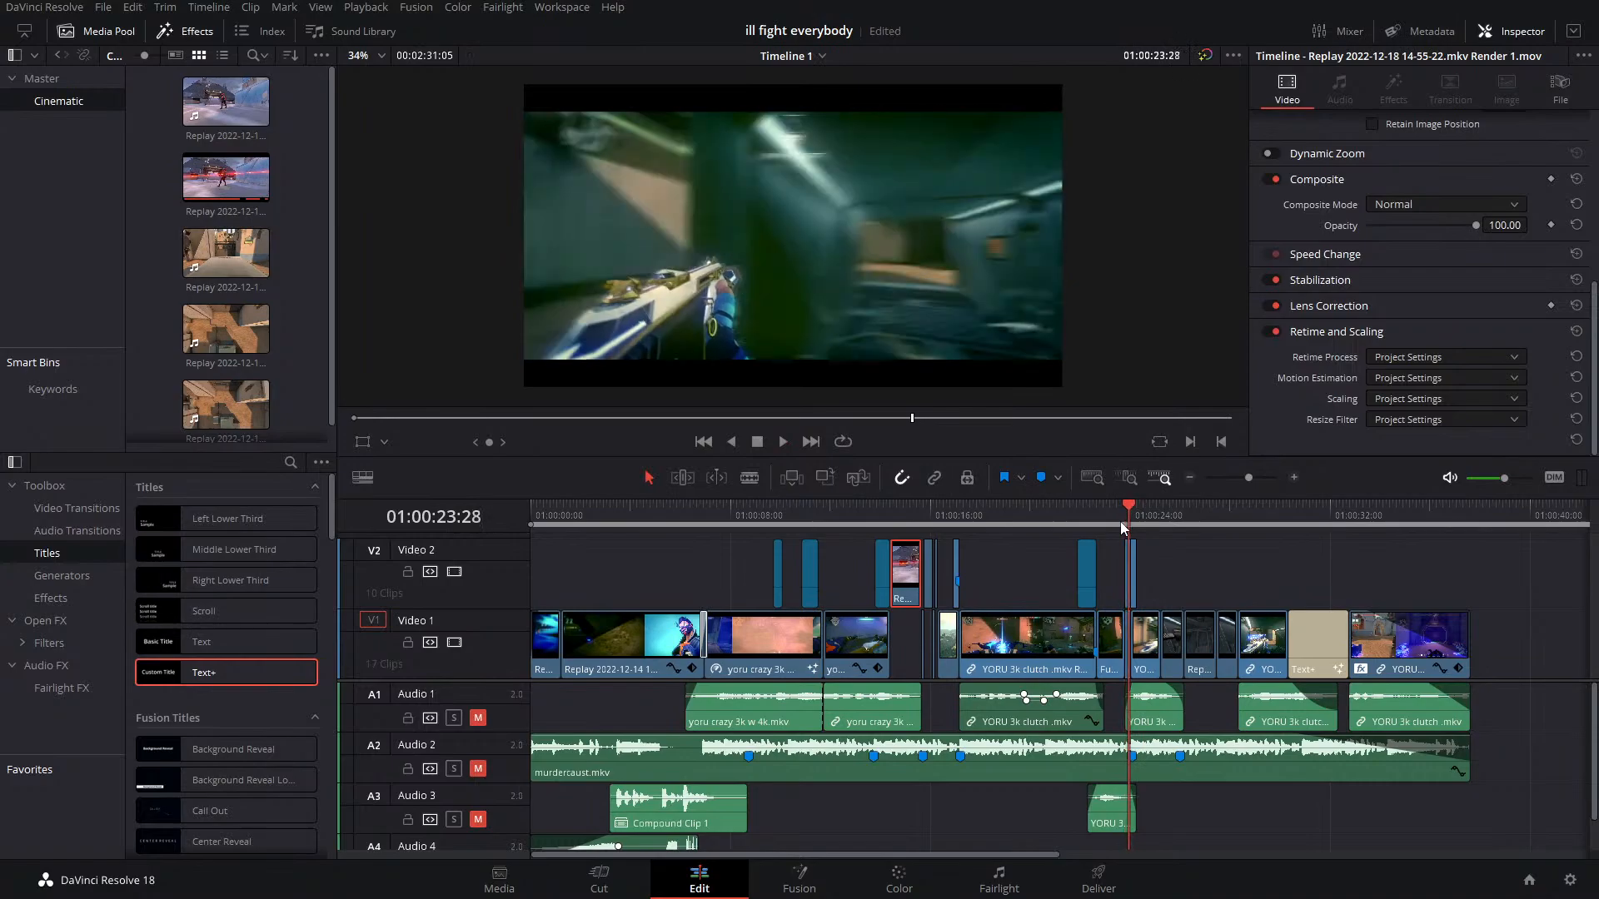
# Step back and forth frame by frame across the transition between 01:00:23:28 and 01:00:24:02 to compare its frames
pyautogui.press('Right')
pyautogui.press('Left')
pyautogui.press('Left')
pyautogui.press('Right')
pyautogui.press('Right')
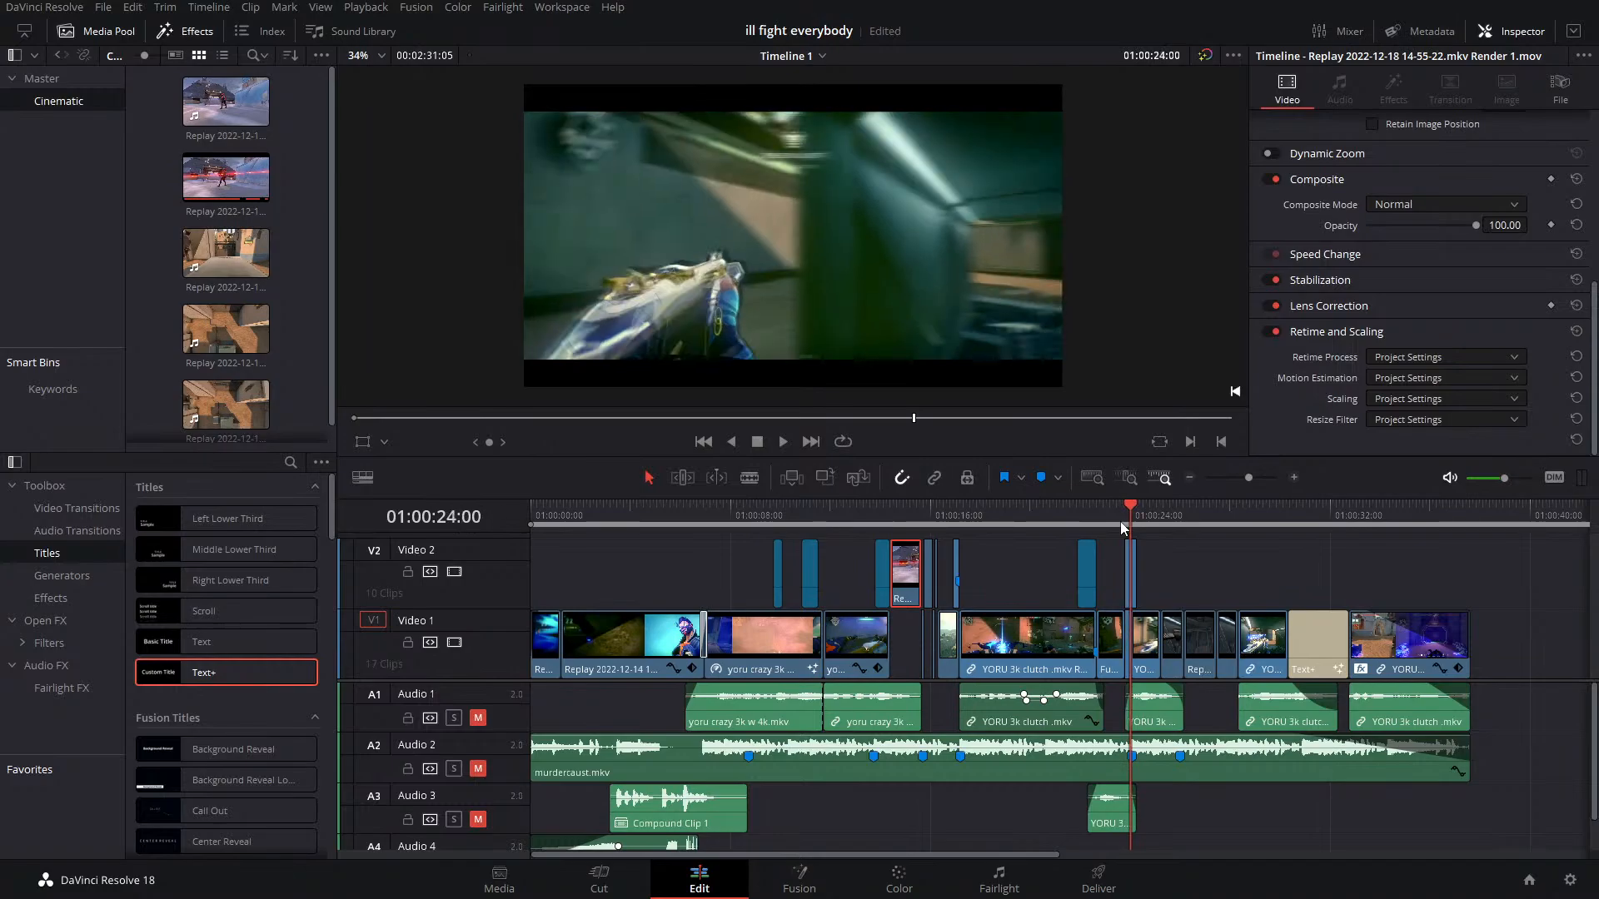
pyautogui.press('Left')
pyautogui.press('Right')
pyautogui.press('Right')
pyautogui.press('Right')
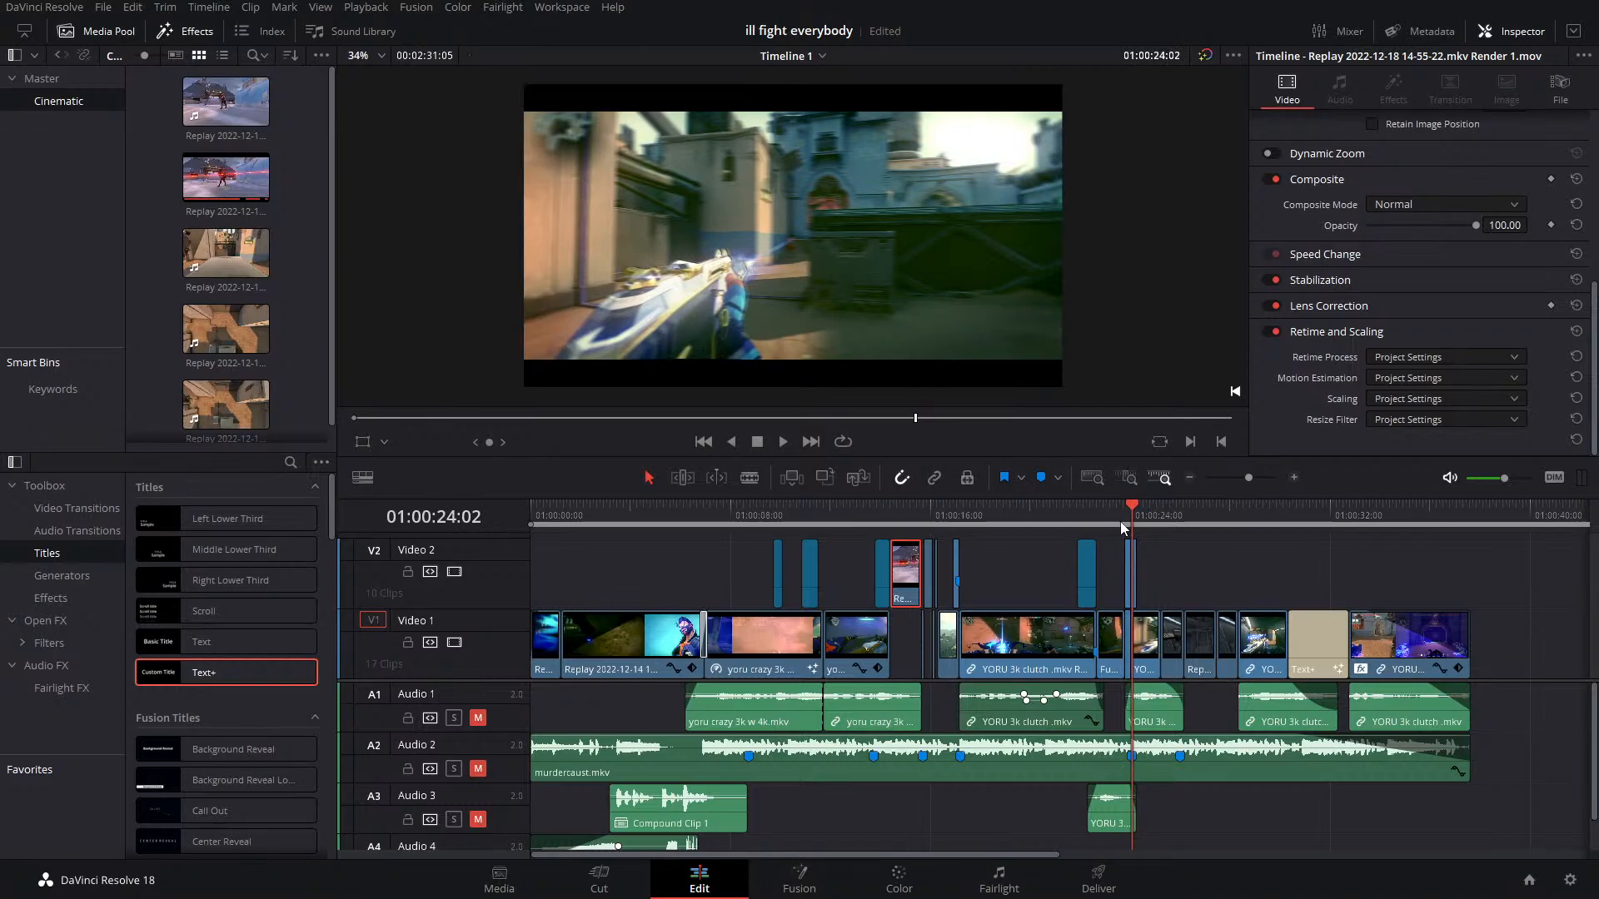
pyautogui.press('Left')
pyautogui.press('Left')
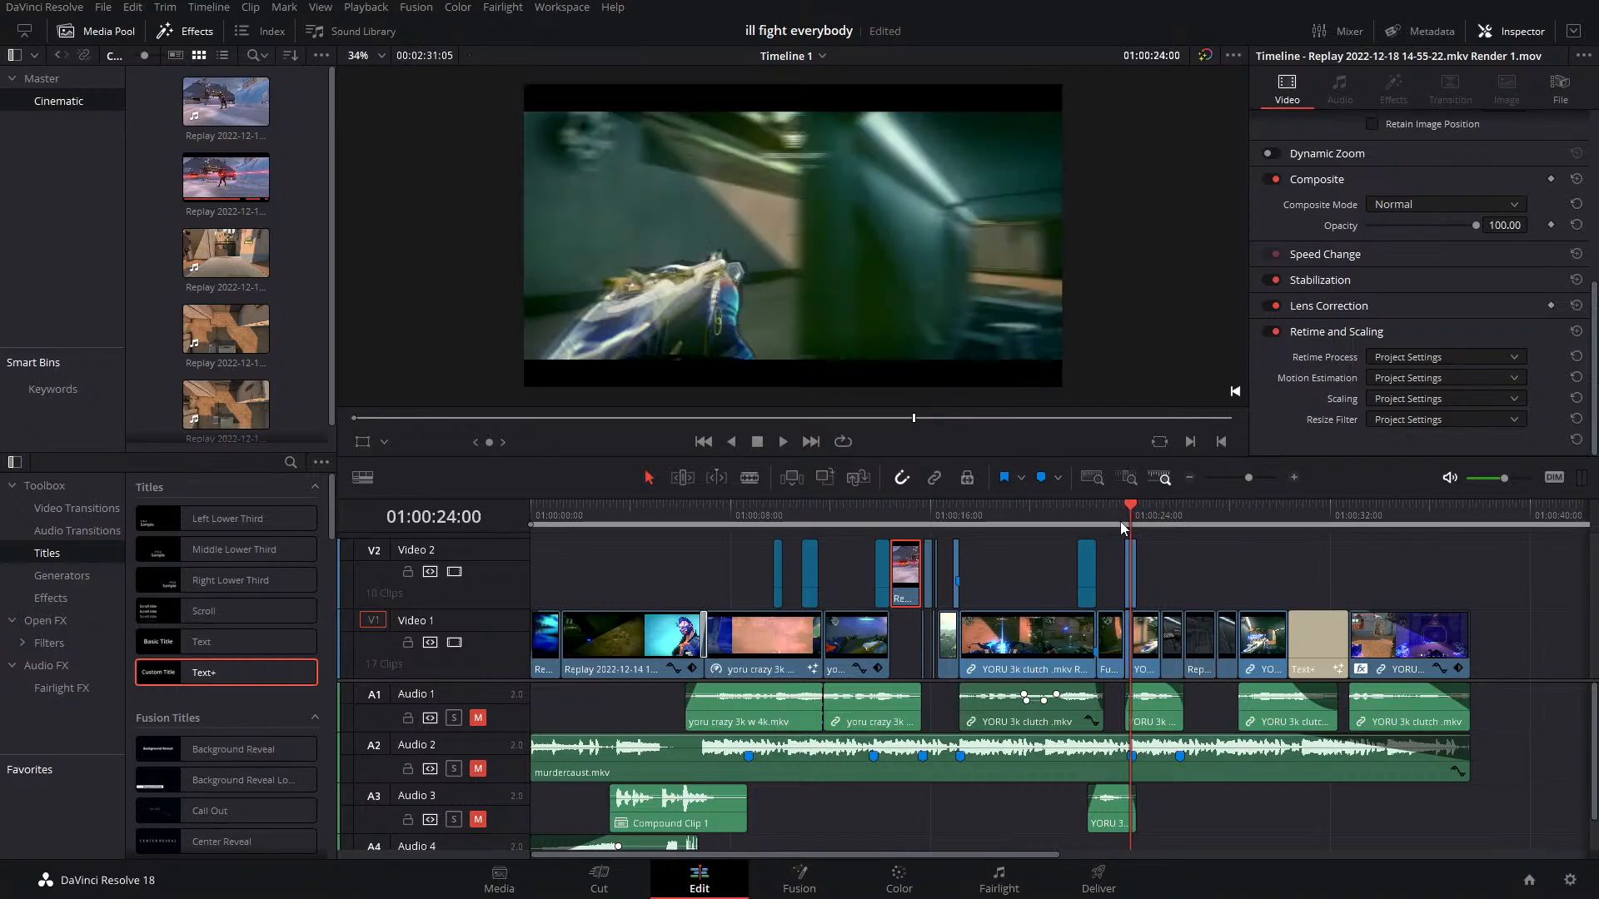
pyautogui.press('Right')
pyautogui.press('Right')
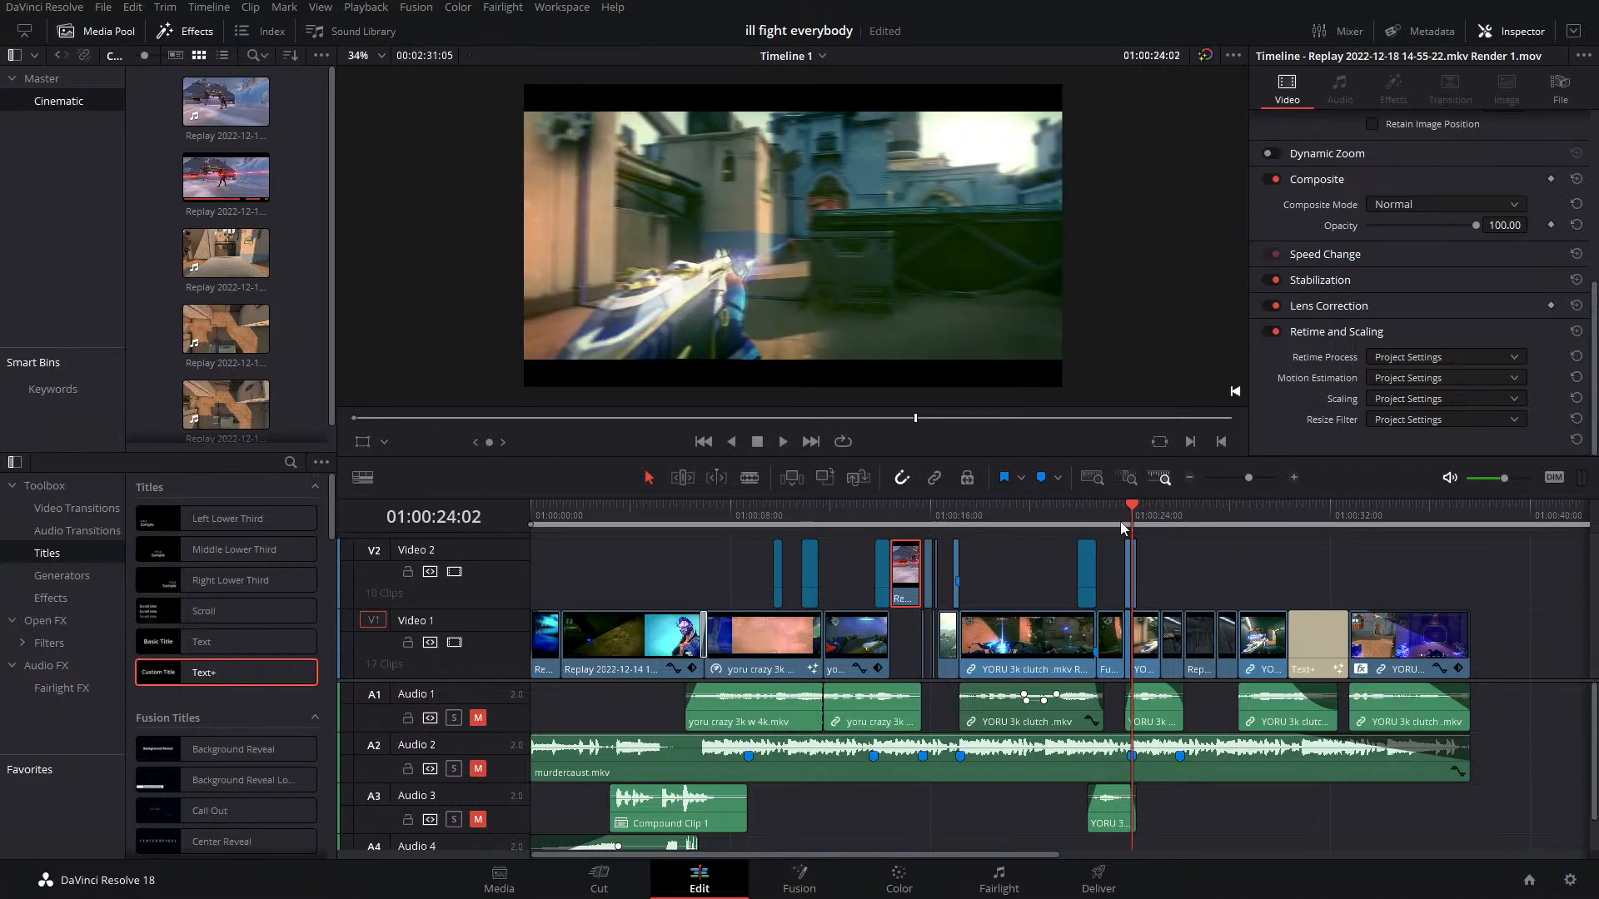
pyautogui.press('Left')
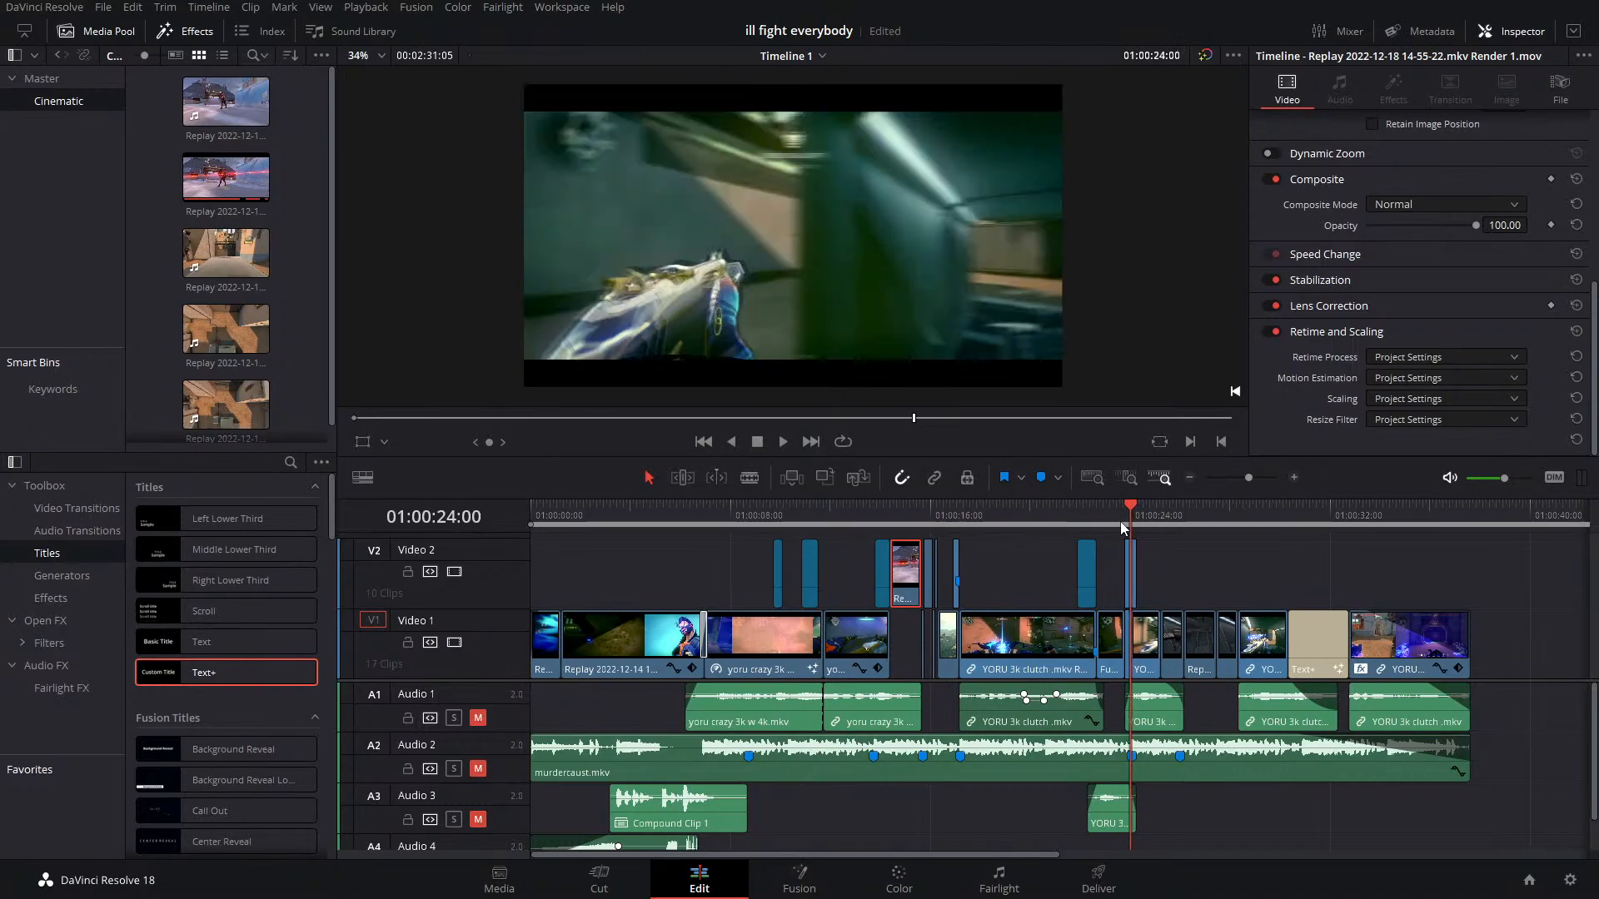
pyautogui.press('Right')
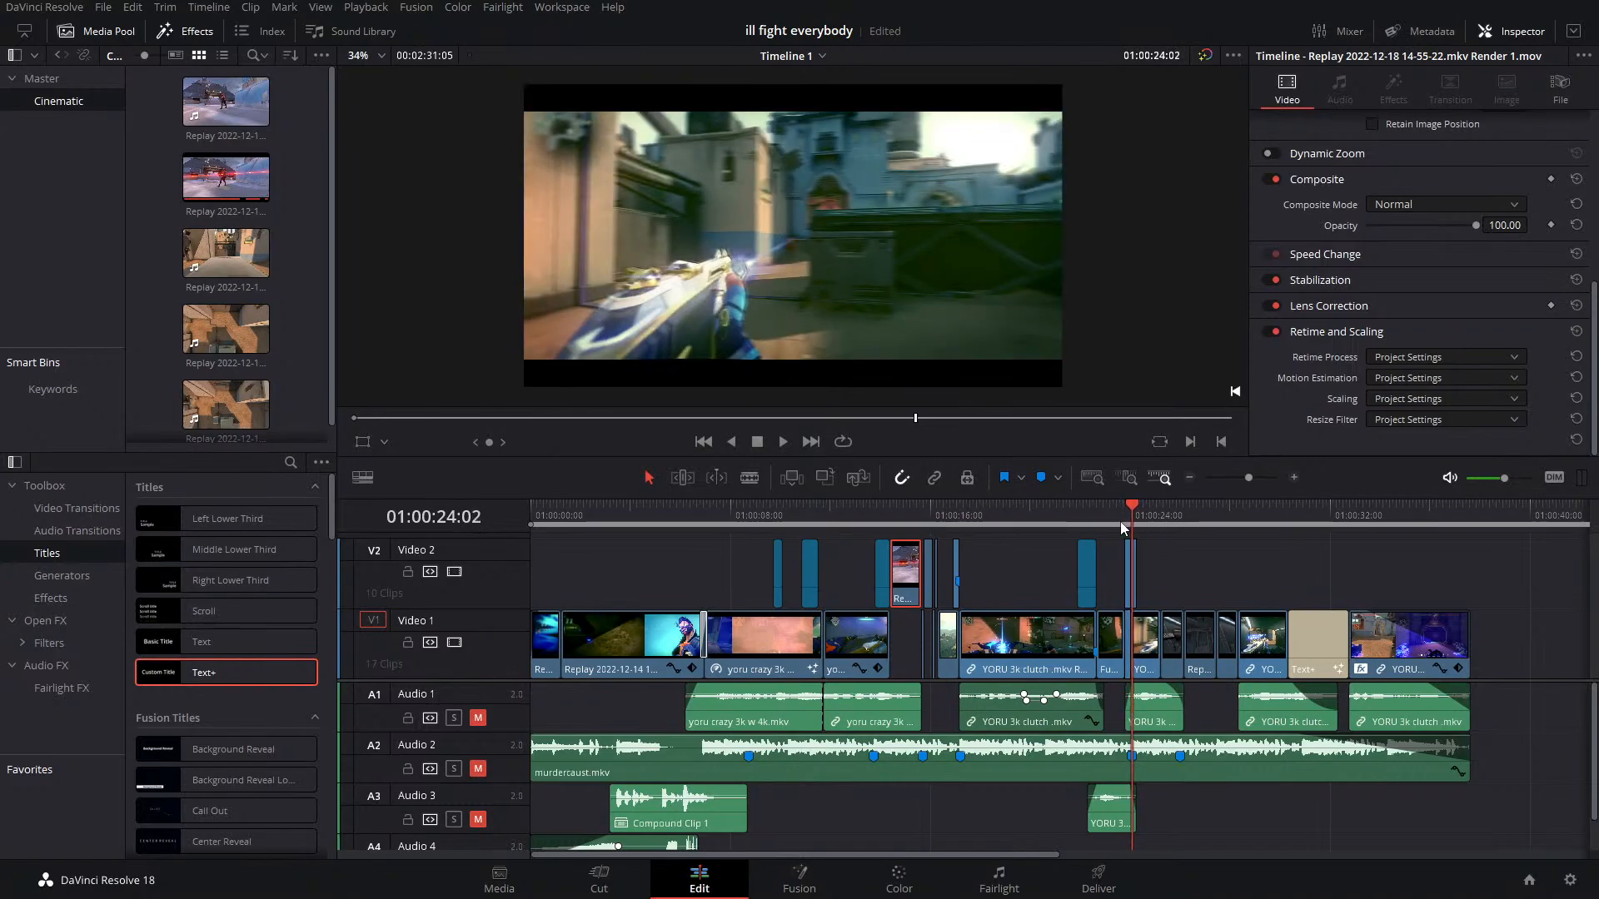
pyautogui.press('Left')
pyautogui.press('Left')
pyautogui.press('Right')
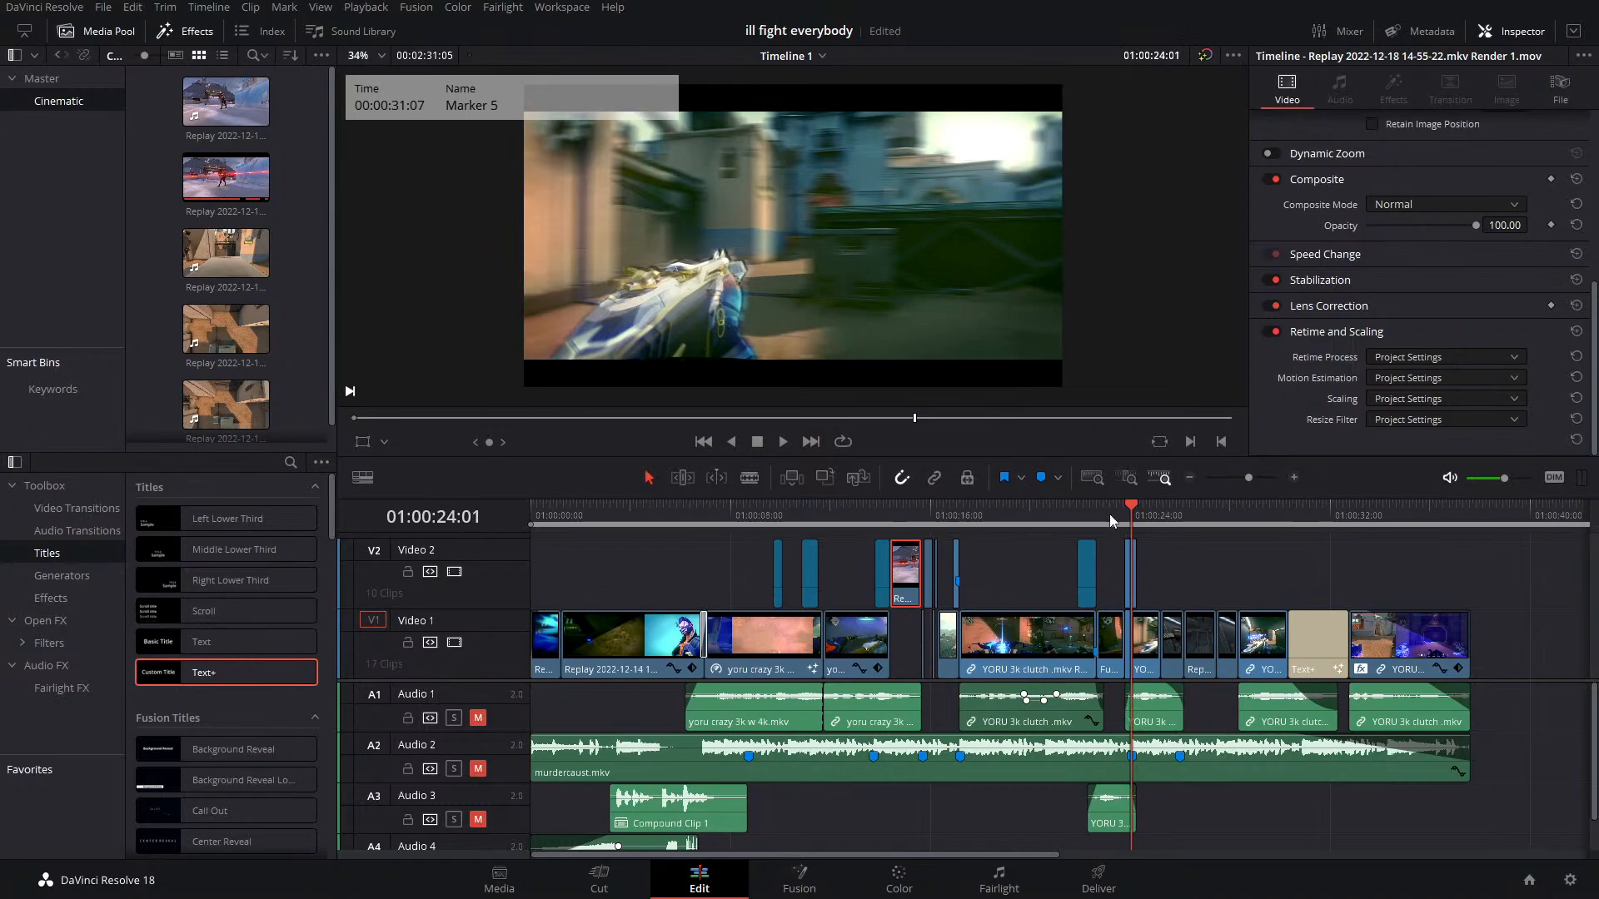
# Step frame by frame from about 01:00:22:10 to 01:00:23:08 to examine the movement leading into the Fusion clip
pyautogui.click(1092, 521)
pyautogui.press('Right')
pyautogui.press('Right')
pyautogui.press('Right')
pyautogui.press('Right')
pyautogui.press('Right')
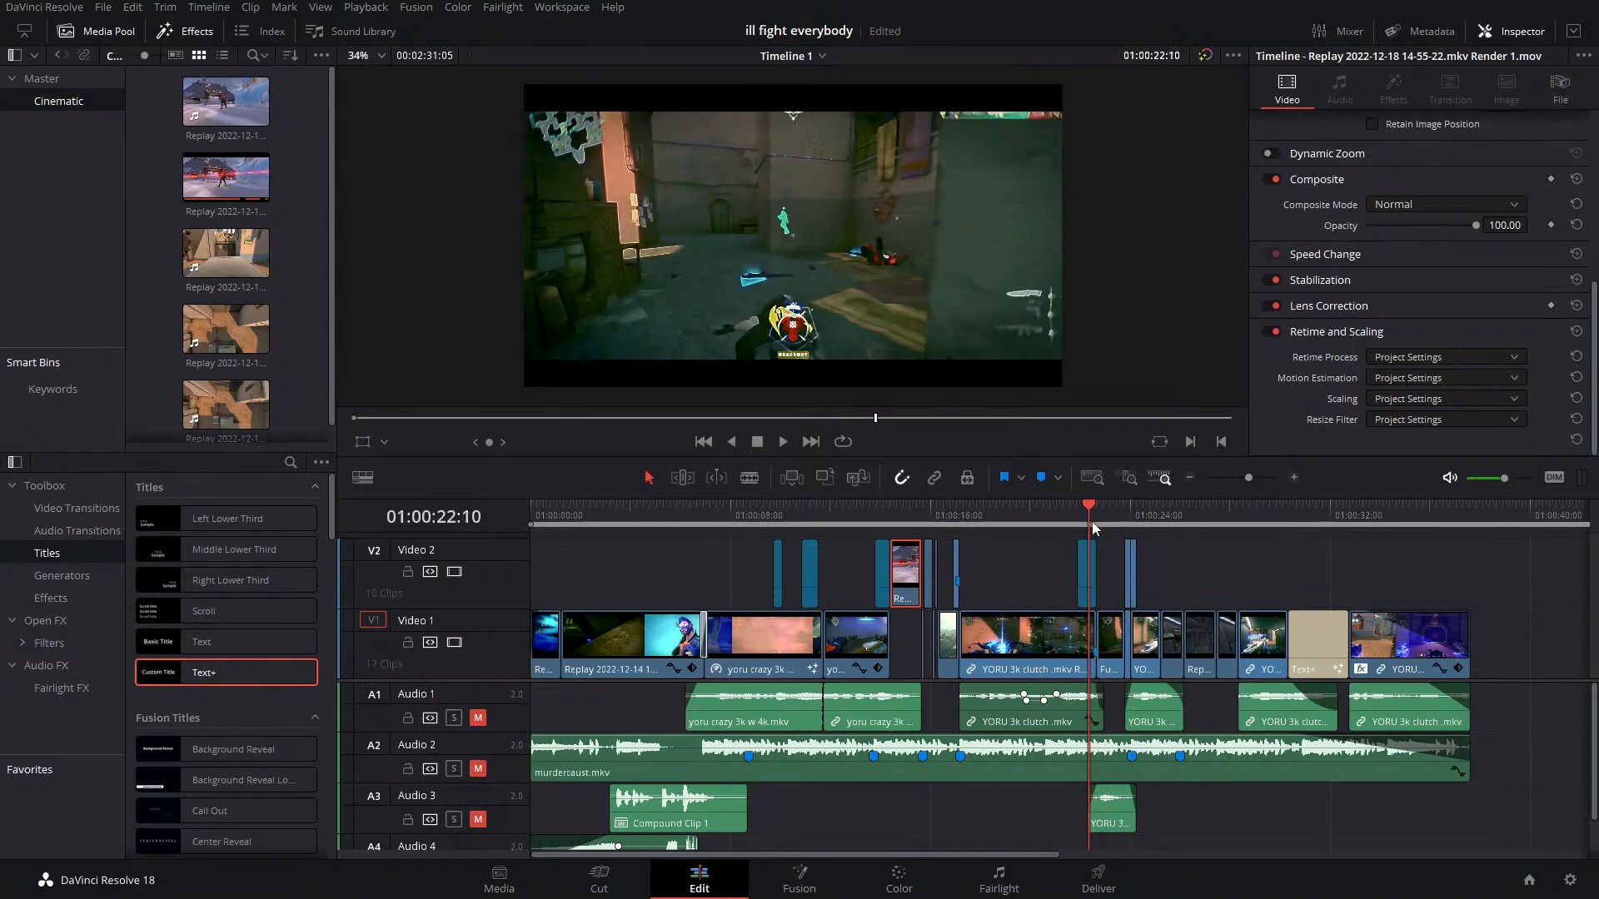
pyautogui.press('Right')
pyautogui.press('Right')
pyautogui.press('Right')
pyautogui.press('Right')
pyautogui.press('Right')
pyautogui.press('Right')
pyautogui.press('Right')
pyautogui.press('Right')
pyautogui.press('Right')
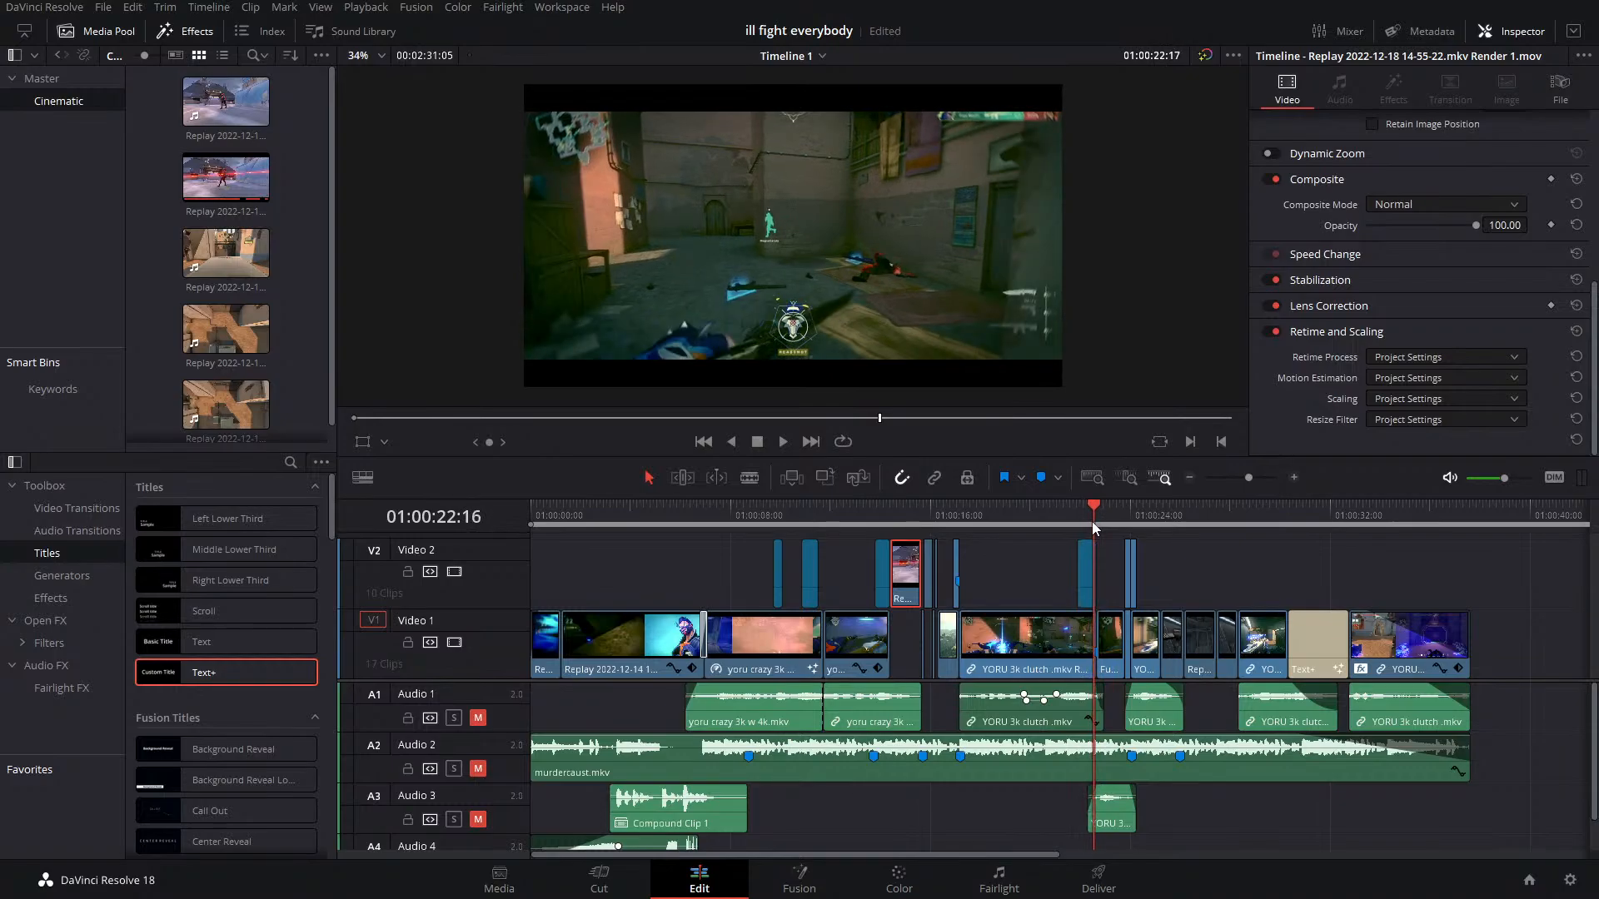
pyautogui.press('Right')
pyautogui.press('Right')
pyautogui.press('Right')
pyautogui.press('Right')
pyautogui.press('Right')
pyautogui.press('Right')
pyautogui.press('Right')
pyautogui.press('Right')
pyautogui.press('Right')
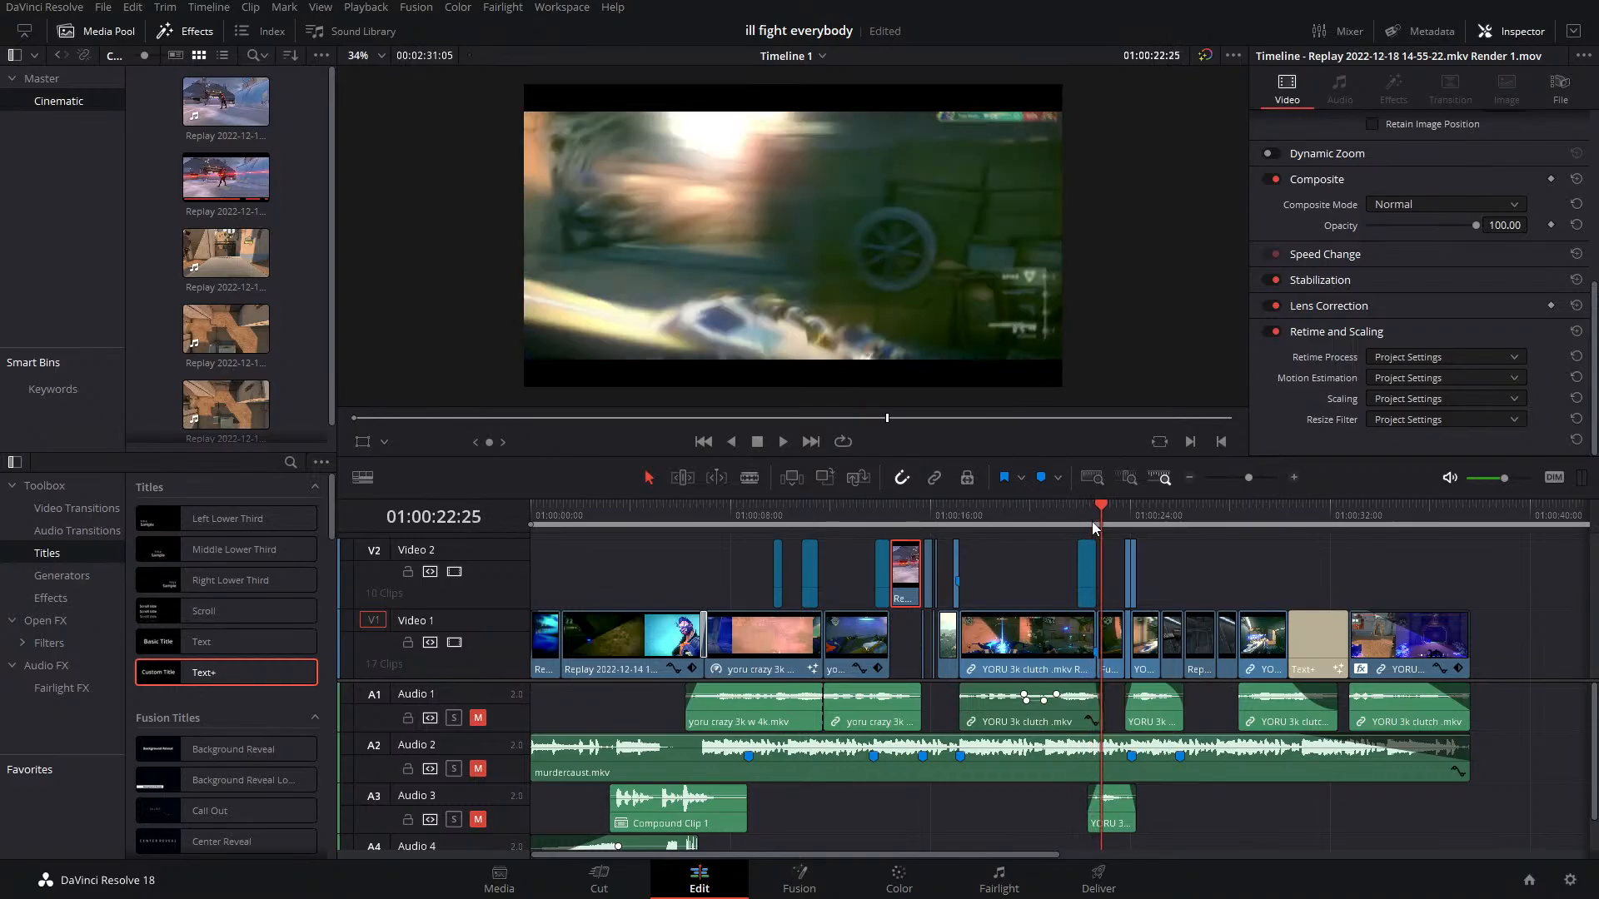
pyautogui.press('Right')
pyautogui.press('Right')
pyautogui.press('Right')
pyautogui.press('Right')
pyautogui.press('Right')
pyautogui.press('Right')
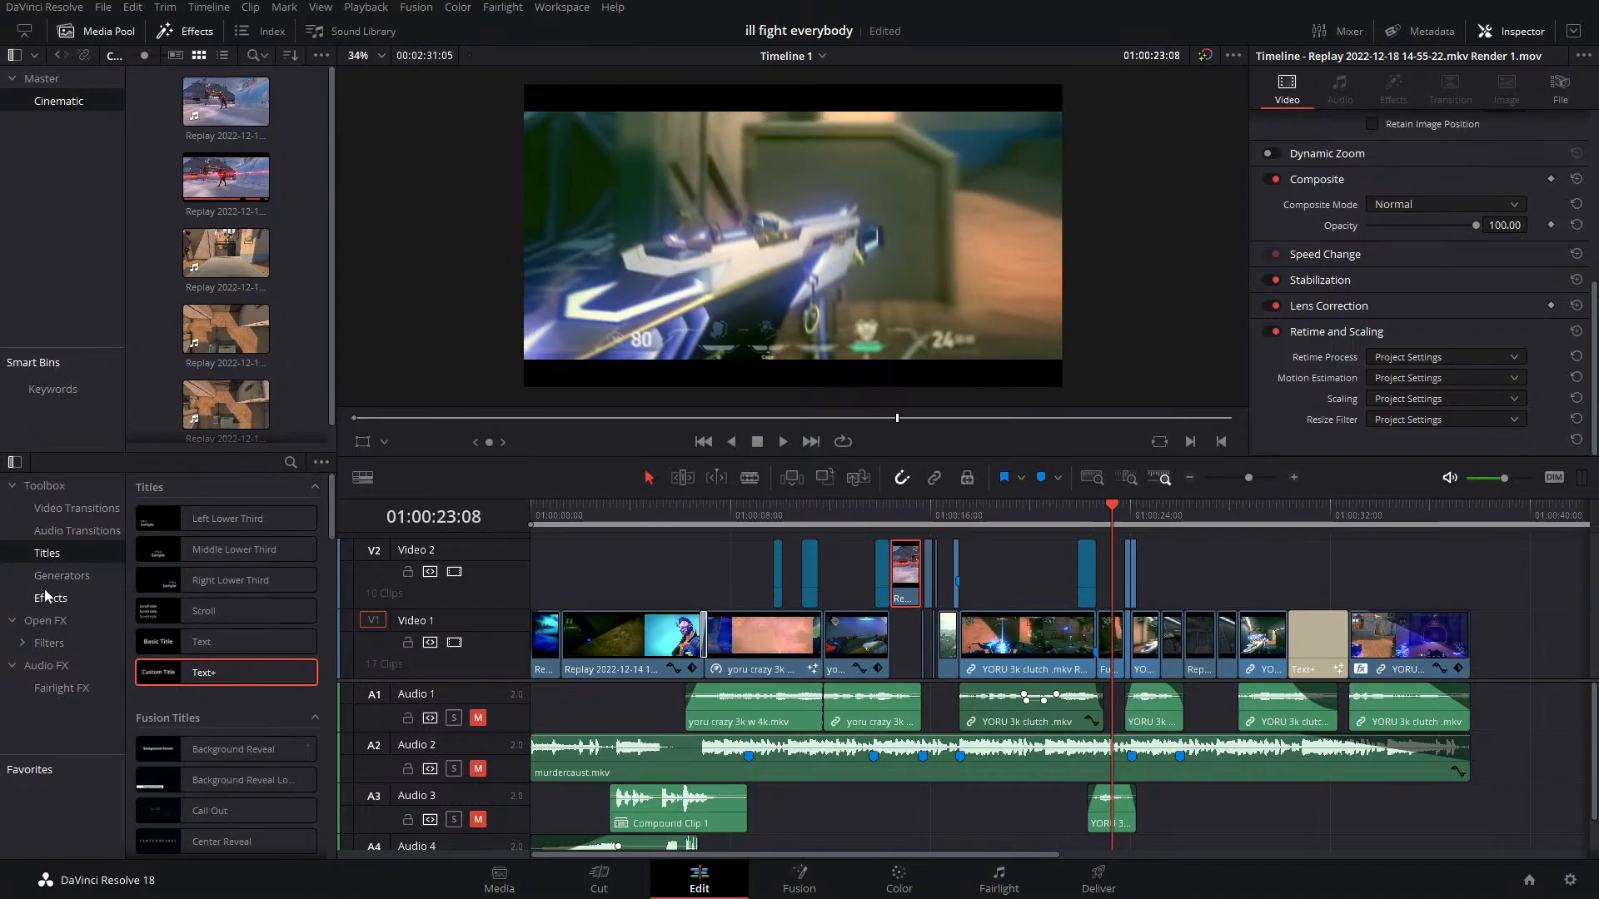
# Browse the Video Transitions library through the Iris, Motion and Fusion transitions
pyautogui.click(87, 515)
pyautogui.scroll(-5, 220, 650)
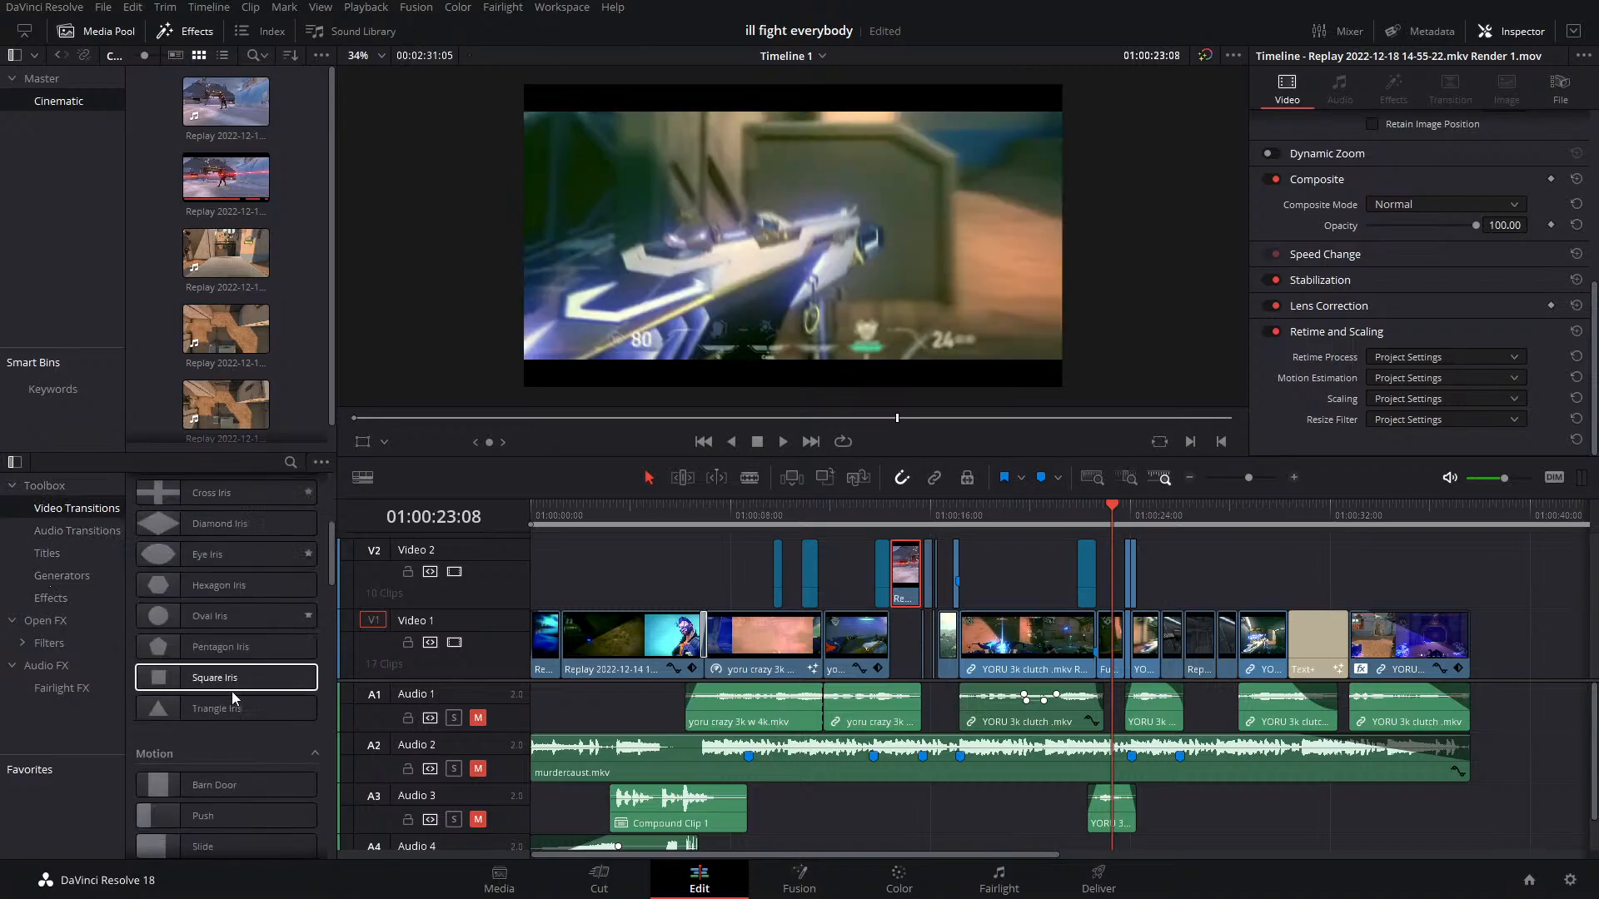
pyautogui.scroll(-10, 211, 718)
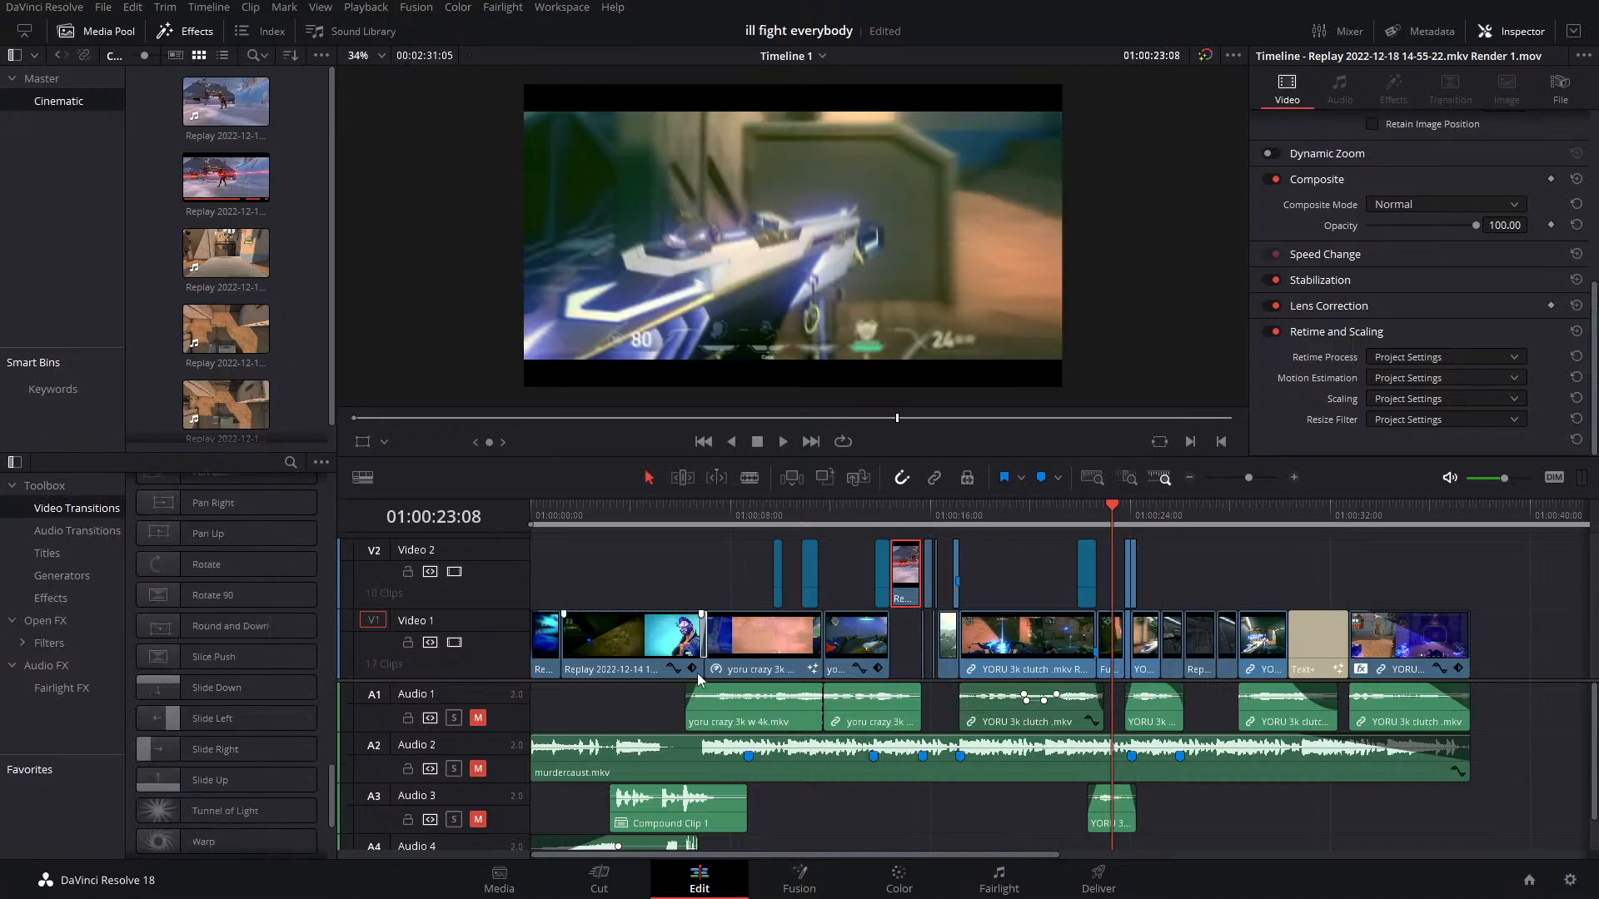
# Step frame by frame through the transition on Video 1 from 01:00:06:22 to 01:00:07:06
pyautogui.moveTo(706, 523); pyautogui.dragTo(697, 523)
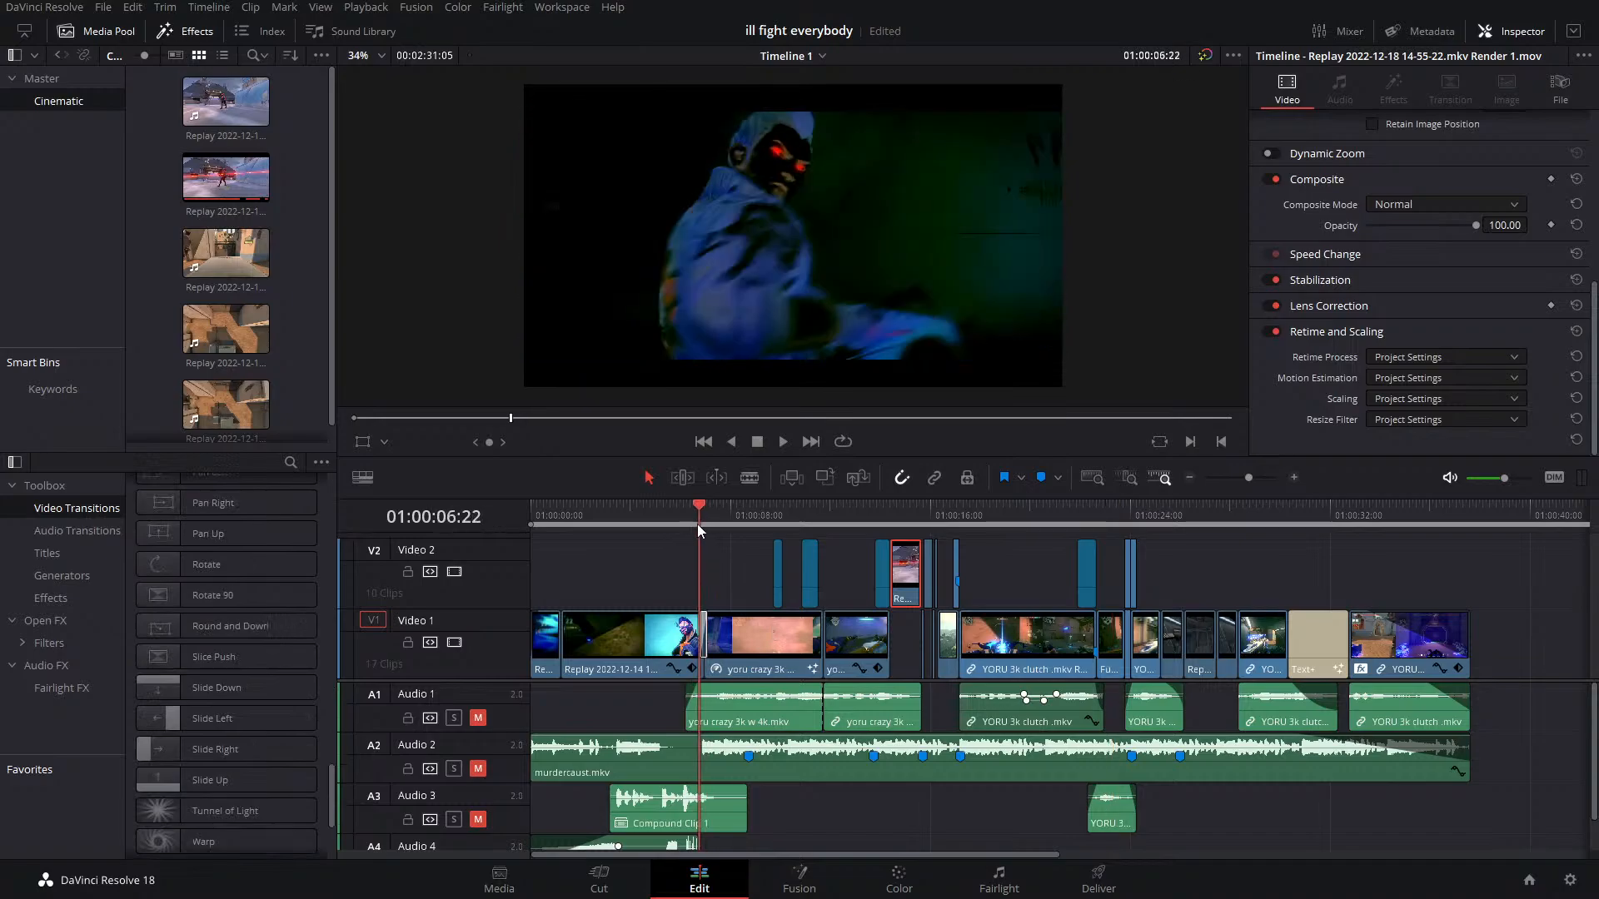
pyautogui.press('Right')
pyautogui.press('Right')
pyautogui.press('Right')
pyautogui.press('Right')
pyautogui.press('Right')
pyautogui.press('Right')
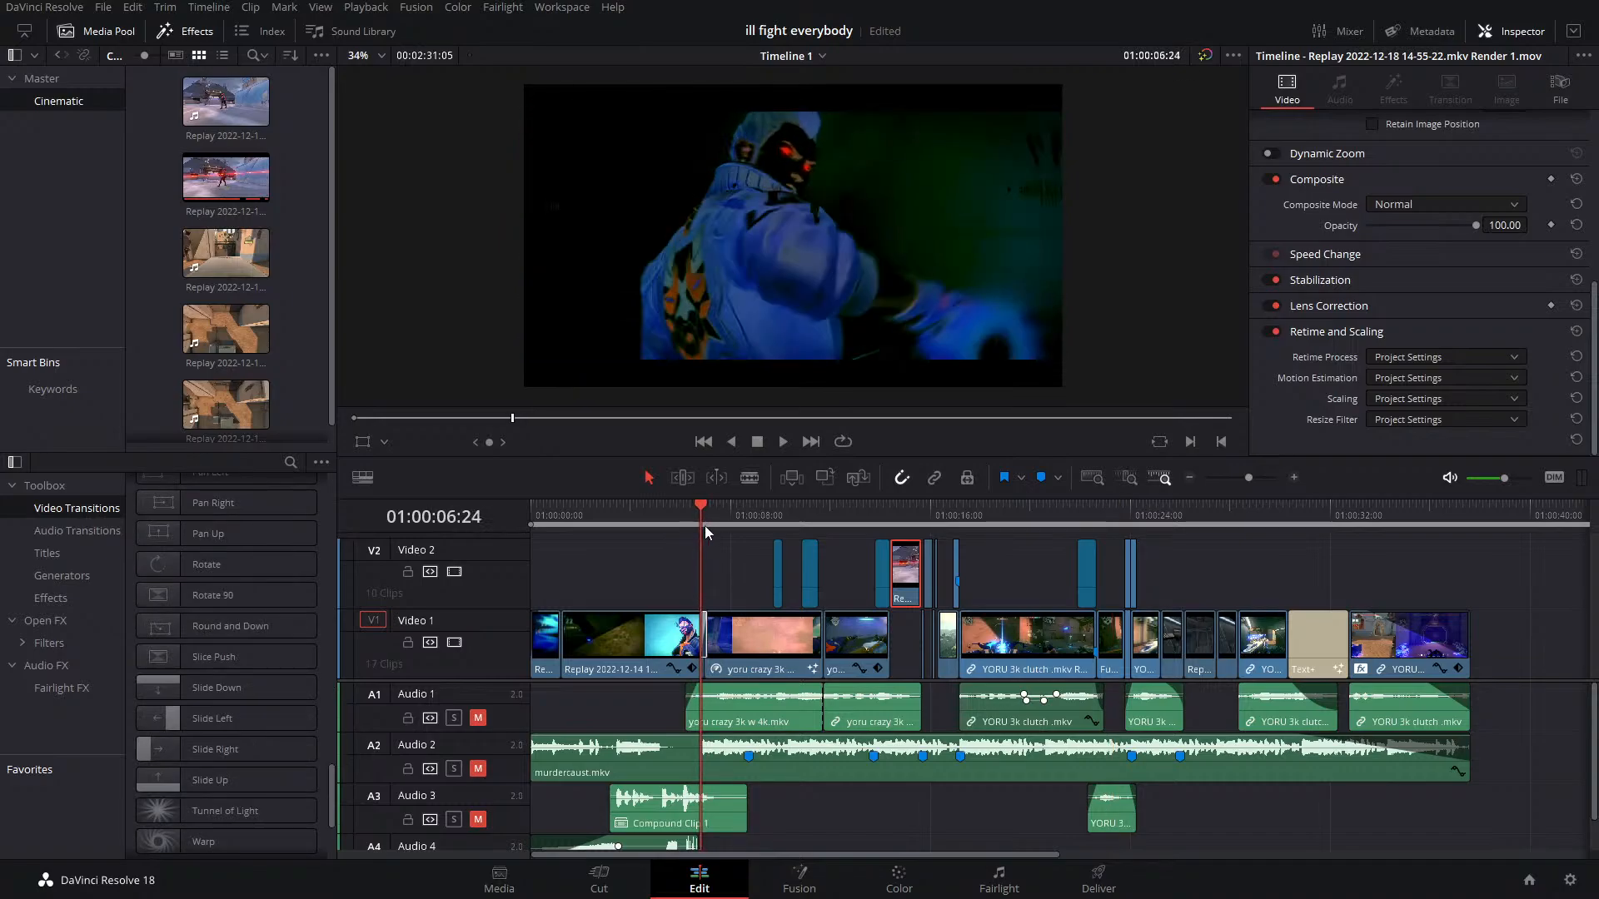
pyautogui.press('Right')
pyautogui.press('Right')
pyautogui.press('Right')
pyautogui.press('Right')
pyautogui.press('Right')
pyautogui.press('Right')
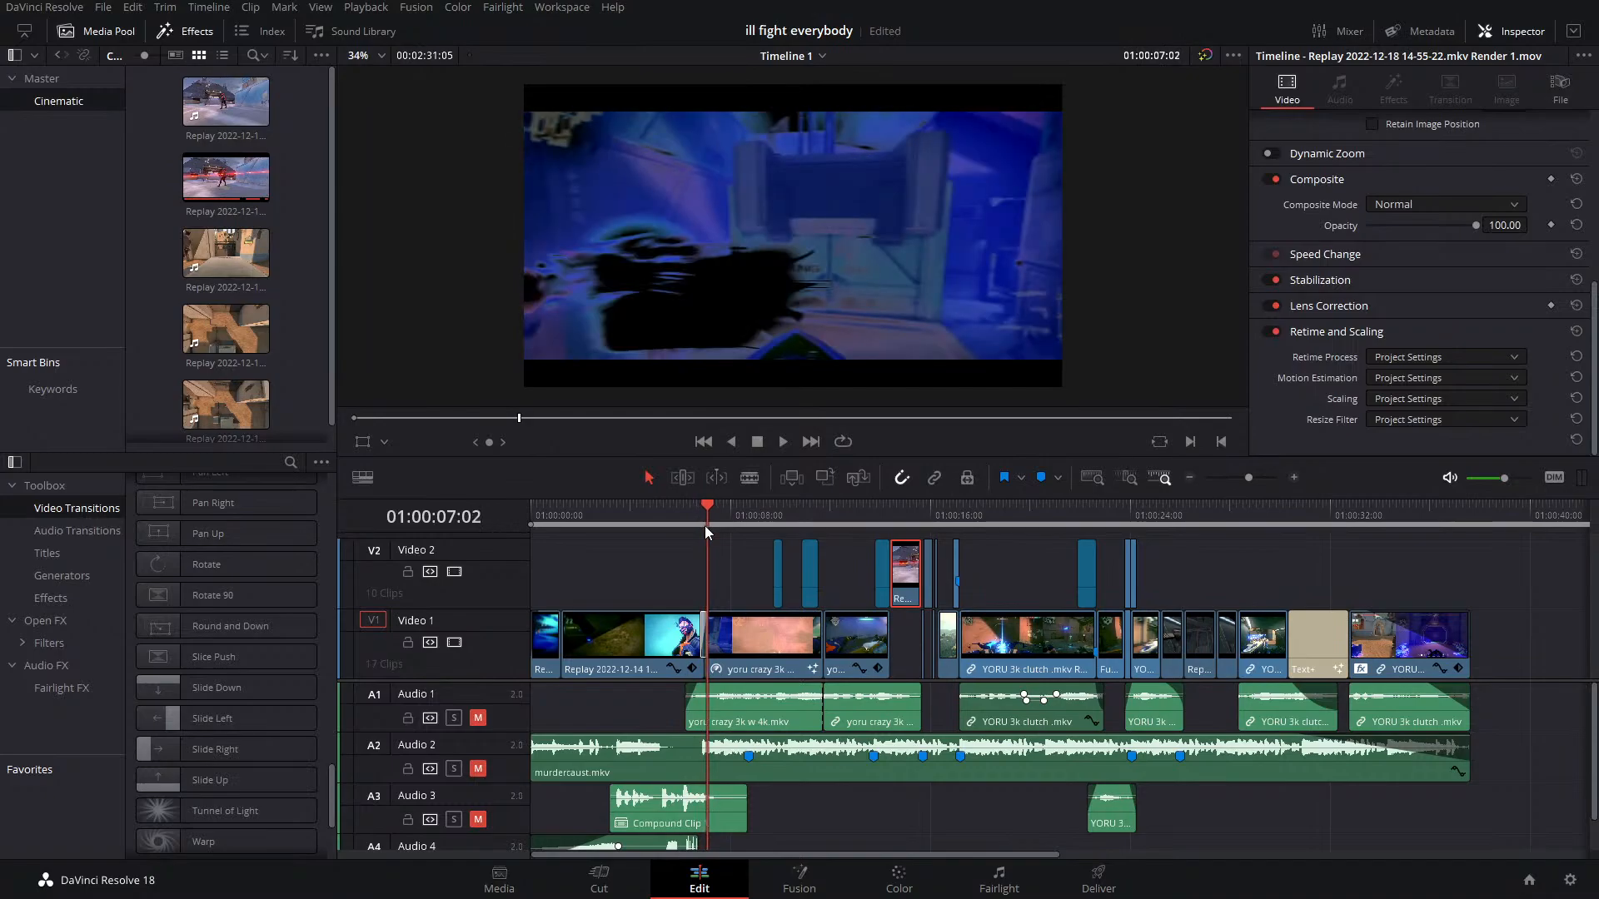
pyautogui.press('Right')
pyautogui.press('Right')
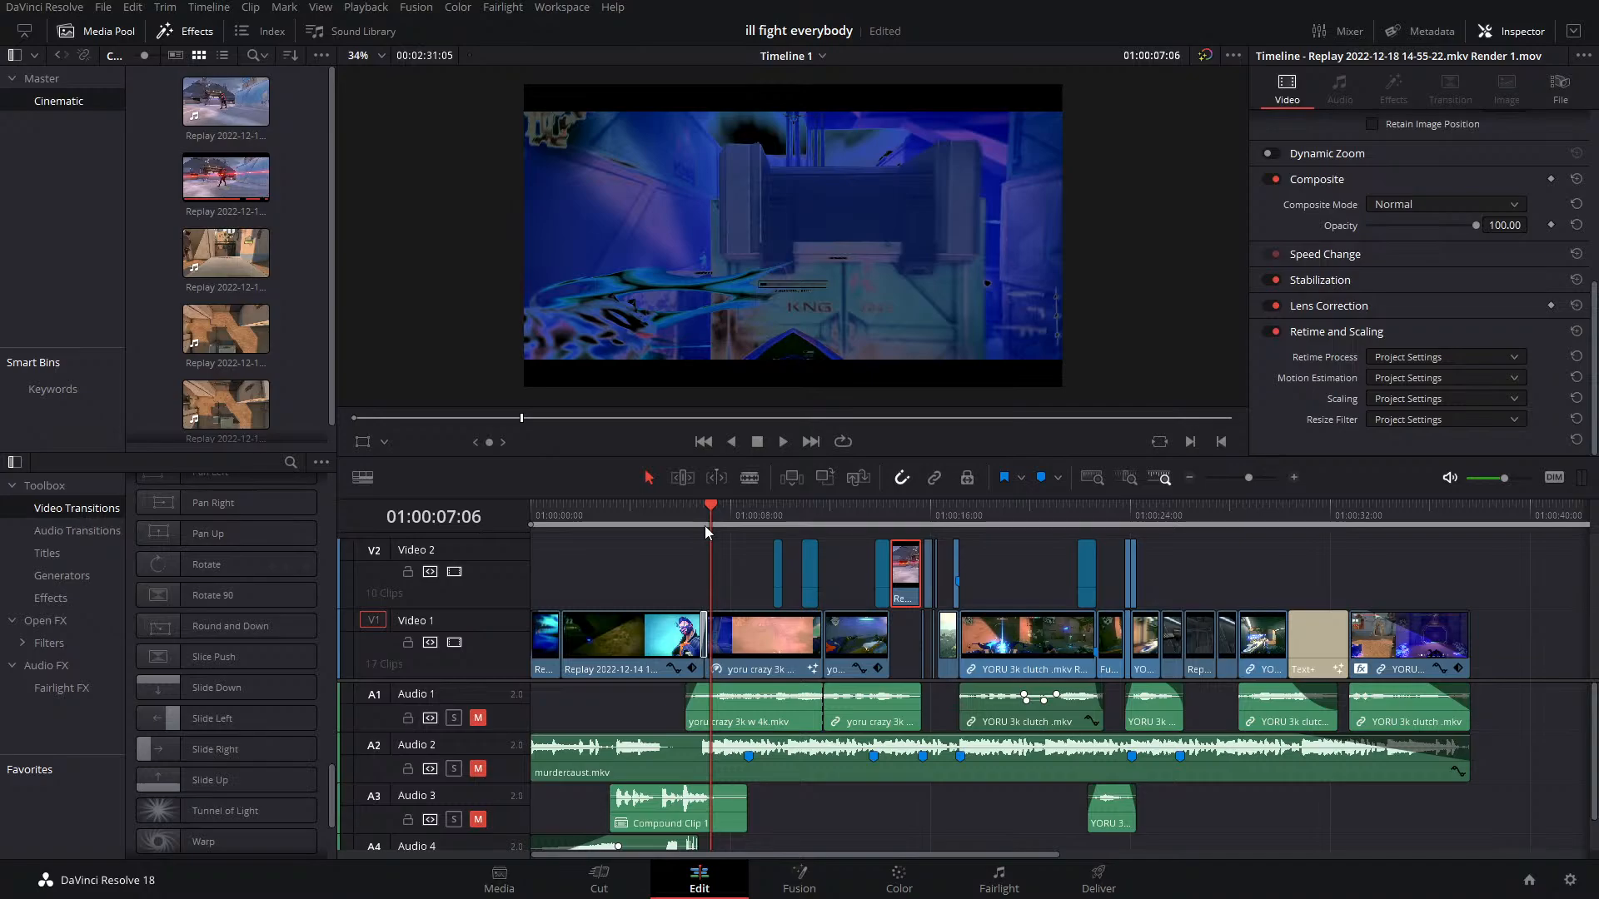
# Play the montage from 01:00:07:06 and scrub the playhead on to 01:00:13:20
pyautogui.press('space')
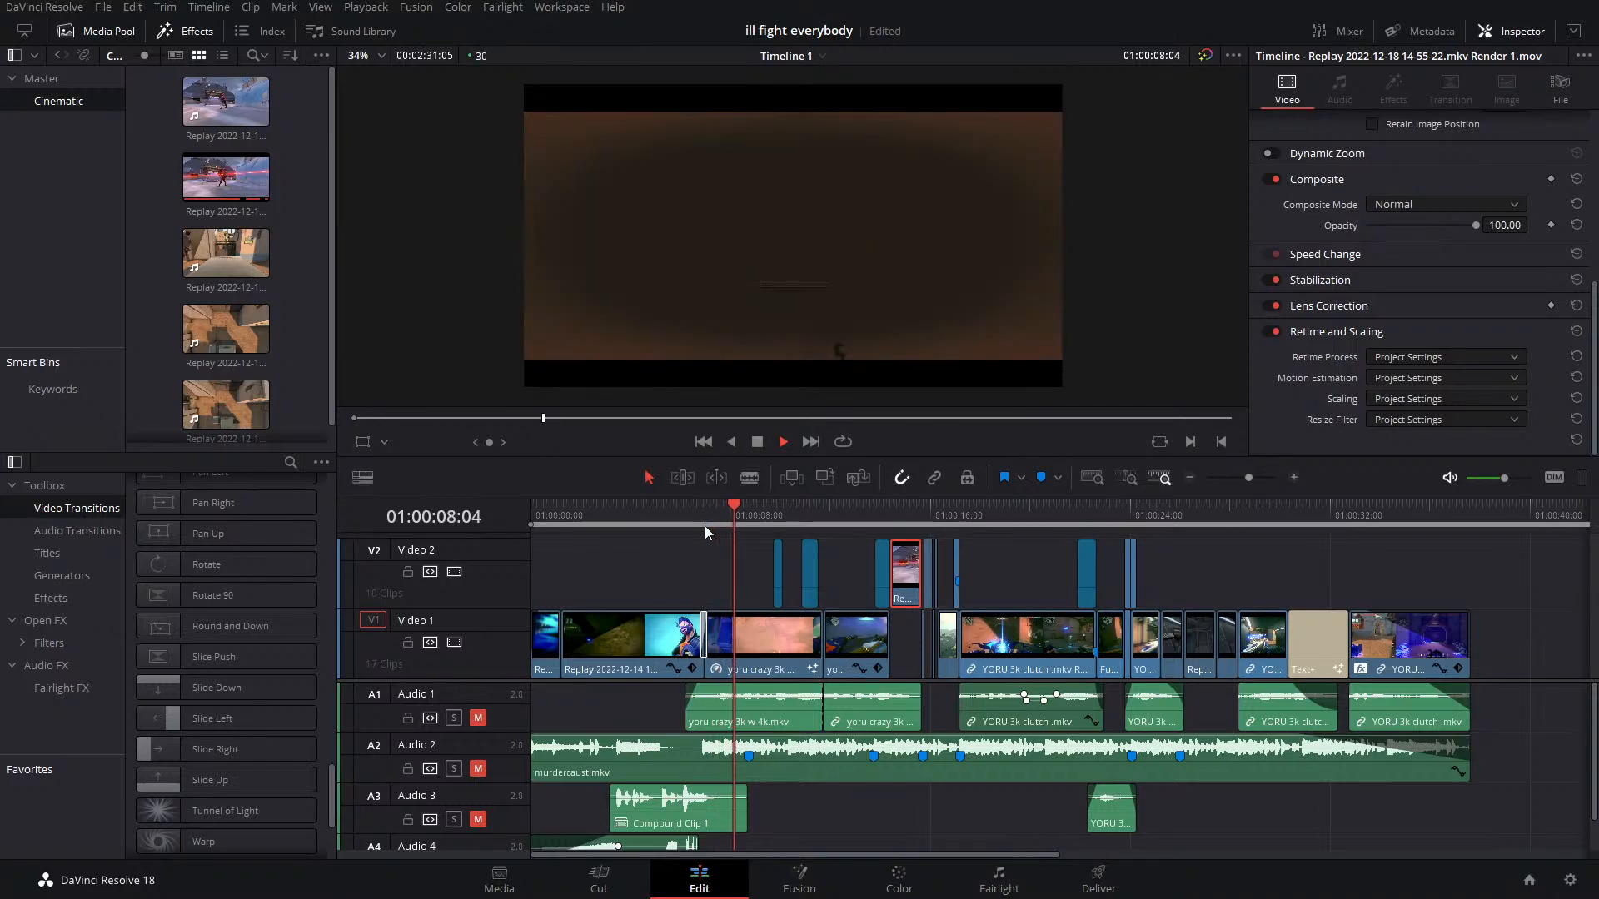
pyautogui.press('space')
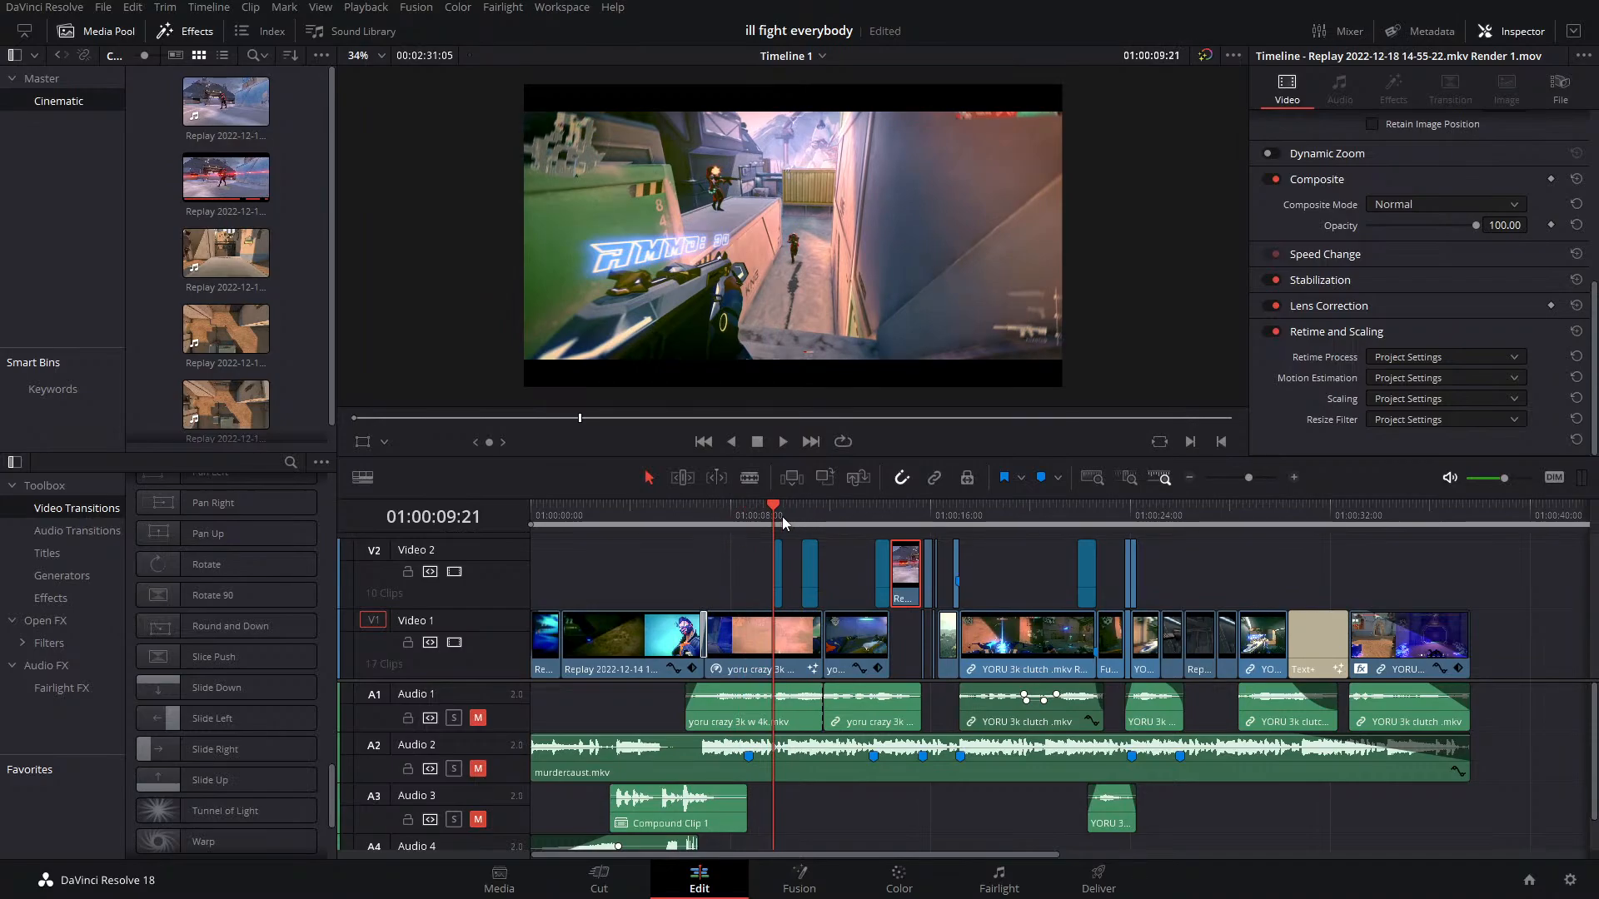
pyautogui.click(700, 520)
pyautogui.moveTo(694, 539); pyautogui.dragTo(859, 547)
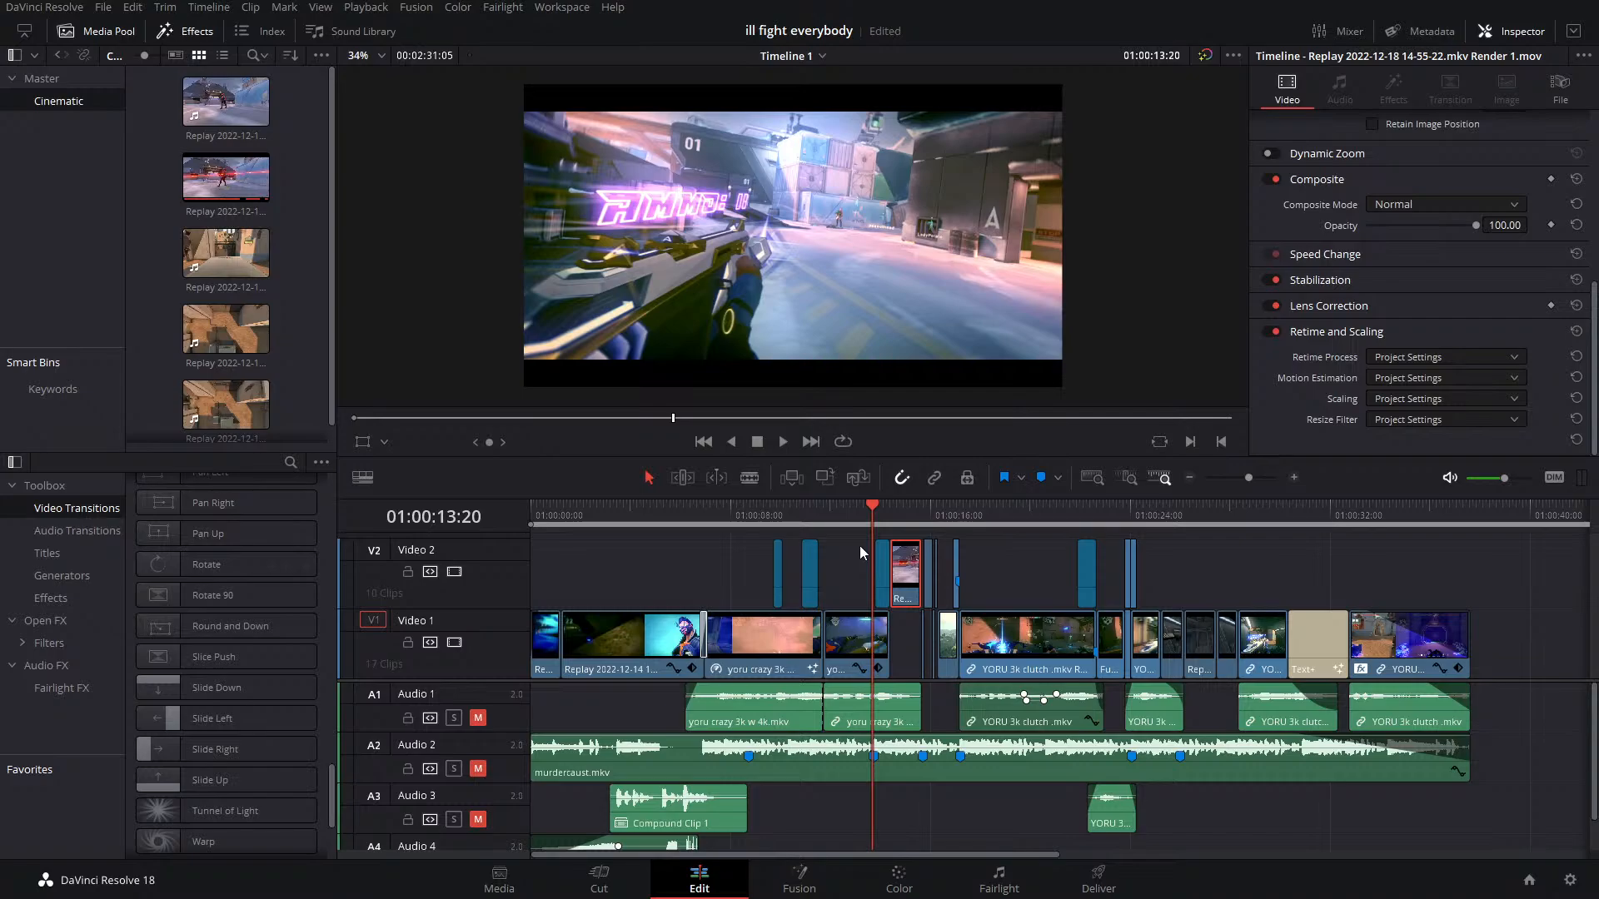
# Place two adjoining copies of the final YORU 3k clutch clip with audio in the empty timeline area past the montage
pyautogui.hscroll(4, 1357, 551)
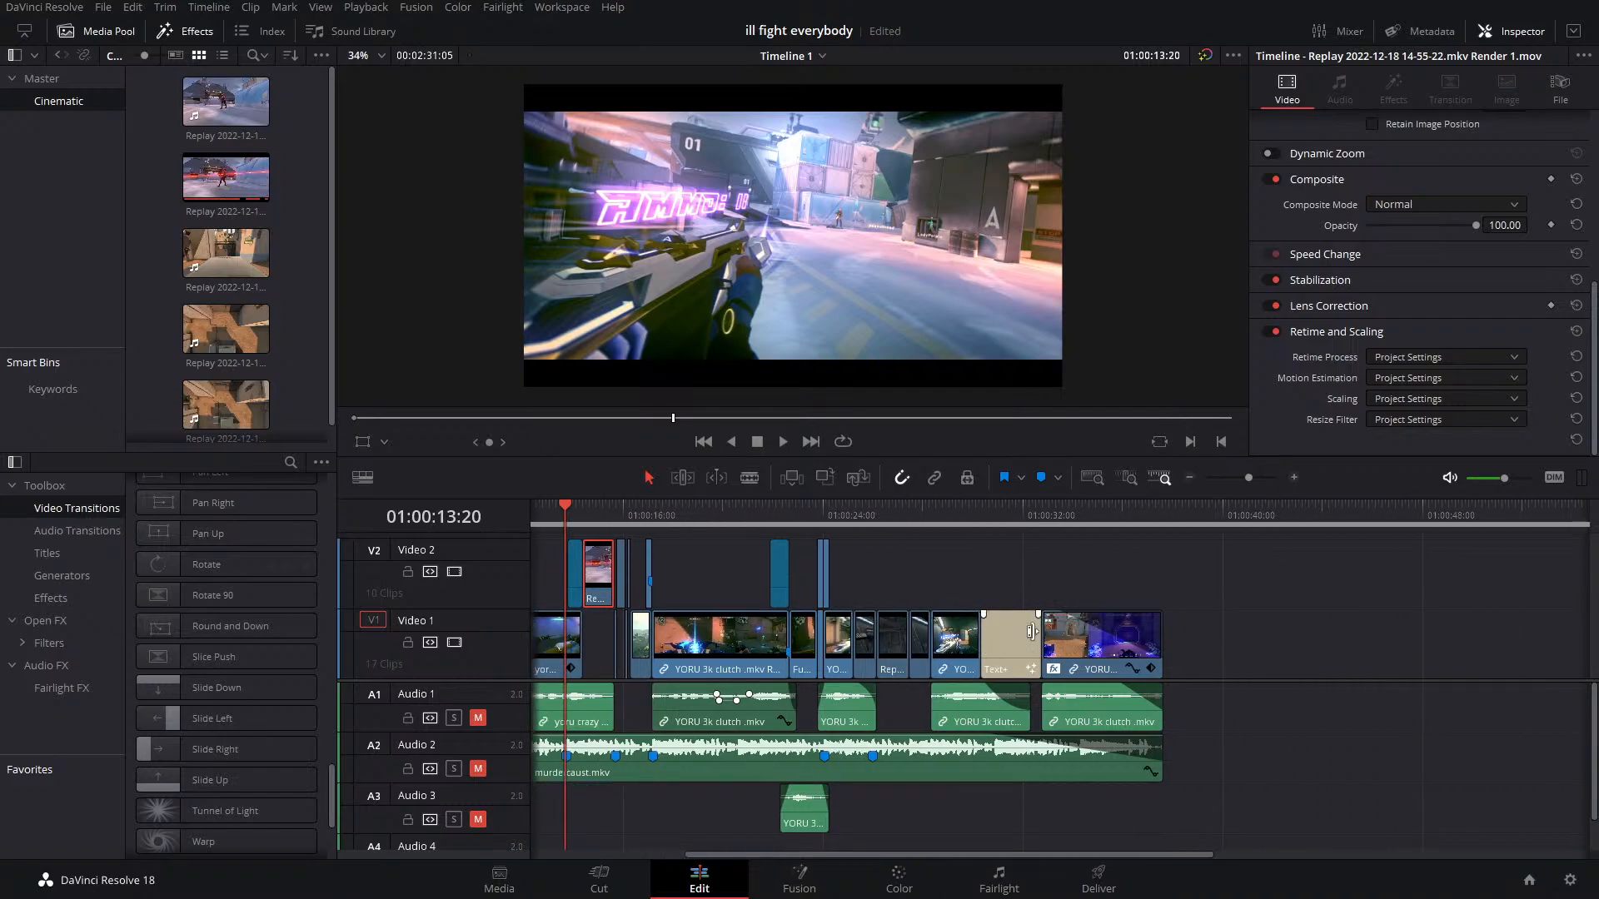
pyautogui.moveTo(1097, 646); pyautogui.dragTo(1491, 635)
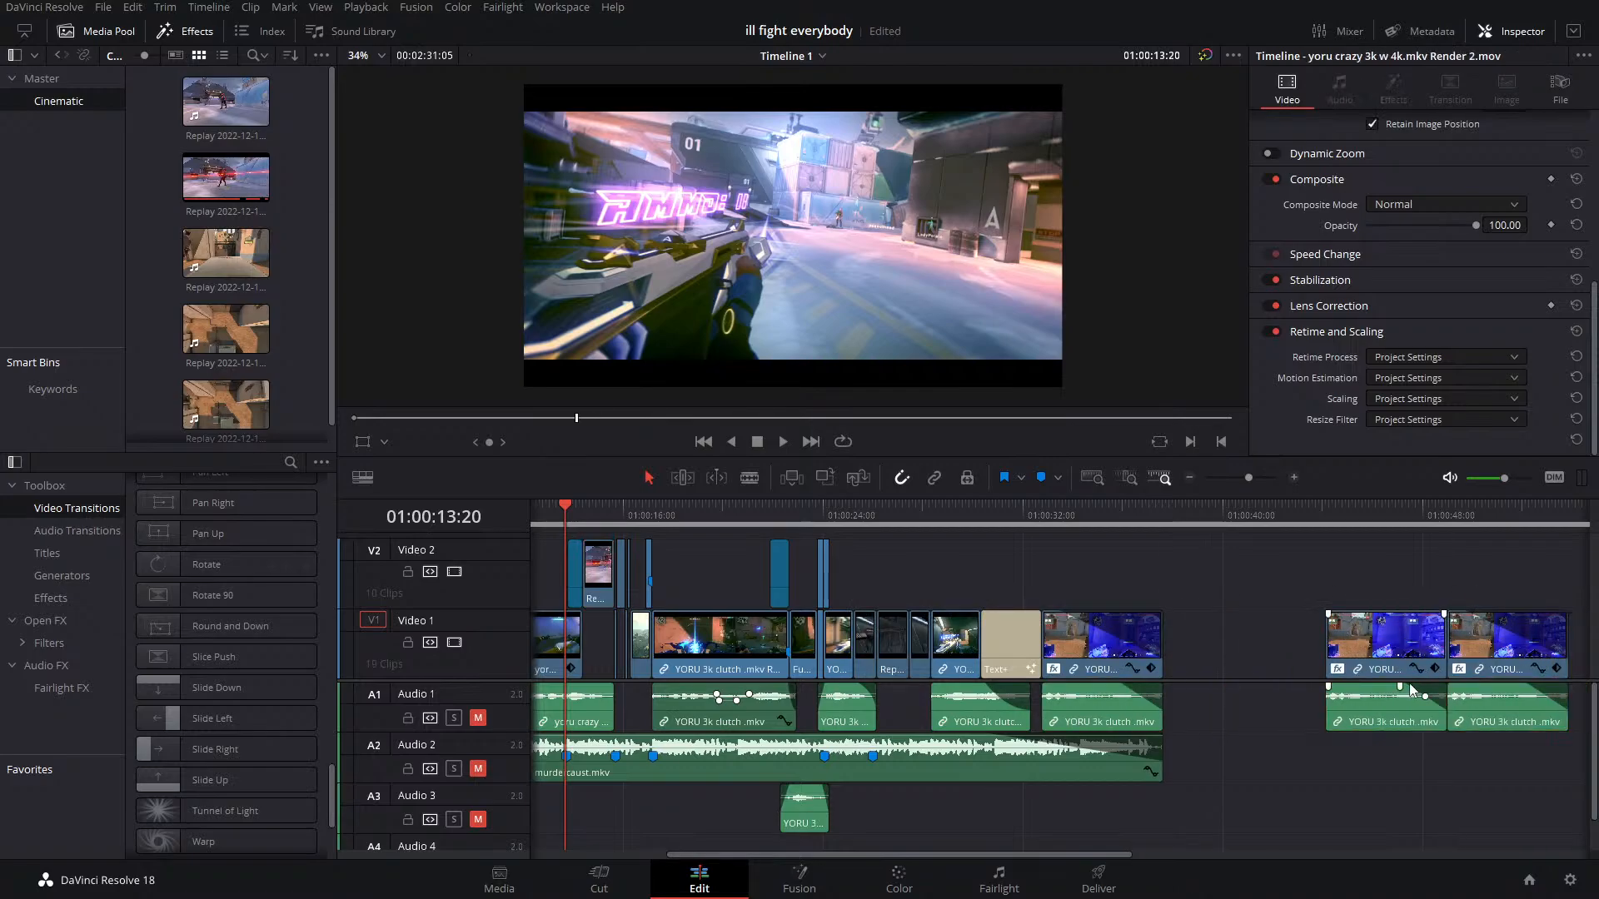
pyautogui.moveTo(1404, 687); pyautogui.dragTo(1543, 696)
pyautogui.moveTo(1462, 614); pyautogui.dragTo(1567, 618)
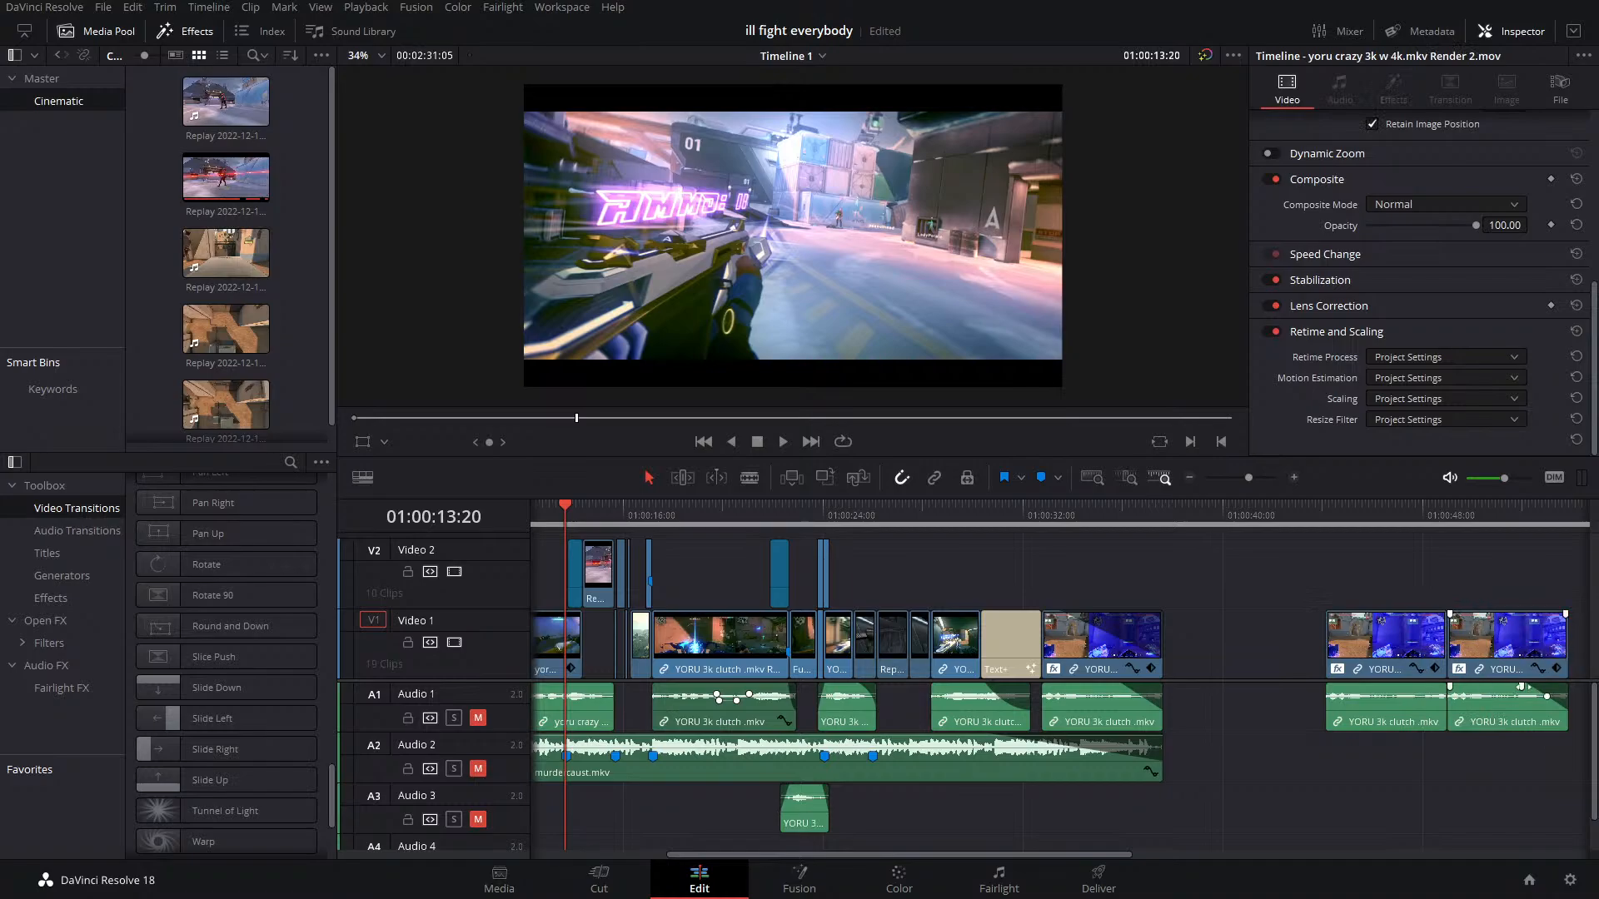
pyautogui.moveTo(1523, 688); pyautogui.dragTo(1569, 695)
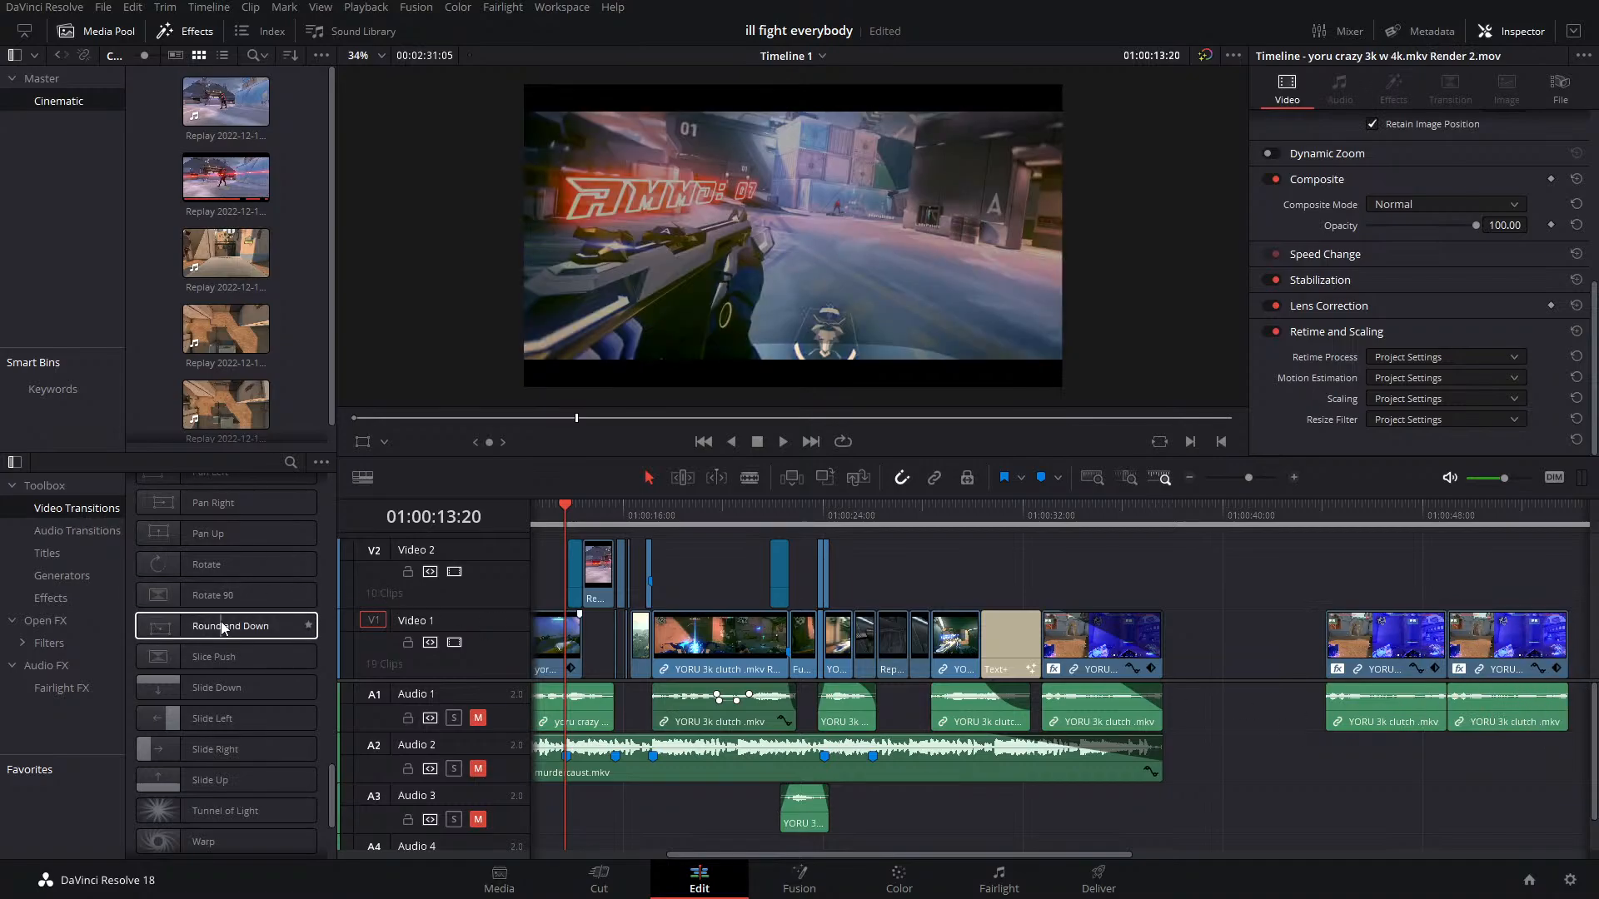
# Shorten the two YORU 3k clutch copies to leave handles at their cut and delete their Audio 1 clips
pyautogui.moveTo(223, 626); pyautogui.dragTo(1473, 650)
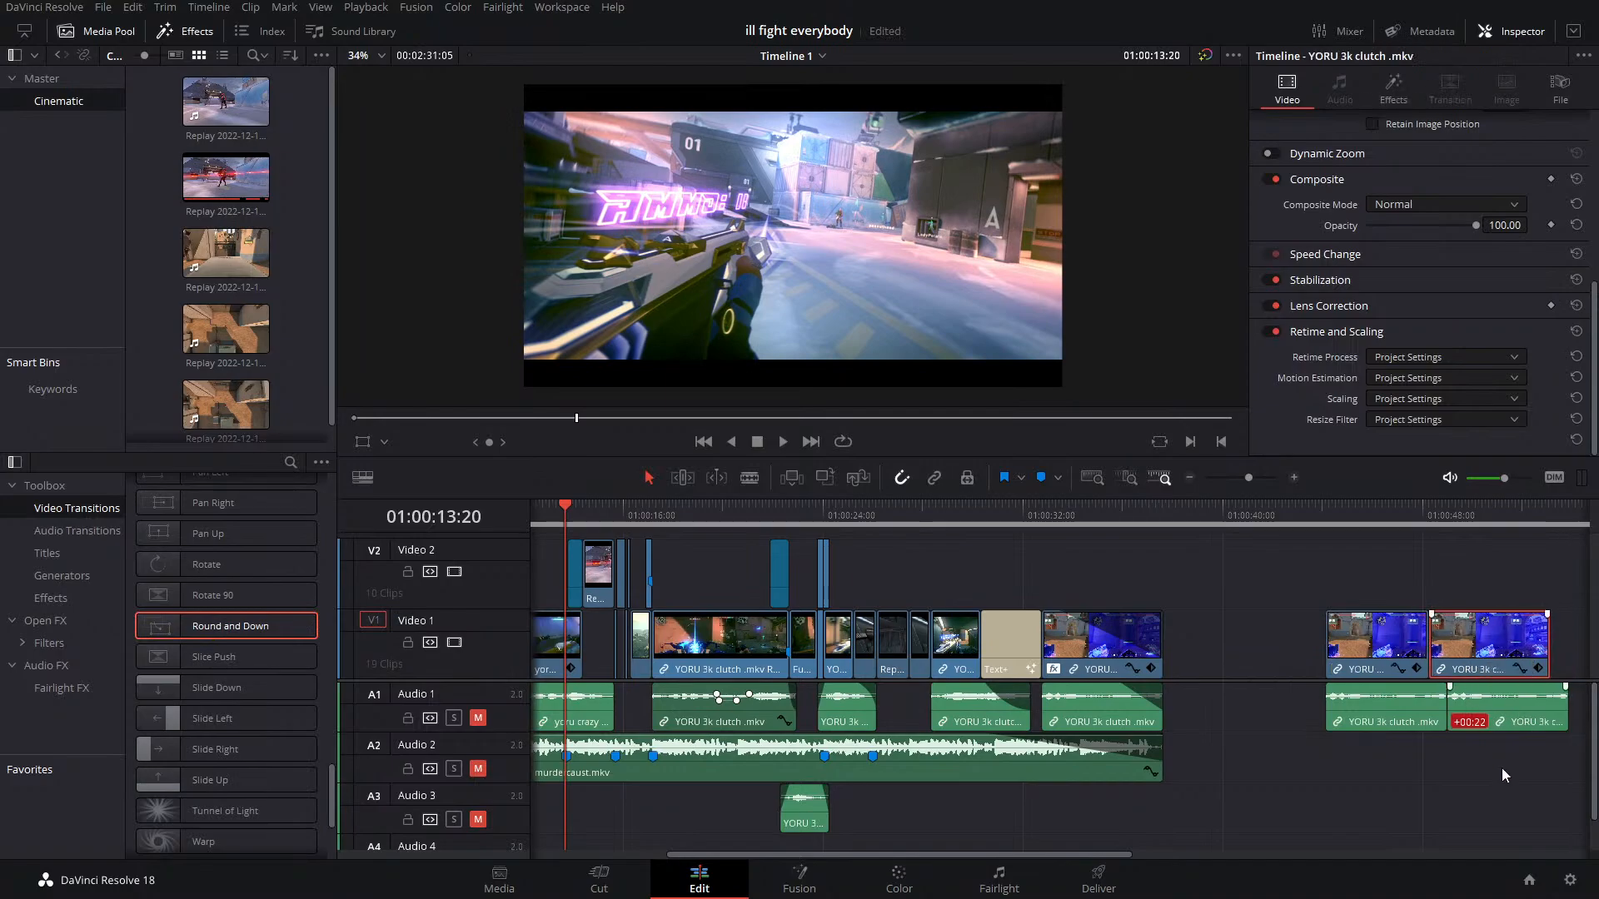
pyautogui.moveTo(1504, 771); pyautogui.dragTo(1400, 727)
pyautogui.press('BackSpace')
pyautogui.moveTo(1464, 646); pyautogui.dragTo(1474, 643)
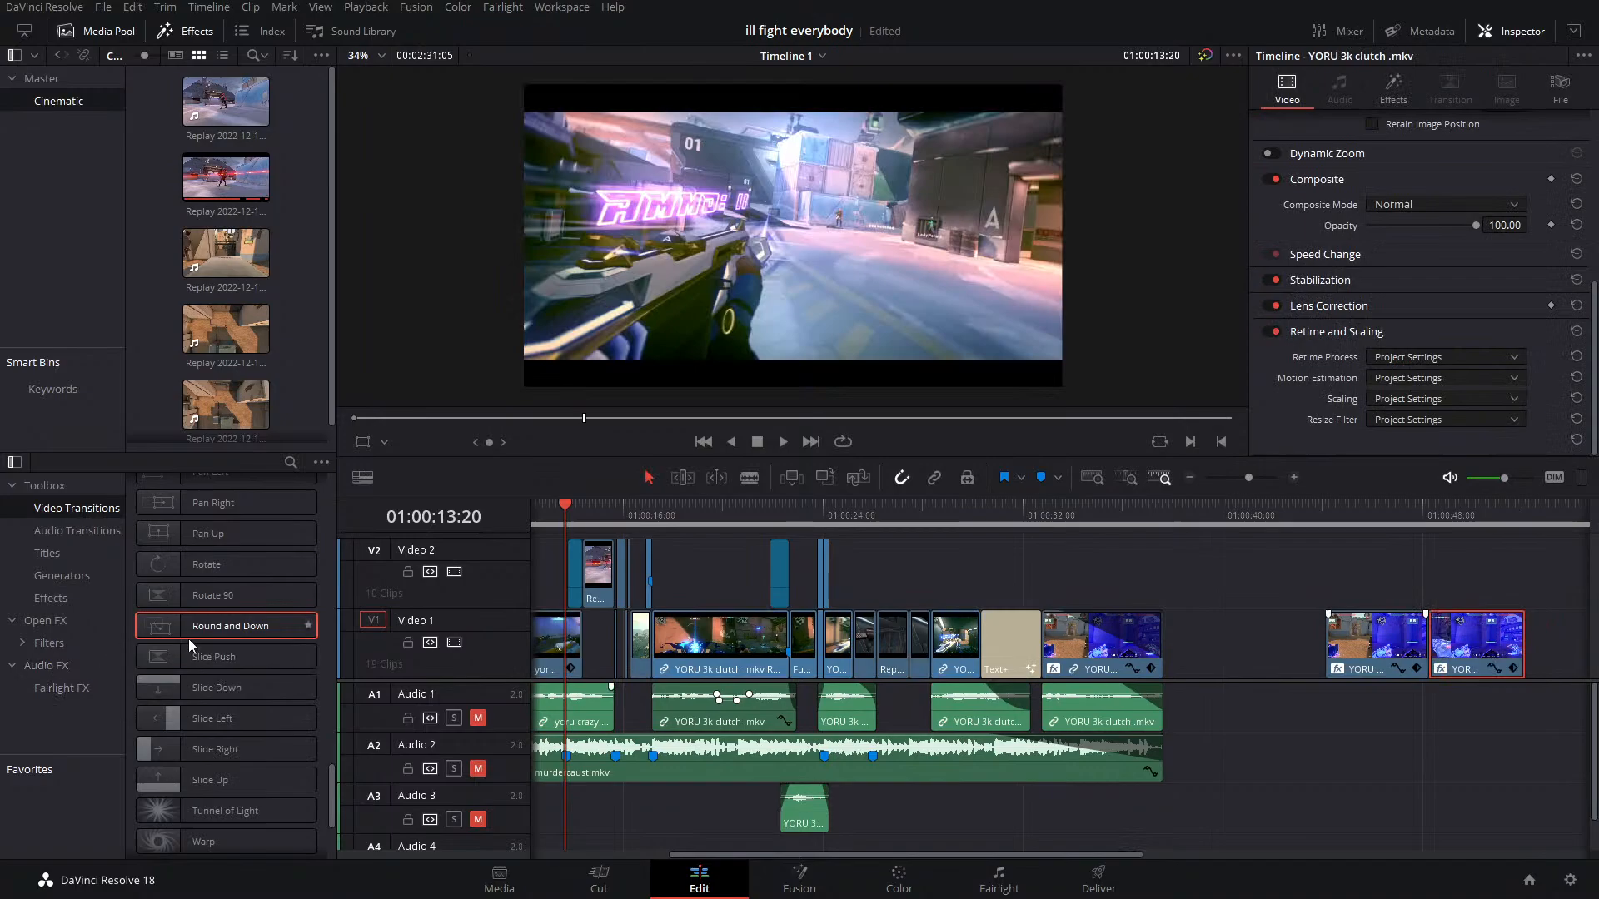
# Try the Round and Down transition at the start of the second YORU 3k clutch copy and remove it
pyautogui.moveTo(193, 634); pyautogui.dragTo(1440, 635)
pyautogui.click(1443, 634)
pyautogui.click(1439, 635)
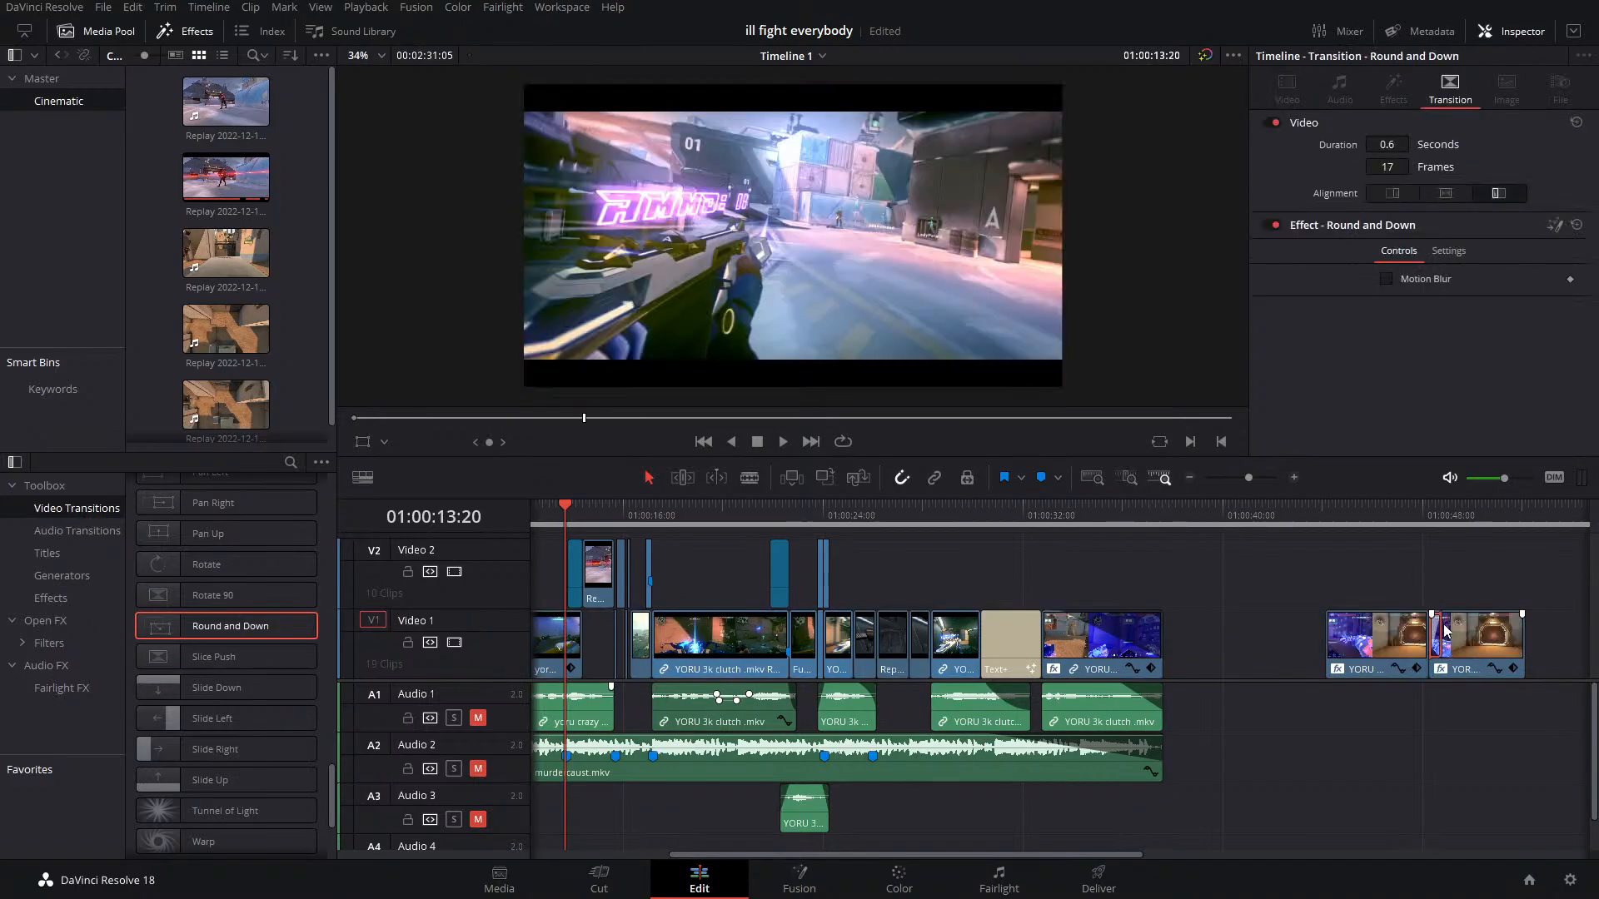
pyautogui.press('BackSpace')
# Apply a Round and Down transition centred on the cut between the two copies and play it back from 01:00:47:23
pyautogui.moveTo(223, 635); pyautogui.dragTo(1426, 627)
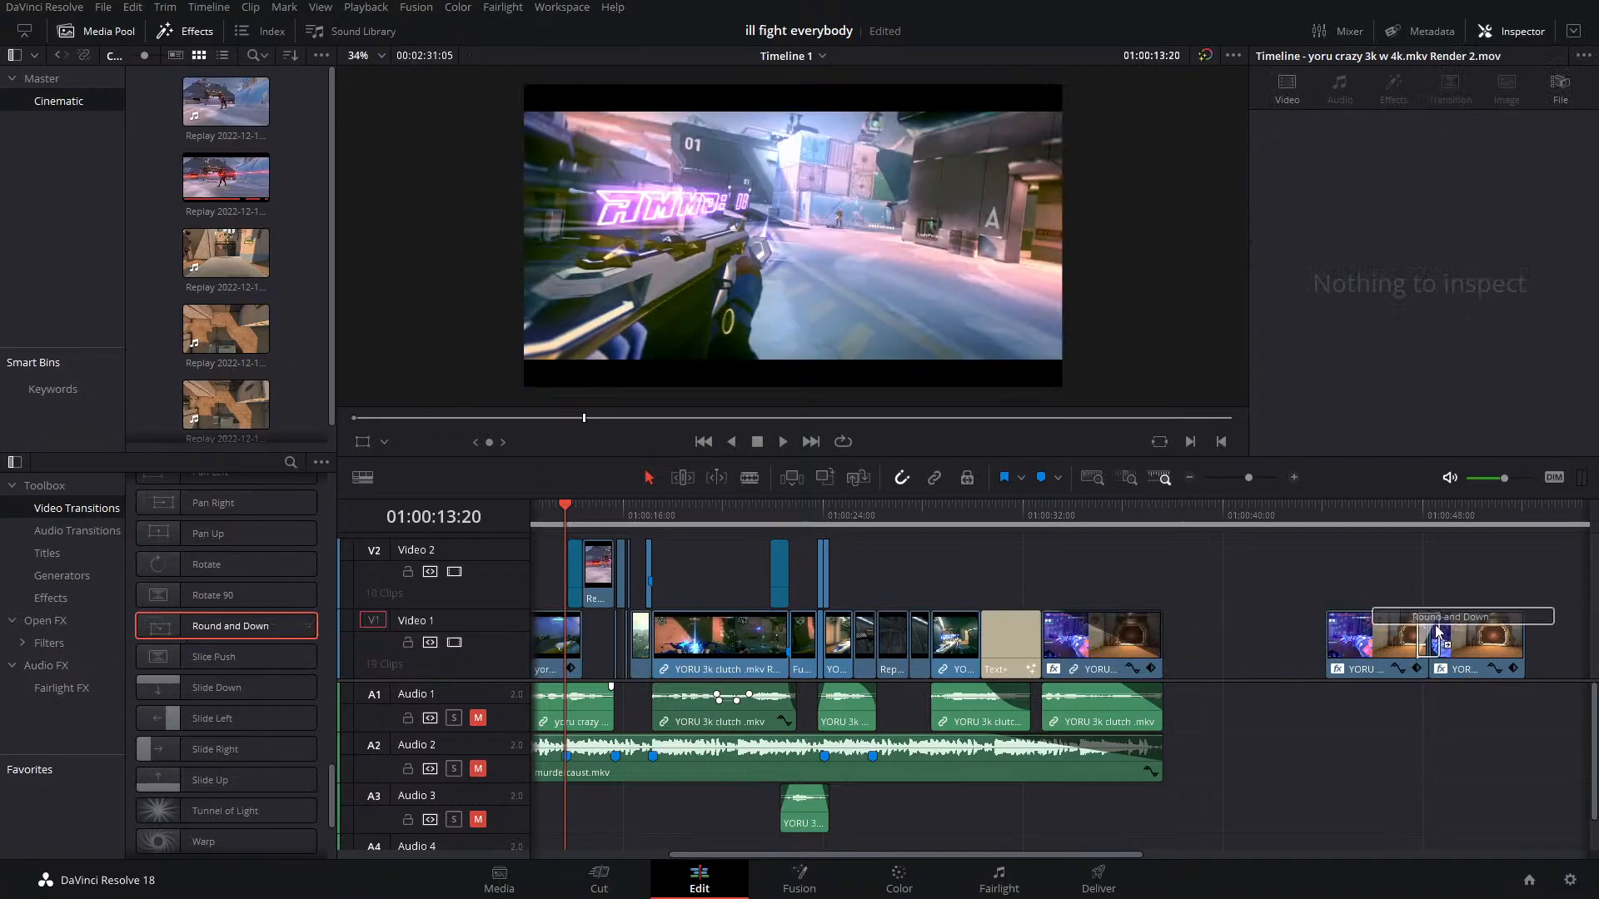
pyautogui.moveTo(1381, 512); pyautogui.dragTo(1402, 513)
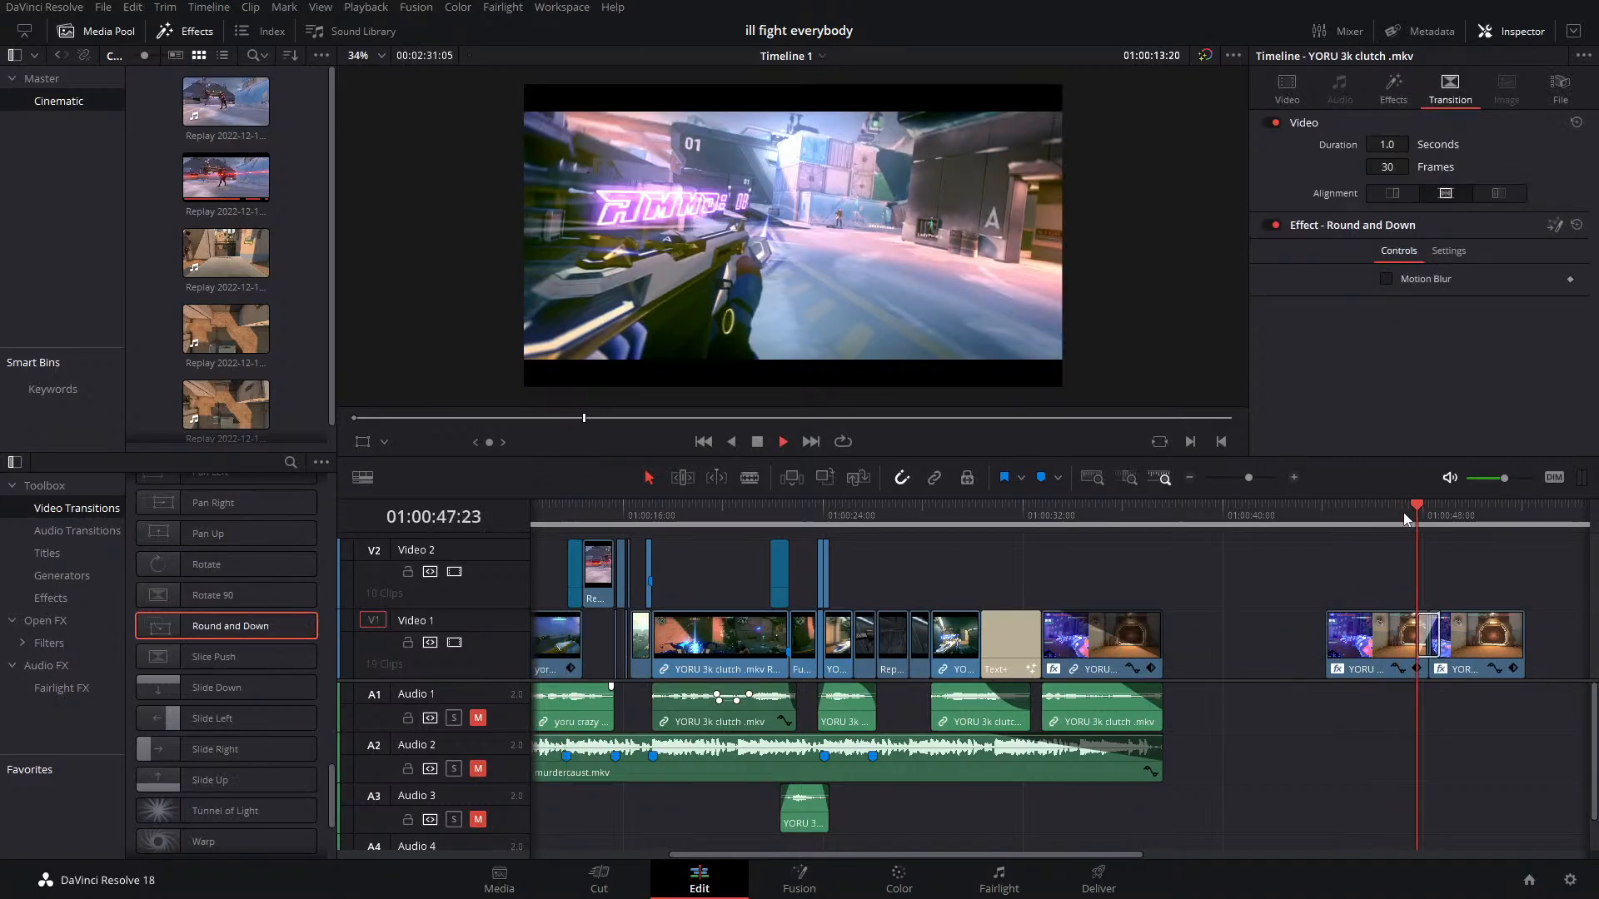
pyautogui.press('space')
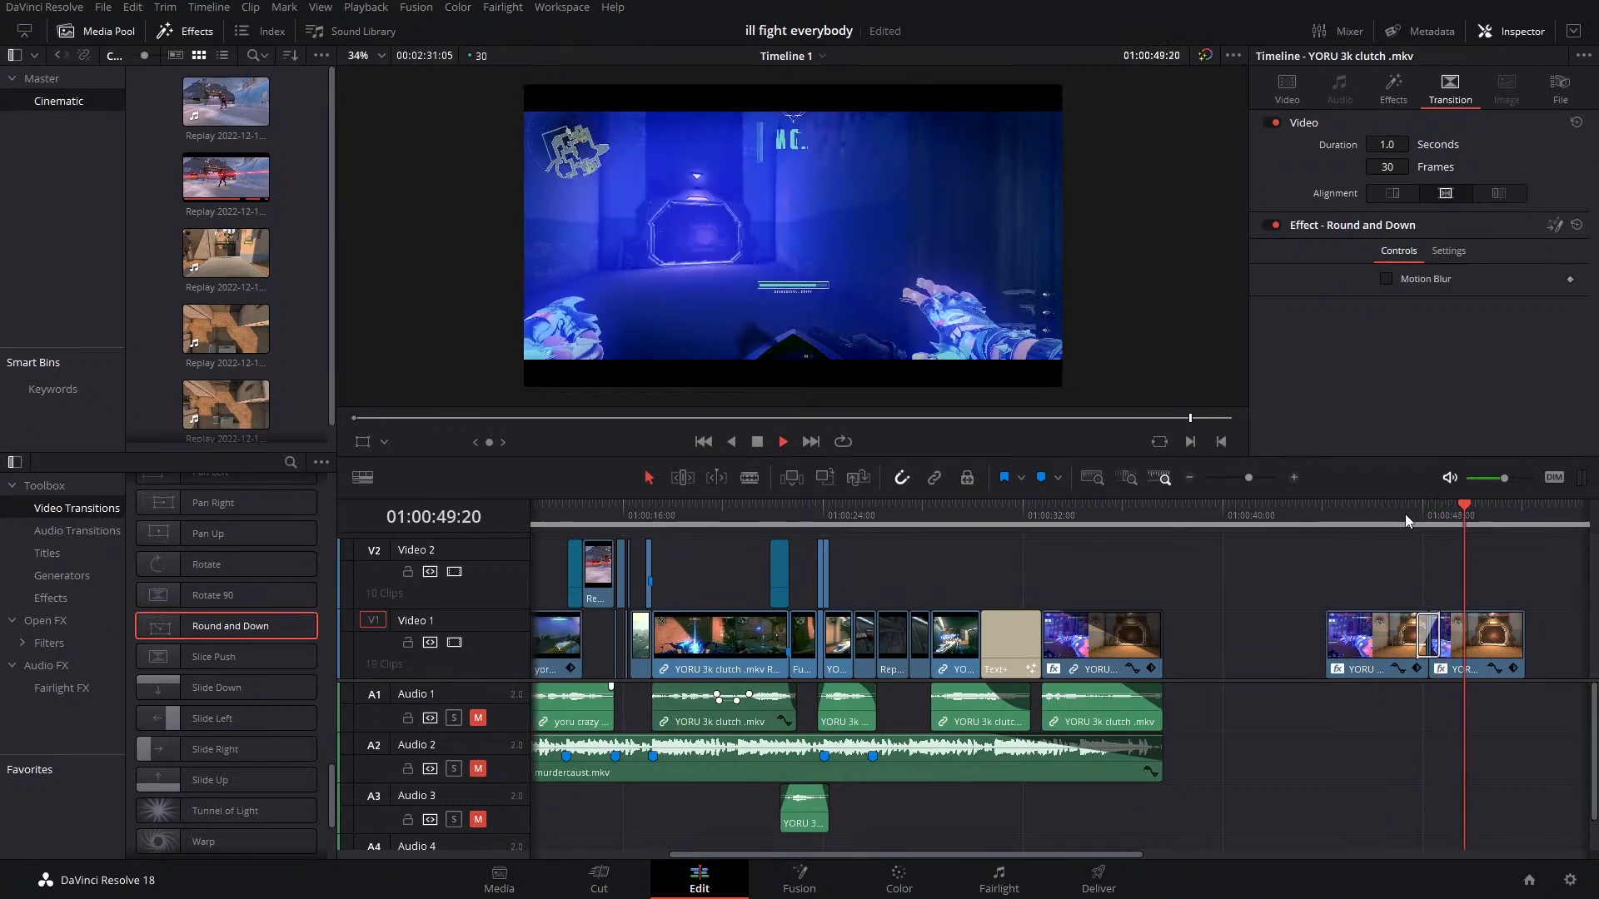
pyautogui.click(1406, 513)
pyautogui.click(1406, 513)
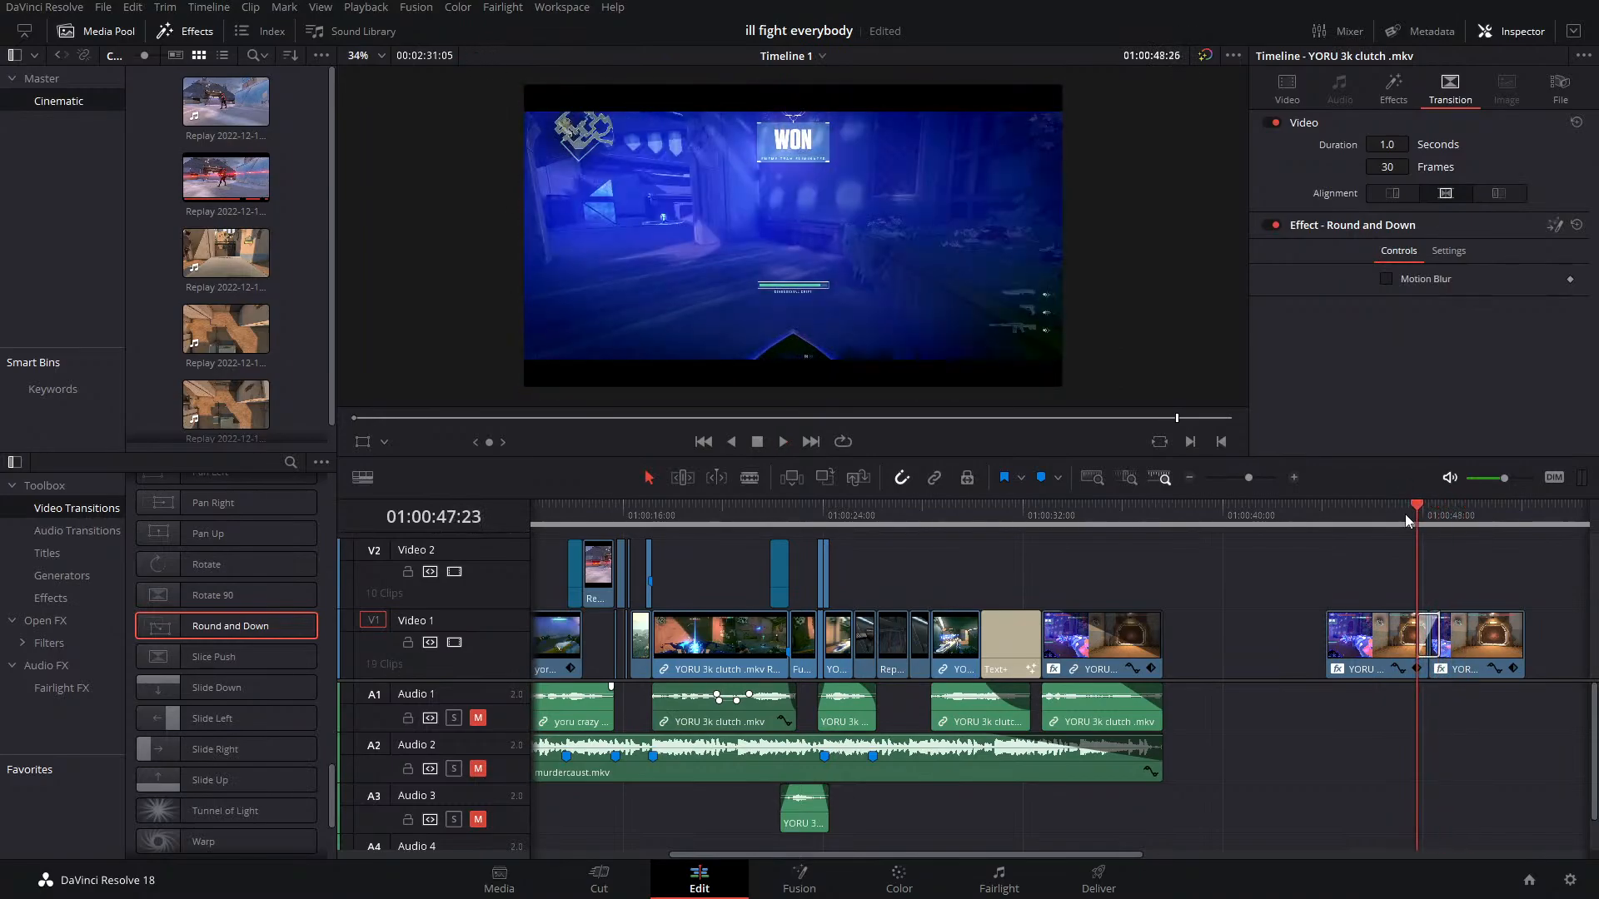
pyautogui.press('space')
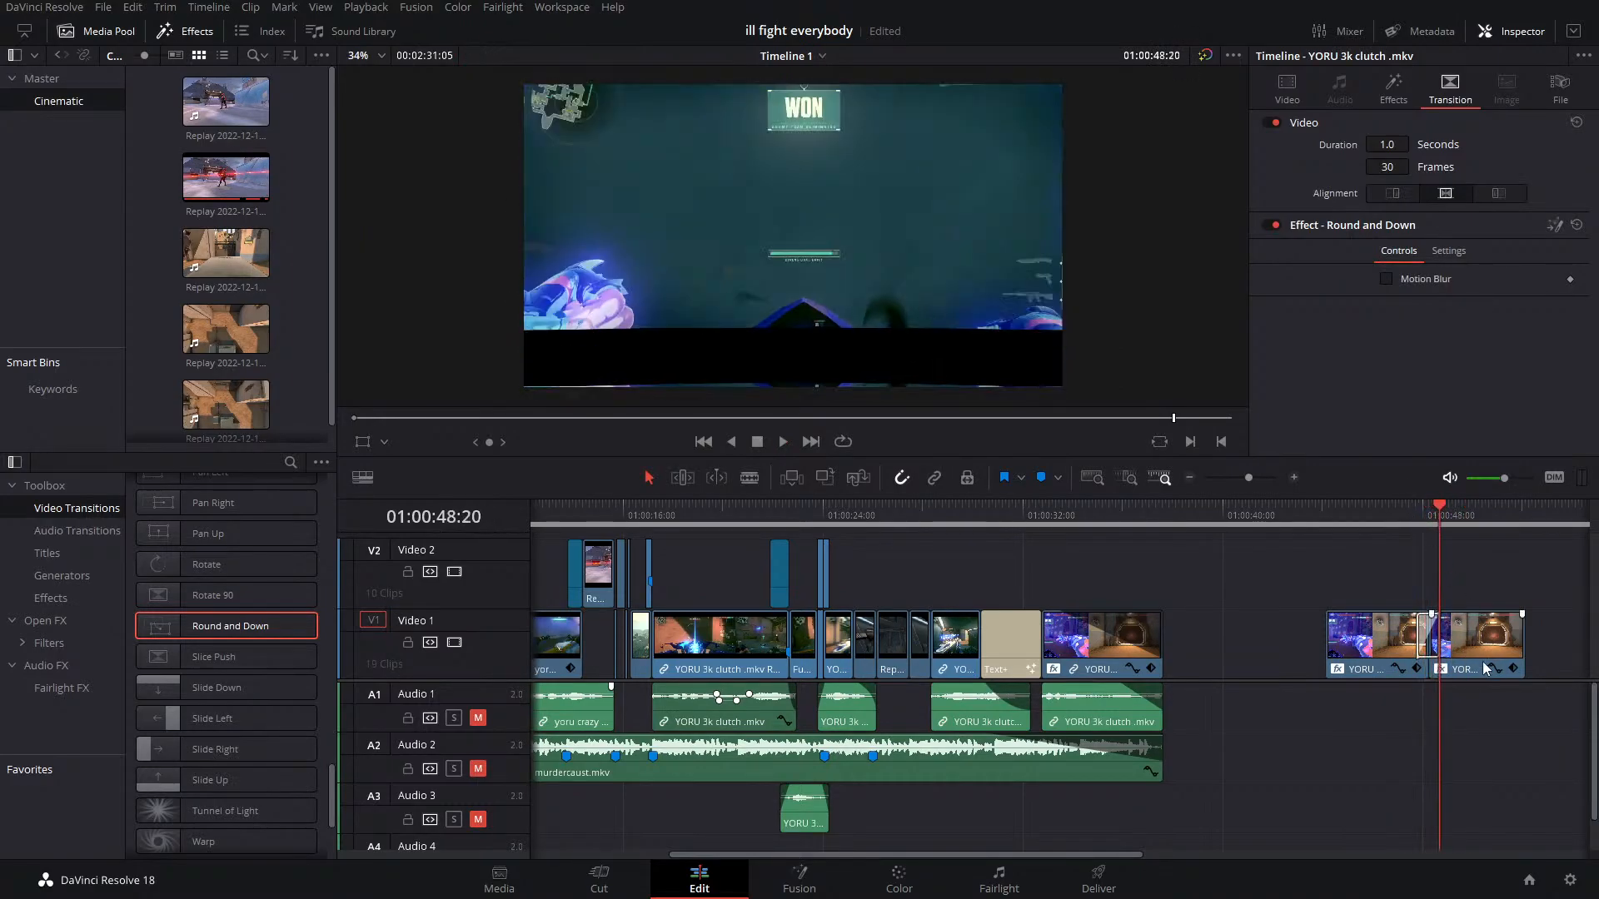
# Delete the Round and Down transition from the cut and look through the other Fusion transitions
pyautogui.click(1429, 637)
pyautogui.press('Delete')
pyautogui.scroll(4, 208, 638)
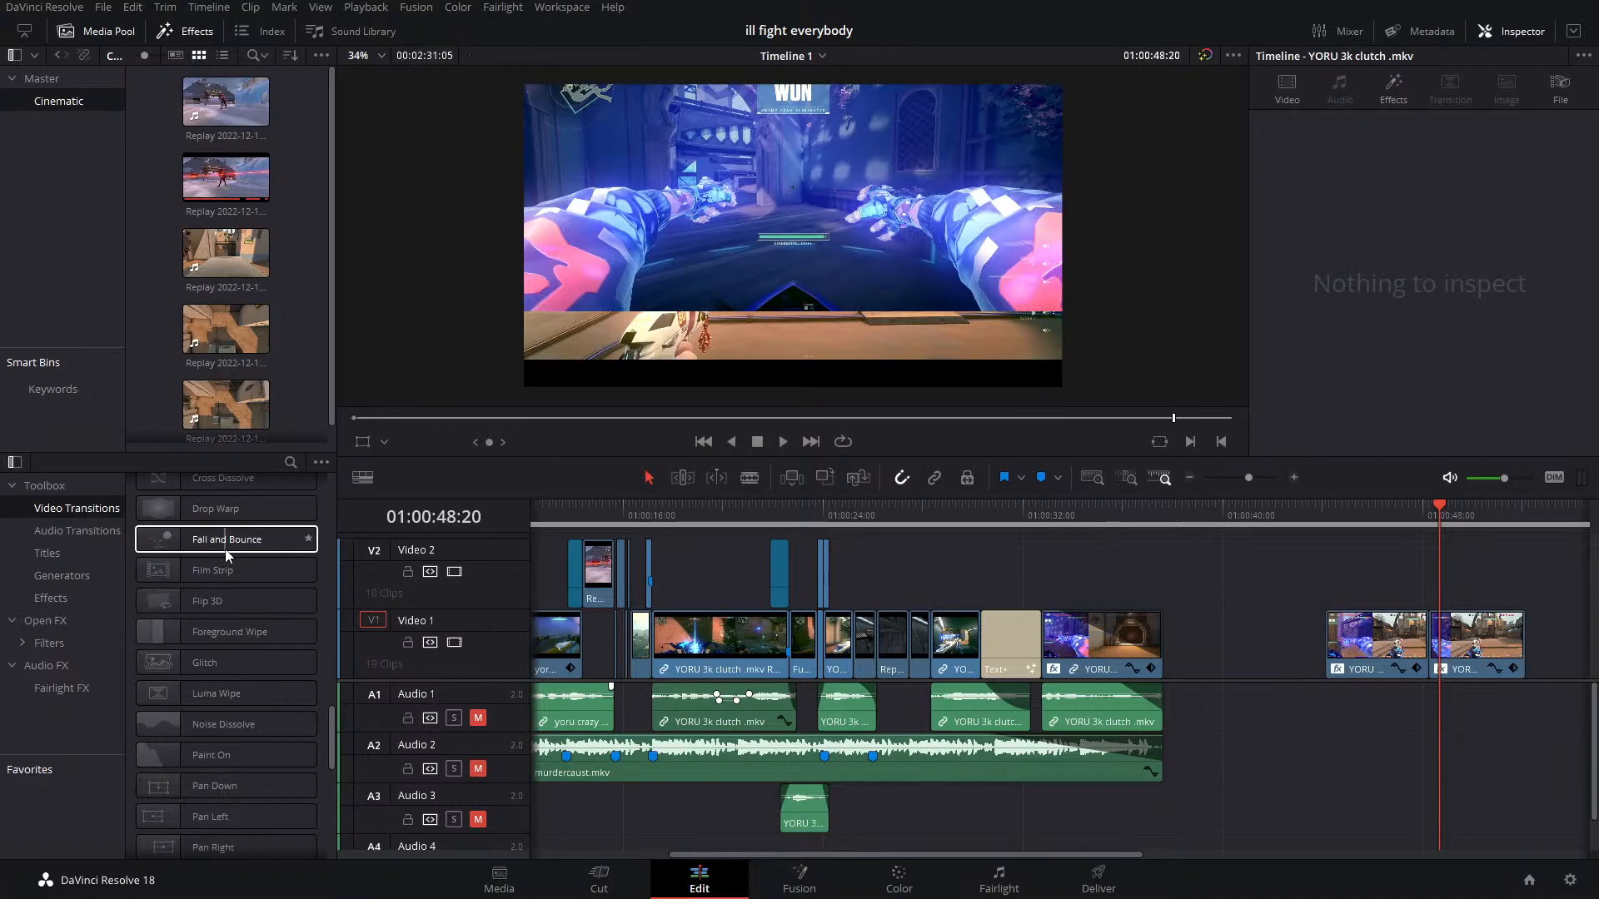
# Play back the montage from 01:00:25:07 through the Yoru weapon shots into the following gameplay clip
pyautogui.moveTo(901, 535); pyautogui.dragTo(862, 528)
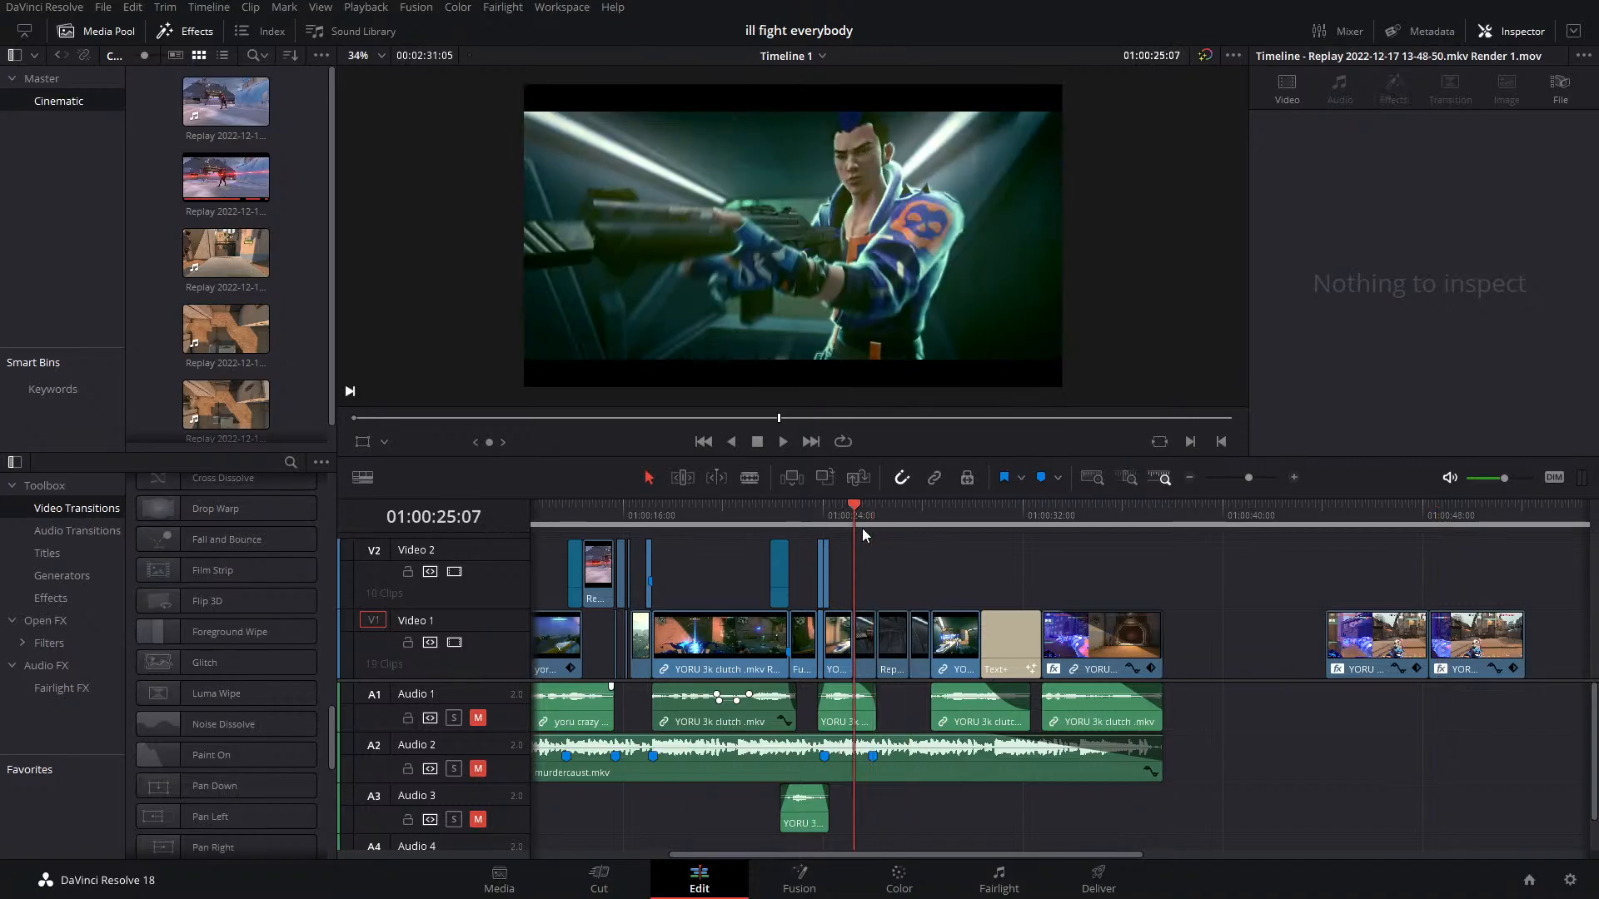
pyautogui.press('space')
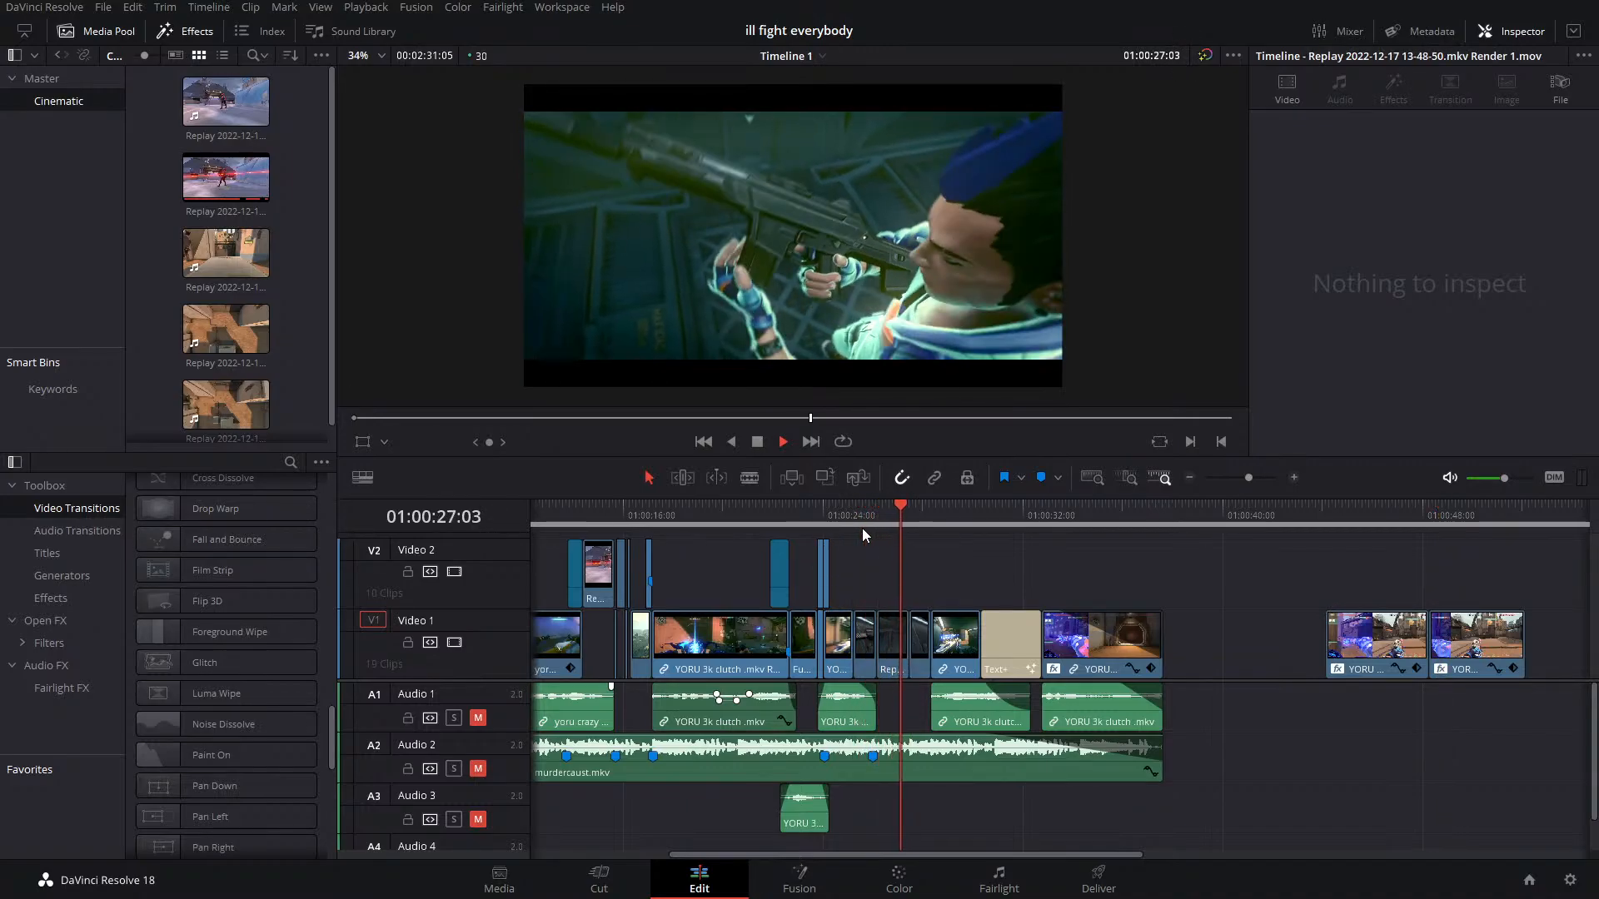
pyautogui.press('space')
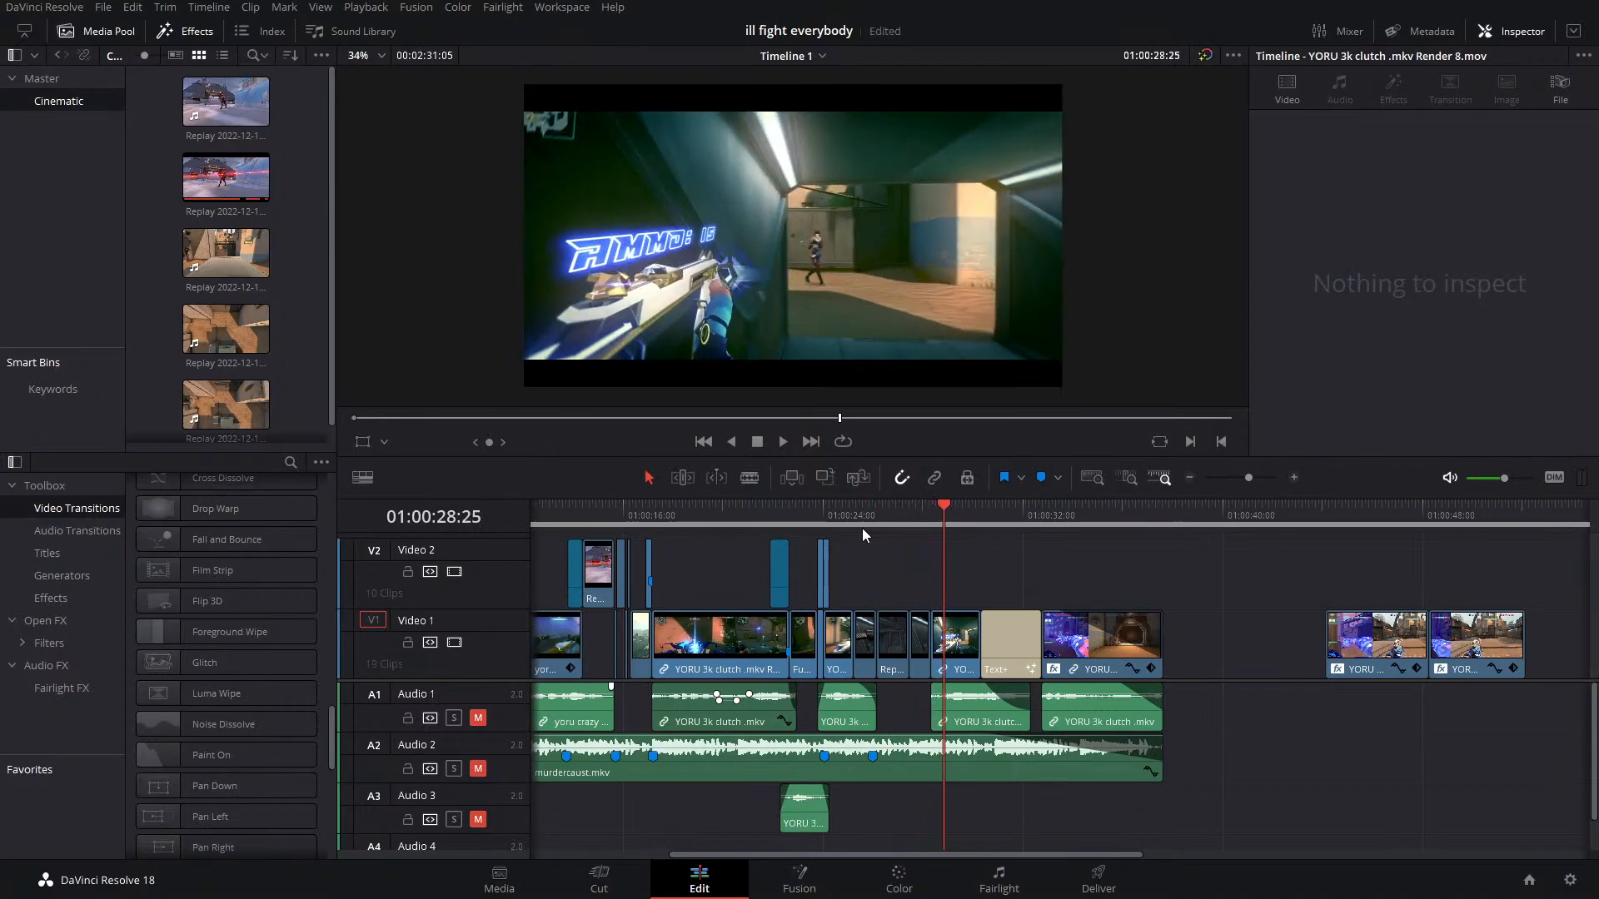
# Delete the two YORU 3k clutch test copies beyond the end of the montage and save the project
pyautogui.moveTo(1369, 585); pyautogui.dragTo(1481, 669)
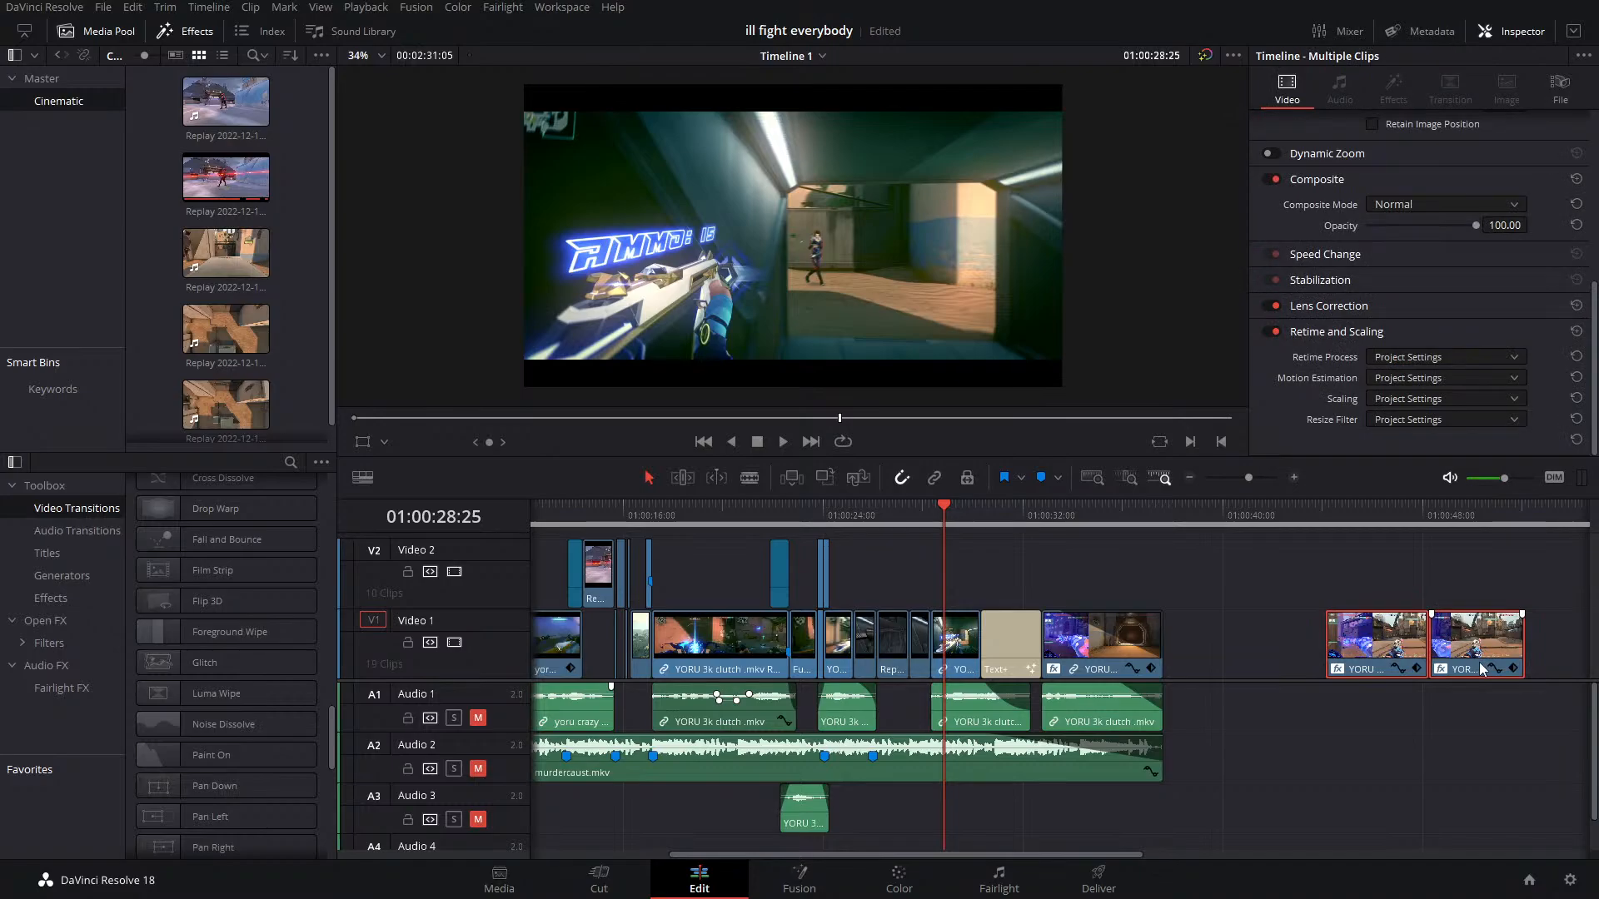
pyautogui.press('Delete')
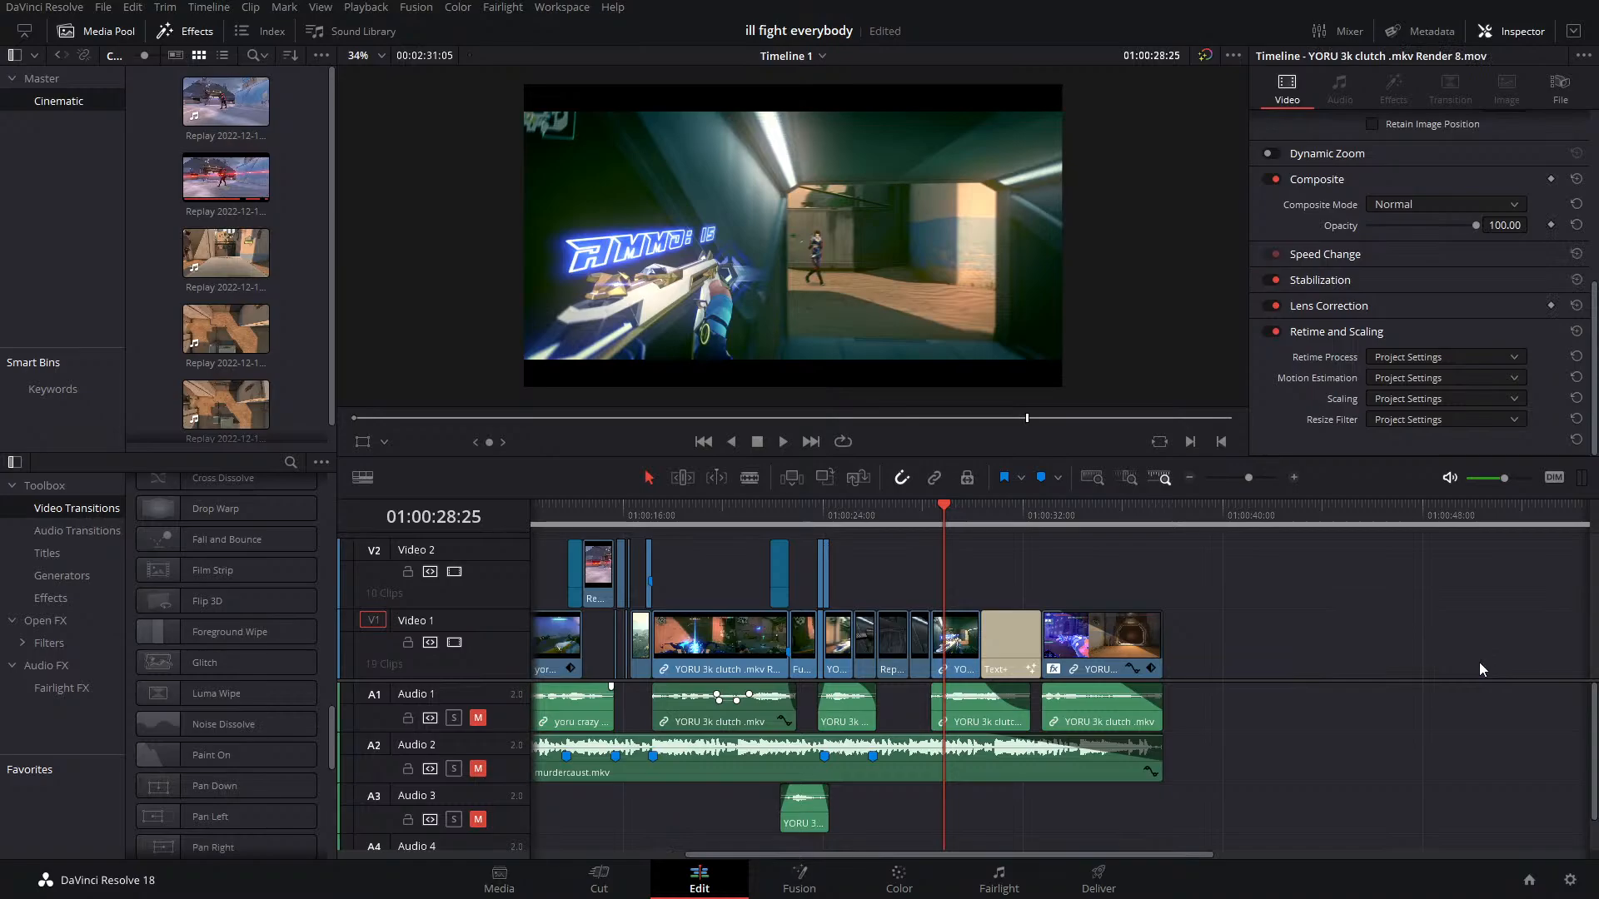
pyautogui.hotkey('ctrl', 's')
# Review the montage by scrubbing through its clips, playing from 01:00:17:05 and returning to the start of the timeline
pyautogui.click(909, 521)
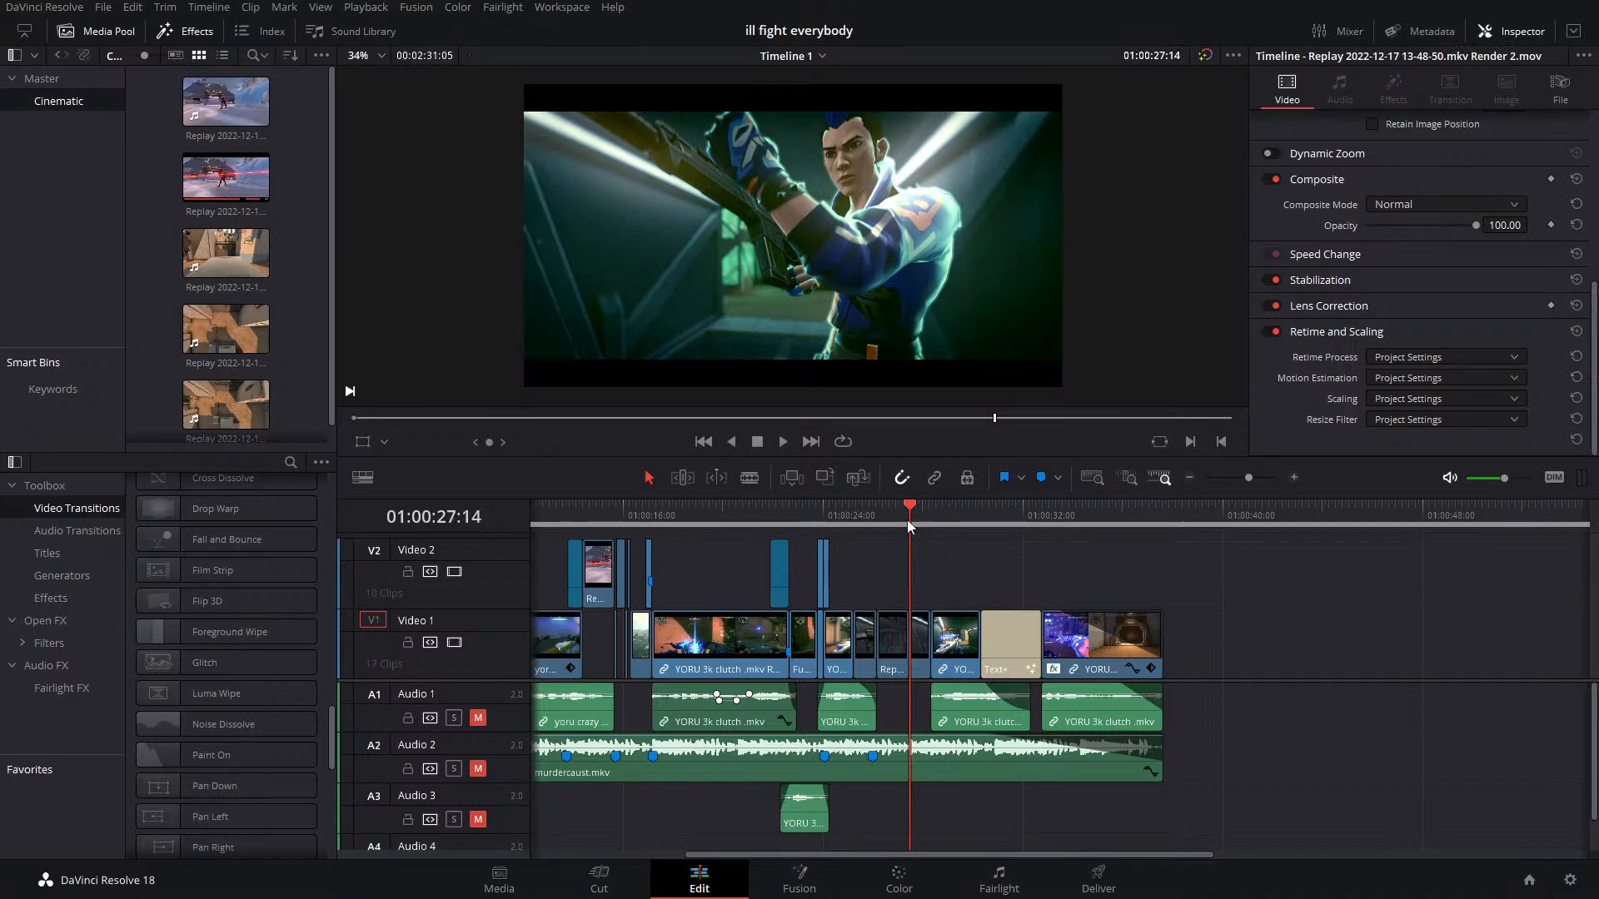
pyautogui.click(892, 521)
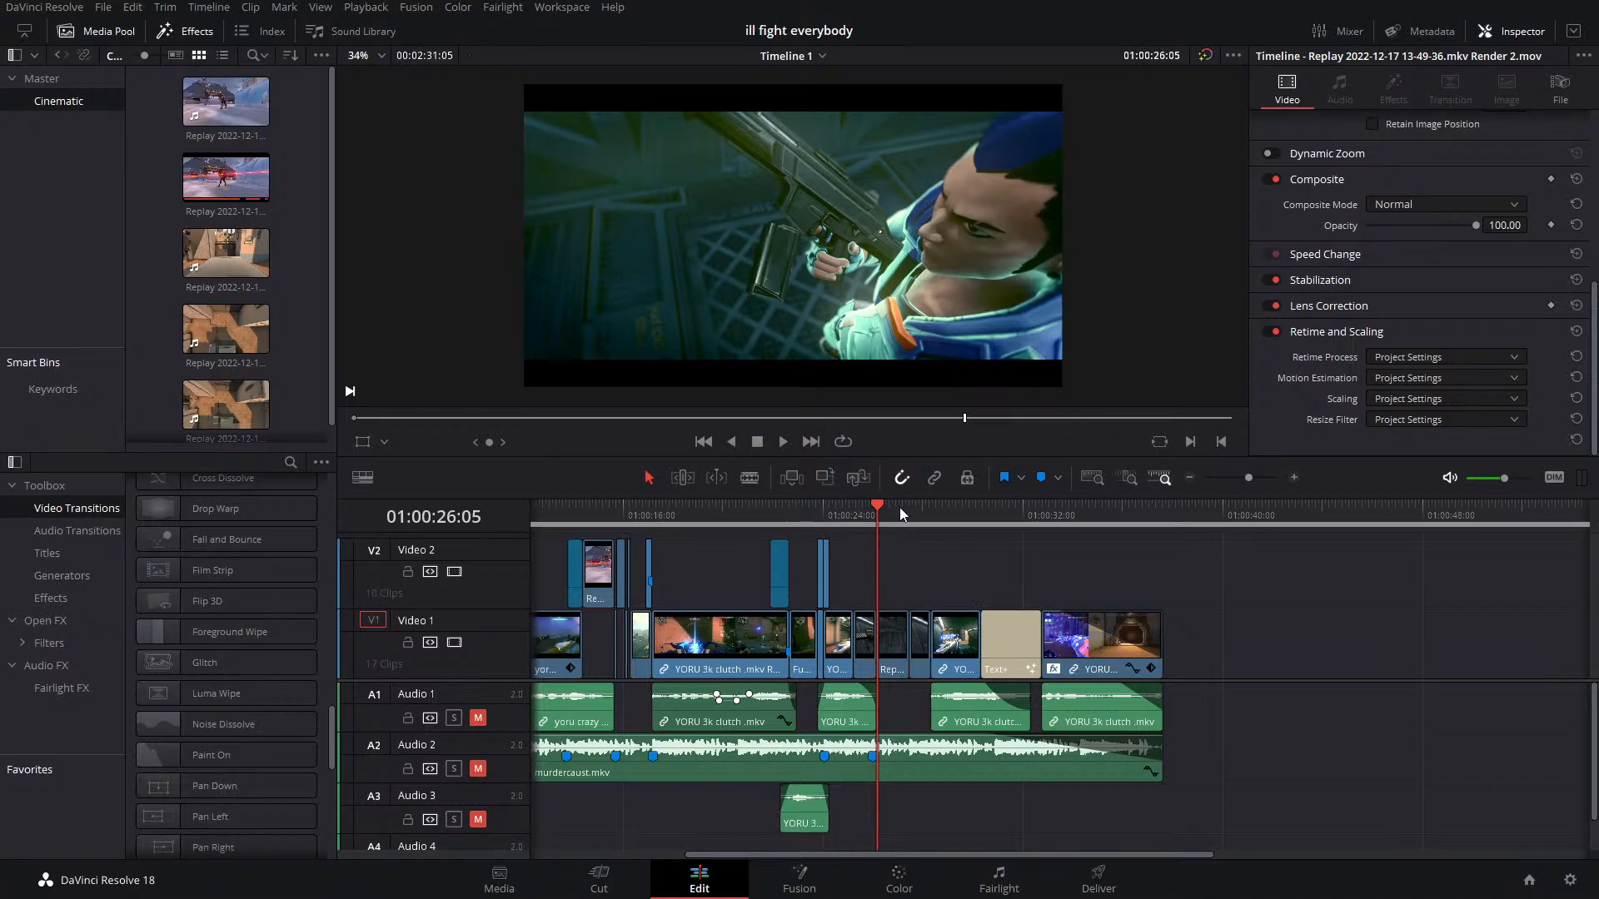
pyautogui.moveTo(882, 506); pyautogui.dragTo(654, 539)
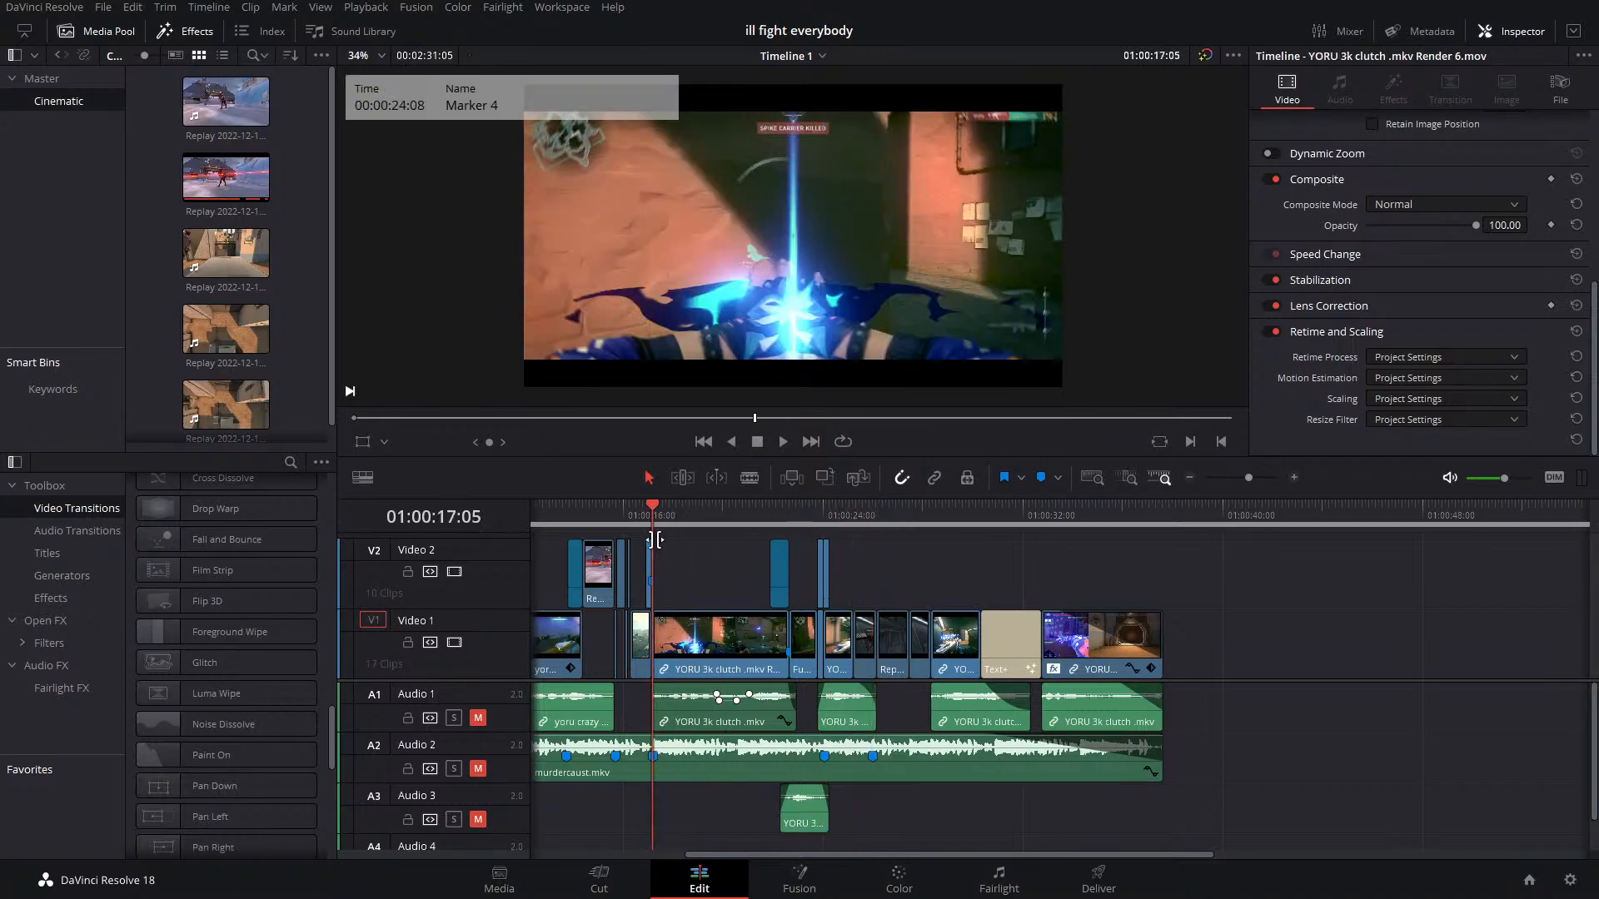
pyautogui.press('space')
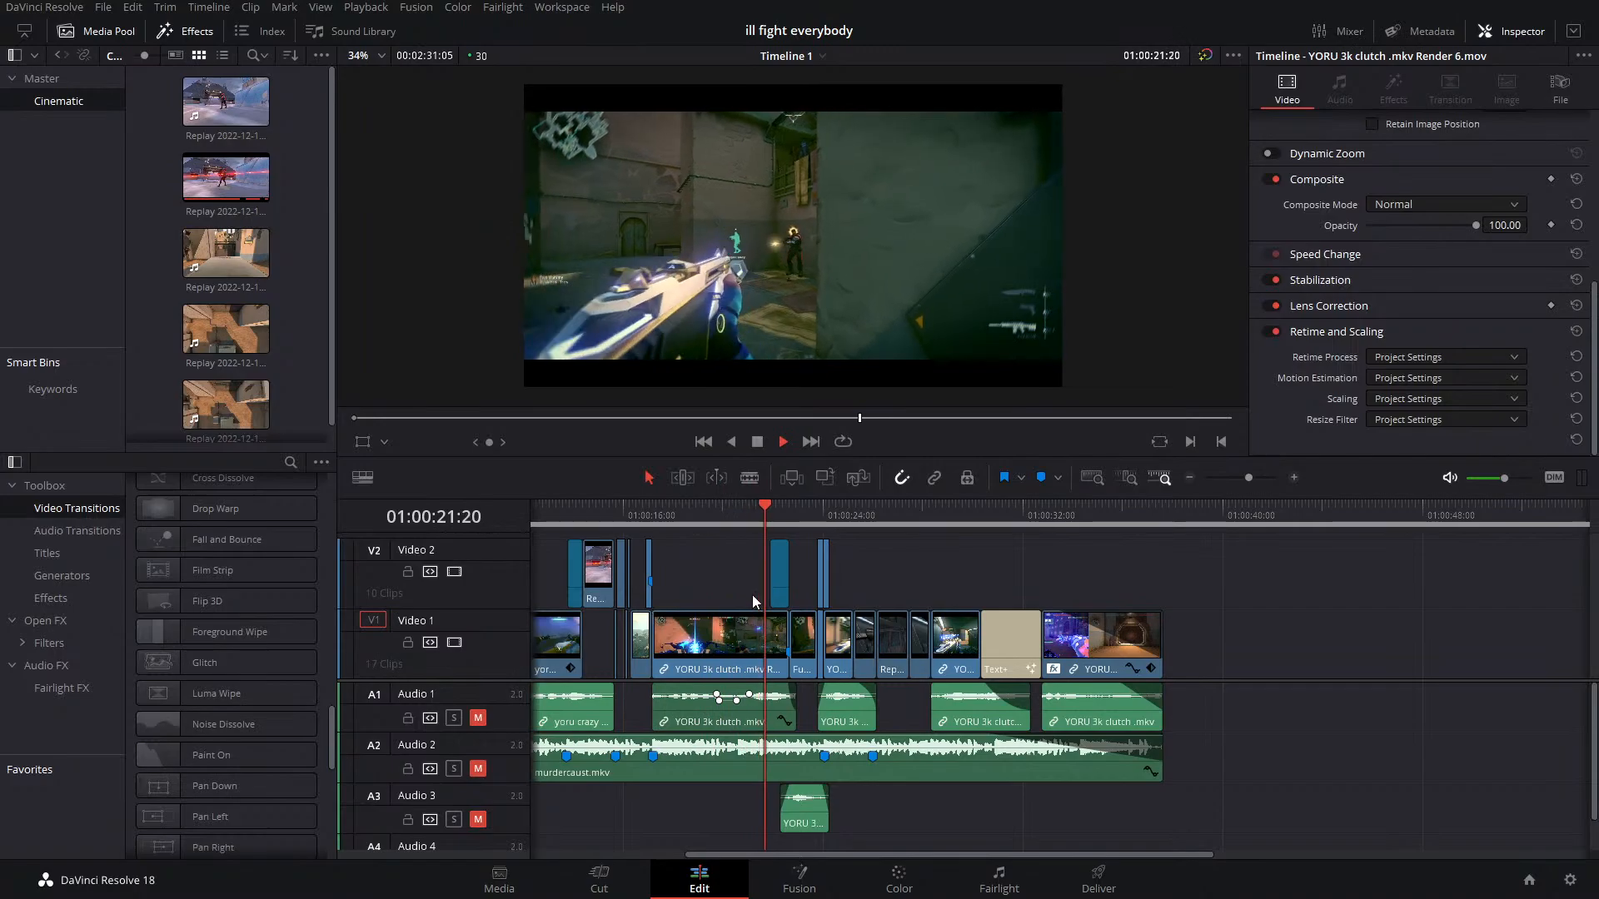
pyautogui.moveTo(793, 507); pyautogui.dragTo(610, 567)
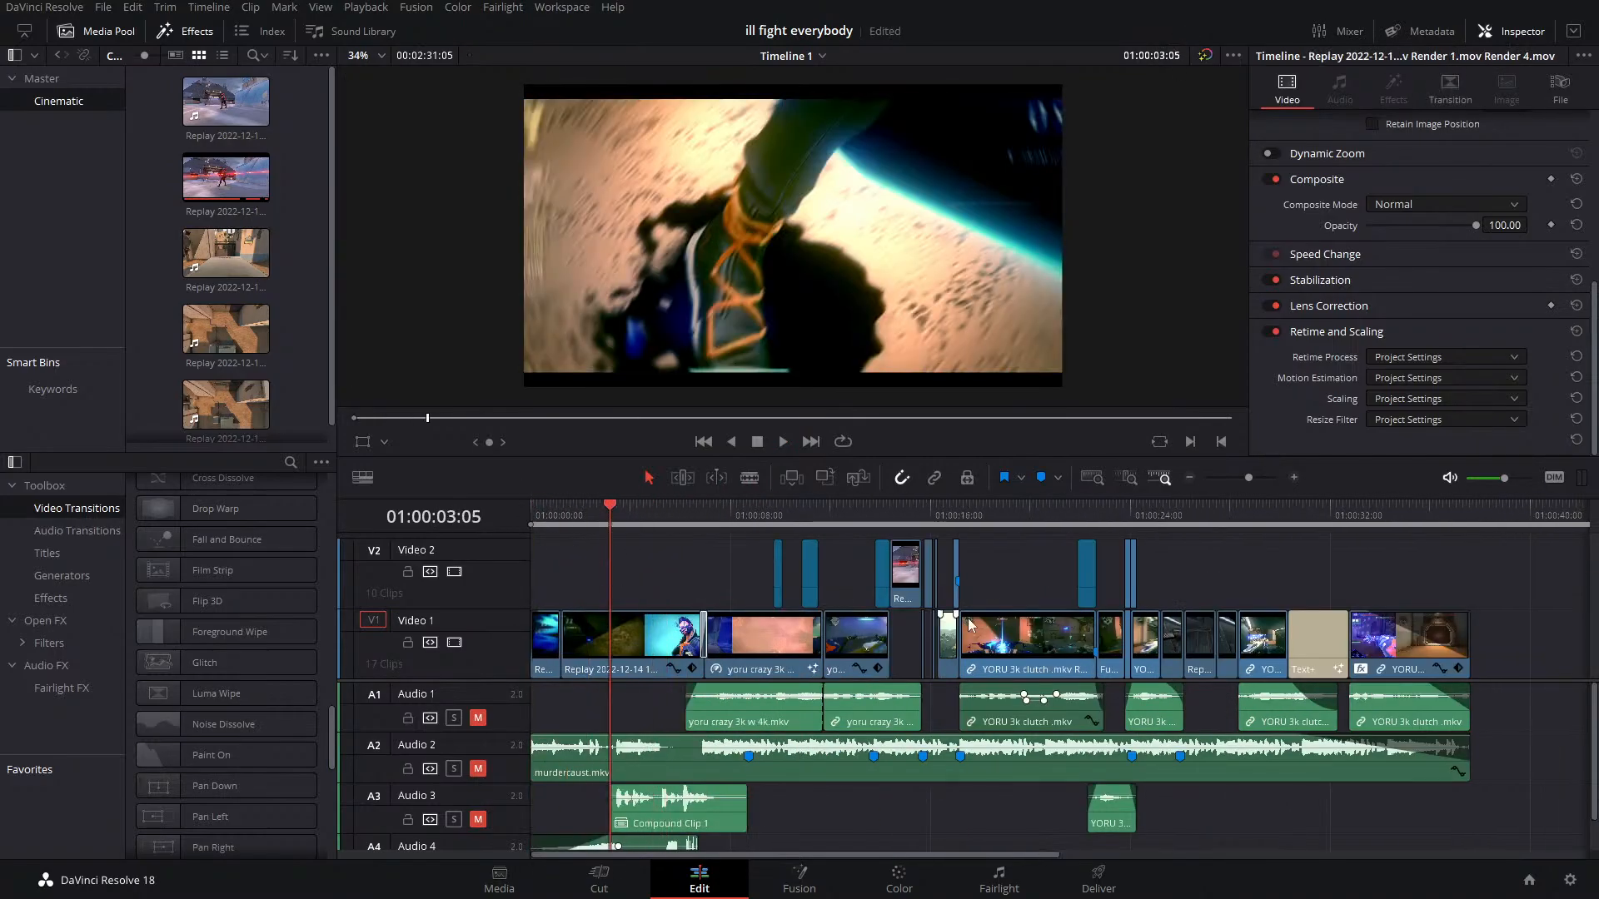
pyautogui.hscroll(5, 1276, 586)
pyautogui.click(1055, 517)
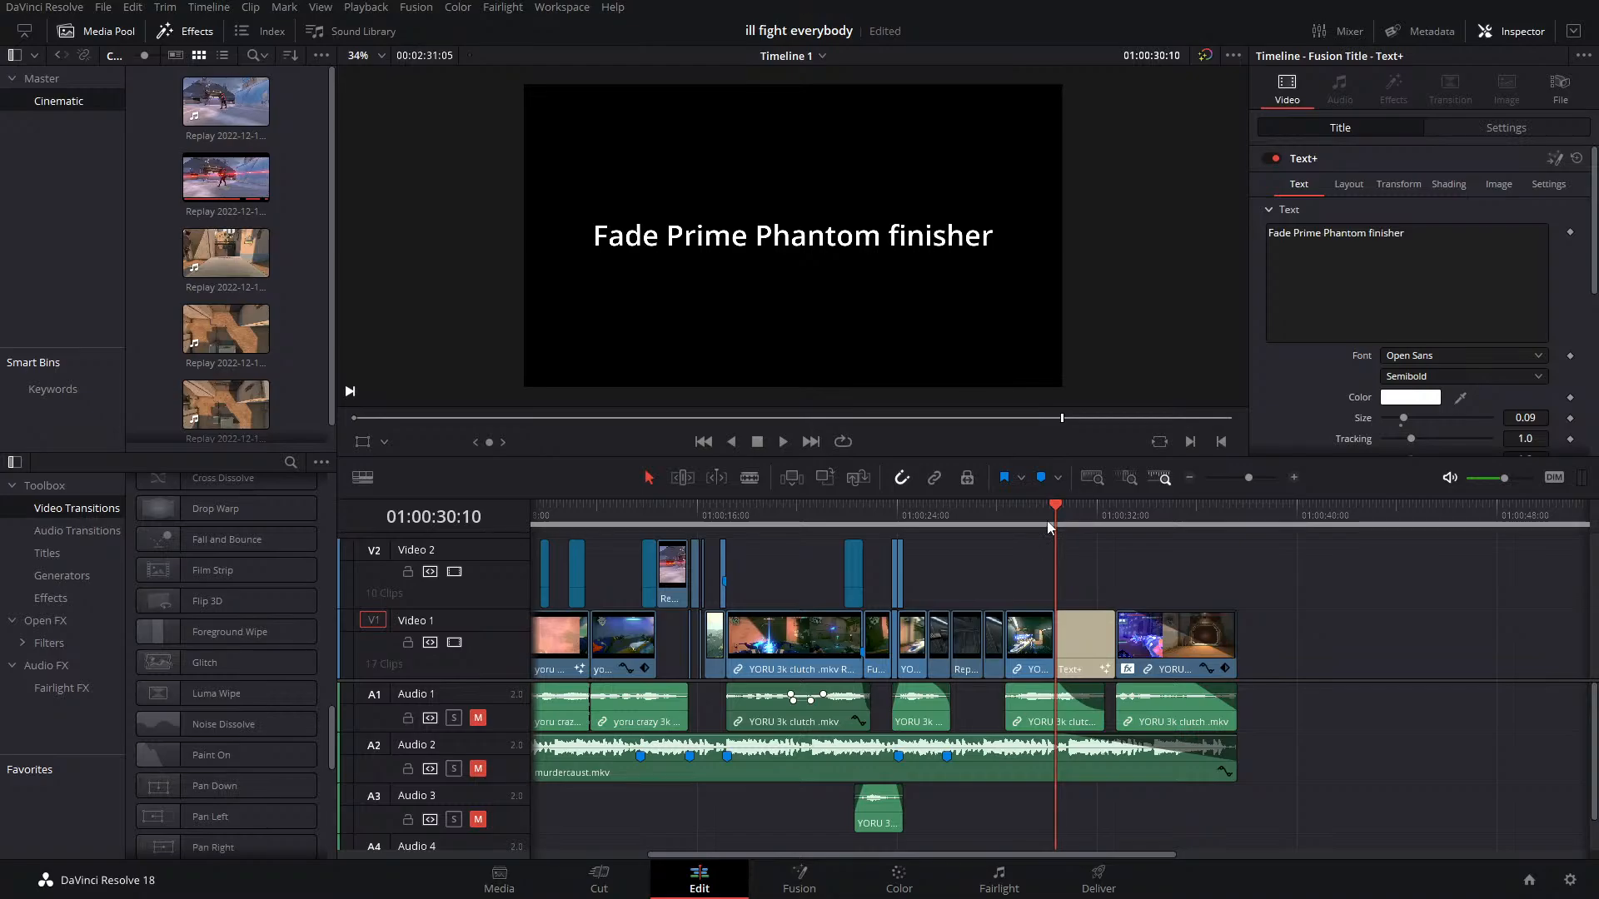
pyautogui.moveTo(1046, 521); pyautogui.dragTo(531, 530)
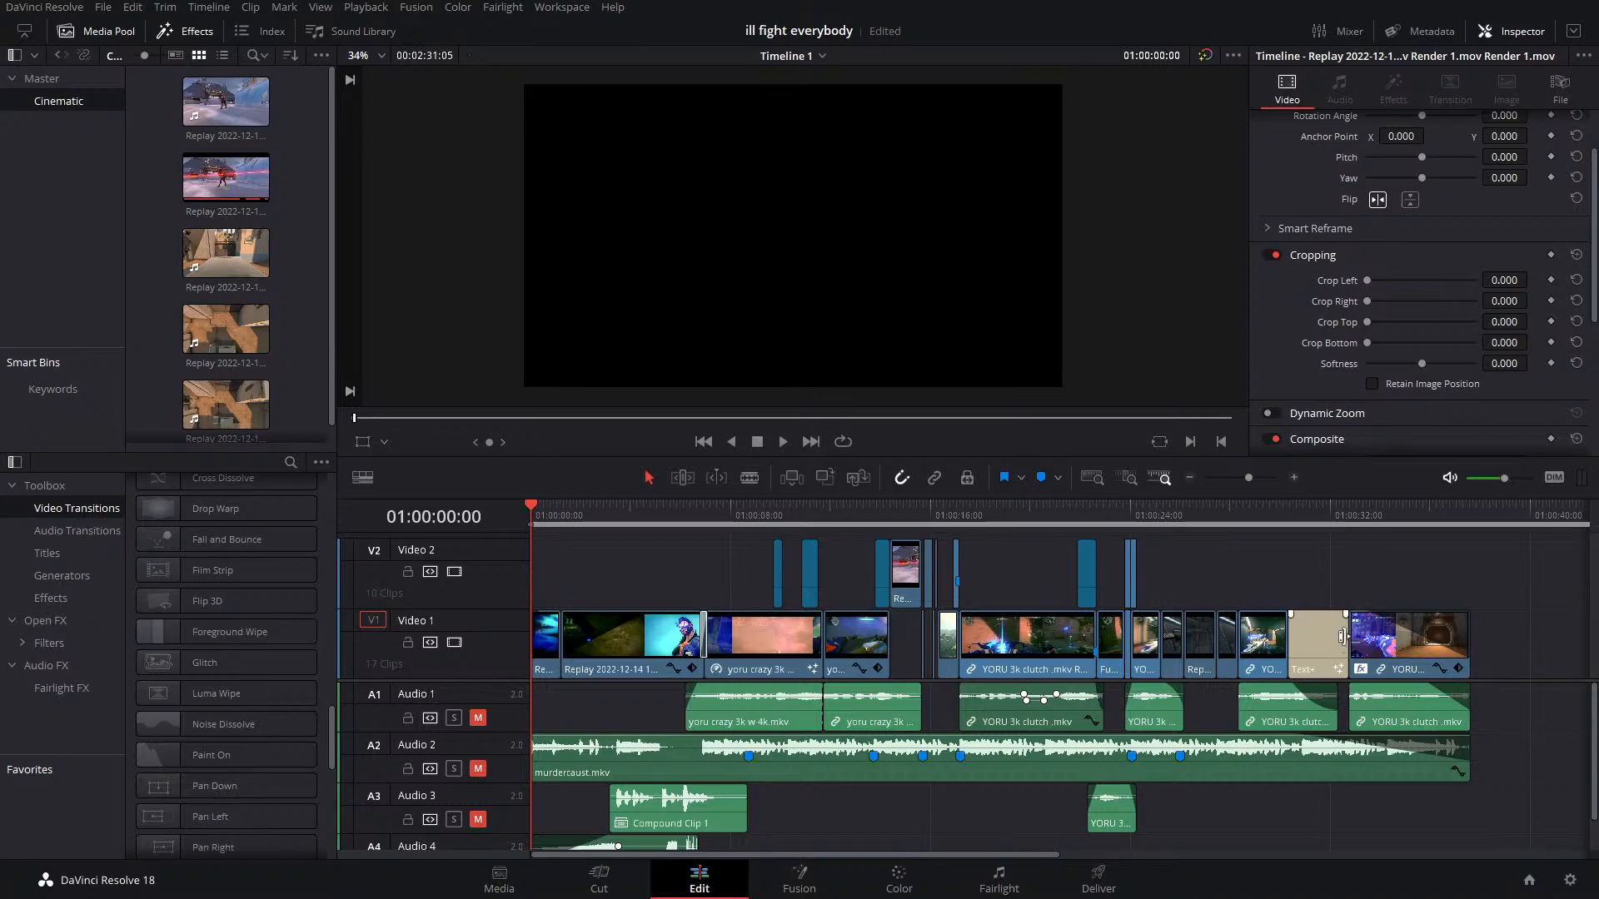
# Examine the transition around 01:00:24:00 frame by frame, up to 01:00:24:01
pyautogui.hscroll(6, 1274, 571)
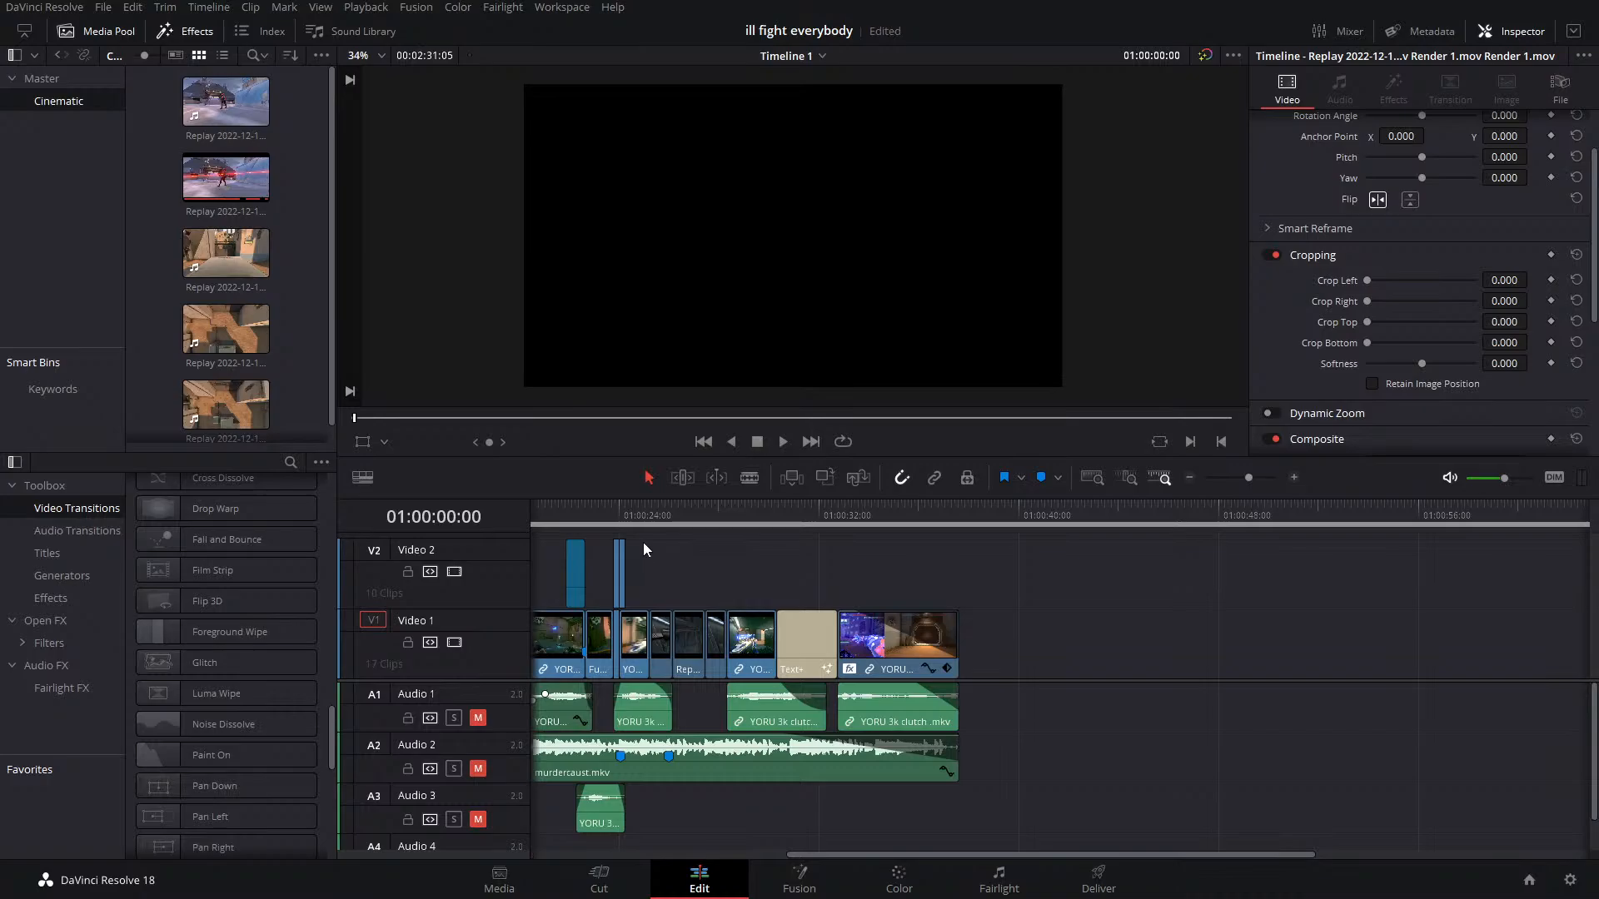
pyautogui.click(613, 506)
pyautogui.moveTo(613, 506); pyautogui.dragTo(618, 504)
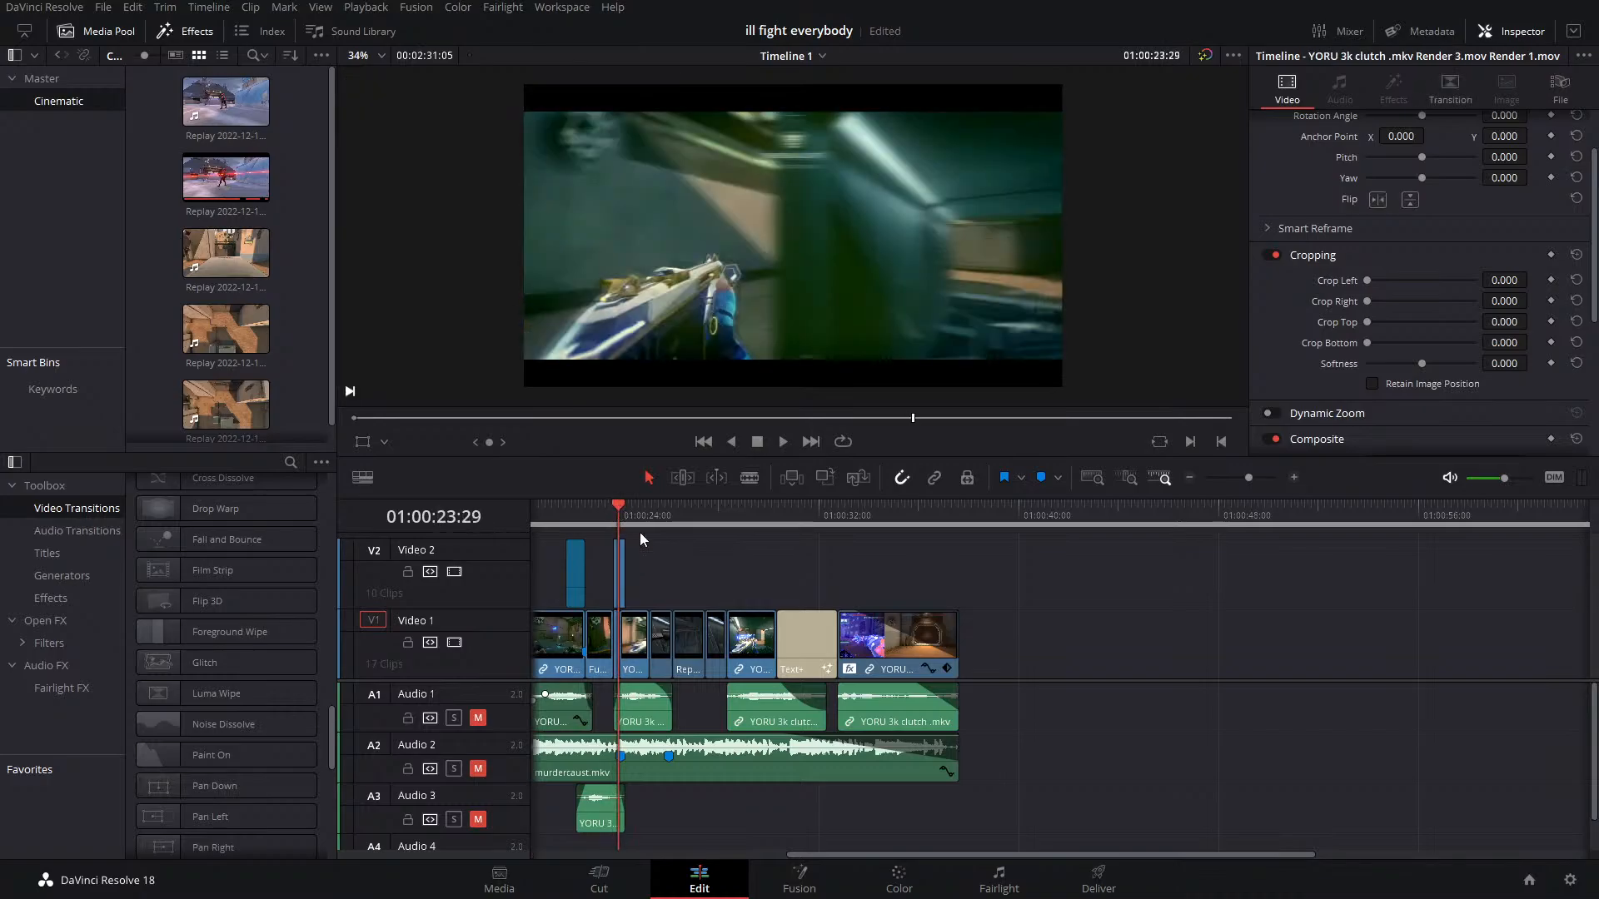
pyautogui.hscroll(-2, 672, 591)
pyautogui.hscroll(-1, 808, 586)
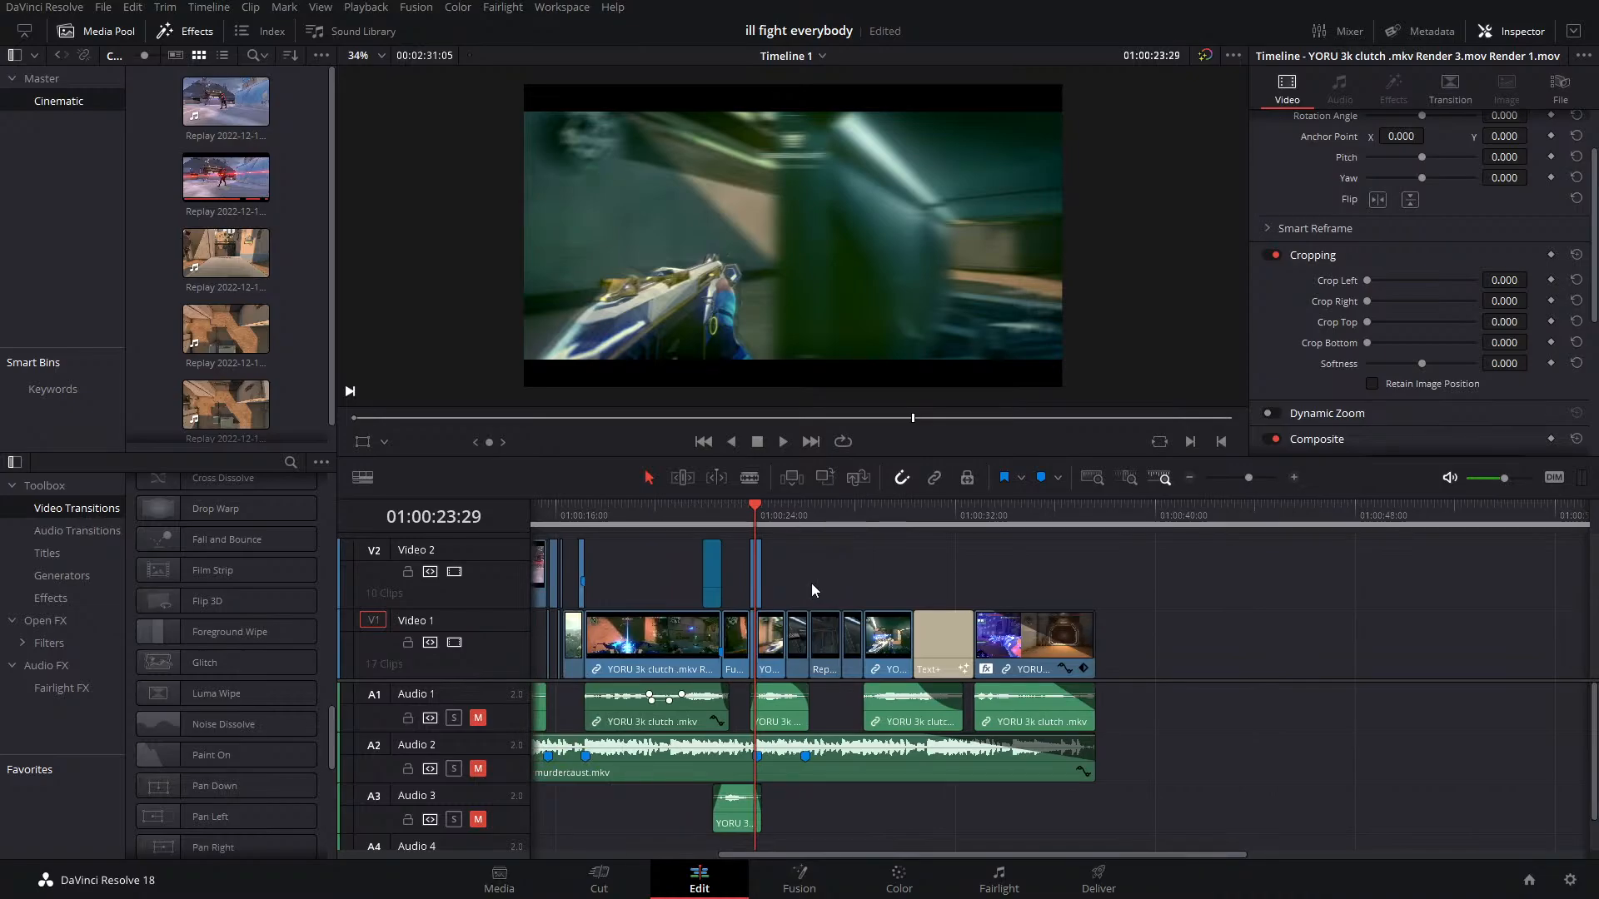
pyautogui.press('Right')
pyautogui.press('Right')
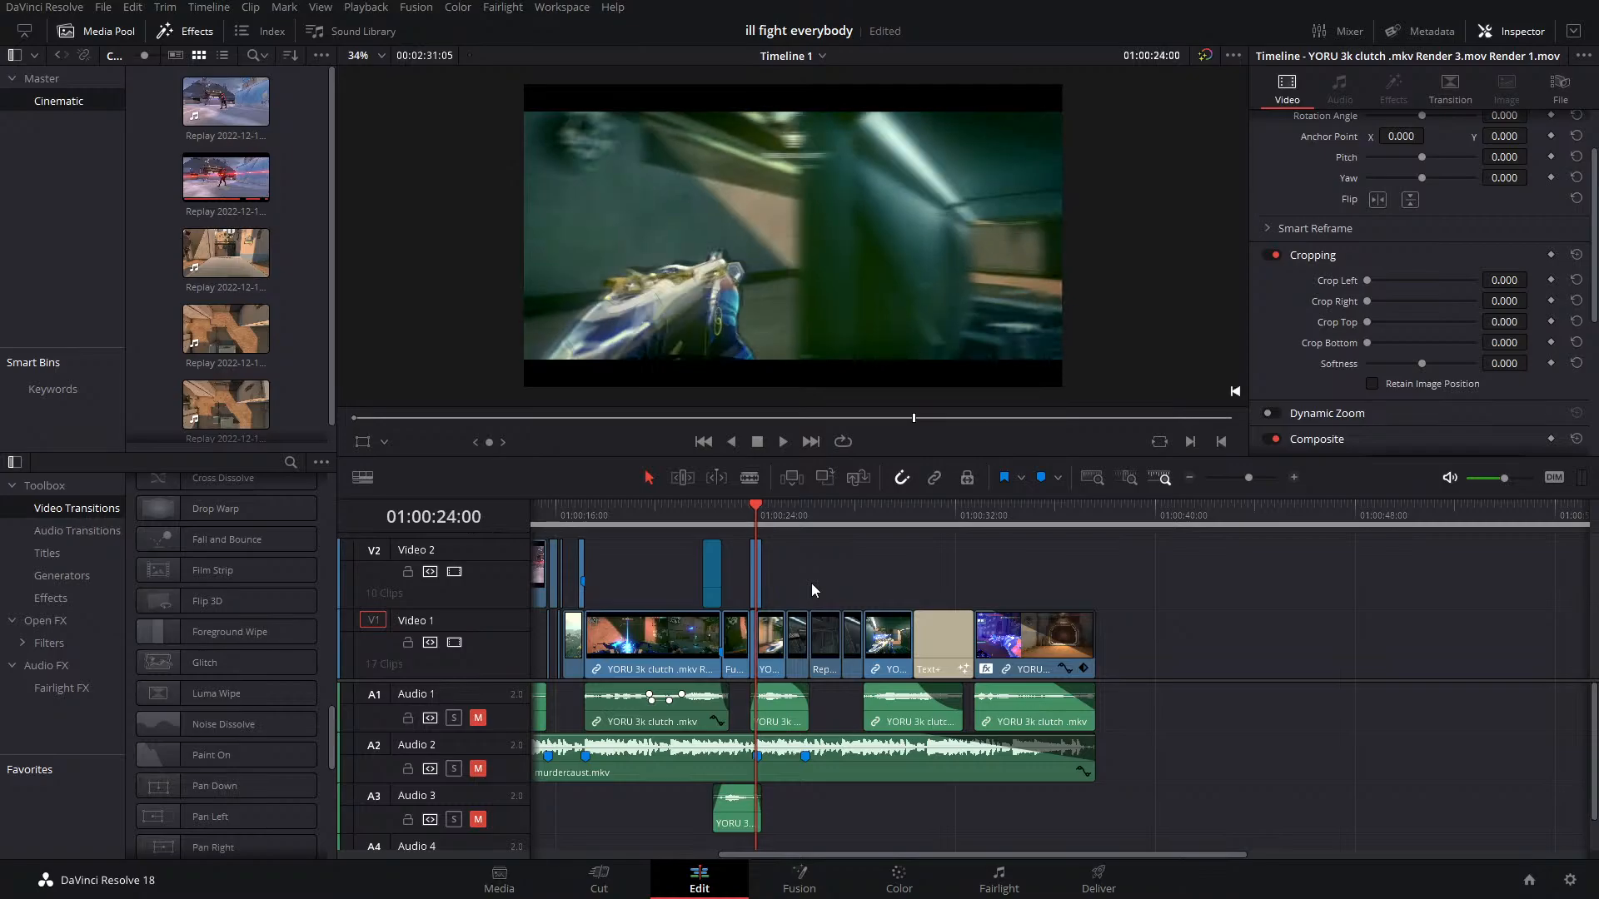
pyautogui.press('Left')
pyautogui.press('Right')
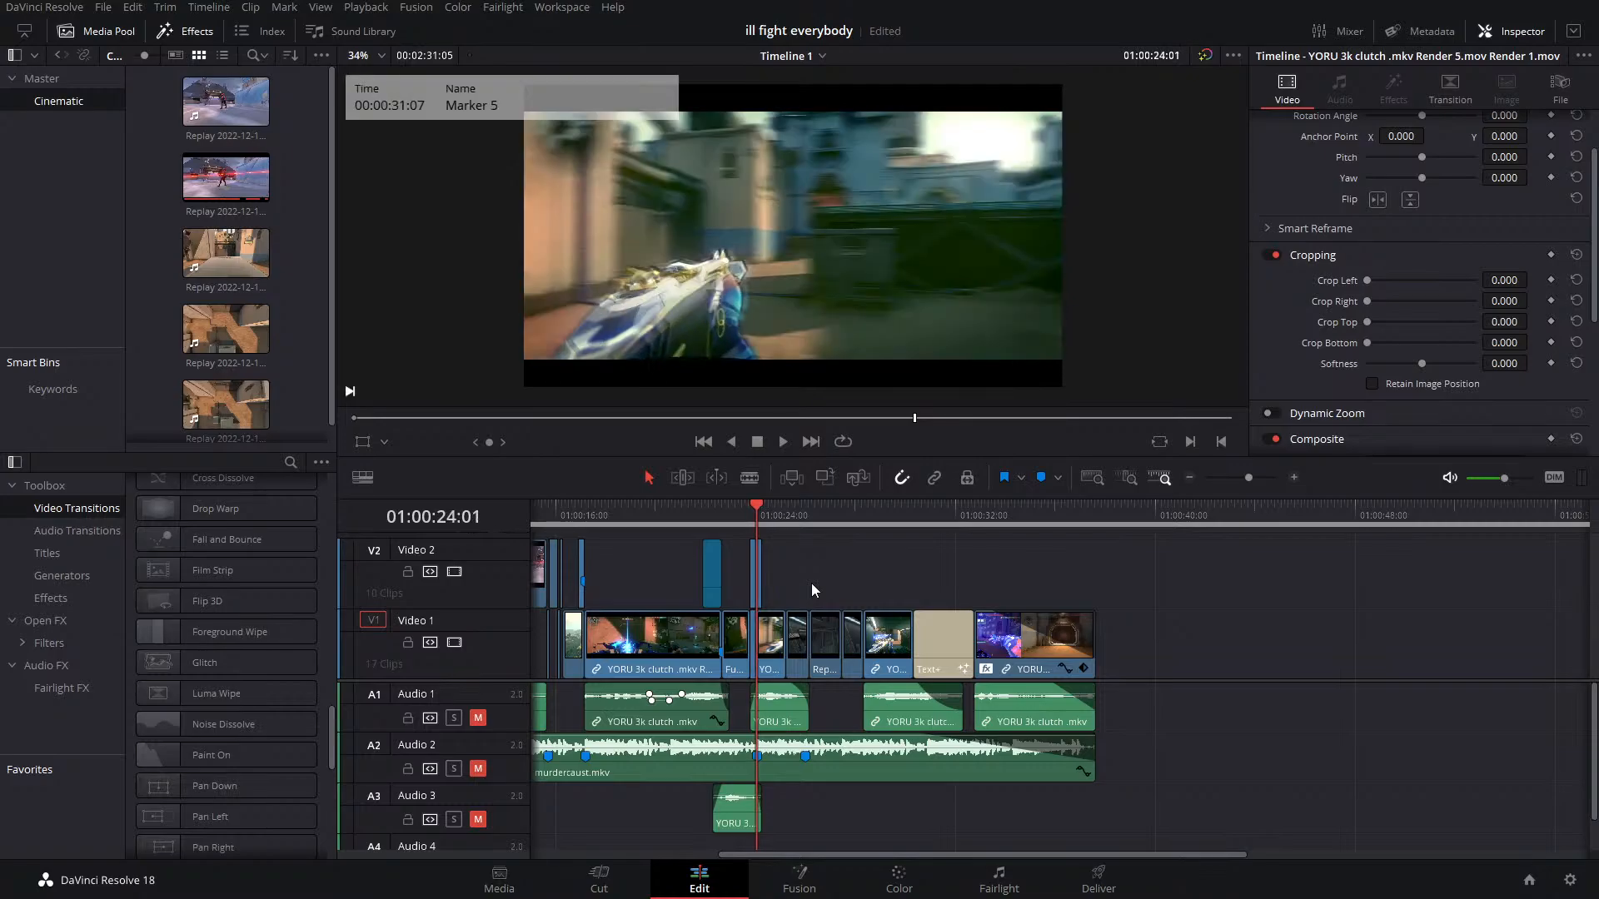
# Replay the same transition repeatedly from just before its cut, starting around 01:00:23:08
pyautogui.moveTo(761, 504); pyautogui.dragTo(751, 508)
pyautogui.press('space')
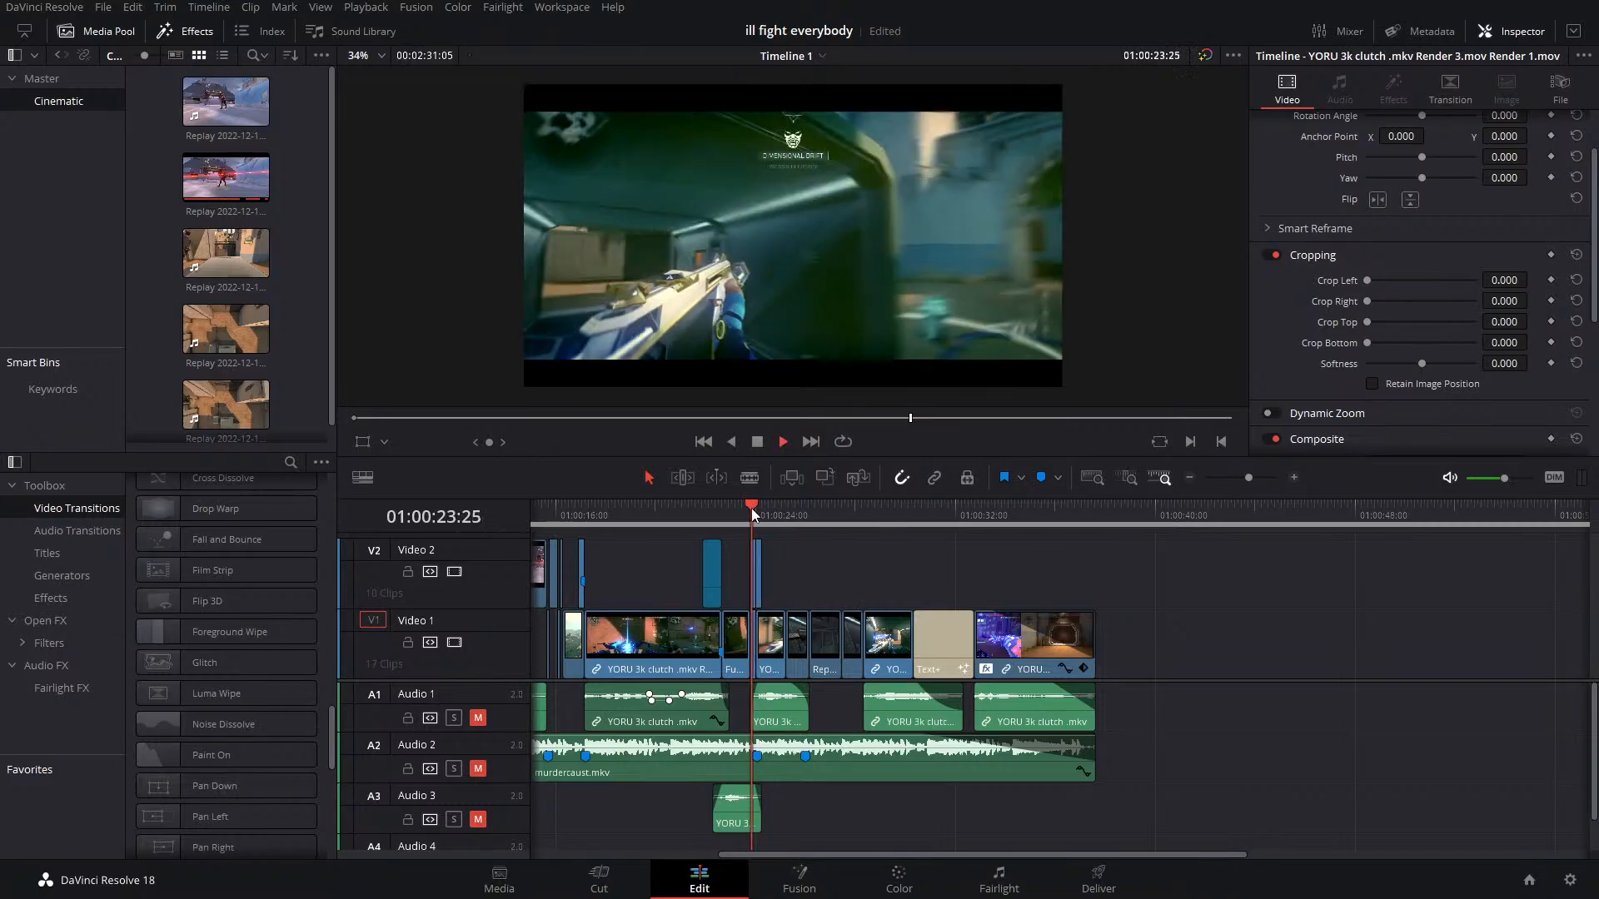
pyautogui.click(751, 509)
pyautogui.click(749, 508)
pyautogui.click(750, 508)
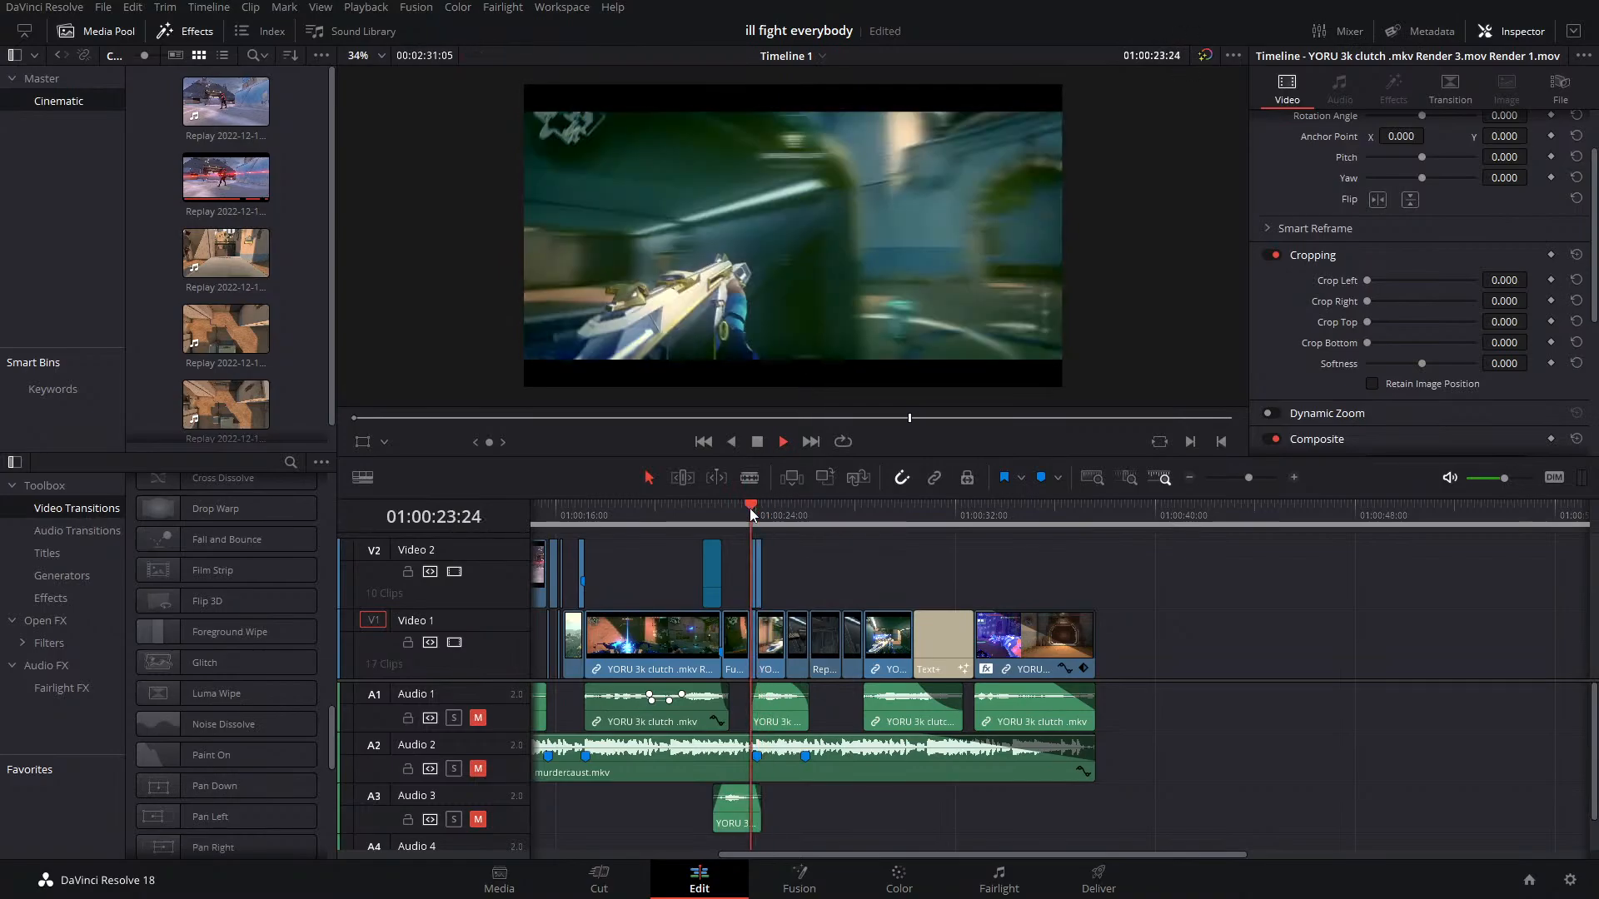
pyautogui.click(749, 508)
pyautogui.click(738, 513)
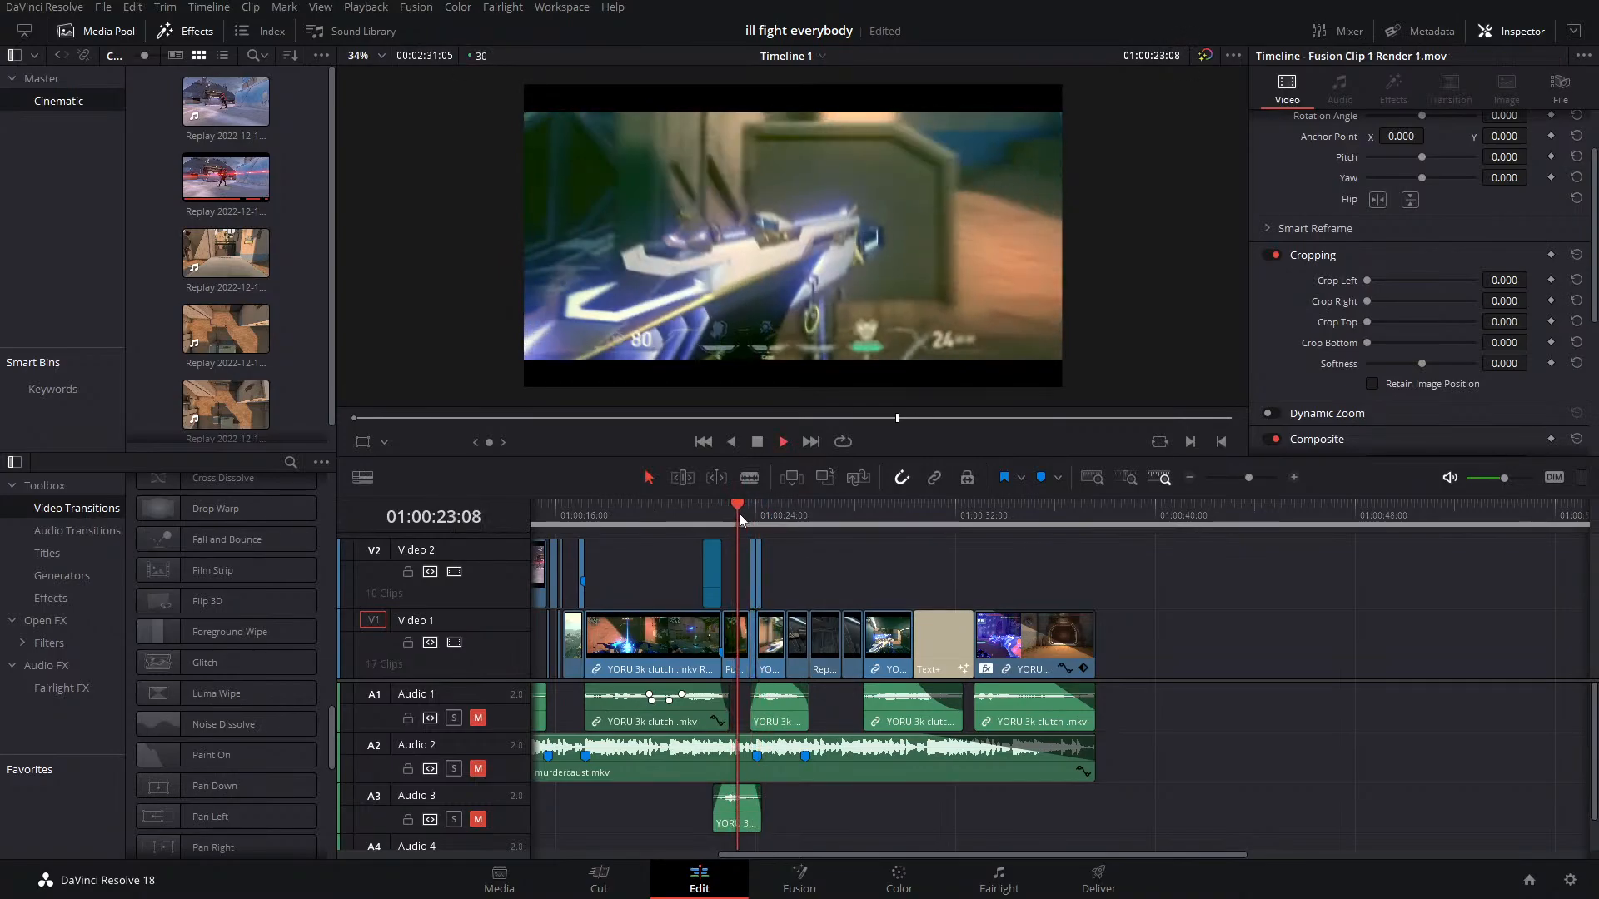
pyautogui.click(738, 513)
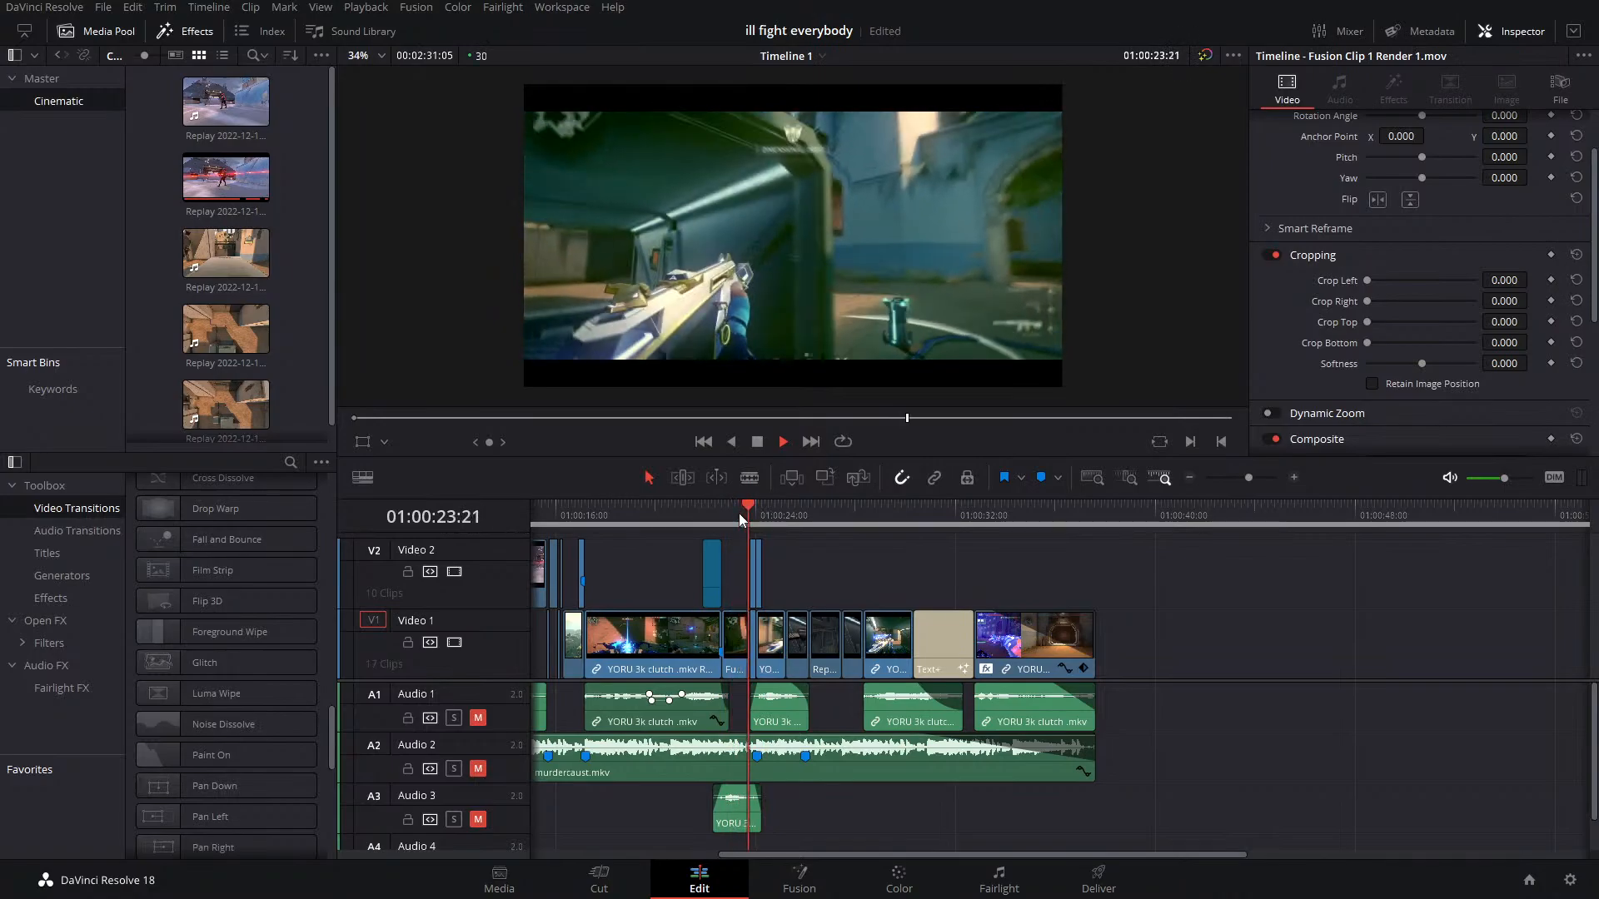
pyautogui.press('space')
pyautogui.click(738, 513)
pyautogui.press('space')
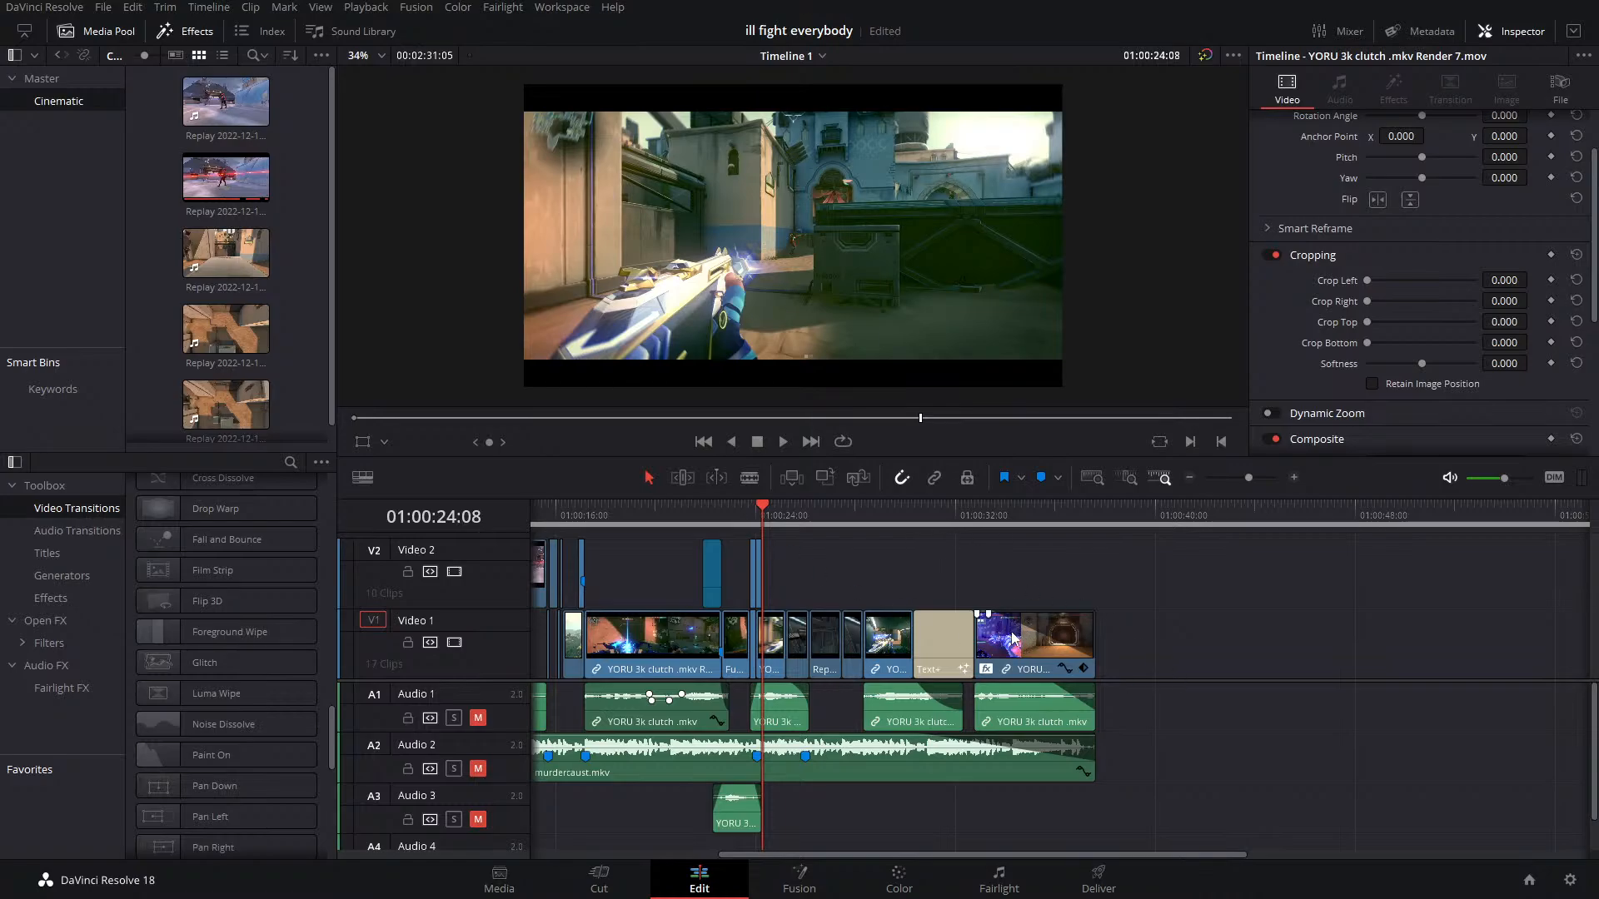
# Copy the last YORU 3k clutch clip past the montage's end and stack a copy of the Render 8 clip above it with aligned starts
pyautogui.moveTo(1008, 639); pyautogui.dragTo(1197, 639)
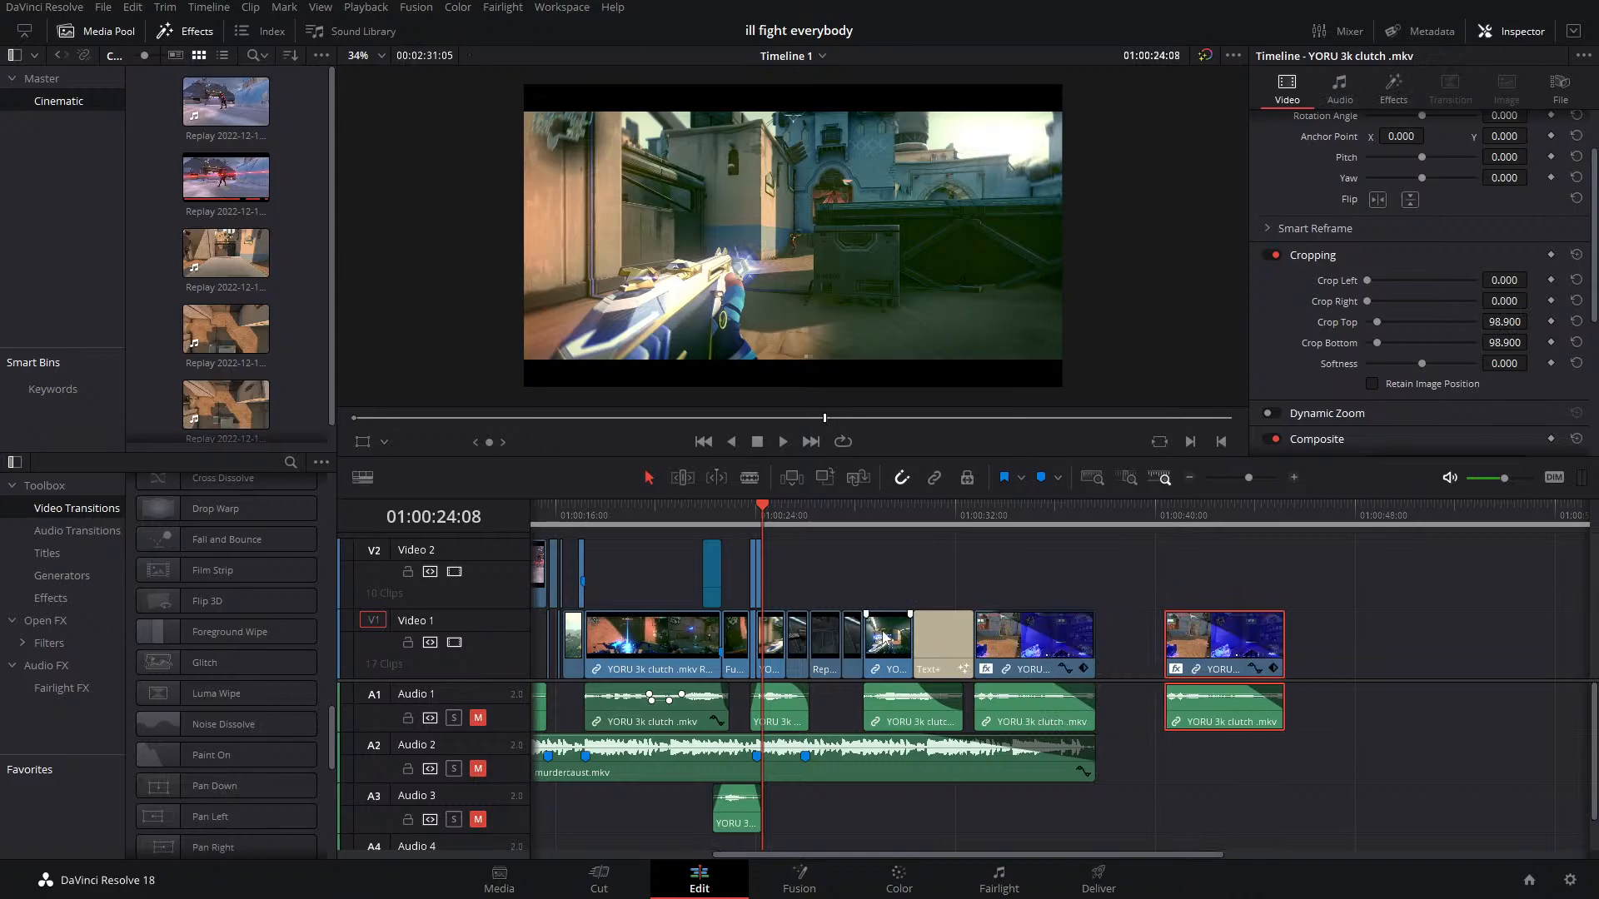
pyautogui.moveTo(885, 640); pyautogui.dragTo(1218, 616)
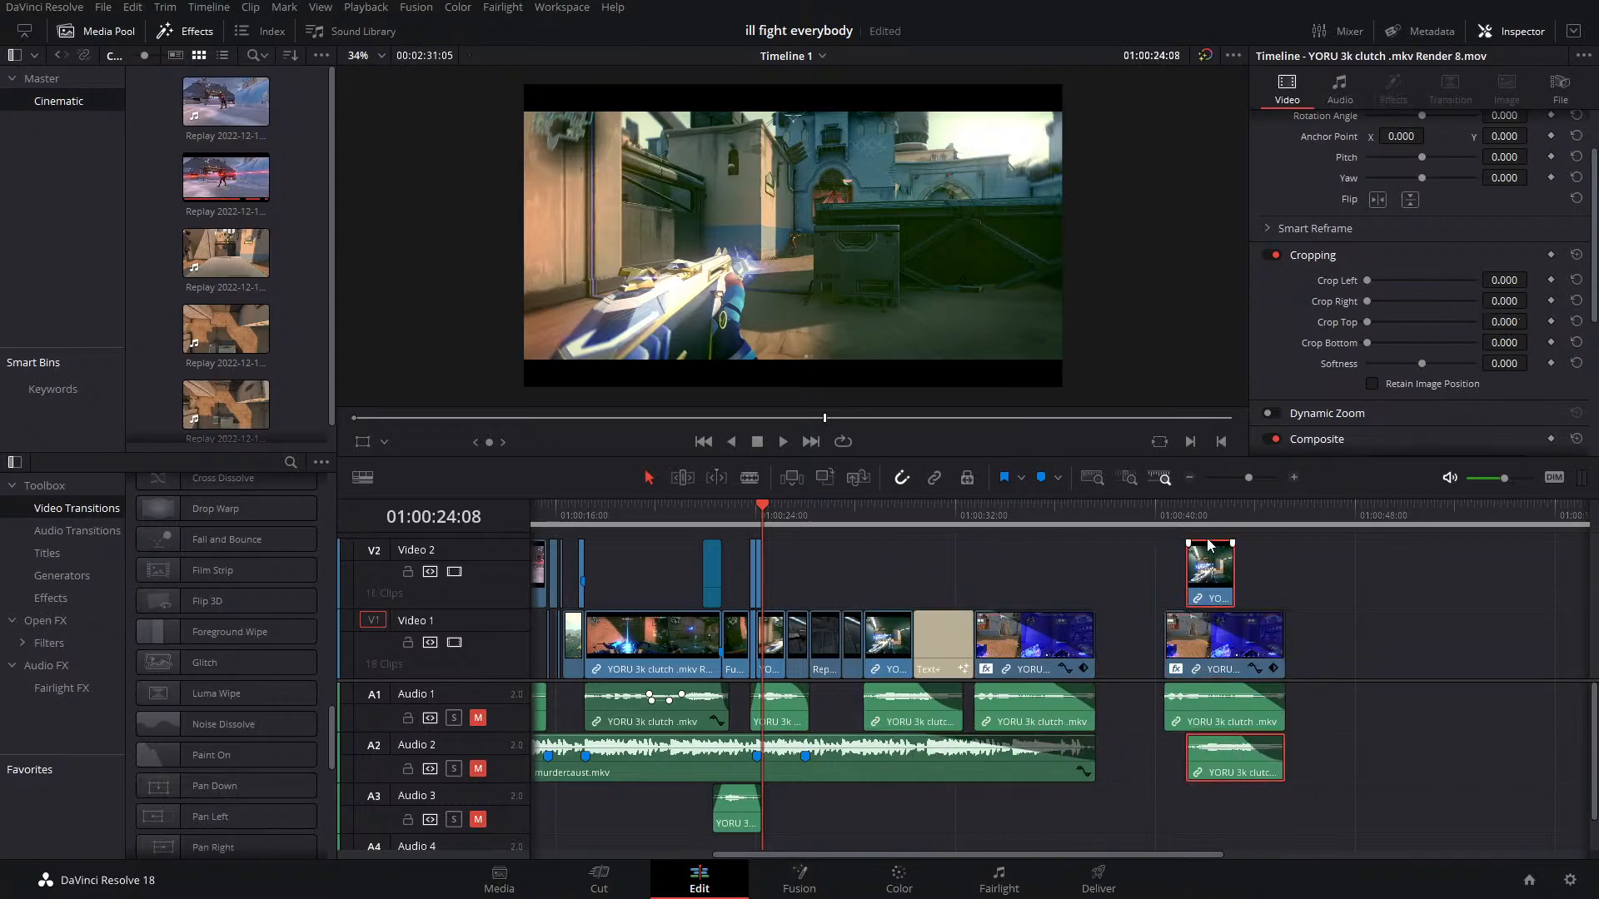
pyautogui.moveTo(1171, 521)
pyautogui.mouseDown()
pyautogui.moveTo(1210, 528)
pyautogui.moveTo(1188, 531)
pyautogui.mouseUp()
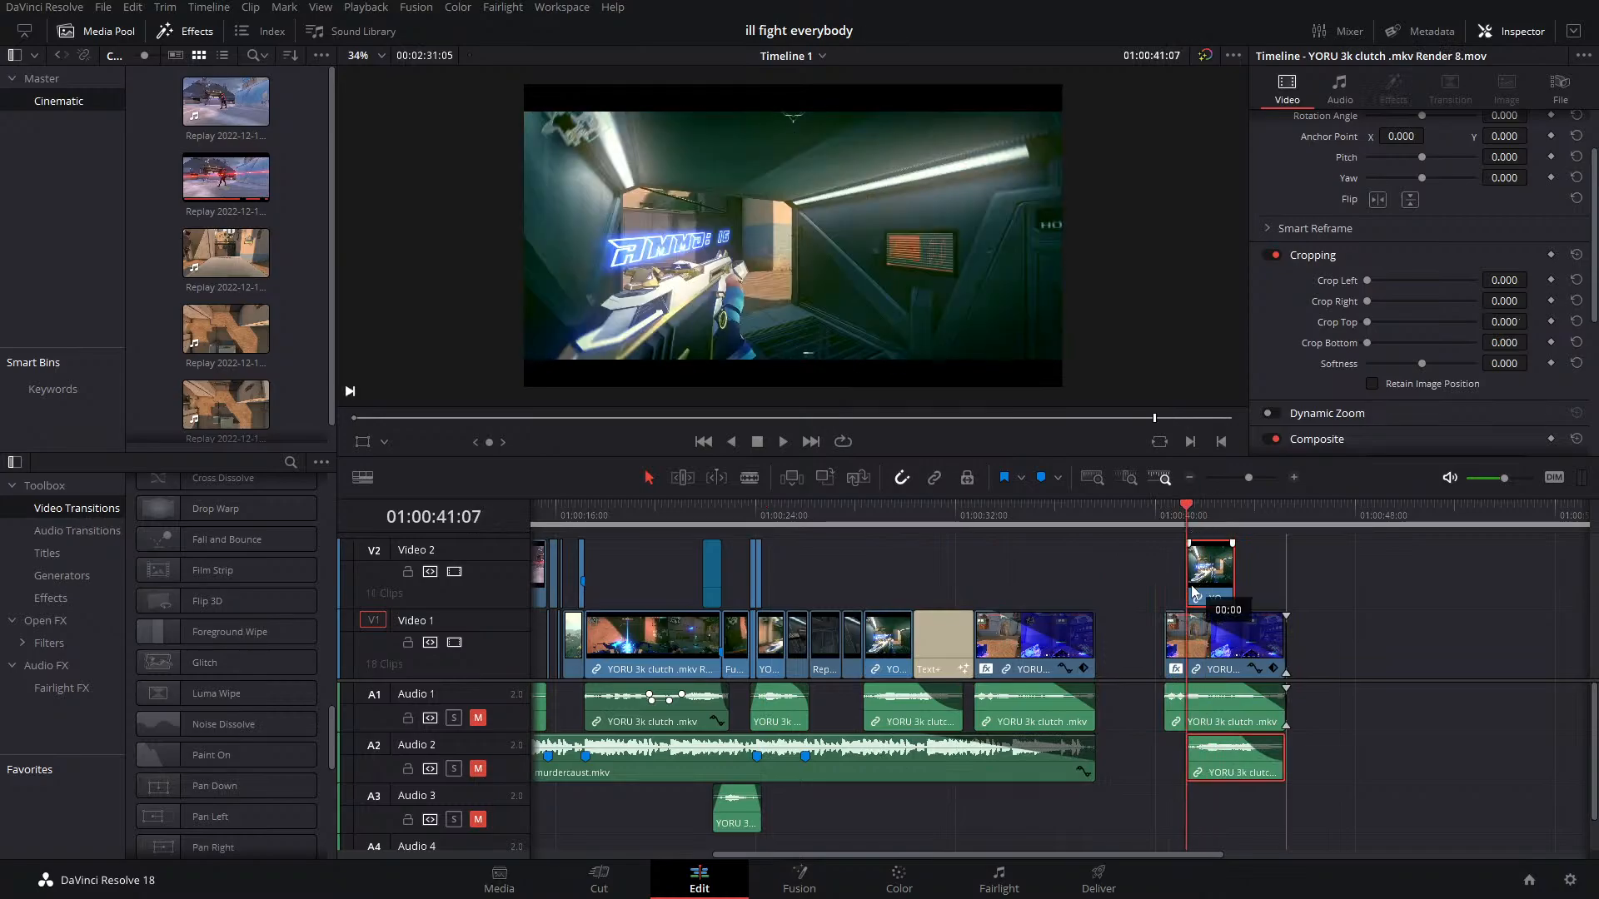
pyautogui.moveTo(1201, 592); pyautogui.dragTo(1179, 593)
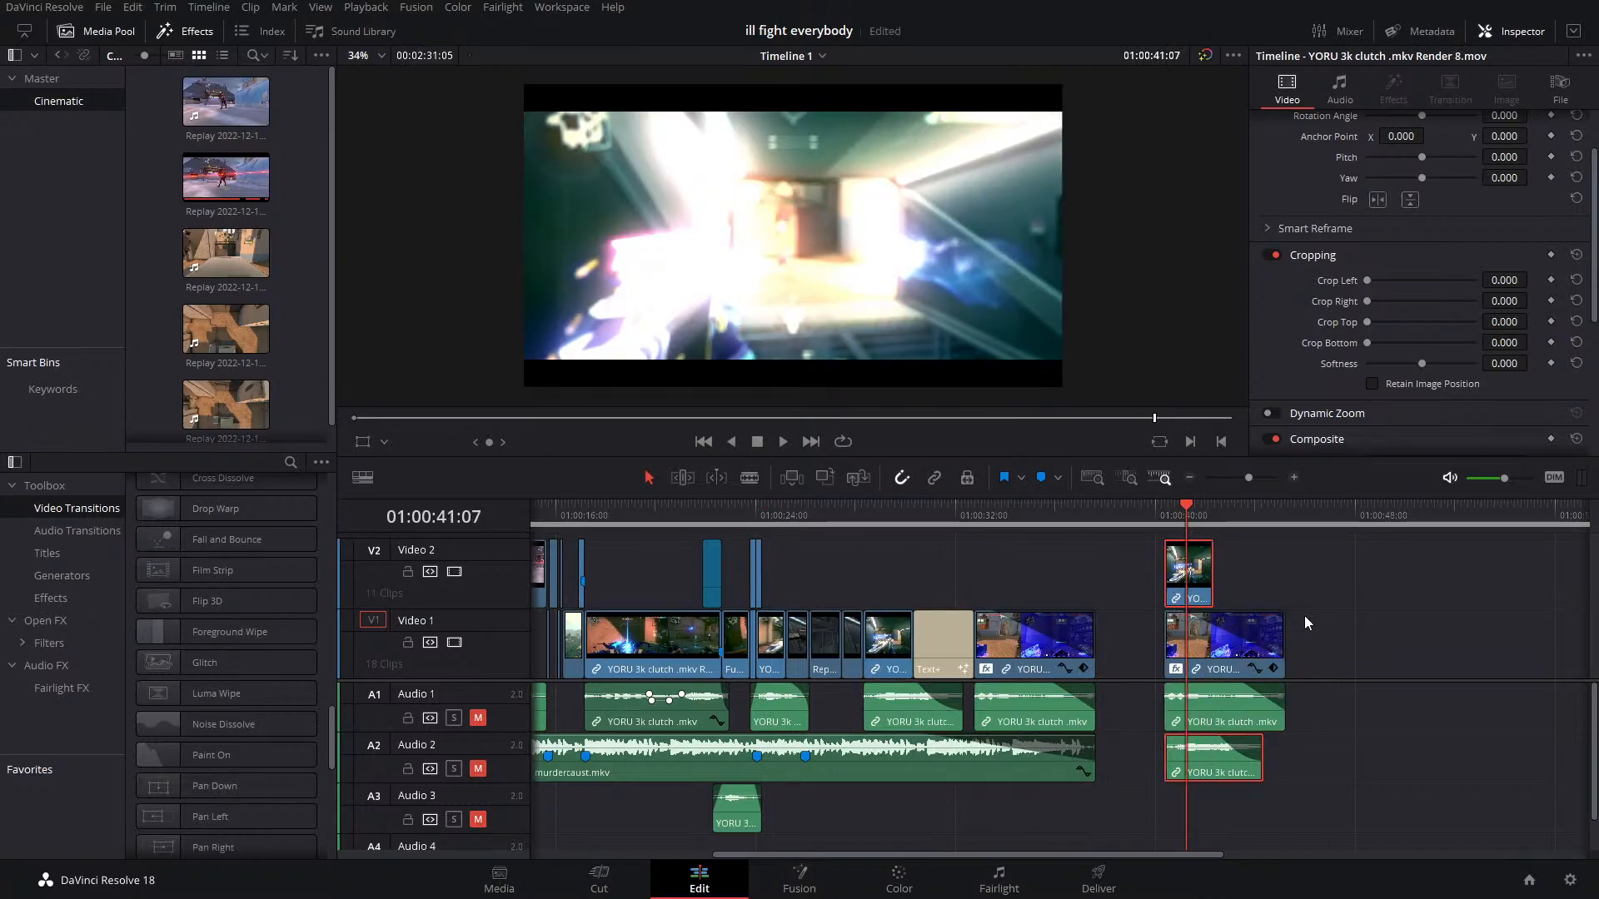
# Combine the two stacked video copies into a new Fusion clip and open it on the Fusion page
pyautogui.moveTo(1340, 545); pyautogui.dragTo(1205, 646)
pyautogui.rightClick(1206, 647)
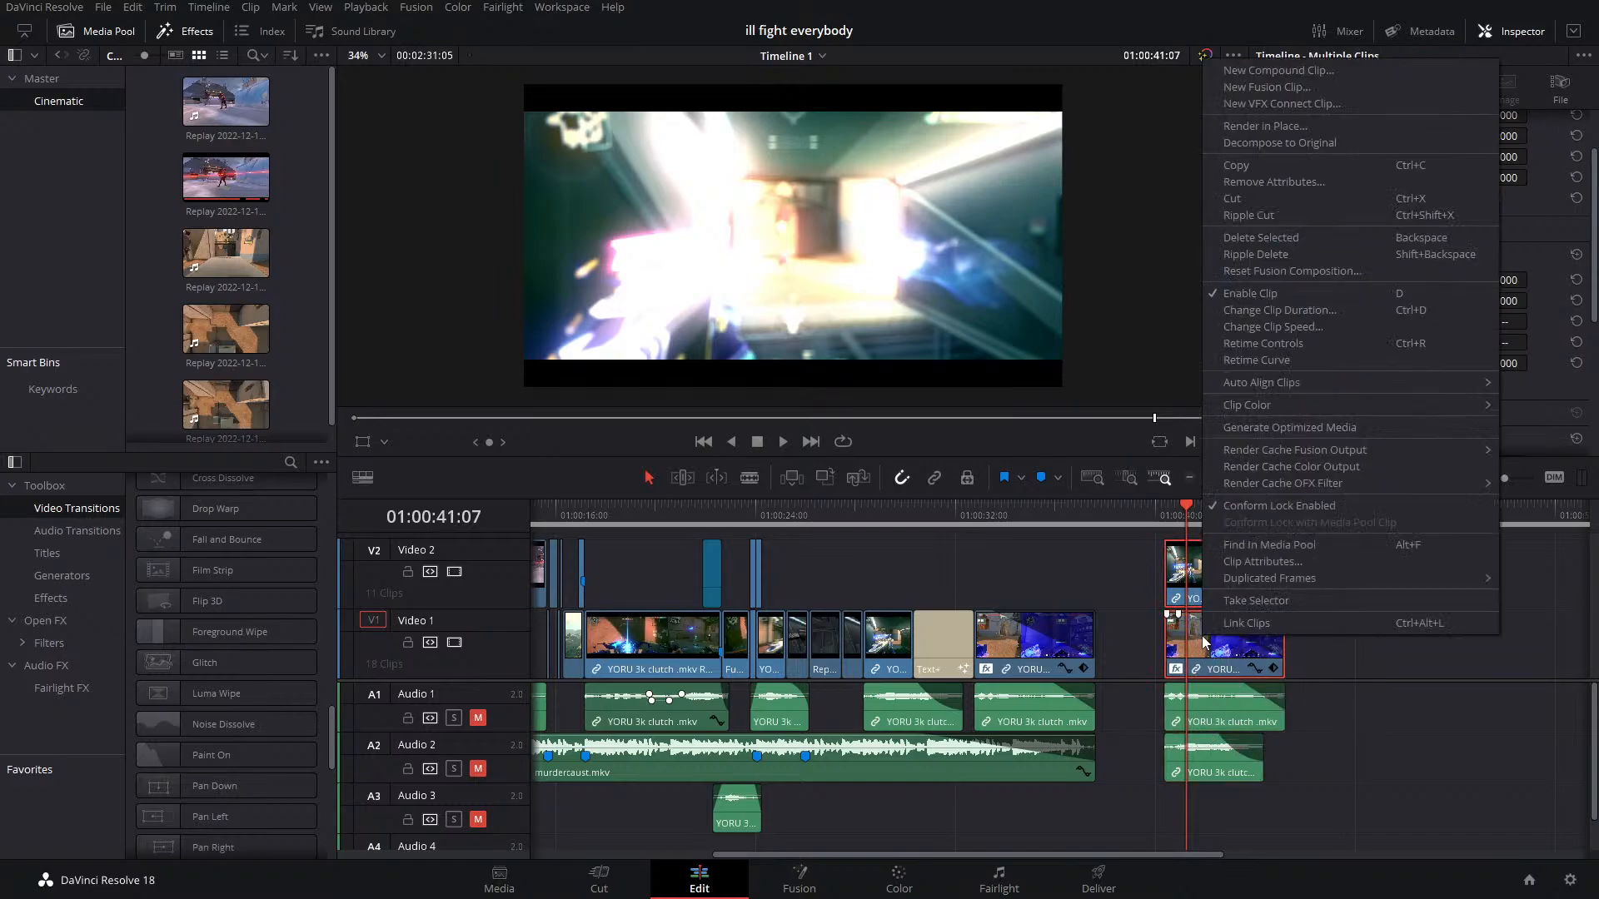
pyautogui.click(1262, 90)
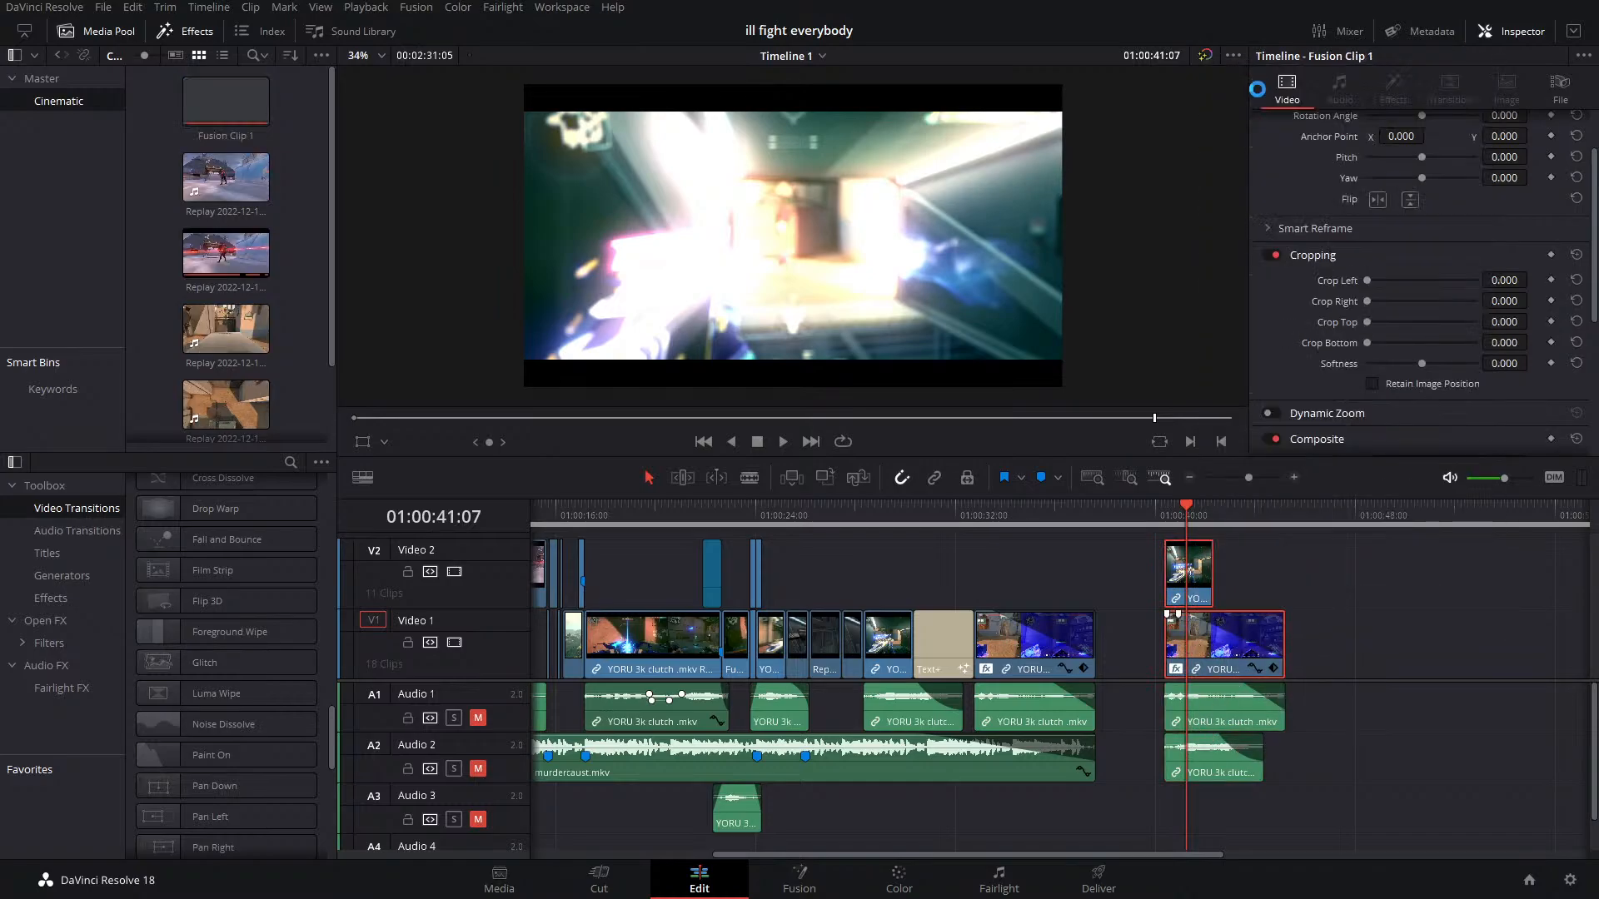
pyautogui.click(800, 879)
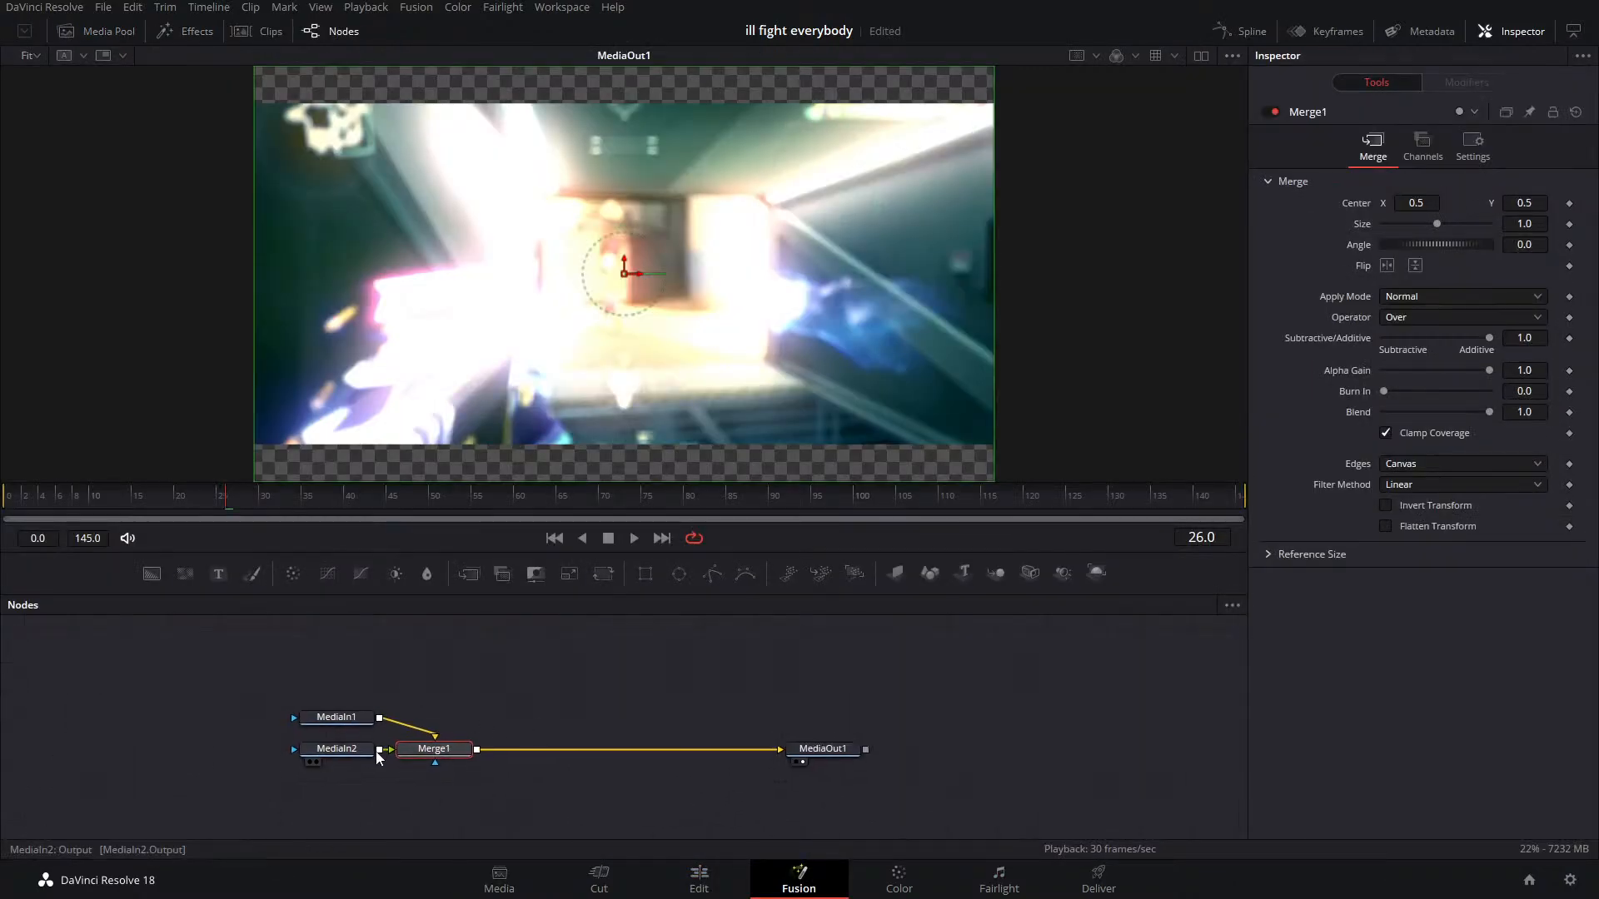
# Arrange MediaIn1 beside and MediaIn2 above Merge1, then disconnect MediaIn2 and reconnect it to the merge while viewing frame 3
pyautogui.moveTo(361, 749); pyautogui.dragTo(308, 754)
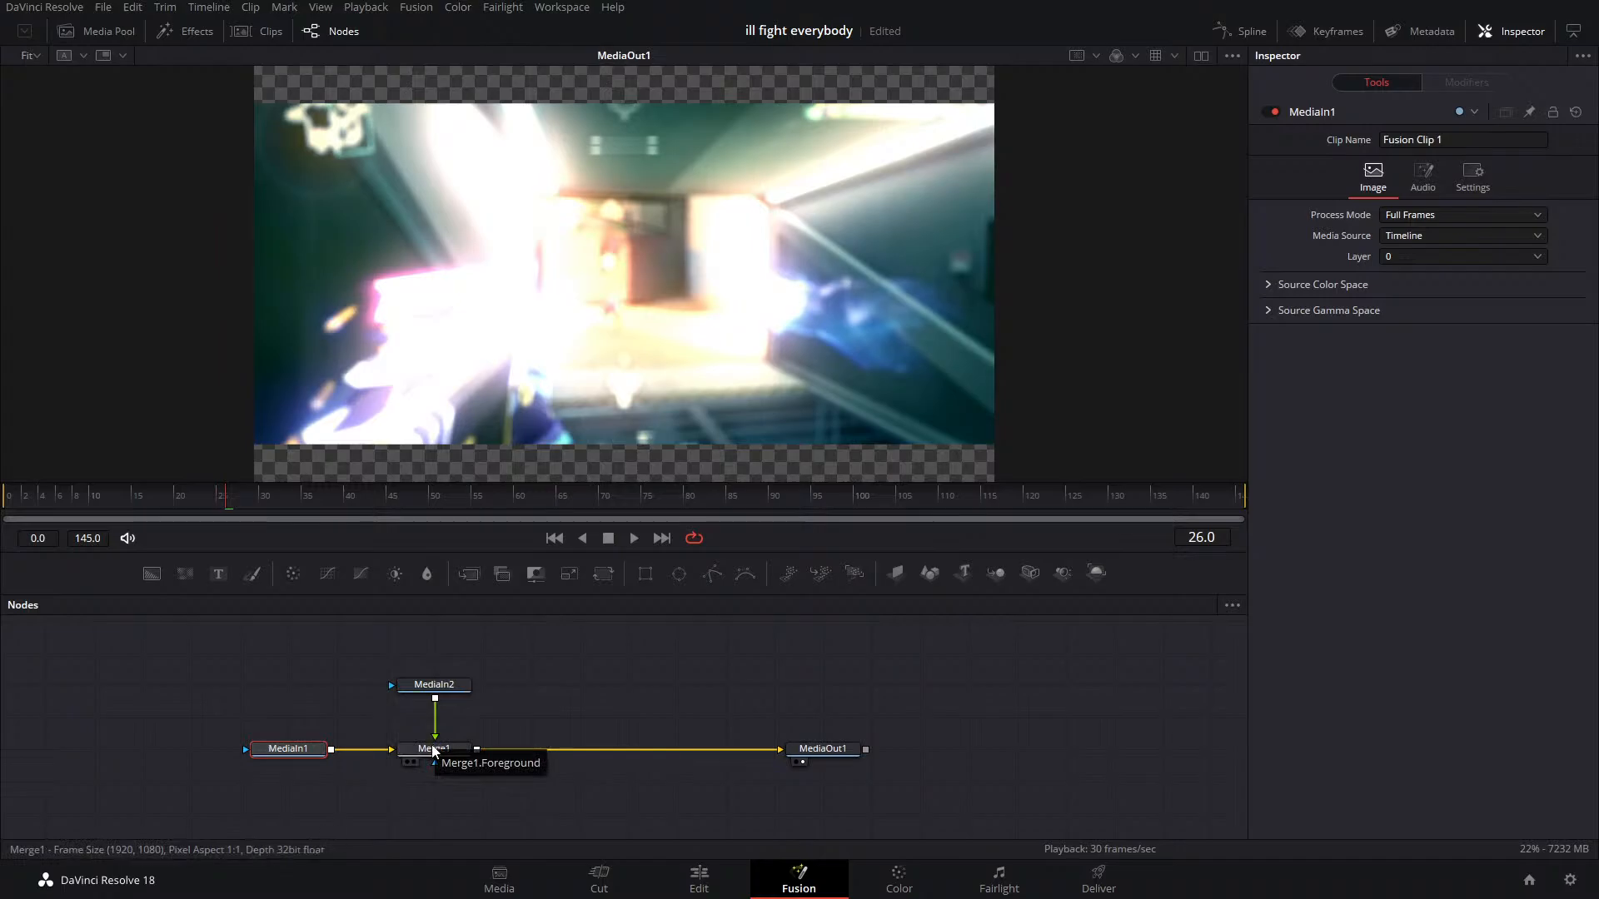
pyautogui.moveTo(434, 744); pyautogui.dragTo(473, 717)
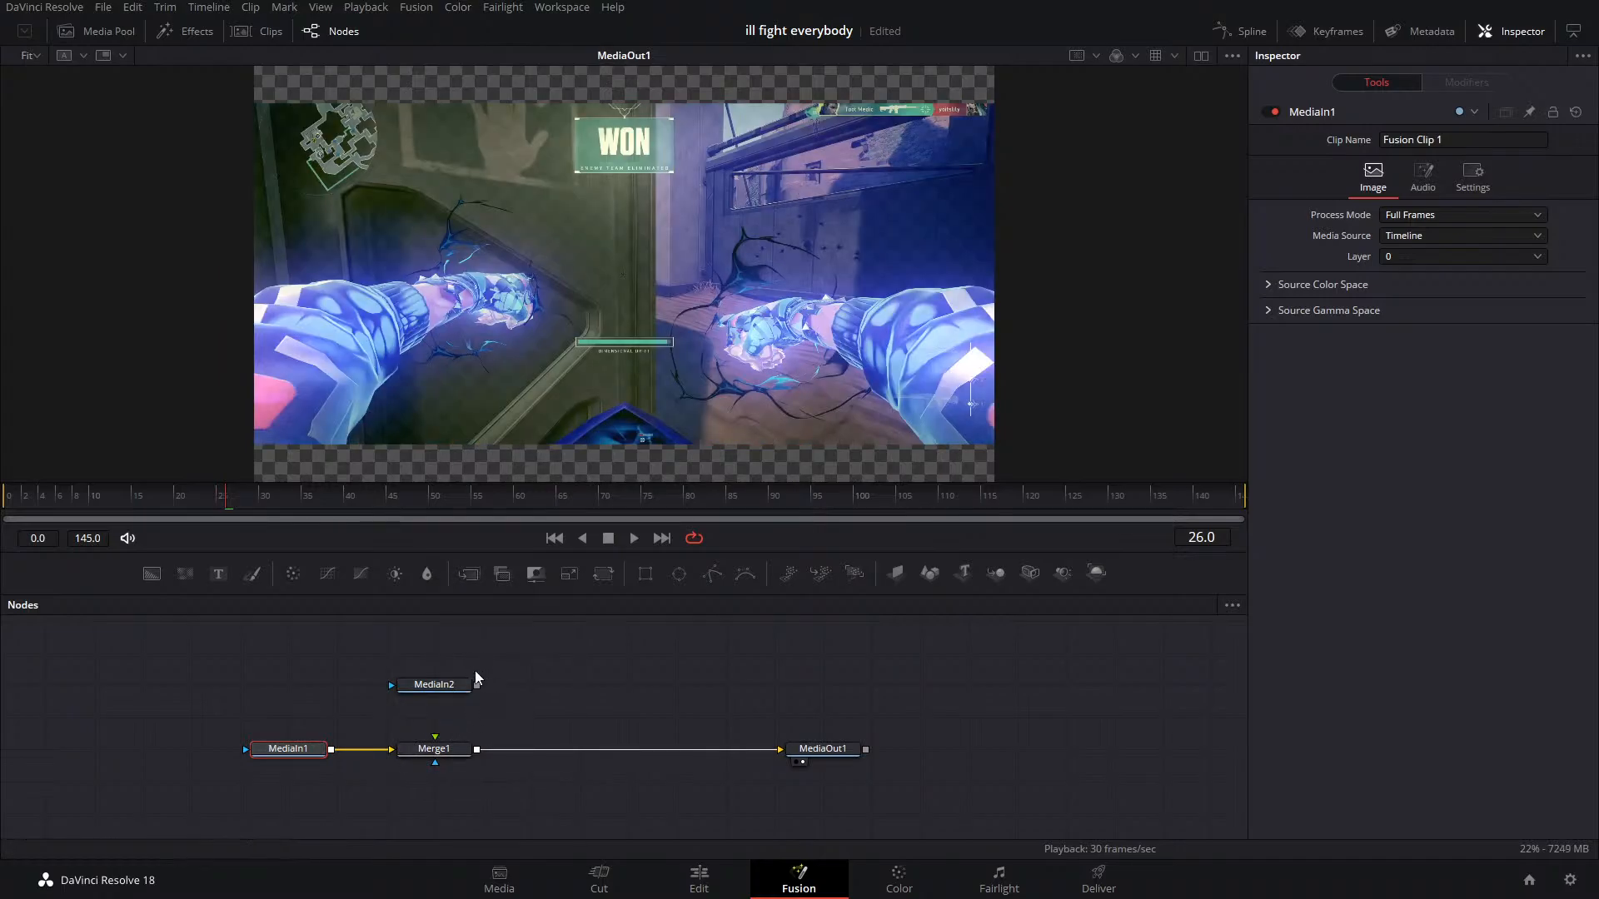
pyautogui.click(36, 525)
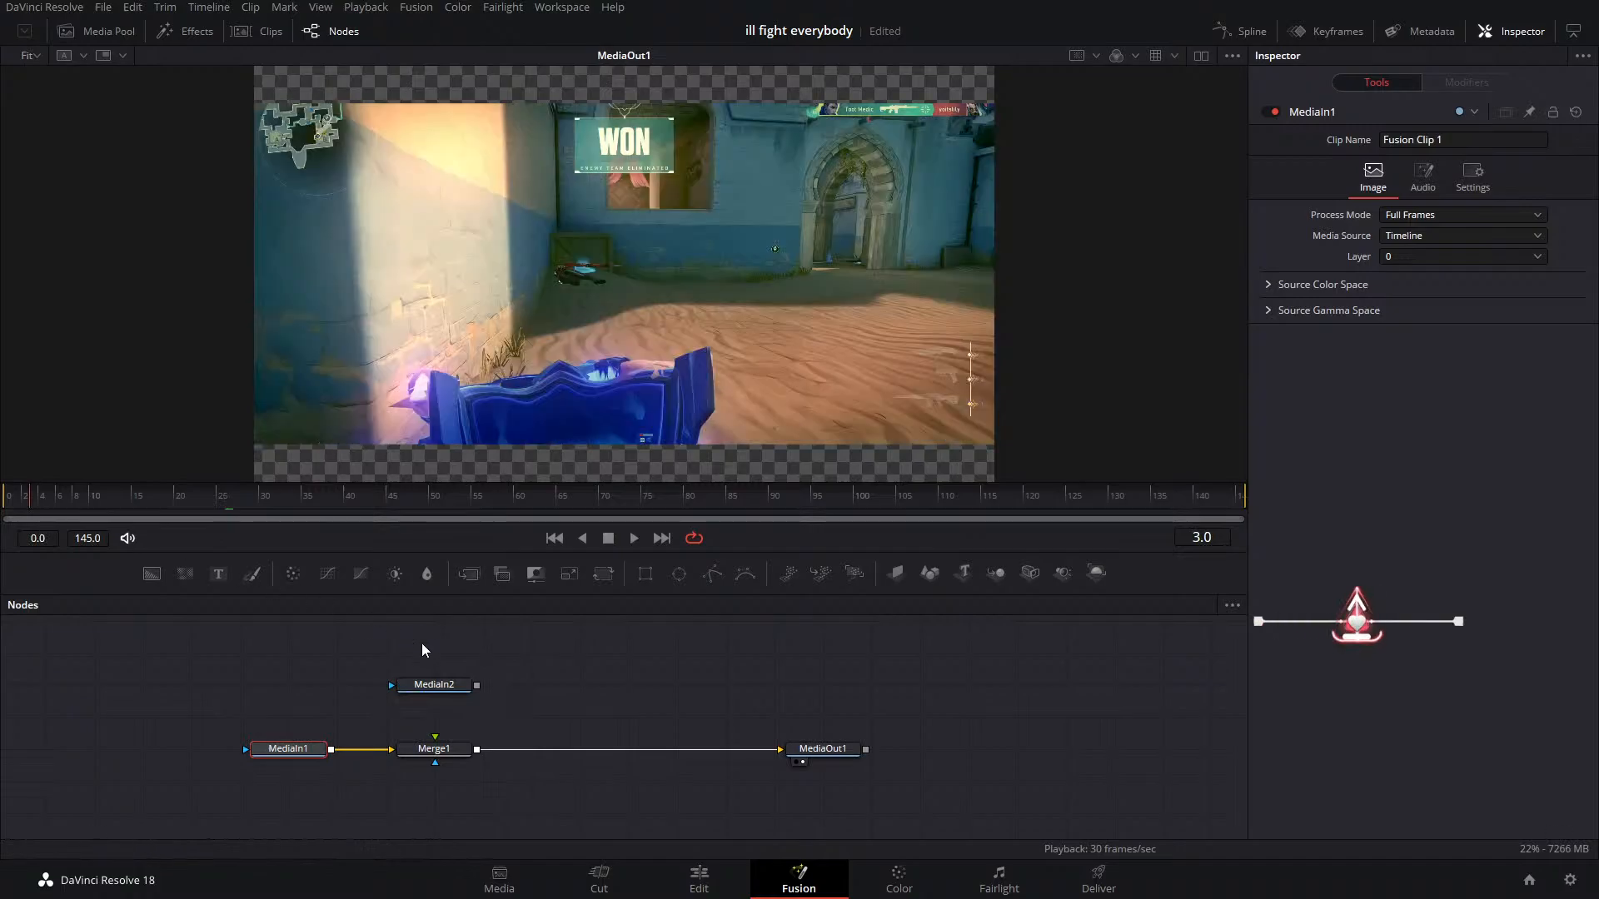
pyautogui.moveTo(477, 686); pyautogui.dragTo(432, 756)
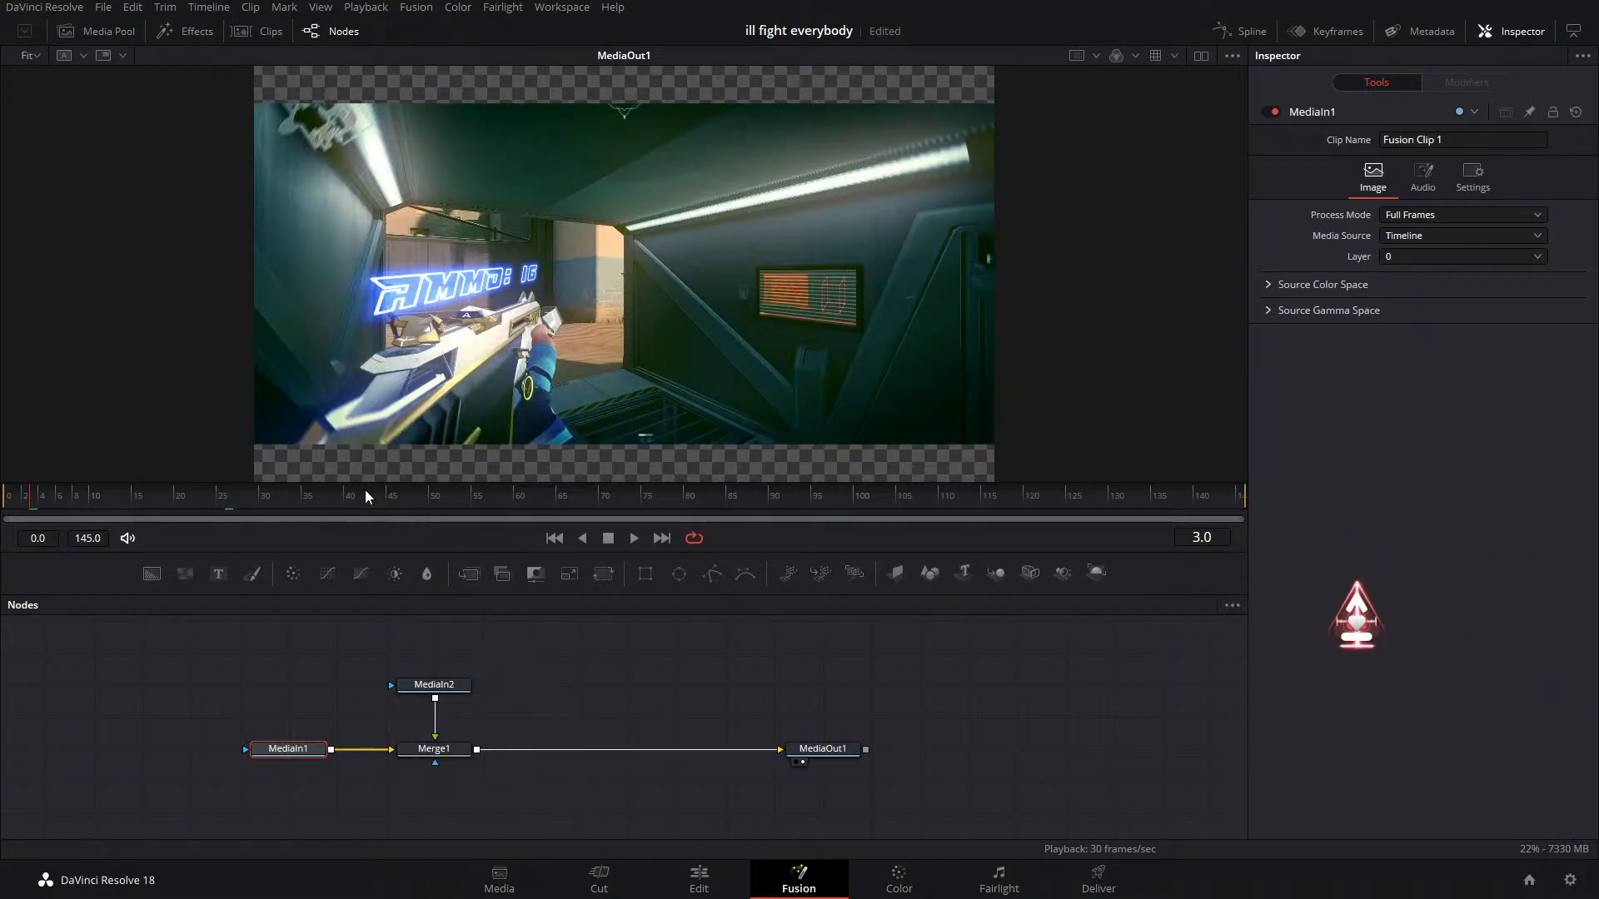
pyautogui.click(699, 878)
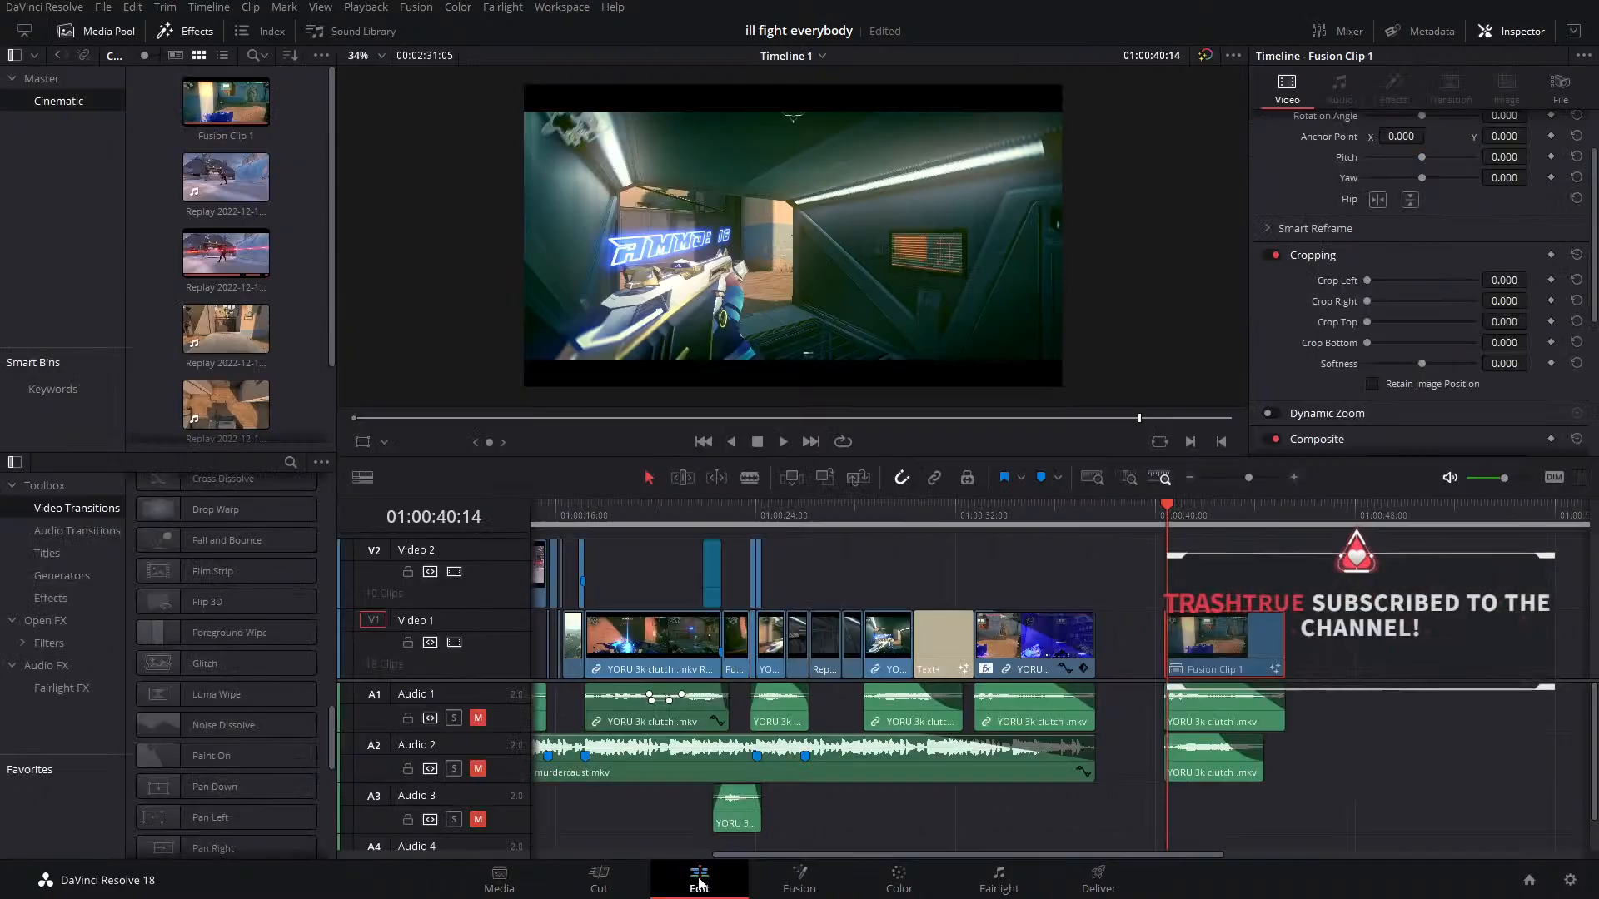
pyautogui.click(799, 879)
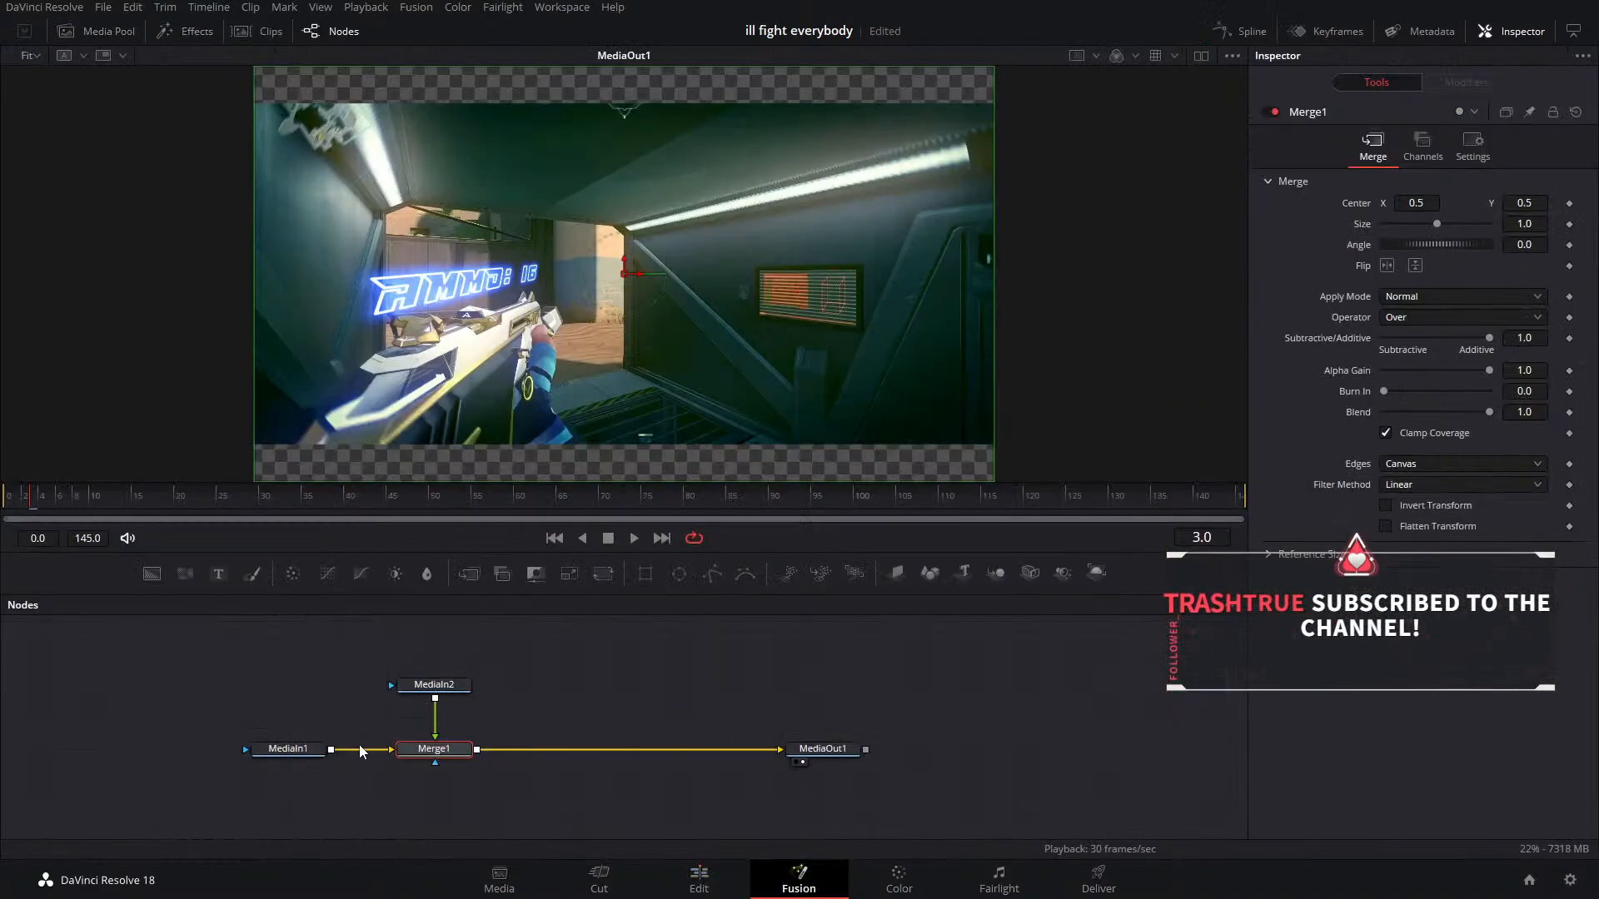
# Inspect the source layers of the MediaIn1 and MediaIn2 nodes and preview the merged result at frame 20
pyautogui.click(283, 749)
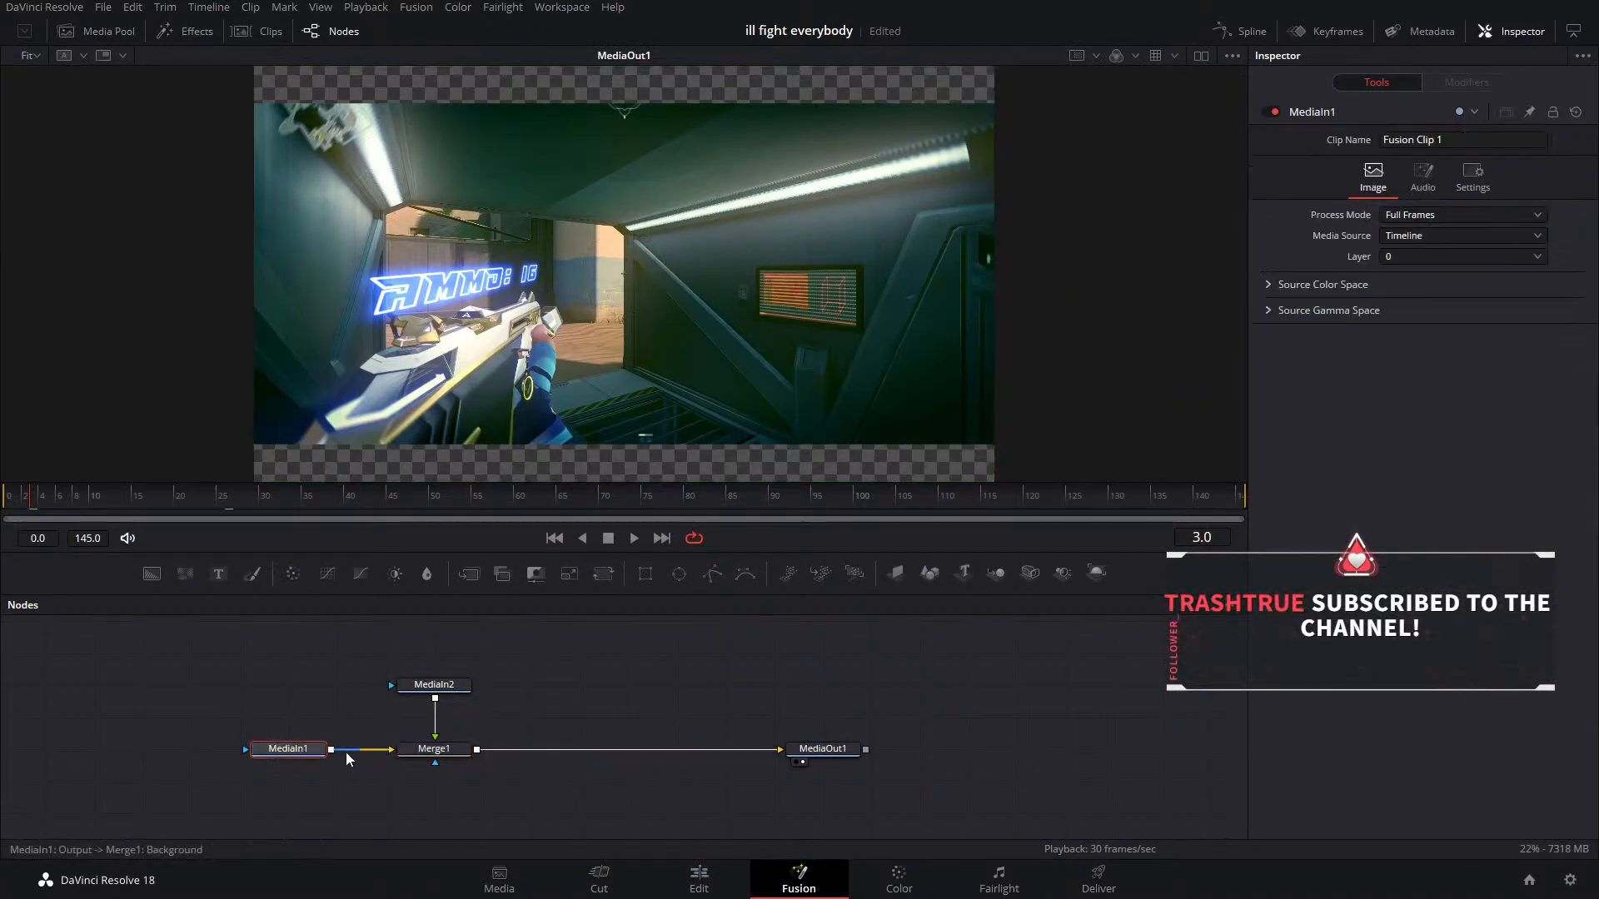
pyautogui.click(444, 686)
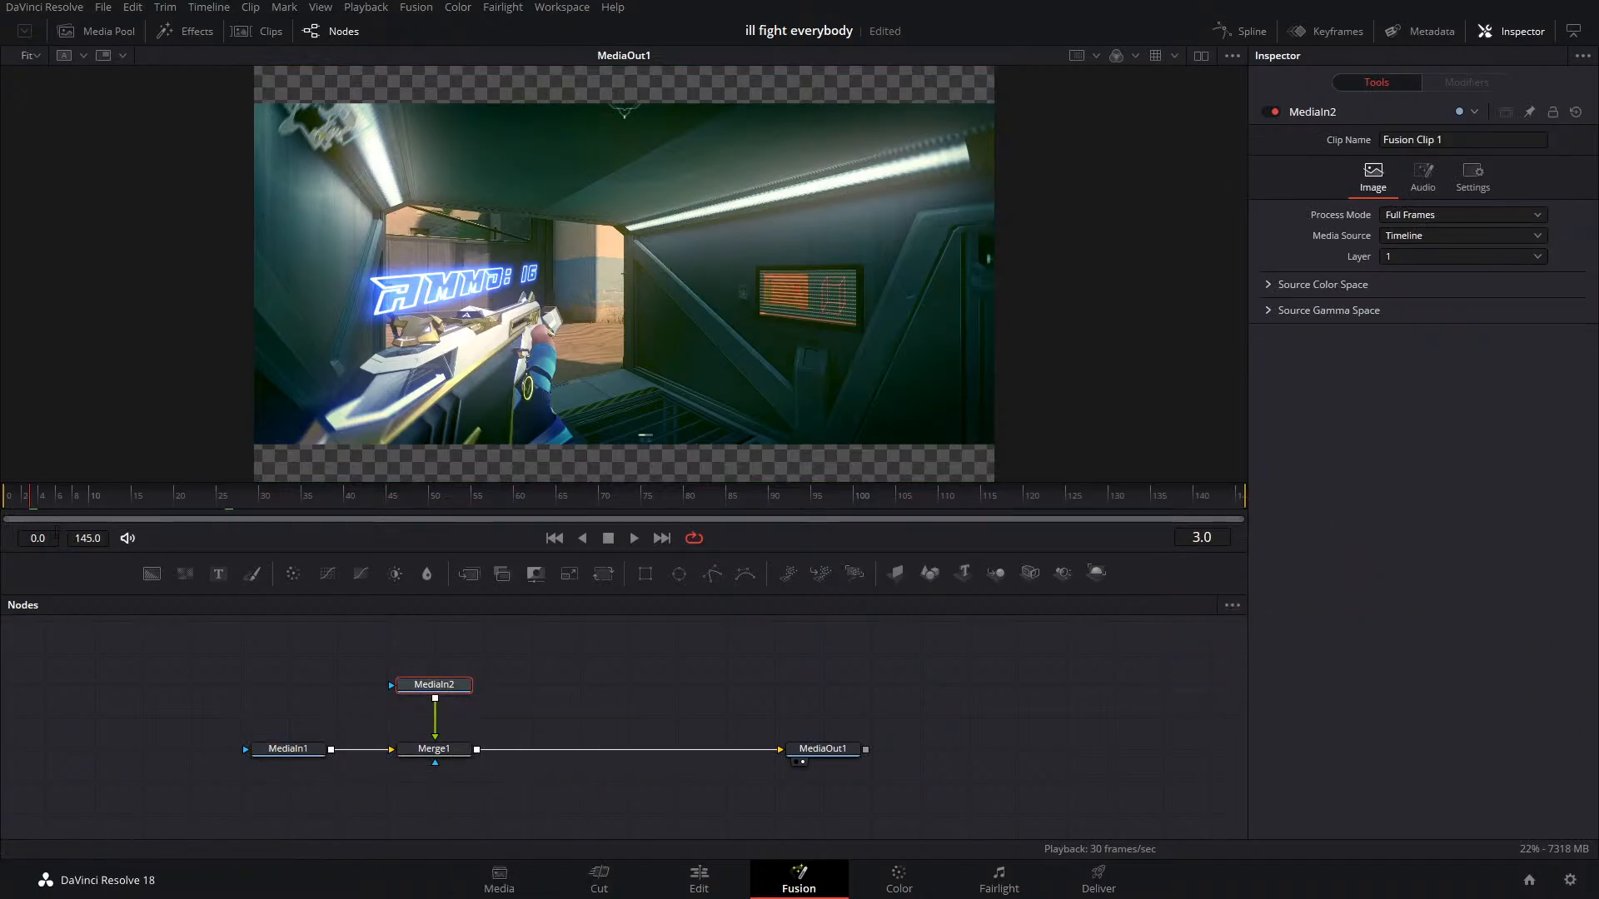
pyautogui.moveTo(36, 505); pyautogui.dragTo(175, 519)
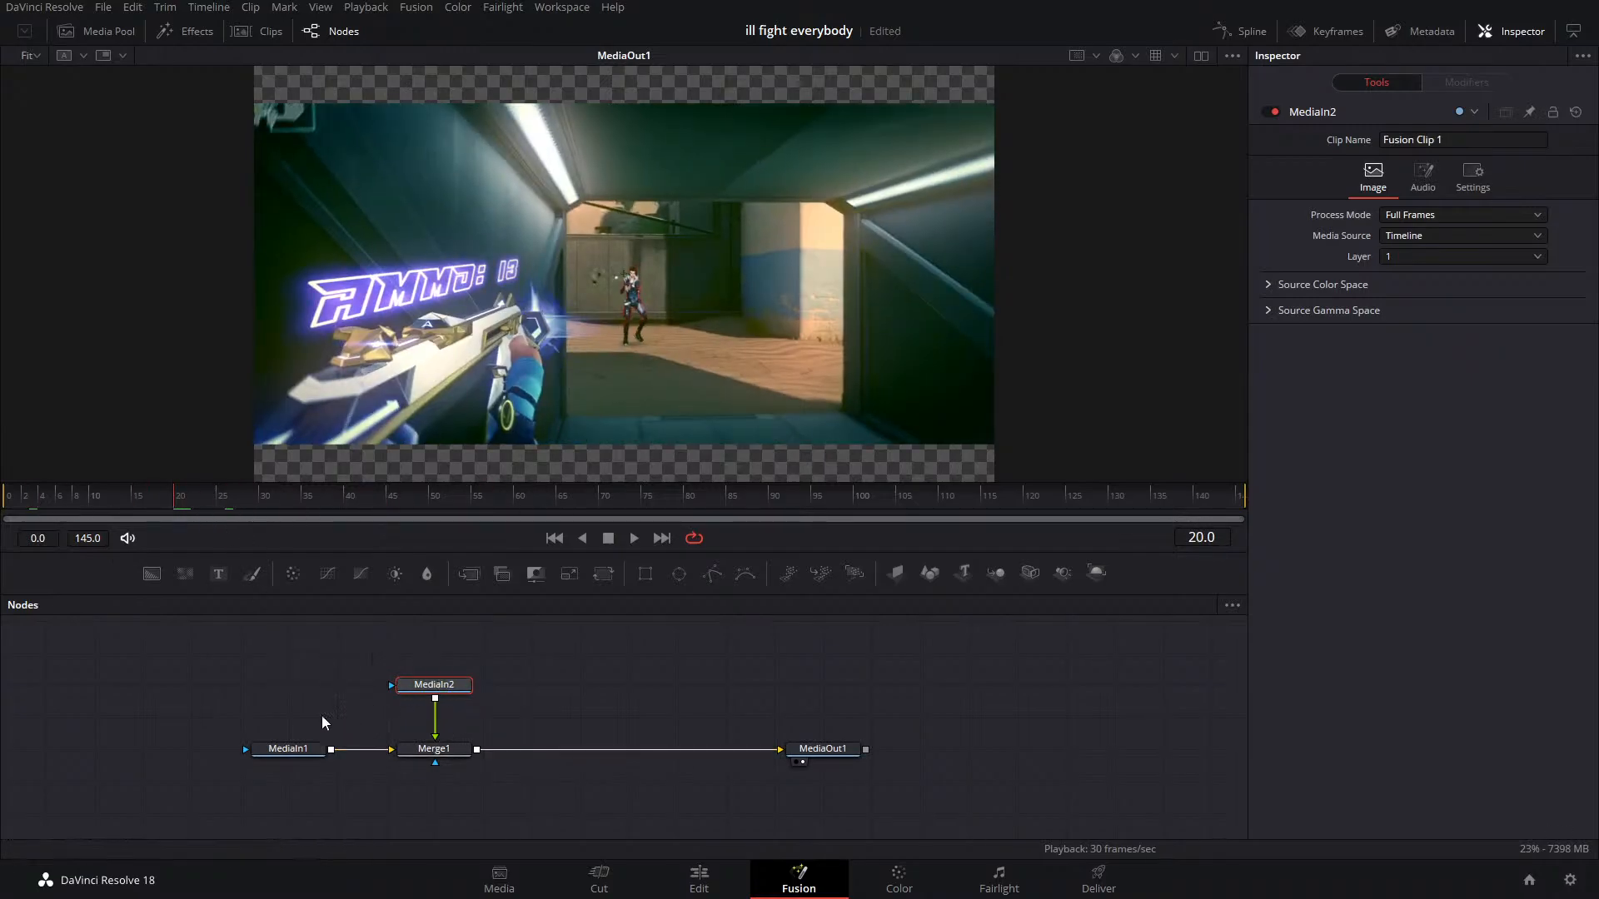
# Return to the Edit page and delete the demo Fusion clip and its two audio clips past the montage's end
pyautogui.click(698, 876)
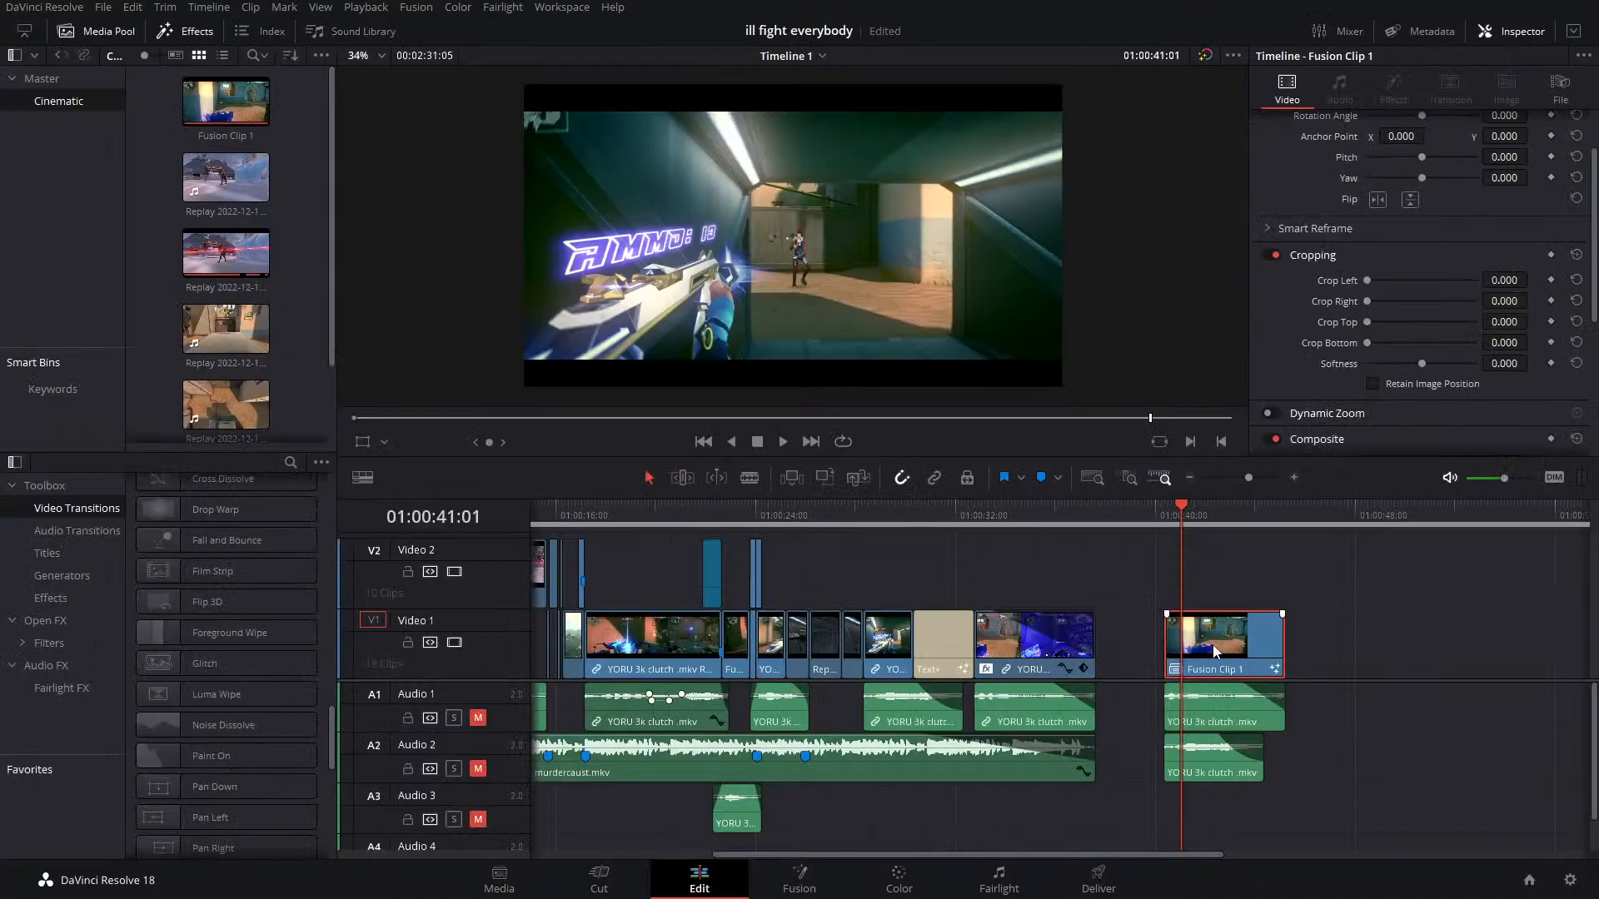
pyautogui.press('Delete')
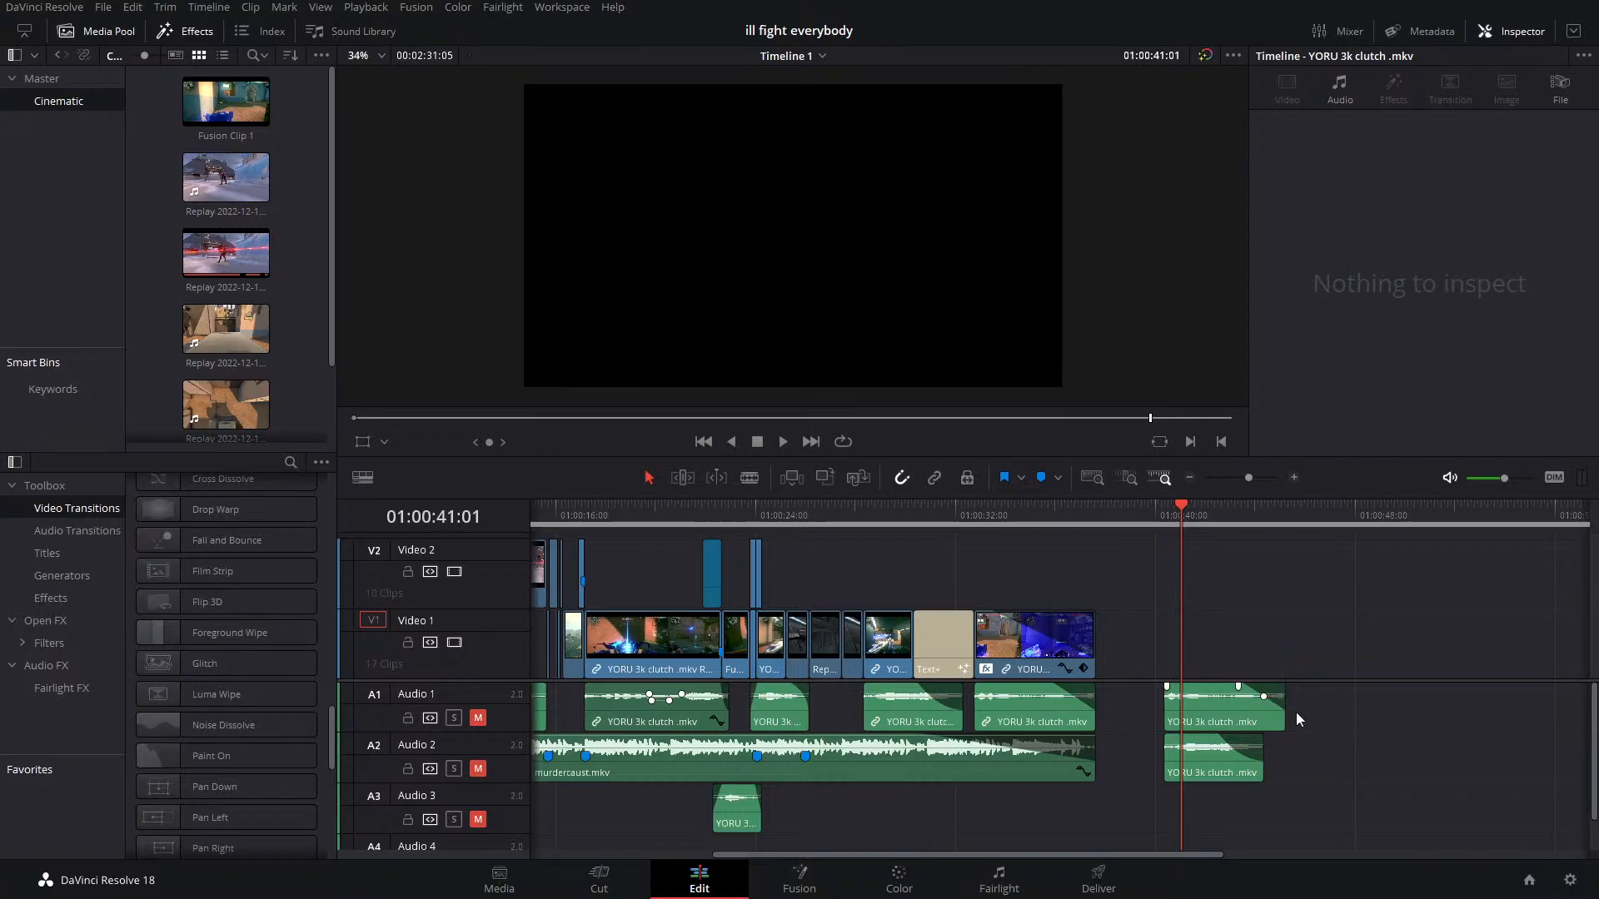
pyautogui.moveTo(1345, 717); pyautogui.dragTo(1197, 783)
pyautogui.press('Delete')
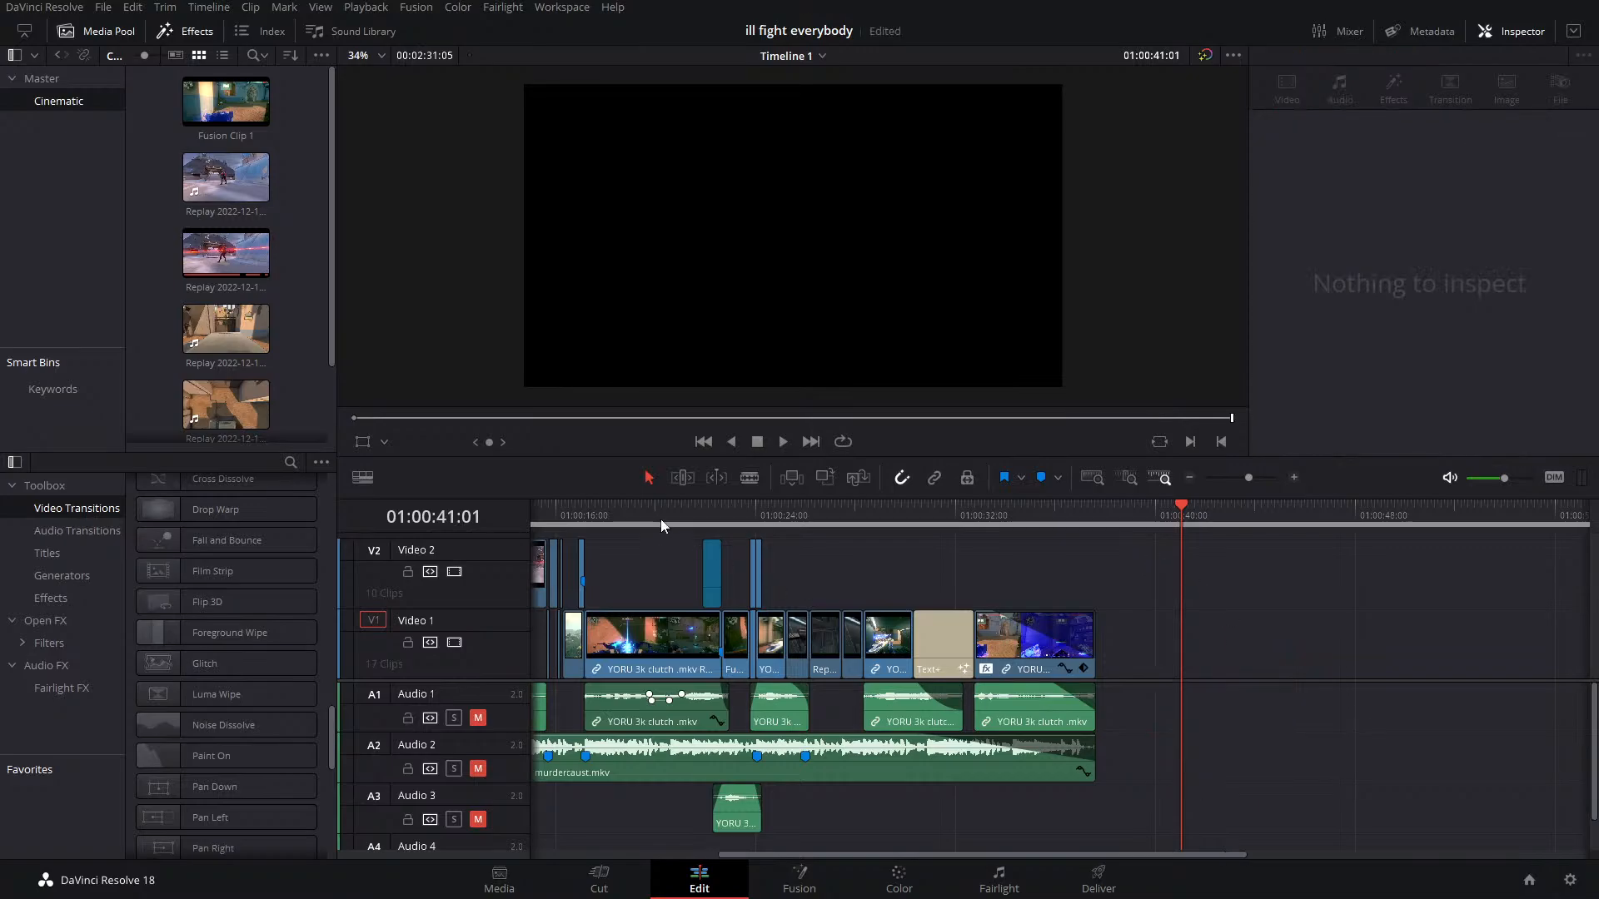
# Play back the montage section around the Replay clip on Video 2, near 01:00:14:14
pyautogui.click(578, 518)
pyautogui.hscroll(-3, 724, 542)
pyautogui.moveTo(816, 528); pyautogui.dragTo(747, 523)
pyautogui.press('space')
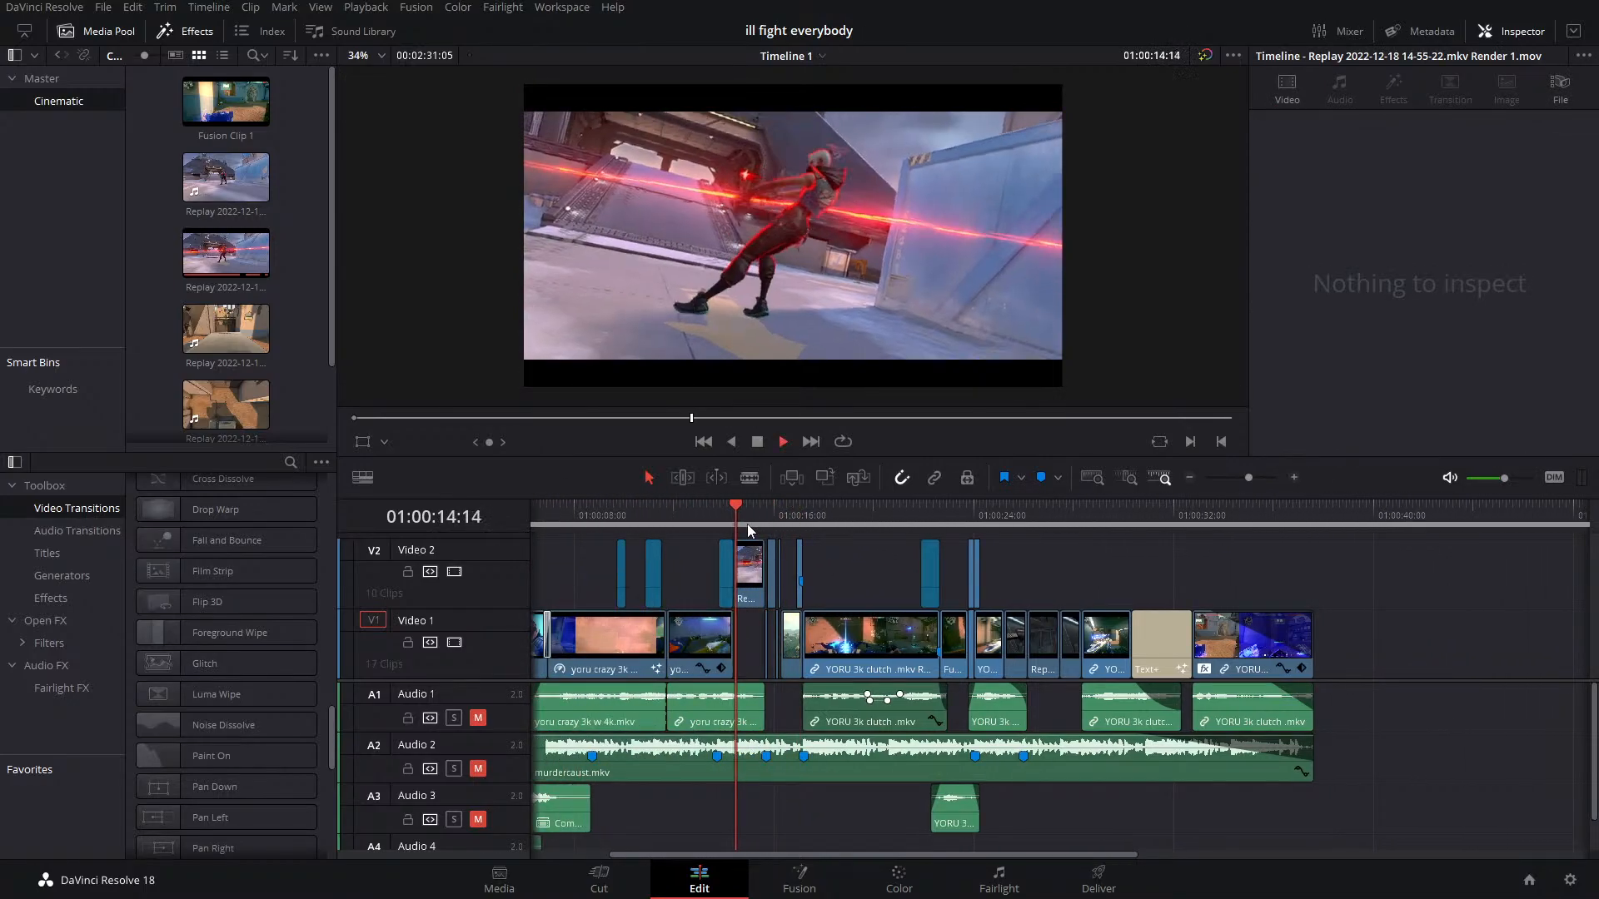
pyautogui.click(628, 520)
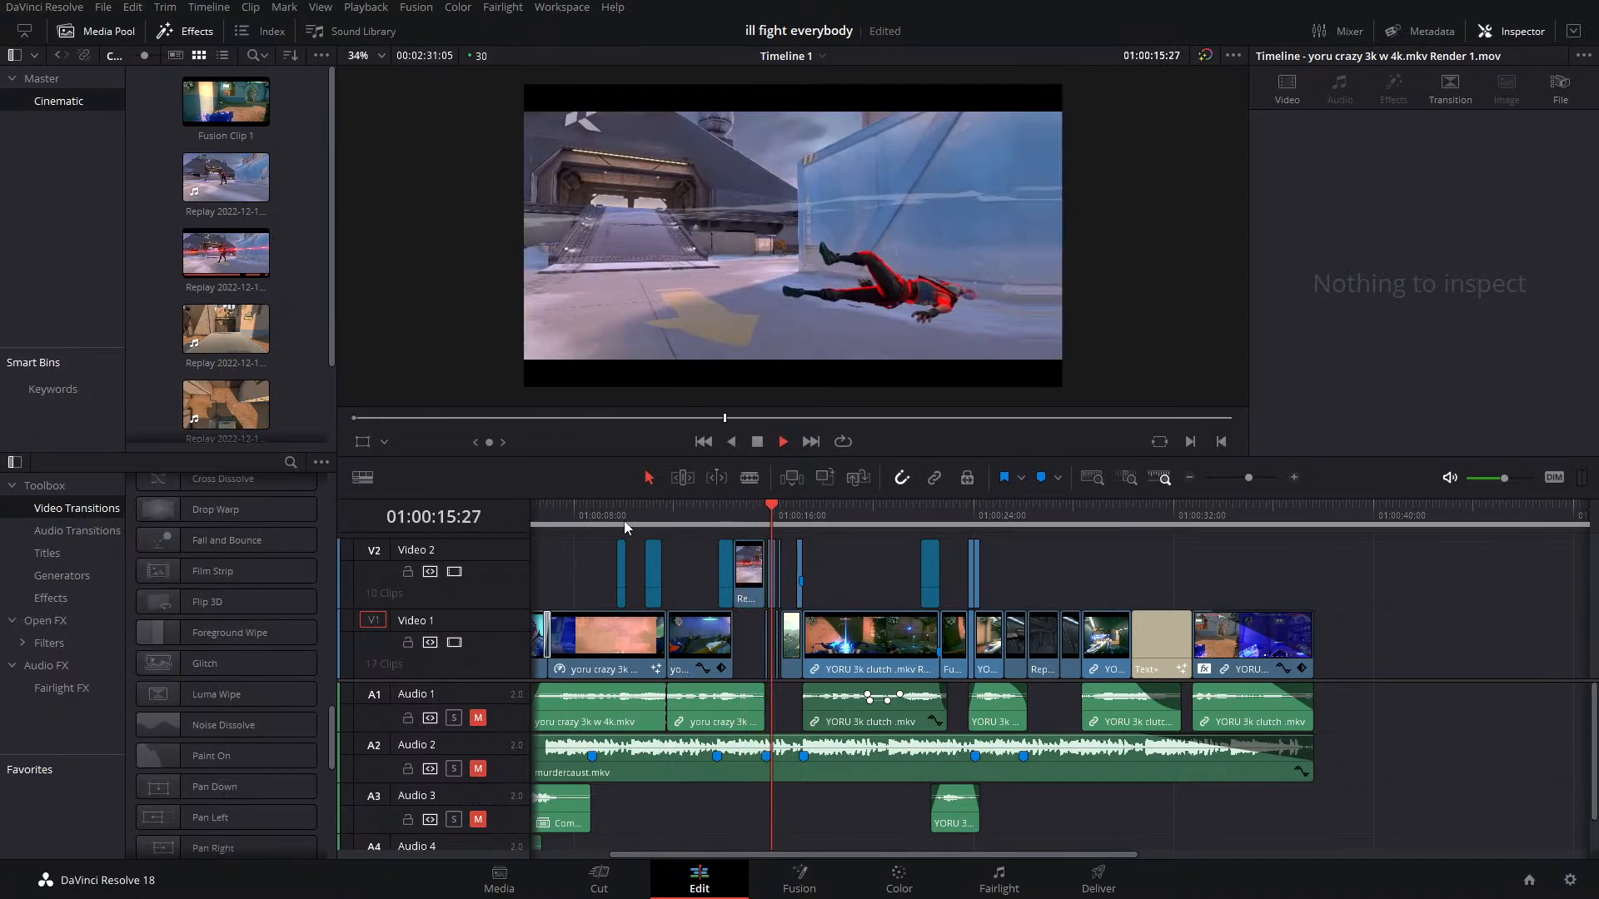
pyautogui.press('space')
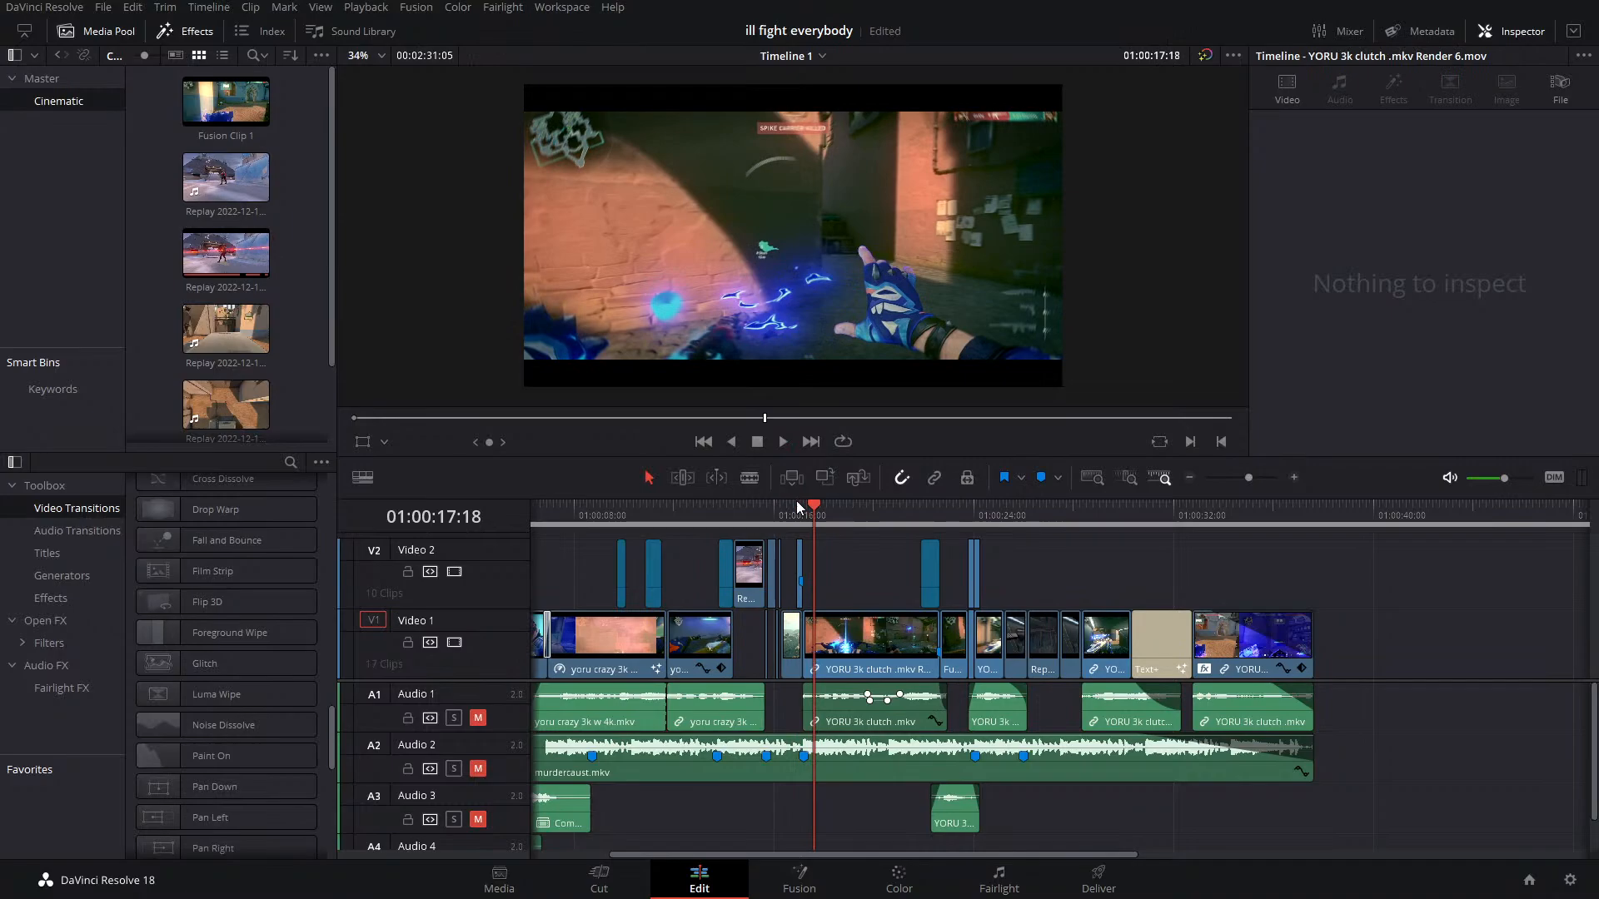
# Park the playhead at 01:00:28:10 on the Render 8 clip and review the Render Cache modes, including Smart
pyautogui.click(1142, 514)
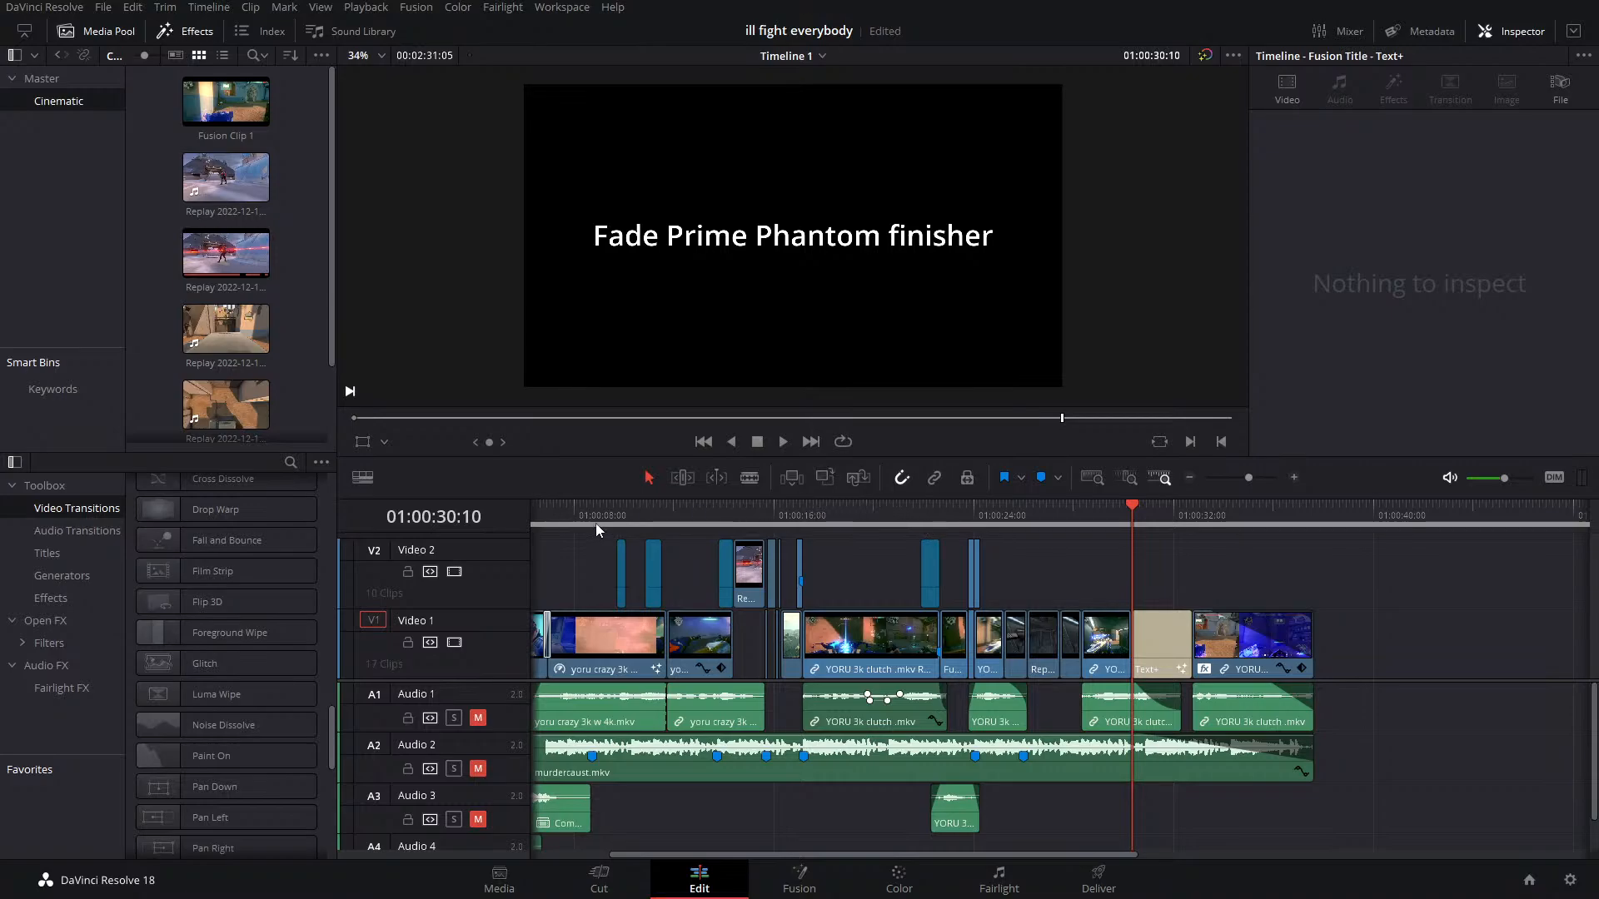
pyautogui.moveTo(1106, 513); pyautogui.dragTo(1083, 517)
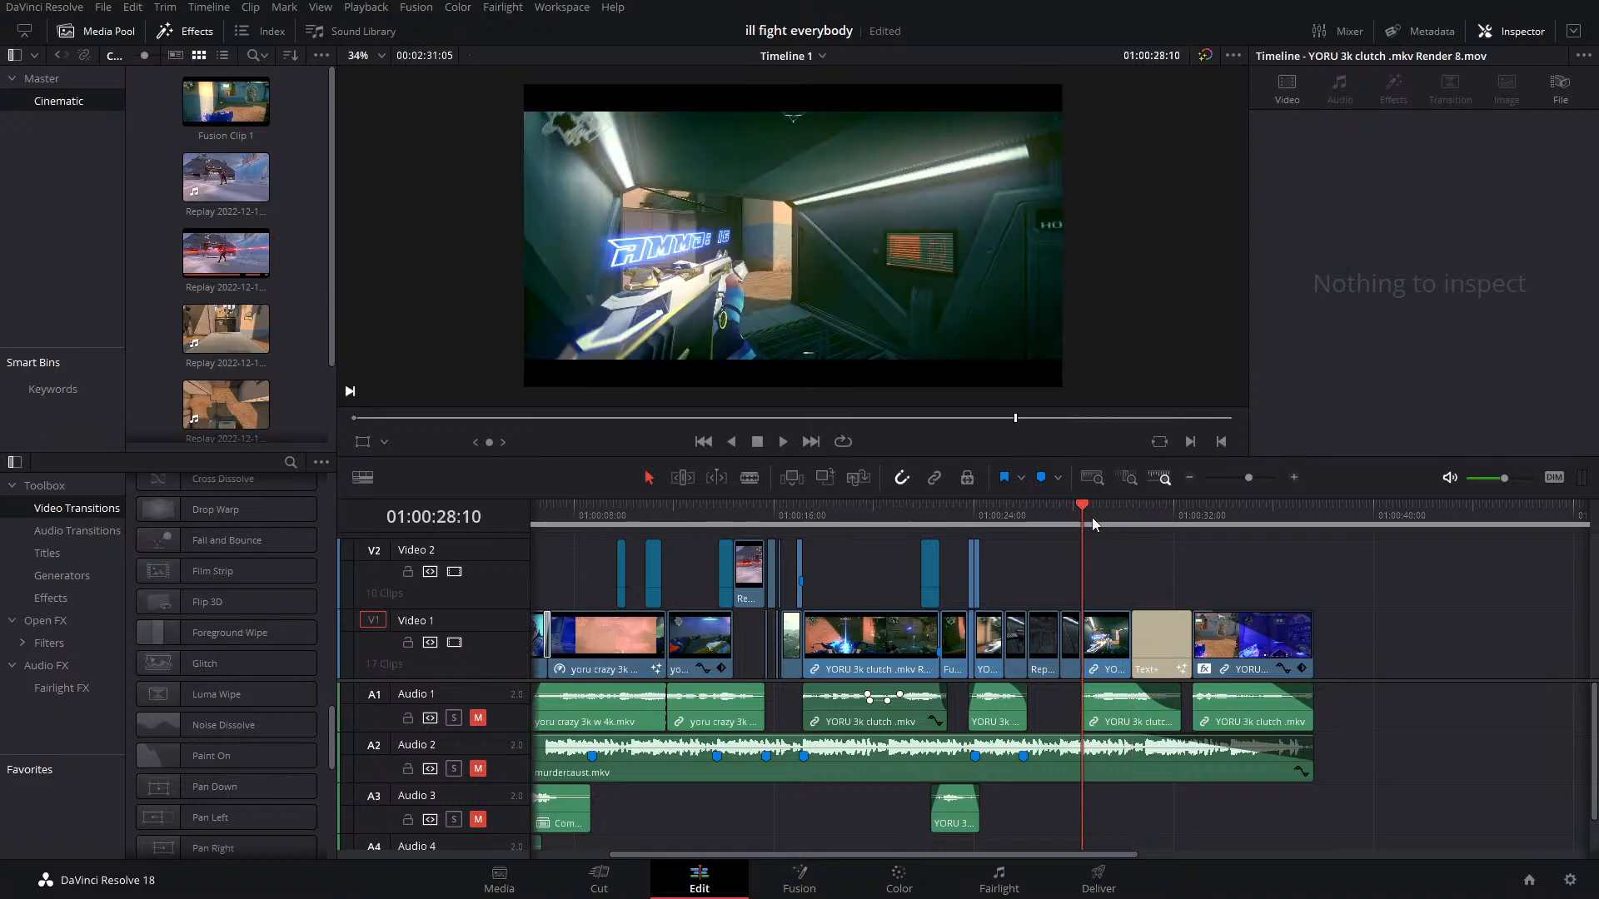
pyautogui.click(368, 8)
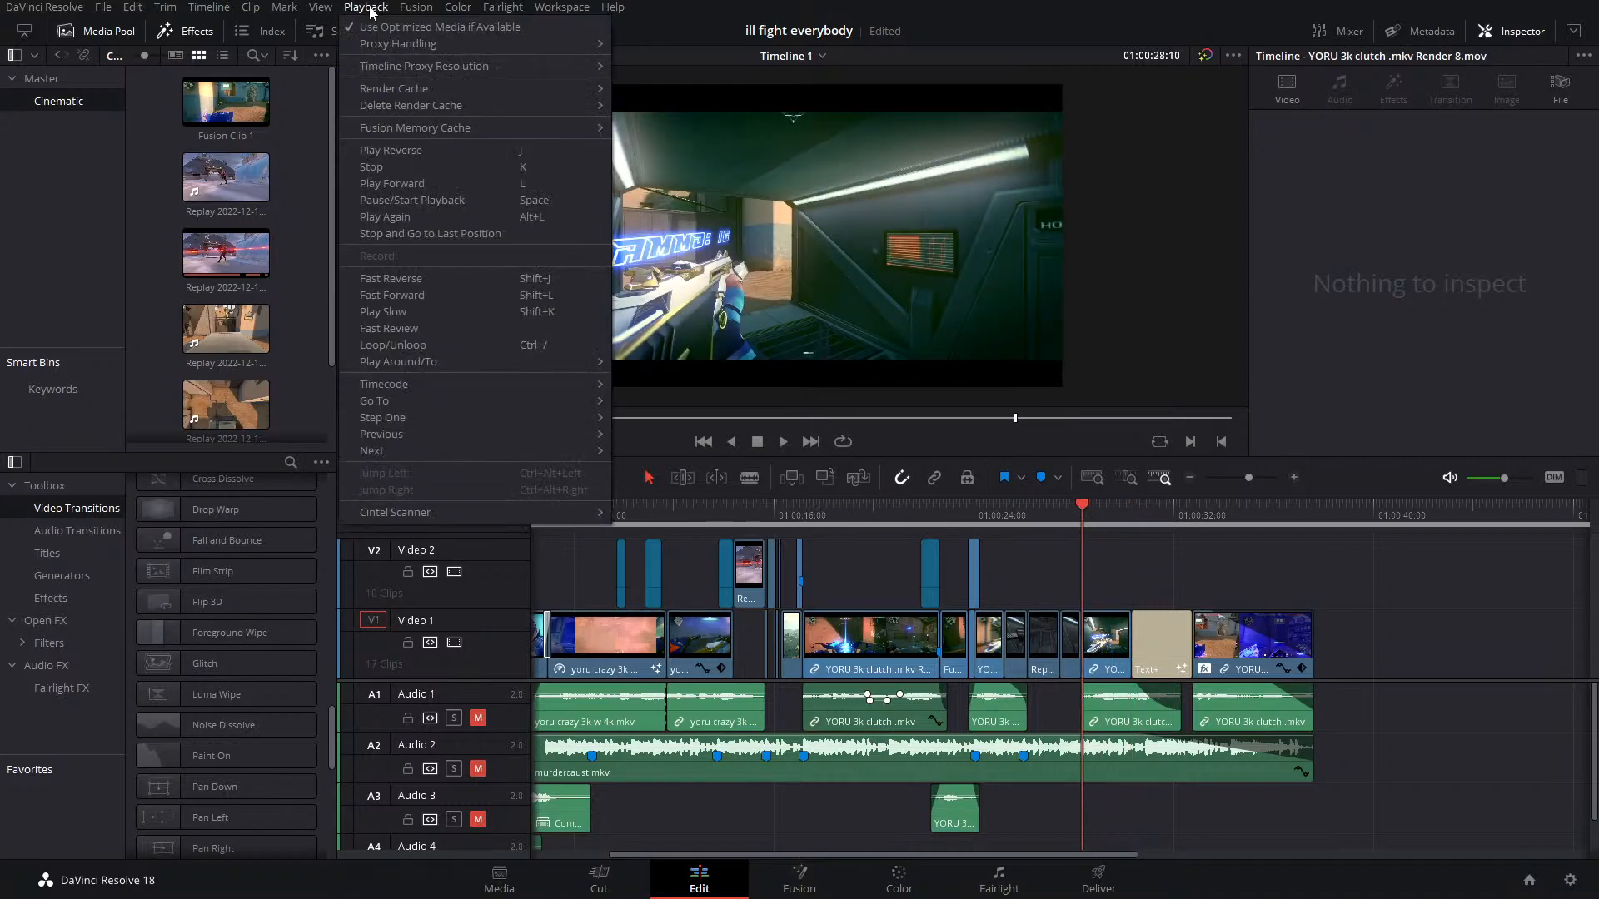
pyautogui.moveTo(372, 72)
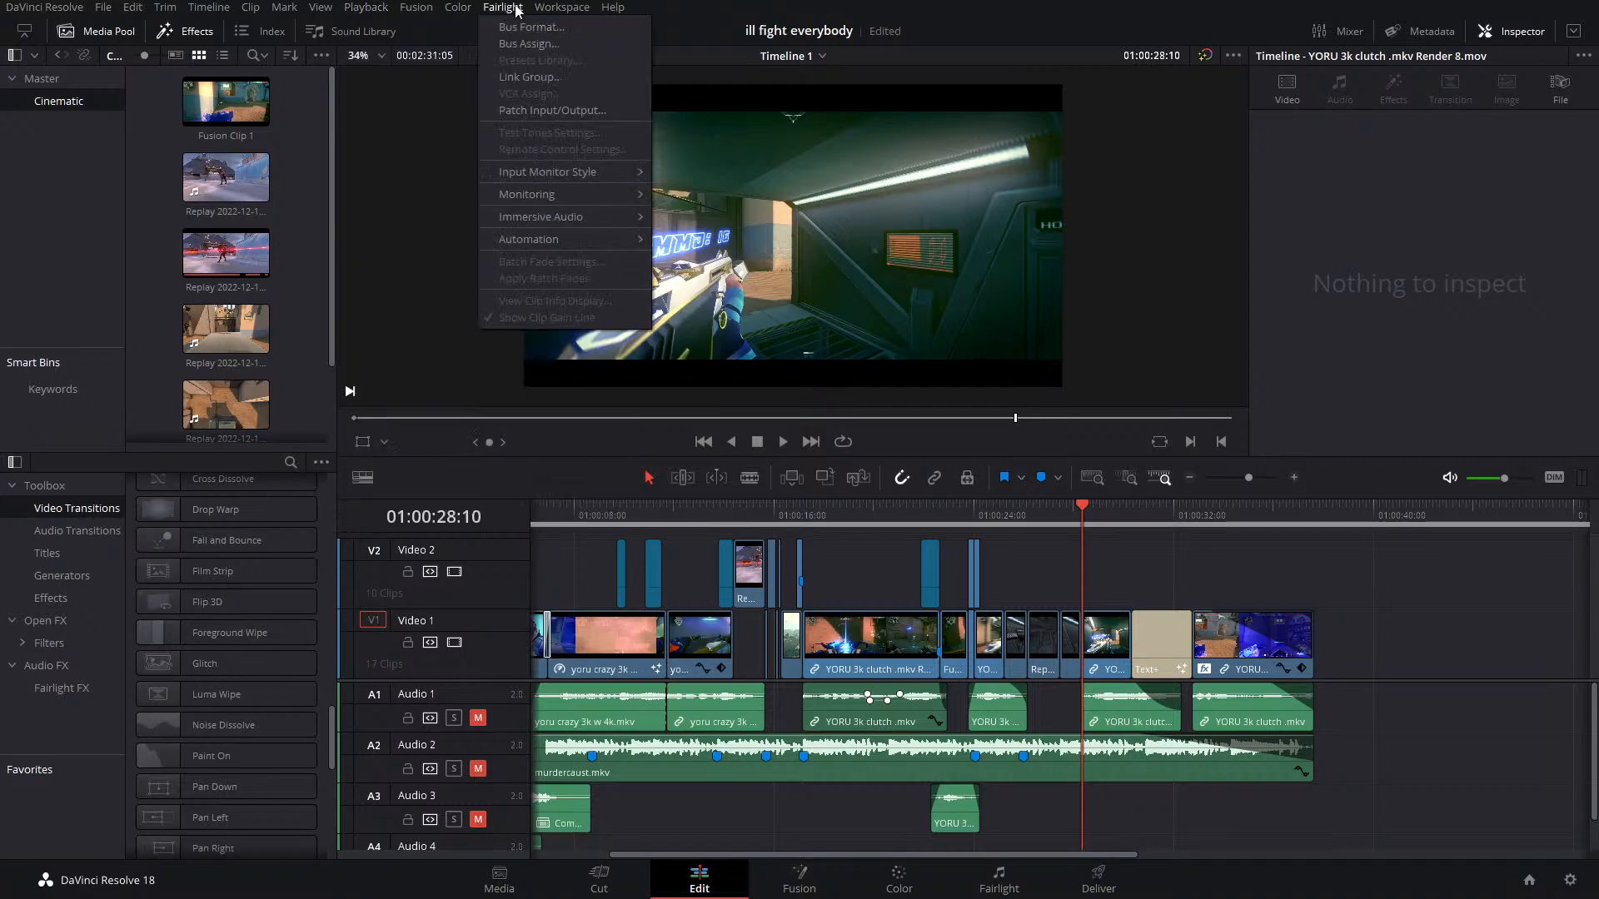
pyautogui.click(367, 7)
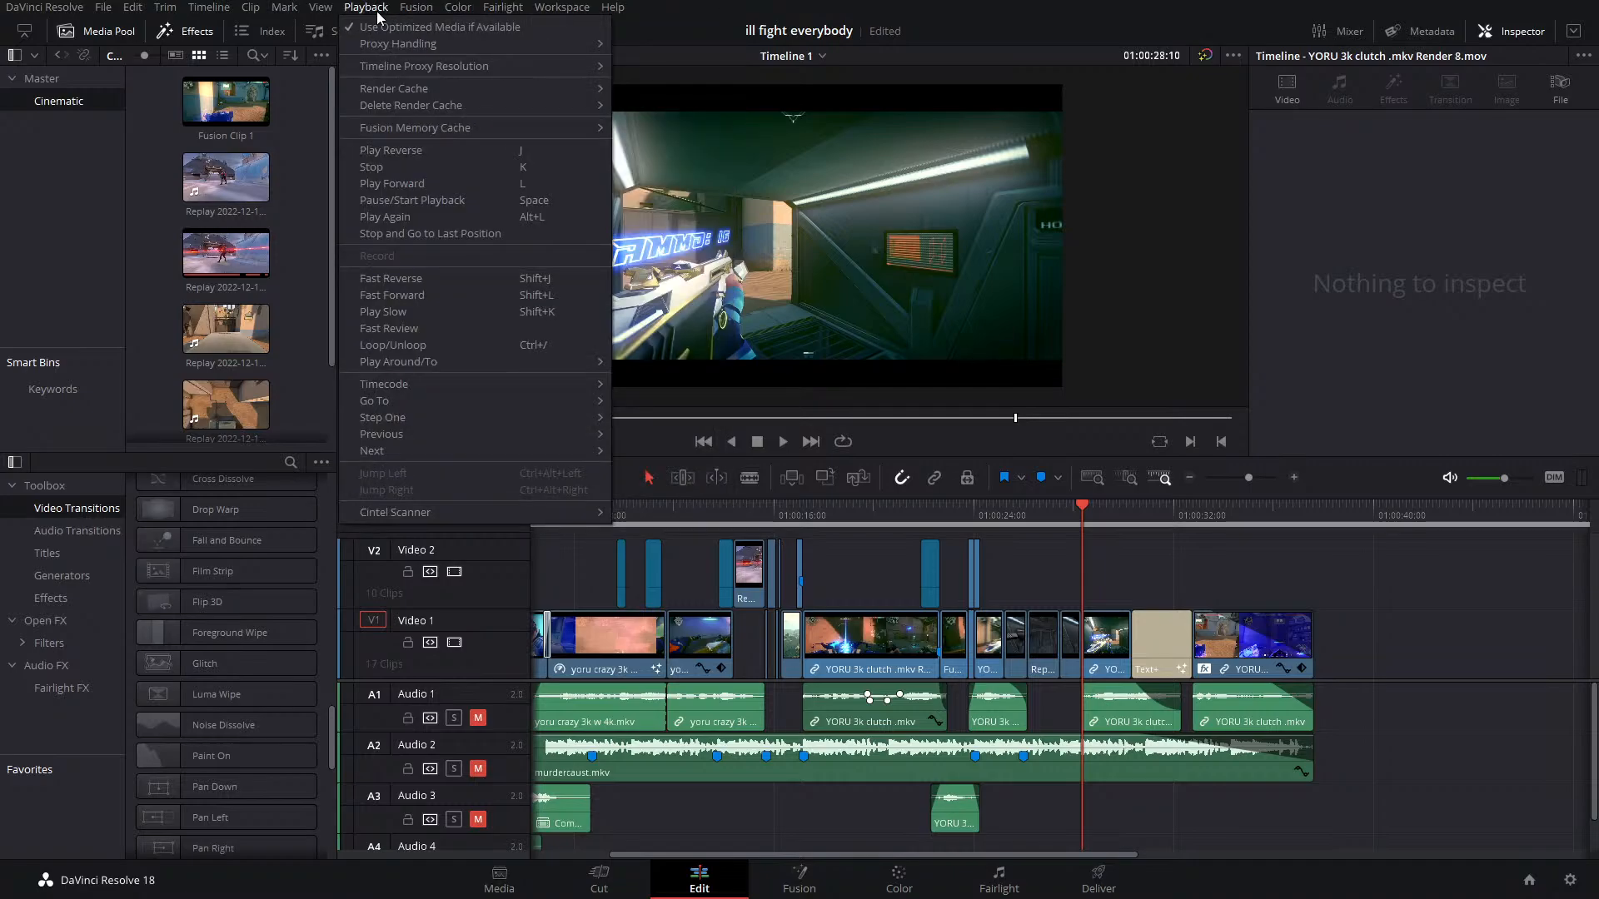
pyautogui.moveTo(423, 94)
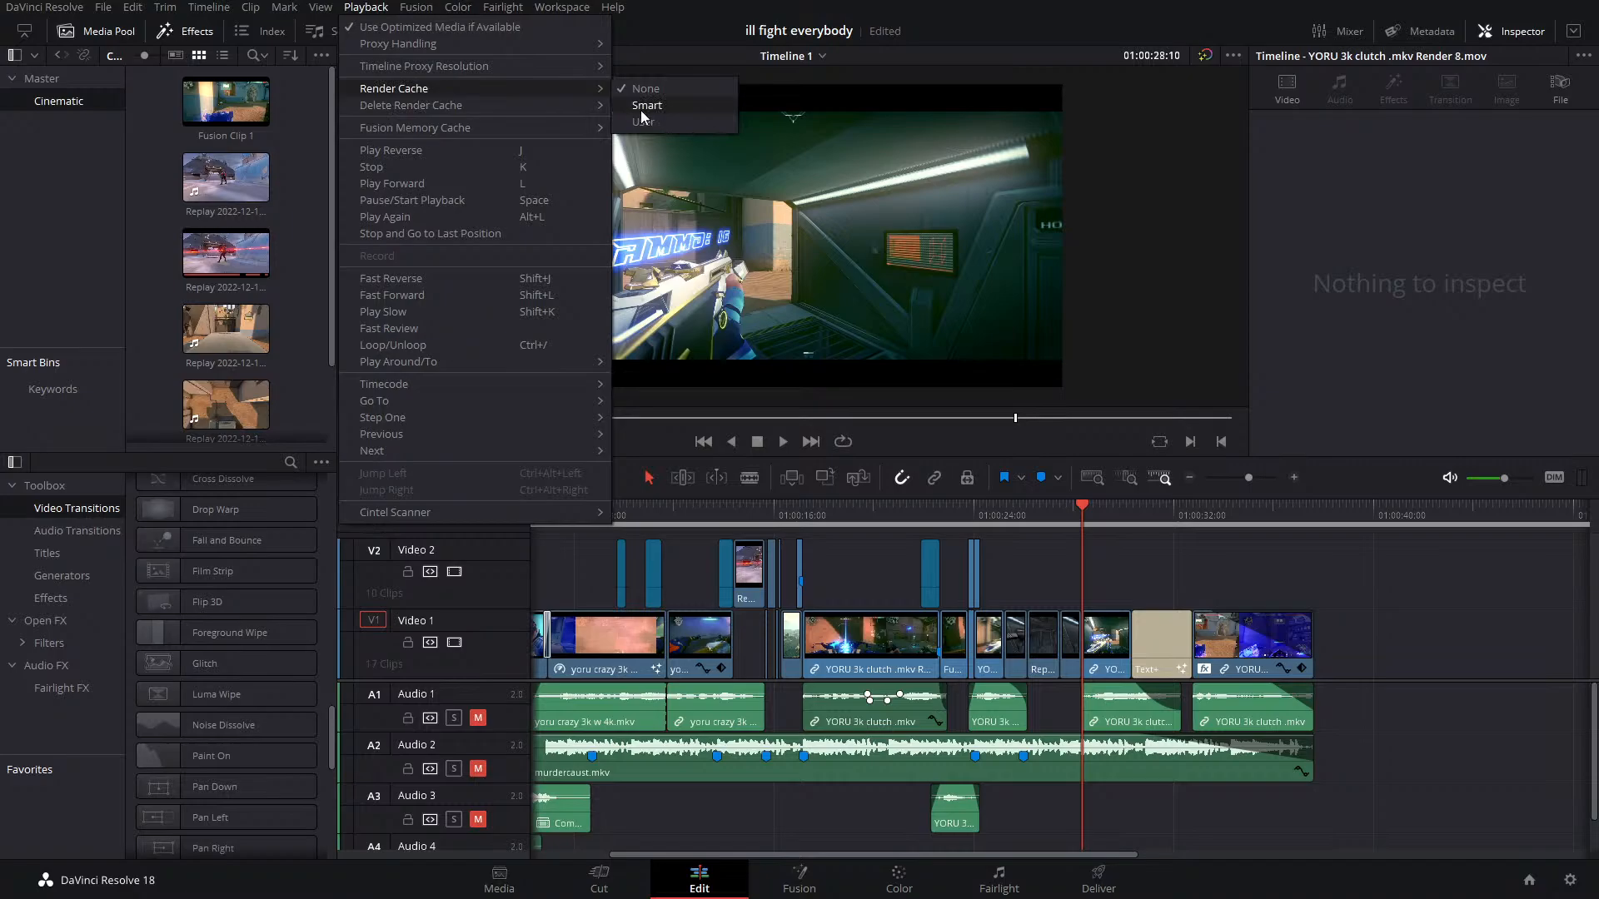
pyautogui.click(663, 108)
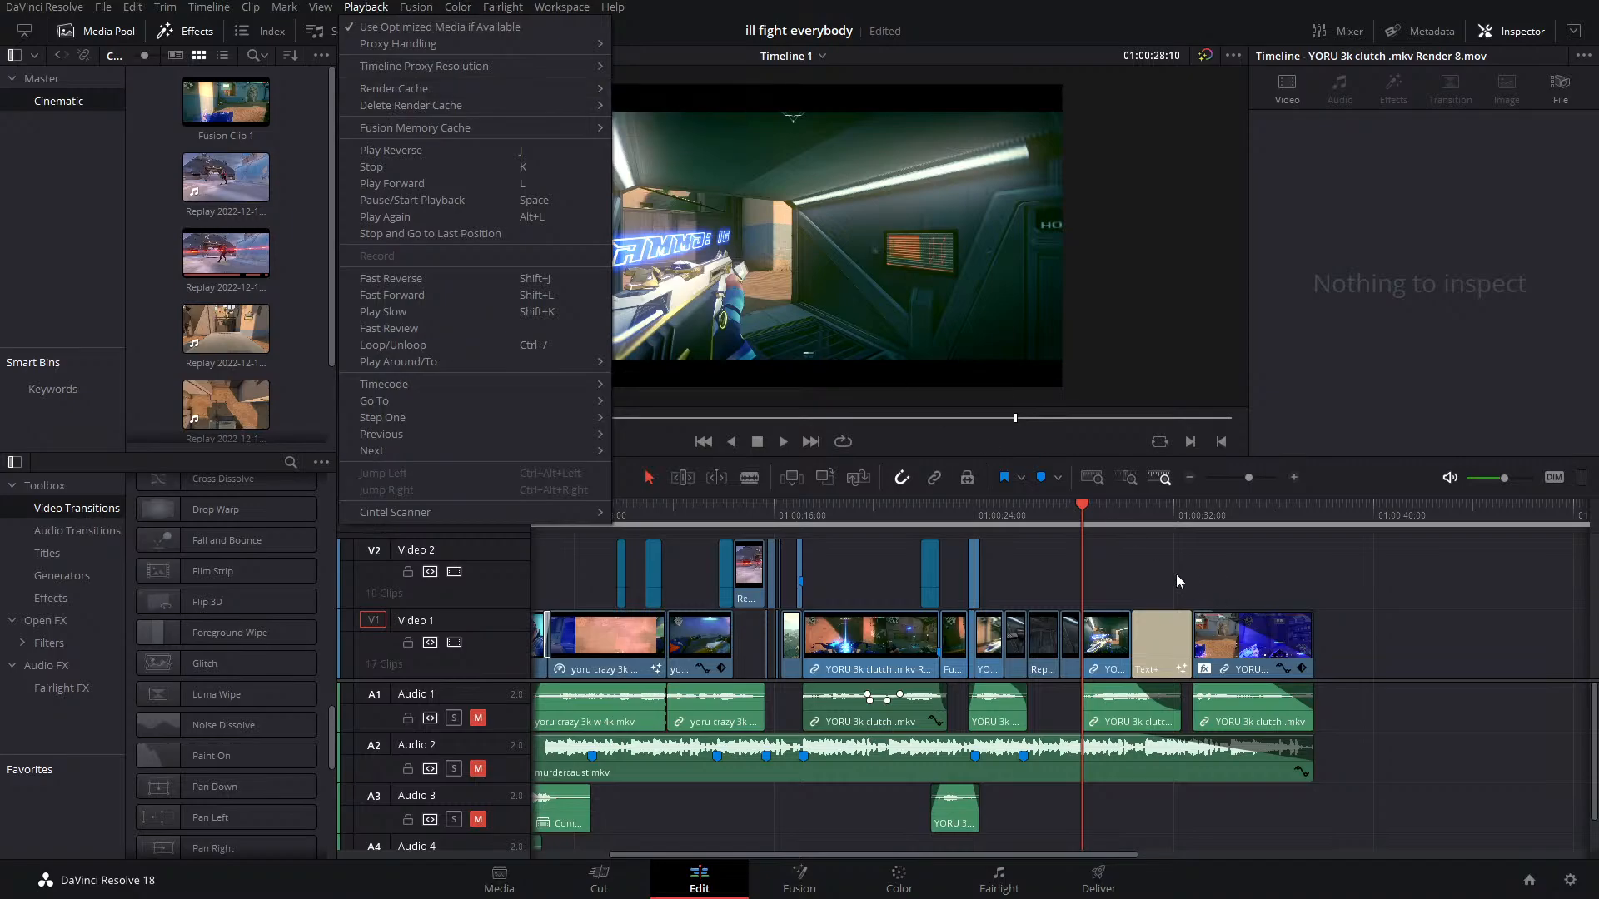
# Show the Render in Place and Decompose to Original commands for the Render 8 clip at 01:00:29:00
pyautogui.click(1098, 506)
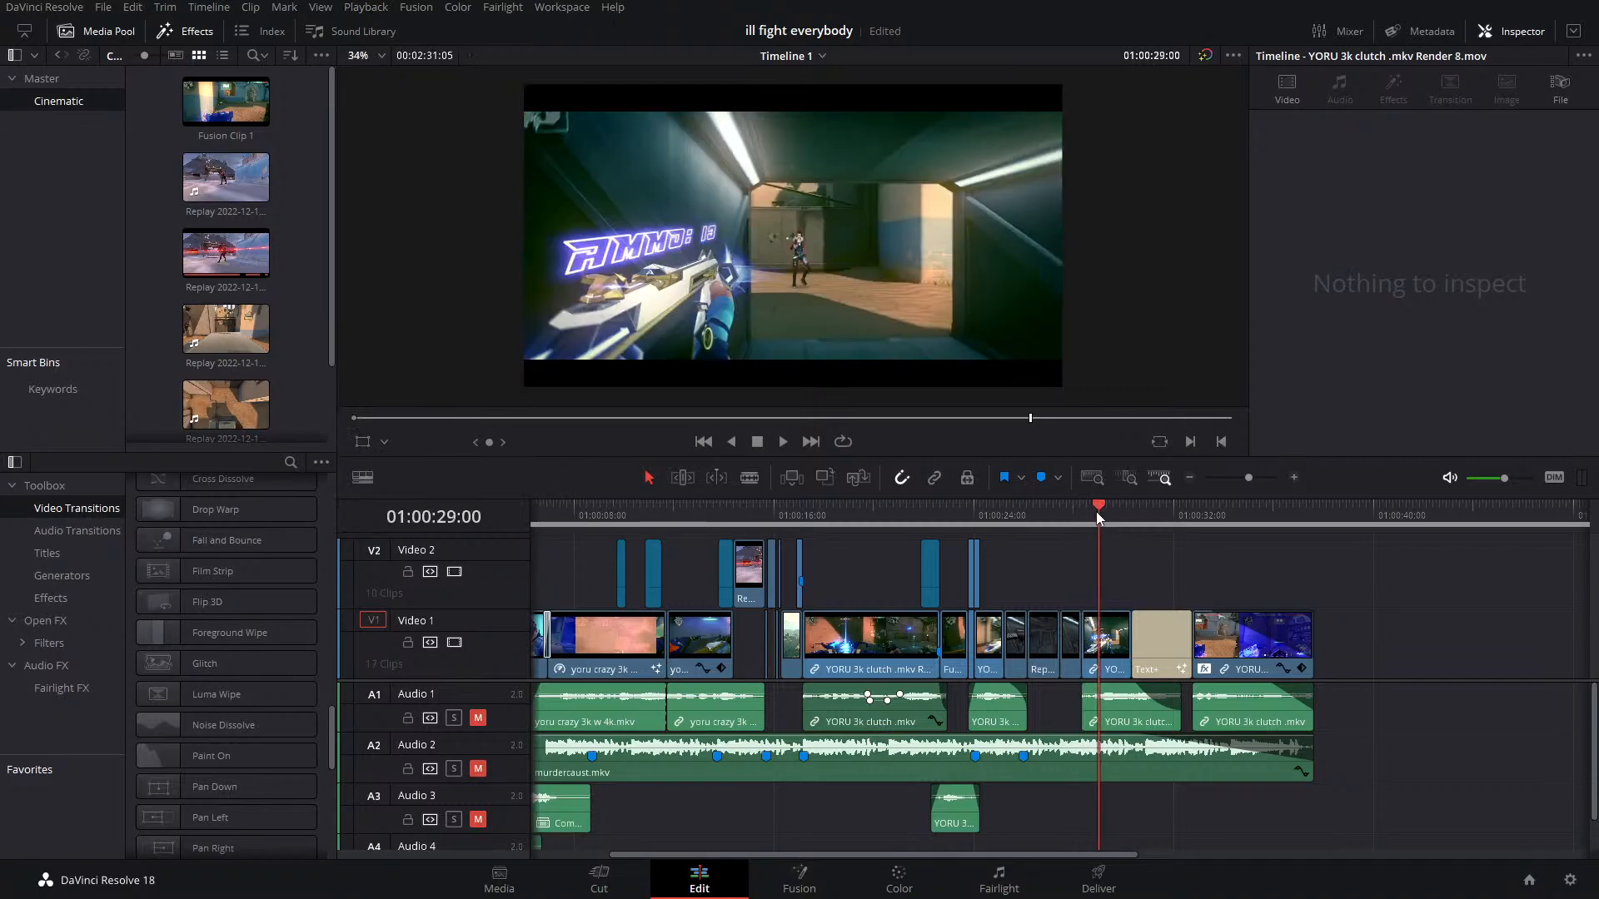
pyautogui.rightClick(1112, 638)
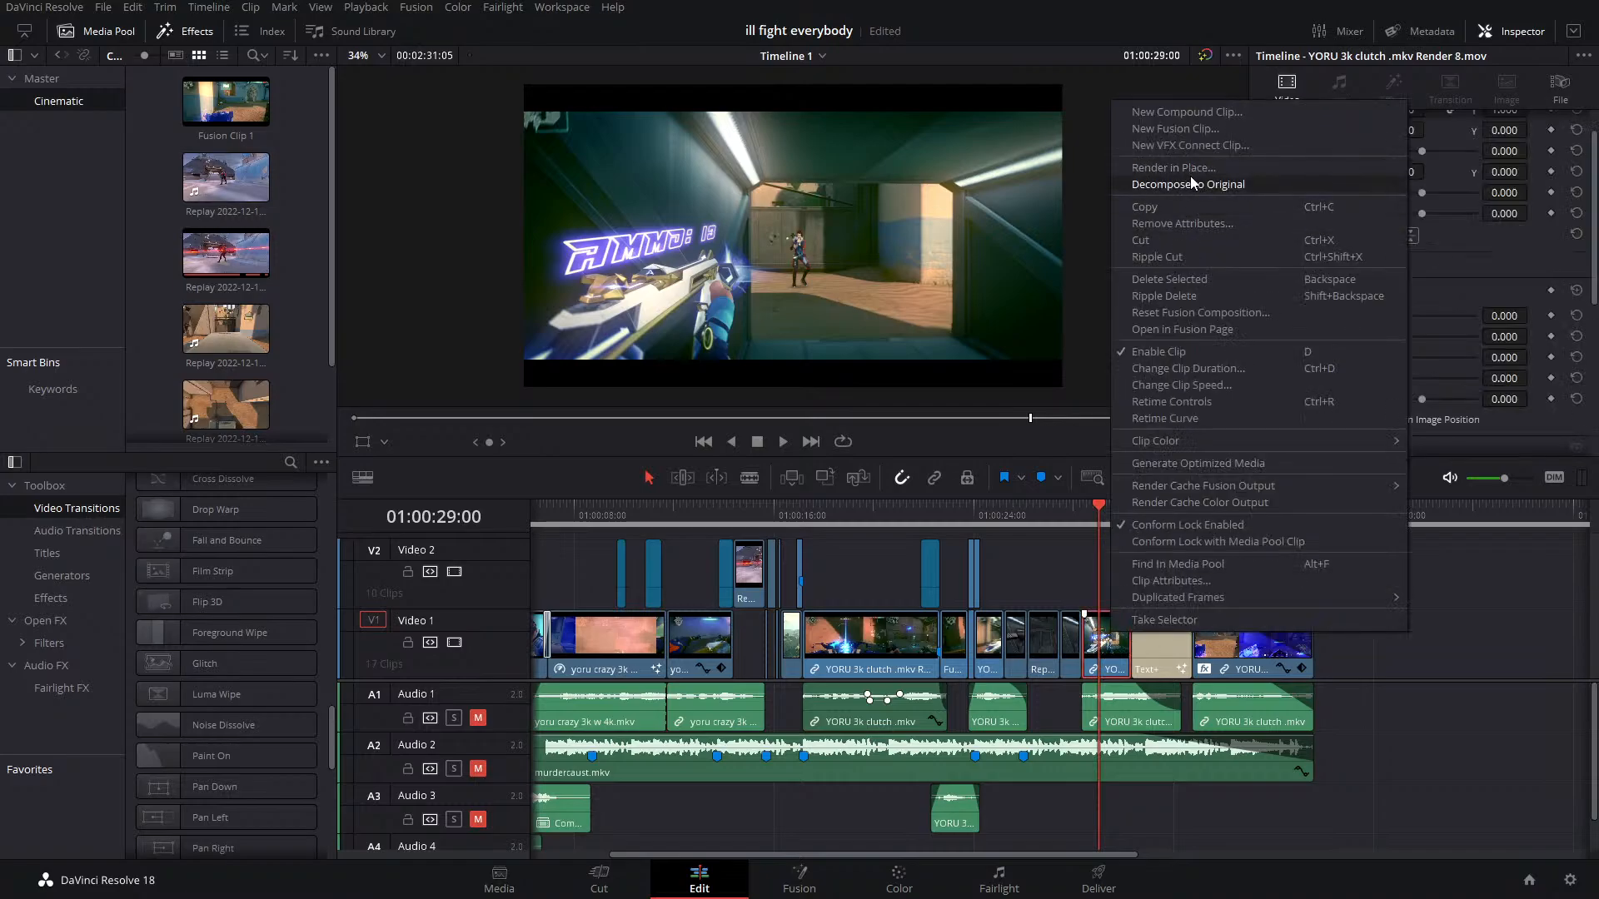
pyautogui.click(1053, 571)
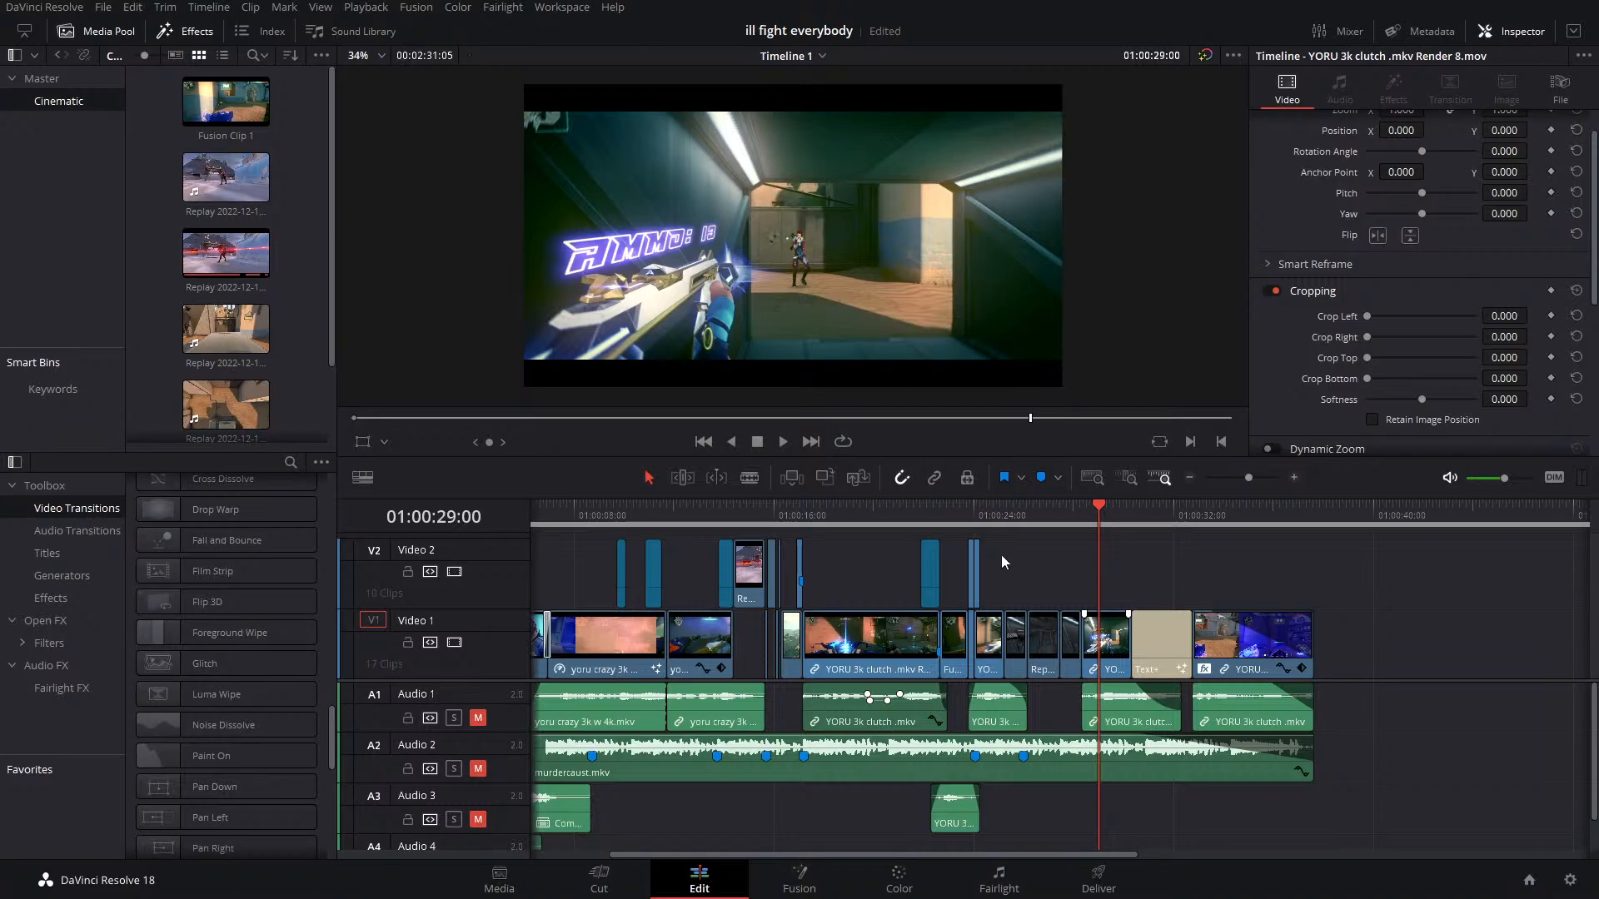
# Replay the transition between the Fusion Clip 1 render and the next YORU clip, stopping at 01:00:23:22
pyautogui.moveTo(975, 509); pyautogui.dragTo(942, 515)
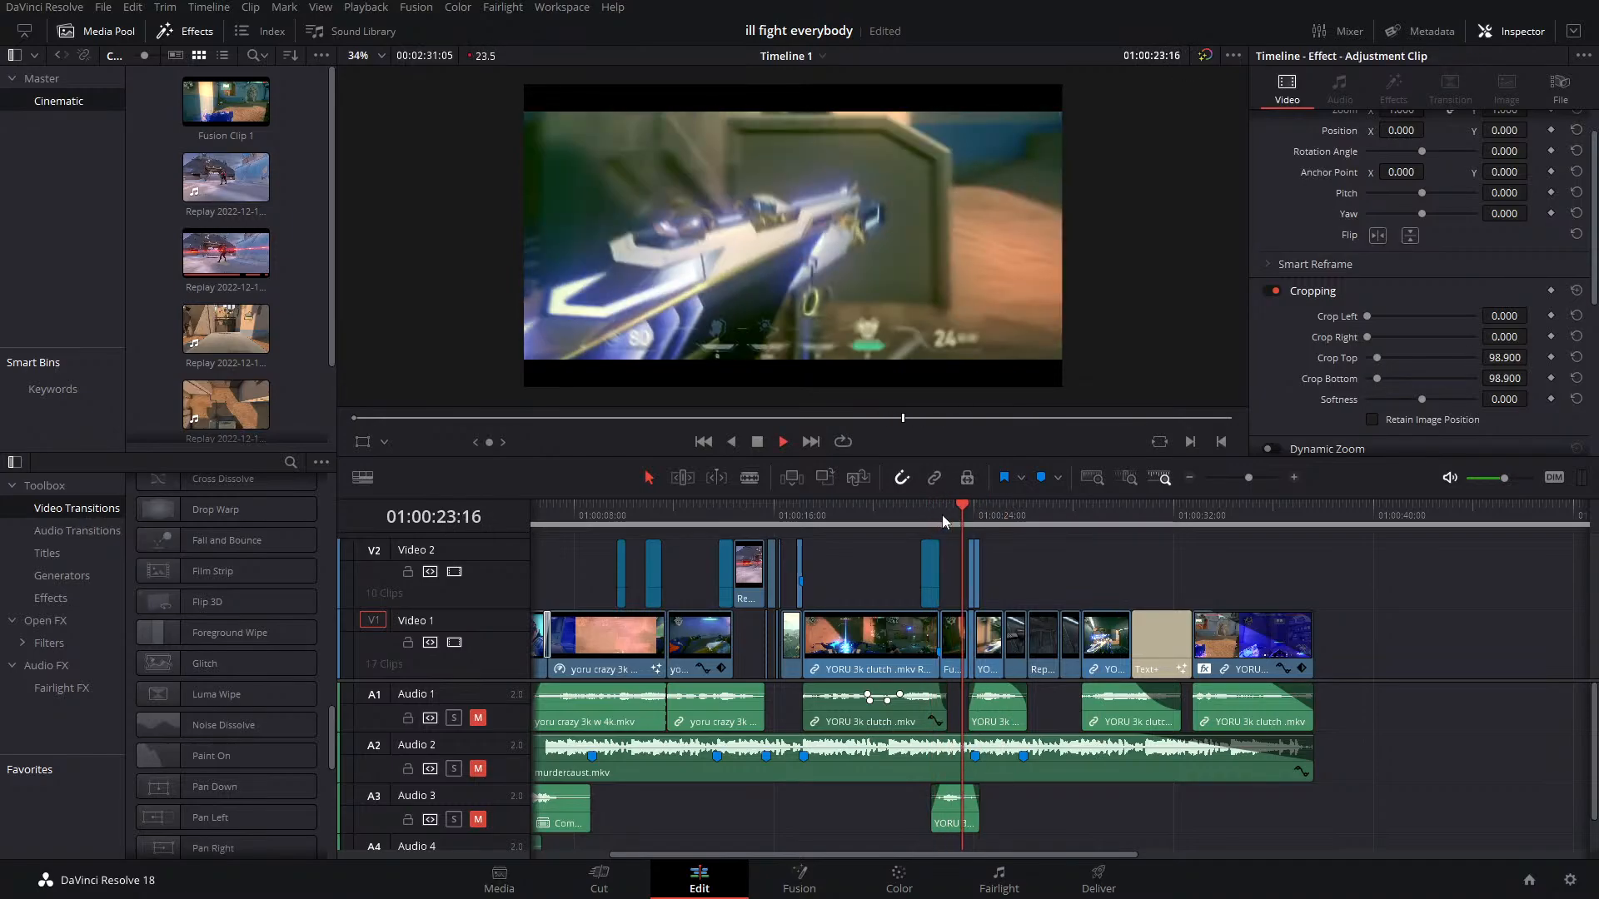
pyautogui.press('space')
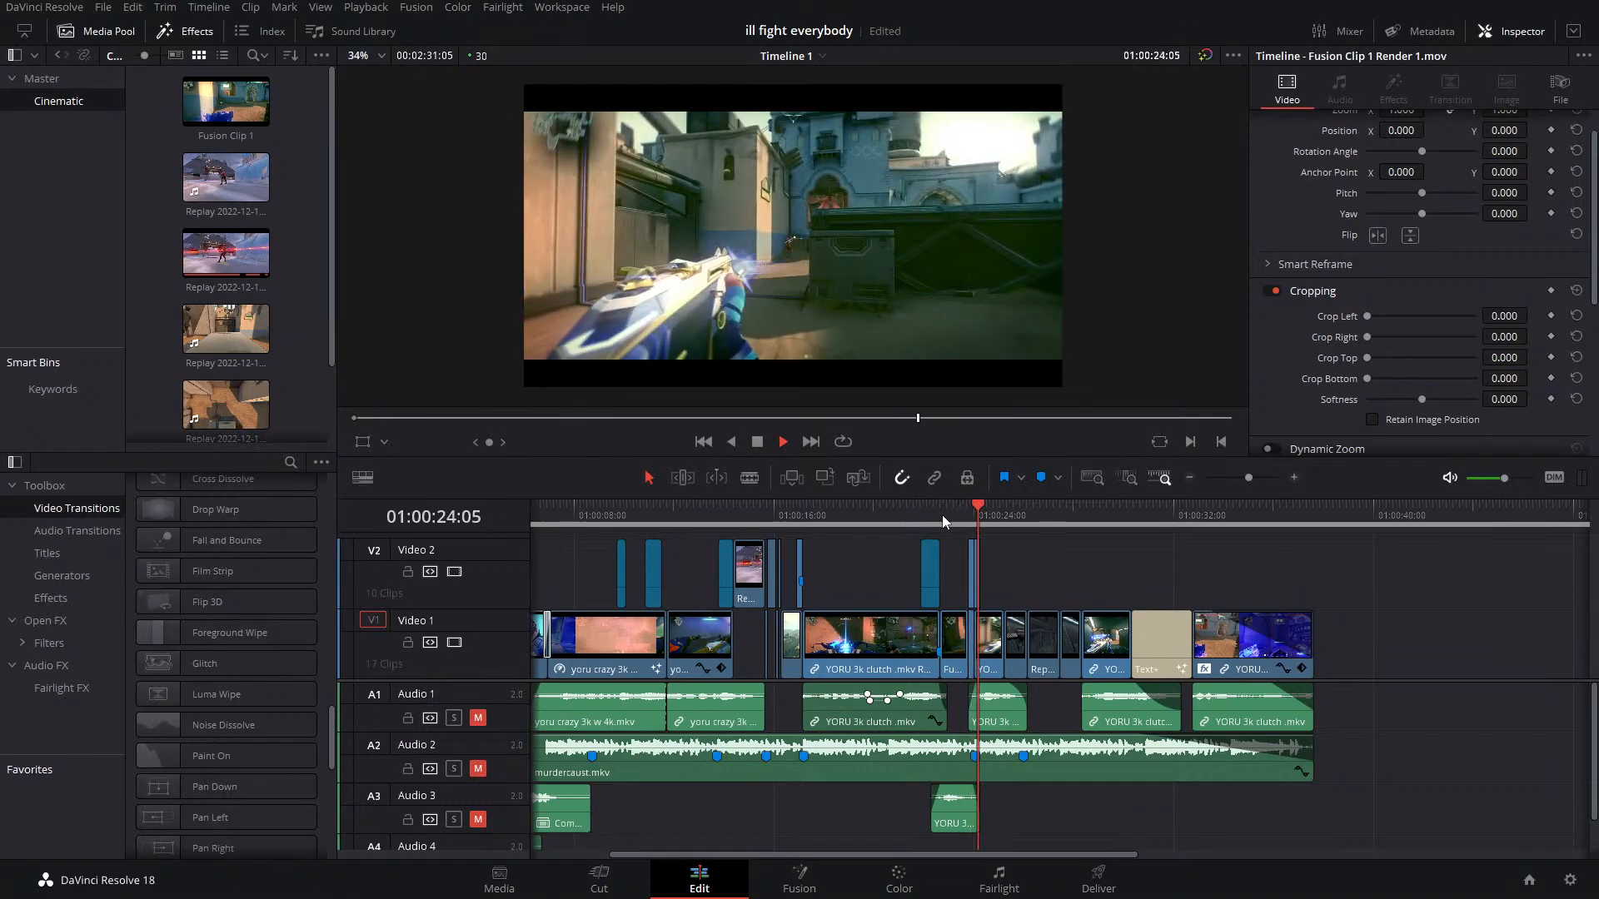
pyautogui.click(942, 516)
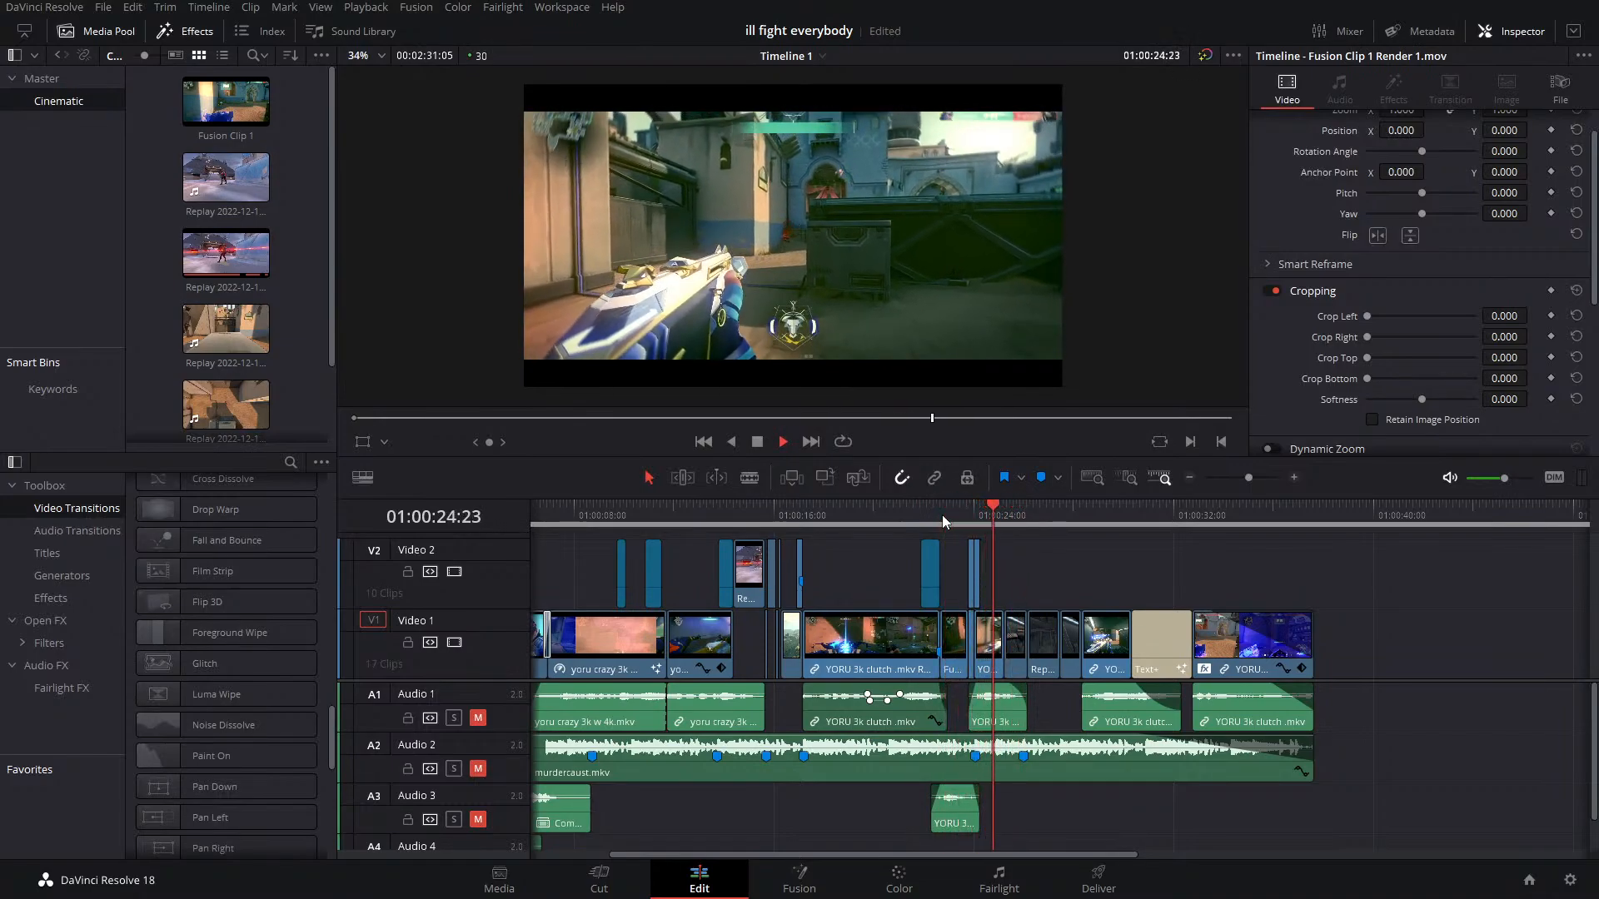
pyautogui.click(942, 515)
pyautogui.press('space')
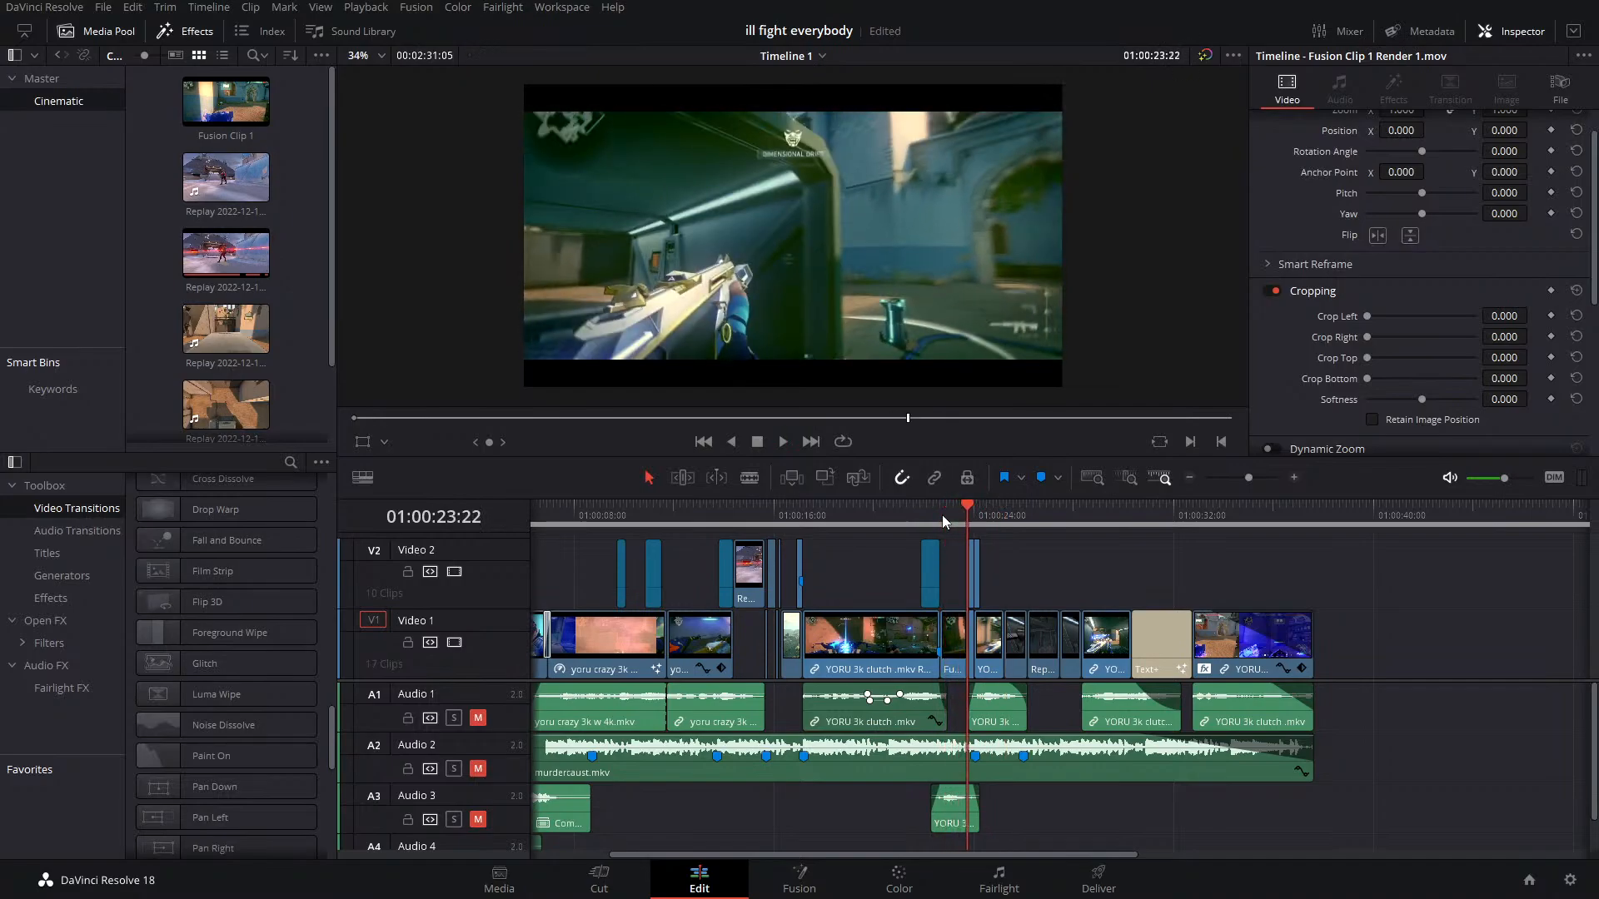
# Step frame by frame through the transition from 01:00:23:22 to just past the cut at Marker 5
pyautogui.press('Right')
pyautogui.press('Right')
pyautogui.press('Right')
pyautogui.press('Right')
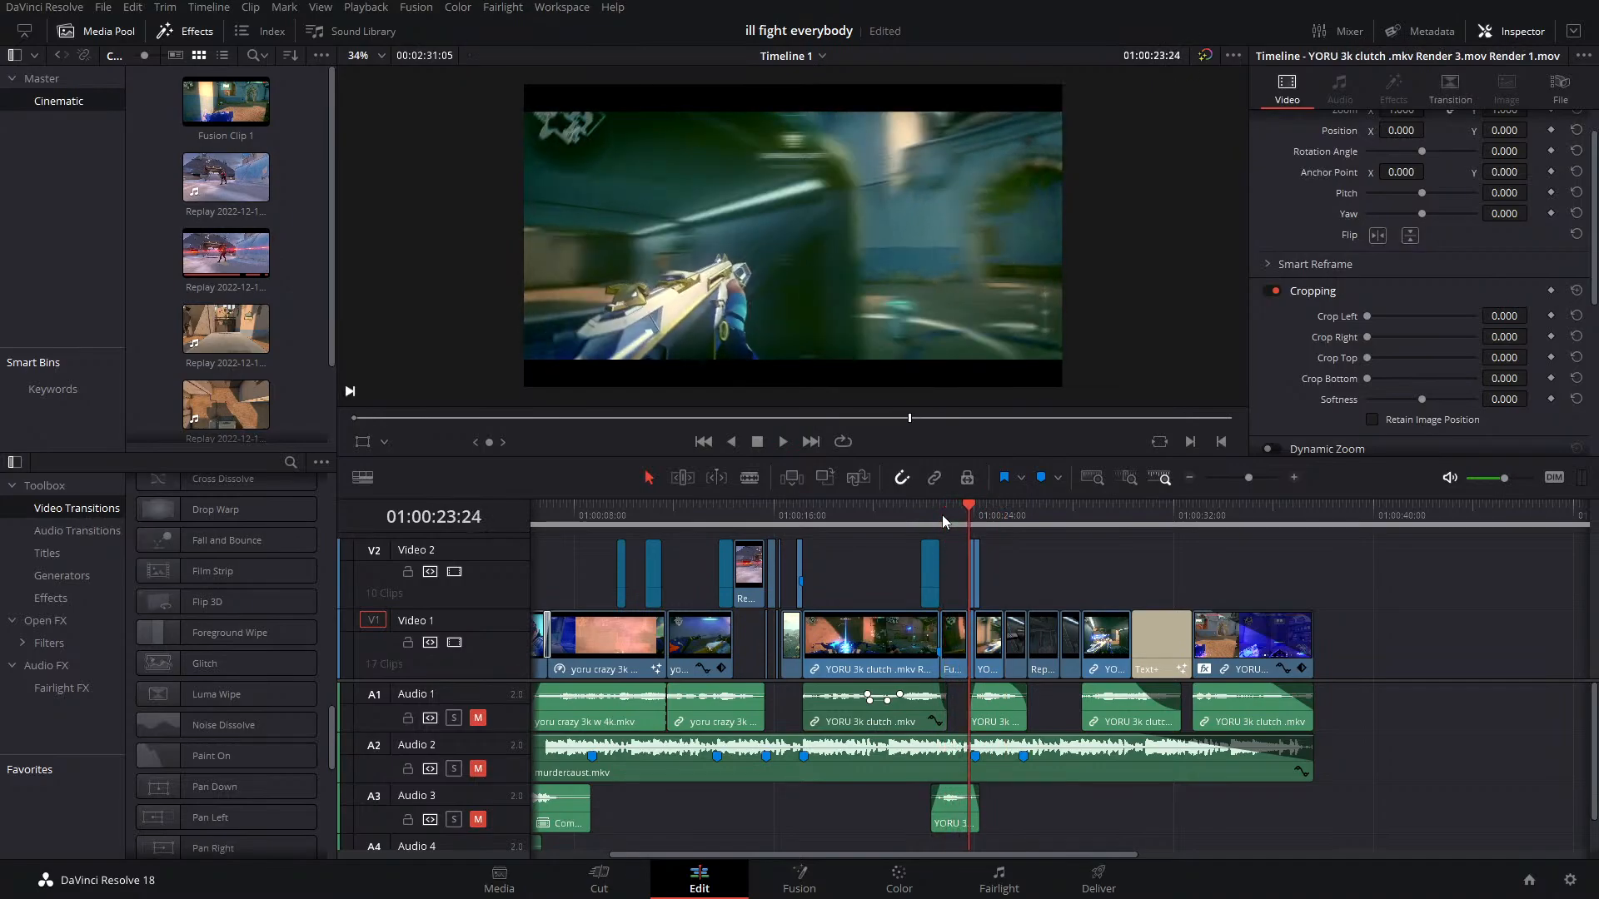
pyautogui.press('Right')
pyautogui.press('Right')
pyautogui.press('Right')
pyautogui.press('Right')
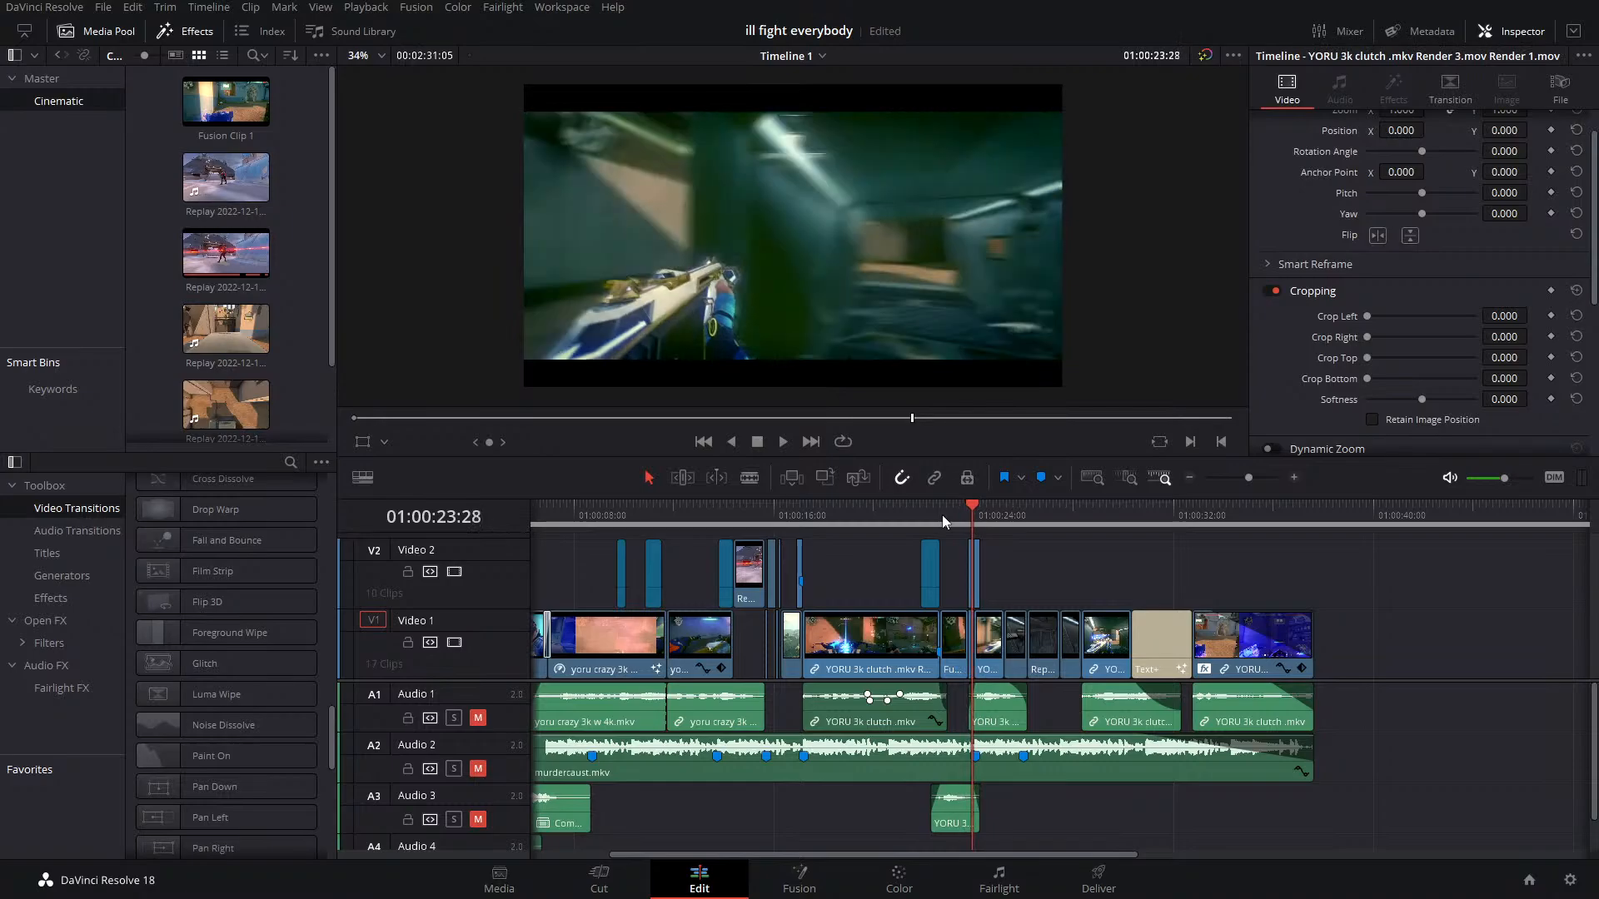
pyautogui.press('Right')
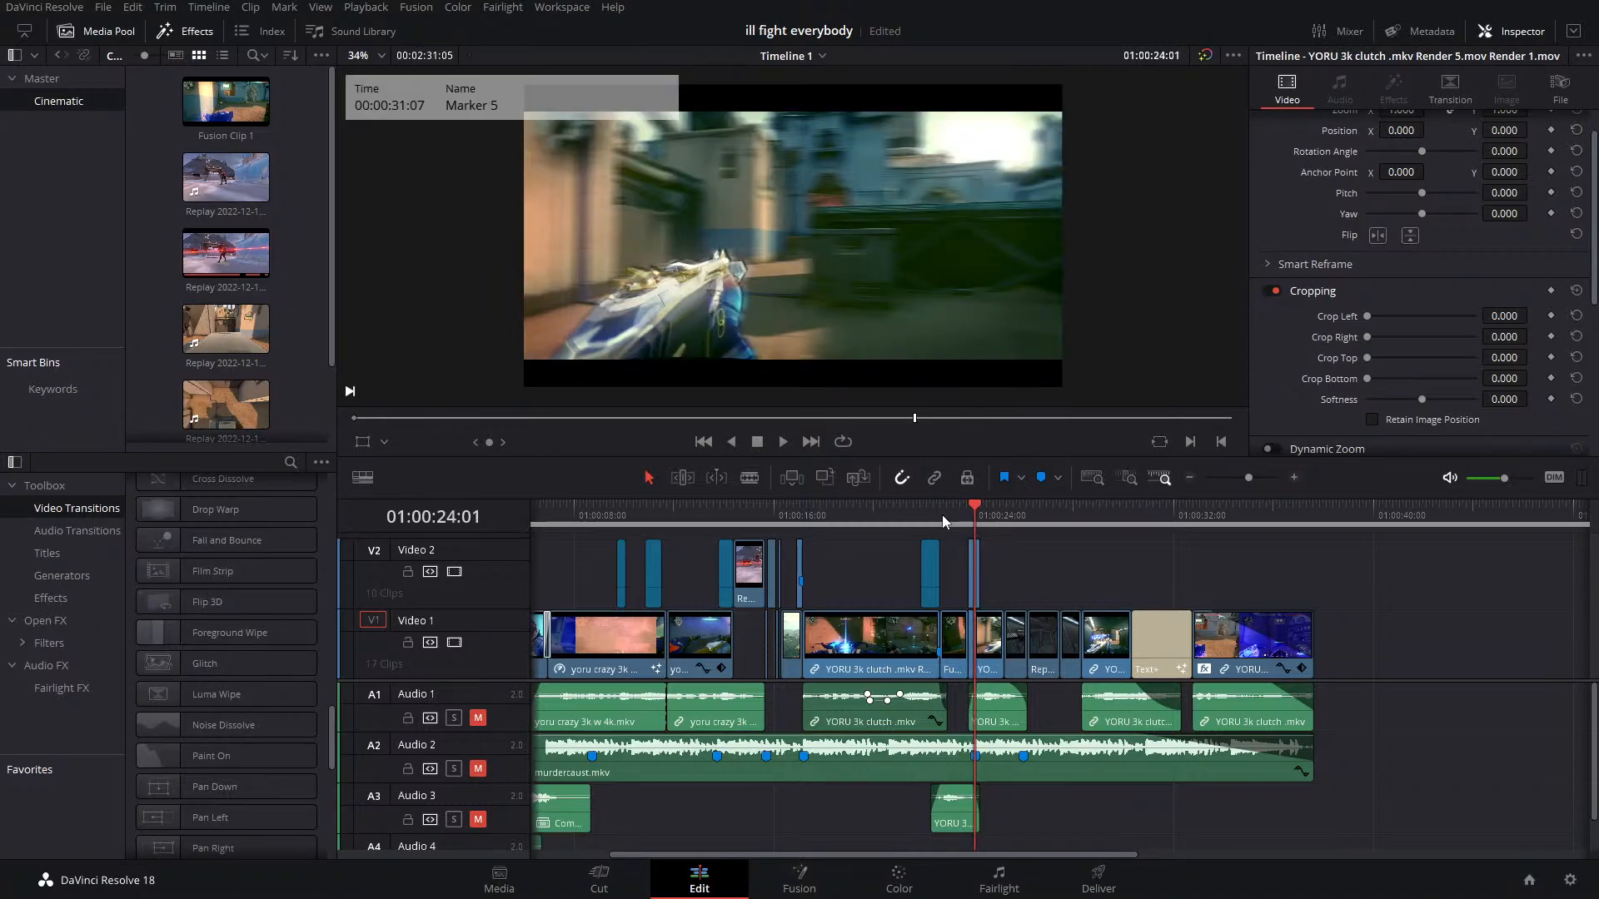
pyautogui.press('Right')
pyautogui.press('Right')
pyautogui.press('Right')
pyautogui.press('Right')
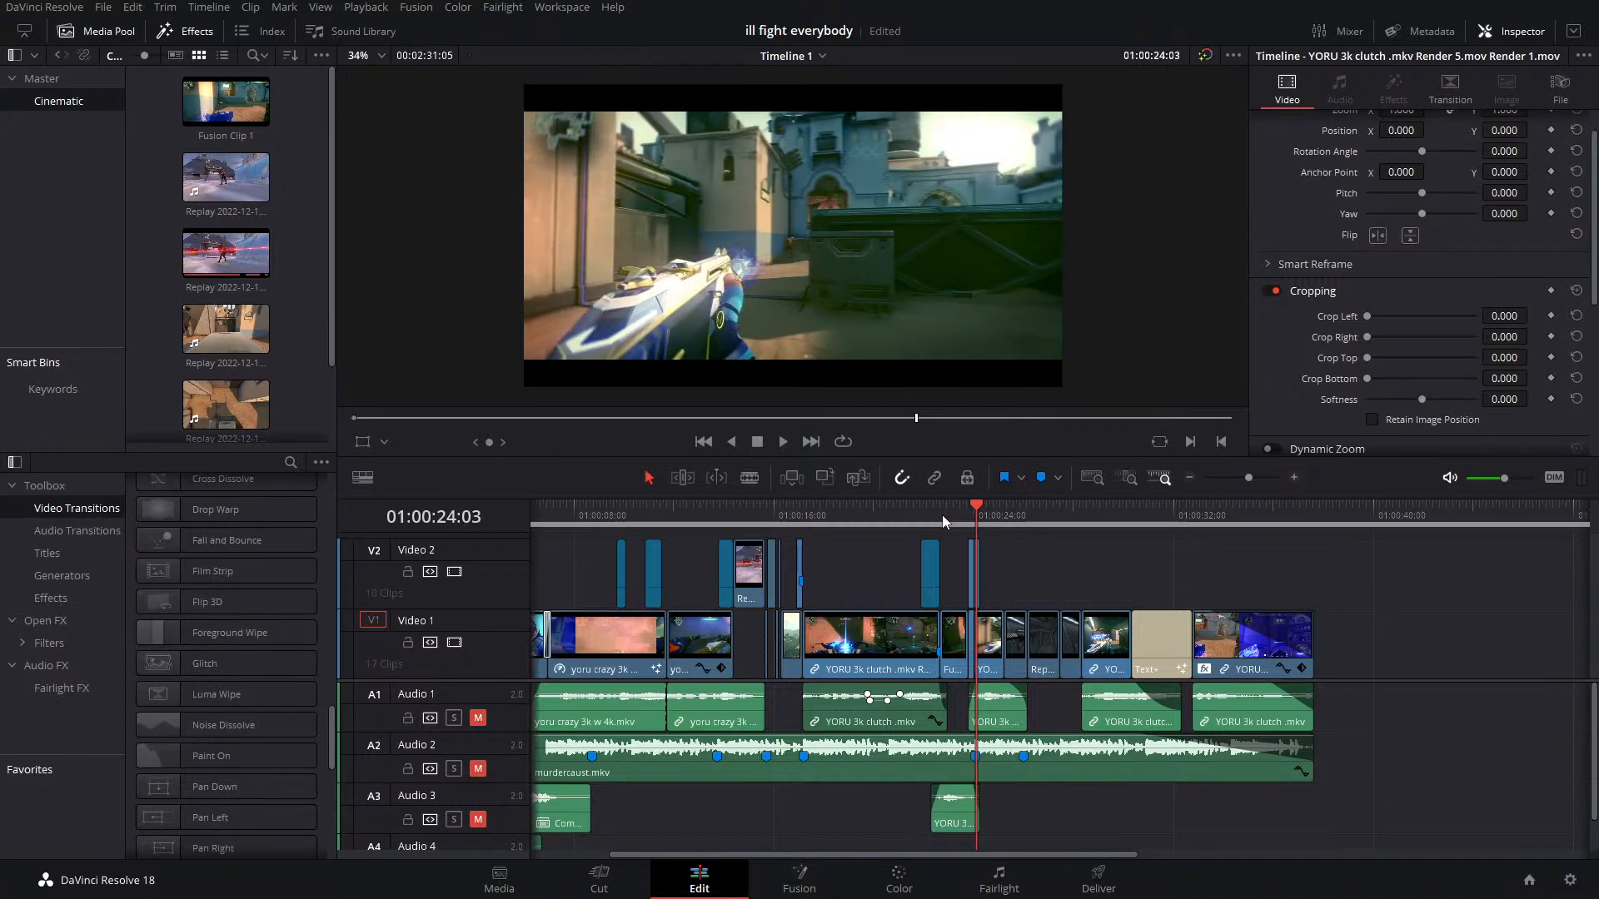
# Step back and forth across the cut between 01:00:24:00 and 01:00:24:01 to compare both sides' blurred frames
pyautogui.press('Left')
pyautogui.press('Left')
pyautogui.press('Left')
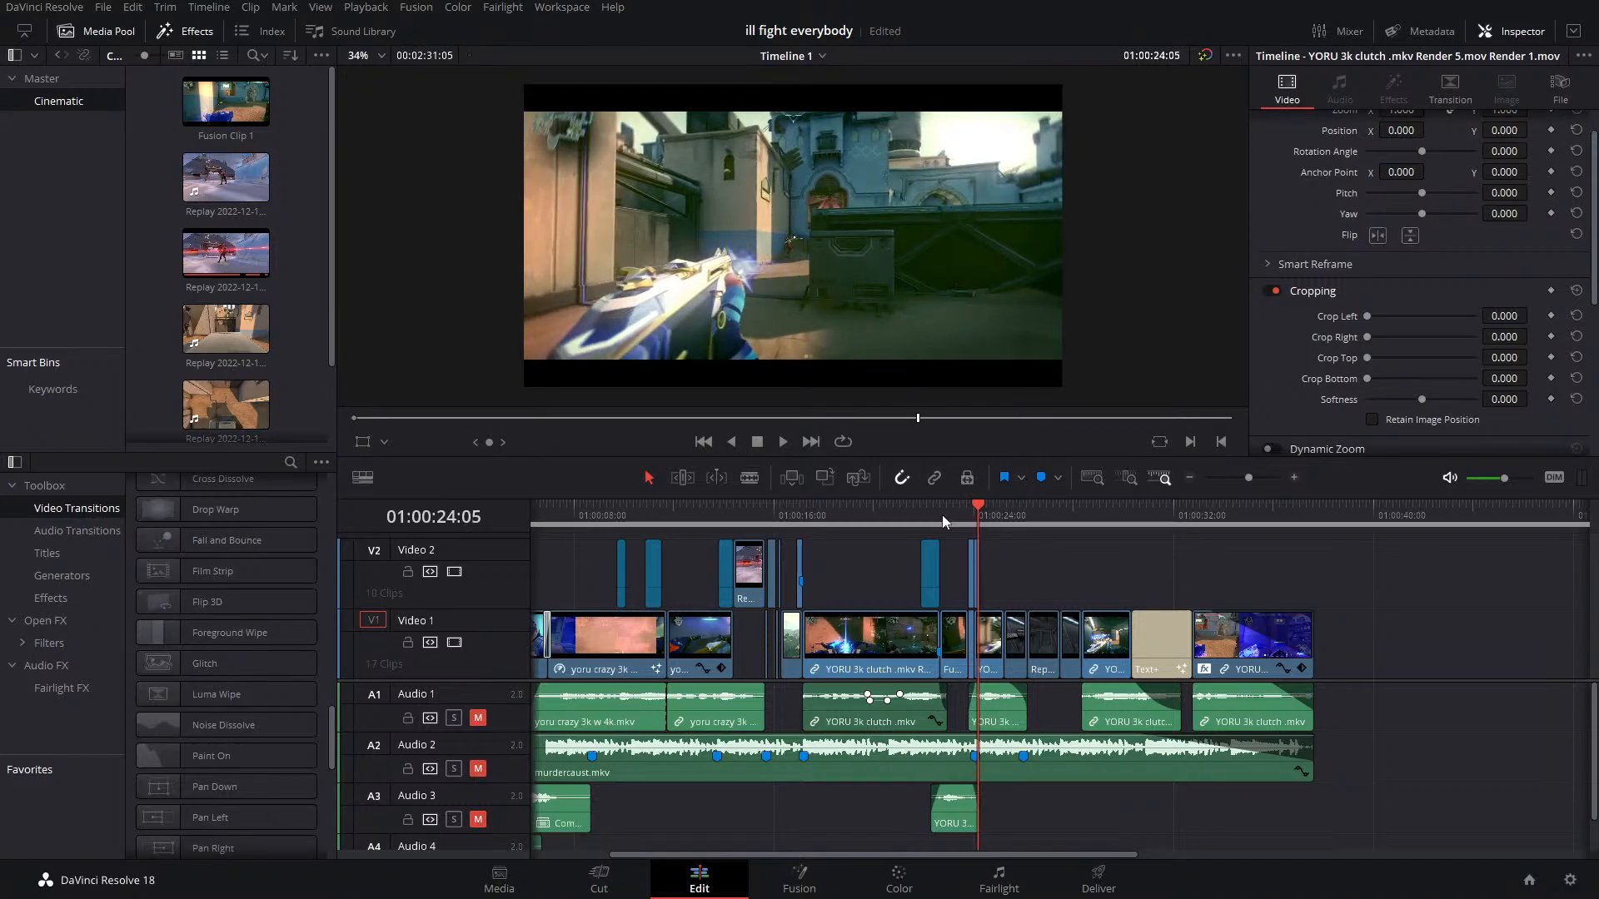
pyautogui.press('Left')
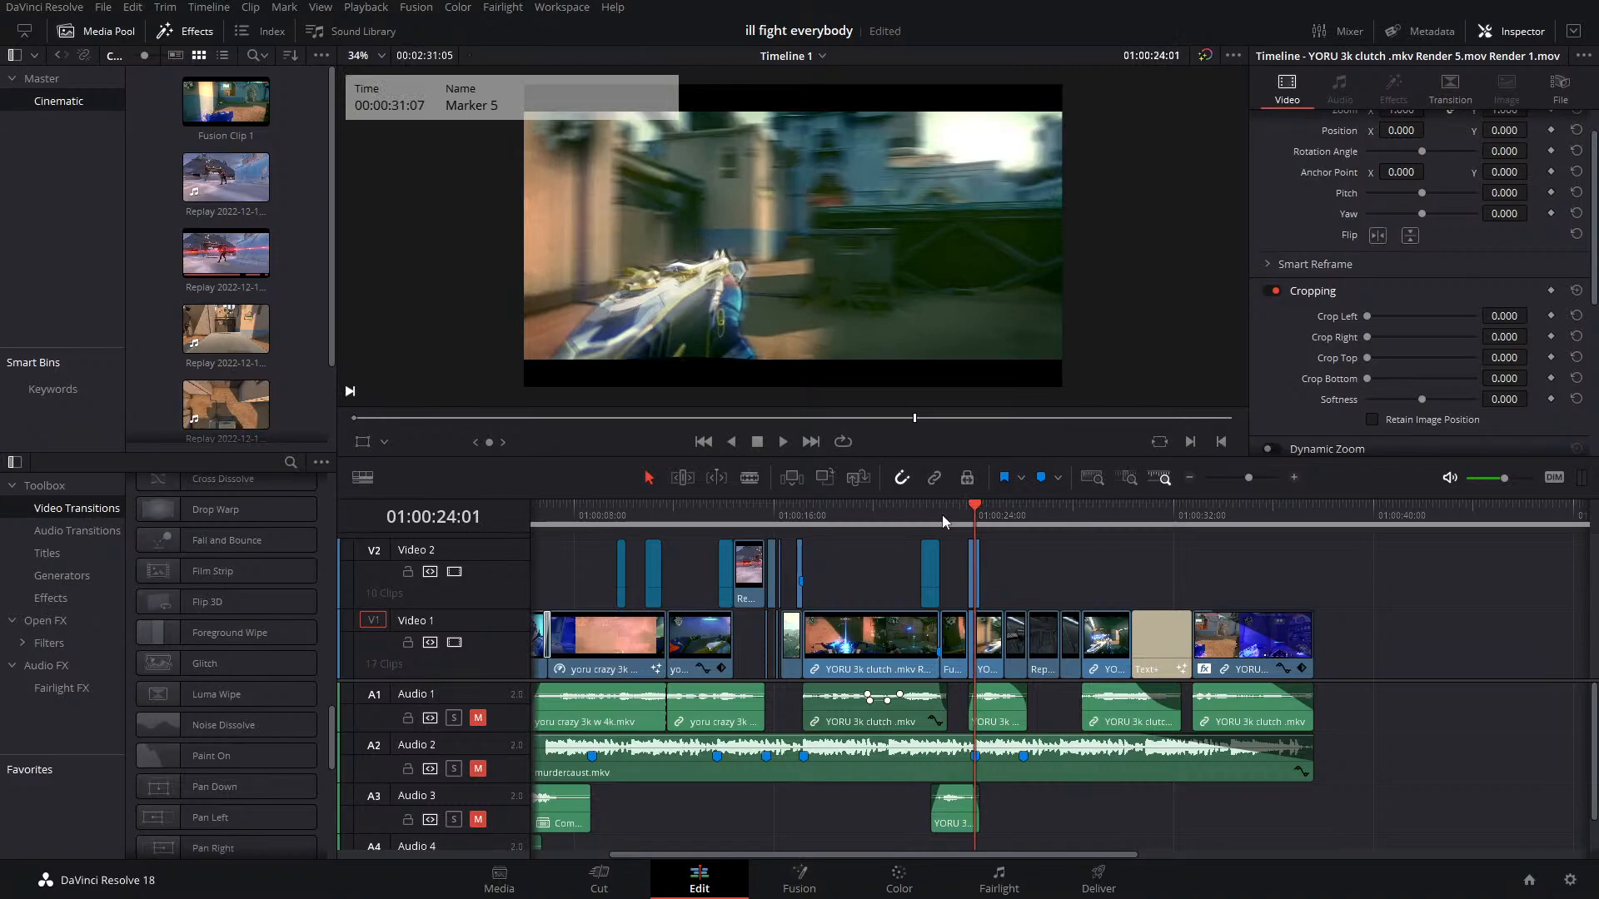
pyautogui.press('Right')
pyautogui.press('Left')
pyautogui.press('Left')
pyautogui.press('Right')
pyautogui.press('Left')
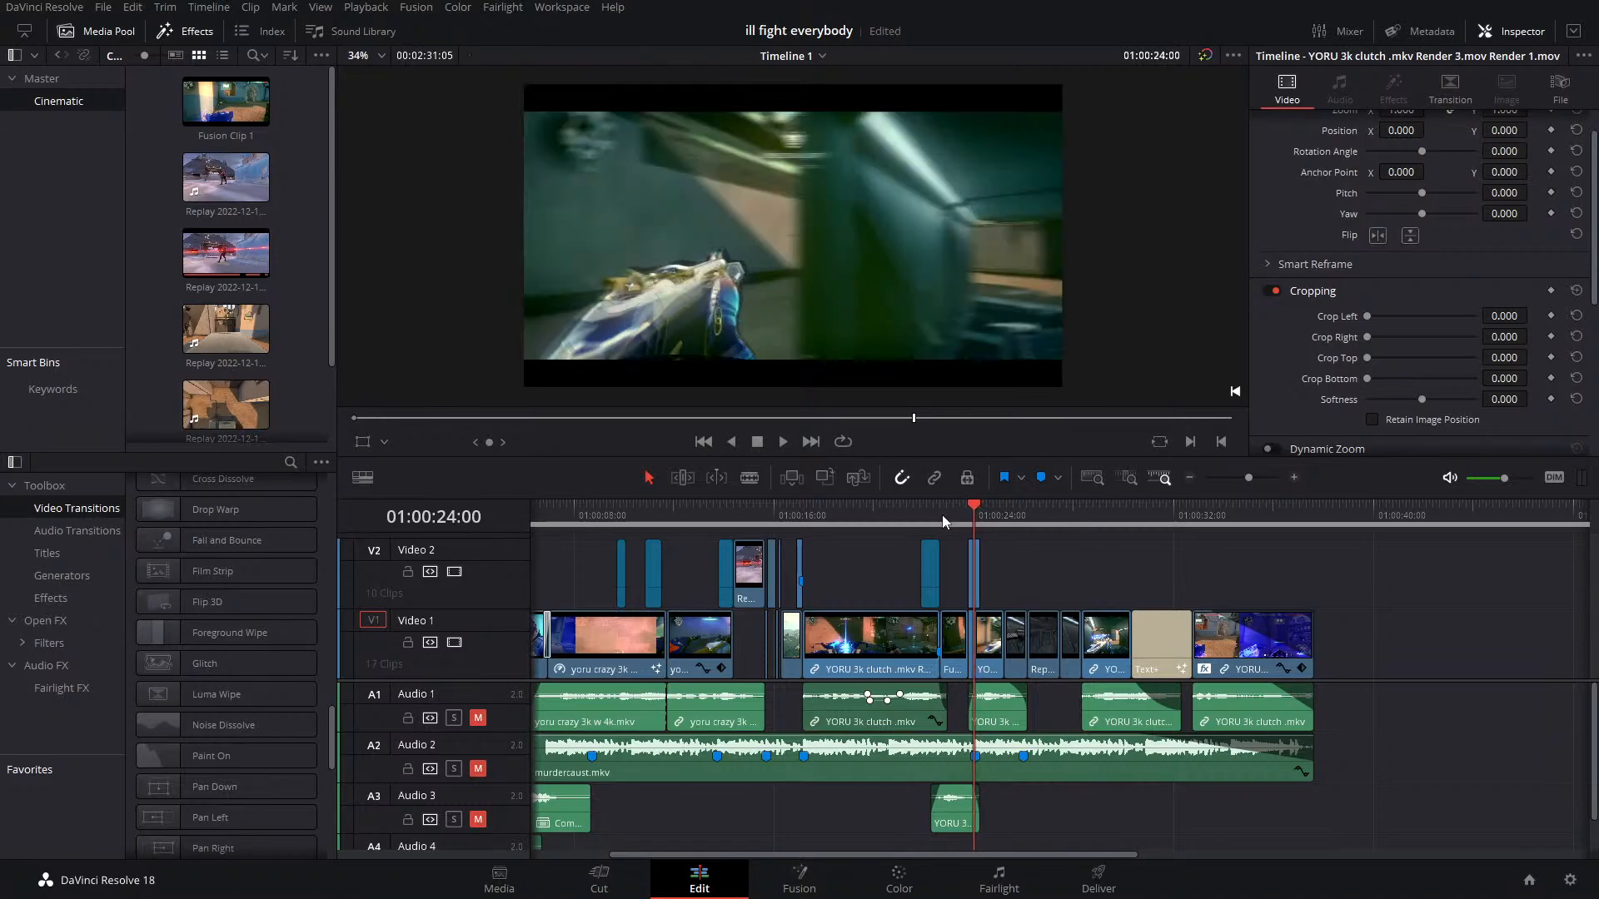
pyautogui.press('Right')
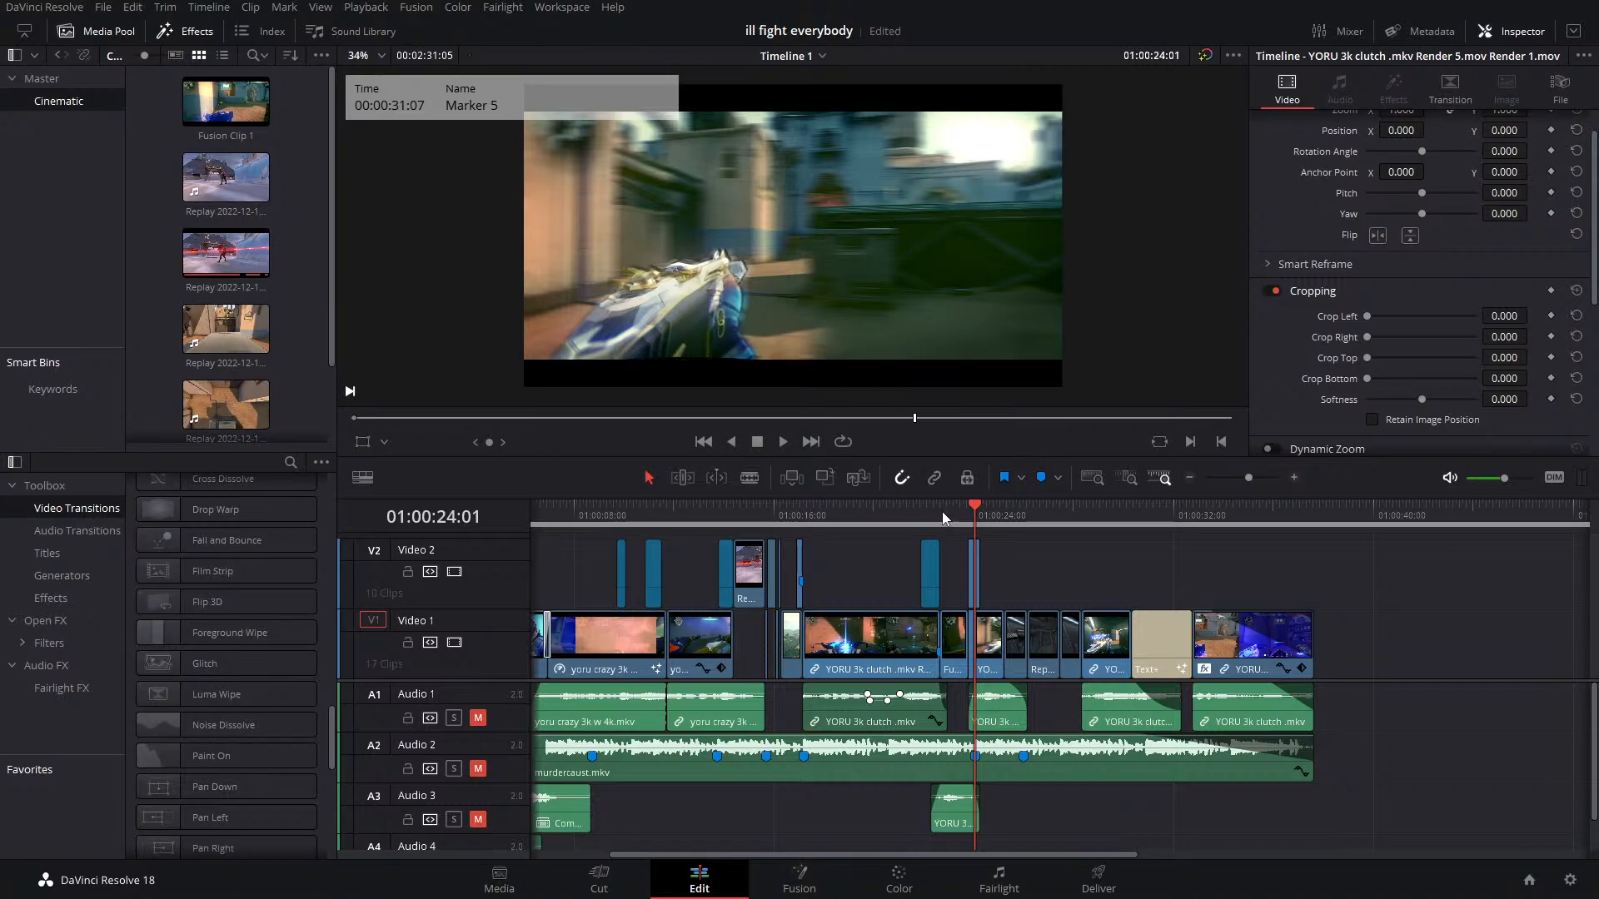
# Open the montage's last YORU 3k clutch clip on the Fusion page and go to its first frame, 35096
pyautogui.click(1211, 518)
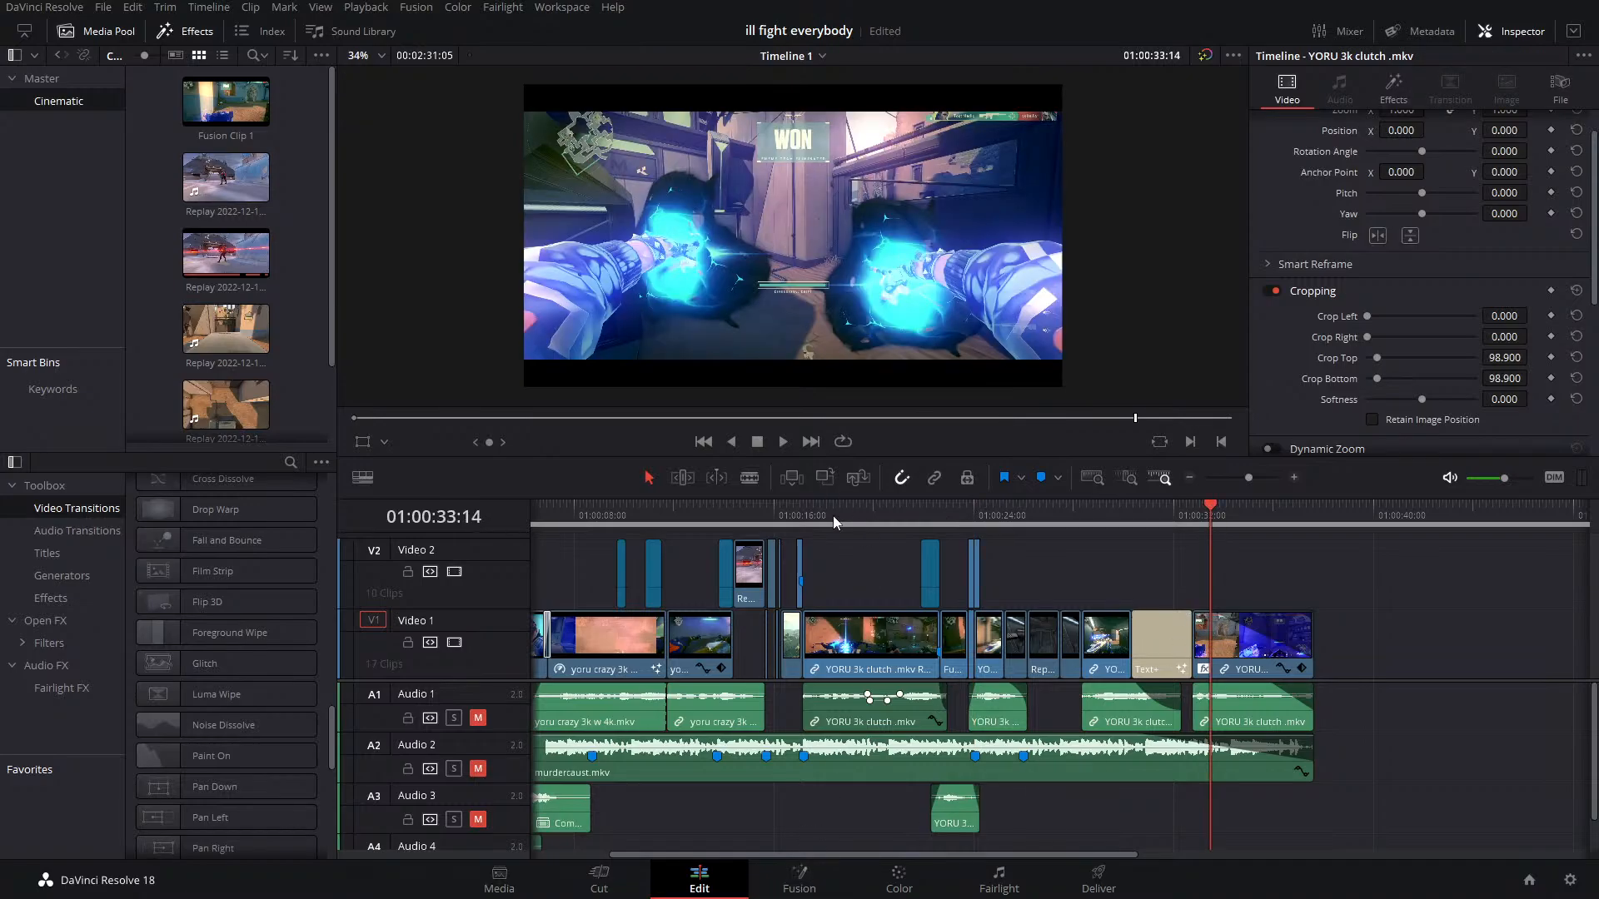
pyautogui.moveTo(832, 516); pyautogui.dragTo(1222, 618)
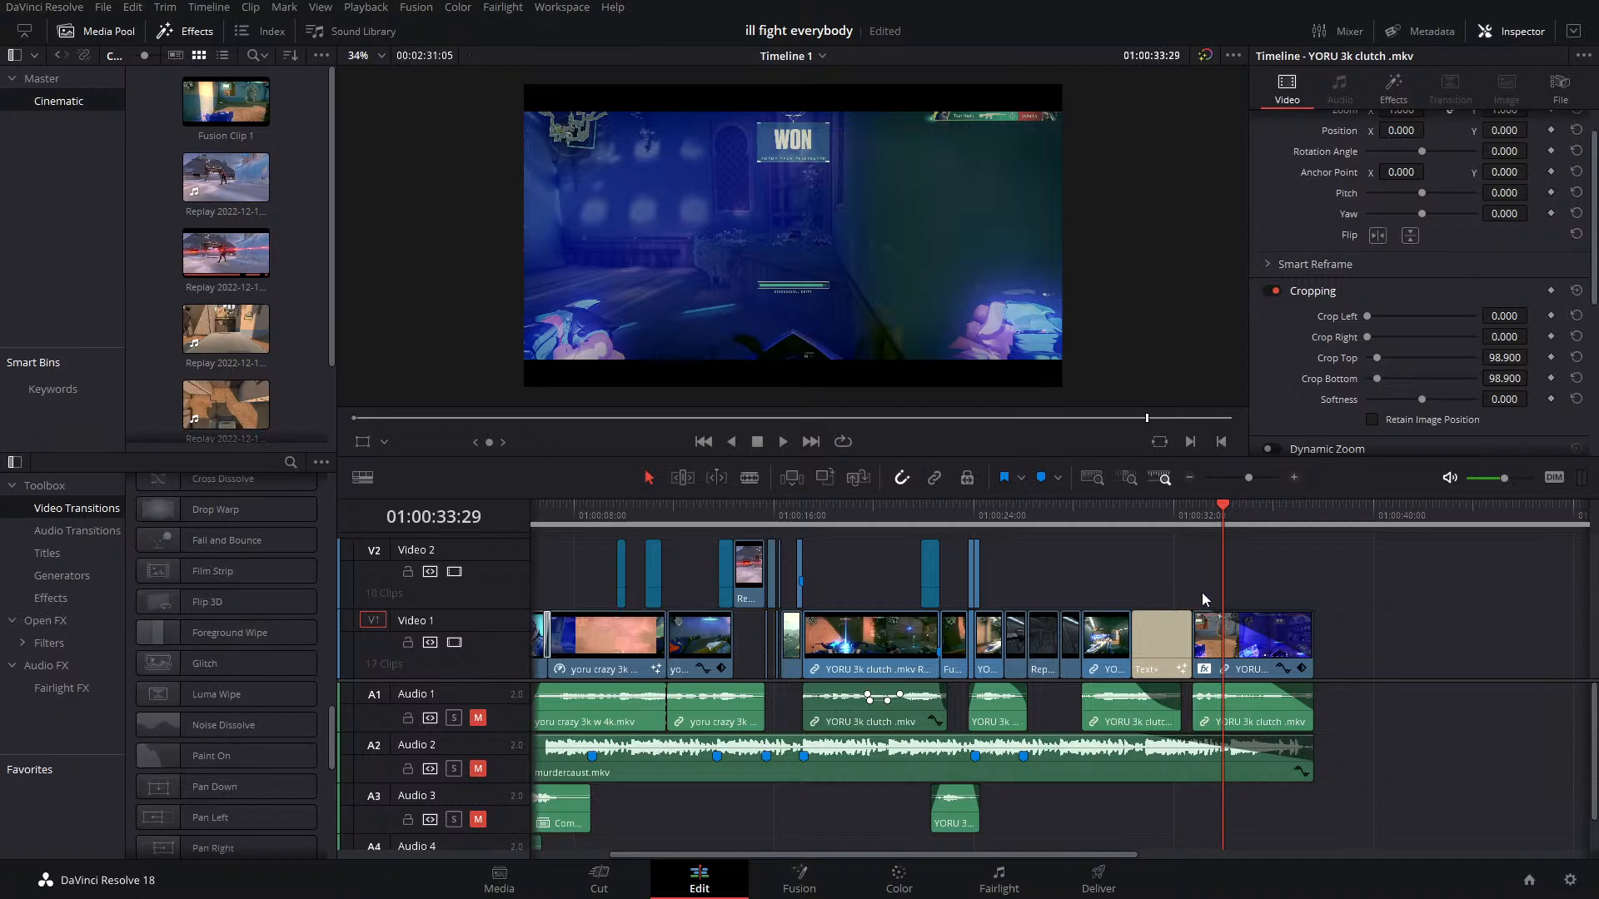
pyautogui.click(829, 886)
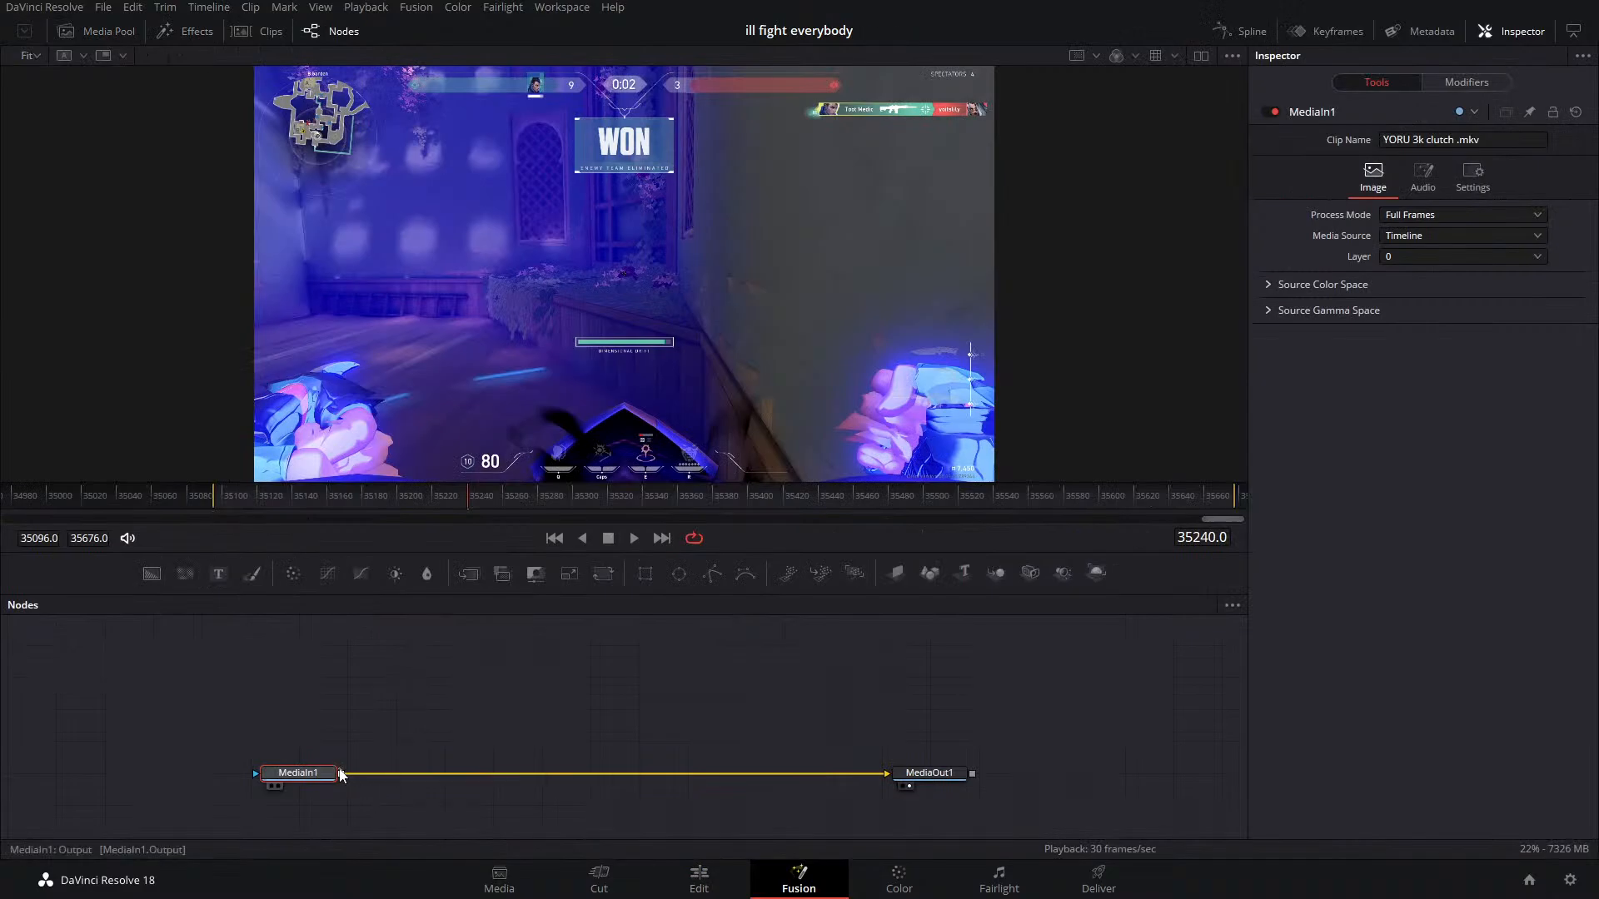
pyautogui.click(397, 498)
pyautogui.moveTo(387, 496); pyautogui.dragTo(214, 520)
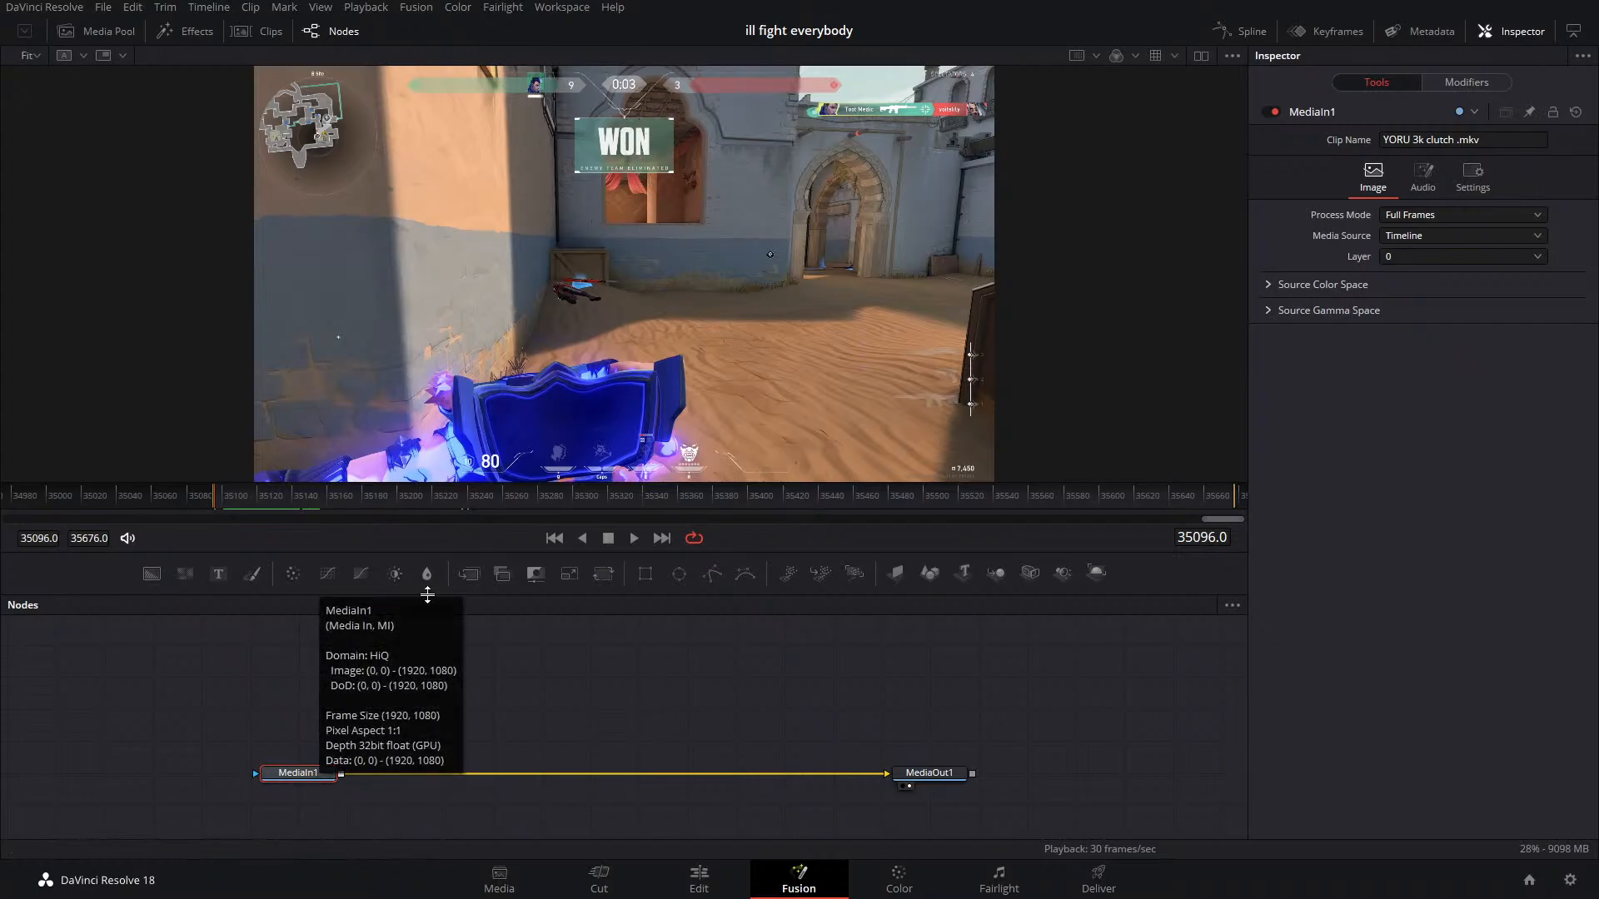
# Insert a Transform node between MediaIn1 and MediaOut1 and keyframe its Center and Size at frame 35096
pyautogui.click(603, 573)
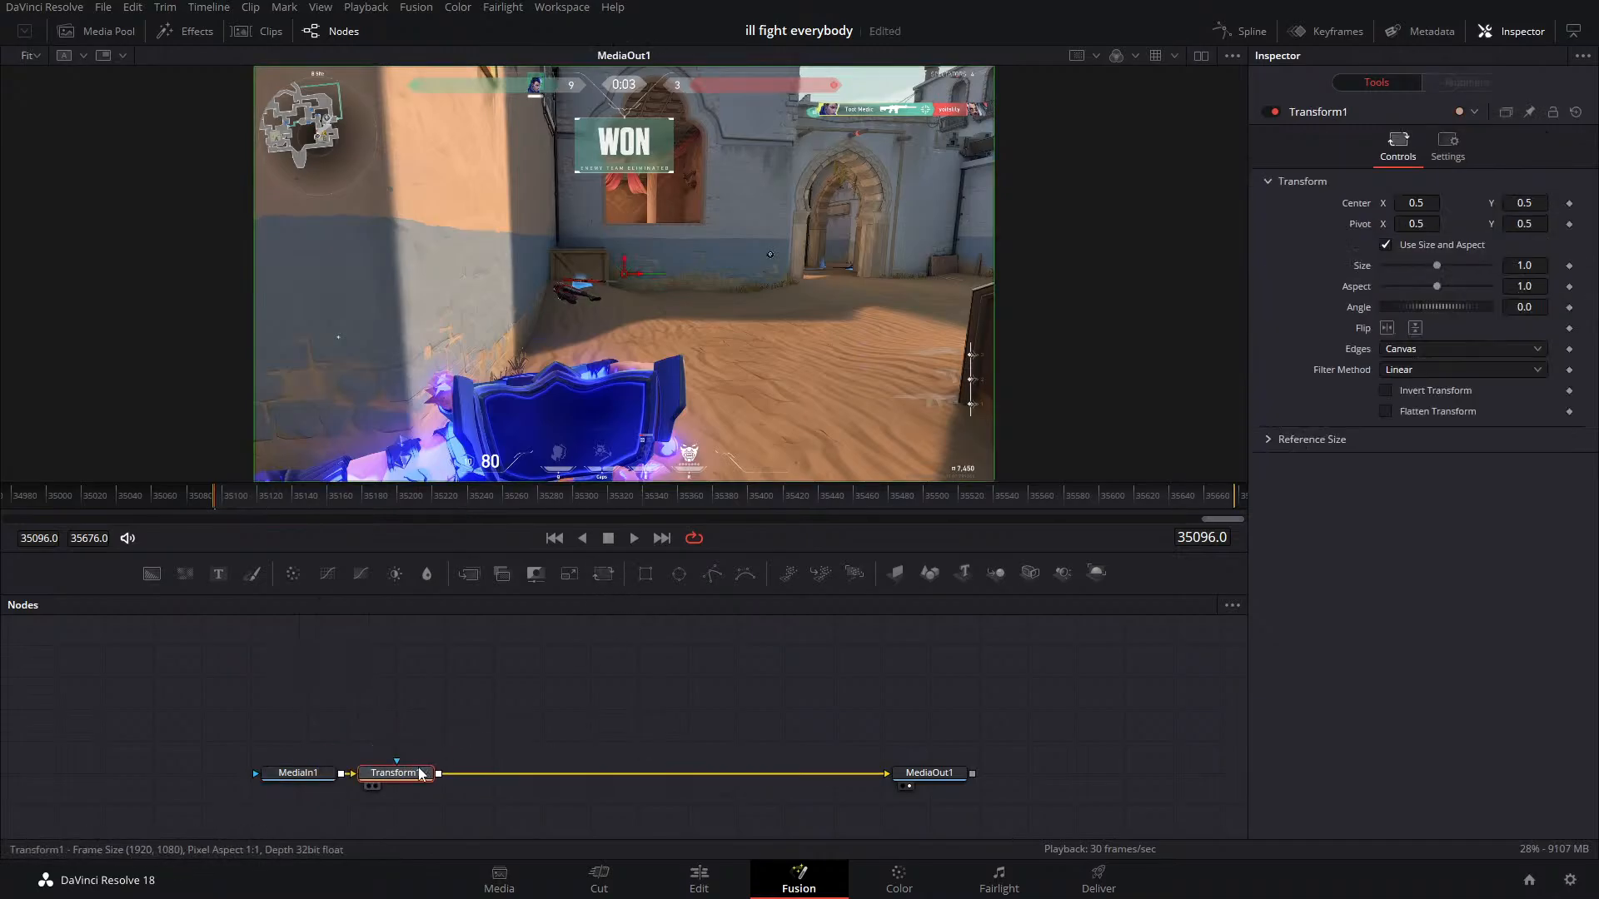
pyautogui.moveTo(402, 777); pyautogui.dragTo(498, 777)
pyautogui.click(1569, 204)
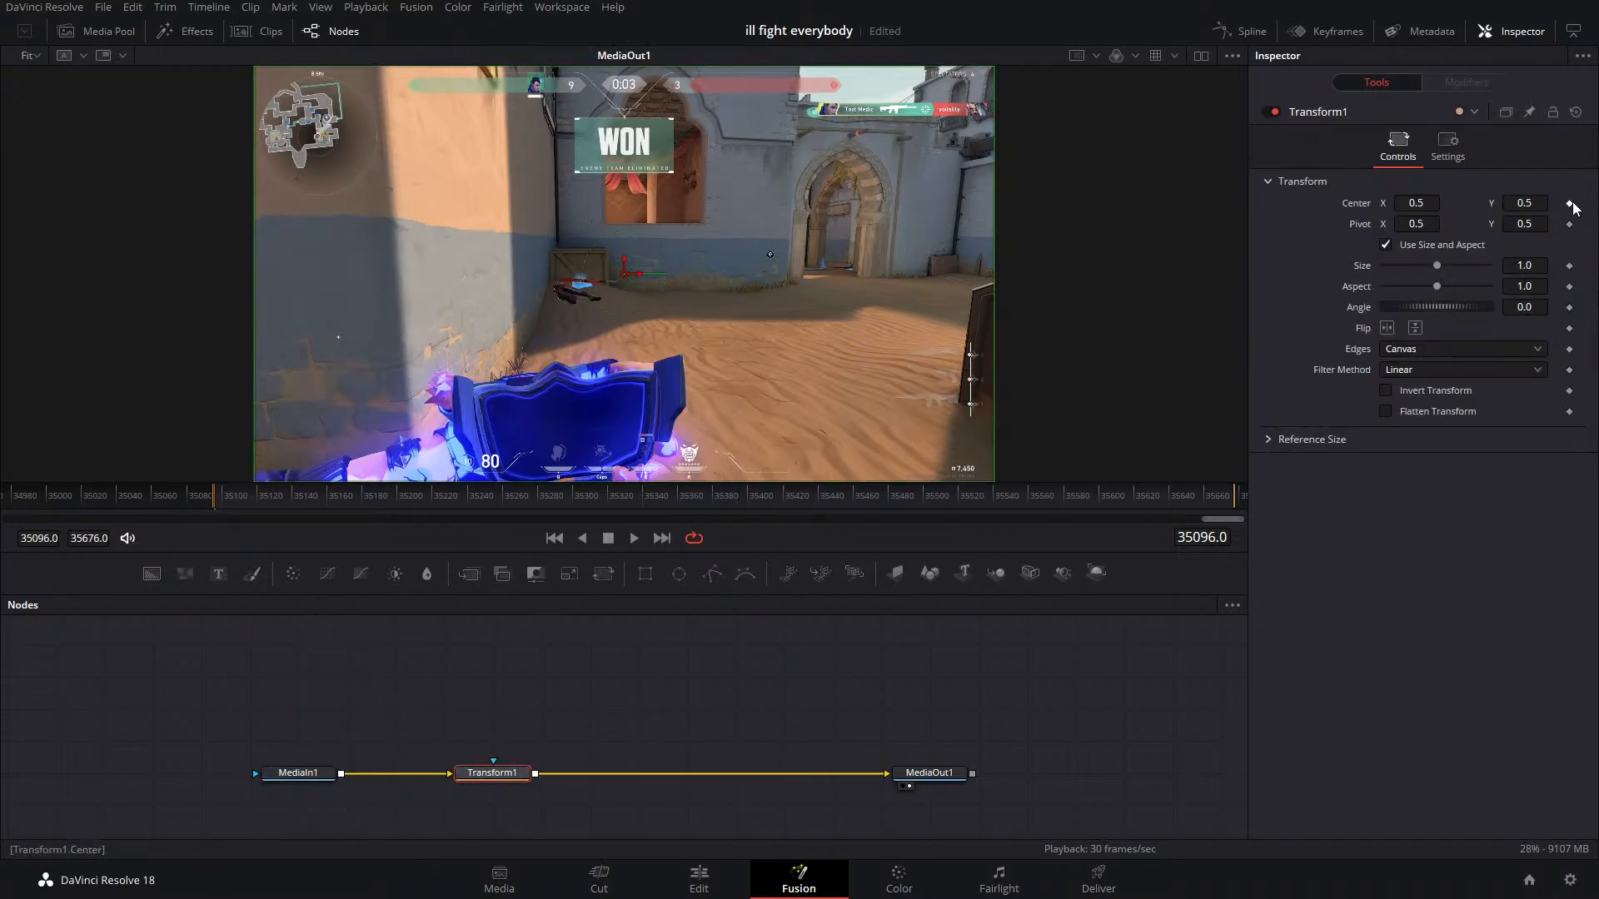
pyautogui.click(1569, 265)
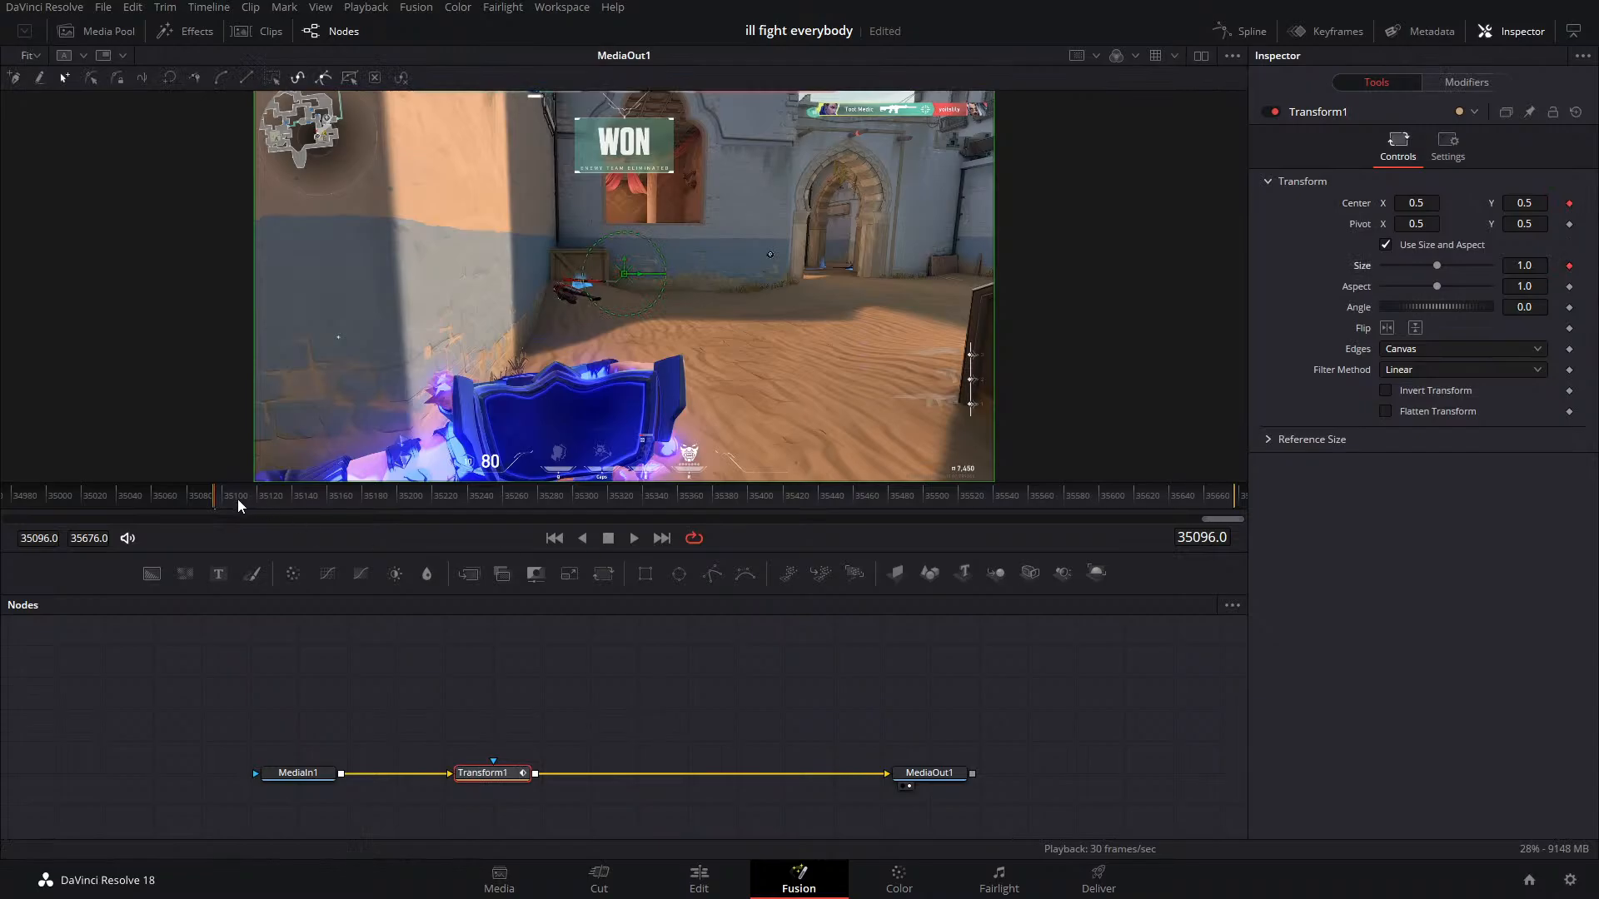
# At frame 35132, enlarge the Transform's Size and shift its Center so the view moves into the window interior
pyautogui.moveTo(225, 500); pyautogui.dragTo(280, 505)
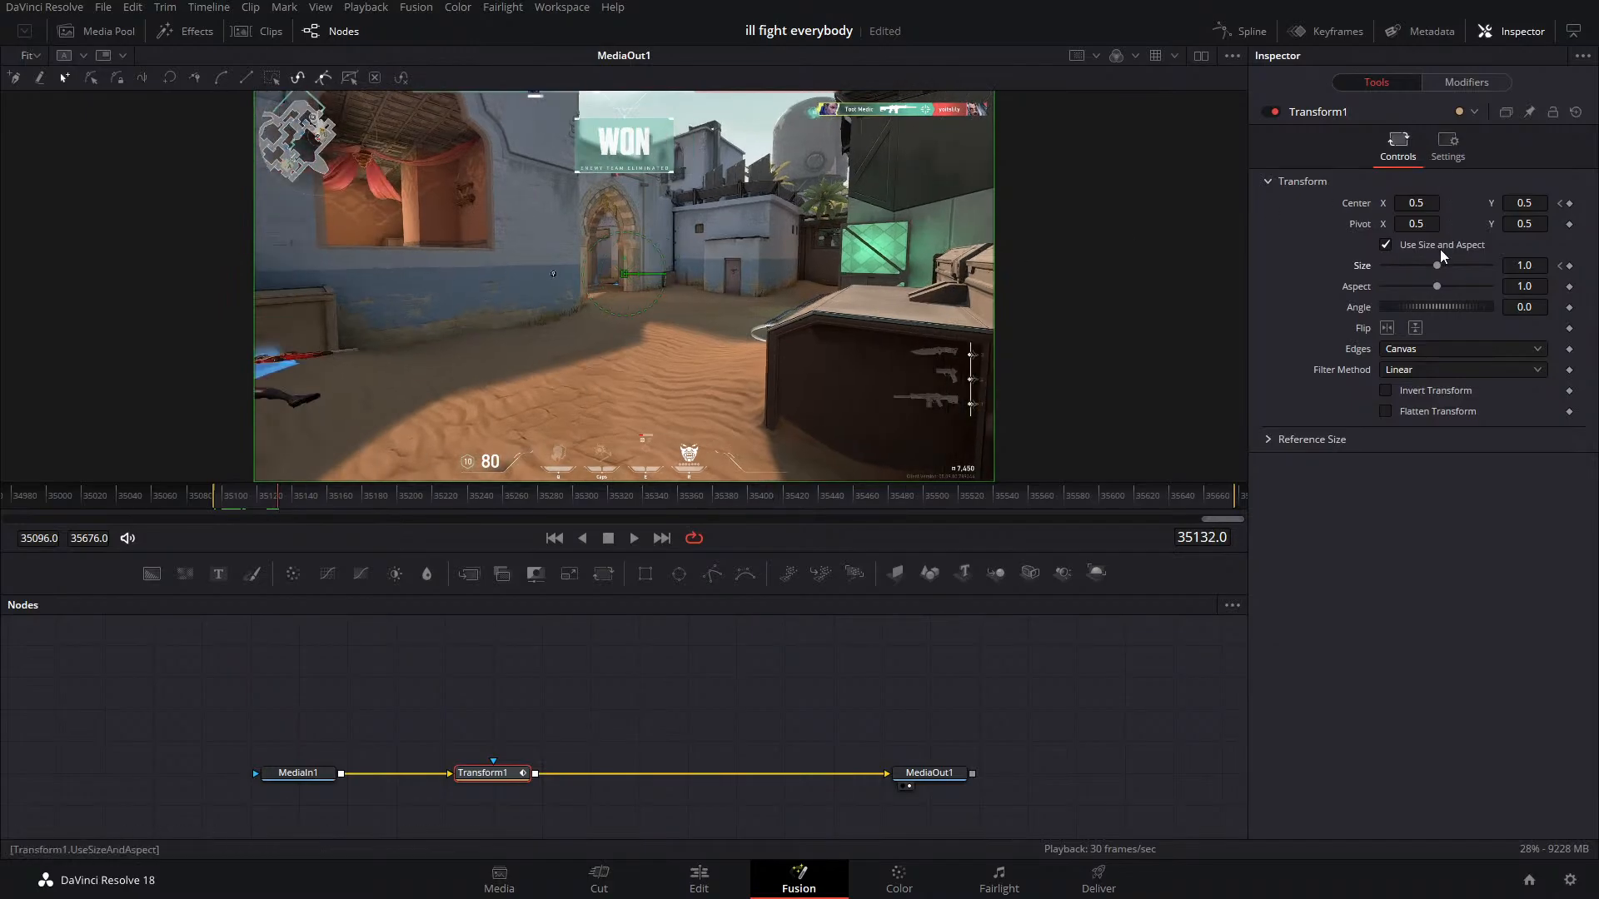
pyautogui.moveTo(1443, 255); pyautogui.dragTo(1424, 202)
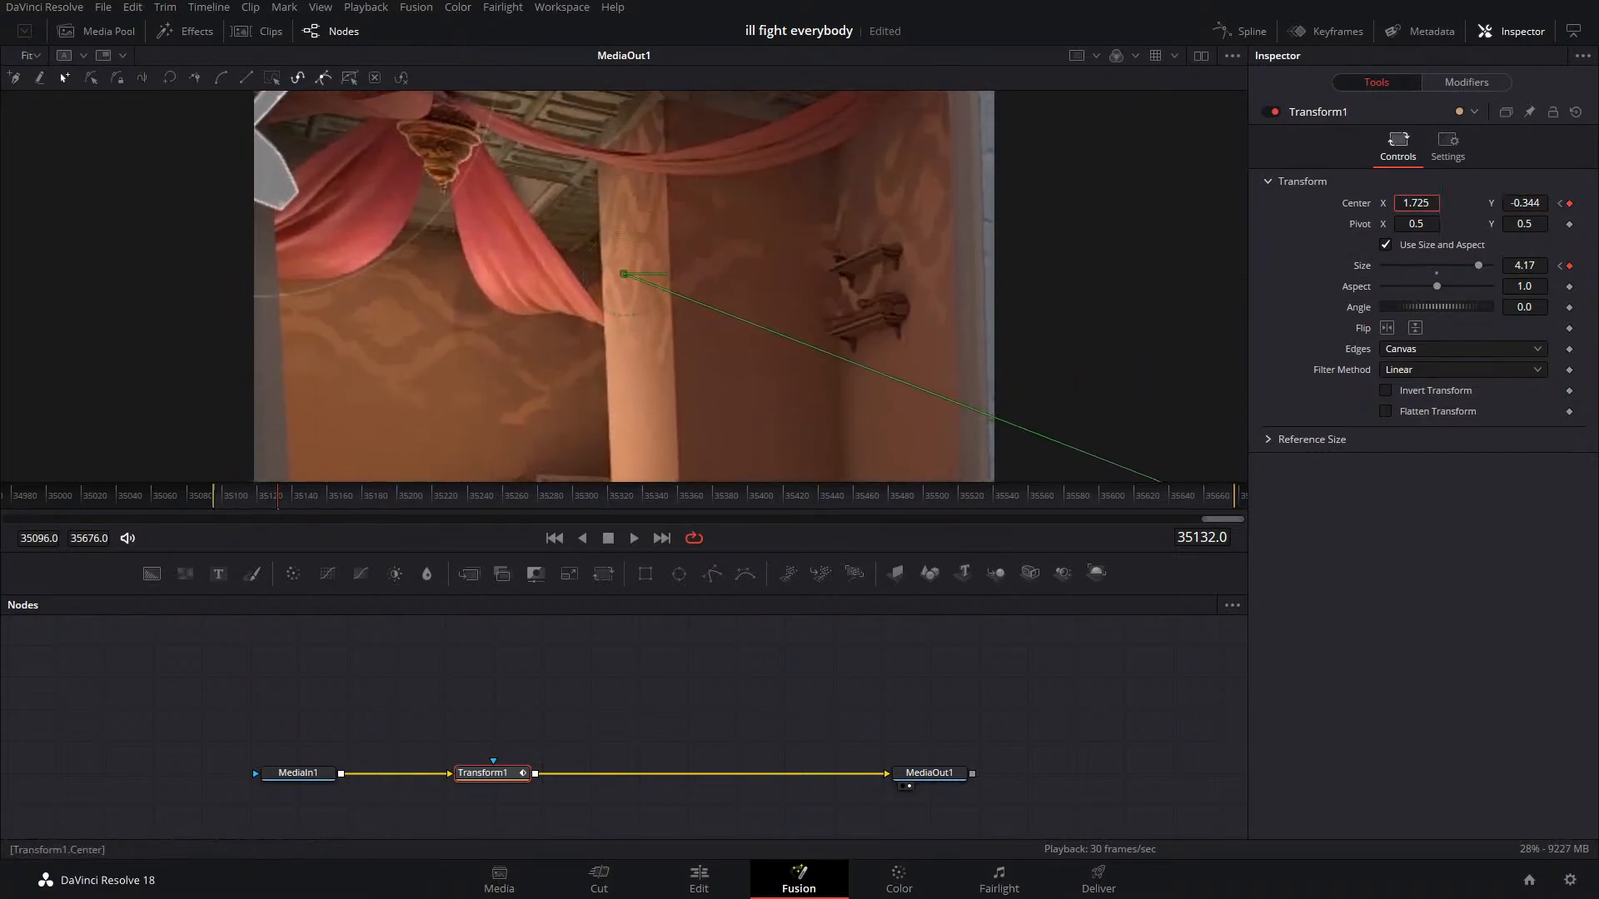
pyautogui.click(1490, 266)
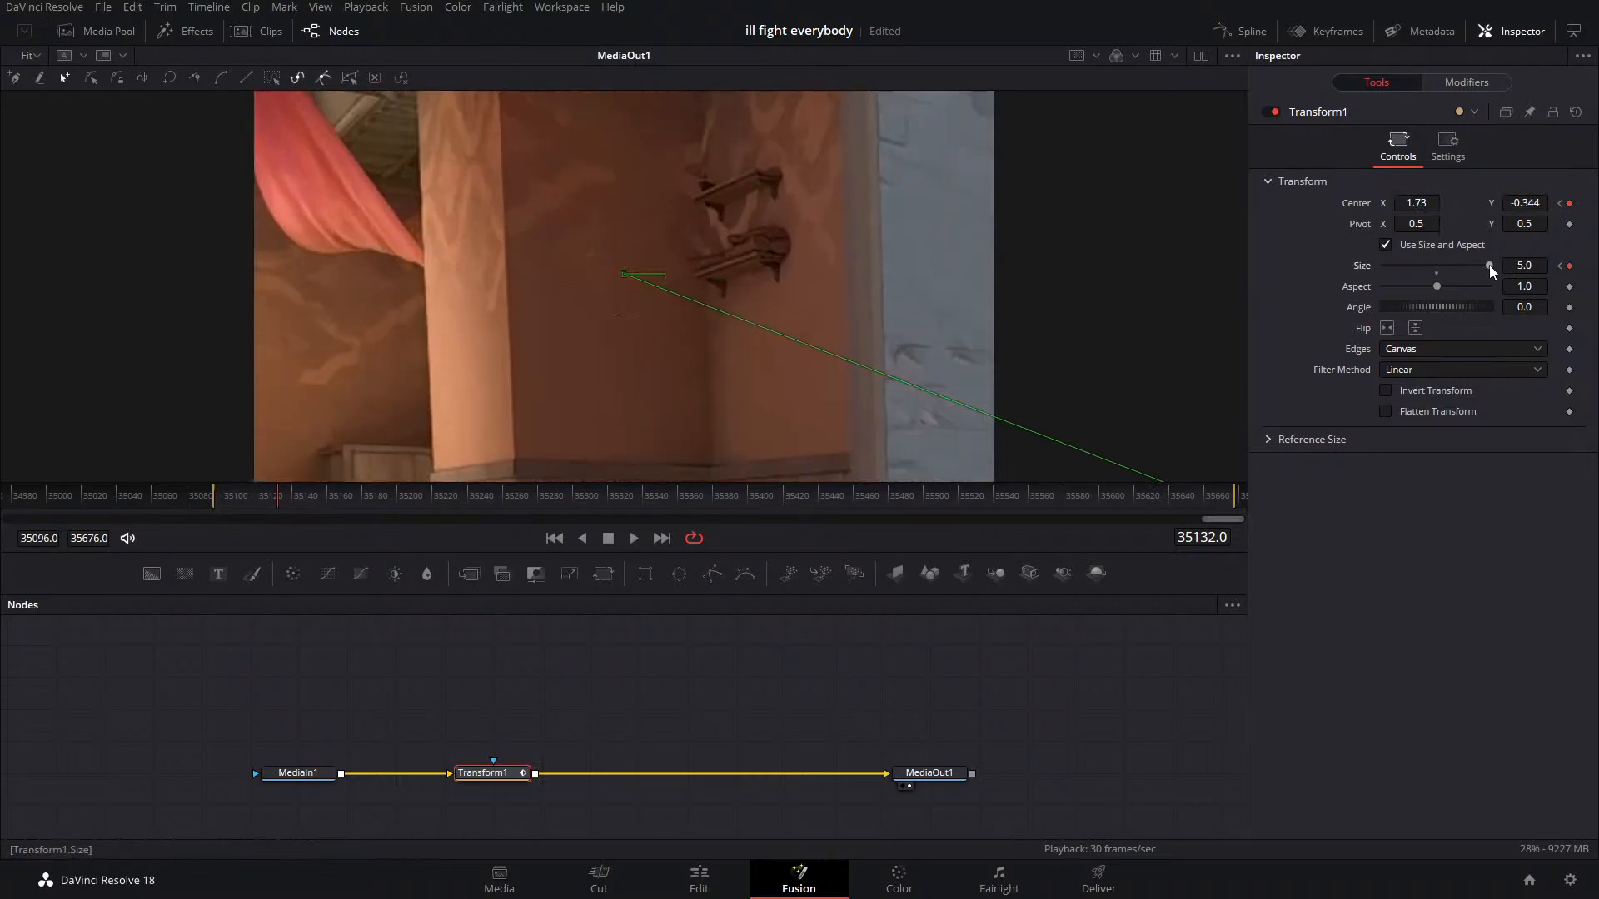
pyautogui.moveTo(1490, 267)
pyautogui.mouseDown()
pyautogui.moveTo(1520, 266)
pyautogui.moveTo(1496, 266)
pyautogui.mouseUp()
pyautogui.moveTo(1523, 202); pyautogui.dragTo(1456, 202)
# At frame 35120, move the Transform's Center to about X 0.264 and Y -0.302 to keep the window in view
pyautogui.moveTo(275, 498); pyautogui.dragTo(258, 500)
pyautogui.moveTo(1416, 203); pyautogui.dragTo(593, 236)
pyautogui.moveTo(1524, 203); pyautogui.dragTo(1308, 203)
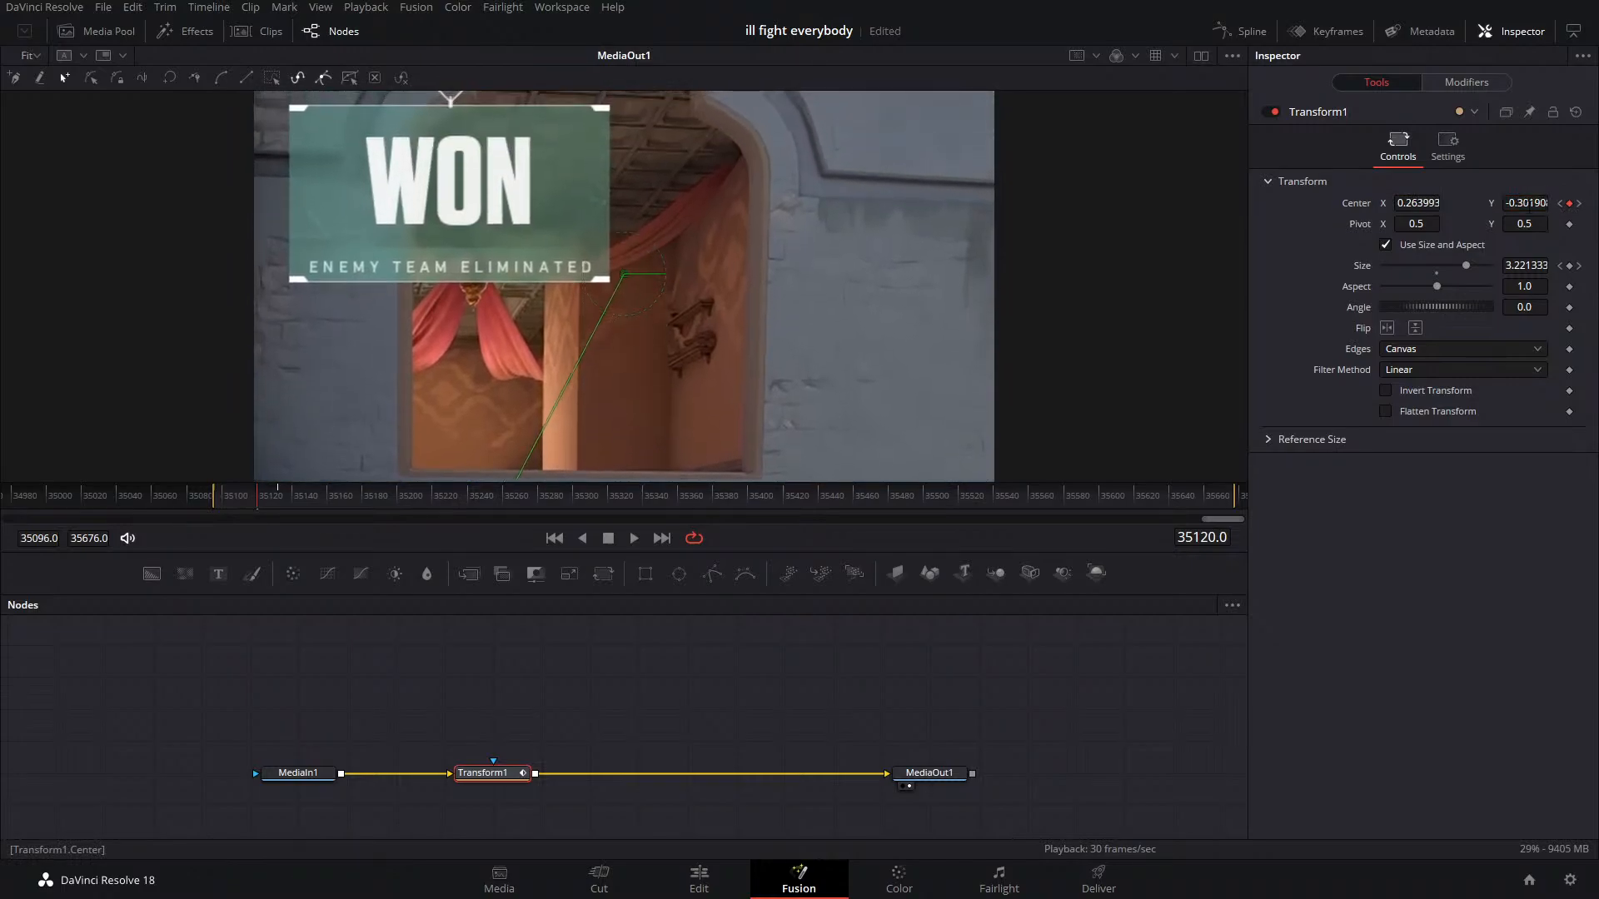
# At frame 35126, set the Transform's Center X to about 0.653, and return to frame 35117
pyautogui.click(253, 500)
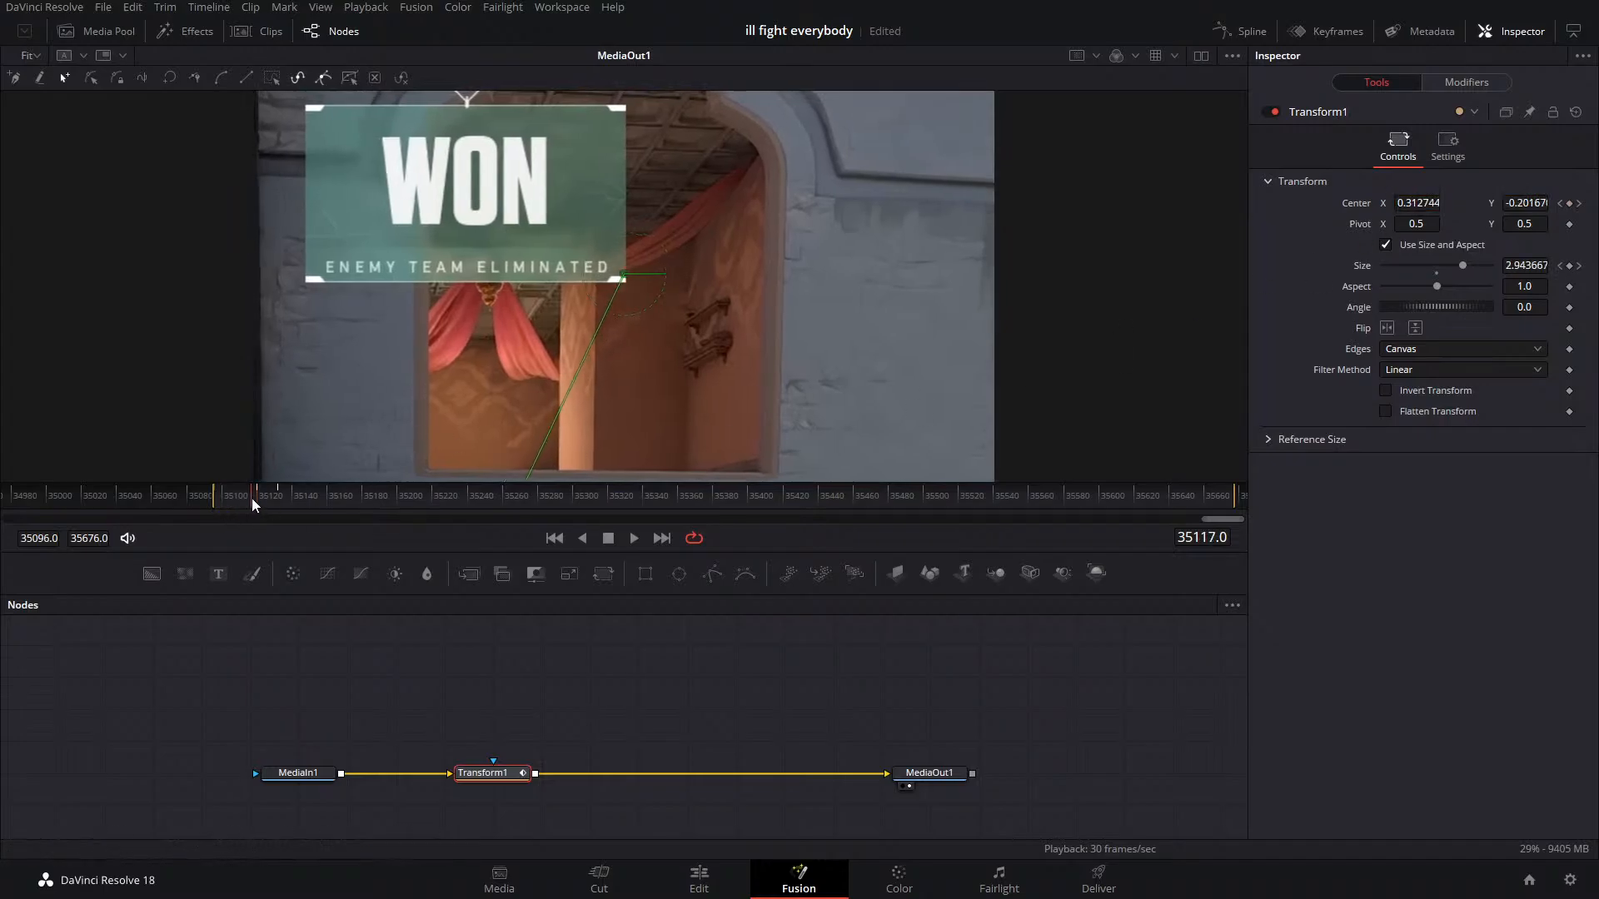
pyautogui.moveTo(254, 504)
pyautogui.mouseDown()
pyautogui.moveTo(221, 510)
pyautogui.moveTo(269, 505)
pyautogui.mouseUp()
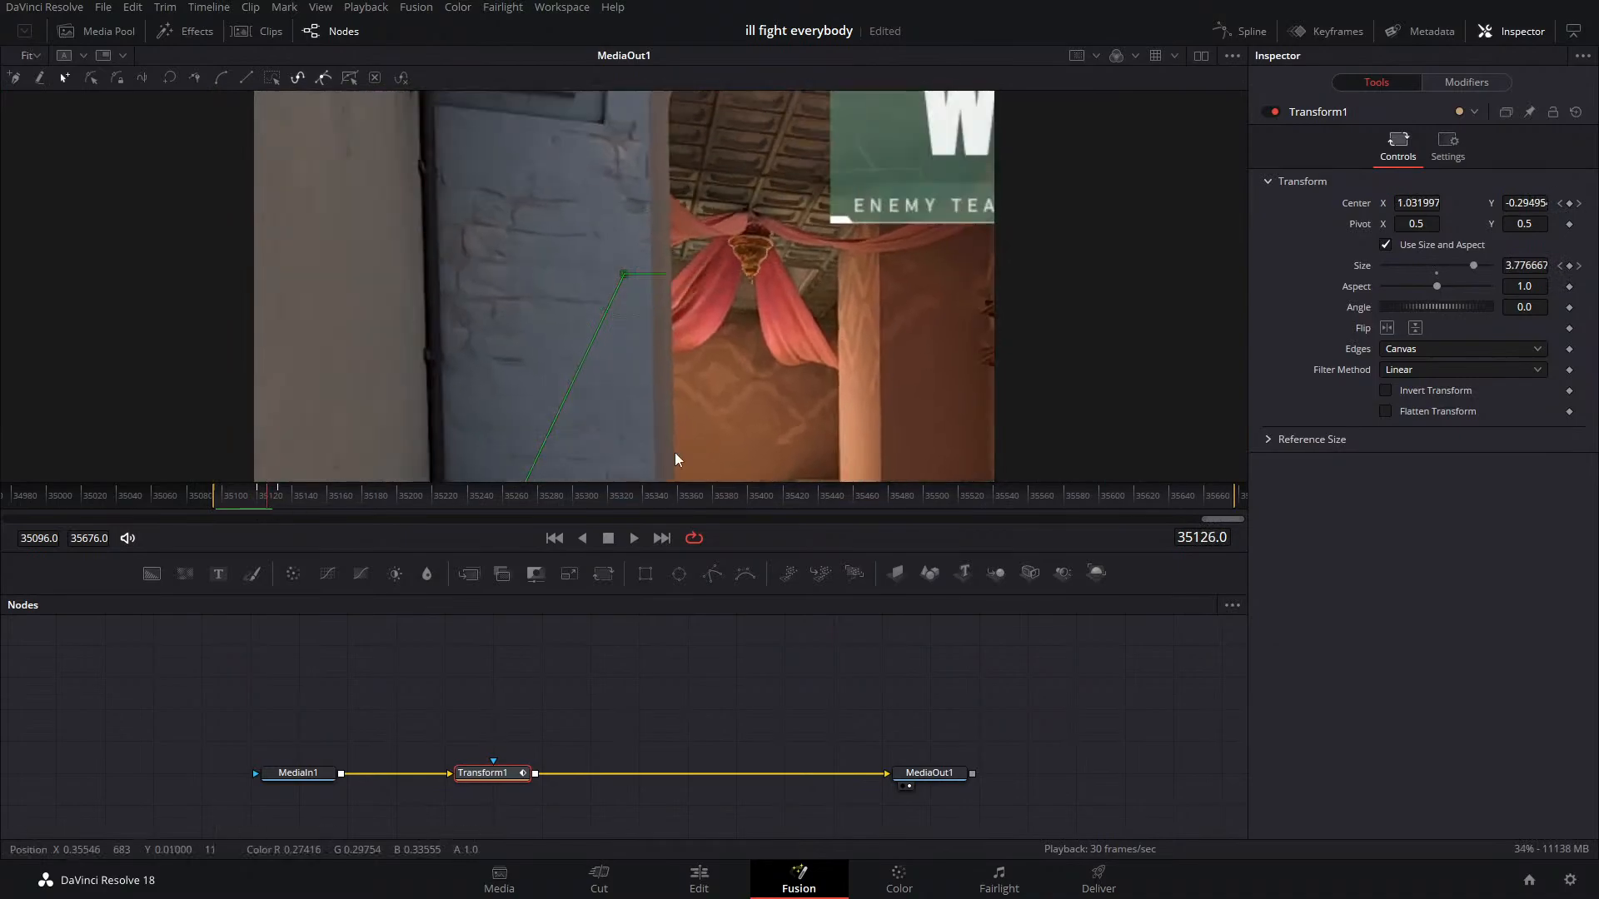
pyautogui.moveTo(1416, 203); pyautogui.dragTo(1100, 203)
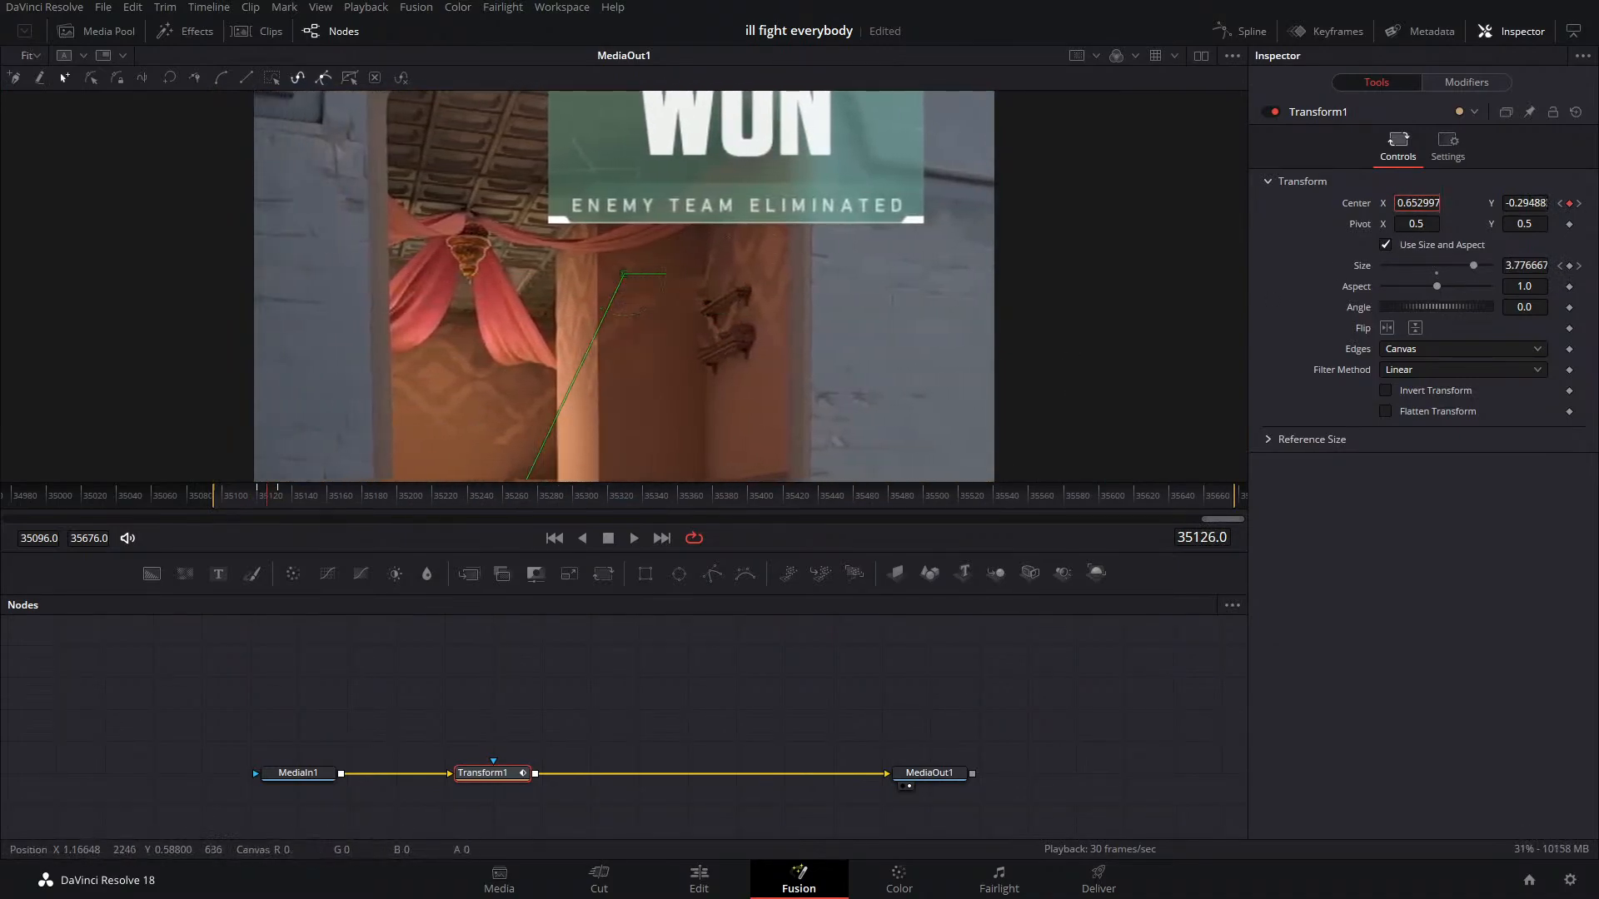
pyautogui.moveTo(267, 503)
pyautogui.mouseDown()
pyautogui.moveTo(249, 503)
pyautogui.moveTo(292, 503)
pyautogui.moveTo(252, 503)
pyautogui.mouseUp()
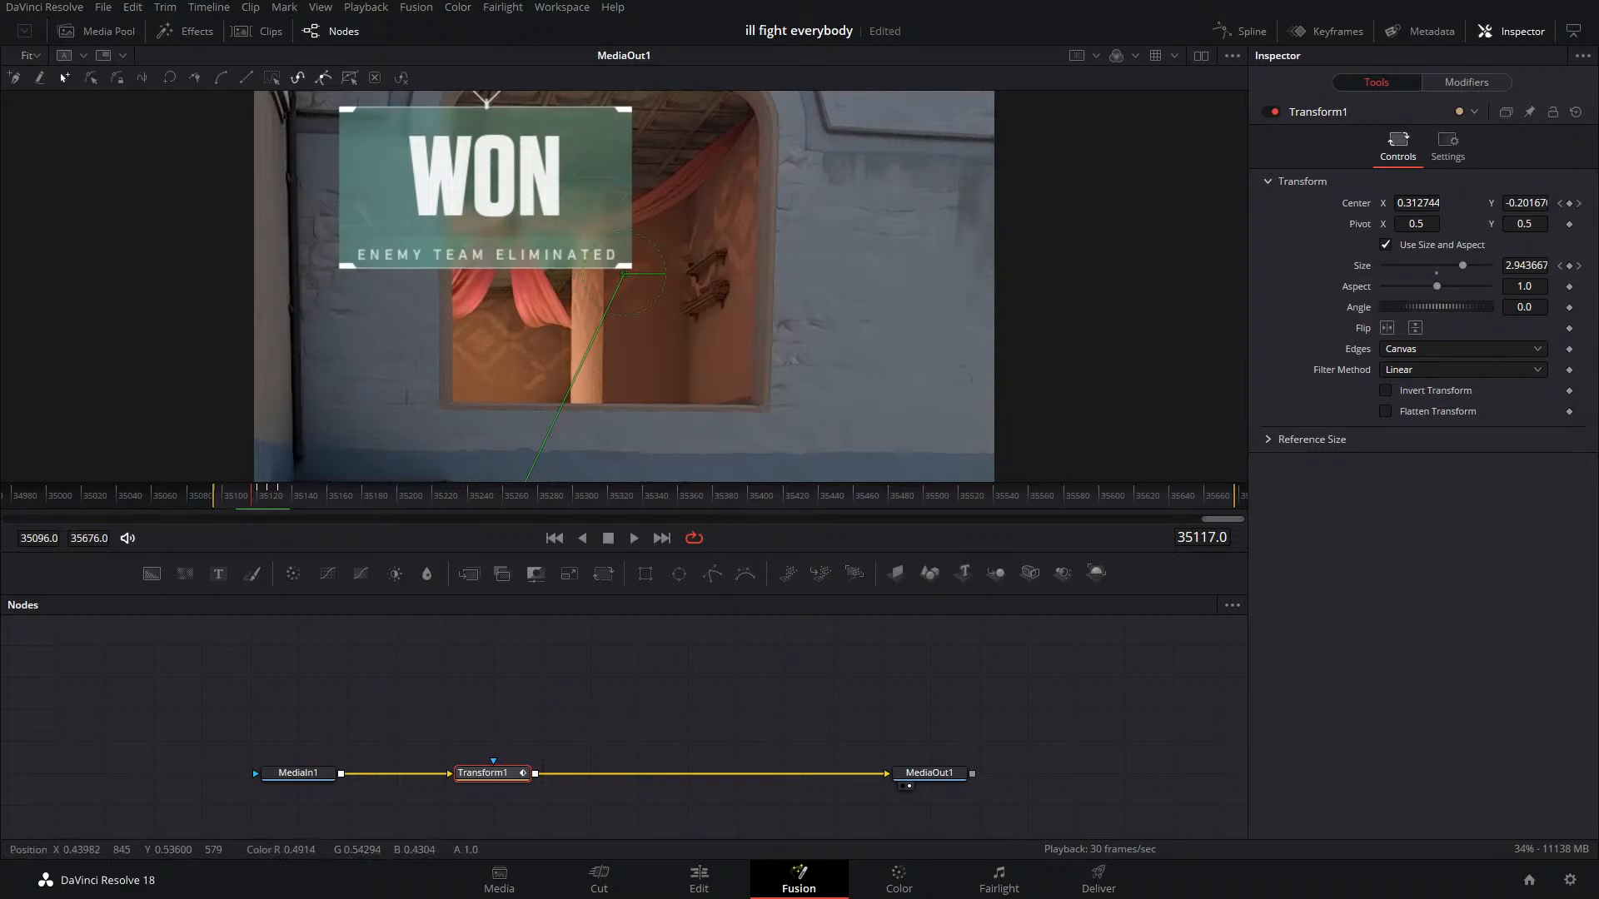
# Delete the Transform node from the YORU 3k clutch clip's Fusion composition
pyautogui.click(366, 6)
pyautogui.moveTo(450, 73)
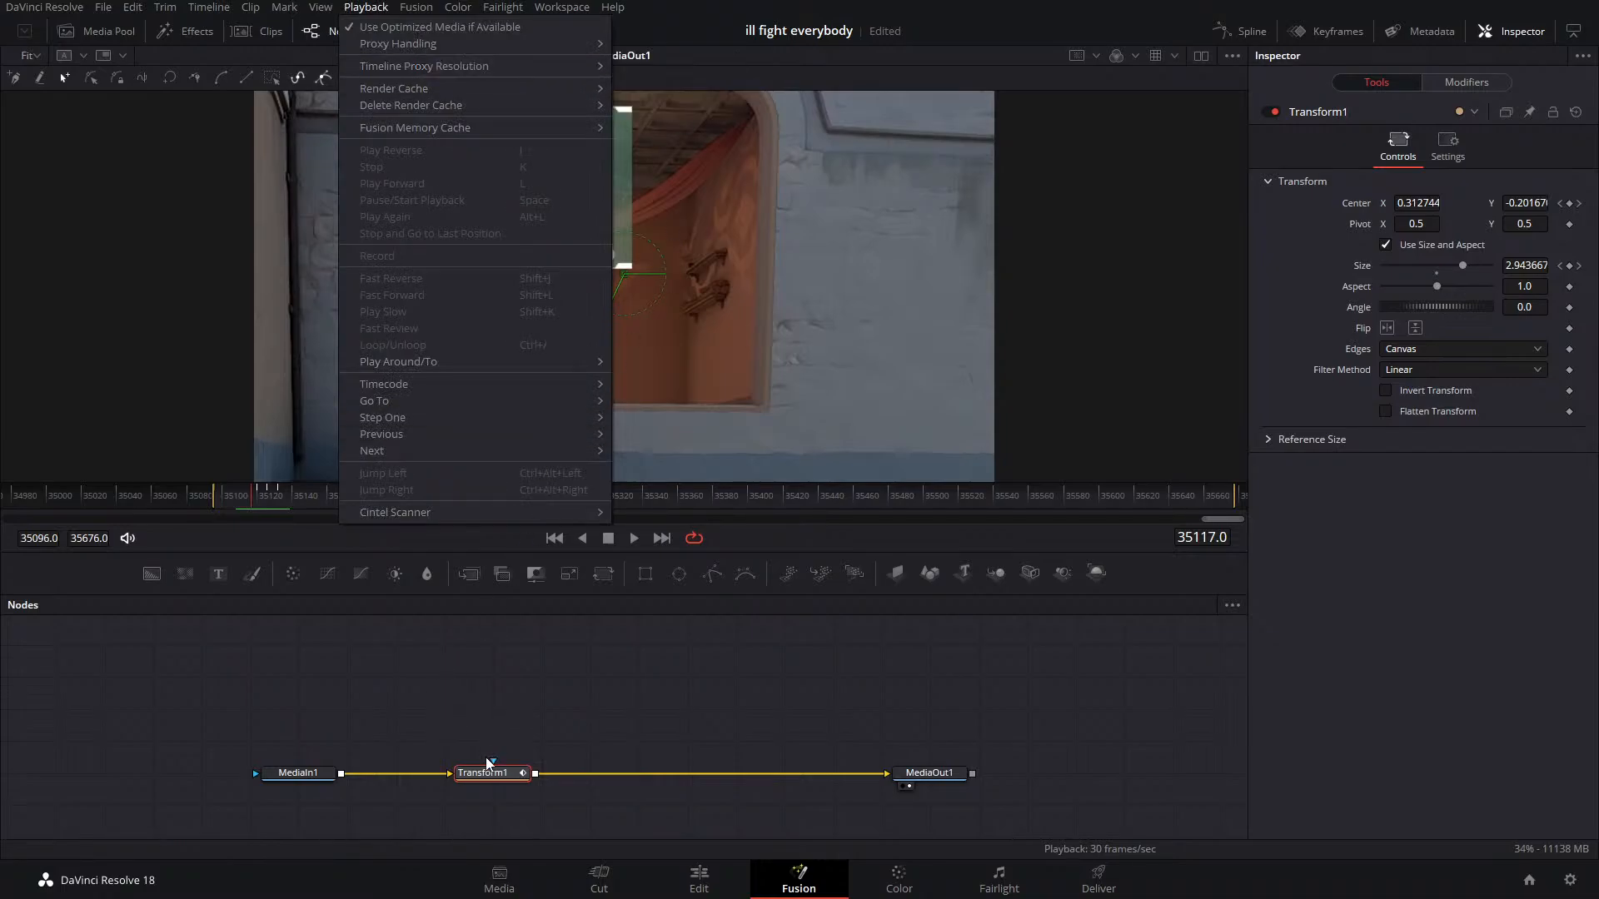
pyautogui.click(500, 784)
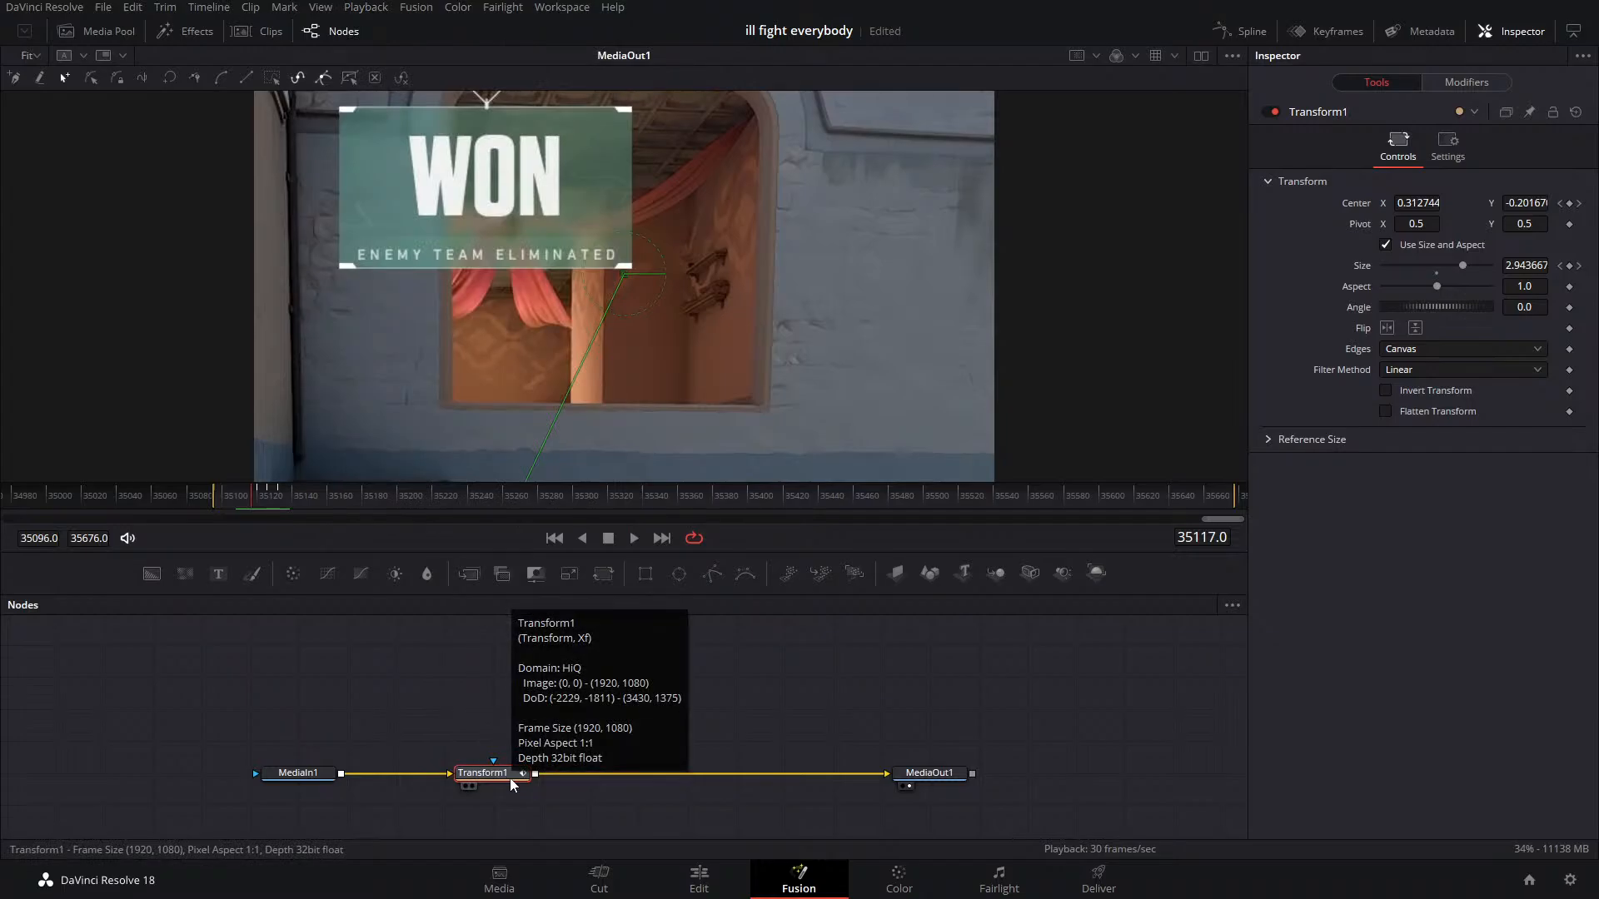
pyautogui.press('Delete')
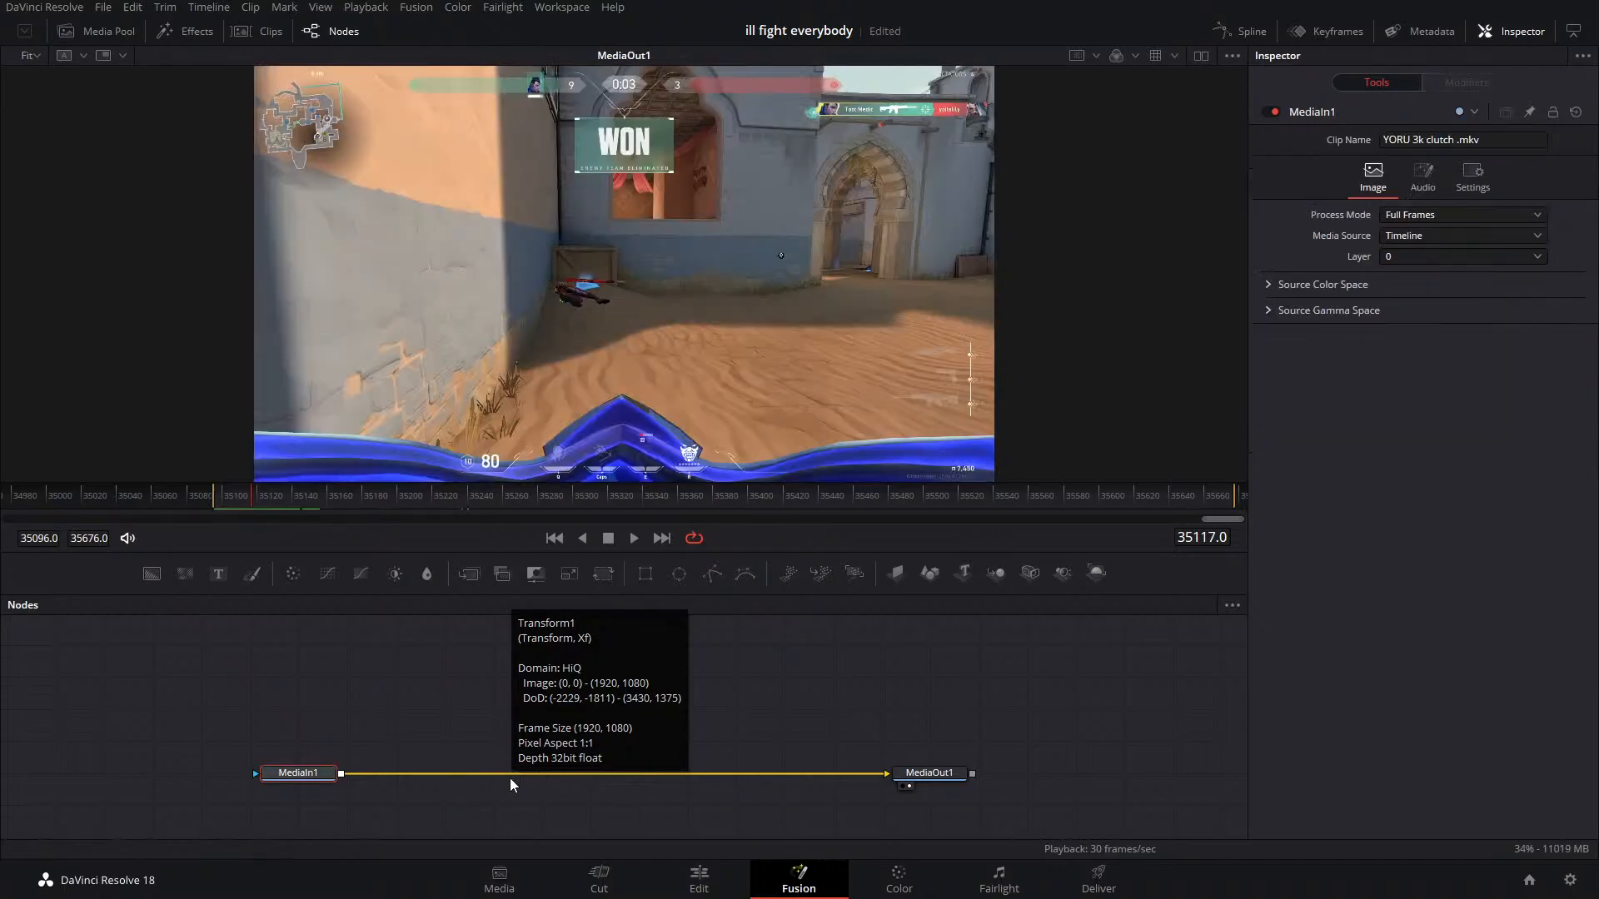
# Return to the Edit page and play the montage repeatedly from around 01:00:13:25 through the replay shot and BIND title
pyautogui.click(699, 879)
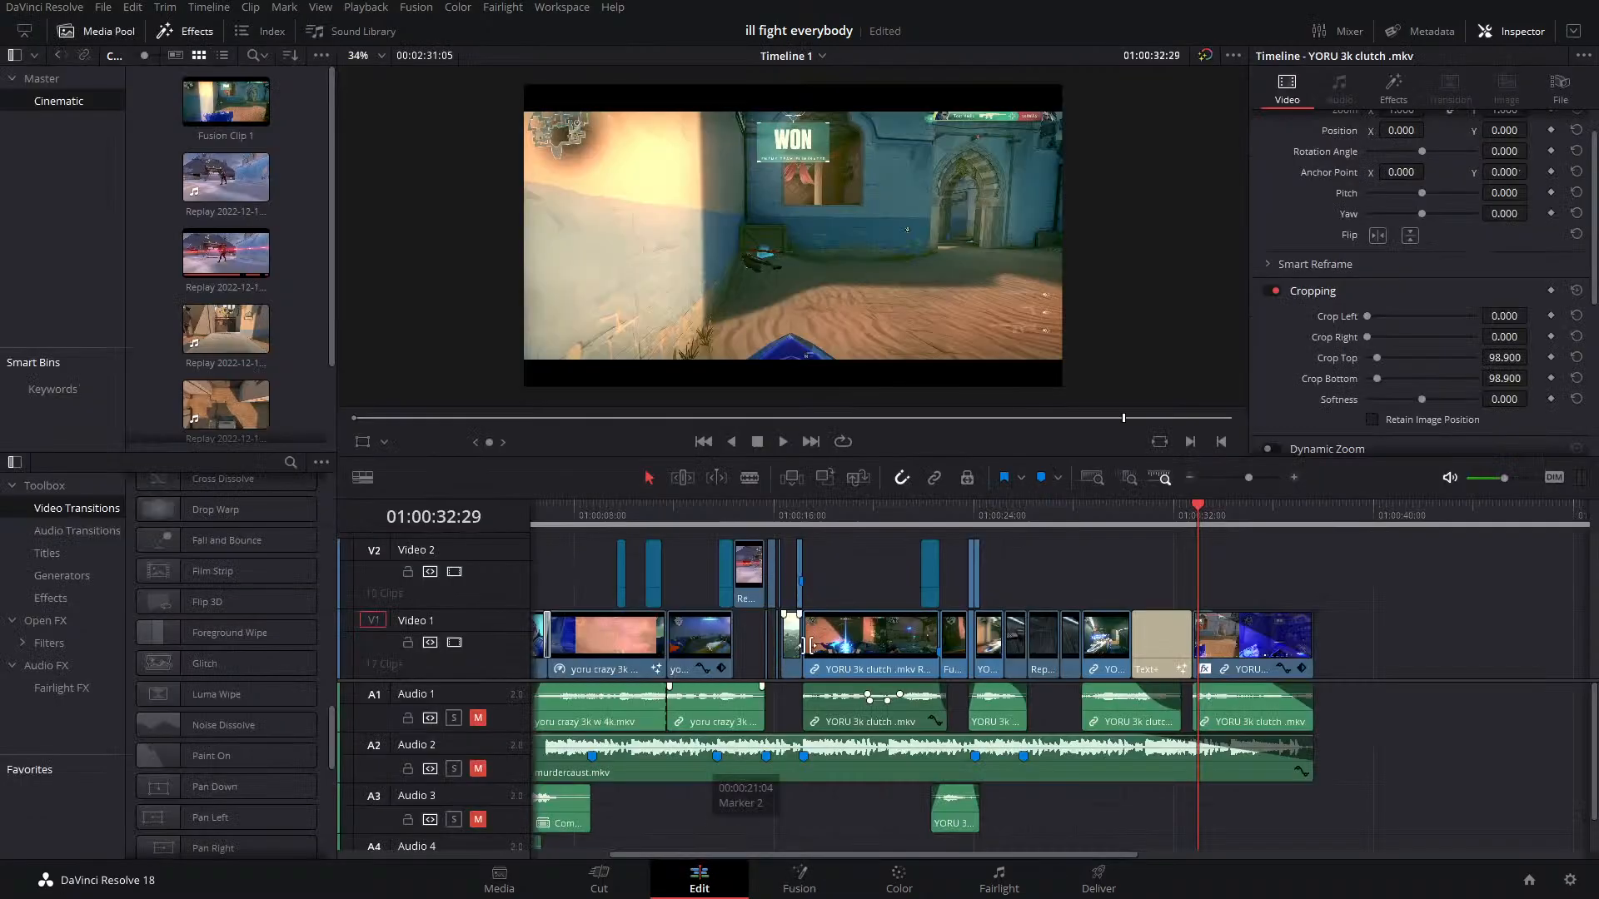
pyautogui.moveTo(750, 522); pyautogui.dragTo(716, 525)
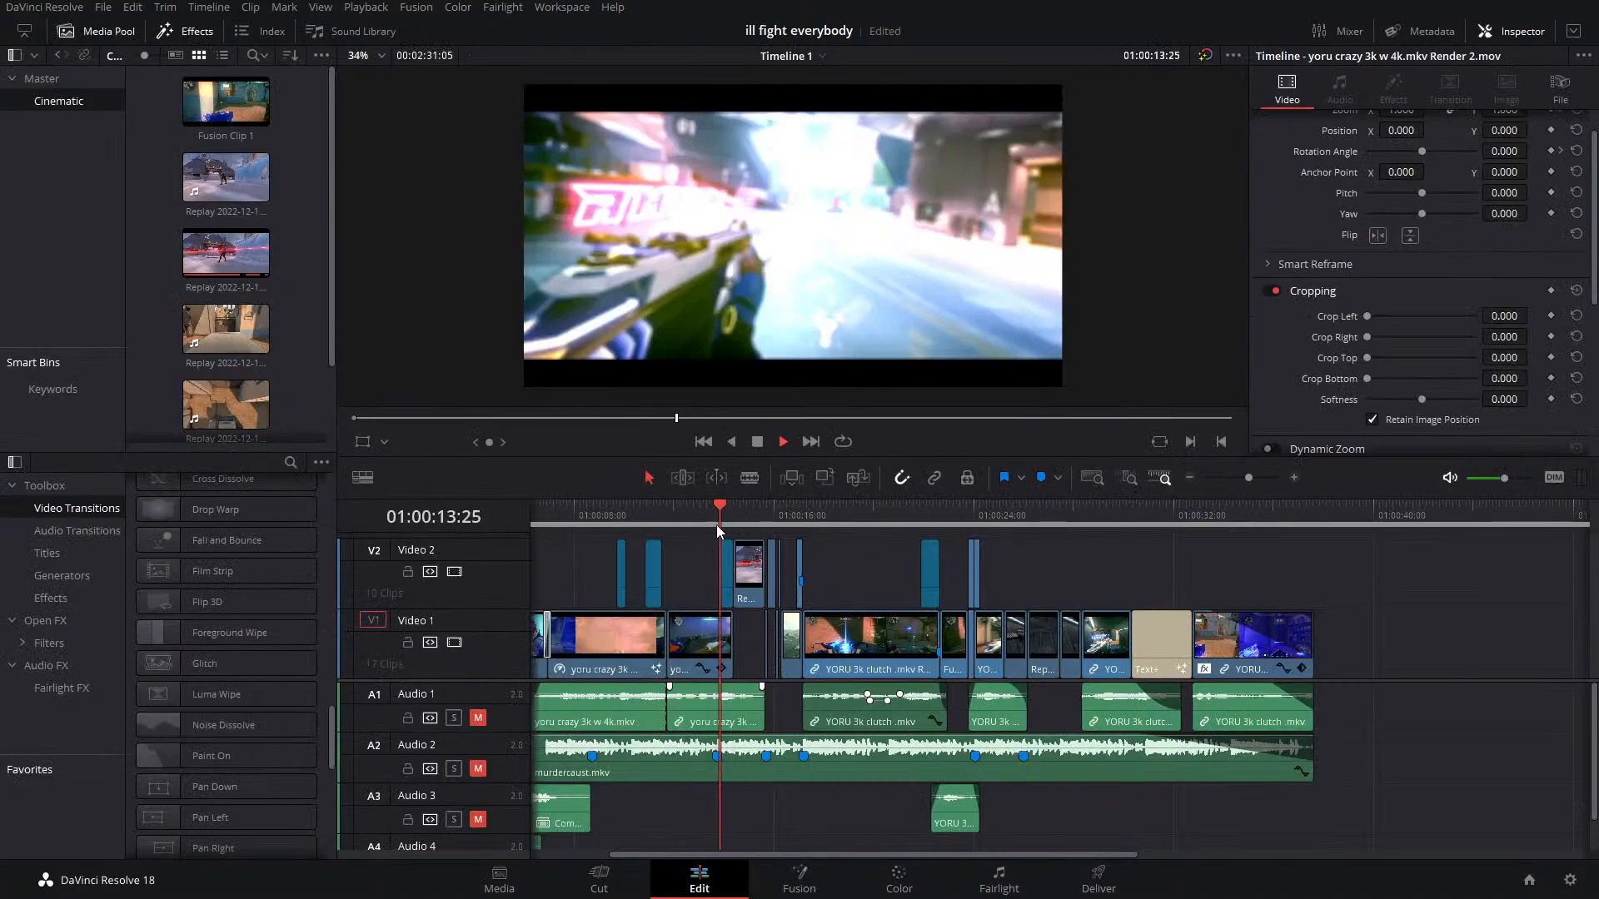
pyautogui.press('space')
pyautogui.click(692, 527)
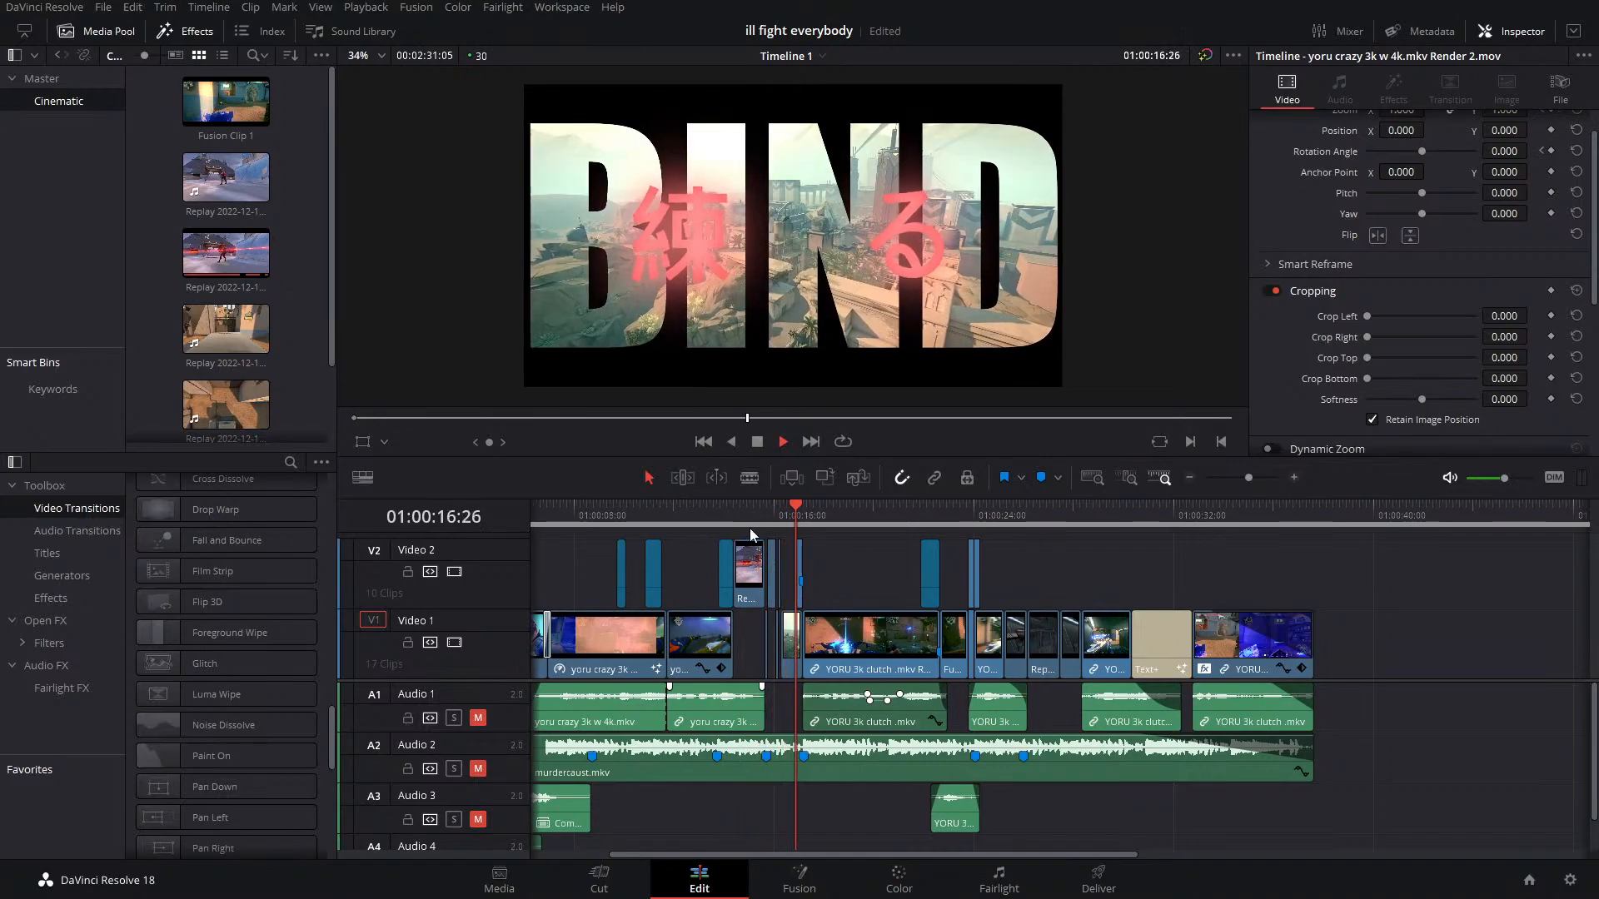
pyautogui.moveTo(763, 522); pyautogui.dragTo(709, 523)
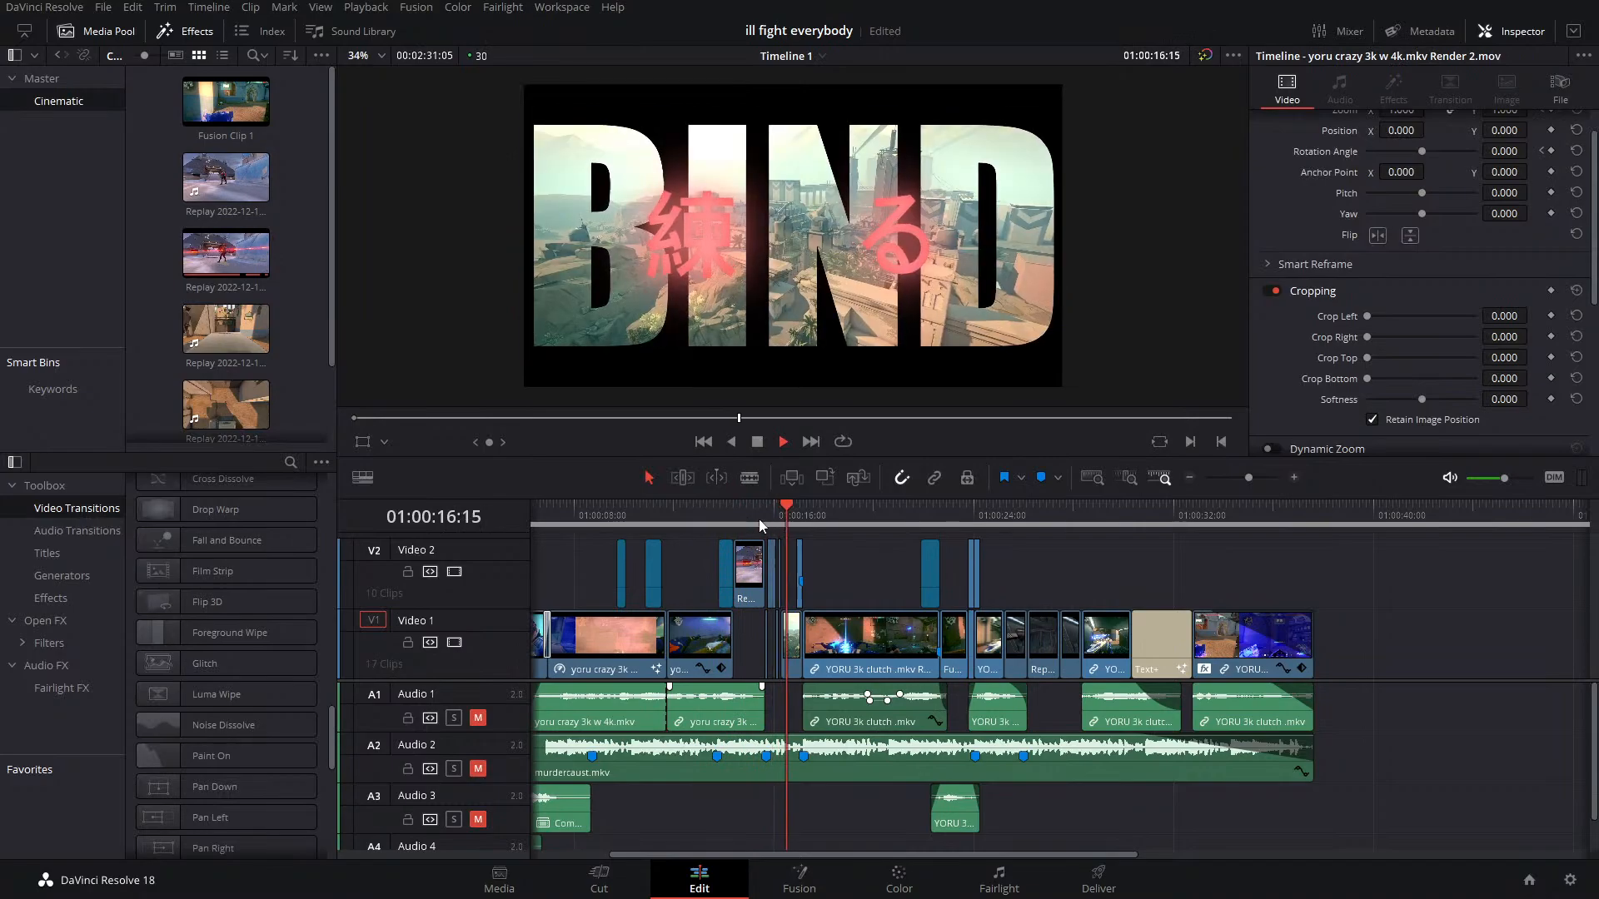
pyautogui.moveTo(758, 518)
pyautogui.mouseDown()
pyautogui.moveTo(710, 525)
pyautogui.moveTo(728, 523)
pyautogui.mouseUp()
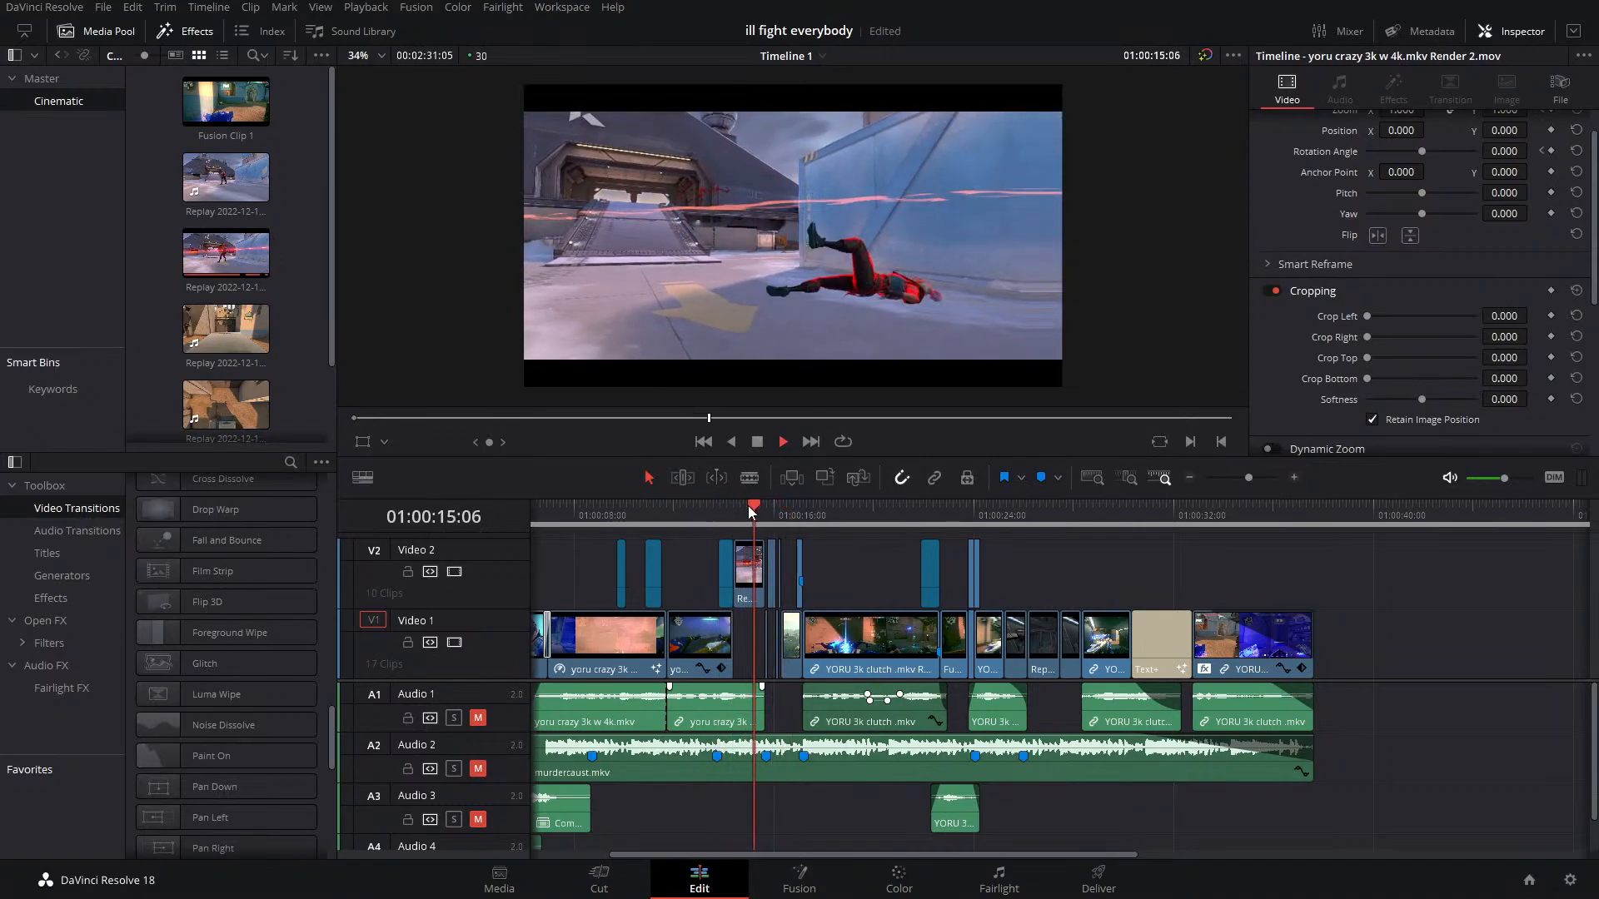
# Replay the transition from the yoru crazy 3k clip into the Video 2 replay clip, stopping at 01:00:15:27
pyautogui.press('space')
pyautogui.click(667, 525)
pyautogui.press('space')
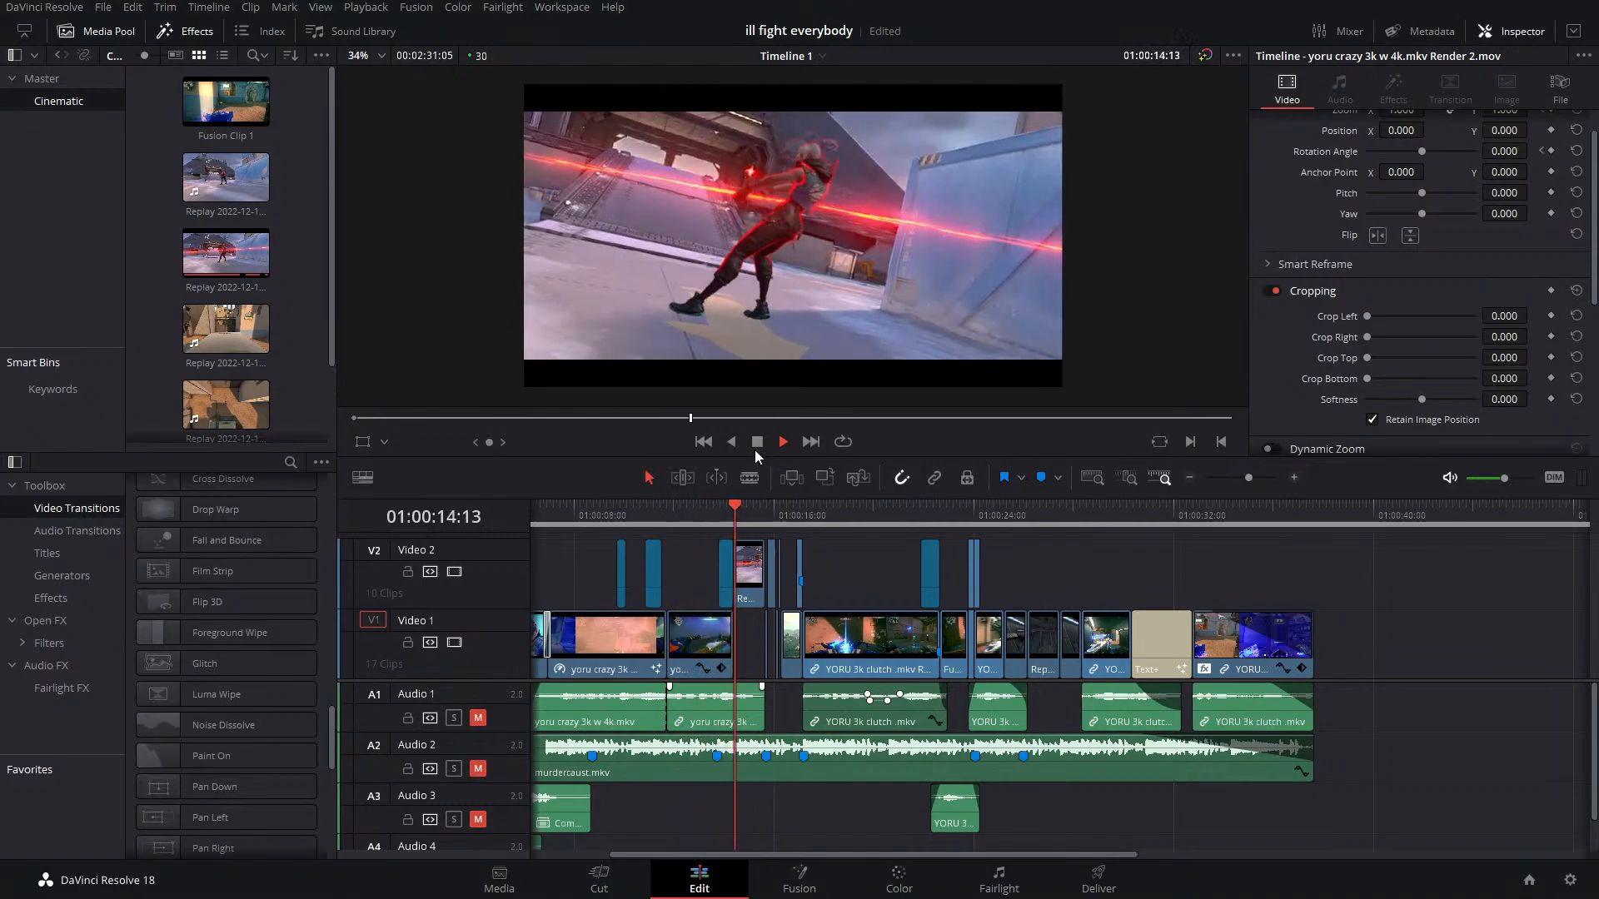
pyautogui.click(734, 510)
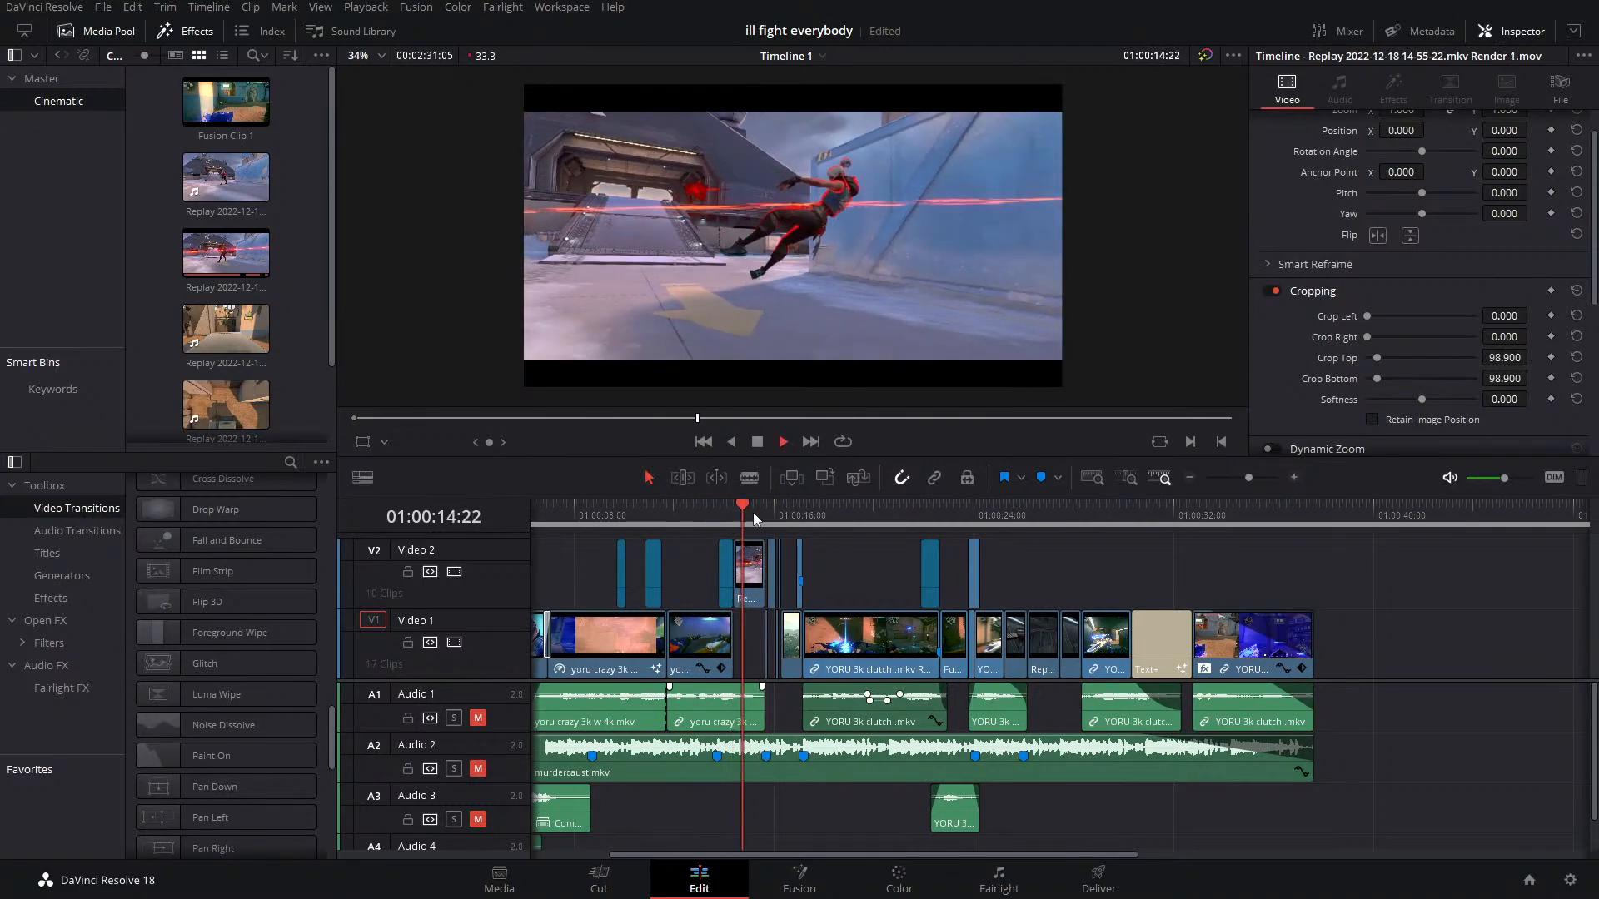
pyautogui.press('space')
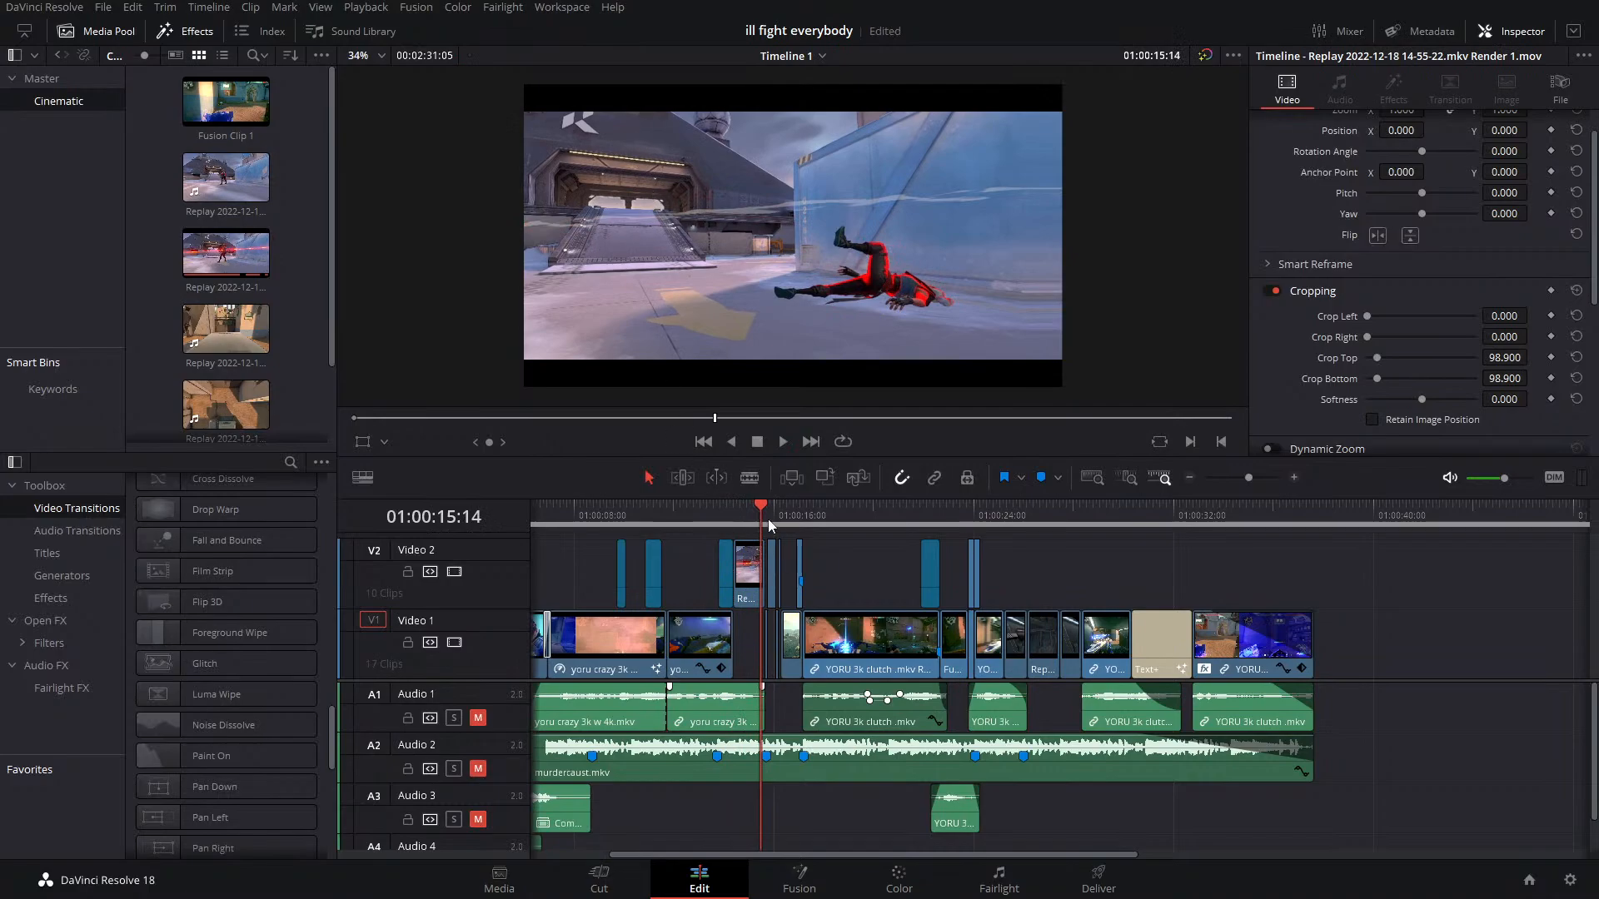
pyautogui.moveTo(757, 509); pyautogui.dragTo(698, 537)
pyautogui.press('space')
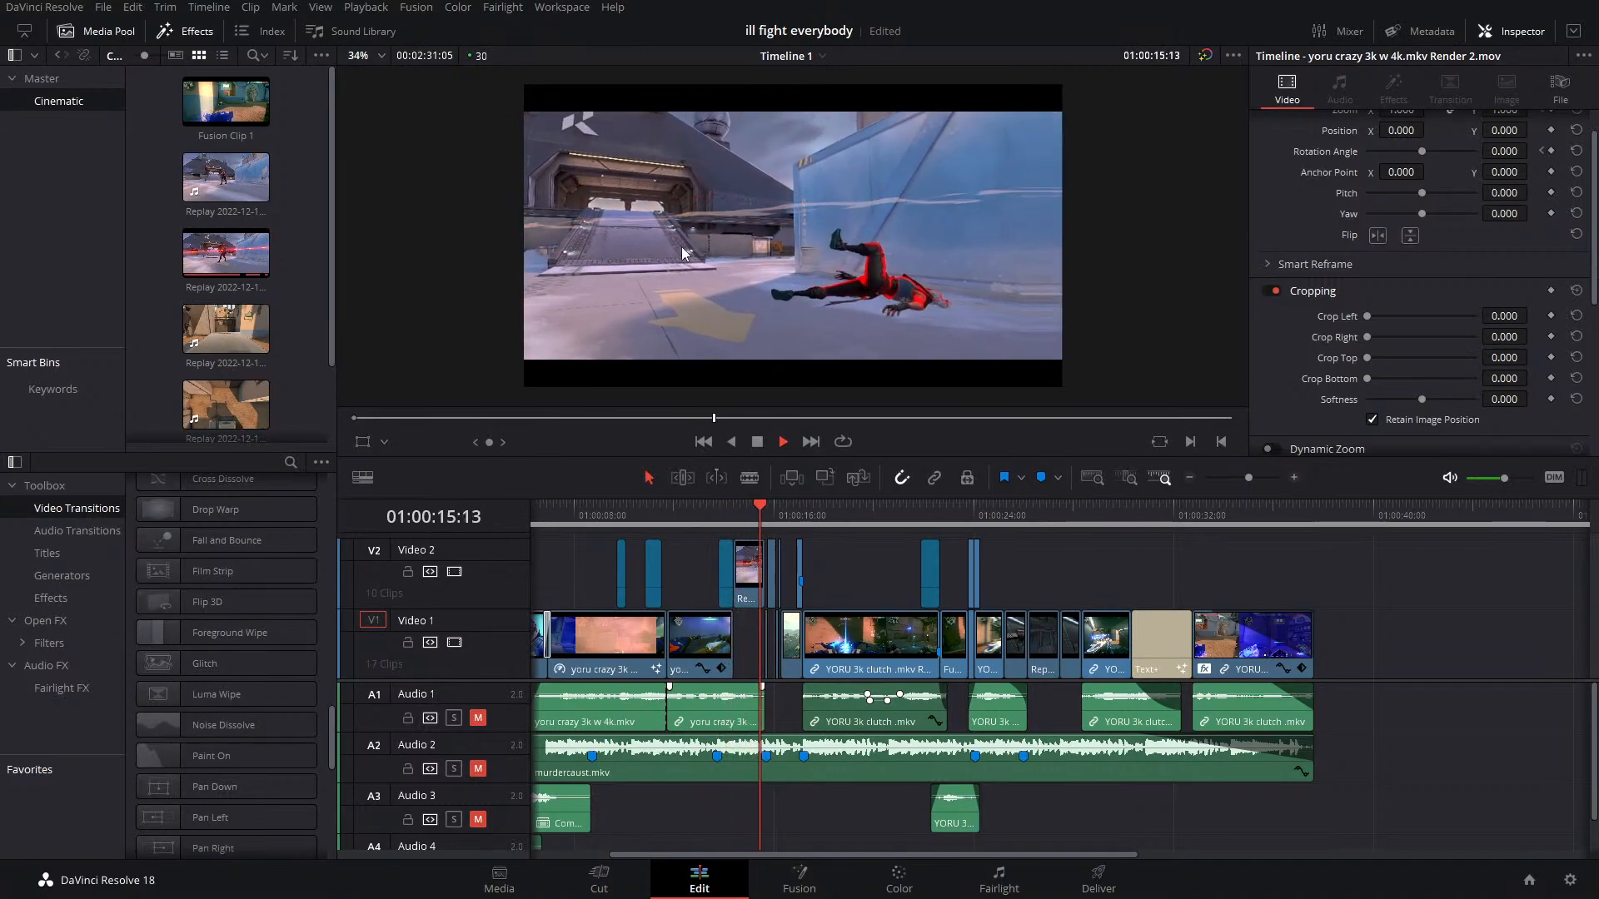
pyautogui.press('space')
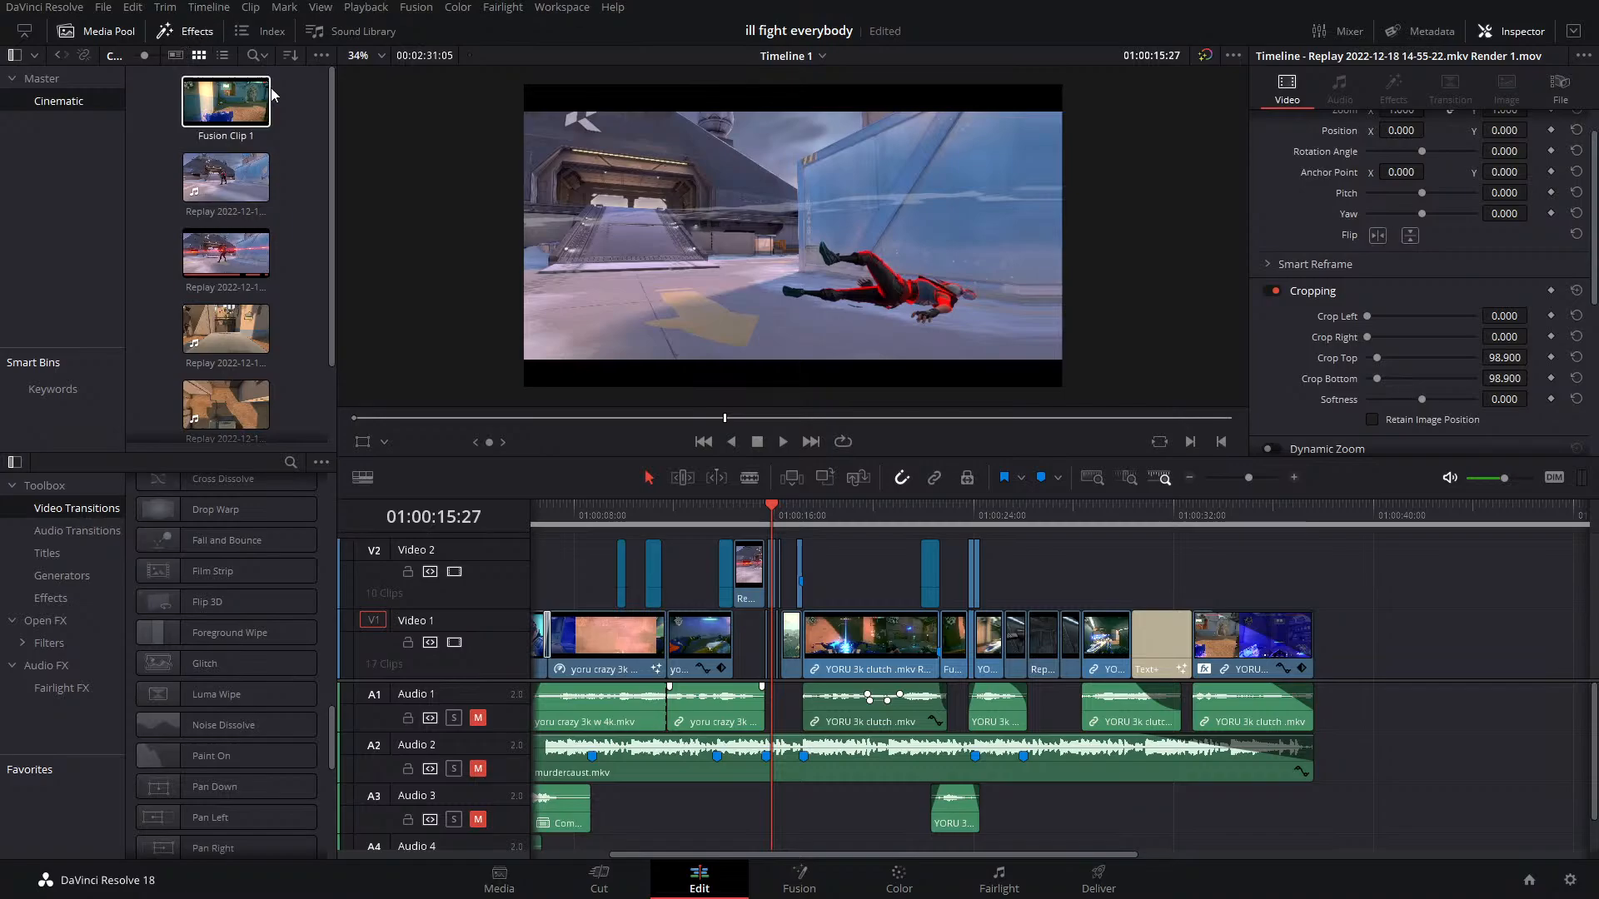
pyautogui.rightClick(742, 567)
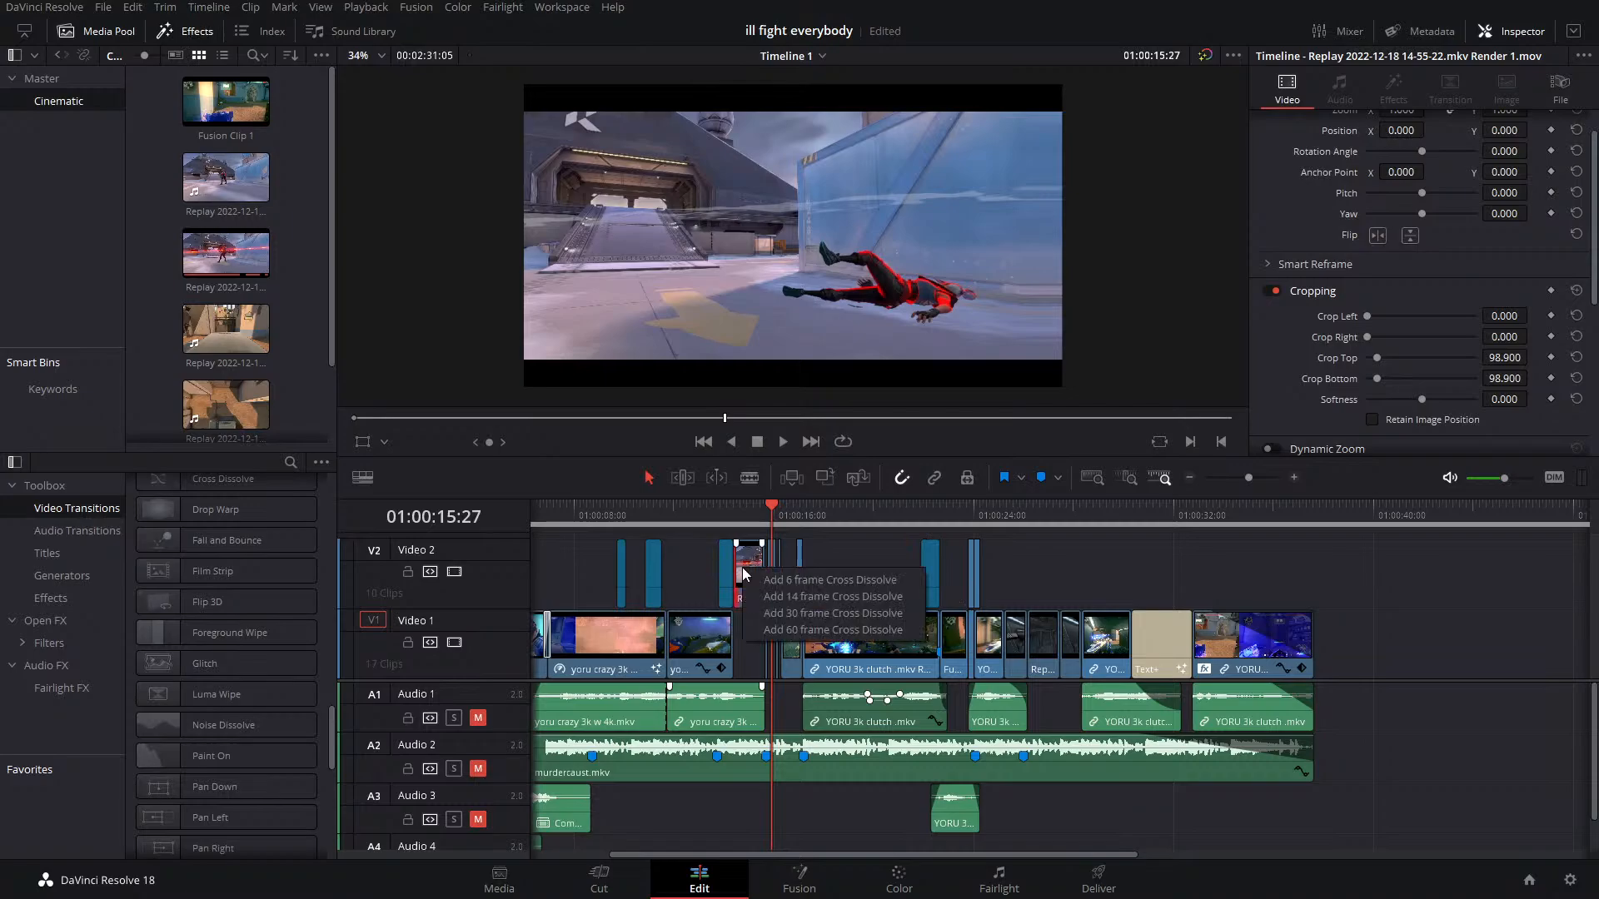
pyautogui.click(692, 572)
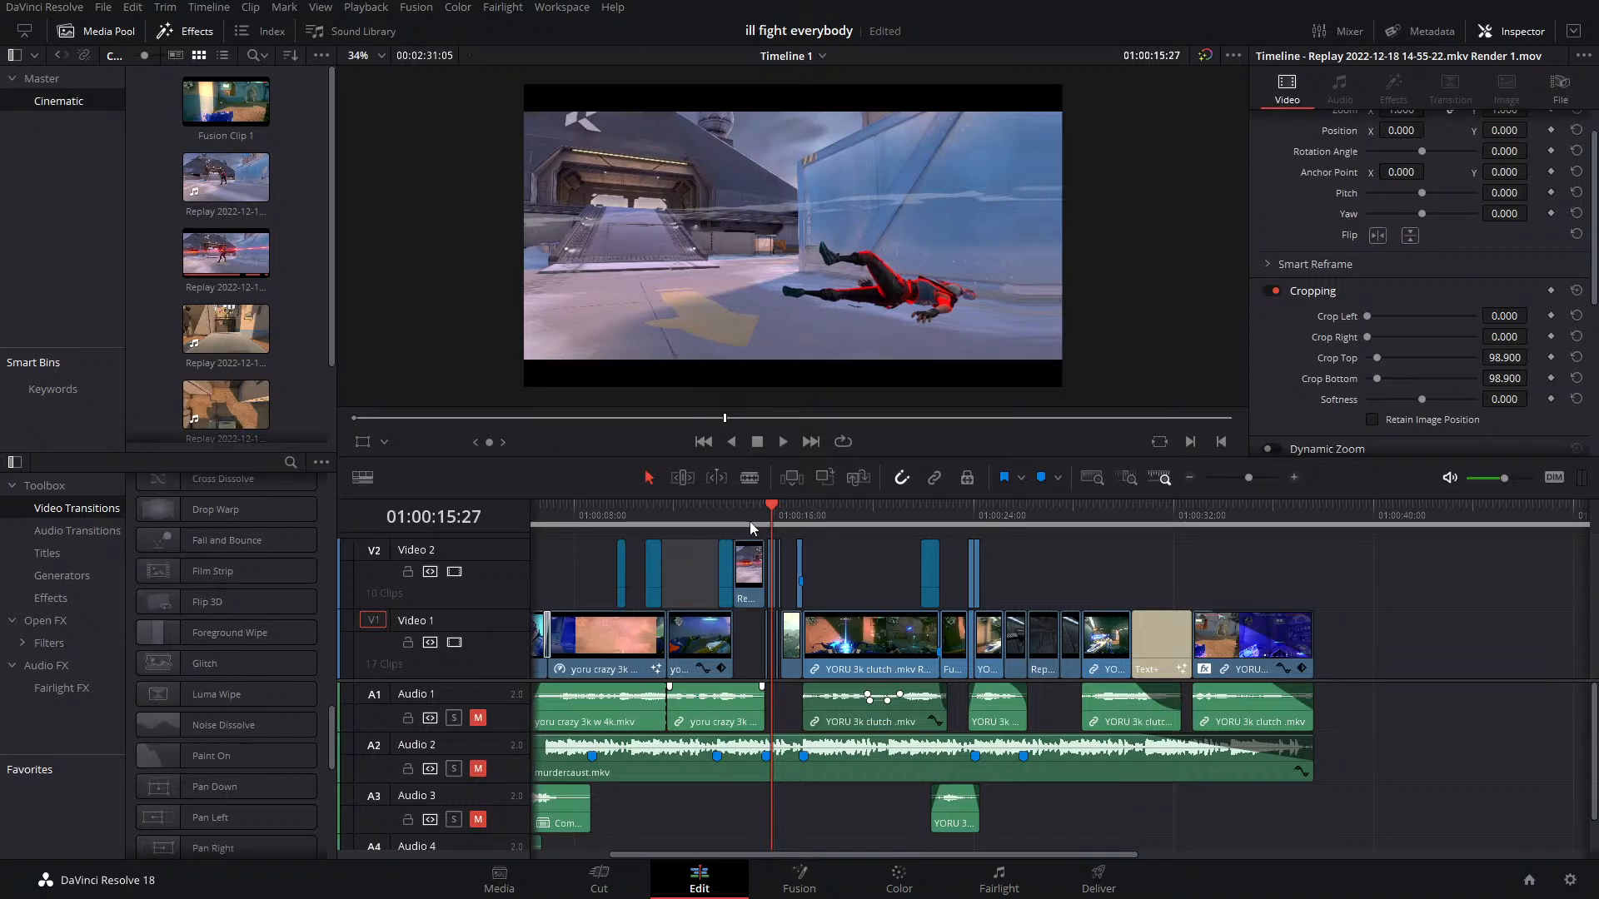
pyautogui.press('Up')
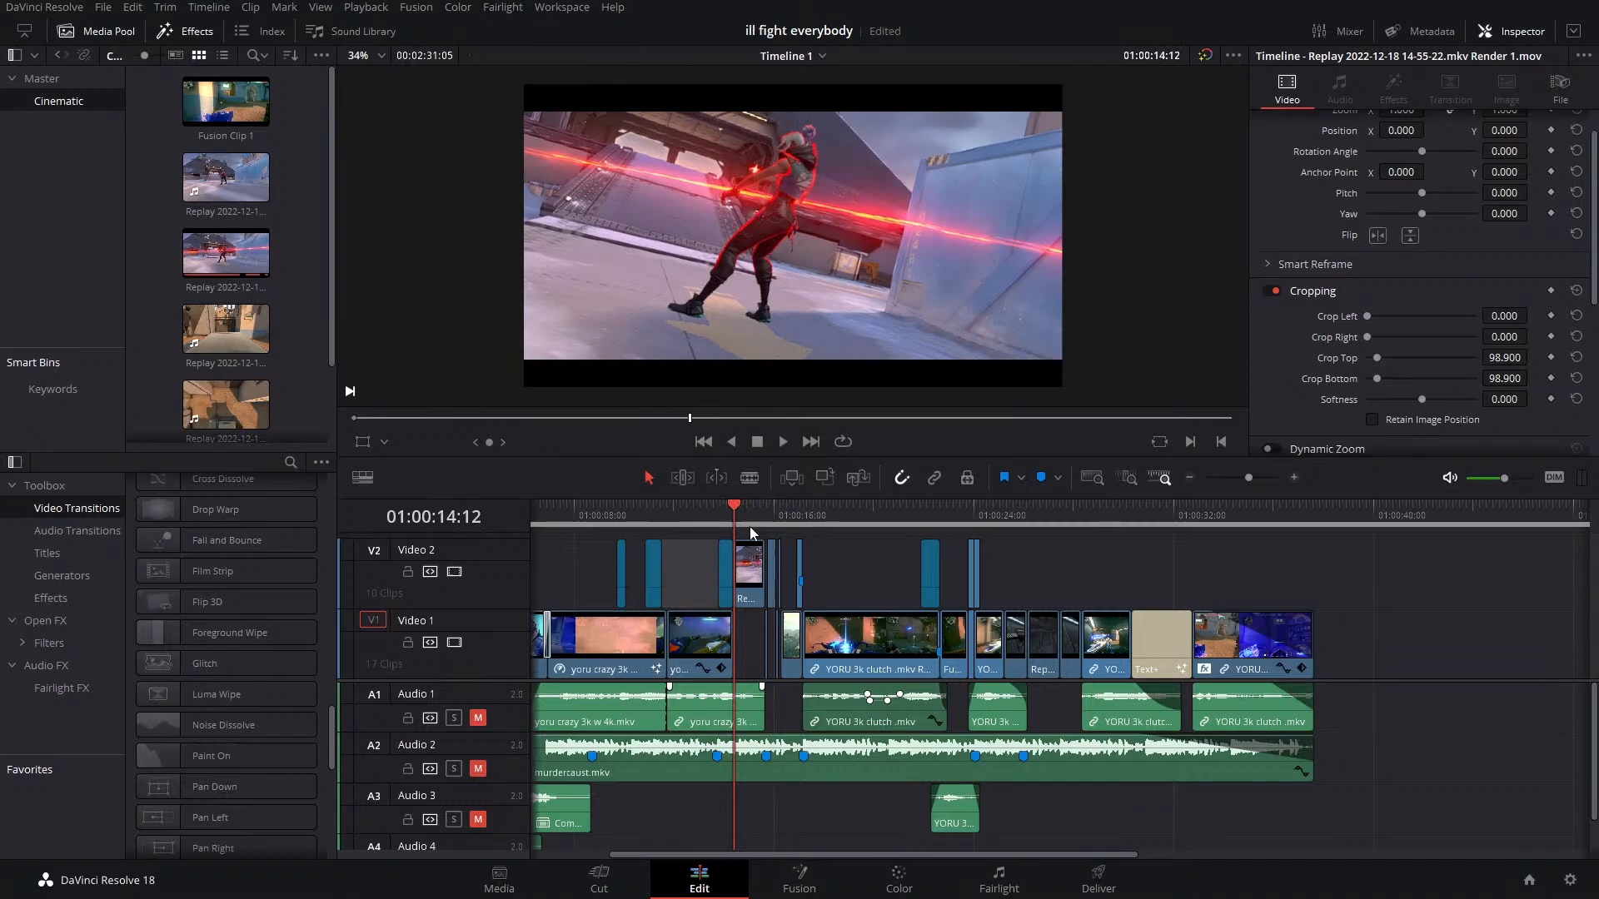
# Copy the rendered yoru crazy 3k w 4k clip to Video 3 above the replay clip and restore the copy to its original media
pyautogui.click(698, 523)
pyautogui.rightClick(689, 630)
pyautogui.press('Escape')
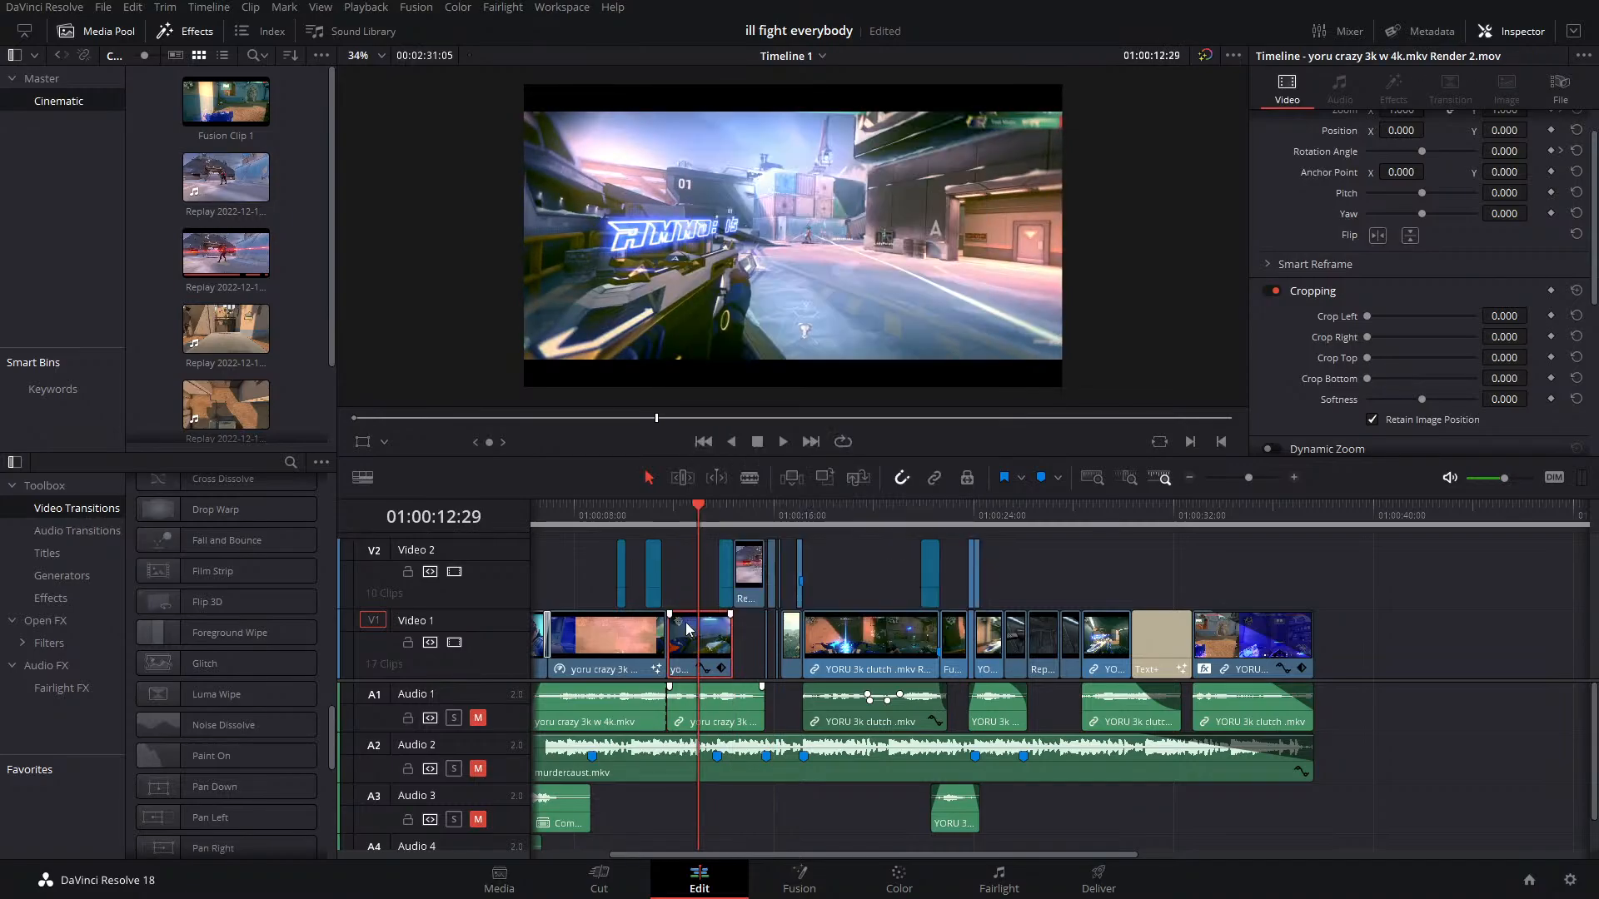
pyautogui.moveTo(690, 630); pyautogui.dragTo(770, 573)
pyautogui.rightClick(770, 573)
pyautogui.click(845, 125)
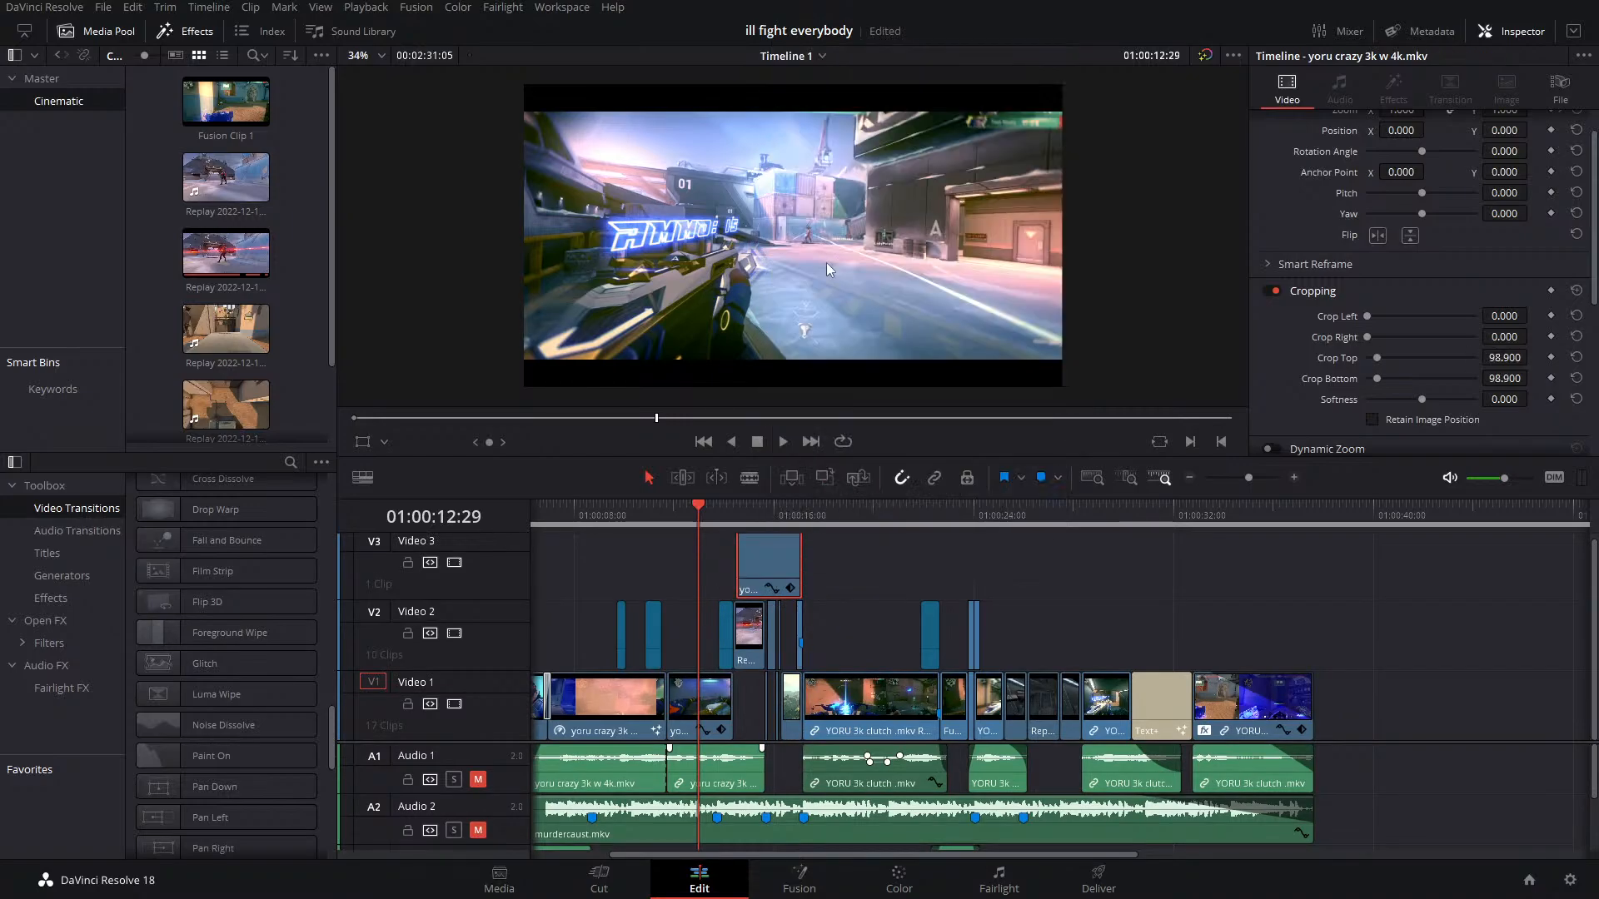
# On the Color page, apply the grade of the Video 3 clip 09 to replay clip 08 at 01:00:14:12
pyautogui.click(898, 880)
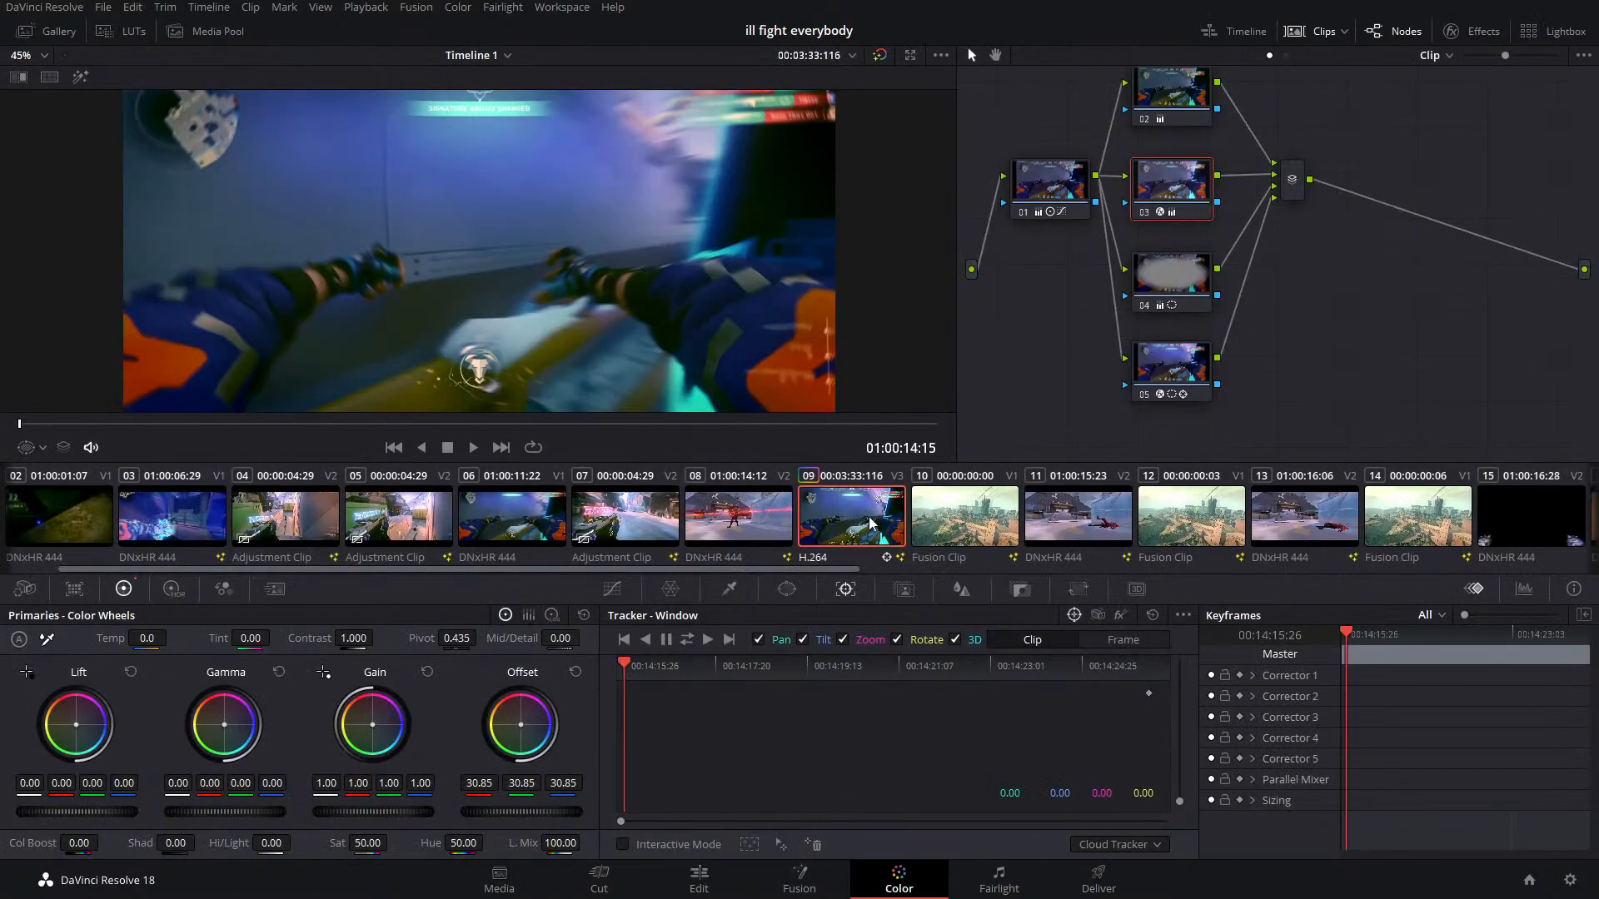
pyautogui.click(735, 513)
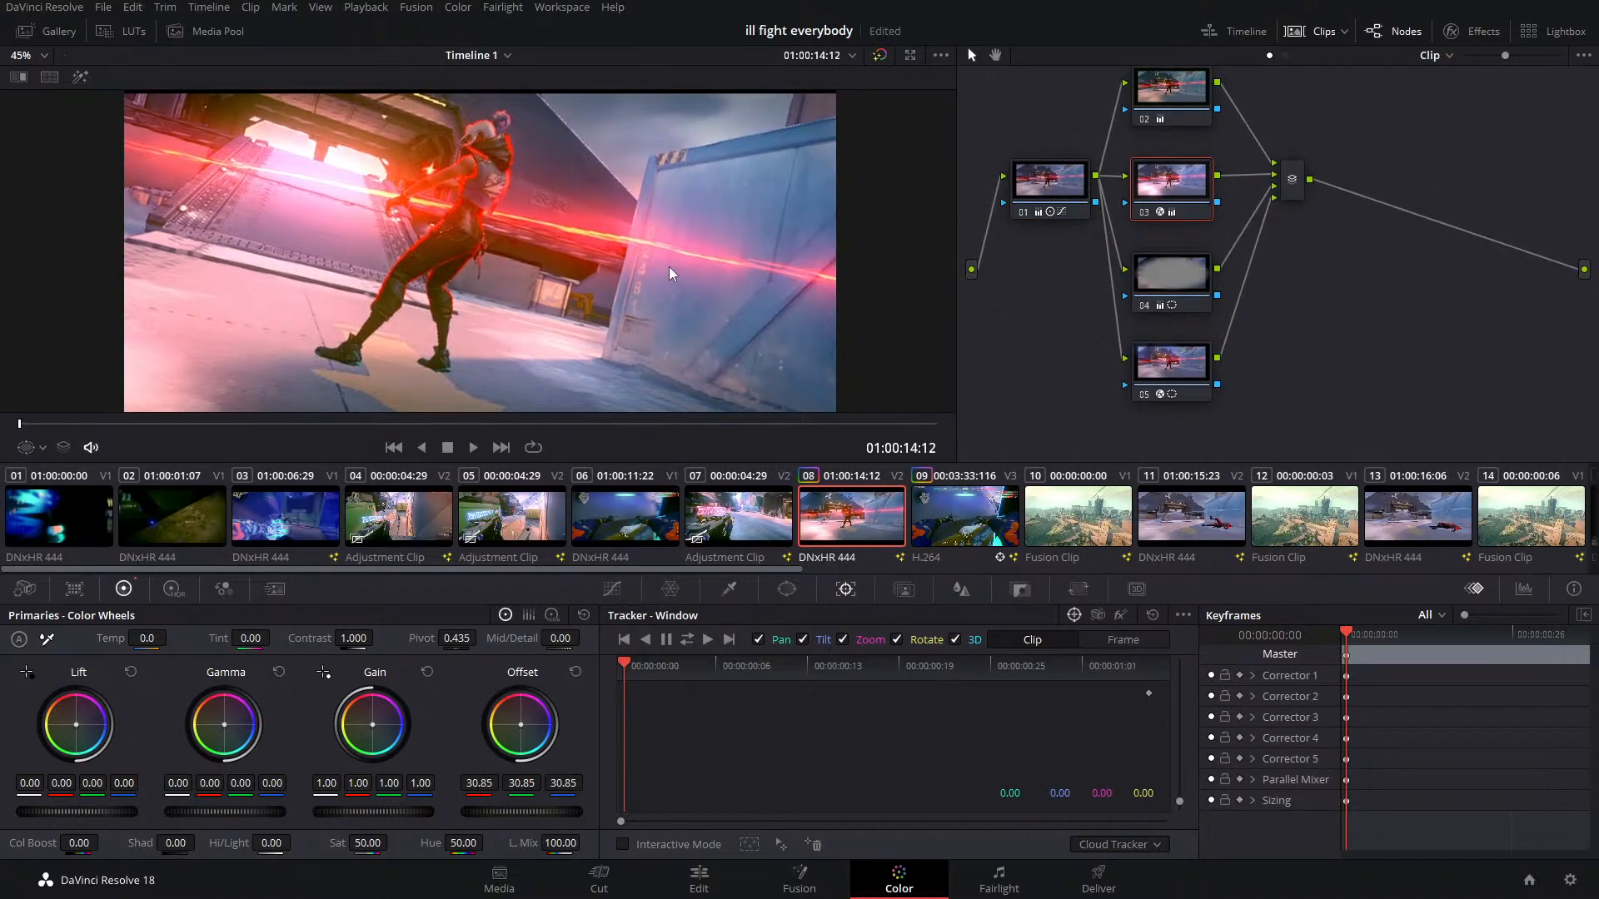
pyautogui.scroll(-2, 667, 266)
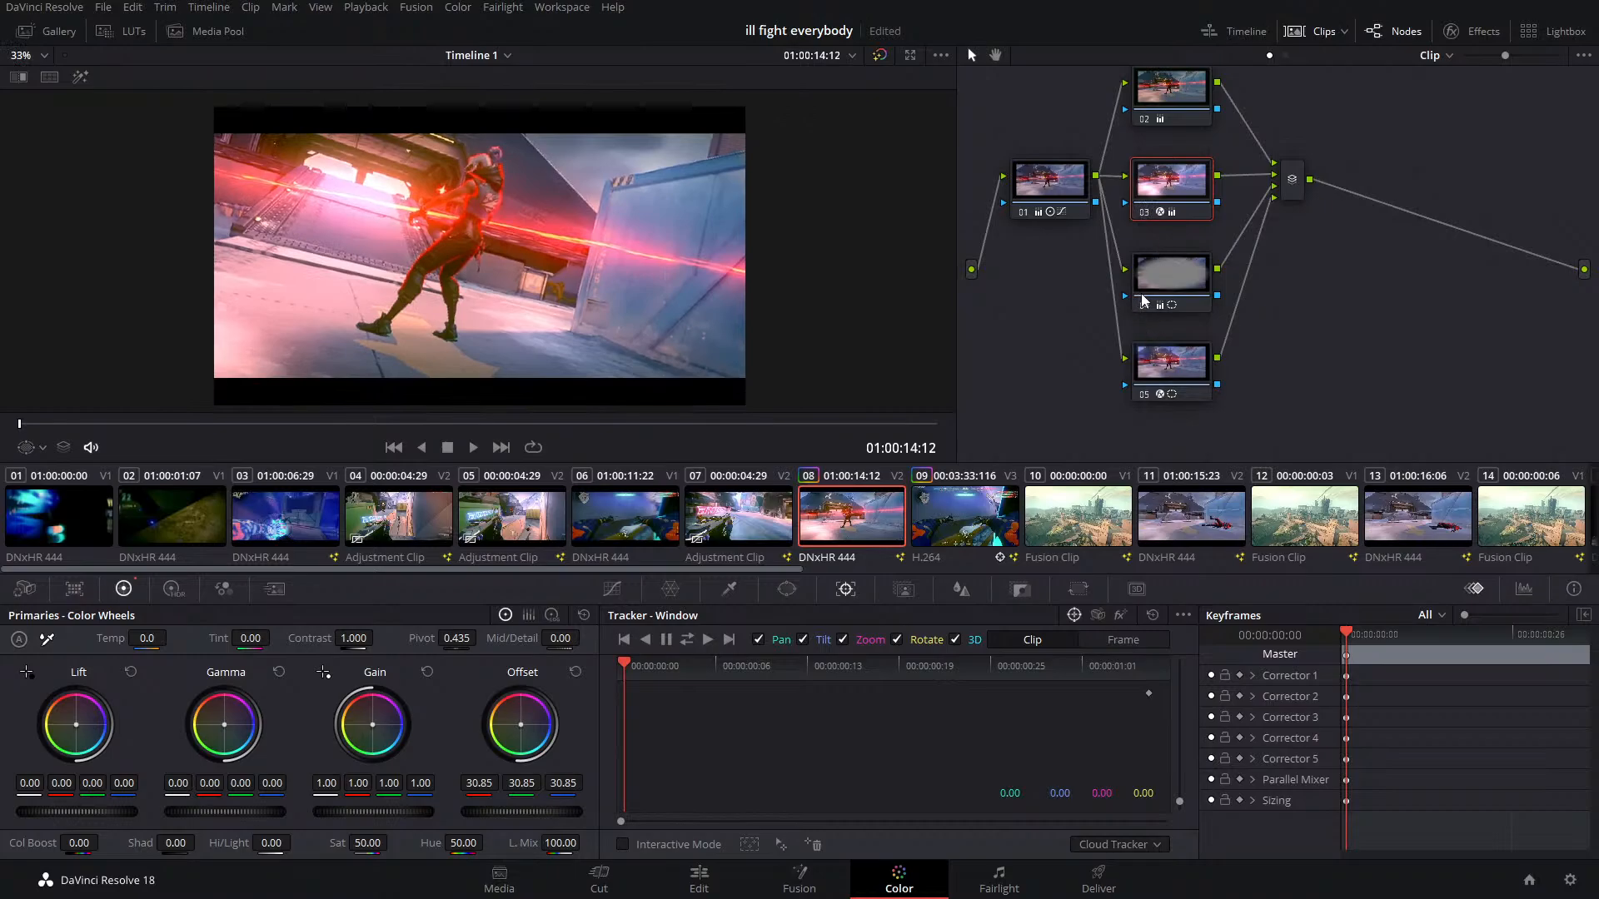
# Toggle node 05 of the replay clip off and on to compare its effect on the glow
pyautogui.click(1142, 392)
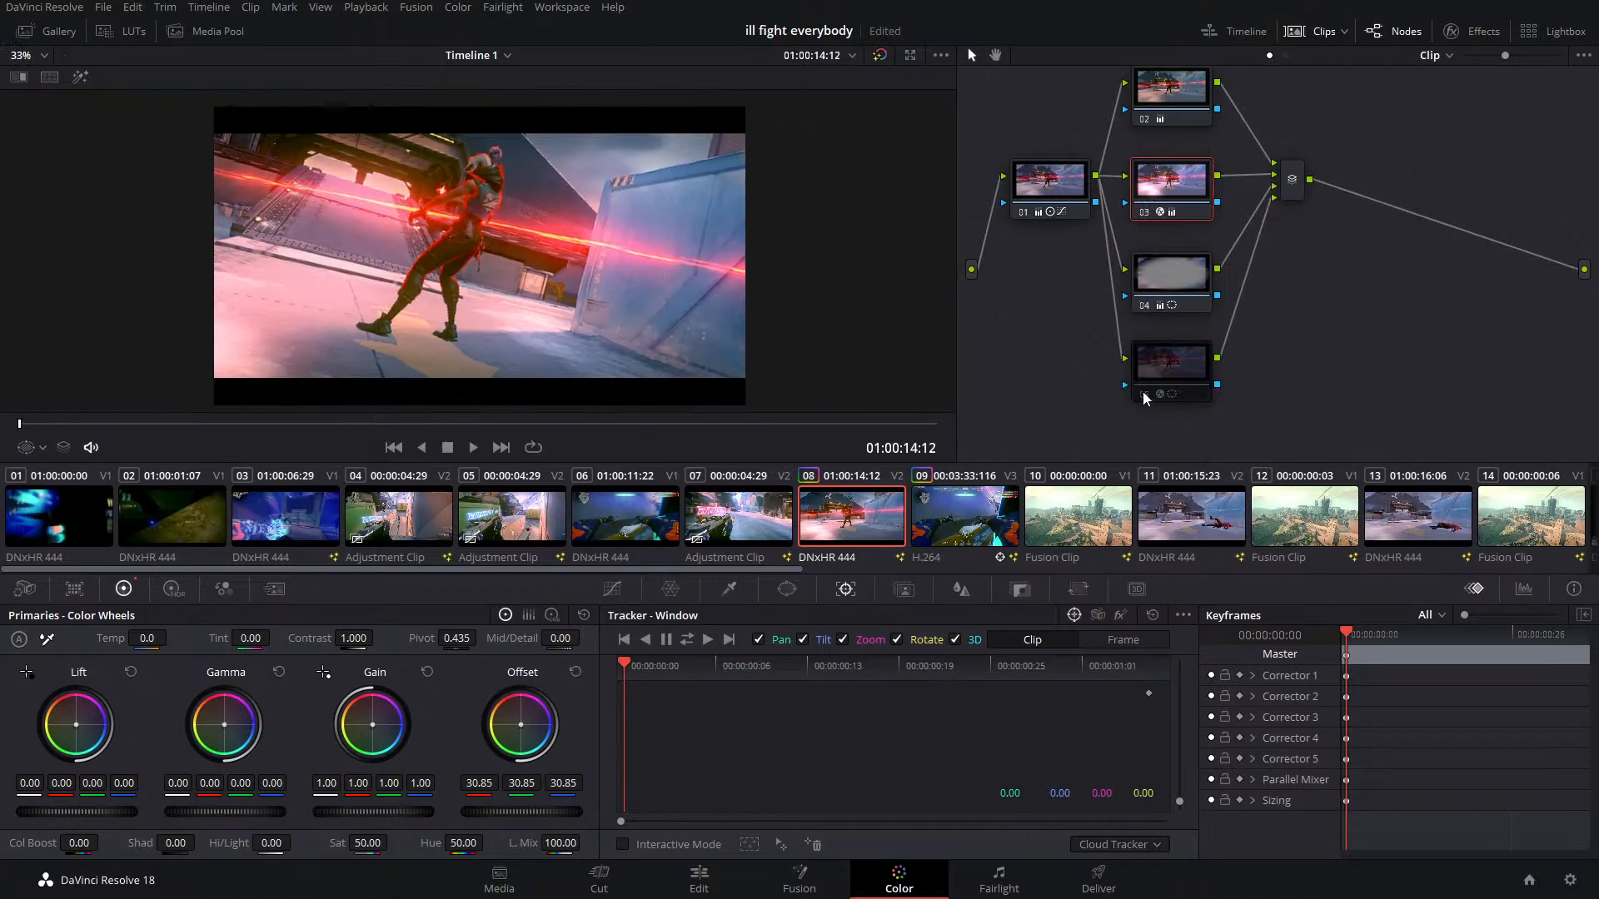
pyautogui.click(1142, 392)
pyautogui.click(1143, 392)
pyautogui.click(1148, 393)
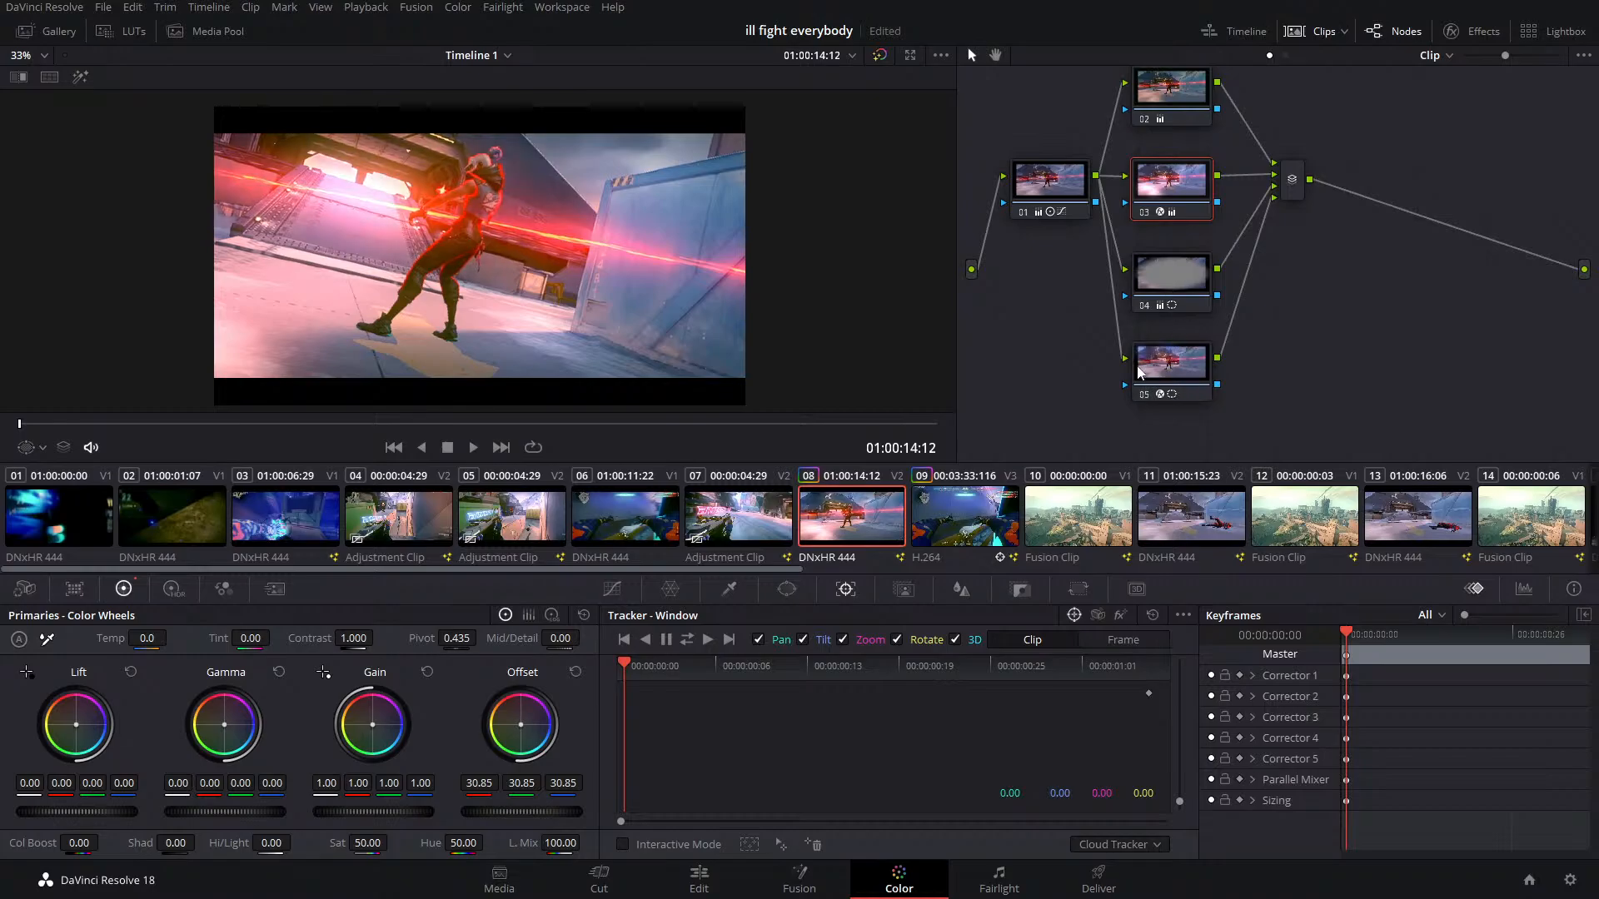
# Delete node 05 of the replay clip and add a fresh parallel node below node 04 in its place
pyautogui.click(1166, 361)
pyautogui.click(788, 590)
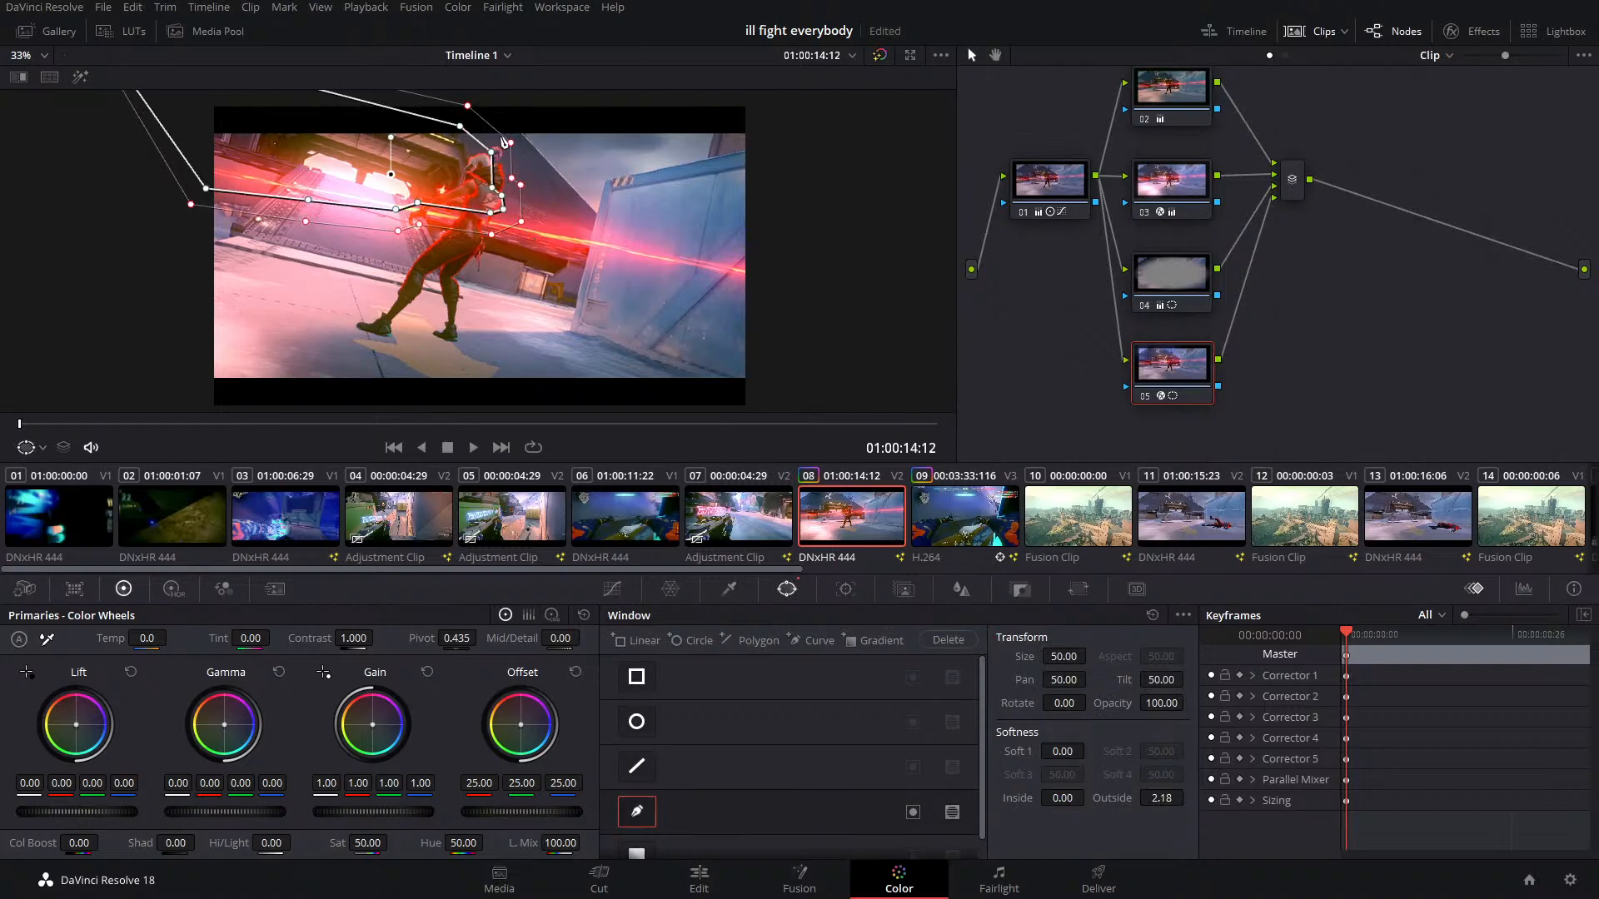
pyautogui.click(1166, 287)
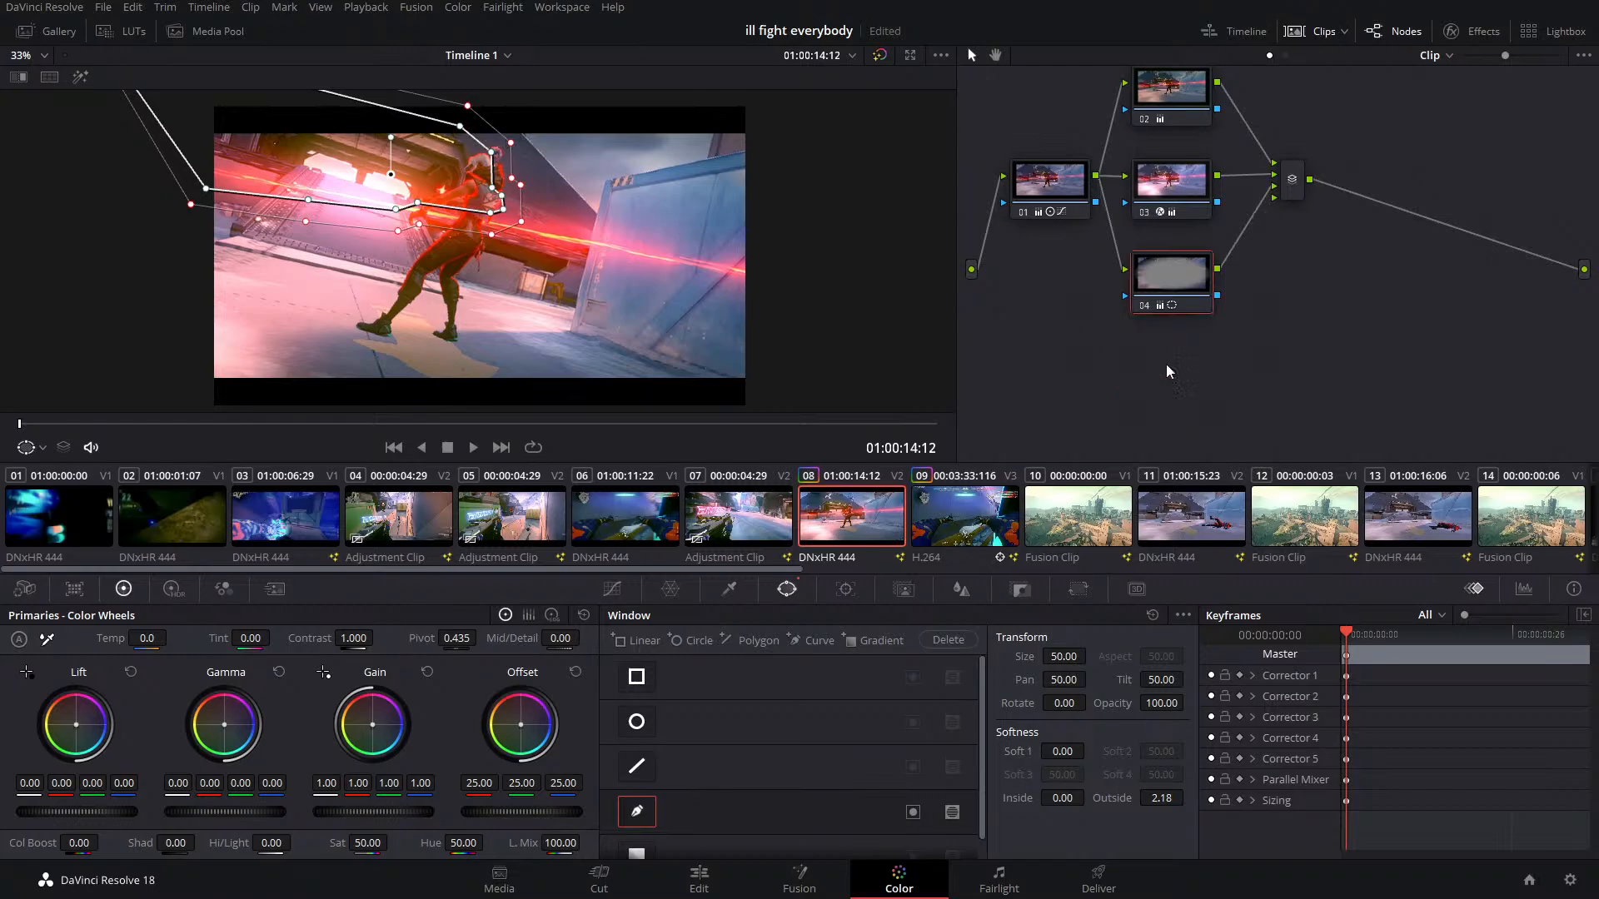
pyautogui.rightClick(1164, 299)
pyautogui.moveTo(1237, 377)
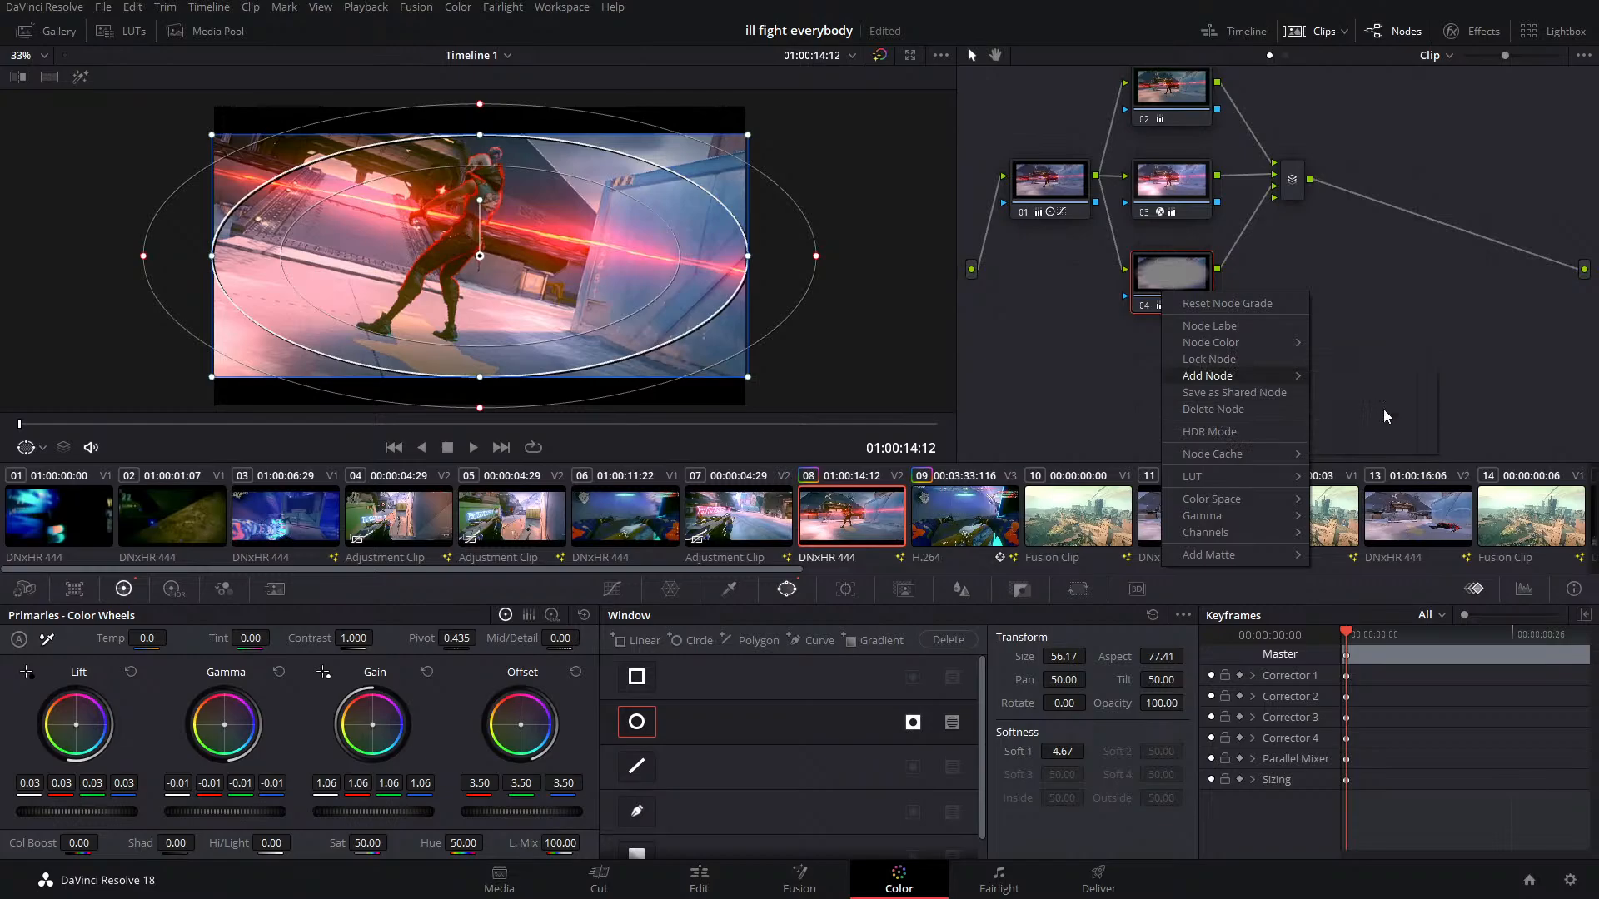
pyautogui.click(1382, 408)
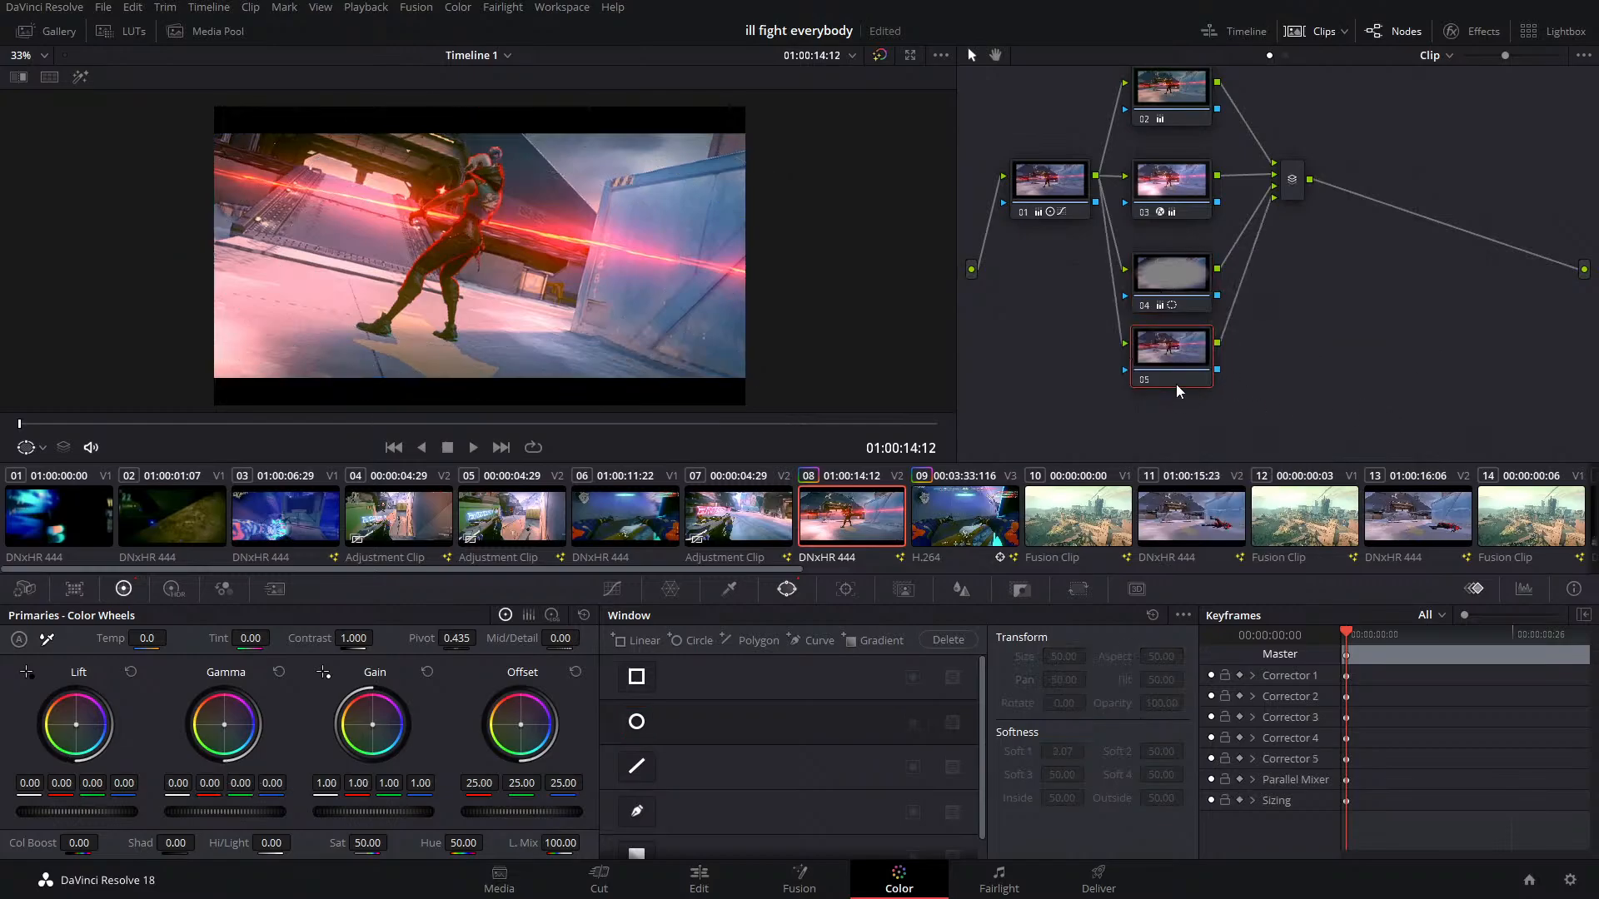
# Apply the Glow effect to the new node 05 with a shine threshold of 0.192 and a gamma of 1.613
pyautogui.click(1491, 35)
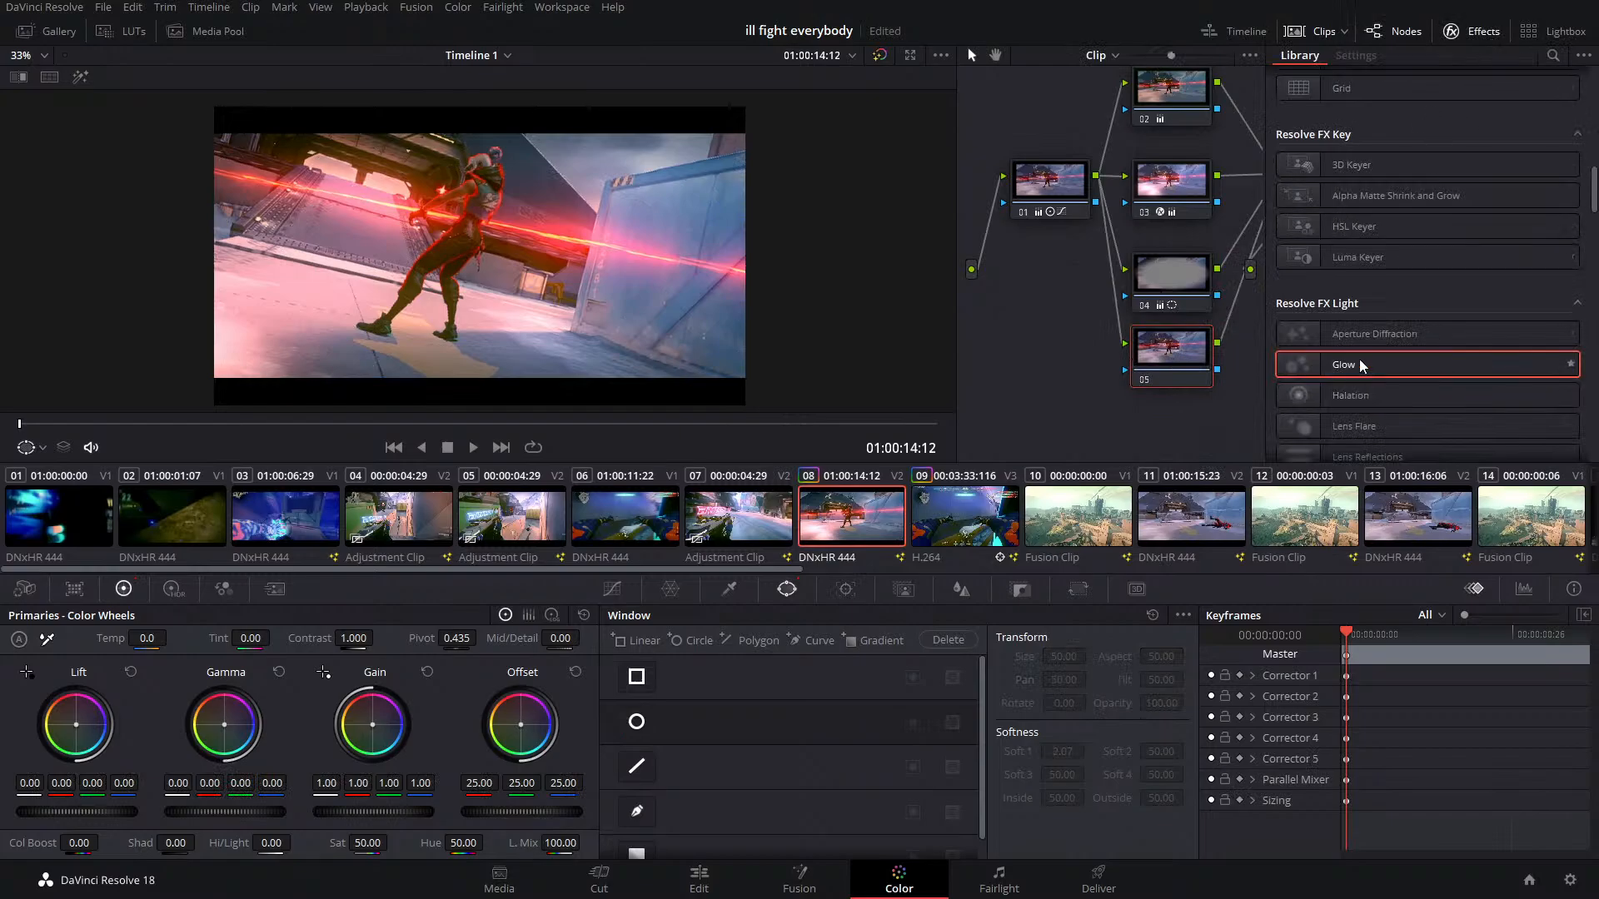
pyautogui.moveTo(1360, 364); pyautogui.dragTo(1182, 357)
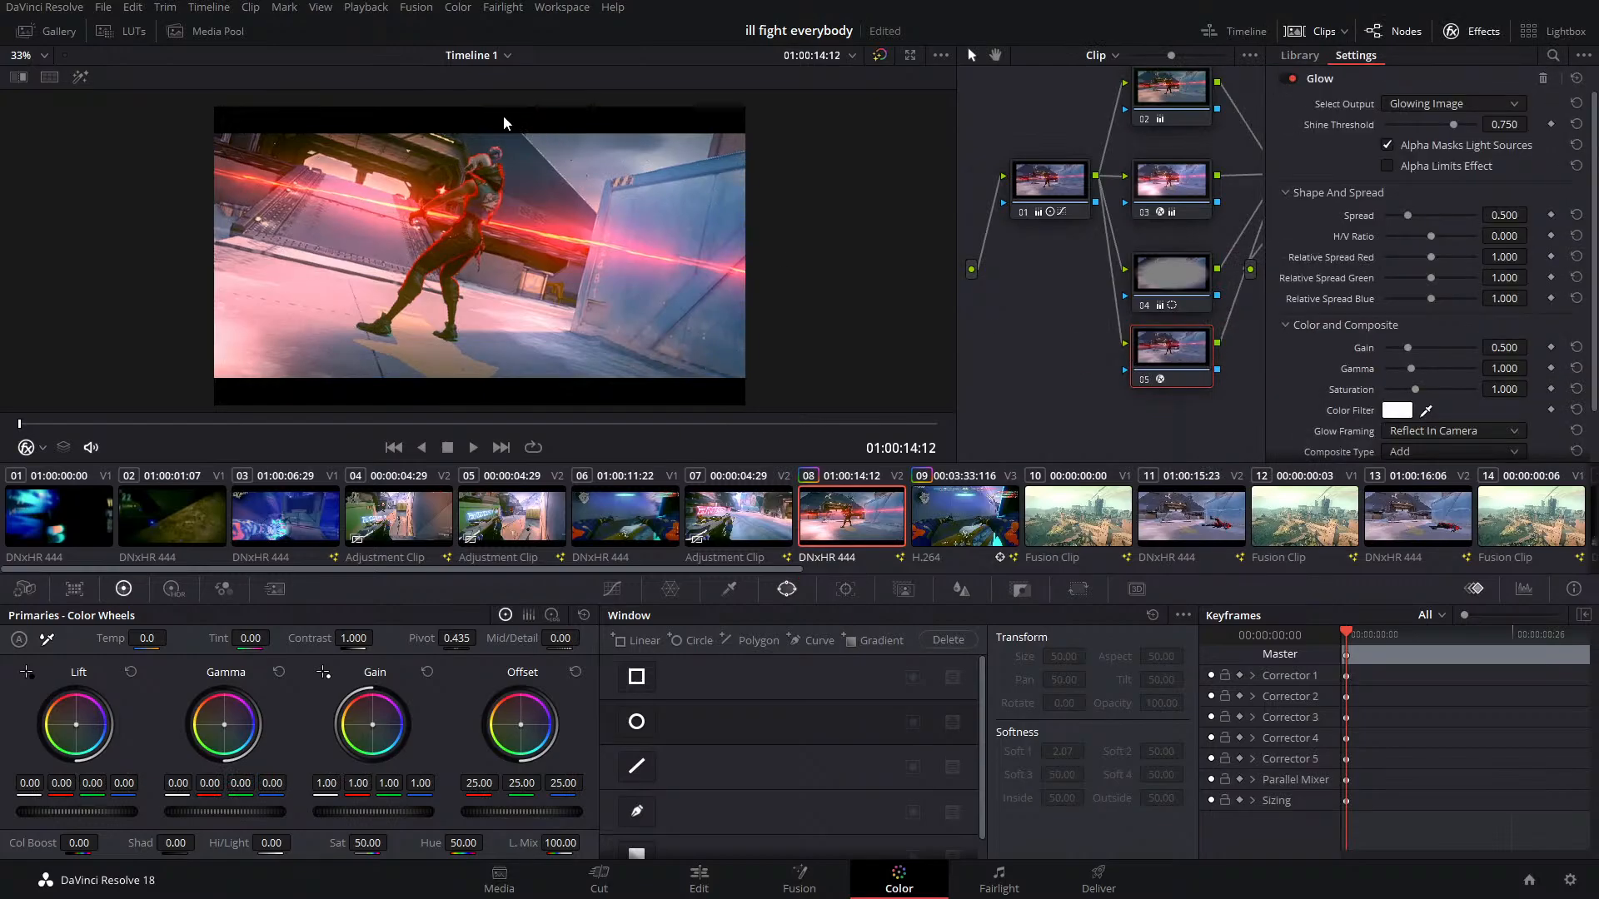
pyautogui.moveTo(1441, 124); pyautogui.dragTo(1387, 150)
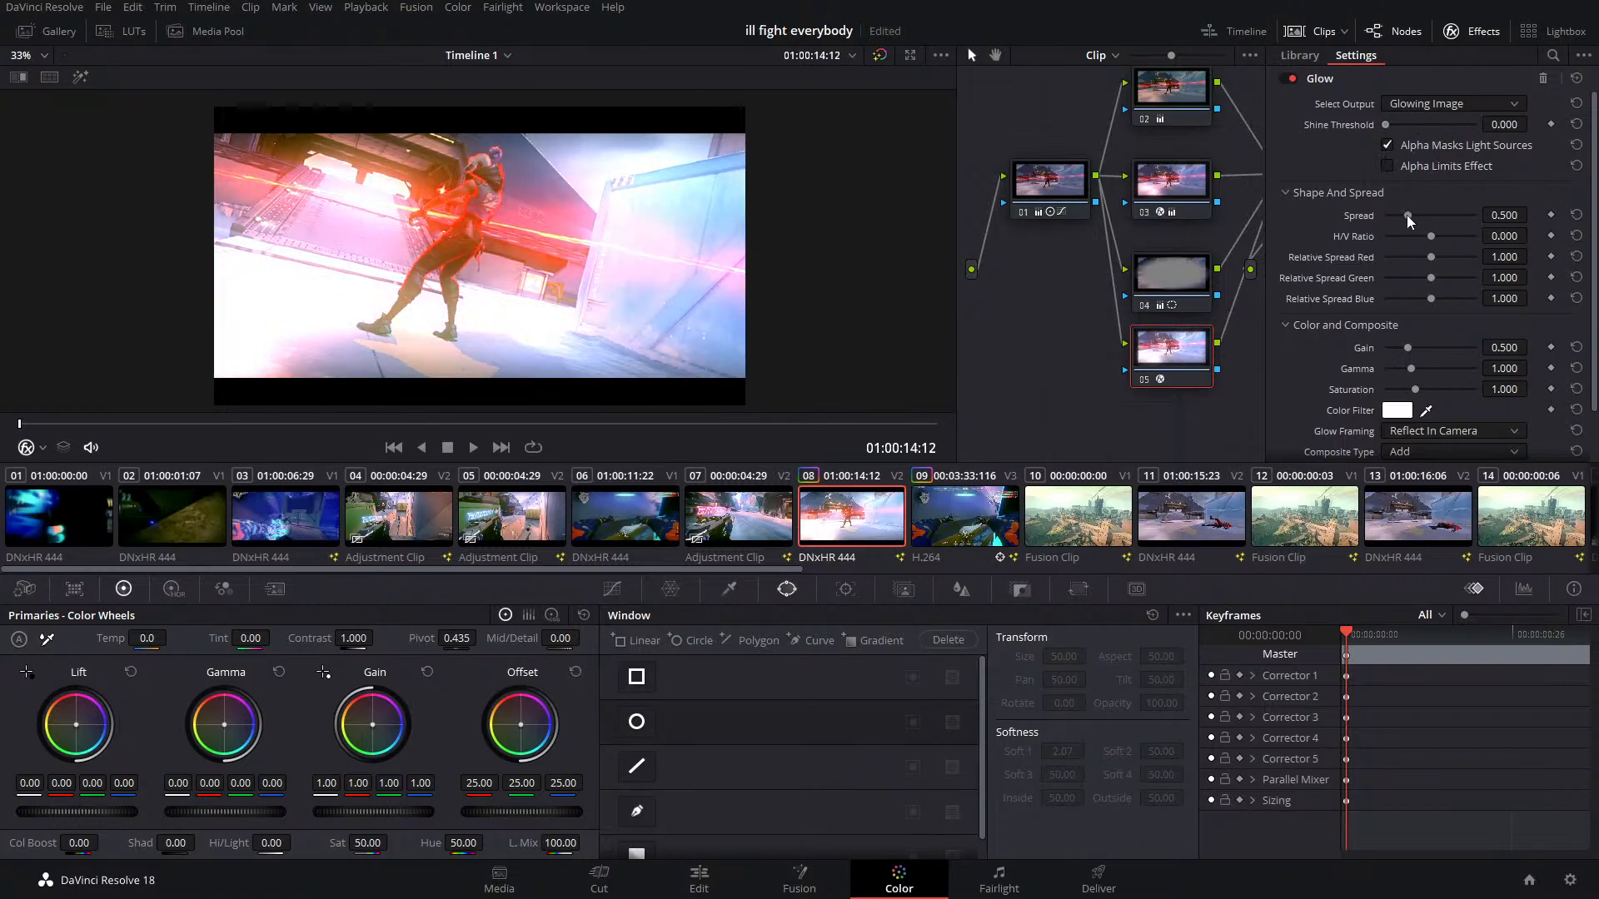
pyautogui.moveTo(1412, 367)
pyautogui.mouseDown()
pyautogui.moveTo(1454, 367)
pyautogui.moveTo(1431, 373)
pyautogui.mouseUp()
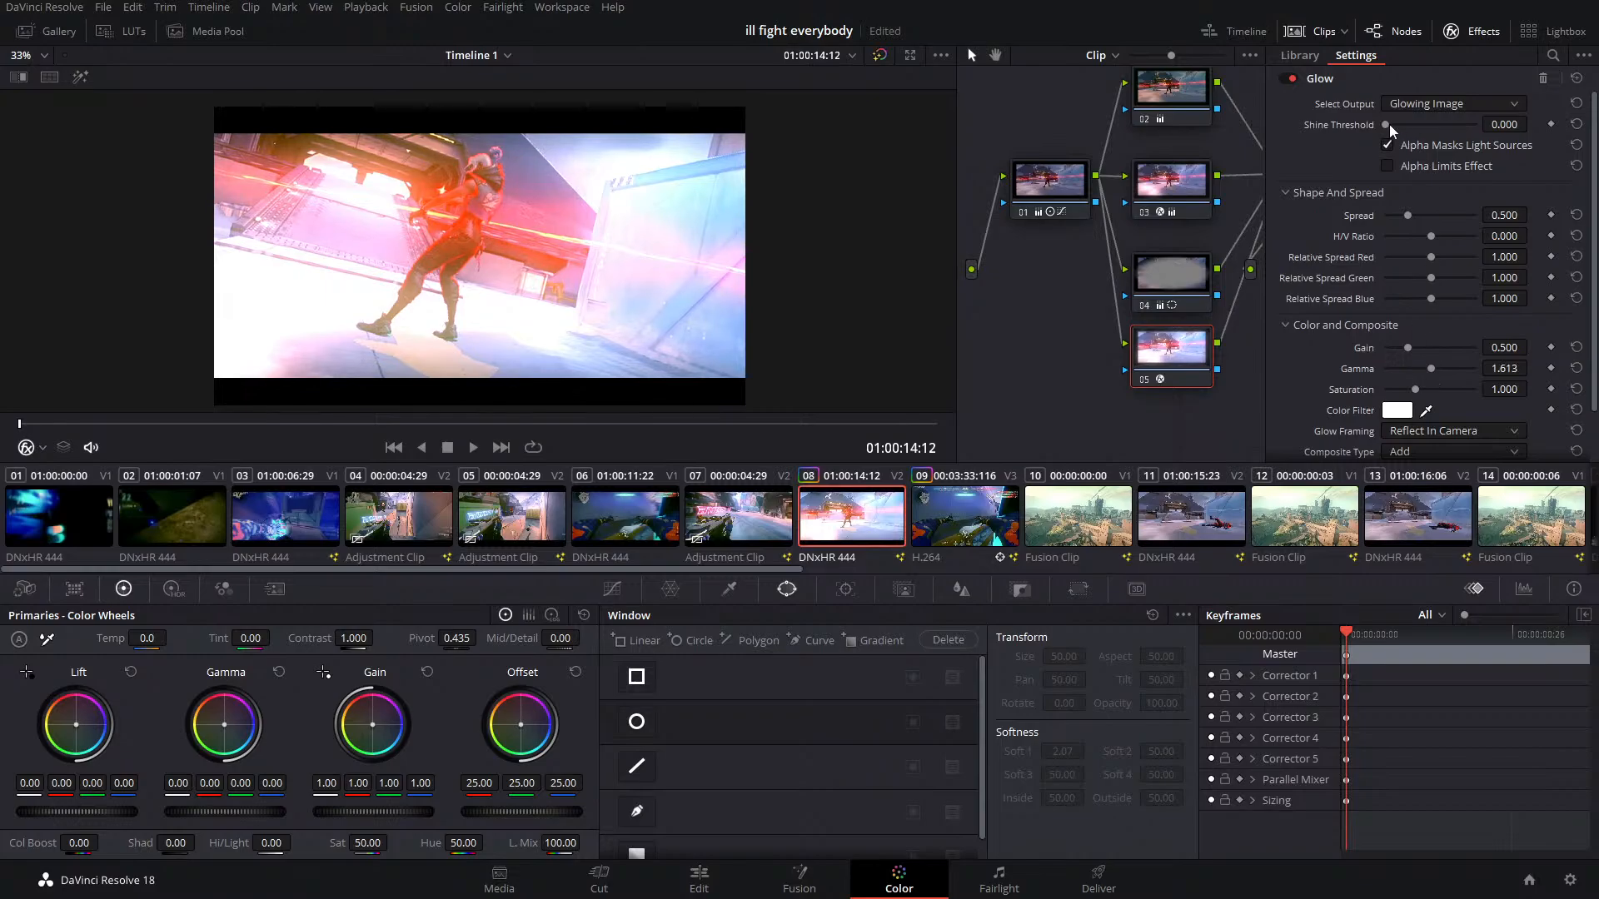
pyautogui.moveTo(1389, 123); pyautogui.dragTo(1402, 127)
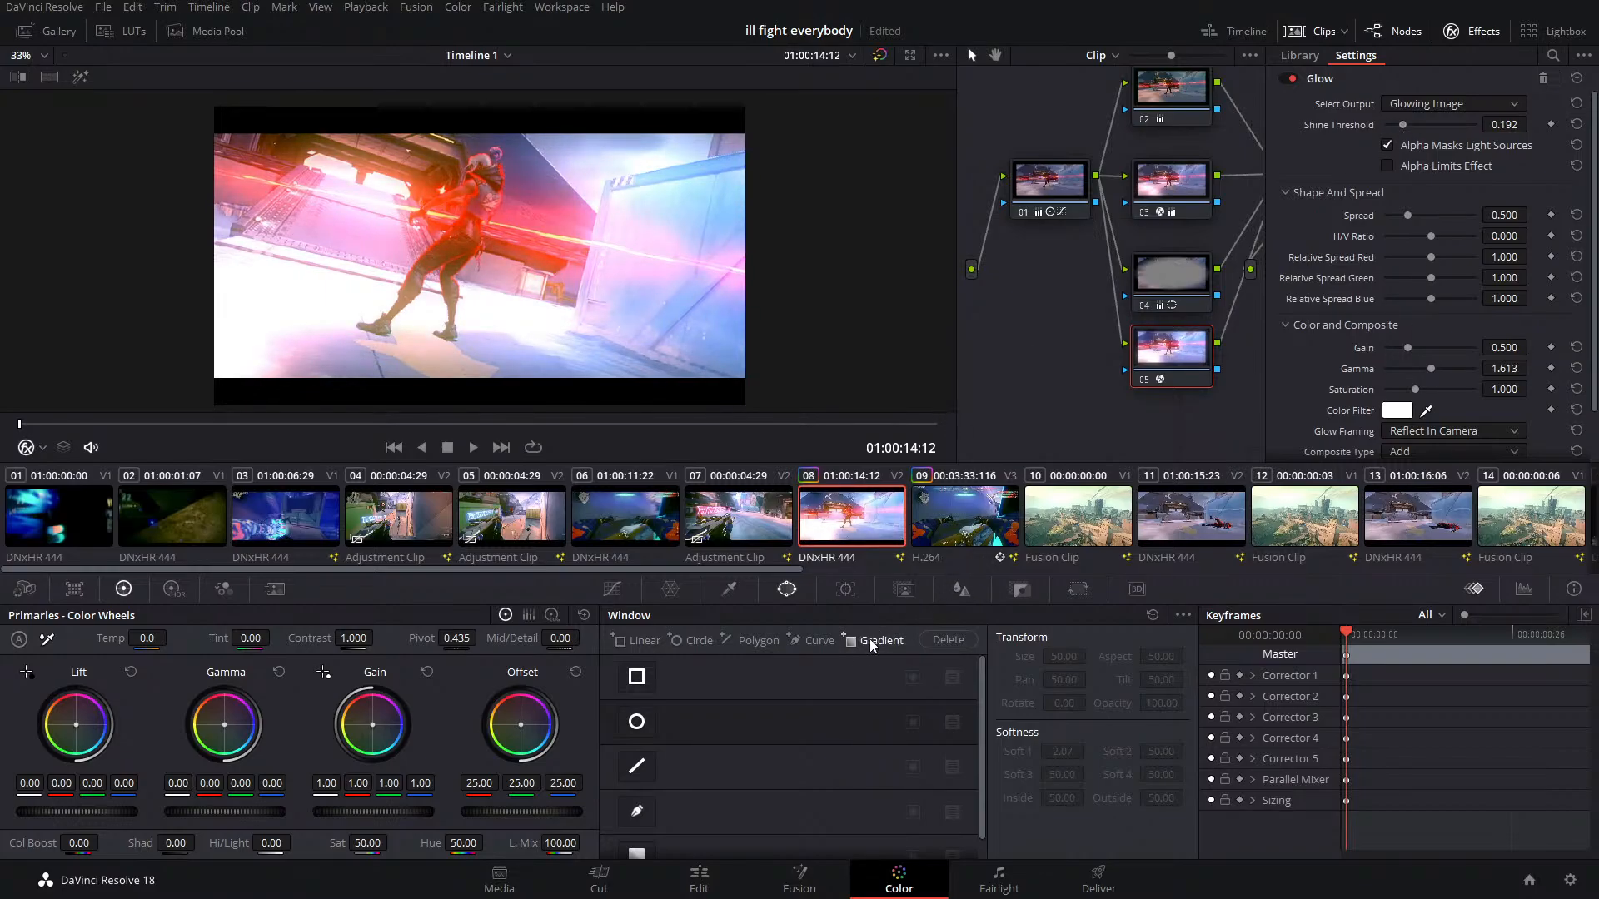
# Draw a curve window on node 05 around the sky and upper container with outside softness 4.08, and compare the node off and on
pyautogui.click(638, 808)
pyautogui.click(490, 128)
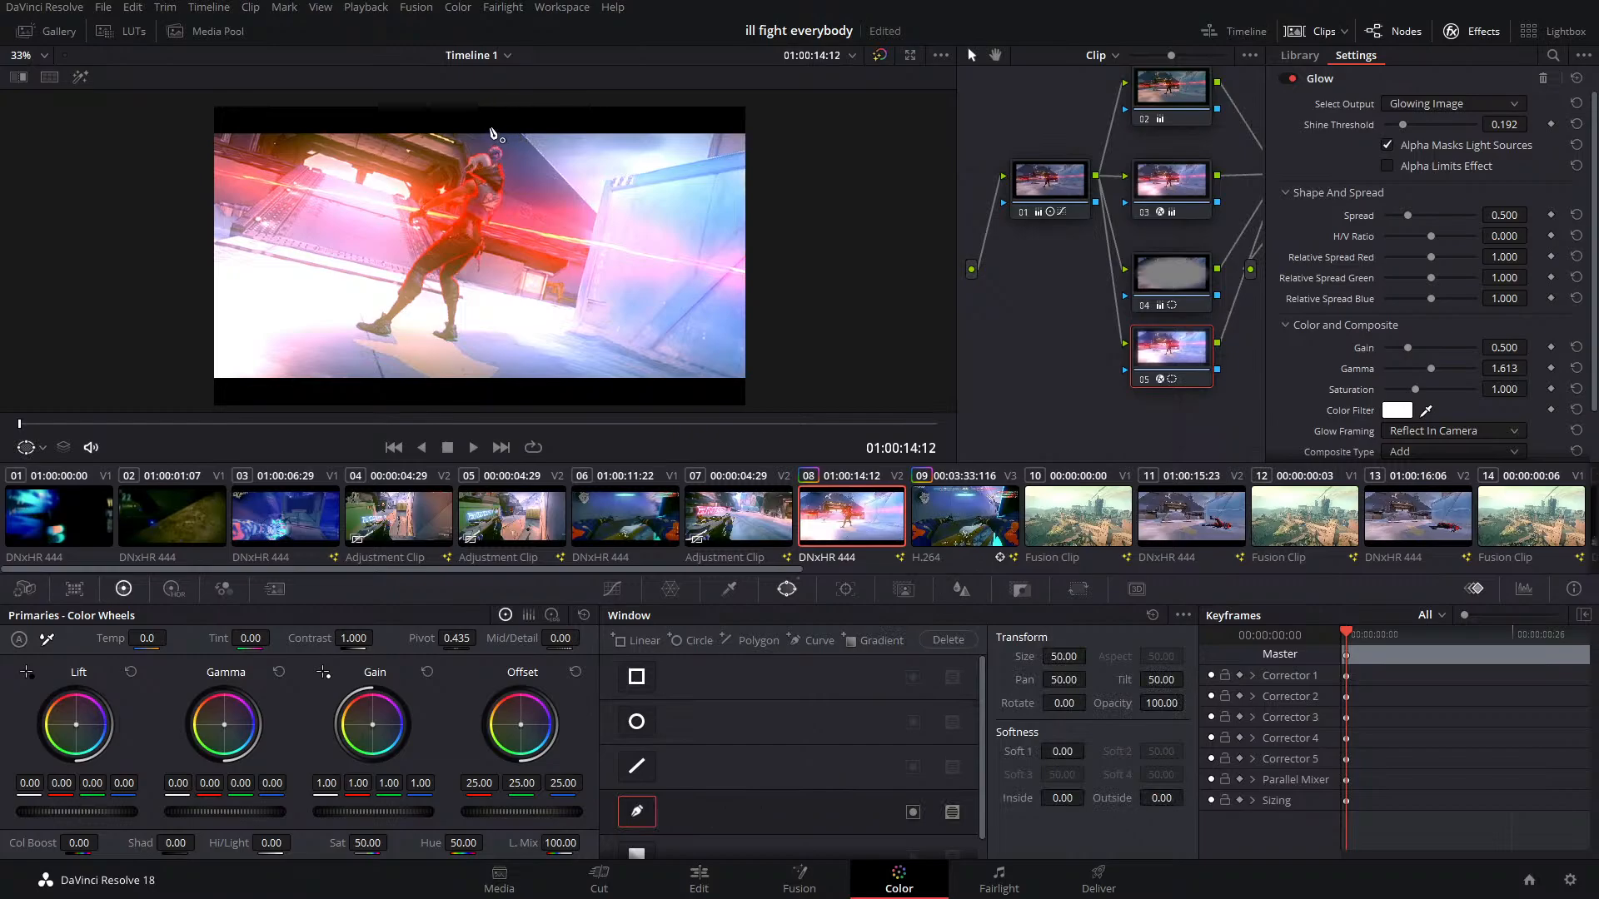
pyautogui.click(523, 191)
pyautogui.click(587, 239)
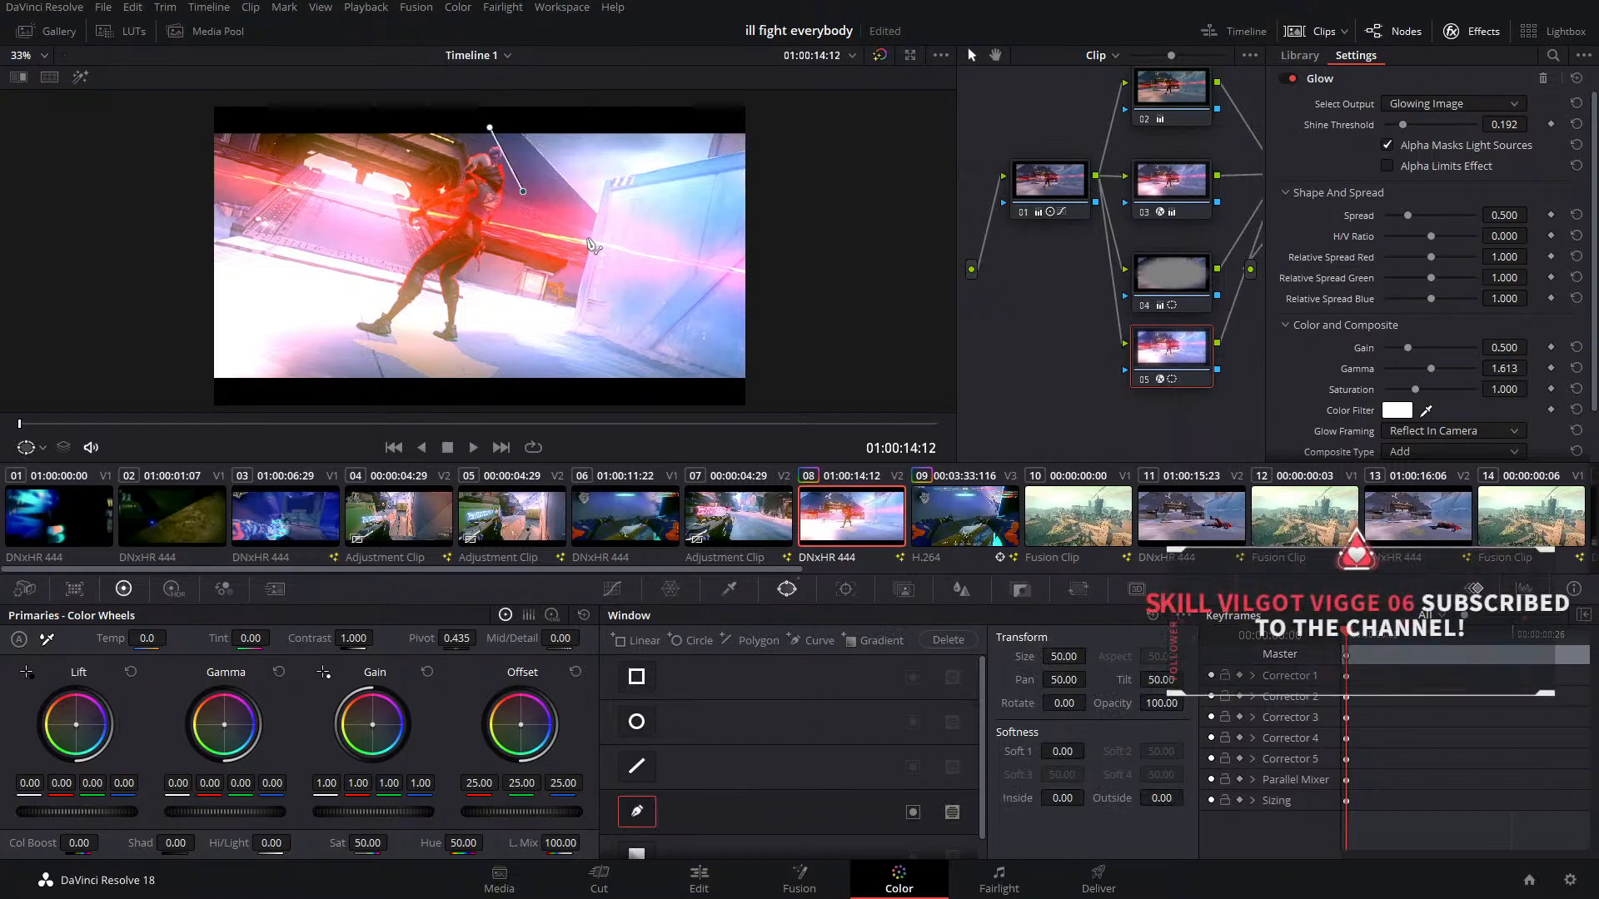
pyautogui.click(660, 229)
pyautogui.click(736, 153)
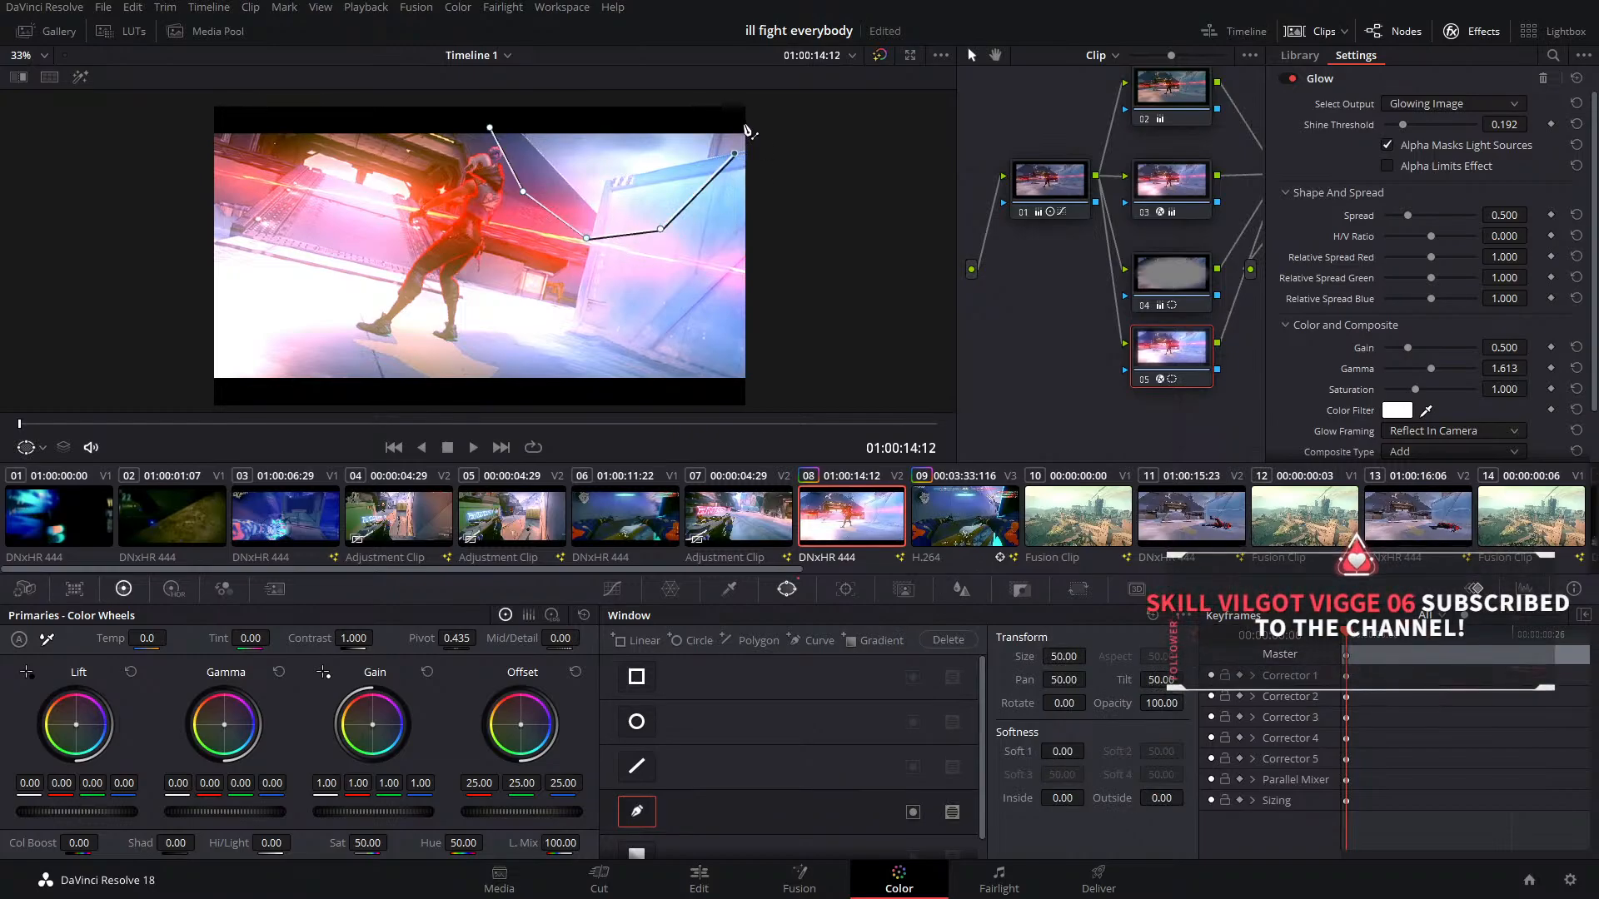
pyautogui.click(765, 120)
pyautogui.click(489, 127)
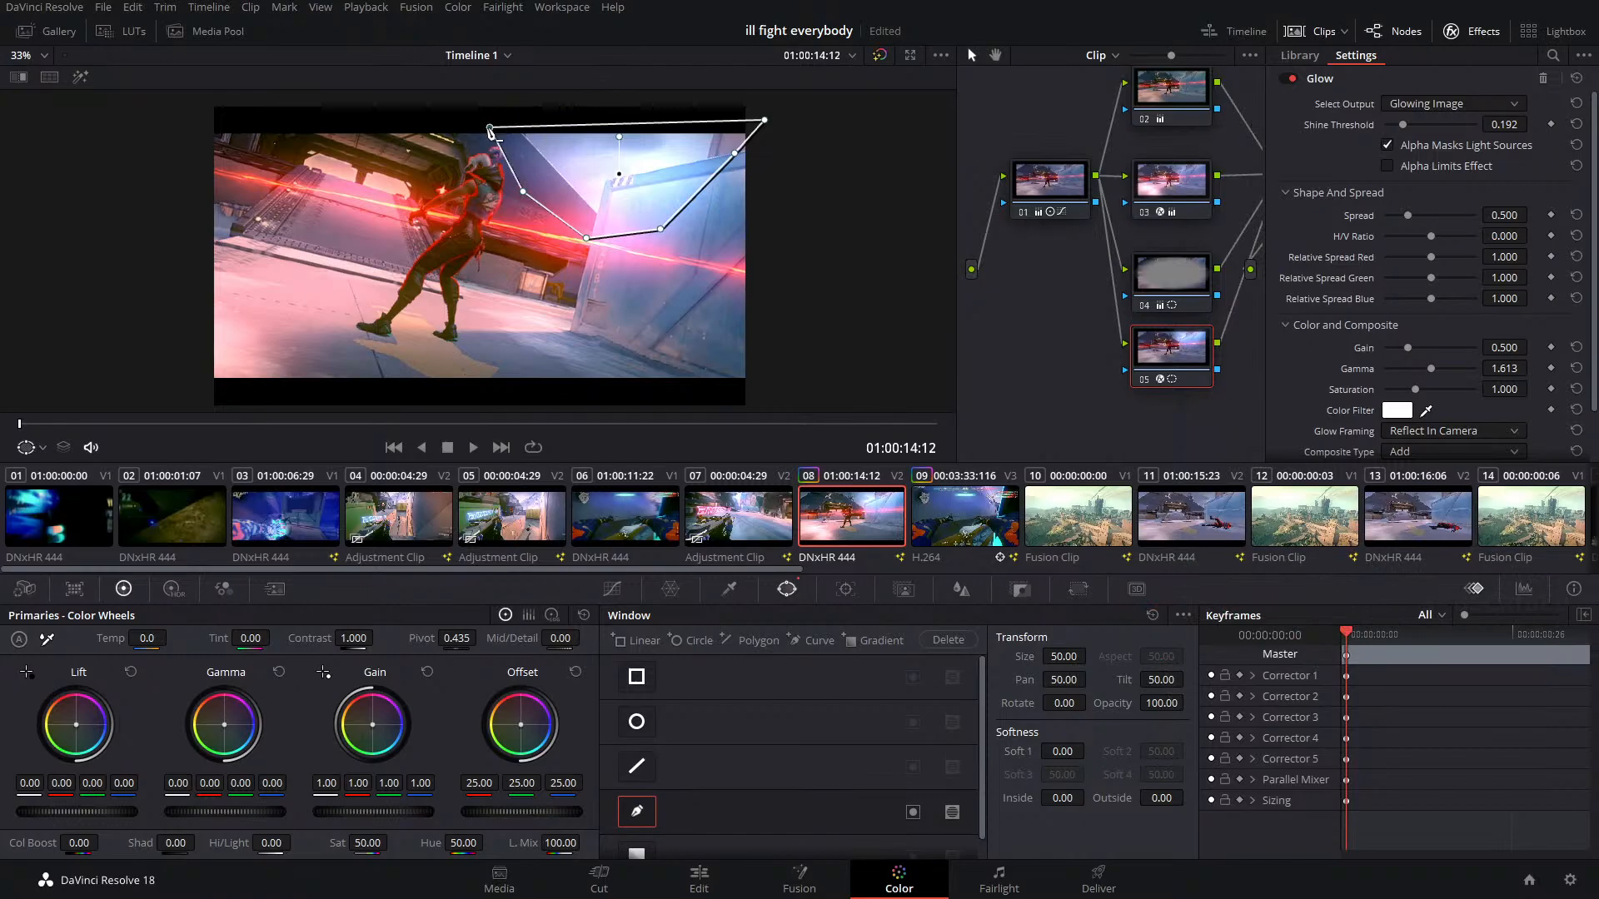
pyautogui.moveTo(490, 127); pyautogui.dragTo(491, 119)
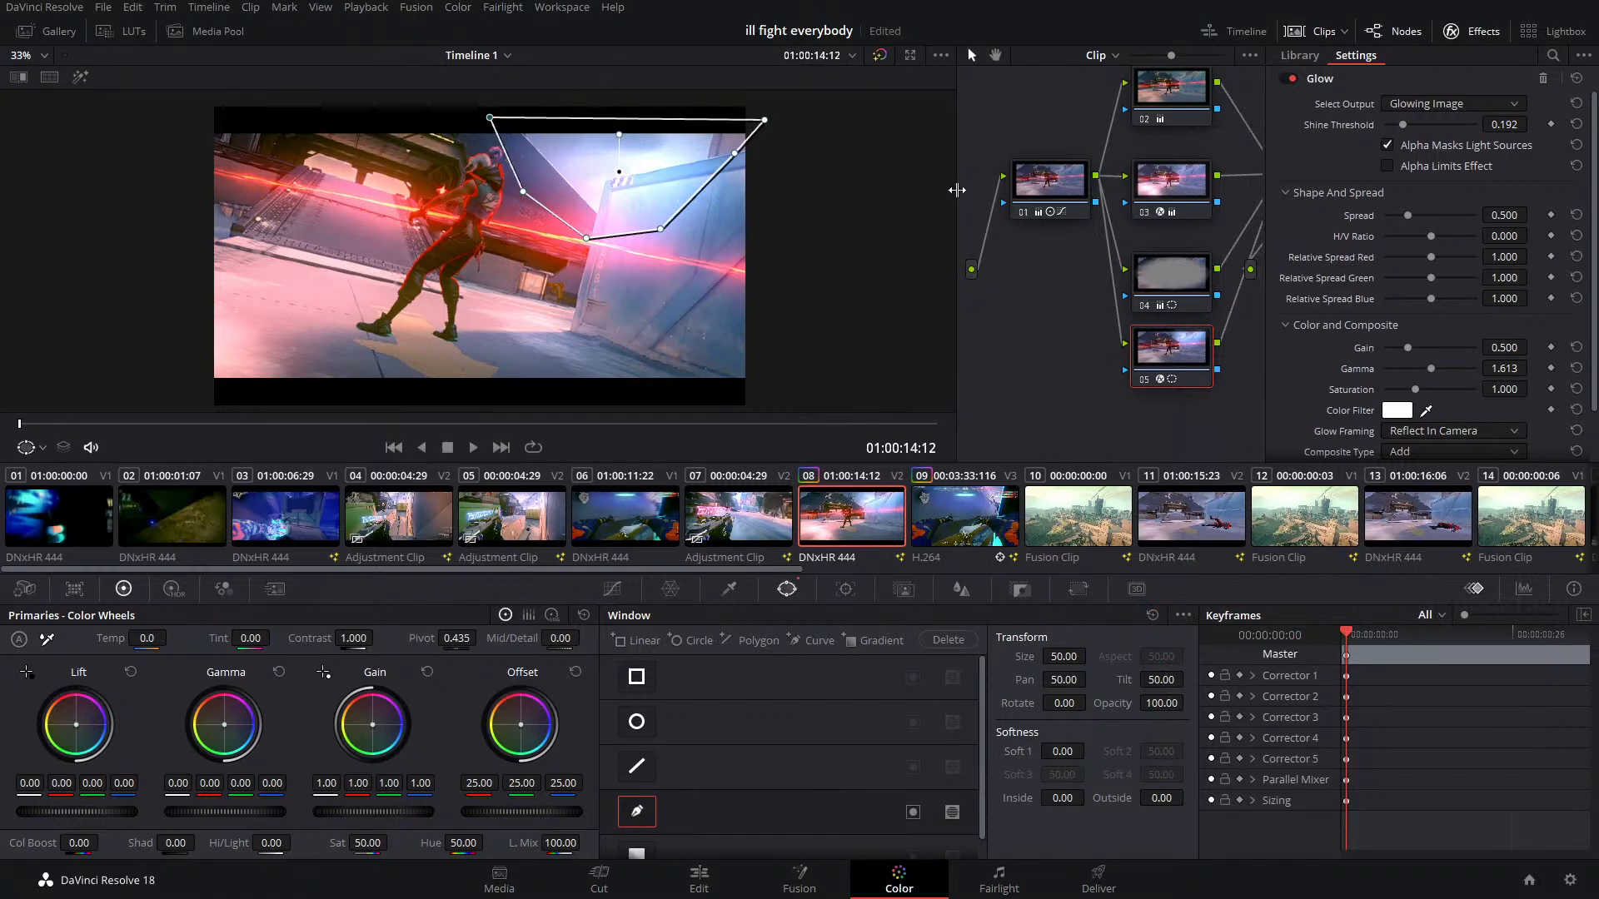
pyautogui.moveTo(1140, 802); pyautogui.dragTo(1101, 766)
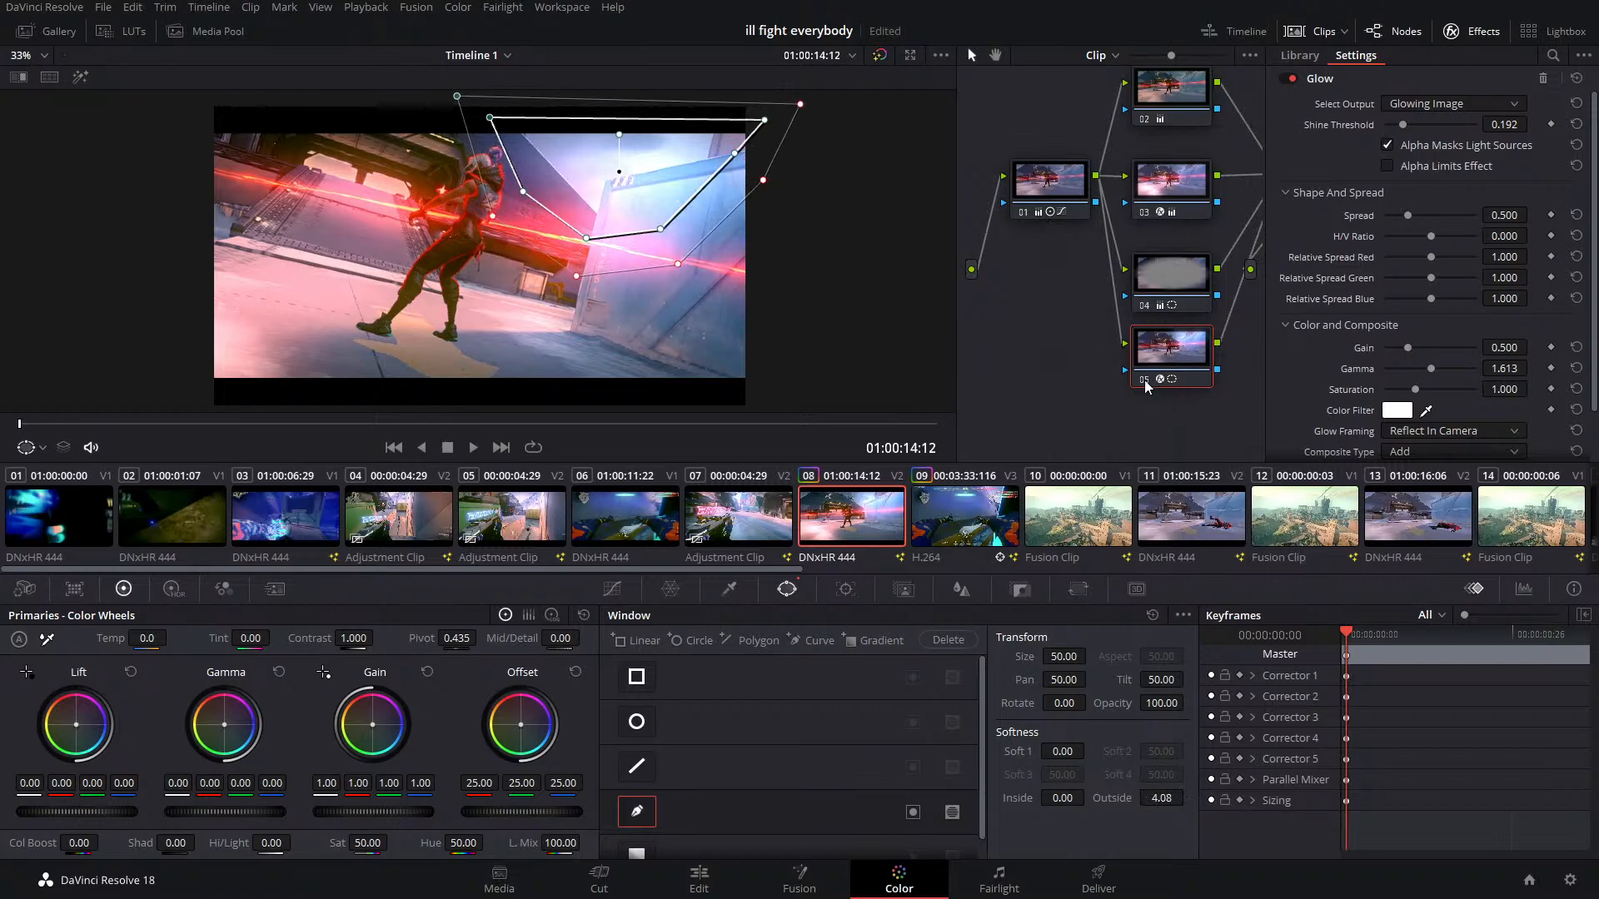
pyautogui.click(1142, 381)
pyautogui.click(1141, 381)
# Reshape the lower edge of node 05's mask along the top of the blue container and save the project
pyautogui.moveTo(661, 229); pyautogui.dragTo(613, 187)
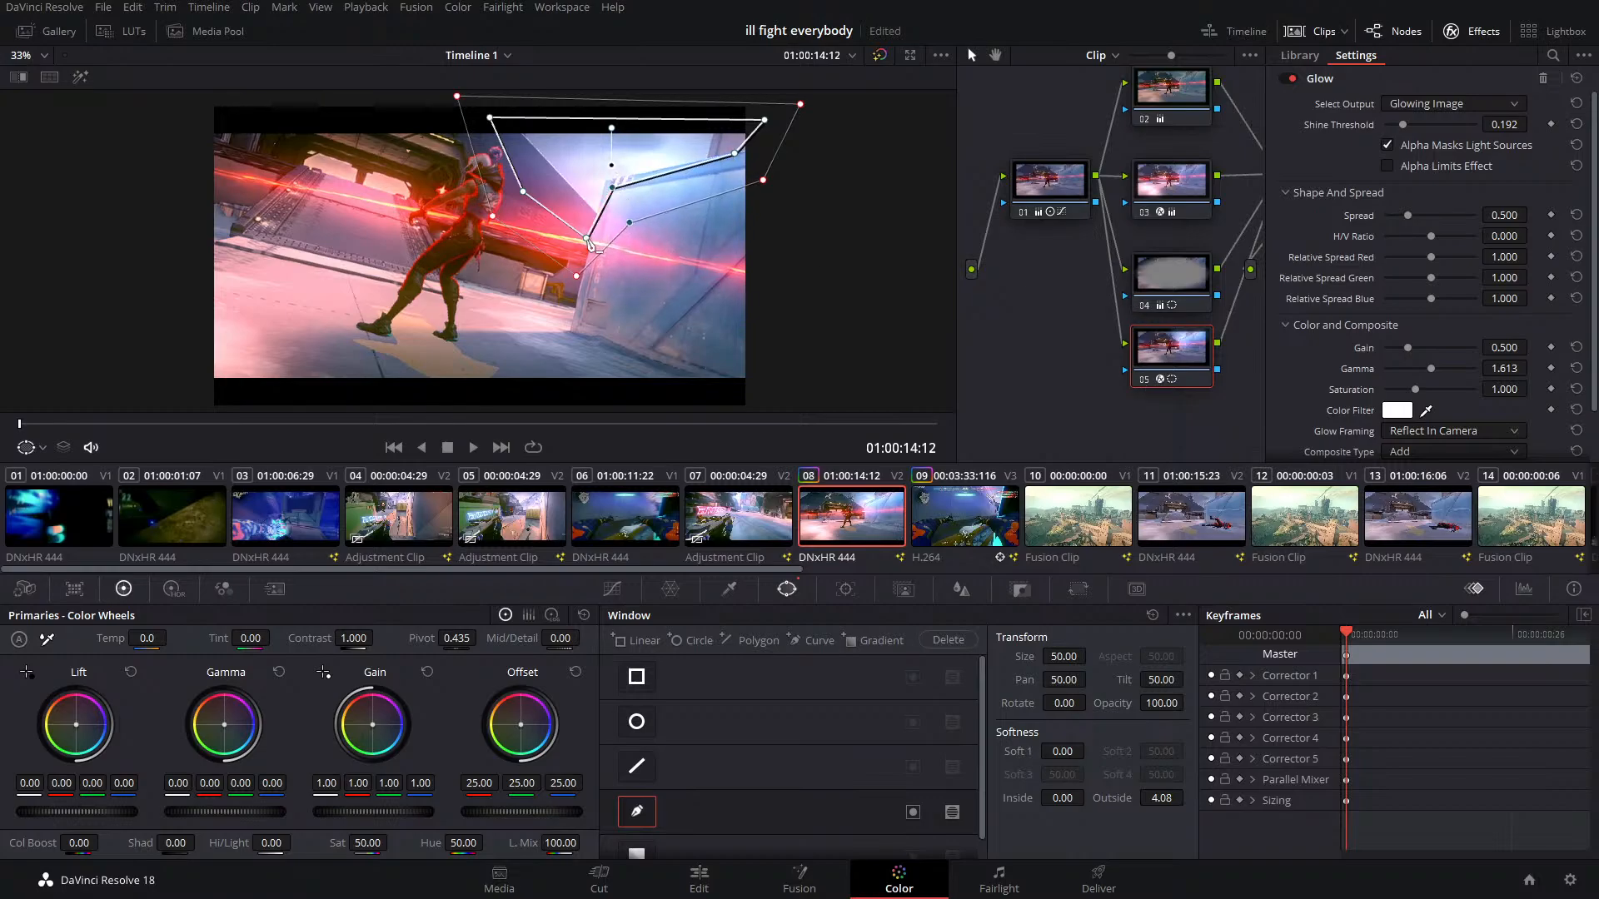
pyautogui.moveTo(587, 240); pyautogui.dragTo(633, 191)
pyautogui.moveTo(736, 154); pyautogui.dragTo(738, 180)
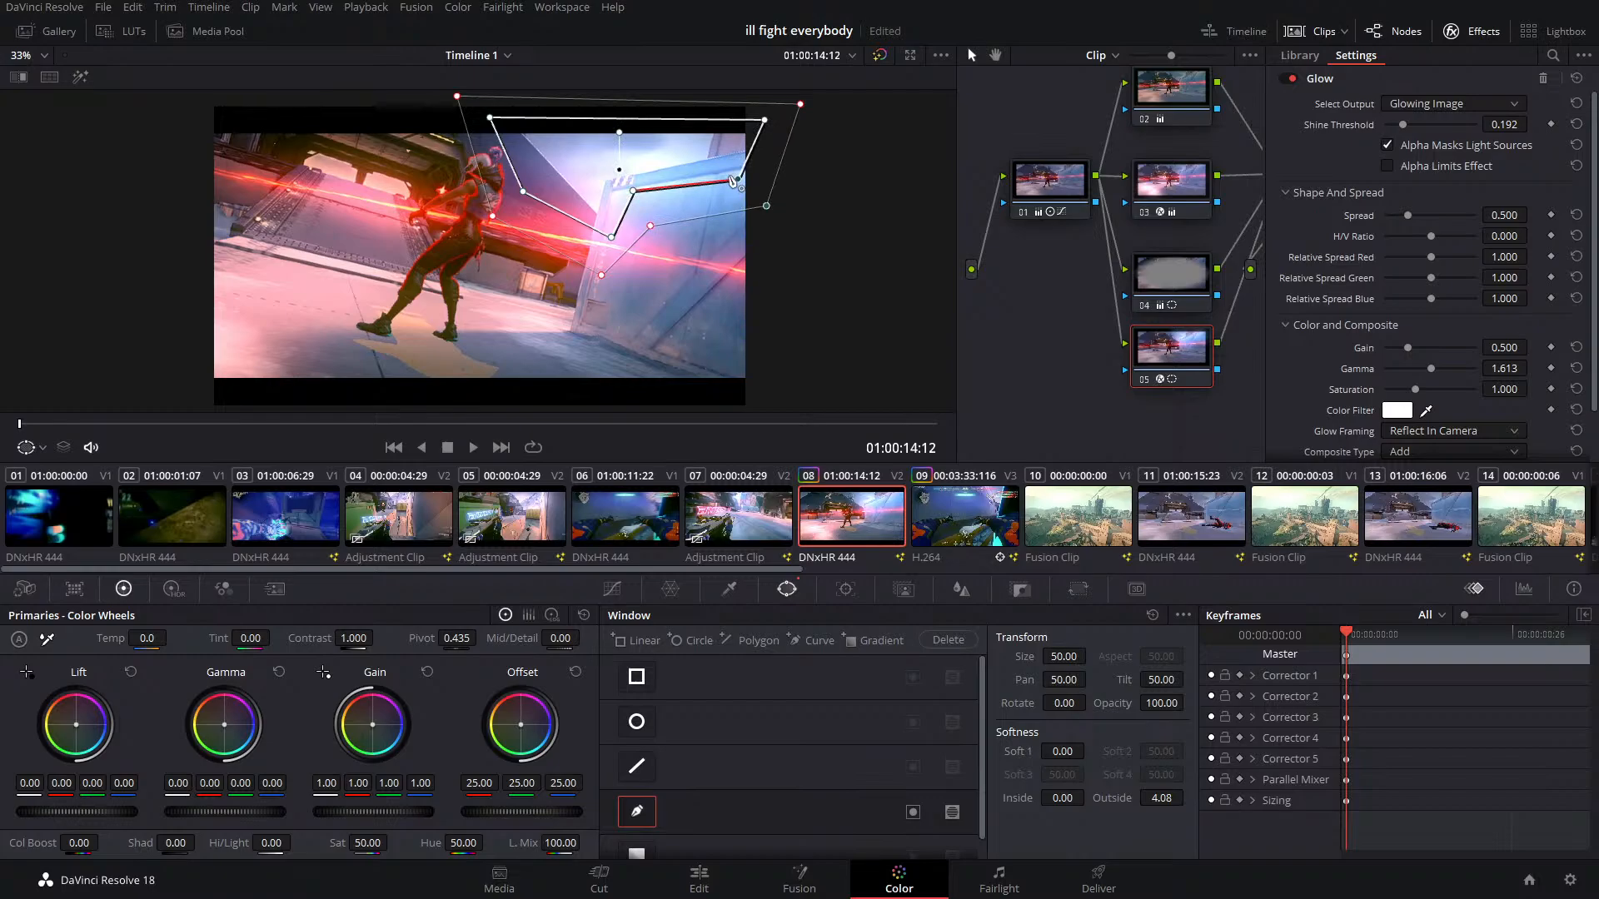
pyautogui.hotkey('ctrl', 's')
# On the Edit page, reset the Video 3 clip's bottom crop and align the clip's start with 01:00:14:12
pyautogui.click(748, 885)
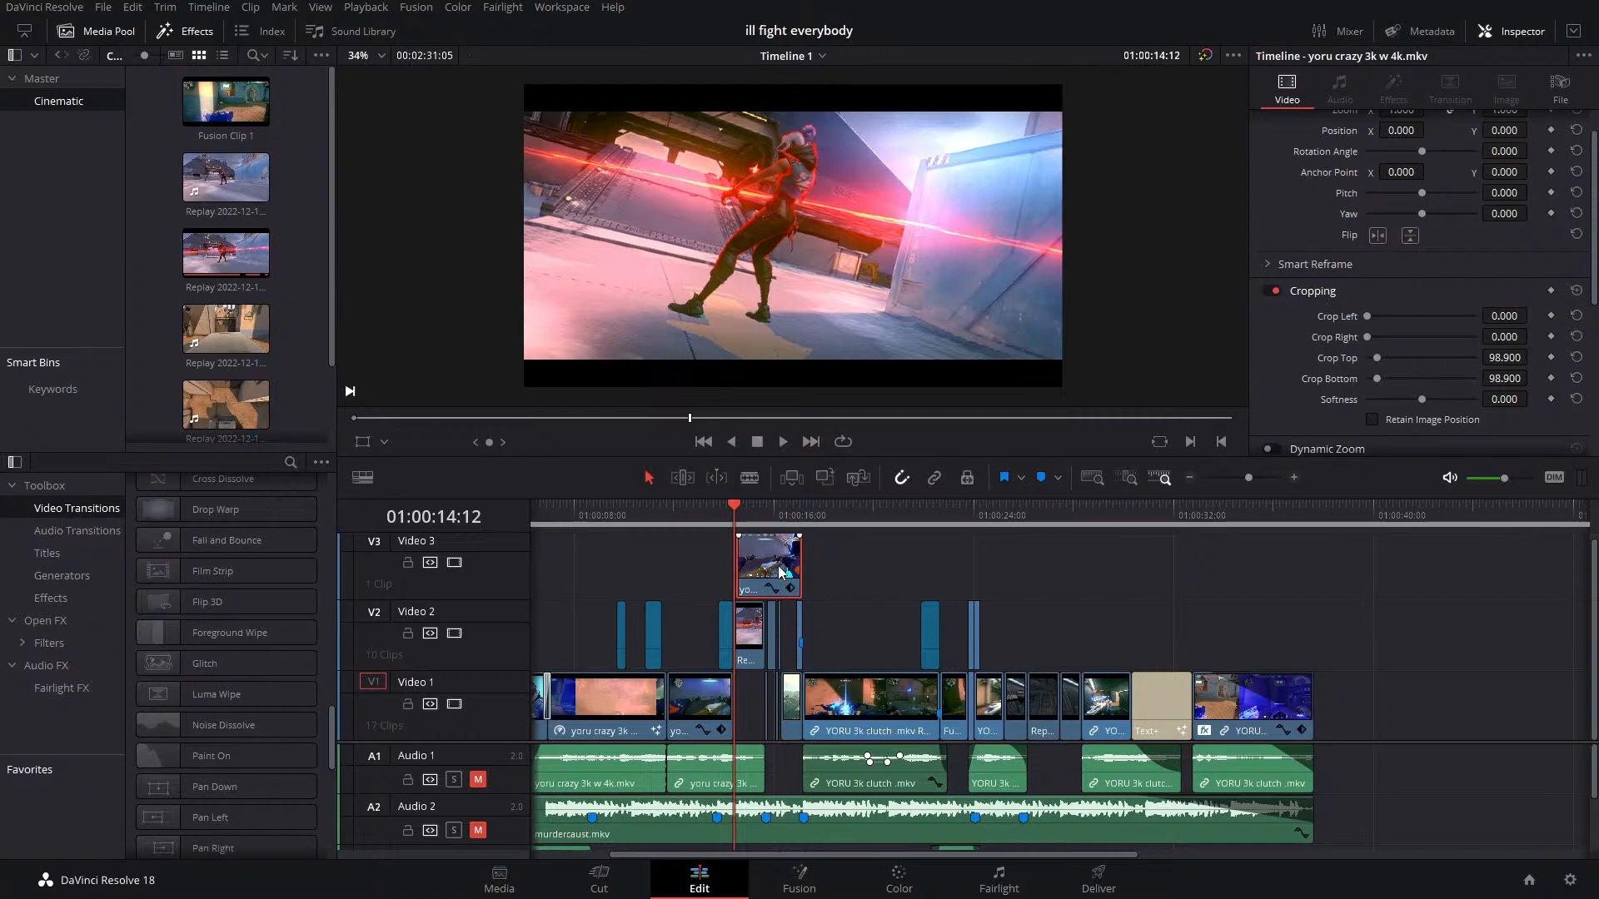
pyautogui.moveTo(1381, 378); pyautogui.dragTo(1387, 377)
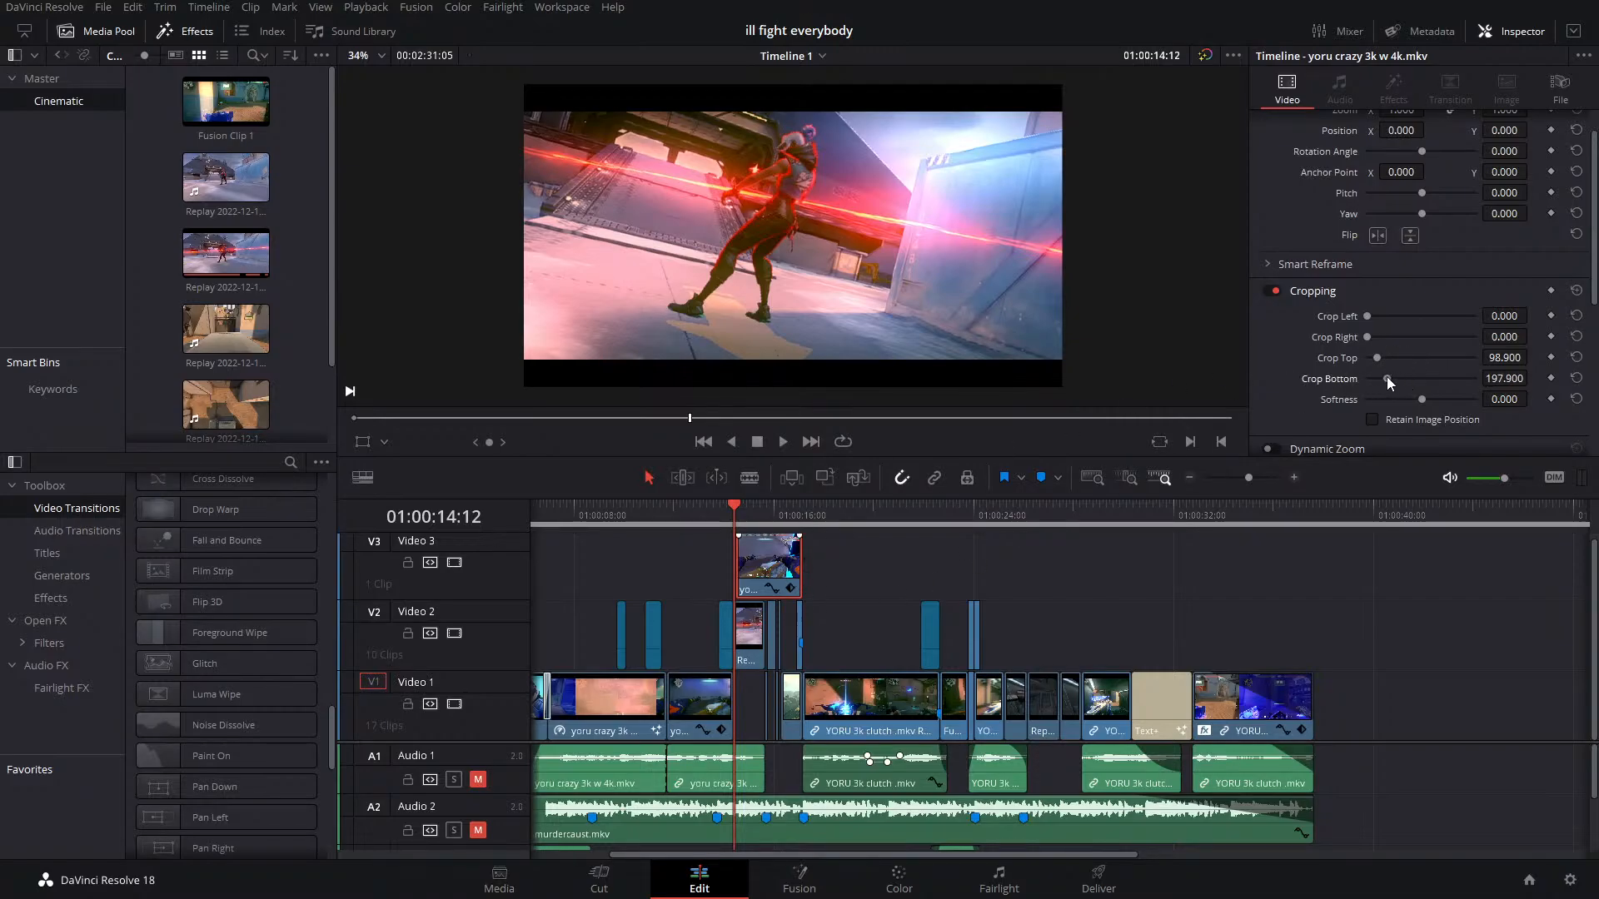
pyautogui.click(1577, 378)
pyautogui.click(756, 639)
pyautogui.click(762, 590)
pyautogui.moveTo(761, 591); pyautogui.dragTo(758, 593)
pyautogui.scroll(-2, 822, 304)
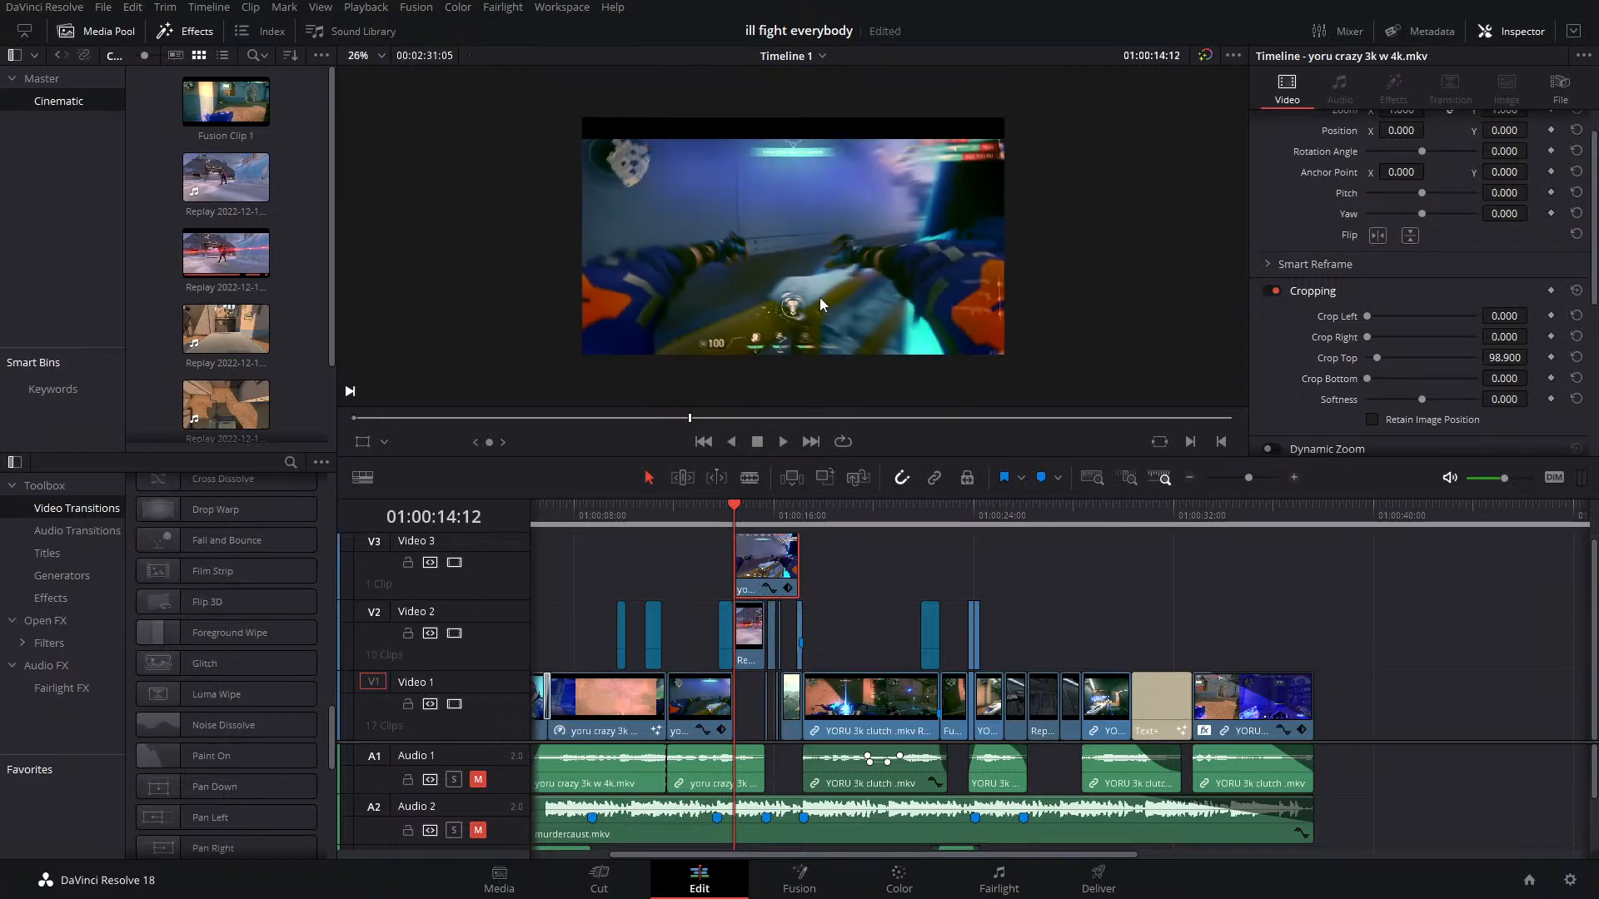
pyautogui.scroll(1, 822, 304)
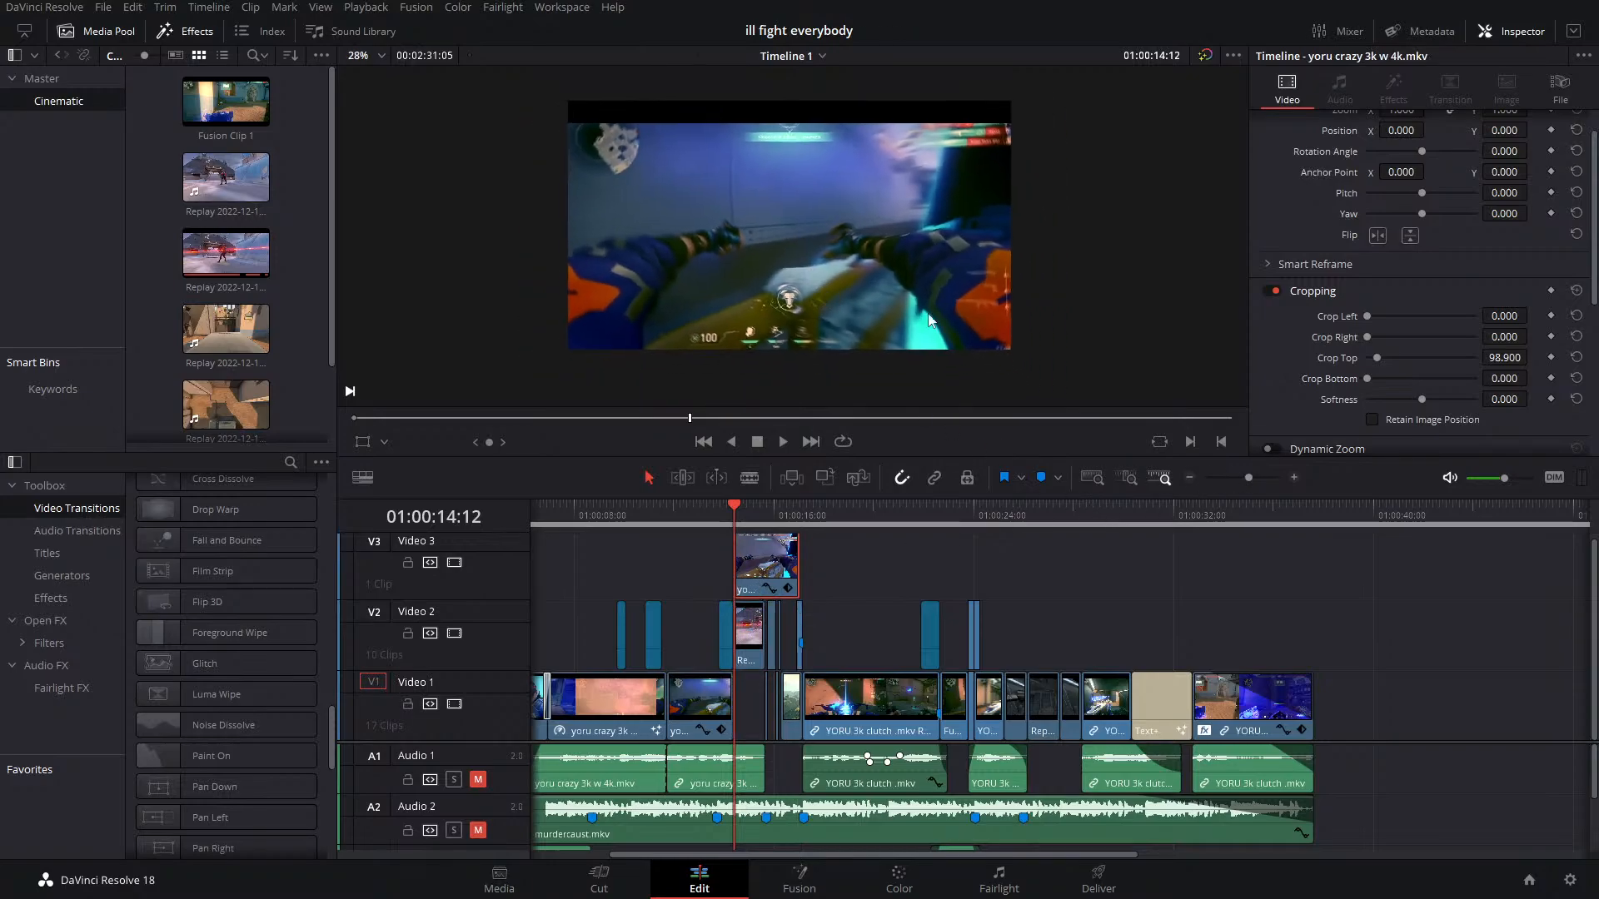
# Copy the Video 3 clip's top crop of 98.900 to its bottom crop
pyautogui.hotkey('ctrl', 'z')
pyautogui.doubleClick(1508, 357)
pyautogui.hotkey('ctrl', 'c')
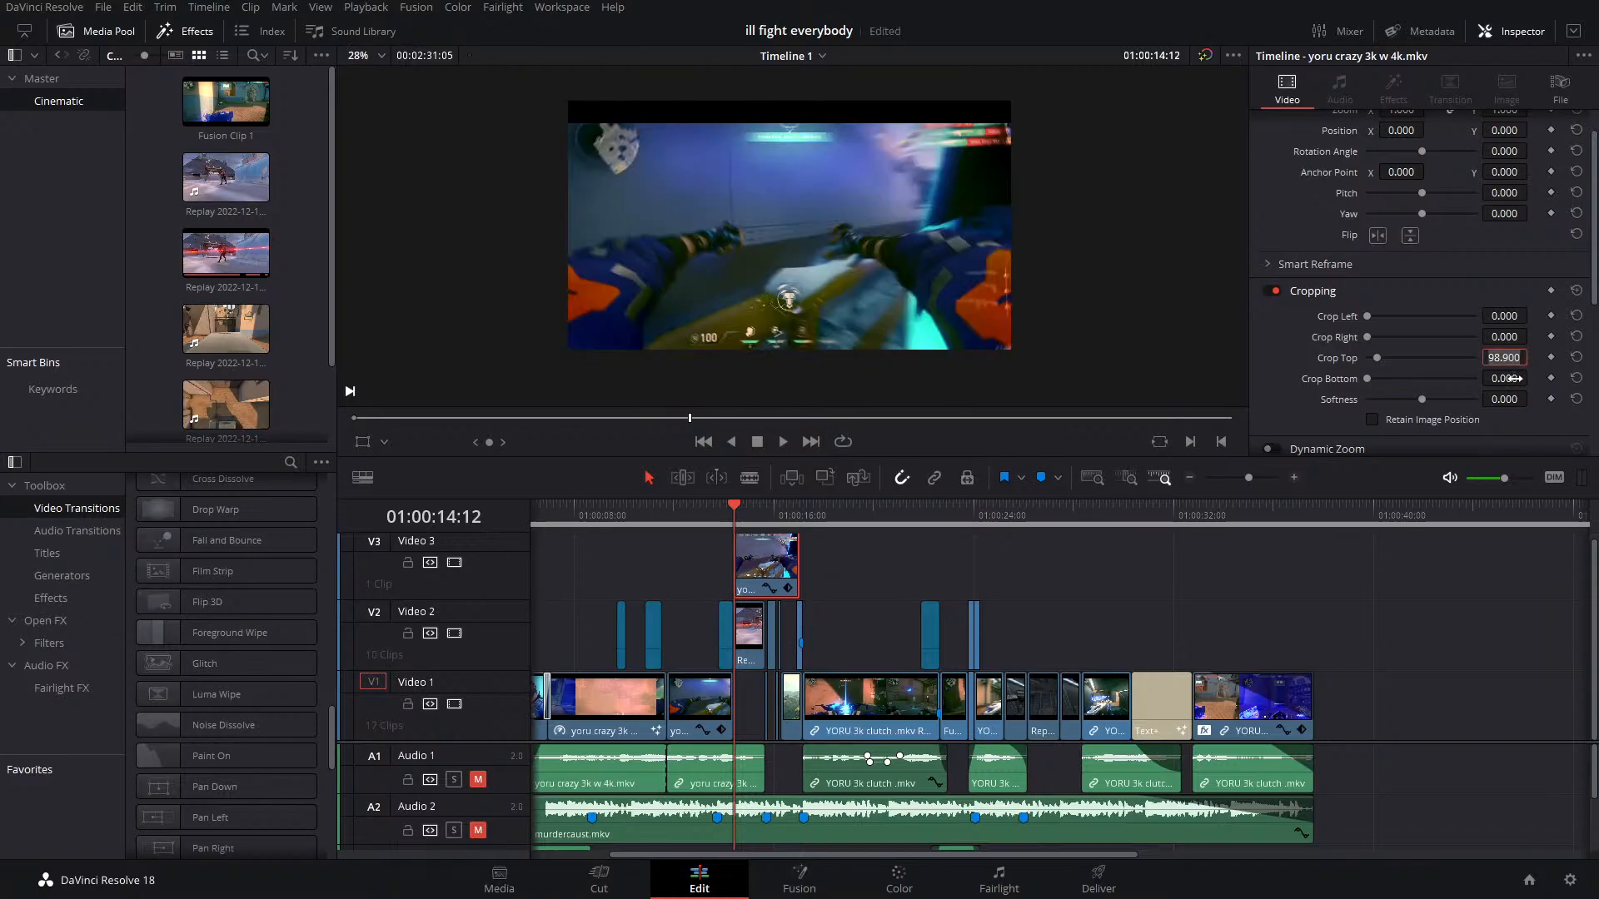
pyautogui.doubleClick(1505, 382)
pyautogui.hotkey('ctrl', 'v')
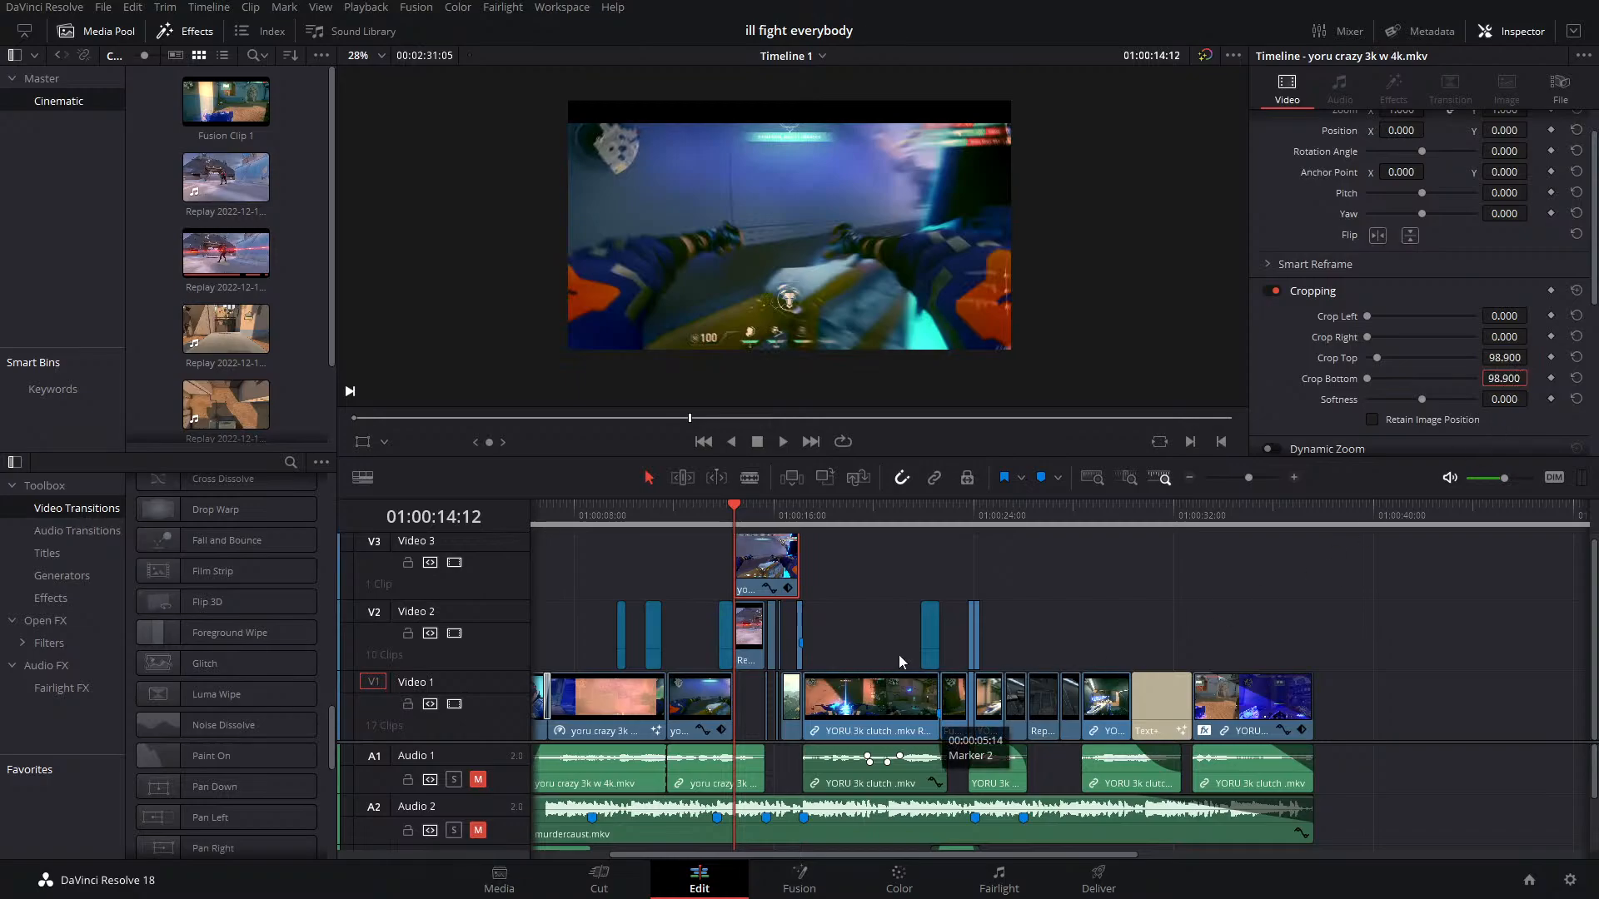
pyautogui.press('Return')
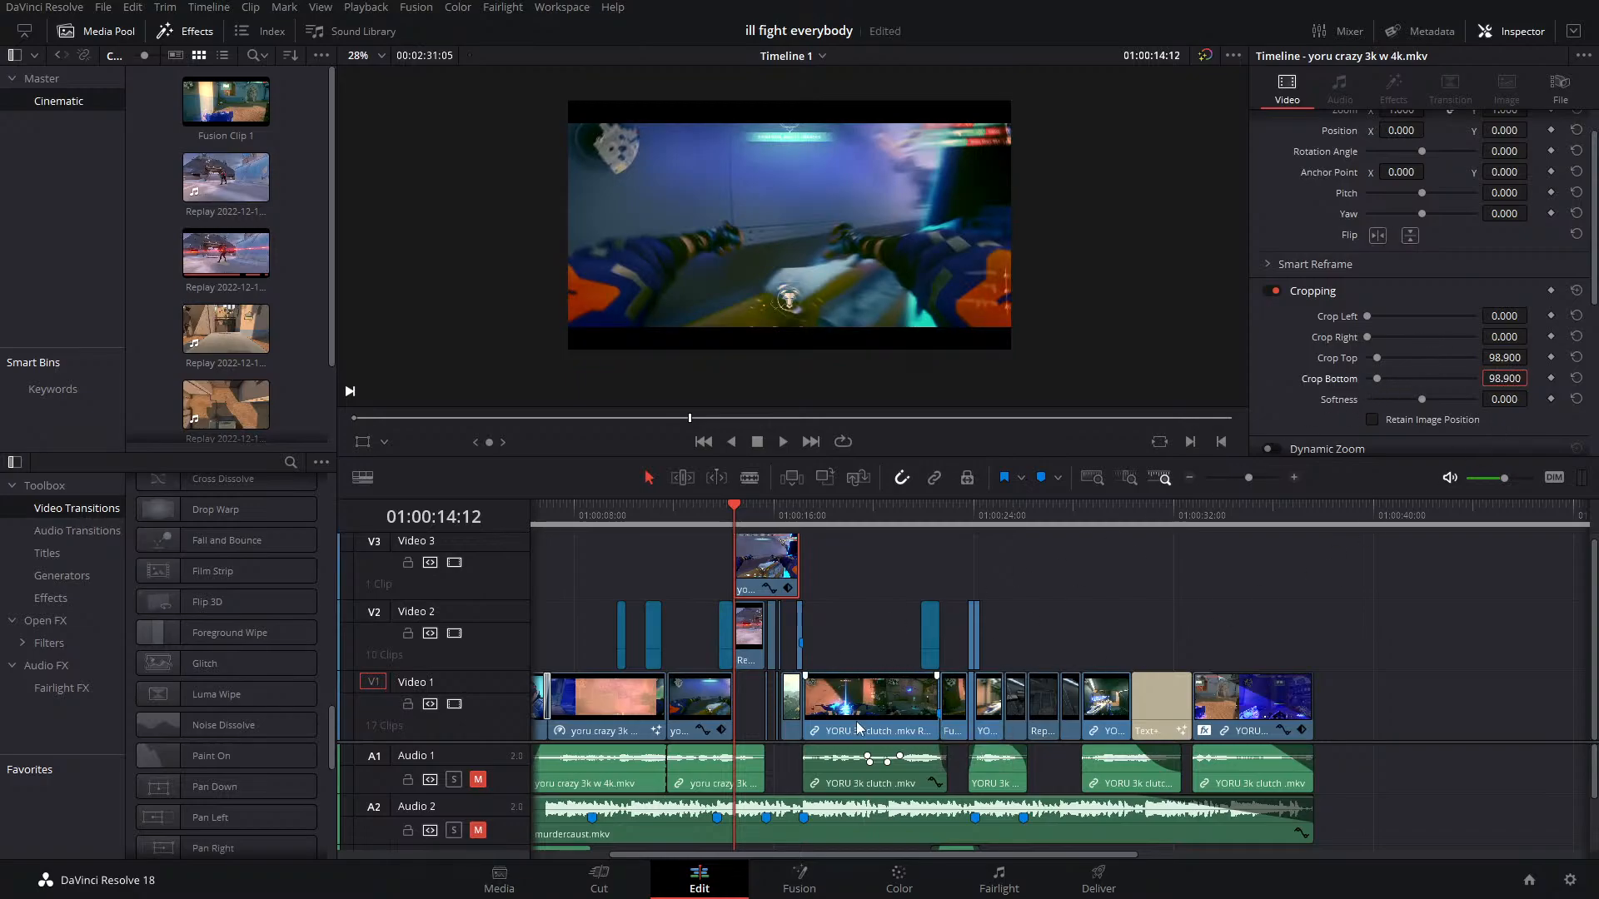
# Toggle the visibility of Video 3 repeatedly to compare its clip with the graded replay clip underneath
pyautogui.click(454, 563)
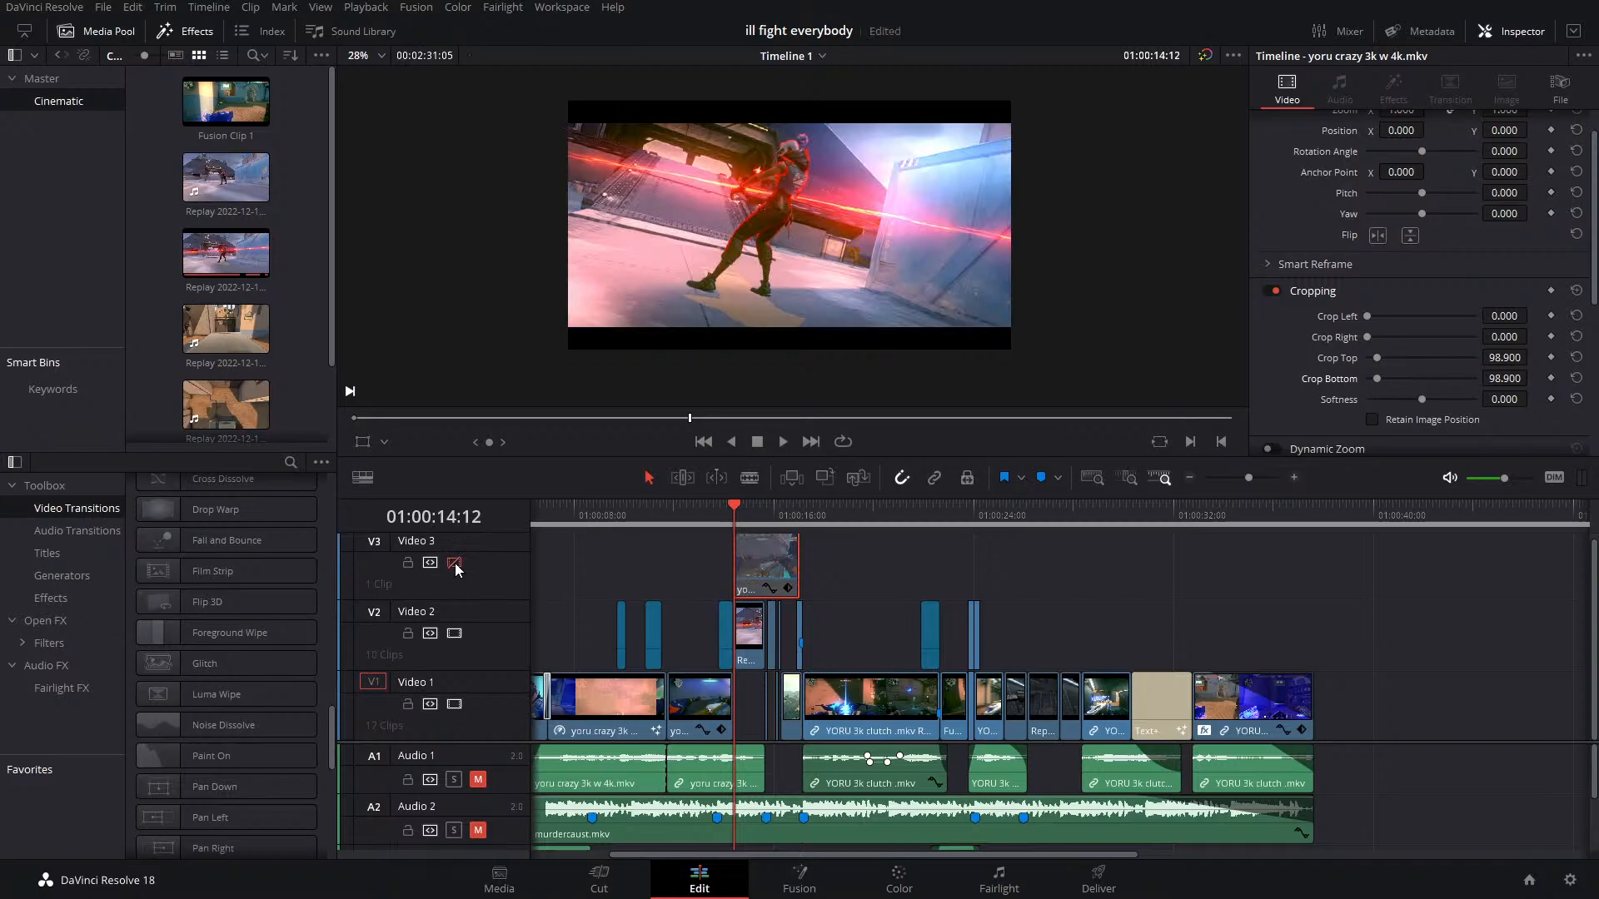
pyautogui.click(455, 564)
pyautogui.click(454, 564)
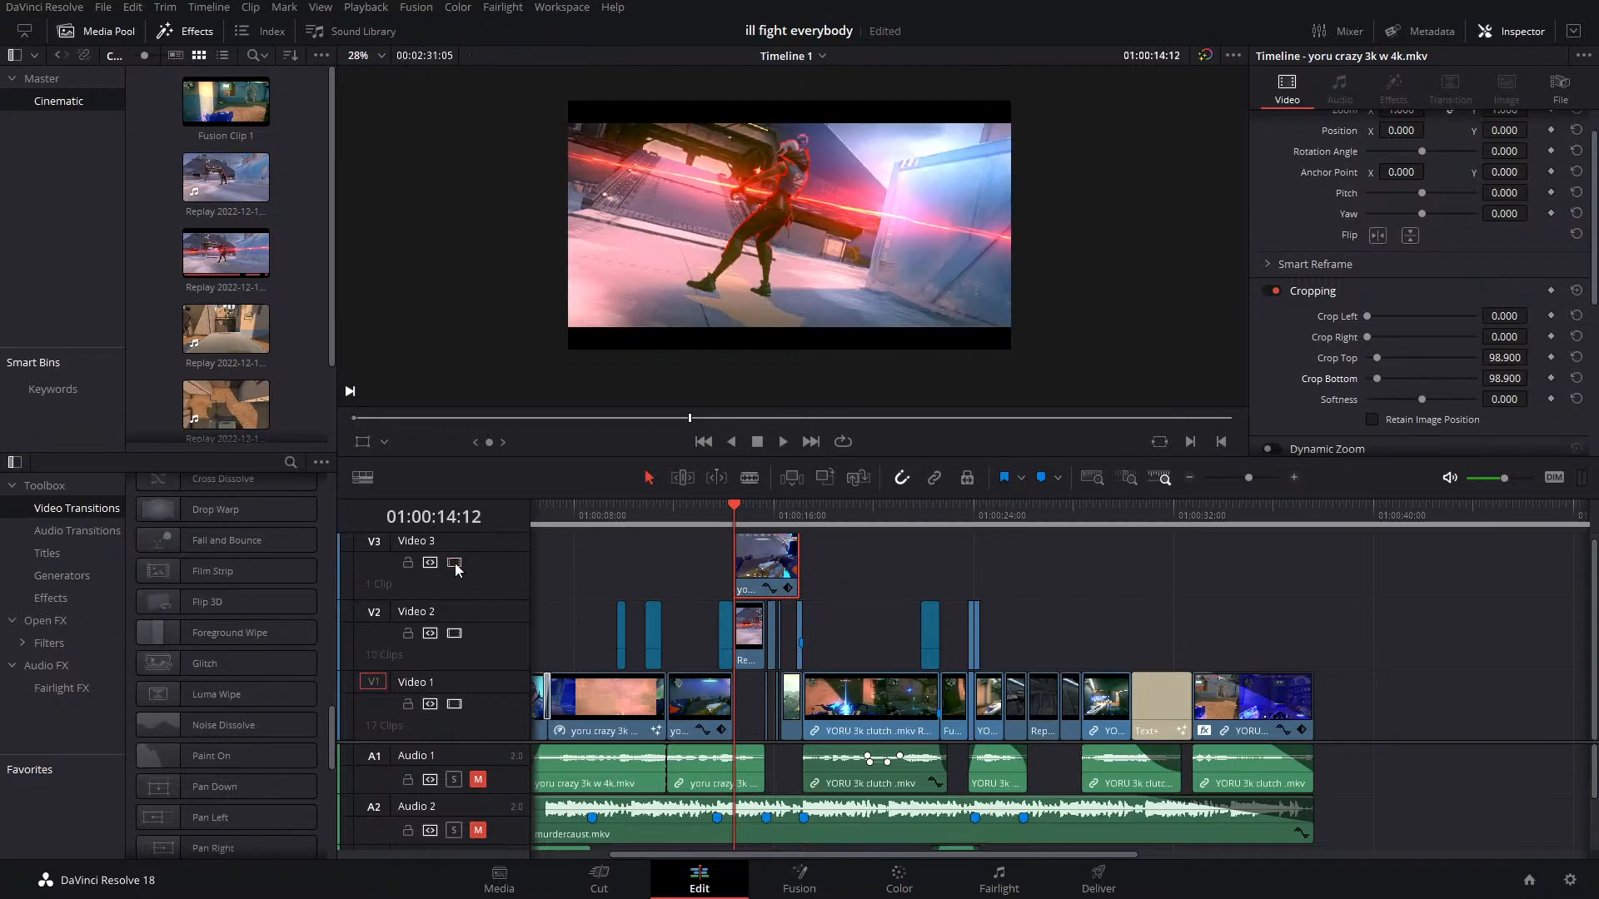
pyautogui.click(455, 564)
pyautogui.click(454, 564)
pyautogui.click(455, 563)
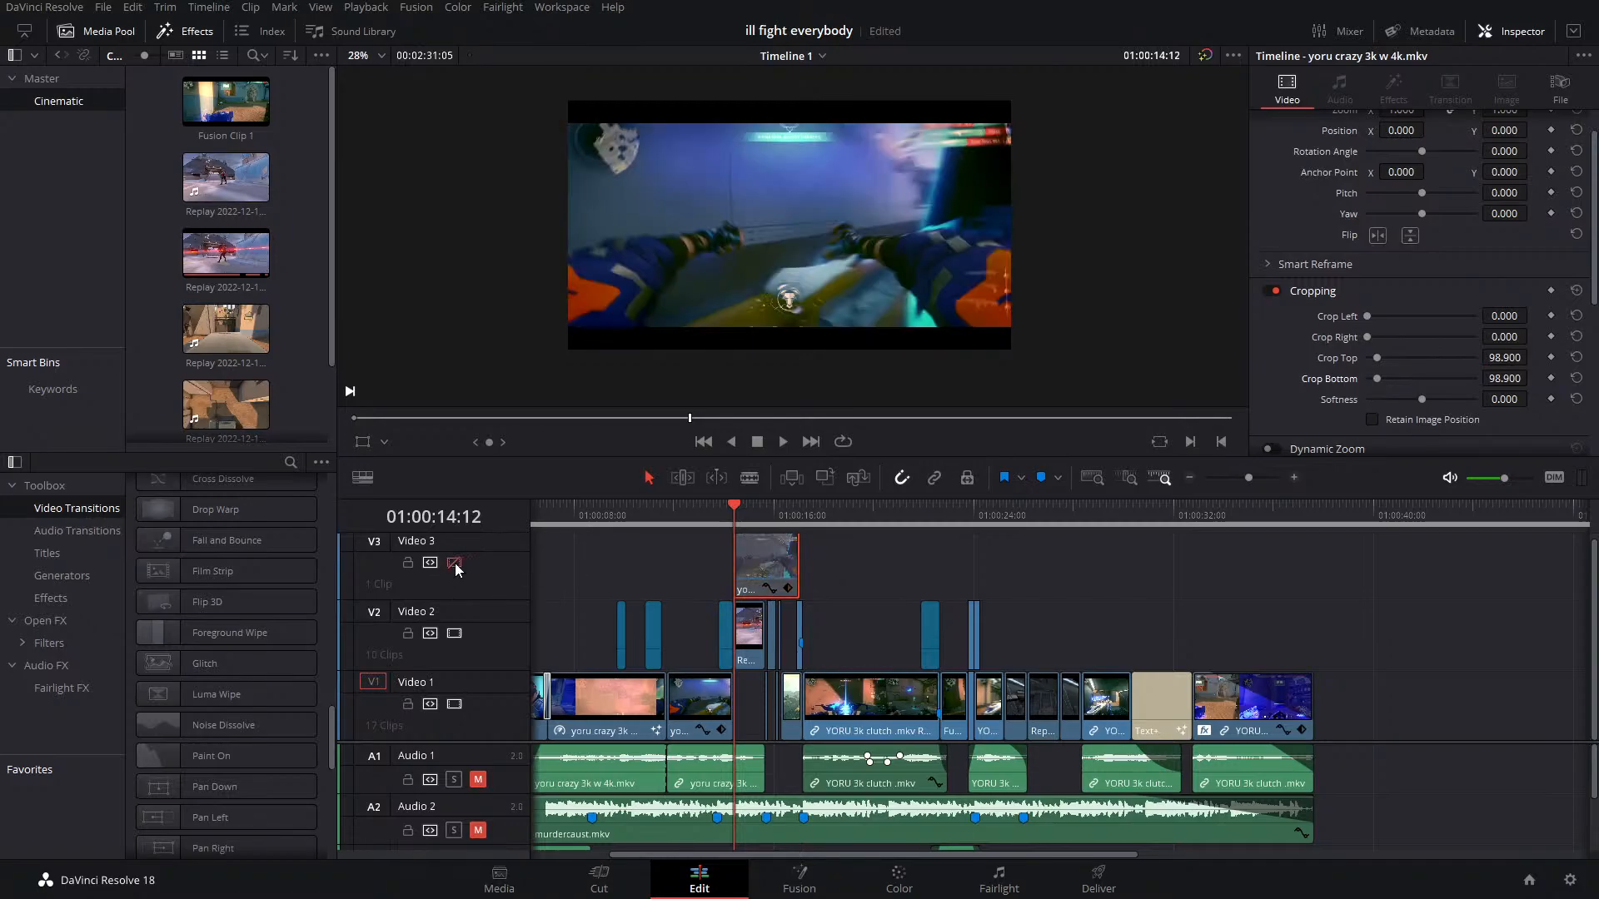
pyautogui.click(454, 563)
pyautogui.click(455, 563)
# Delete the yoru crazy 3k w 4k copy from Video 3 and save the project
pyautogui.press('Delete')
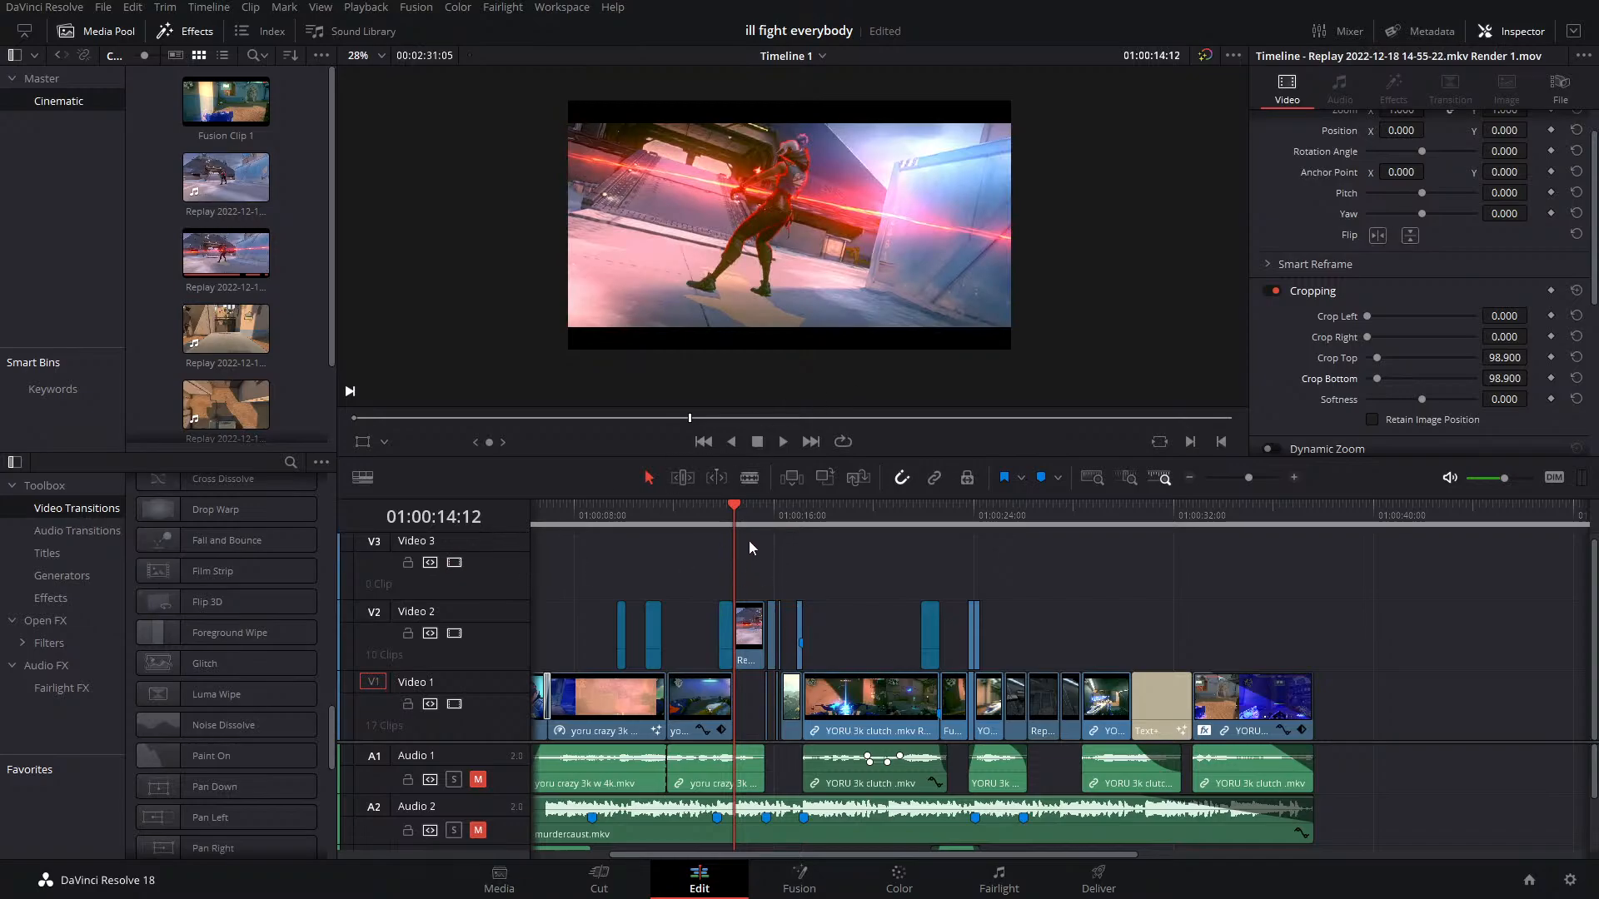
pyautogui.hotkey('ctrl', 's')
# Compare frames before and at the replay clip's start, play into the replay, and return to 01:00:14:12
pyautogui.click(716, 512)
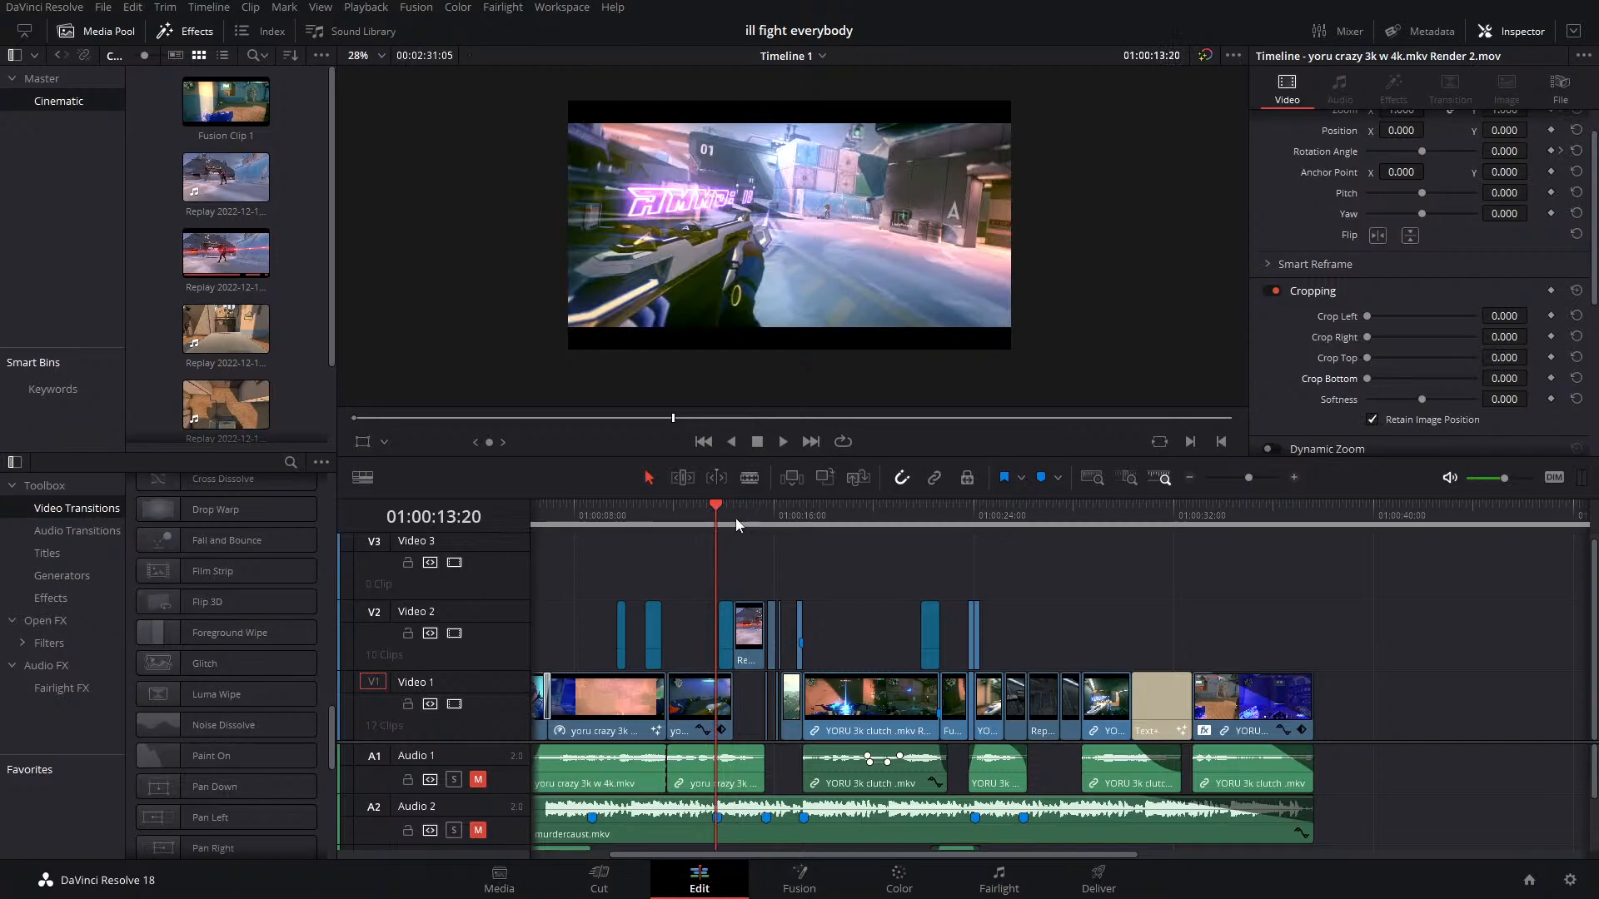
pyautogui.click(736, 518)
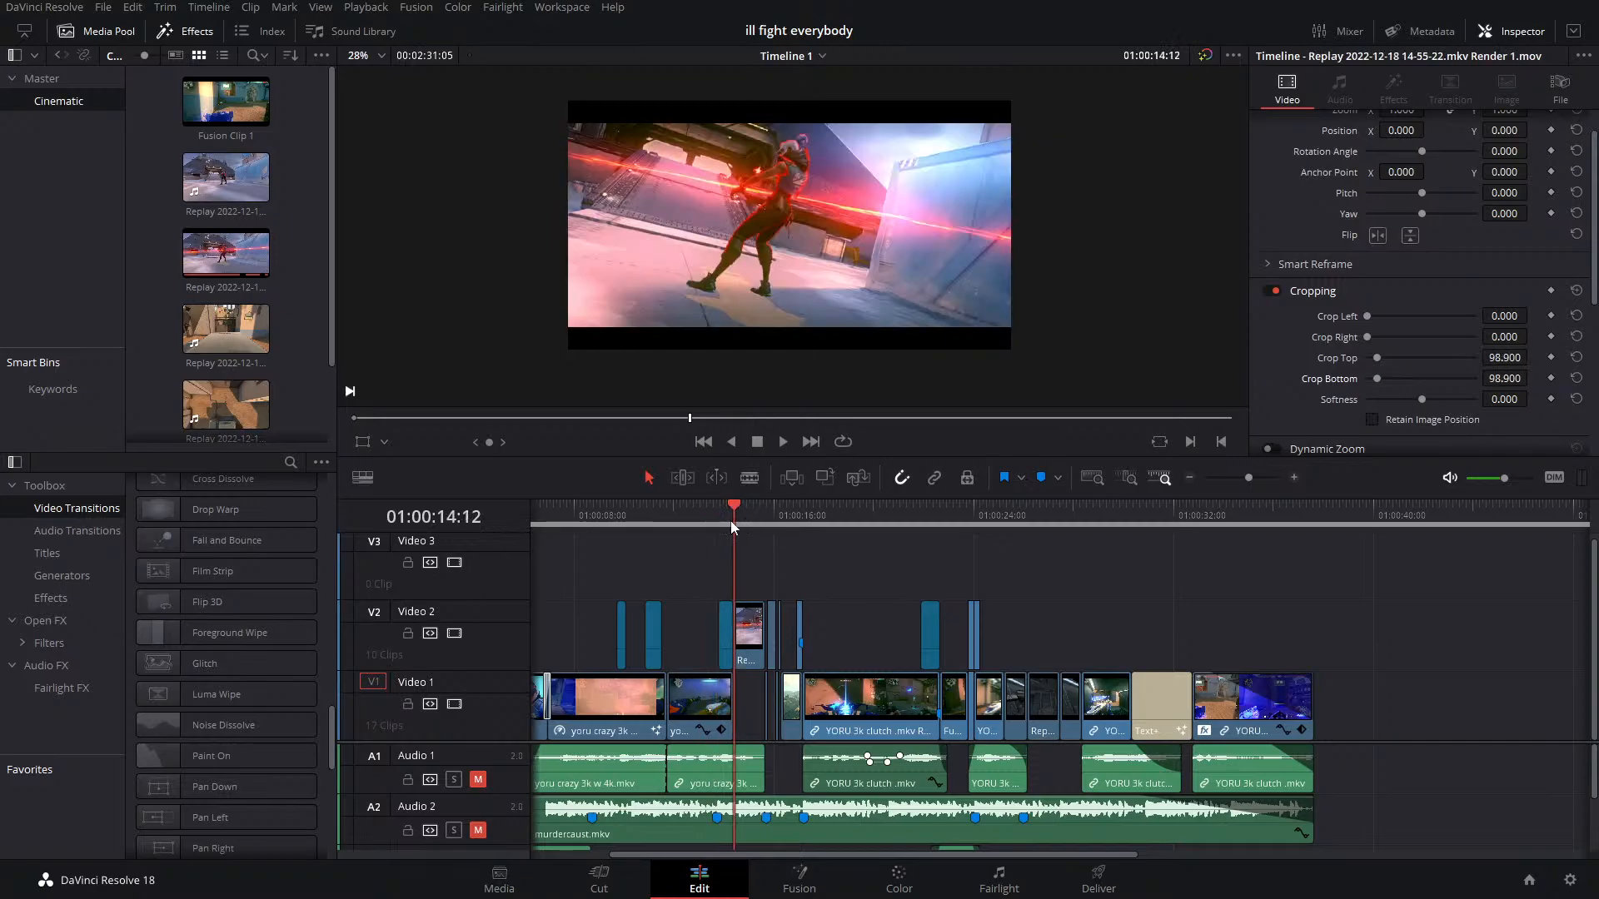
pyautogui.click(697, 509)
pyautogui.click(733, 508)
pyautogui.press('space')
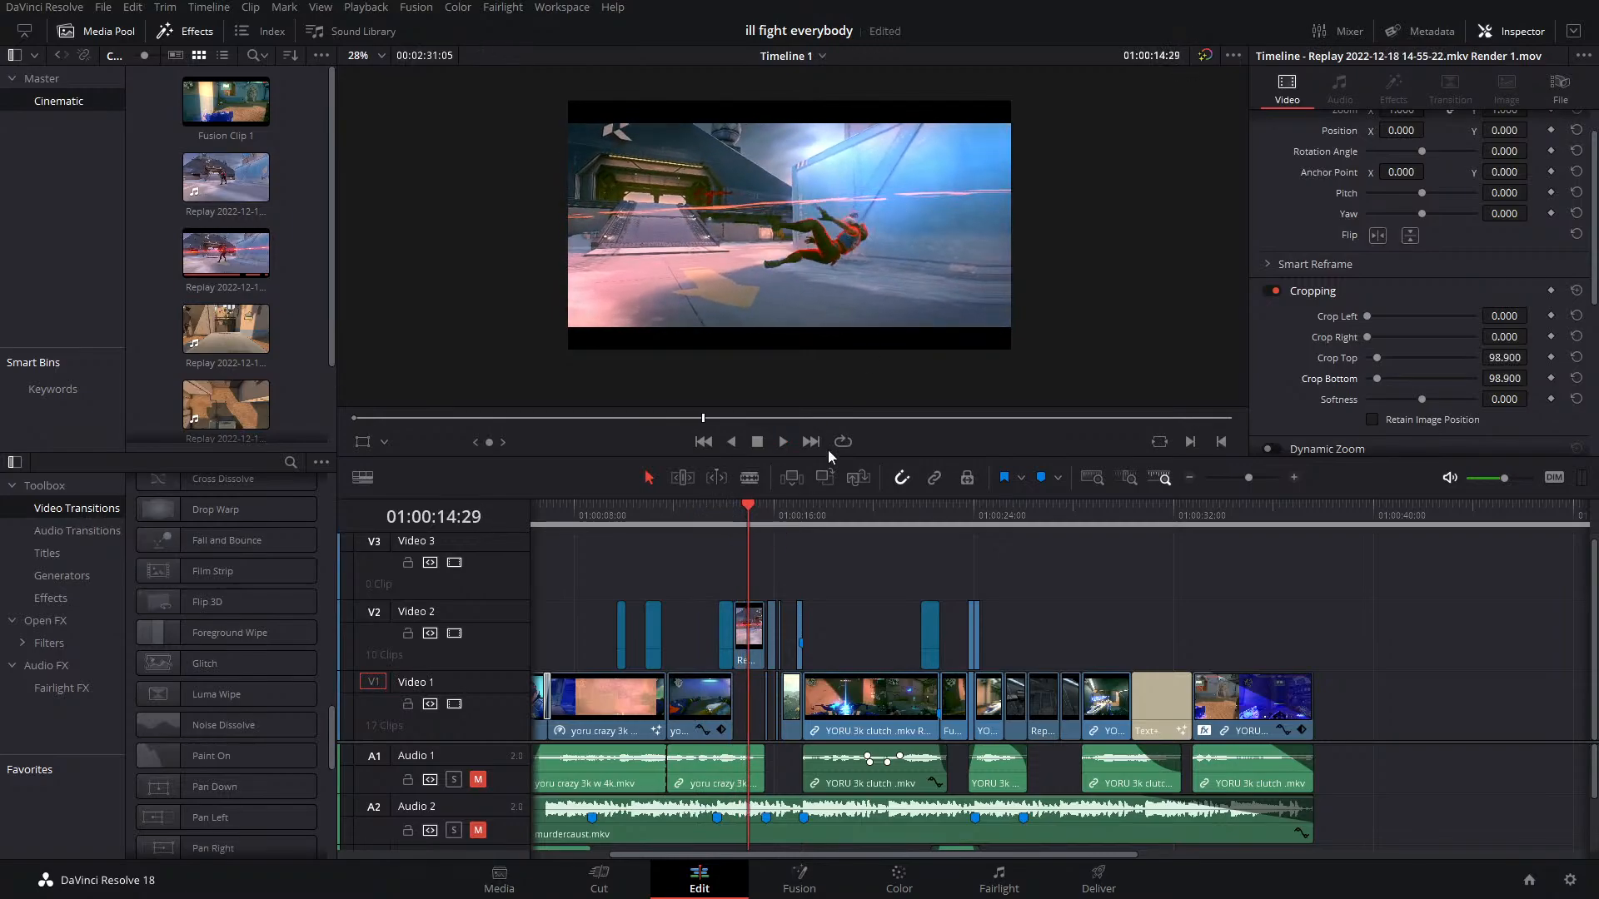
pyautogui.click(734, 513)
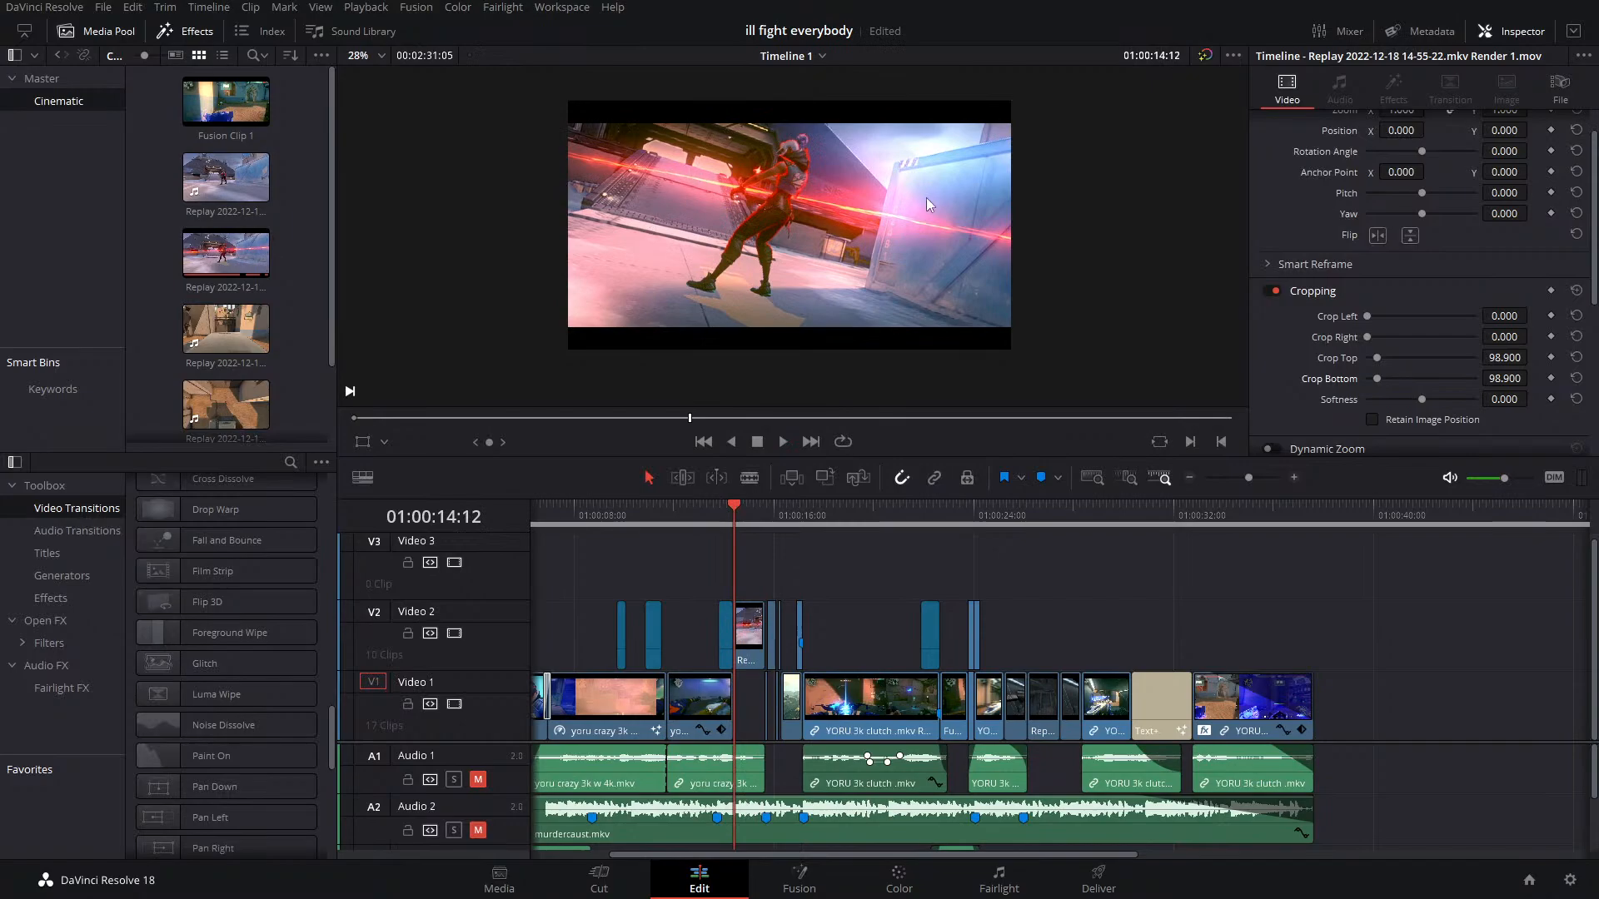
# Return to the Color page and hide the effects settings to show the replay clip's full node tree
pyautogui.click(898, 875)
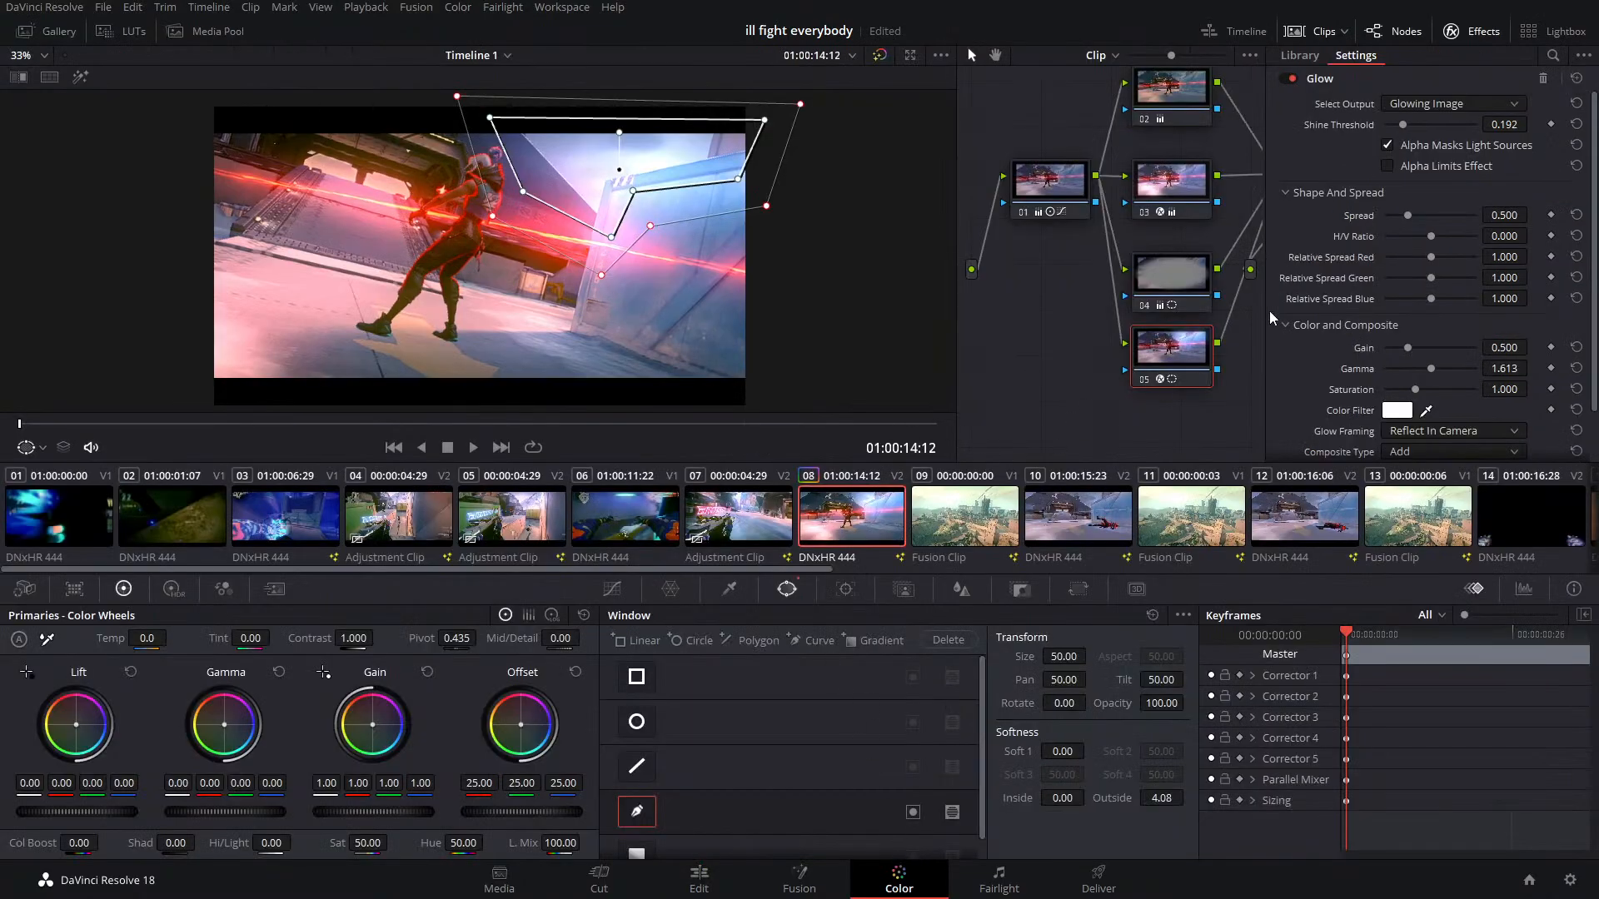
pyautogui.moveTo(1091, 308); pyautogui.dragTo(969, 332)
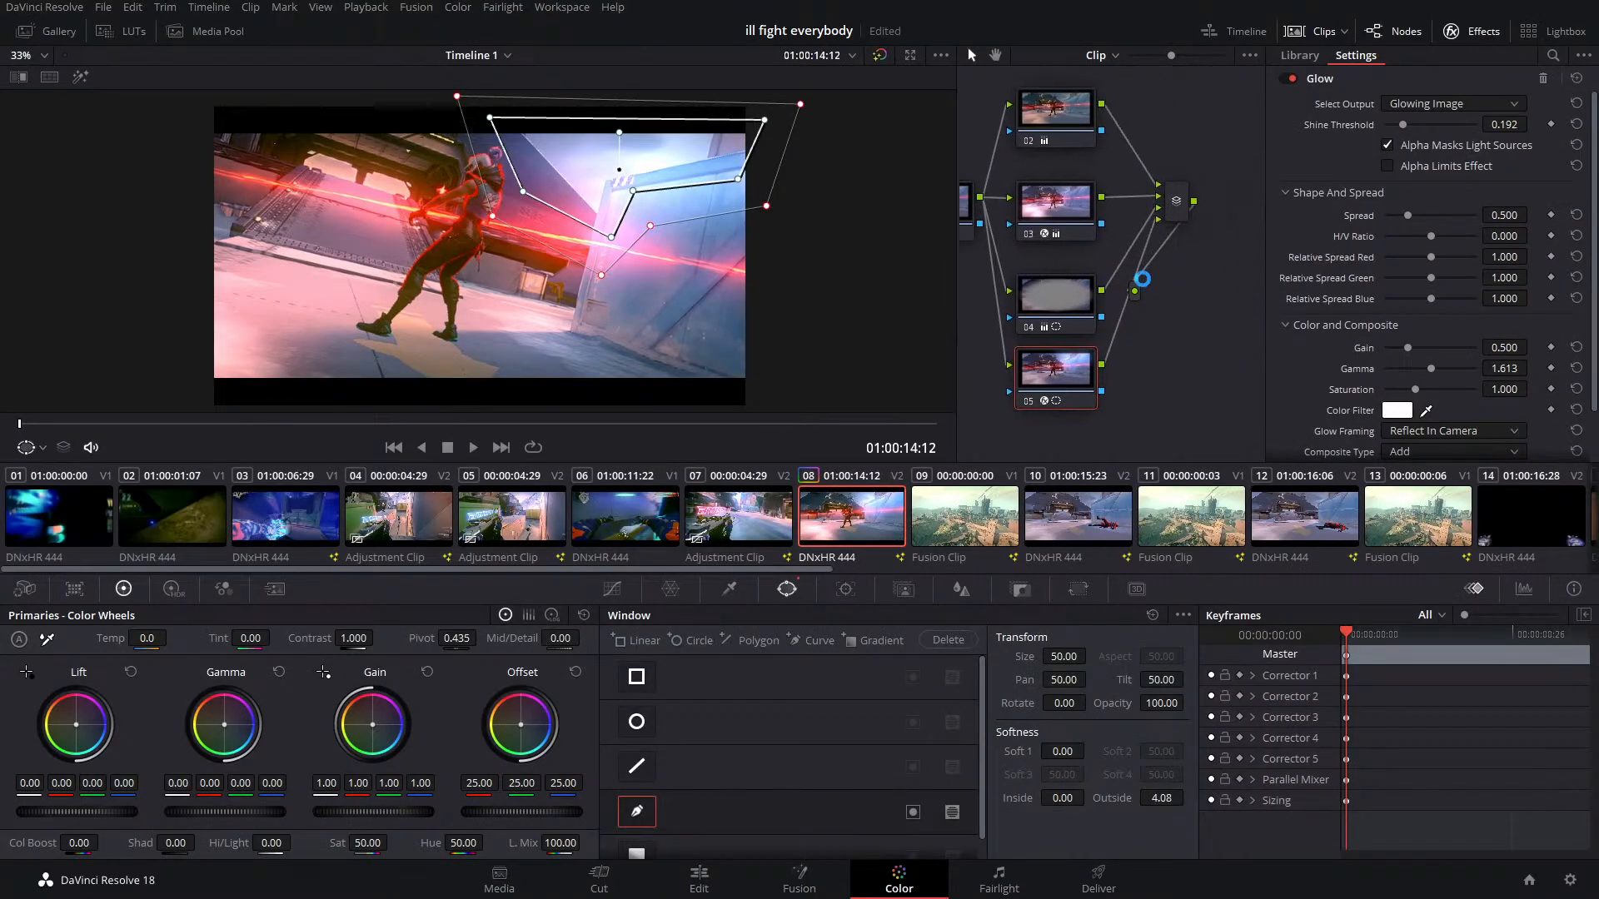
pyautogui.click(1468, 31)
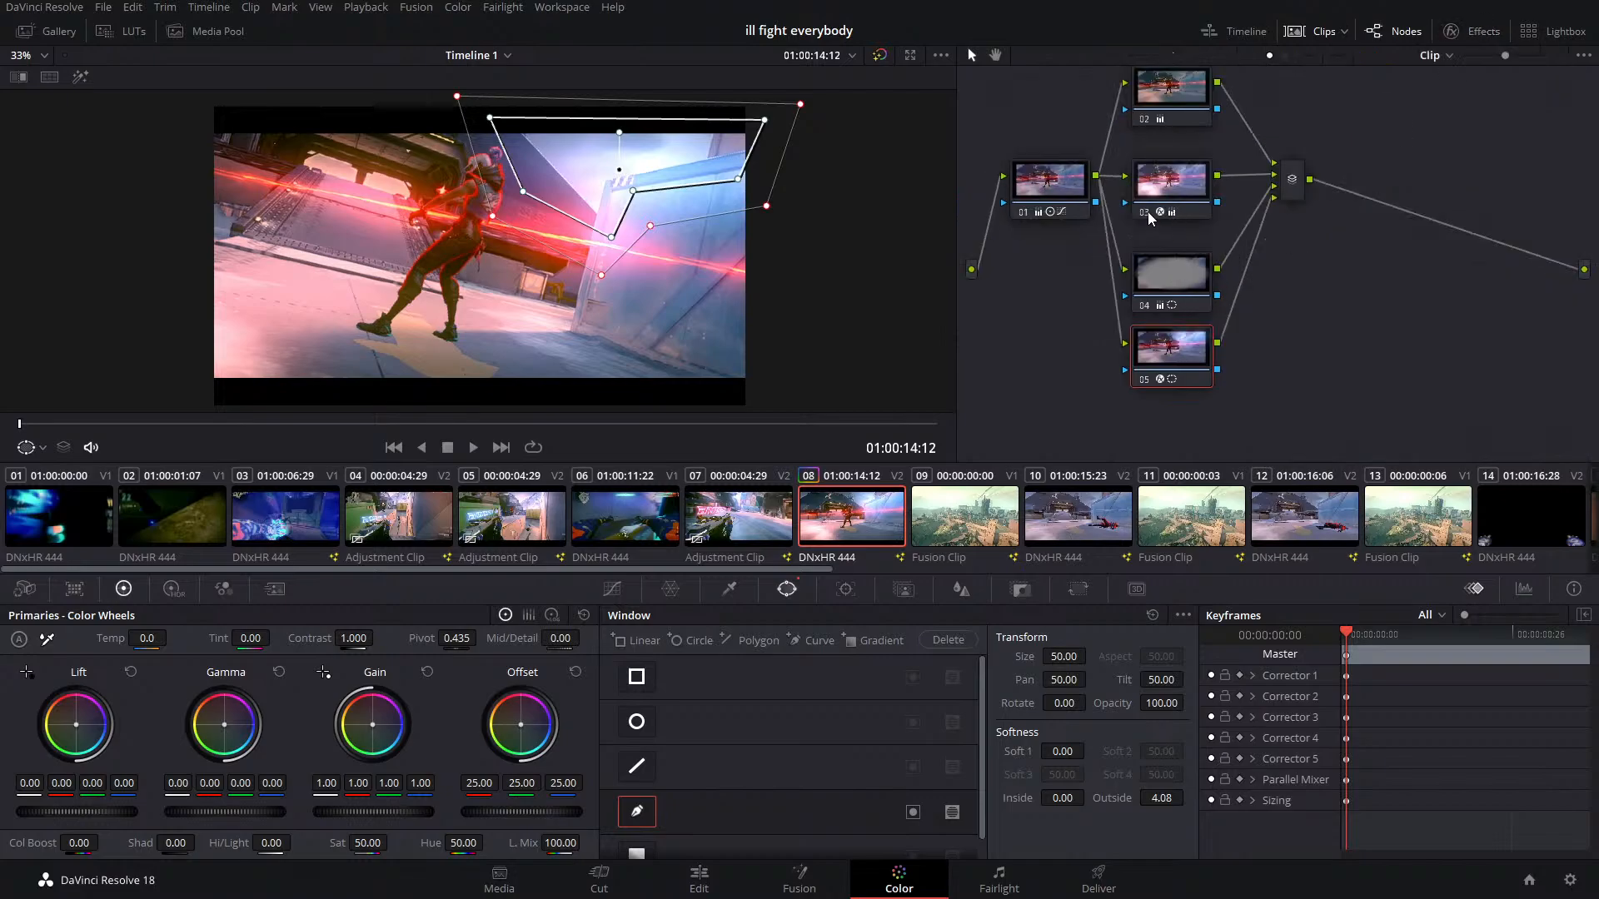
# Toggle node 03 off and on to compare its glow, and add a parallel node alongside node 05
pyautogui.click(1146, 209)
pyautogui.click(1146, 210)
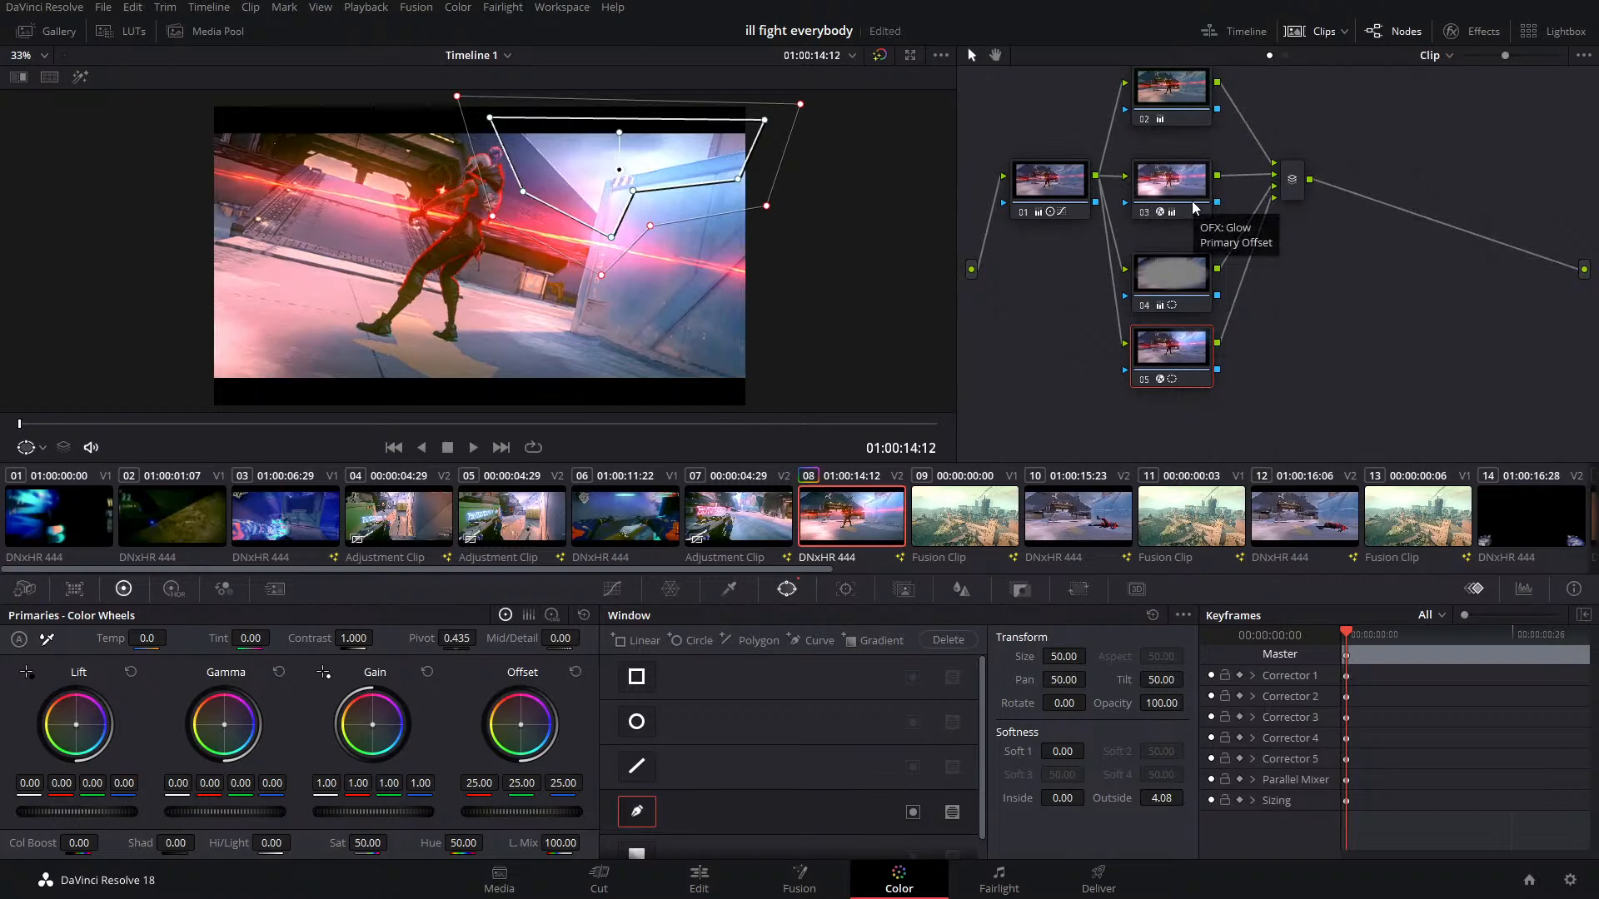
pyautogui.rightClick(1171, 371)
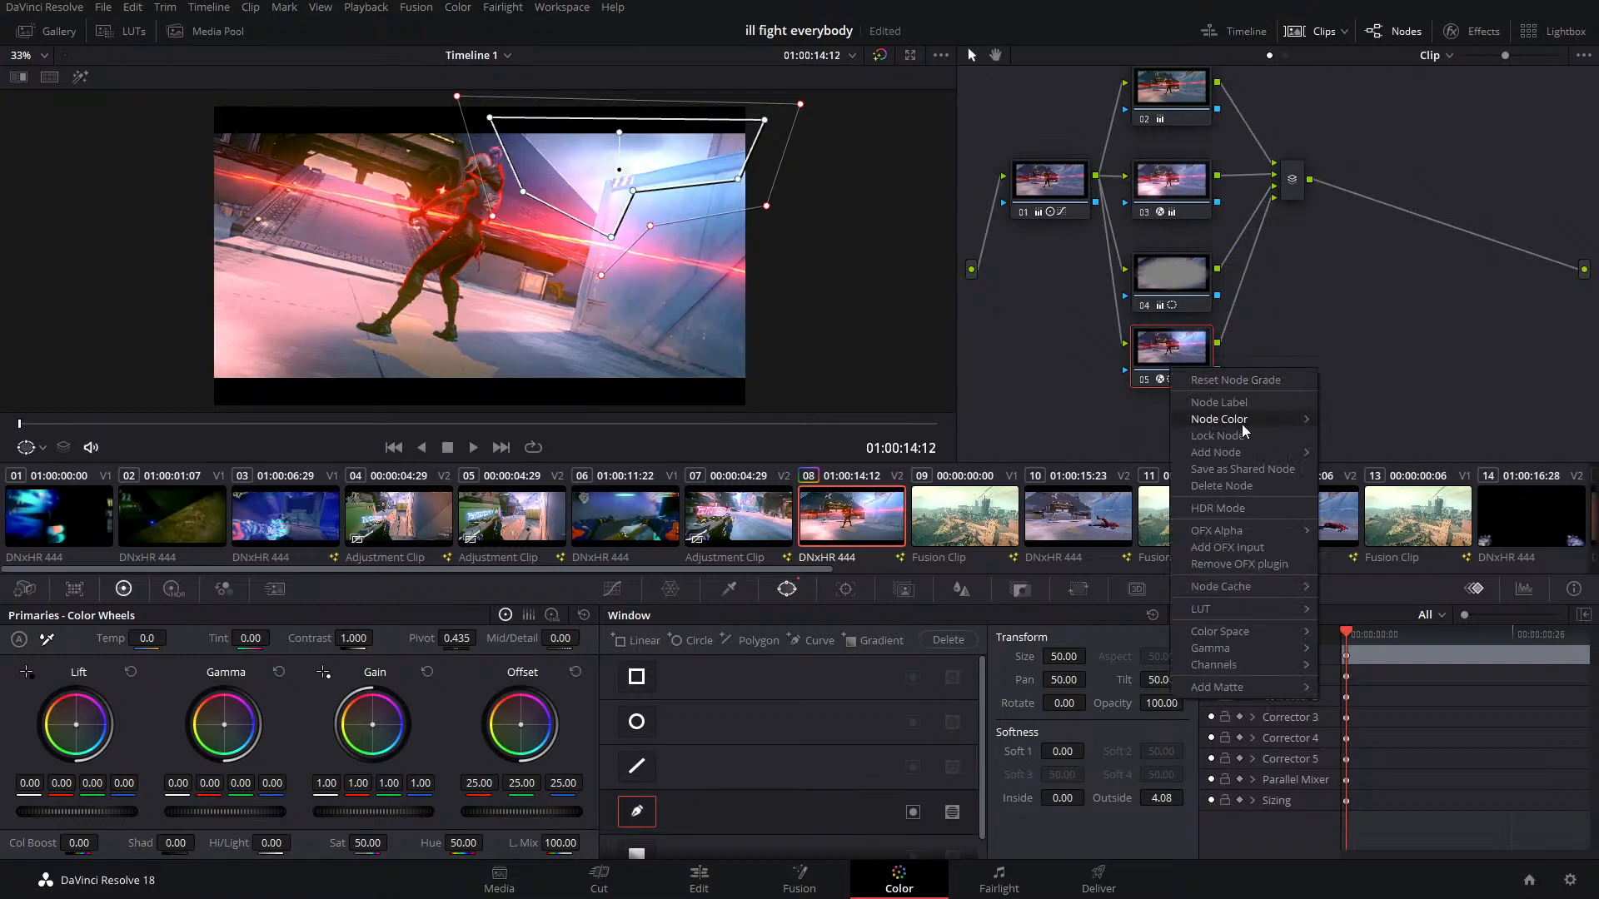
pyautogui.moveTo(1250, 457)
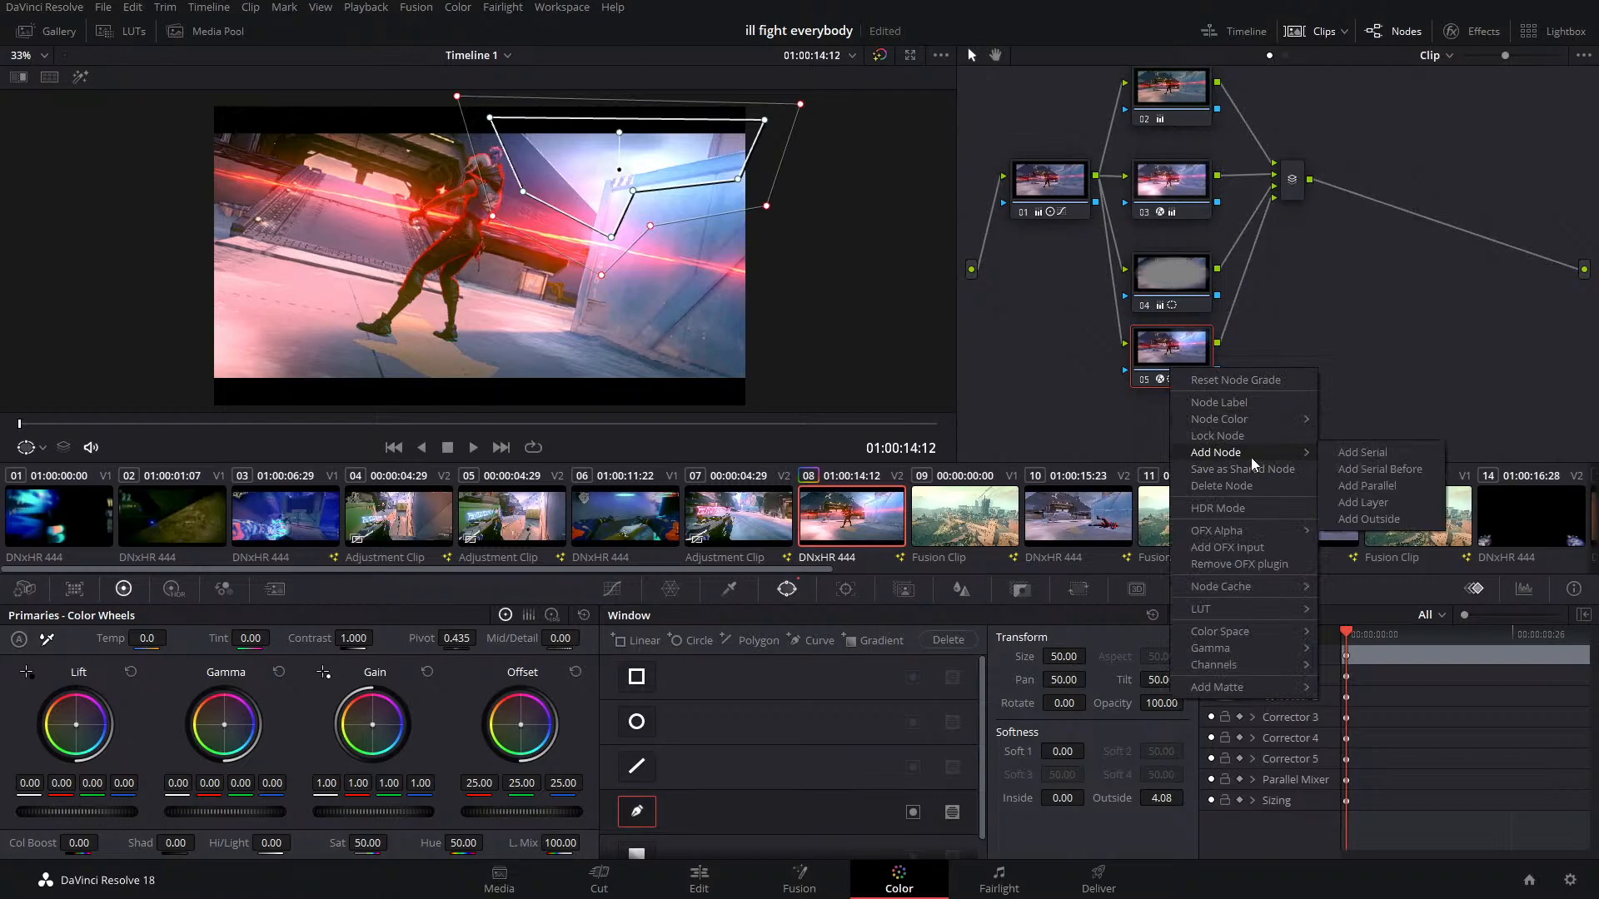
pyautogui.click(1366, 486)
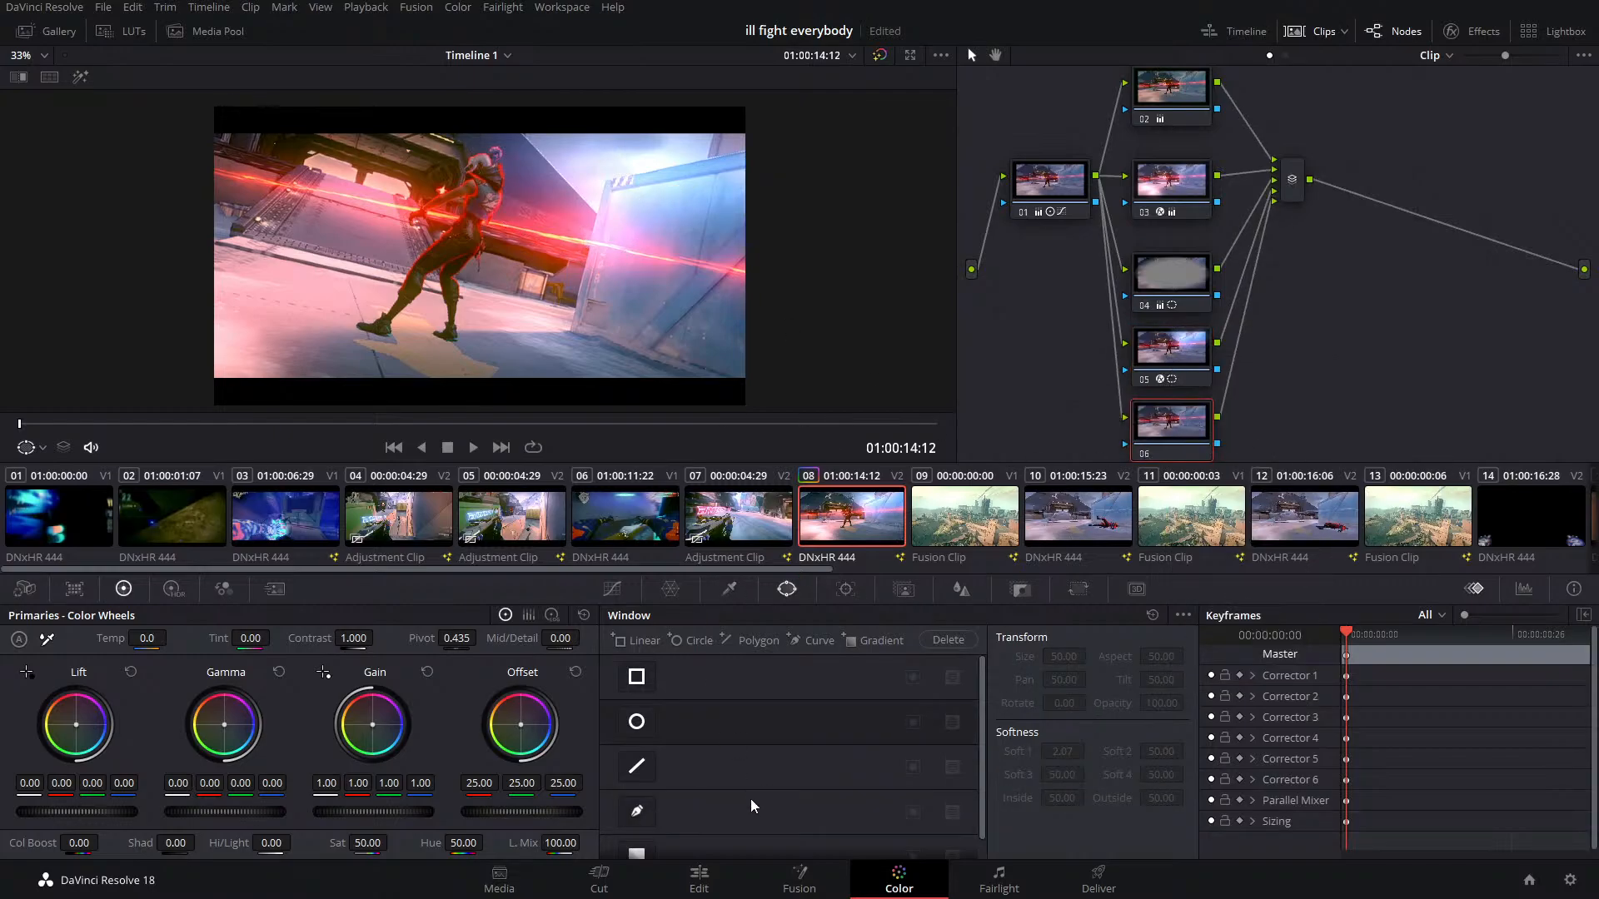
# Try to isolate the red laser beam on node 06 with the HSL Qualifier, checking the samples in highlight view
pyautogui.click(730, 588)
pyautogui.click(574, 232)
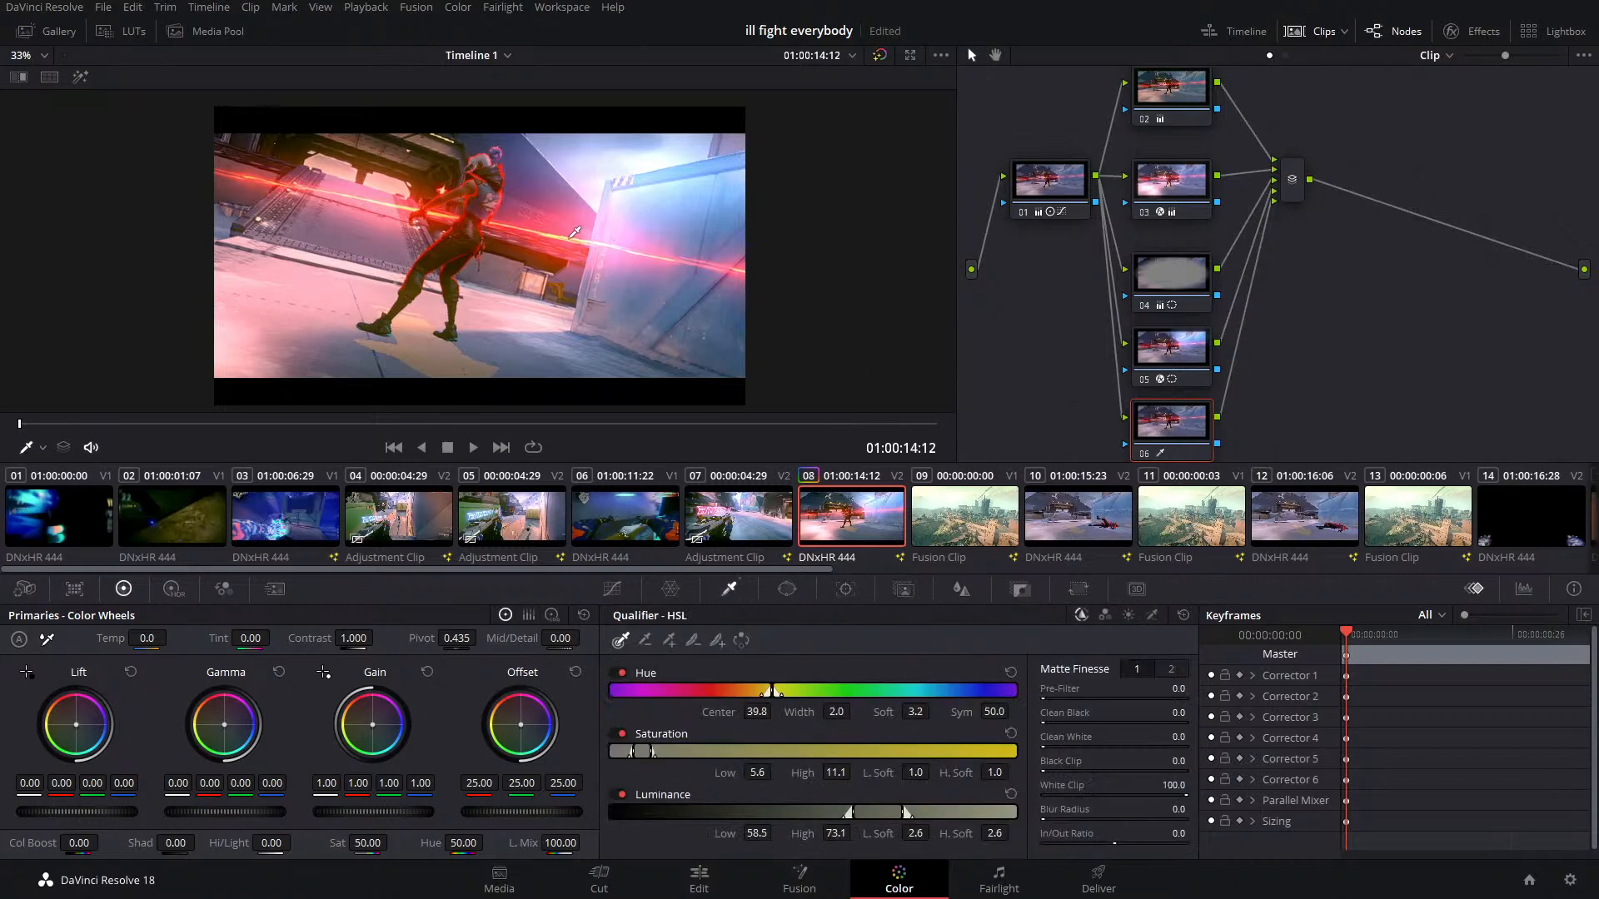
pyautogui.click(80, 76)
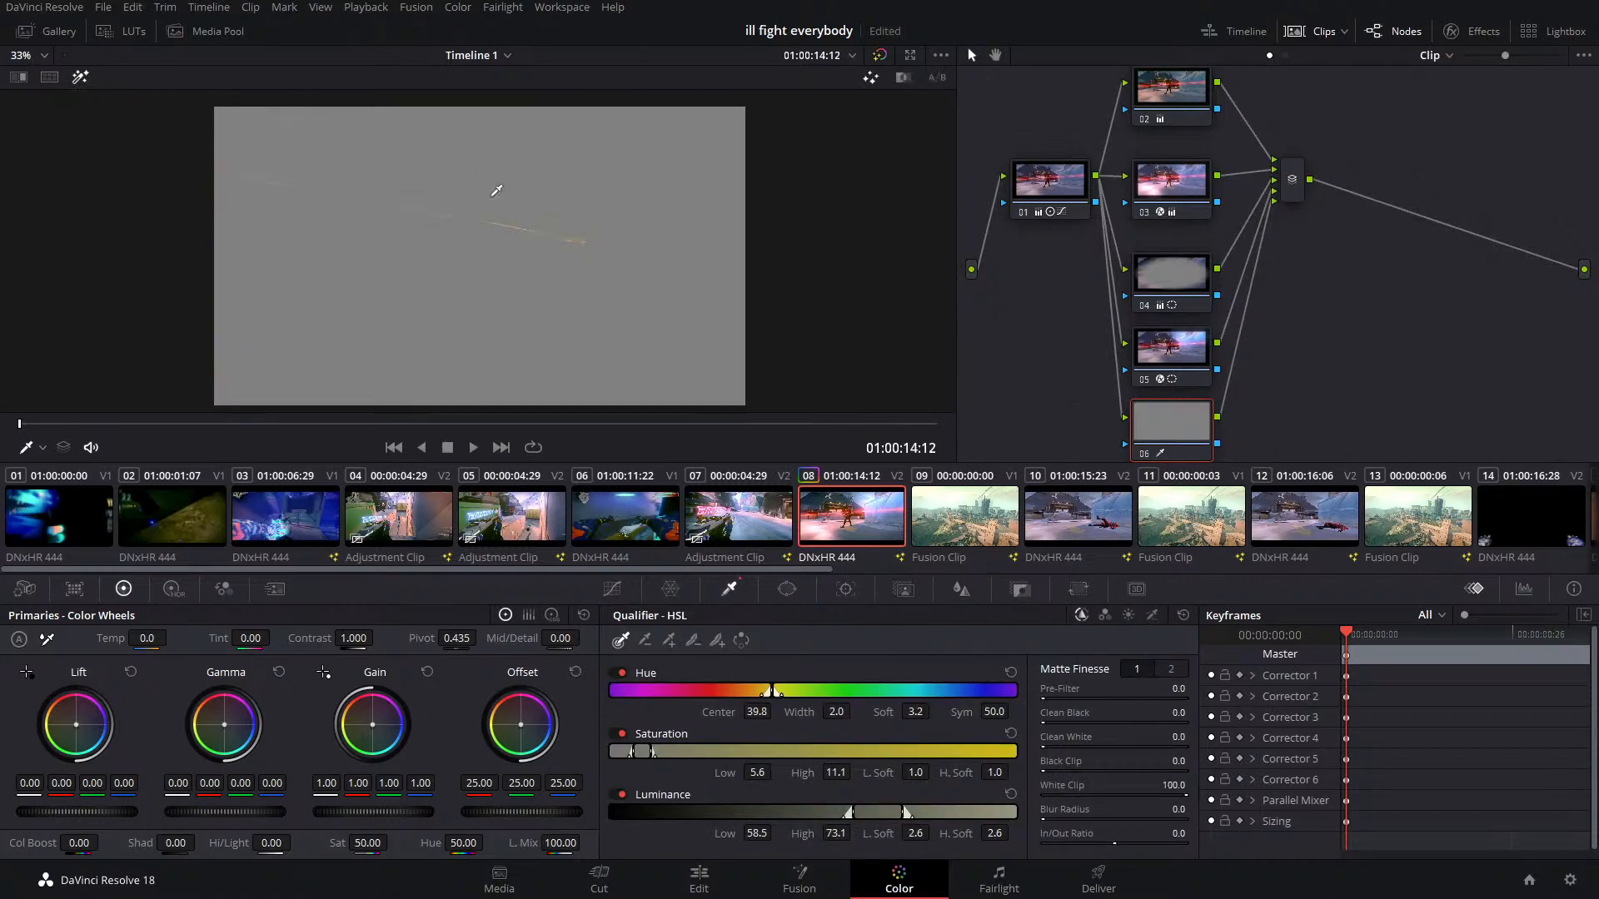
pyautogui.click(583, 241)
pyautogui.click(602, 244)
pyautogui.click(580, 237)
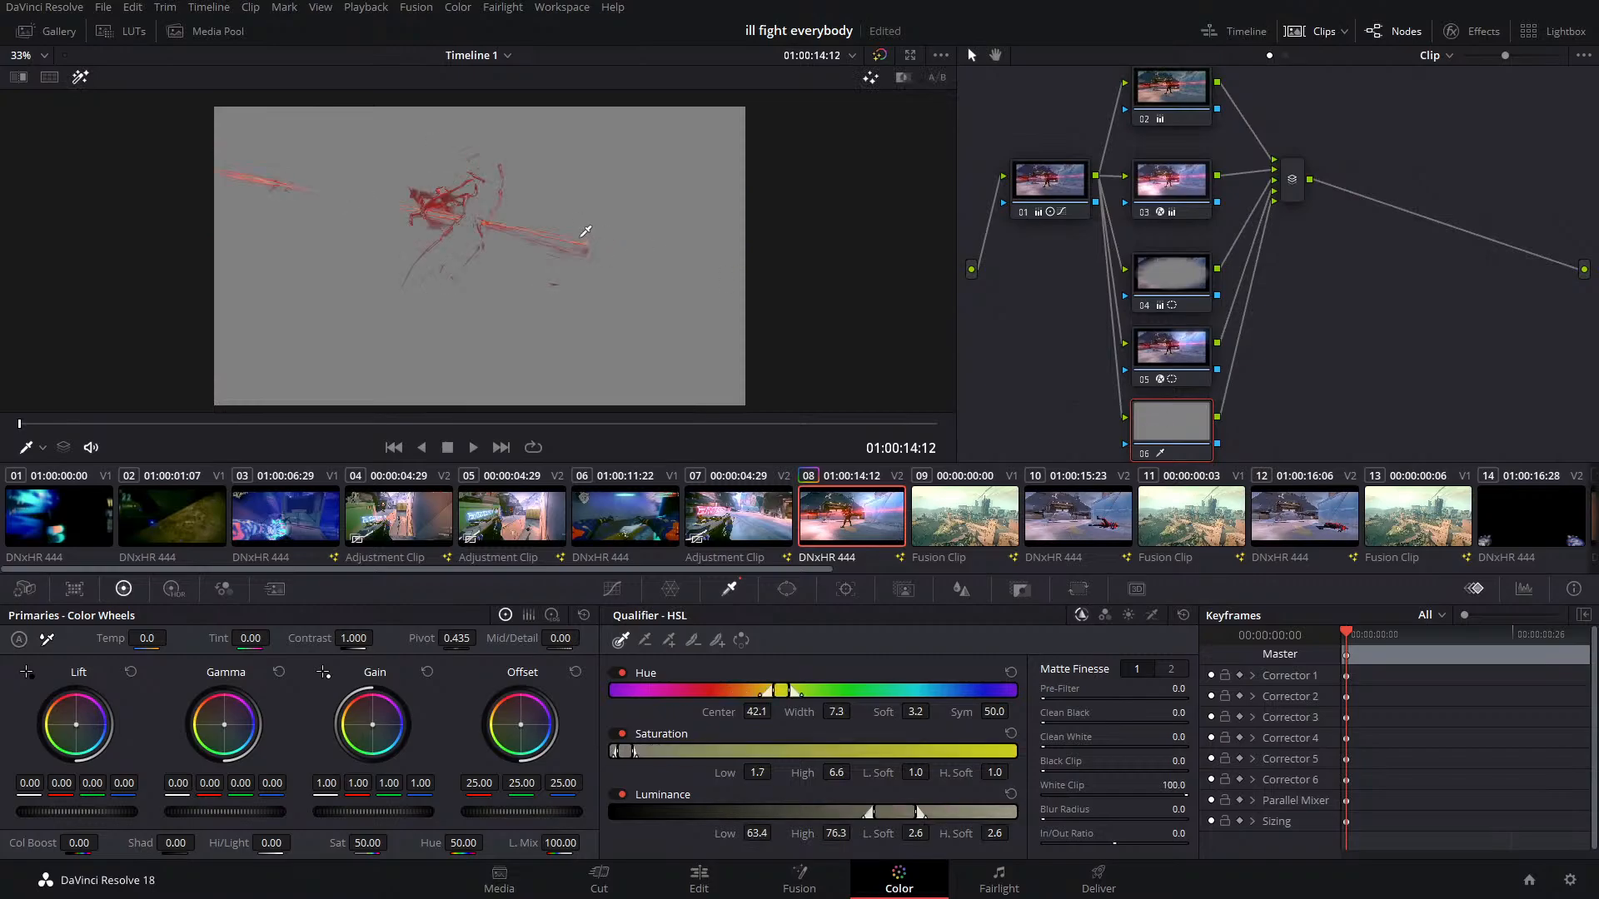
pyautogui.click(493, 241)
pyautogui.click(80, 77)
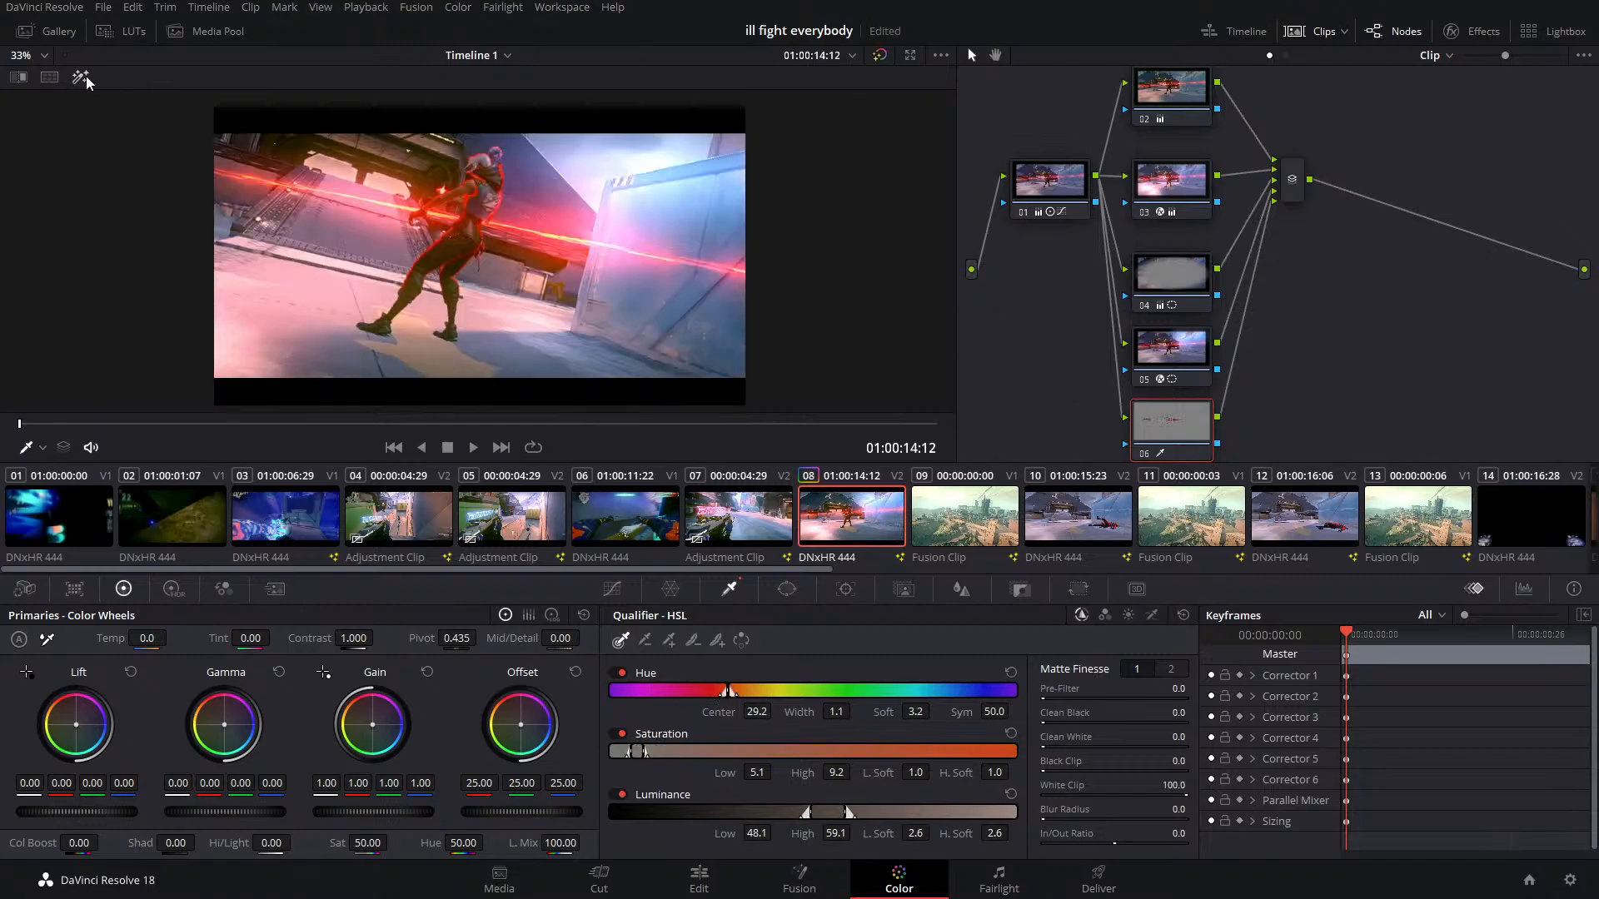
# Delete parallel node 06 from the replay clip's node tree
pyautogui.moveTo(353, 843); pyautogui.dragTo(333, 813)
pyautogui.doubleClick(336, 846)
pyautogui.press('Delete')
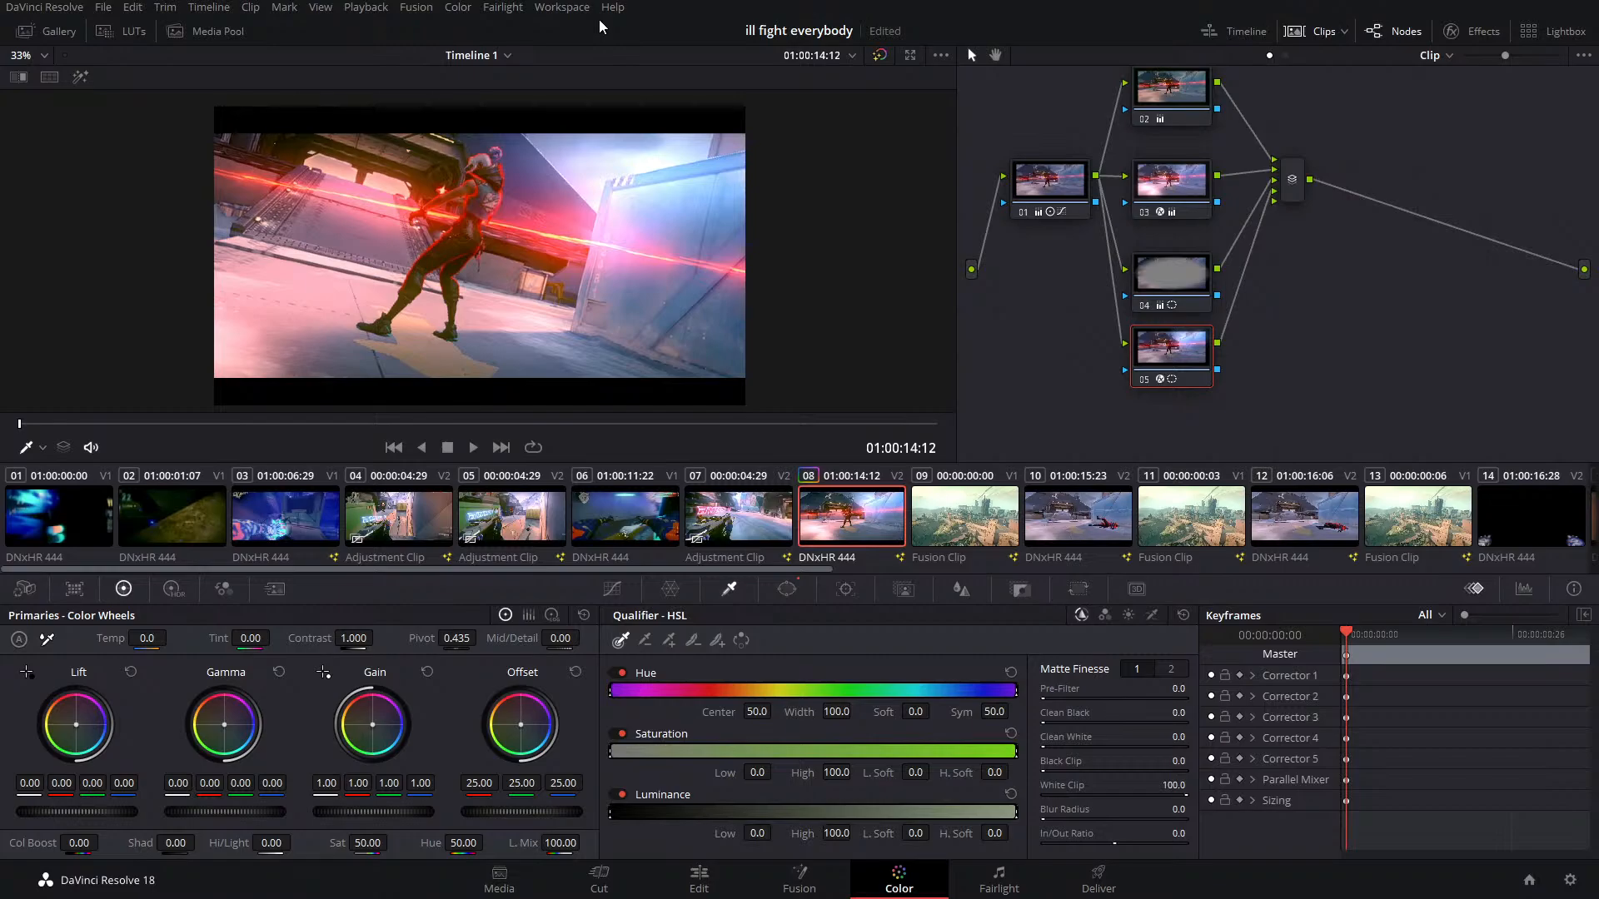
# Space nodes 03, 04 and 05 more evenly in the node tree and save the project
pyautogui.moveTo(1194, 184); pyautogui.dragTo(1196, 166)
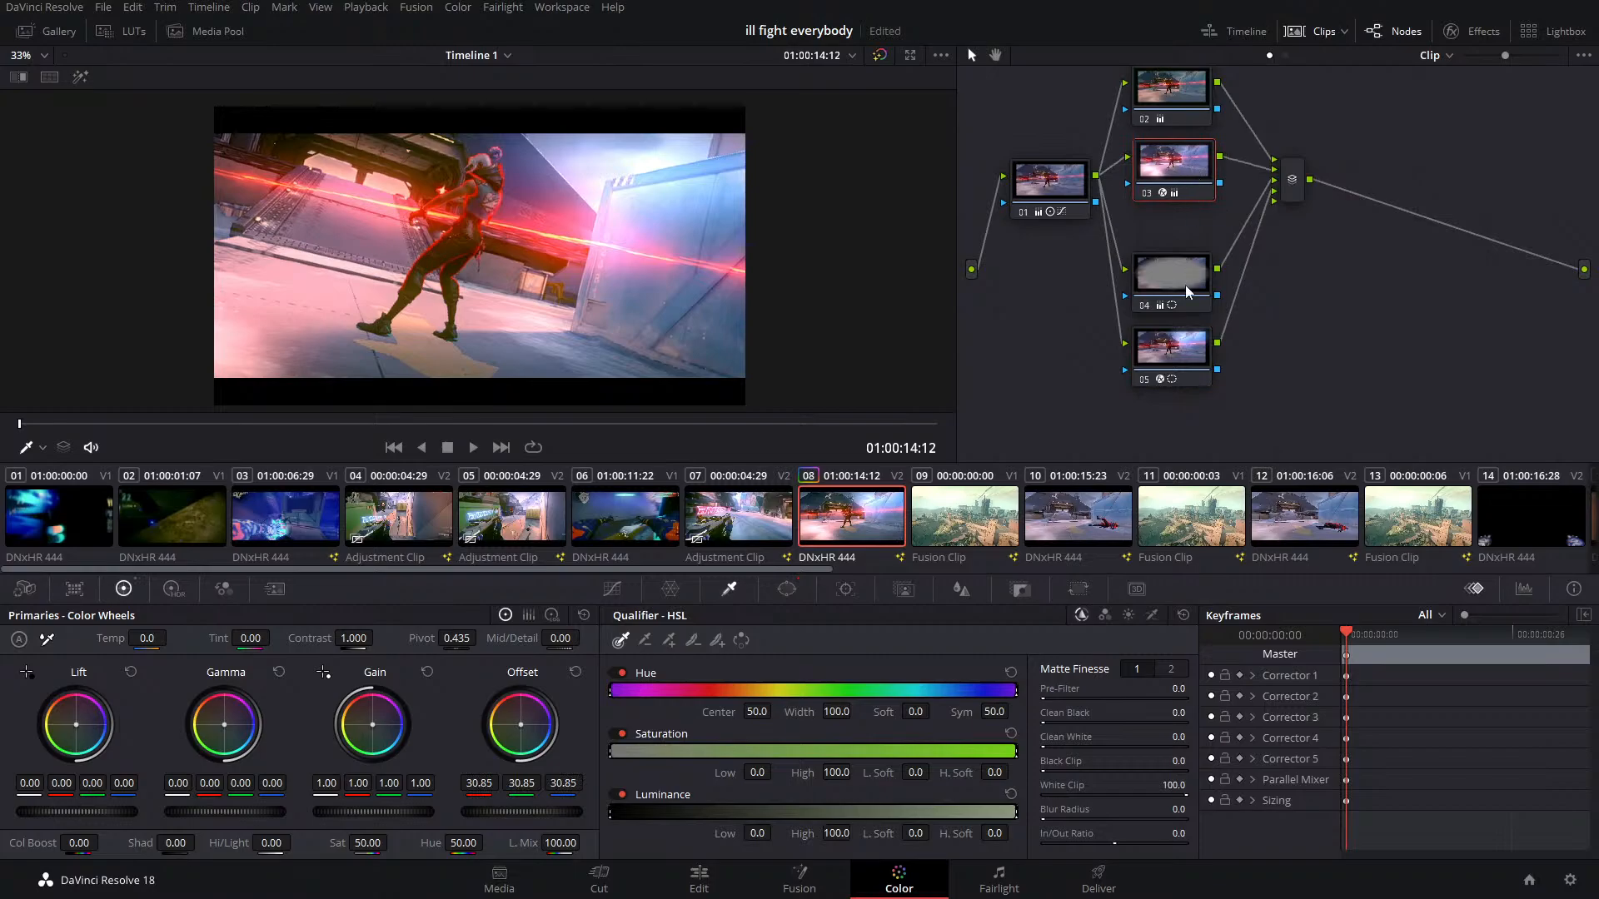
pyautogui.moveTo(1186, 285); pyautogui.dragTo(1190, 254)
pyautogui.moveTo(1182, 345); pyautogui.dragTo(1186, 327)
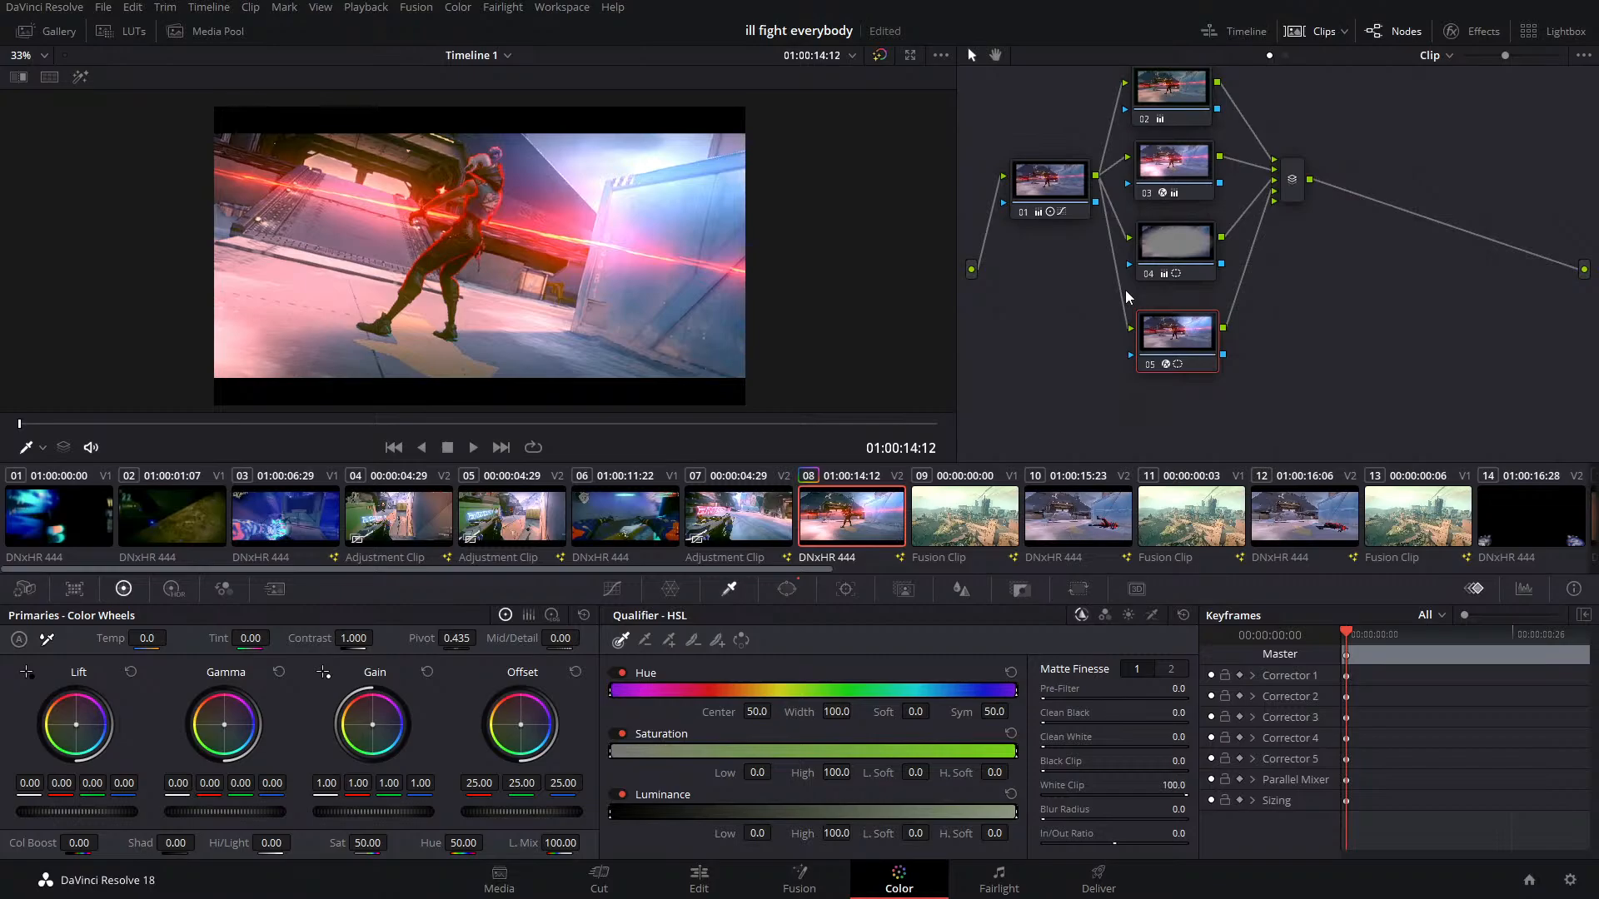
pyautogui.hotkey('ctrl', 's')
# Add a serial node after the parallel mixer and sample the laser beam with the HSL Qualifier, checking it in highlight view
pyautogui.rightClick(1286, 190)
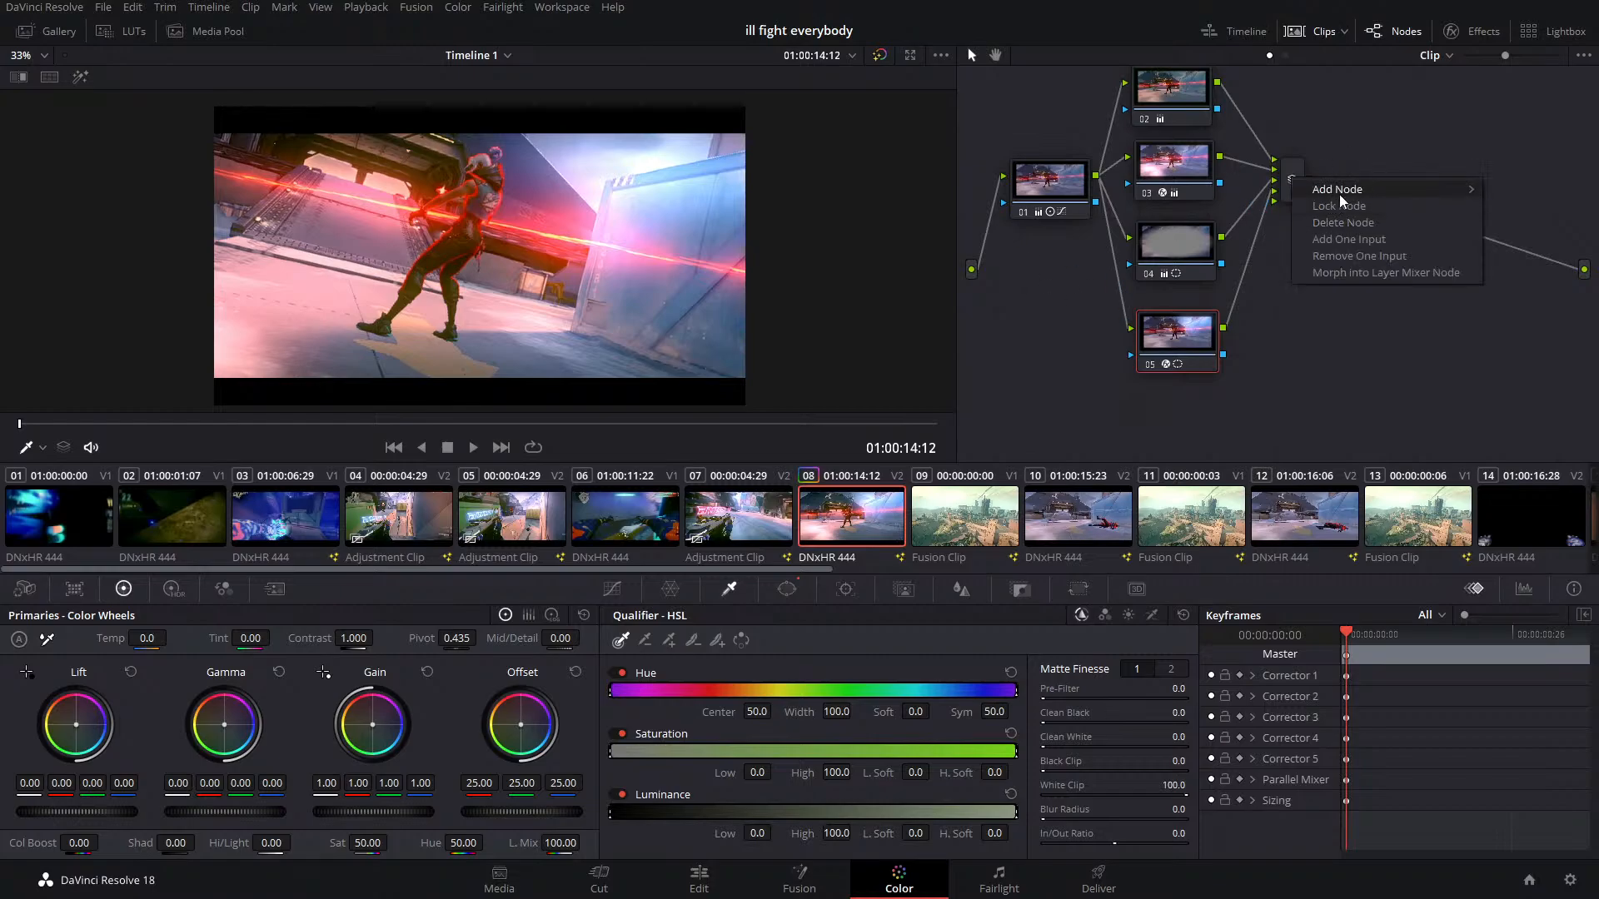
pyautogui.moveTo(1343, 190)
pyautogui.click(1246, 189)
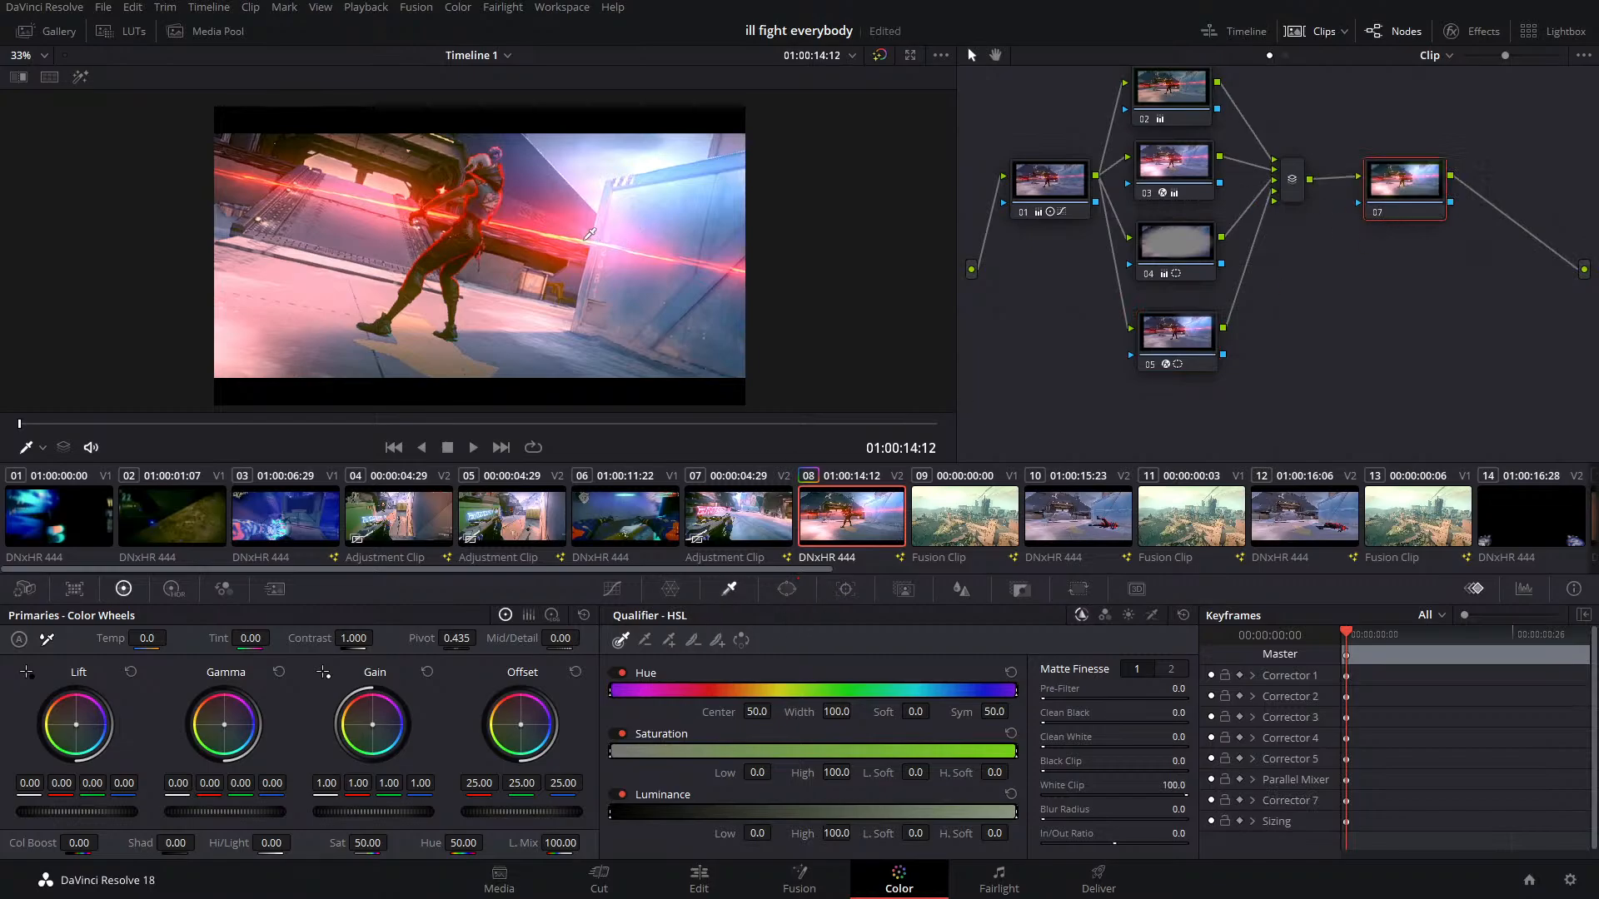
pyautogui.click(586, 239)
pyautogui.click(79, 77)
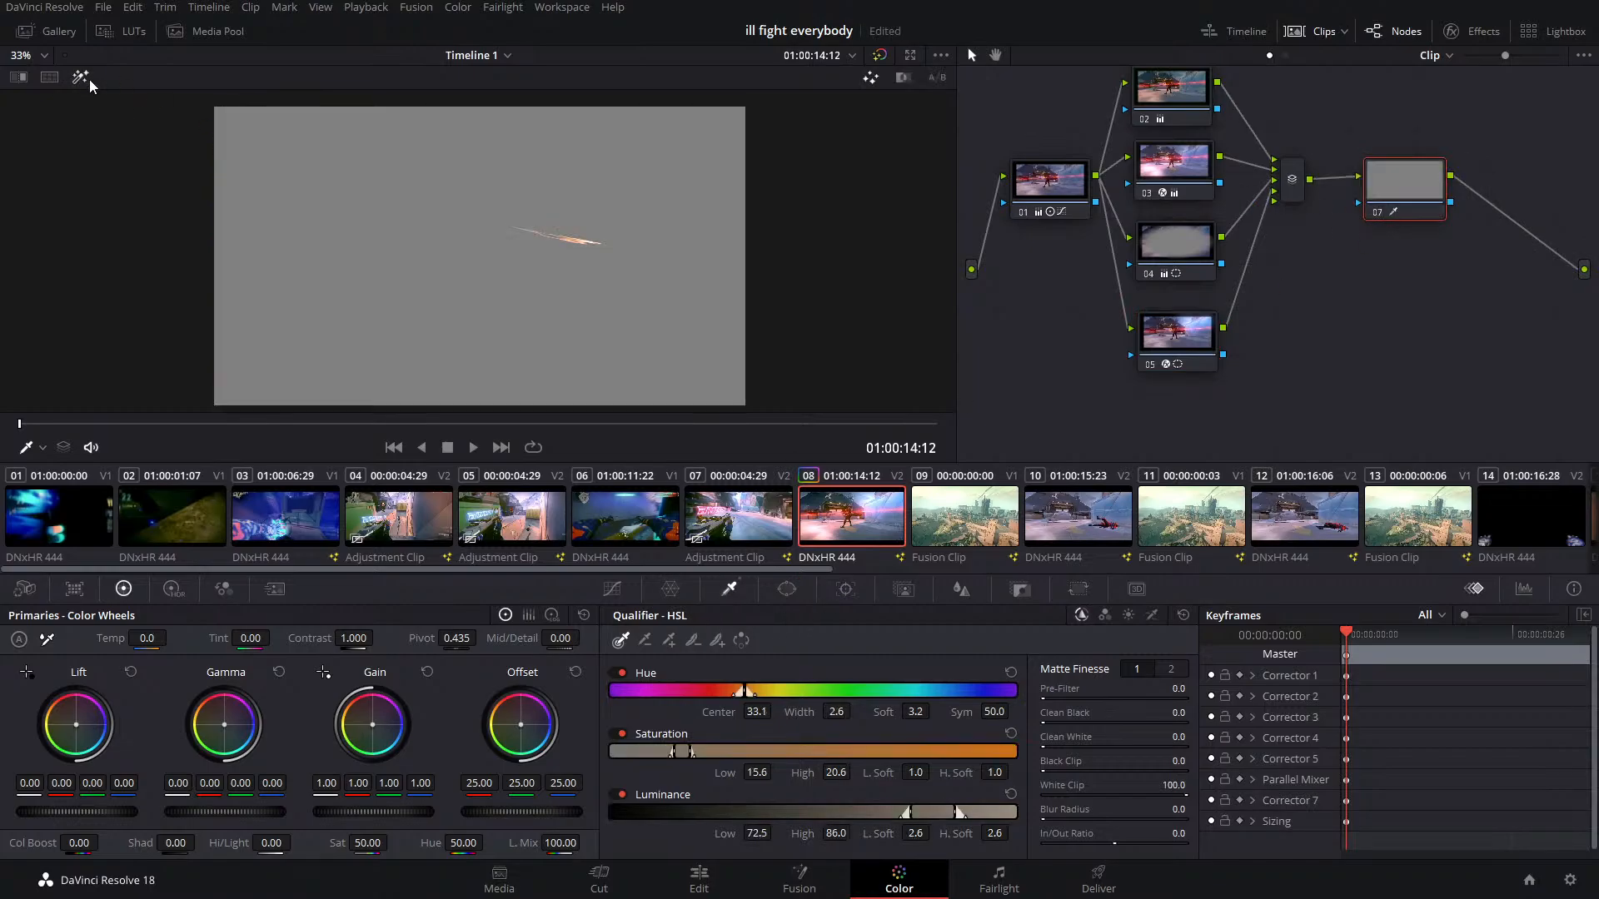
# Resample the laser beam, check the selection in highlight view, and delete the node after the parallel mixer
pyautogui.click(80, 77)
pyautogui.click(580, 230)
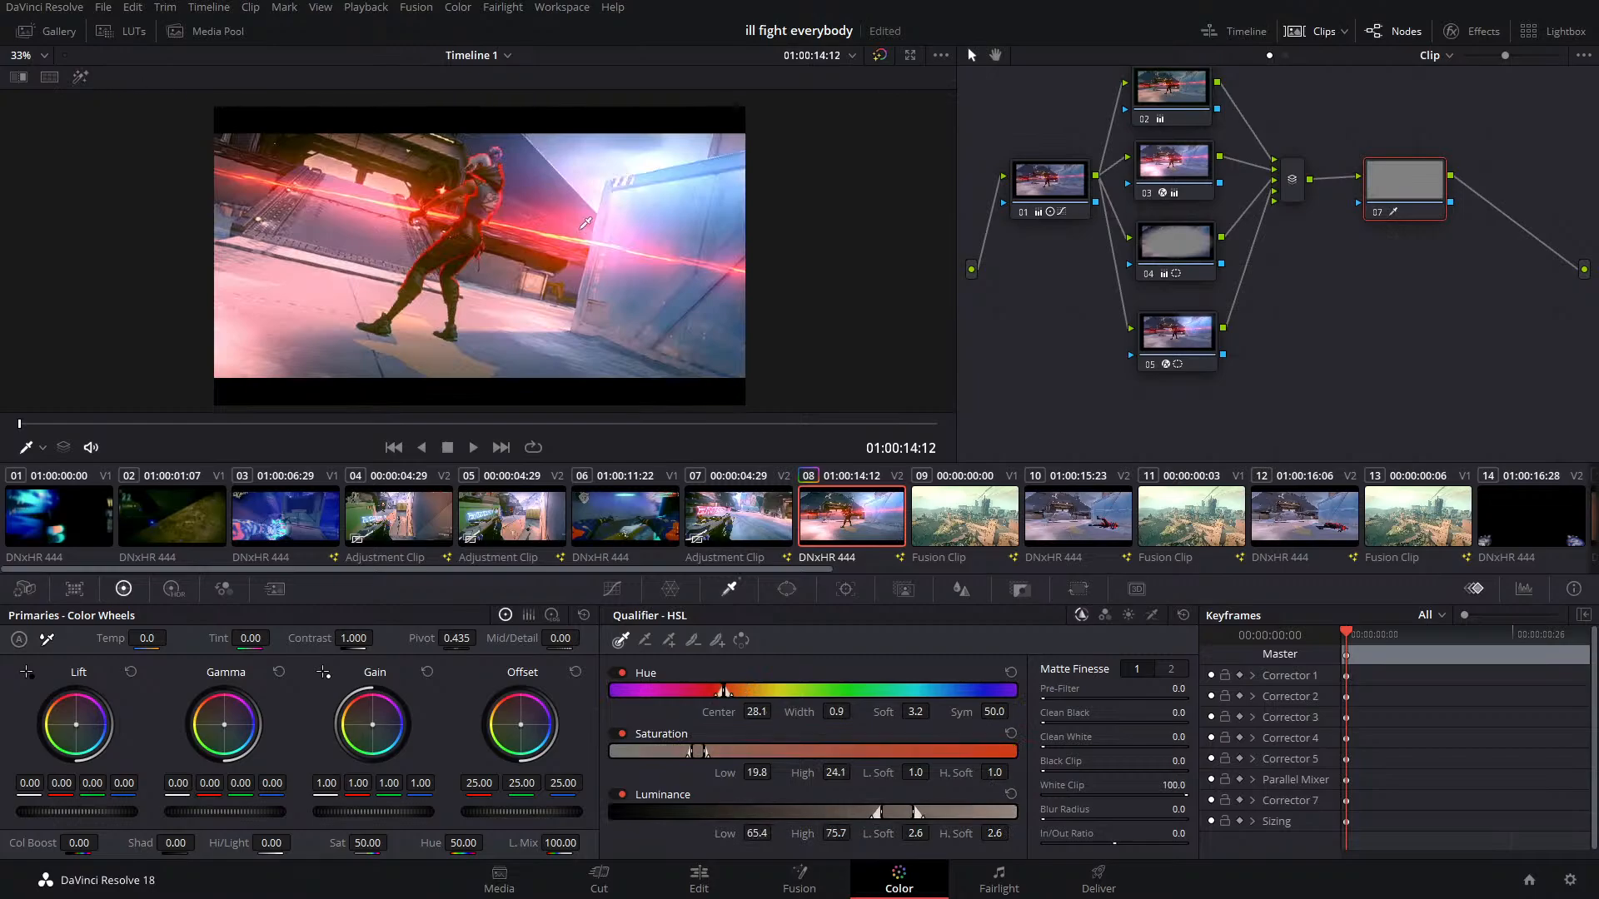
pyautogui.click(81, 77)
pyautogui.click(80, 77)
pyautogui.press('Delete')
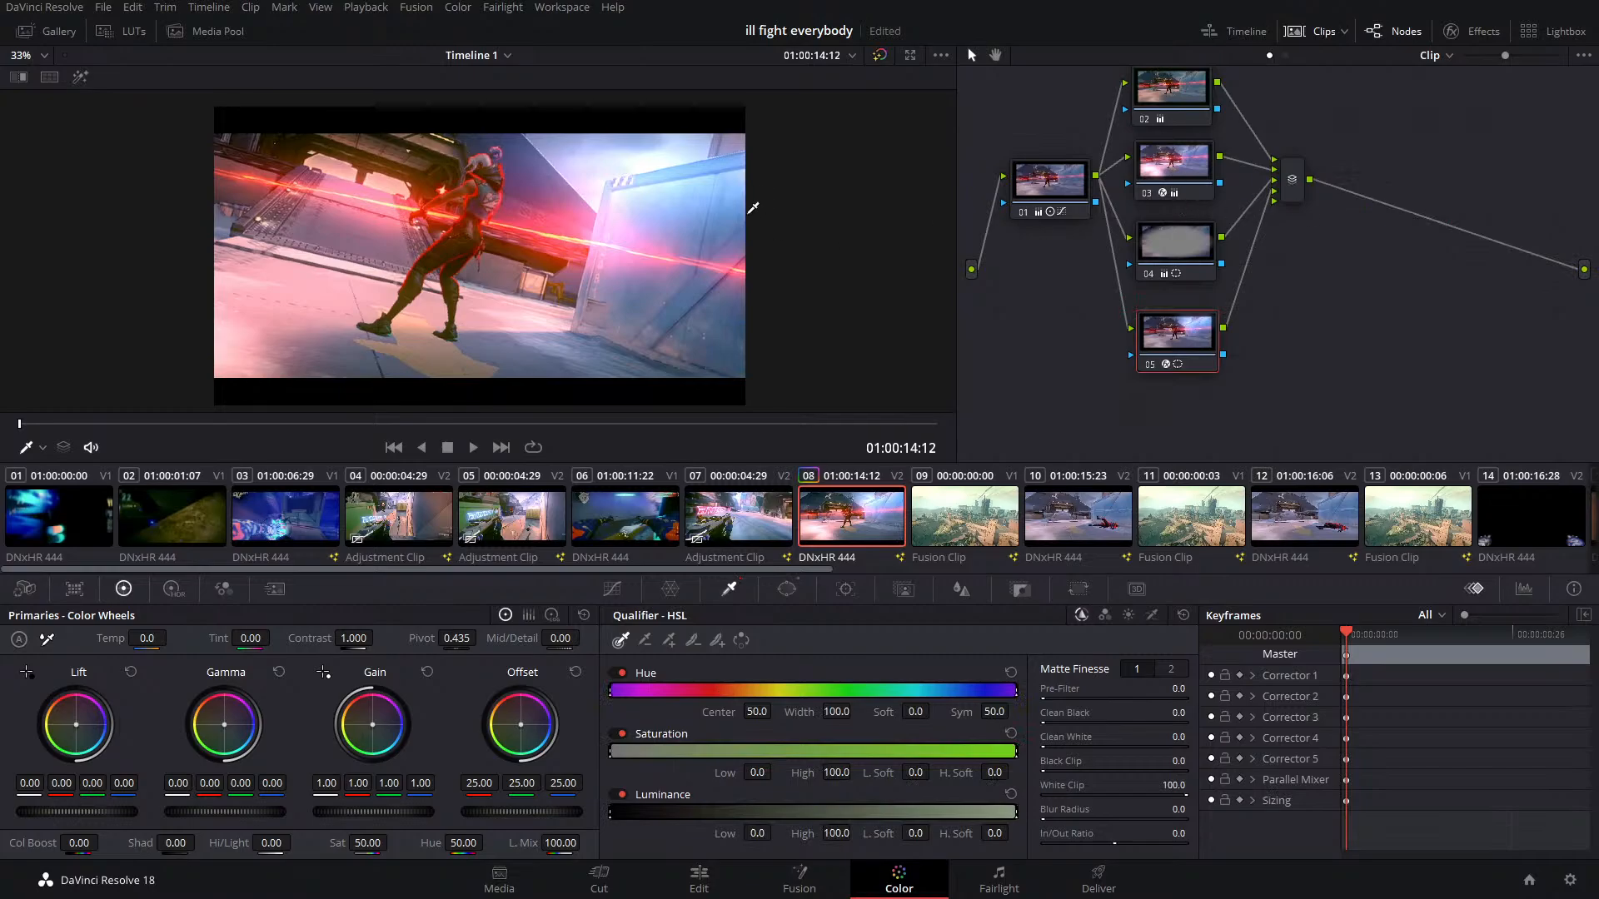
# Try to limit node 03's glow to the laser beam by sampling several parts of it with the HSL Qualifier
pyautogui.click(1174, 185)
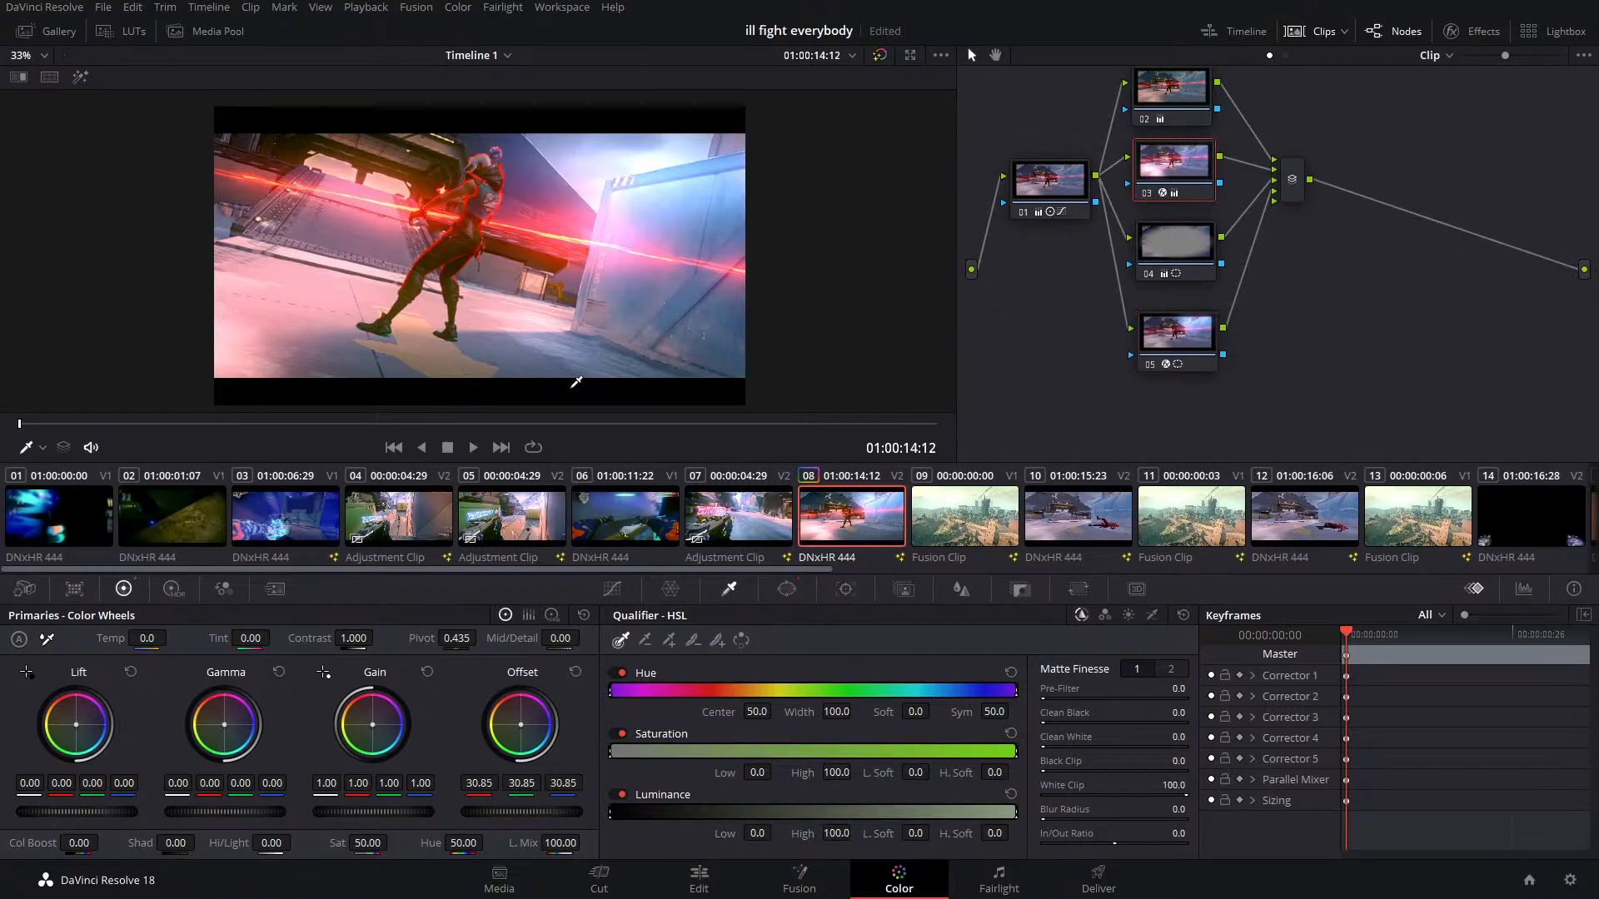
pyautogui.click(578, 235)
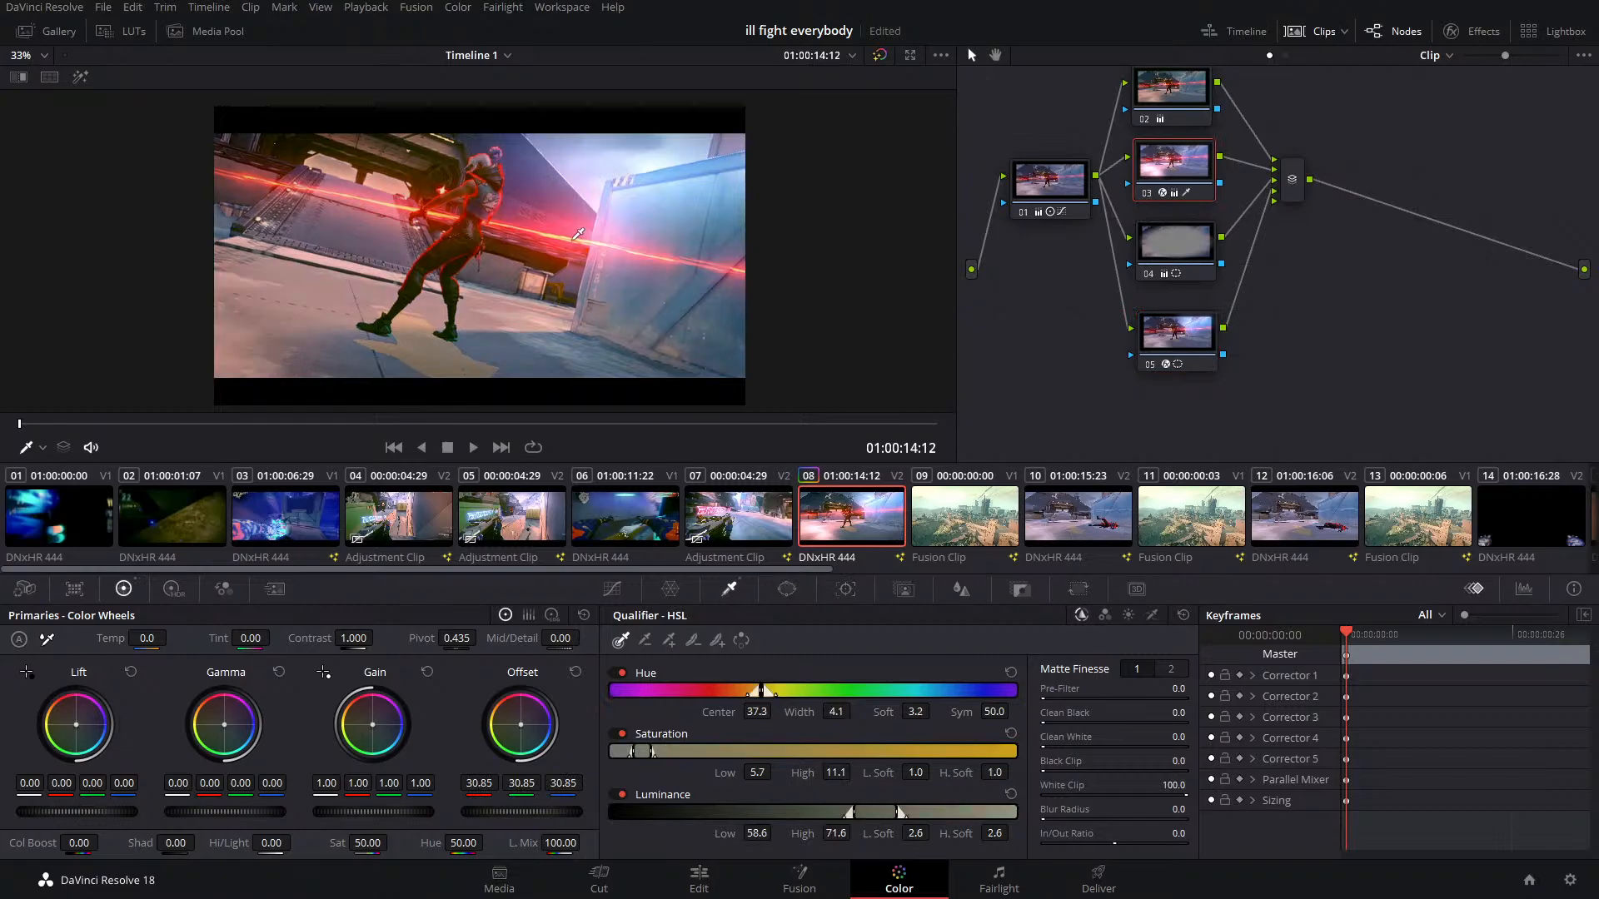
pyautogui.moveTo(609, 240)
pyautogui.mouseDown()
pyautogui.moveTo(639, 242)
pyautogui.moveTo(573, 233)
pyautogui.mouseUp()
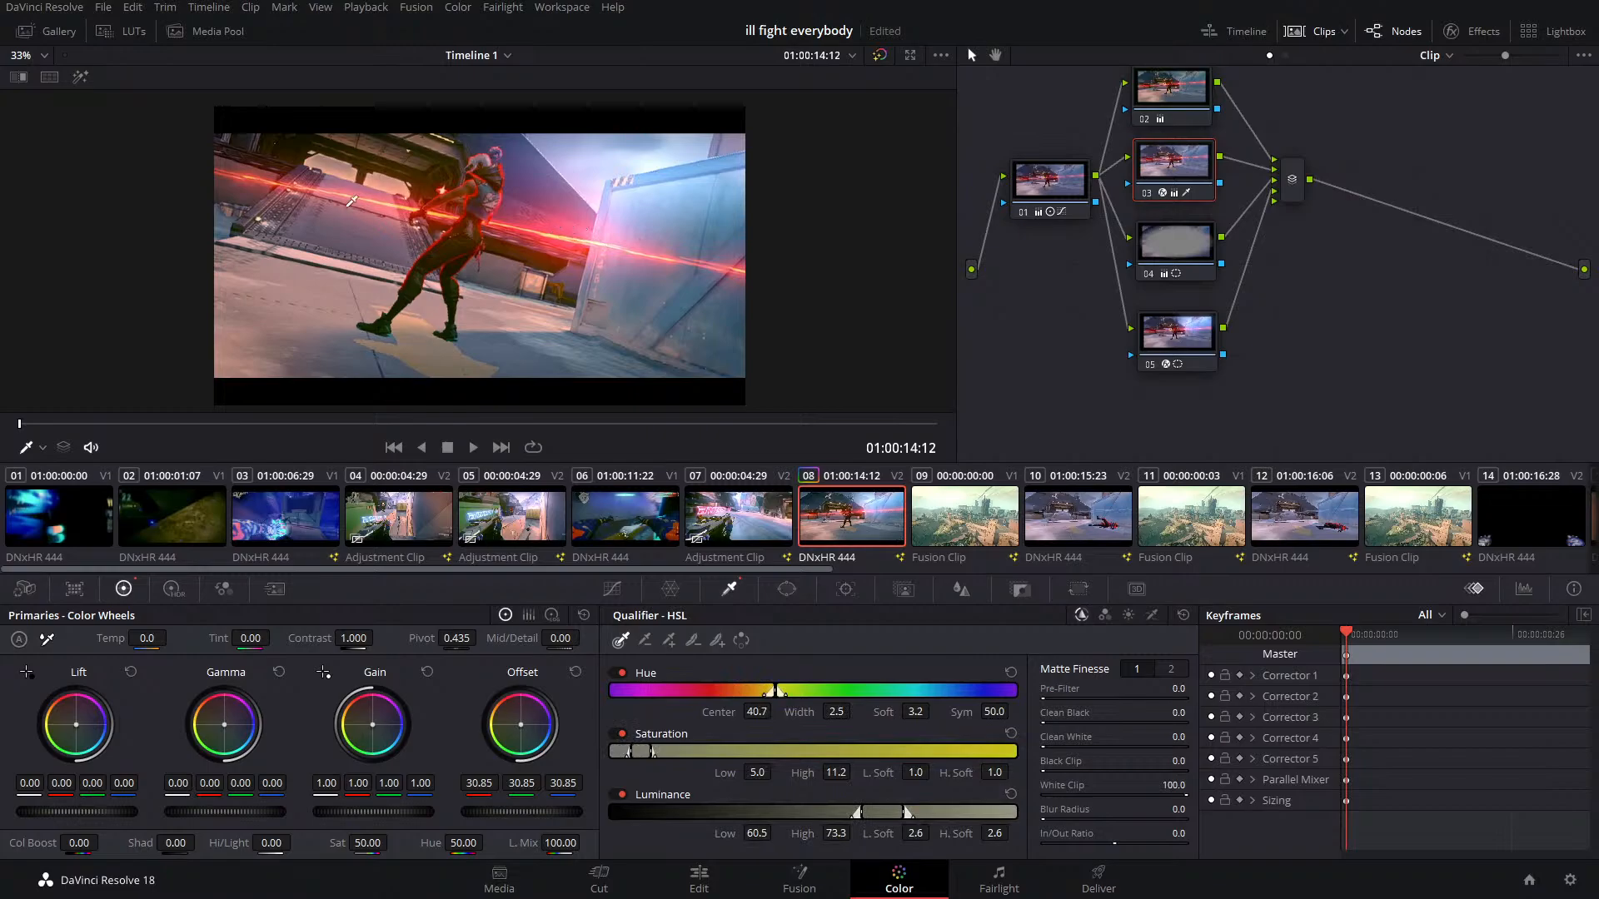
pyautogui.moveTo(351, 202)
pyautogui.mouseDown()
pyautogui.moveTo(458, 207)
pyautogui.moveTo(261, 175)
pyautogui.moveTo(669, 250)
pyautogui.moveTo(603, 238)
pyautogui.mouseUp()
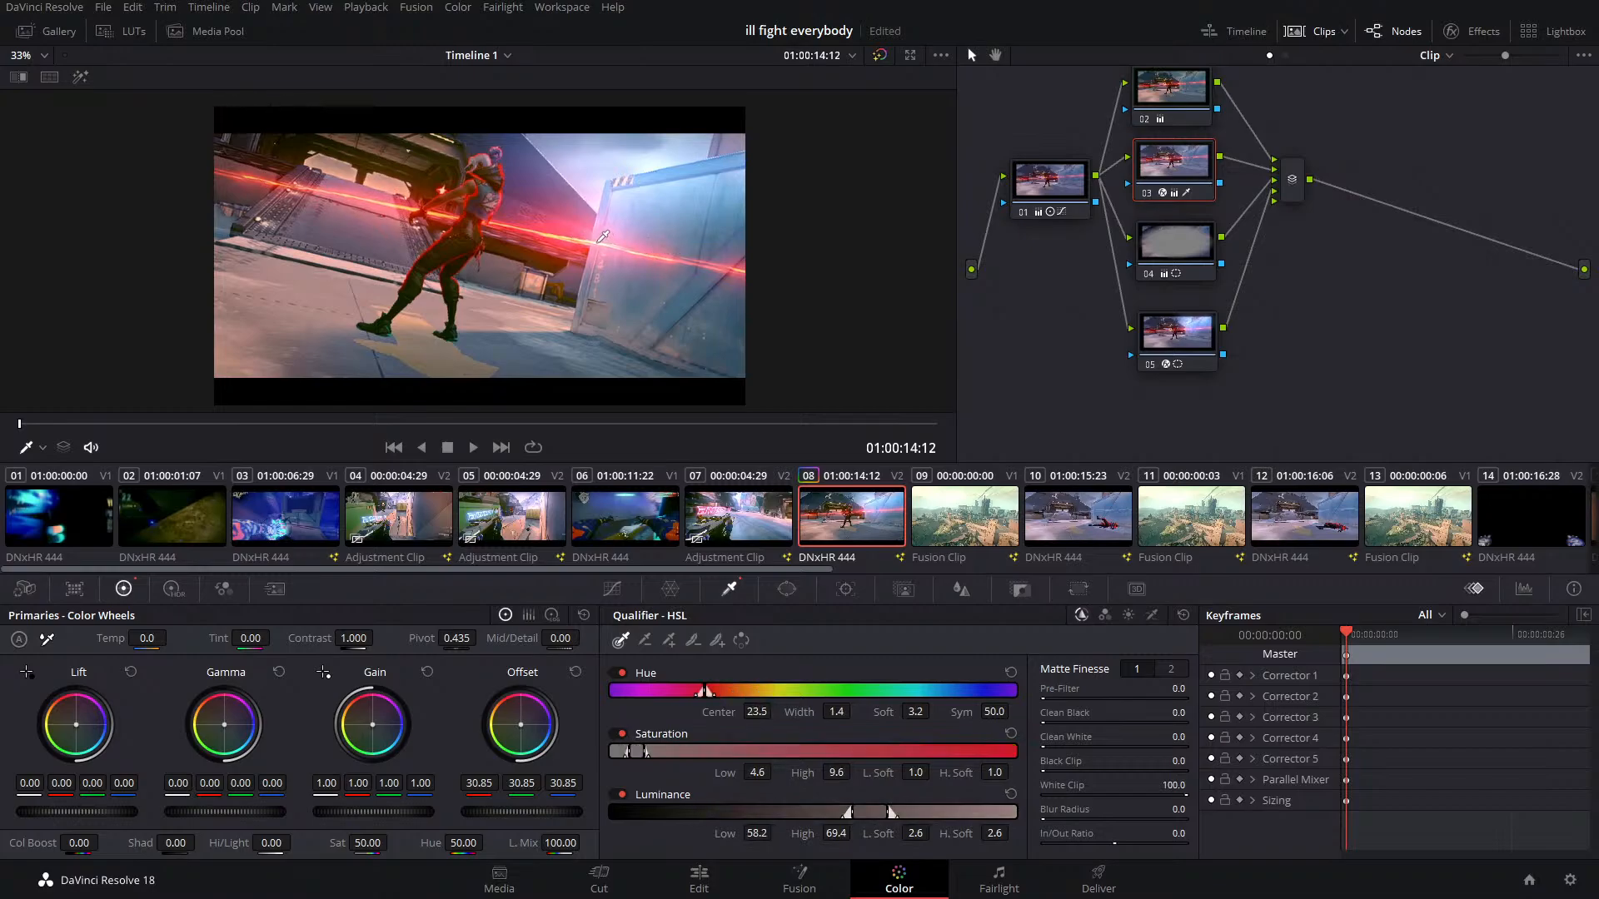
pyautogui.click(80, 76)
pyautogui.click(80, 77)
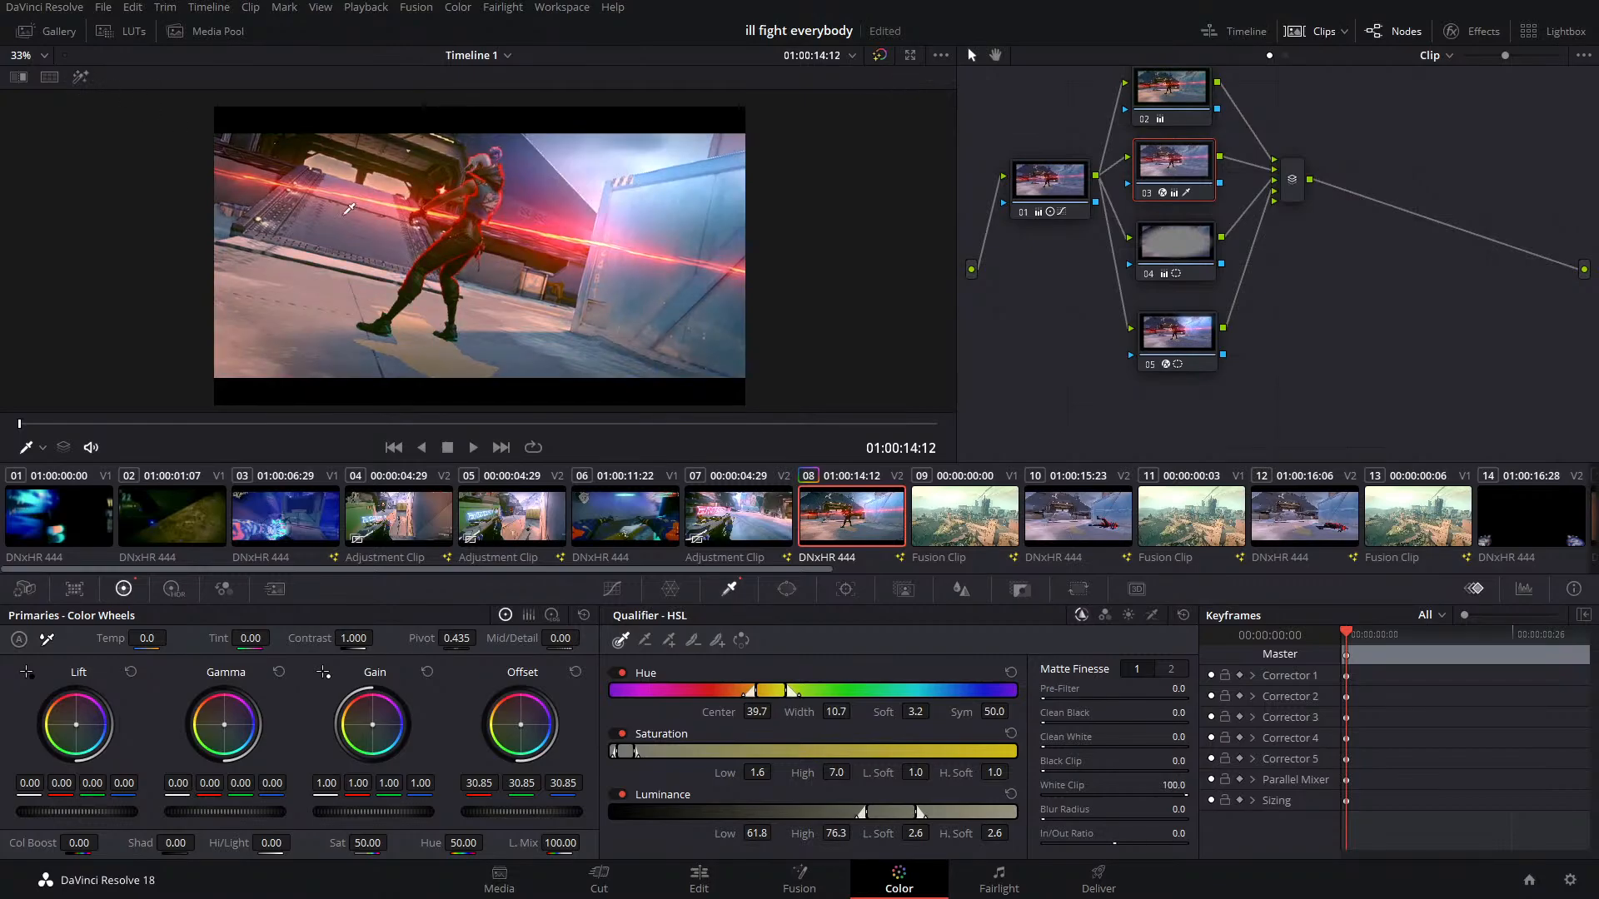
pyautogui.click(388, 200)
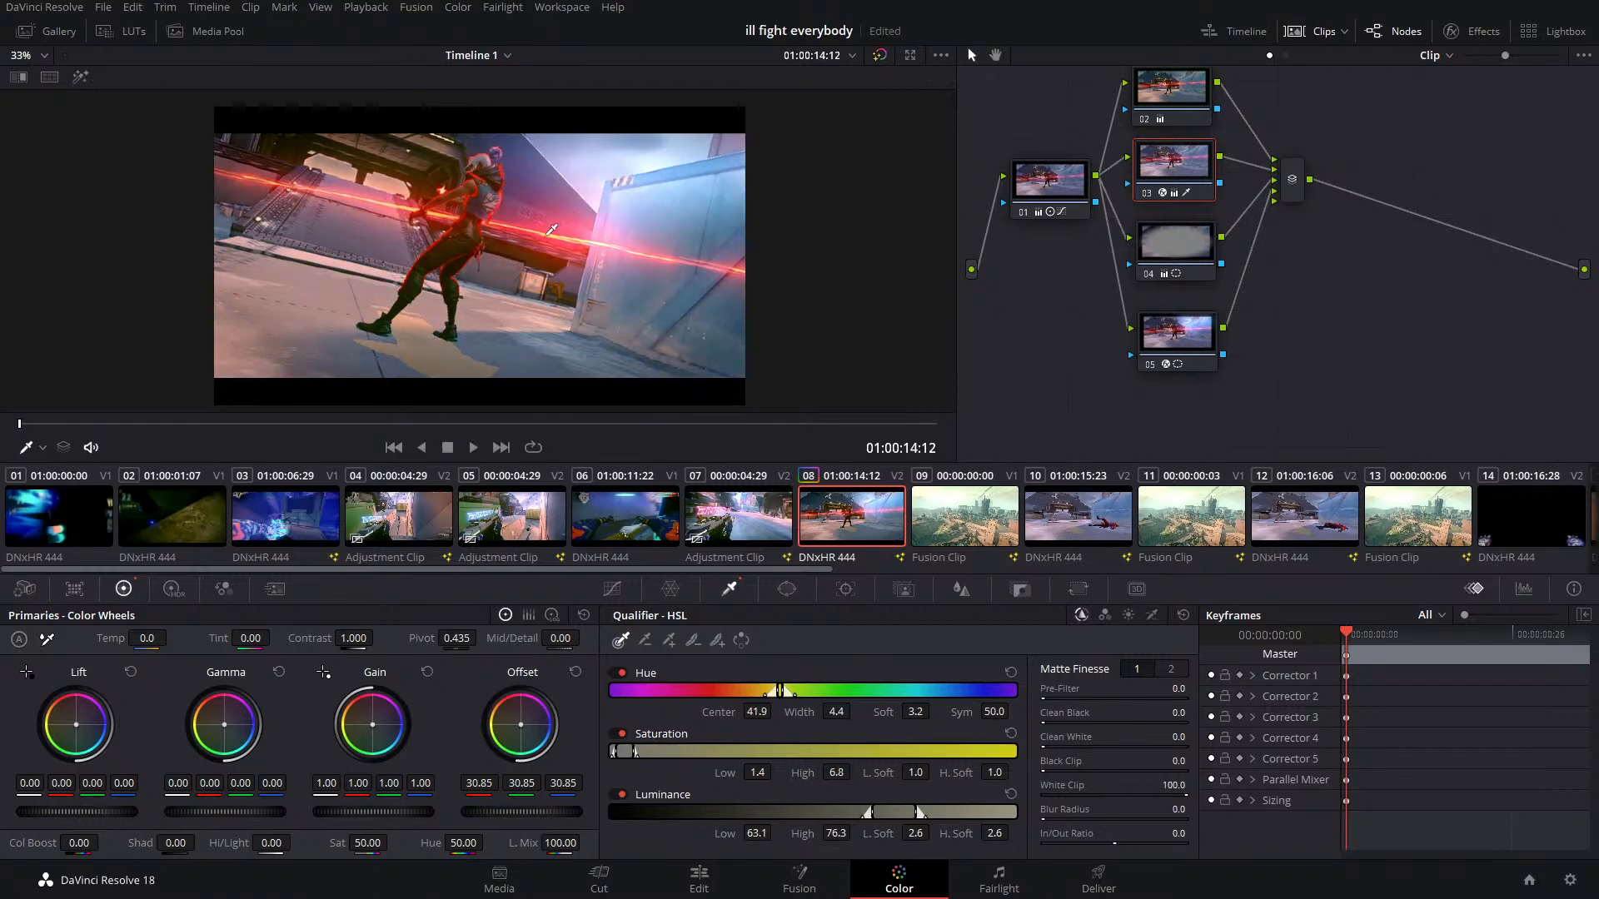
pyautogui.moveTo(552, 229)
pyautogui.mouseDown()
pyautogui.moveTo(577, 231)
pyautogui.moveTo(529, 221)
pyautogui.mouseUp()
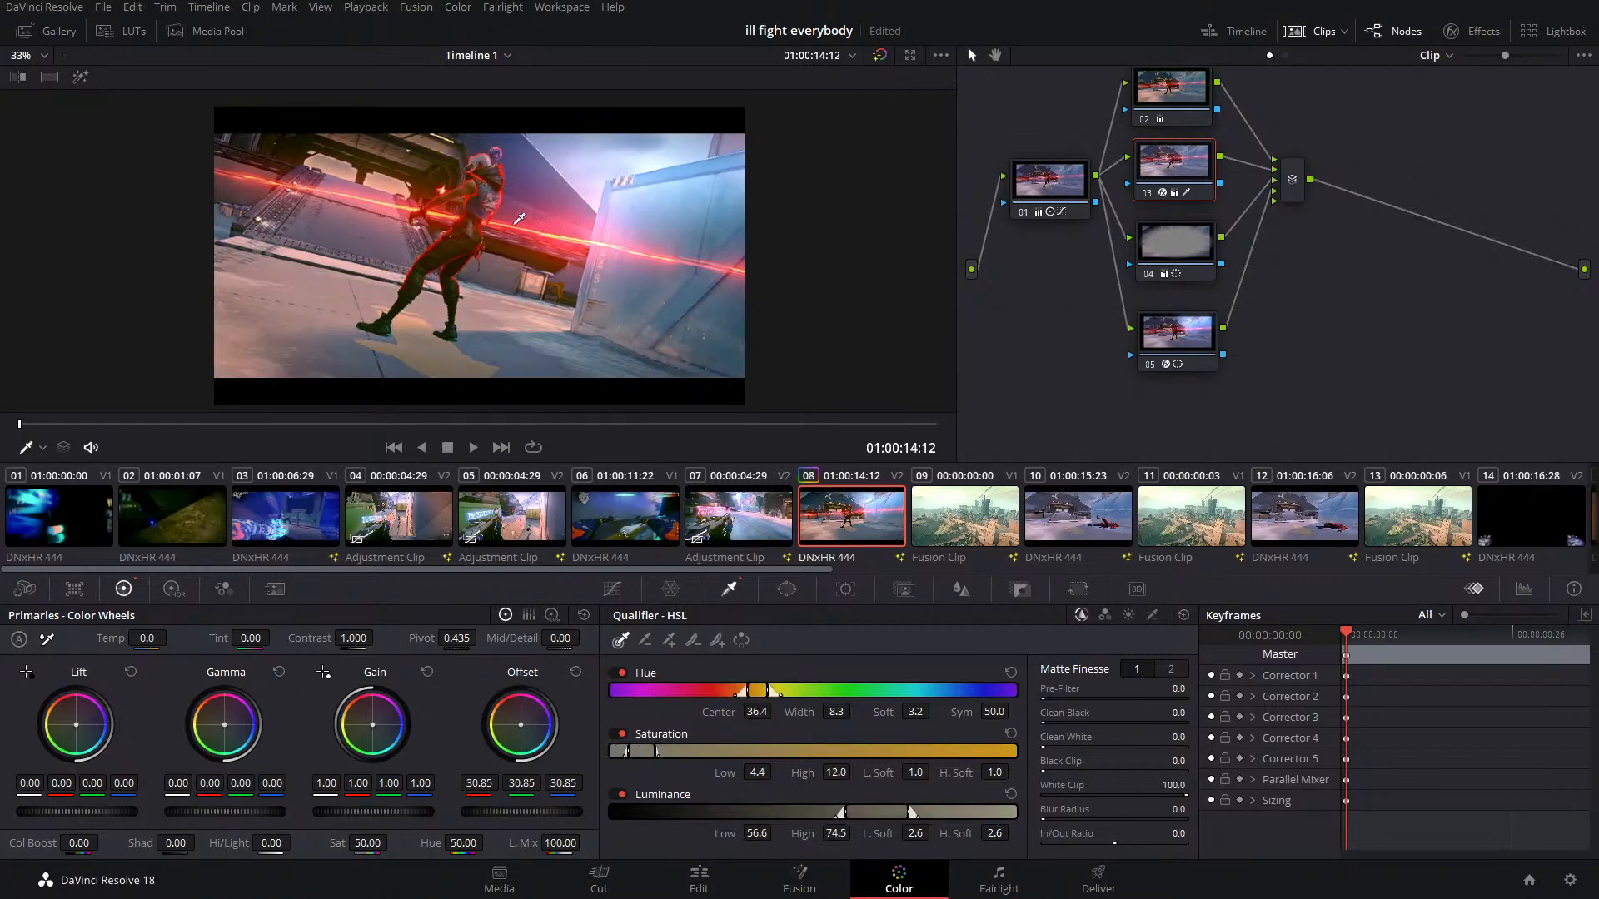
pyautogui.click(518, 219)
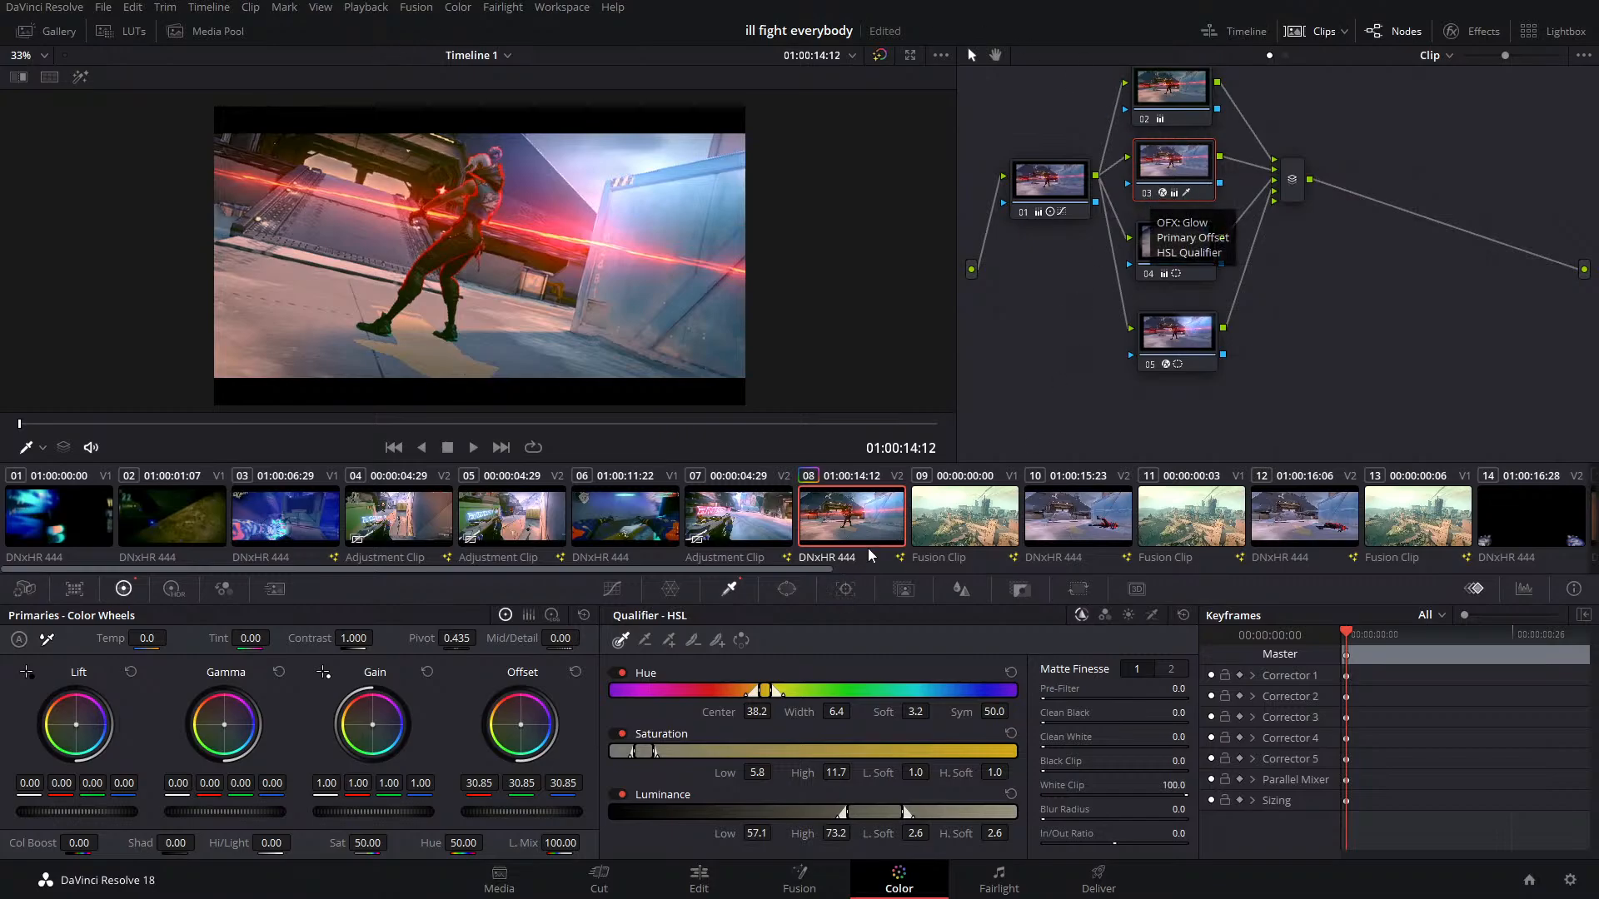
# Undo the HSL Qualifier samples on node 03
pyautogui.click(1172, 196)
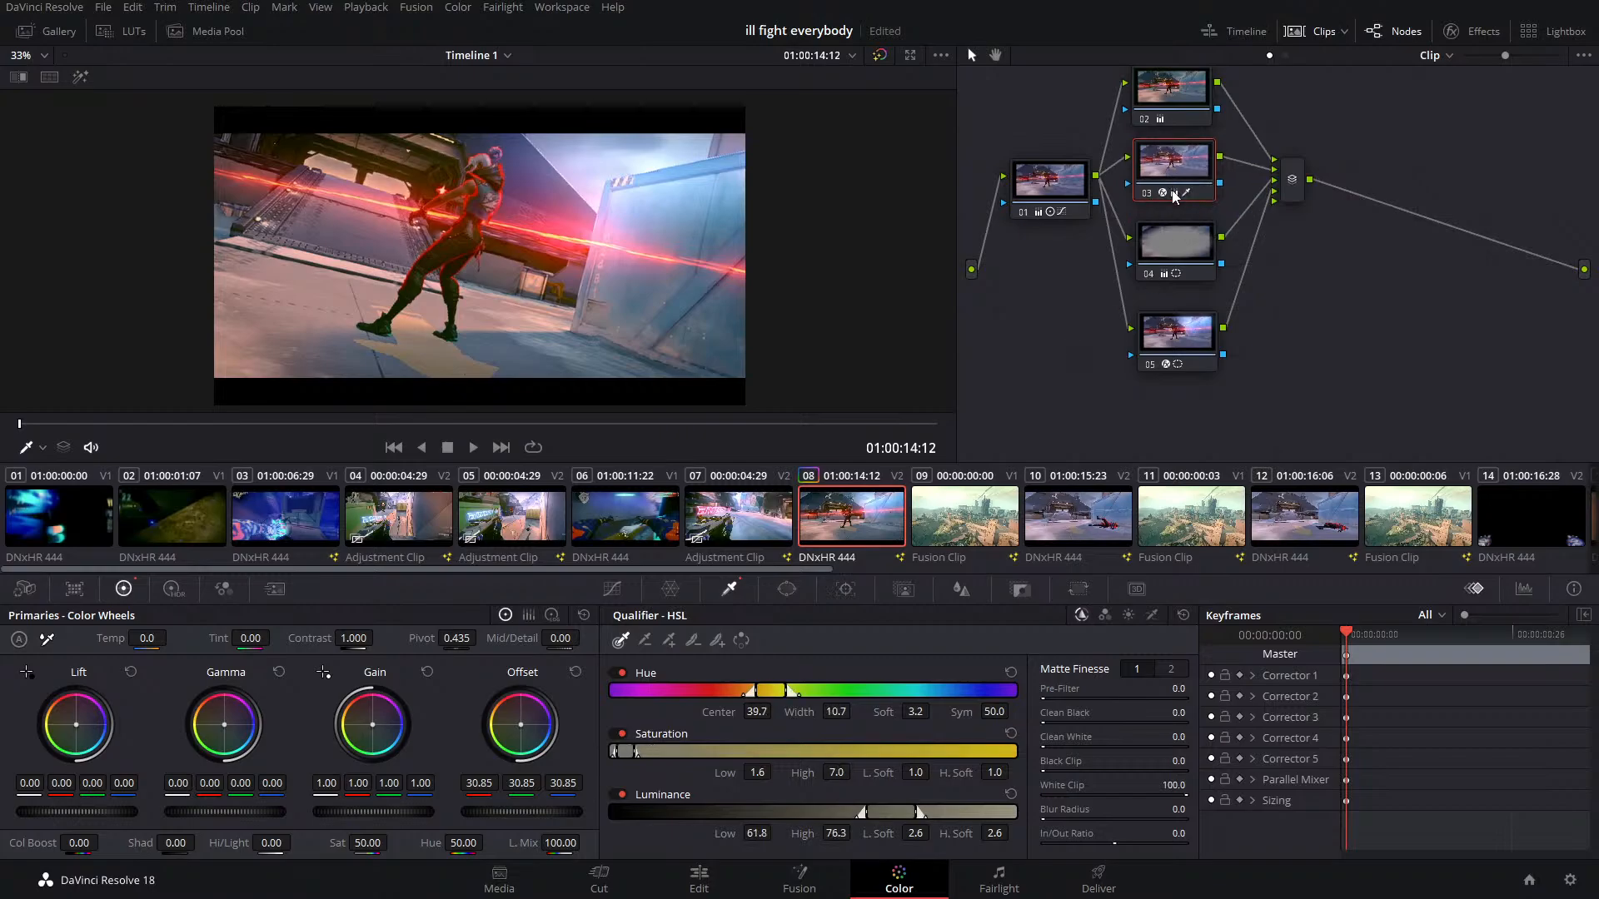
pyautogui.hotkey('ctrl', 'z')
pyautogui.hotkey('ctrl', 'z')
pyautogui.hotkey('ctrl', 'z')
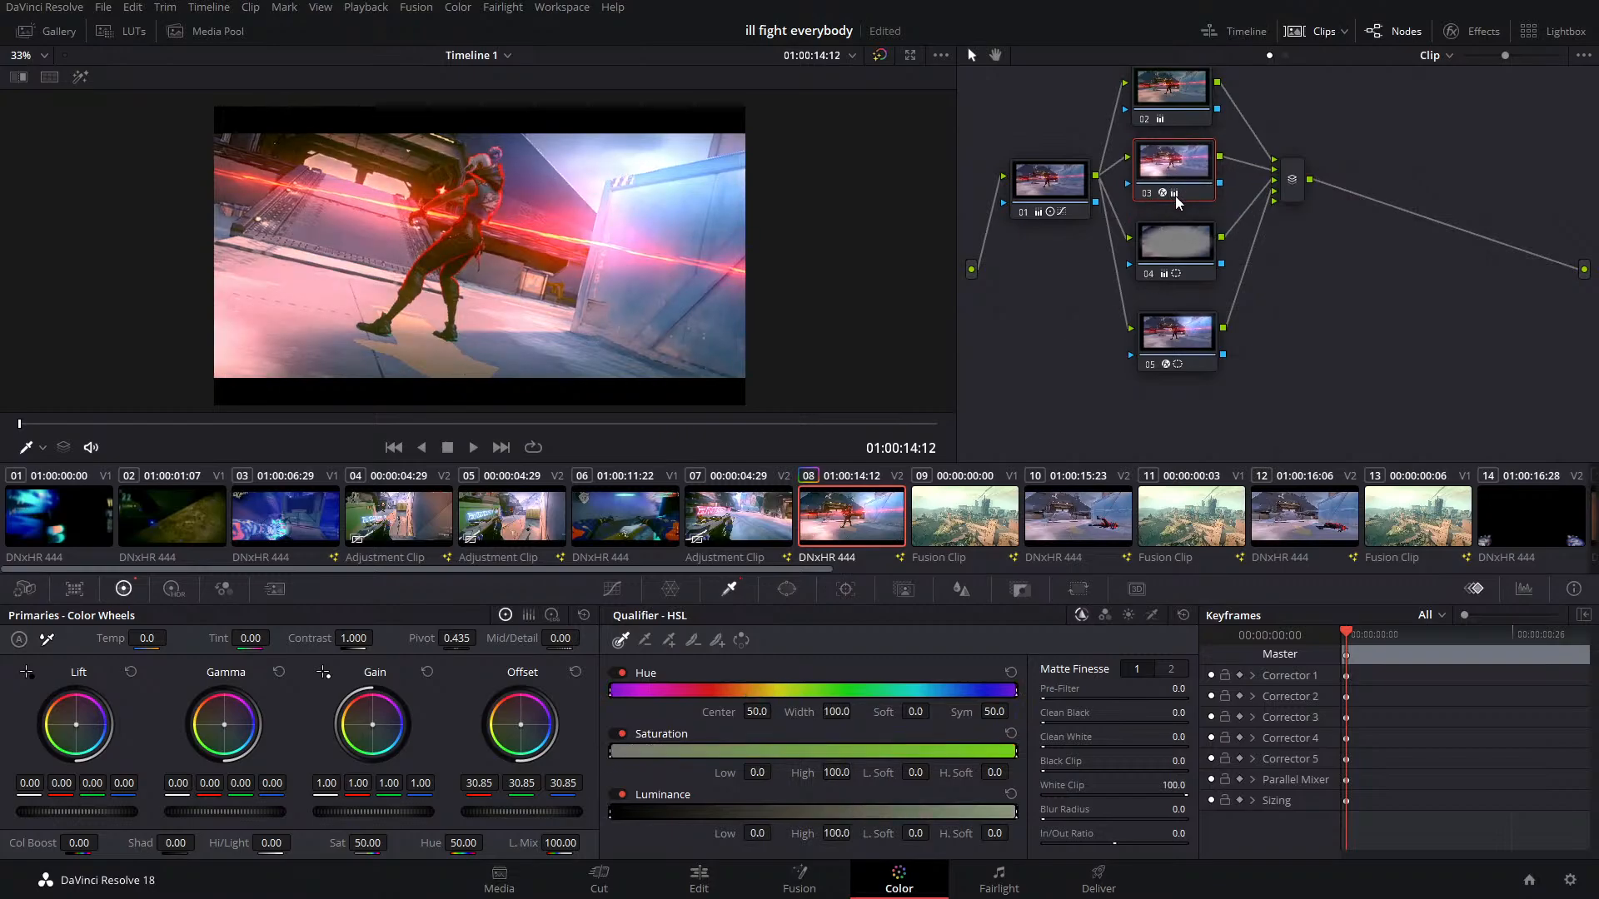
# Toggle node 03 off and on repeatedly to compare the replay shot with and without its glow
pyautogui.hotkey('ctrl', 'd')
pyautogui.hotkey('ctrl', 'd')
pyautogui.hotkey('ctrl', 'd')
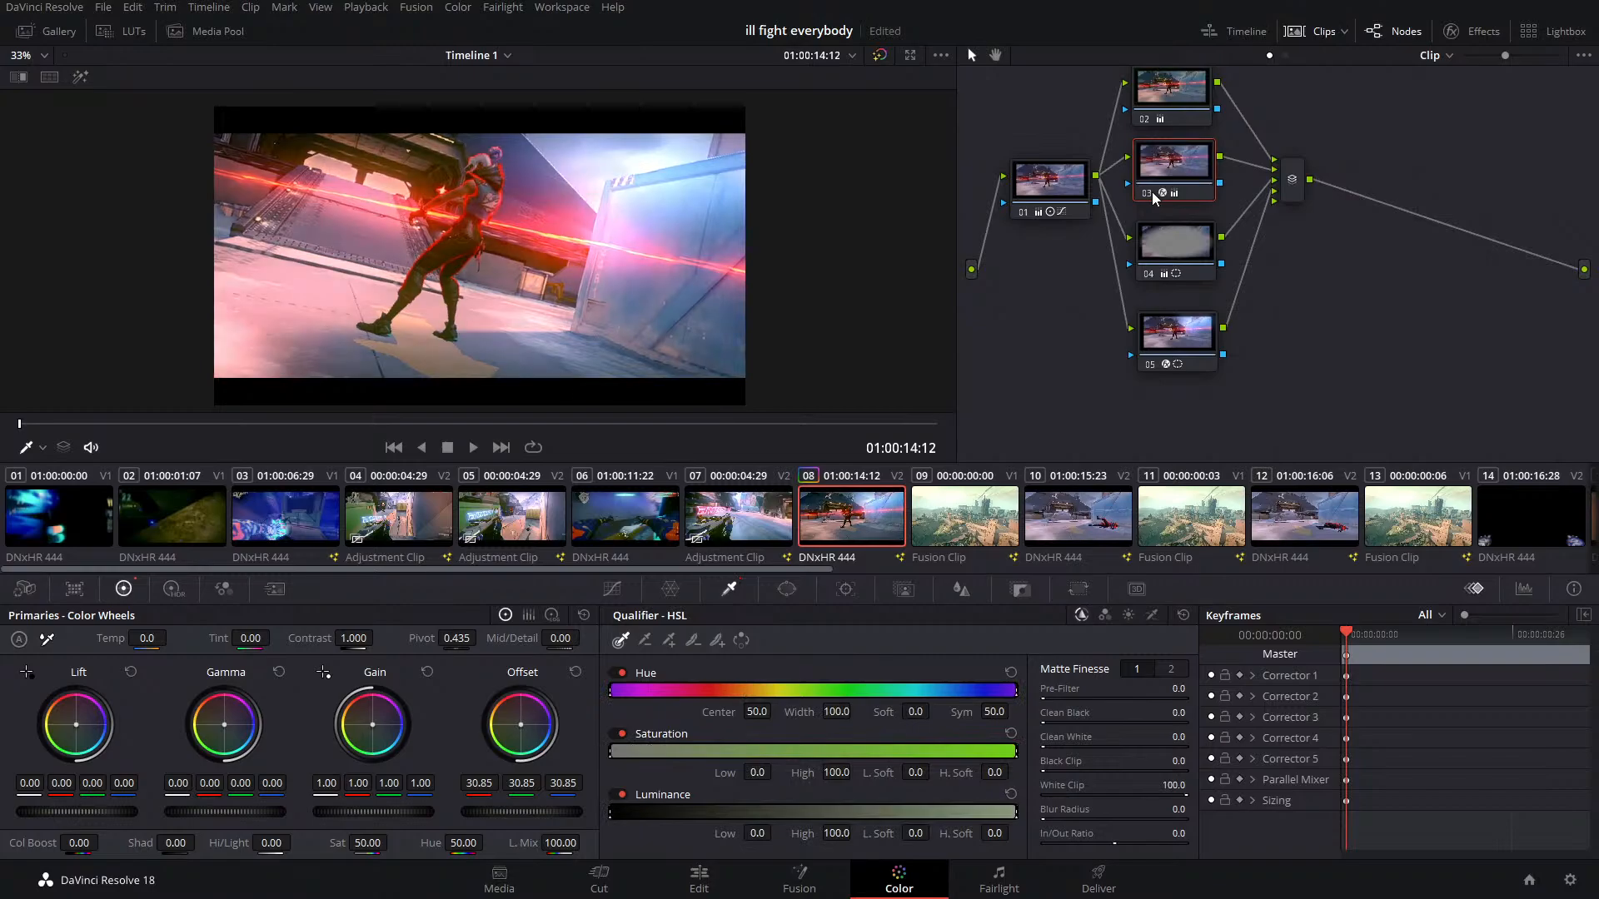
pyautogui.hotkey('ctrl', 'd')
pyautogui.hotkey('ctrl', 'd')
pyautogui.hotkey('ctrl', 'd')
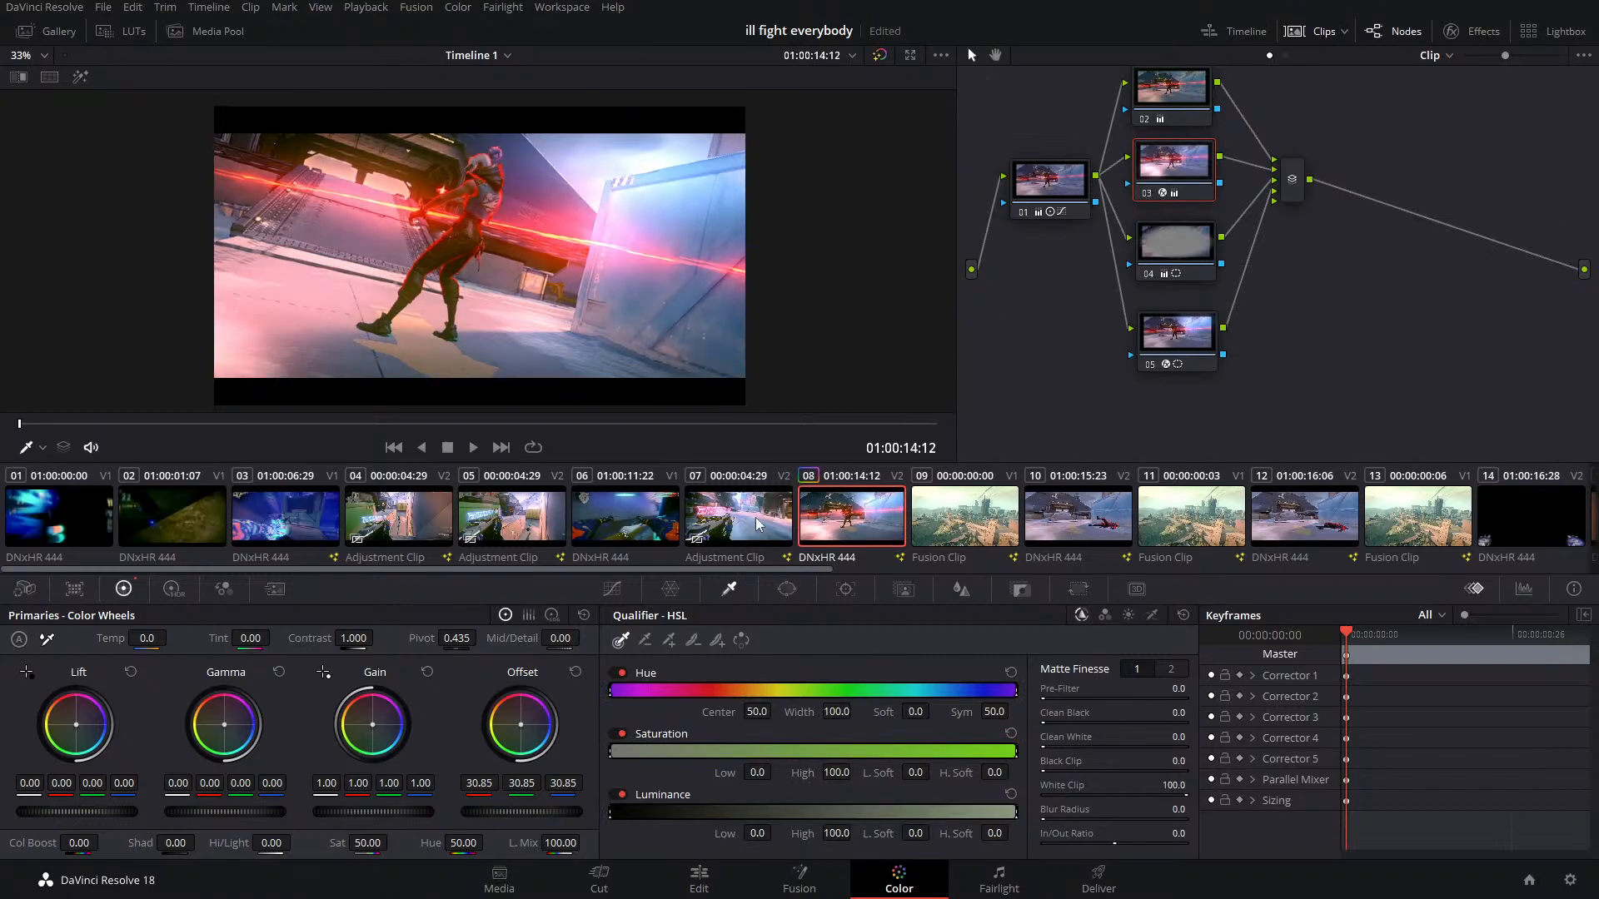
# Switch to the Edit page and play the cut into the replay clip repeatedly from 01:00:13:24
pyautogui.click(699, 876)
pyautogui.click(725, 523)
pyautogui.press('space')
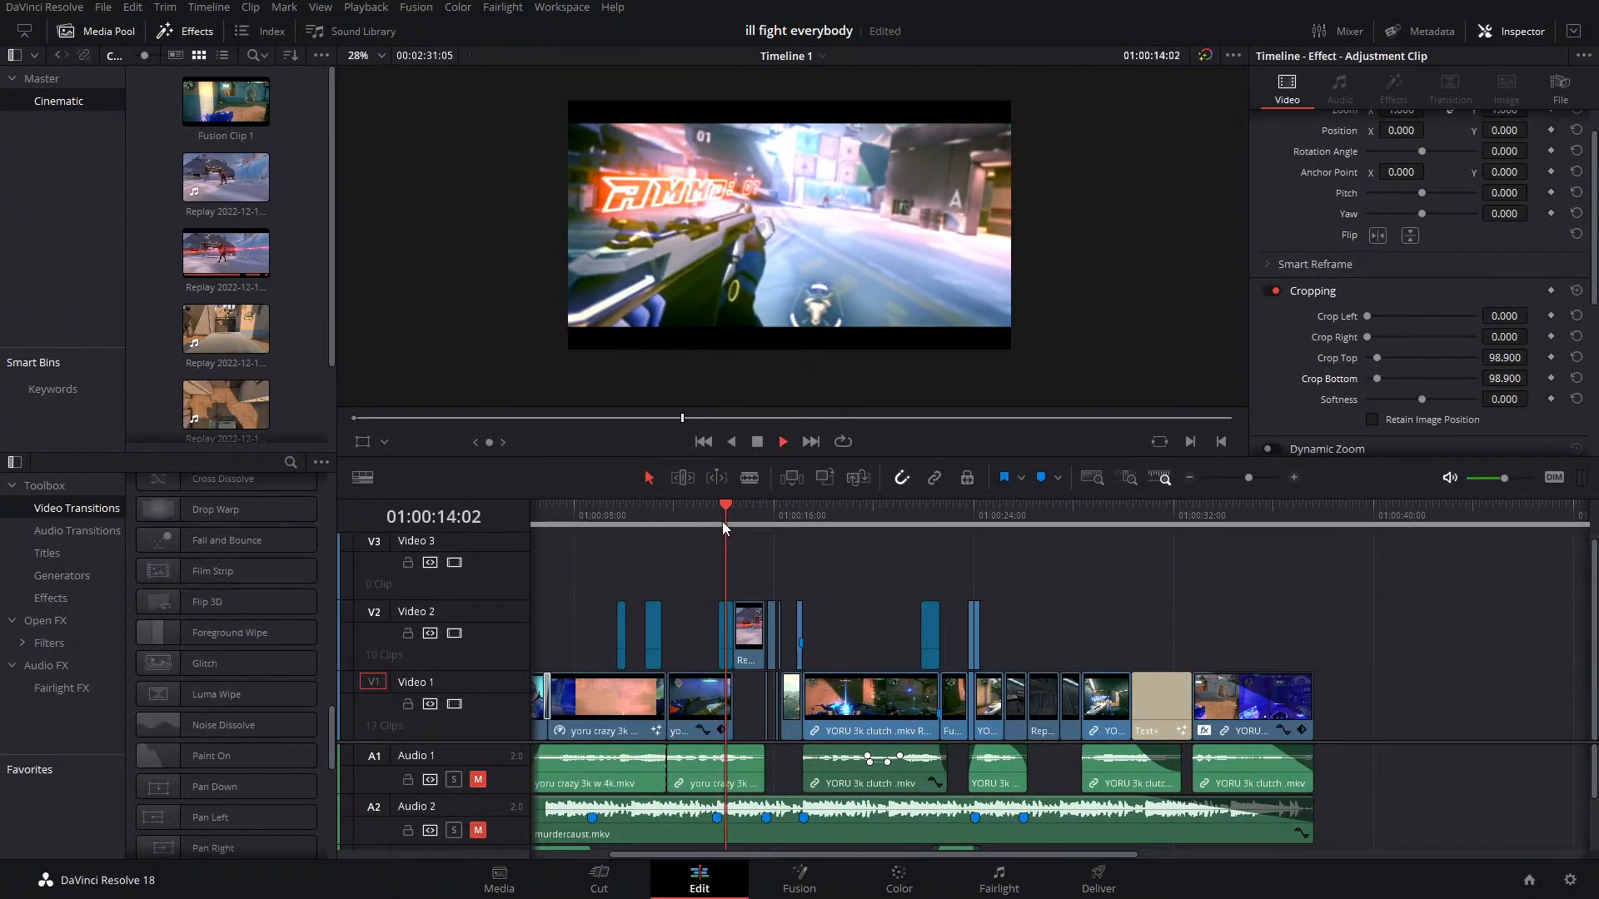
pyautogui.click(722, 512)
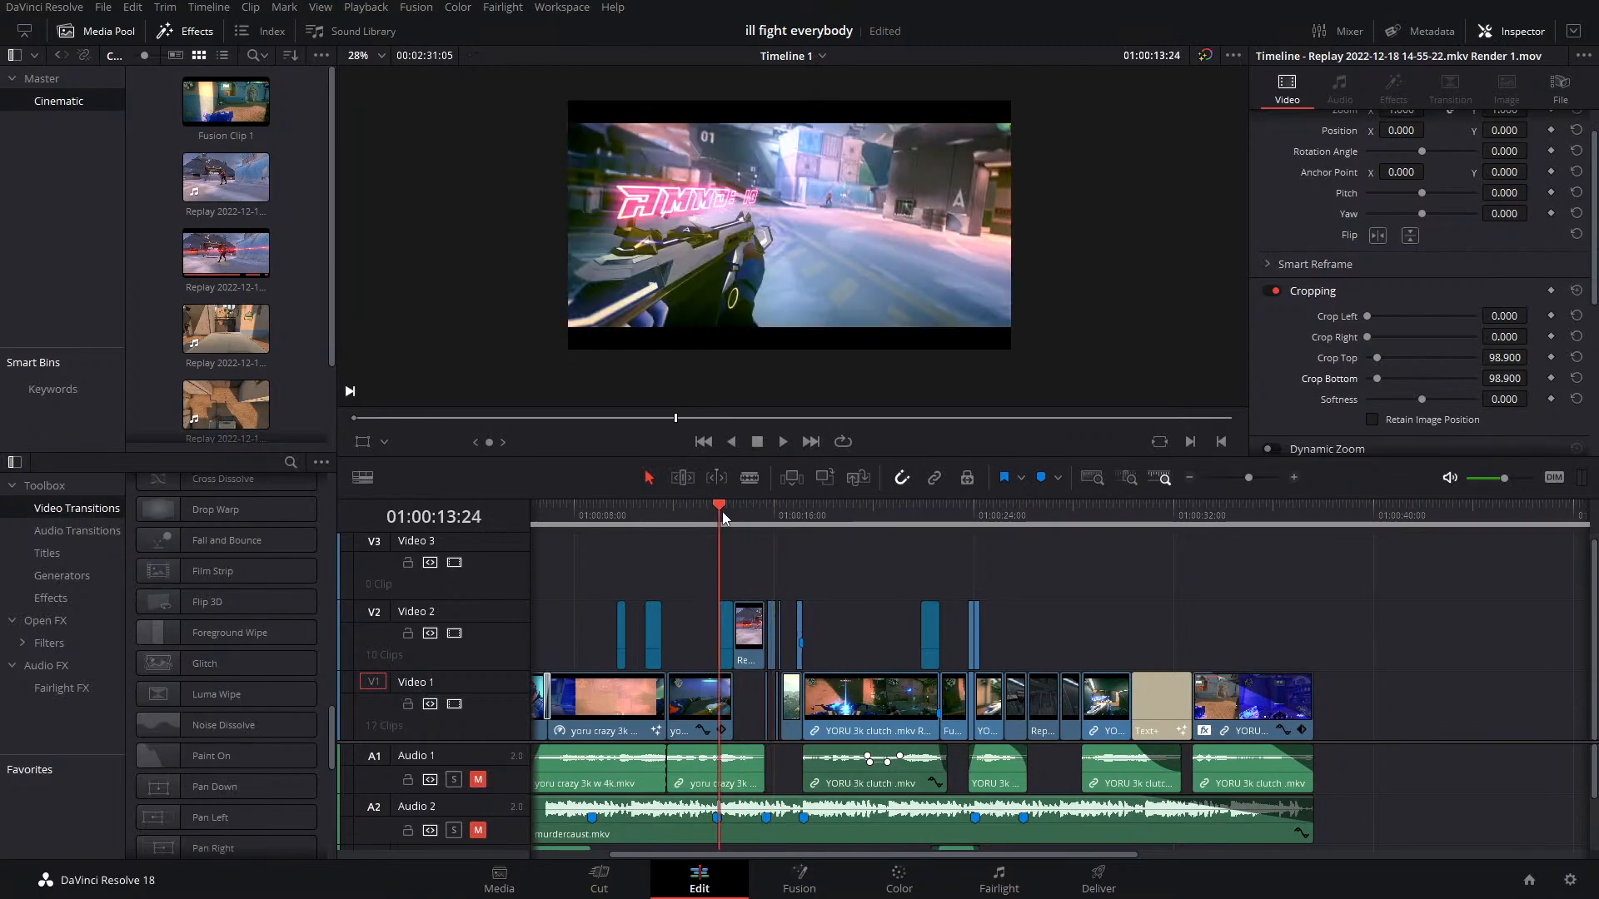
pyautogui.click(722, 512)
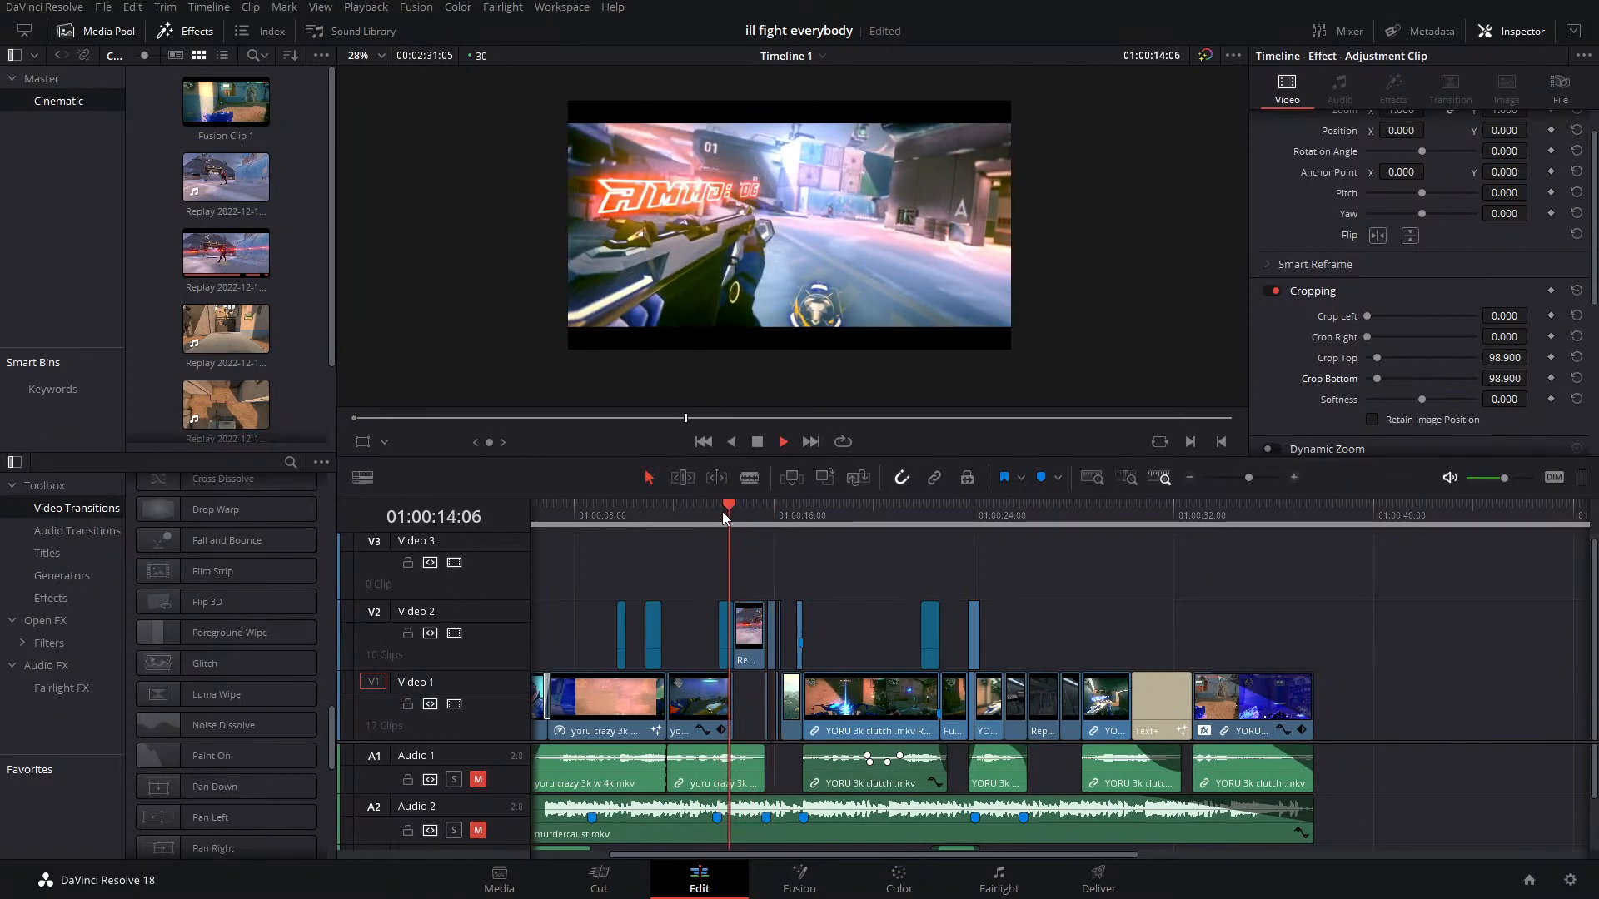
pyautogui.click(722, 511)
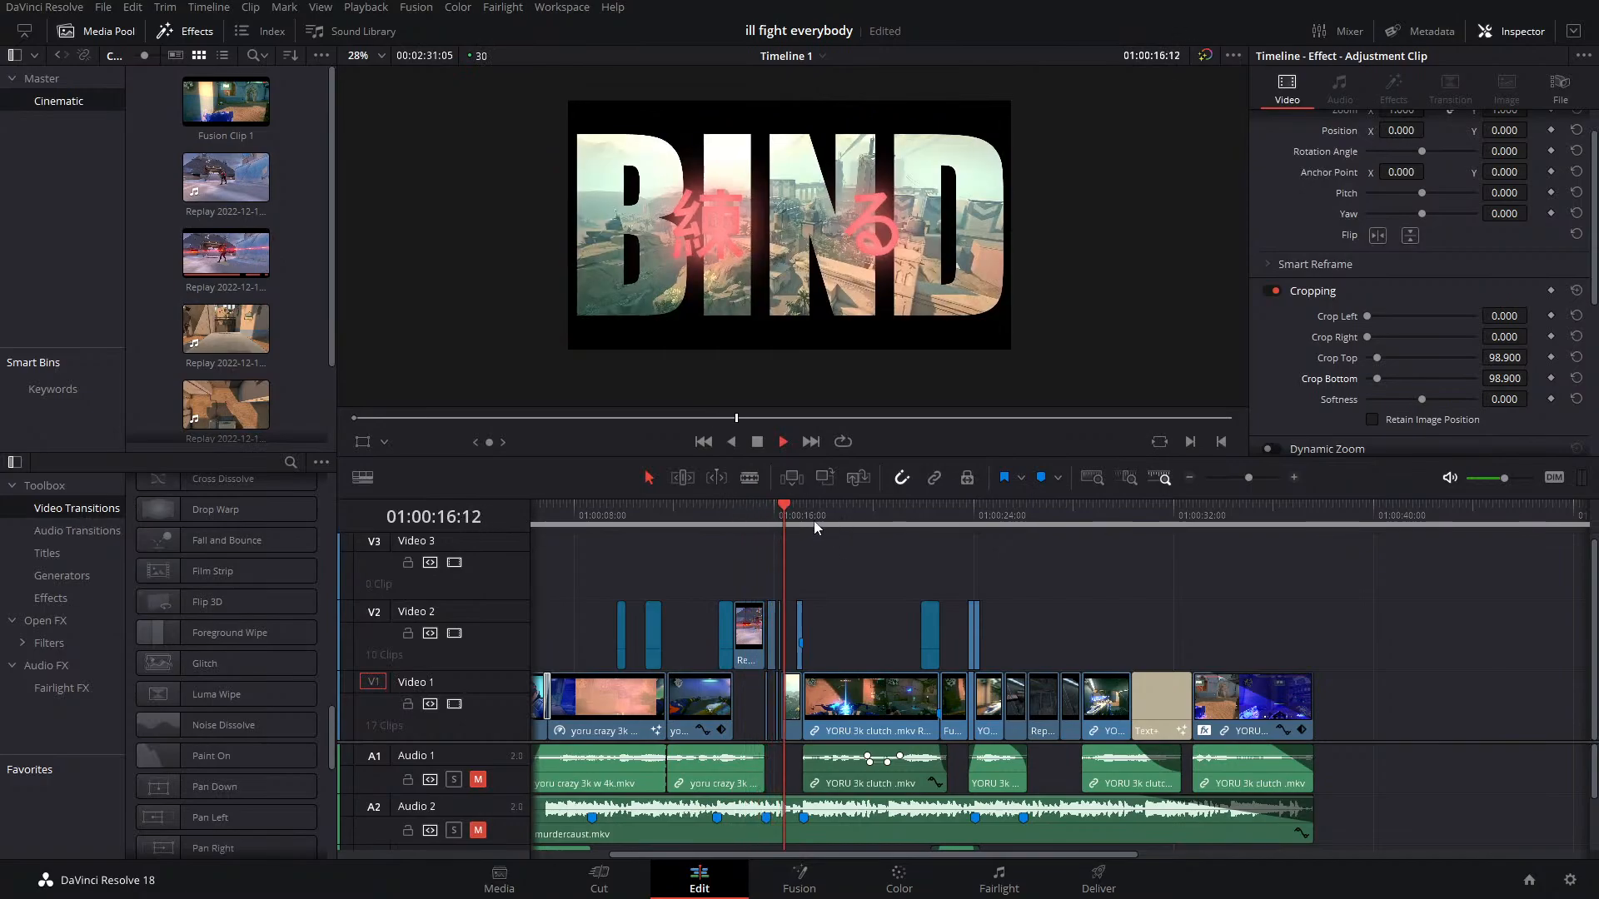
# Go to 01:00:15:23 and, on the Color page, copy clip 08's grade onto clips 10 and 12
pyautogui.click(767, 526)
pyautogui.press('space')
pyautogui.click(920, 890)
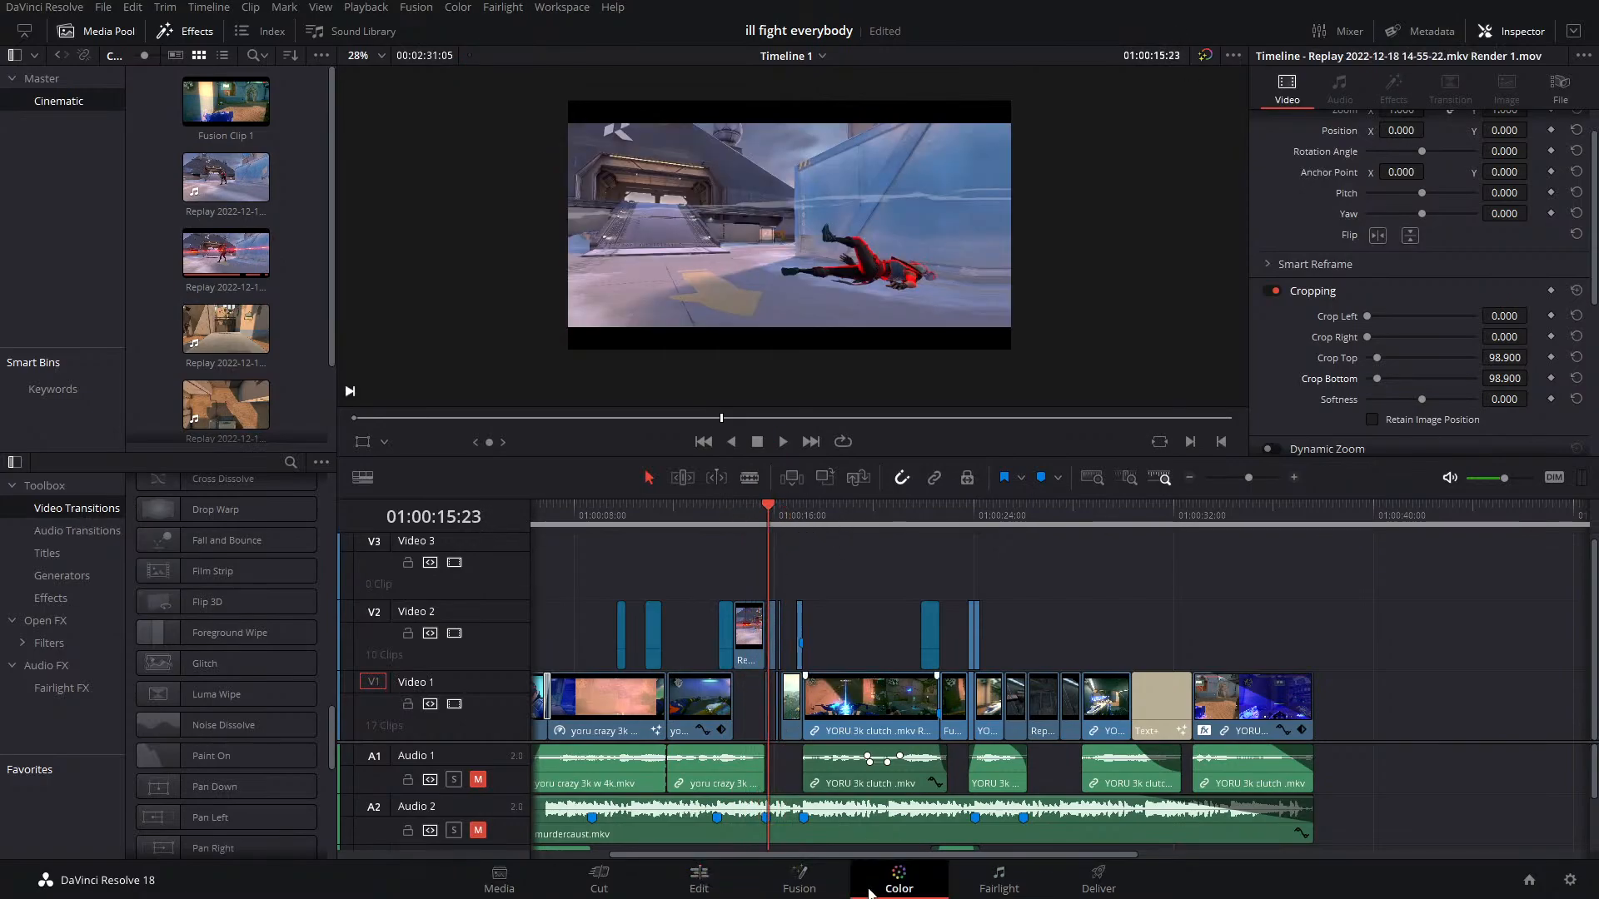
pyautogui.middleClick(612, 517)
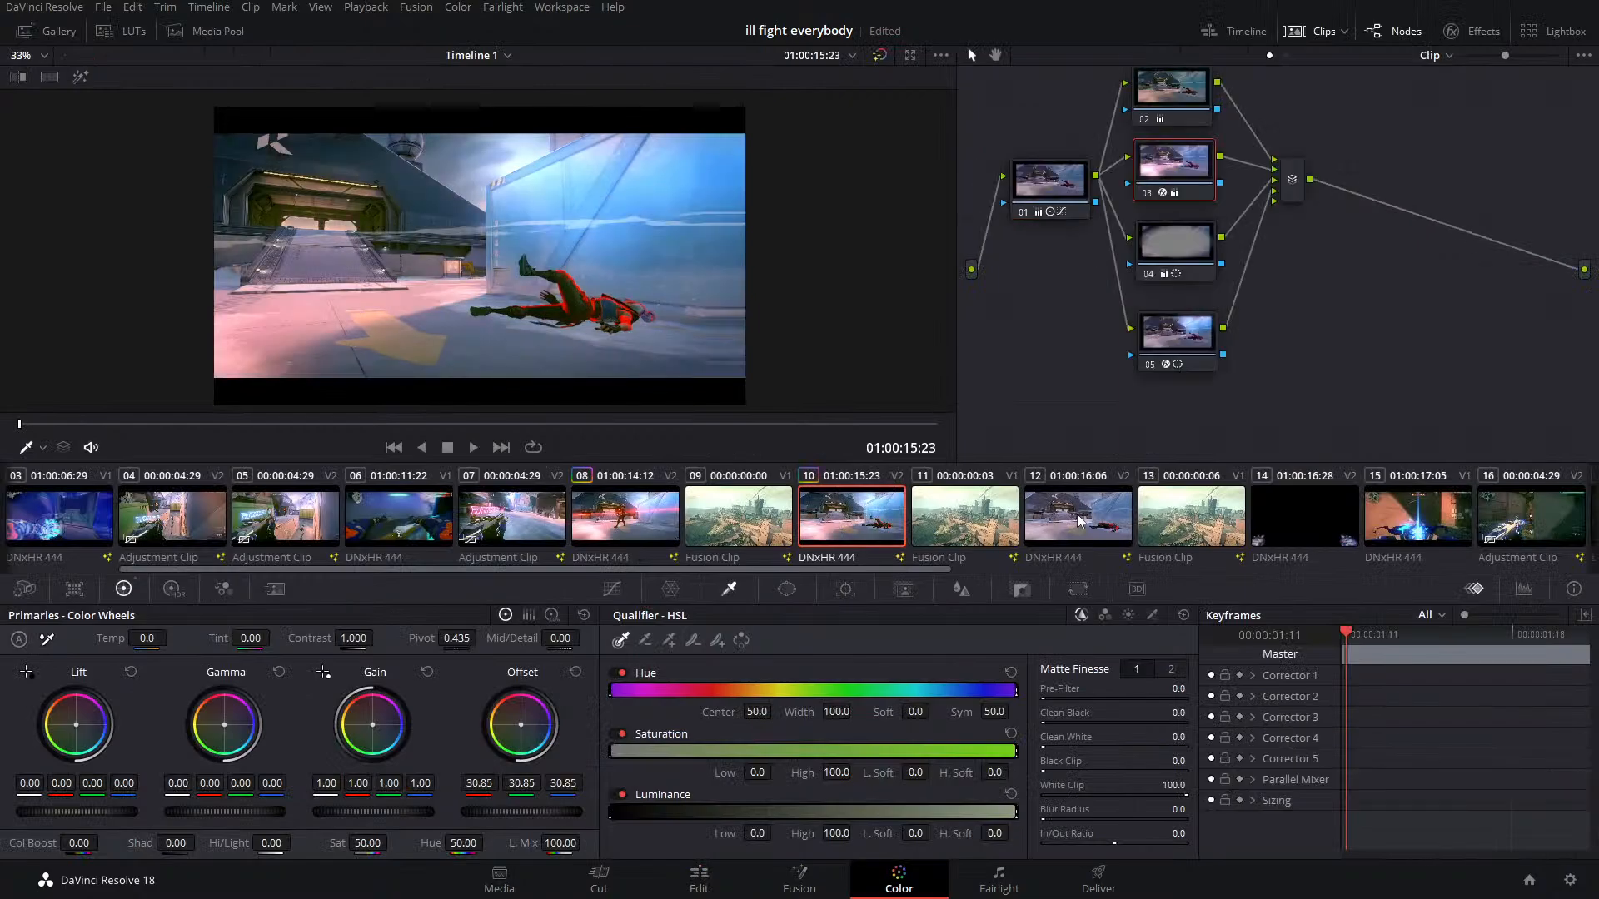
pyautogui.click(1079, 518)
pyautogui.middleClick(626, 522)
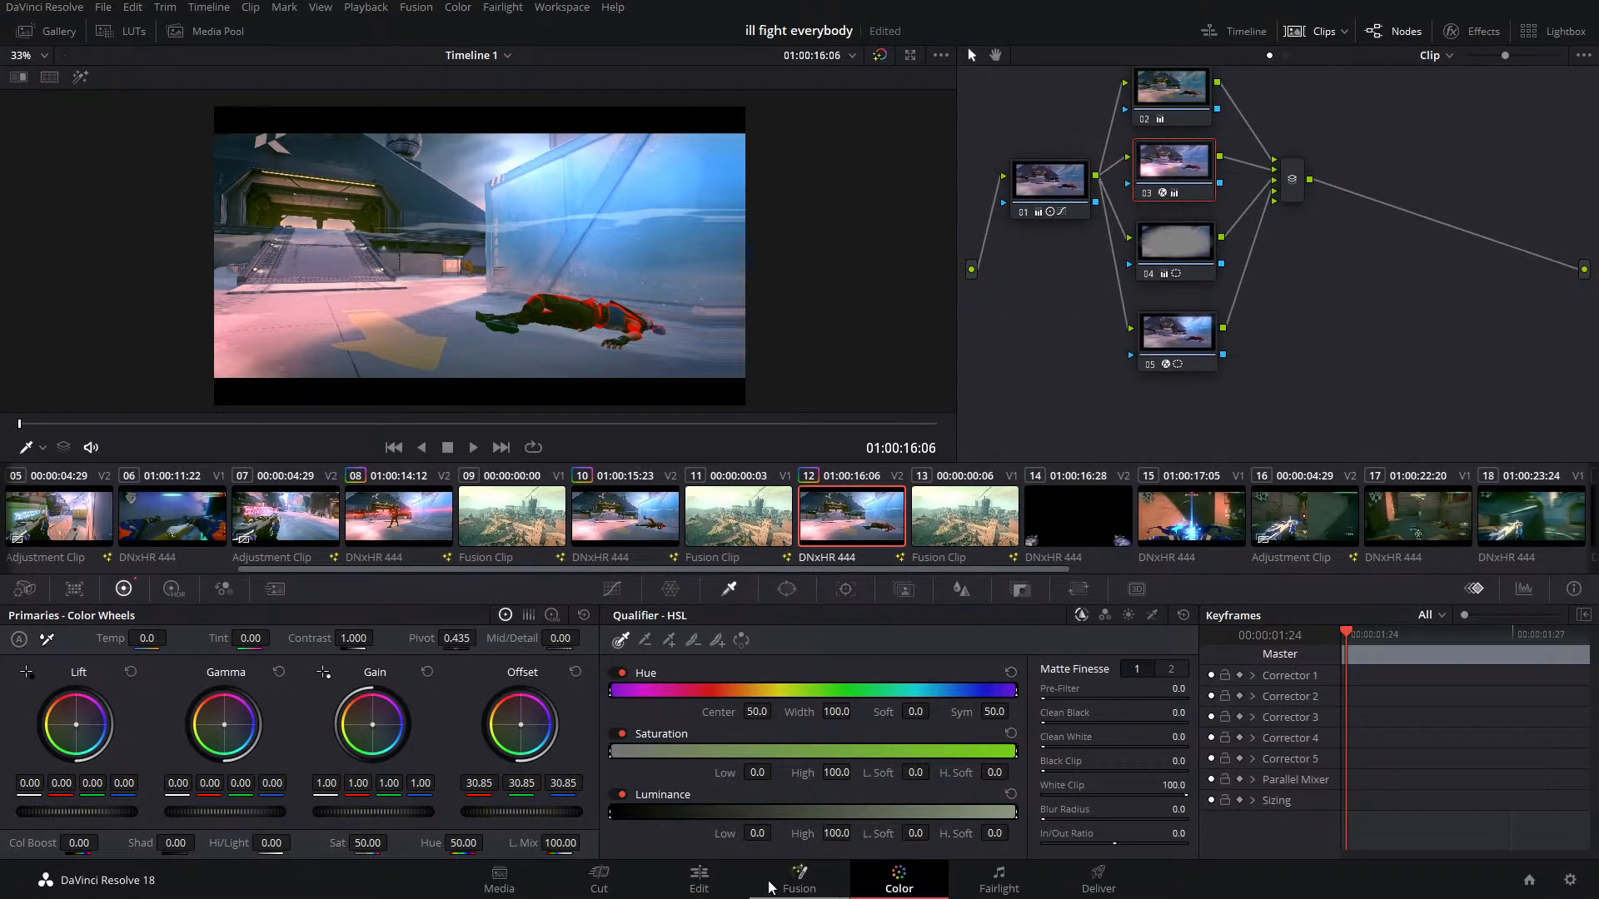
# Switch to the Edit page, zoom into the timeline and play the cut into the replay clip
pyautogui.click(706, 878)
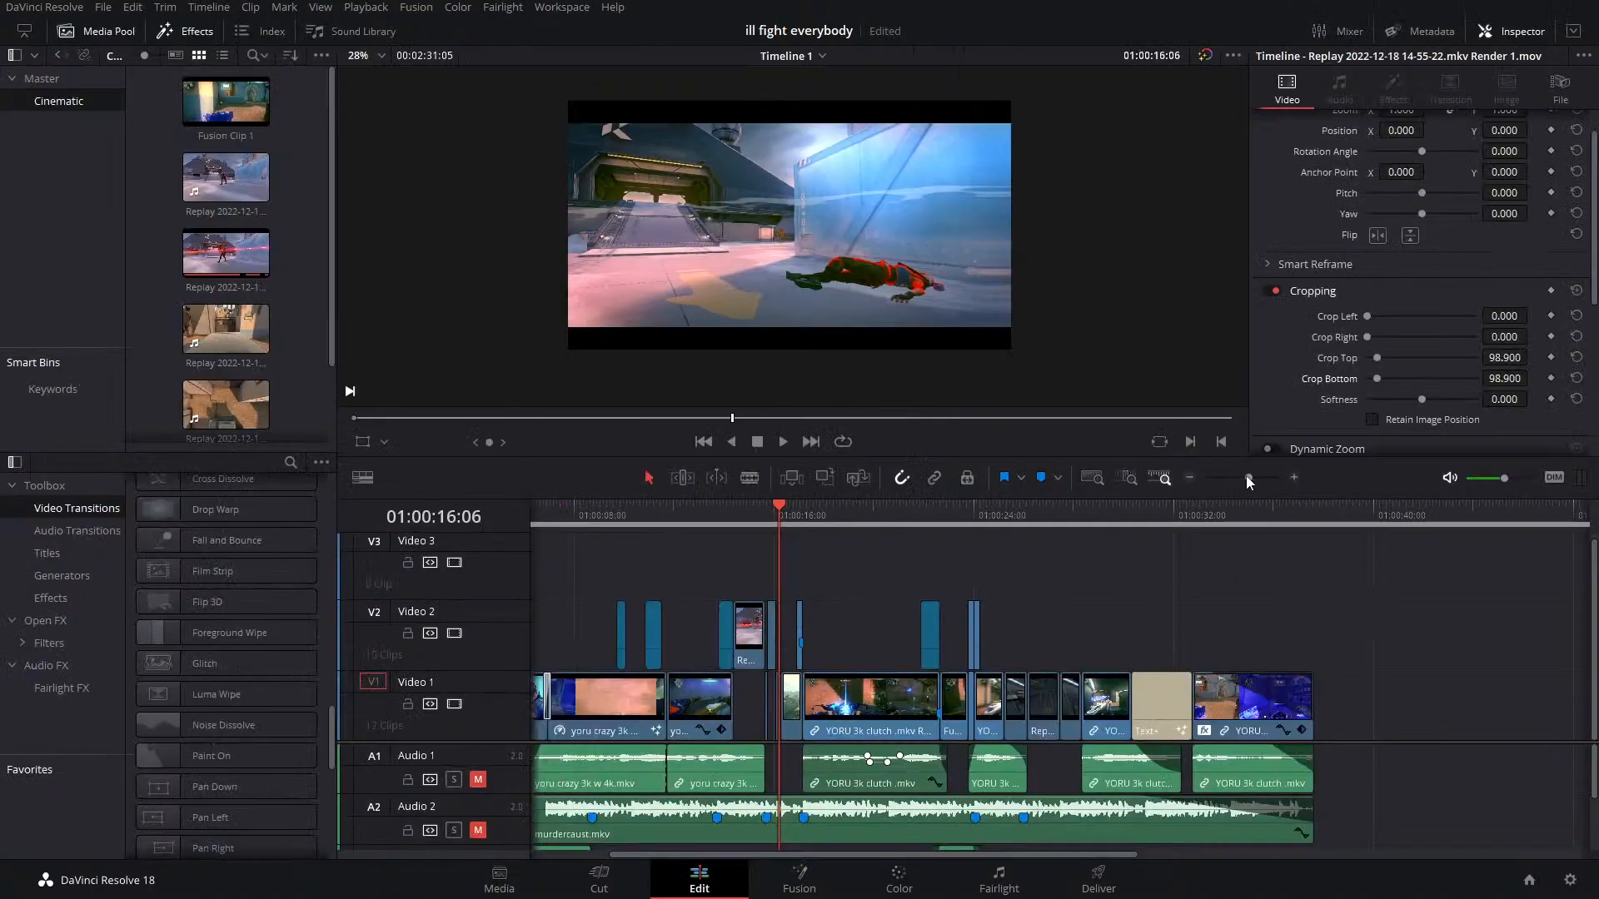
pyautogui.moveTo(1248, 476); pyautogui.dragTo(1262, 473)
pyautogui.click(761, 537)
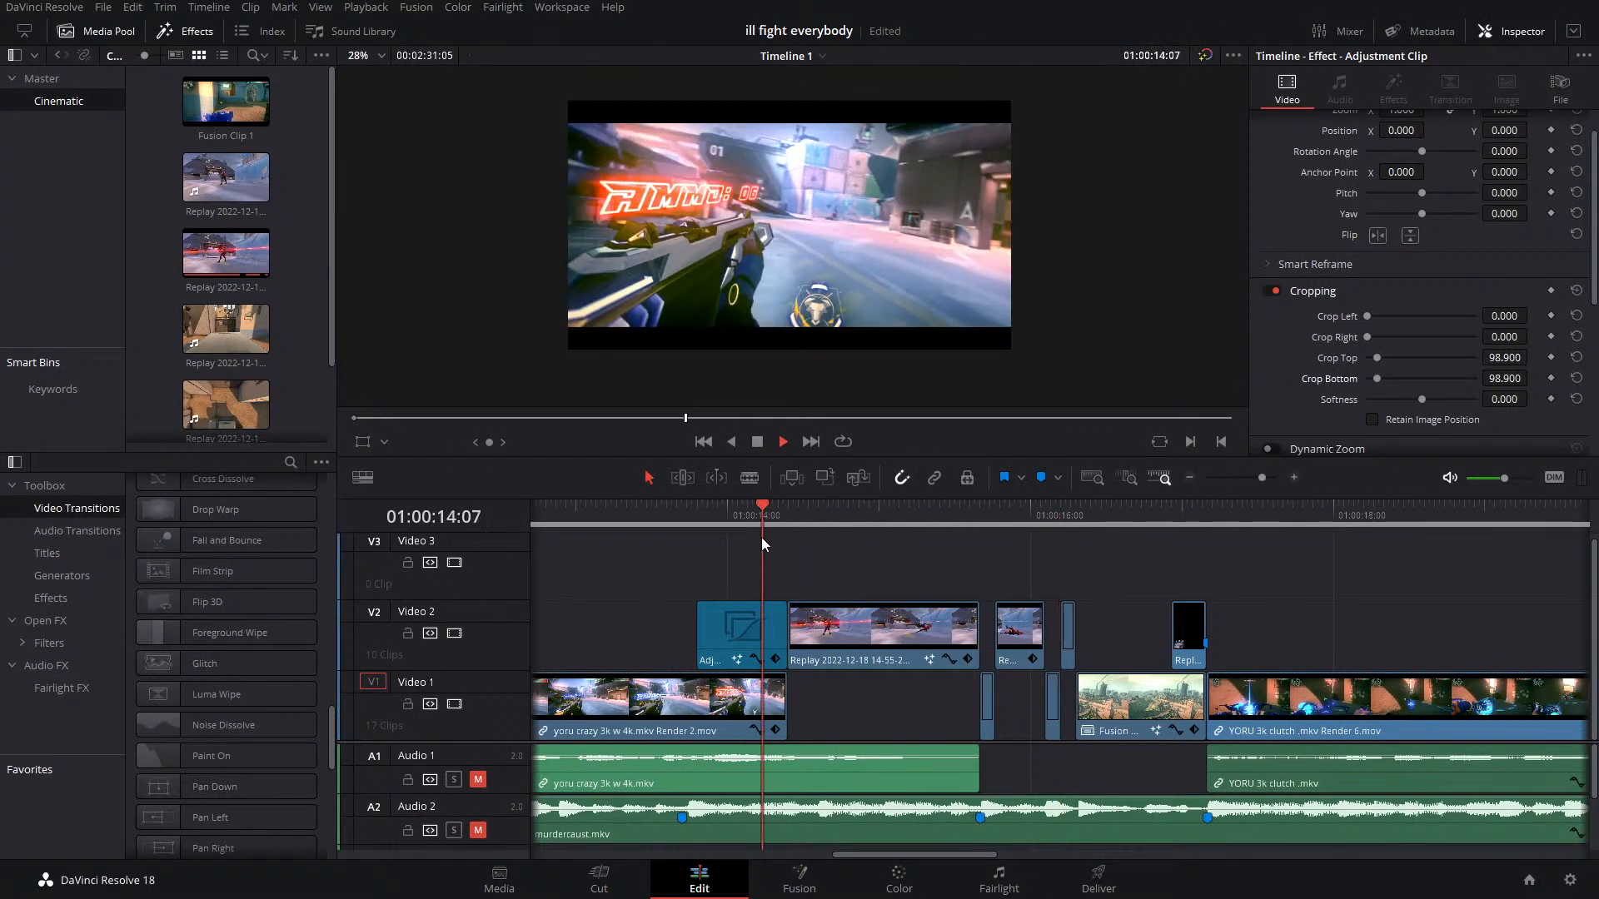
pyautogui.press('space')
pyautogui.click(645, 528)
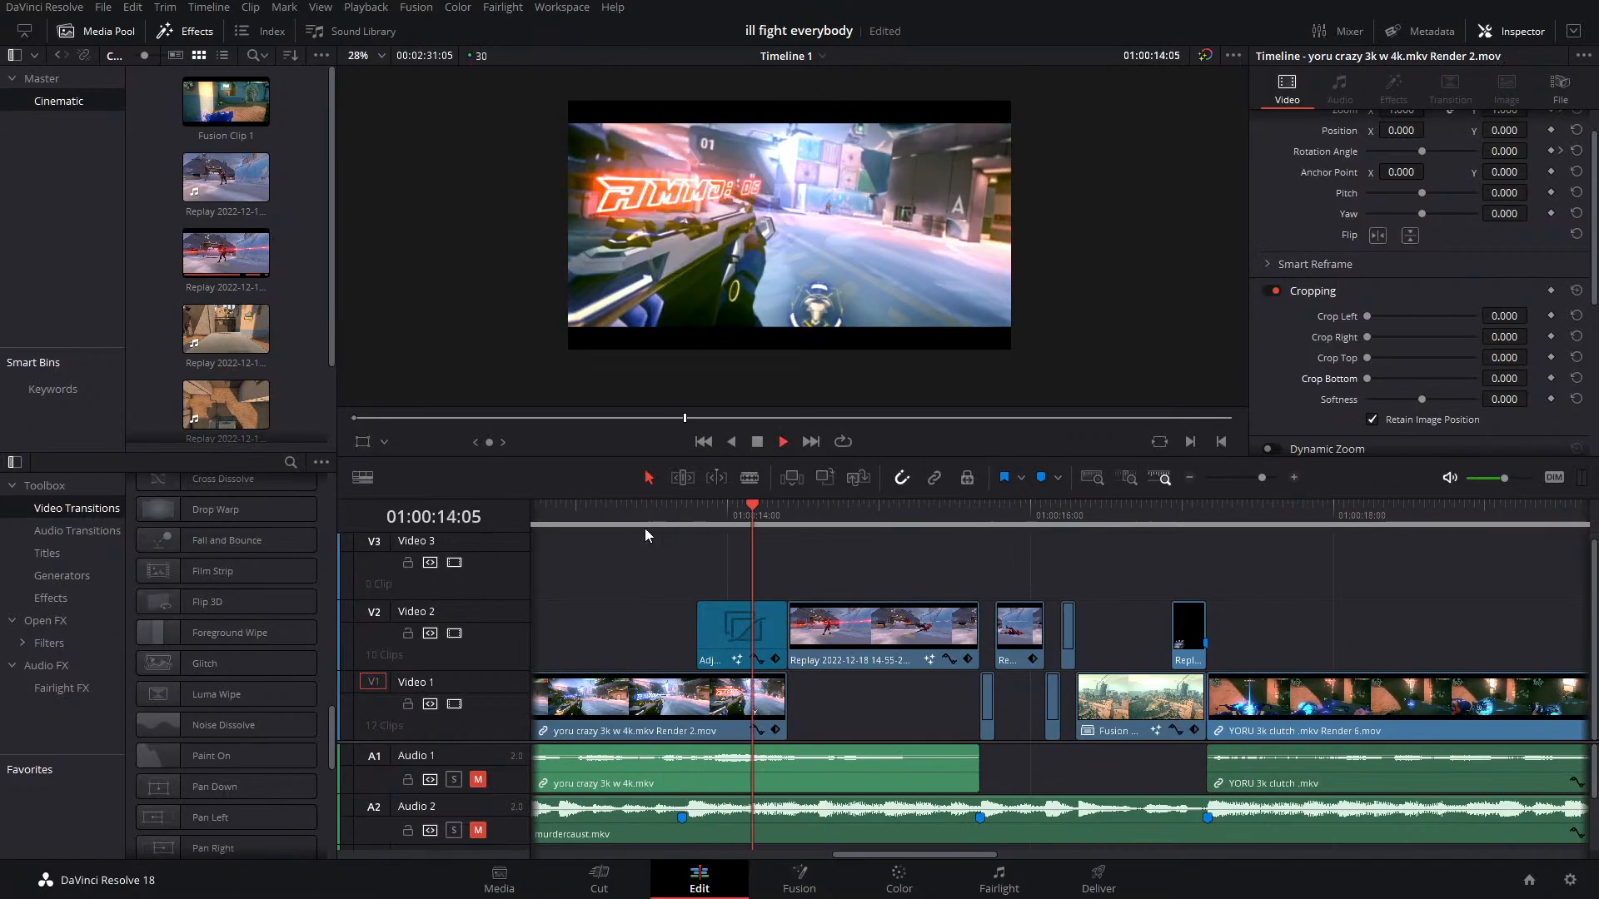
pyautogui.press('space')
# At 01:00:14:12, add a ColorCorrector after Transform1 on the Fusion page and keyframe its Gain at 2.21 on frame 0
pyautogui.click(789, 525)
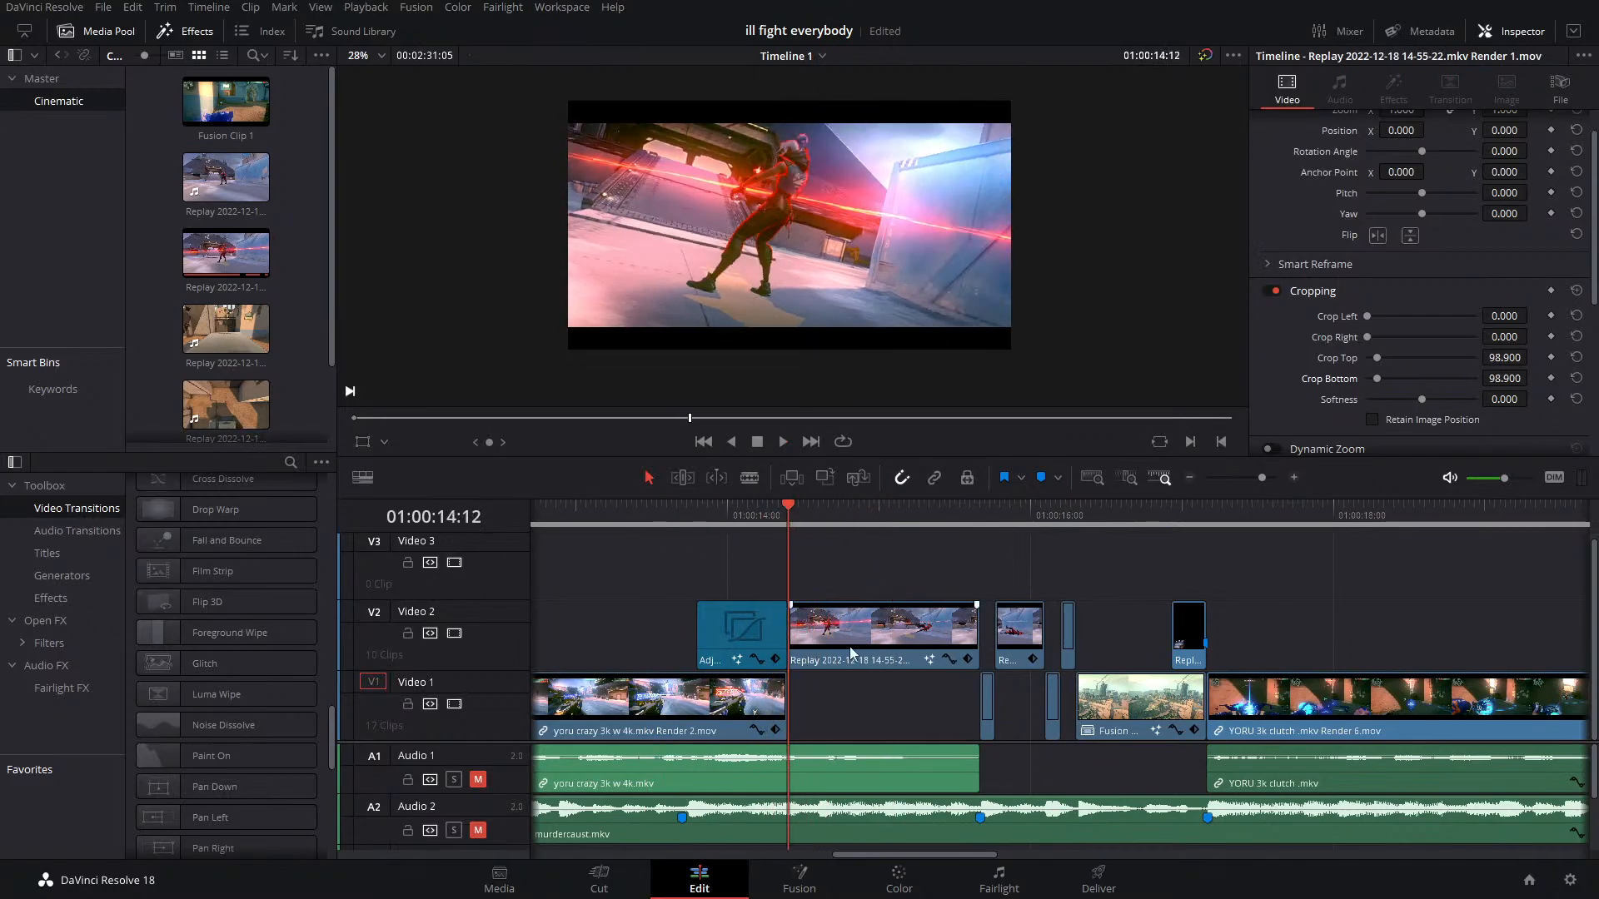
pyautogui.click(795, 875)
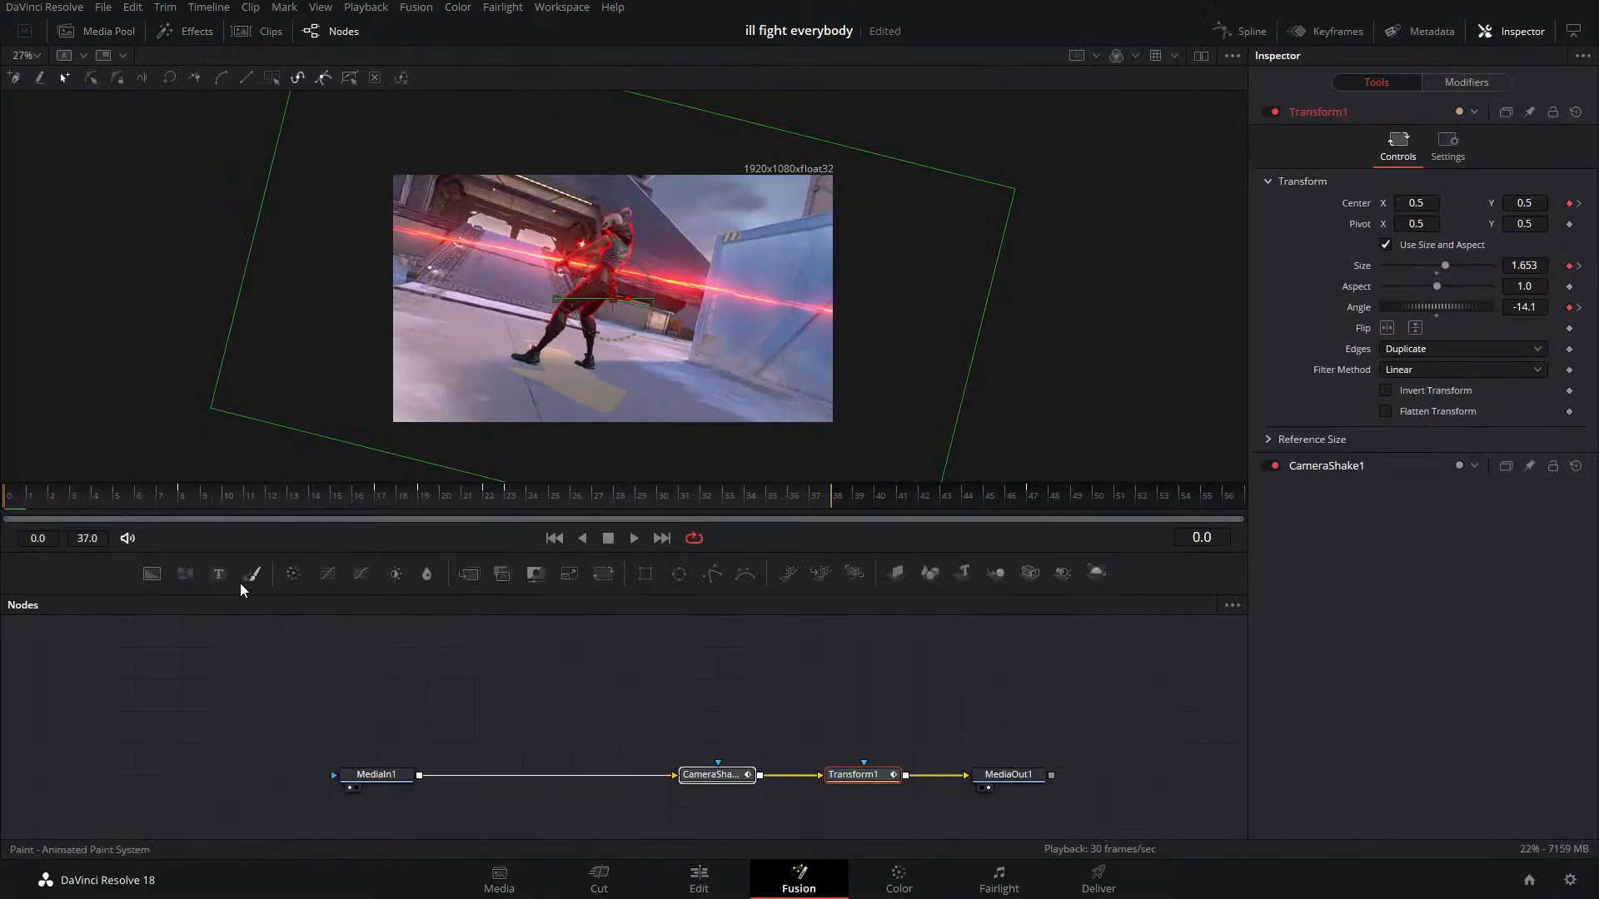
pyautogui.click(292, 574)
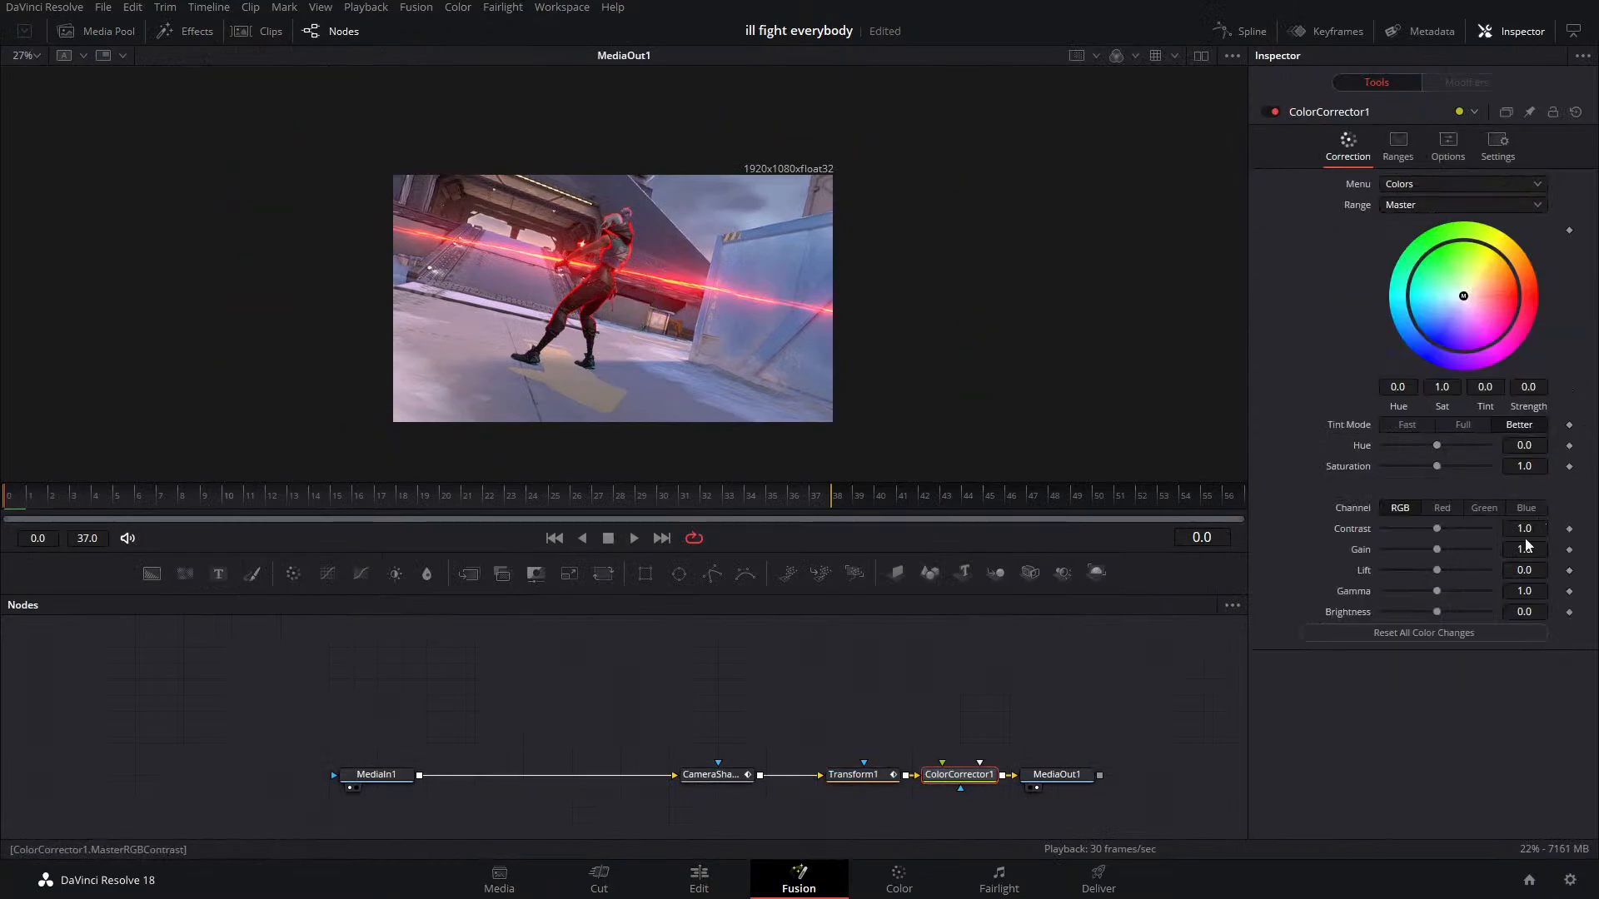
pyautogui.moveTo(1436, 550); pyautogui.dragTo(1464, 559)
pyautogui.click(1569, 550)
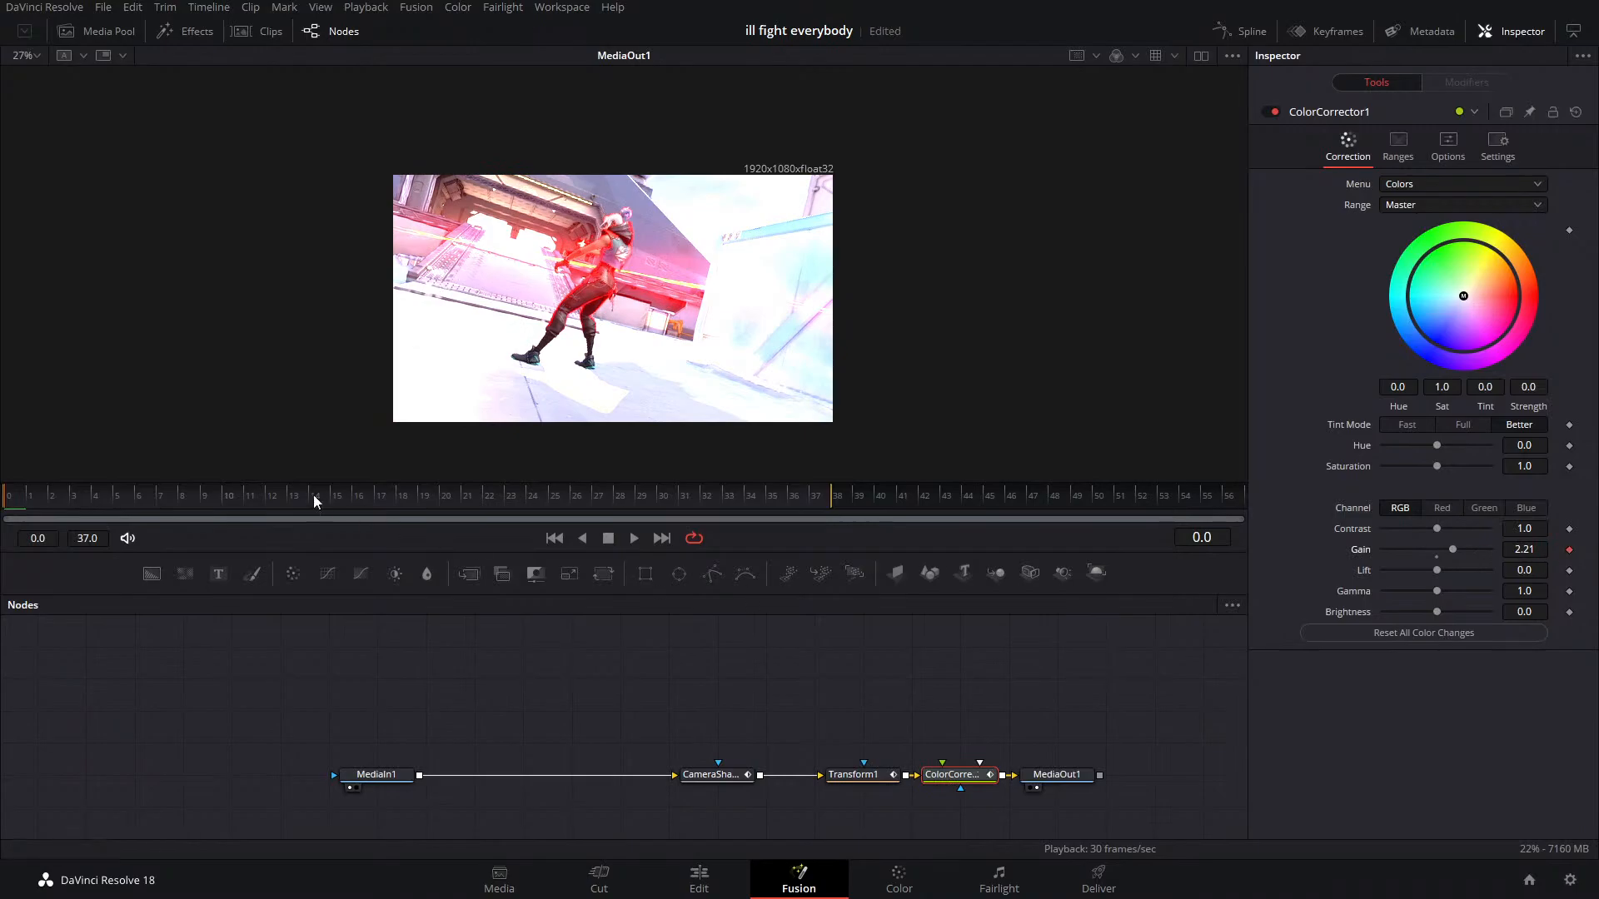
# Keyframe the ColorCorrector's Gain to 1.0 at frame 20 and smooth its curve in the Spline editor
pyautogui.moveTo(136, 496); pyautogui.dragTo(457, 509)
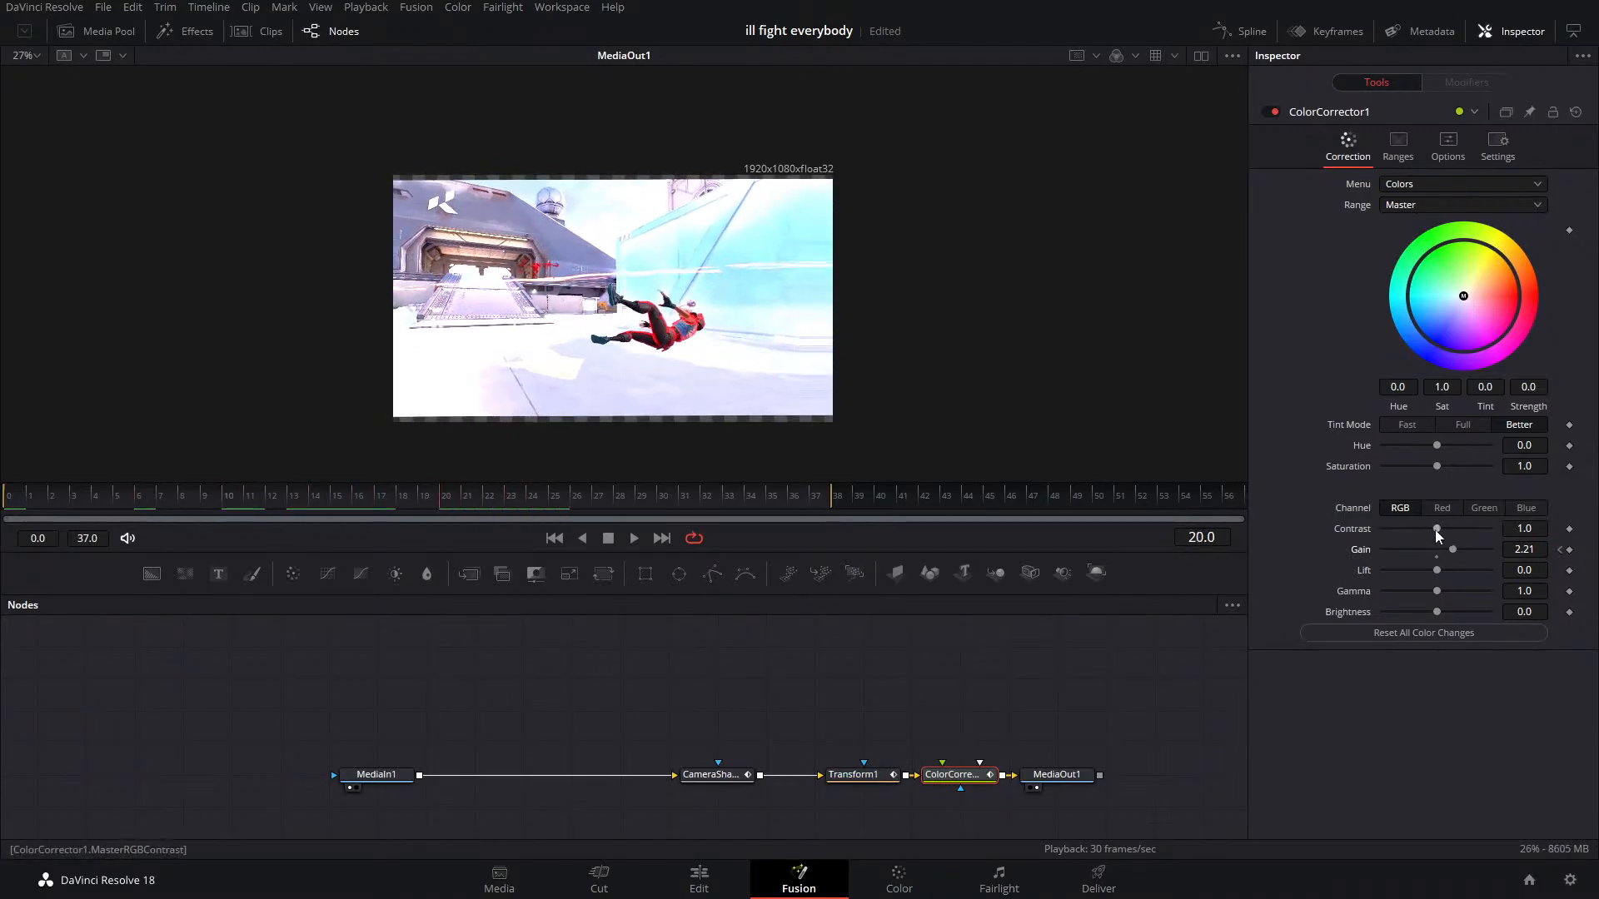
pyautogui.moveTo(1452, 550); pyautogui.dragTo(1437, 550)
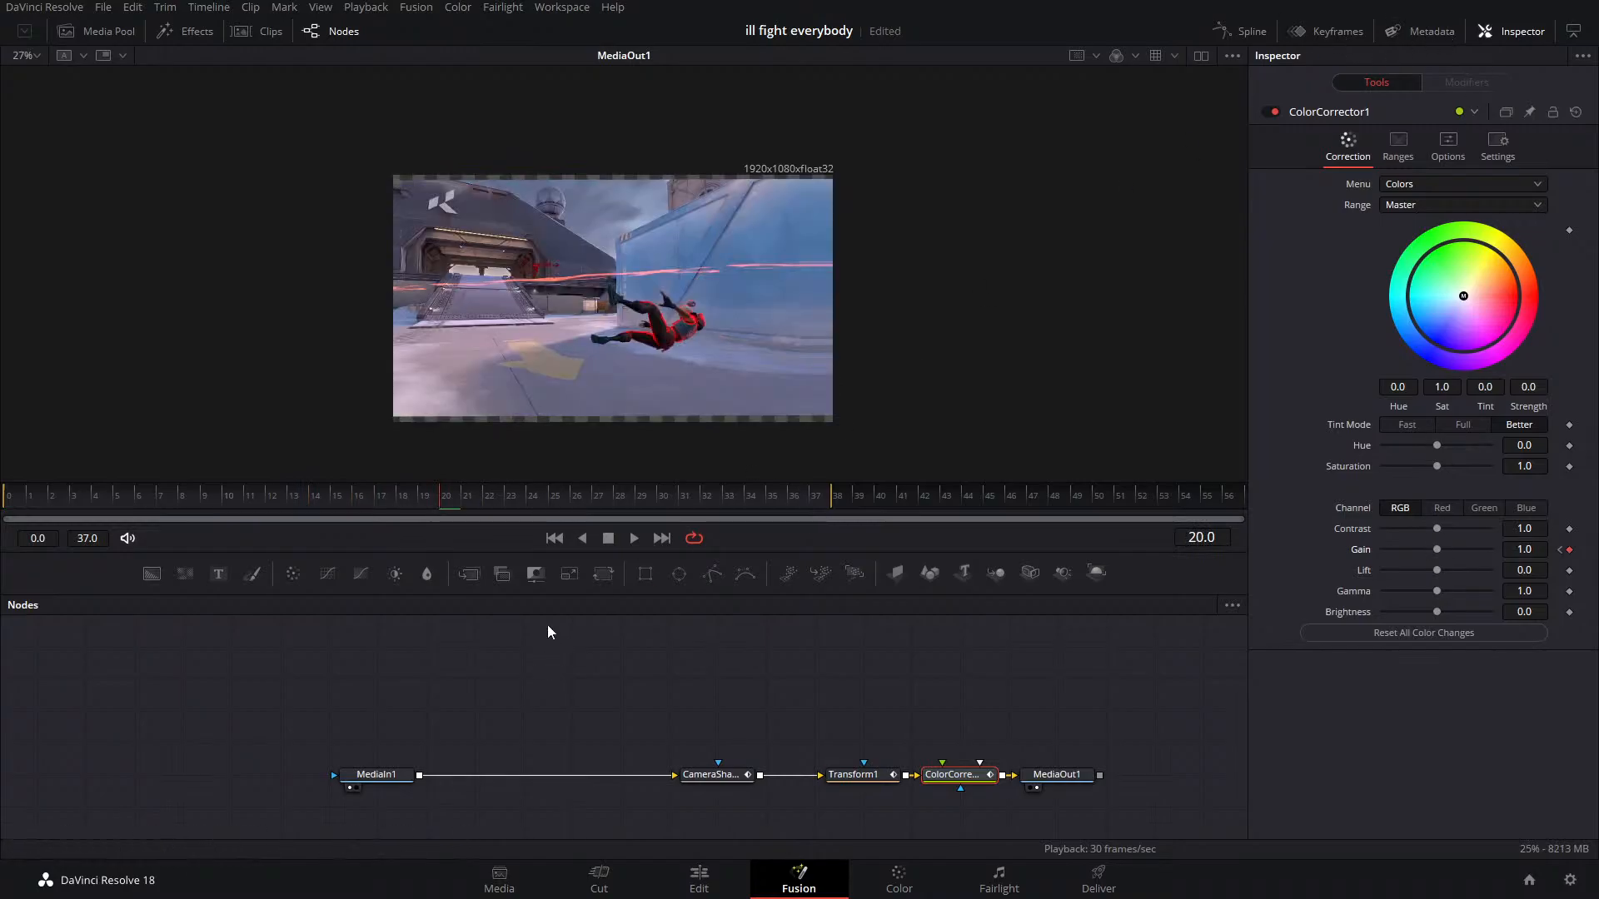
pyautogui.click(414, 502)
pyautogui.click(1253, 32)
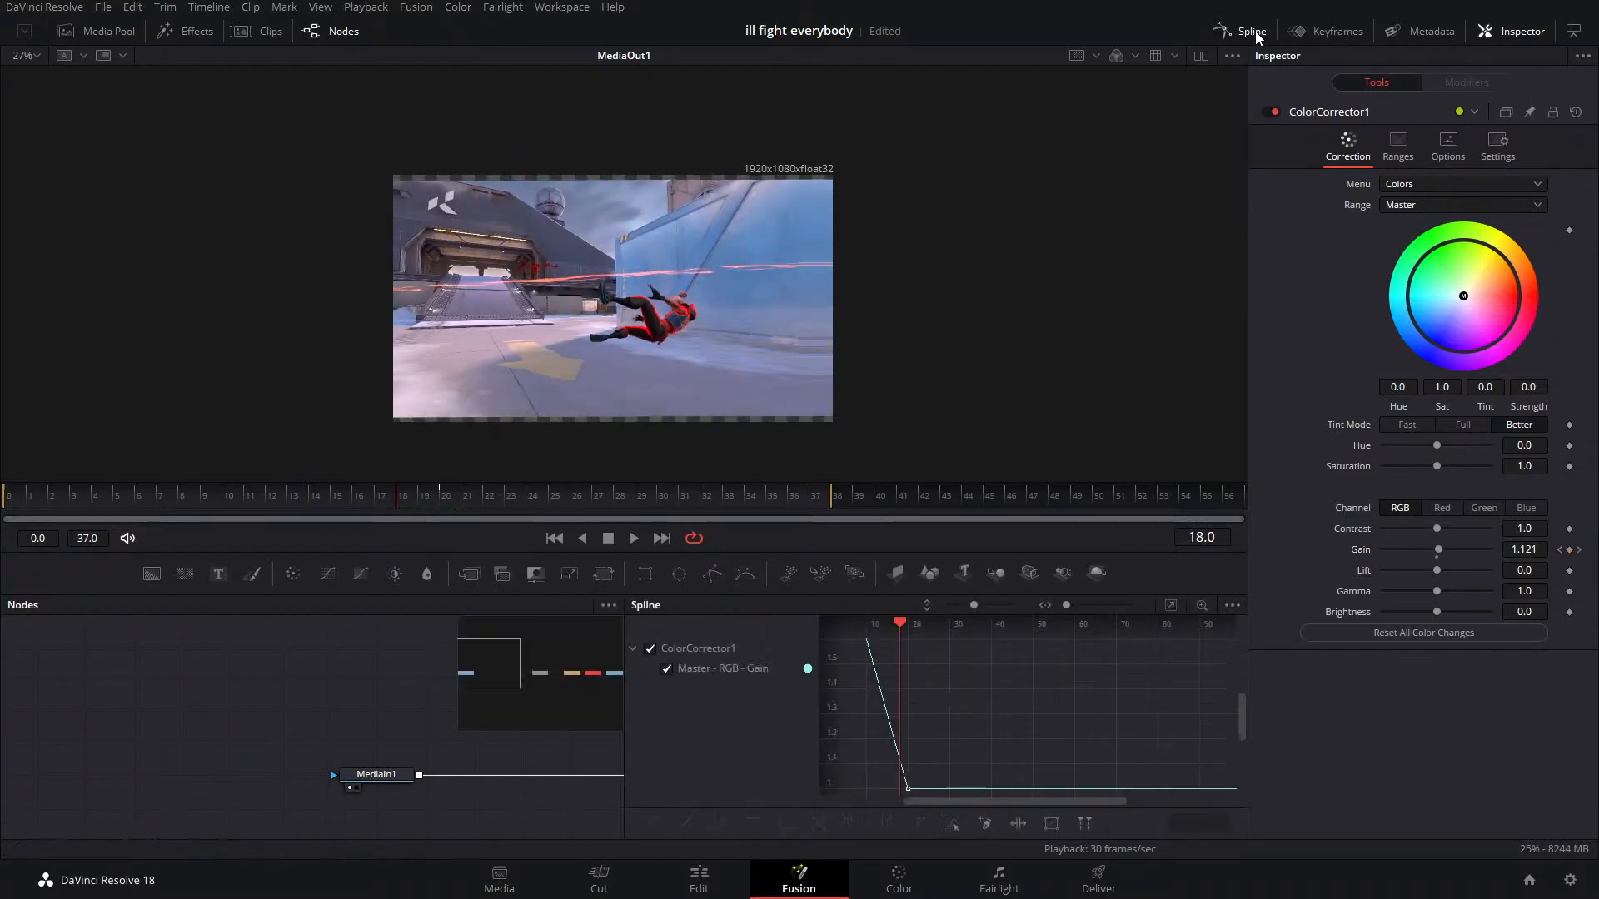
pyautogui.click(1170, 606)
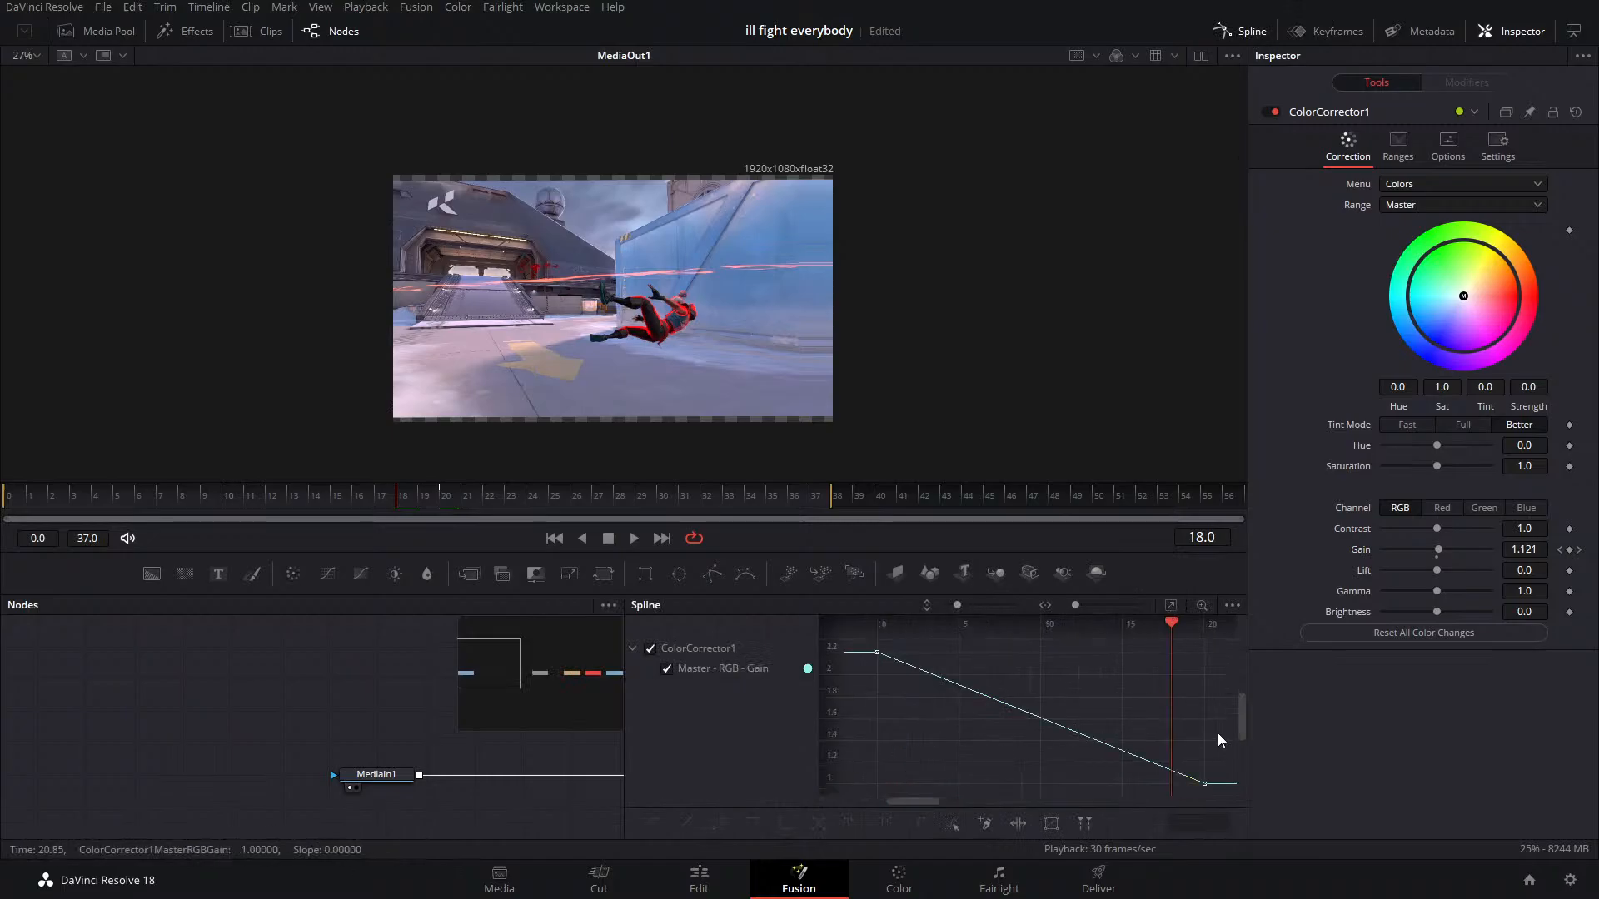
pyautogui.click(951, 821)
# Return to the Edit page and play across the cut repeatedly to review the flash on the replay clip
pyautogui.click(699, 880)
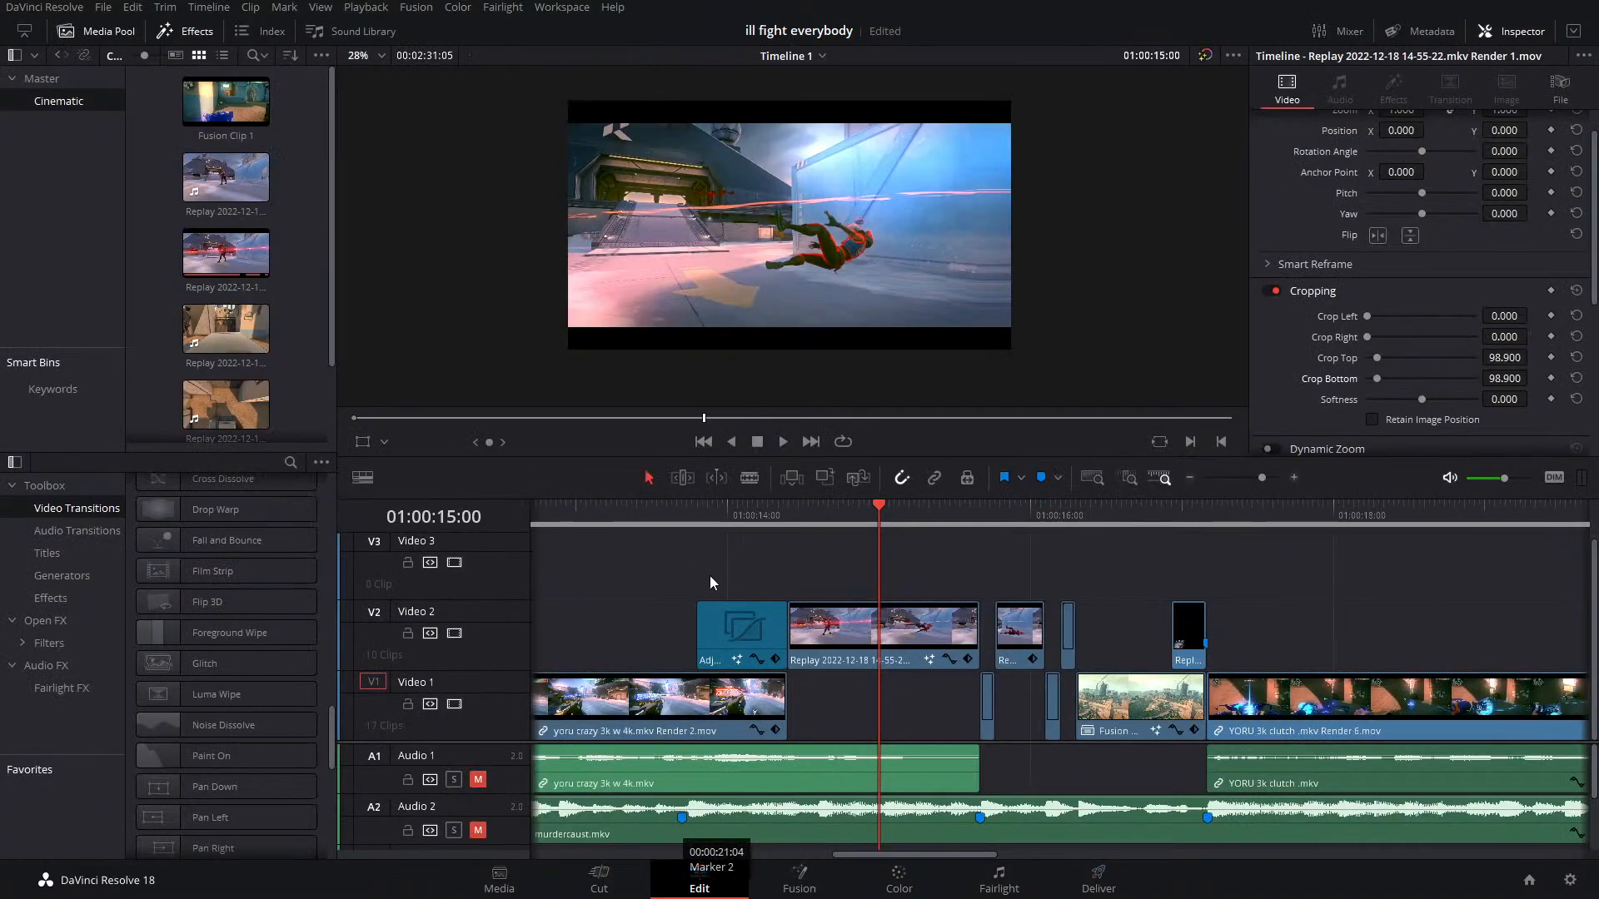
pyautogui.click(728, 523)
pyautogui.press('space')
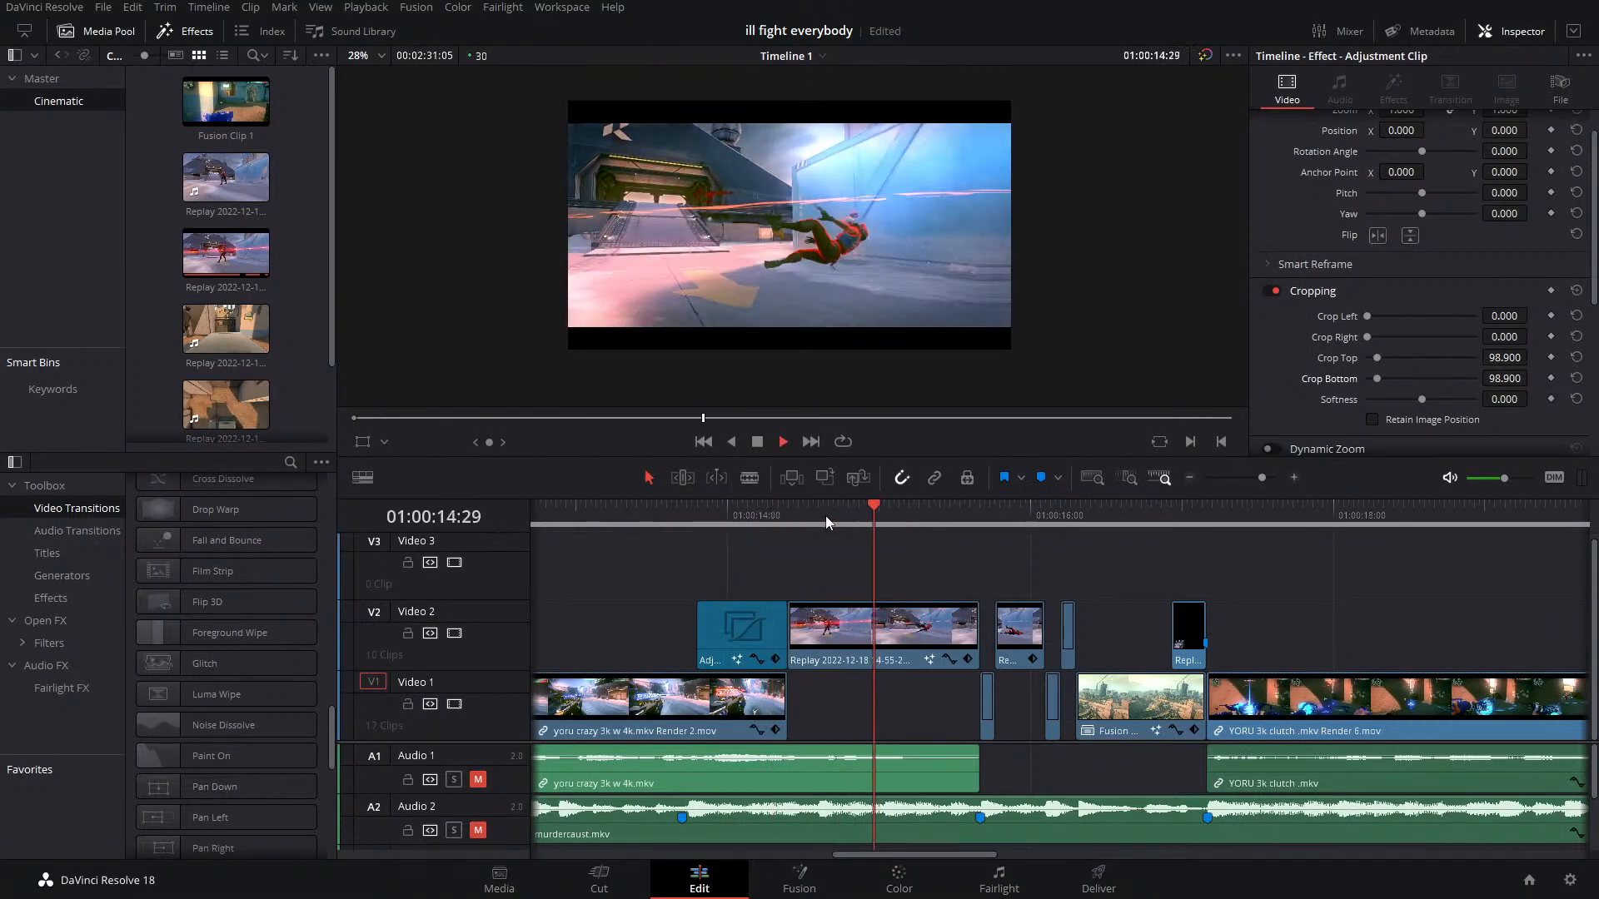
pyautogui.click(771, 521)
pyautogui.press('space')
# Go back to 01:00:14:12 and set the ColorCorrector's Gain keyframe at frame 0 to 1.7 in Fusion
pyautogui.click(789, 518)
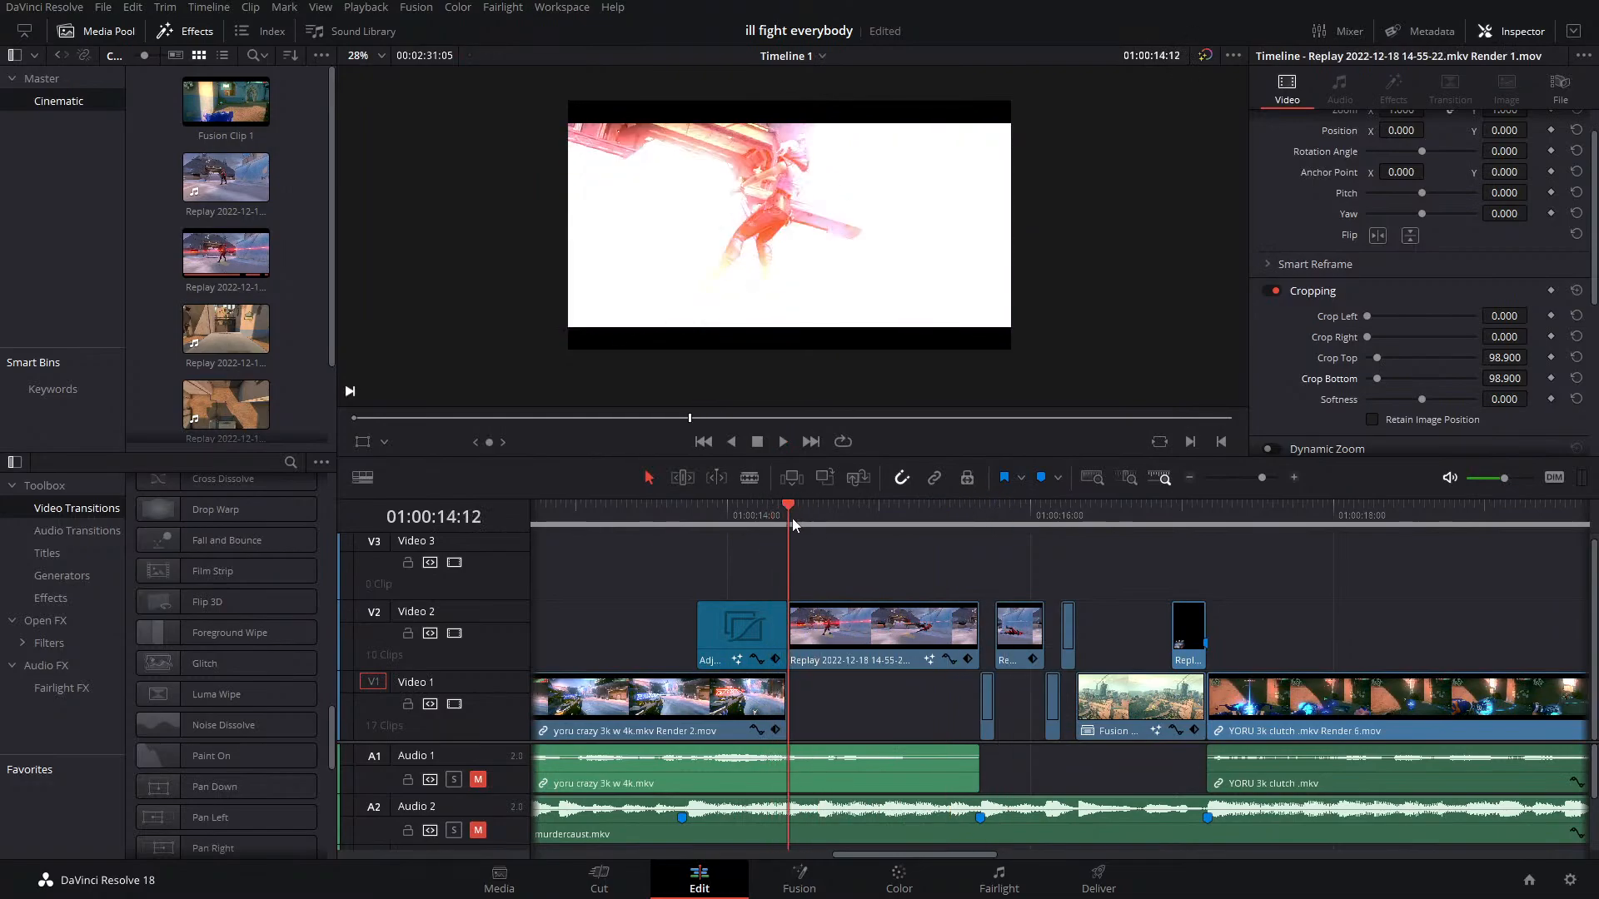
pyautogui.click(900, 880)
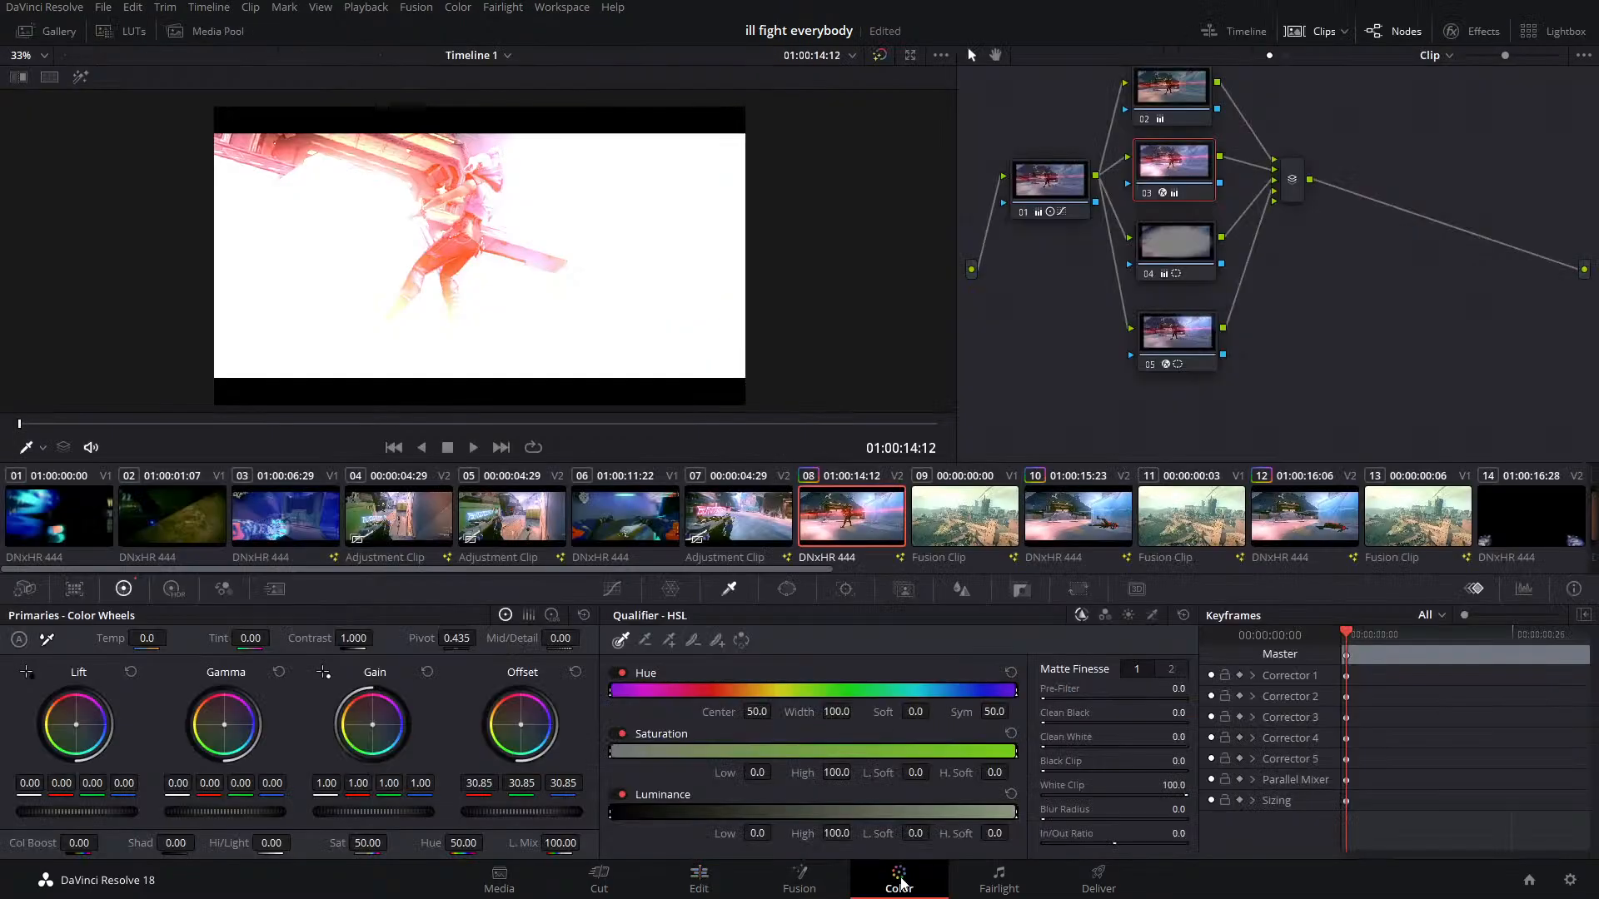
pyautogui.click(799, 880)
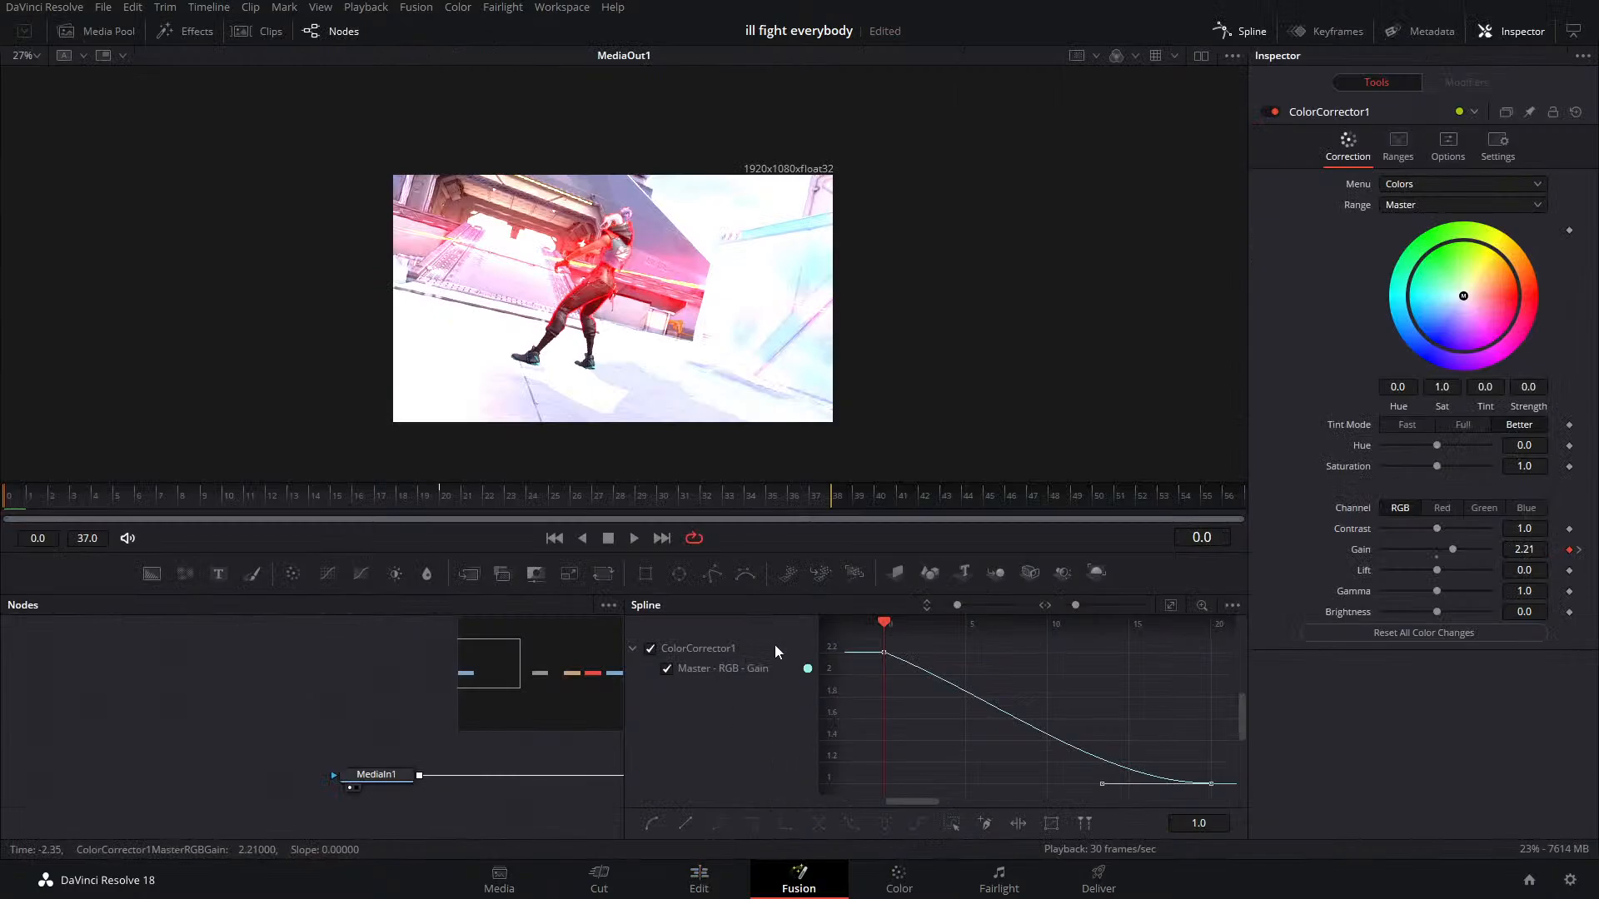
pyautogui.moveTo(1451, 550); pyautogui.dragTo(1442, 558)
# Play the Edit timeline from just before the replay clip to judge the softened flash
pyautogui.click(730, 891)
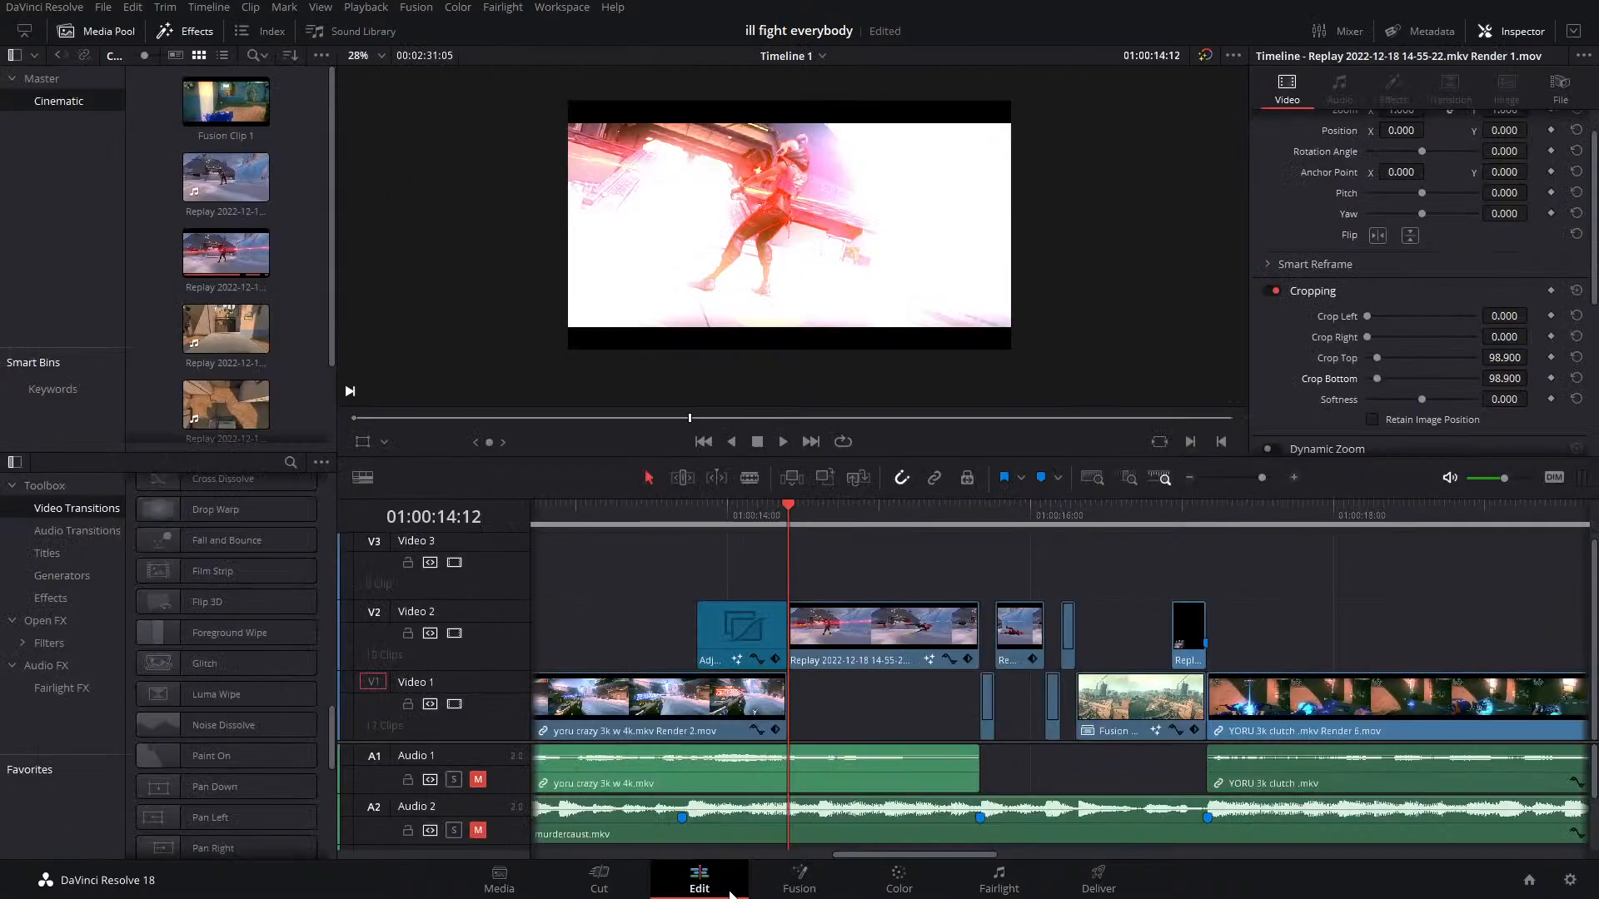
pyautogui.moveTo(787, 511); pyautogui.dragTo(737, 516)
pyautogui.press('space')
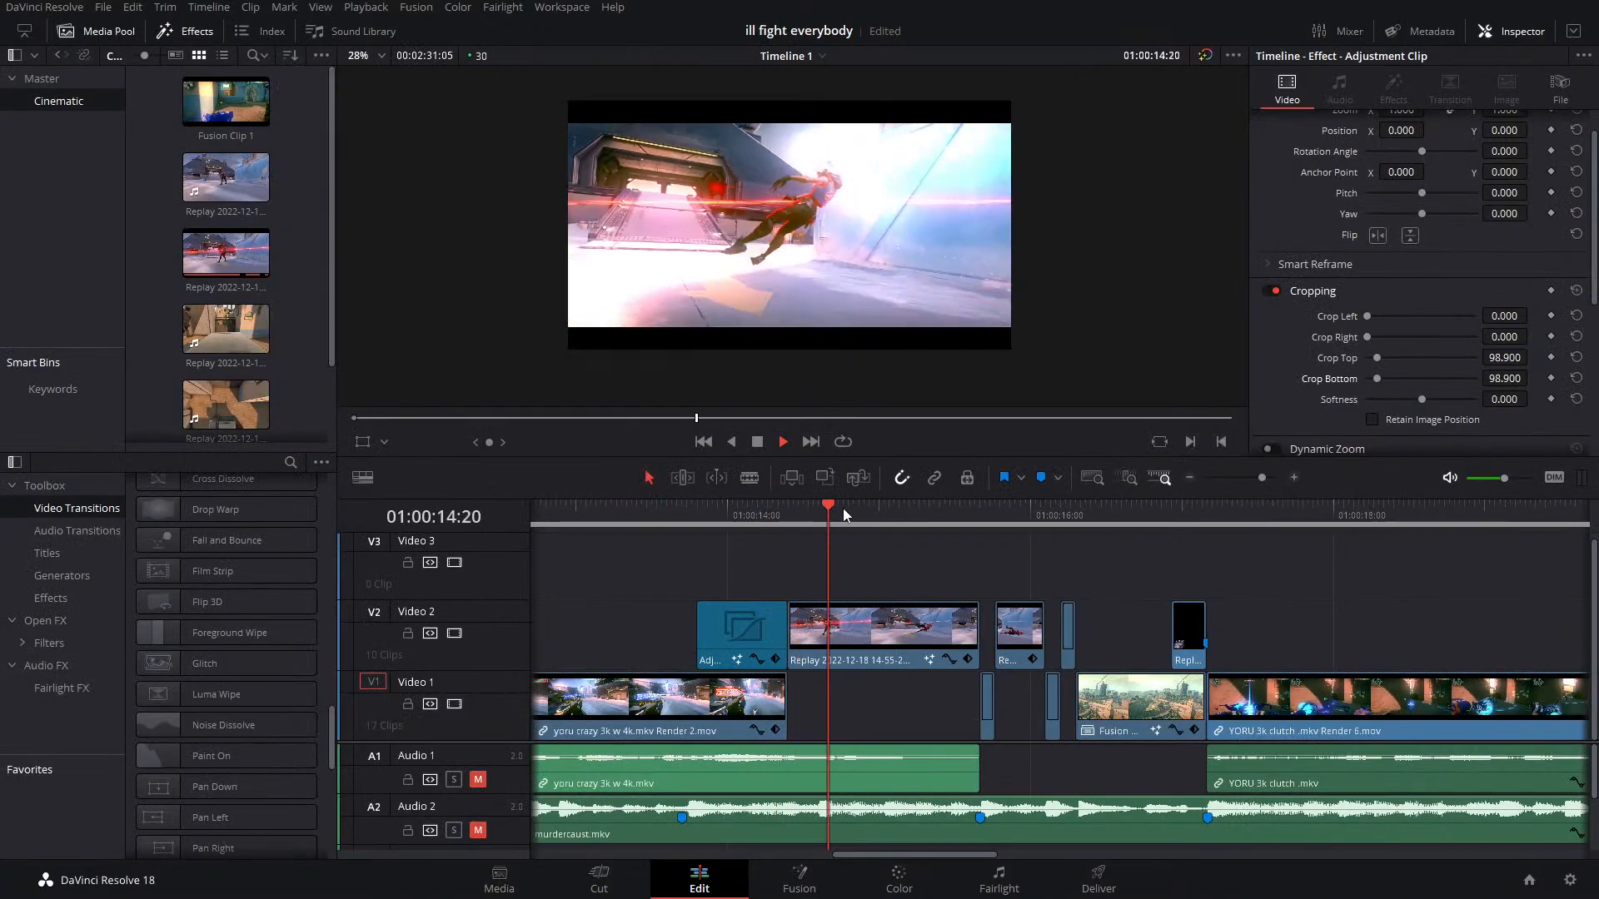
# Set the ColorCorrector's frame 0 Gain to 1.479, check the frame on the Edit page, and reduce the Gain a little further
pyautogui.moveTo(833, 512); pyautogui.dragTo(787, 527)
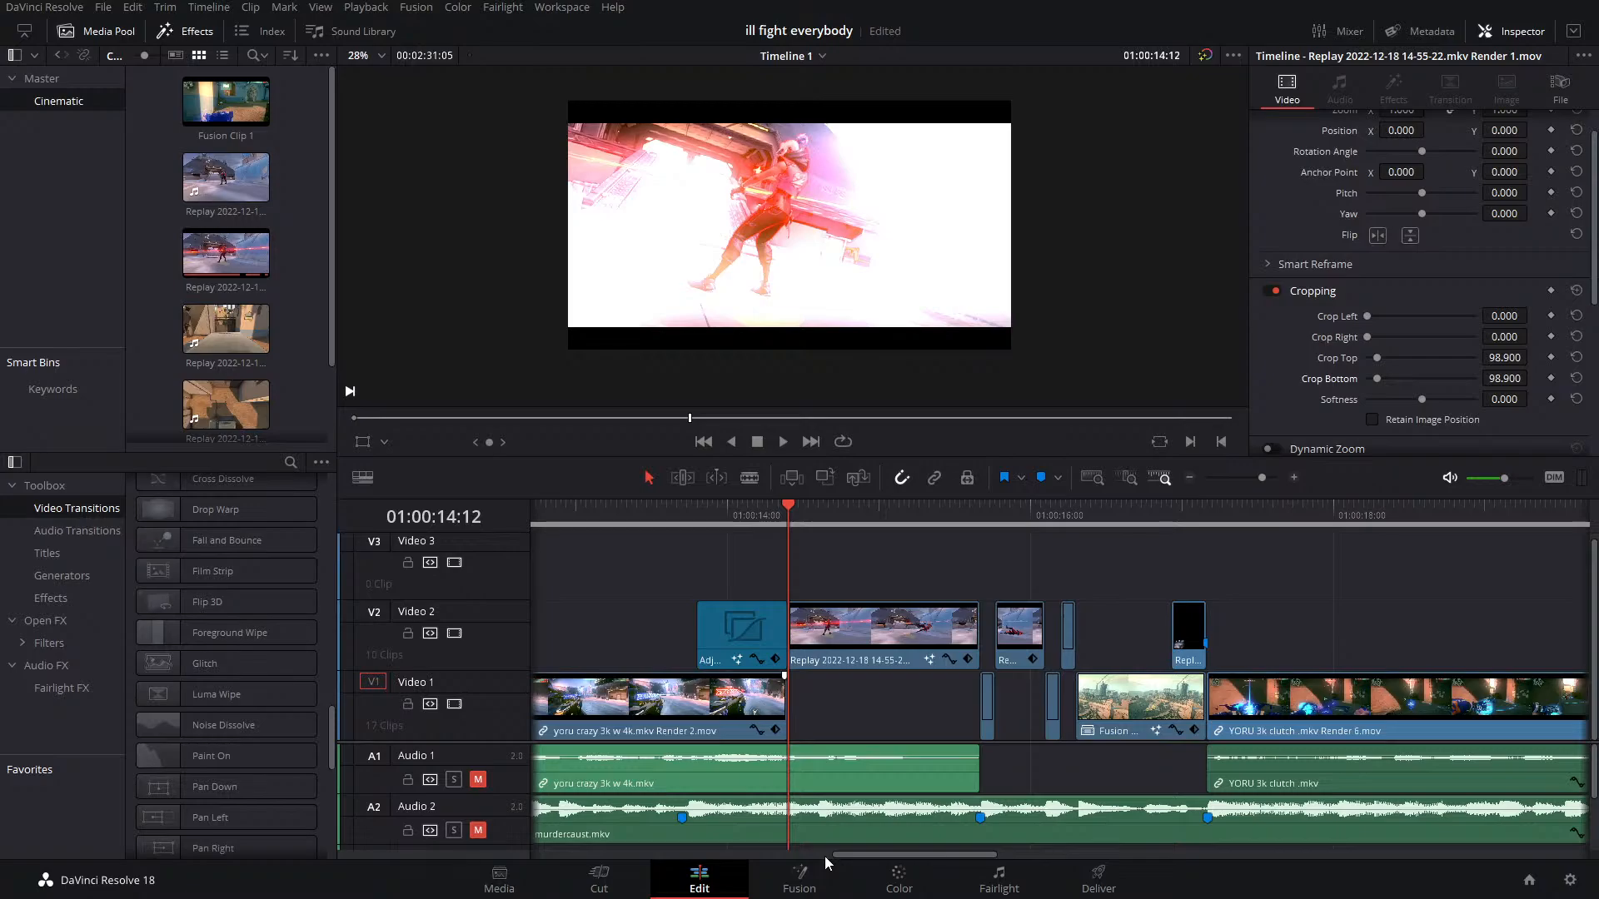
pyautogui.click(801, 876)
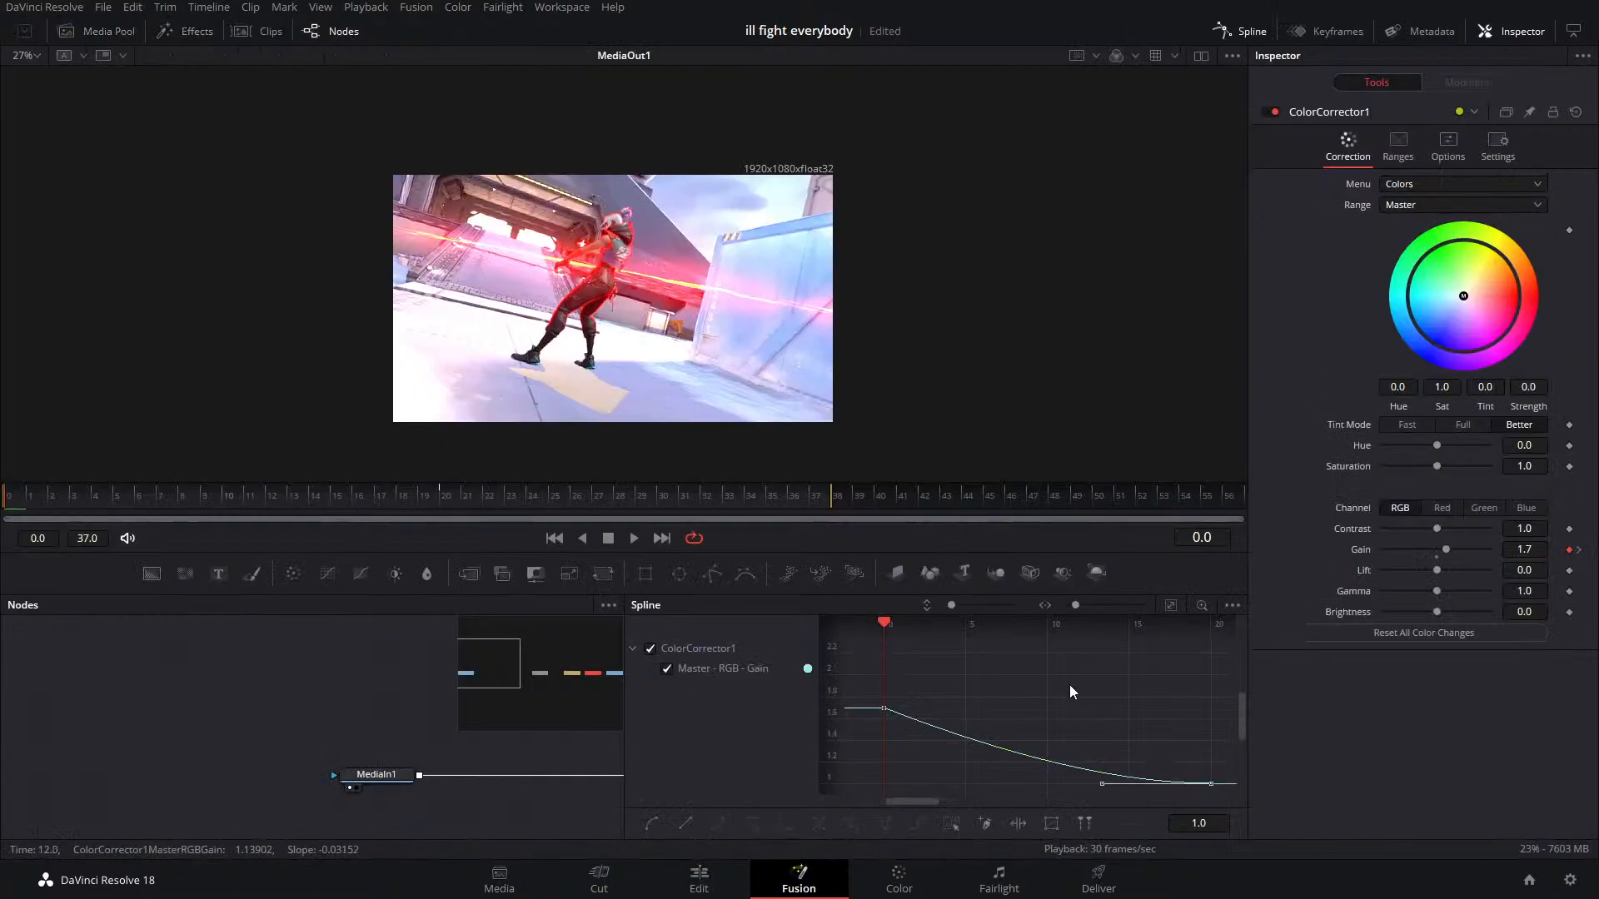
pyautogui.moveTo(1531, 549); pyautogui.dragTo(1478, 548)
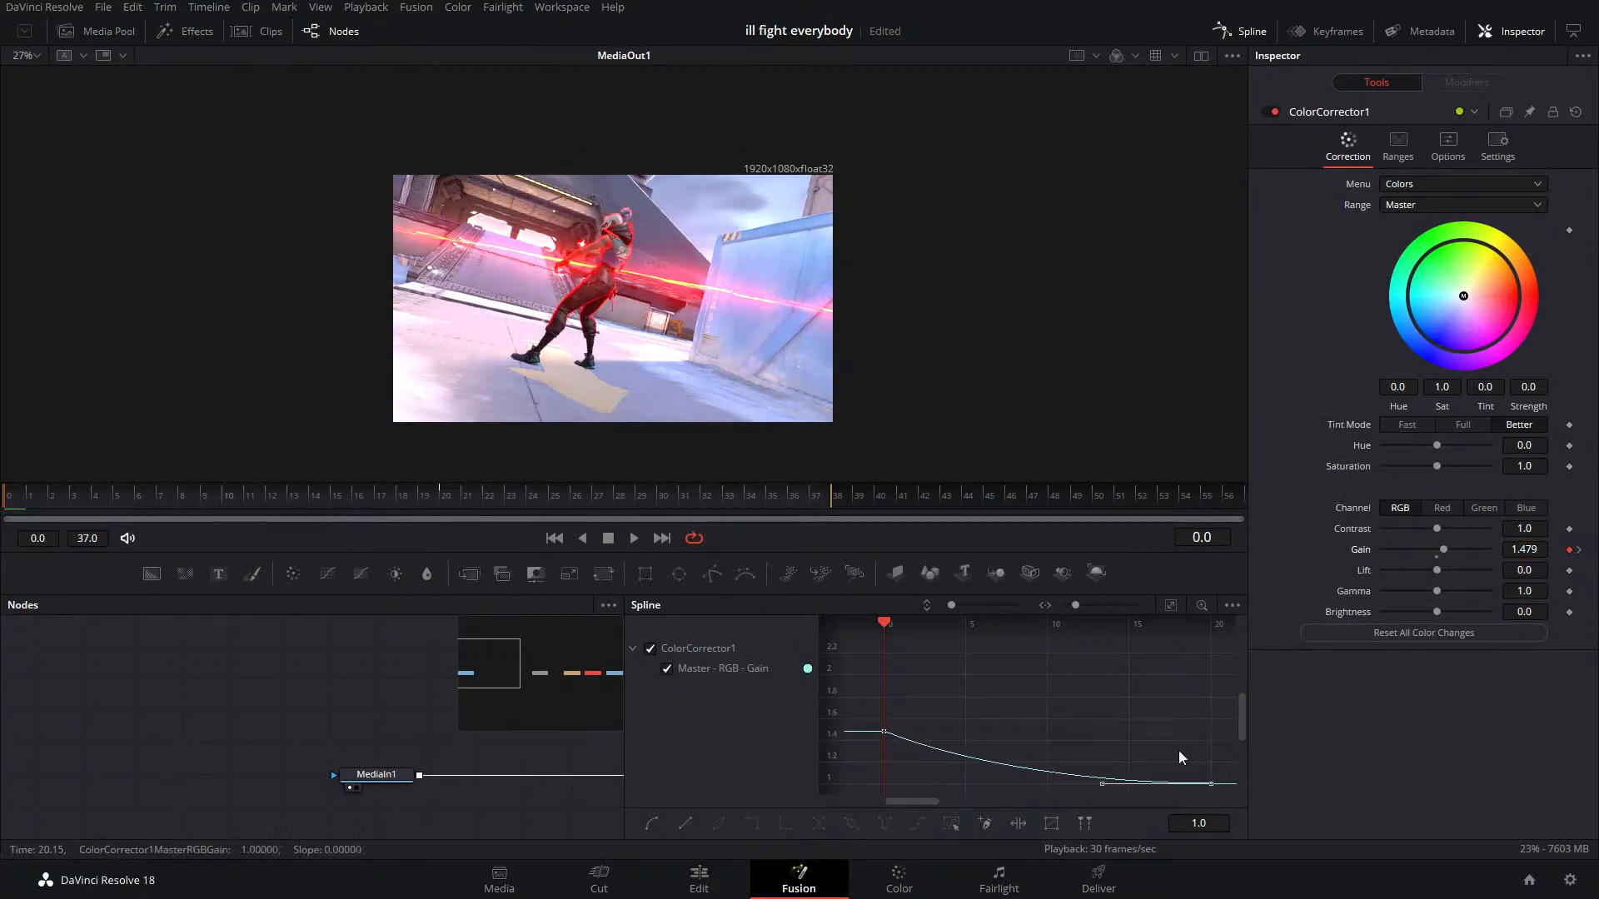
pyautogui.click(699, 881)
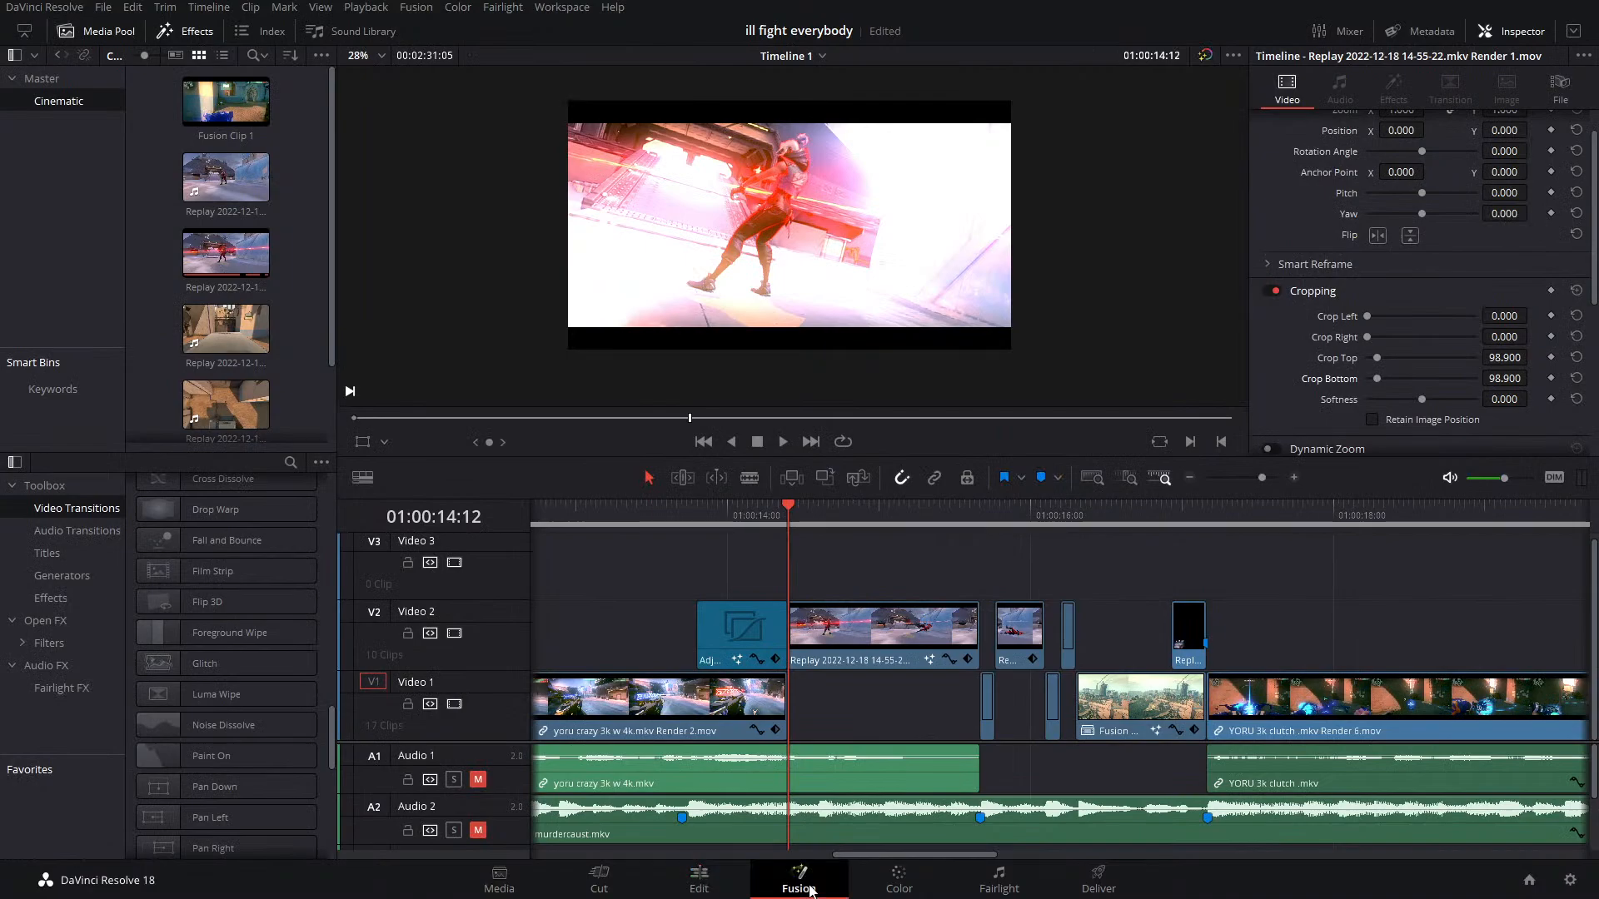
pyautogui.click(798, 876)
pyautogui.moveTo(1525, 549); pyautogui.dragTo(1490, 549)
# On the Edit page, play from before the flash through the BIND title into the following gameplay clip
pyautogui.click(715, 885)
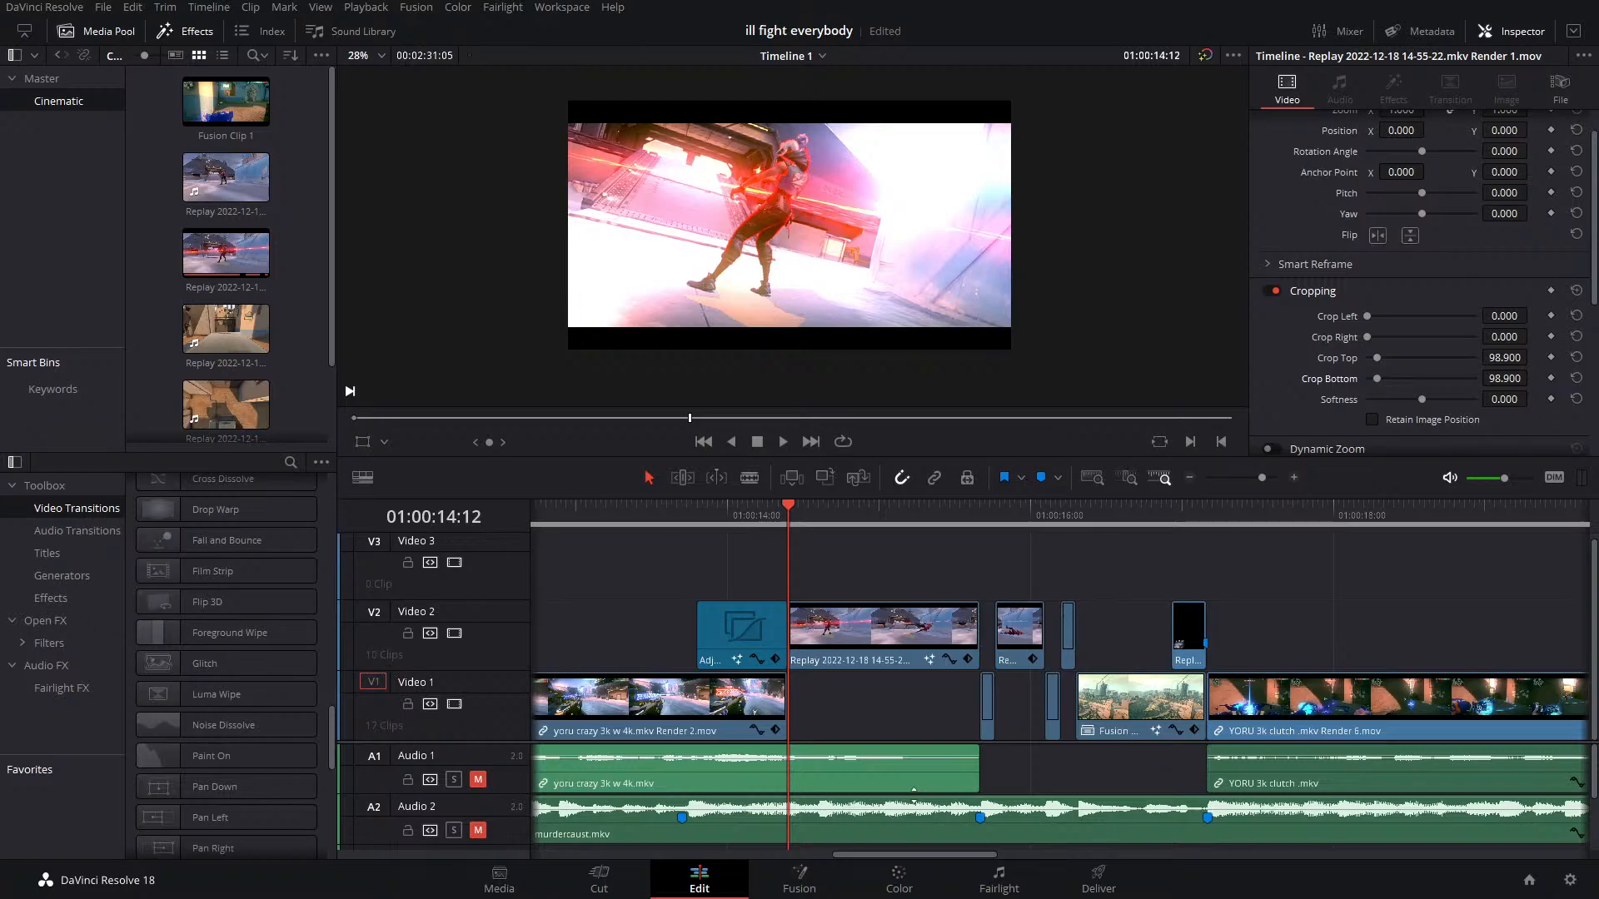
pyautogui.click(761, 511)
pyautogui.press('space')
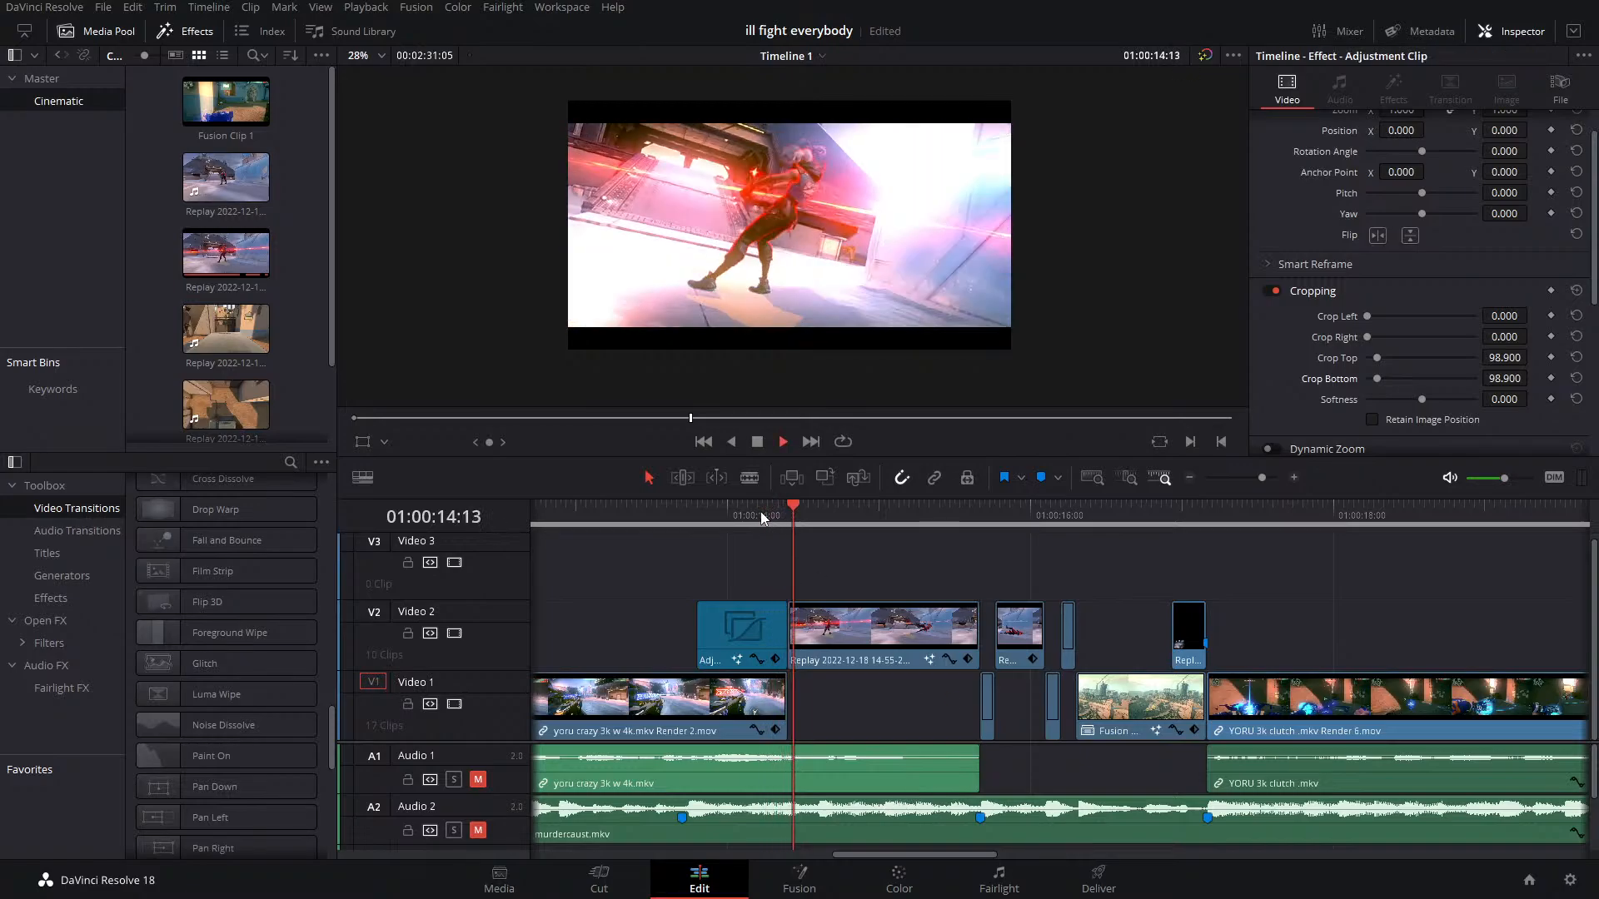
pyautogui.click(761, 511)
pyautogui.click(683, 511)
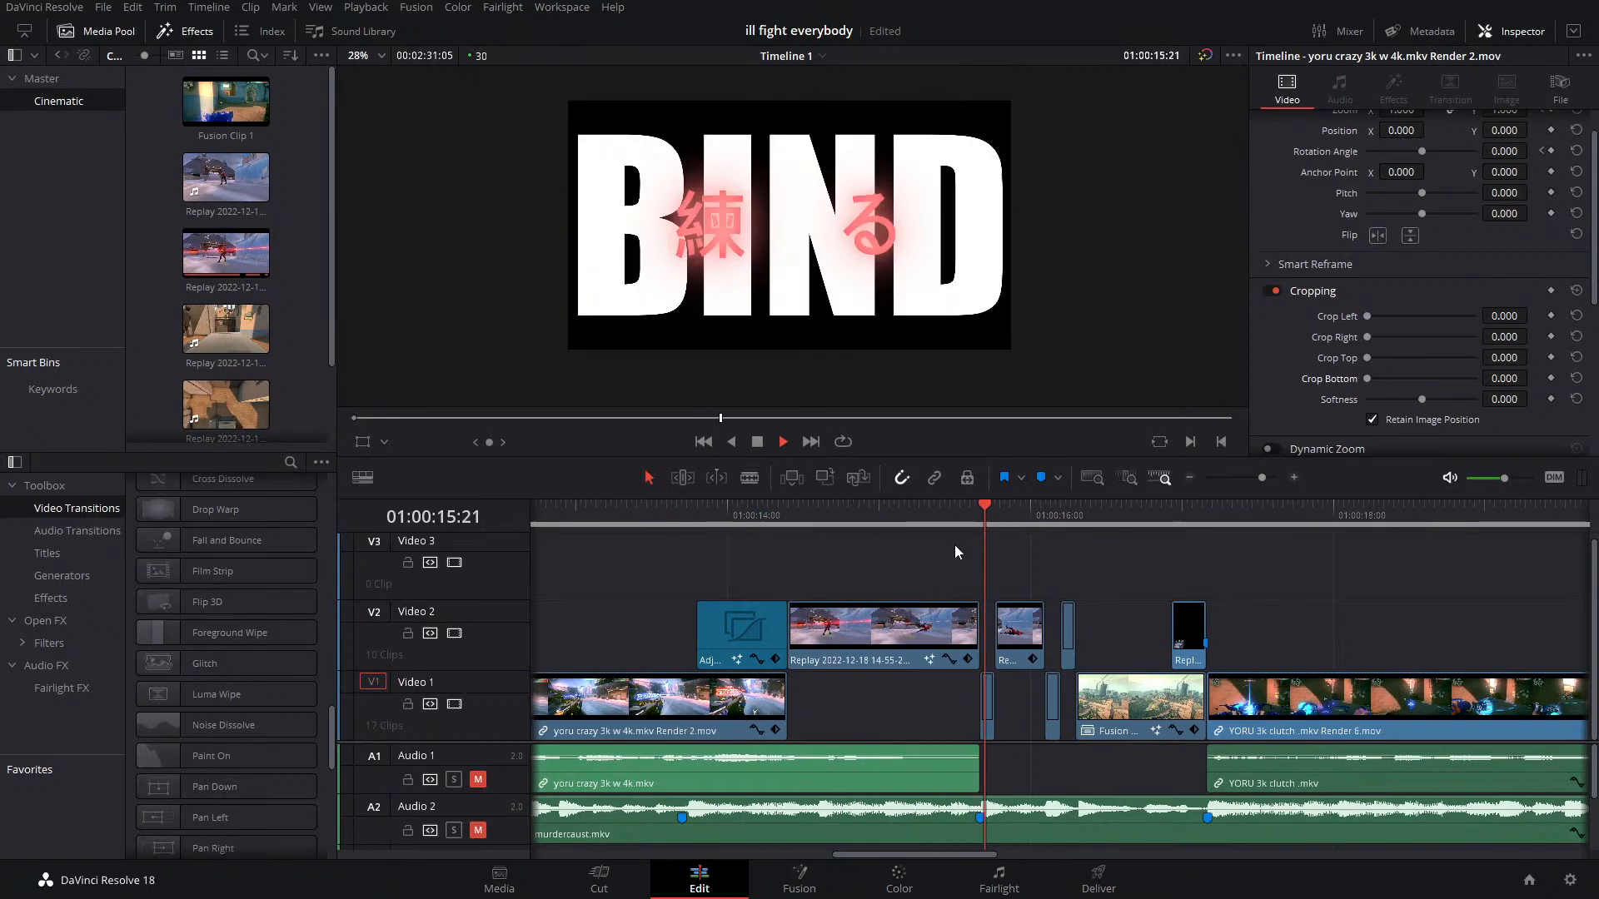
pyautogui.press('space')
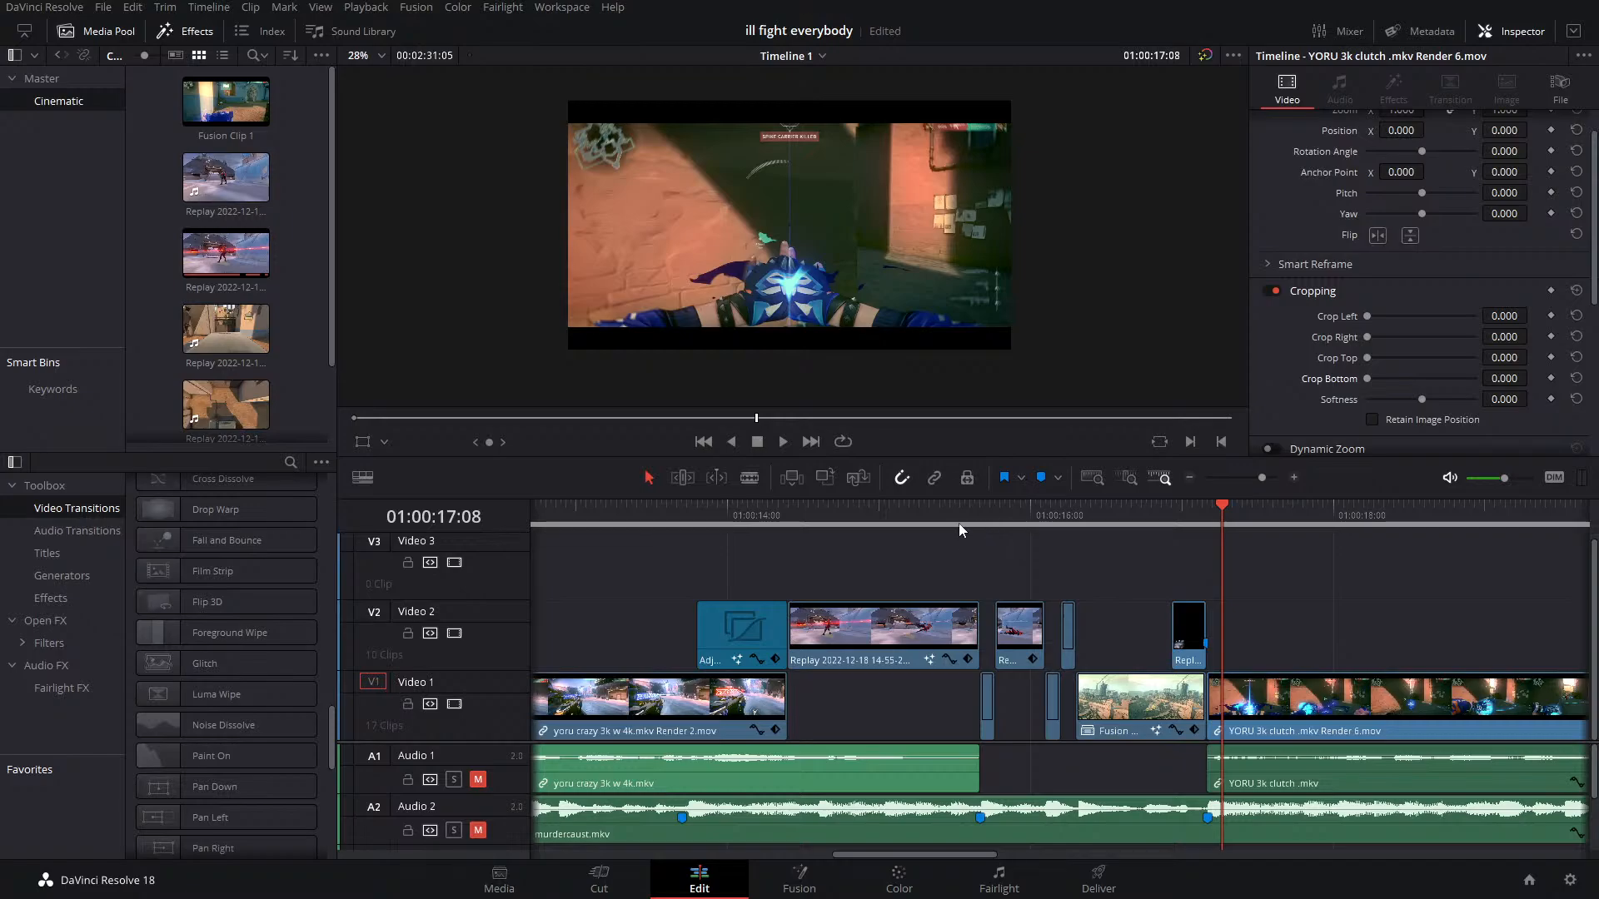
# Replay the section from the first replay clip through the BIND title flashes several times
pyautogui.click(861, 515)
pyautogui.press('space')
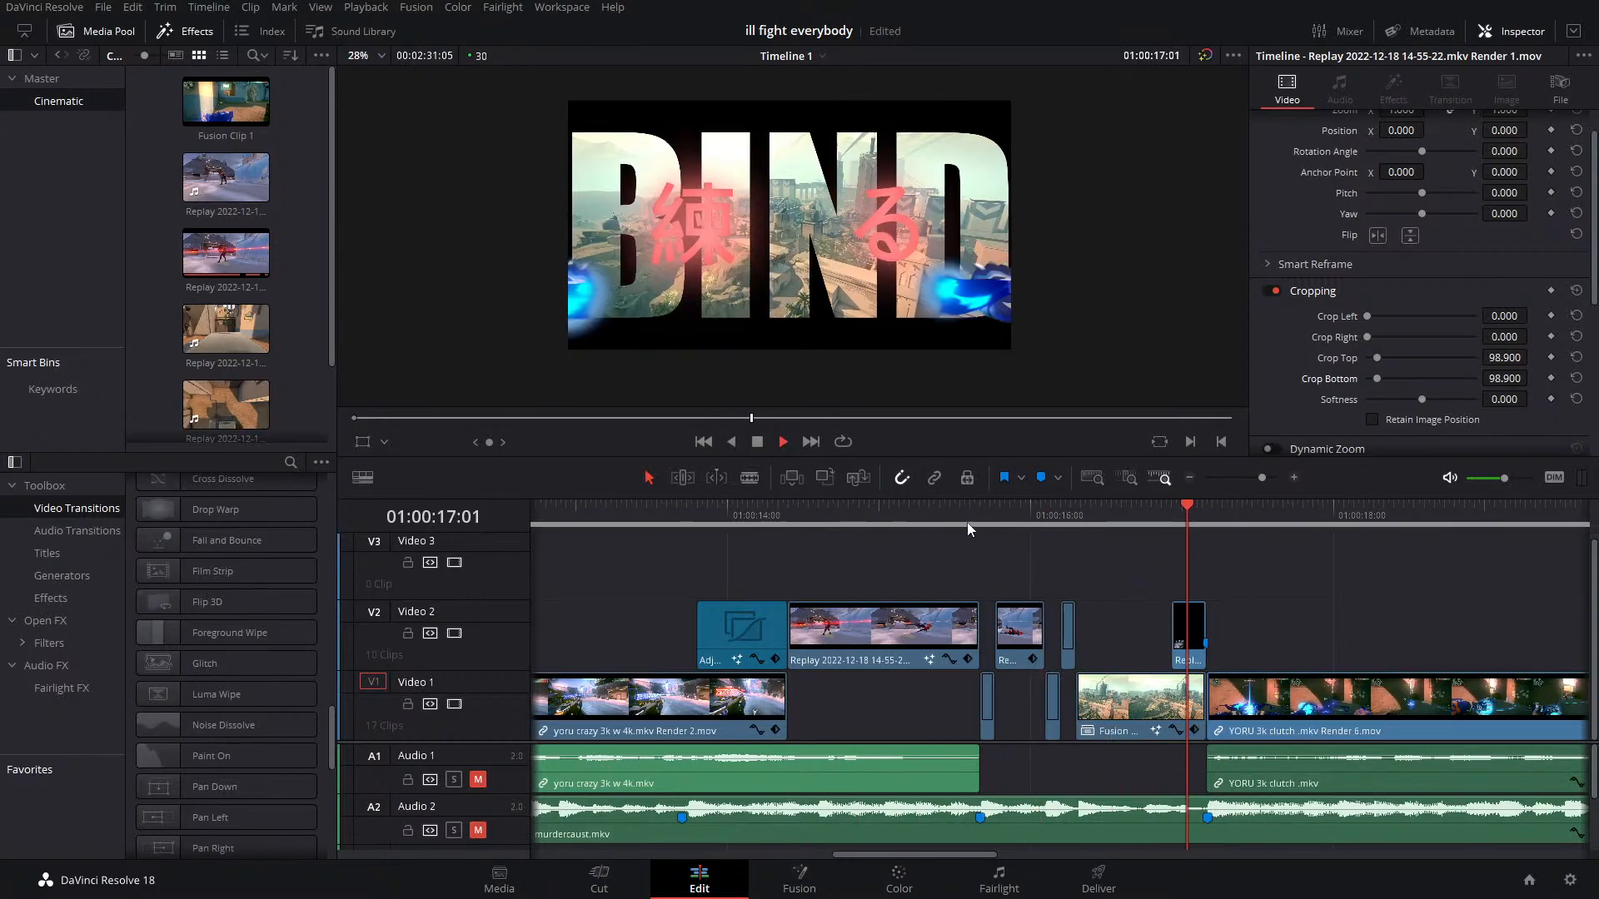
pyautogui.click(793, 523)
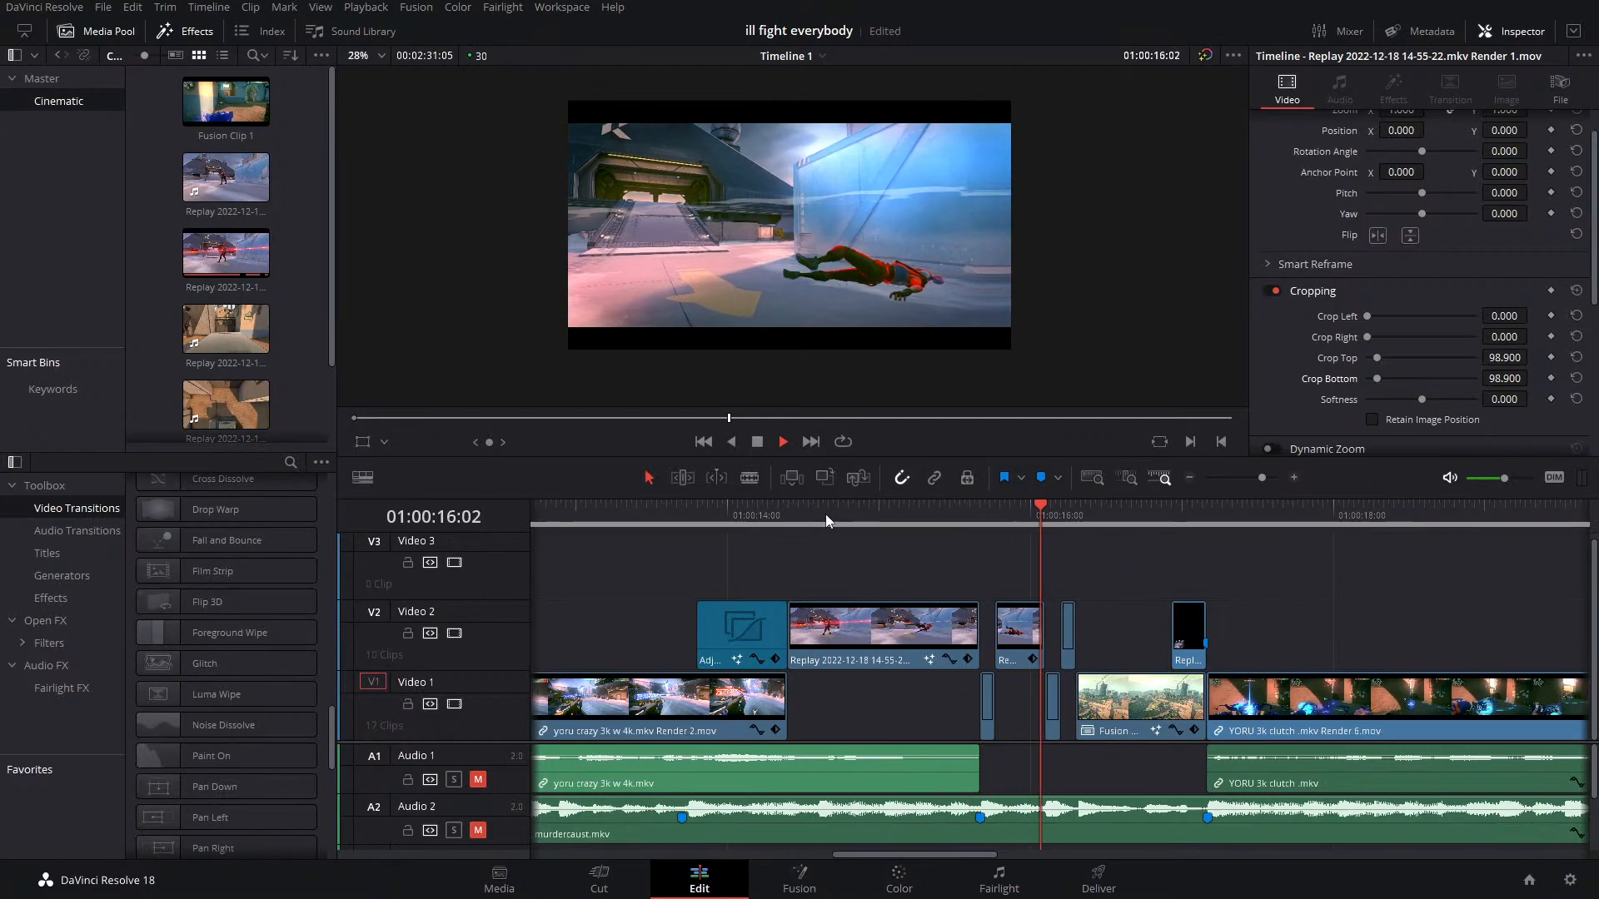
pyautogui.click(828, 517)
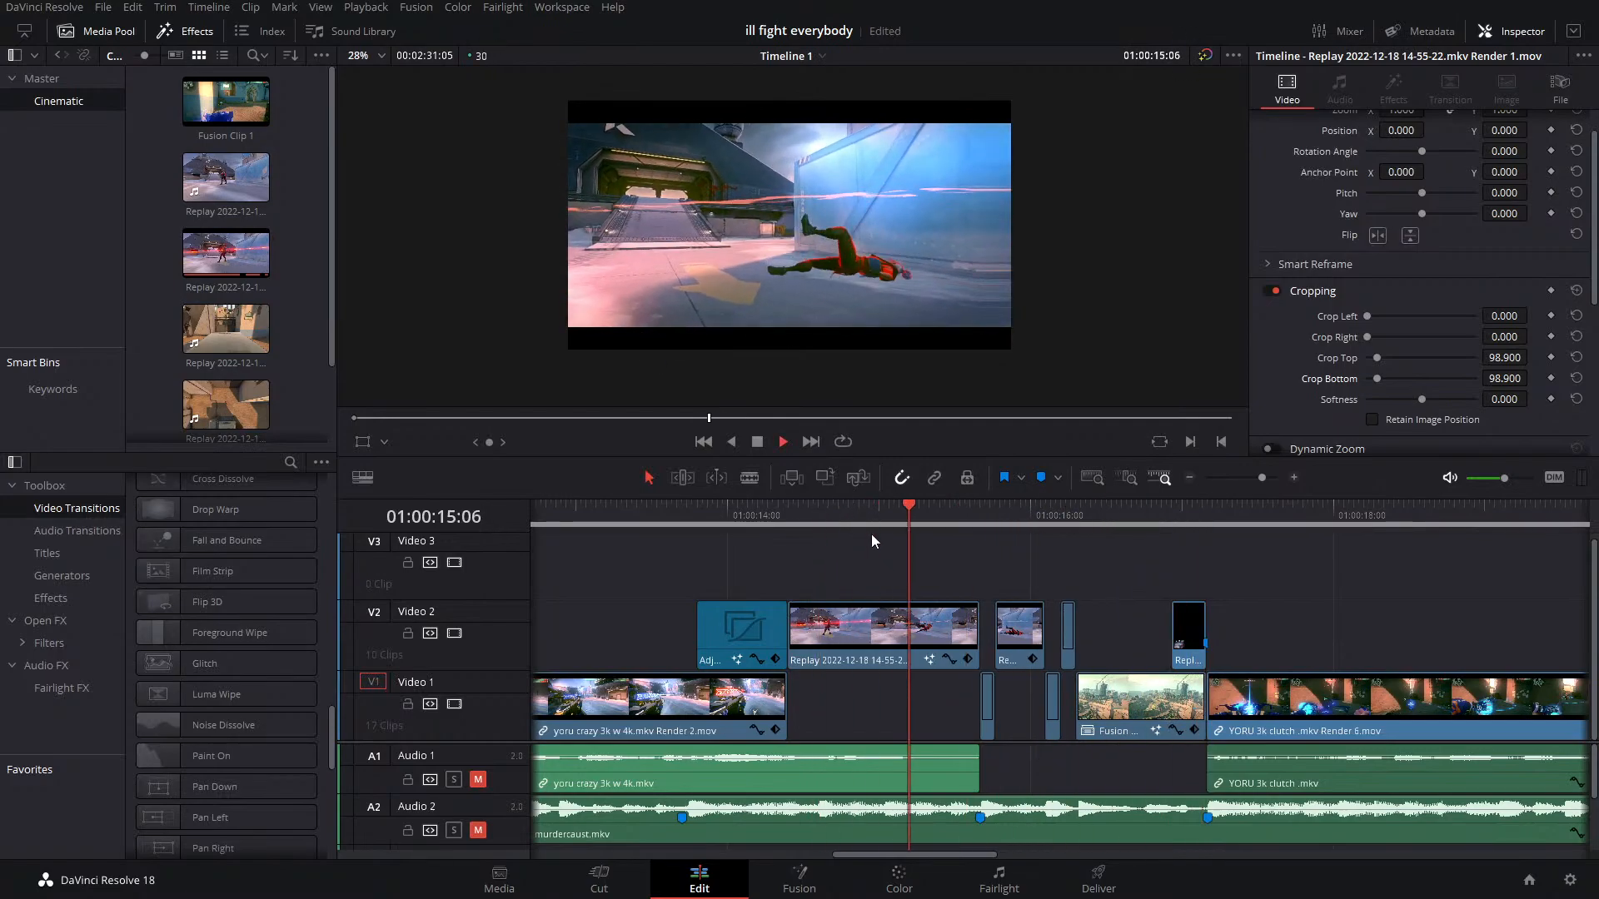
pyautogui.press('space')
# Scrub from 01:00:15:29 to 01:00:16:03 to examine the cut from the second replay clip to BIND, and play the sequence again
pyautogui.moveTo(1017, 525)
pyautogui.mouseDown()
pyautogui.moveTo(1043, 518)
pyautogui.moveTo(1006, 533)
pyautogui.moveTo(1027, 527)
pyautogui.mouseUp()
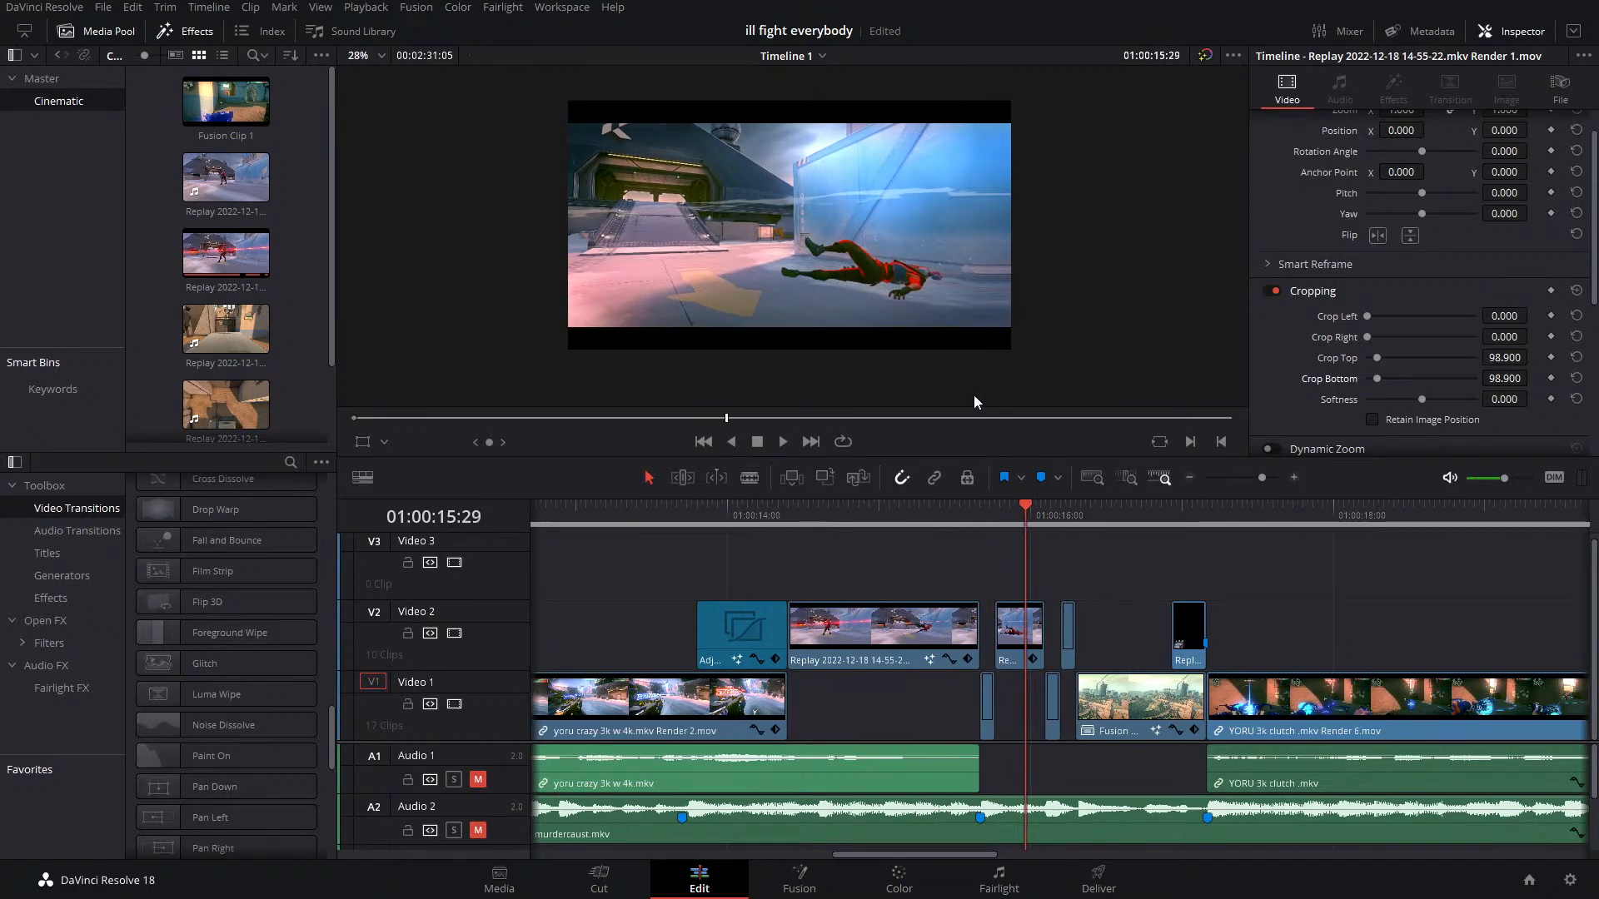
pyautogui.moveTo(1028, 513); pyautogui.dragTo(1047, 513)
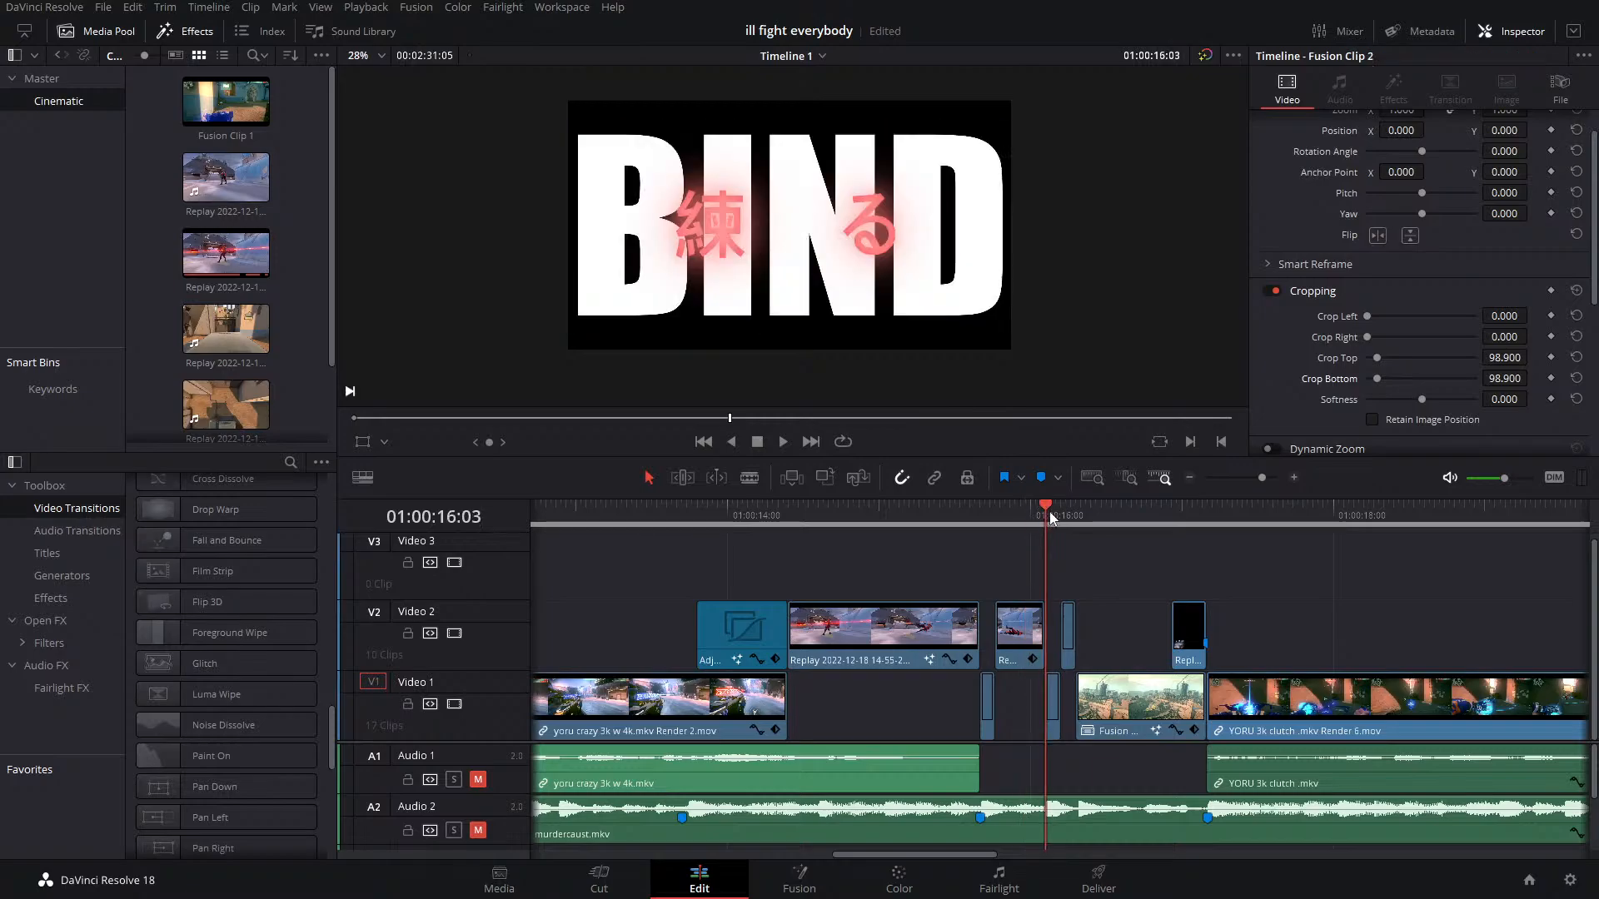
pyautogui.press('space')
pyautogui.click(847, 496)
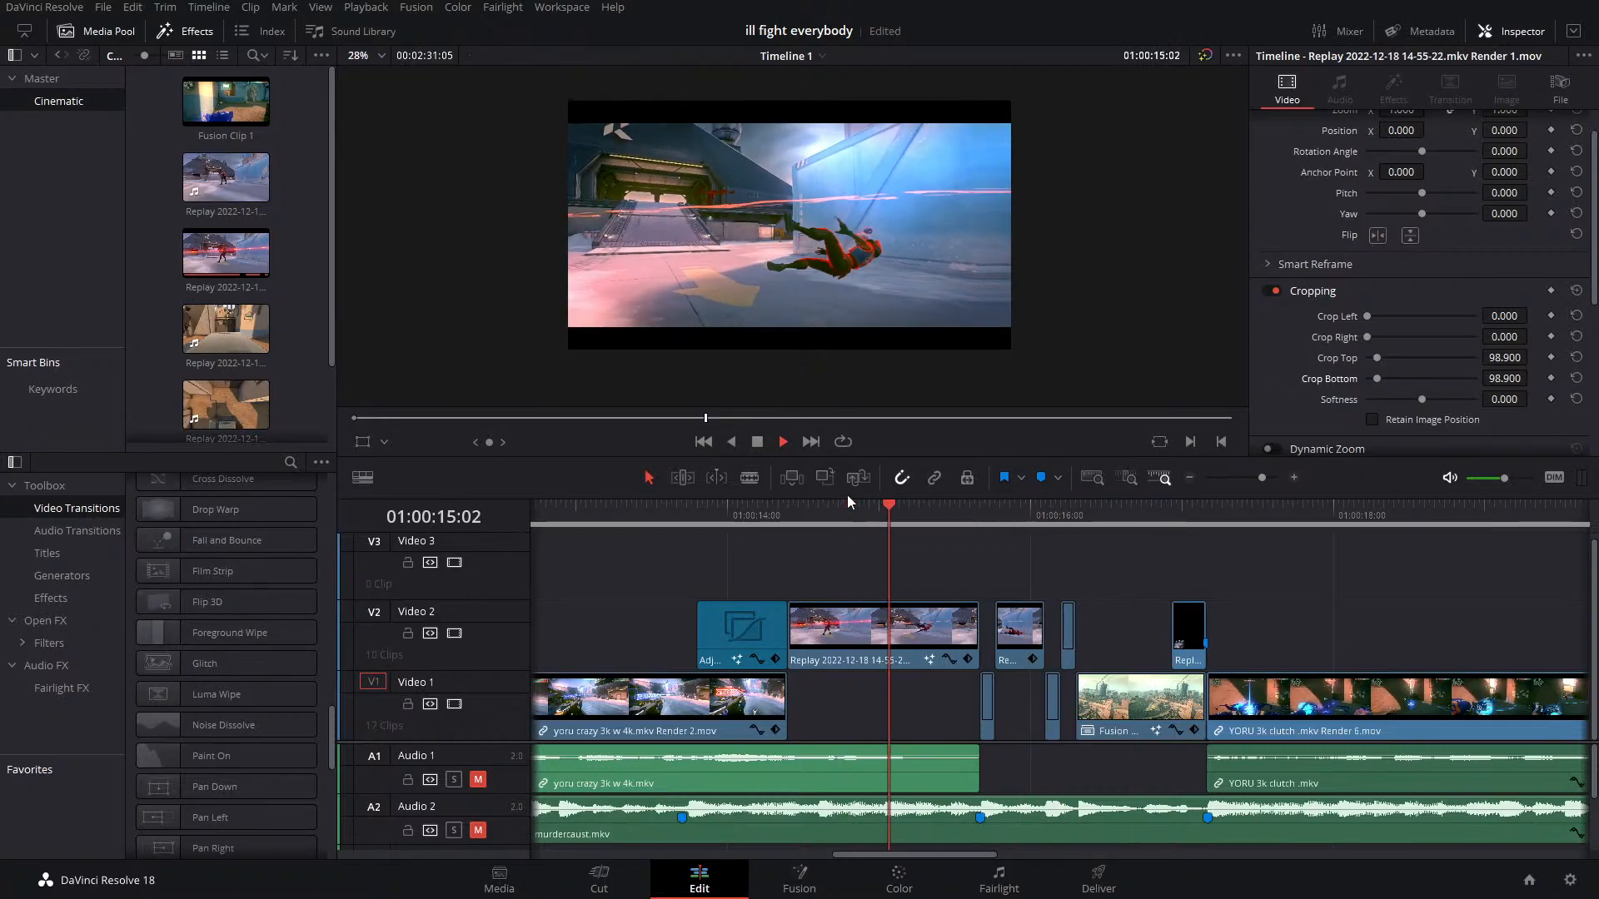
pyautogui.press('space')
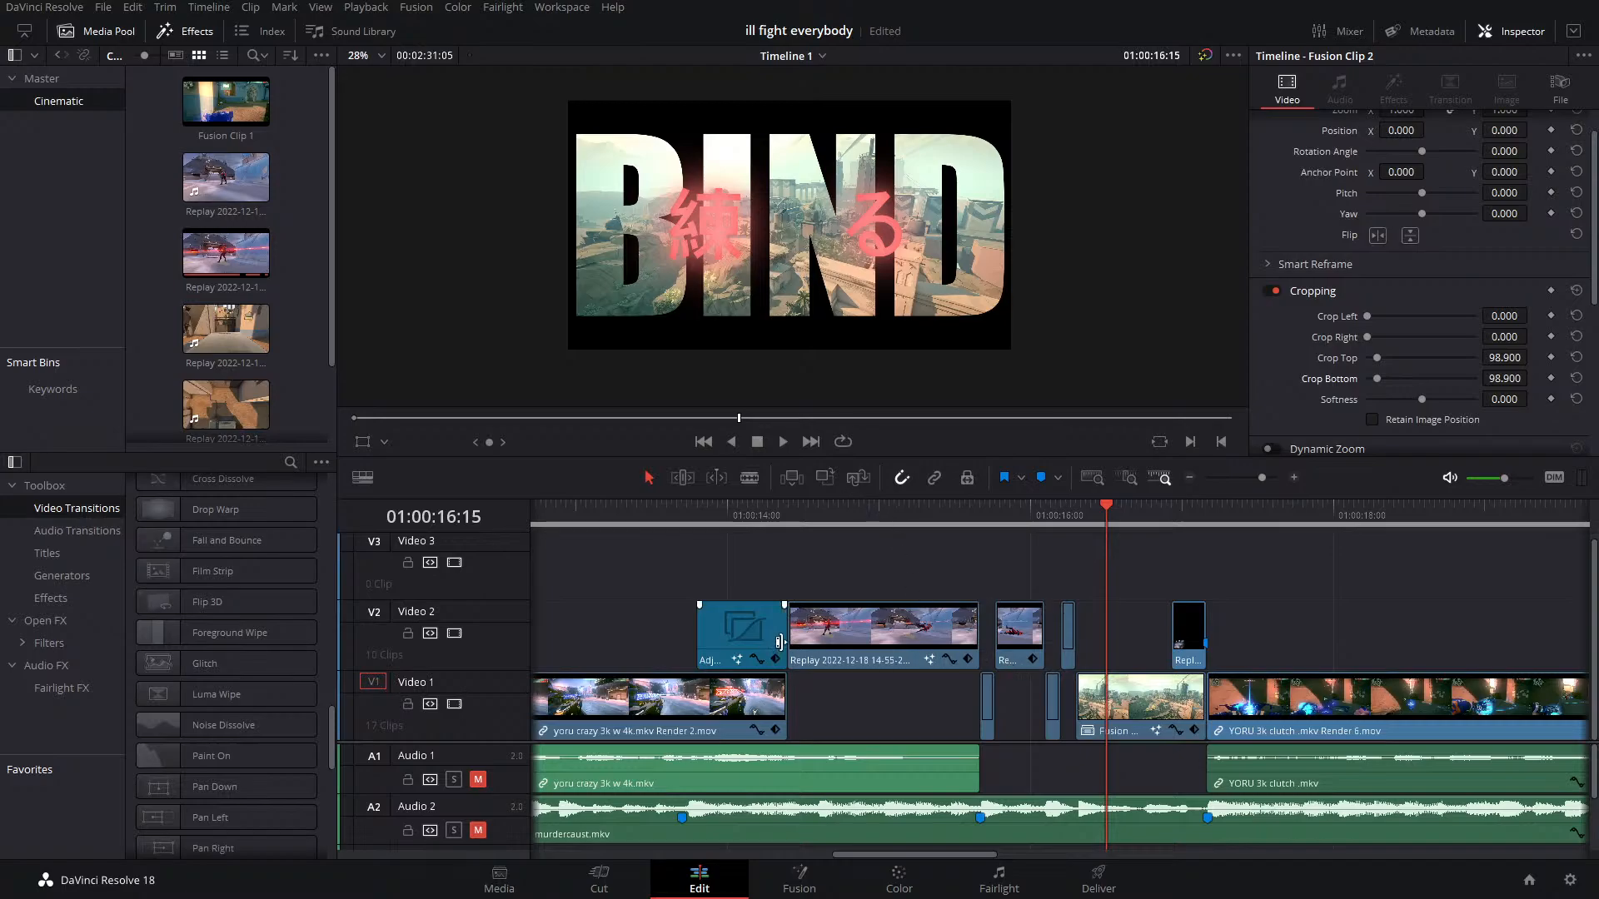
# Play the replay and BIND title sequence again, restarting from the end of the preceding gameplay clip
pyautogui.click(809, 547)
pyautogui.press('space')
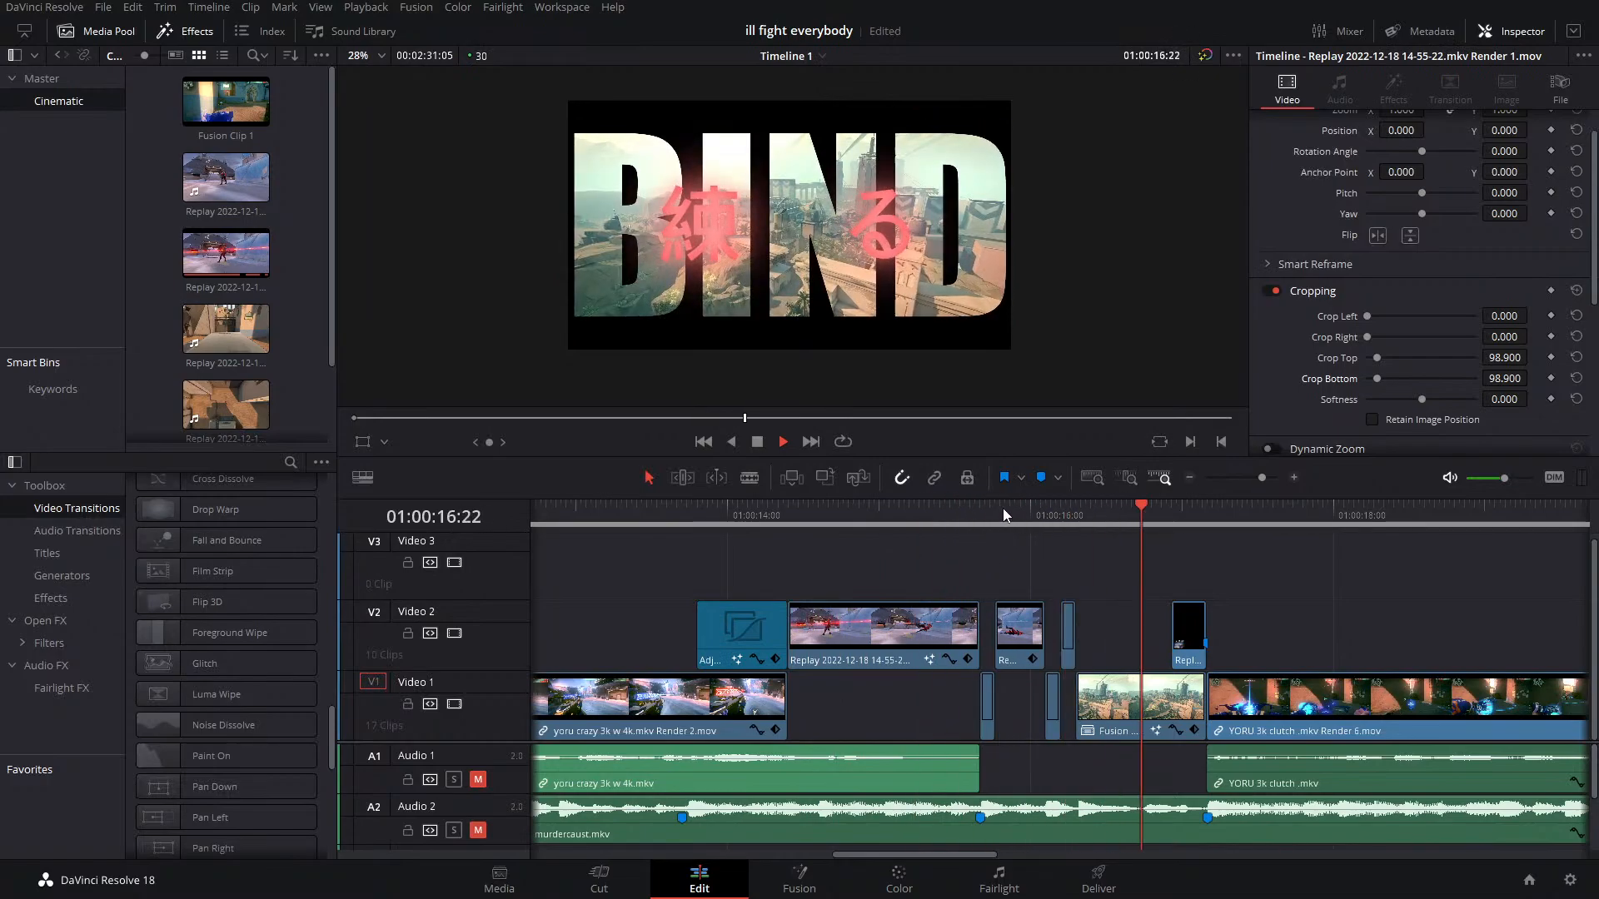
pyautogui.click(808, 524)
pyautogui.click(714, 525)
pyautogui.click(773, 612)
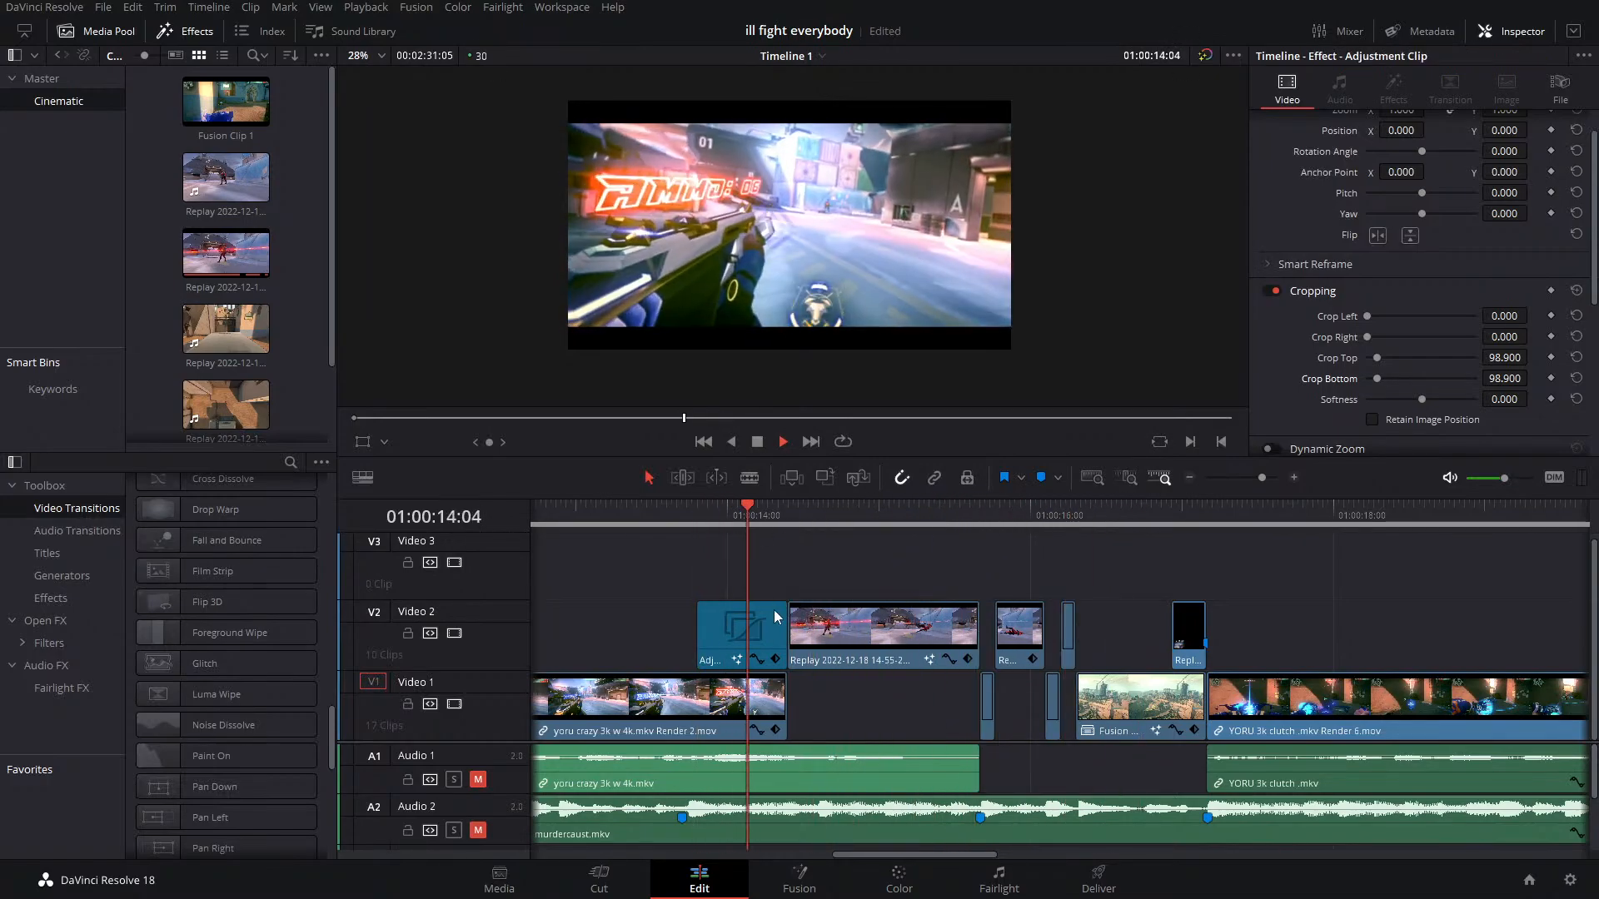
# In Fusion, set the first replay clip's Transform1 at frame 19 to size 1.825 and center 0.057, 0.585
pyautogui.press('space')
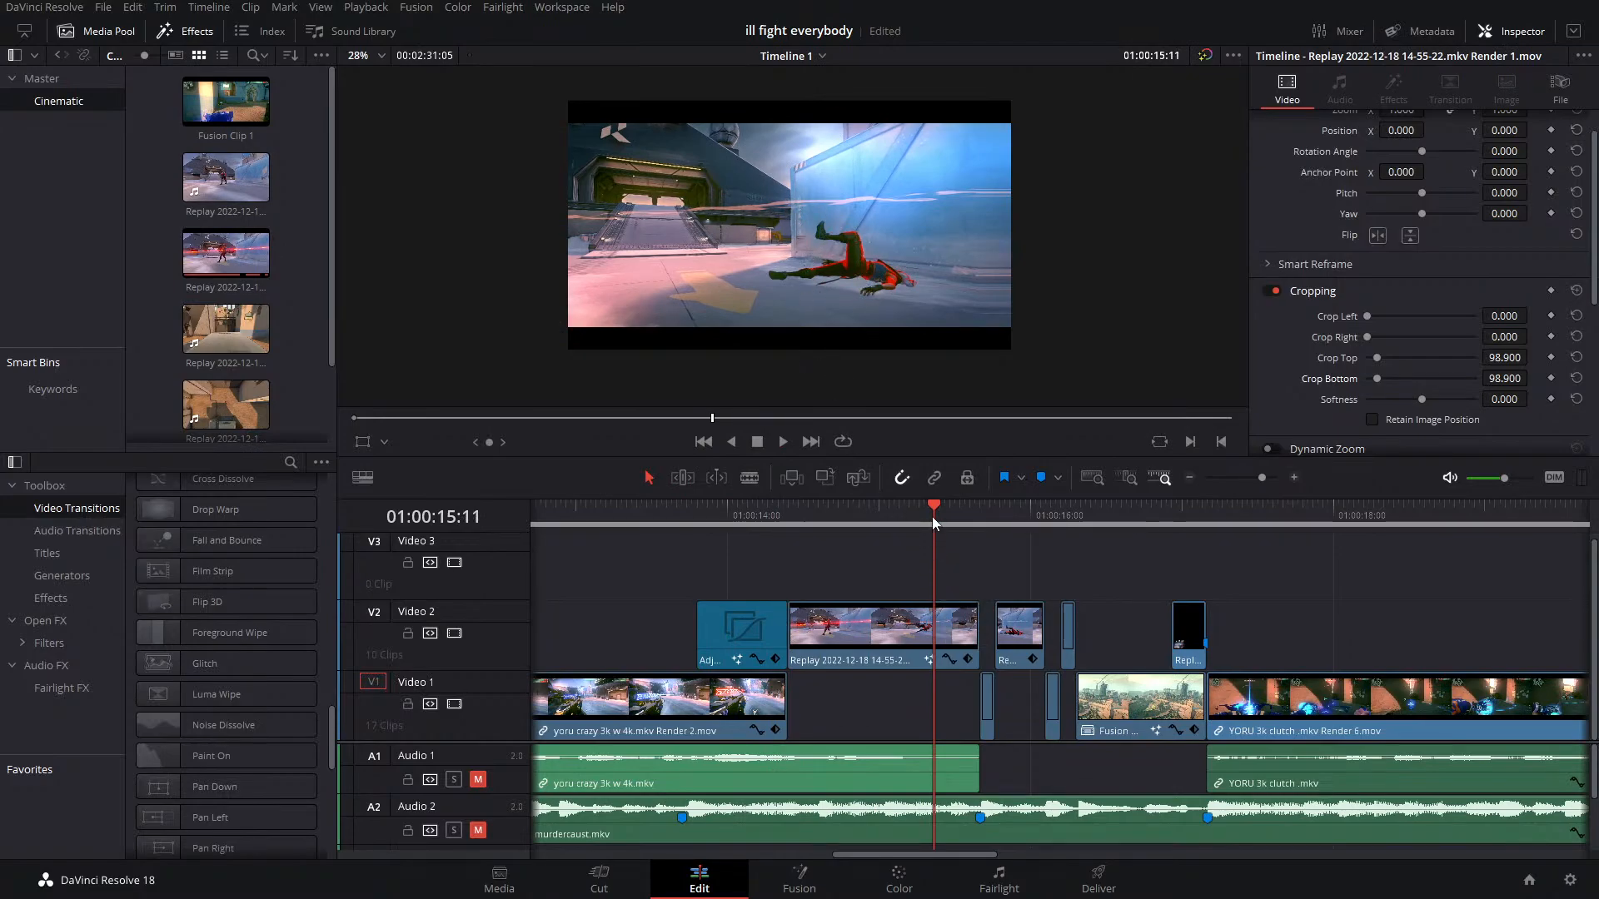
pyautogui.click(797, 876)
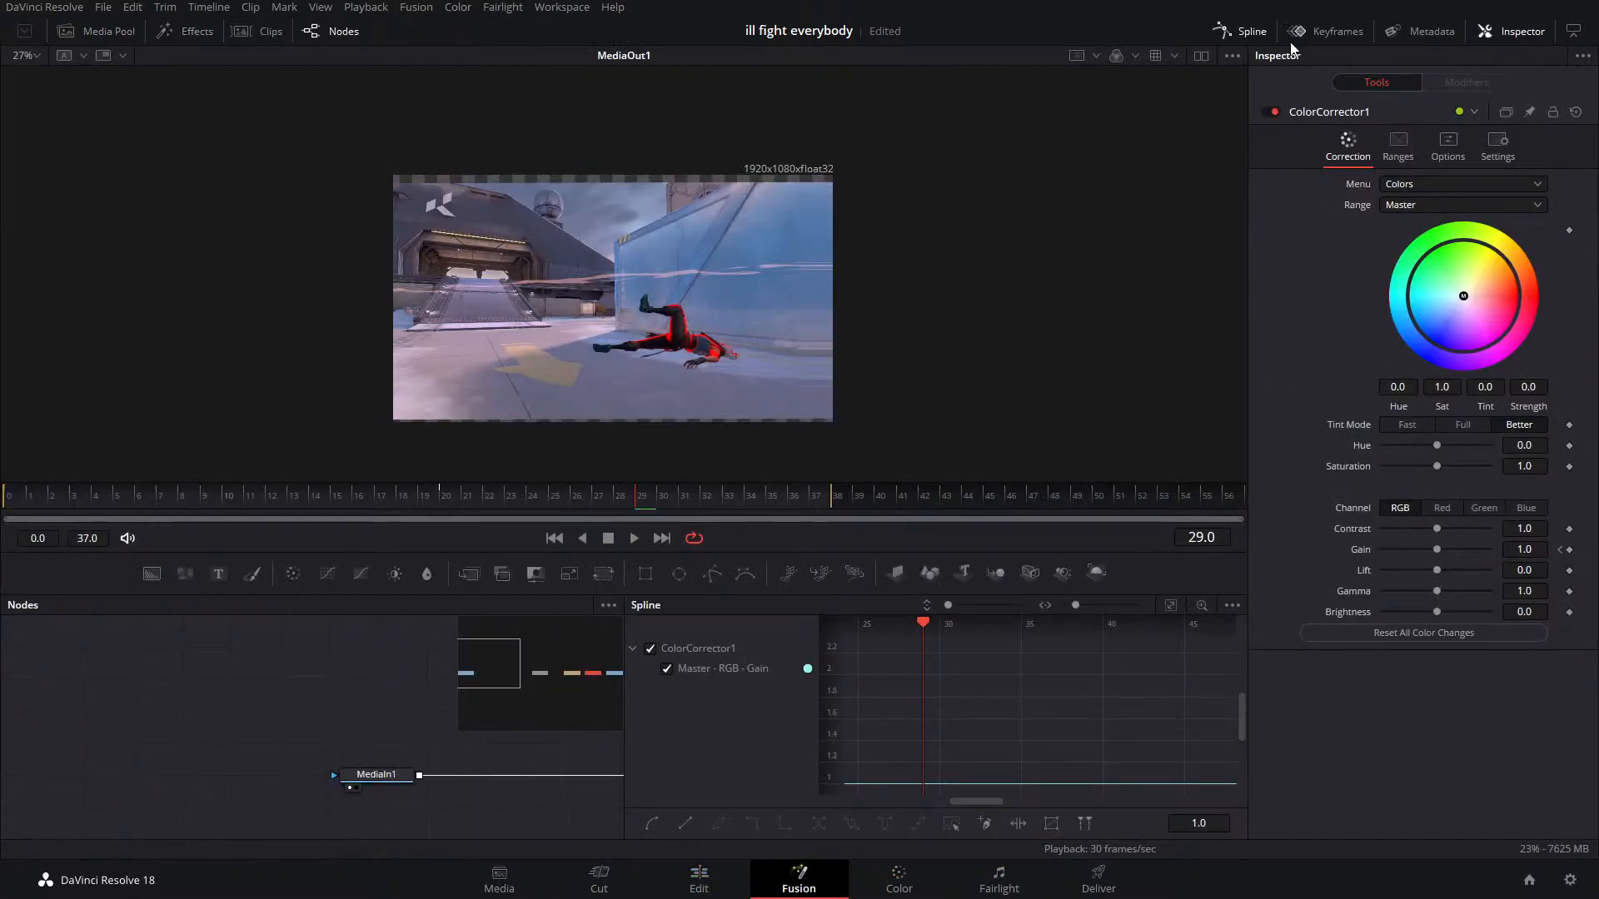
pyautogui.click(1265, 32)
pyautogui.click(853, 775)
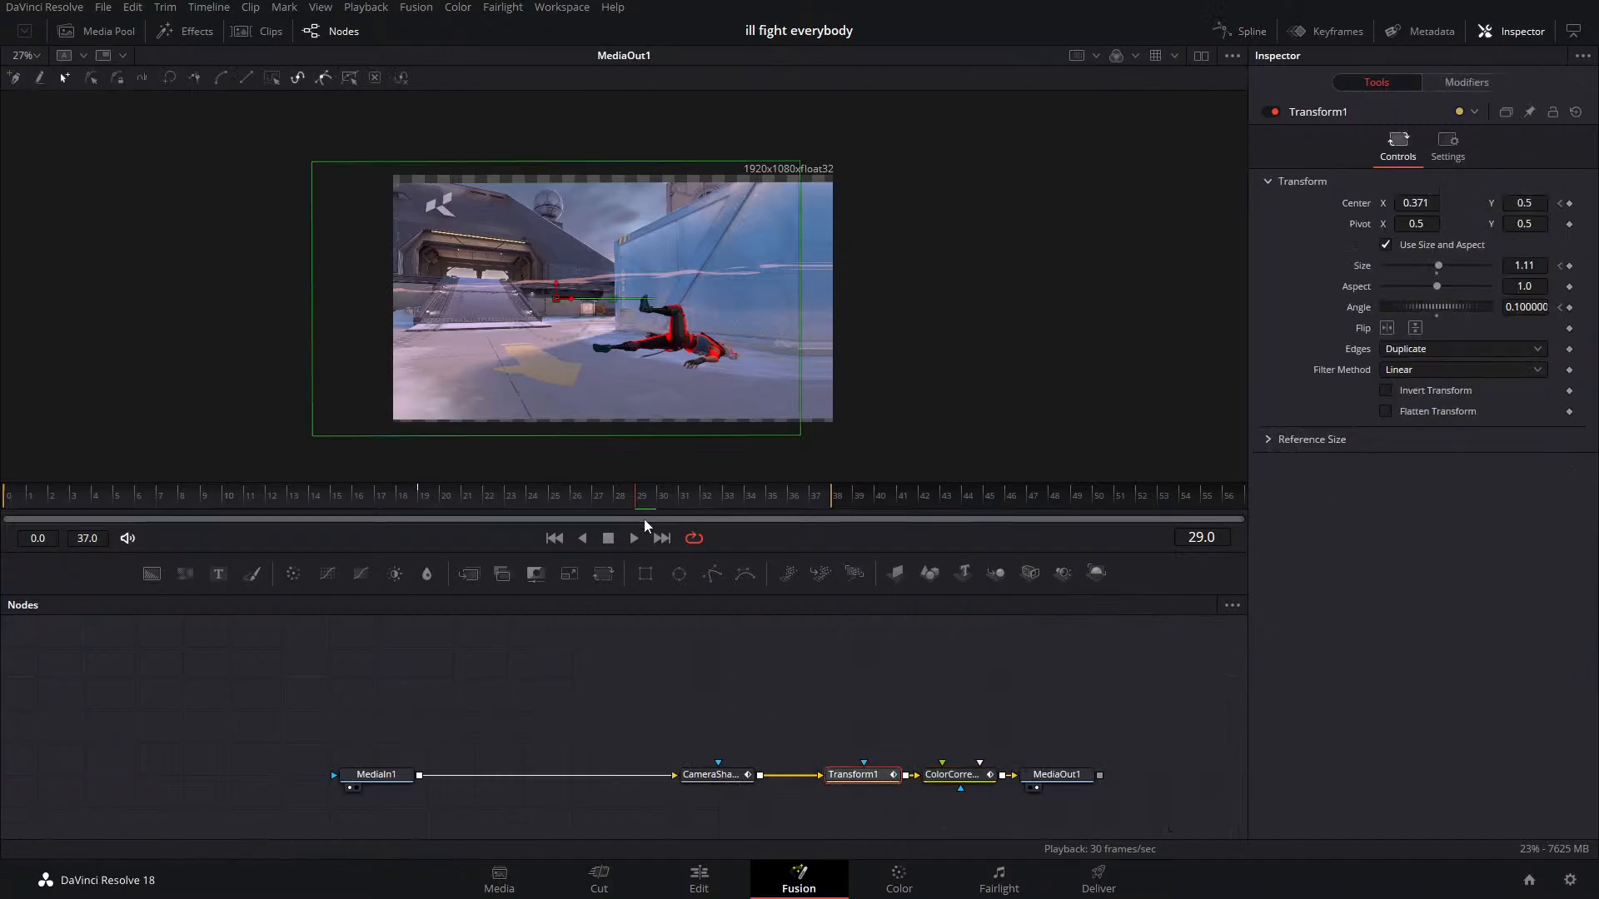
pyautogui.moveTo(467, 510); pyautogui.dragTo(431, 522)
pyautogui.moveTo(1438, 266); pyautogui.dragTo(1447, 266)
pyautogui.moveTo(1413, 203); pyautogui.dragTo(1147, 234)
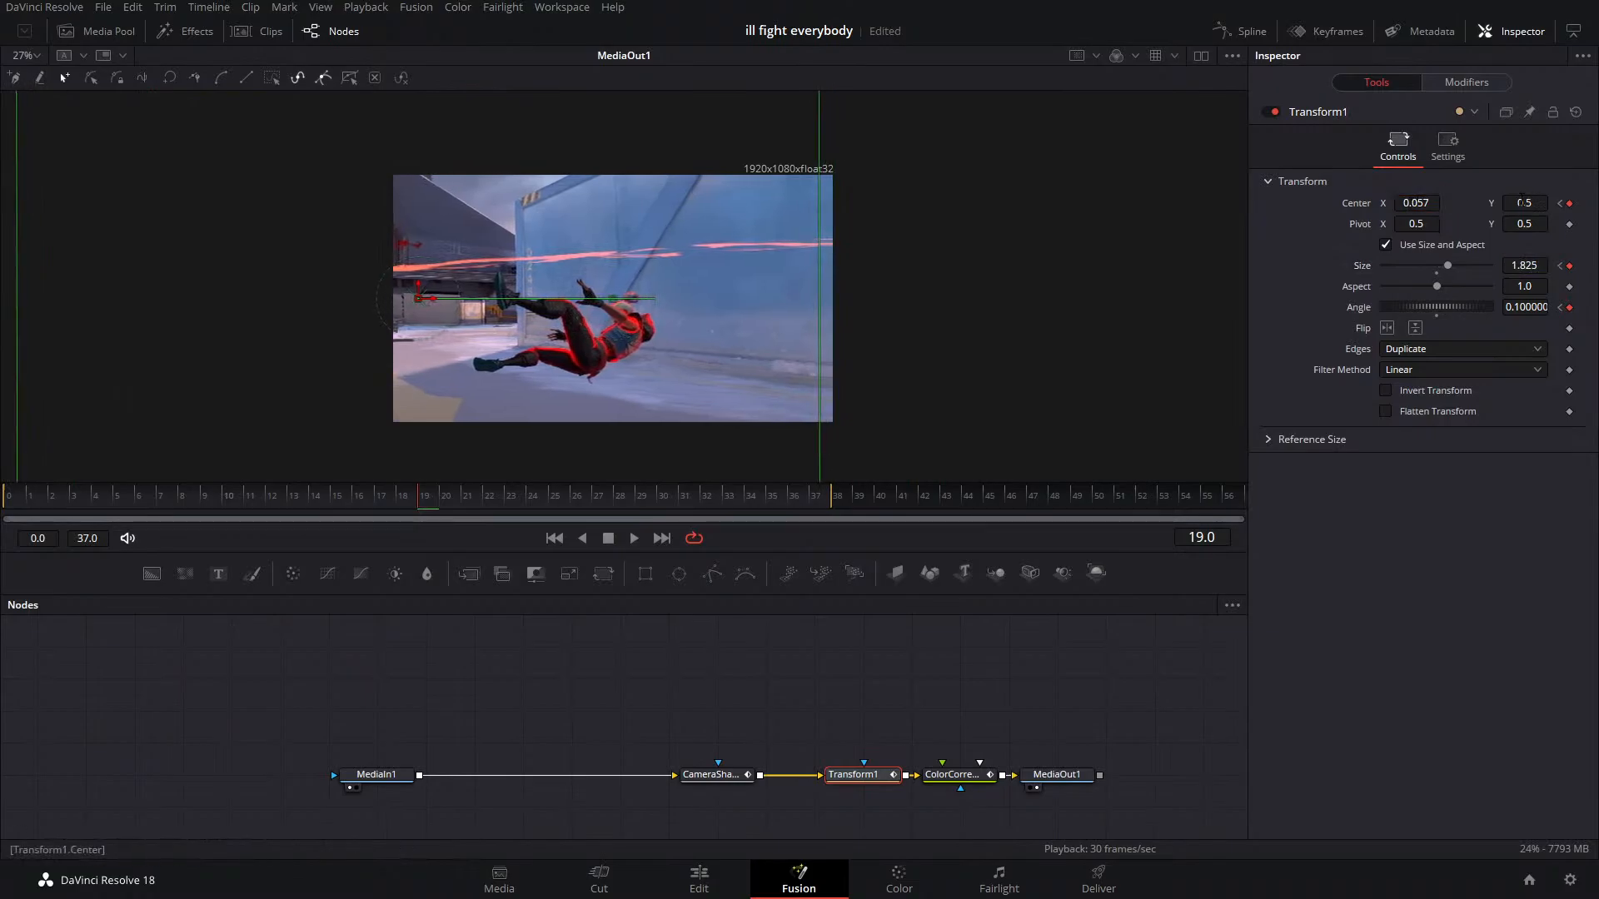
pyautogui.moveTo(1524, 203); pyautogui.dragTo(1595, 203)
# Check the revised zoom from frame 0, and replay the sequence on the Edit page from the flash into the BIND title
pyautogui.moveTo(434, 506); pyautogui.dragTo(2, 549)
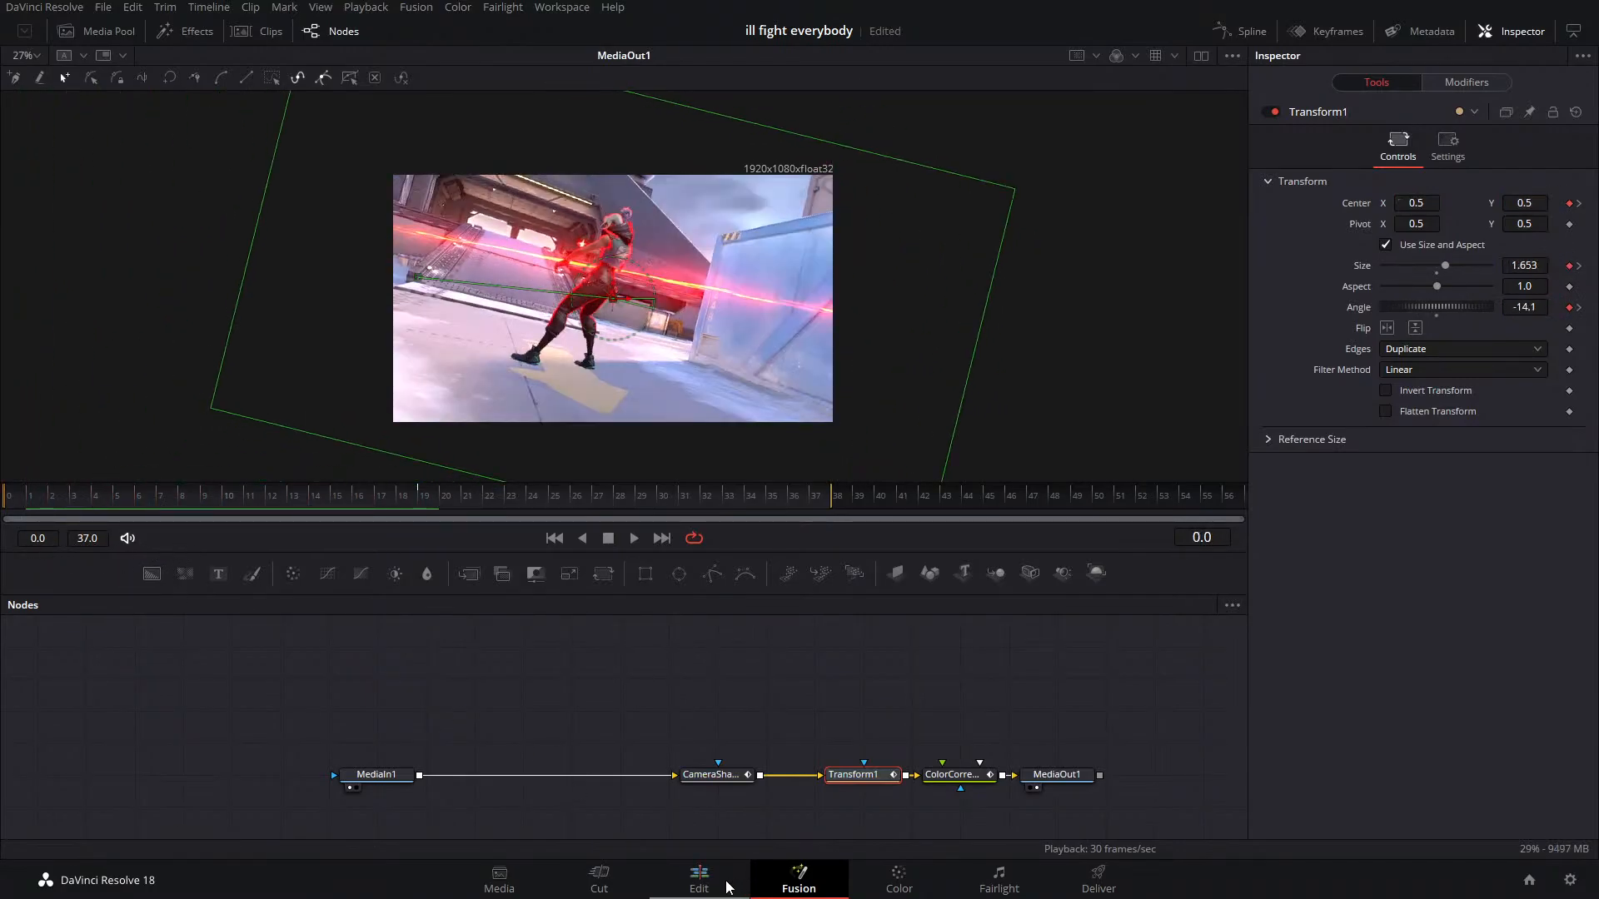
pyautogui.click(699, 880)
pyautogui.press('space')
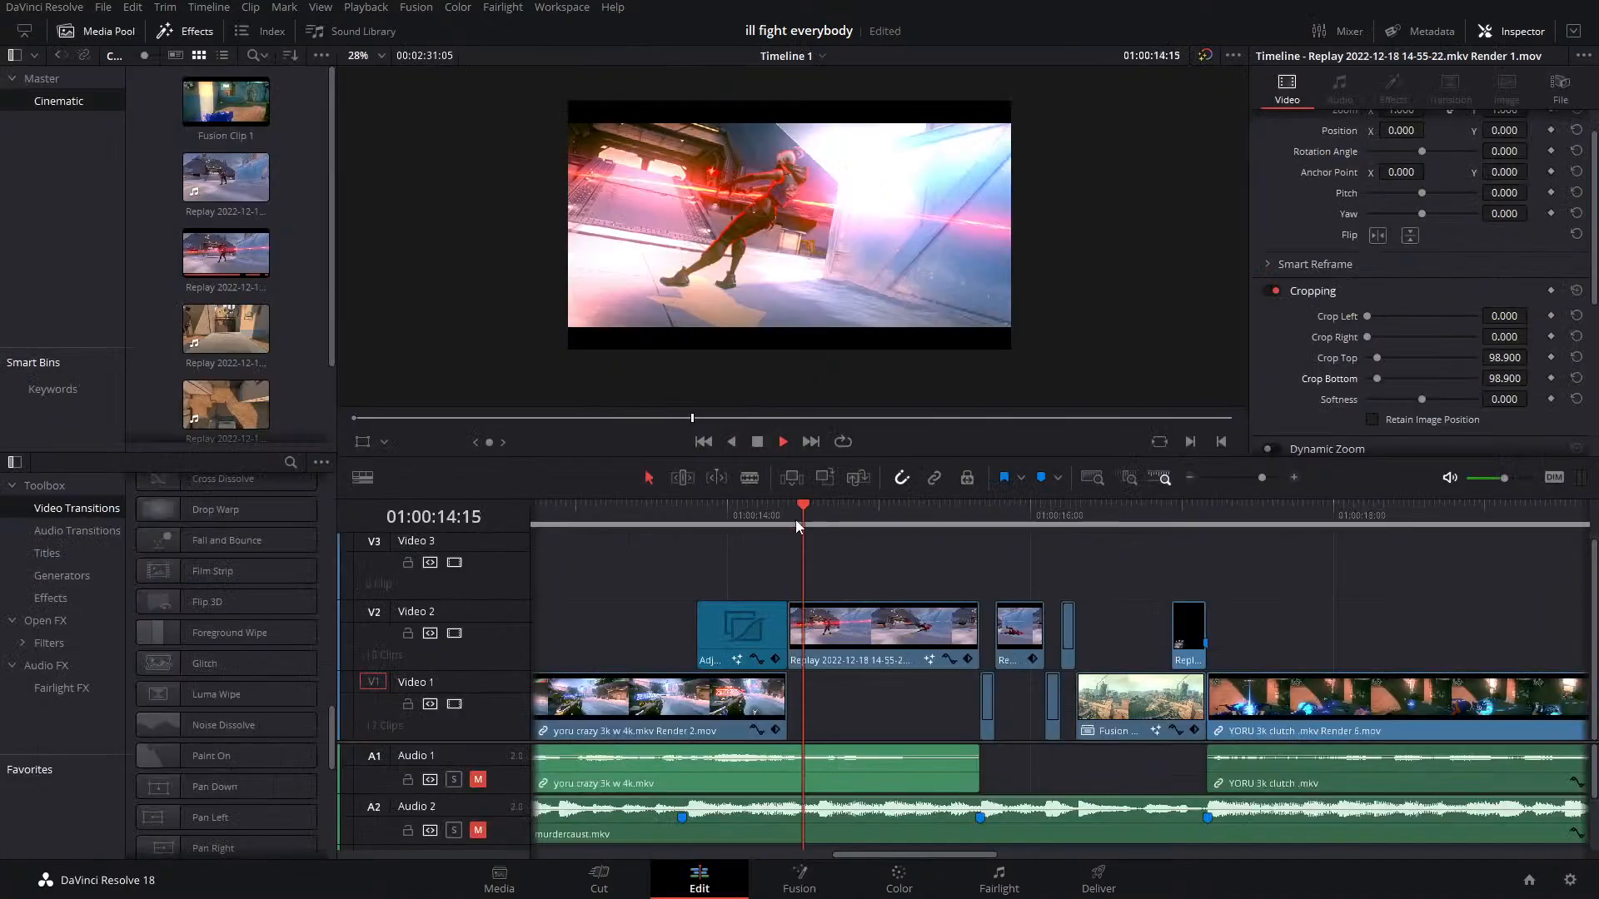
pyautogui.click(797, 520)
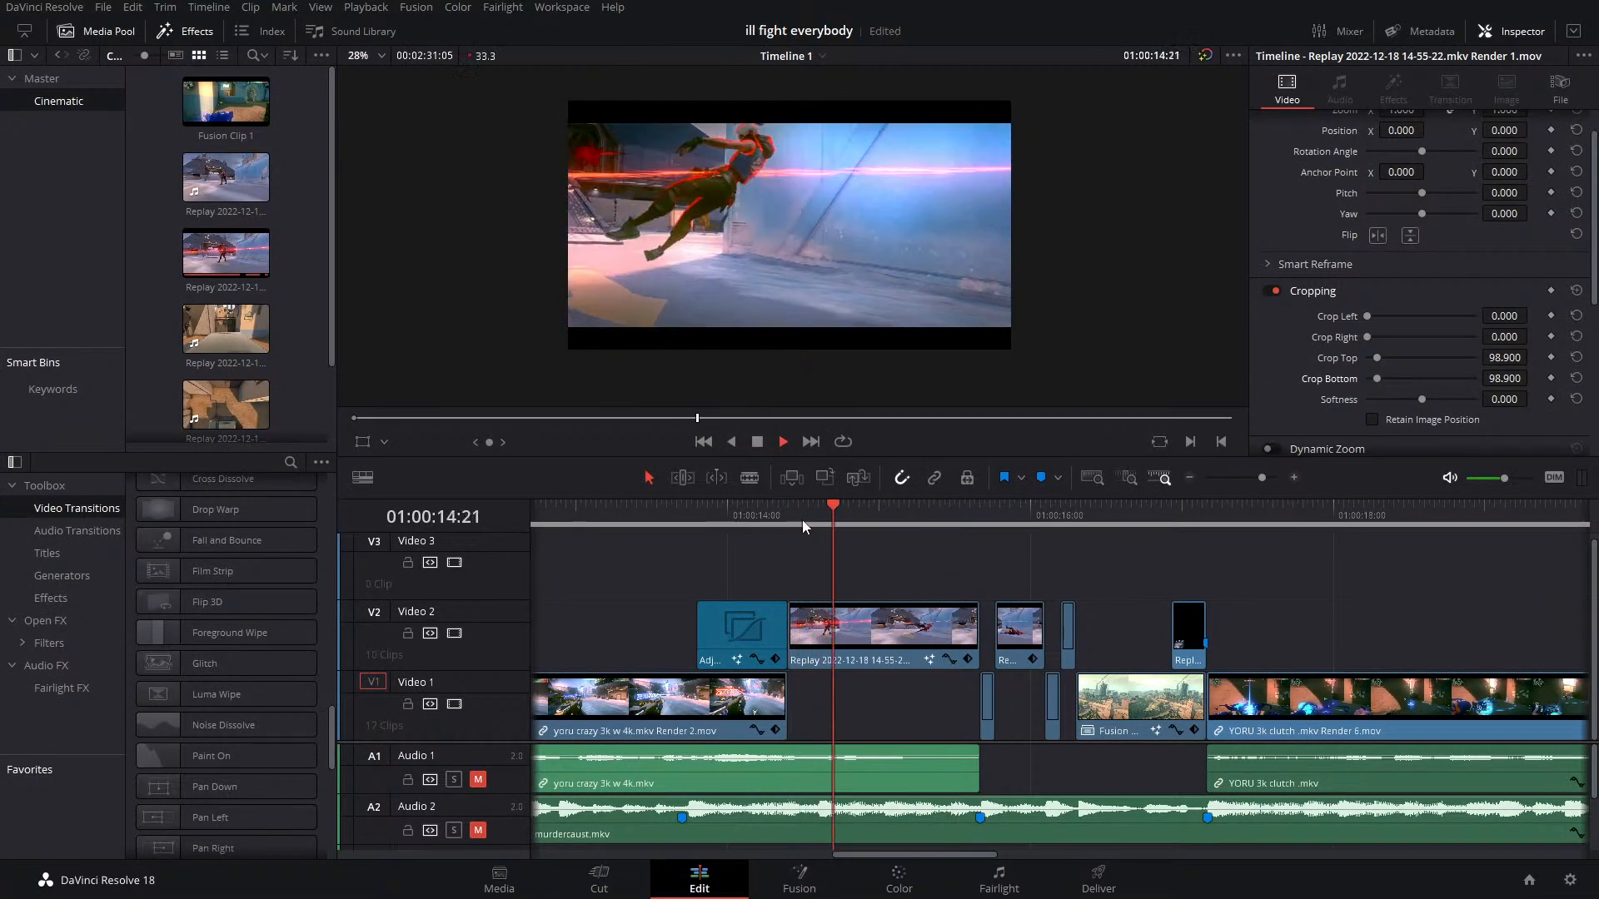
pyautogui.click(829, 518)
pyautogui.click(788, 519)
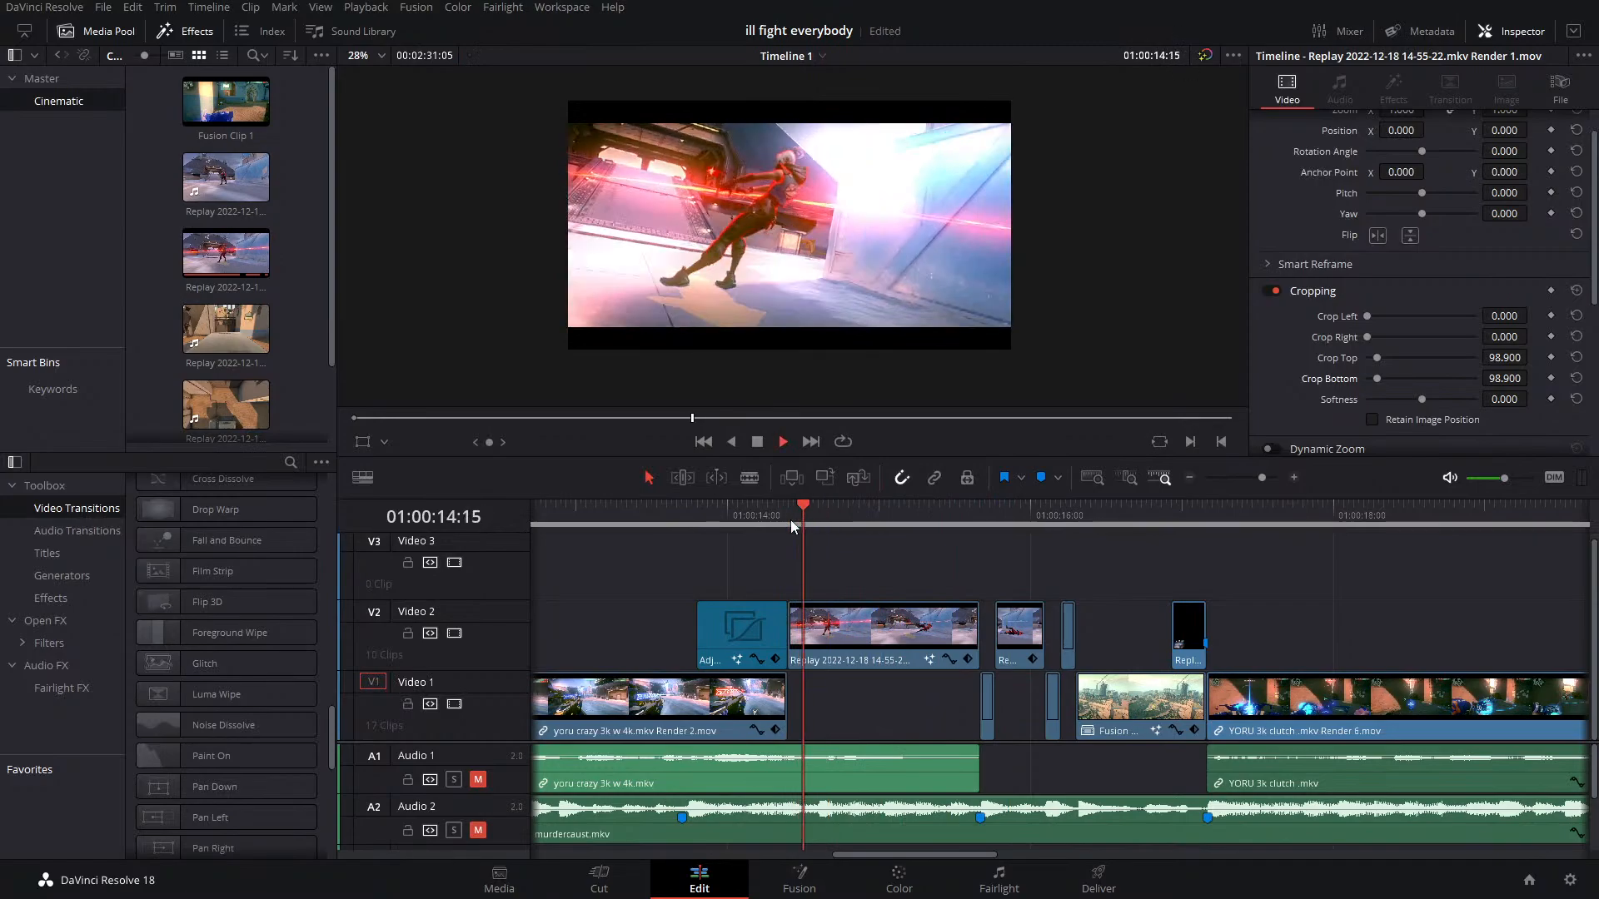
pyautogui.click(743, 521)
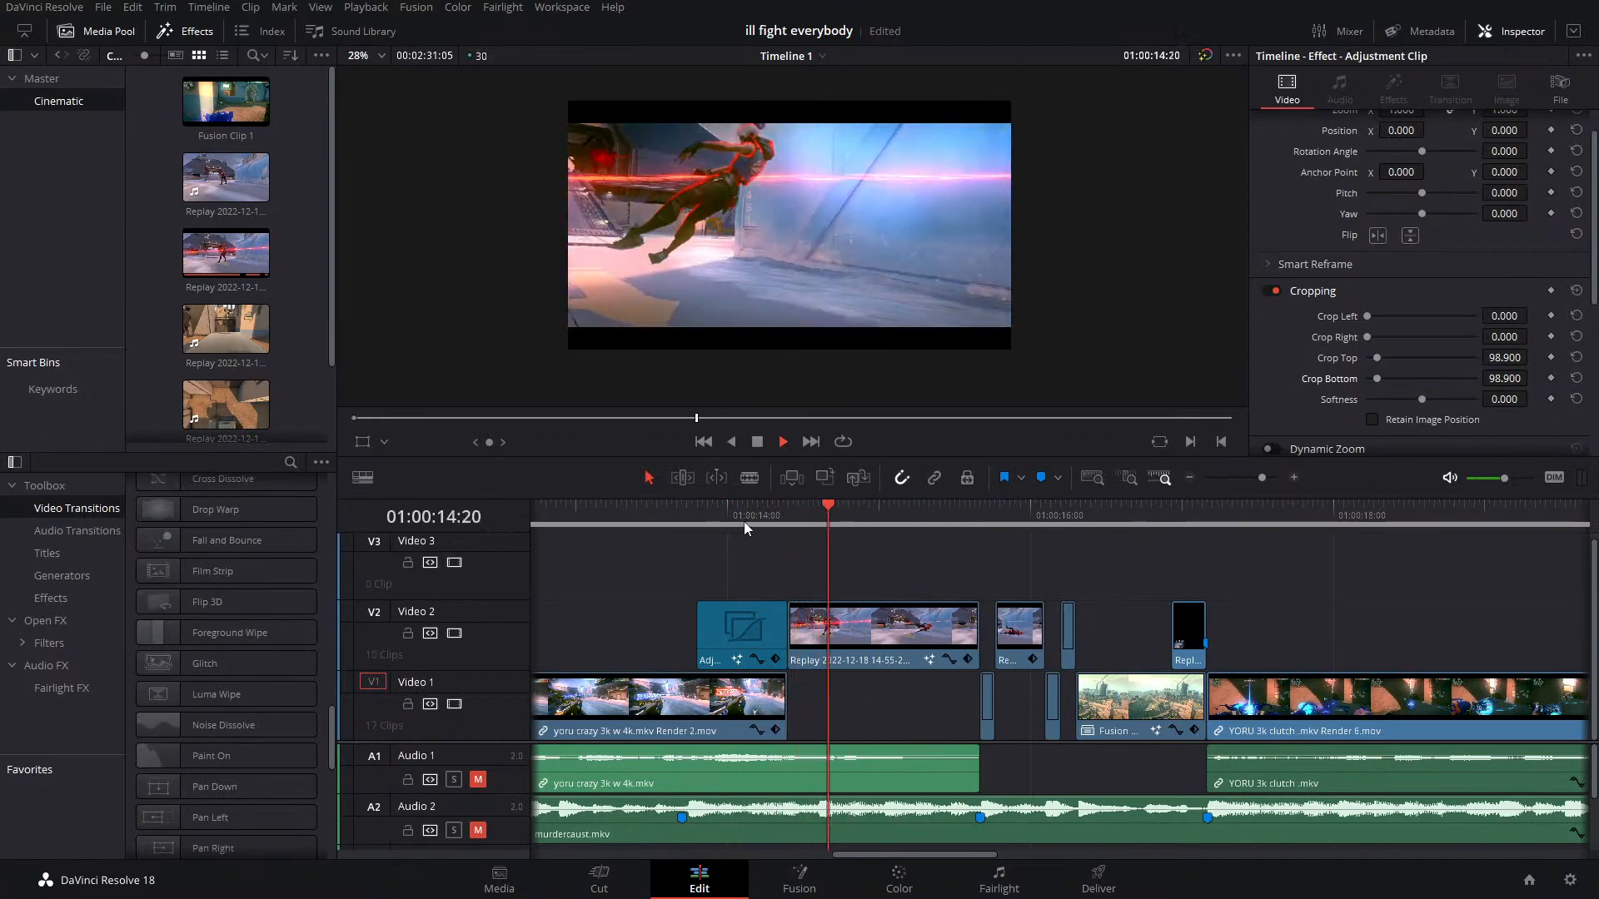
pyautogui.click(766, 516)
pyautogui.press('space')
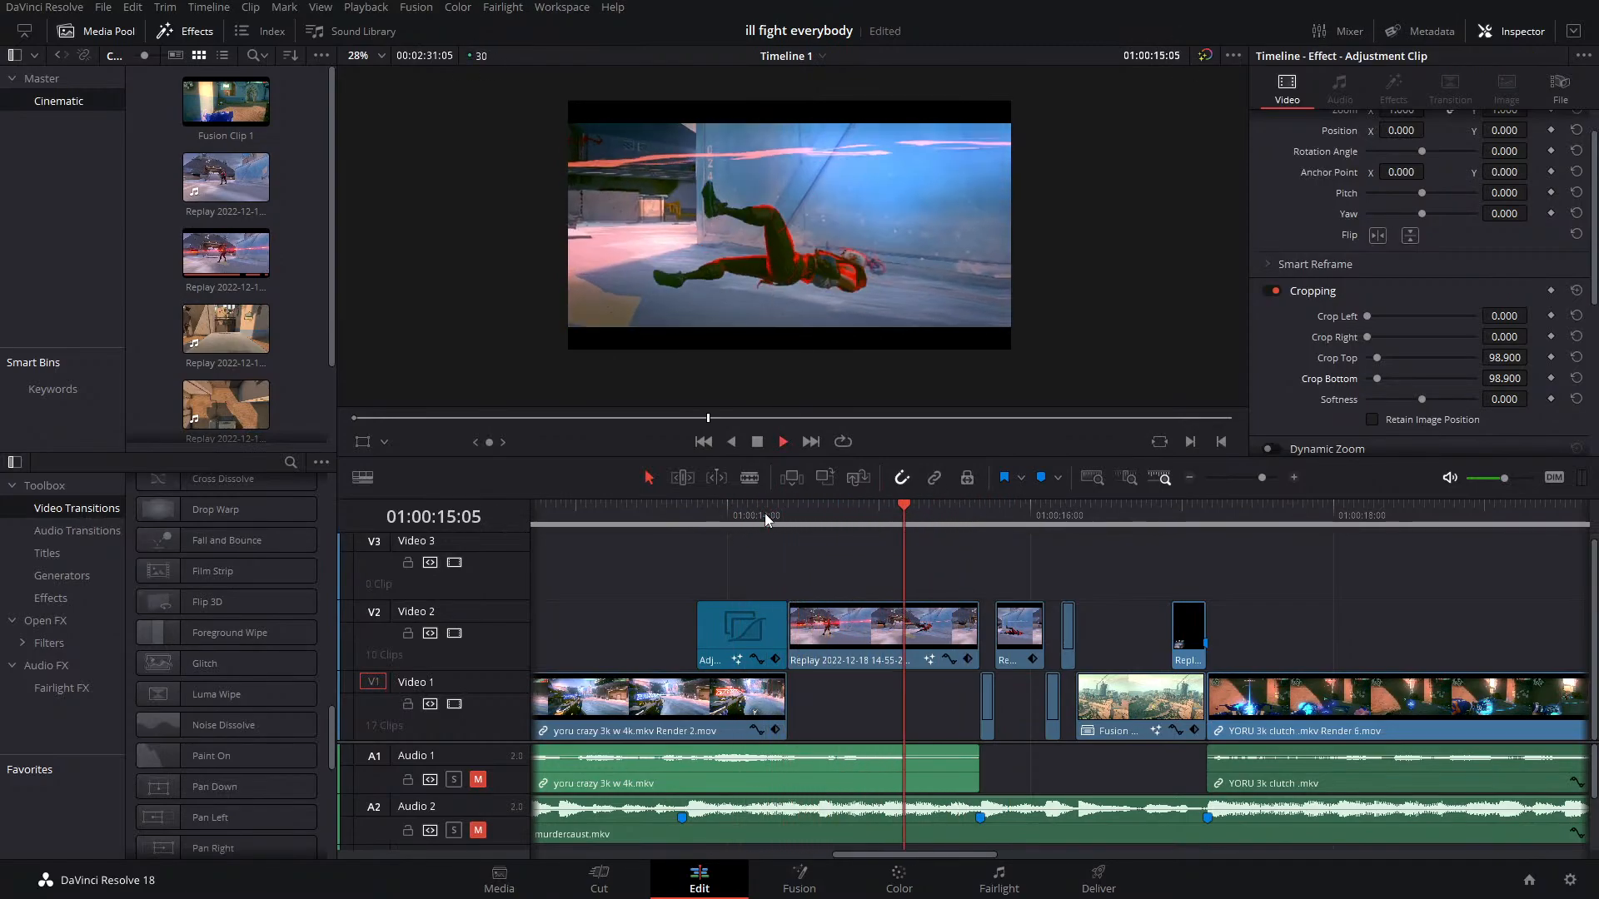
pyautogui.click(765, 513)
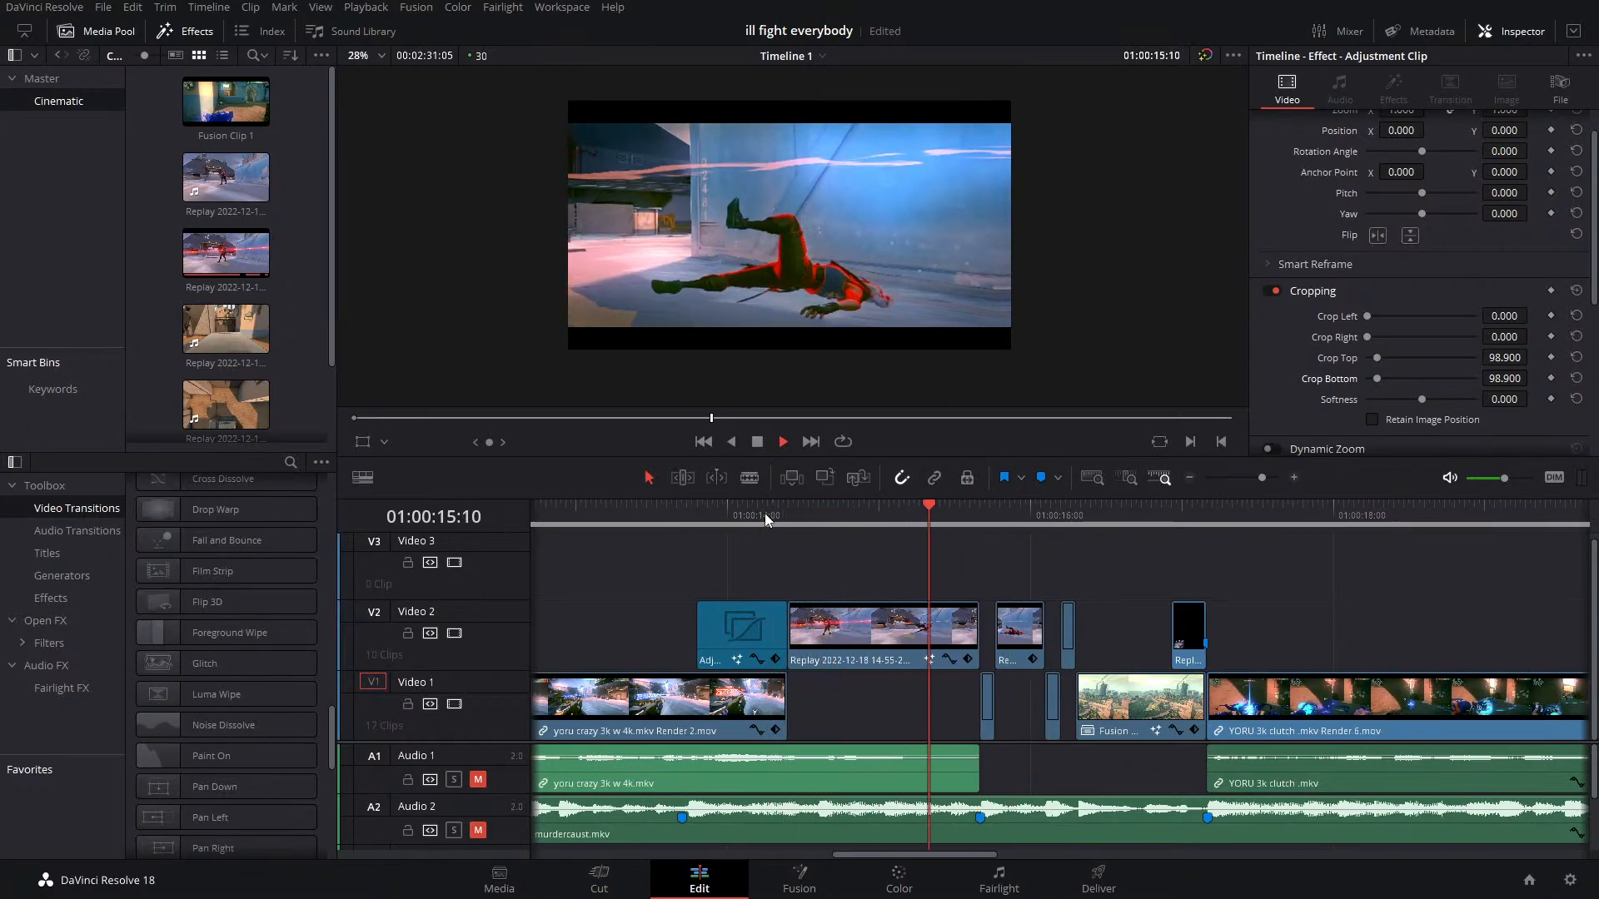
pyautogui.press('space')
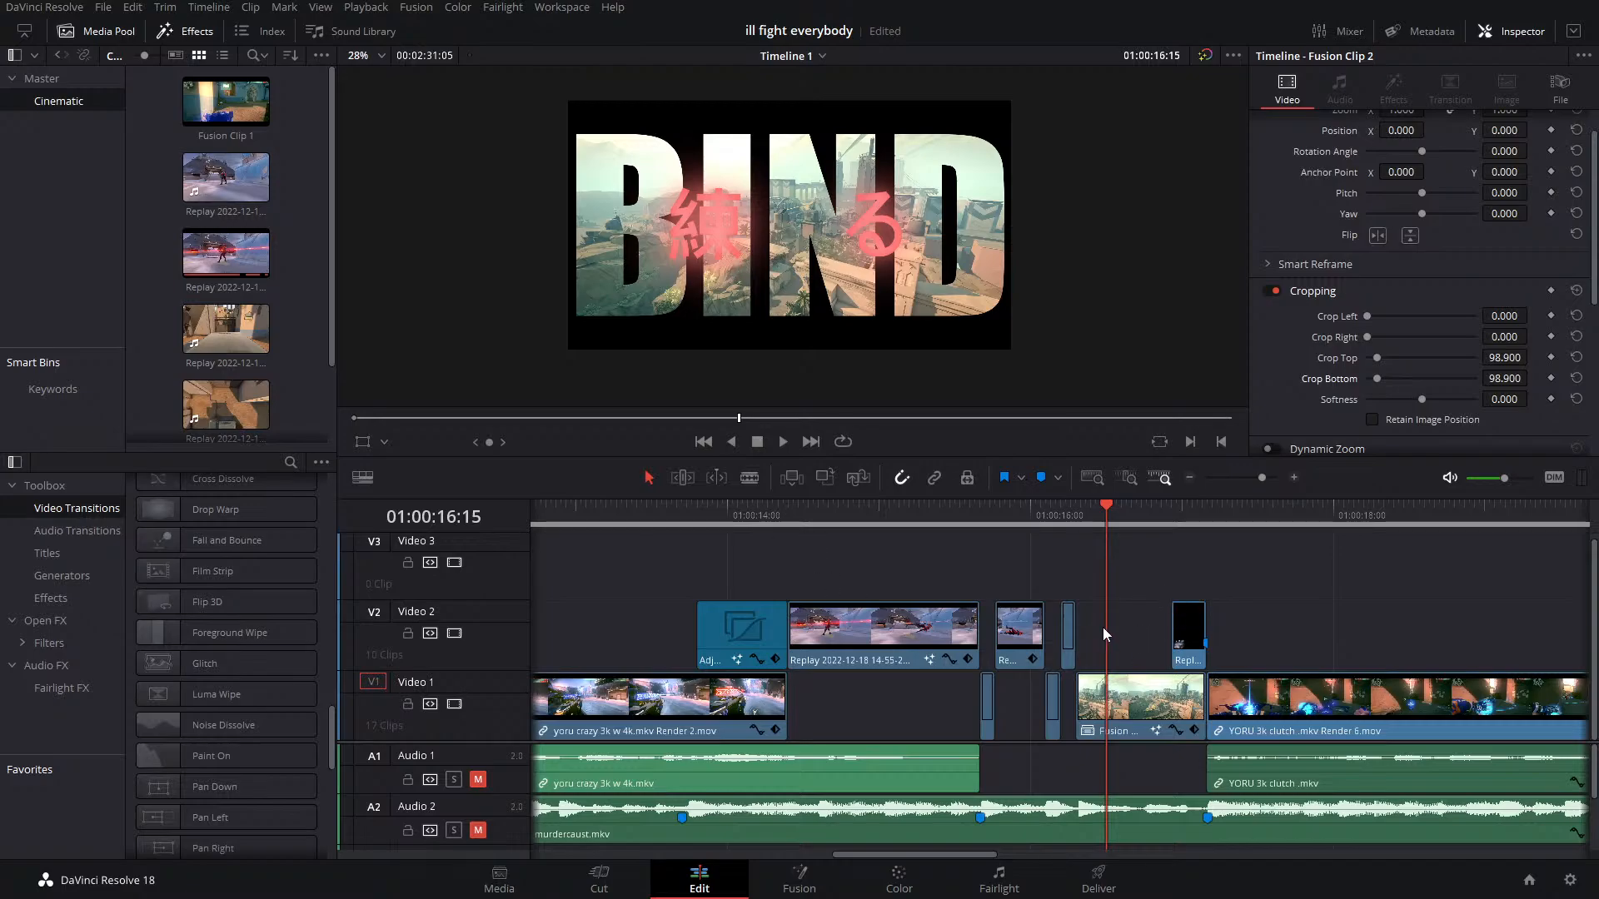
# Delete the short replay pieces on Video 2 and extend the first replay clip up to the BIND title clip
pyautogui.click(1068, 643)
pyautogui.moveTo(987, 643); pyautogui.dragTo(1081, 637)
pyautogui.press('BackSpace')
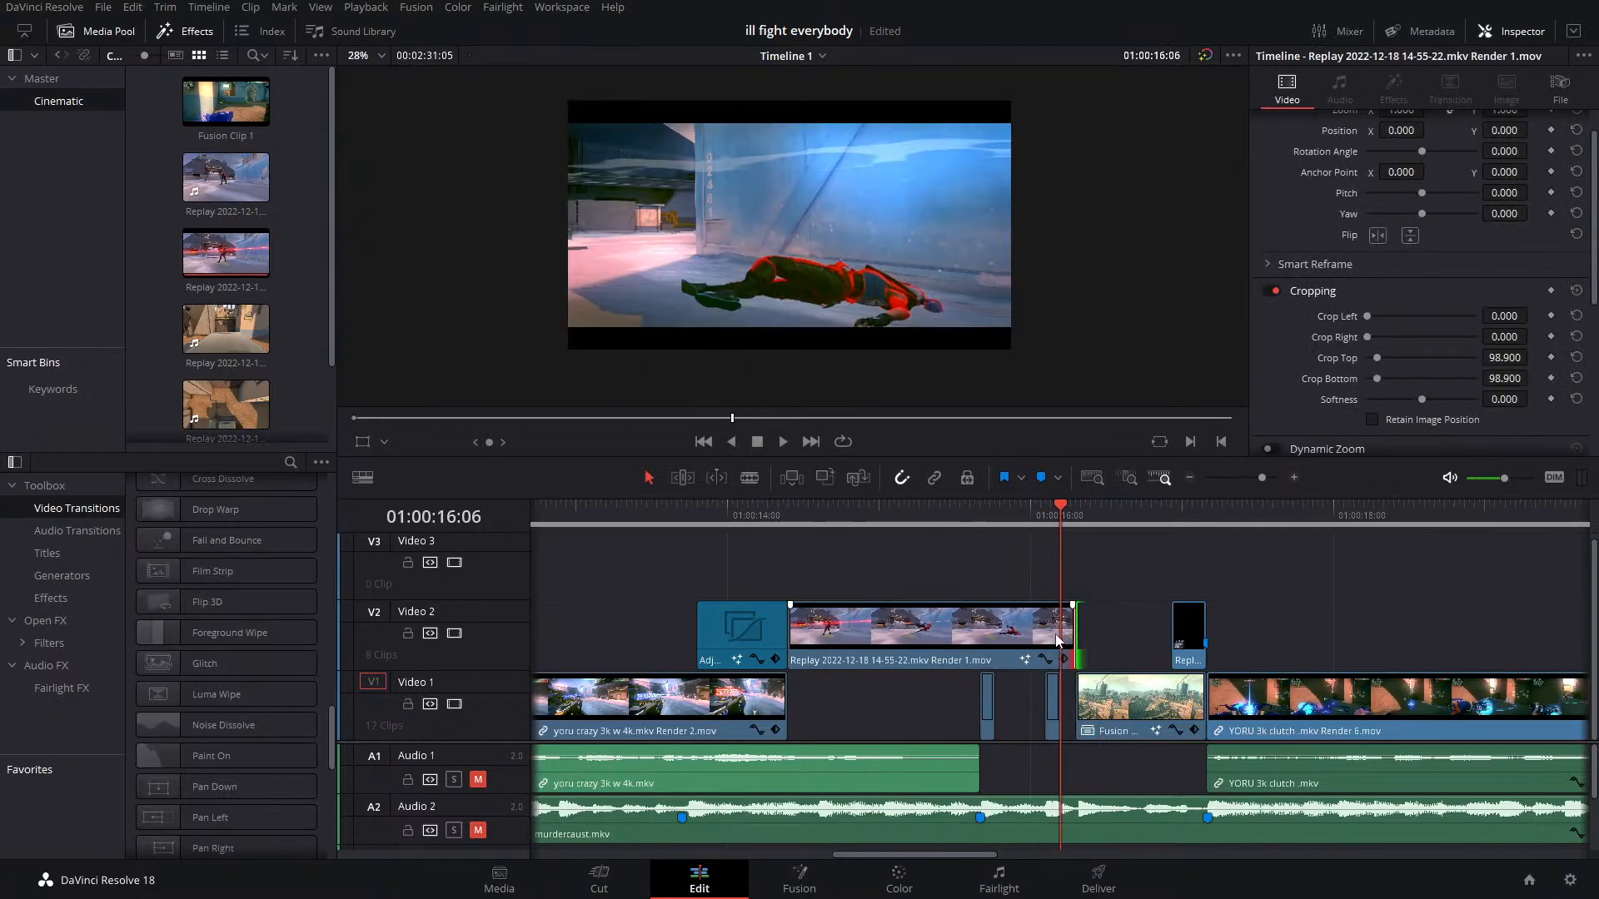
# Split the extended replay clip on Video 2 at 01:00:15:20 and at the edges of the short BIND flashes on Video 1
pyautogui.press('b')
pyautogui.click(1068, 631)
pyautogui.click(1048, 630)
pyautogui.click(996, 632)
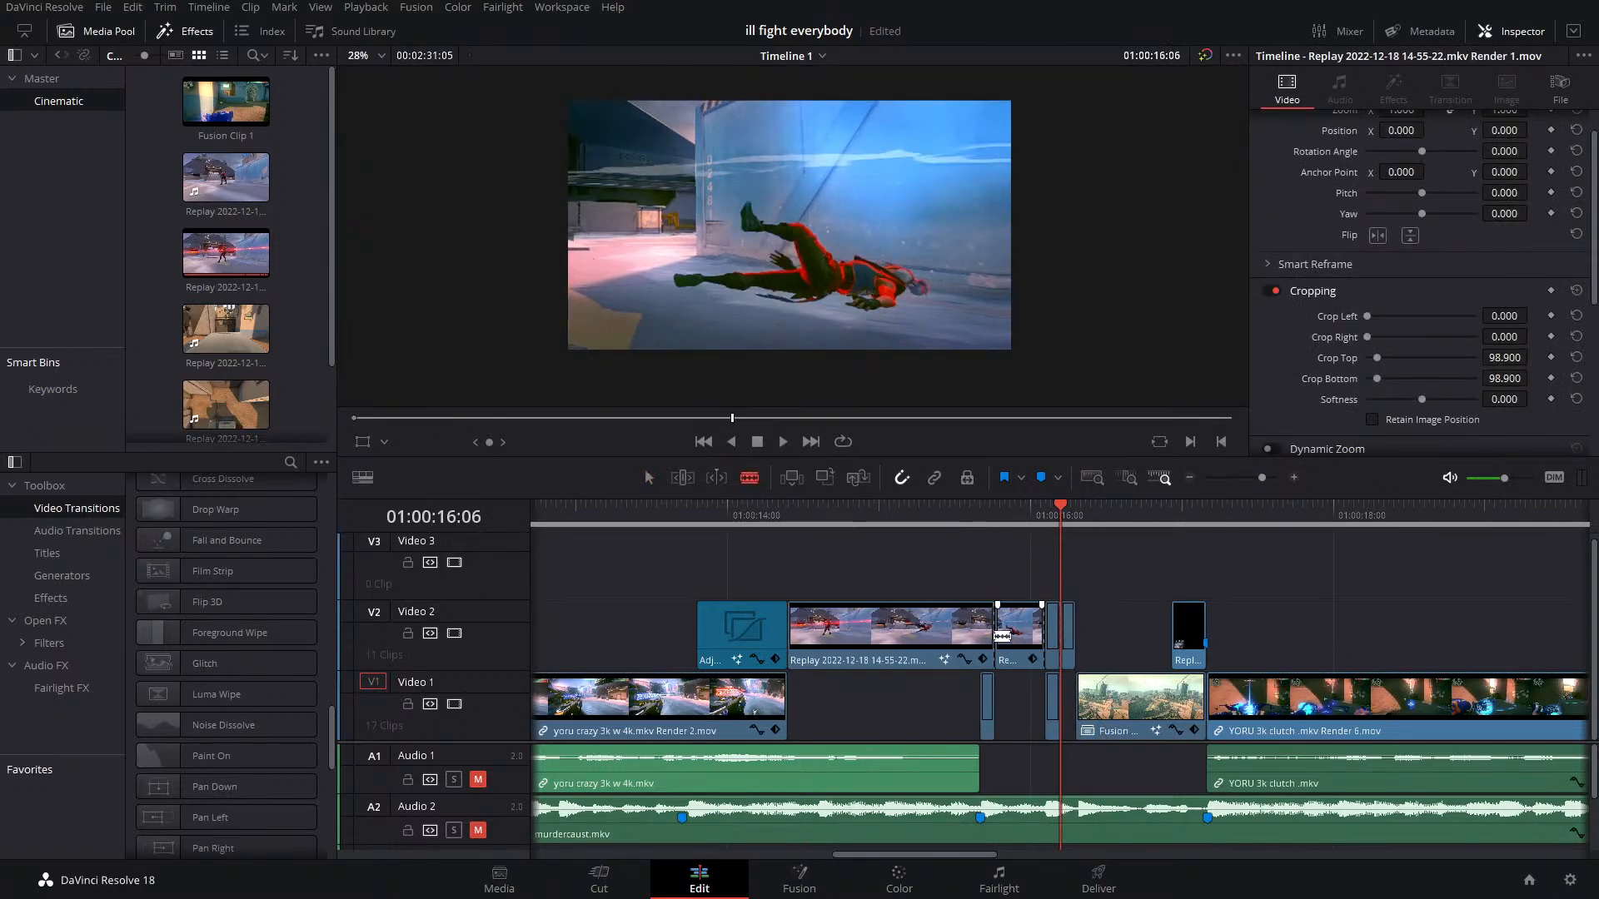
pyautogui.click(976, 633)
pyautogui.hotkey('ctrl', 'z')
pyautogui.click(986, 634)
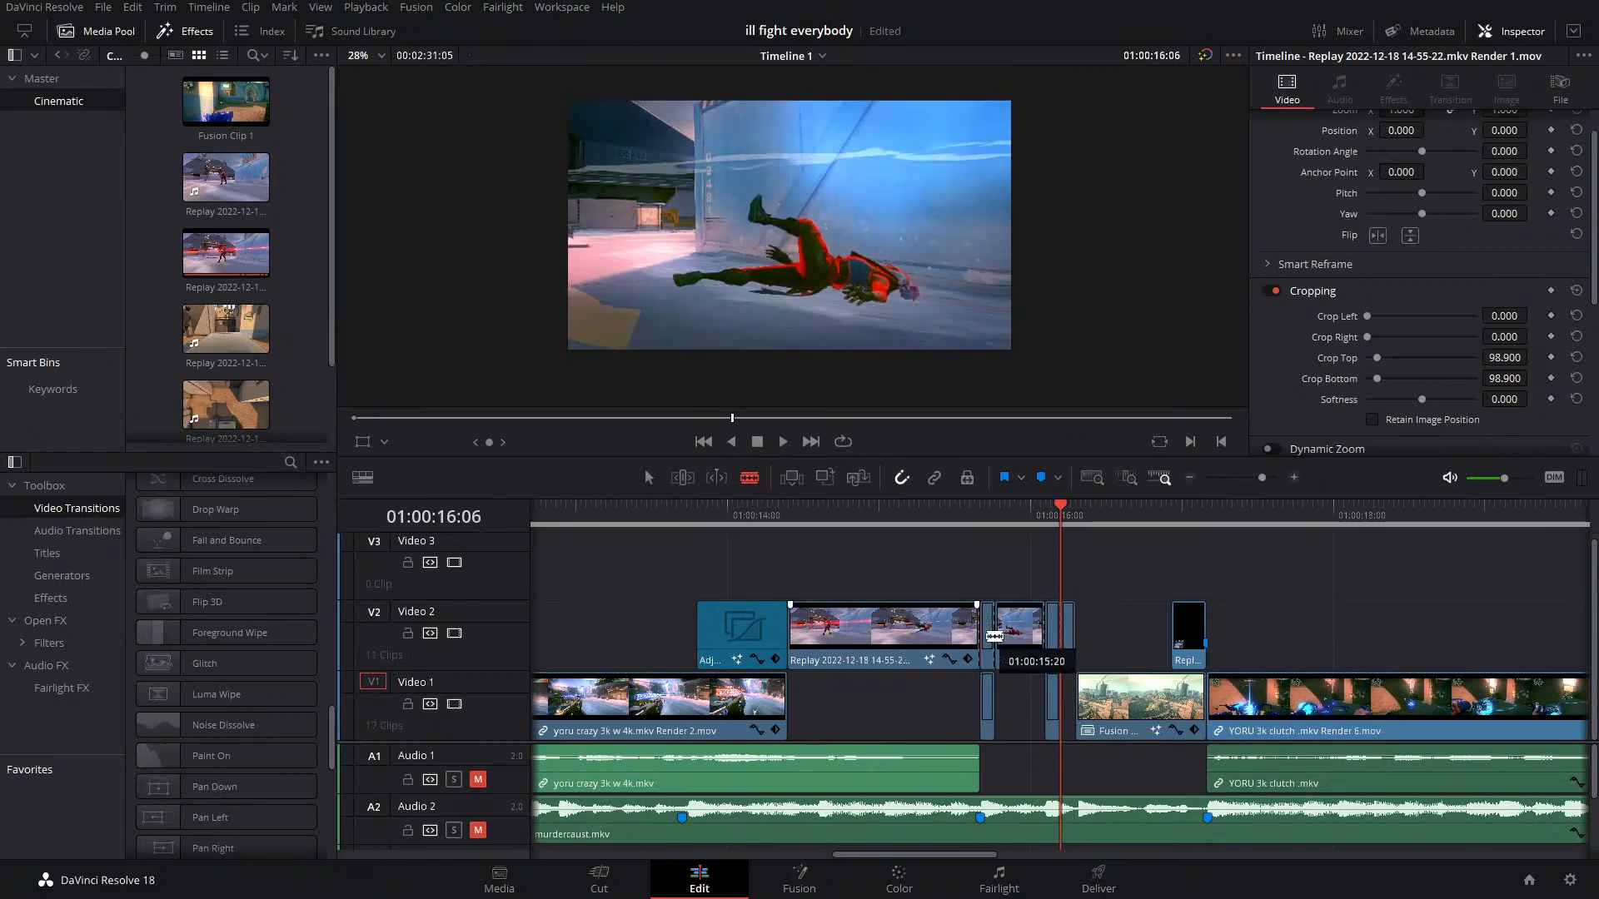
# Delete the two replay slices covering the BIND flashes on Video 1
pyautogui.press('a')
pyautogui.click(988, 636)
pyautogui.keyDown('ctrl'); pyautogui.click(1051, 636); pyautogui.keyUp('ctrl')
pyautogui.press('BackSpace')
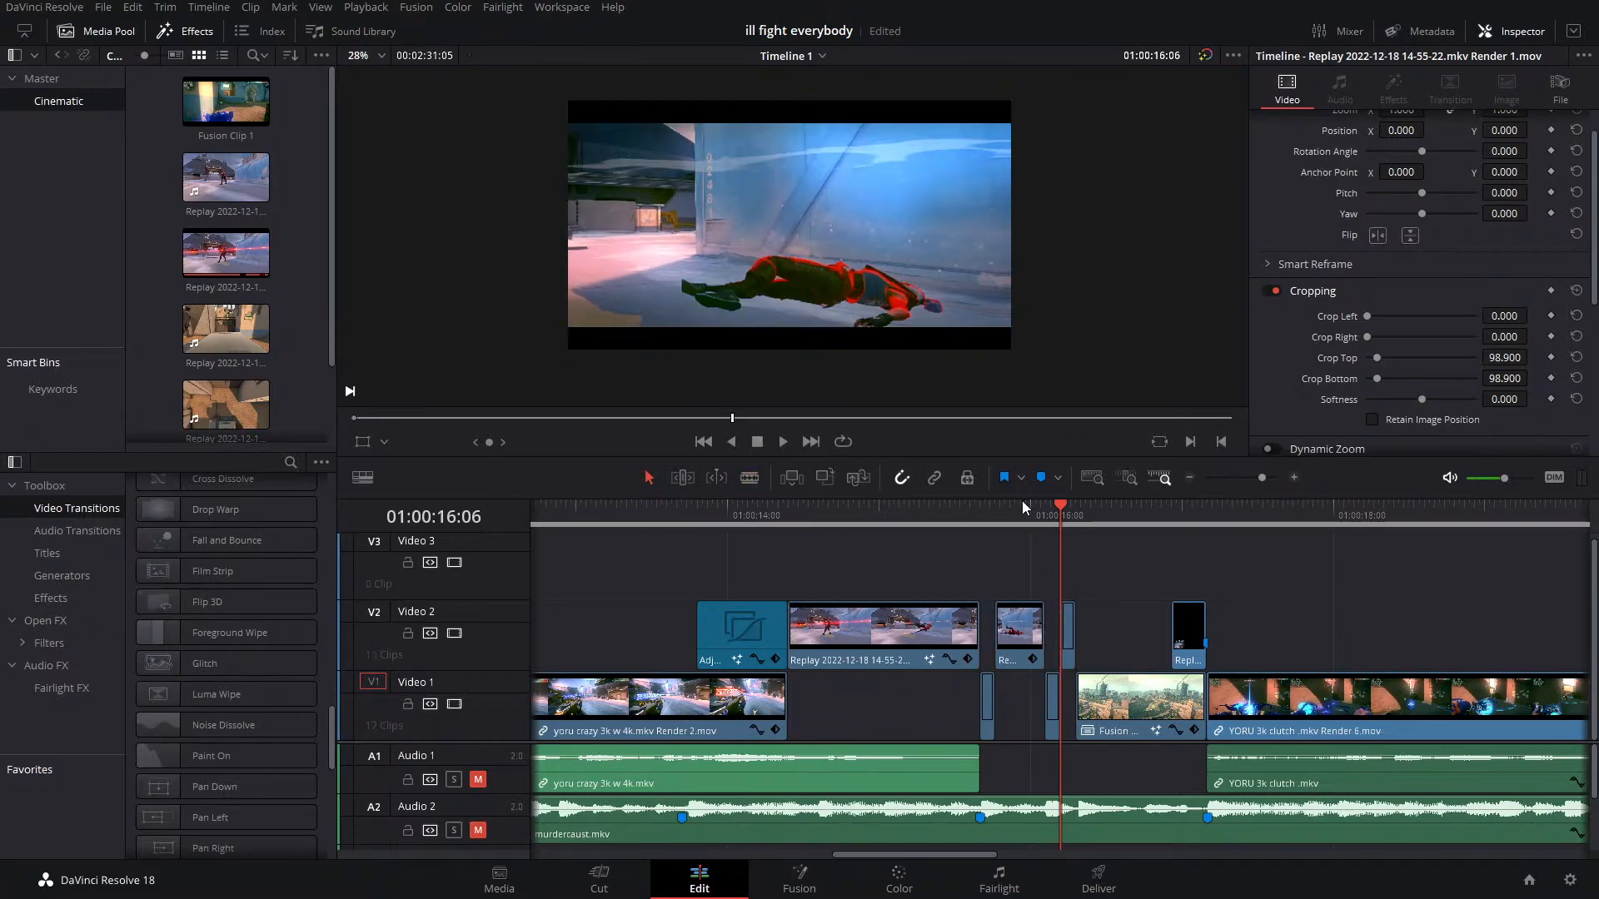
# Play the recut replay section repeatedly to review how it alternates with the BIND title flashes
pyautogui.click(896, 516)
pyautogui.press('space')
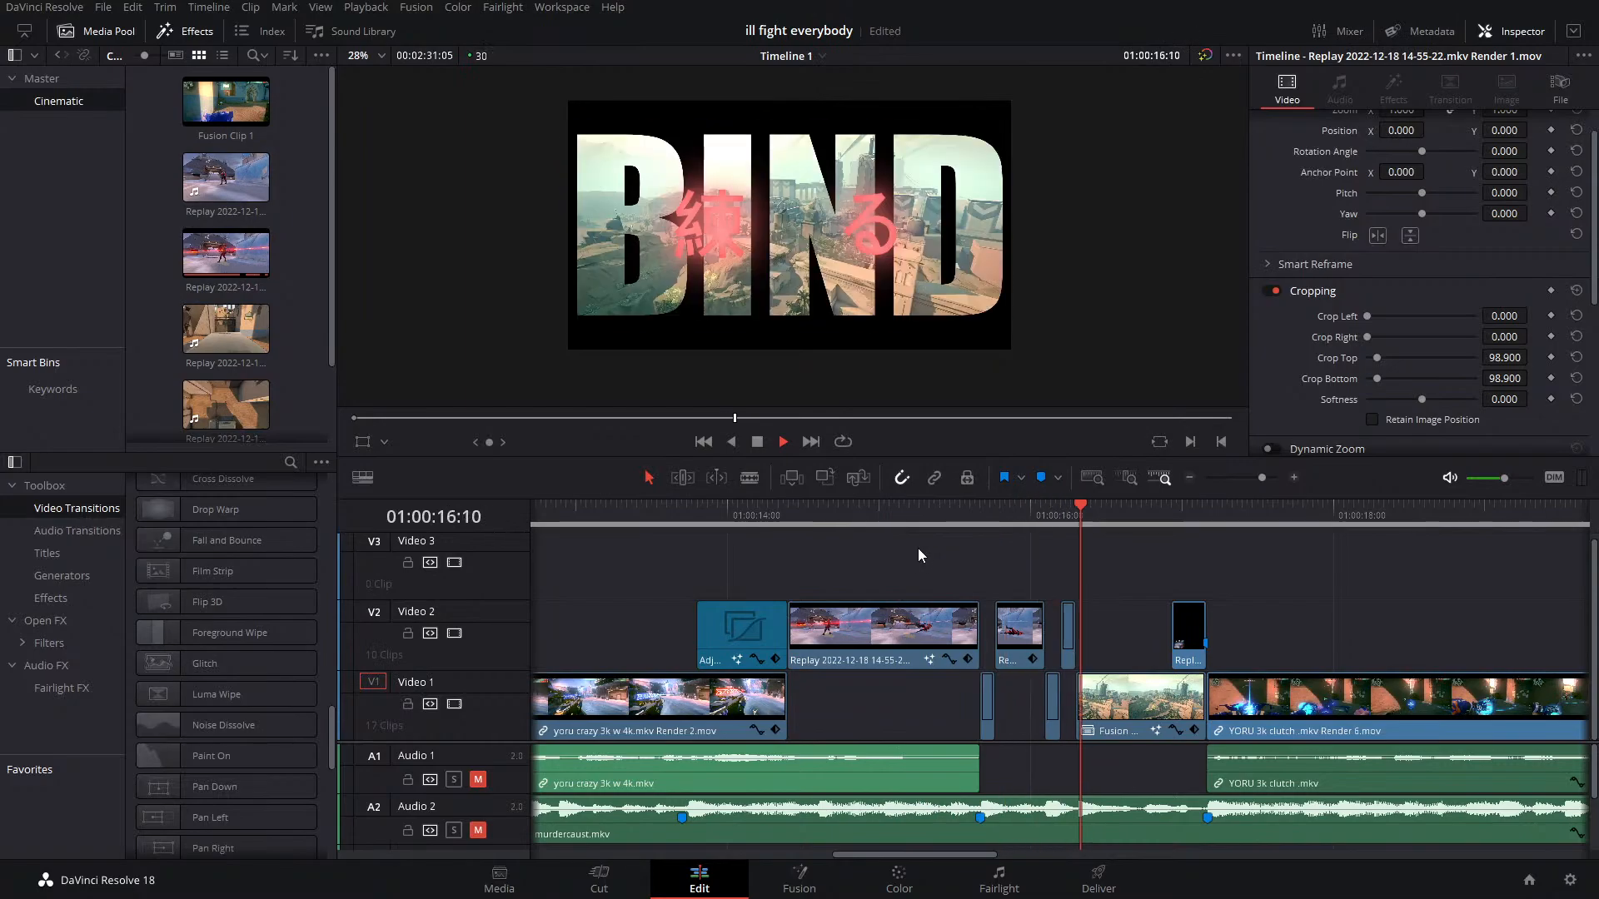
pyautogui.click(811, 518)
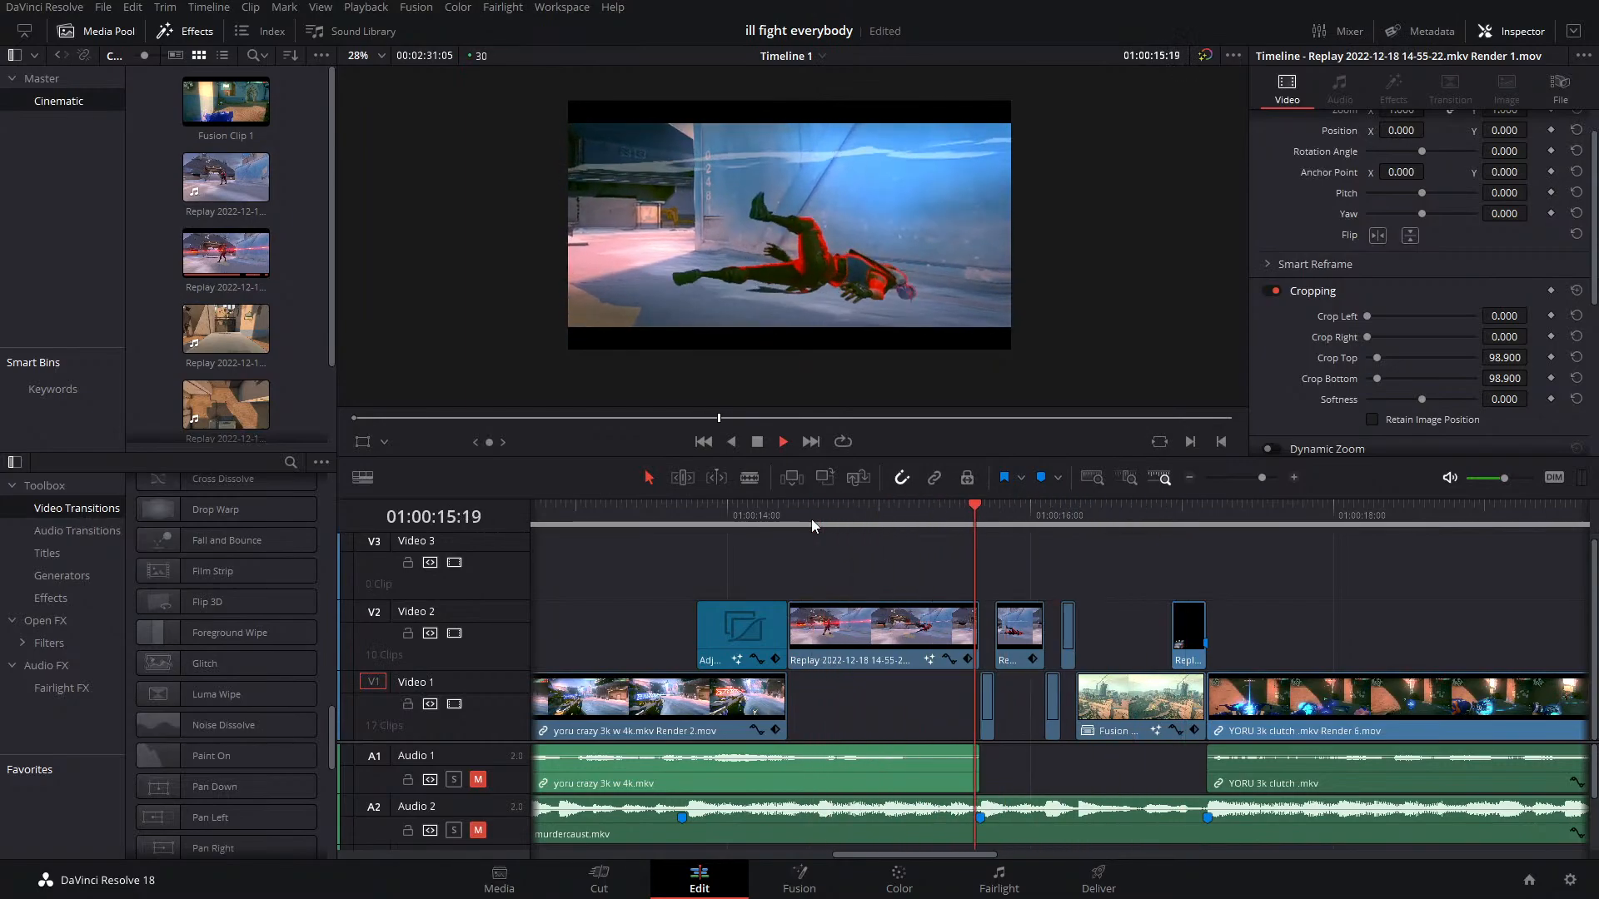
pyautogui.press('space')
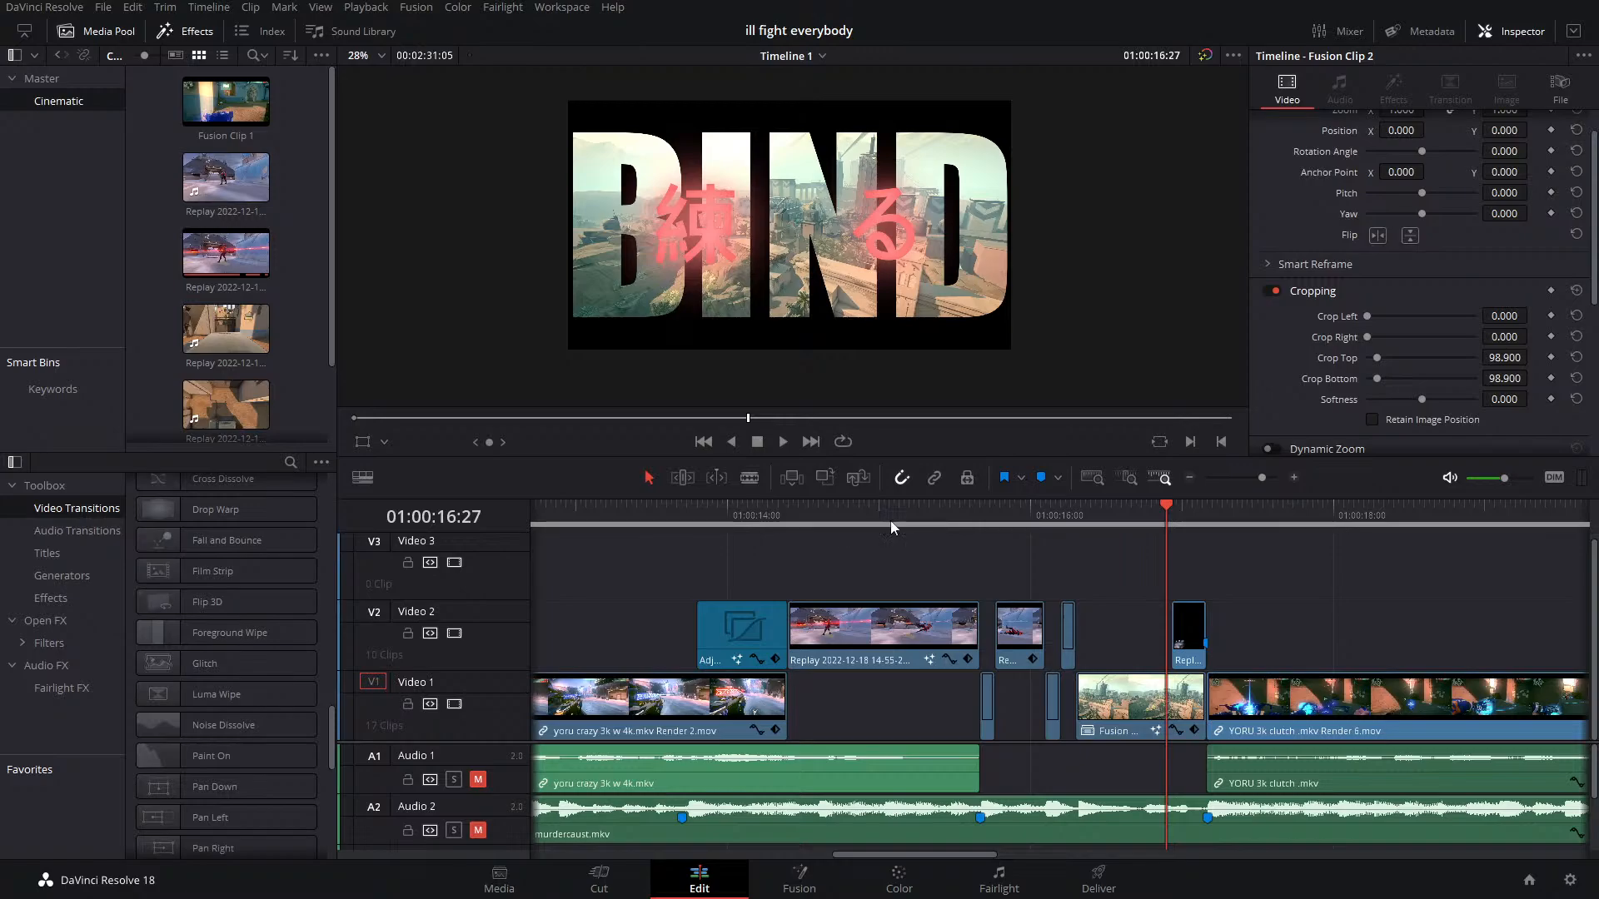
pyautogui.click(929, 520)
pyautogui.press('space')
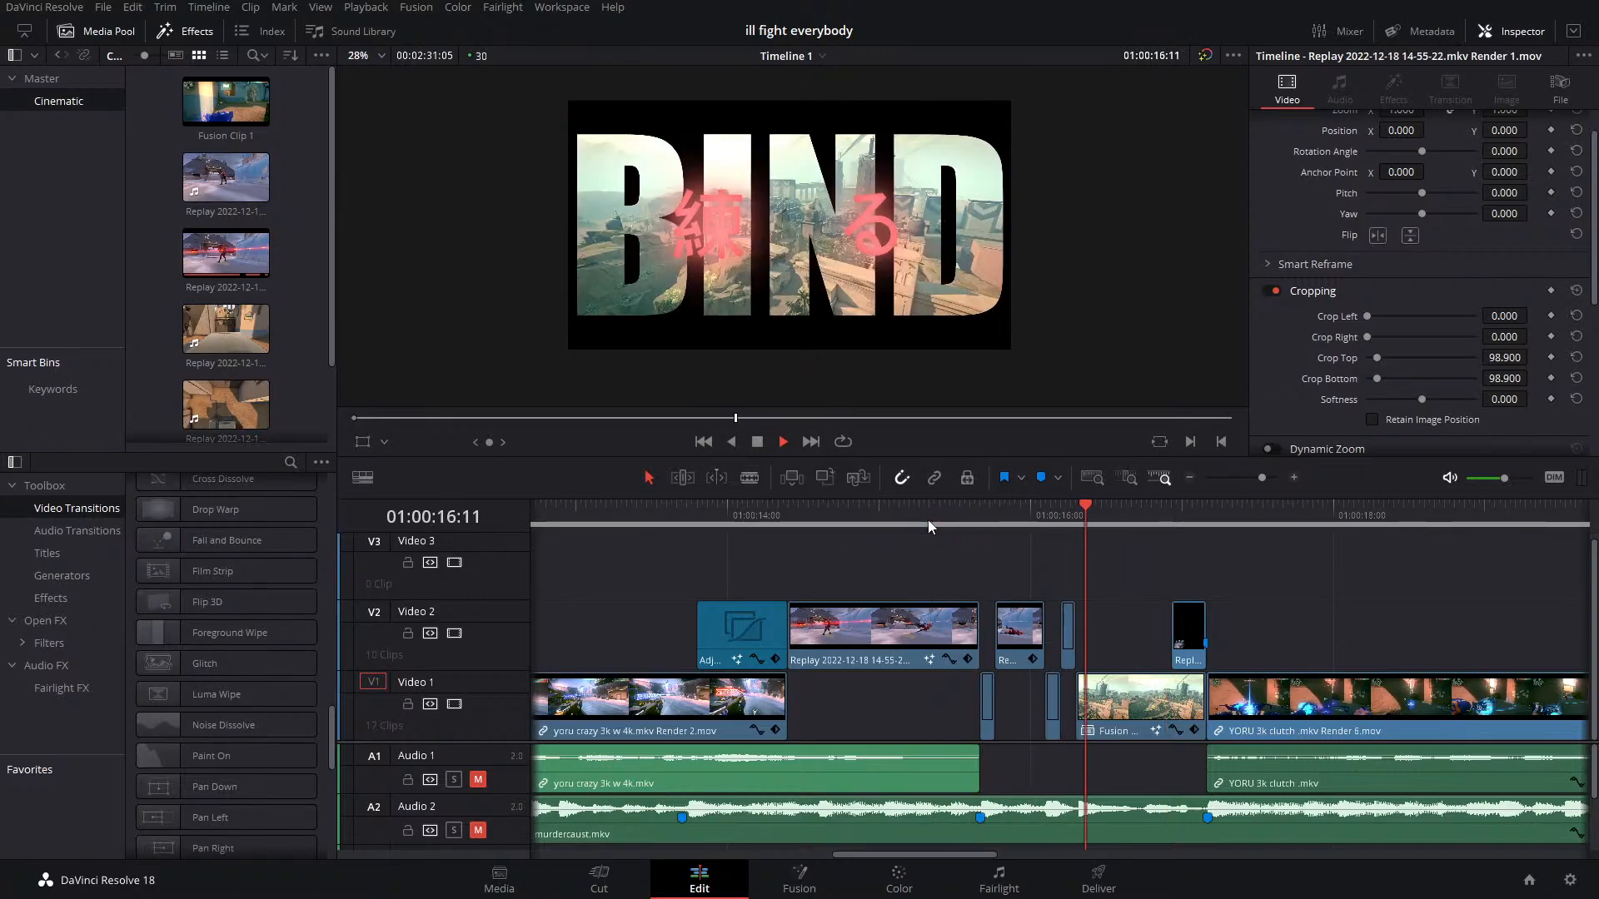
pyautogui.click(928, 520)
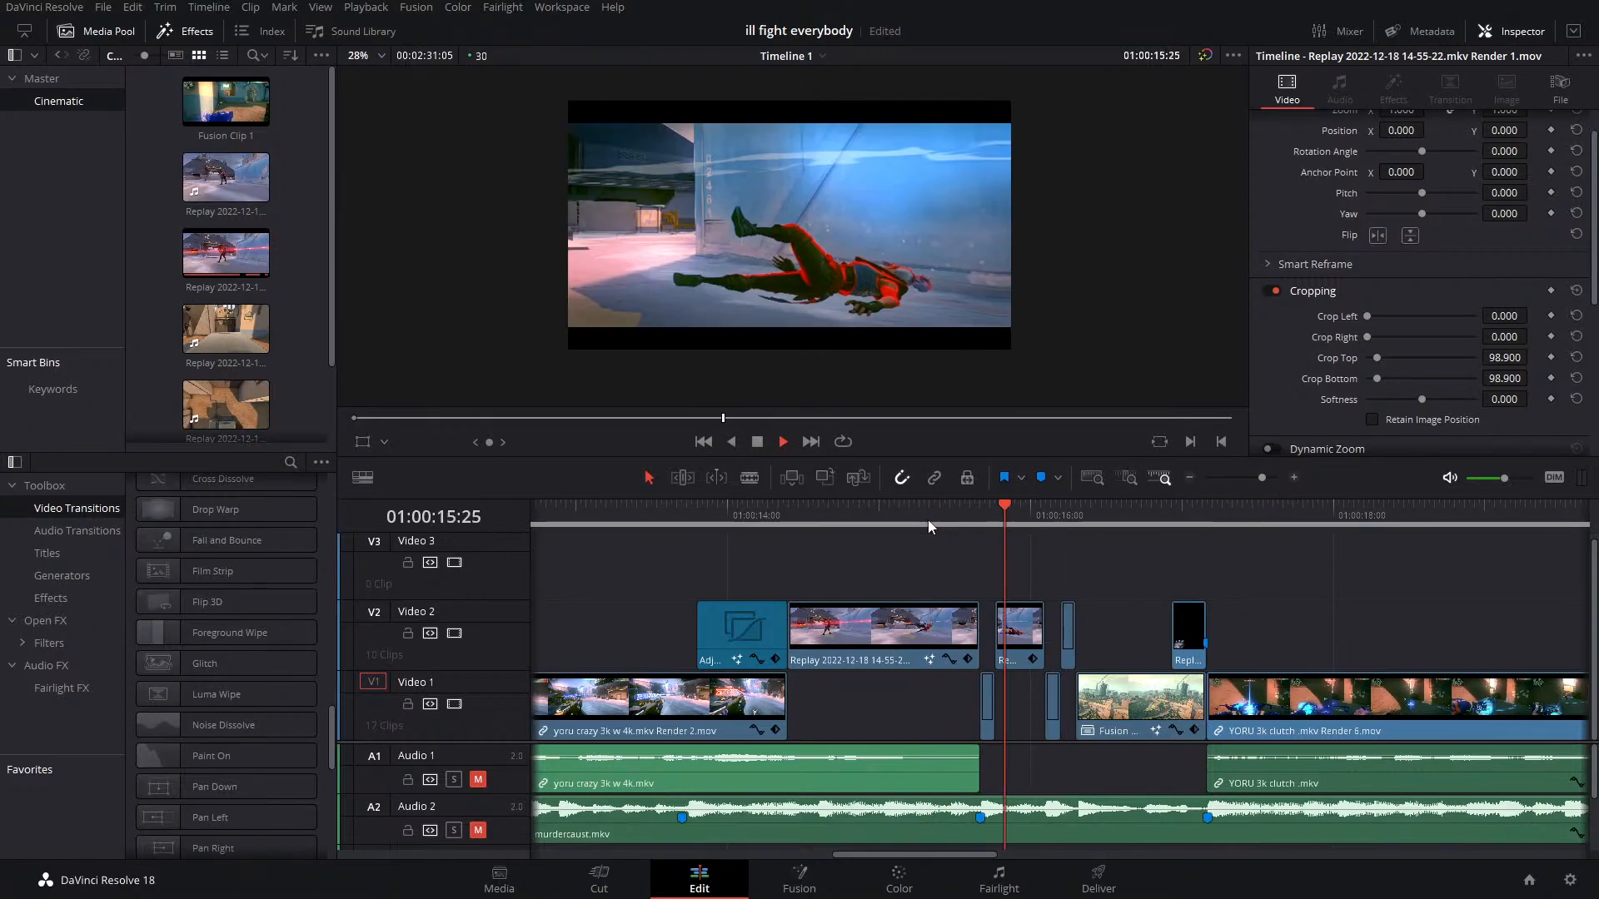
pyautogui.press('space')
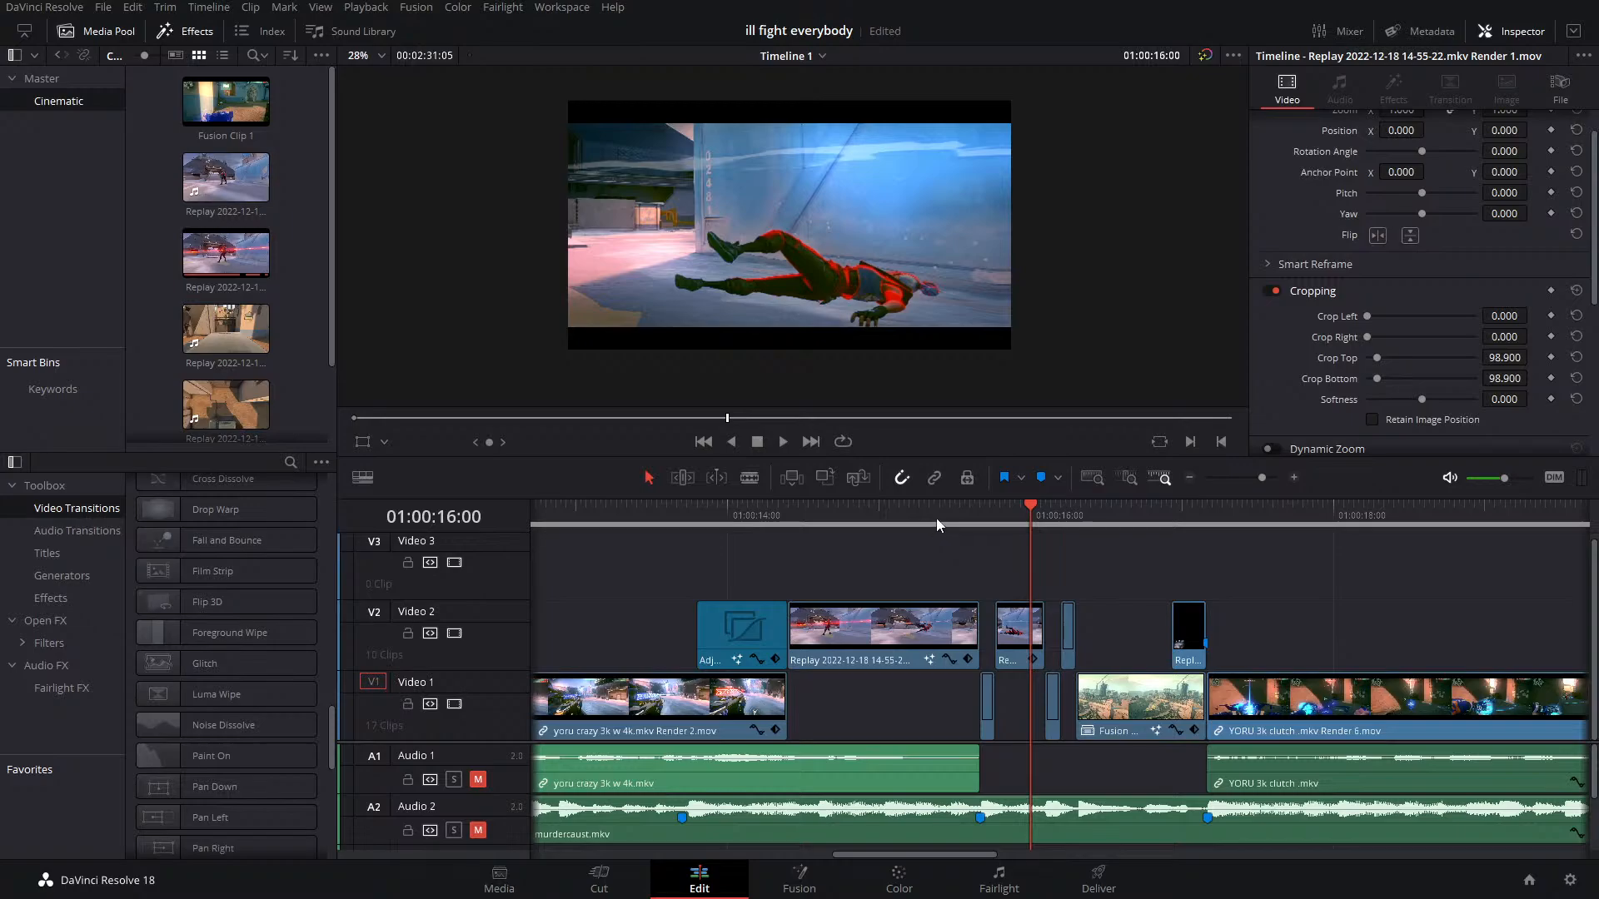
# Scrub back to the start of the first replay clip and replay from the adjustment clip's flash through the BIND title several times
pyautogui.click(938, 519)
pyautogui.press('space')
pyautogui.click(937, 518)
pyautogui.moveTo(936, 518); pyautogui.dragTo(827, 538)
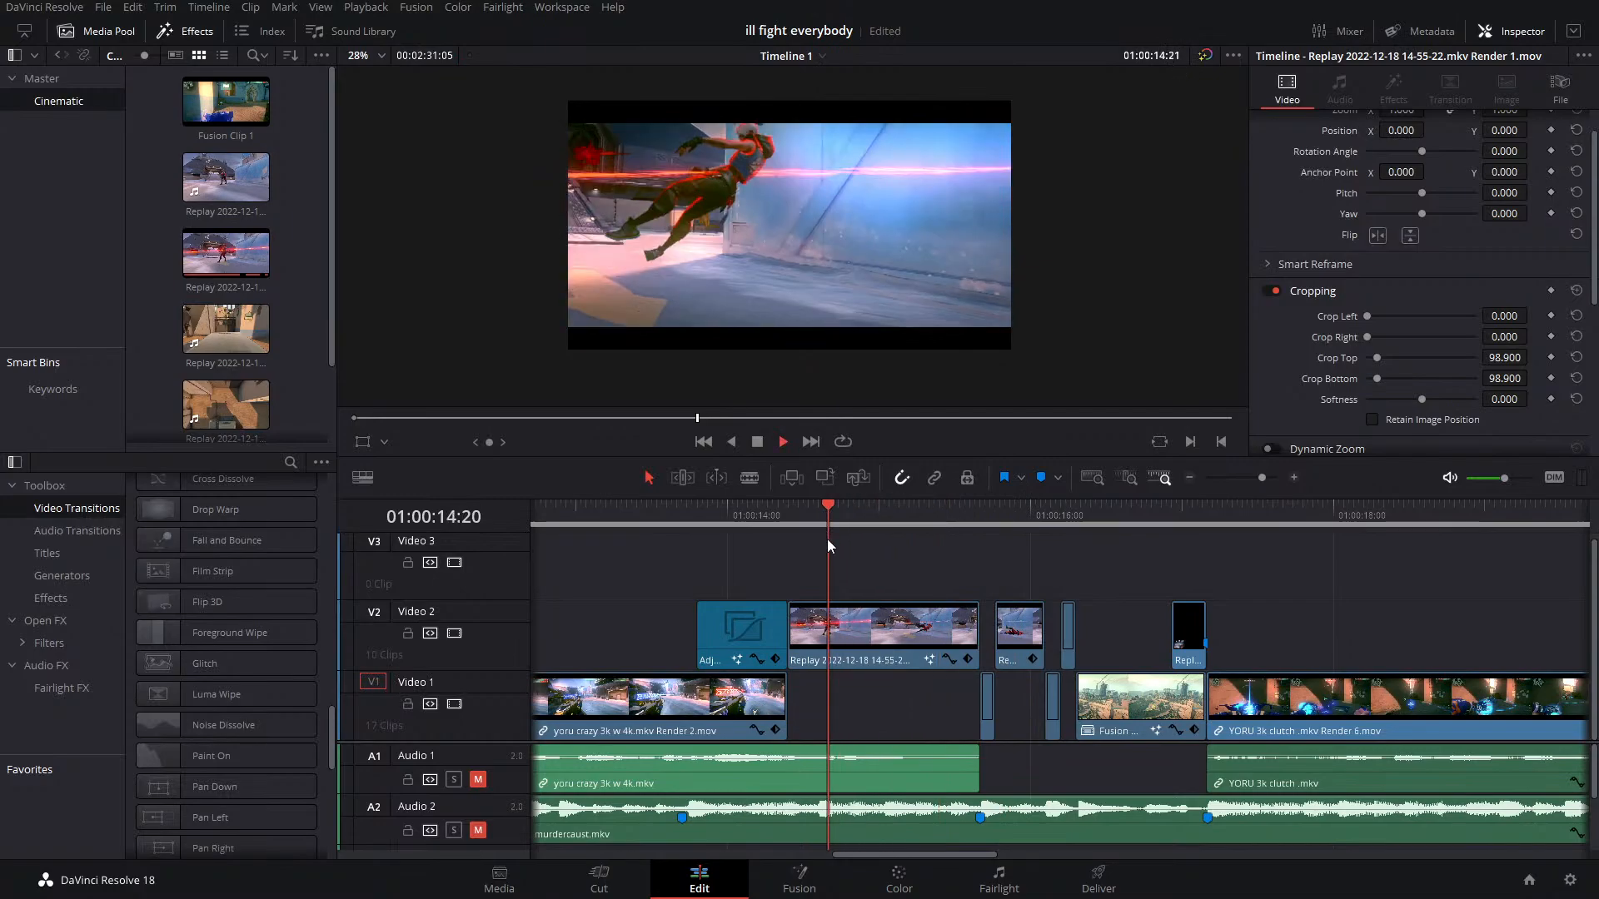
pyautogui.press('space')
pyautogui.click(763, 517)
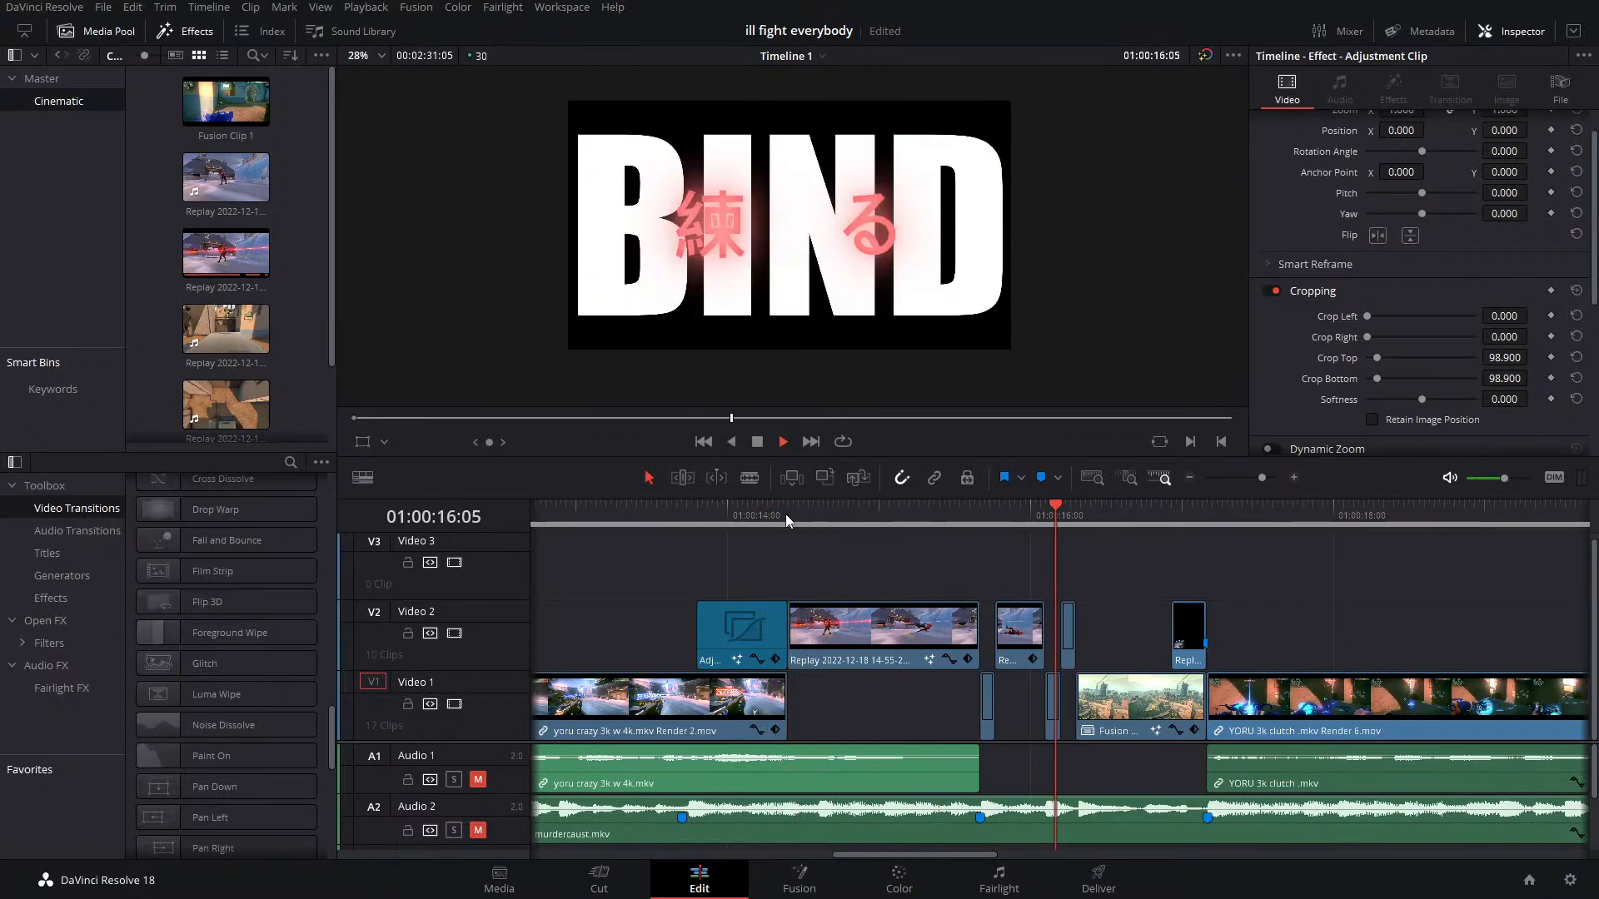
pyautogui.click(733, 522)
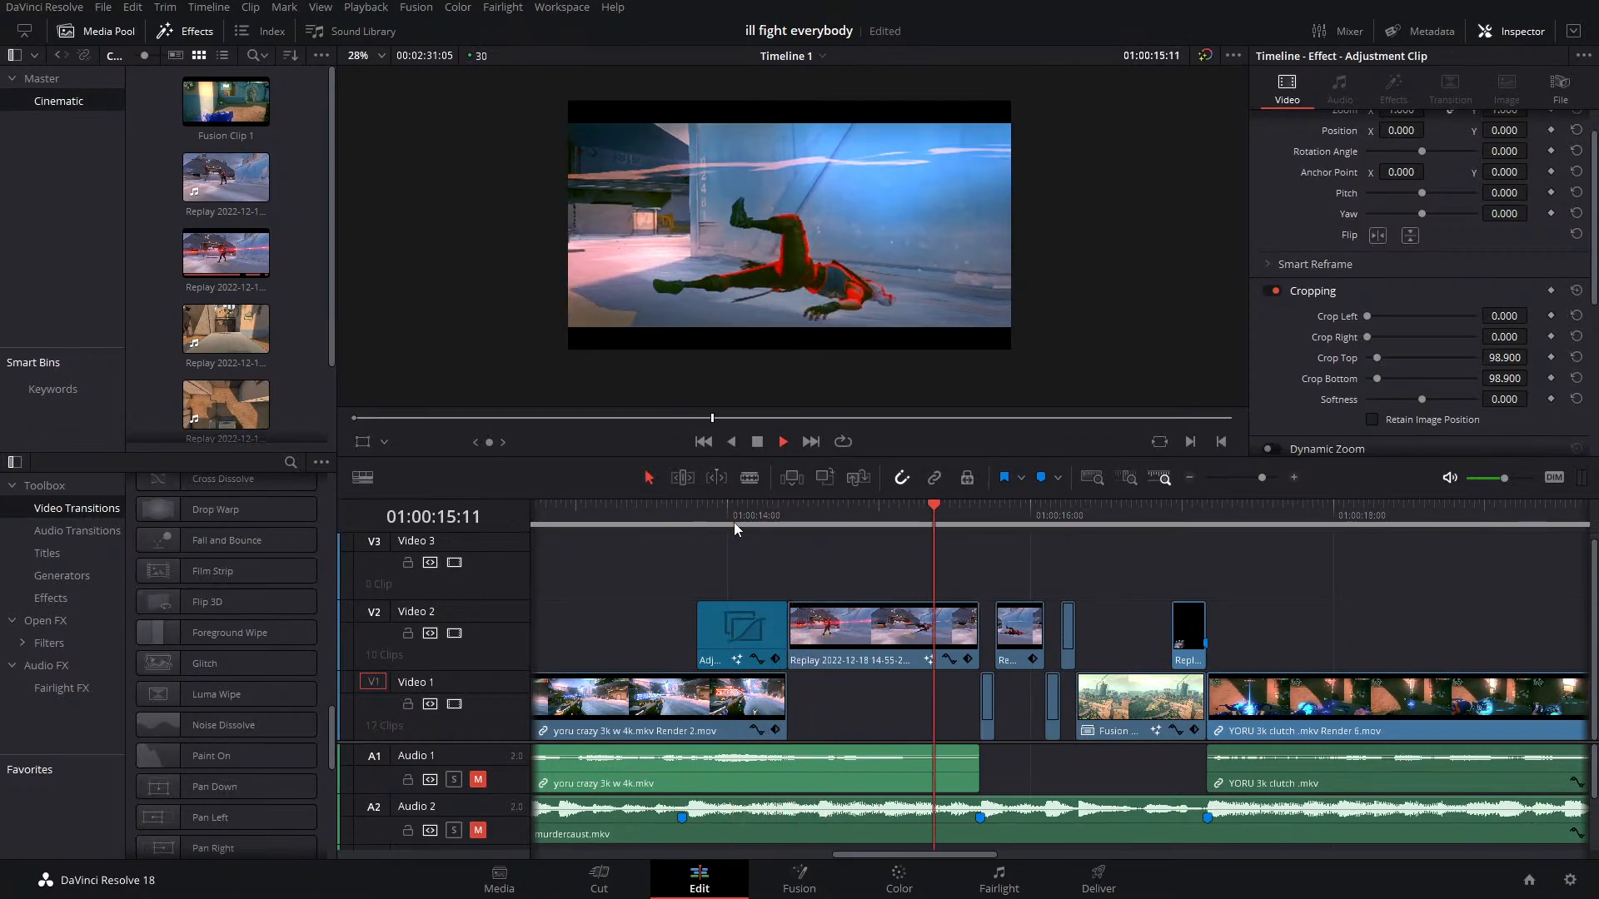
pyautogui.click(733, 522)
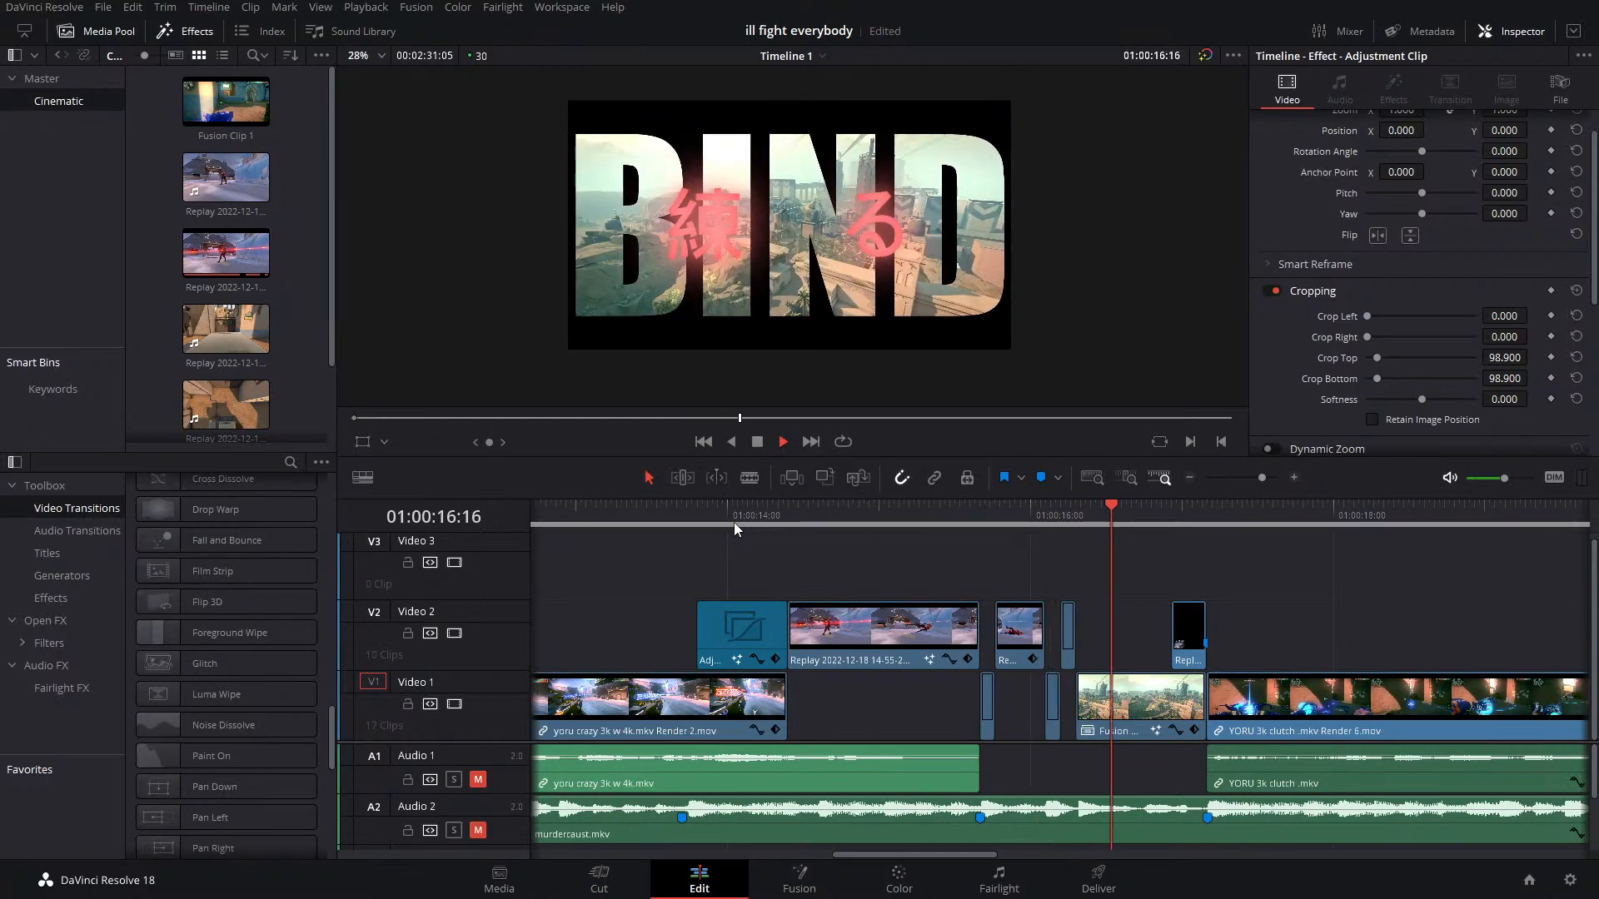
pyautogui.click(733, 522)
pyautogui.click(733, 522)
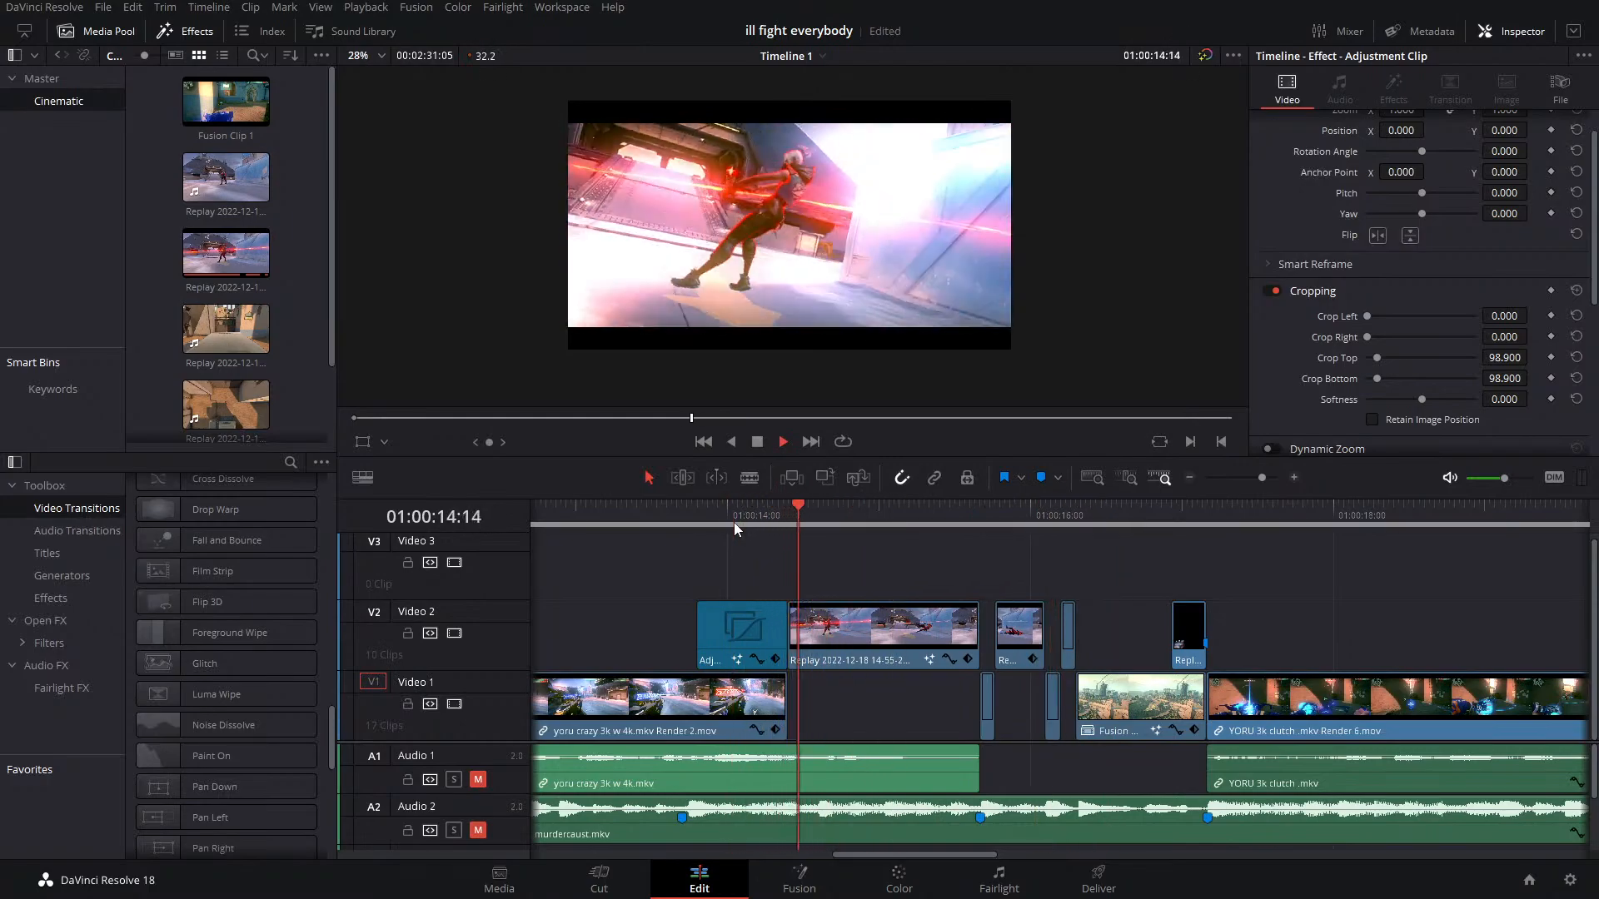
pyautogui.click(733, 523)
# In Fusion, set the replay clip's Transform1 center X to -0.02 at frame 19 and play the move
pyautogui.moveTo(806, 524); pyautogui.dragTo(896, 573)
pyautogui.click(800, 881)
pyautogui.click(737, 775)
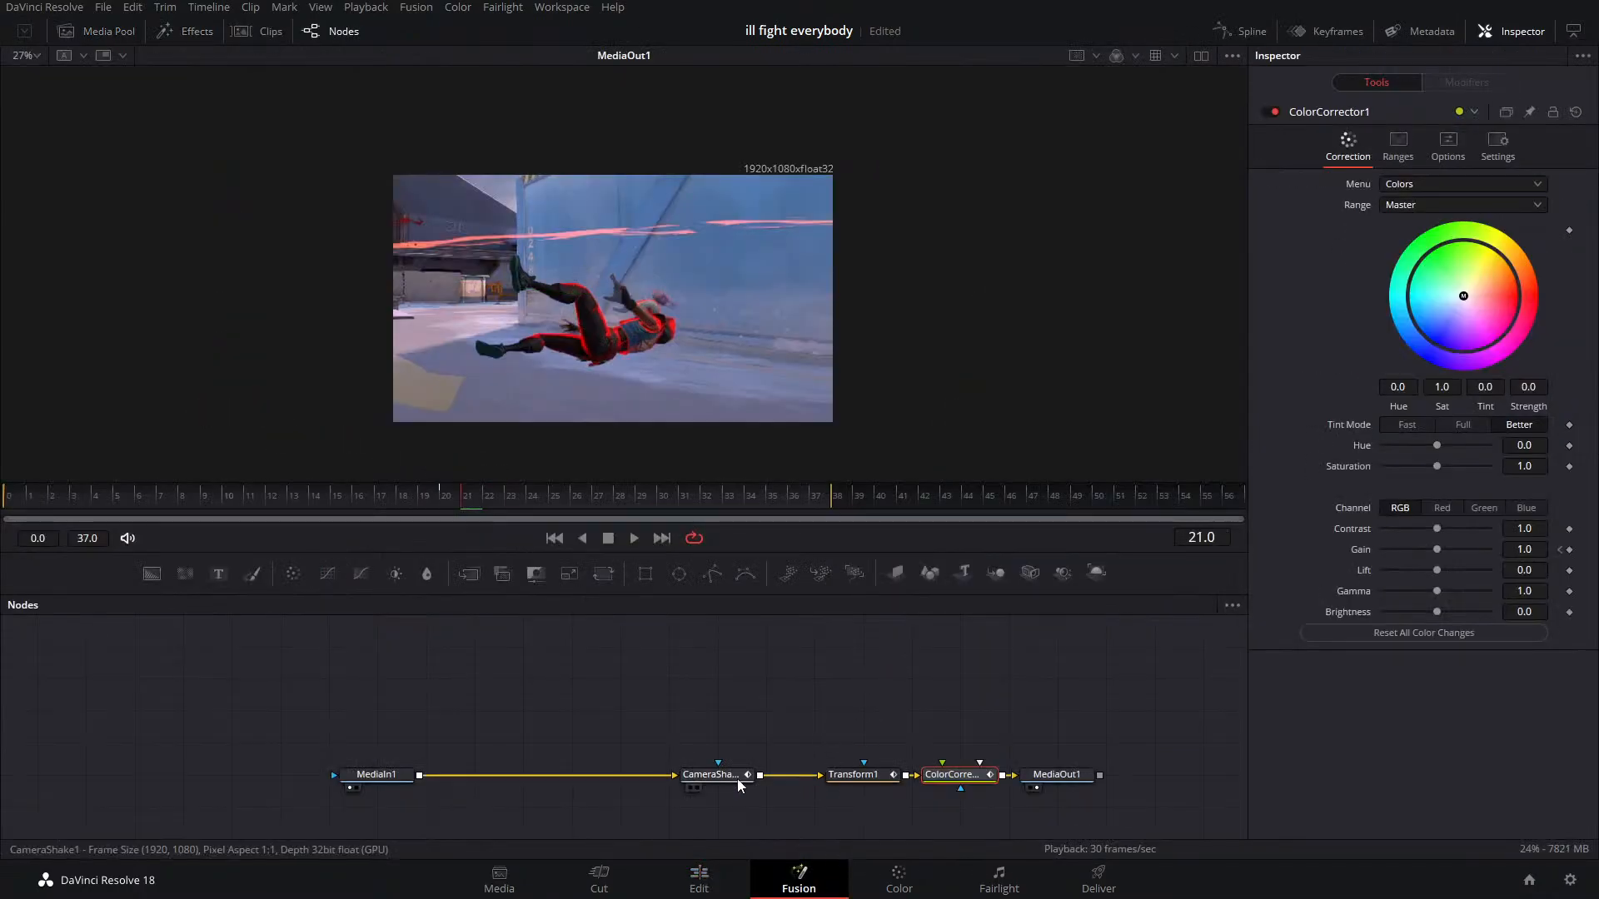
pyautogui.click(867, 776)
pyautogui.moveTo(469, 507); pyautogui.dragTo(432, 507)
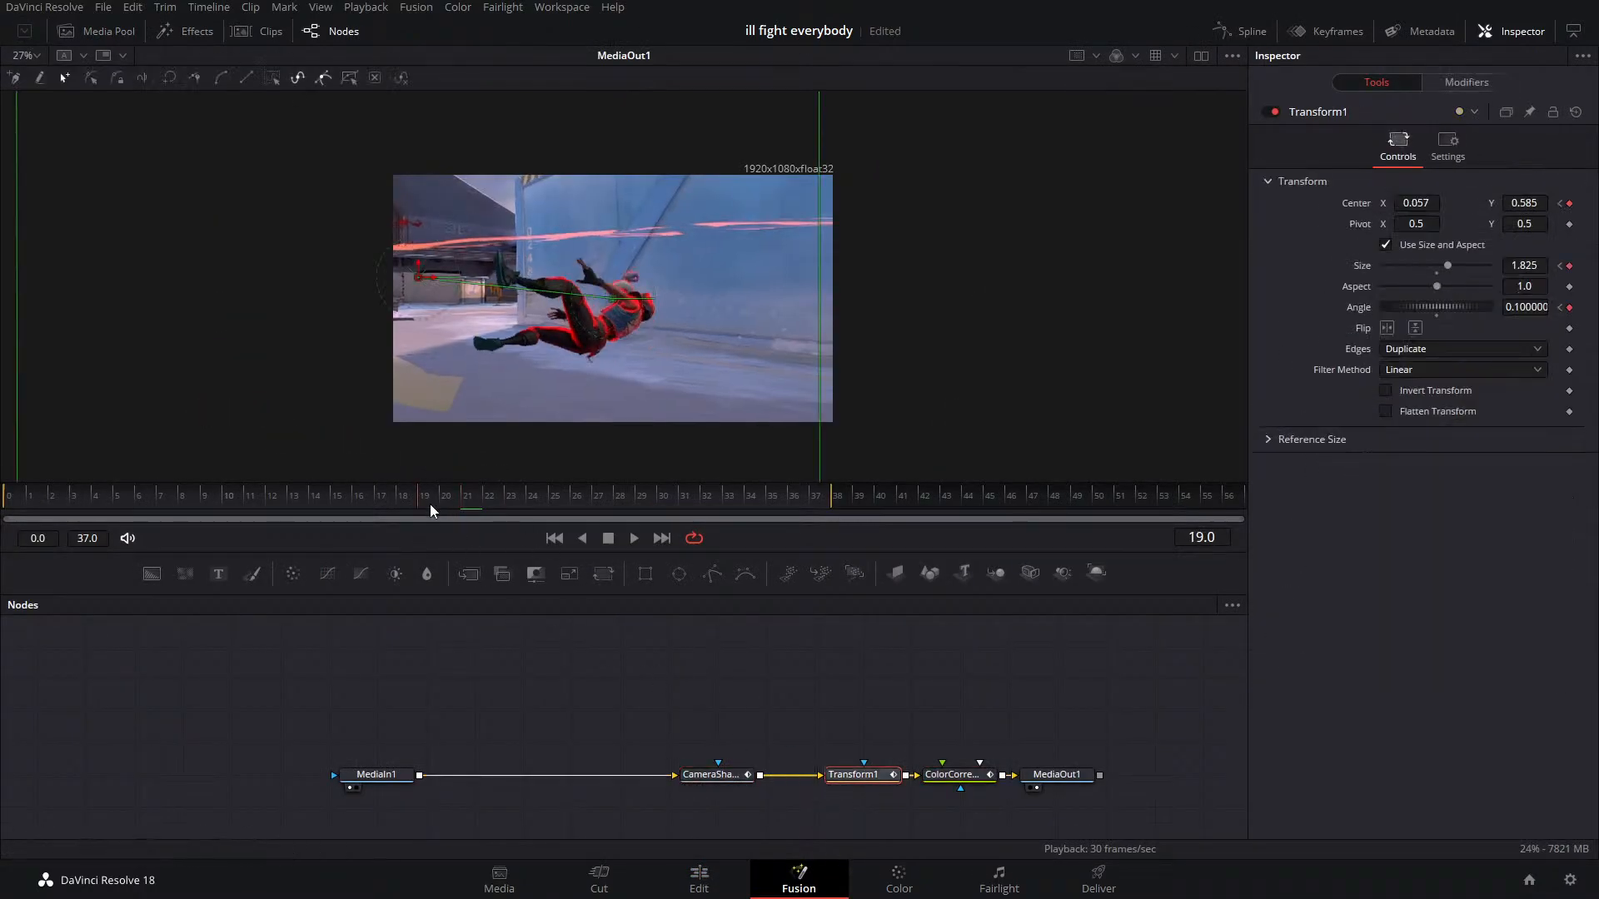
pyautogui.moveTo(1416, 204); pyautogui.dragTo(1351, 203)
pyautogui.press('space')
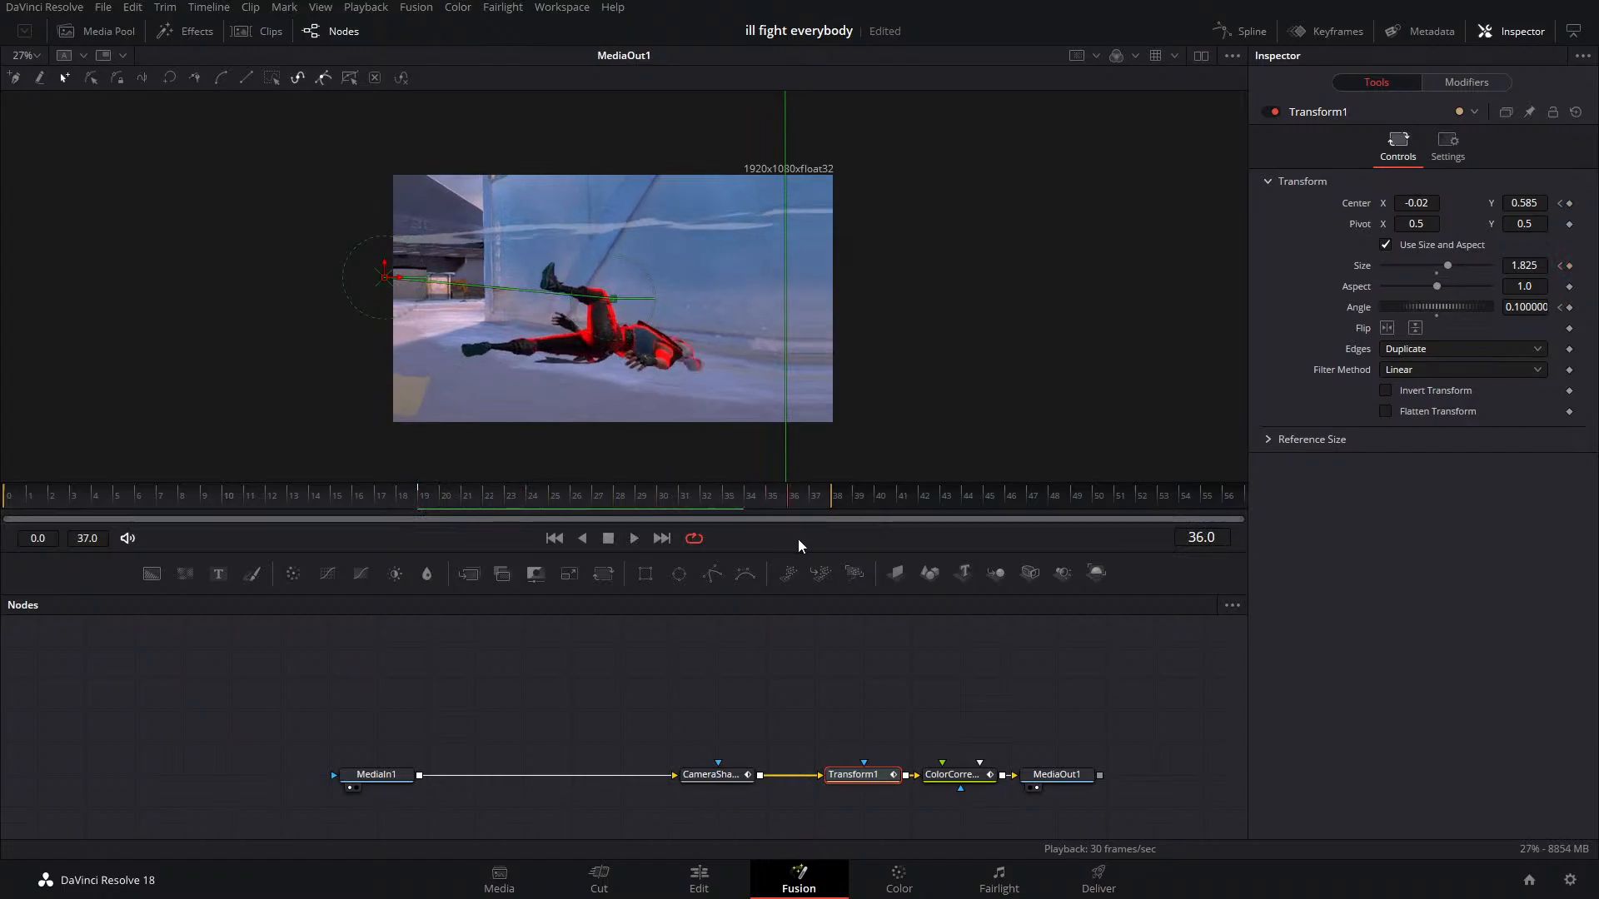
pyautogui.press('space')
# Back on the Edit page, remove the outdated replay pieces and stretch the updated first replay clip to the BIND title clip
pyautogui.click(707, 884)
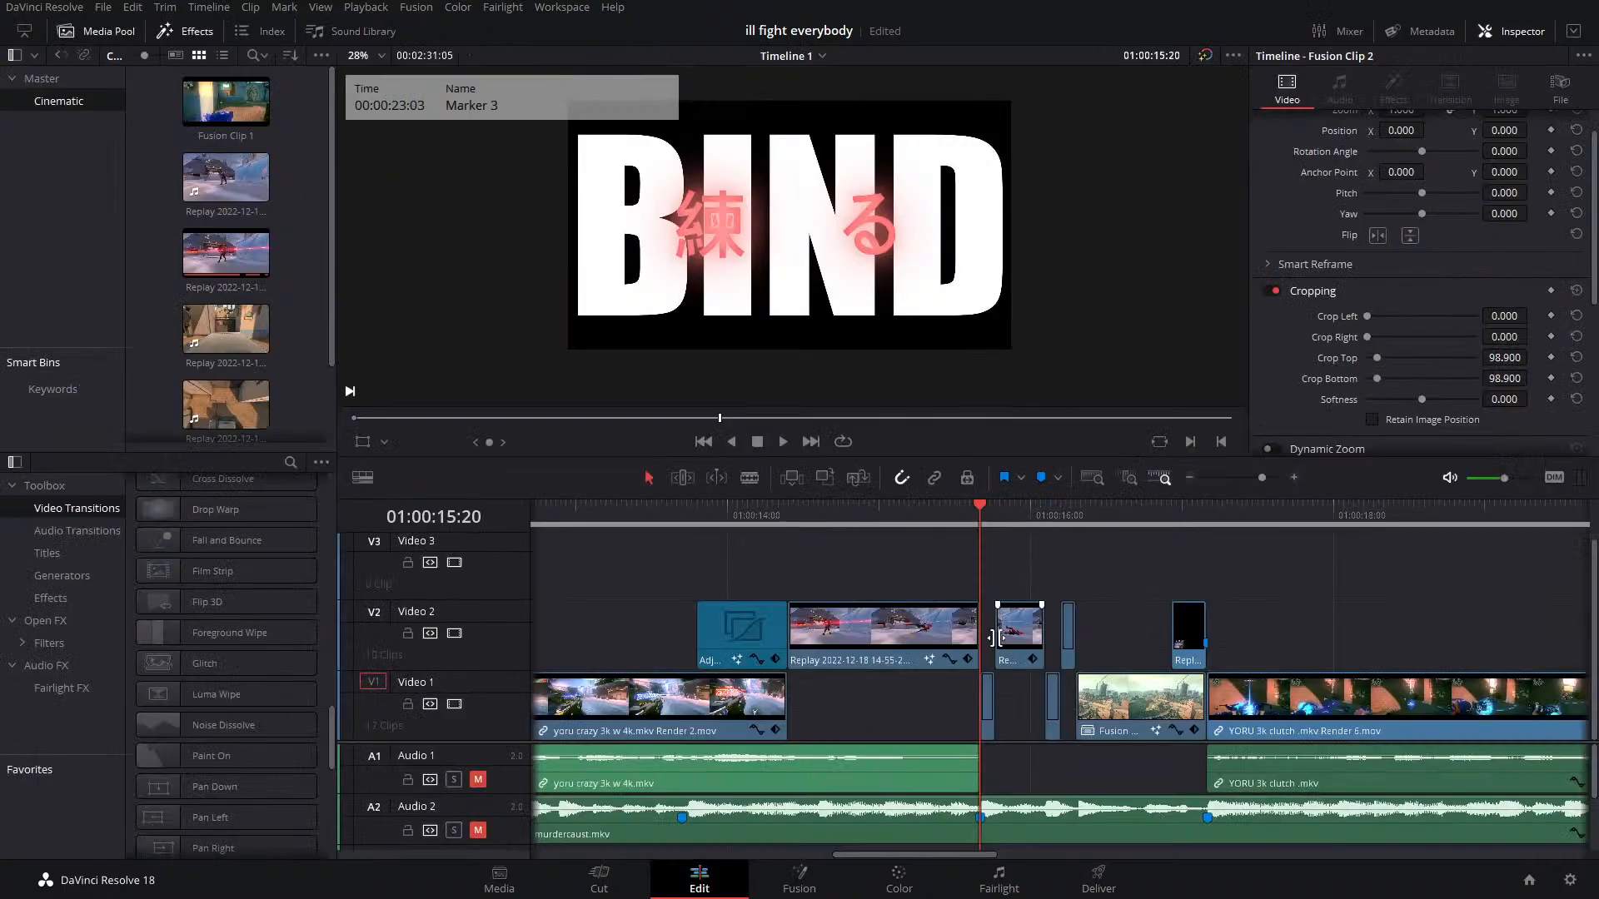
pyautogui.press('BackSpace')
pyautogui.moveTo(1092, 624)
pyautogui.mouseDown()
pyautogui.moveTo(971, 637)
pyautogui.moveTo(1077, 631)
pyautogui.mouseUp()
# Cut the updated replay clip at 01:00:15:20 and at the remaining boundaries that line up with the BIND flashes
pyautogui.press('b')
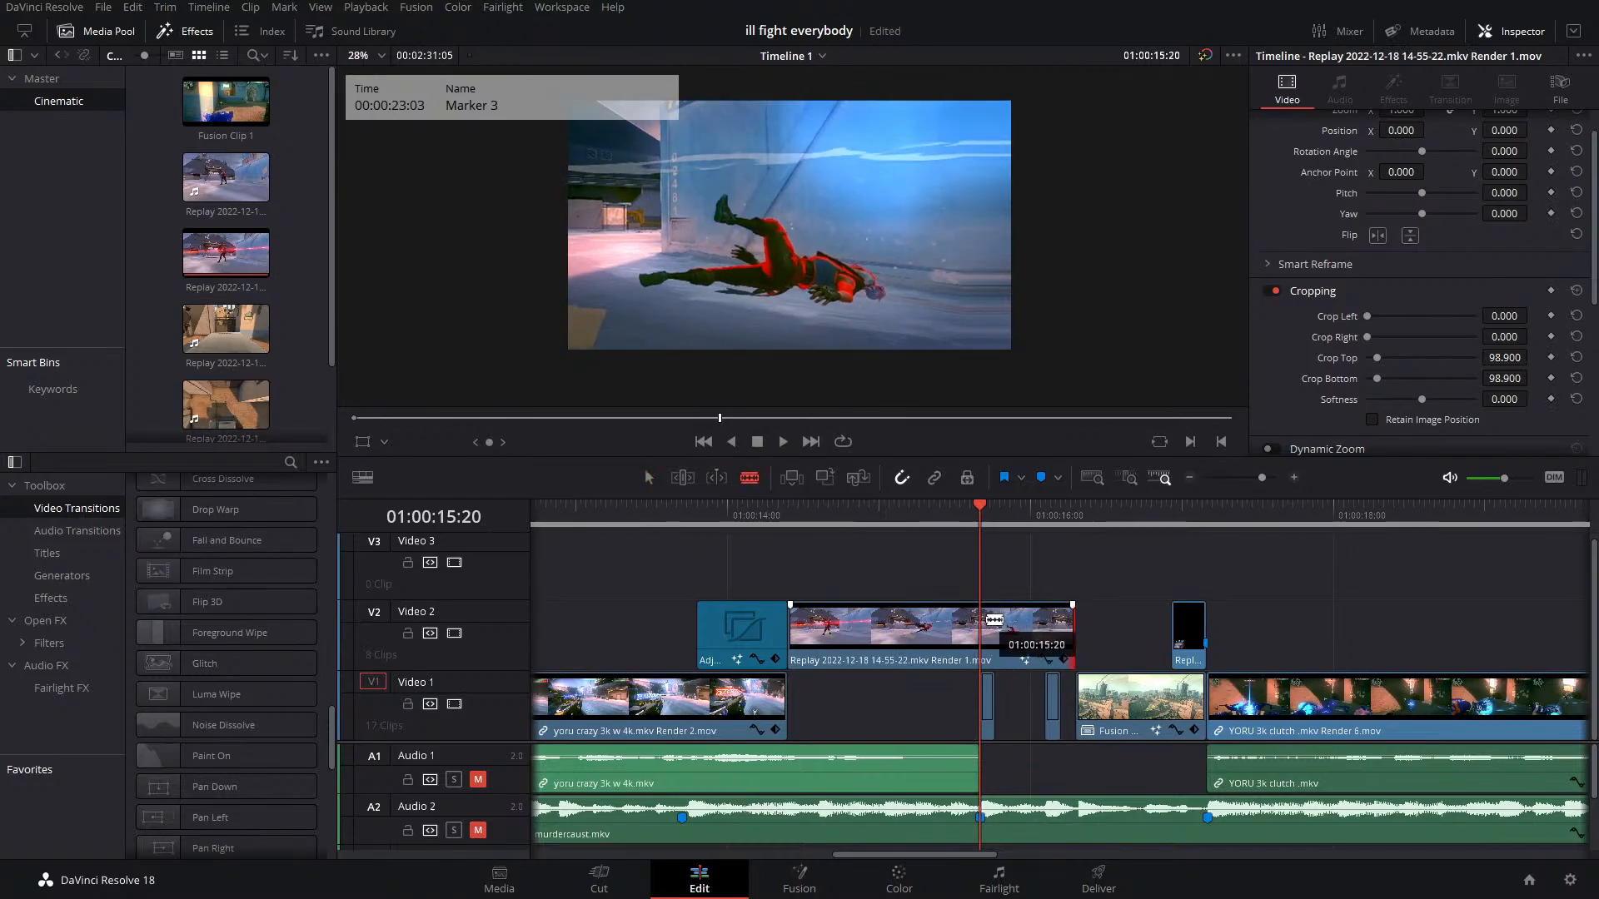
pyautogui.click(984, 621)
pyautogui.click(996, 624)
pyautogui.click(1044, 623)
pyautogui.click(1061, 622)
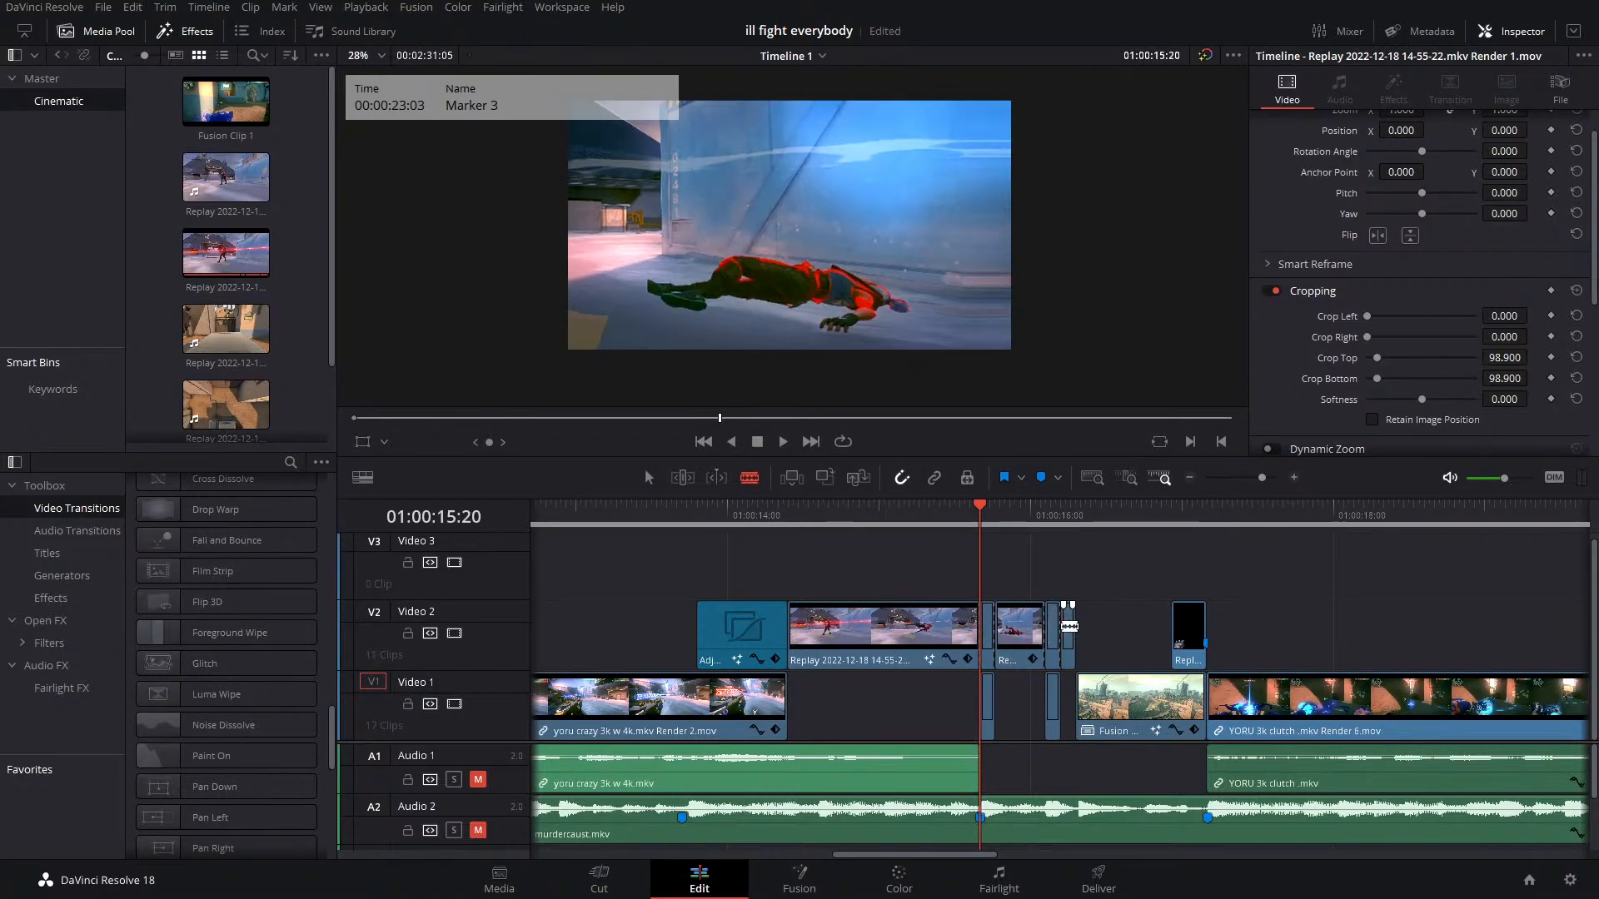
# Remove the two updated replay slices above the BIND flashes and play the section from just before the first flash
pyautogui.press('a')
pyautogui.click(988, 641)
pyautogui.press('Delete')
pyautogui.click(1051, 625)
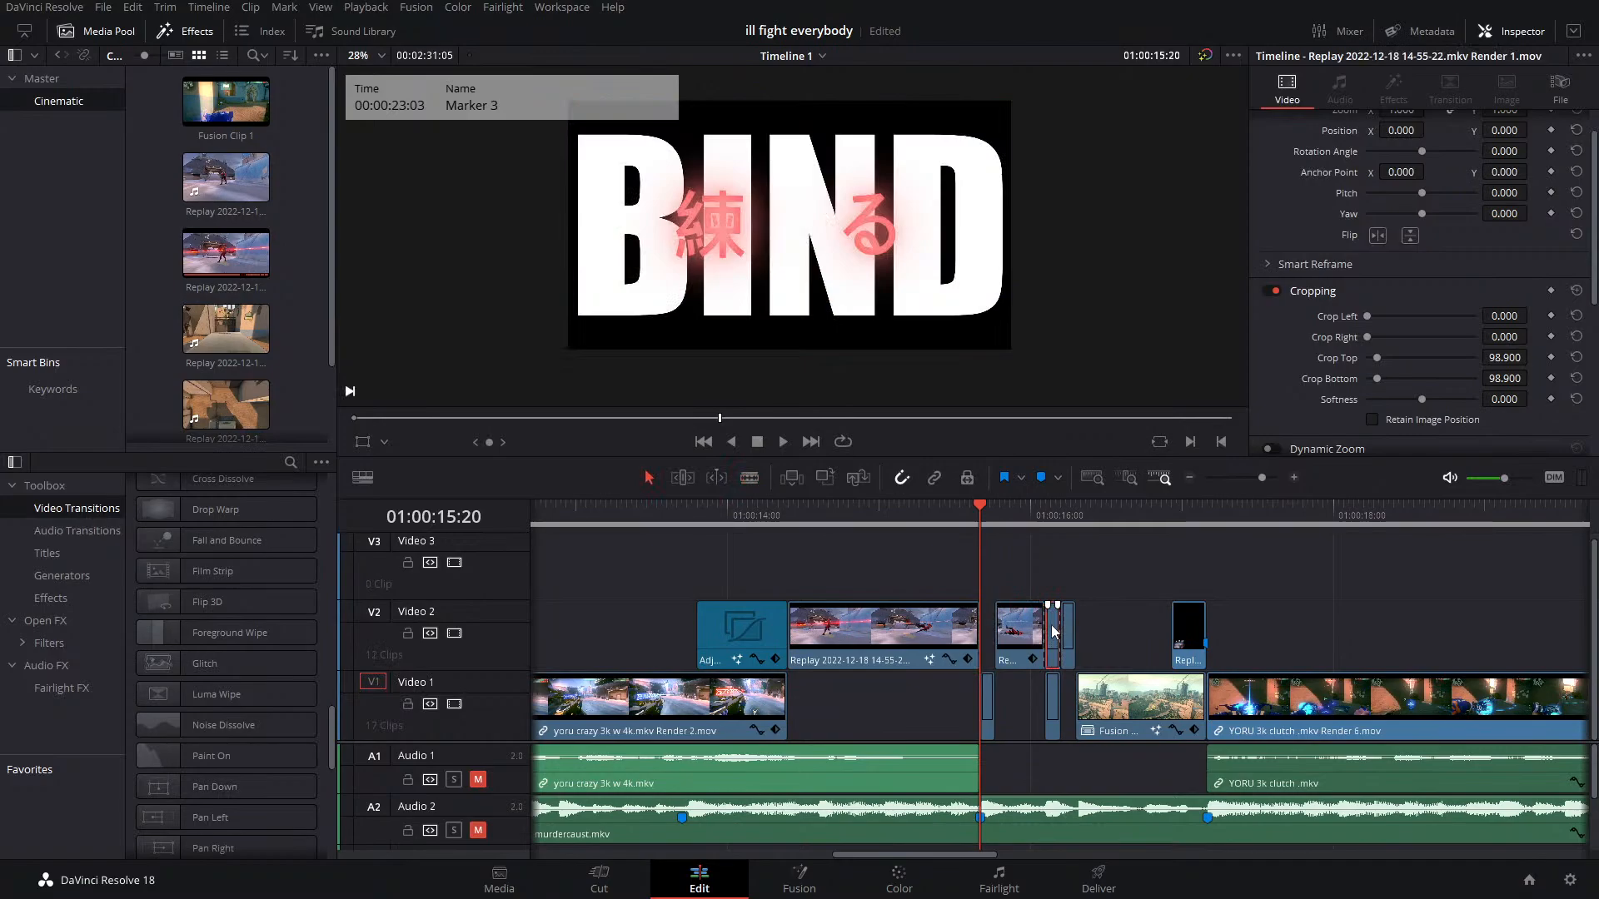
pyautogui.press('Delete')
pyautogui.click(974, 510)
pyautogui.press('space')
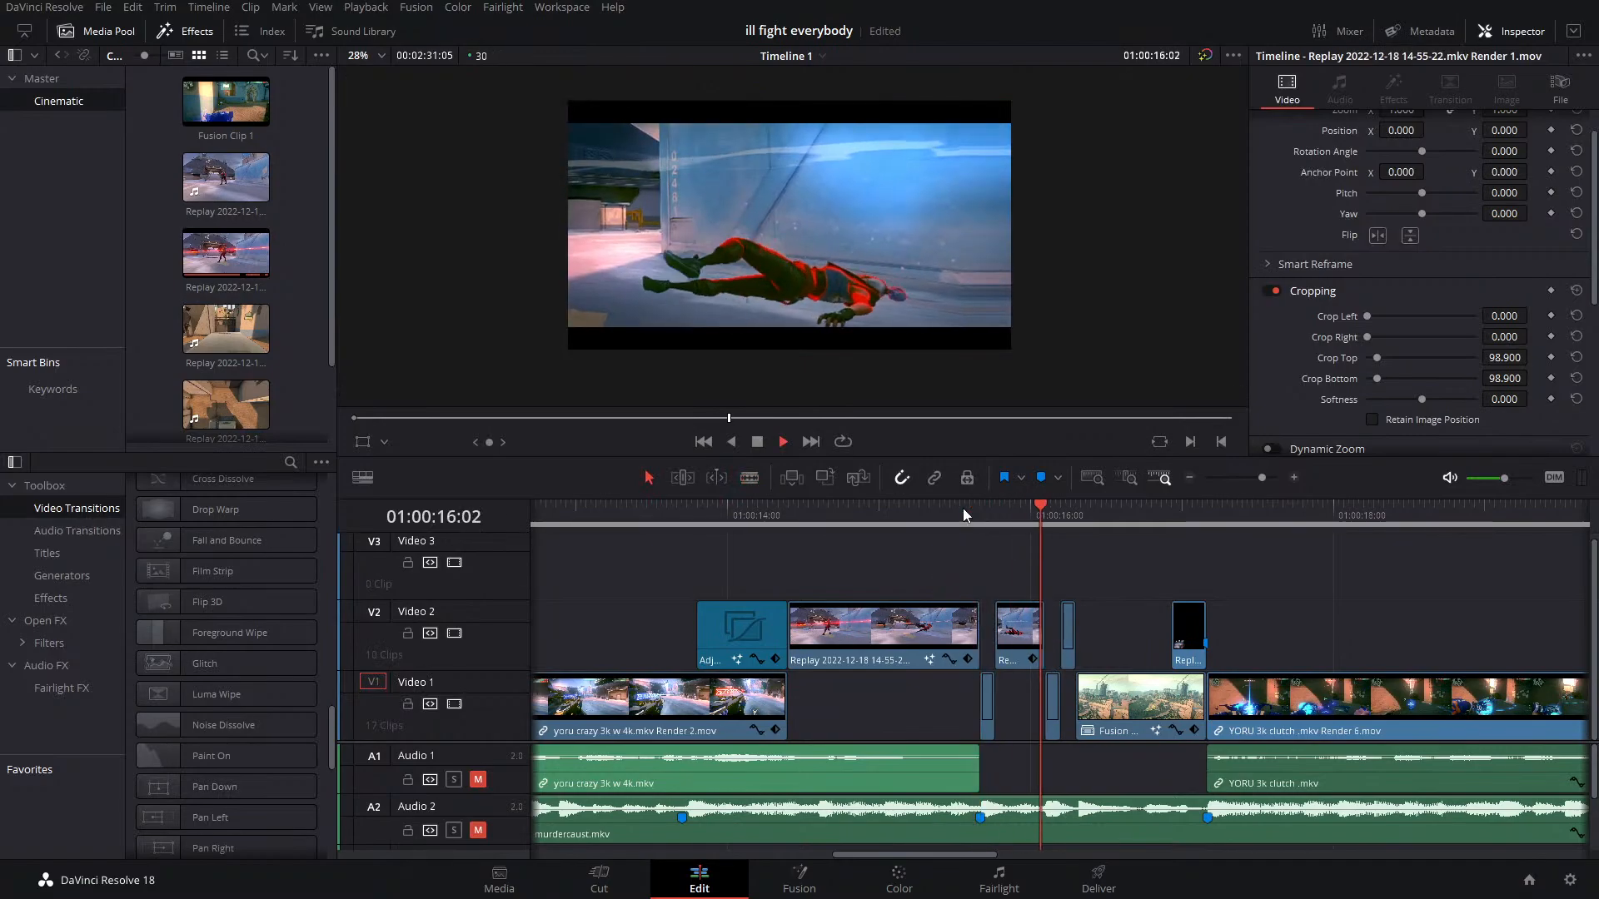
# Play the section before the first BIND flash, and remove the separate replay slices that follow the first replay clip
pyautogui.click(920, 509)
pyautogui.press('space')
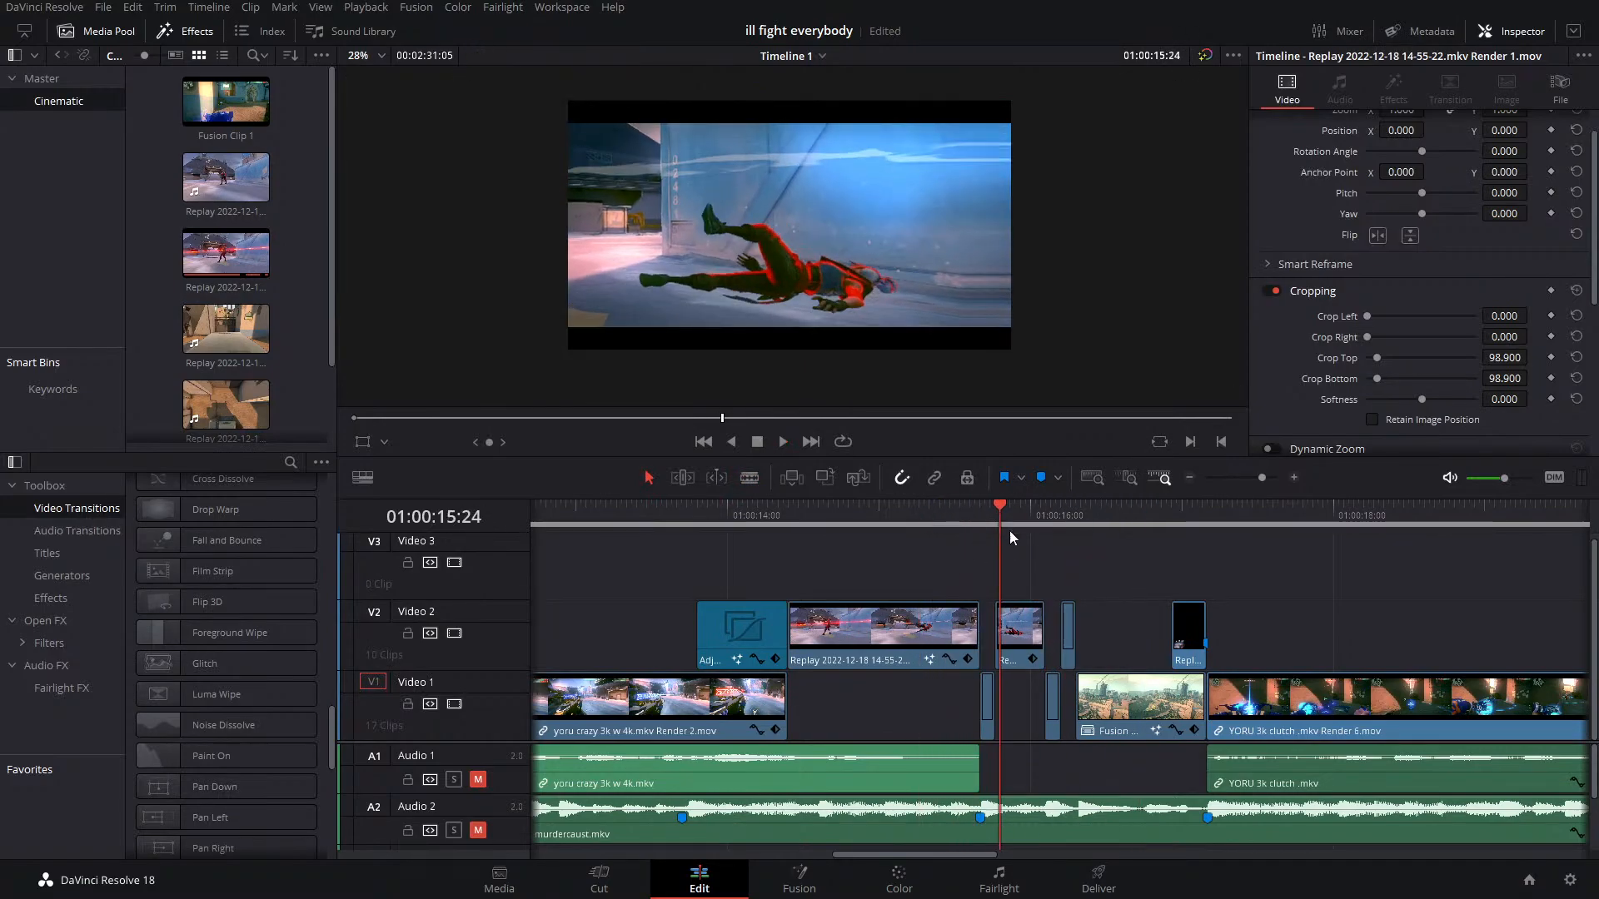
pyautogui.moveTo(1112, 618); pyautogui.dragTo(1023, 567)
pyautogui.press('Delete')
pyautogui.click(974, 511)
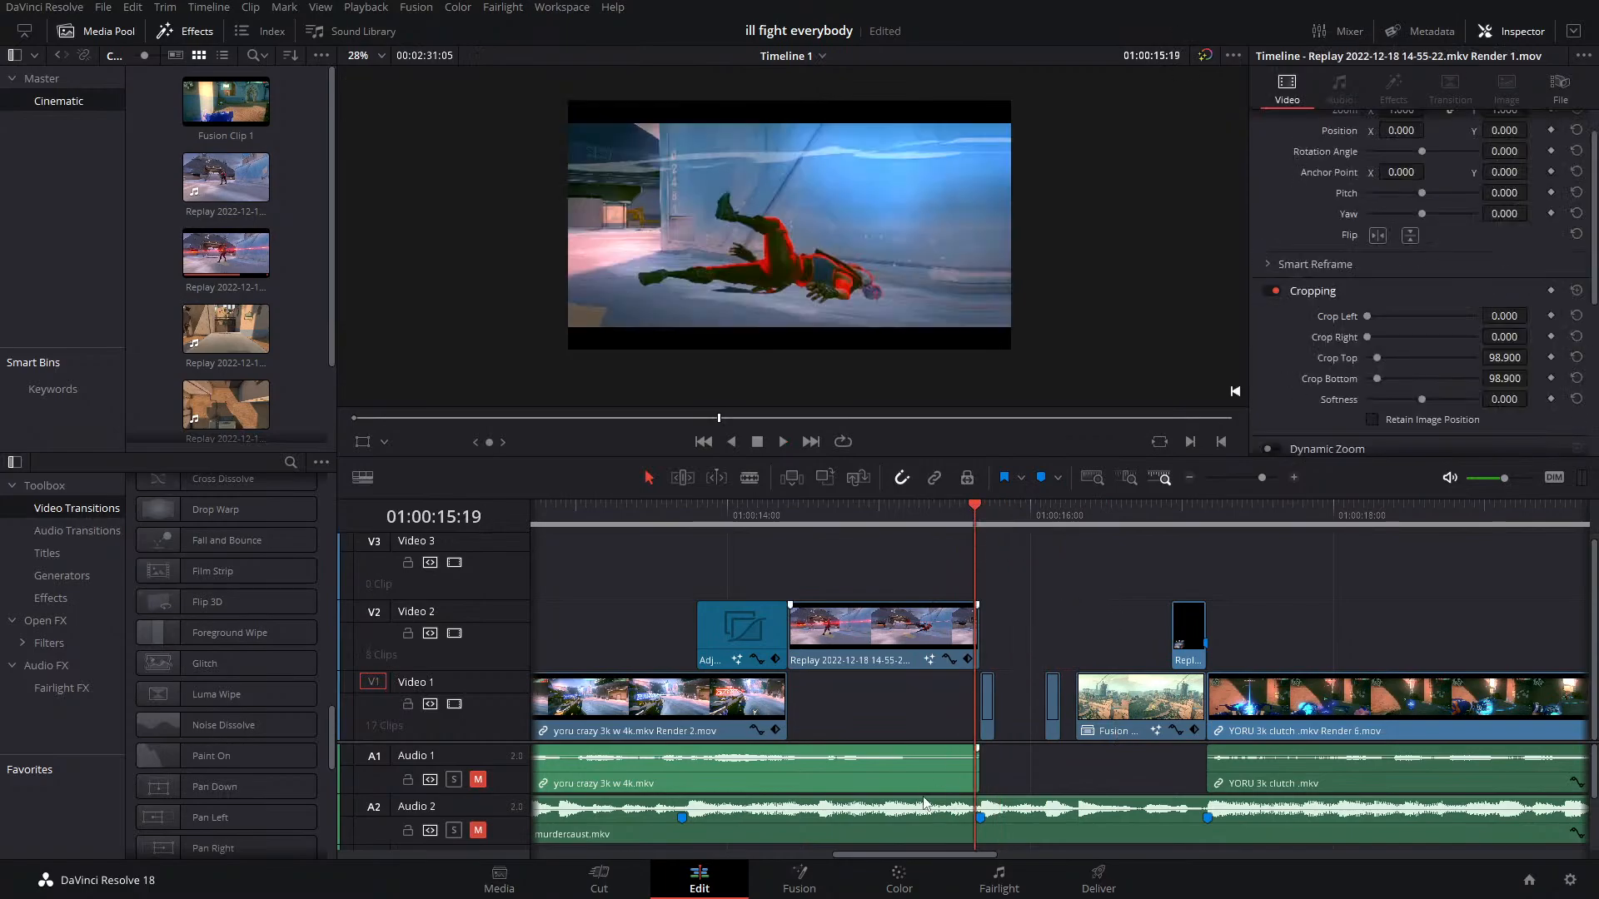
# In Fusion, set the replay clip's Transform1 center Y to 0.701 at frame 19 and return to the Edit page
pyautogui.click(798, 888)
pyautogui.click(715, 776)
pyautogui.click(858, 775)
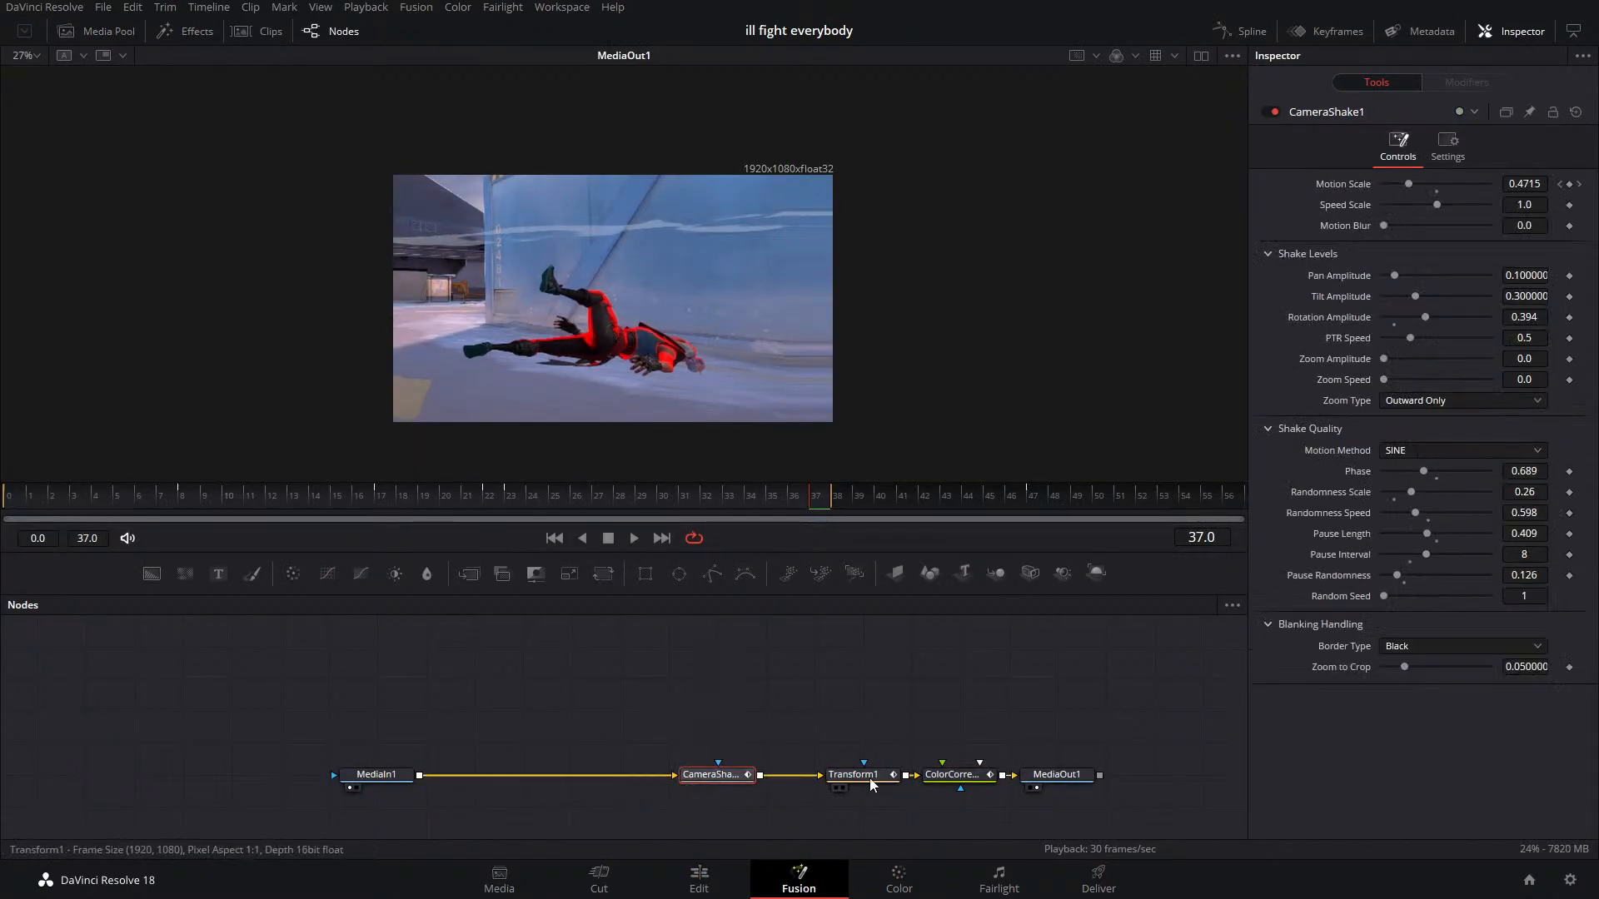
pyautogui.click(426, 511)
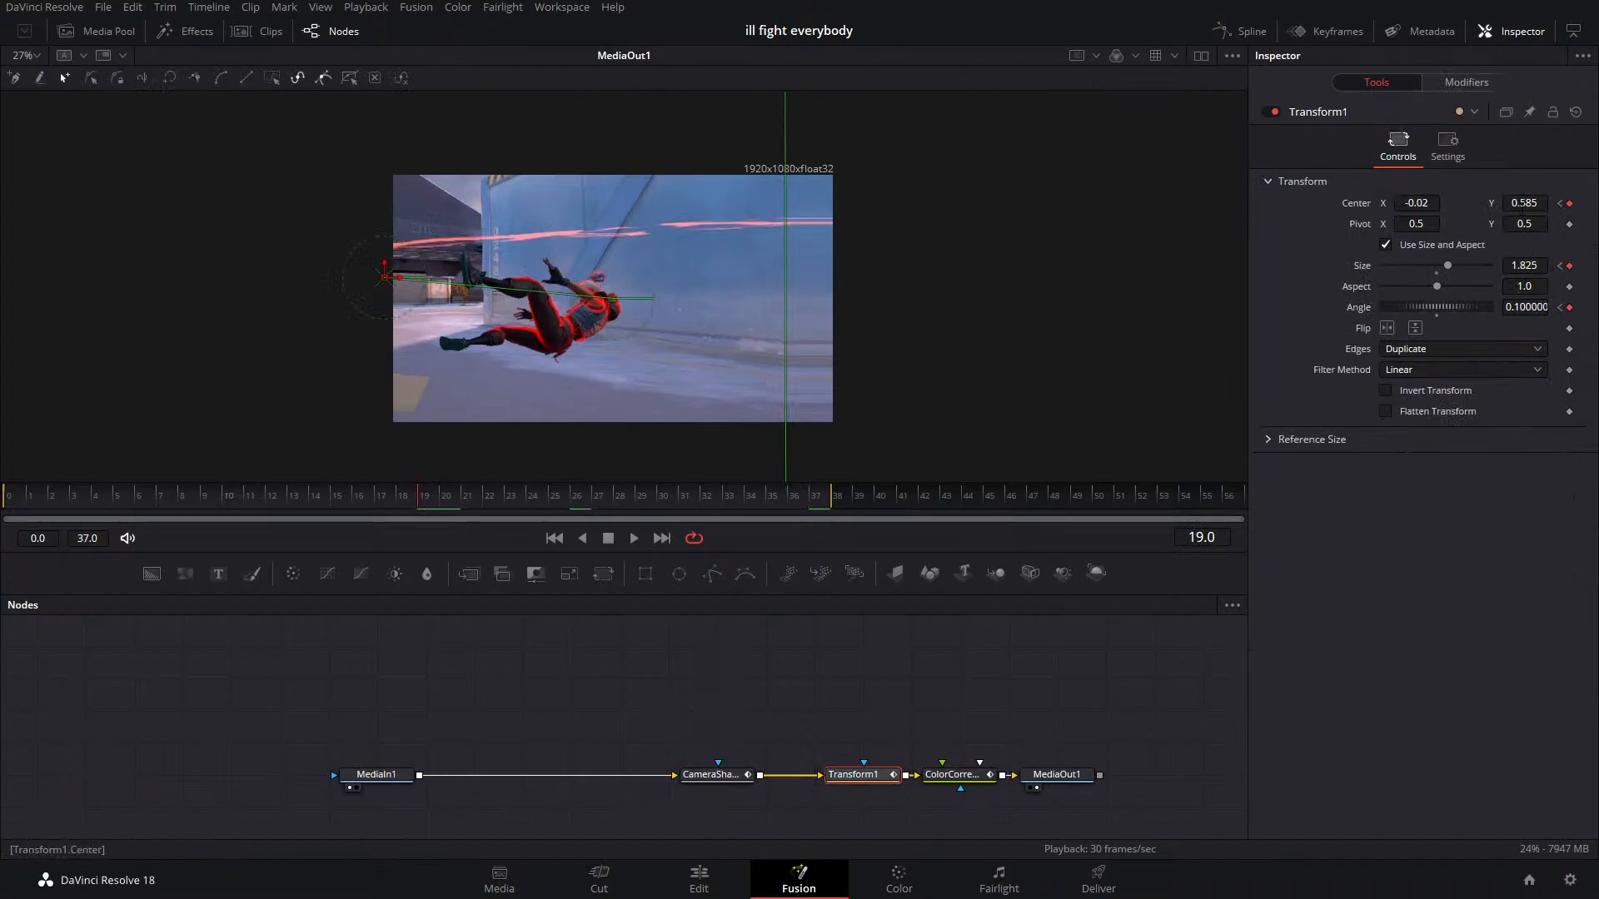
pyautogui.moveTo(1524, 202); pyautogui.dragTo(1561, 203)
pyautogui.click(704, 878)
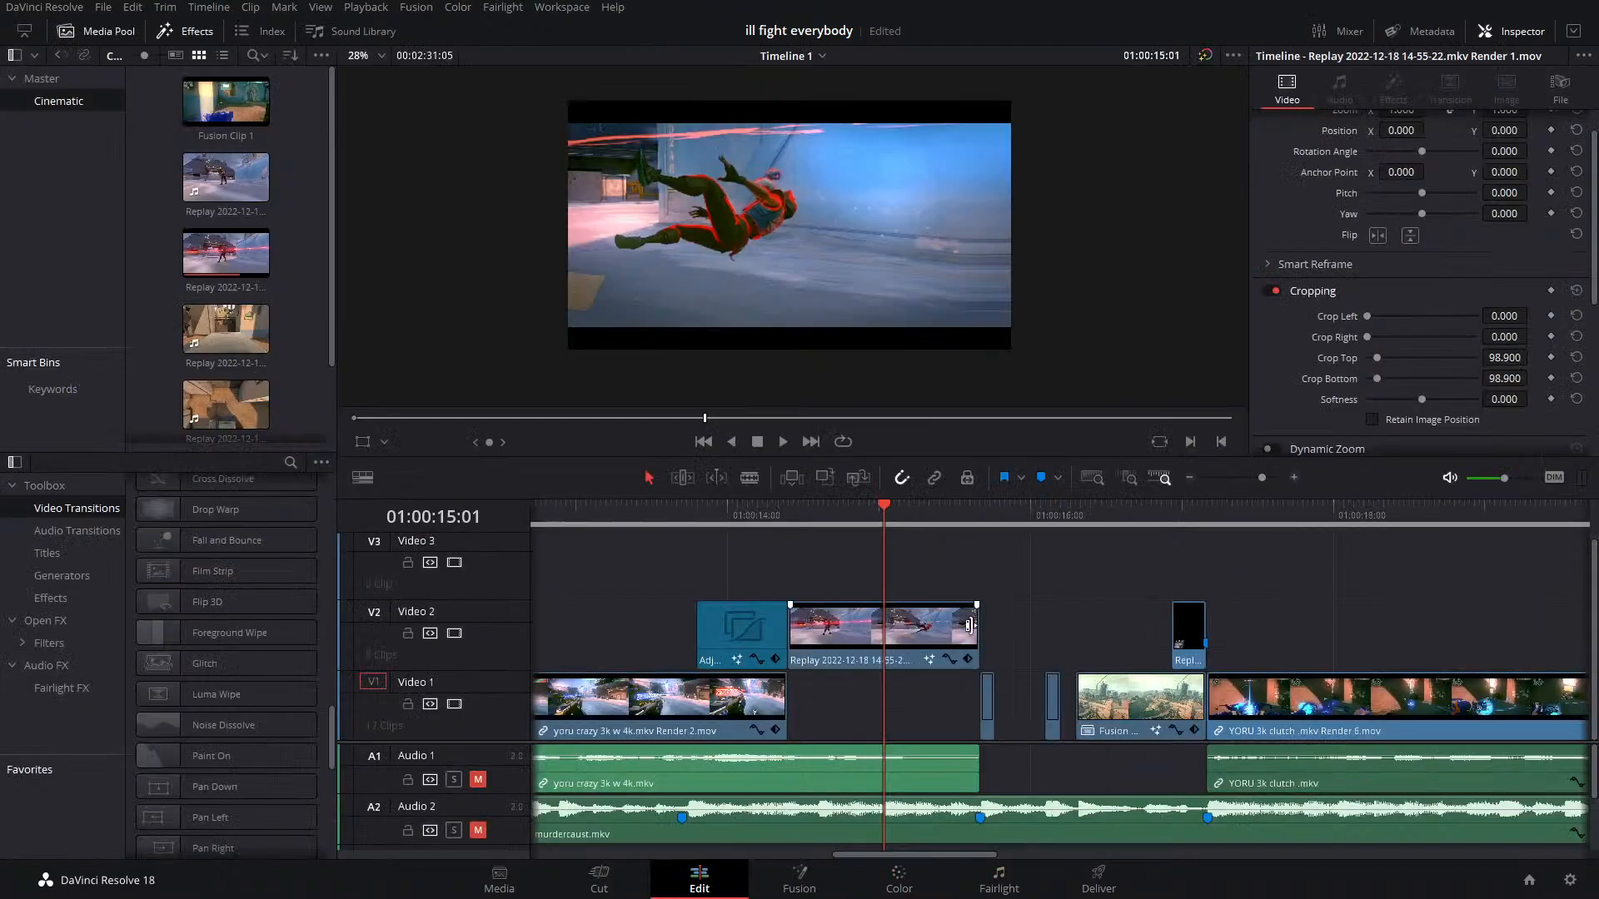
# Extend the end of the replay clip to the start of the BIND title clip and play the extended section
pyautogui.moveTo(969, 627); pyautogui.dragTo(1097, 631)
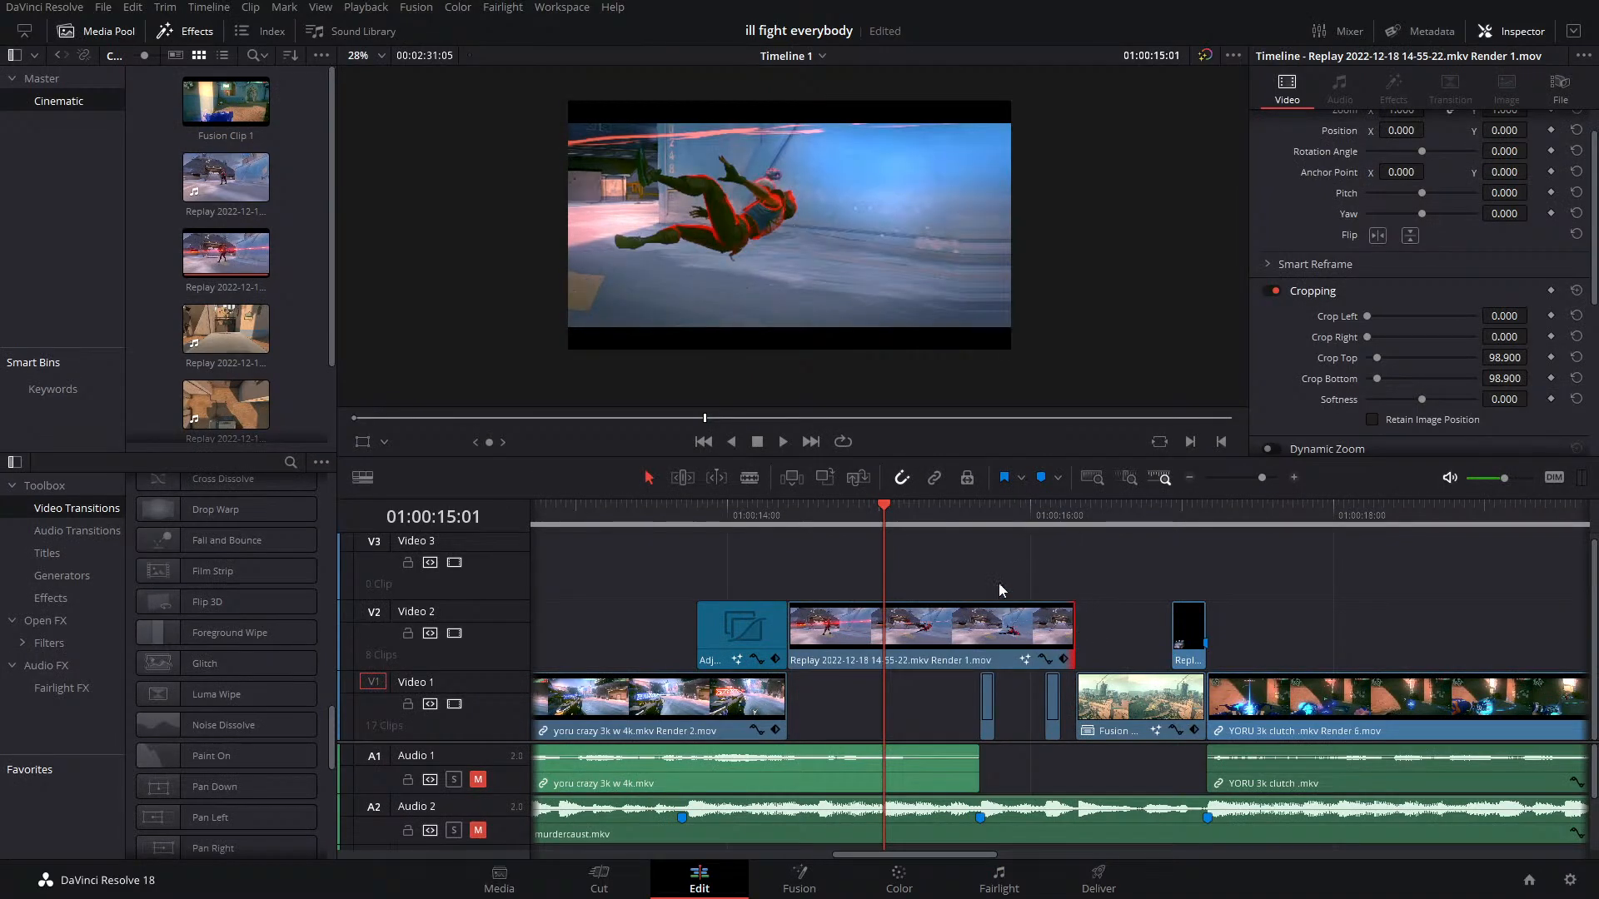
pyautogui.press('space')
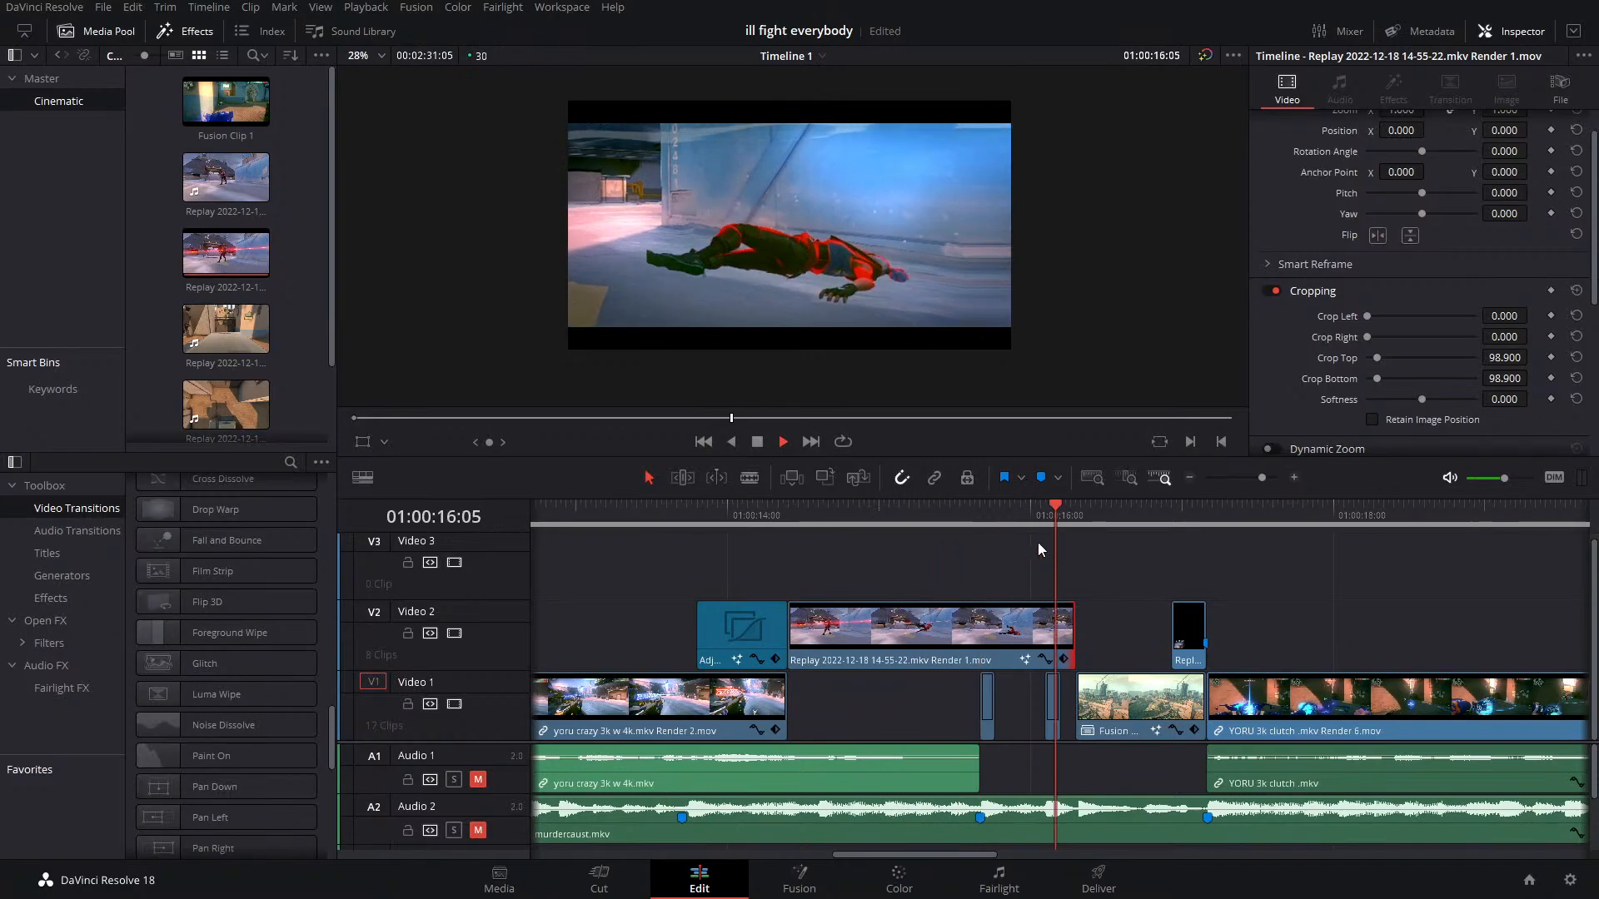
pyautogui.press('space')
# Cut the extended replay clip at the start and end of each BIND flash on the track below
pyautogui.press('b')
pyautogui.click(995, 637)
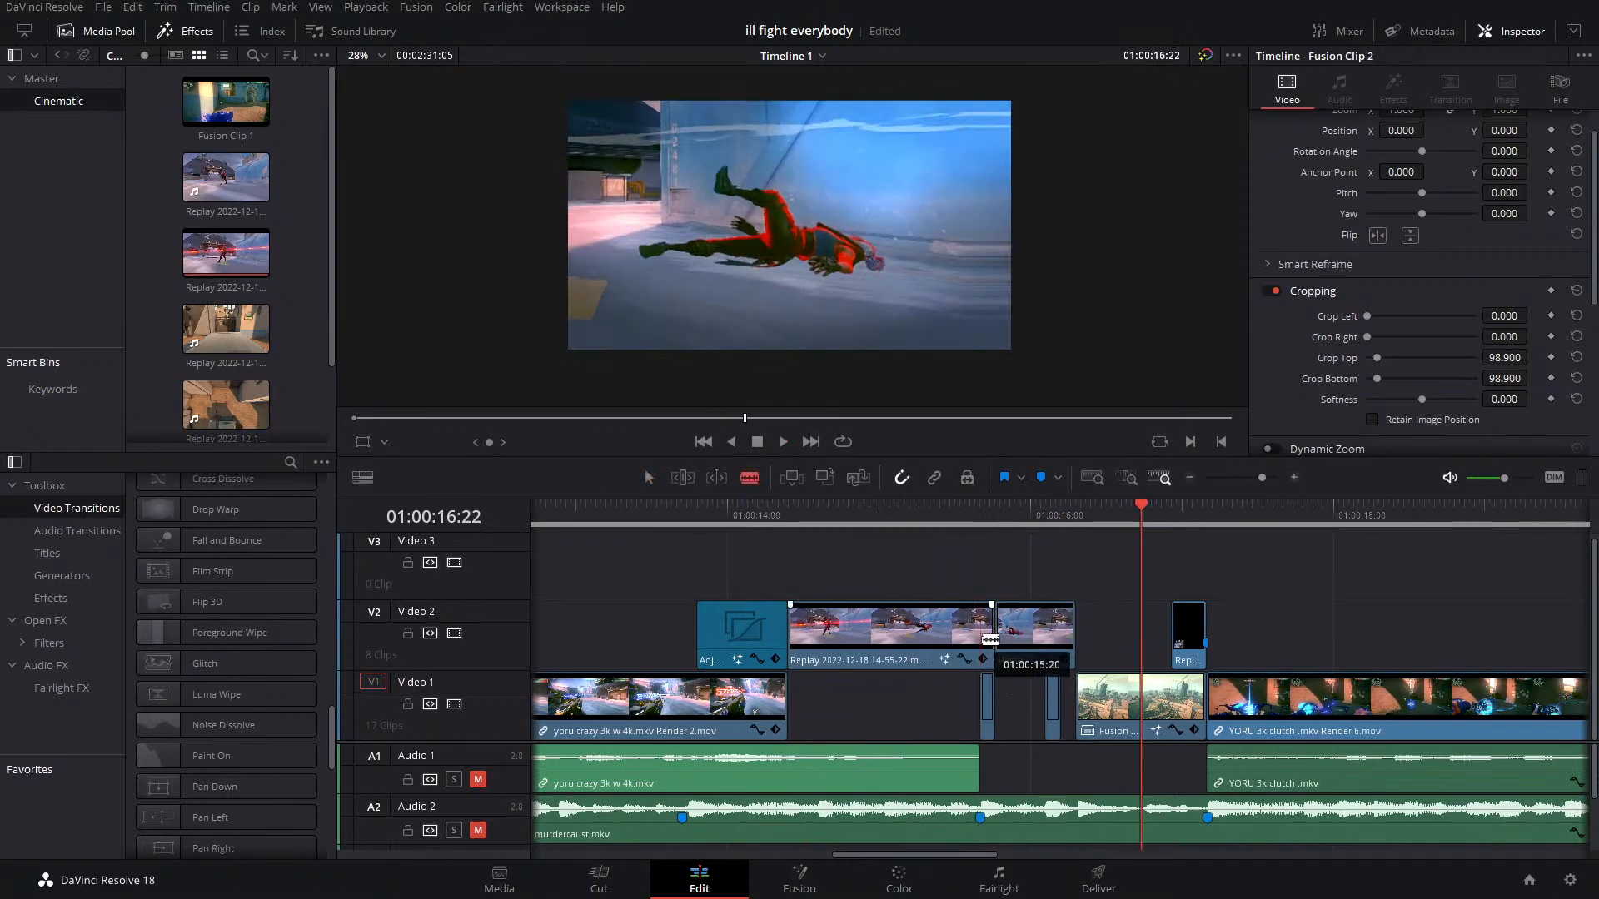
pyautogui.click(980, 640)
pyautogui.click(1044, 635)
pyautogui.click(1061, 633)
pyautogui.press('a')
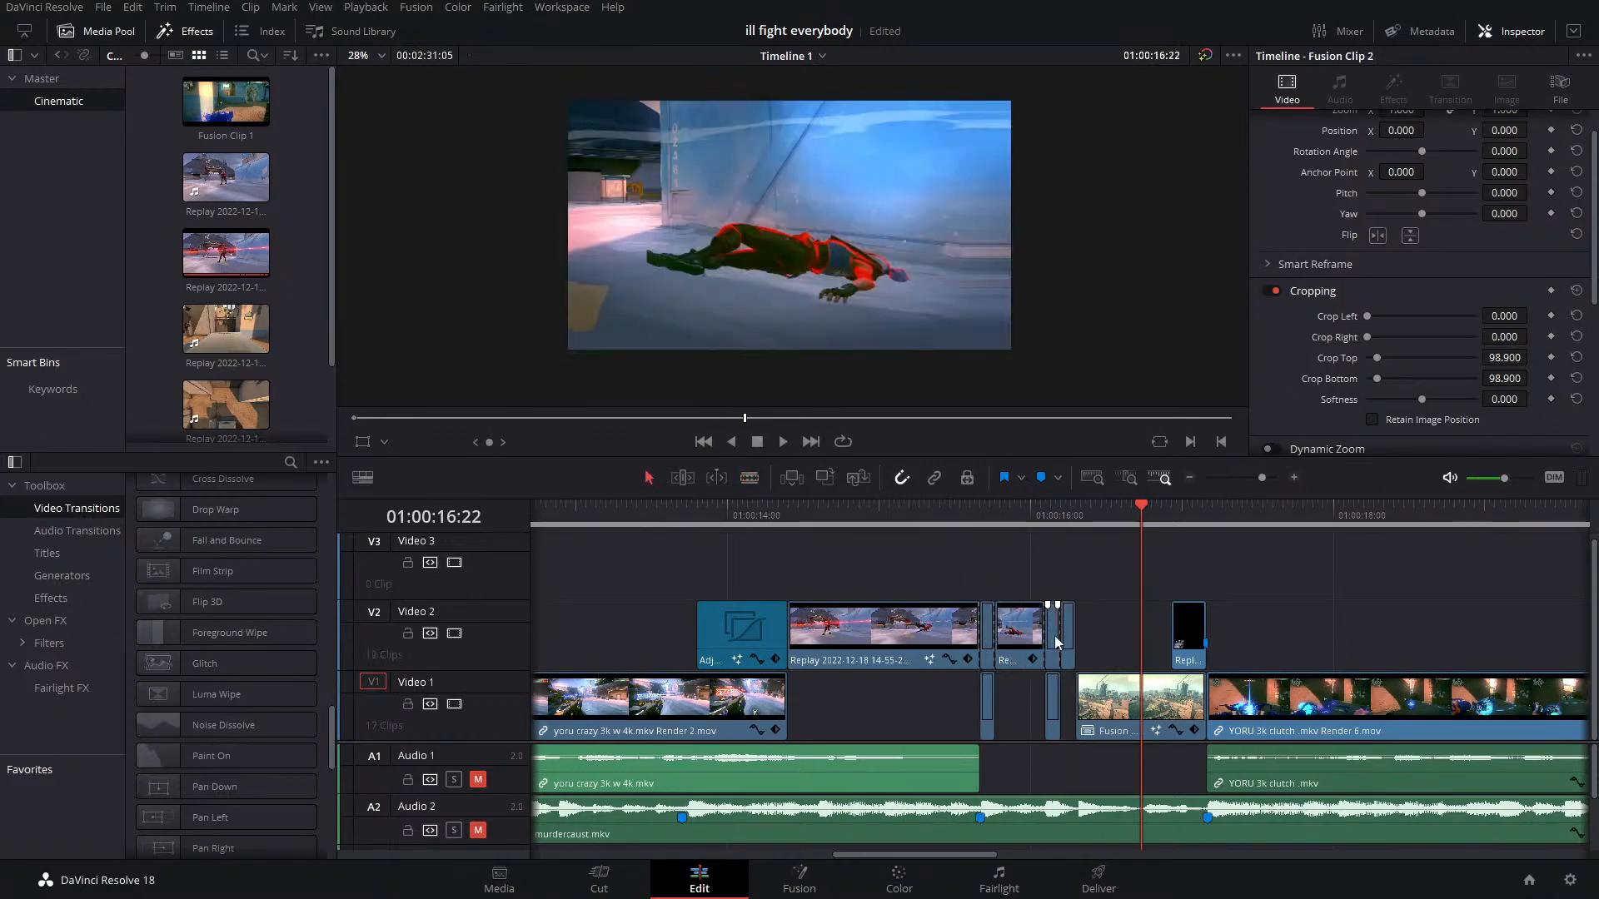
# Remove the two replay slices above the BIND flashes and play the sequence from the adjustment clip onward
pyautogui.click(1055, 630)
pyautogui.press('BackSpace')
pyautogui.click(986, 633)
pyautogui.press('BackSpace')
pyautogui.click(939, 515)
pyautogui.press('space')
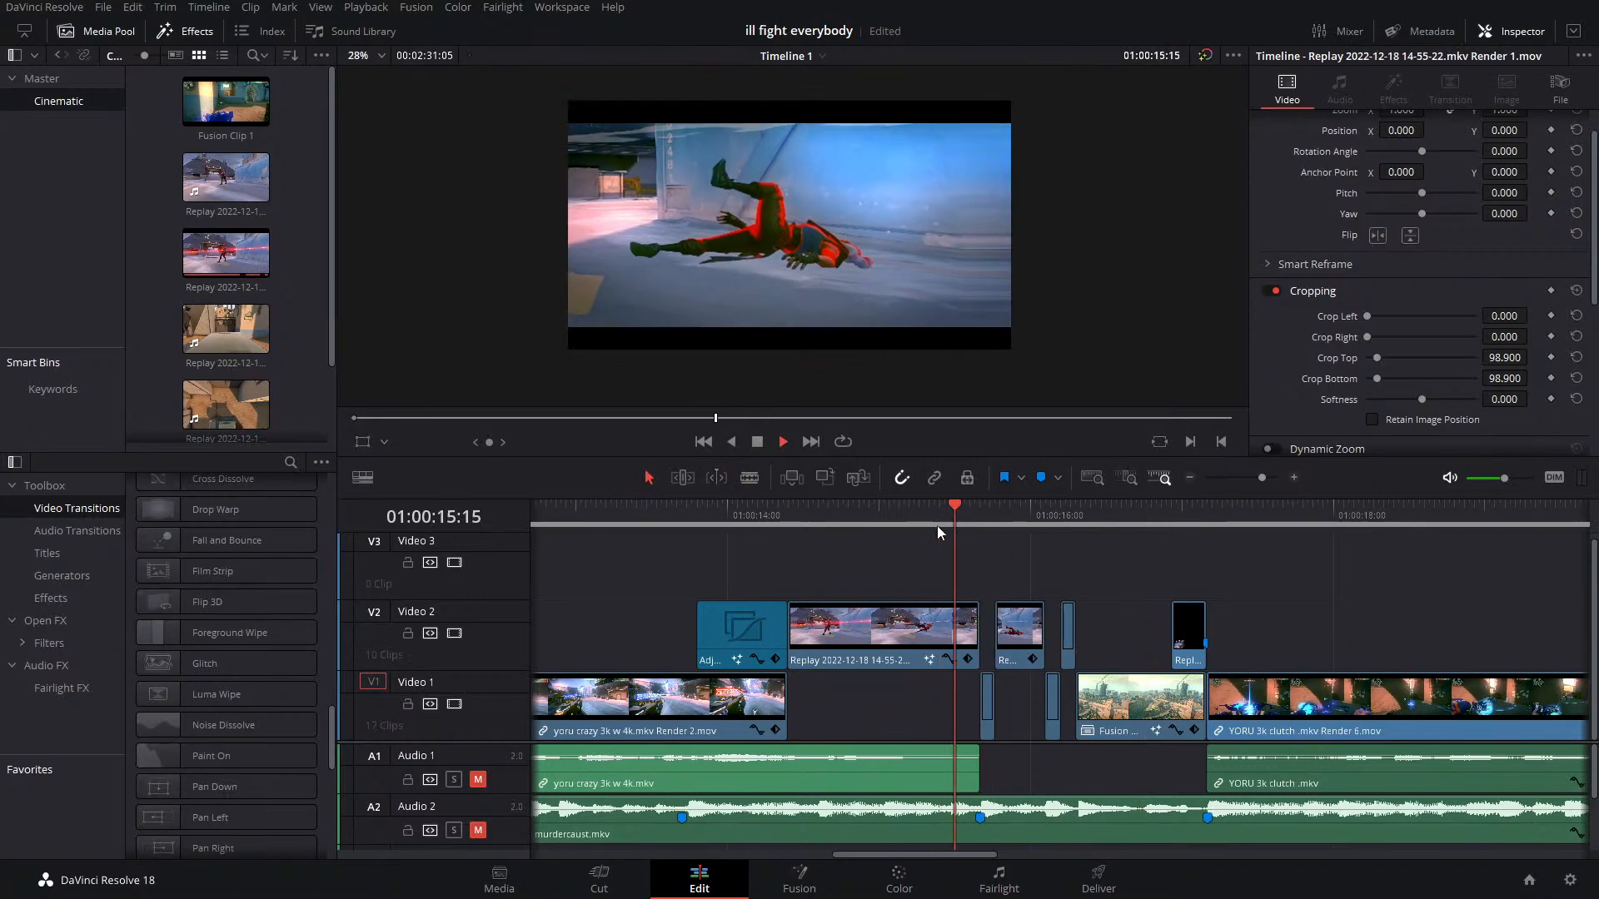
pyautogui.click(766, 526)
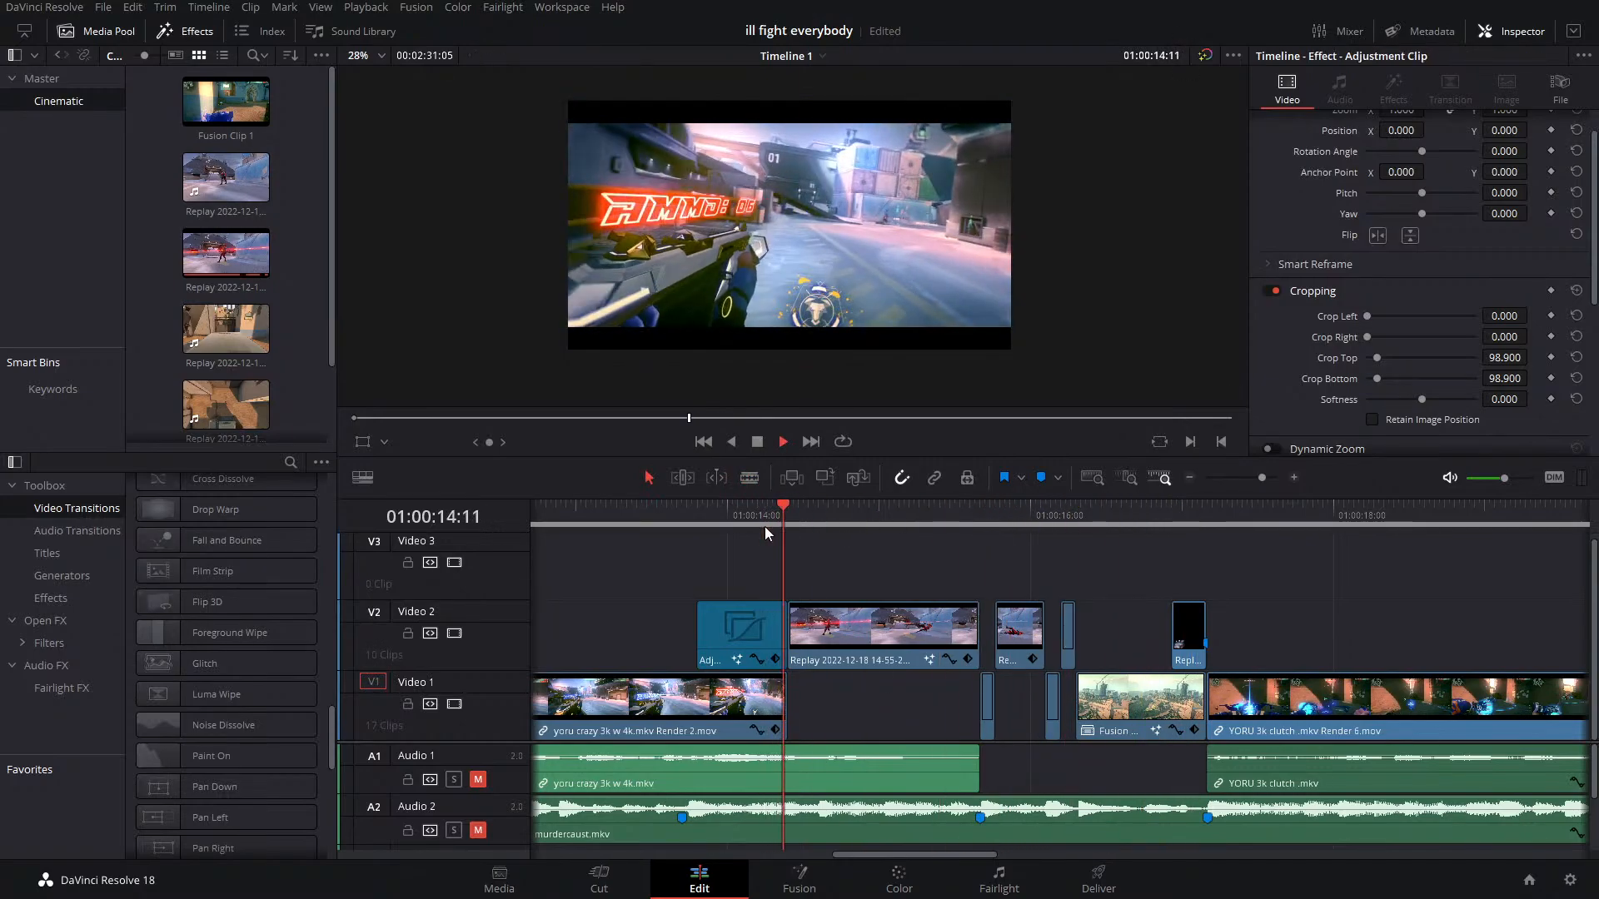
# In Fusion, set the replay clip's Transform1 center to X 0.269978, Y 0.500694 at frame 9 and scrub through the move to frame 20
pyautogui.moveTo(842, 528)
pyautogui.mouseDown()
pyautogui.moveTo(811, 528)
pyautogui.moveTo(833, 523)
pyautogui.mouseUp()
pyautogui.click(800, 879)
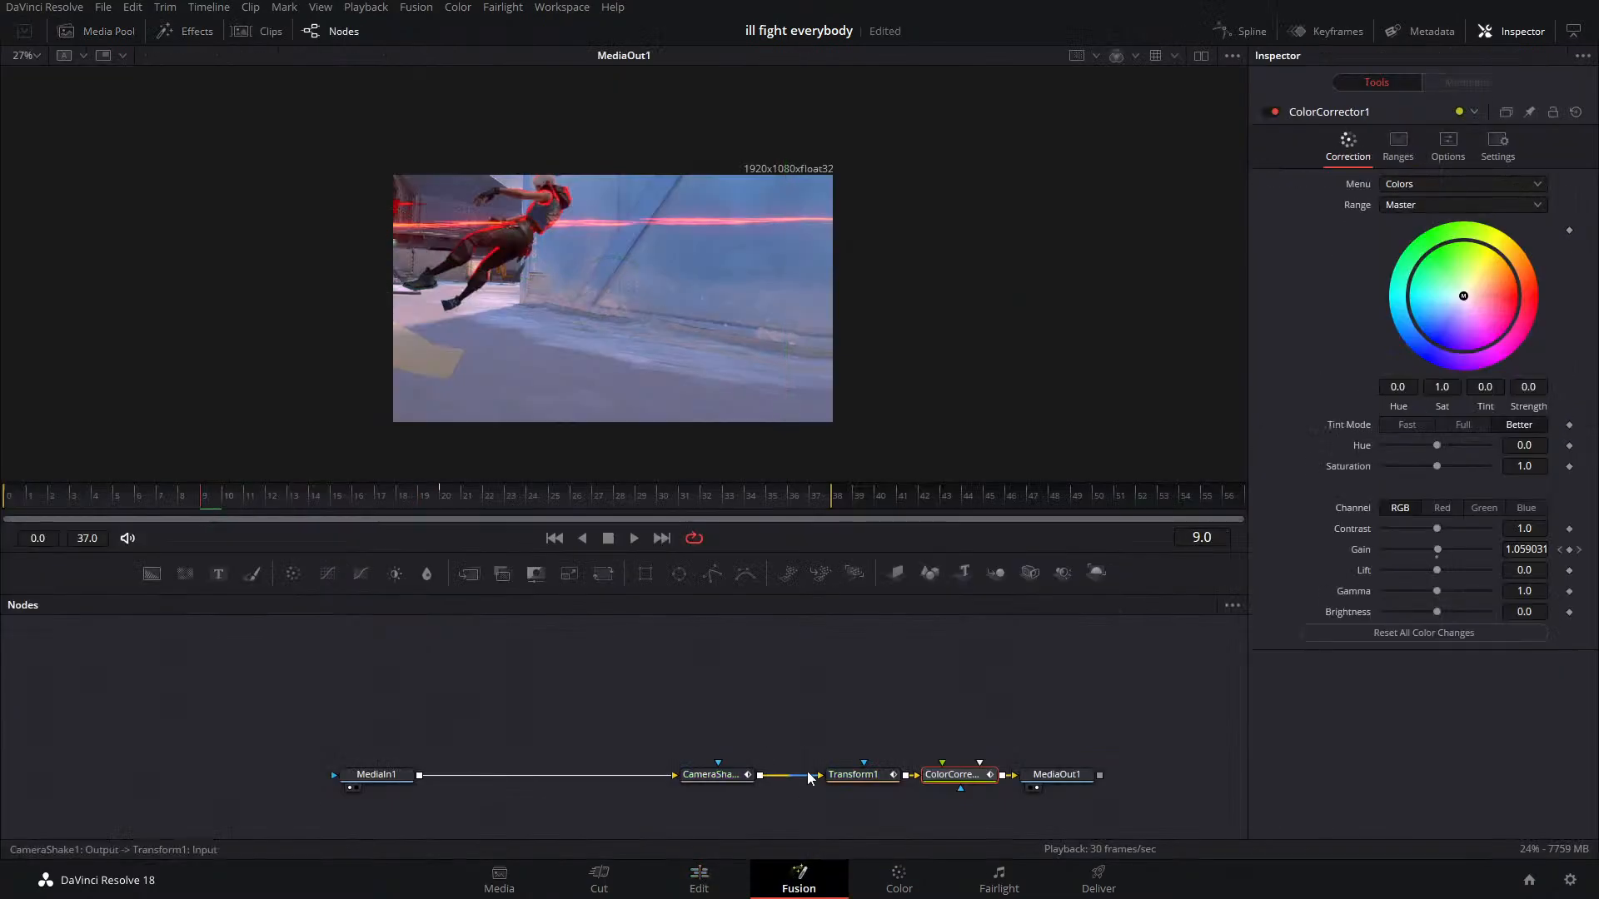
pyautogui.click(853, 774)
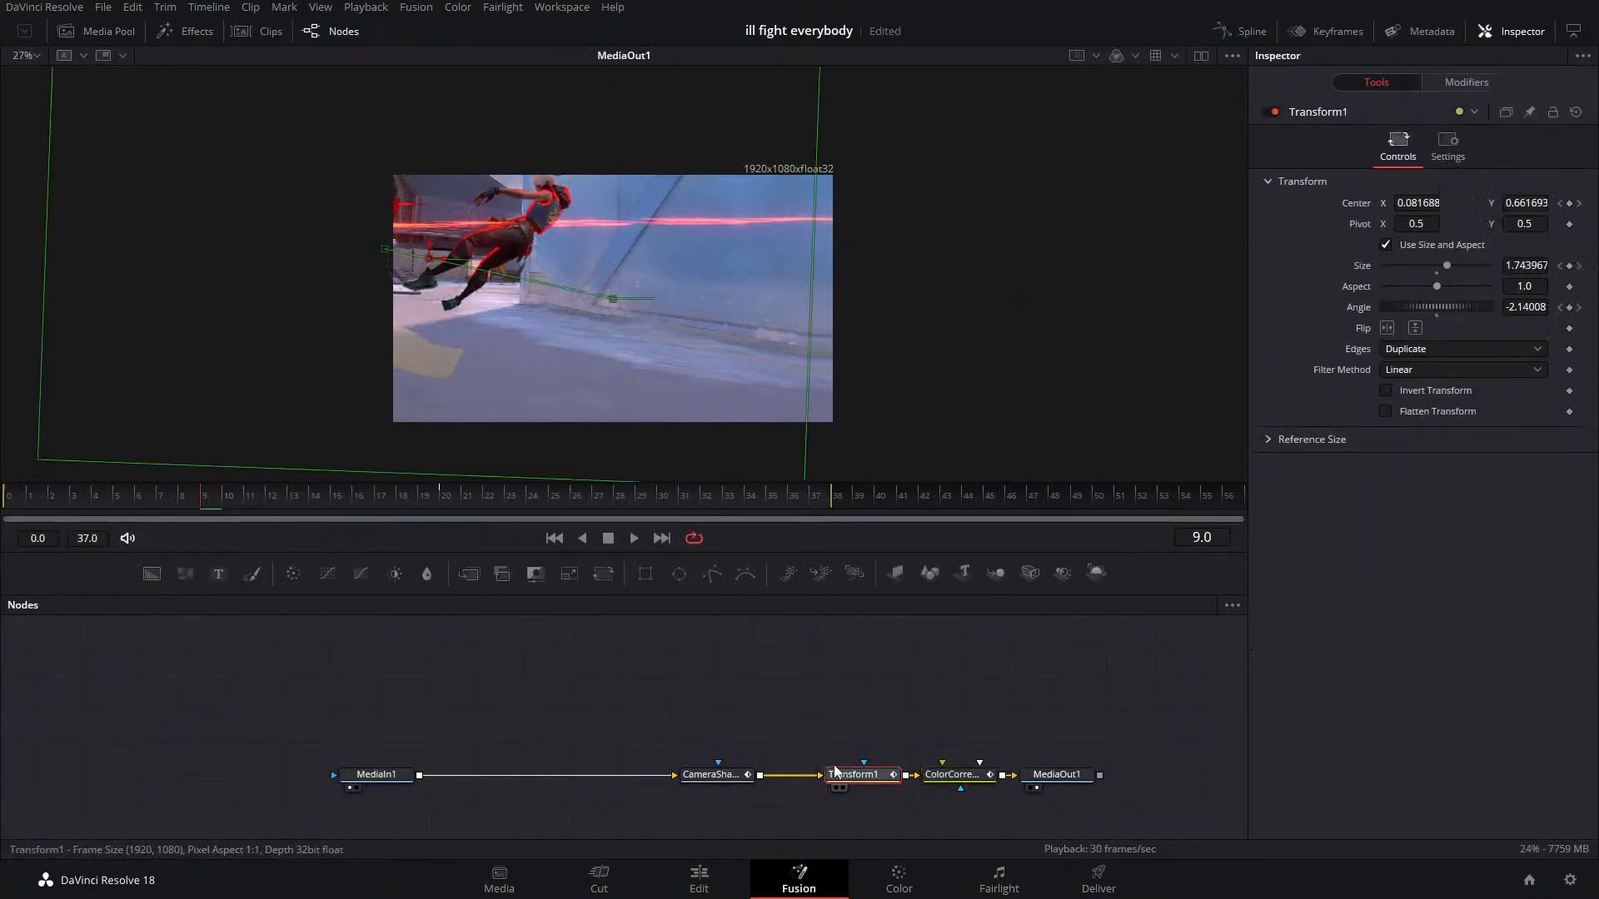
pyautogui.moveTo(1417, 202)
pyautogui.mouseDown()
pyautogui.moveTo(1574, 203)
pyautogui.moveTo(1390, 202)
pyautogui.mouseUp()
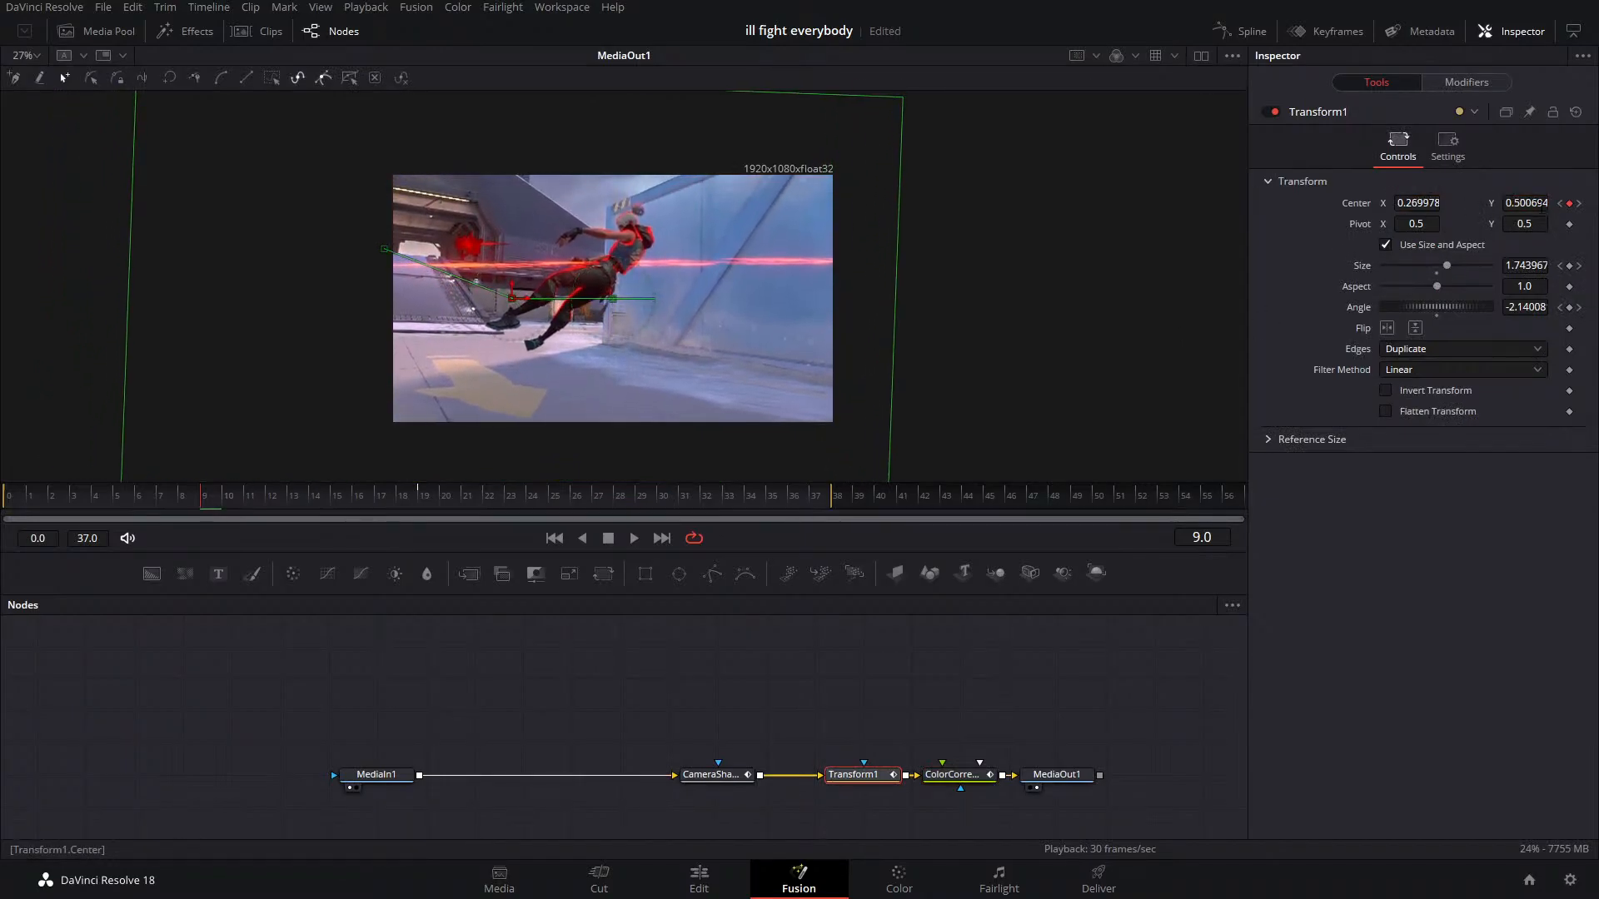
pyautogui.moveTo(226, 509); pyautogui.dragTo(449, 522)
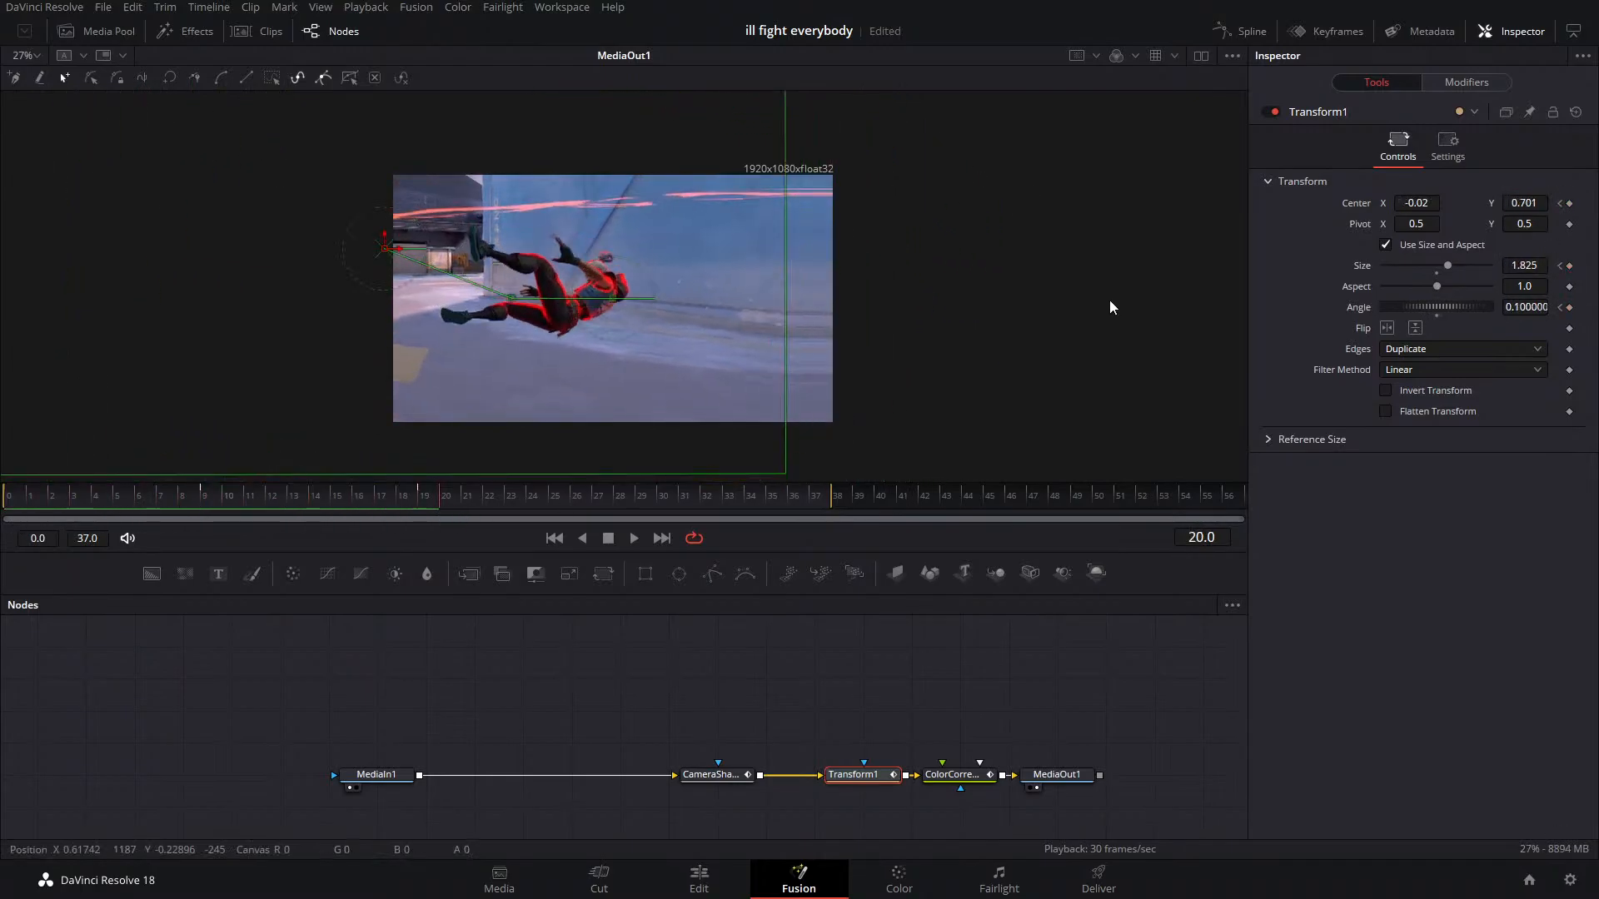
# Open the Spline editor and show only Transform1's Center path curve, without Size and Angle, fitted to the graph
pyautogui.click(1254, 30)
pyautogui.click(651, 668)
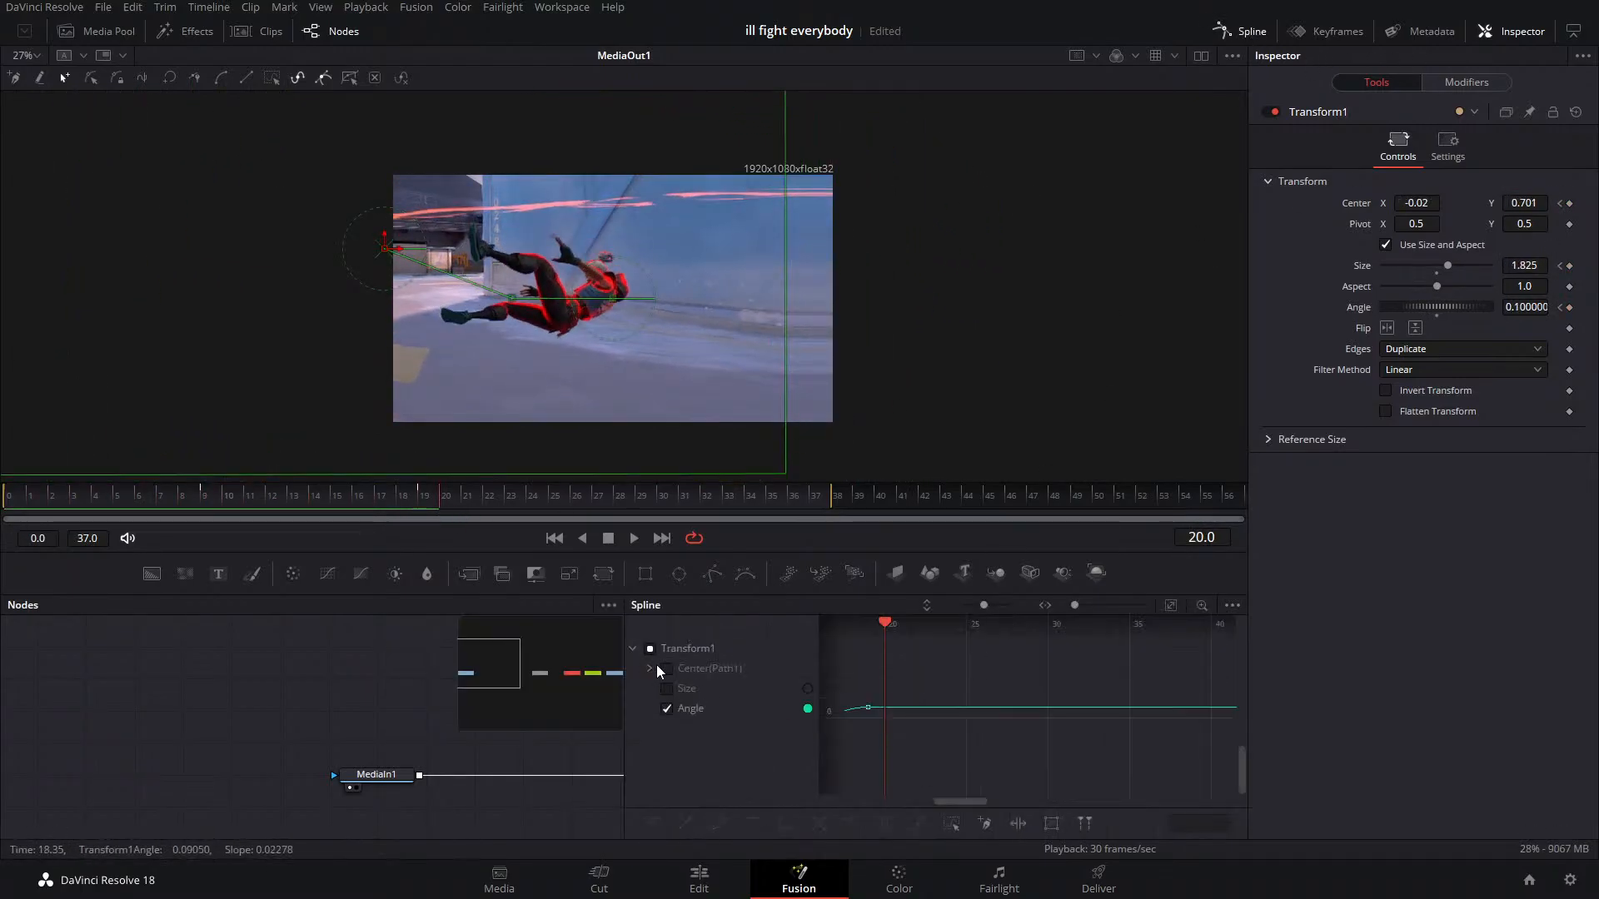
pyautogui.click(667, 669)
pyautogui.click(667, 689)
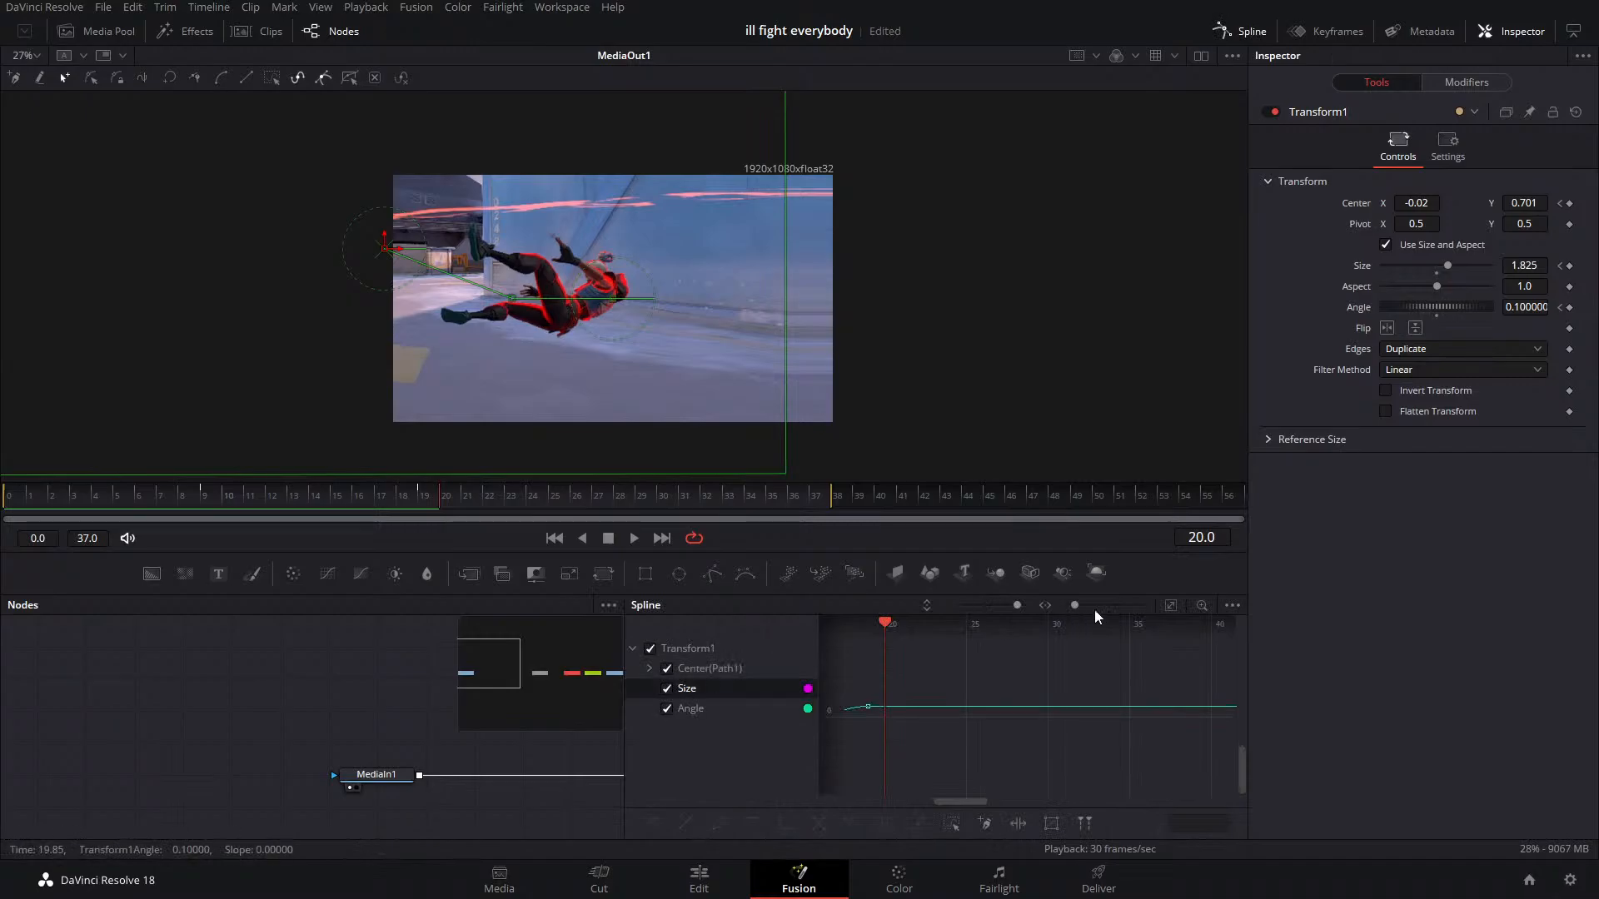
pyautogui.click(1171, 606)
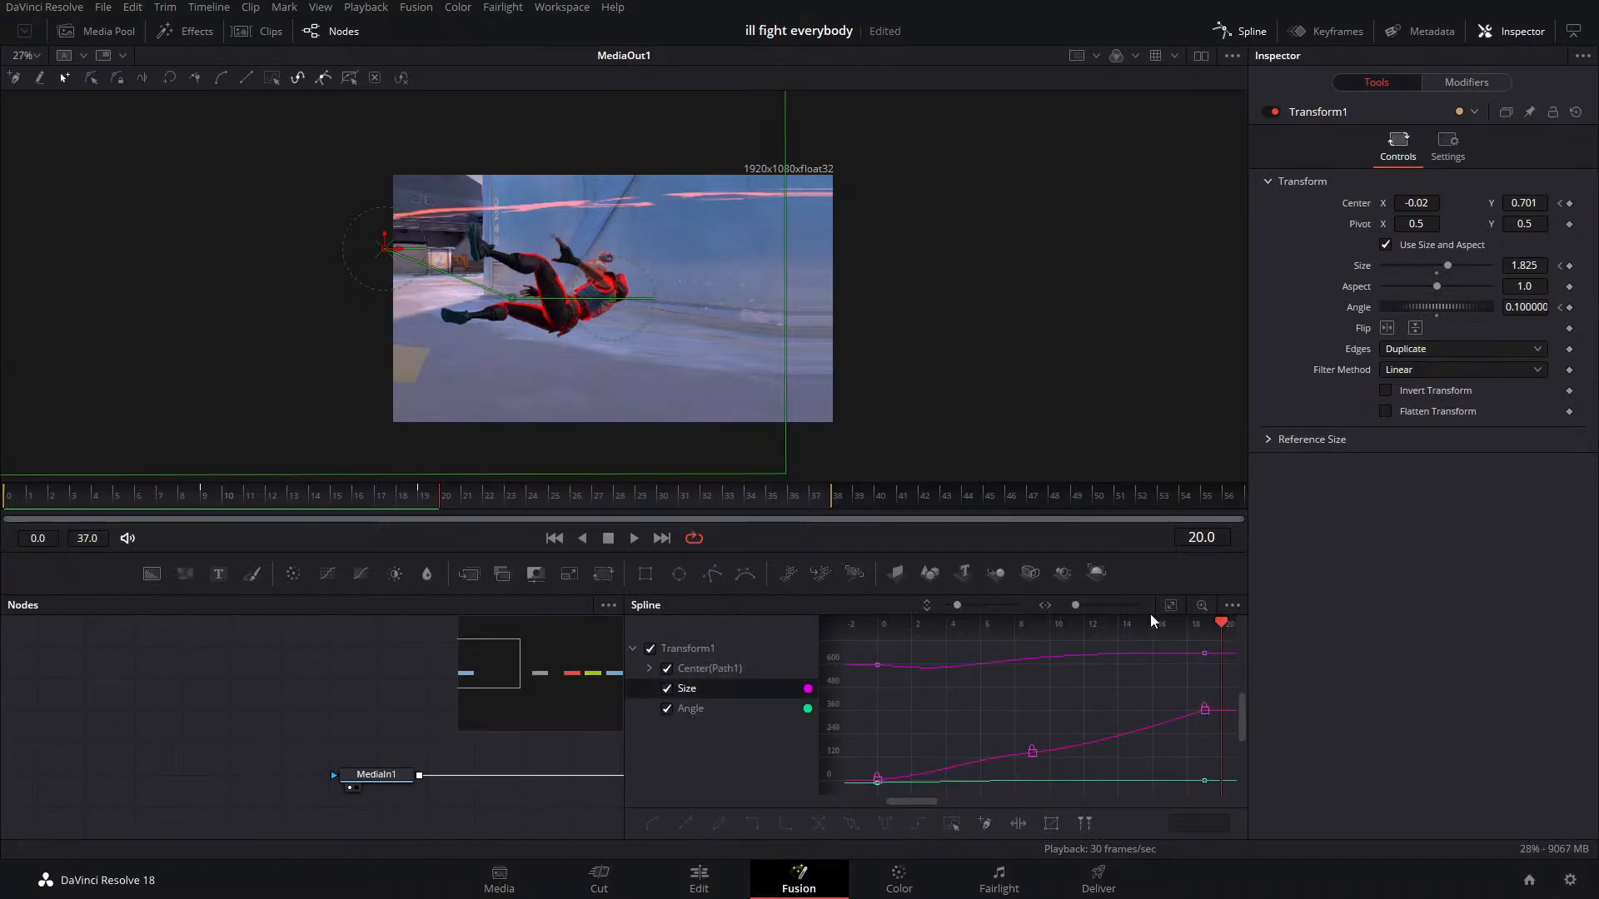
pyautogui.click(667, 690)
pyautogui.click(667, 709)
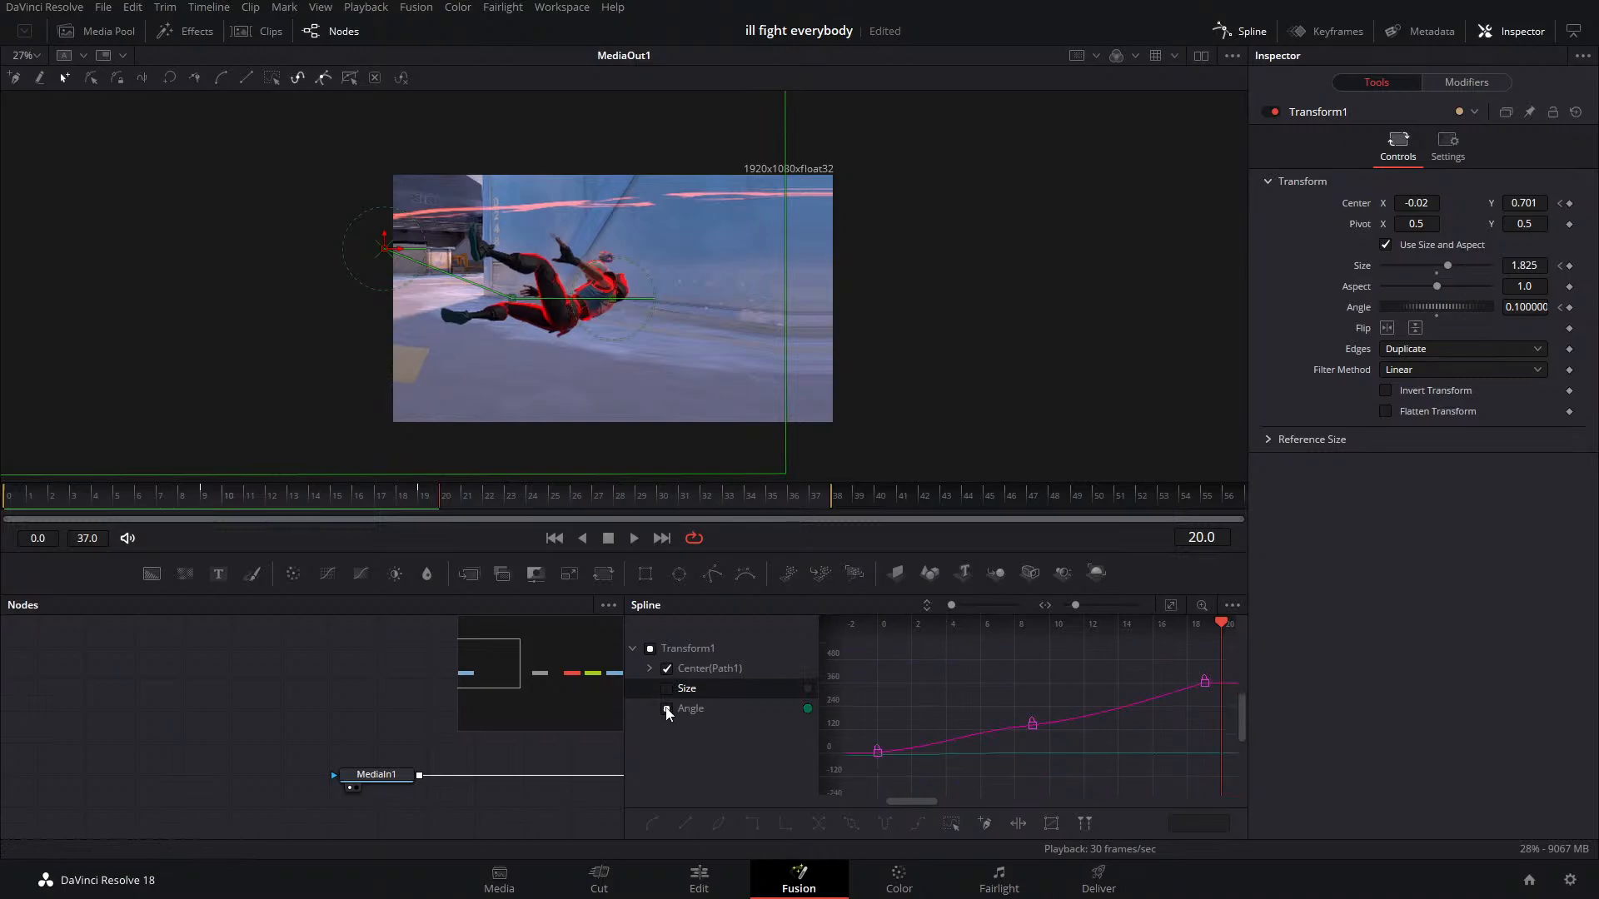
pyautogui.click(1170, 606)
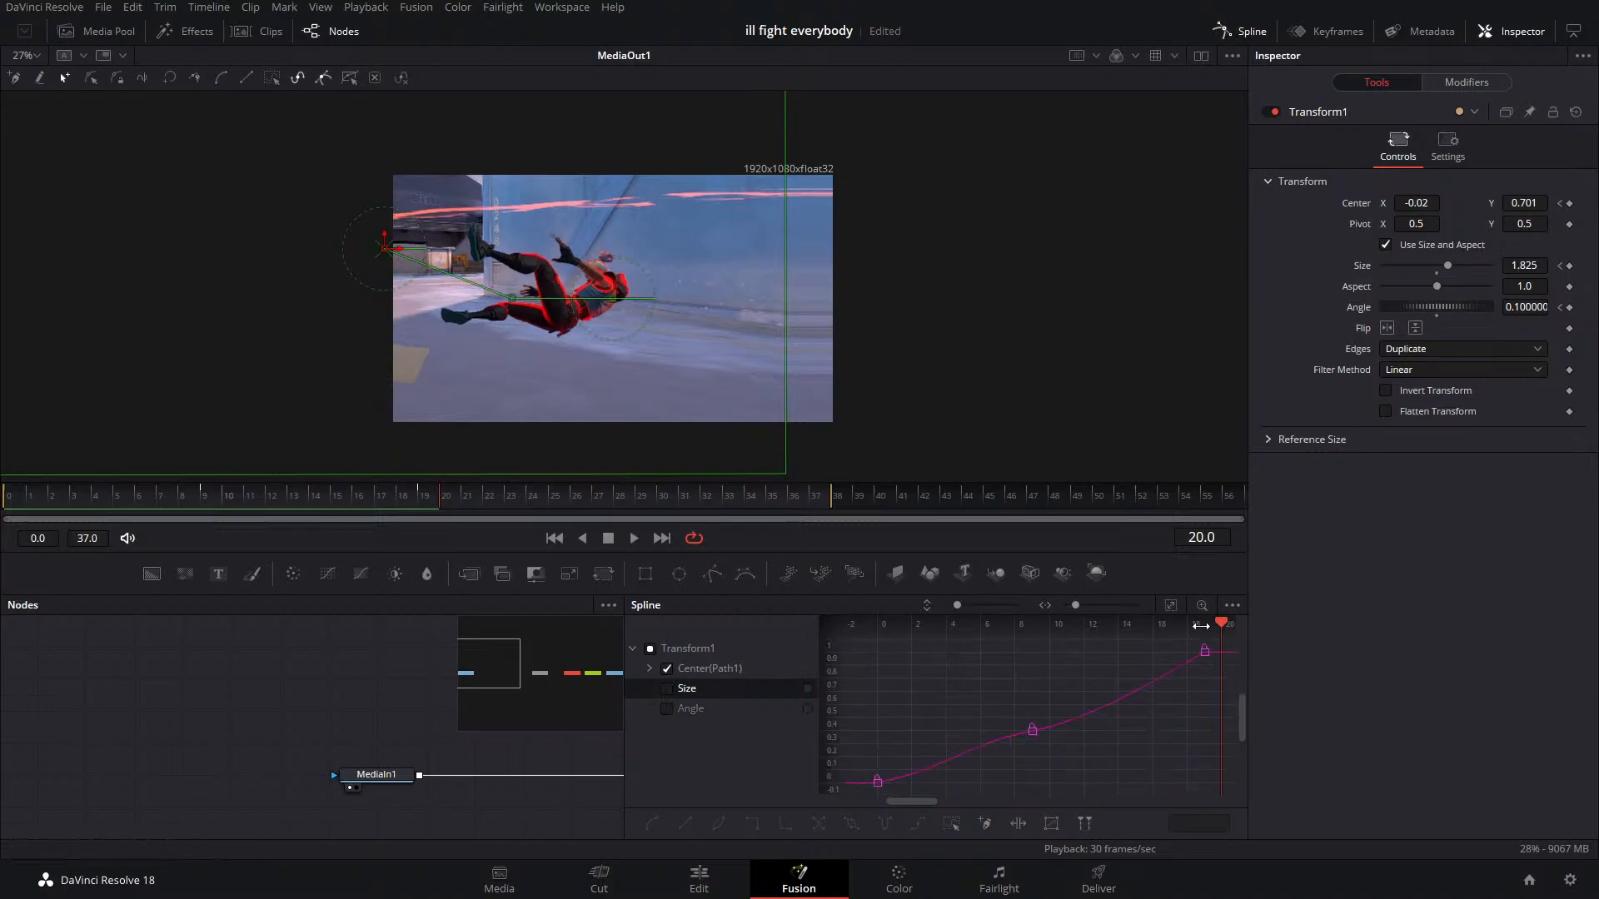
# Fit Transform1's Center path curve in the Spline editor and smooth all three of its keyframes
pyautogui.moveTo(990, 767); pyautogui.dragTo(1160, 693)
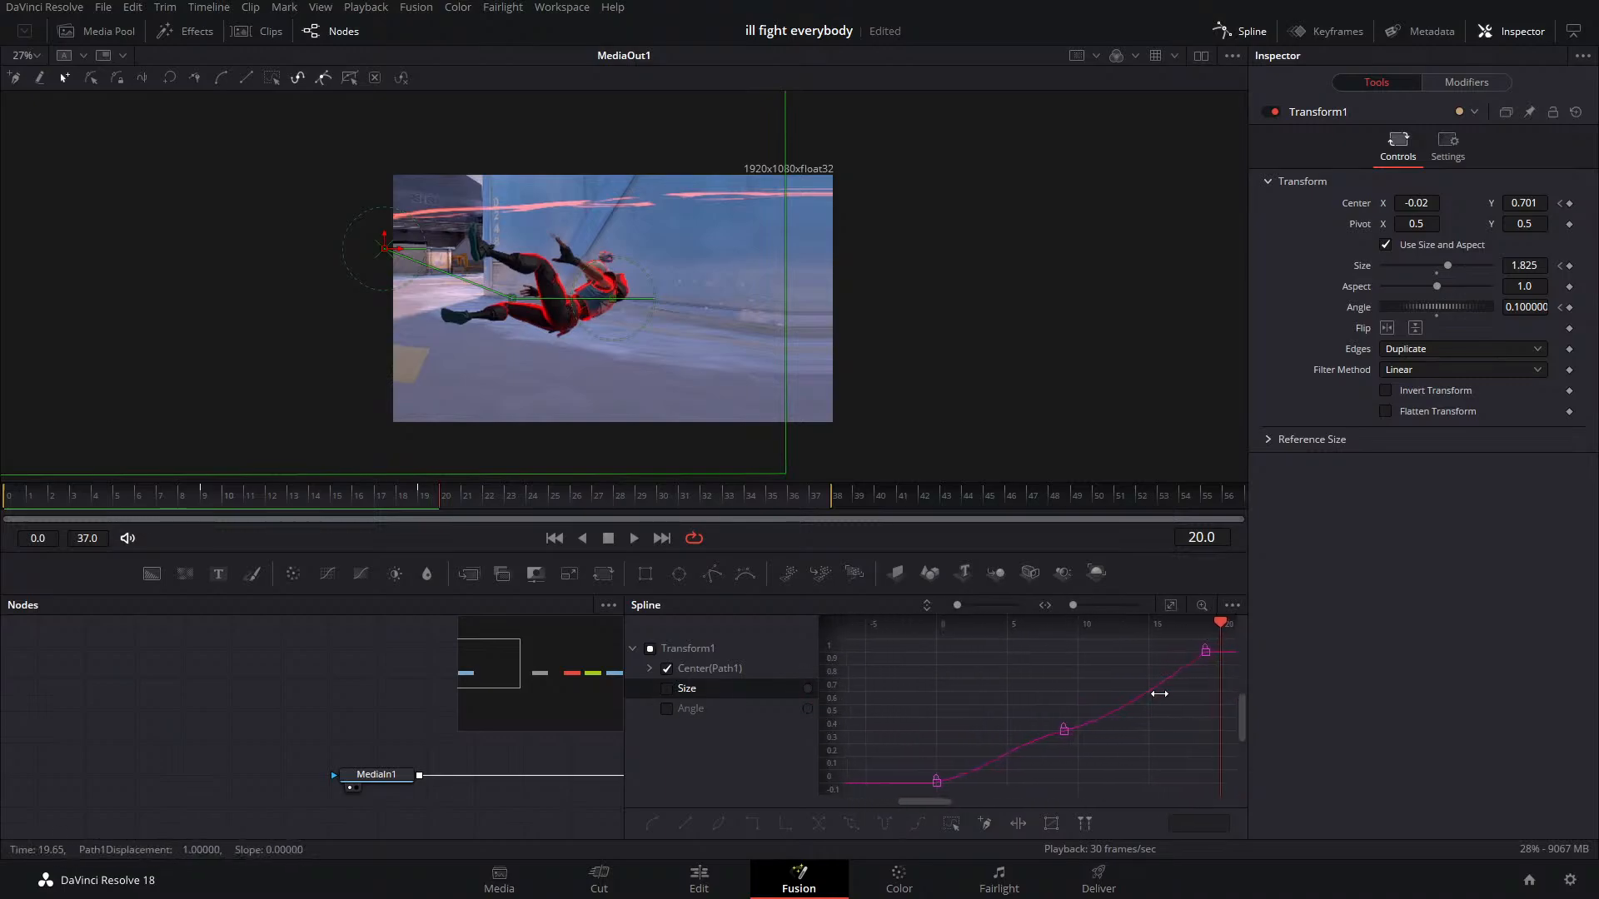
pyautogui.click(1170, 607)
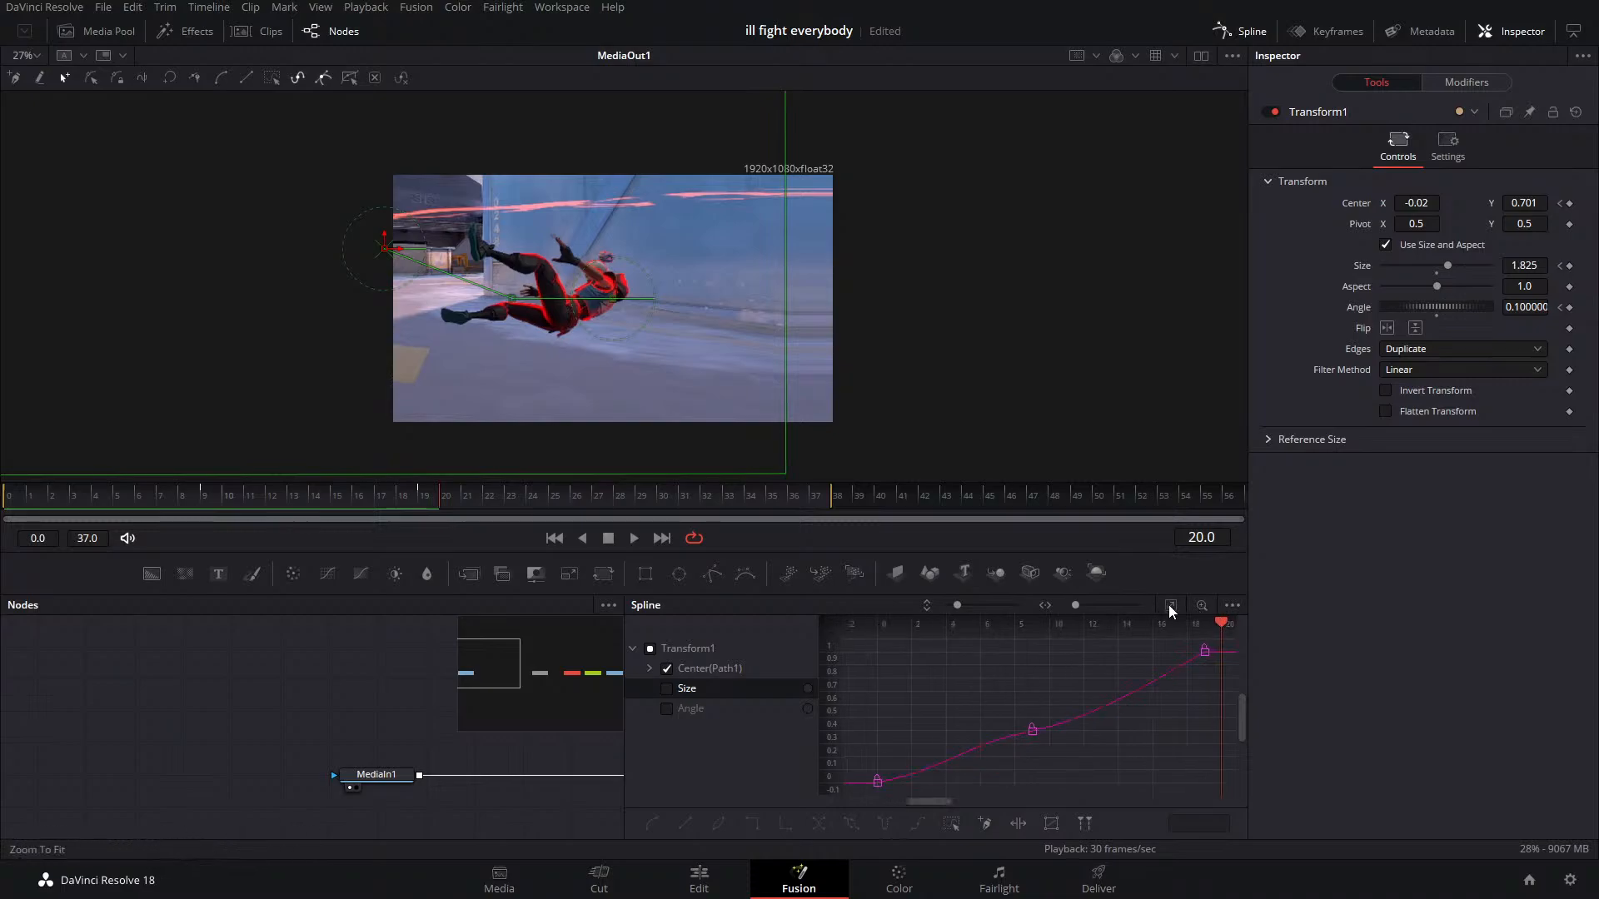
pyautogui.moveTo(861, 644); pyautogui.dragTo(1233, 793)
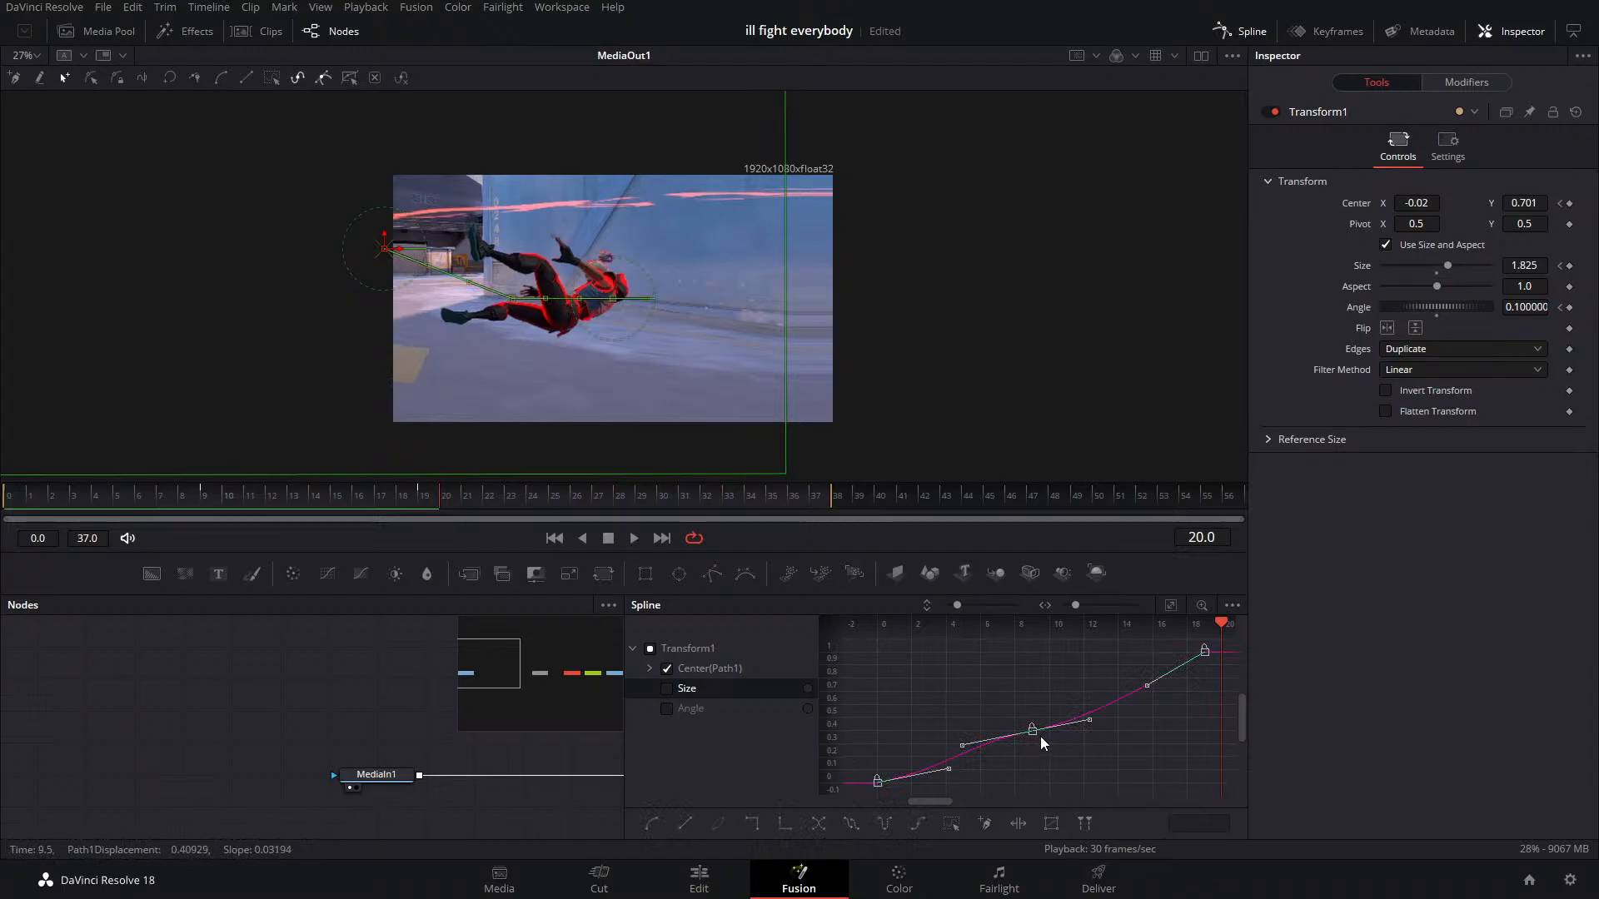
pyautogui.press('s')
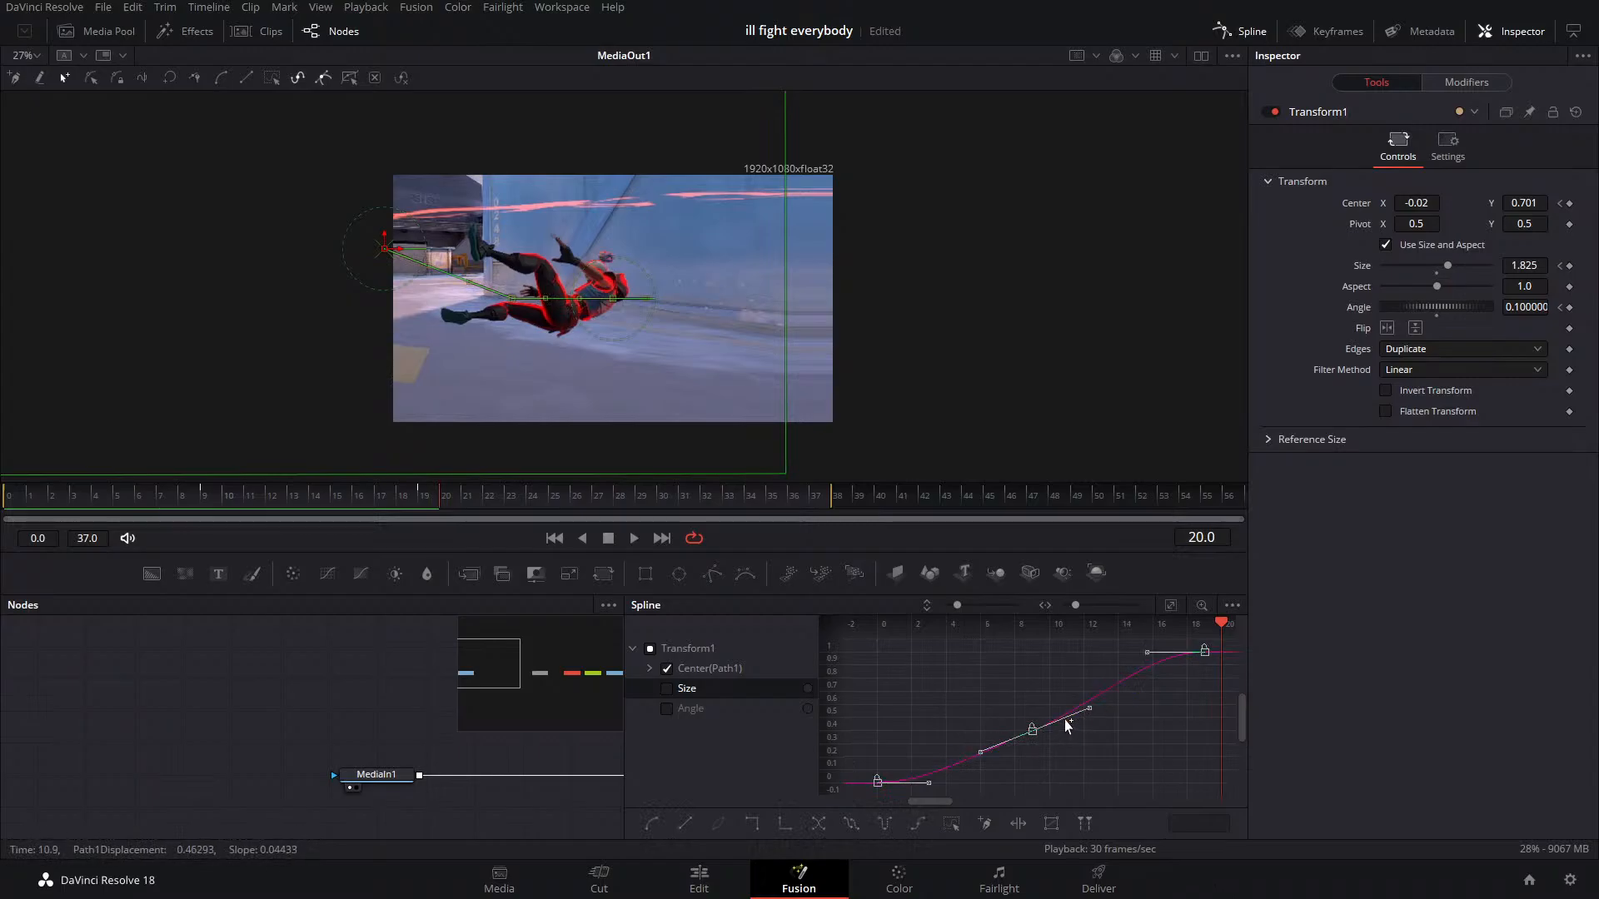
# Display Transform1's Size curve, close the Spline editor and scrub through the composition to check the motion
pyautogui.click(667, 689)
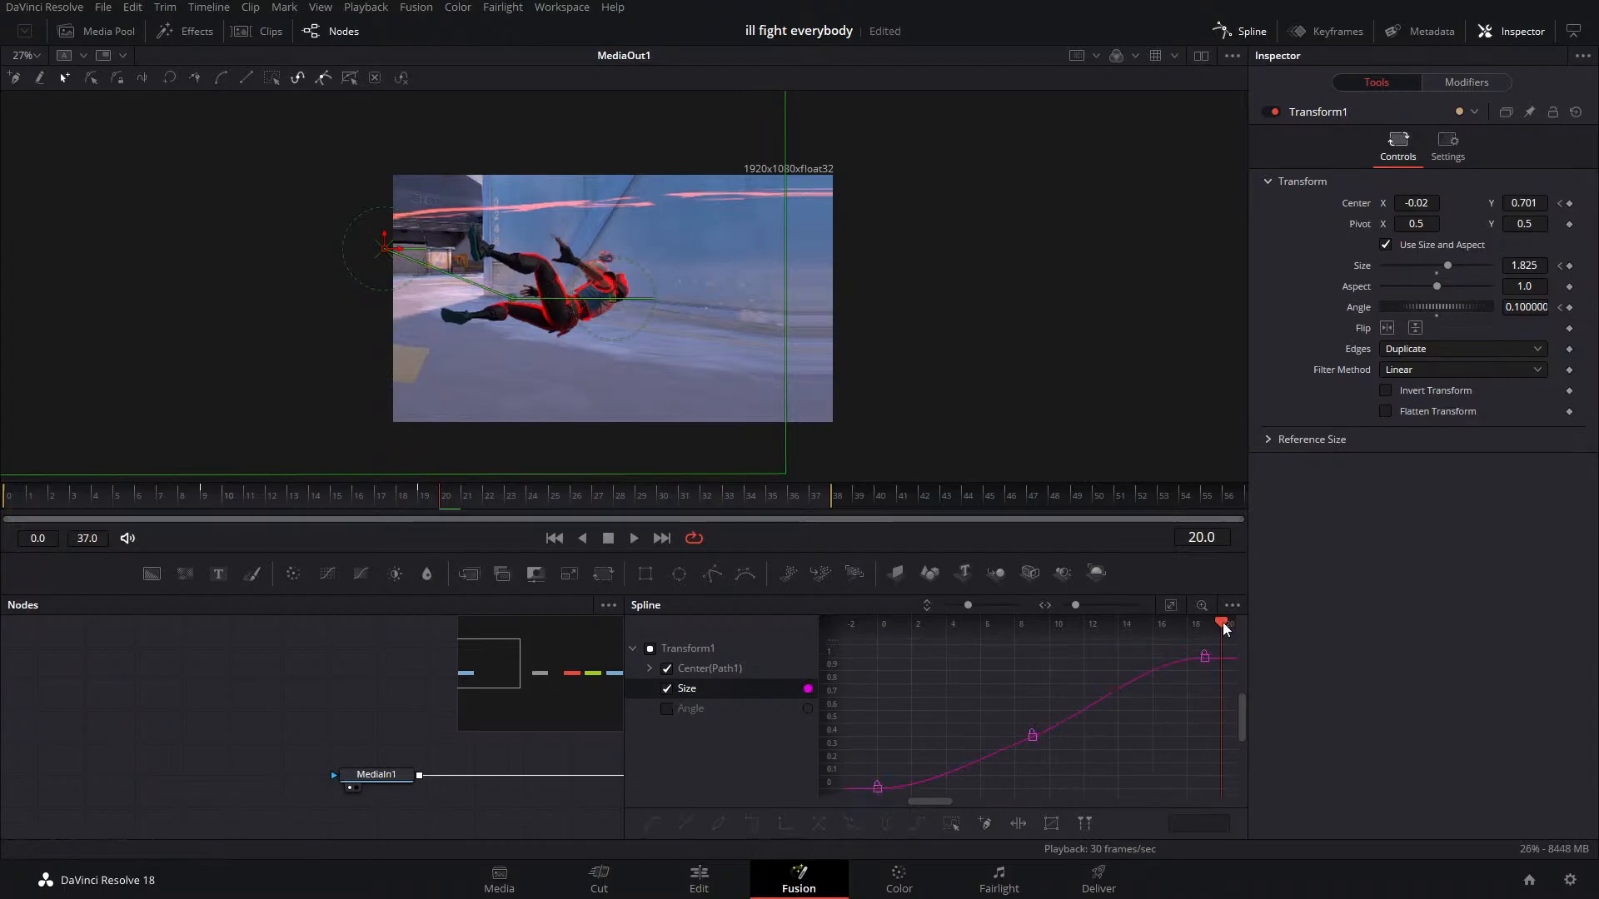
pyautogui.moveTo(1219, 624); pyautogui.dragTo(1337, 648)
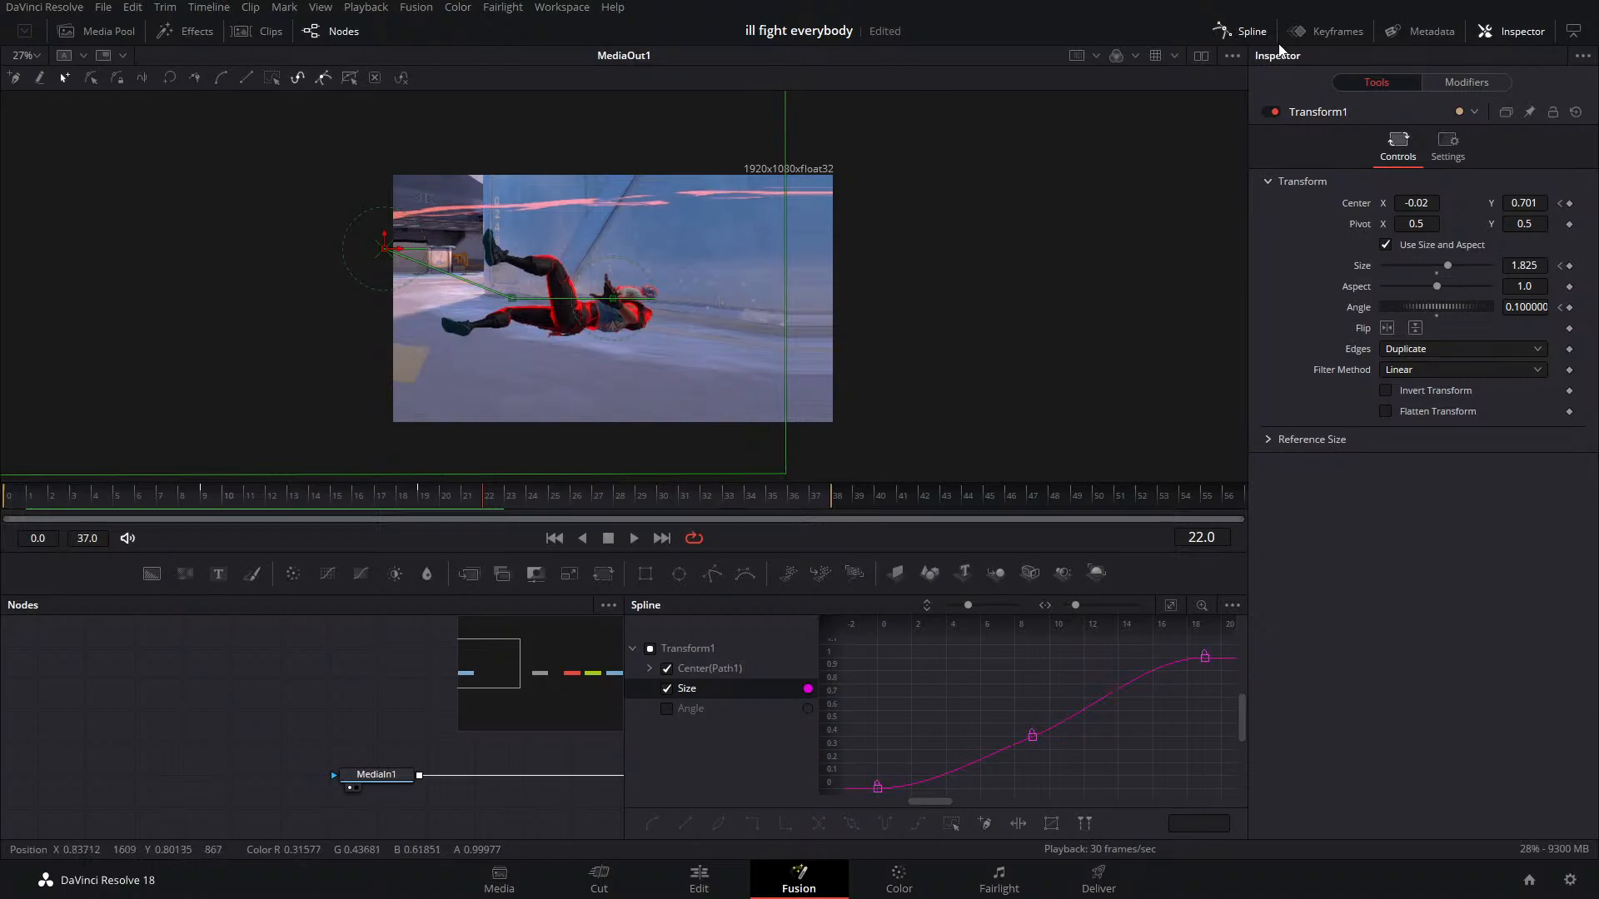
pyautogui.click(1241, 31)
pyautogui.moveTo(457, 500); pyautogui.dragTo(562, 522)
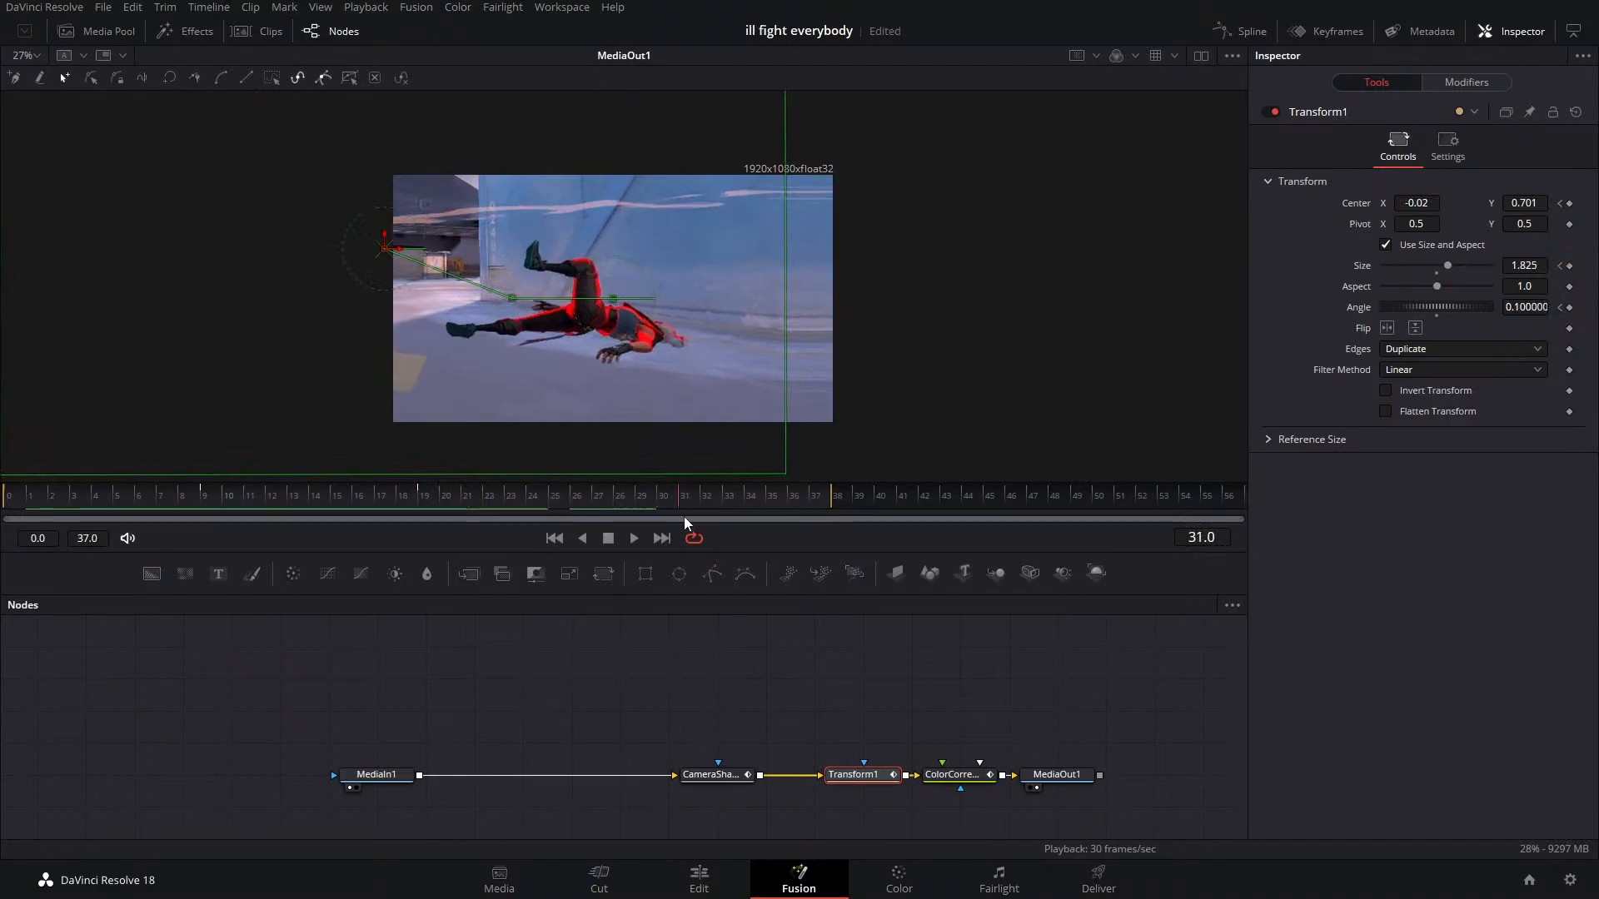
# Switch to the Edit page and play back the replay clip on Video 2 to check its transform motion
pyautogui.click(699, 876)
pyautogui.moveTo(945, 509); pyautogui.dragTo(804, 533)
pyautogui.press('space')
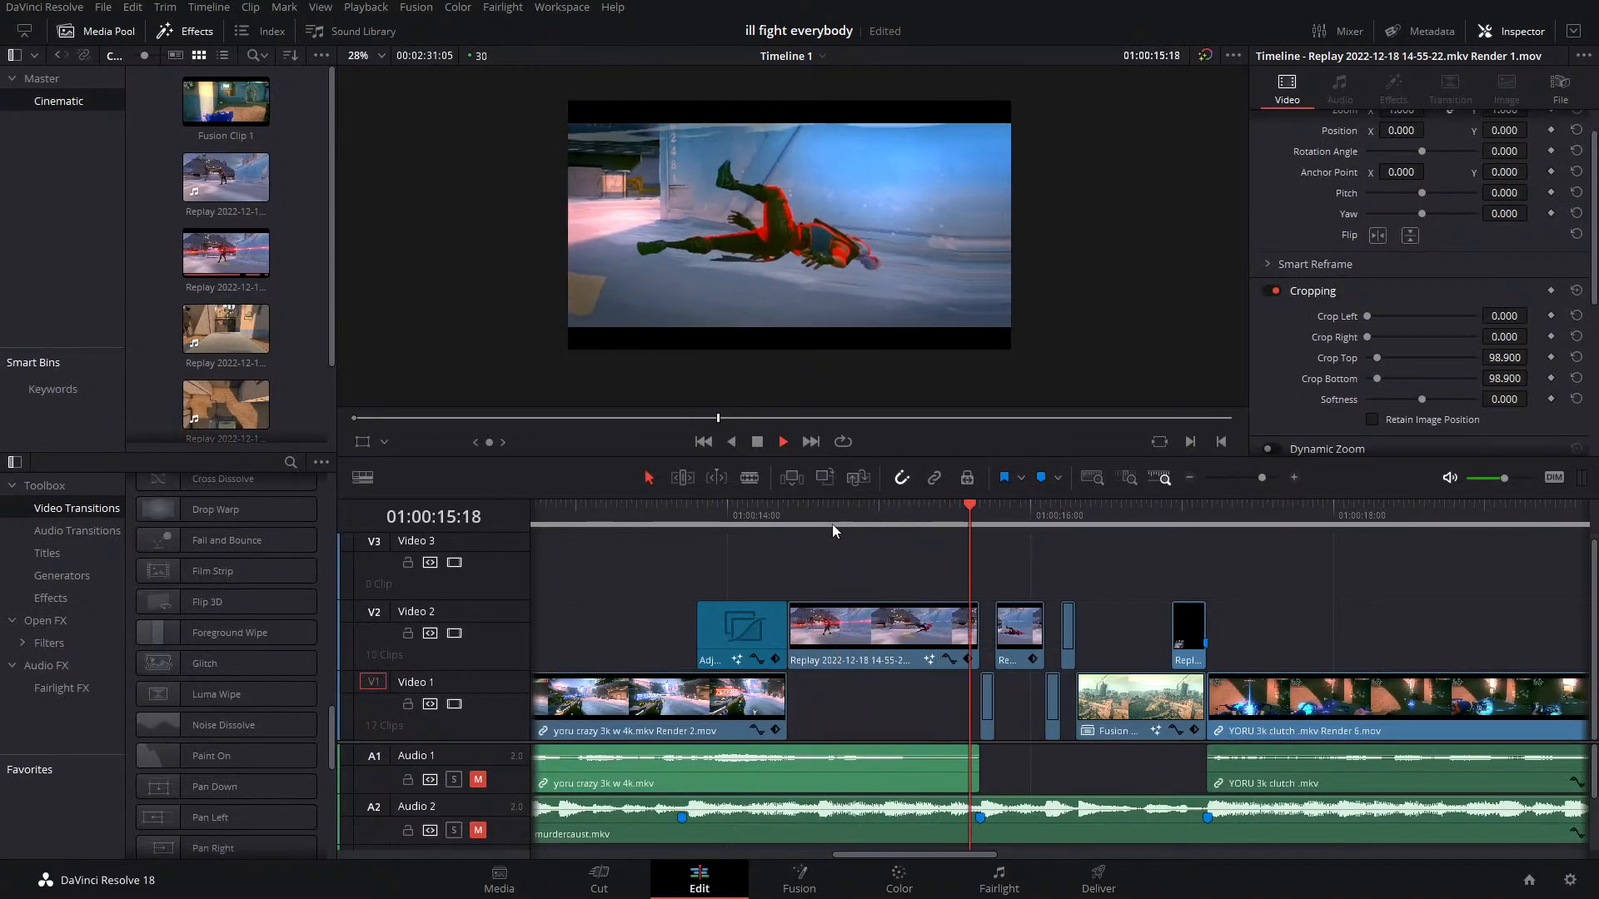
pyautogui.moveTo(901, 512); pyautogui.dragTo(745, 536)
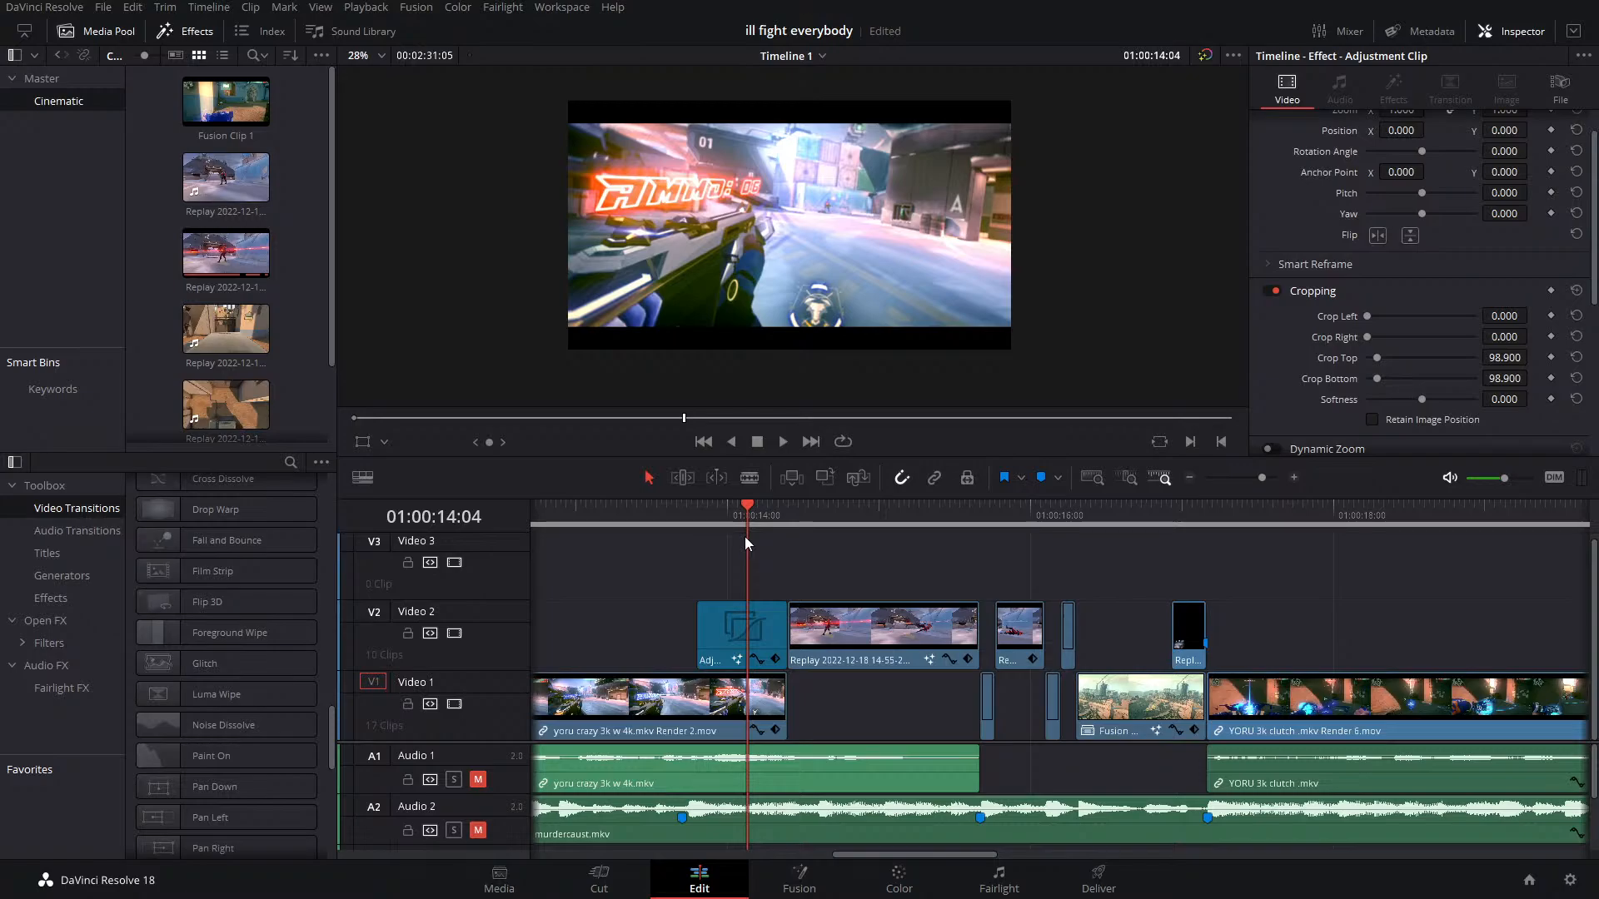
pyautogui.click(948, 518)
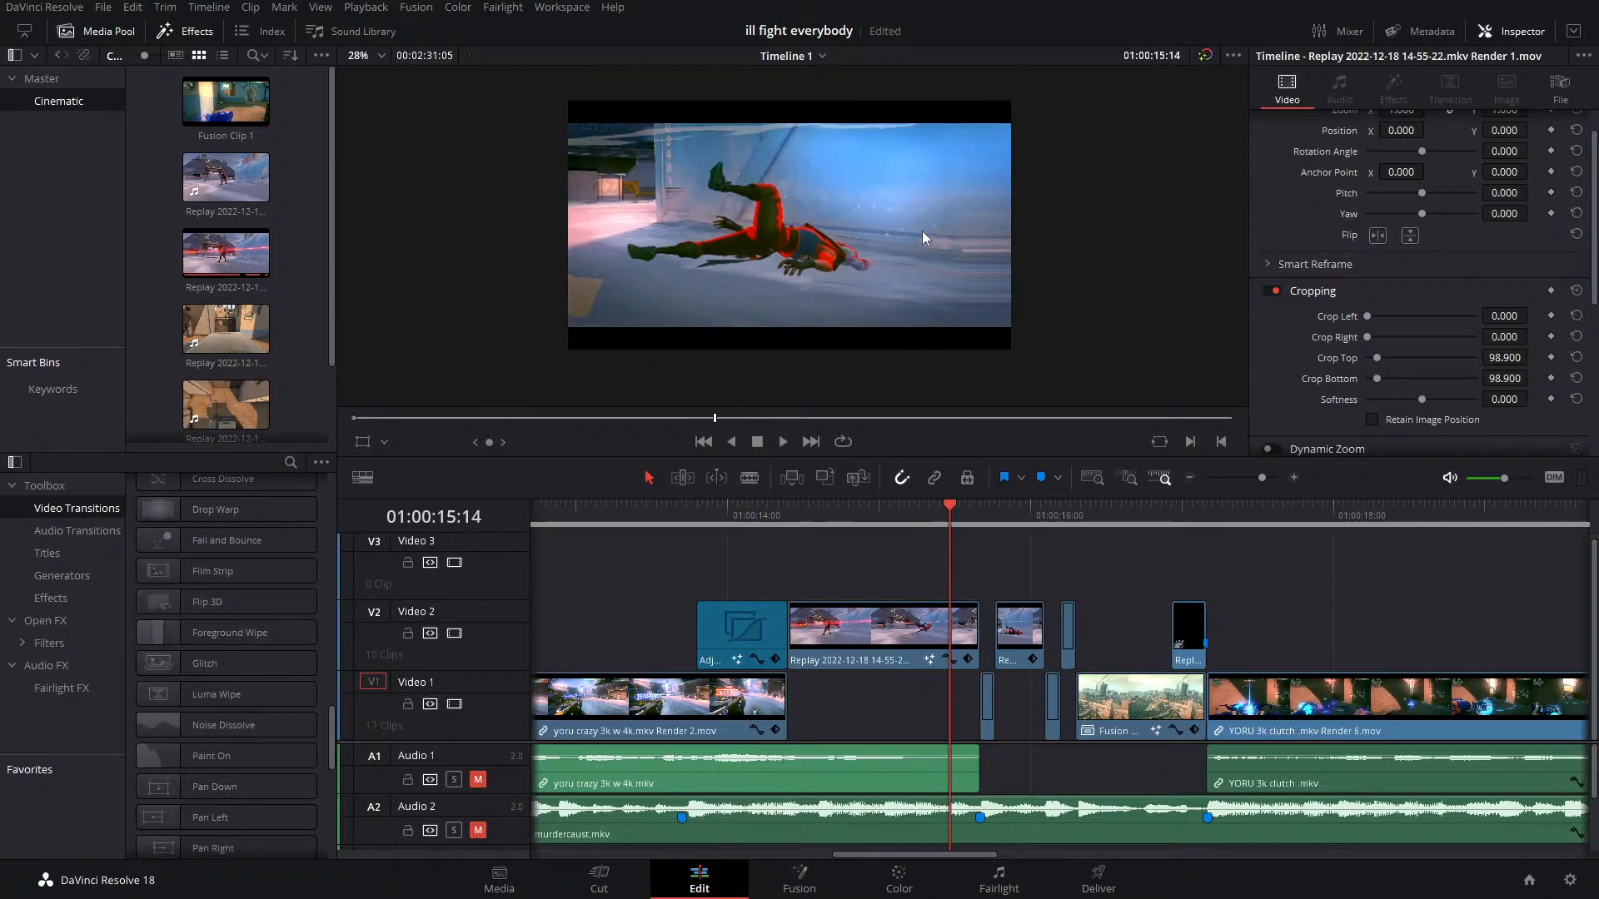
pyautogui.moveTo(863, 517); pyautogui.dragTo(817, 532)
pyautogui.press('space')
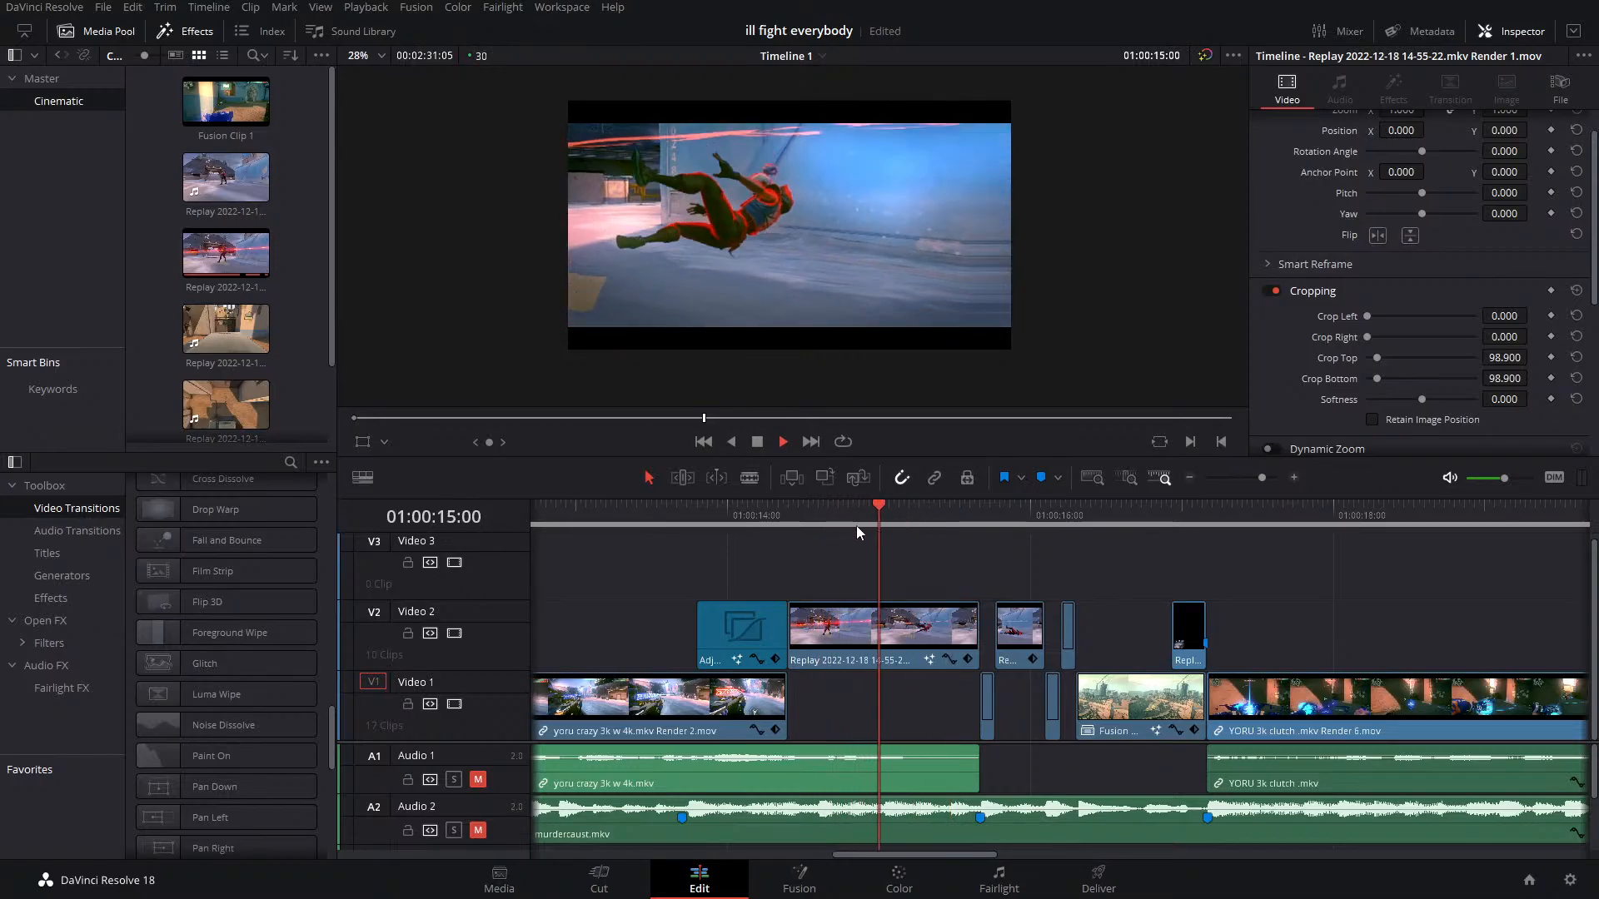
pyautogui.moveTo(963, 523)
pyautogui.mouseDown()
pyautogui.moveTo(851, 526)
pyautogui.moveTo(956, 537)
pyautogui.mouseUp()
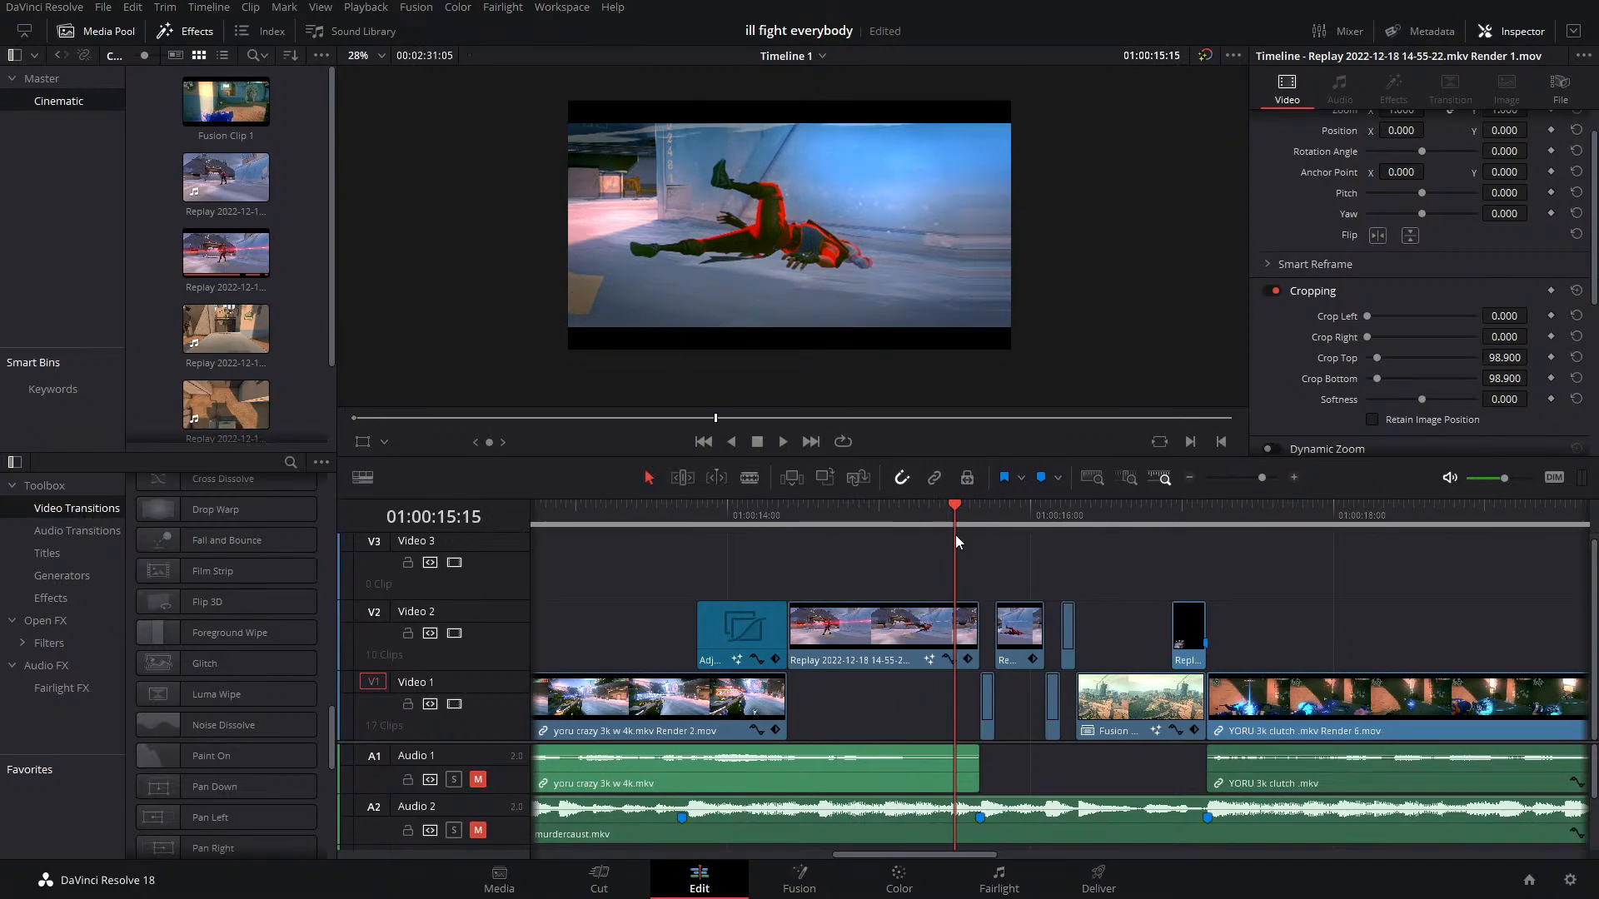
# Replay the sequence from the adjustment clip before the replay clip through the BIND title
pyautogui.moveTo(956, 536); pyautogui.dragTo(700, 552)
pyautogui.press('space')
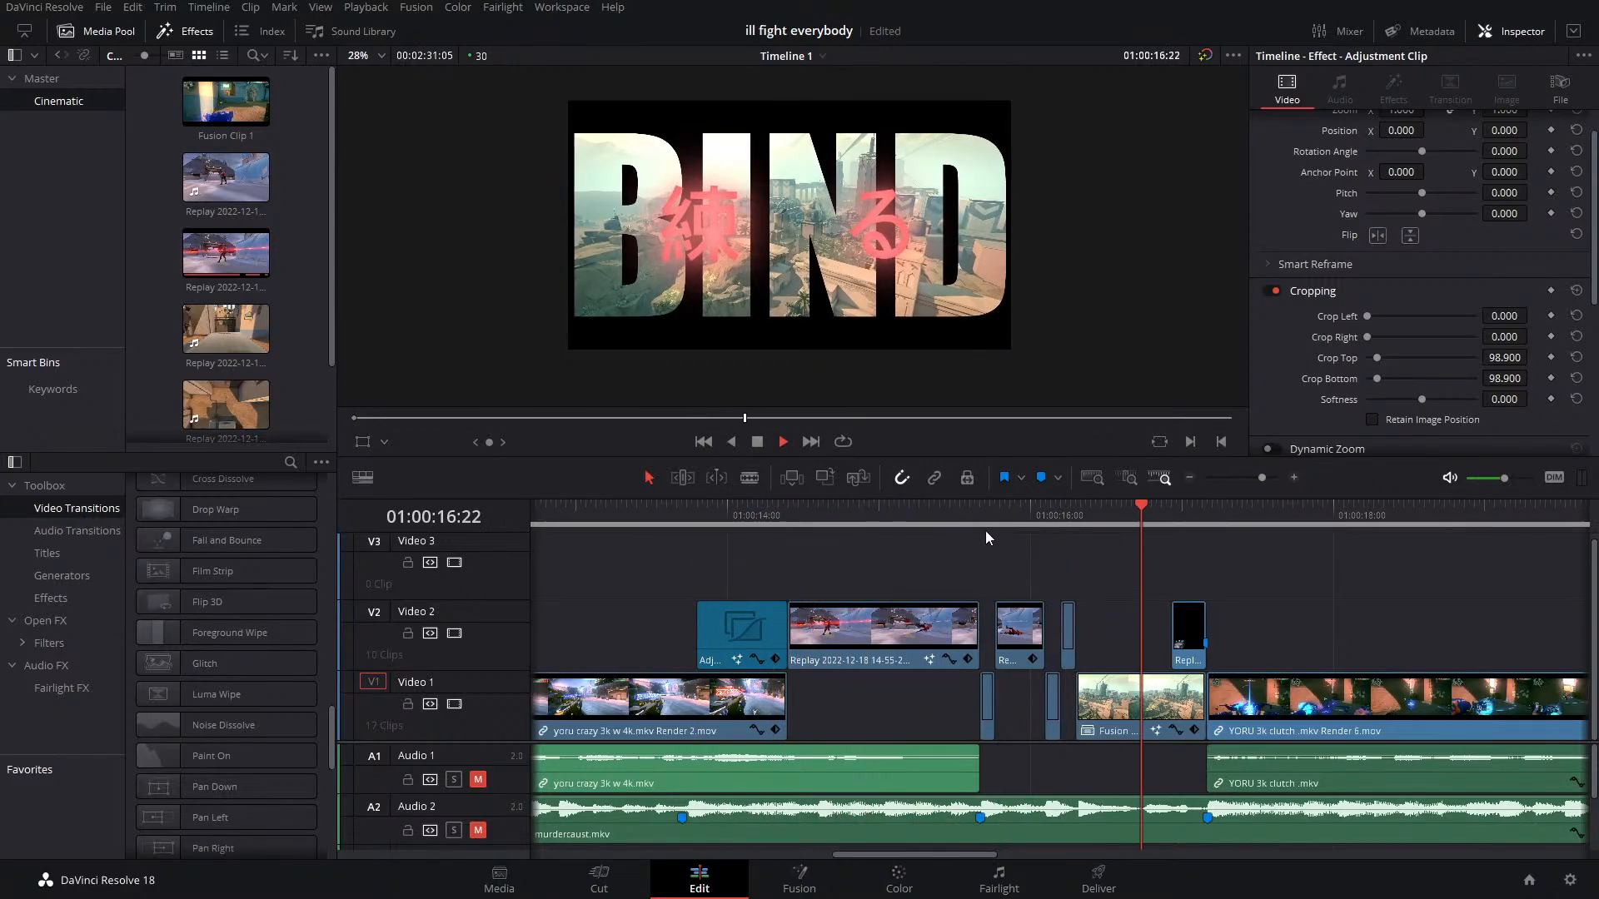
pyautogui.click(746, 563)
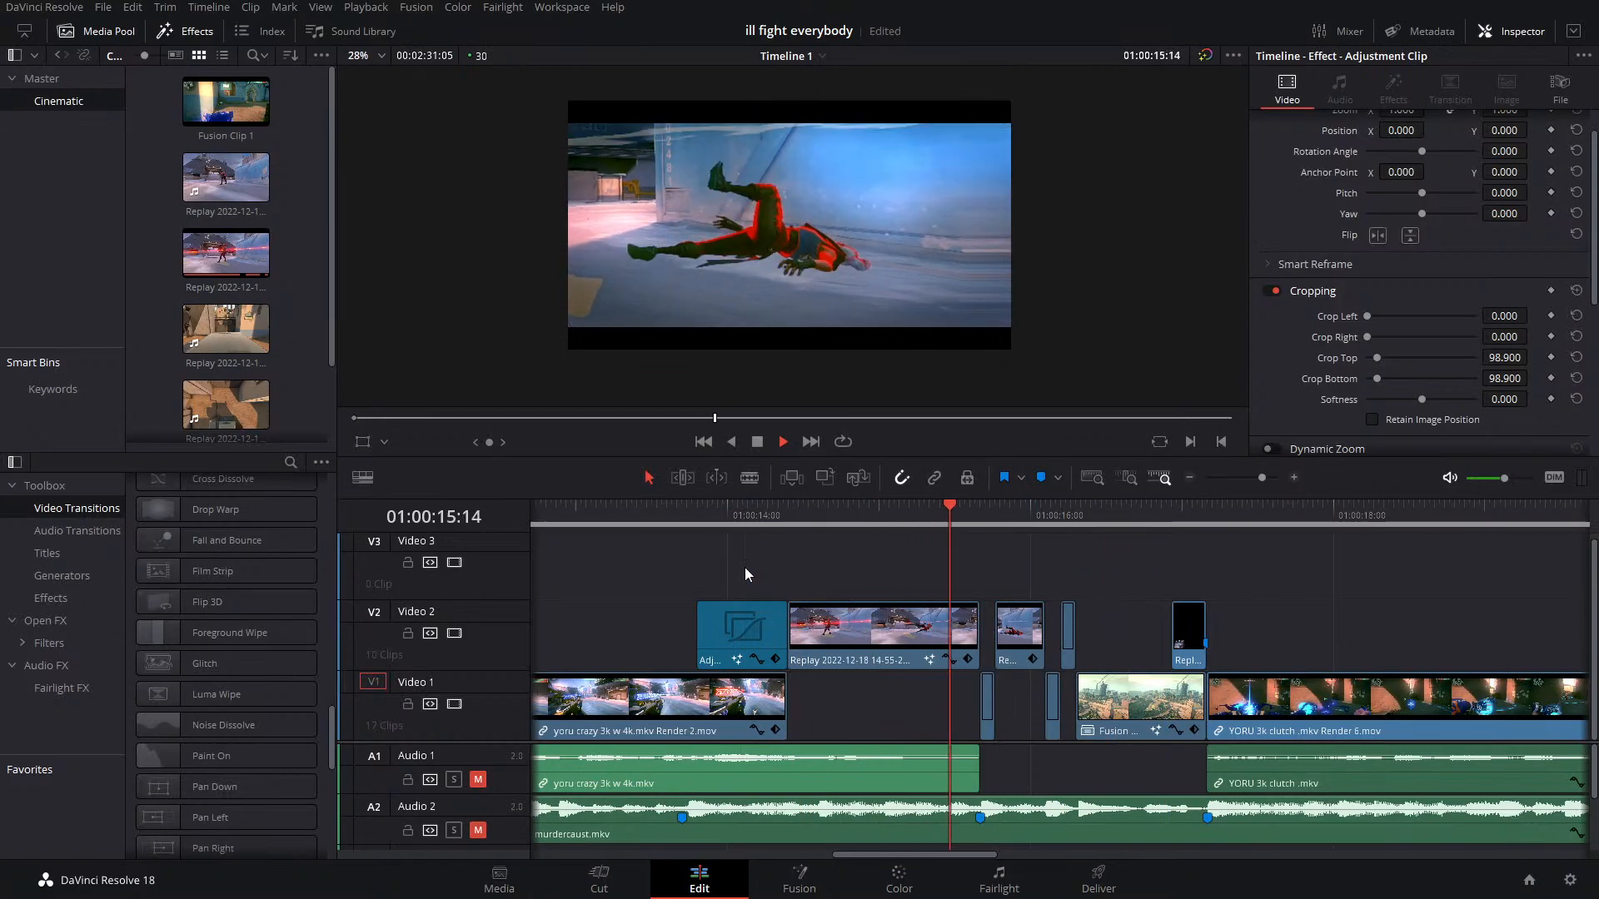
pyautogui.click(863, 526)
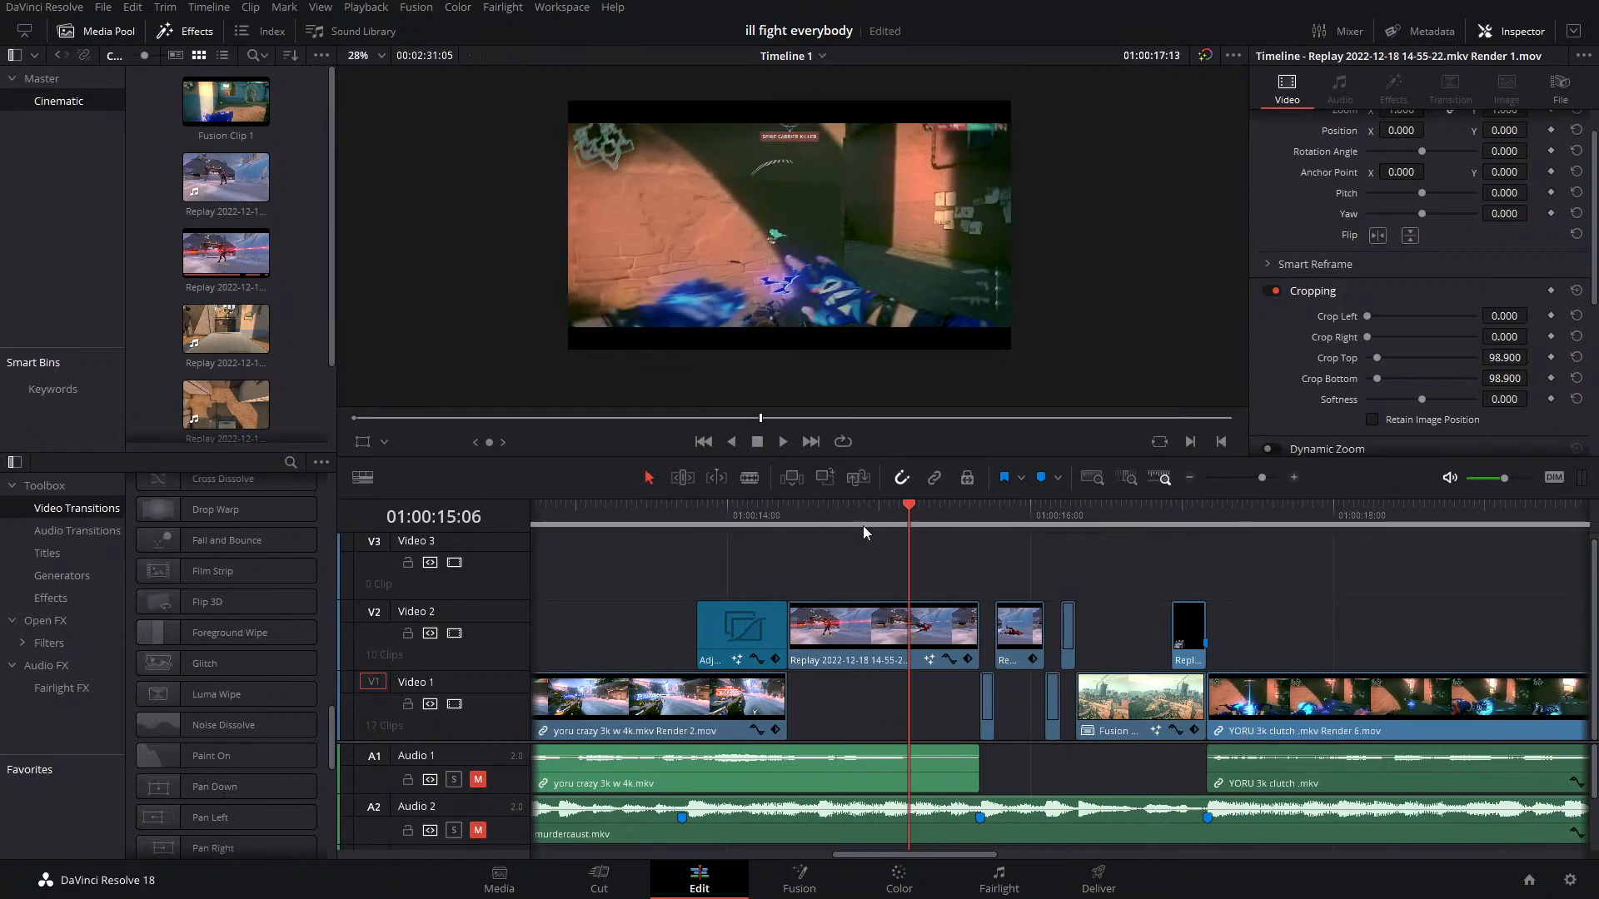
pyautogui.click(769, 536)
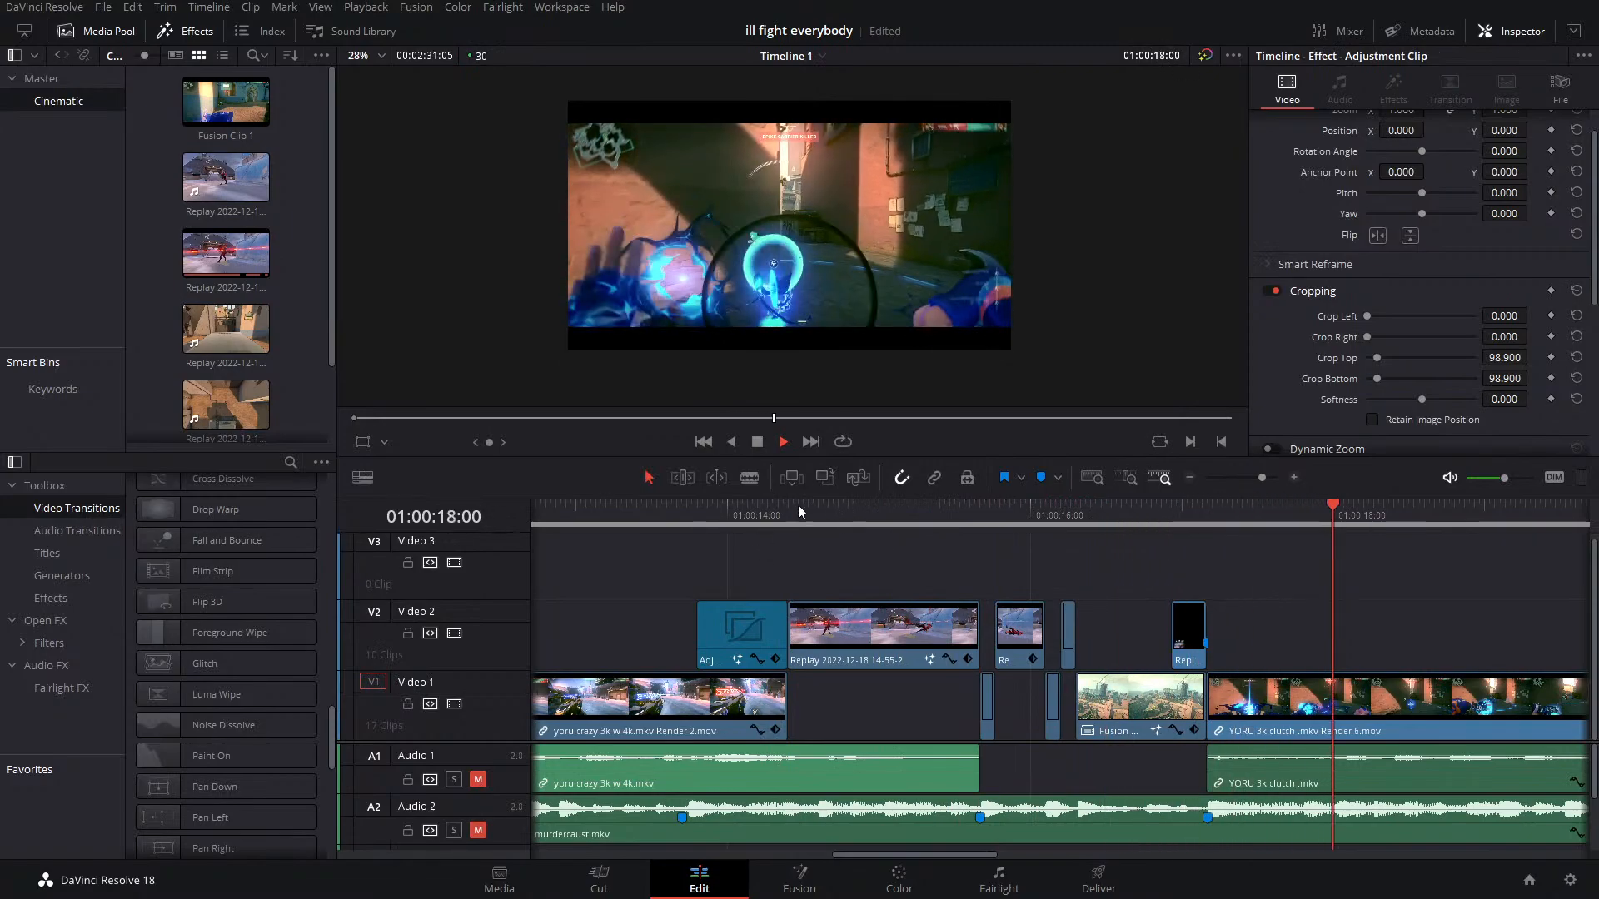
pyautogui.click(680, 508)
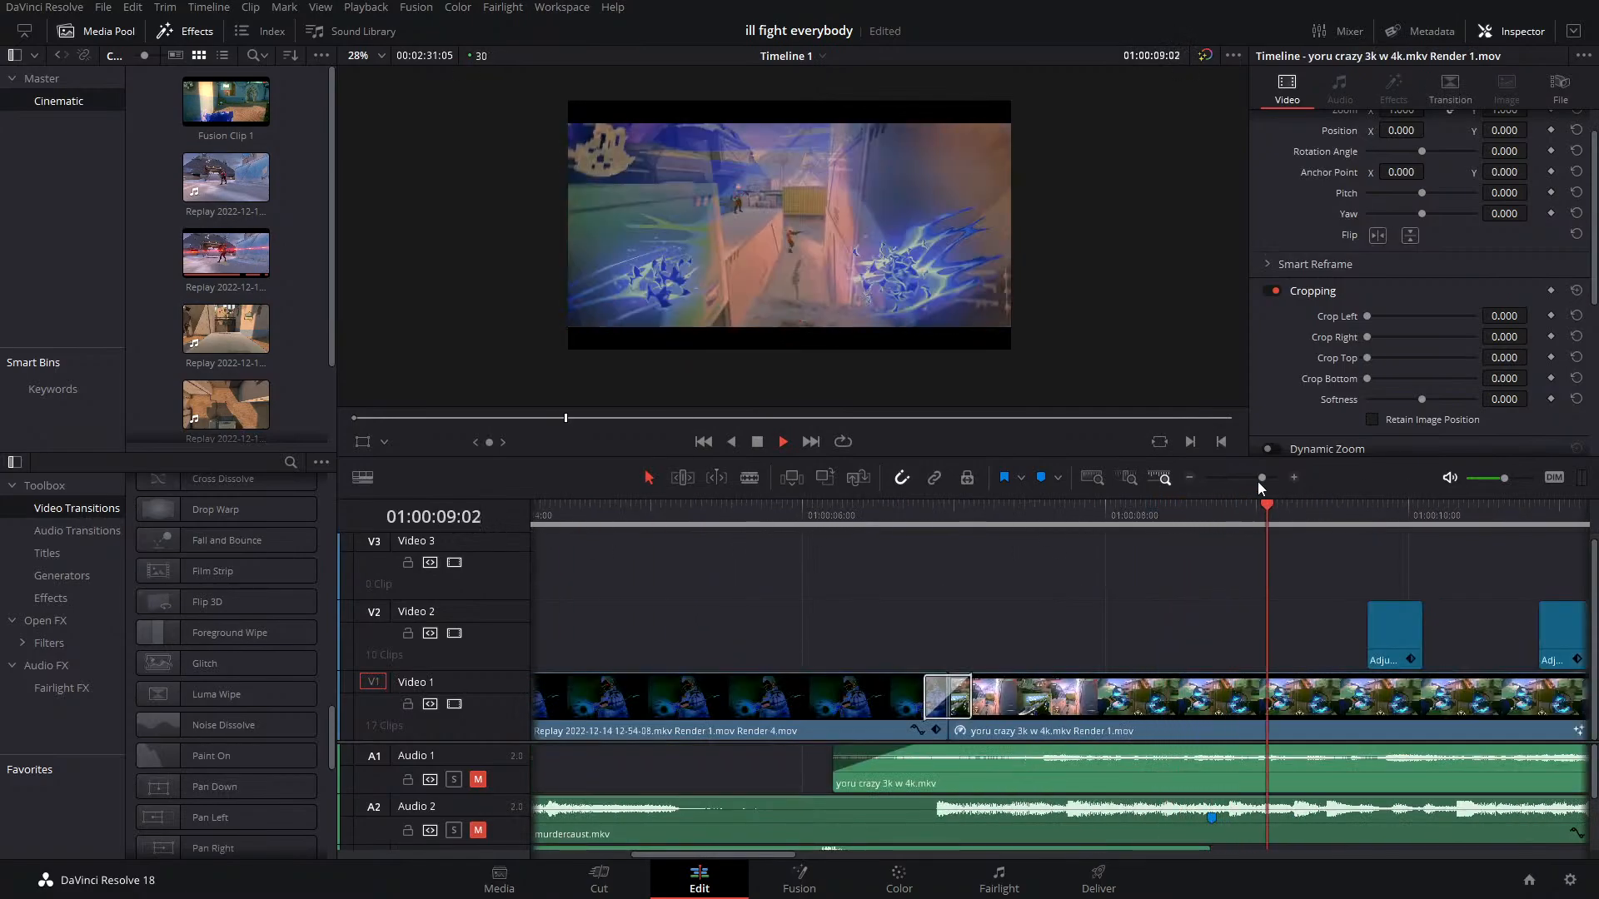
# Zoom the timeline out and review the edited section around the replay clip in context with its neighbouring clips
pyautogui.moveTo(1261, 478); pyautogui.dragTo(1255, 468)
pyautogui.moveTo(1212, 544); pyautogui.dragTo(952, 529)
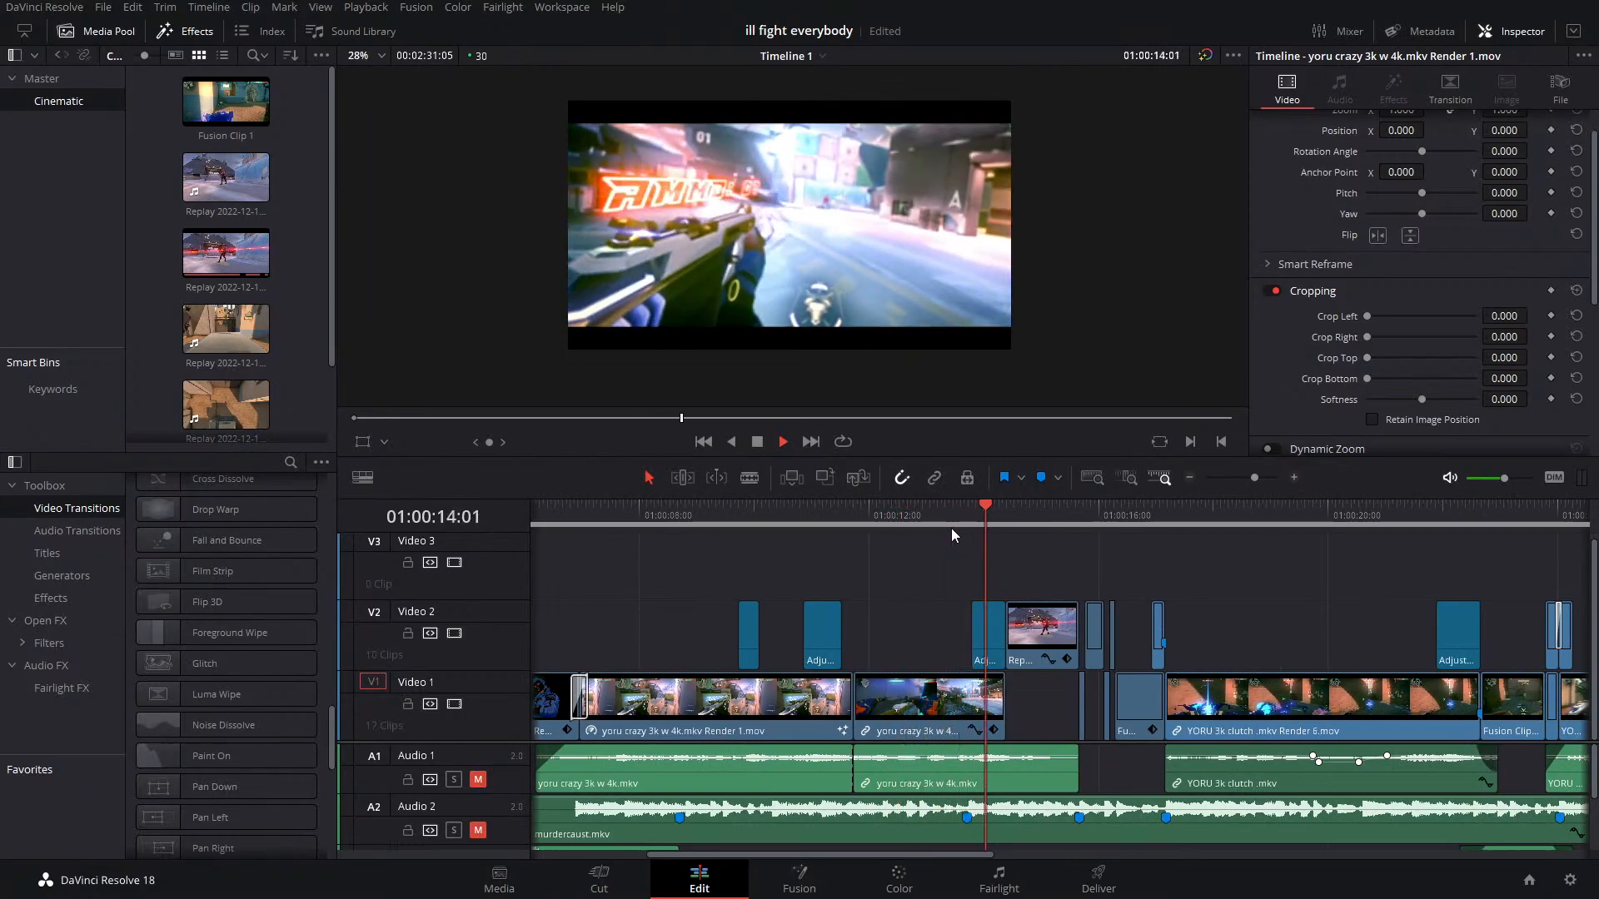
pyautogui.press('space')
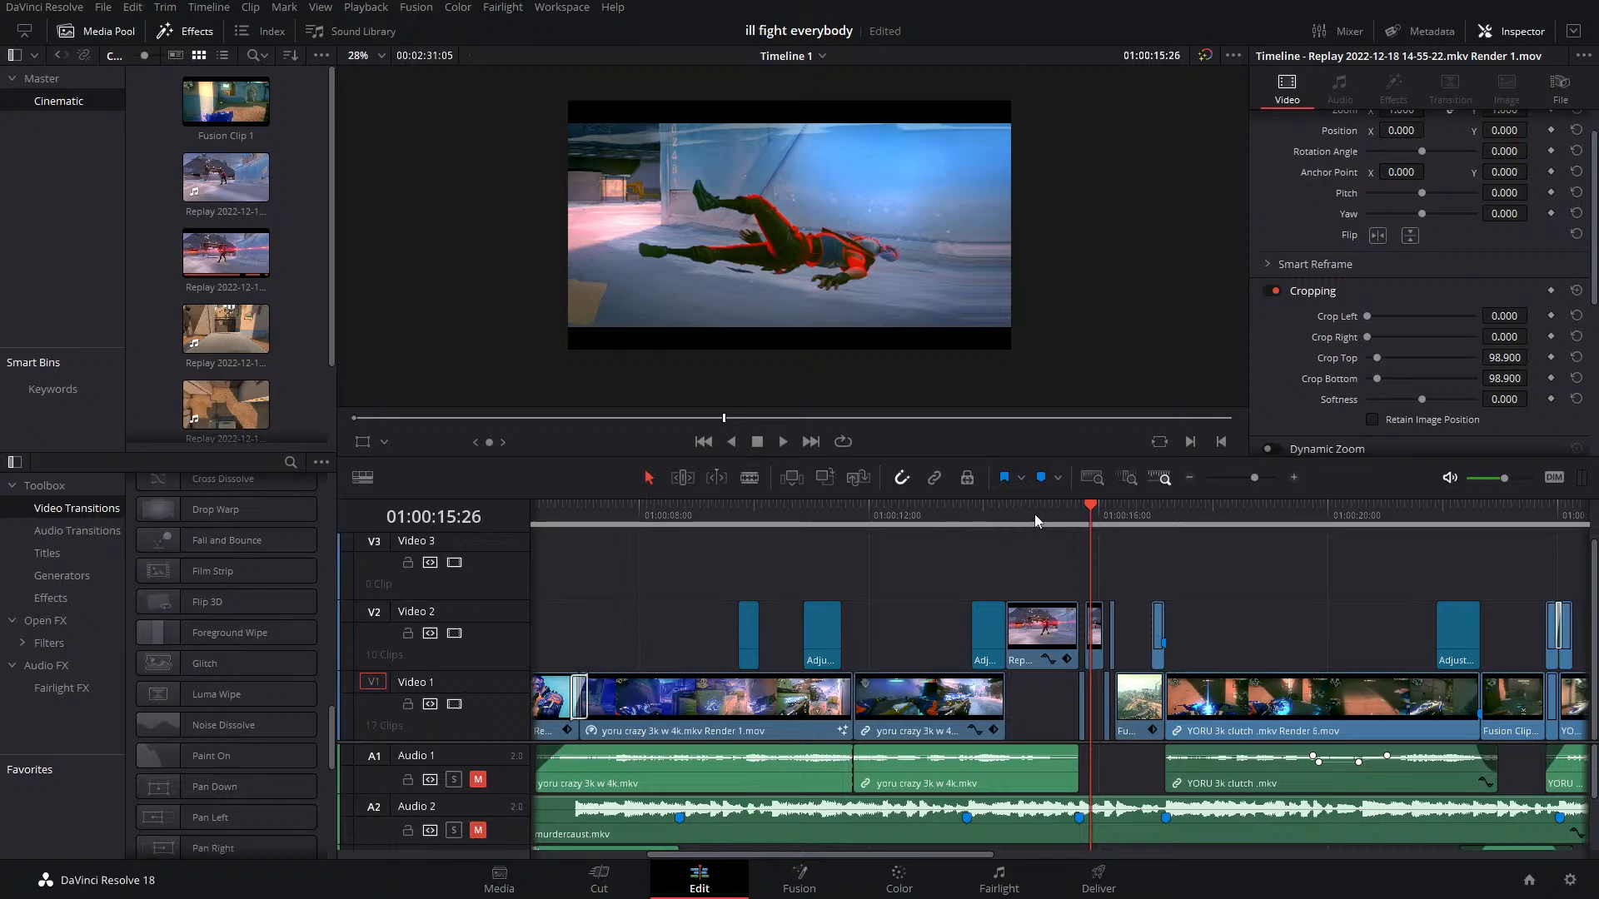
pyautogui.click(1013, 518)
pyautogui.press('space')
pyautogui.click(970, 529)
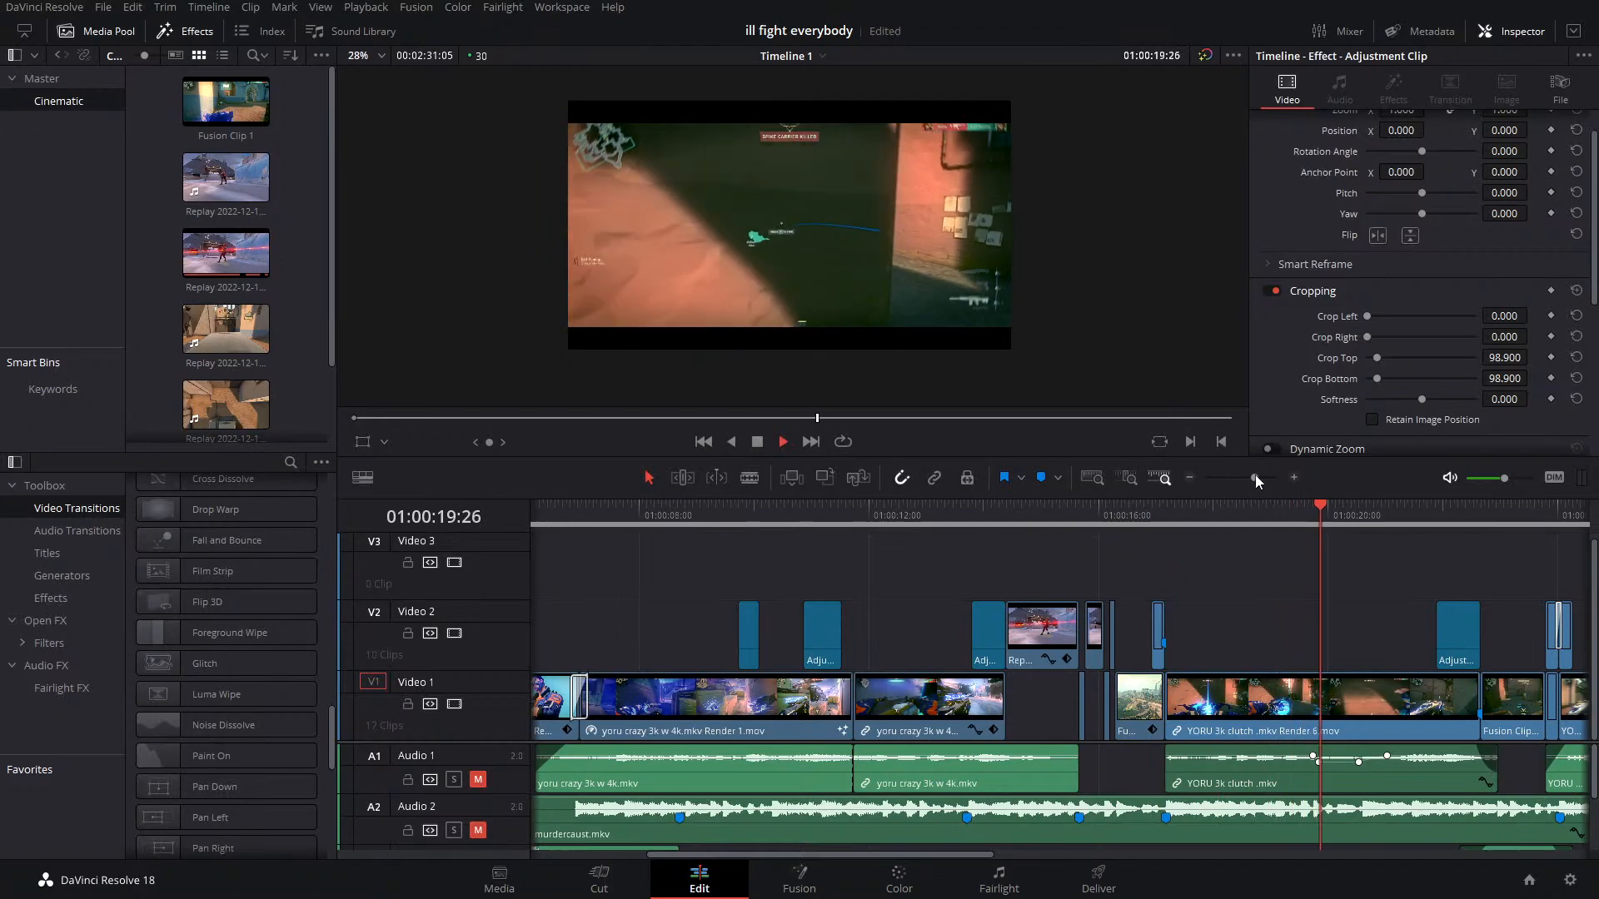
pyautogui.moveTo(1255, 476); pyautogui.dragTo(1243, 477)
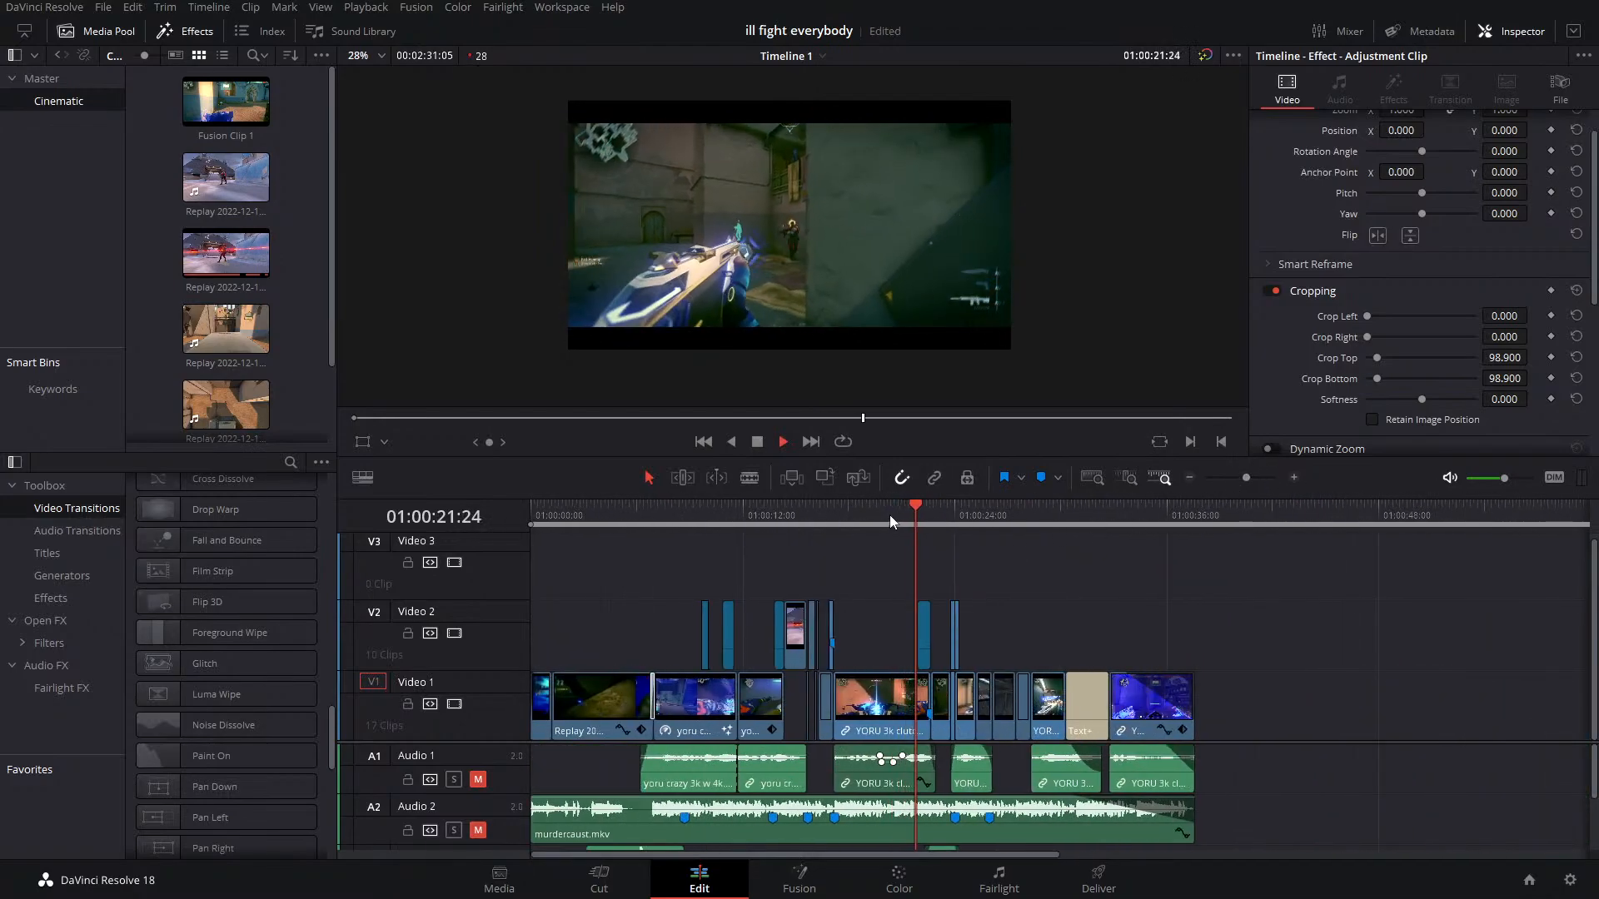
pyautogui.click(783, 538)
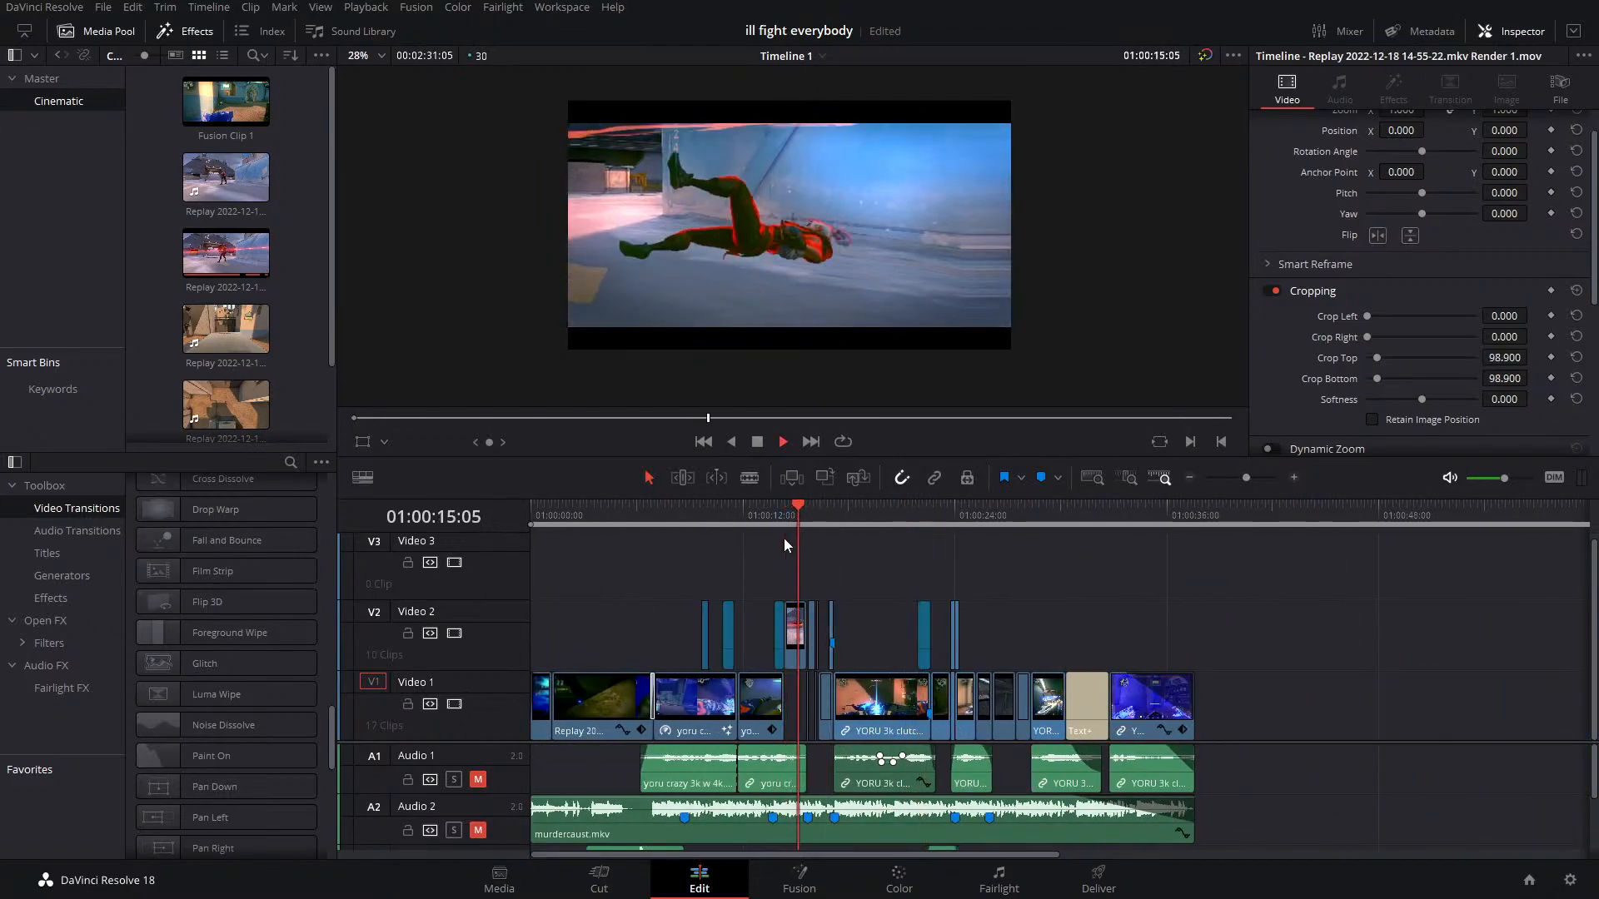
pyautogui.press('space')
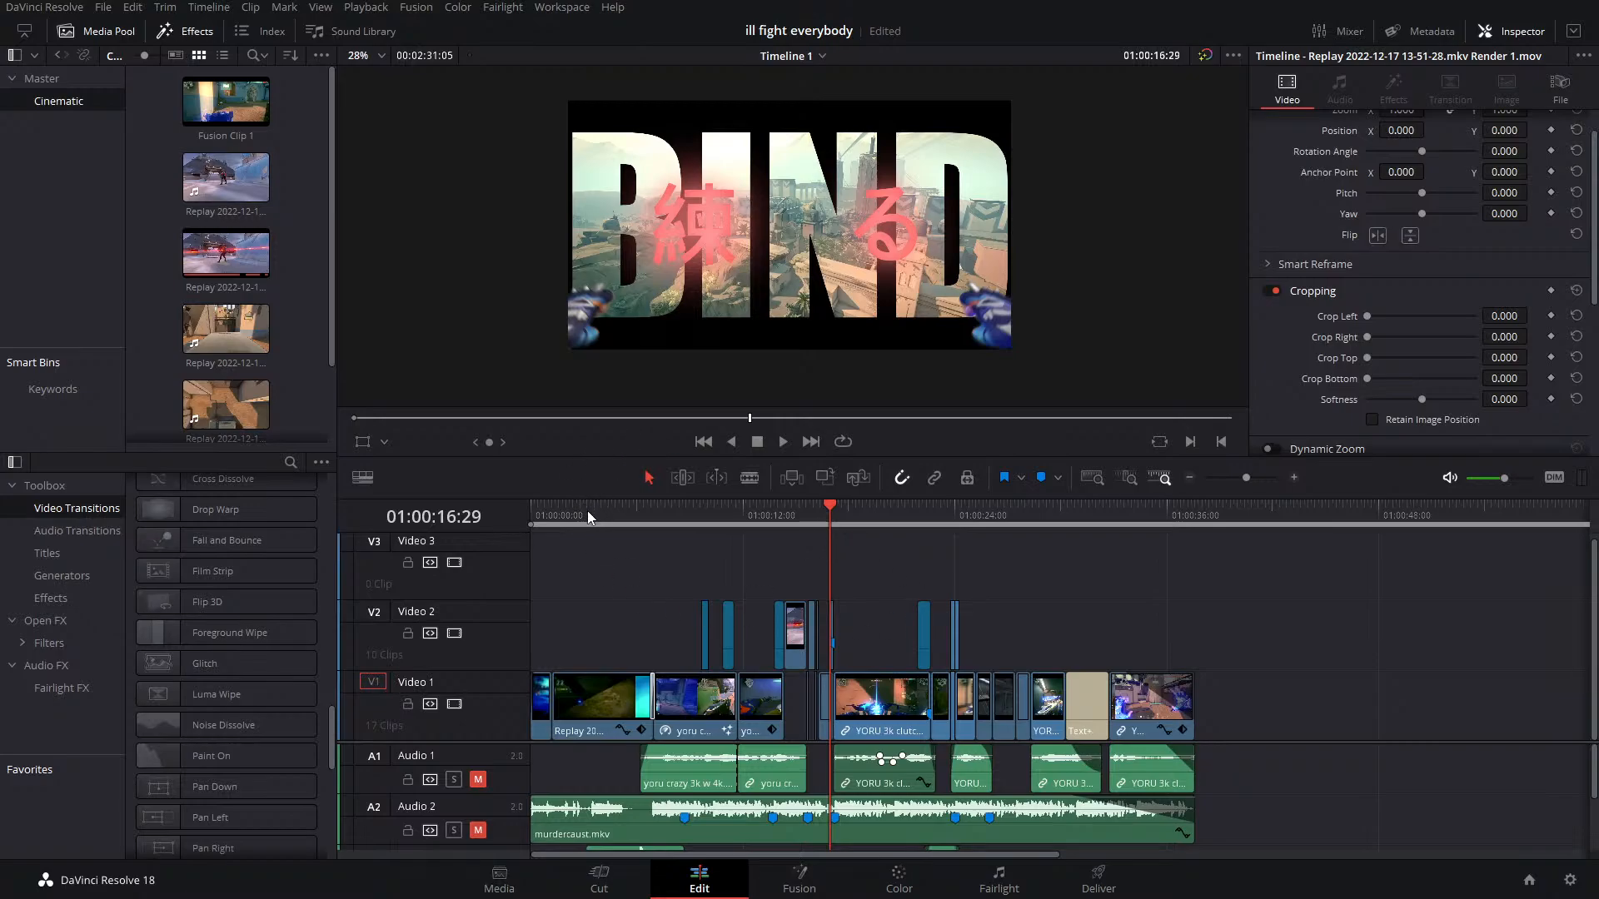
# Return the playhead to the timeline's start and look through the Video Transitions and Fusion Effects libraries
pyautogui.moveTo(587, 511); pyautogui.dragTo(476, 526)
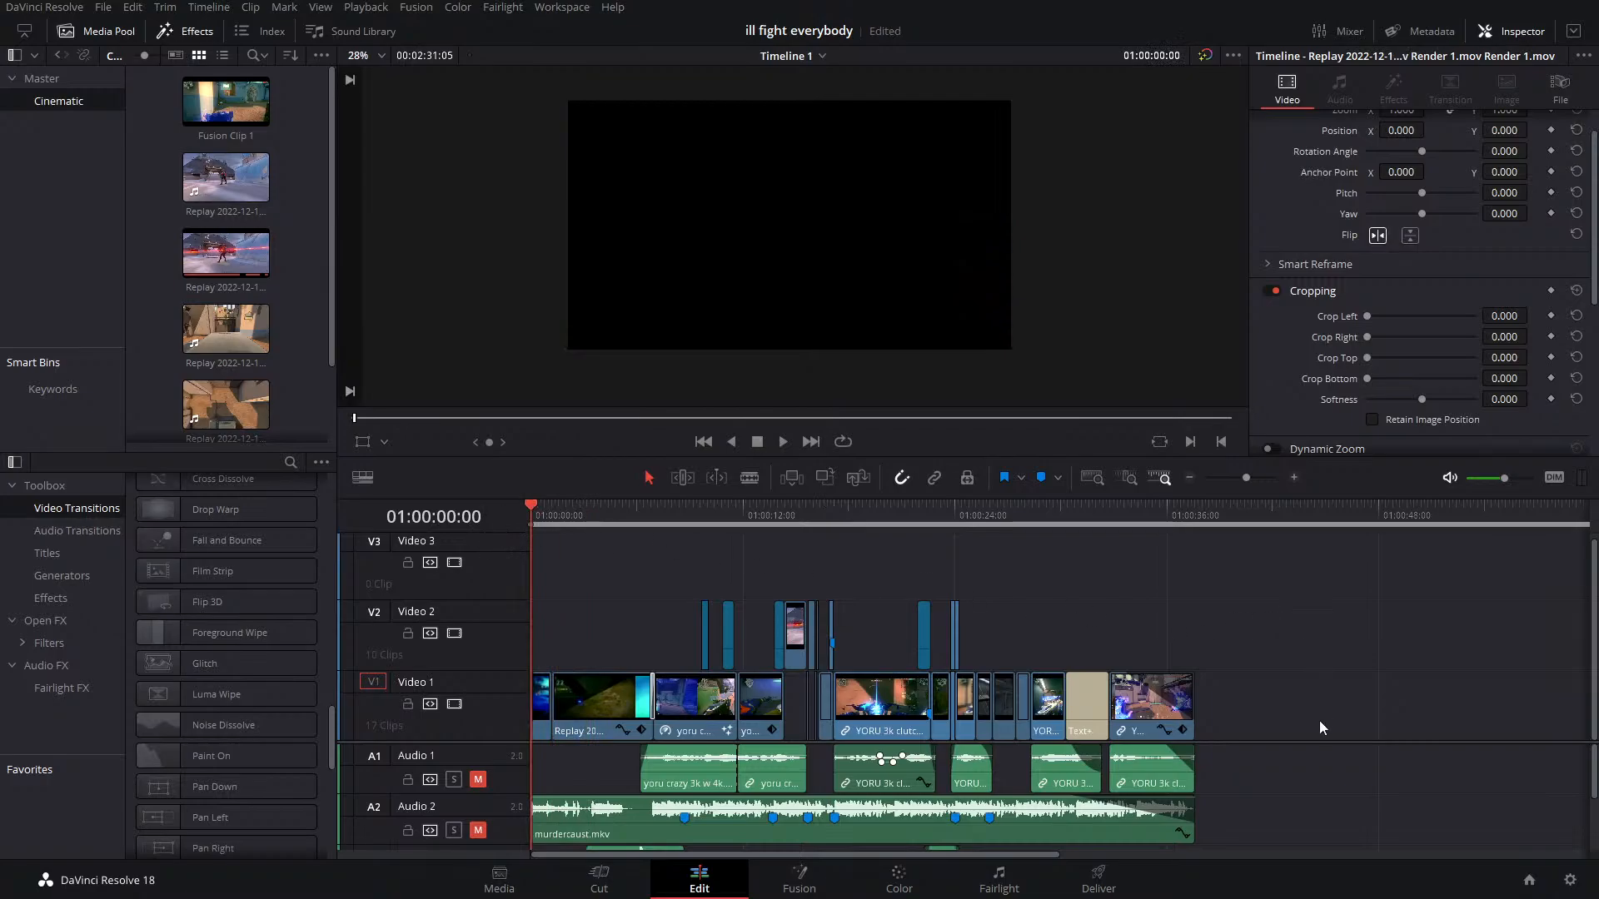
pyautogui.moveTo(1317, 743); pyautogui.dragTo(1334, 697)
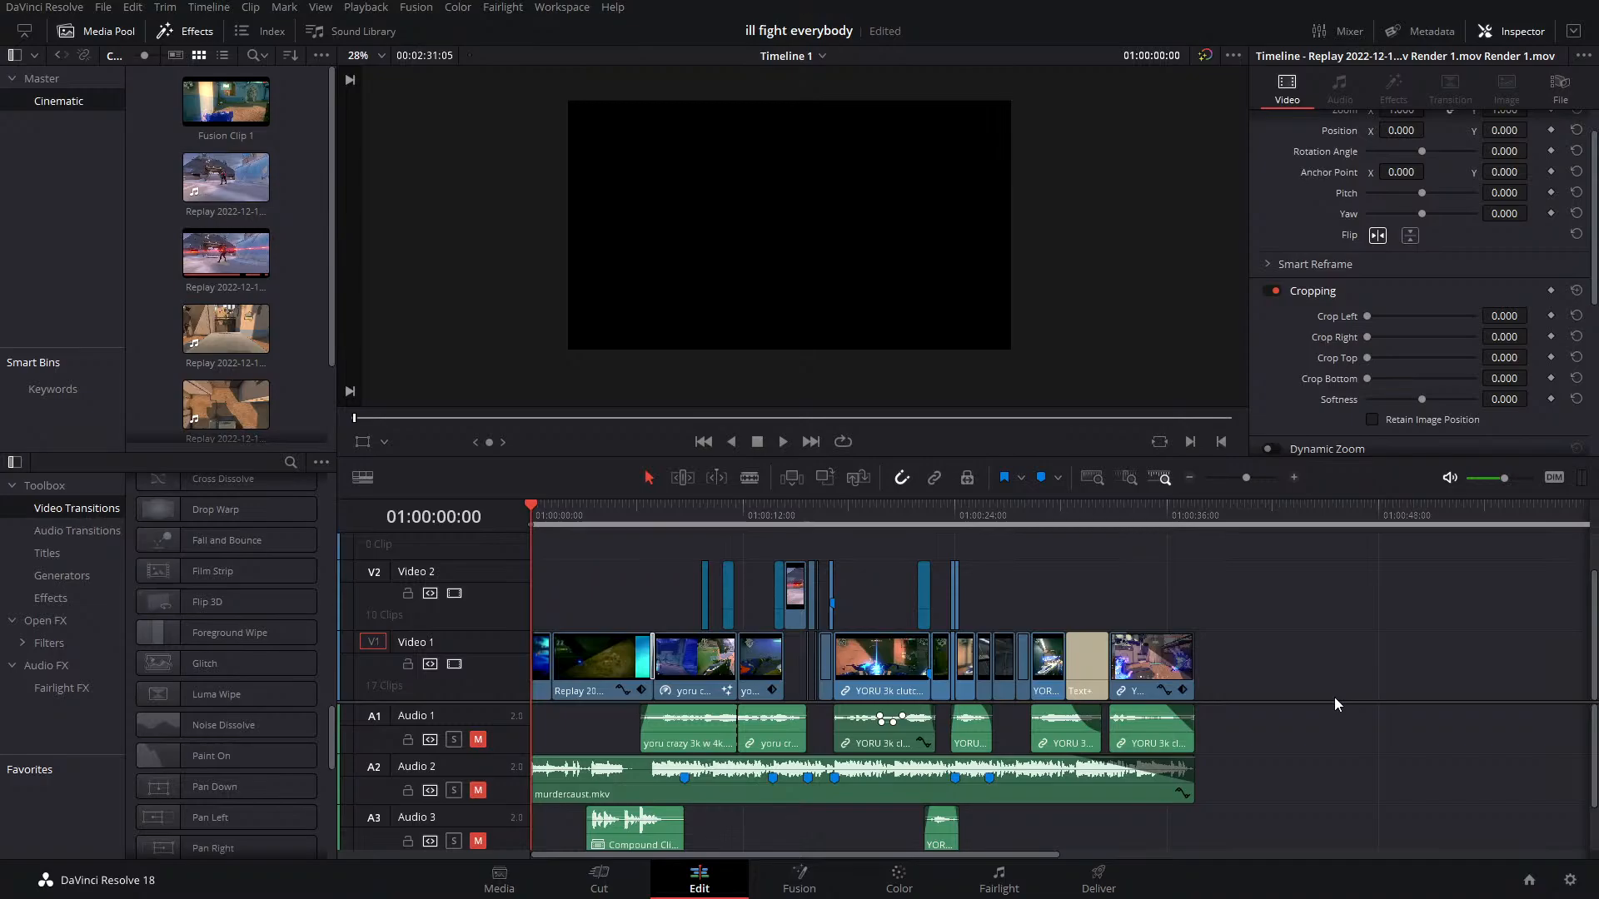
pyautogui.scroll(-10, 241, 547)
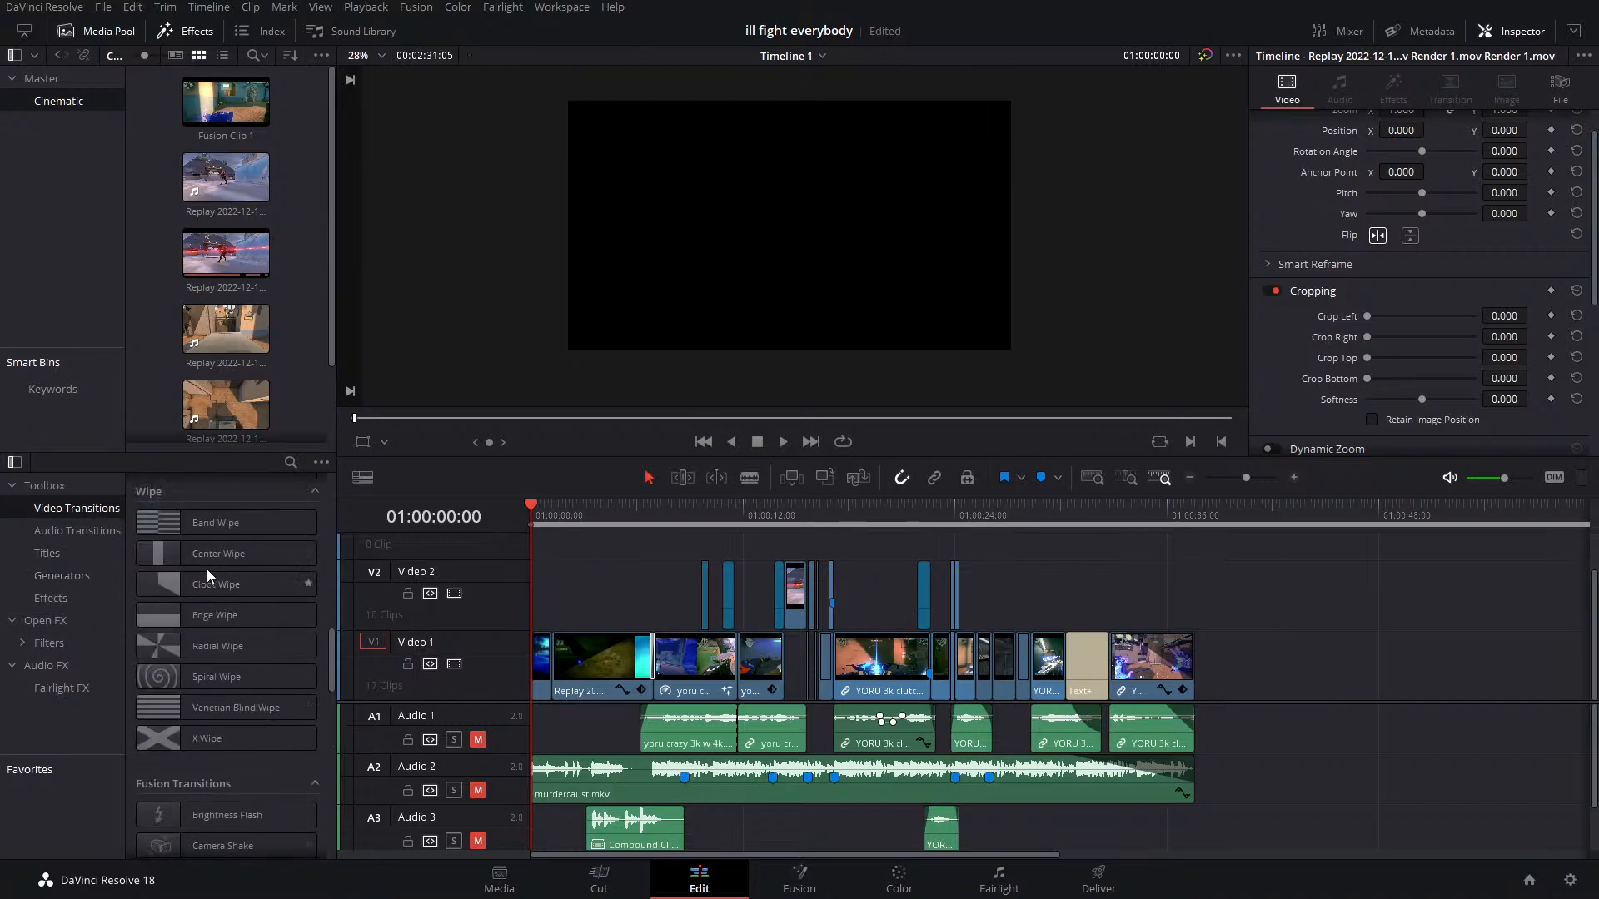
pyautogui.scroll(-10, 209, 574)
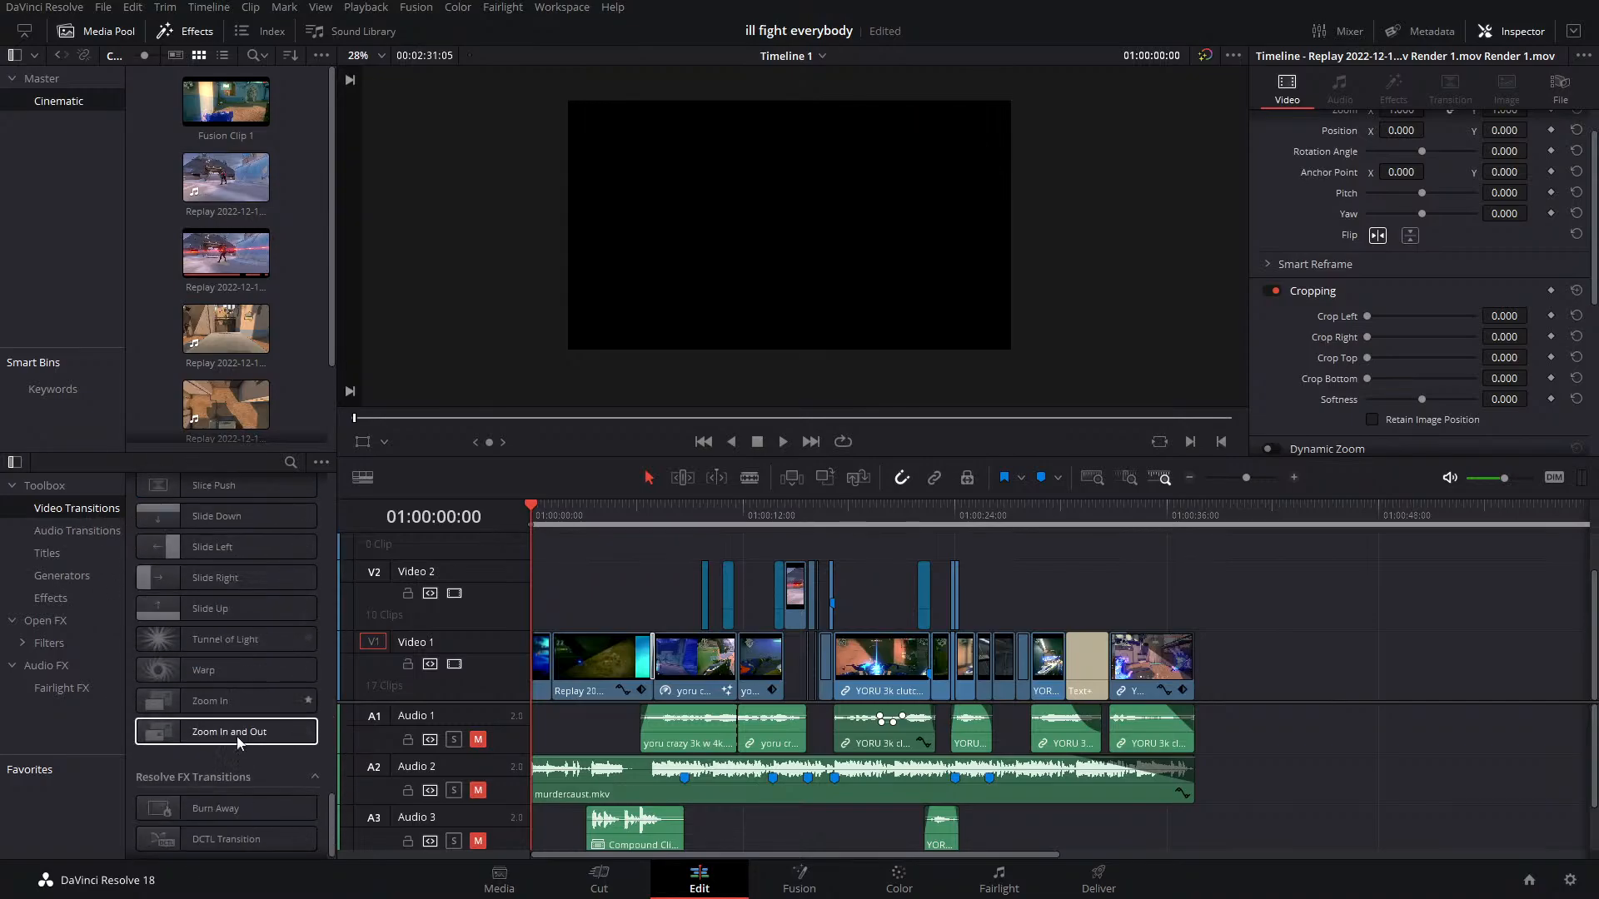
pyautogui.scroll(15, 239, 716)
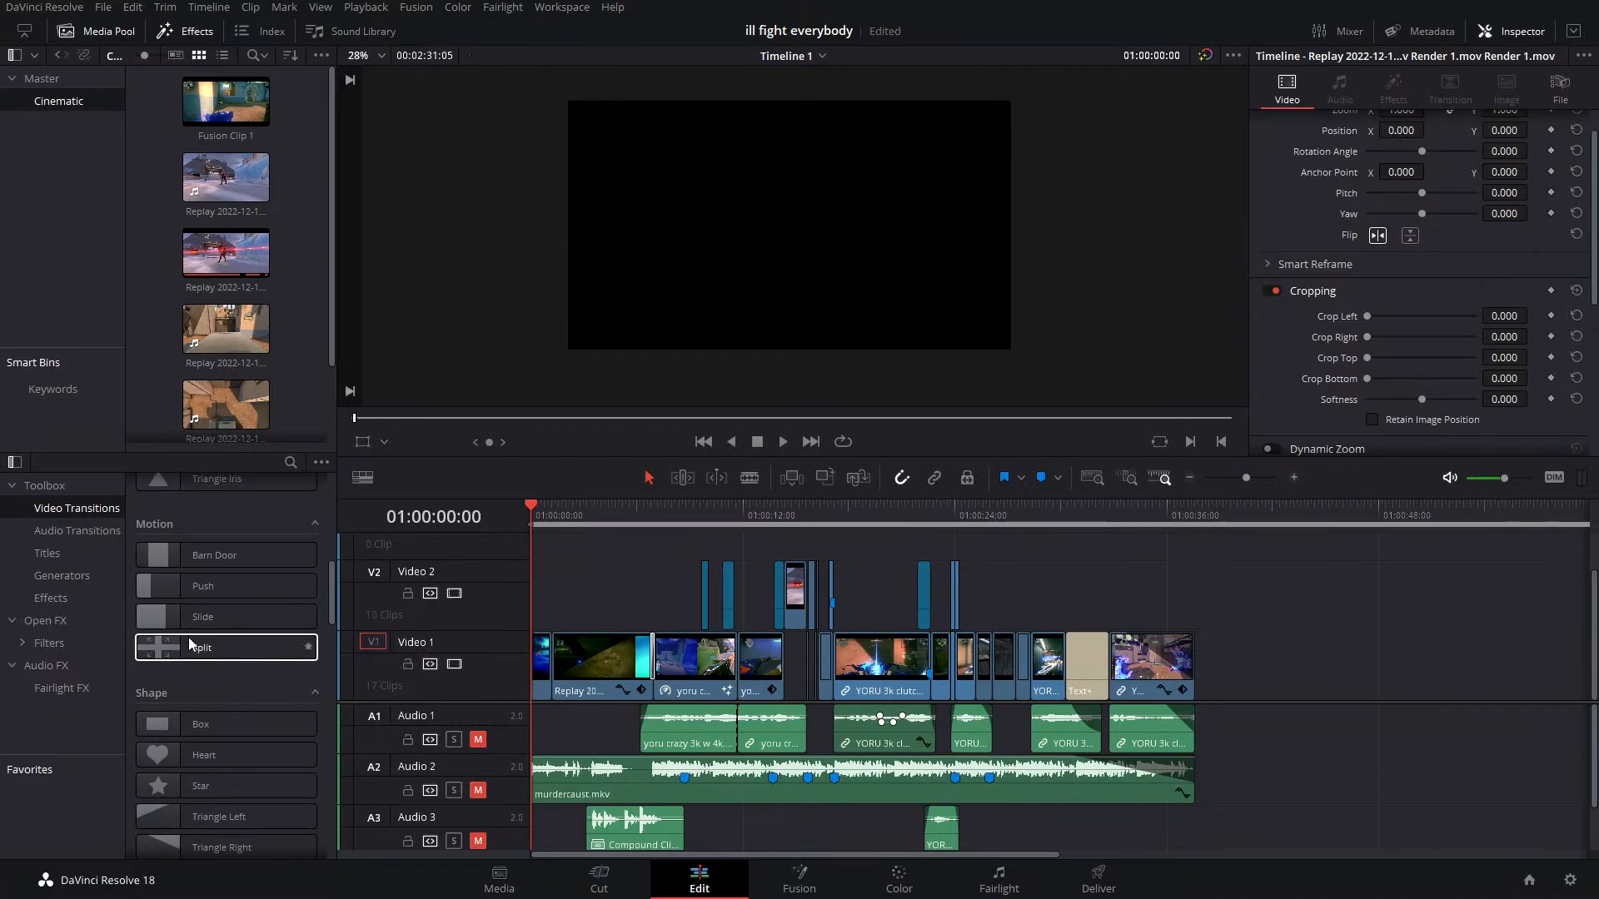
pyautogui.click(52, 603)
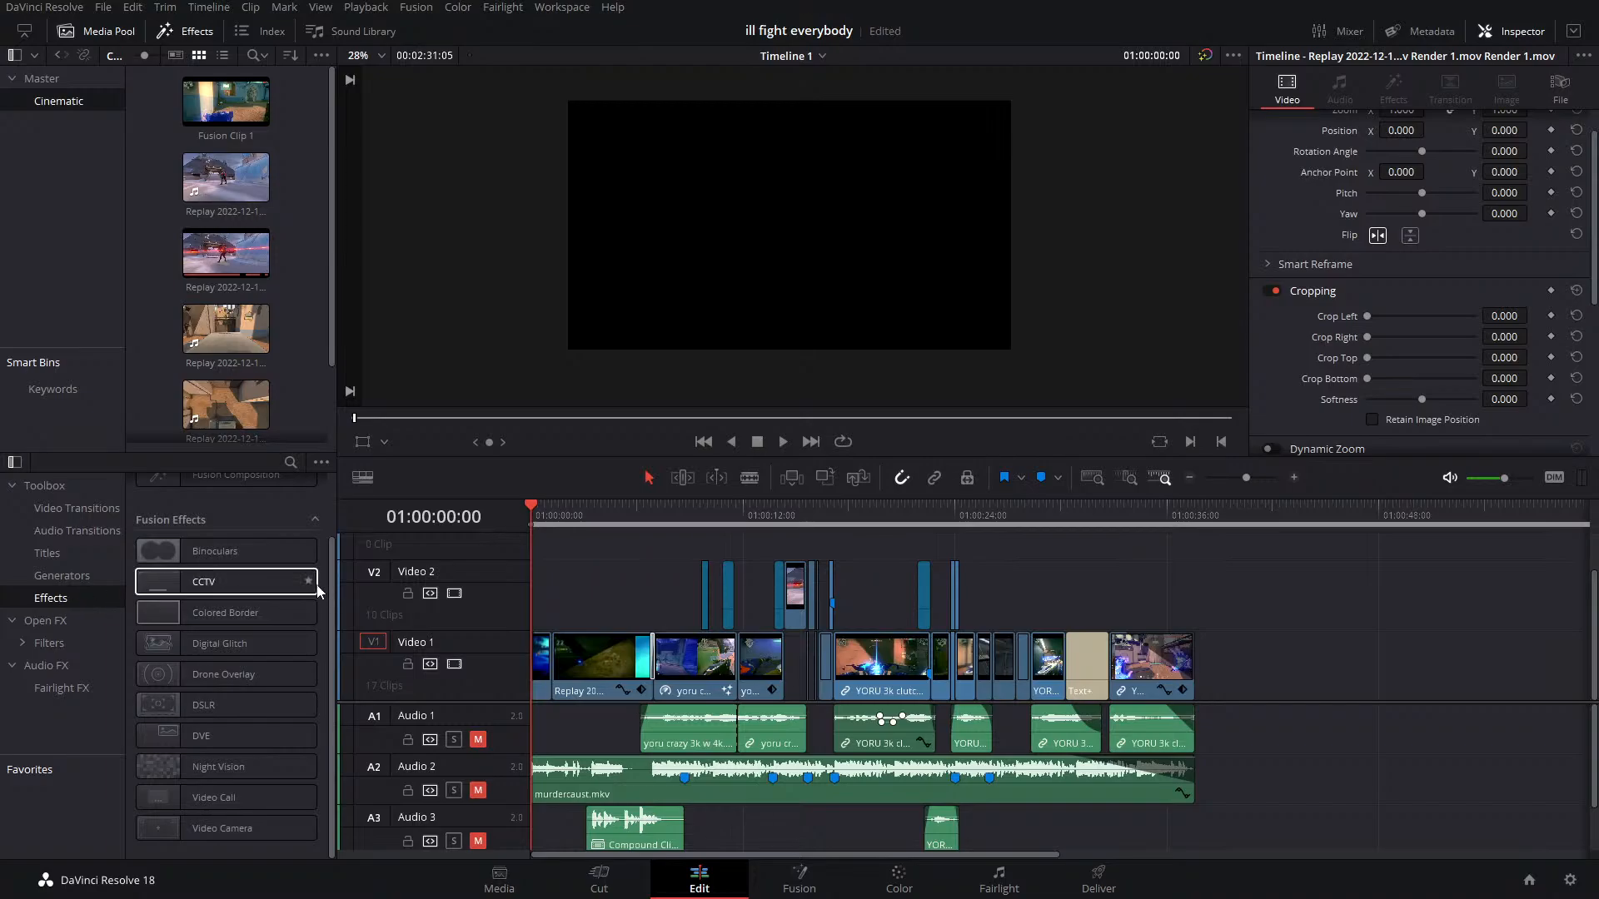
pyautogui.click(565, 569)
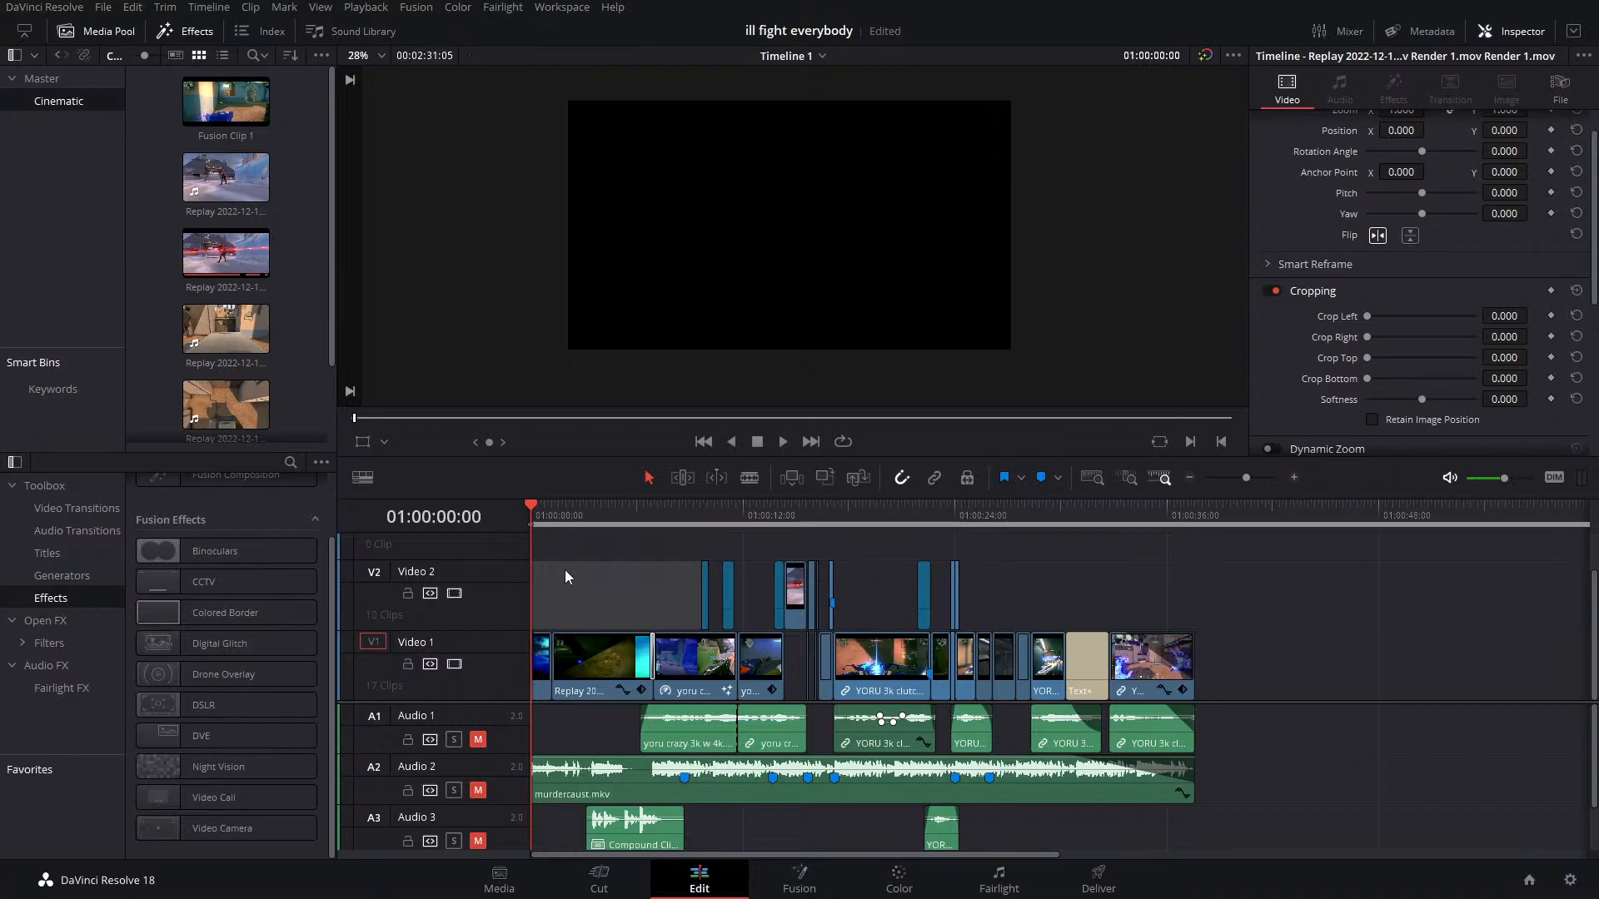
pyautogui.click(571, 579)
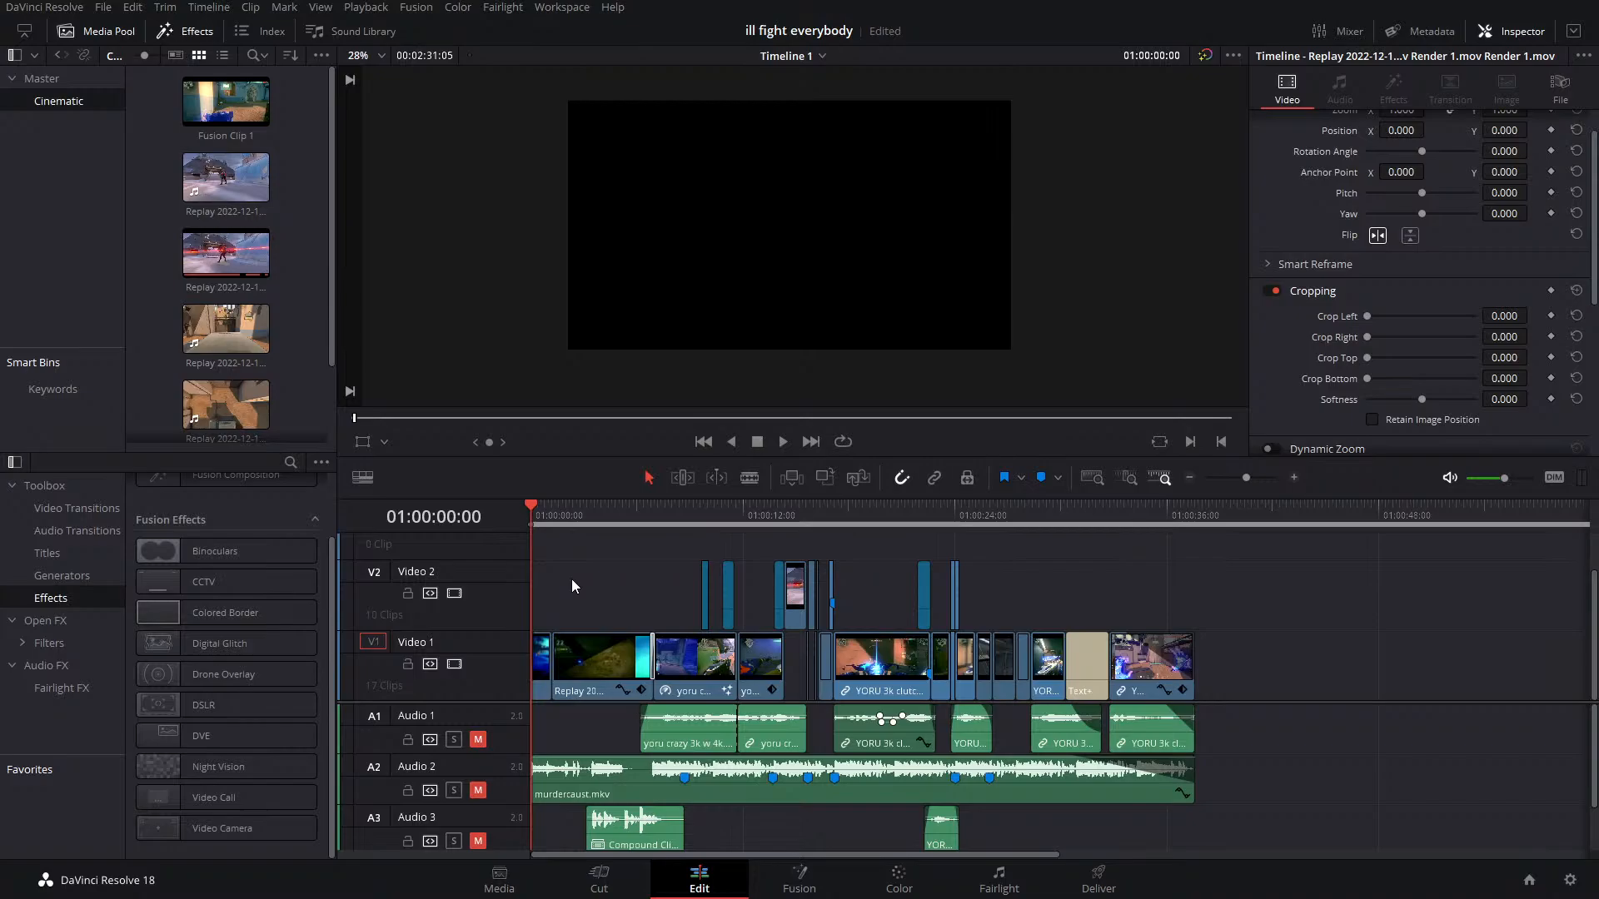
# Play the montage full screen and jump ahead to inspect the spike-carrying moment in the Bind gameplay clip
pyautogui.press('space')
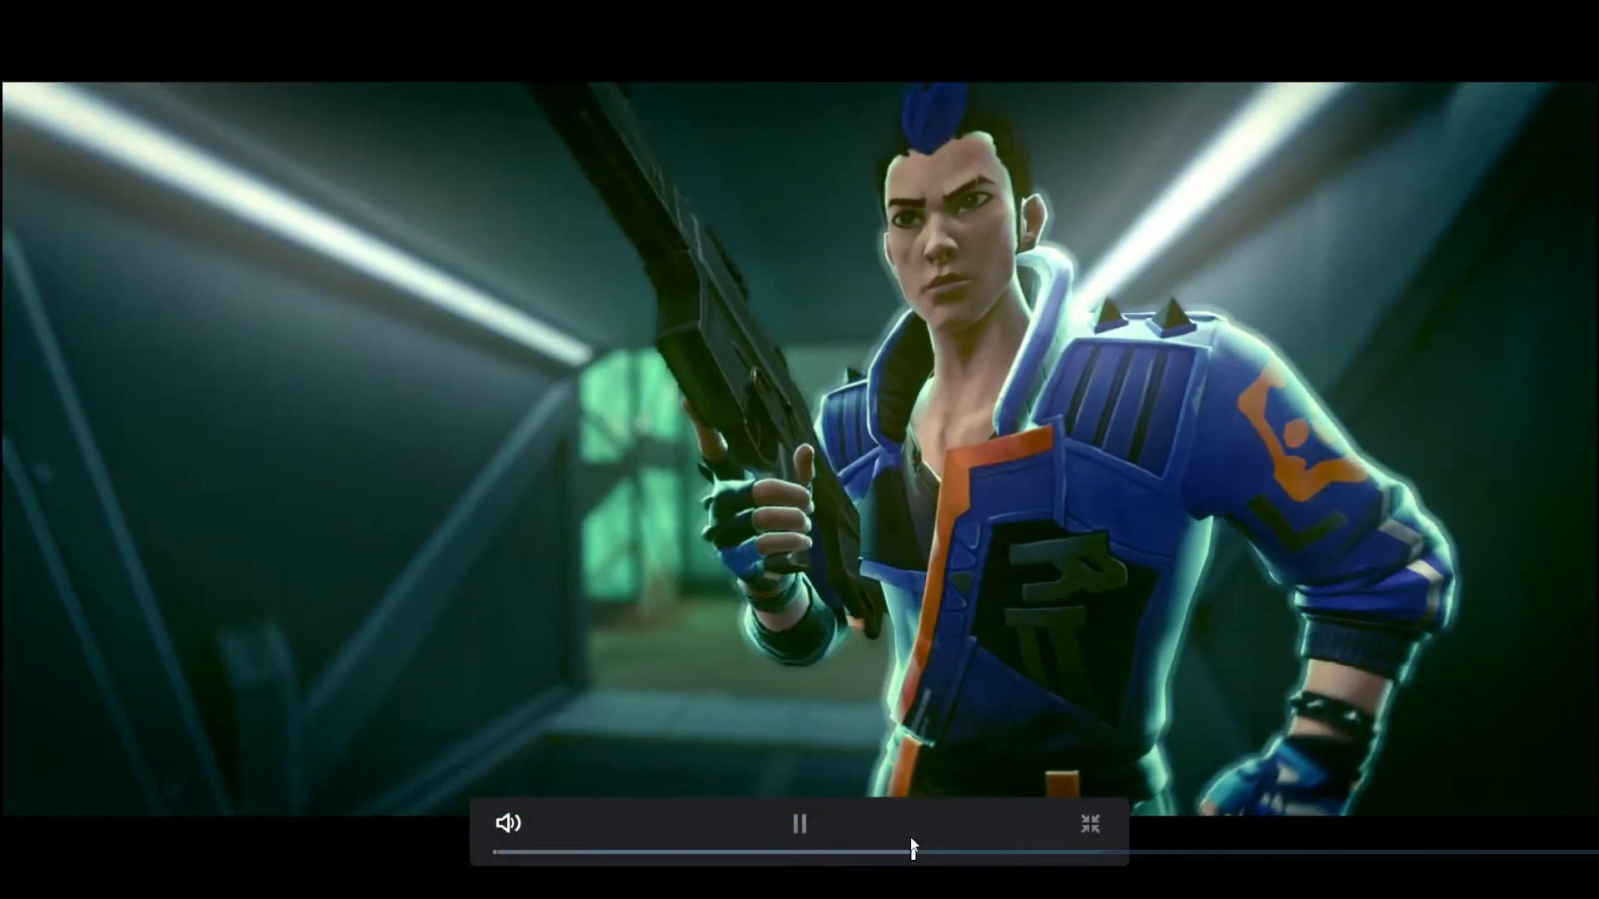
pyautogui.click(850, 853)
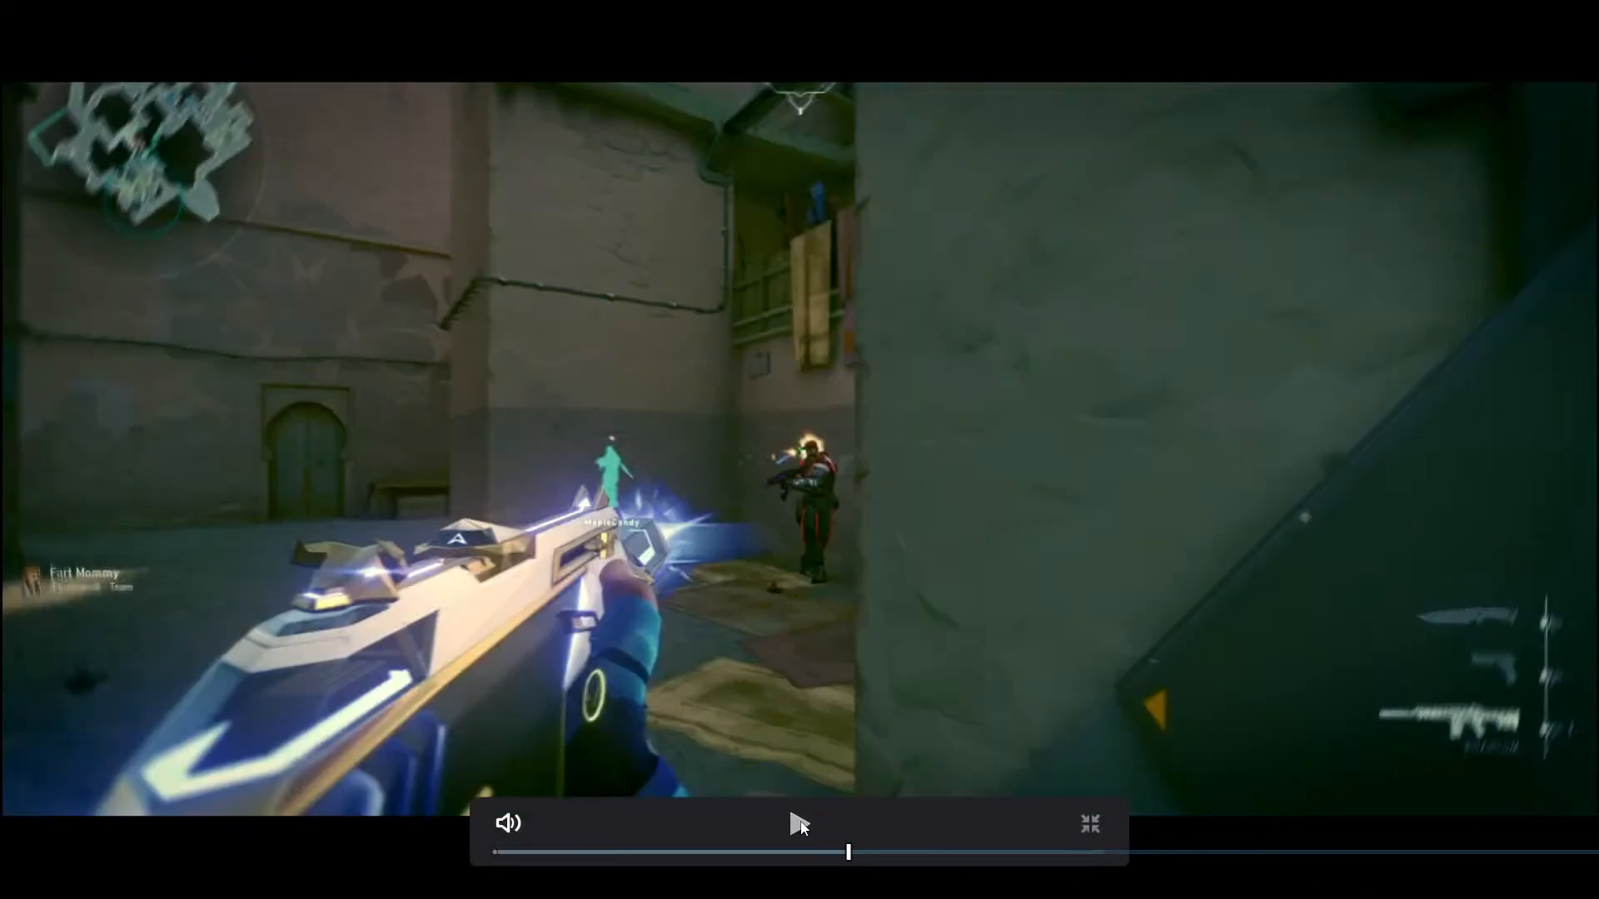
pyautogui.click(854, 851)
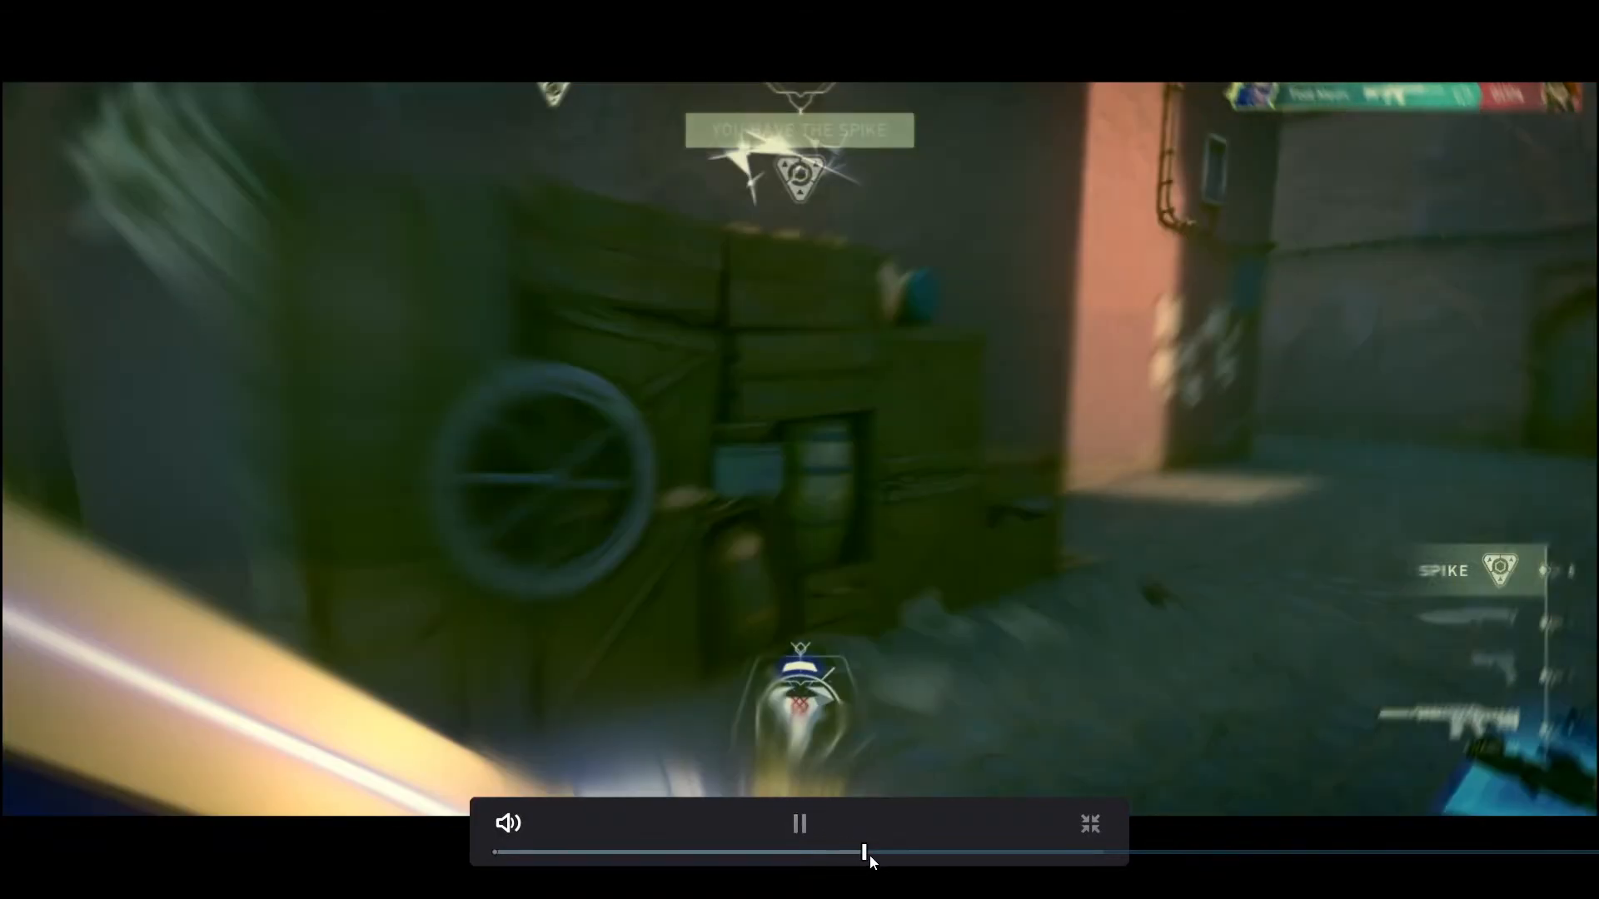
pyautogui.click(866, 853)
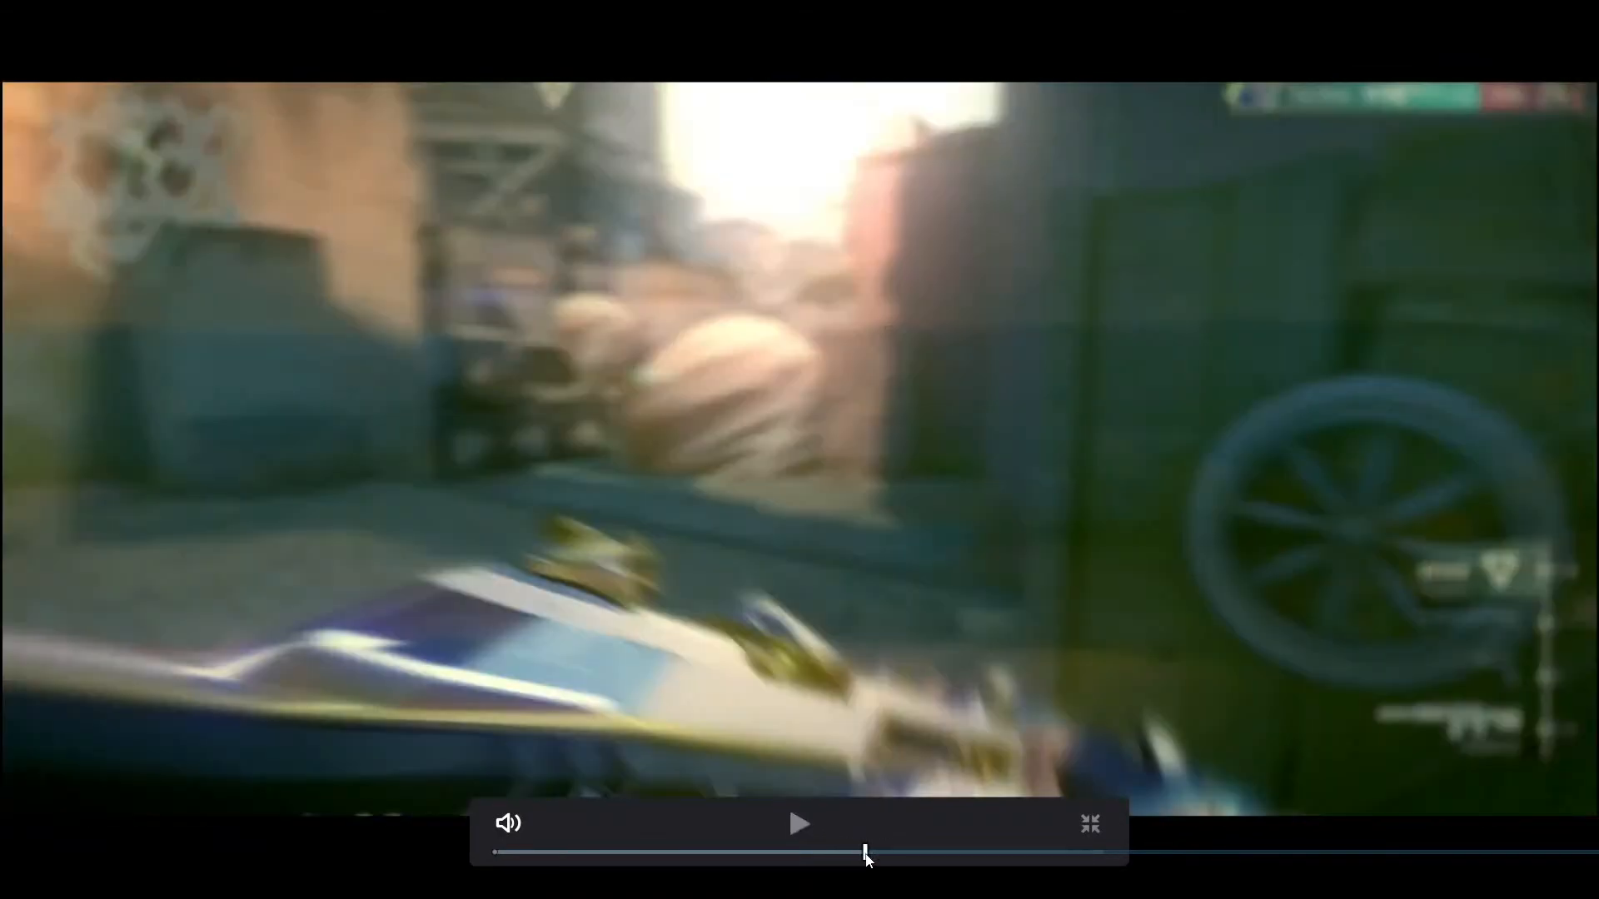
# Play the Bind clip through the round-won moment in full screen, pause it and leave full-screen view
pyautogui.click(801, 824)
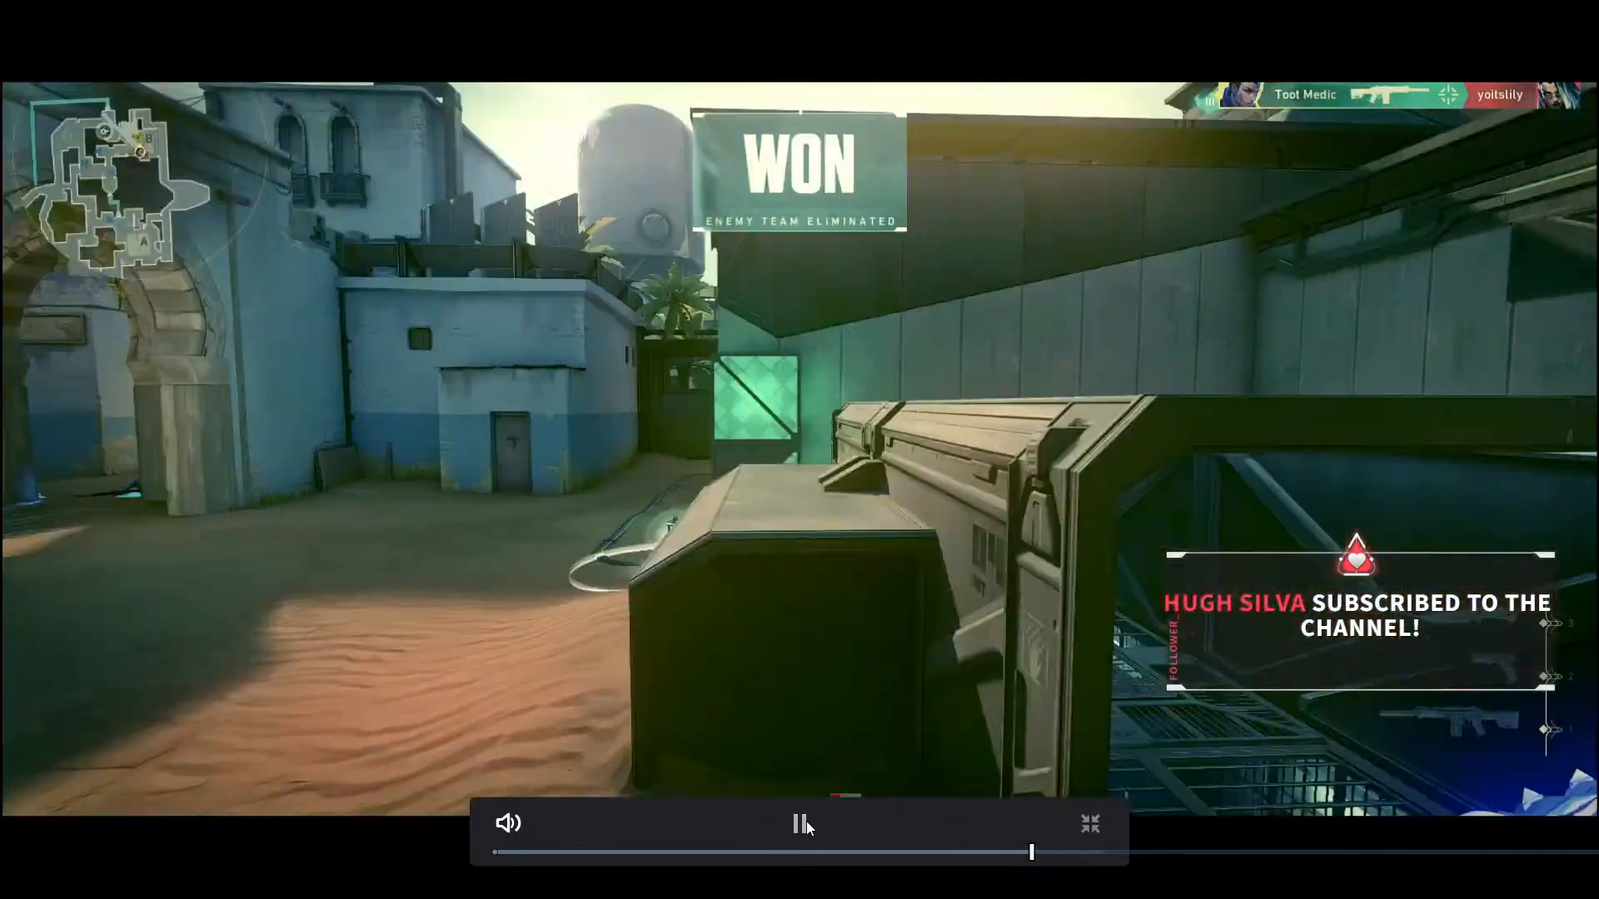
pyautogui.click(805, 825)
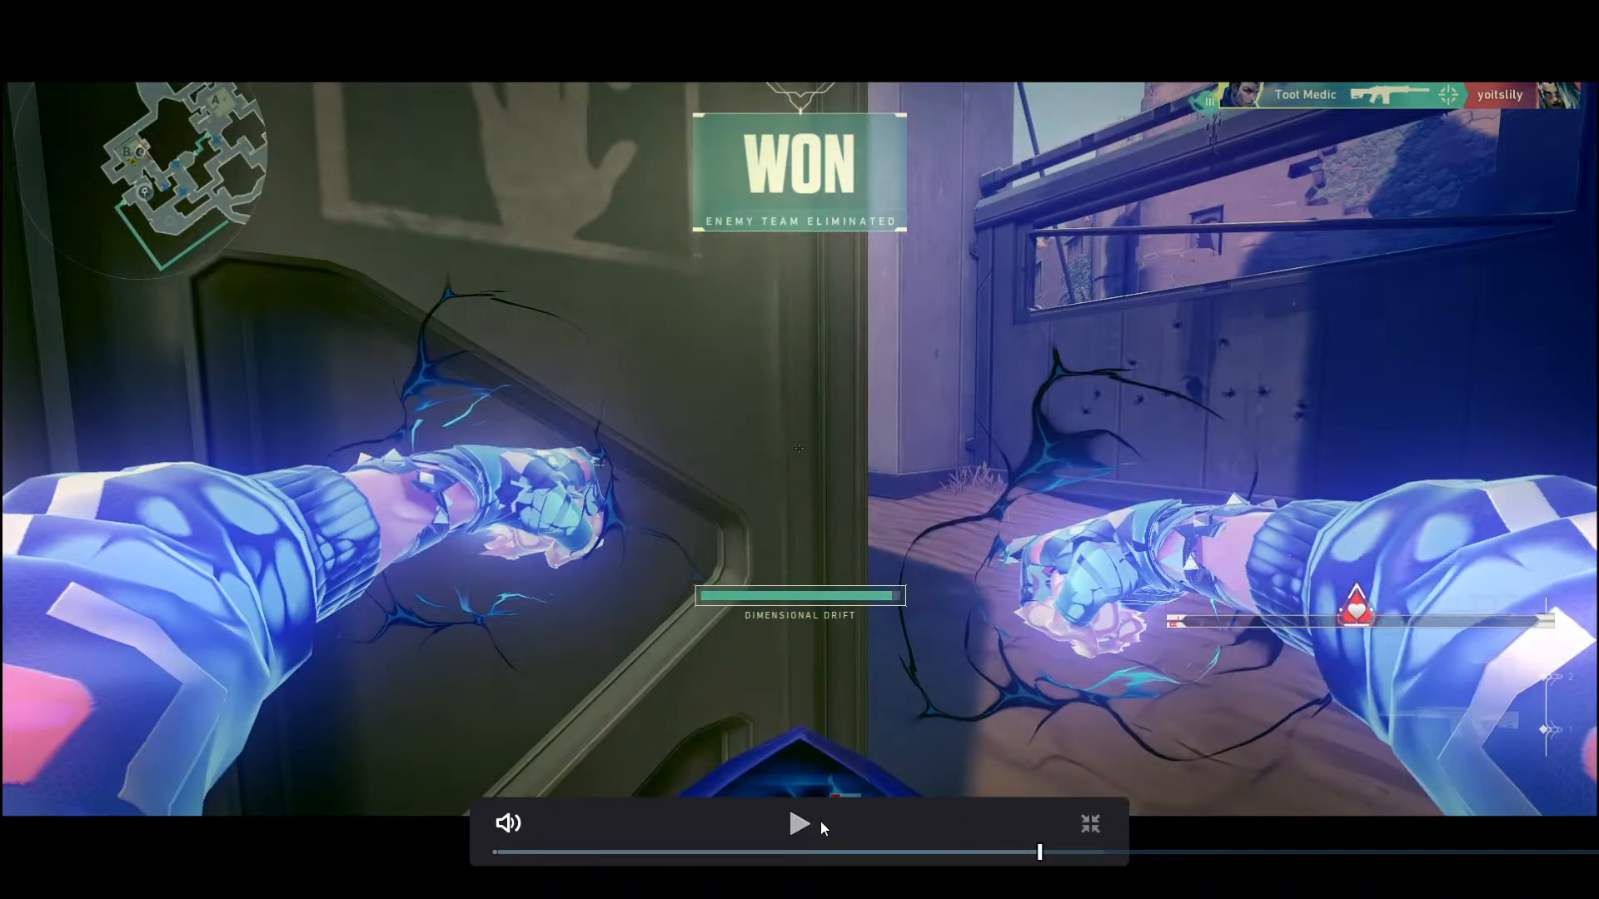
pyautogui.click(1088, 824)
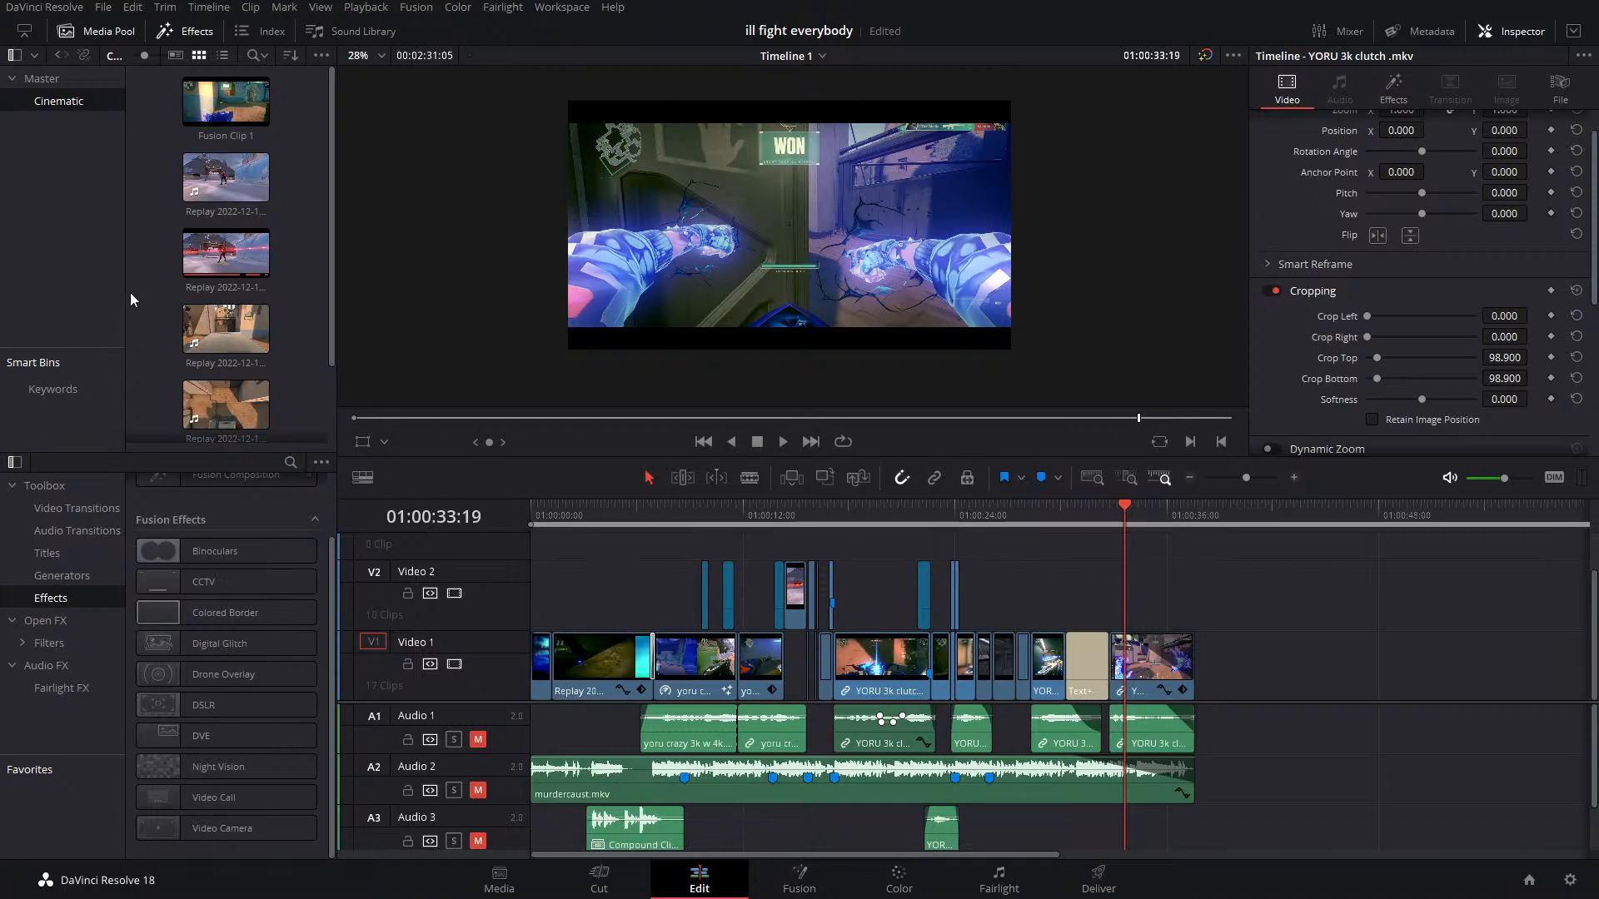
# Play the replay clip on Video 2 and return the playhead to 01:00:15:03 within it
pyautogui.click(793, 523)
pyautogui.press('space')
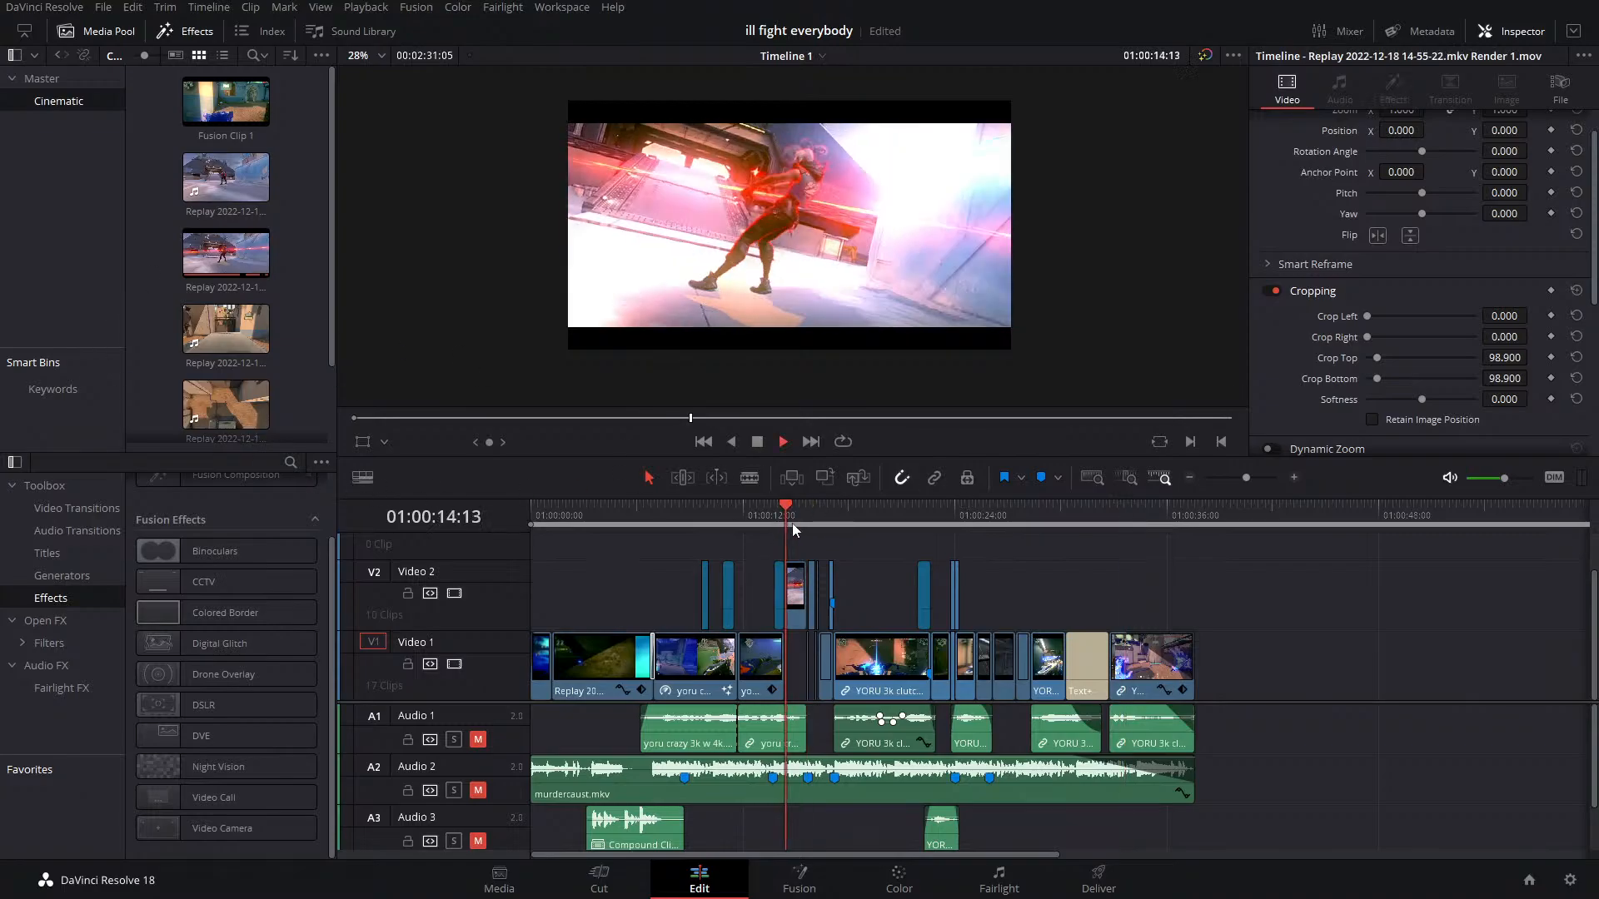
pyautogui.press('space')
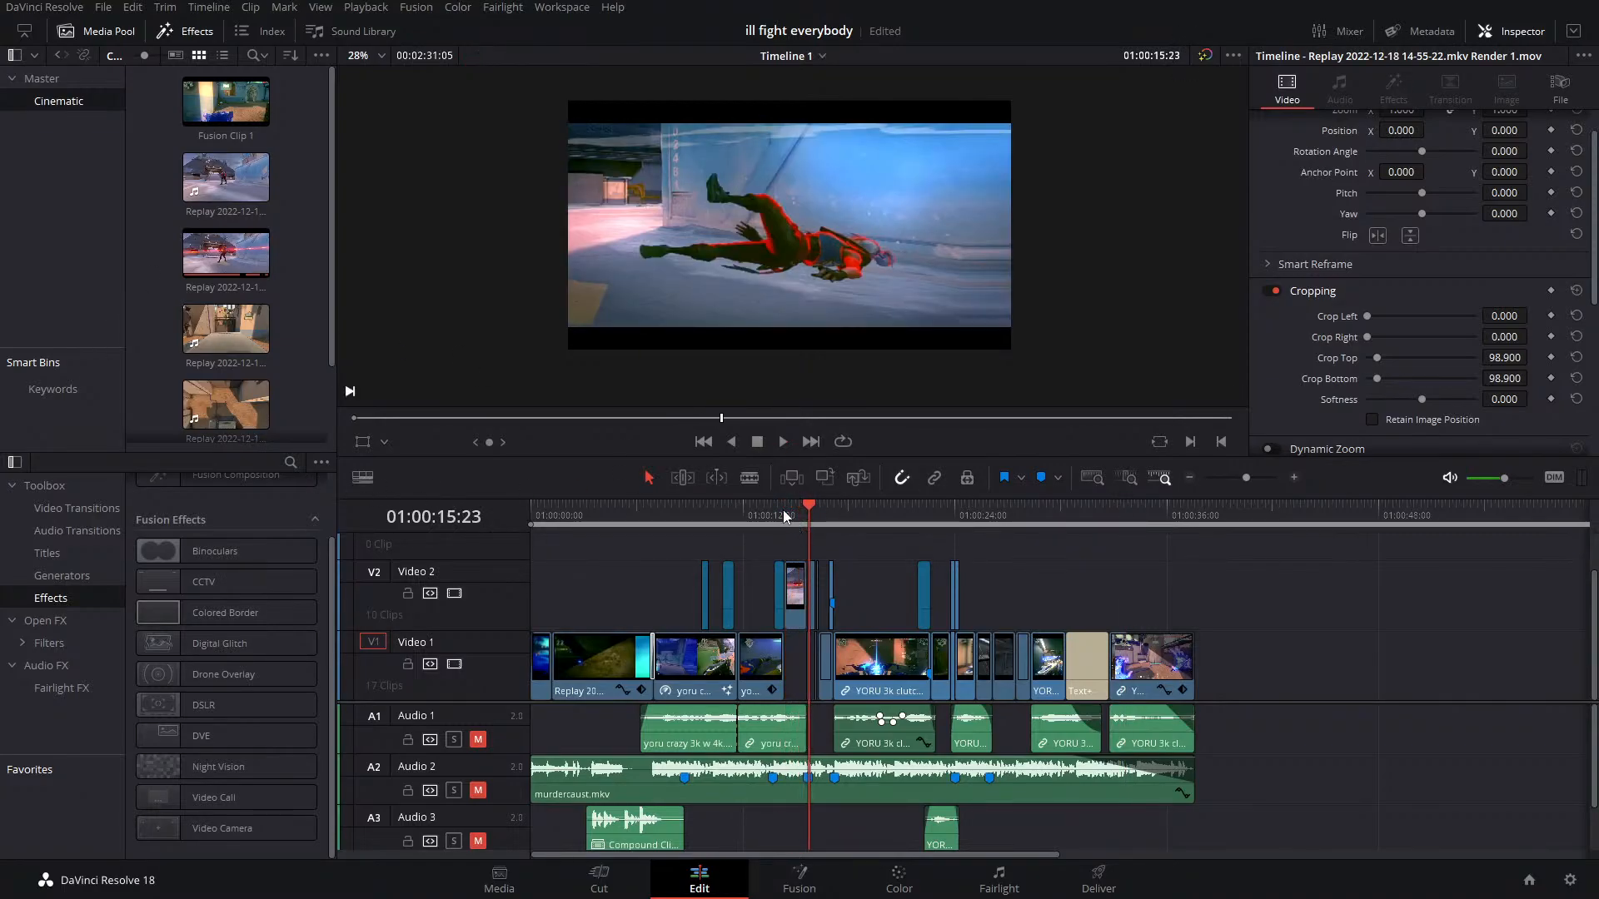
pyautogui.click(791, 511)
pyautogui.press('space')
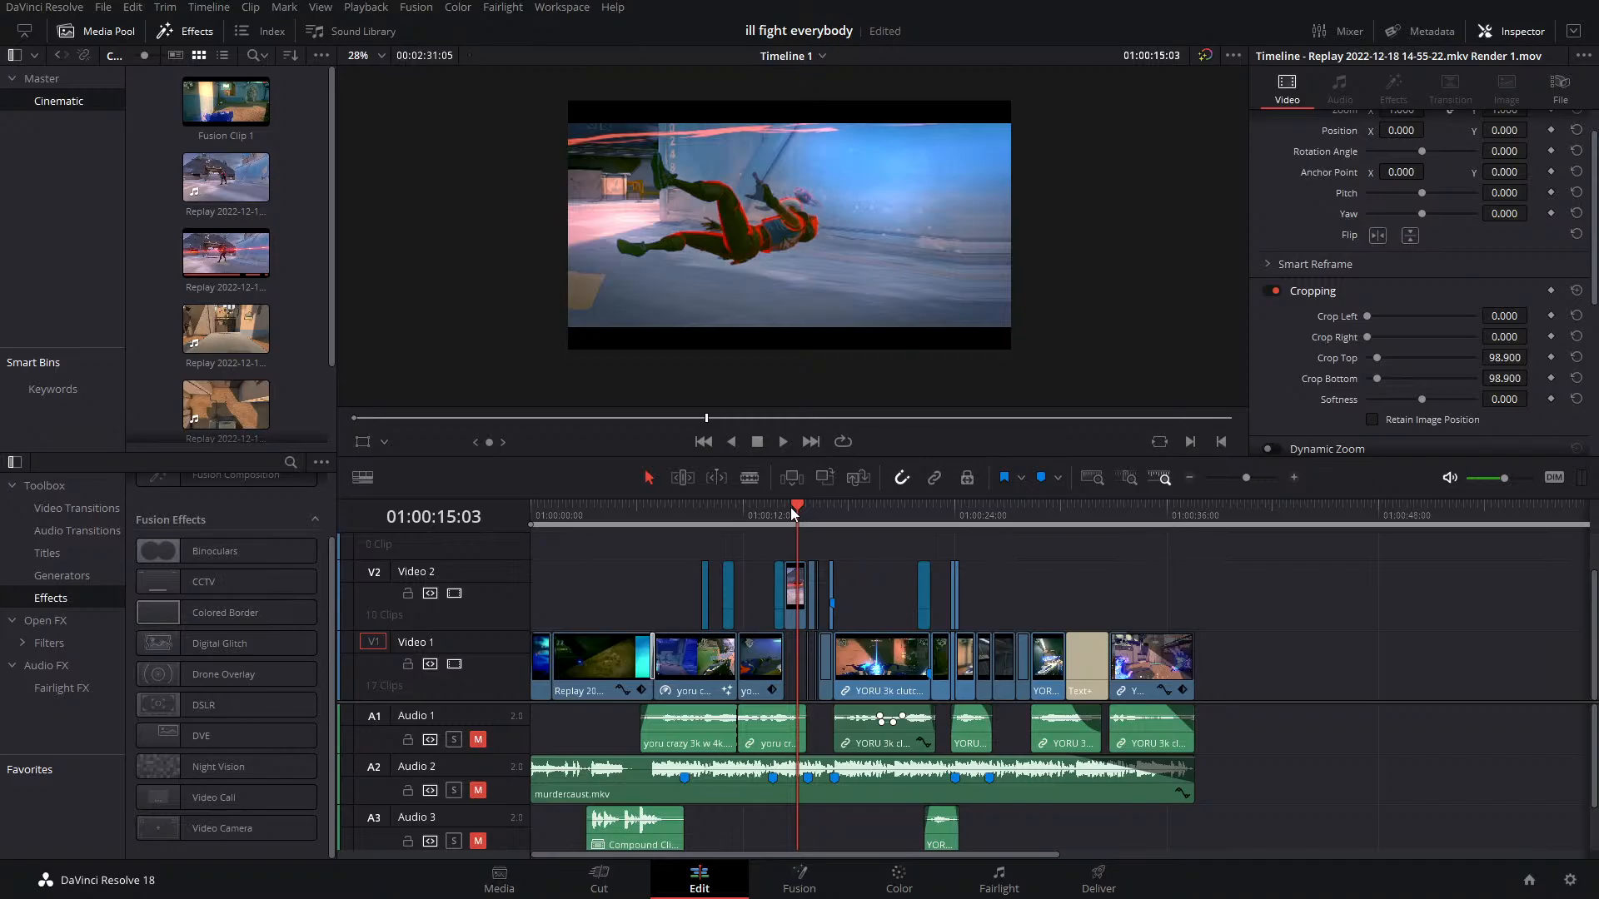
# Compare the current frame at several viewer zoom levels and check the Timeline Proxy Resolution options without changing them
pyautogui.scroll(-4, 916, 247)
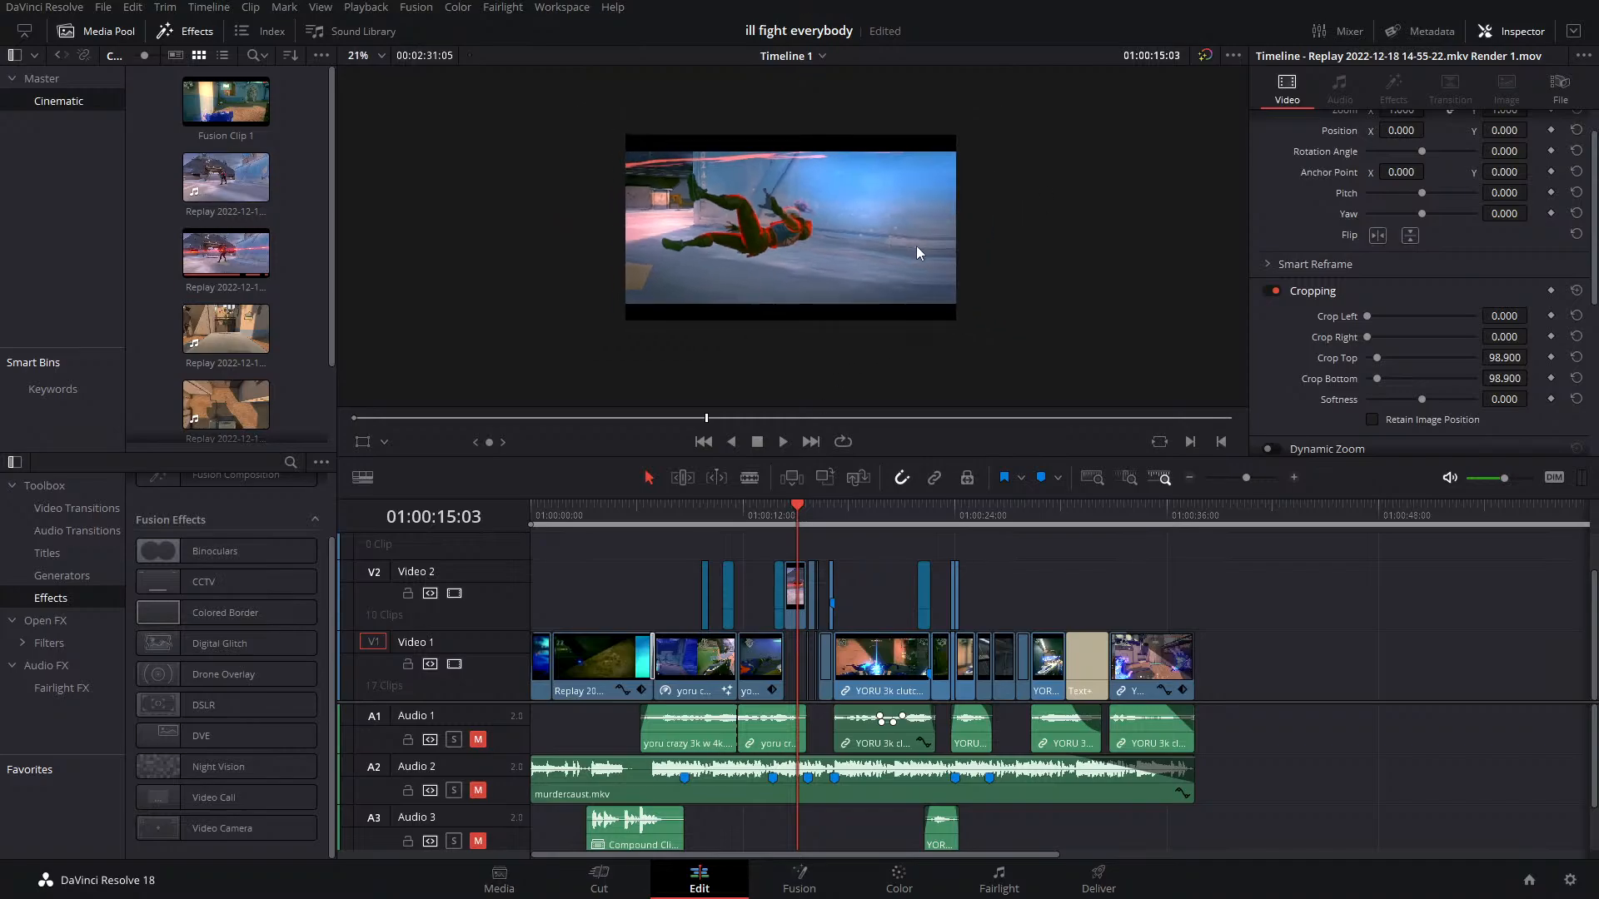
pyautogui.scroll(2, 918, 298)
pyautogui.scroll(2, 913, 313)
pyautogui.scroll(-3, 916, 333)
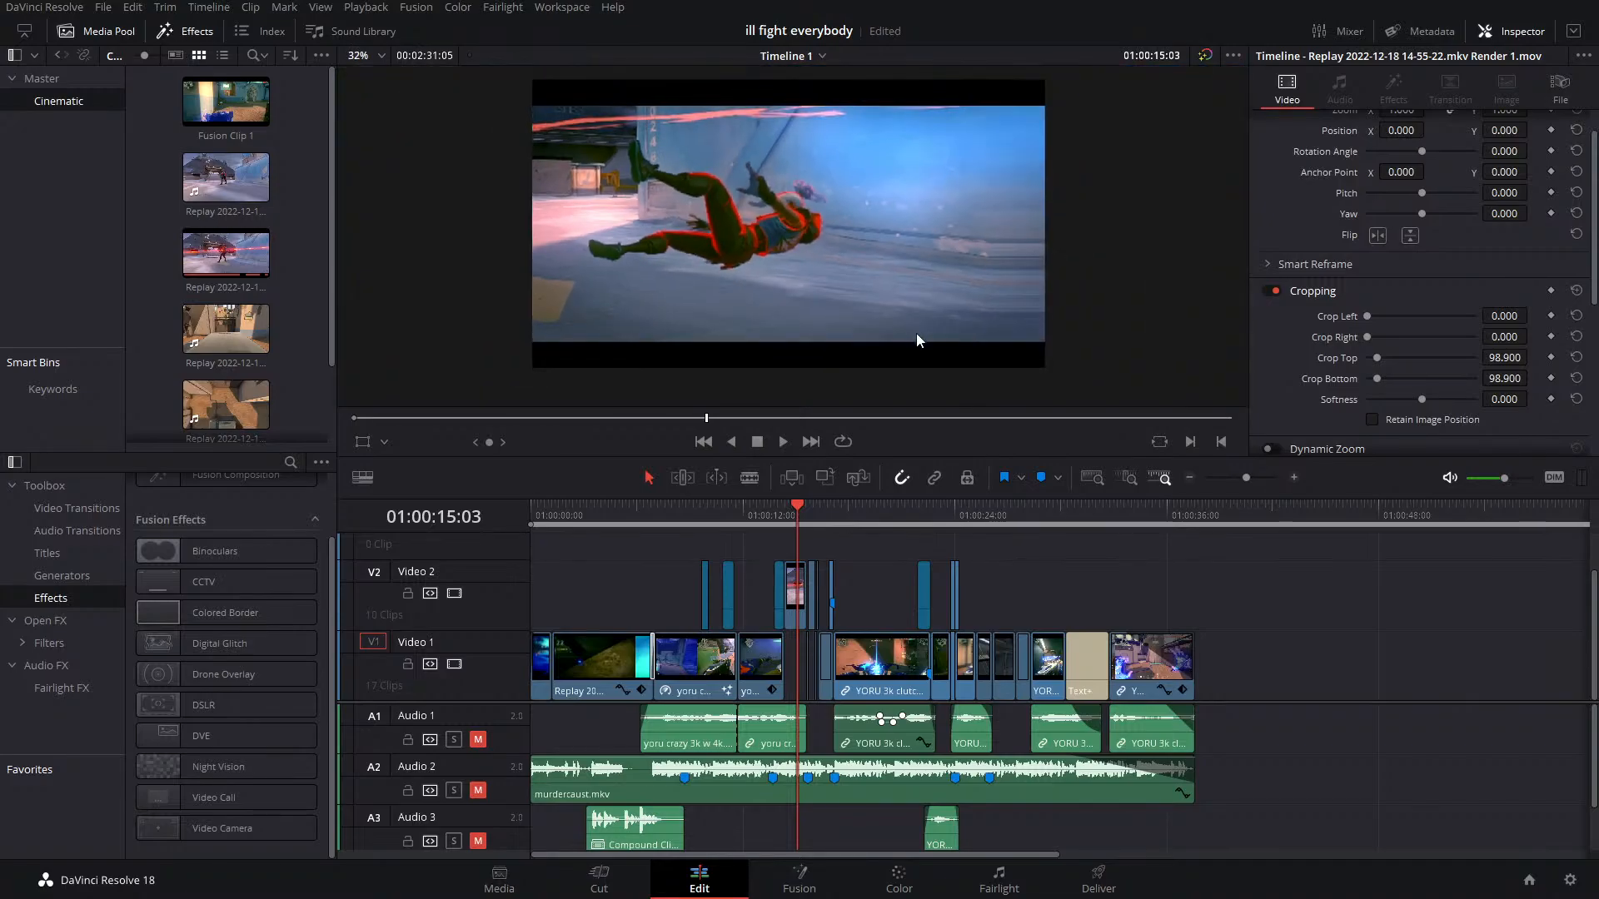
pyautogui.scroll(3, 926, 337)
pyautogui.scroll(-3, 926, 333)
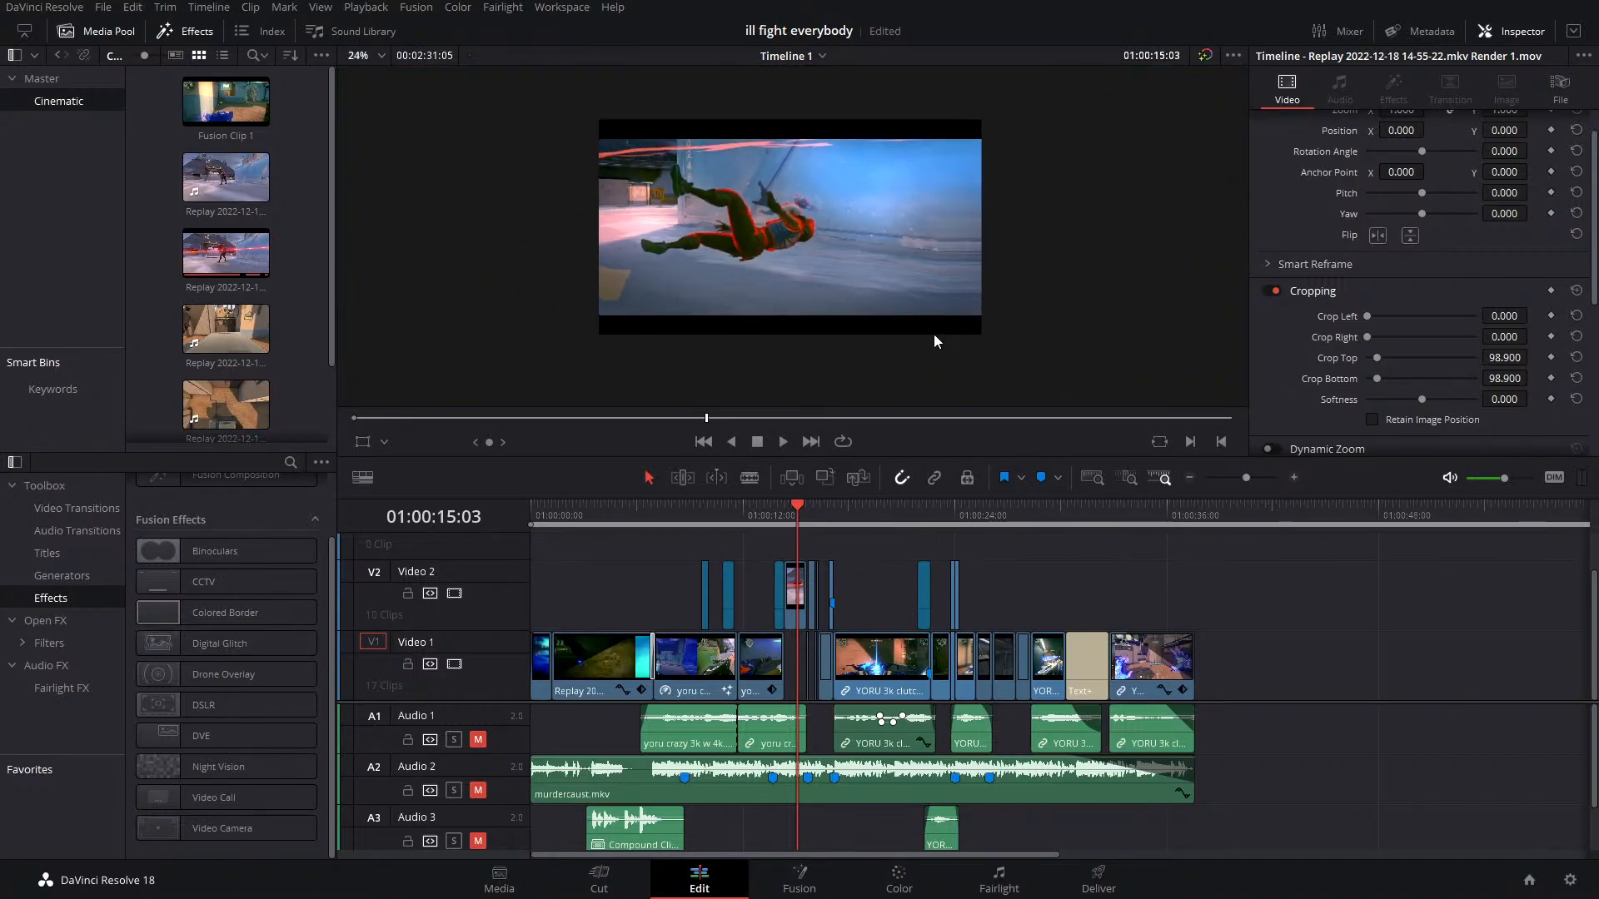
pyautogui.scroll(1, 932, 335)
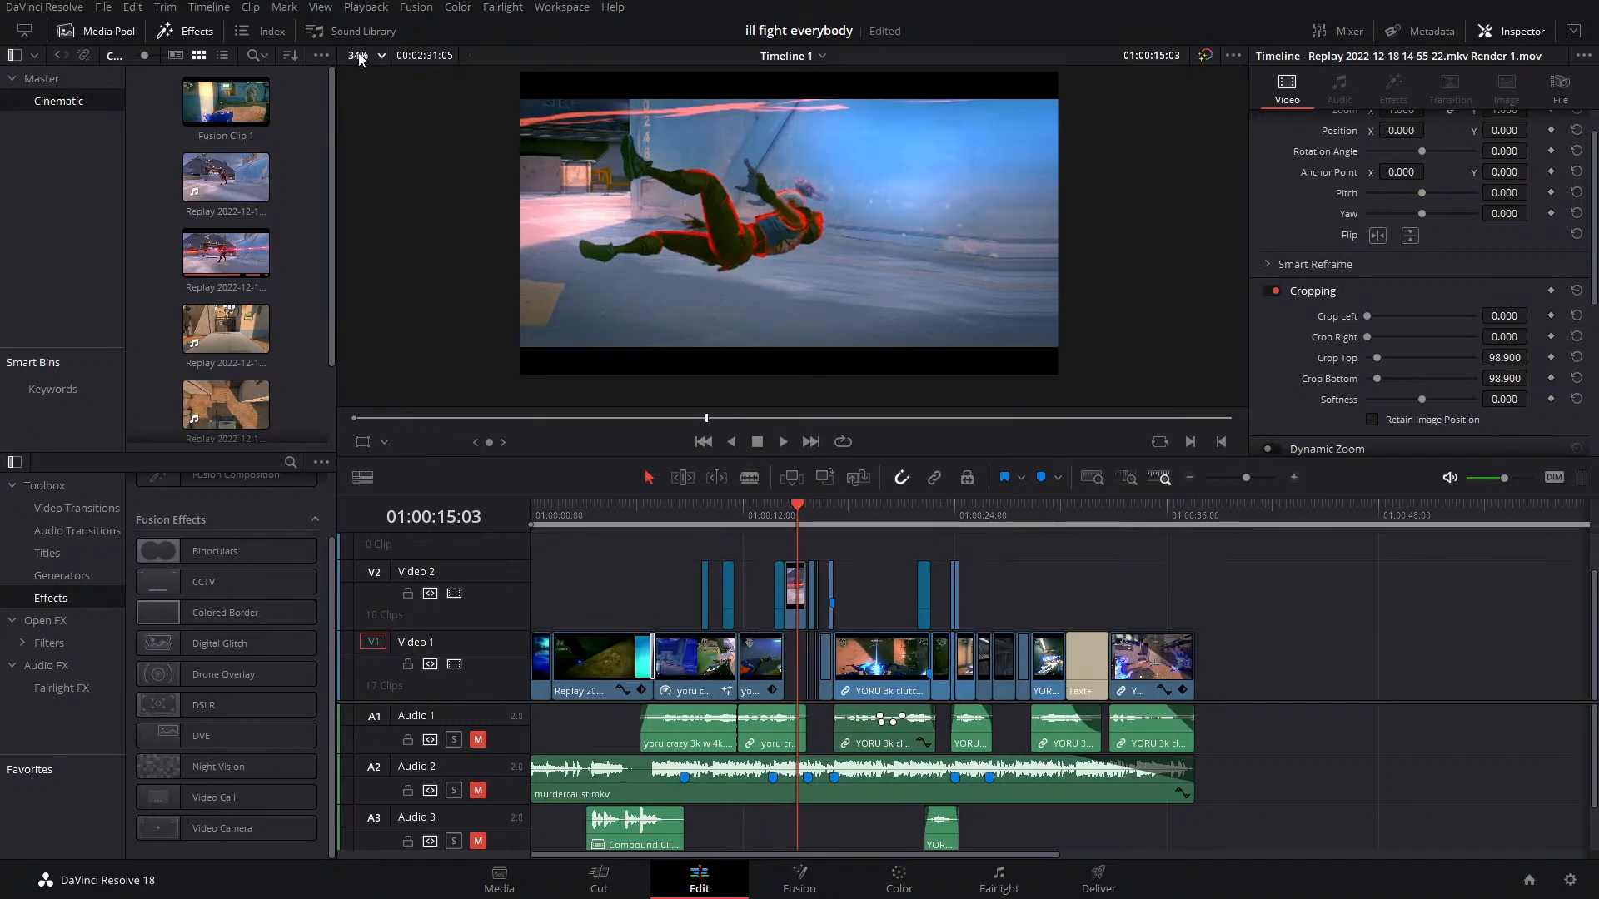
pyautogui.click(366, 7)
pyautogui.moveTo(482, 66)
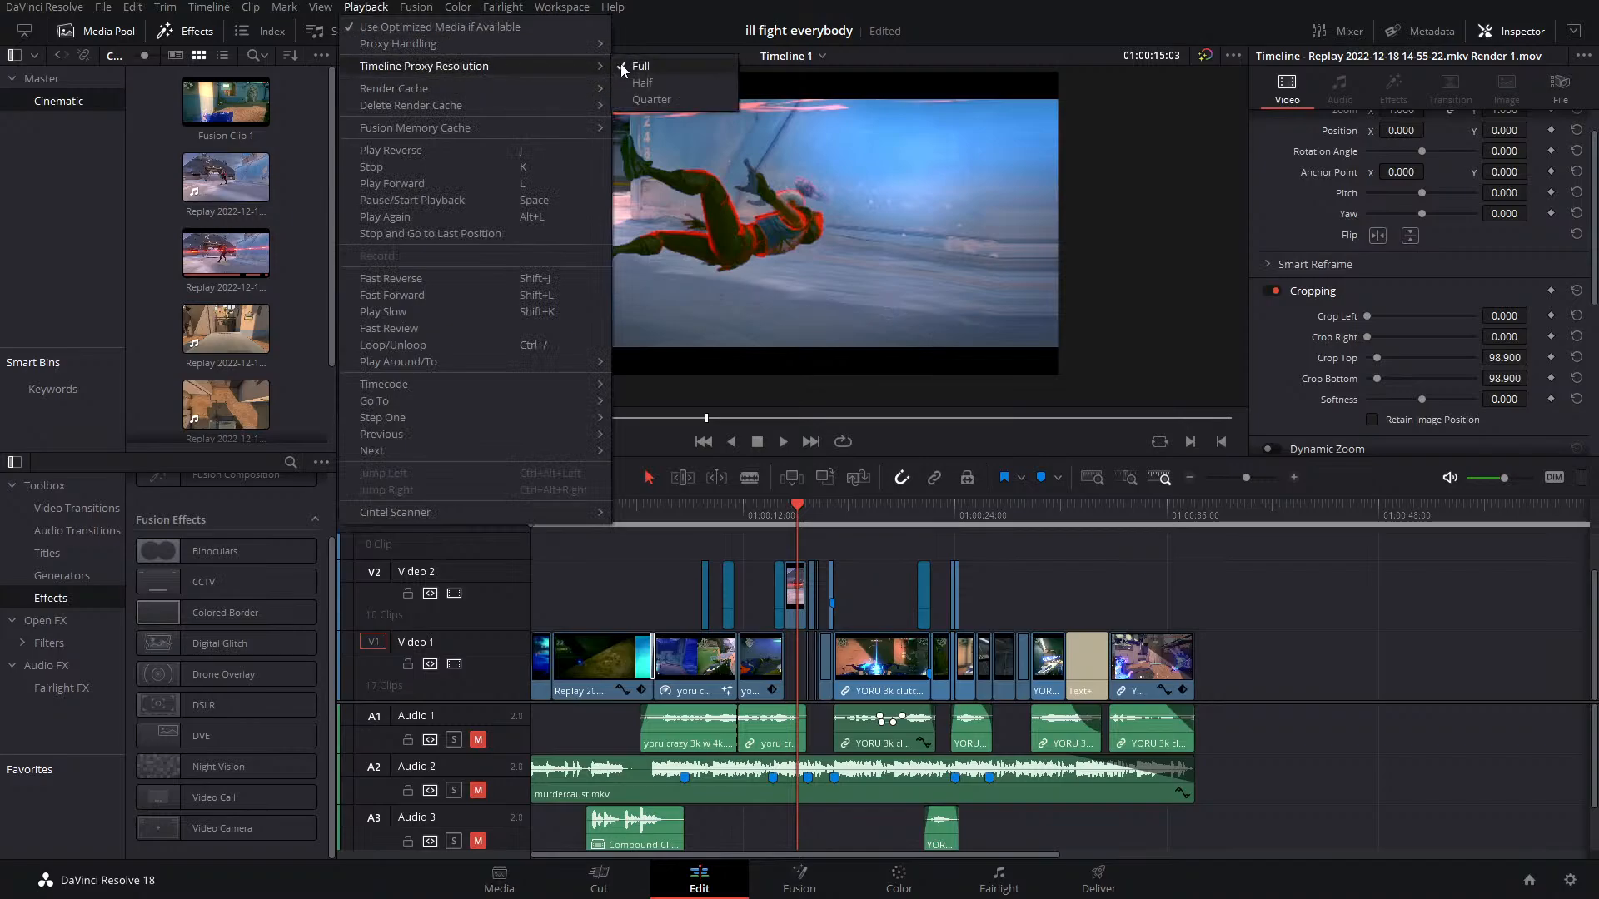
pyautogui.click(707, 590)
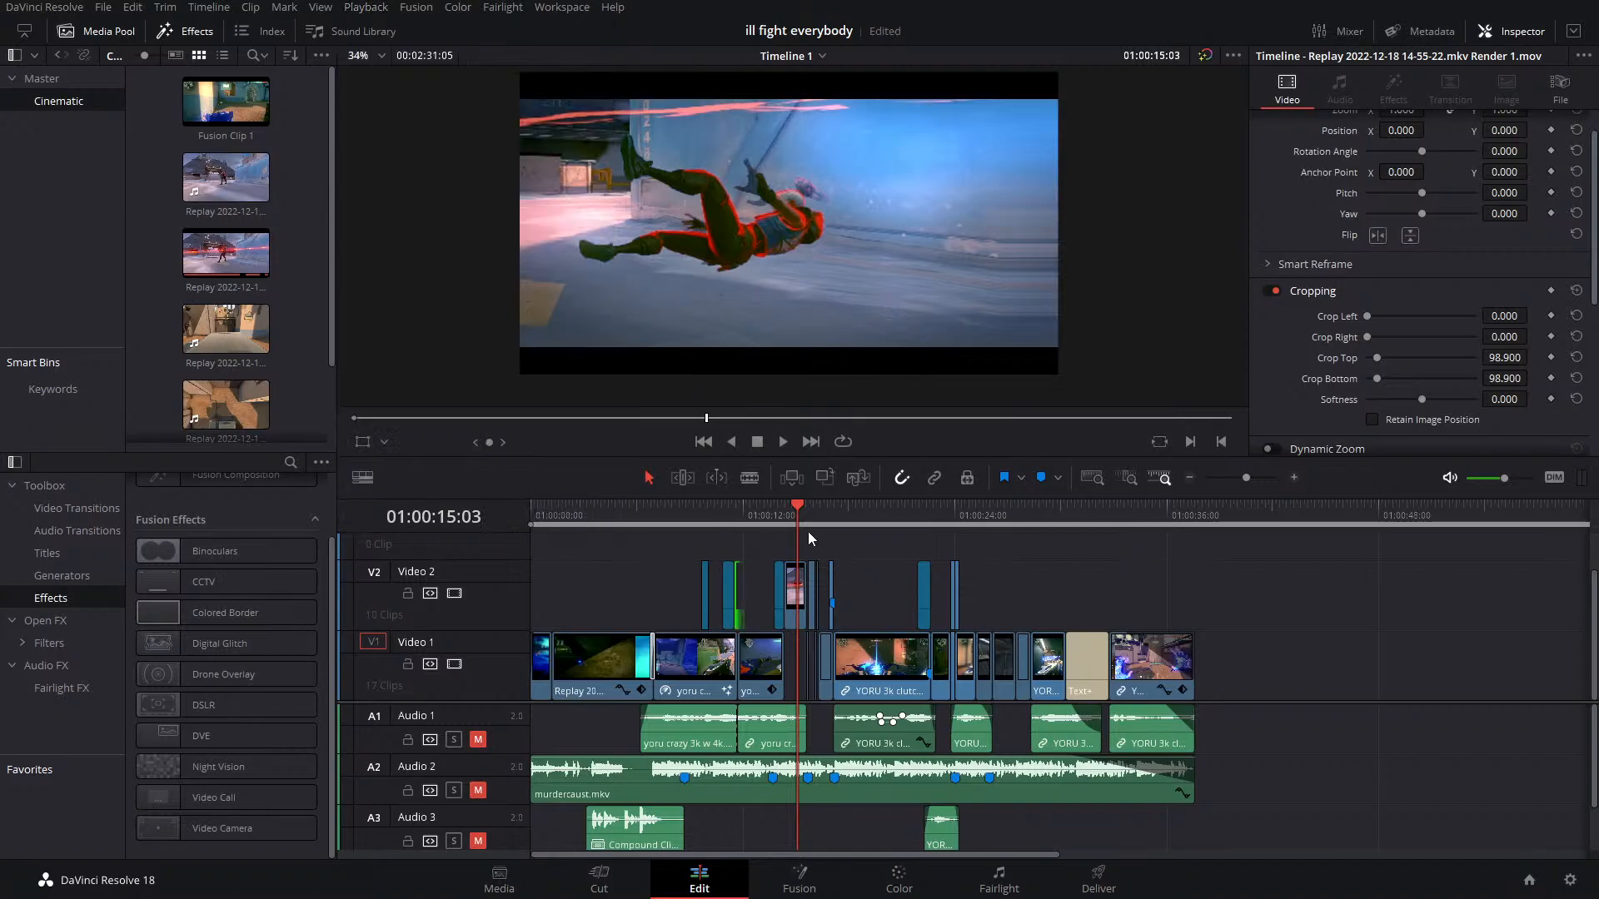
# Play the adjustment clip at 01:00:21:27 in Fusion to review its Transform, EdgeDetect and BoxBlur effect, and return to the edit timeline
pyautogui.moveTo(808, 521); pyautogui.dragTo(916, 512)
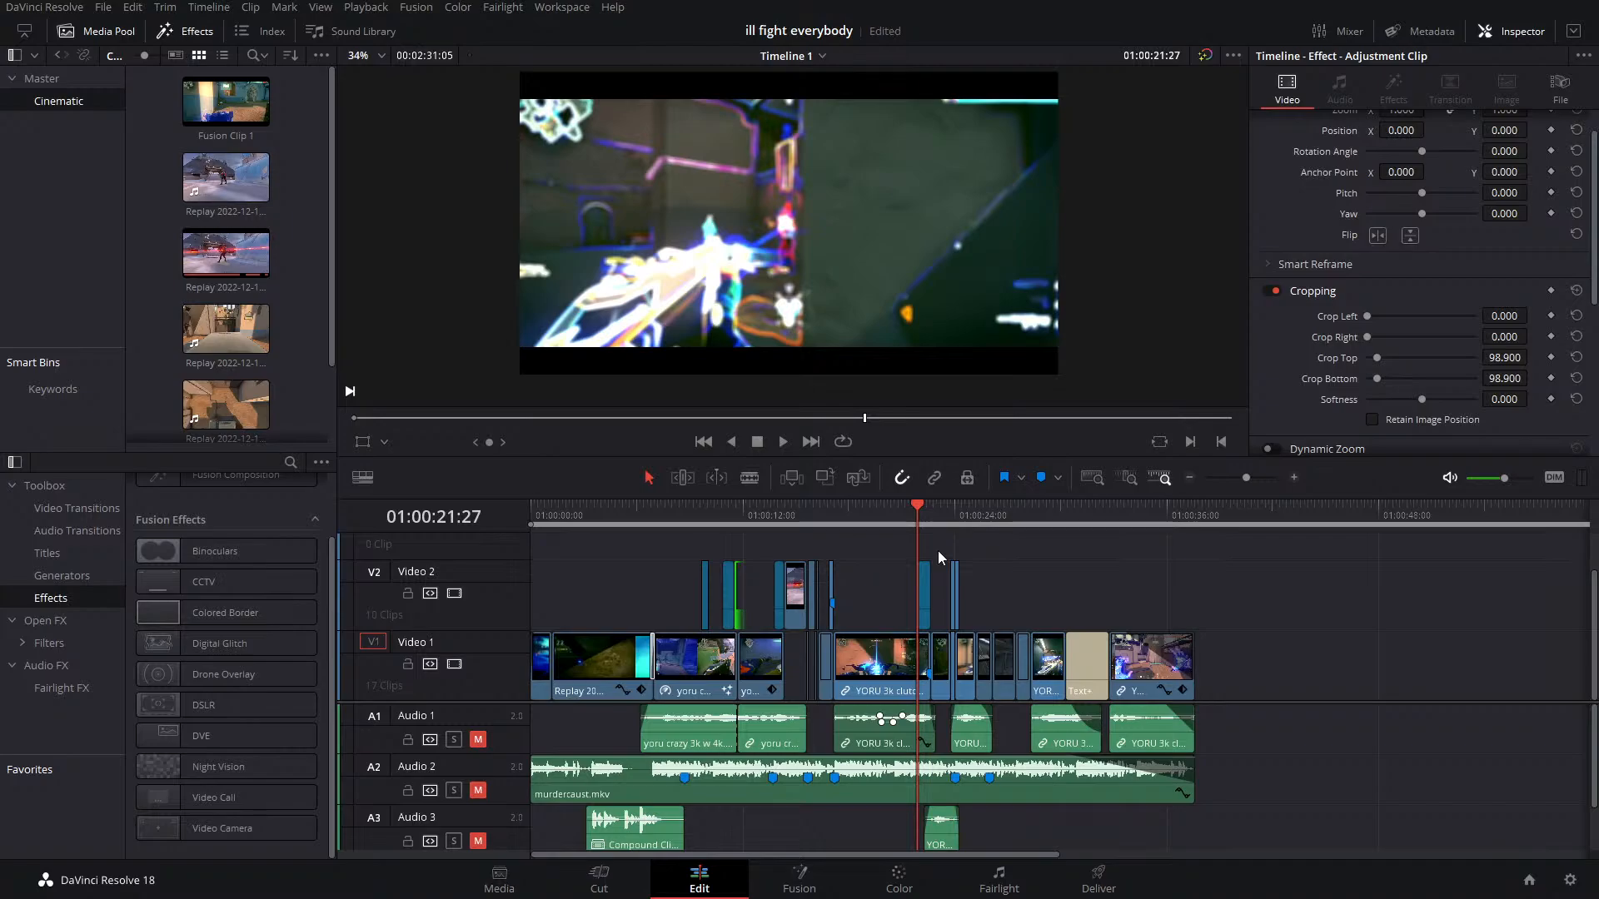
pyautogui.click(800, 879)
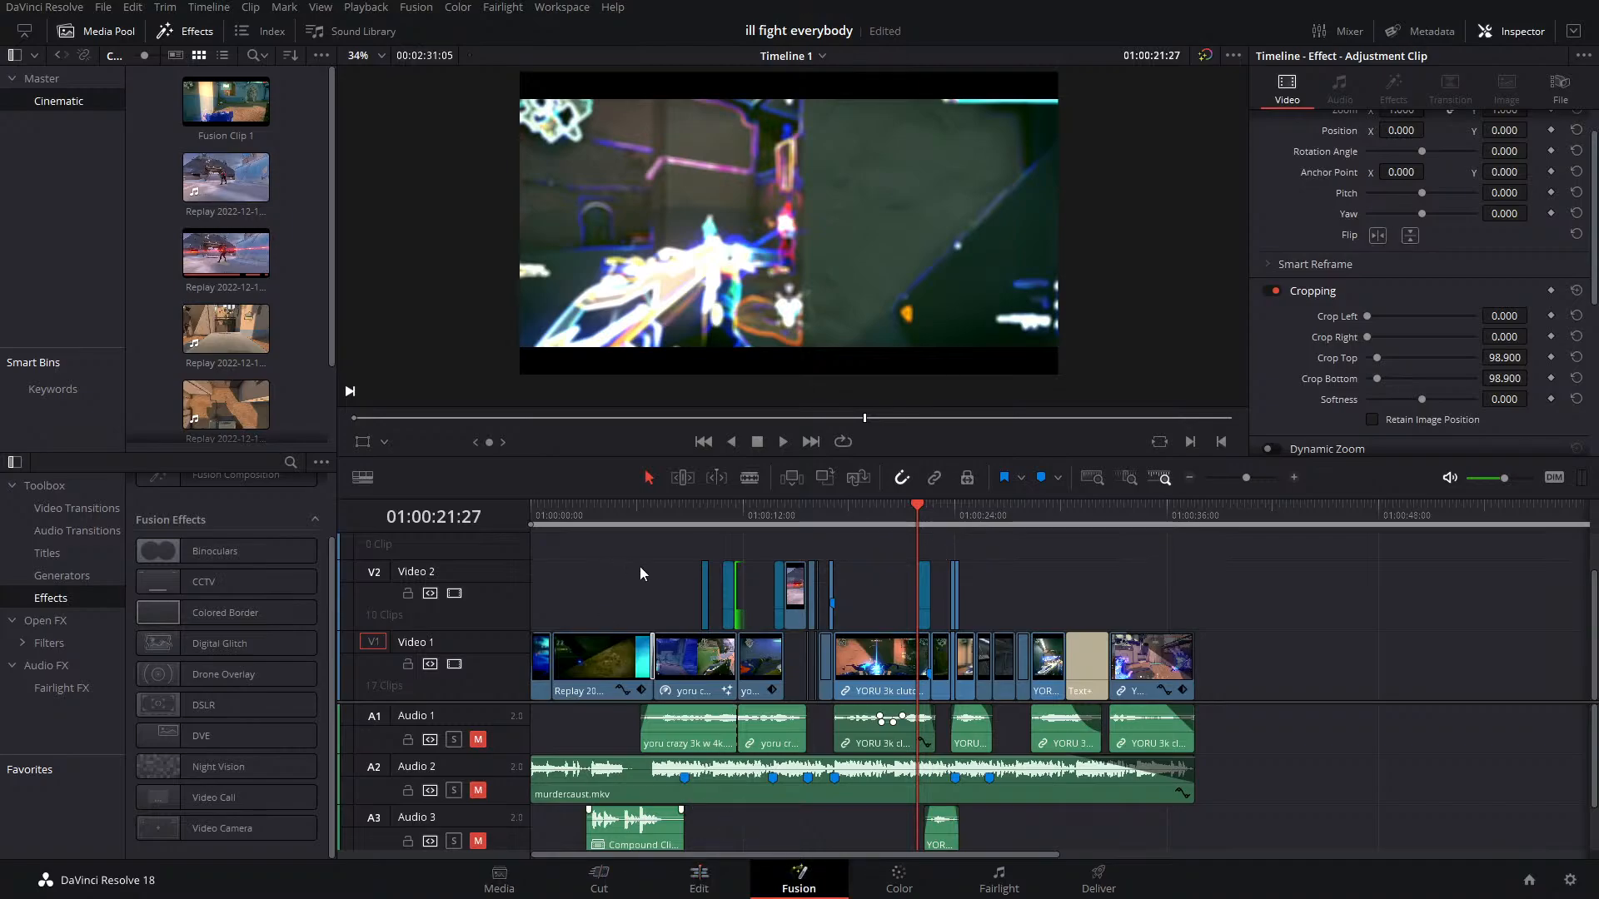
pyautogui.click(638, 543)
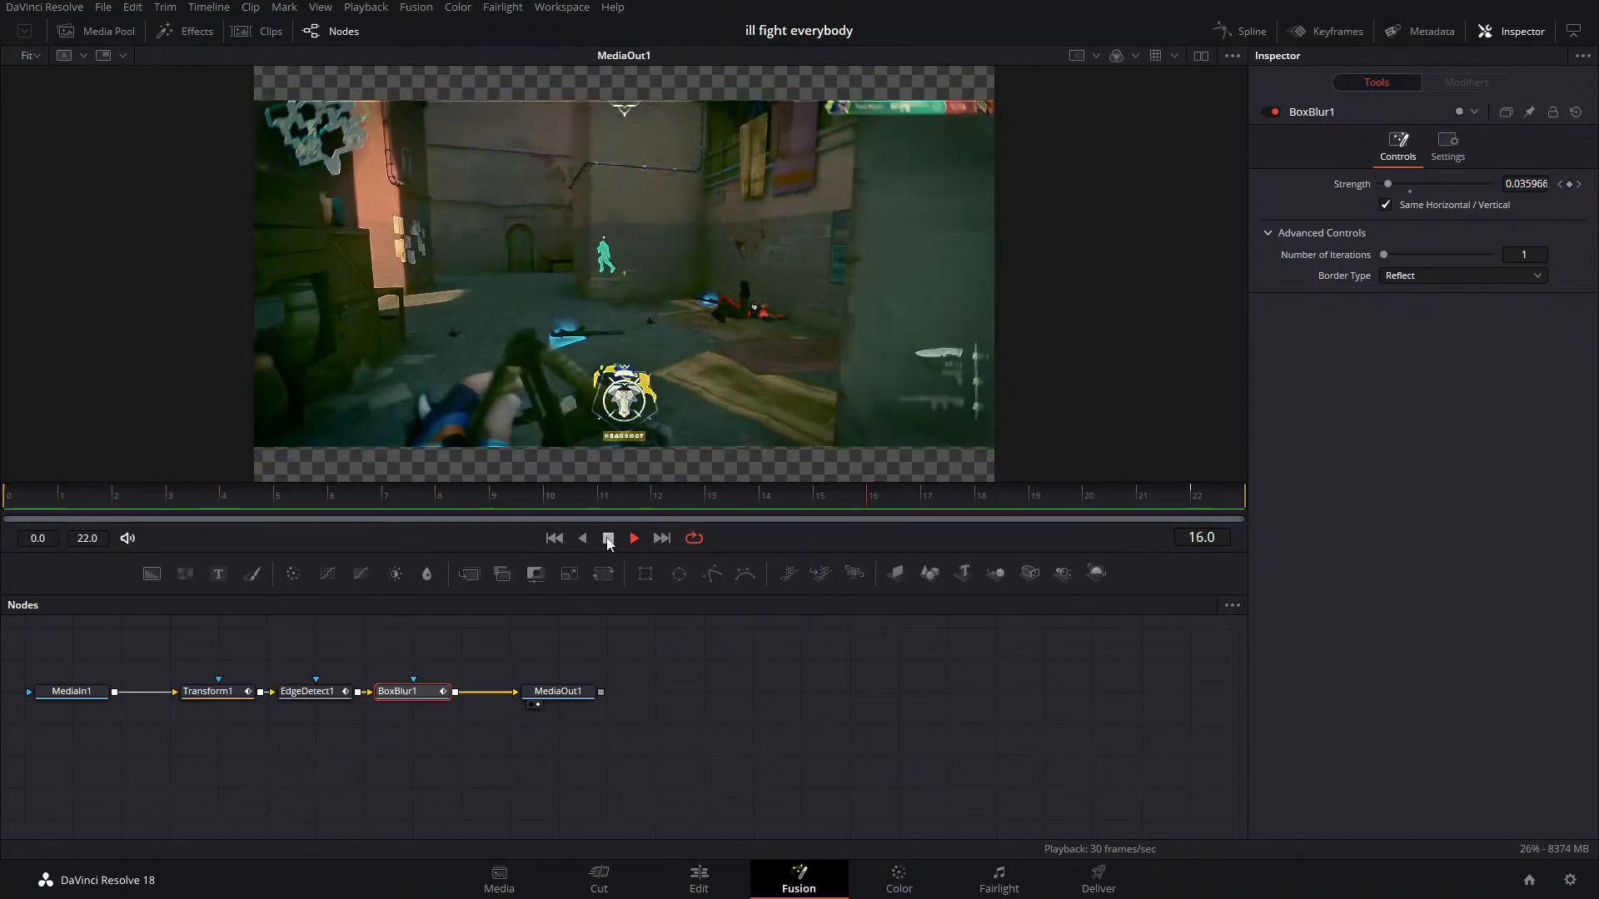
pyautogui.click(608, 538)
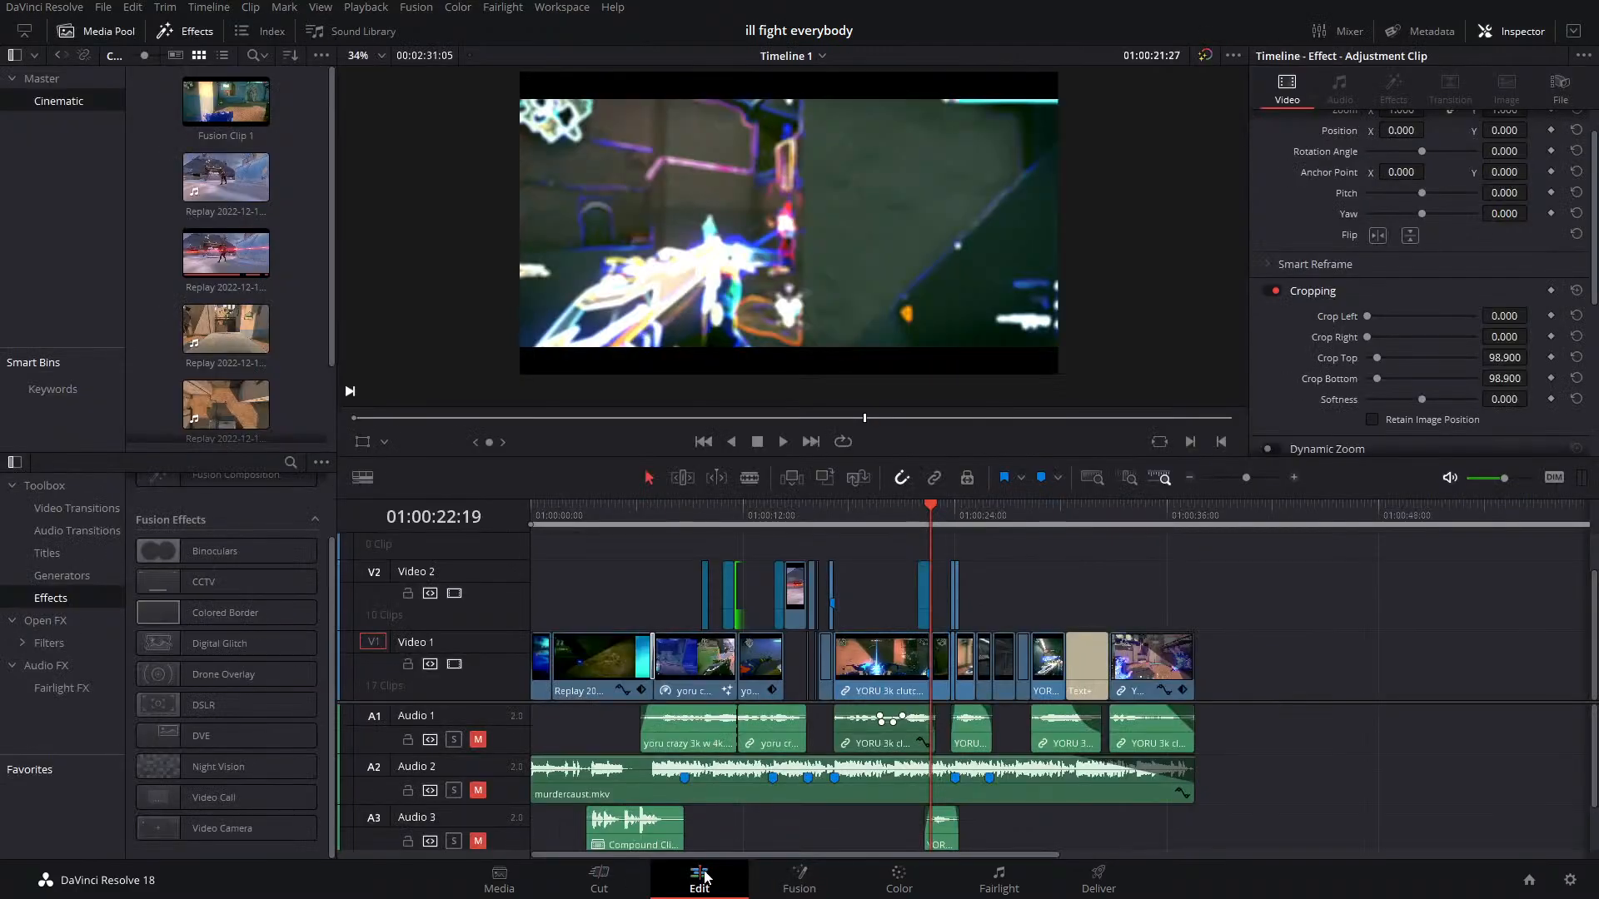
pyautogui.click(702, 877)
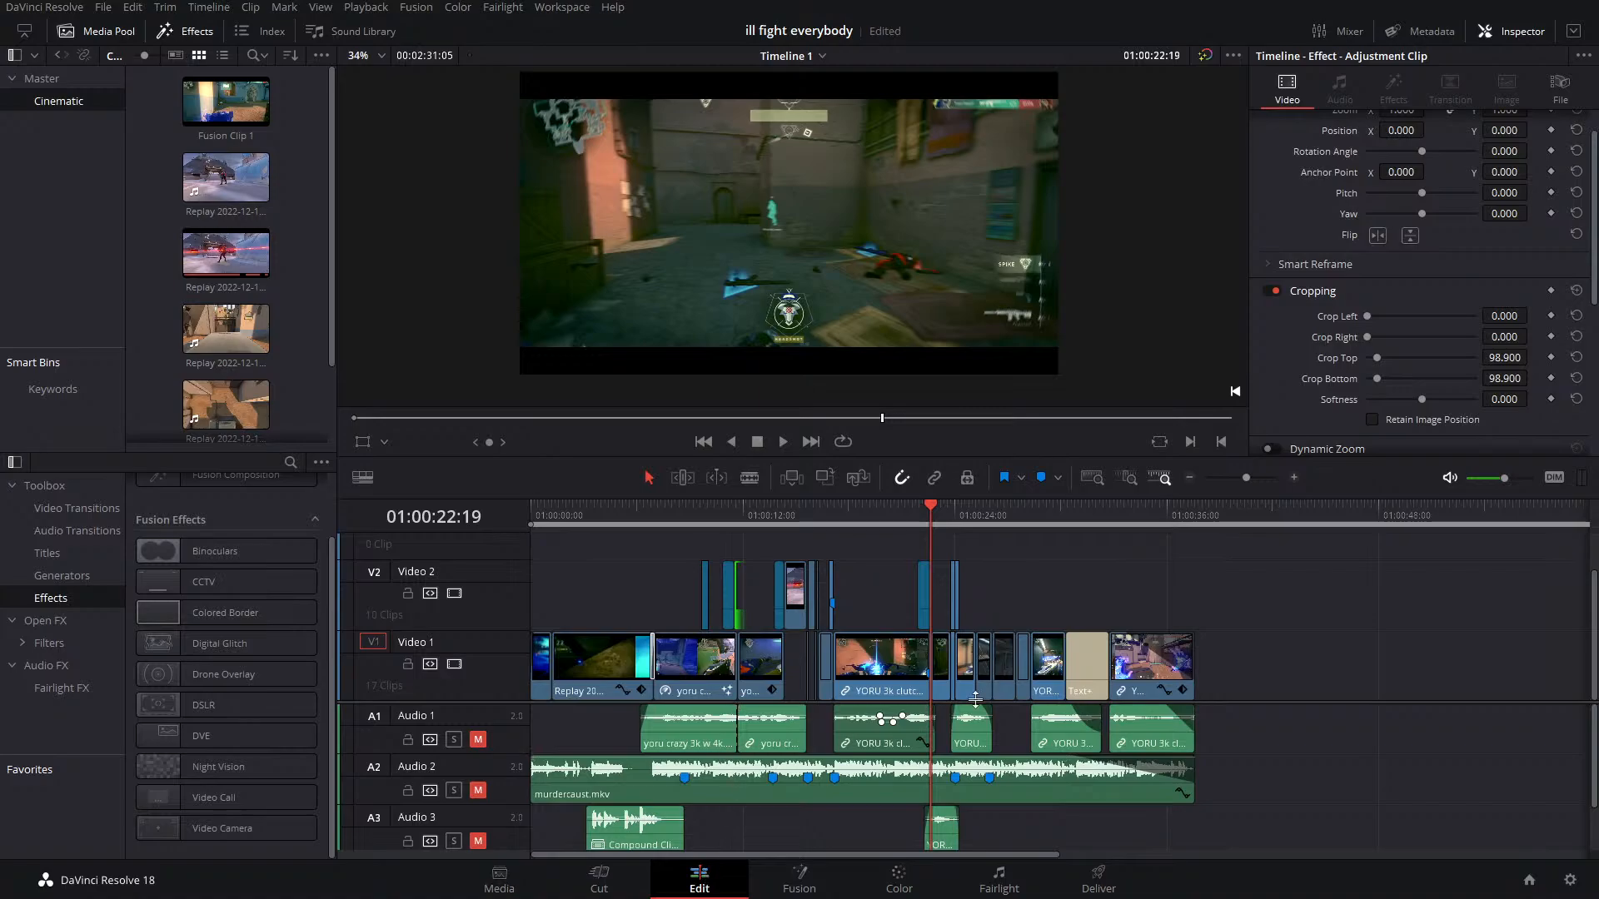
# Play the YORU 3k clutch clip from 01:00:28:10 into the Fade Prime Phantom finisher title
pyautogui.moveTo(1028, 516); pyautogui.dragTo(1052, 522)
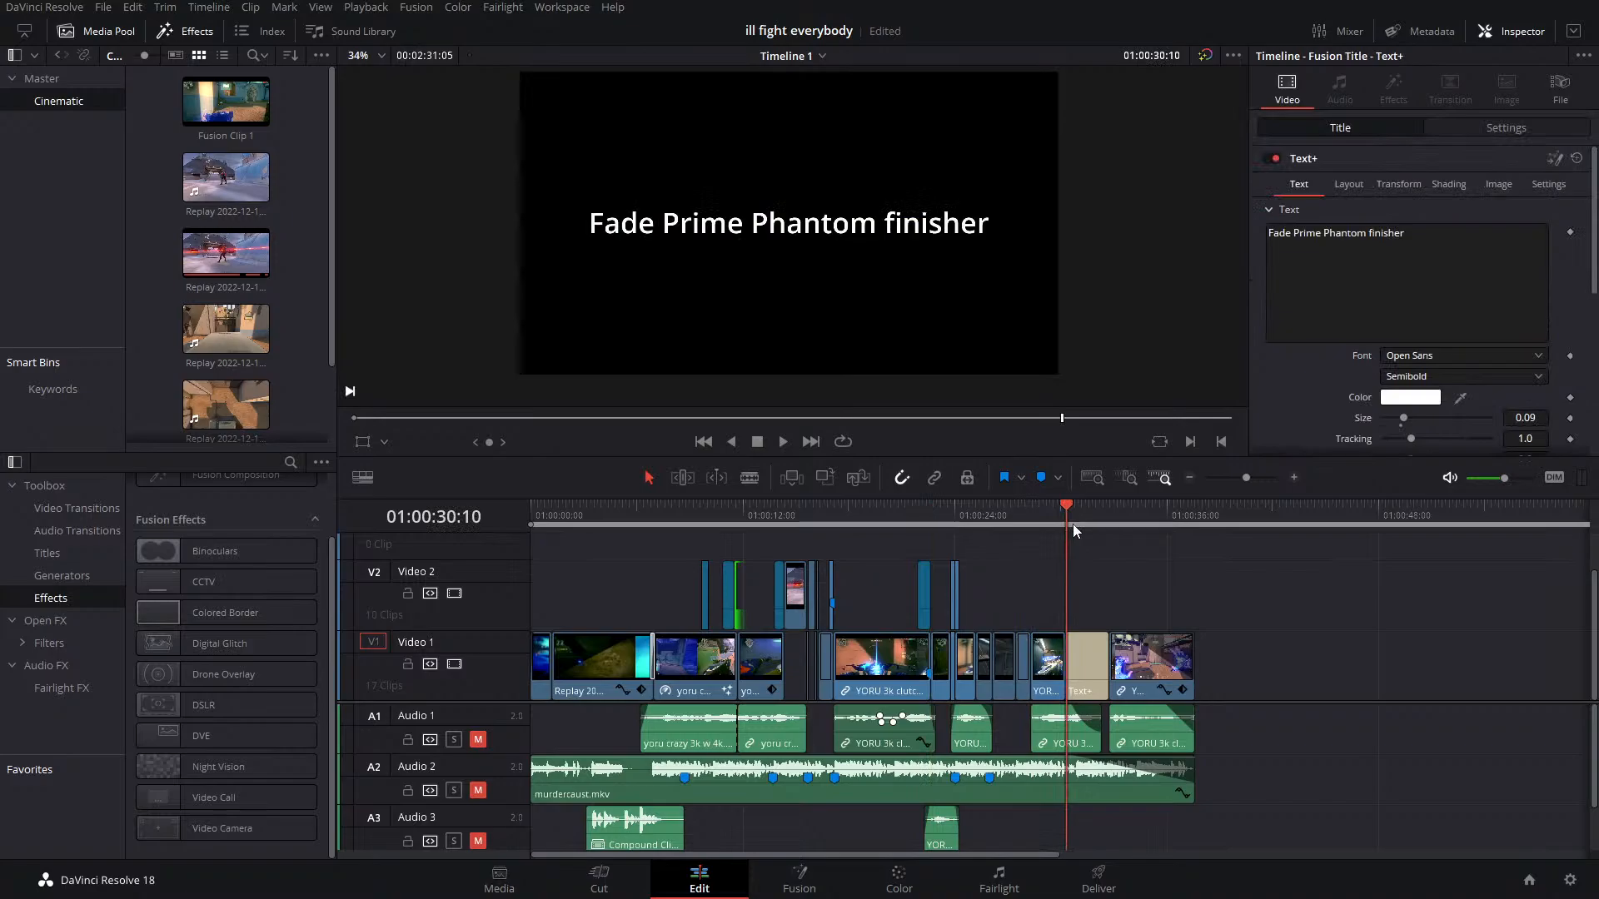
pyautogui.click(1046, 508)
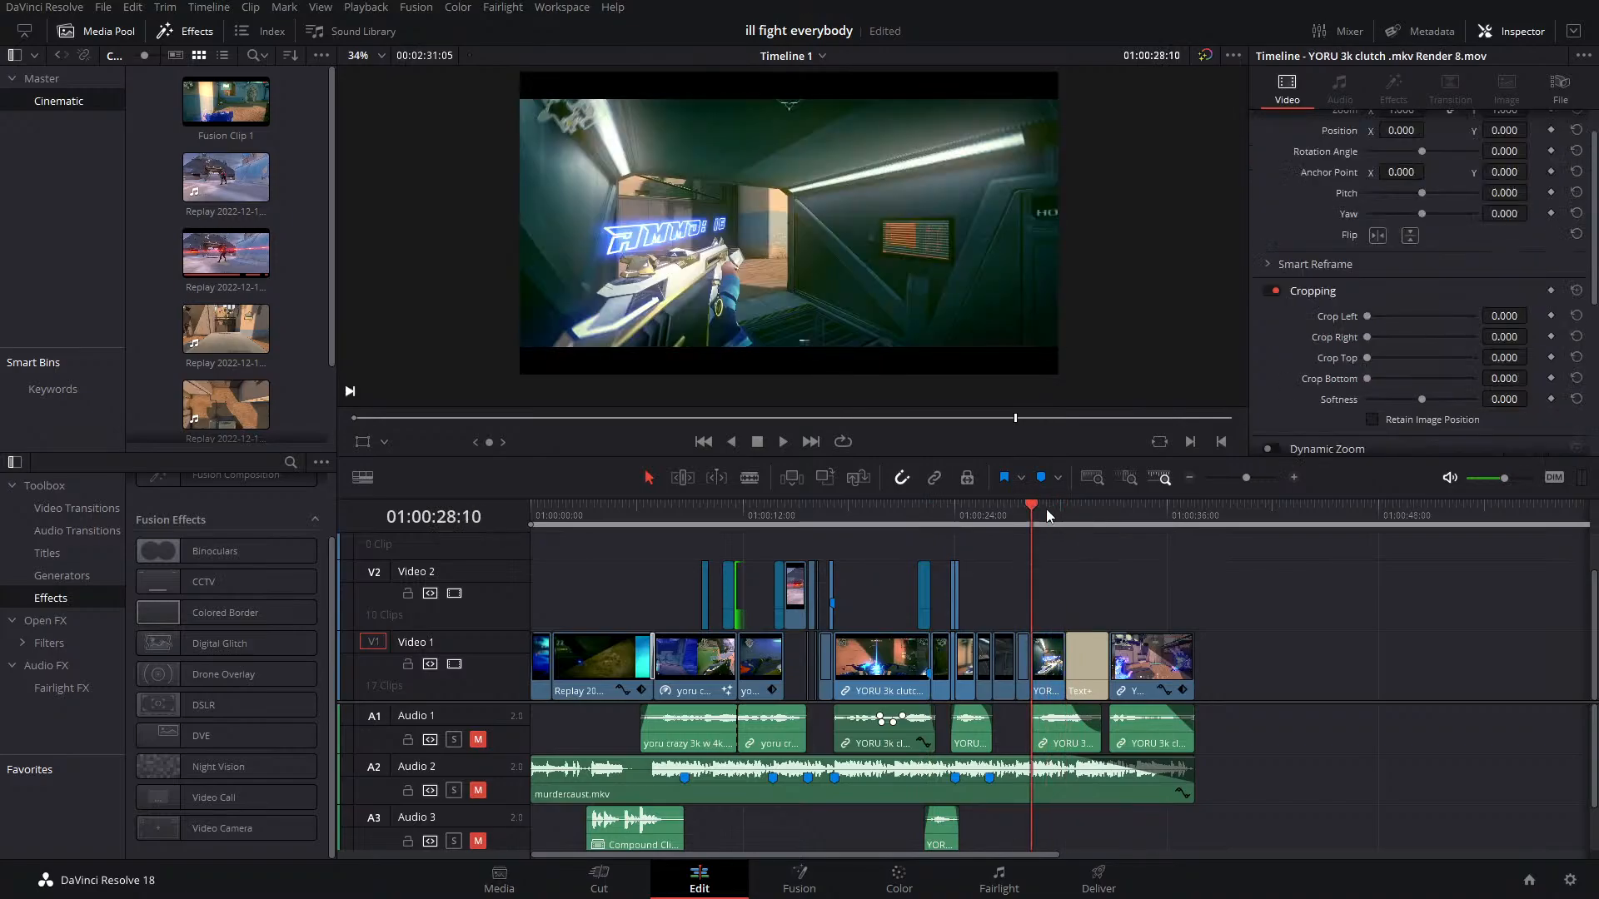
pyautogui.press('space')
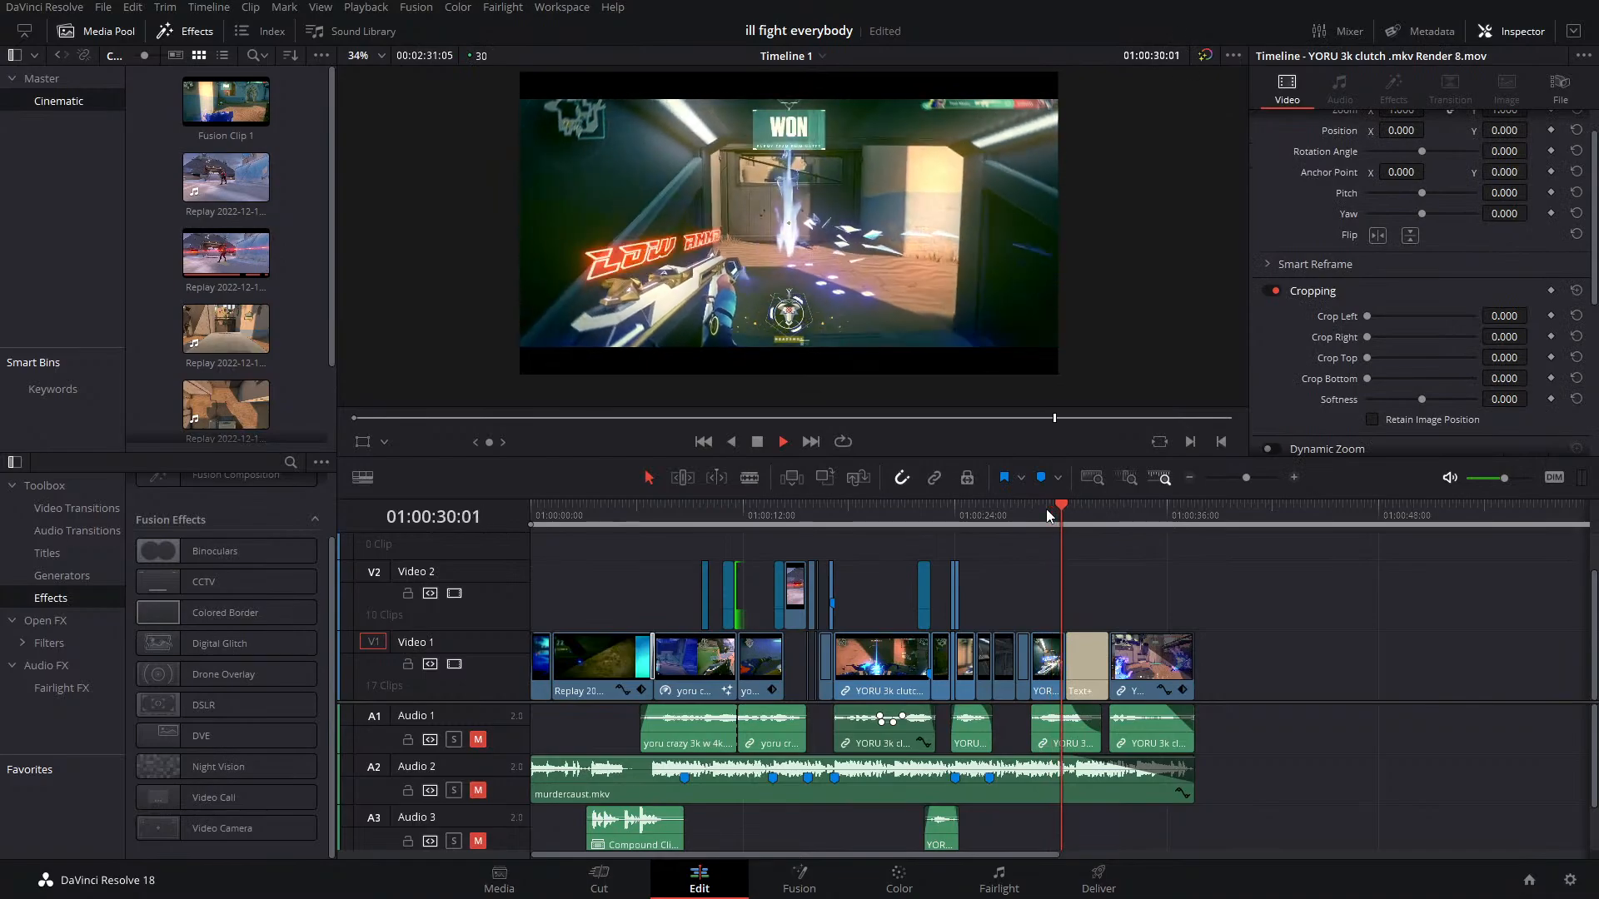
pyautogui.press('space')
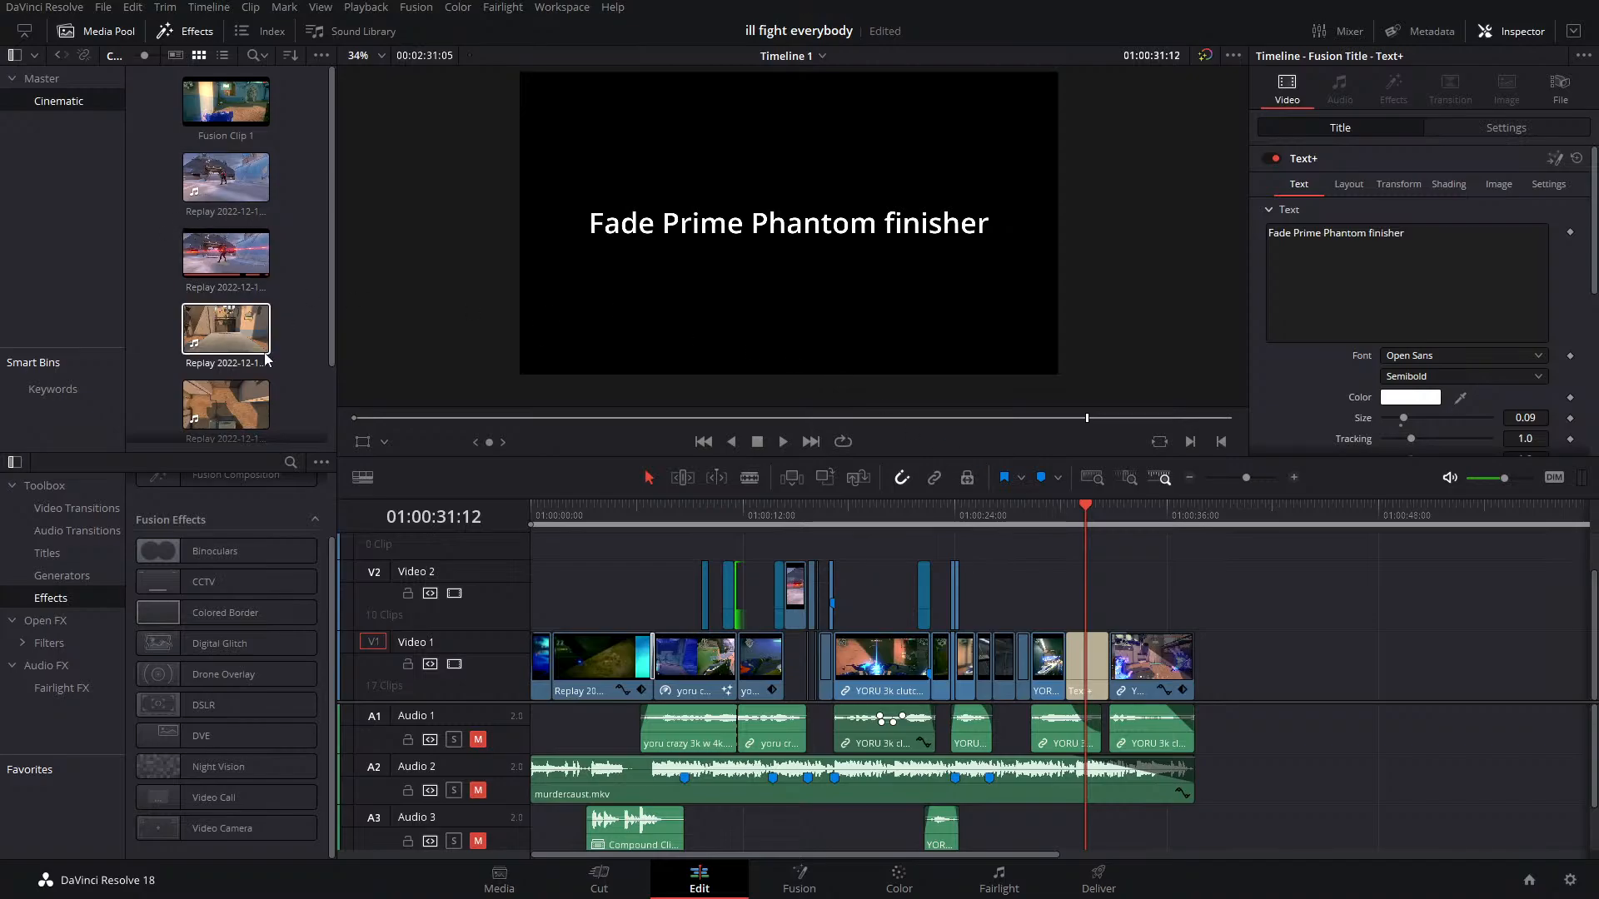
# Place the 14-57-32 replay on the timeline after the montage, preview its raw footage, and delete it with its audio
pyautogui.moveTo(226, 331); pyautogui.dragTo(1255, 667)
pyautogui.click(1320, 523)
pyautogui.moveTo(1320, 532)
pyautogui.mouseDown()
pyautogui.moveTo(1338, 533)
pyautogui.moveTo(1314, 546)
pyautogui.moveTo(1336, 545)
pyautogui.mouseUp()
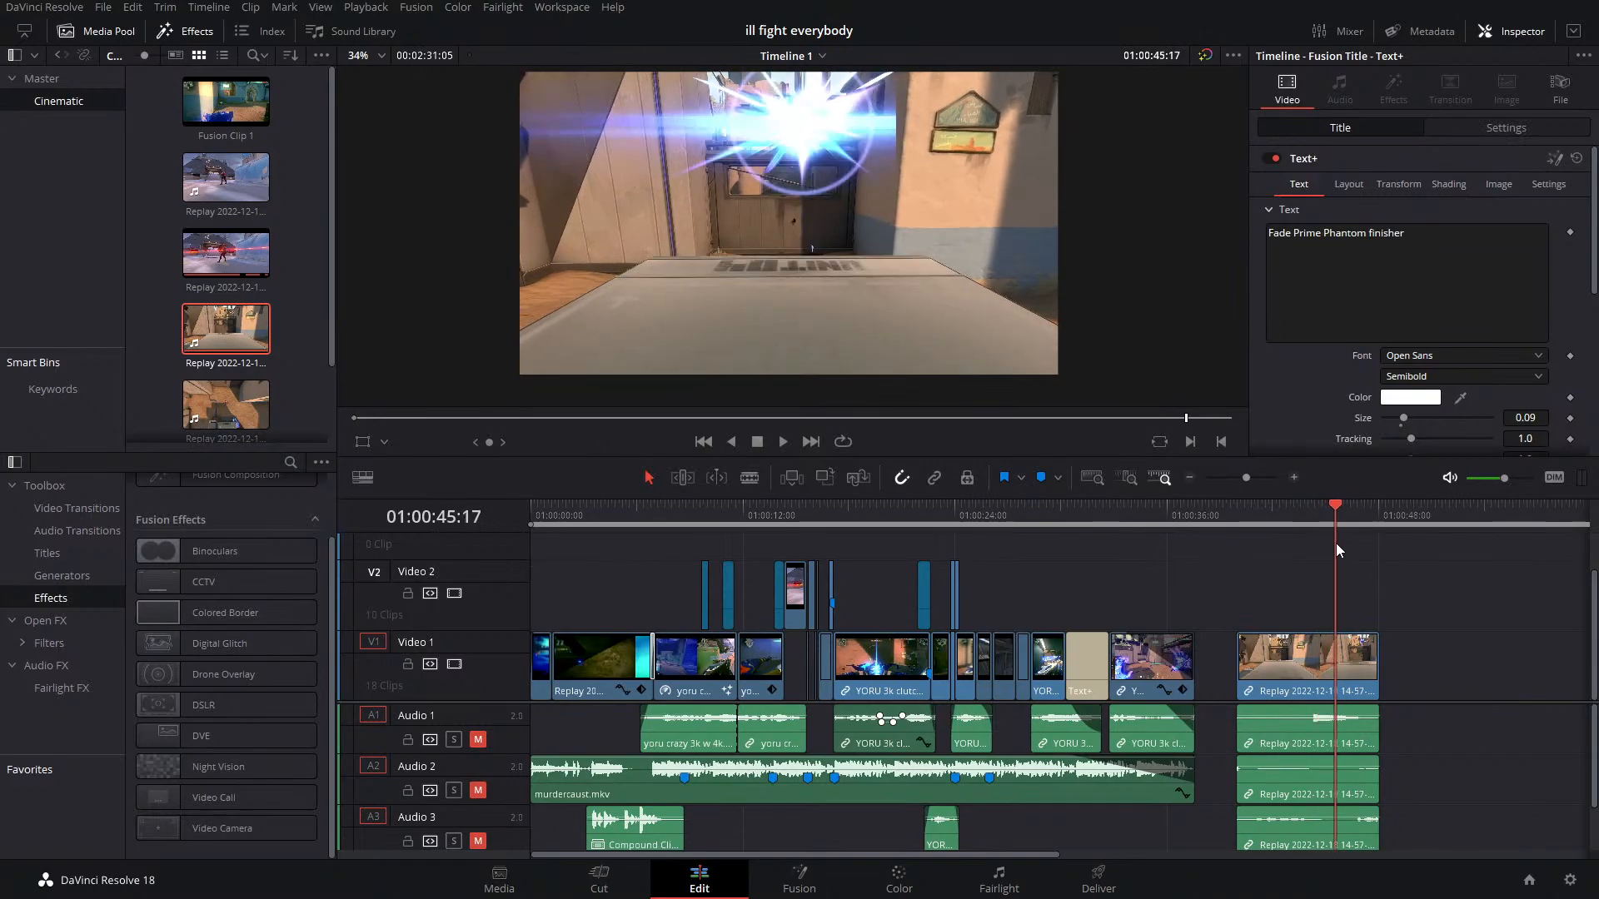
pyautogui.moveTo(1434, 646); pyautogui.dragTo(1346, 867)
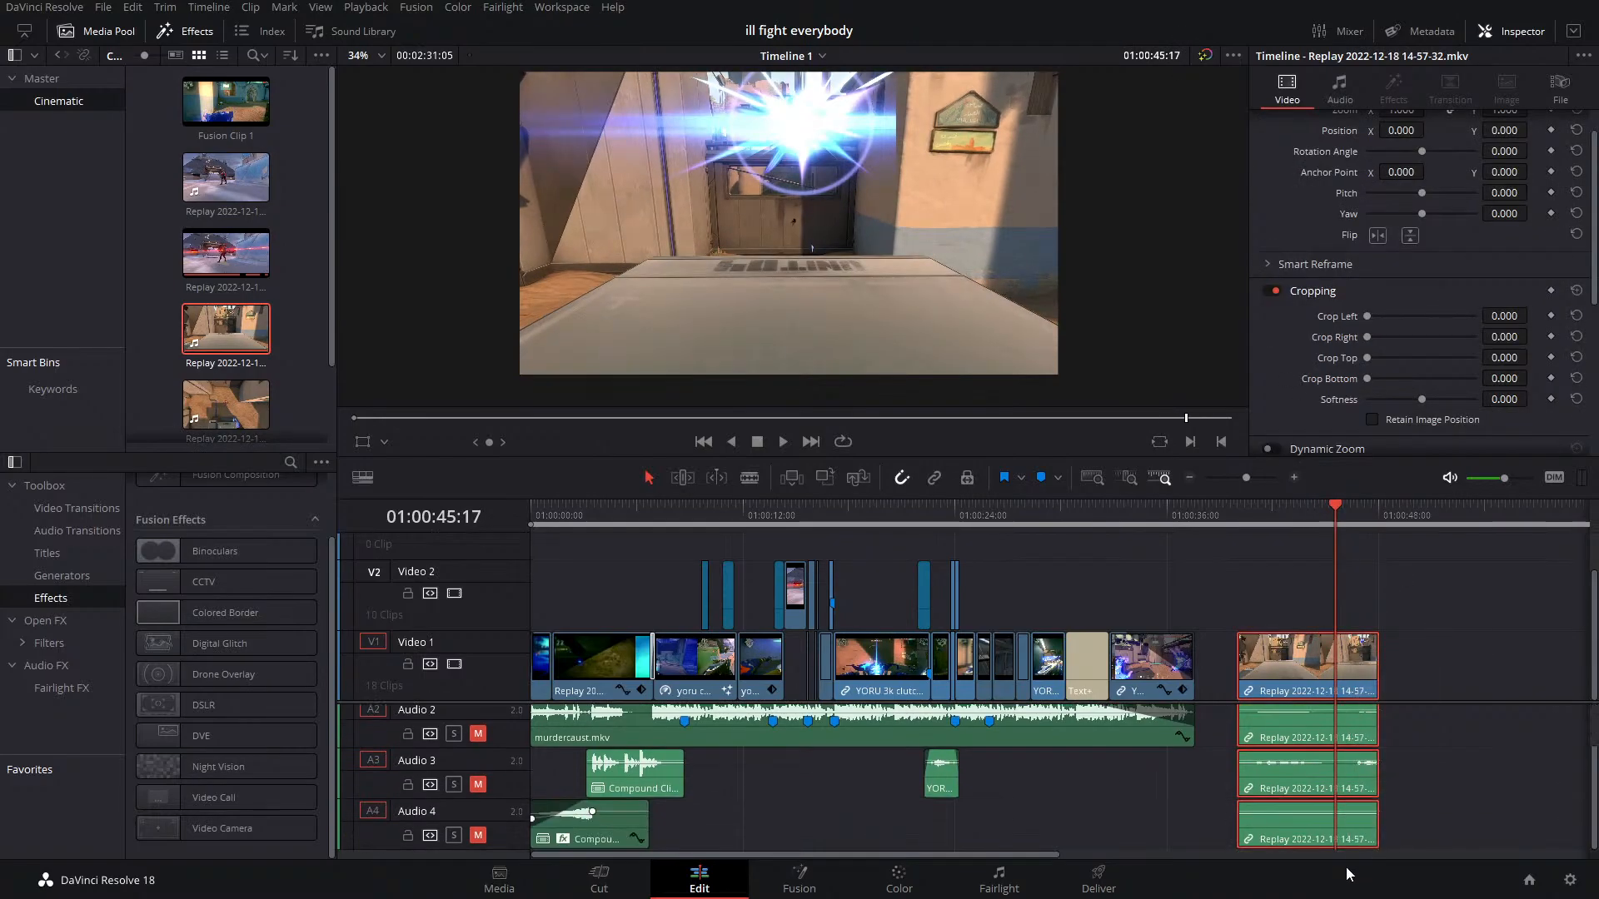
pyautogui.press('Delete')
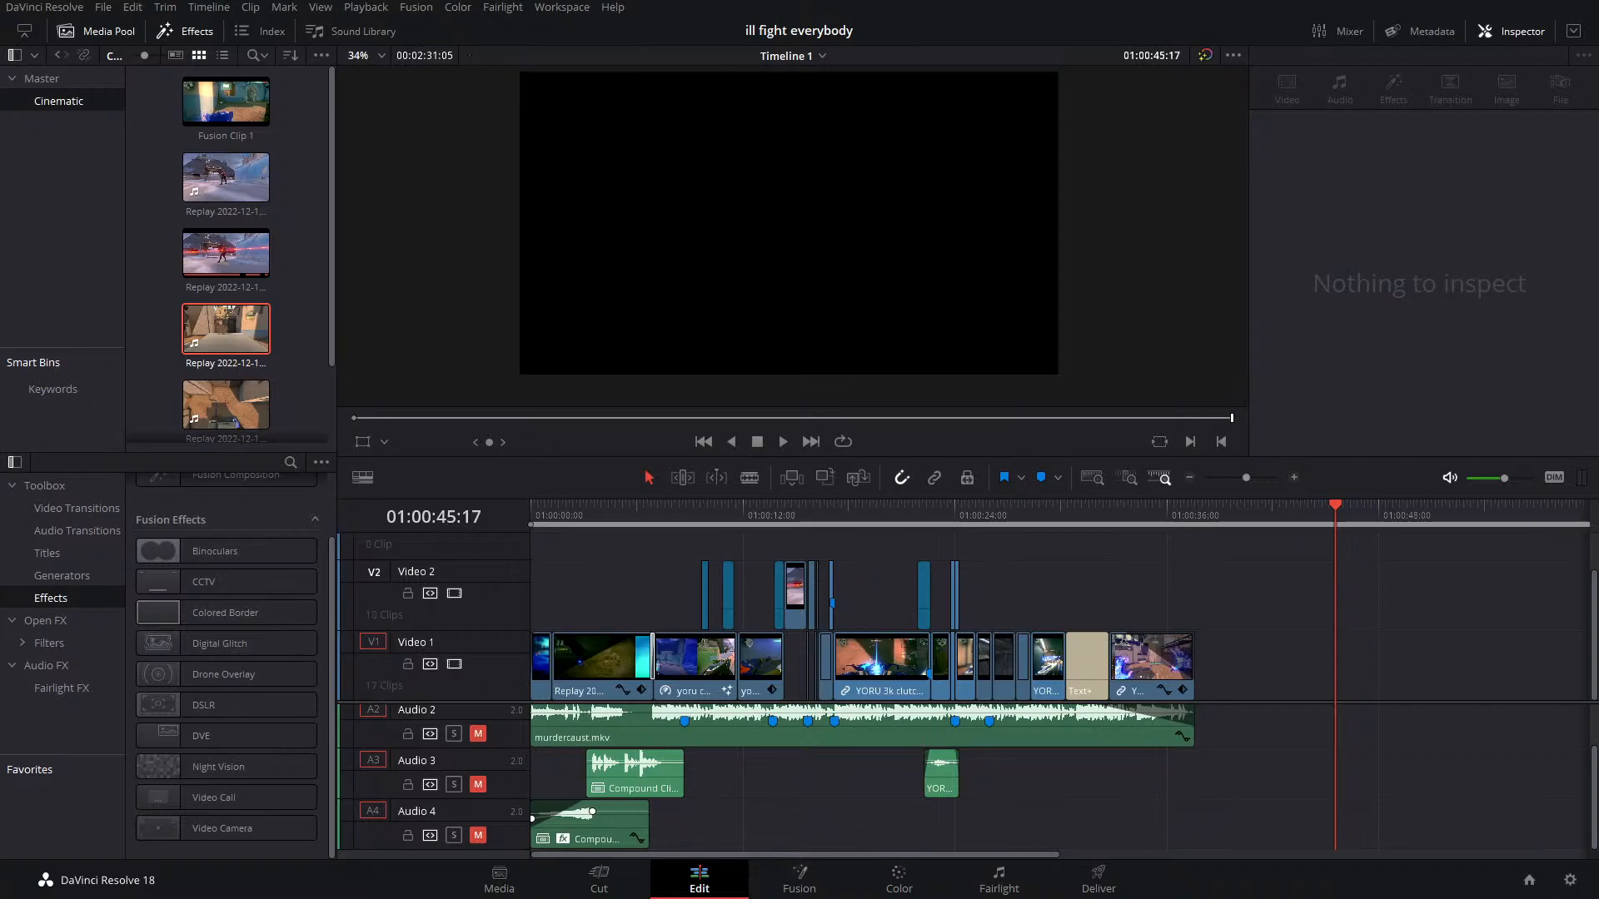
# Scrub back from the YORU 3k clutch clip at 01:00:20:03 to the masked-character close-up at 01:00:05:06
pyautogui.click(886, 513)
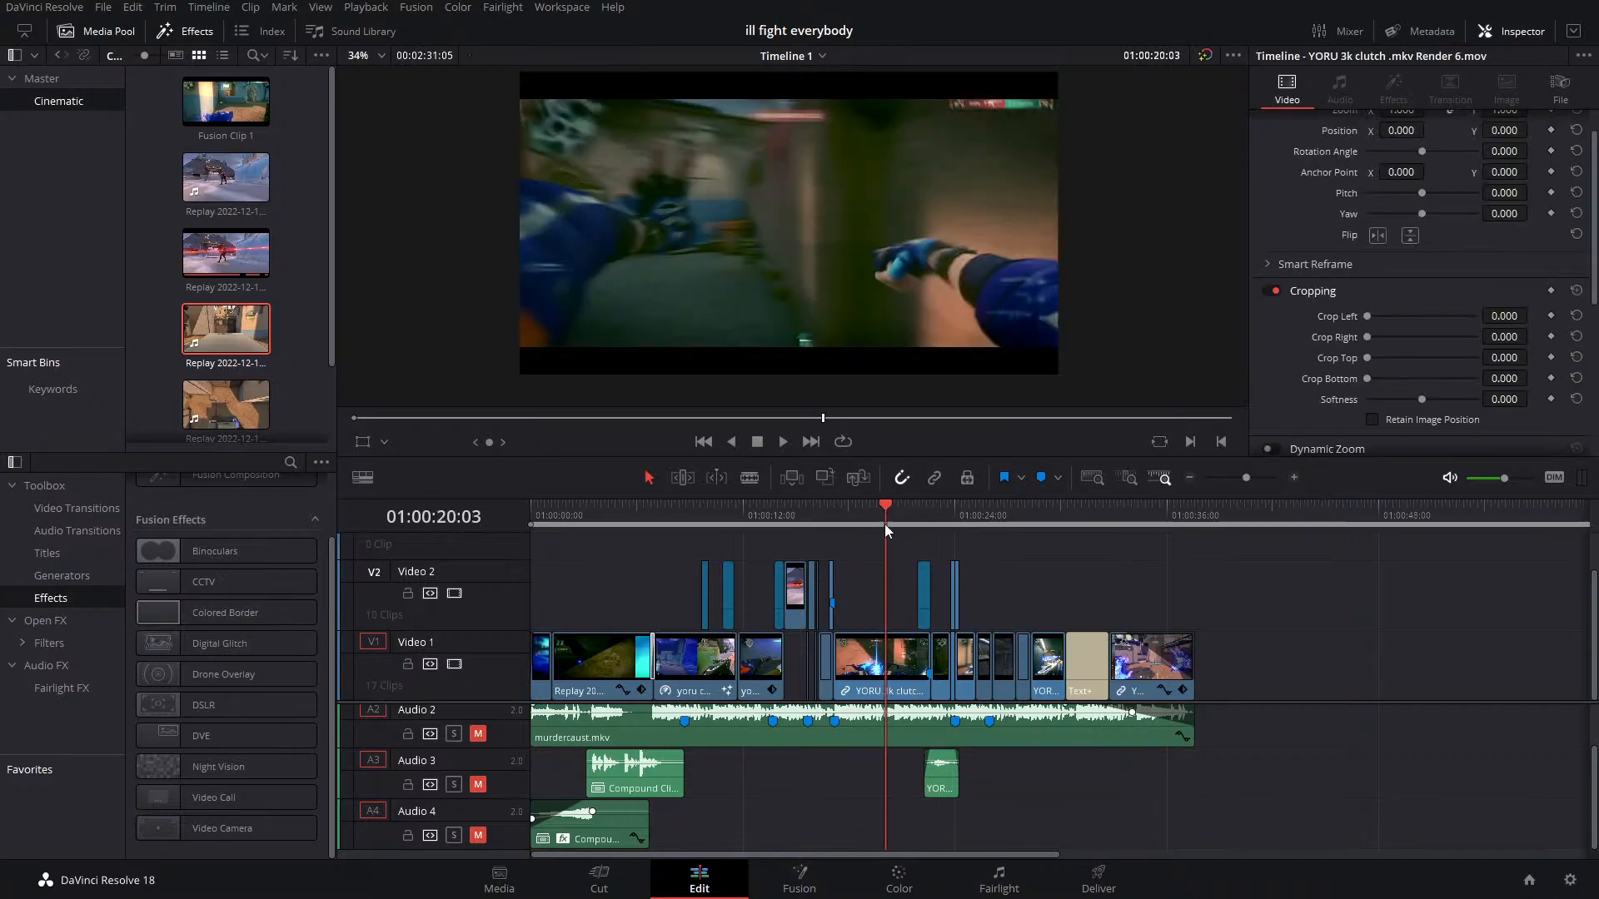
pyautogui.scroll(1, 809, 274)
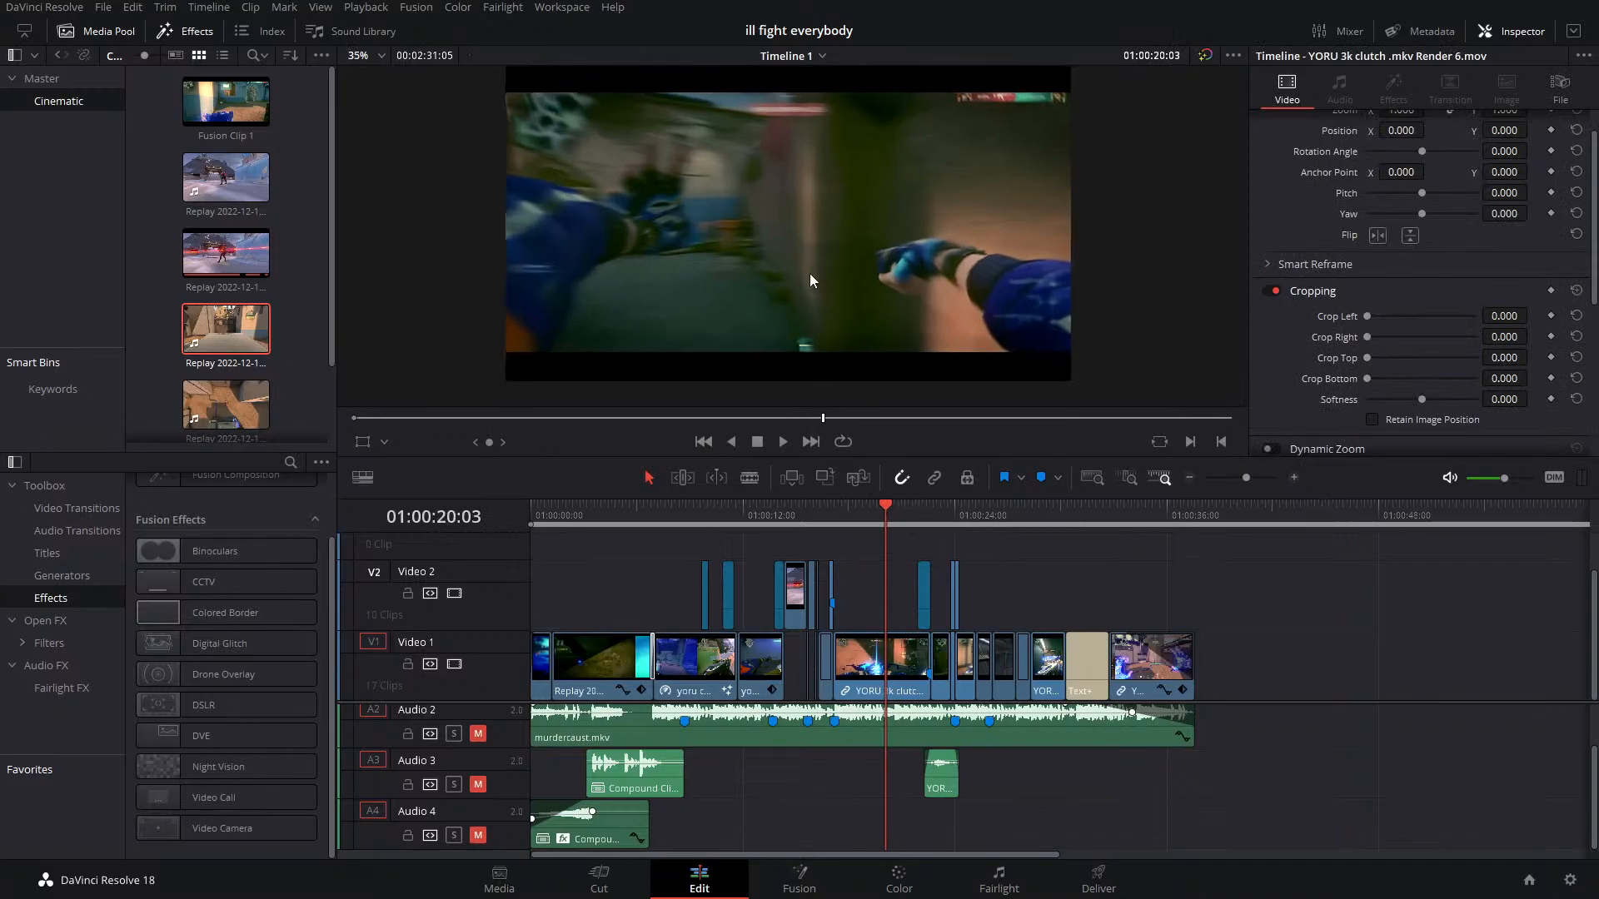
pyautogui.moveTo(812, 261); pyautogui.dragTo(803, 270)
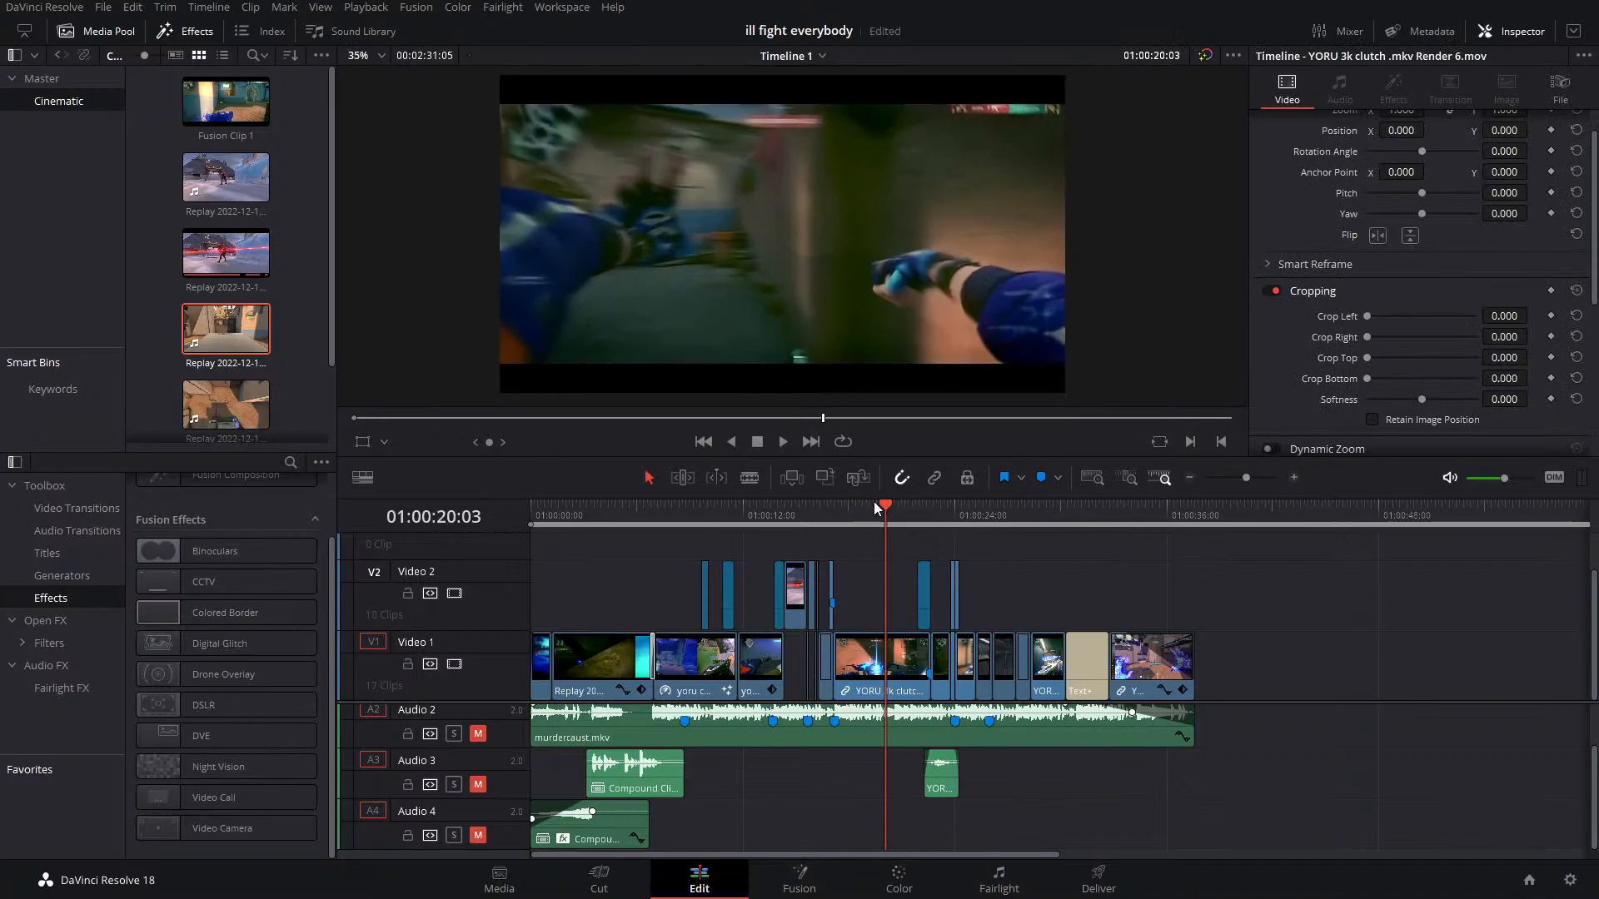
pyautogui.click(771, 513)
pyautogui.click(648, 513)
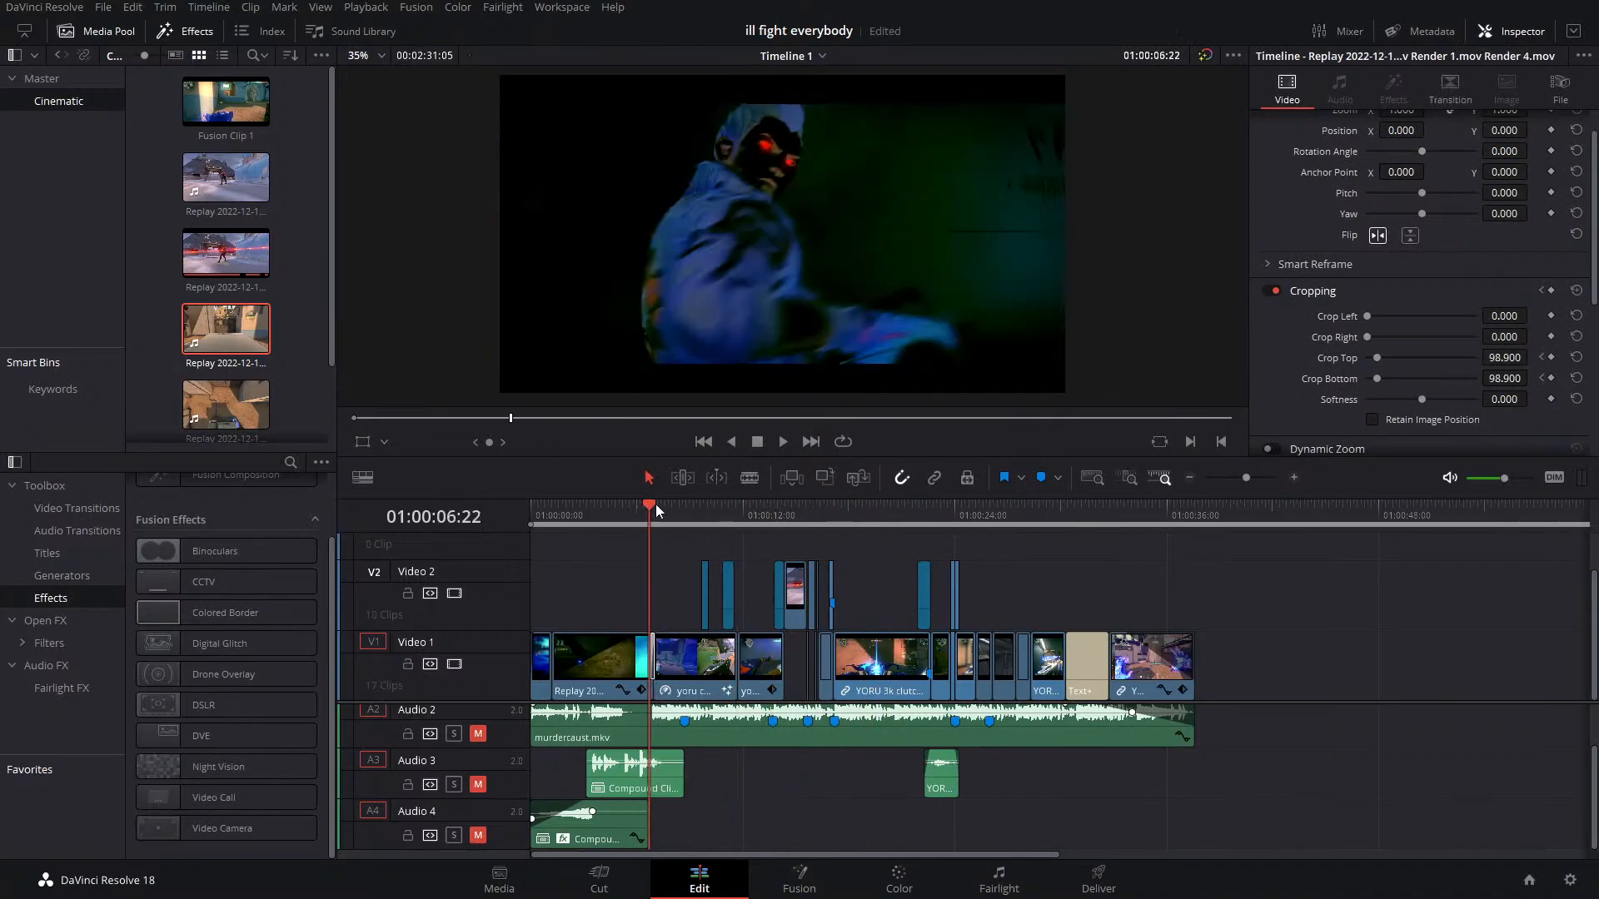
pyautogui.moveTo(656, 504); pyautogui.dragTo(627, 530)
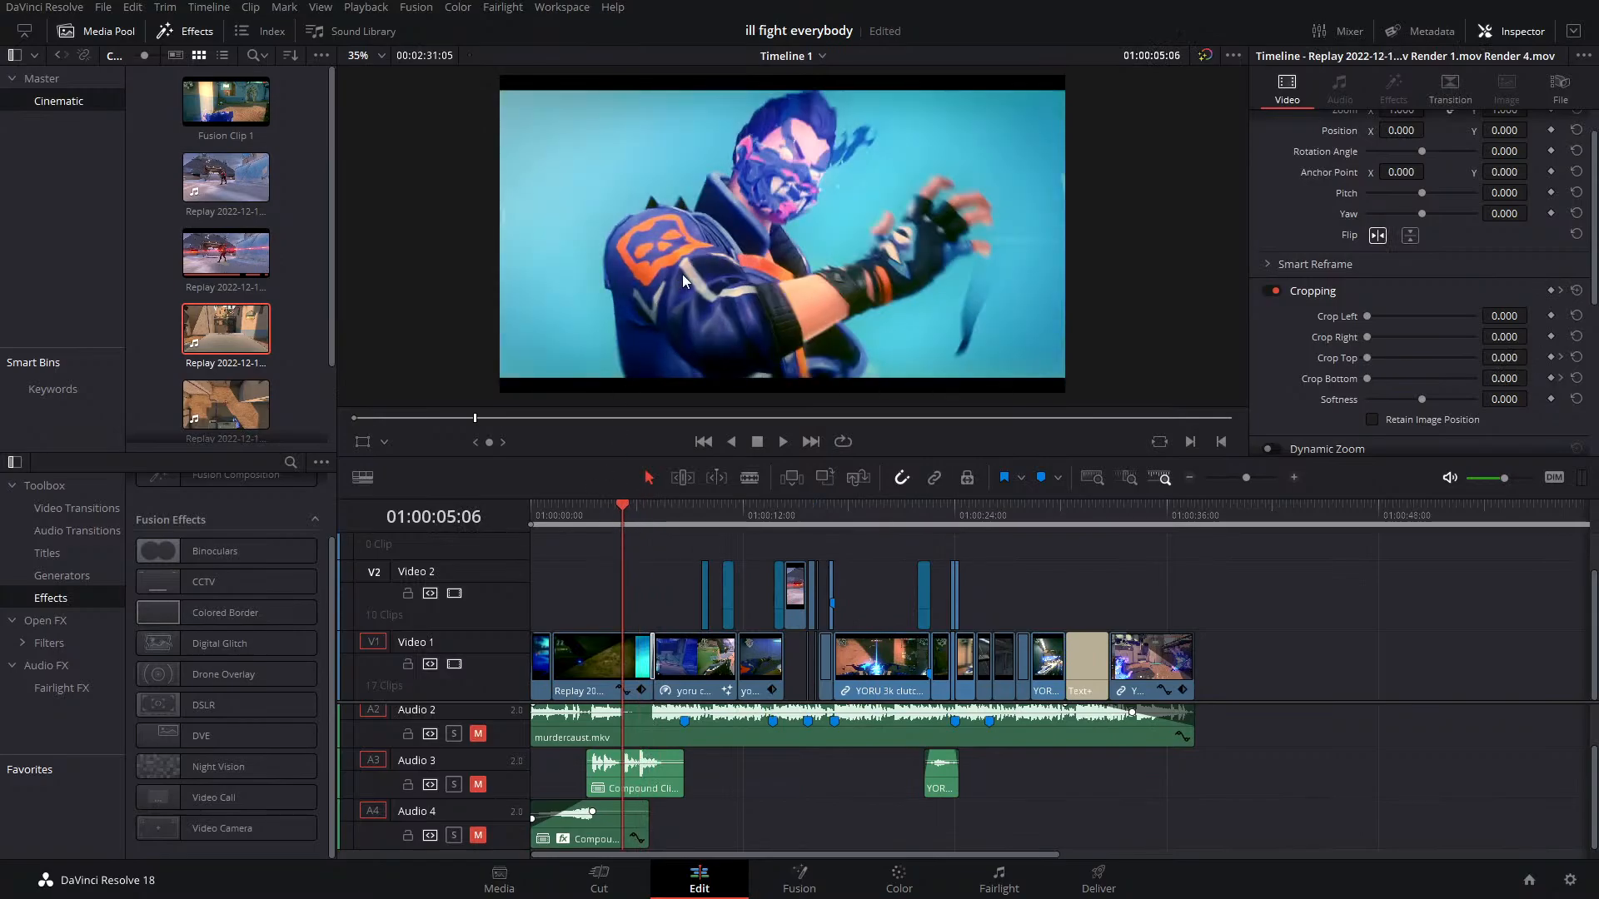
# Inspect the masked-character close-up at smaller and larger viewer zooms and in full screen
pyautogui.scroll(-3, 666, 213)
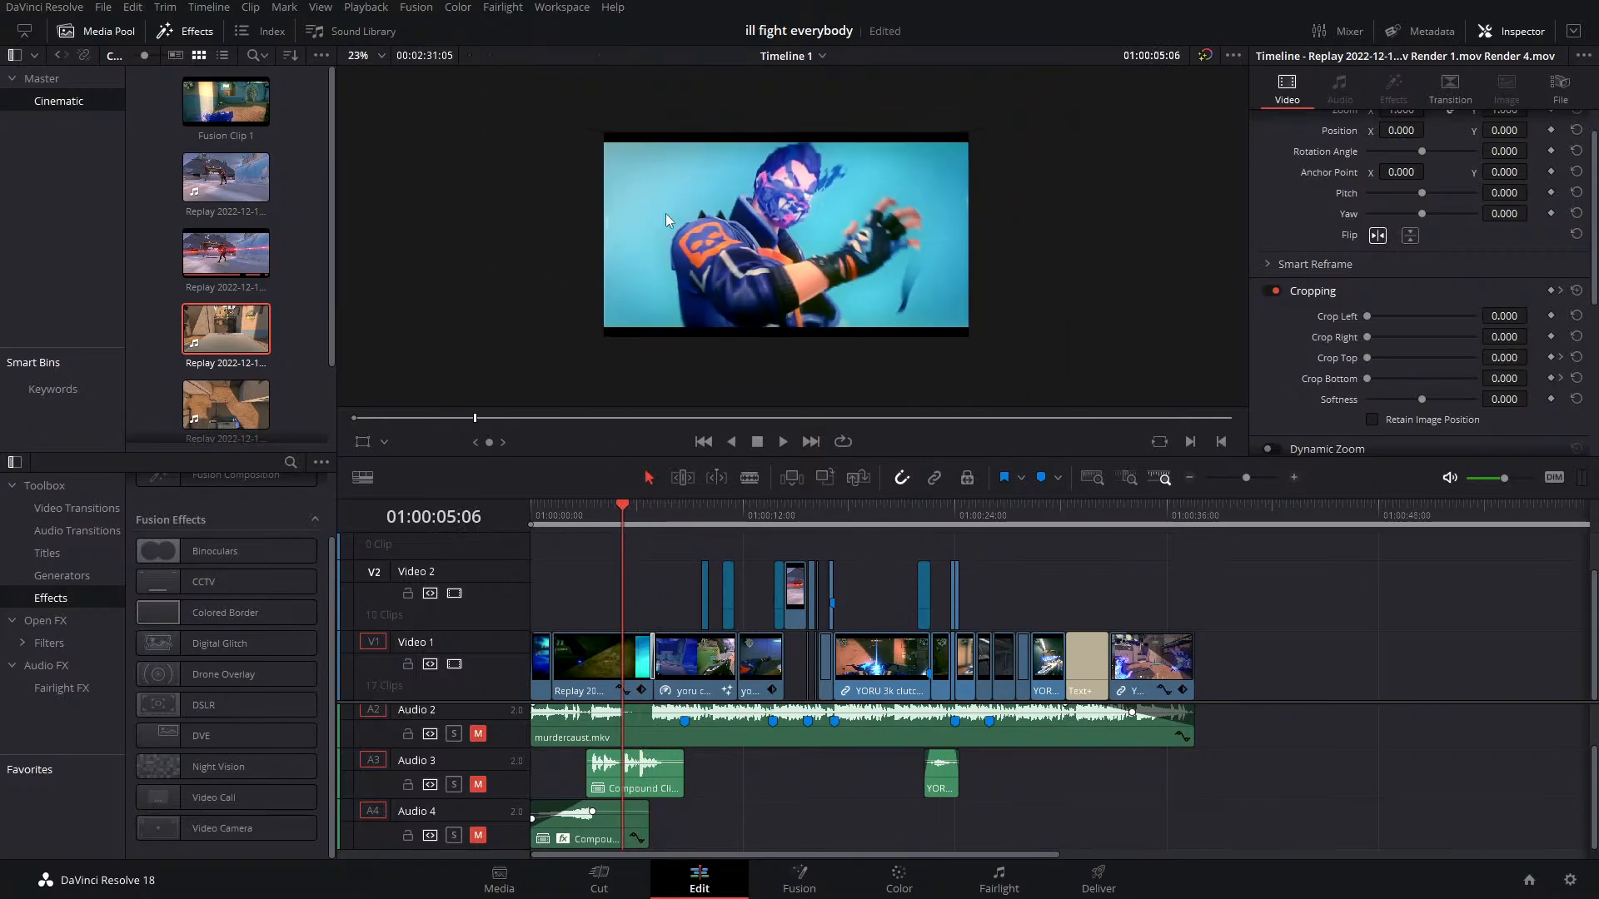
pyautogui.scroll(3, 662, 202)
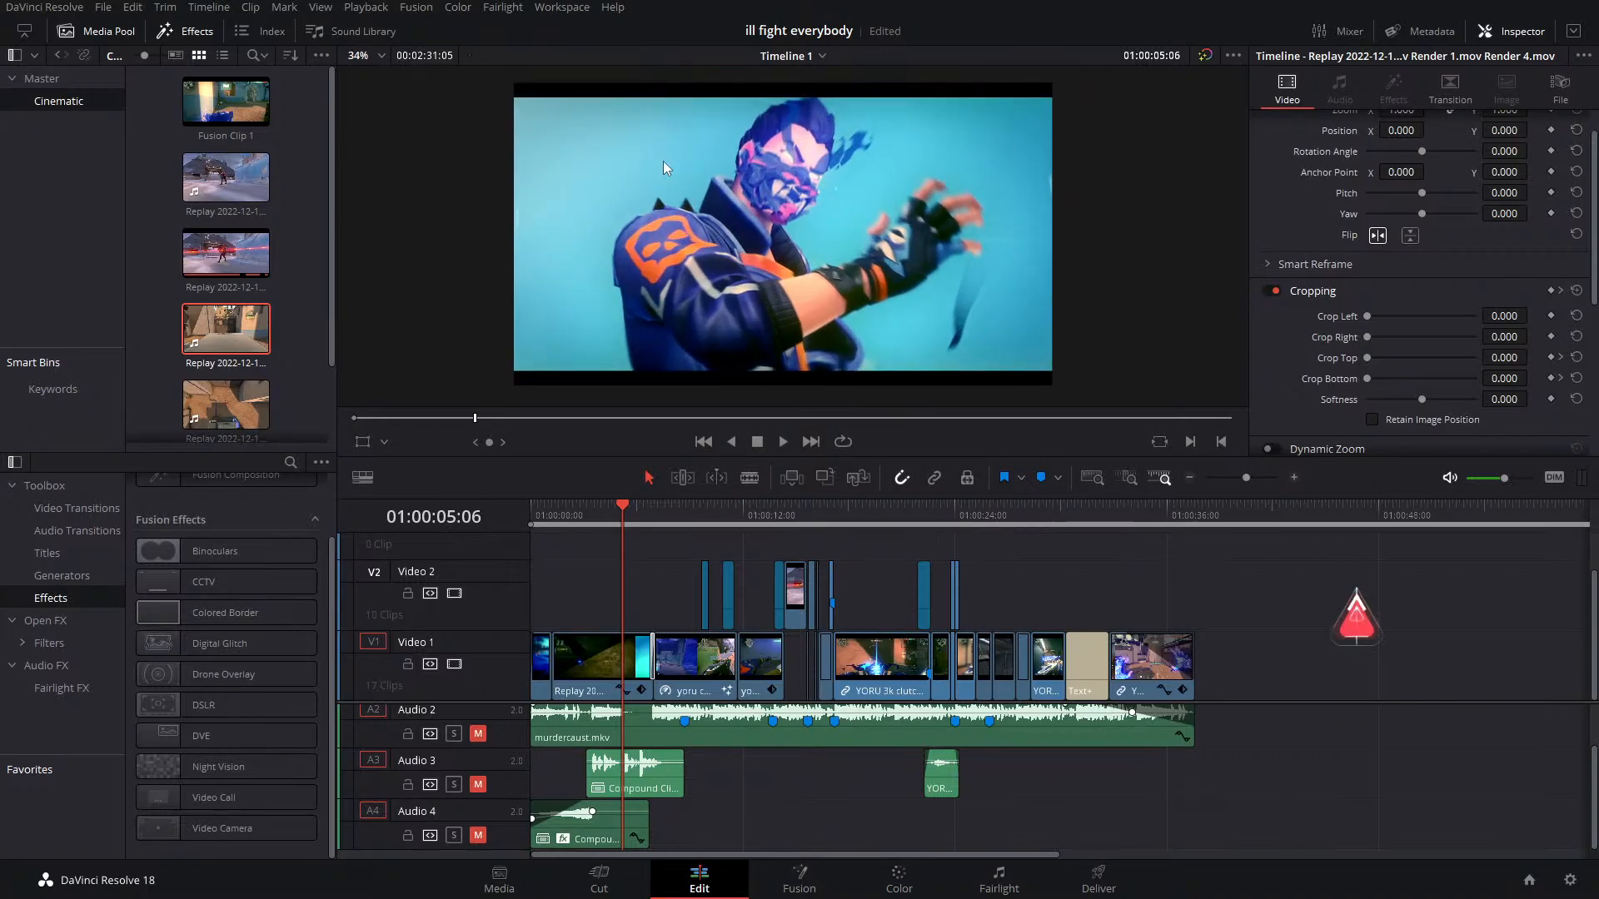
pyautogui.hotkey('ctrl', 'f')
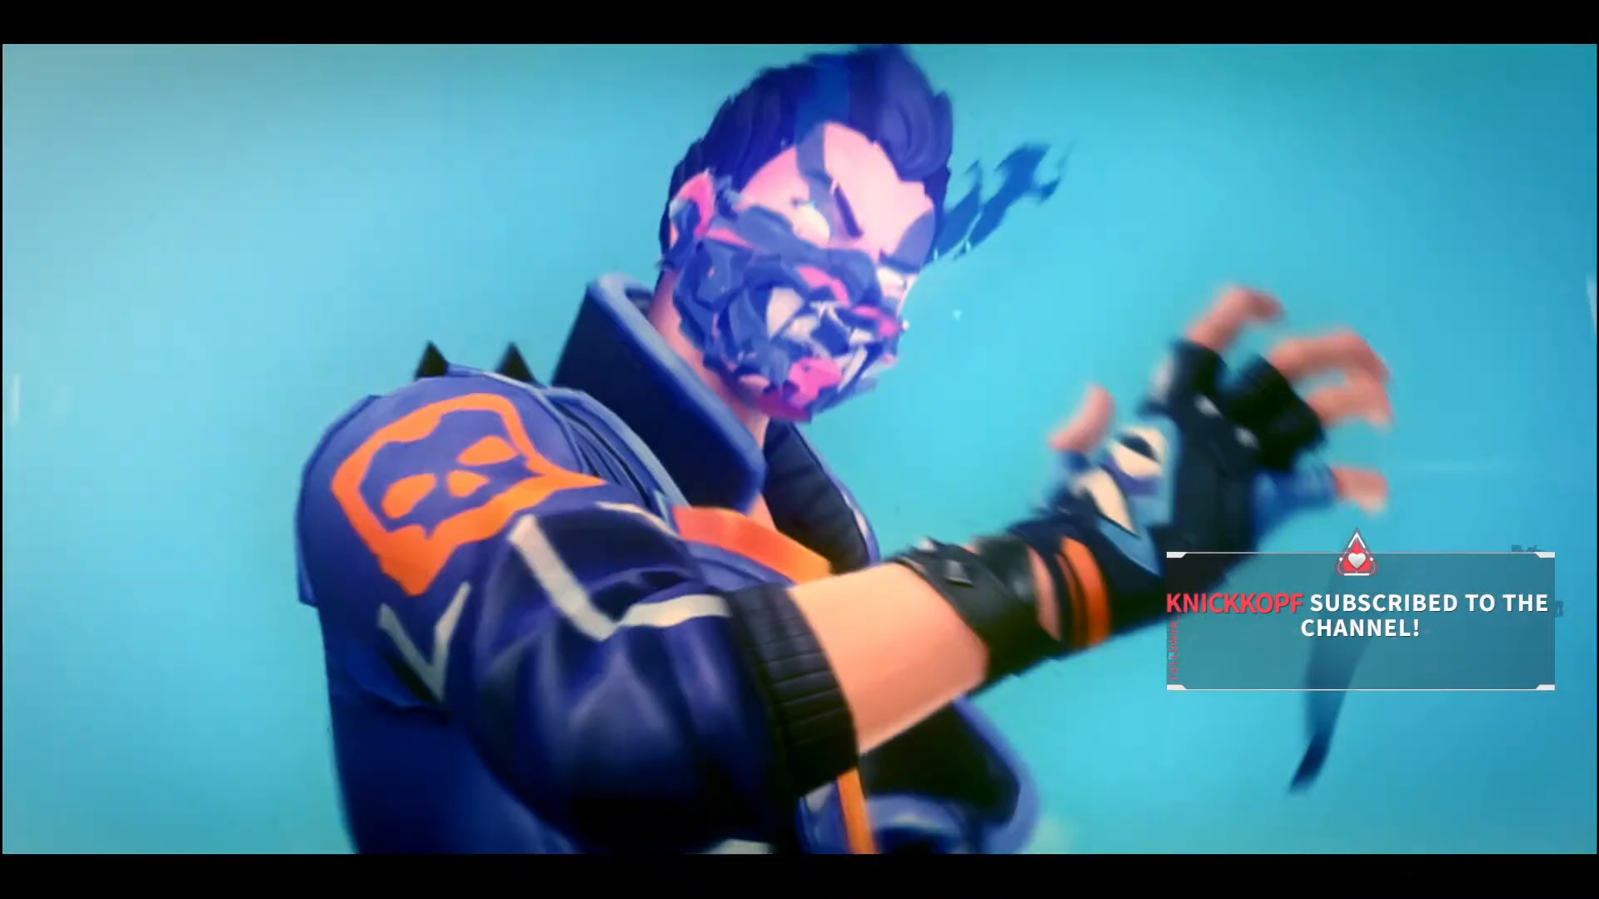
pyautogui.moveTo(902, 383)
pyautogui.click(1099, 824)
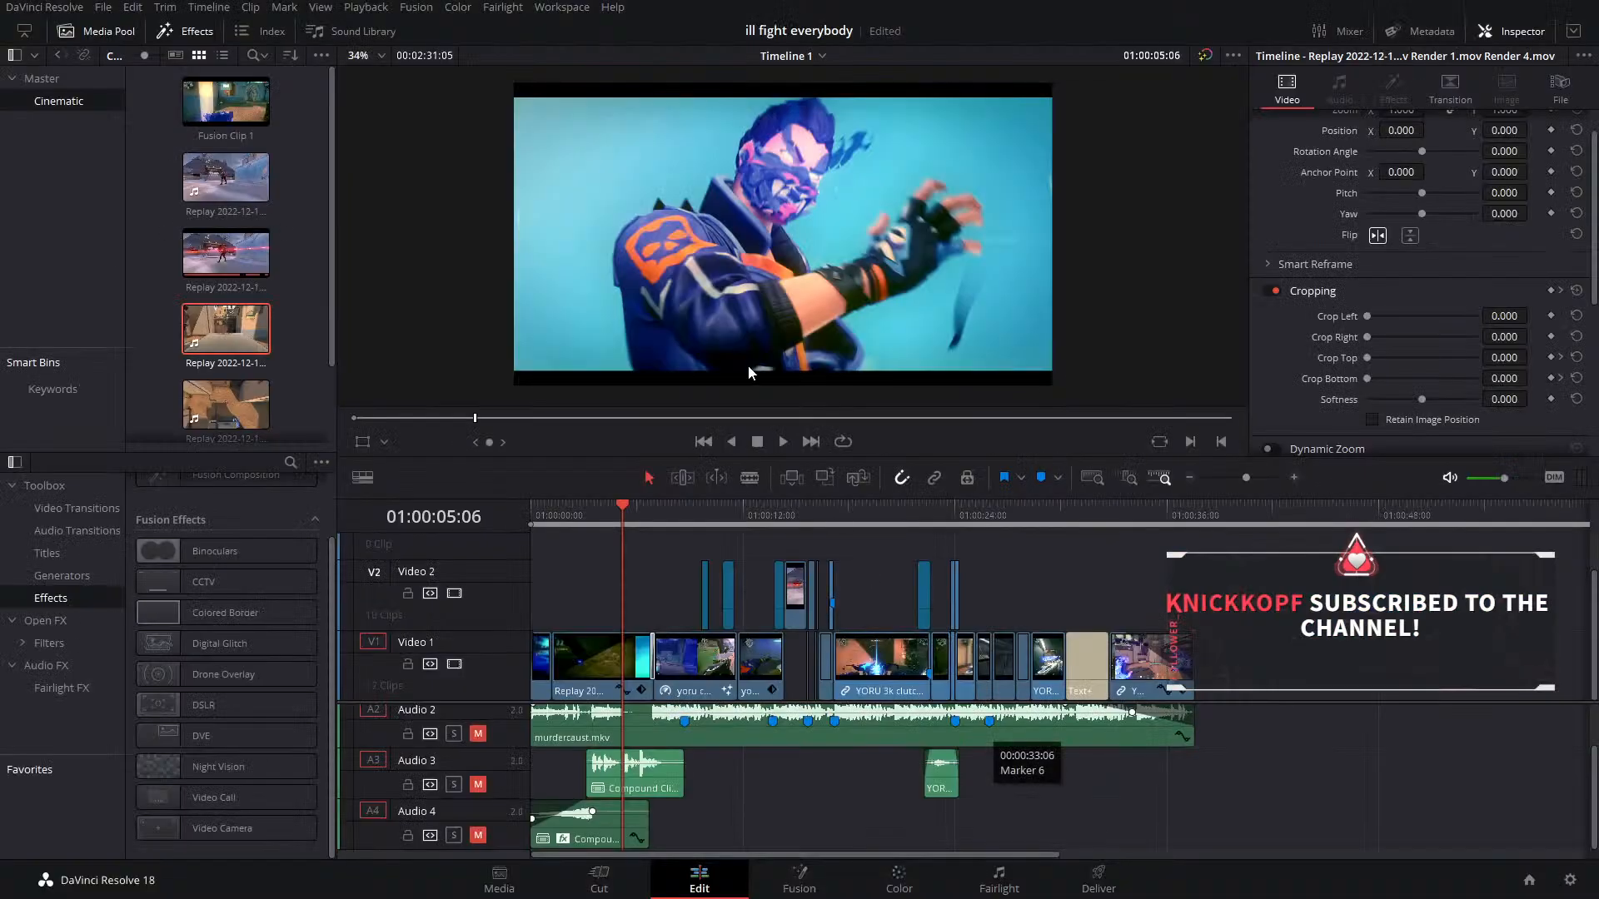
pyautogui.scroll(-3, 683, 231)
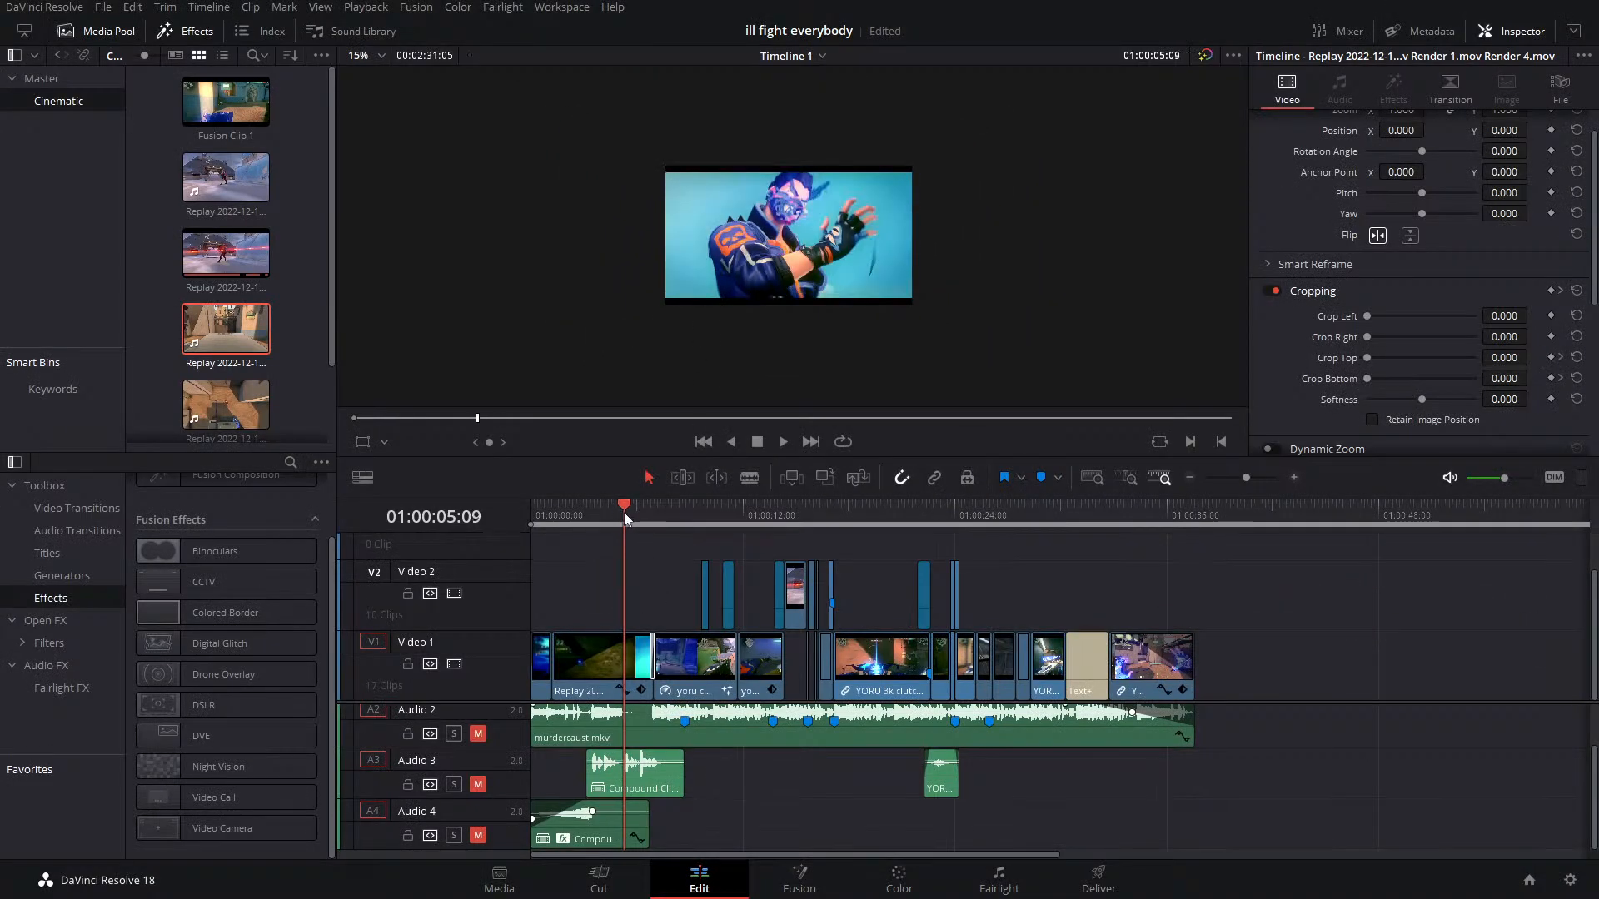
# Scrub the timeline forward to the 13-49-36 replay clip at 01:00:26:05 and view its frame
pyautogui.moveTo(623, 512); pyautogui.dragTo(992, 533)
pyautogui.scroll(1, 712, 213)
pyautogui.scroll(1, 712, 212)
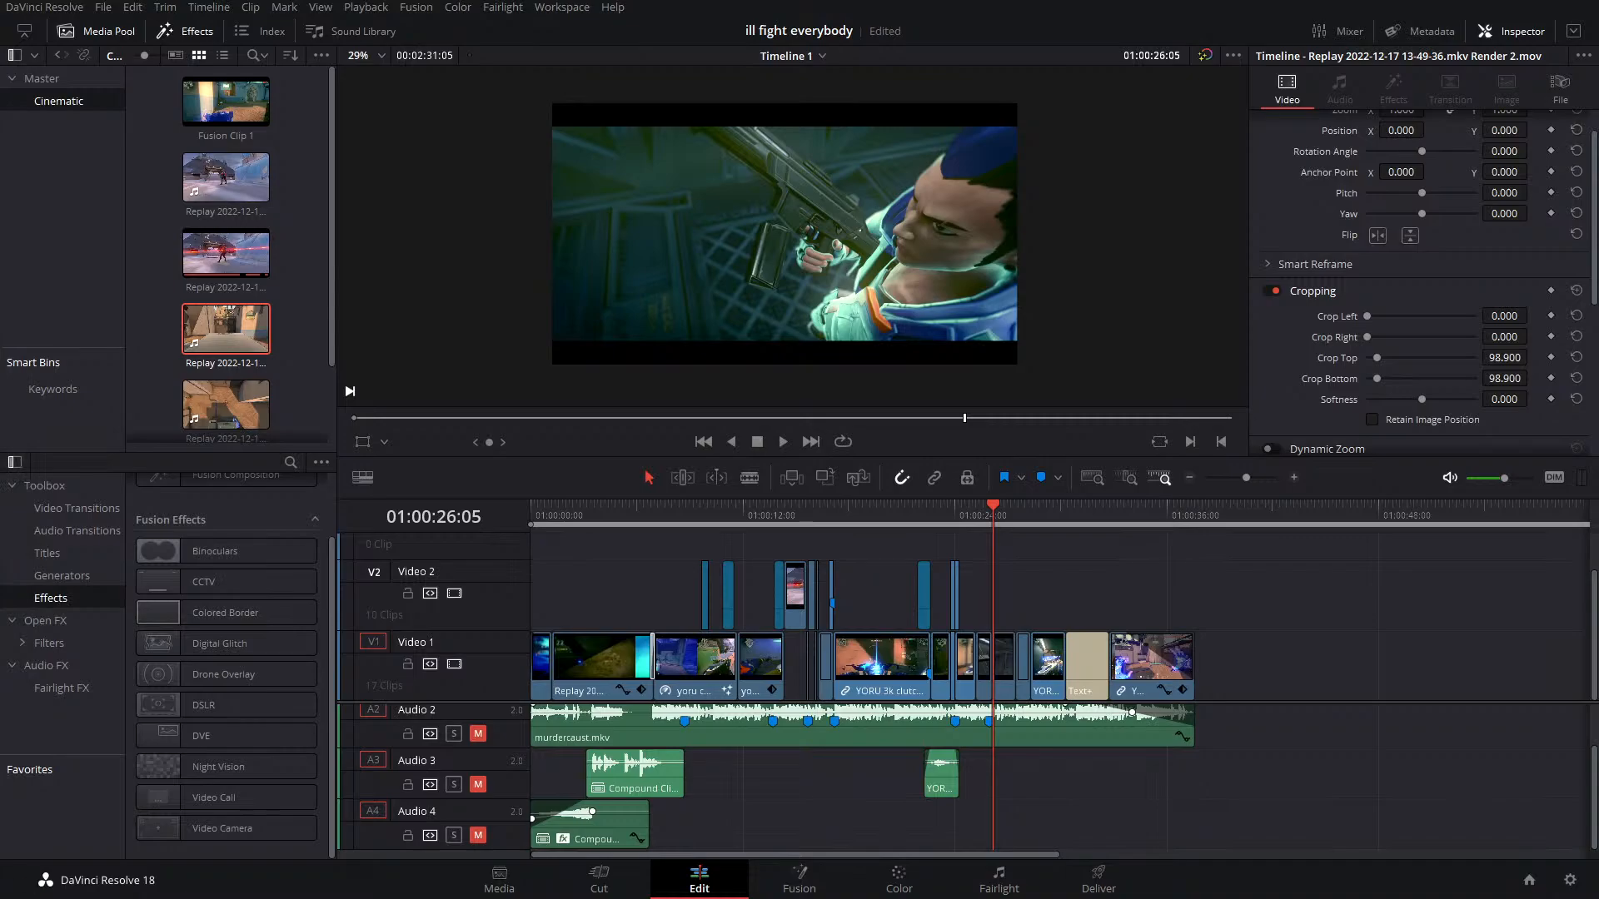
# Switch to the Twitter page in Chrome and watch the Sep 30 original-version montage video full screen
pyautogui.press('super')
pyautogui.moveTo(1136, 228); pyautogui.dragTo(1026, 79)
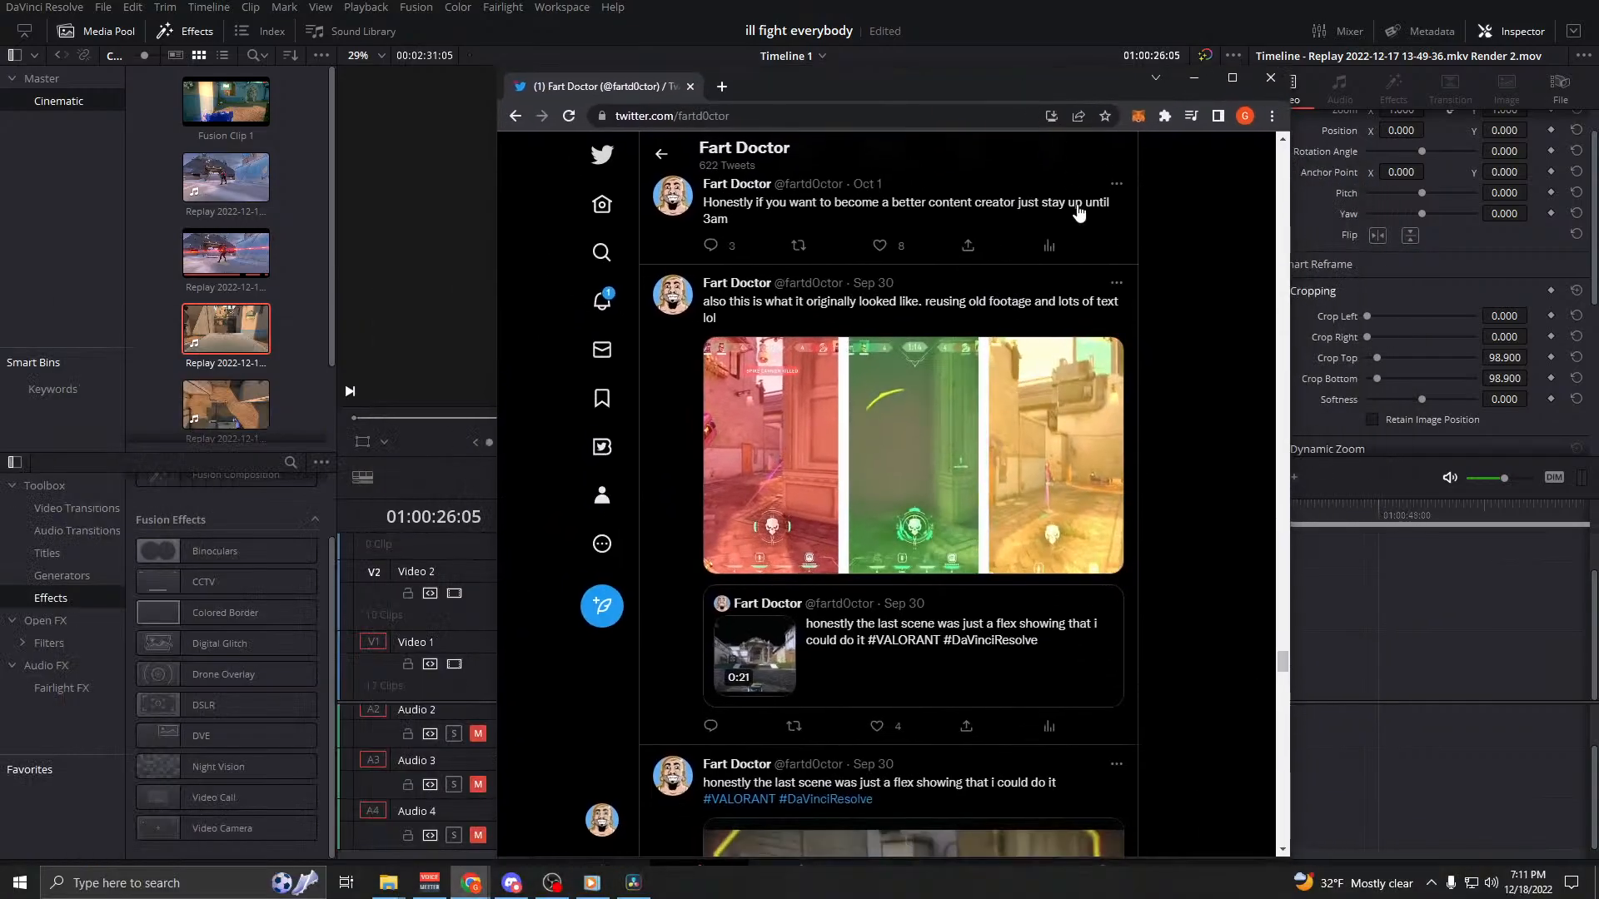
pyautogui.click(1104, 559)
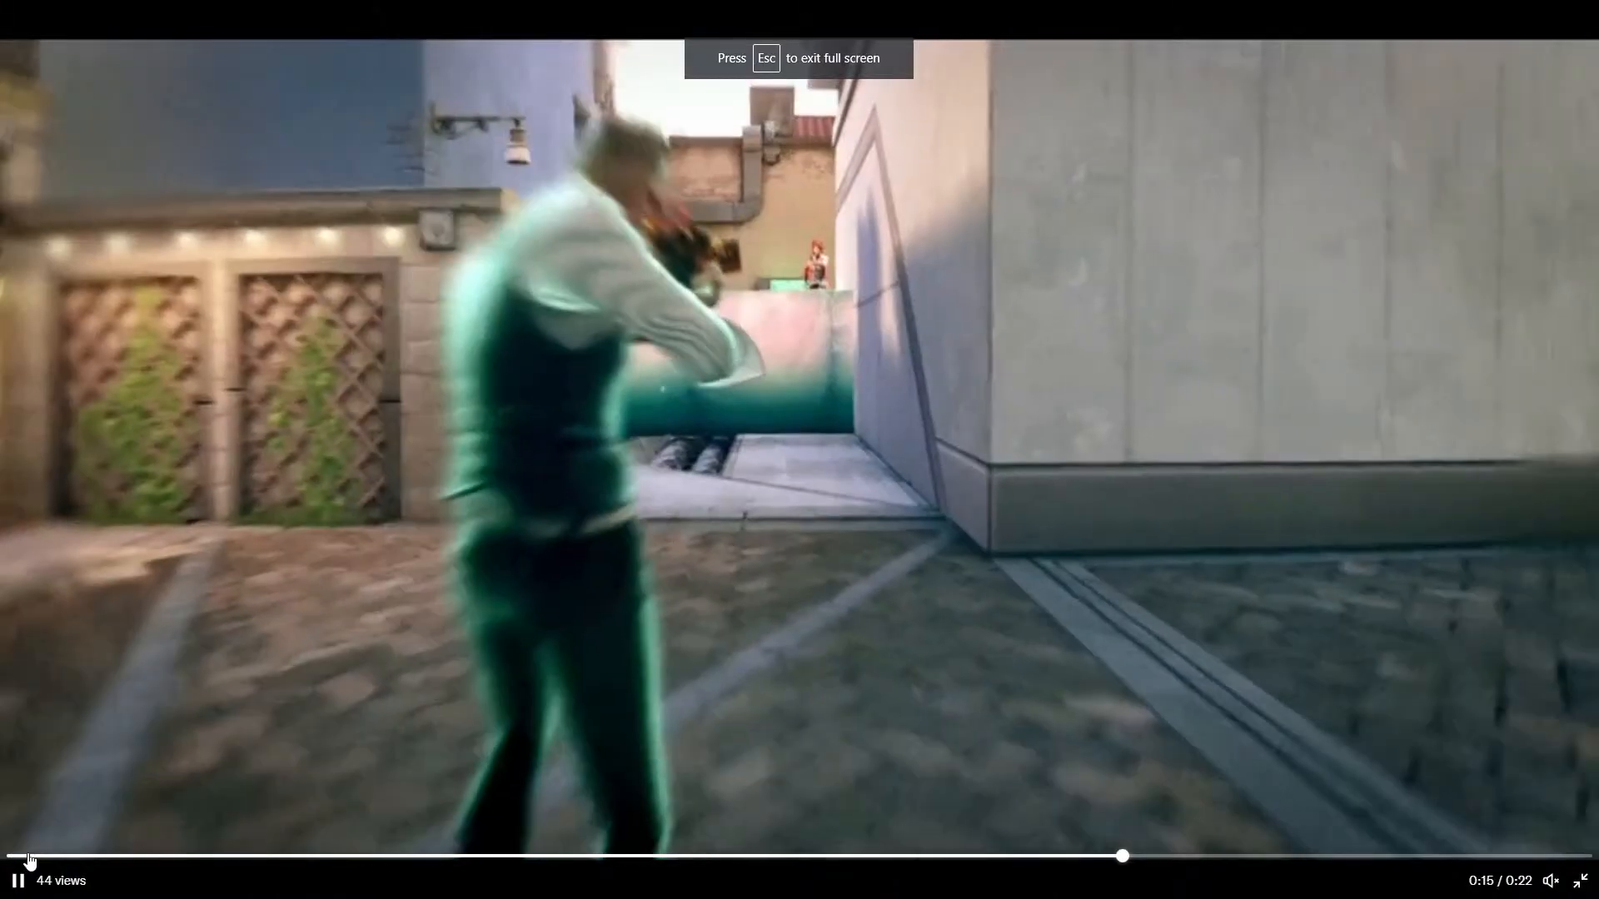
pyautogui.click(27, 866)
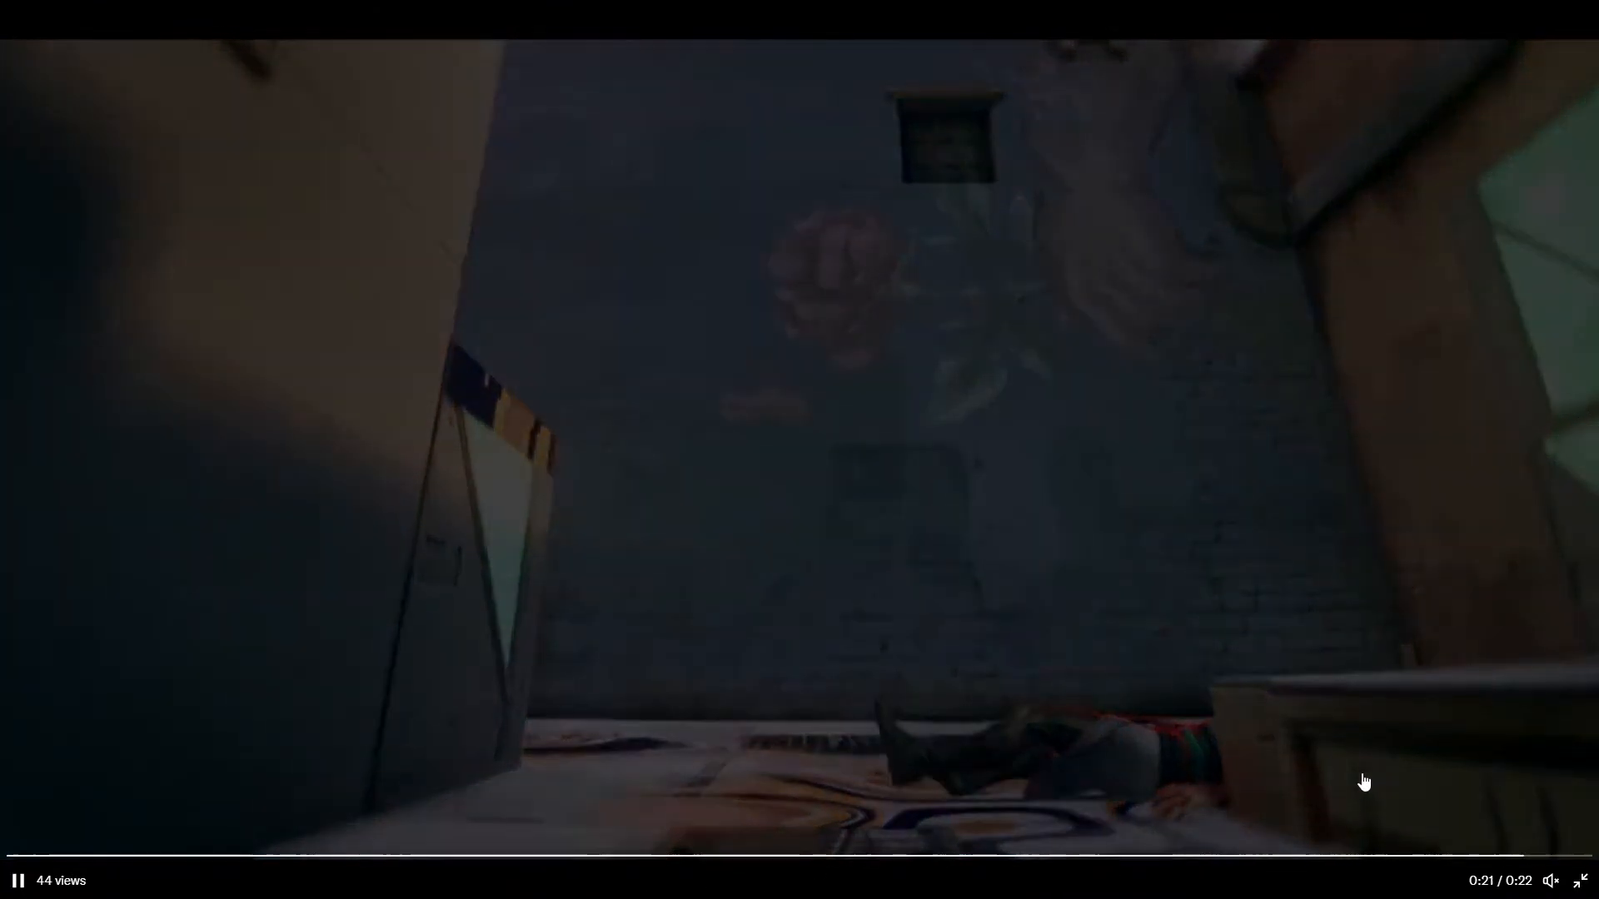
pyautogui.click(1580, 880)
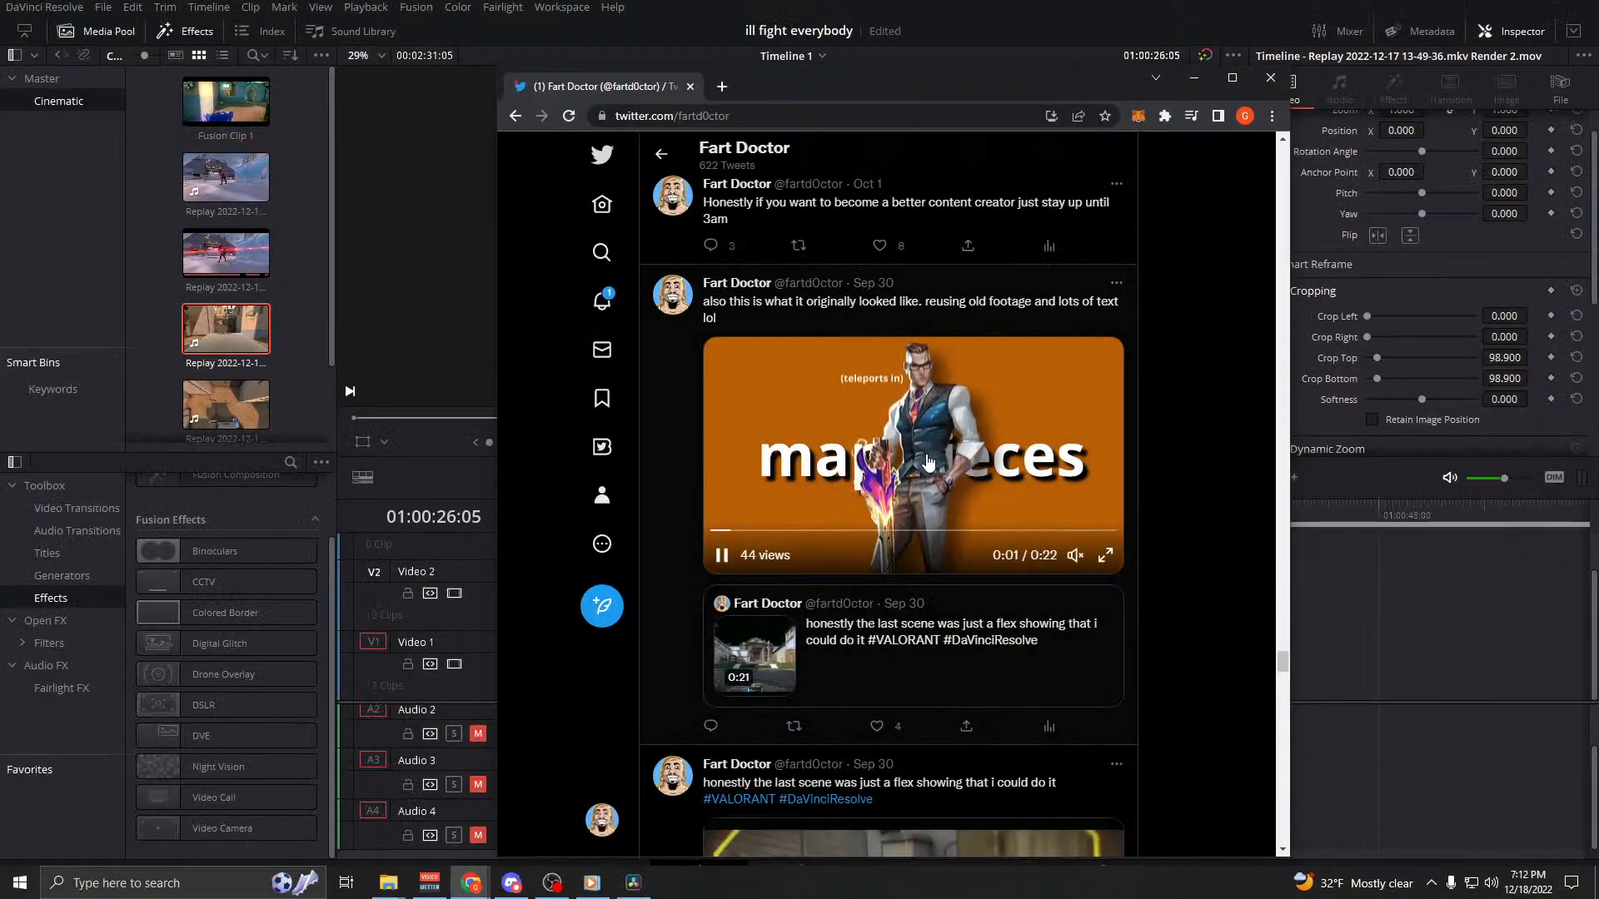
pyautogui.moveTo(888, 98); pyautogui.dragTo(0, 213)
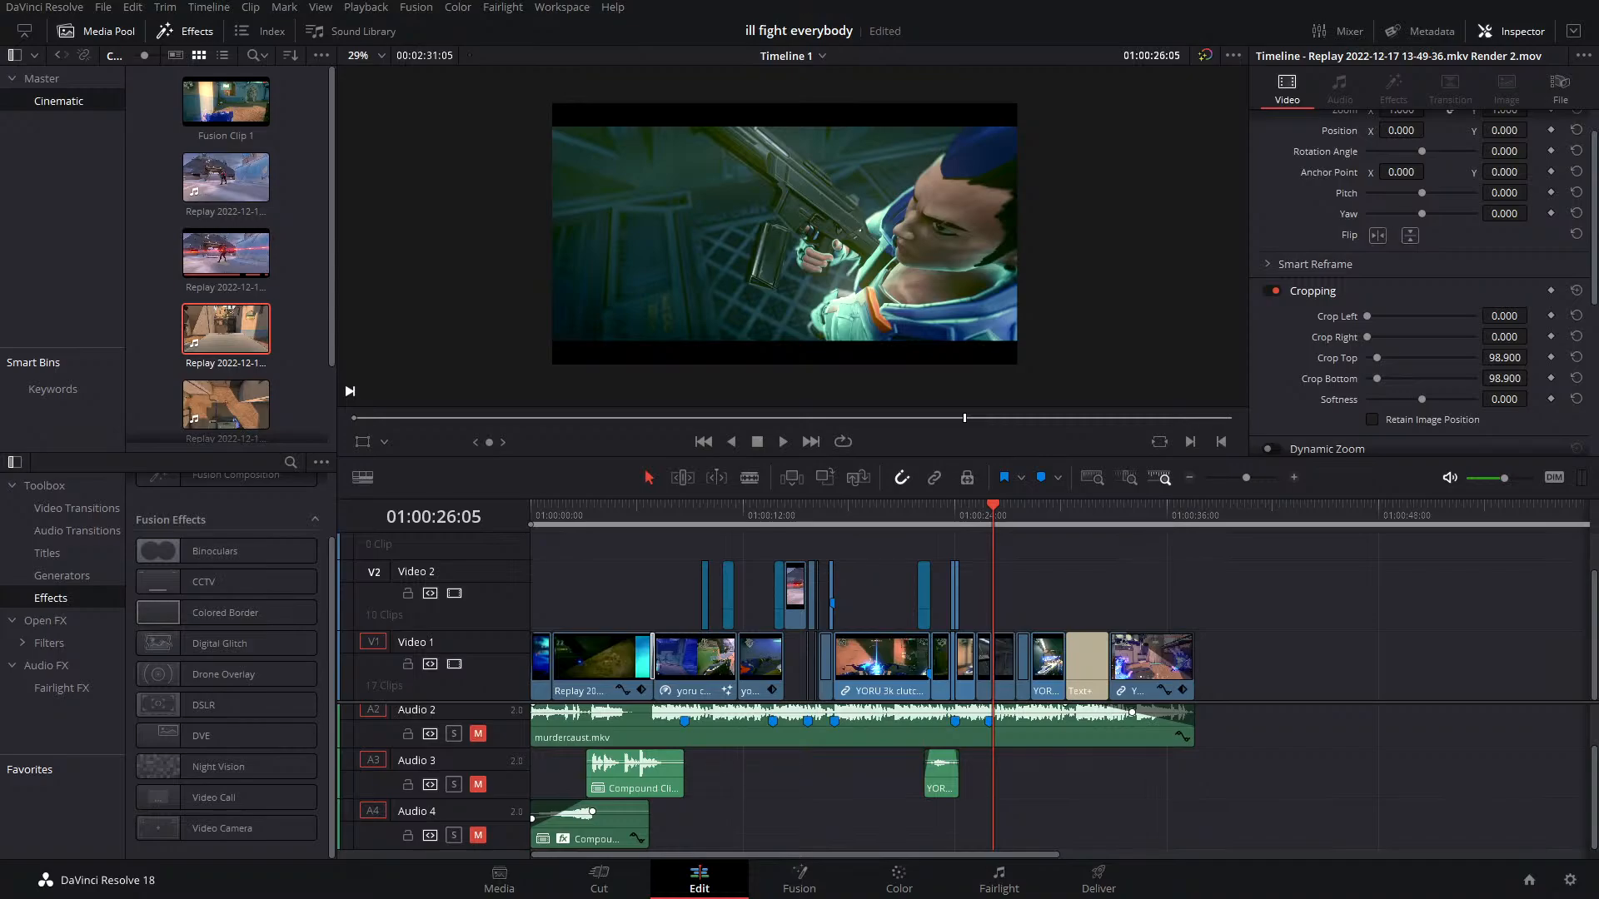
# Watch the Sep 30 Twitter video tagged #VALORANT #DaVinciResolve full screen, and return to DaVinci Resolve
pyautogui.moveTo(0, 272); pyautogui.dragTo(1041, 67)
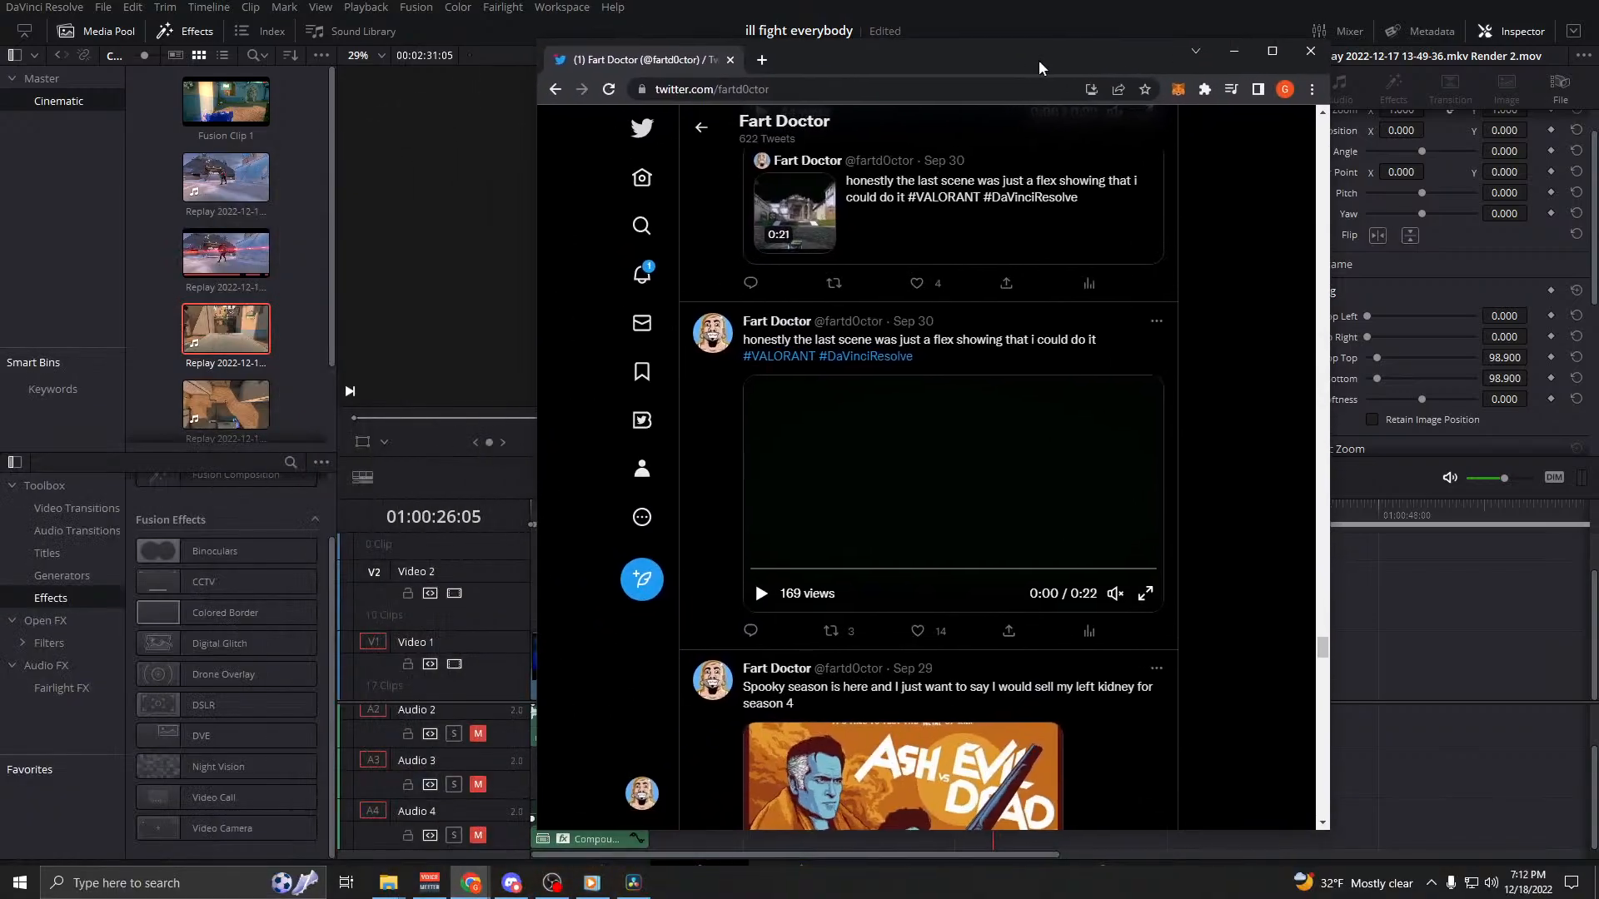
pyautogui.click(1138, 596)
pyautogui.click(16, 881)
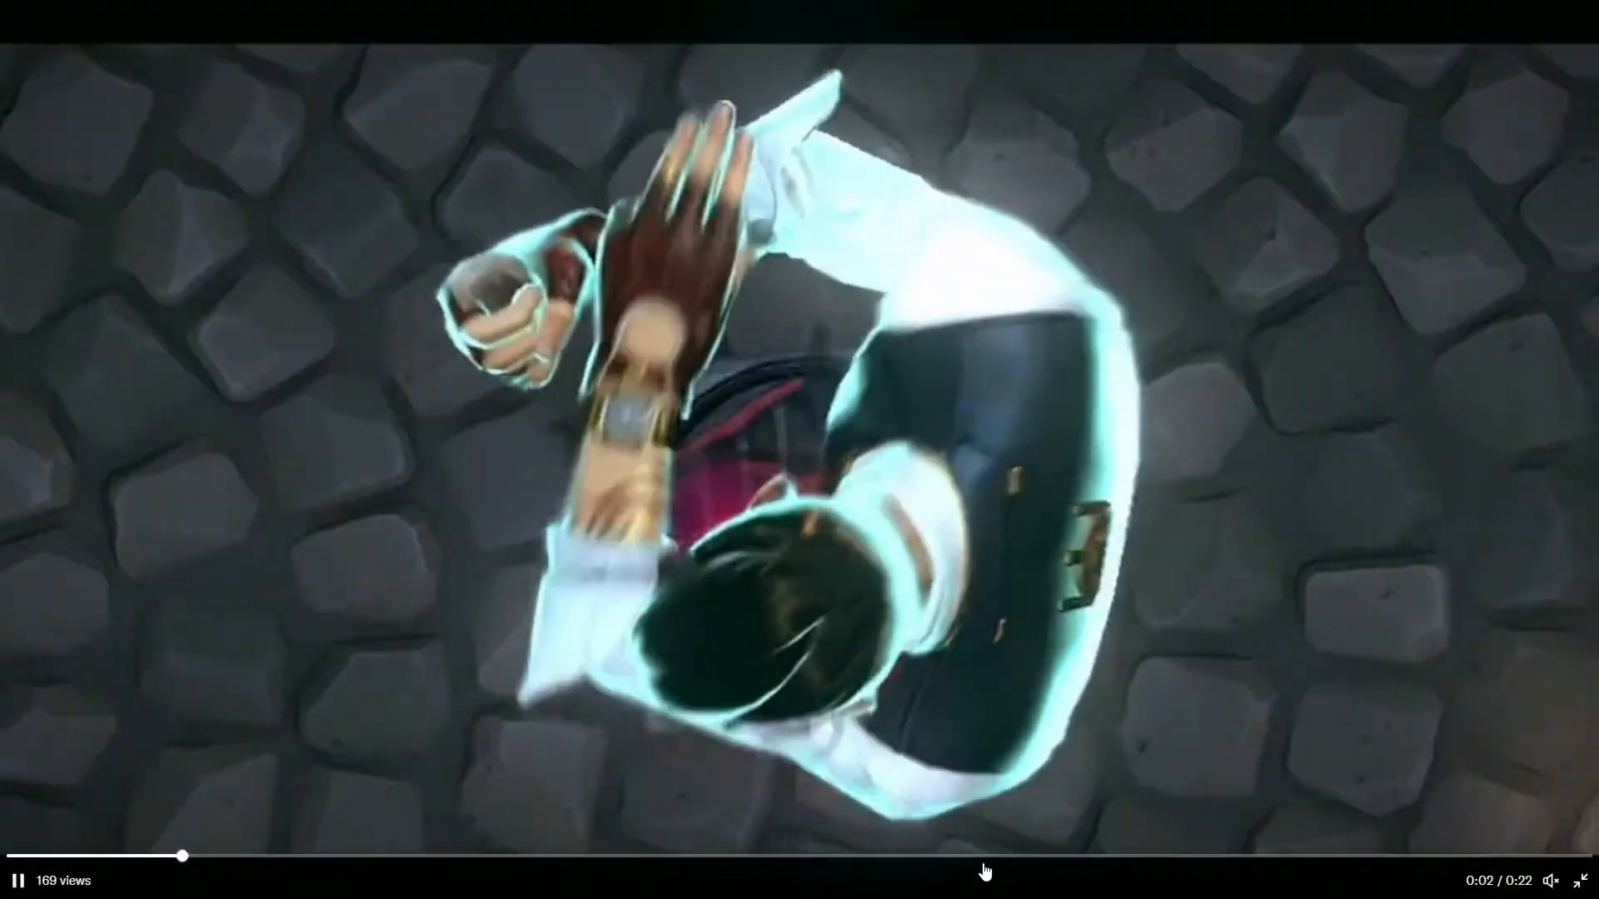
pyautogui.click(1580, 881)
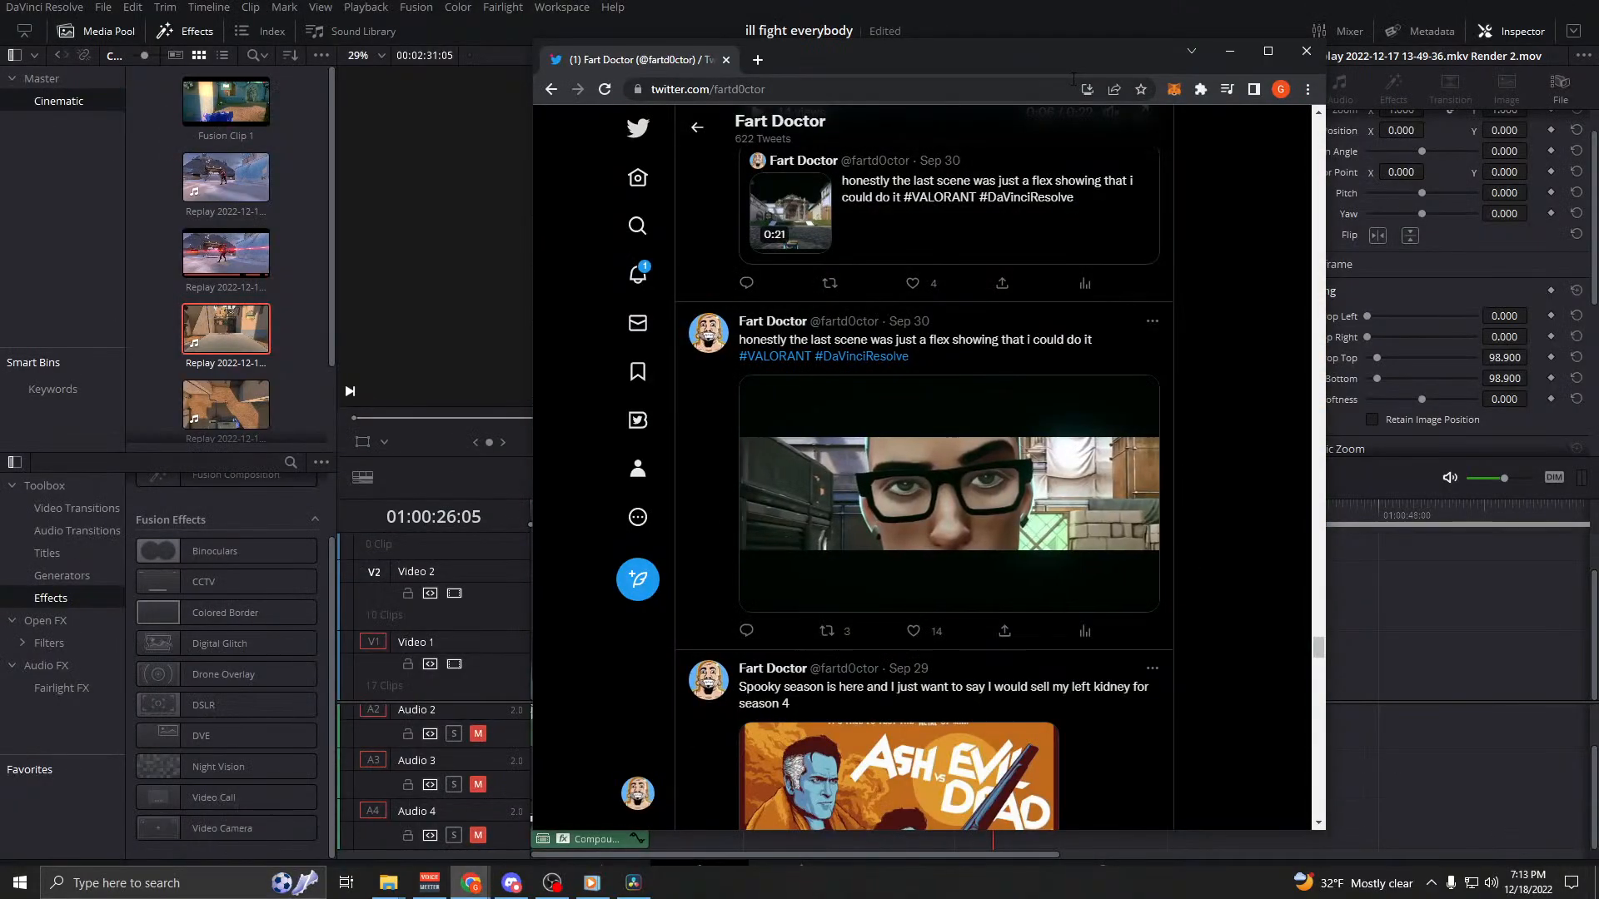
pyautogui.click(1229, 51)
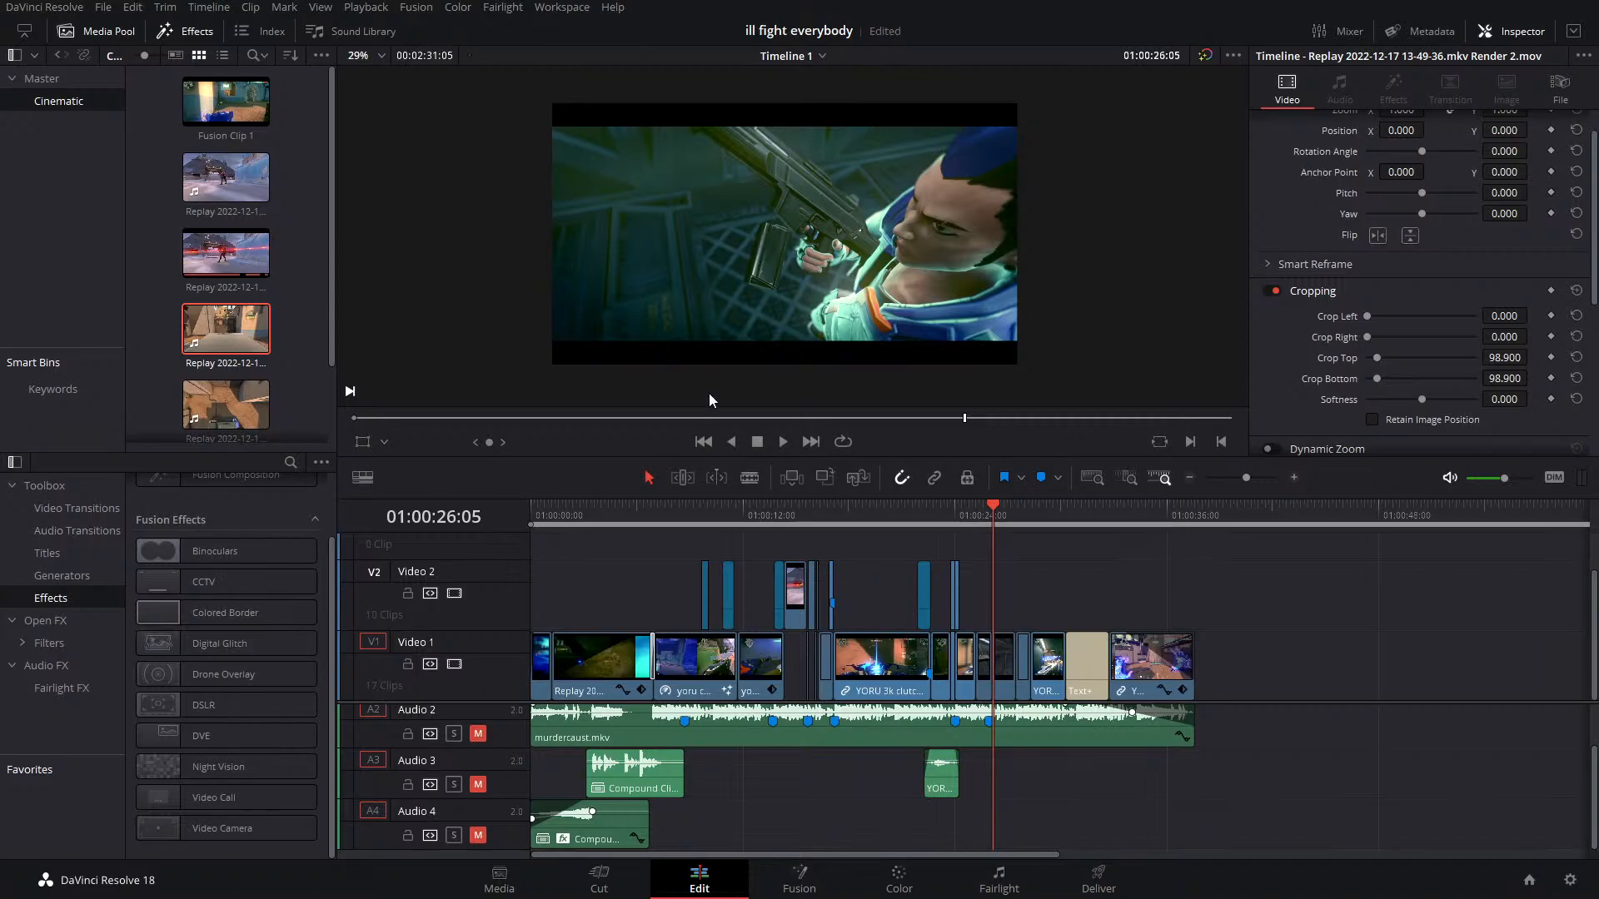
# View the timeline at 01:00:08:21 and the closing YORU 3k clutch clip at 01:00:34:10, with the viewer enlarged to 35%
pyautogui.moveTo(776, 516); pyautogui.dragTo(692, 517)
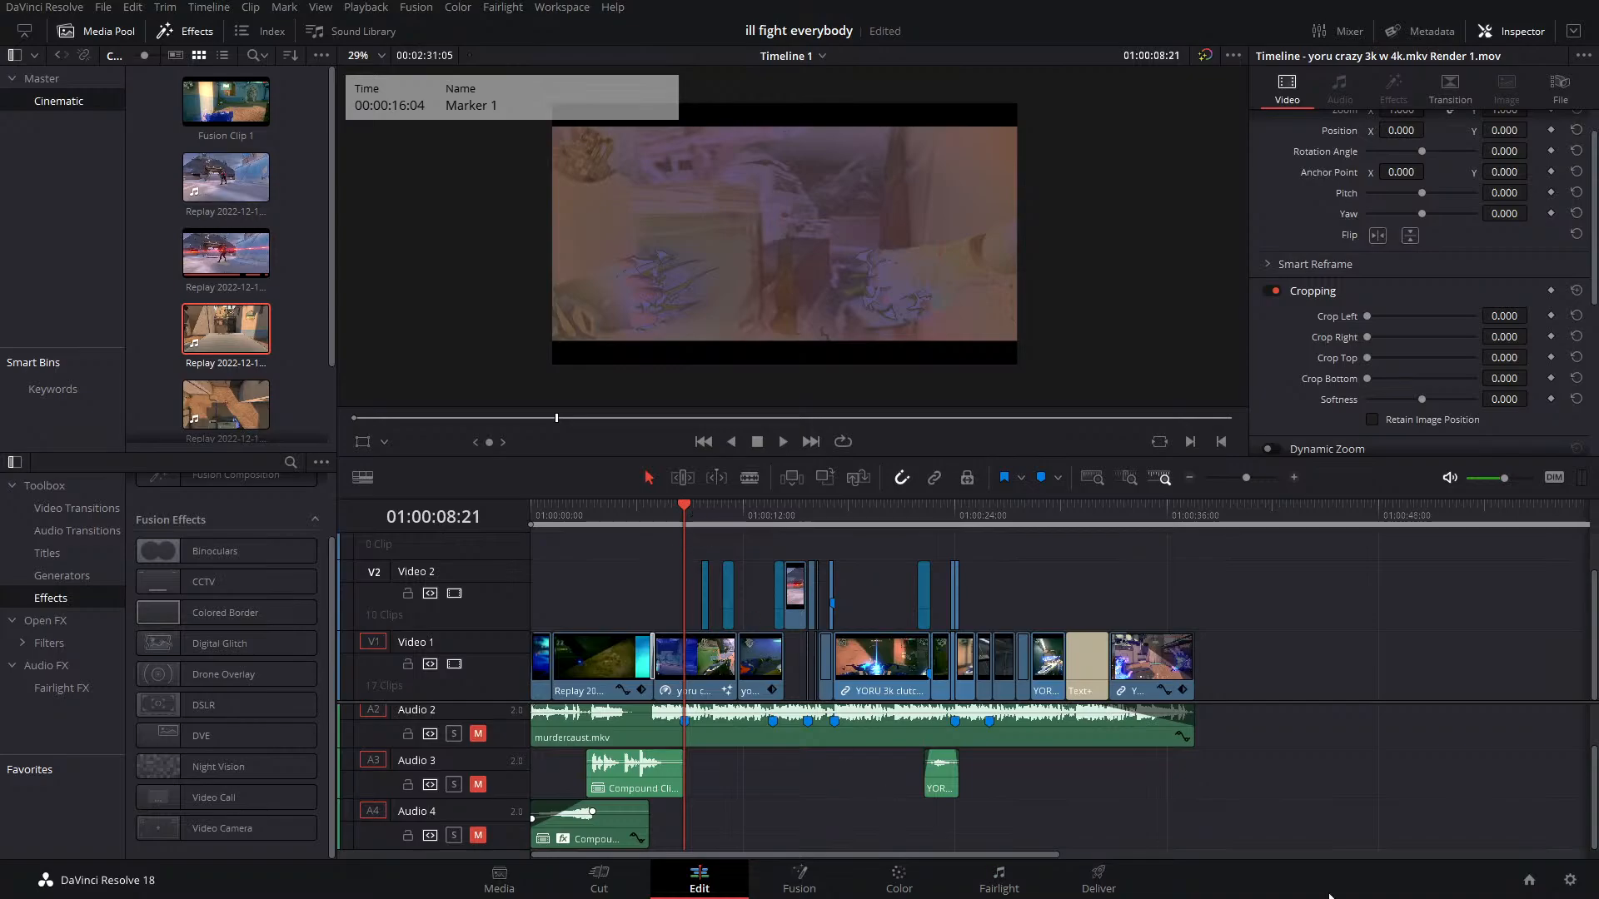
pyautogui.click(1138, 521)
pyautogui.click(1151, 676)
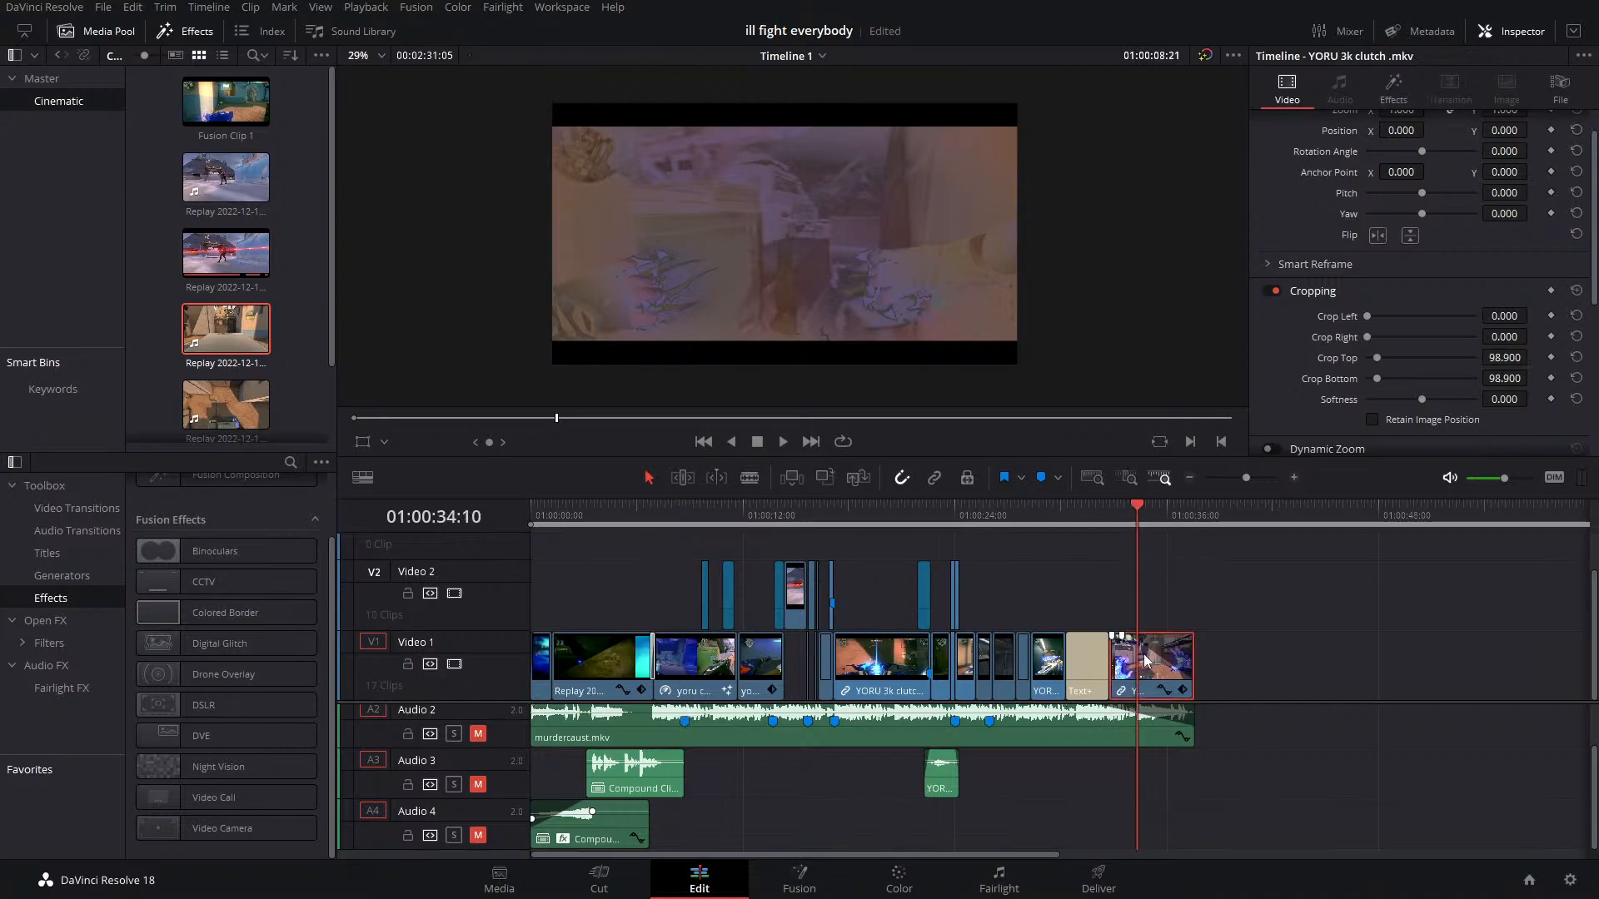
pyautogui.scroll(1, 824, 288)
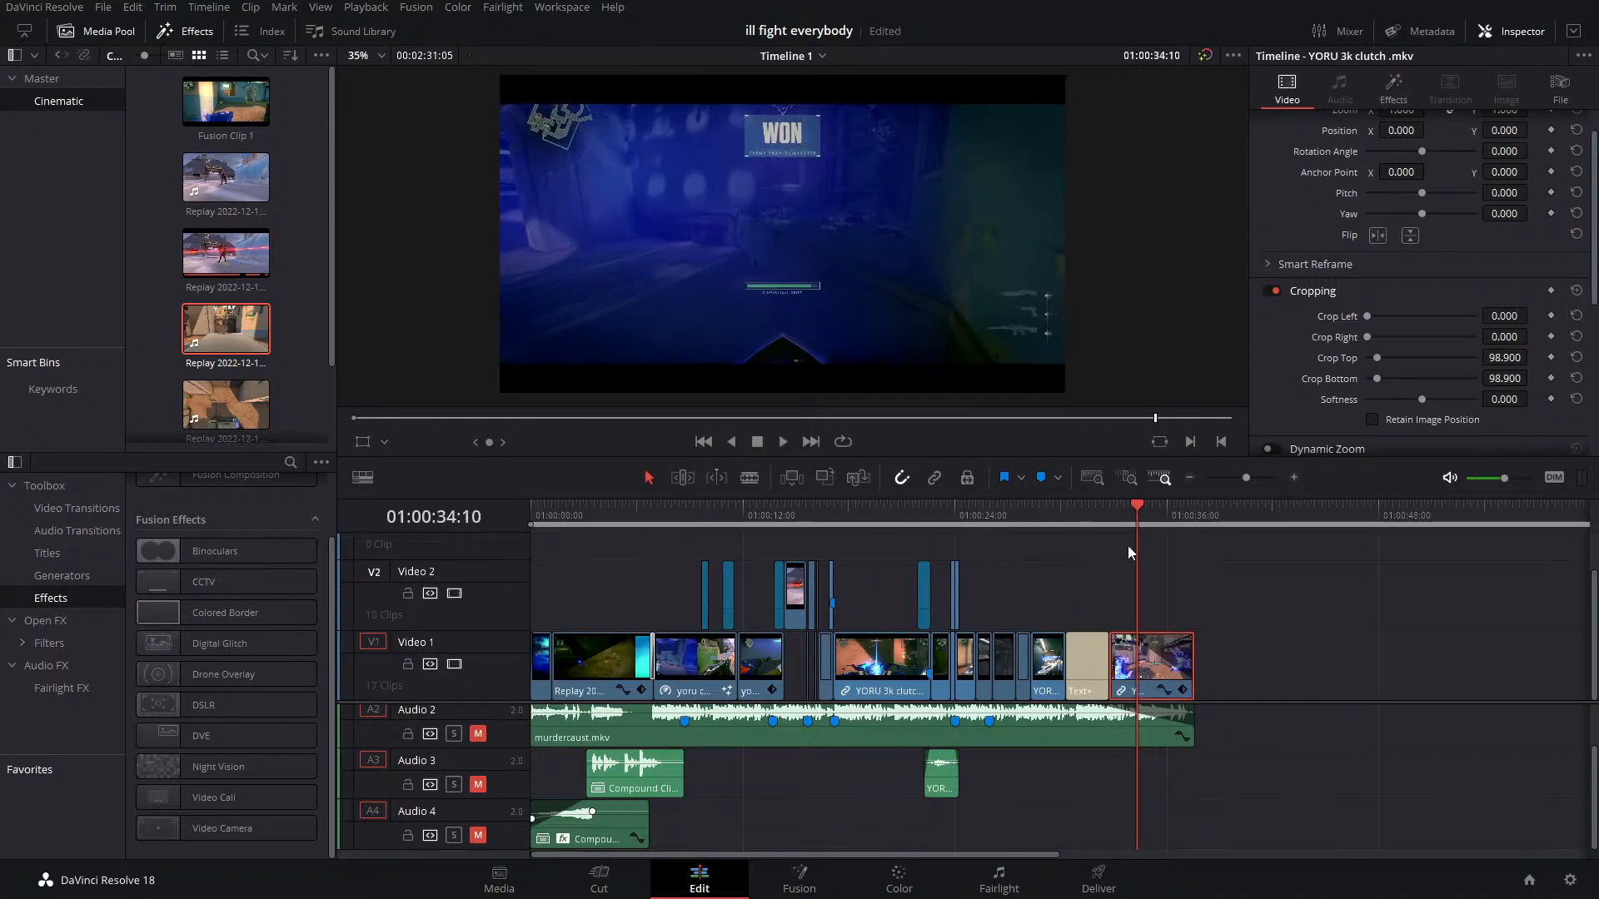
pyautogui.press('Up')
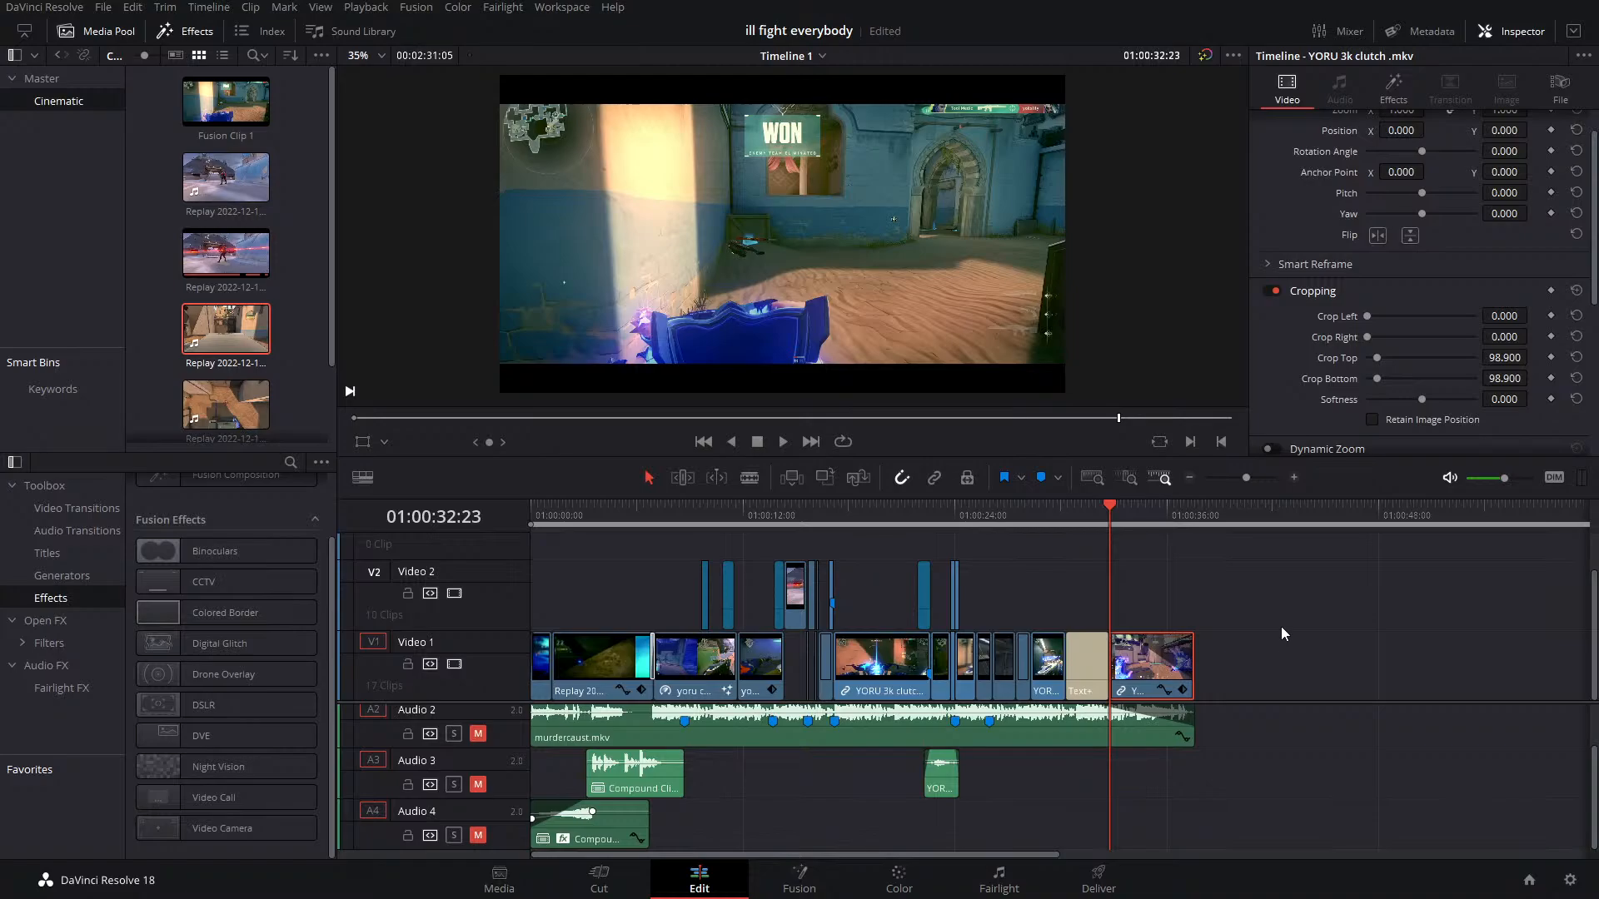
# Inspect the Text+ title "Fade Prime Phantom finisher" across its span on the timeline, ending at 01:00:31:00
pyautogui.click(1101, 513)
pyautogui.click(1083, 663)
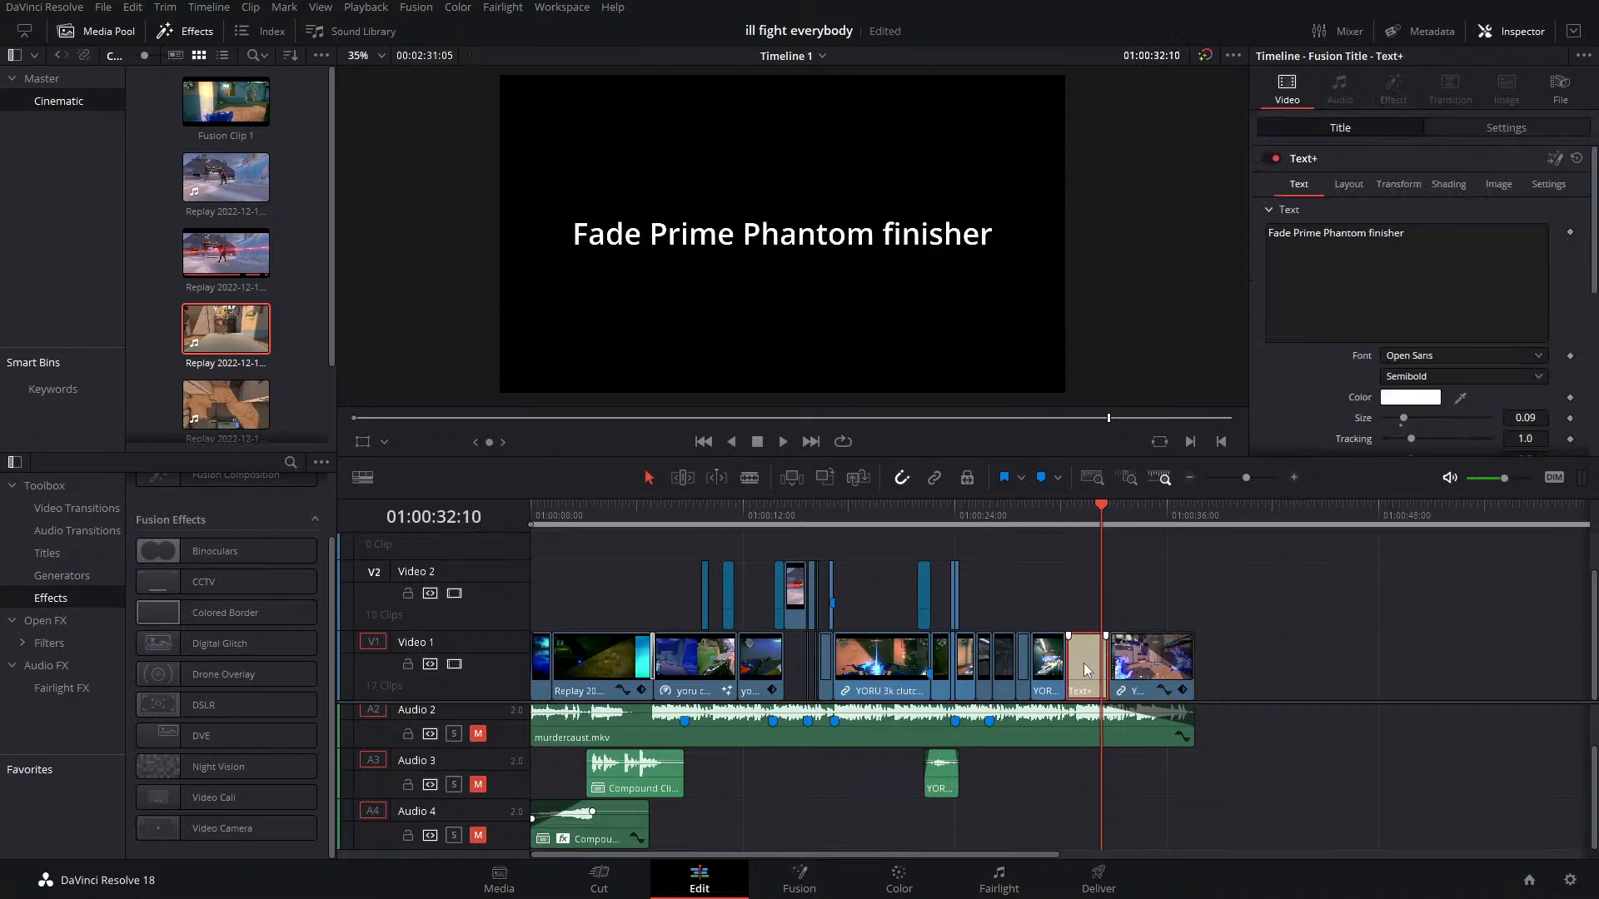
pyautogui.click(1068, 518)
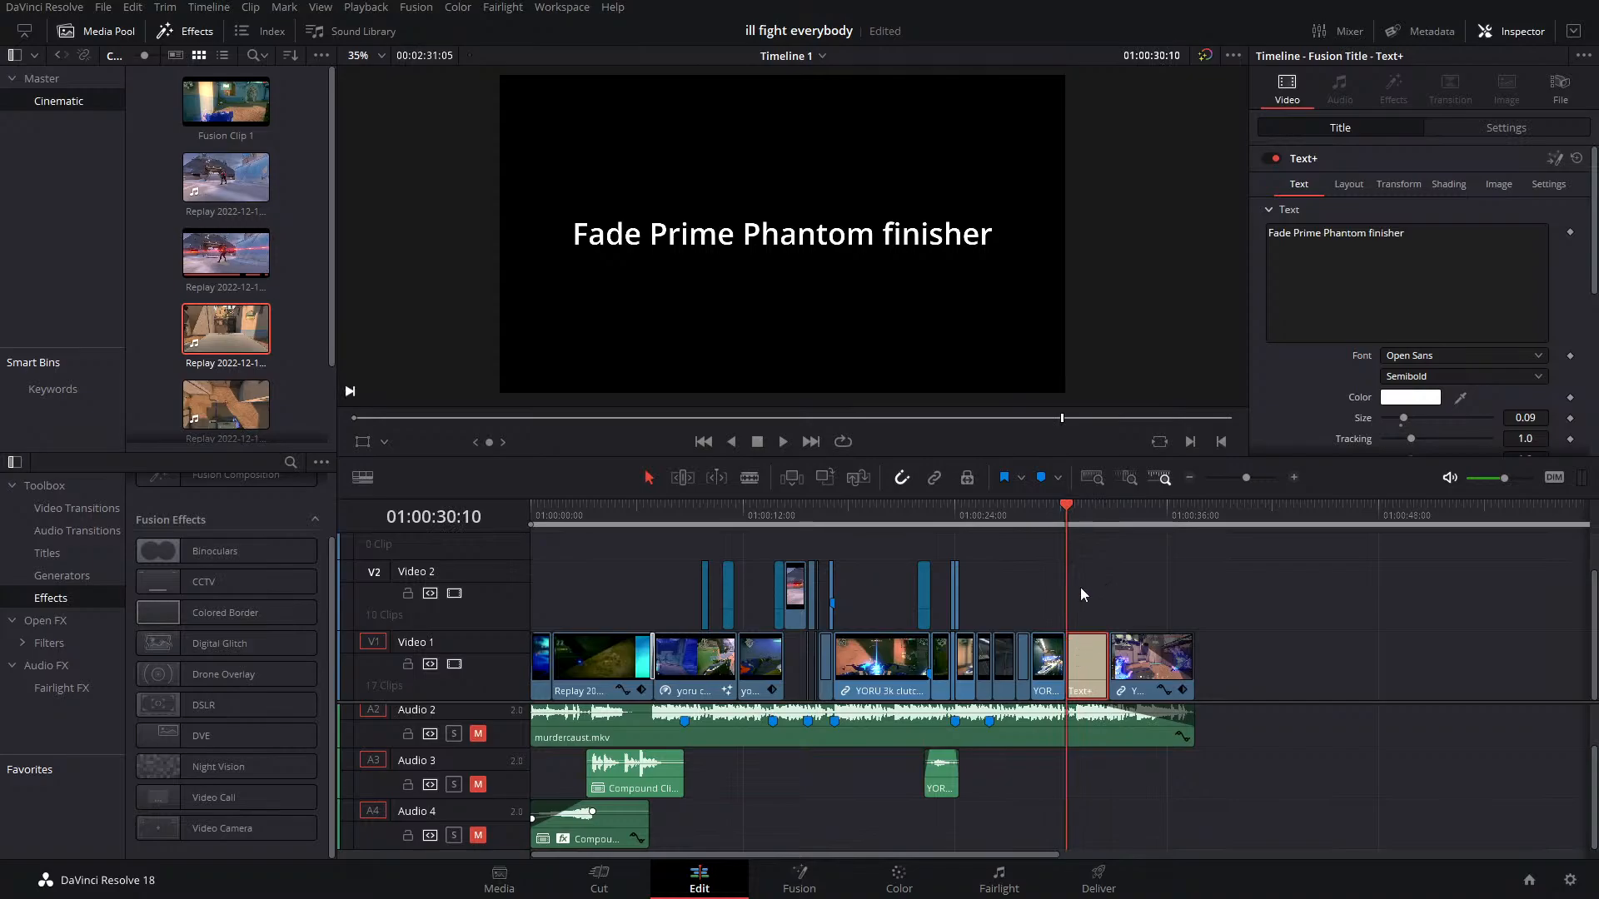
pyautogui.moveTo(1063, 517)
pyautogui.mouseDown()
pyautogui.moveTo(1095, 513)
pyautogui.moveTo(1066, 544)
pyautogui.moveTo(1081, 543)
pyautogui.mouseUp()
pyautogui.moveTo(1054, 515); pyautogui.dragTo(1071, 513)
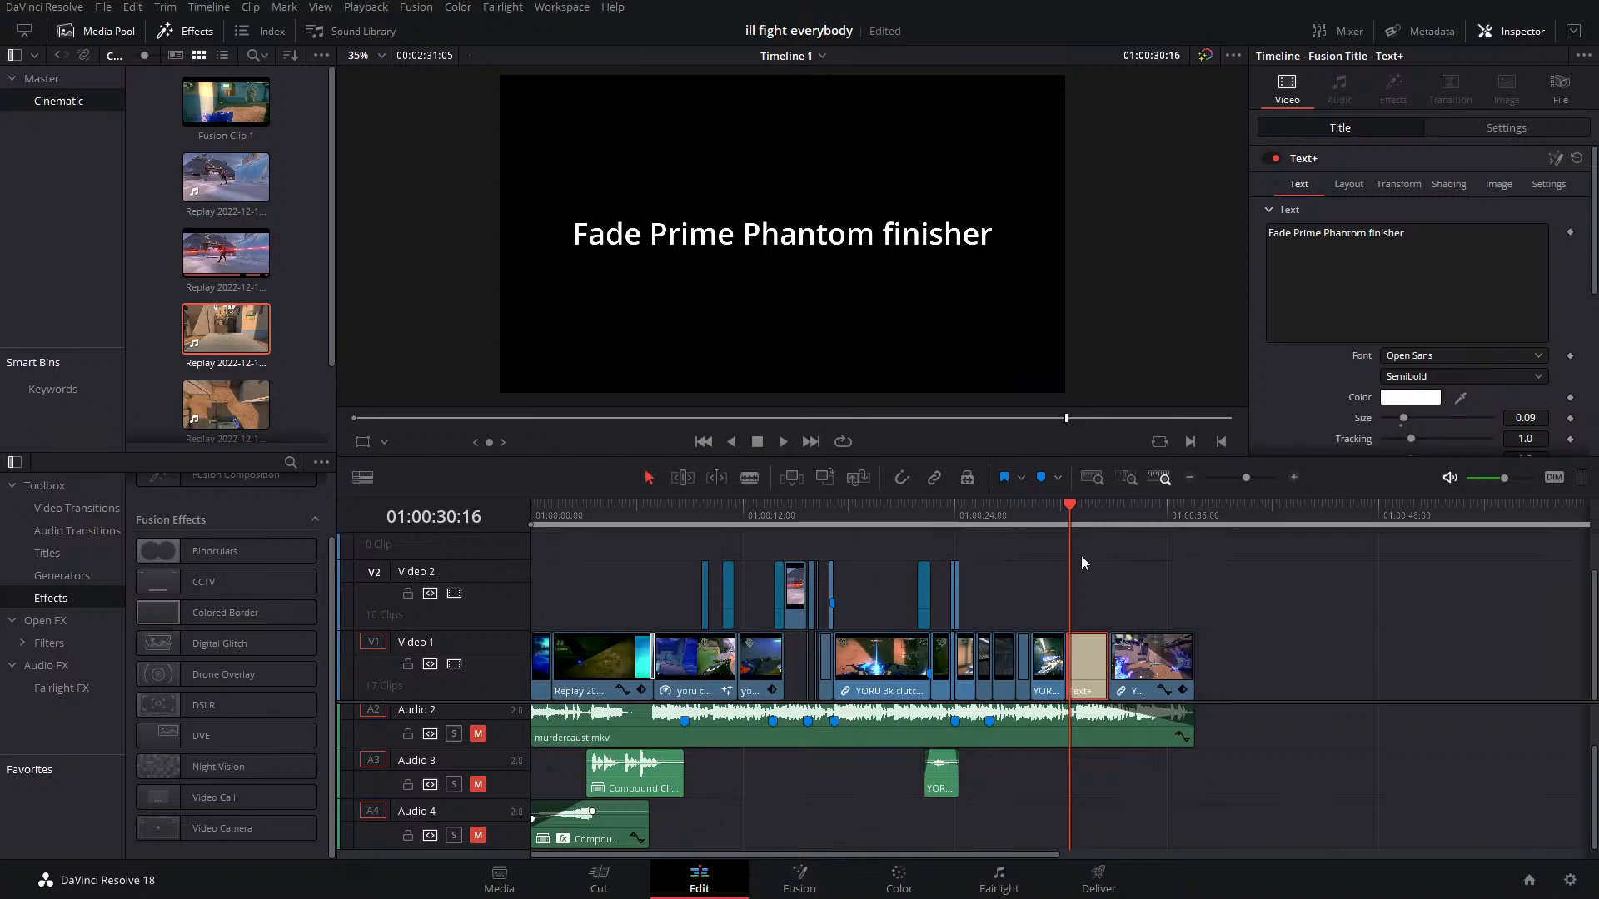
pyautogui.click(1060, 513)
pyautogui.click(1078, 512)
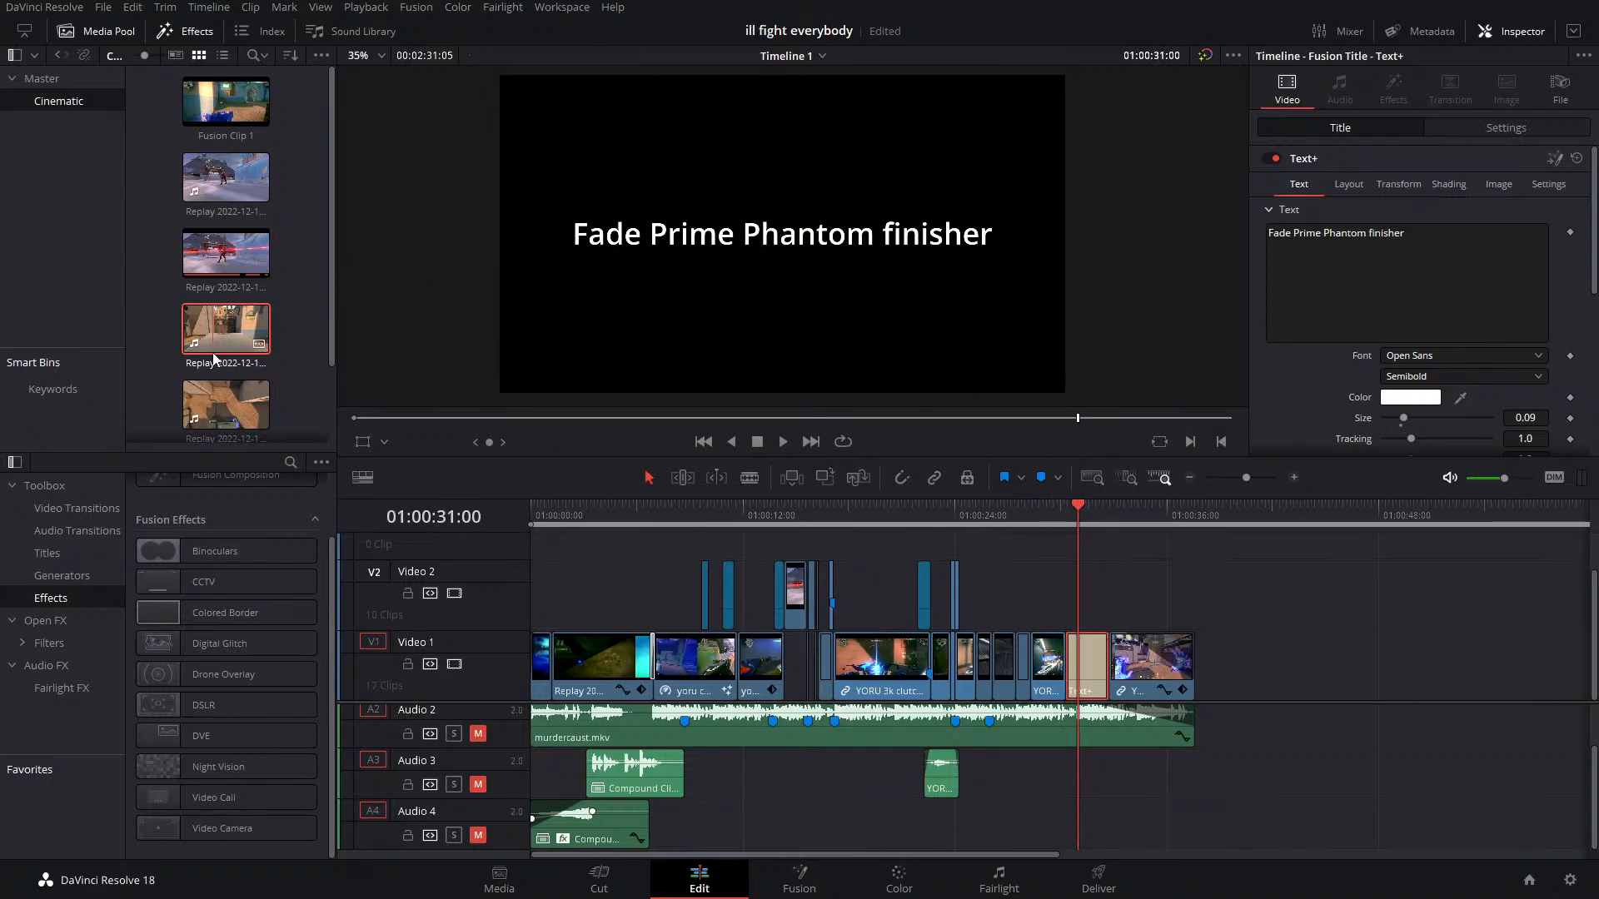
# Place the 14-57-32 replay after the montage, view its footage up to 01:00:45:27, and delete it with its audio
pyautogui.moveTo(213, 360); pyautogui.dragTo(1332, 658)
pyautogui.click(1325, 509)
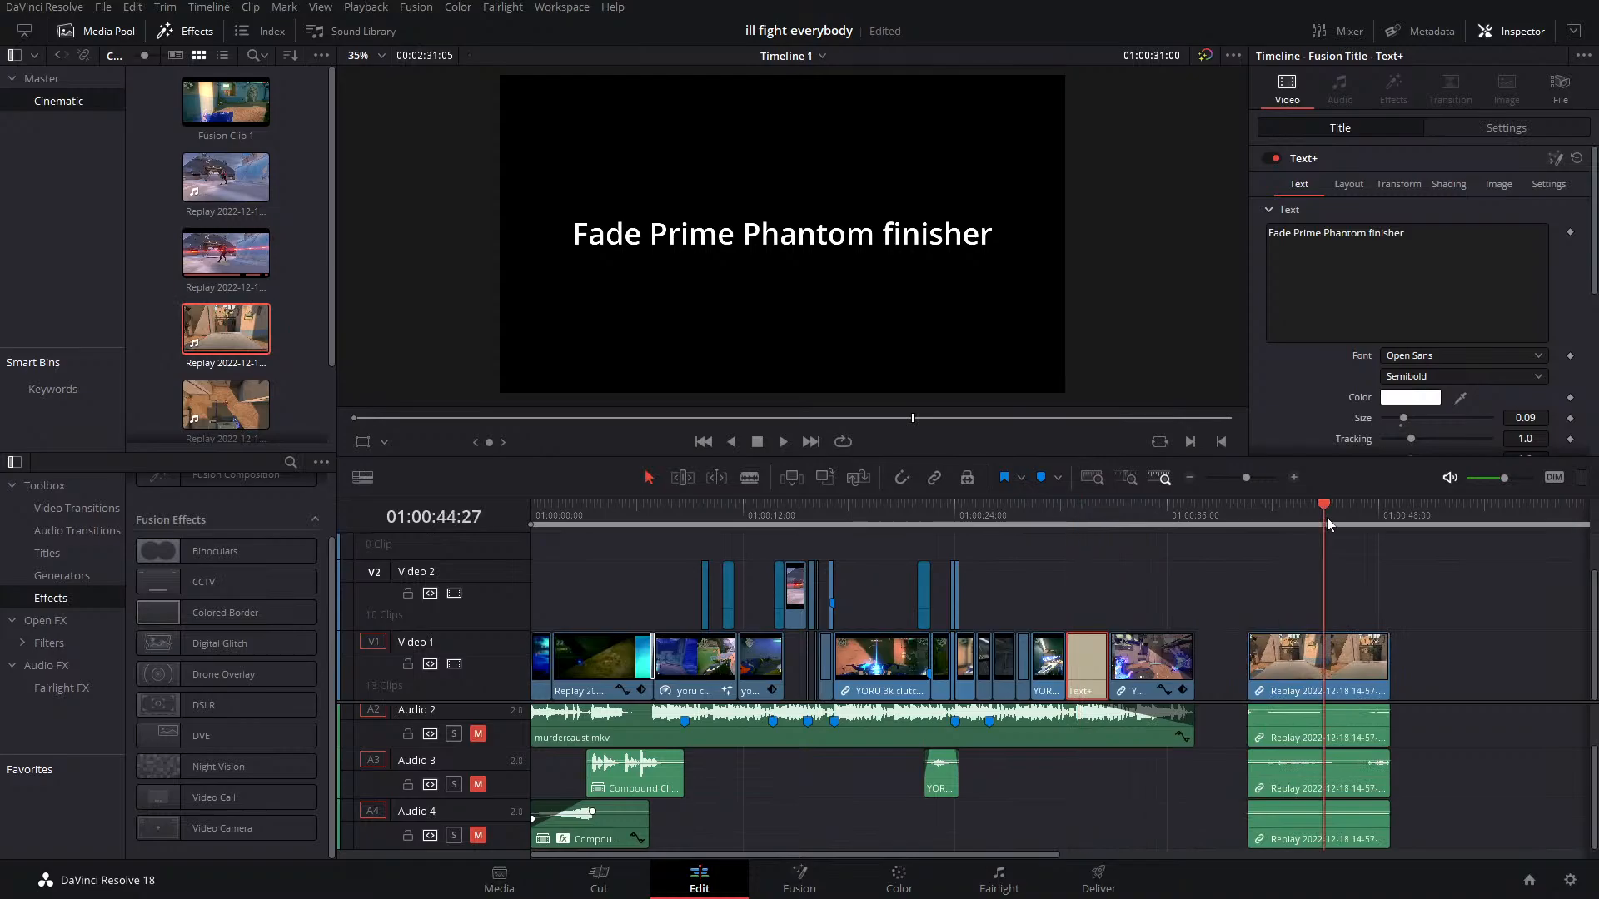
pyautogui.moveTo(1327, 517)
pyautogui.mouseDown()
pyautogui.moveTo(1357, 518)
pyautogui.moveTo(1341, 533)
pyautogui.mouseUp()
pyautogui.moveTo(1473, 643); pyautogui.dragTo(1289, 856)
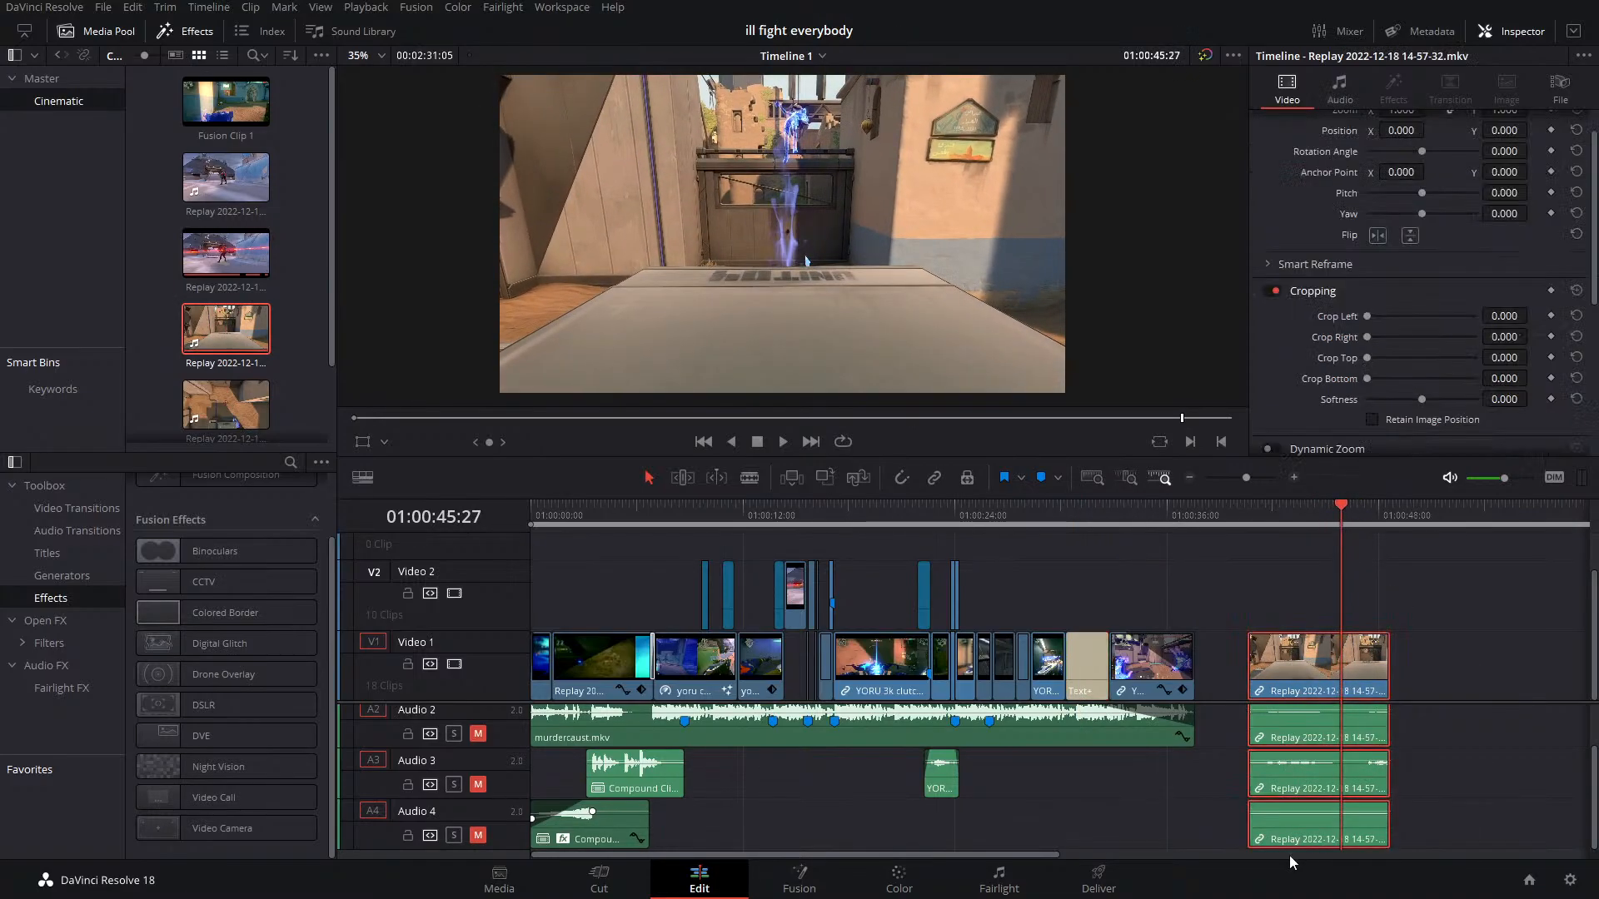
pyautogui.press('Delete')
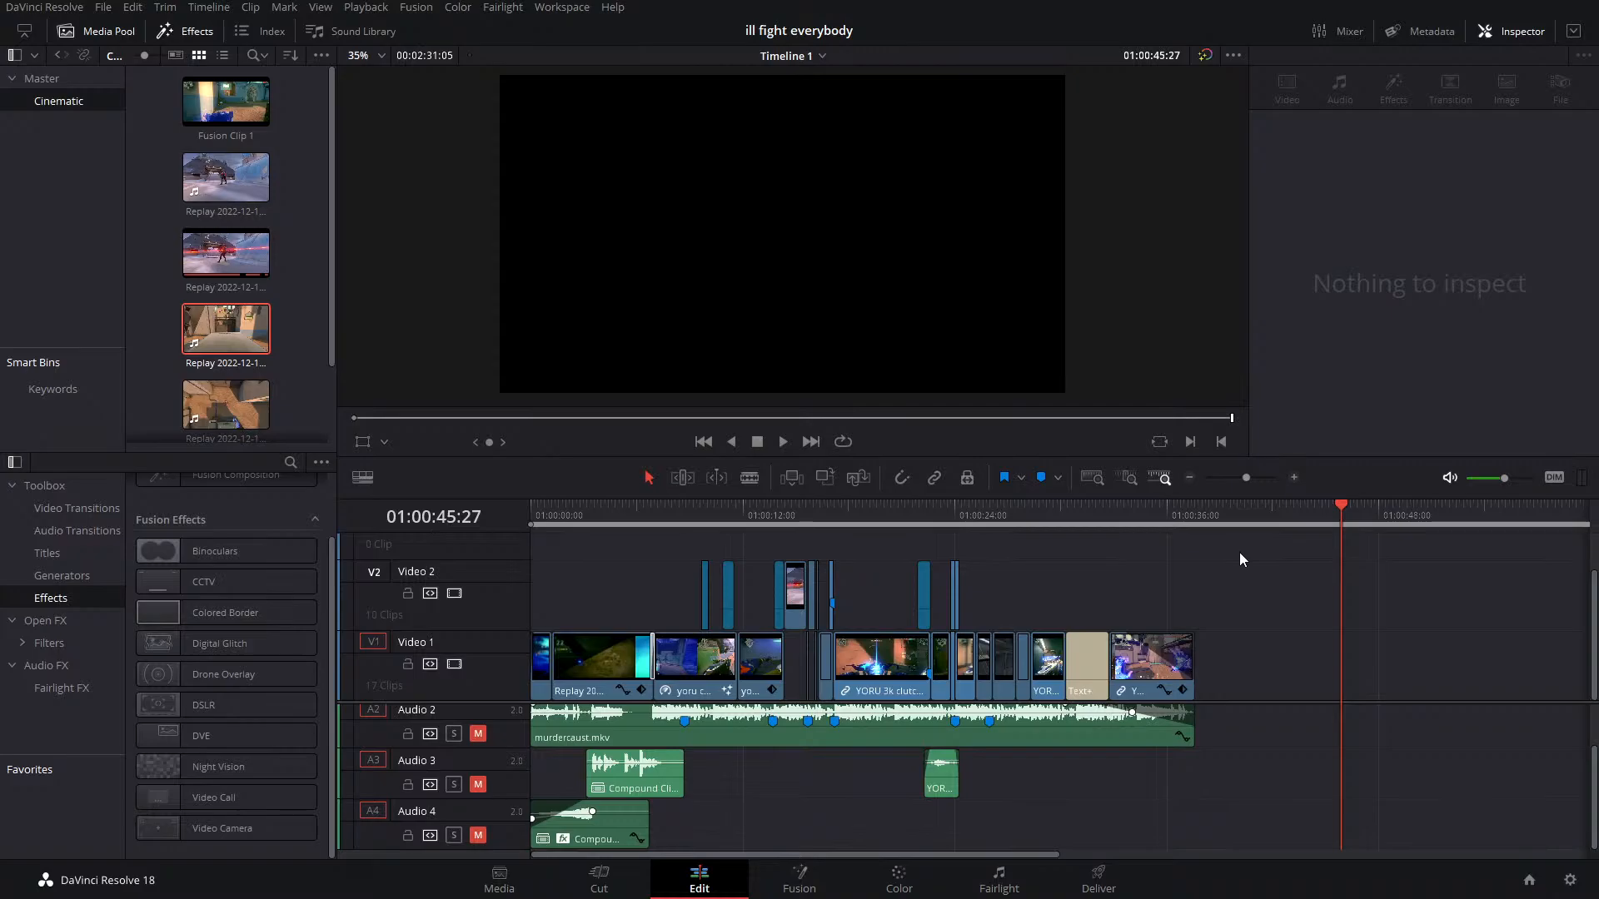
# Play the montage from the start, replay it from 01:00:22:27, and stop at the Text+ title at 01:00:31:23
pyautogui.moveTo(907, 506); pyautogui.dragTo(463, 525)
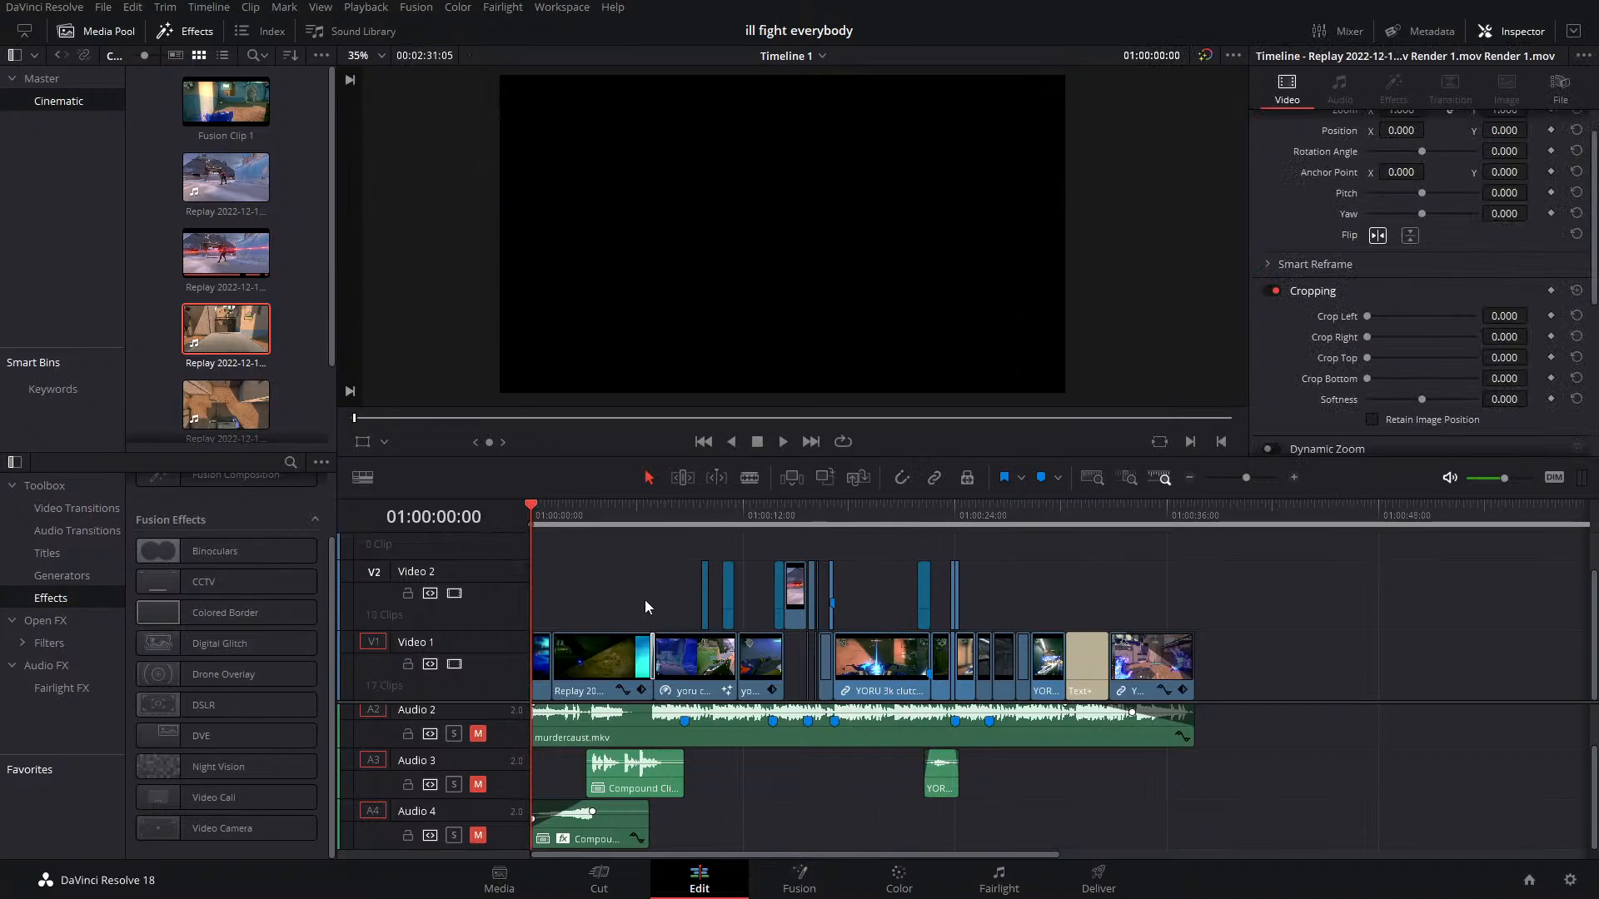
pyautogui.press('space')
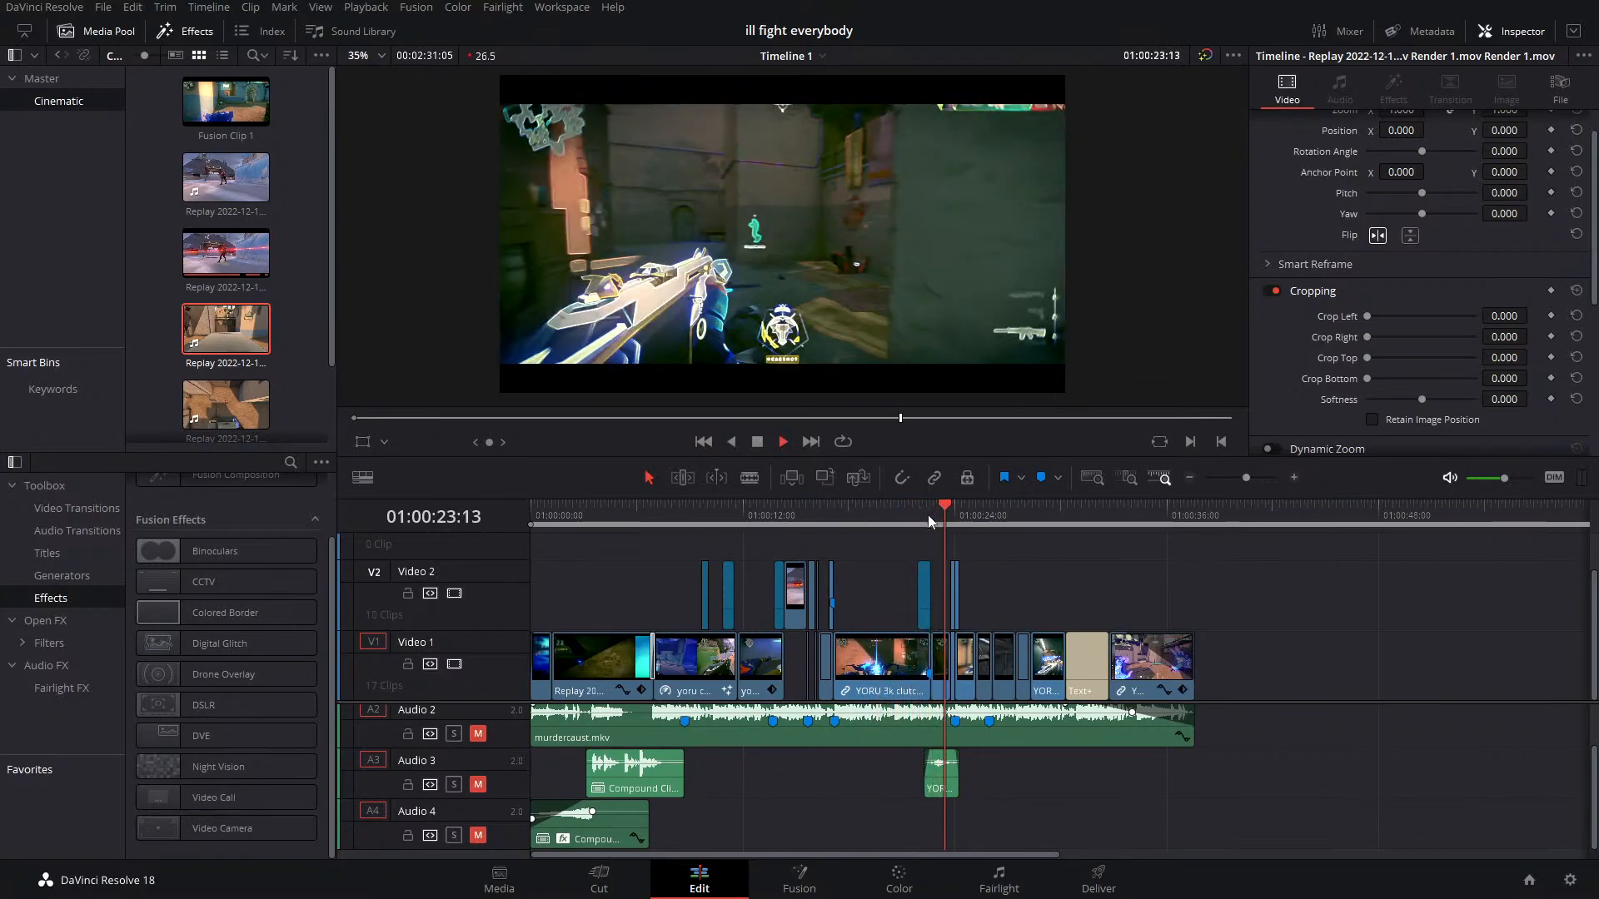
pyautogui.moveTo(927, 515); pyautogui.dragTo(936, 513)
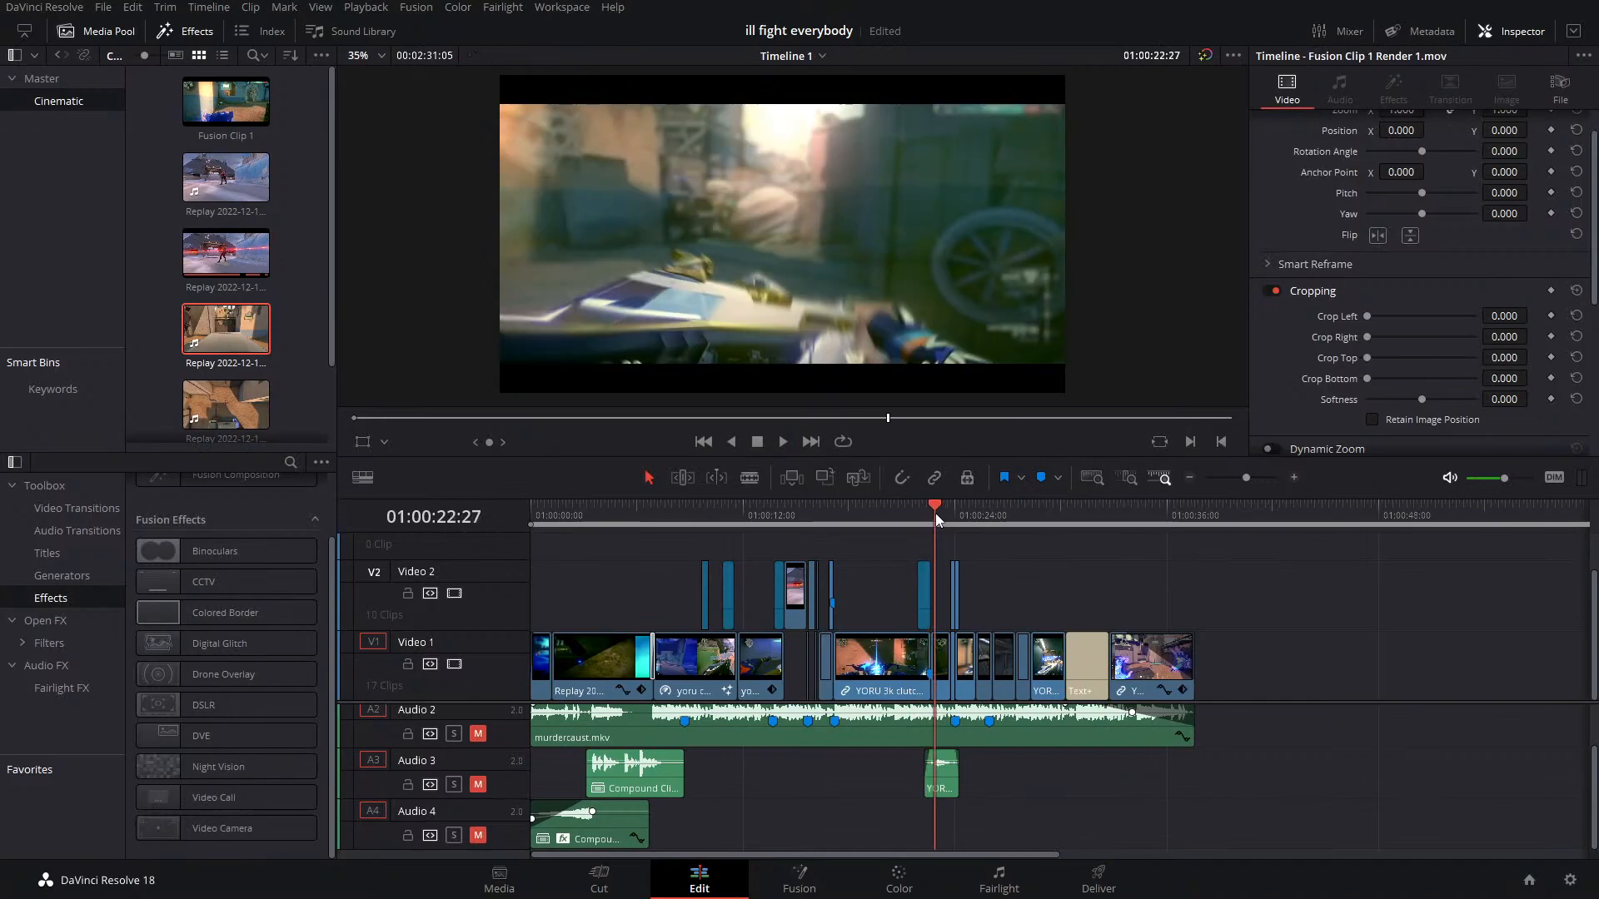
pyautogui.press('space')
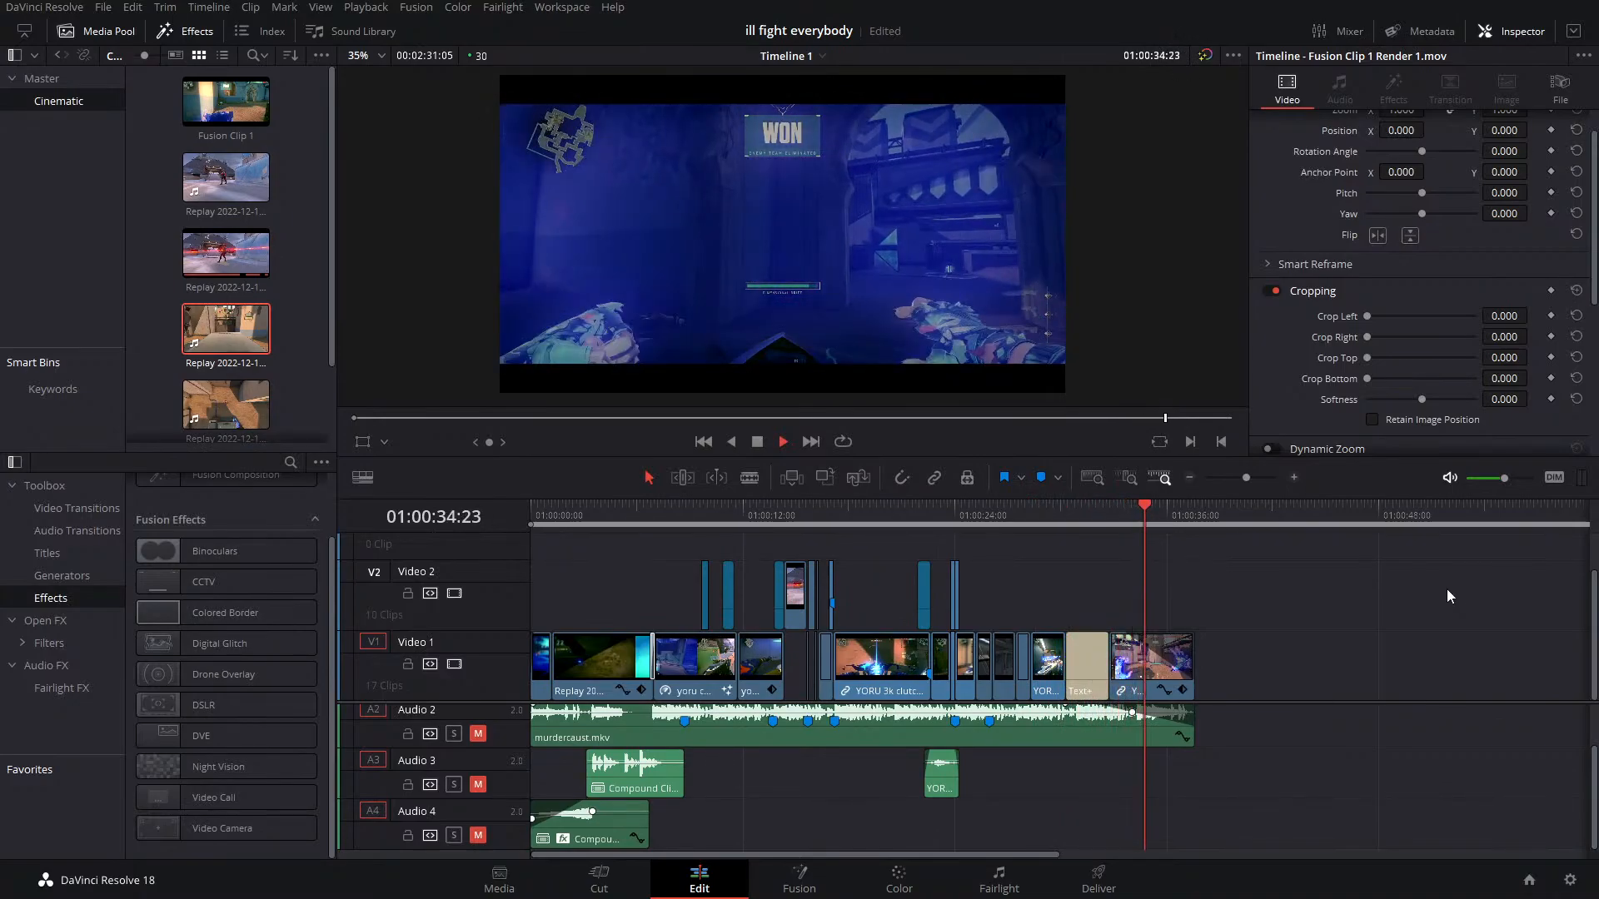
pyautogui.click(1078, 512)
pyautogui.press('space')
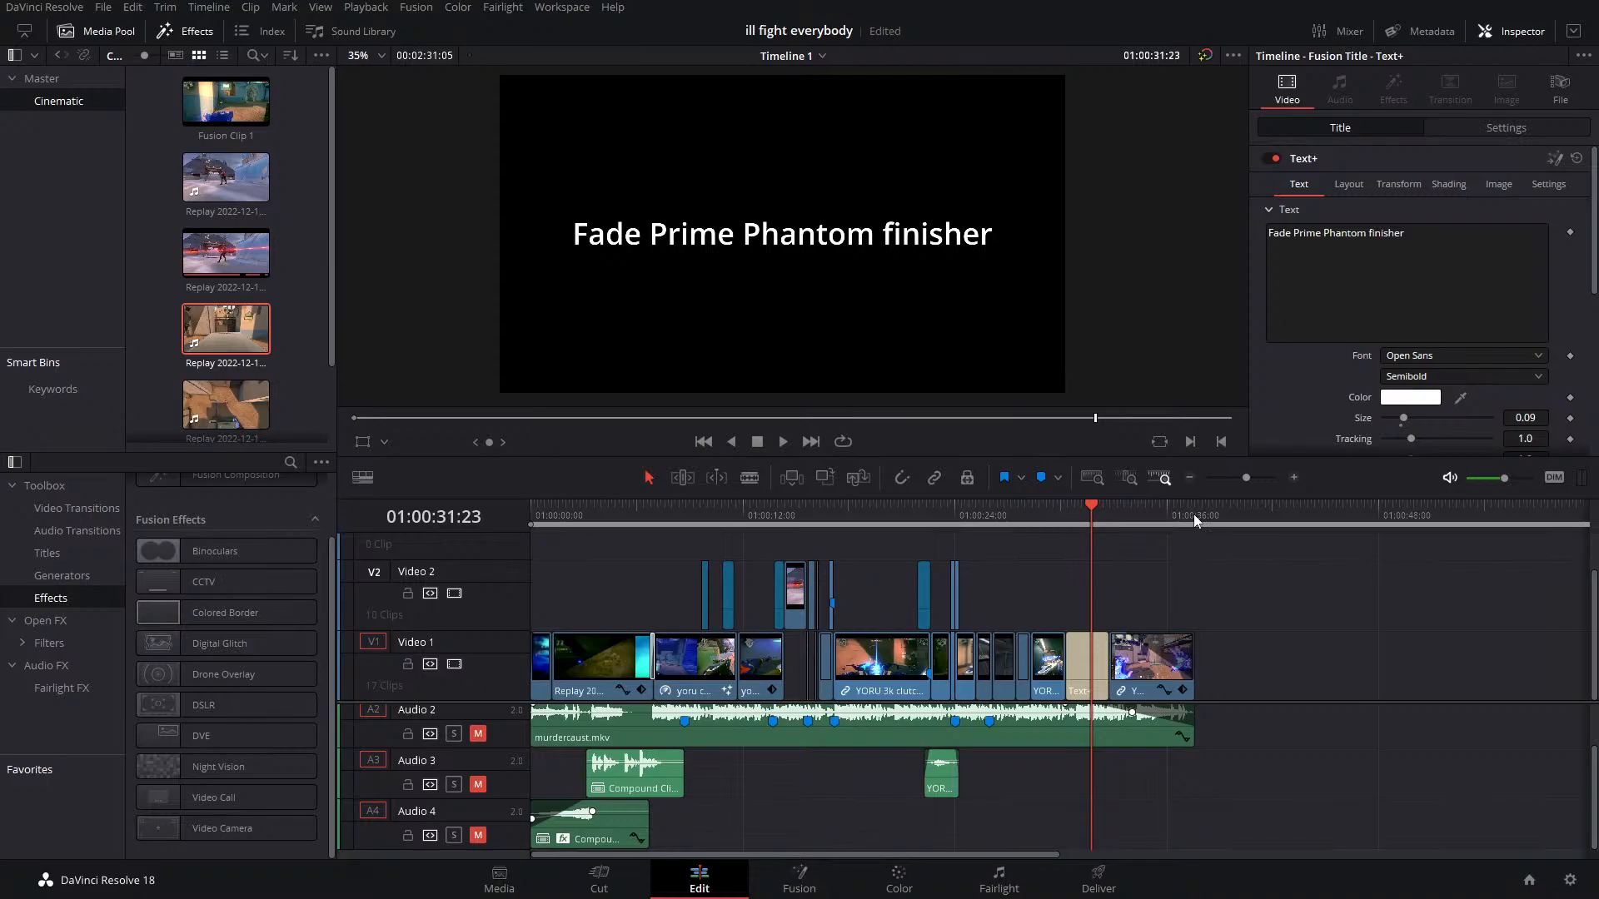
# Compare the alternating 13-48-50 and 13-49-36 replay shots between 01:00:25:28 and 01:00:27:14
pyautogui.moveTo(1070, 516); pyautogui.dragTo(1006, 562)
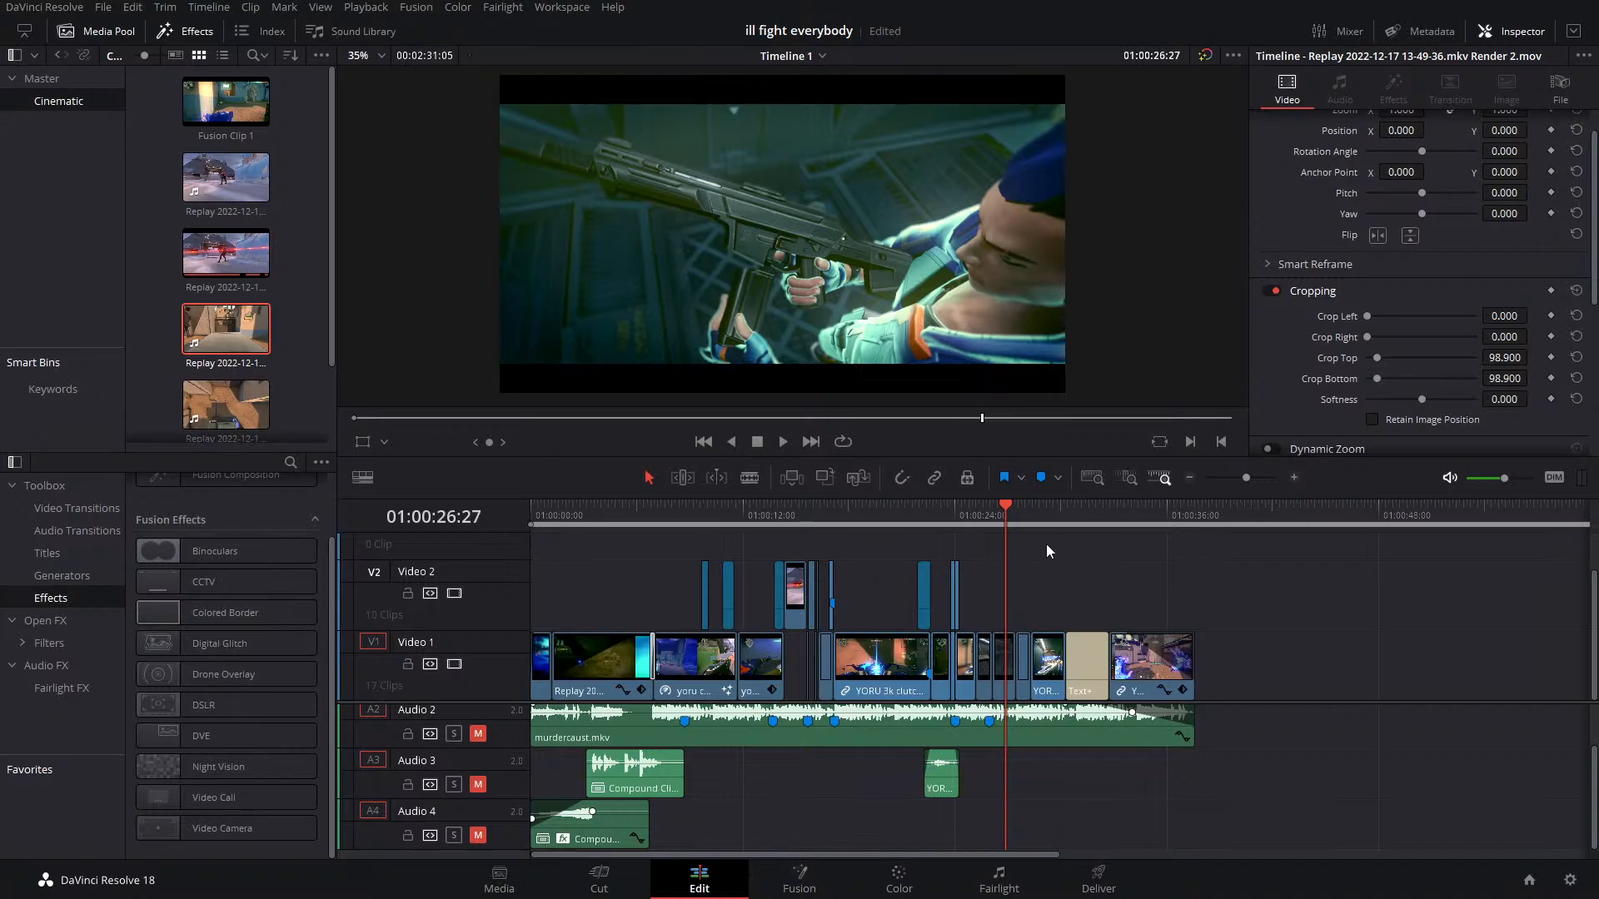
pyautogui.click(988, 517)
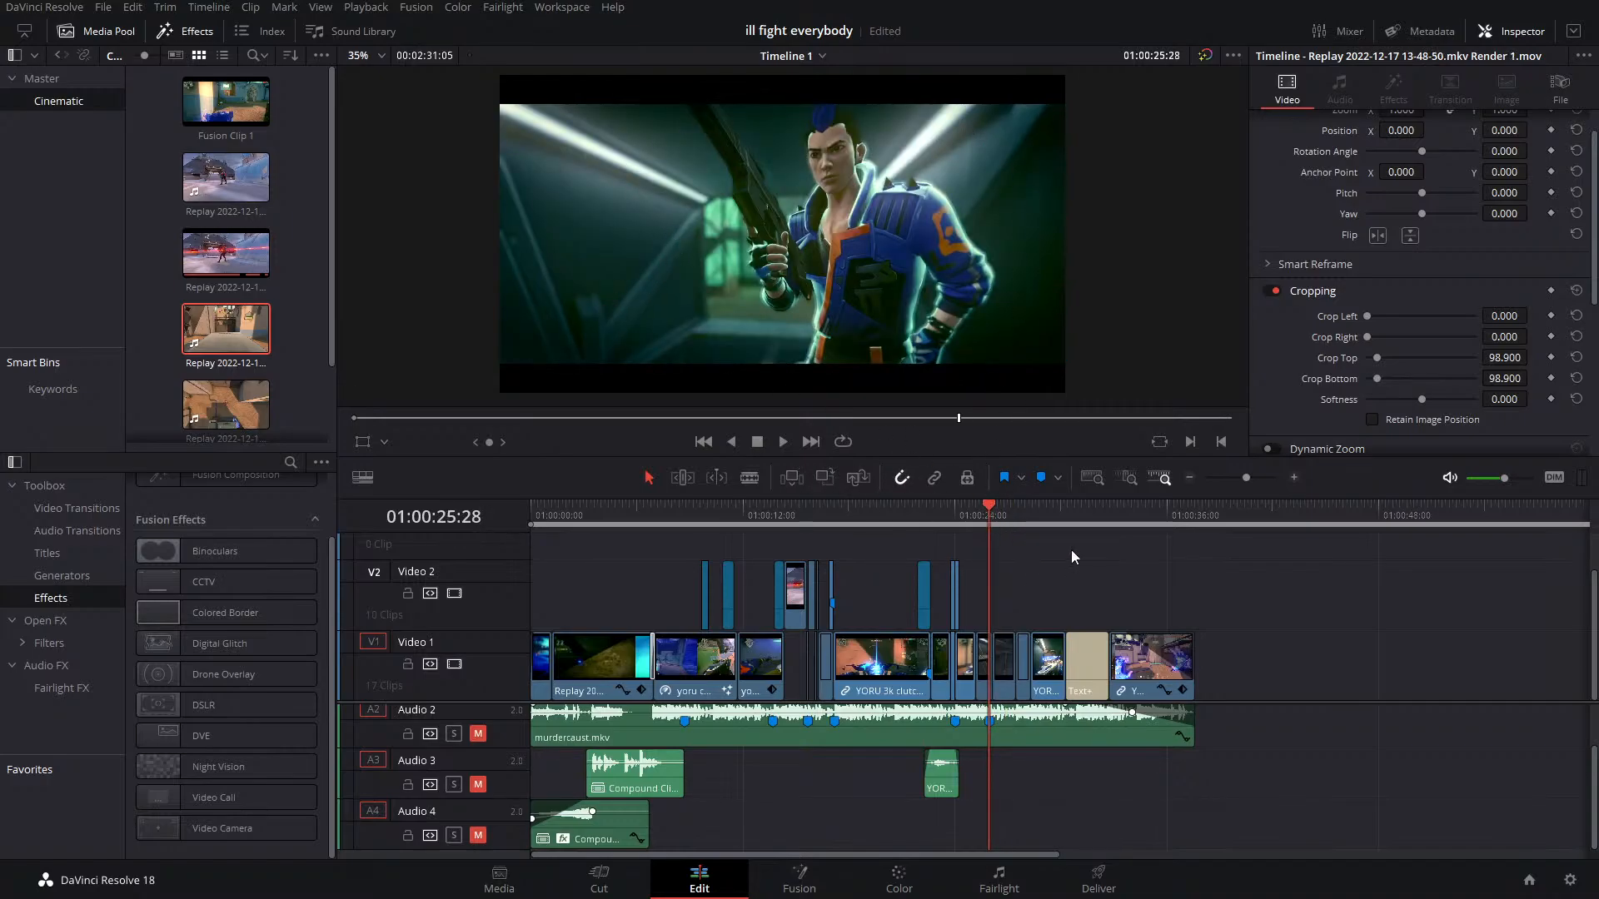
pyautogui.click(1015, 517)
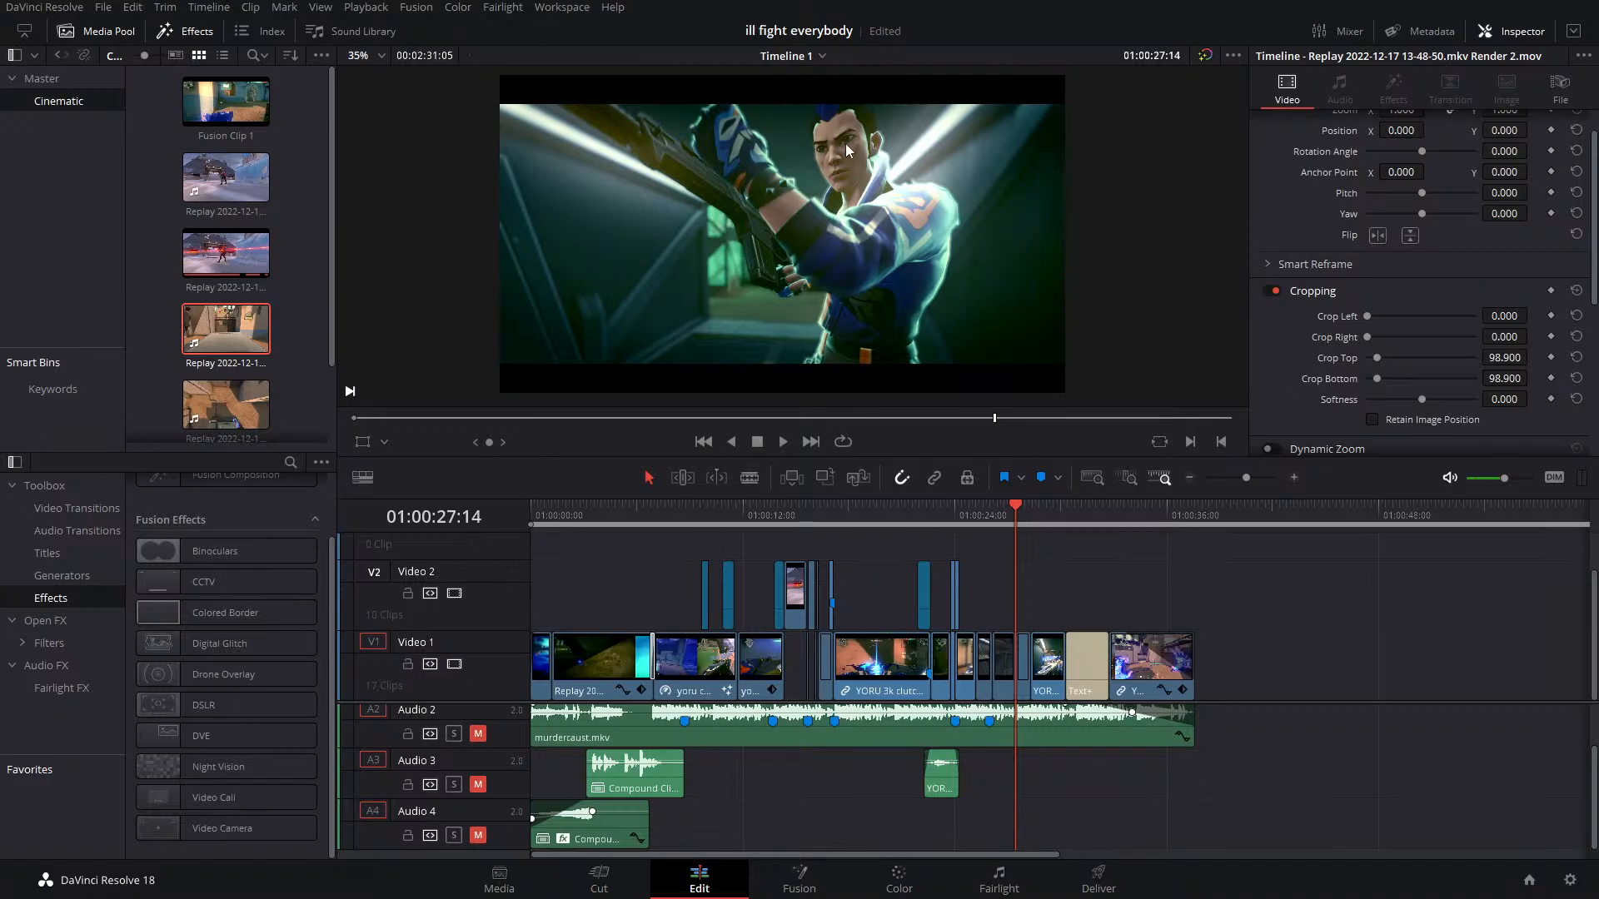
pyautogui.moveTo(1019, 507); pyautogui.dragTo(1002, 527)
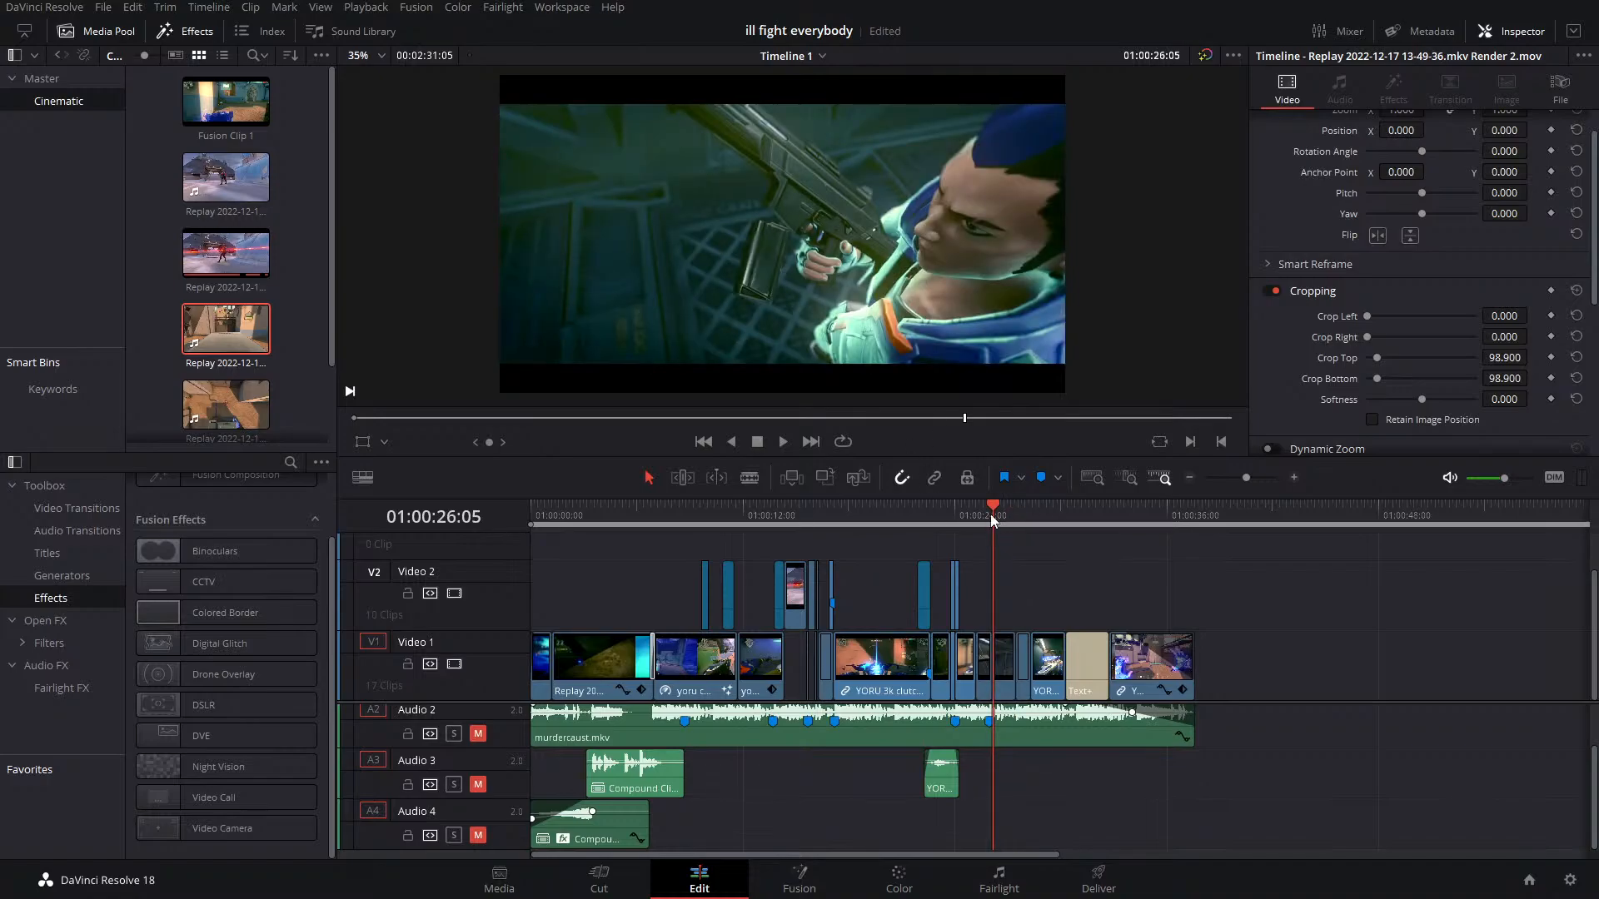
pyautogui.click(978, 510)
pyautogui.click(990, 514)
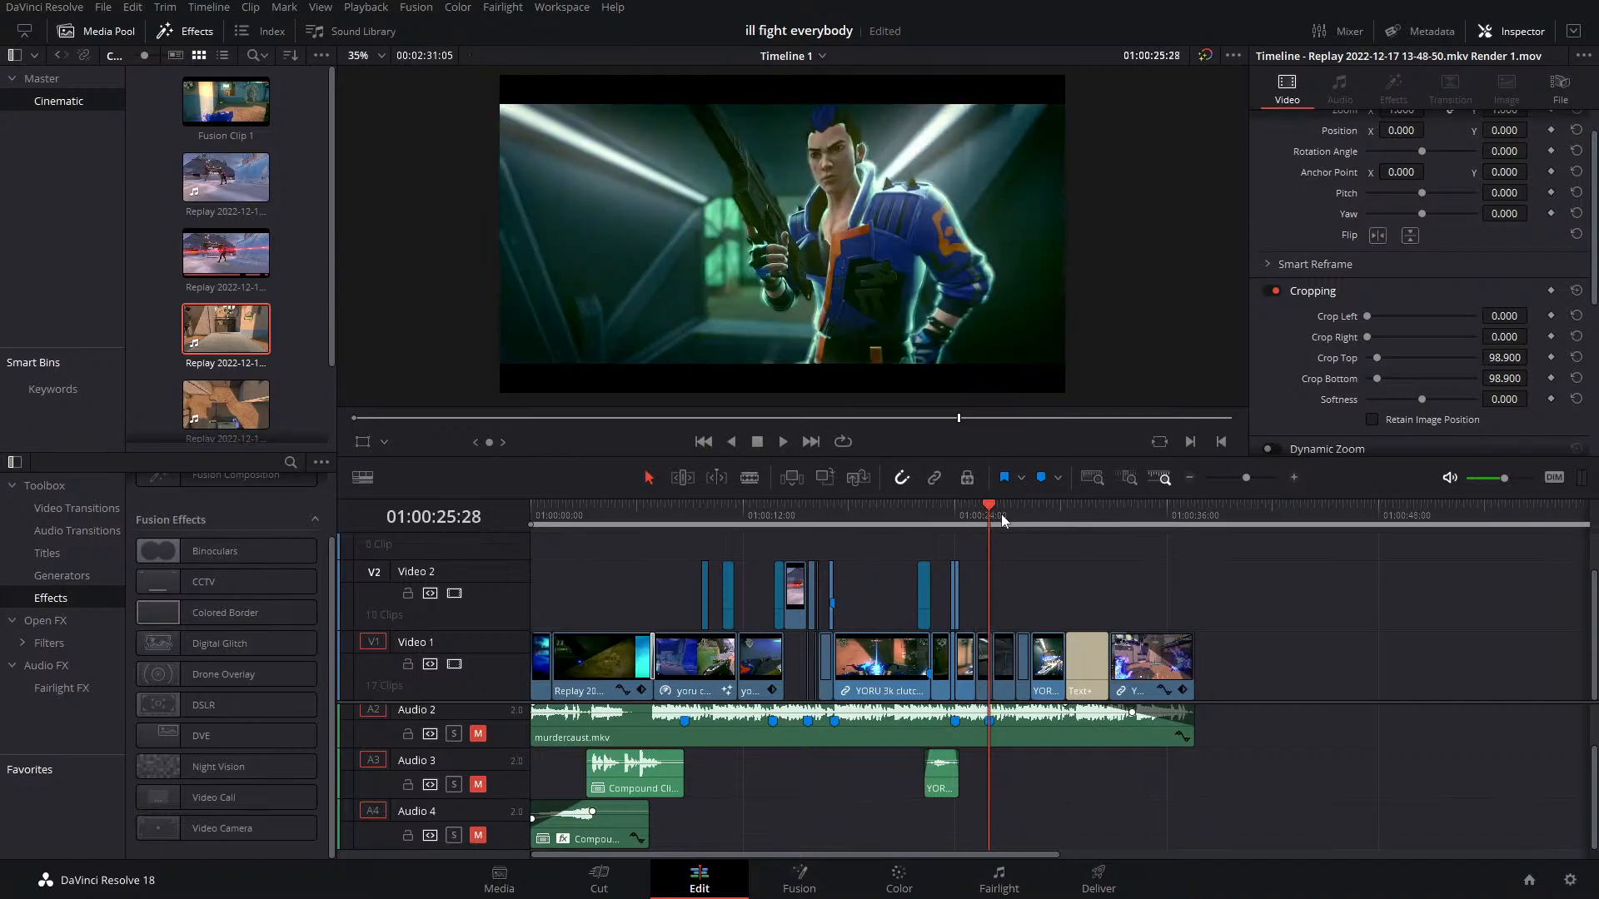
pyautogui.click(1003, 513)
pyautogui.click(1016, 516)
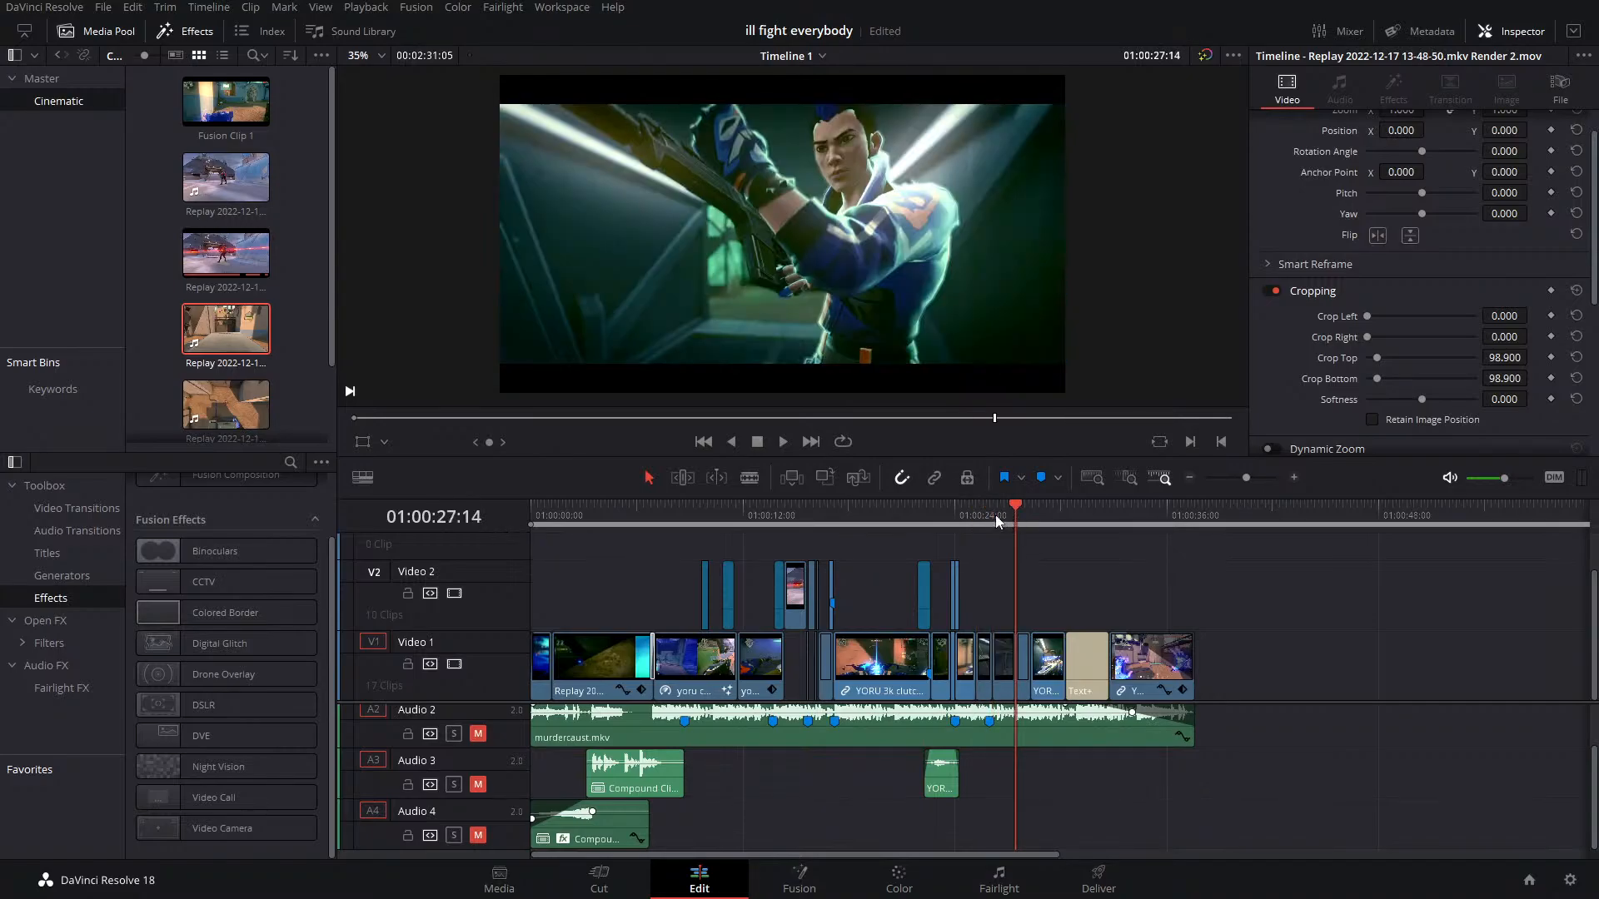
# Recheck the replay shots at 01:00:25:07 and 01:00:26:05, and play the YORU 3k clutch clip from 01:00:28:10 into the title
pyautogui.click(996, 514)
pyautogui.click(978, 510)
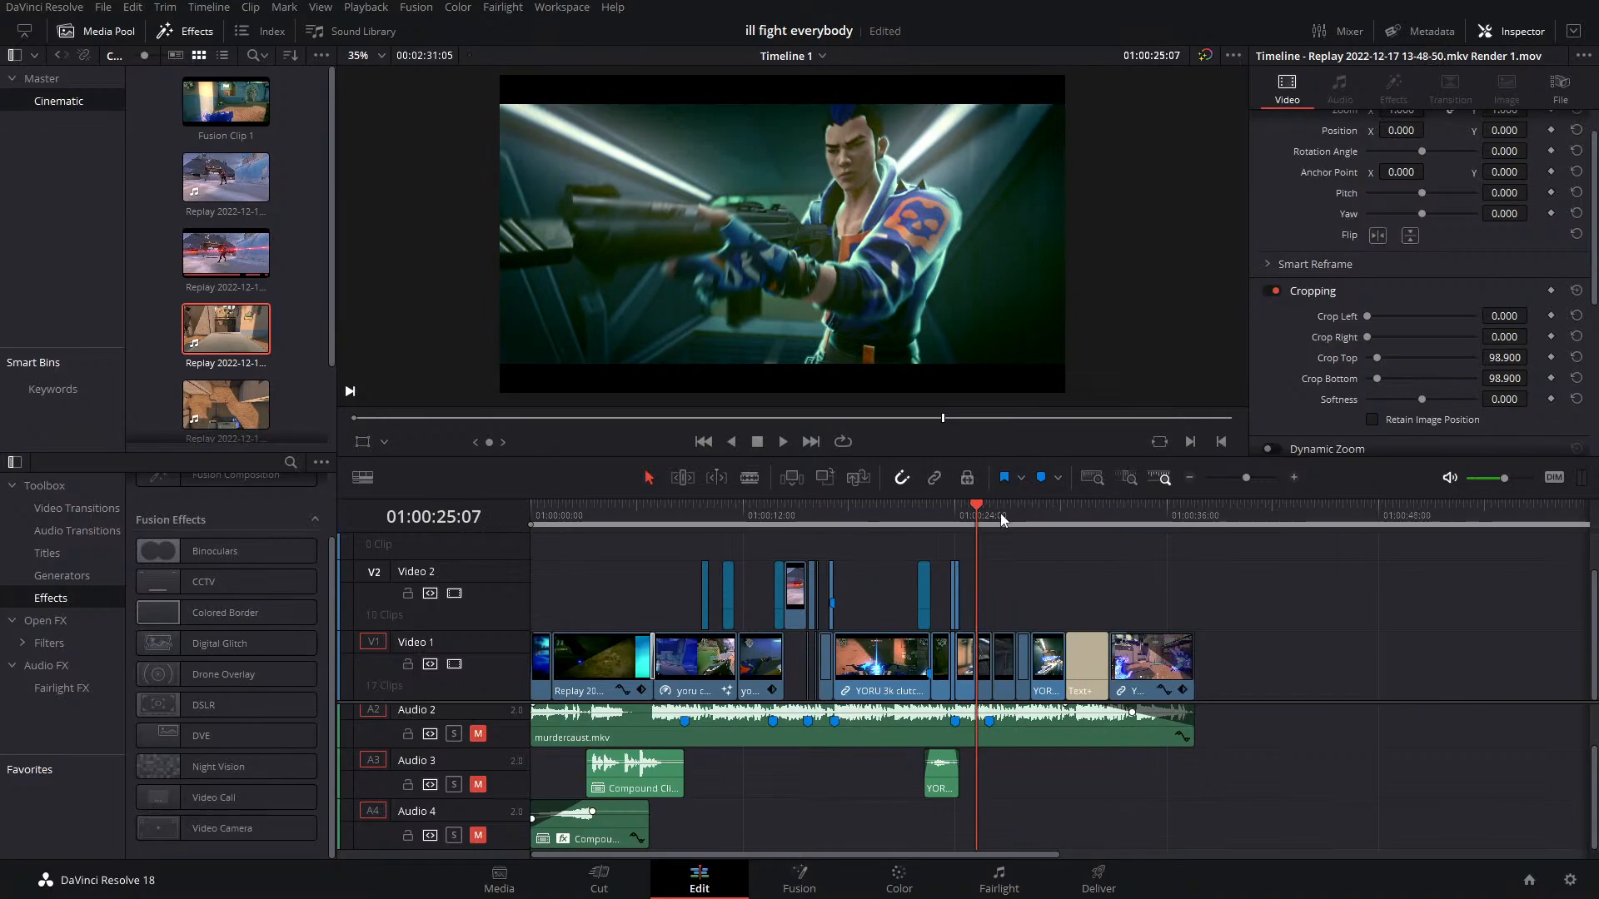
pyautogui.click(998, 512)
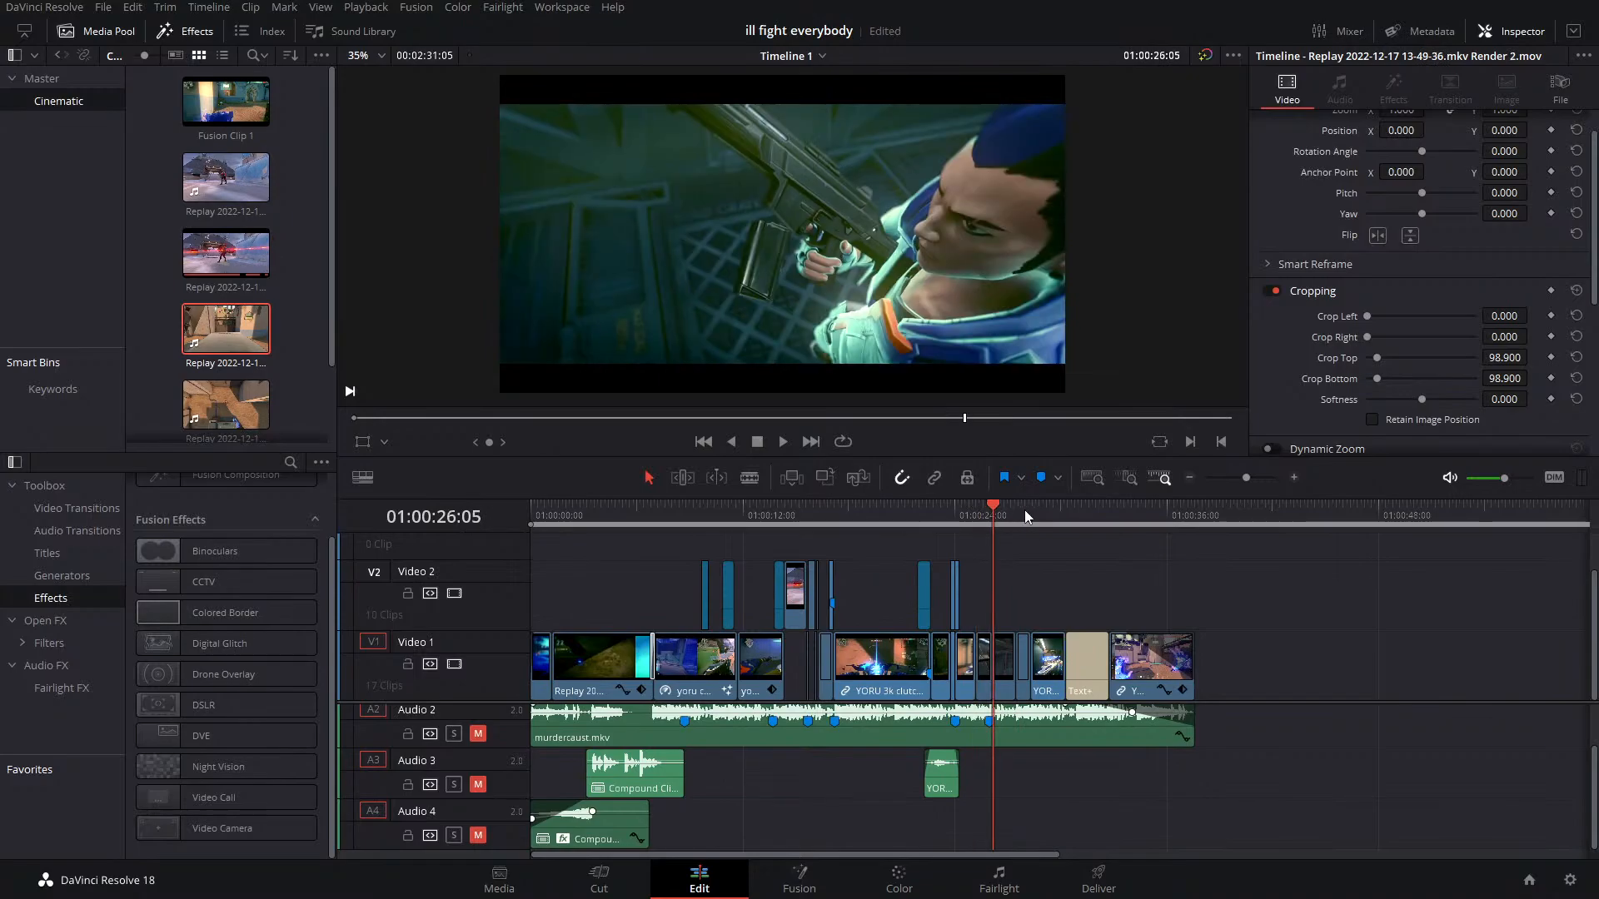
pyautogui.click(1031, 512)
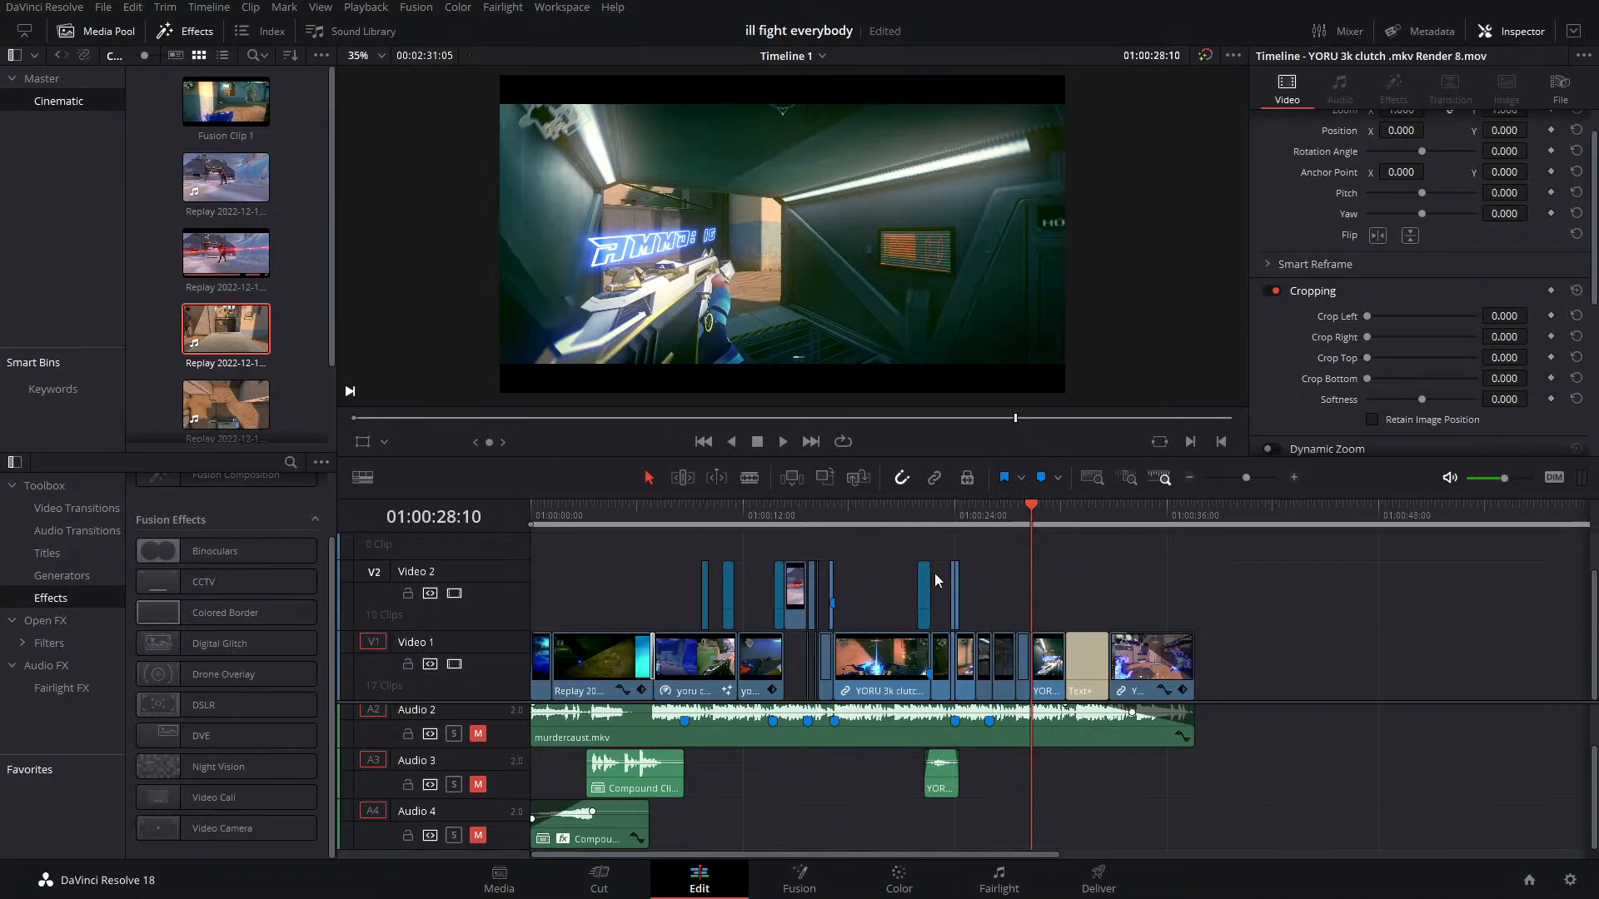
pyautogui.press('space')
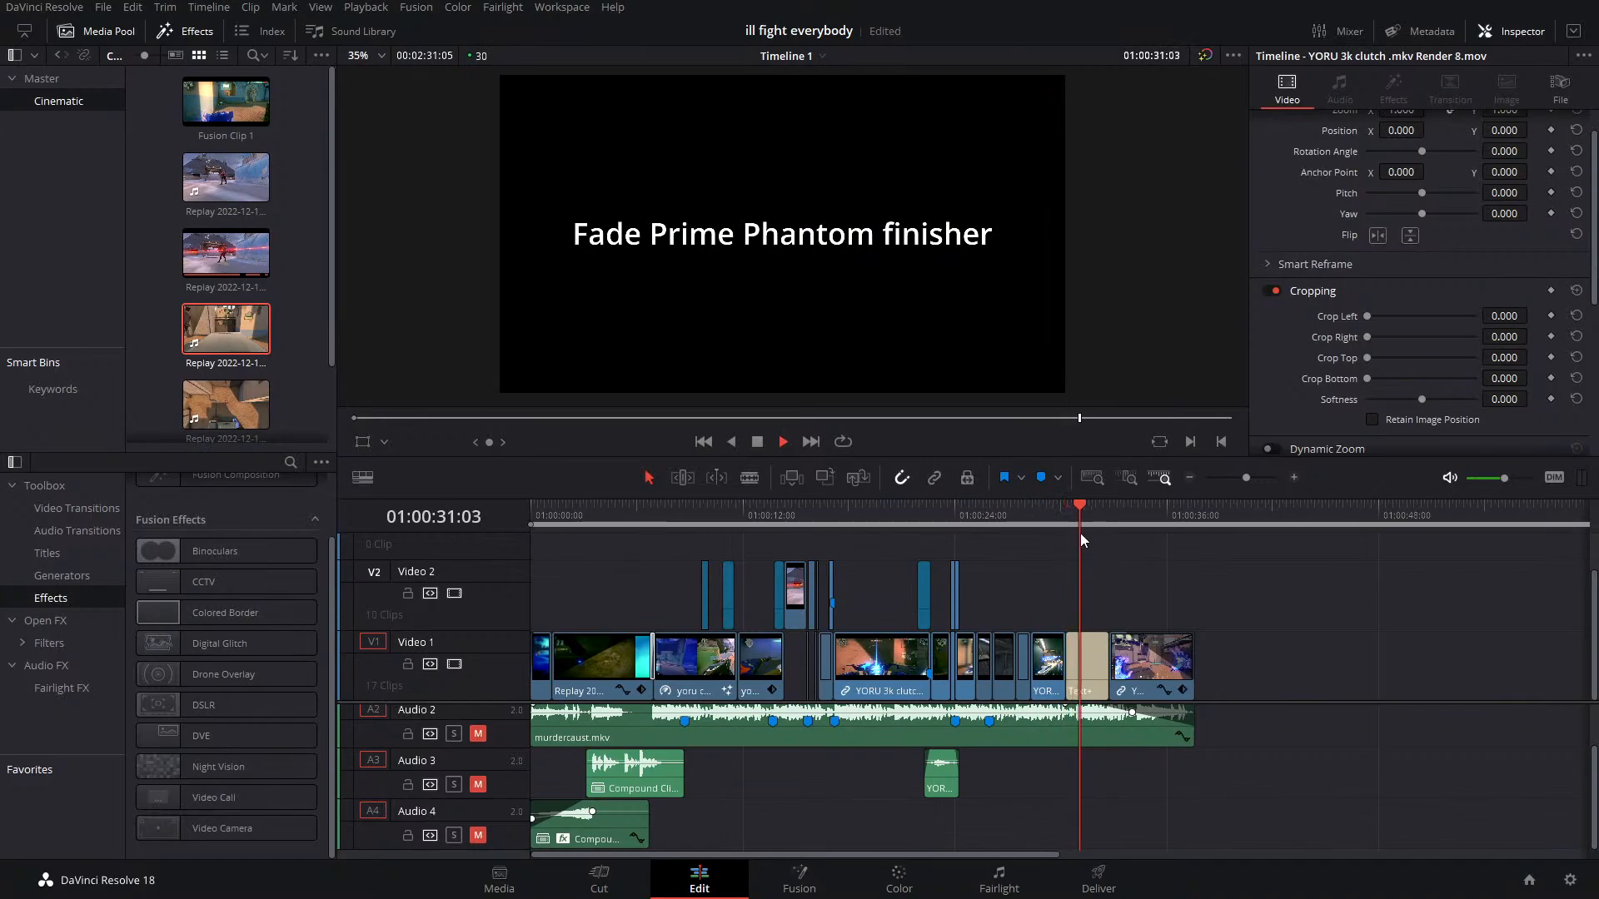
# Play the montage through the BIND title into the YORU 3k clutch clip, and stop at 01:00:19:21
pyautogui.moveTo(1065, 514); pyautogui.dragTo(743, 540)
pyautogui.press('space')
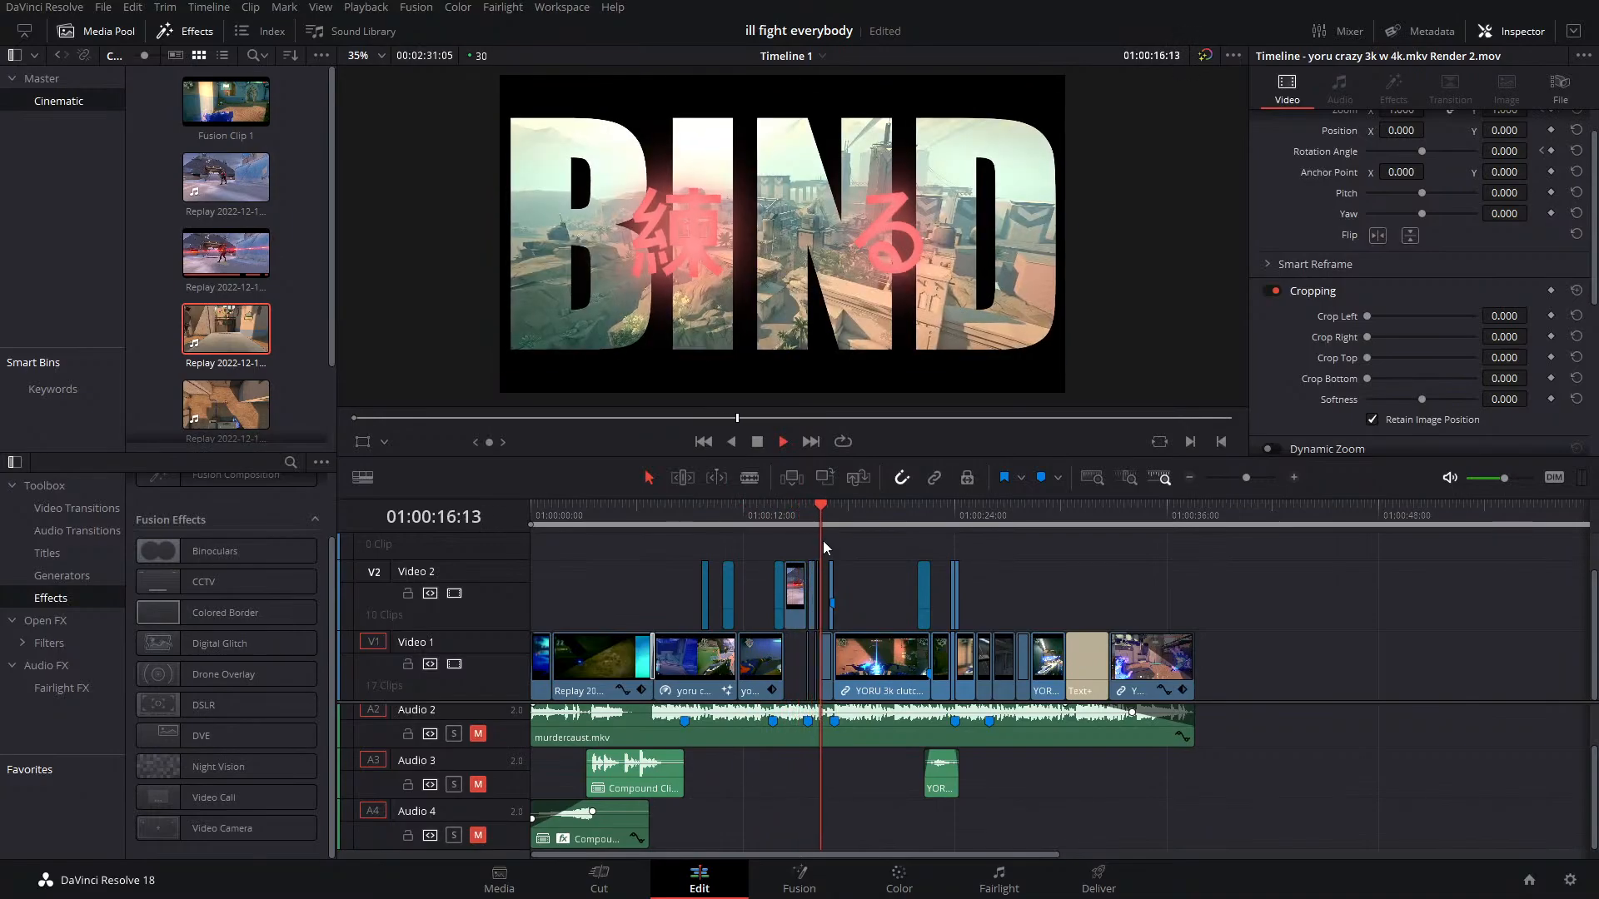
pyautogui.click(815, 523)
pyautogui.press('space')
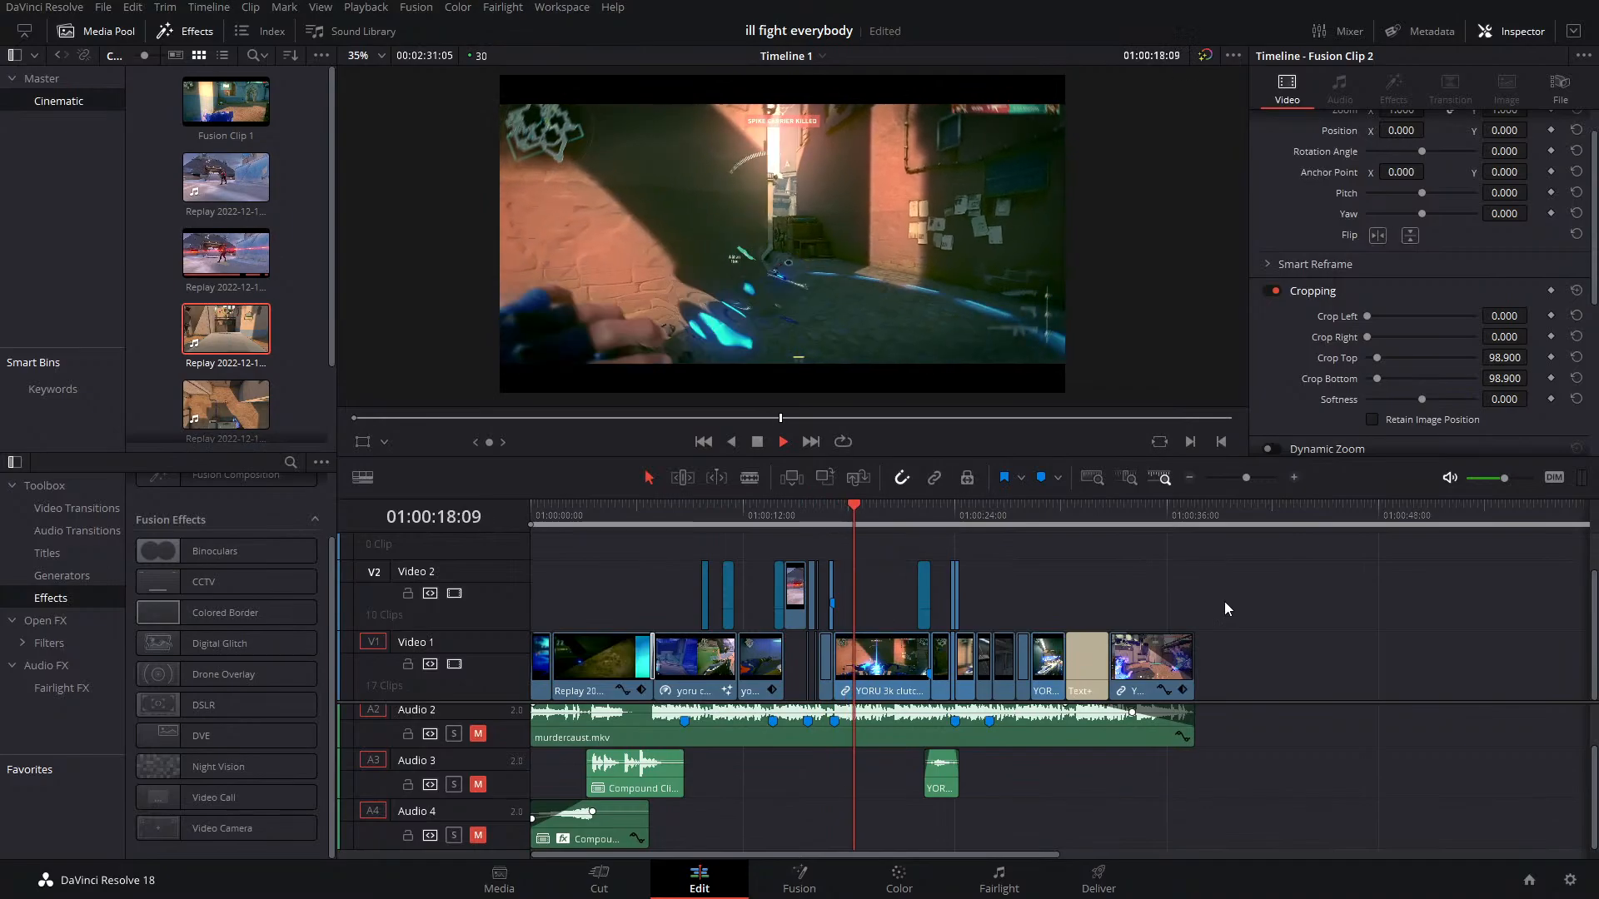
pyautogui.press('space')
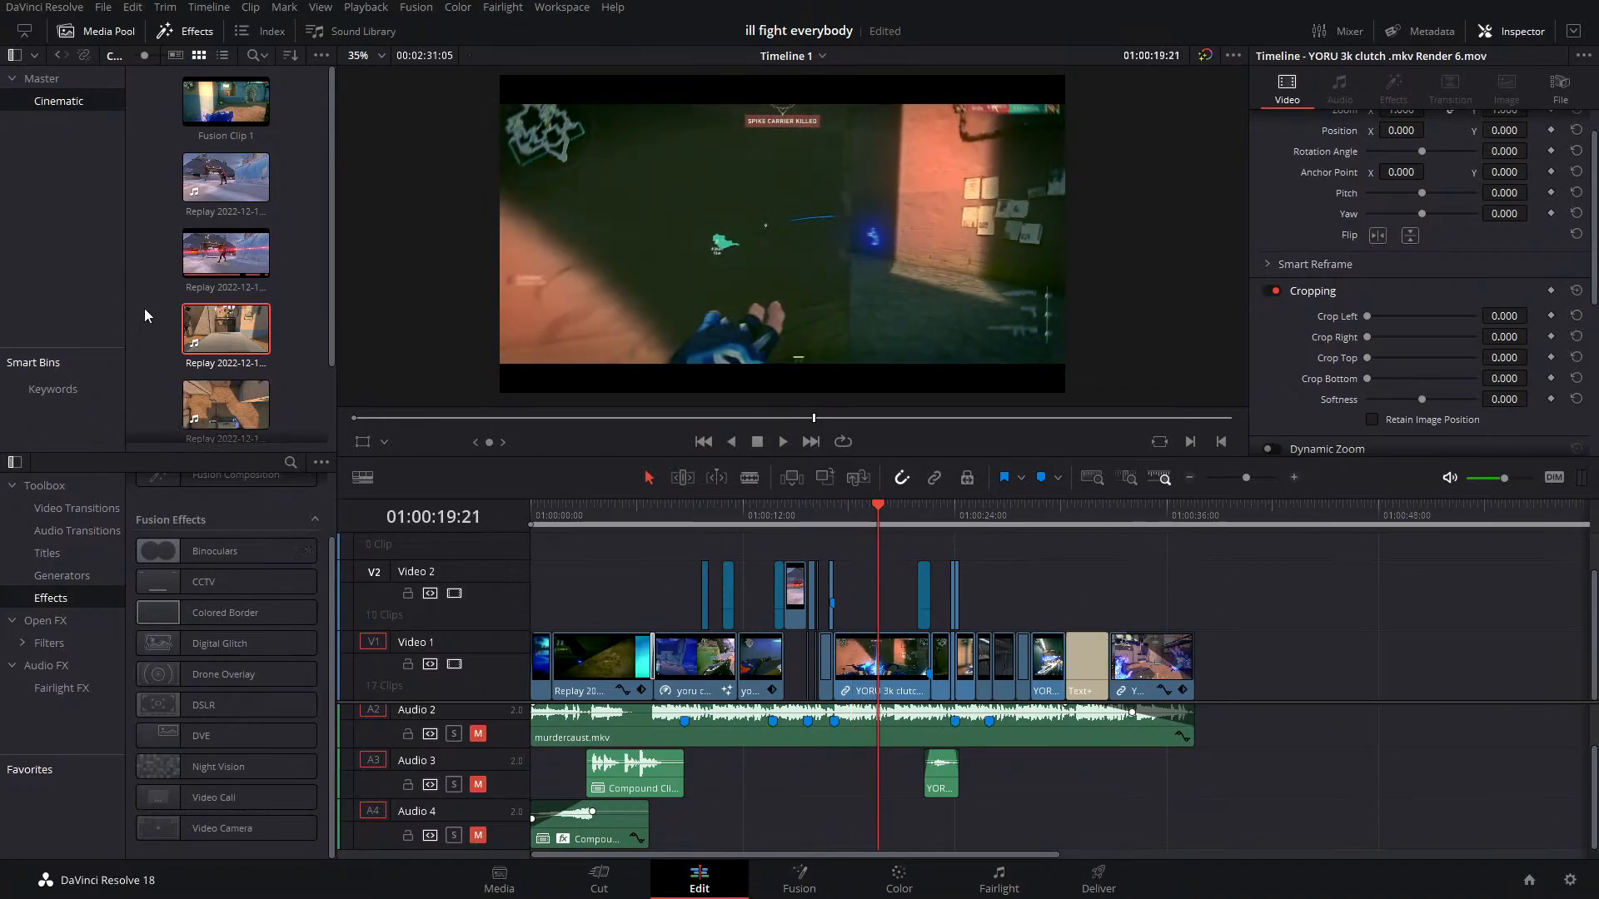
# Place the 14-57-32 and 14-53-23 replays after the montage on Video 1, delete their audio, and go to 01:00:46:25
pyautogui.moveTo(218, 346); pyautogui.dragTo(1274, 702)
pyautogui.moveTo(227, 439); pyautogui.dragTo(1378, 709)
pyautogui.moveTo(1150, 733); pyautogui.dragTo(1449, 862)
pyautogui.press('Delete')
pyautogui.hotkey('ctrl', 'z')
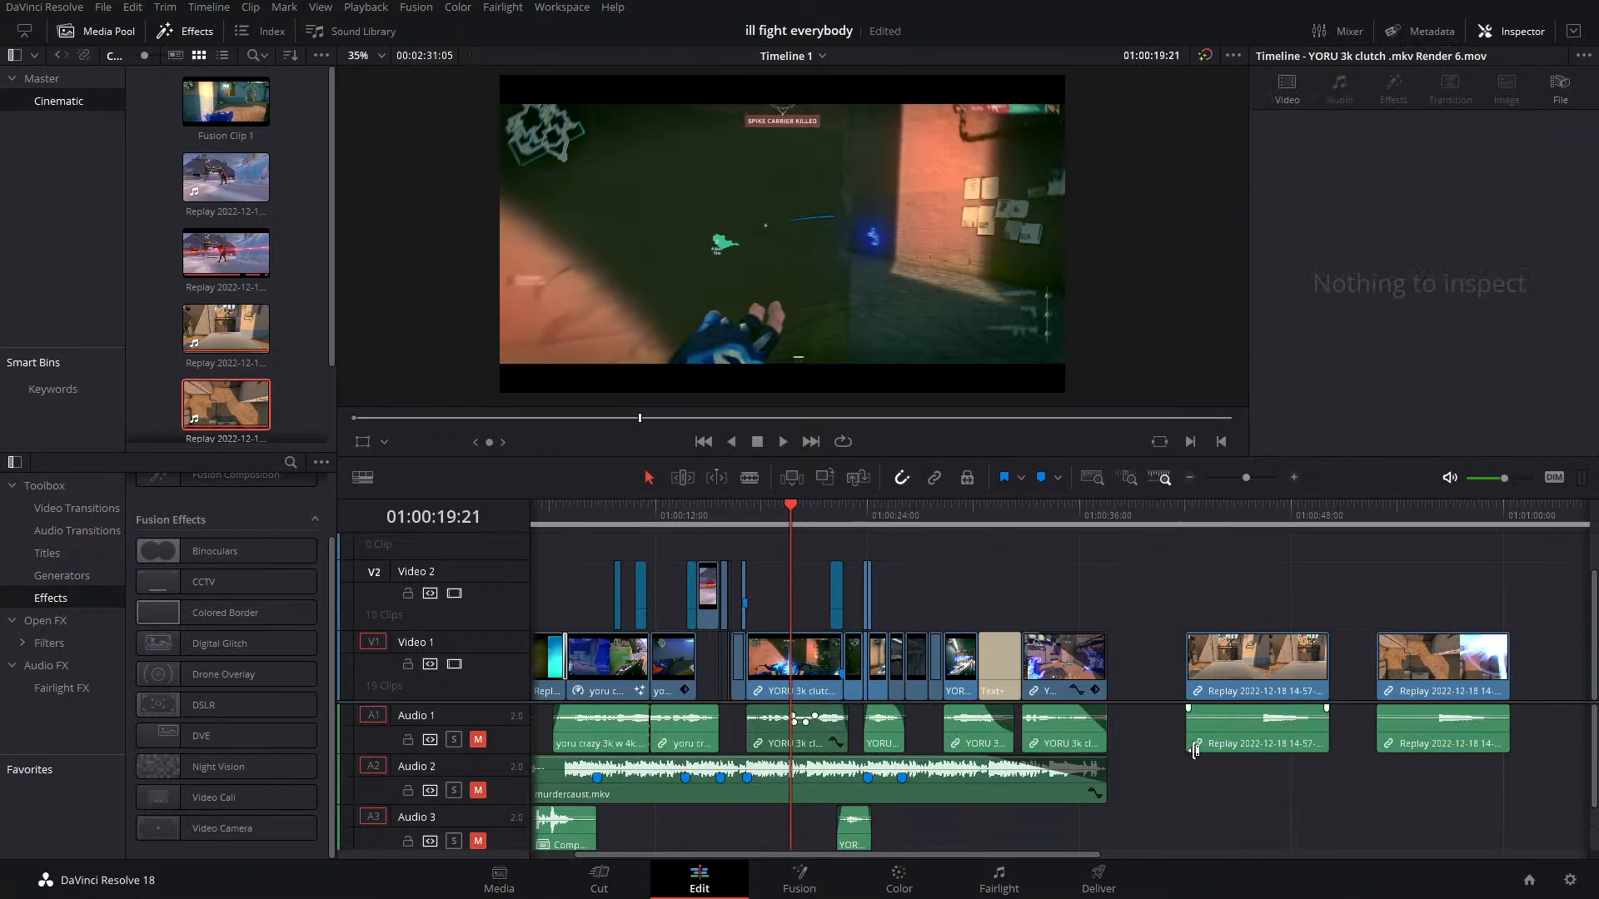
pyautogui.press('Delete')
pyautogui.moveTo(1255, 512); pyautogui.dragTo(1271, 533)
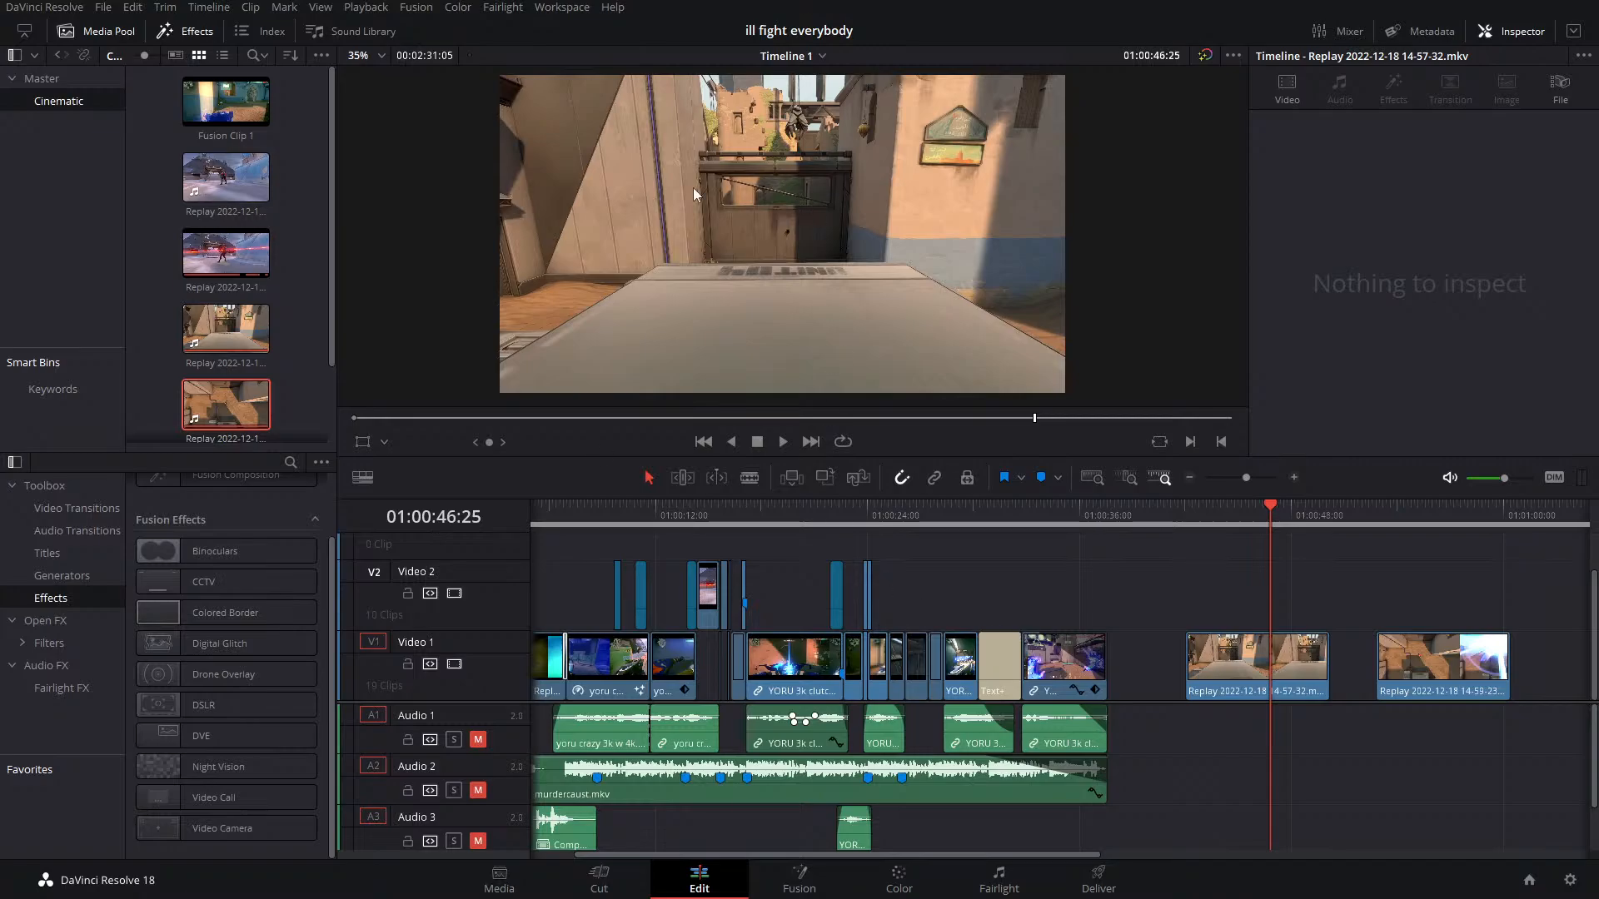
# Examine the AMMO: 16 text above the rifle at 01:00:28:10 with the viewer enlarged to 58%
pyautogui.moveTo(957, 513)
pyautogui.mouseDown()
pyautogui.moveTo(863, 528)
pyautogui.moveTo(973, 533)
pyautogui.moveTo(956, 537)
pyautogui.mouseUp()
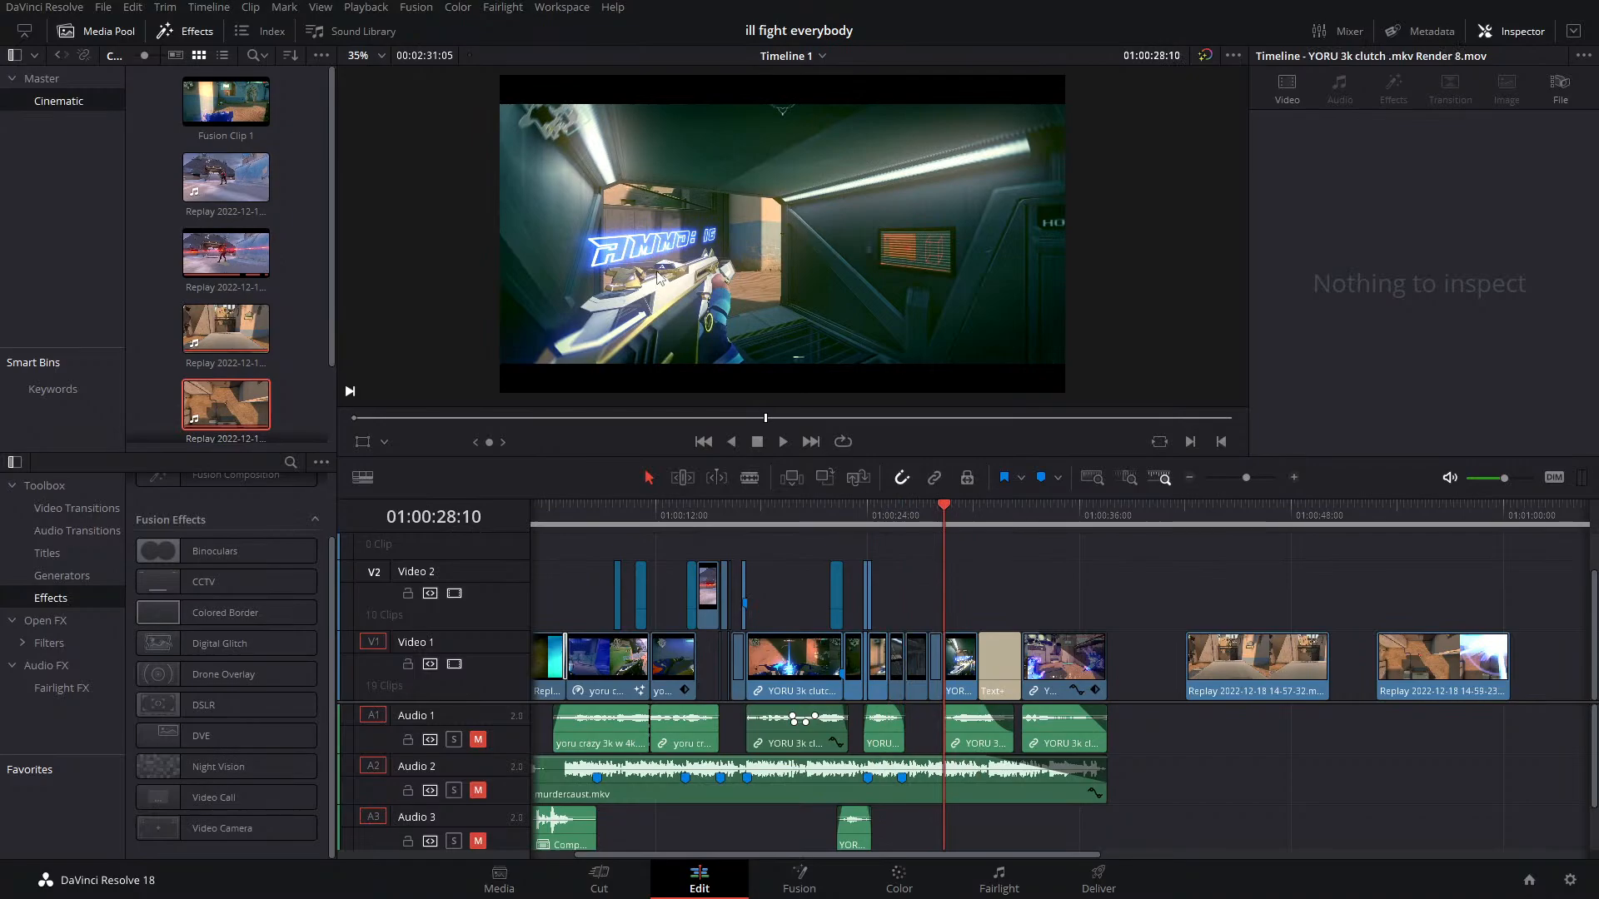
pyautogui.scroll(5, 498, 275)
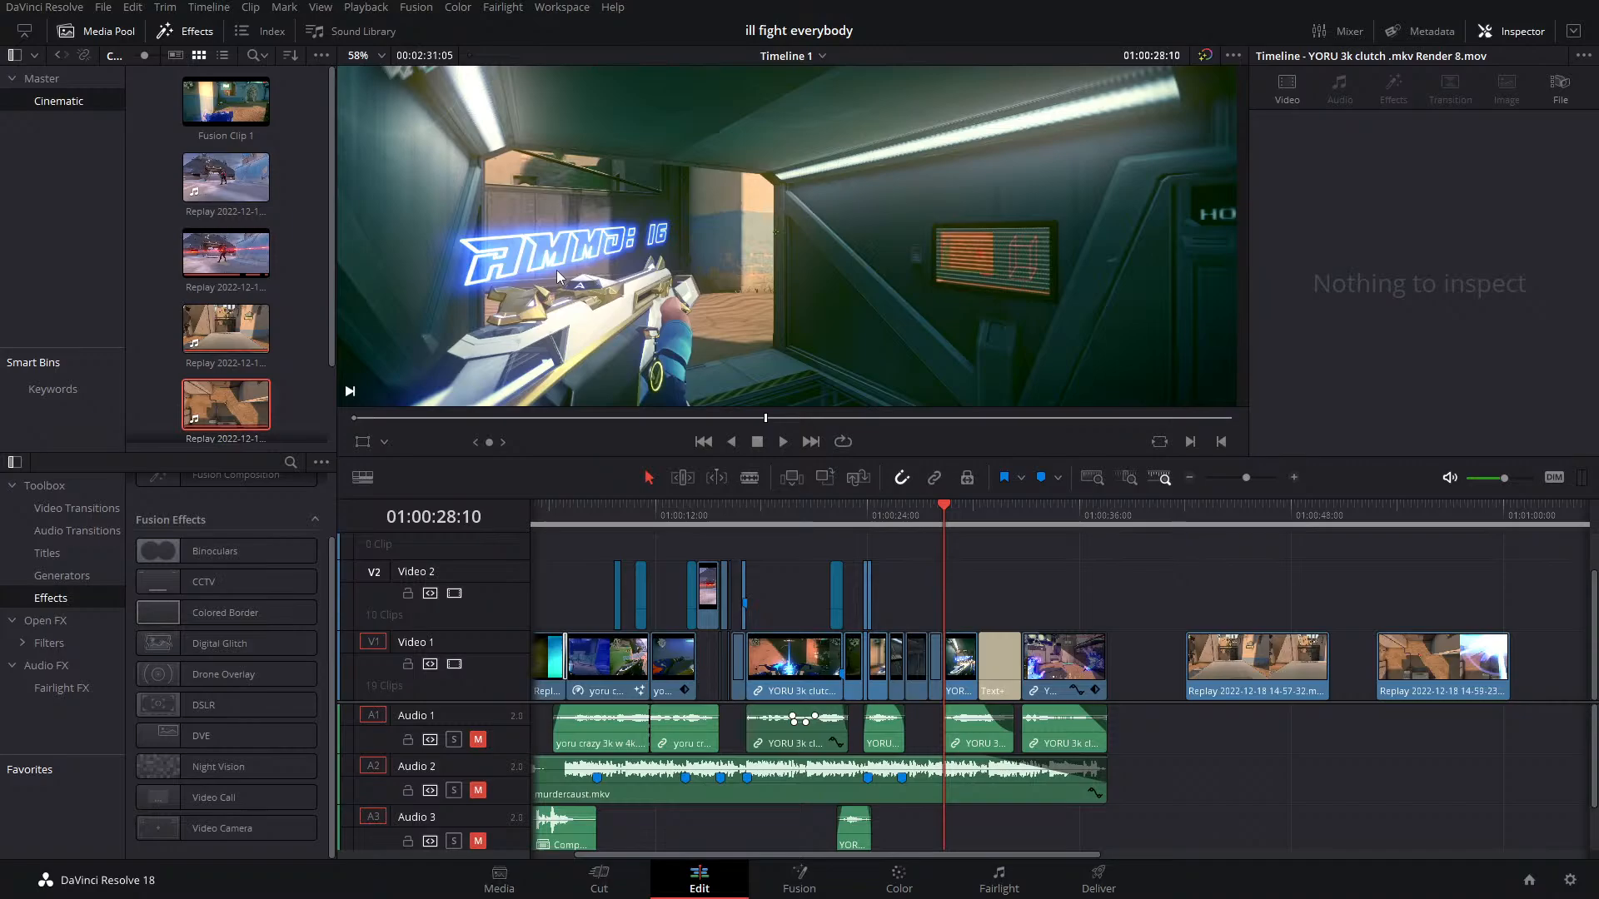
pyautogui.moveTo(554, 312); pyautogui.dragTo(665, 276)
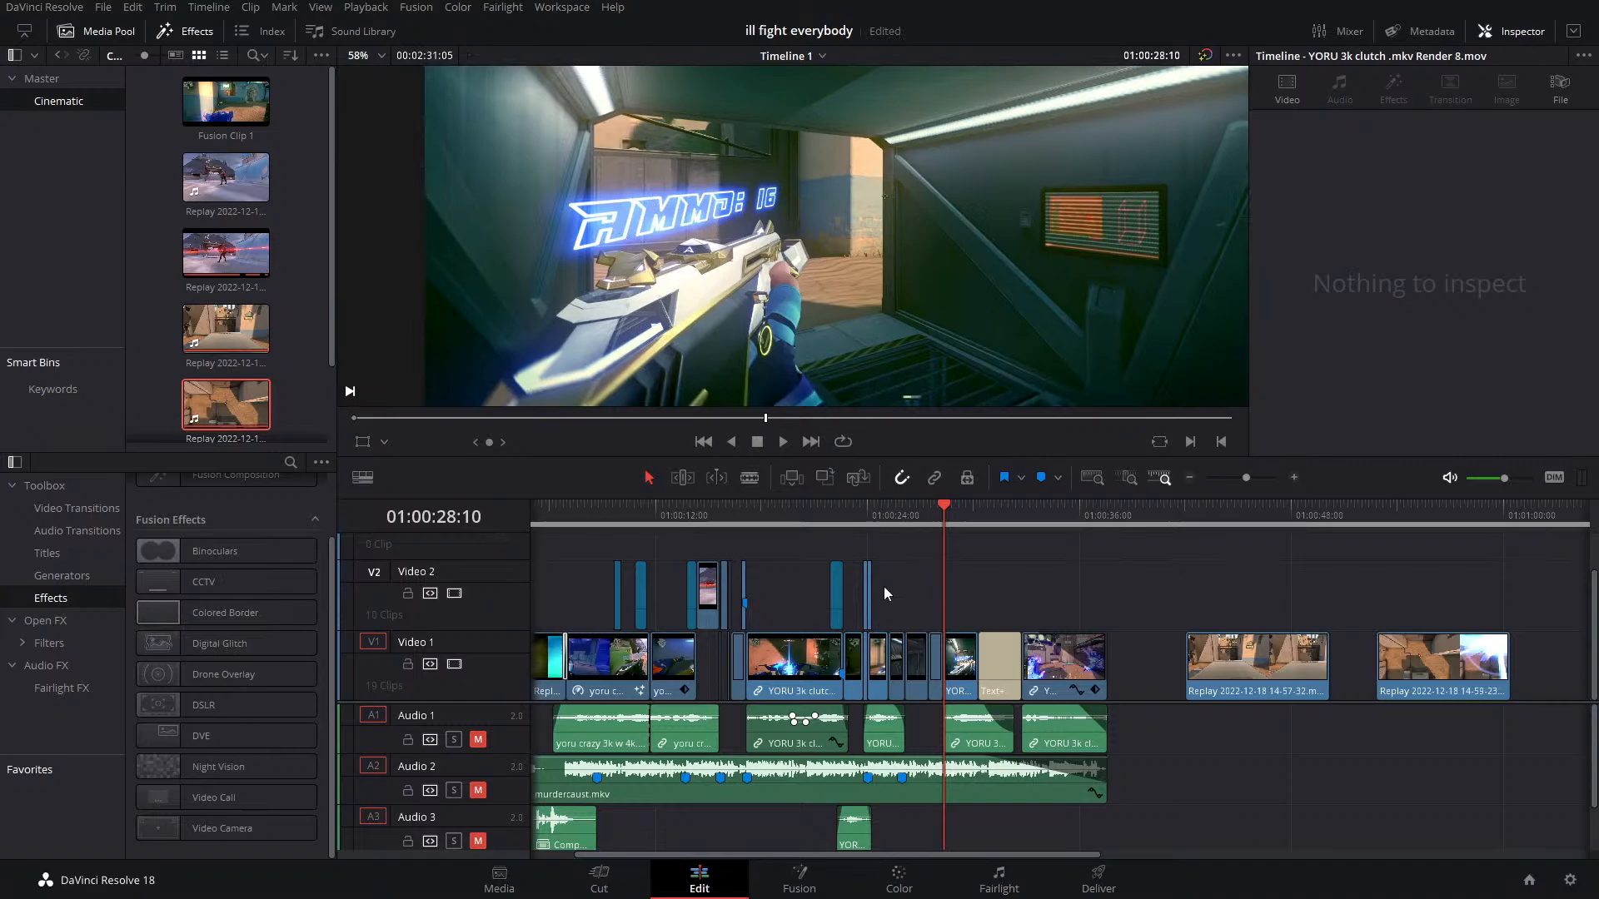
pyautogui.click(785, 887)
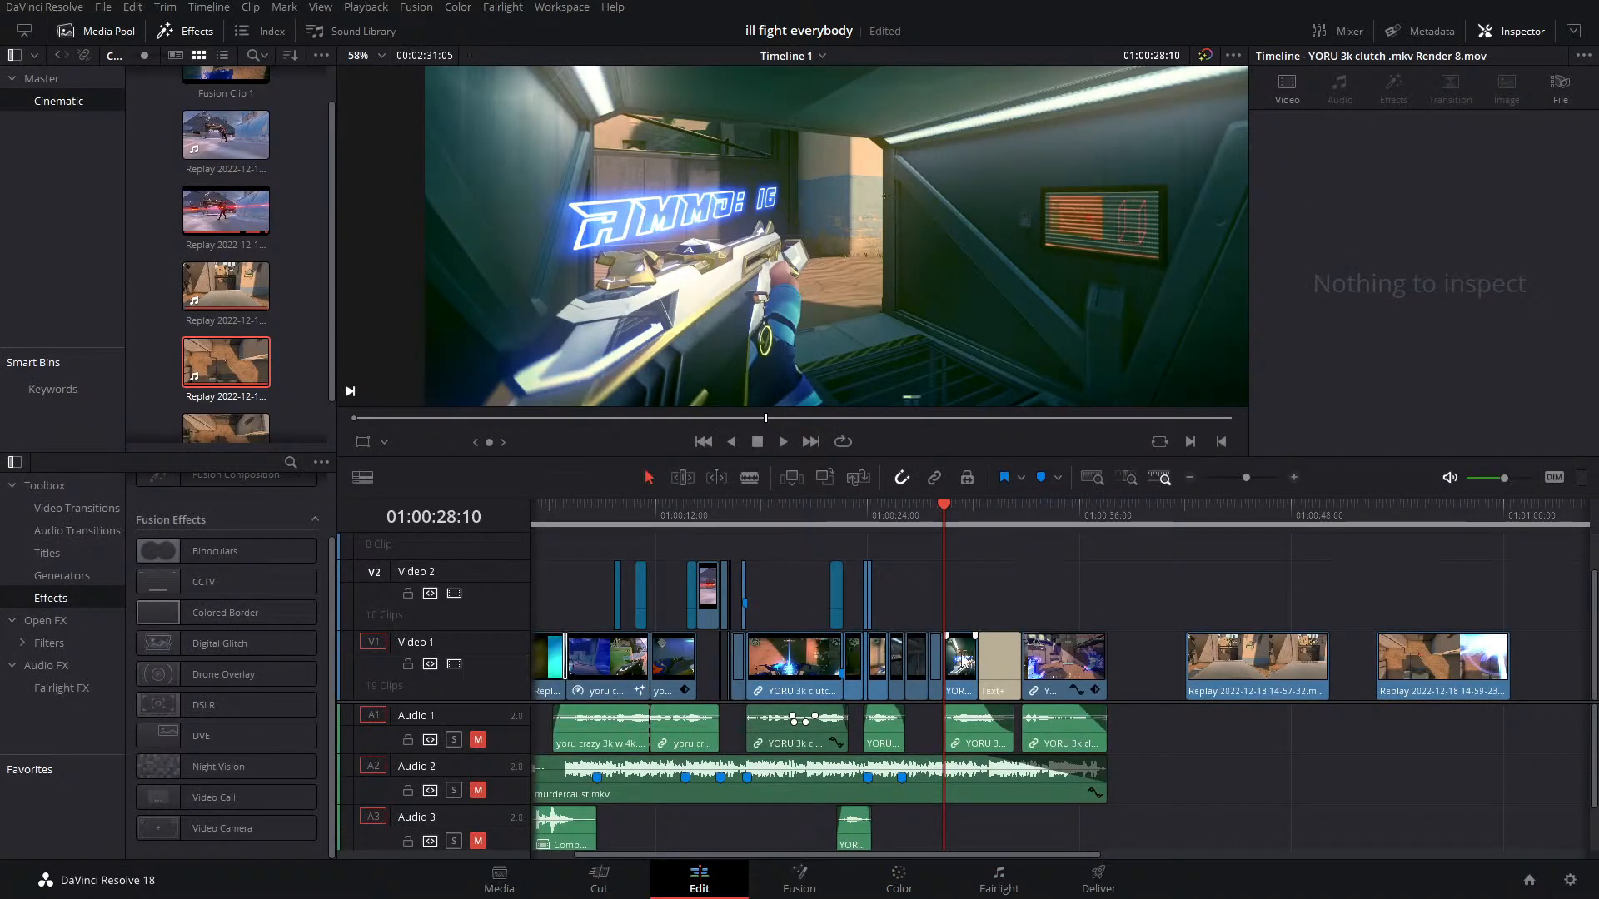
# Copy the YORU 3k clutch clip to Video 2 at 01:00:43:02, decompose it to the original, and delete the copy's audio
pyautogui.moveTo(962, 660); pyautogui.dragTo(1218, 585)
pyautogui.rightClick(1221, 585)
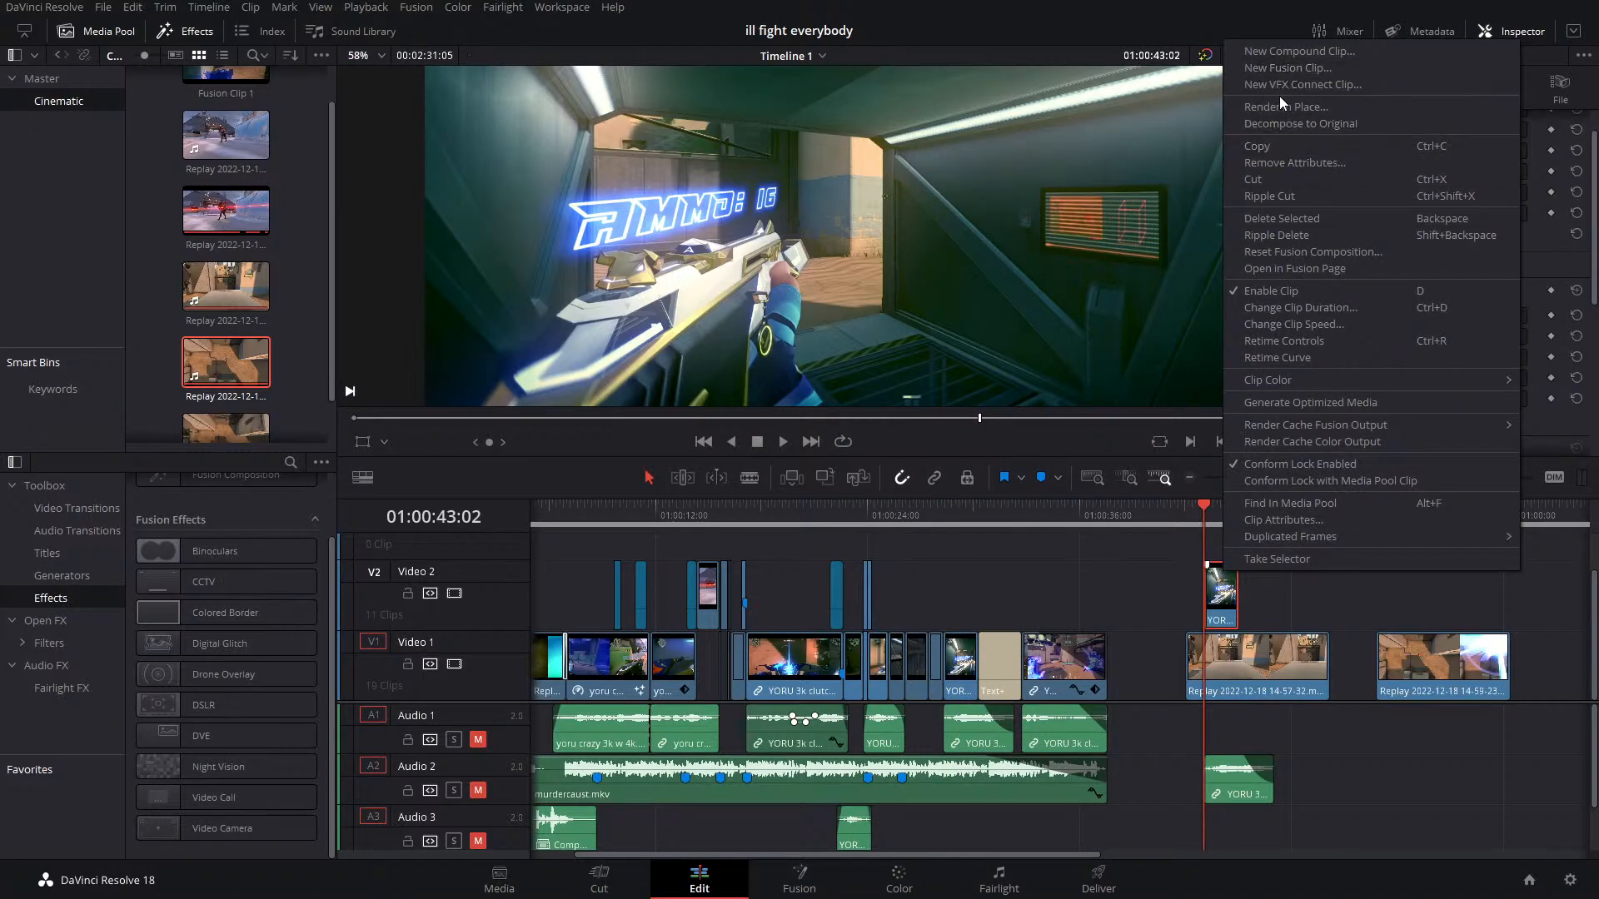
pyautogui.click(1284, 125)
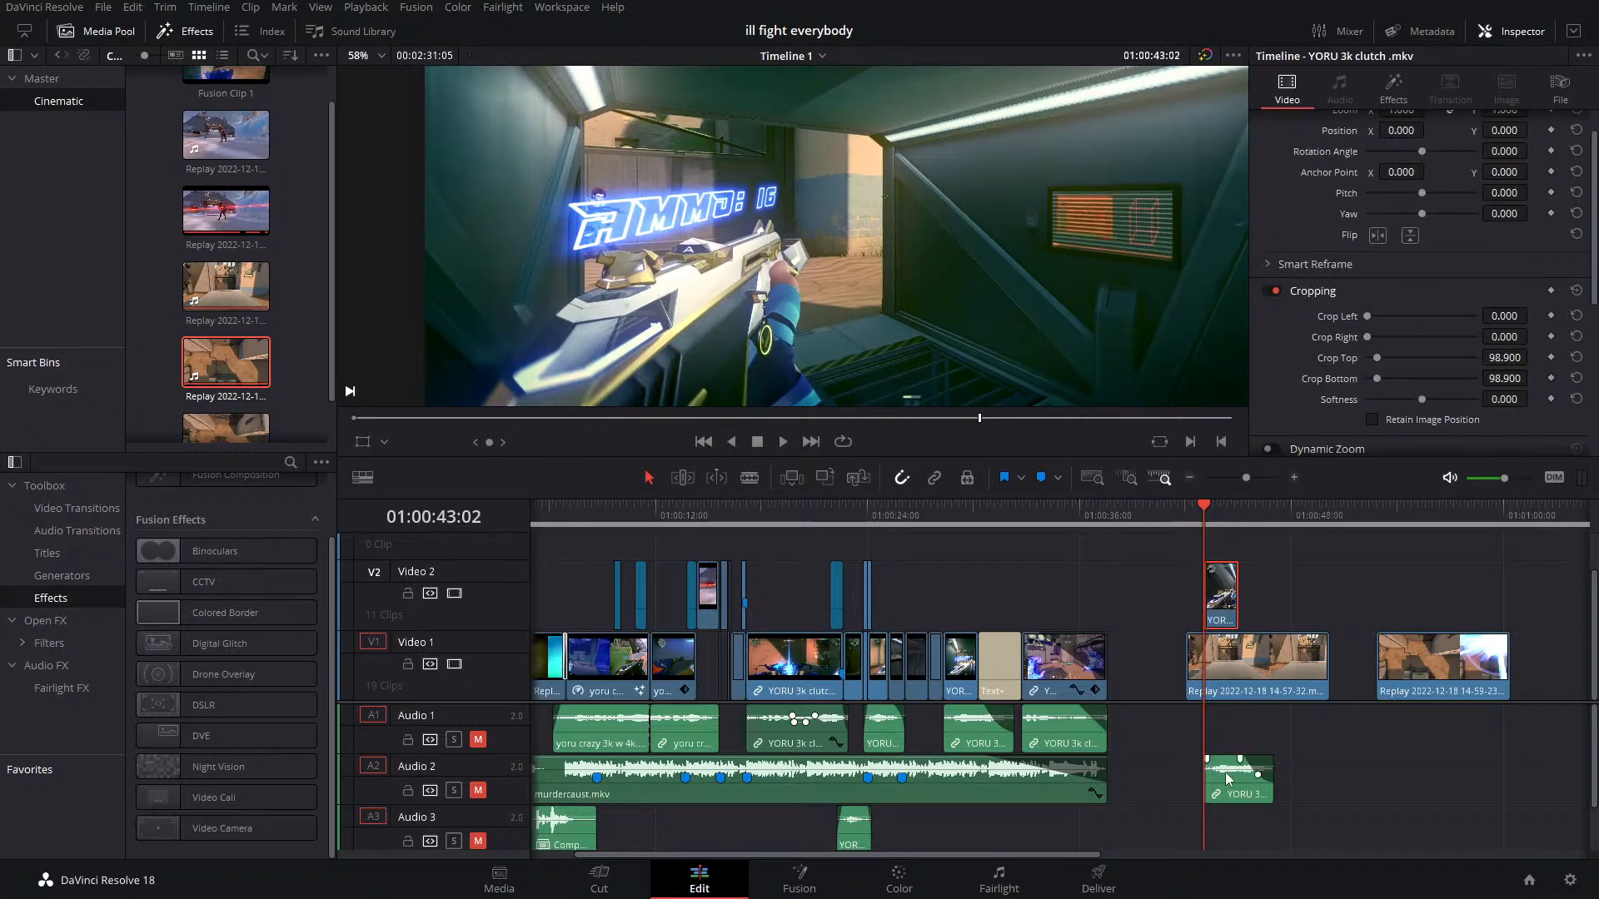
pyautogui.click(1233, 743)
# Open the copied clip's Fusion composition and disable its OpticalFlow1 and VectorMotionBlur1 nodes
pyautogui.click(798, 878)
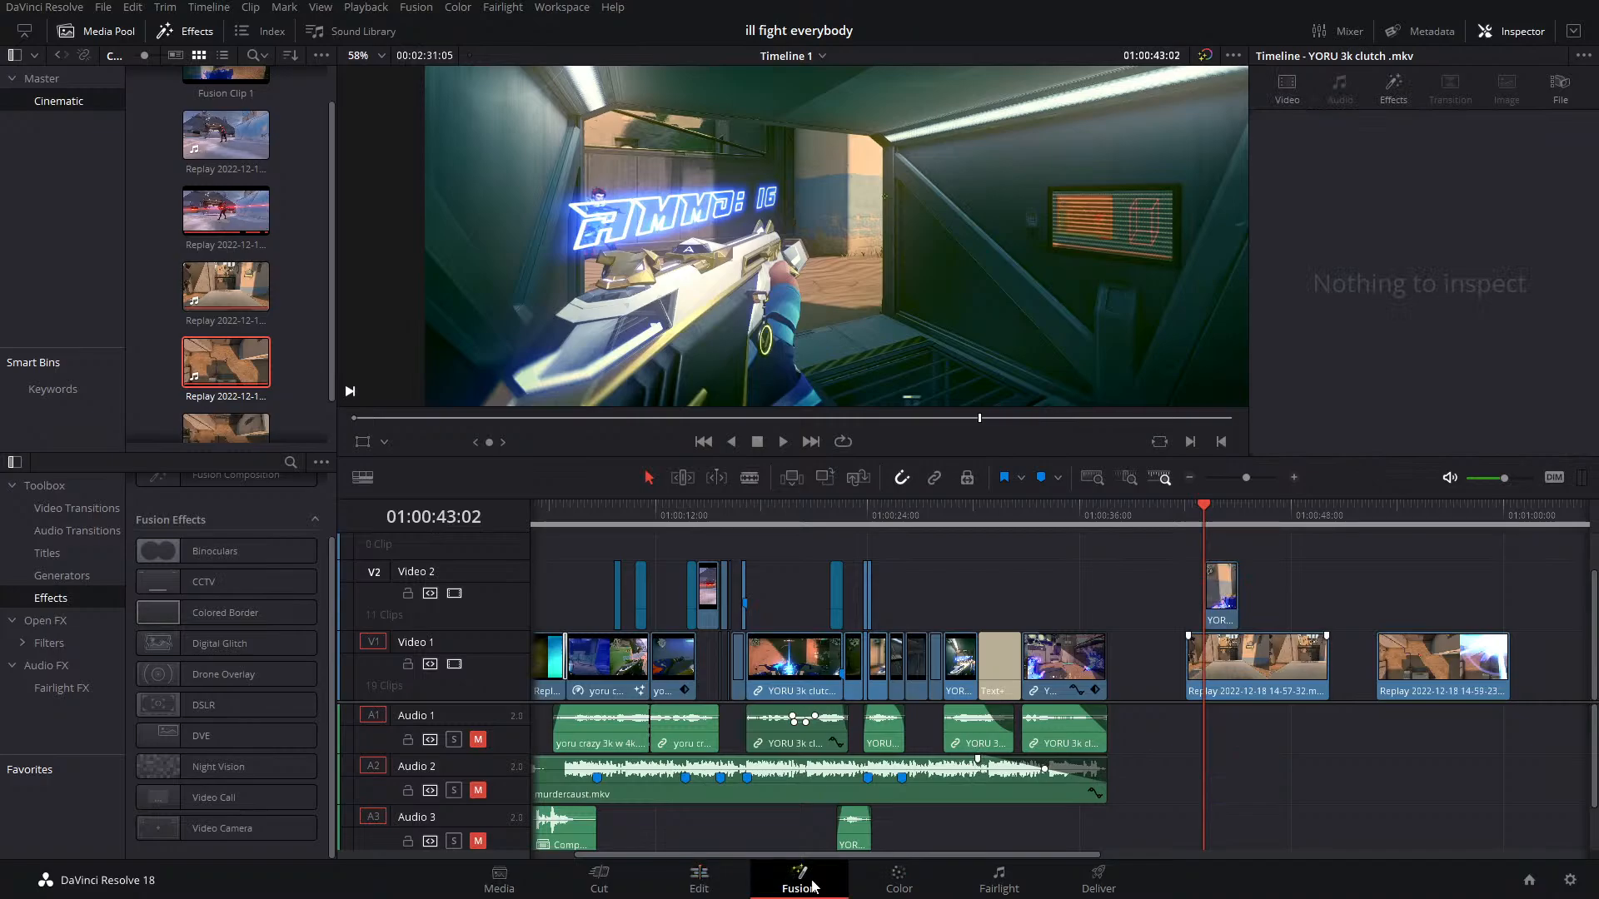
pyautogui.moveTo(512, 719); pyautogui.dragTo(597, 817)
pyautogui.click(1273, 138)
pyautogui.click(1274, 112)
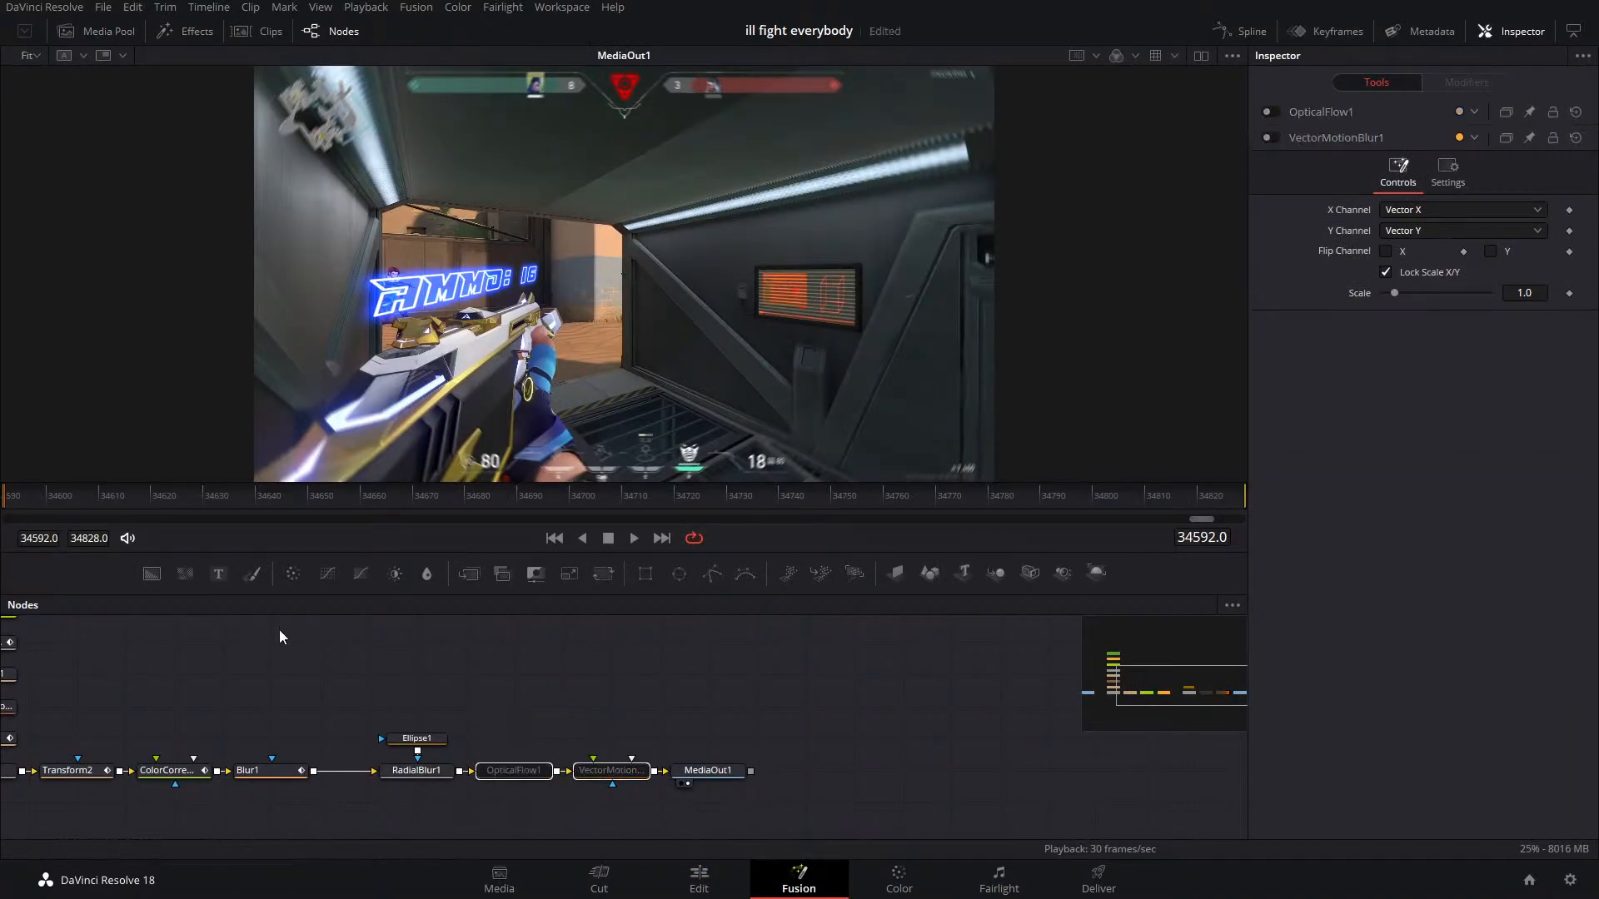
# Show the Text1_1 node in a second viewer beside the MediaOut1 output
pyautogui.hscroll(-5, 668, 693)
pyautogui.moveTo(624, 716); pyautogui.dragTo(640, 724)
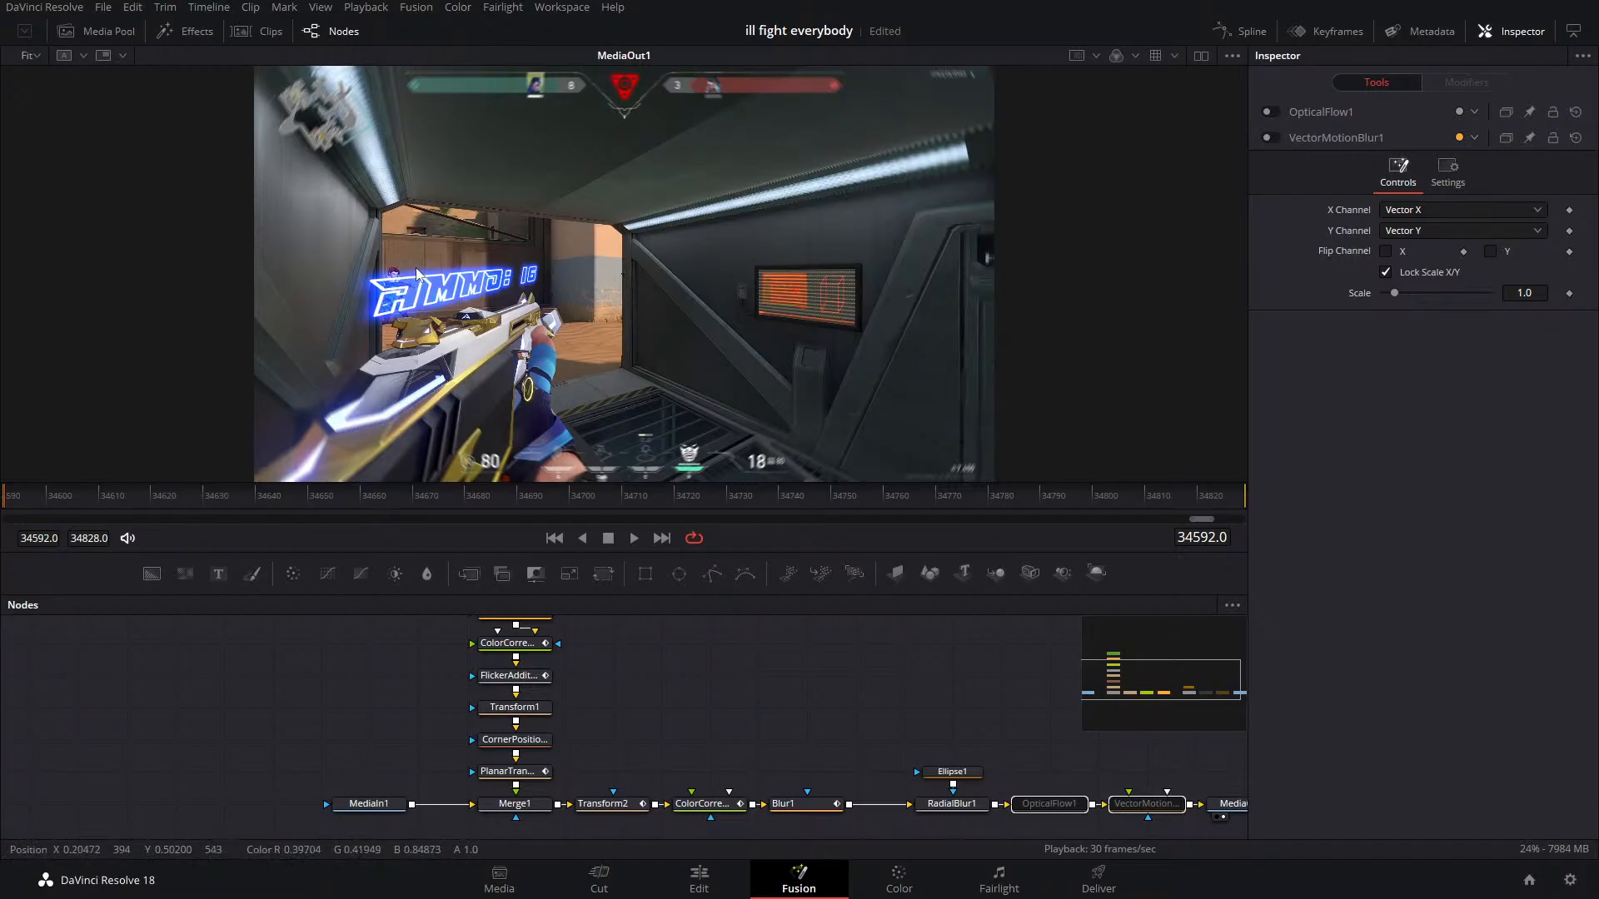
pyautogui.scroll(3, 470, 655)
pyautogui.click(583, 658)
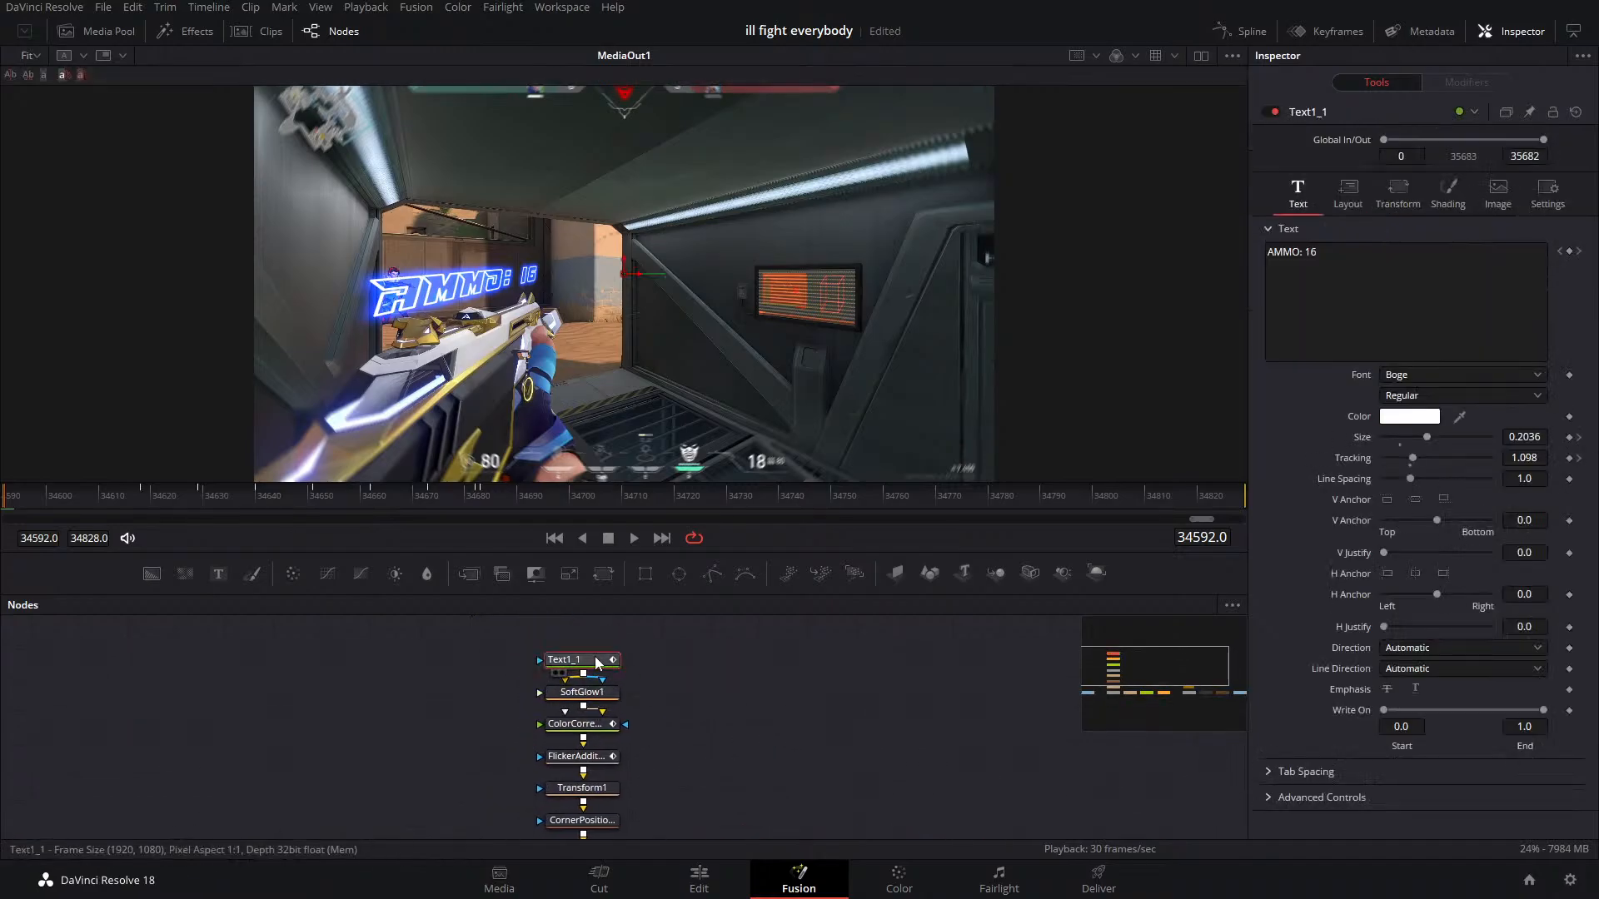
pyautogui.click(1201, 55)
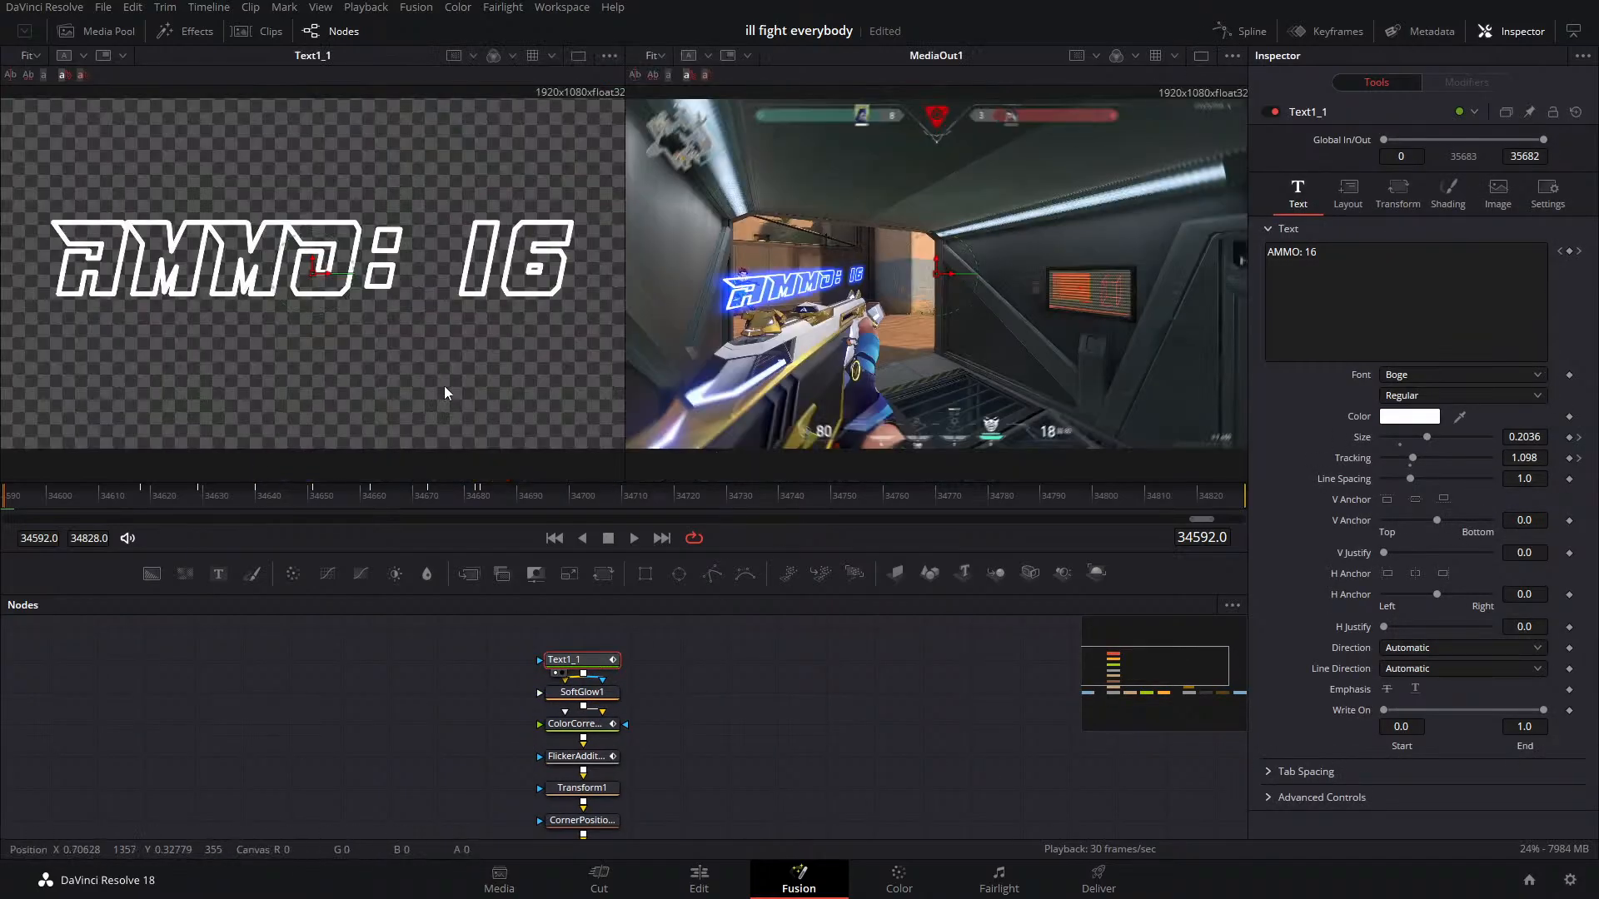
# Look over the node chain from Text1_1 to Merge1 and set the Text1_1 viewer zoom to 25%
pyautogui.scroll(-4, 428, 768)
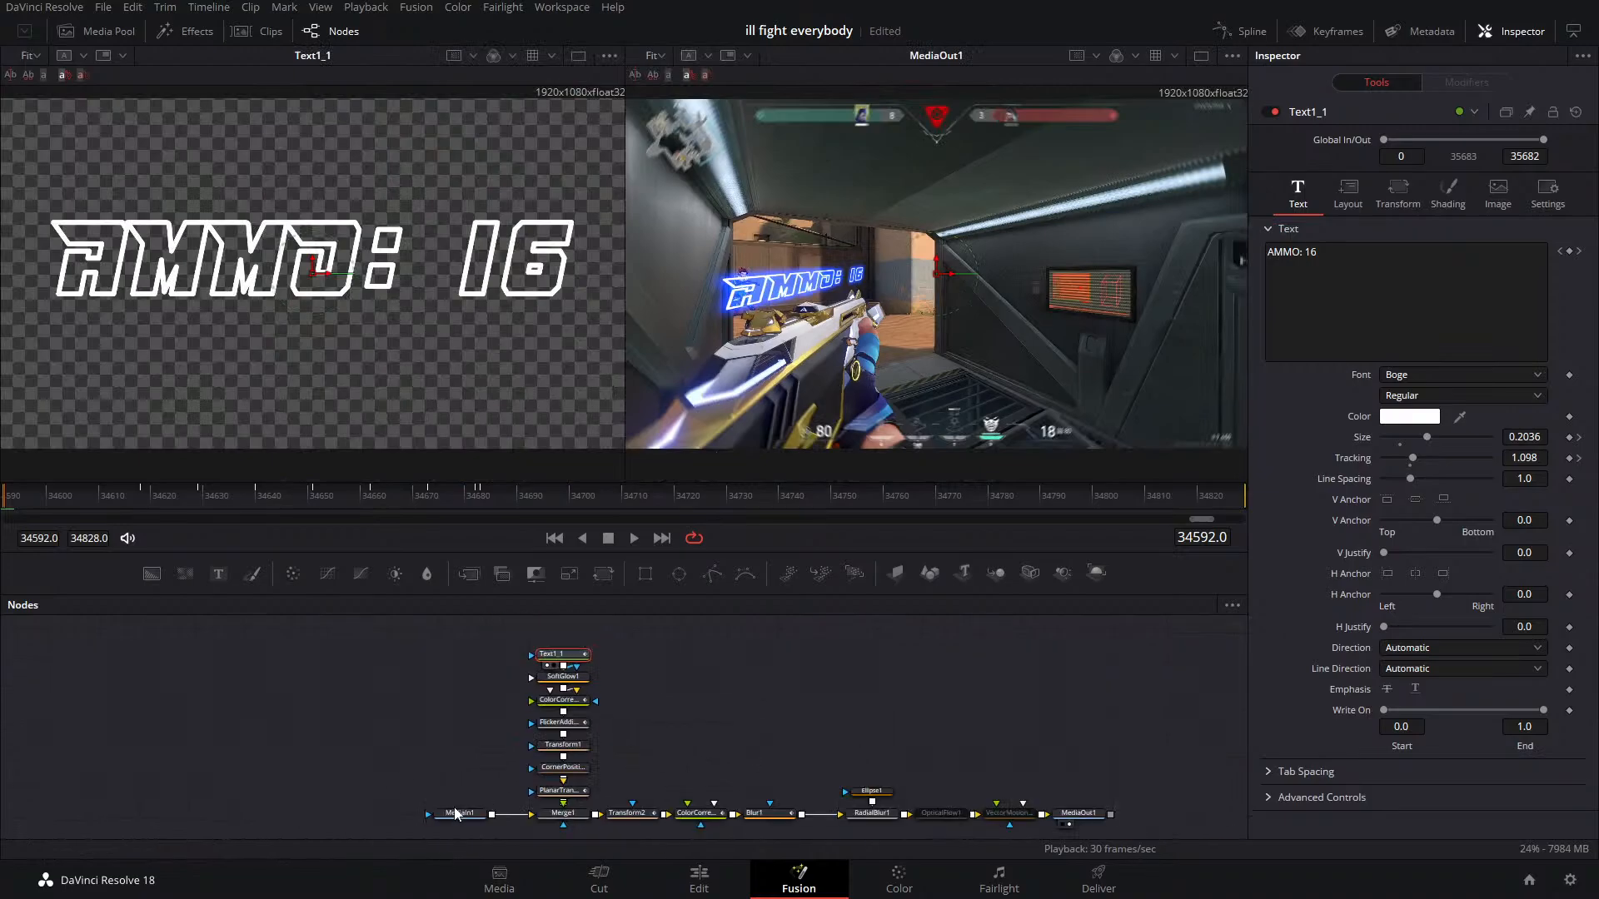
pyautogui.moveTo(505, 646); pyautogui.dragTo(556, 833)
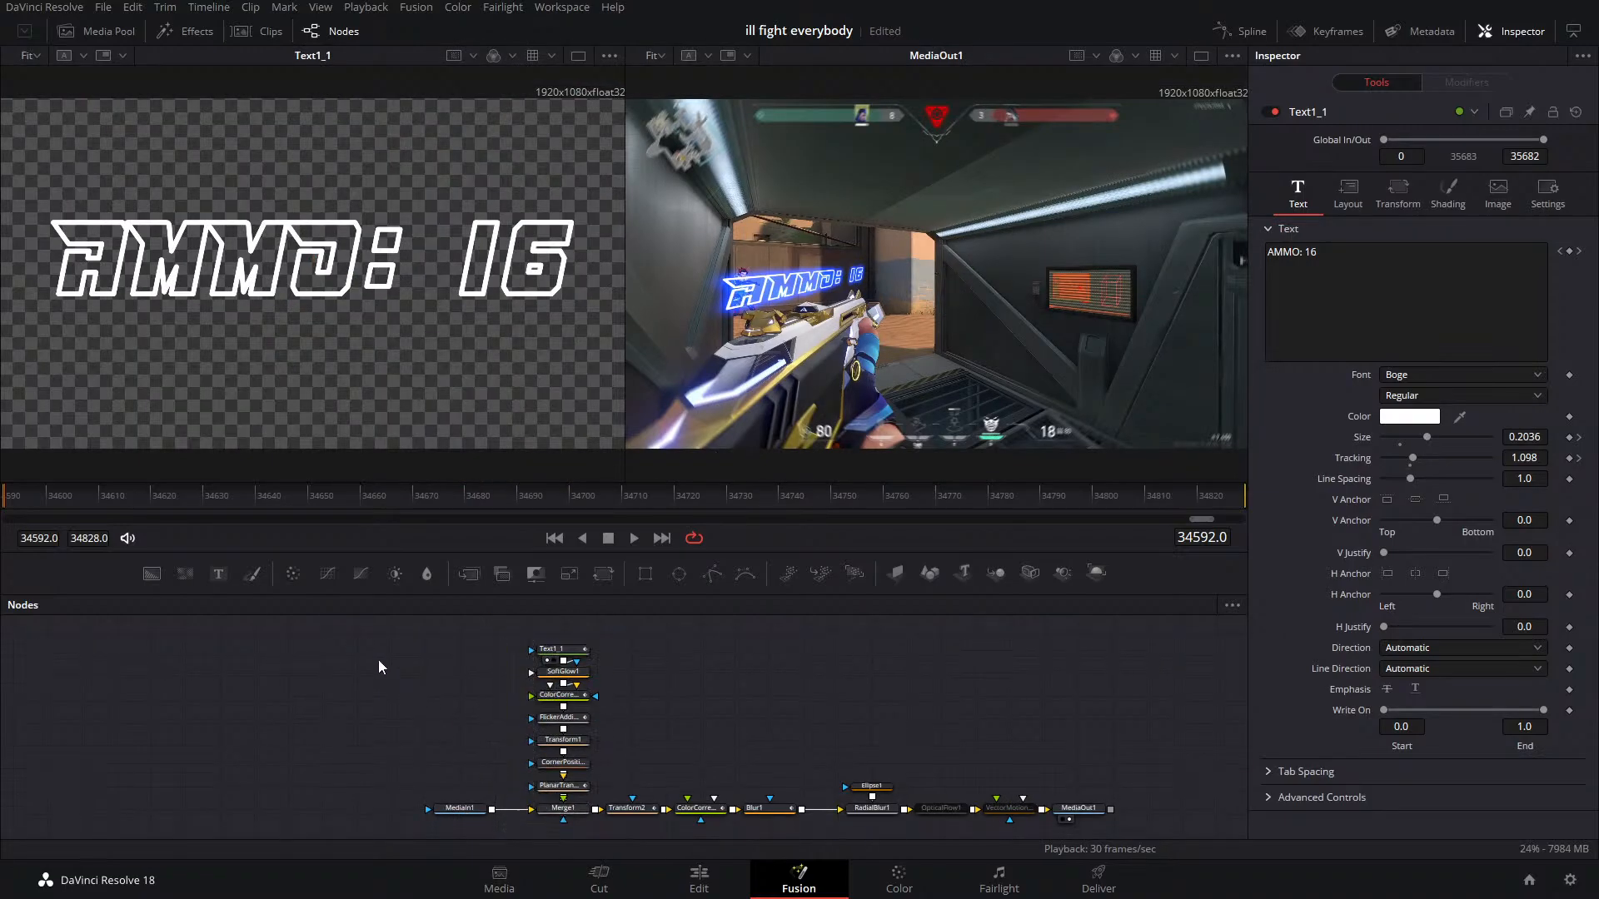
pyautogui.moveTo(378, 664); pyautogui.dragTo(436, 694)
pyautogui.scroll(4, 397, 661)
pyautogui.scroll(-2, 375, 690)
pyautogui.scroll(2, 410, 712)
pyautogui.scroll(2, 410, 753)
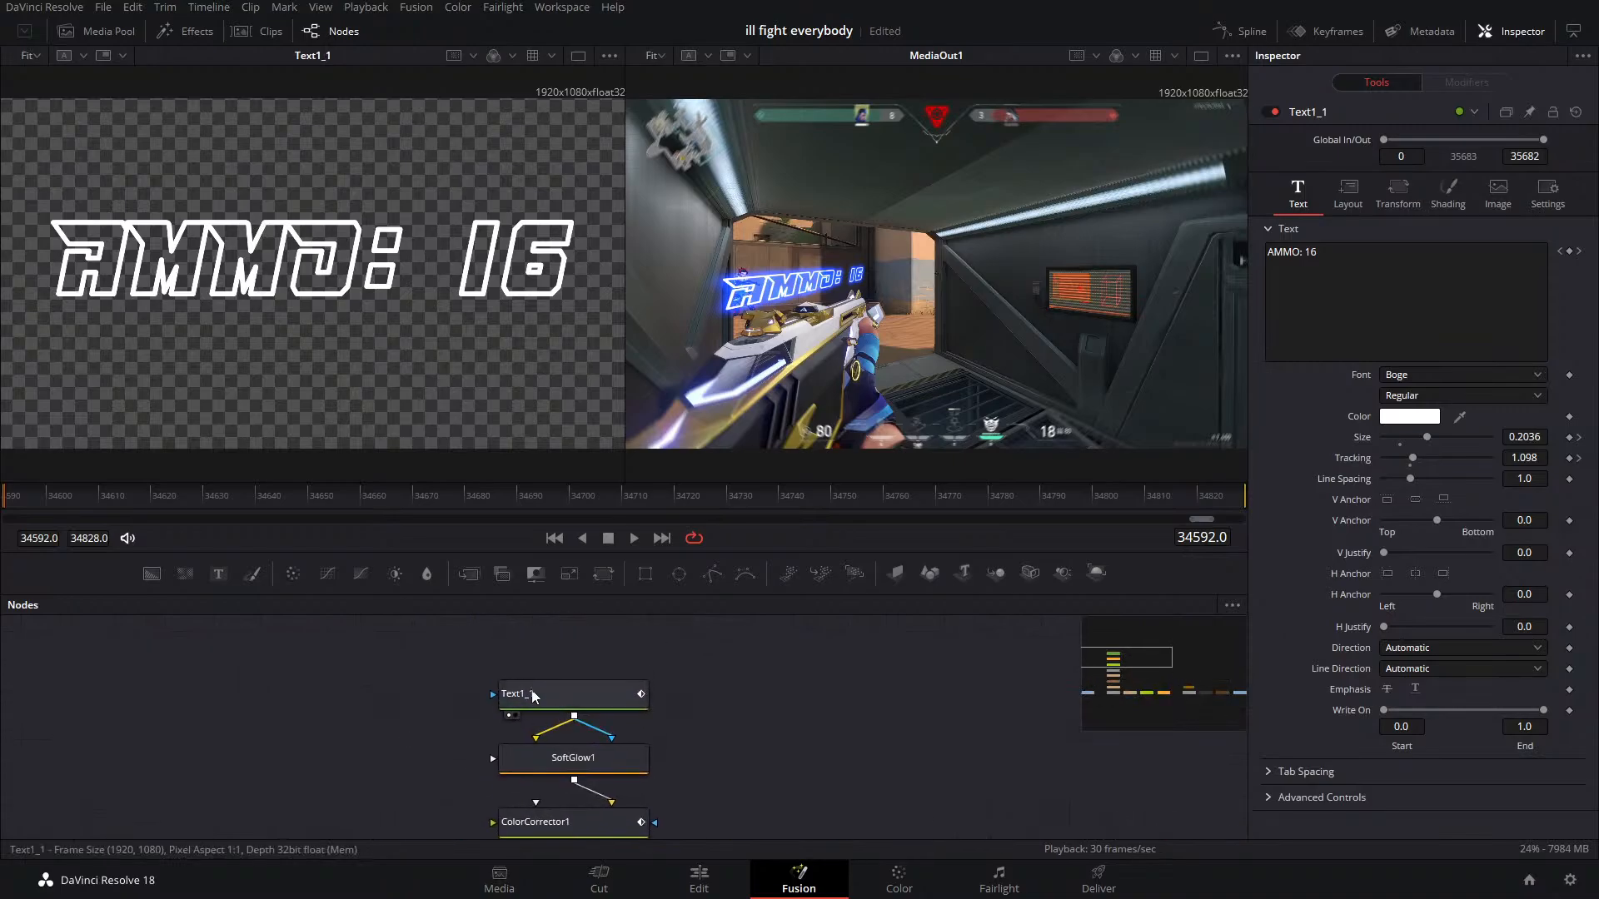
pyautogui.moveTo(363, 299); pyautogui.dragTo(322, 312)
pyautogui.click(27, 55)
pyautogui.click(34, 75)
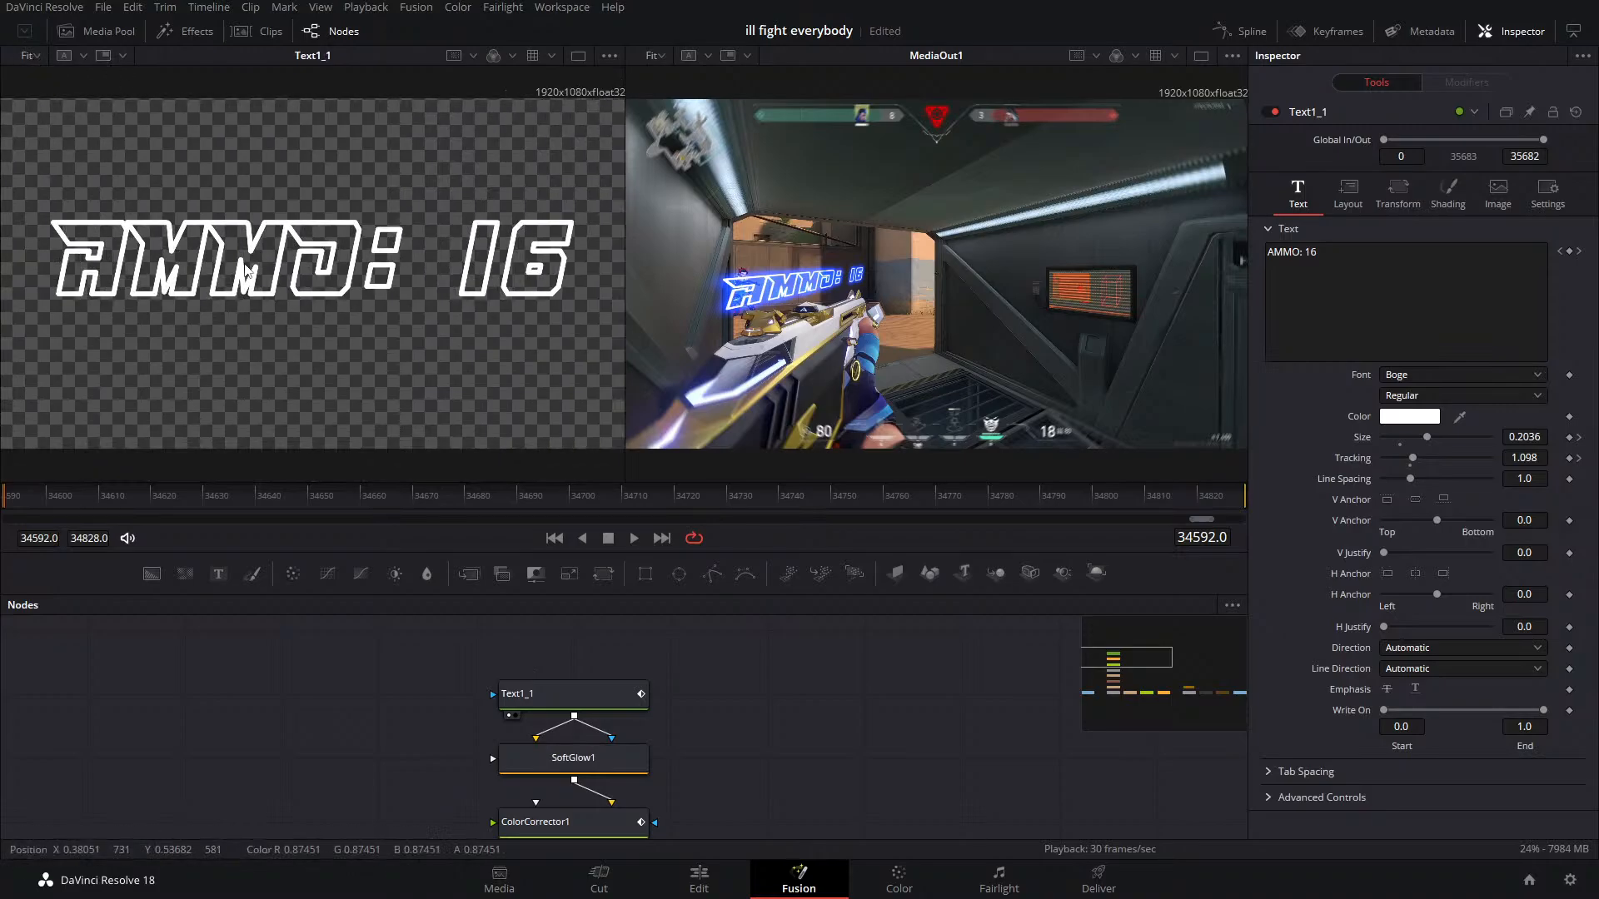
pyautogui.click(40, 55)
pyautogui.click(34, 99)
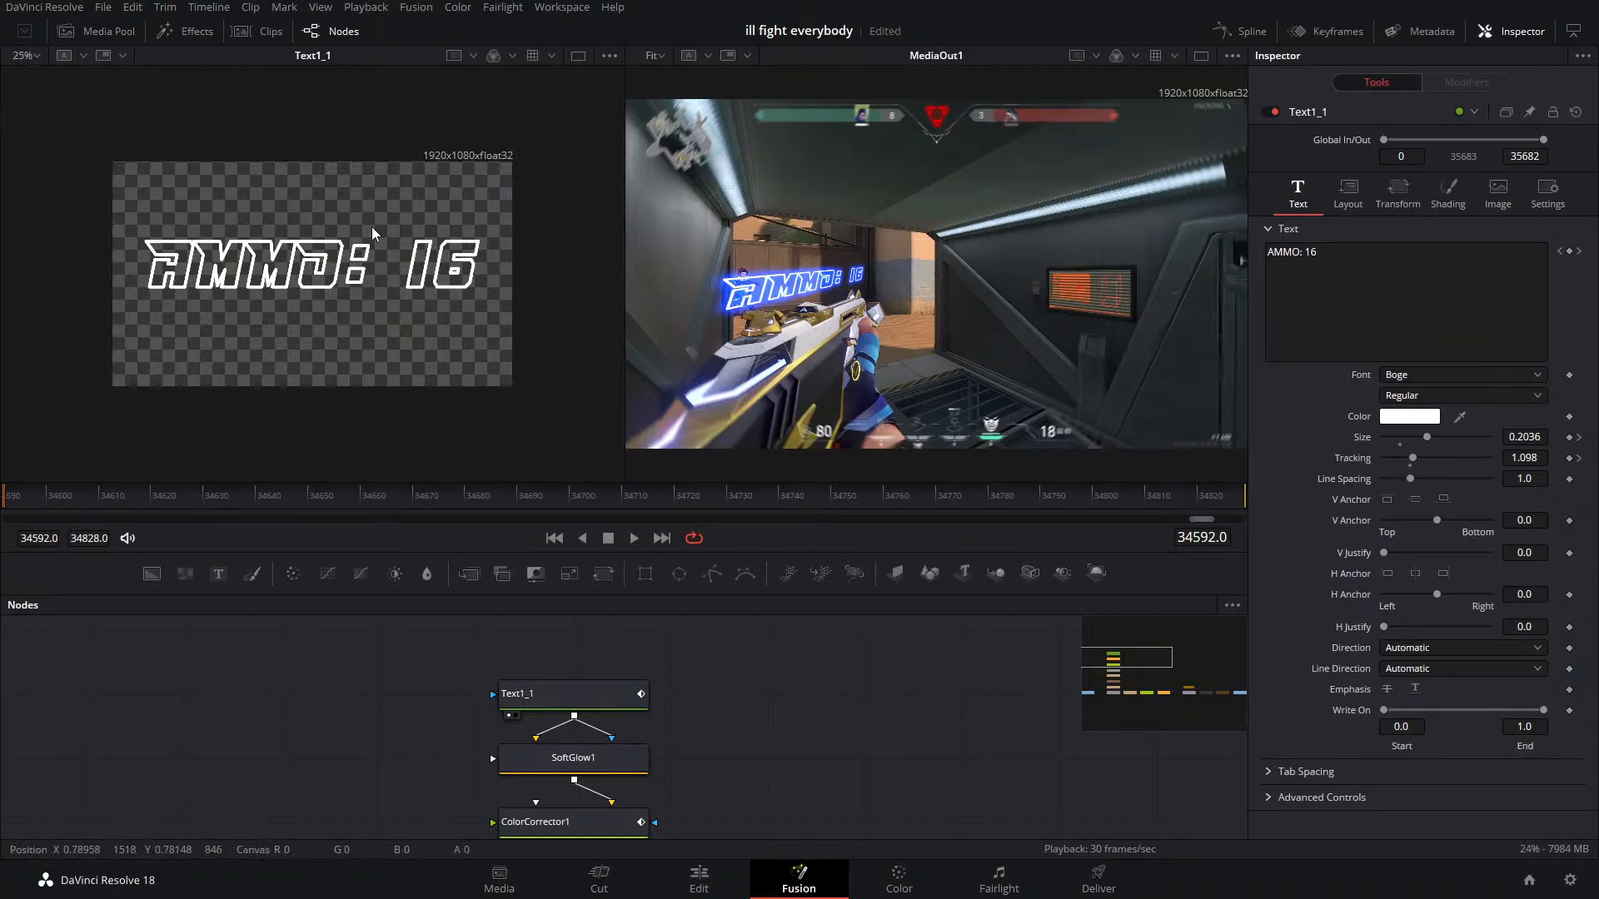
# Display the SoftGlow1 node beside the final output to examine its glow settings
pyautogui.moveTo(423, 758); pyautogui.dragTo(400, 733)
pyautogui.click(548, 737)
pyautogui.press('1')
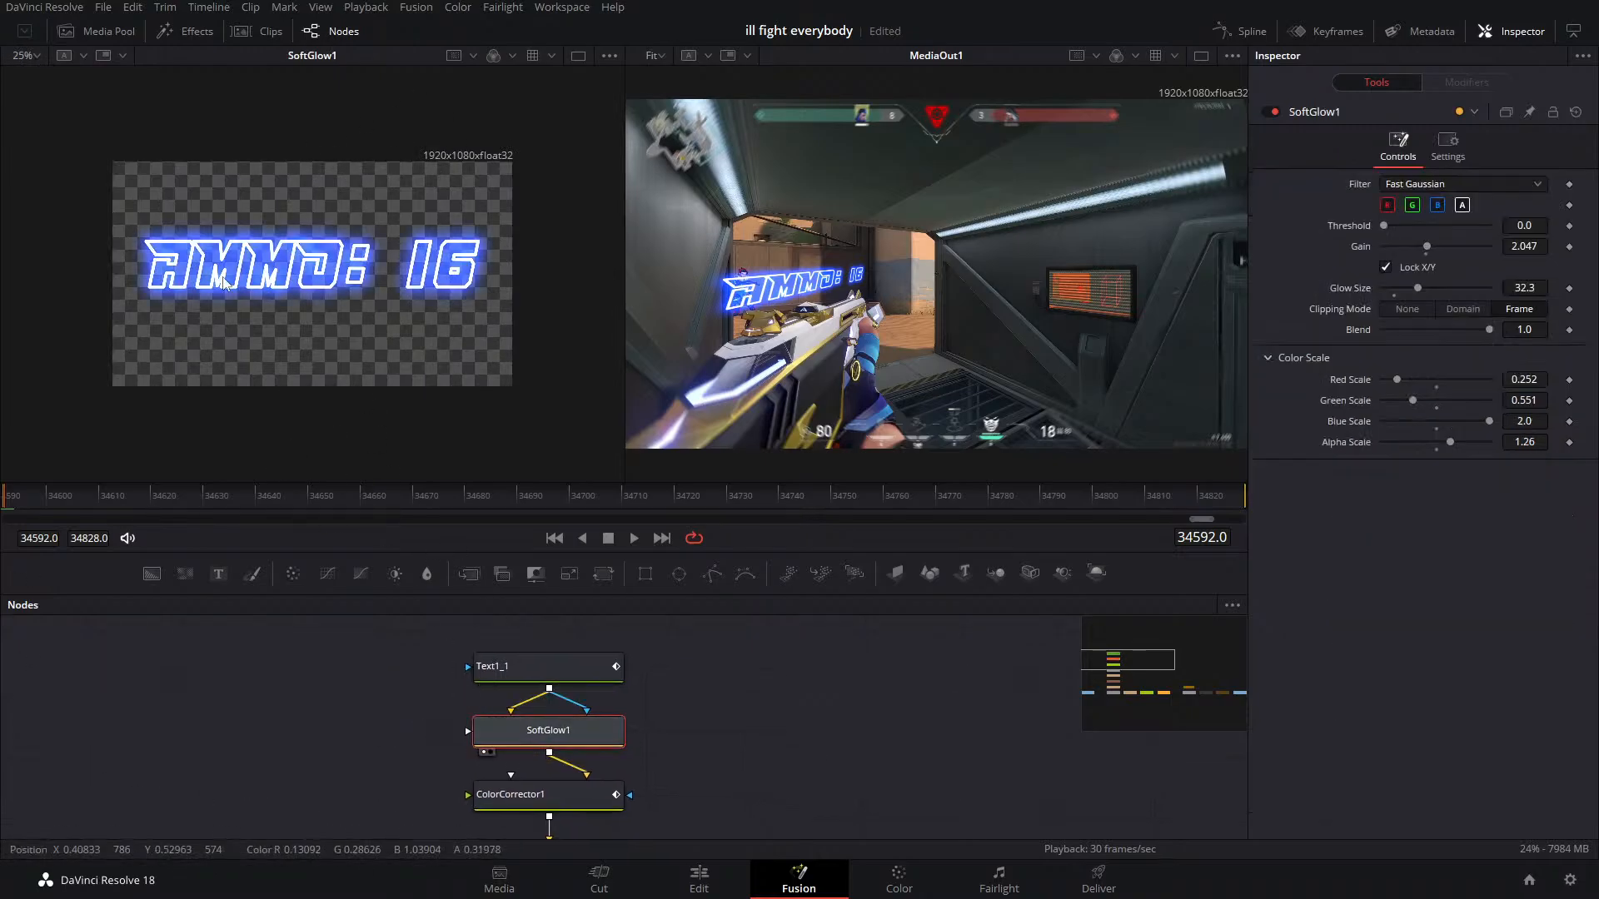
# Display ColorCorrector1 beside the final output and compare the text color at frames 34769 and 34618
pyautogui.click(554, 802)
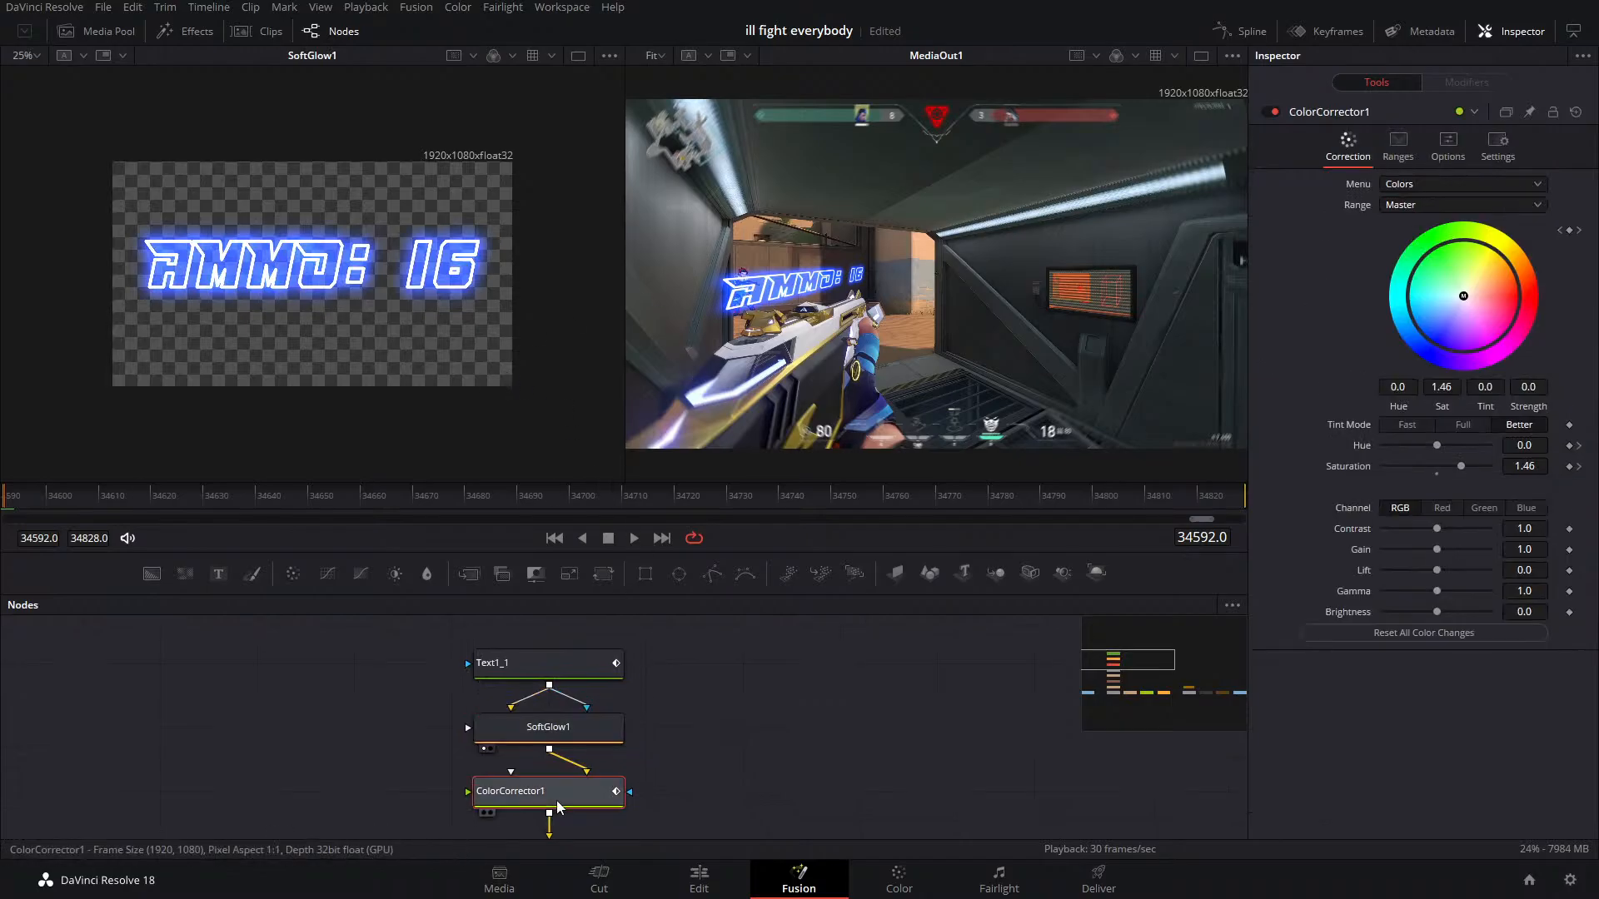
pyautogui.press('1')
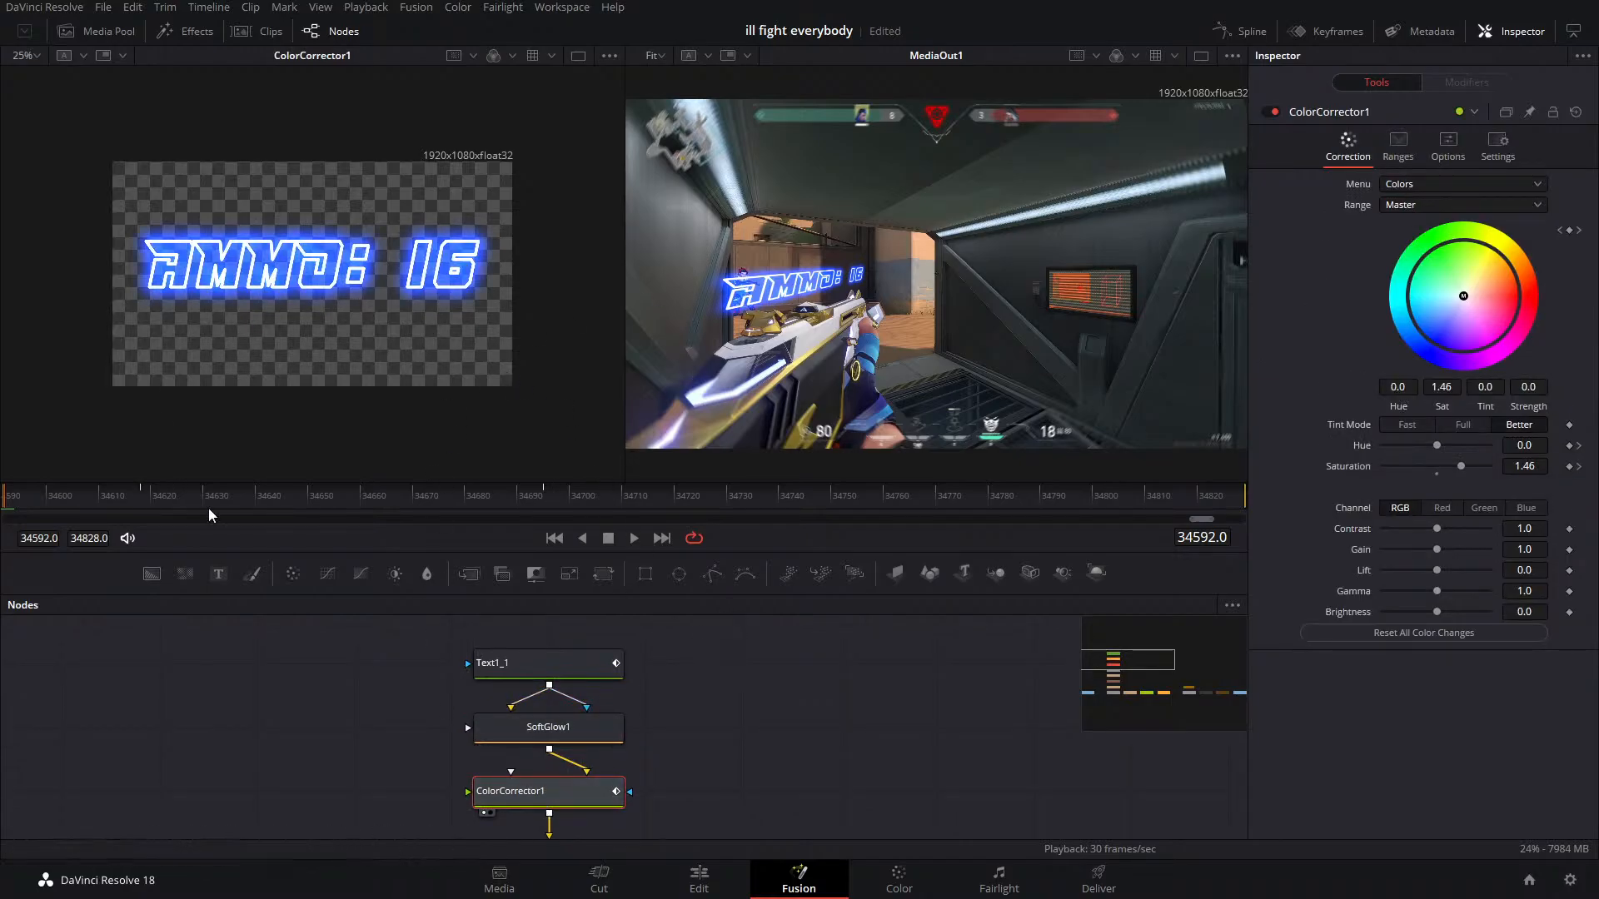
pyautogui.click(931, 499)
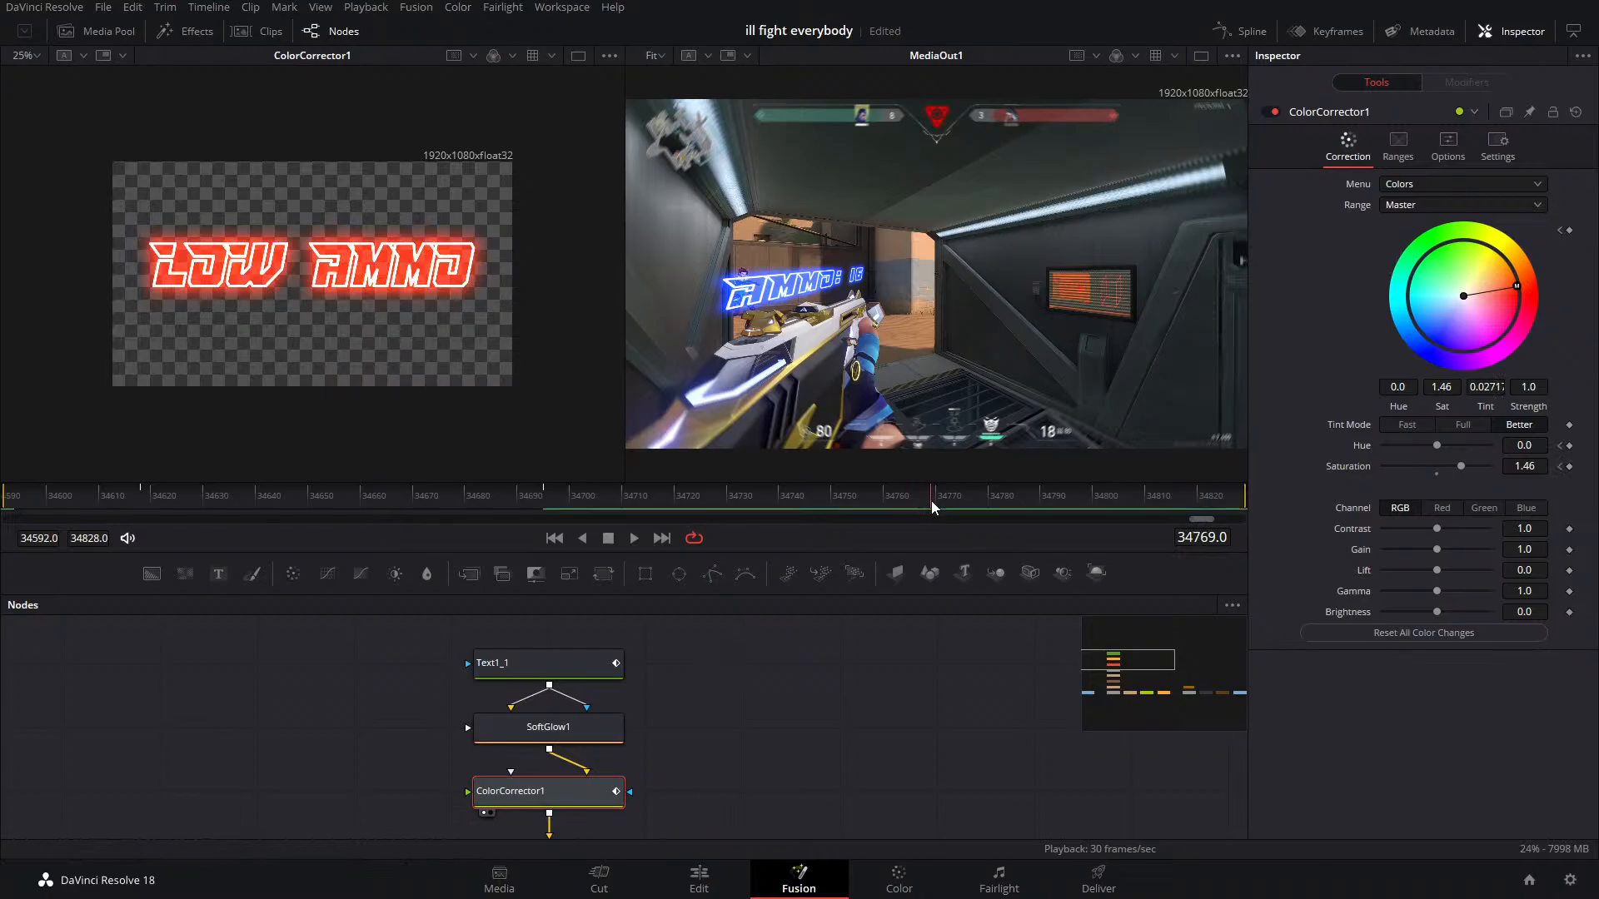
pyautogui.moveTo(931, 501); pyautogui.dragTo(143, 508)
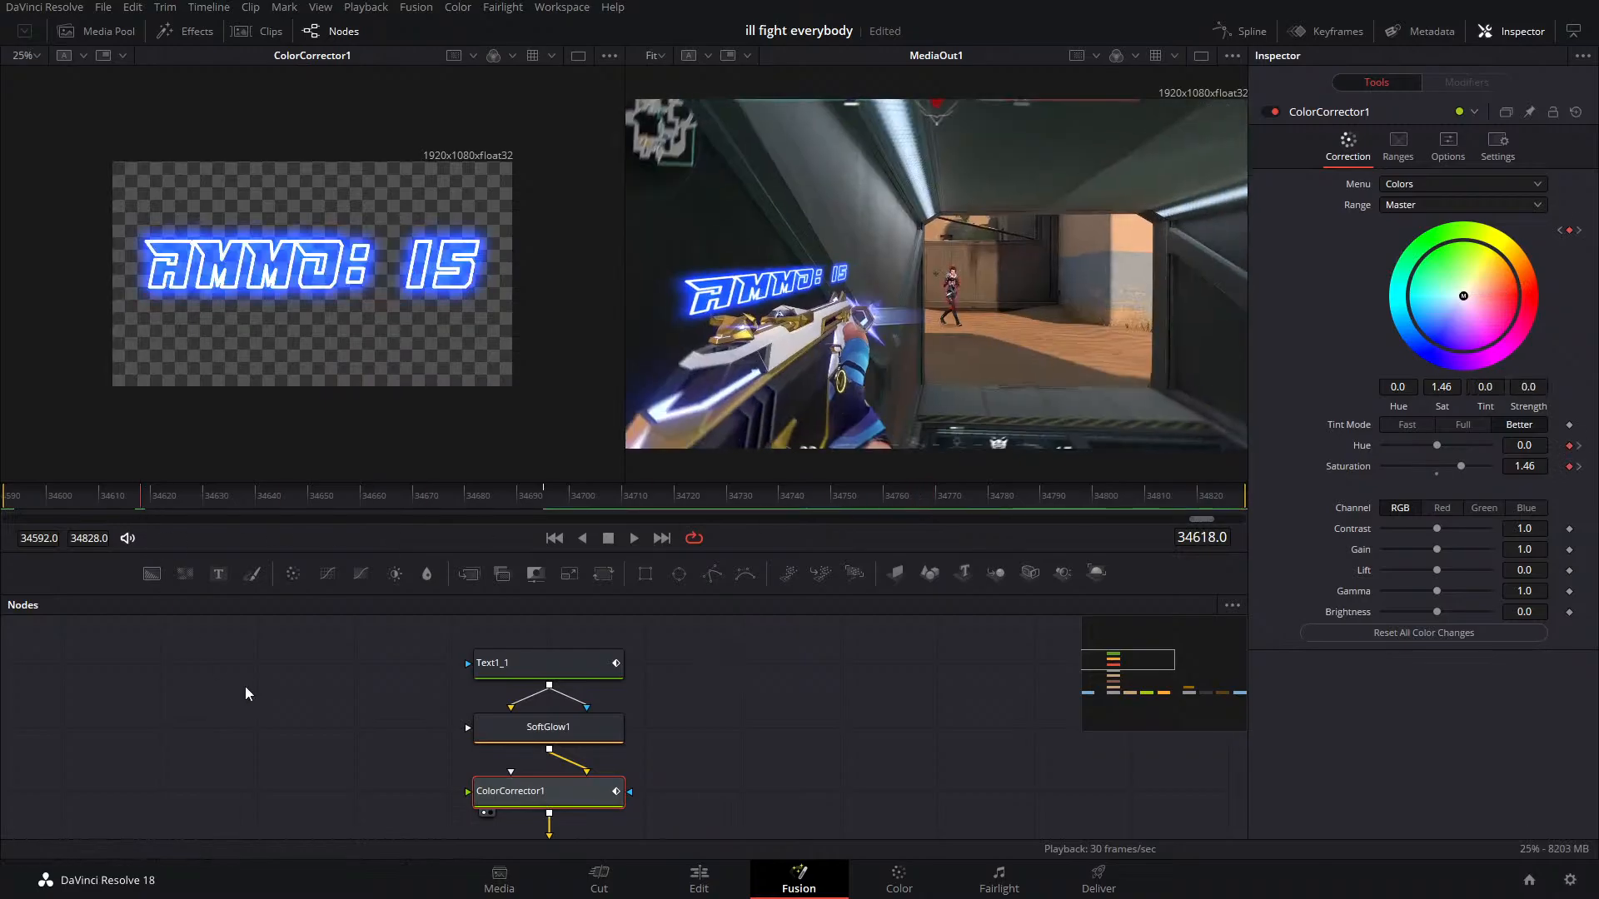
# Display FlickerAddition1 beside the final output and scrub to frame 34703 to examine the flicker on the LOW AMMO text
pyautogui.scroll(-5, 361, 736)
pyautogui.click(492, 761)
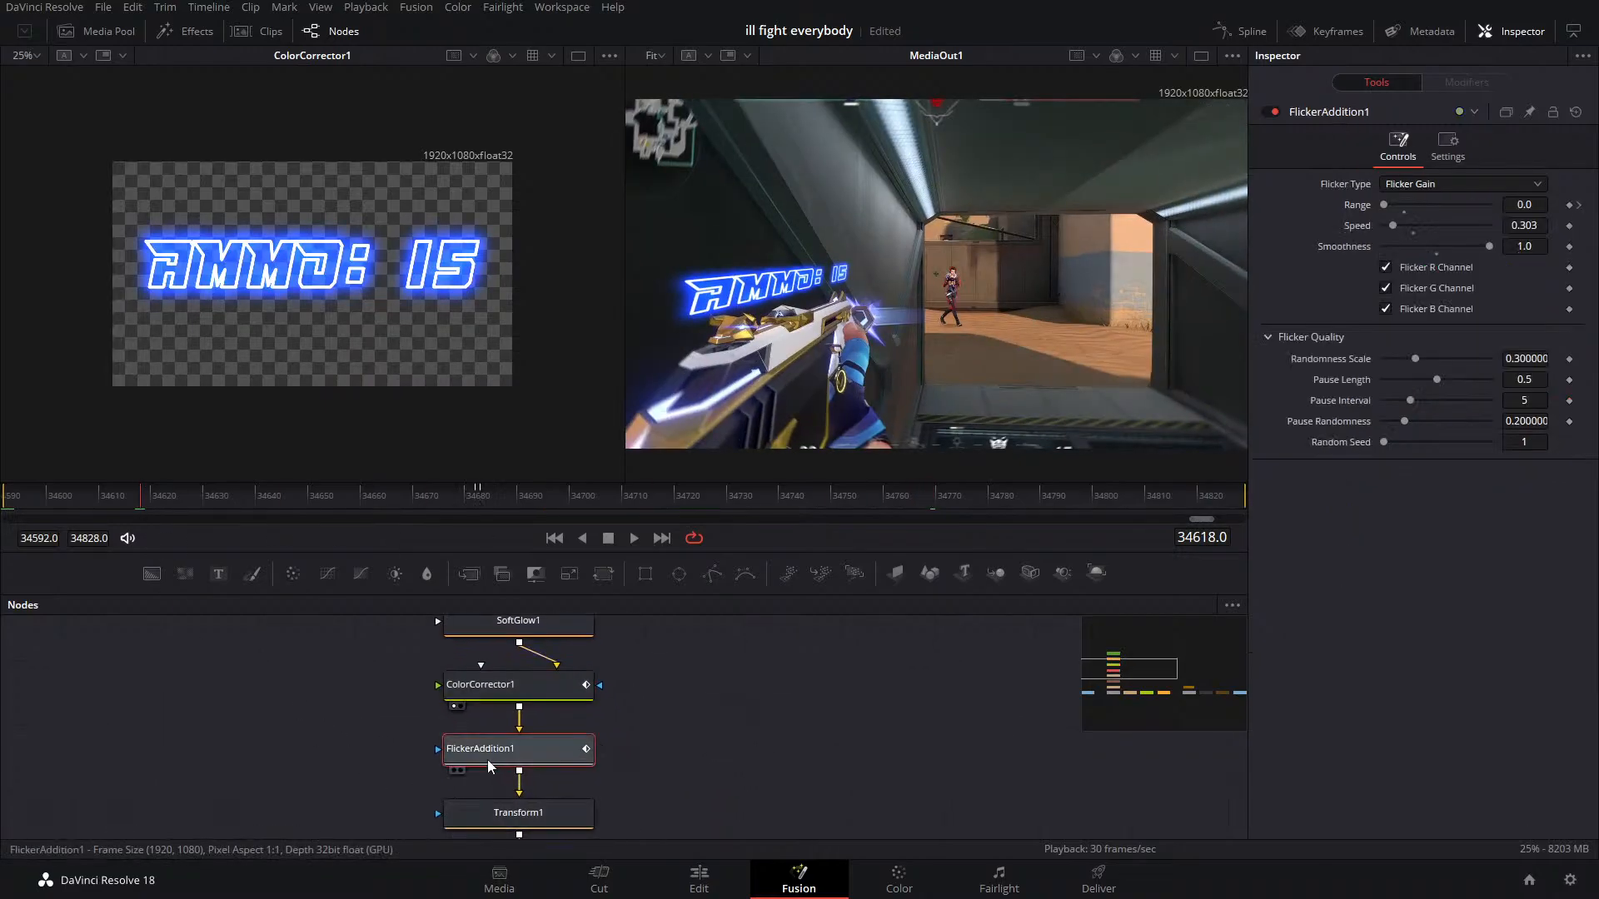
pyautogui.press('1')
pyautogui.moveTo(532, 502); pyautogui.dragTo(579, 503)
pyautogui.scroll(-3, 275, 723)
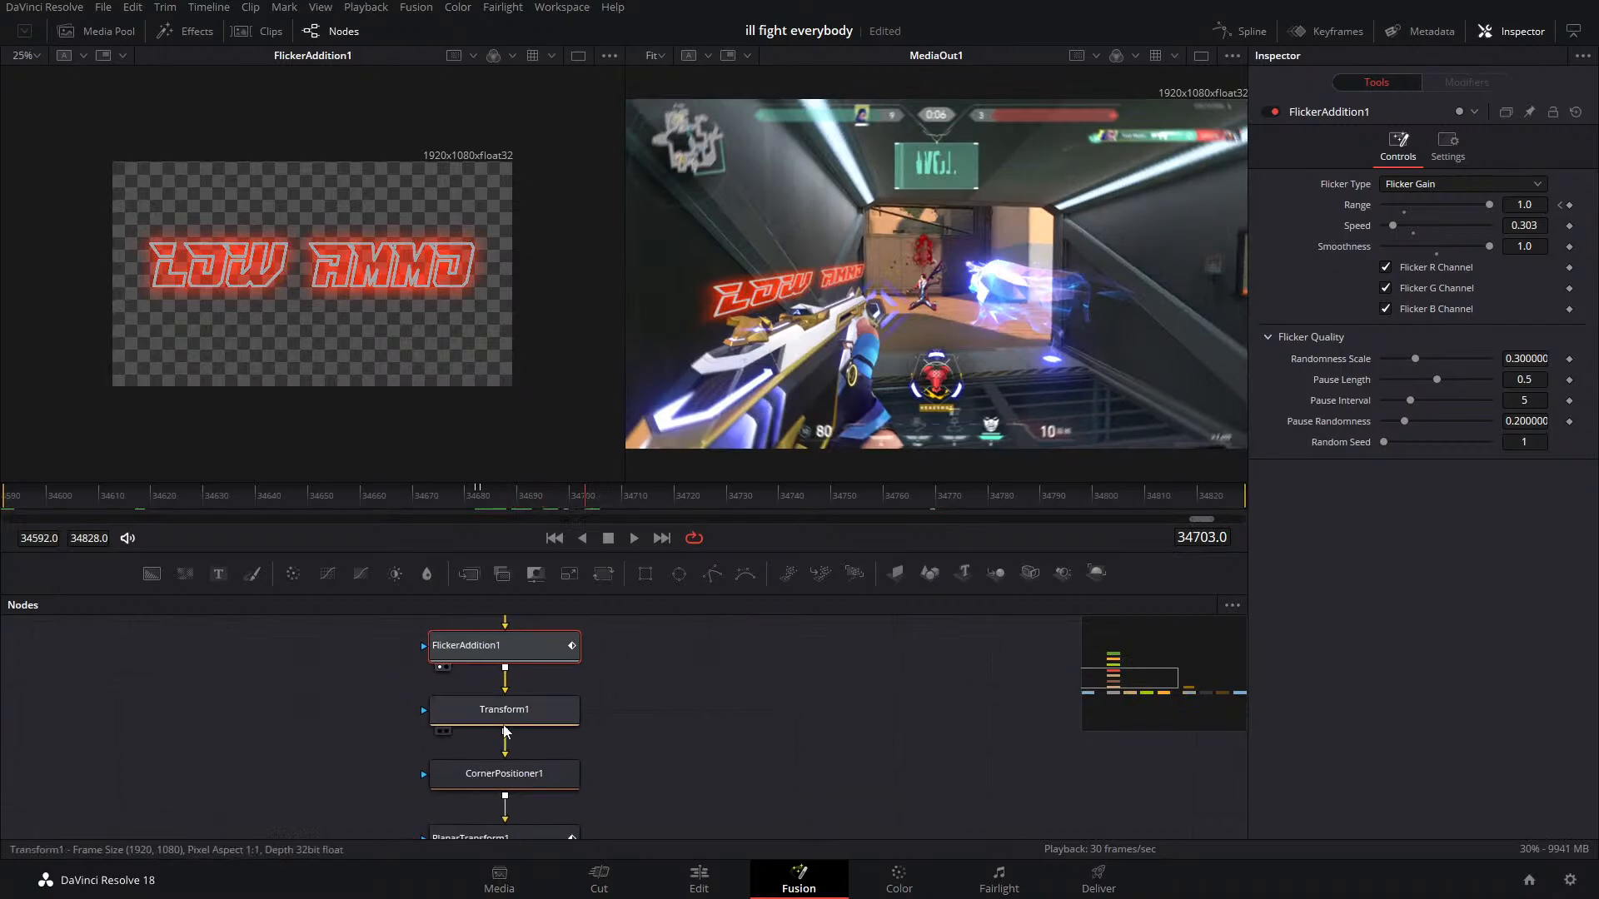
# Examine the settings of Transform1, CornerPositioner1 and PlanarTransform1 at frame 34688
pyautogui.click(504, 721)
pyautogui.moveTo(591, 516); pyautogui.dragTo(507, 508)
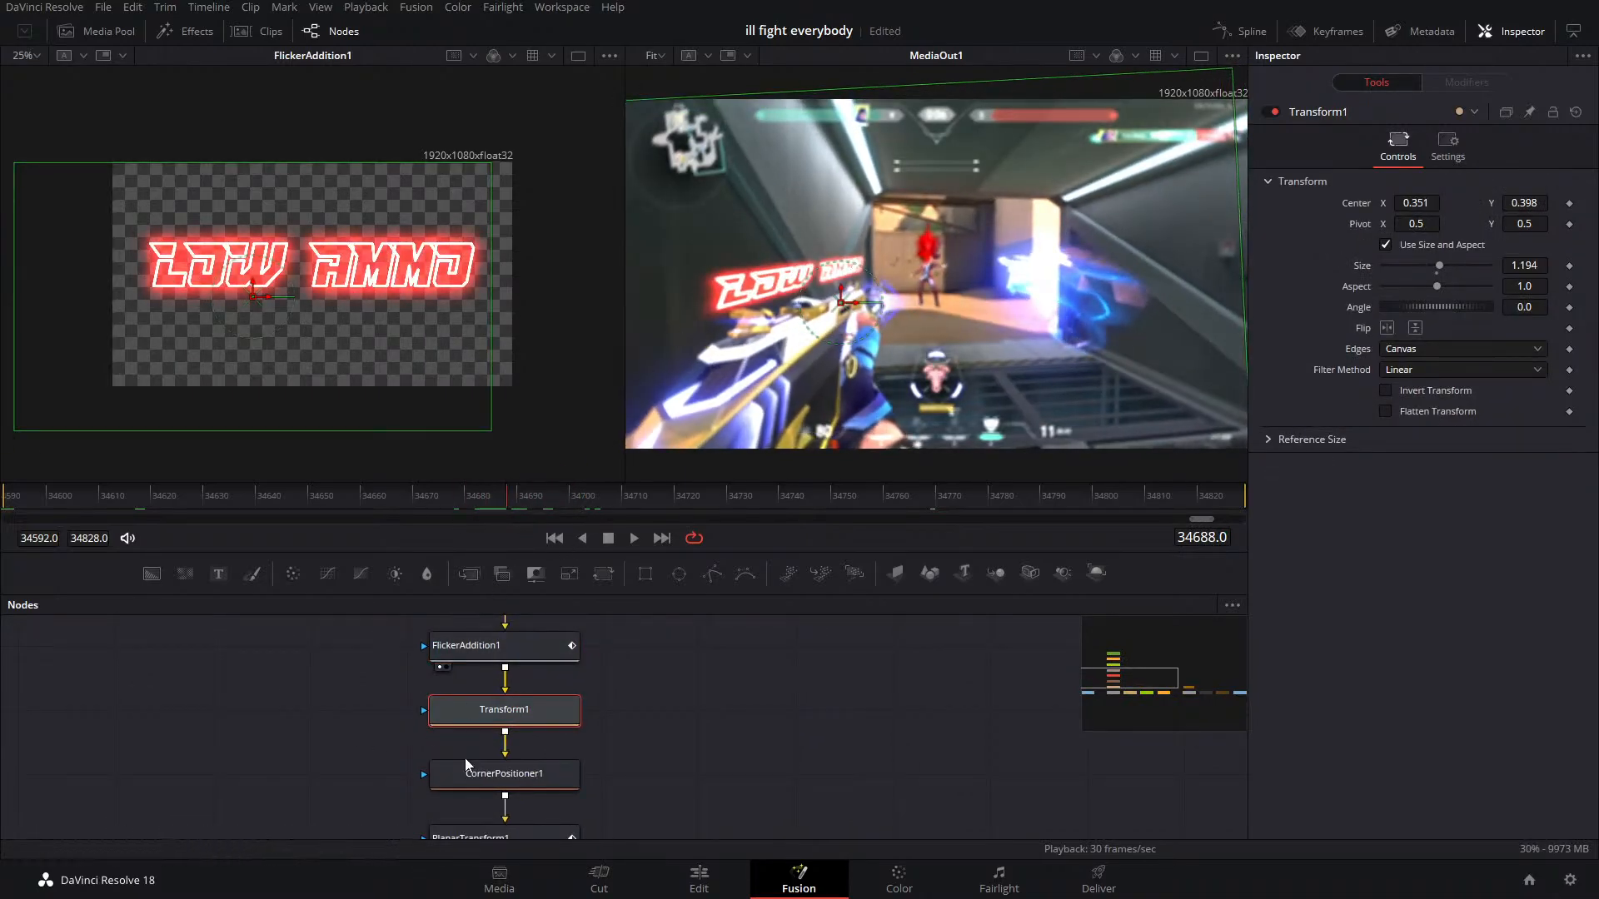
pyautogui.moveTo(440, 776); pyautogui.dragTo(478, 748)
pyautogui.click(512, 747)
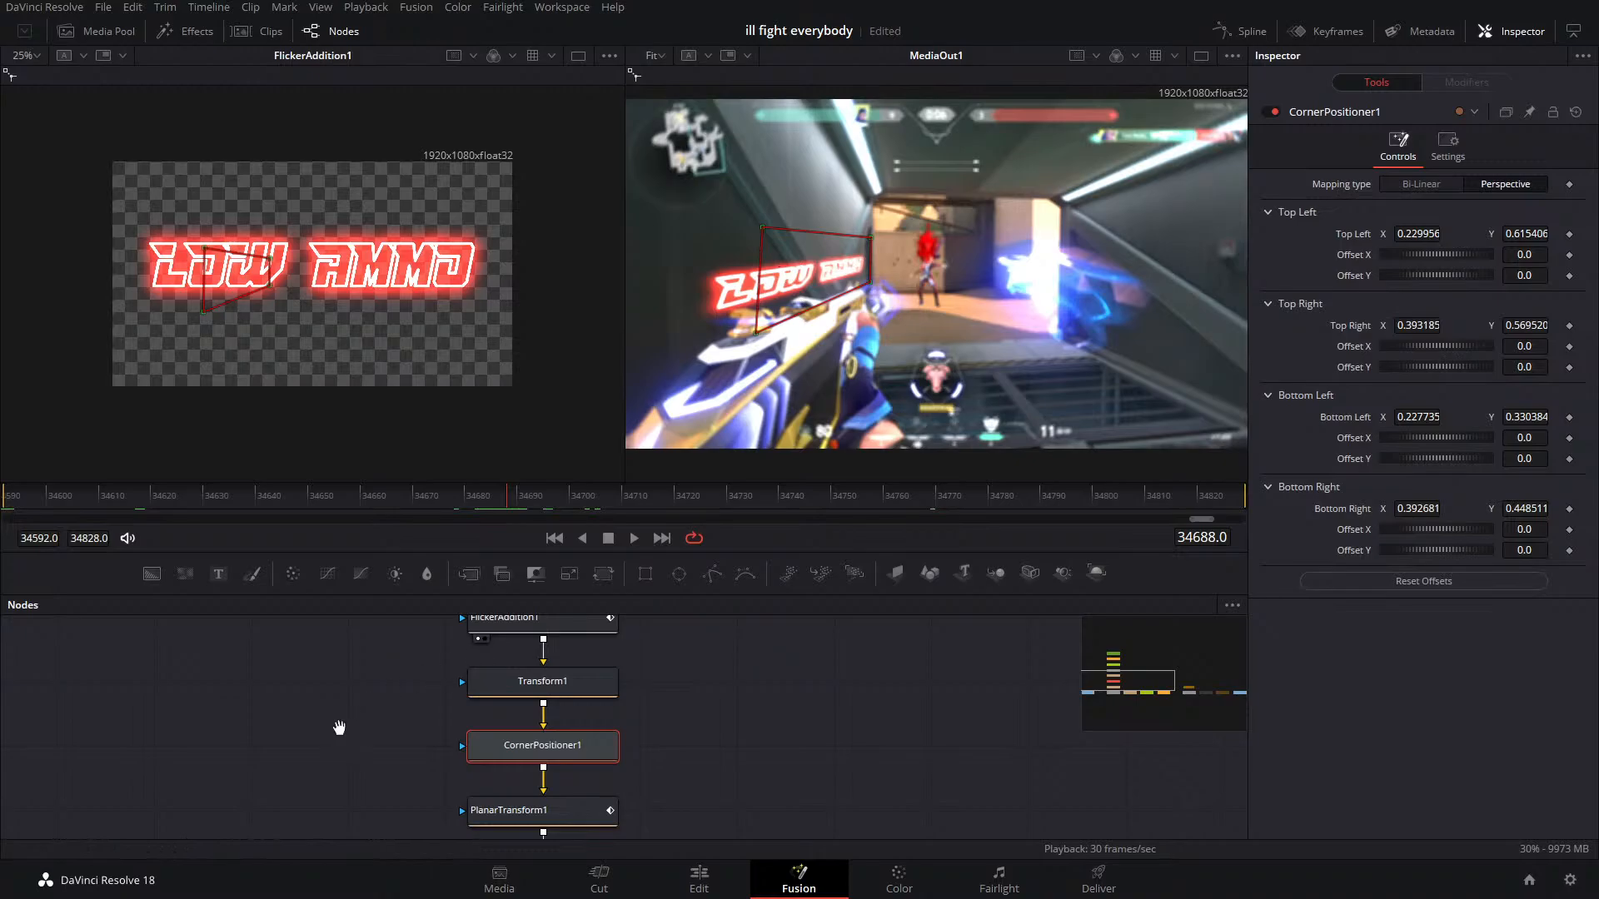
pyautogui.moveTo(340, 728); pyautogui.dragTo(334, 692)
pyautogui.click(513, 740)
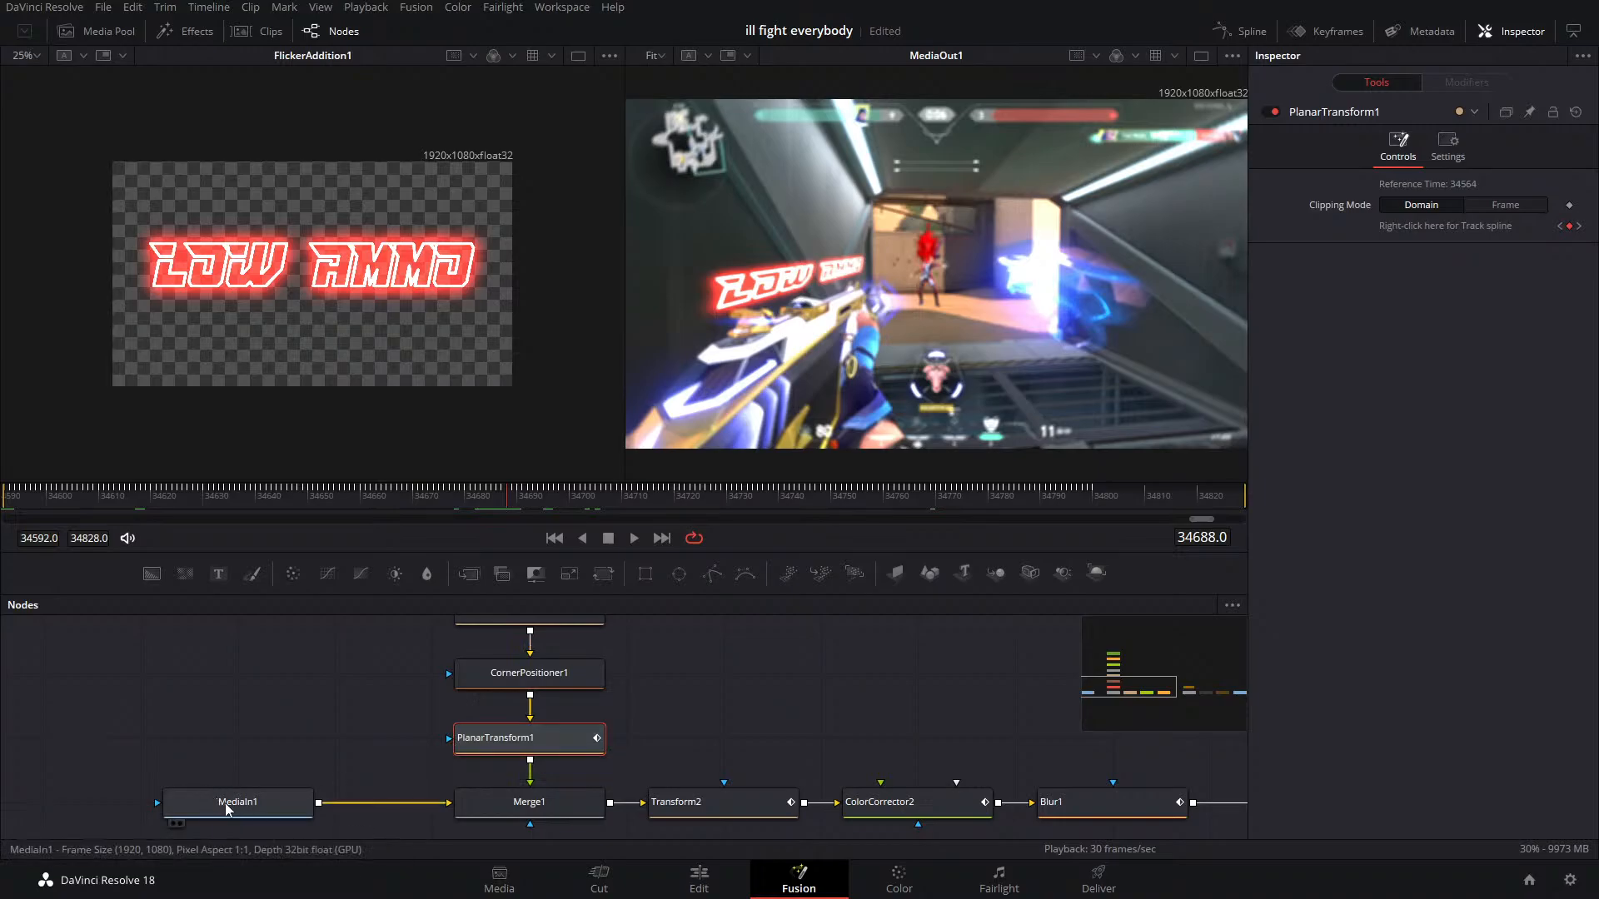
# Move MediaIn1 farther away from Merge1 and insert a Planar Tracker node between them
pyautogui.moveTo(224, 803); pyautogui.dragTo(58, 751)
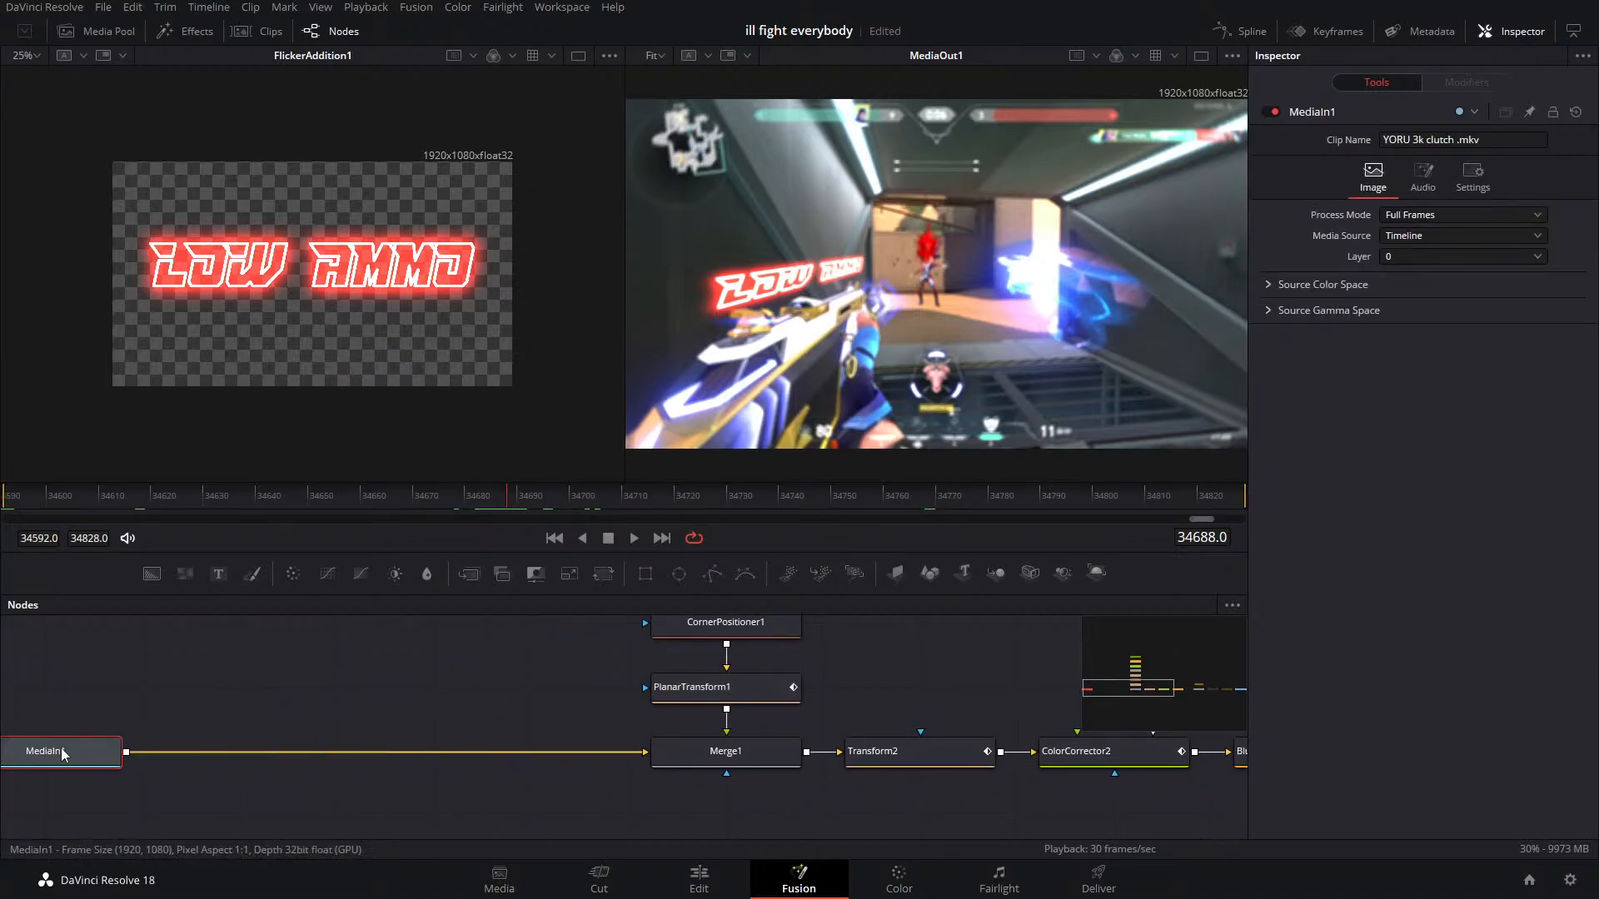
pyautogui.hotkey('shift', 'space')
pyautogui.write('plan')
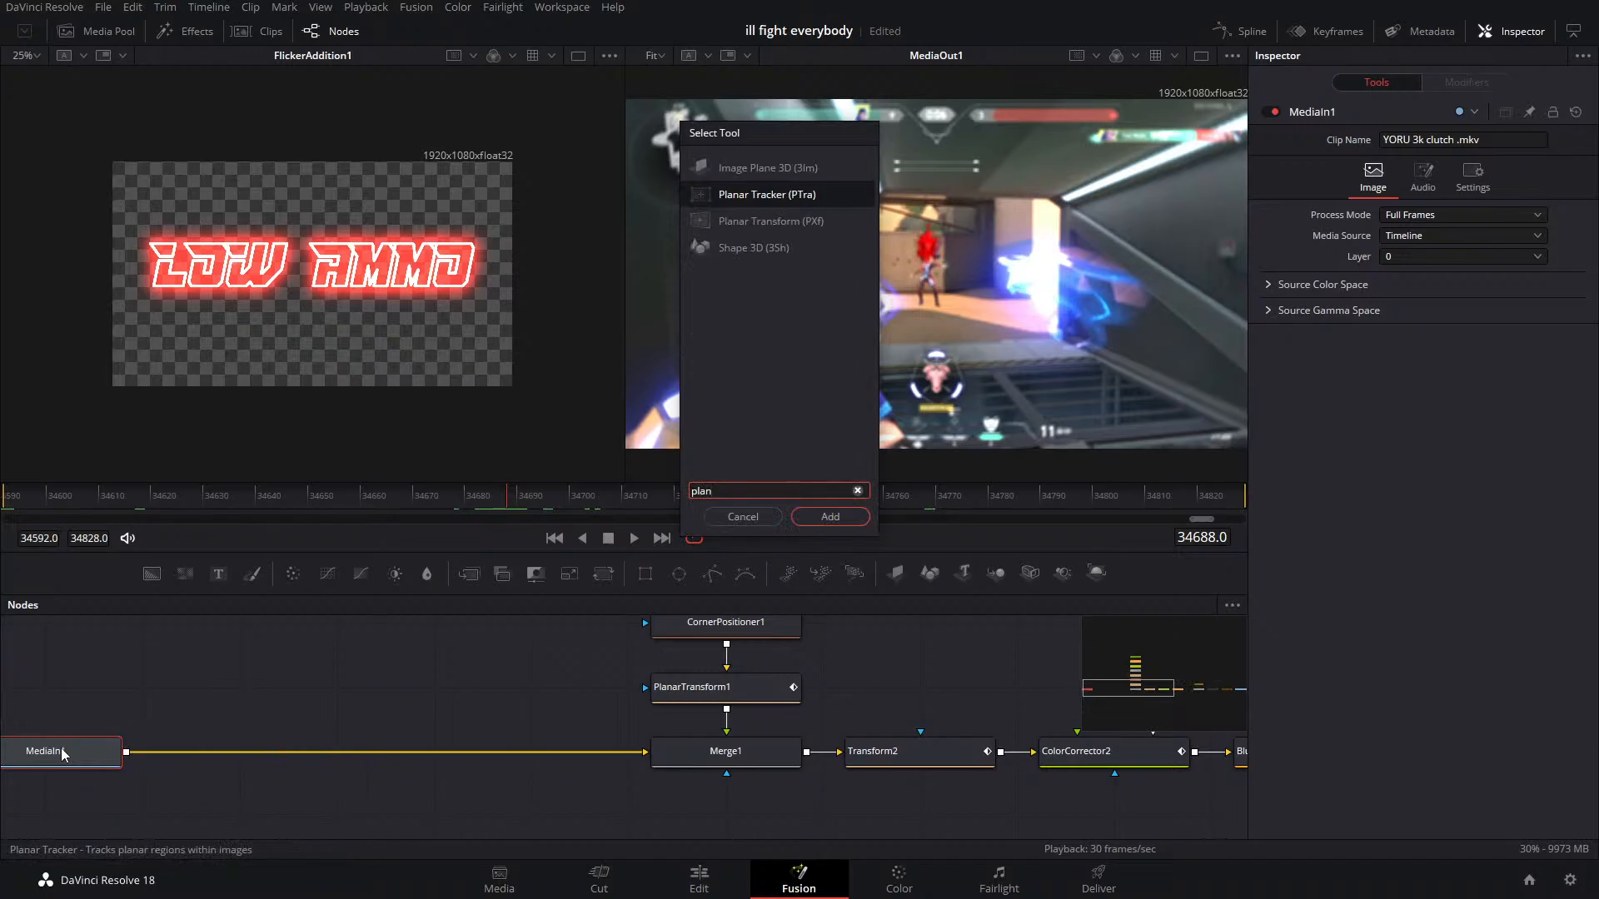
pyautogui.press('Return')
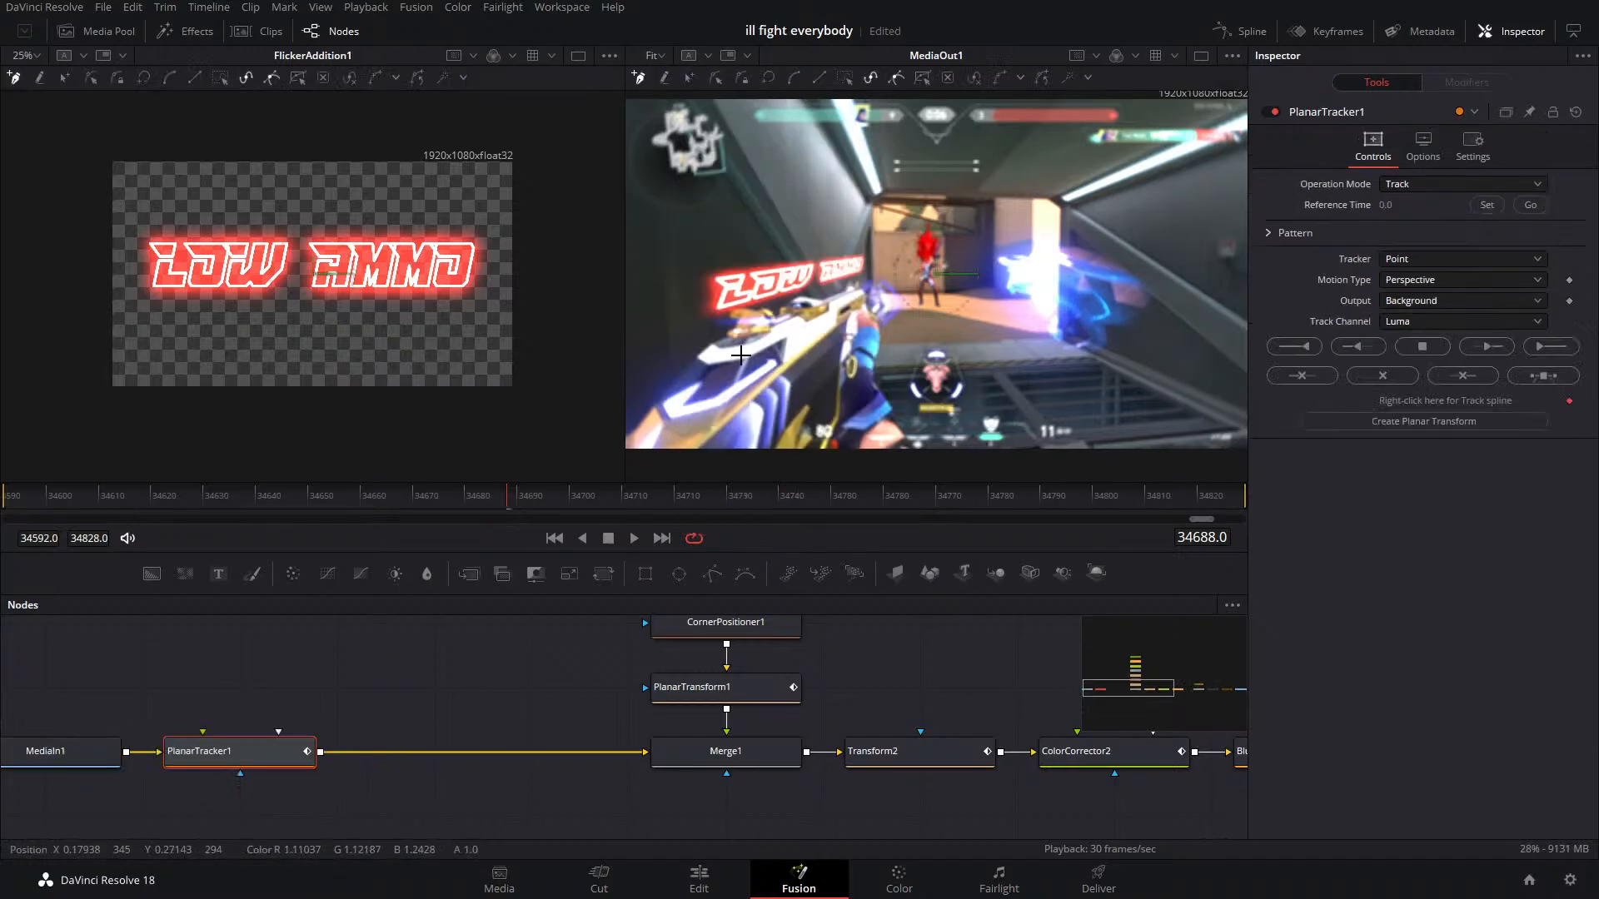
# Draw a five-point tracking pattern around the rifle body for PlanarTracker1 at frame 34688
pyautogui.click(833, 304)
pyautogui.click(876, 307)
pyautogui.click(866, 407)
pyautogui.click(792, 414)
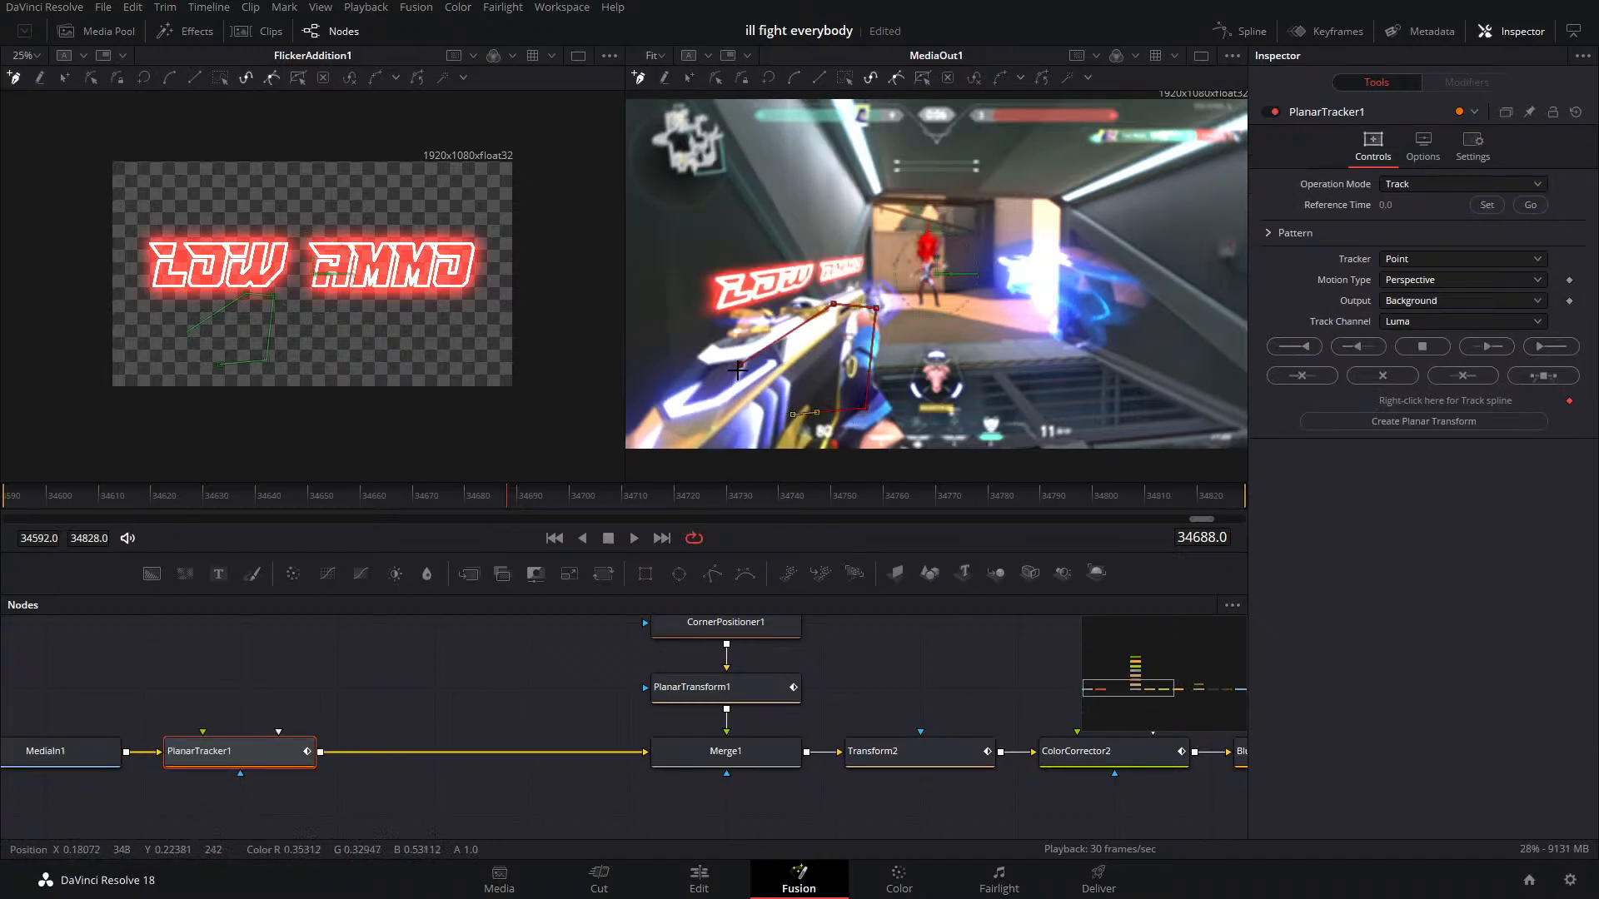
pyautogui.click(742, 366)
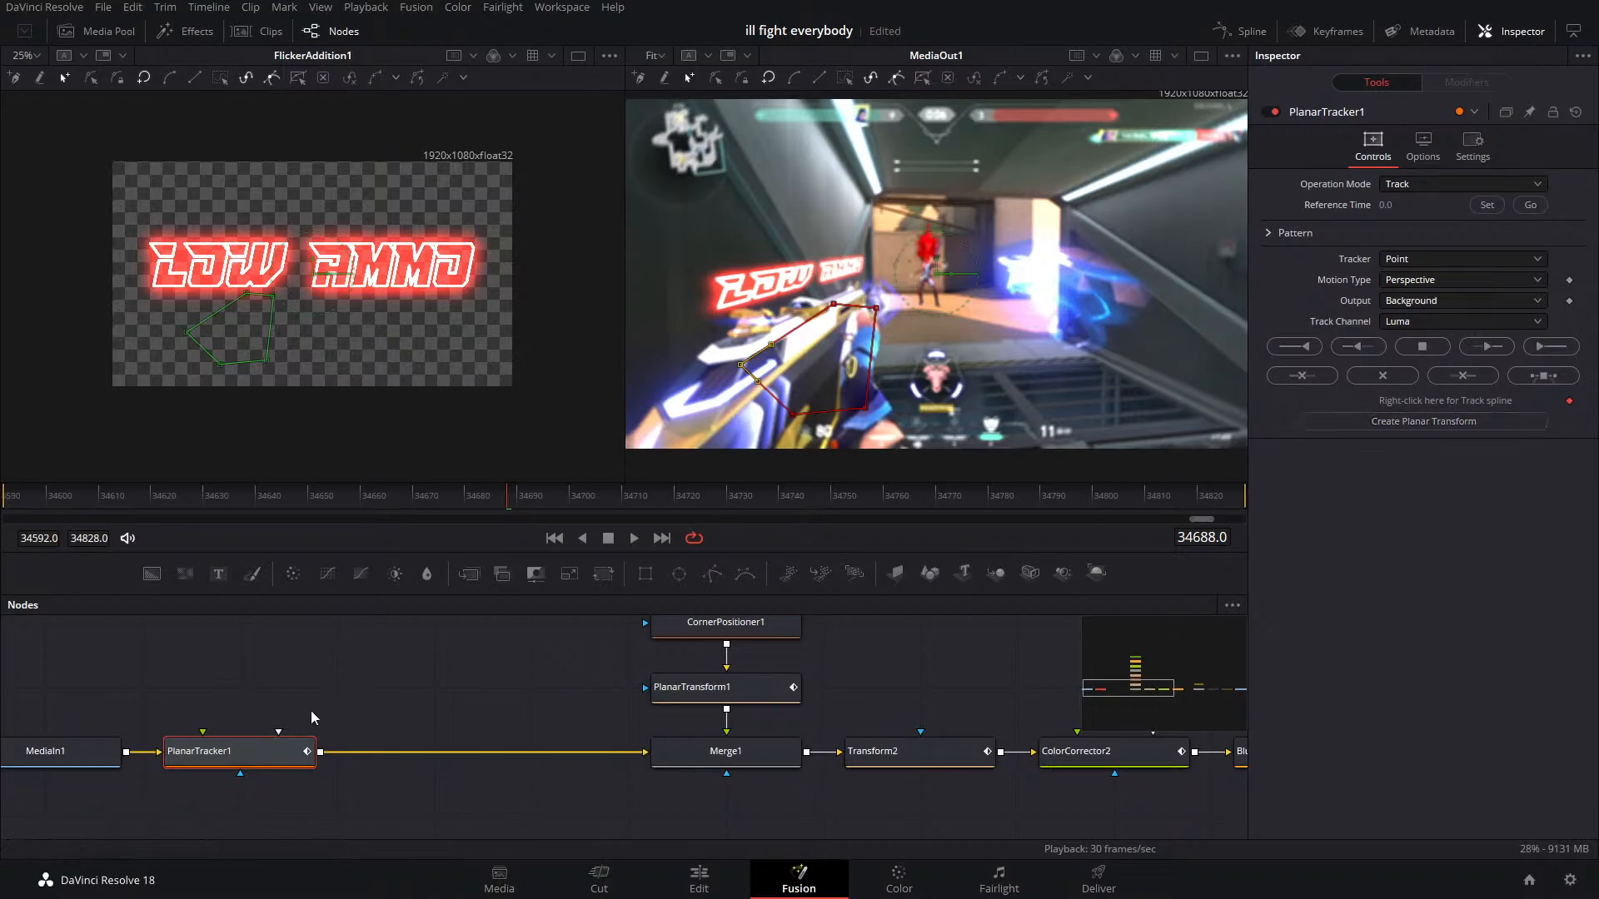
# Delete PlanarTracker1, move MediaIn1 closer to Merge1 and save the project
pyautogui.press('Delete')
pyautogui.moveTo(124, 754); pyautogui.dragTo(221, 761)
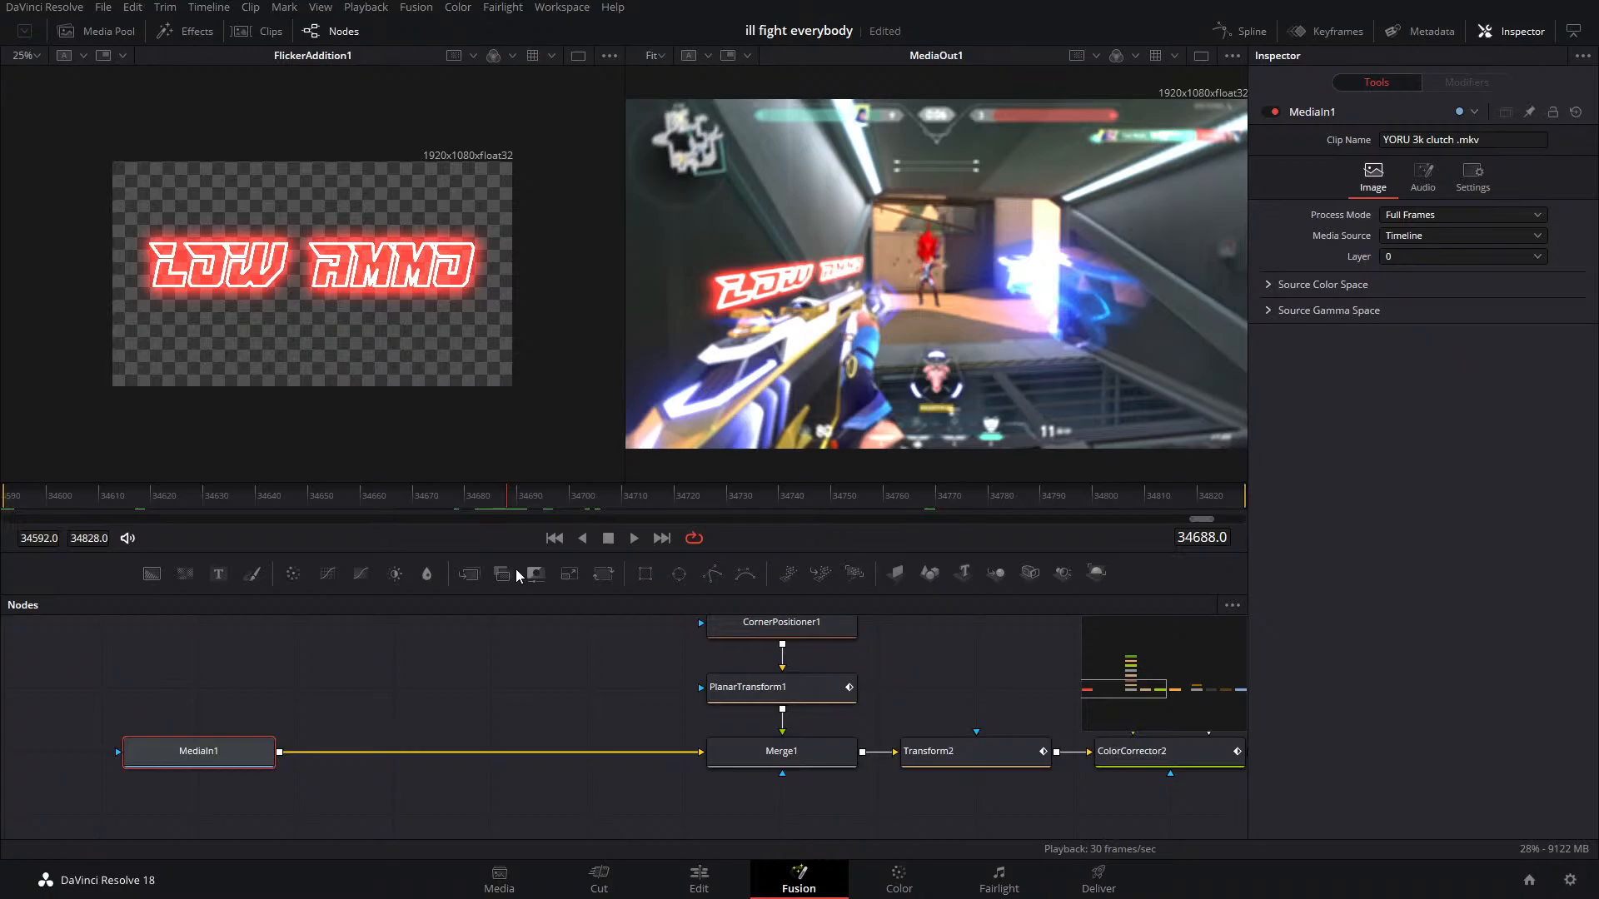
pyautogui.hotkey('ctrl', 's')
pyautogui.click(522, 658)
pyautogui.scroll(-3, 521, 658)
pyautogui.moveTo(521, 658); pyautogui.dragTo(298, 709)
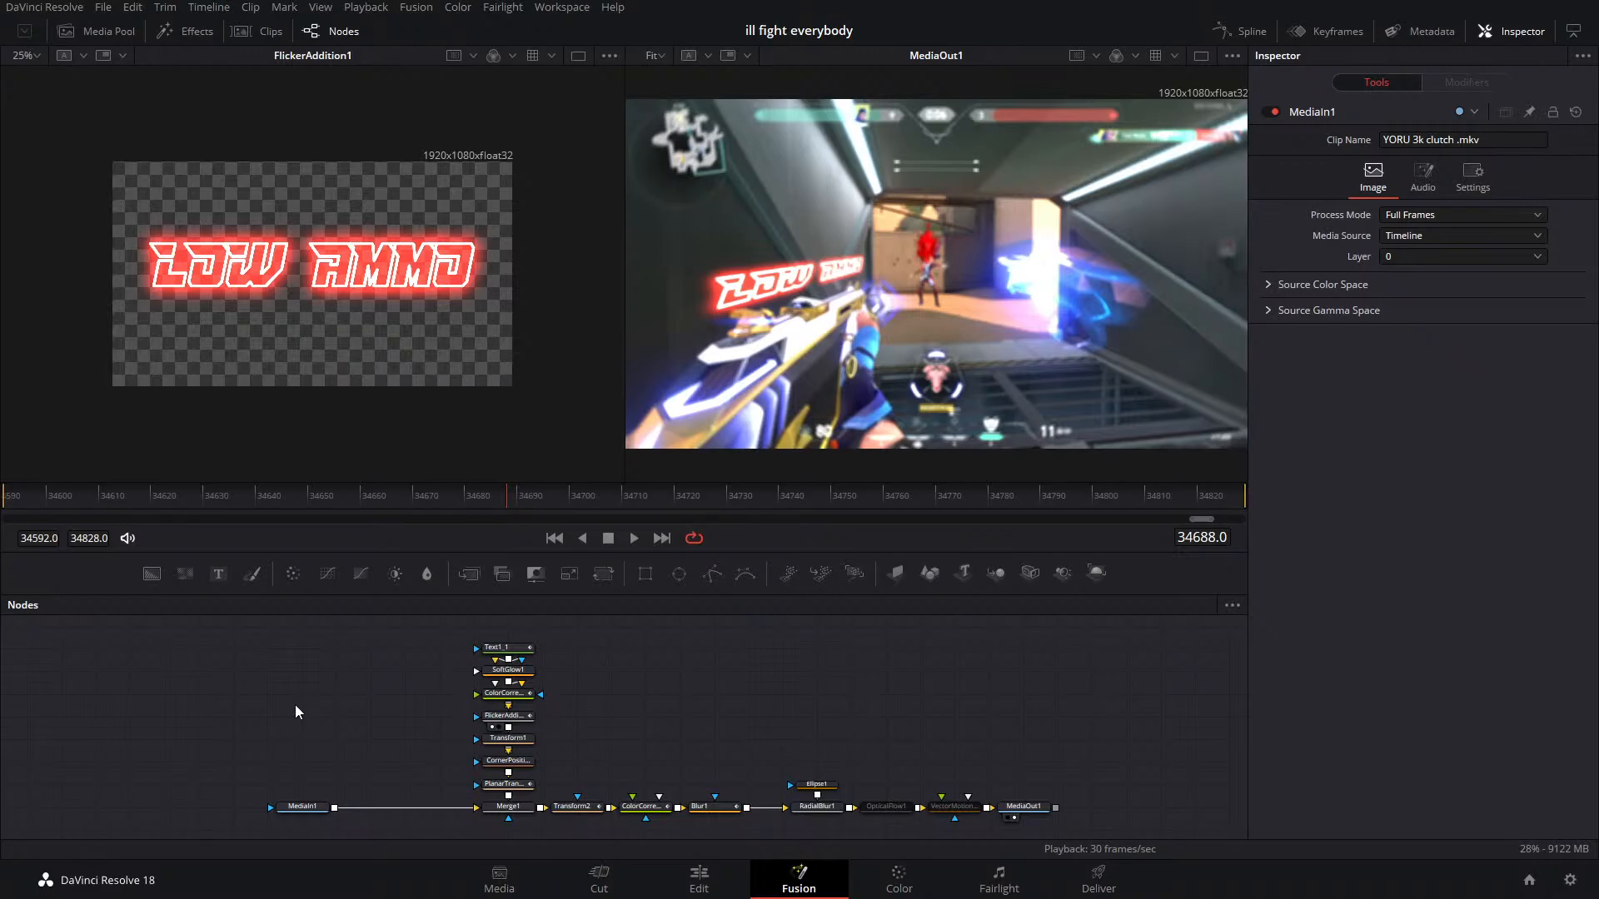
# Place a Fusion Composition on Video 1 at 01:01:04:00, after the last replay clip, and open it for node editing
pyautogui.click(704, 879)
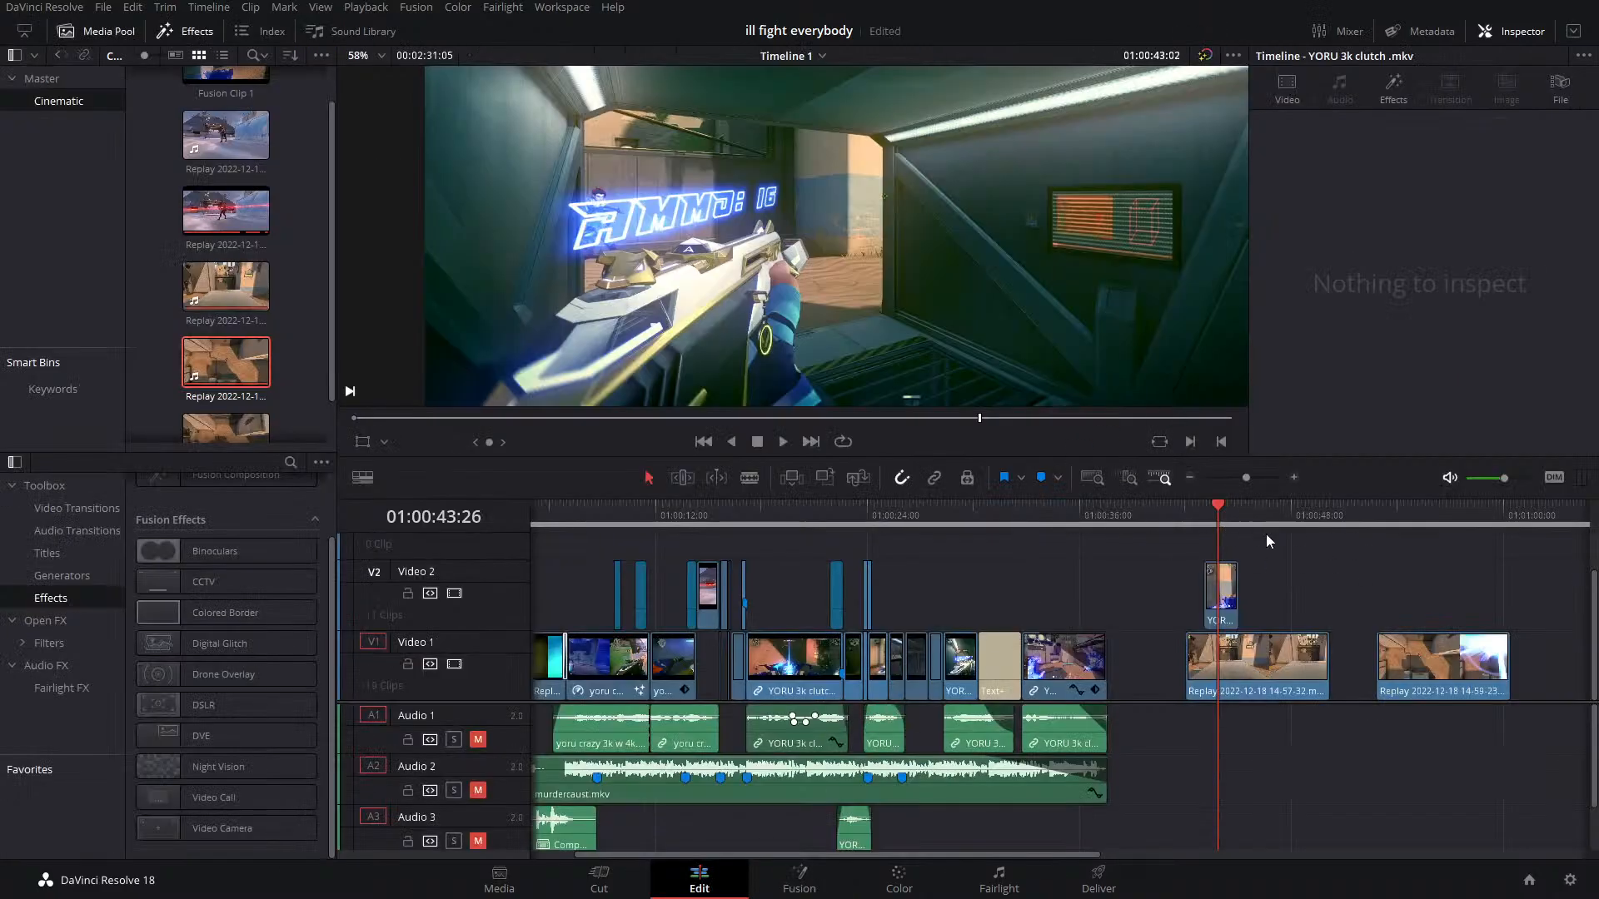
pyautogui.hscroll(10, 1266, 533)
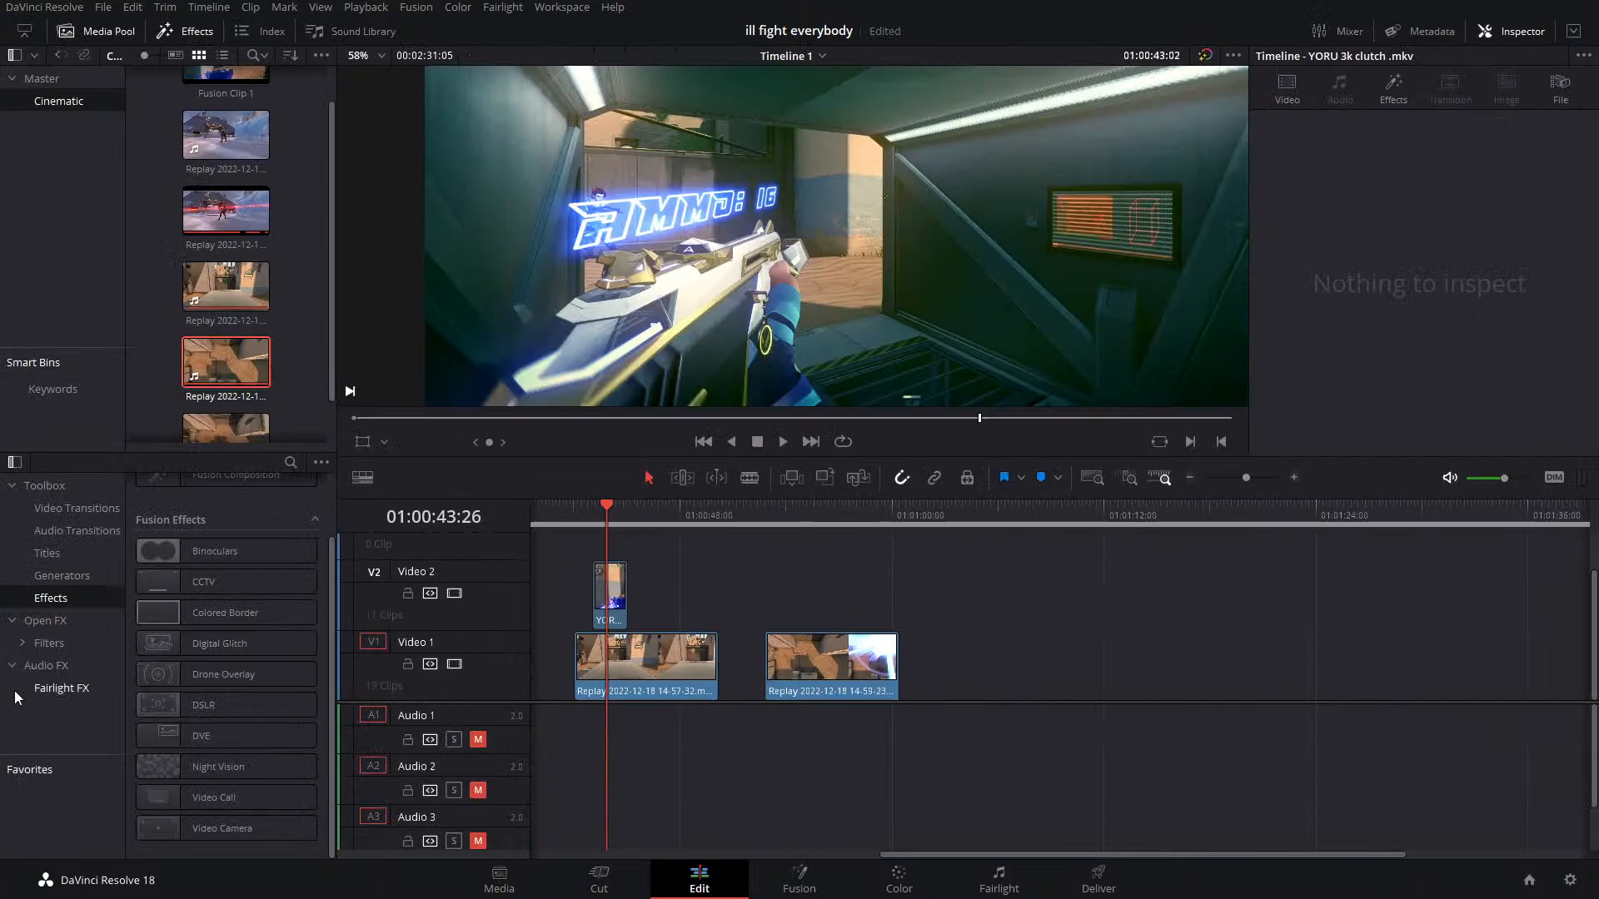
pyautogui.click(43, 651)
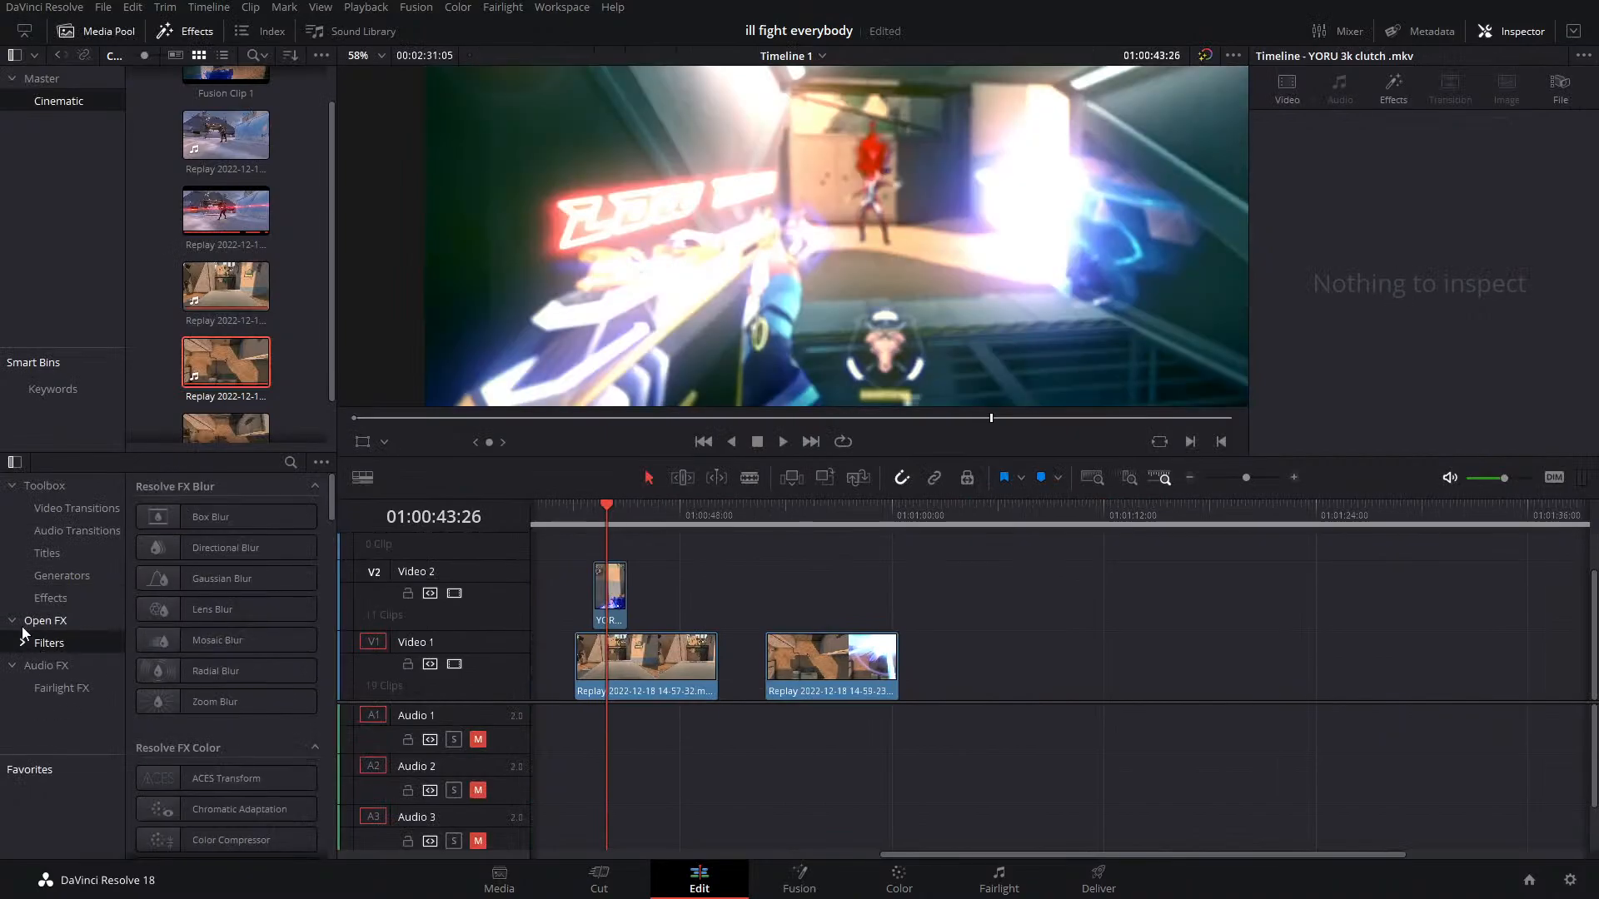
pyautogui.click(37, 599)
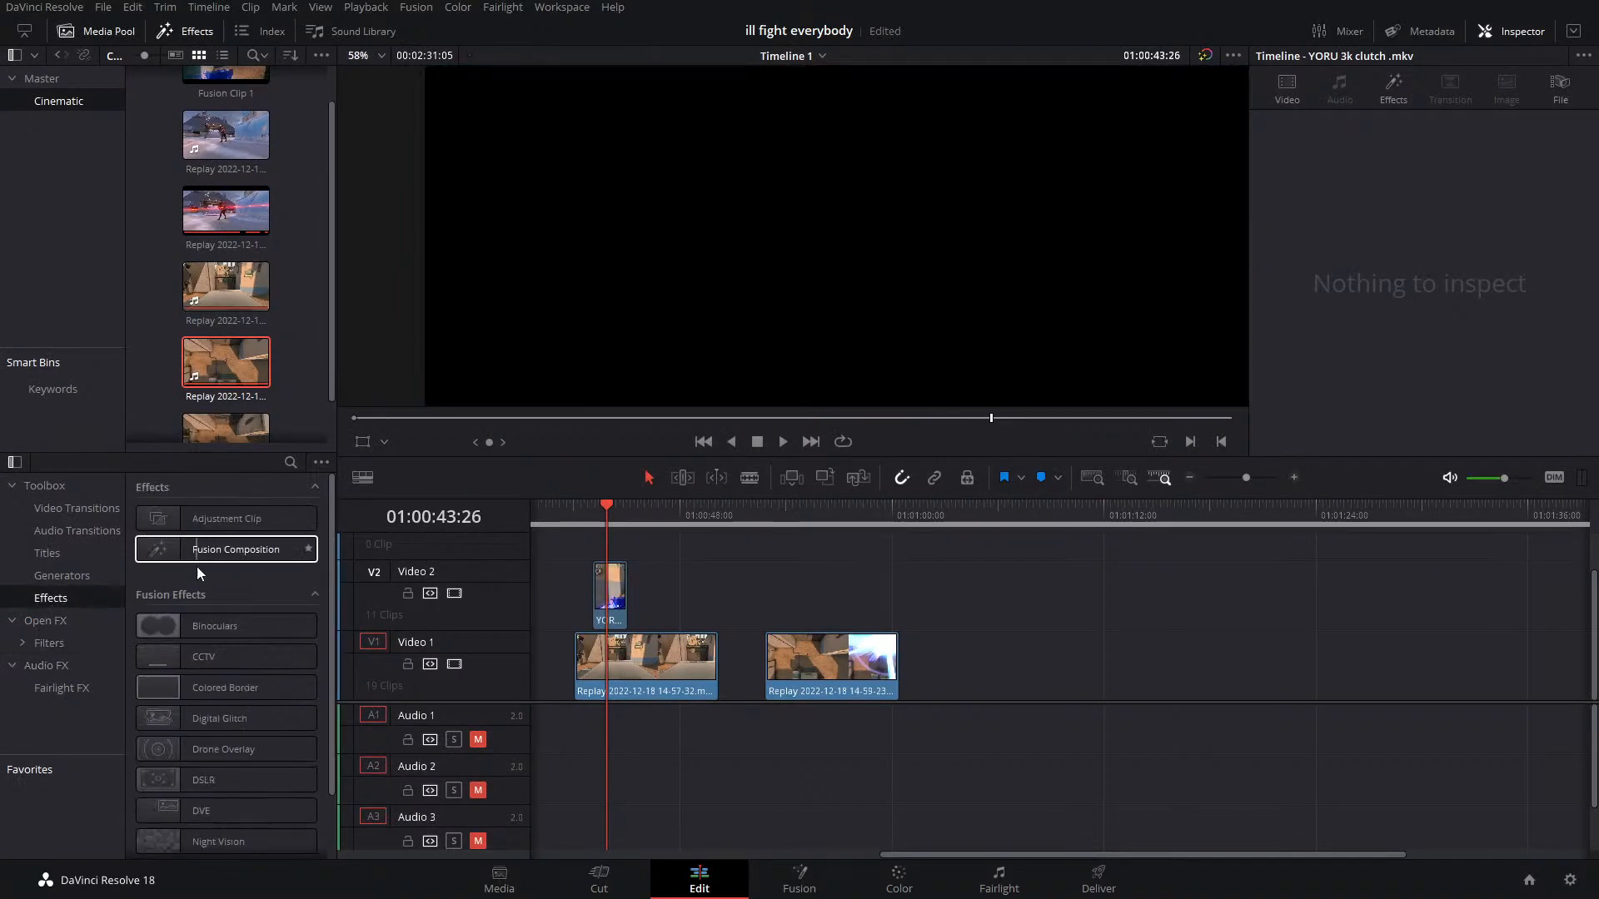
pyautogui.moveTo(196, 567); pyautogui.dragTo(963, 663)
pyautogui.click(959, 511)
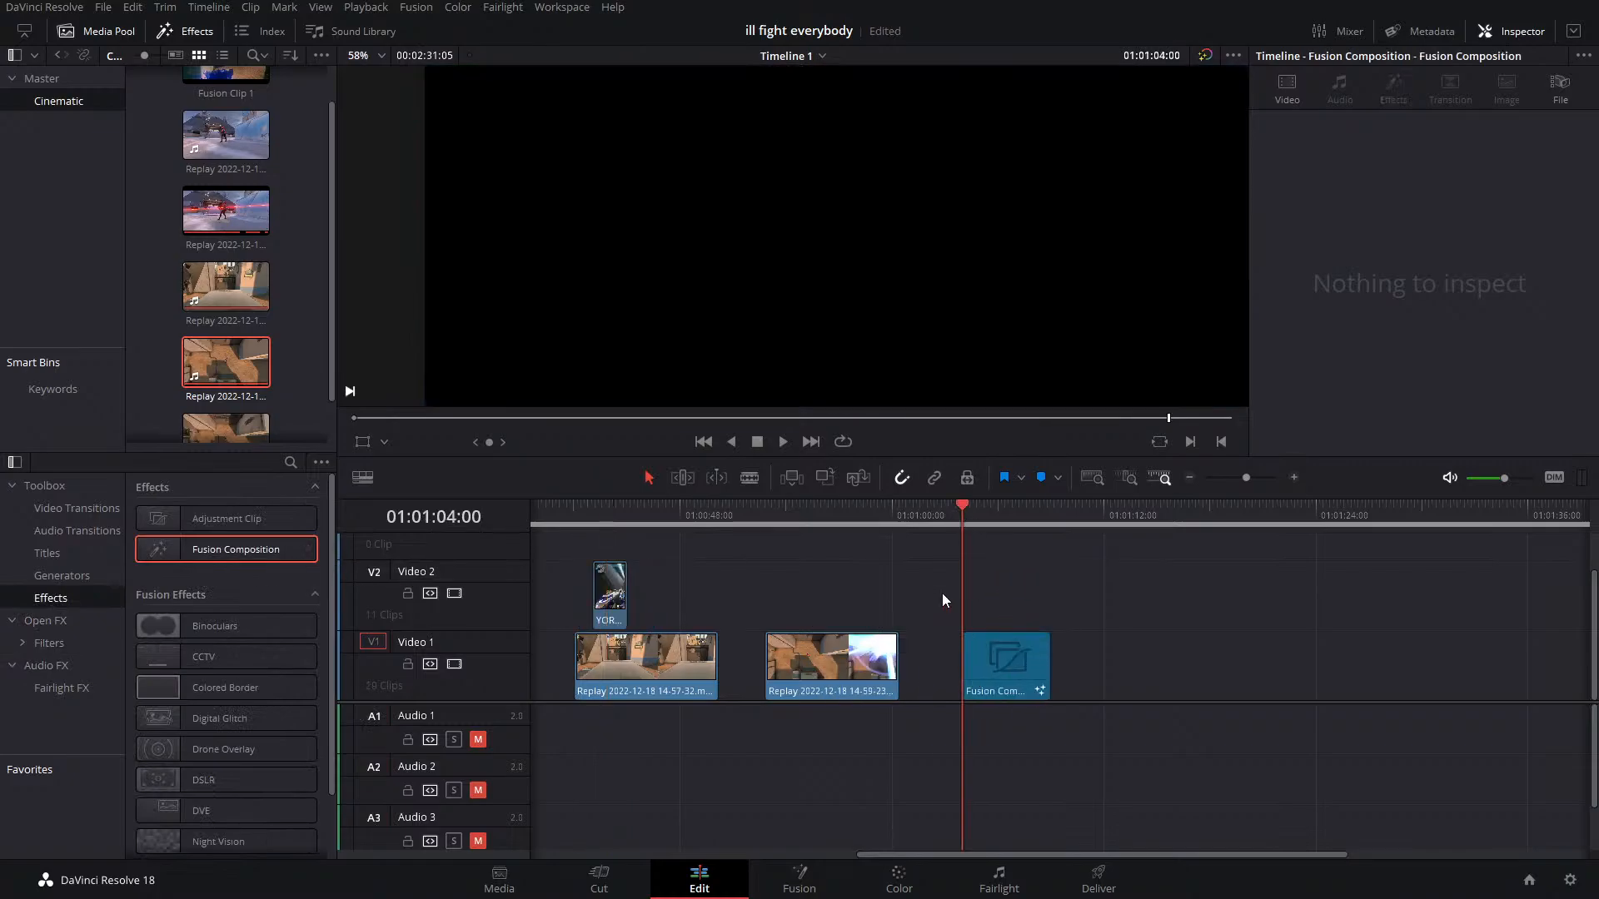
pyautogui.click(799, 889)
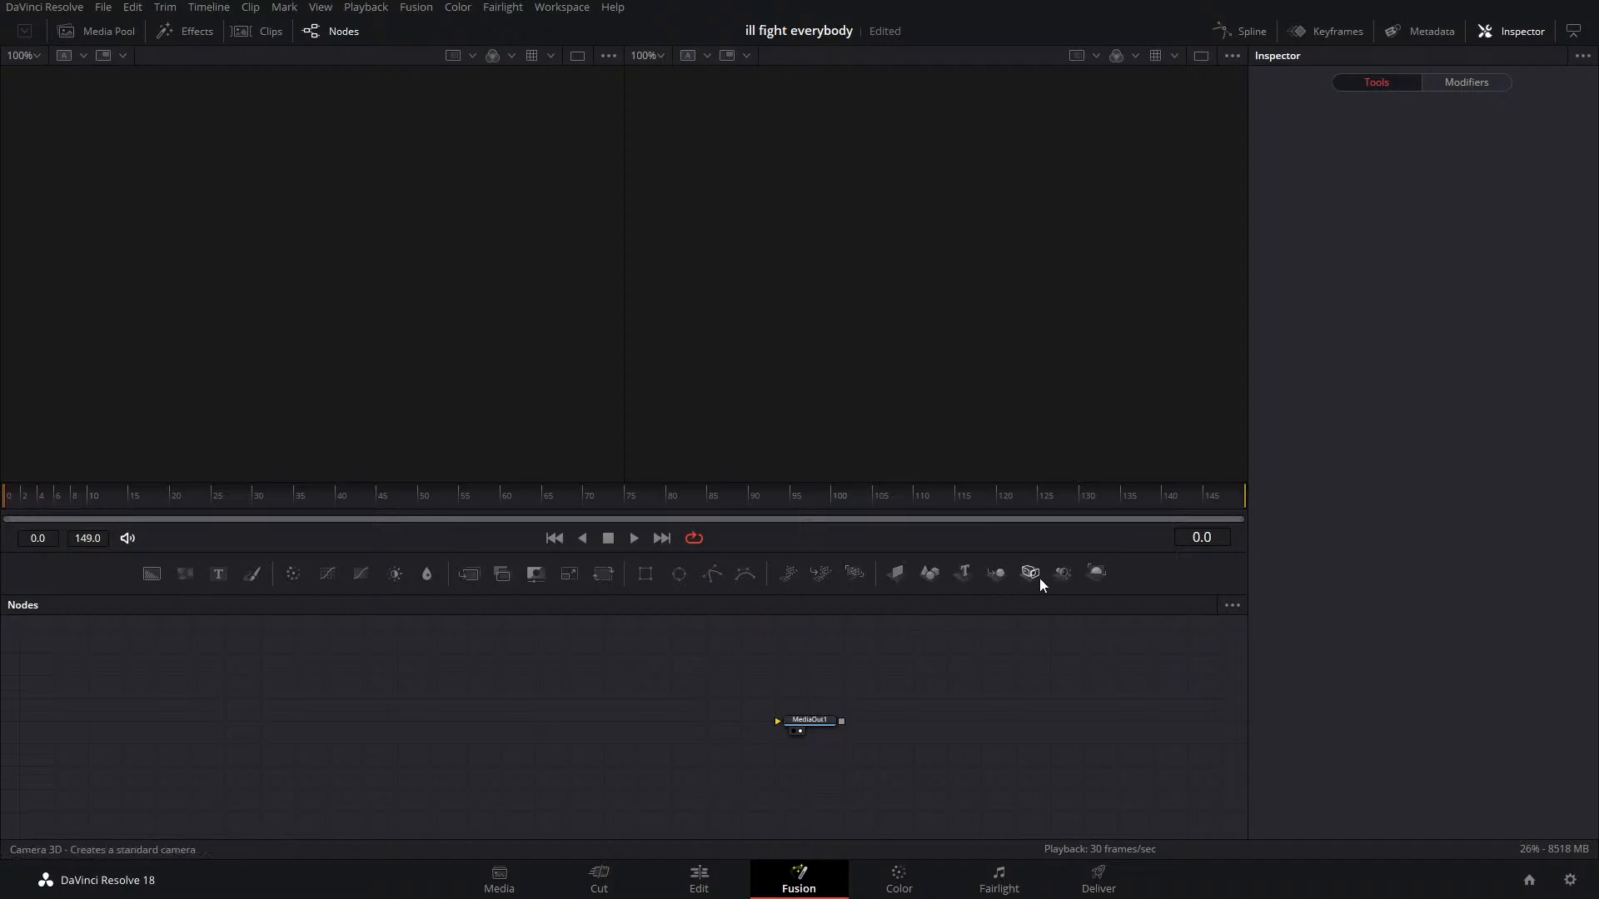
# Add and display a Text 3D node reading "text" with an extrusion depth of 0.148
pyautogui.click(969, 572)
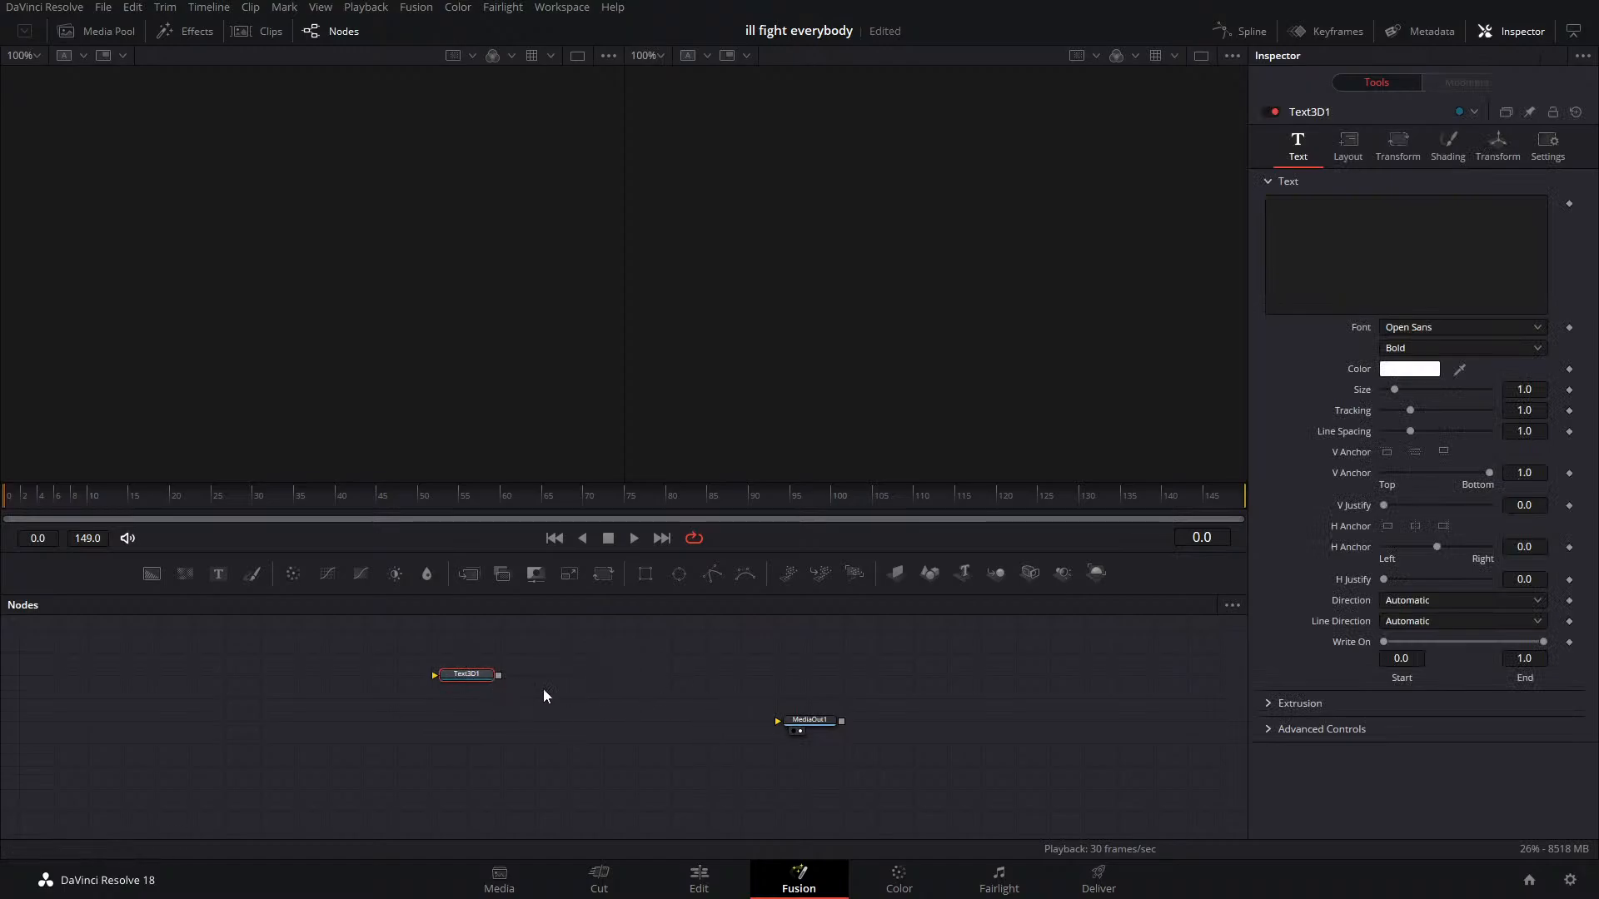
pyautogui.press('2')
pyautogui.click(1405, 254)
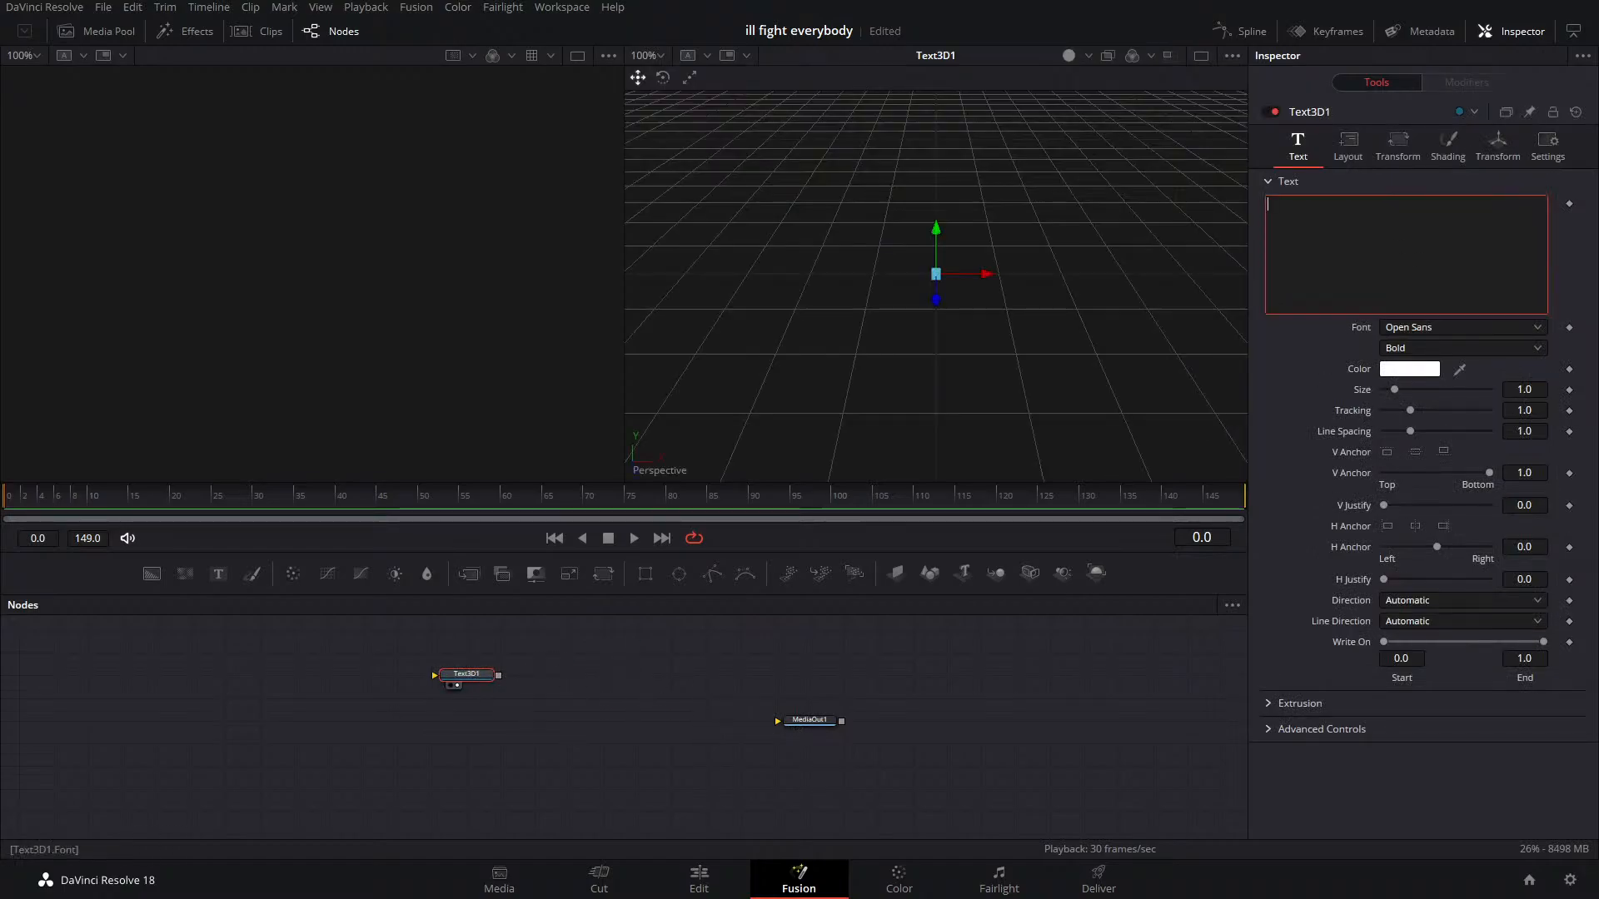
pyautogui.write('text')
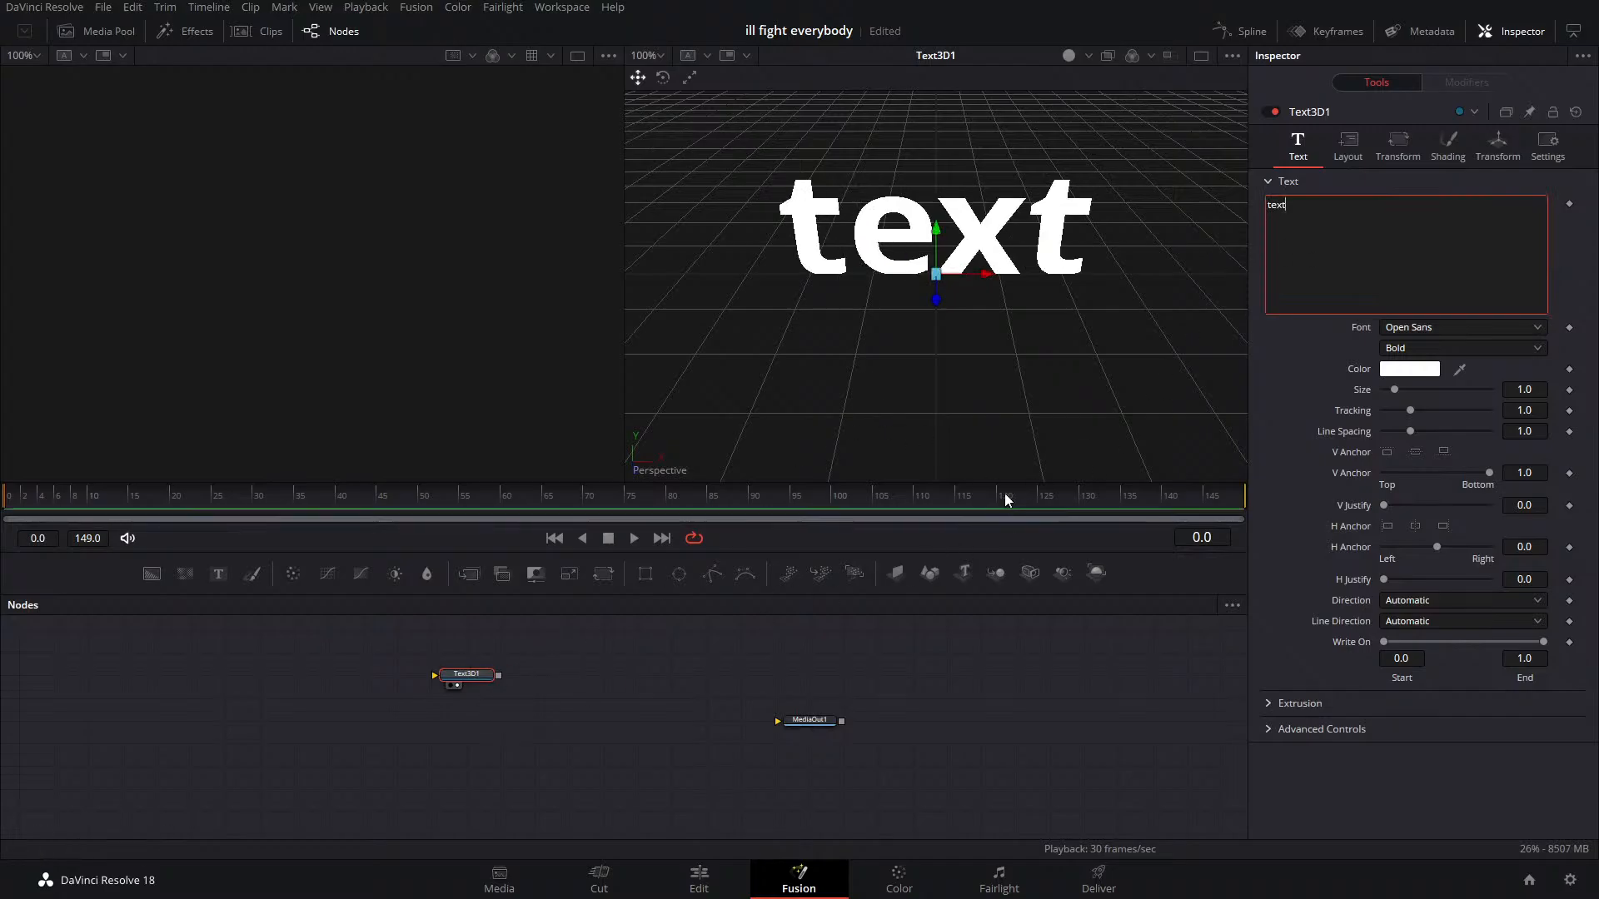
pyautogui.click(1270, 705)
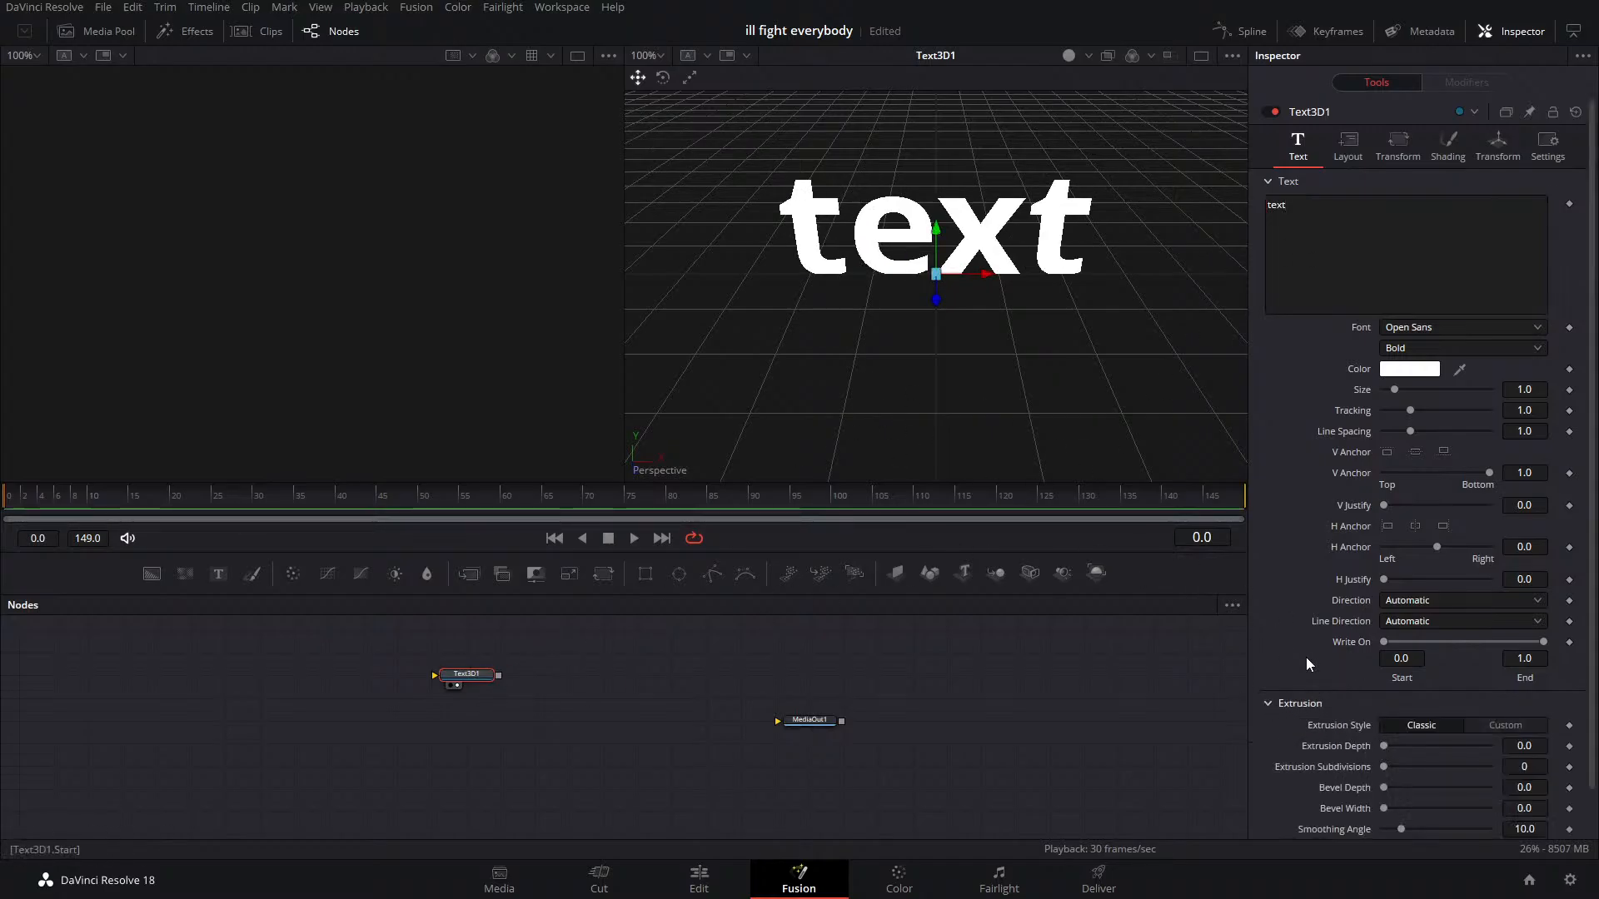
pyautogui.moveTo(1391, 744); pyautogui.dragTo(1462, 741)
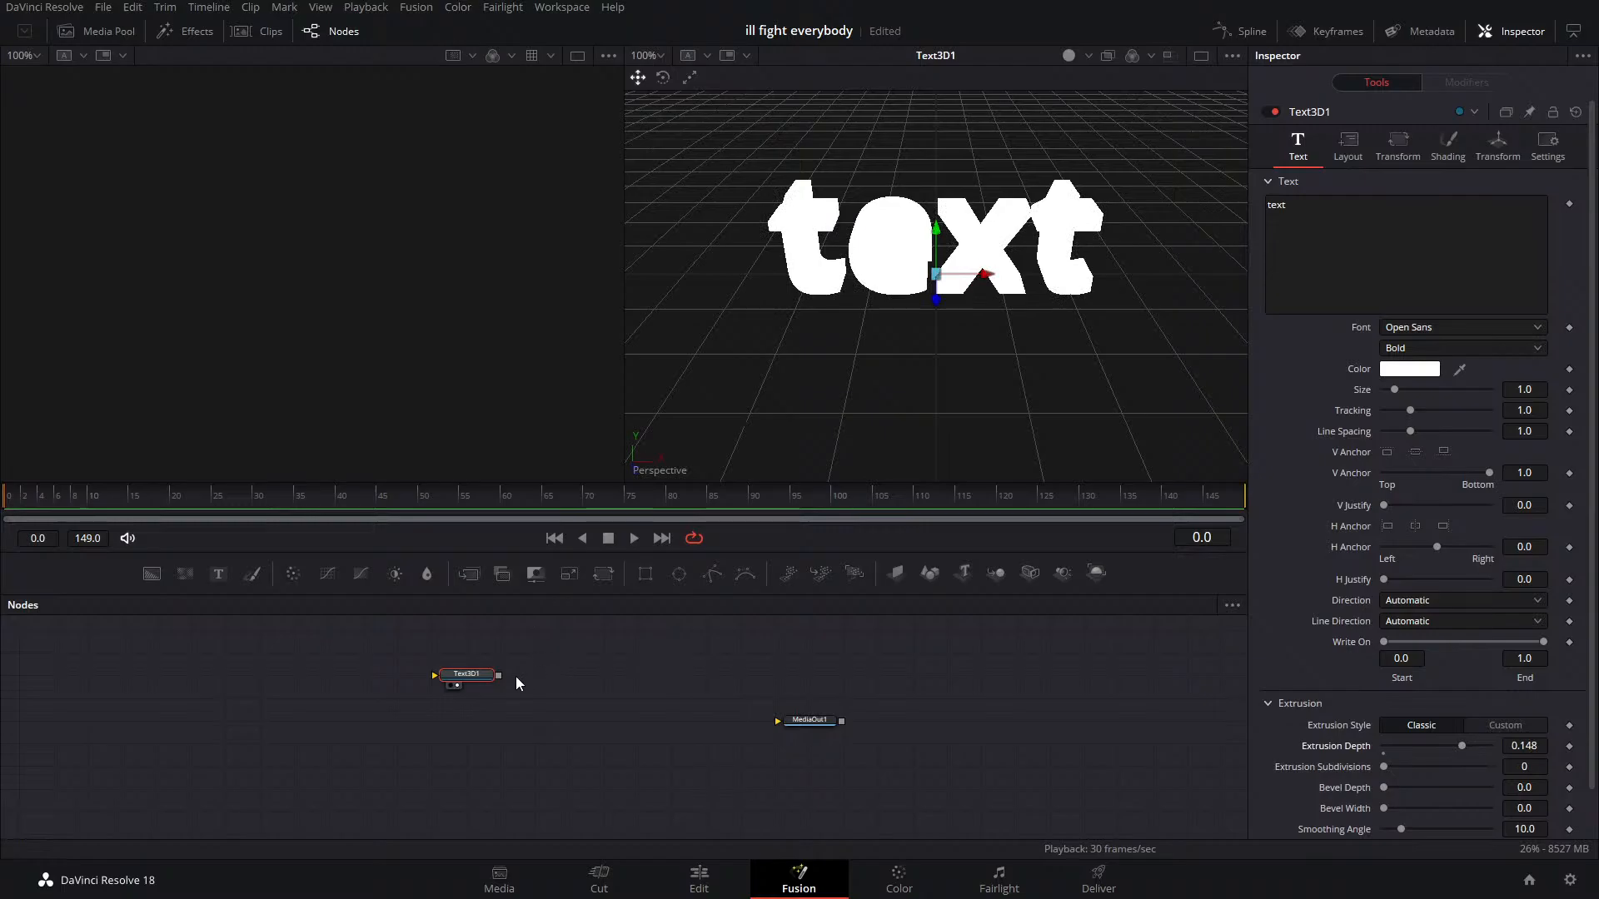
# Add a Directional Light merged with Text3D1, placing the text beside Merge3D1 and the light above it
pyautogui.hotkey('shift', 'space')
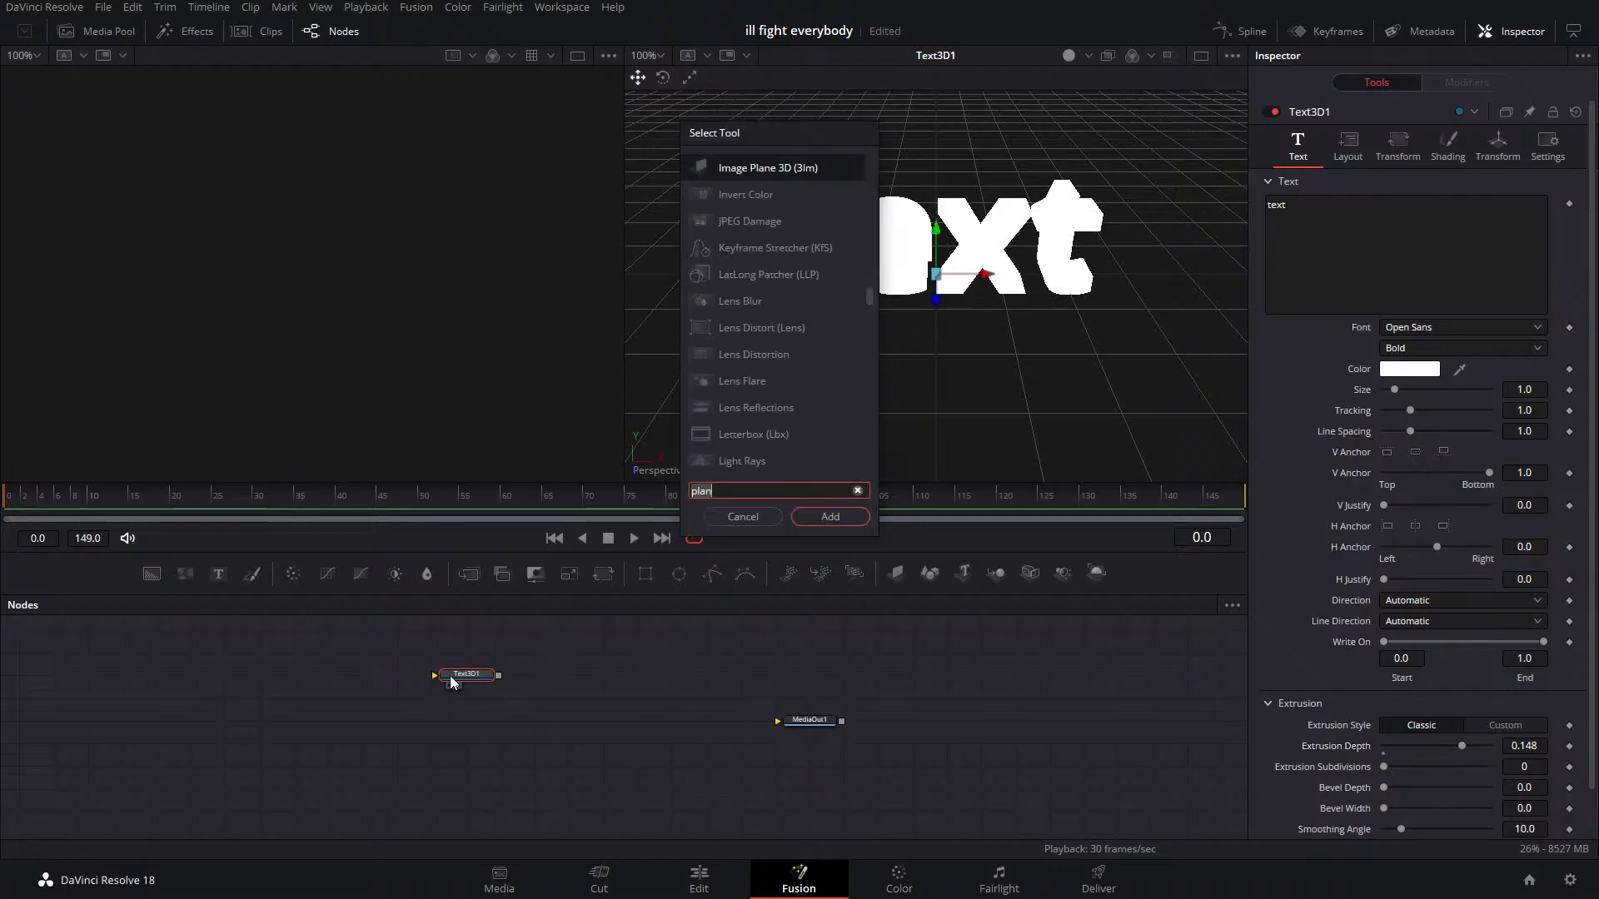
pyautogui.write('dic')
pyautogui.press('BackSpace')
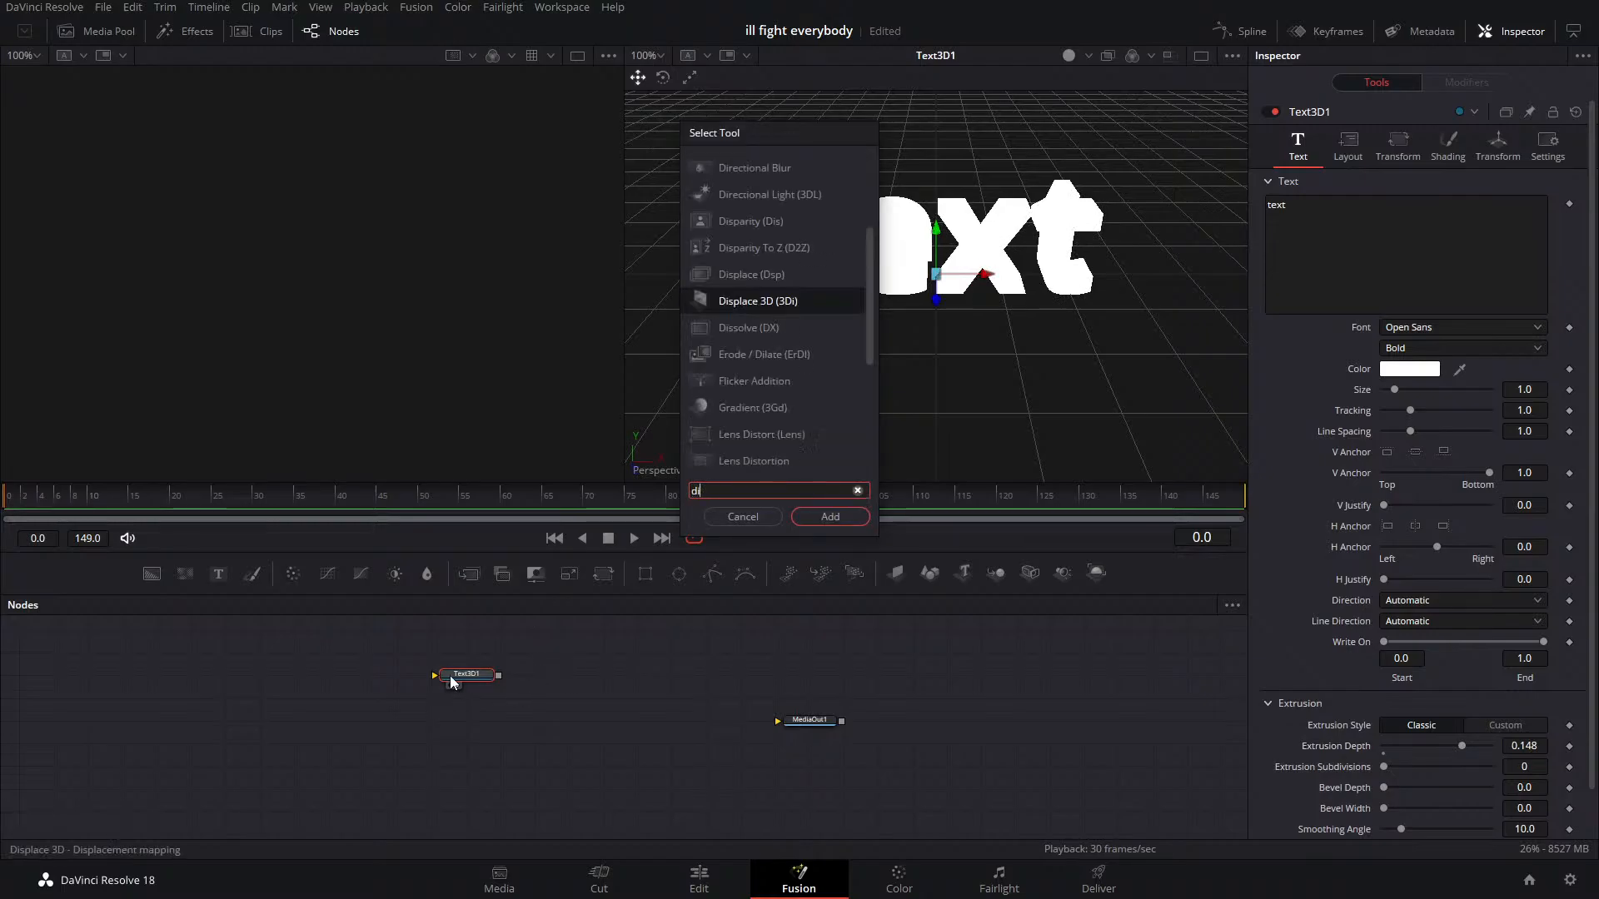
pyautogui.write('r')
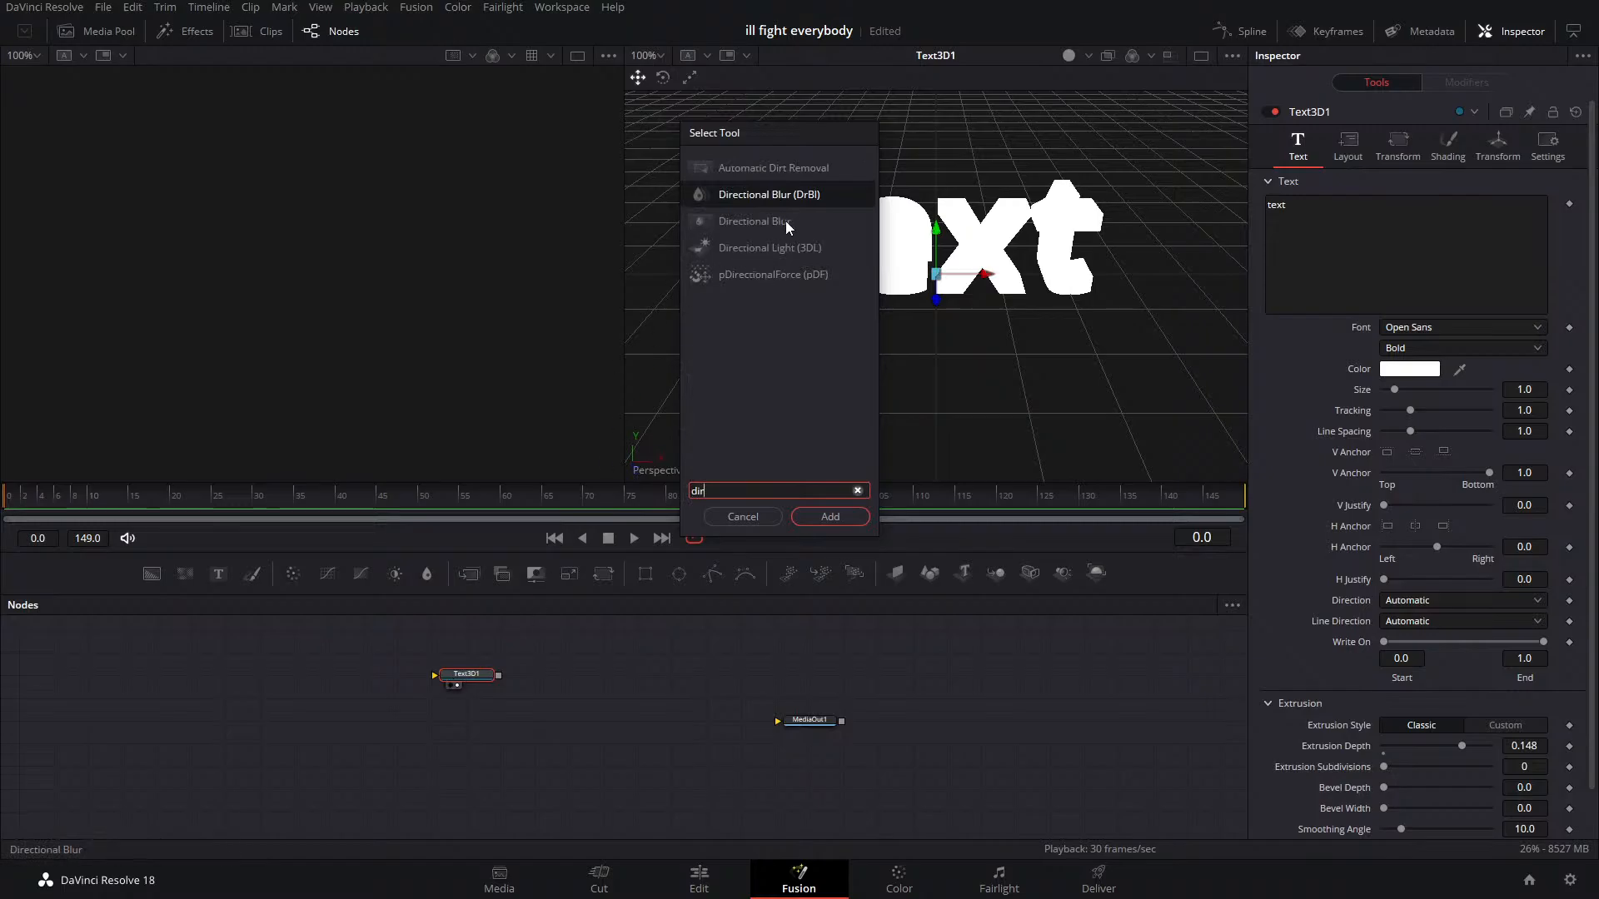
pyautogui.click(787, 247)
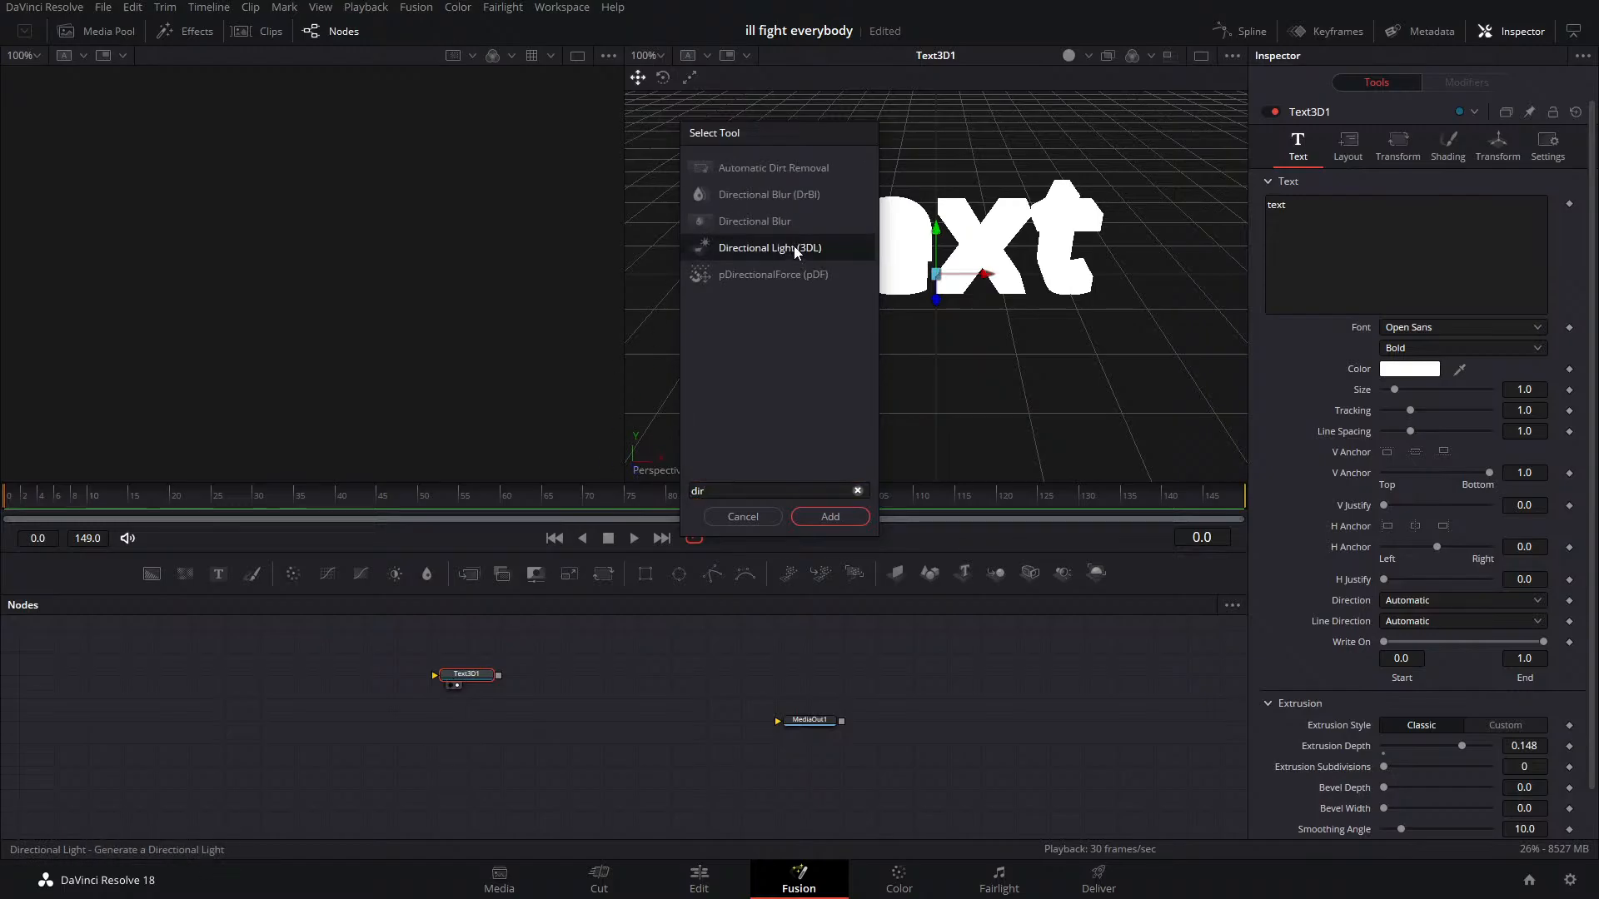
pyautogui.click(799, 517)
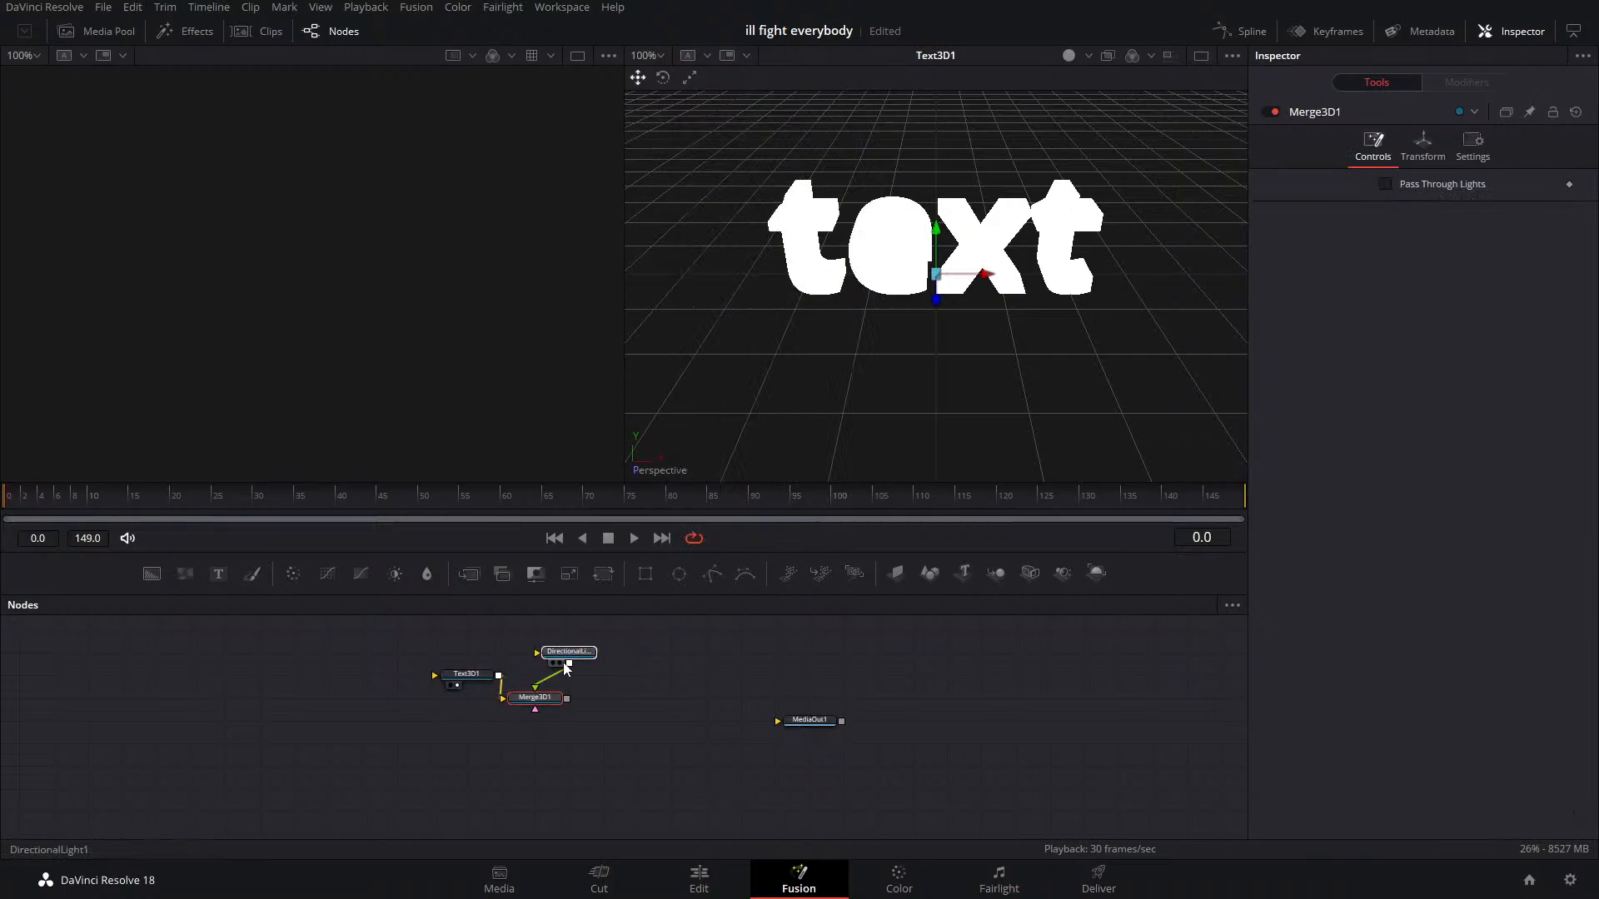
pyautogui.moveTo(467, 674); pyautogui.dragTo(430, 698)
pyautogui.moveTo(569, 652); pyautogui.dragTo(535, 652)
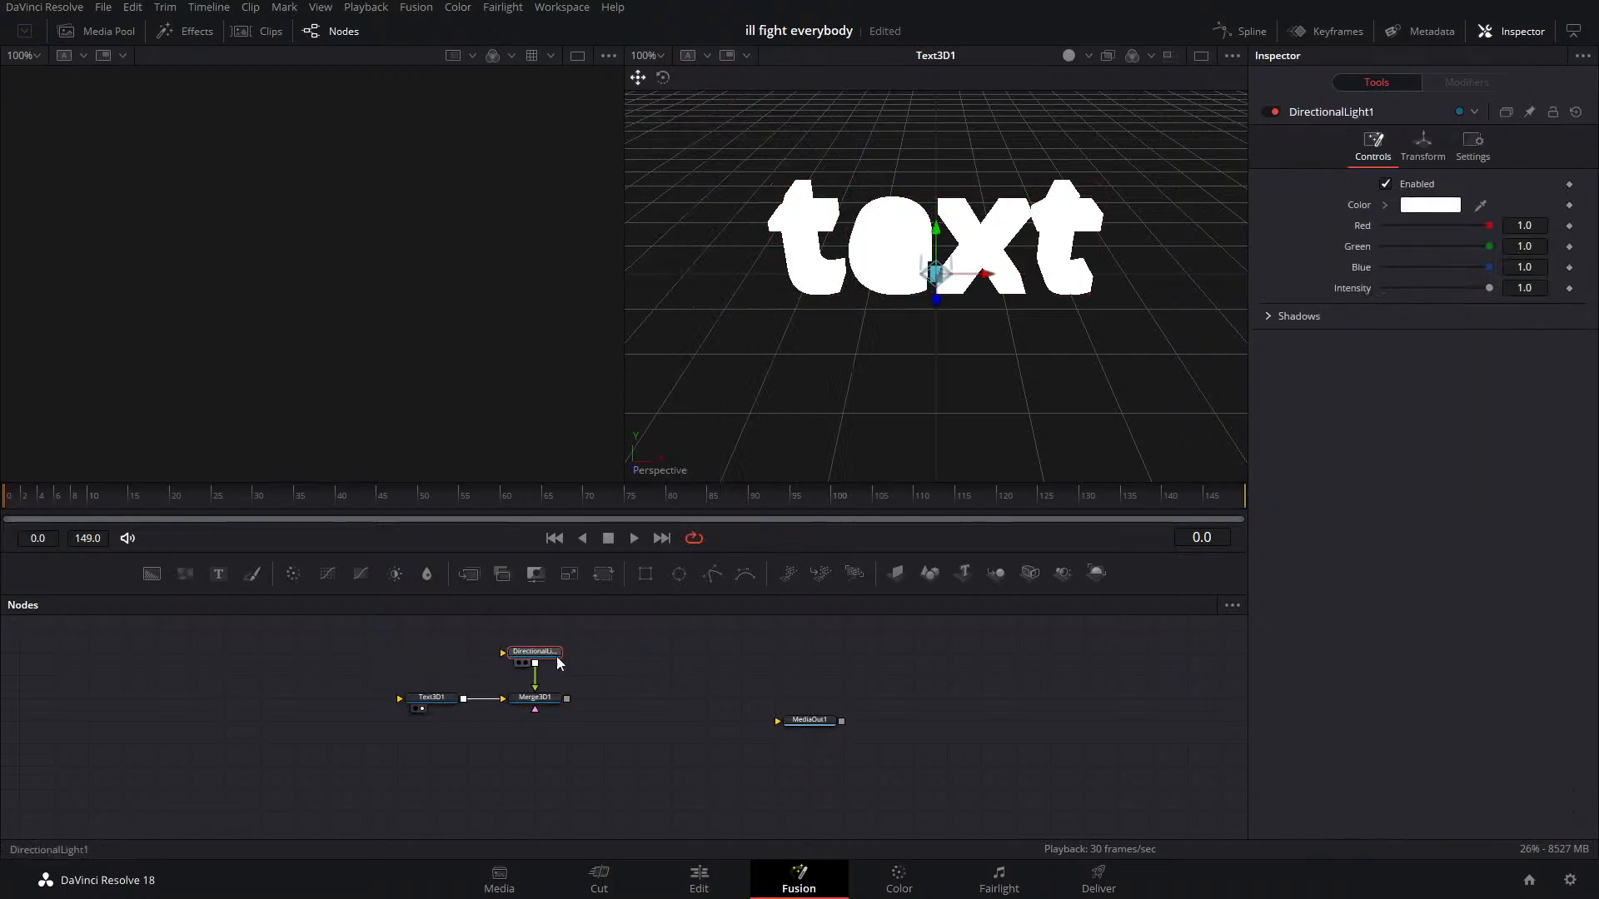
# Display Merge3D1 in both viewers, then connect a Renderer 3D node after it and show the render in the second viewer
pyautogui.click(549, 704)
pyautogui.press('1')
pyautogui.press('2')
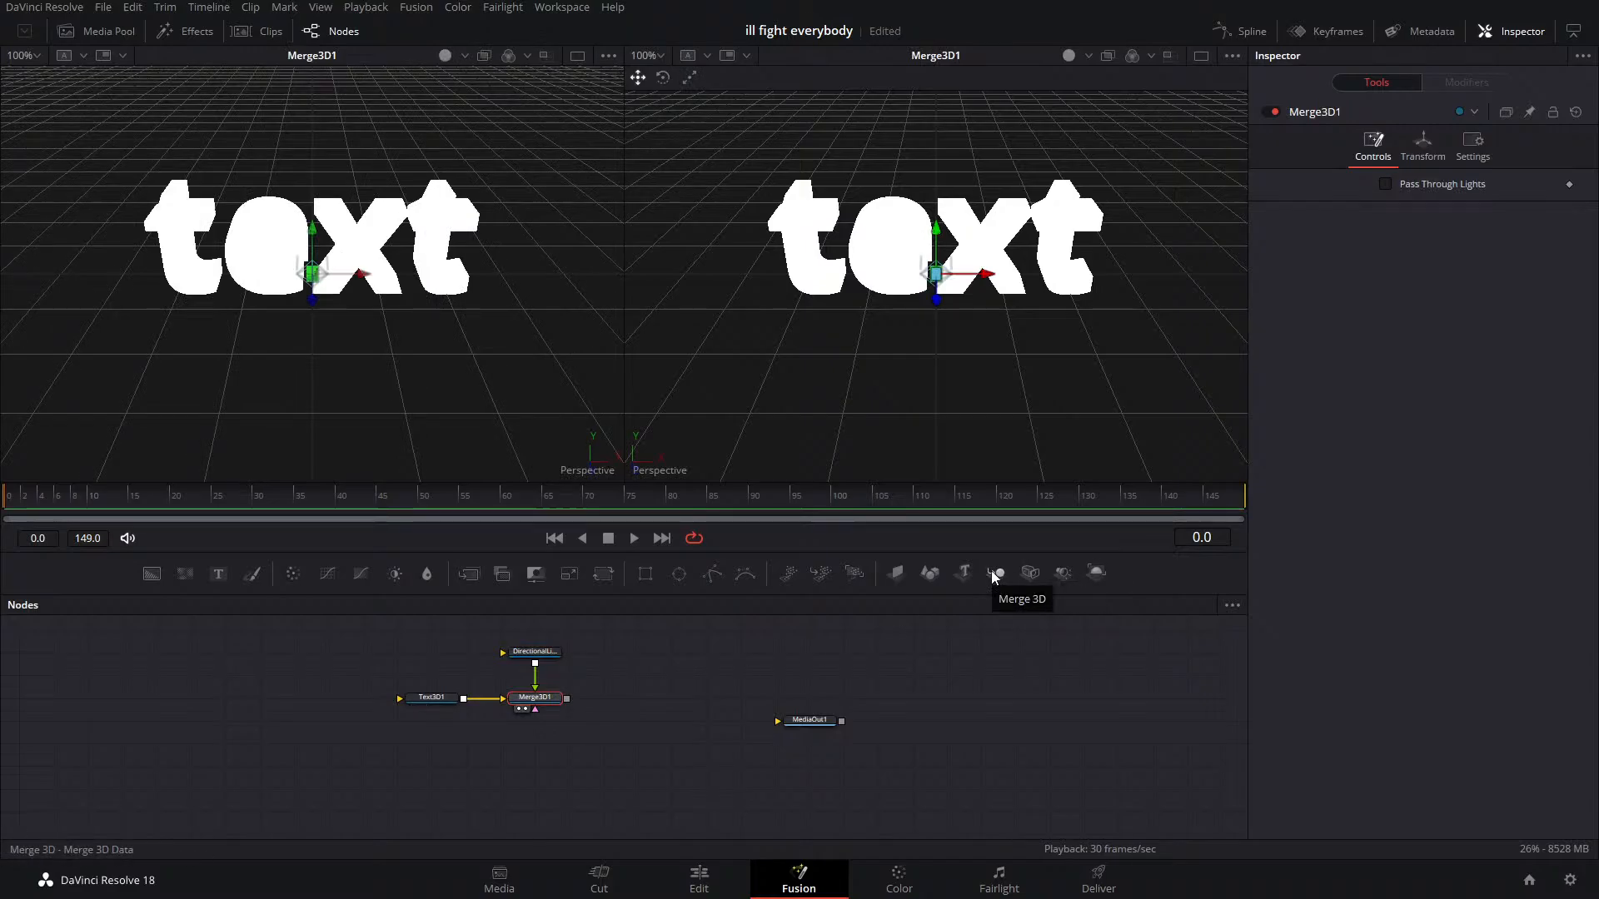
pyautogui.moveTo(1097, 572); pyautogui.dragTo(671, 703)
pyautogui.press('2')
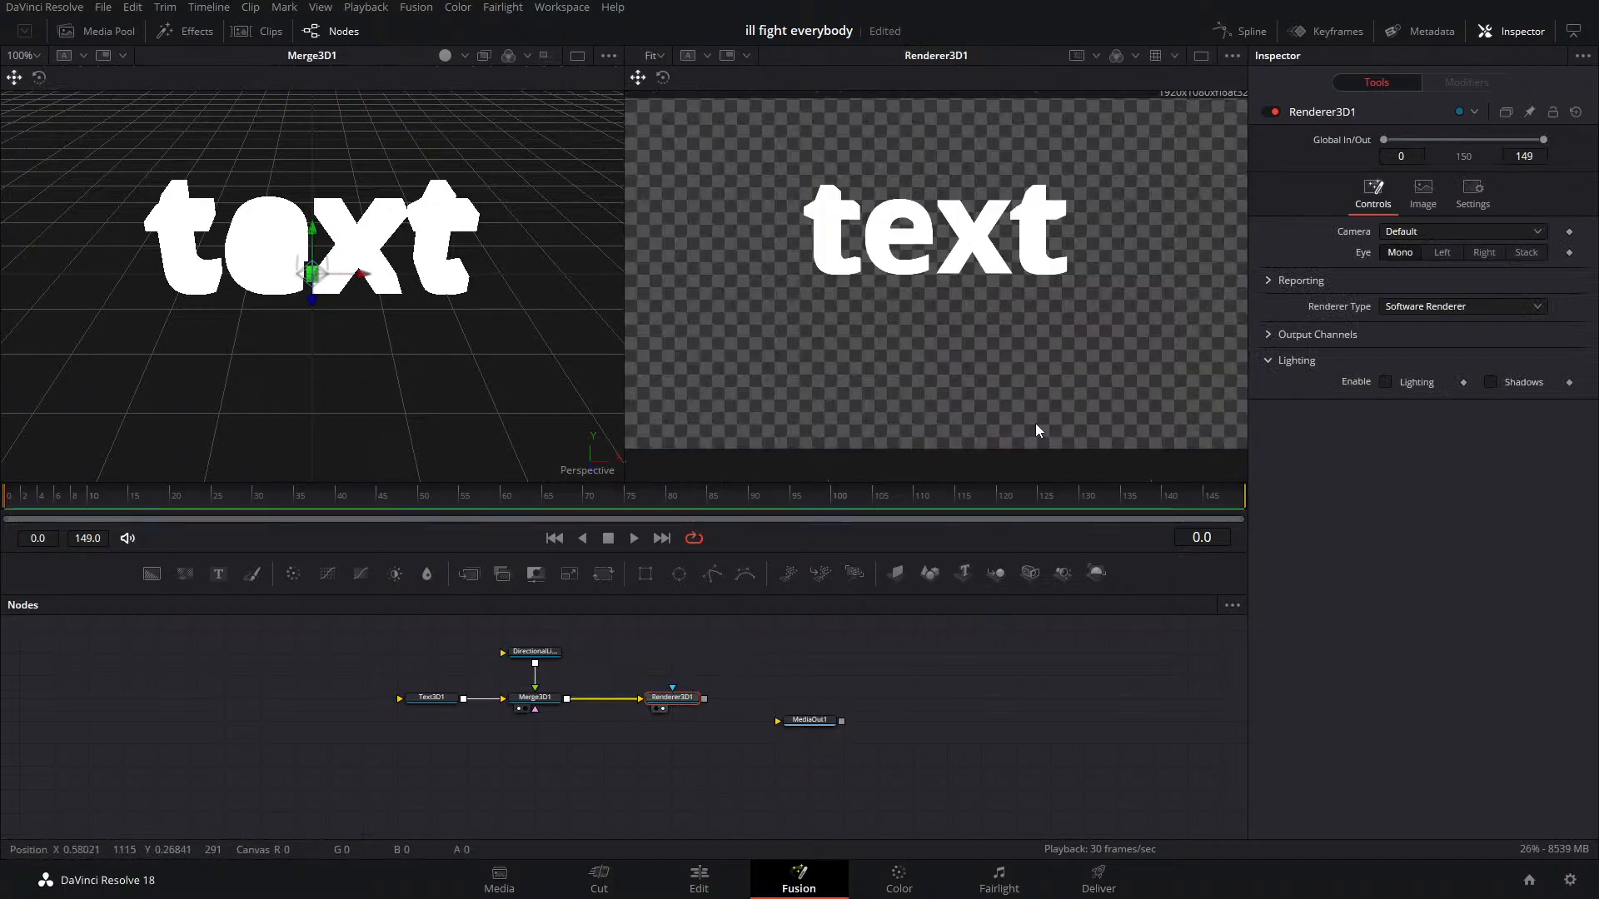
# Connect a Camera 3D node to Merge3D1 and set its Z translation to 3.7
pyautogui.click(533, 652)
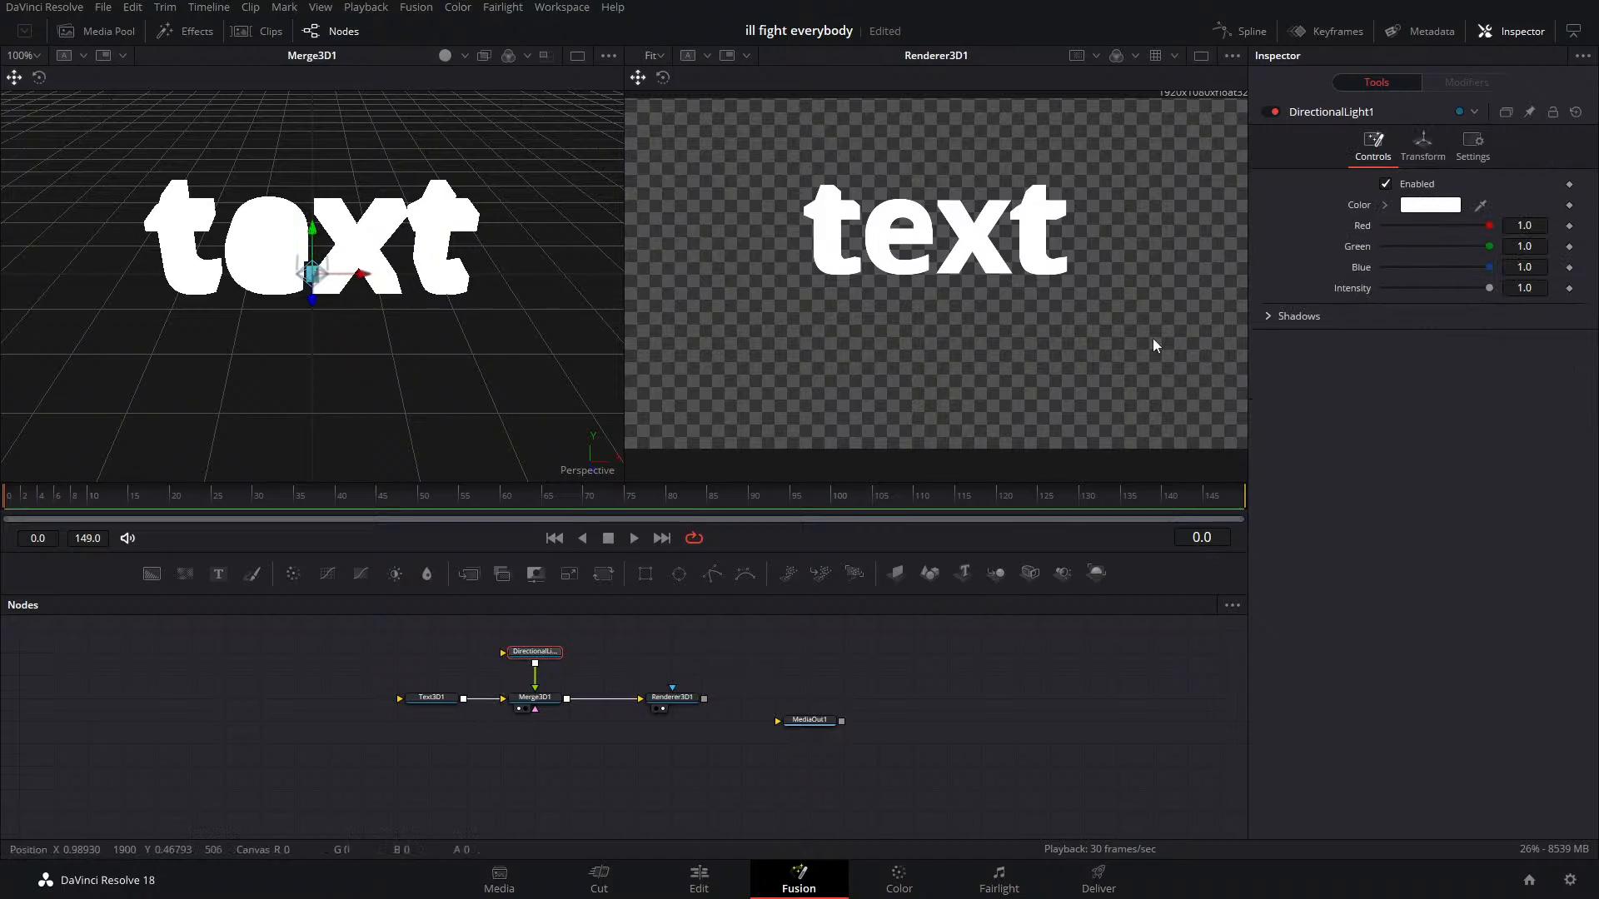
pyautogui.moveTo(1029, 572); pyautogui.dragTo(533, 701)
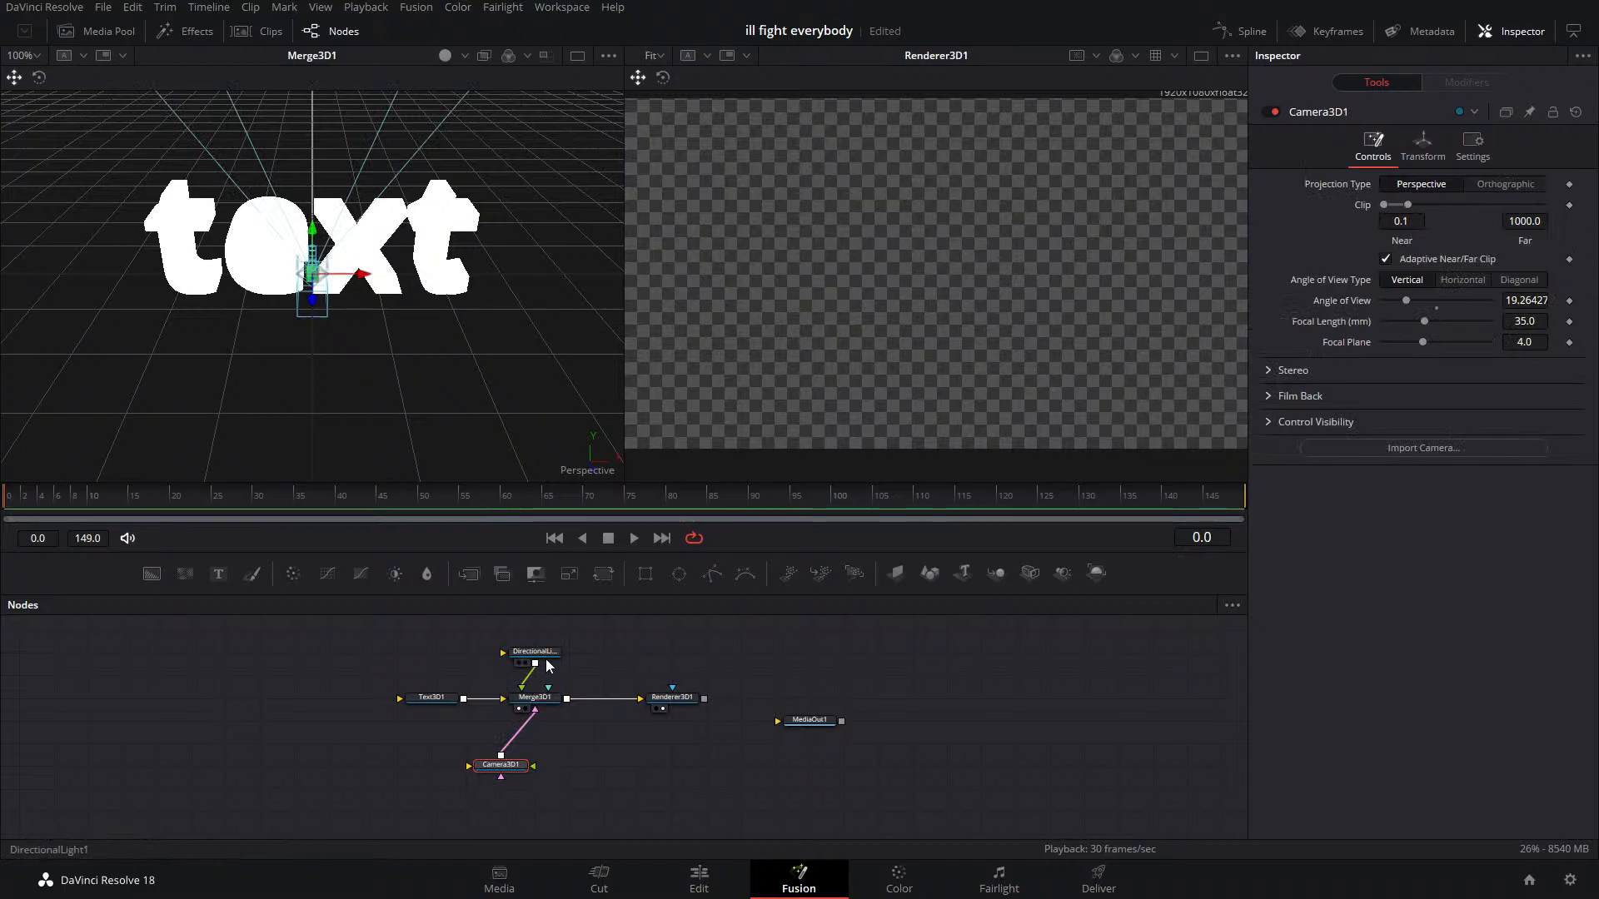
pyautogui.click(616, 721)
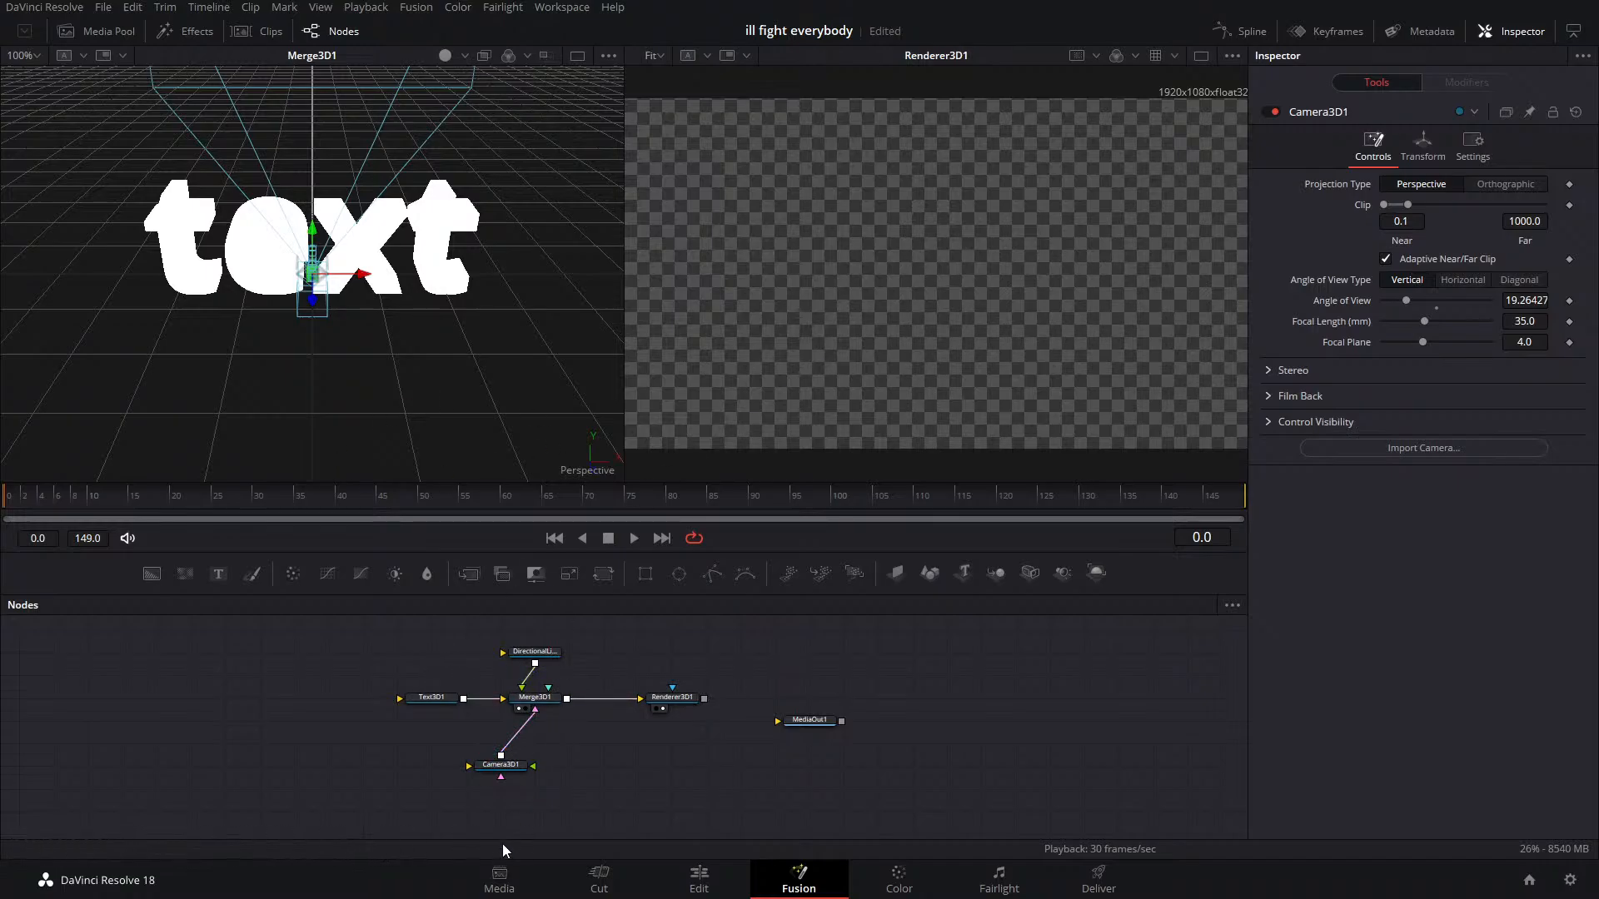
pyautogui.click(1423, 145)
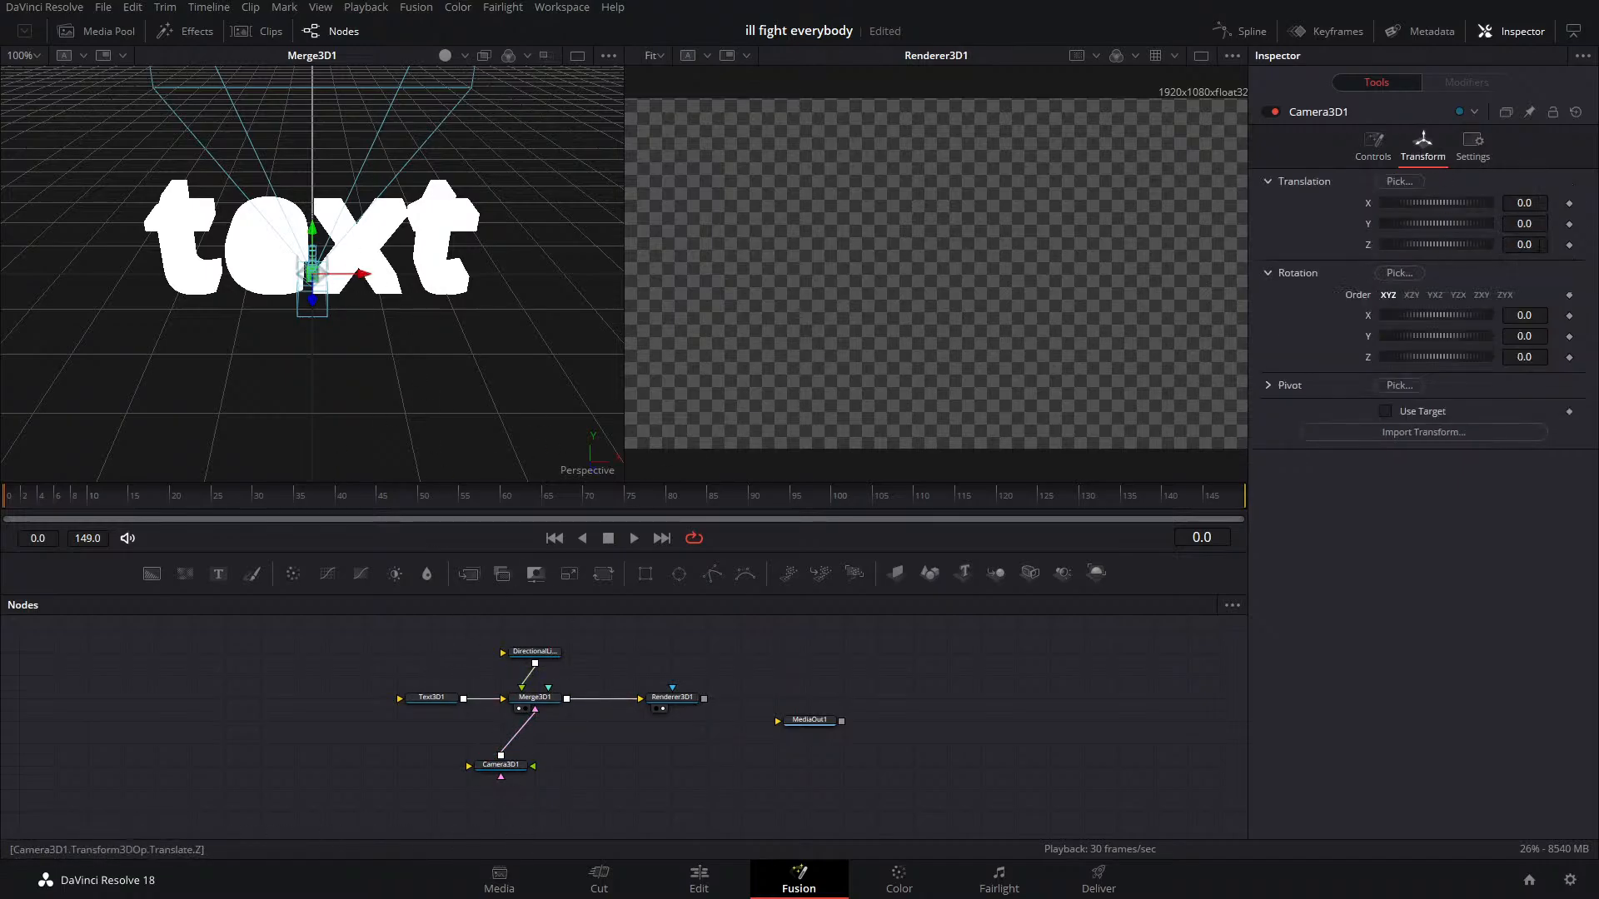
pyautogui.moveTo(1539, 245); pyautogui.dragTo(1597, 245)
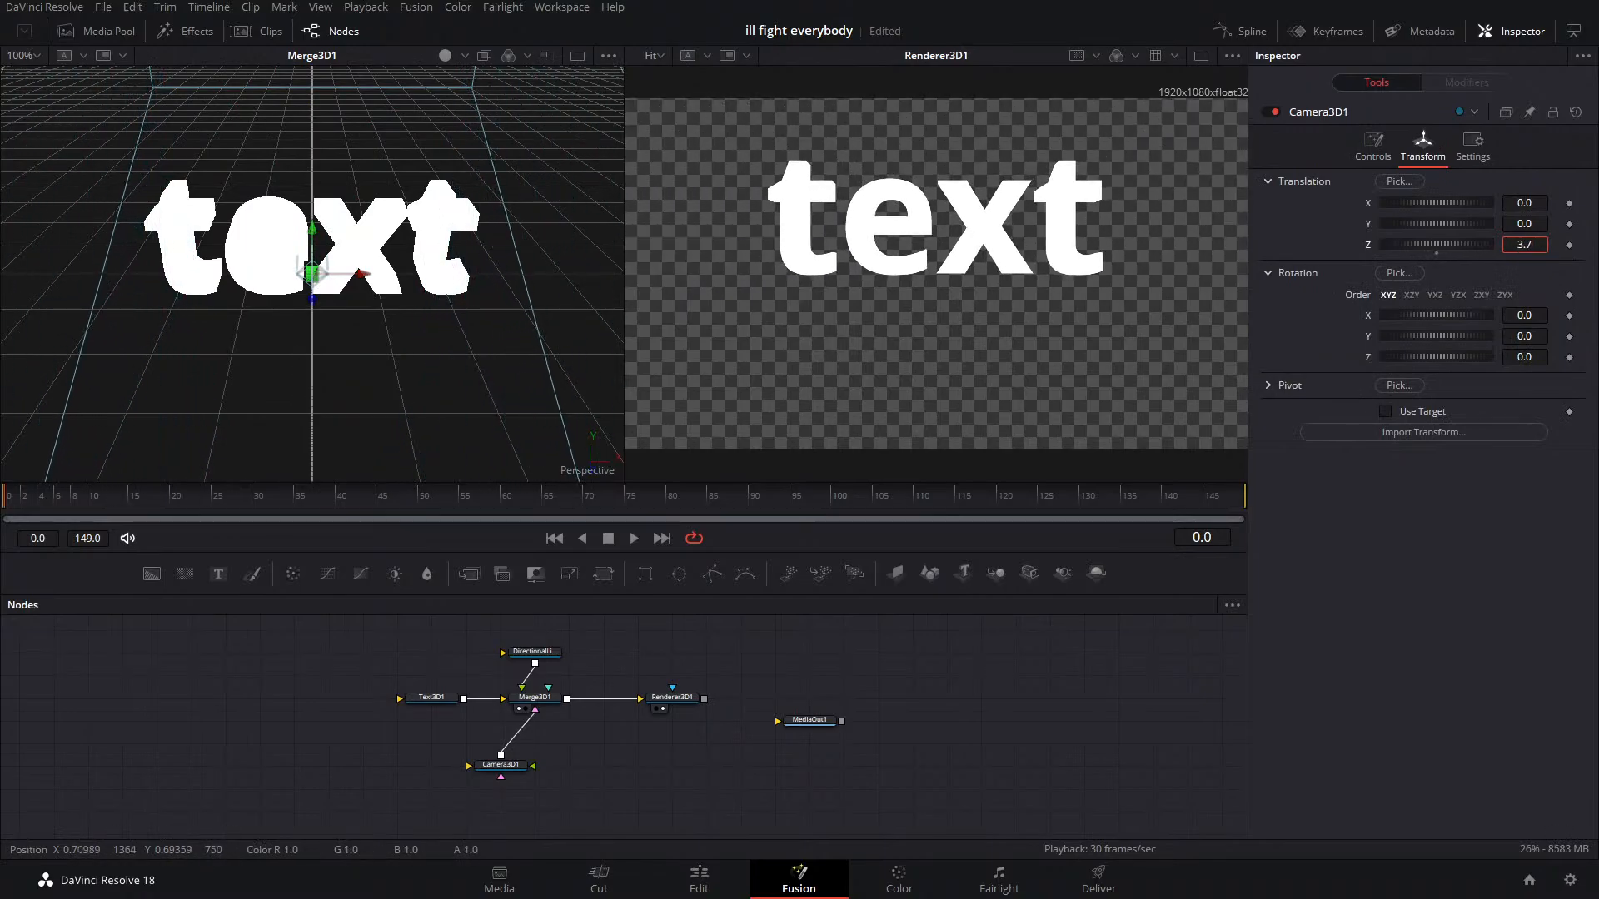
# Enable lighting and shadows in Renderer3D1
pyautogui.click(555, 656)
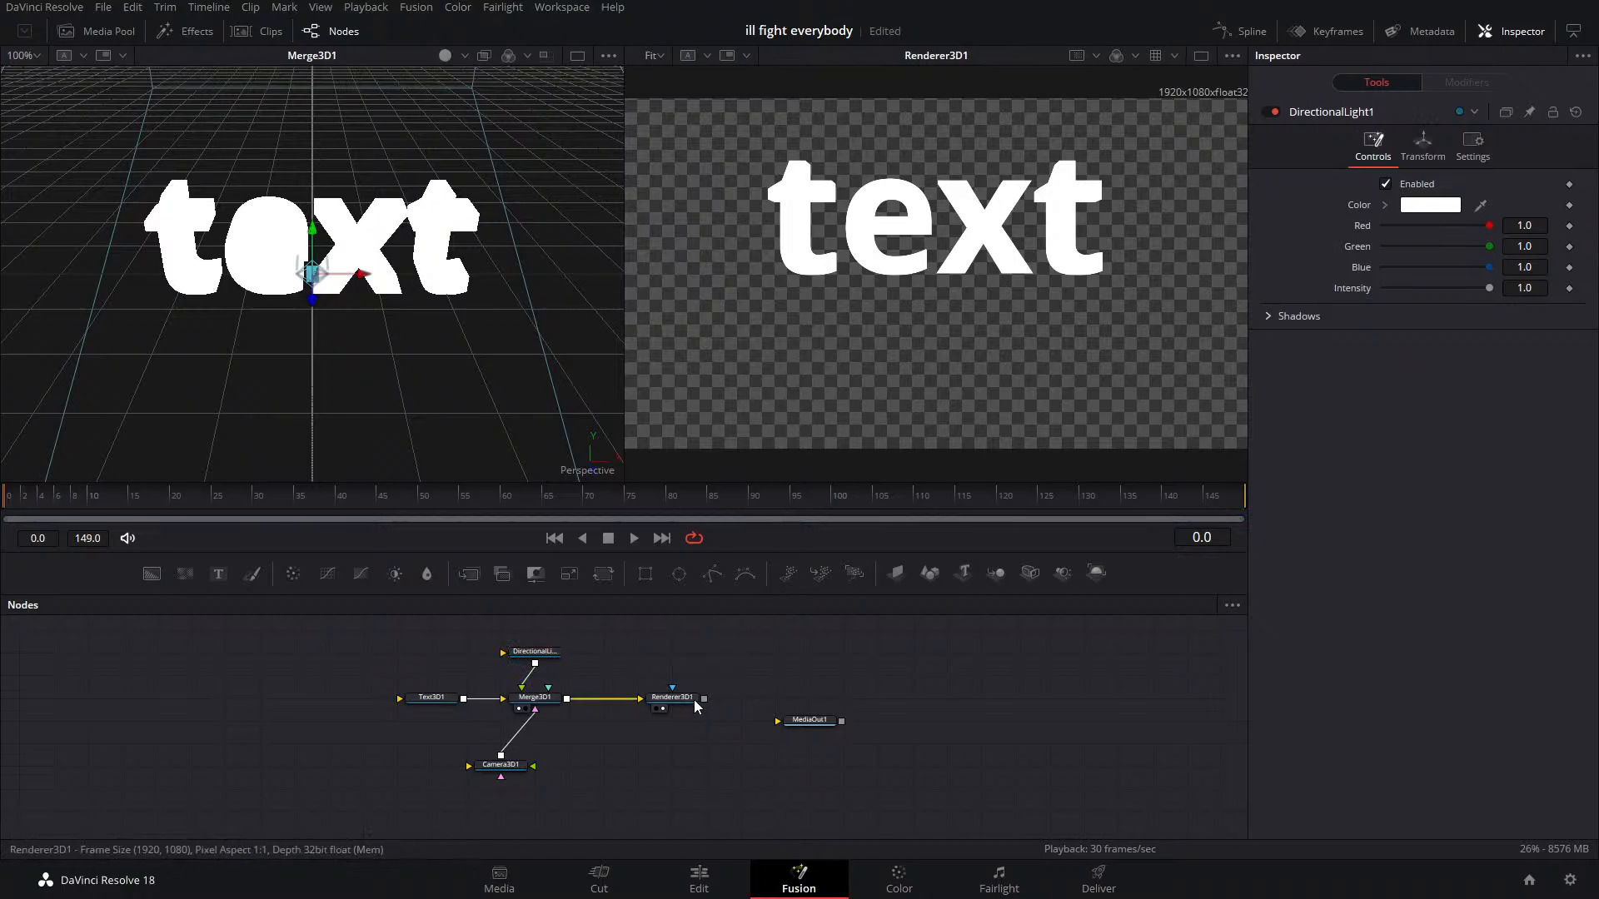
pyautogui.click(675, 699)
pyautogui.click(1385, 382)
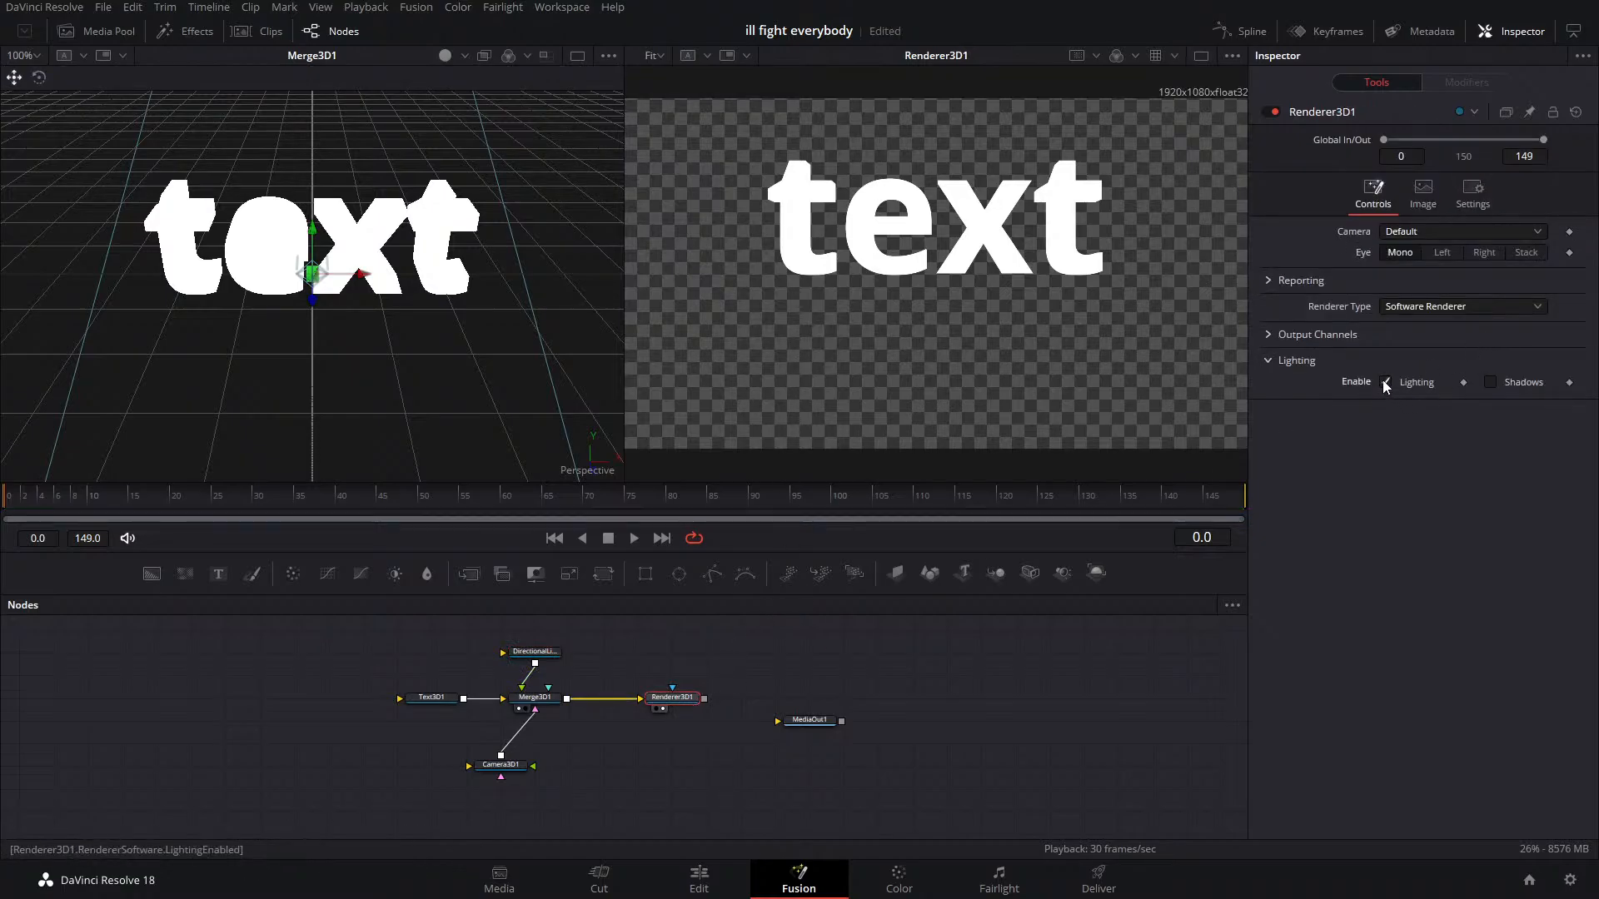
pyautogui.click(1491, 381)
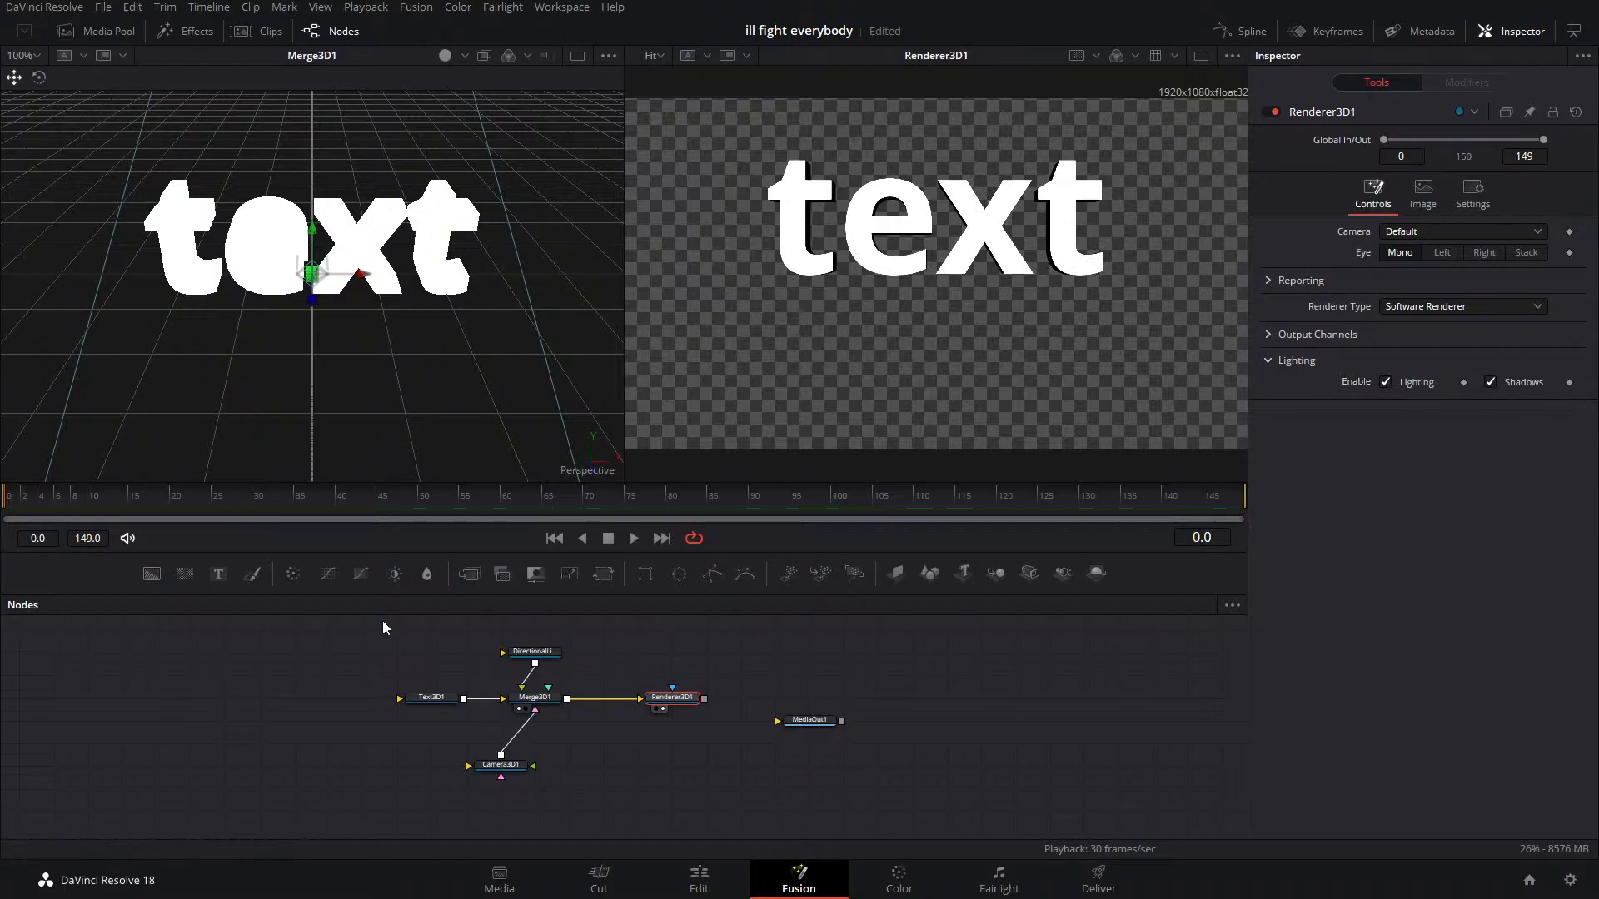
pyautogui.click(1492, 382)
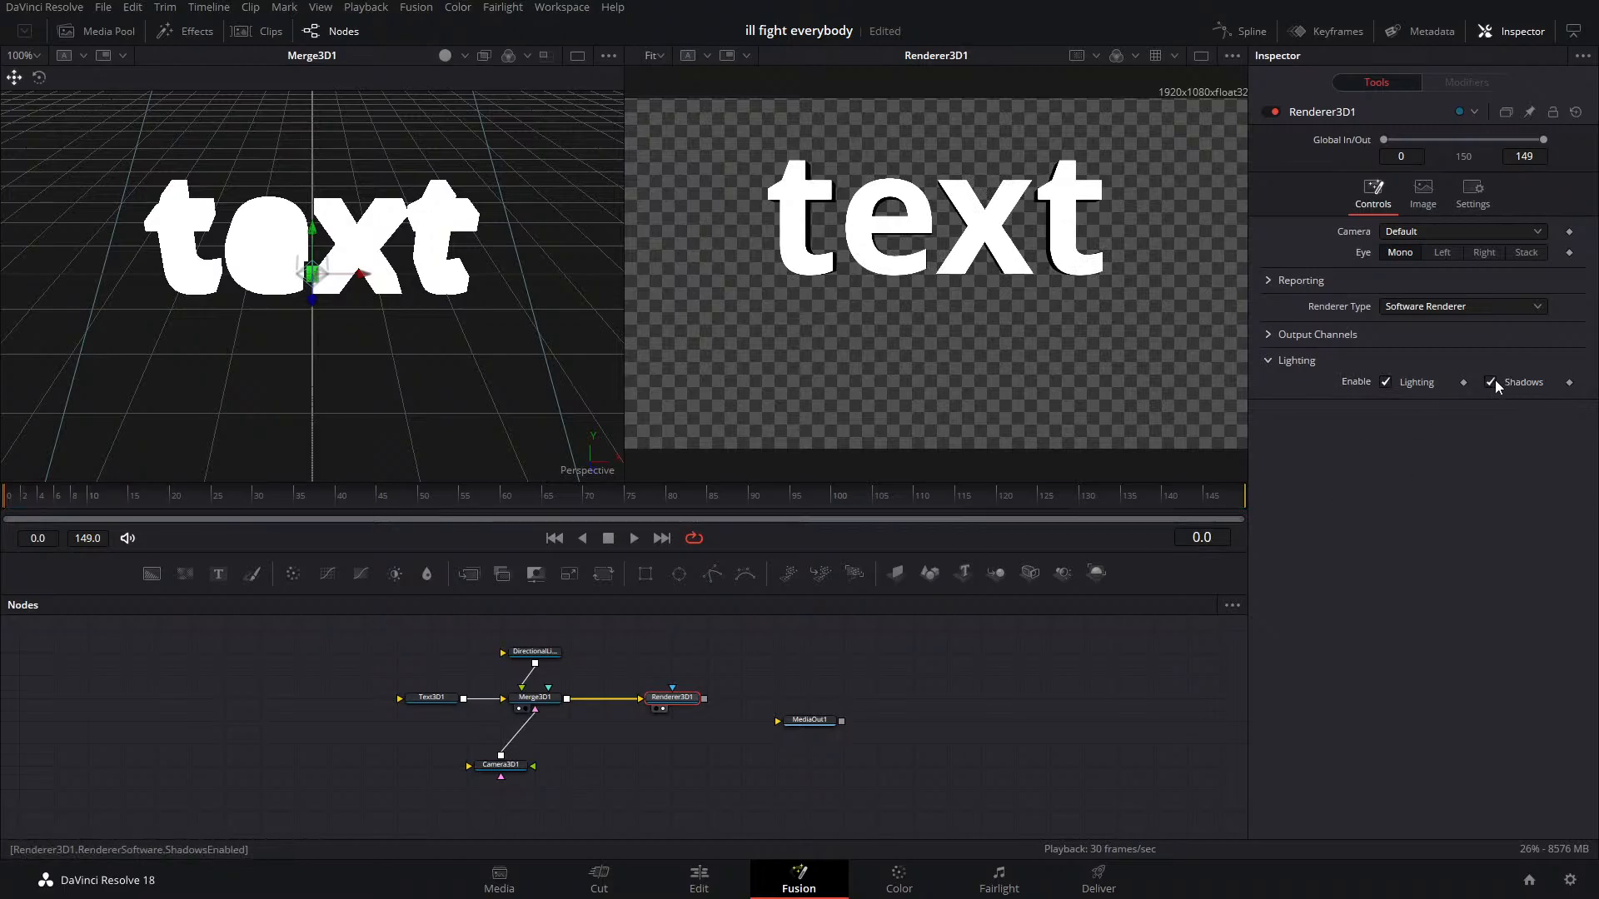
# Rotate DirectionalLight1 to X 39.1, Y -52.2 and Z -20.9
pyautogui.click(534, 652)
pyautogui.click(1422, 146)
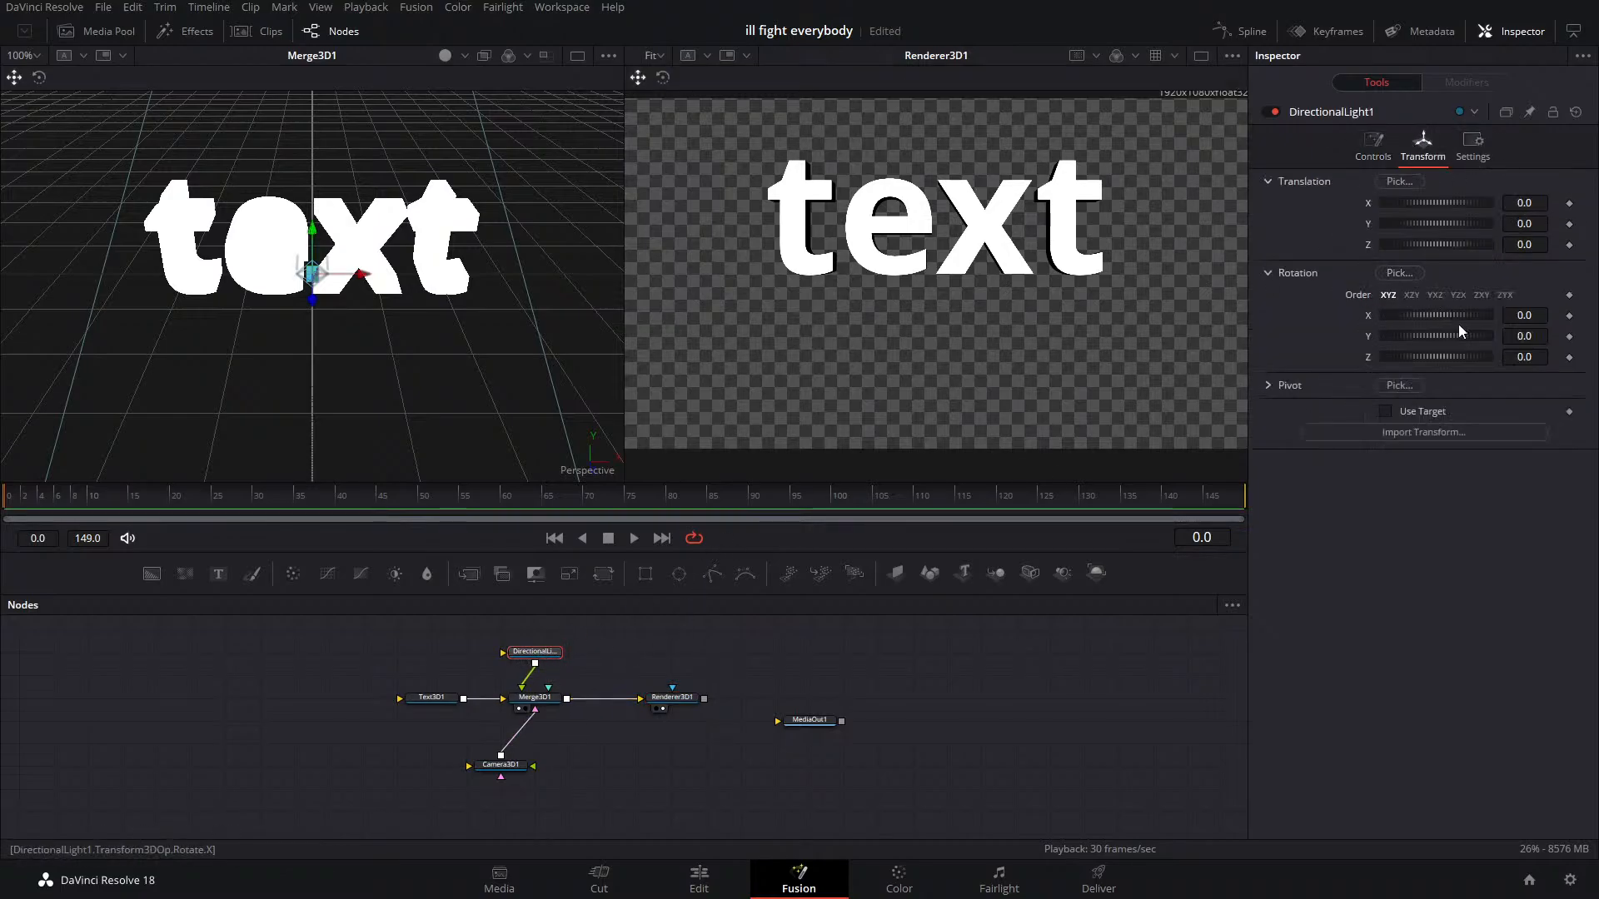
pyautogui.moveTo(1450, 351)
pyautogui.mouseDown()
pyautogui.moveTo(1424, 353)
pyautogui.moveTo(1447, 315)
pyautogui.mouseUp()
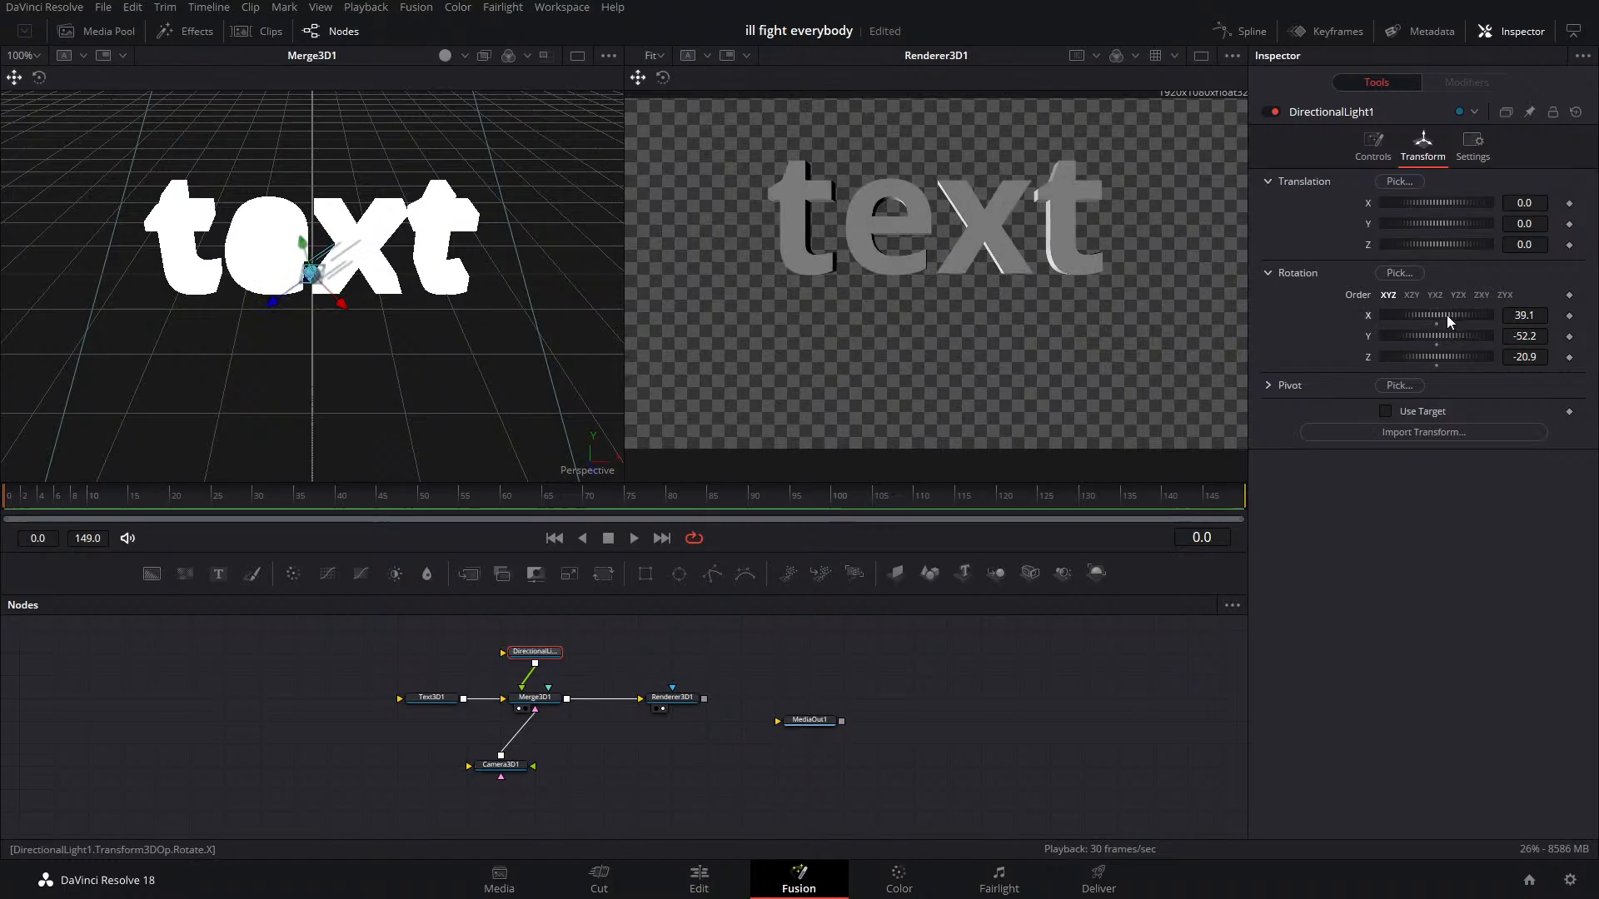
# Keyframe Camera3D1's X, Y and Z translation at frame 0 and enable its target
pyautogui.click(502, 765)
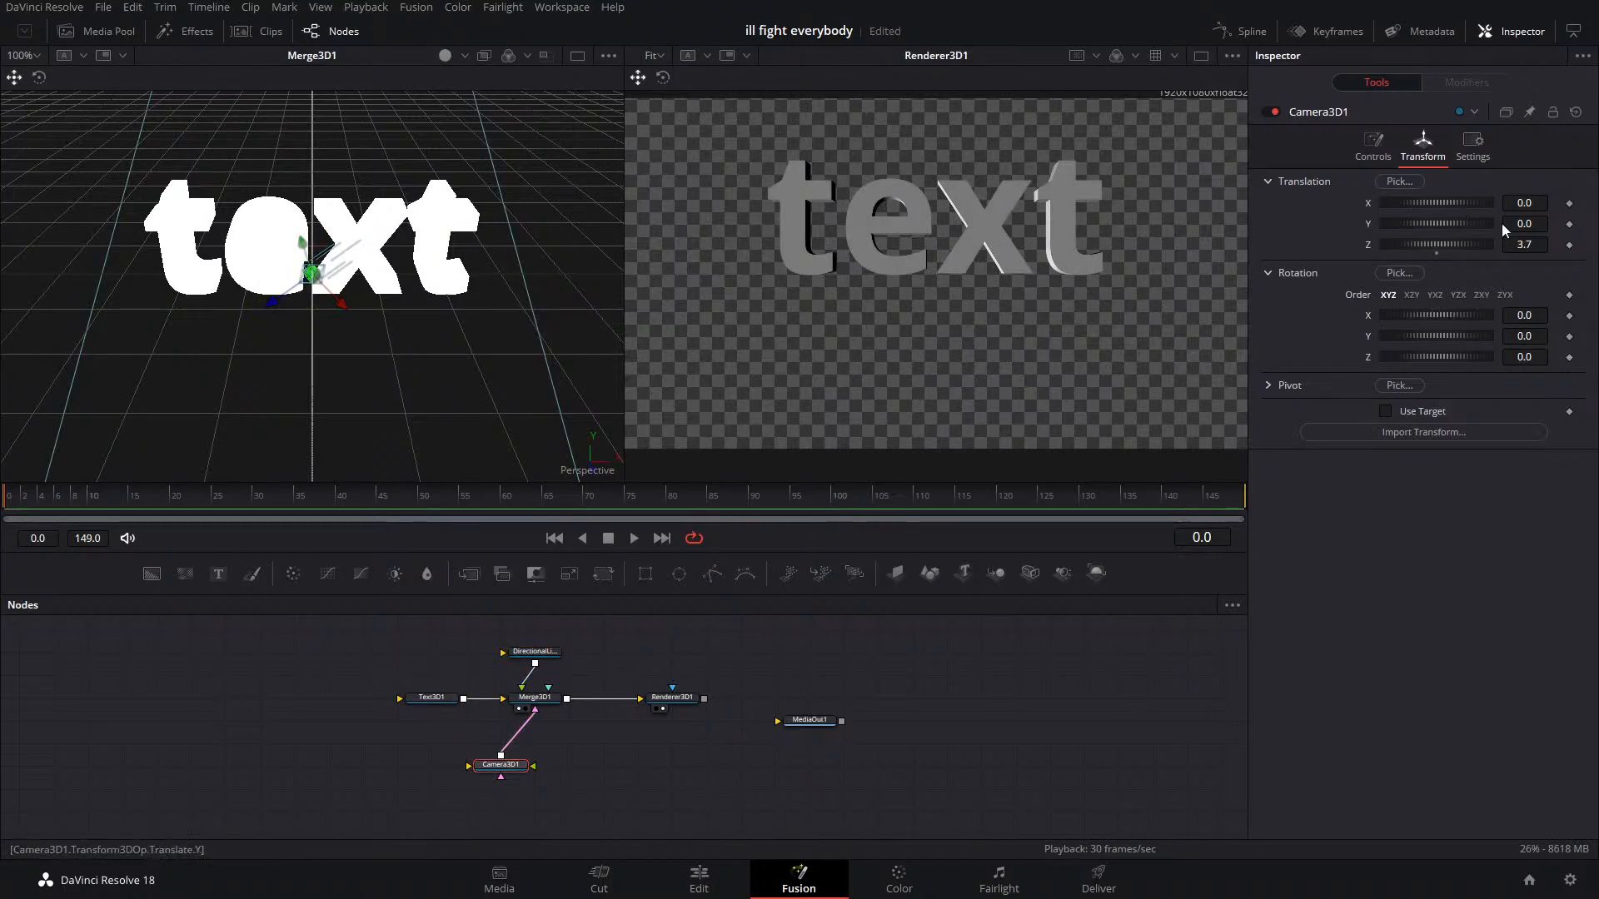
pyautogui.click(1569, 203)
pyautogui.click(1569, 224)
pyautogui.click(1569, 245)
pyautogui.click(1386, 409)
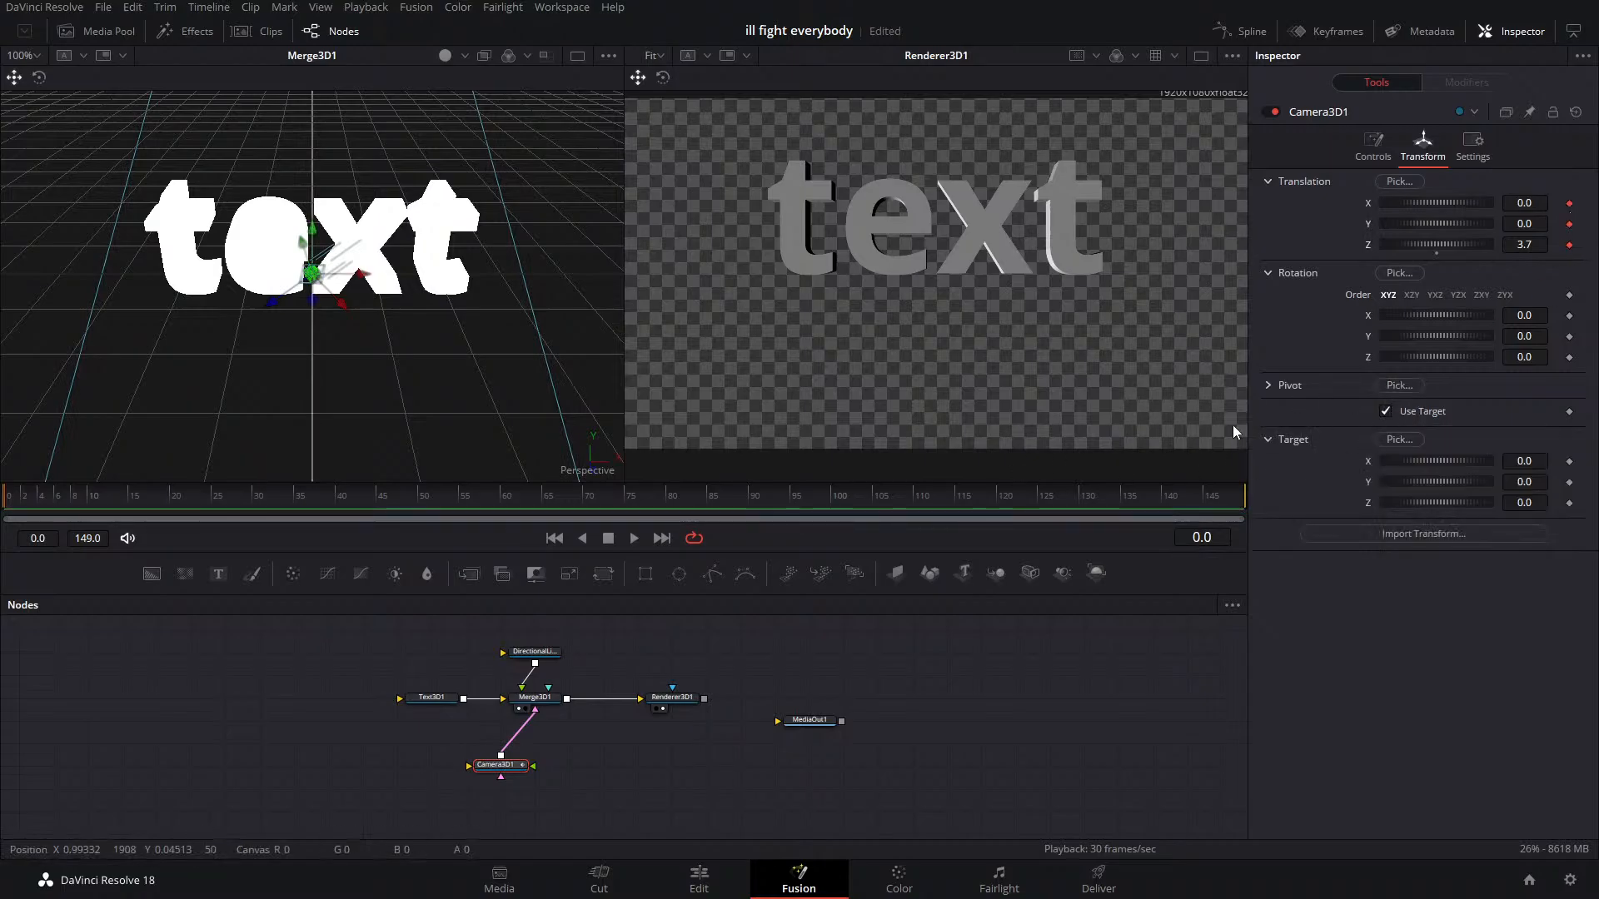
# Keyframe a shifted, angled camera position through Camera3D1's translation at frame 53, preview the move at frame 26, and save the project
pyautogui.click(443, 505)
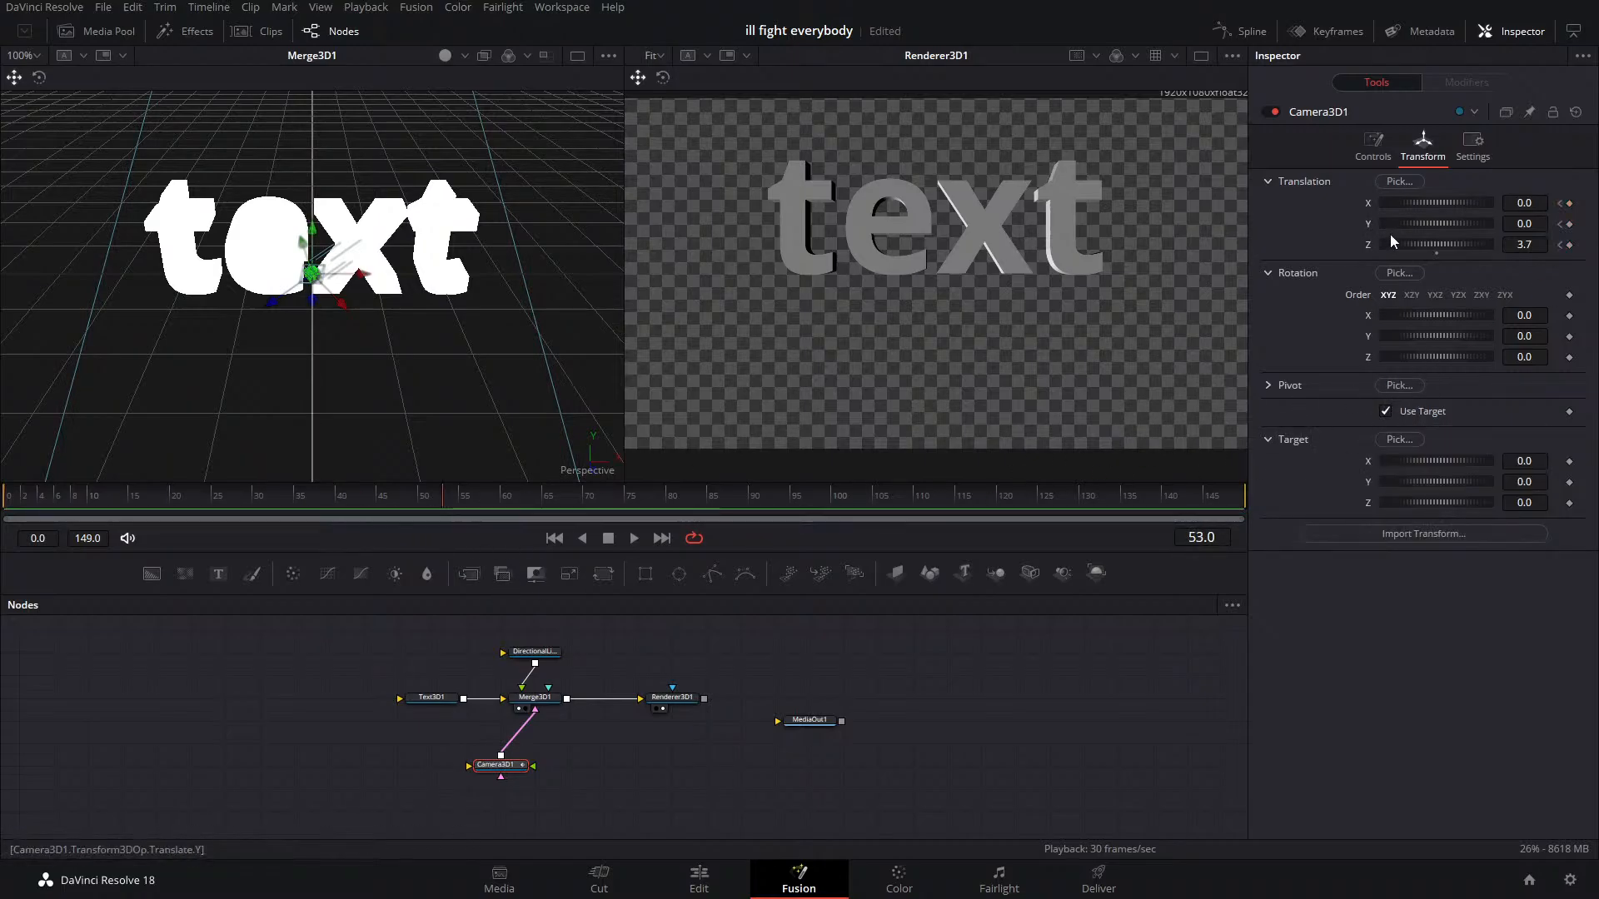
pyautogui.moveTo(1467, 238); pyautogui.dragTo(1291, 212)
pyautogui.moveTo(437, 504); pyautogui.dragTo(222, 525)
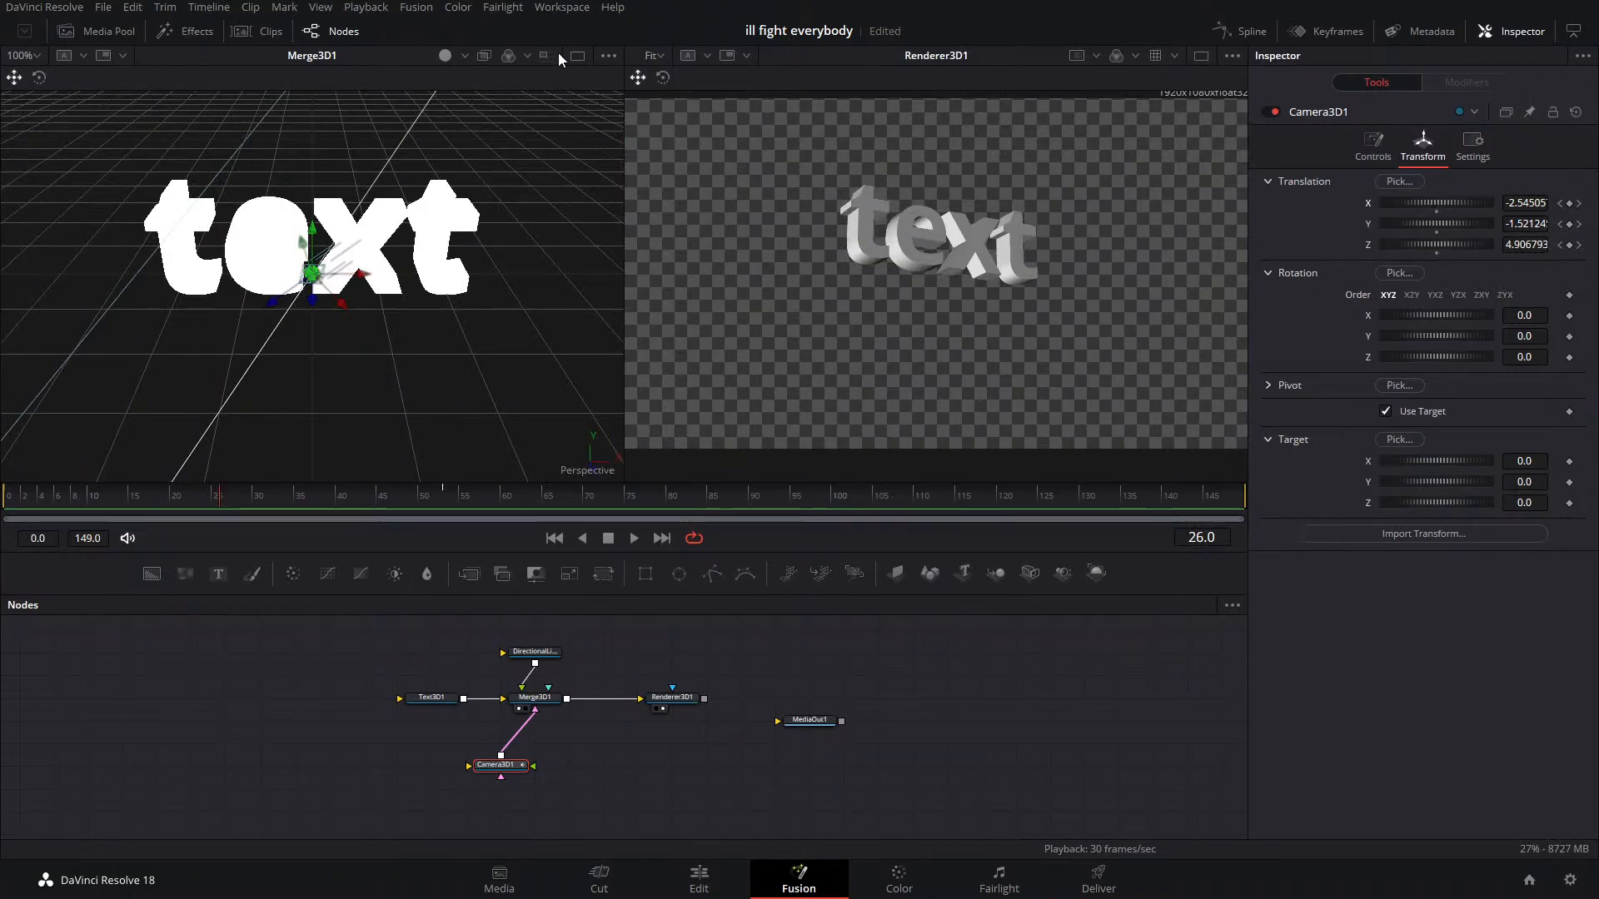
pyautogui.hotkey('ctrl', 's')
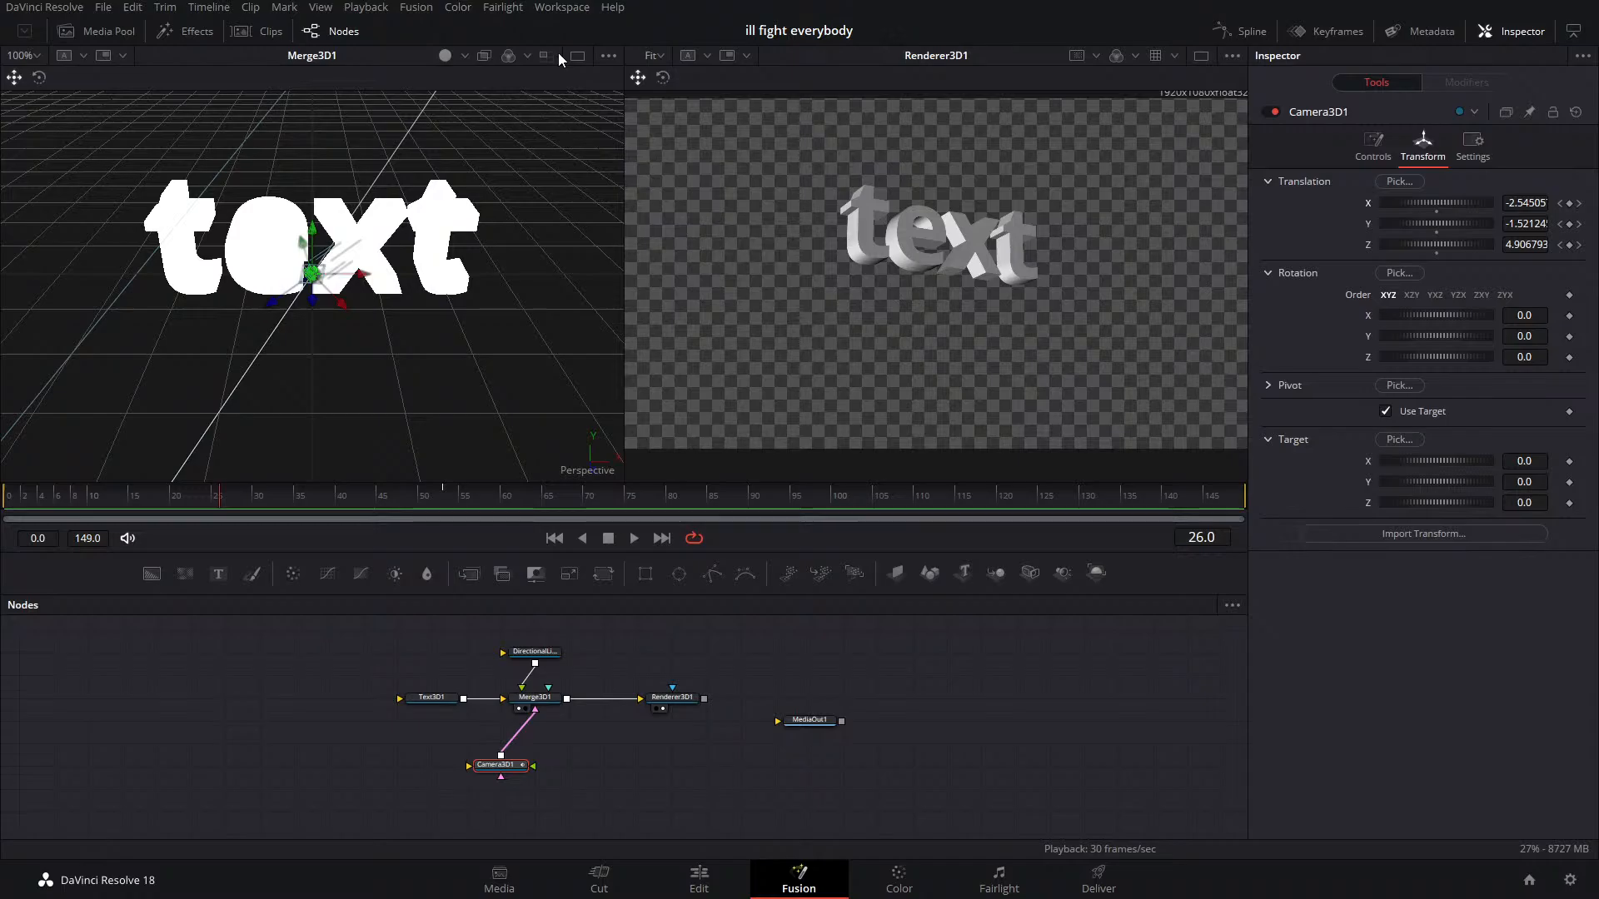
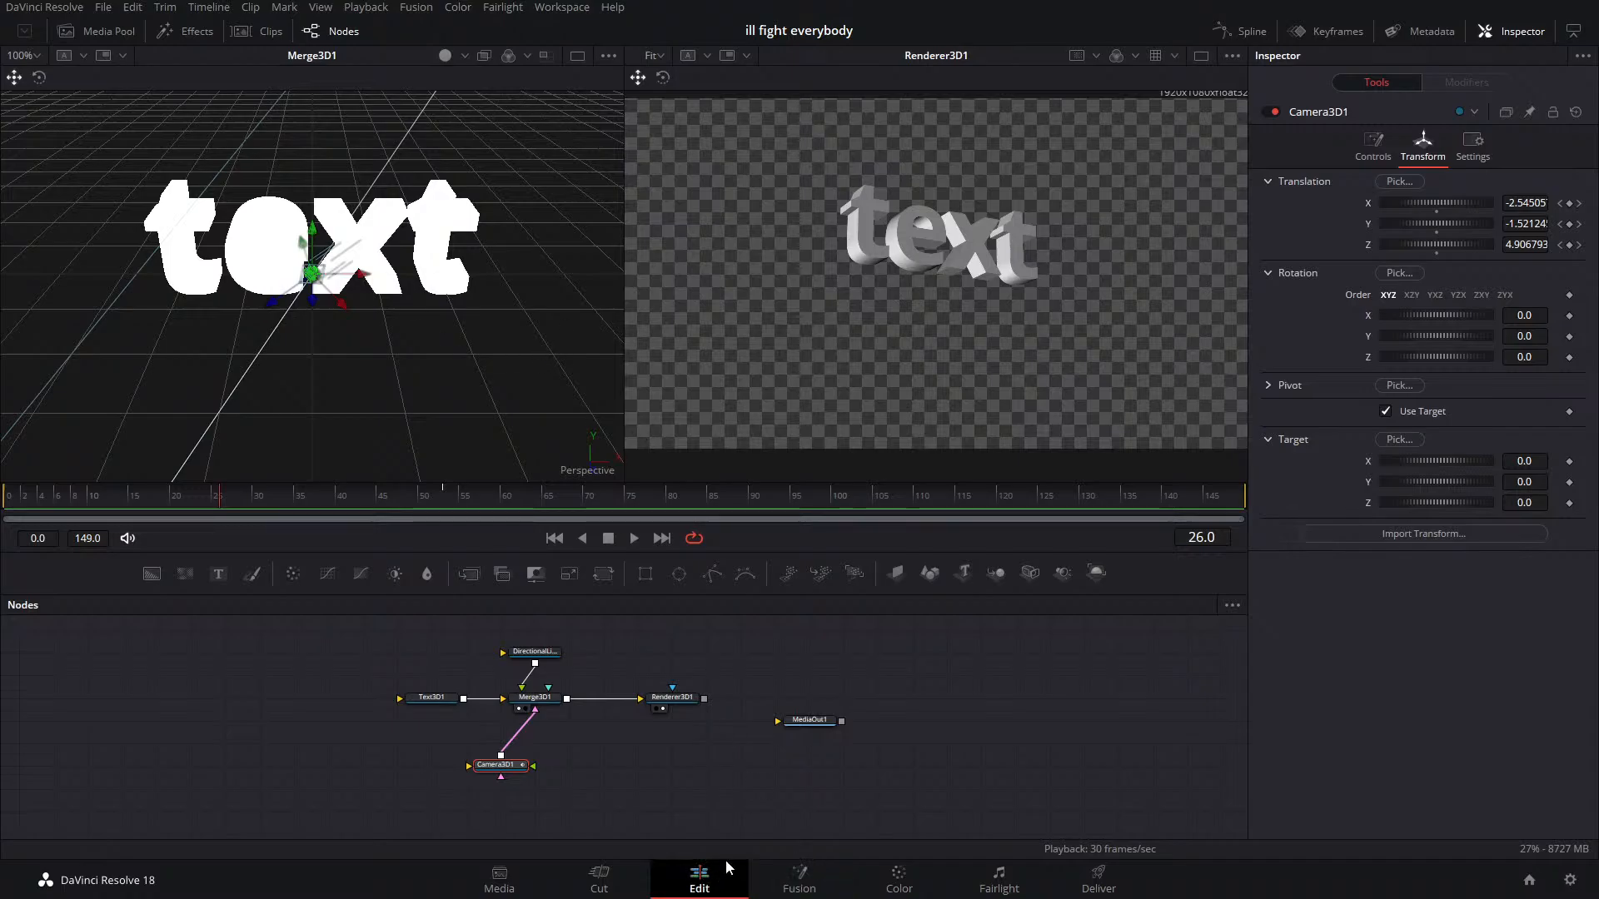
# Return to the Edit page, find the gun-aiming character clip at 01:00:25:07, and open it in Fusion
pyautogui.click(699, 878)
pyautogui.click(700, 527)
pyautogui.click(663, 527)
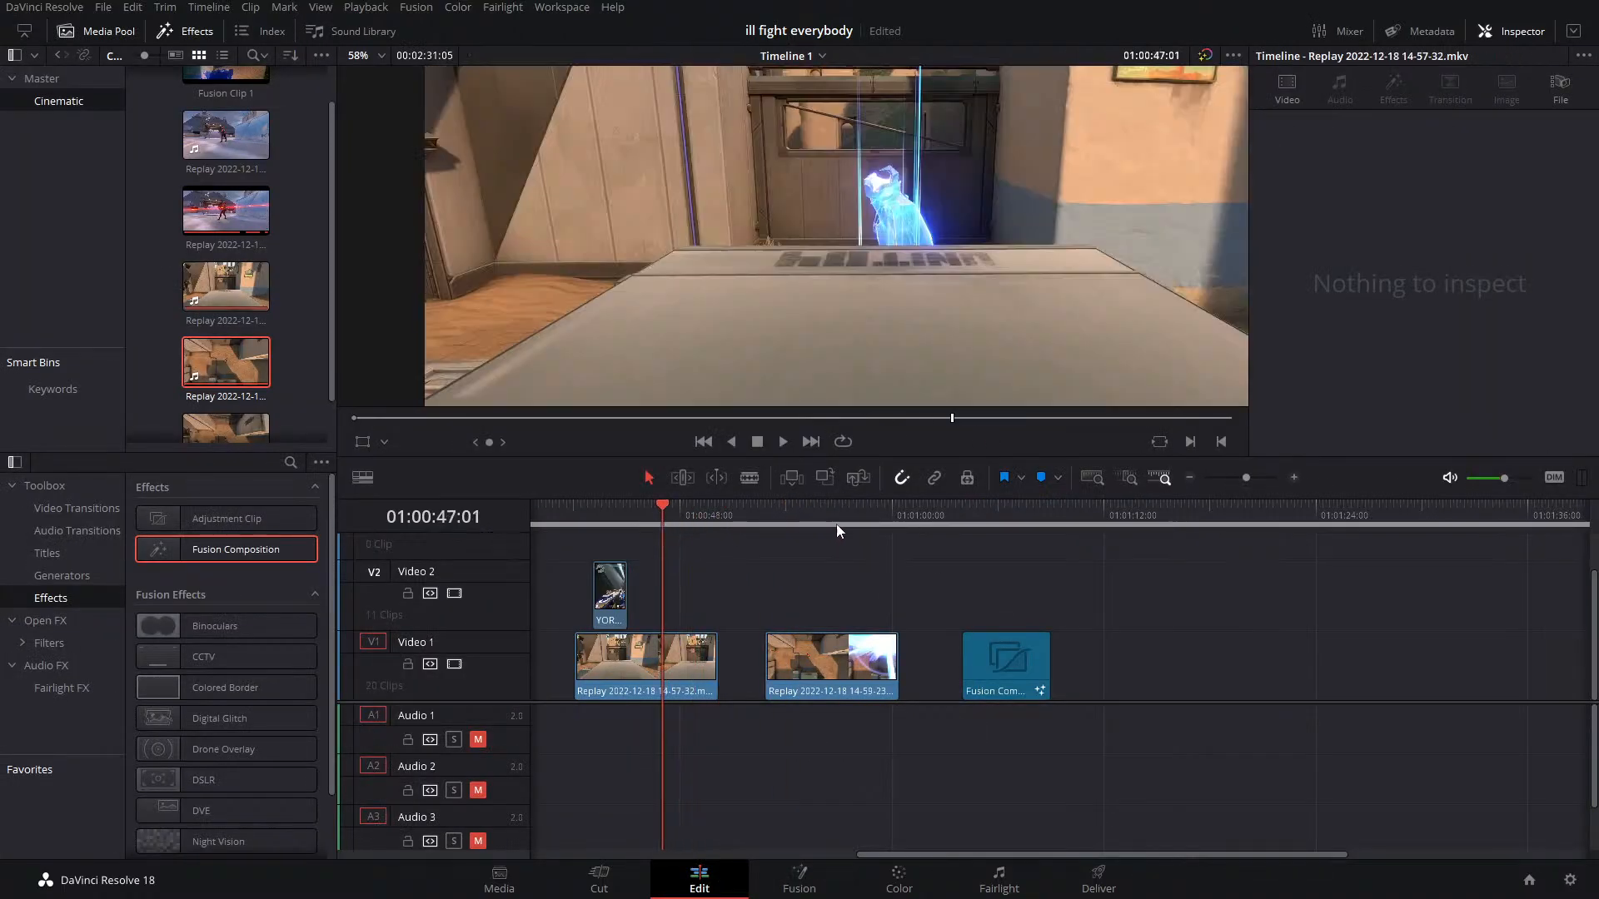
pyautogui.moveTo(653, 520); pyautogui.dragTo(607, 542)
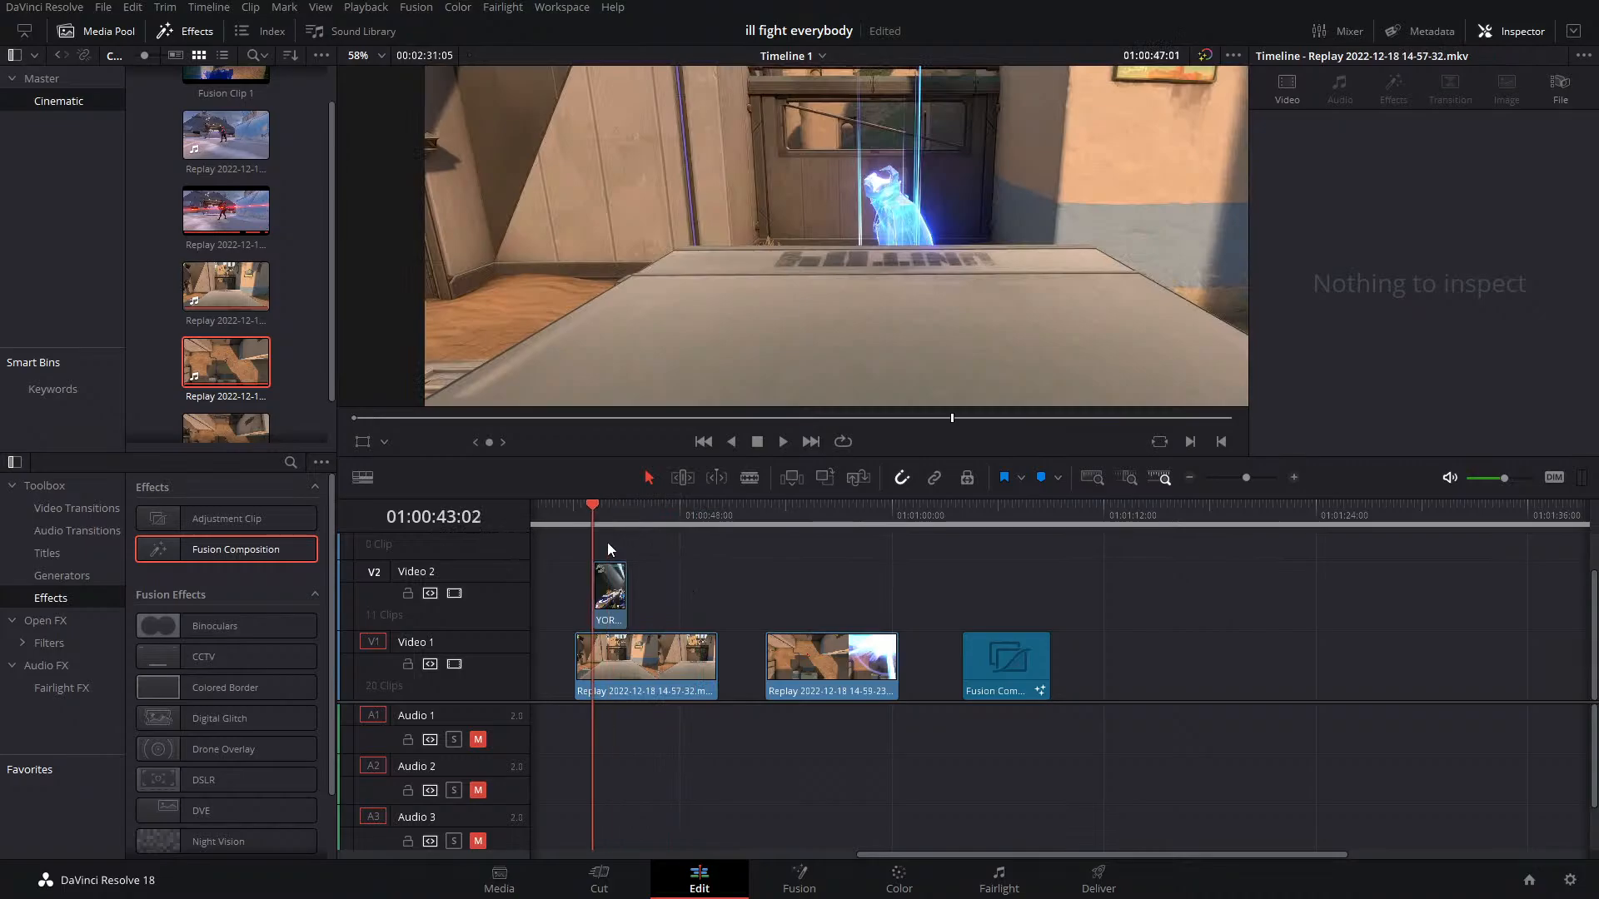
pyautogui.moveTo(744, 516); pyautogui.dragTo(678, 564)
pyautogui.hscroll(-5, 873, 595)
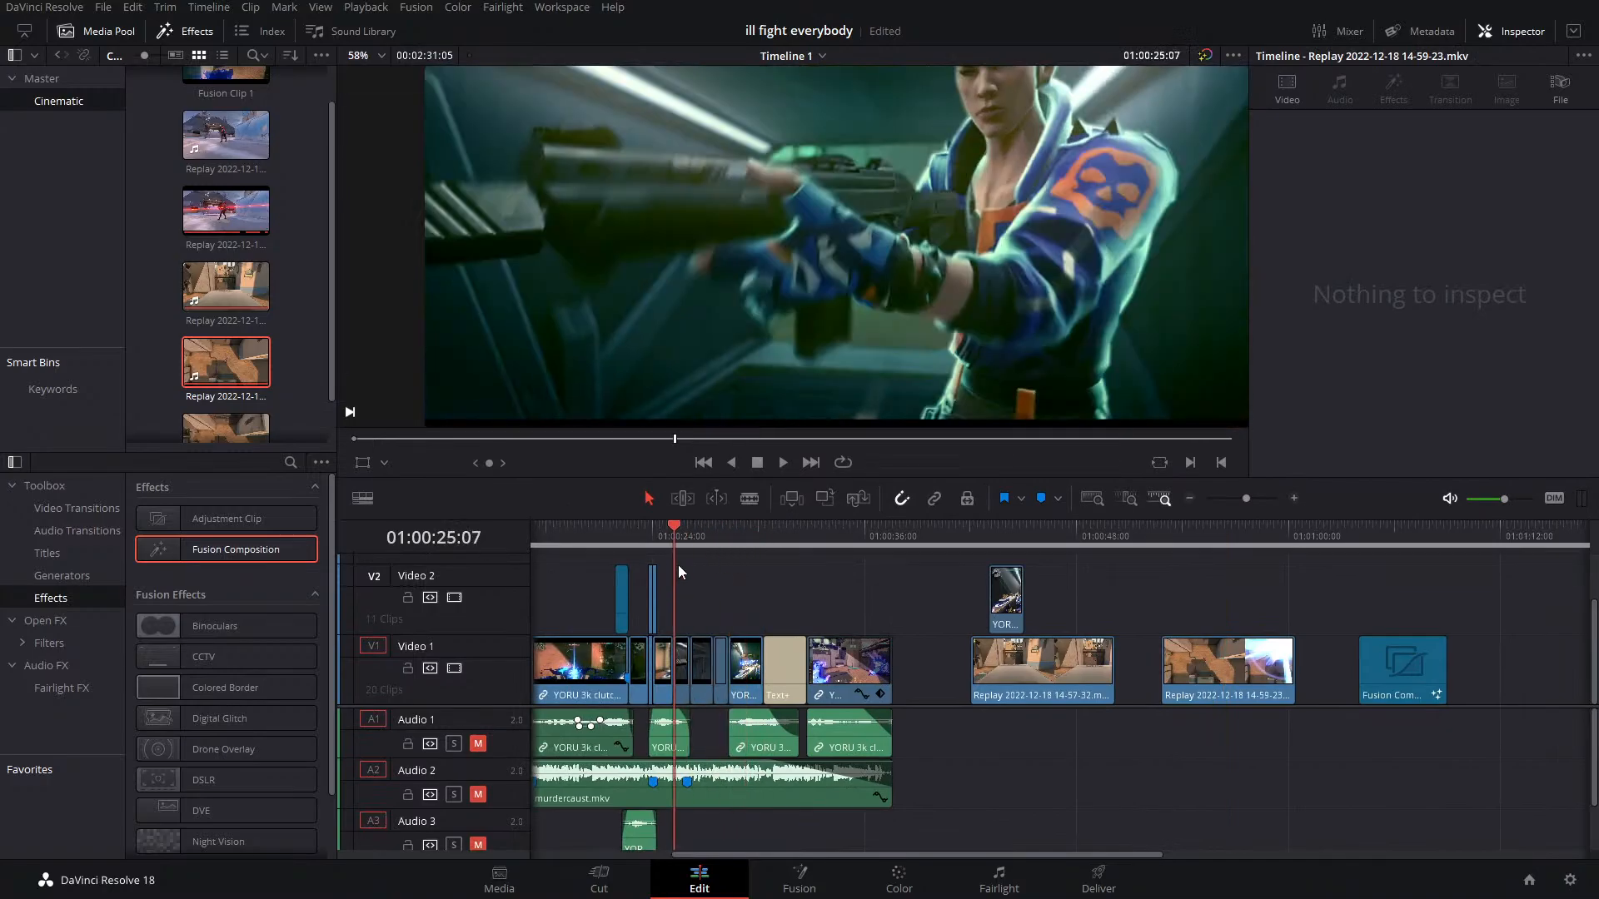
pyautogui.click(795, 878)
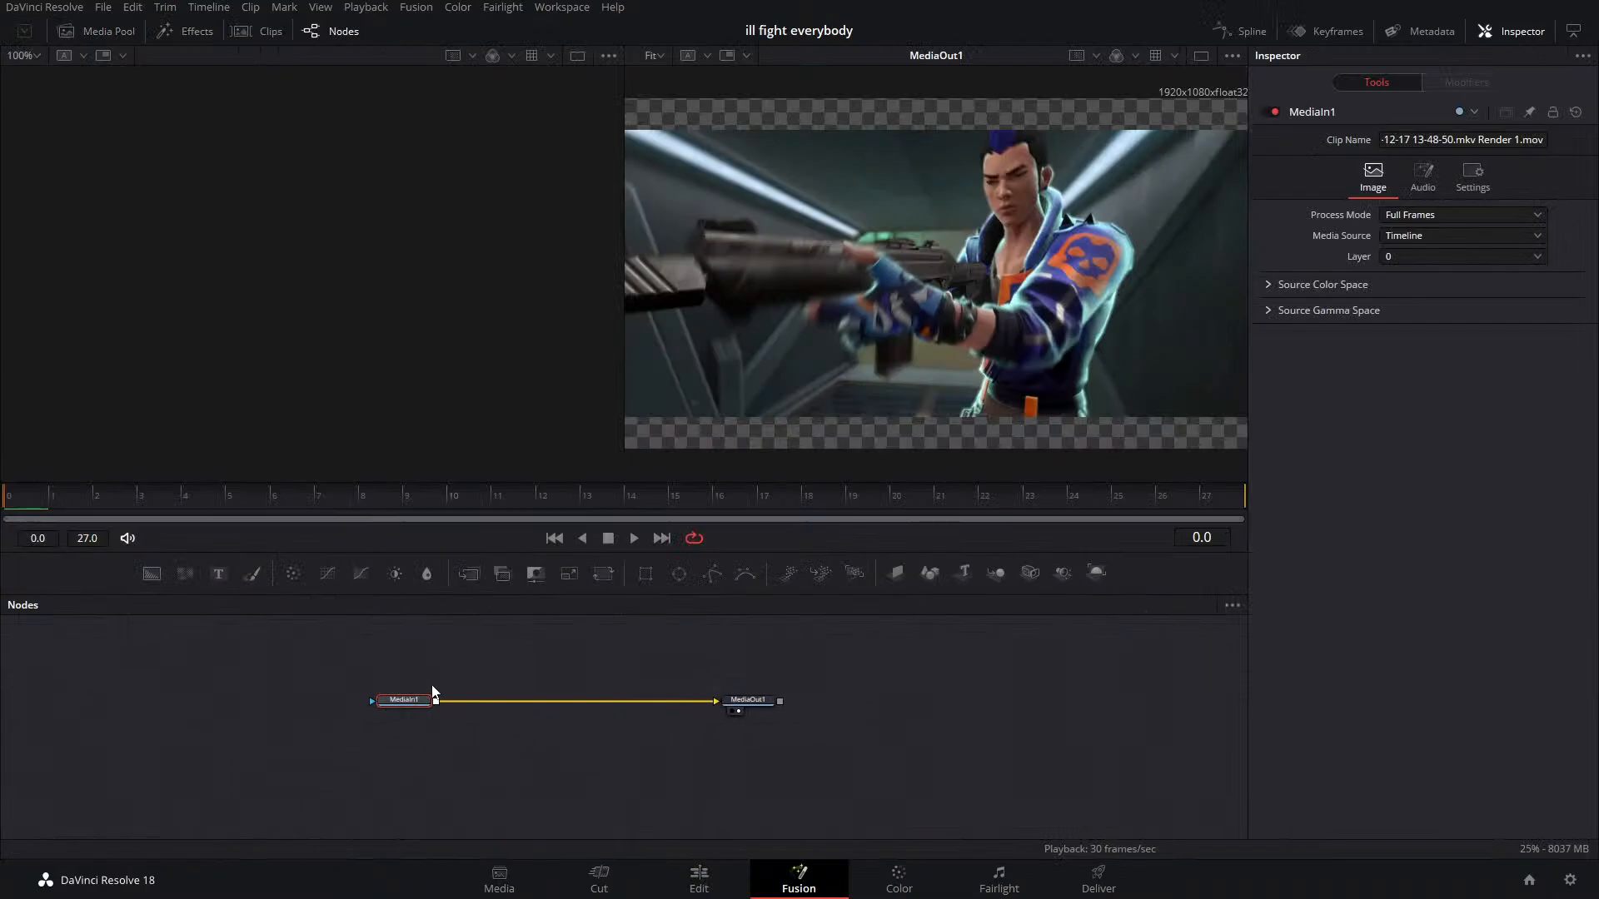
# Add a Magic Mask node, feed it from MediaIn1, and display it in the first viewer
pyautogui.click(469, 676)
pyautogui.hotkey('shift', 'space')
pyautogui.write('ma')
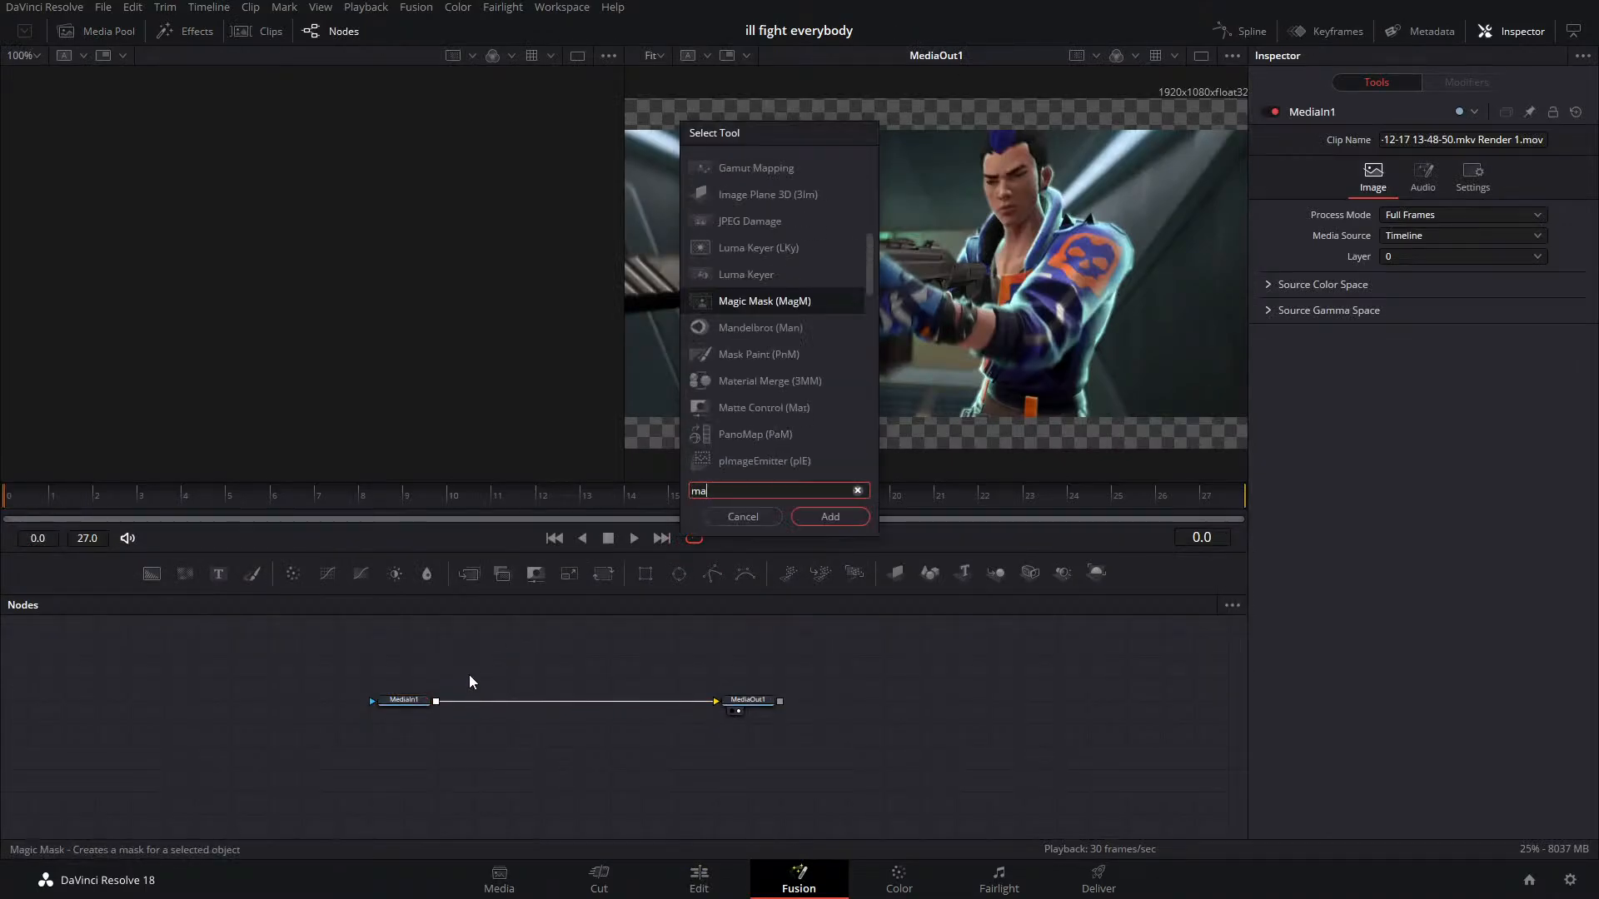
pyautogui.write('g')
pyautogui.press('Return')
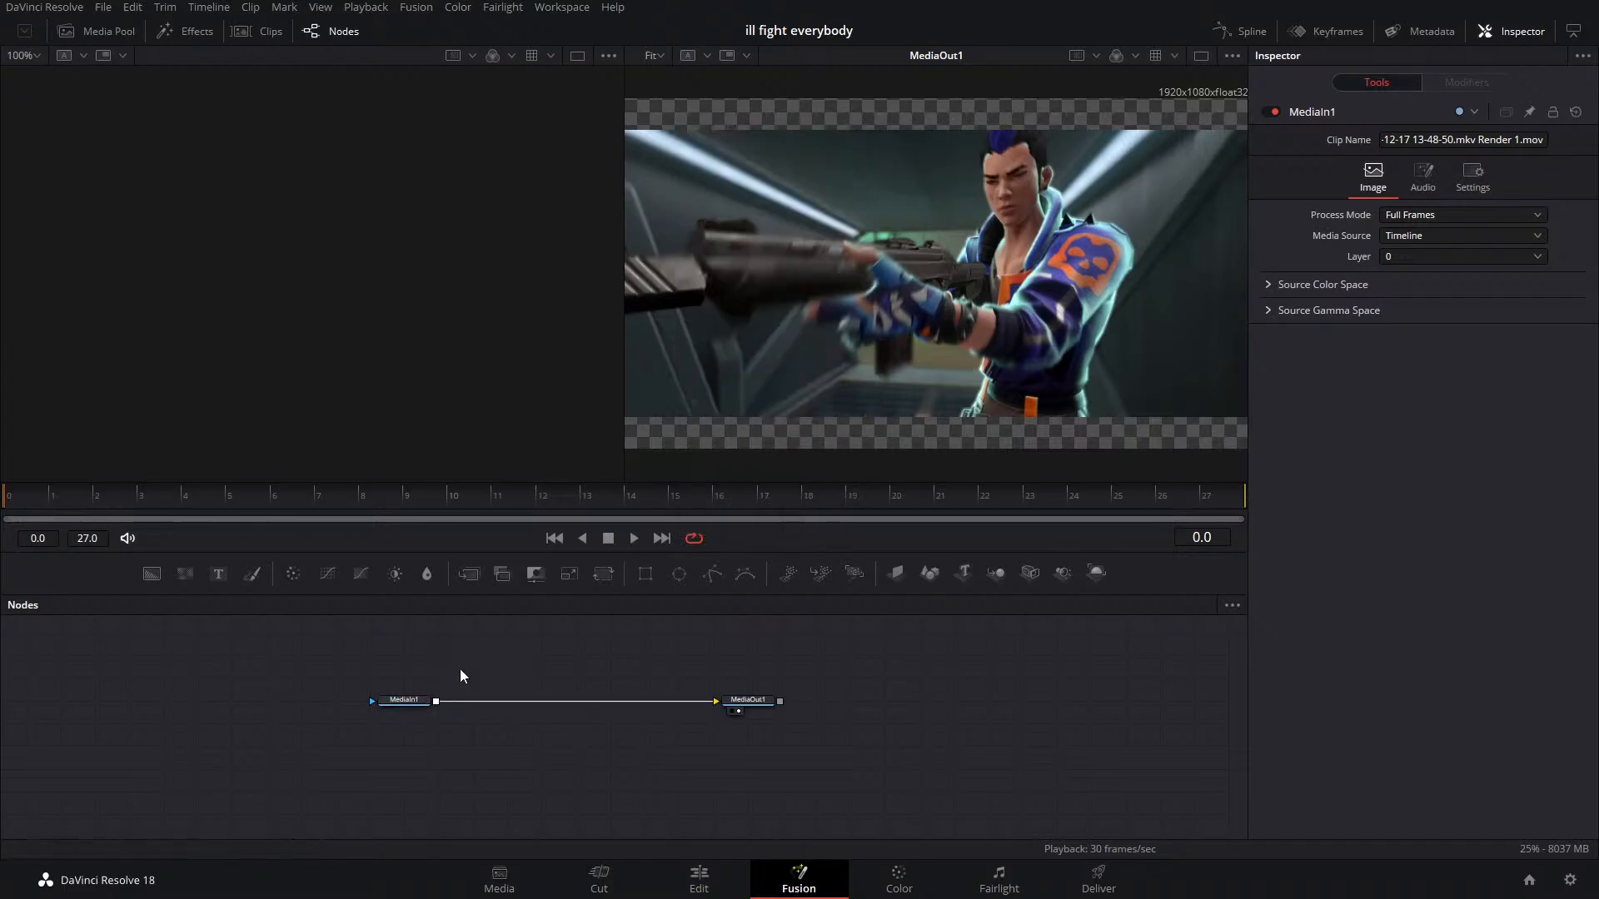
pyautogui.hotkey('shift', 'space')
pyautogui.write('mag')
pyautogui.press('Return')
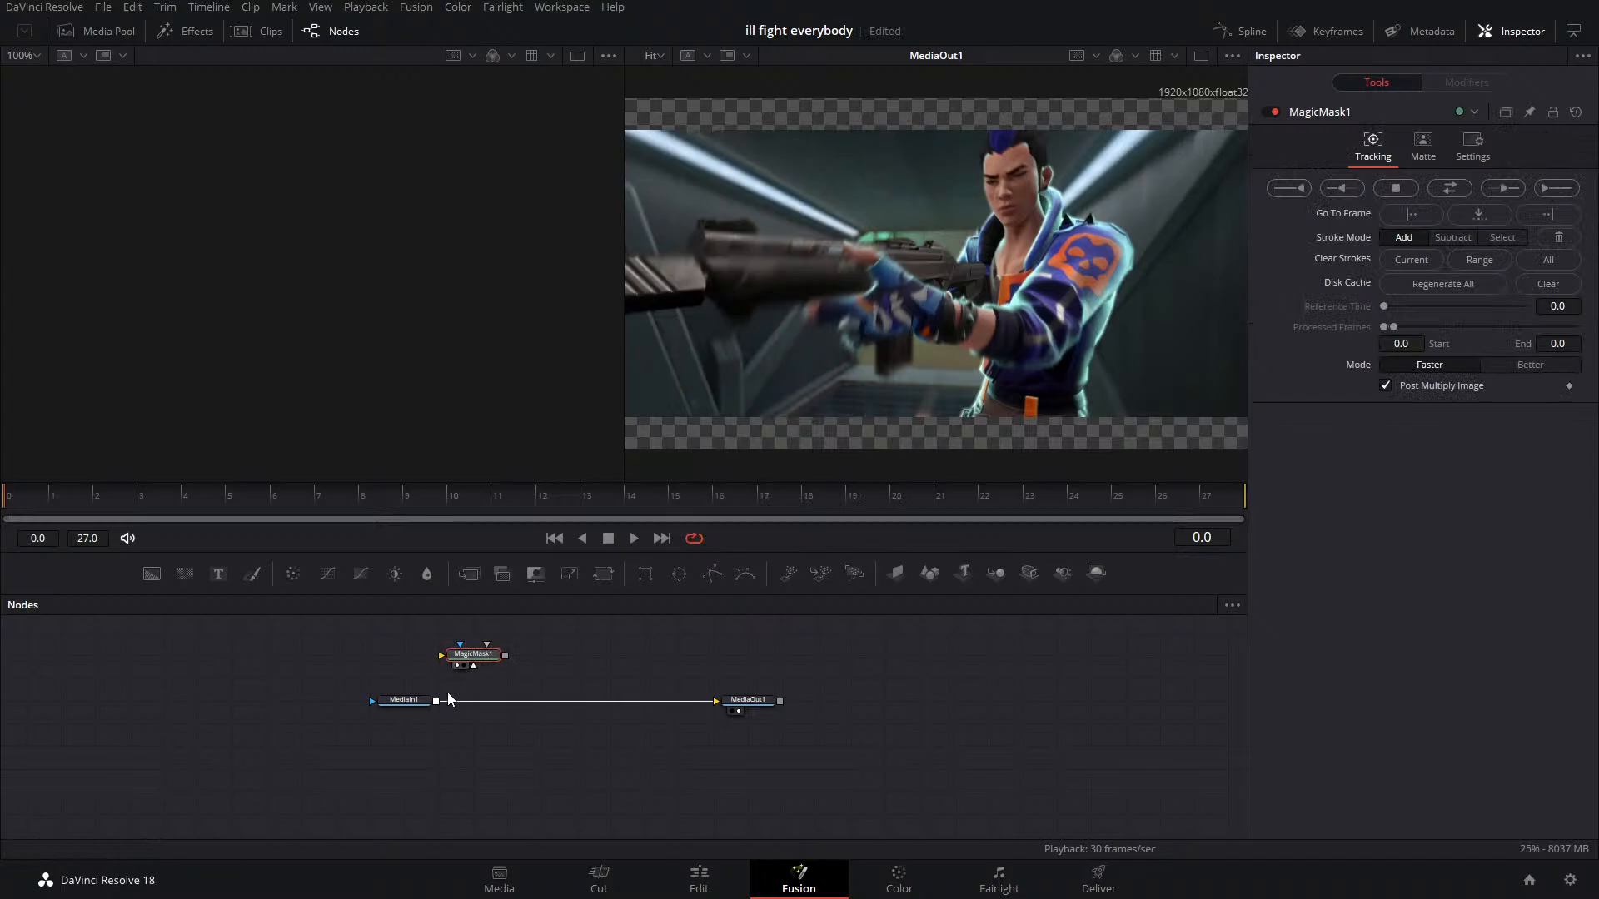
pyautogui.moveTo(435, 701); pyautogui.dragTo(446, 658)
pyautogui.press('1')
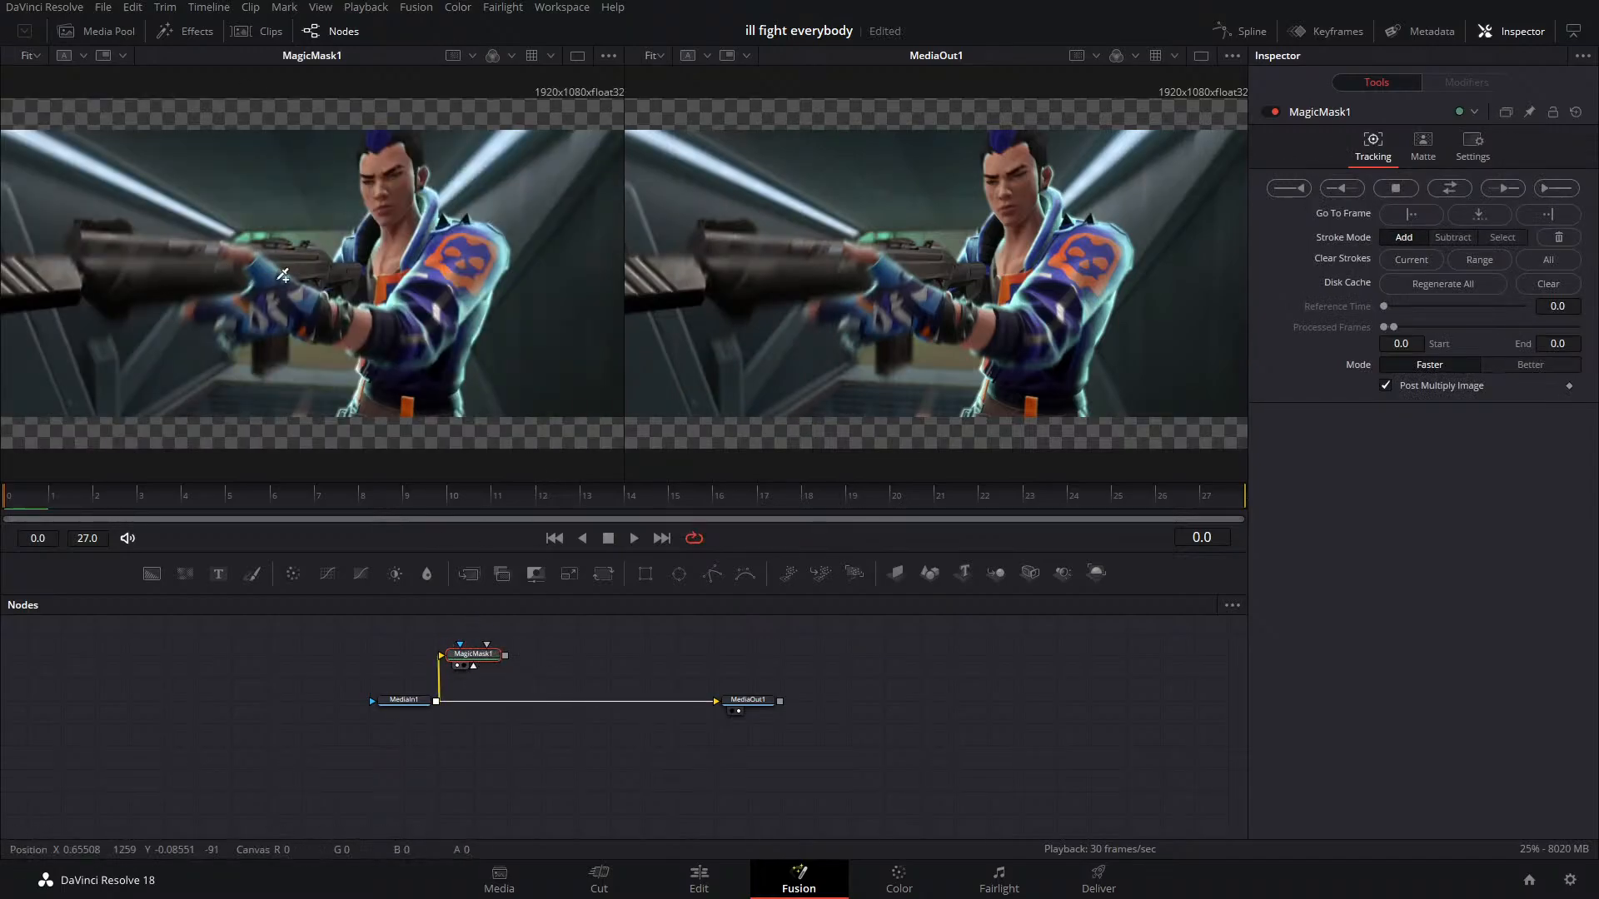
# Try rough Magic Mask strokes across the gun, face and body, and reset MagicMask1 to its defaults
pyautogui.moveTo(65, 281)
pyautogui.mouseDown()
pyautogui.moveTo(382, 273)
pyautogui.moveTo(396, 187)
pyautogui.mouseUp()
pyautogui.moveTo(460, 265); pyautogui.dragTo(414, 441)
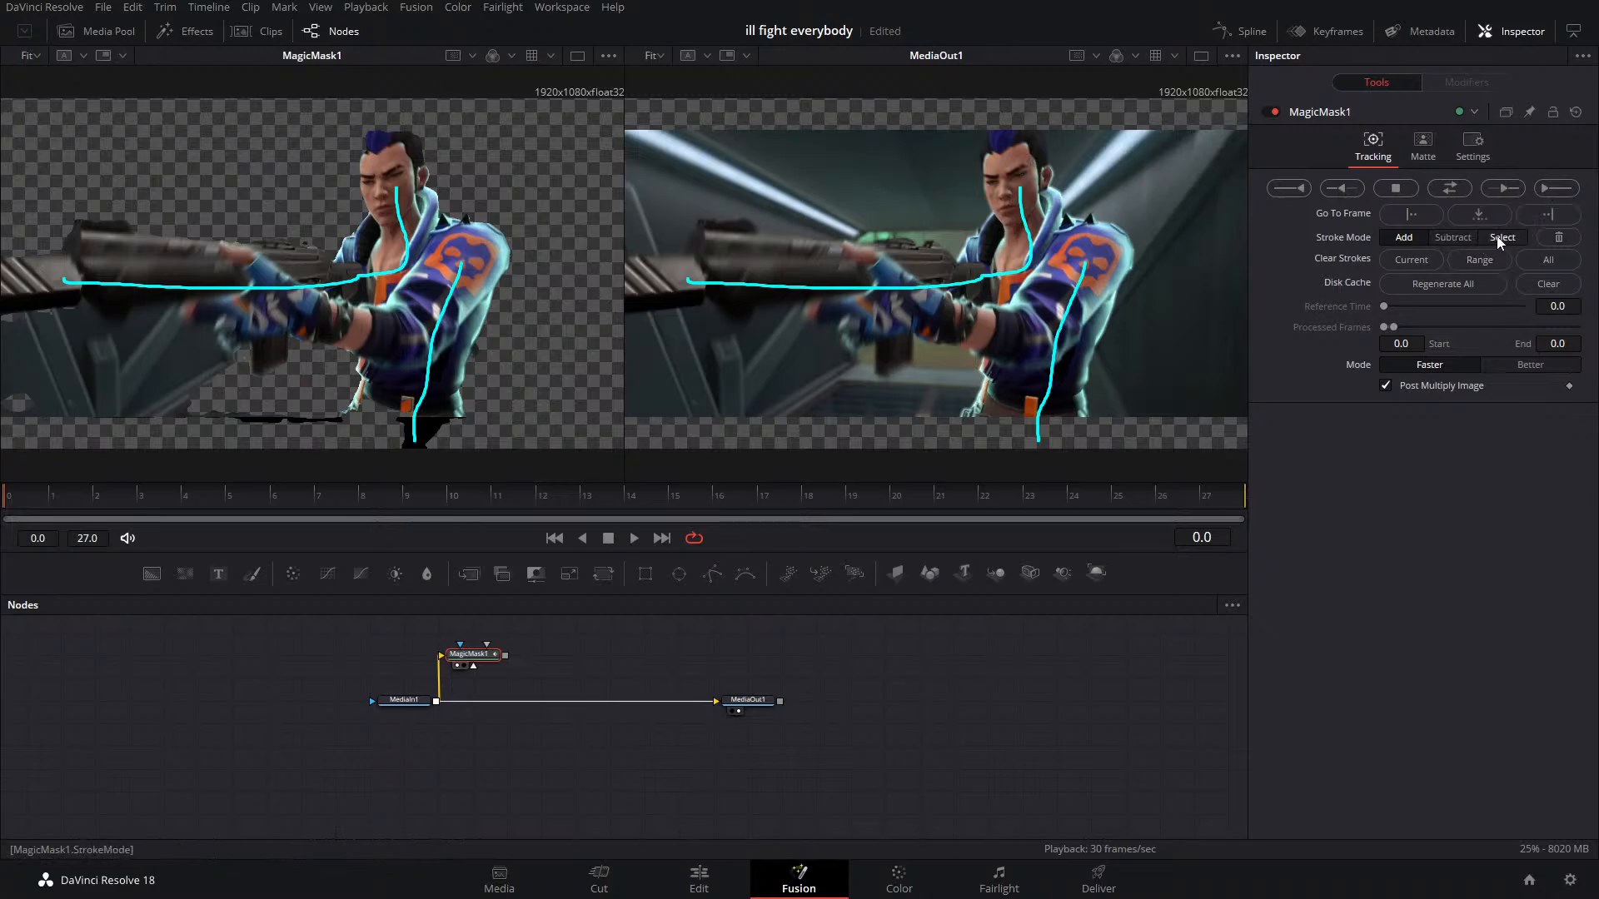
pyautogui.click(1582, 113)
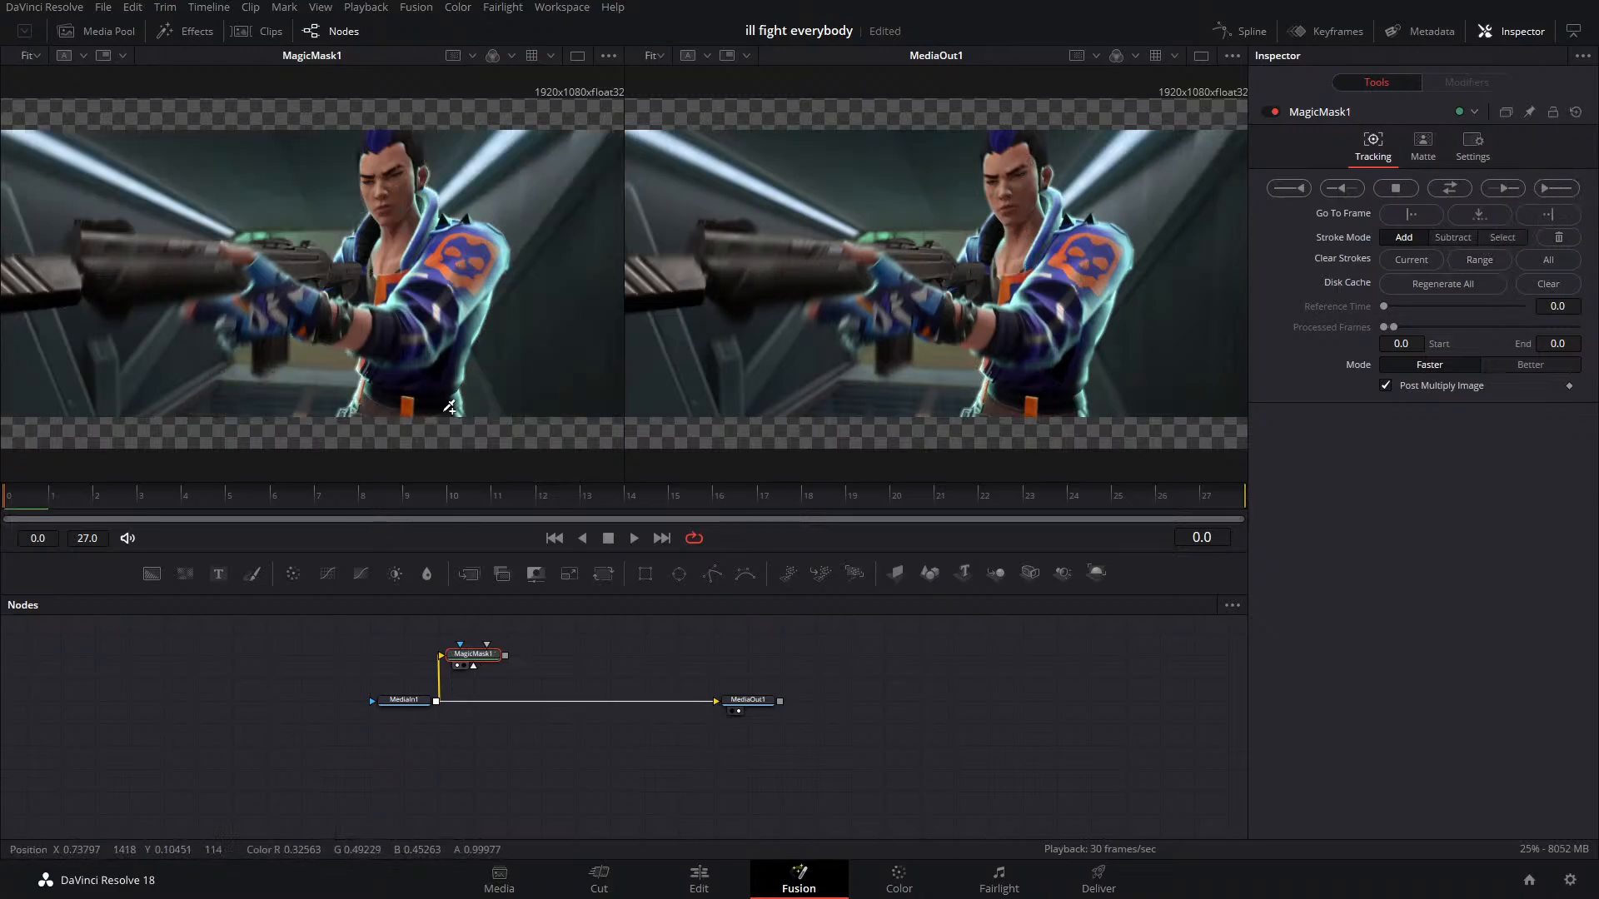
# Set MagicMask1 to Better mode and paint one stroke along the gun and another from face to waist
pyautogui.click(1502, 369)
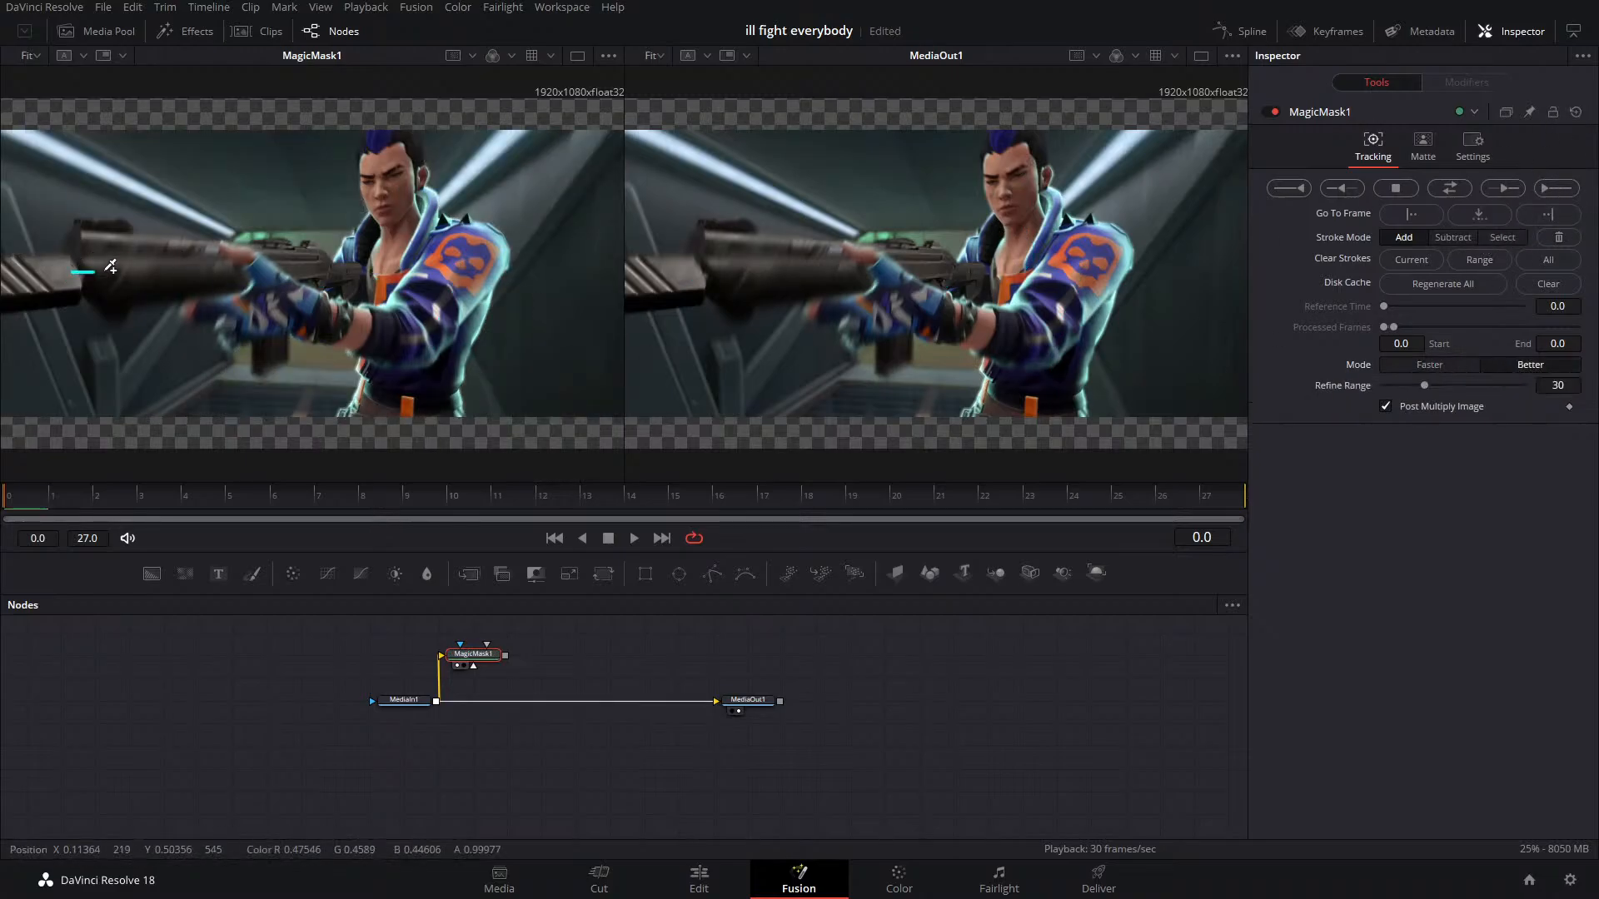
pyautogui.moveTo(71, 271); pyautogui.dragTo(366, 275)
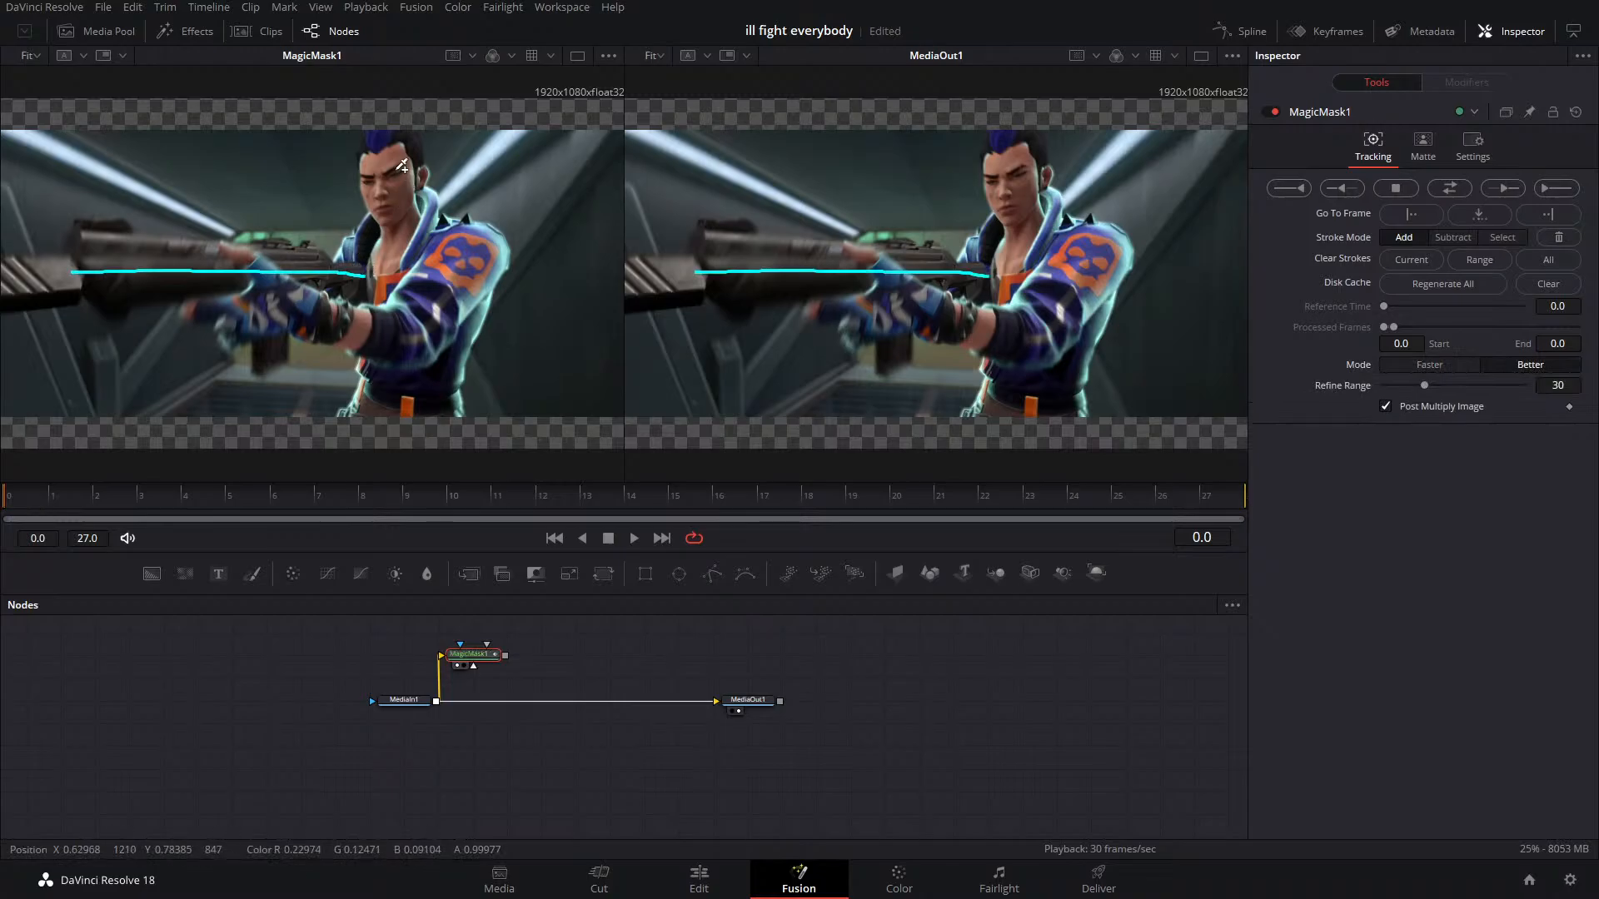
pyautogui.moveTo(398, 169); pyautogui.dragTo(404, 404)
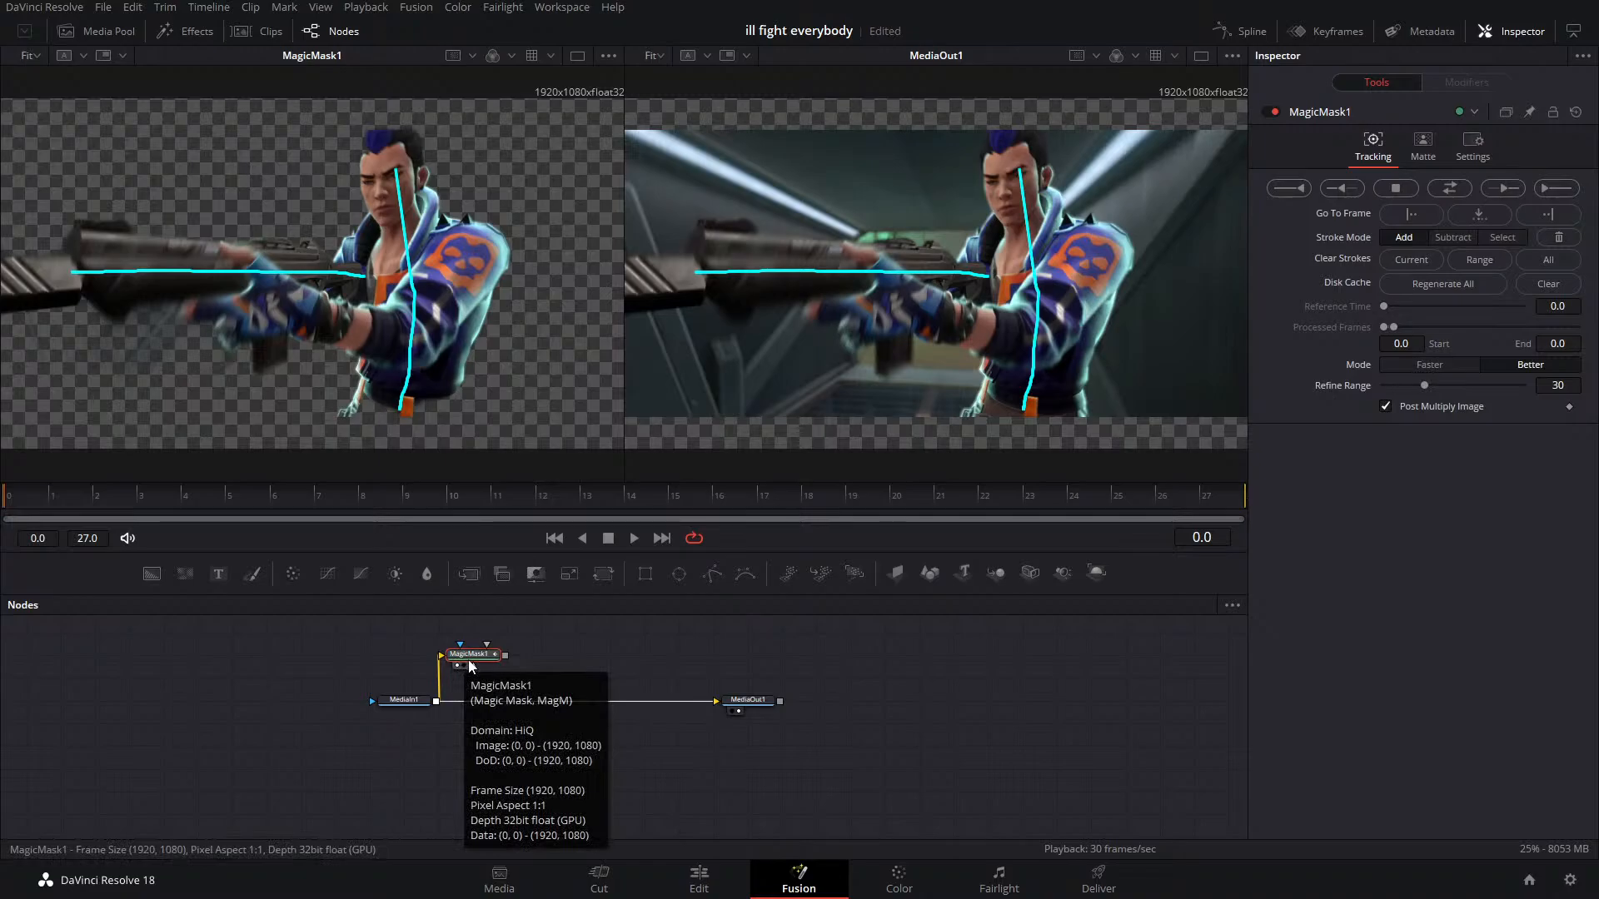
# Delete the MagicMask1 node and return to the clip's Fusion composition by way of the Edit page
pyautogui.press('Delete')
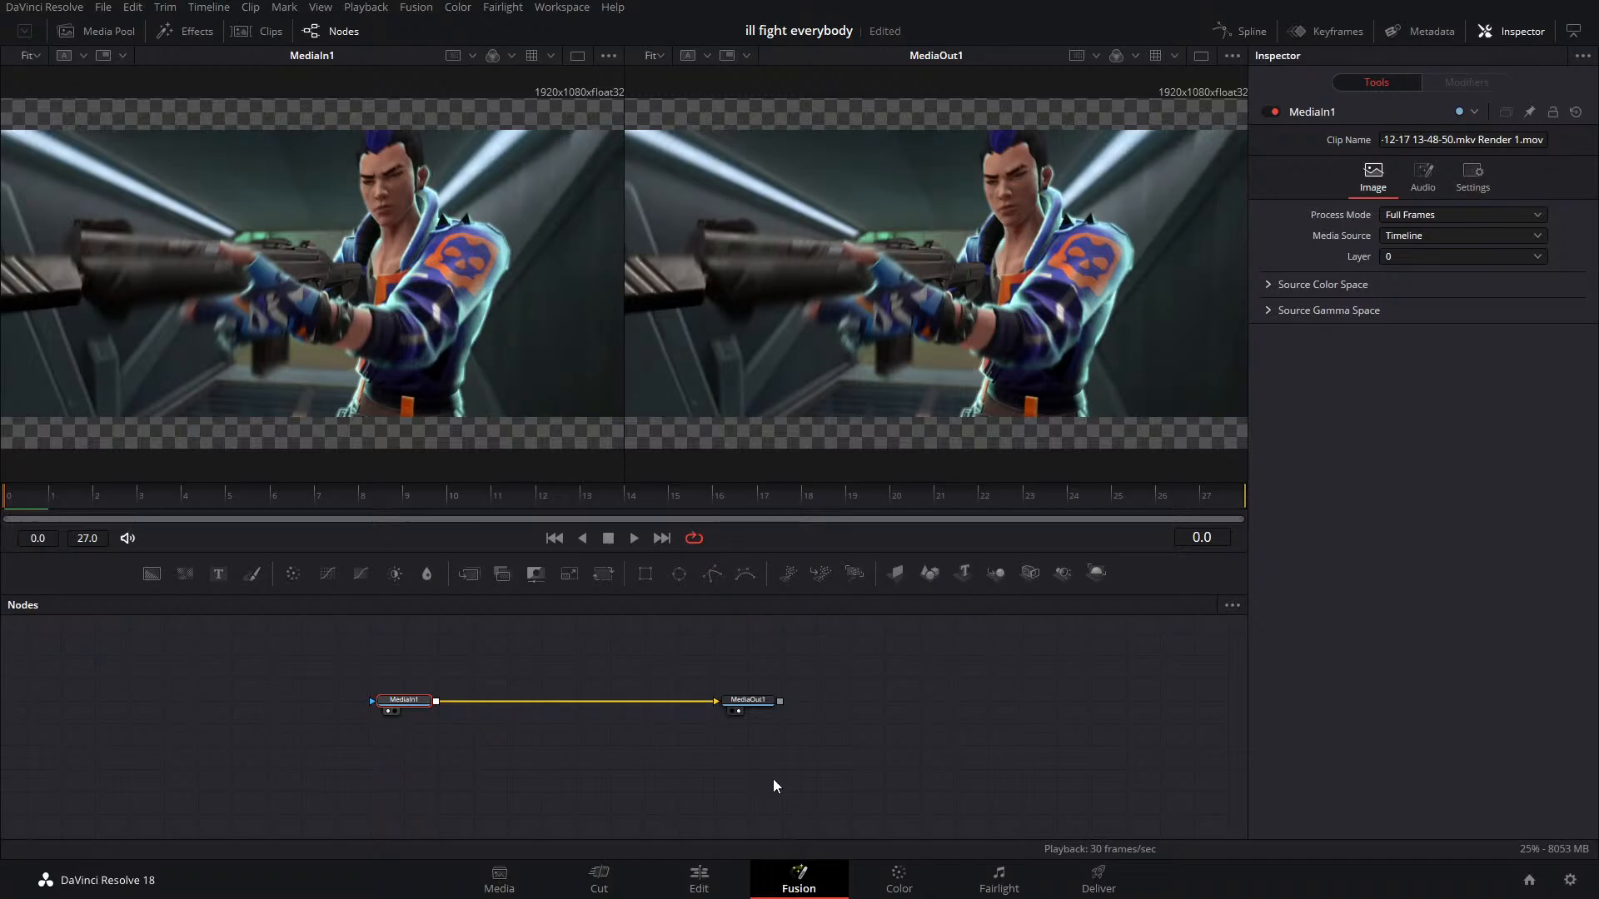
pyautogui.click(699, 879)
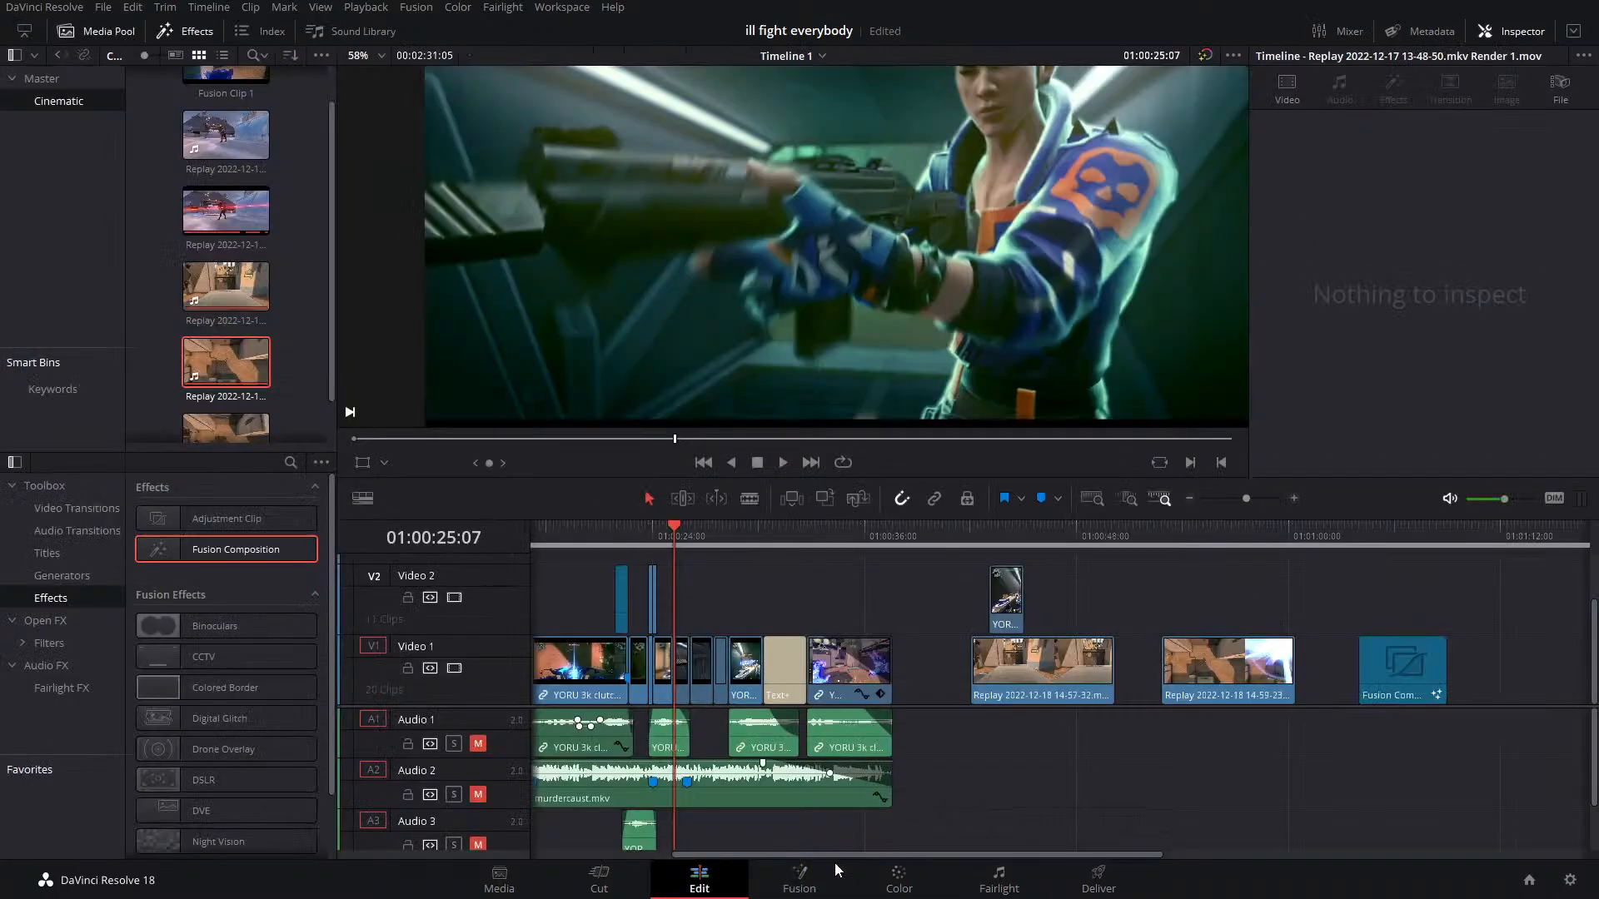
pyautogui.click(815, 886)
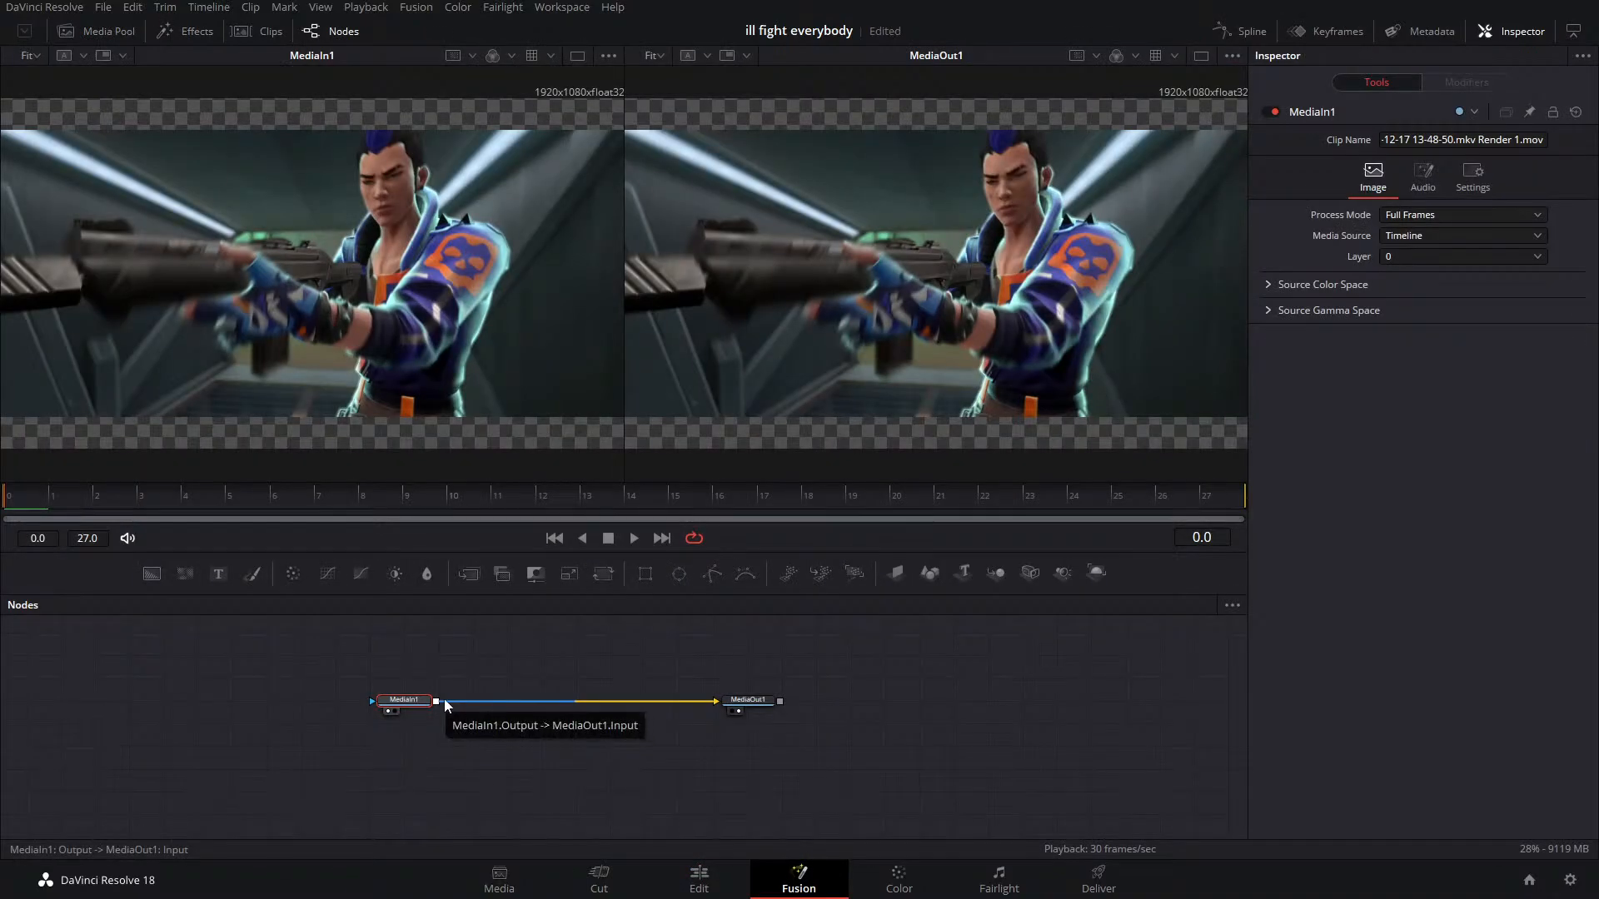
# Try a Noise Reduction node after MediaIn1, test its temporal threshold, and delete the node
pyautogui.hotkey('shift', 'space')
pyautogui.write('mag')
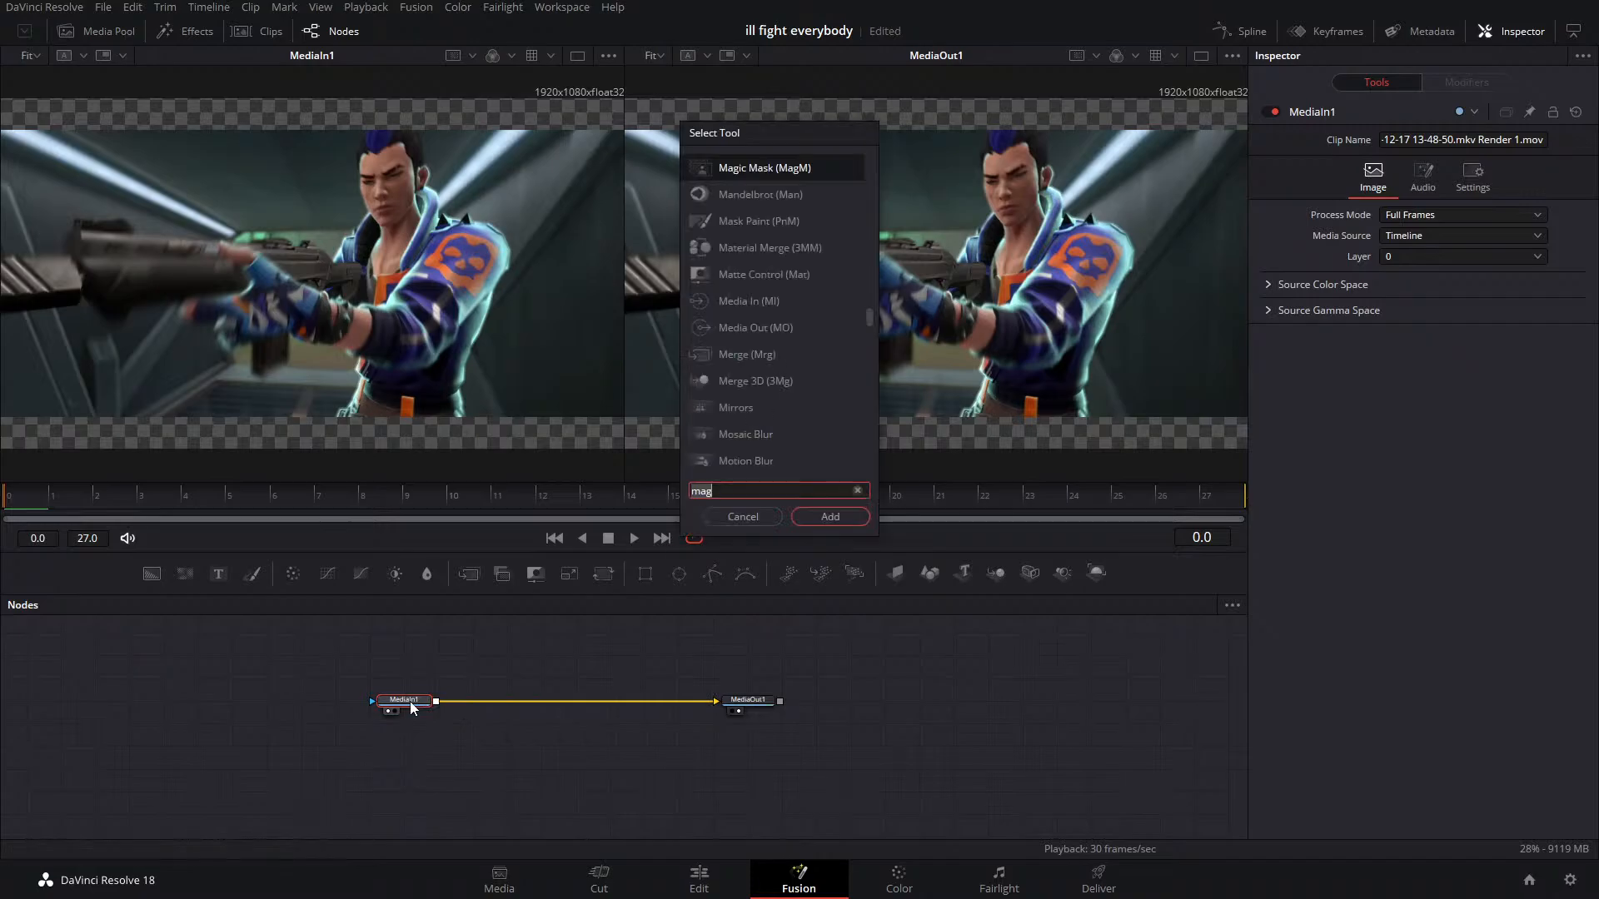
pyautogui.press('BackSpace')
pyautogui.press('BackSpace')
pyautogui.press('BackSpace')
pyautogui.write('noise')
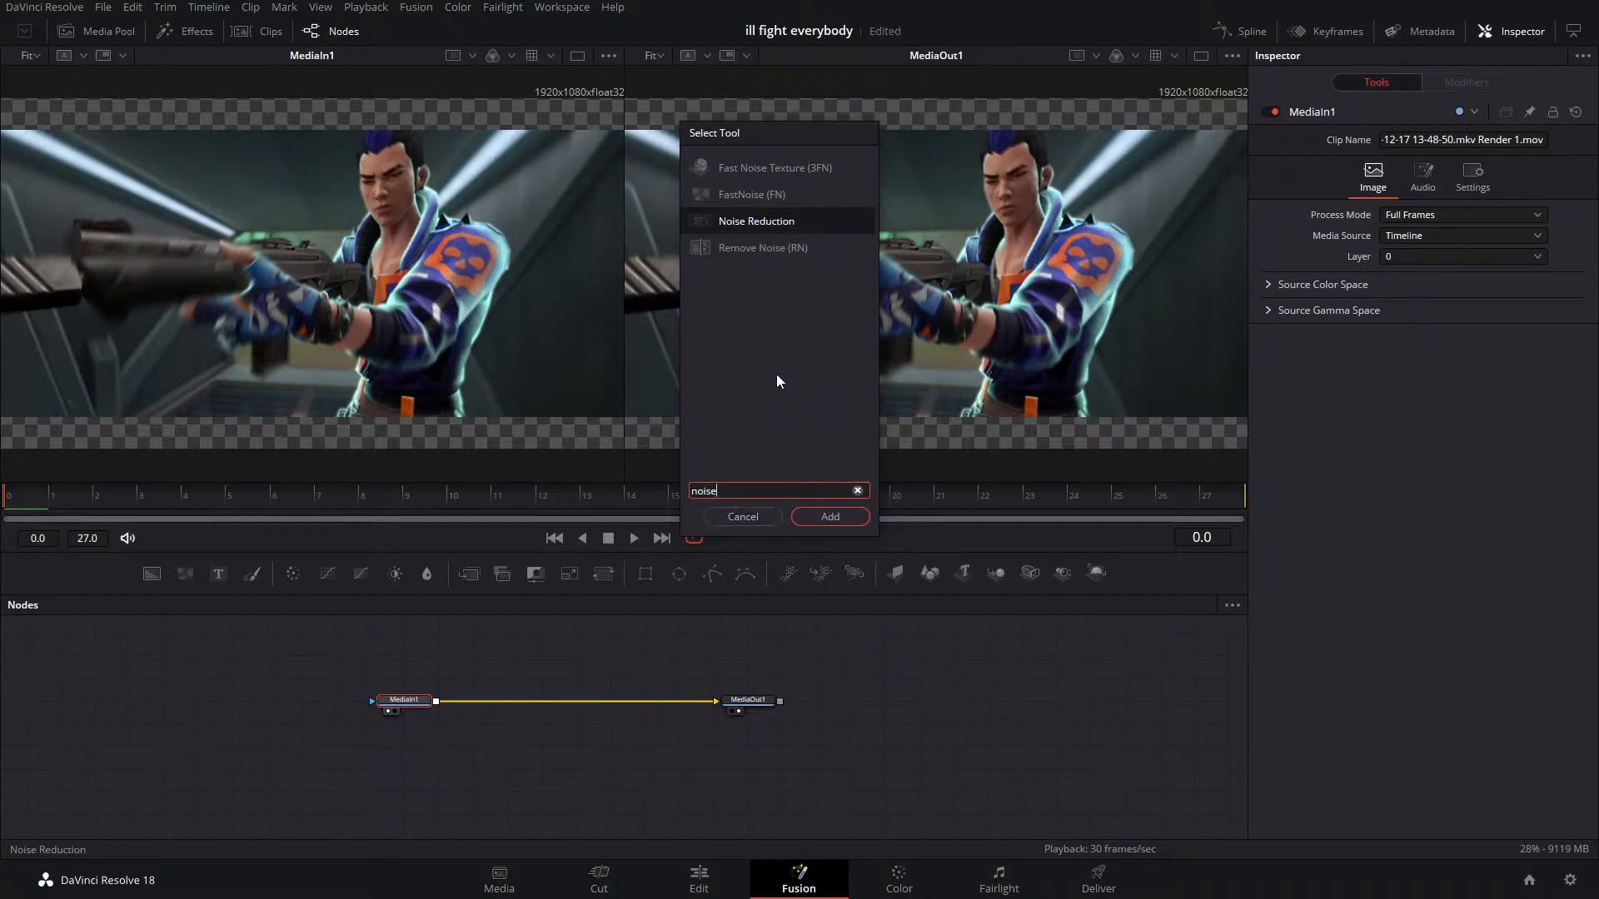
pyautogui.click(830, 518)
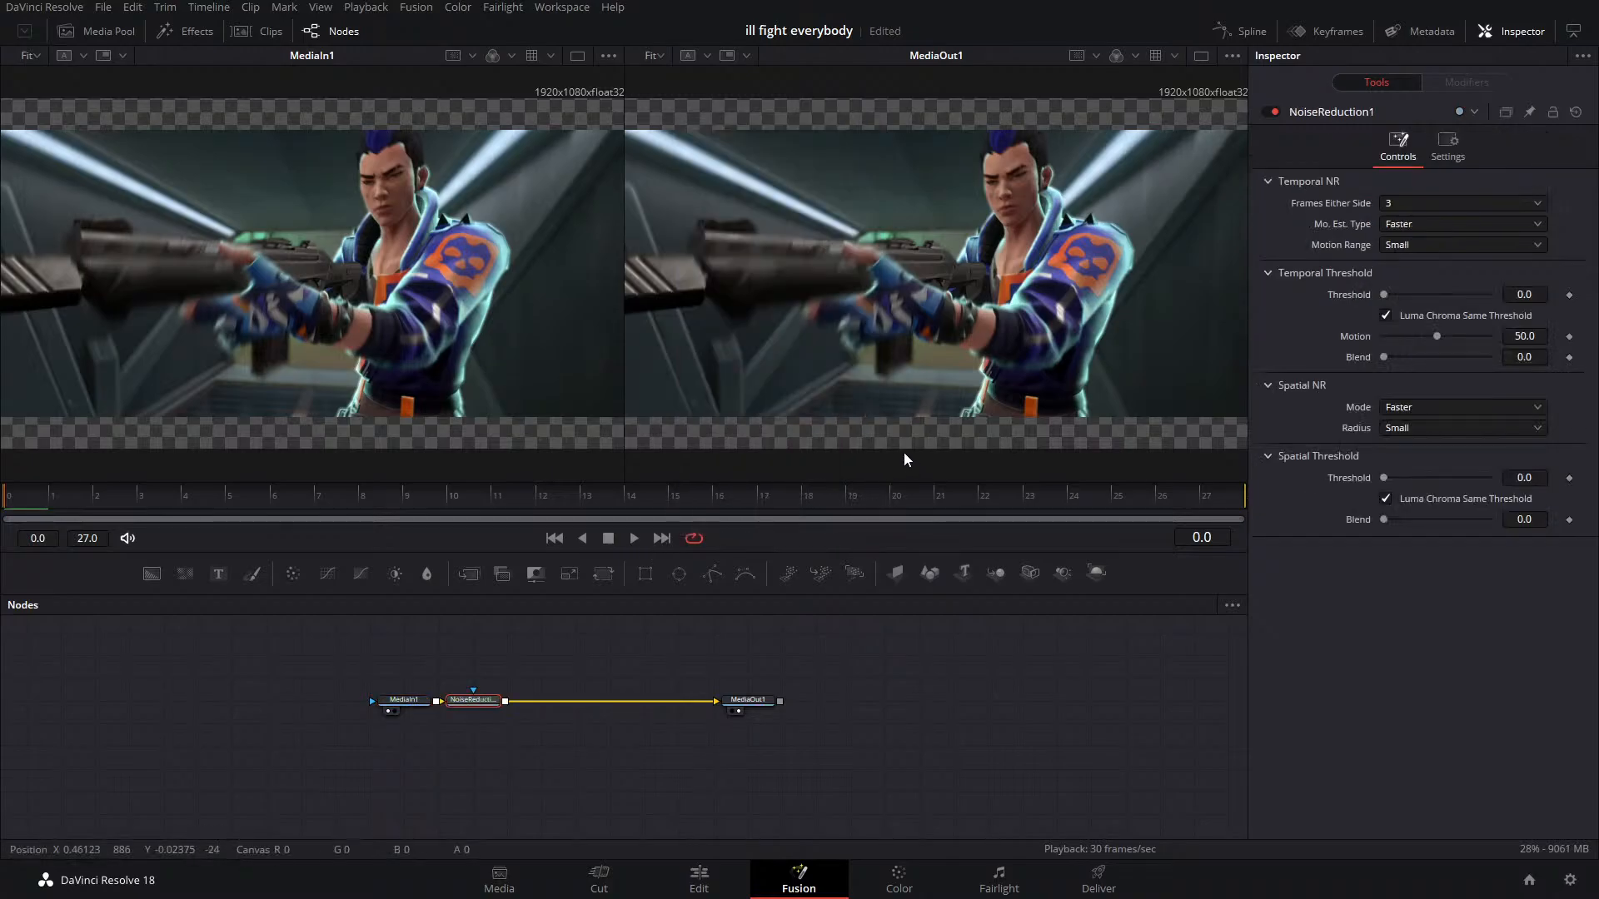
pyautogui.moveTo(1393, 292)
pyautogui.mouseDown()
pyautogui.moveTo(1442, 302)
pyautogui.moveTo(1397, 304)
pyautogui.mouseUp()
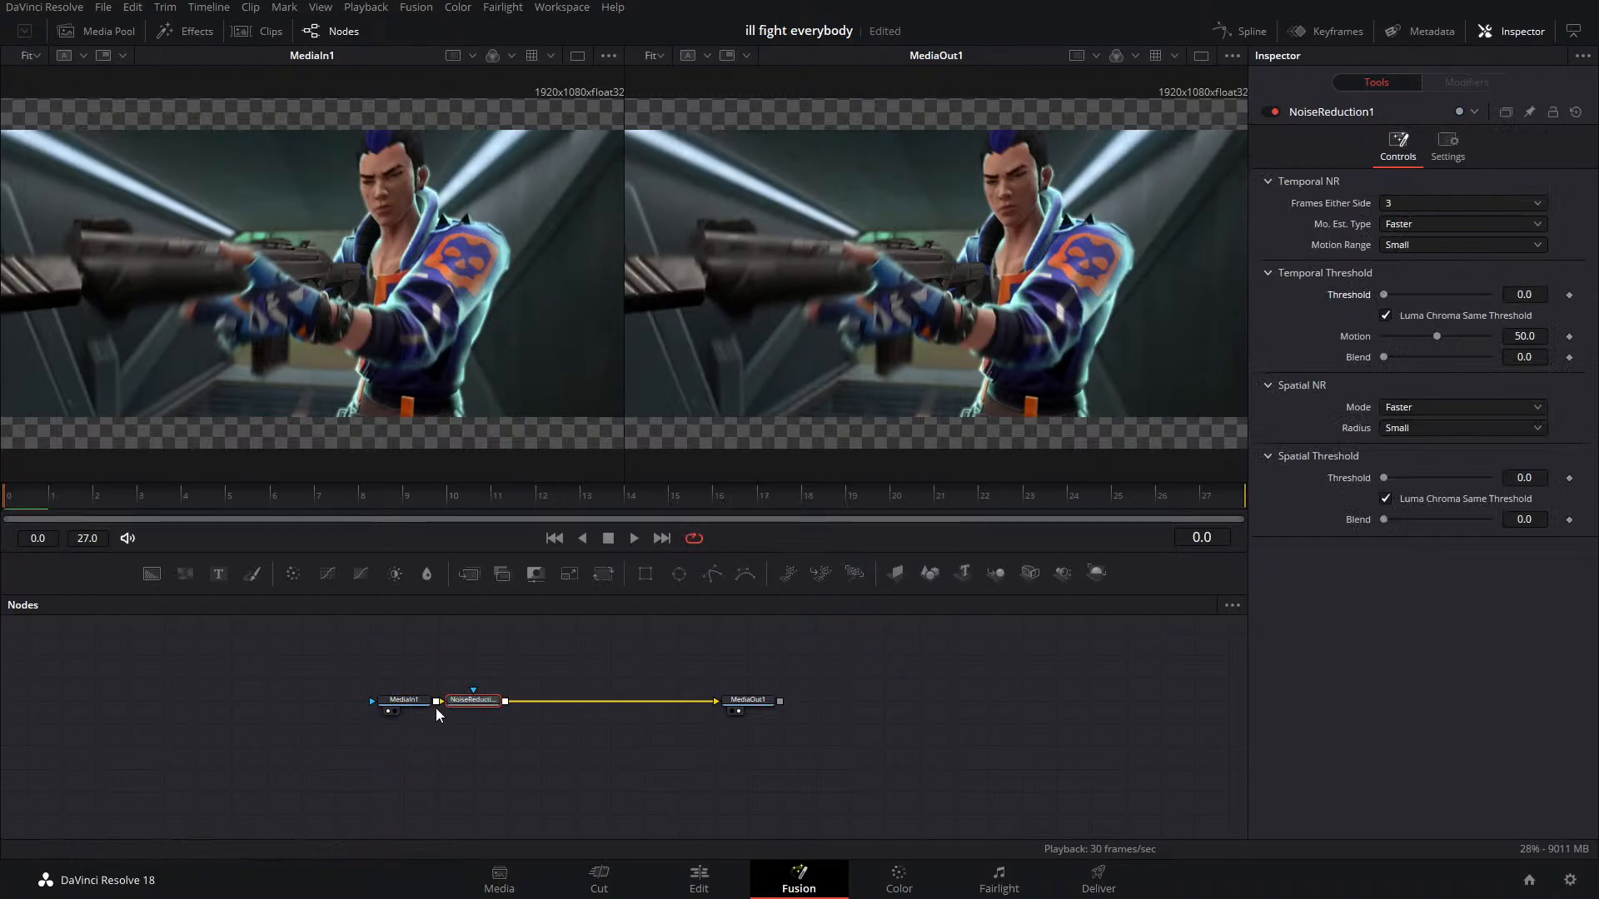
pyautogui.press('Delete')
# Insert a Grain node between MediaIn1 and MediaOut1
pyautogui.hotkey('shift', 'space')
pyautogui.write('ga')
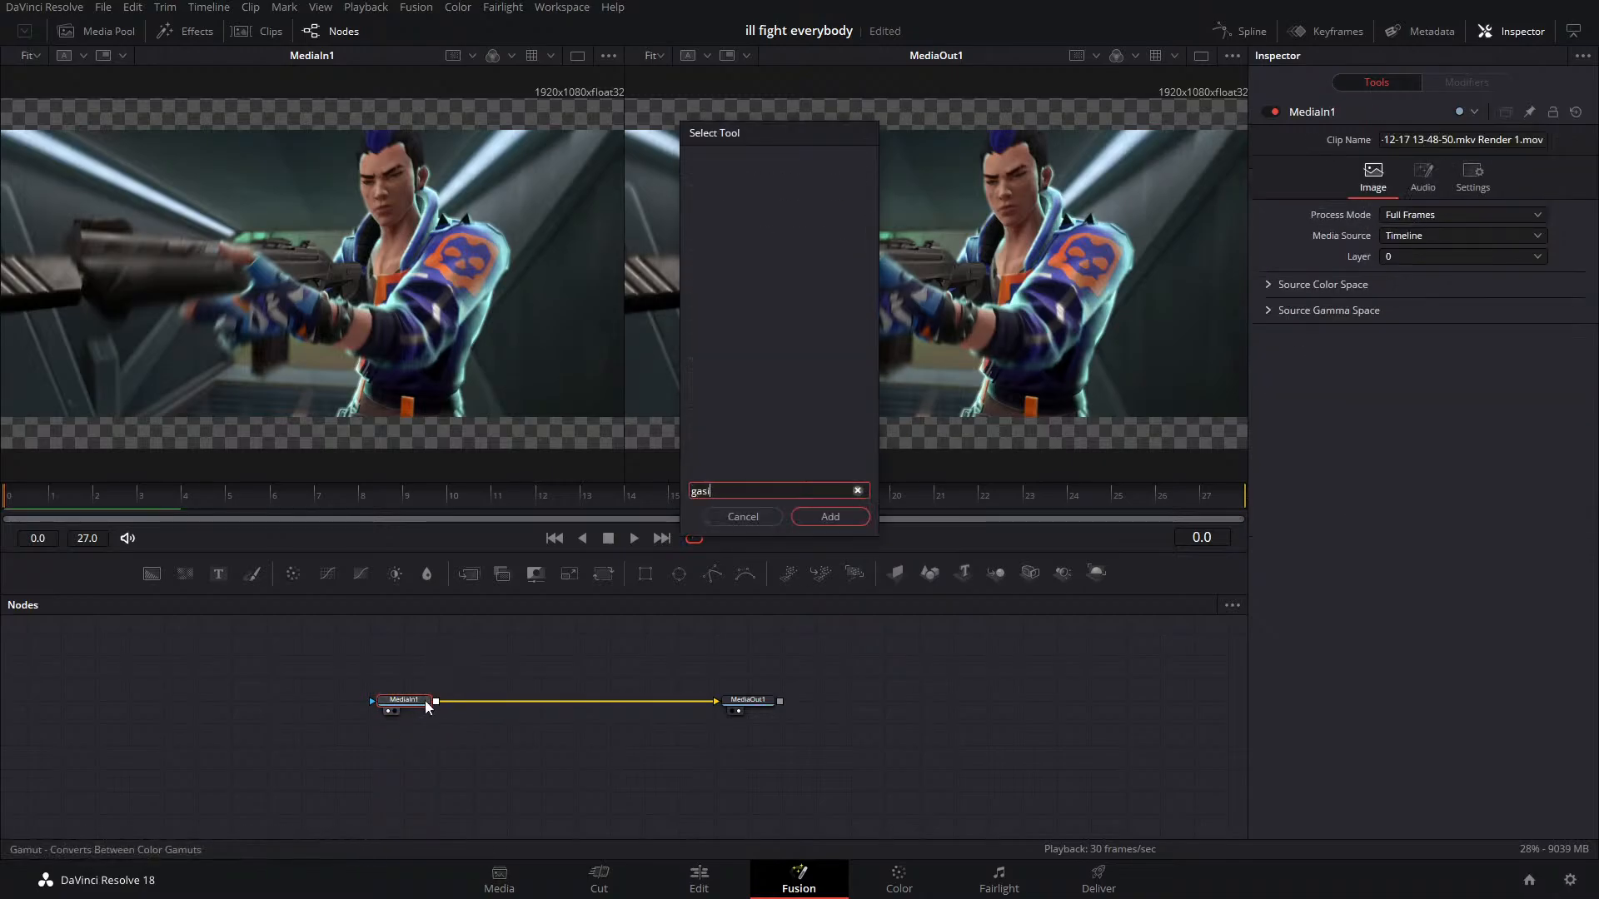
pyautogui.write('in')
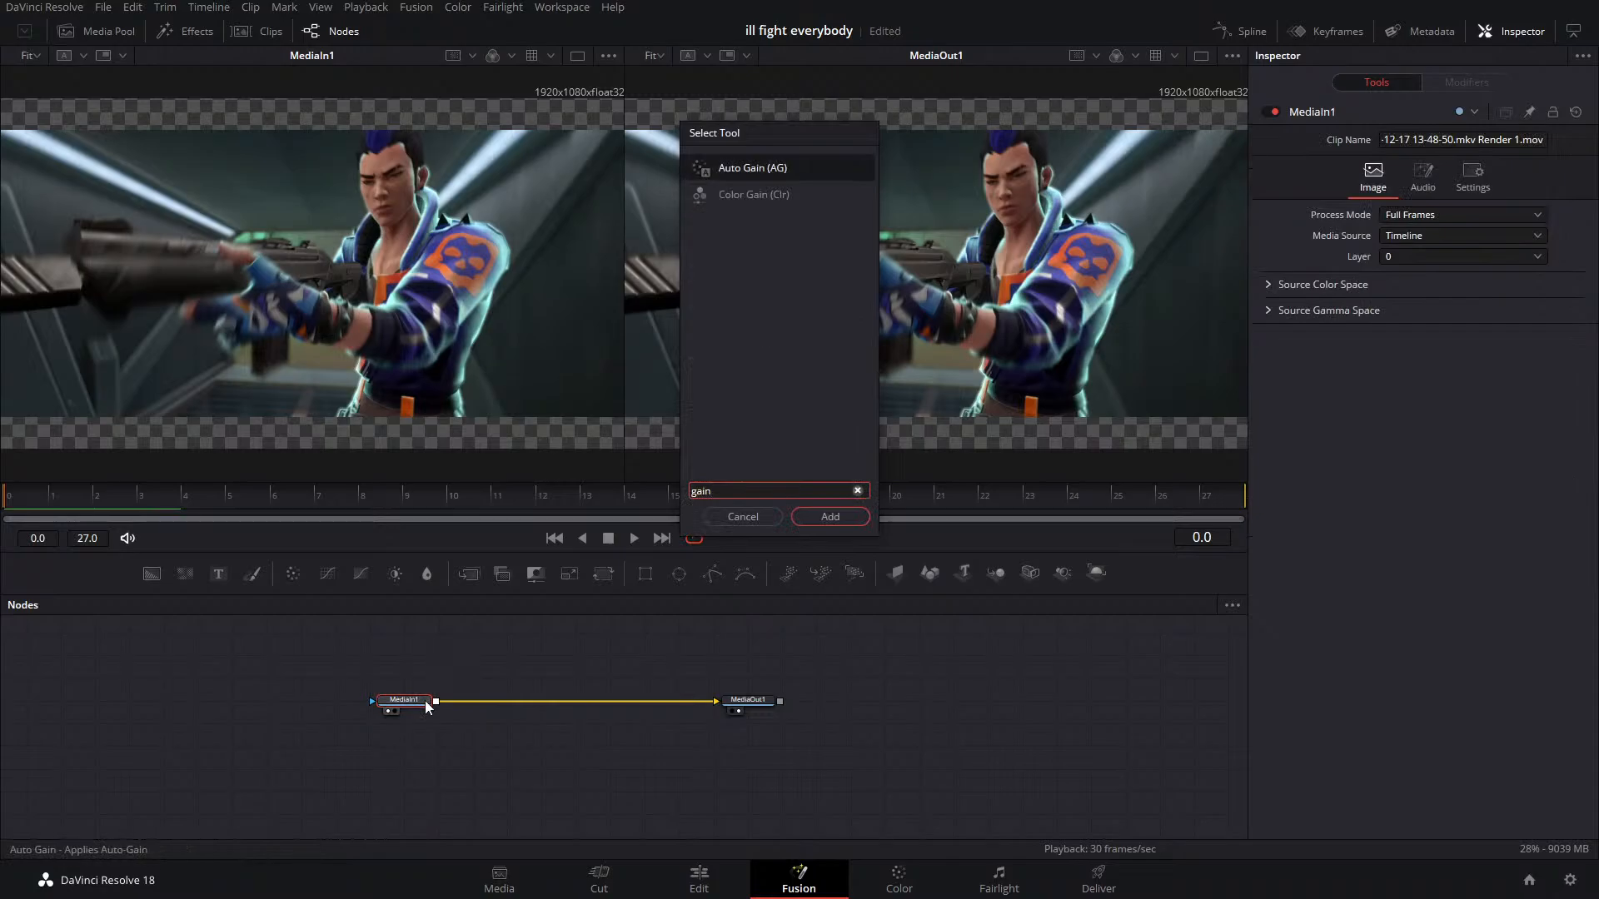
pyautogui.press('BackSpace')
pyautogui.press('BackSpace')
pyautogui.press('BackSpace')
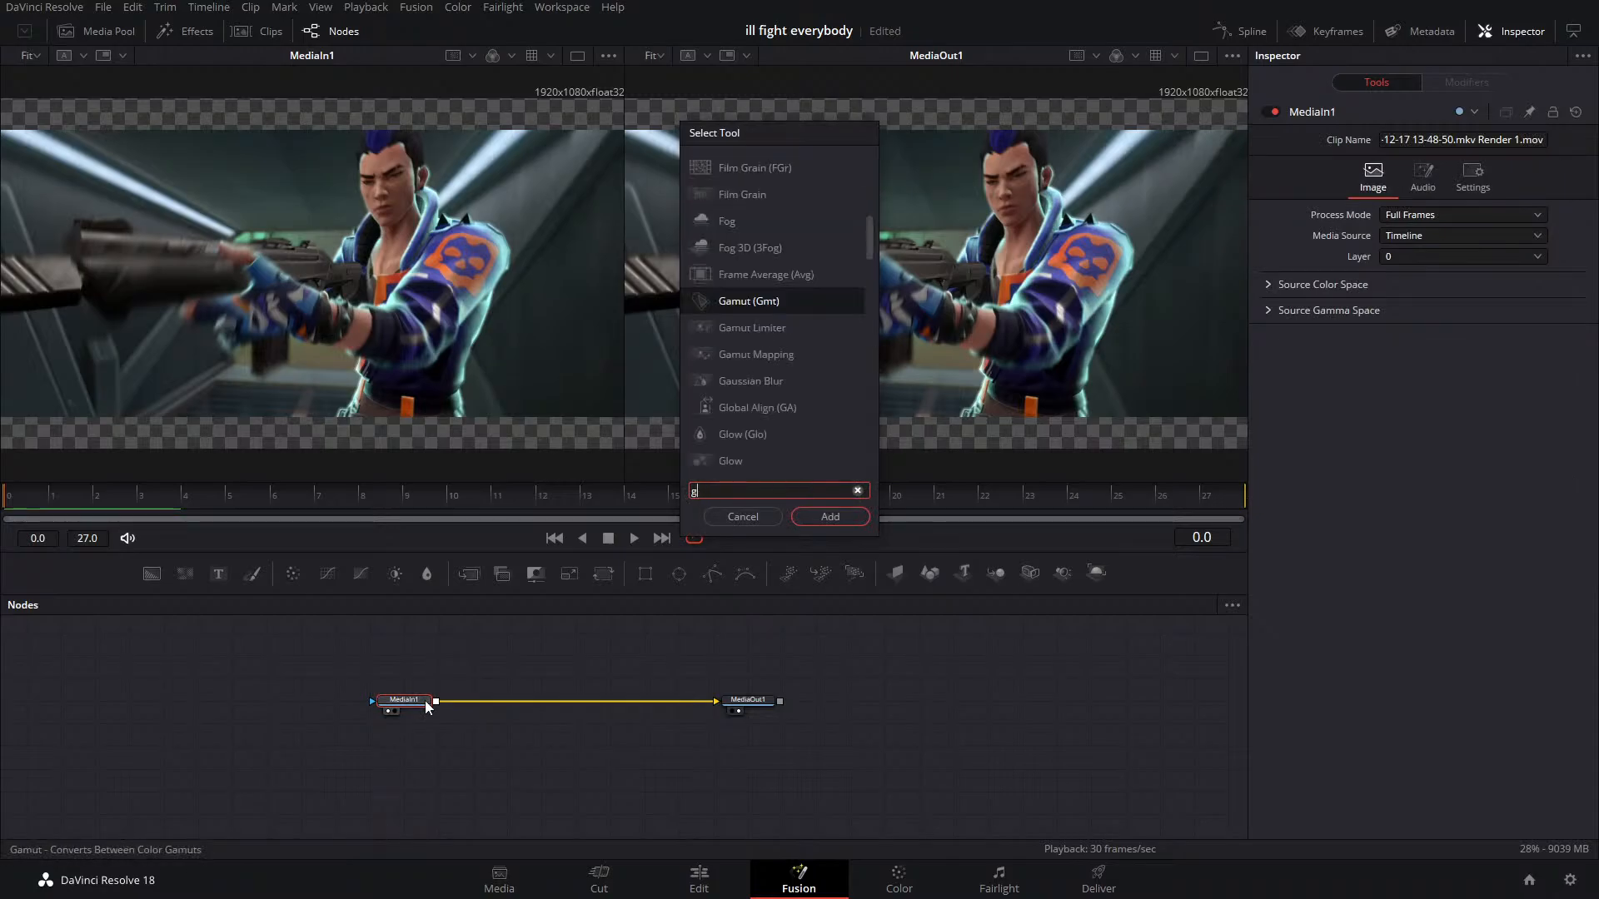
pyautogui.write('rai')
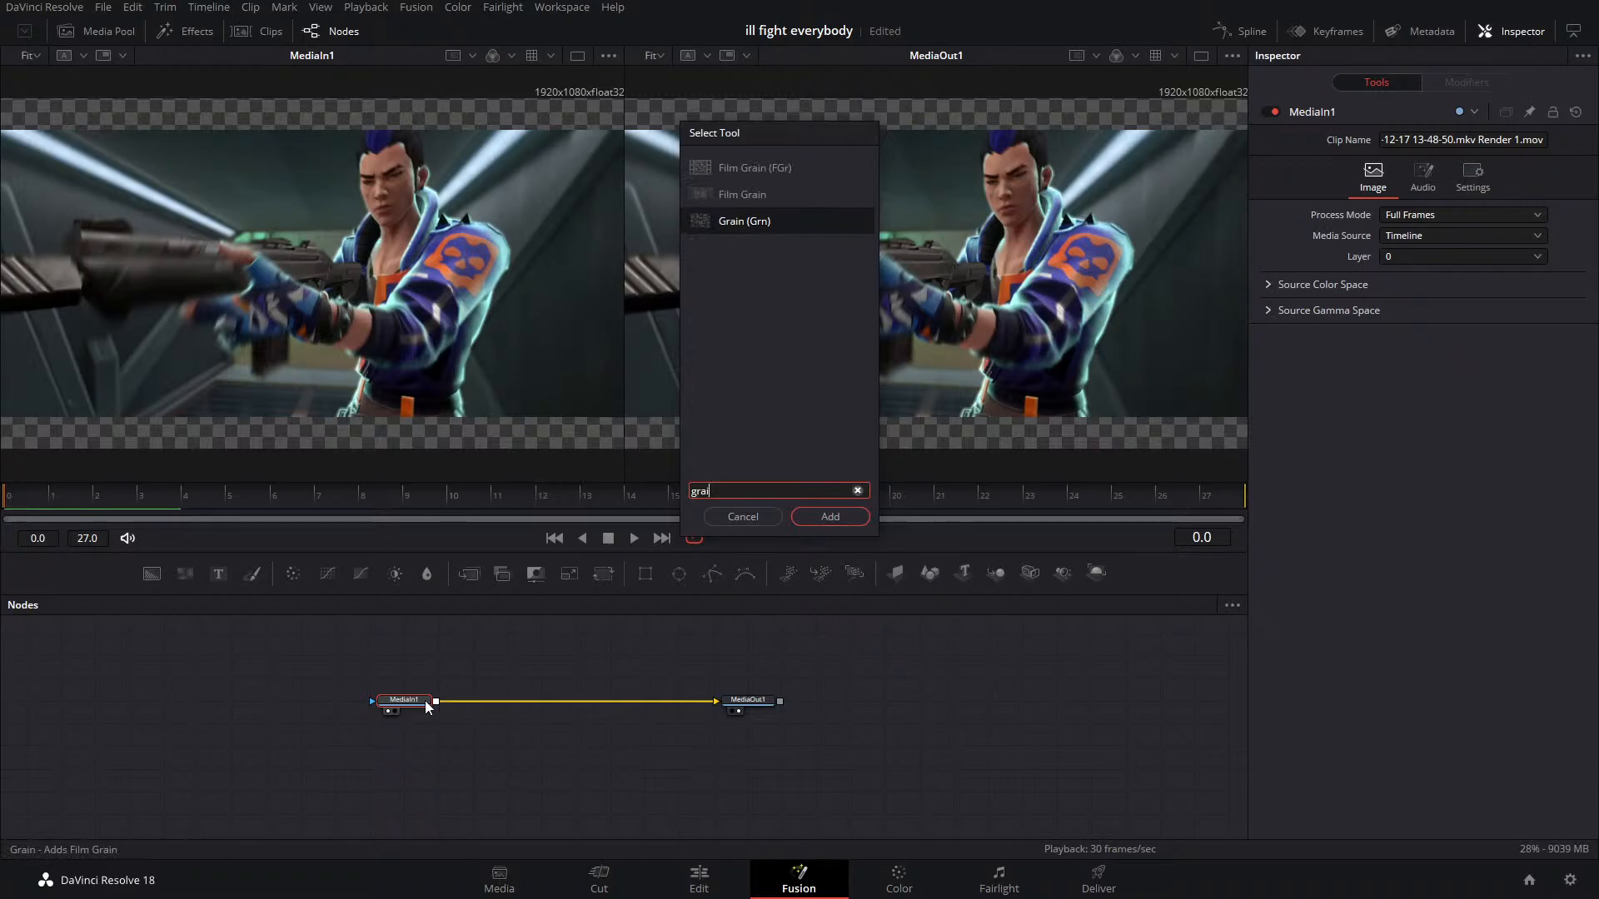
pyautogui.write('n')
pyautogui.press('Return')
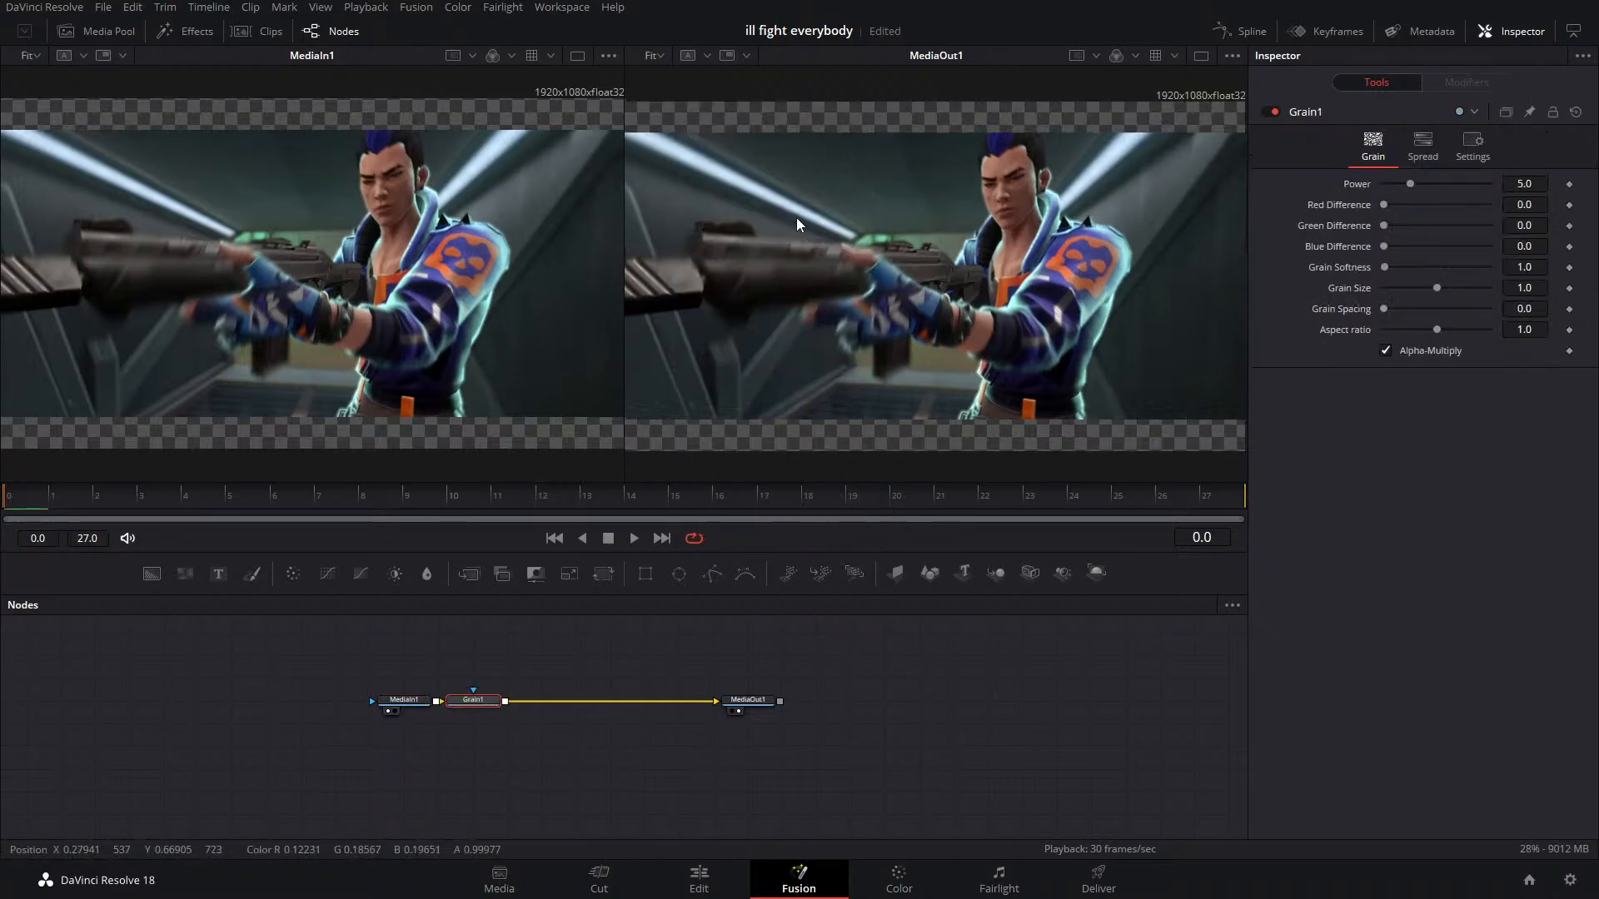
# Show MediaOut1 in a single viewer and raise Grain1's power to about 8.66
pyautogui.click(1201, 55)
pyautogui.scroll(2, 658, 311)
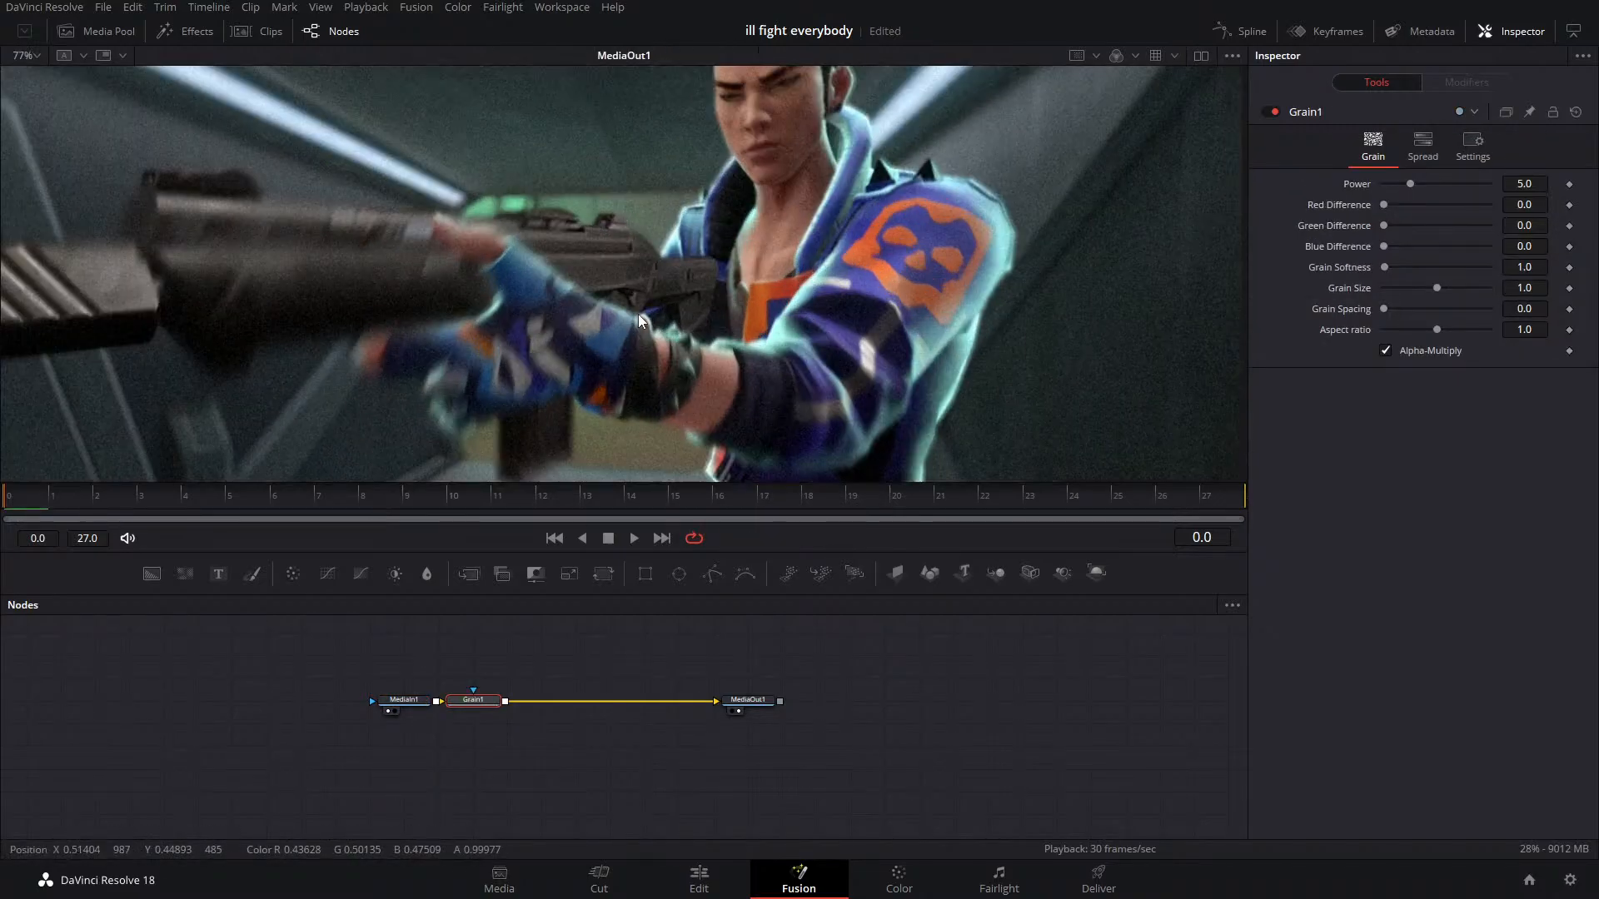
pyautogui.moveTo(1413, 184)
pyautogui.mouseDown()
pyautogui.moveTo(1447, 185)
pyautogui.moveTo(1391, 191)
pyautogui.moveTo(1432, 188)
pyautogui.mouseUp()
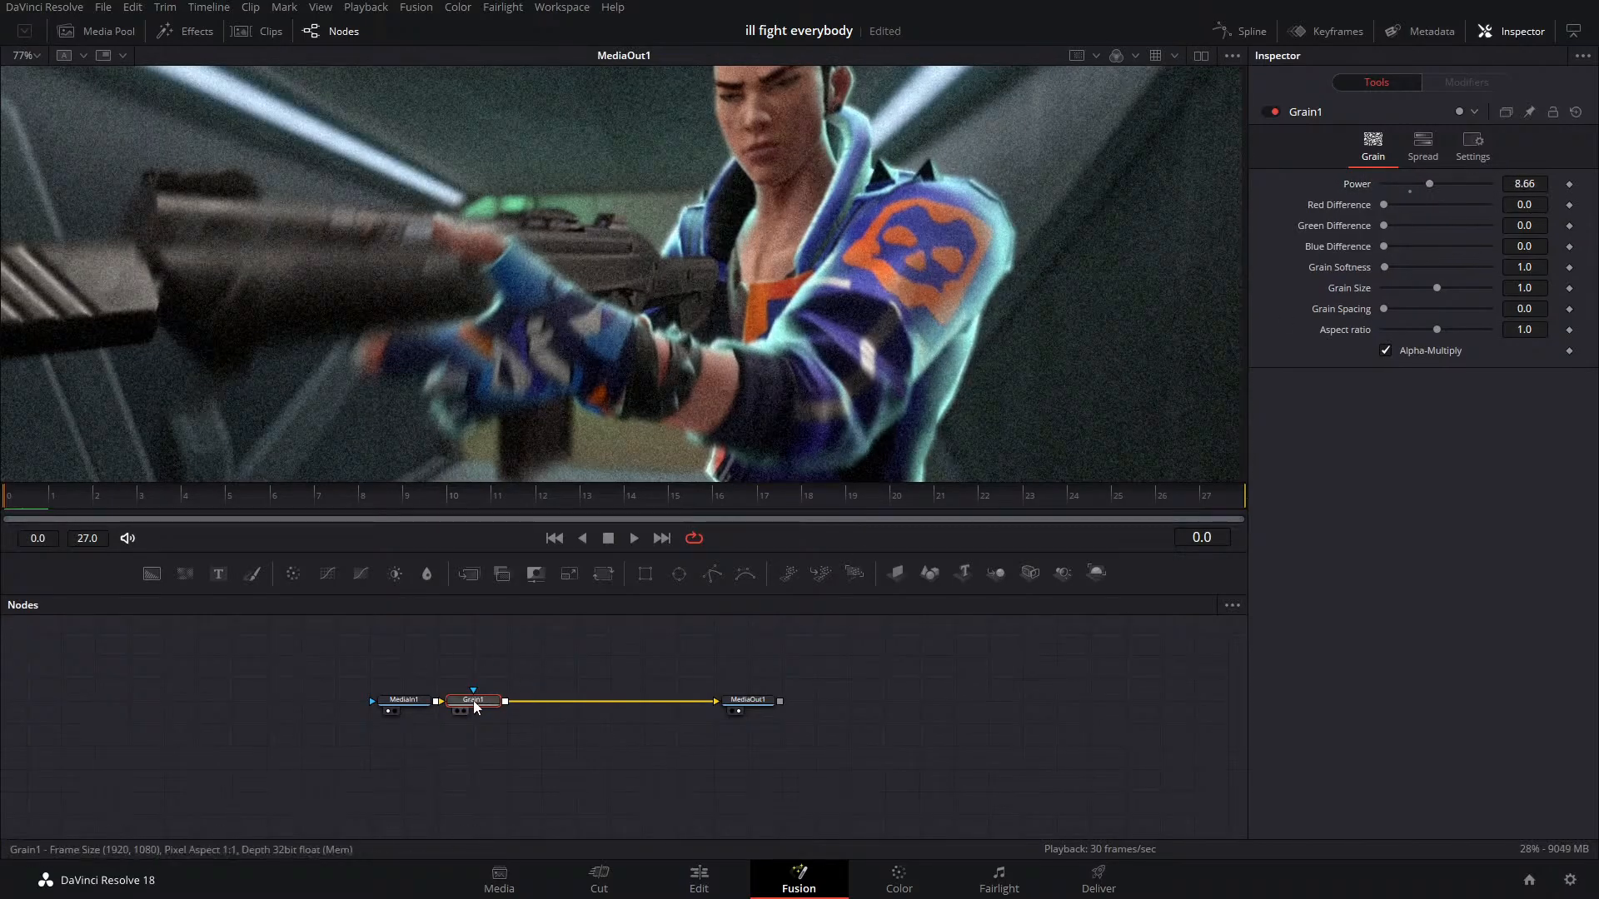
# Insert a Noise Reduction node after Grain1, set its temporal threshold to 100, and check the full image
pyautogui.hotkey('shift', 'space')
pyautogui.write('noise')
pyautogui.press('Return')
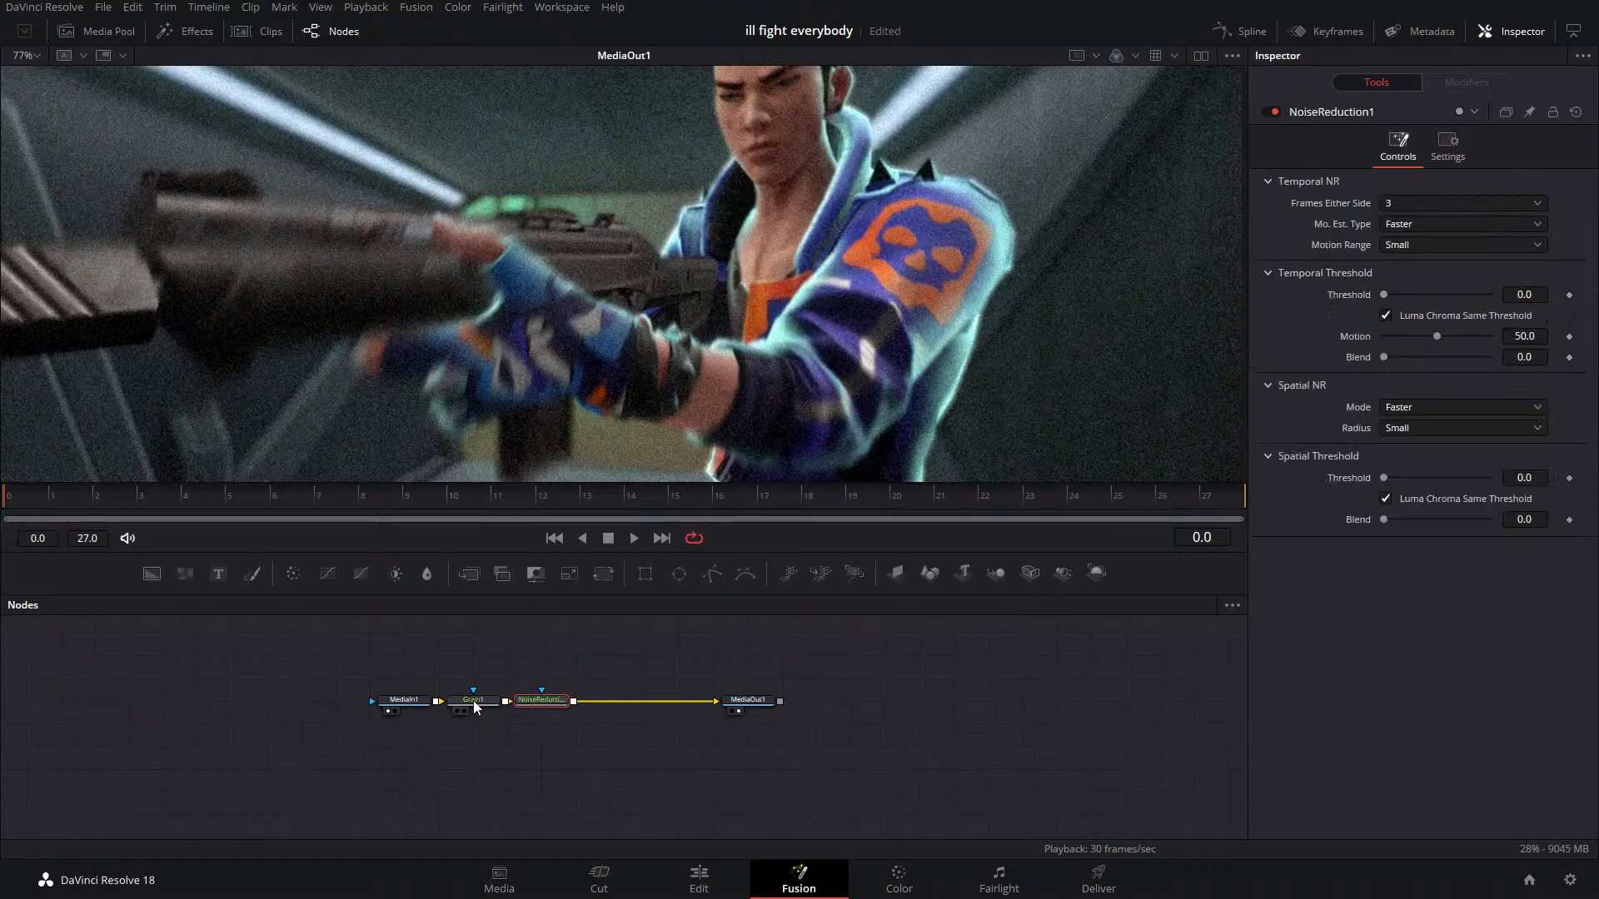
pyautogui.moveTo(1384, 295); pyautogui.dragTo(1514, 314)
pyautogui.scroll(-5, 679, 321)
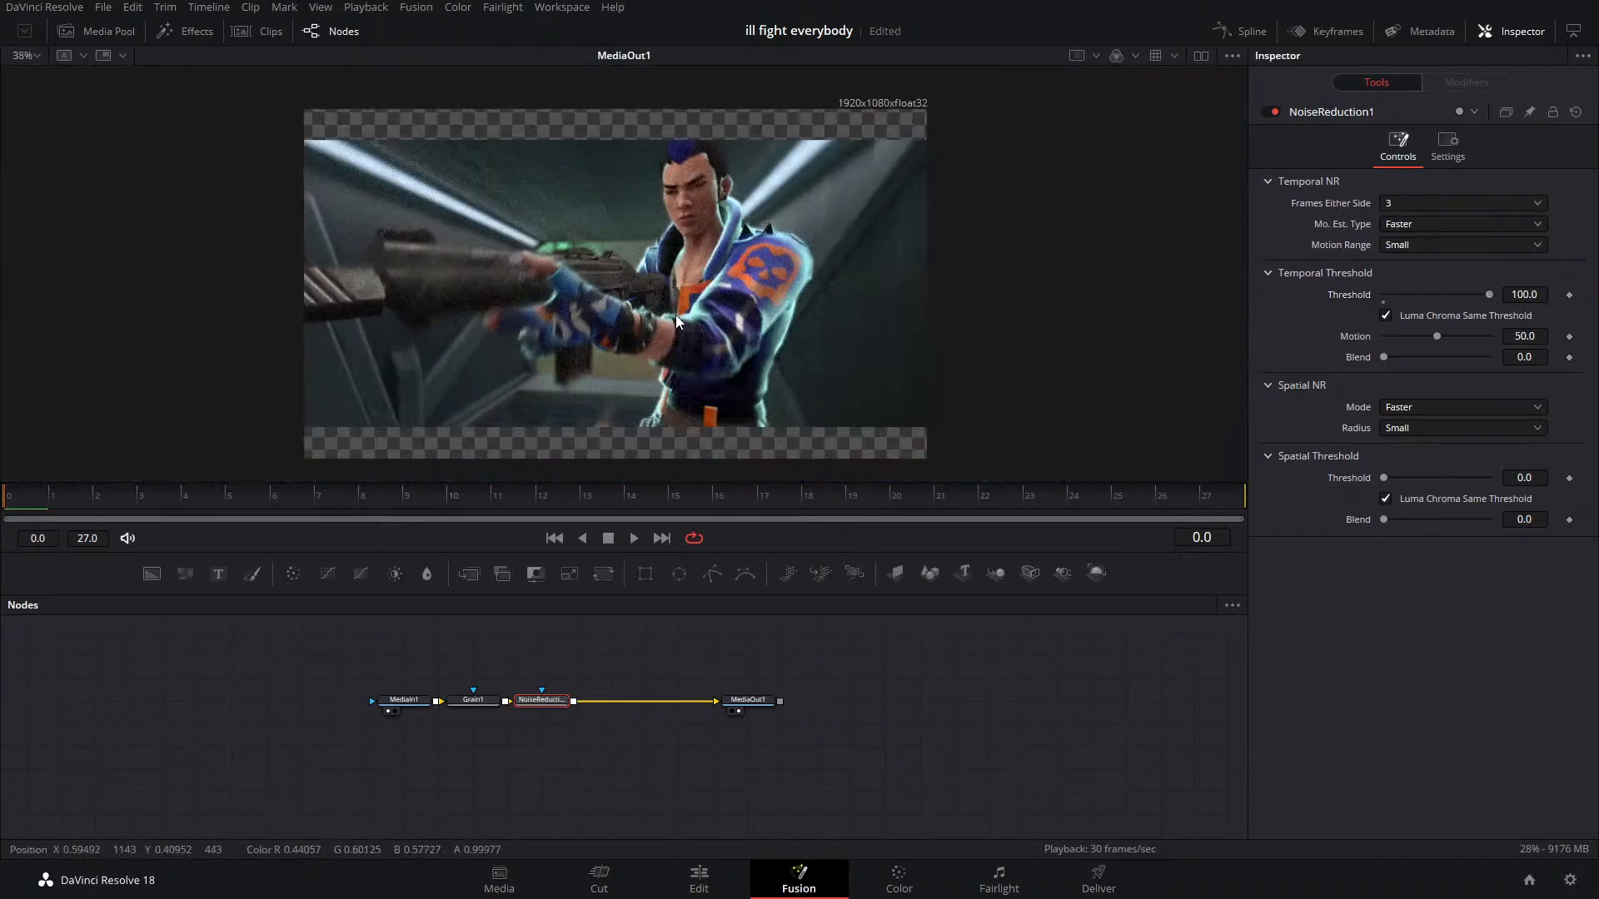
# Delete the Grain1 and NoiseReduction1 nodes together and save the project
pyautogui.moveTo(439, 676); pyautogui.dragTo(542, 732)
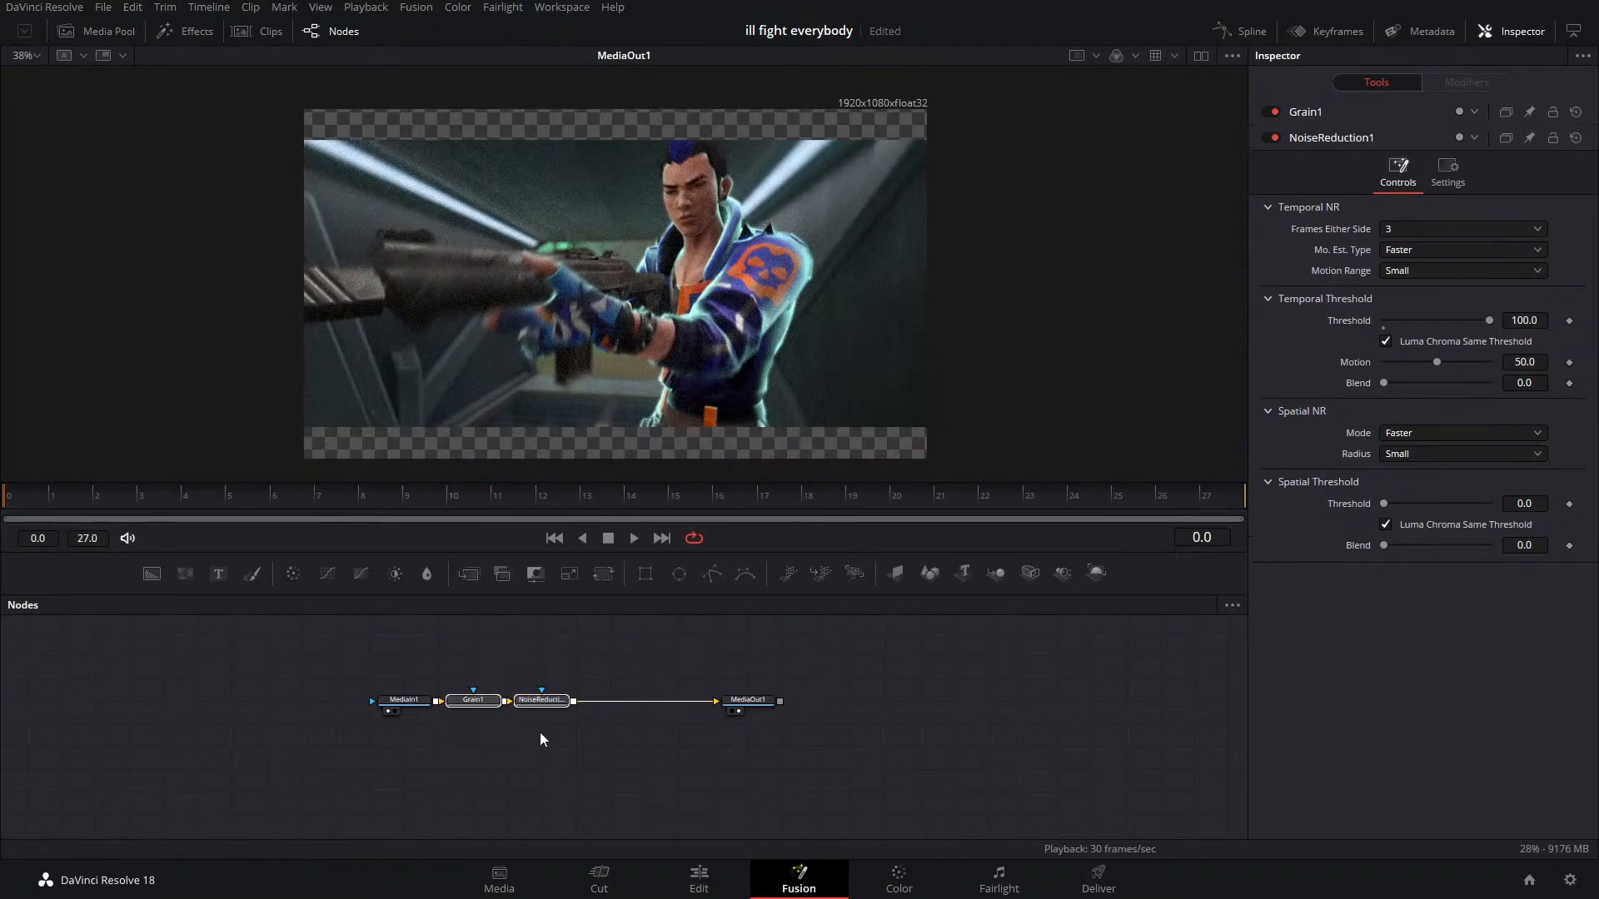
pyautogui.press('Delete')
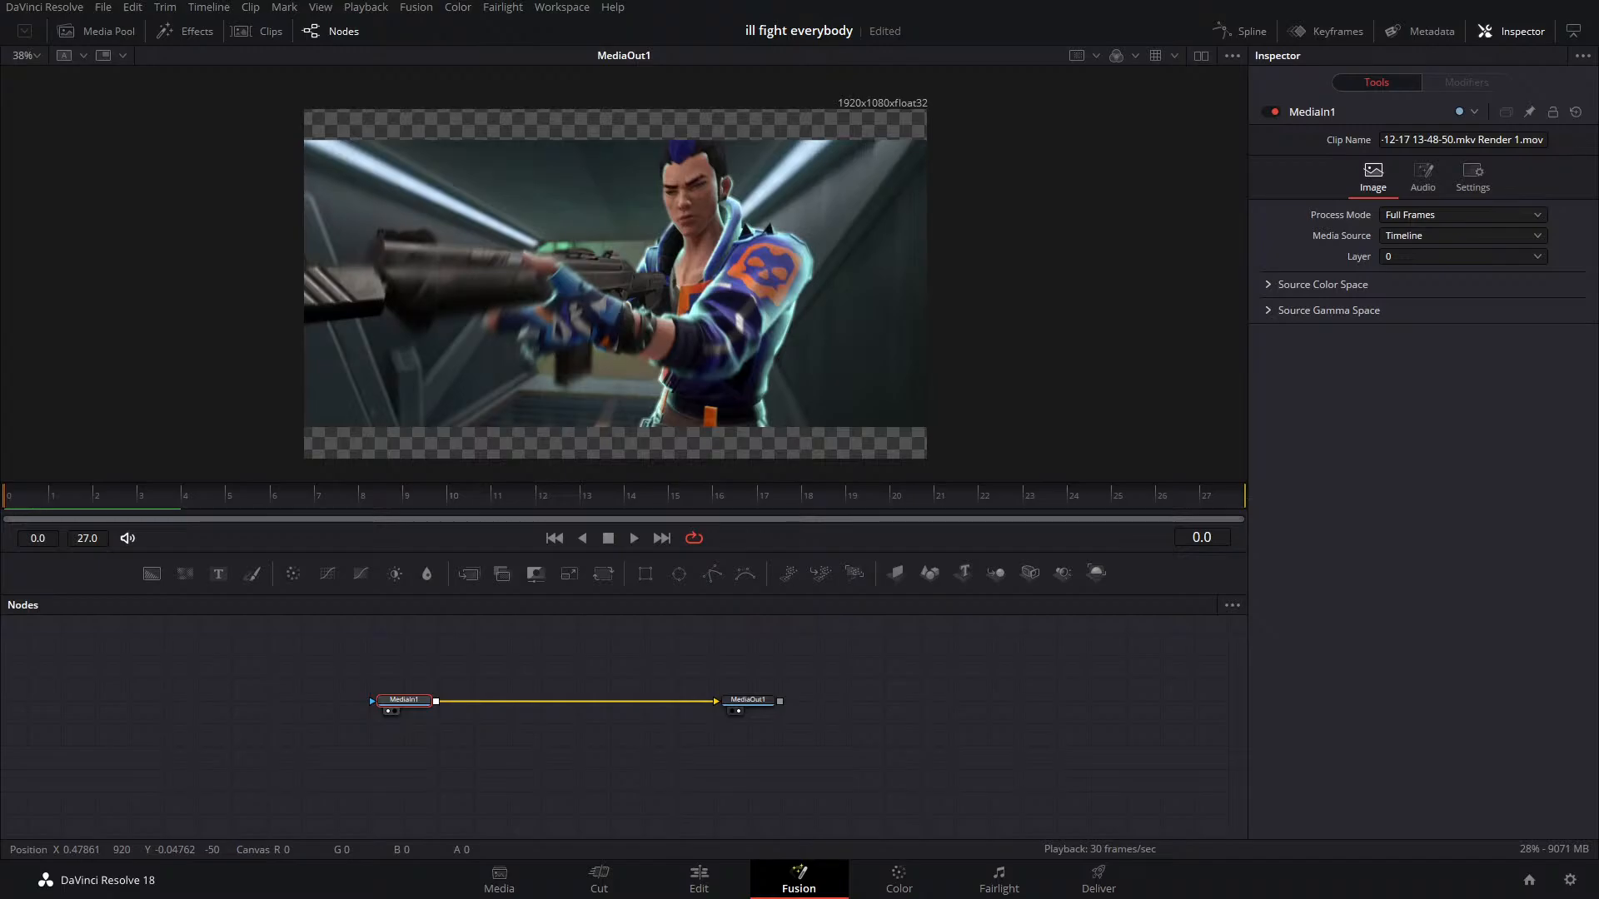
pyautogui.hotkey('ctrl', 's')
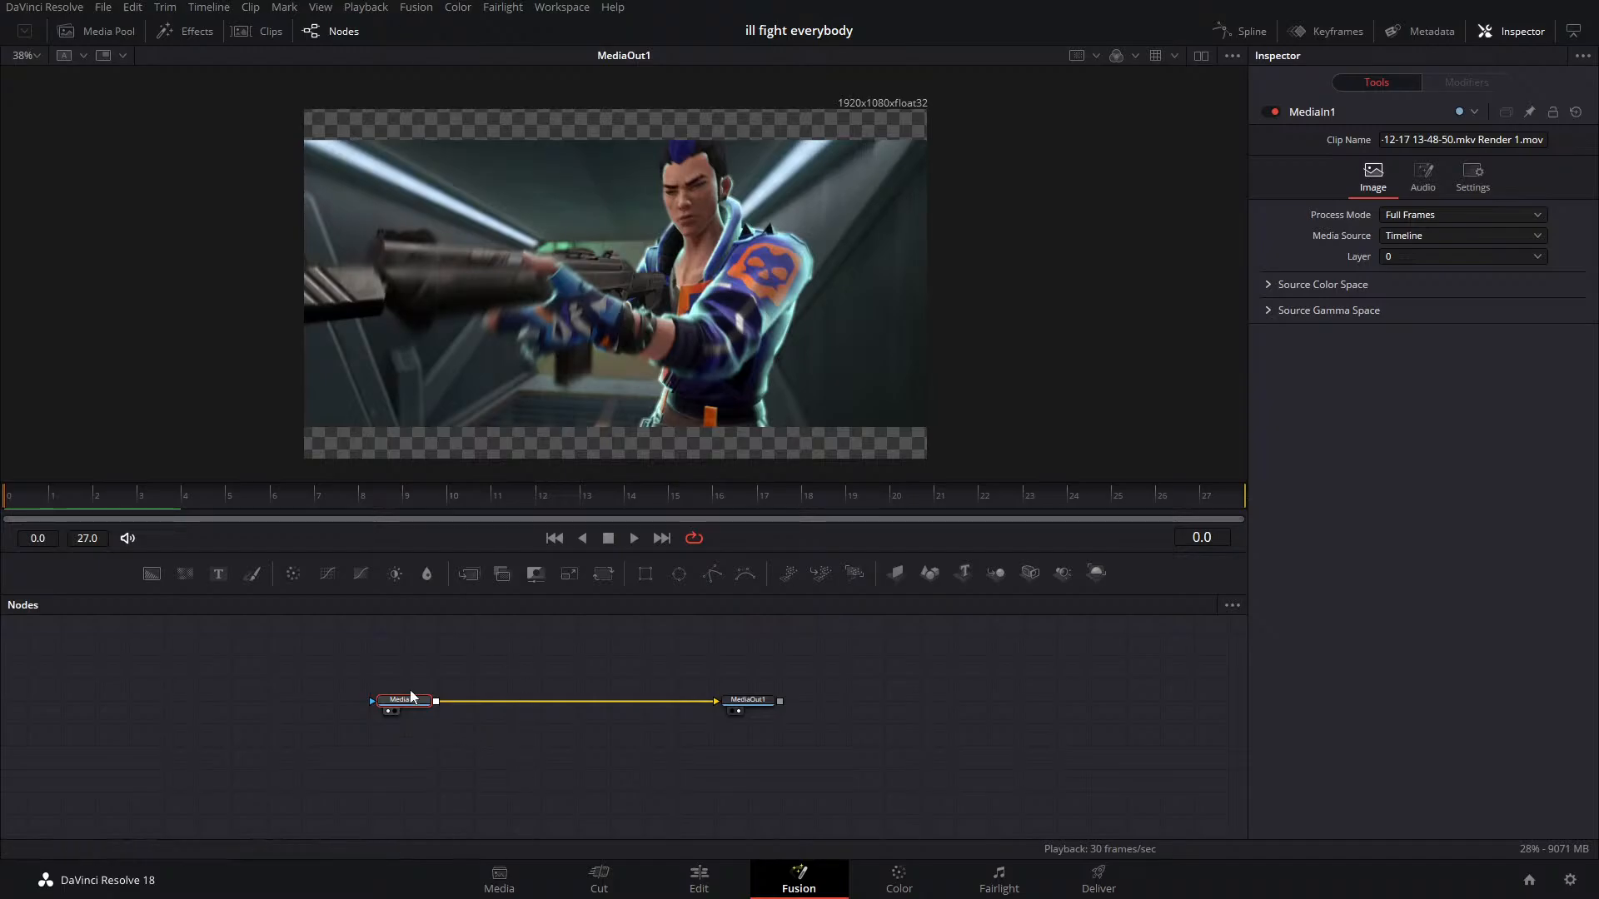
# Insert a Tracker node between MediaIn1 and MediaOut1
pyautogui.hotkey('shift', 'space')
pyautogui.write('tra')
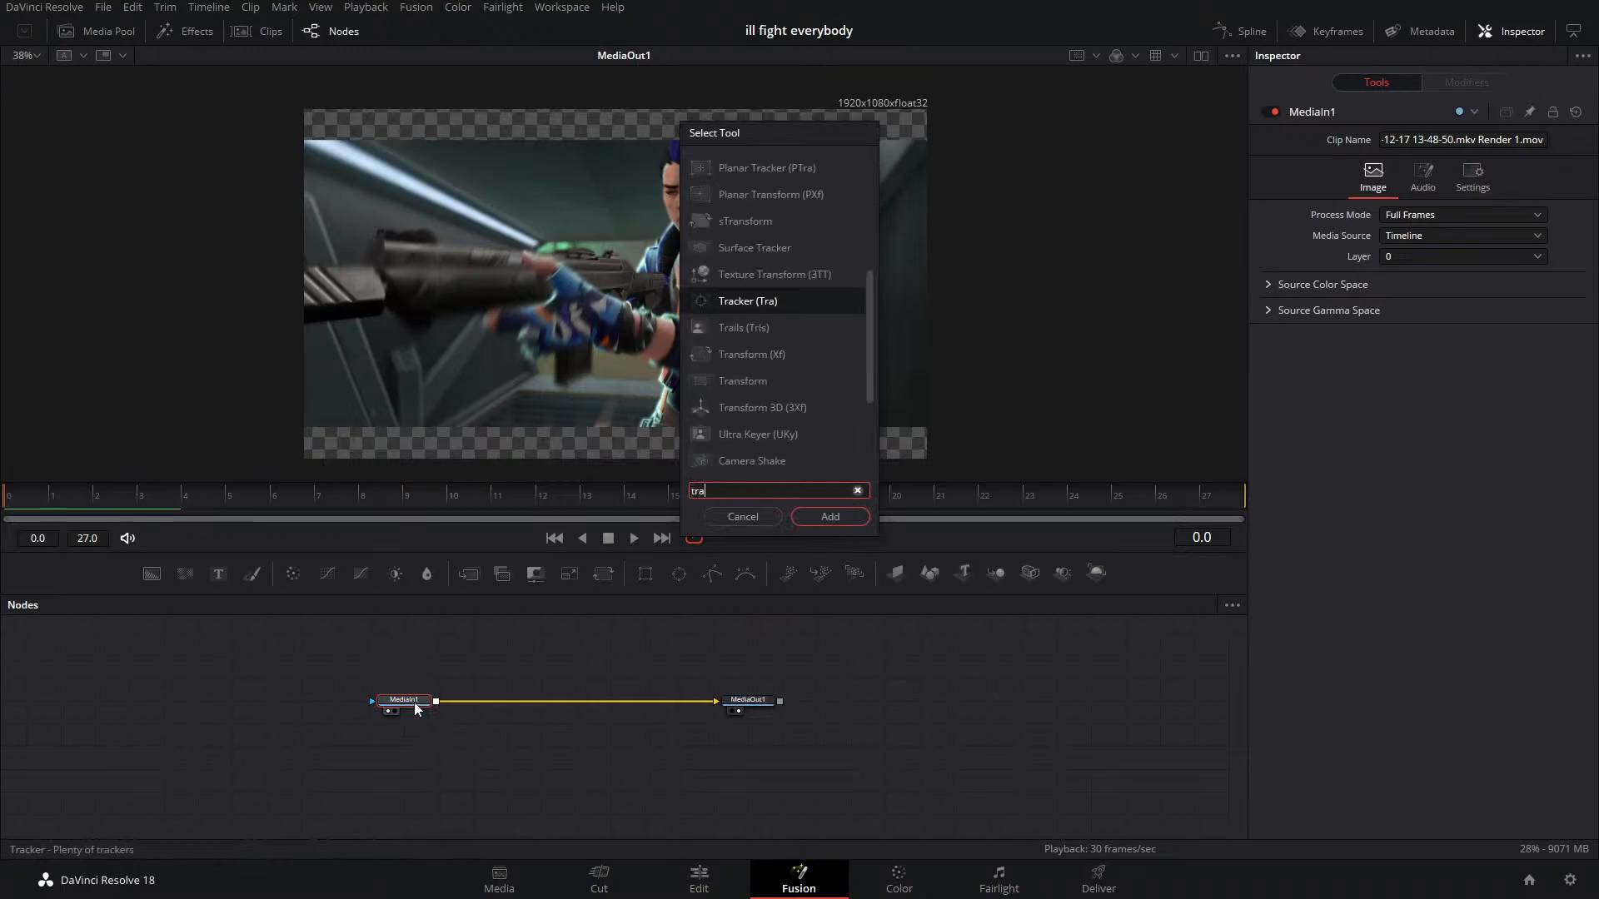
pyautogui.write('ck')
pyautogui.press('Return')
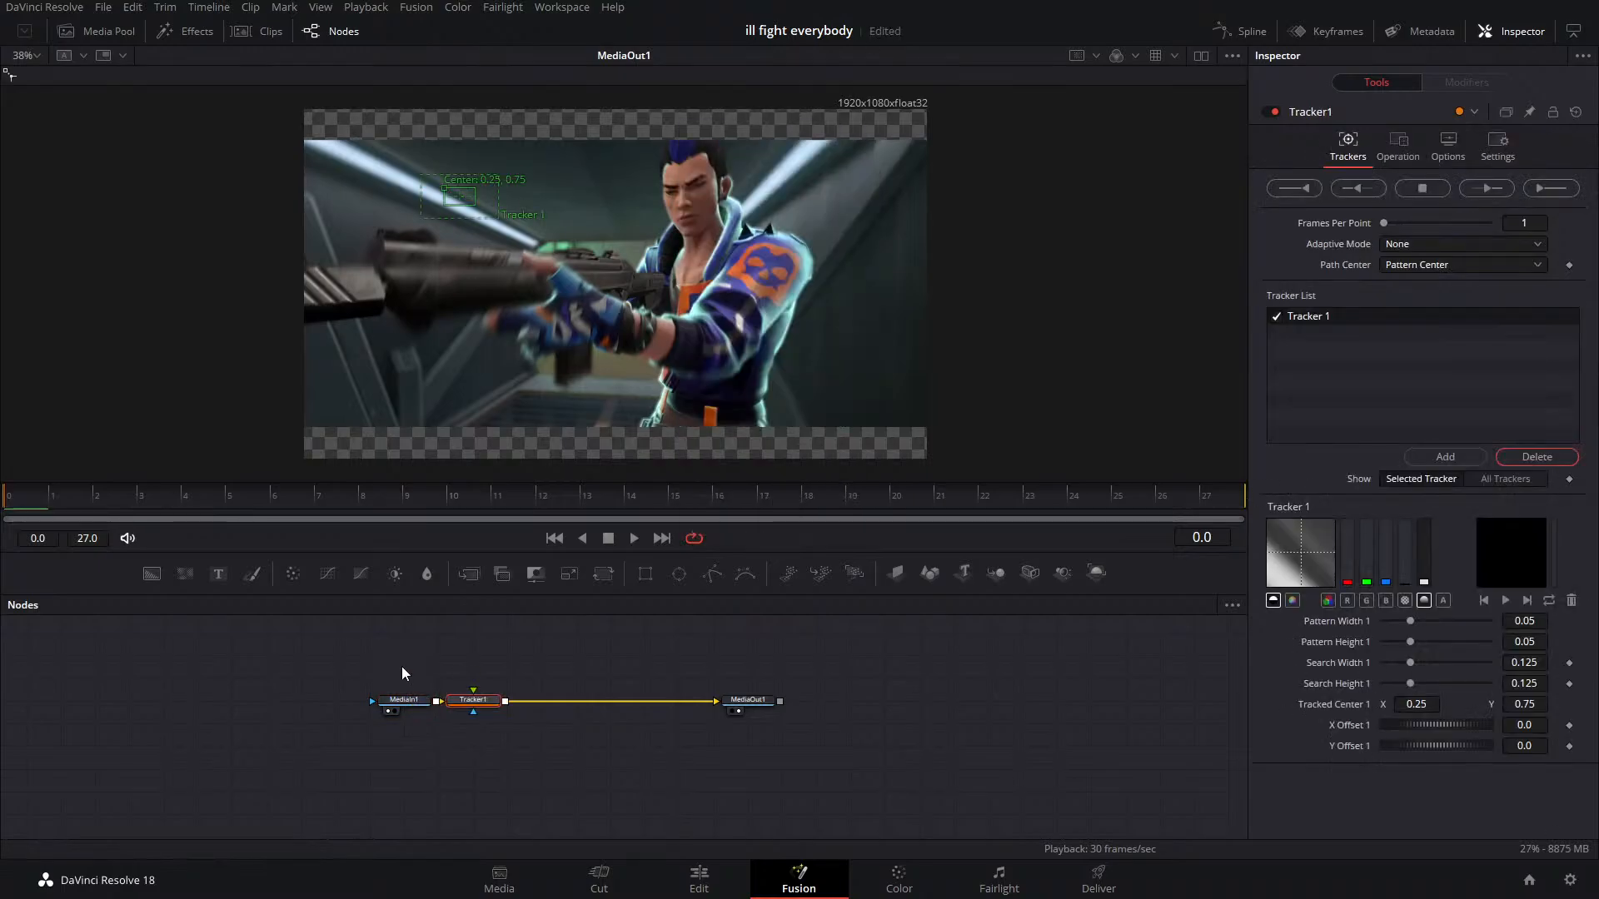
# Place Tracker 1 over the character's eye nearer the gun, with a pattern about 0.030 by 0.037 and a search area about 0.091 by 0.137
pyautogui.moveTo(447, 192); pyautogui.dragTo(659, 193)
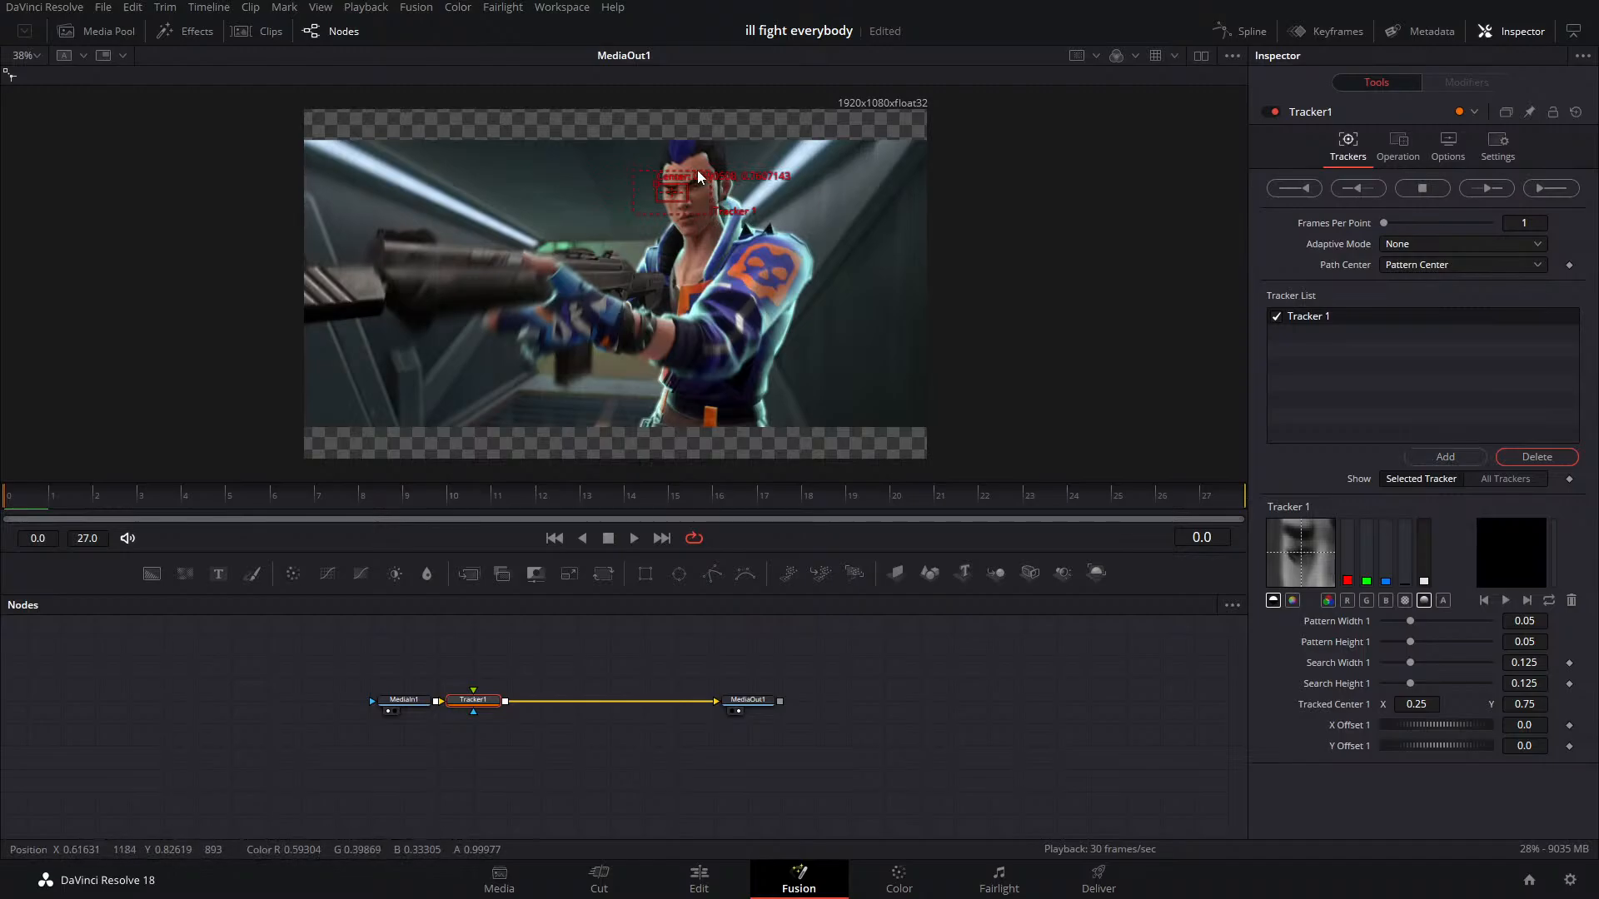
pyautogui.moveTo(711, 173)
pyautogui.mouseDown()
pyautogui.moveTo(737, 143)
pyautogui.moveTo(711, 159)
pyautogui.moveTo(721, 147)
pyautogui.mouseUp()
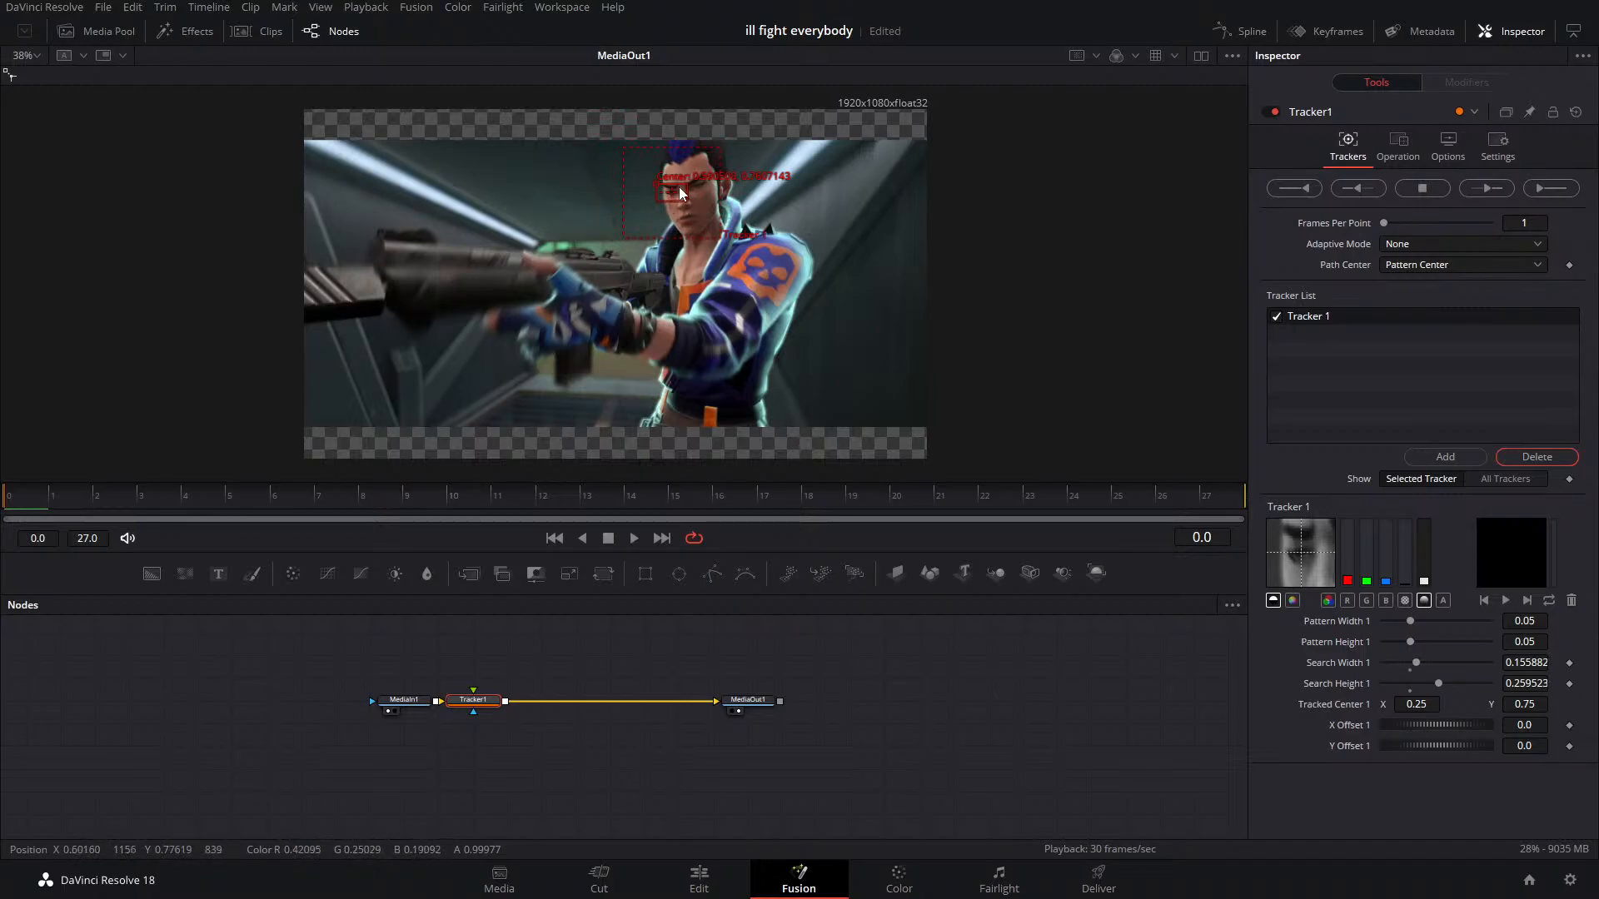
pyautogui.scroll(5, 684, 187)
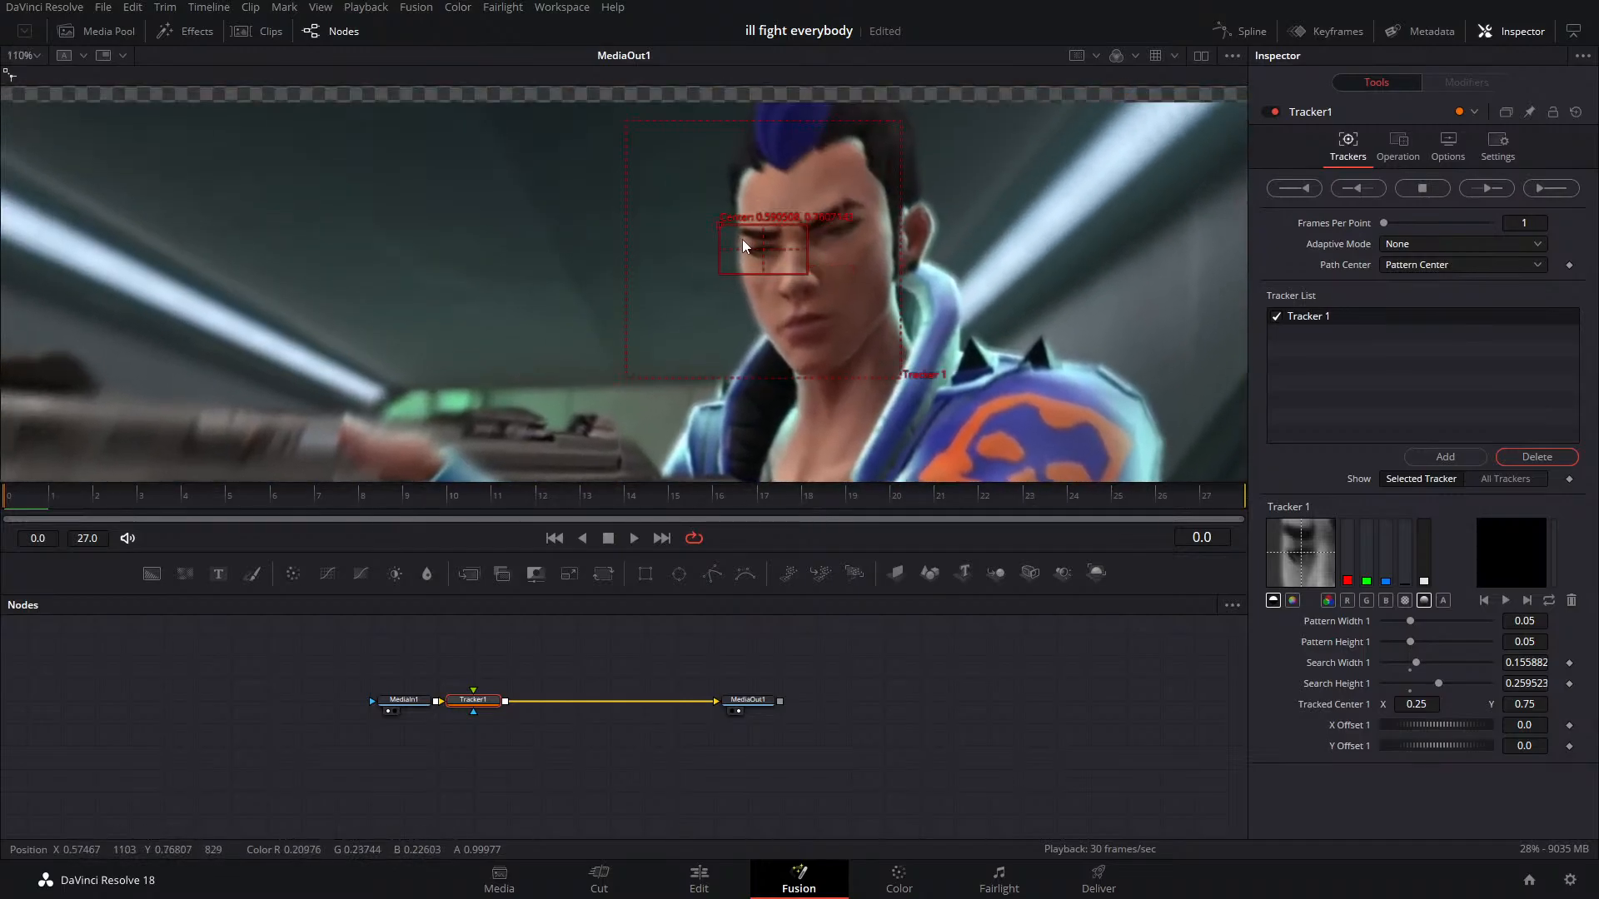
pyautogui.moveTo(783, 246); pyautogui.dragTo(627, 246)
pyautogui.moveTo(788, 133); pyautogui.dragTo(732, 195)
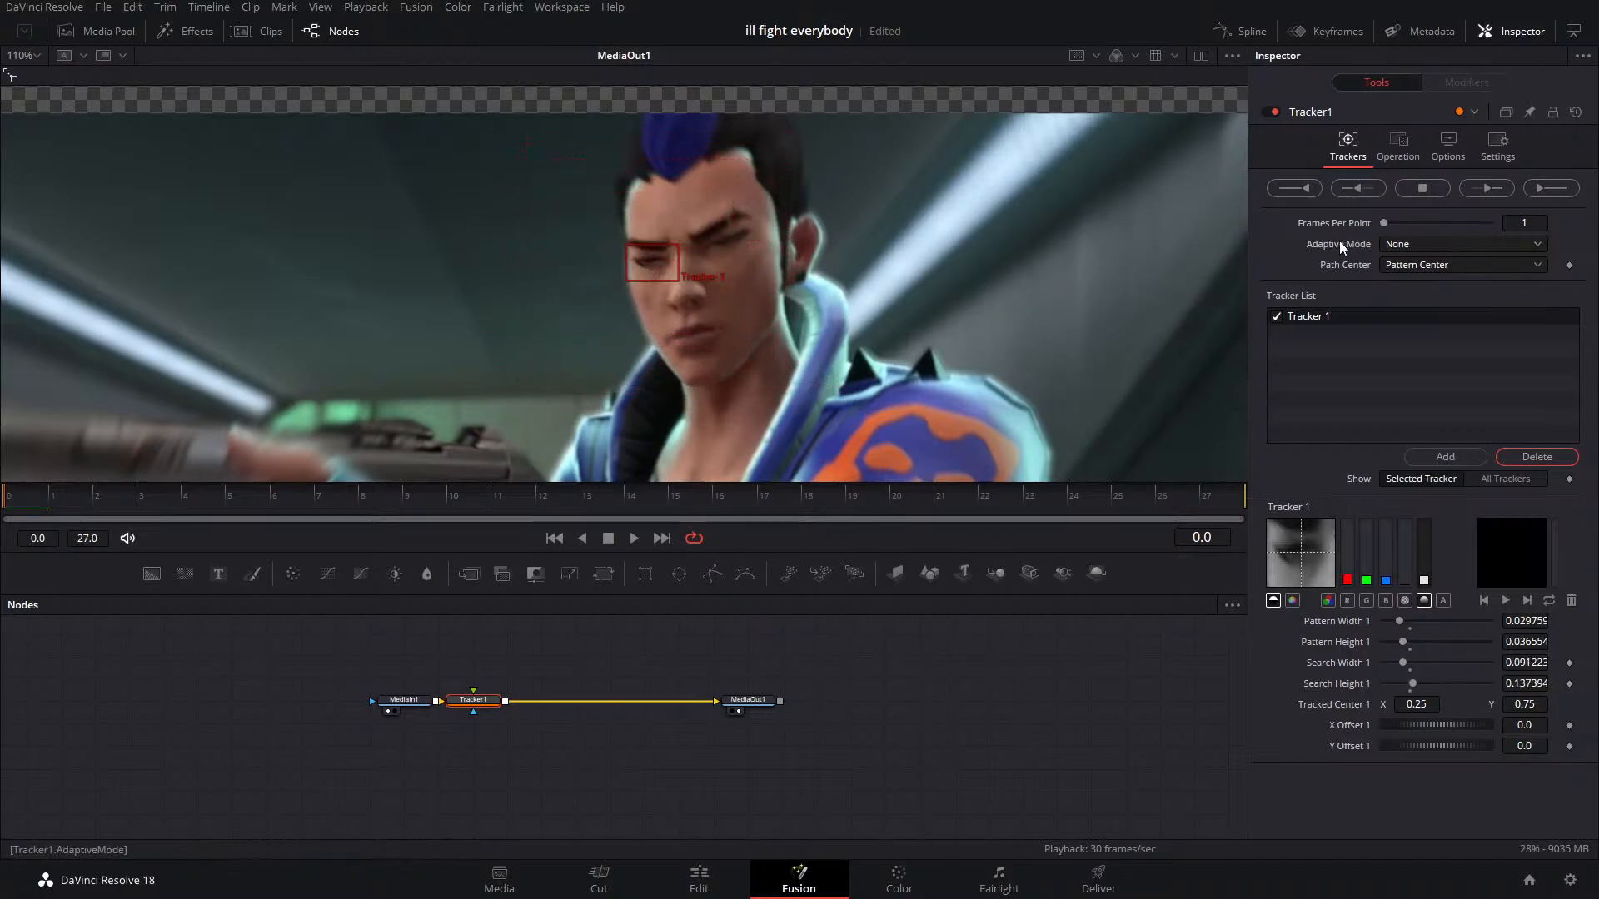
# Set Tracker1's adaptive mode to Best match with a match tolerance of about 0.055
pyautogui.click(1404, 247)
pyautogui.click(1422, 303)
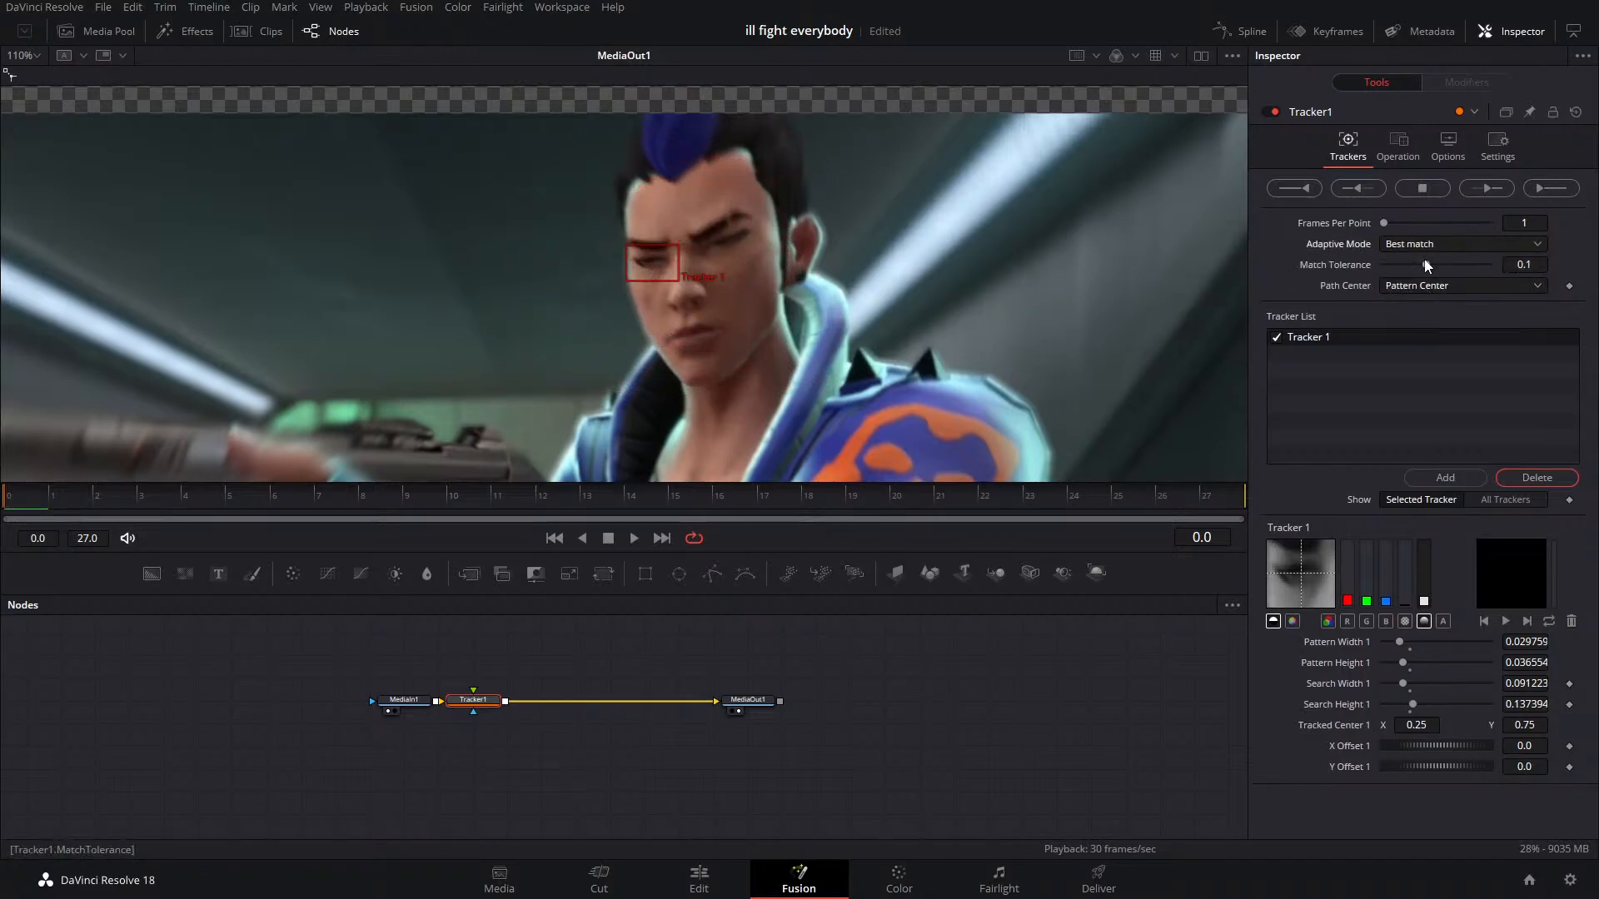
pyautogui.moveTo(1407, 275); pyautogui.dragTo(1409, 276)
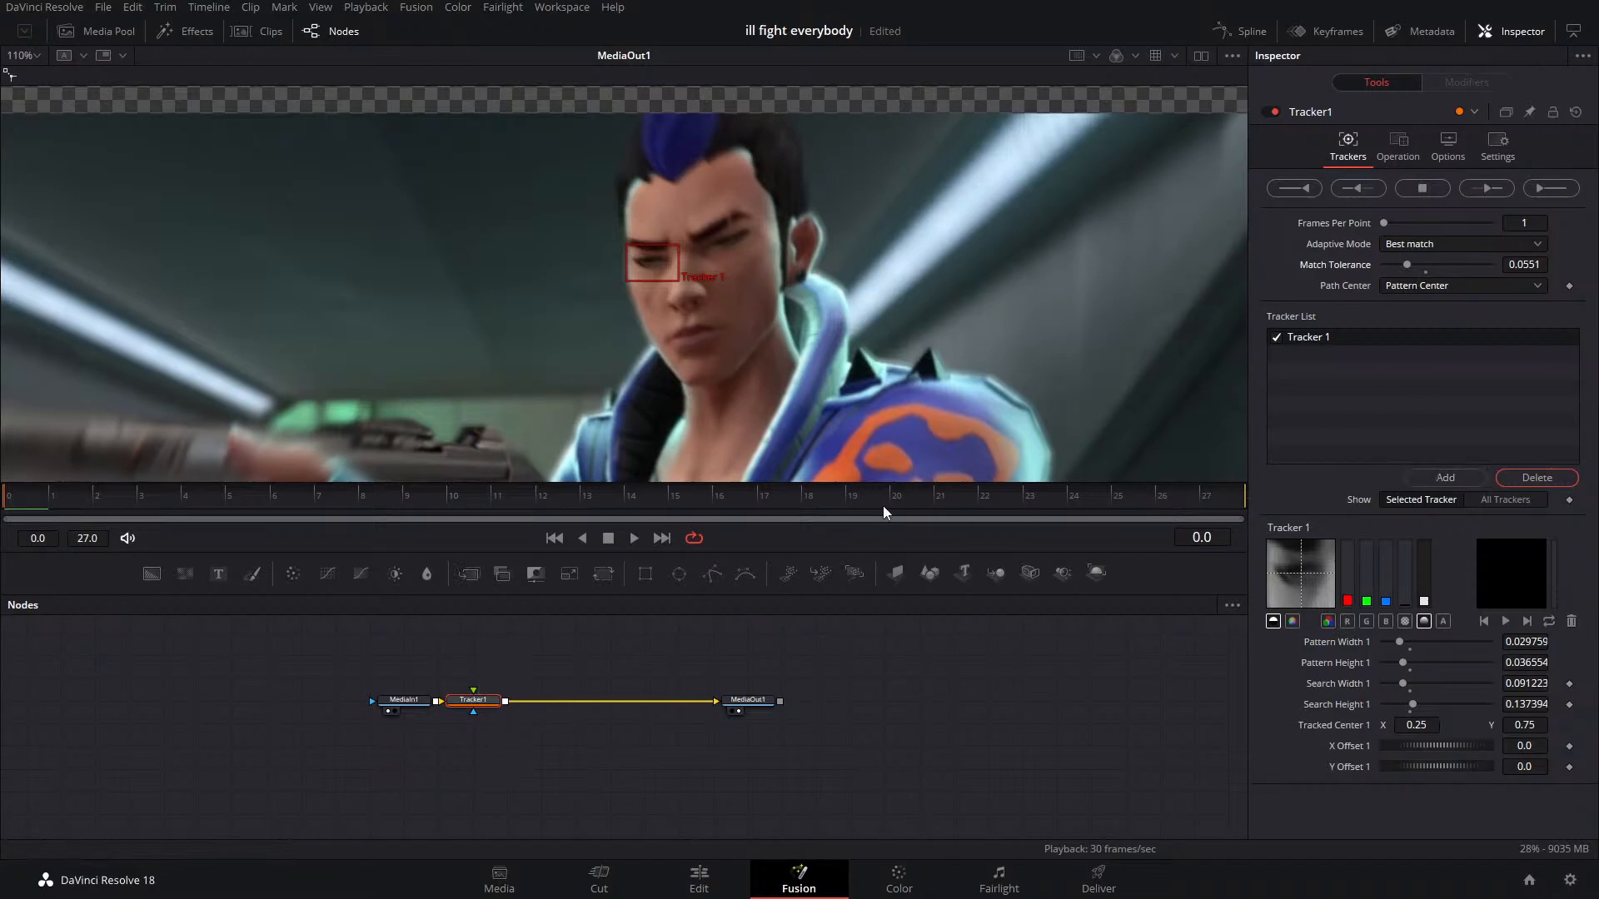
# Add a second tracker over the character's other eye, with a pattern about 0.020 by 0.028 and a search area about 0.075 by 0.142
pyautogui.click(1446, 478)
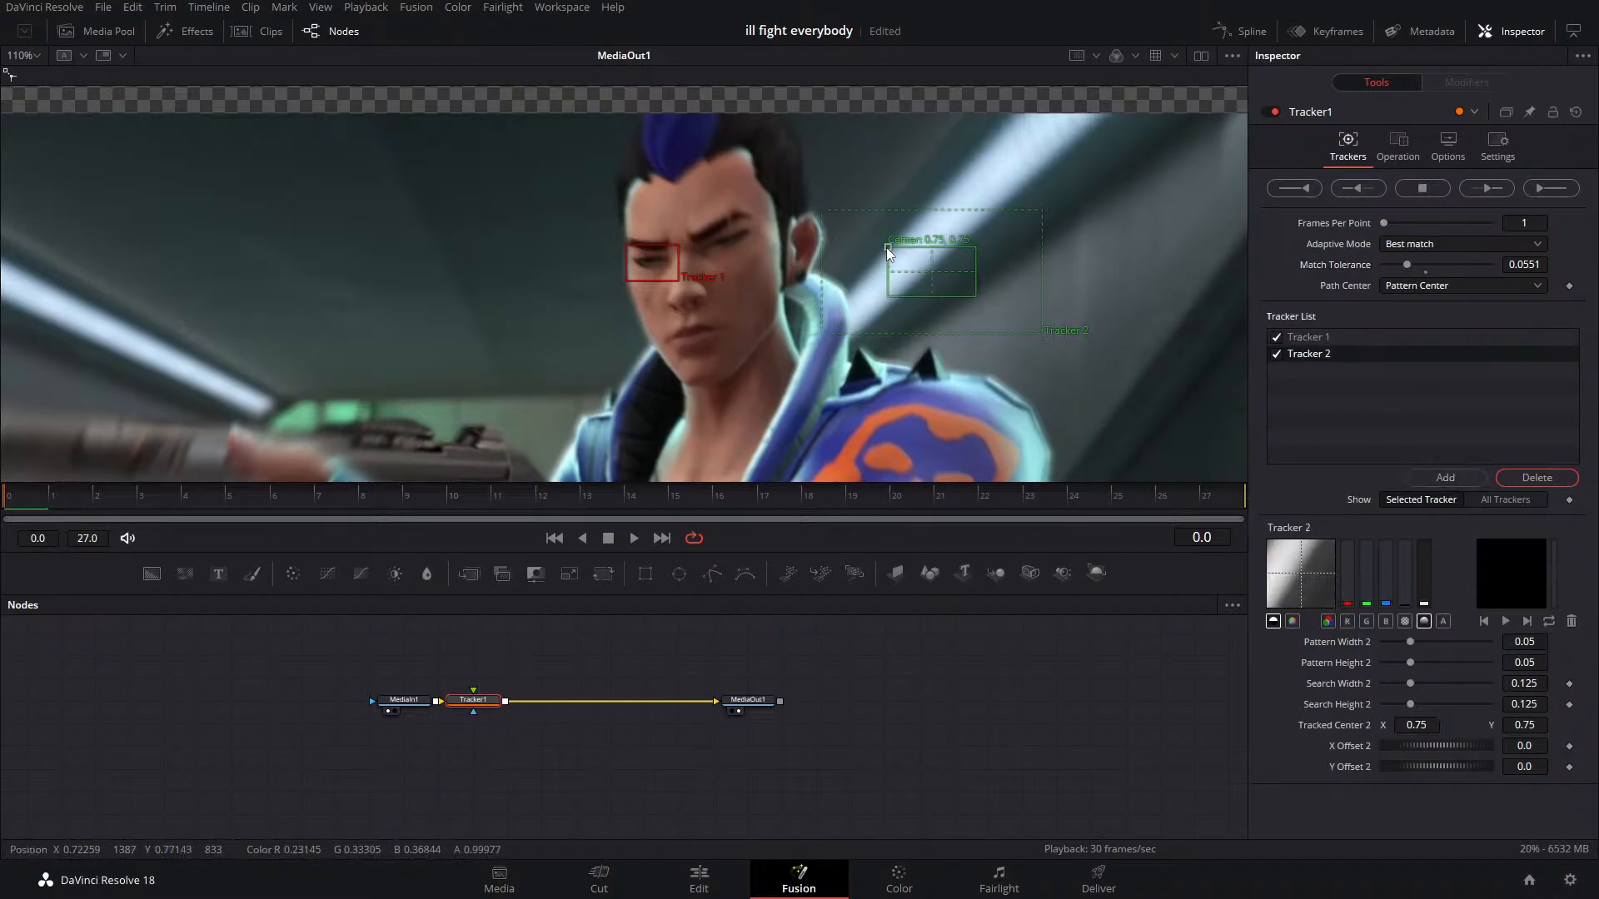
pyautogui.moveTo(886, 248); pyautogui.dragTo(713, 228)
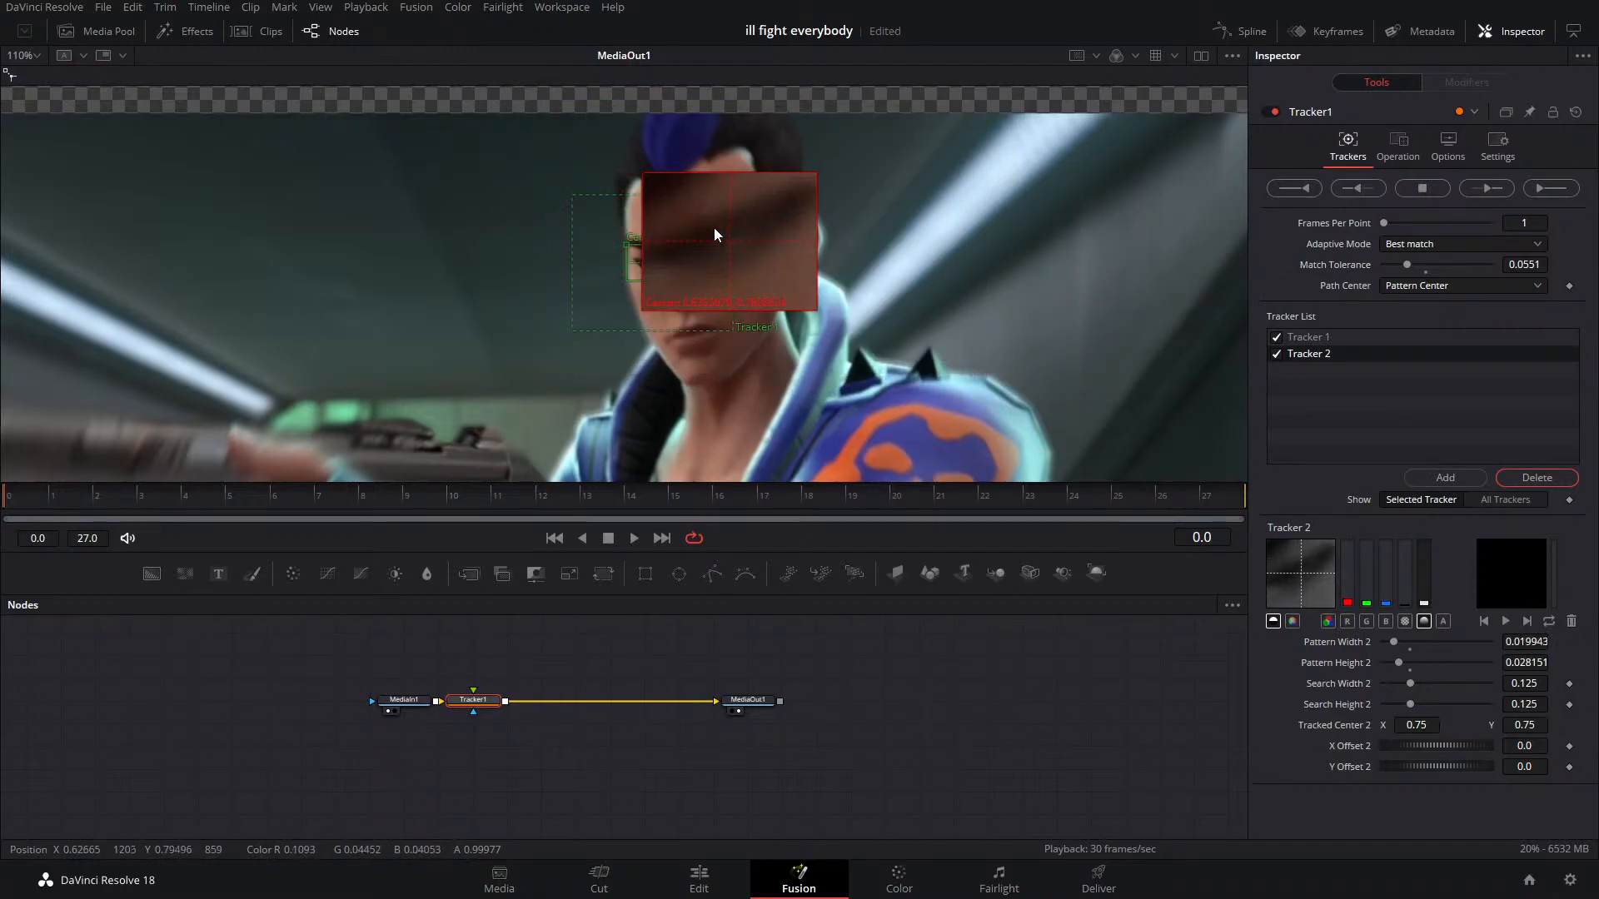
pyautogui.moveTo(841, 180); pyautogui.dragTo(797, 171)
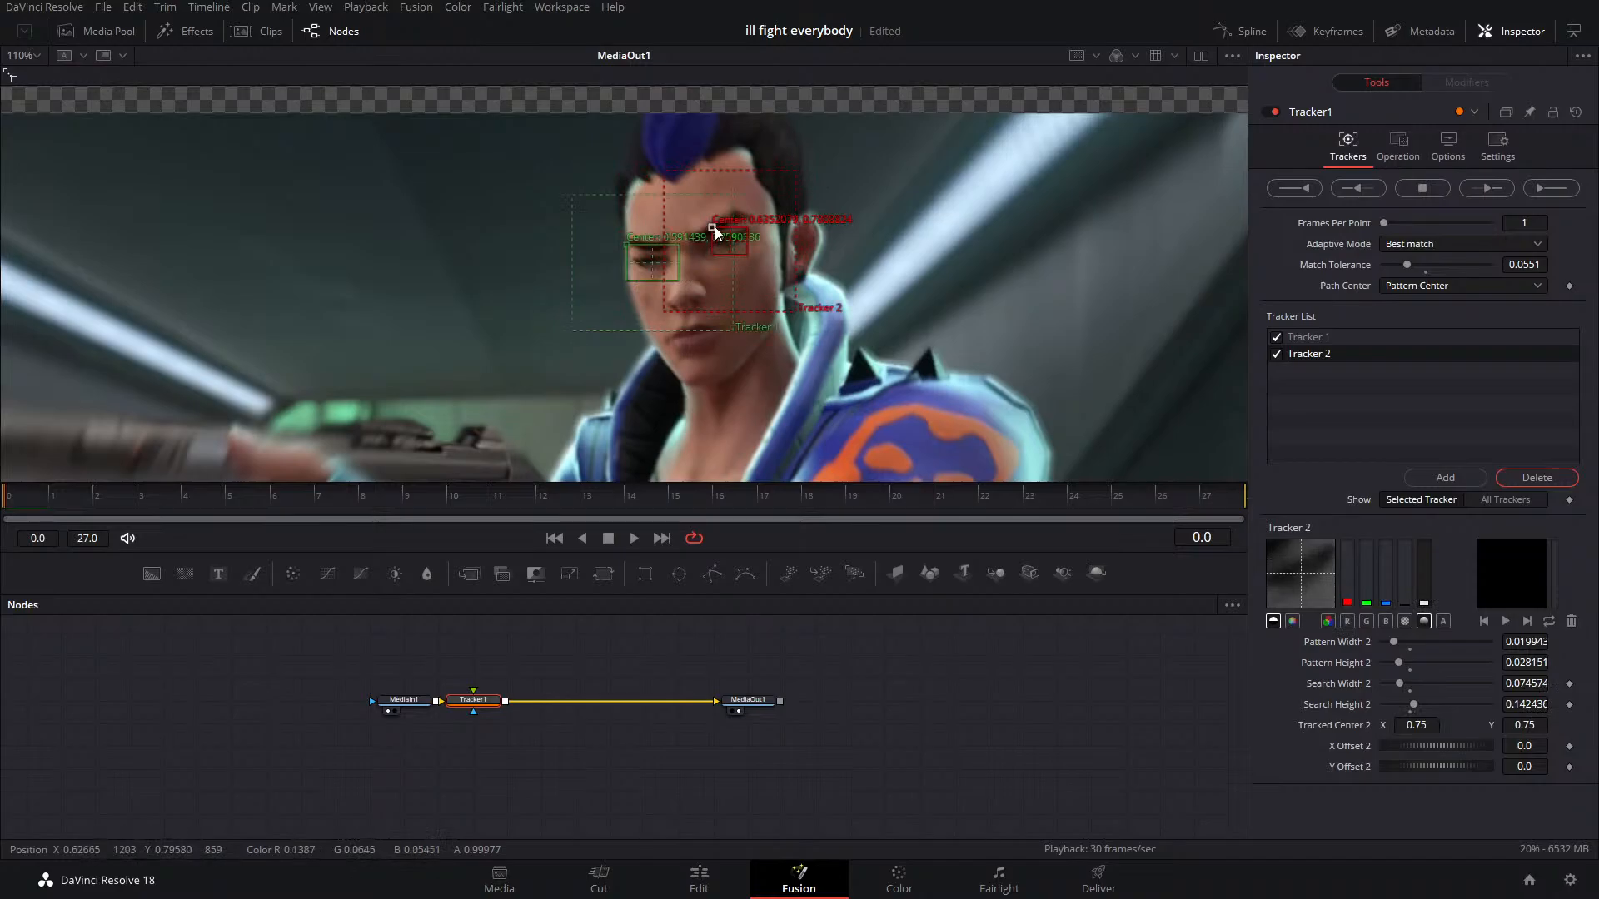
pyautogui.moveTo(716, 233)
pyautogui.mouseDown()
pyautogui.moveTo(1010, 227)
pyautogui.moveTo(713, 227)
pyautogui.mouseUp()
# Try the Match Move operation on Tracker1 with its merge options, and delete the tracker node
pyautogui.click(1408, 159)
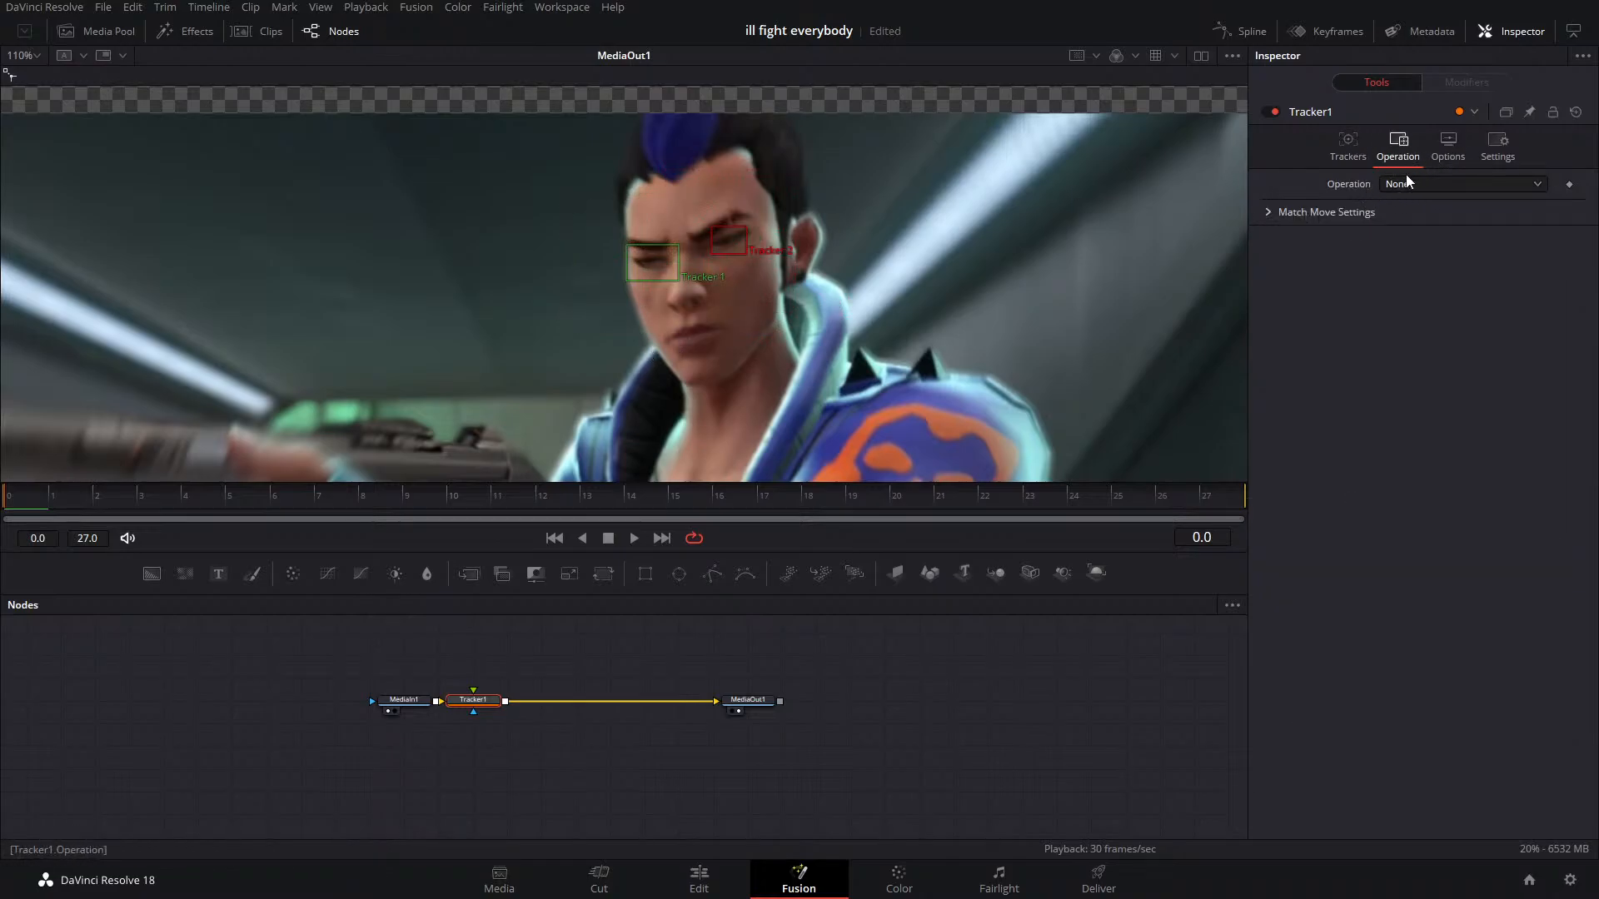
pyautogui.click(1414, 185)
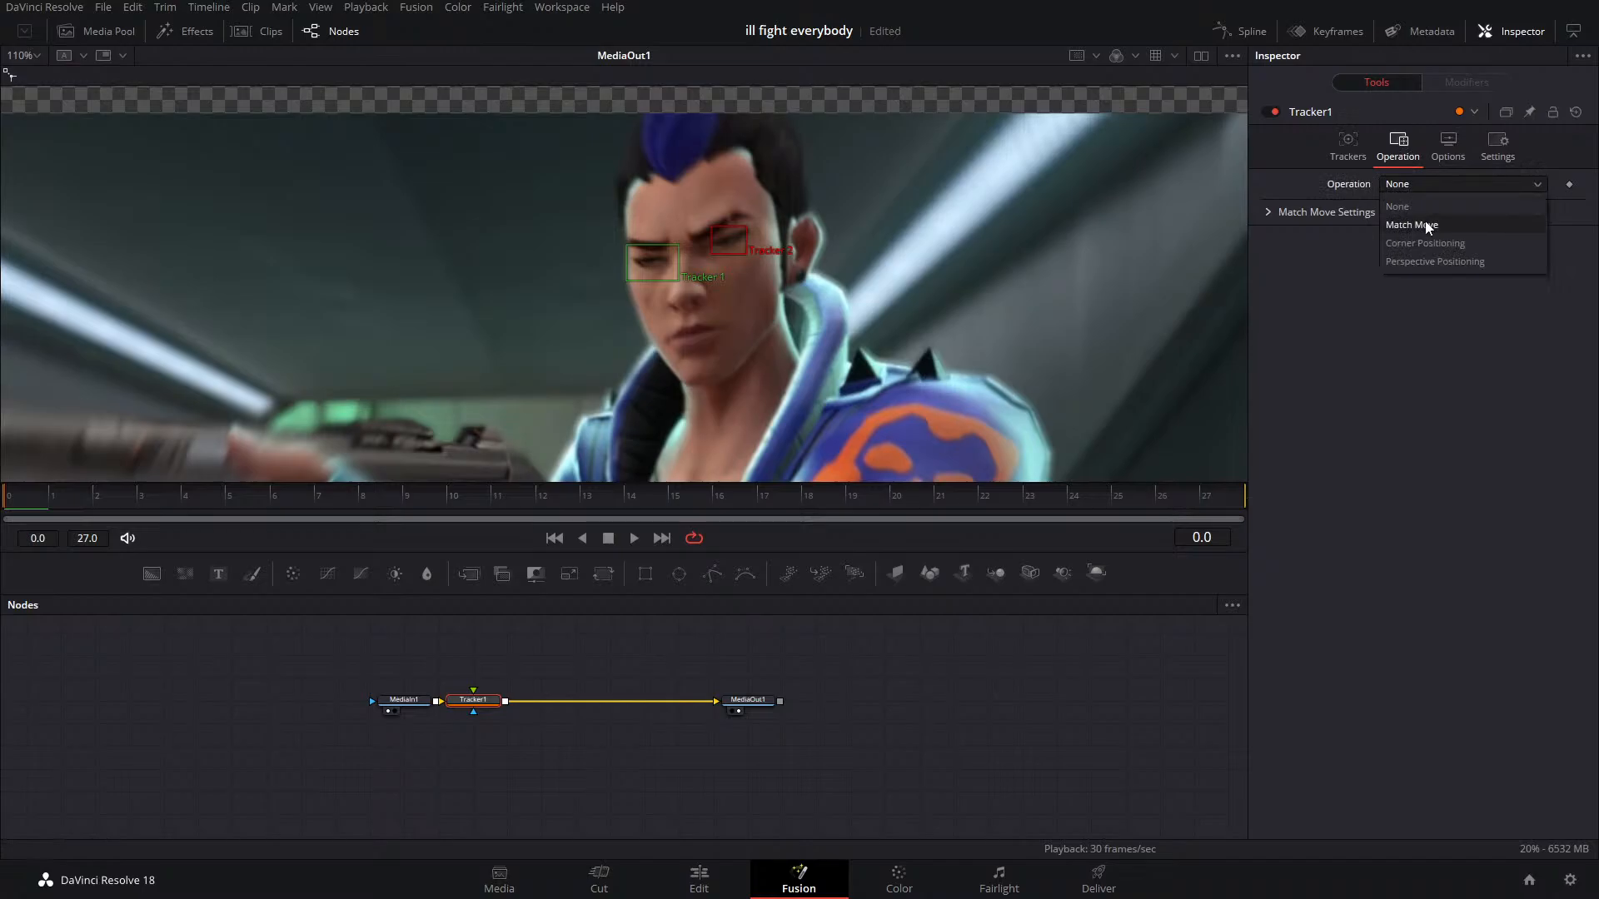
pyautogui.click(1428, 225)
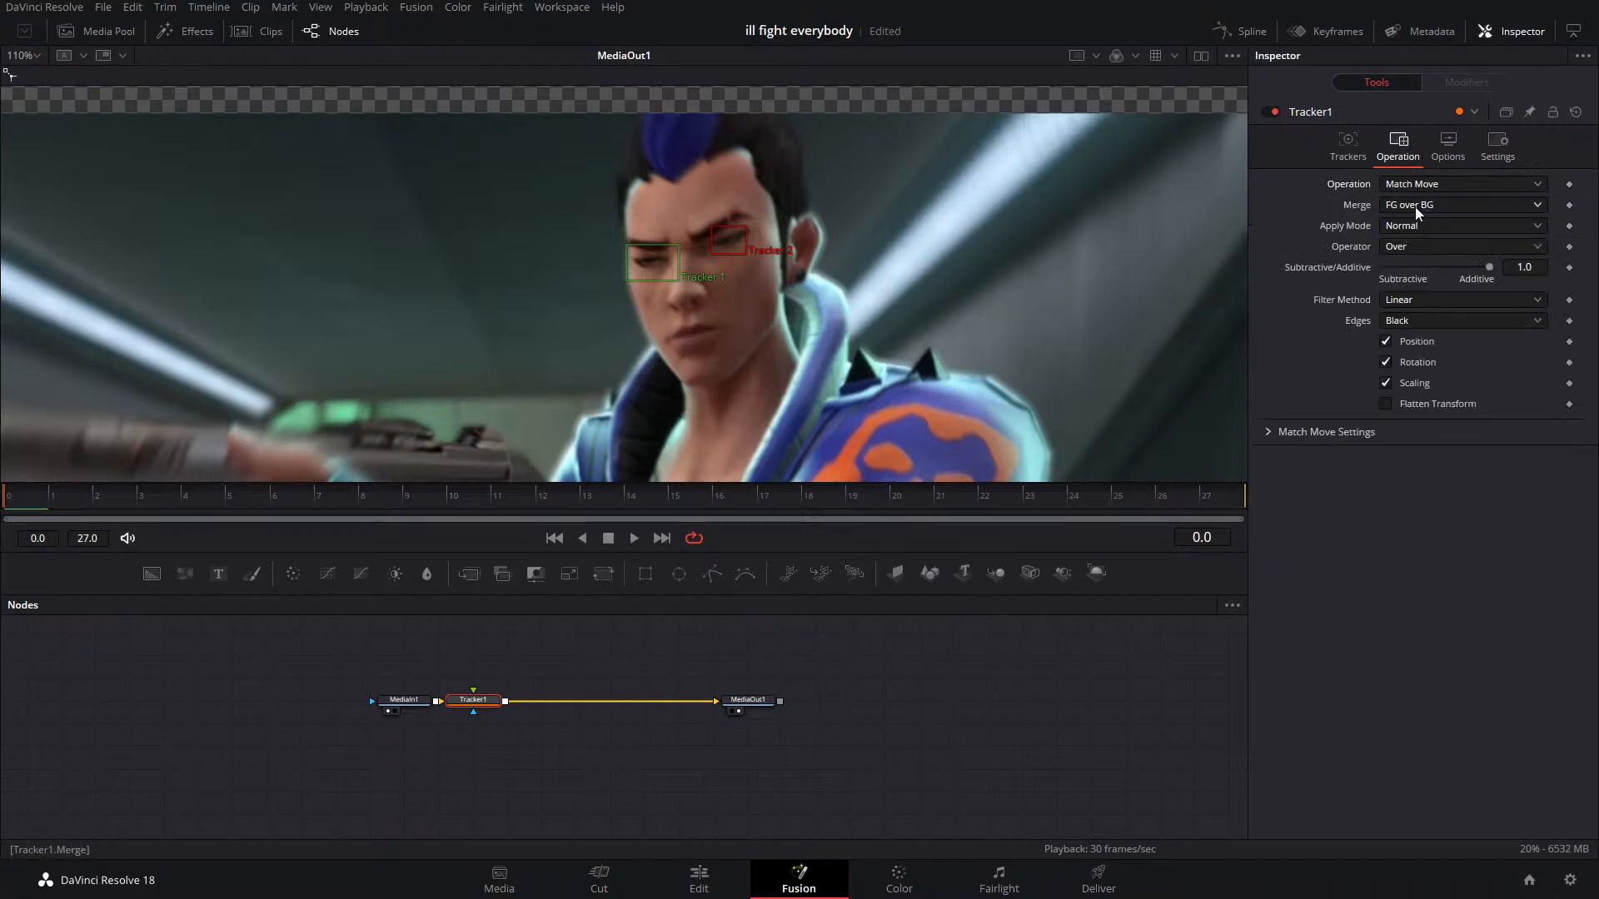
pyautogui.click(1413, 204)
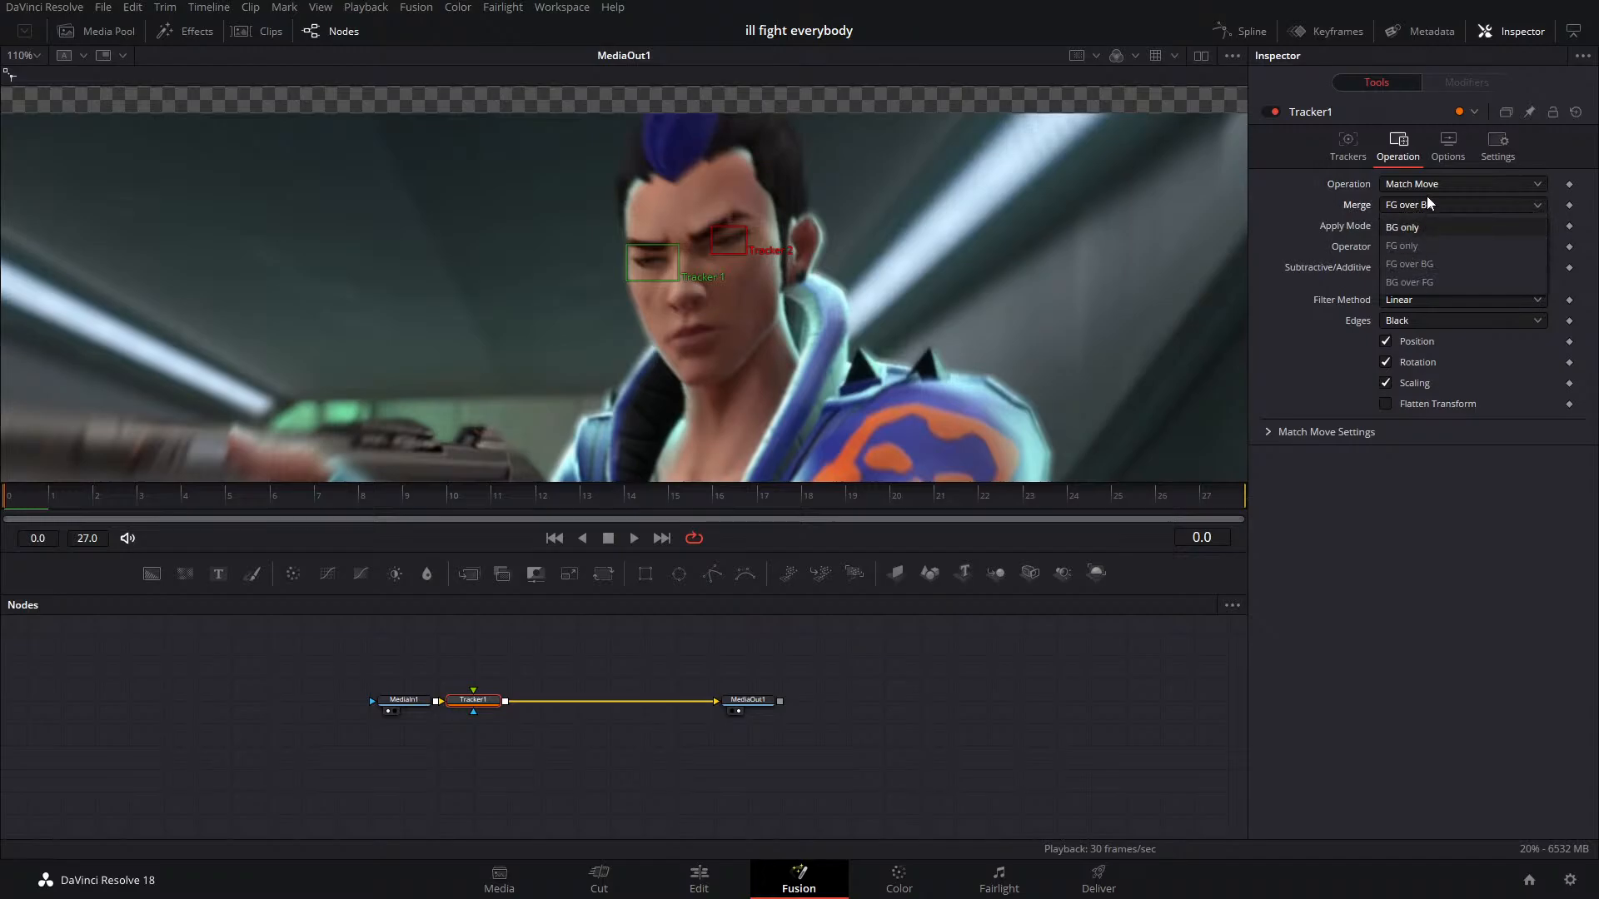
pyautogui.click(475, 701)
pyautogui.press('Delete')
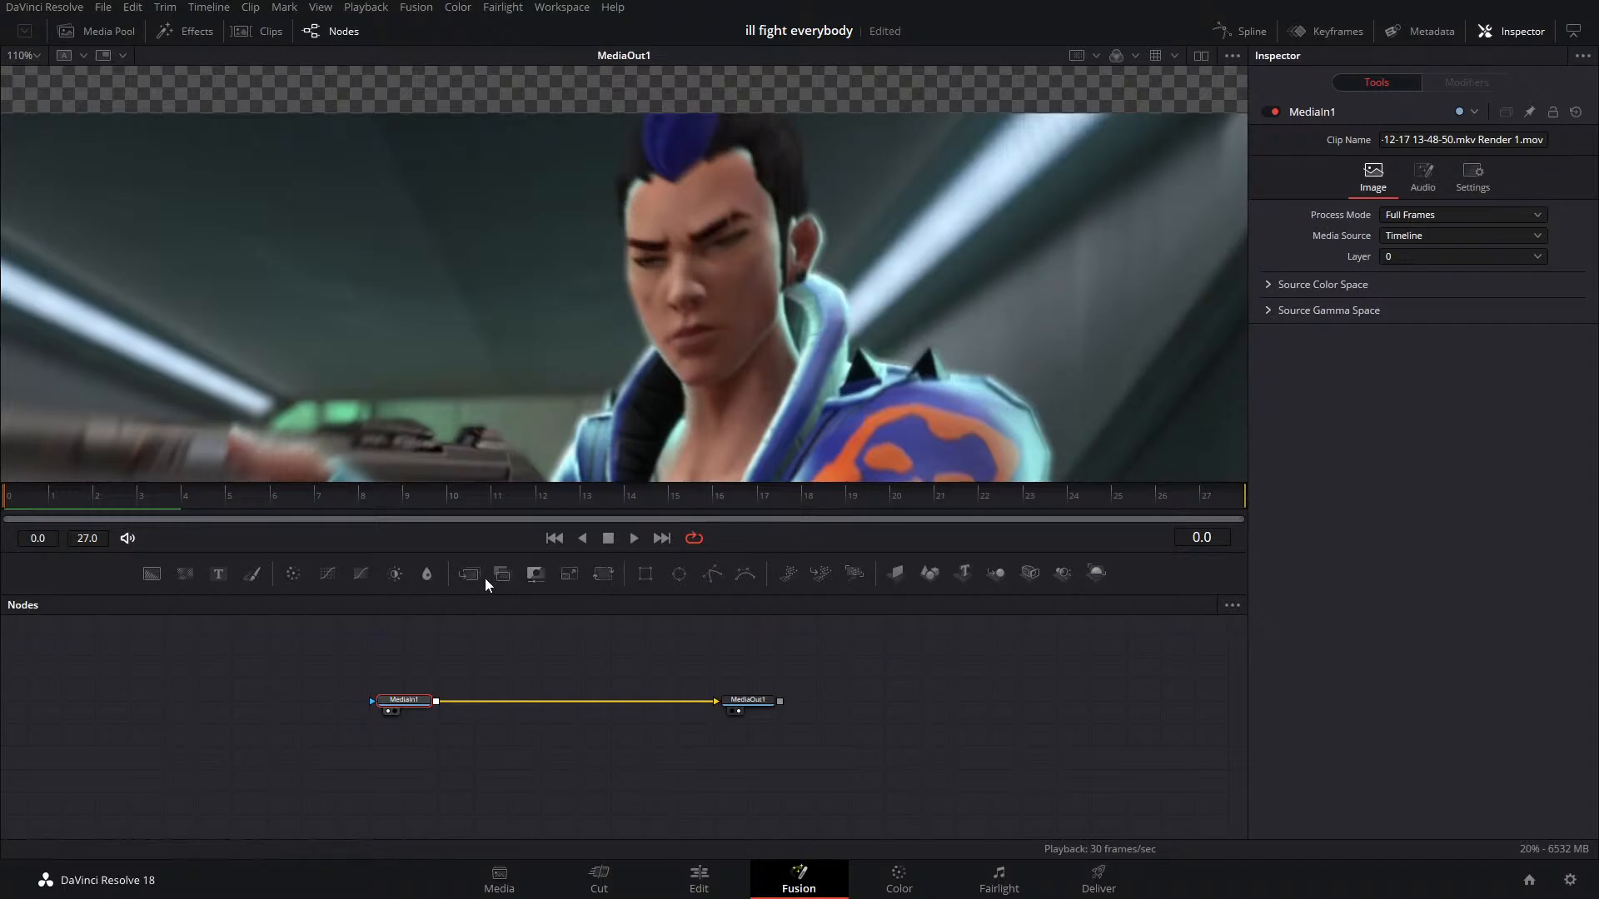
# Add a Merge node into the connection between MediaIn1 and MediaOut1
pyautogui.moveTo(502, 574); pyautogui.dragTo(594, 685)
pyautogui.moveTo(705, 703)
pyautogui.mouseDown()
pyautogui.moveTo(582, 681)
pyautogui.moveTo(724, 702)
pyautogui.mouseUp()
pyautogui.moveTo(613, 681); pyautogui.dragTo(611, 708)
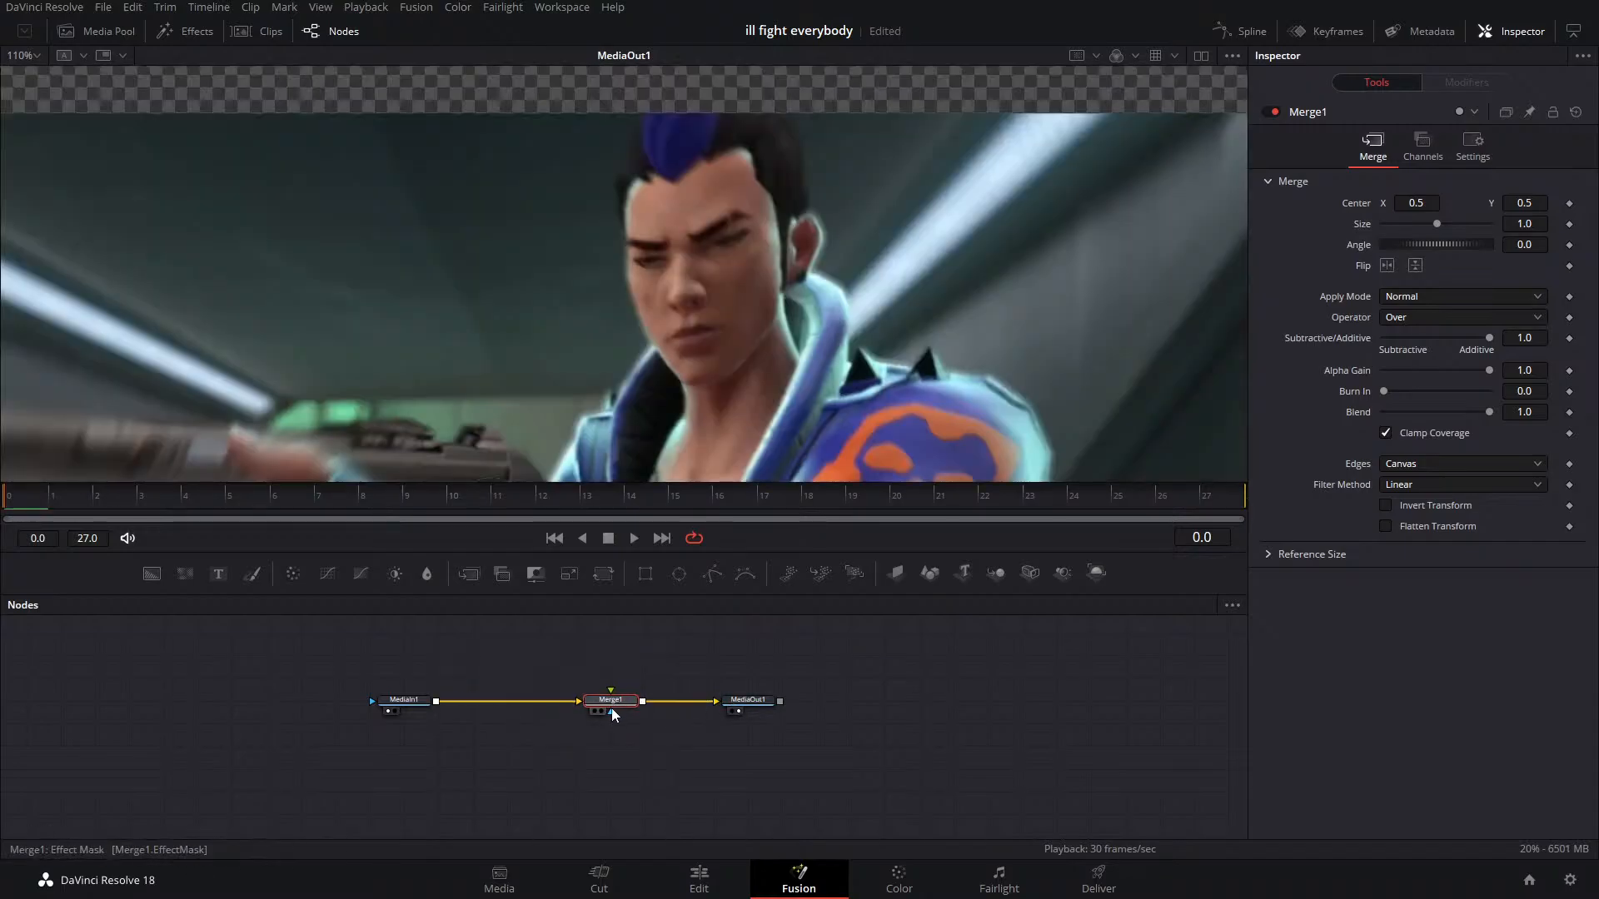
# Detach Merge1 from both neighbouring nodes and connect MediaIn1 directly to MediaOut1 again
pyautogui.moveTo(727, 702); pyautogui.dragTo(668, 661)
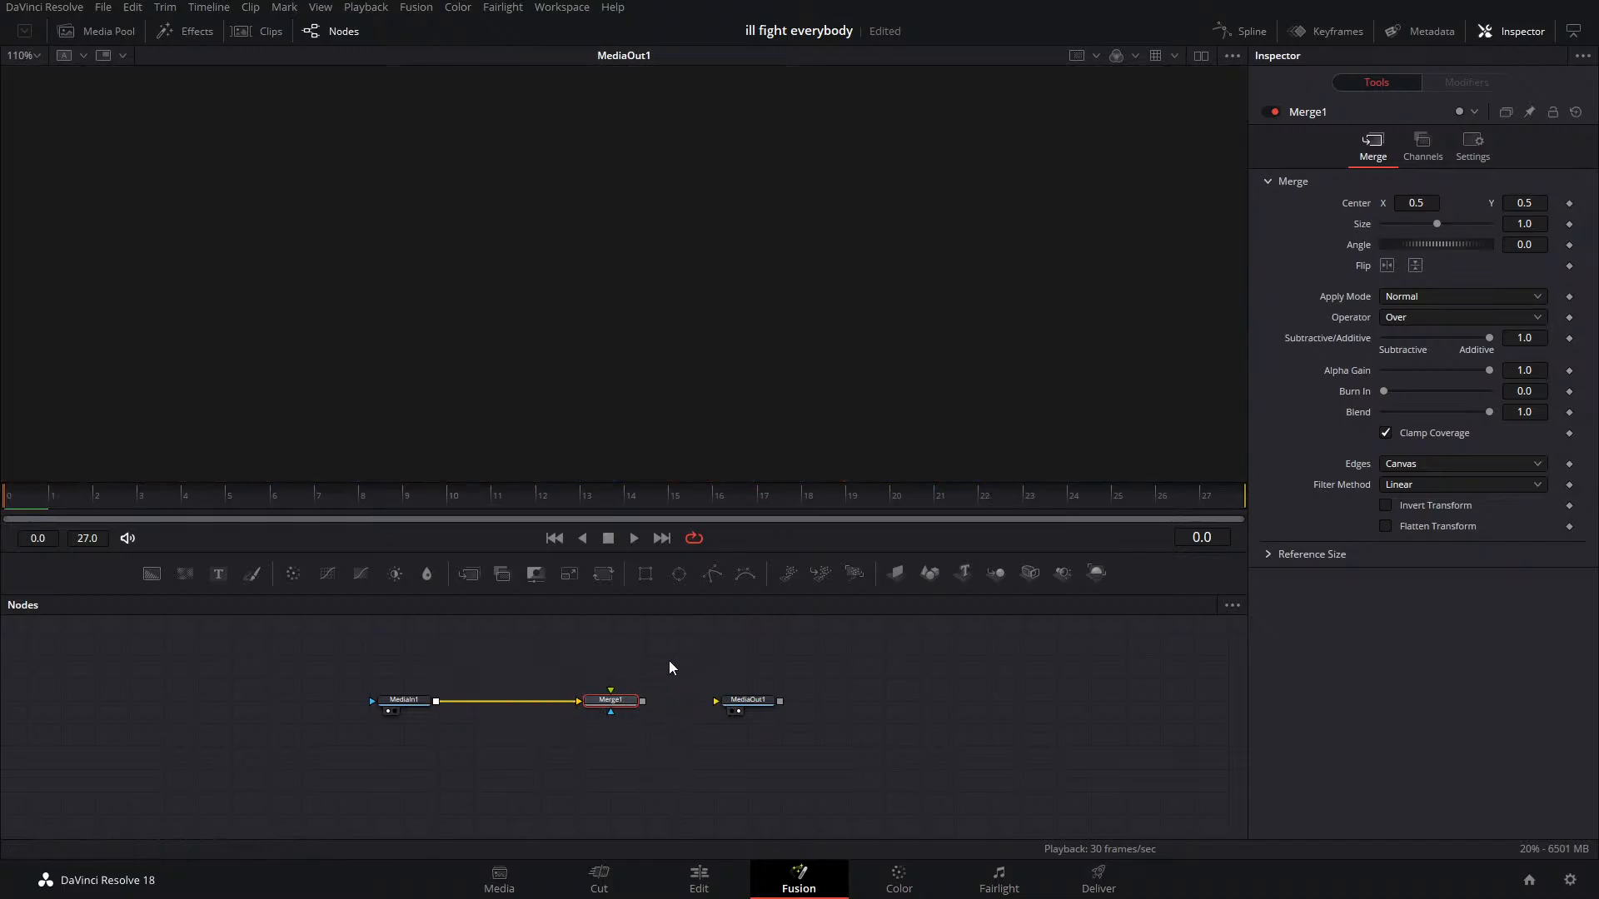
pyautogui.click(582, 703)
pyautogui.moveTo(610, 705); pyautogui.dragTo(610, 681)
pyautogui.moveTo(436, 701); pyautogui.dragTo(752, 708)
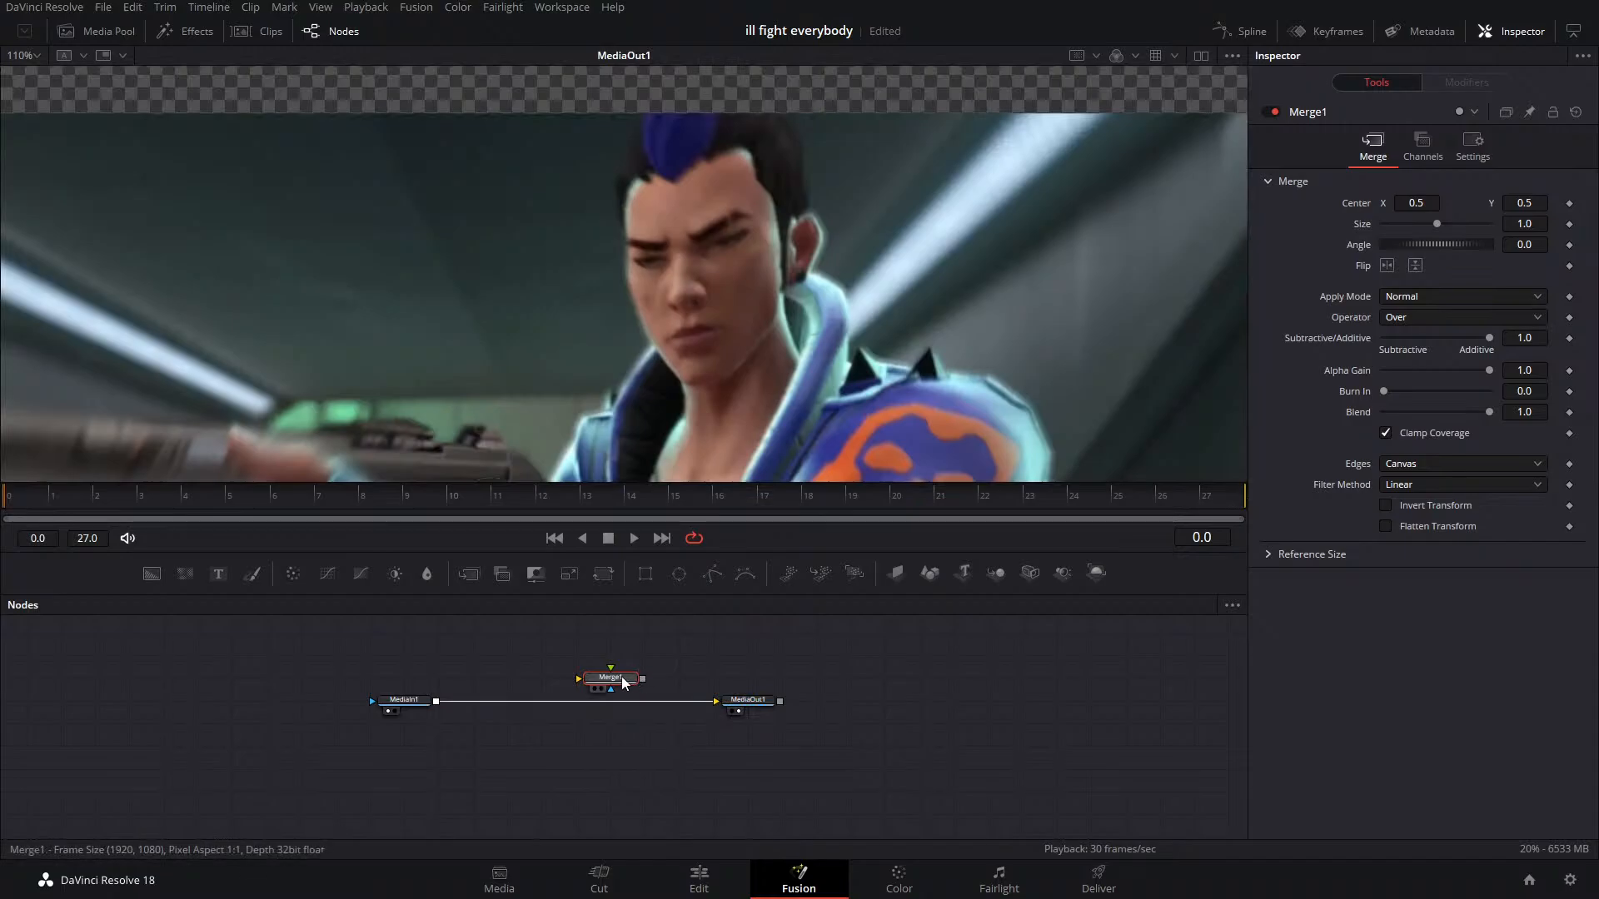
# Try placing Merge1 back on the MediaIn1–MediaOut1 connection, pull it off, and delete it
pyautogui.moveTo(616, 683); pyautogui.dragTo(610, 706)
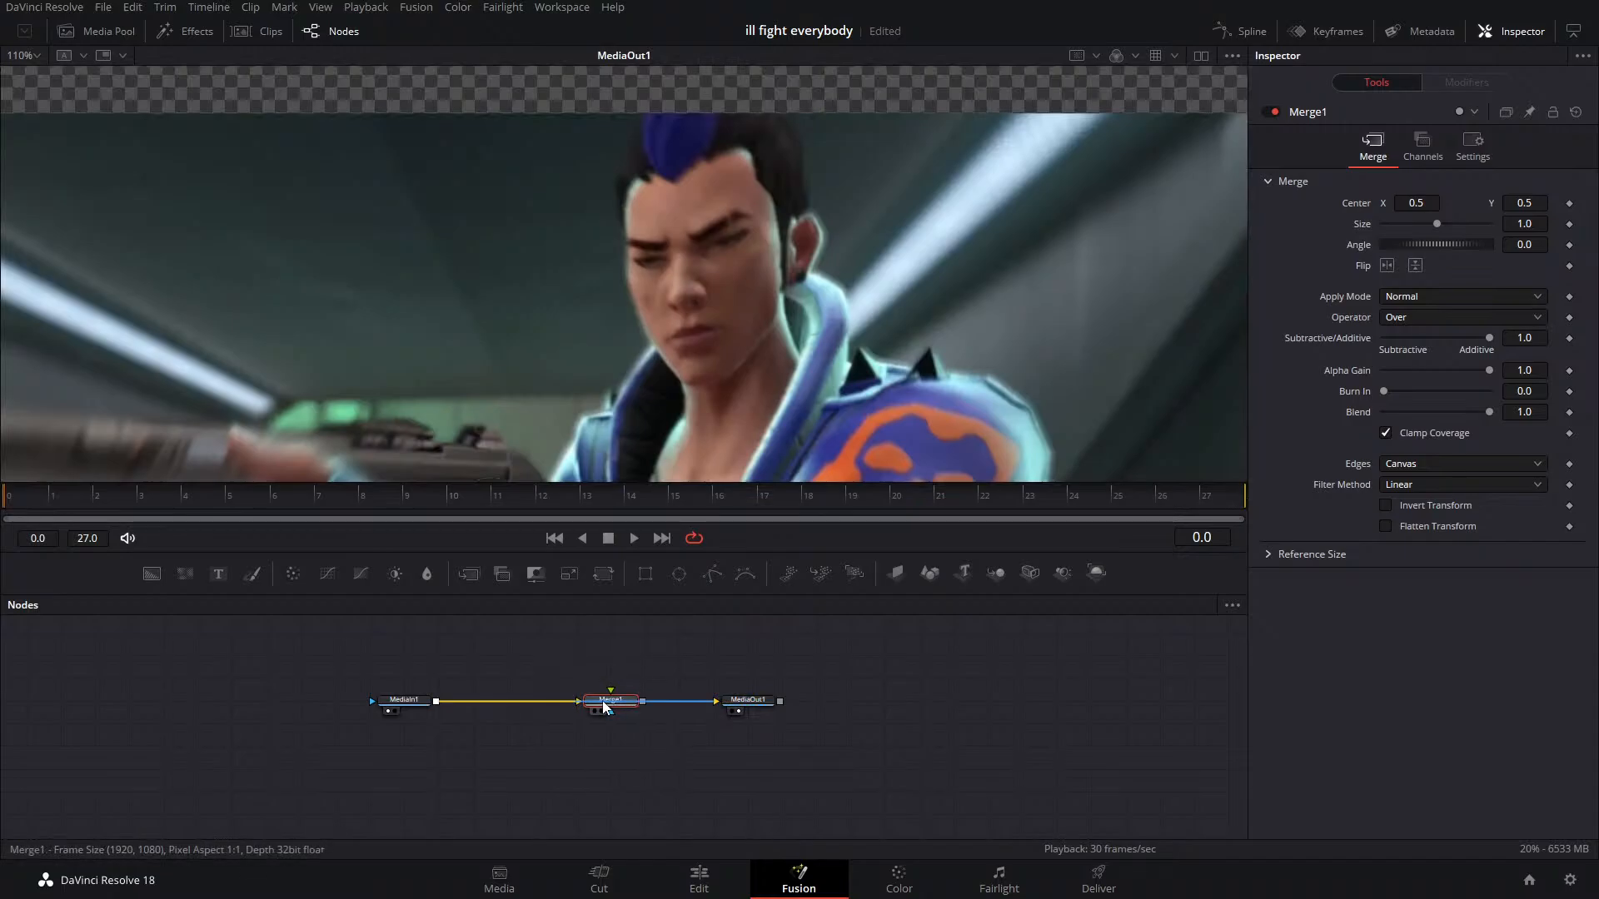
pyautogui.moveTo(607, 706); pyautogui.dragTo(614, 683)
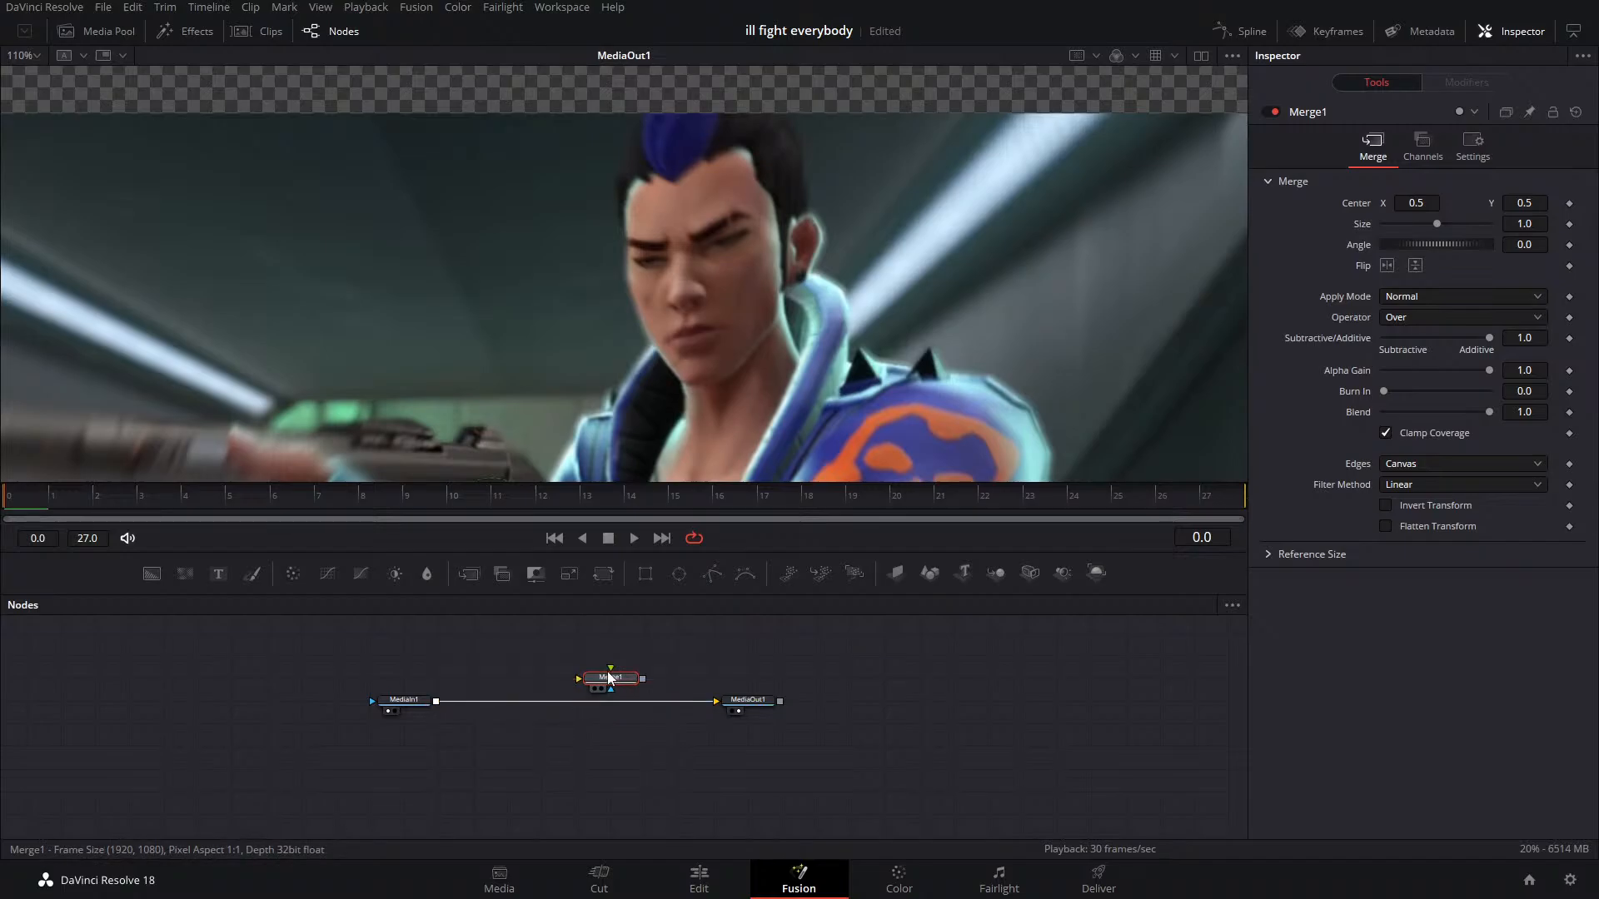
pyautogui.press('Delete')
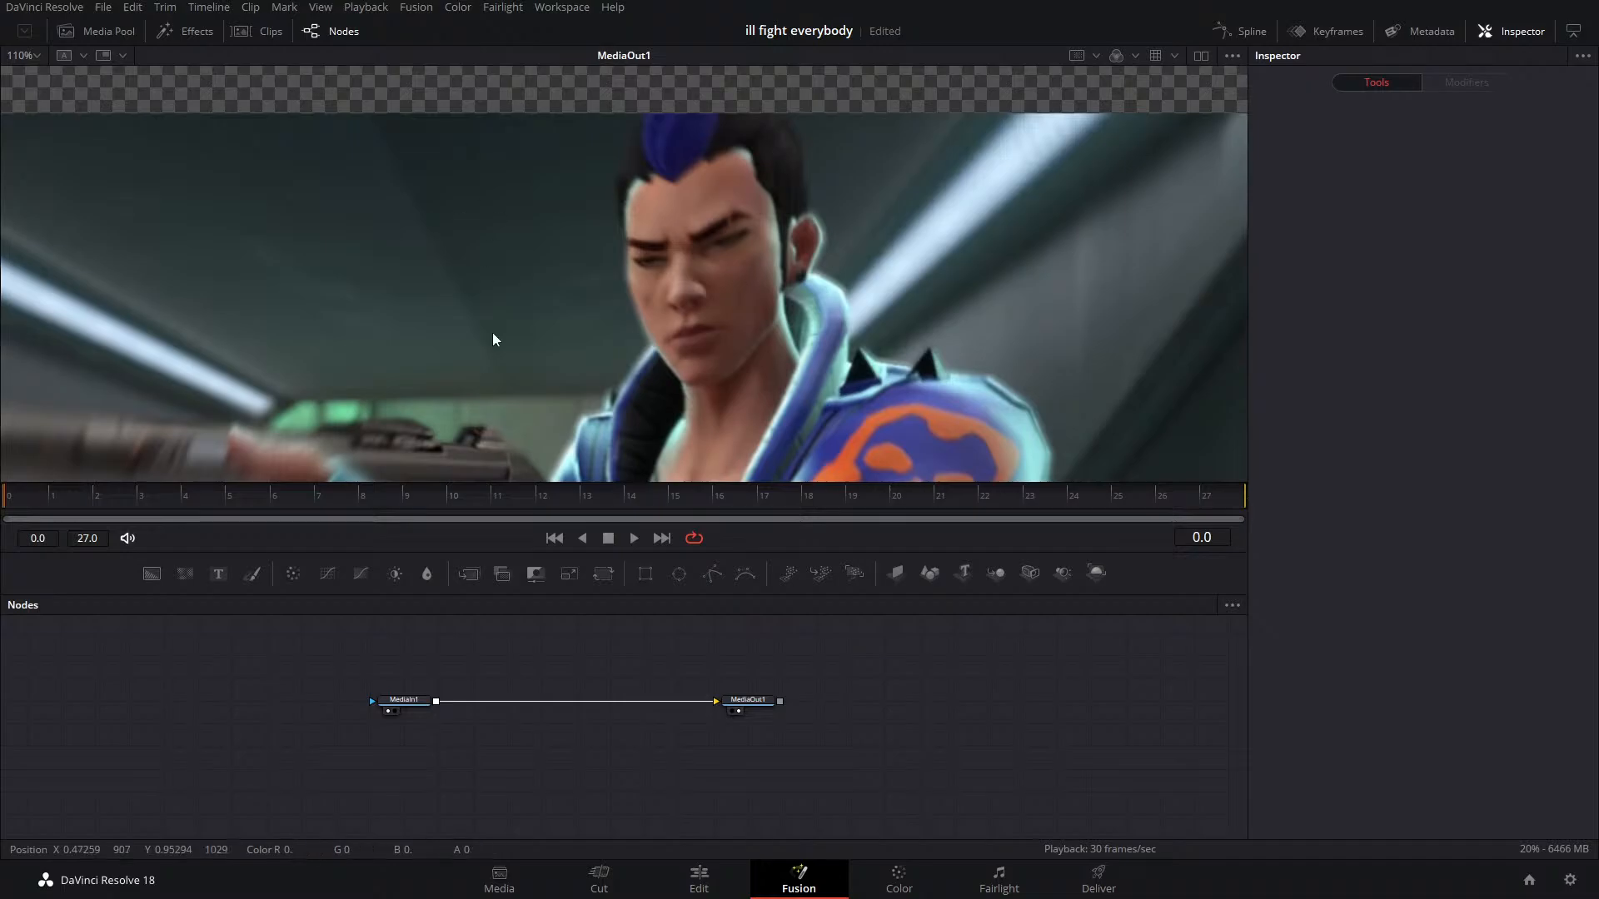
# Return to the Edit page and play the montage from 01:00:00:00 with the whole frame fitted in the viewer
pyautogui.click(700, 879)
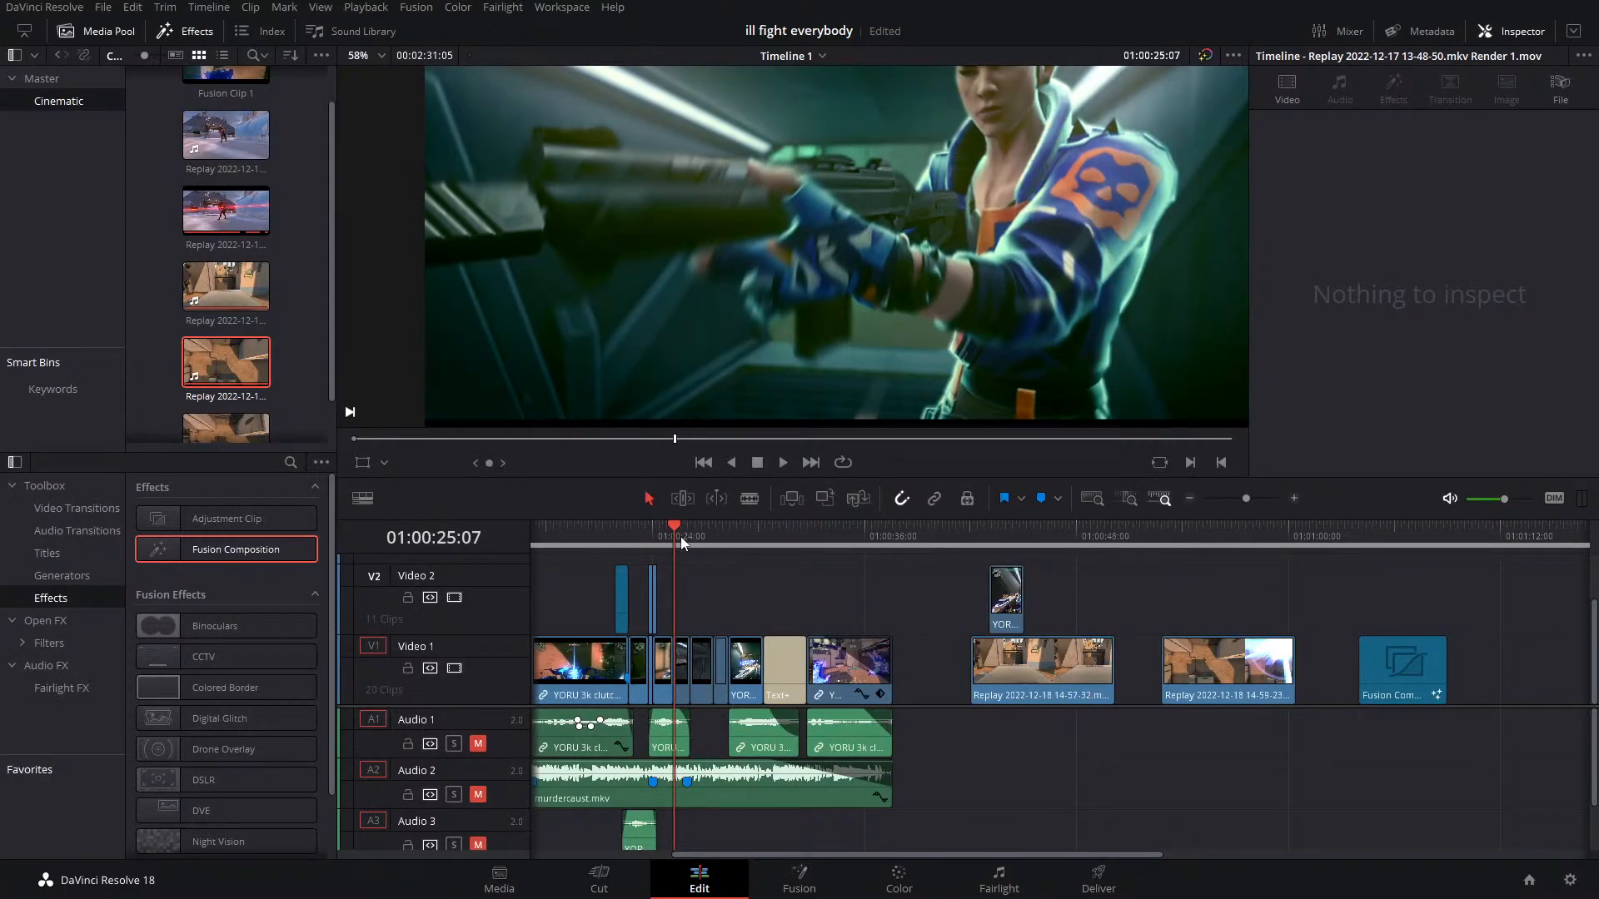
pyautogui.moveTo(682, 536); pyautogui.dragTo(516, 565)
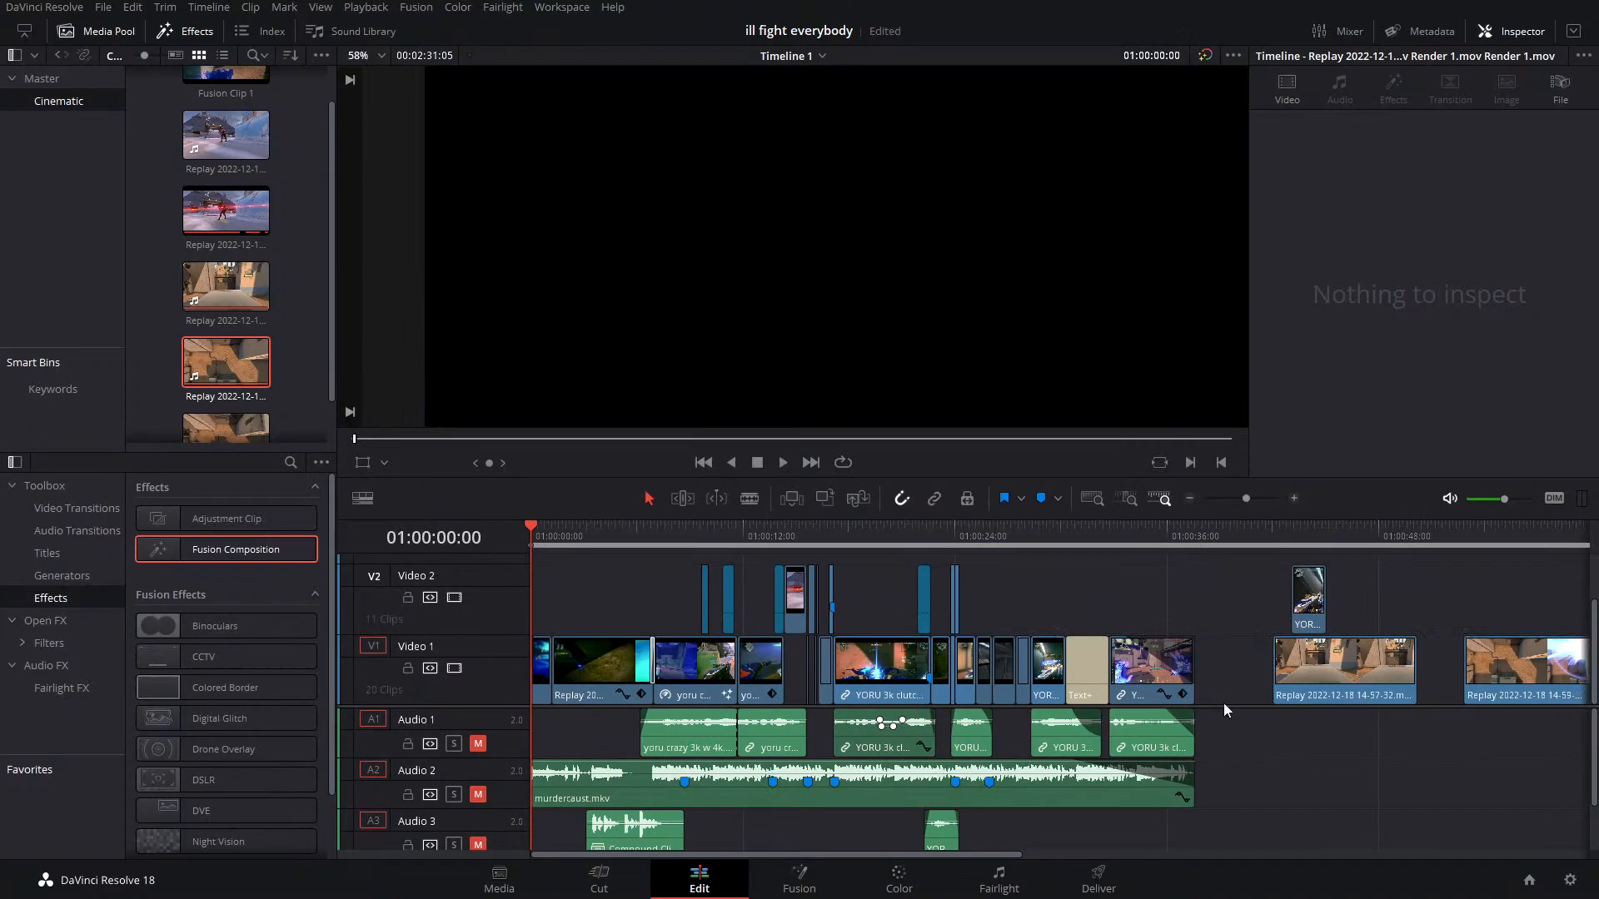
pyautogui.scroll(-2, 1231, 706)
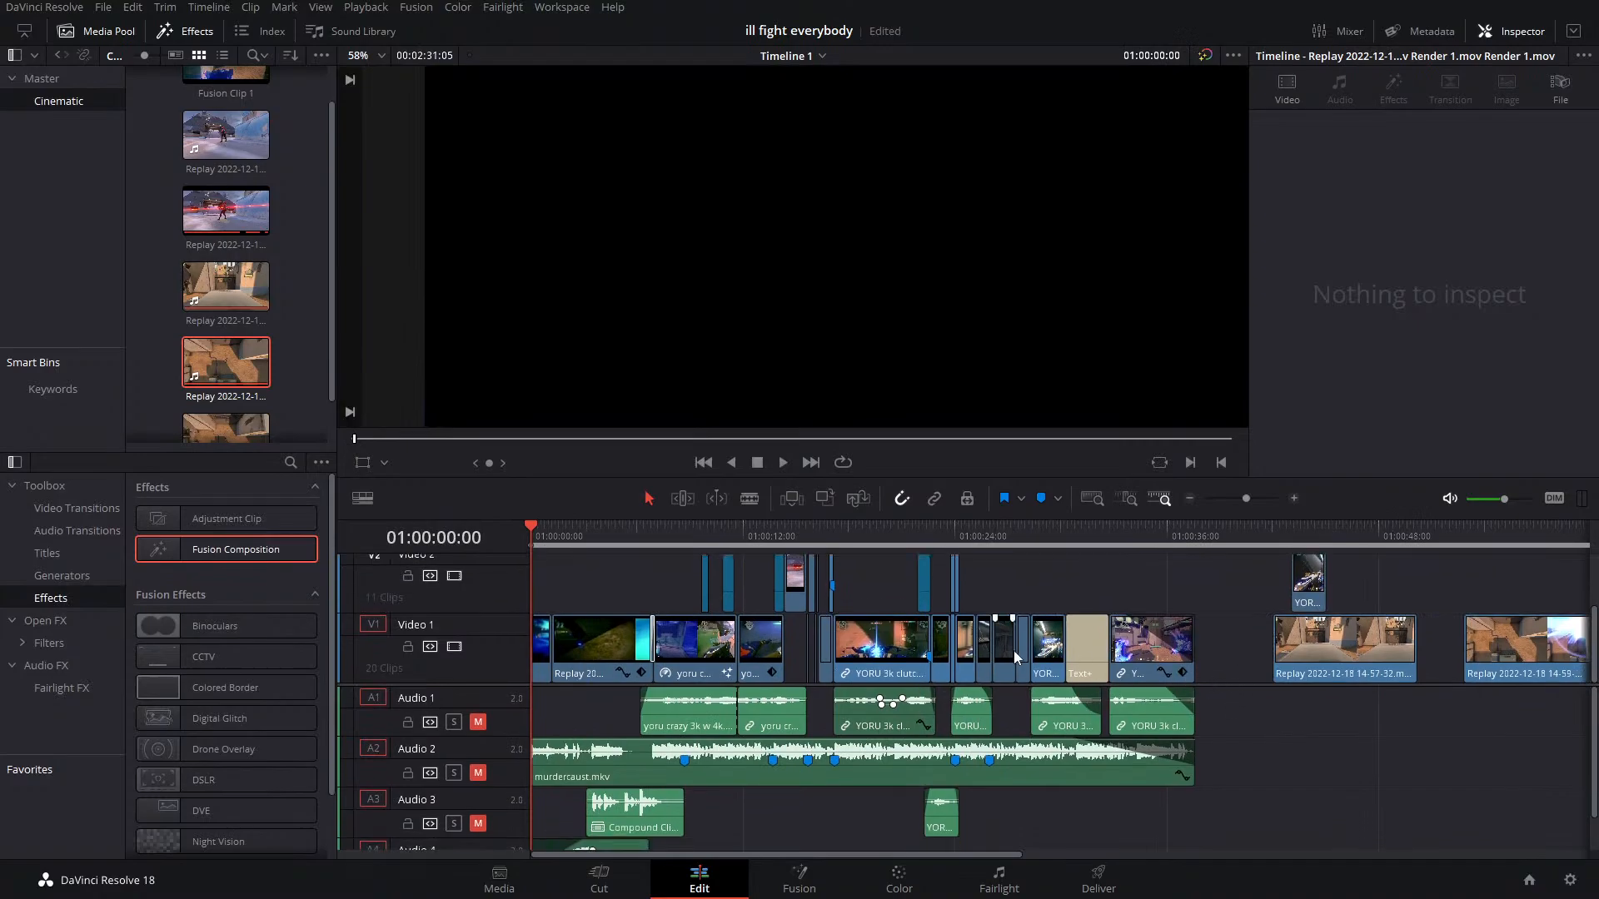
pyautogui.click(785, 463)
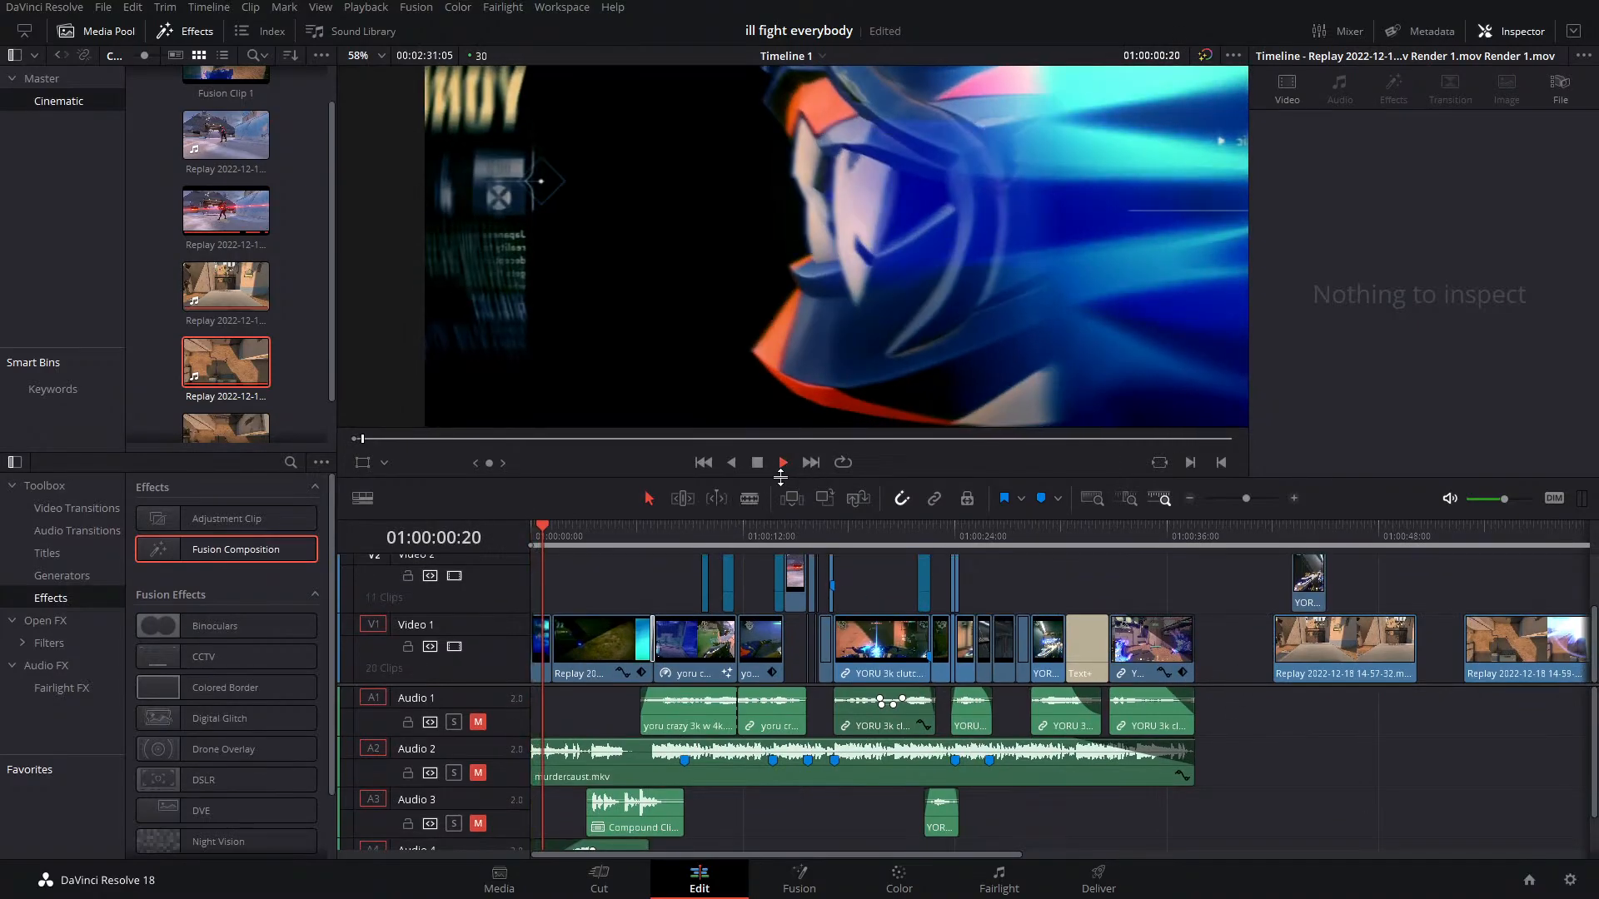
pyautogui.scroll(-4, 699, 299)
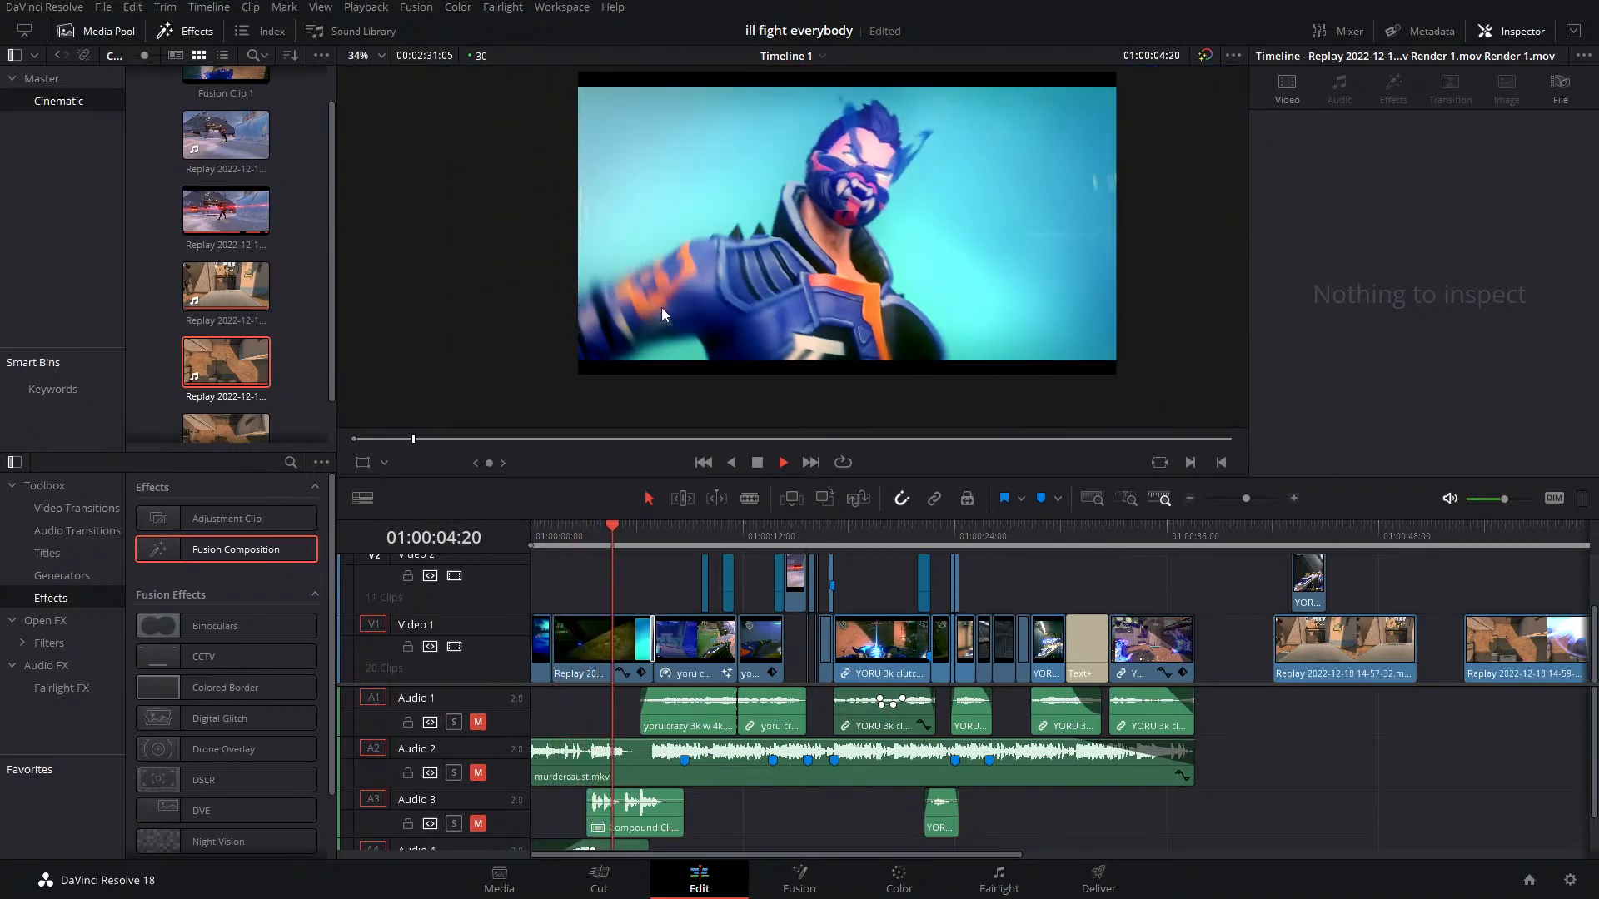
pyautogui.scroll(1, 662, 312)
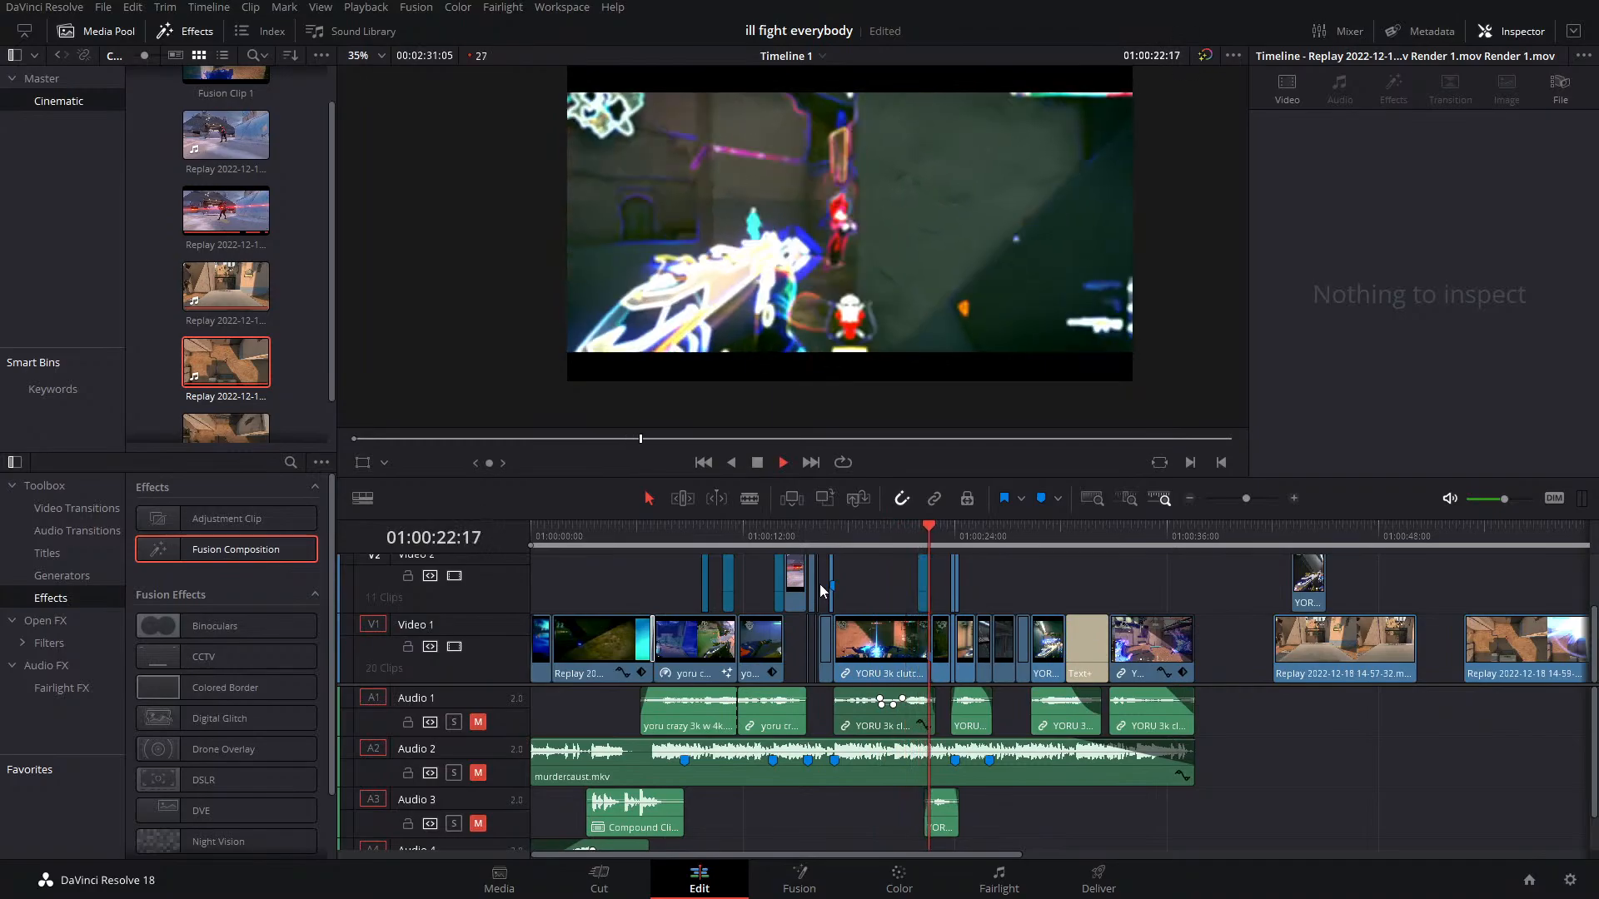
pyautogui.moveTo(938, 538); pyautogui.dragTo(931, 539)
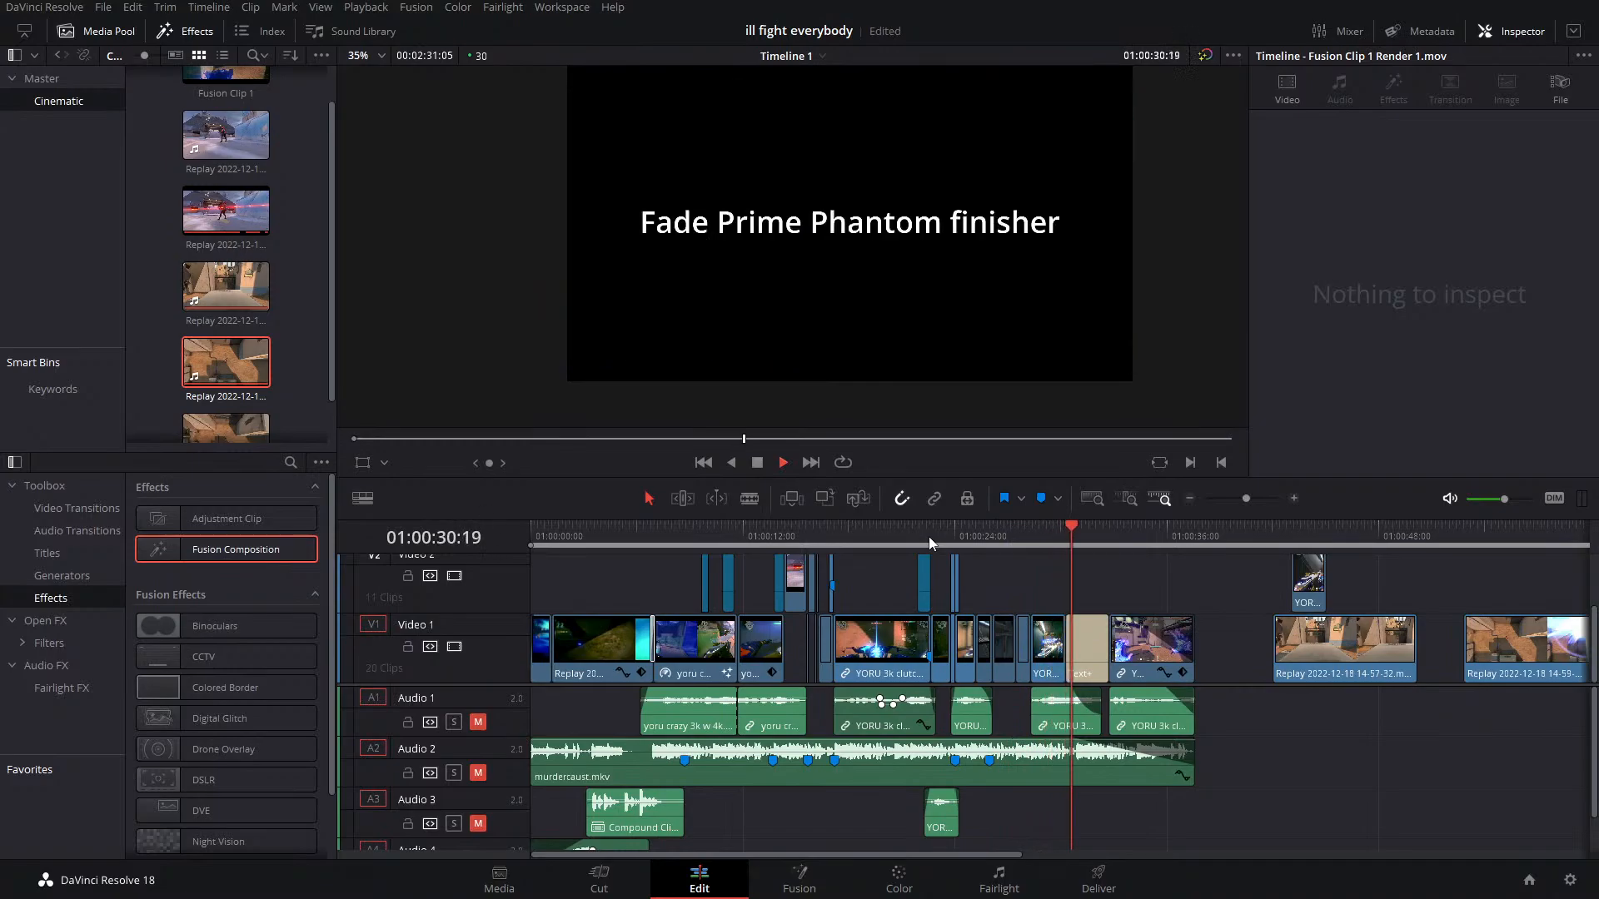
# Delete the last clip on Video 2, stop playback, and place the playhead at 01:00:27:14
pyautogui.click(1312, 583)
pyautogui.press('Delete')
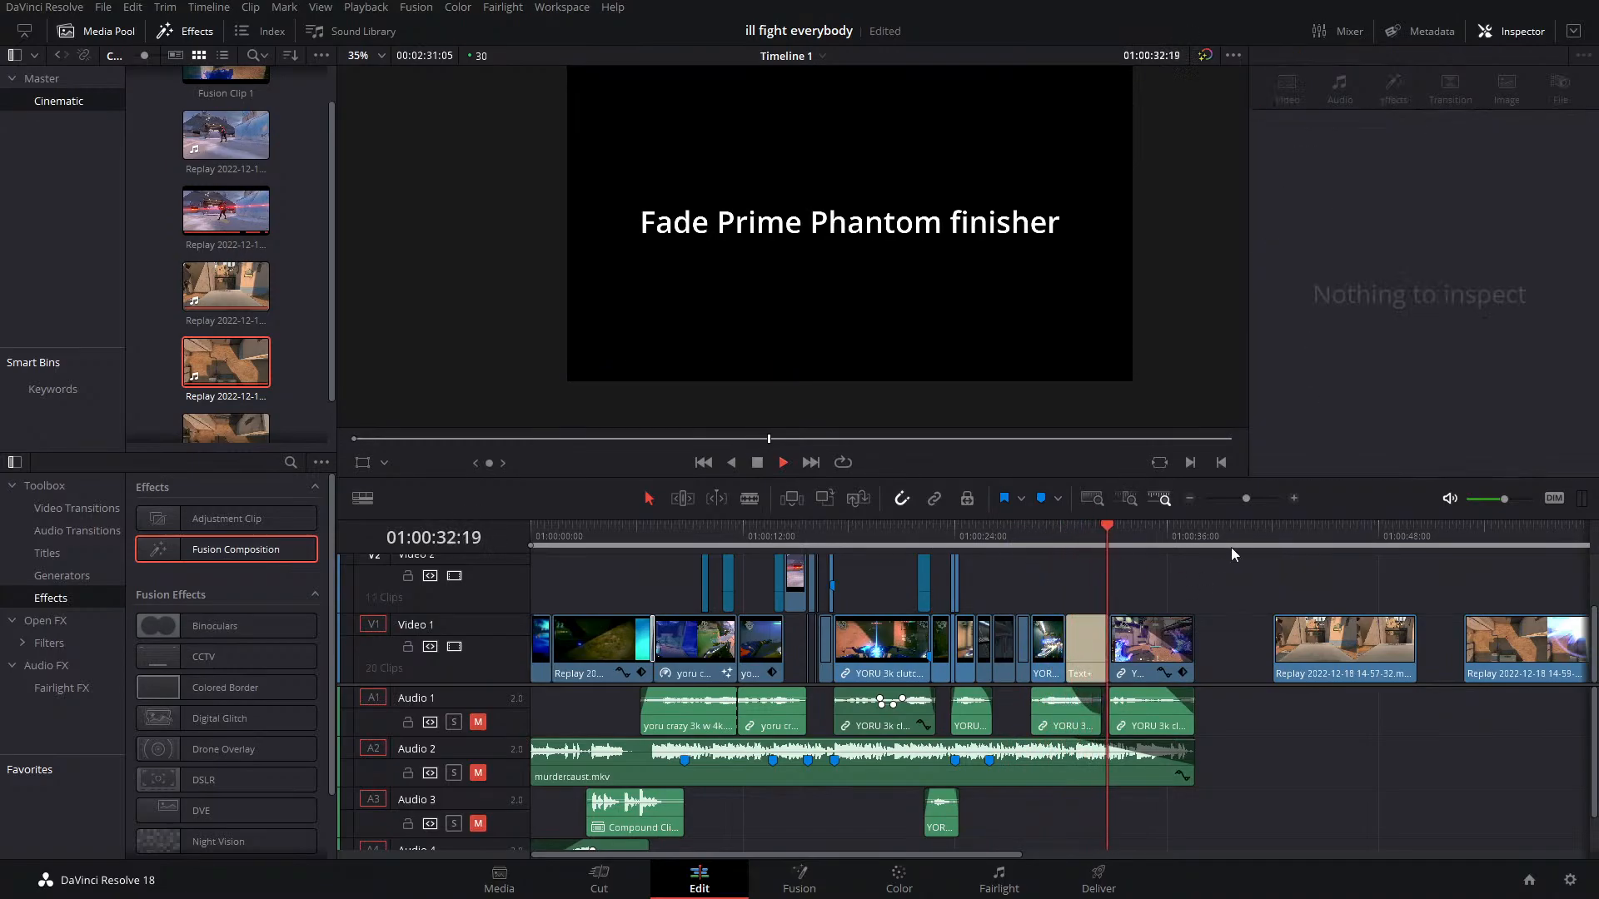
pyautogui.press('space')
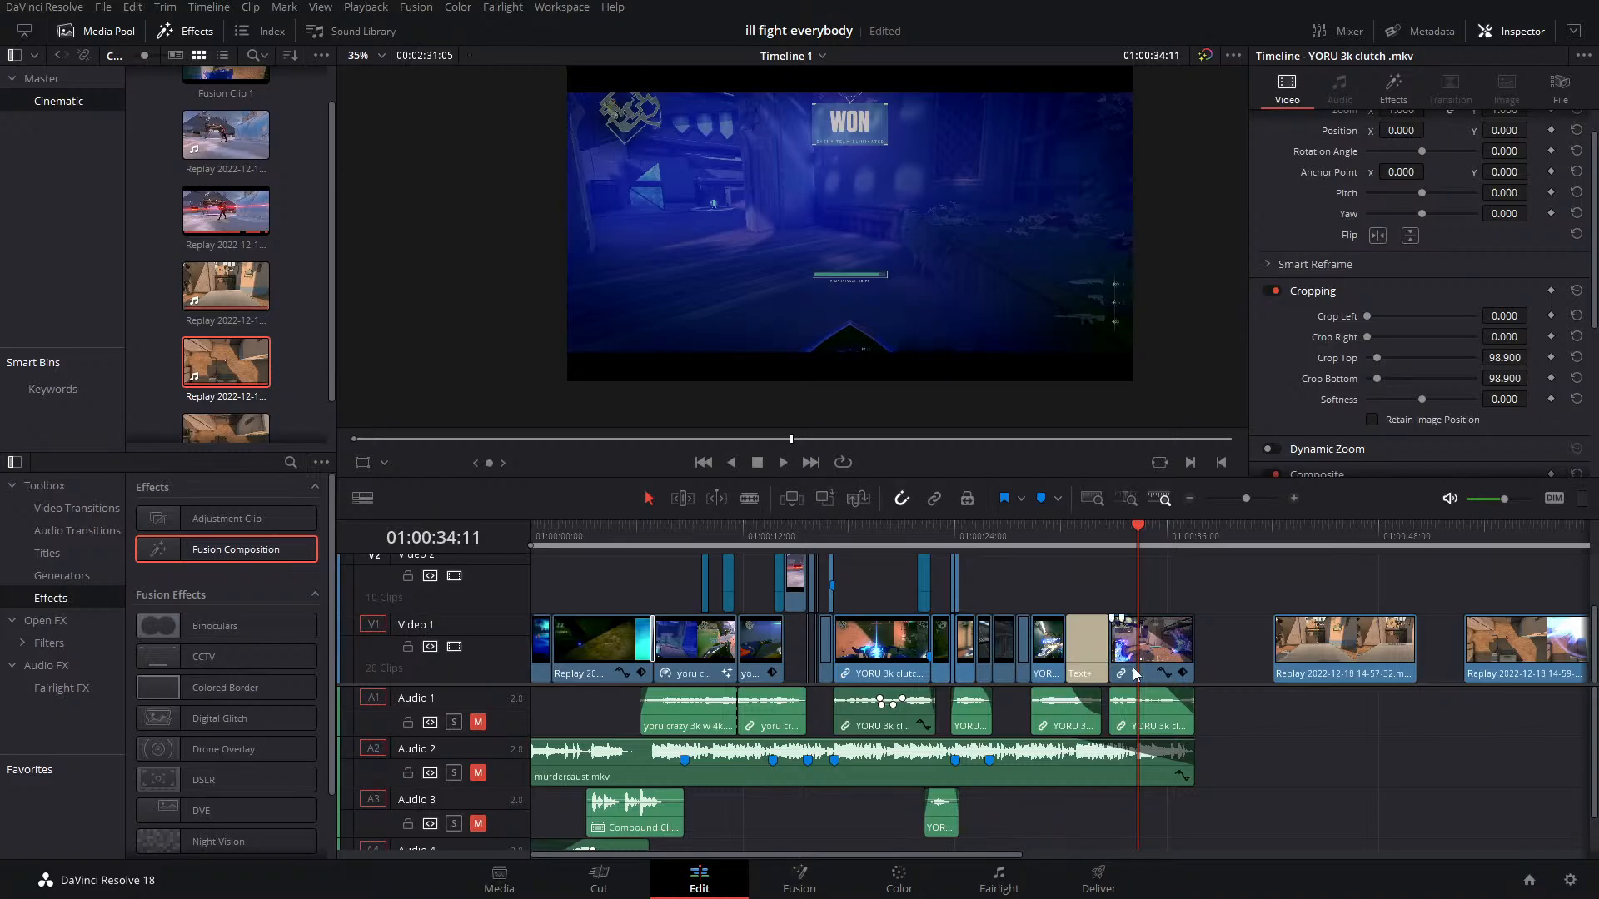
pyautogui.moveTo(976, 537); pyautogui.dragTo(1016, 537)
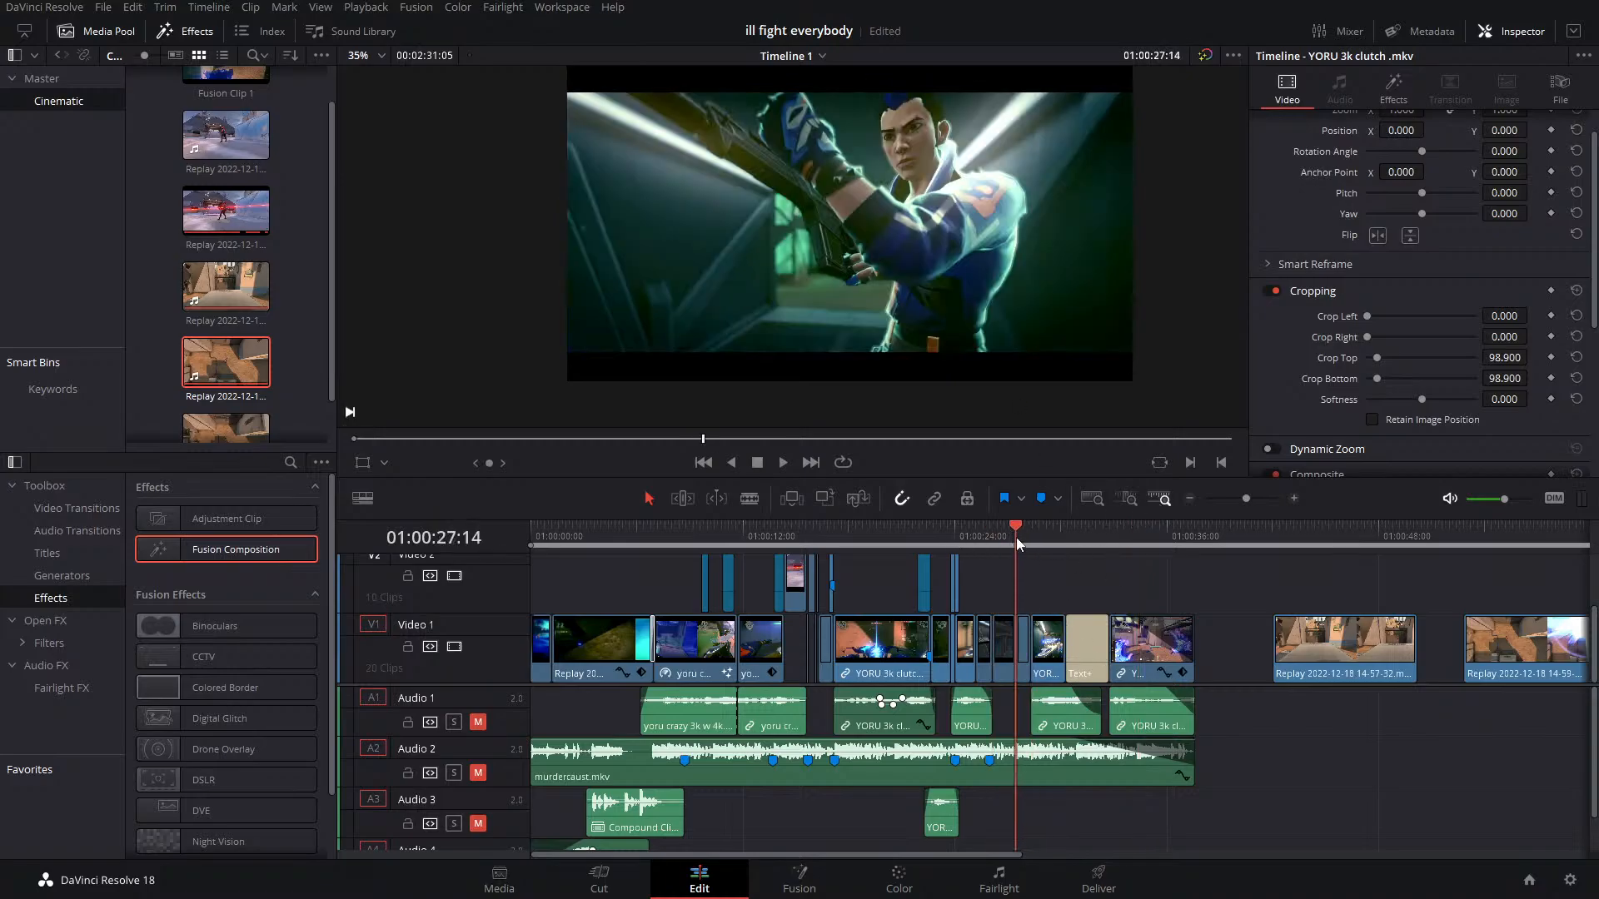
# Switch to the Fusion page and try to add a Depth Map node to the clip's composition
pyautogui.click(796, 876)
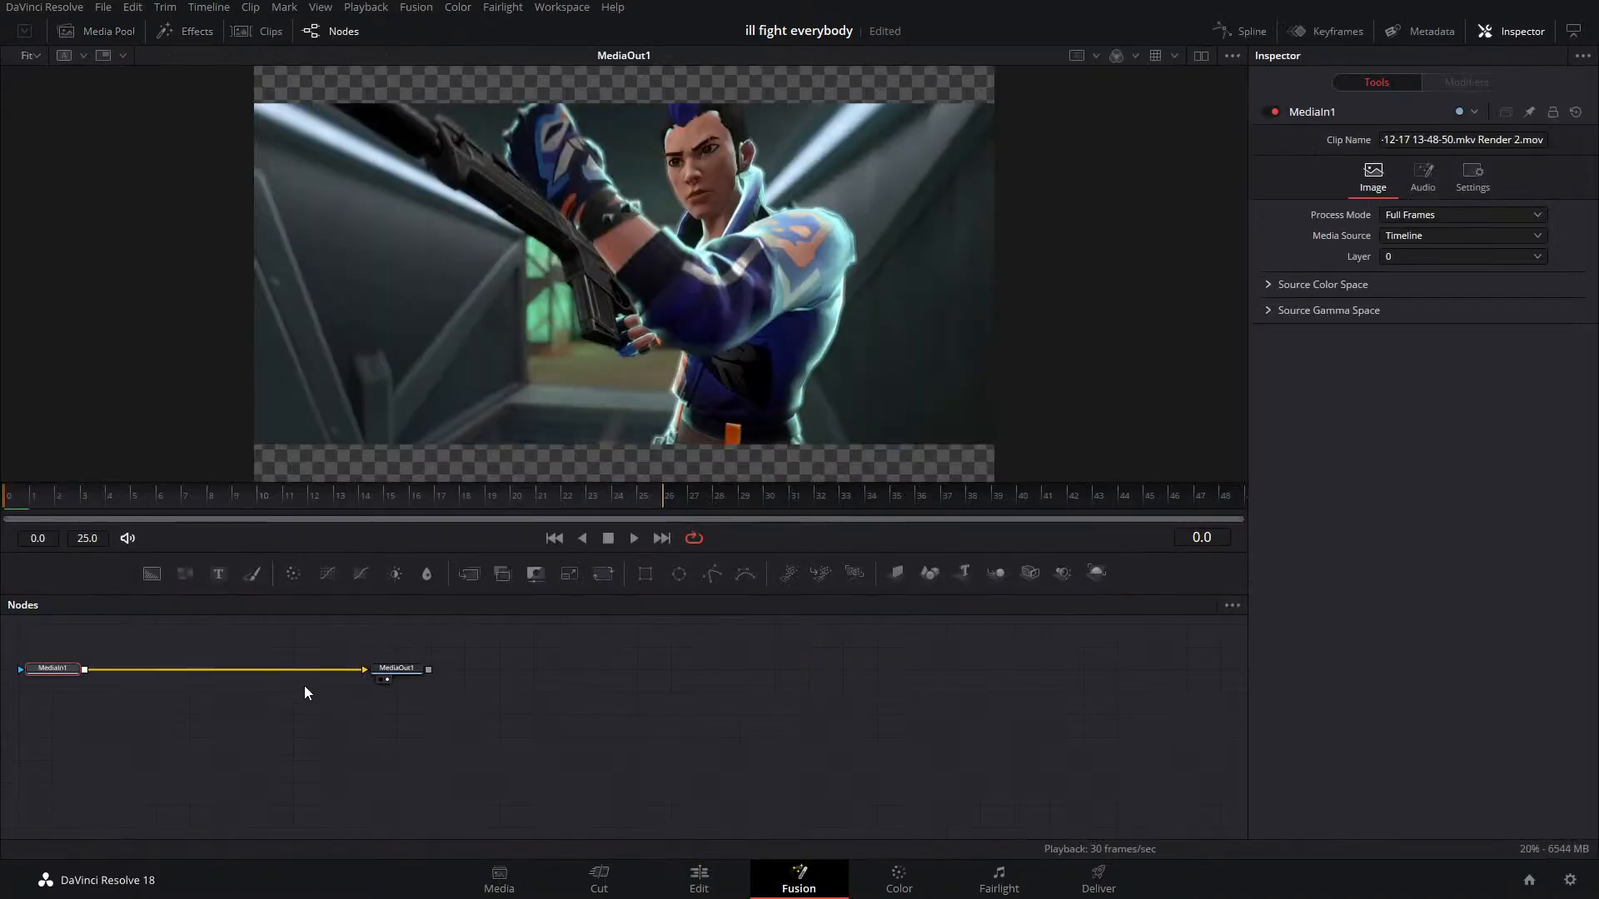
pyautogui.hotkey('shift', 'space')
pyautogui.write('track')
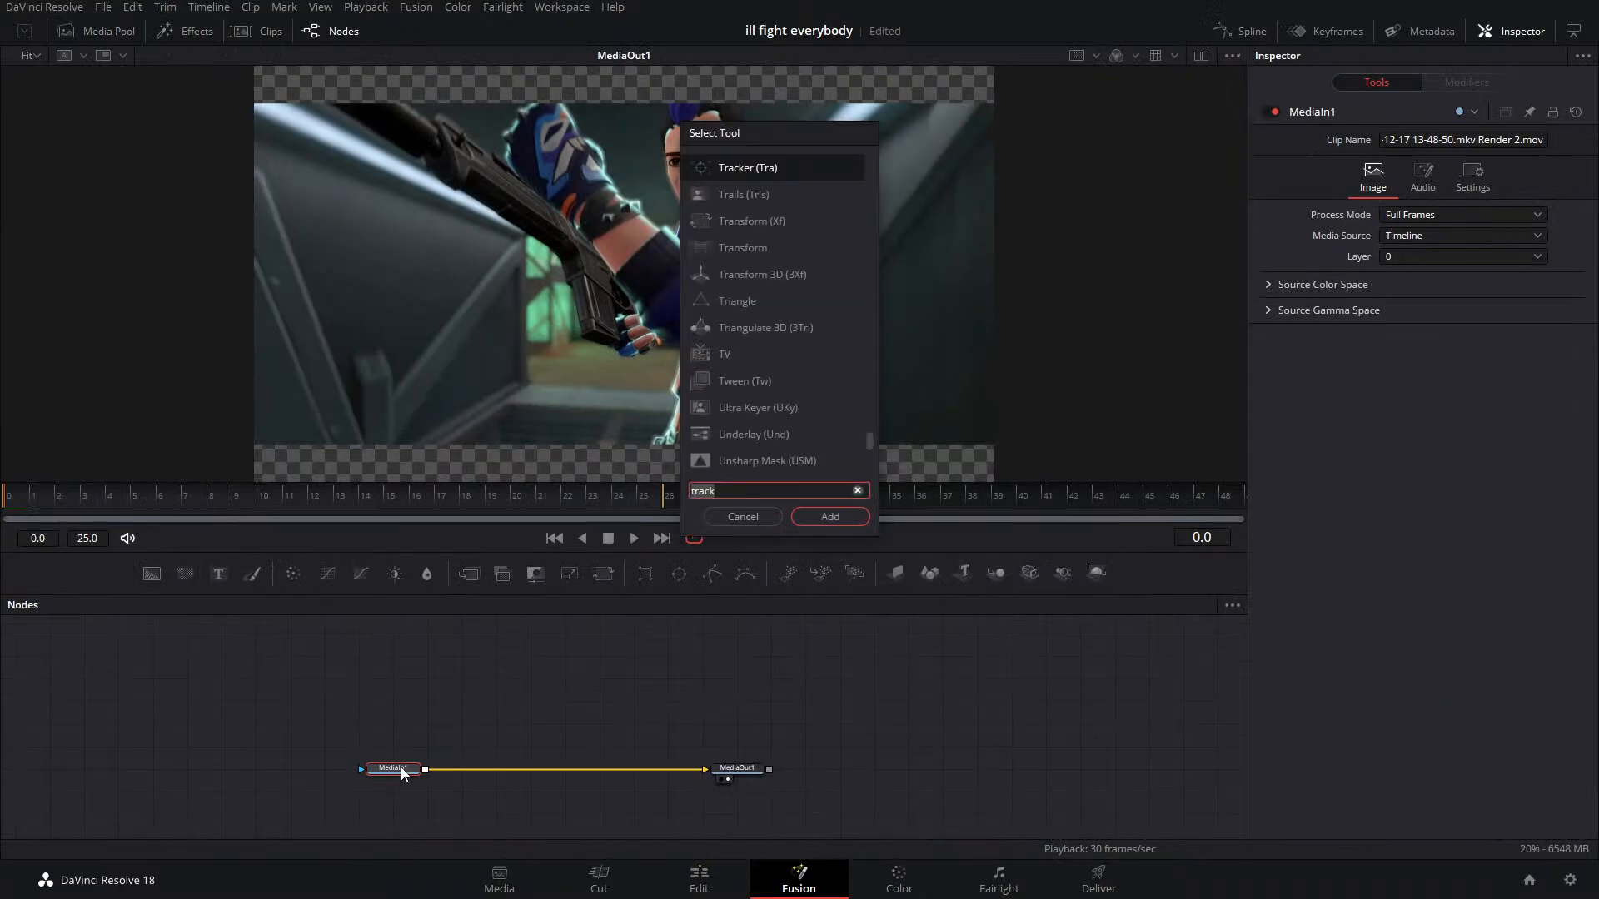
pyautogui.write('dep')
pyautogui.click(737, 520)
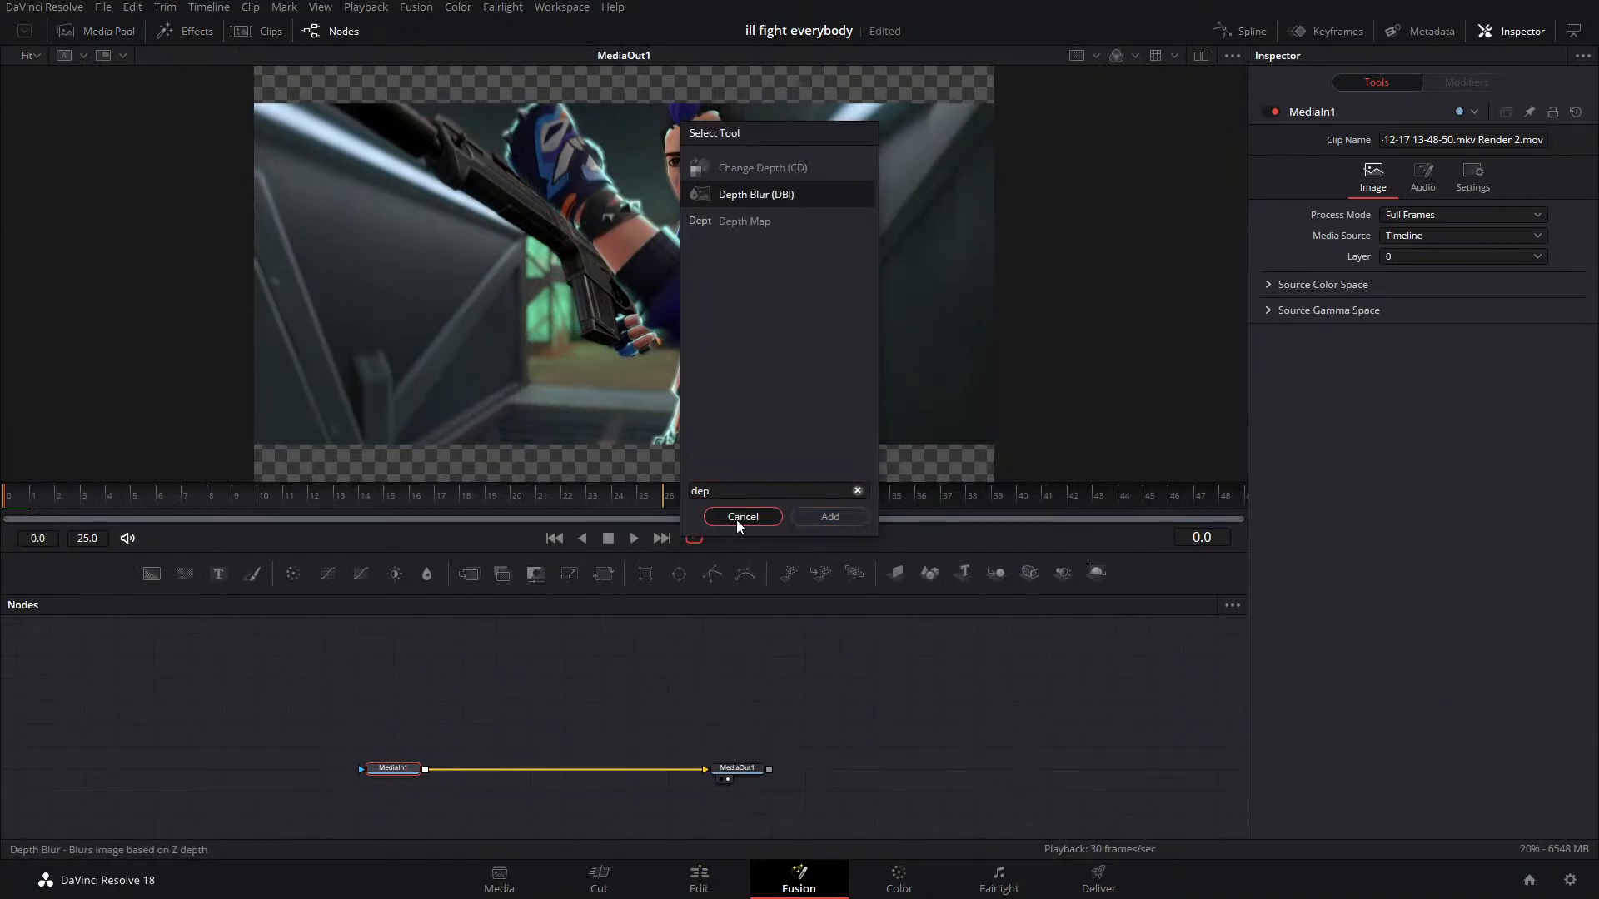
pyautogui.click(468, 738)
pyautogui.hotkey('shift', 'space')
pyautogui.write('dep')
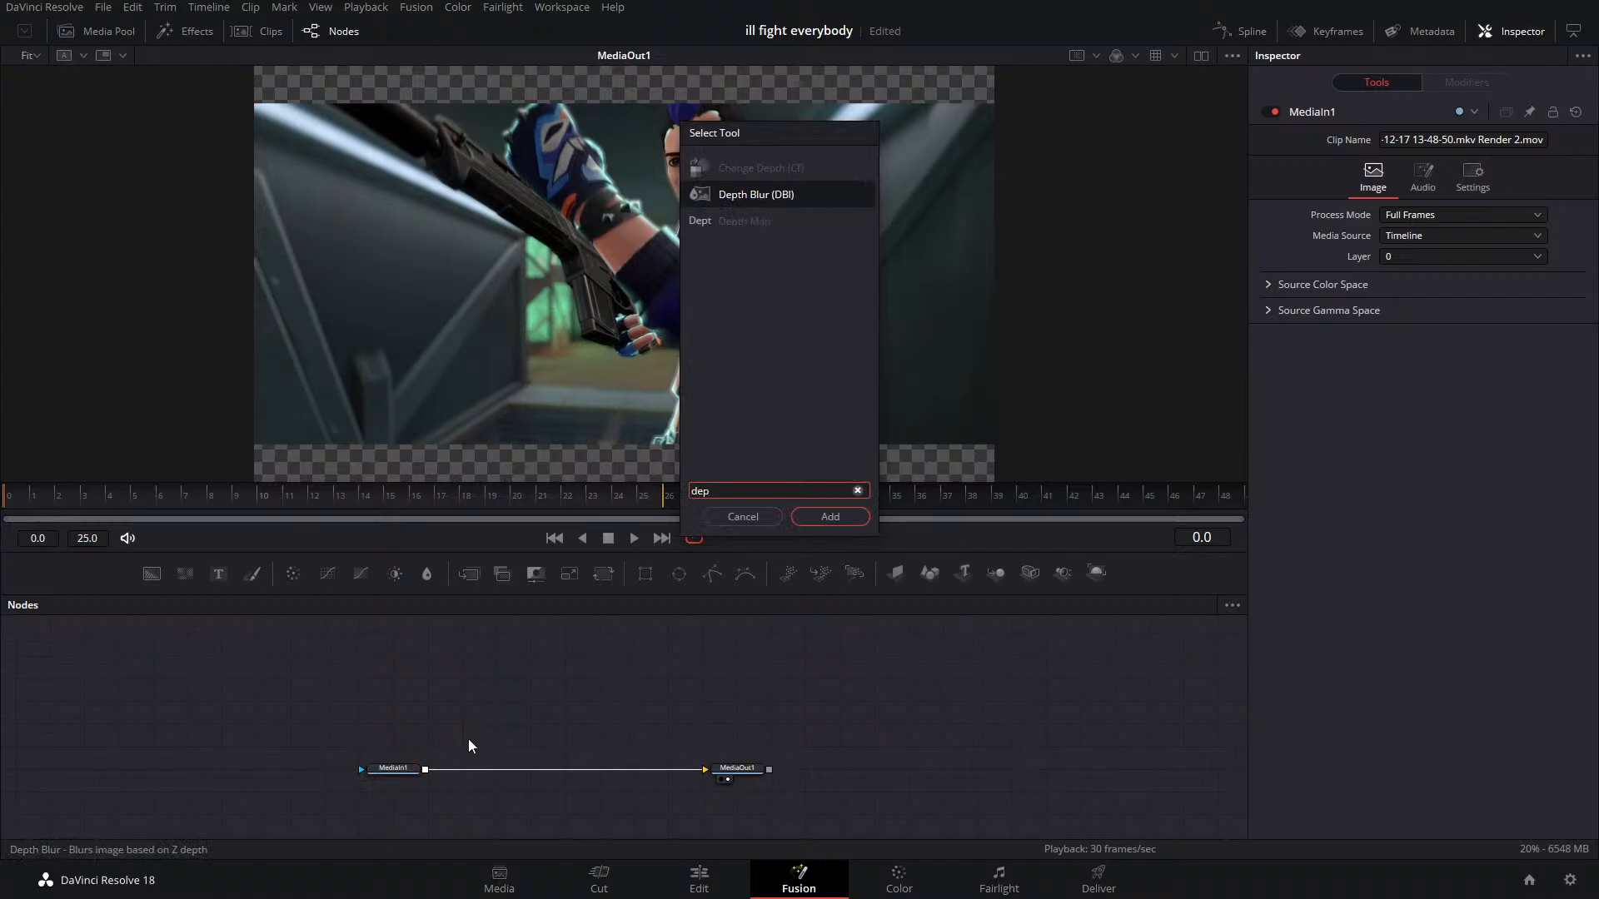
pyautogui.click(740, 222)
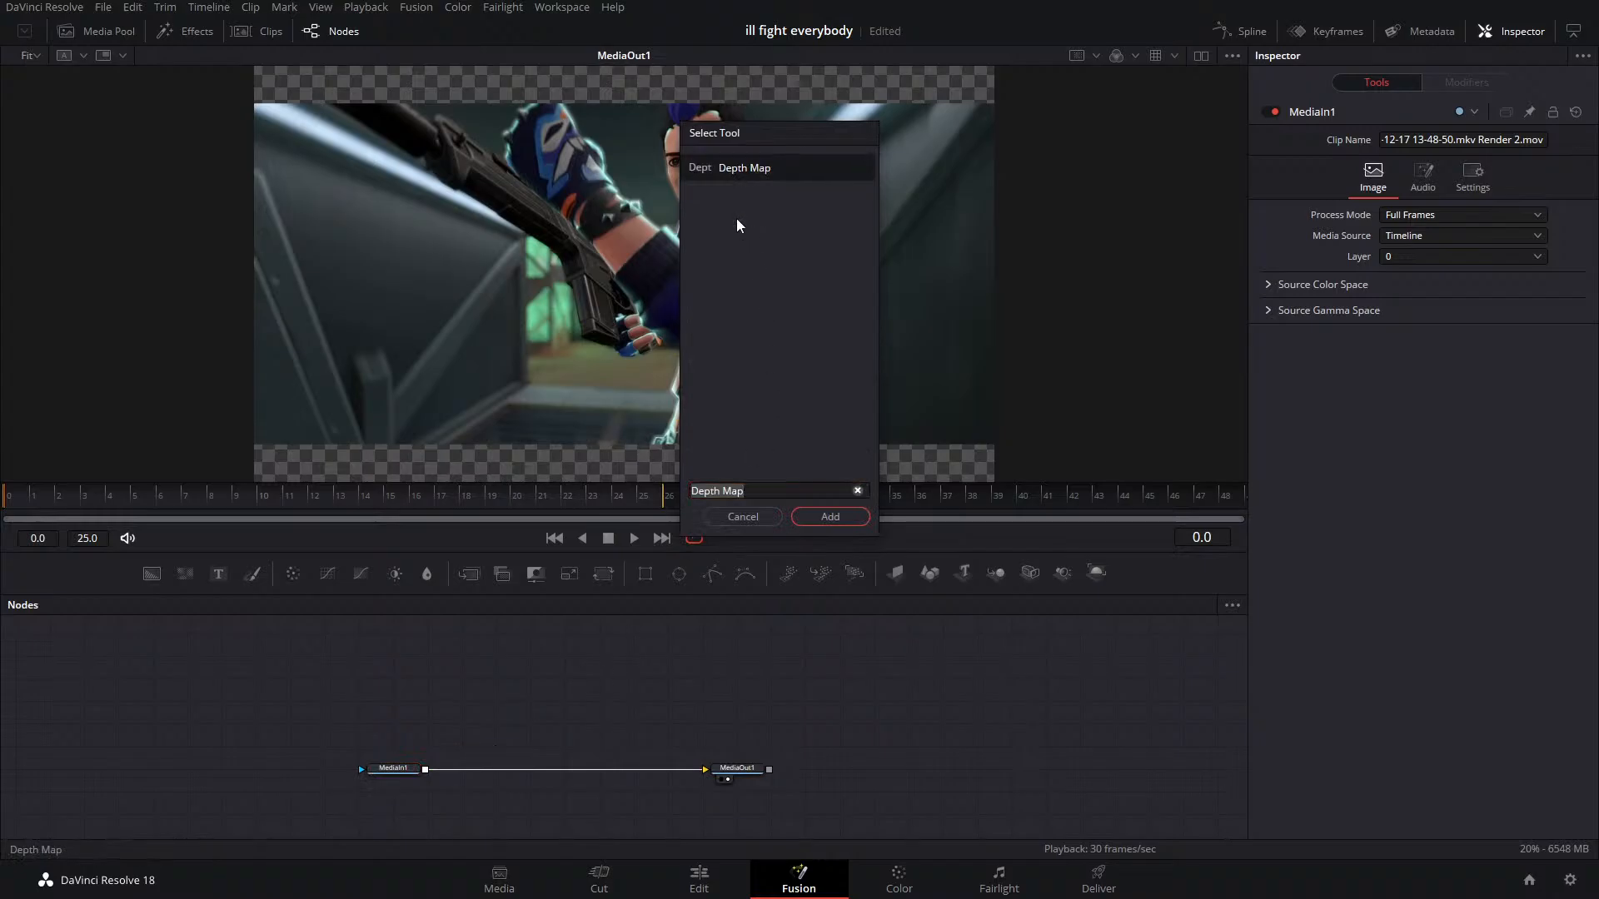
pyautogui.click(830, 517)
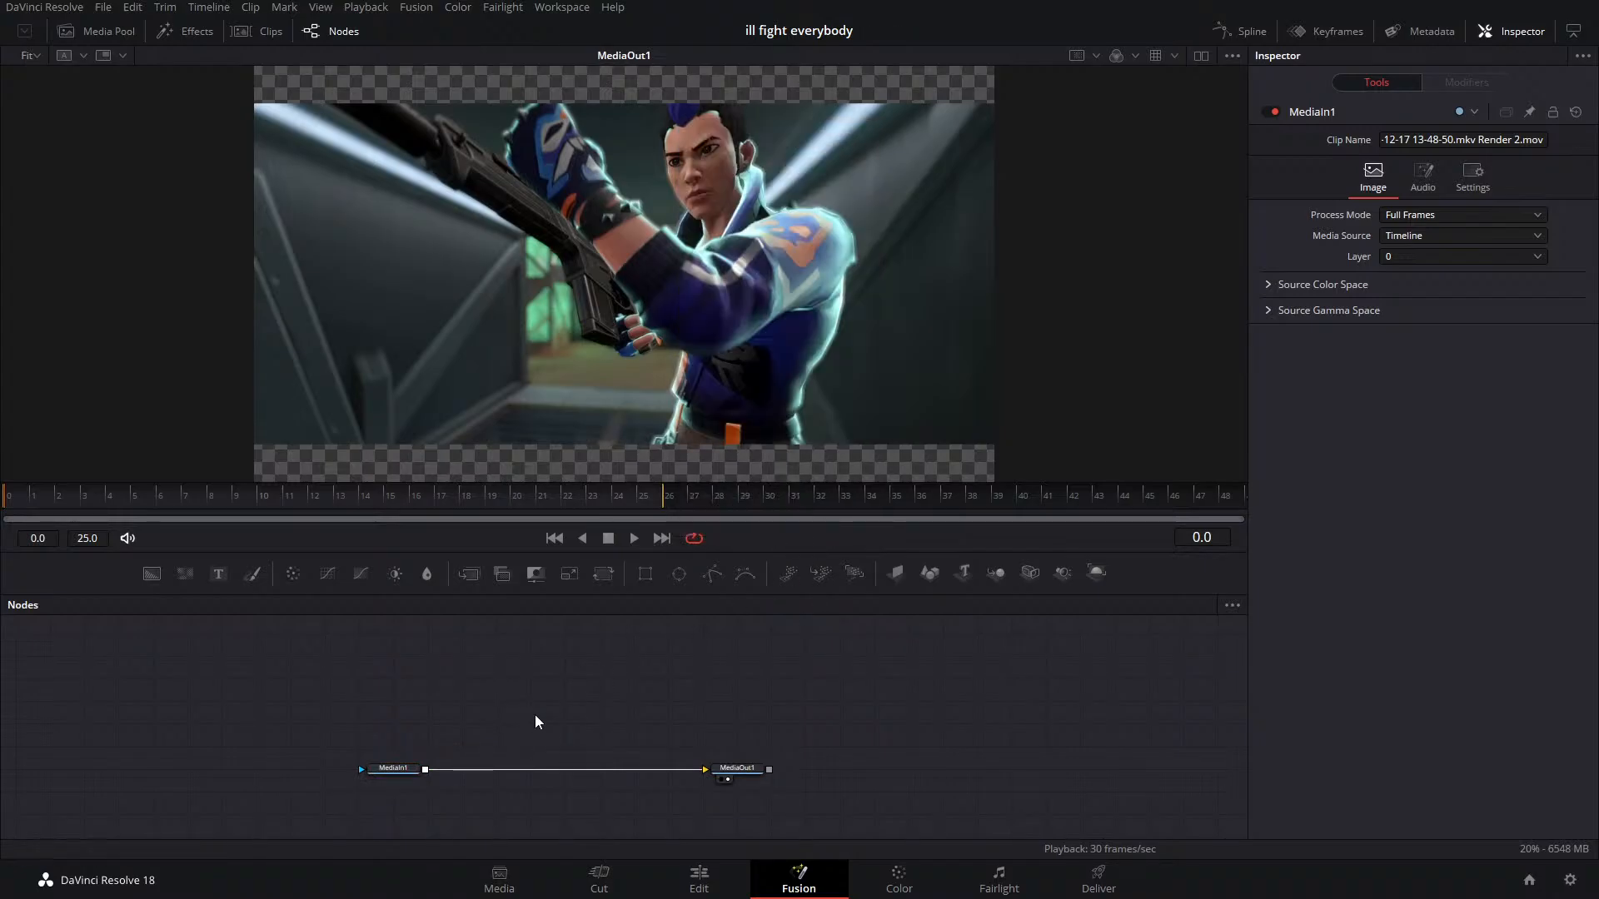
# At frame 4, add a Depth Map node fed by MediaIn1 and display its output in a second viewer
pyautogui.click(198, 510)
pyautogui.click(108, 510)
pyautogui.hotkey('shift', 'space')
pyautogui.write('track')
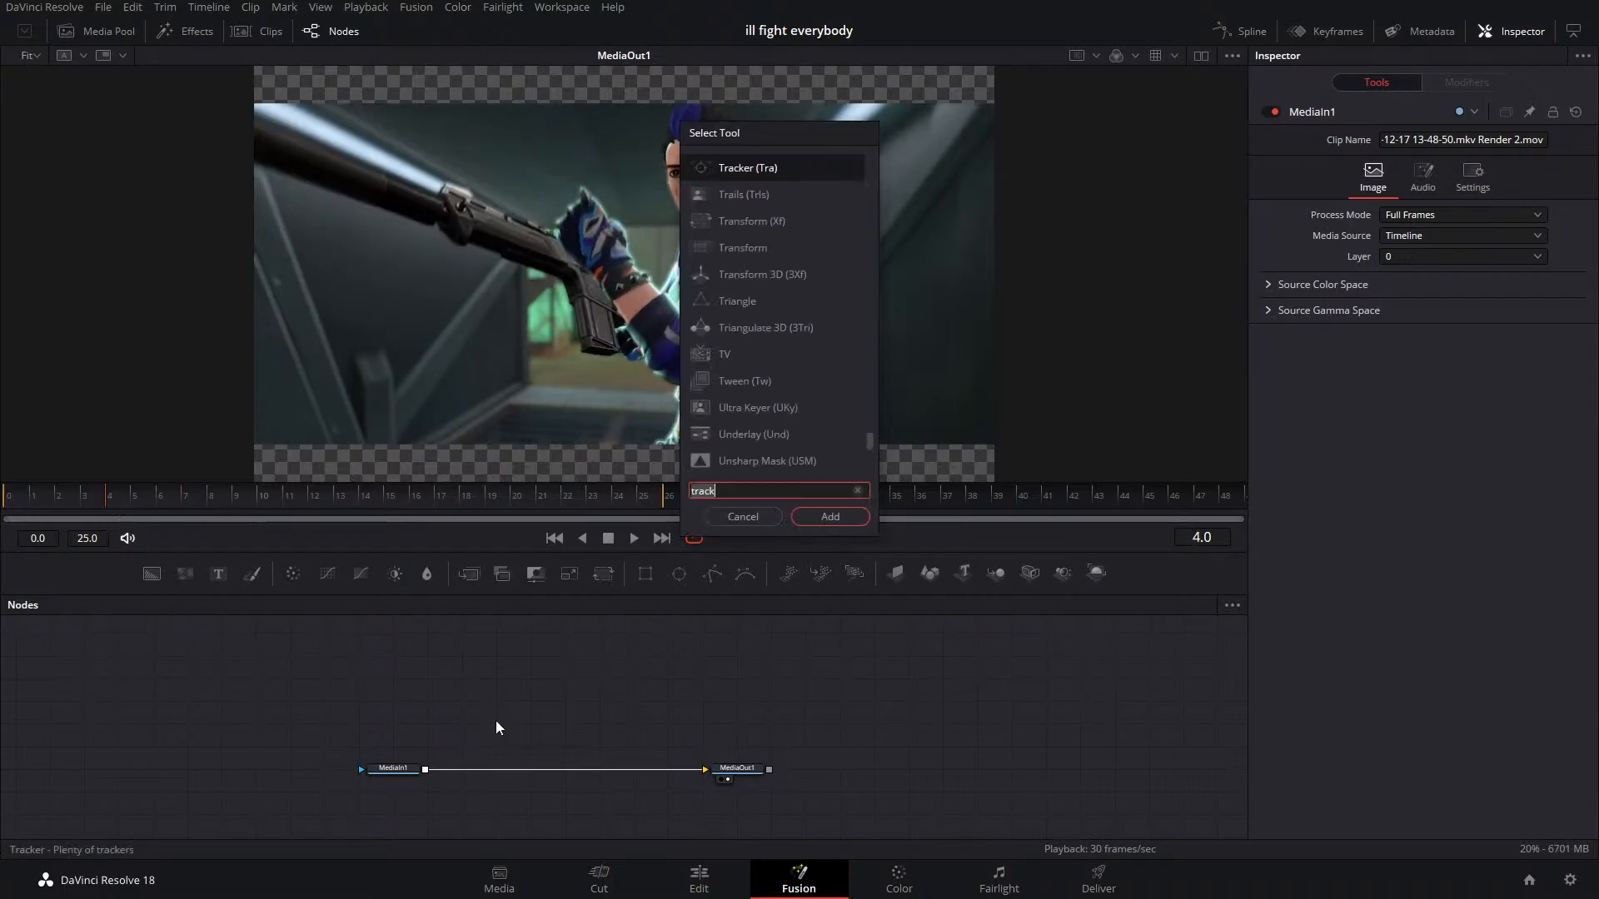
pyautogui.hotkey('ctrl', 'a')
pyautogui.write('depth Map')
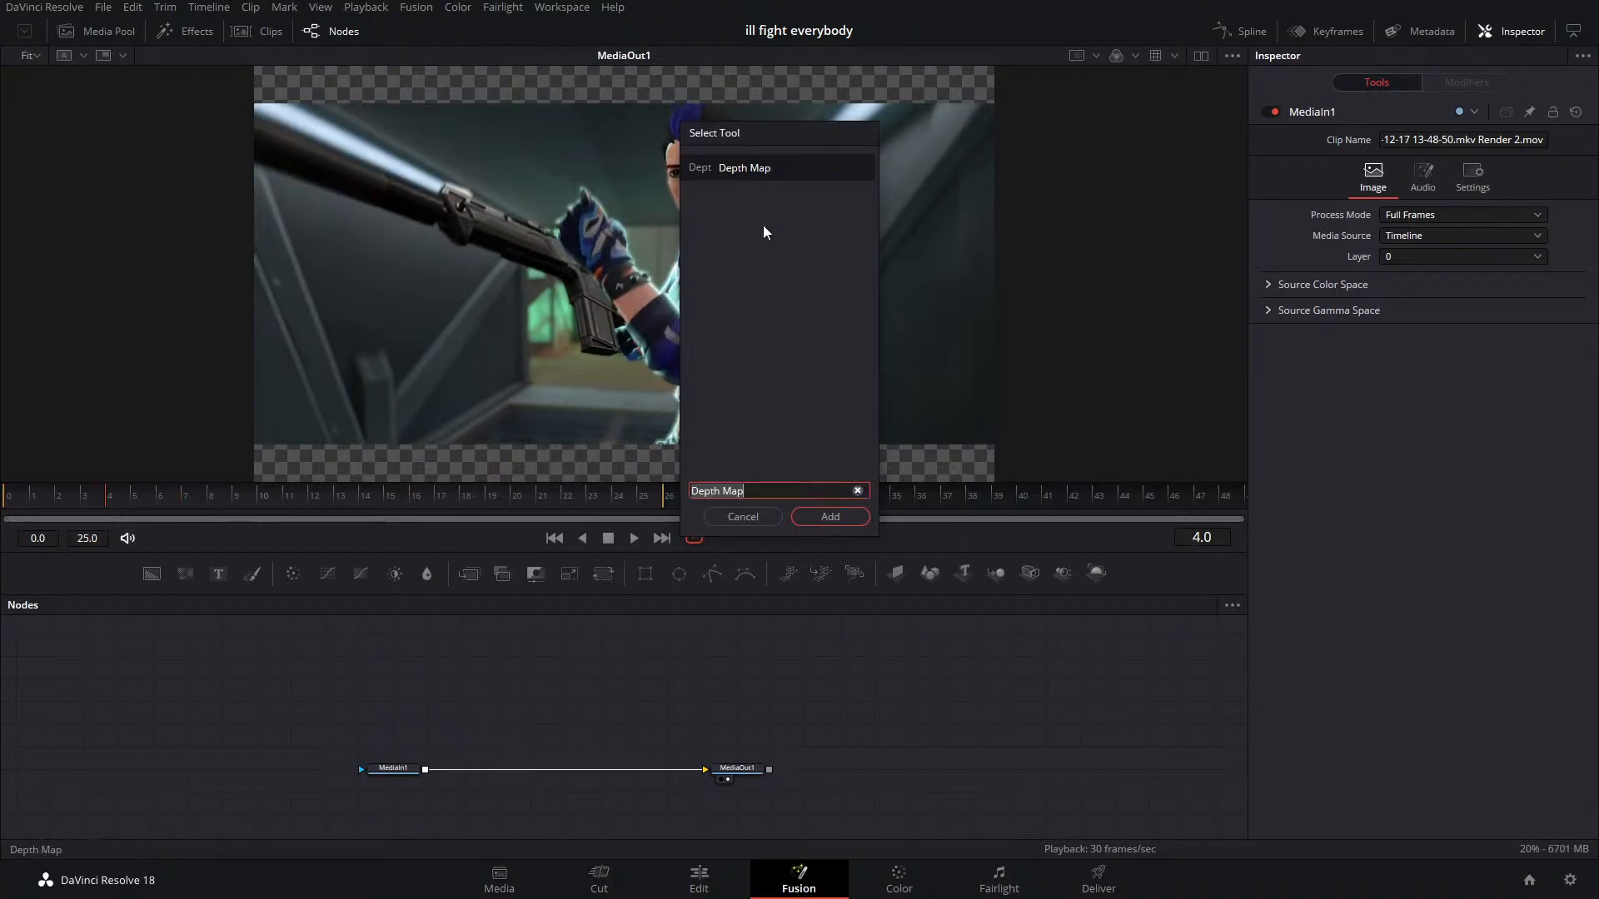
pyautogui.click(824, 517)
pyautogui.moveTo(425, 770); pyautogui.dragTo(510, 729)
pyautogui.click(1201, 55)
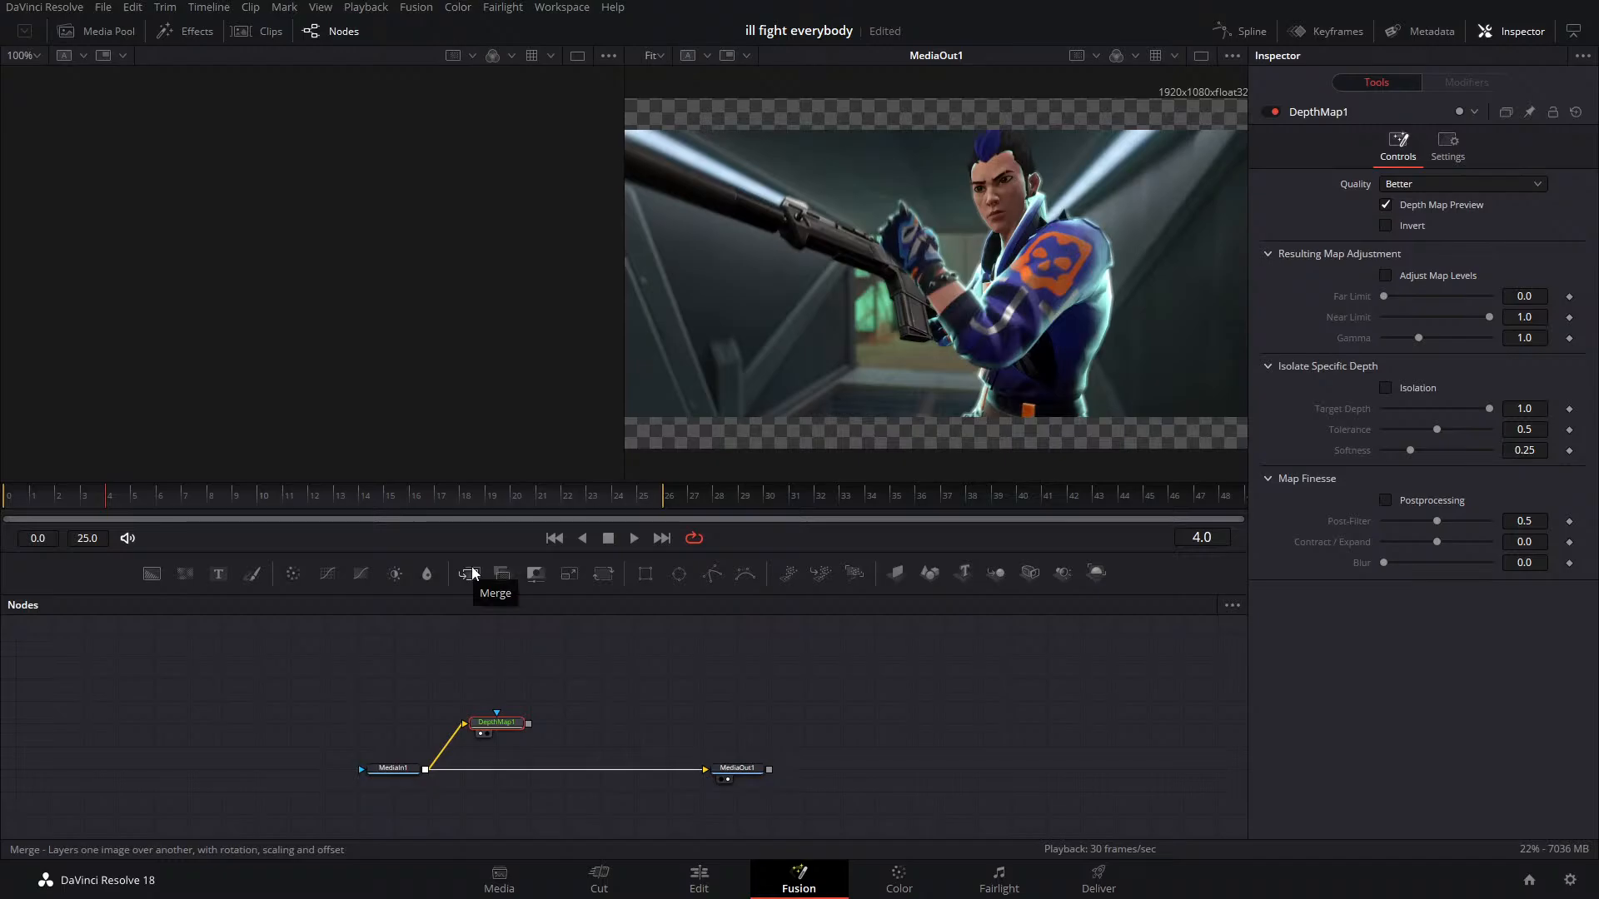
pyautogui.press('1')
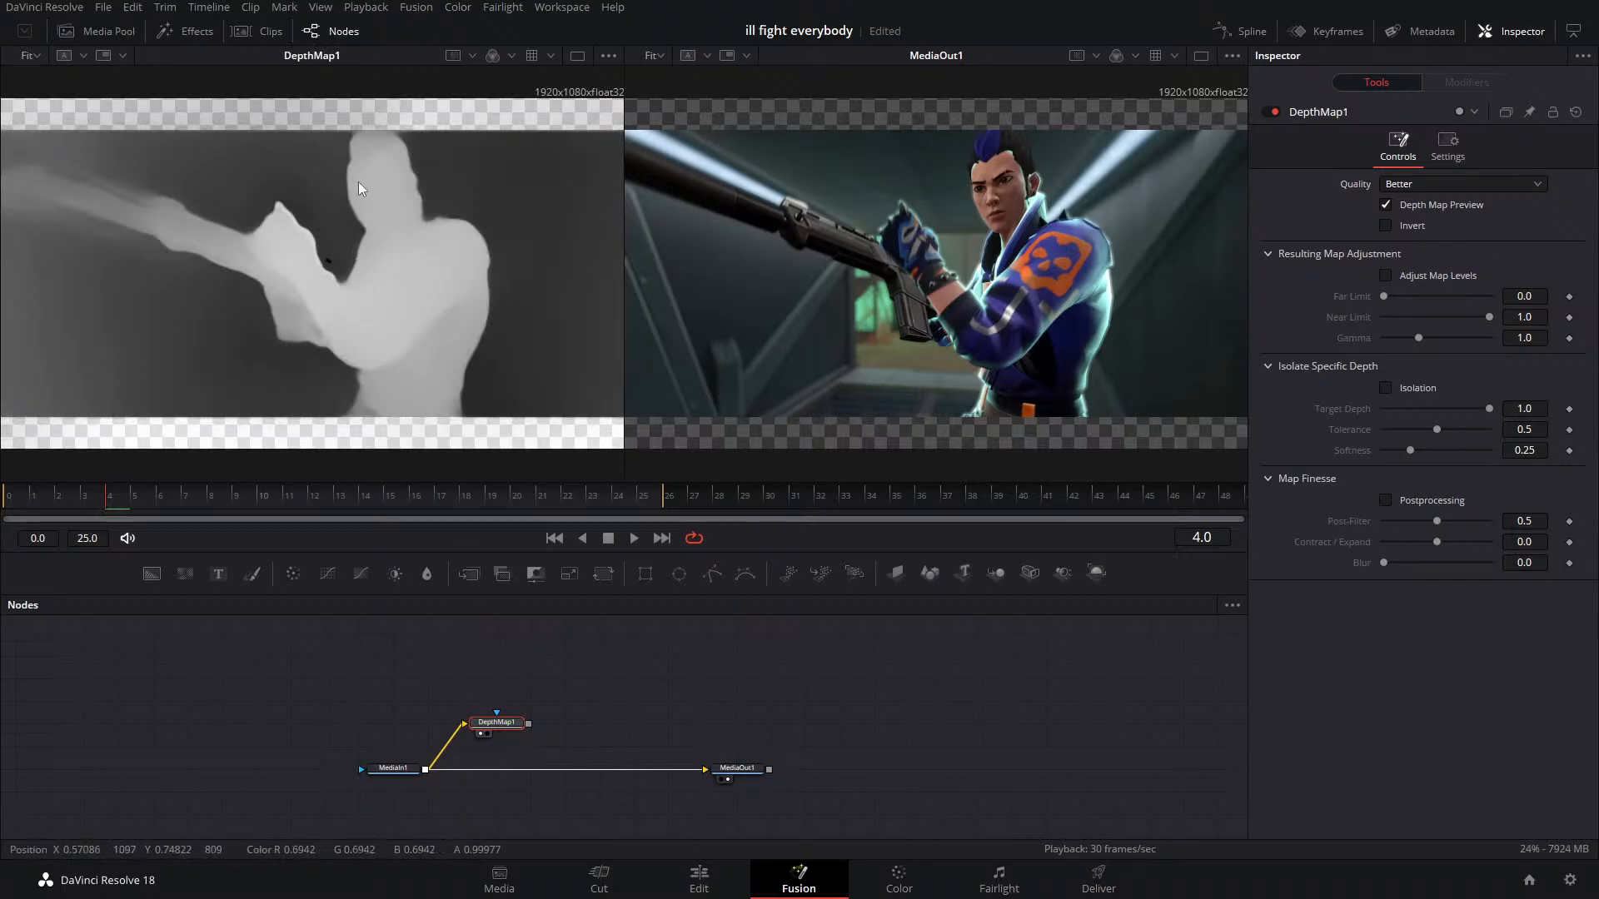
# Set the Depth Map quality to Faster, enable Adjust Map Levels, and set Far Limit to 0.465
pyautogui.click(1432, 183)
pyautogui.click(1410, 215)
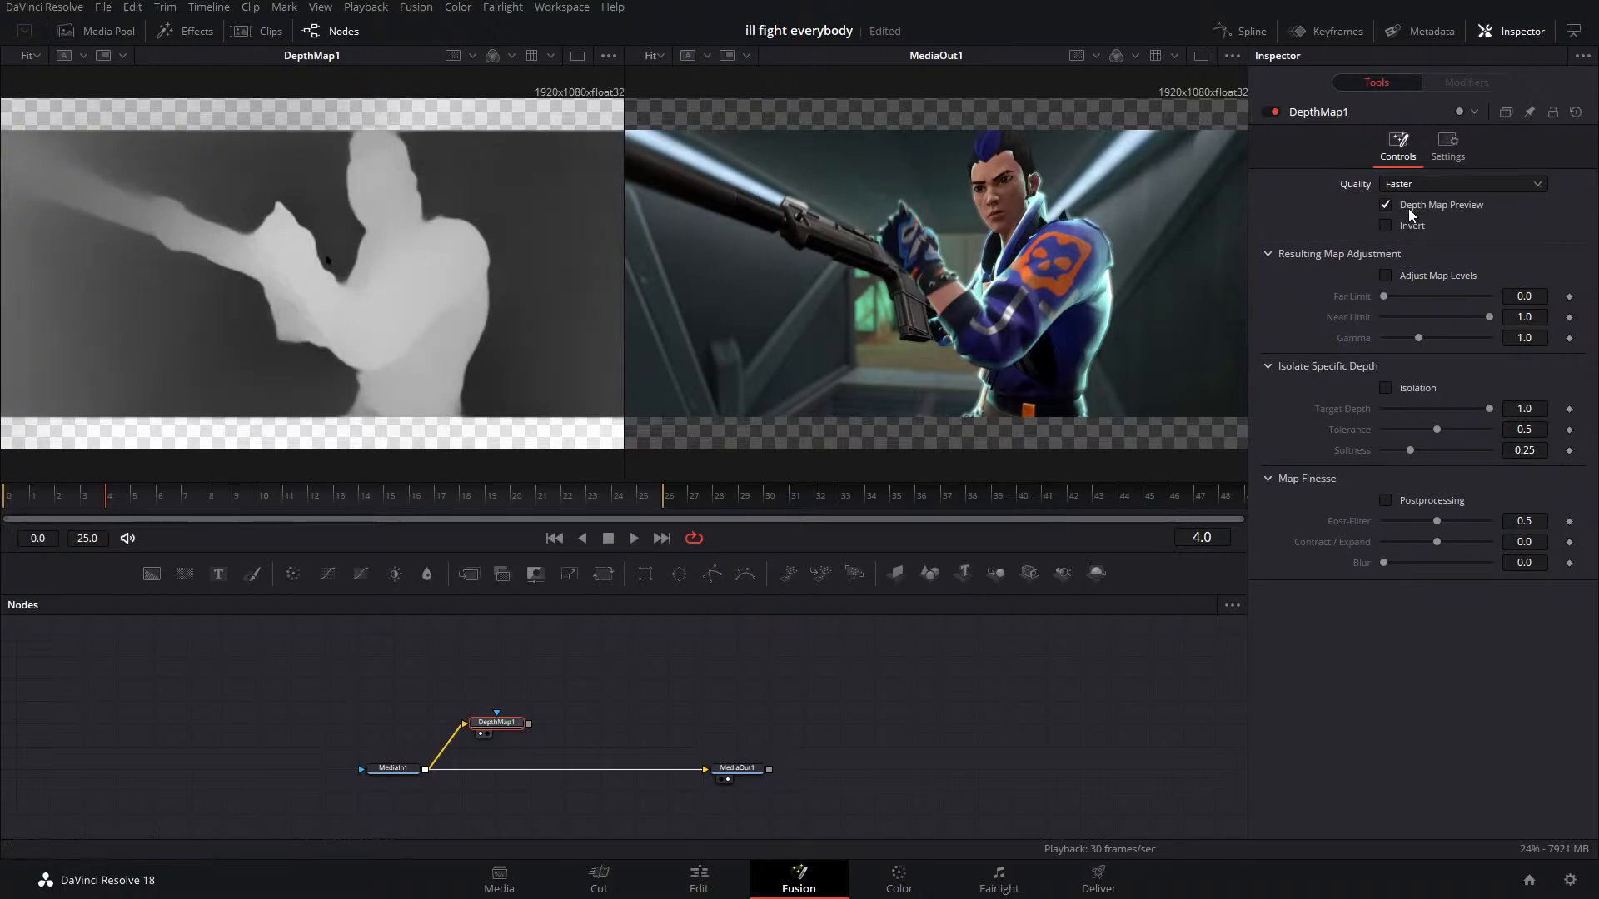
pyautogui.click(1385, 278)
pyautogui.moveTo(1385, 297); pyautogui.dragTo(1491, 325)
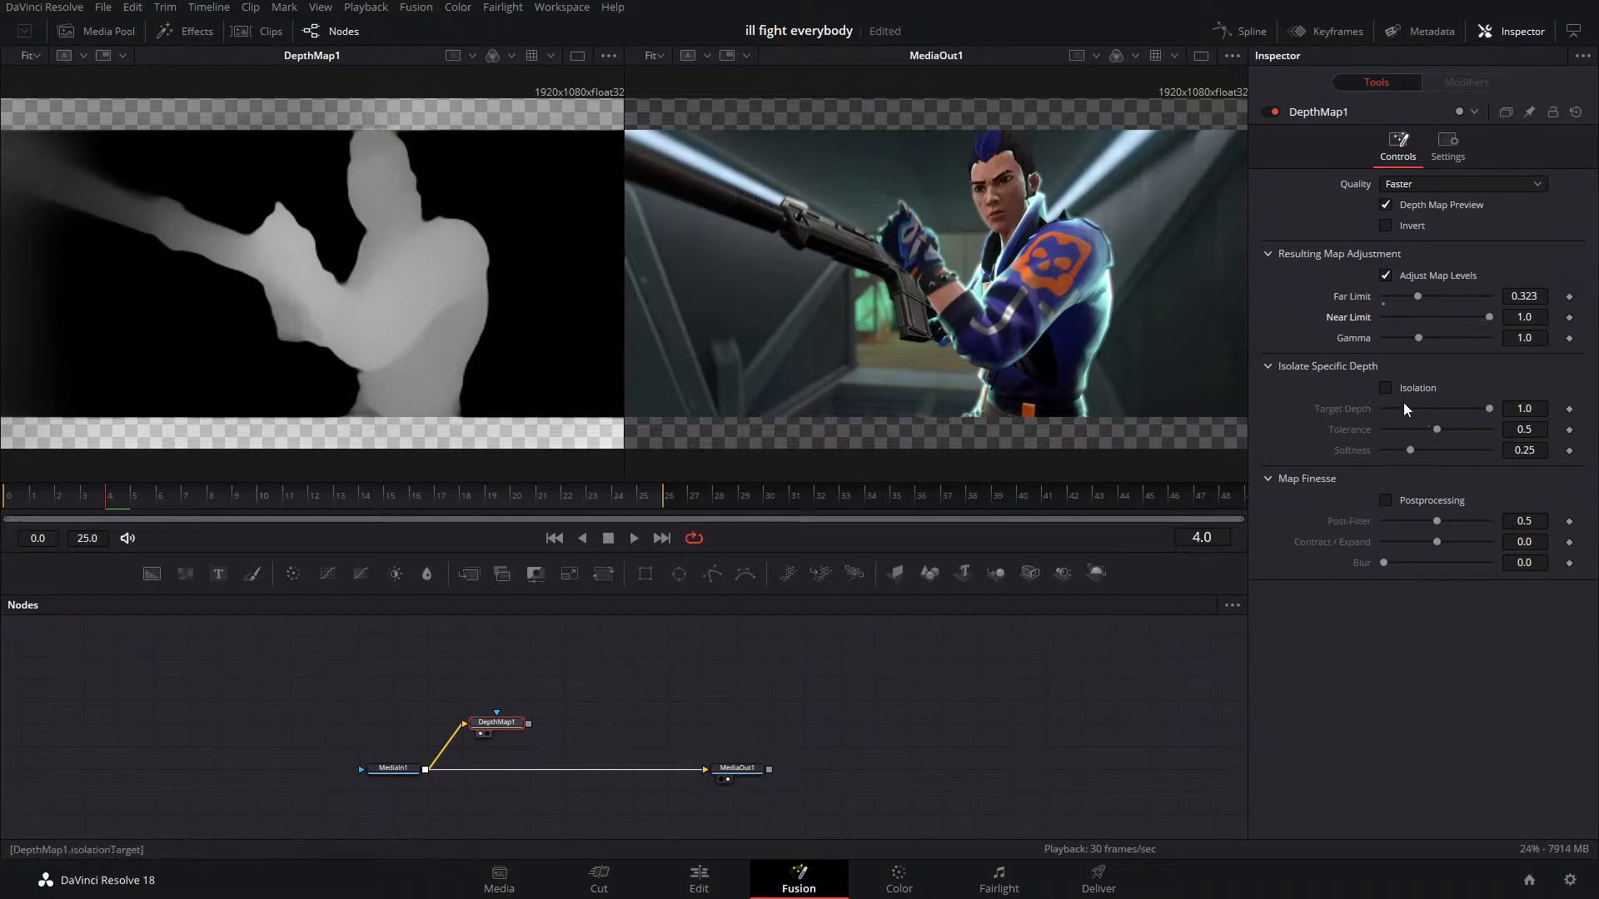
pyautogui.moveTo(1490, 320); pyautogui.dragTo(1499, 333)
pyautogui.moveTo(1418, 296); pyautogui.dragTo(1435, 302)
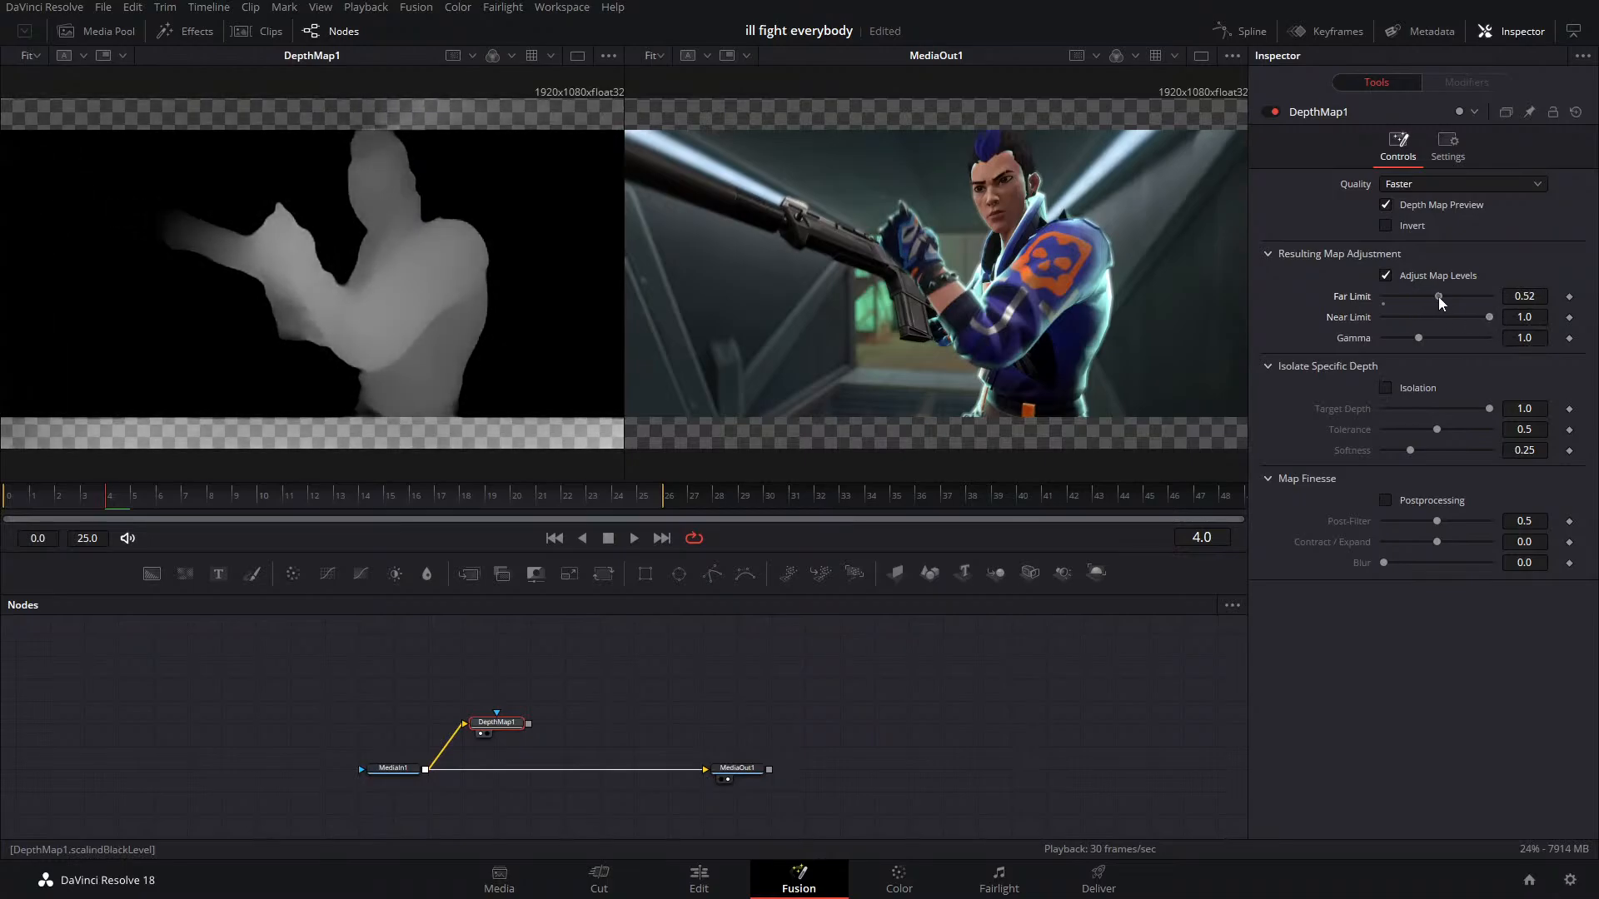
# Enable Isolation on the depth map with Target Depth 0.78 and Softness 0.417
pyautogui.click(1405, 390)
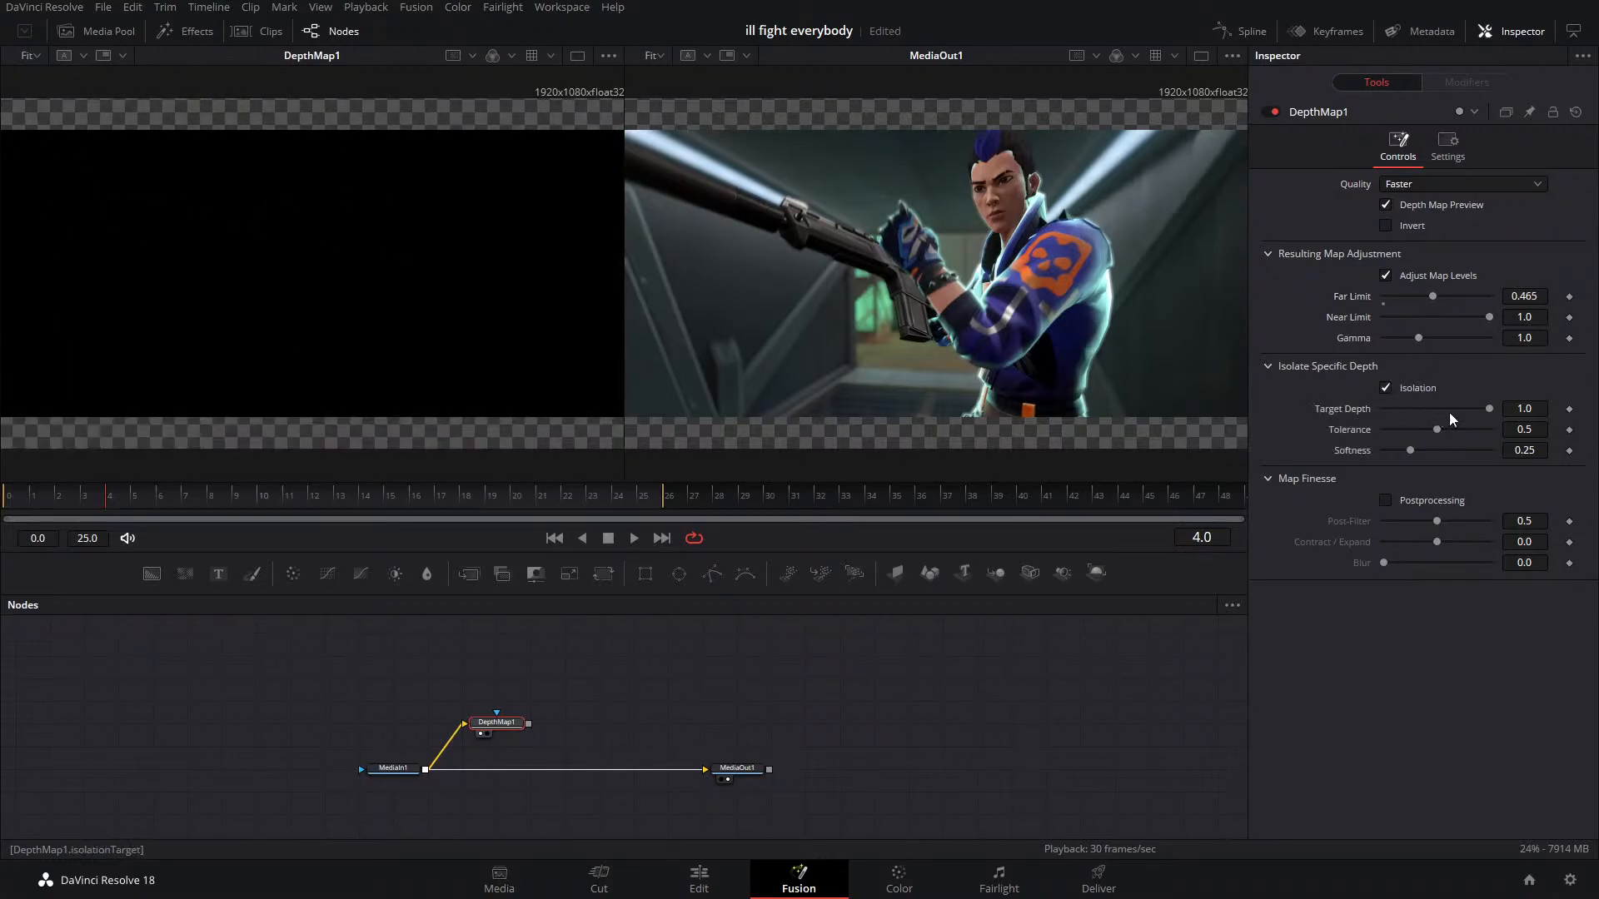
pyautogui.moveTo(1490, 408)
pyautogui.mouseDown()
pyautogui.moveTo(1415, 419)
pyautogui.moveTo(1467, 424)
pyautogui.mouseUp()
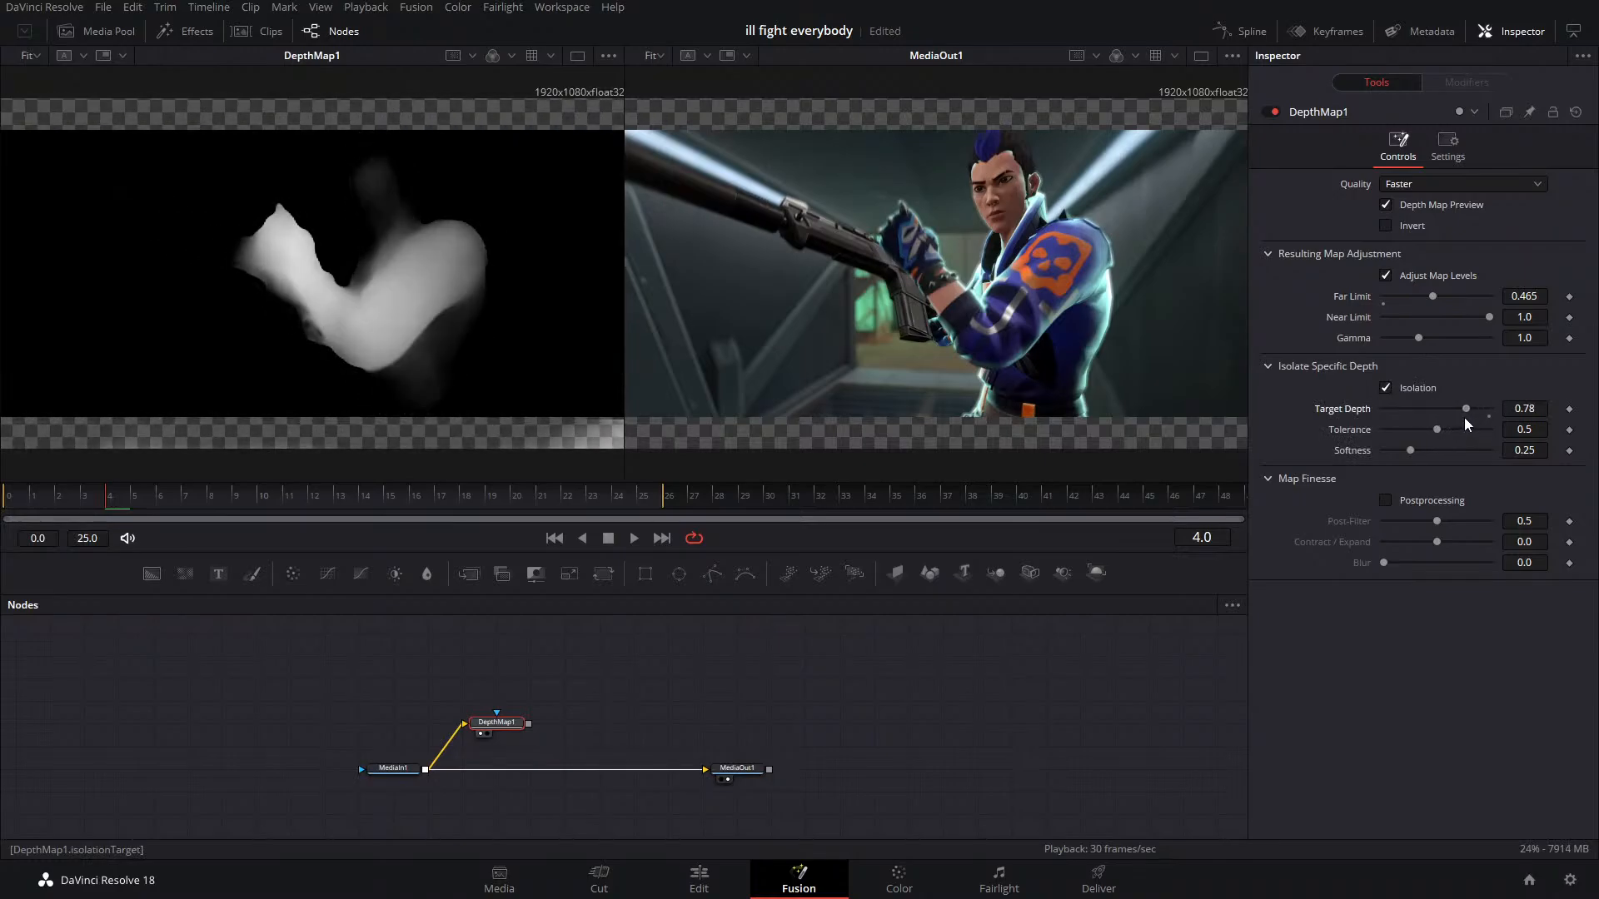
pyautogui.moveTo(1410, 451)
pyautogui.mouseDown()
pyautogui.moveTo(1381, 473)
pyautogui.moveTo(1425, 471)
pyautogui.mouseUp()
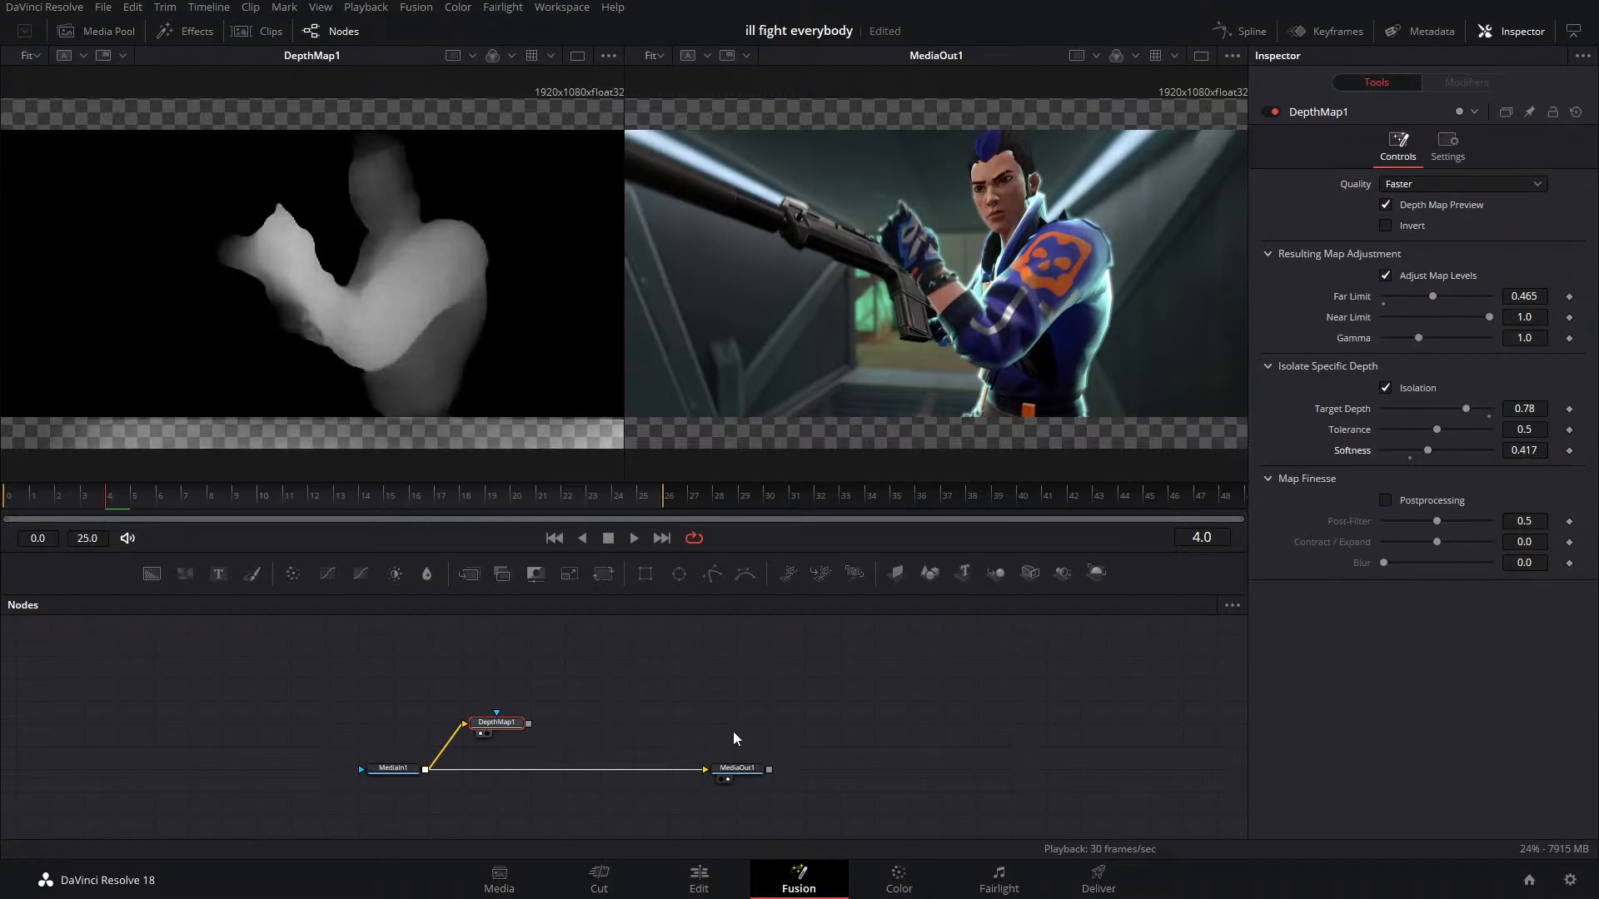
# Delete the DepthMap1 node and return to the Edit page
pyautogui.moveTo(513, 727)
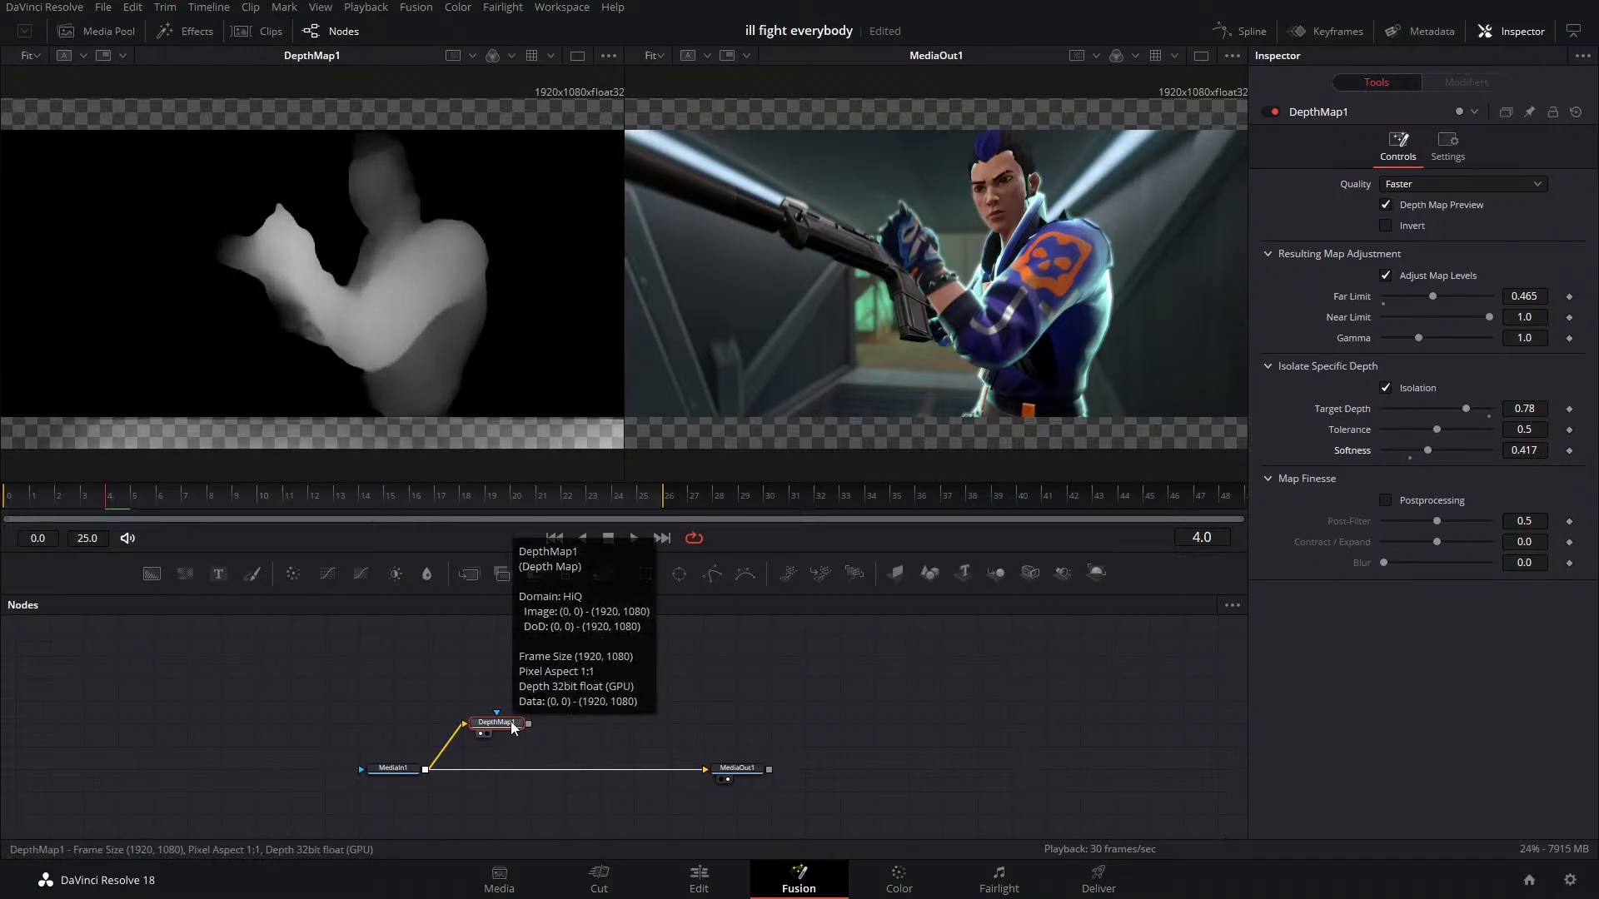
pyautogui.press('Delete')
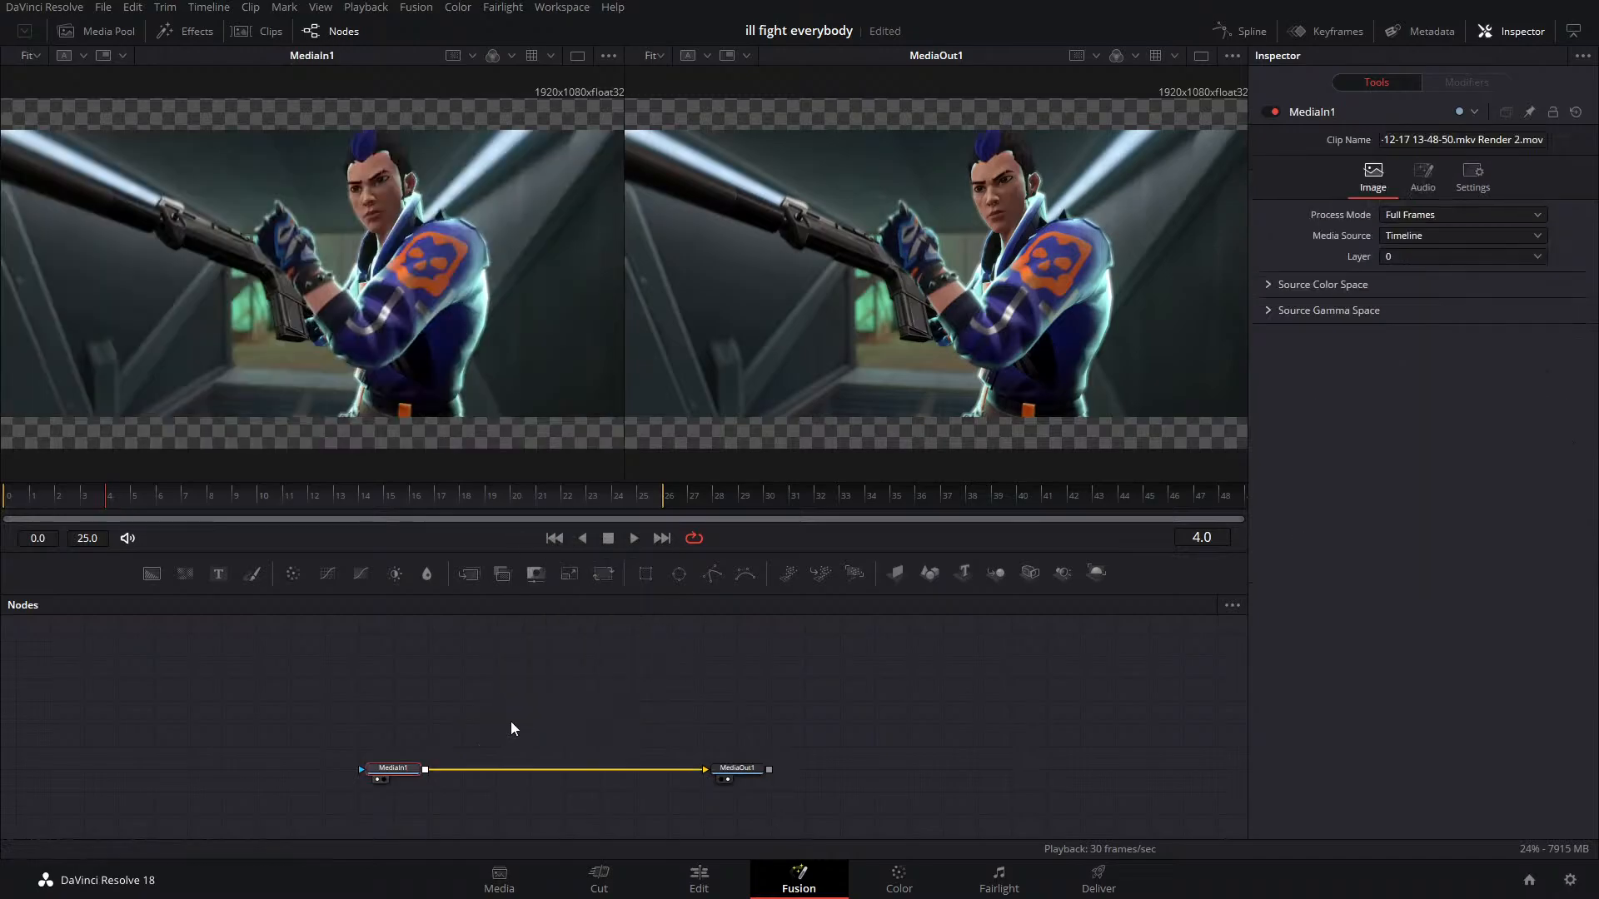
pyautogui.click(700, 881)
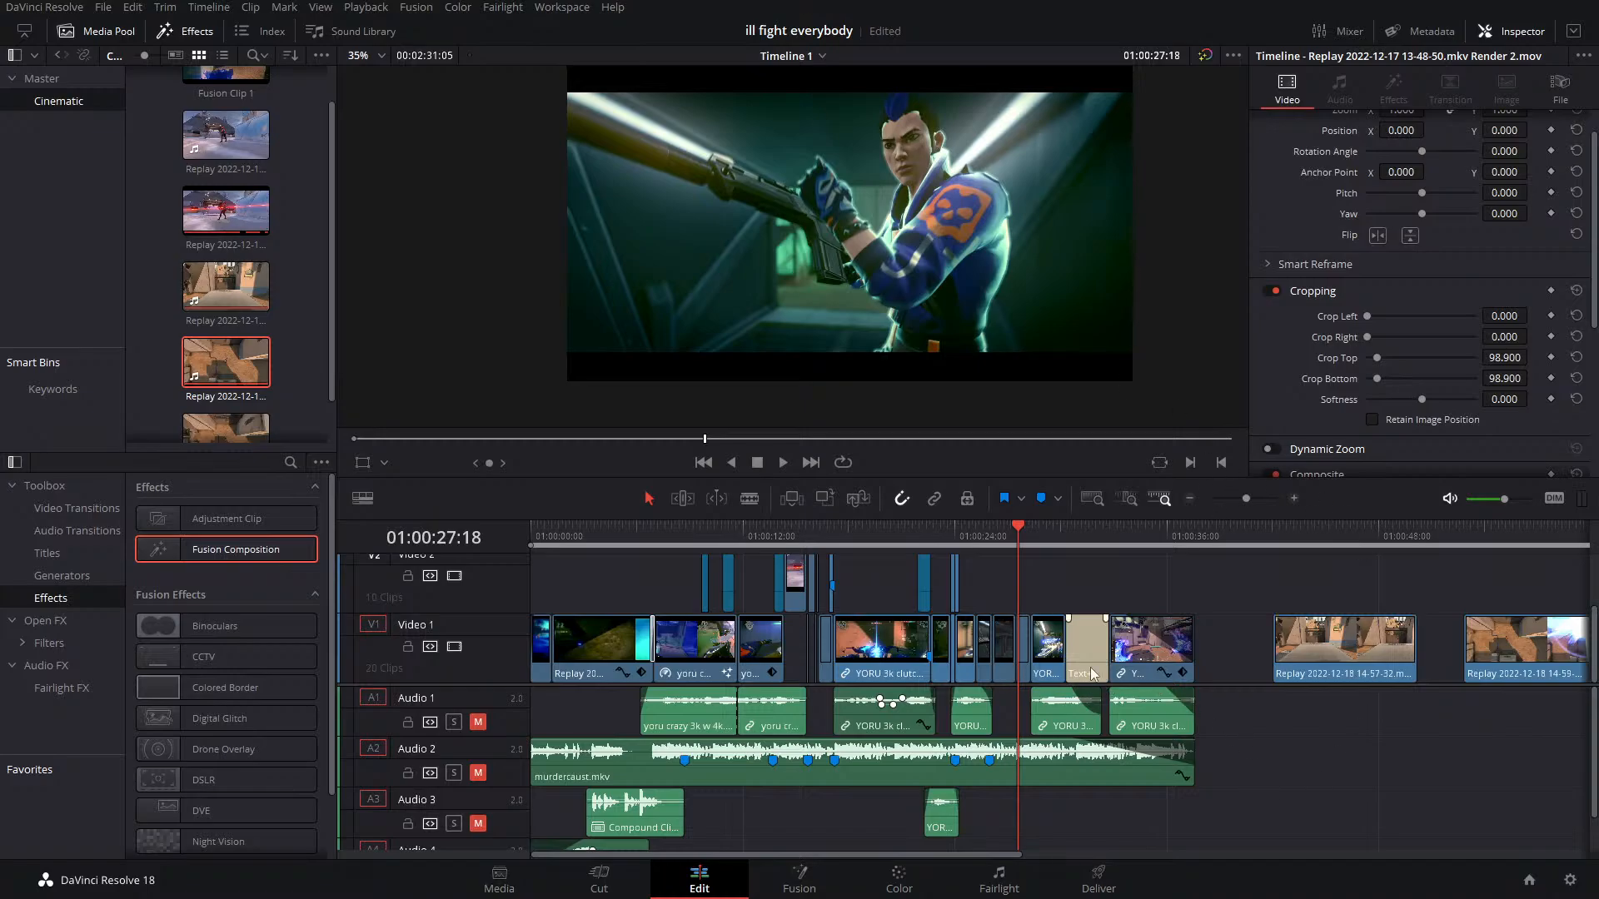
# Enlarge the Audio 2 track, examine the music waveform from the start to 01:00:00:26, and reduce the track height again
pyautogui.scroll(-2, 1231, 684)
pyautogui.scroll(-1, 1241, 606)
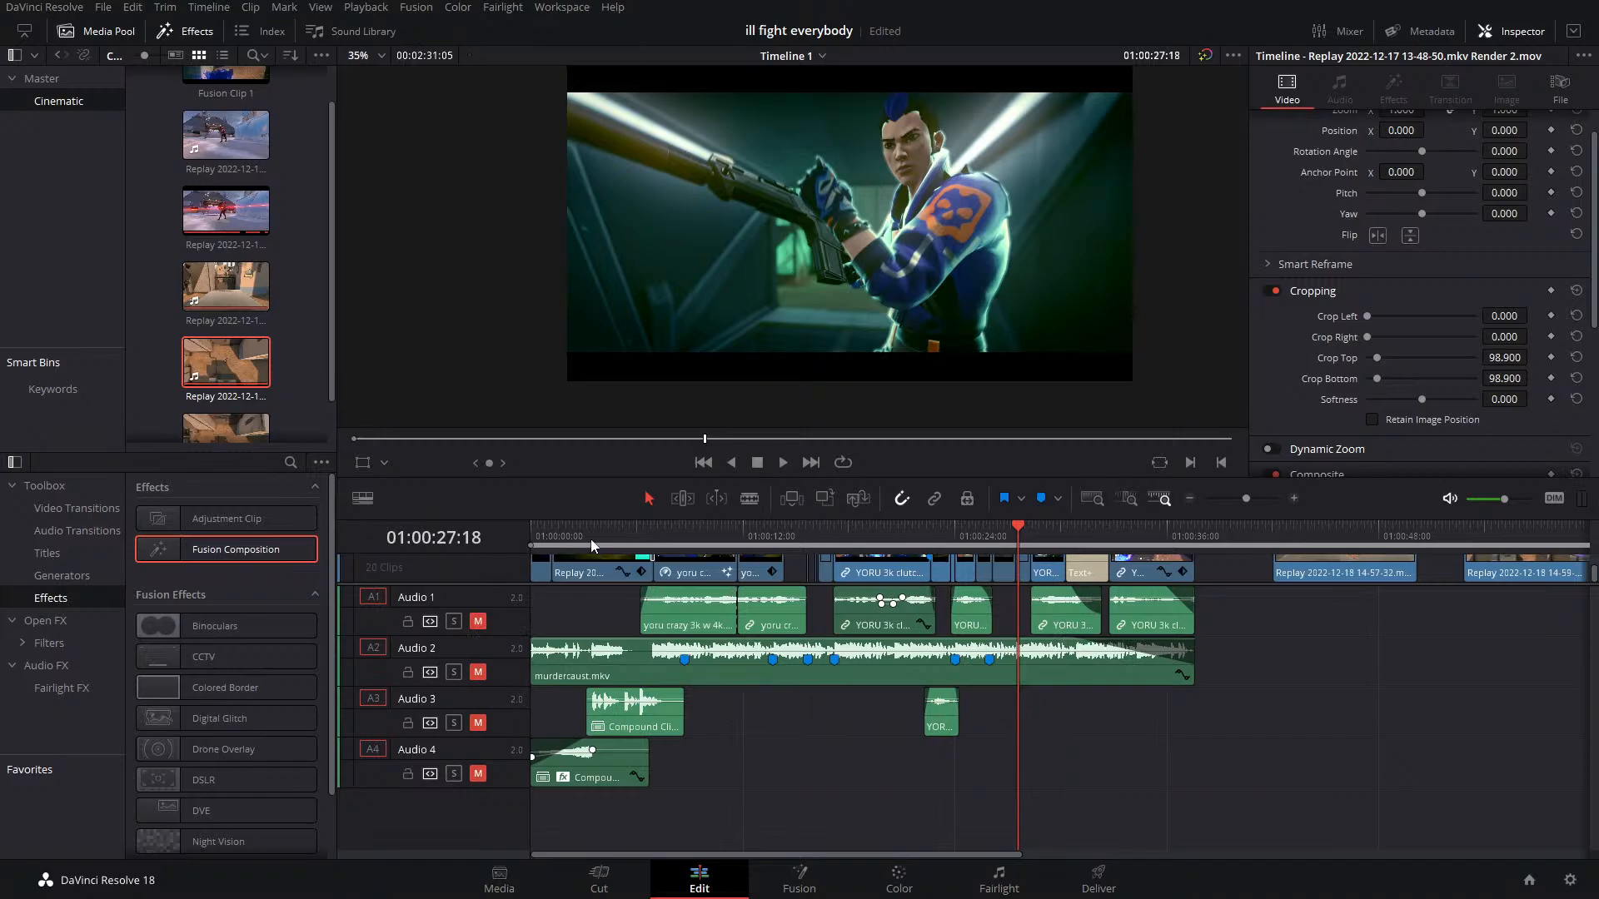
pyautogui.press('Home')
pyautogui.moveTo(1245, 498)
pyautogui.mouseDown()
pyautogui.moveTo(1270, 498)
pyautogui.moveTo(1259, 509)
pyautogui.mouseUp()
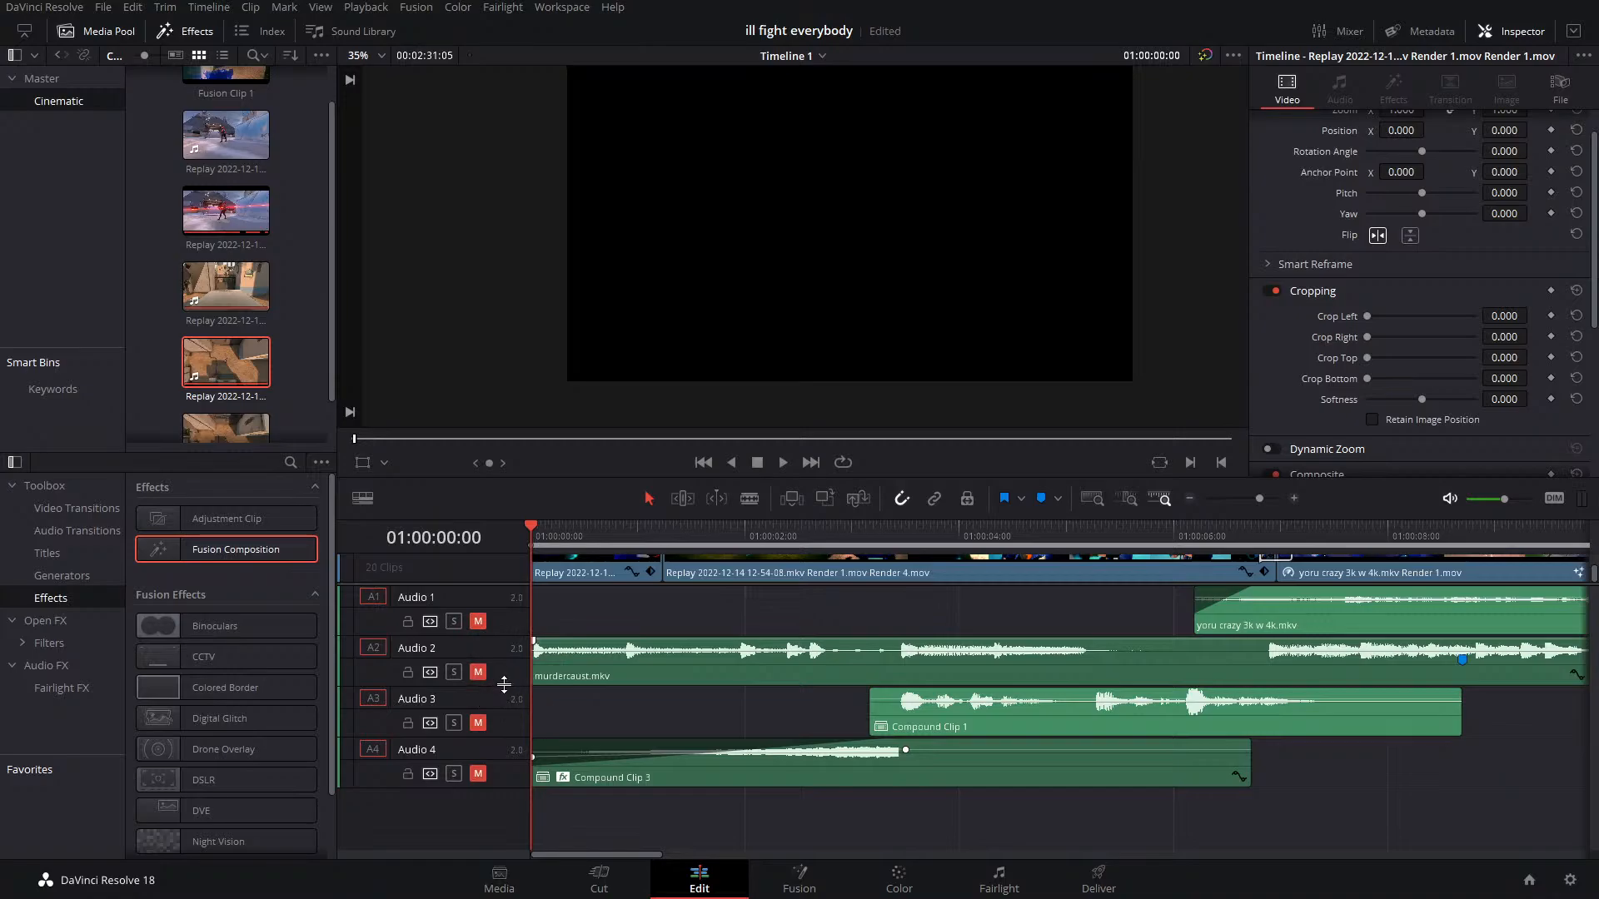
pyautogui.moveTo(504, 684); pyautogui.dragTo(521, 829)
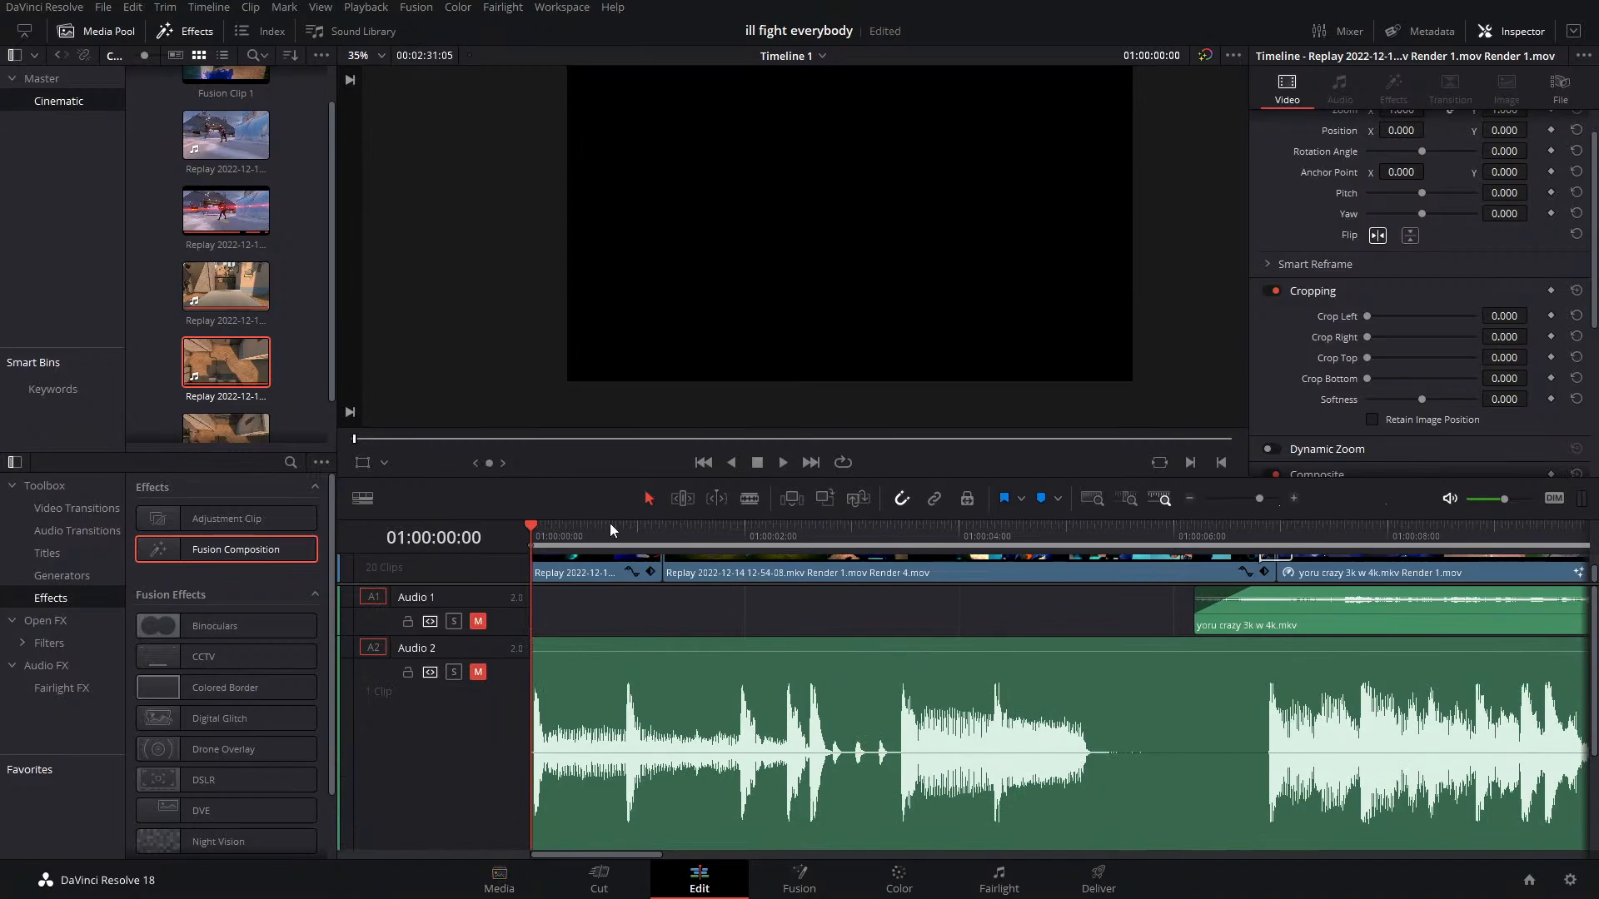
pyautogui.moveTo(610, 525); pyautogui.dragTo(624, 570)
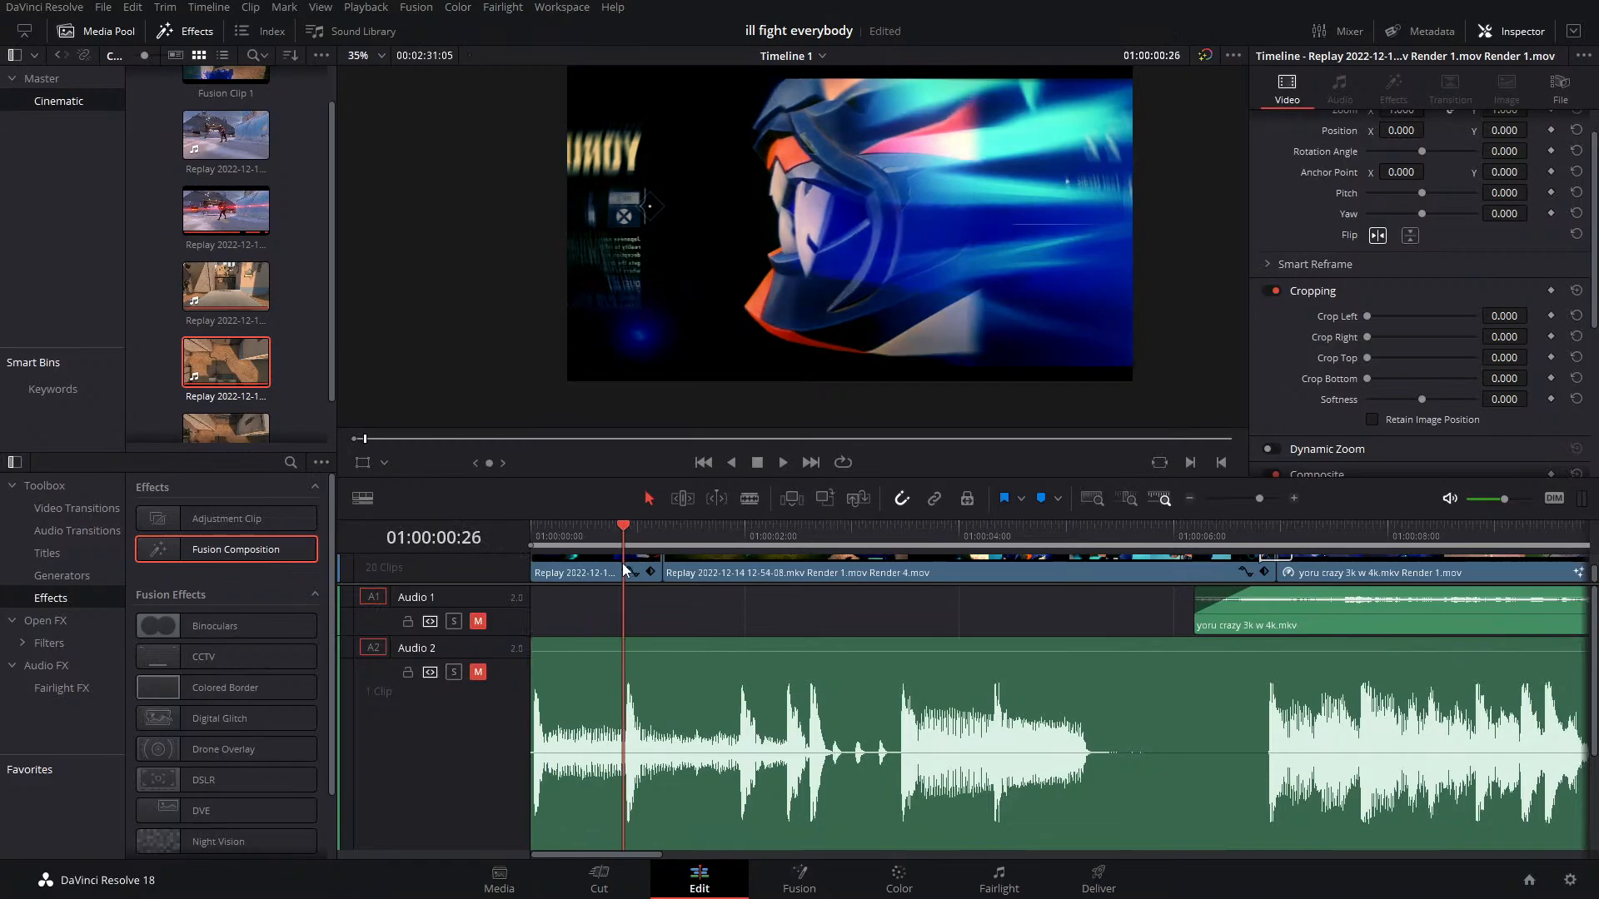
pyautogui.scroll(-2, 499, 708)
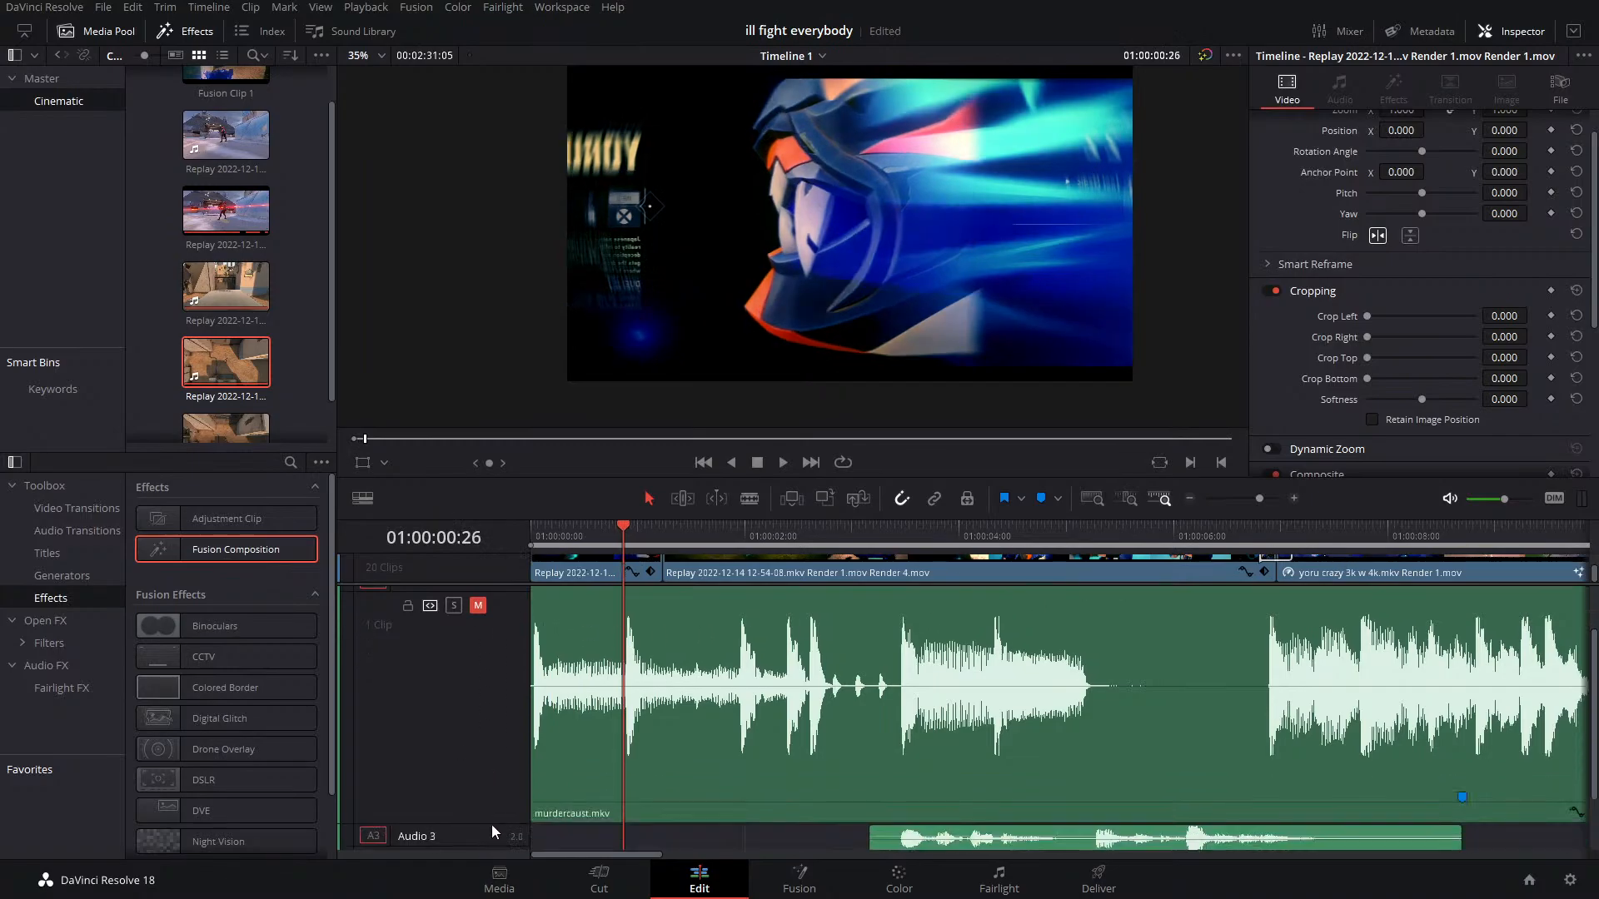
pyautogui.moveTo(492, 821); pyautogui.dragTo(525, 638)
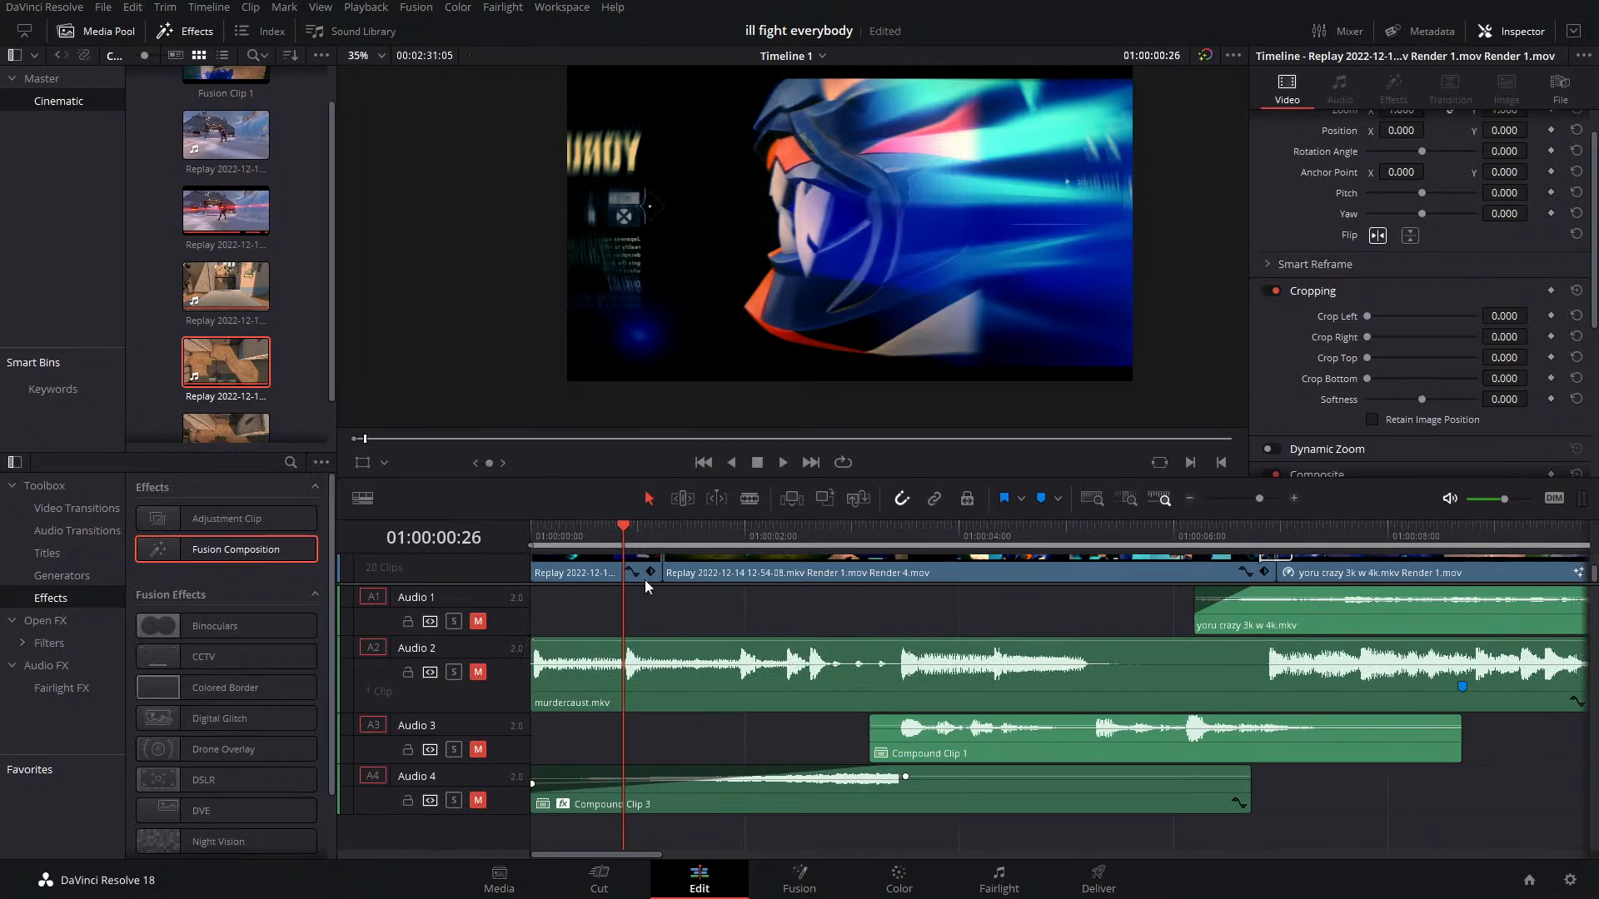
# Review how the cuts align with the music markers around 01:00:08:20 and 01:00:13:24
pyautogui.moveTo(1259, 498); pyautogui.dragTo(1245, 500)
pyautogui.moveTo(1101, 586); pyautogui.dragTo(1091, 608)
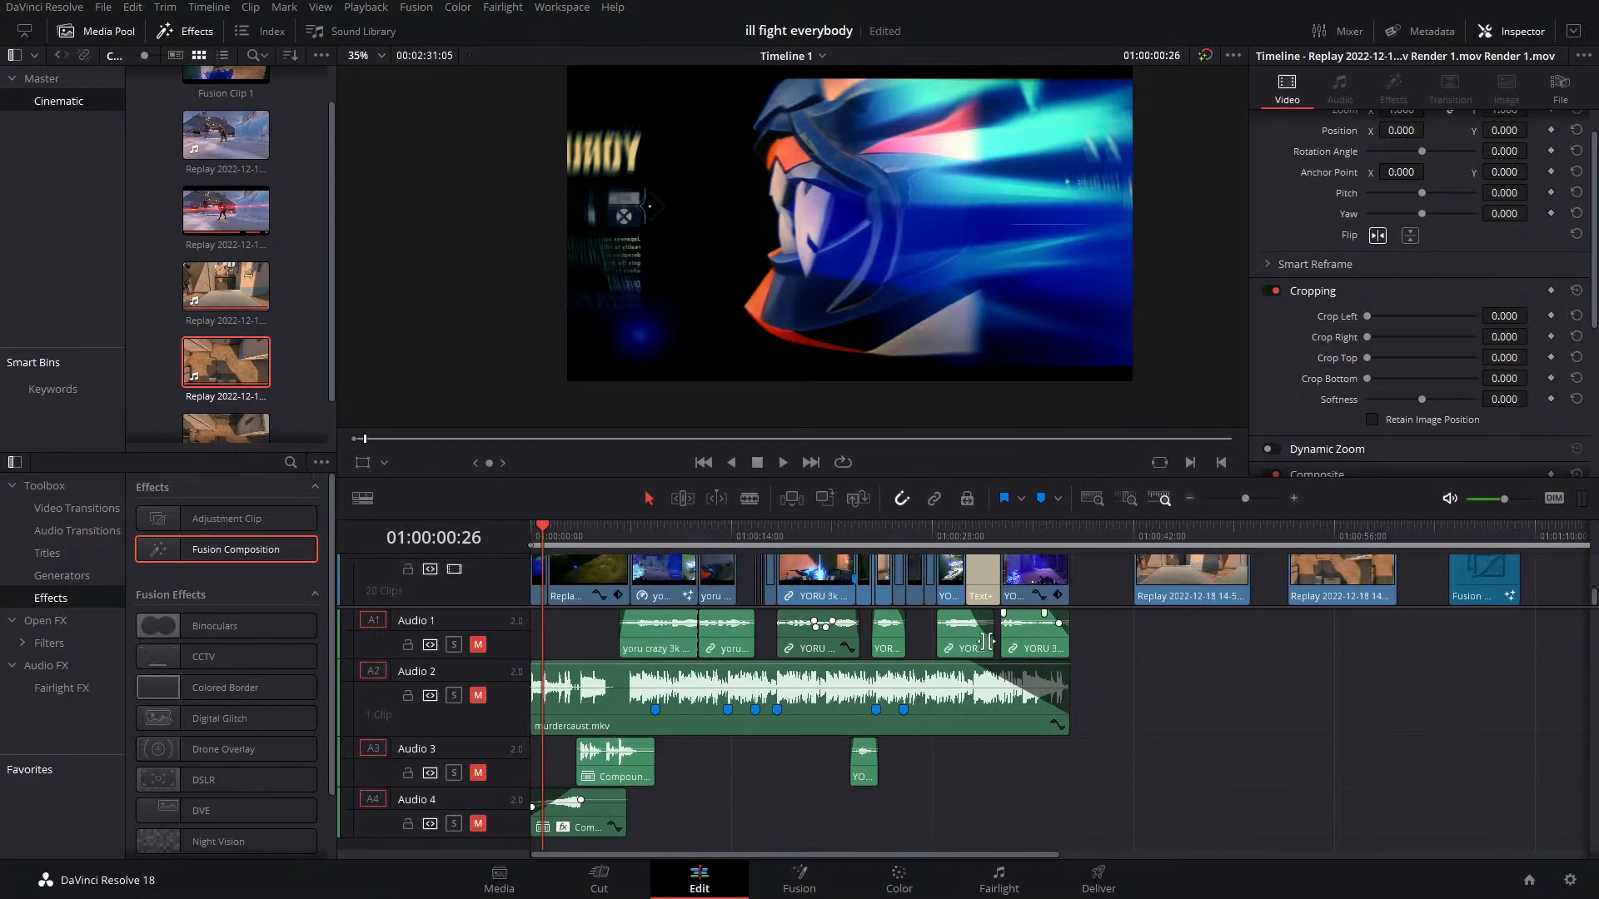
pyautogui.click(655, 537)
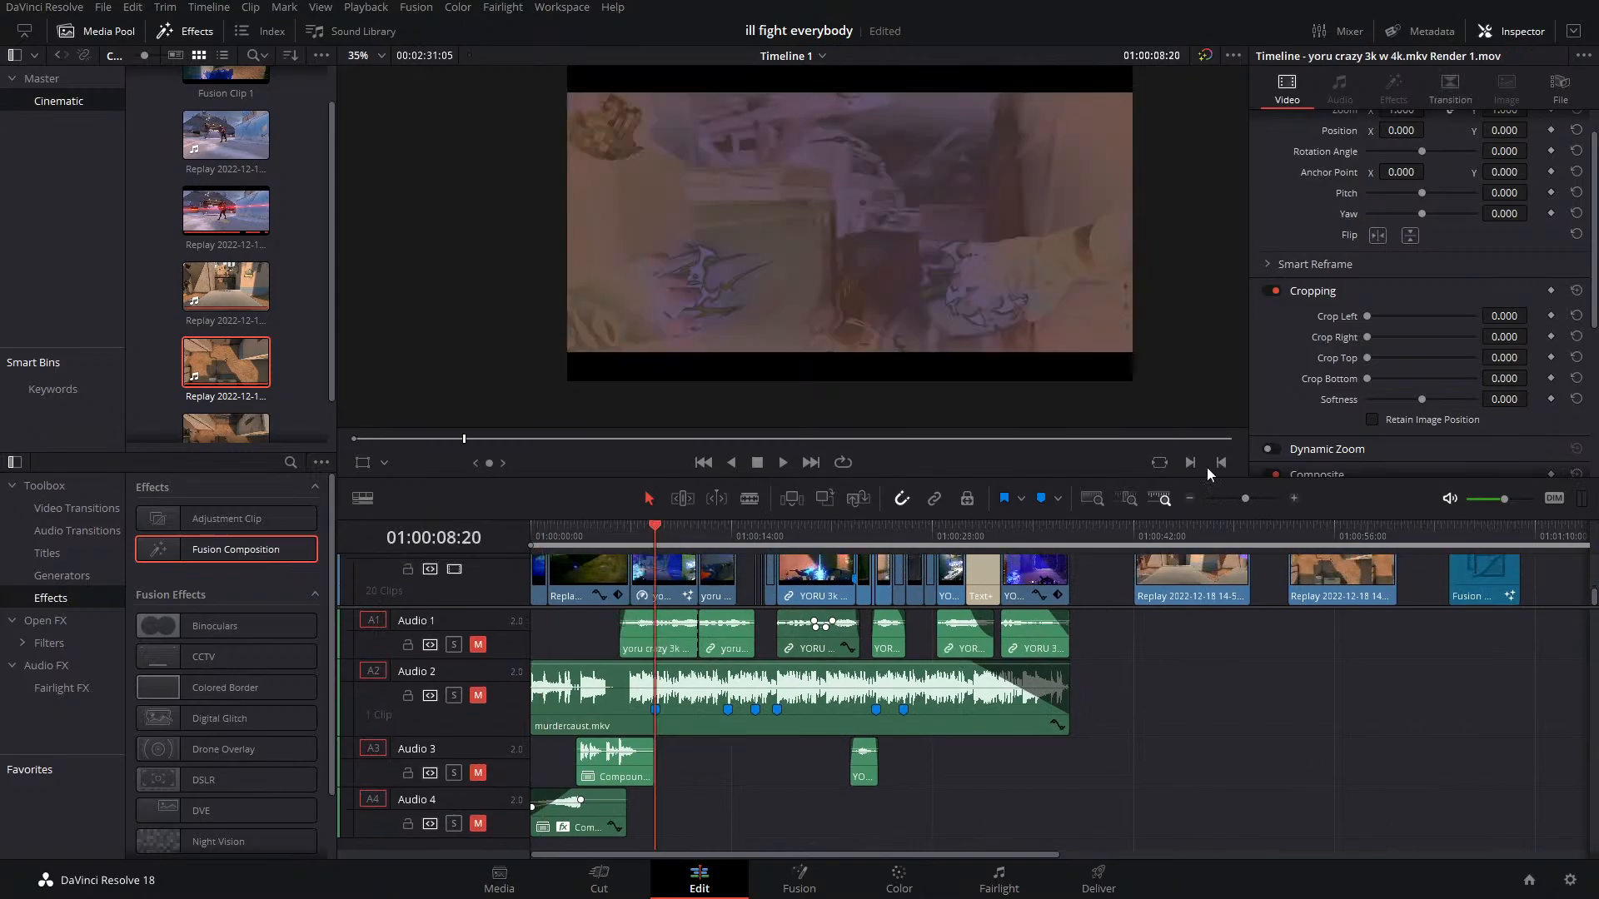
pyautogui.moveTo(1251, 498); pyautogui.dragTo(1251, 498)
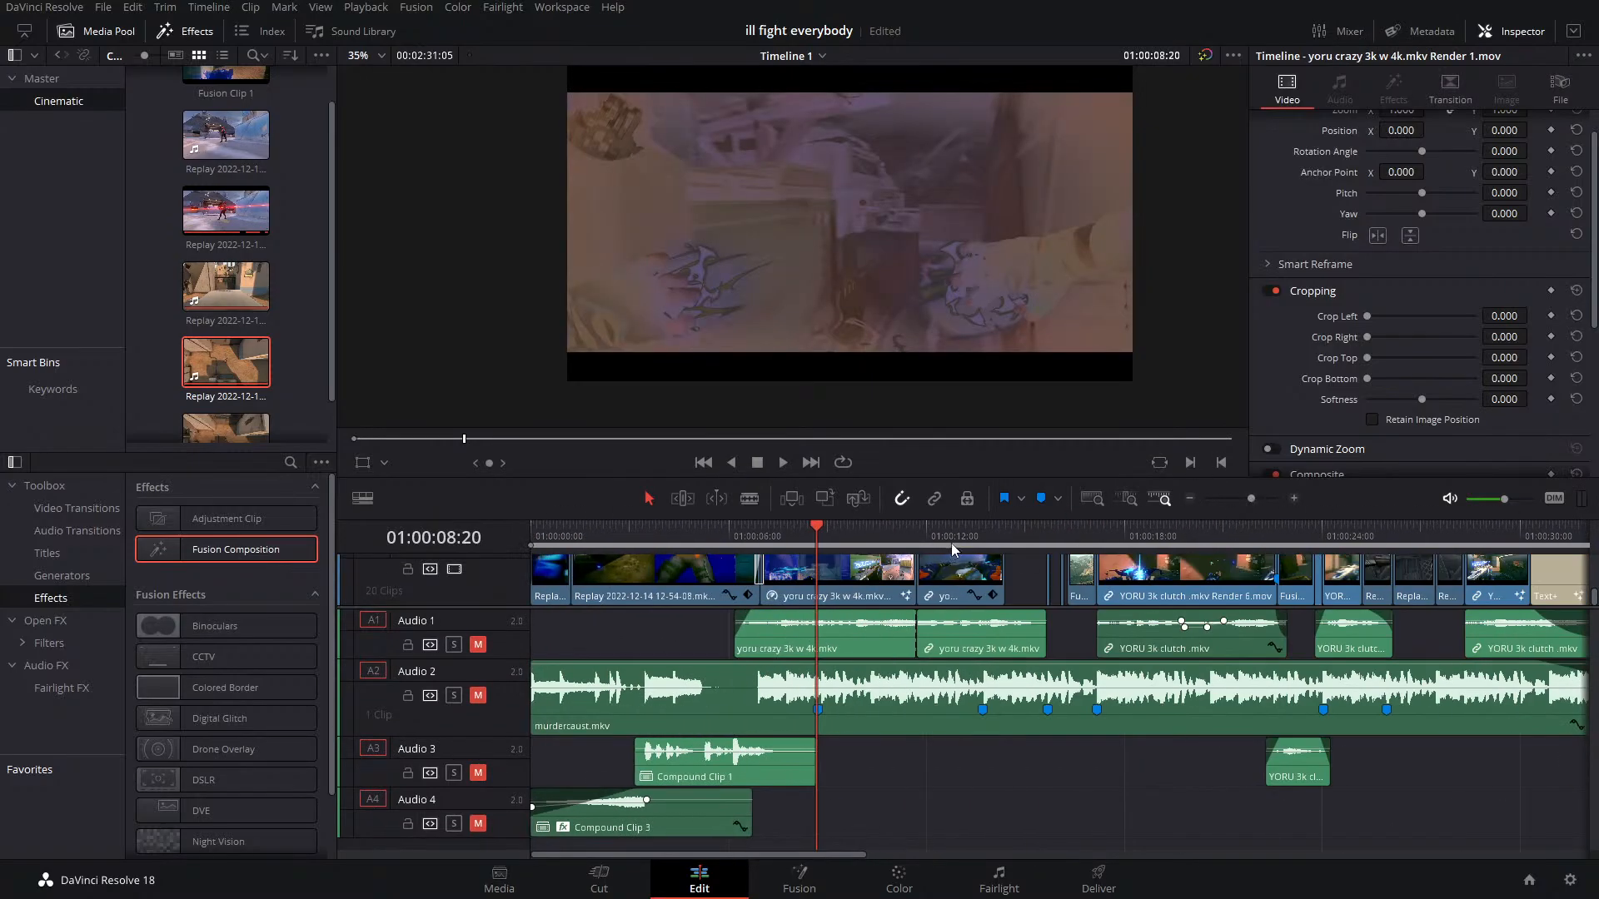
pyautogui.click(986, 531)
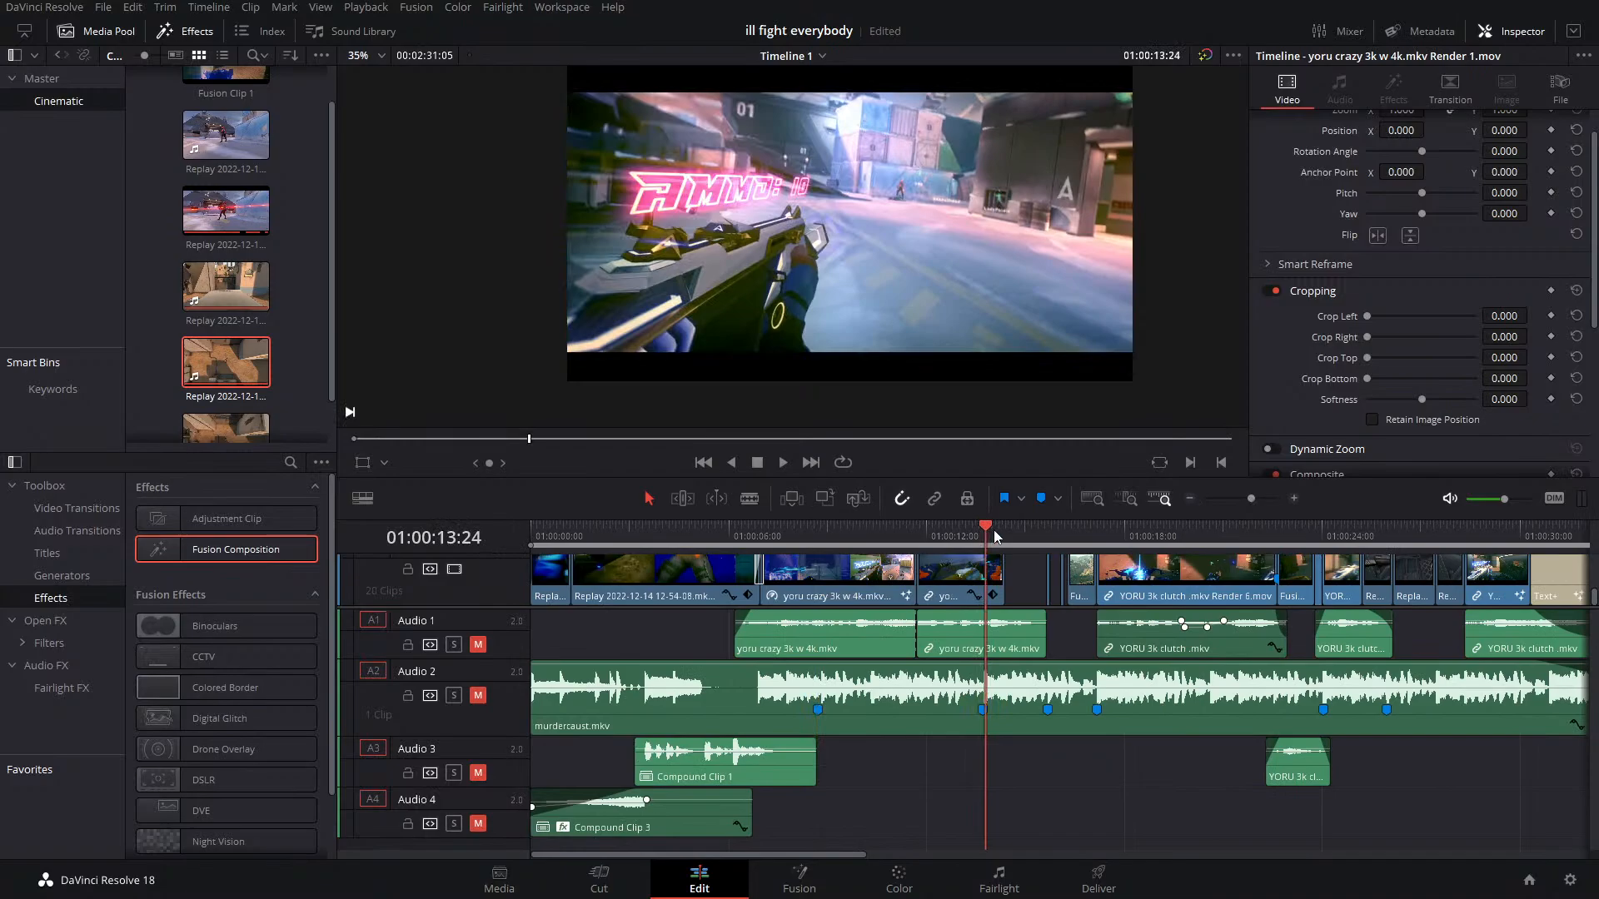
pyautogui.click(1258, 498)
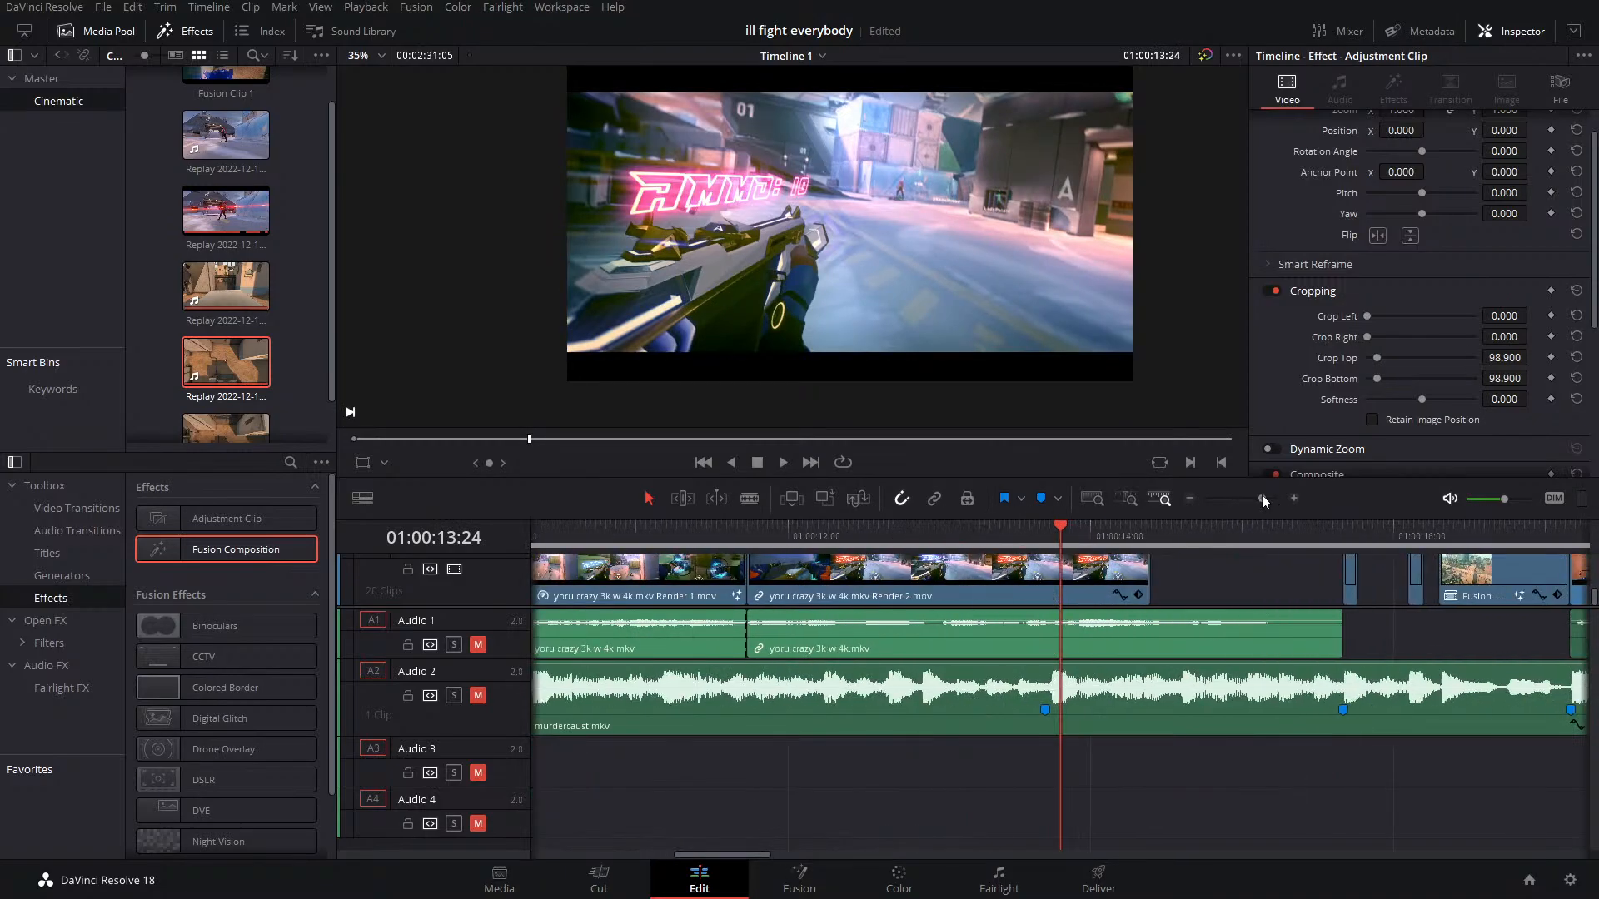
# Compare neighbouring frames around the shot in the first yoru crazy clip and leave the playhead at 01:00:09:22
pyautogui.moveTo(838, 533); pyautogui.dragTo(752, 558)
pyautogui.press('Left')
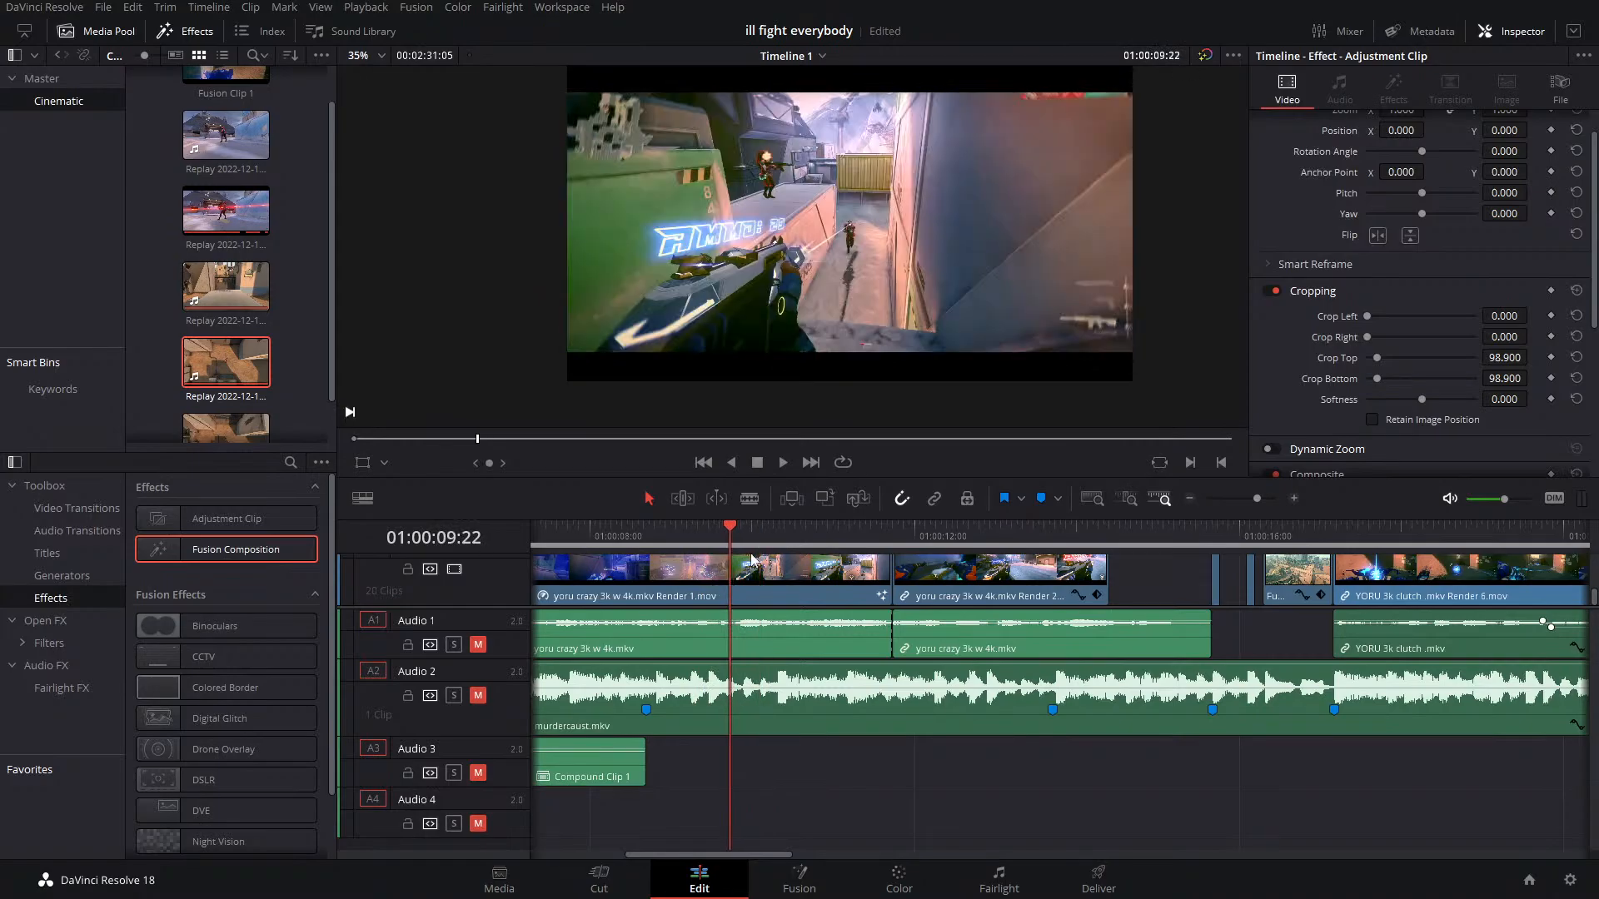
pyautogui.press('Right')
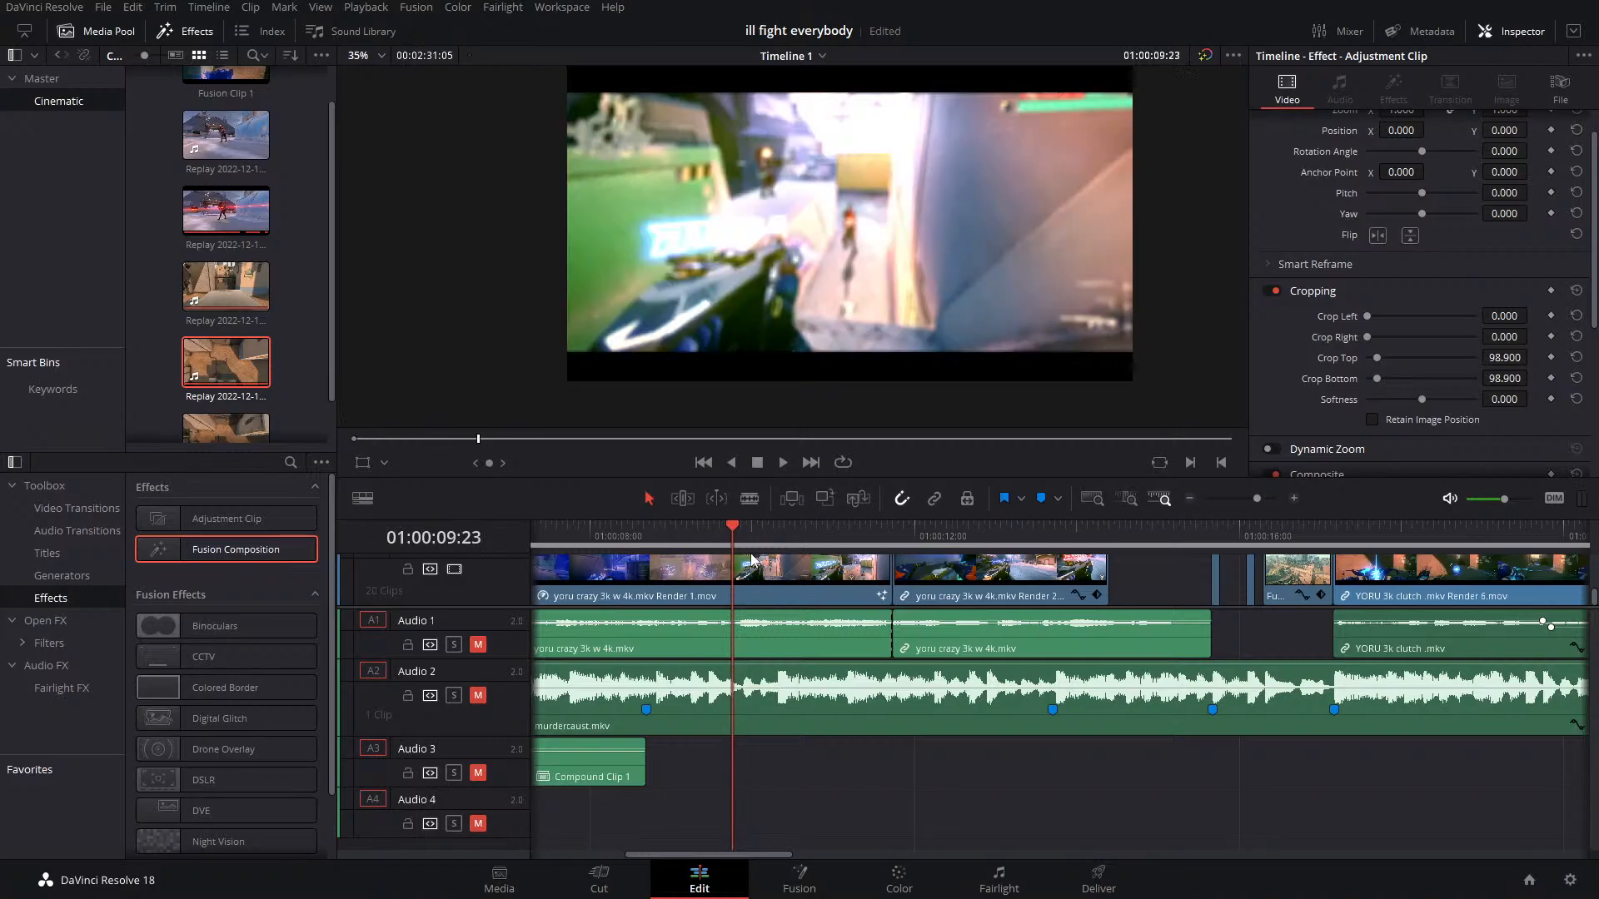
pyautogui.press('Left')
pyautogui.press('Right')
pyautogui.press('Left')
pyautogui.press('Right')
pyautogui.press('Left')
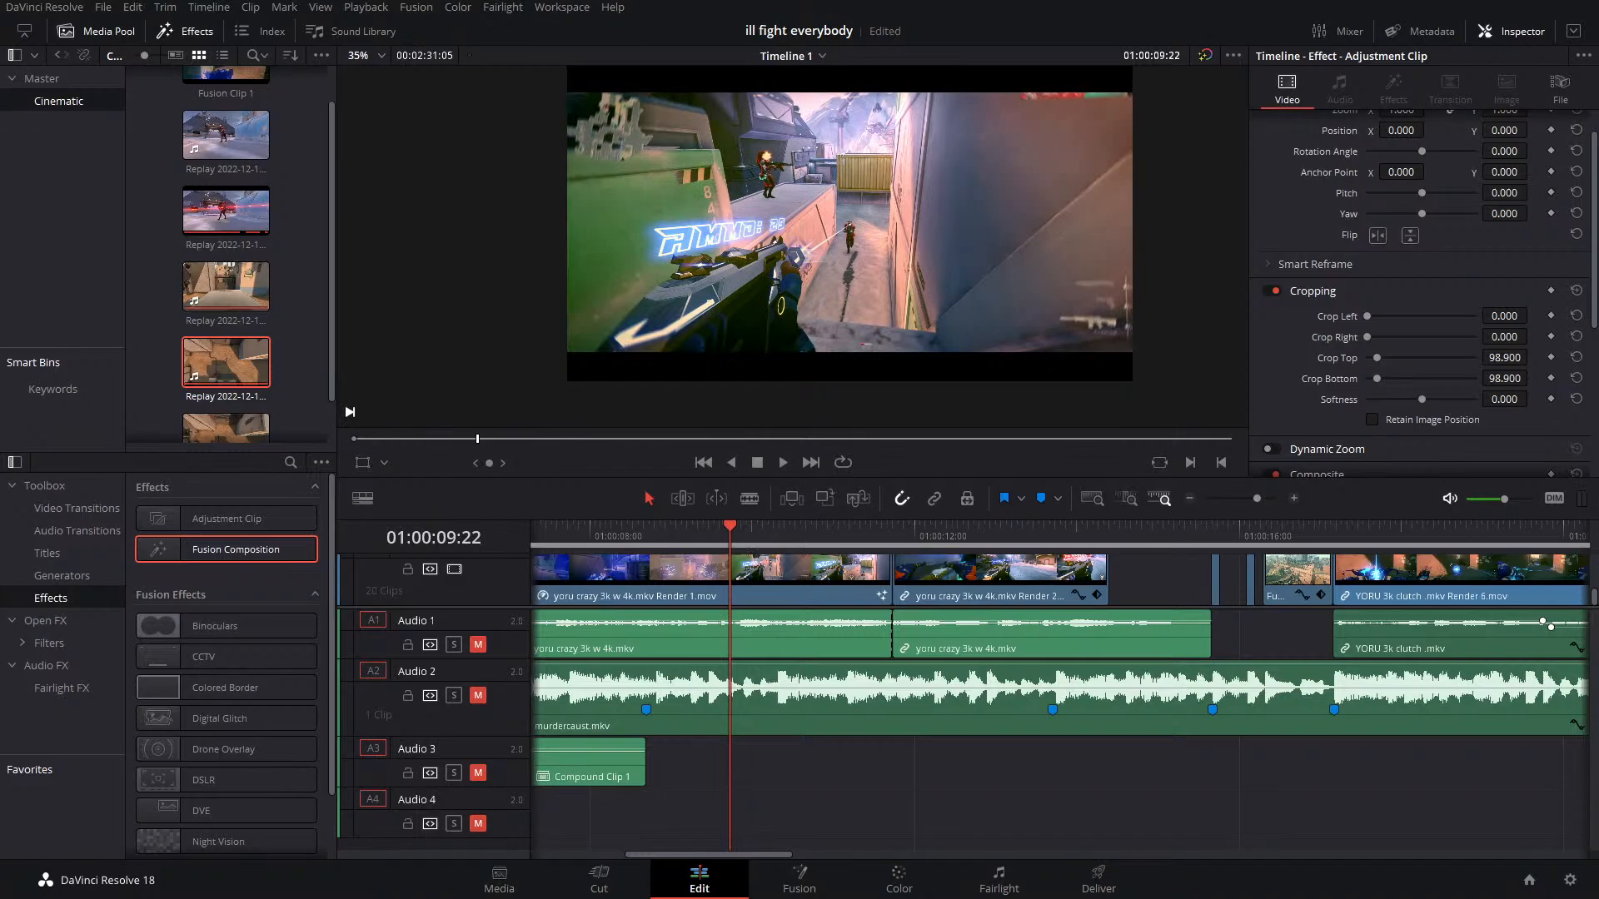
# Add a marker at 01:00:09:22 to both the yoru crazy 3k w 4k.mkv Render 1.mov clip and the murdercaust.mkv music clip
pyautogui.click(740, 579)
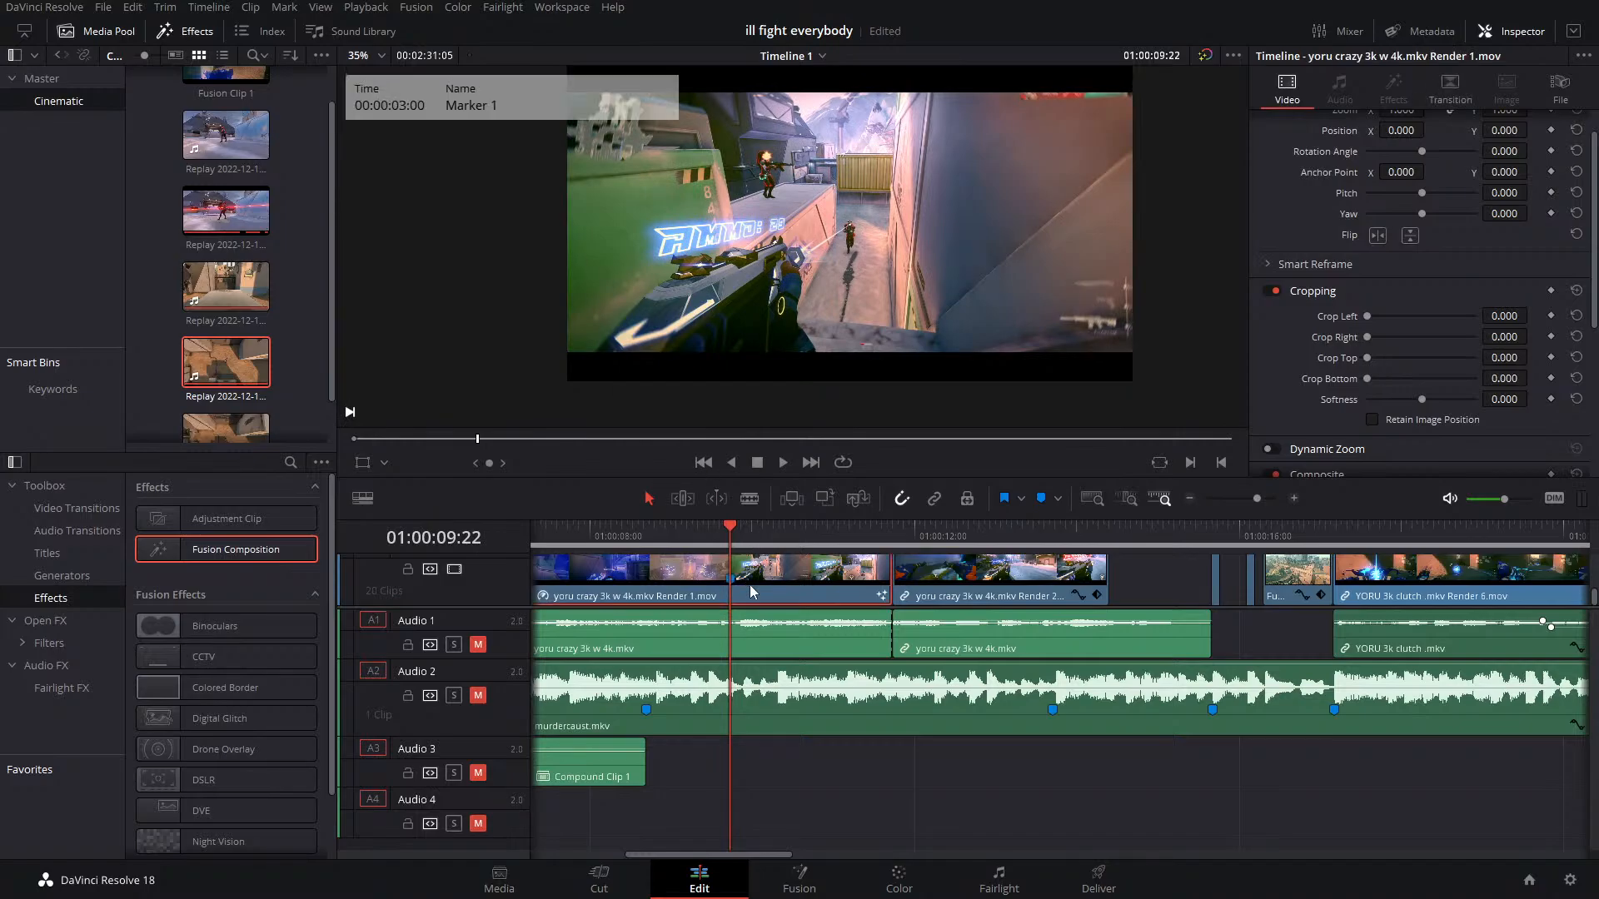
pyautogui.click(743, 698)
pyautogui.press('m')
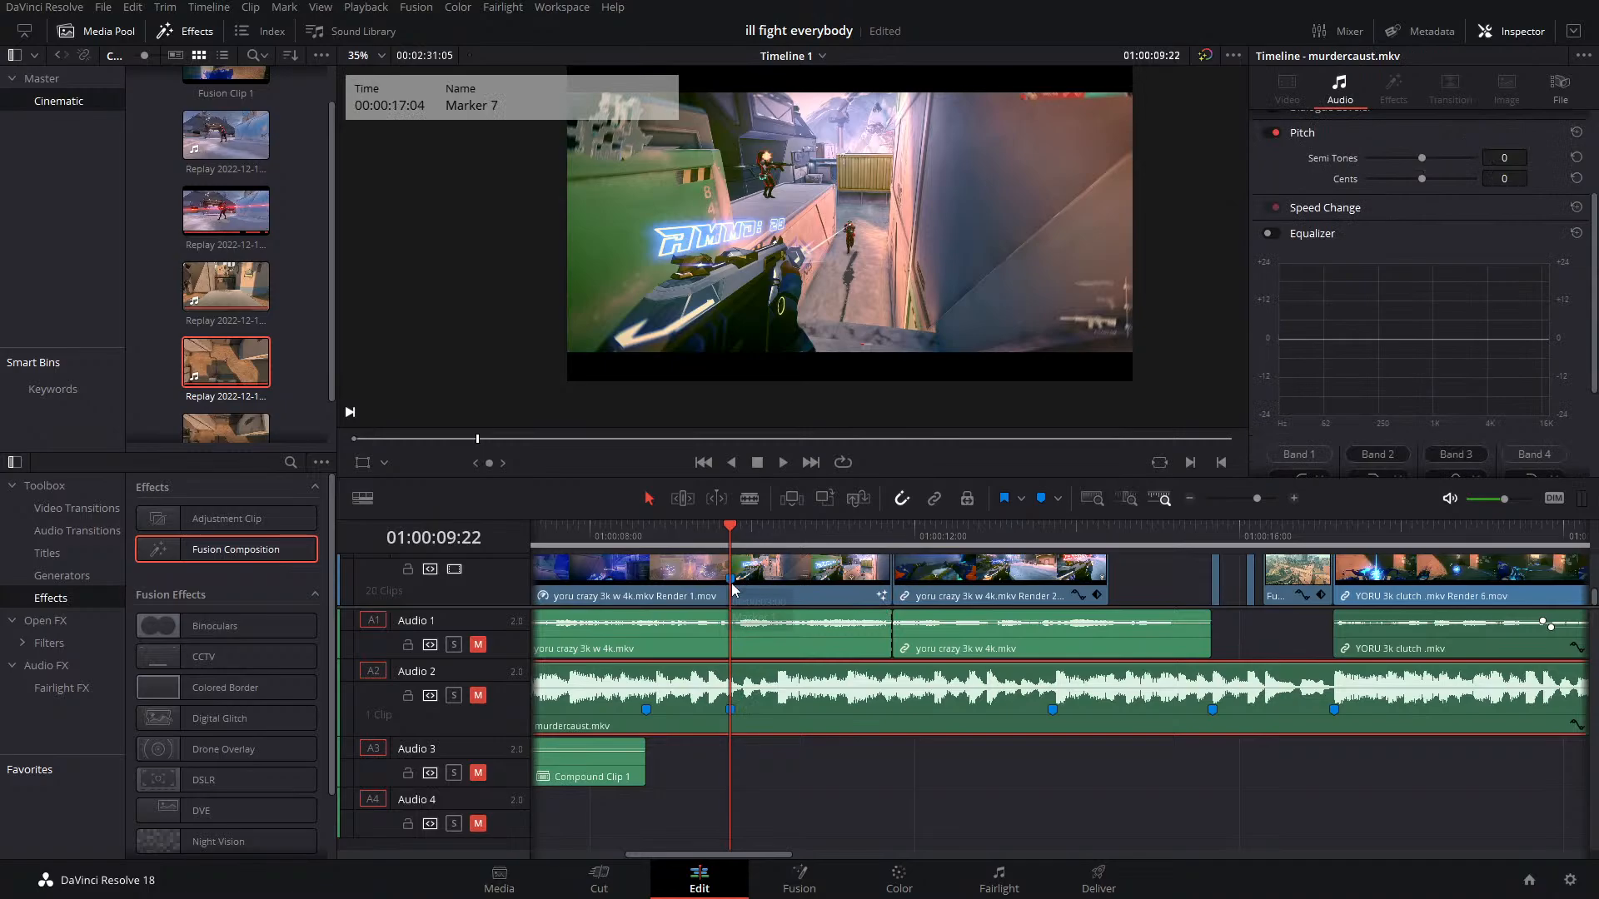
# Delete the 01:00:09:22 markers from the yoru crazy 3k w 4k.mkv Render 1.mov and murdercaust.mkv clips, then save the project
pyautogui.click(711, 537)
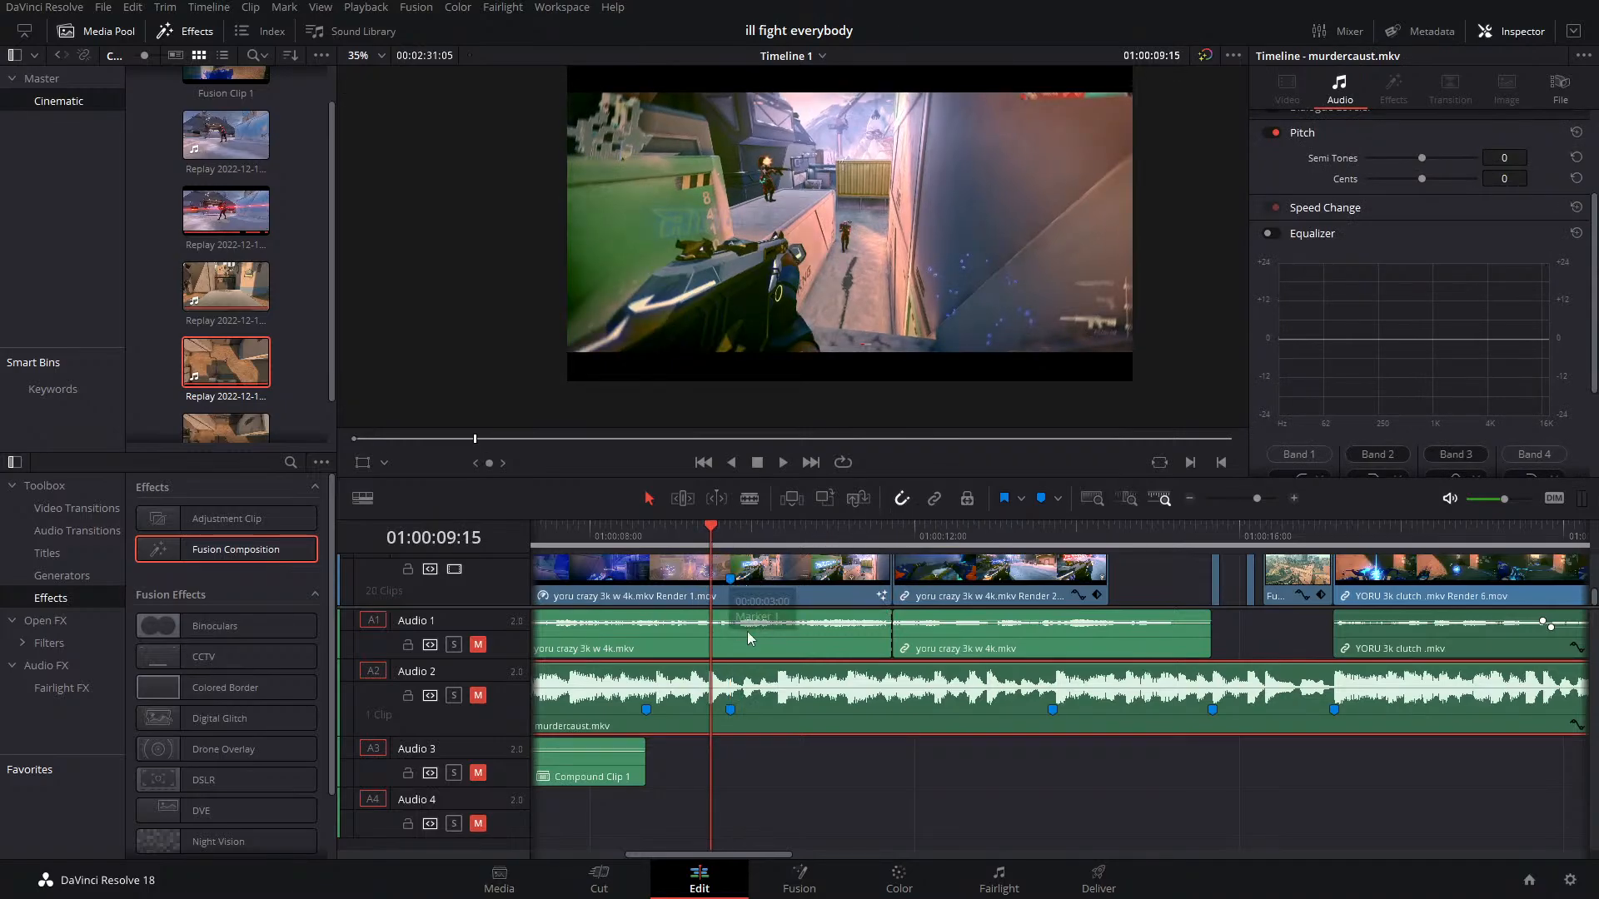
pyautogui.click(732, 711)
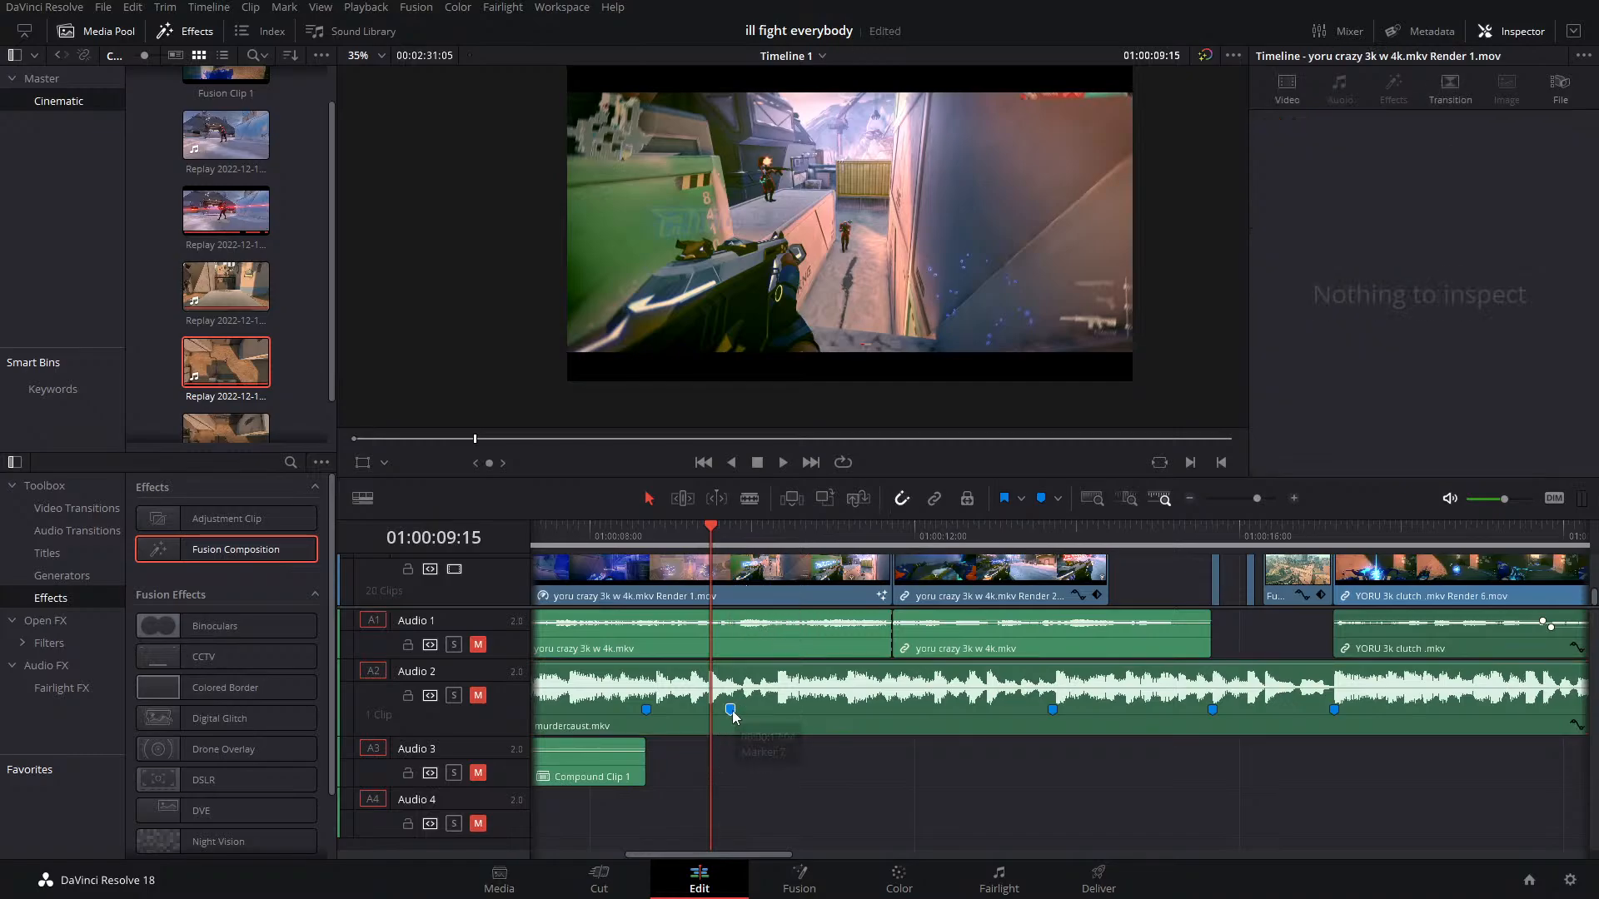
pyautogui.press('Delete')
pyautogui.hotkey('ctrl', 's')
pyautogui.click(800, 879)
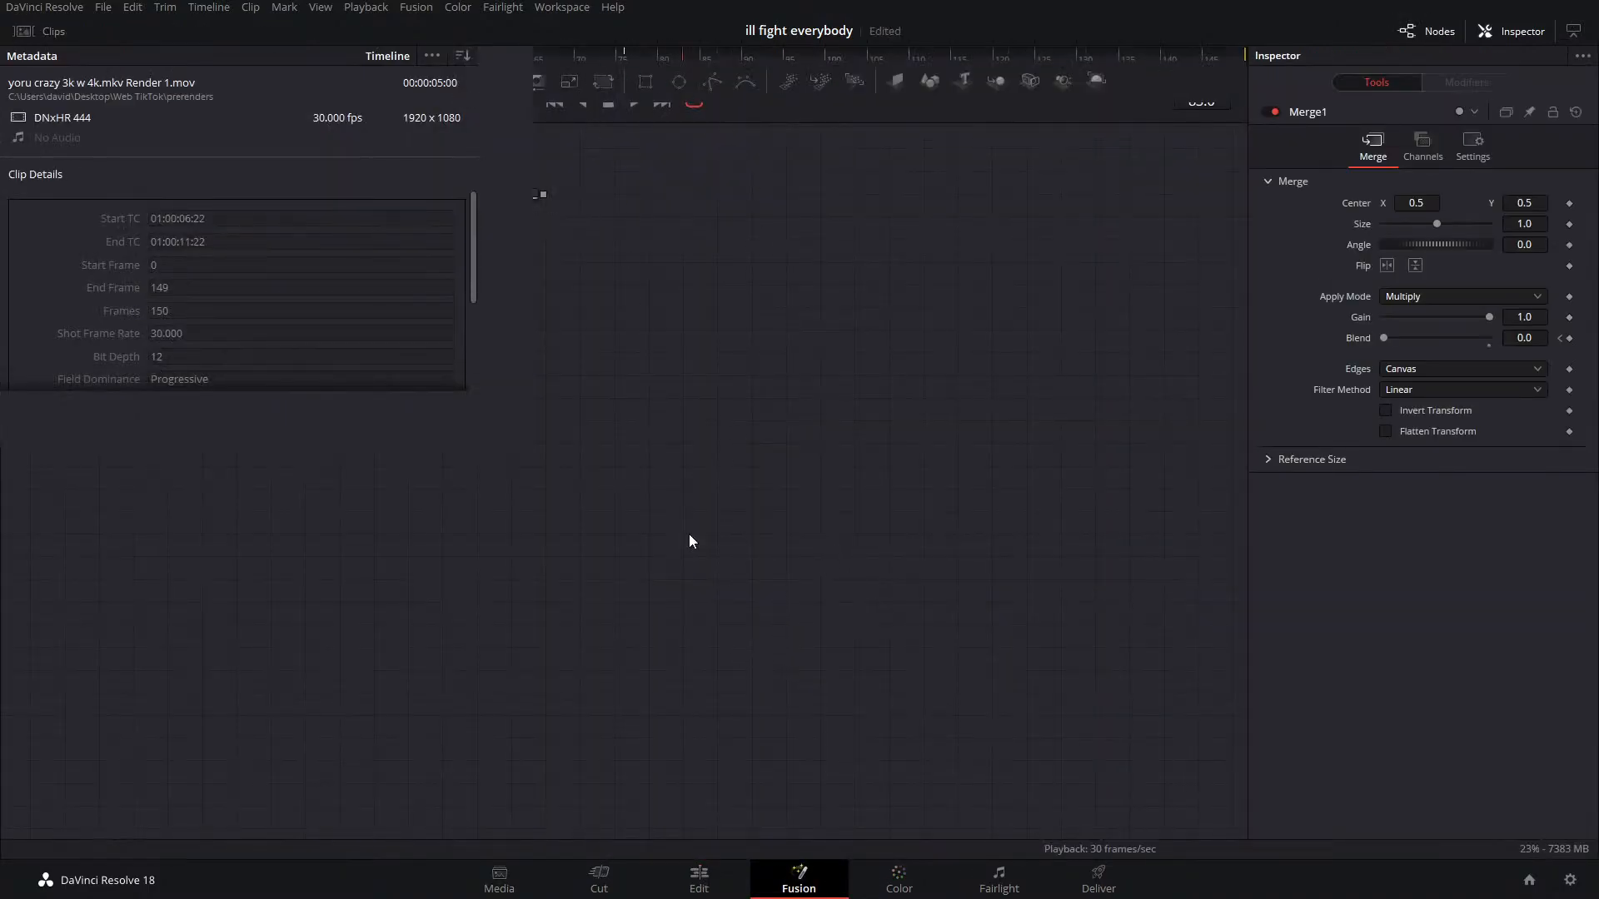
pyautogui.click(716, 879)
pyautogui.moveTo(1256, 498); pyautogui.dragTo(1242, 498)
pyautogui.click(945, 538)
pyautogui.click(799, 876)
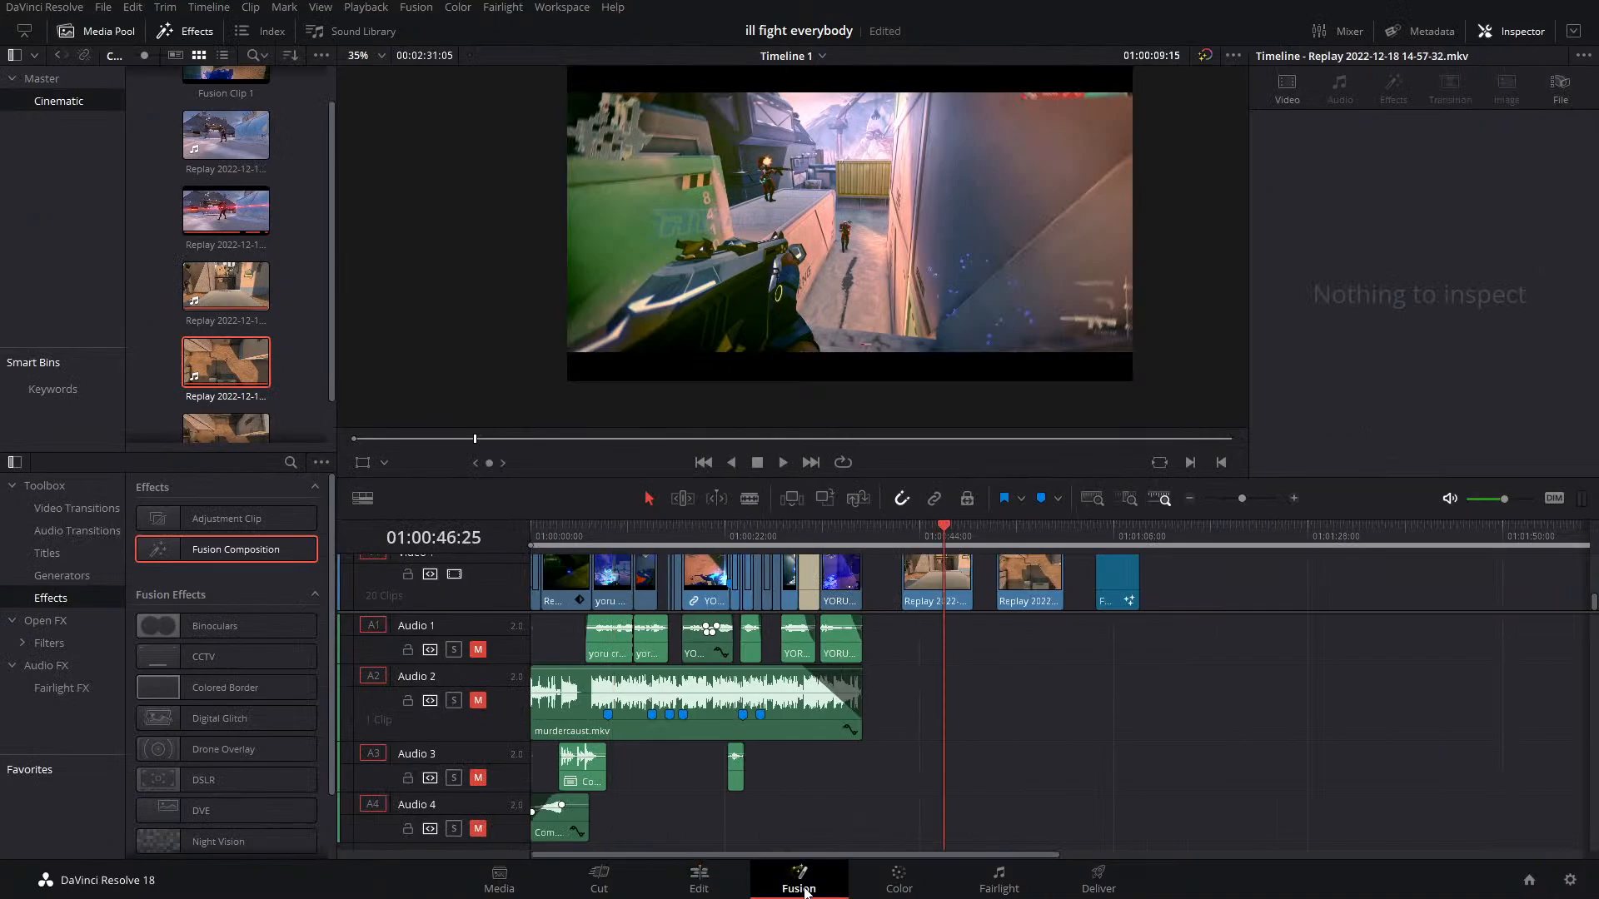
pyautogui.click(699, 879)
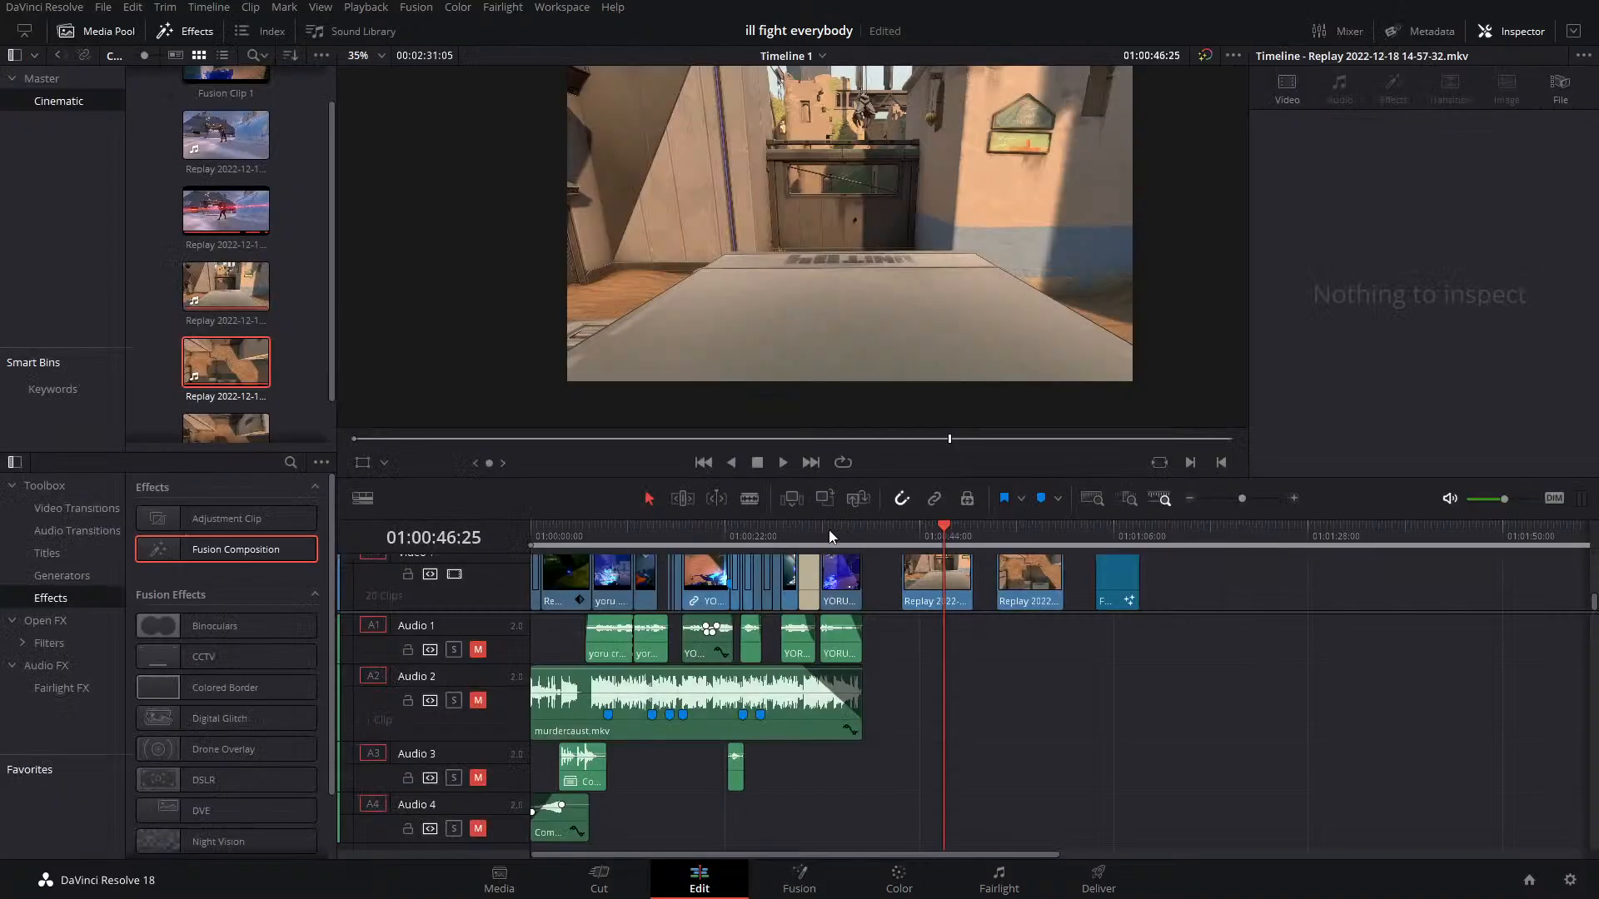
pyautogui.moveTo(833, 537); pyautogui.dragTo(773, 542)
pyautogui.click(799, 876)
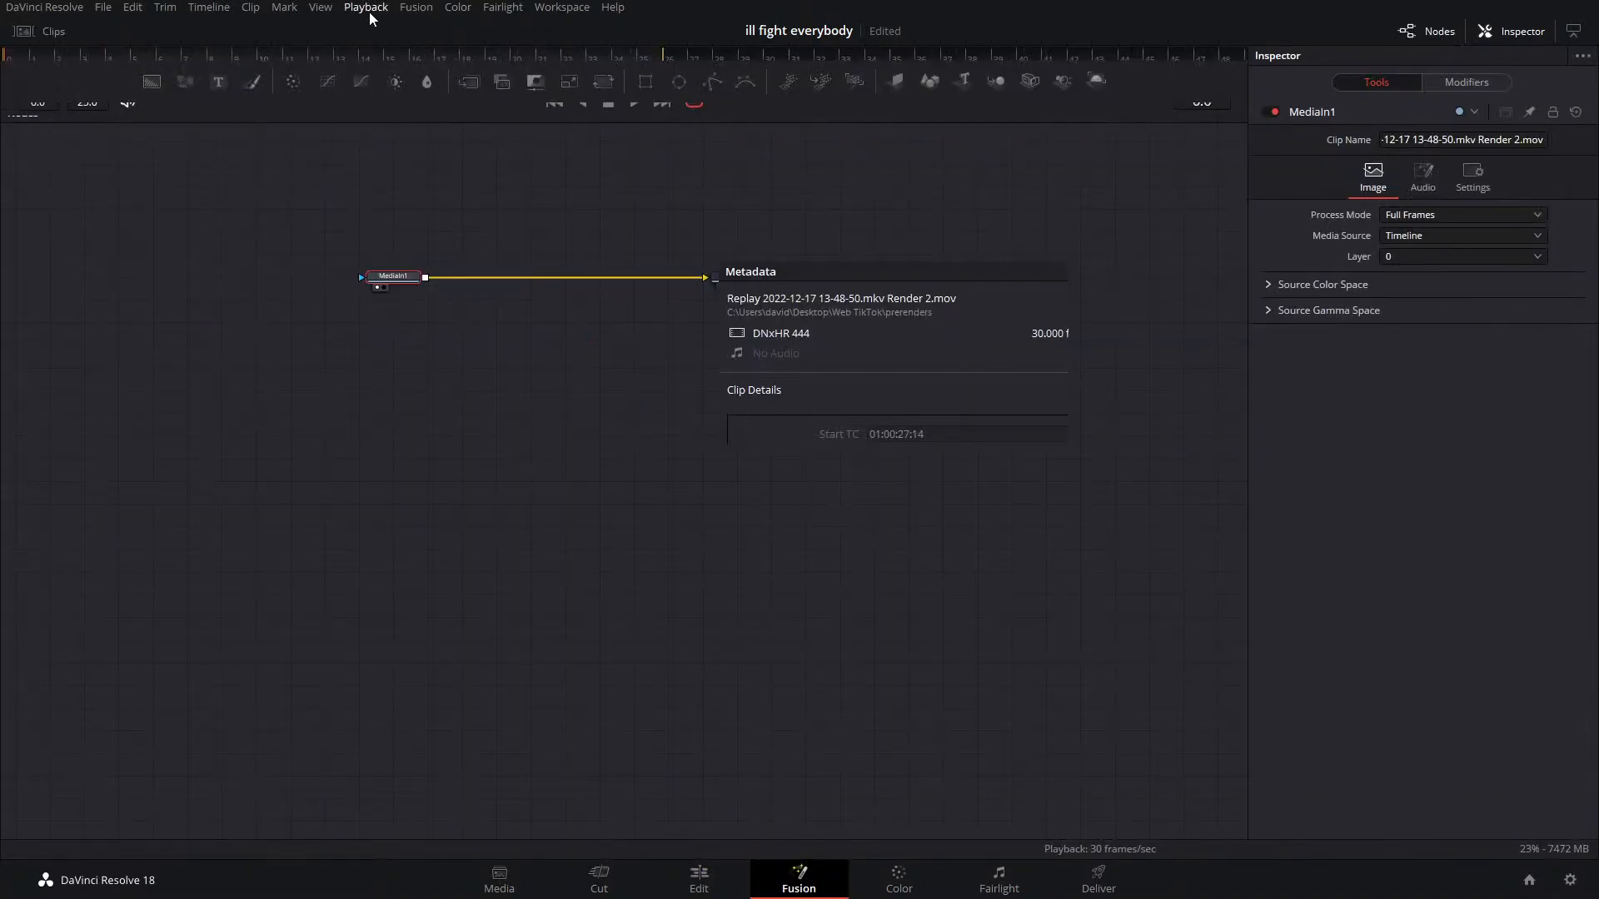
# Load a saved layout preset that restores the Fusion viewers above the node editor, and unload MediaIn1 from its viewer
pyautogui.click(542, 15)
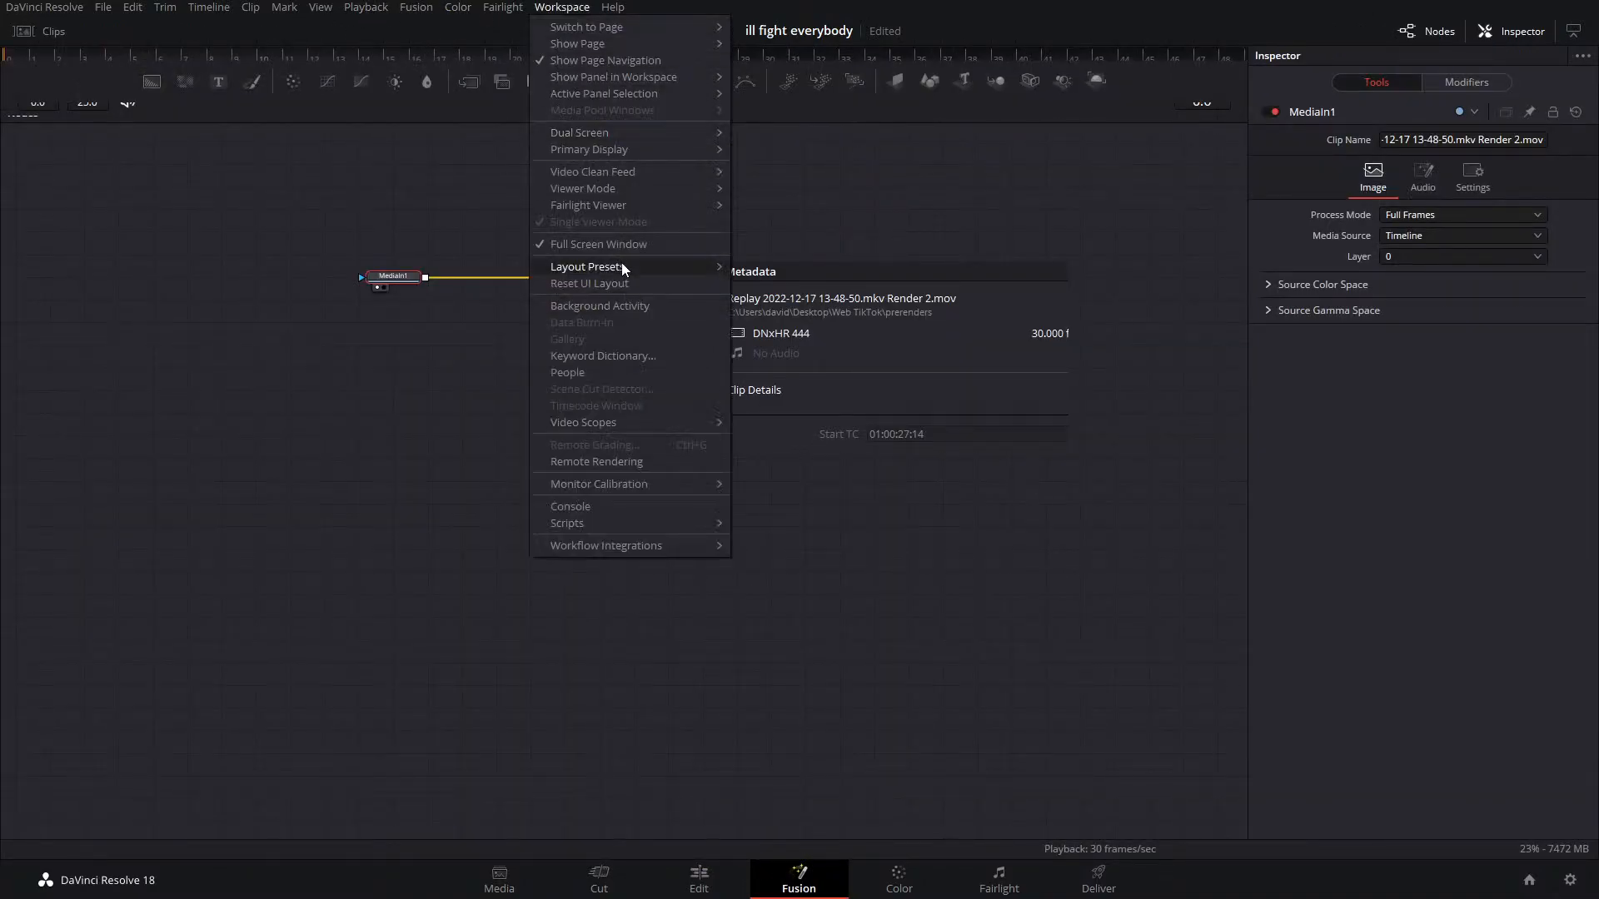
pyautogui.moveTo(621, 263)
pyautogui.moveTo(823, 286)
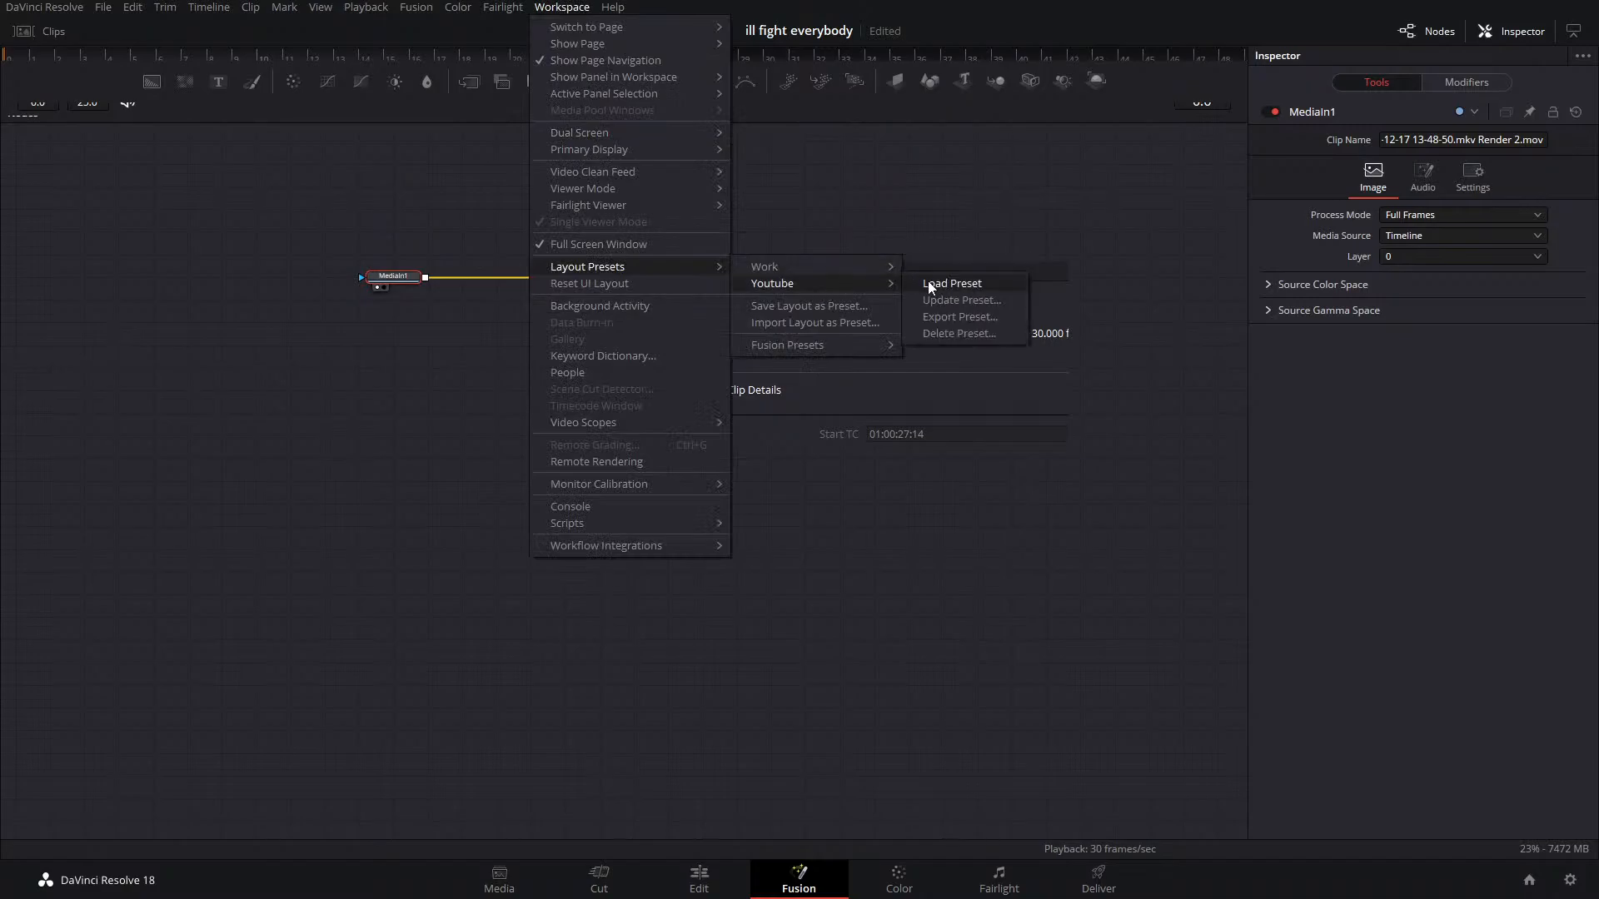
pyautogui.click(942, 268)
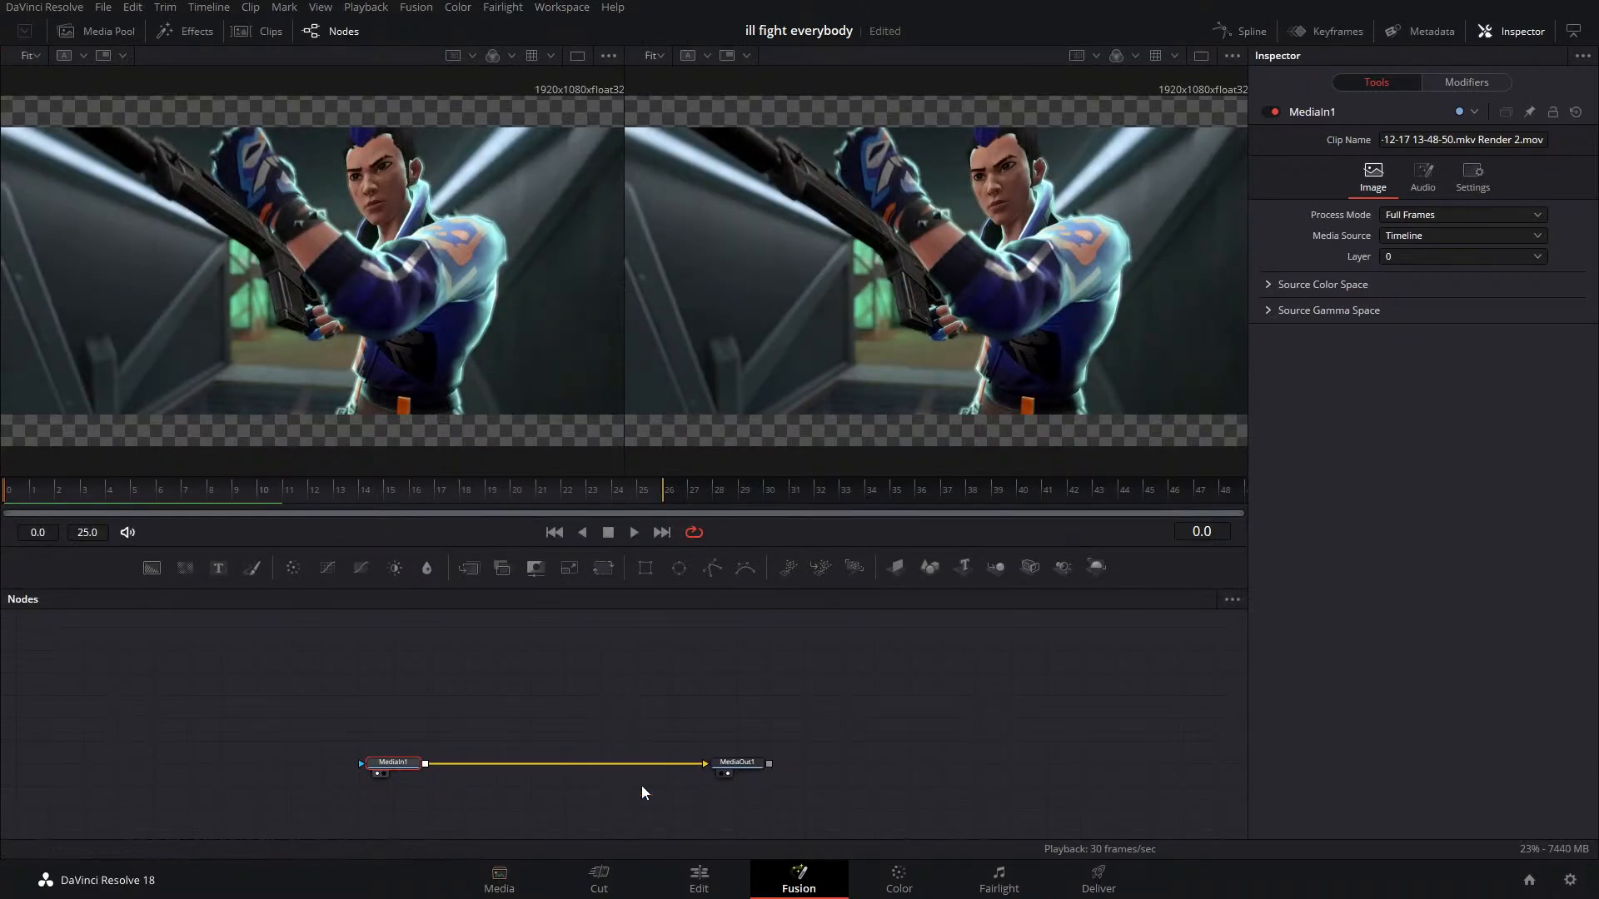
pyautogui.press('1')
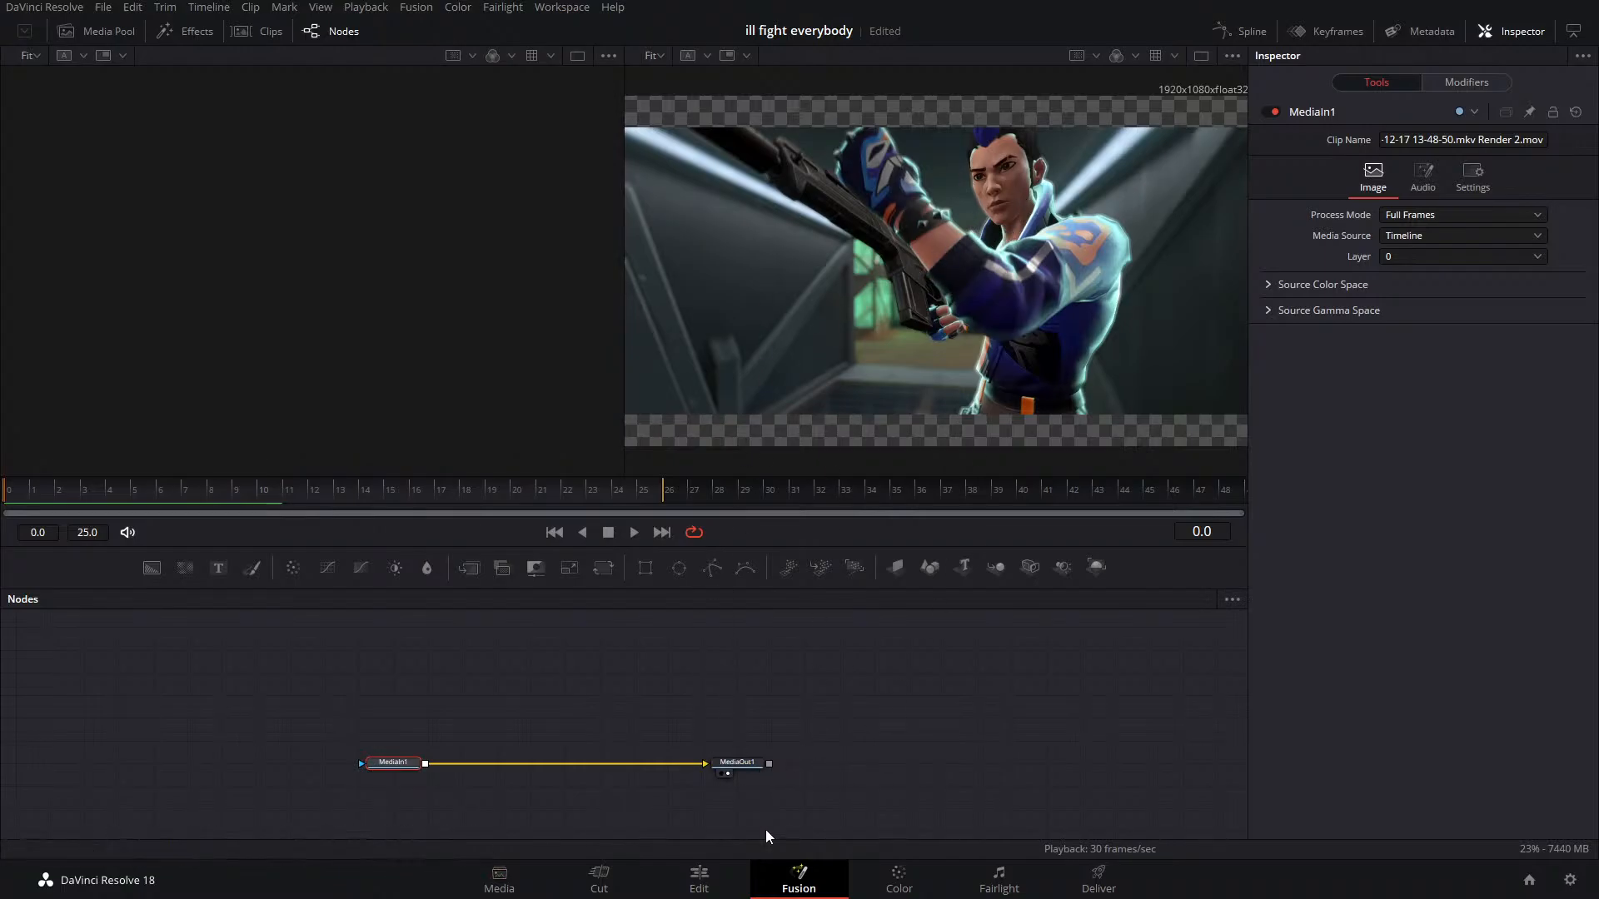
# Merge a Background node between MediaIn1 and MediaOut1 and place it above its Merge1 node
pyautogui.moveTo(743, 762); pyautogui.dragTo(772, 659)
pyautogui.scroll(2, 774, 666)
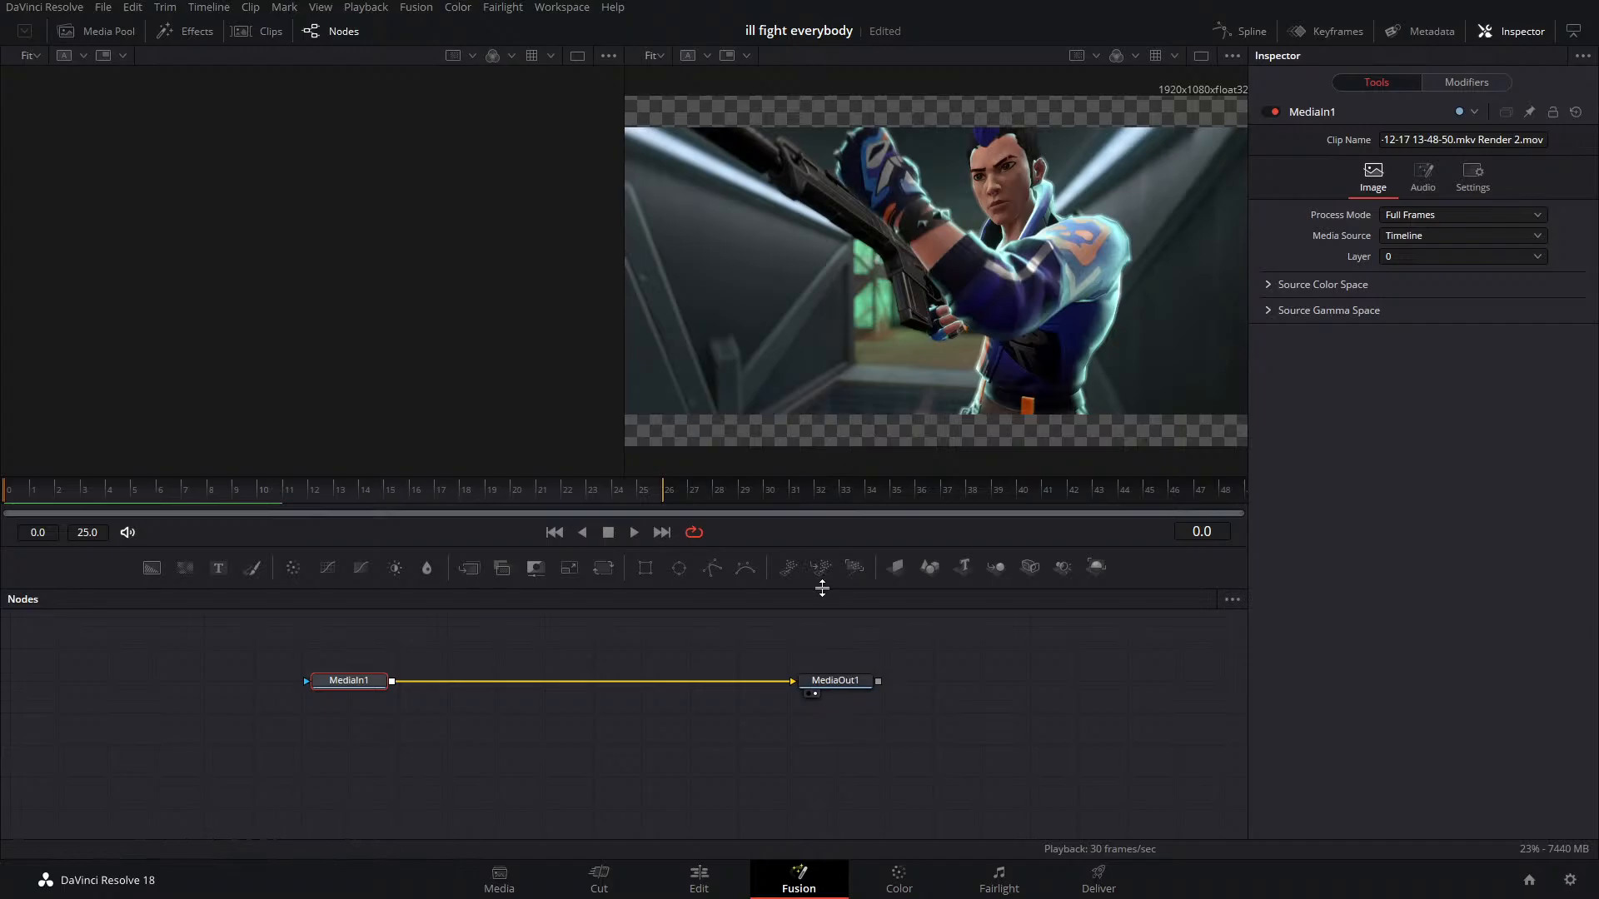
pyautogui.moveTo(150, 570); pyautogui.dragTo(587, 675)
pyautogui.moveTo(352, 719); pyautogui.dragTo(595, 718)
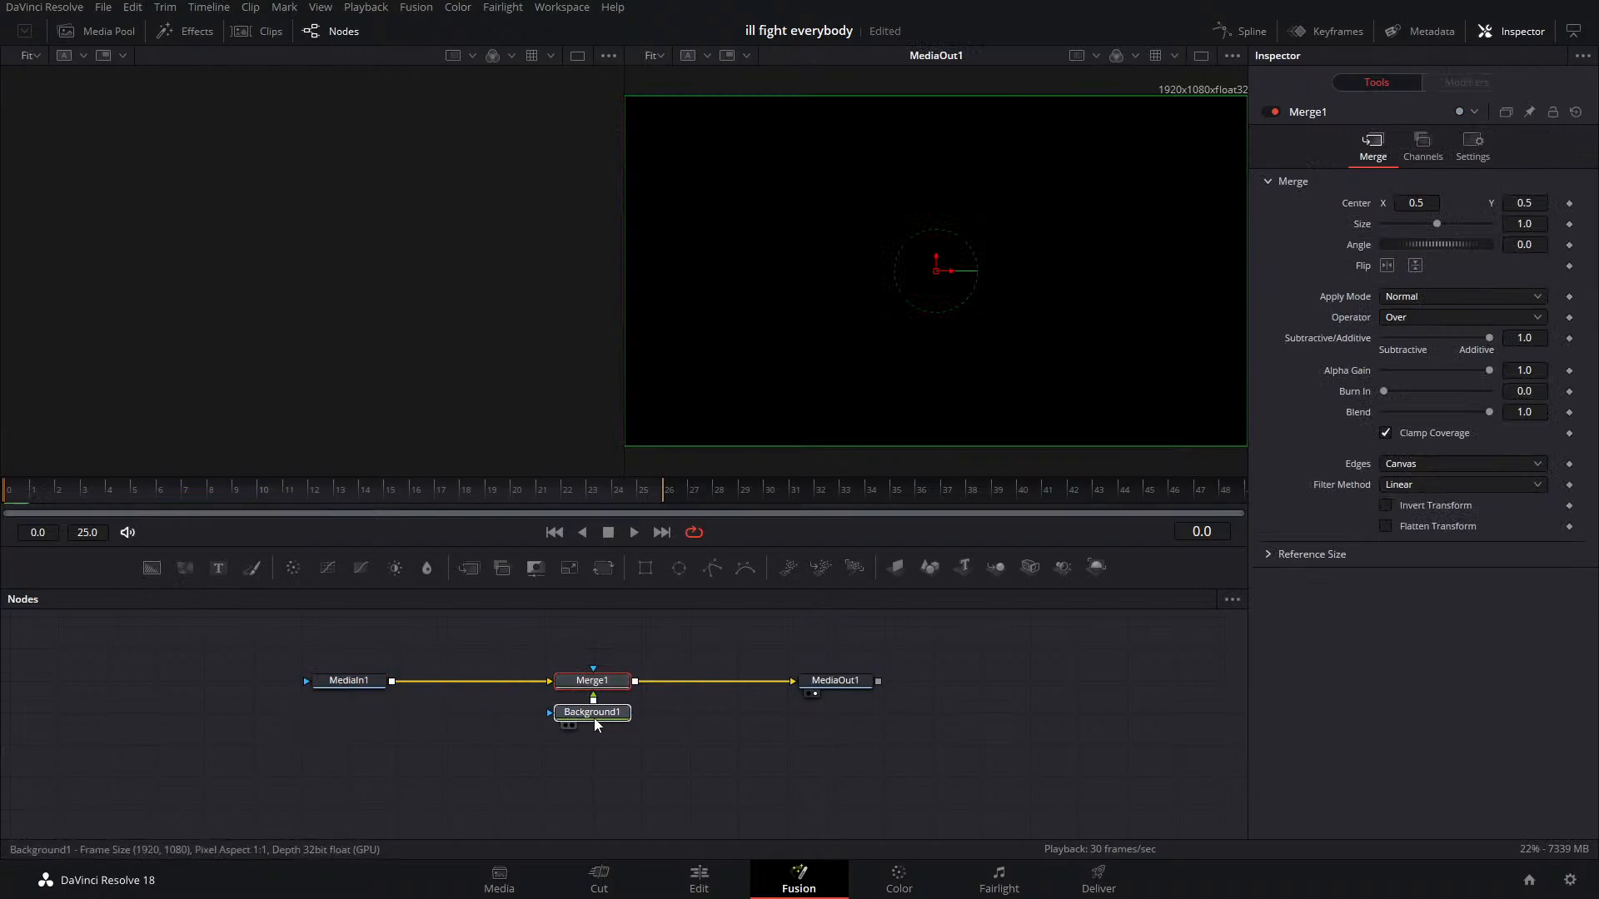
pyautogui.click(597, 722)
pyautogui.click(602, 681)
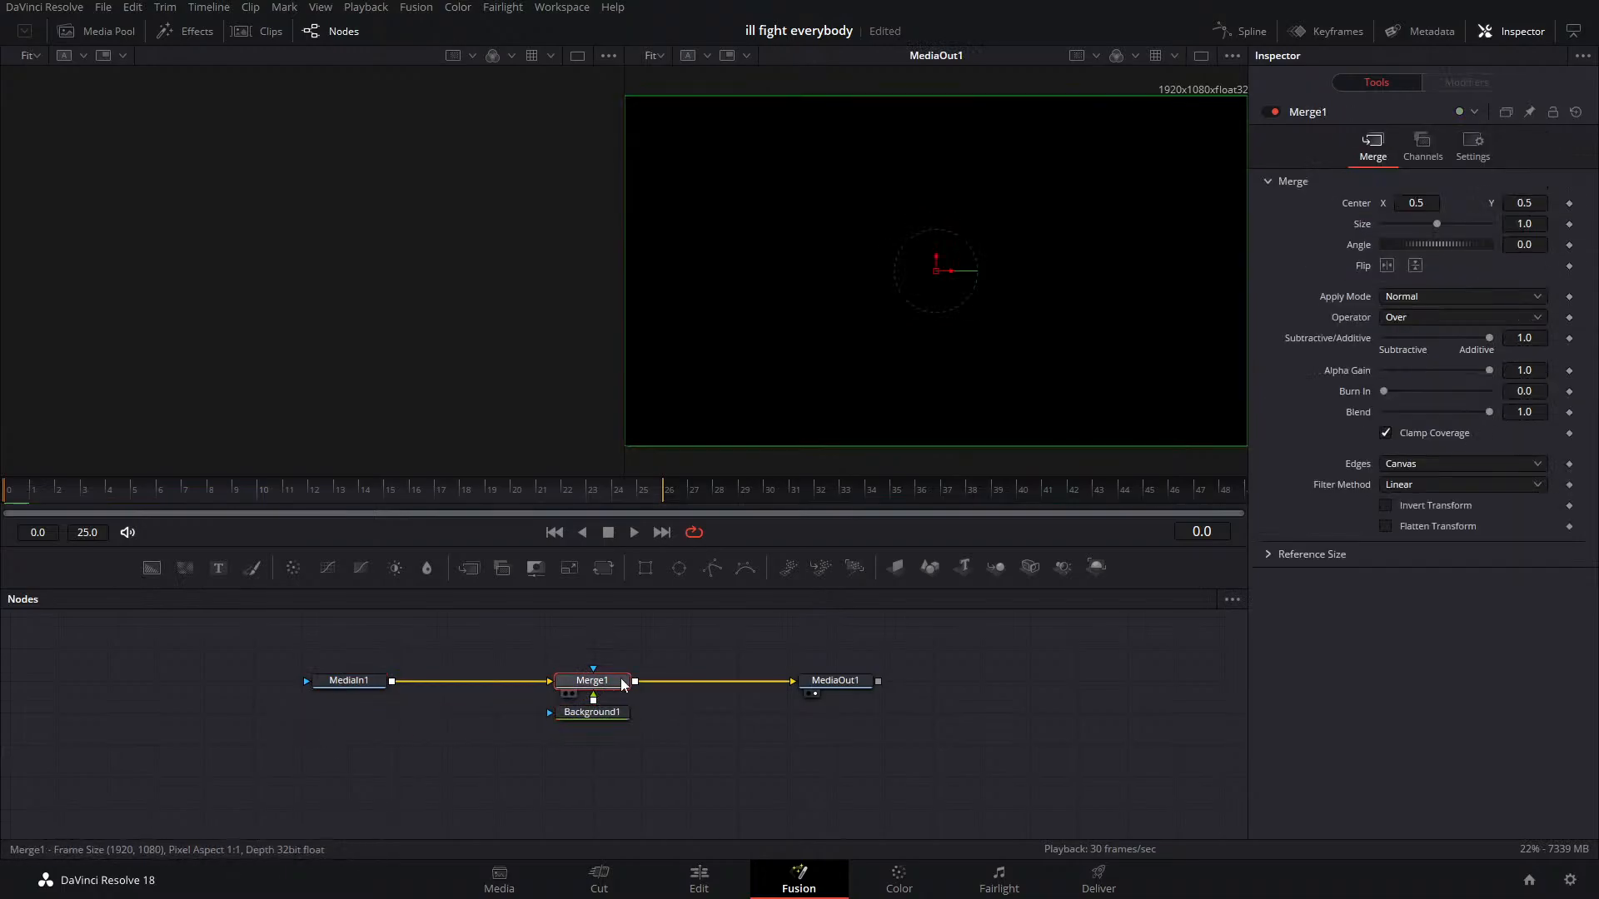
pyautogui.moveTo(598, 717); pyautogui.dragTo(595, 667)
pyautogui.click(592, 682)
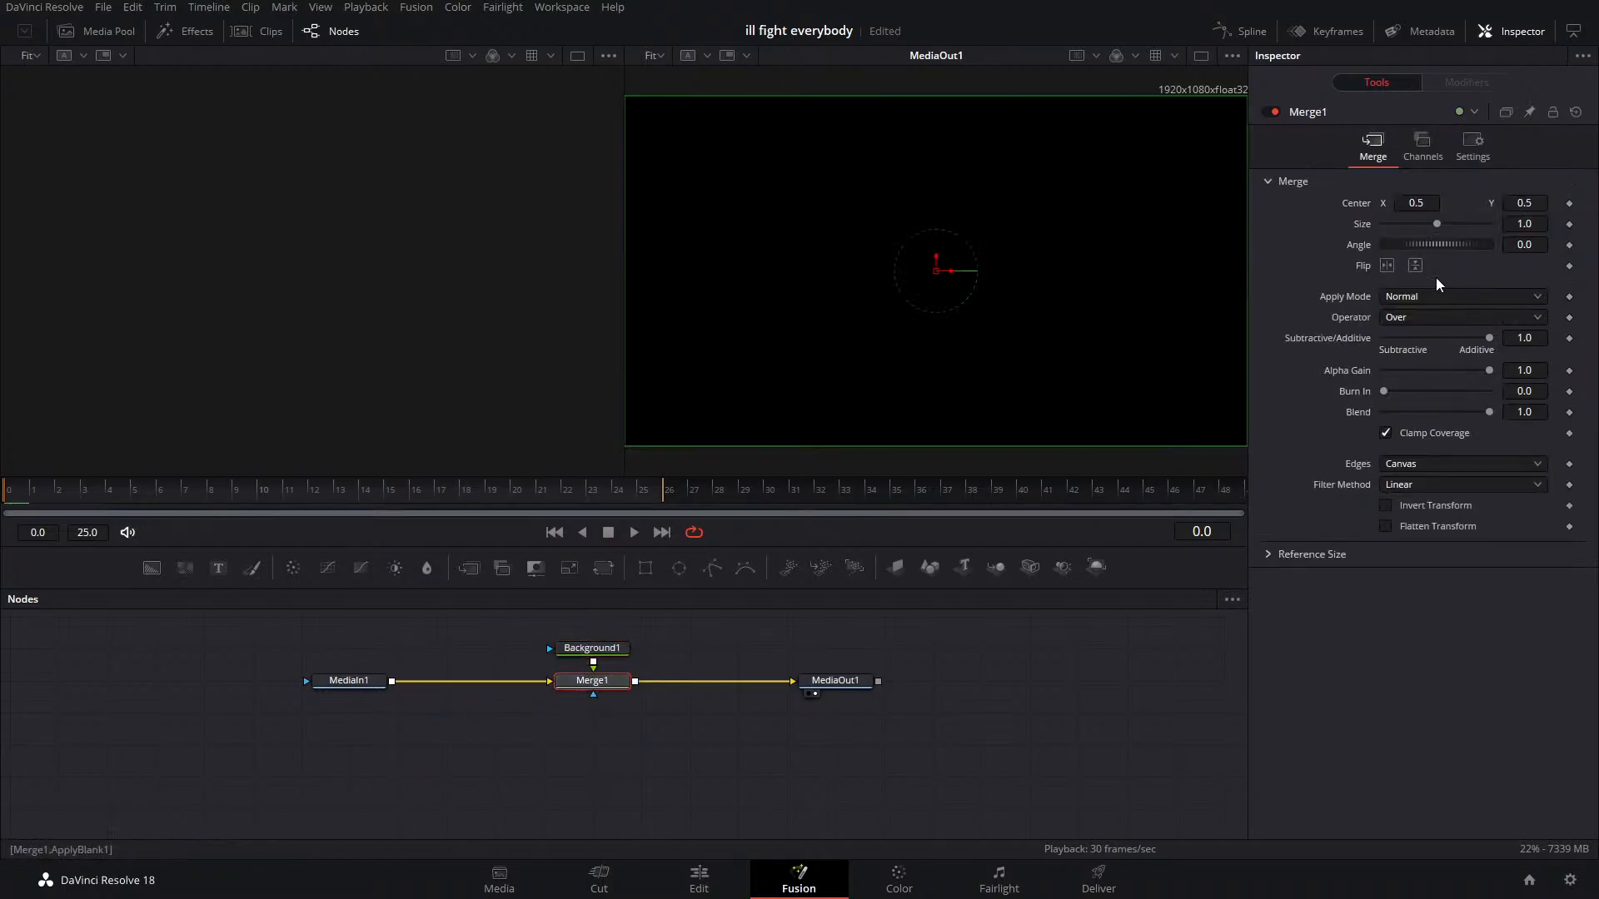
# Set the Background1 colour to full blue and the apply mode of Merge1 to Screen
pyautogui.click(591, 650)
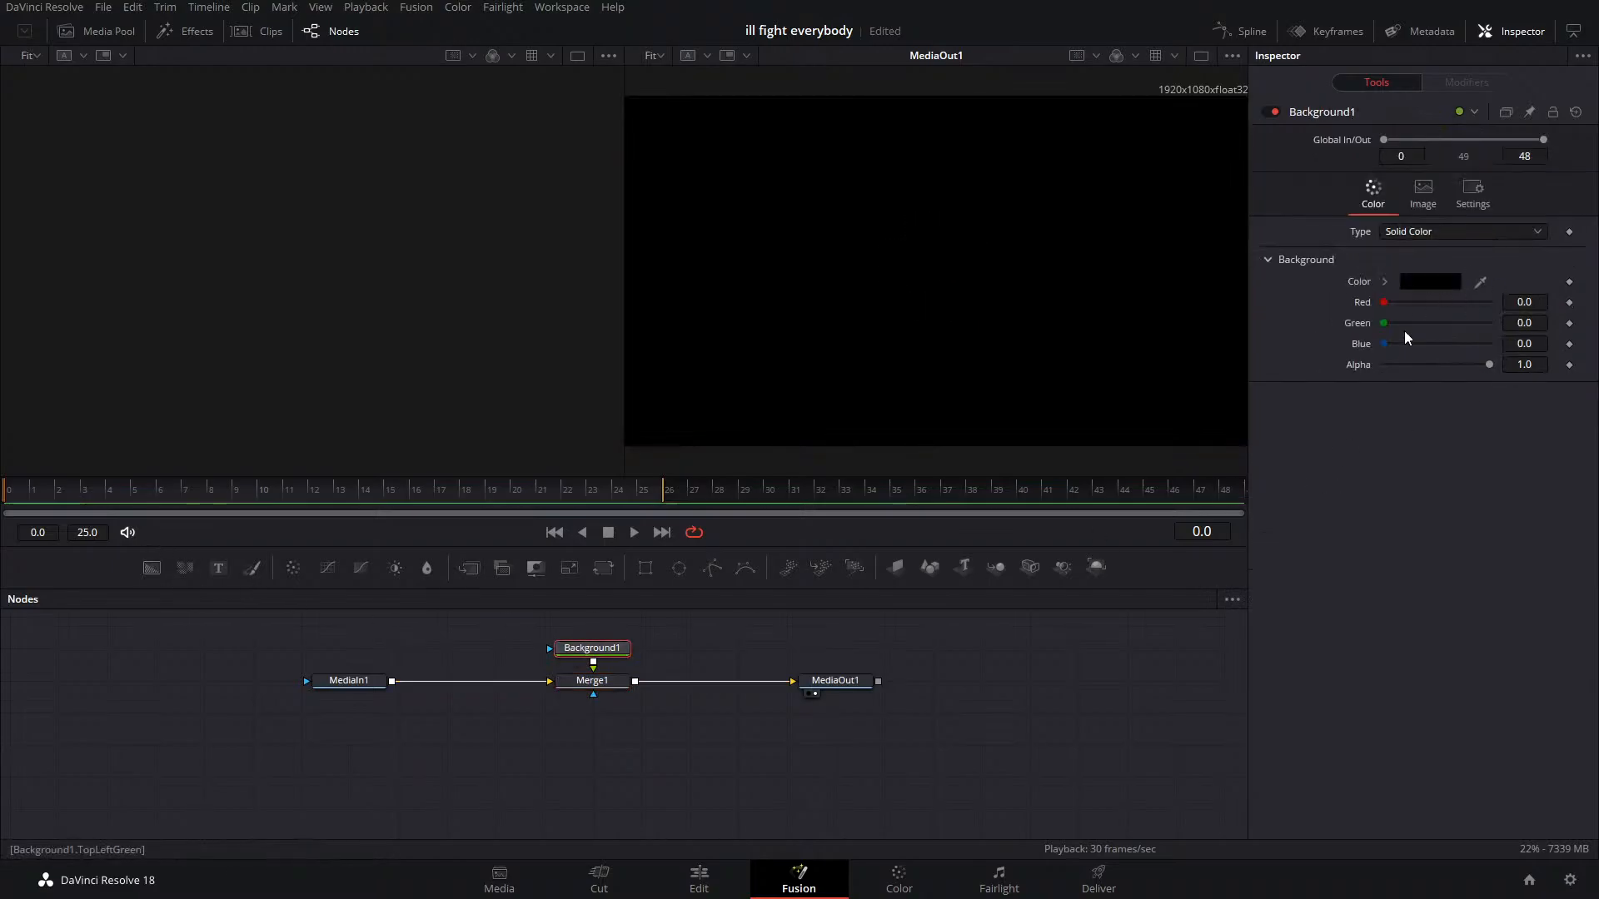
pyautogui.moveTo(1384, 343); pyautogui.dragTo(1490, 343)
pyautogui.click(612, 678)
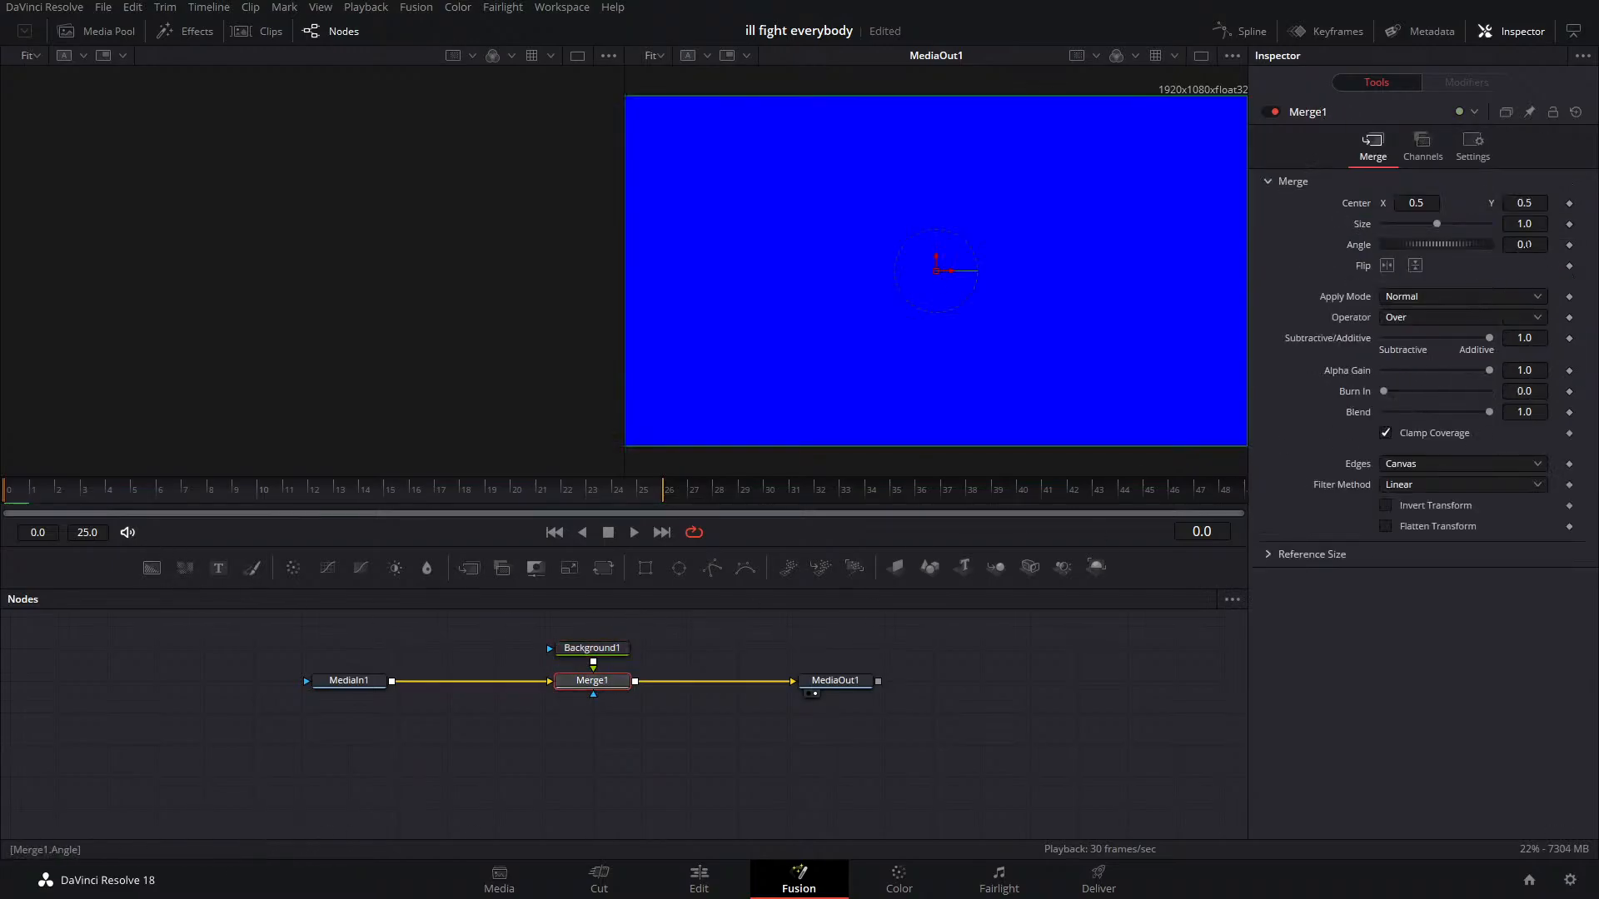
pyautogui.click(1422, 293)
pyautogui.click(1419, 343)
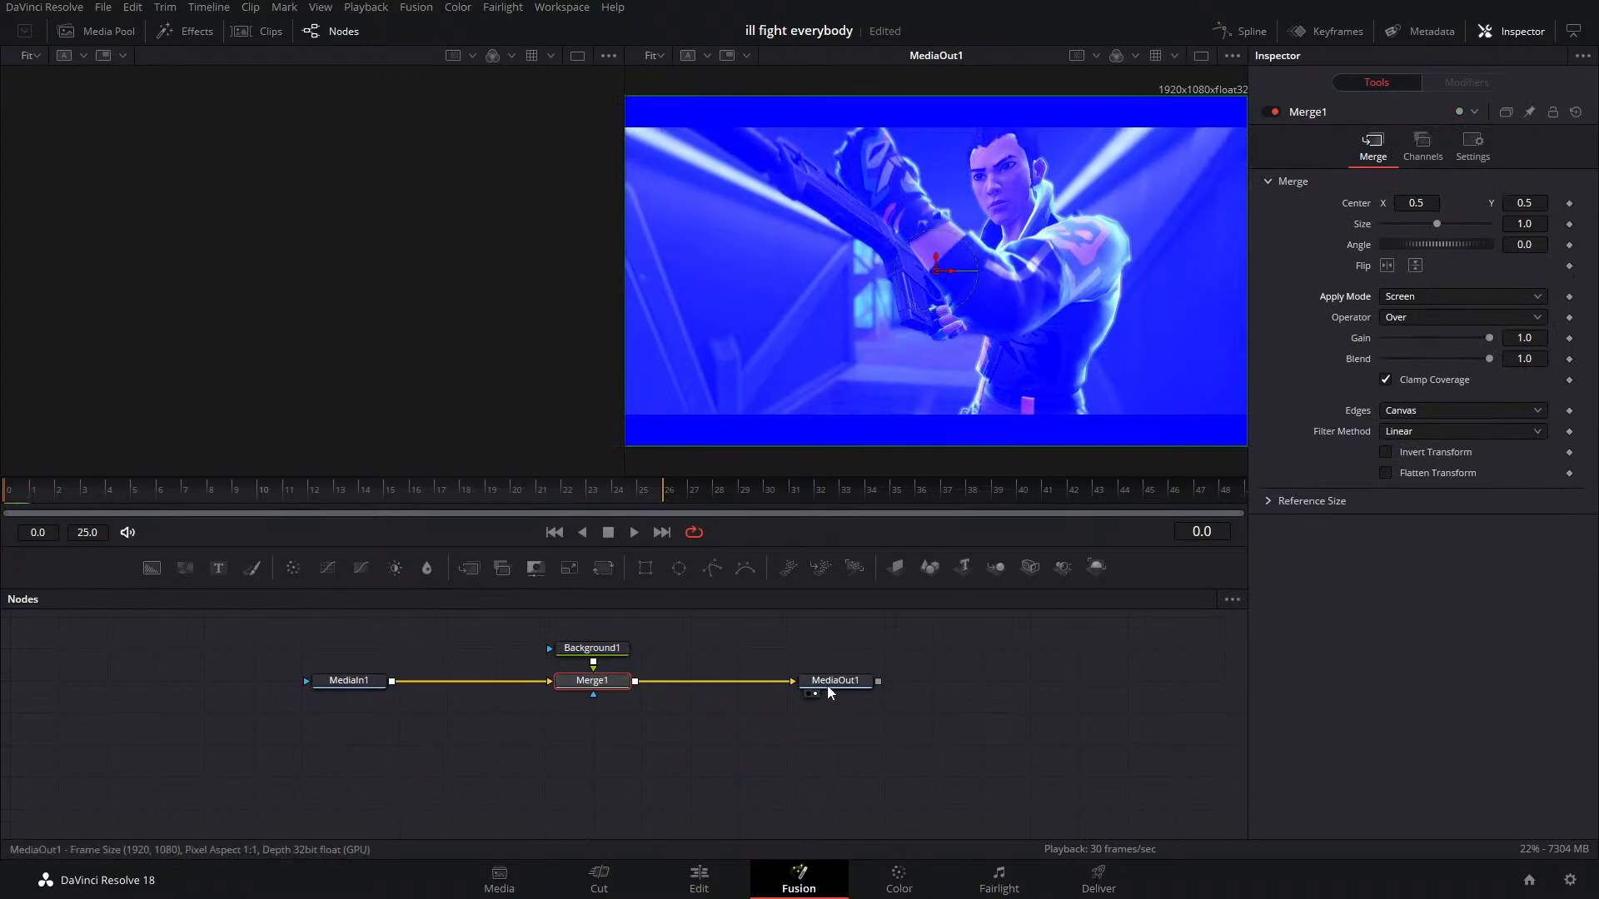
# Move MediaOut1 further along, merge a second Background node after Merge1, and place it above its Merge2 node
pyautogui.moveTo(830, 693); pyautogui.dragTo(1073, 693)
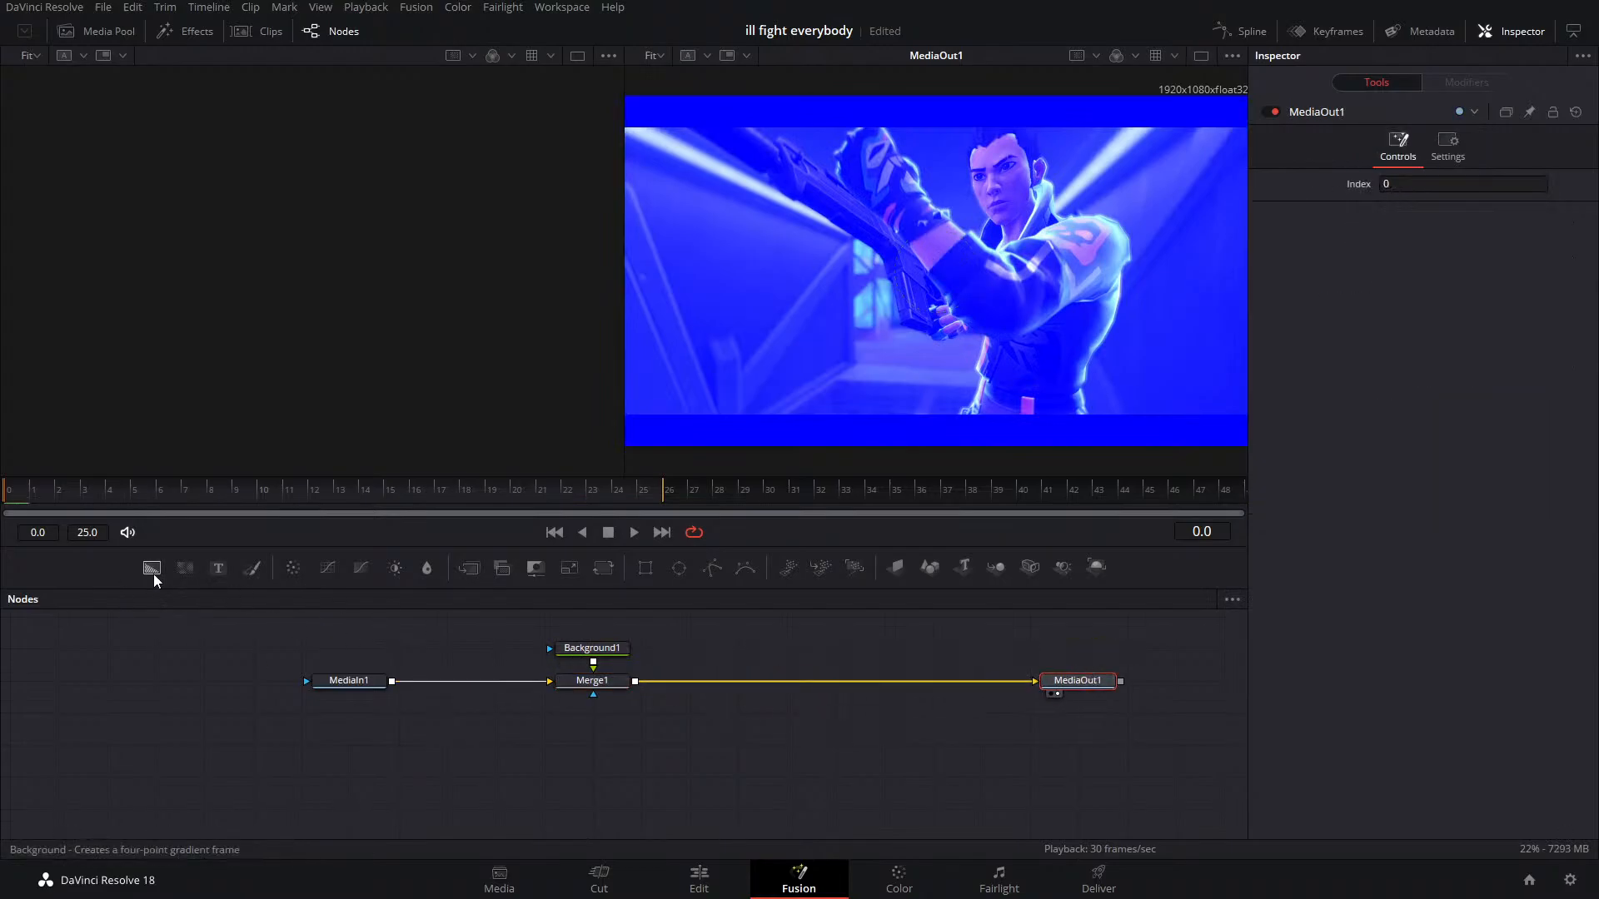
pyautogui.moveTo(153, 573); pyautogui.dragTo(797, 678)
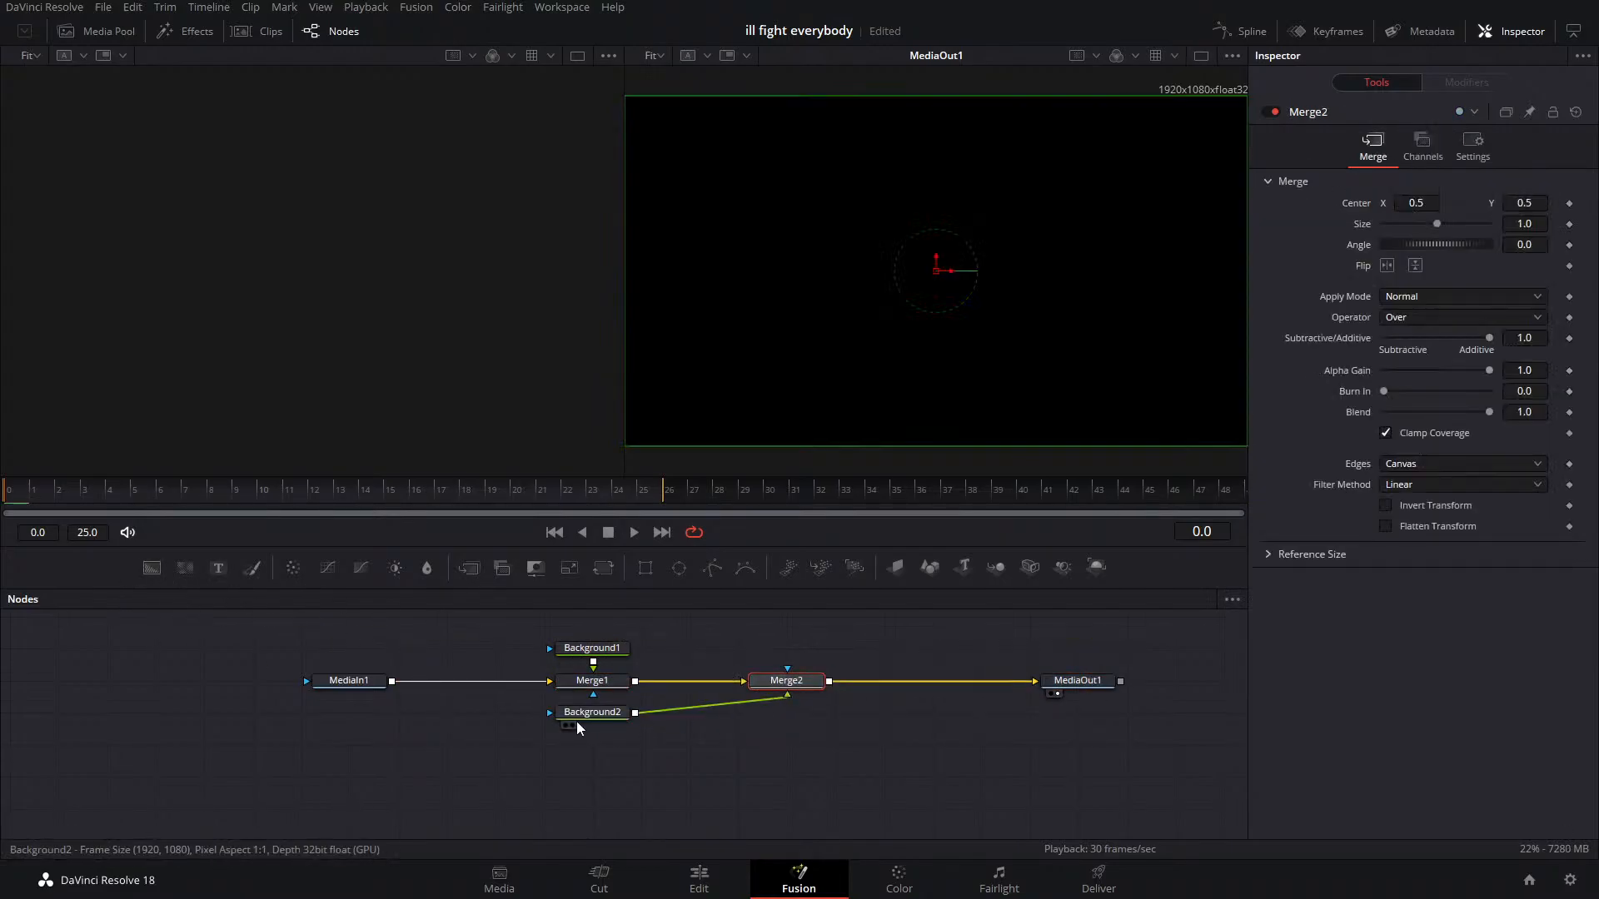
pyautogui.moveTo(577, 721); pyautogui.dragTo(771, 657)
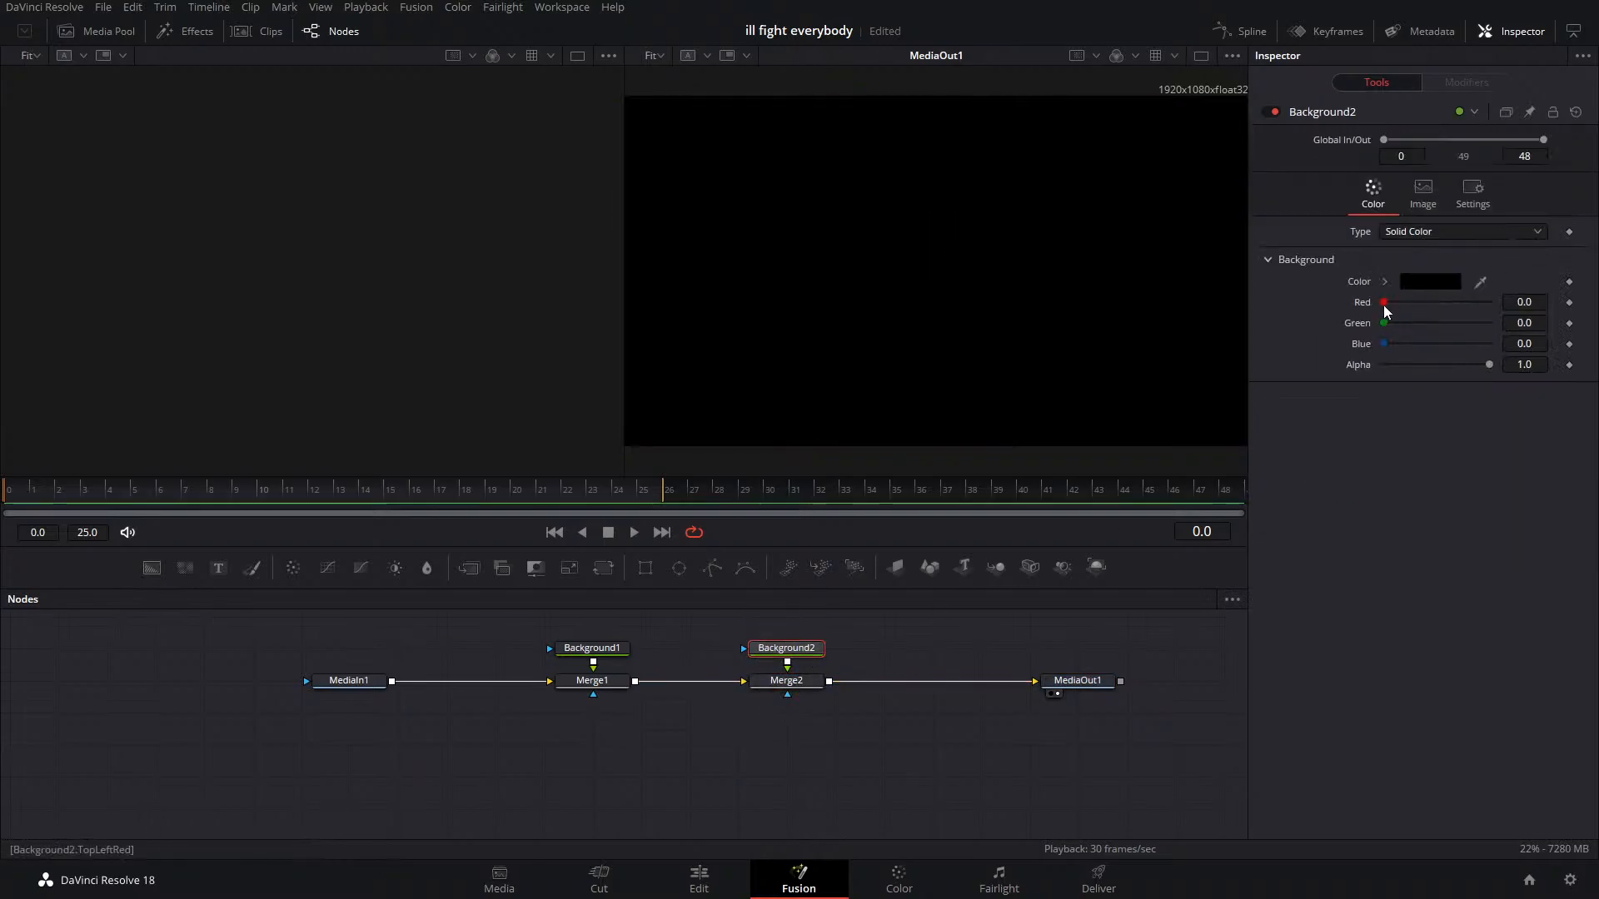
# Set the Background2 colour to full red and the apply mode of Merge2 to Screen
pyautogui.moveTo(1385, 304); pyautogui.dragTo(1495, 305)
pyautogui.click(786, 680)
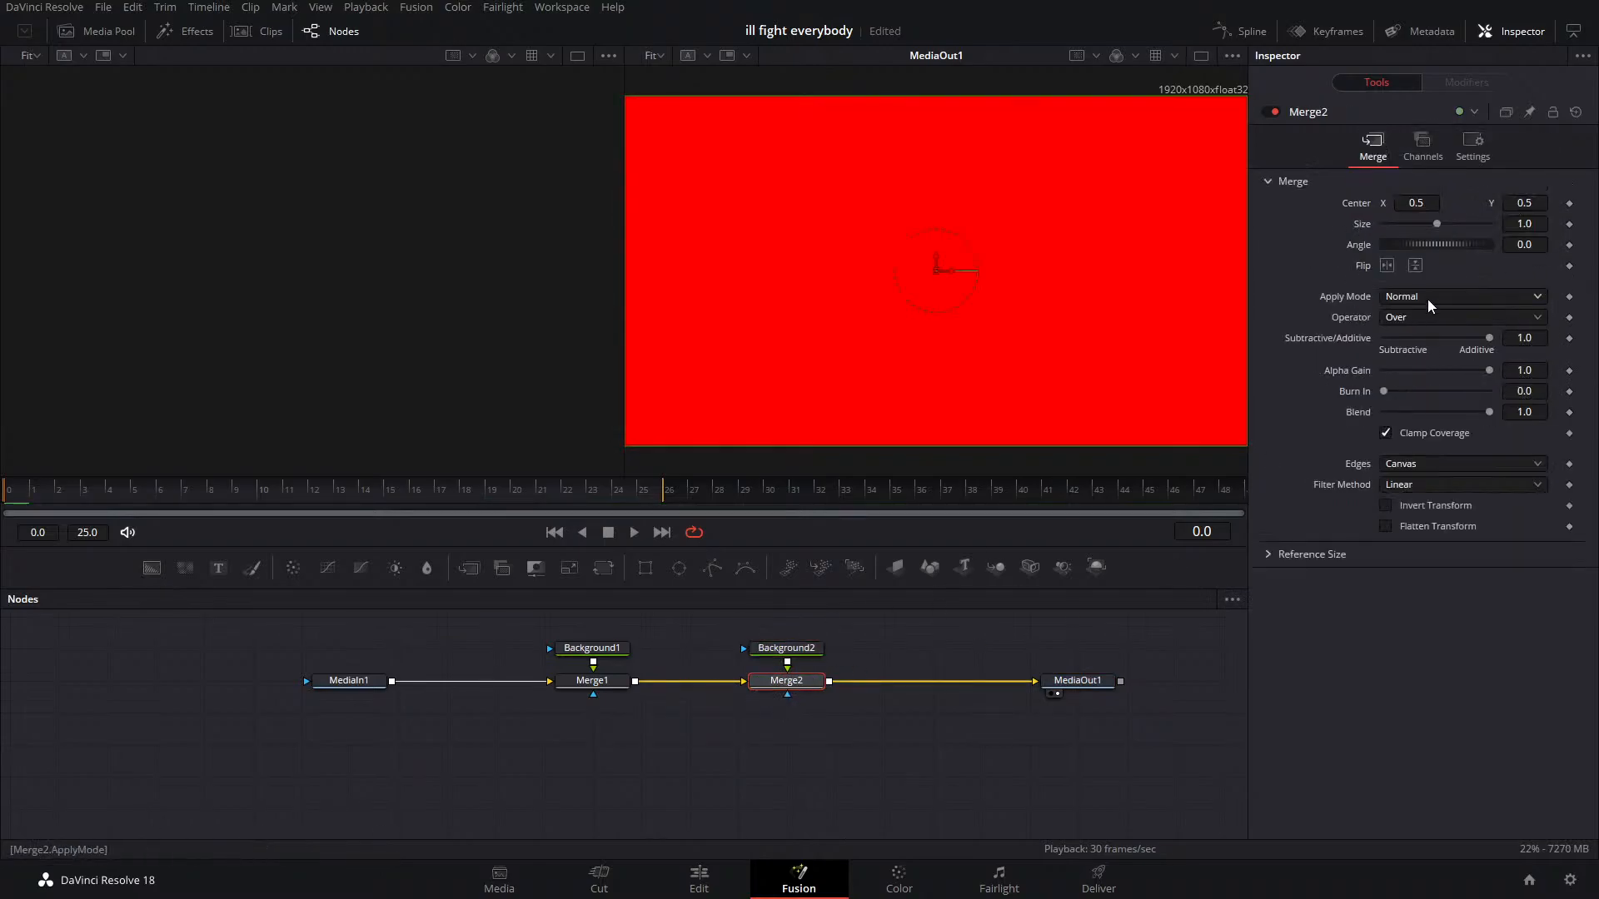
pyautogui.click(1427, 298)
pyautogui.click(1422, 330)
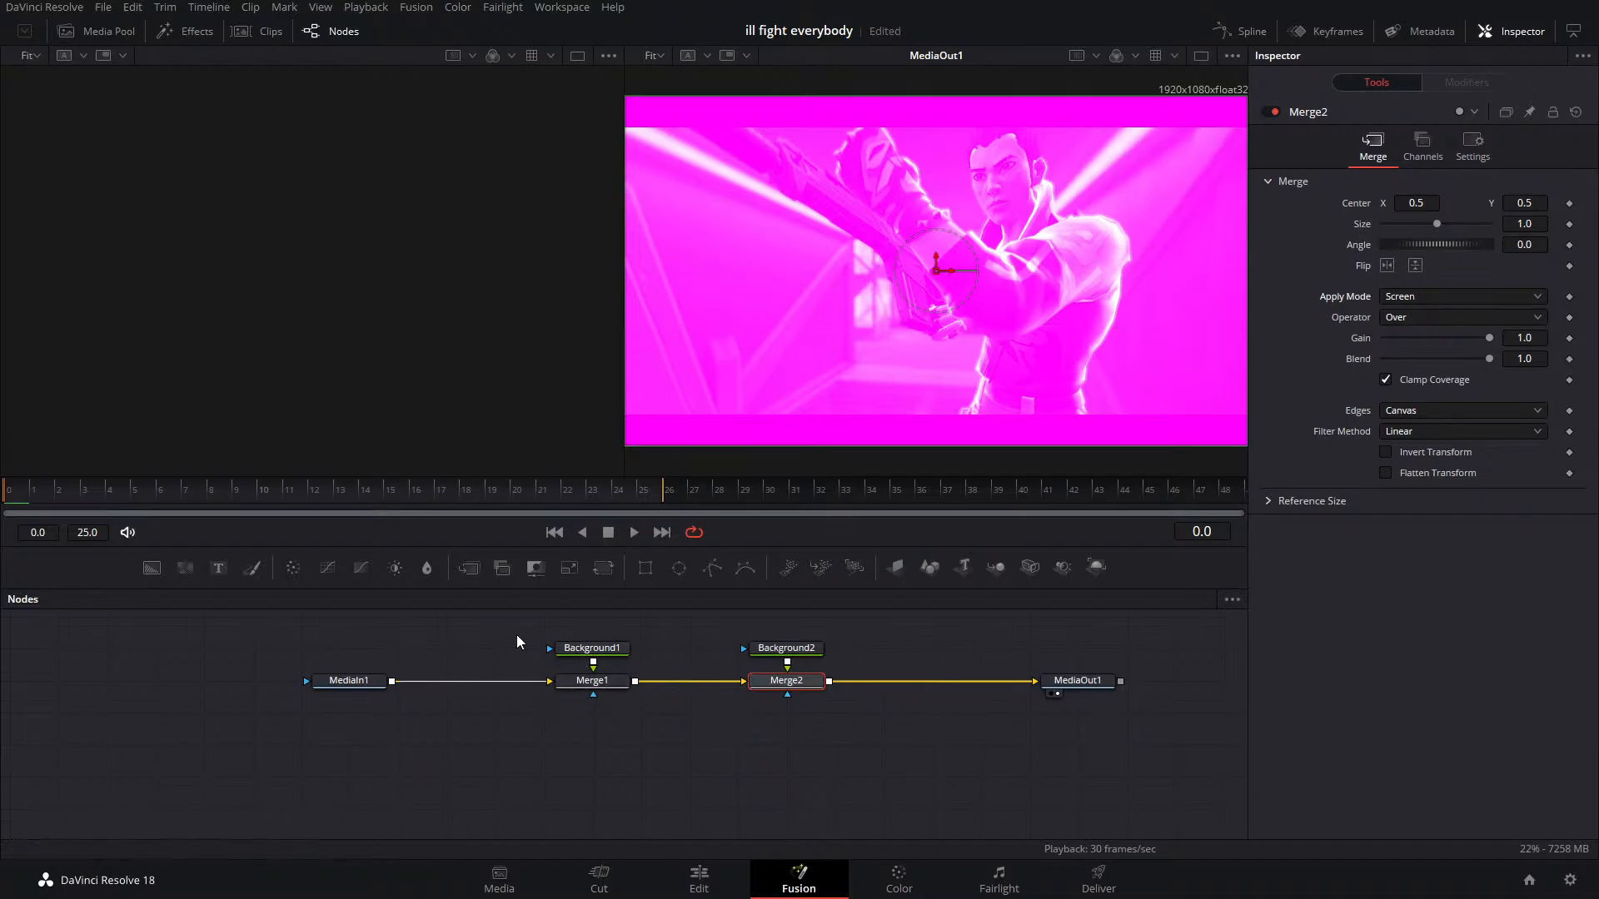
# Compare the Merge1 output with the MediaOut1 output in the Fusion viewers, and check the tinted clip on the Color page
pyautogui.moveTo(525, 633); pyautogui.dragTo(631, 709)
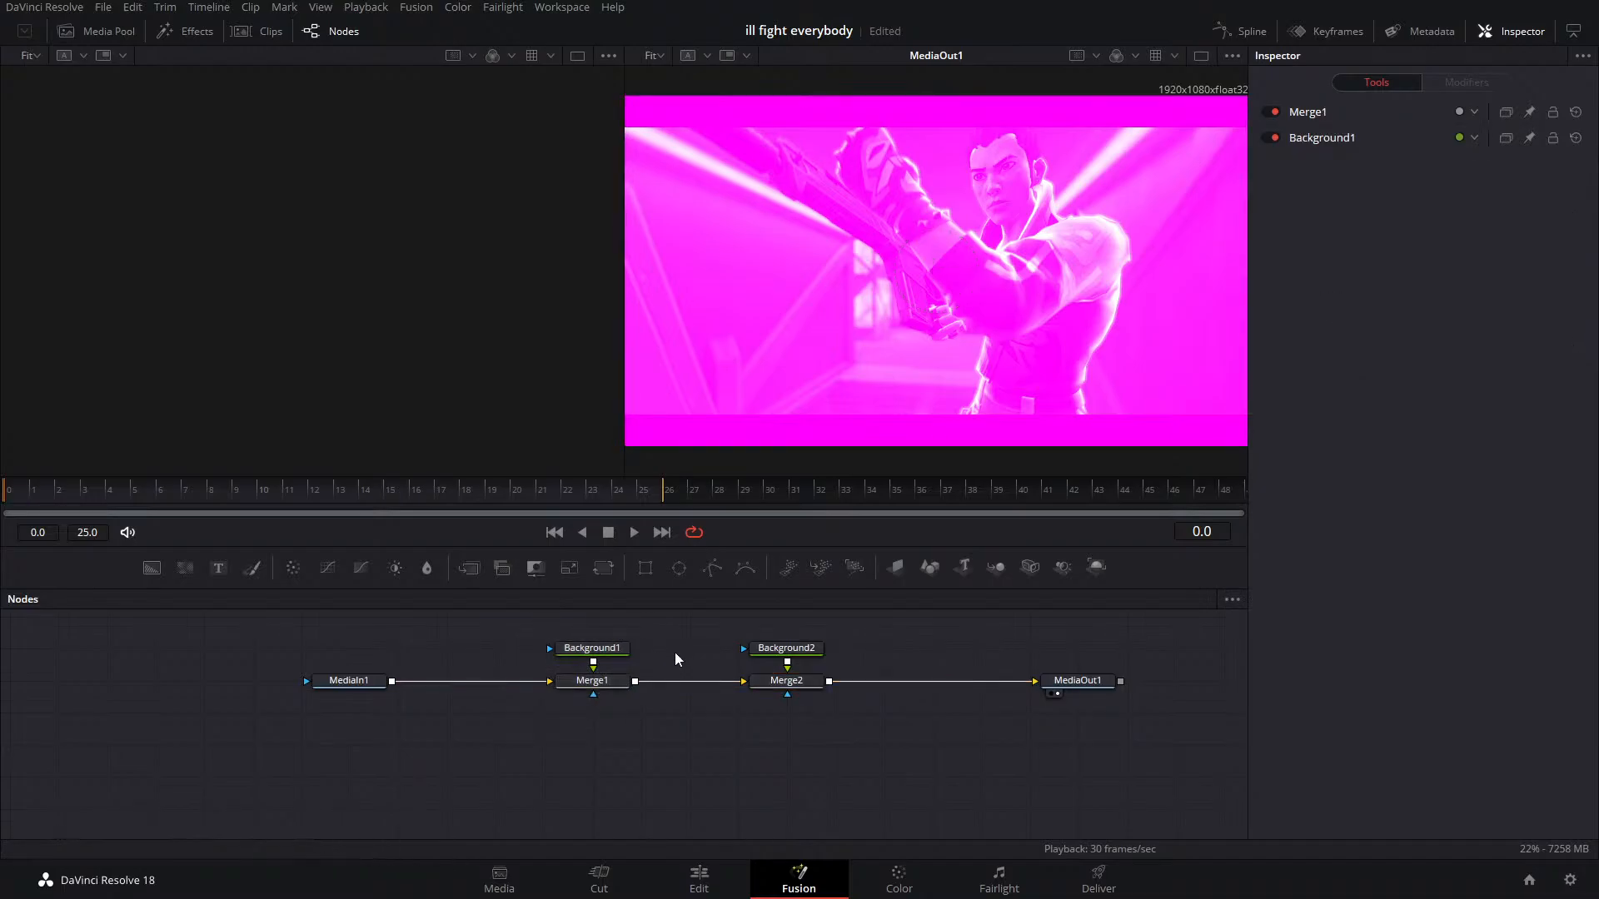
pyautogui.click(593, 684)
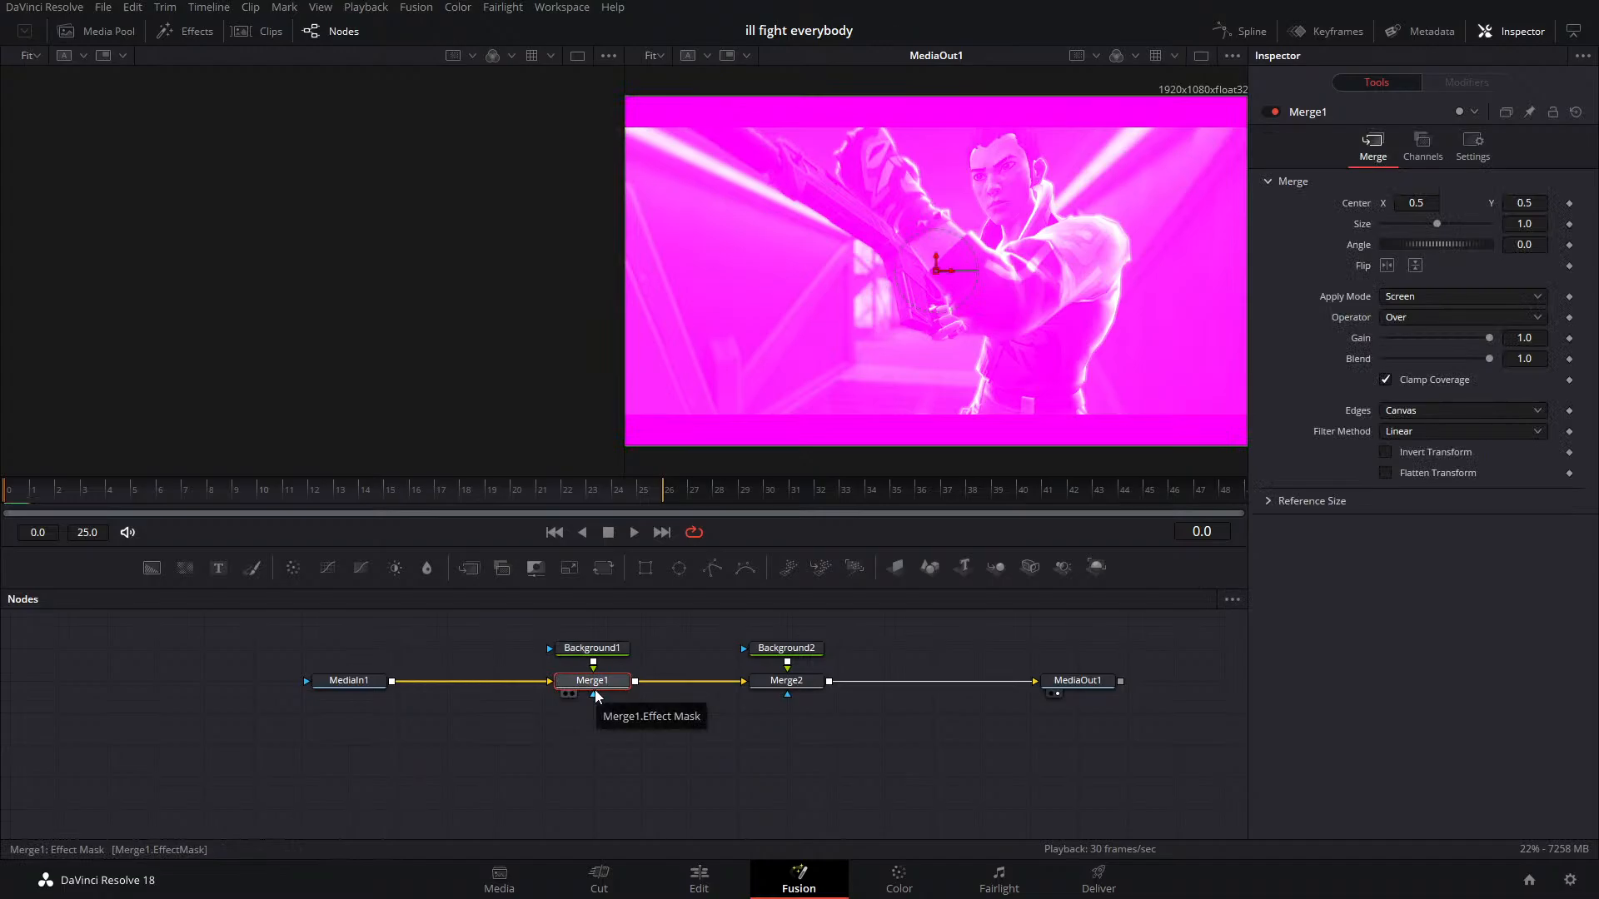
pyautogui.press('1')
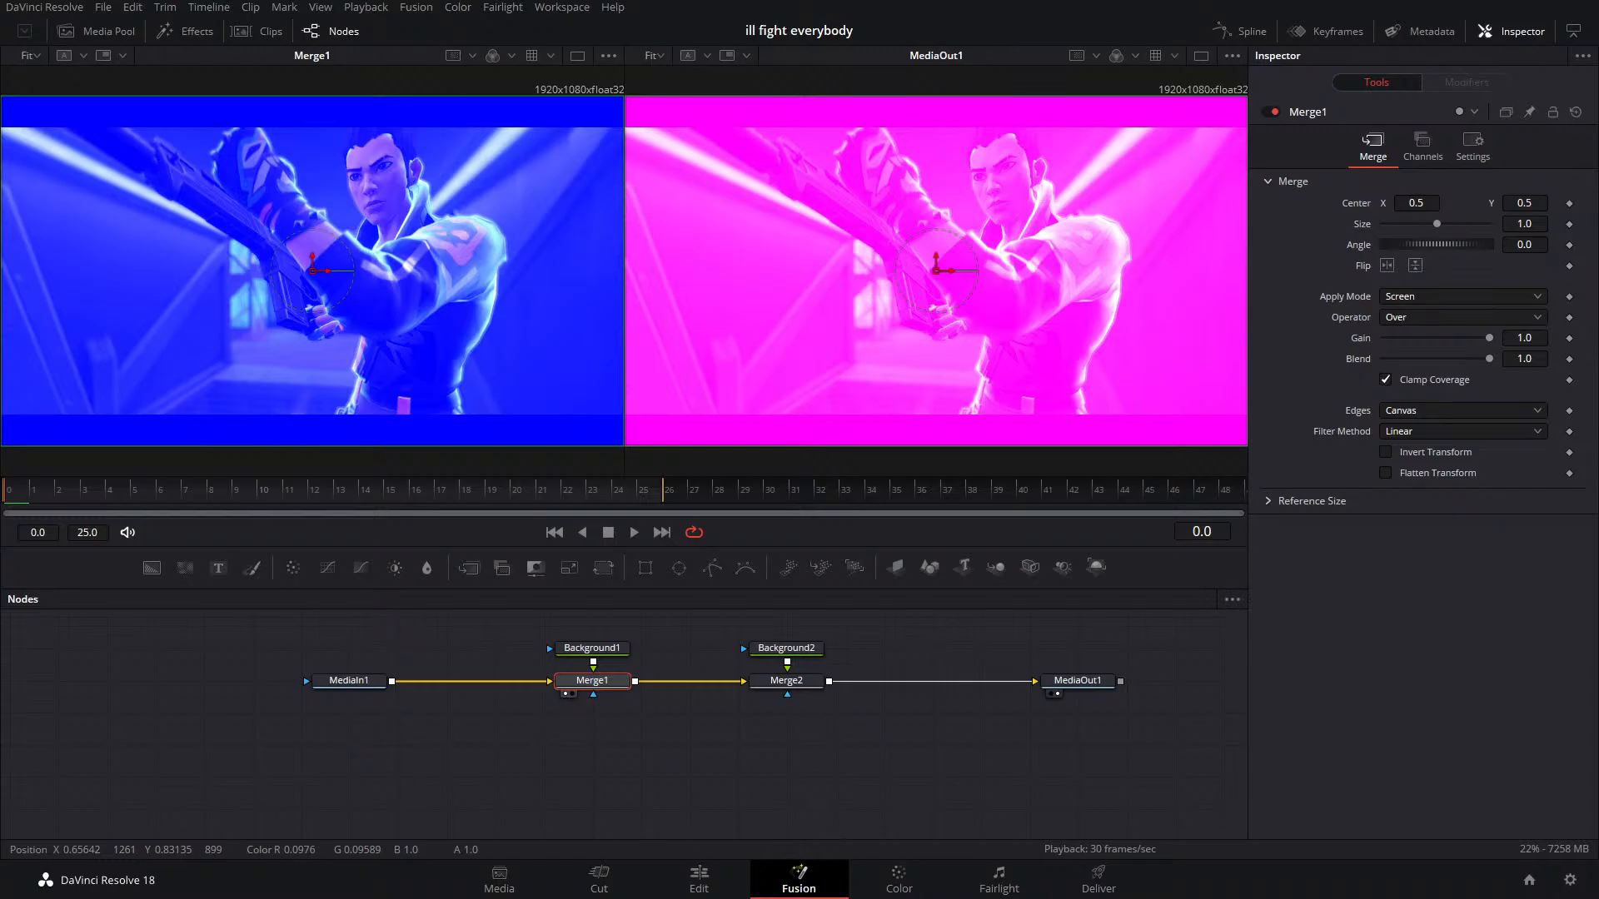
pyautogui.click(698, 879)
pyautogui.click(899, 878)
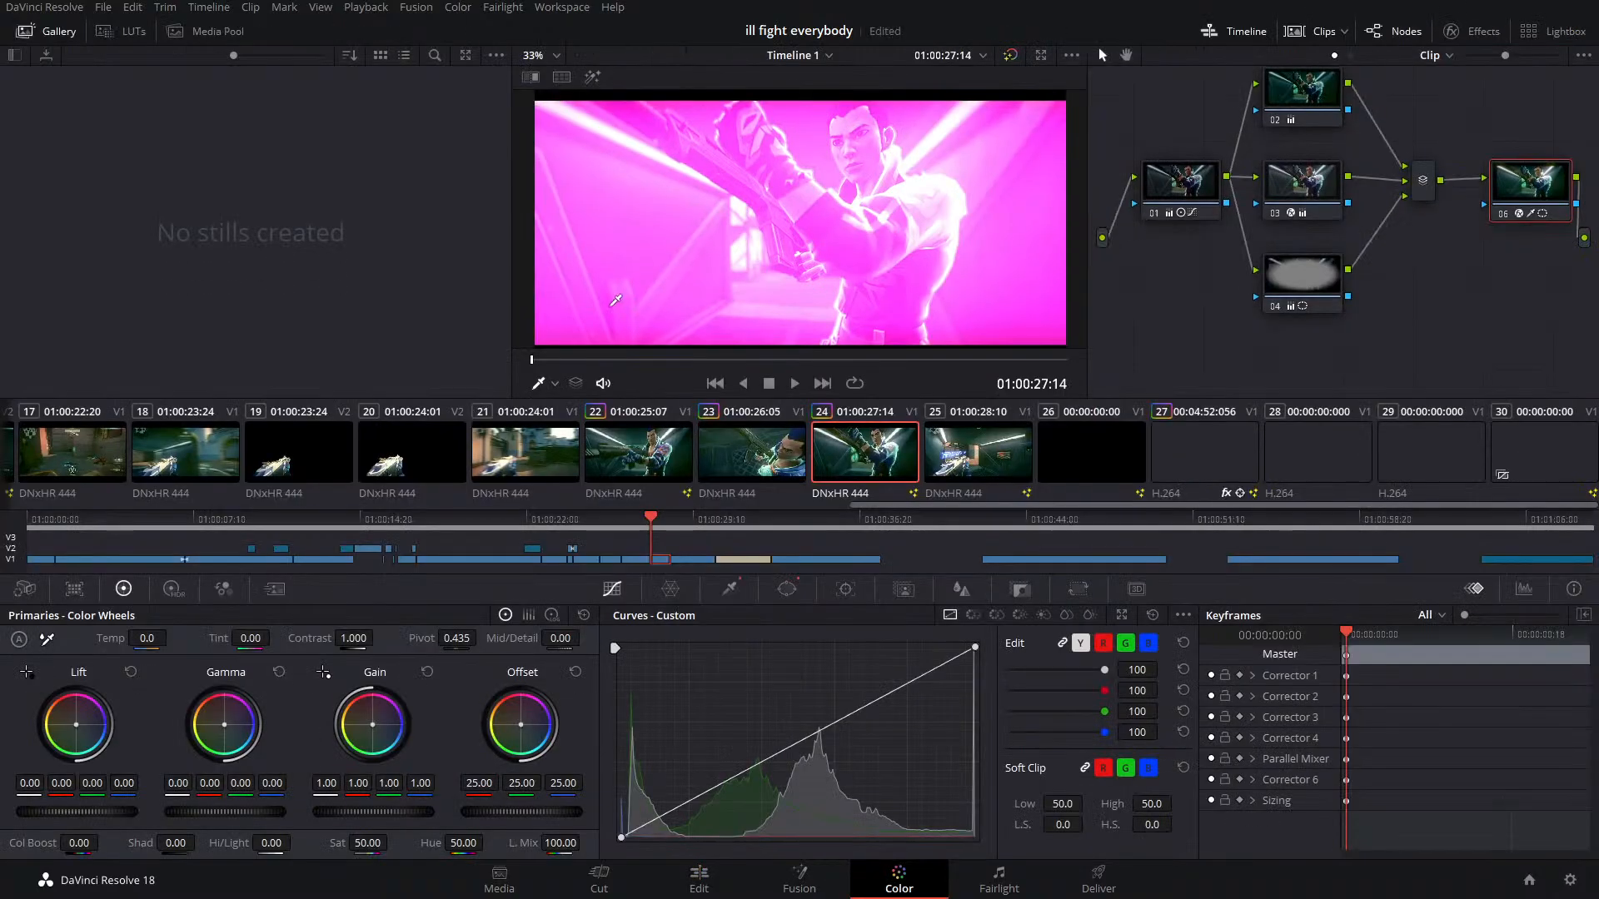
pyautogui.click(698, 879)
pyautogui.click(822, 888)
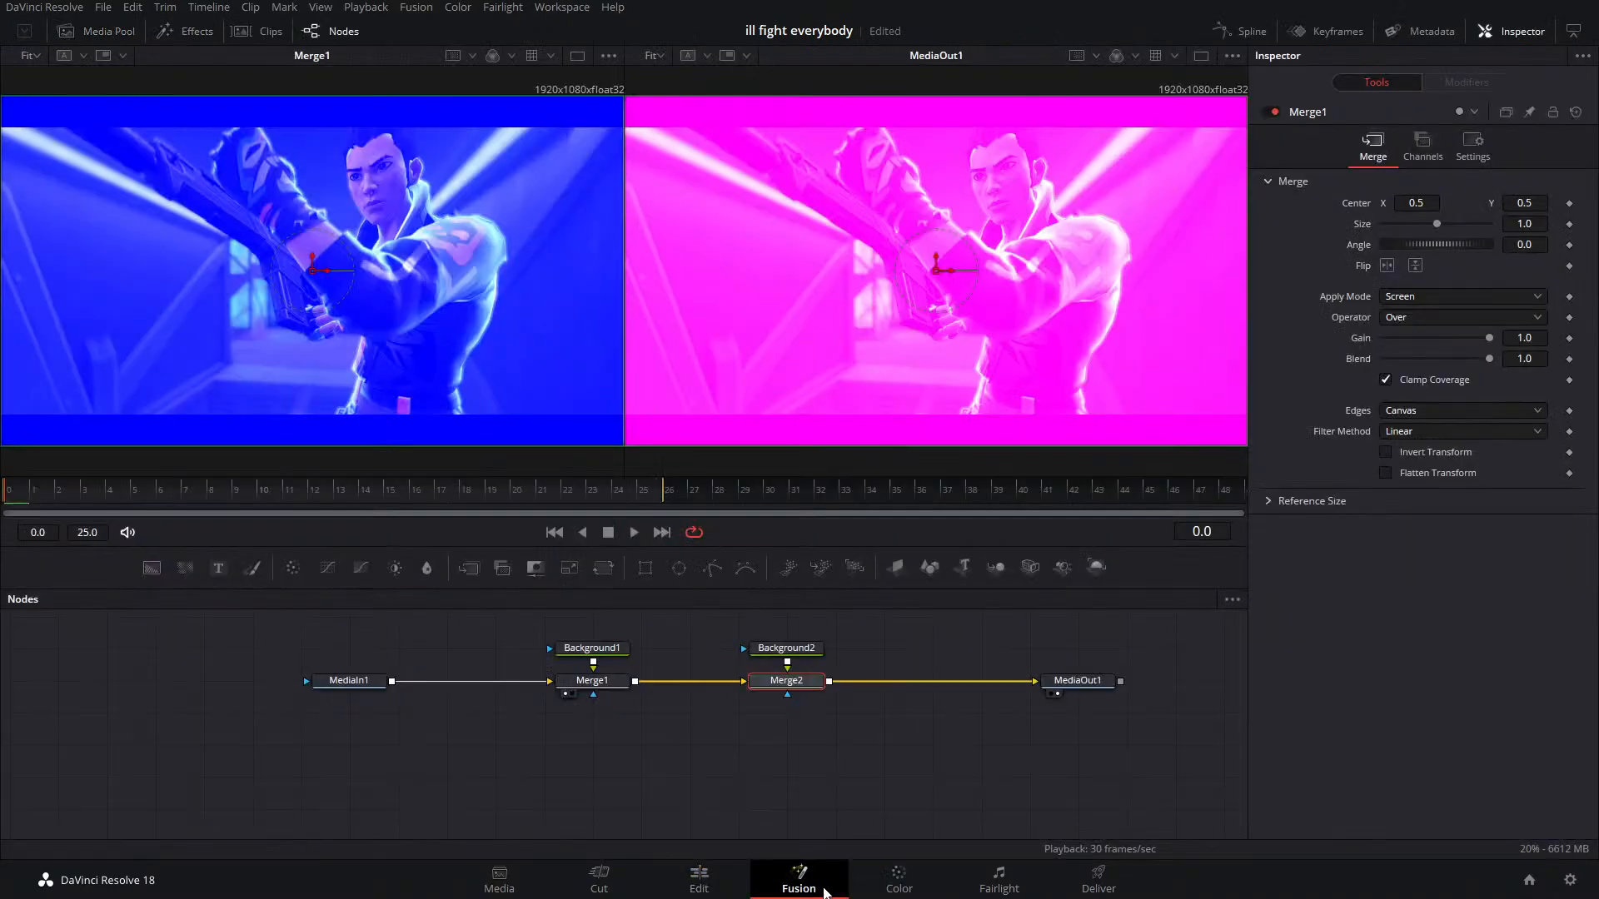
# Delete both Background nodes and their Merge nodes from the composition, and open the Color page
pyautogui.moveTo(825, 780); pyautogui.dragTo(557, 646)
pyautogui.press('Delete')
pyautogui.click(889, 884)
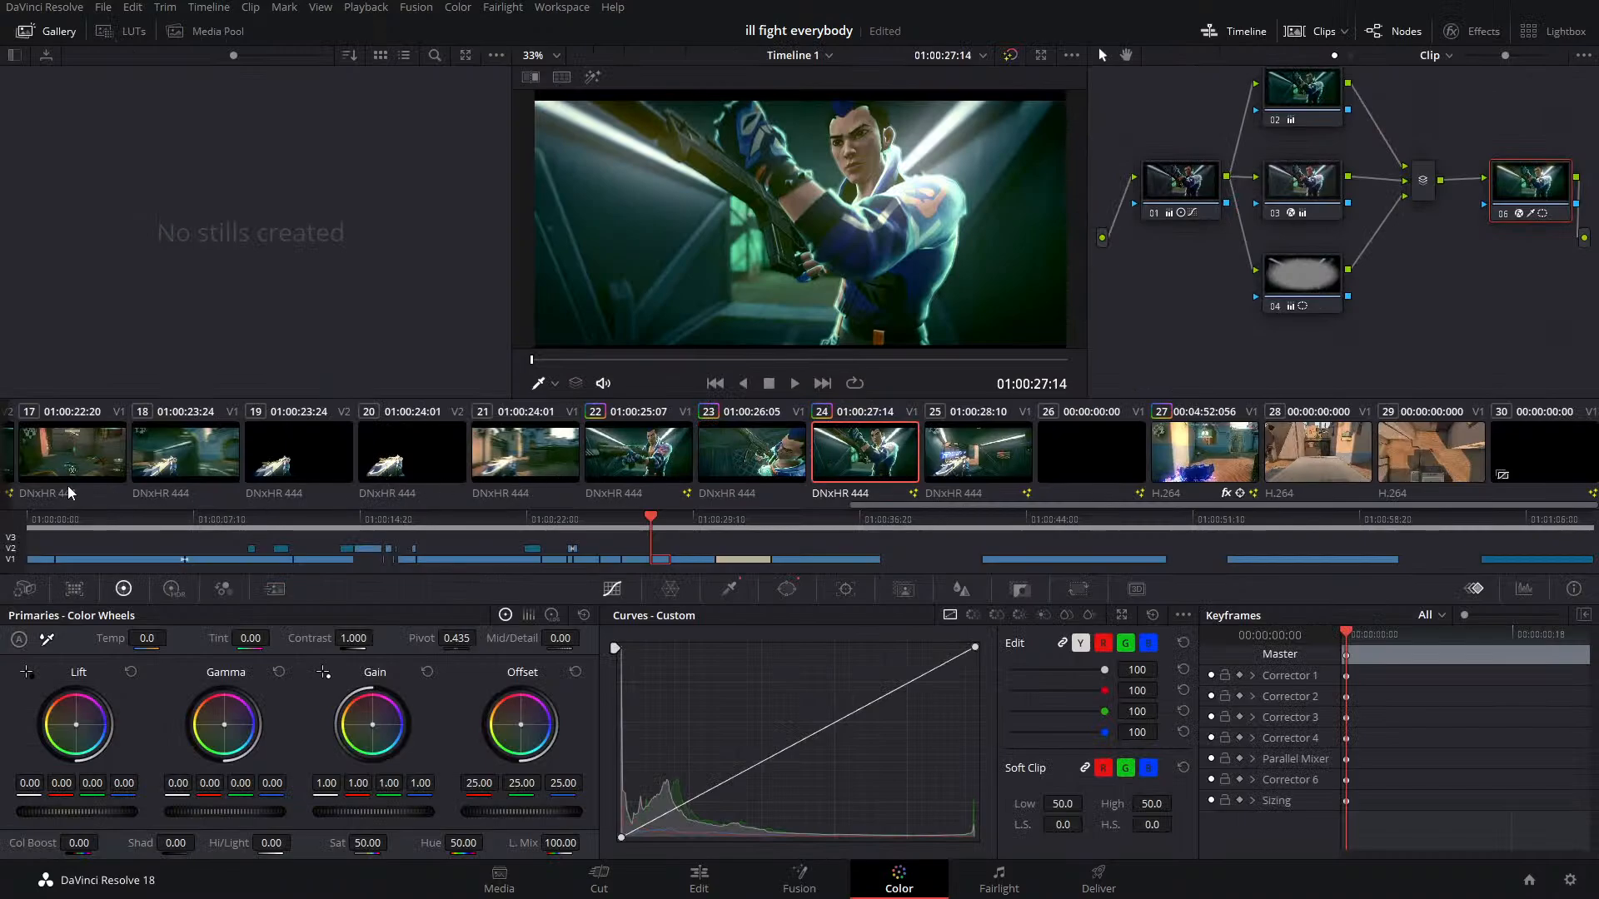
# Compare the colour grading of clip 06 around 01:00:12:15 with clip 15 around 01:00:18:20, and return to the Edit page
pyautogui.moveTo(643, 541); pyautogui.dragTo(322, 564)
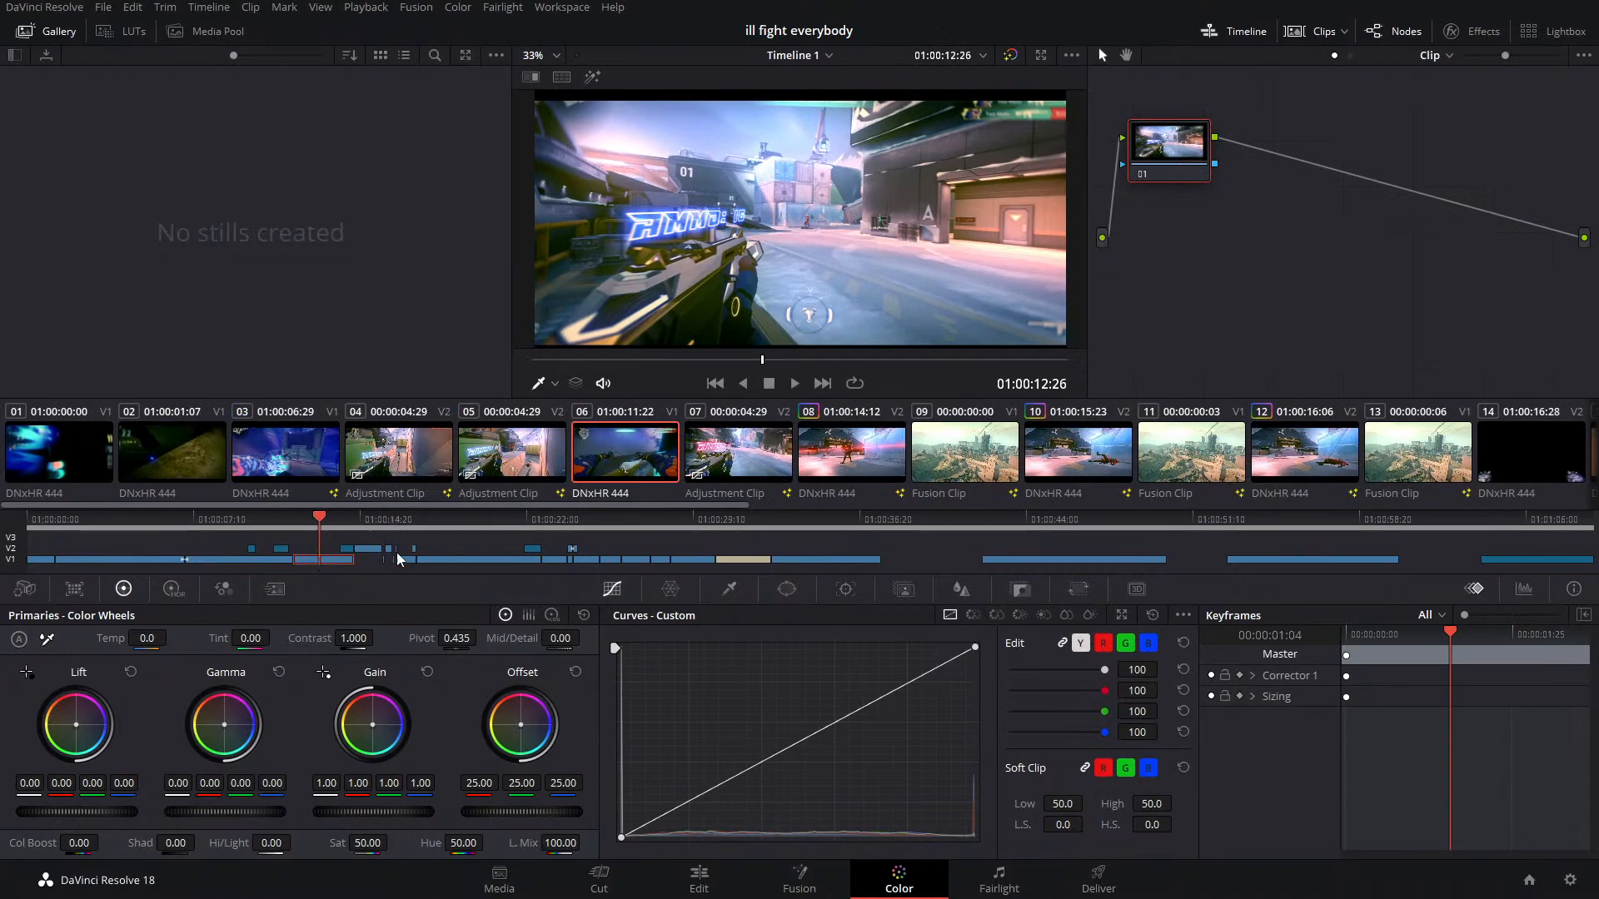
pyautogui.click(453, 562)
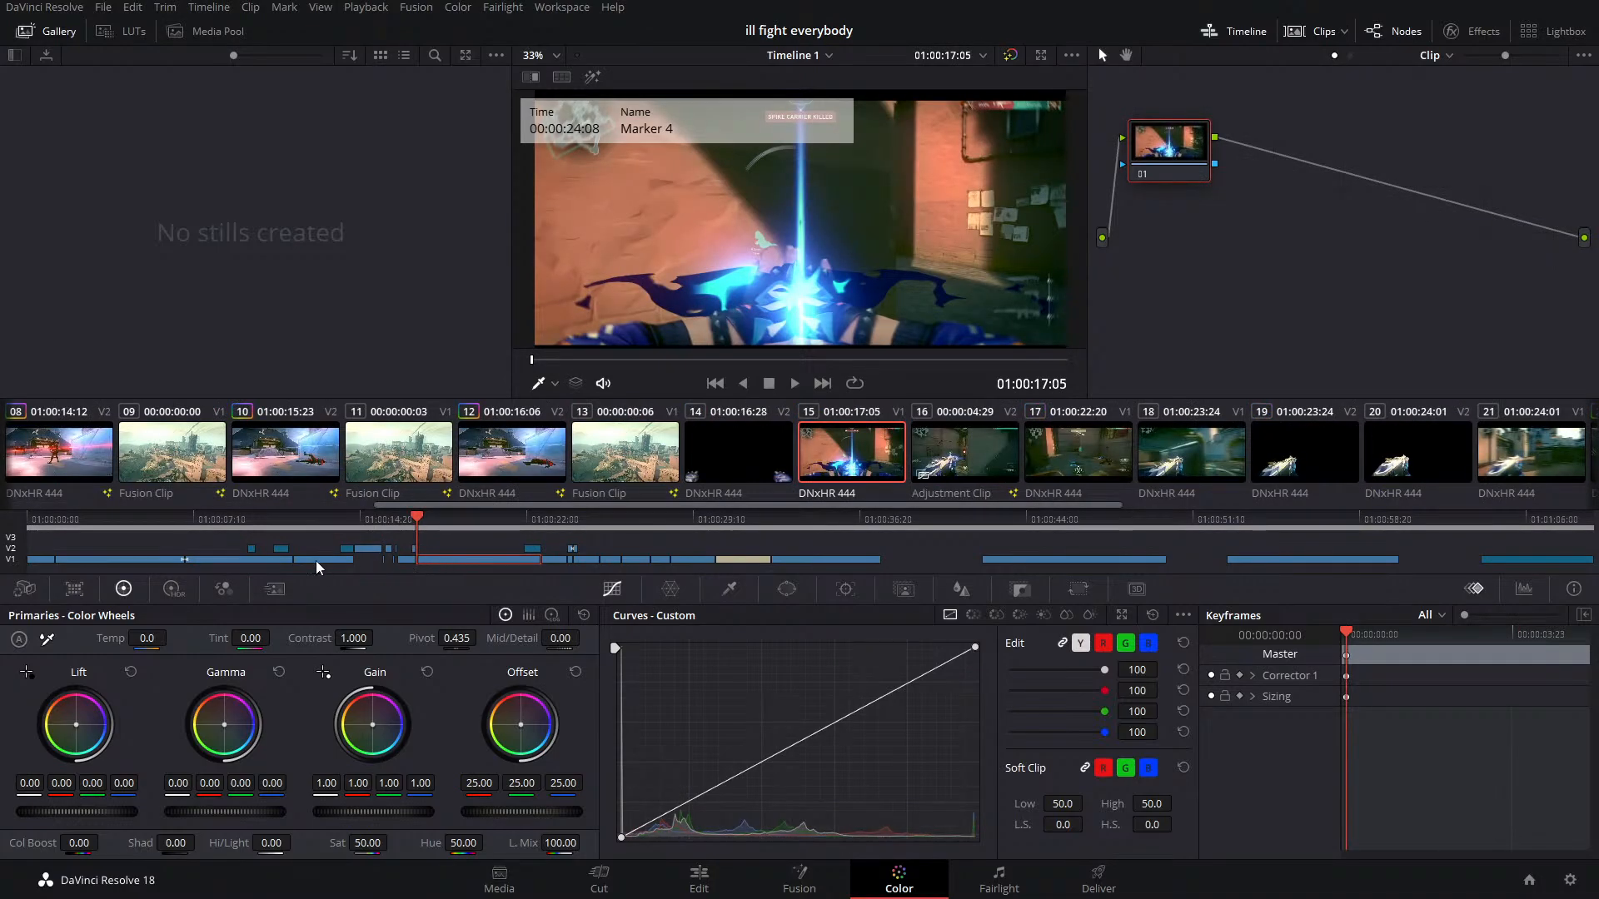
pyautogui.click(316, 563)
pyautogui.click(445, 560)
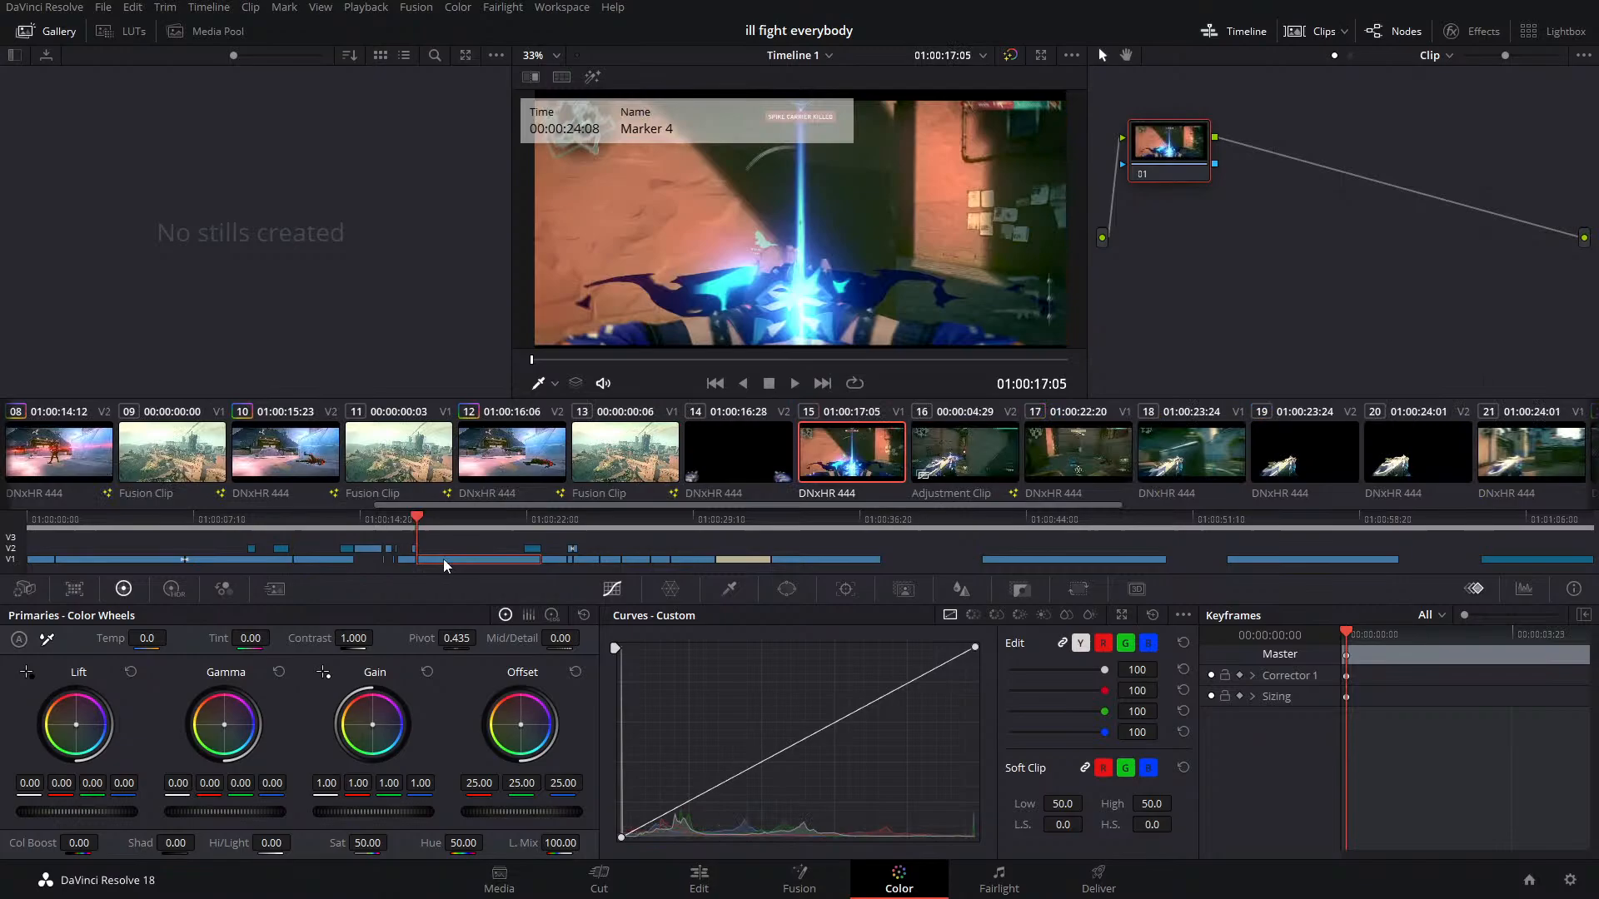
pyautogui.click(322, 561)
pyautogui.press('space')
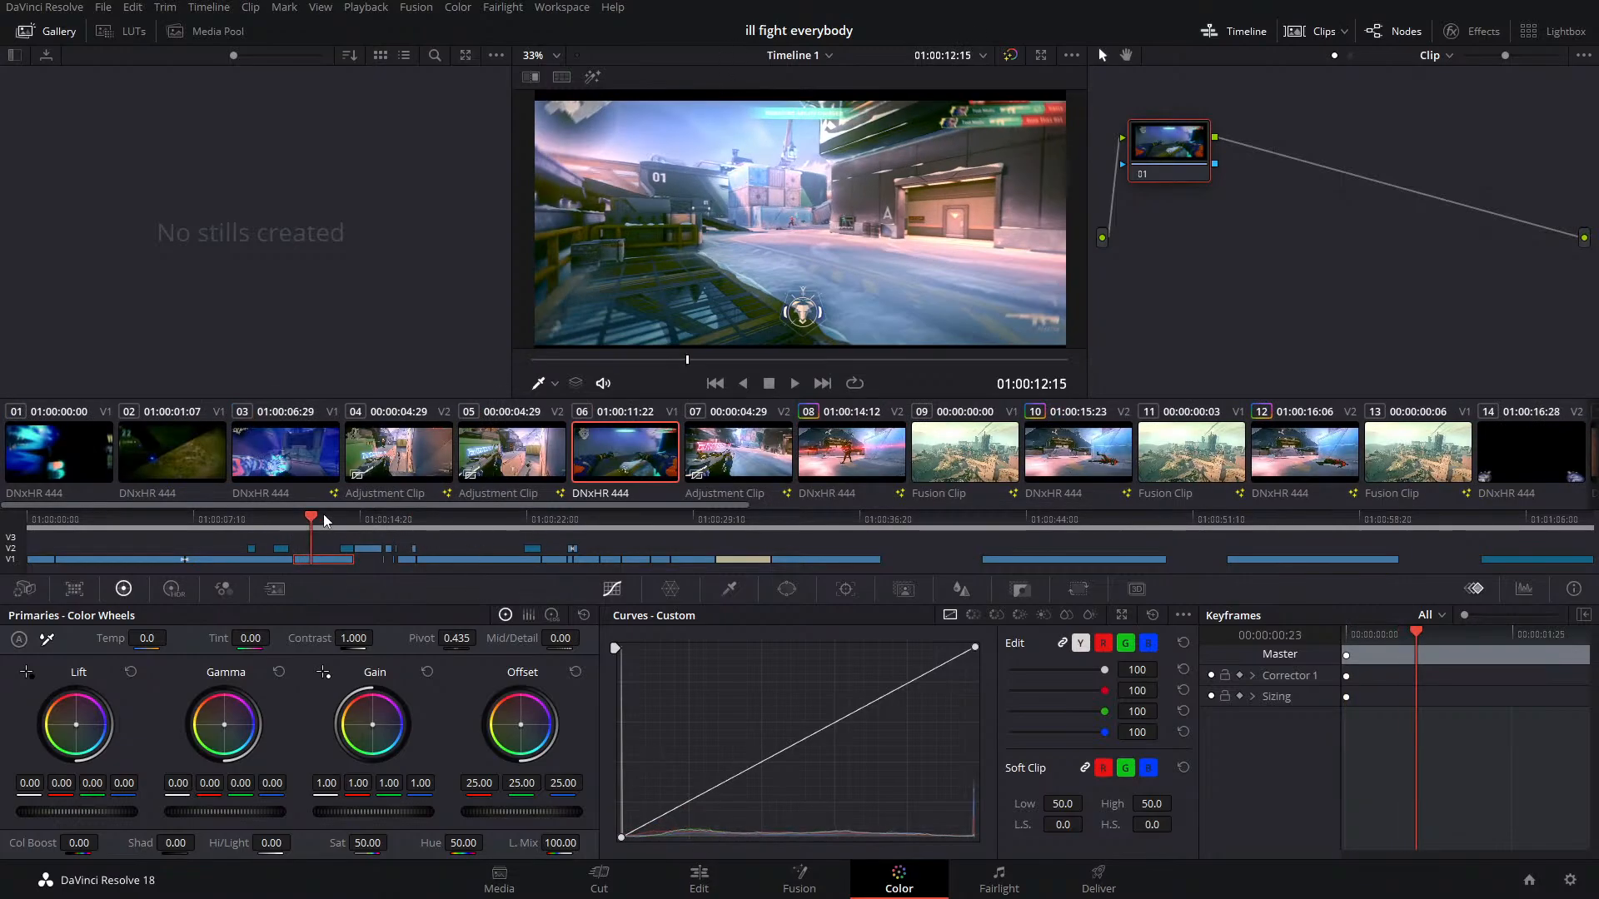
pyautogui.moveTo(324, 518); pyautogui.dragTo(451, 555)
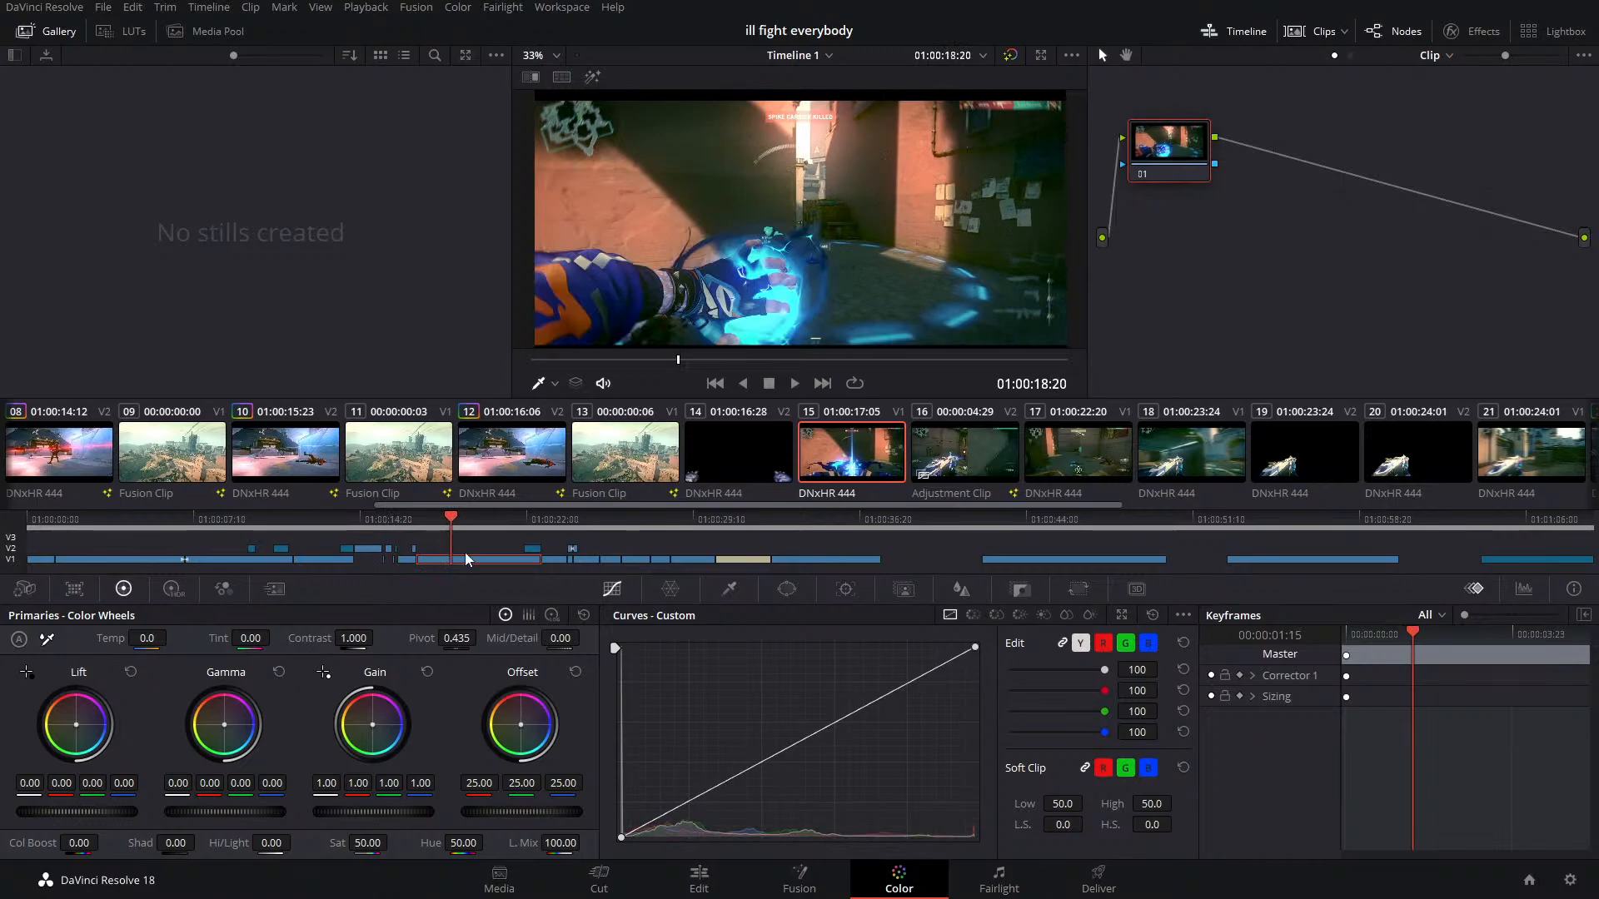
pyautogui.moveTo(447, 533); pyautogui.dragTo(328, 537)
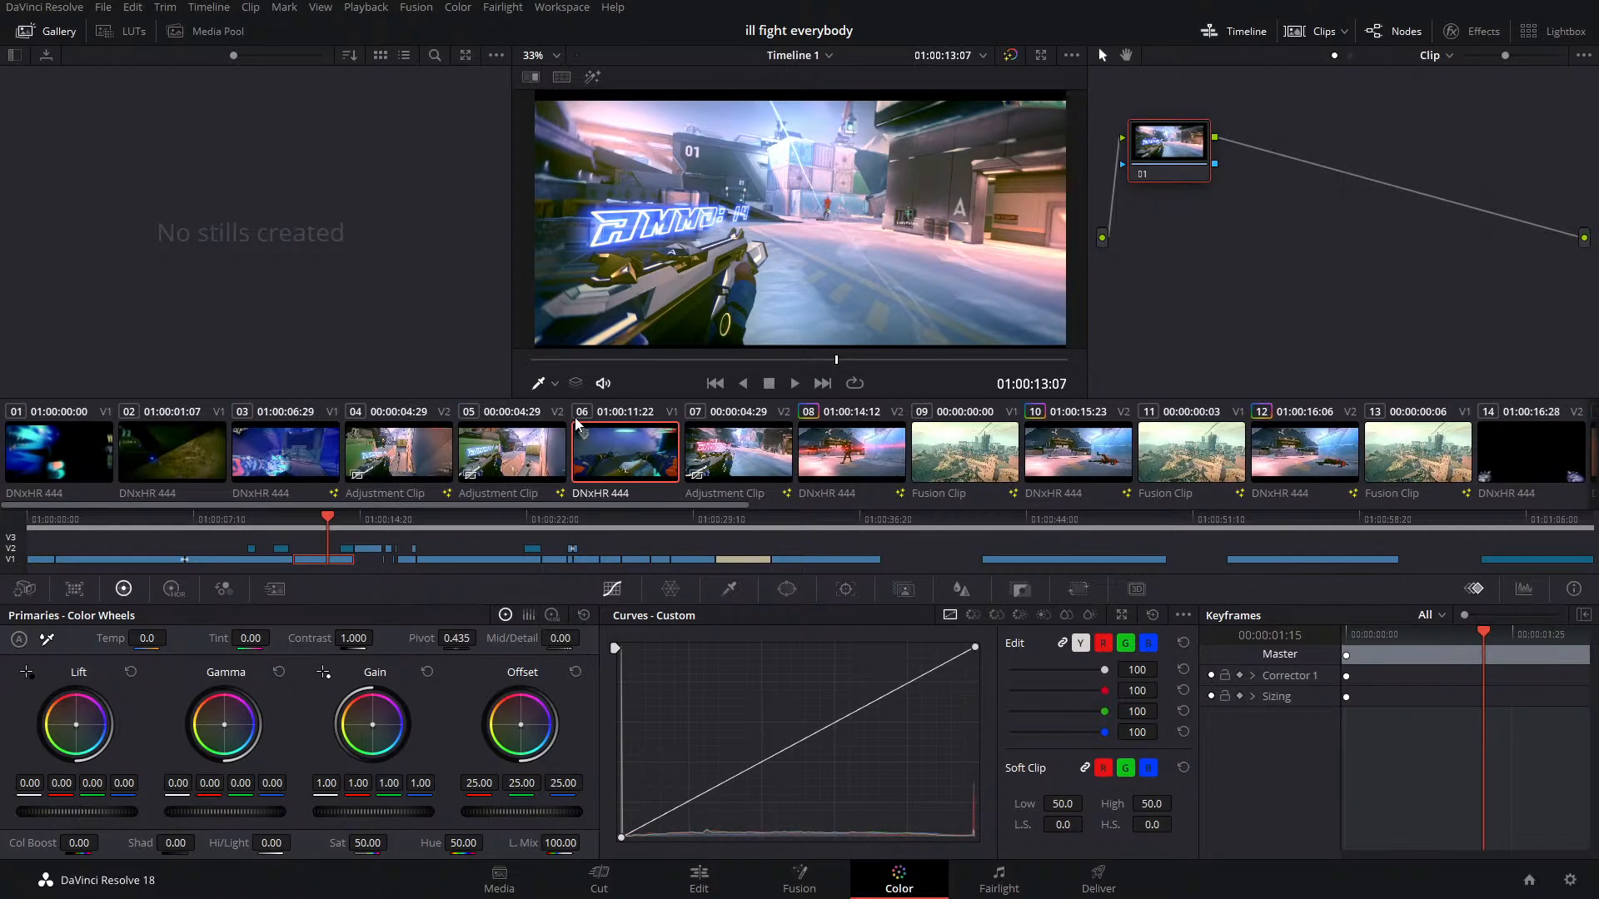
pyautogui.click(699, 880)
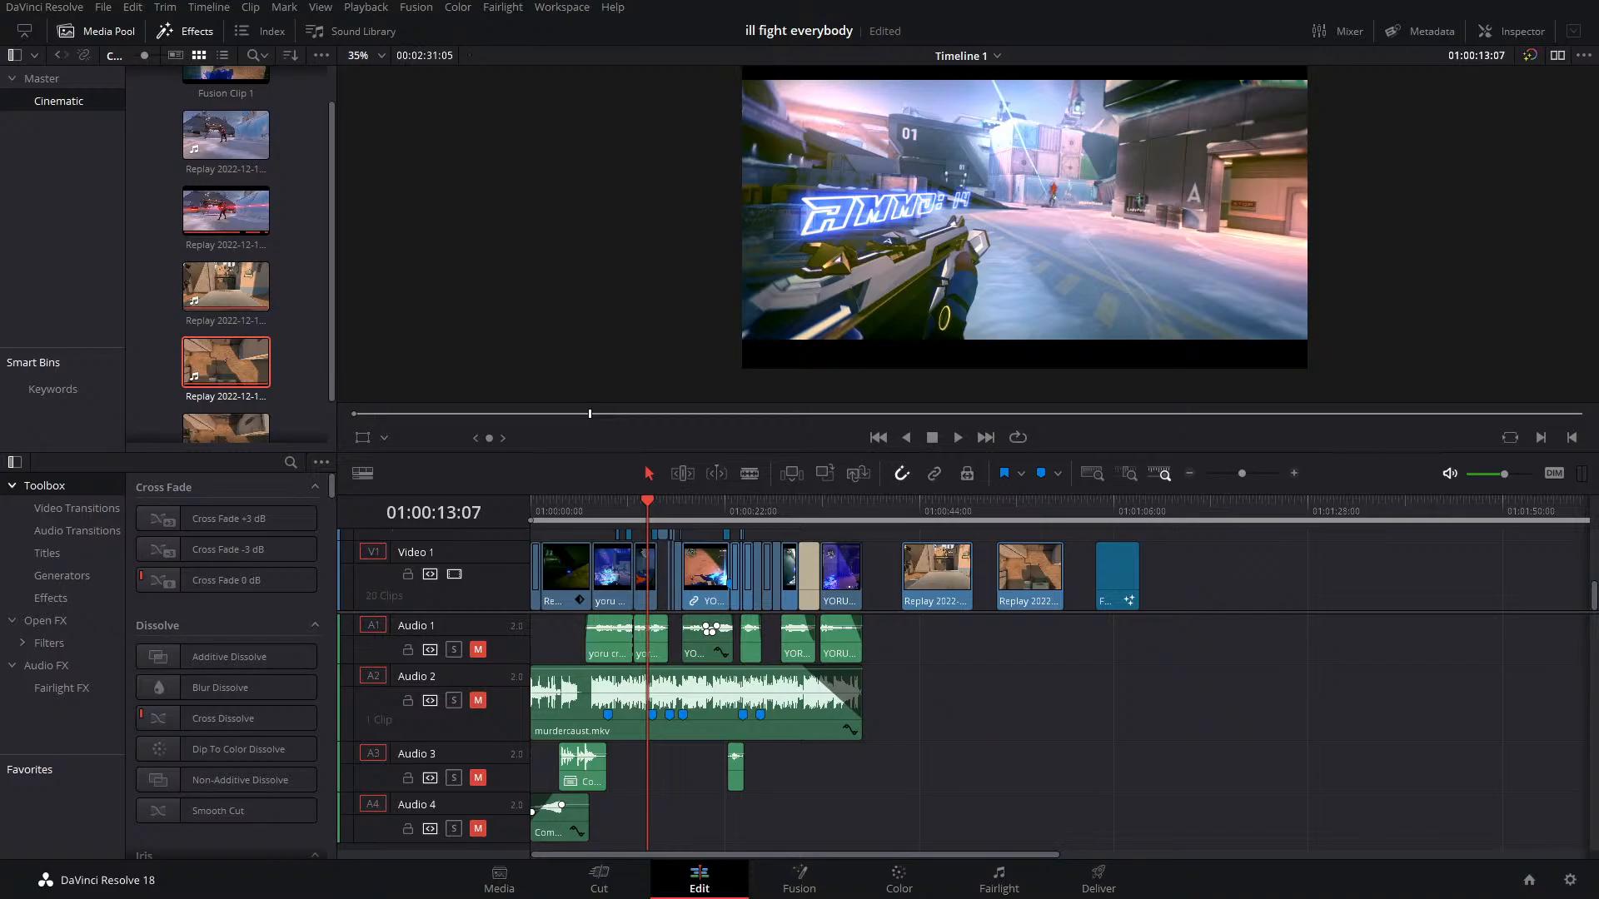
# Review the montage frames between about 01:00:11:22 and 01:00:13:25, ending at 01:00:13:00 on the ammo-text clip
pyautogui.moveTo(831, 265); pyautogui.dragTo(629, 275)
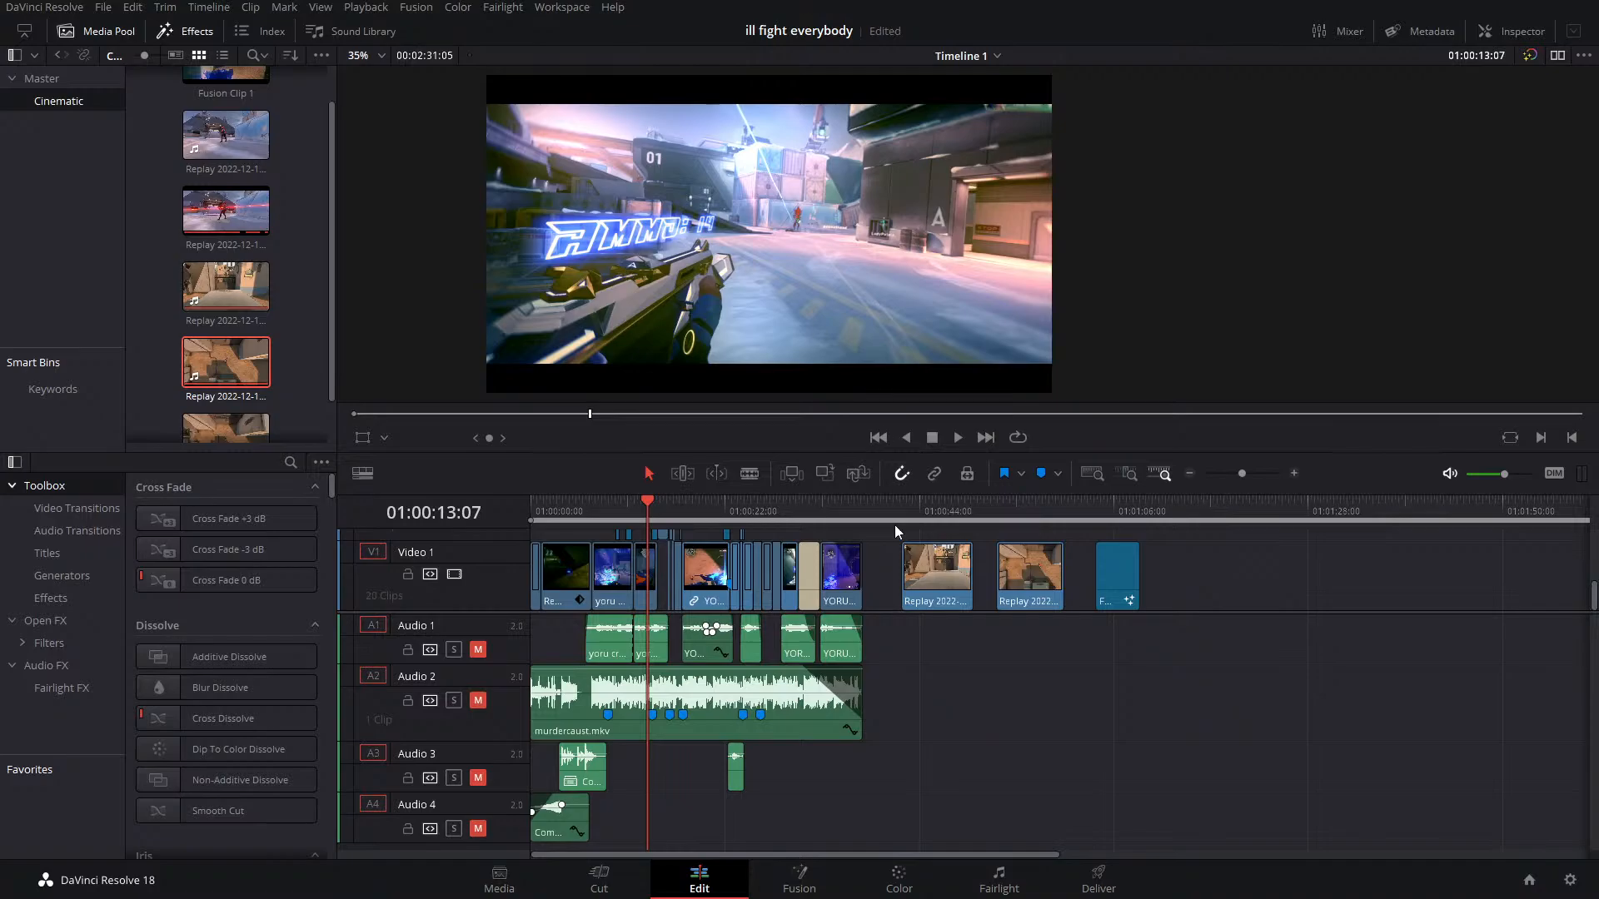
pyautogui.scroll(1, 897, 614)
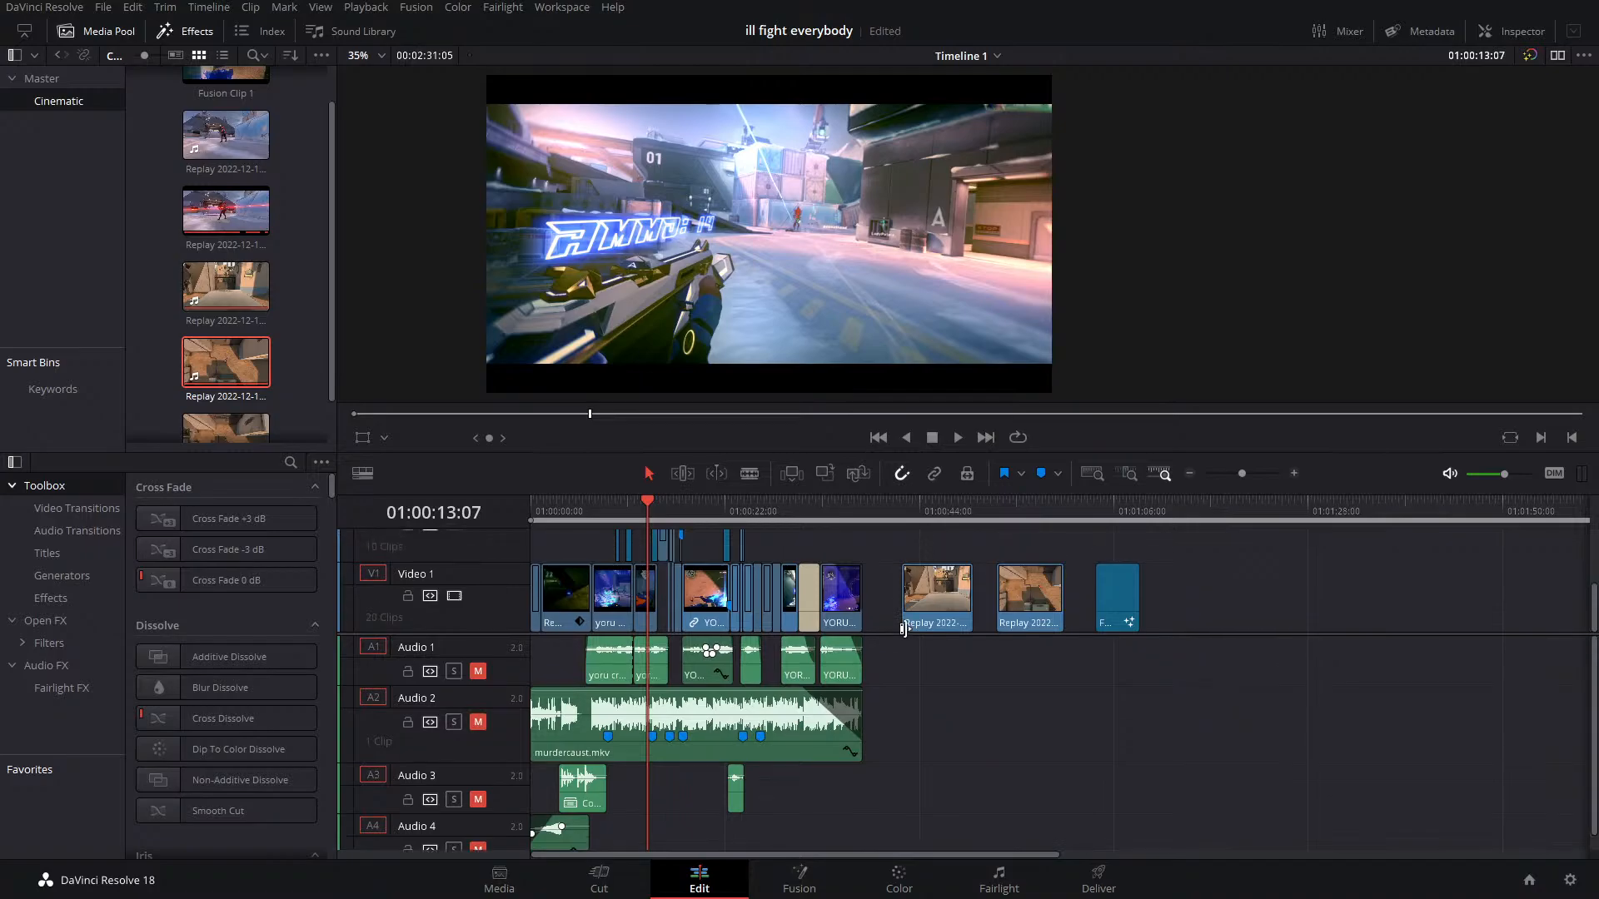
pyautogui.click(636, 511)
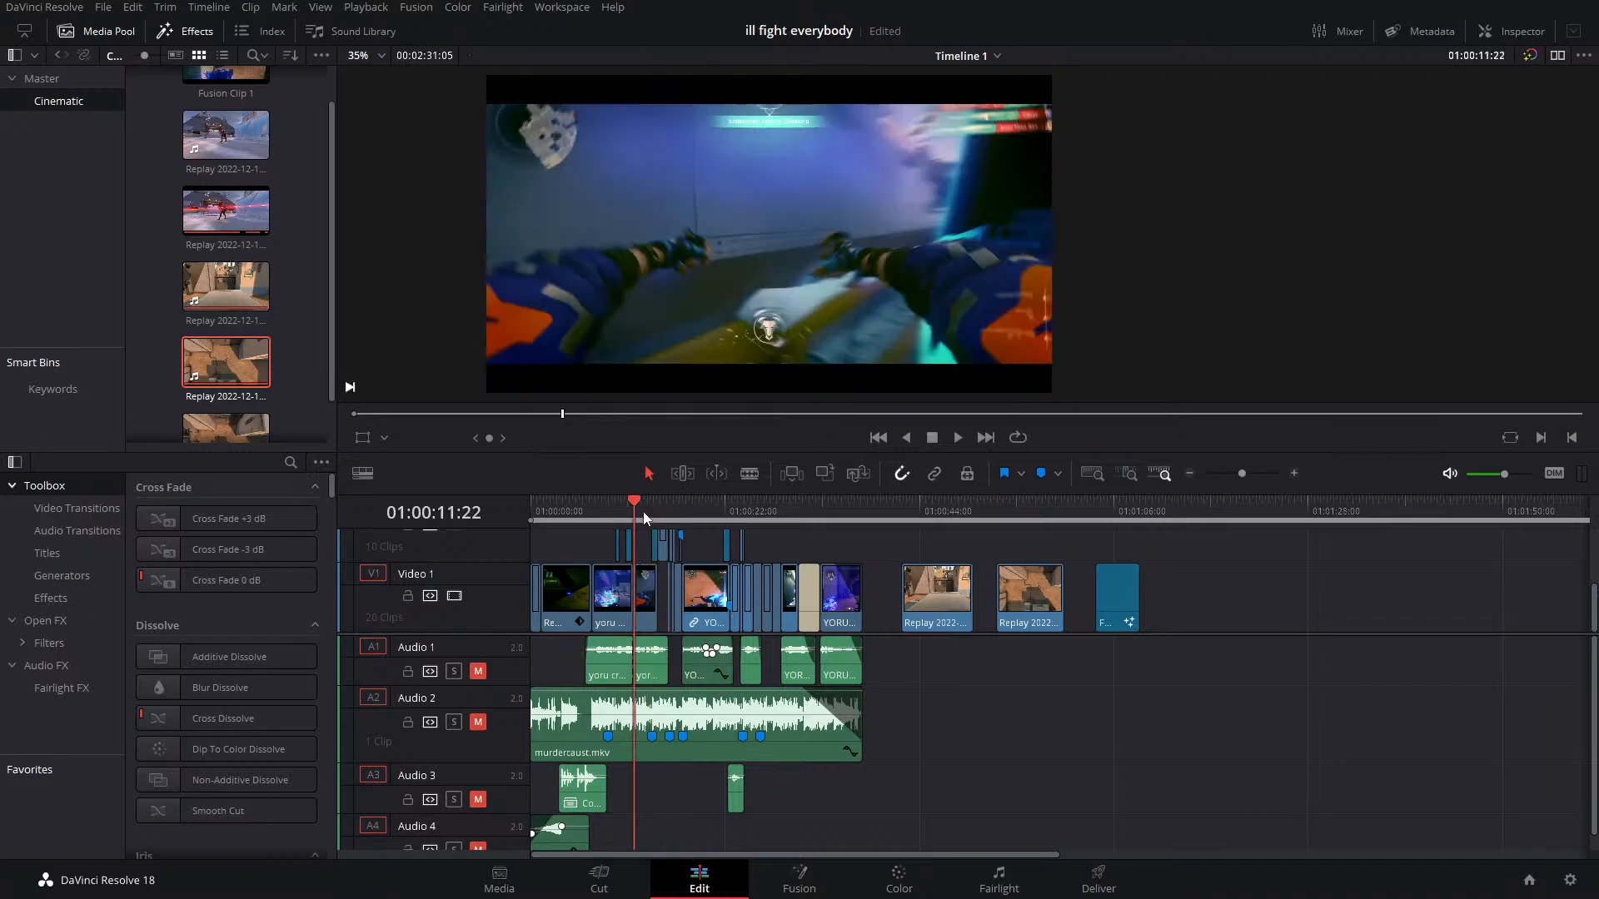
pyautogui.click(652, 510)
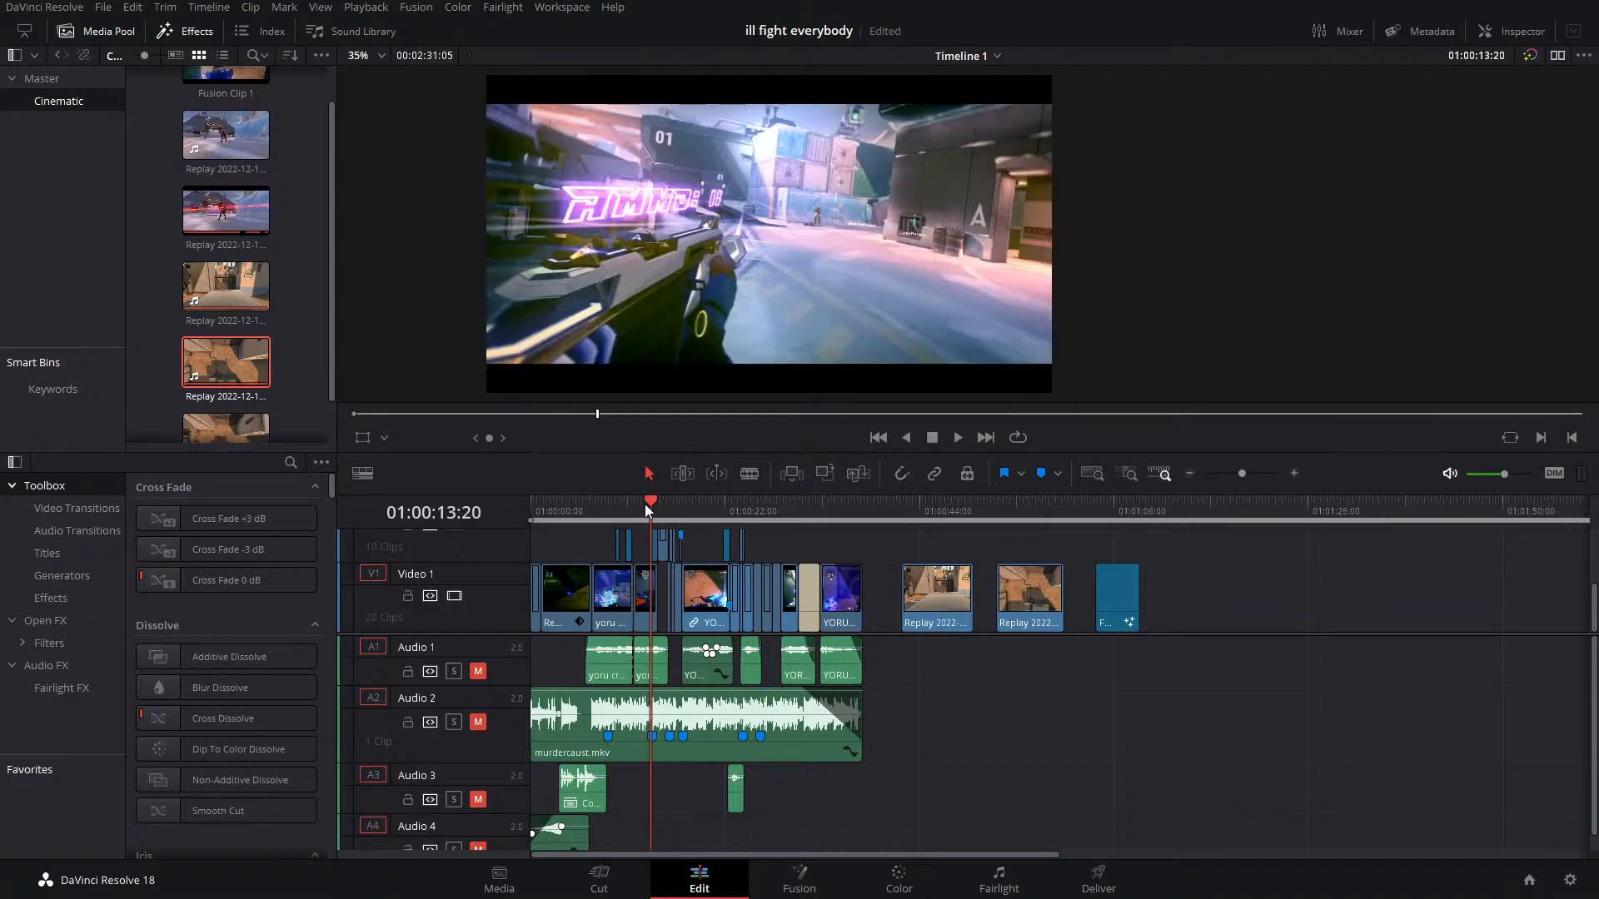
pyautogui.moveTo(646, 504)
pyautogui.mouseDown()
pyautogui.moveTo(665, 503)
pyautogui.moveTo(653, 515)
pyautogui.mouseUp()
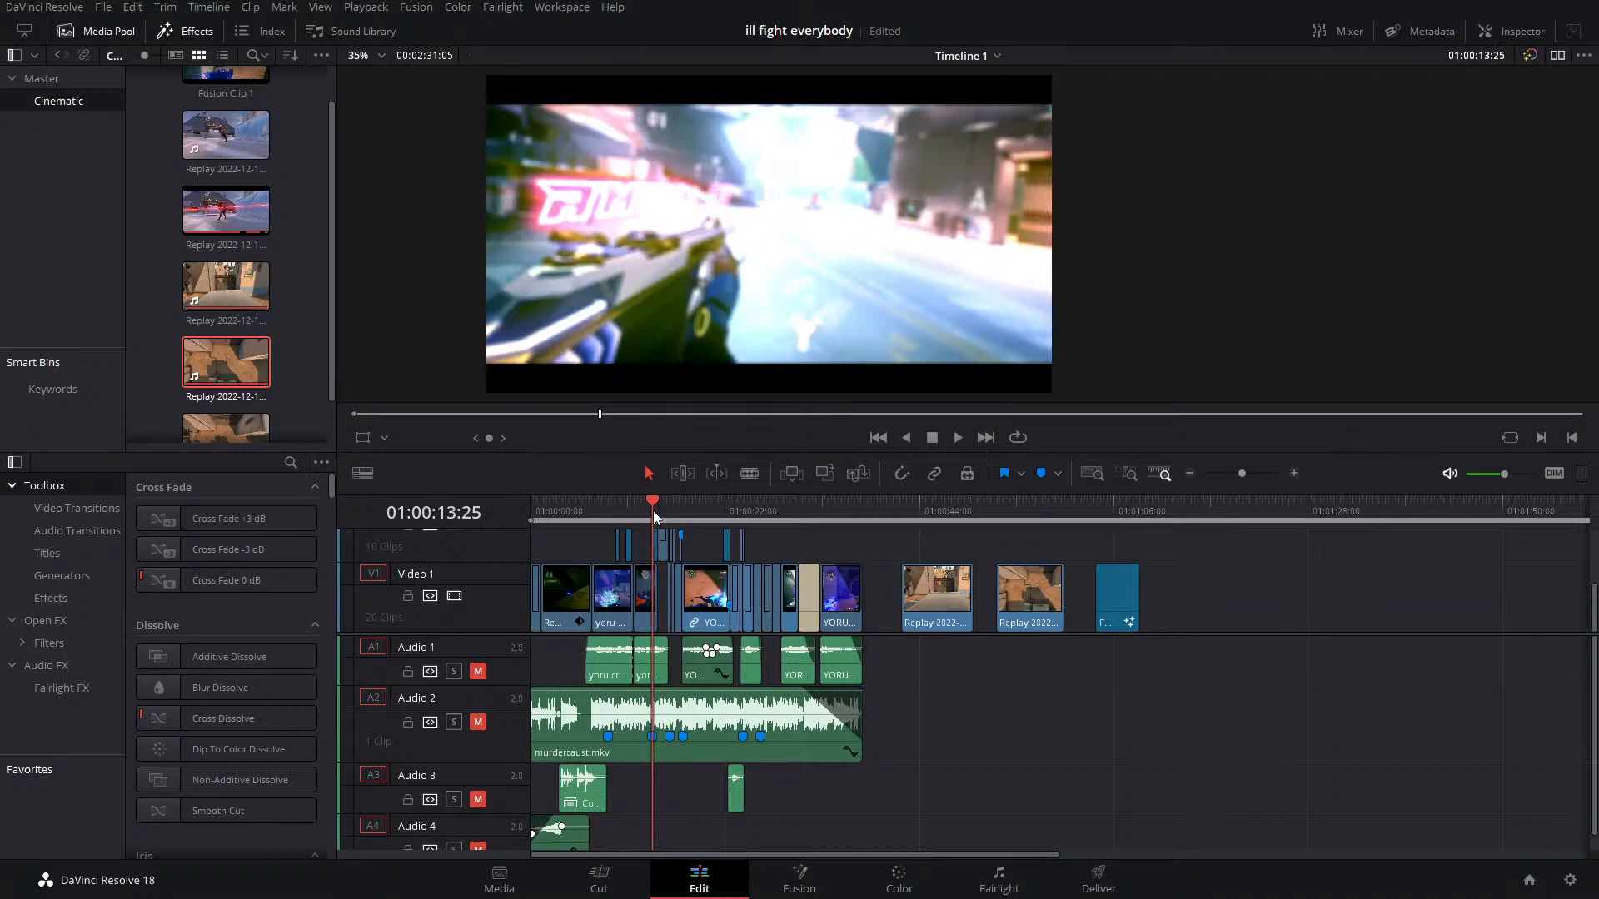
pyautogui.moveTo(656, 498); pyautogui.dragTo(647, 508)
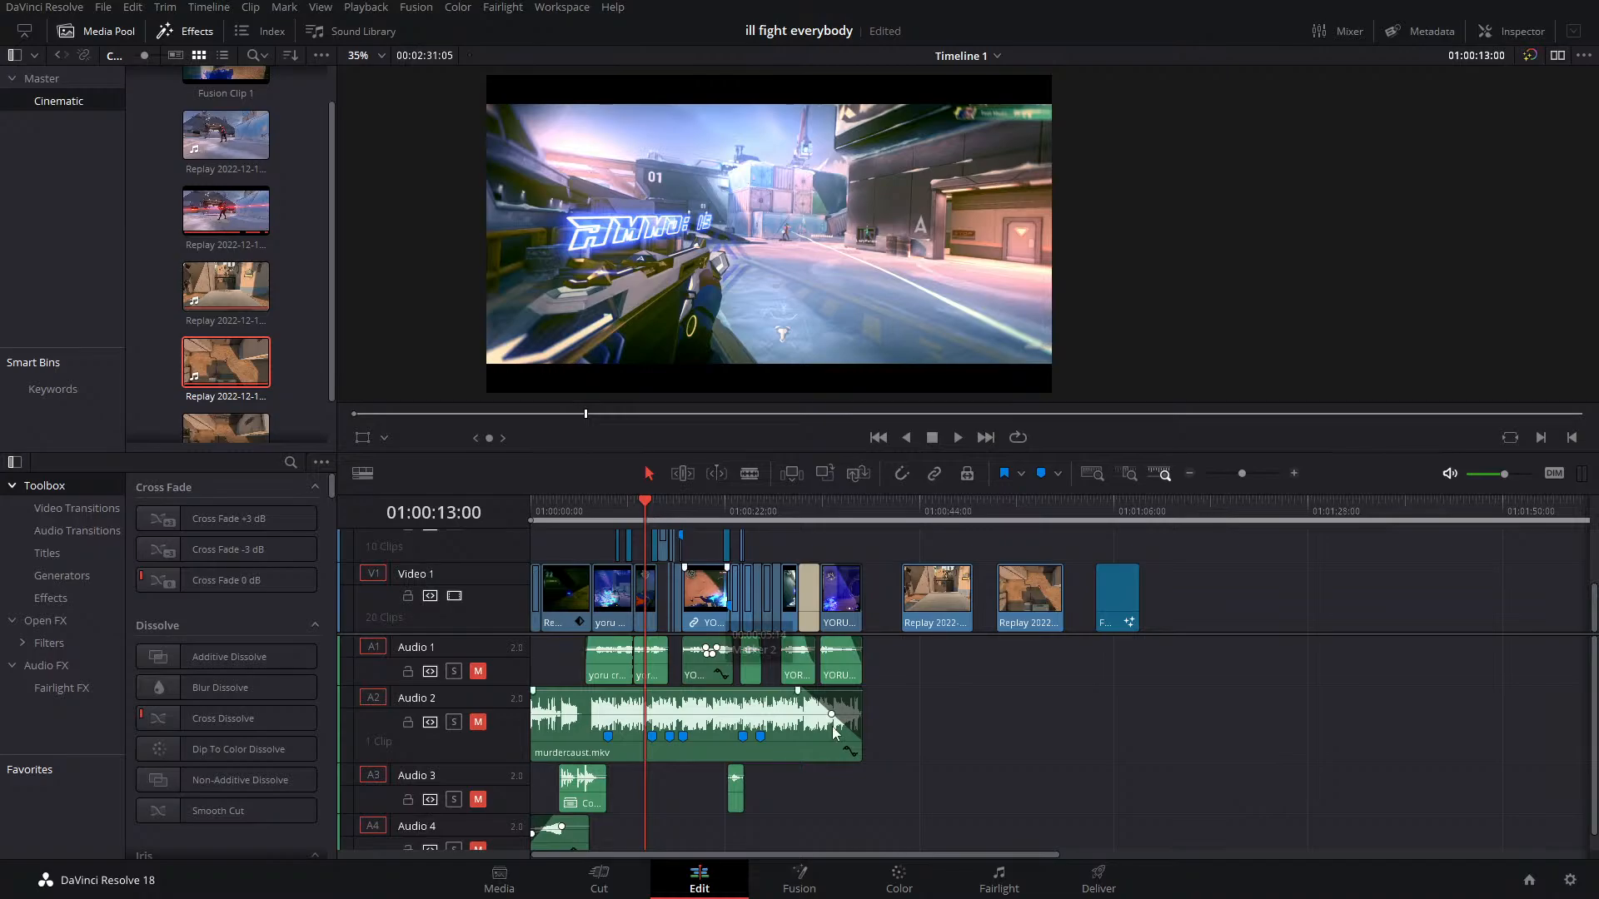
# Open the clip at 01:00:13:00 in Fusion and show the effects library beside the viewers
pyautogui.click(799, 874)
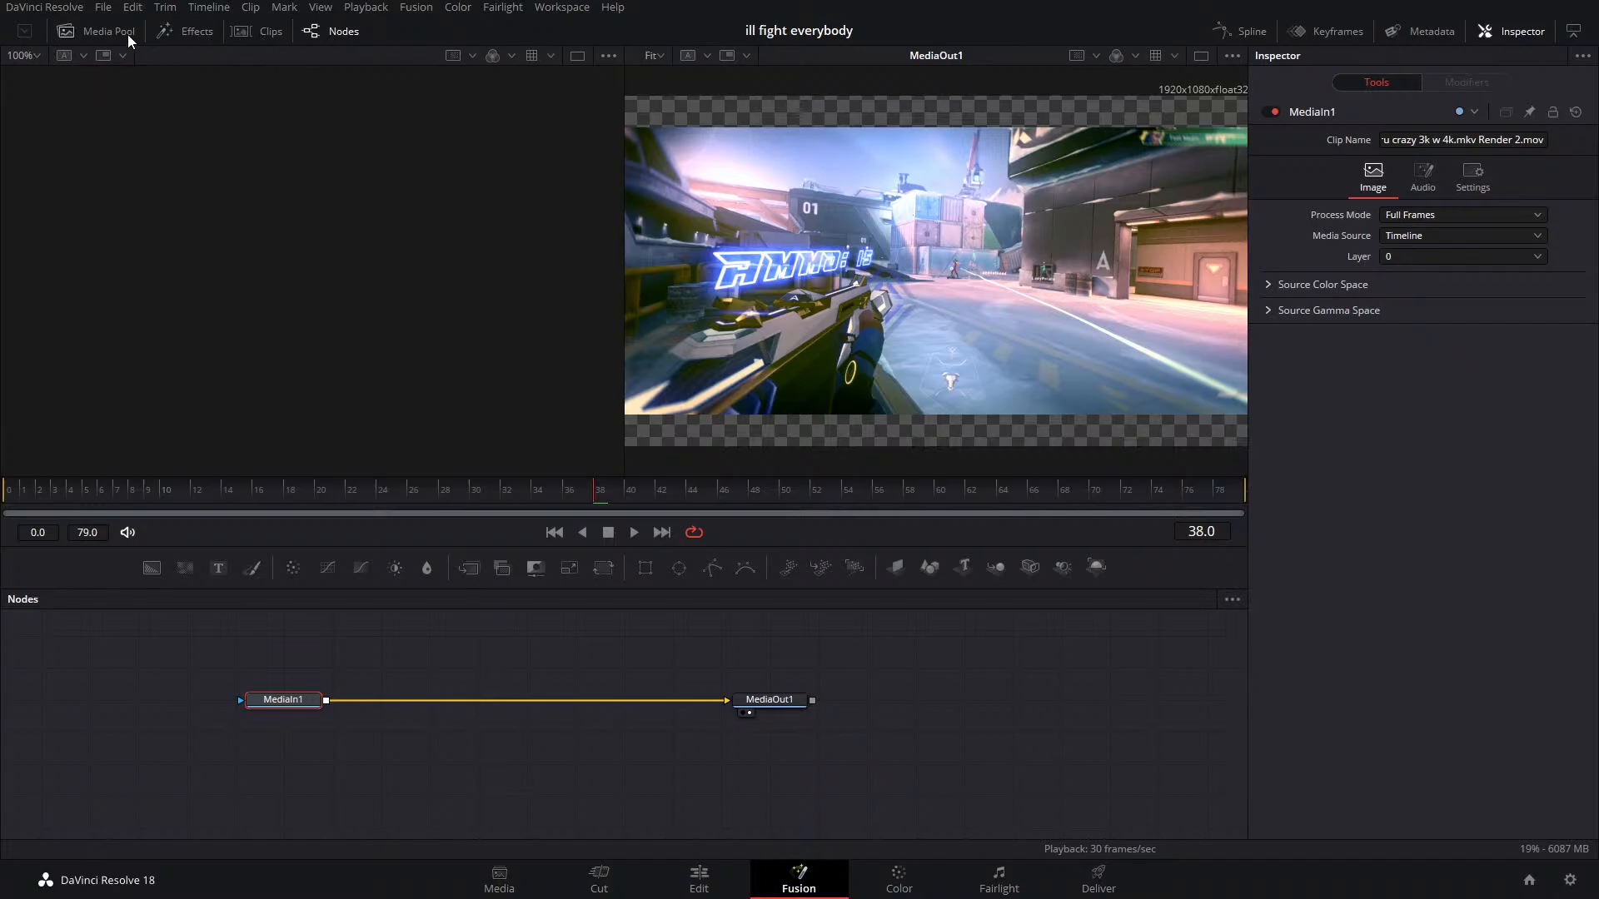
pyautogui.click(350, 32)
pyautogui.click(349, 33)
pyautogui.click(159, 35)
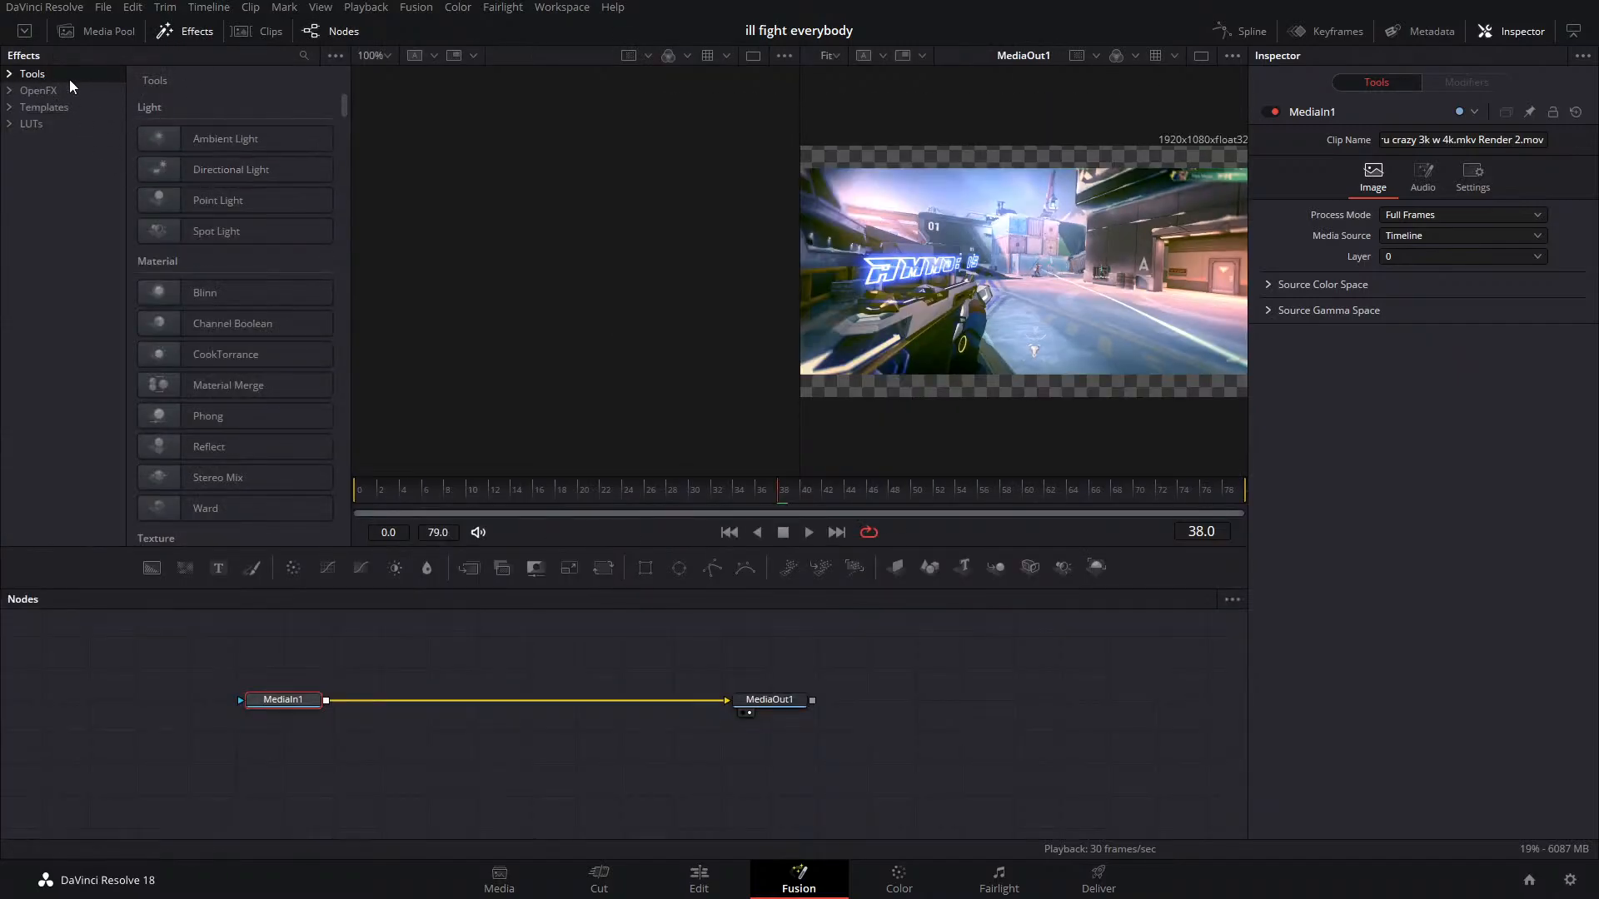
# Look through the Fusion Tools category of the effects library, from the Light and Material tools down to Warp
pyautogui.scroll(-5, 345, 109)
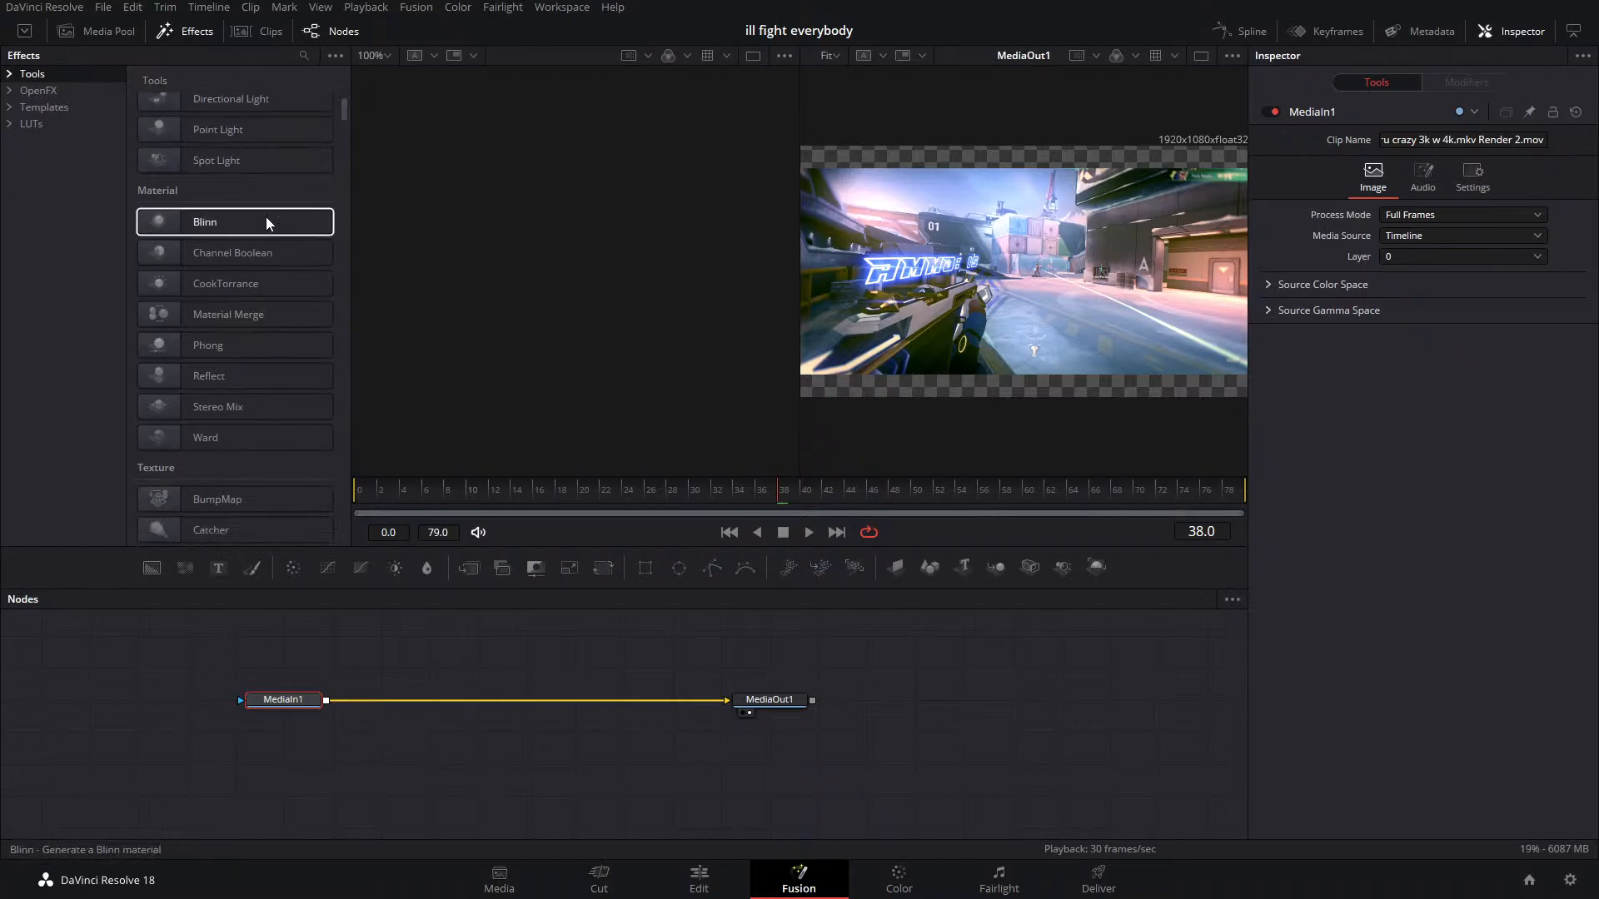
pyautogui.scroll(-2, 270, 193)
pyautogui.scroll(-8, 271, 200)
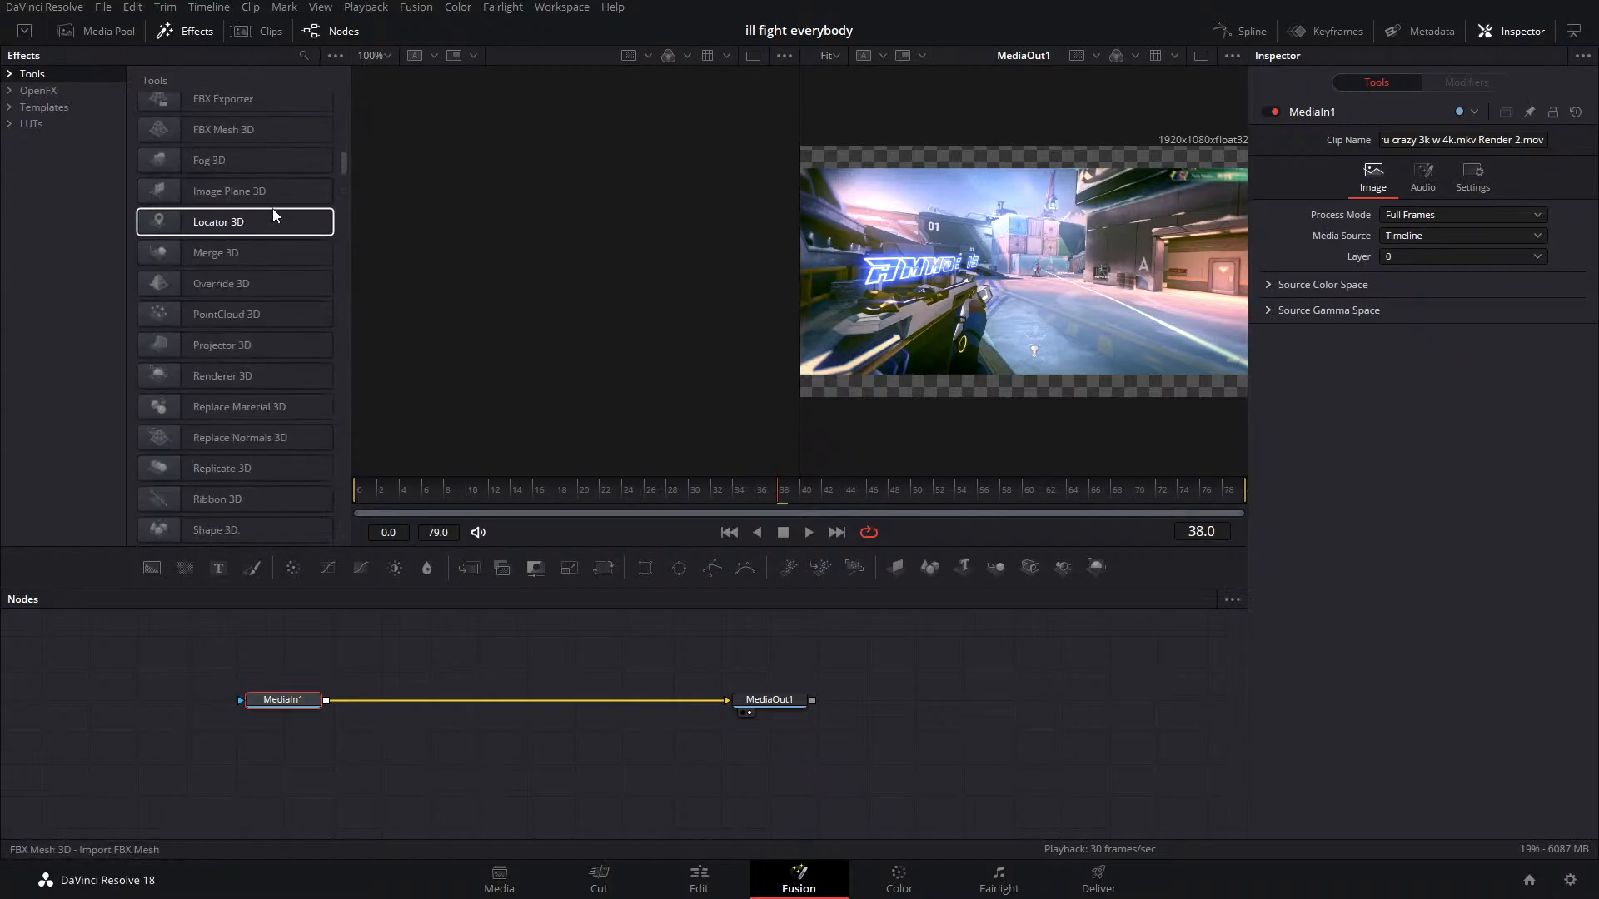
pyautogui.scroll(-5, 264, 242)
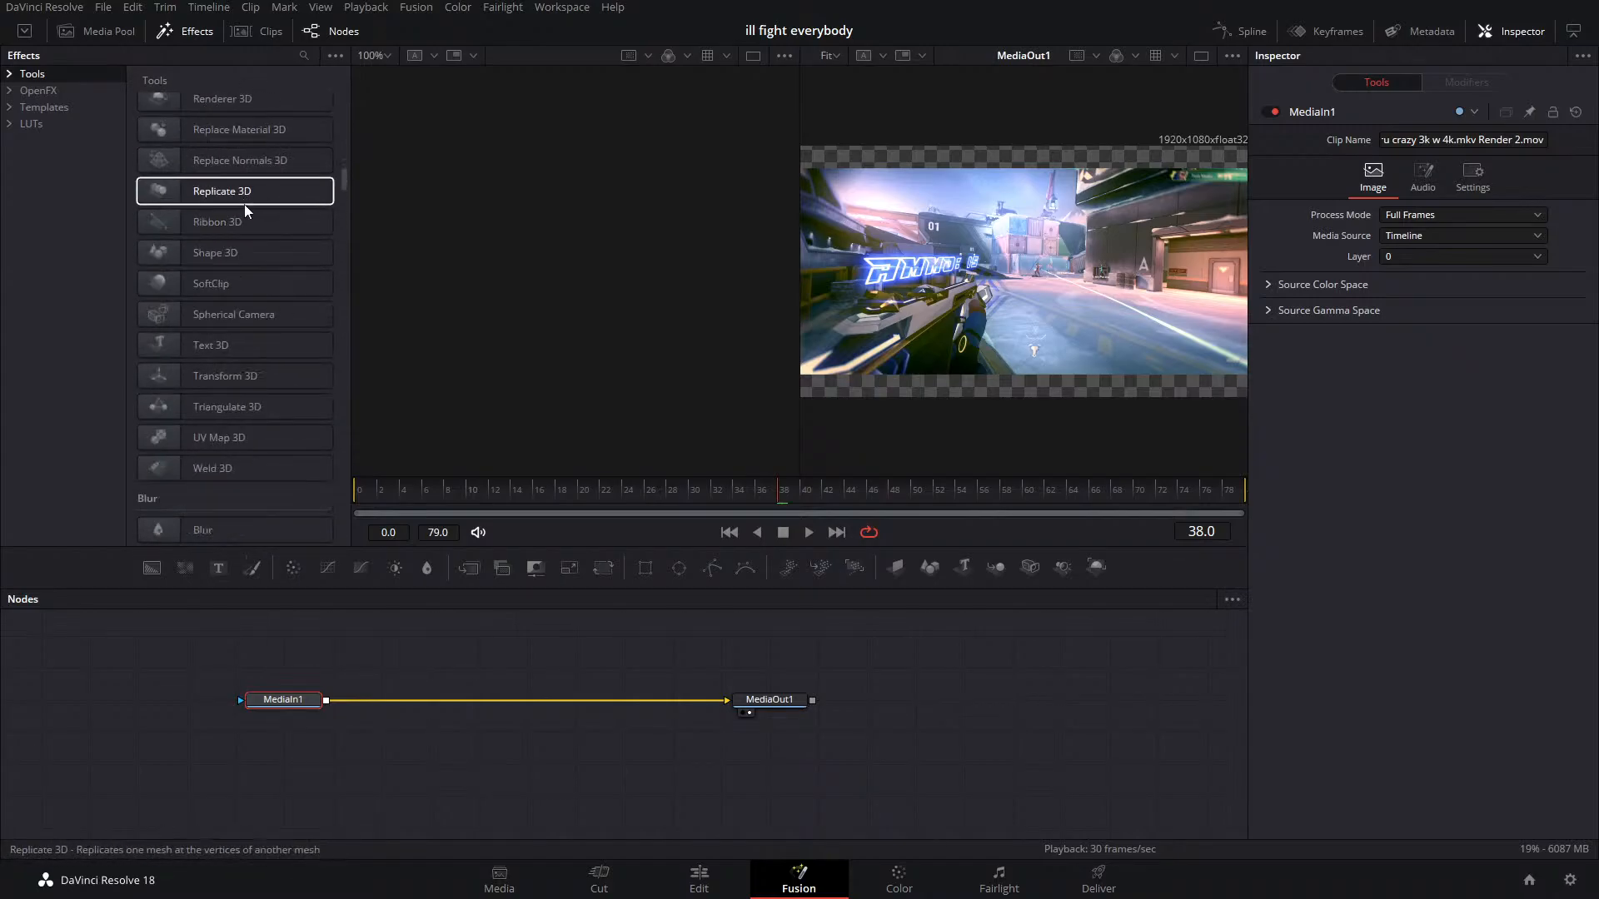
pyautogui.scroll(-5, 246, 250)
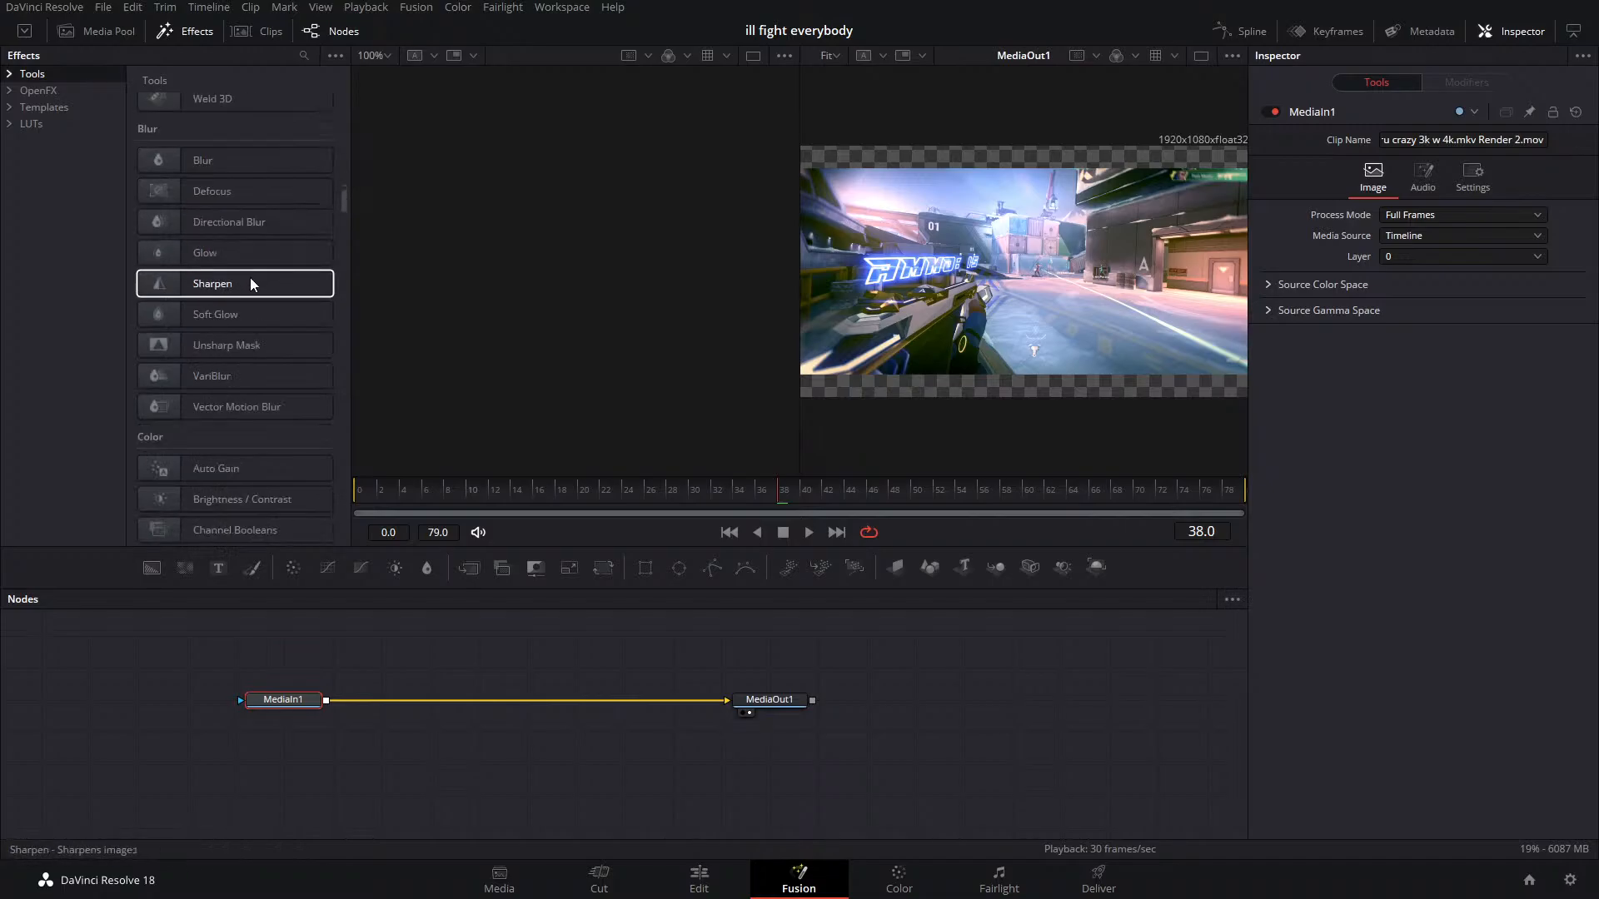
pyautogui.scroll(-5, 248, 289)
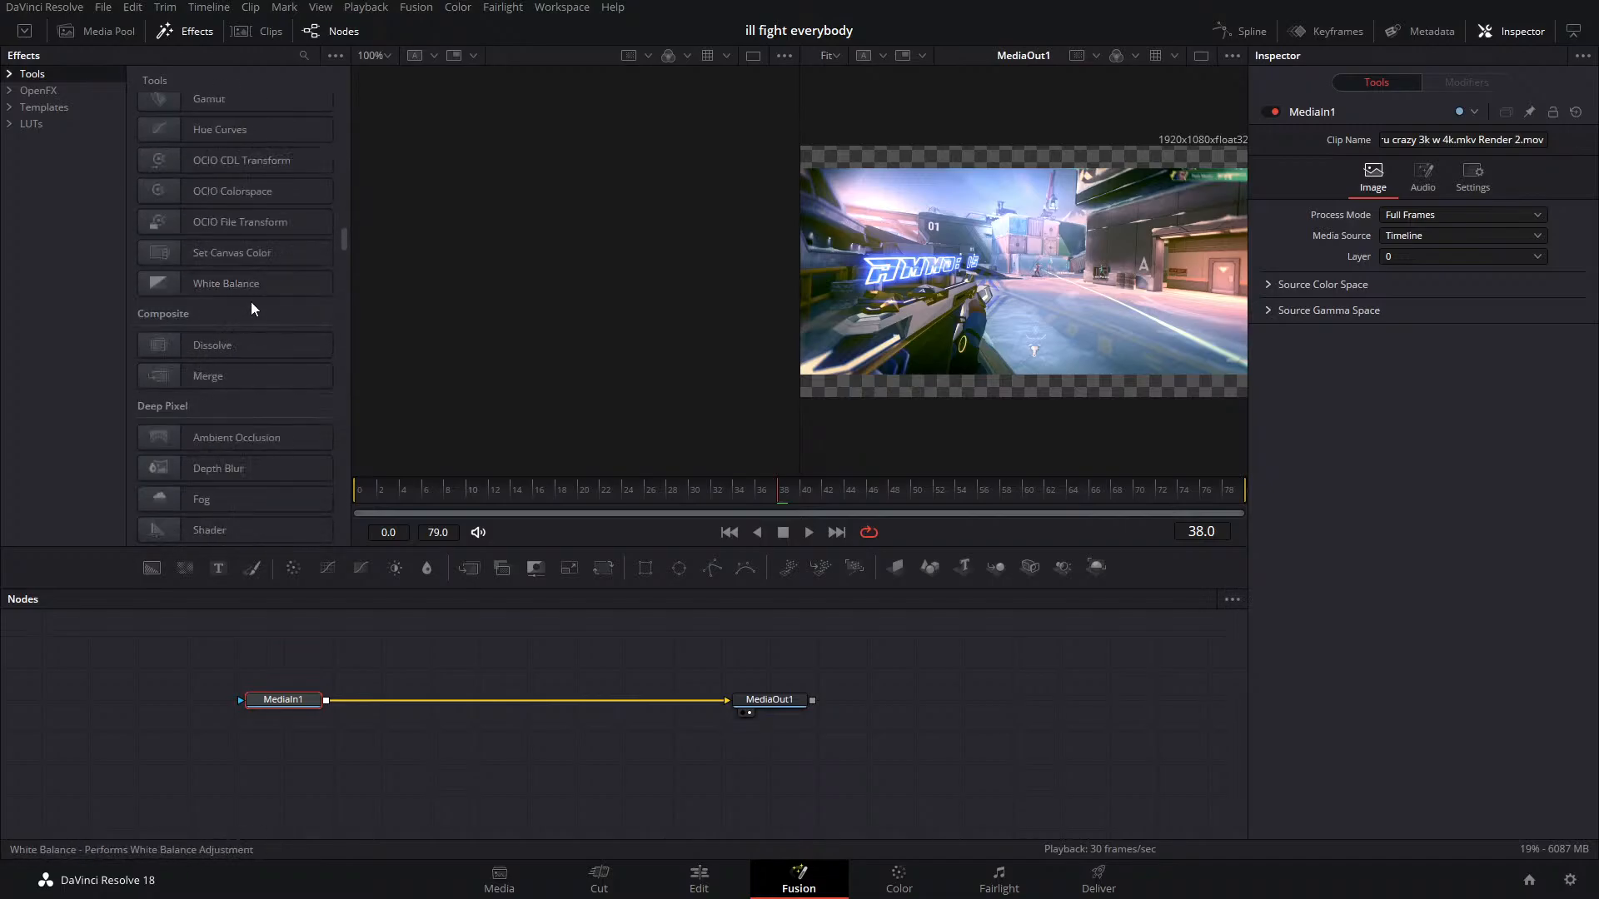
pyautogui.scroll(-5, 253, 308)
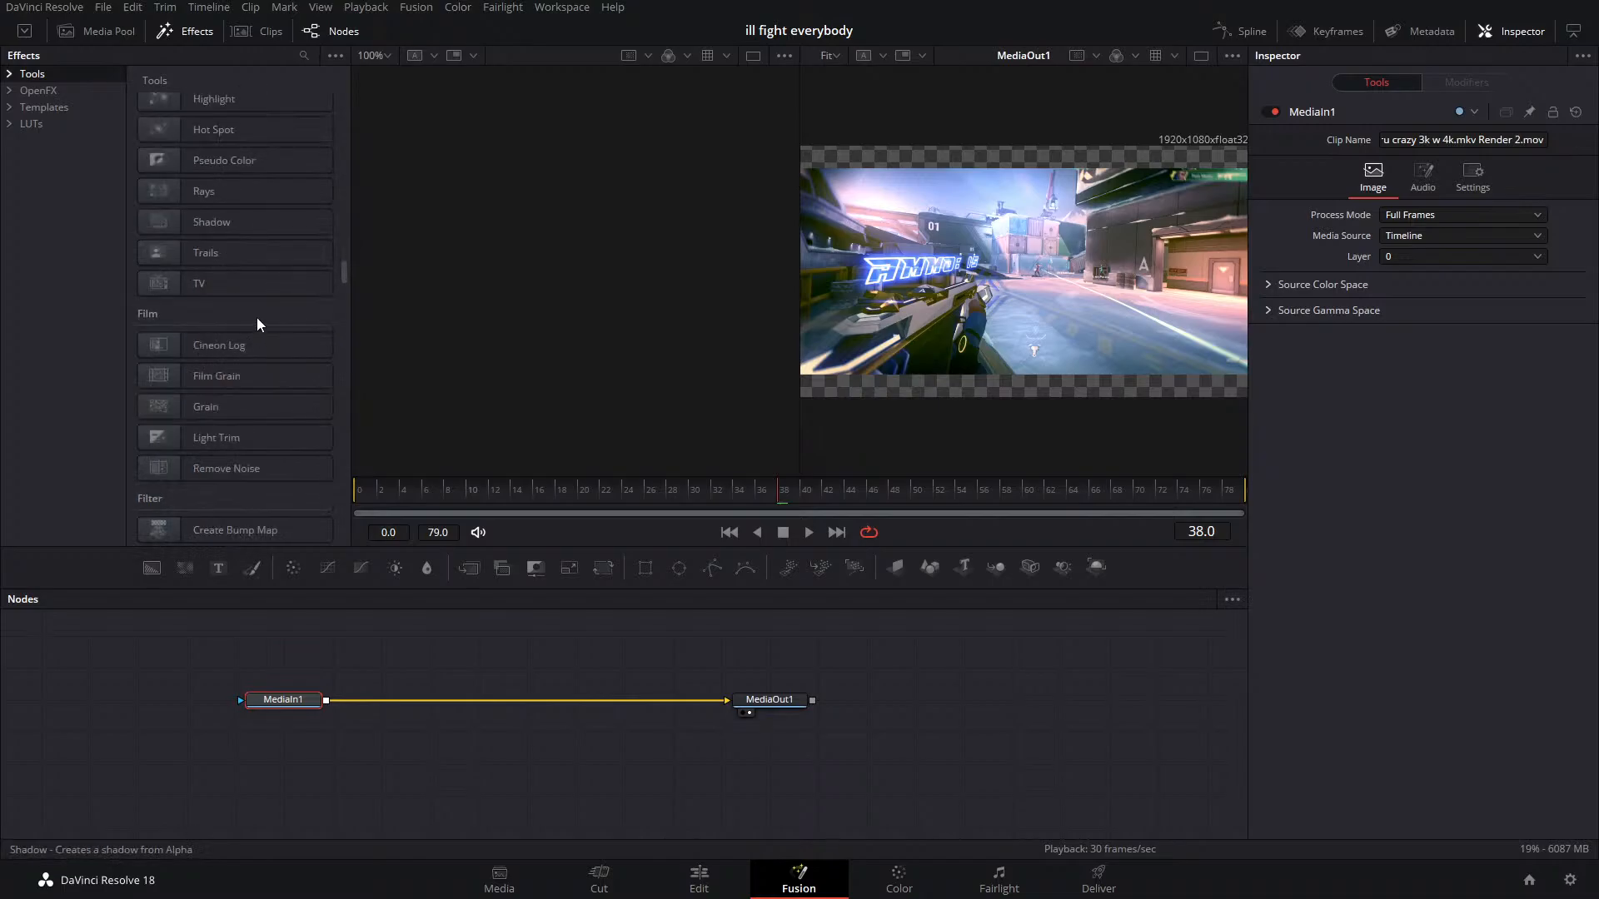
pyautogui.scroll(-5, 258, 332)
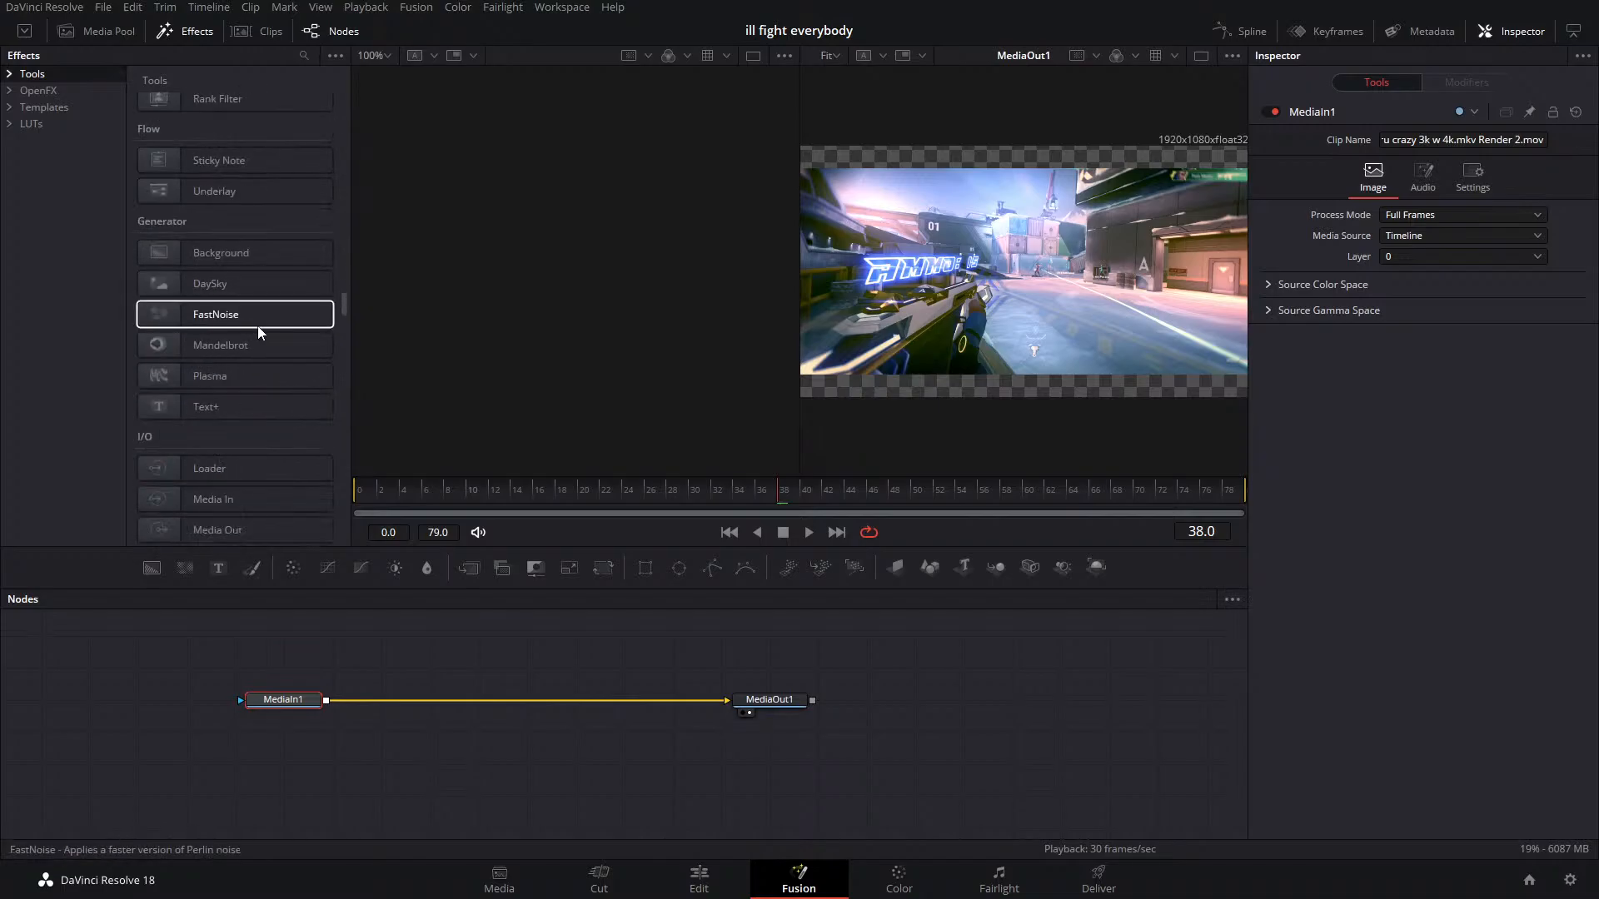
pyautogui.scroll(-5, 259, 337)
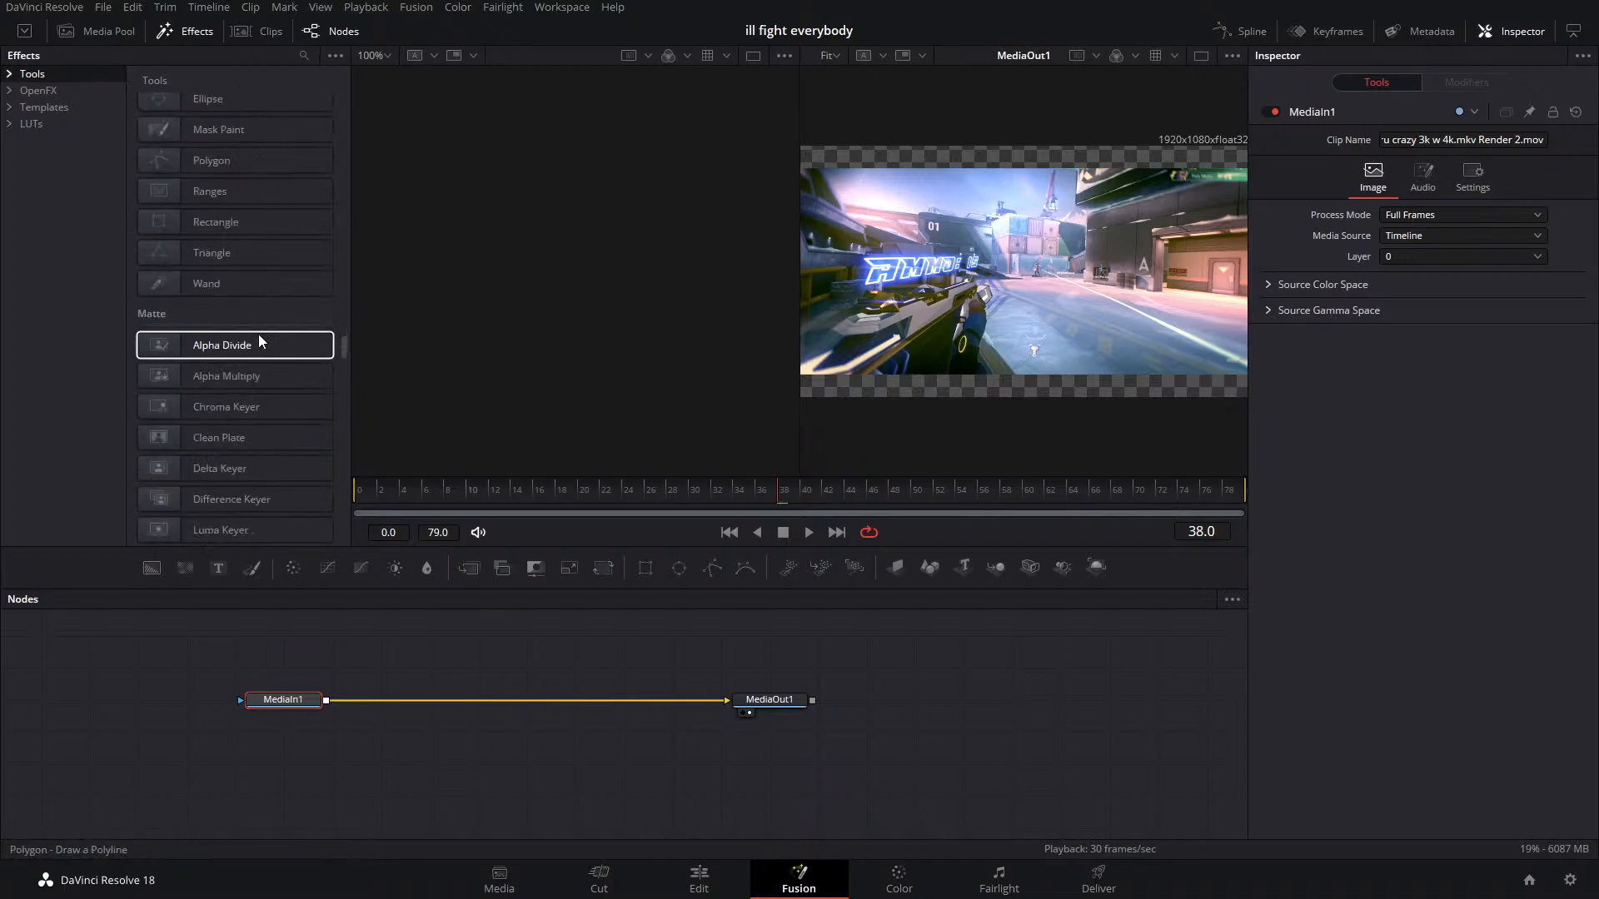
pyautogui.scroll(-5, 260, 345)
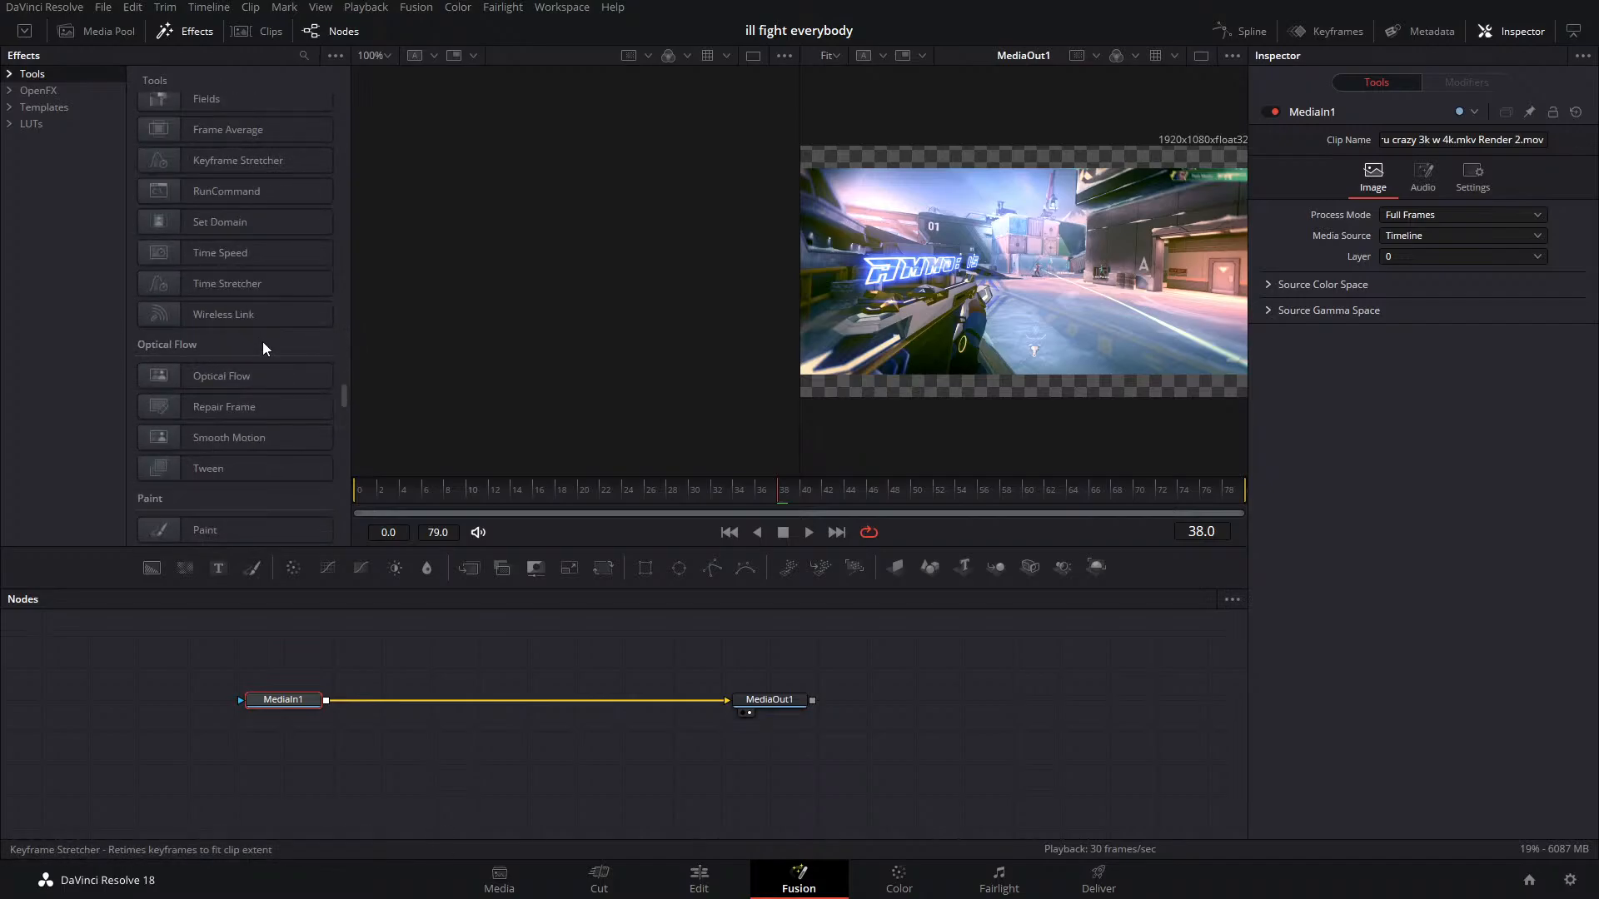
pyautogui.scroll(-3, 264, 348)
pyautogui.scroll(-5, 262, 338)
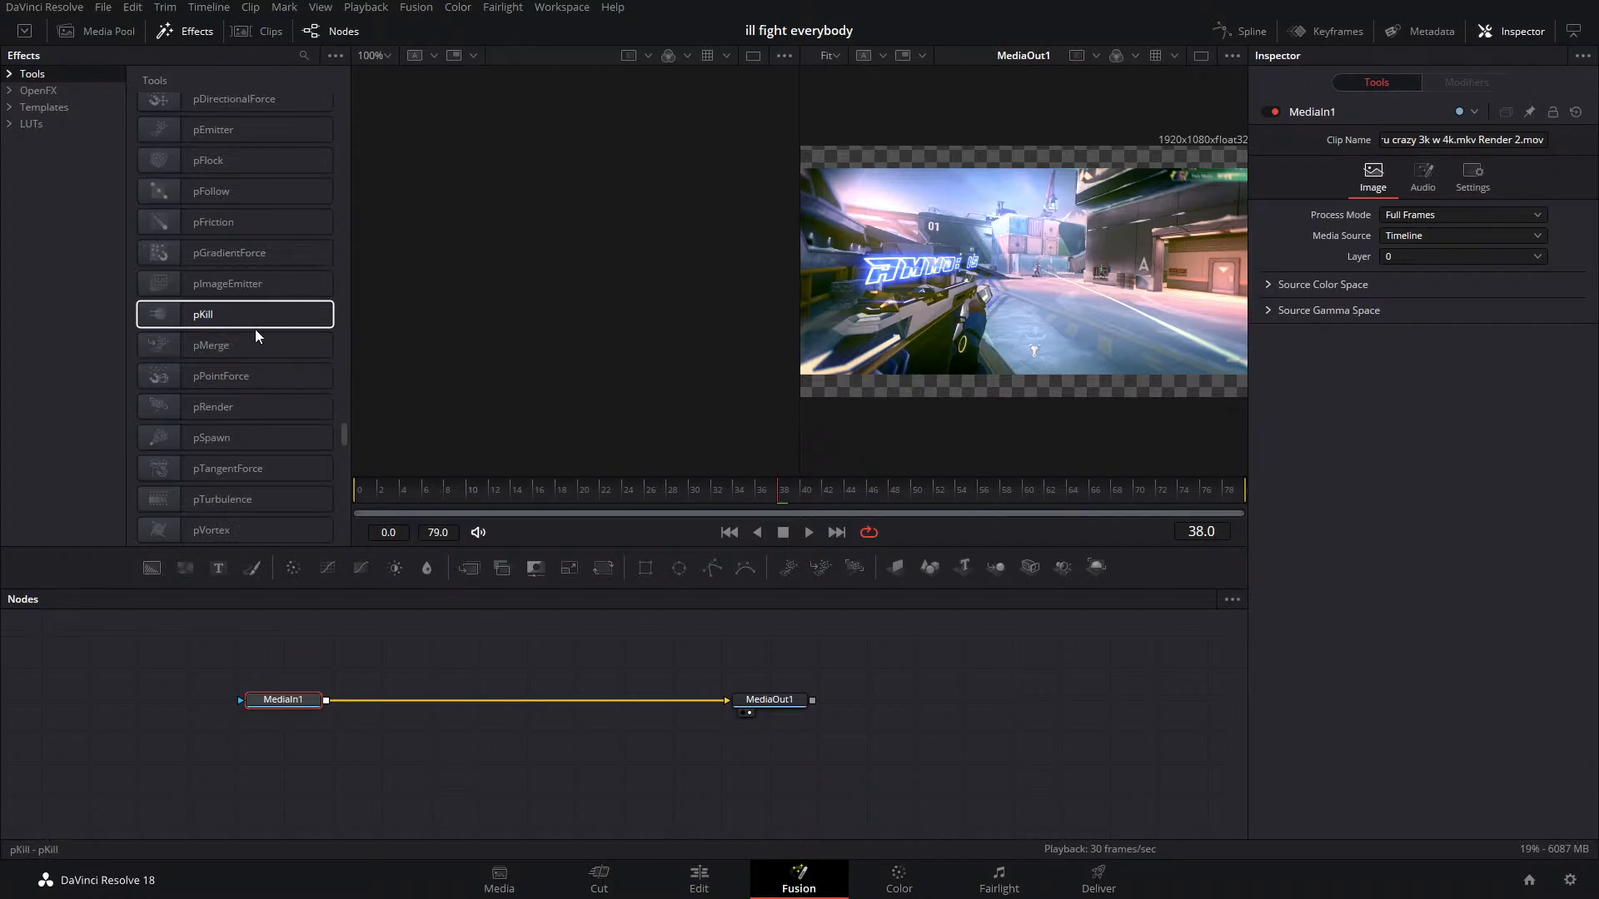
pyautogui.scroll(-2, 253, 327)
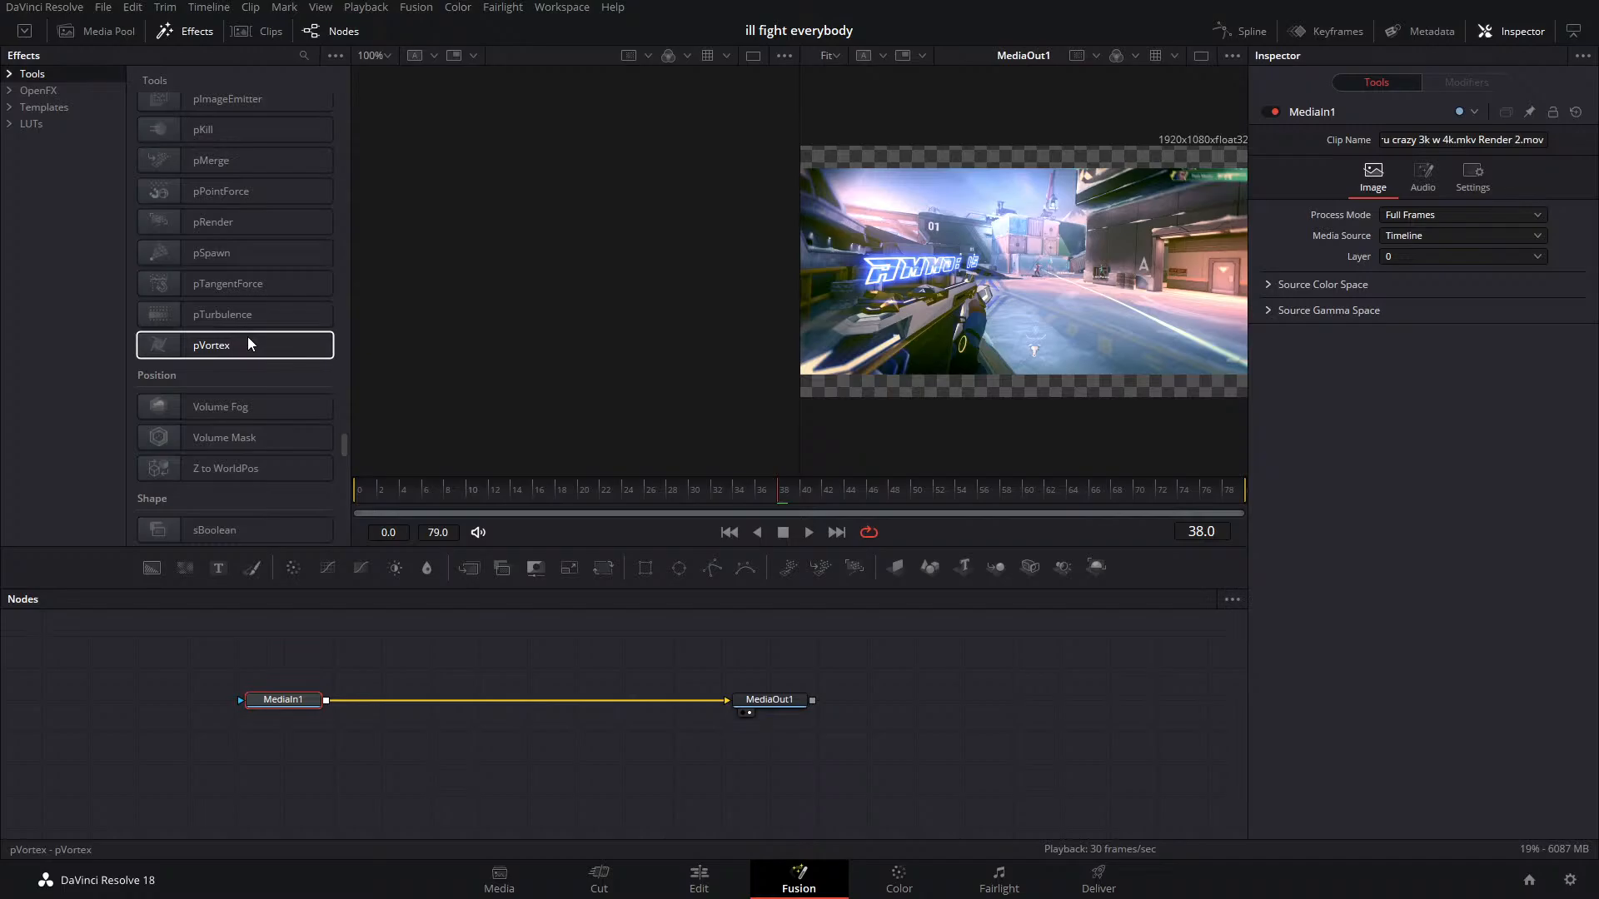
pyautogui.scroll(-6, 237, 342)
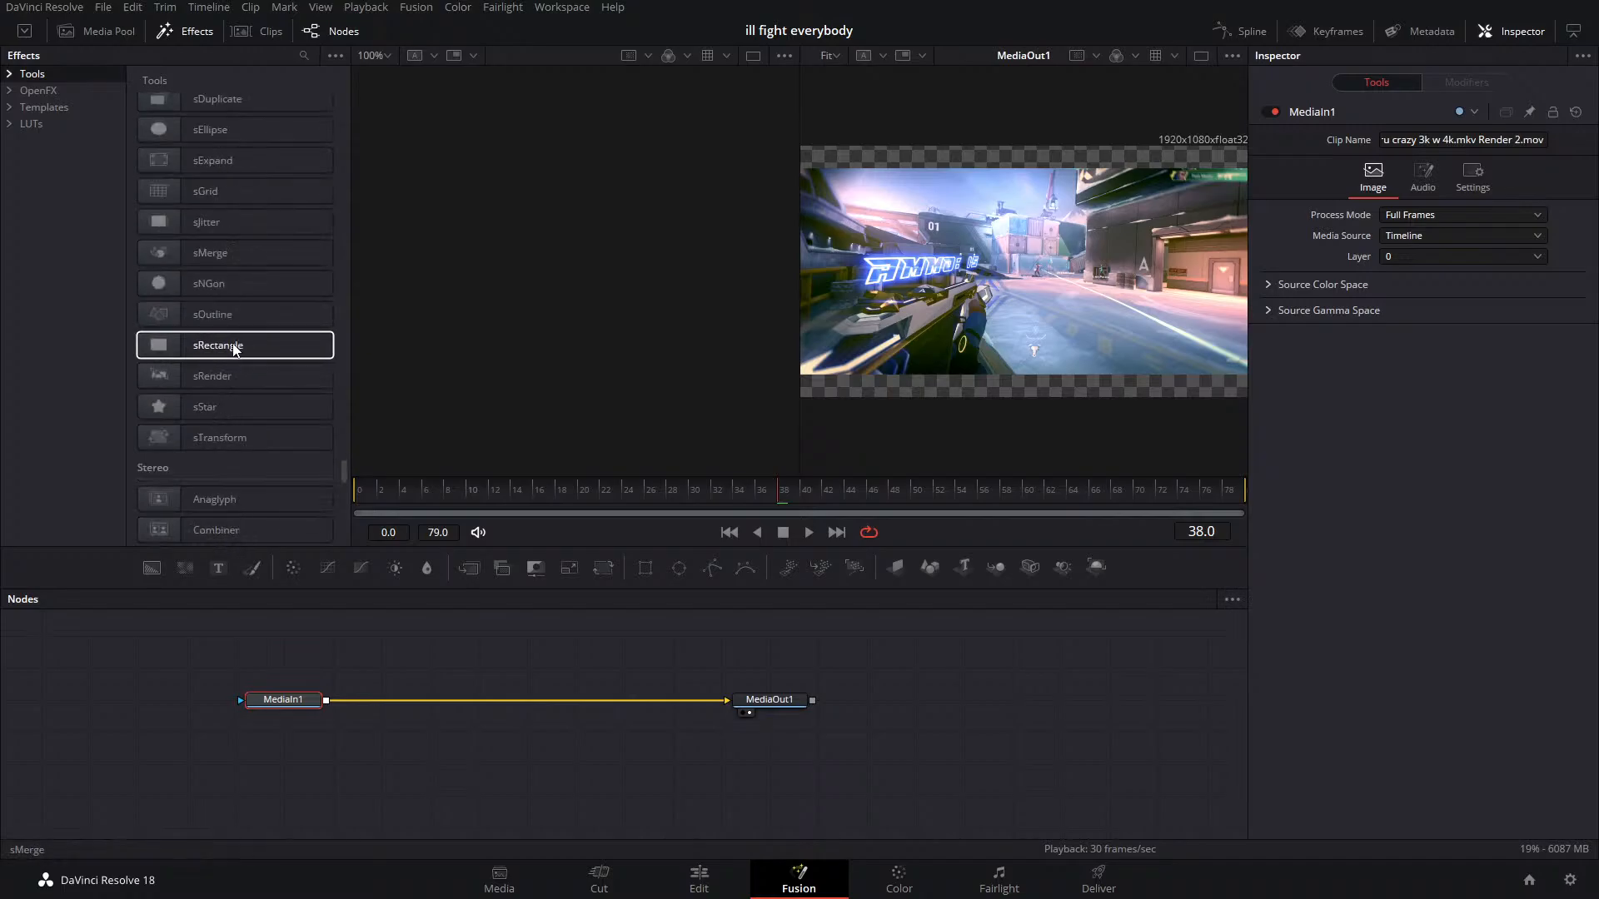
pyautogui.scroll(-8, 232, 347)
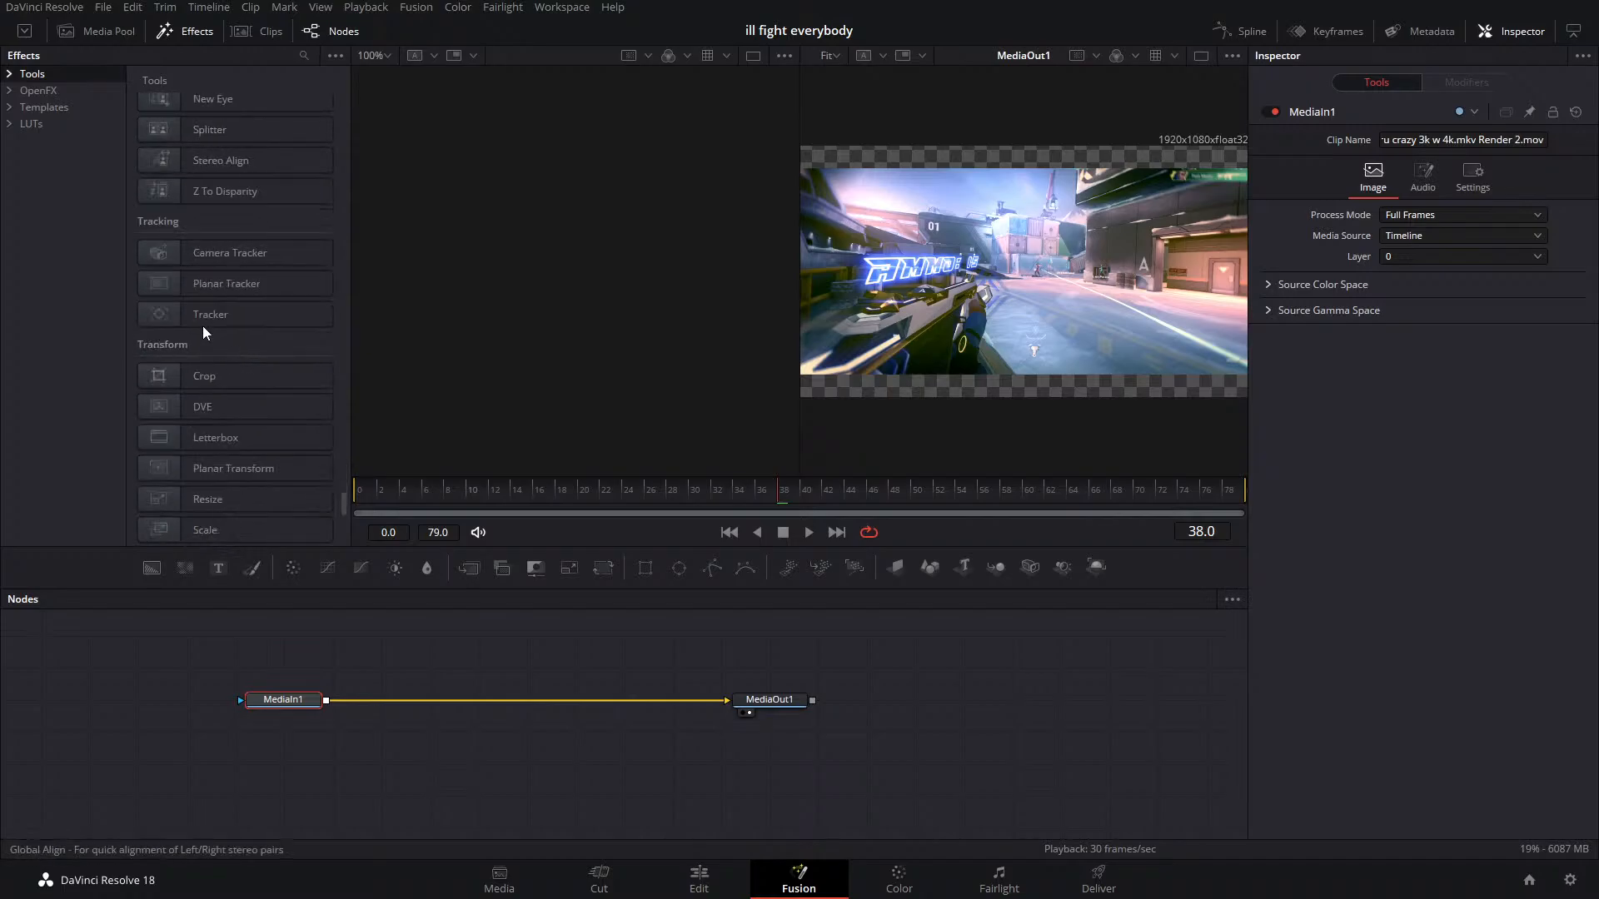
pyautogui.scroll(-5, 178, 268)
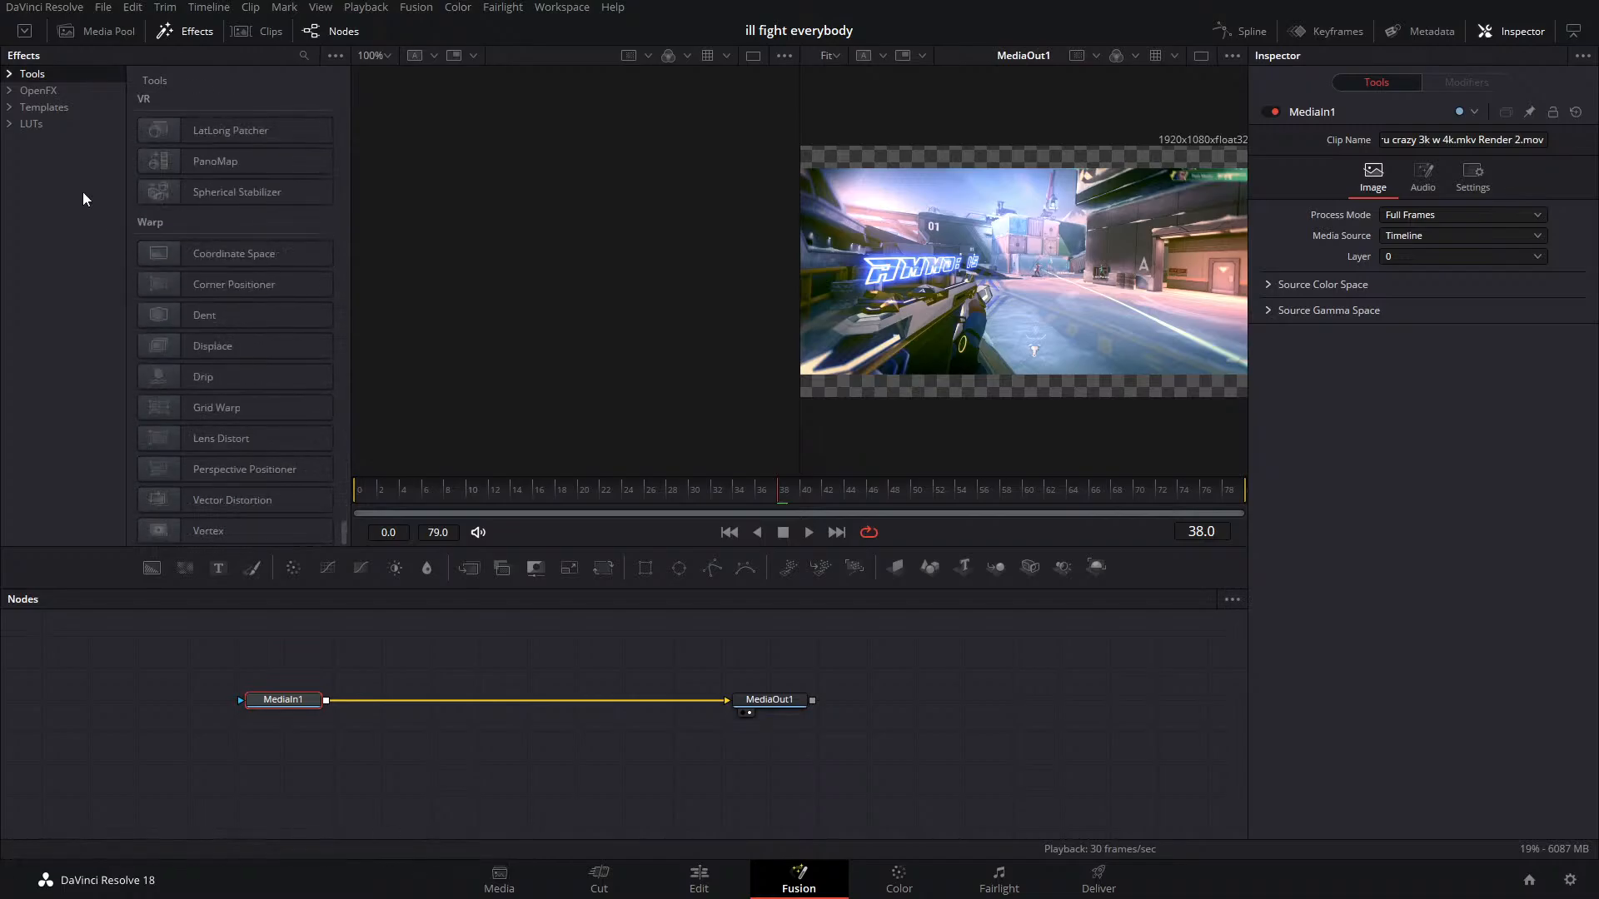
# Look through the OpenFX category of the effects library, including the Resolve FX Temporal, Revival and Color groups
pyautogui.click(36, 96)
pyautogui.scroll(-10, 272, 227)
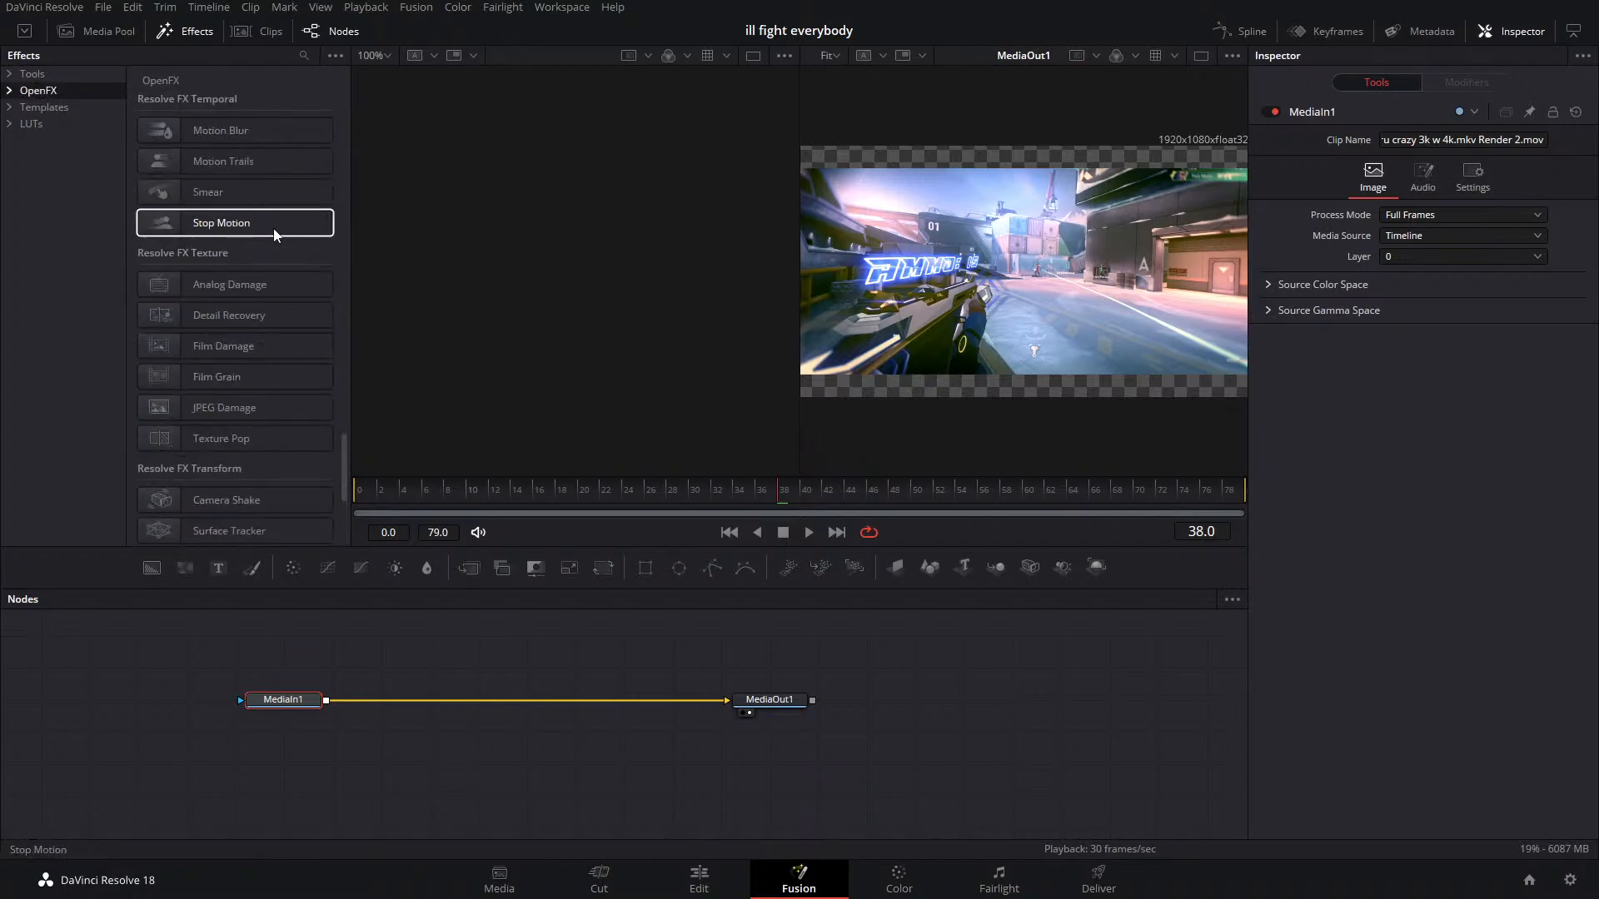
pyautogui.scroll(10, 273, 228)
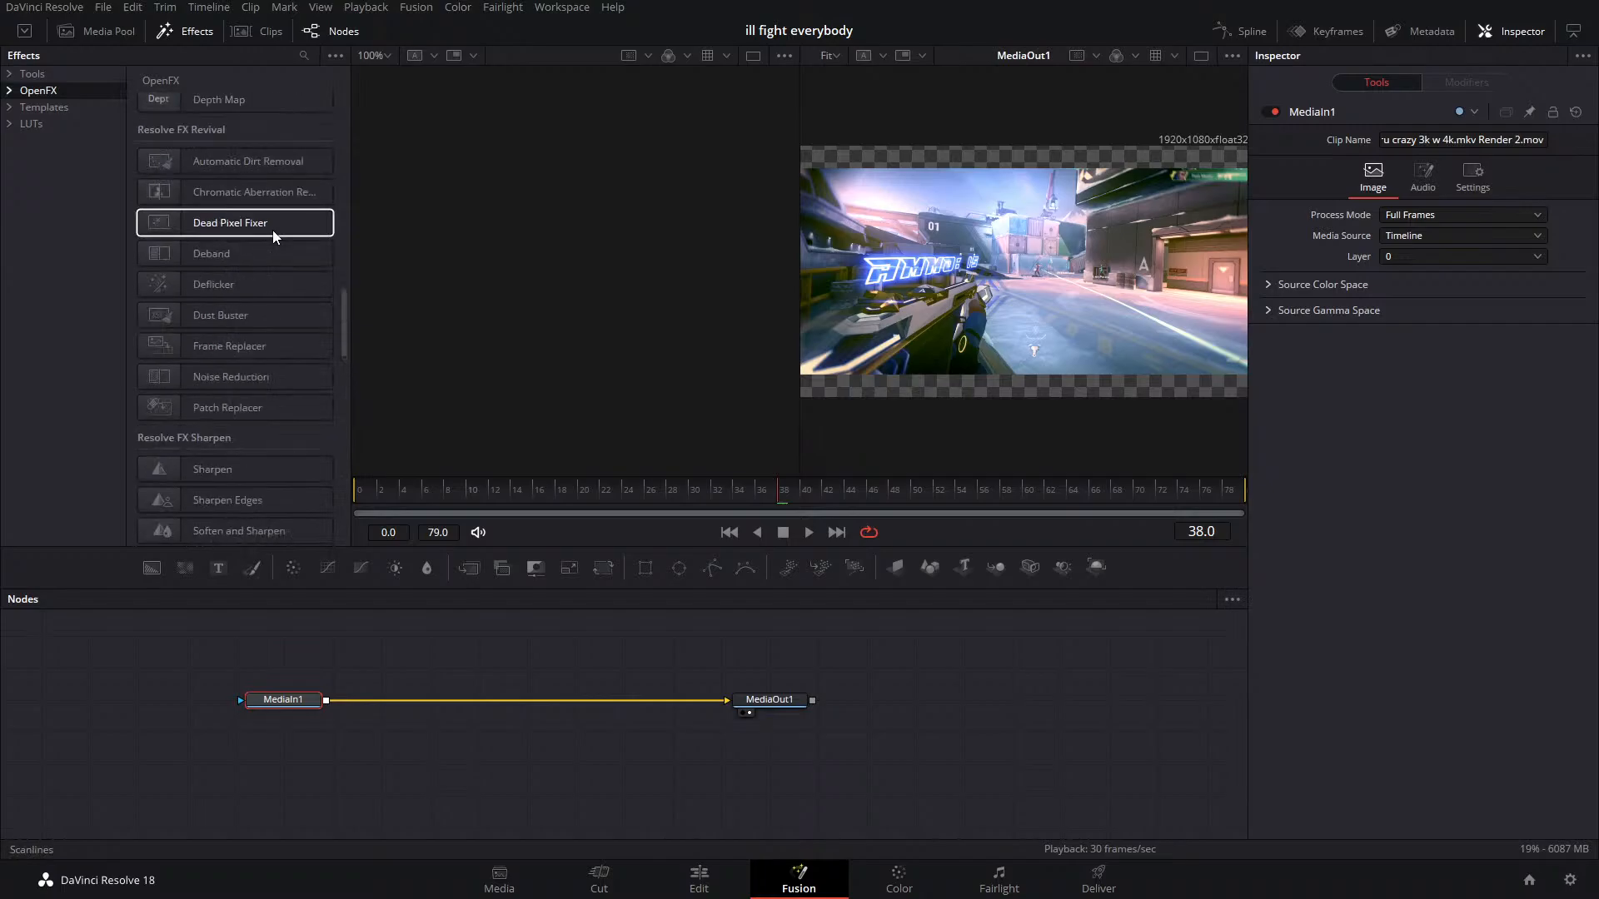
pyautogui.scroll(10, 273, 235)
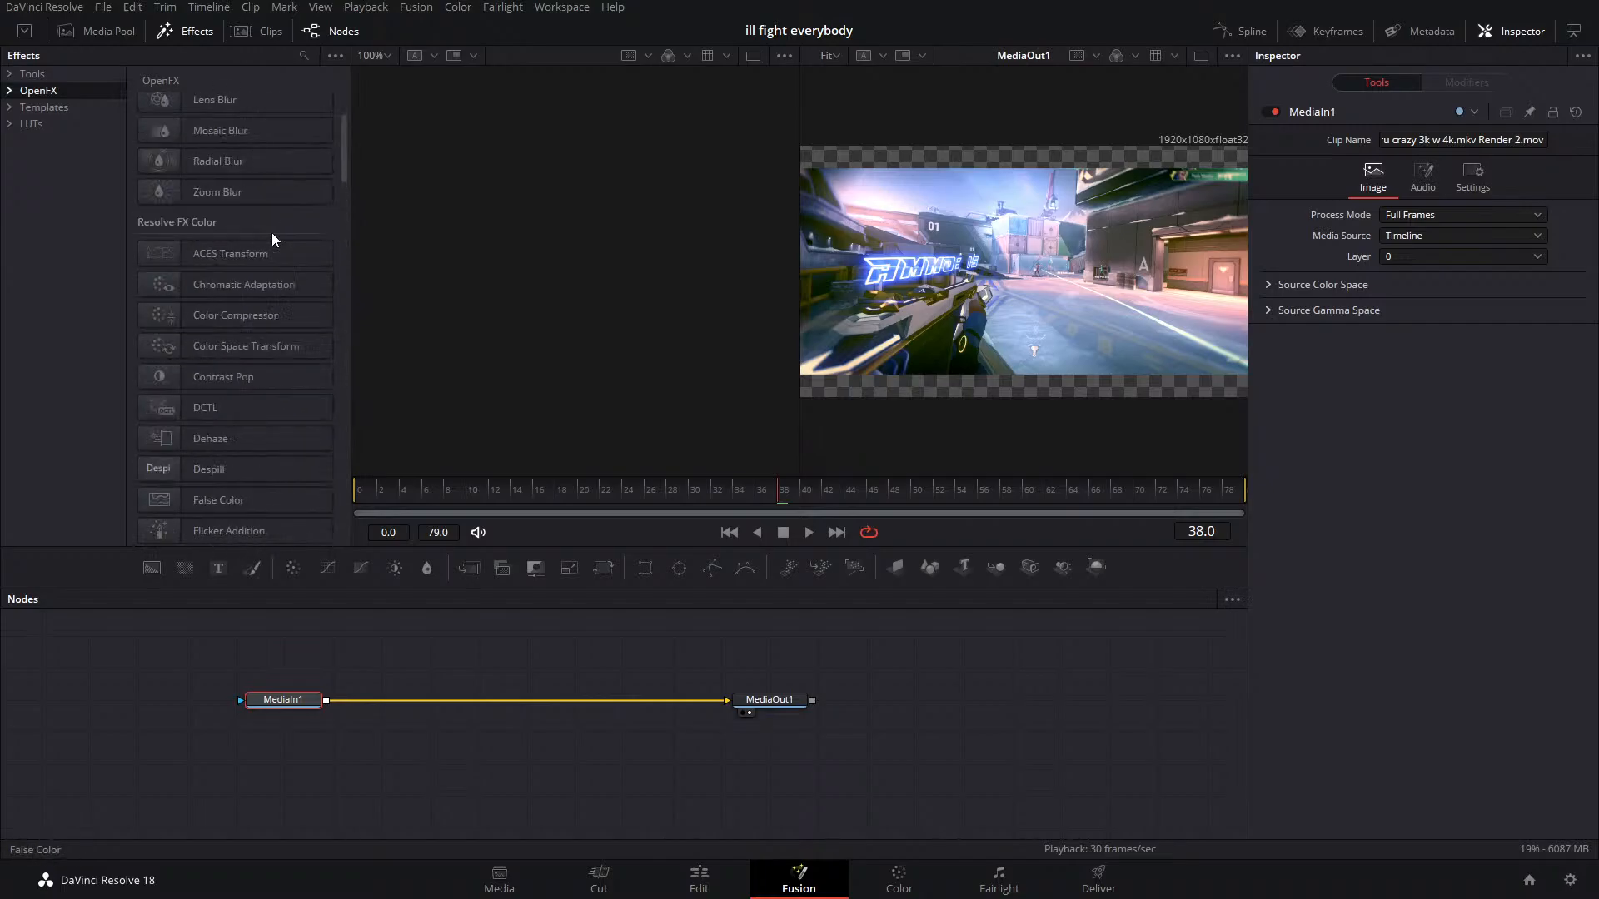
# Look through the Templates category of the effects library, from Effects and Generators through Lens Flares, Particles and Shaders to the text-styling templates
pyautogui.click(68, 107)
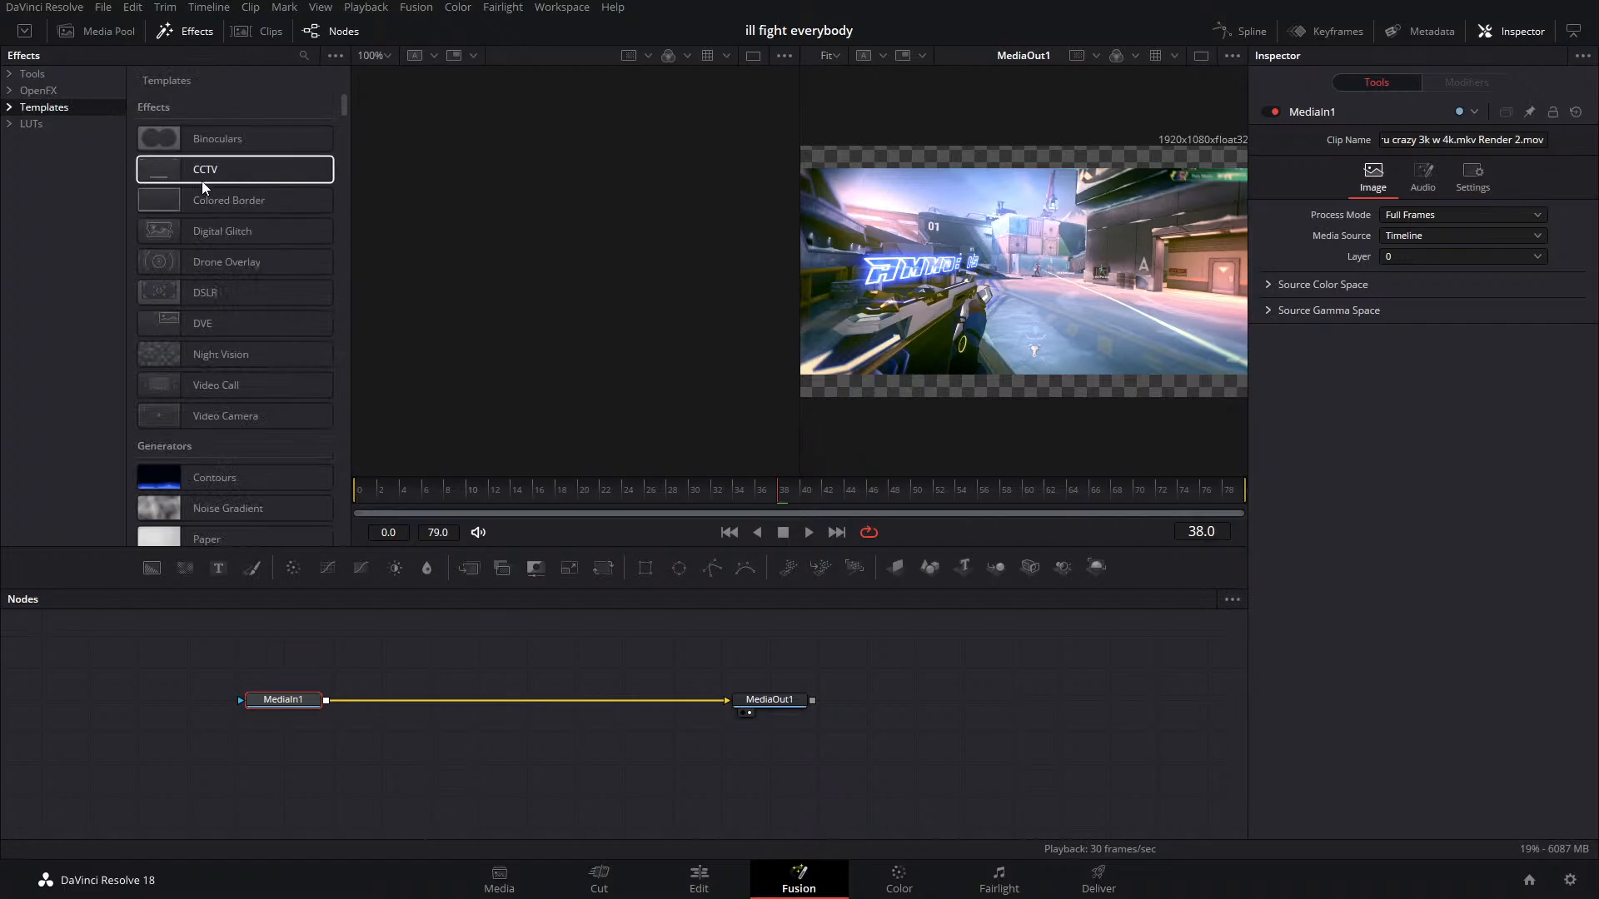
pyautogui.scroll(-10, 203, 179)
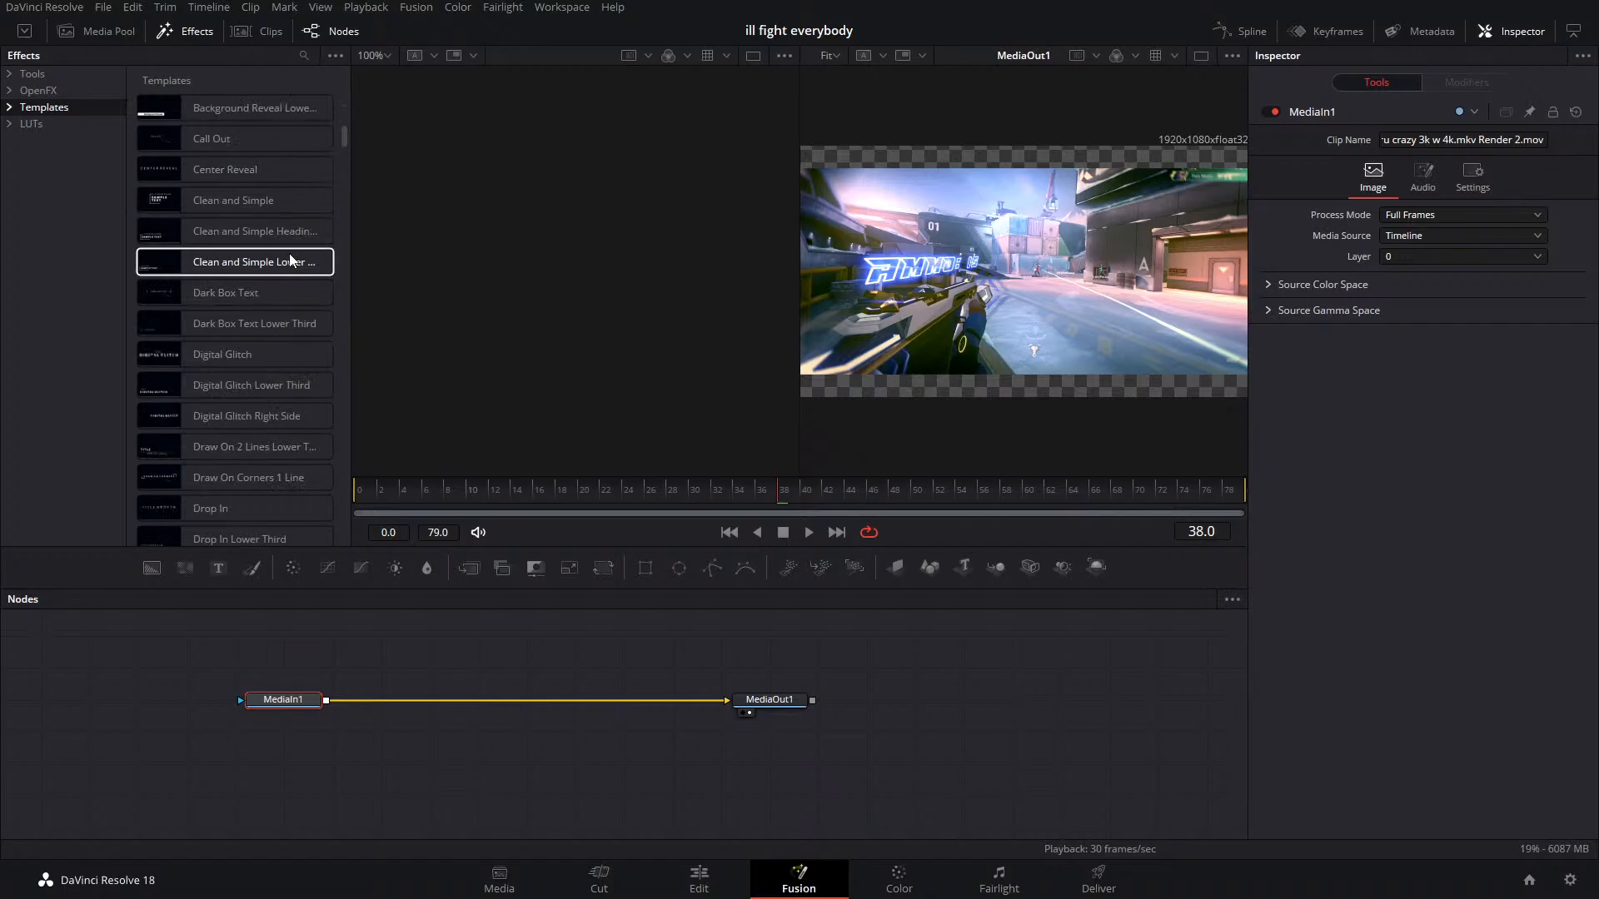
pyautogui.scroll(-10, 288, 255)
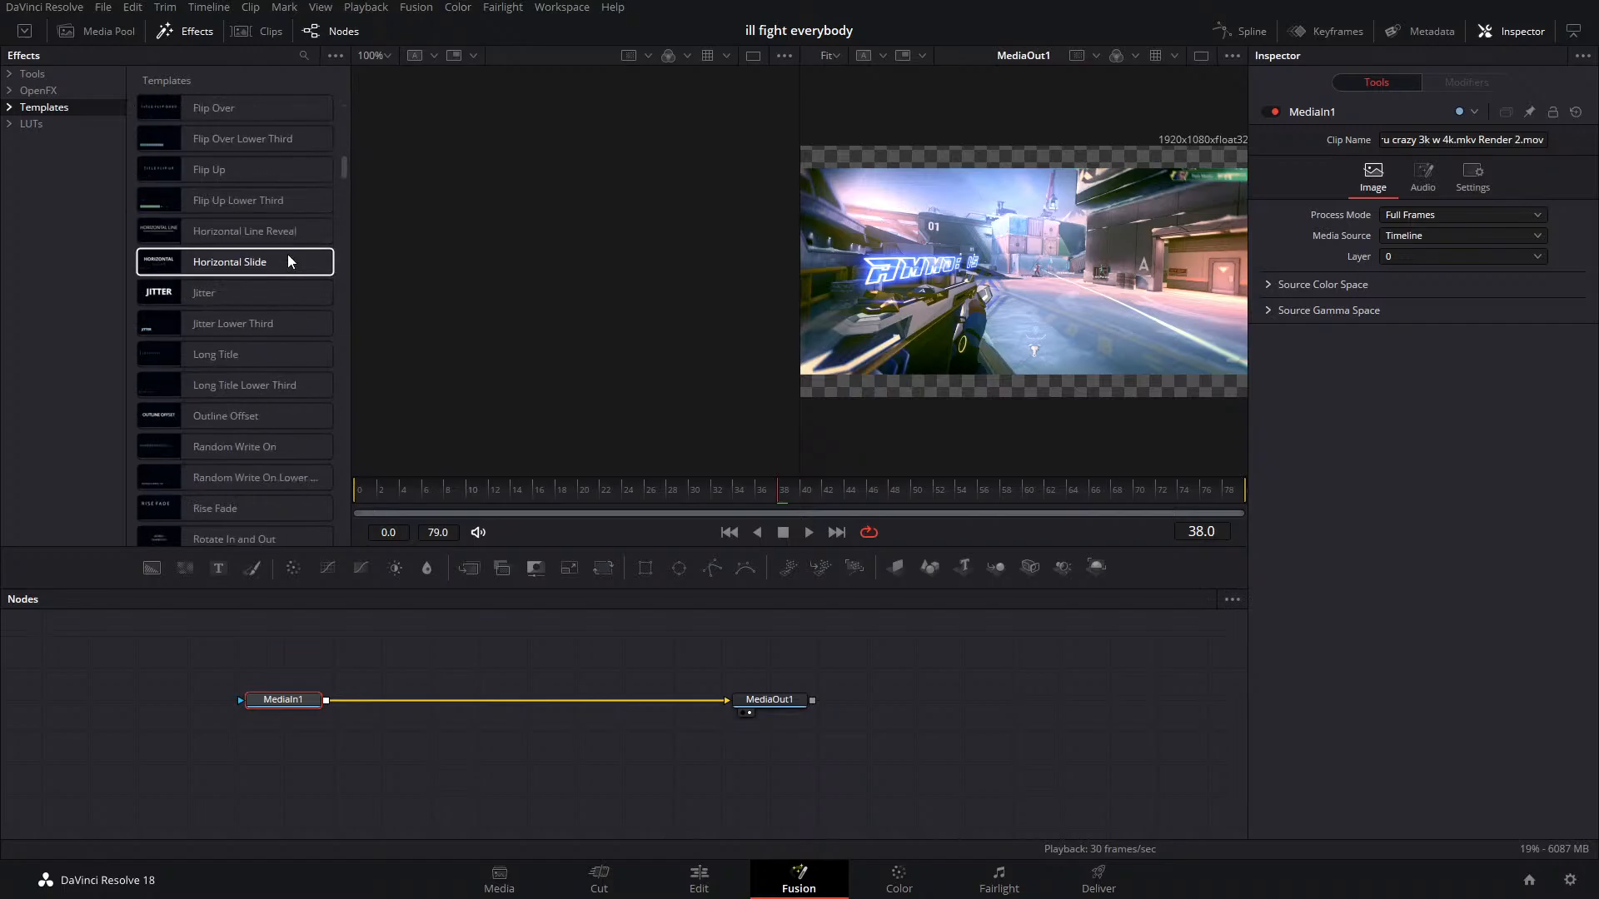
pyautogui.scroll(-5, 288, 265)
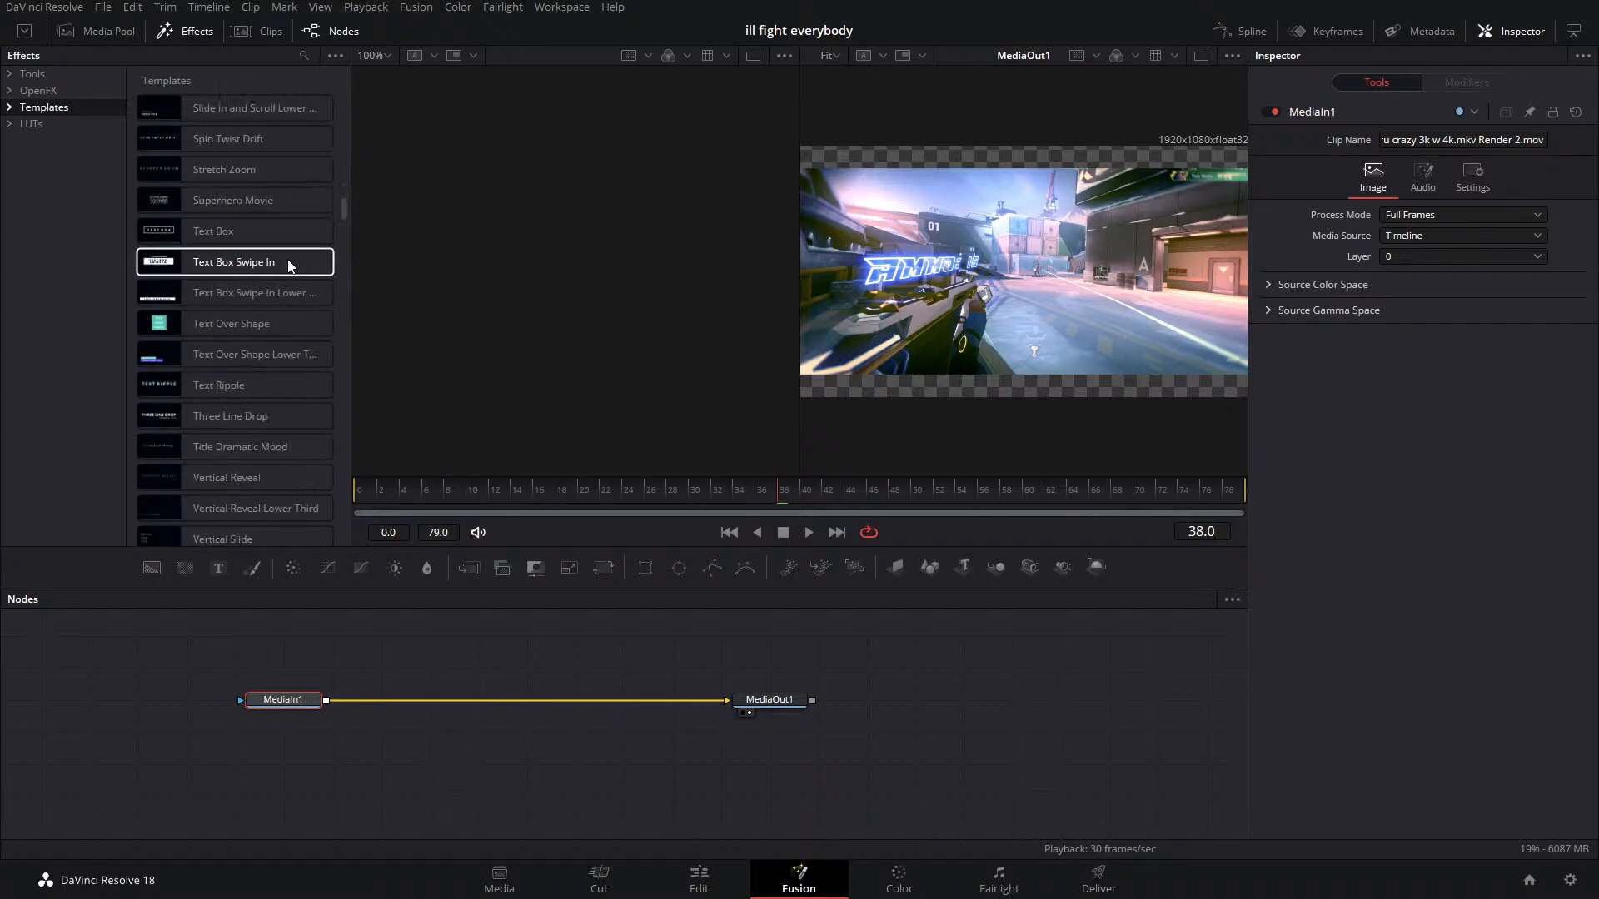
pyautogui.scroll(-10, 288, 265)
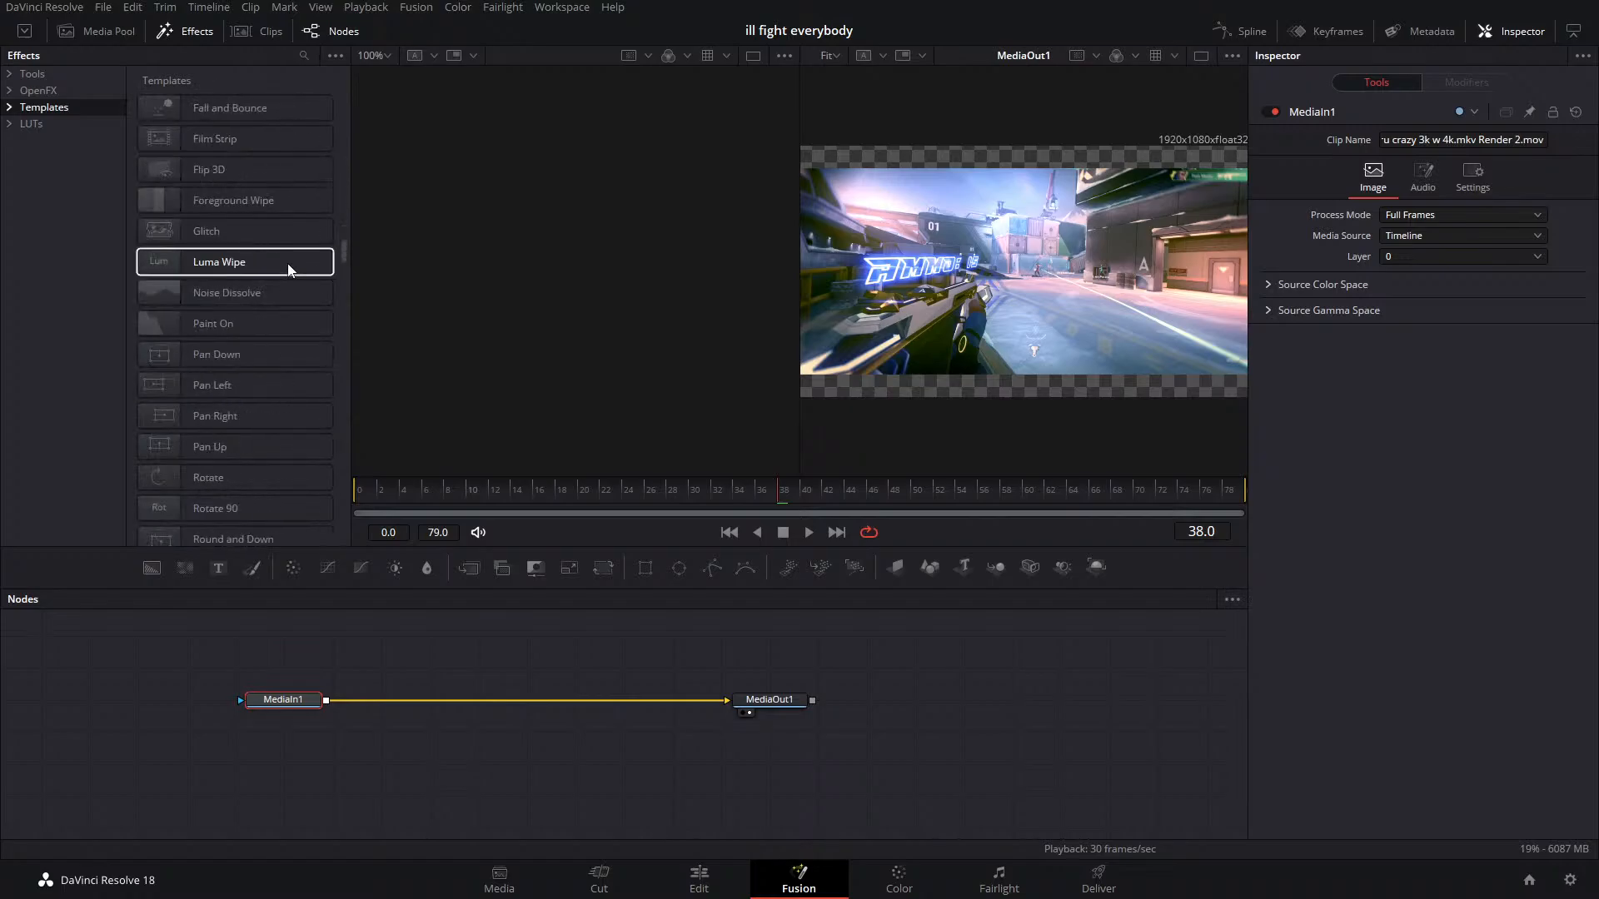
pyautogui.scroll(-12, 288, 266)
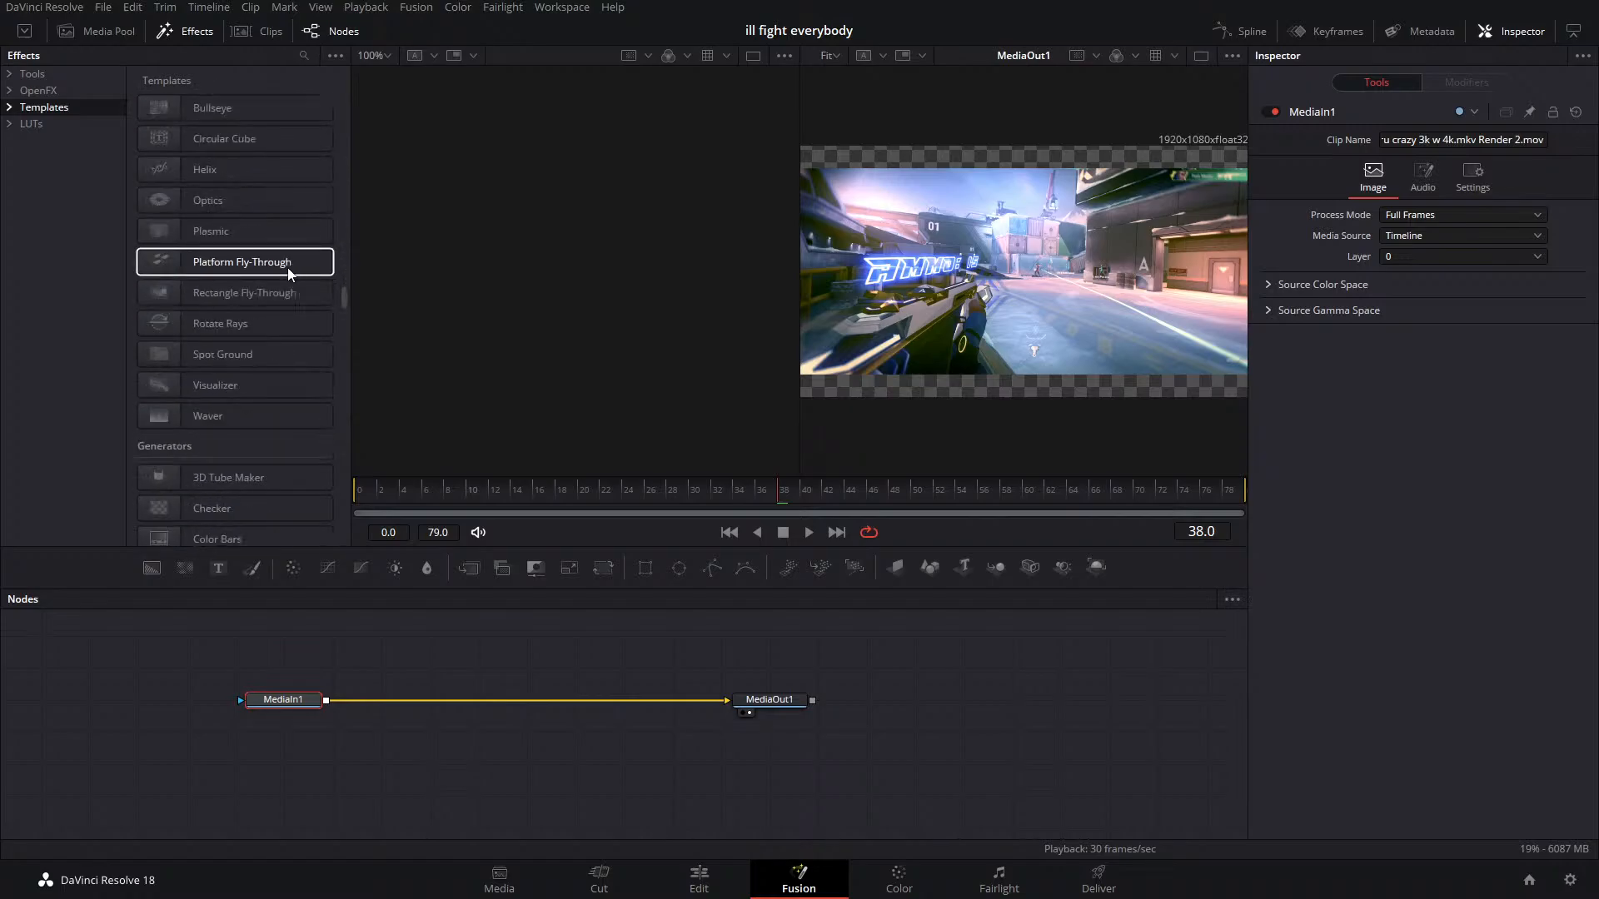
pyautogui.scroll(-12, 289, 270)
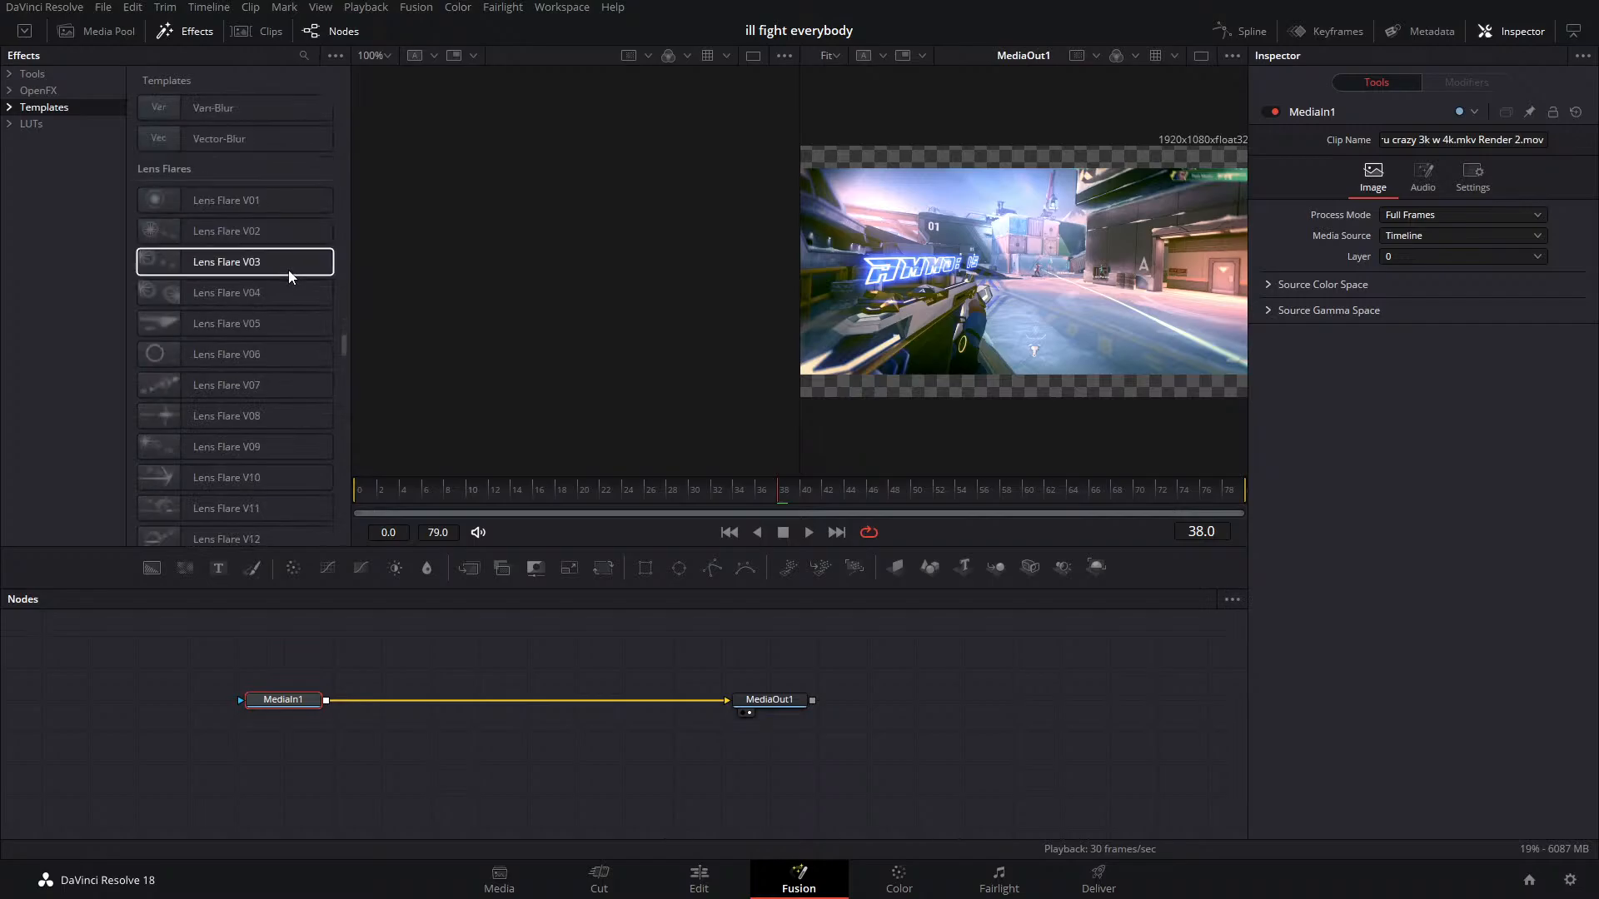
pyautogui.scroll(-7, 288, 271)
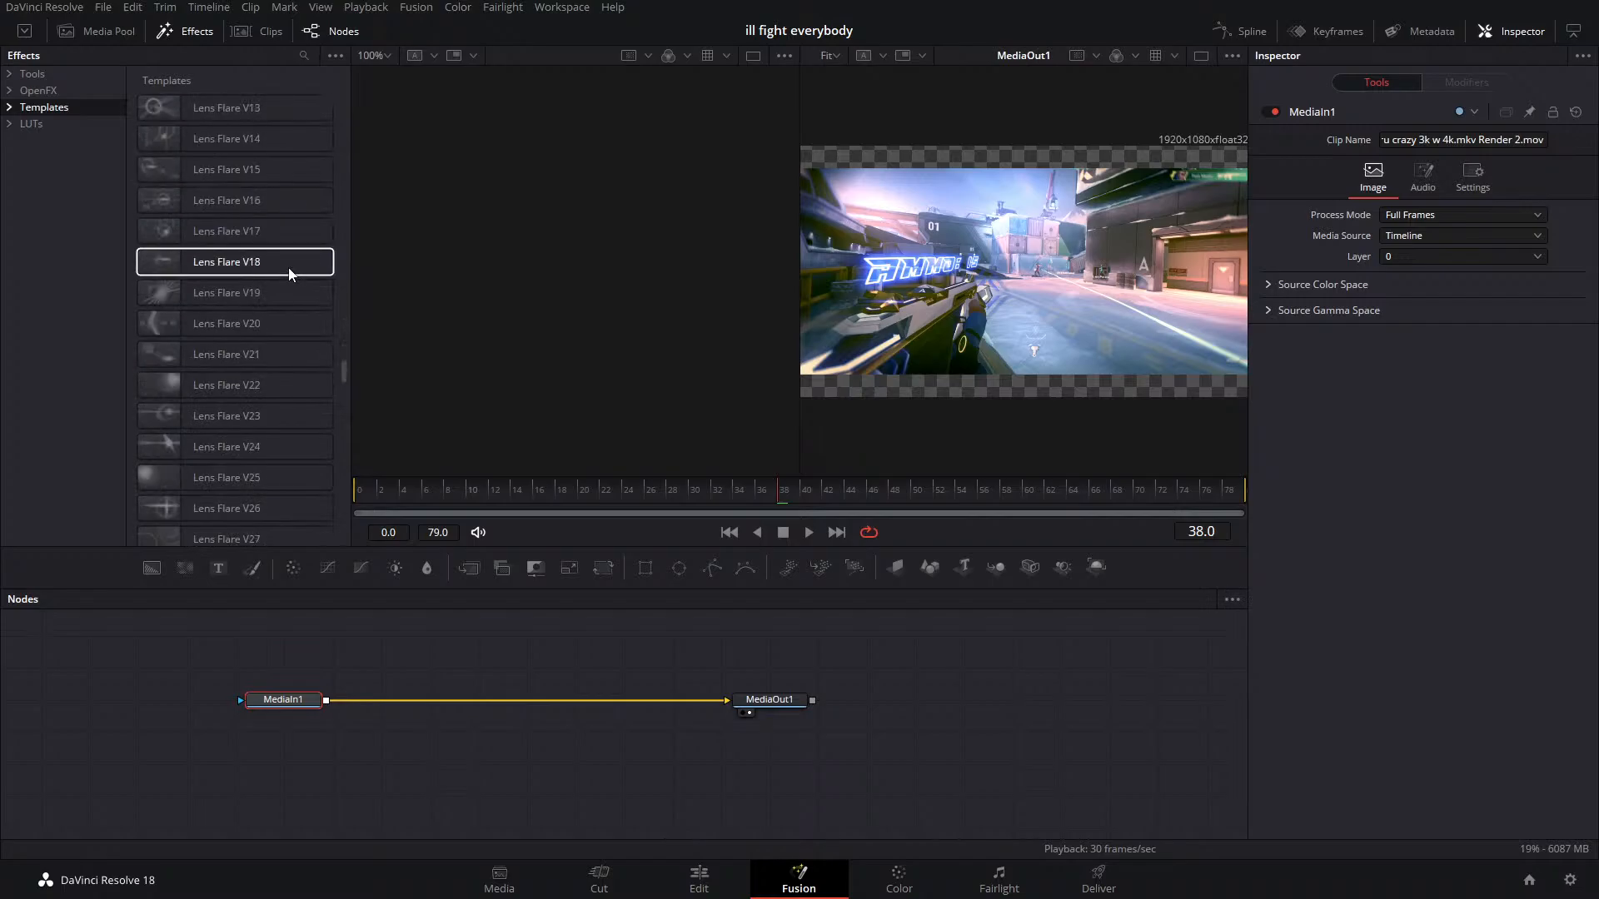
pyautogui.scroll(-9, 289, 268)
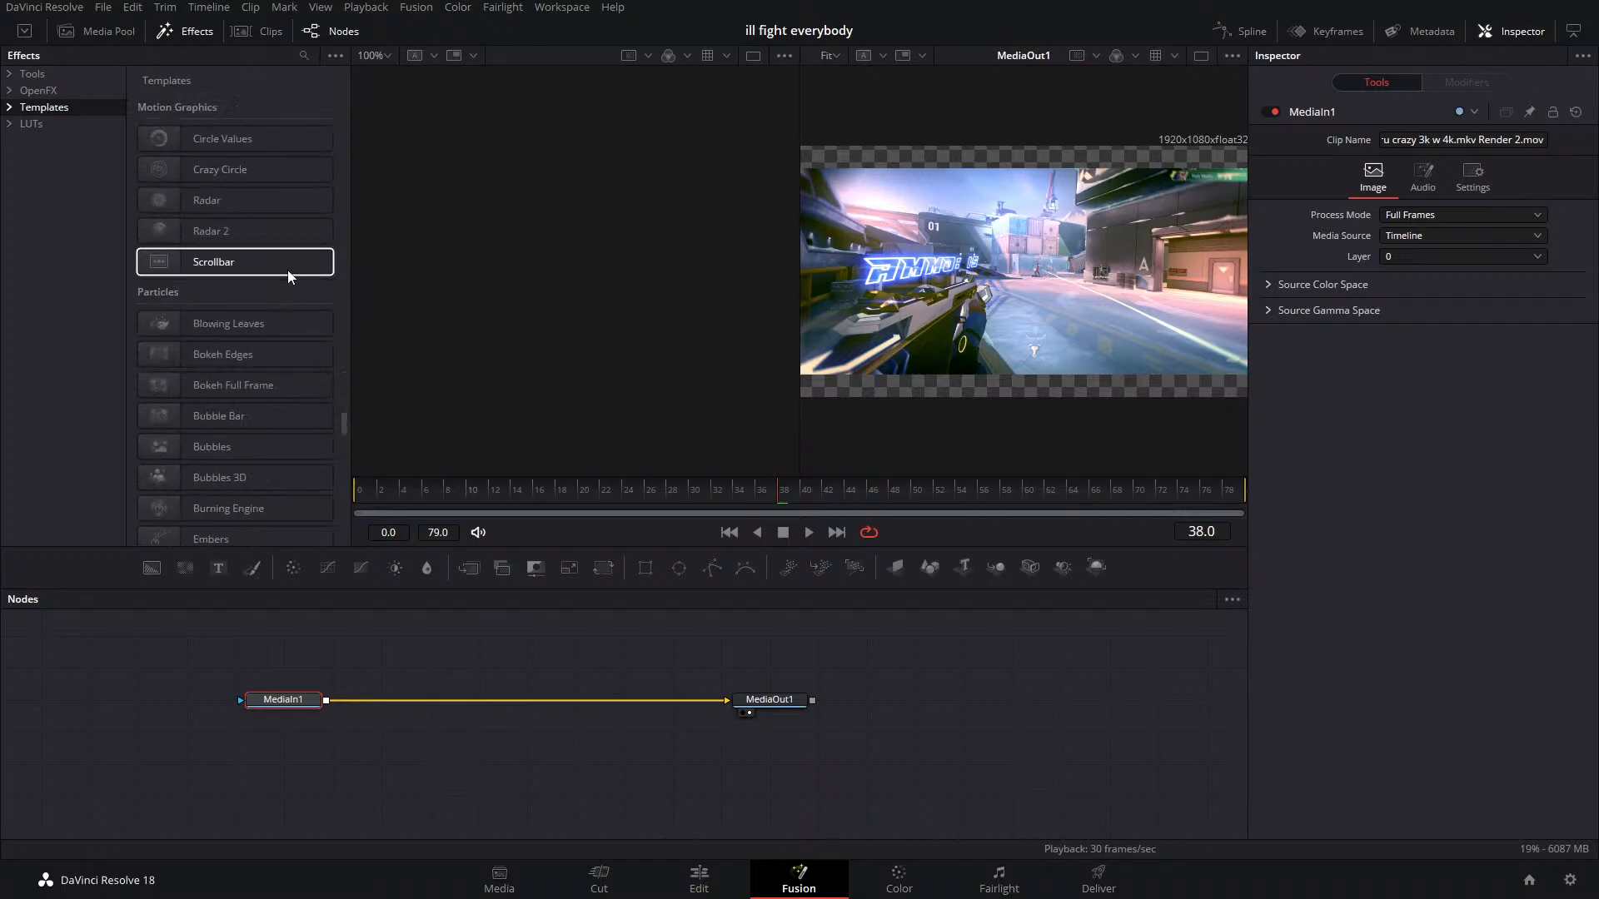
pyautogui.scroll(-10, 288, 270)
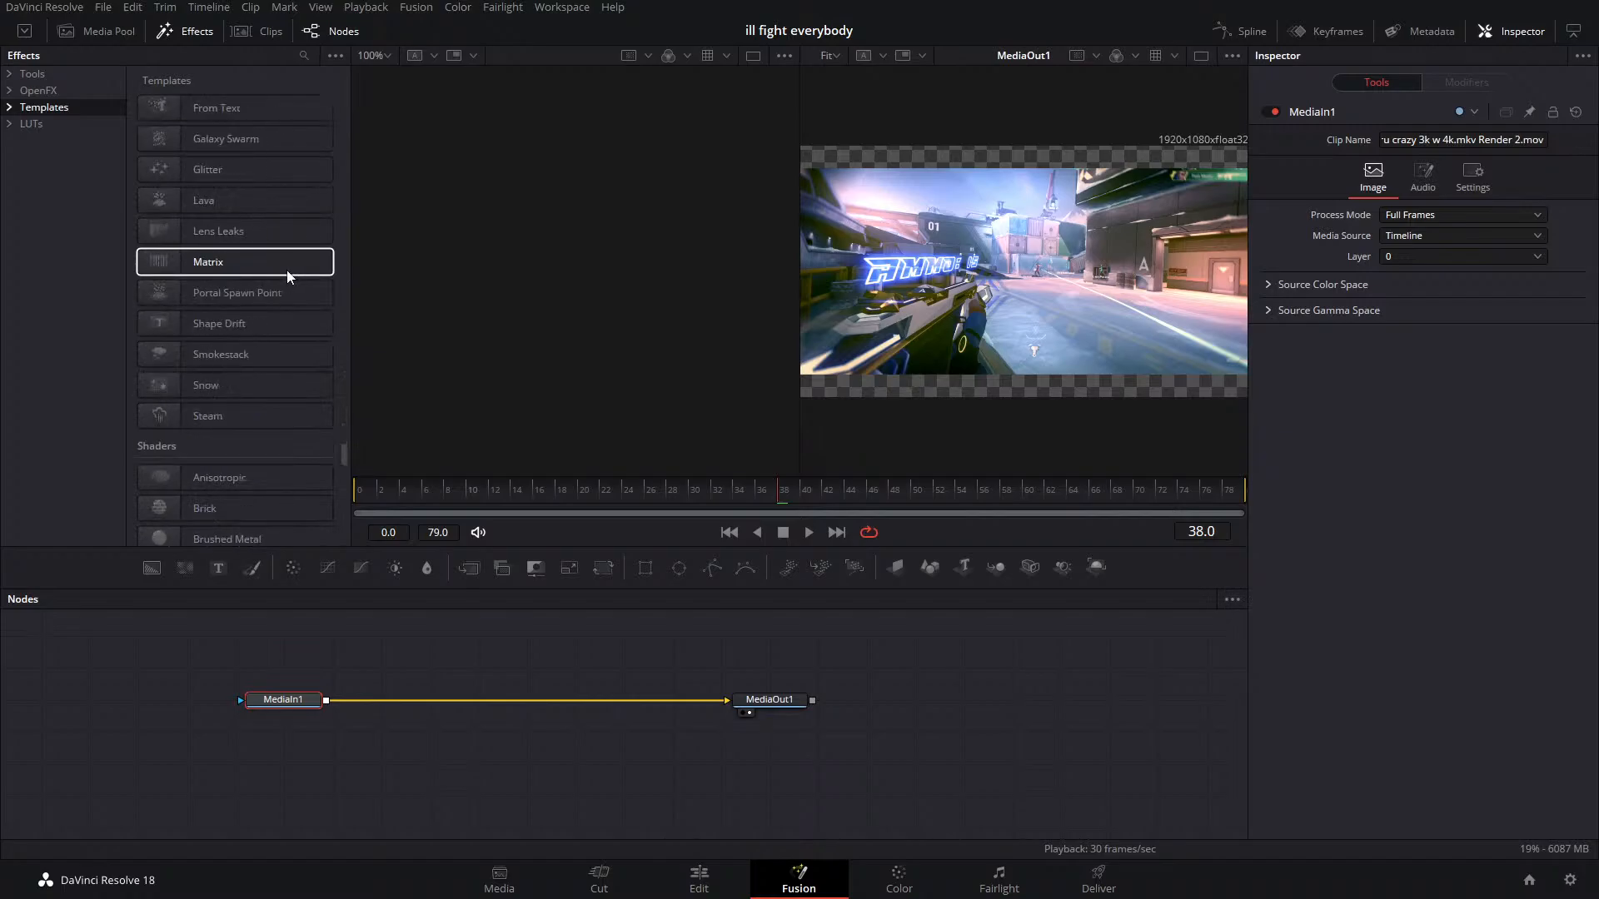
pyautogui.scroll(-8, 286, 270)
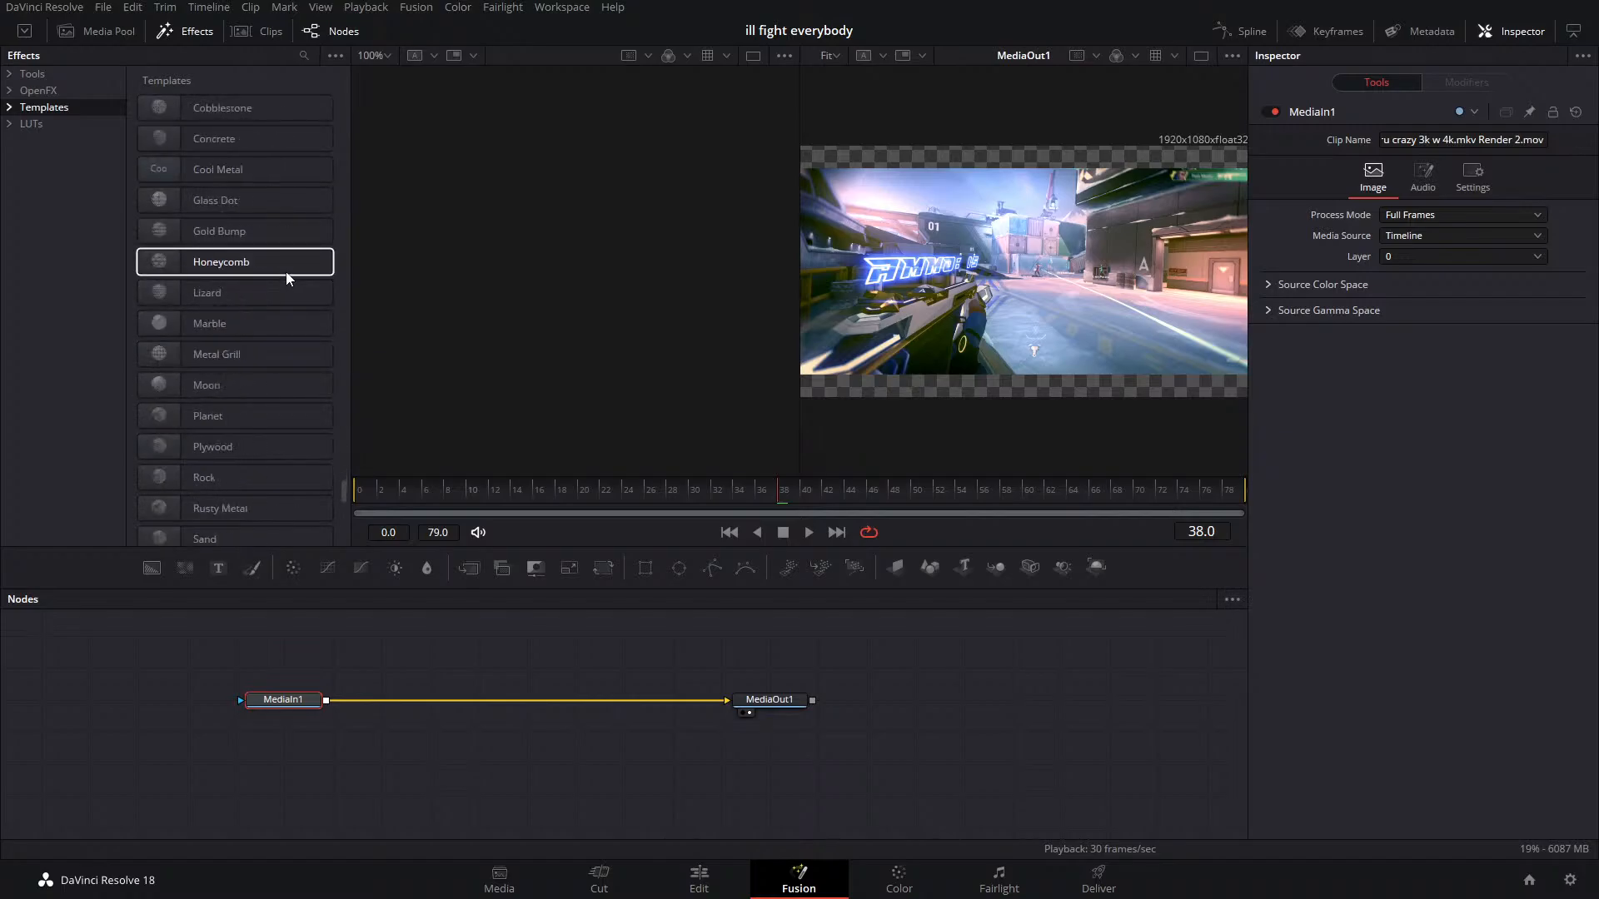
pyautogui.scroll(-3, 287, 271)
pyautogui.scroll(-5, 287, 272)
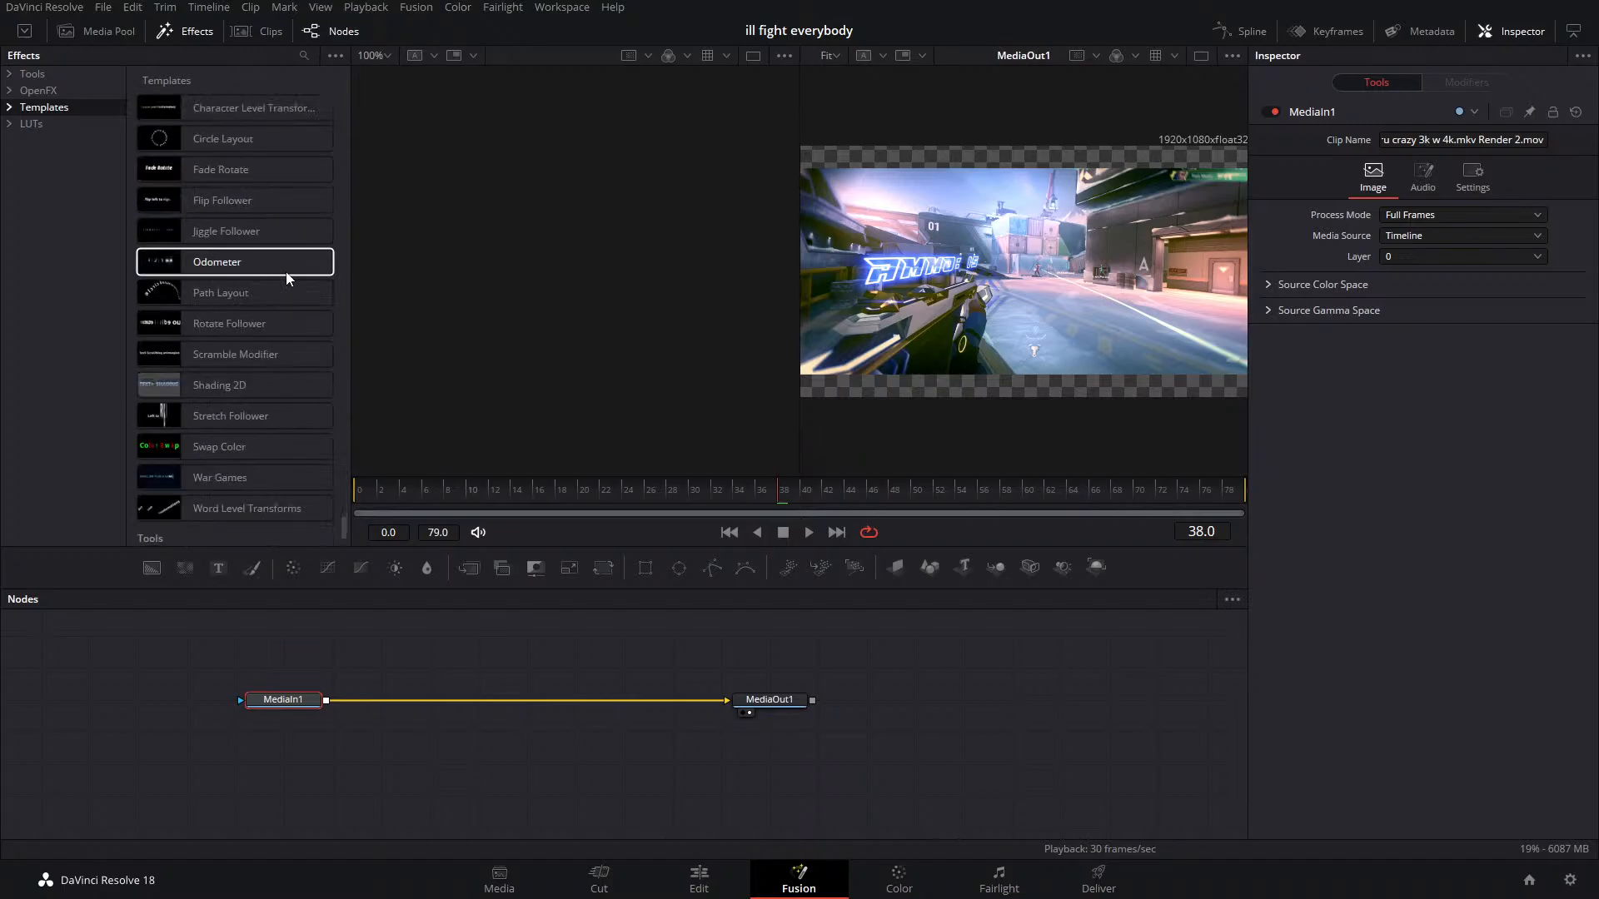
# Look through the LUTs category of the effects library, from the linear conversions back up through the HDR and film-look groups
pyautogui.click(37, 124)
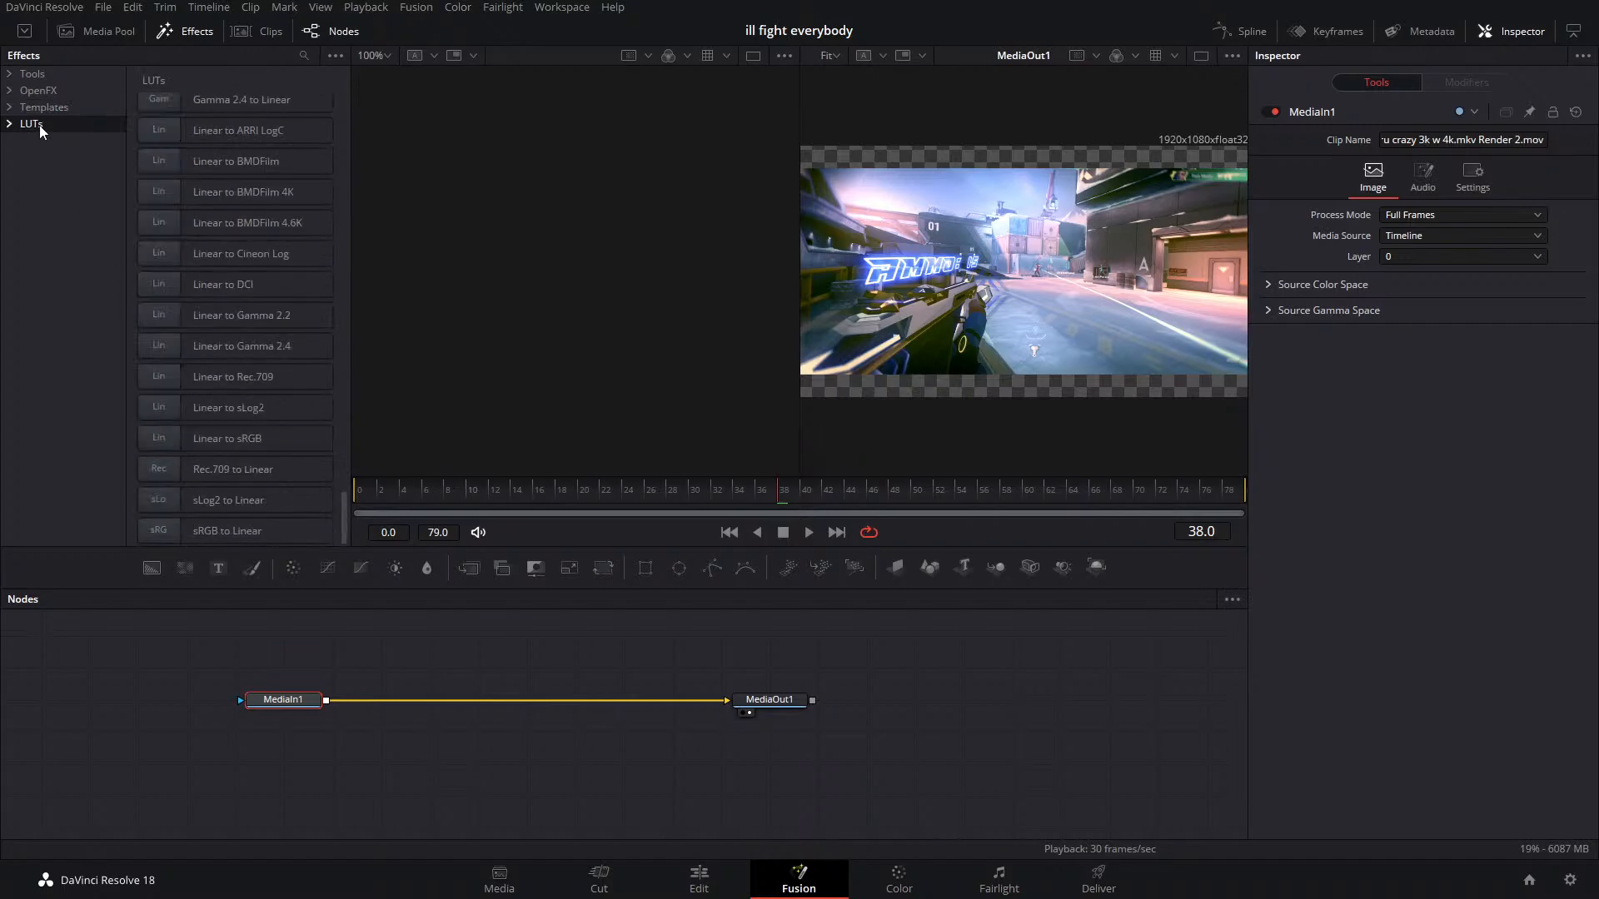
pyautogui.scroll(10, 248, 197)
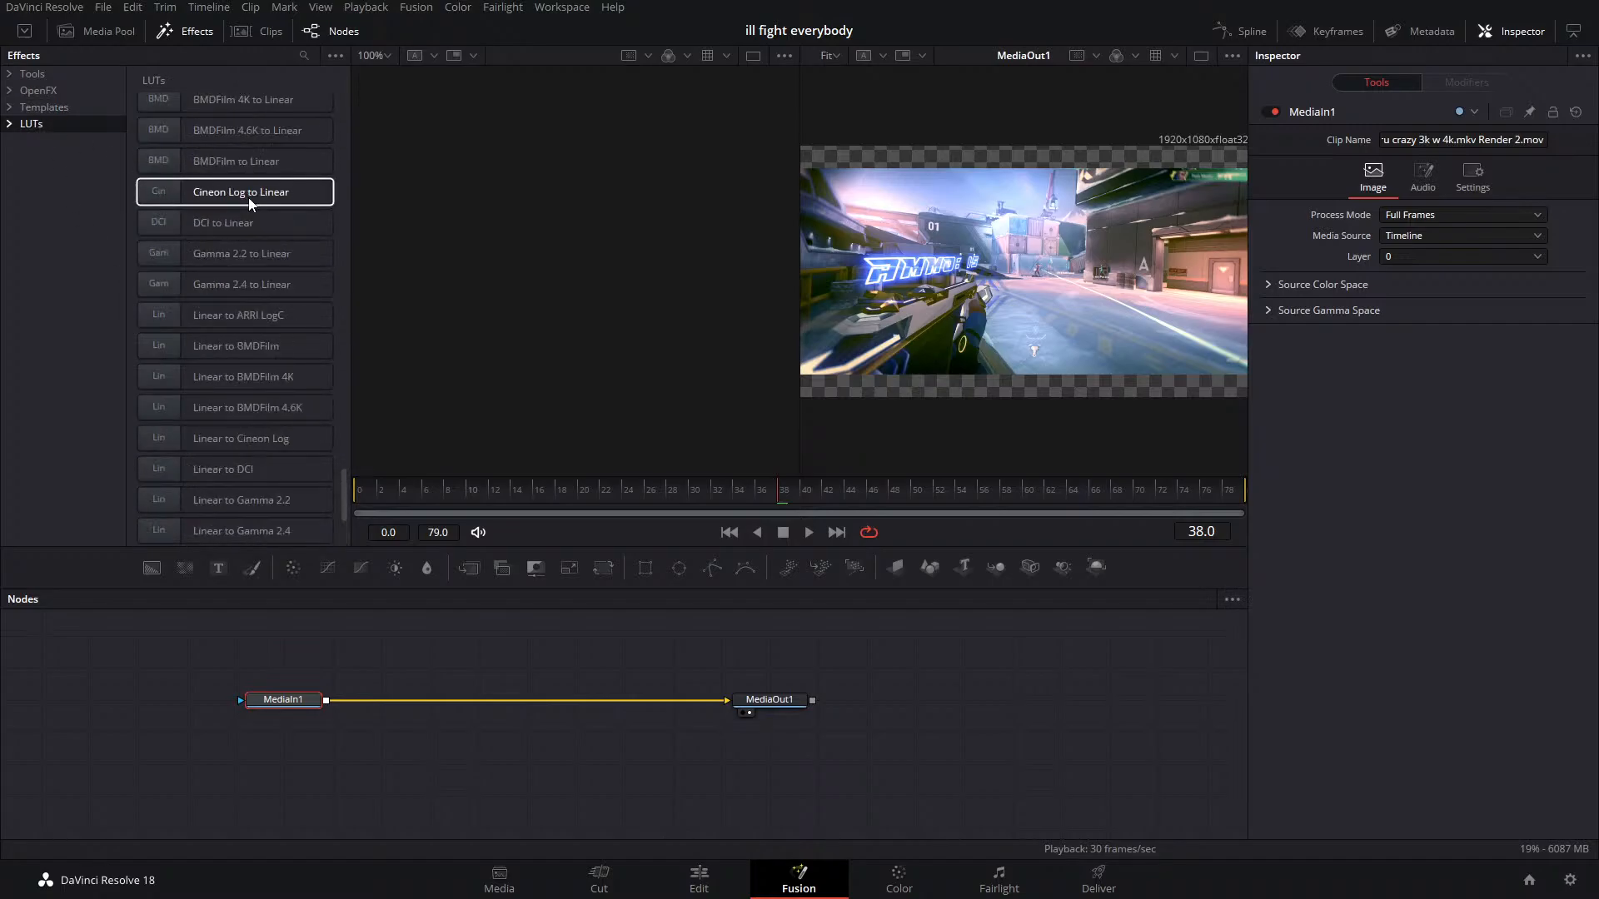
pyautogui.scroll(10, 248, 197)
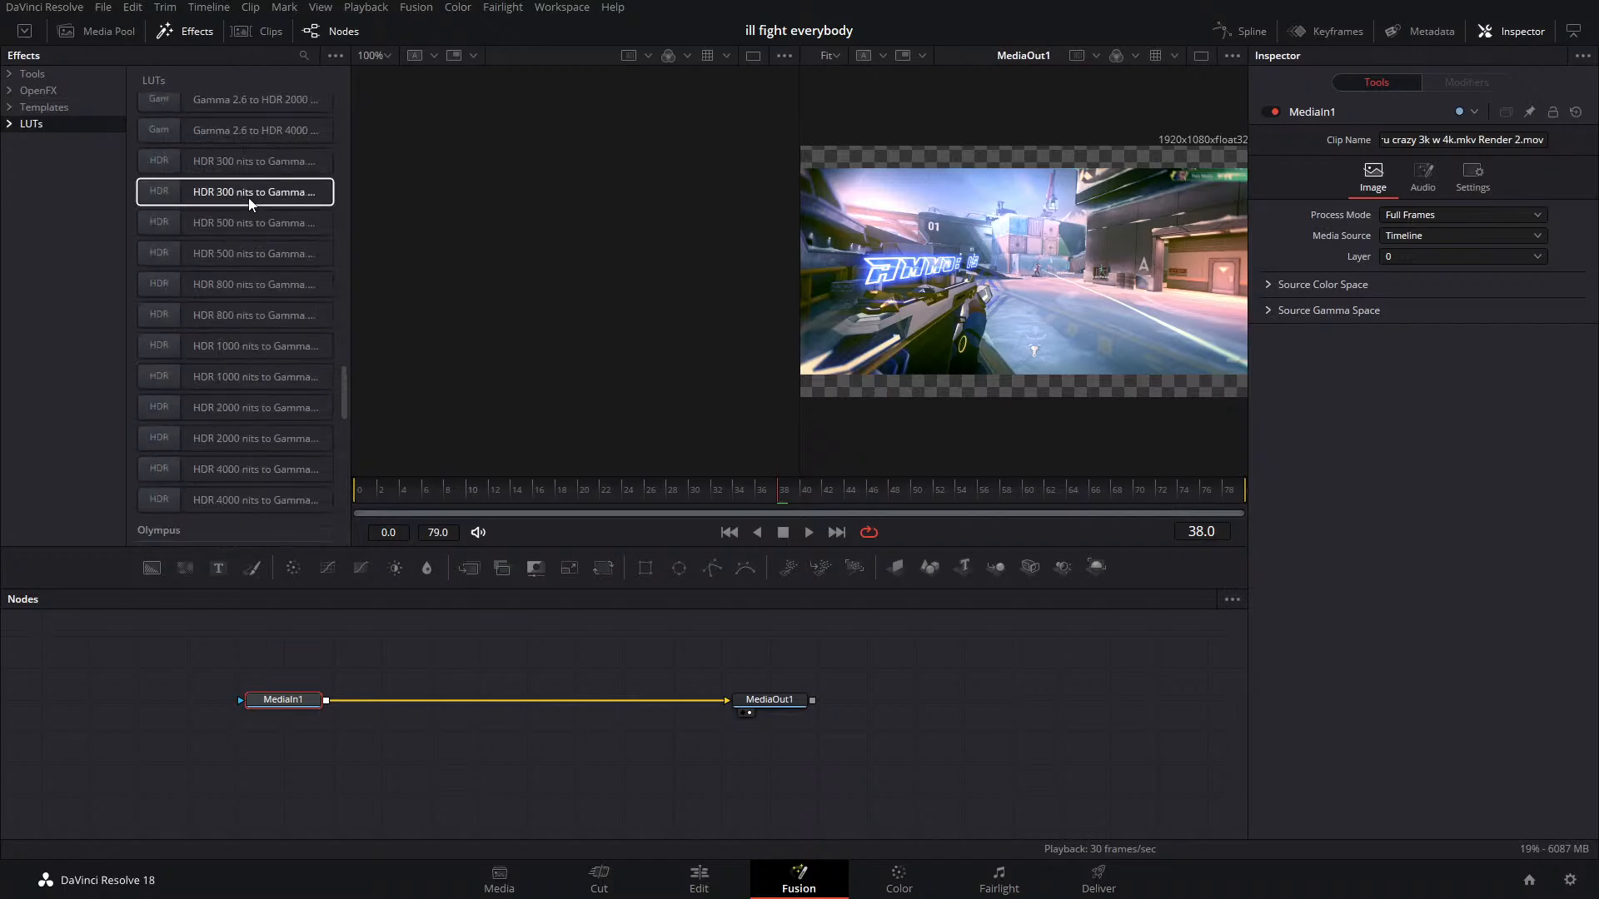
pyautogui.scroll(10, 249, 197)
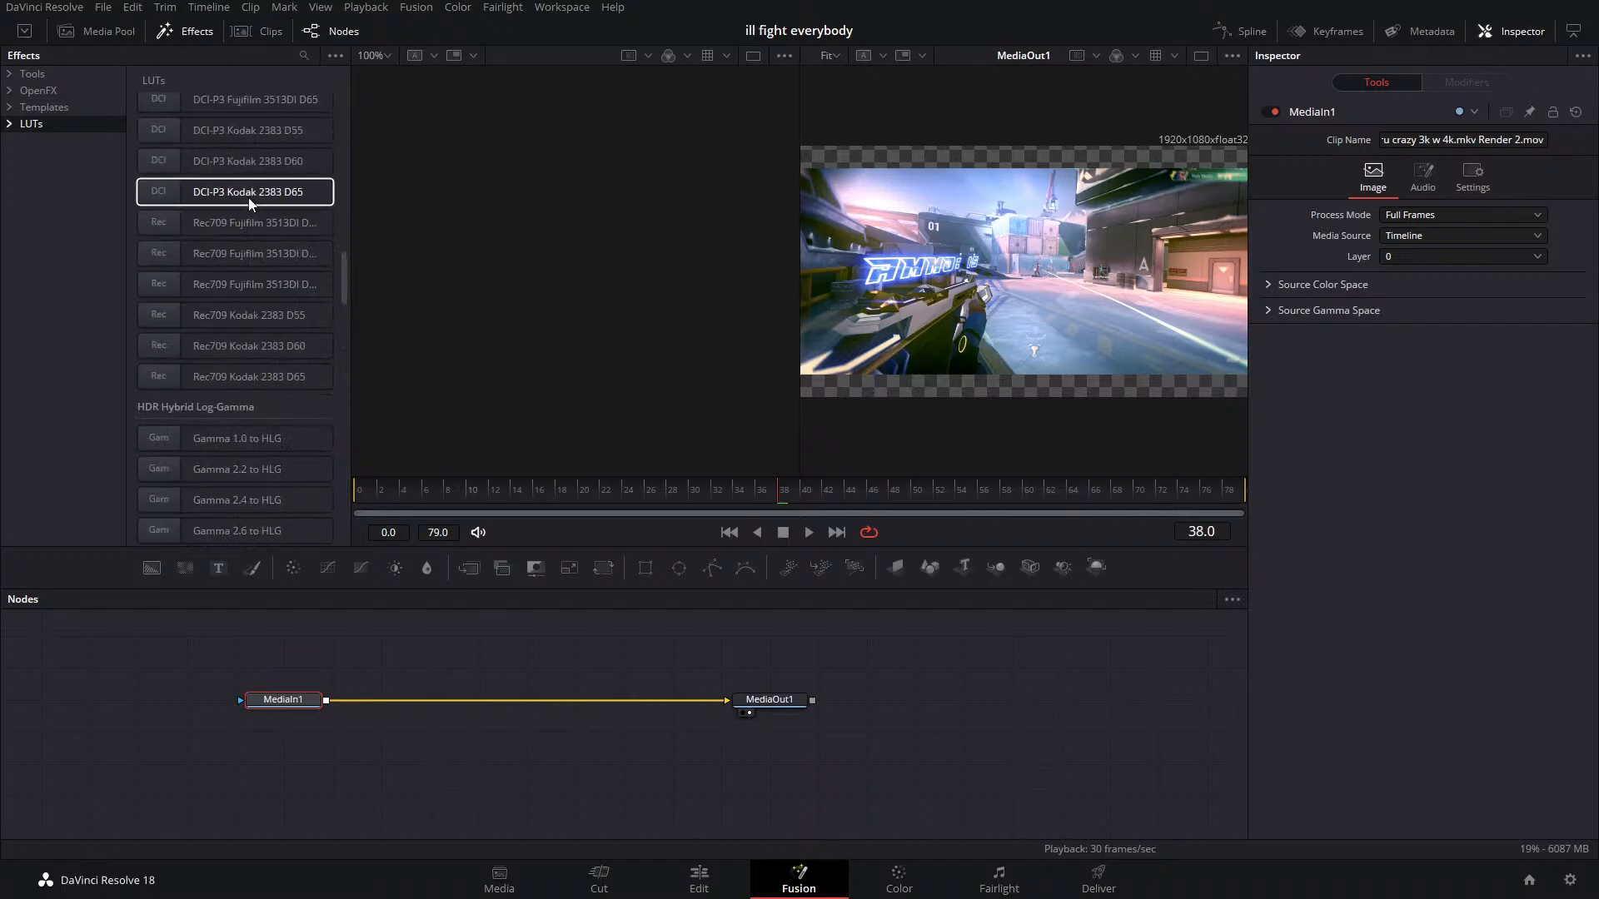
pyautogui.scroll(6, 249, 197)
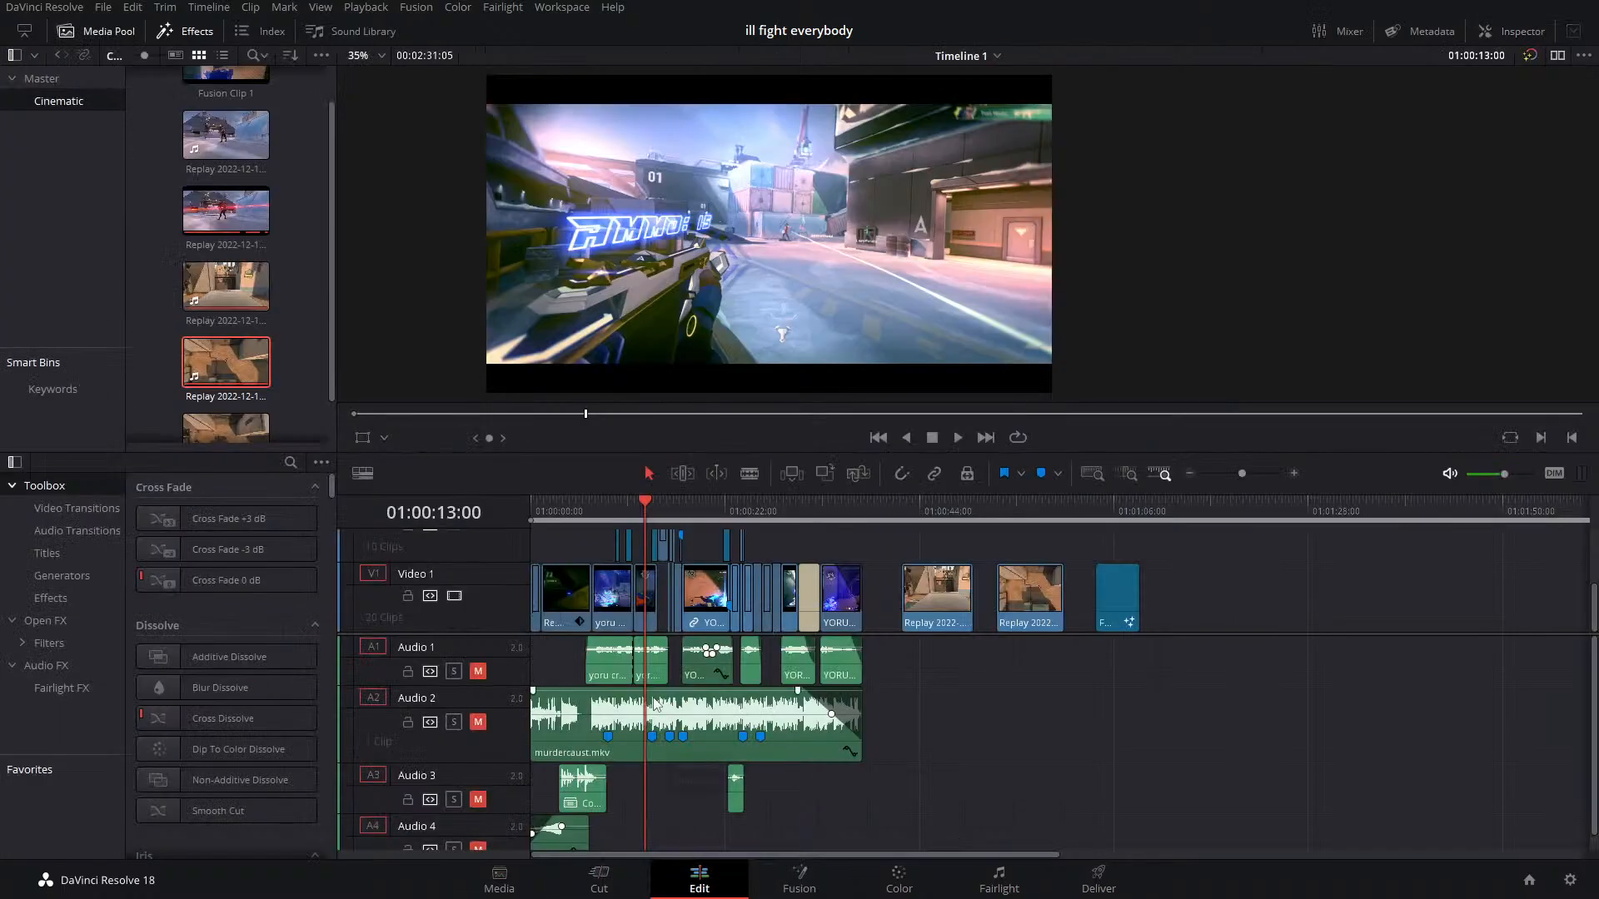
# Return to the Edit page and review the montage frames between 01:00:19:15 and 01:00:25:16
pyautogui.click(700, 880)
pyautogui.click(703, 508)
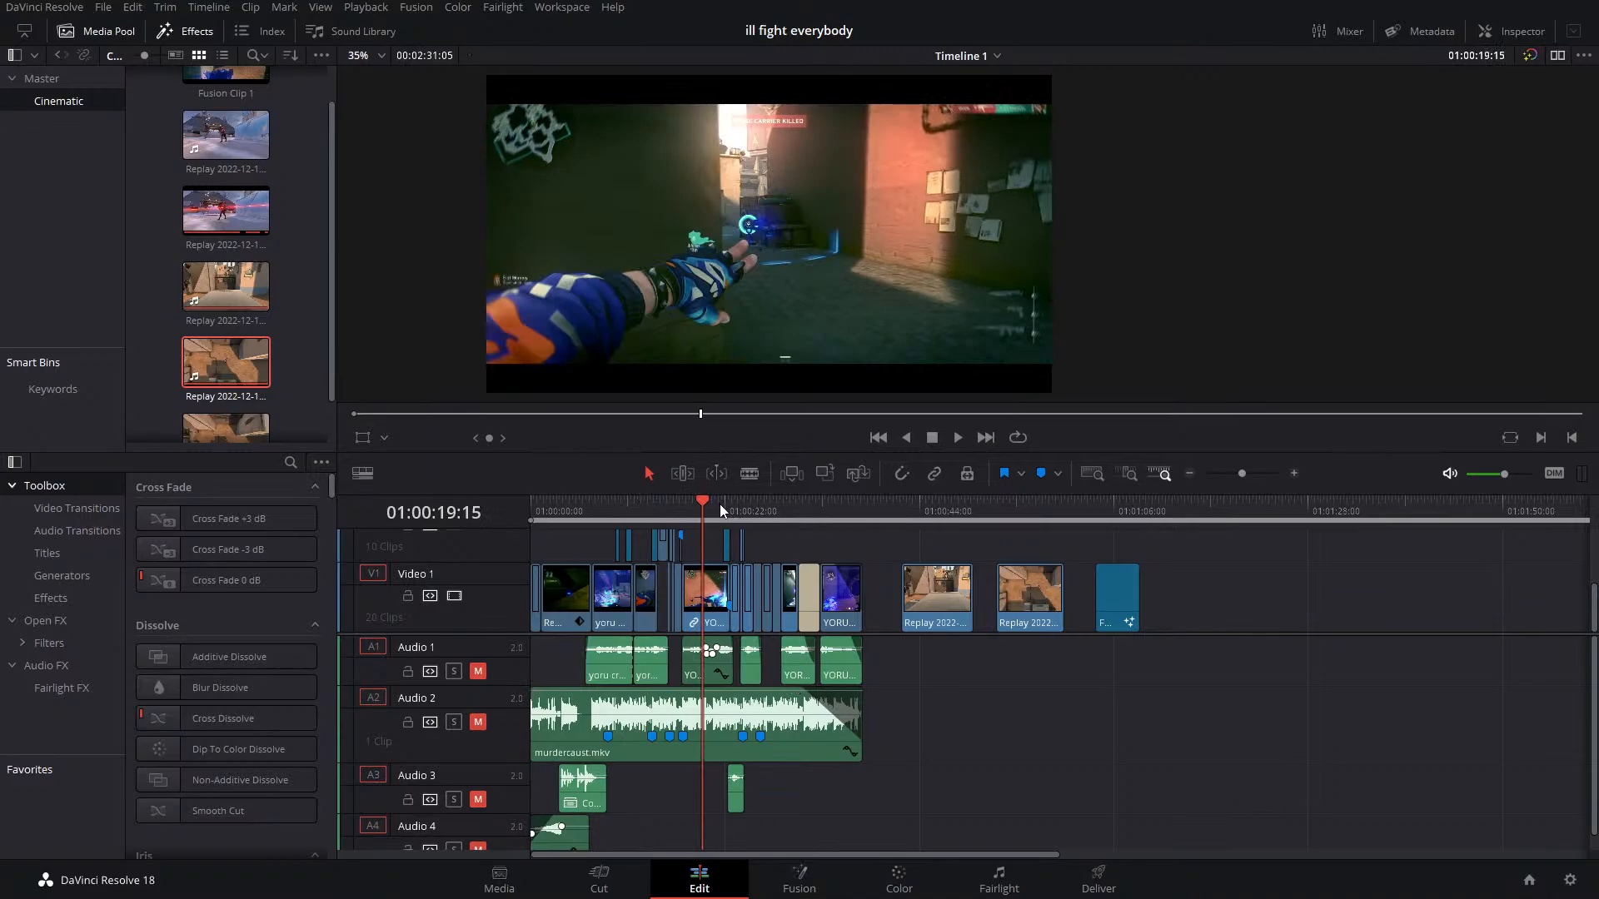
pyautogui.click(722, 506)
pyautogui.click(735, 505)
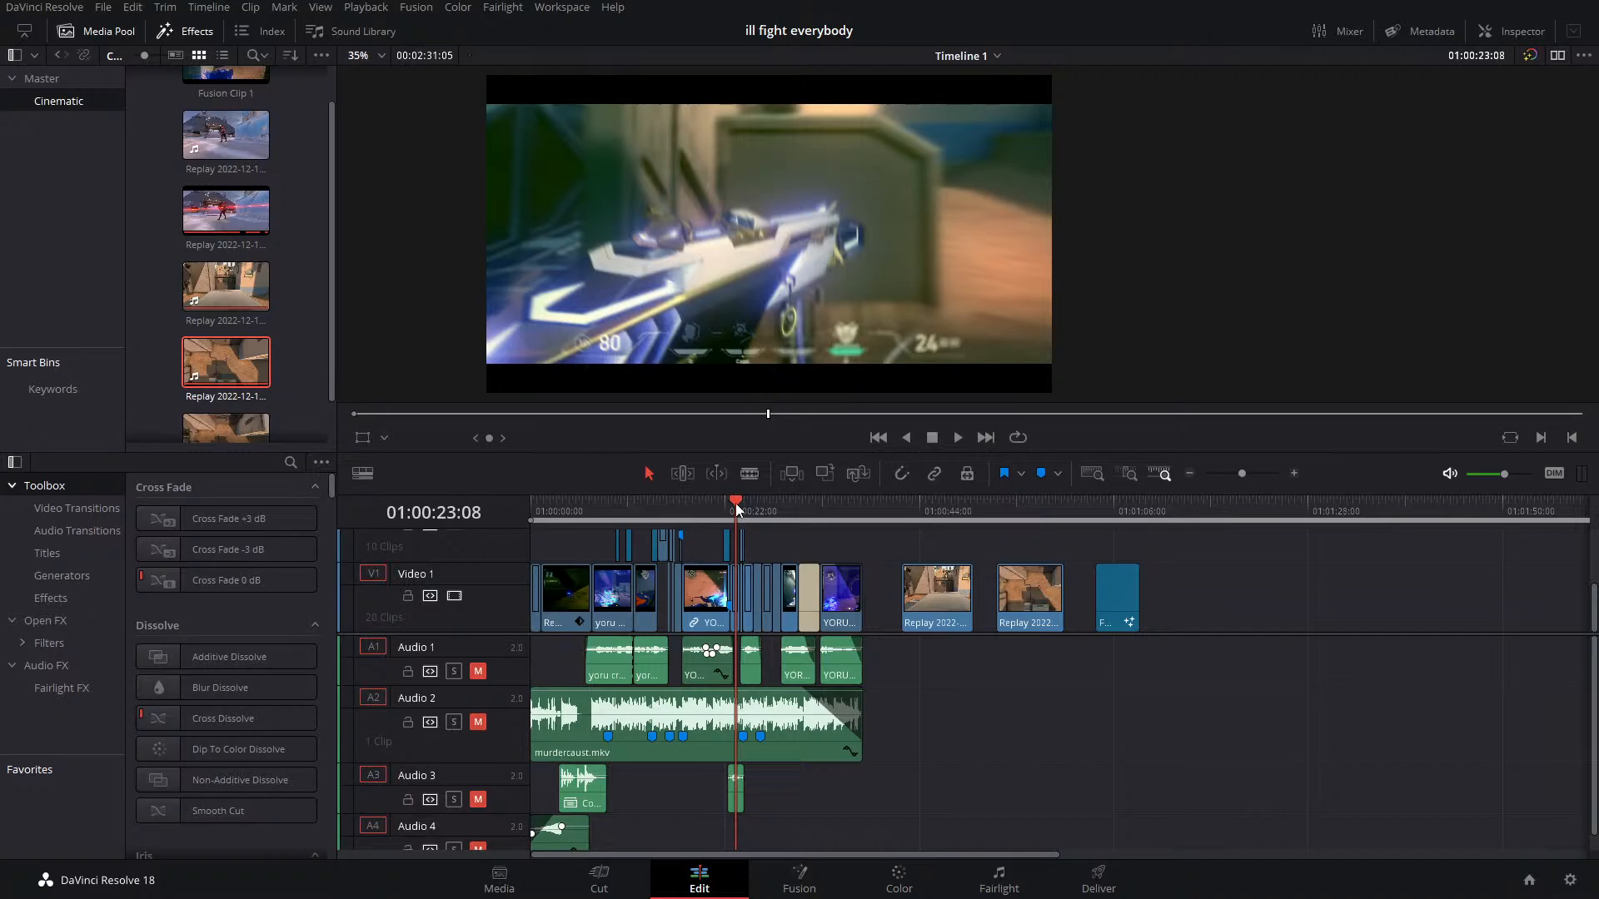
pyautogui.click(756, 510)
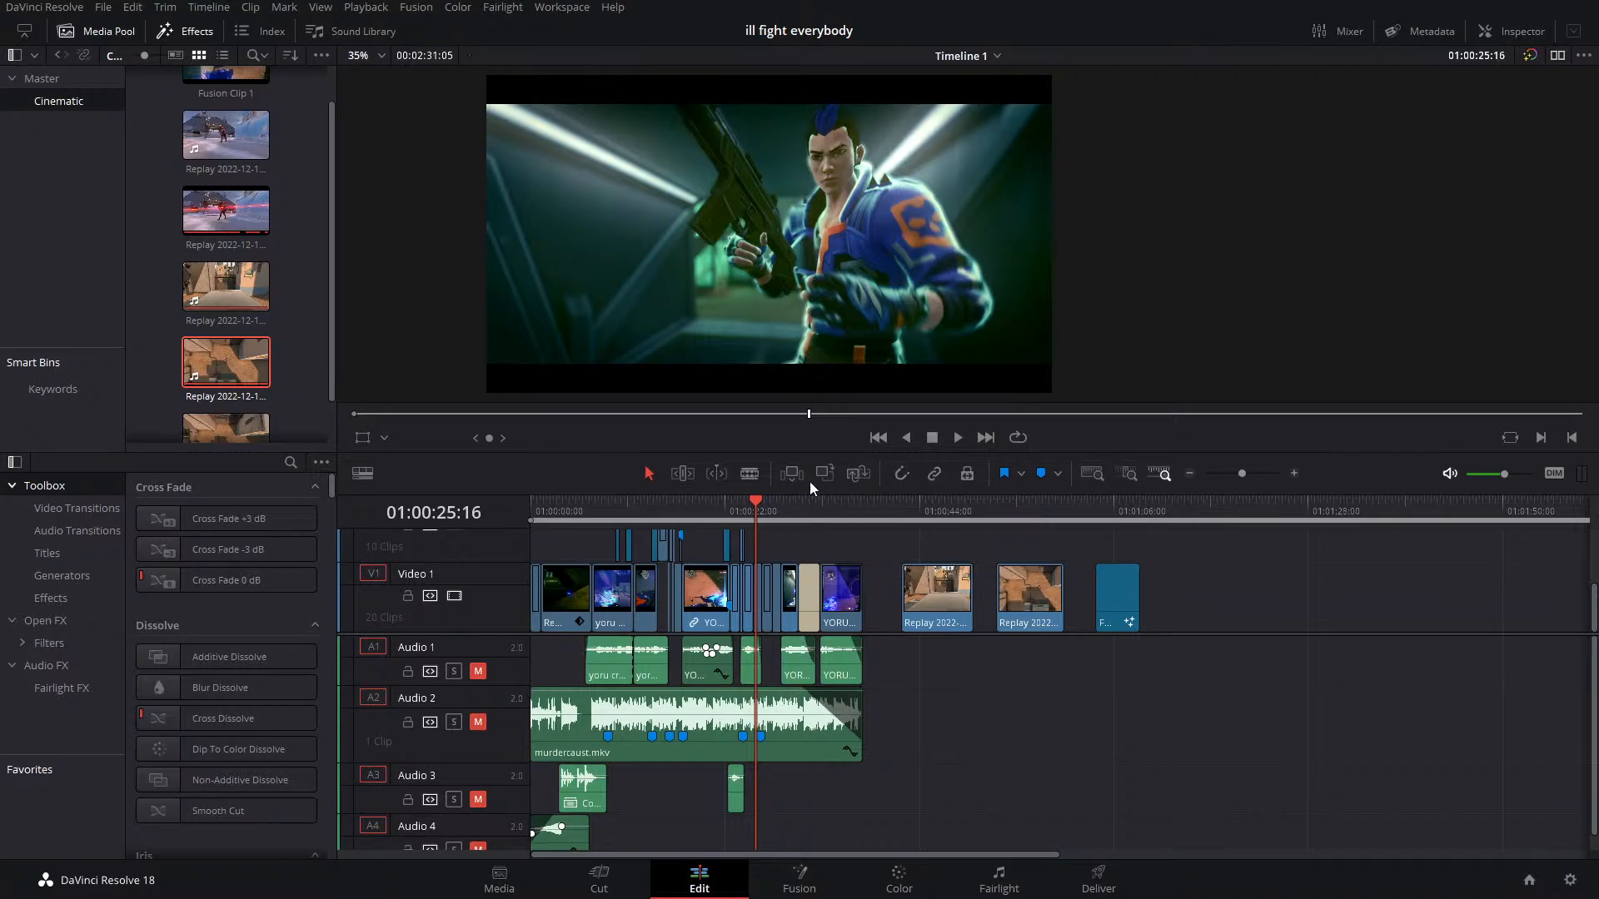
# Play the montage from the red ammo-text shot at 01:00:14:04 through the BIND title, stopping at 01:00:17:08
pyautogui.moveTo(792, 505); pyautogui.dragTo(656, 533)
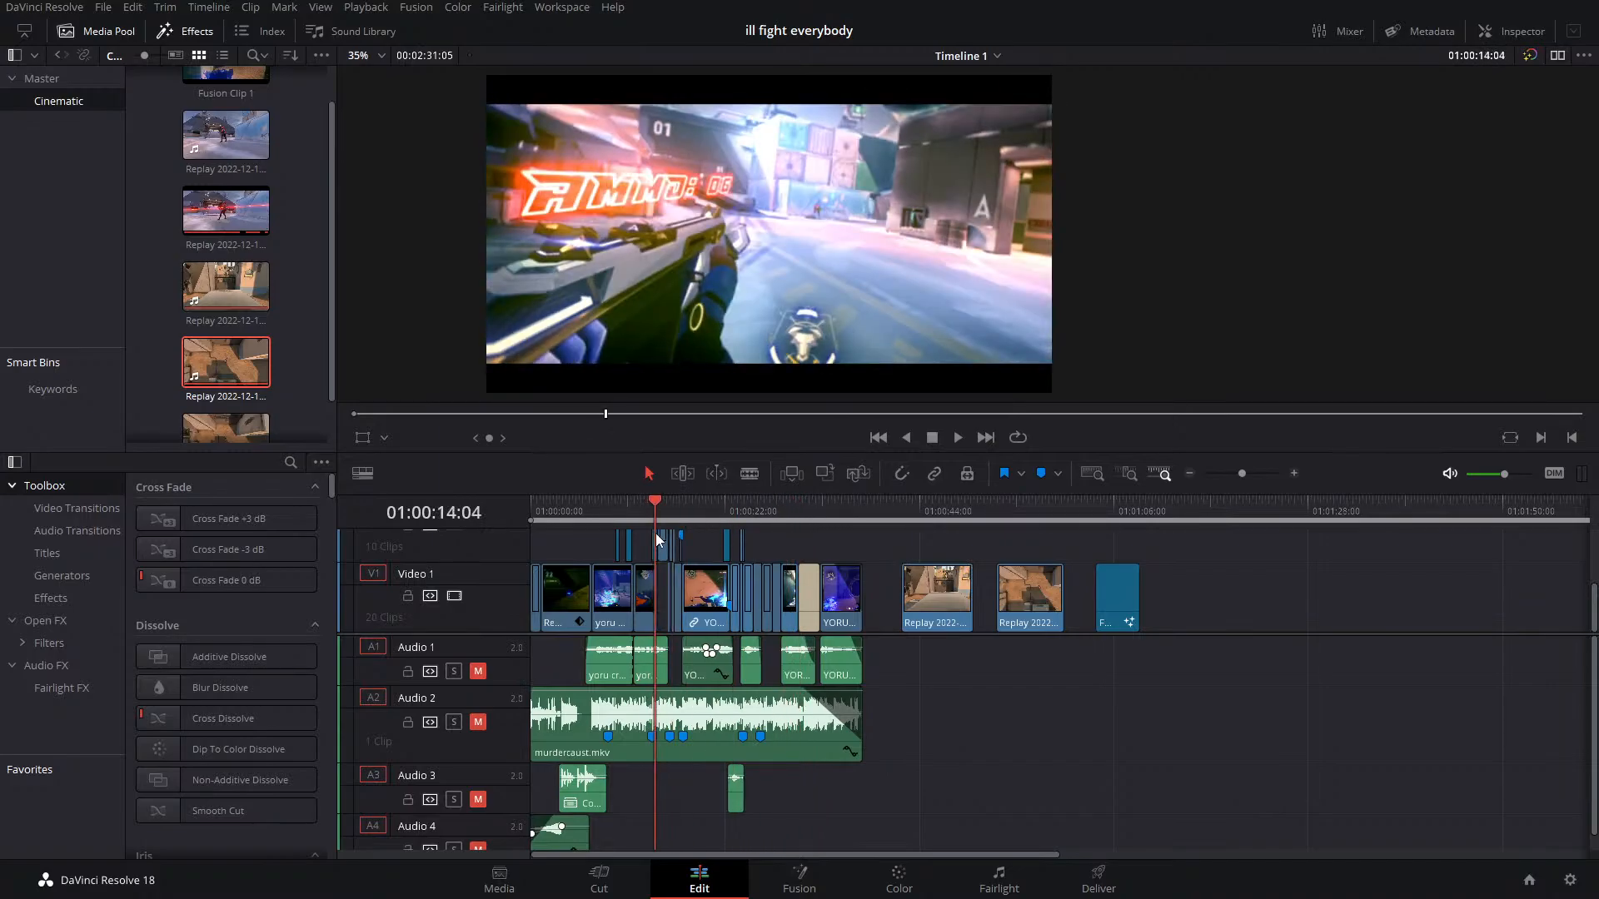
pyautogui.press('space')
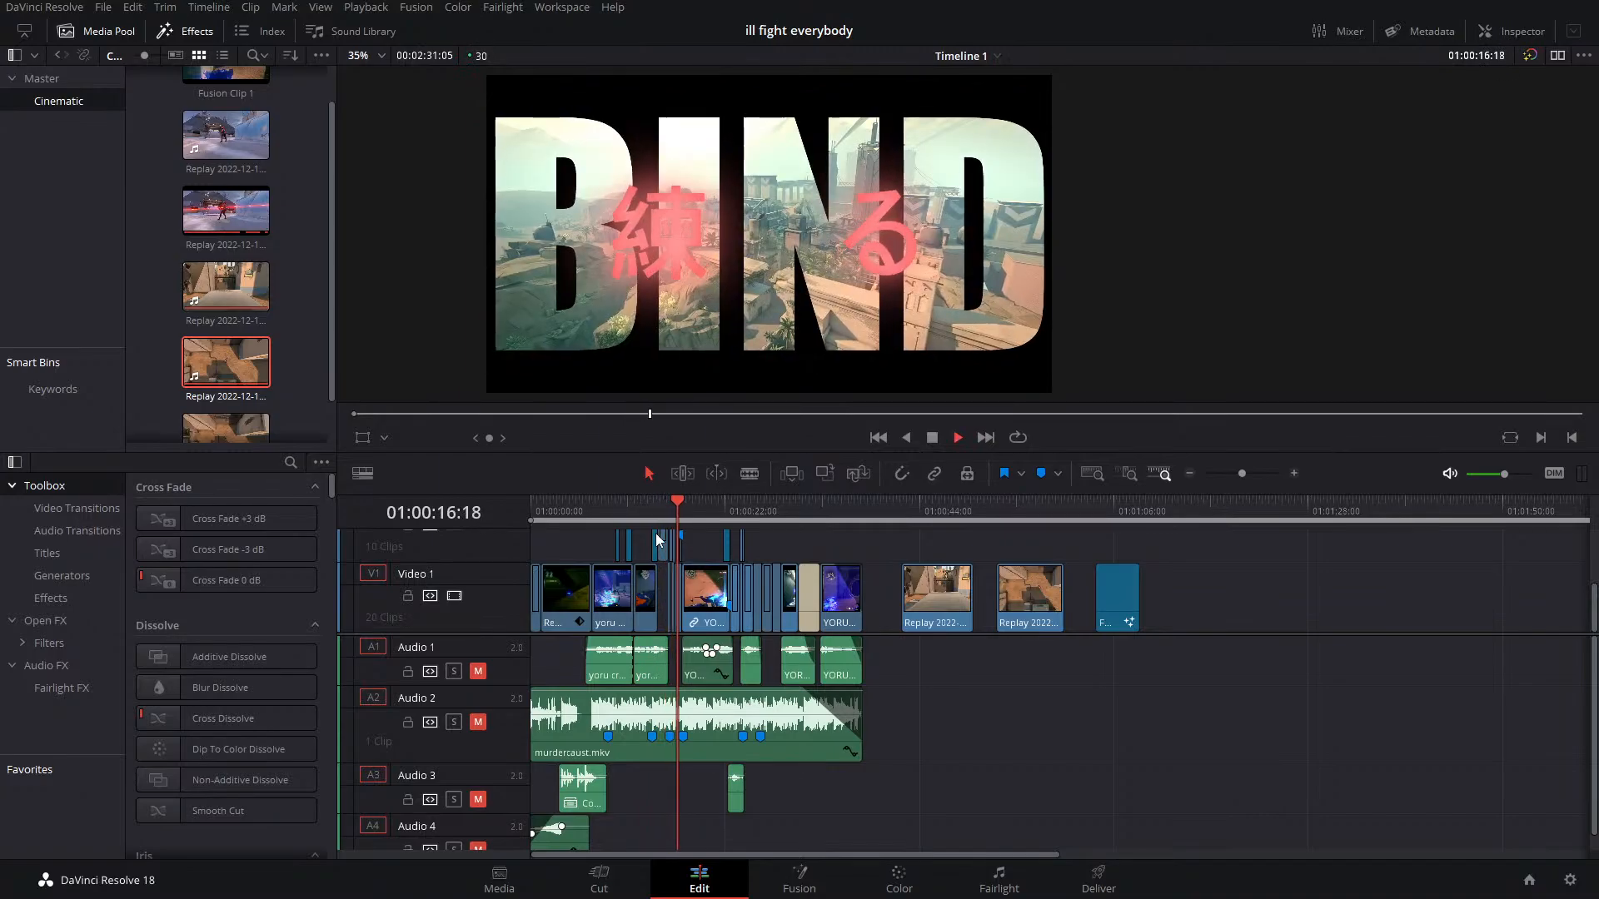
pyautogui.press('space')
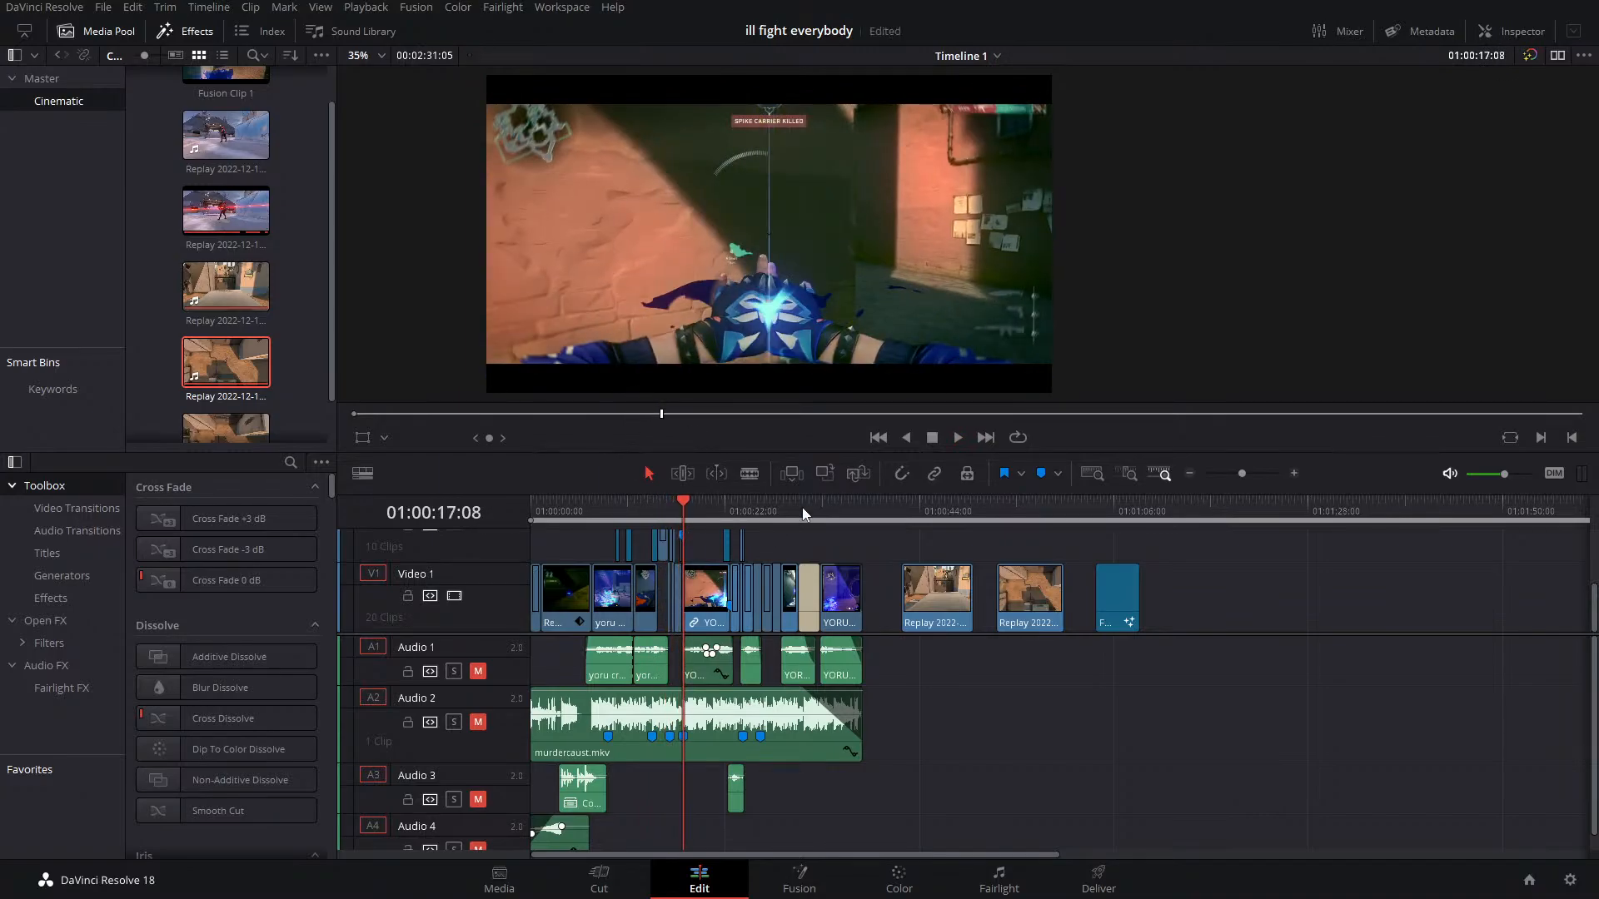
# Check the montage at 01:00:33:14, and examine the first loose replay clip frame by frame from 01:00:45:16 to 01:00:47:00
pyautogui.click(827, 503)
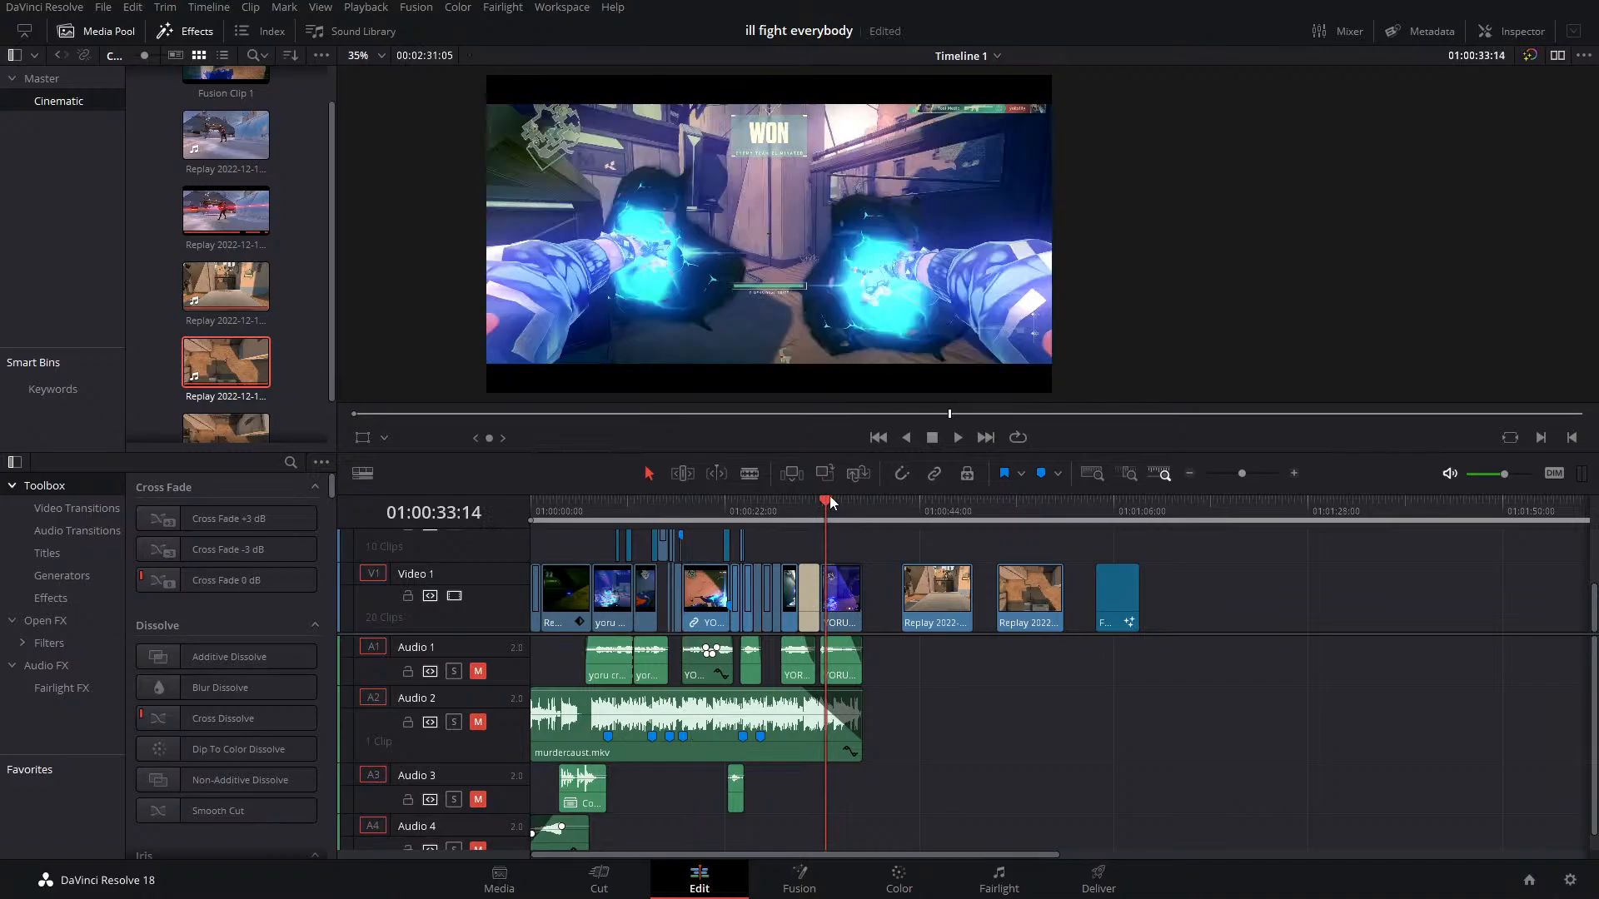
pyautogui.moveTo(826, 504); pyautogui.dragTo(934, 527)
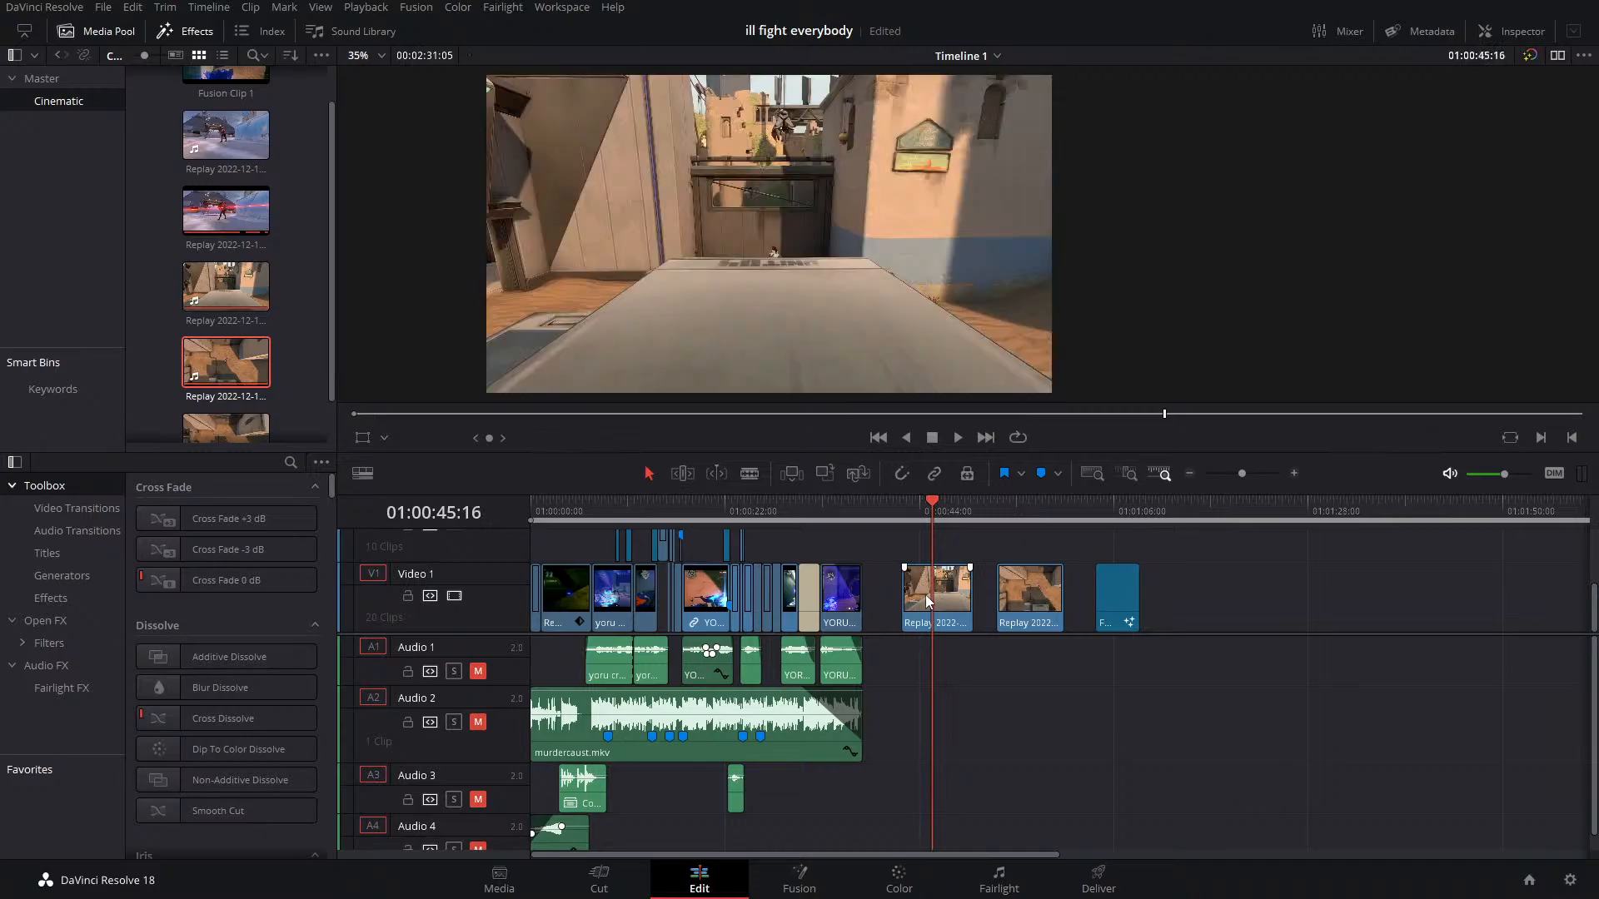
pyautogui.press('Right')
pyautogui.press('Right')
pyautogui.press('Right')
pyautogui.press('Right')
pyautogui.press('Right')
pyautogui.press('Right')
pyautogui.press('Right')
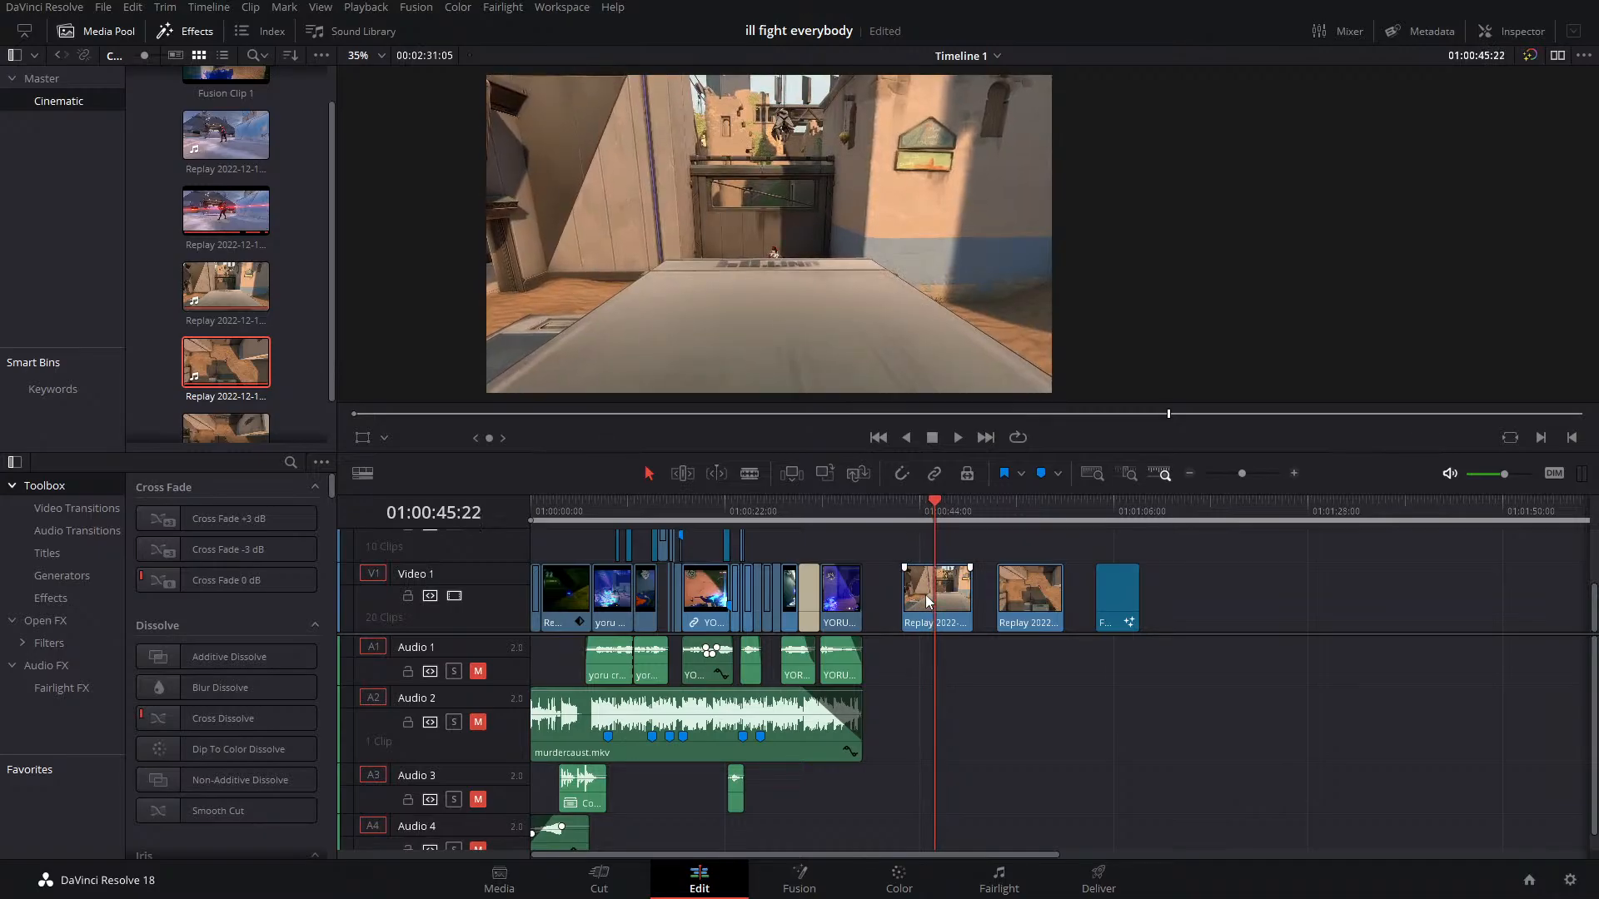
pyautogui.press('Right')
pyautogui.press('Right')
pyautogui.press('Right')
pyautogui.press('Right')
pyautogui.press('Right')
pyautogui.press('Right')
pyautogui.press('Right')
pyautogui.press('Right')
pyautogui.press('Right')
pyautogui.press('Right')
pyautogui.press('Right')
pyautogui.press('Right')
pyautogui.press('Right')
pyautogui.press('Right')
pyautogui.press('Right')
pyautogui.press('Right')
pyautogui.press('Right')
pyautogui.press('Right')
pyautogui.press('Right')
pyautogui.press('Right')
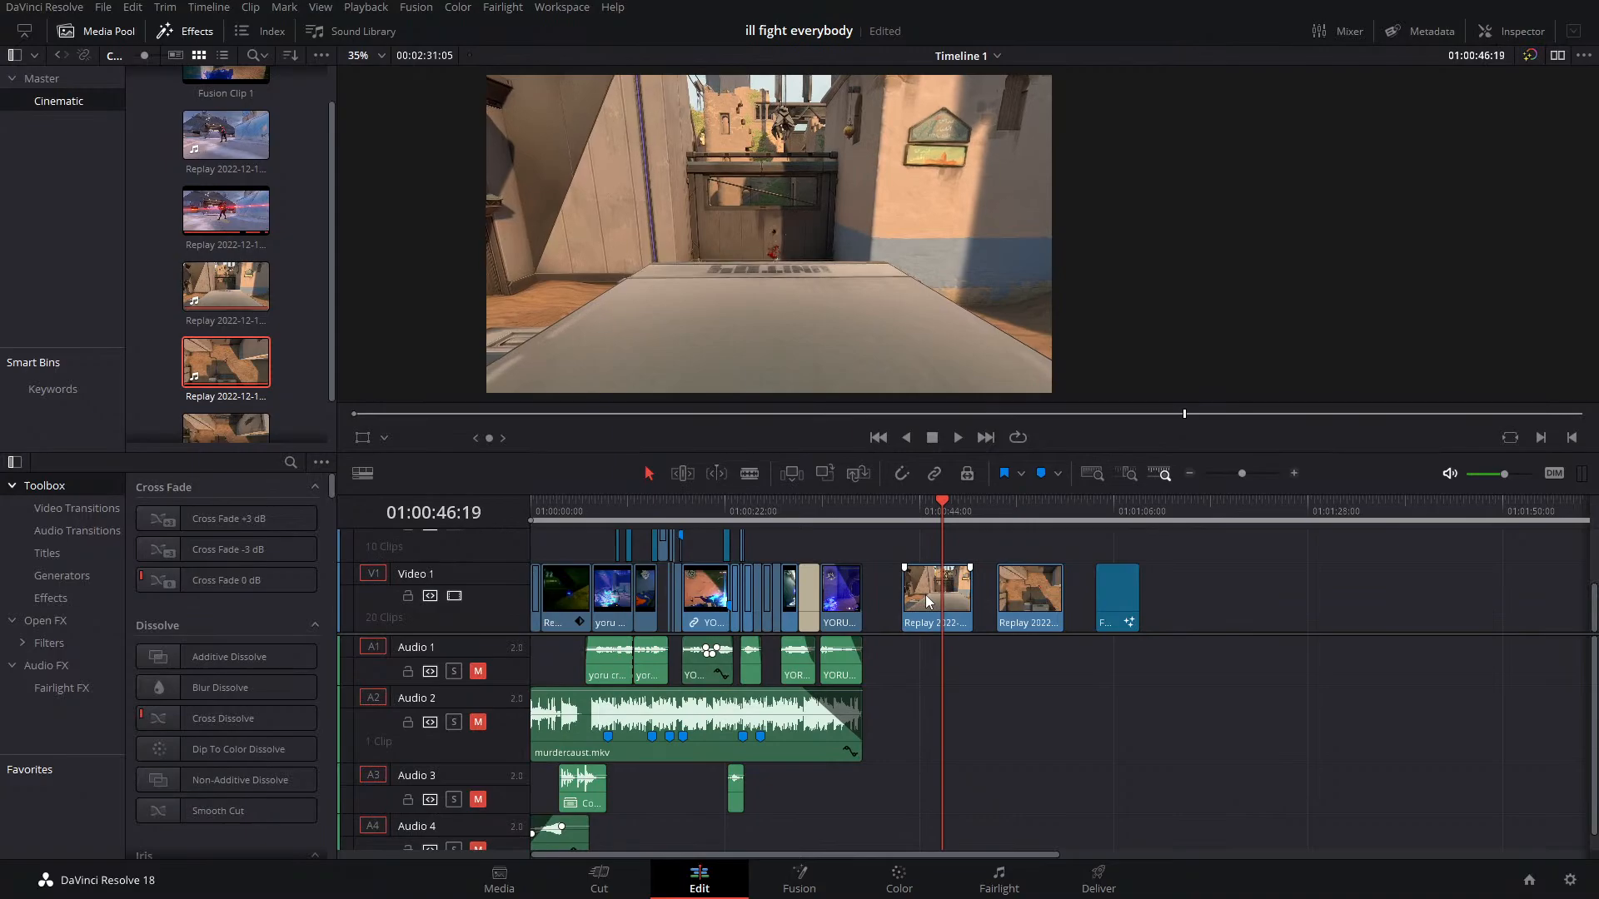
pyautogui.press('Right')
pyautogui.press('Right')
pyautogui.press('Right')
pyautogui.press('Right')
pyautogui.press('Right')
pyautogui.press('Right')
pyautogui.press('Right')
pyautogui.press('Right')
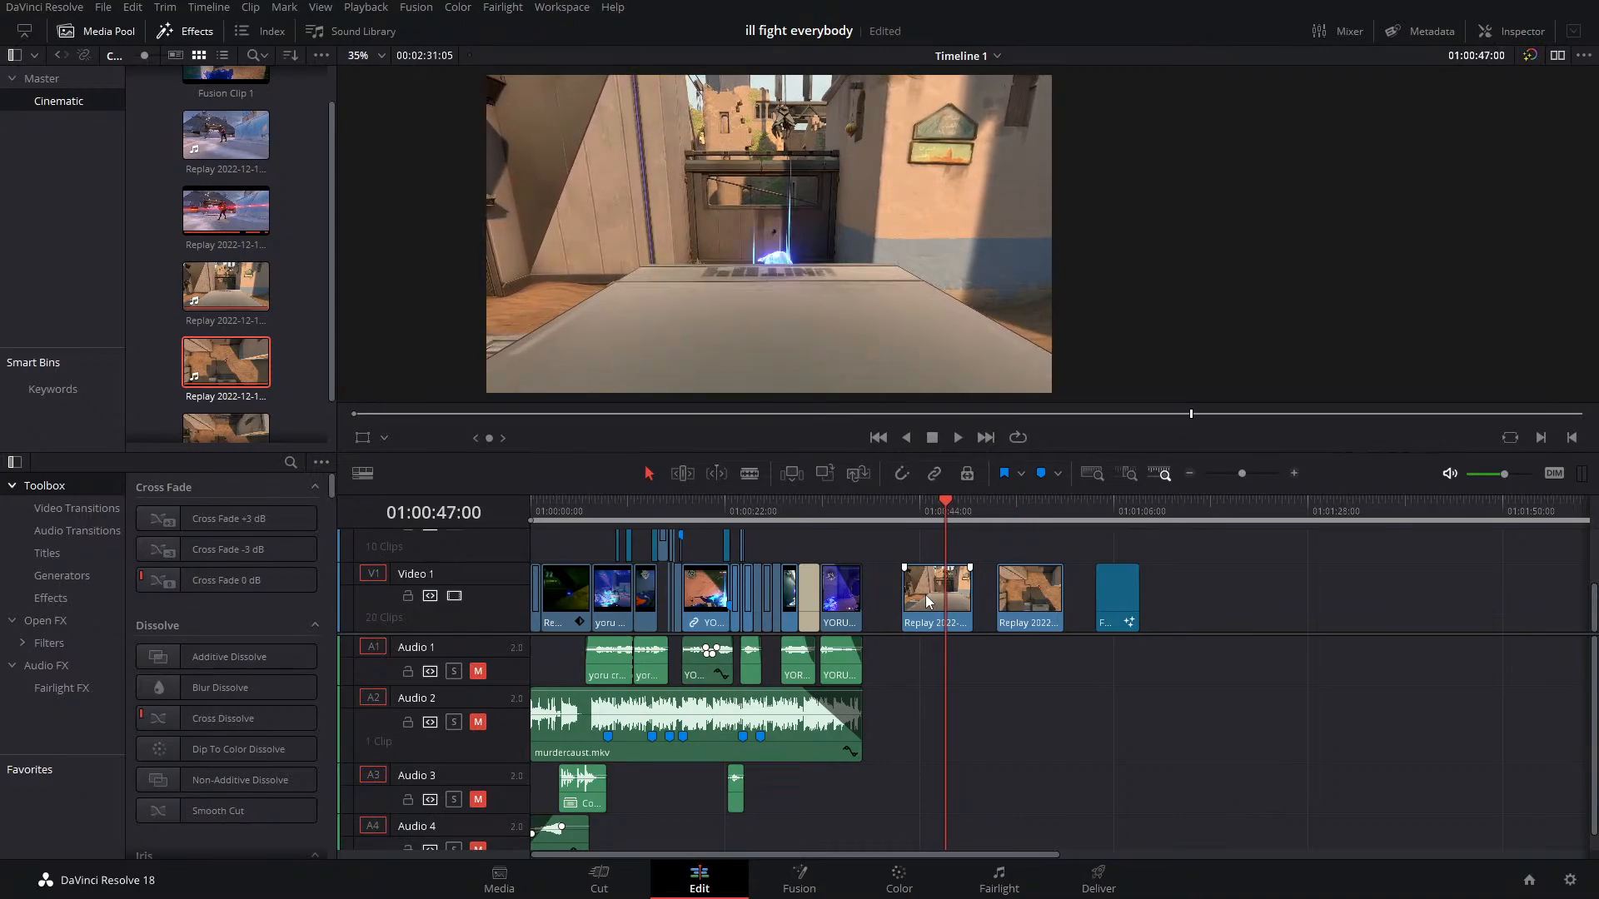
# Turn snapping on and trim the first loose replay clip on Video 1 to run from 01:00:47:00 to 01:00:47:06
pyautogui.moveTo(905, 596); pyautogui.dragTo(950, 598)
pyautogui.press('n')
pyautogui.press('Right')
pyautogui.press('Right')
pyautogui.press('Right')
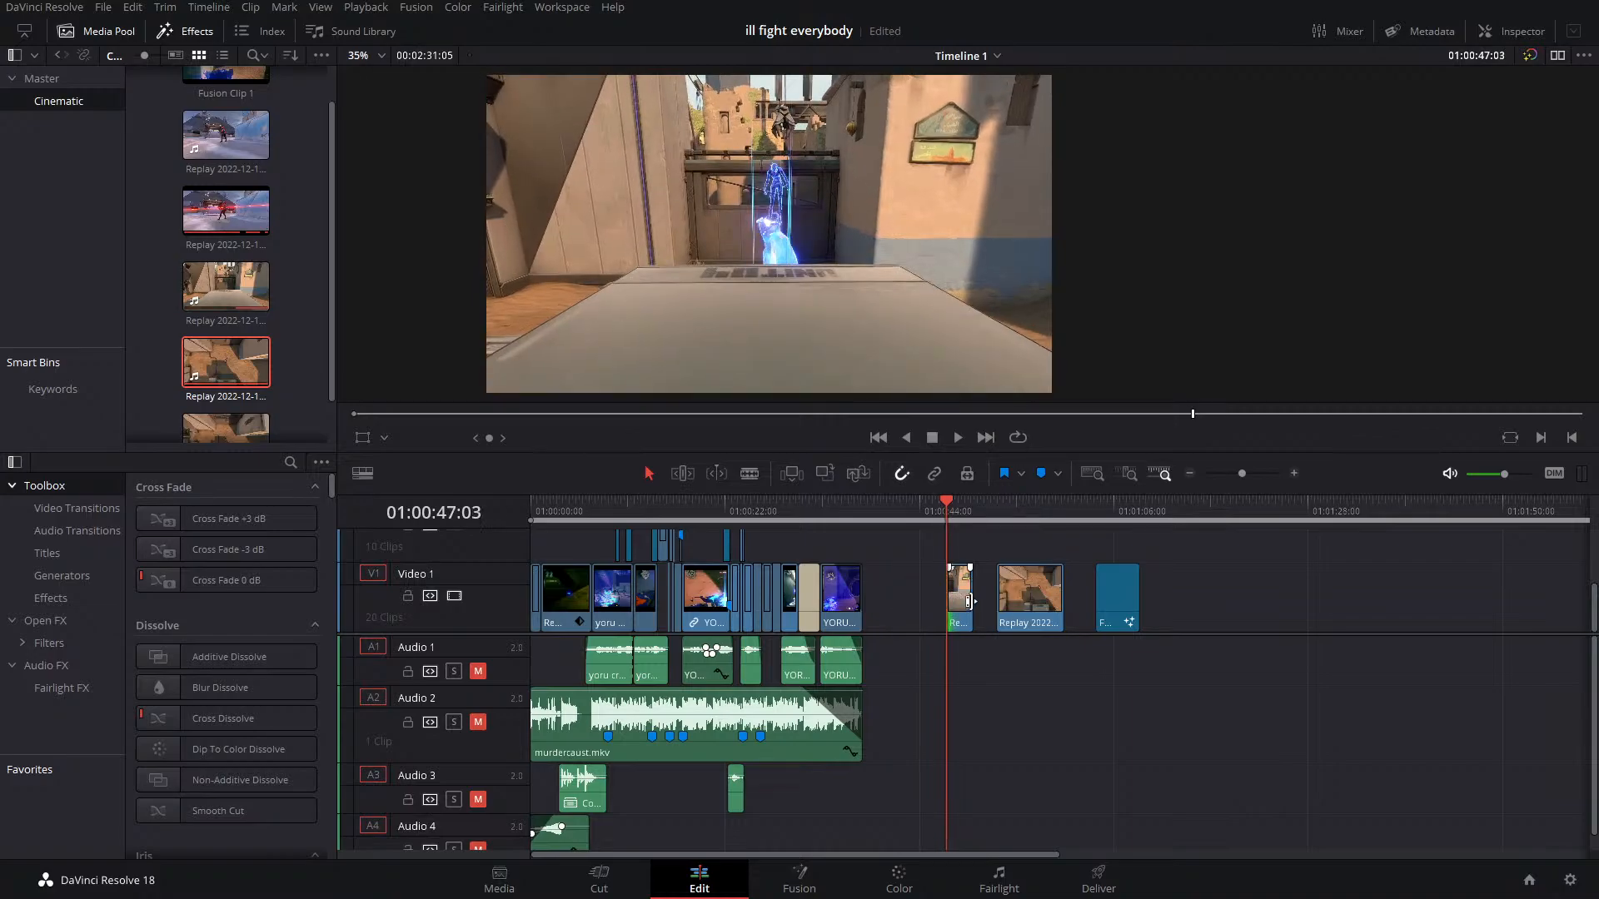
pyautogui.press('Right')
pyautogui.press('Right')
pyautogui.press('Right')
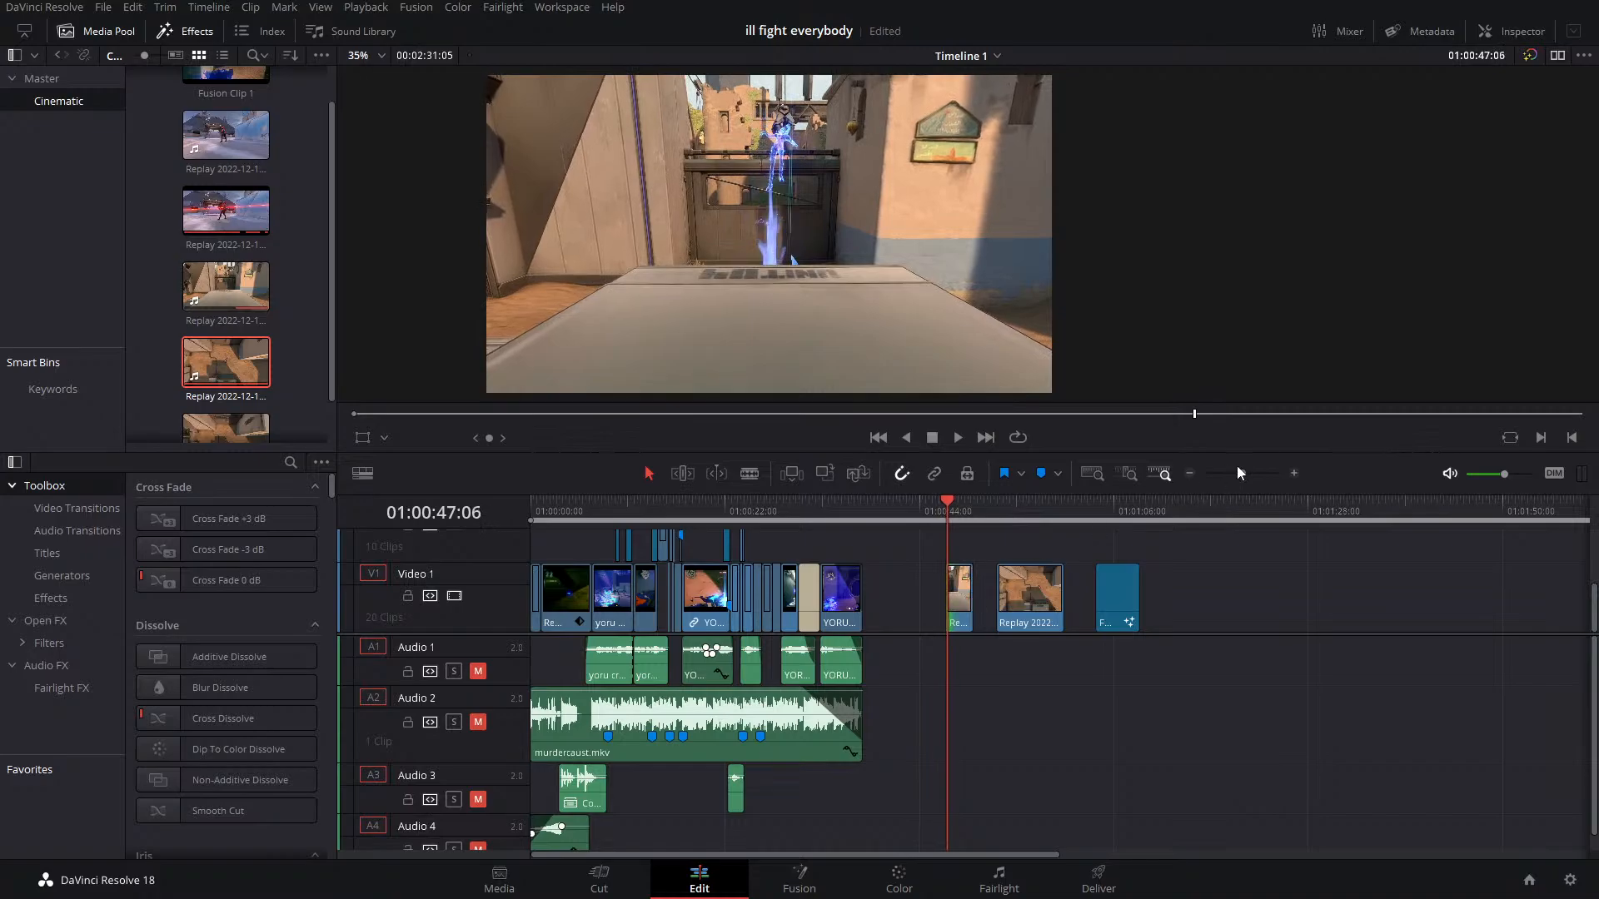
pyautogui.moveTo(1240, 472); pyautogui.dragTo(1257, 473)
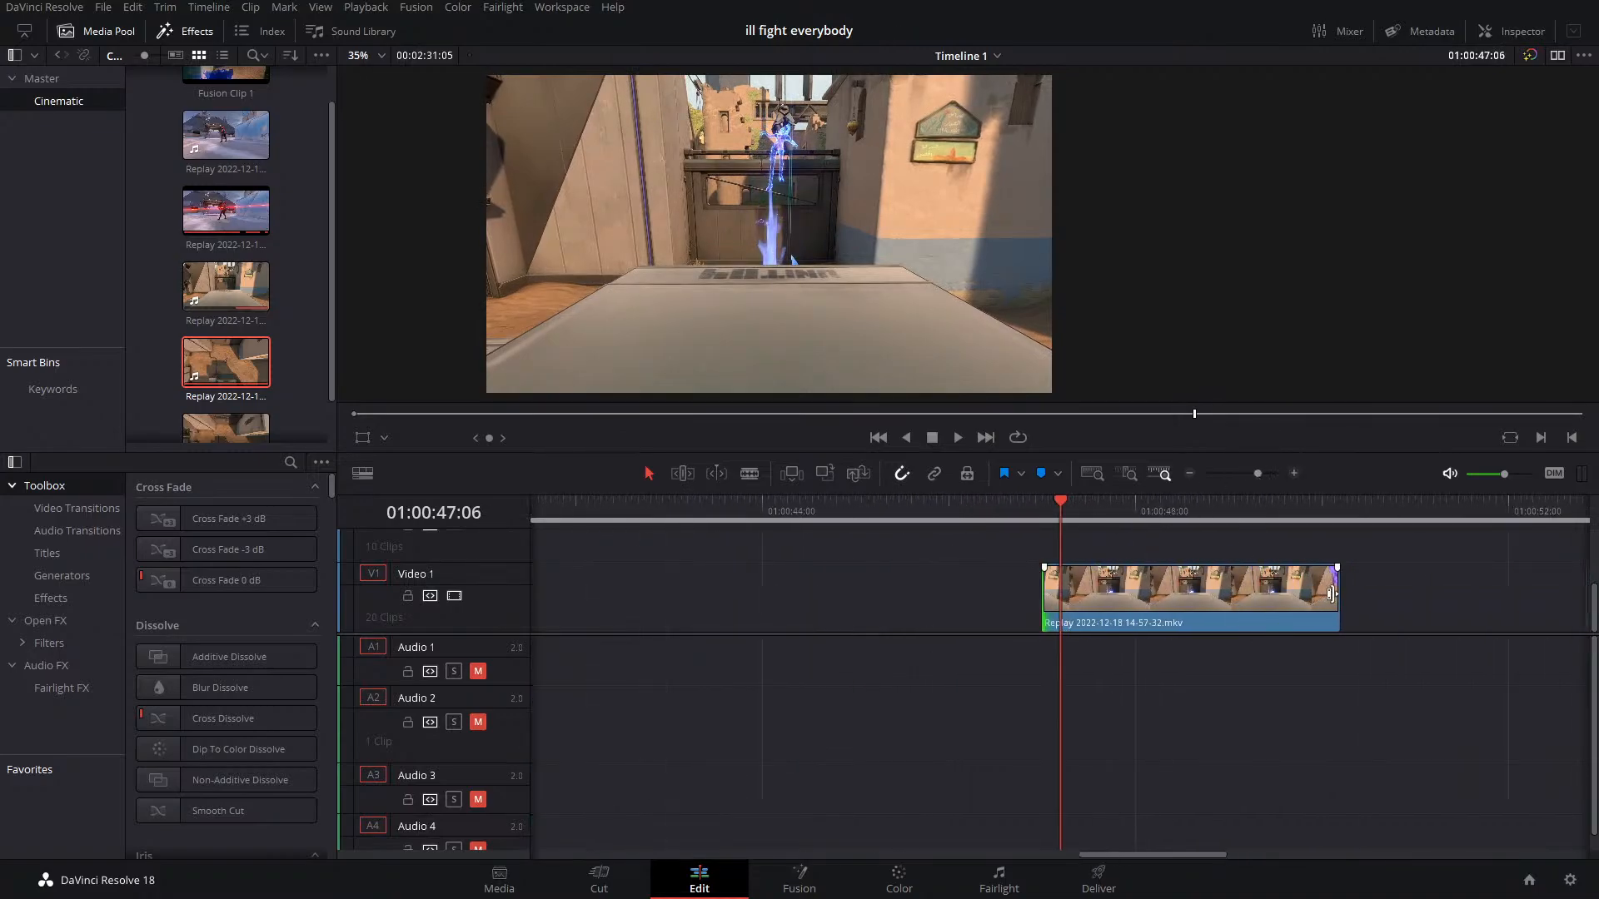
pyautogui.moveTo(1335, 596); pyautogui.dragTo(1056, 589)
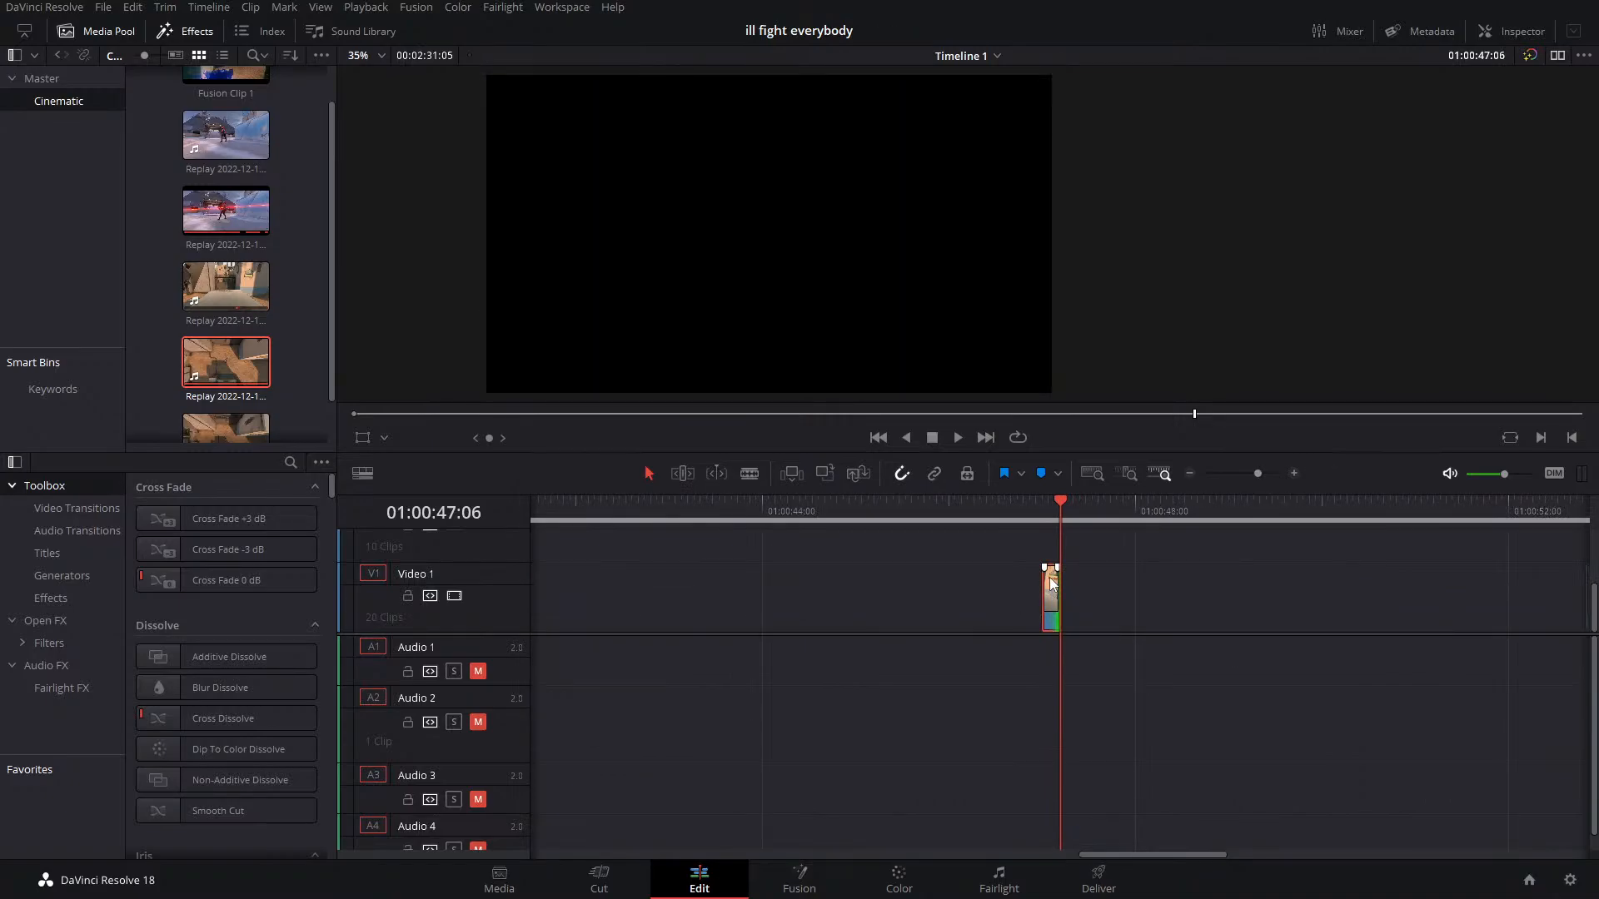
# Slow the trimmed clip to 27% speed and move it onto Video 2 above the start of the Text+ title
pyautogui.moveTo(1258, 473); pyautogui.dragTo(1272, 473)
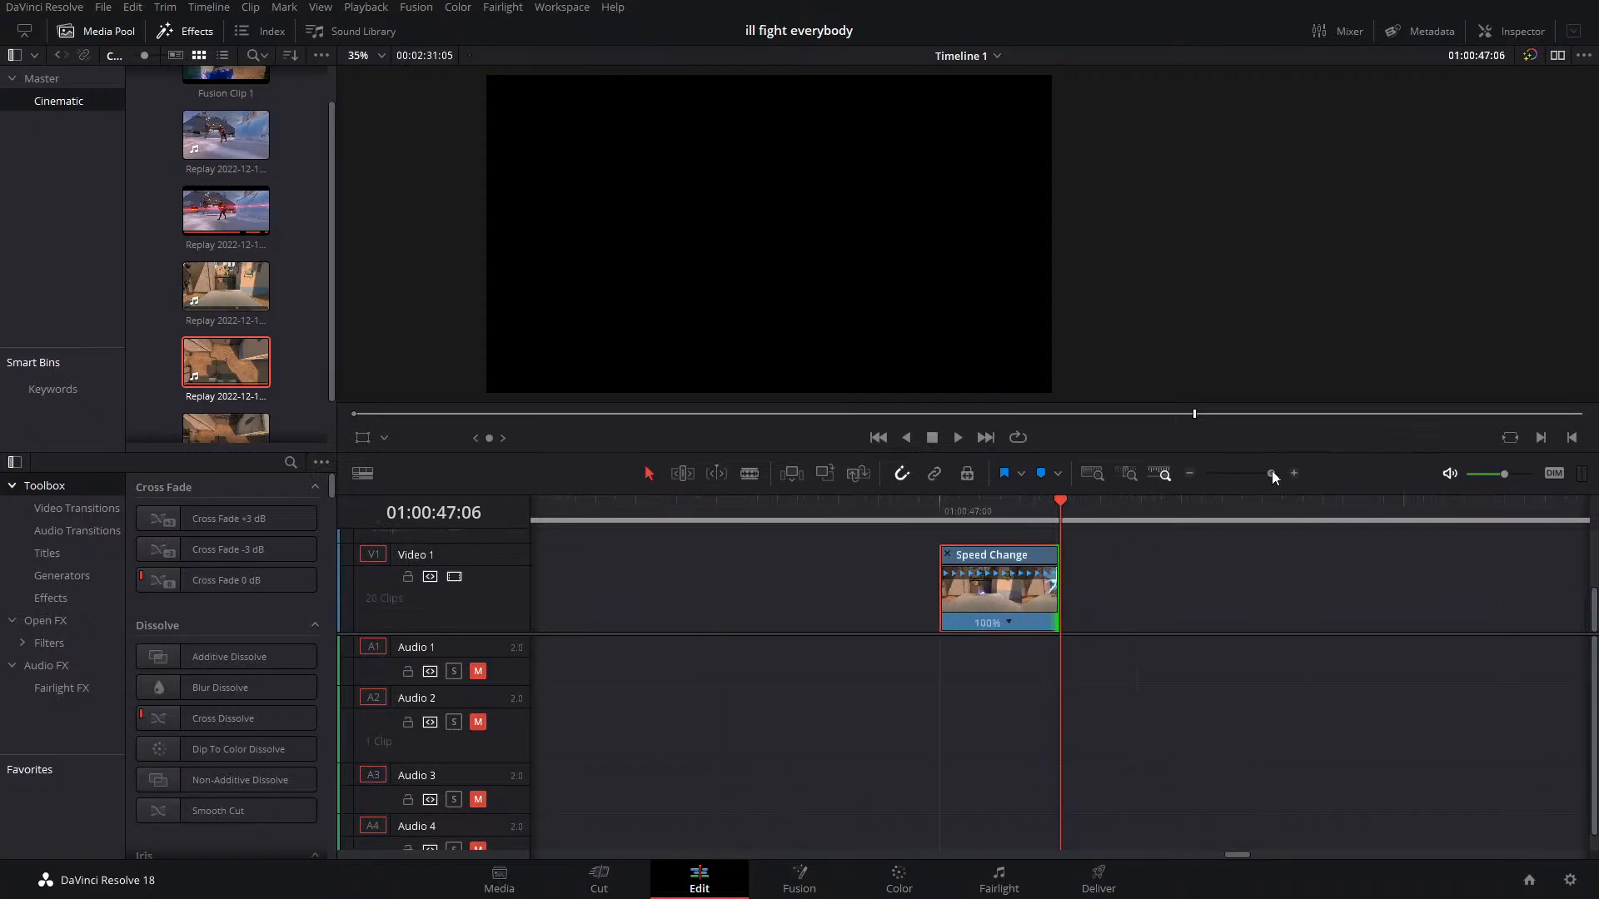
pyautogui.moveTo(1060, 561); pyautogui.dragTo(1380, 566)
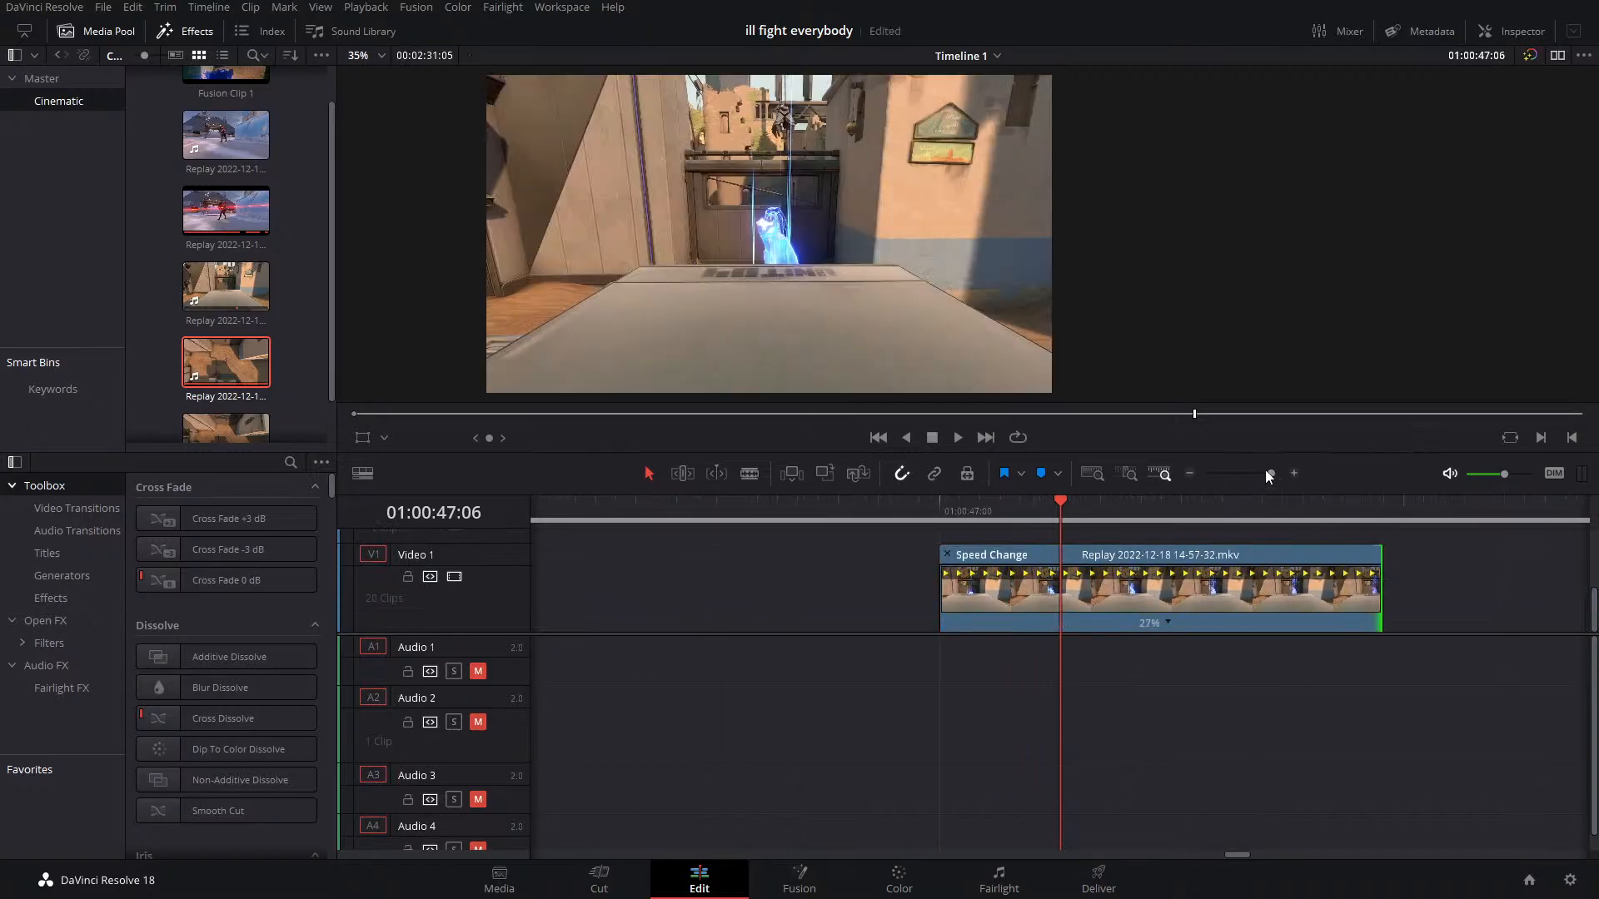
pyautogui.moveTo(1266, 473); pyautogui.dragTo(1249, 473)
pyautogui.moveTo(1071, 587); pyautogui.dragTo(648, 543)
pyautogui.scroll(-2, 781, 591)
pyautogui.scroll(1, 752, 571)
pyautogui.scroll(-3, 762, 592)
pyautogui.click(693, 570)
pyautogui.scroll(-2, 733, 596)
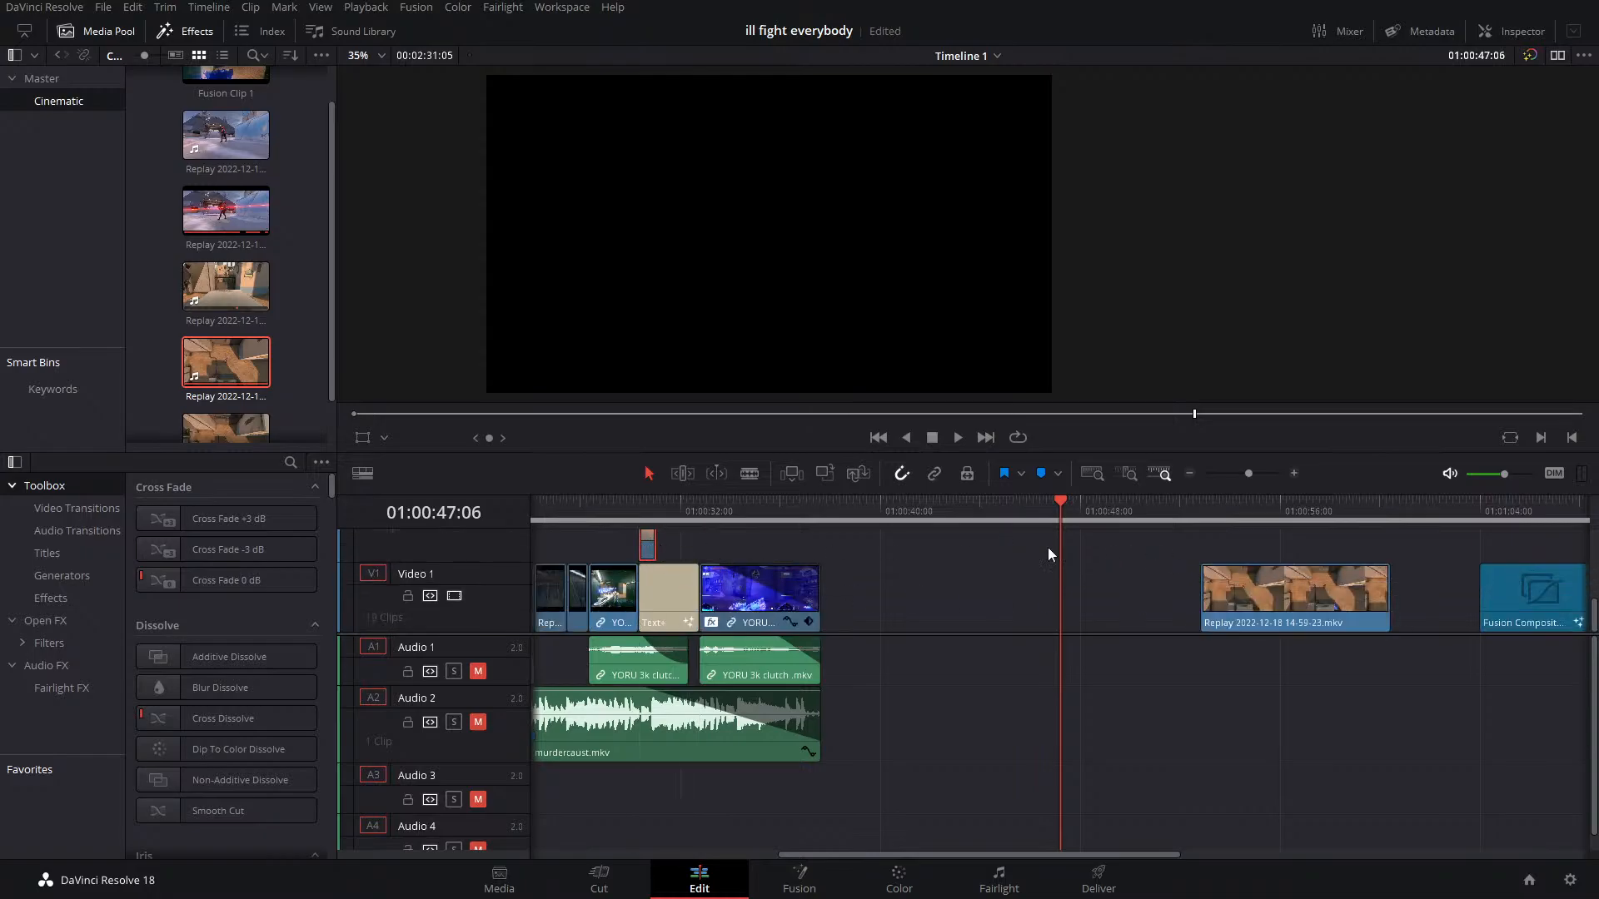
pyautogui.click(1246, 511)
pyautogui.moveTo(1246, 511); pyautogui.dragTo(1306, 508)
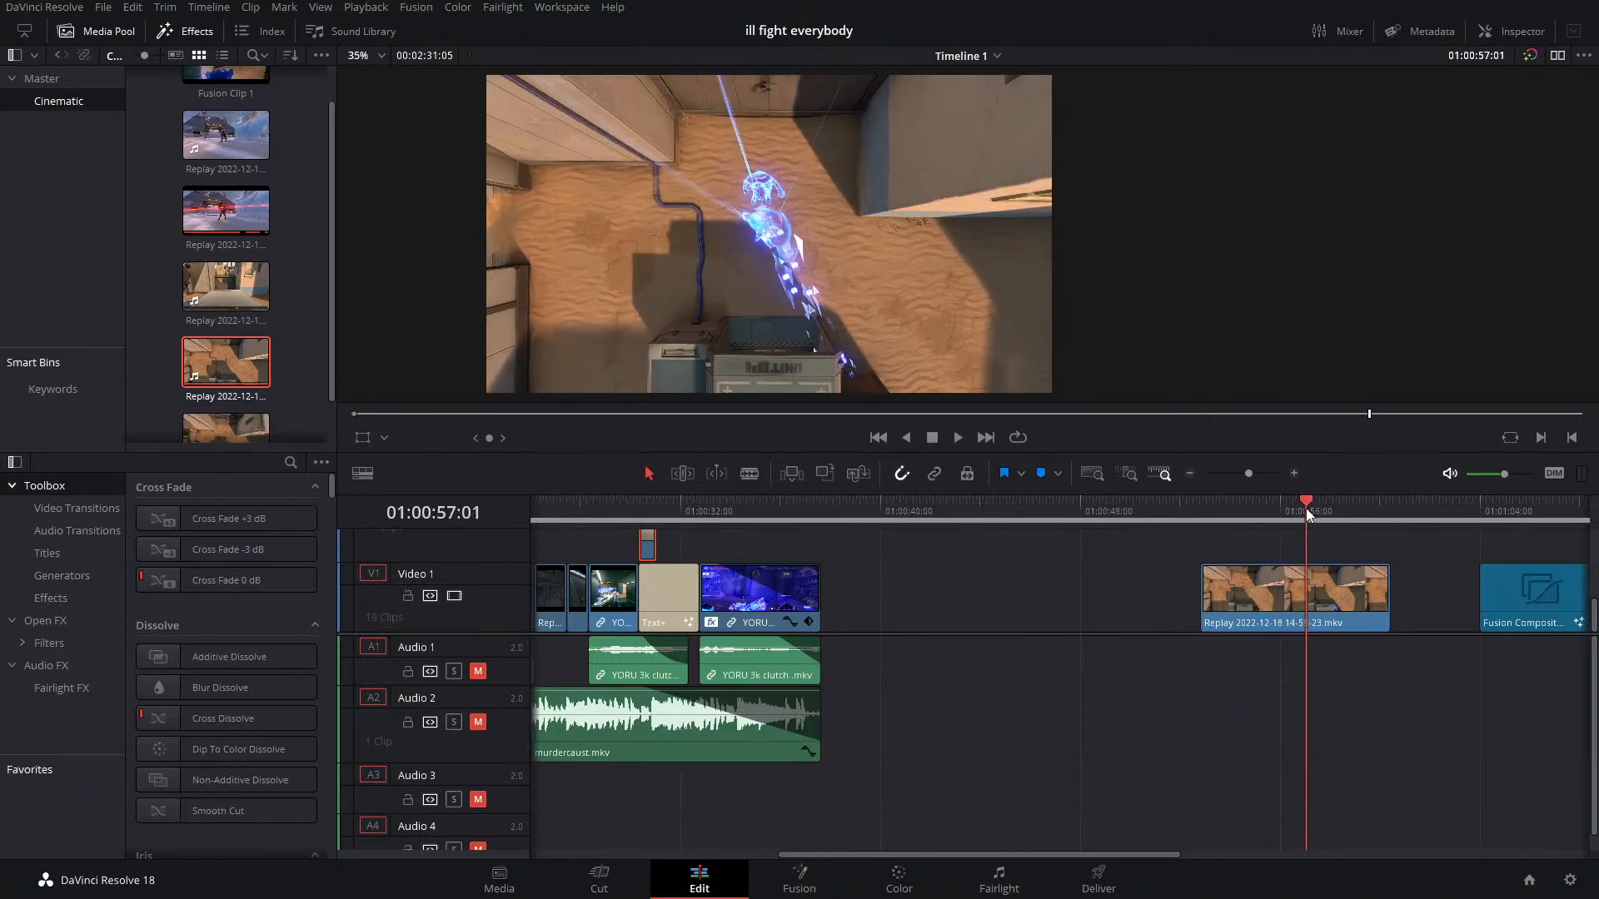
pyautogui.click(1201, 583)
pyautogui.moveTo(1315, 595); pyautogui.dragTo(1314, 594)
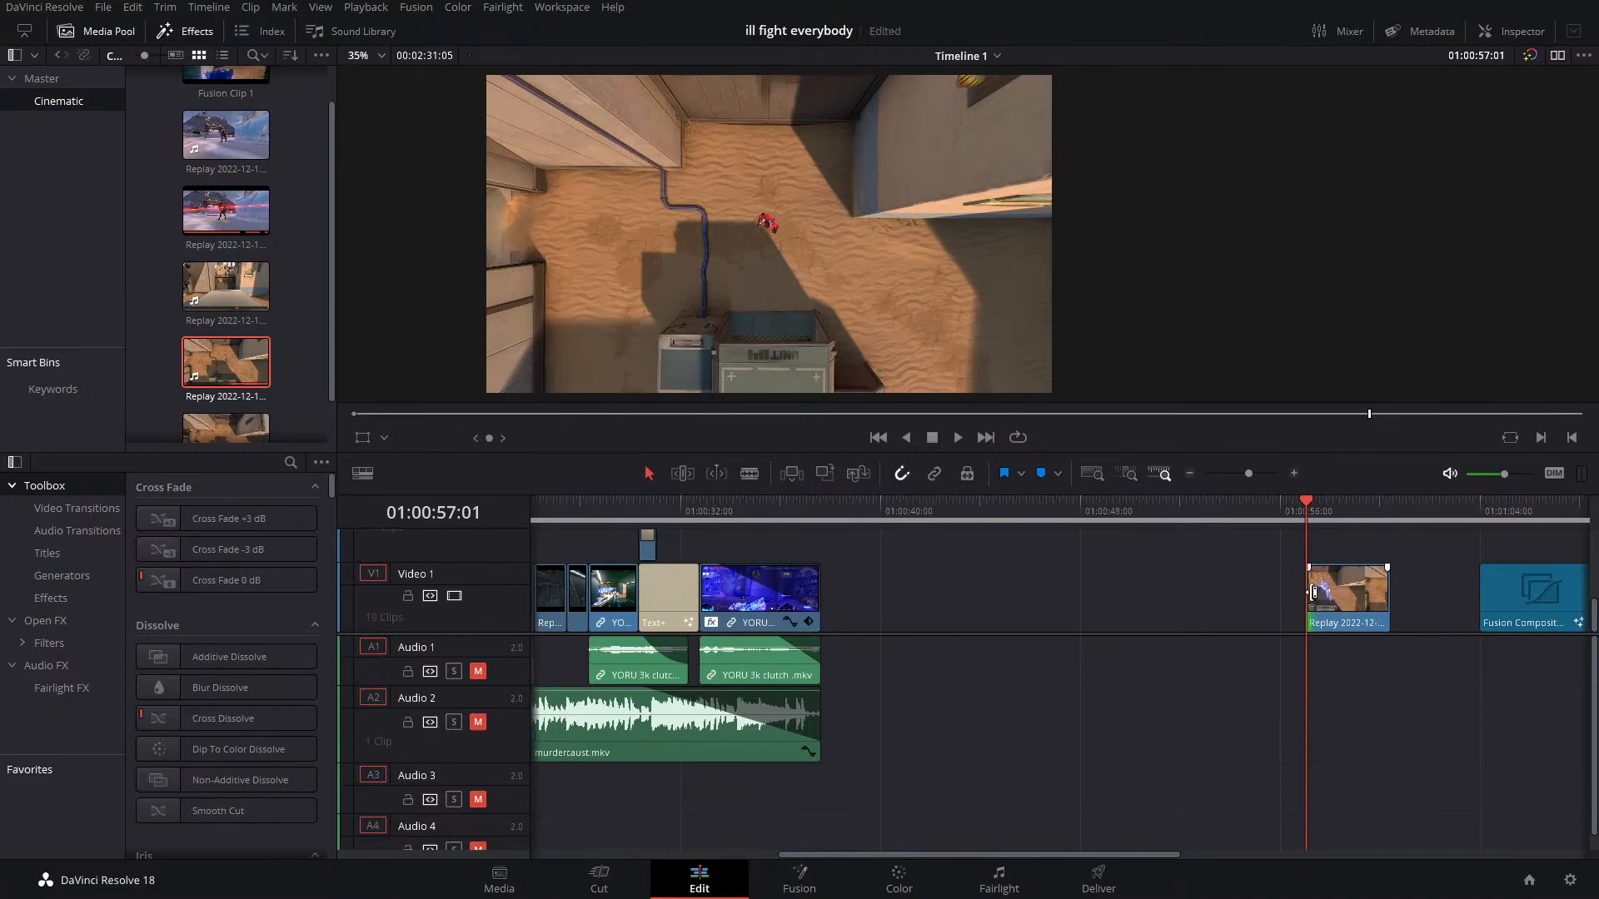
pyautogui.press('Right')
pyautogui.press('Right')
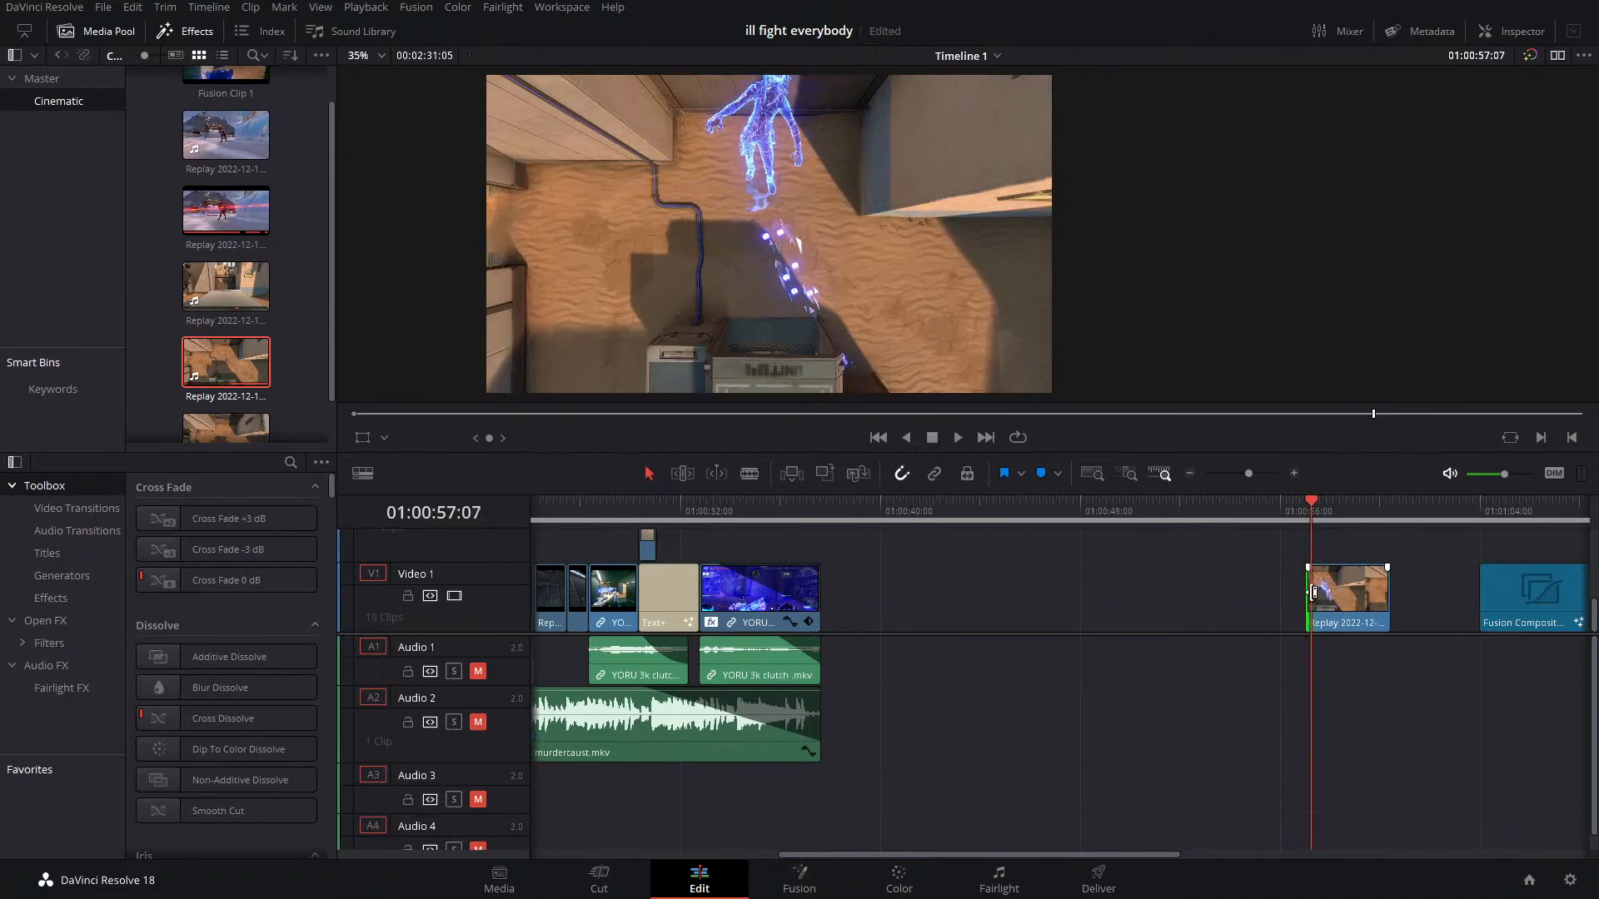
# Replace the loose overhead replay clip on Video 1 with the last replay clip from the Cinematic bin, removing the new clip's audio
pyautogui.click(1350, 597)
pyautogui.press('Delete')
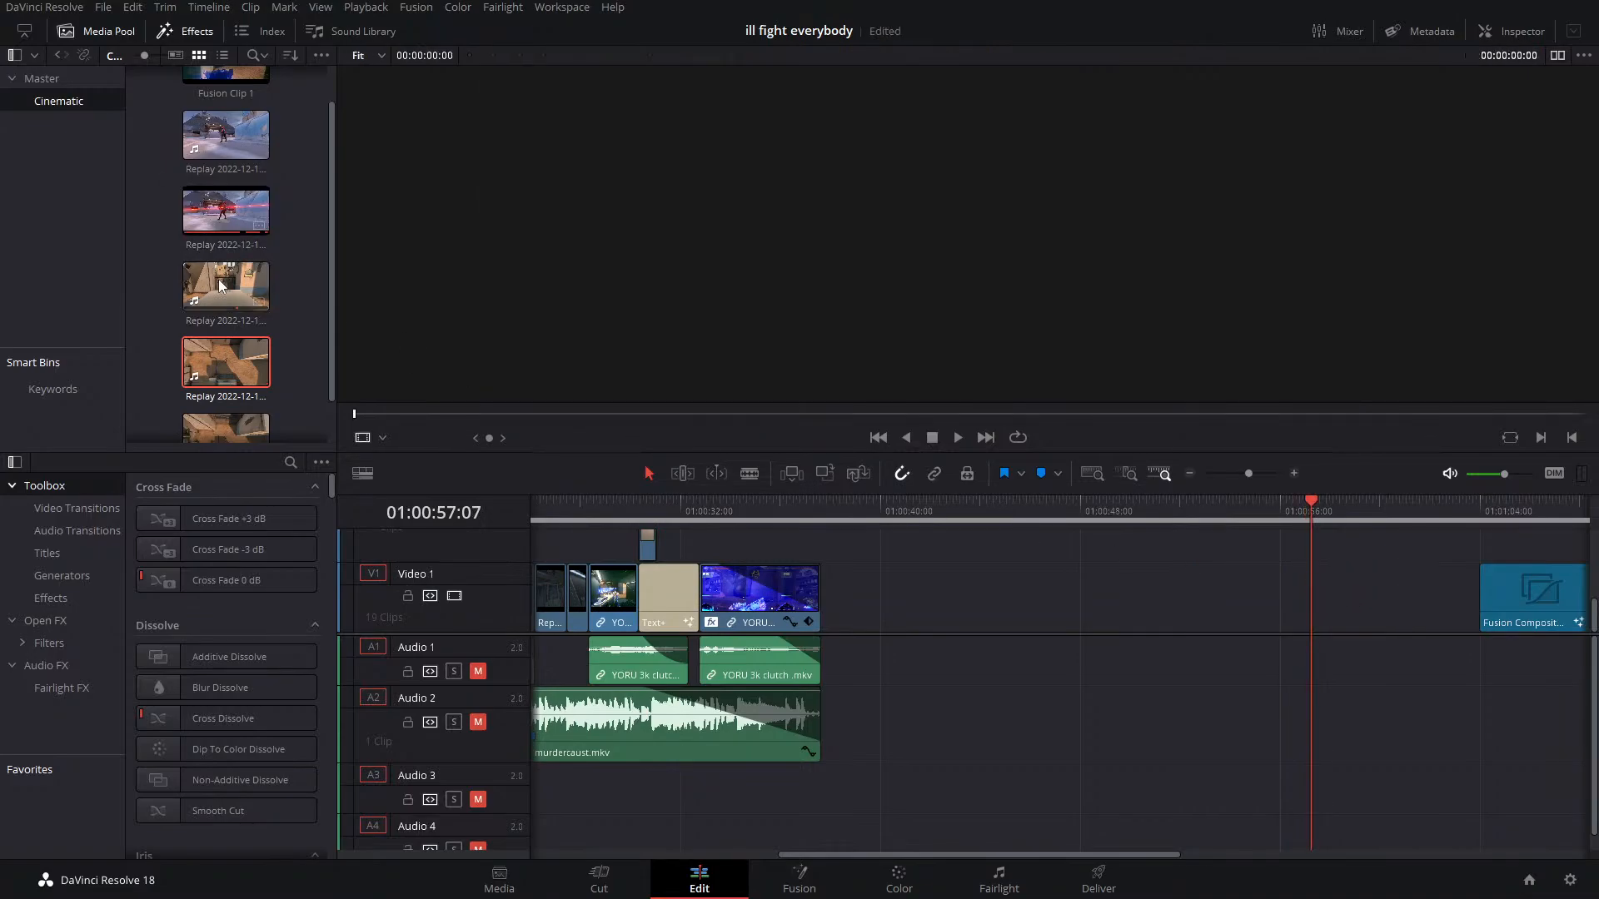
pyautogui.scroll(-1, 232, 392)
pyautogui.moveTo(232, 391); pyautogui.dragTo(1096, 683)
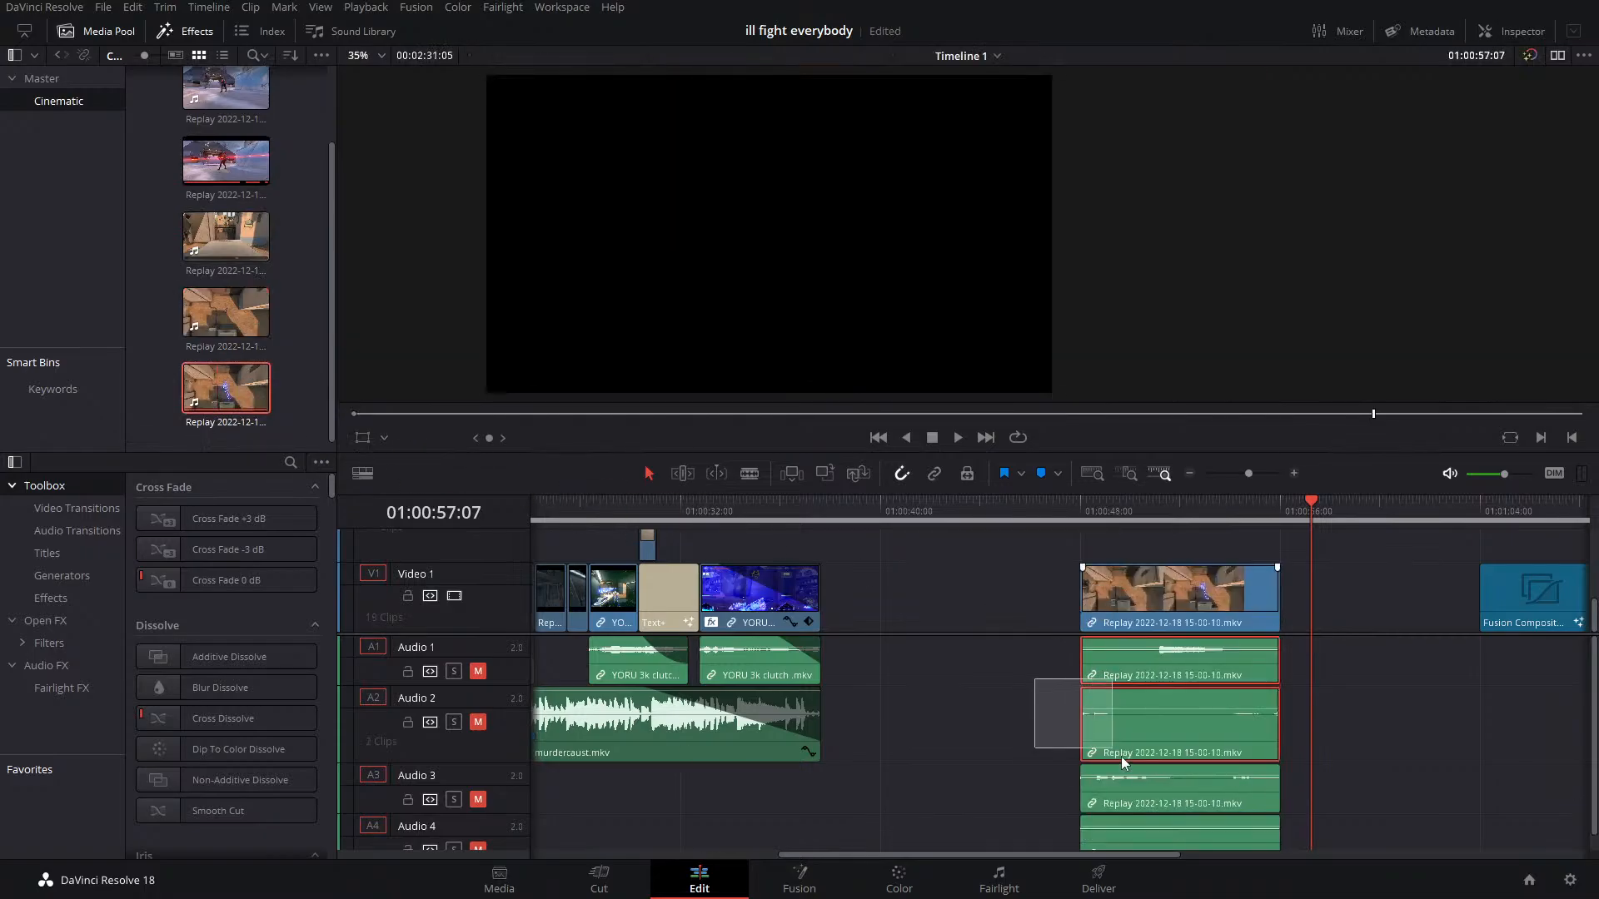
pyautogui.scroll(-1, 1196, 833)
pyautogui.press('Delete')
# Trim the start of the newly added replay clip on Video 1 to 01:00:51:28
pyautogui.moveTo(1199, 512); pyautogui.dragTo(1176, 526)
pyautogui.press('Right')
pyautogui.press('Right')
pyautogui.press('Right')
pyautogui.press('Right')
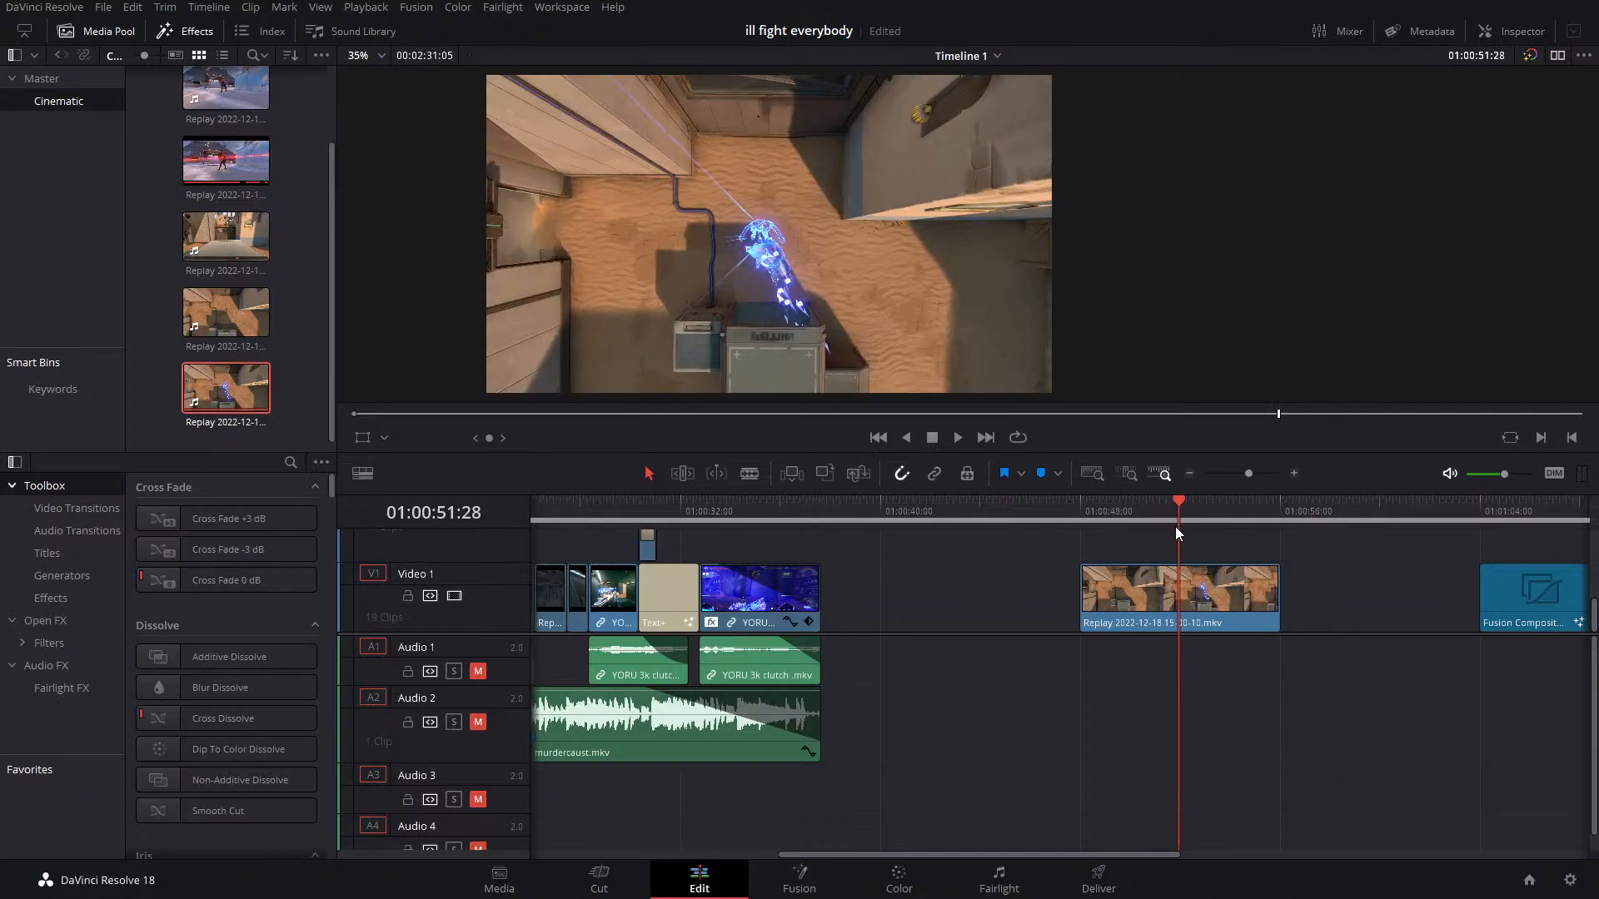
pyautogui.moveTo(1082, 591); pyautogui.dragTo(1176, 592)
# Trim the replay clip's end to 01:00:53:12 and move it onto Video 2 so it ends with the Text+ title
pyautogui.press('Right')
pyautogui.press('Right')
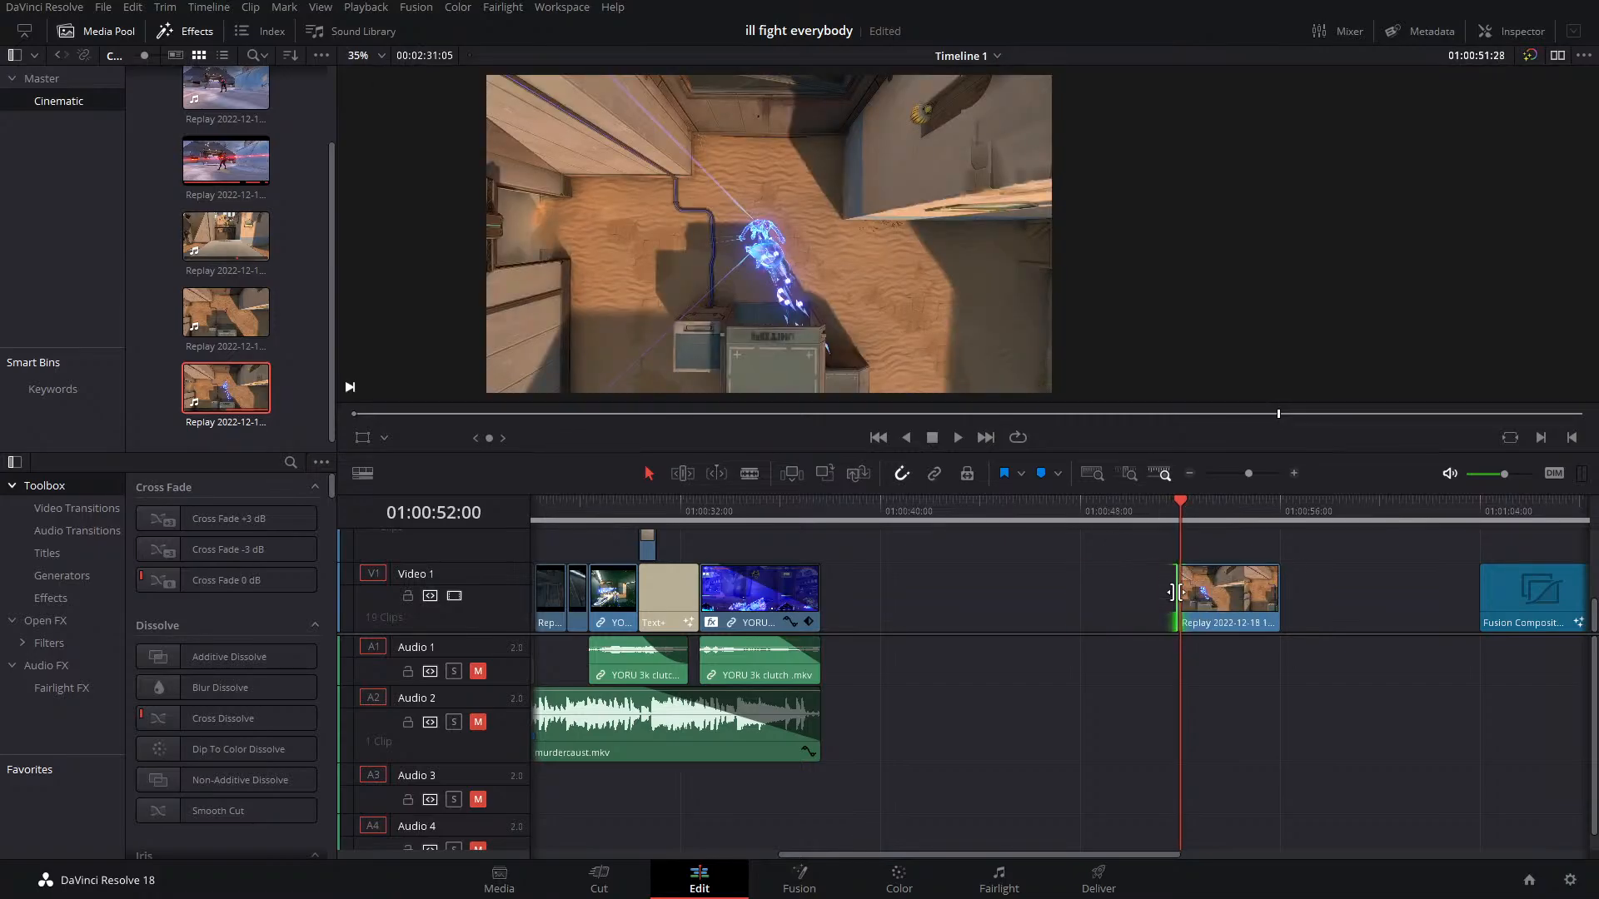
pyautogui.press('Right')
pyautogui.press('Right')
pyautogui.press('Right')
pyautogui.press('Right')
pyautogui.press('Right')
pyautogui.press('Right')
pyautogui.press('Right')
pyautogui.press('Right')
pyautogui.press('Right')
pyautogui.press('Right')
pyautogui.press('Right')
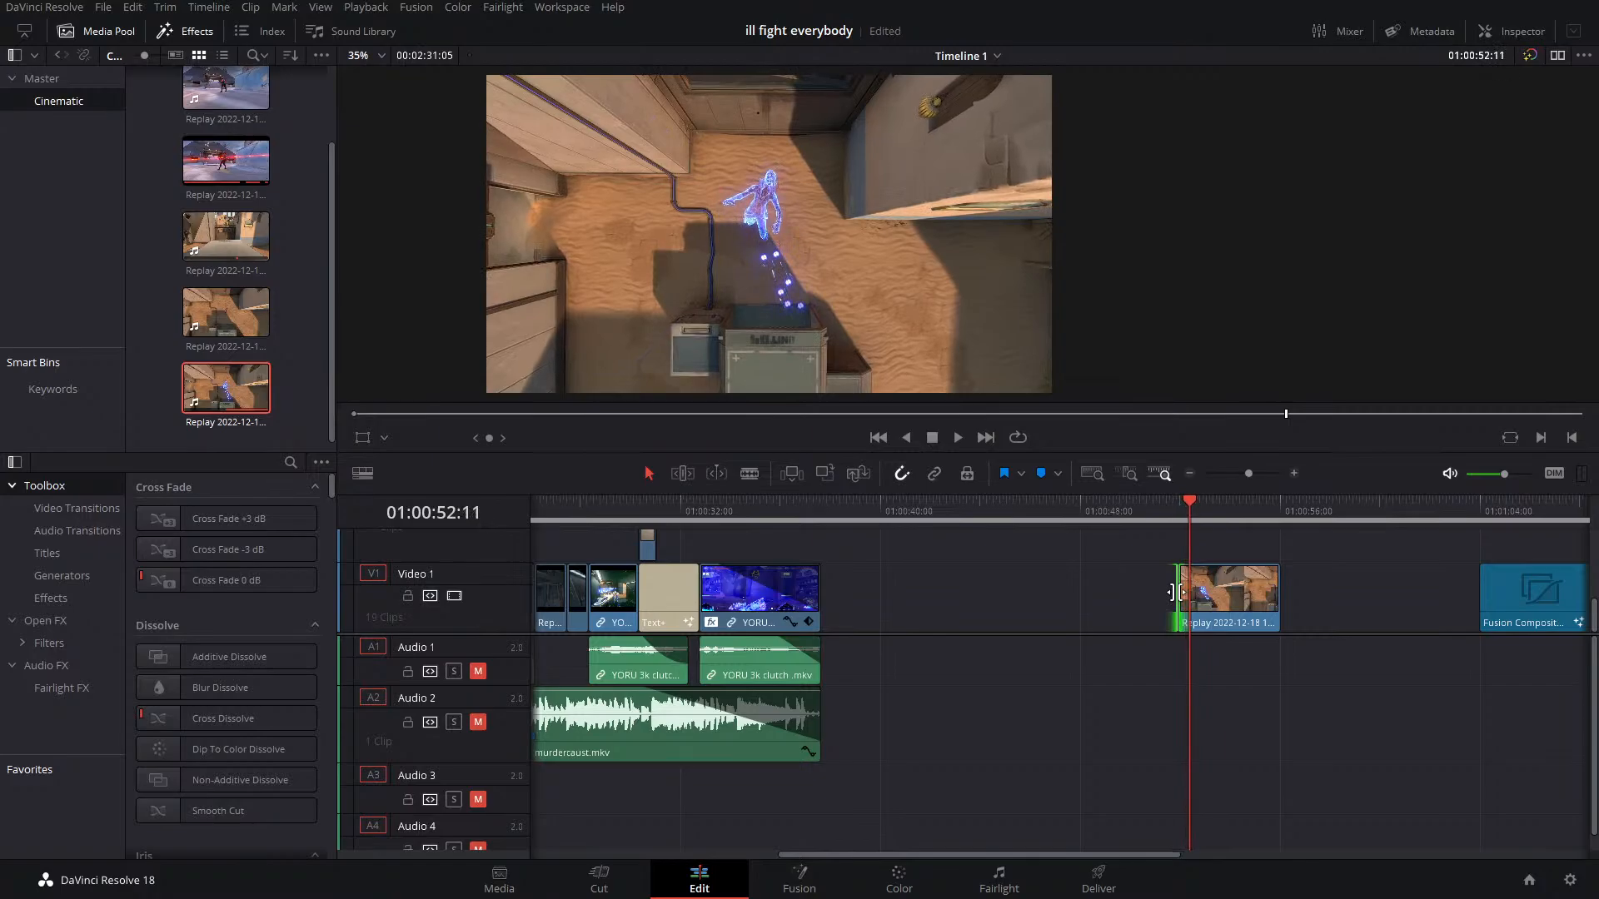
pyautogui.press('Right')
pyautogui.press('Right')
pyautogui.press('Right')
pyautogui.press('Right')
pyautogui.press('Right')
pyautogui.press('Right')
pyautogui.press('Right')
pyautogui.press('Right')
pyautogui.press('Right')
pyautogui.press('Right')
pyautogui.press('Right')
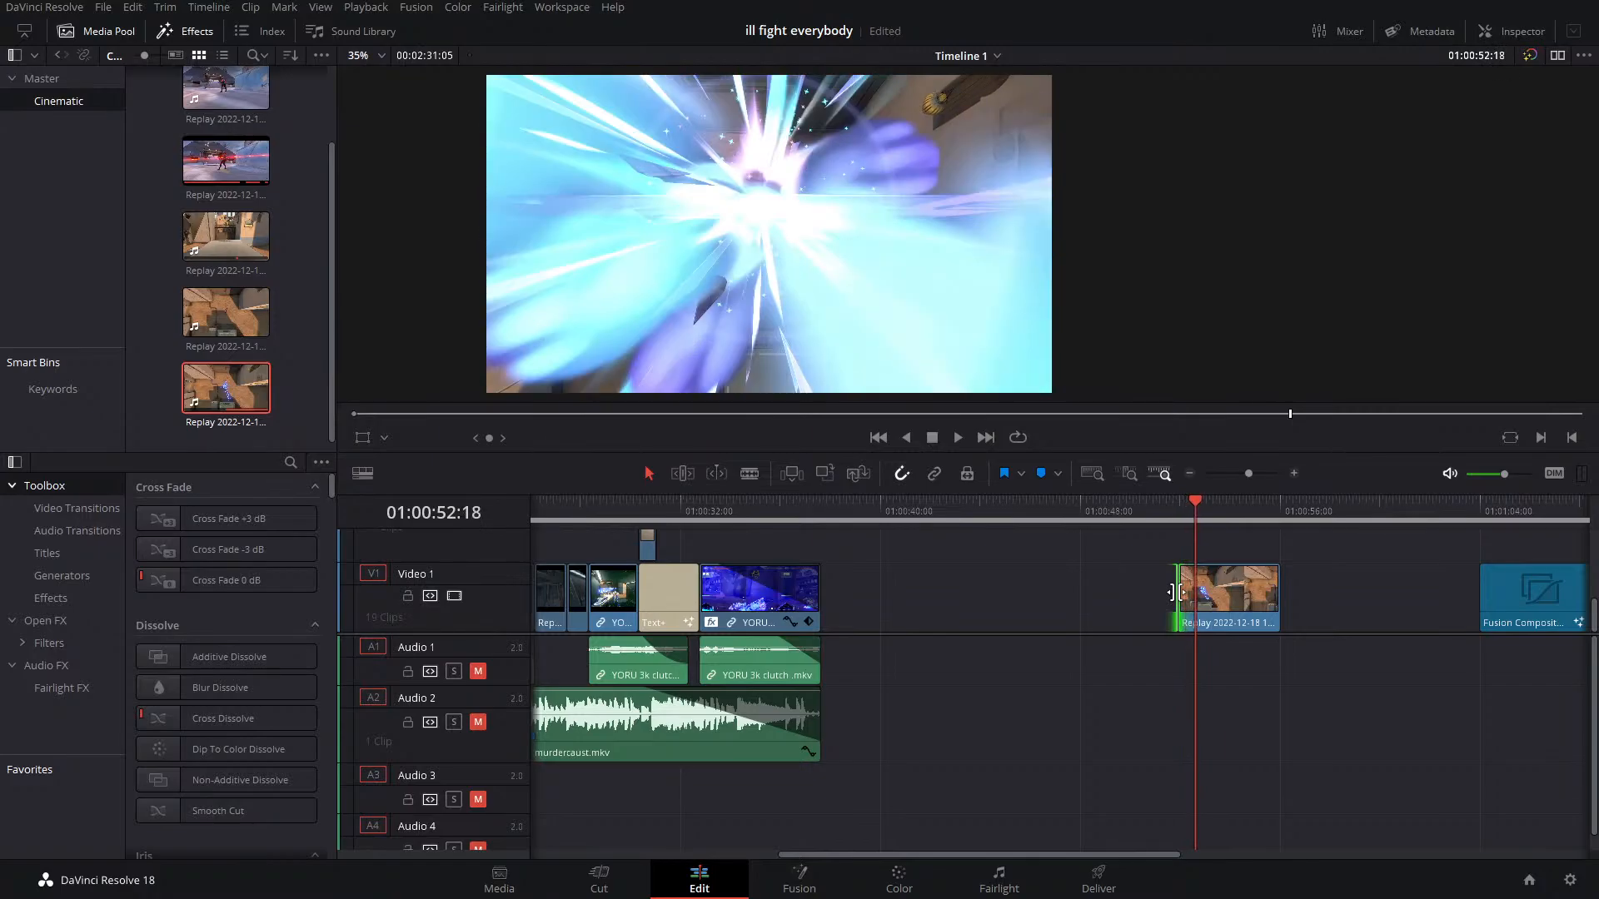
pyautogui.press('Right')
pyautogui.press('Right')
pyautogui.press('Right')
pyautogui.press('Right')
pyautogui.press('Right')
pyautogui.press('Right')
pyautogui.press('Right')
pyautogui.press('Right')
pyautogui.press('Right')
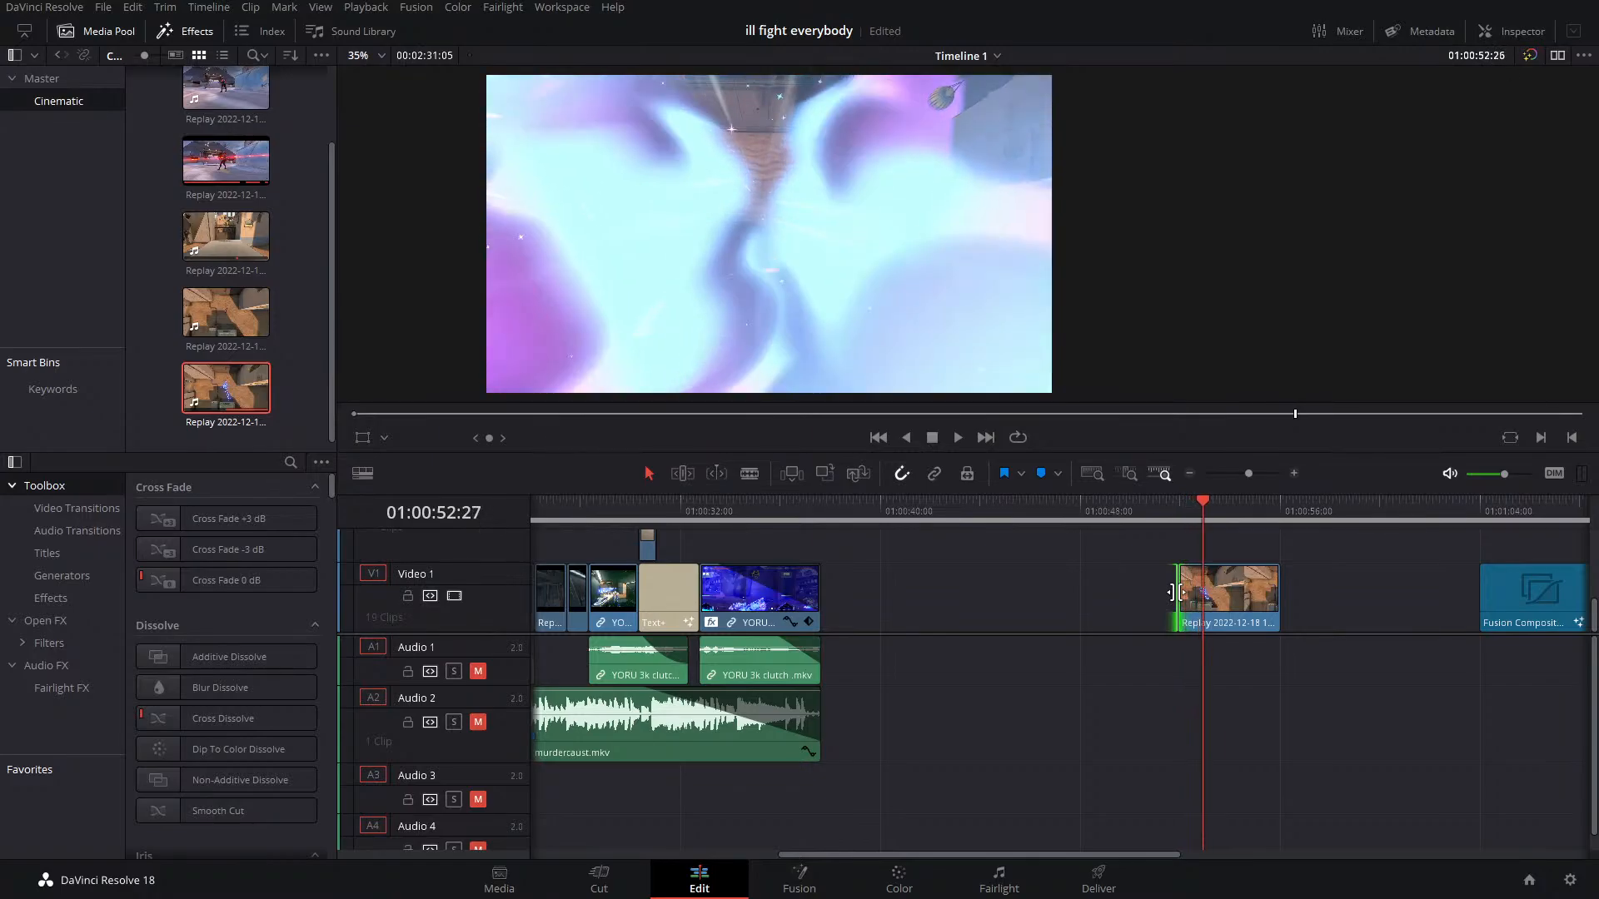
pyautogui.press('Right')
pyautogui.press('Right')
pyautogui.press('Right')
pyautogui.press('Right')
pyautogui.press('Right')
pyautogui.press('Right')
pyautogui.press('Right')
pyautogui.press('Right')
pyautogui.press('Right')
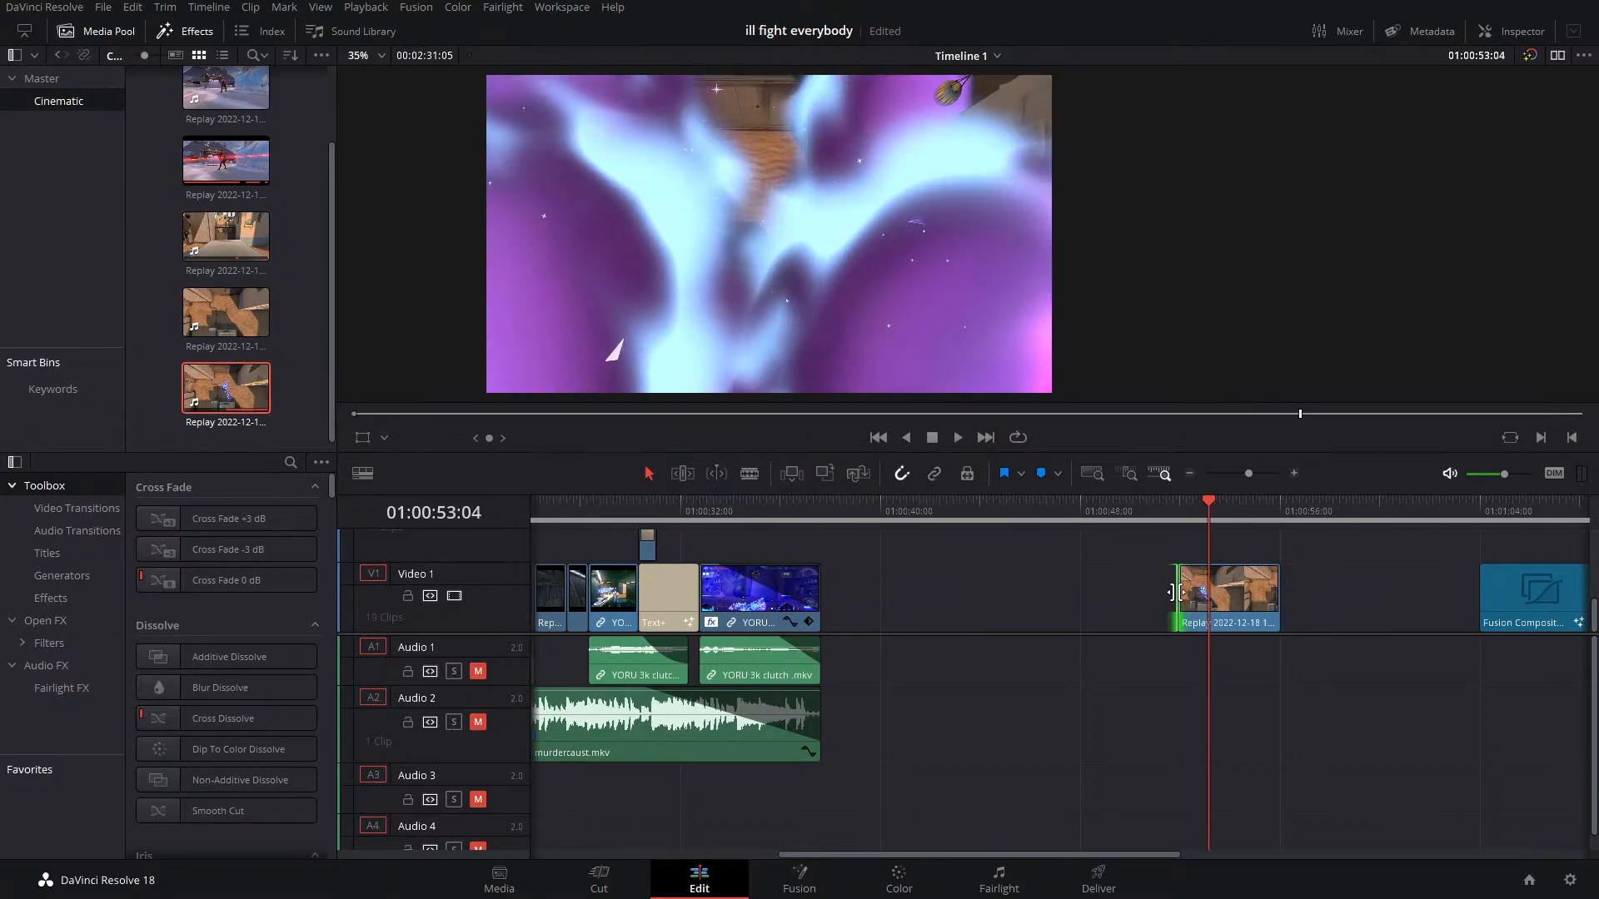
pyautogui.press('Right')
pyautogui.press('Right')
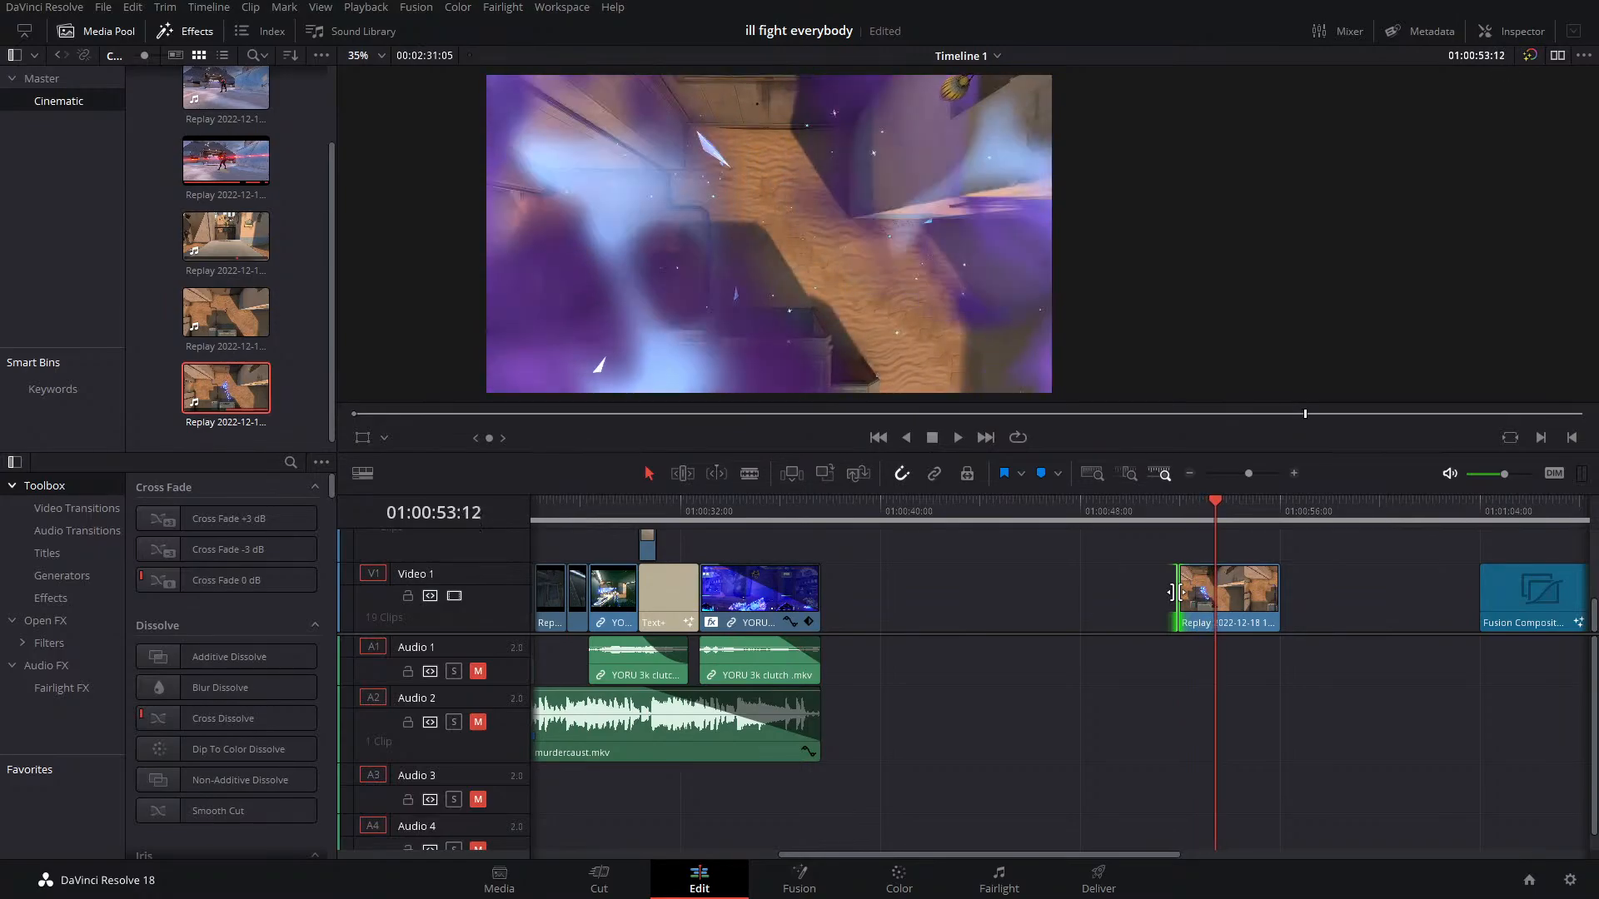
pyautogui.moveTo(1273, 607); pyautogui.dragTo(693, 549)
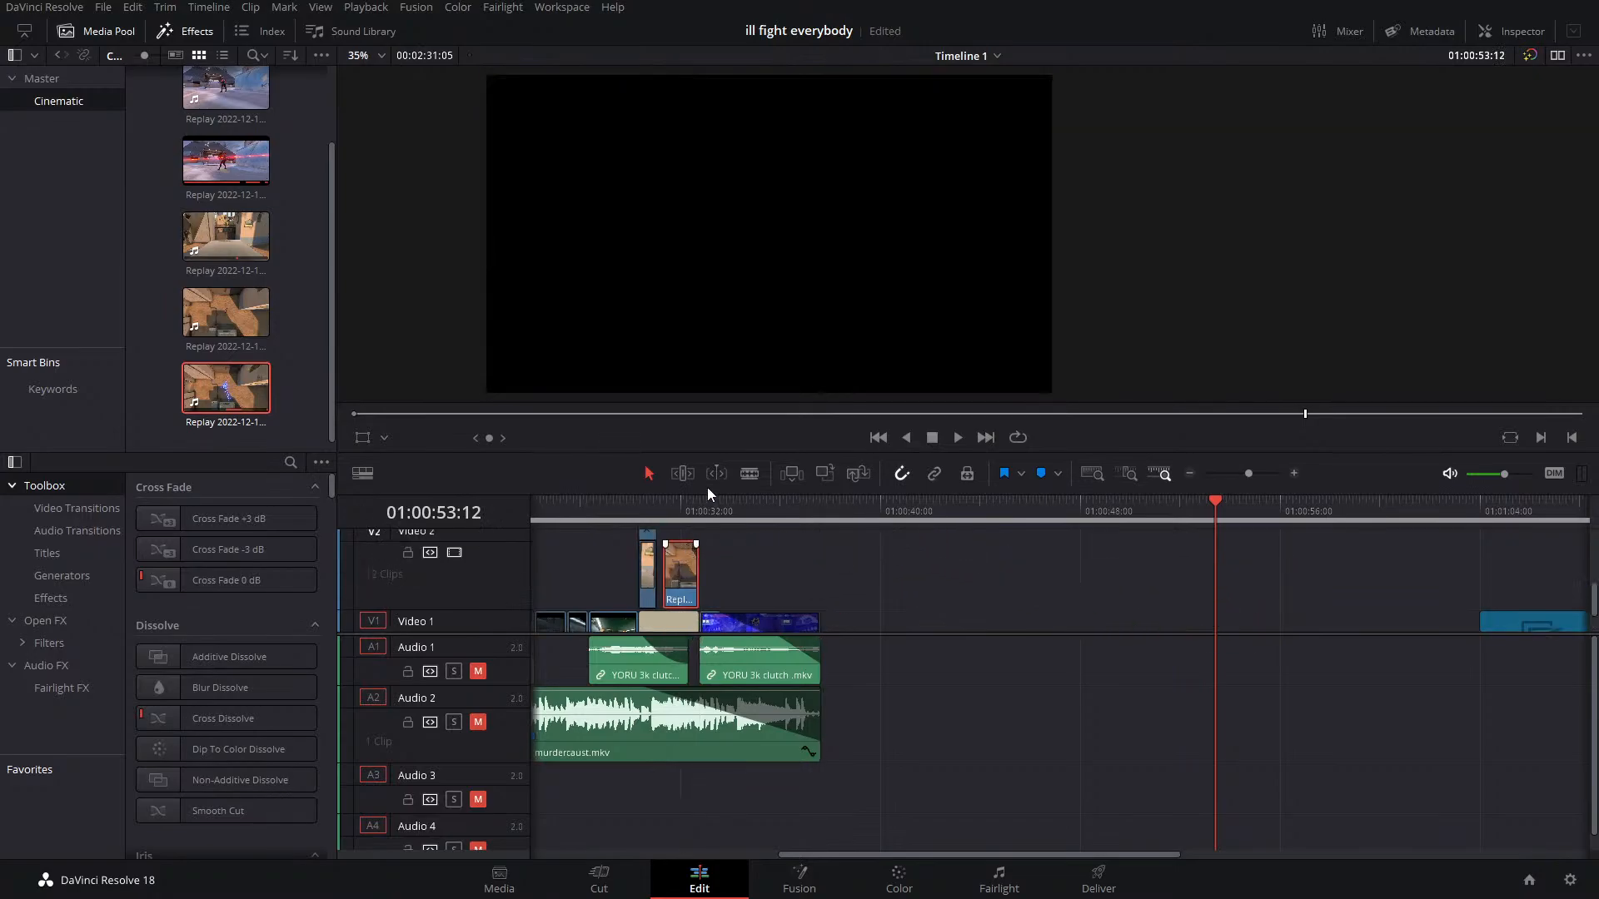
# Save the project and delete the leftover Fusion Composition clip from the end of Video 1
pyautogui.hotkey('ctrl', 's')
pyautogui.scroll(-2, 1016, 586)
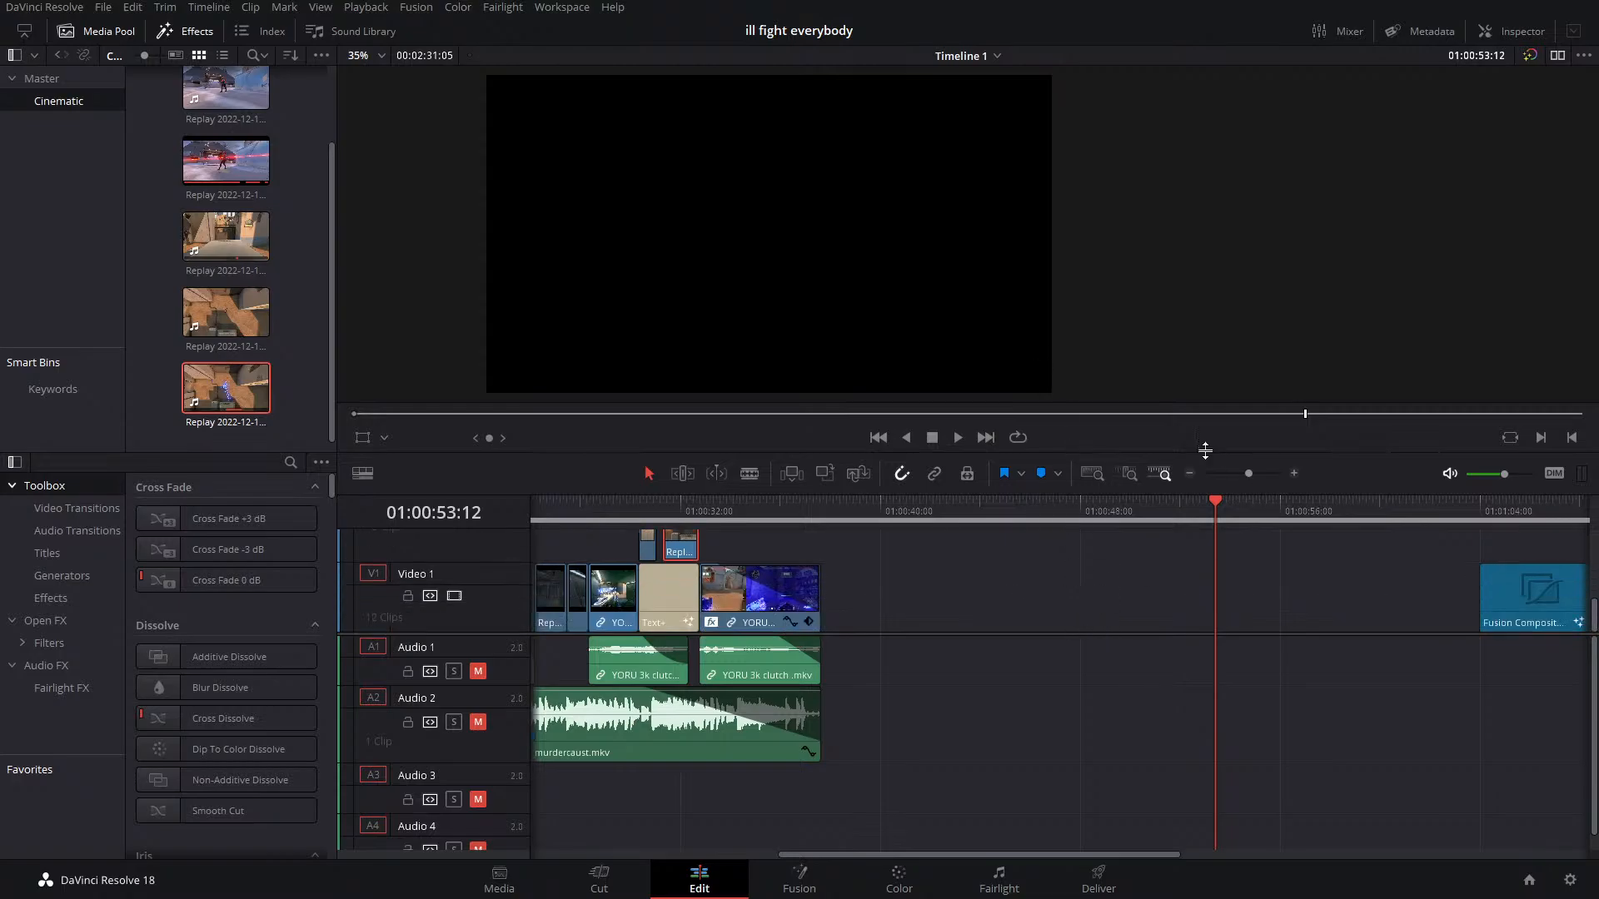
pyautogui.click(1241, 473)
pyautogui.click(1222, 613)
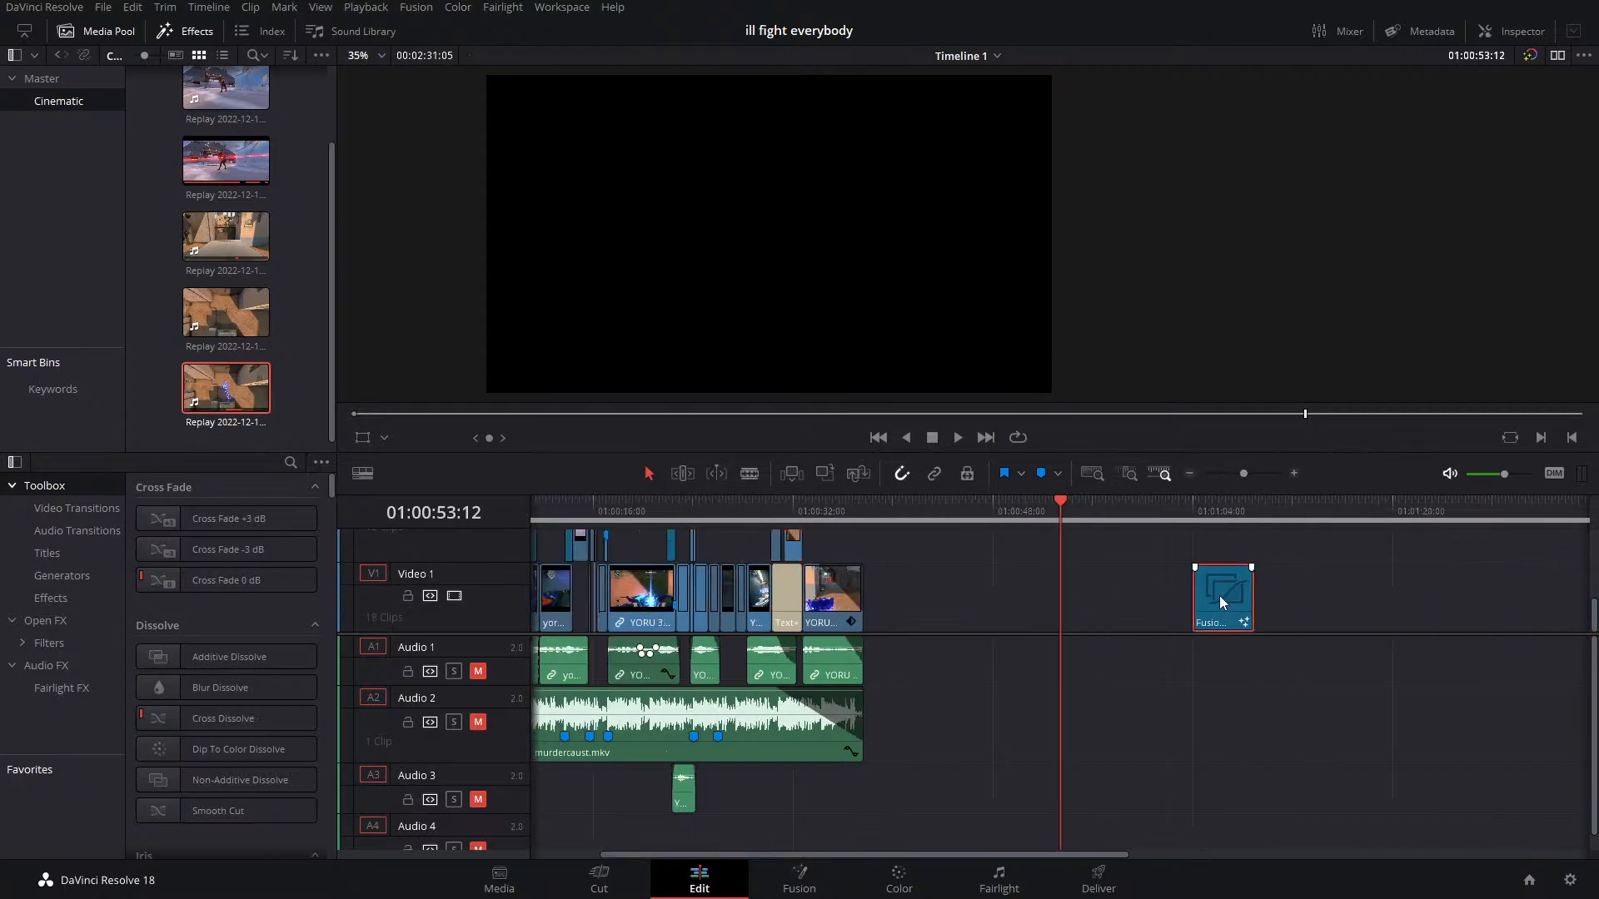
pyautogui.press('Delete')
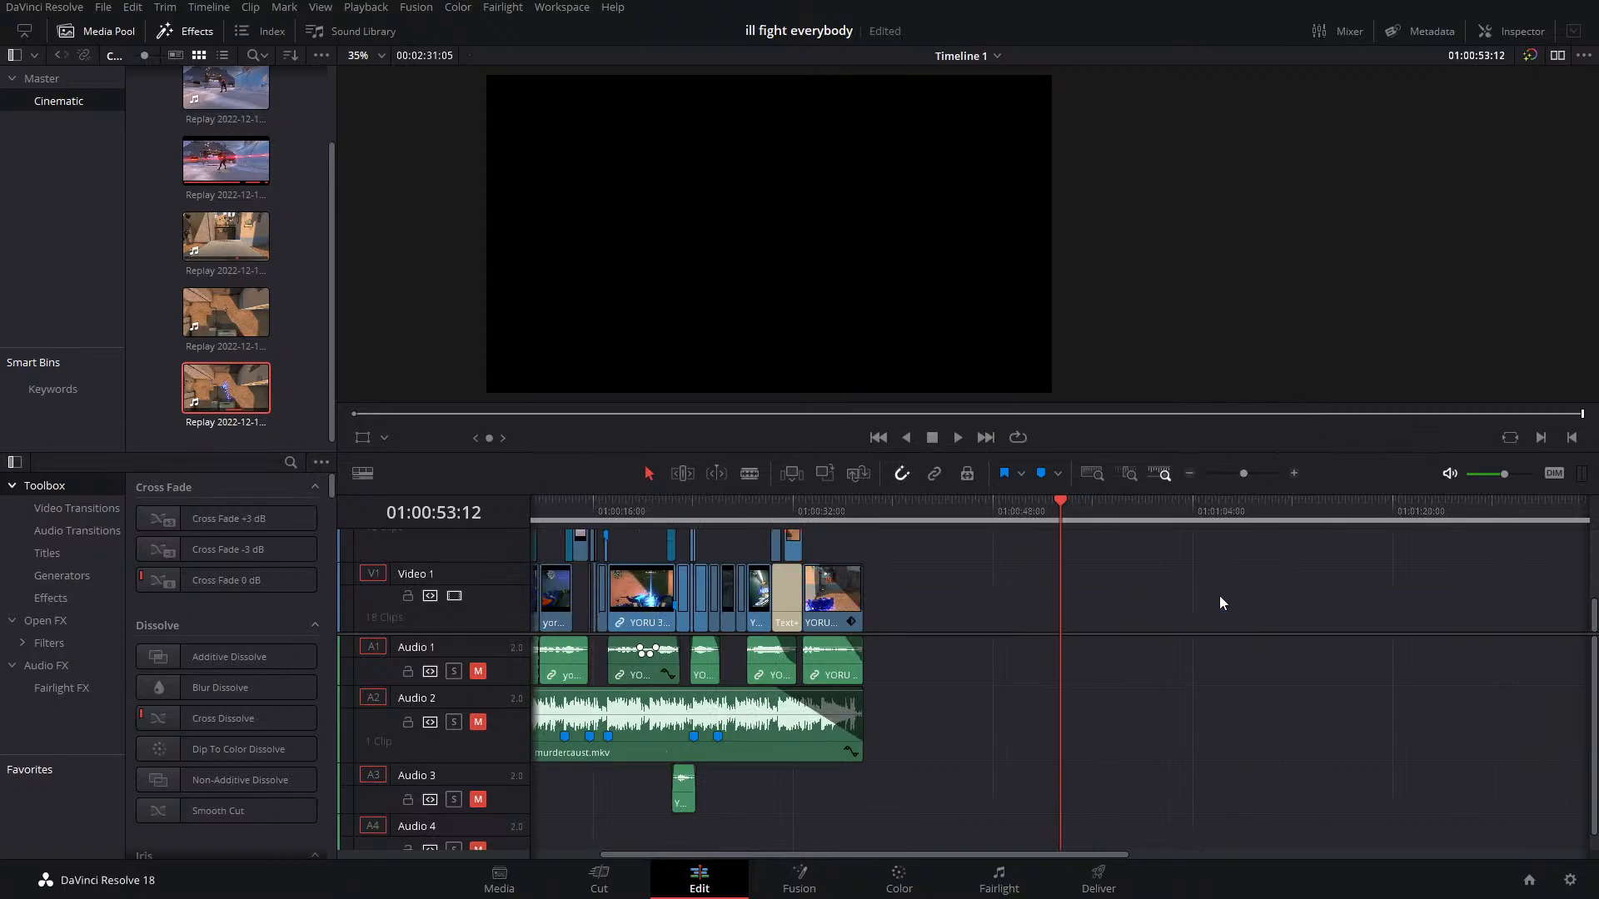
# Stretch the slowed Video 2 clip to 20% speed so it meets the next clip, and play both from 01:00:30:10
pyautogui.moveTo(827, 510); pyautogui.dragTo(770, 513)
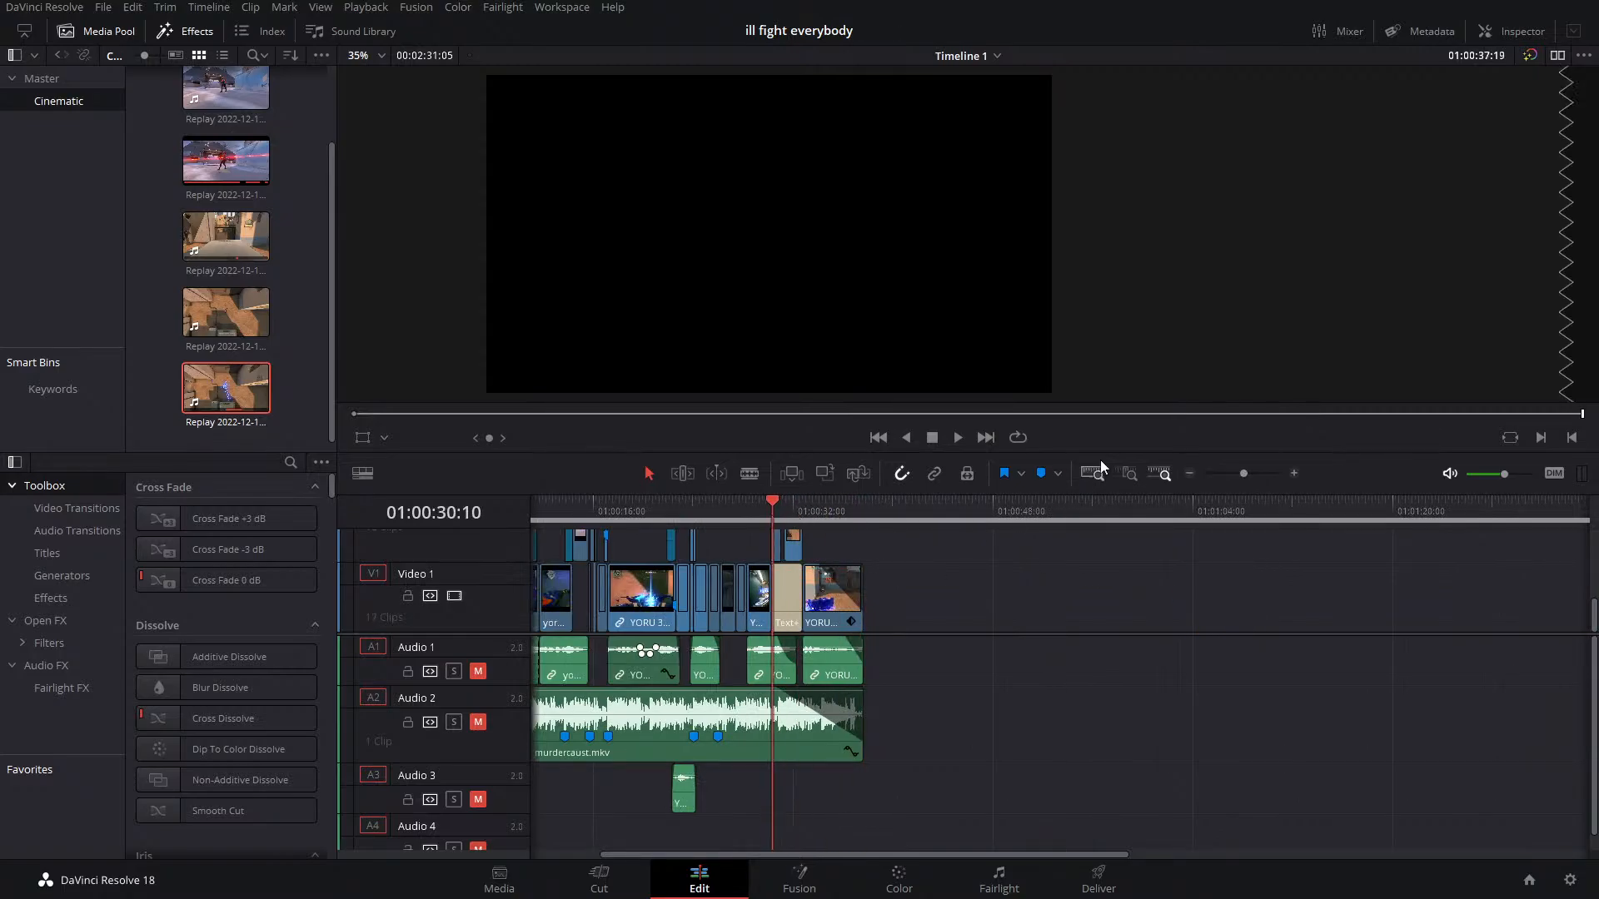
pyautogui.click(1261, 473)
pyautogui.moveTo(1262, 468); pyautogui.dragTo(1258, 472)
pyautogui.scroll(2, 1132, 613)
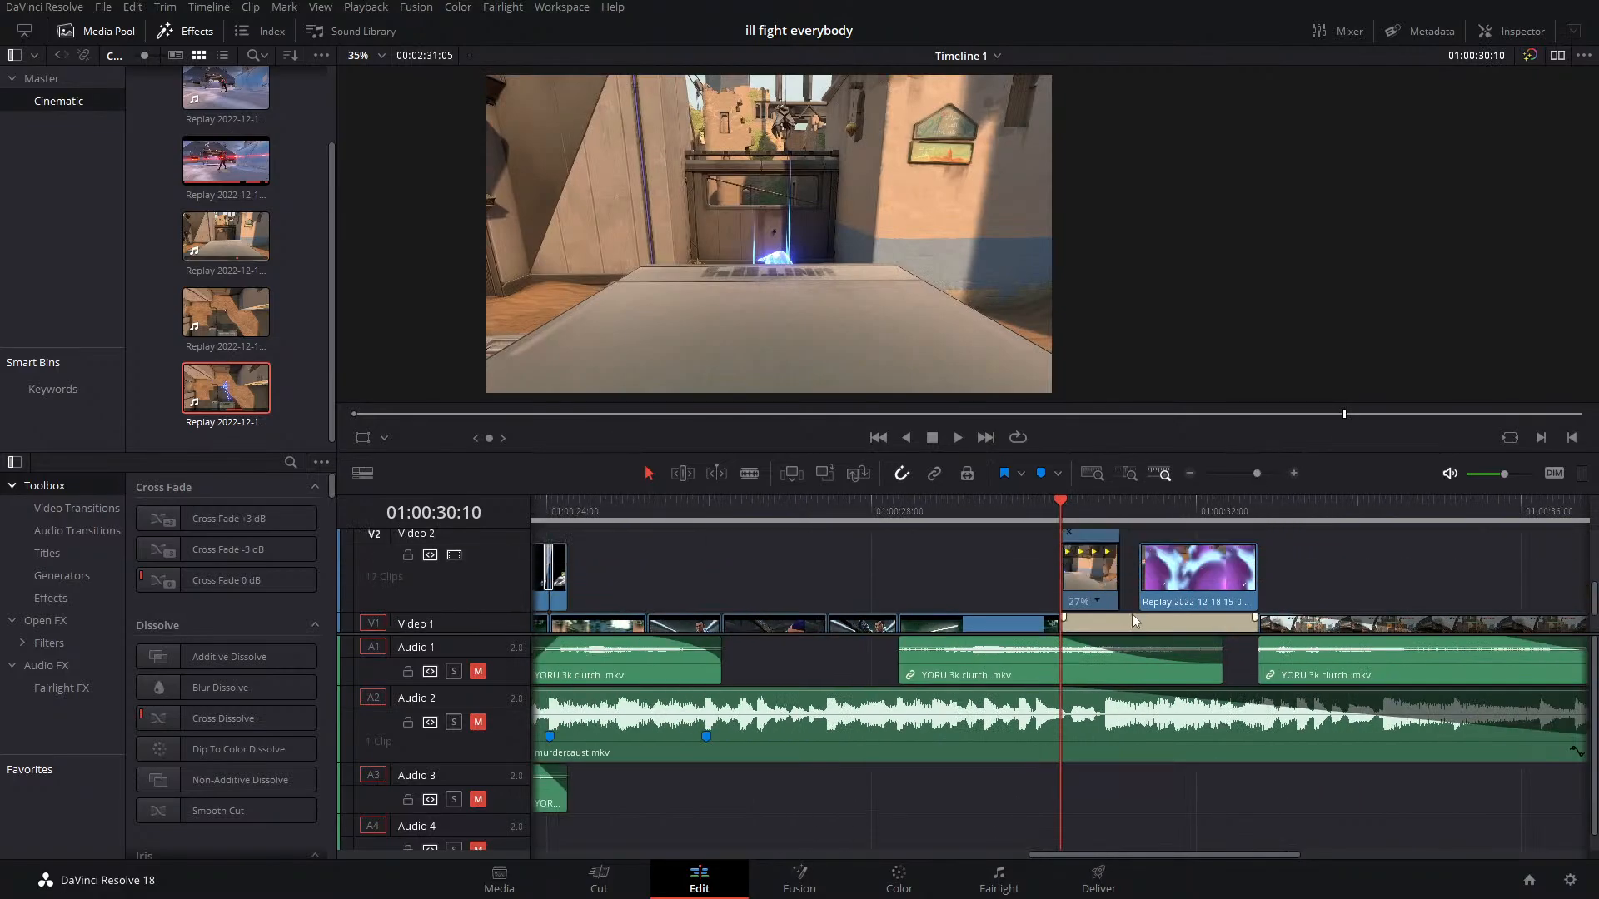
pyautogui.moveTo(1115, 547); pyautogui.dragTo(1127, 546)
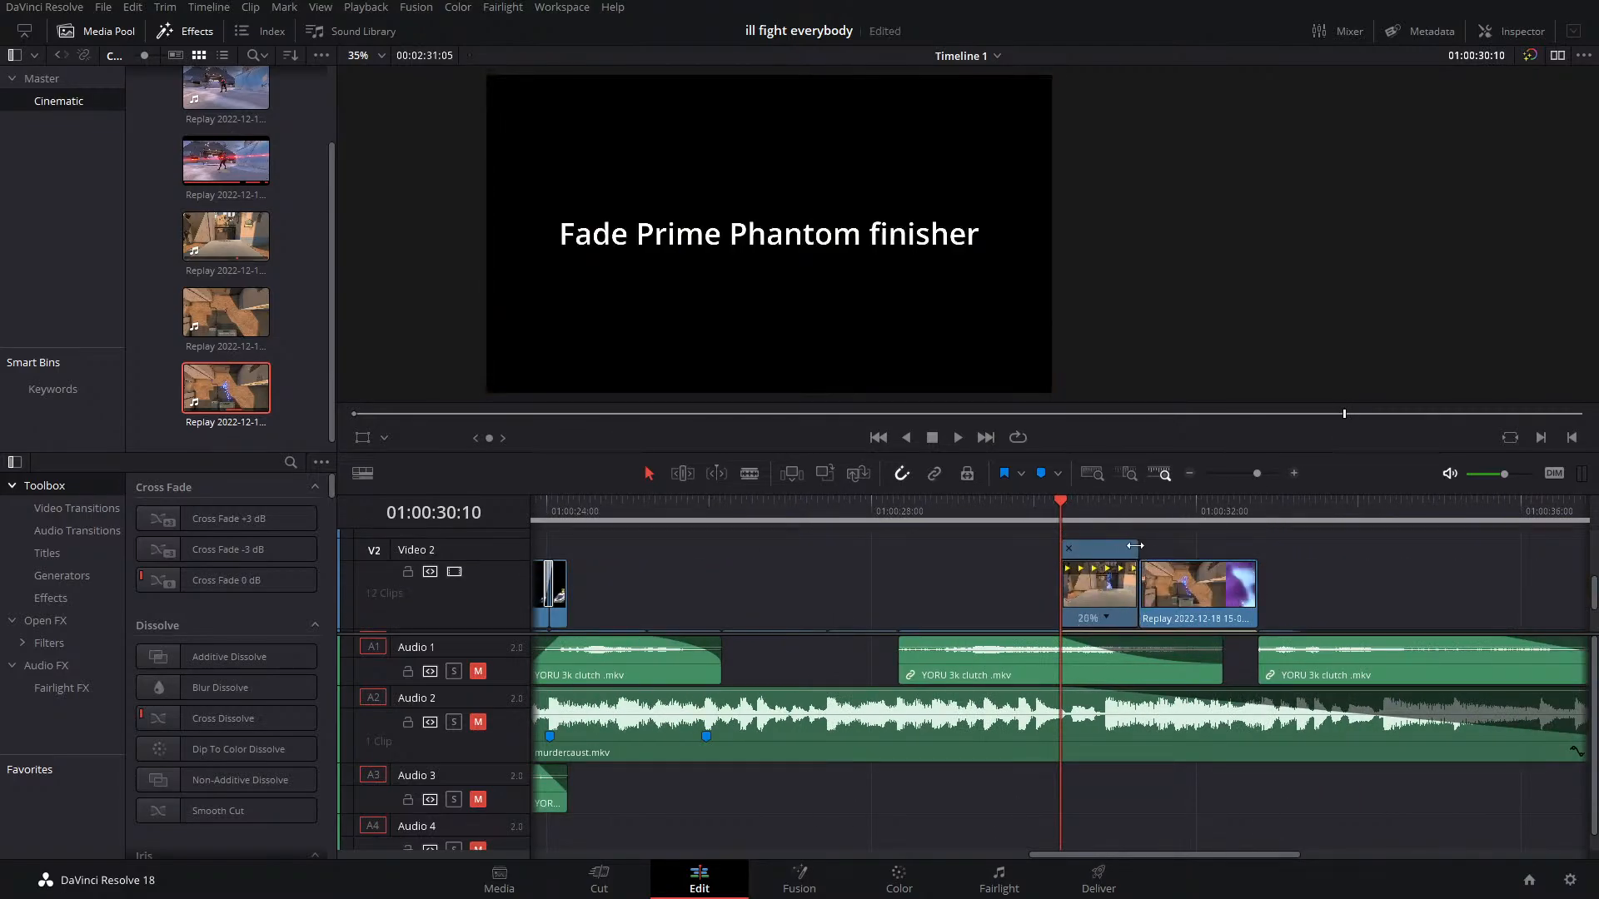
pyautogui.press('space')
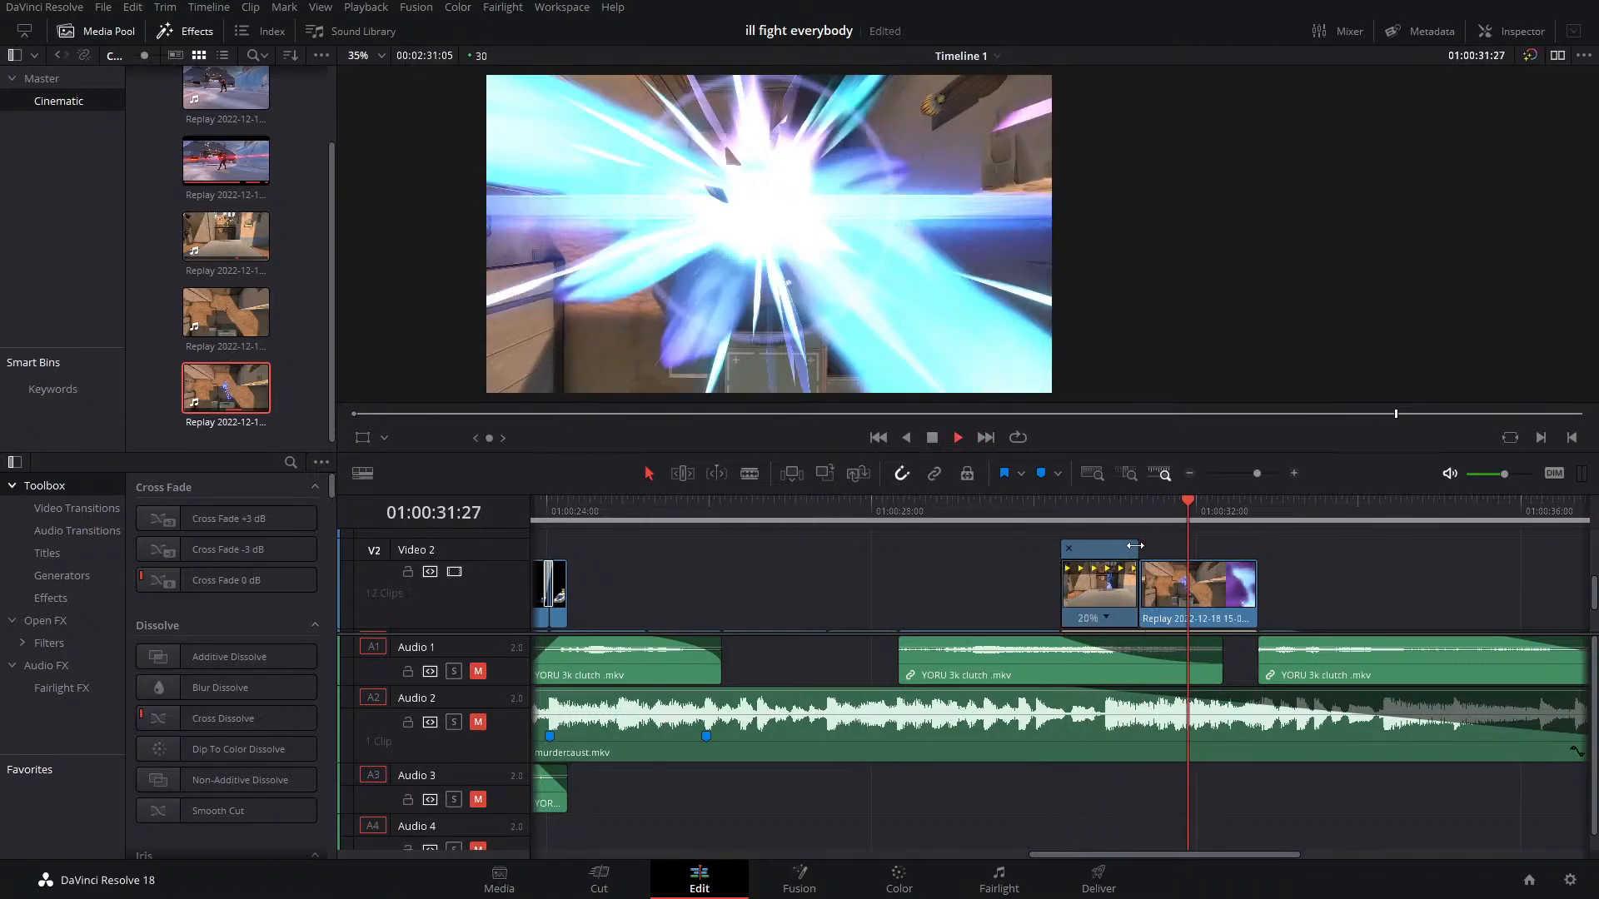
pyautogui.press('space')
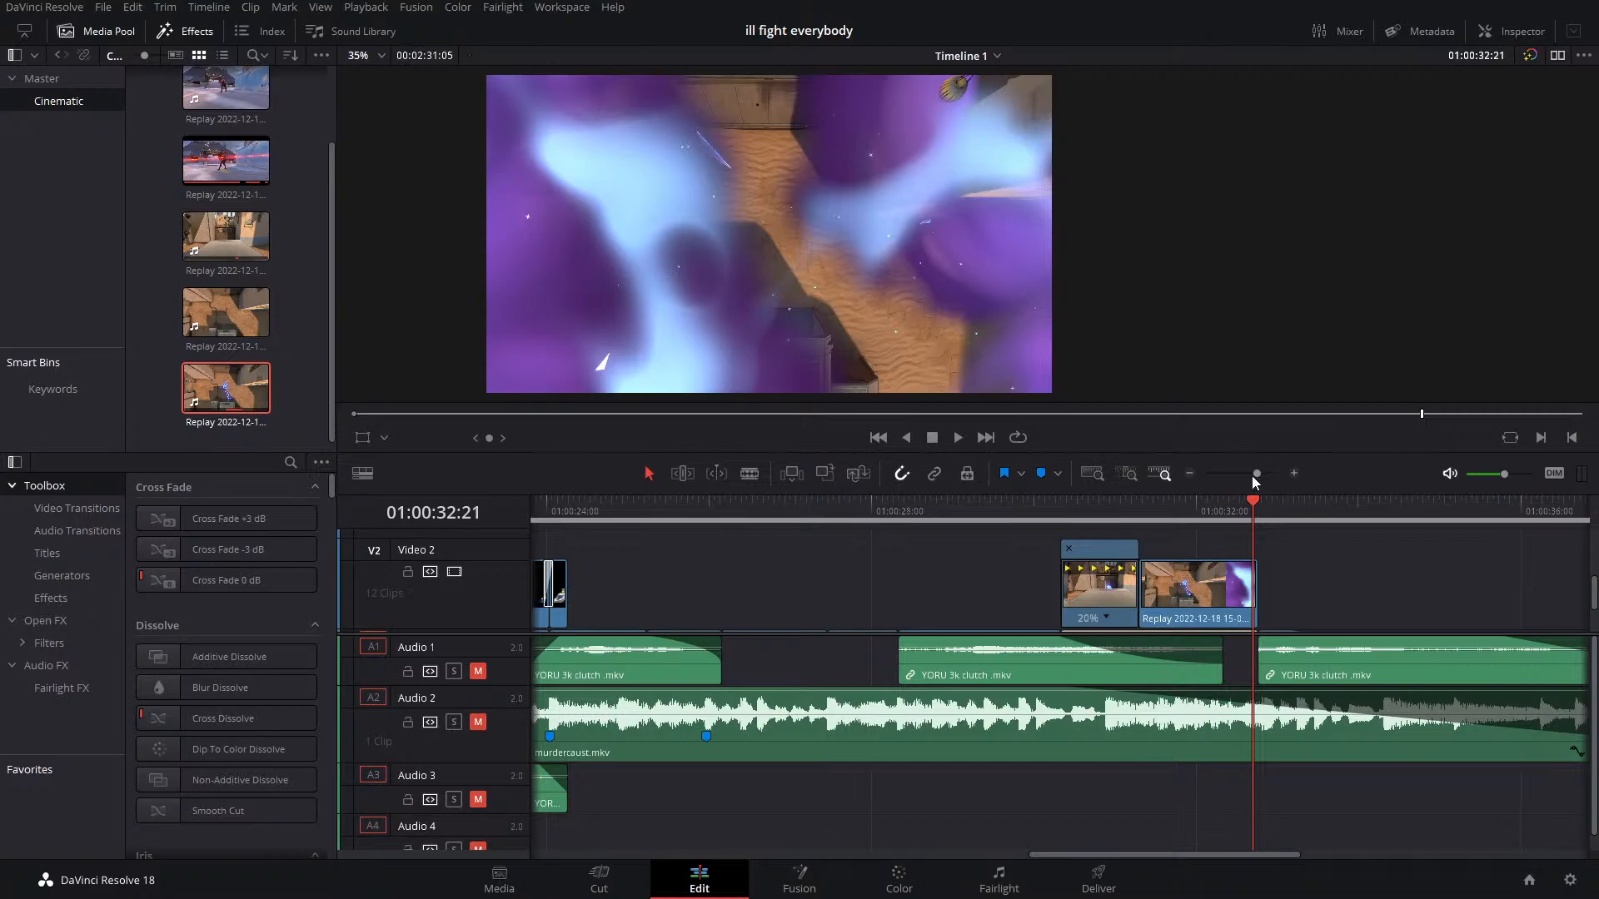
# Decompose the rendered YORU 3k clutch clip at 01:00:28:29 on Video 1 to its original
pyautogui.moveTo(787, 521); pyautogui.dragTo(952, 534)
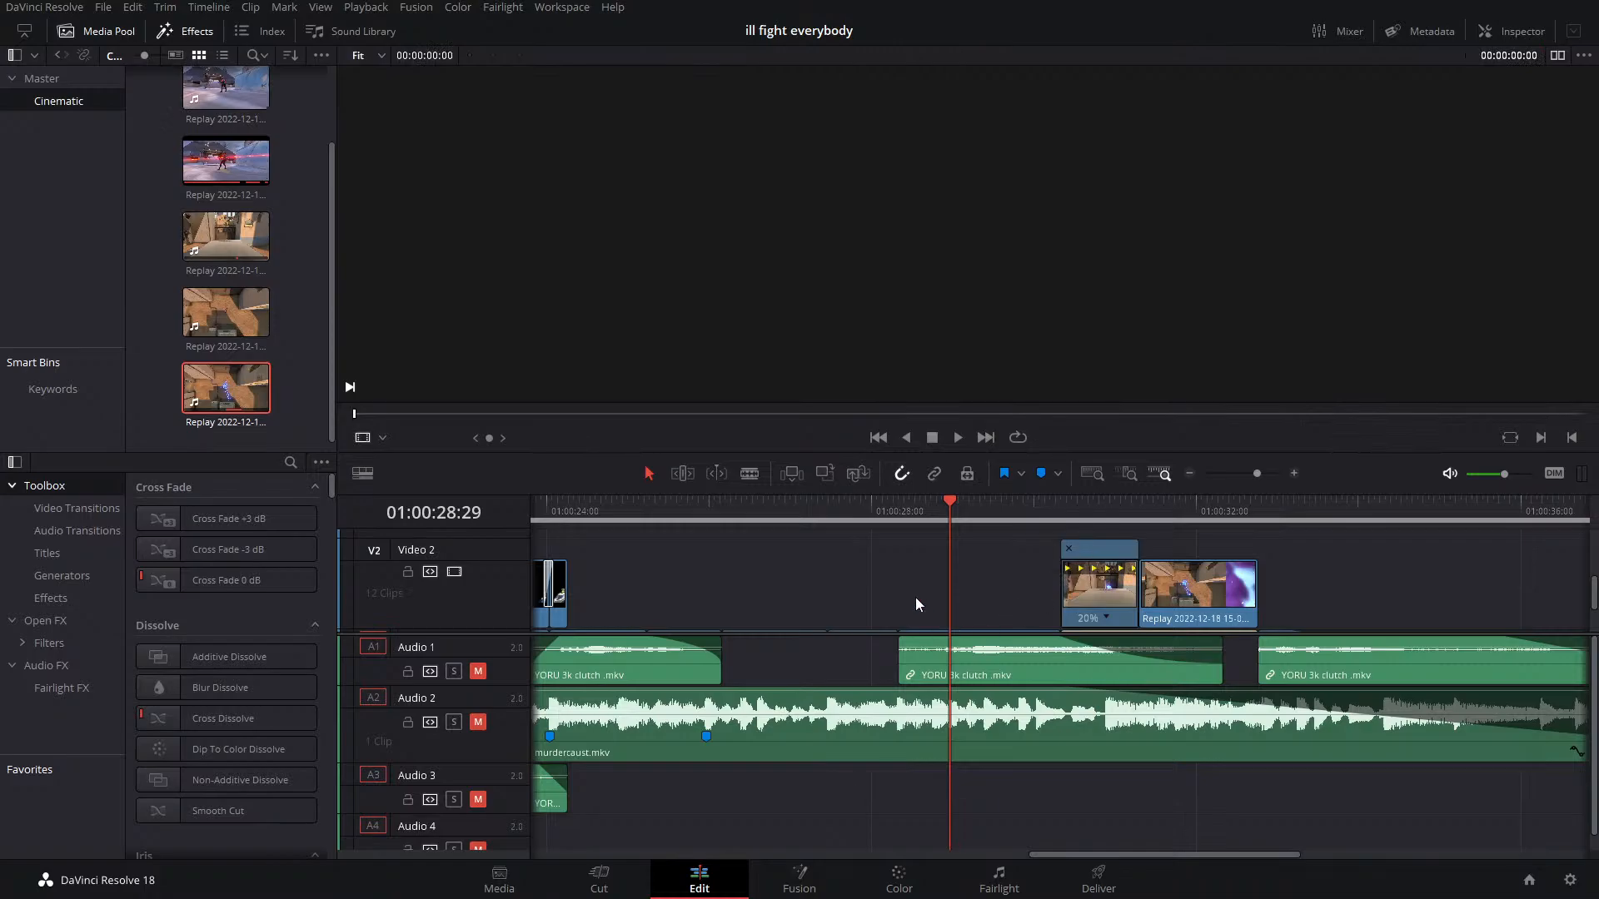
pyautogui.scroll(-2, 916, 597)
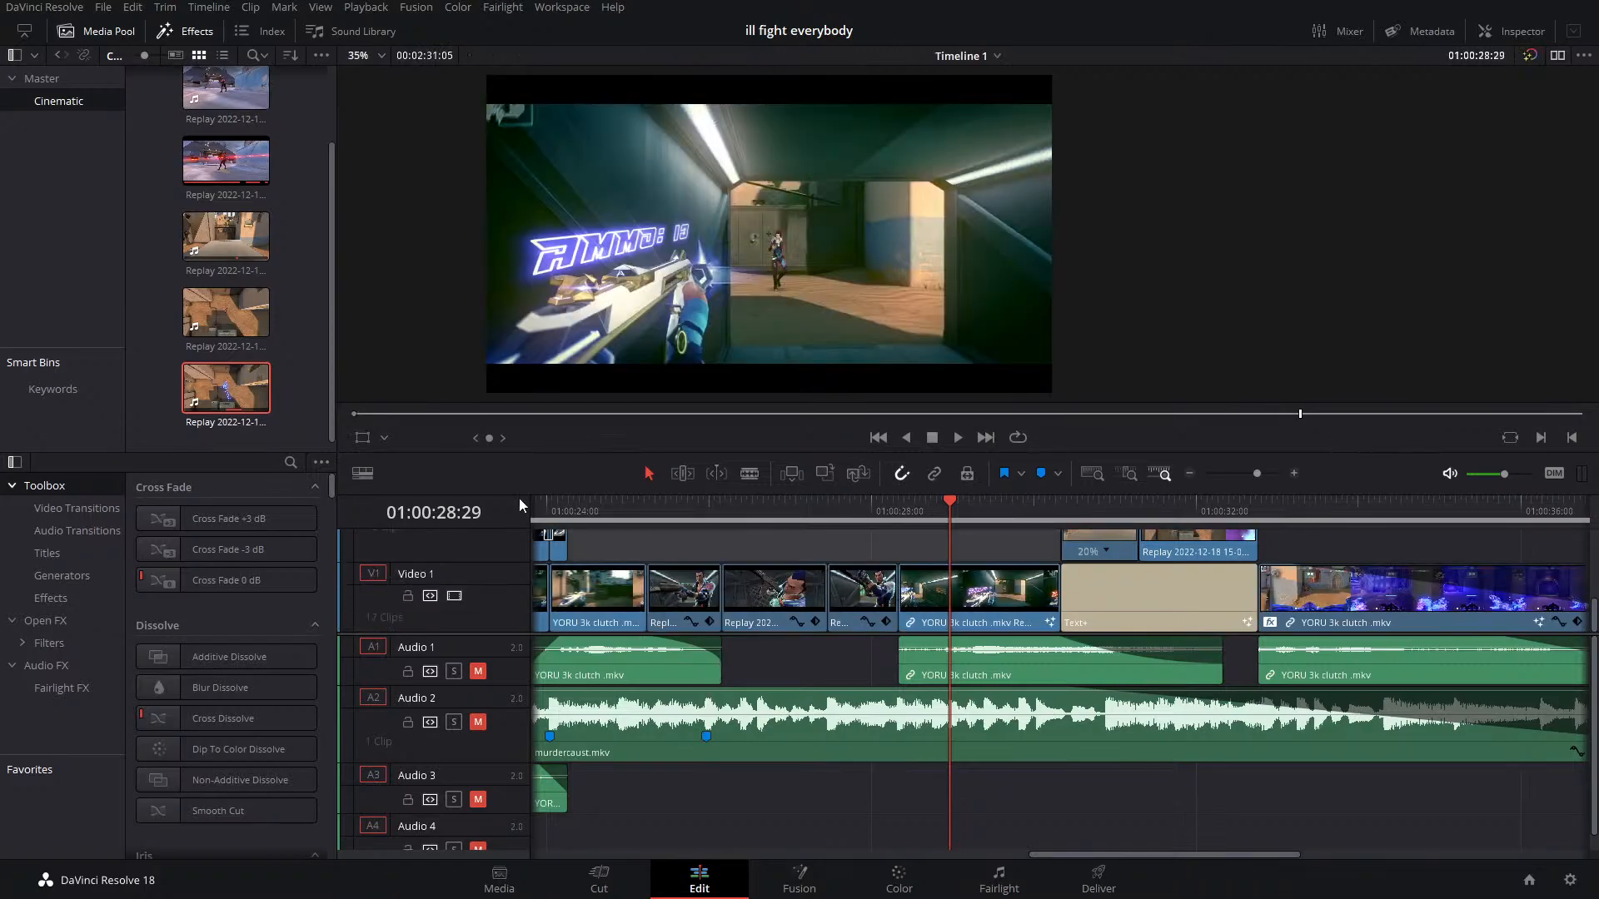
pyautogui.click(796, 881)
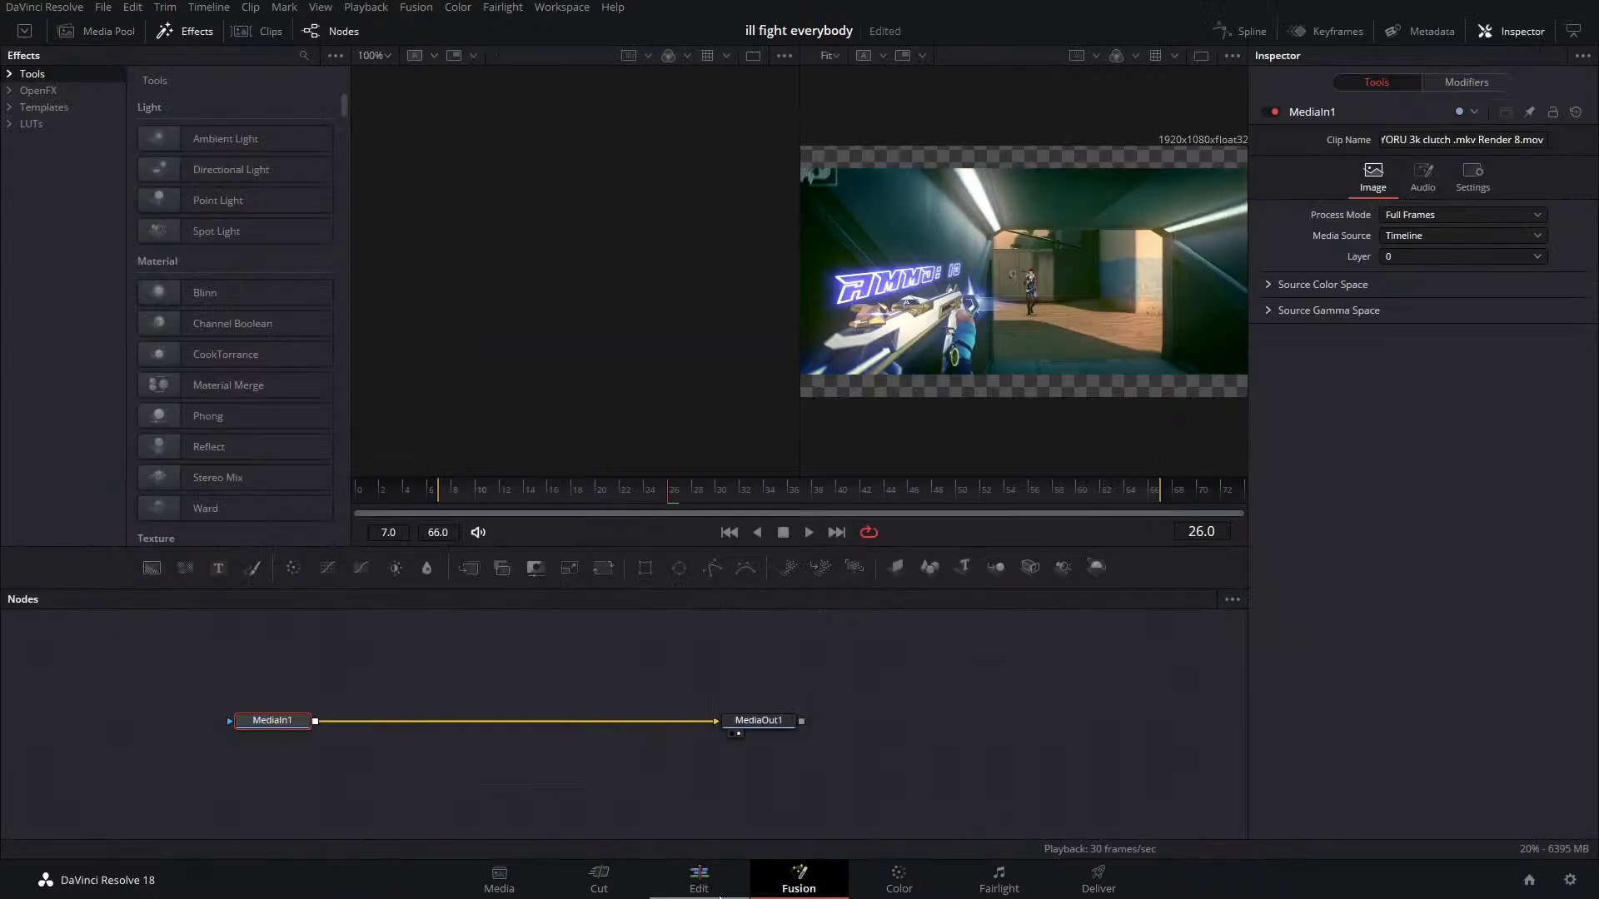
pyautogui.click(699, 881)
pyautogui.rightClick(987, 593)
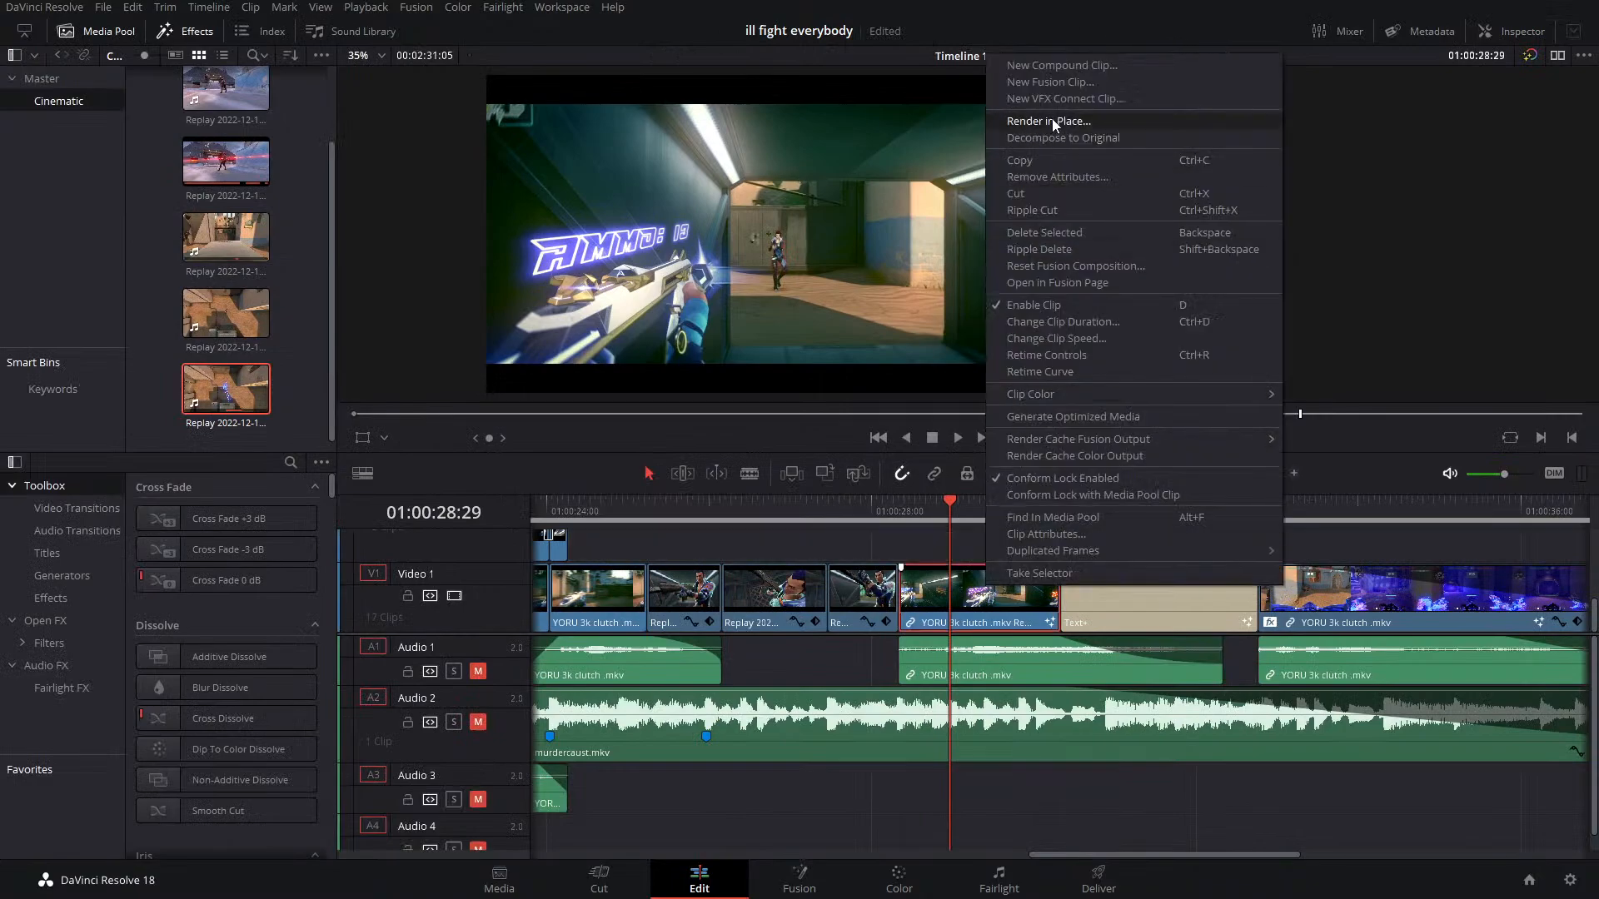
pyautogui.click(1068, 136)
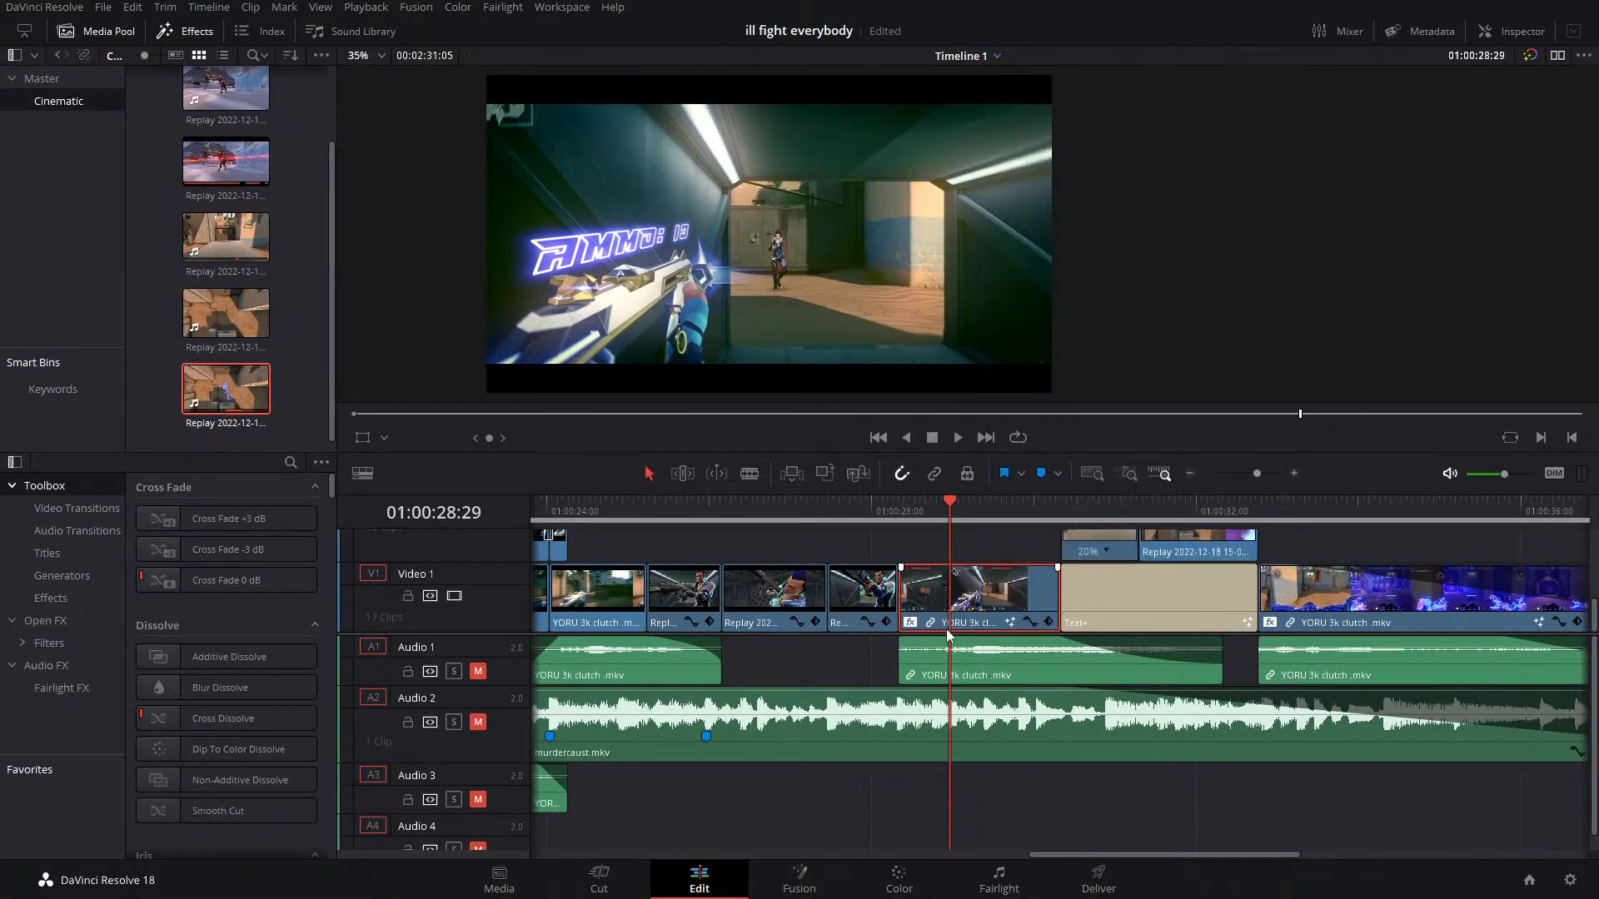
# Disable the OpticalFlow1 and VectorMotionBlur1 nodes in the decomposed clip's Fusion composition
pyautogui.click(799, 886)
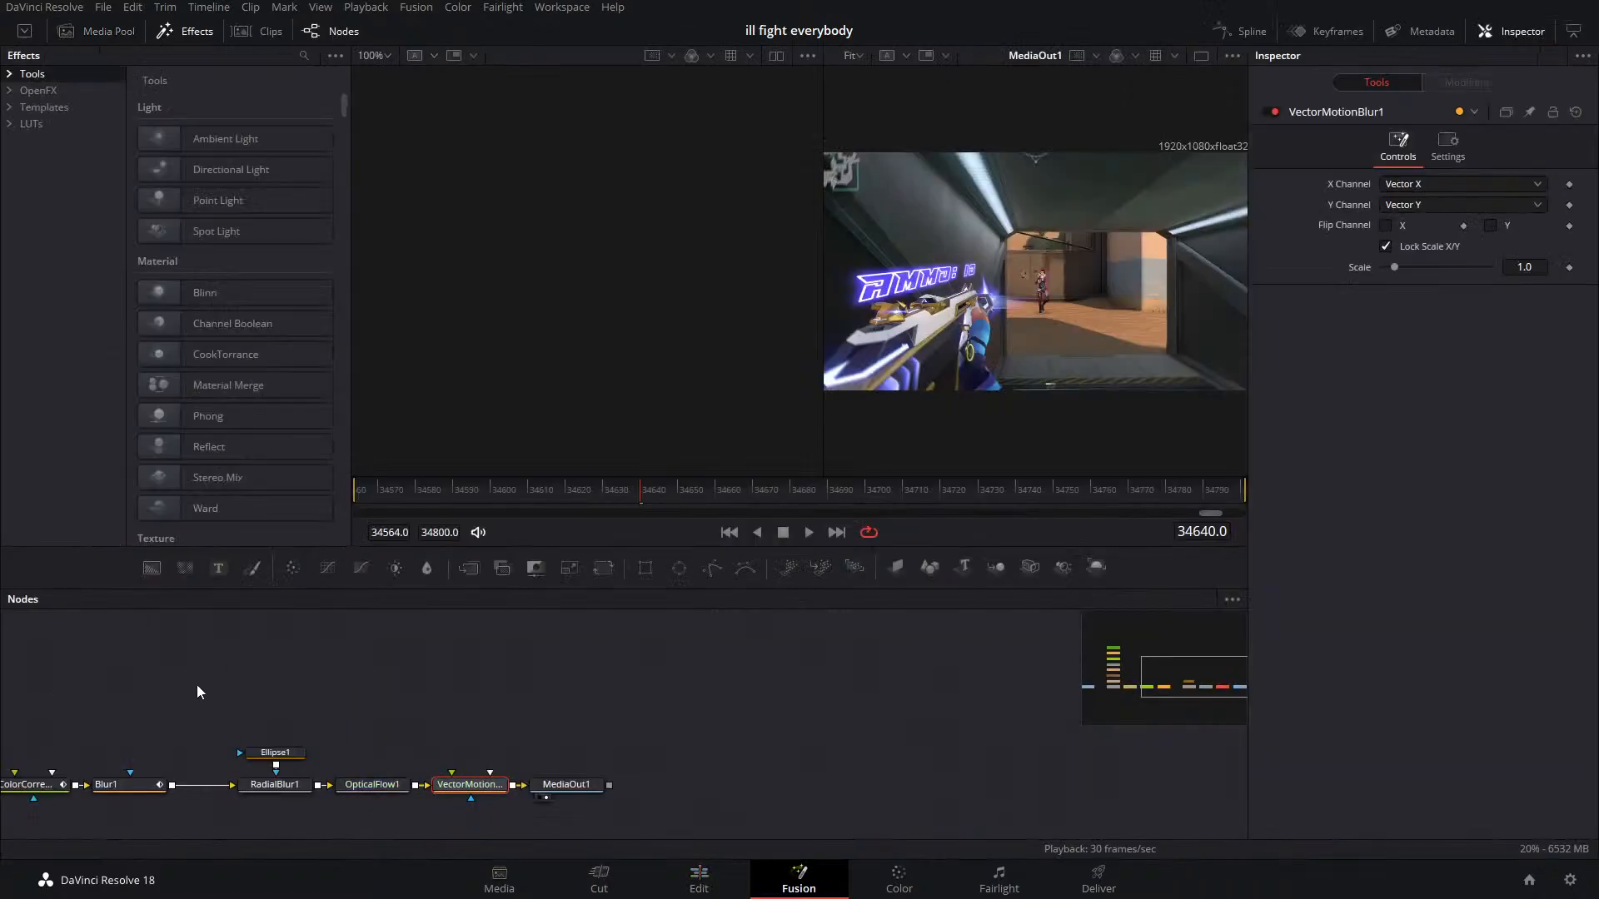
pyautogui.moveTo(108, 729); pyautogui.dragTo(499, 722)
pyautogui.moveTo(878, 831); pyautogui.dragTo(780, 785)
pyautogui.hotkey('ctrl', 'p')
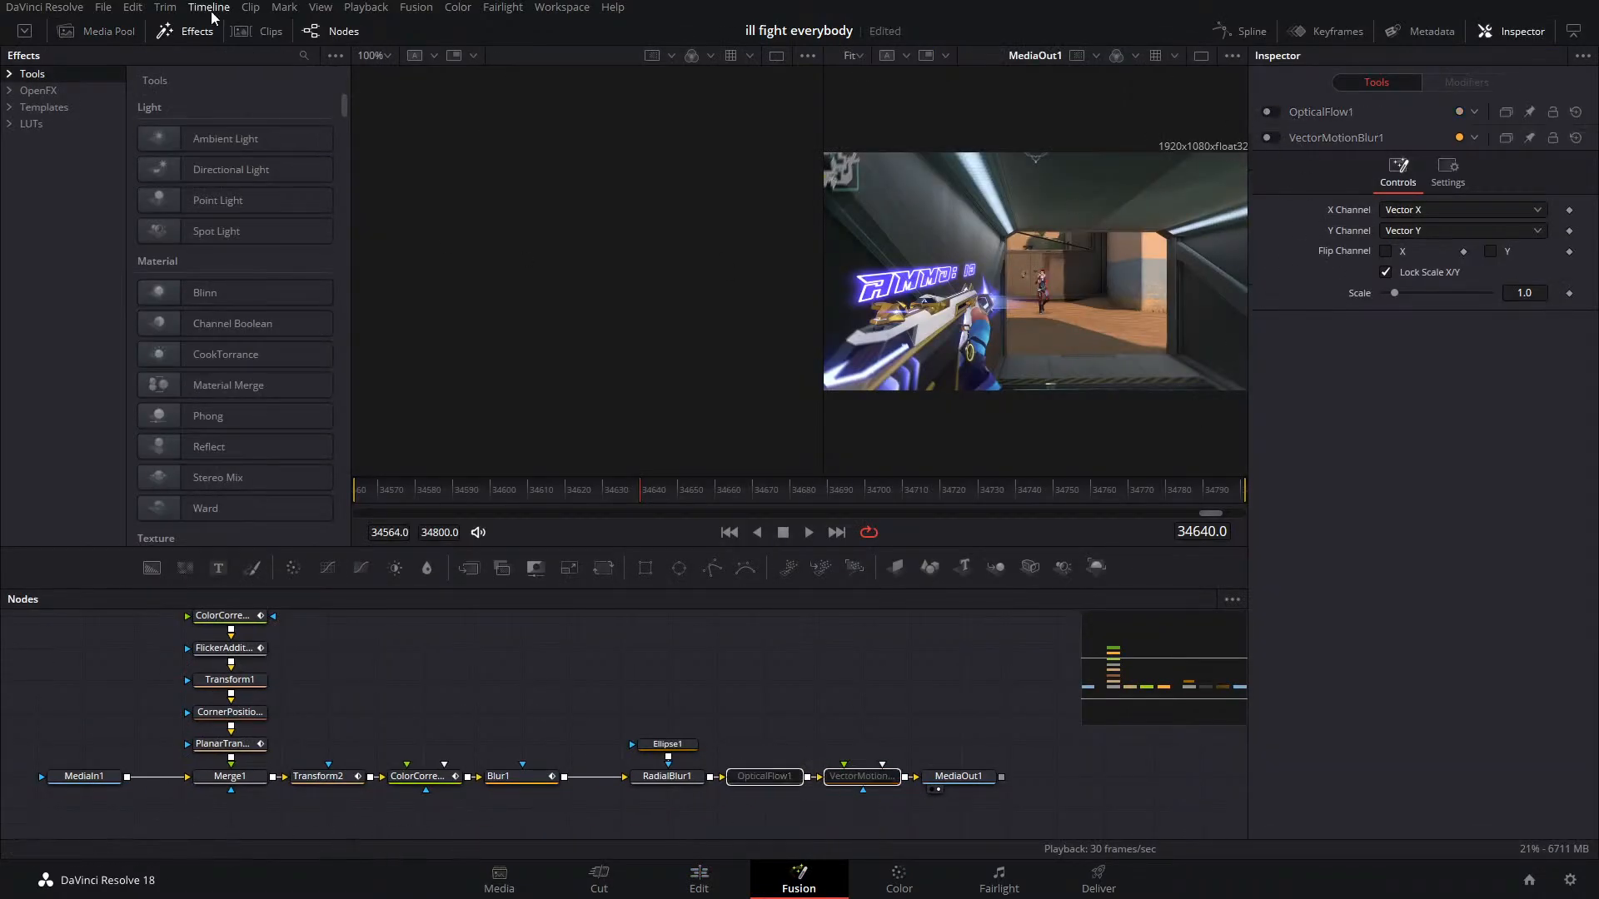
# Hide the Effects library and bring the Text1_1 node chain into view in the node graph
pyautogui.click(185, 30)
pyautogui.click(333, 31)
pyautogui.click(333, 31)
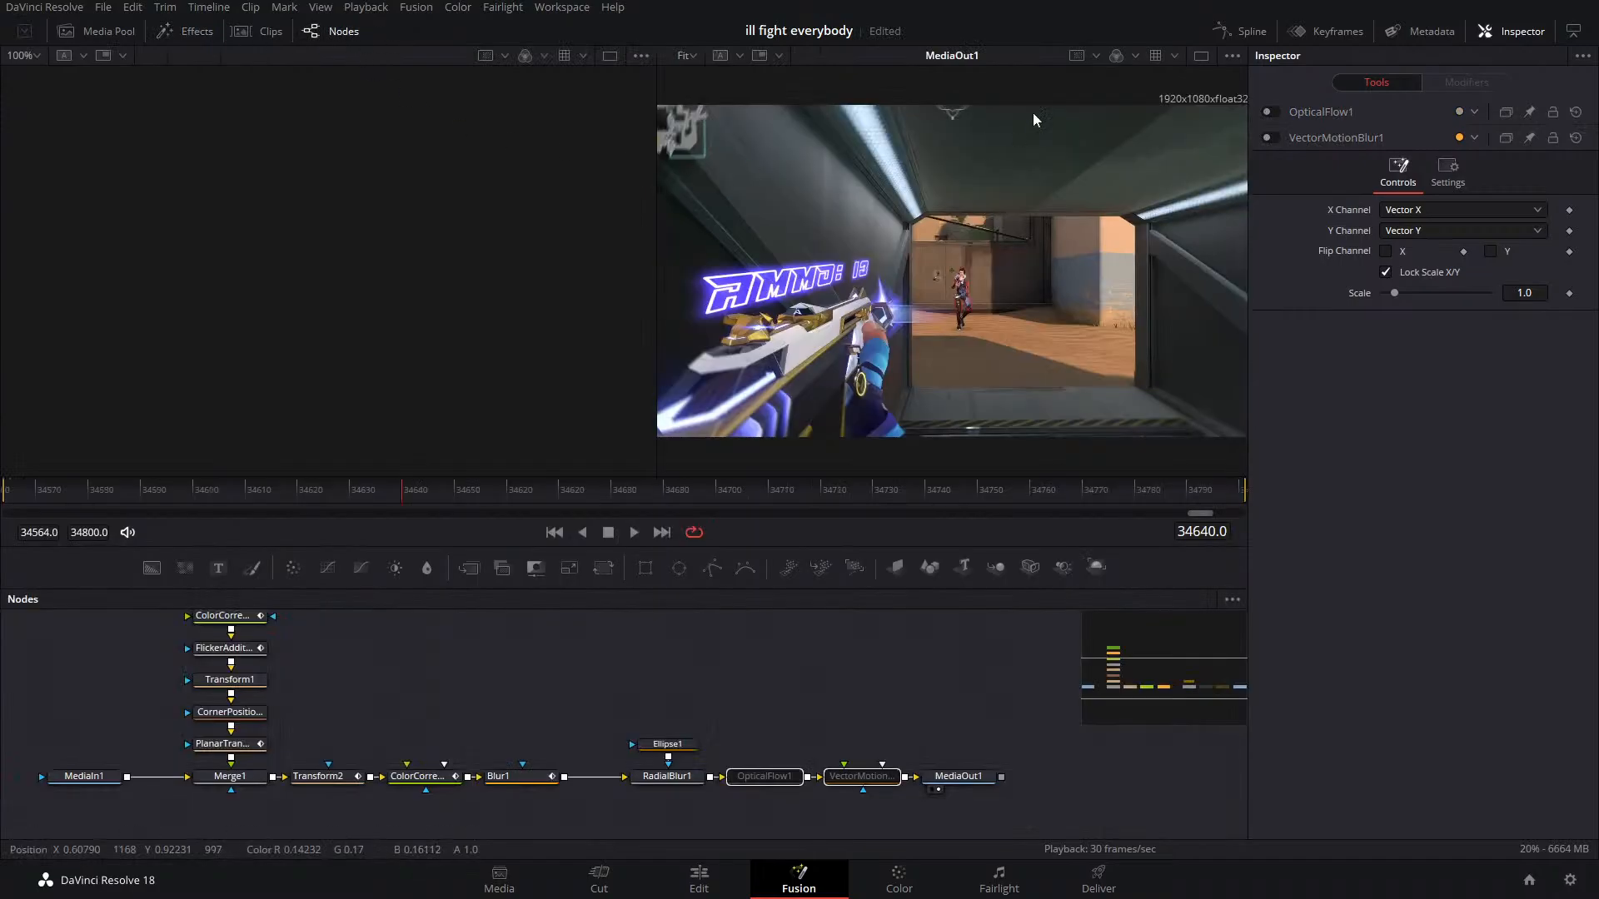
pyautogui.click(1201, 55)
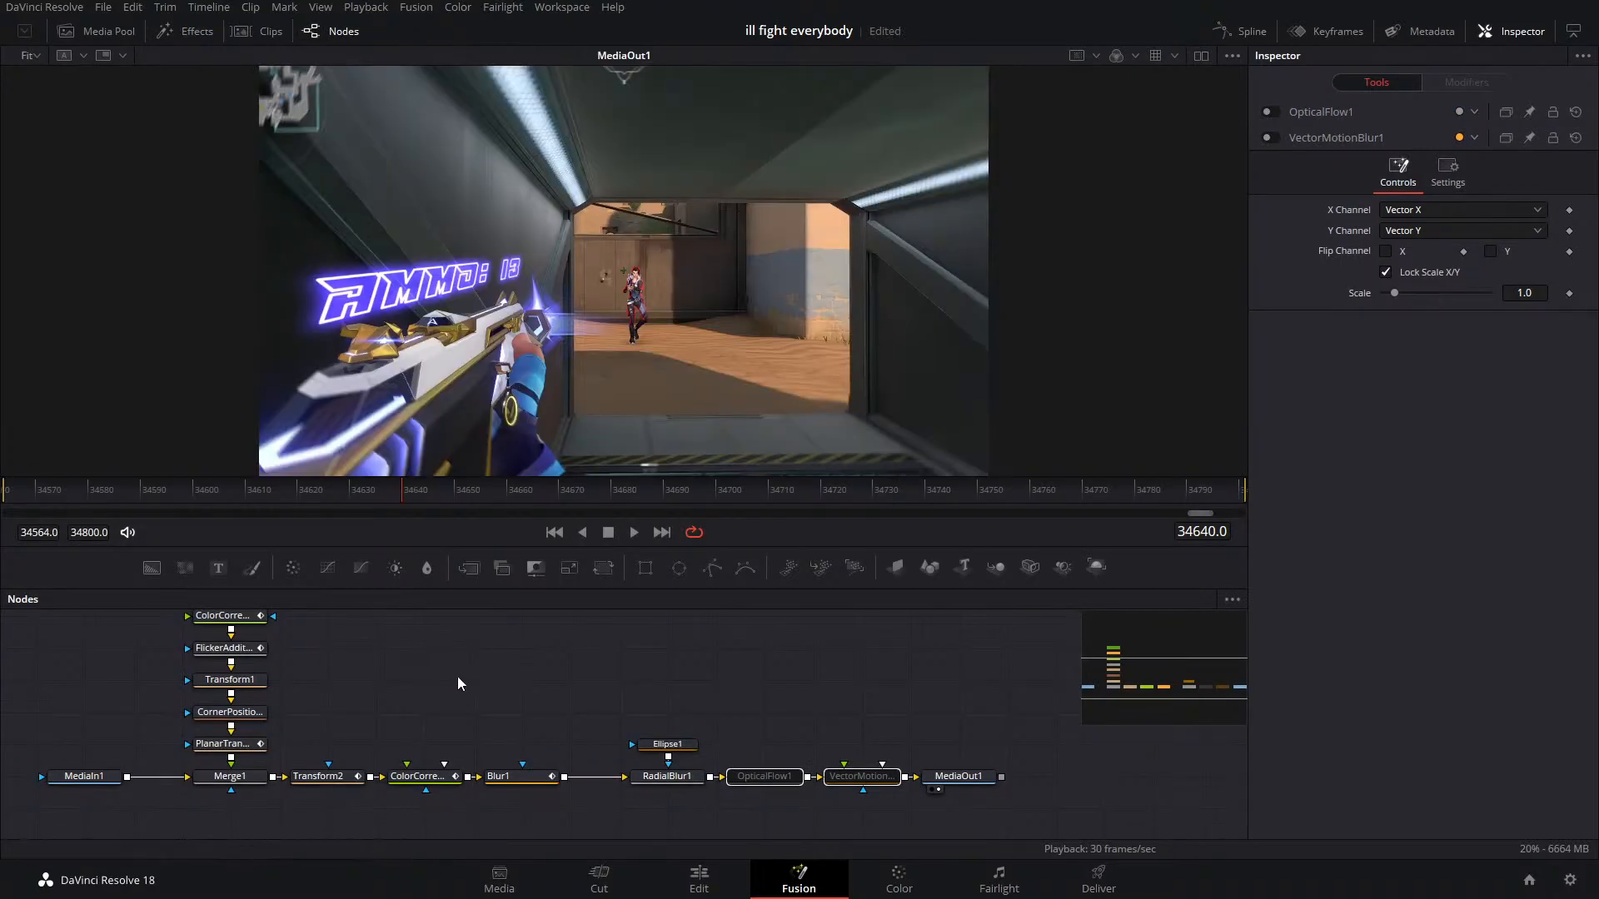
pyautogui.moveTo(333, 665); pyautogui.dragTo(448, 753)
pyautogui.moveTo(551, 657); pyautogui.dragTo(688, 698)
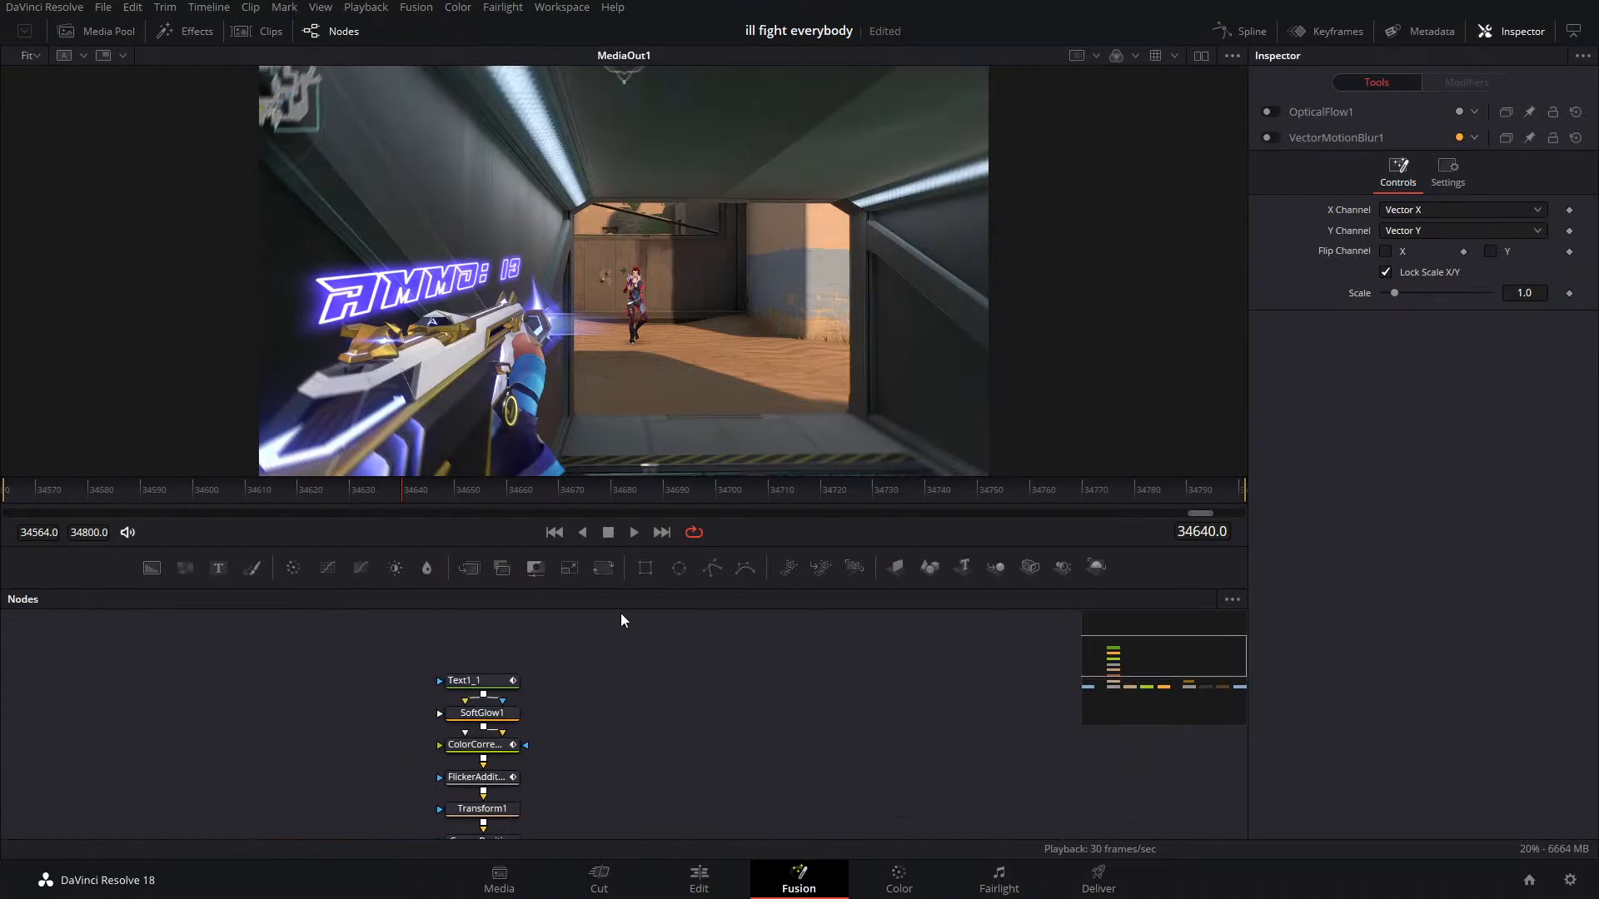
pyautogui.click(1201, 55)
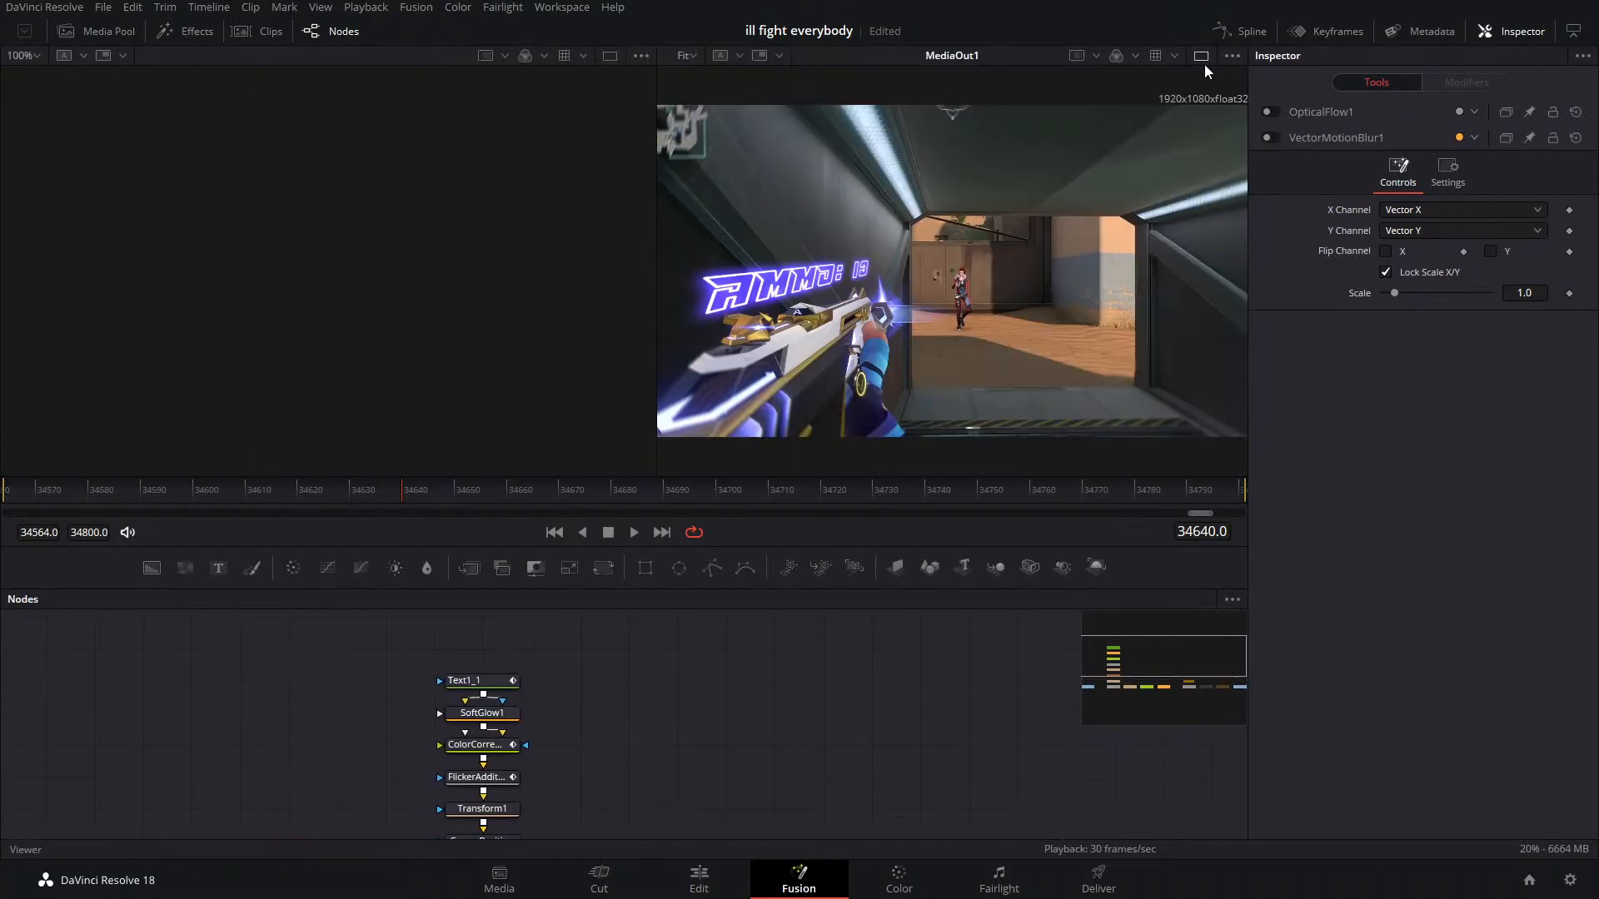
# Show the Text1_1 node in the empty viewer and scrub through its keyframed ammo text up to frame 34694
pyautogui.click(499, 683)
pyautogui.press('1')
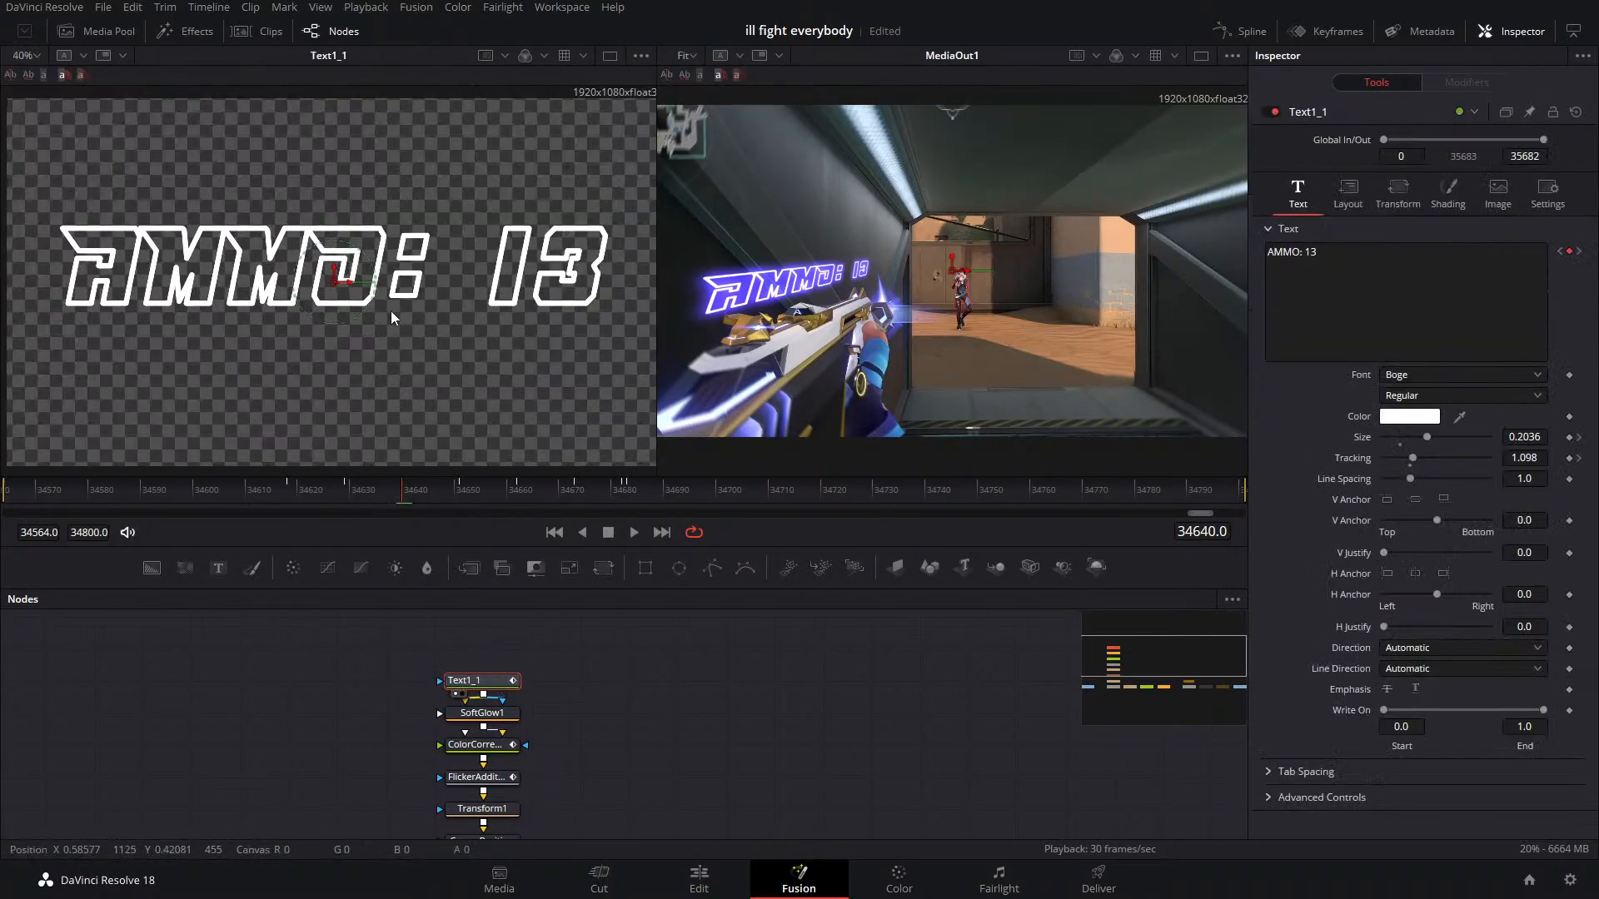
pyautogui.moveTo(391, 311); pyautogui.dragTo(380, 313)
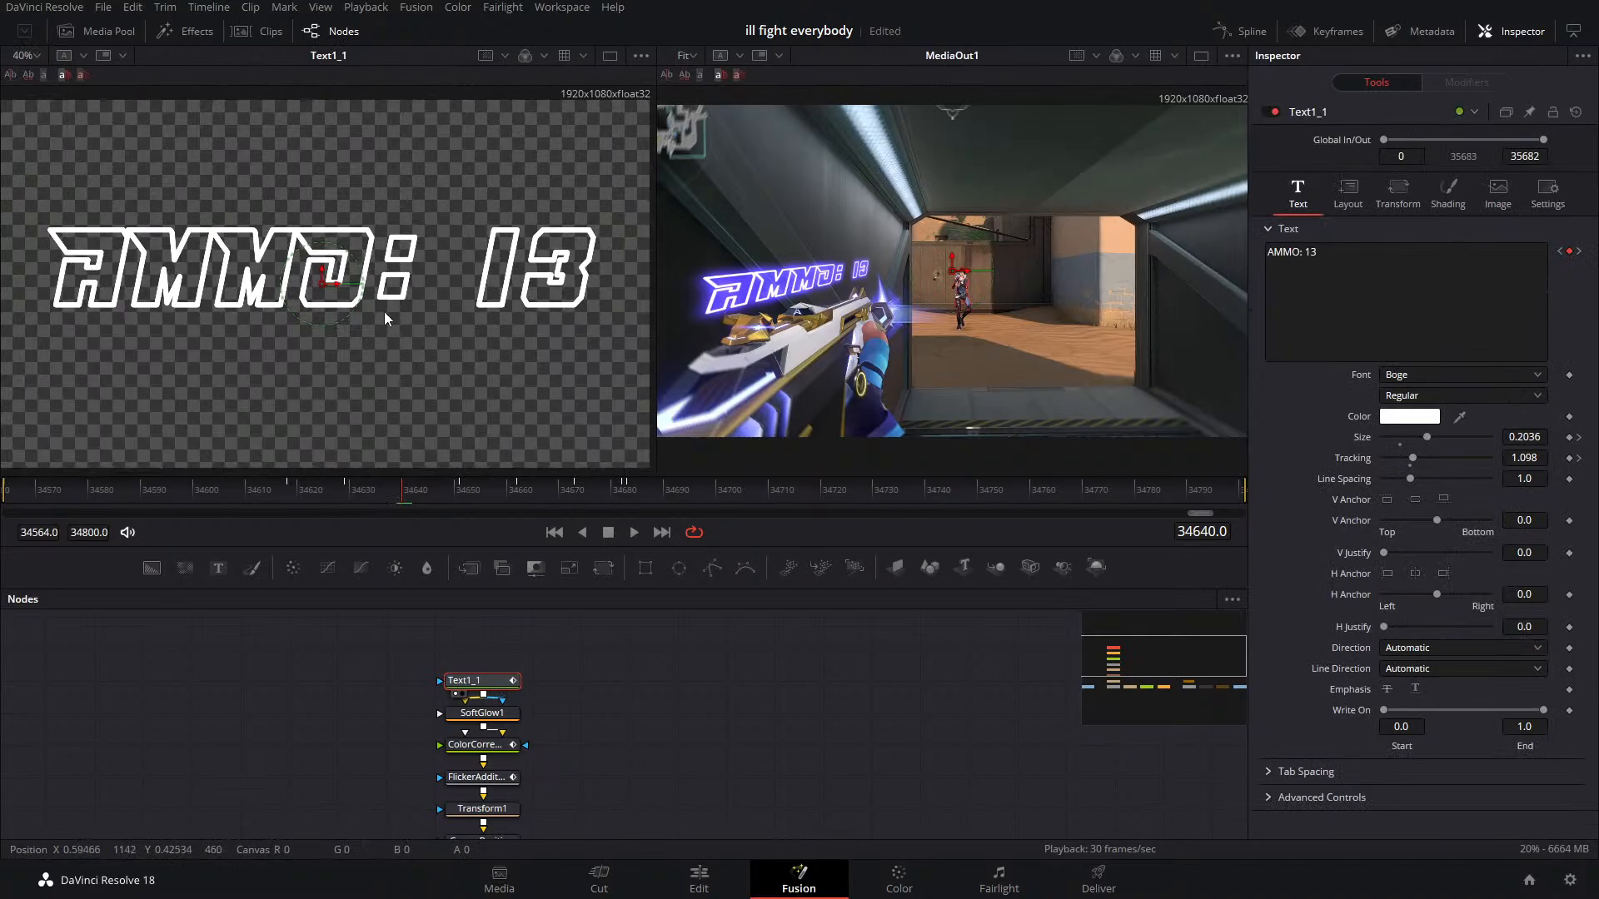
pyautogui.moveTo(366, 492); pyautogui.dragTo(630, 508)
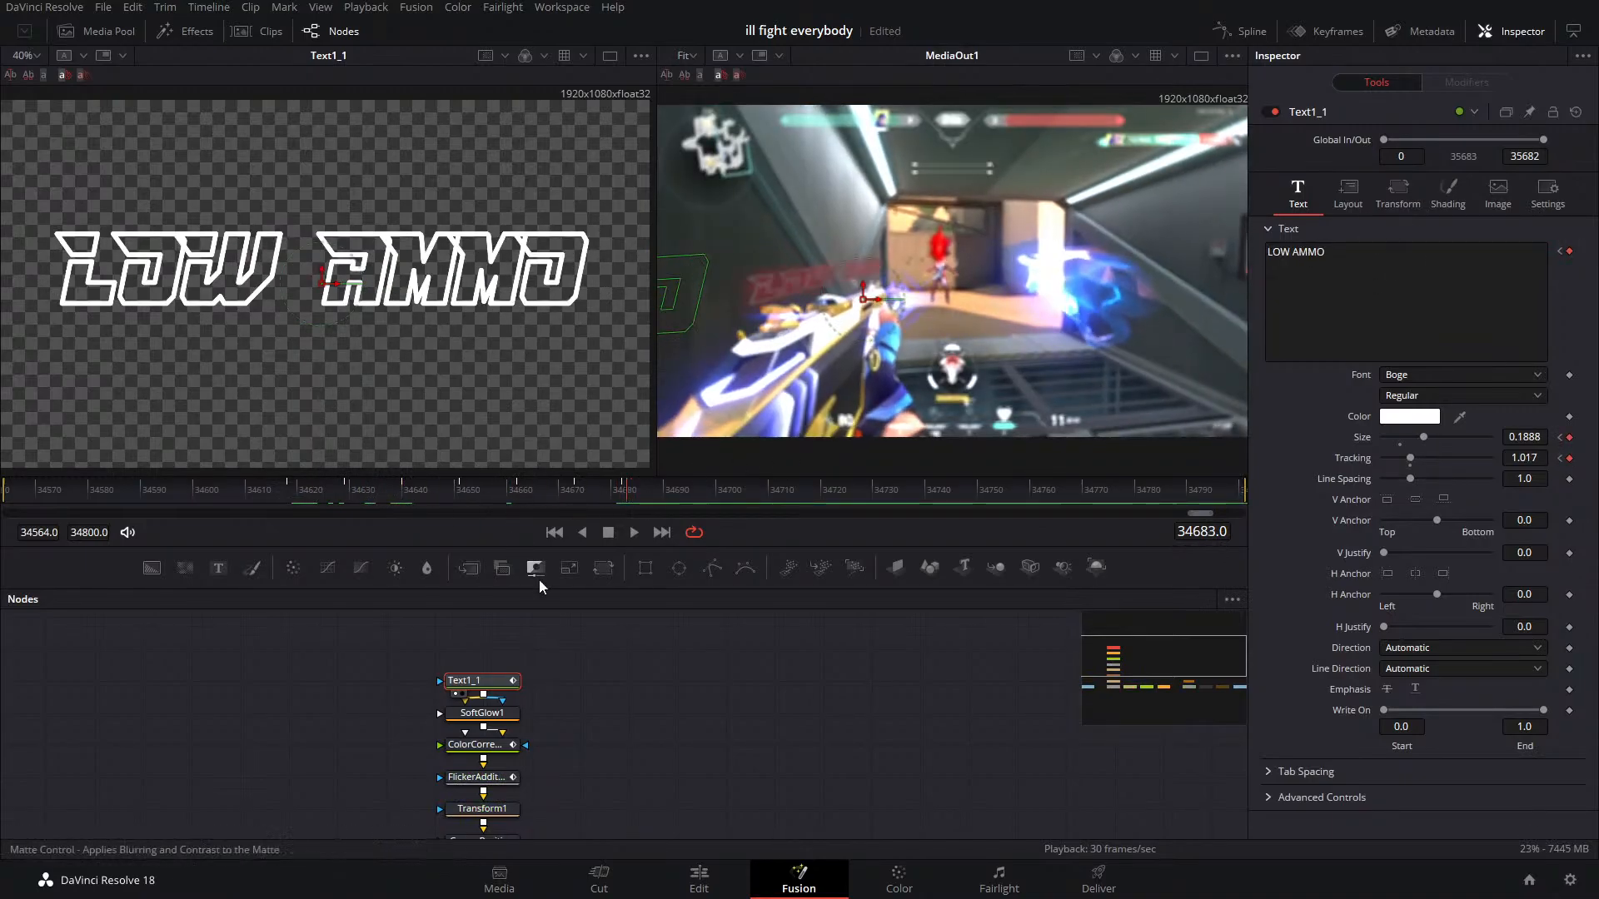
pyautogui.click(671, 493)
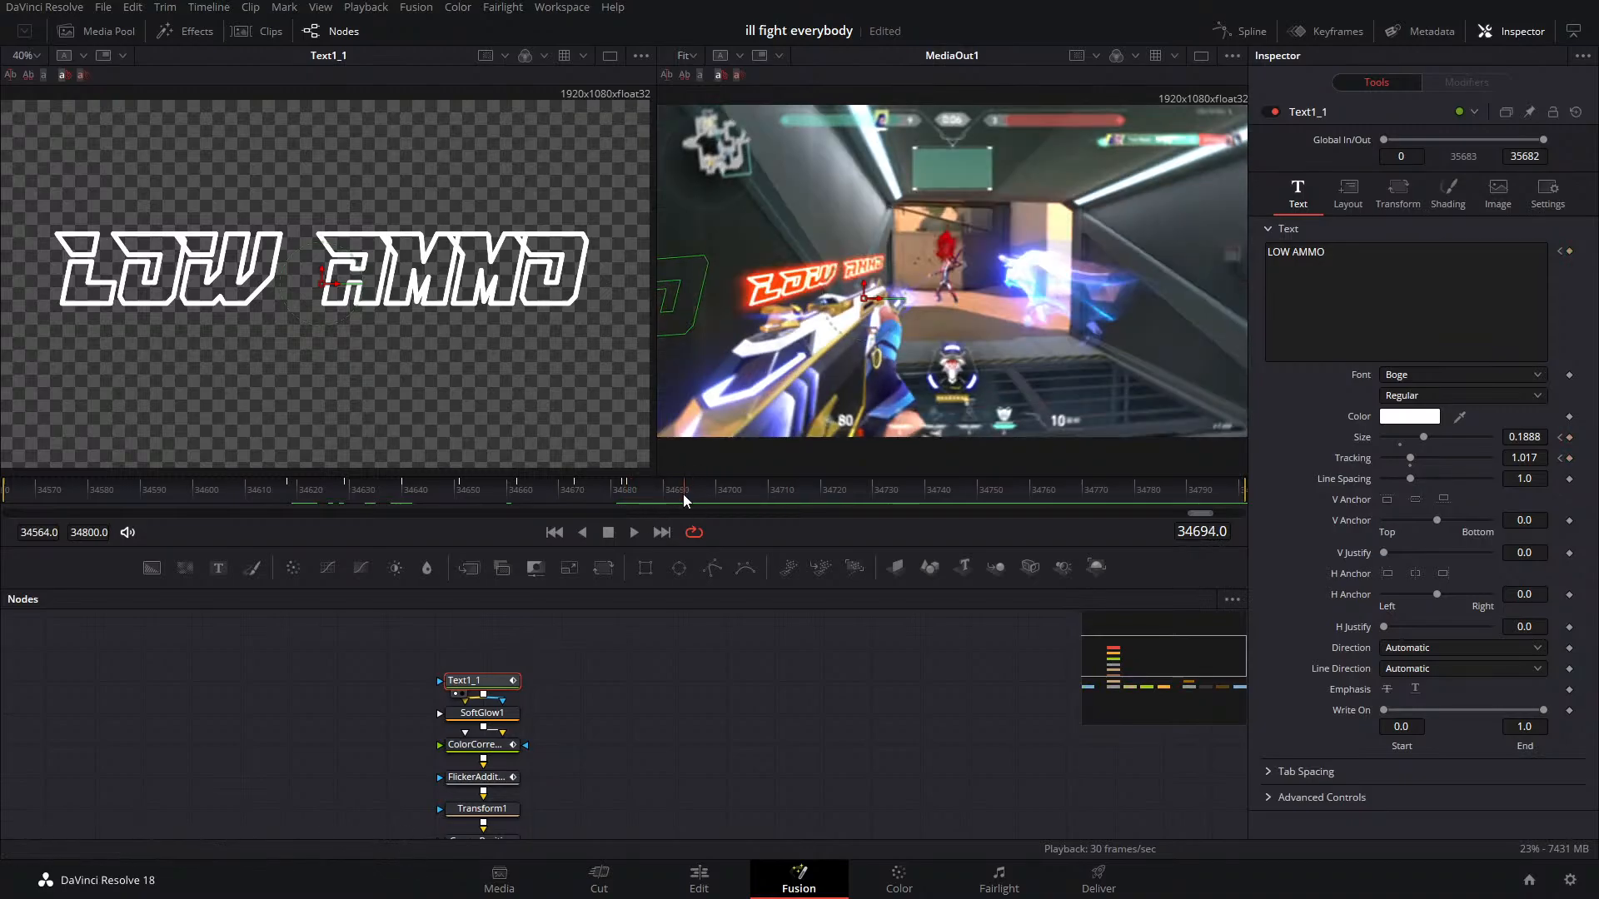
pyautogui.click(628, 501)
# Show SoftGlow1 in the viewer and compare its glow and ColorCorrector1's settings between frames 34683 and 34618
pyautogui.click(487, 713)
pyautogui.press('1')
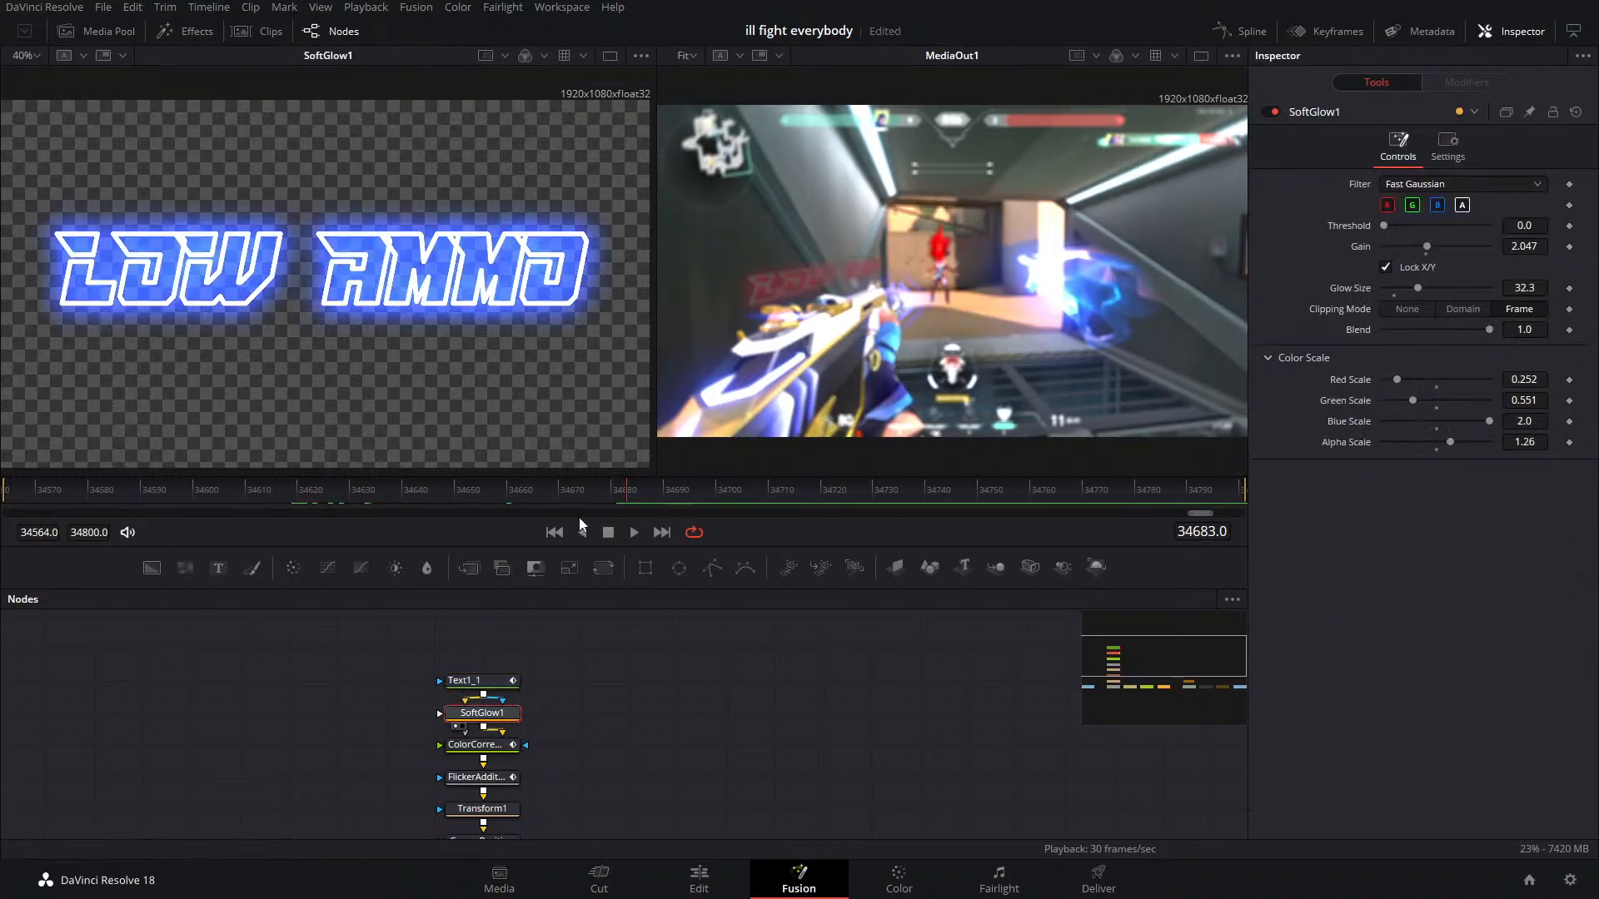
pyautogui.moveTo(627, 491); pyautogui.dragTo(372, 503)
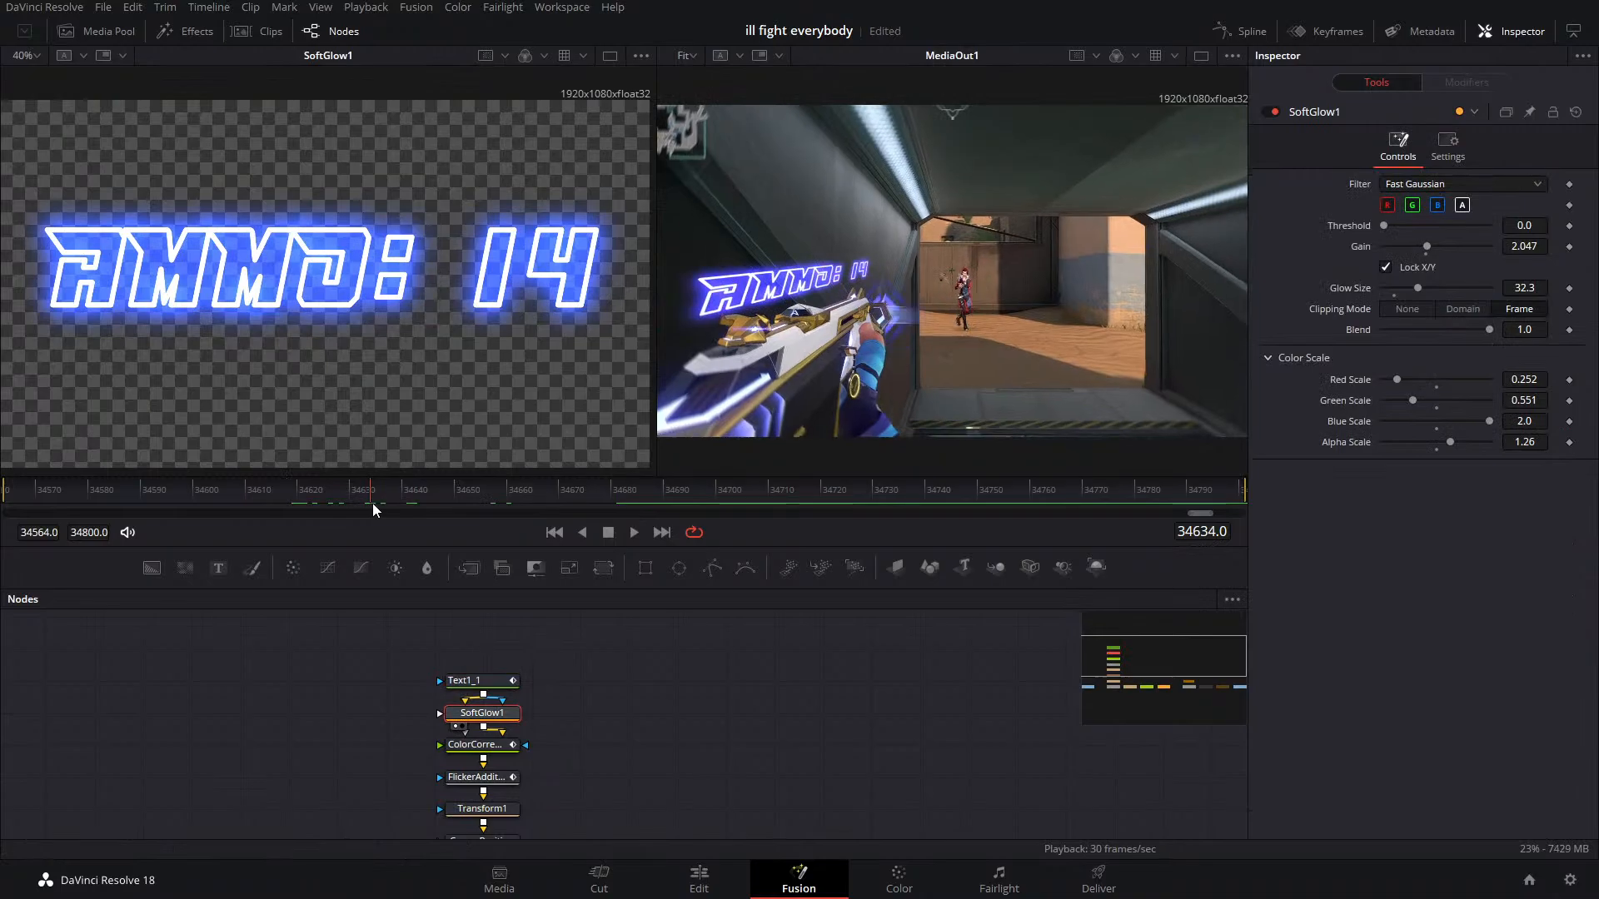
pyautogui.click(475, 745)
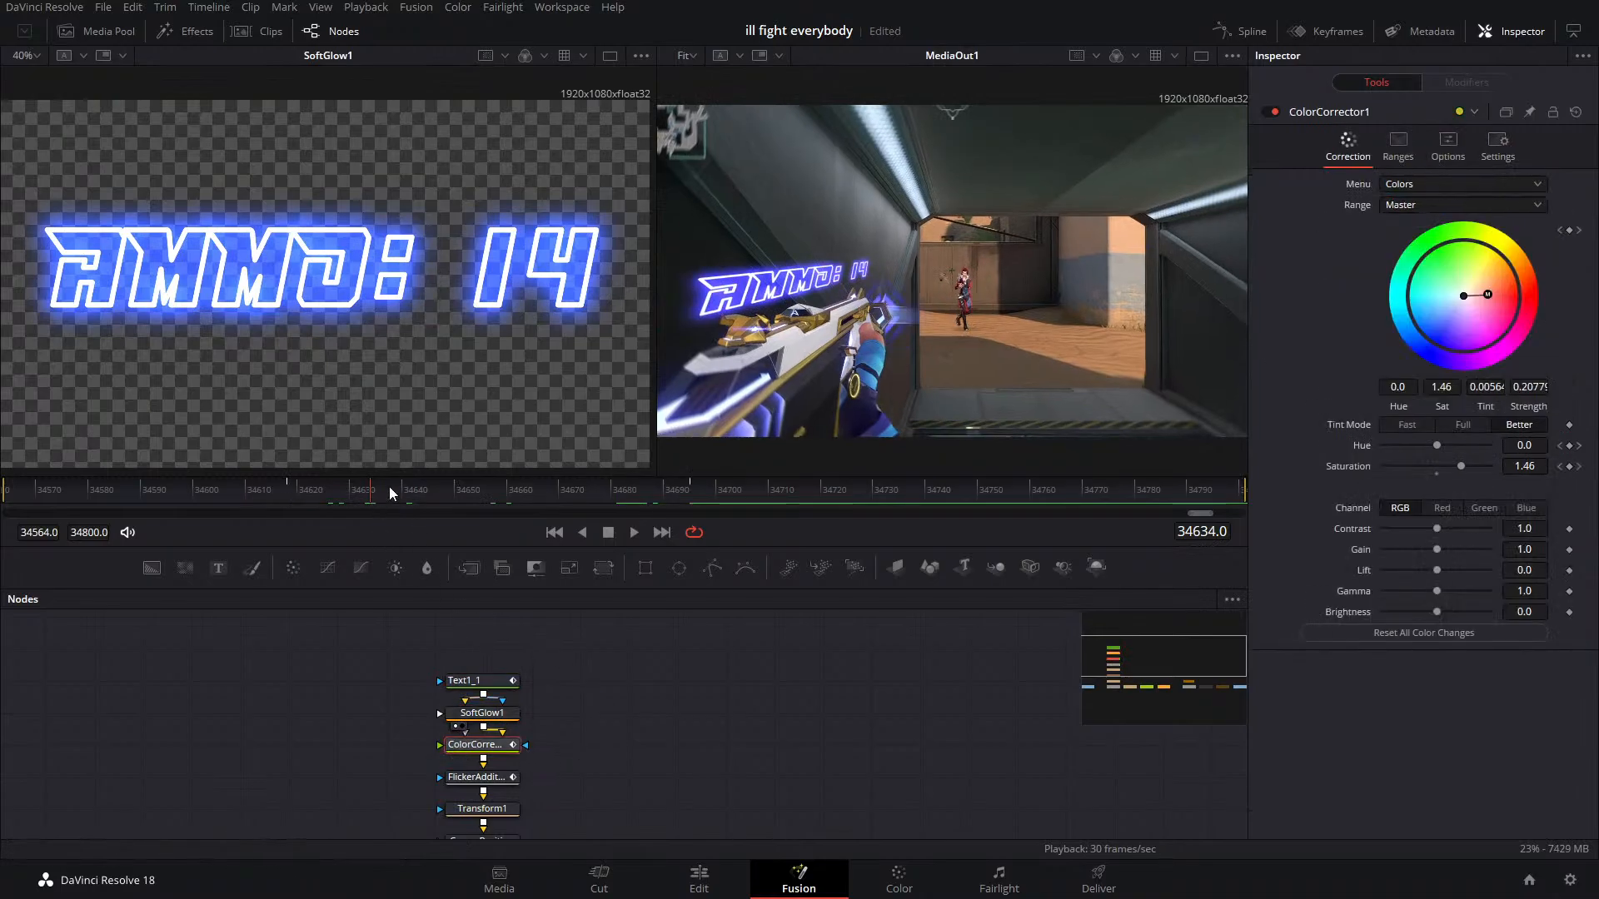
pyautogui.moveTo(382, 492); pyautogui.dragTo(292, 518)
pyautogui.click(481, 713)
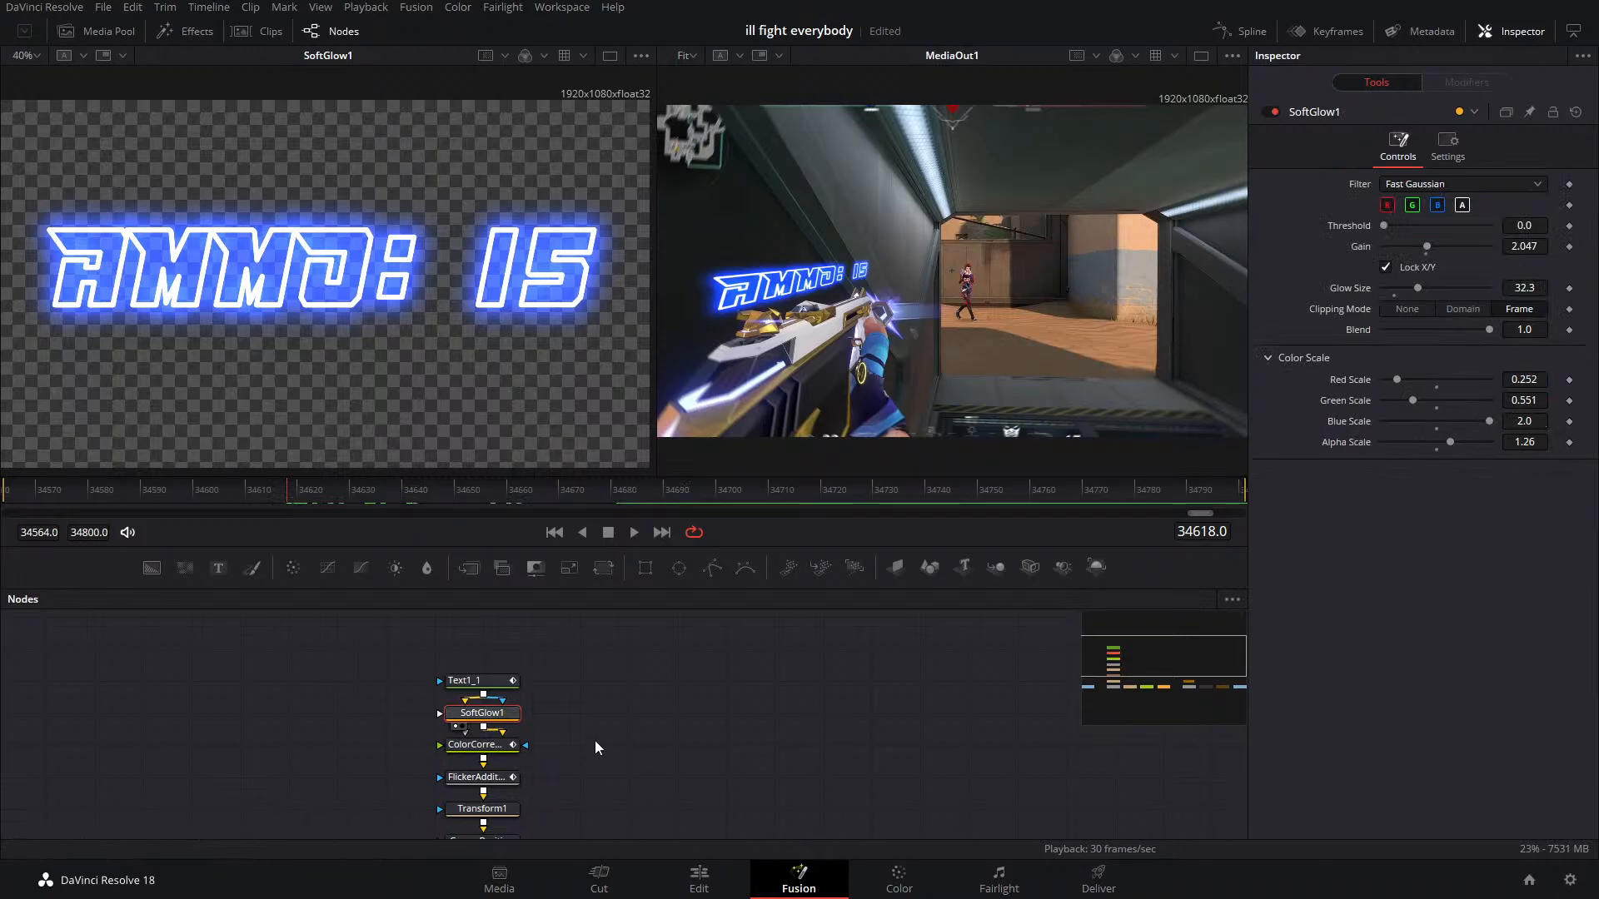
# Examine the FlickerAddition and Transform1 nodes while scrubbing the ammo text between frames 34618 and 34665
pyautogui.click(476, 777)
pyautogui.click(287, 481)
pyautogui.moveTo(286, 481); pyautogui.dragTo(534, 501)
pyautogui.scroll(-2, 627, 752)
pyautogui.click(469, 743)
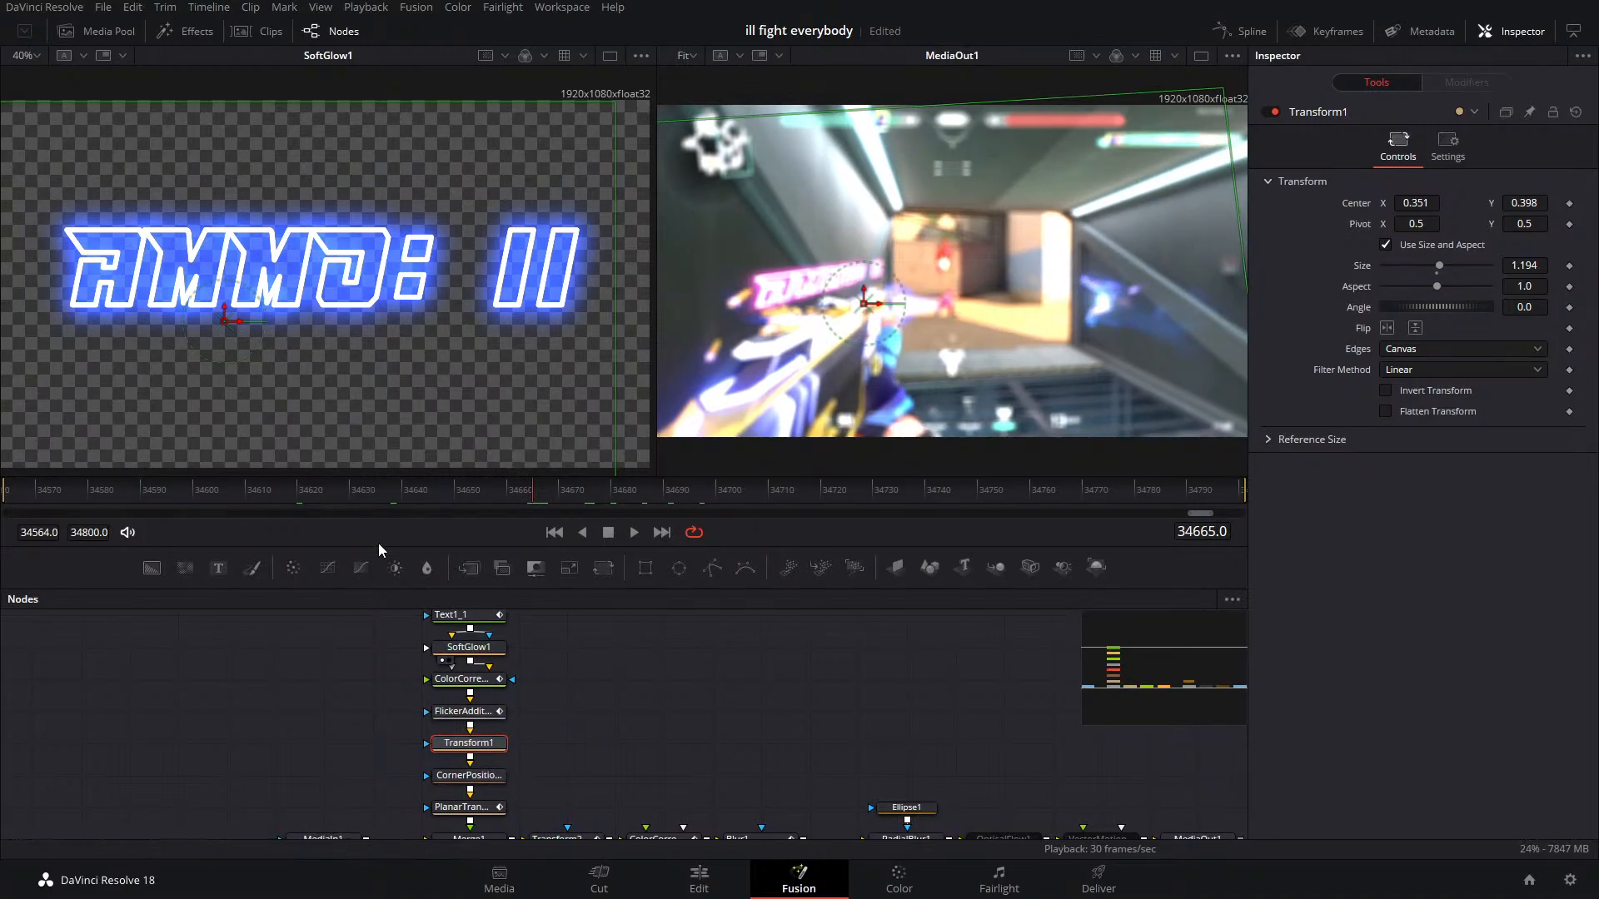
pyautogui.moveTo(523, 496); pyautogui.dragTo(421, 498)
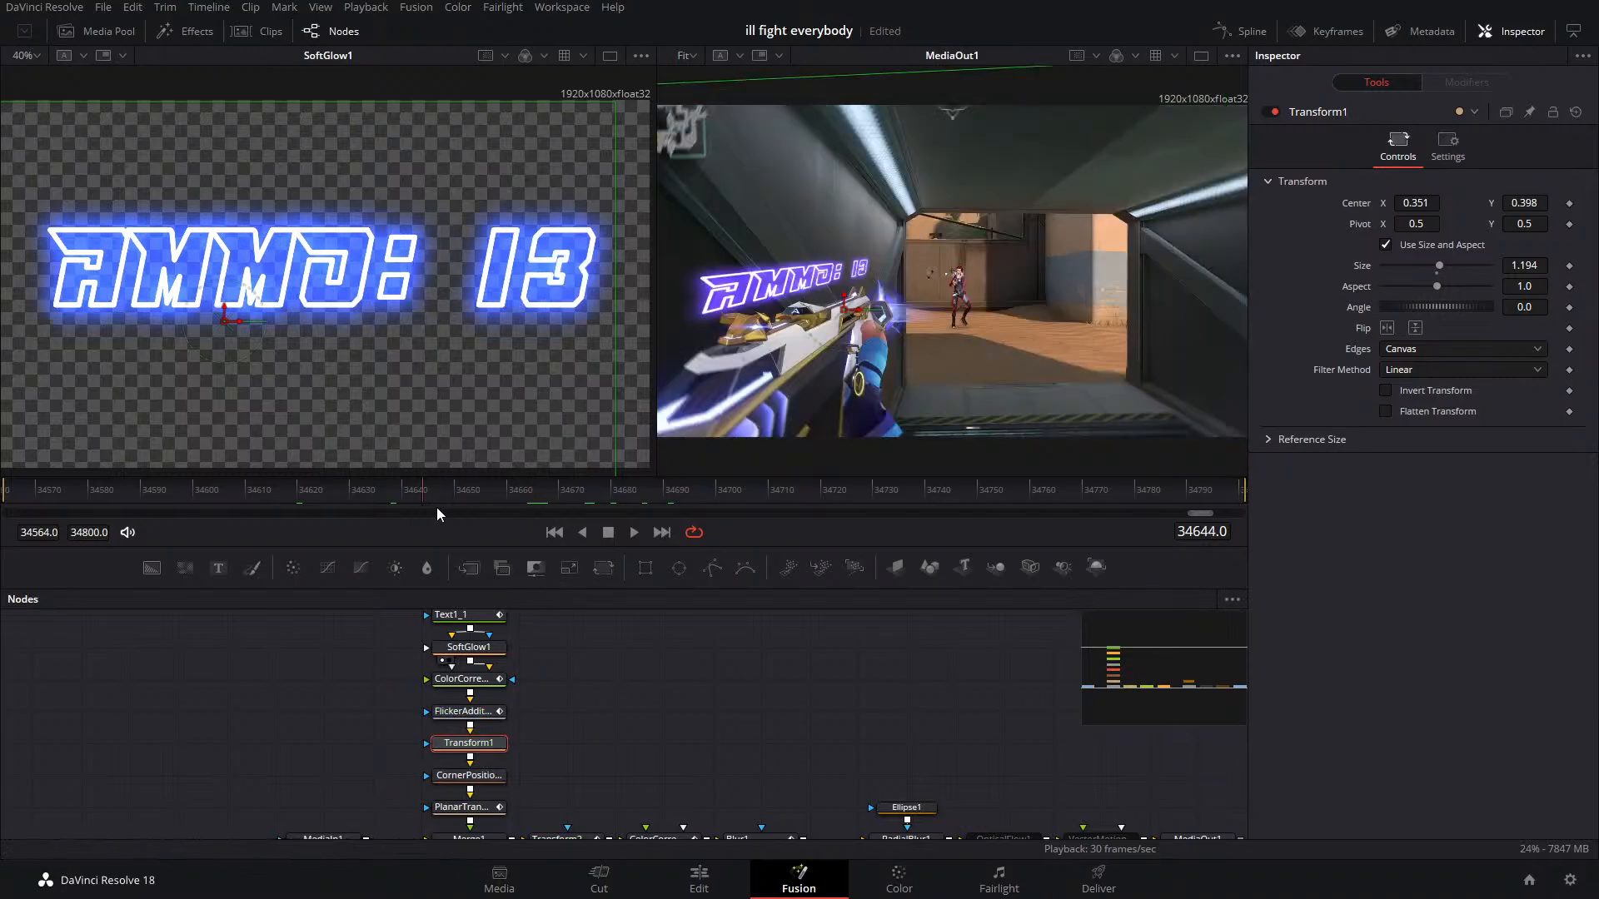
# Examine how CornerPositioner1 angles the ammo text along the gun, and check the PlanarTransform1 settings
pyautogui.click(472, 783)
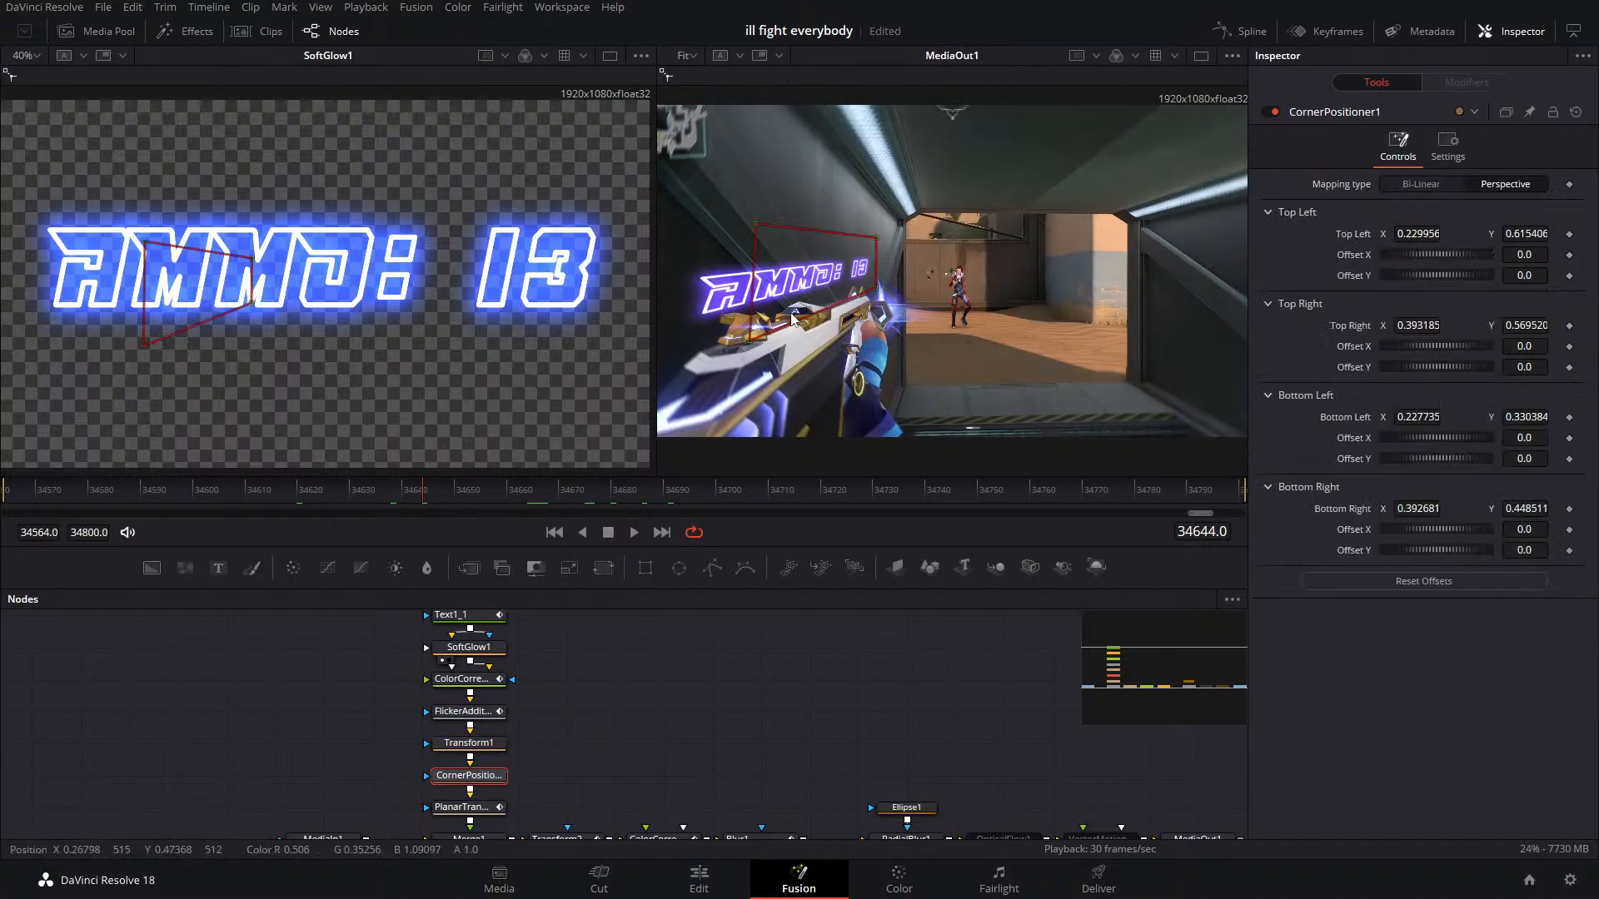
pyautogui.scroll(5, 837, 332)
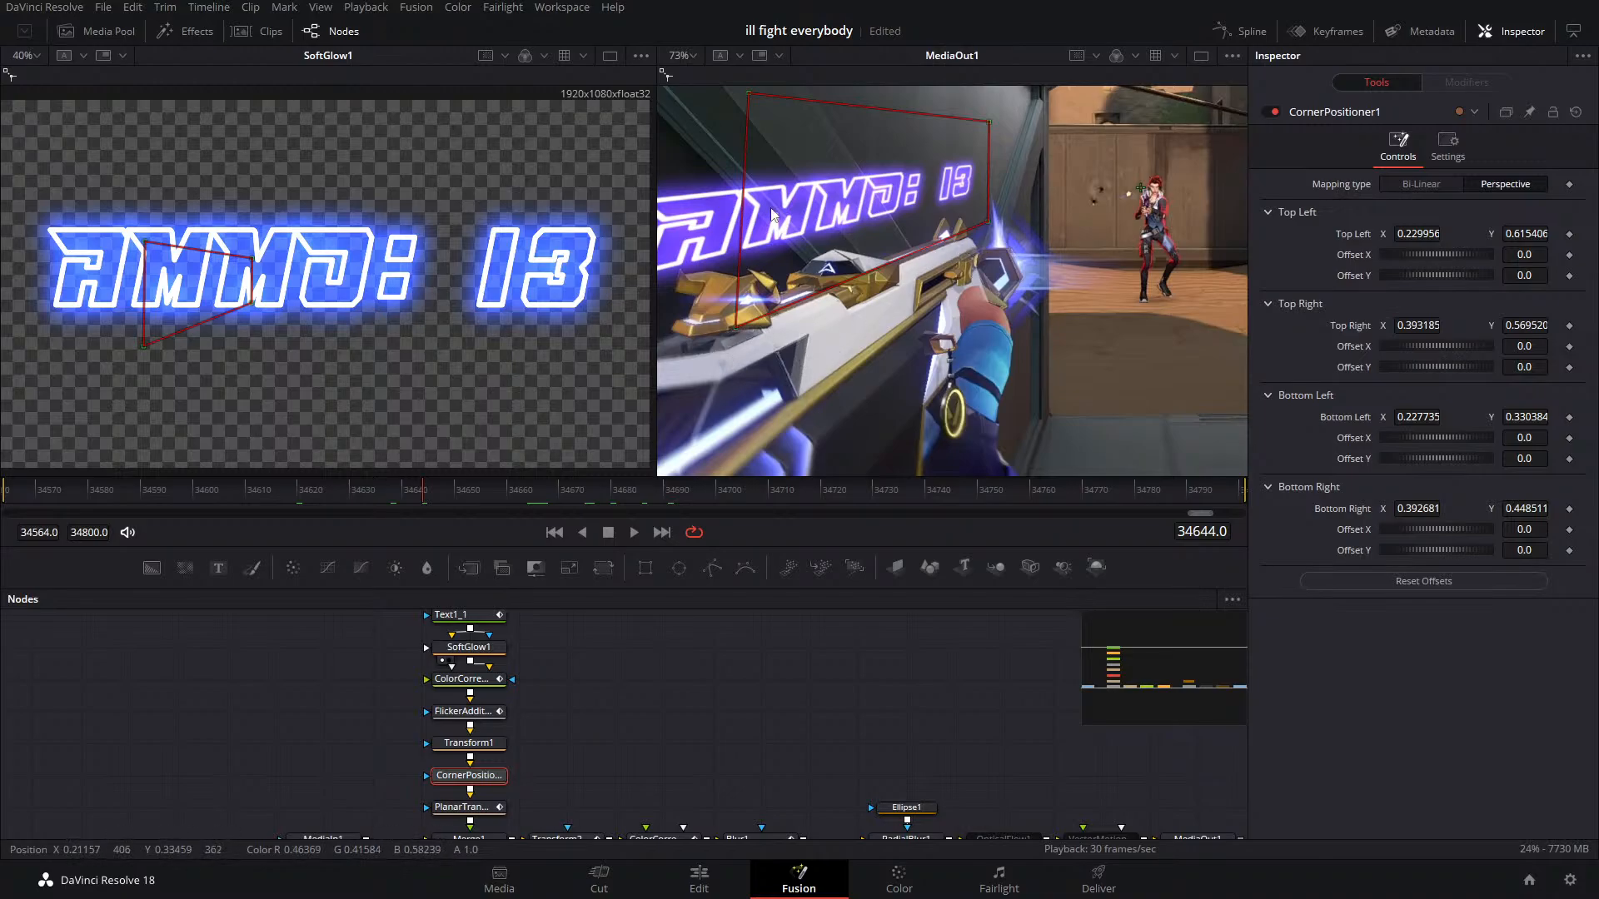
pyautogui.moveTo(775, 214); pyautogui.dragTo(780, 240)
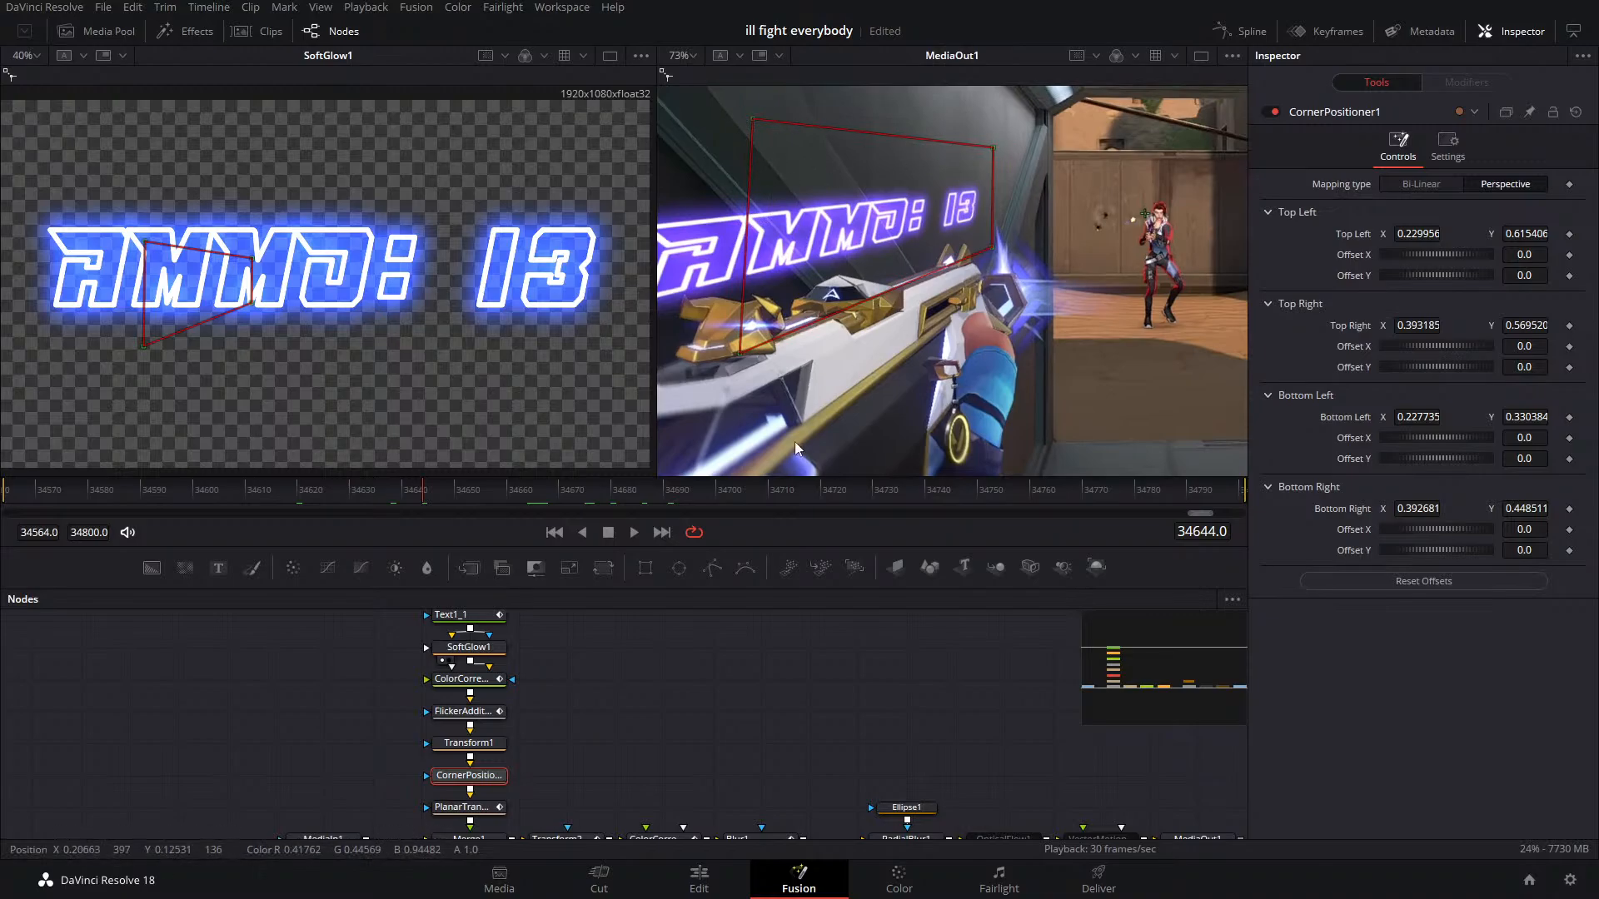
pyautogui.scroll(-3, 875, 387)
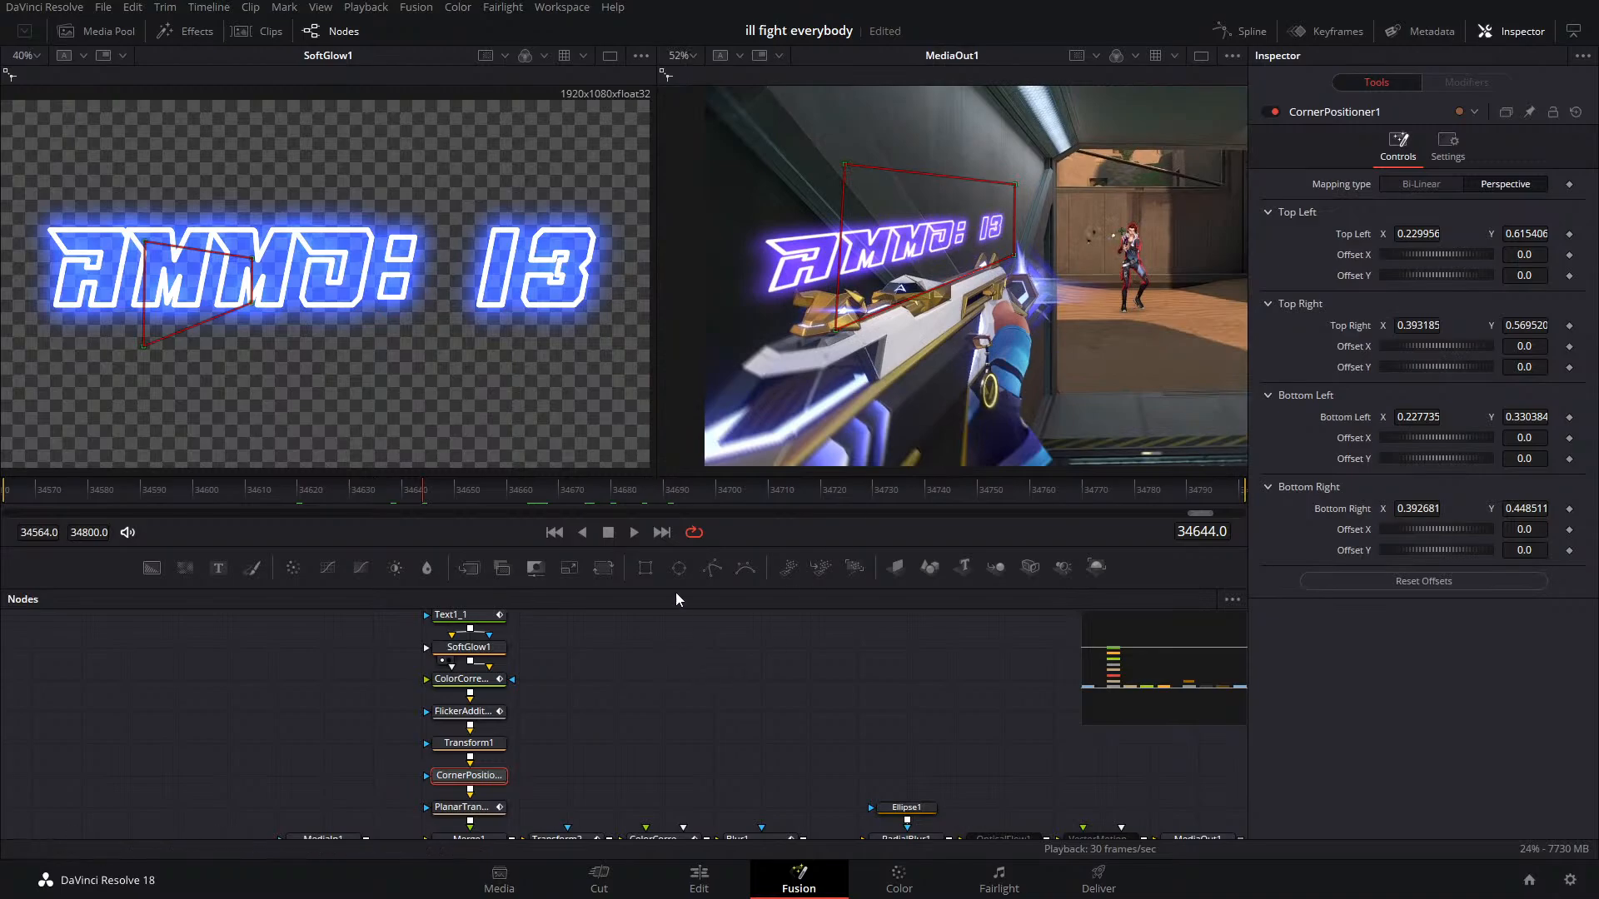
pyautogui.scroll(-2, 578, 750)
pyautogui.click(489, 780)
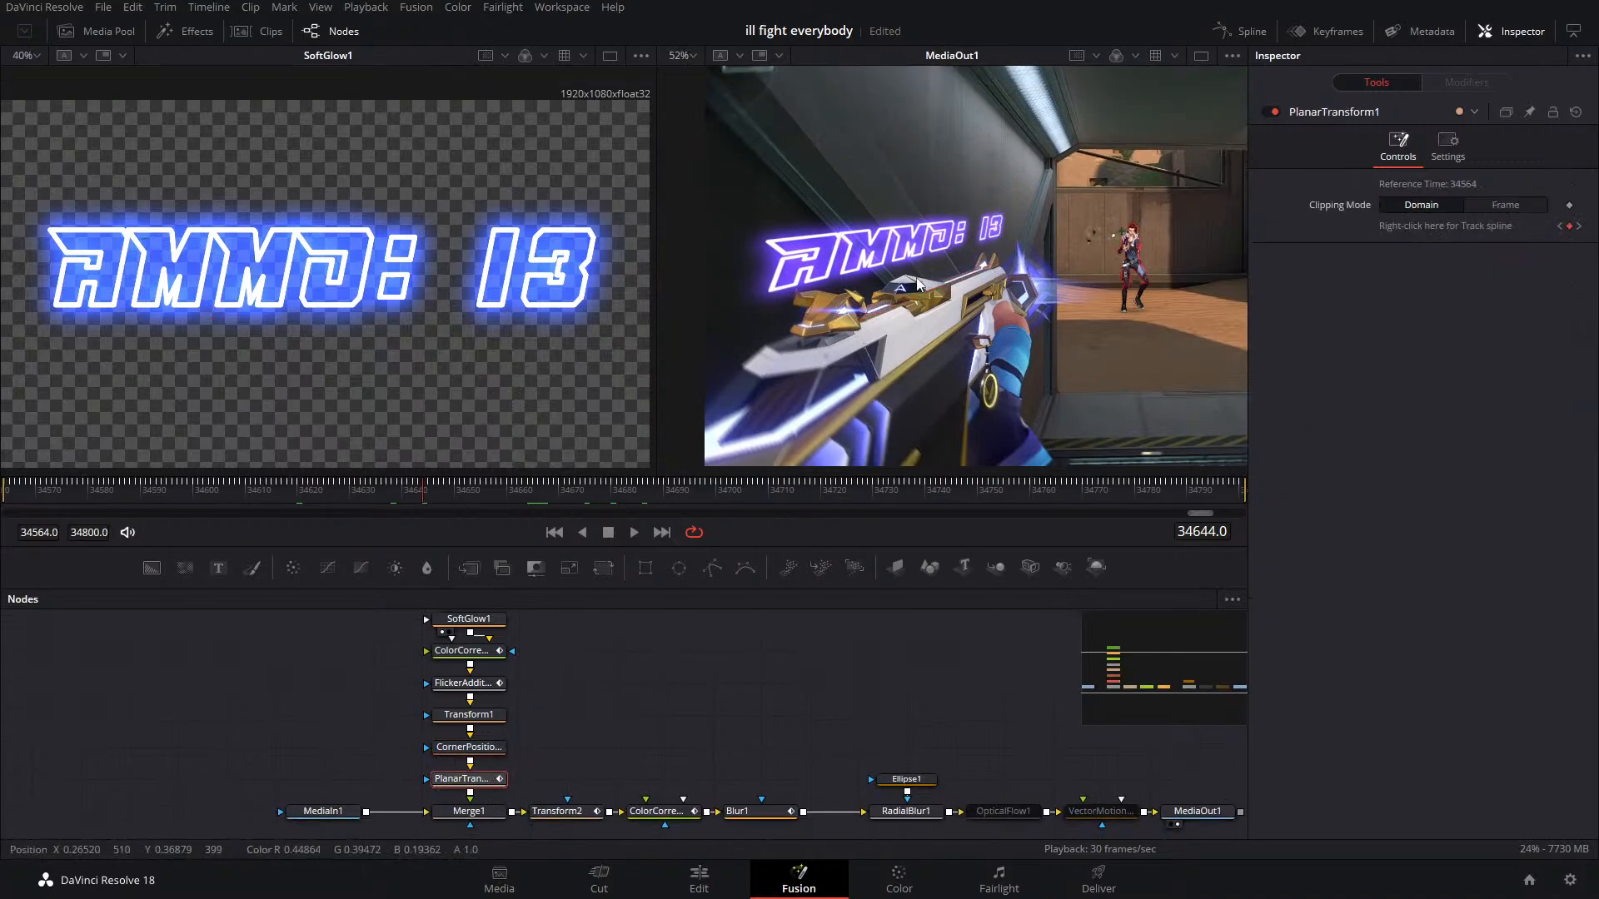
# Move MediaIn1 away from Merge1 and add a Planar Tracker node right after it
pyautogui.scroll(-4, 317, 825)
pyautogui.moveTo(329, 744); pyautogui.dragTo(184, 746)
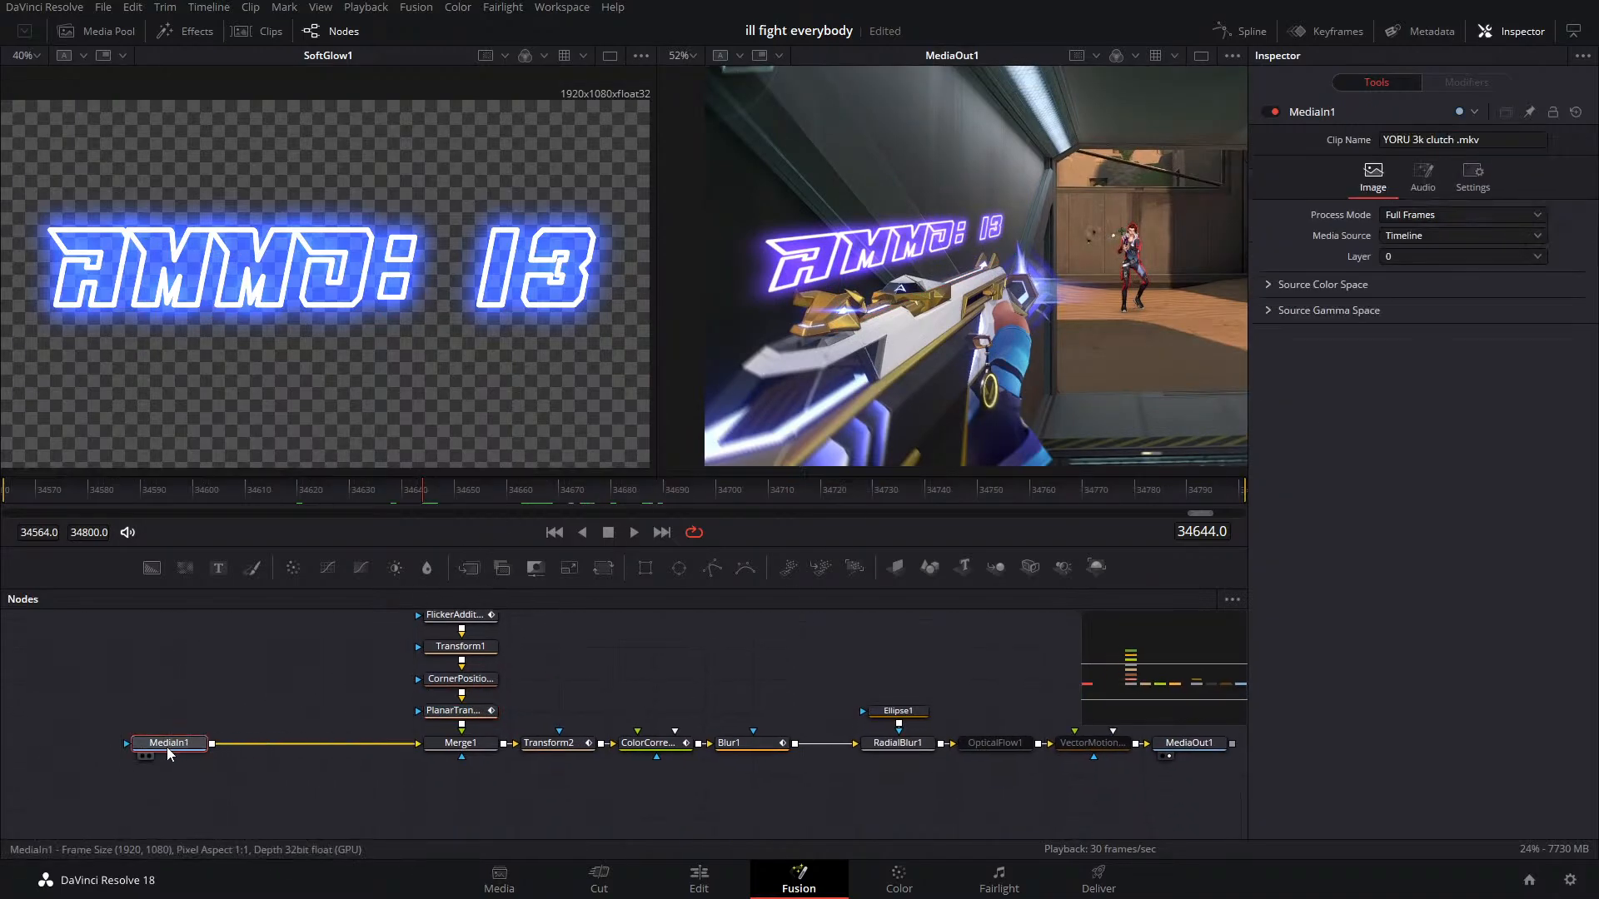
pyautogui.hotkey('shift', 'space')
pyautogui.write('plan')
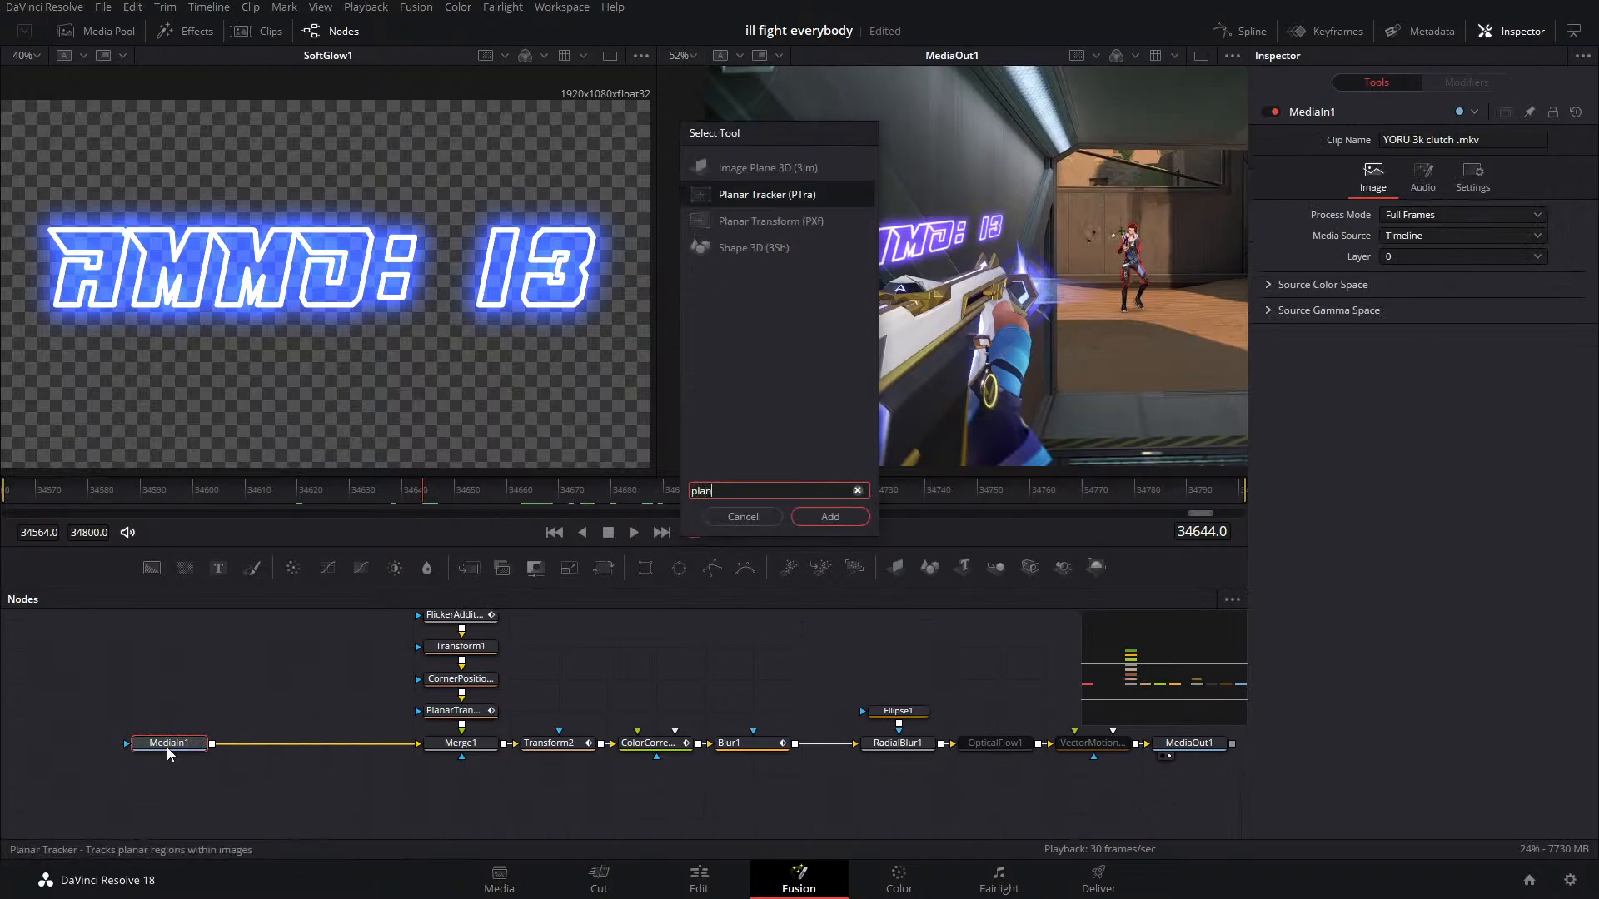
pyautogui.press('Return')
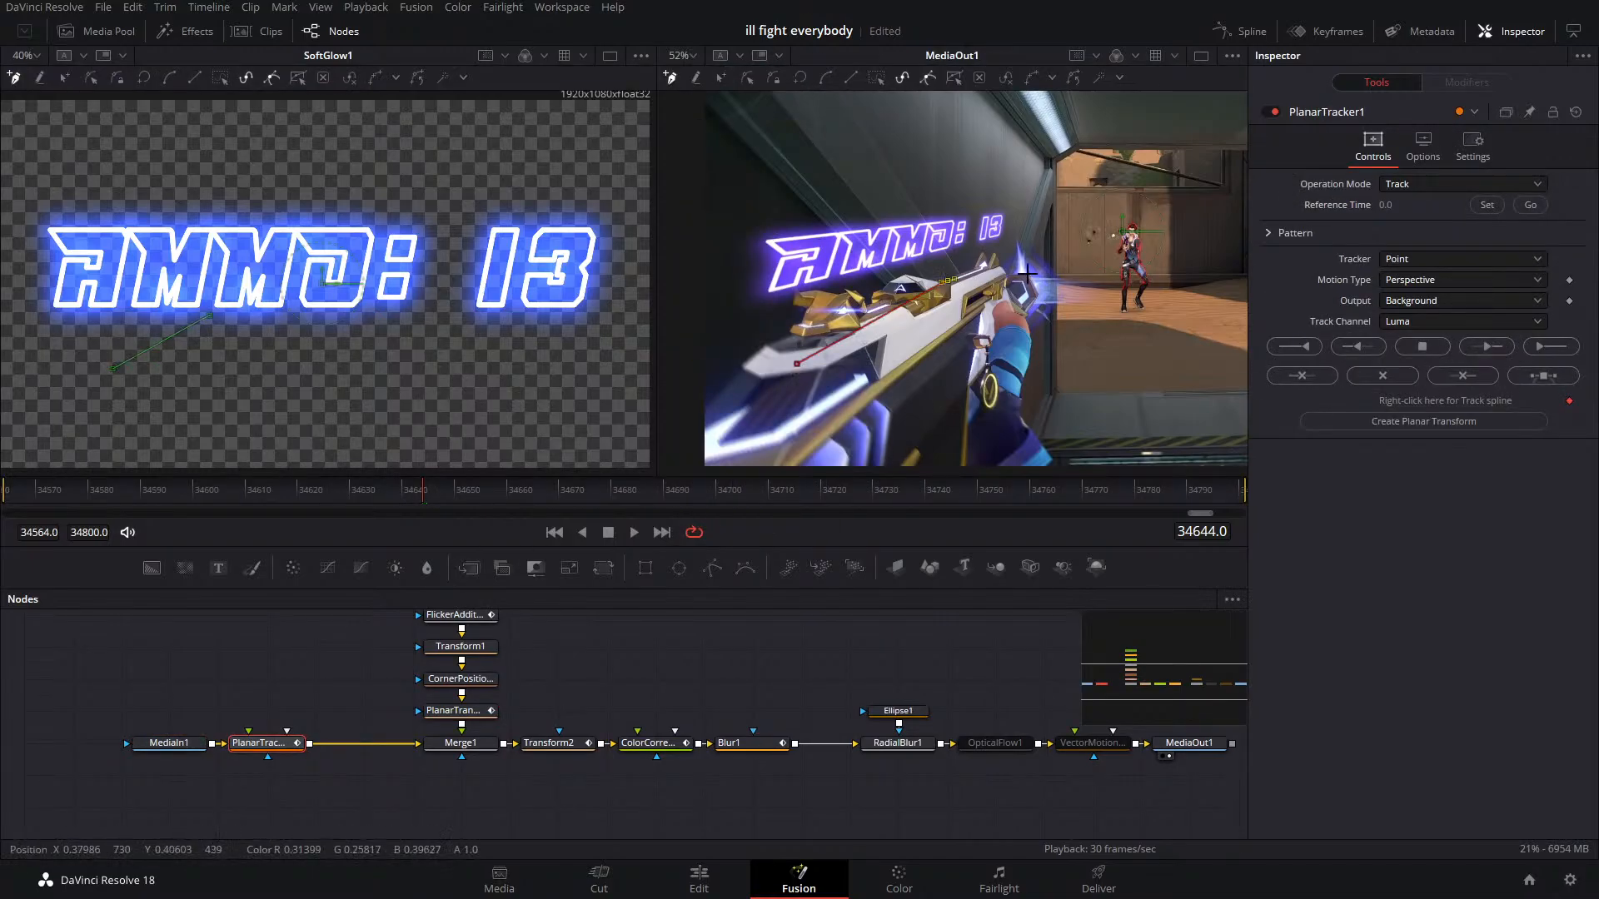
# Draw a closed tracking polygon around the gun and hand for PlanarTracker1
pyautogui.click(1024, 274)
pyautogui.click(1016, 387)
pyautogui.moveTo(1018, 428); pyautogui.dragTo(1027, 373)
pyautogui.click(1027, 373)
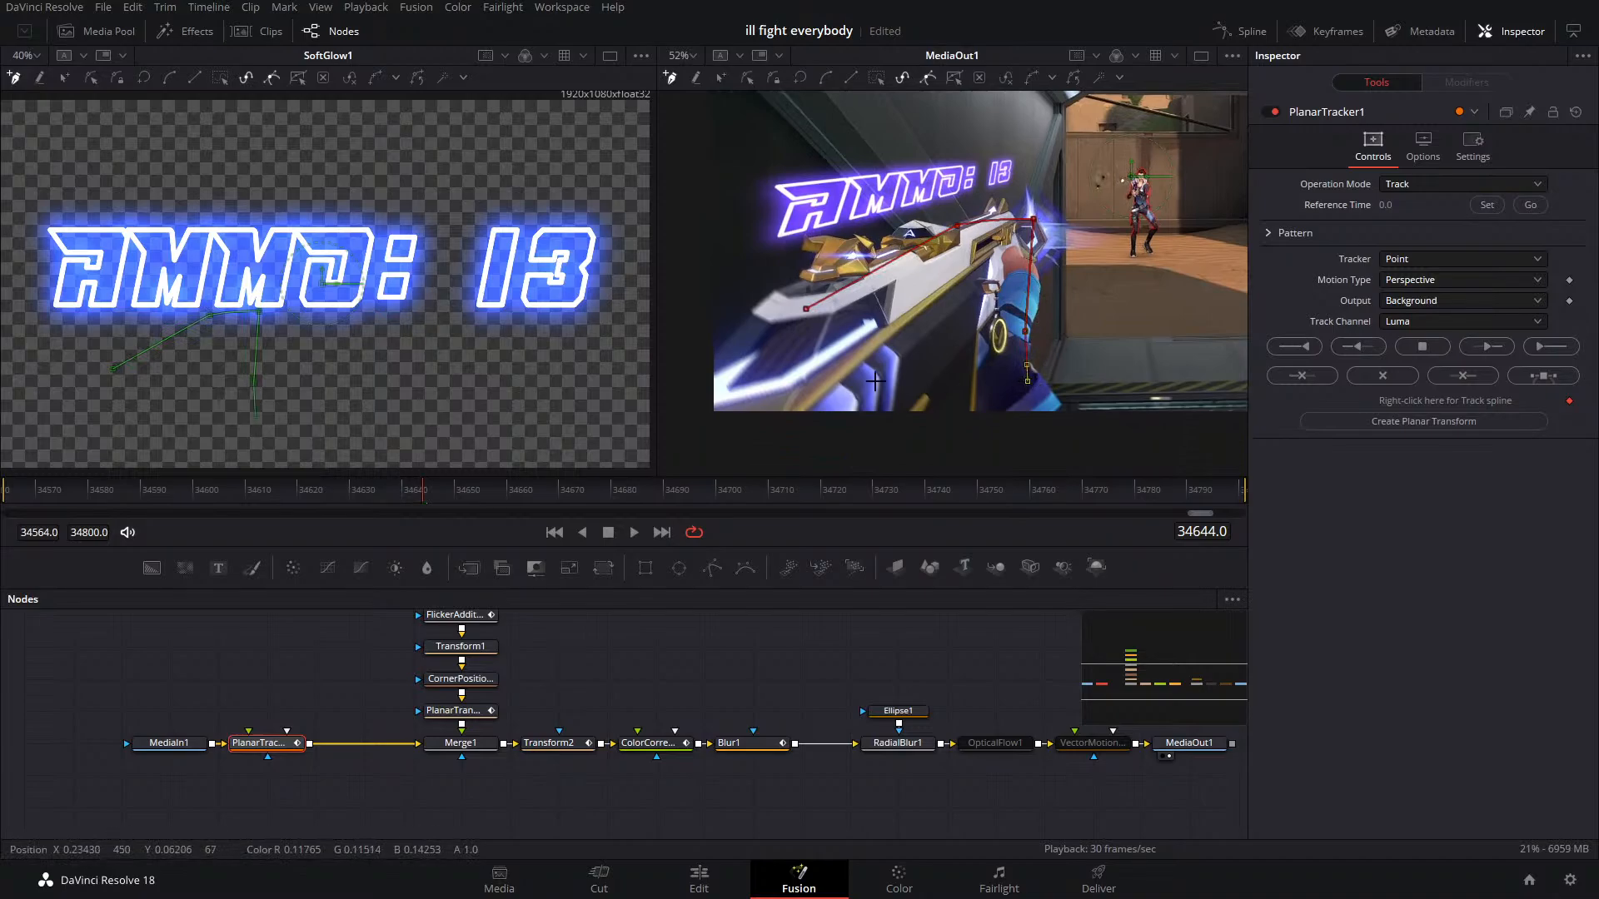
pyautogui.click(875, 381)
pyautogui.click(806, 309)
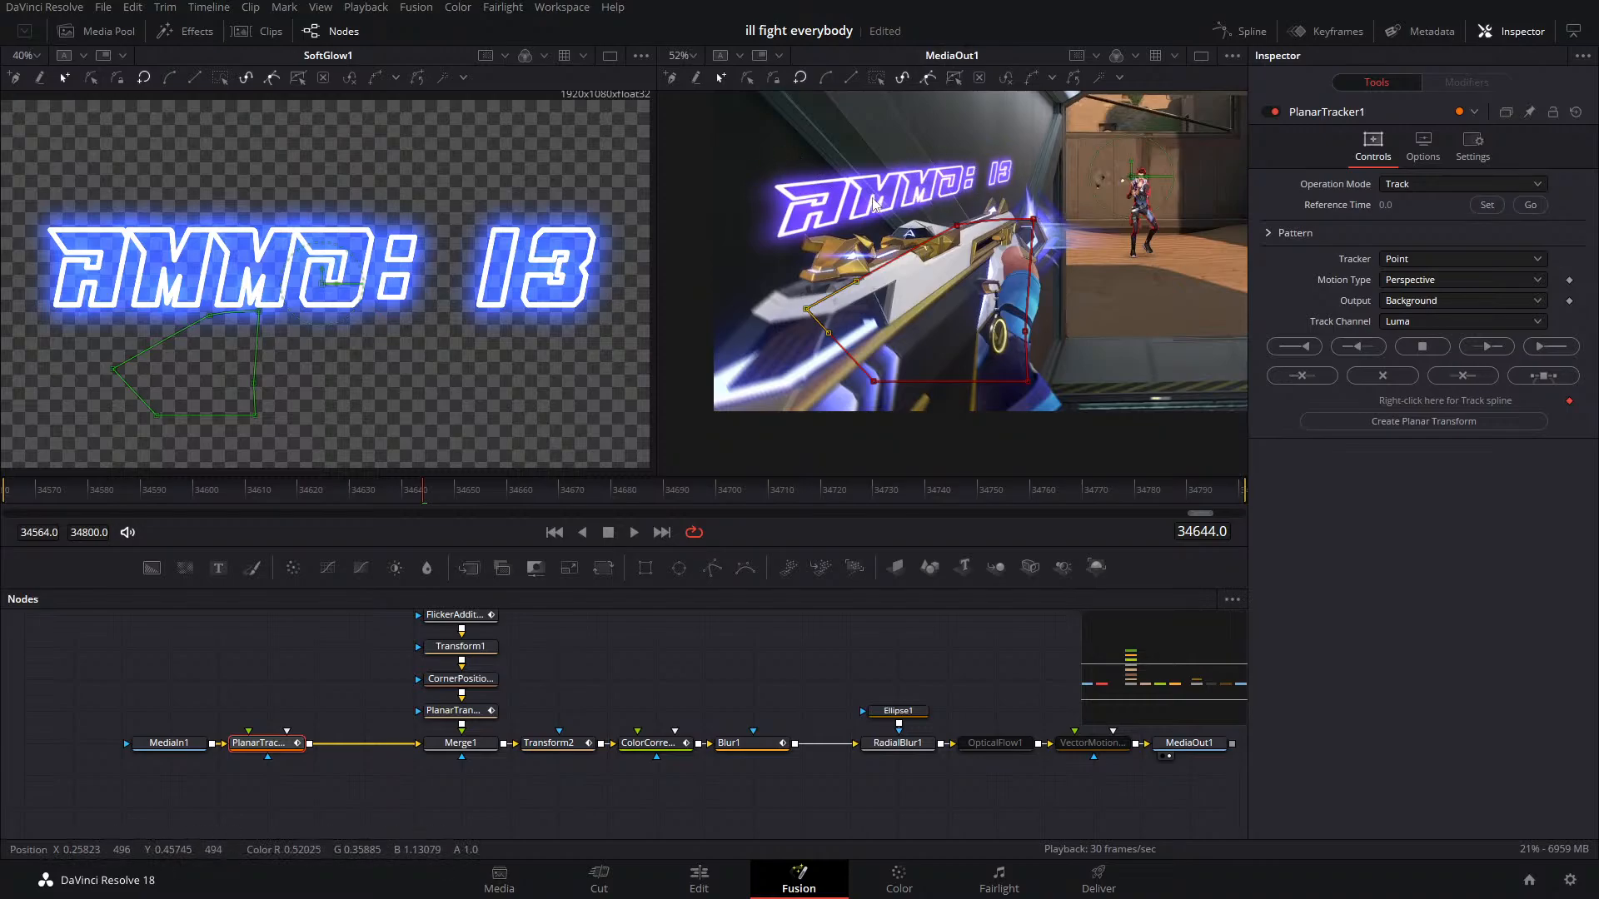
# Set PlanarTracker1's trail length to 1 and create a Planar Transform node from the tracker
pyautogui.click(1423, 143)
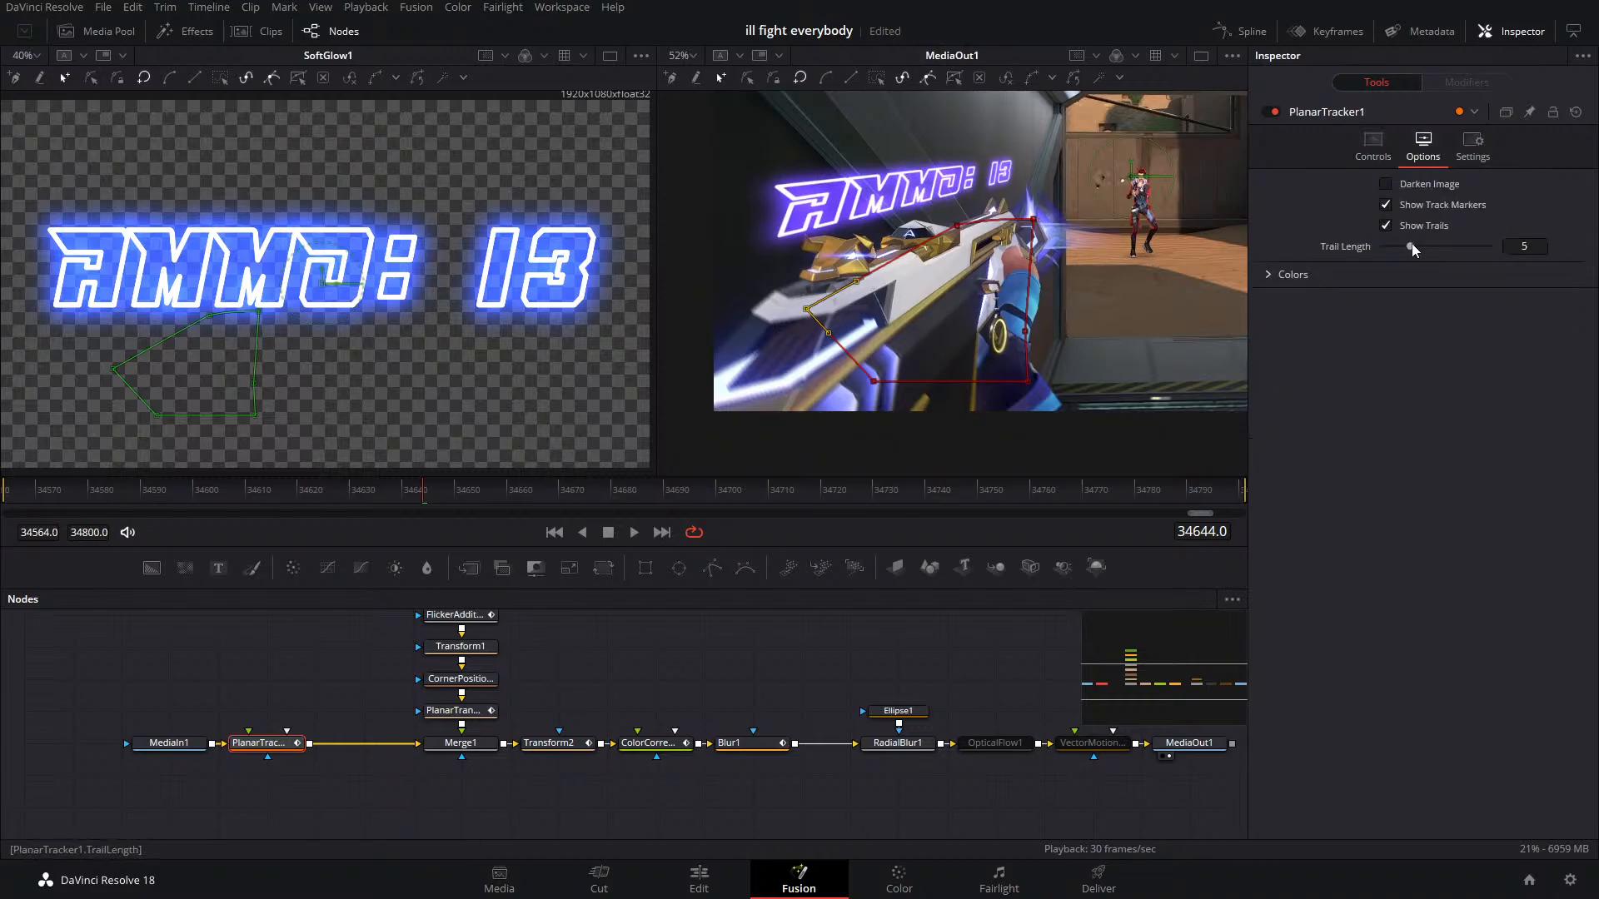
pyautogui.moveTo(1411, 247); pyautogui.dragTo(1390, 248)
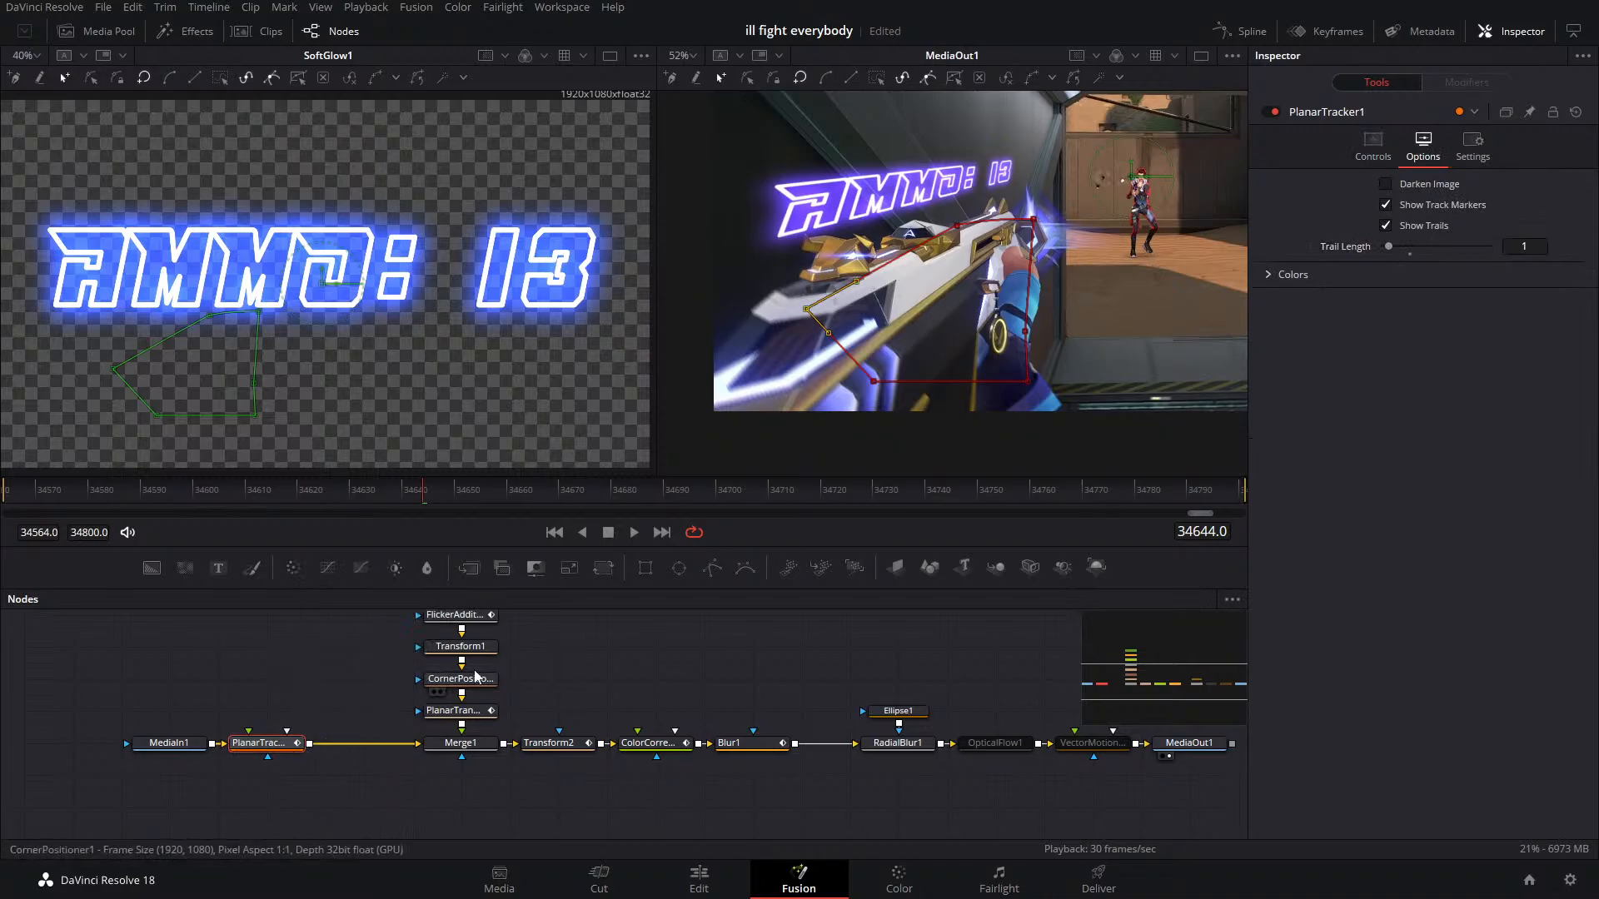
pyautogui.click(1382, 154)
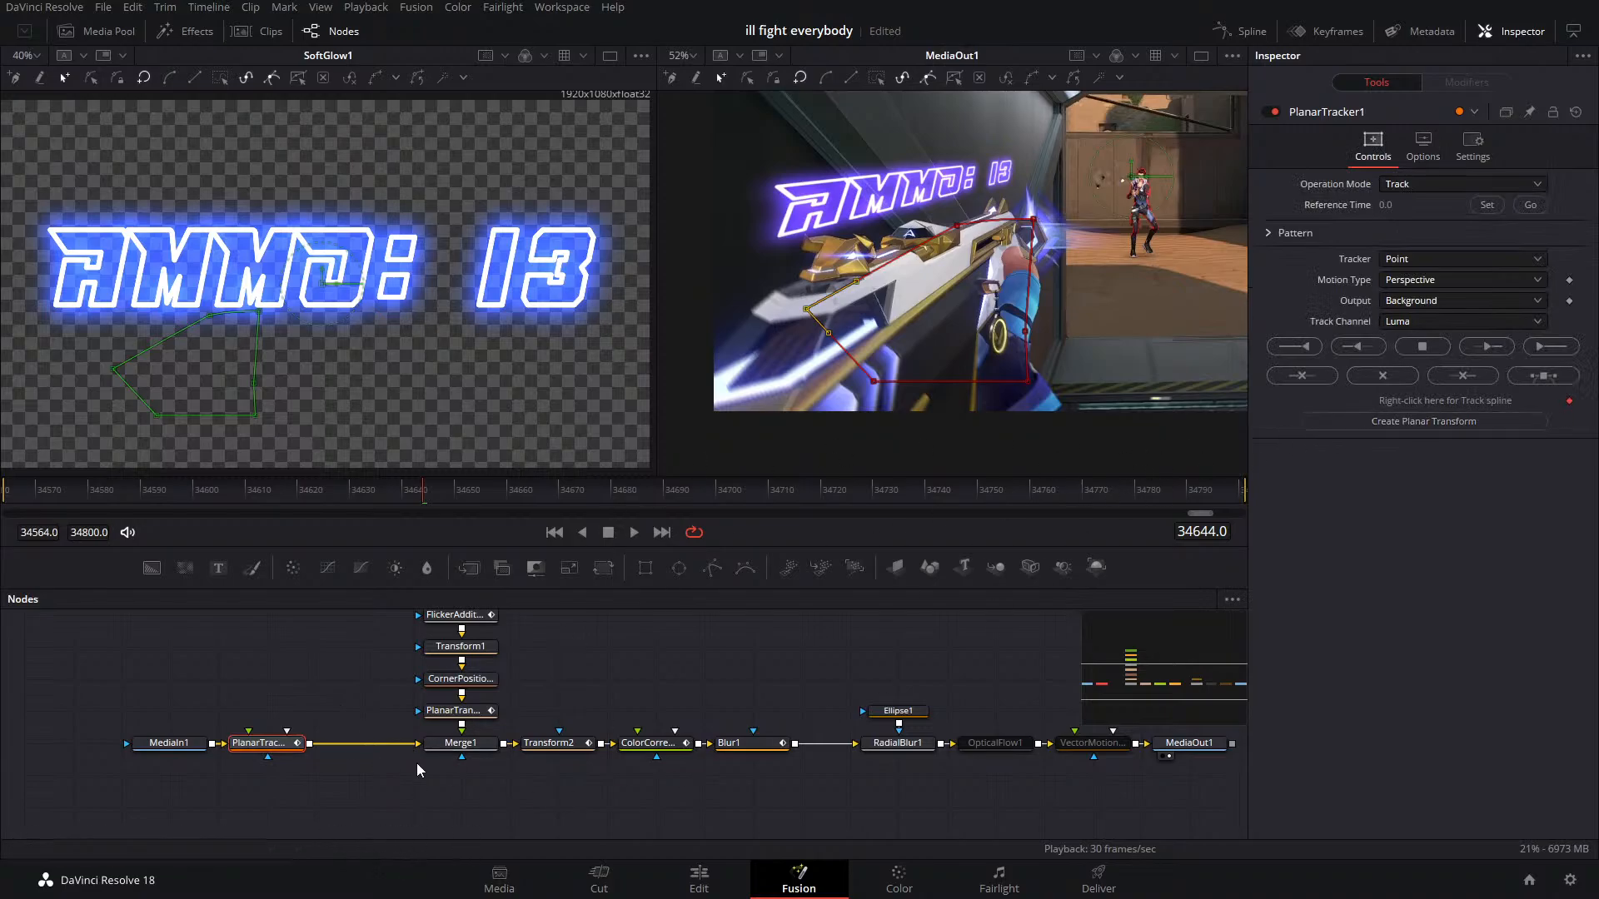
pyautogui.click(1444, 422)
pyautogui.click(293, 684)
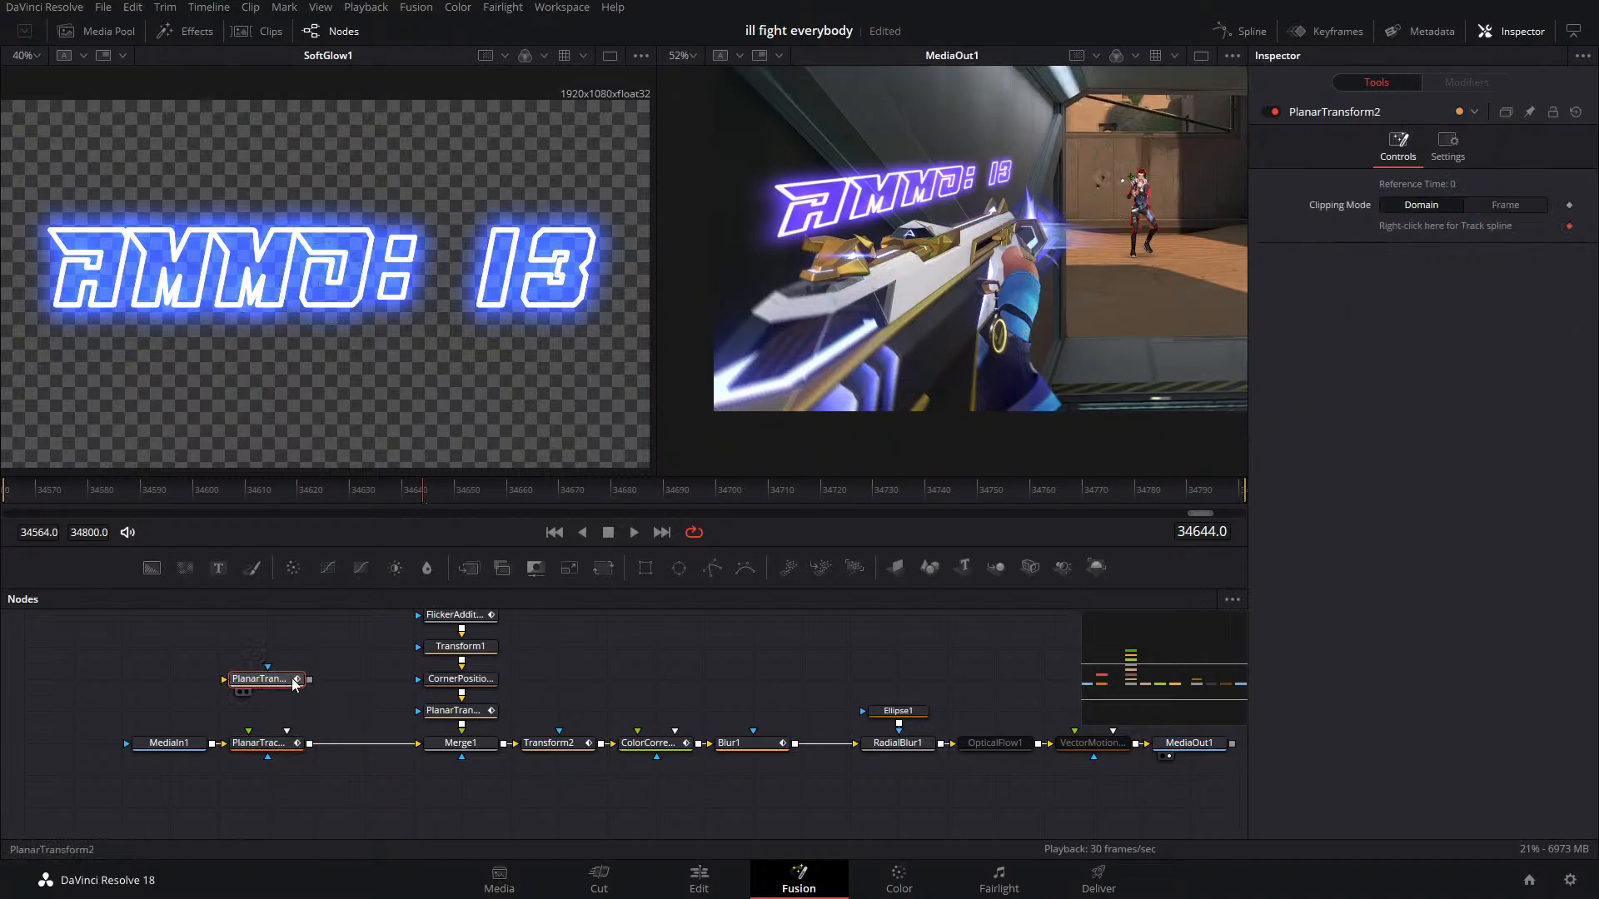
# Delete the demonstration PlanarTracker1 and PlanarTransform2 nodes from the node graph
pyautogui.moveTo(293, 622); pyautogui.dragTo(257, 819)
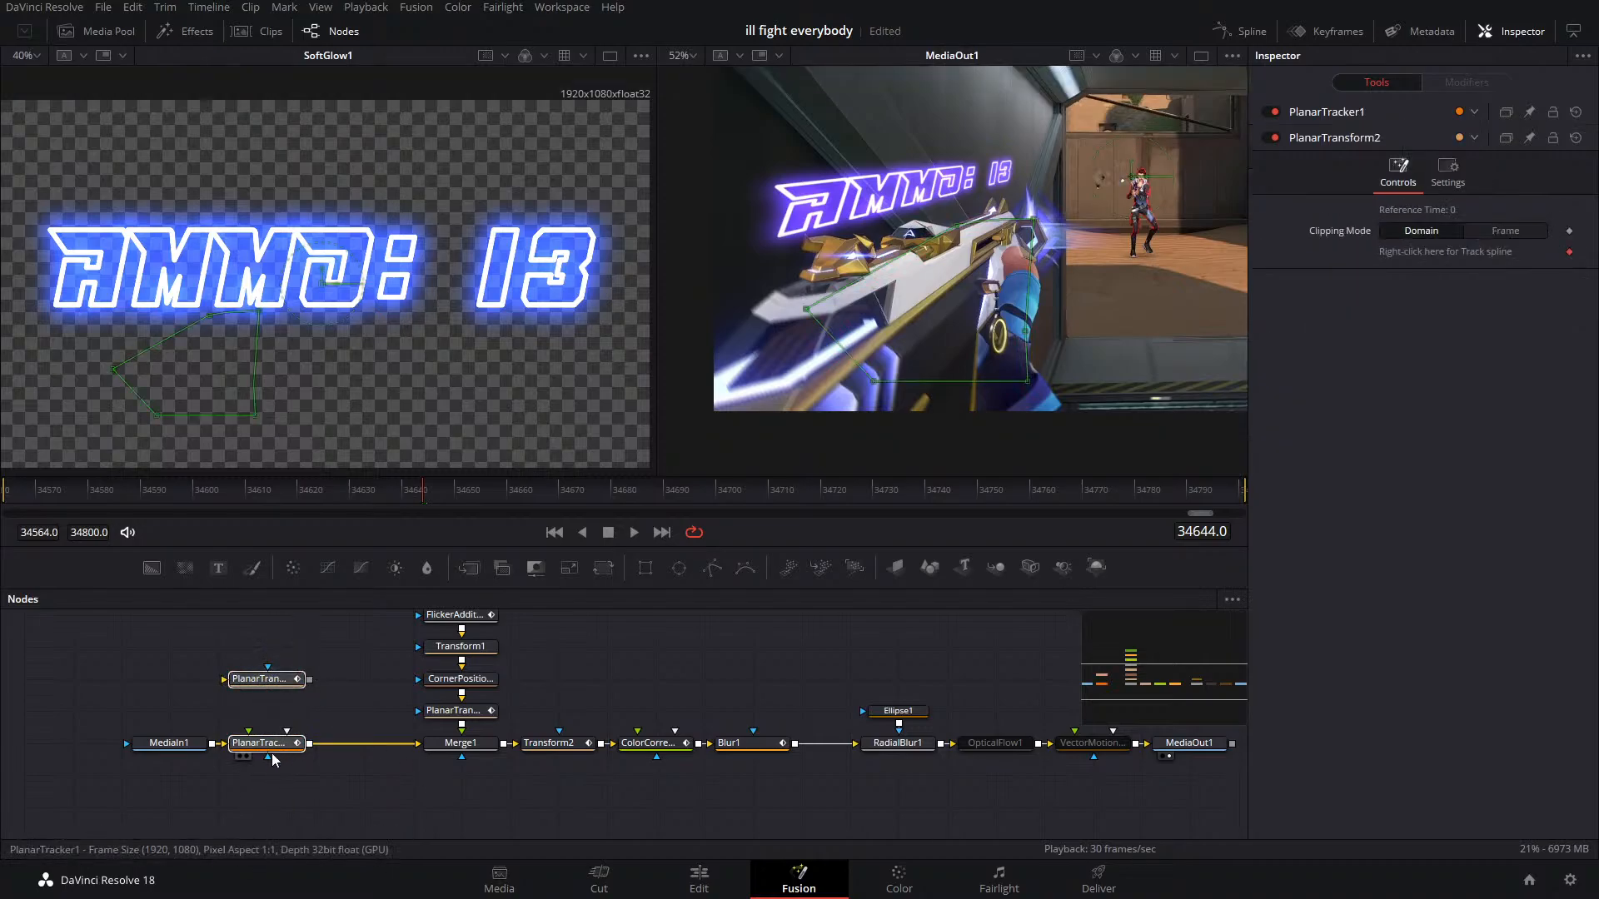
pyautogui.press('Delete')
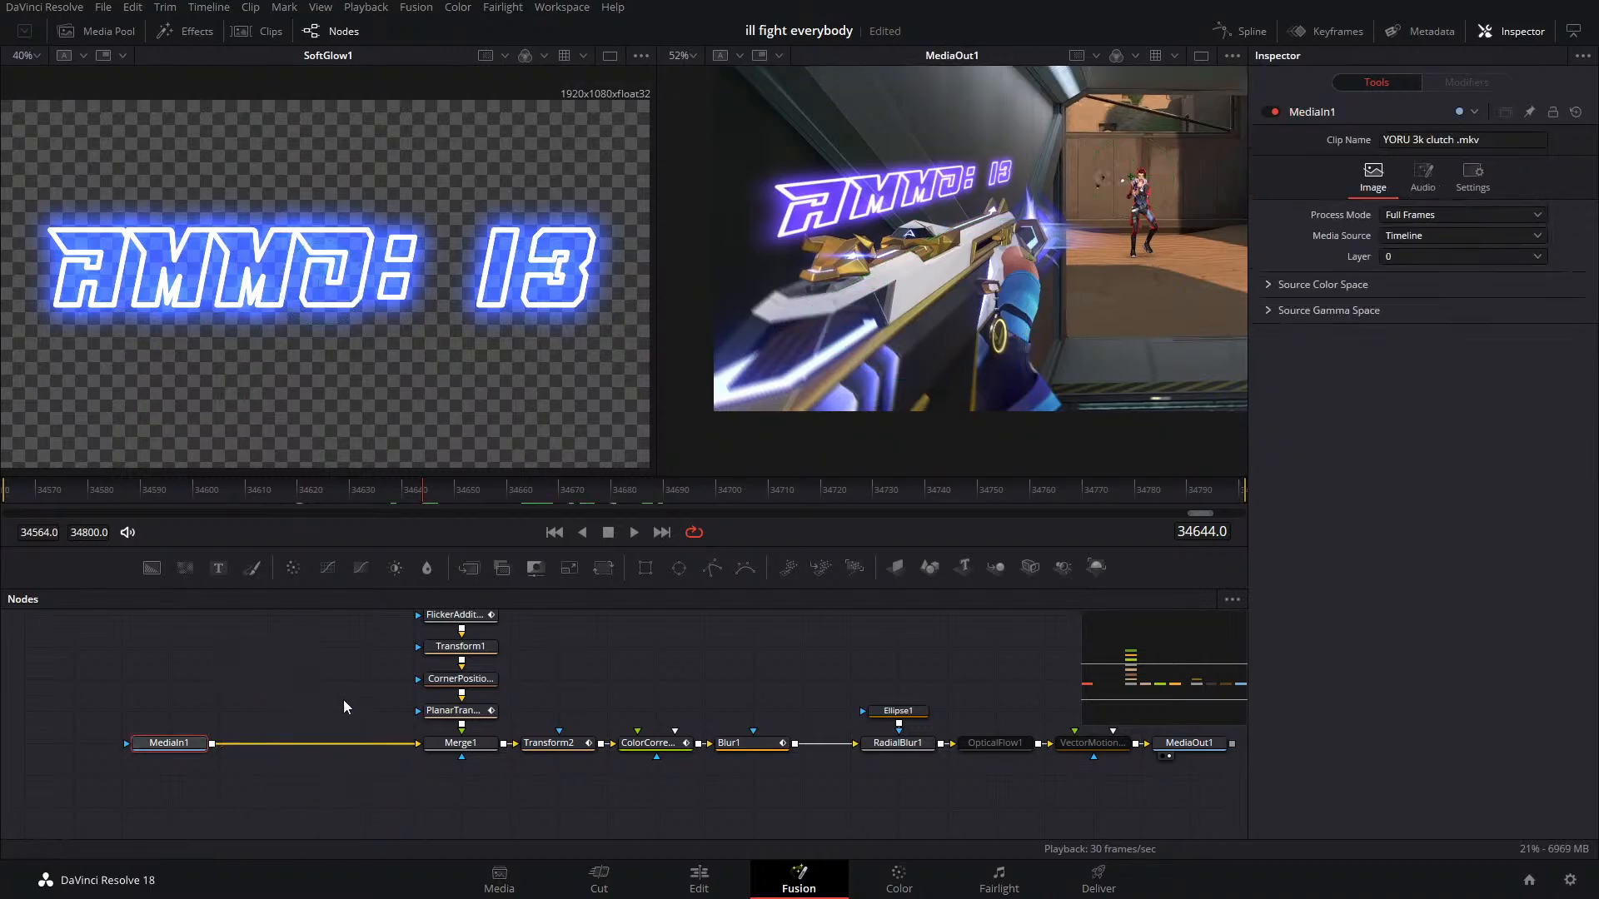
pyautogui.hotkey('ctrl', 'z')
pyautogui.click(283, 745)
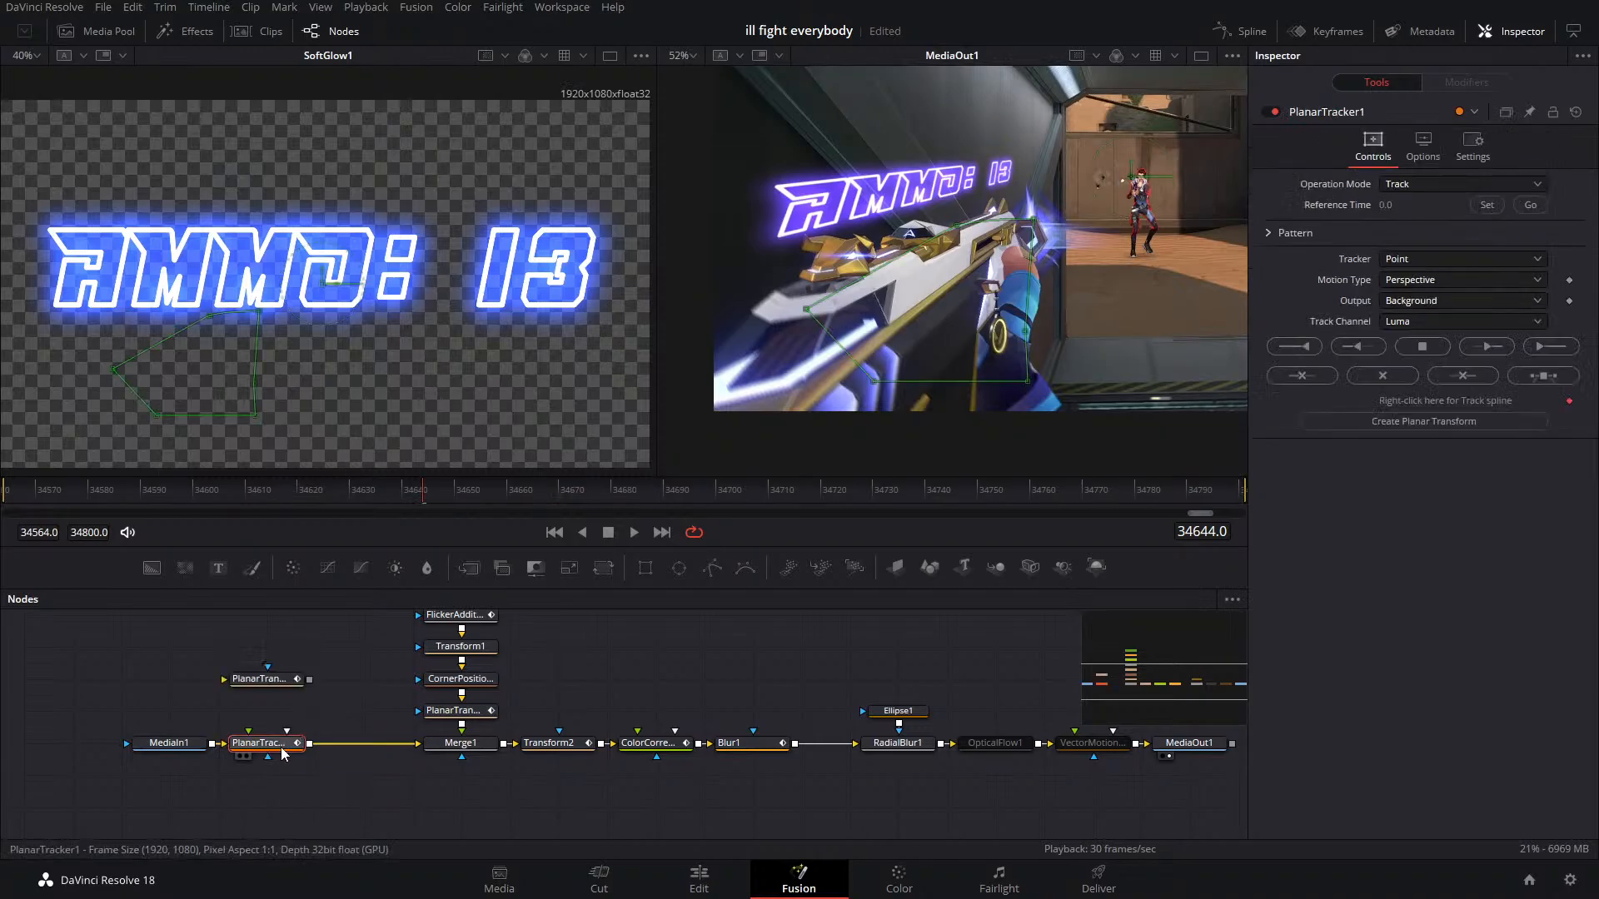
pyautogui.press('Delete')
pyautogui.moveTo(284, 685); pyautogui.dragTo(311, 704)
pyautogui.press('Delete')
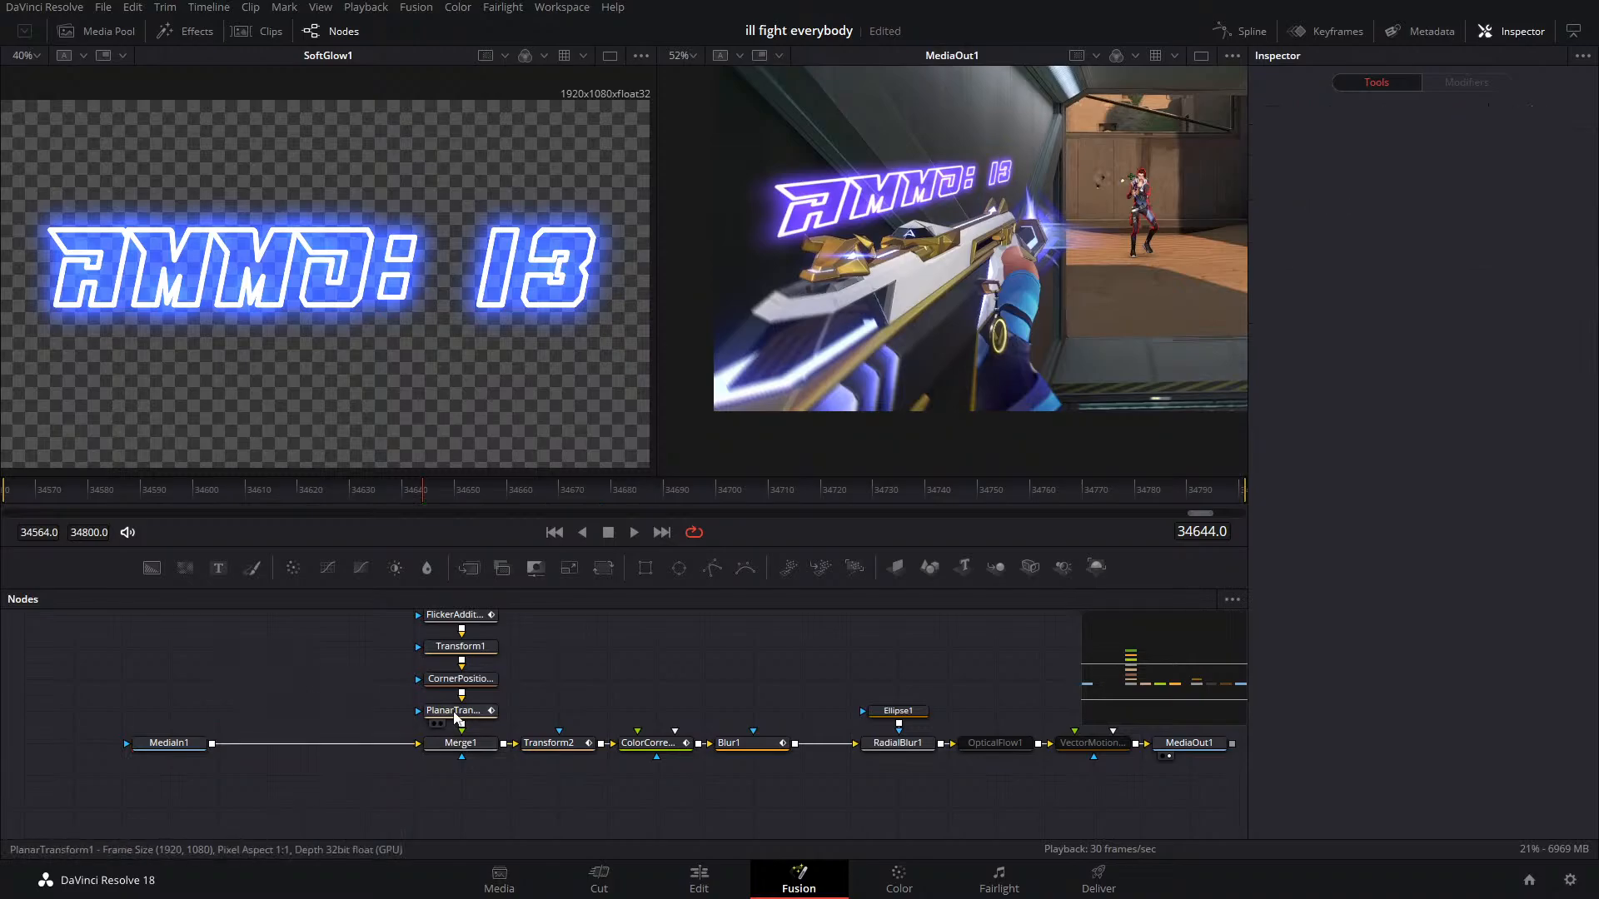
# Review the PlanarTransform1 and Merge1 settings, and select the OpticalFlow1 and VectorMotionBlur1 nodes for inspection
pyautogui.click(455, 718)
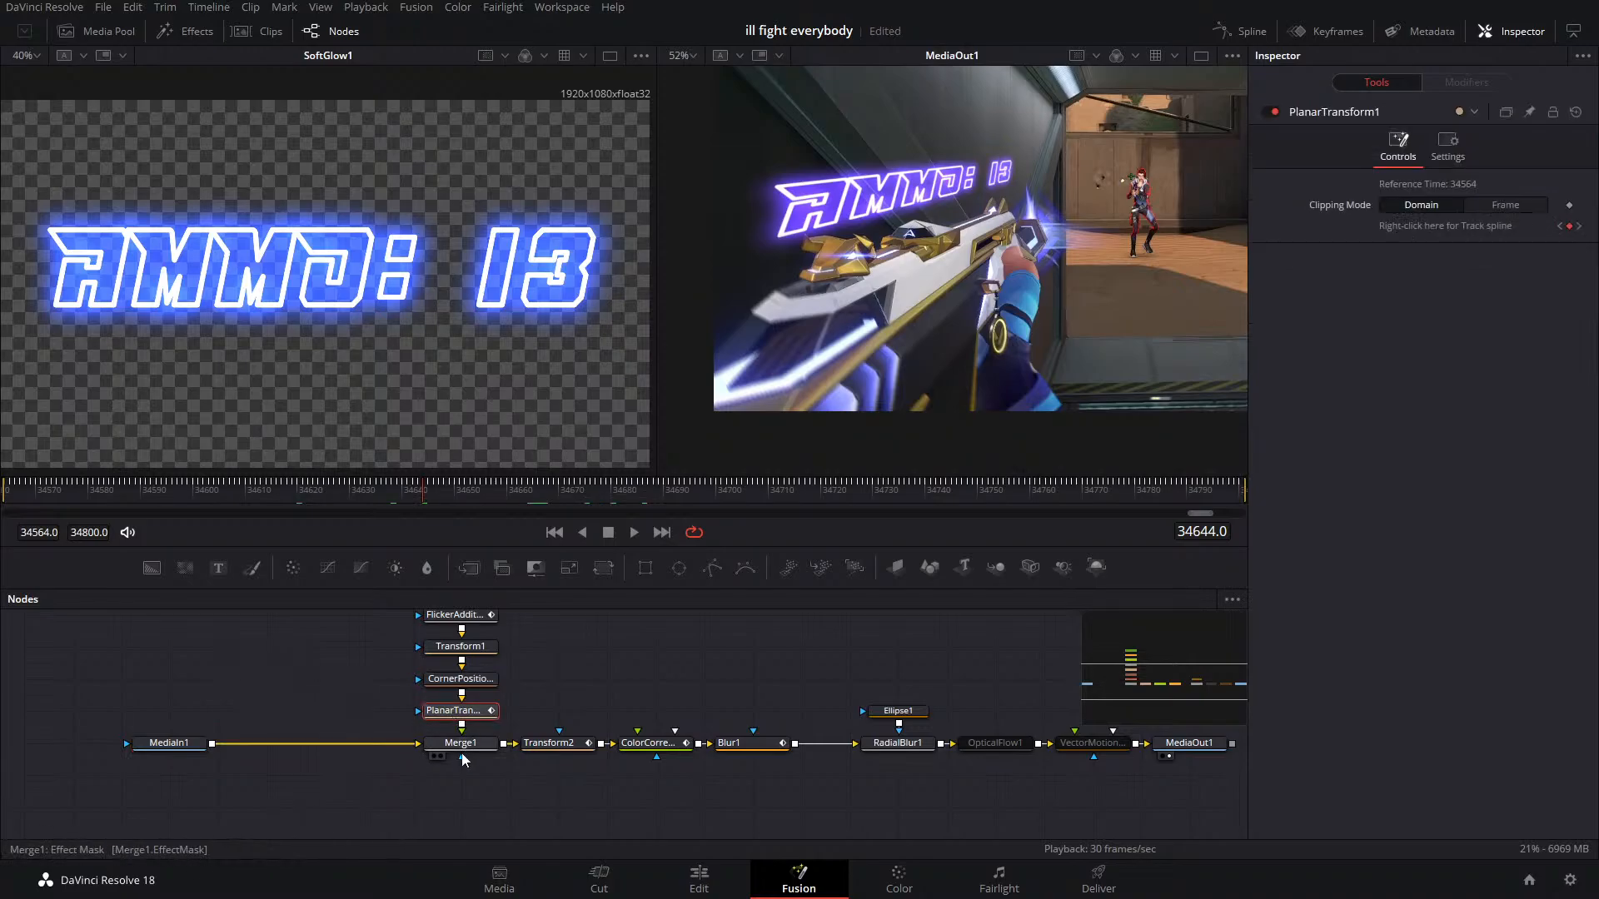
pyautogui.click(460, 744)
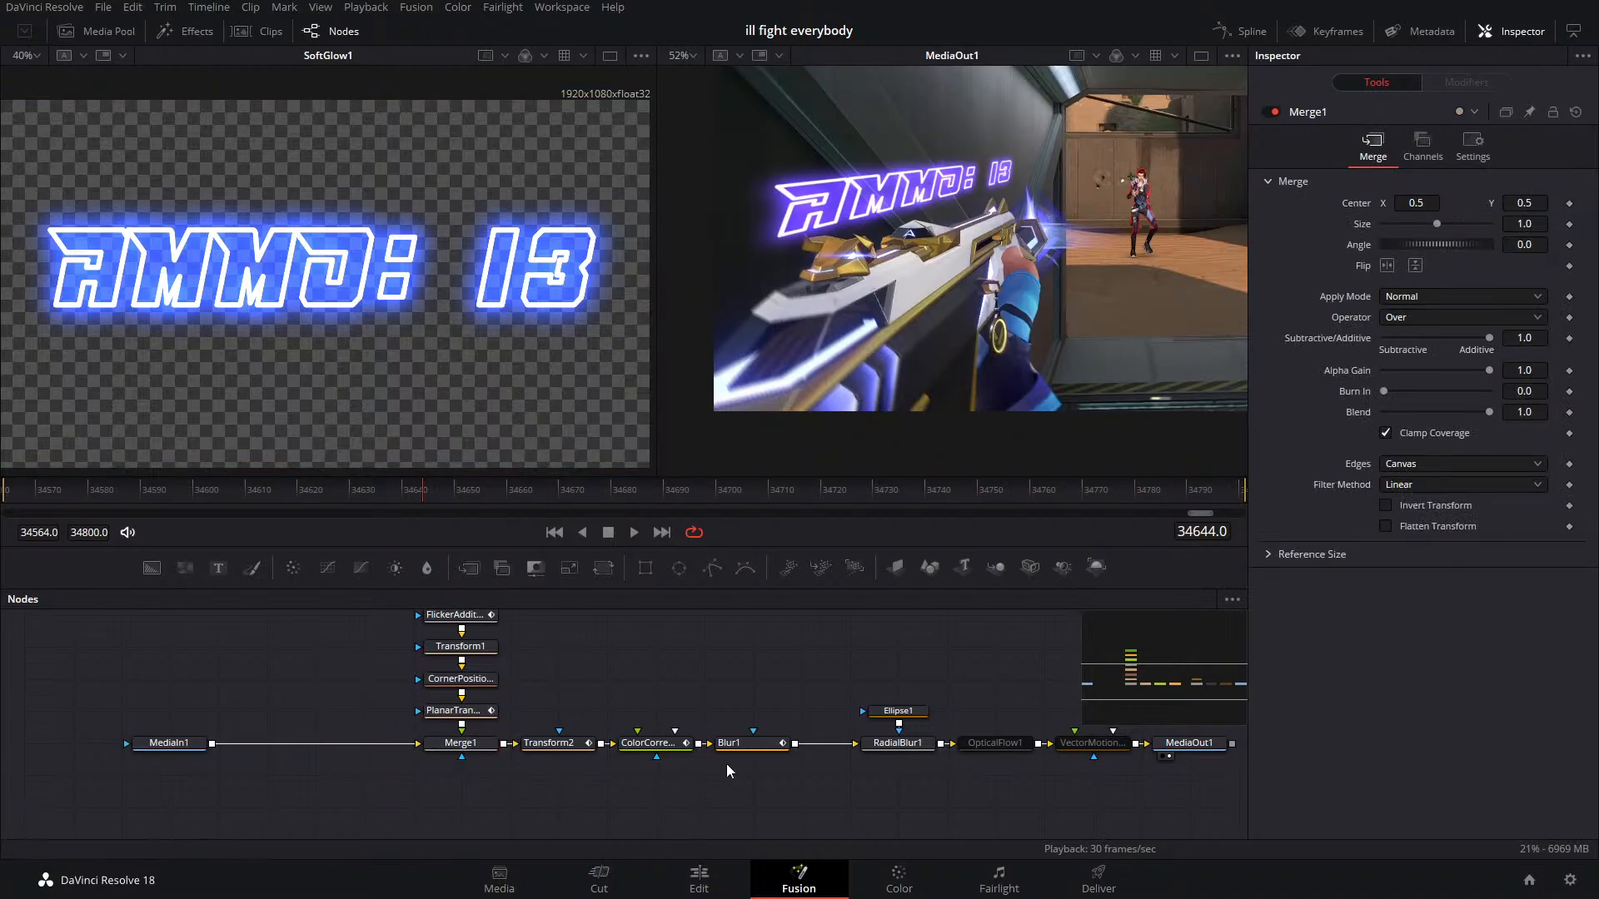
pyautogui.moveTo(994, 701); pyautogui.dragTo(1100, 787)
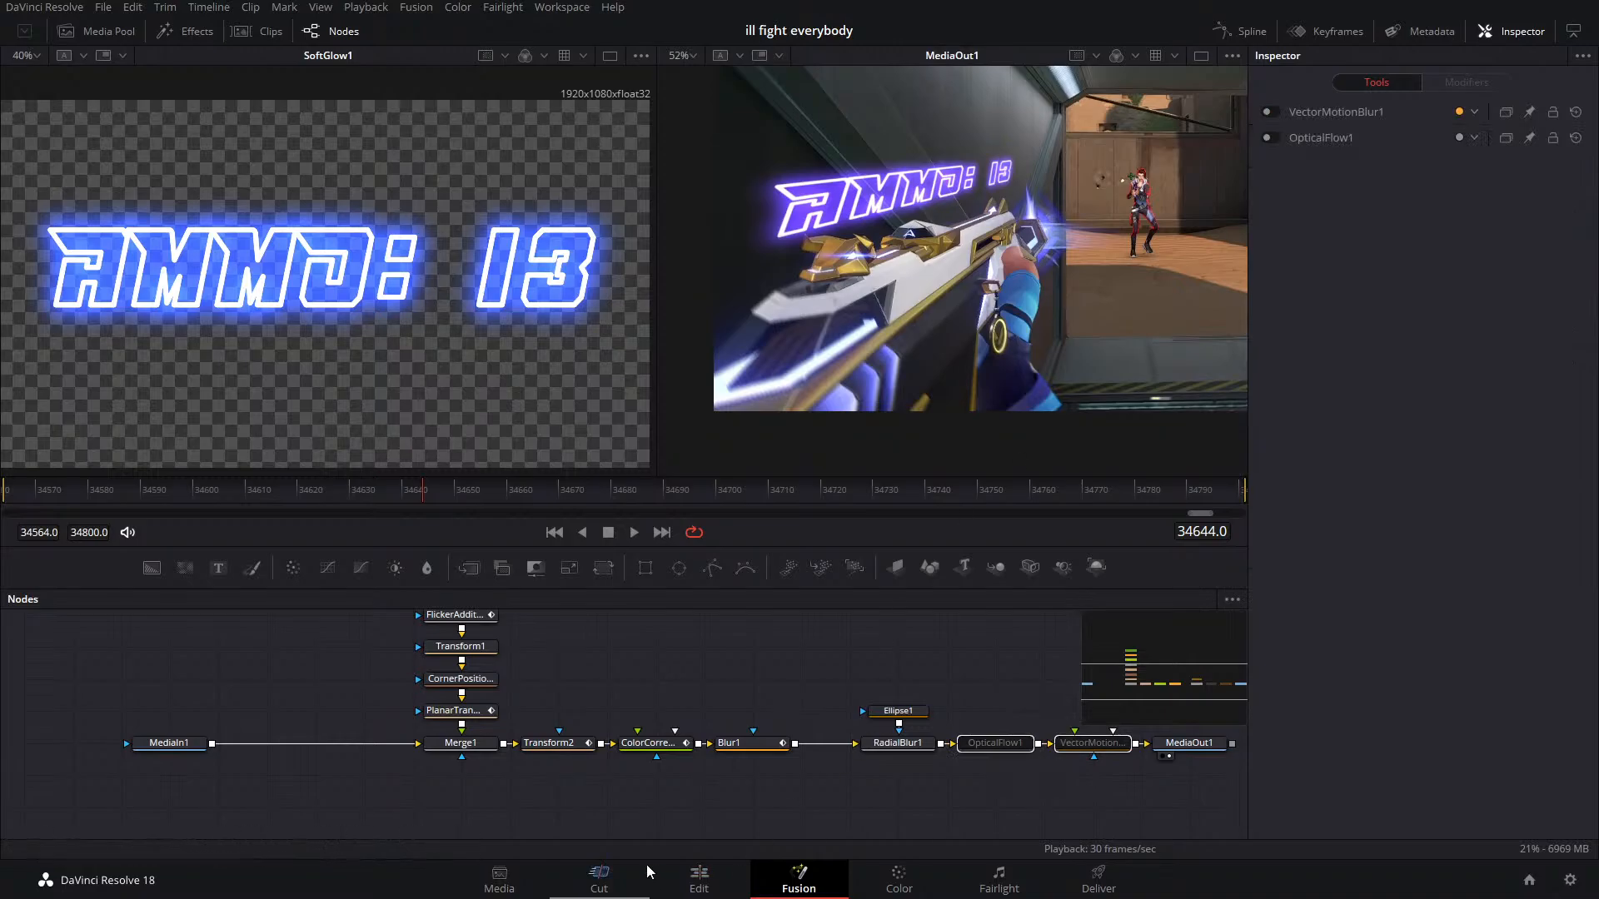
# Play the clutch clip's ammo-text section on the Edit page timeline and fit the frame in the viewer
pyautogui.click(683, 876)
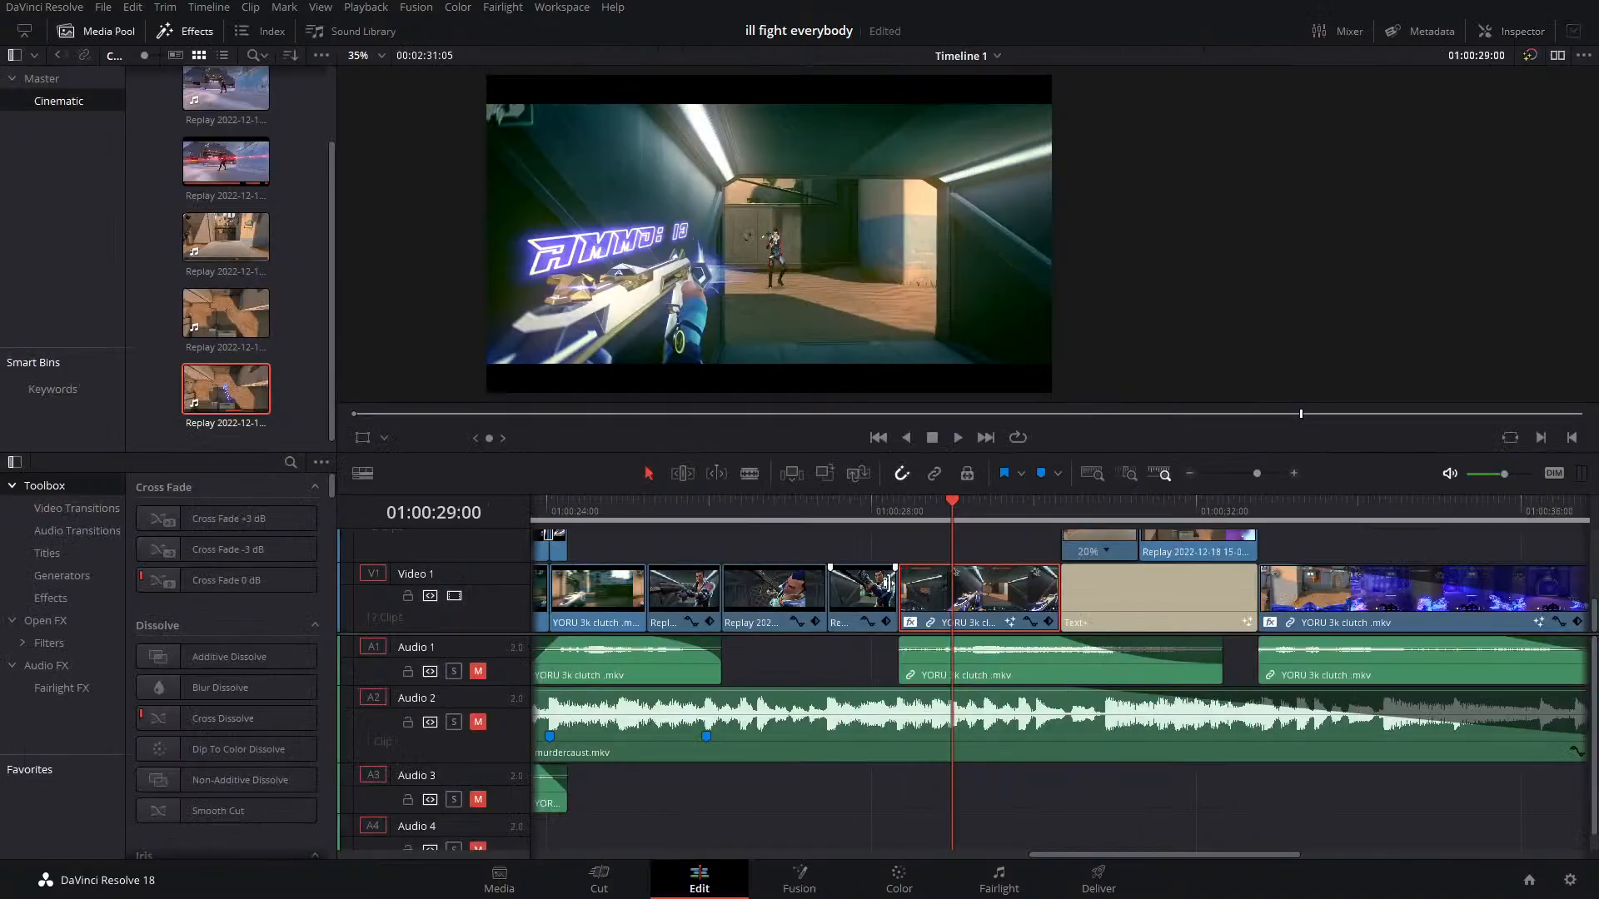
pyautogui.click(932, 523)
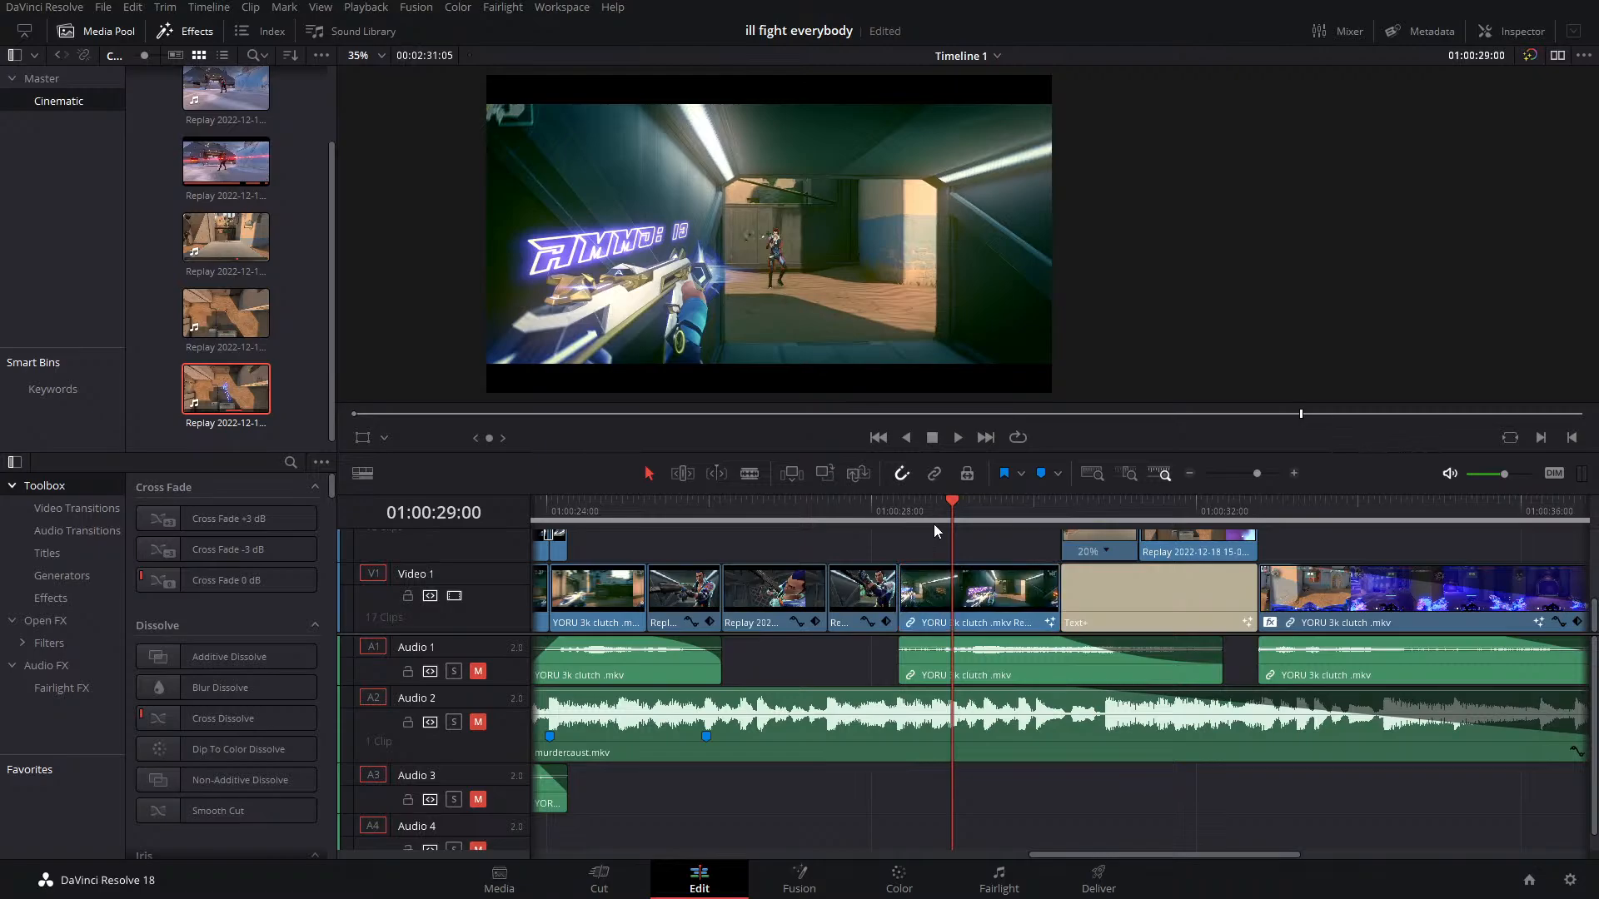
pyautogui.moveTo(925, 505); pyautogui.dragTo(908, 511)
pyautogui.press('space')
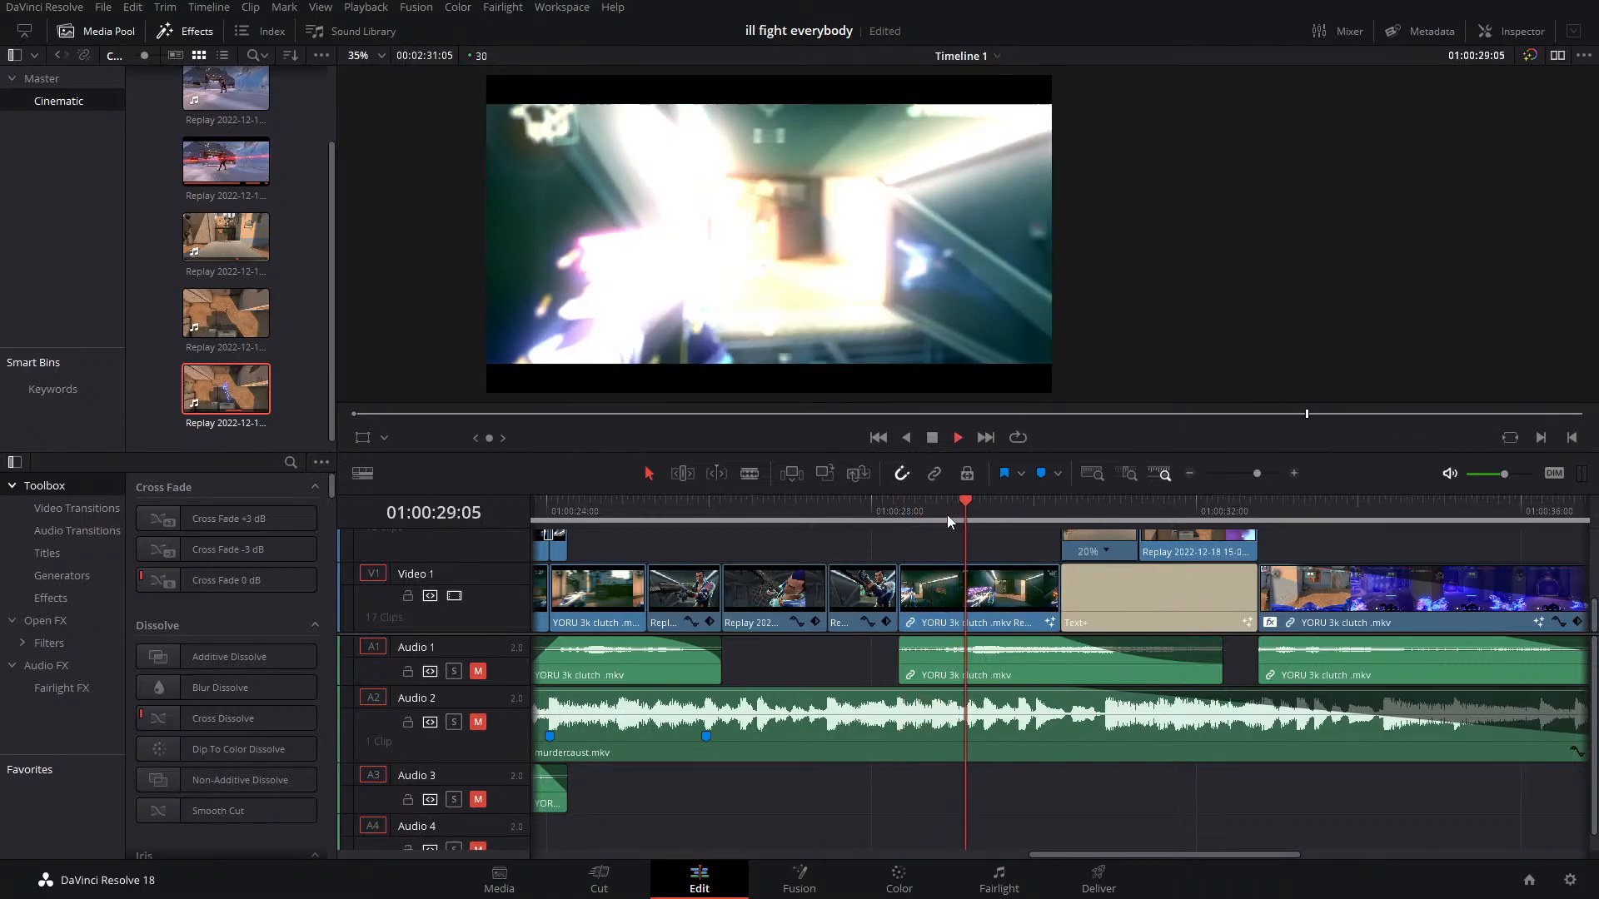
pyautogui.press('space')
pyautogui.moveTo(974, 518); pyautogui.dragTo(933, 521)
pyautogui.scroll(2, 763, 270)
pyautogui.scroll(2, 763, 270)
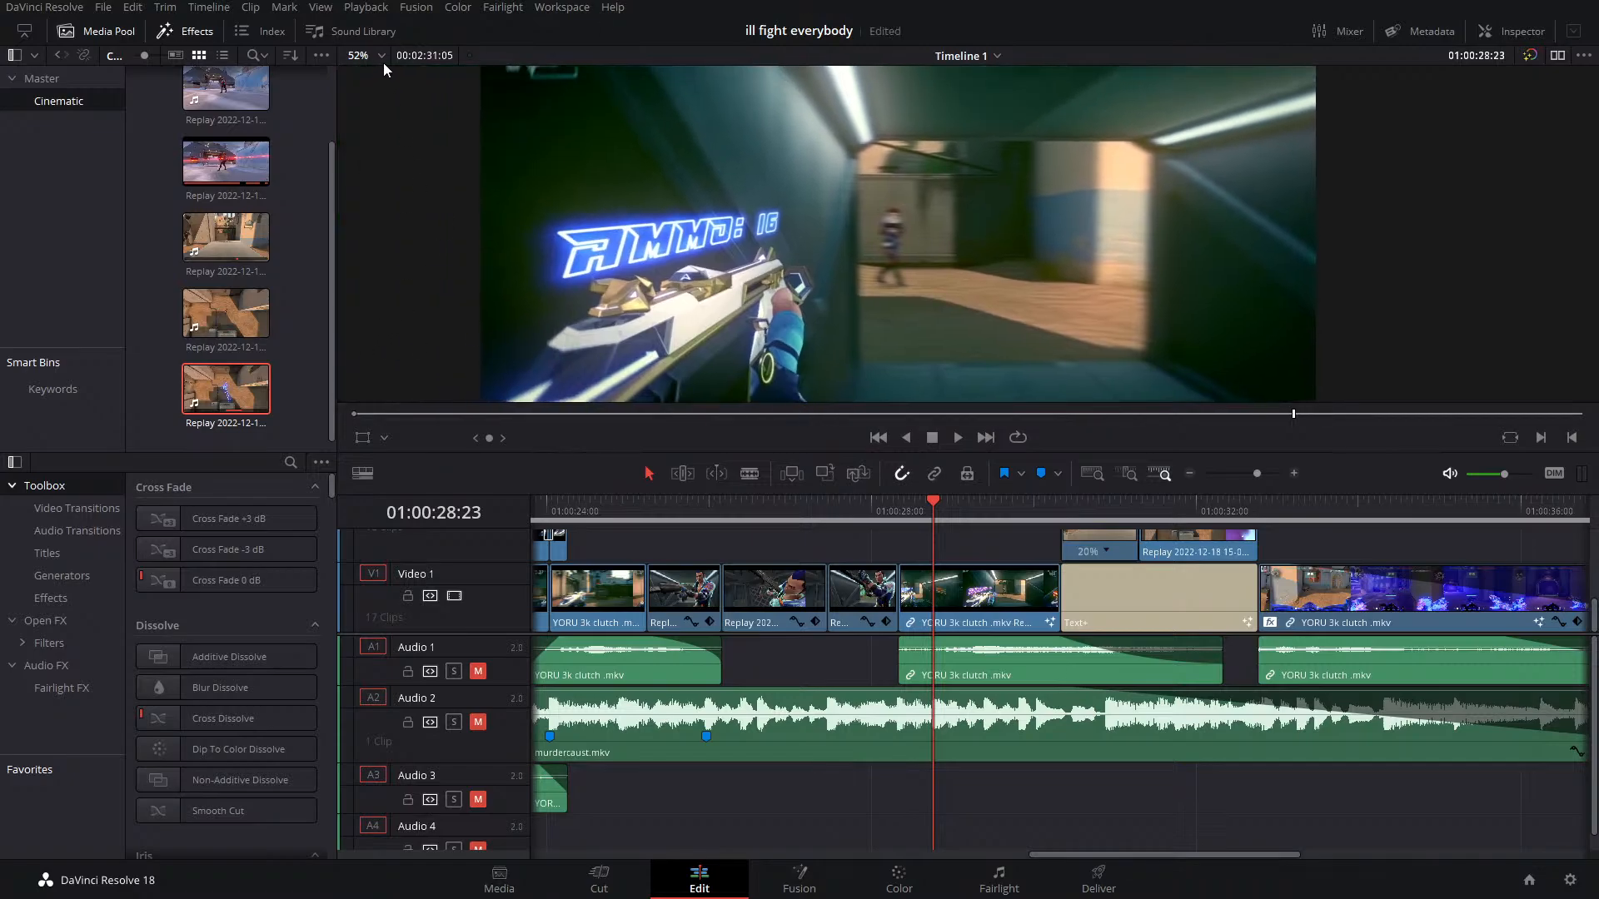
pyautogui.click(382, 56)
pyautogui.click(376, 76)
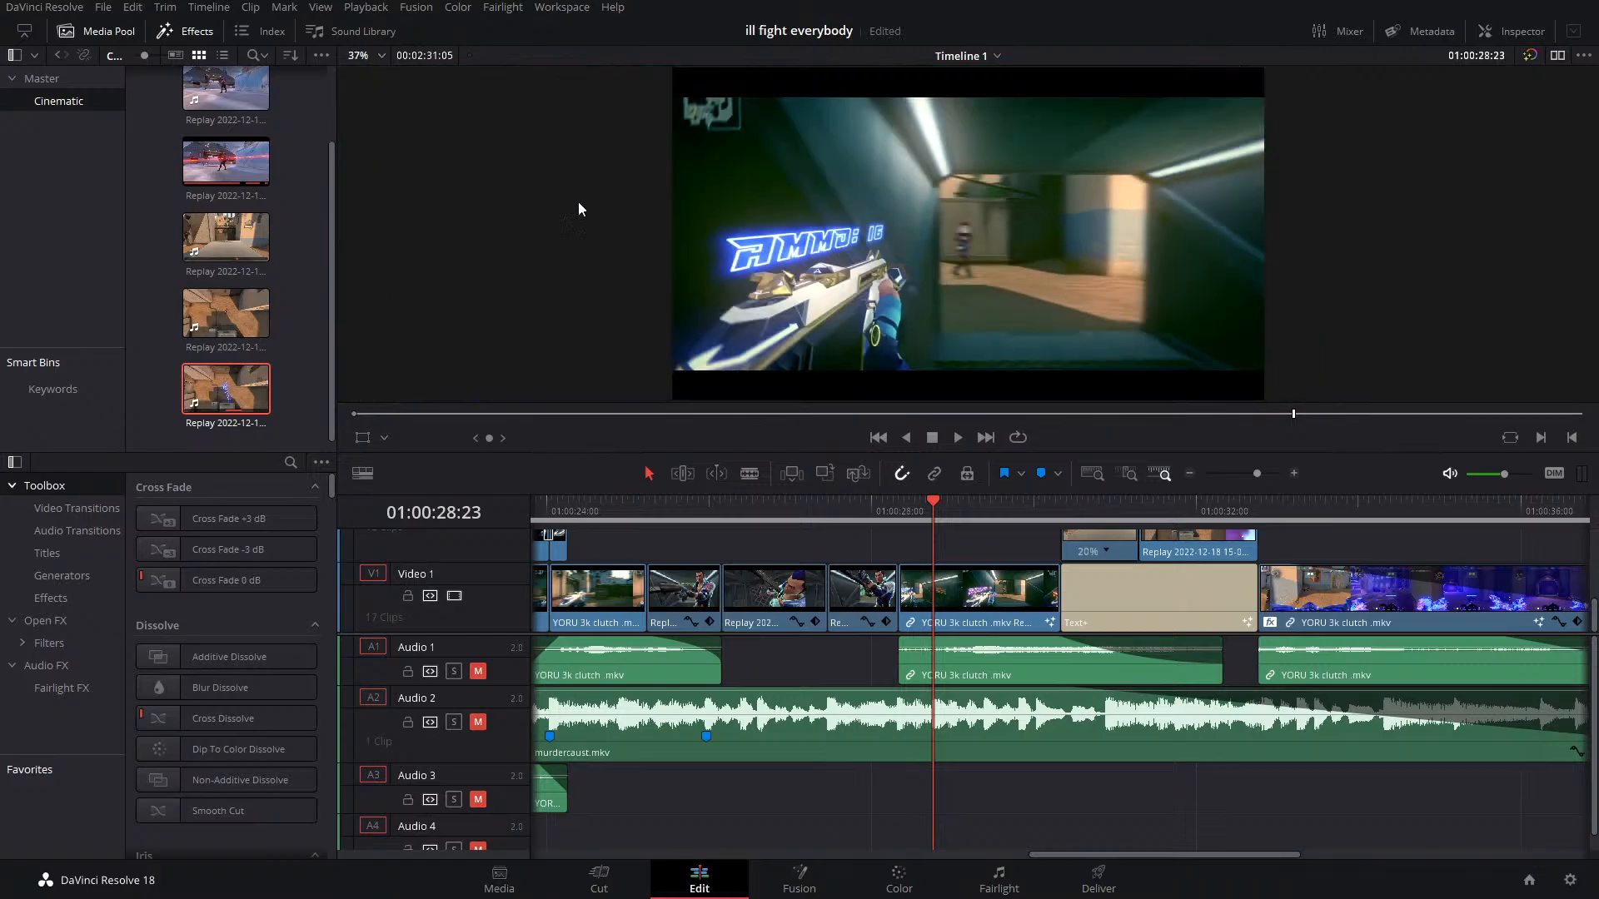
# Duplicate the short clip of the character raising the gun into the empty space past the montage's end on Video 1
pyautogui.click(1524, 34)
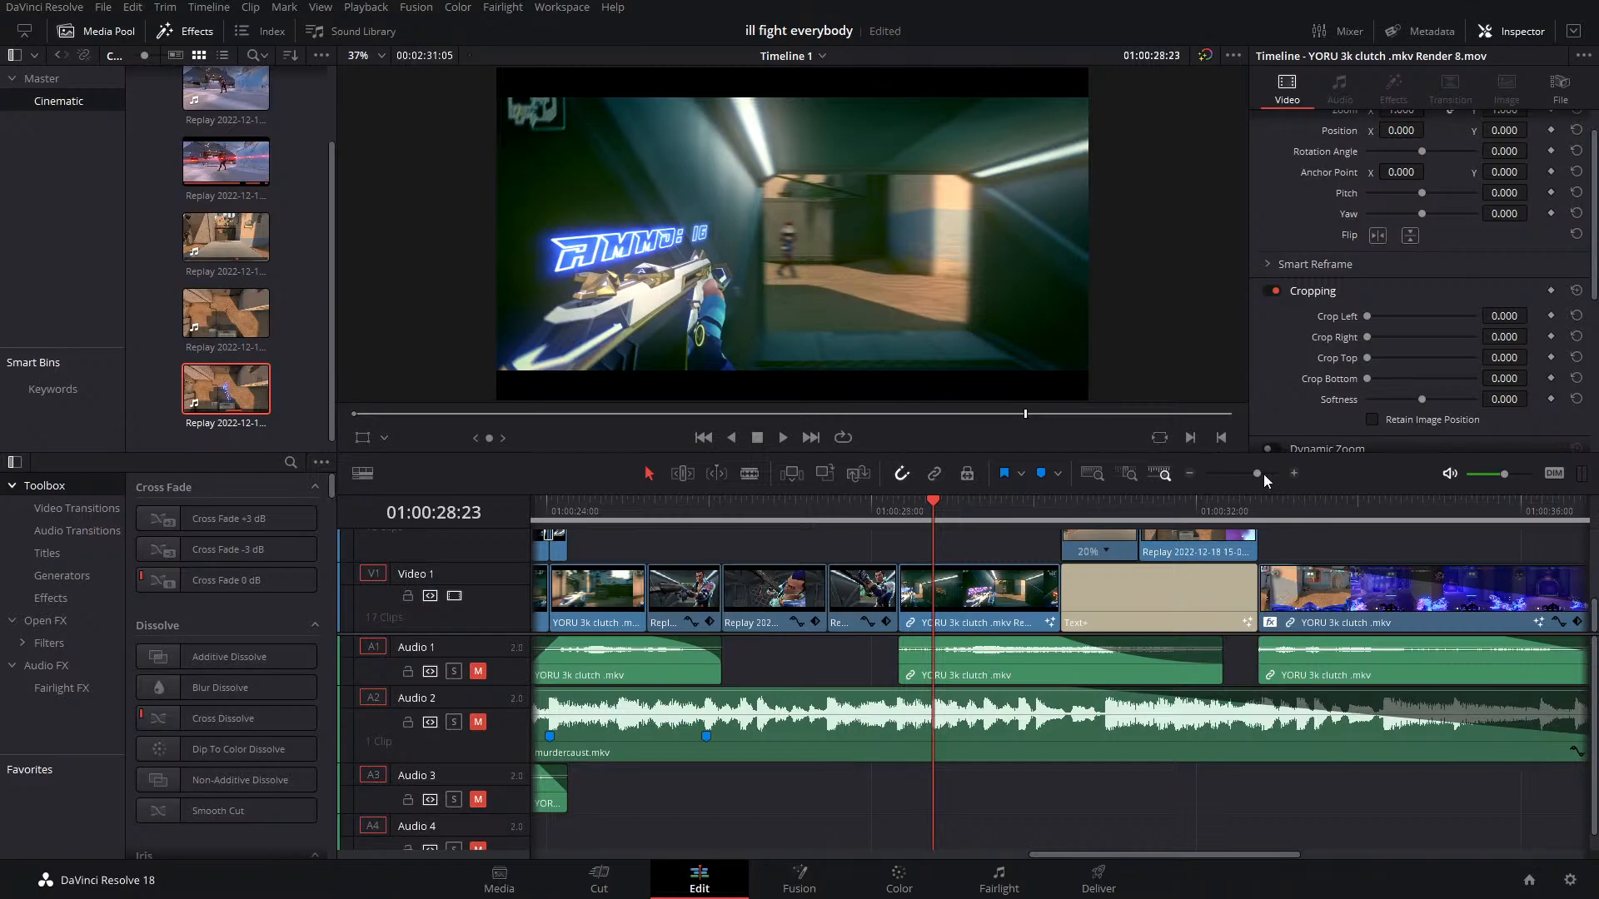
pyautogui.moveTo(1258, 473); pyautogui.dragTo(1250, 473)
pyautogui.moveTo(1032, 502); pyautogui.dragTo(988, 518)
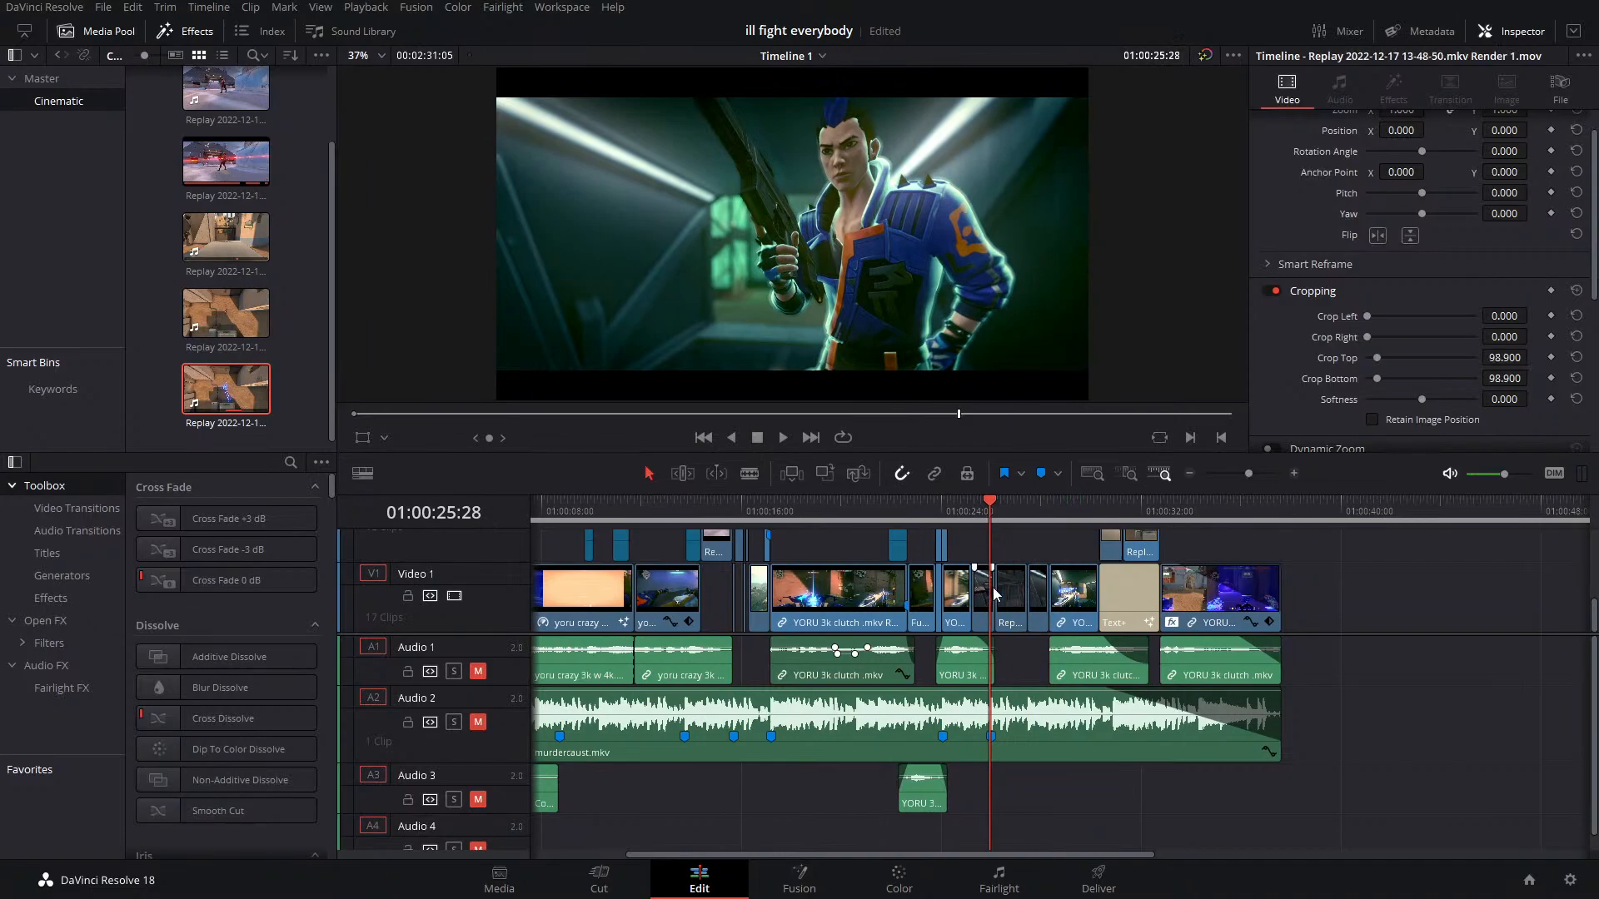
pyautogui.moveTo(985, 593); pyautogui.dragTo(1358, 596)
pyautogui.click(1345, 514)
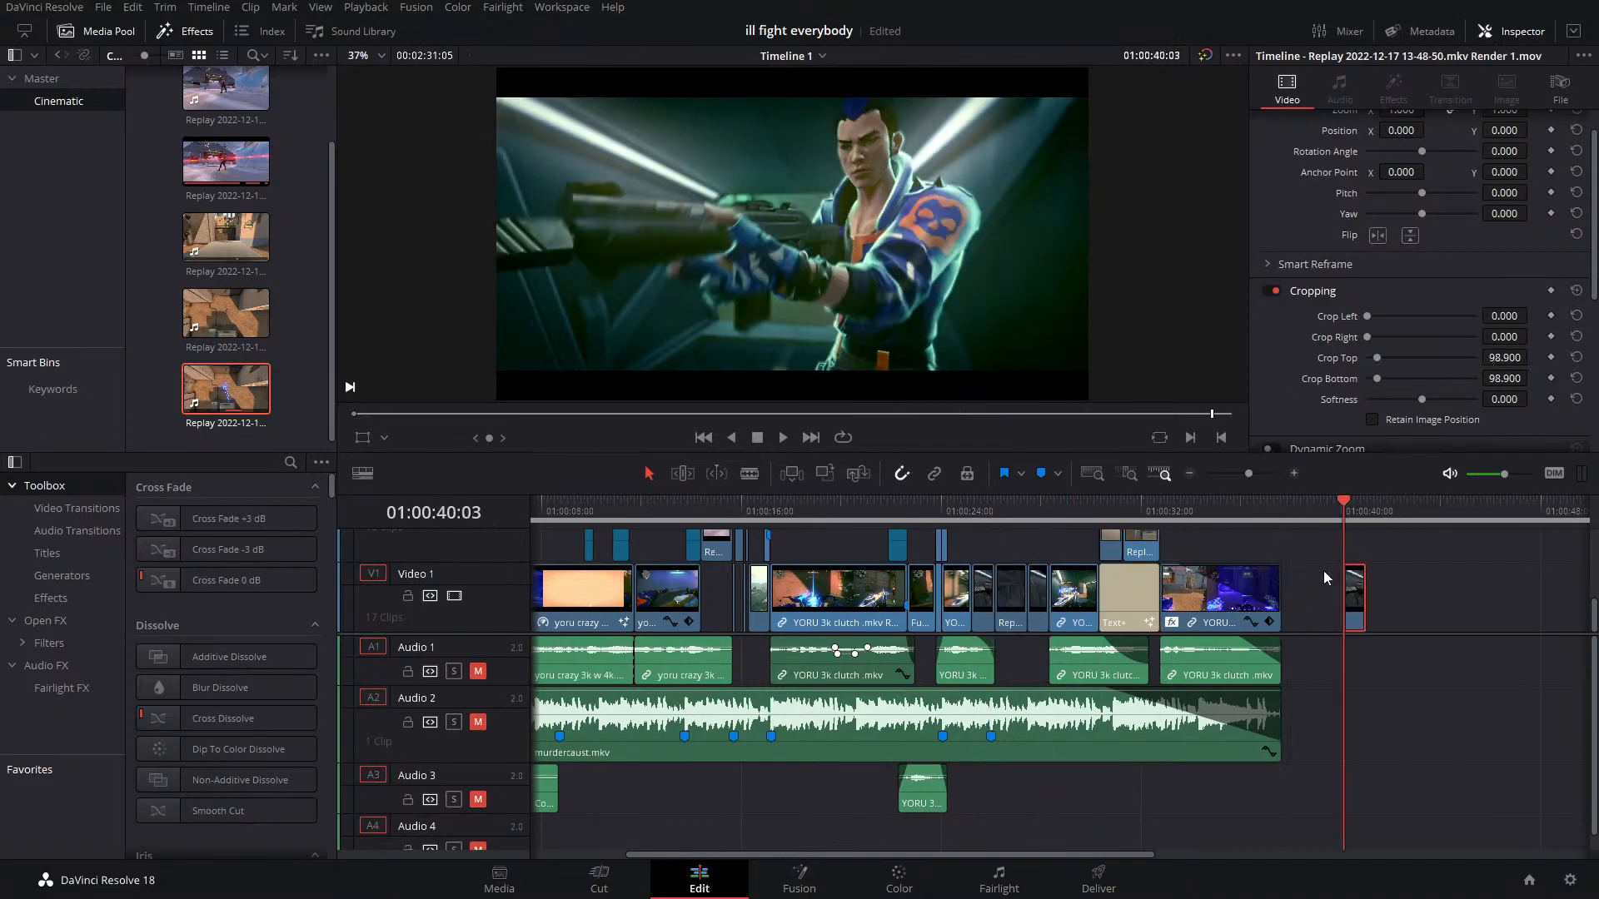
# Open the duplicated character clip in Fusion and hide the Effects library
pyautogui.click(799, 881)
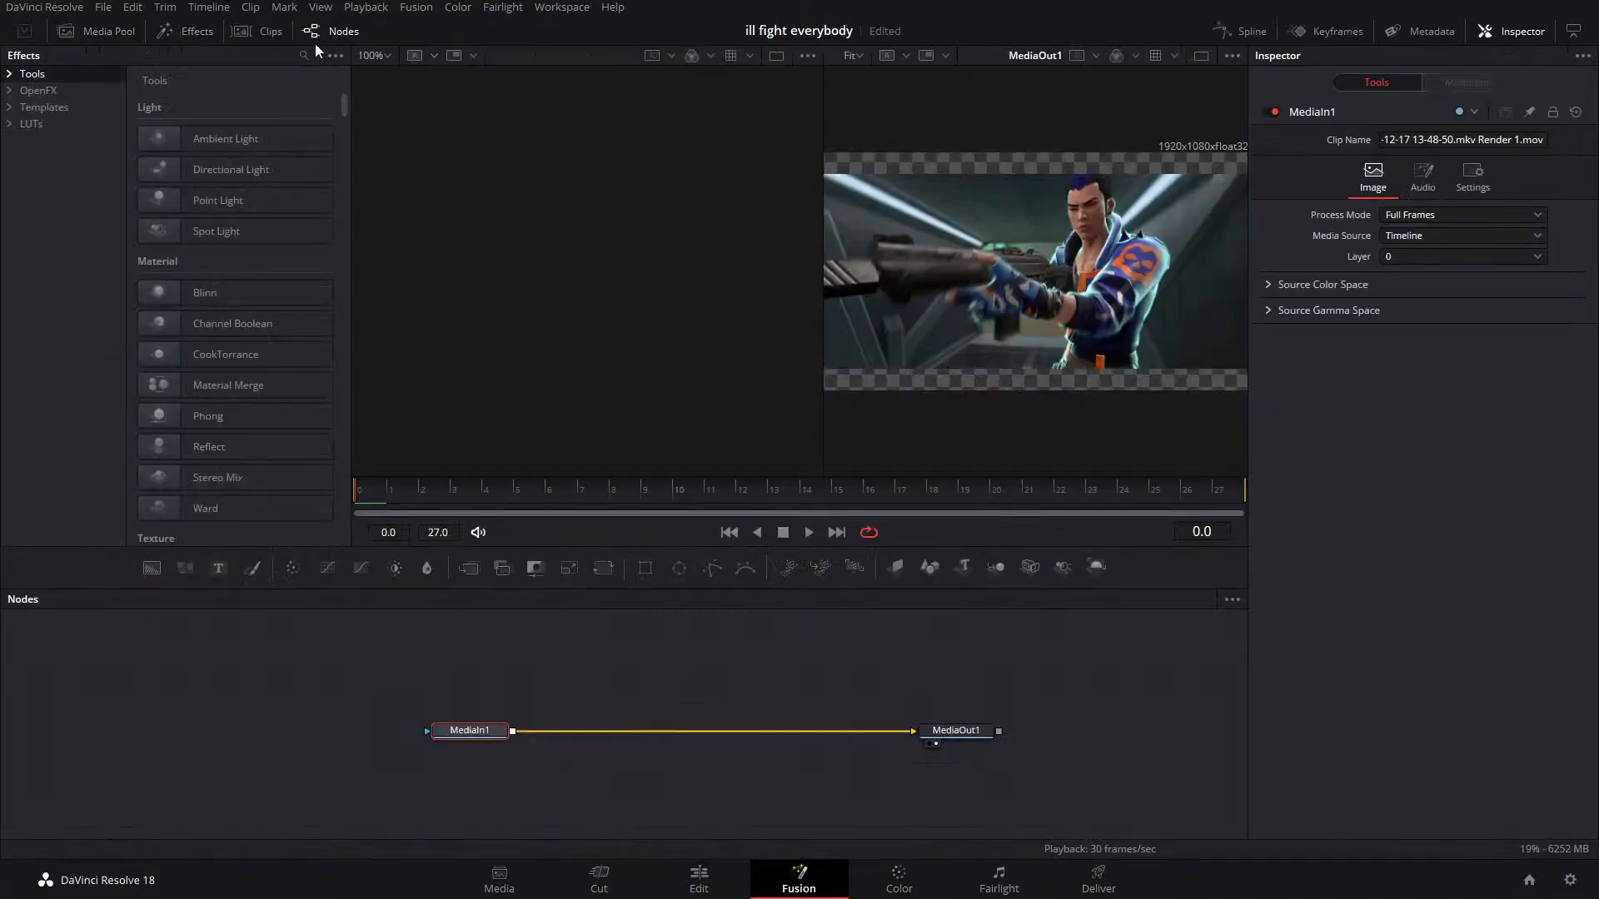
pyautogui.click(314, 34)
pyautogui.click(325, 31)
pyautogui.click(187, 30)
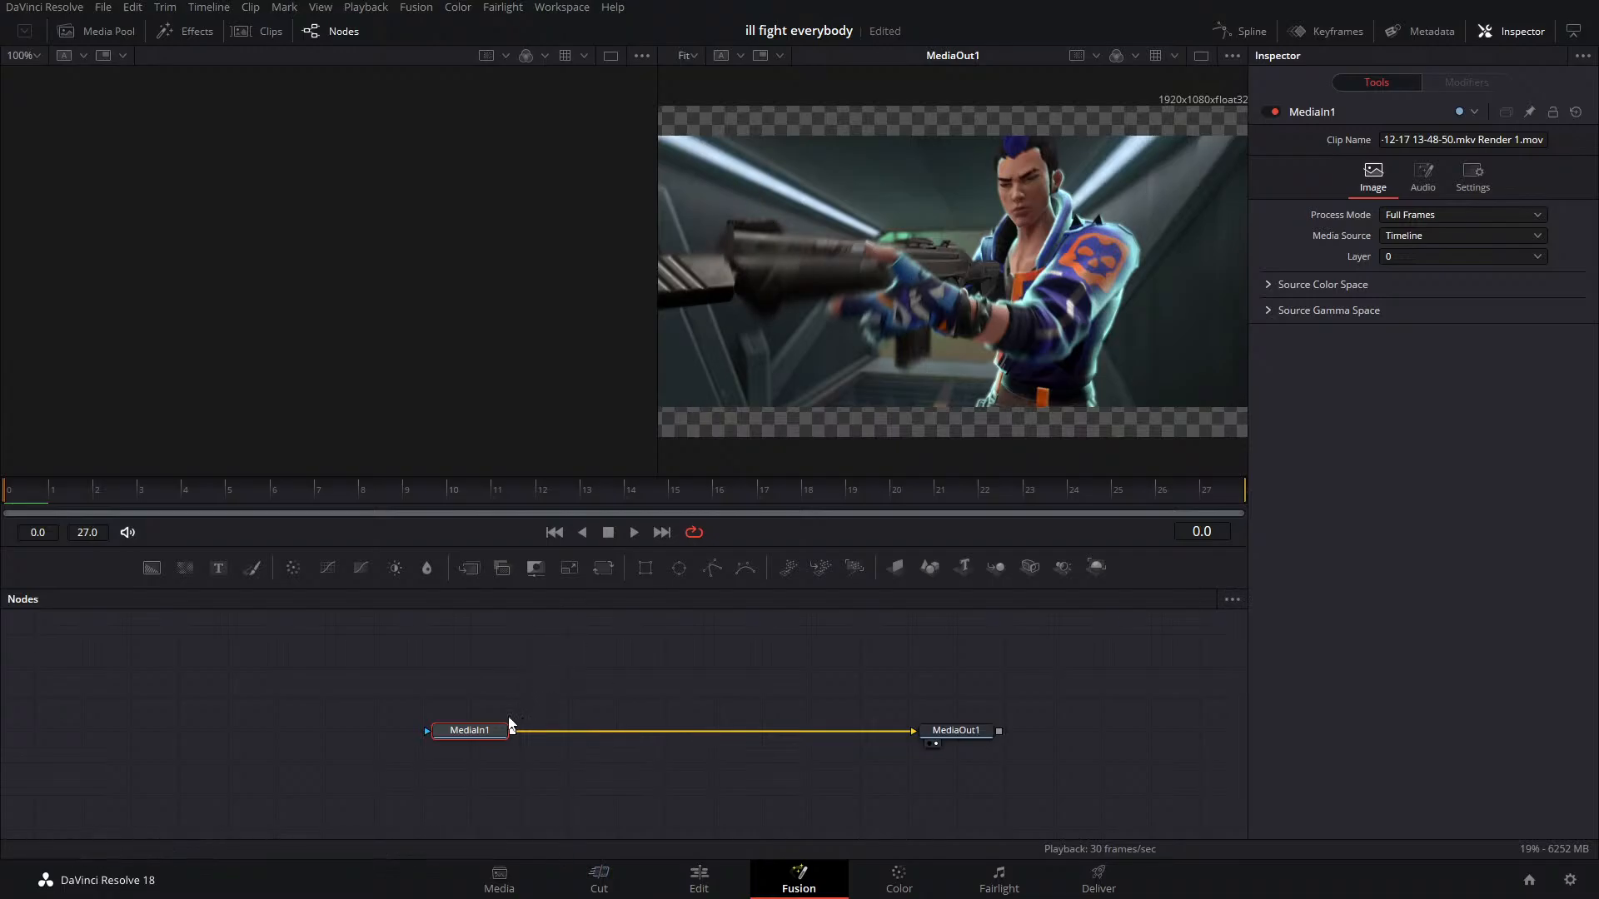
# Add a Magic Mask node right after MediaIn1
pyautogui.hotkey('shift', 'space')
pyautogui.write('plan')
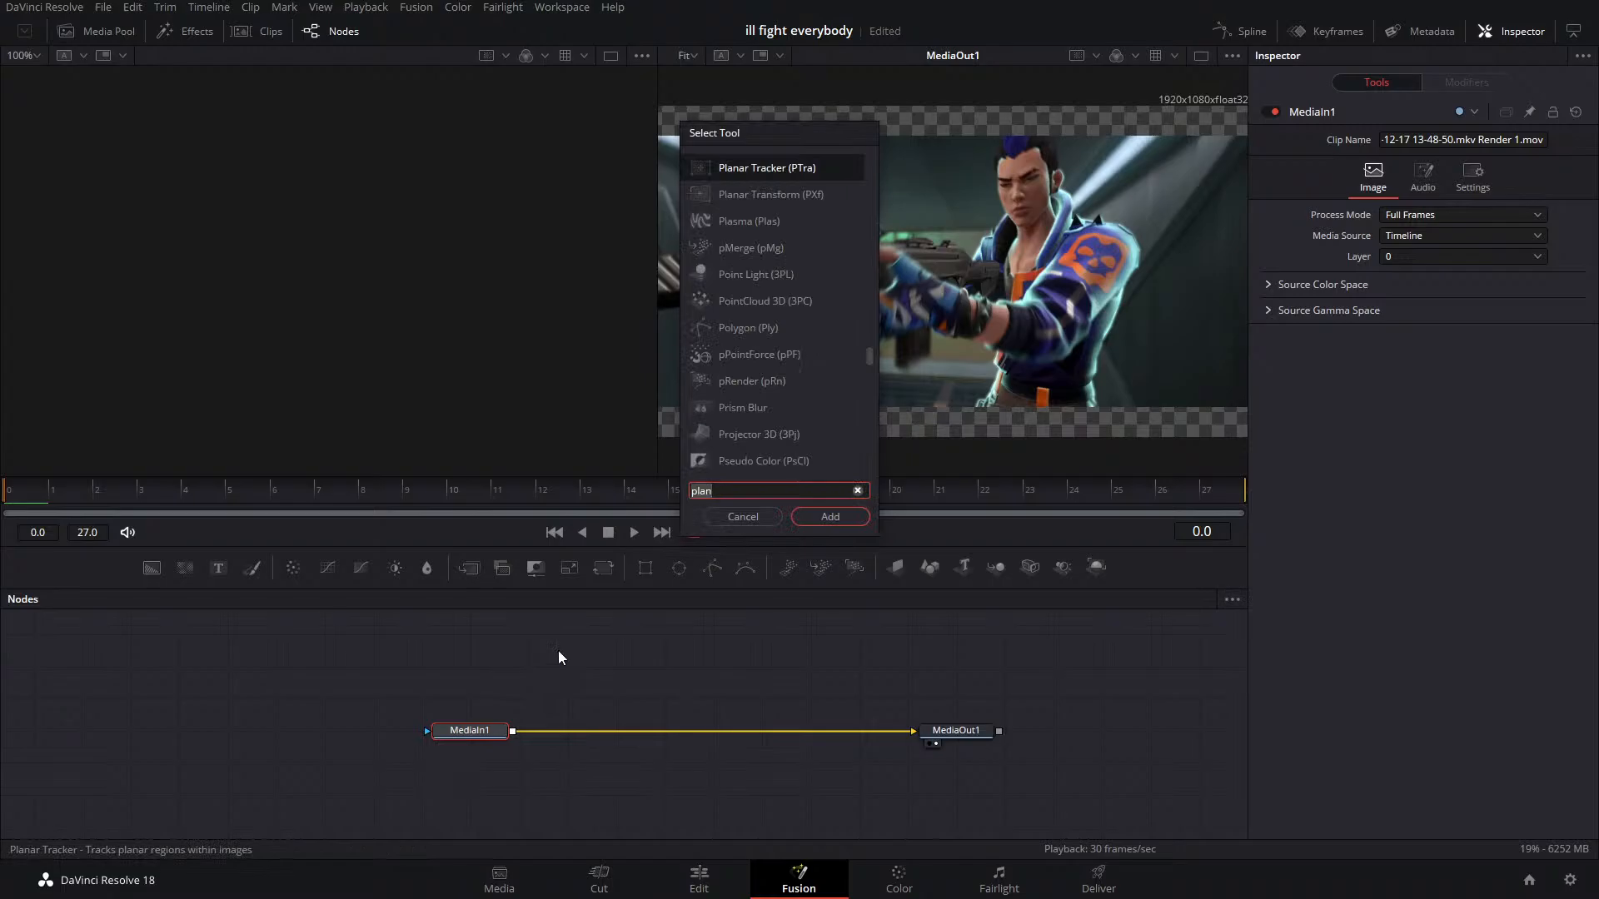
pyautogui.press('BackSpace')
pyautogui.press('BackSpace')
pyautogui.press('BackSpace')
pyautogui.press('BackSpace')
pyautogui.write('mag')
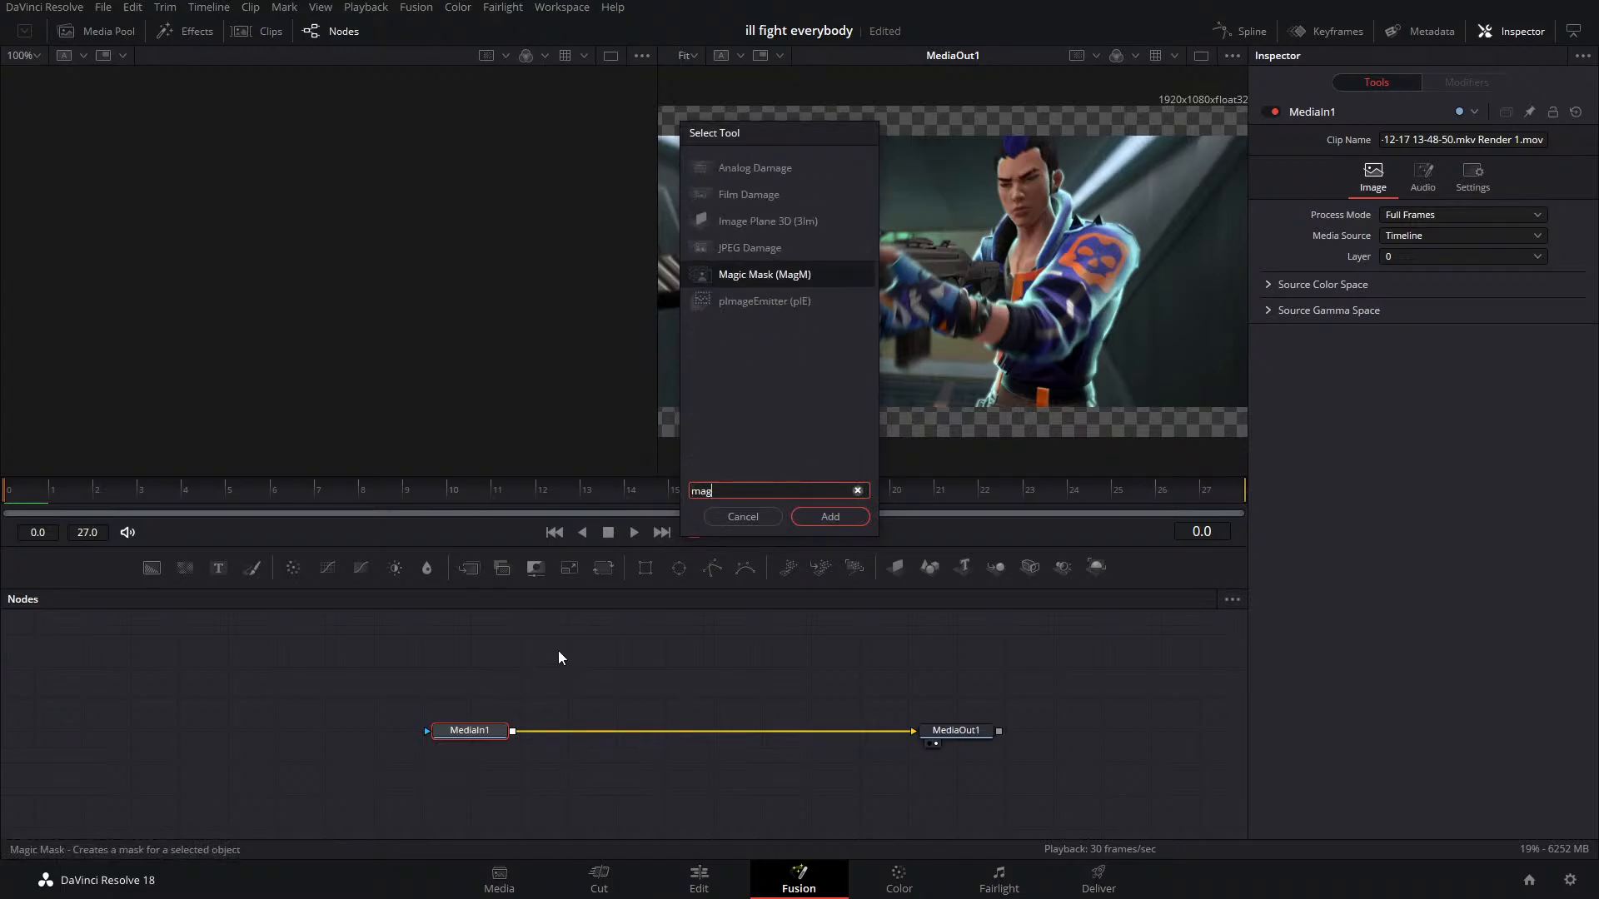
pyautogui.press('Return')
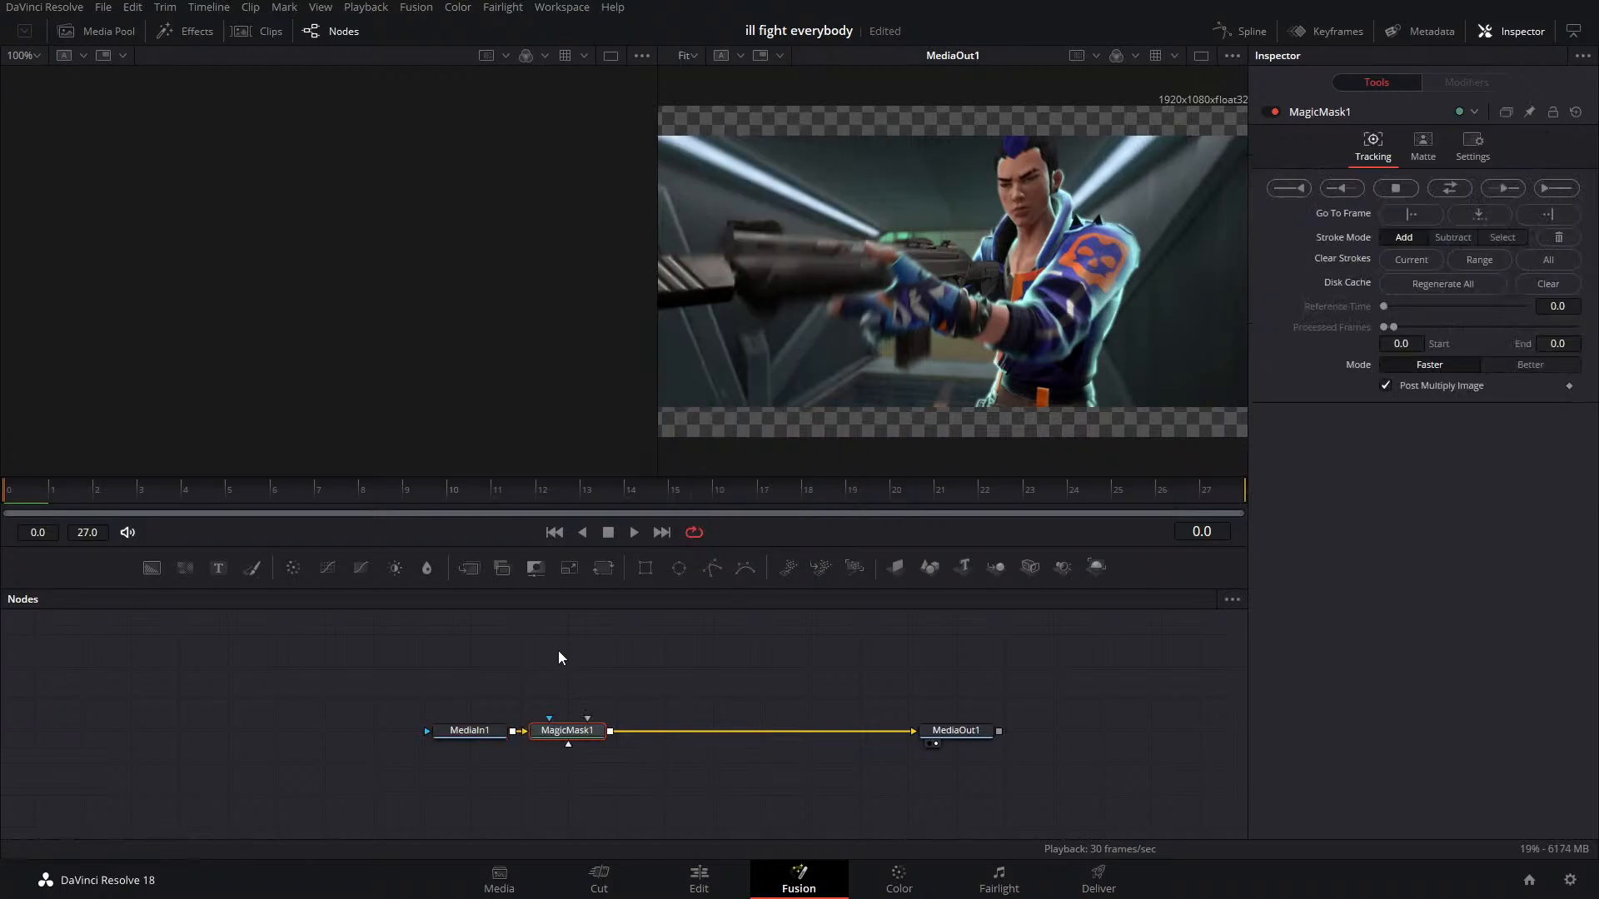
# Pull MagicMask1 out onto its own branch fed by MediaIn1 and show its output in the empty viewer
pyautogui.moveTo(580, 738); pyautogui.dragTo(587, 704)
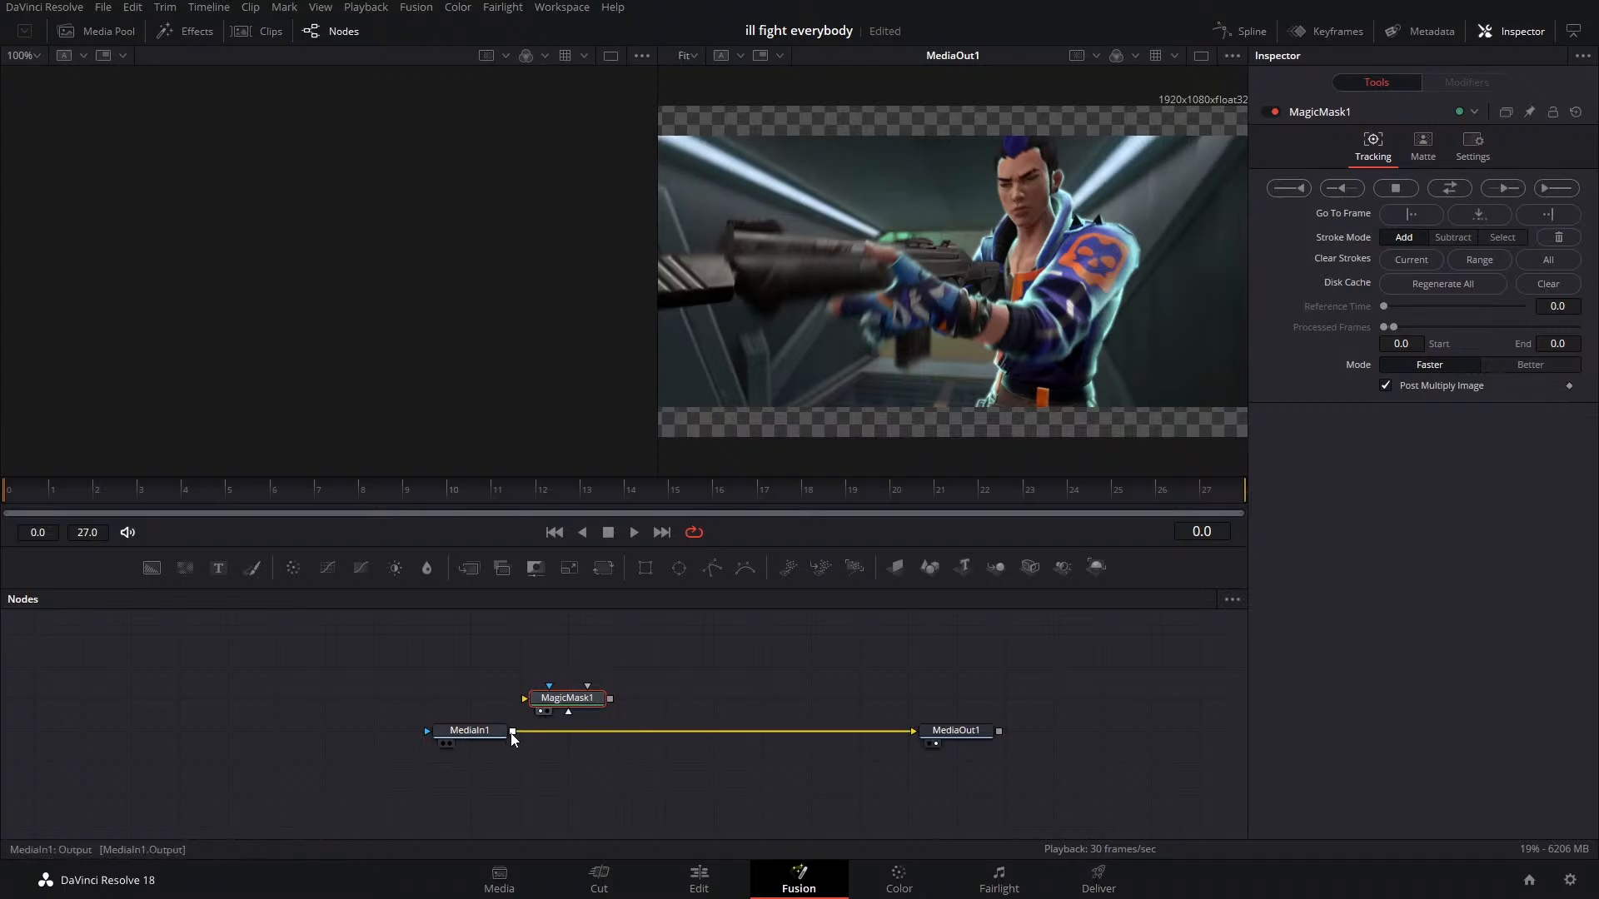
pyautogui.moveTo(512, 730); pyautogui.dragTo(525, 698)
pyautogui.press('1')
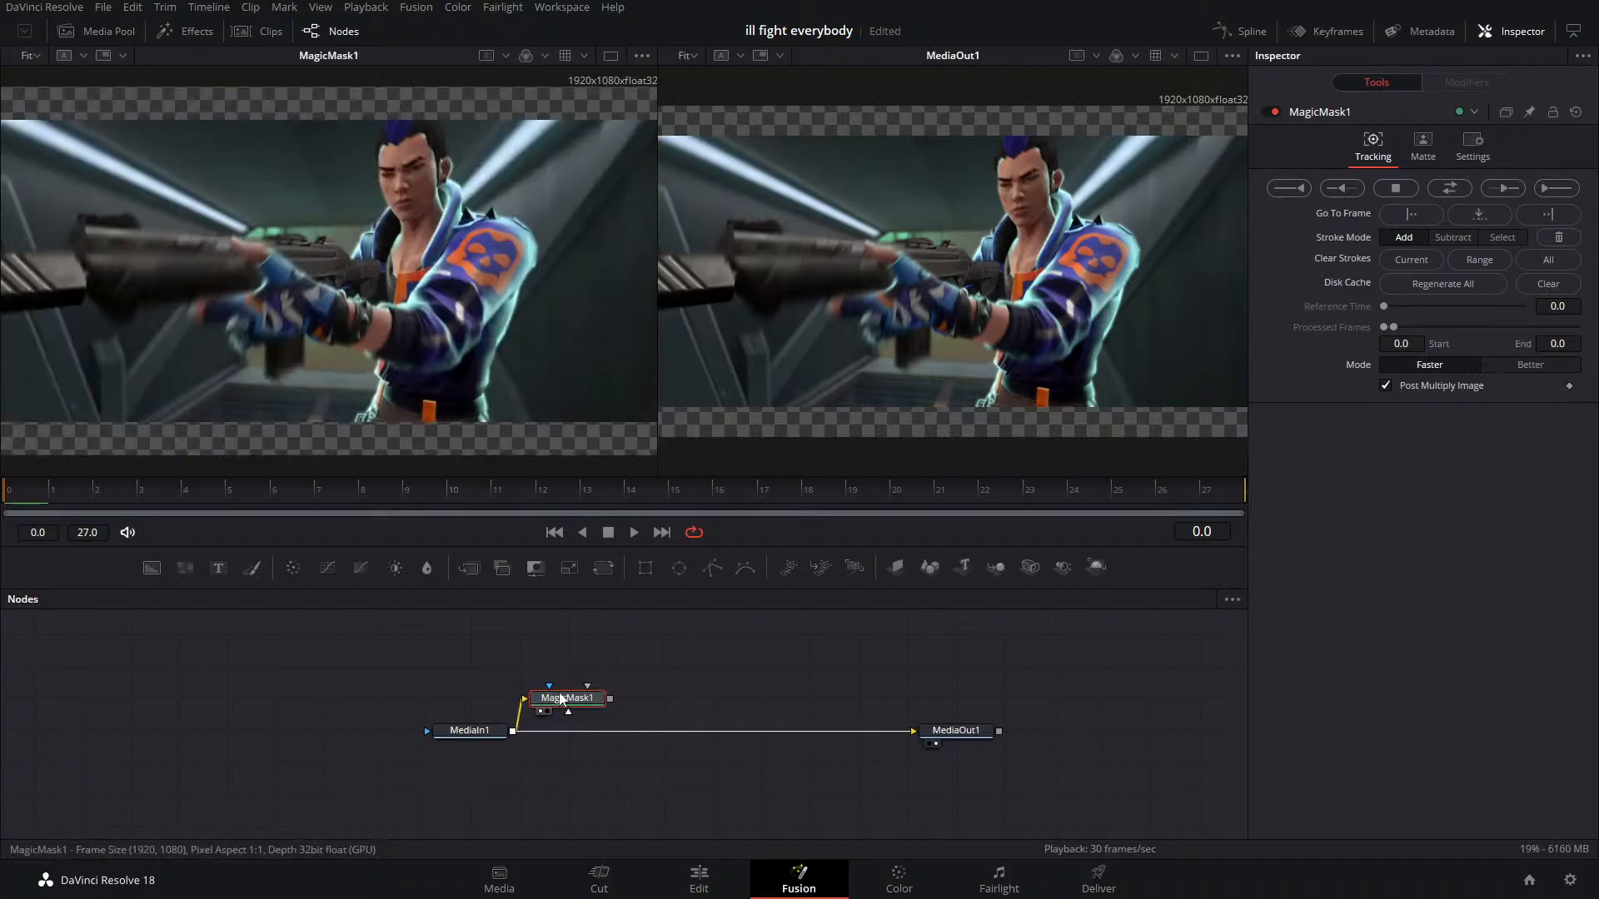
# Mask the character in Better mode with add strokes along the gun and down the body, plus a subtract stroke below the gun
pyautogui.moveTo(73, 268); pyautogui.dragTo(454, 263)
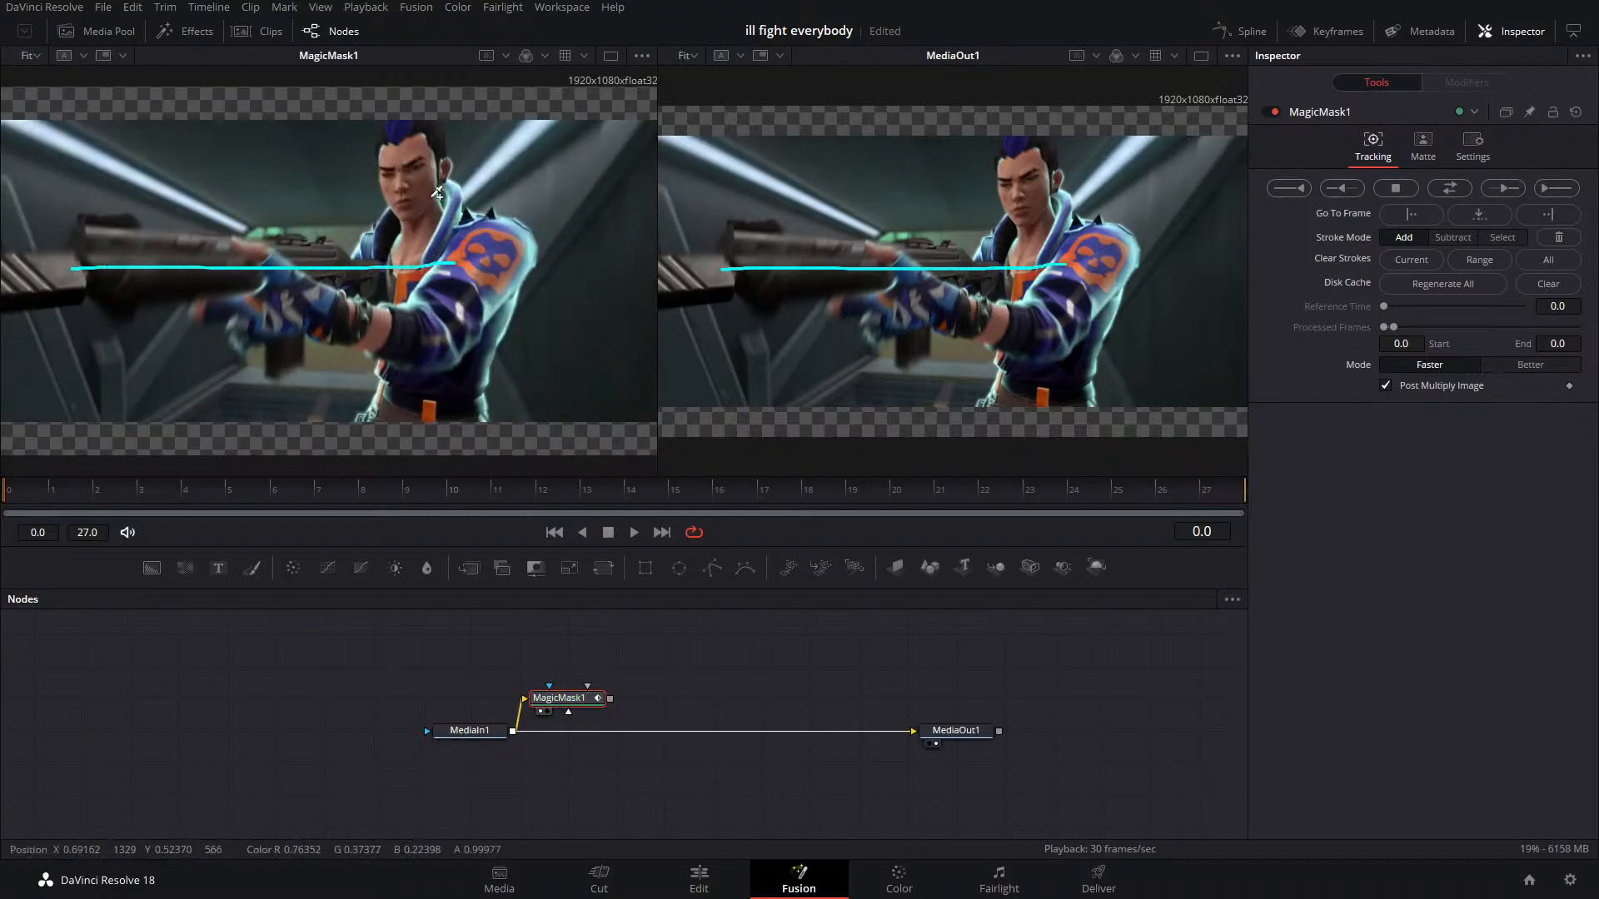
pyautogui.click(1569, 369)
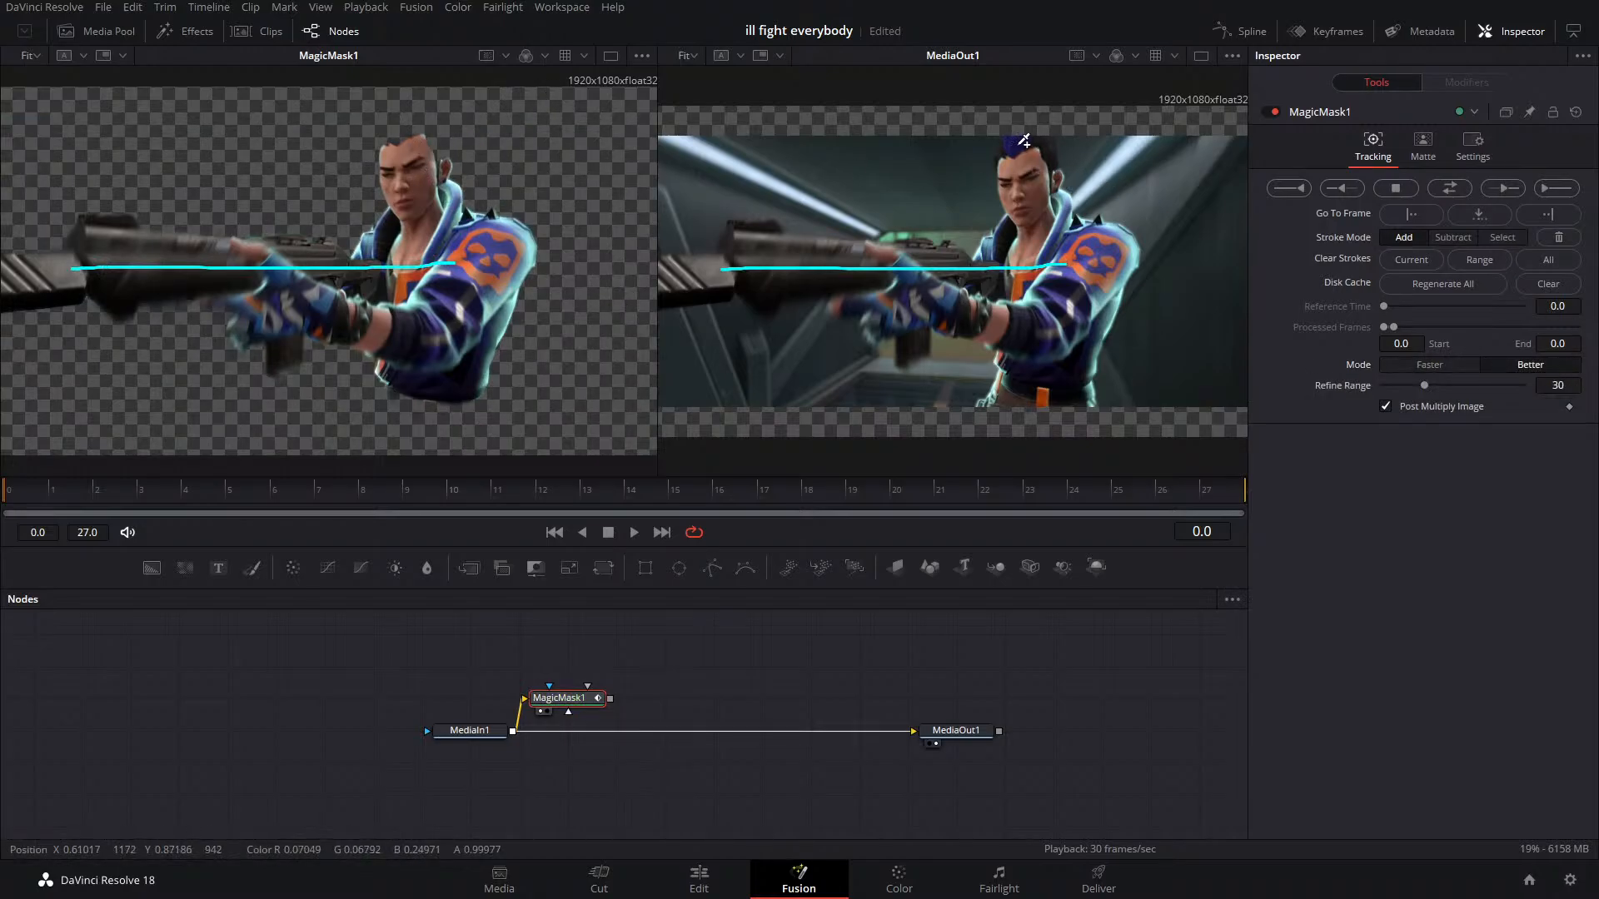
pyautogui.moveTo(1020, 145)
pyautogui.mouseDown()
pyautogui.moveTo(1033, 392)
pyautogui.moveTo(1018, 408)
pyautogui.mouseUp()
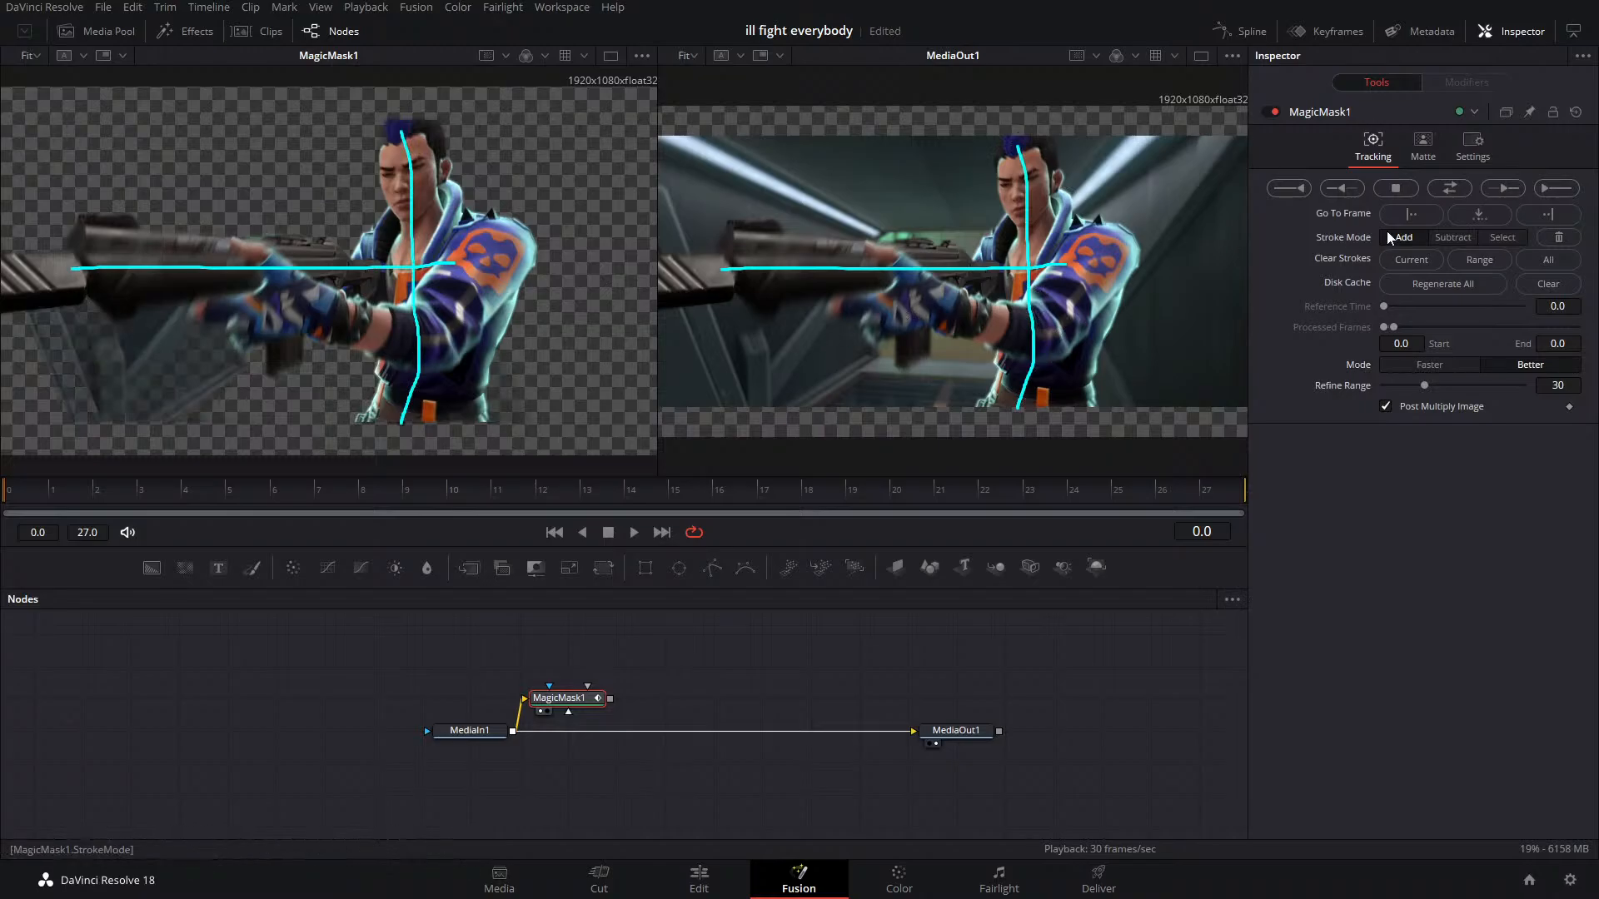
pyautogui.click(1455, 239)
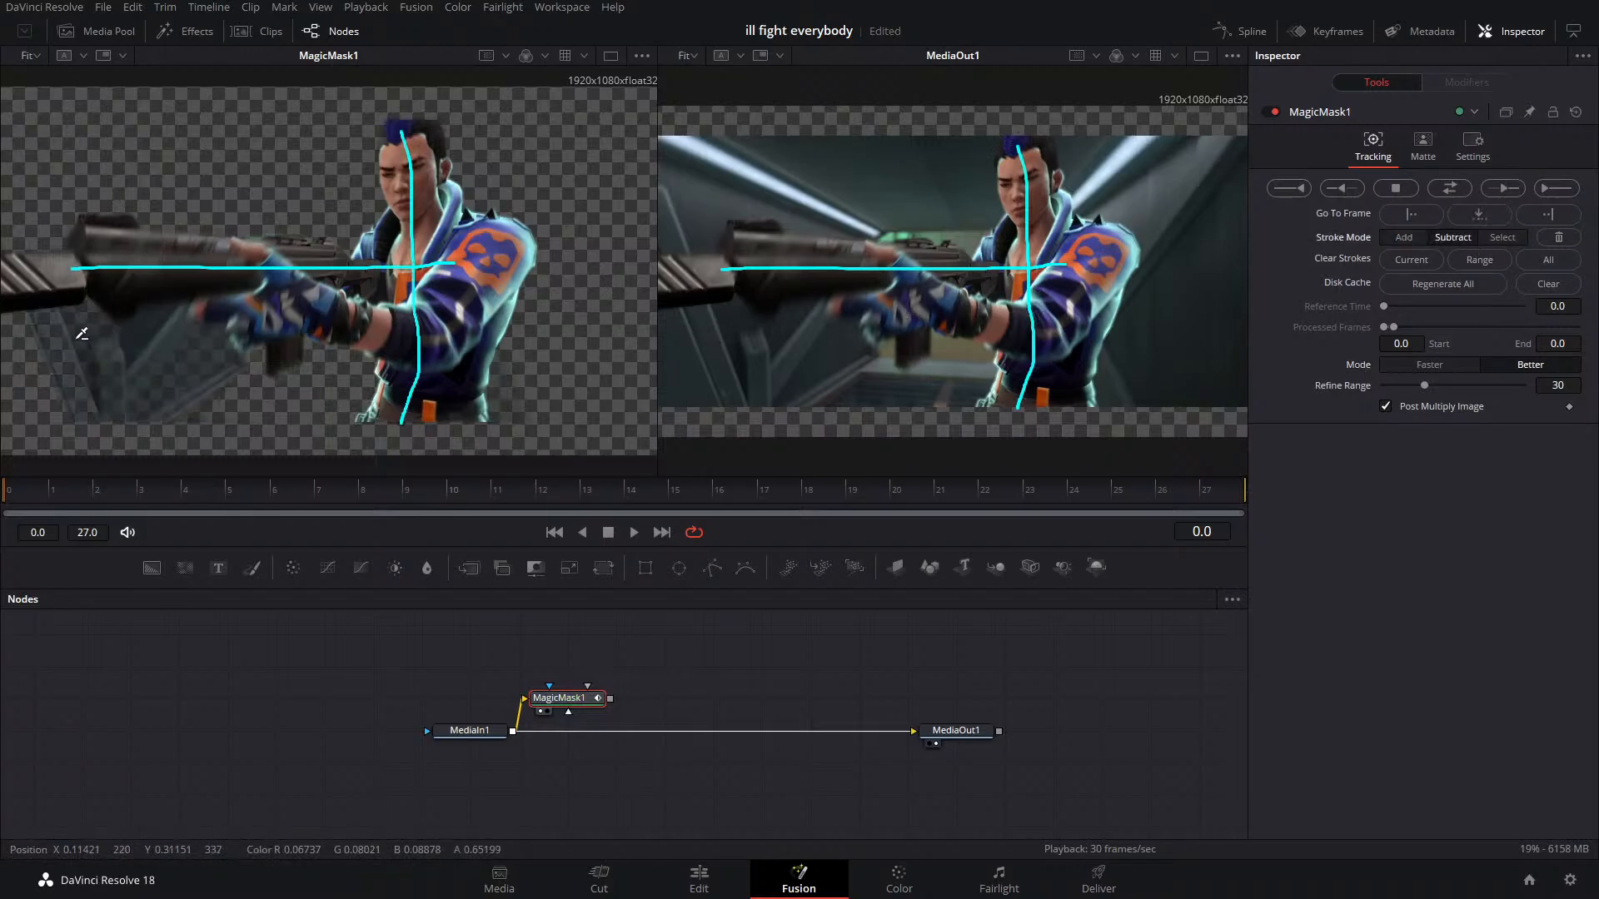
pyautogui.moveTo(75, 339); pyautogui.dragTo(214, 347)
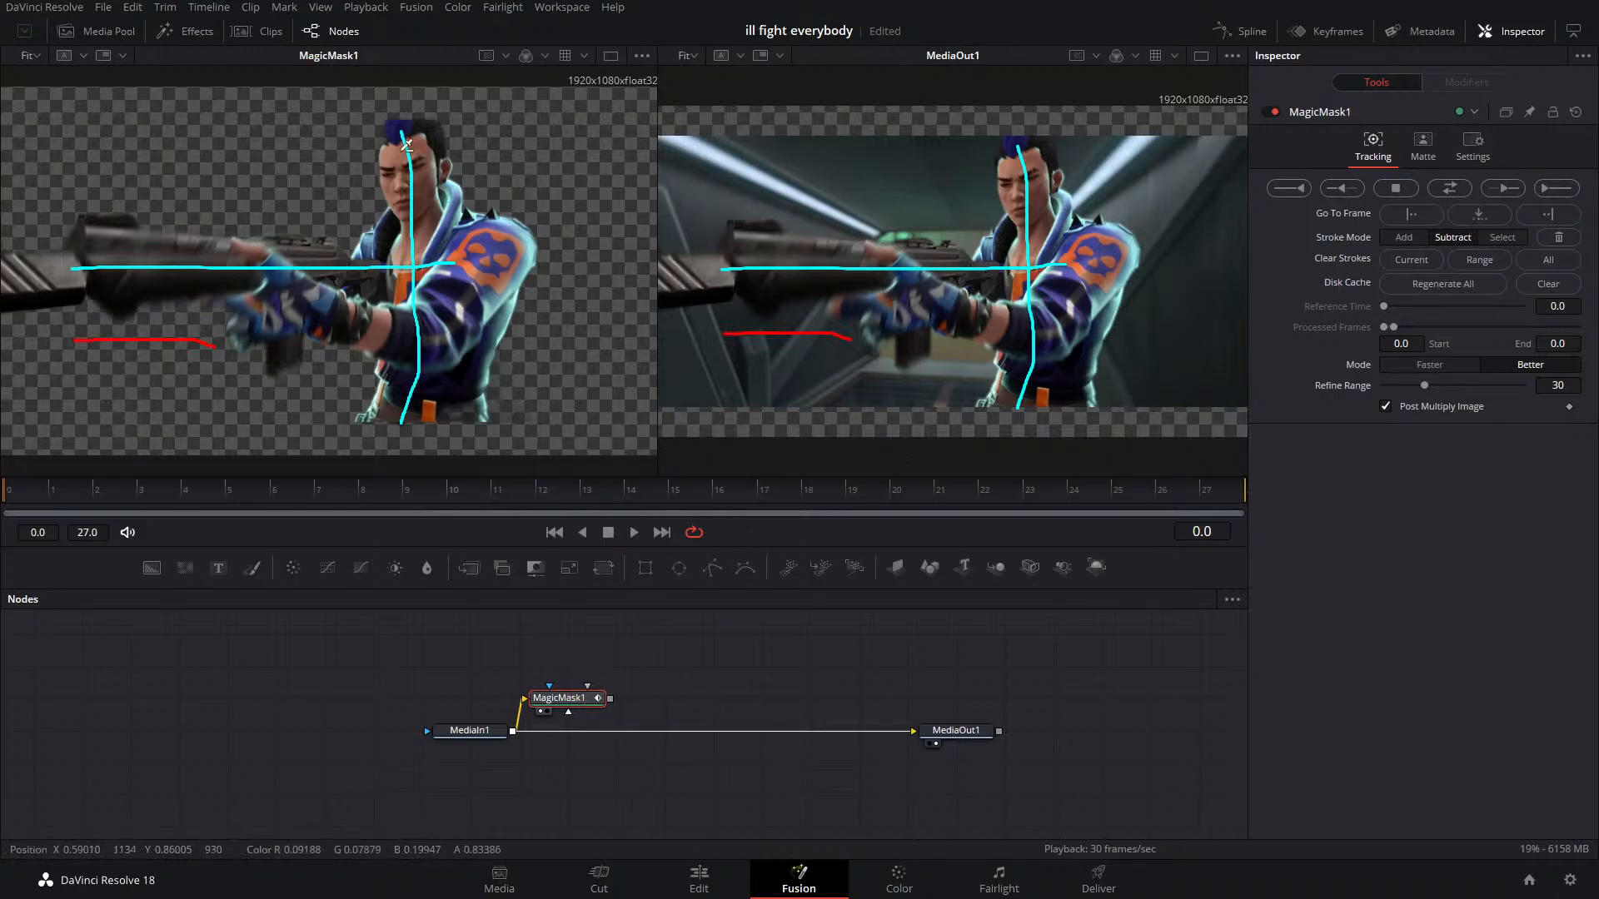
# Move MagicMask1 higher above MediaIn1 and add the Edge Control template from the Fusion tools right after it
pyautogui.moveTo(558, 698); pyautogui.dragTo(558, 634)
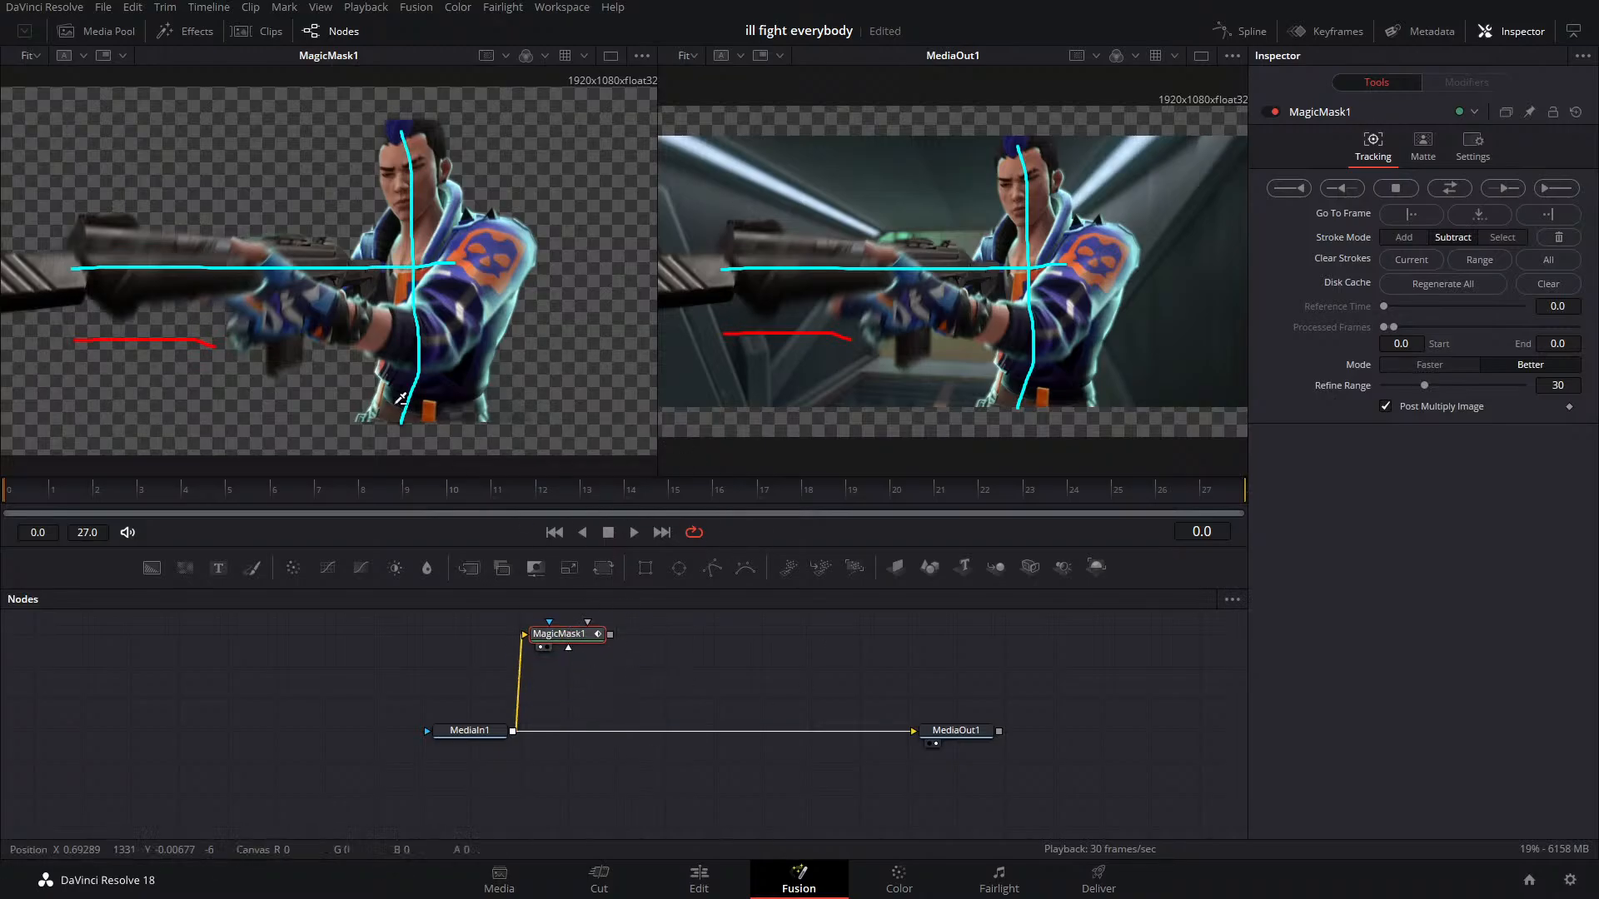
pyautogui.click(177, 31)
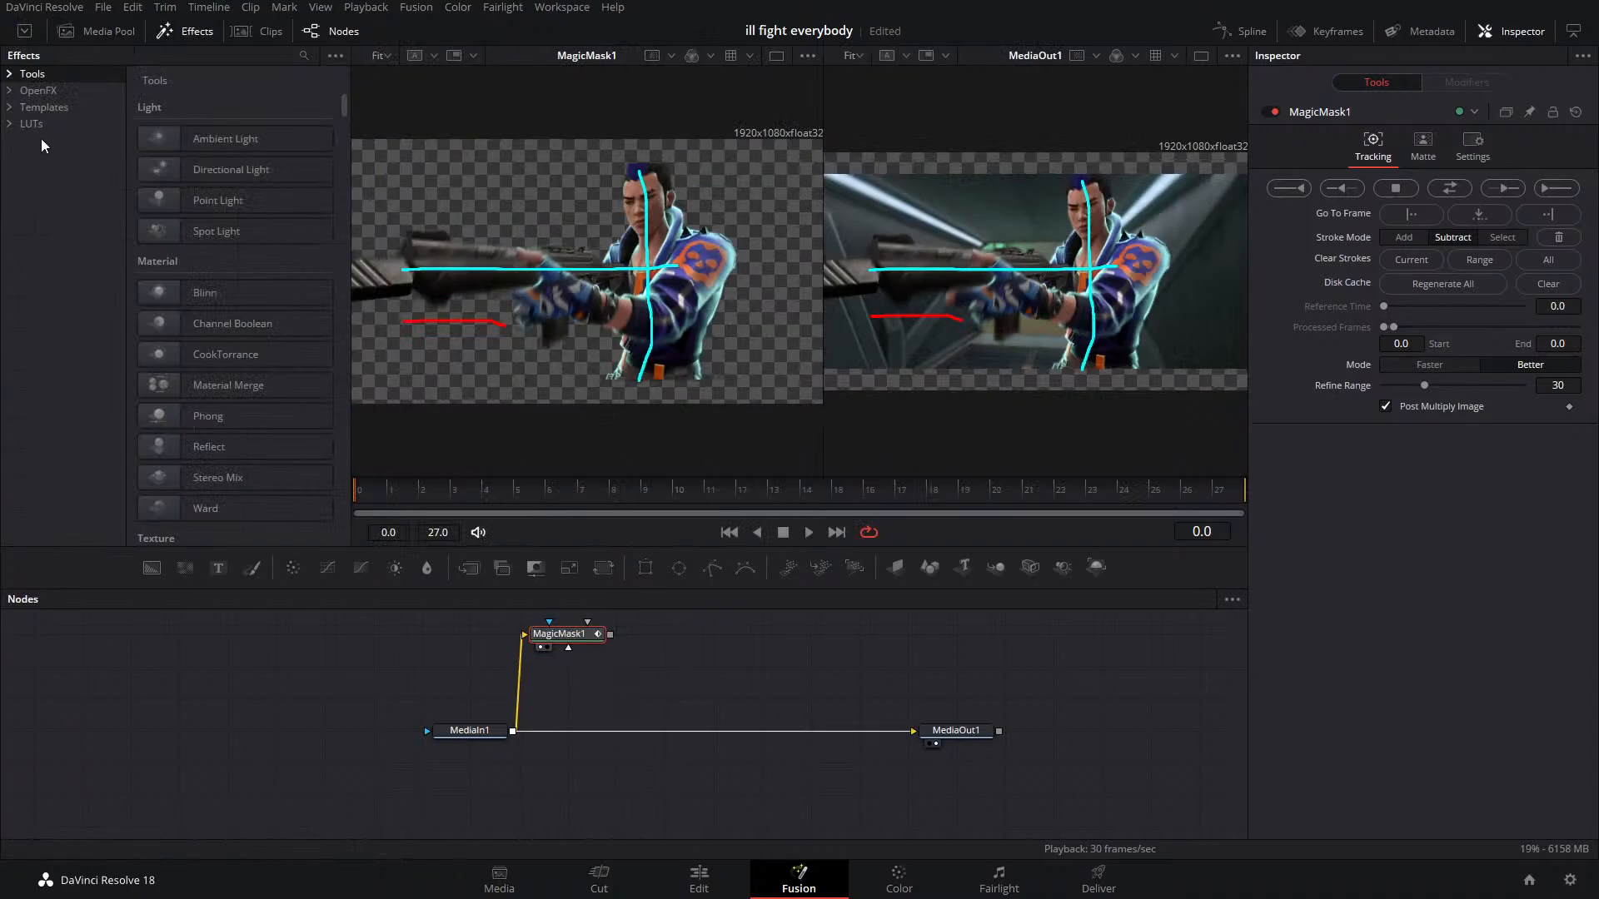
pyautogui.click(10, 108)
pyautogui.click(25, 139)
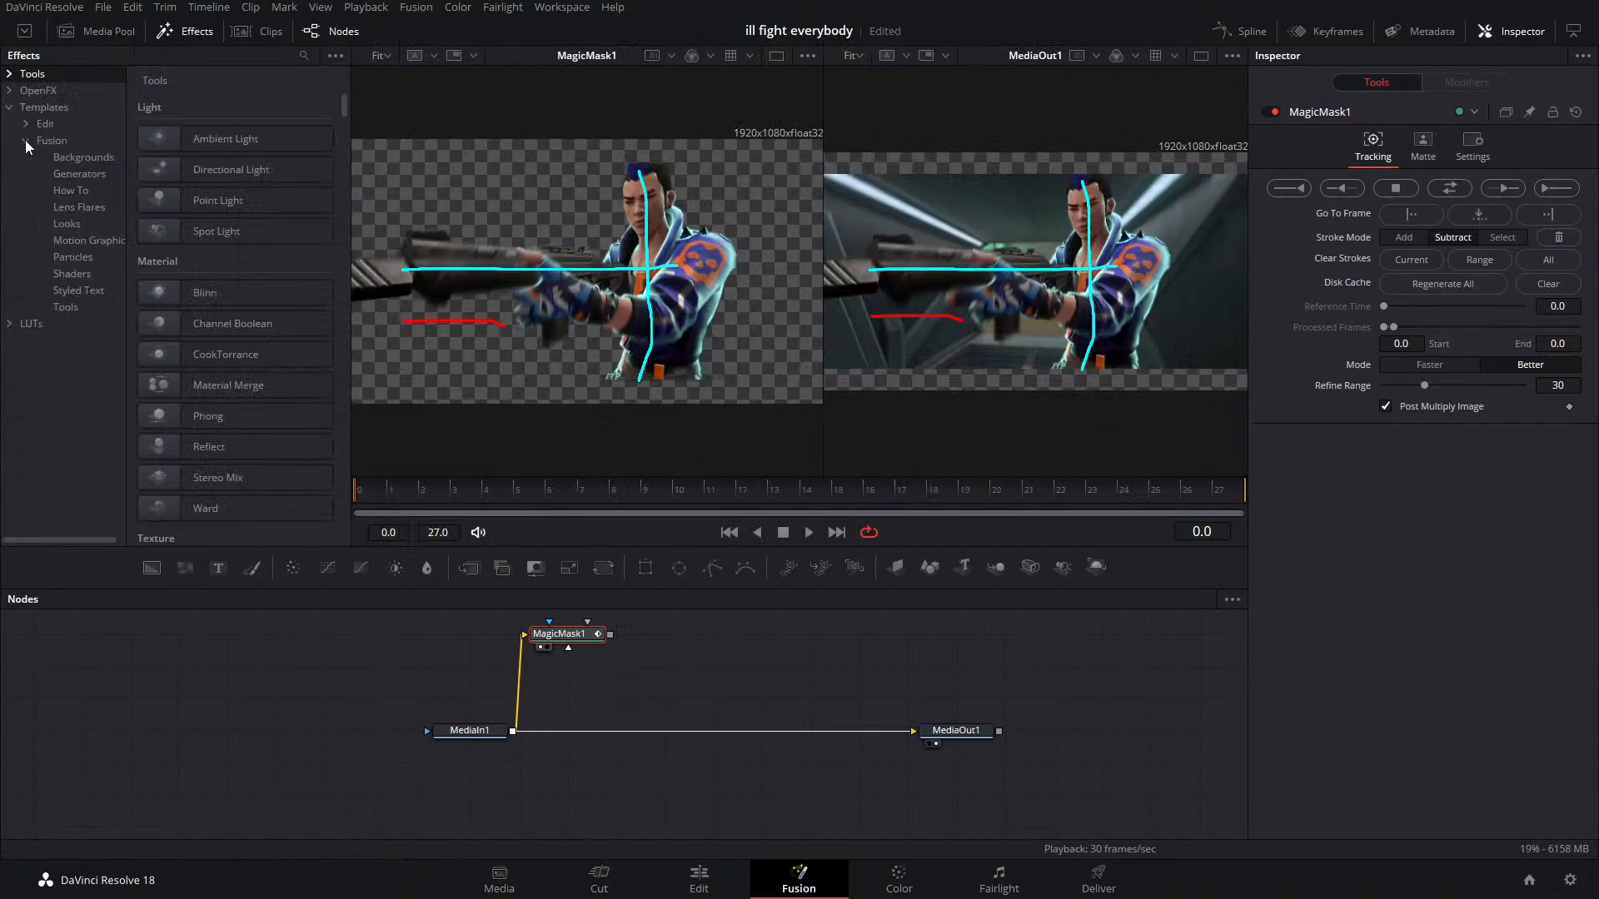
pyautogui.click(57, 308)
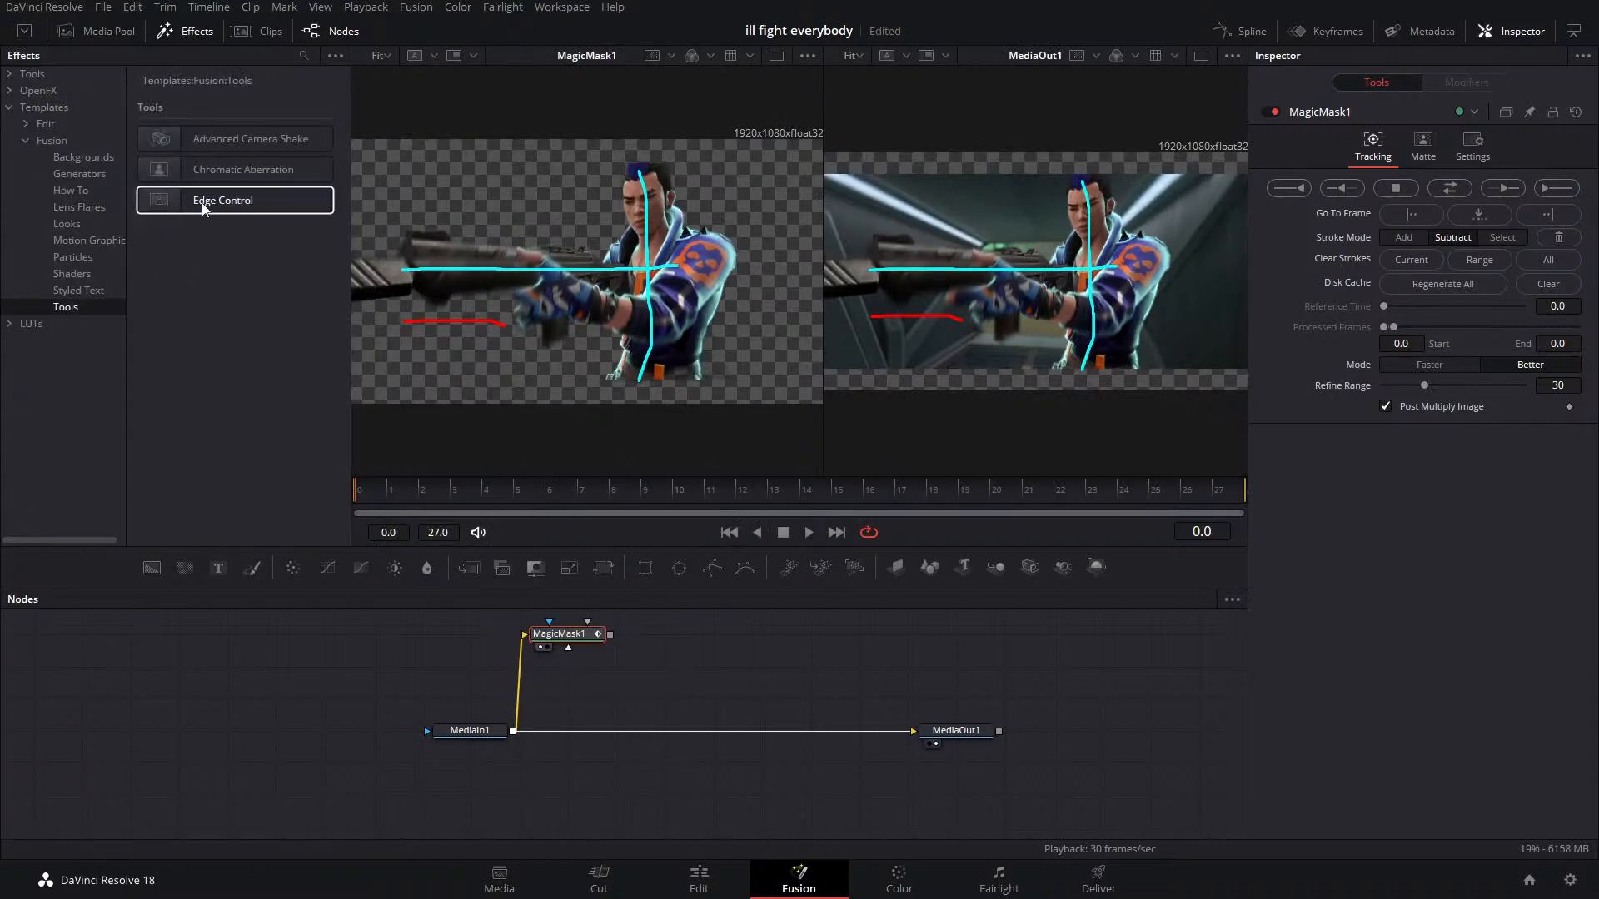
pyautogui.moveTo(202, 203); pyautogui.dragTo(668, 633)
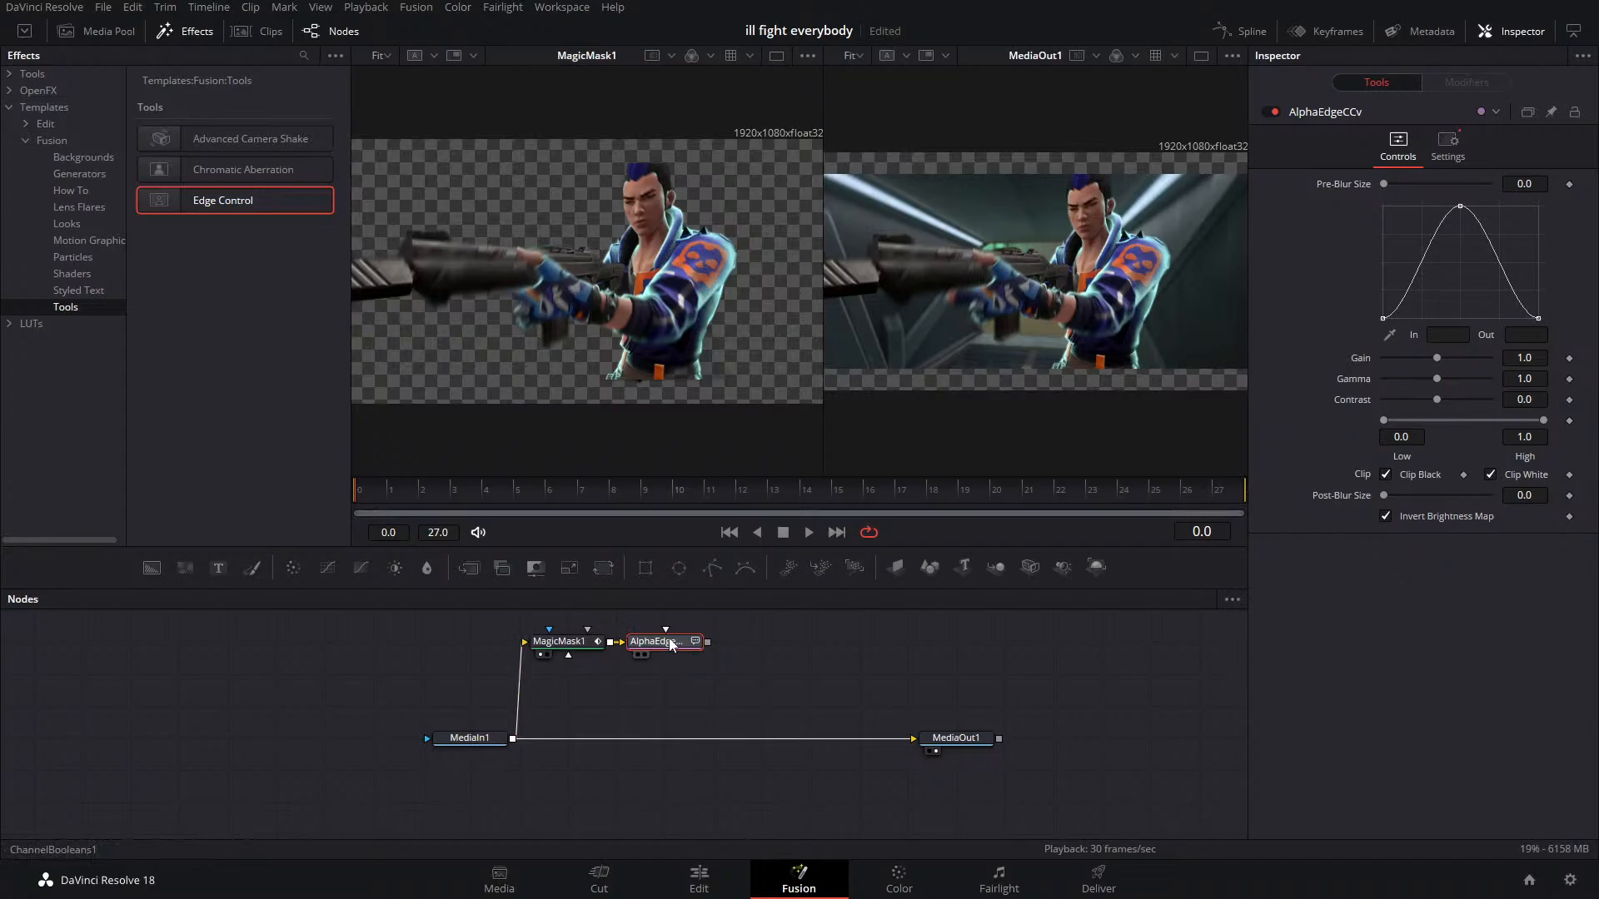
# Arrange the Edge Control node beside MagicMask1 and display its output in the viewer showing the mask
pyautogui.moveTo(678, 645); pyautogui.dragTo(678, 678)
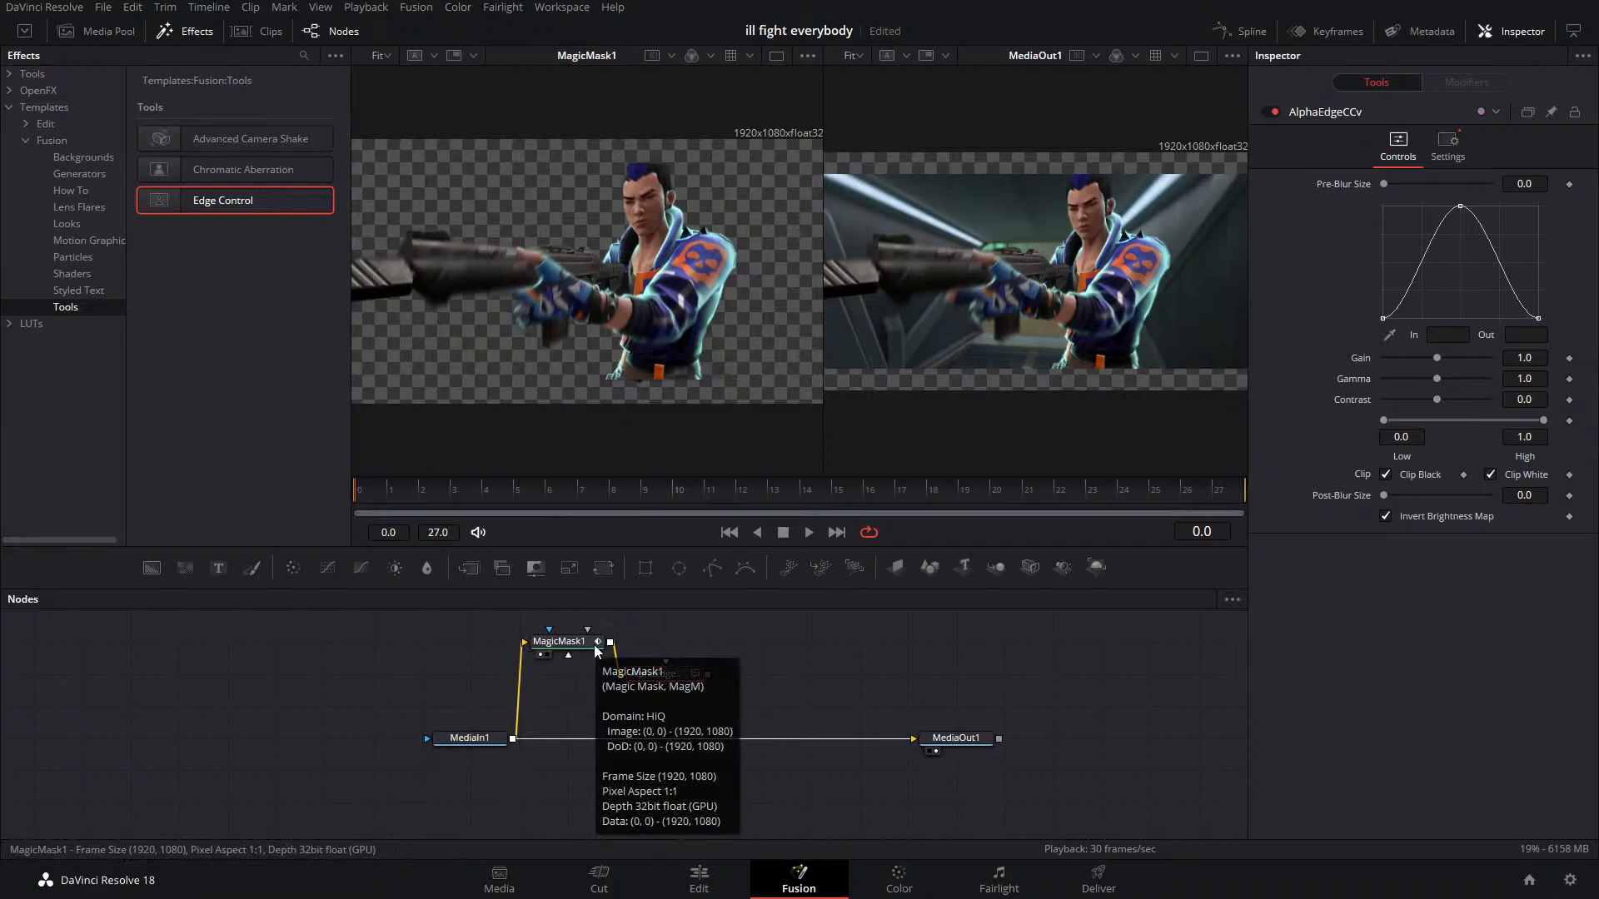
pyautogui.moveTo(673, 676); pyautogui.dragTo(677, 661)
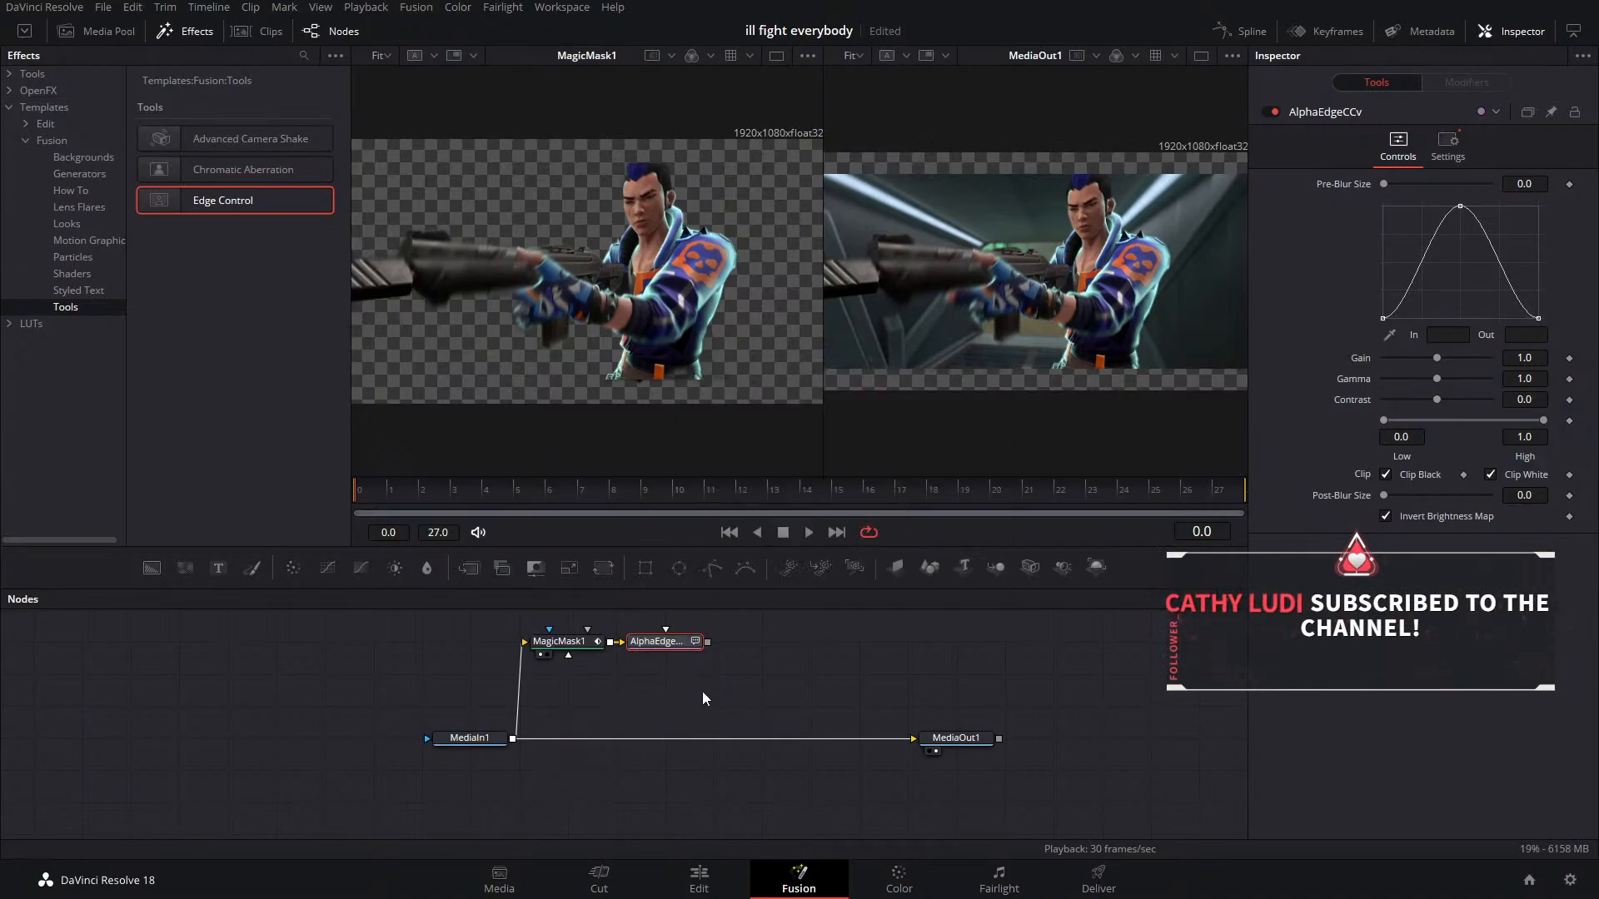
pyautogui.moveTo(703, 692); pyautogui.dragTo(640, 710)
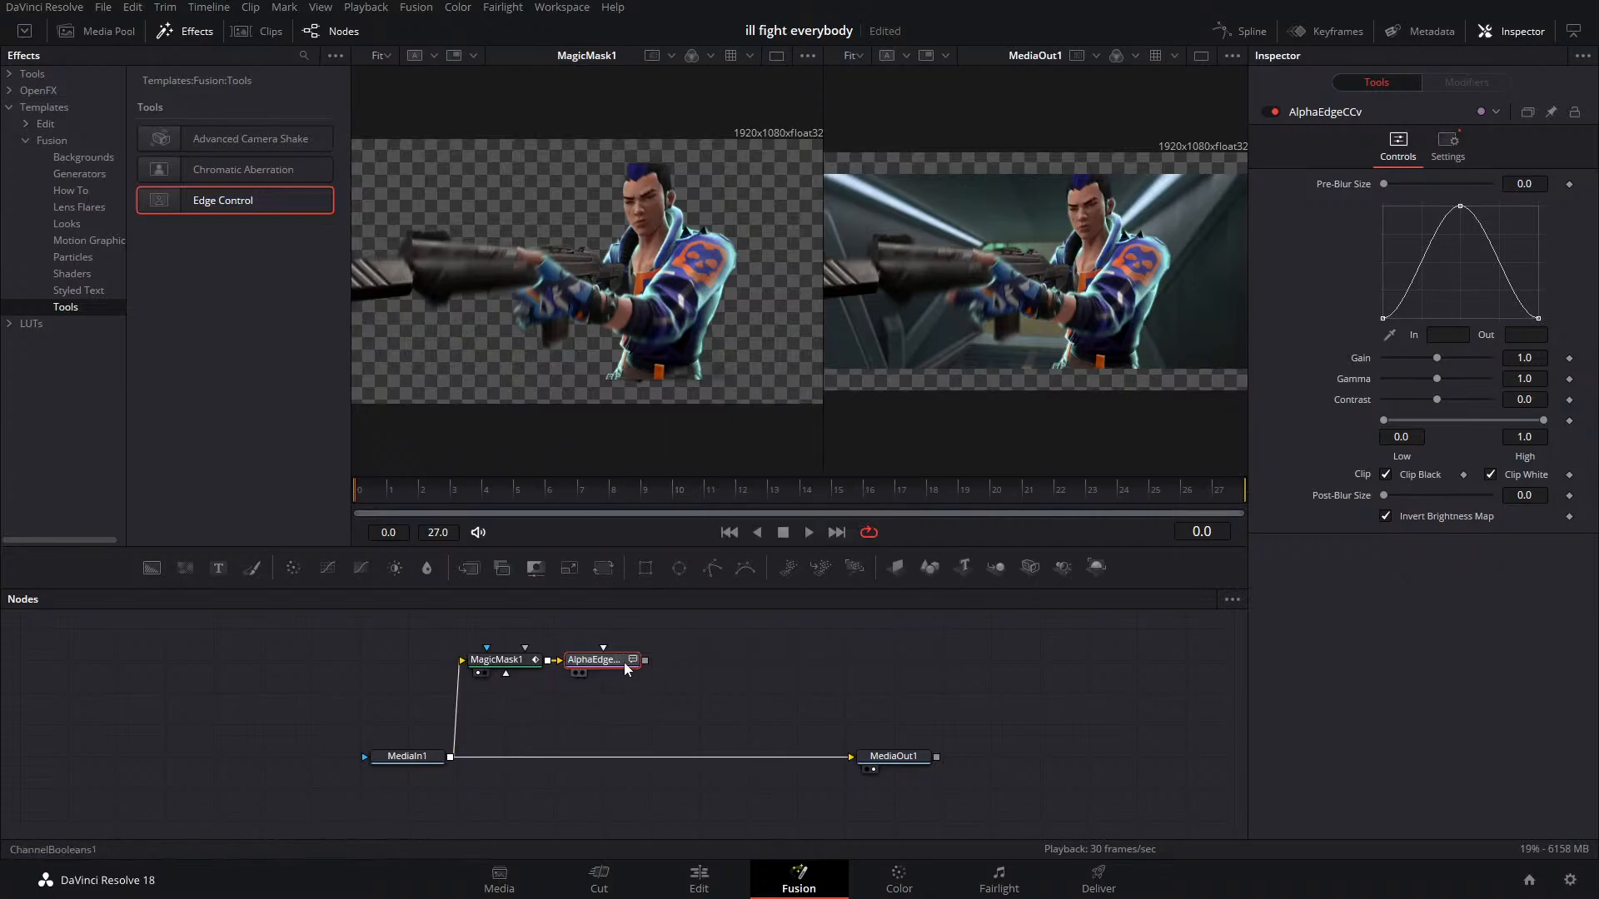
pyautogui.moveTo(627, 668)
pyautogui.press('1')
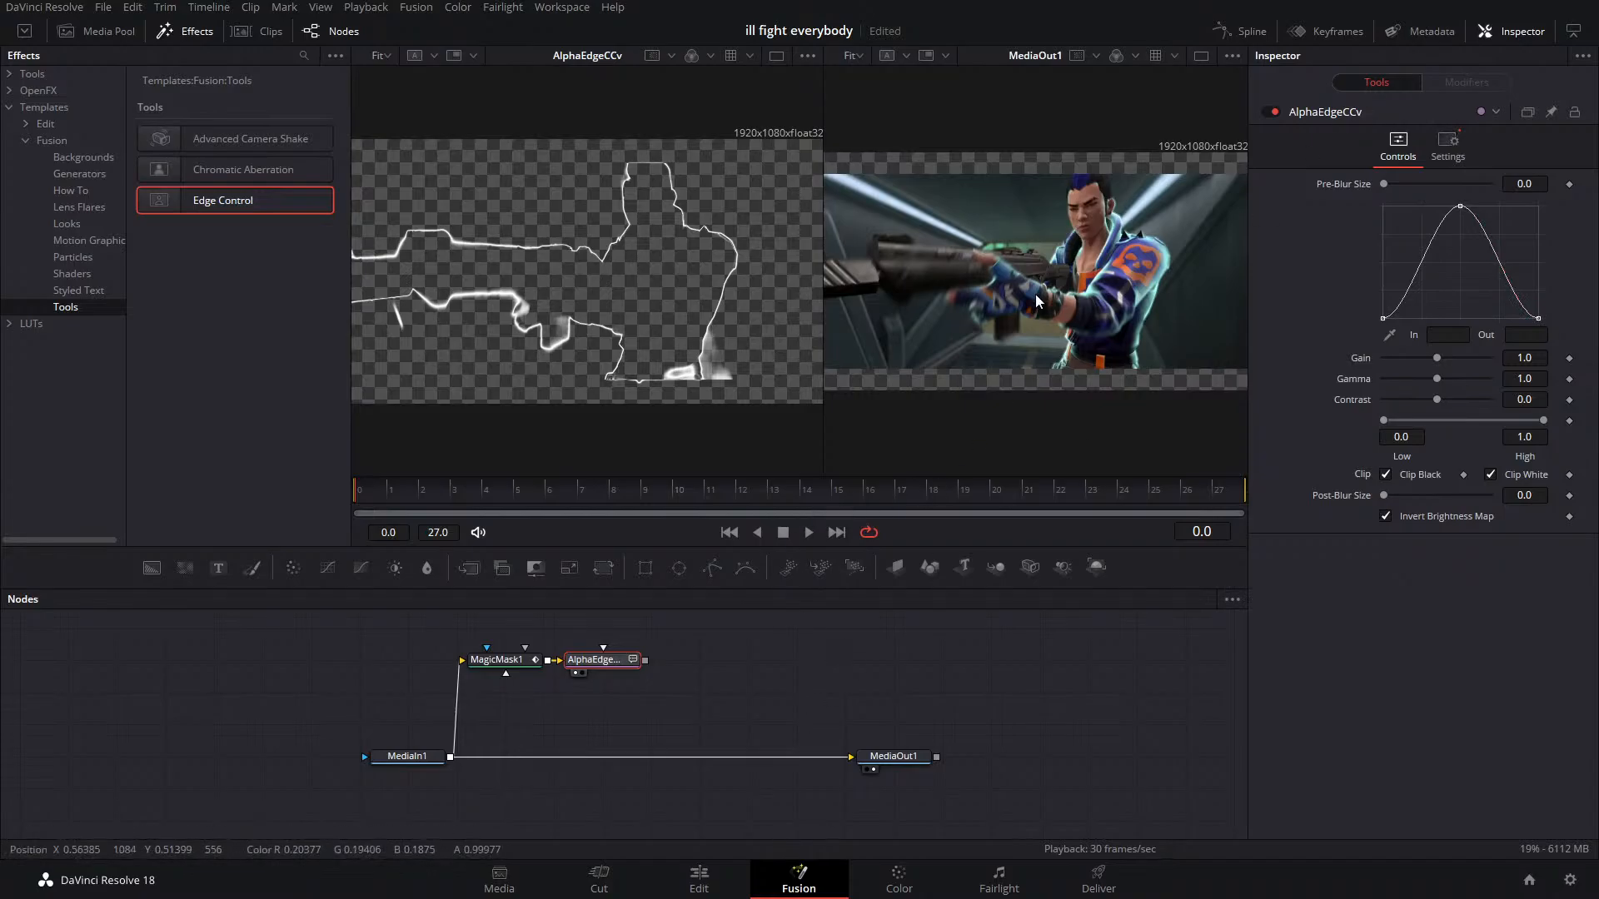
# Merge the Edge Control outline over MediaIn1 ahead of MediaOut1 and show the result in a single viewer
pyautogui.moveTo(475, 576); pyautogui.dragTo(602, 757)
pyautogui.moveTo(647, 662); pyautogui.dragTo(602, 749)
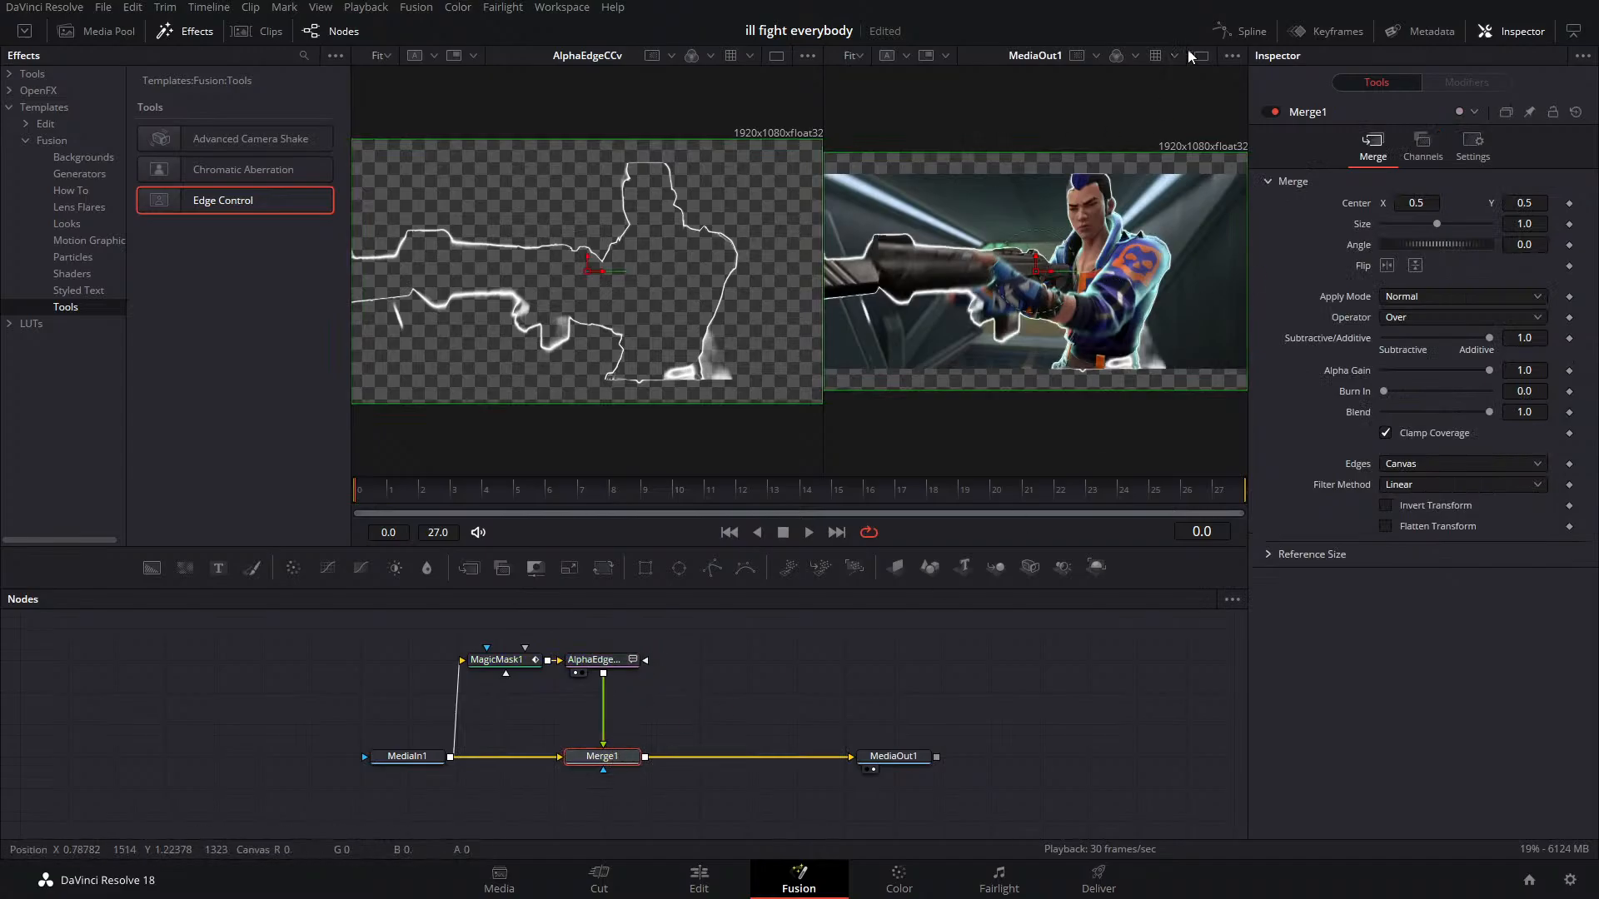
pyautogui.click(176, 30)
pyautogui.click(1201, 55)
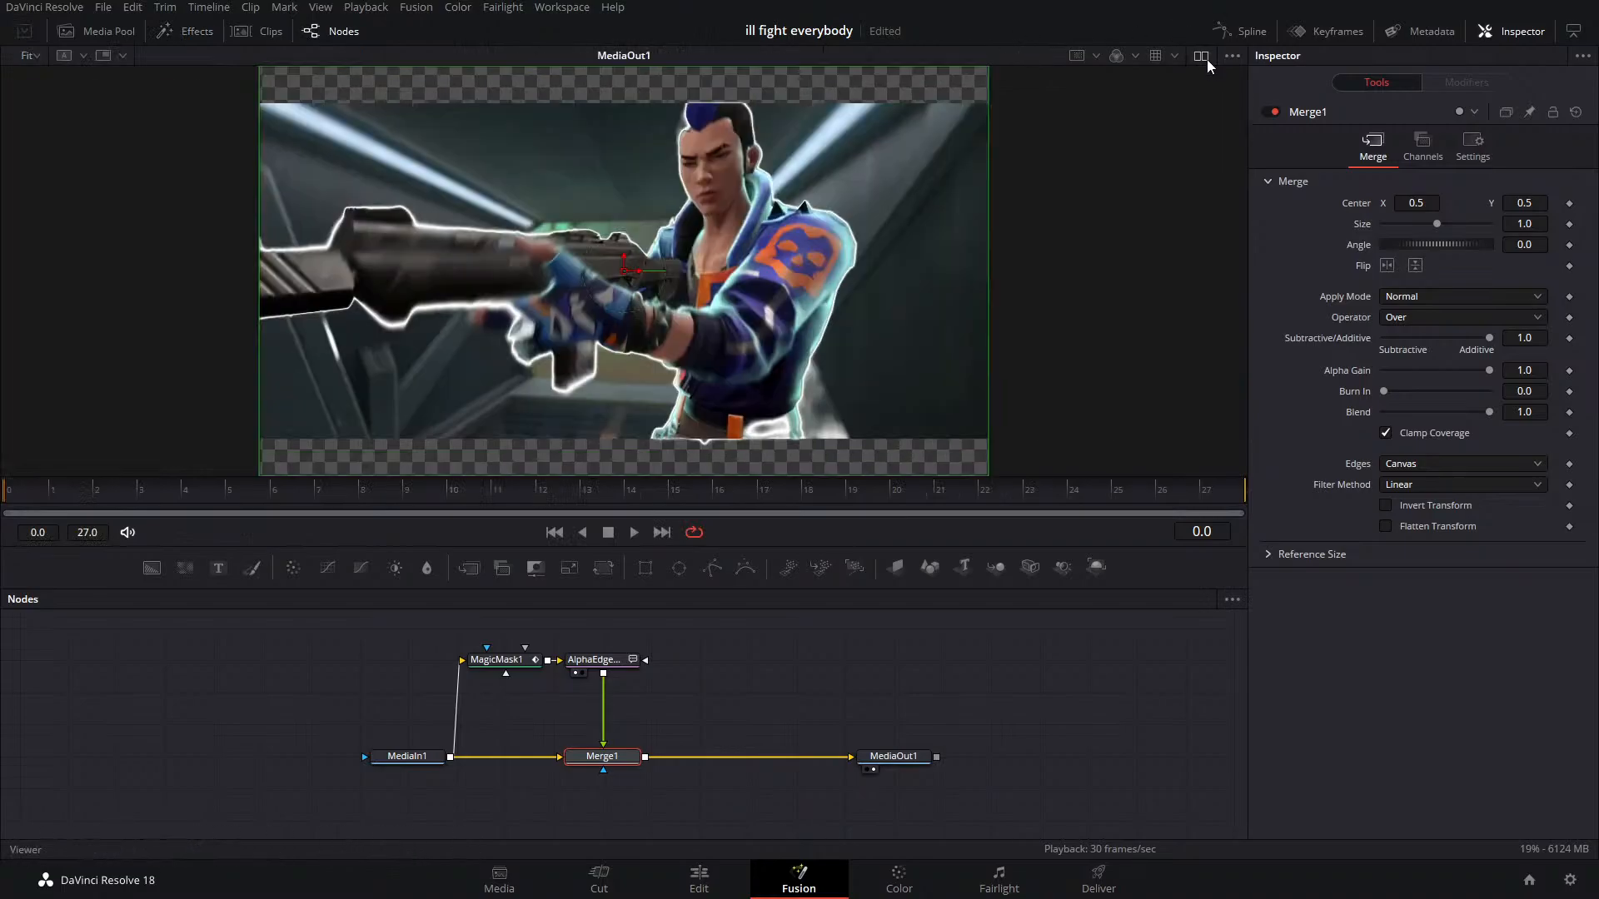
pyautogui.scroll(1, 728, 227)
pyautogui.scroll(-1, 728, 227)
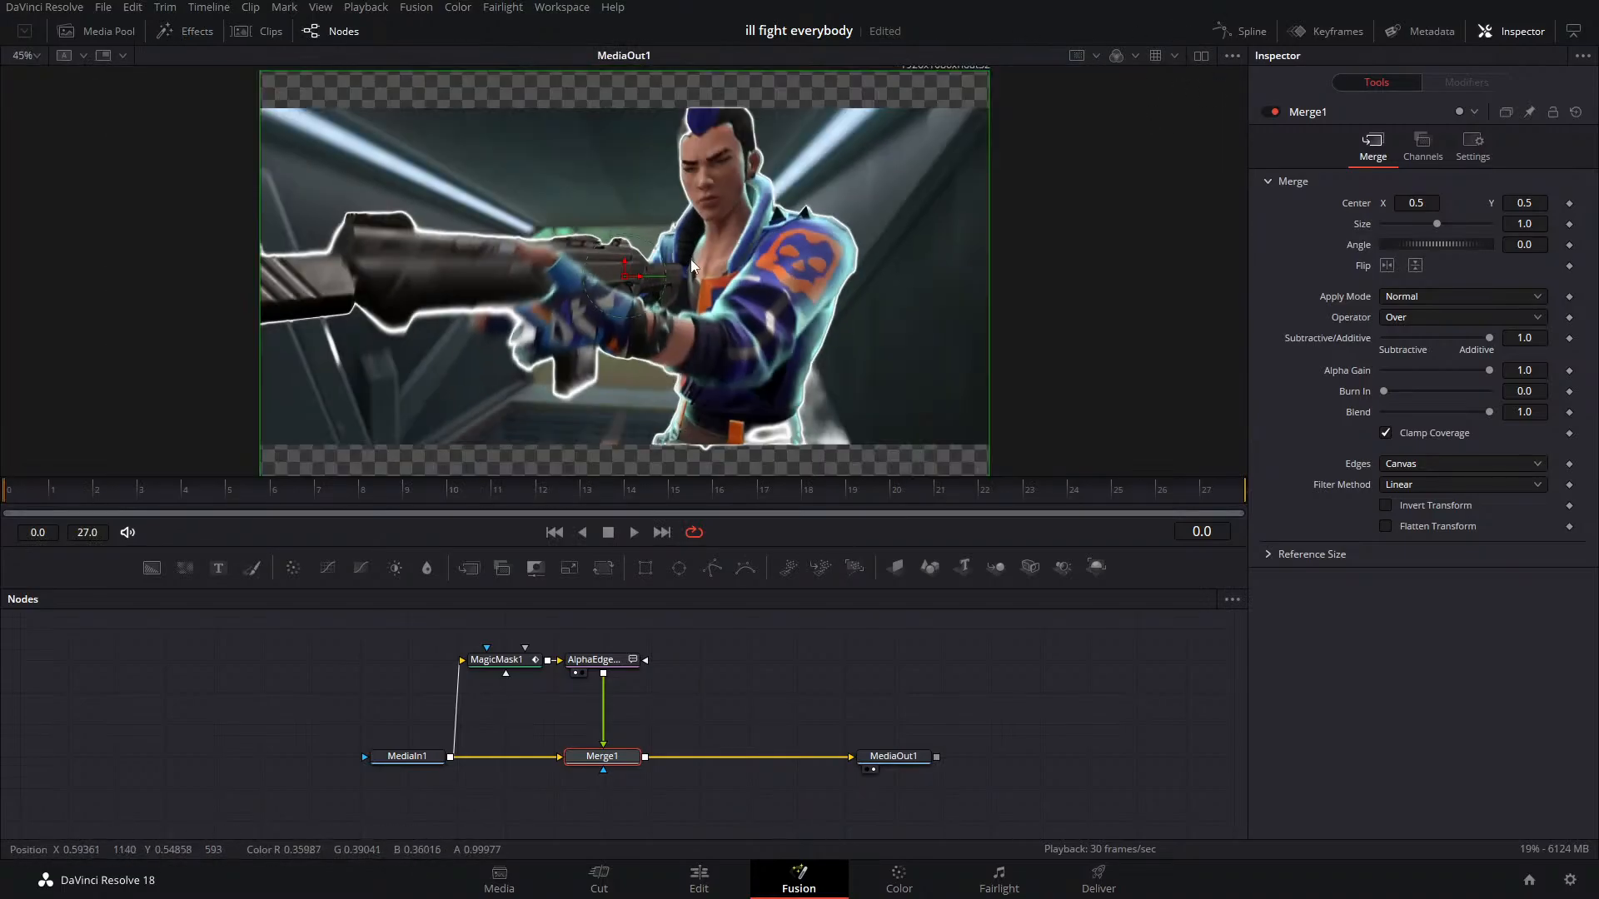
# Thicken and sharpen the Edge Control outline with pre-blur size 11.1, gain 2.21, gamma 0.59, contrast 0.0 and low level 0.717
pyautogui.click(620, 664)
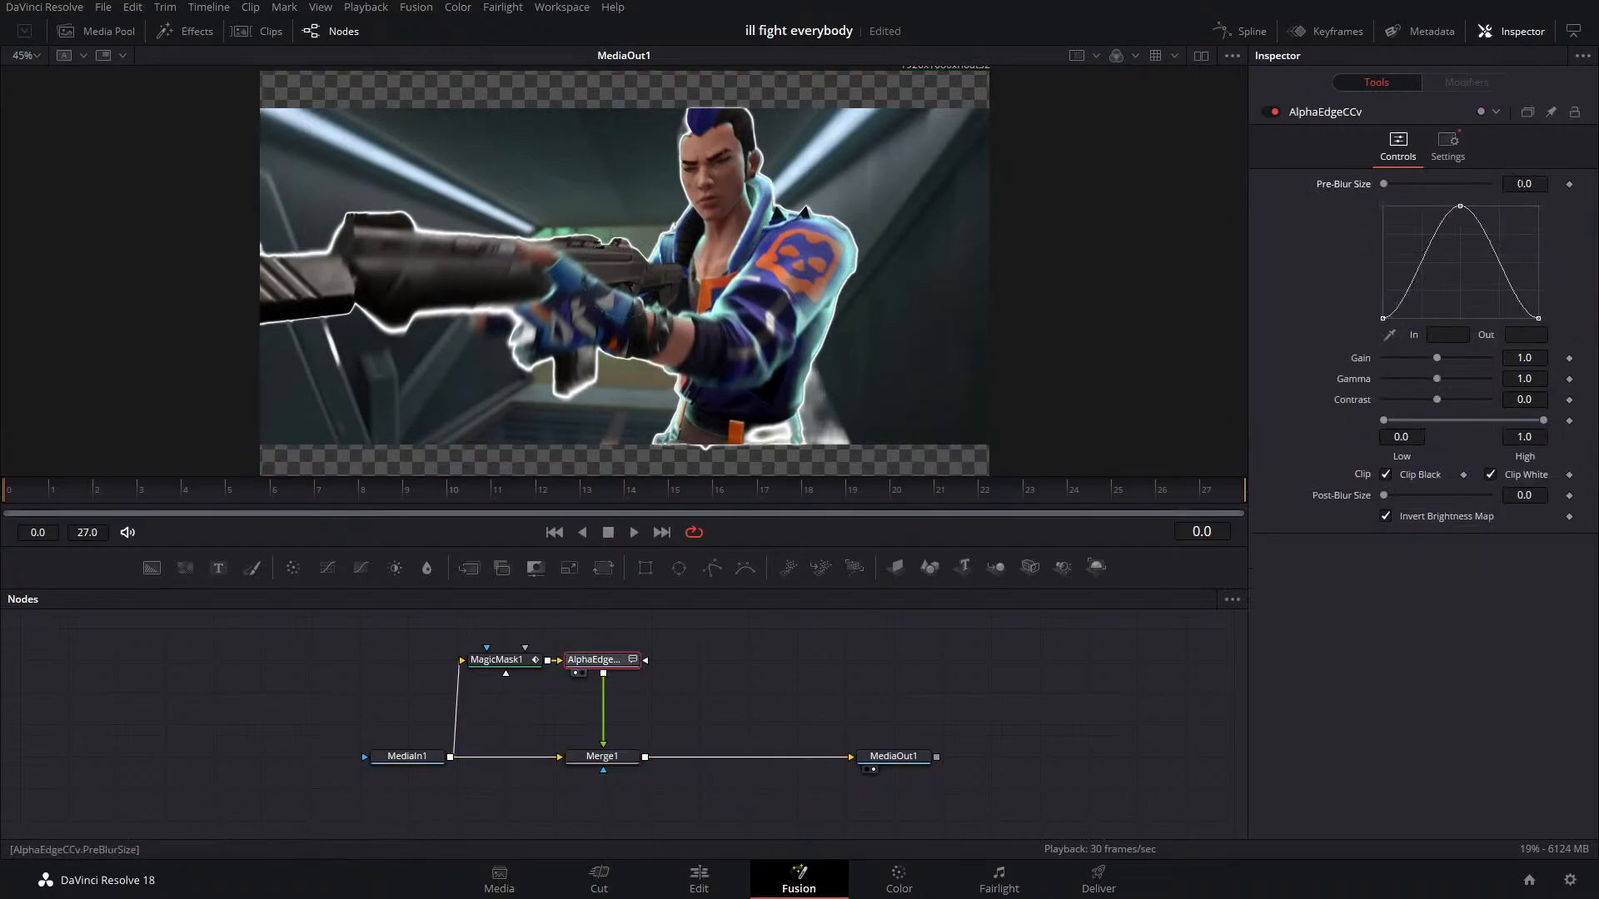
pyautogui.moveTo(1389, 183)
pyautogui.mouseDown()
pyautogui.moveTo(1409, 183)
pyautogui.moveTo(1395, 184)
pyautogui.mouseUp()
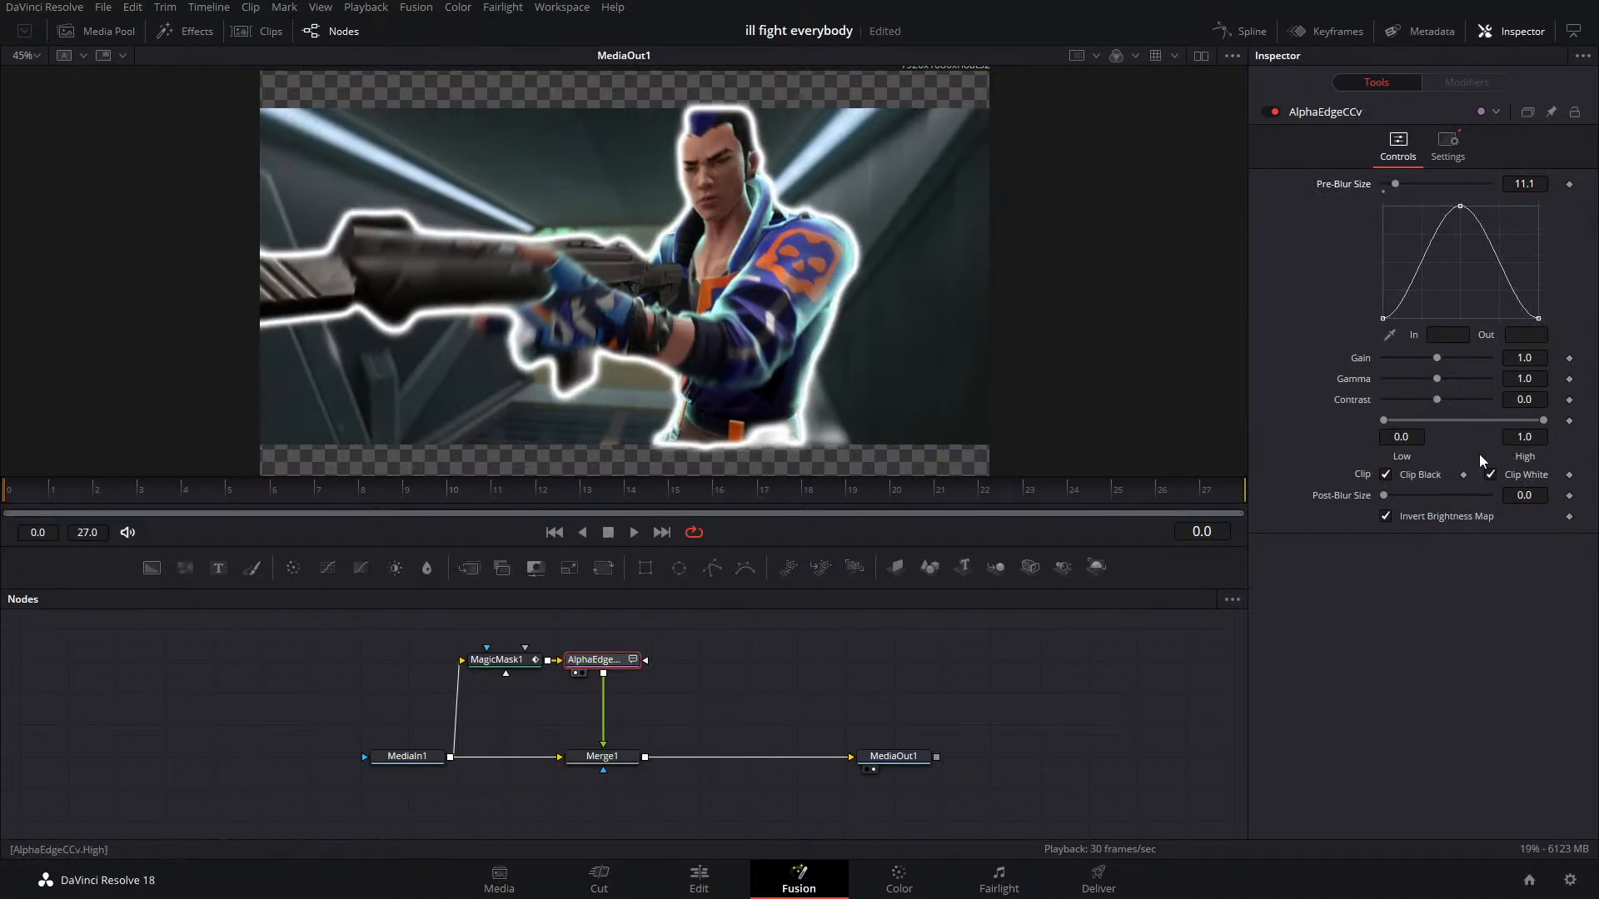
pyautogui.moveTo(1437, 378)
pyautogui.mouseDown()
pyautogui.moveTo(1417, 385)
pyautogui.moveTo(1418, 367)
pyautogui.moveTo(1456, 366)
pyautogui.moveTo(1432, 403)
pyautogui.mouseUp()
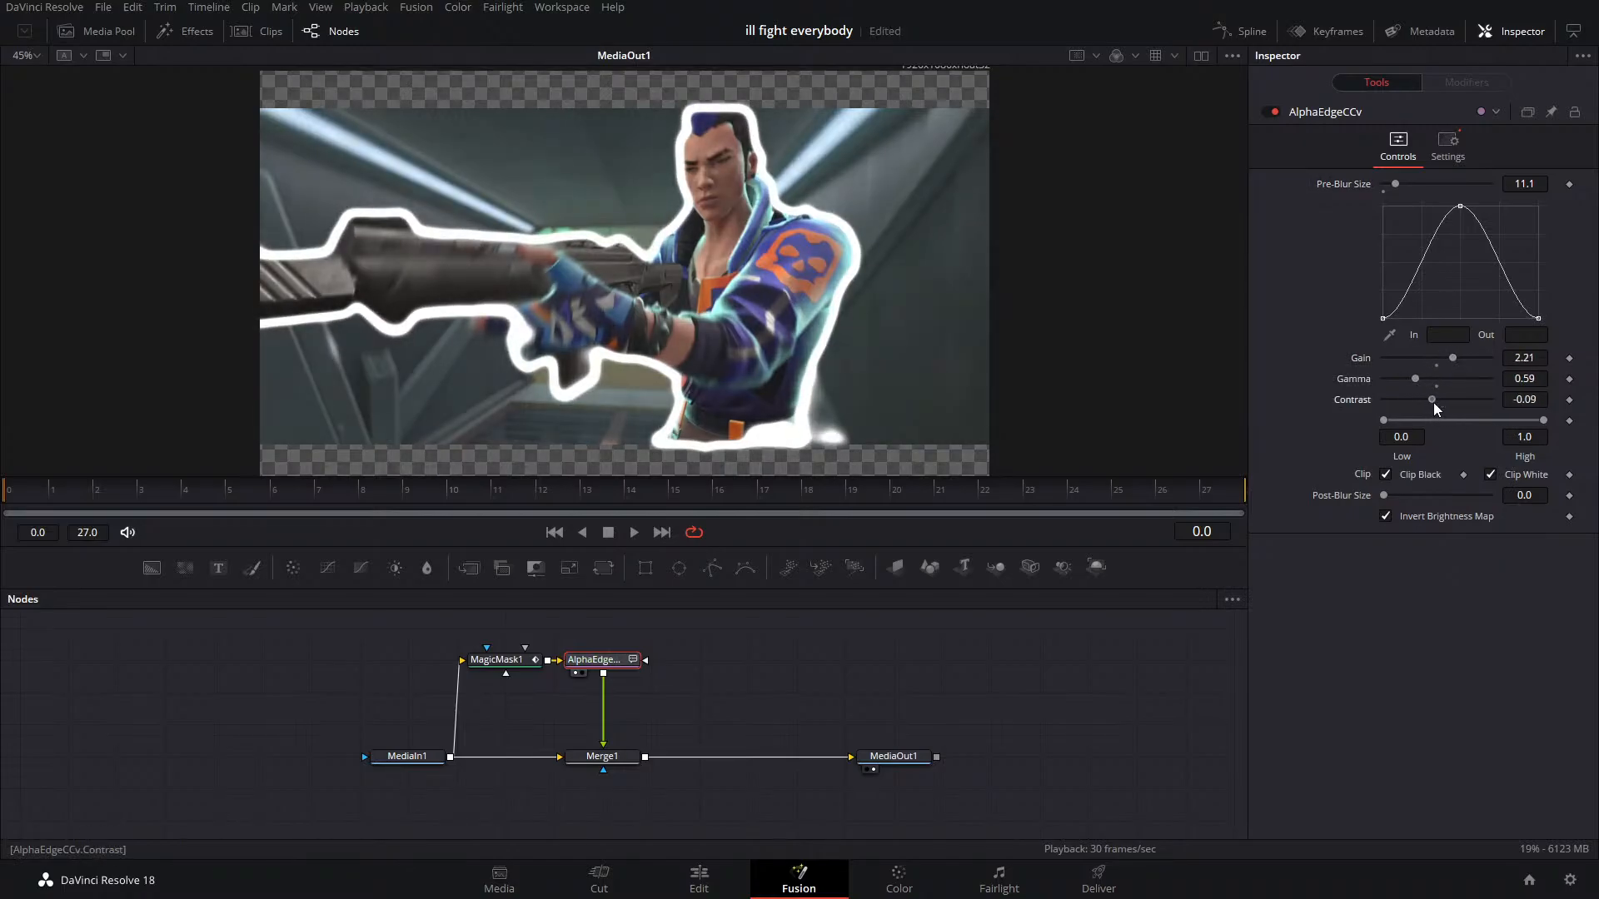
pyautogui.click(1436, 408)
pyautogui.moveTo(1543, 422)
pyautogui.mouseDown()
pyautogui.moveTo(1505, 427)
pyautogui.moveTo(1580, 431)
pyautogui.moveTo(1510, 432)
pyautogui.moveTo(1551, 431)
pyautogui.mouseUp()
pyautogui.moveTo(1434, 427); pyautogui.dragTo(1492, 426)
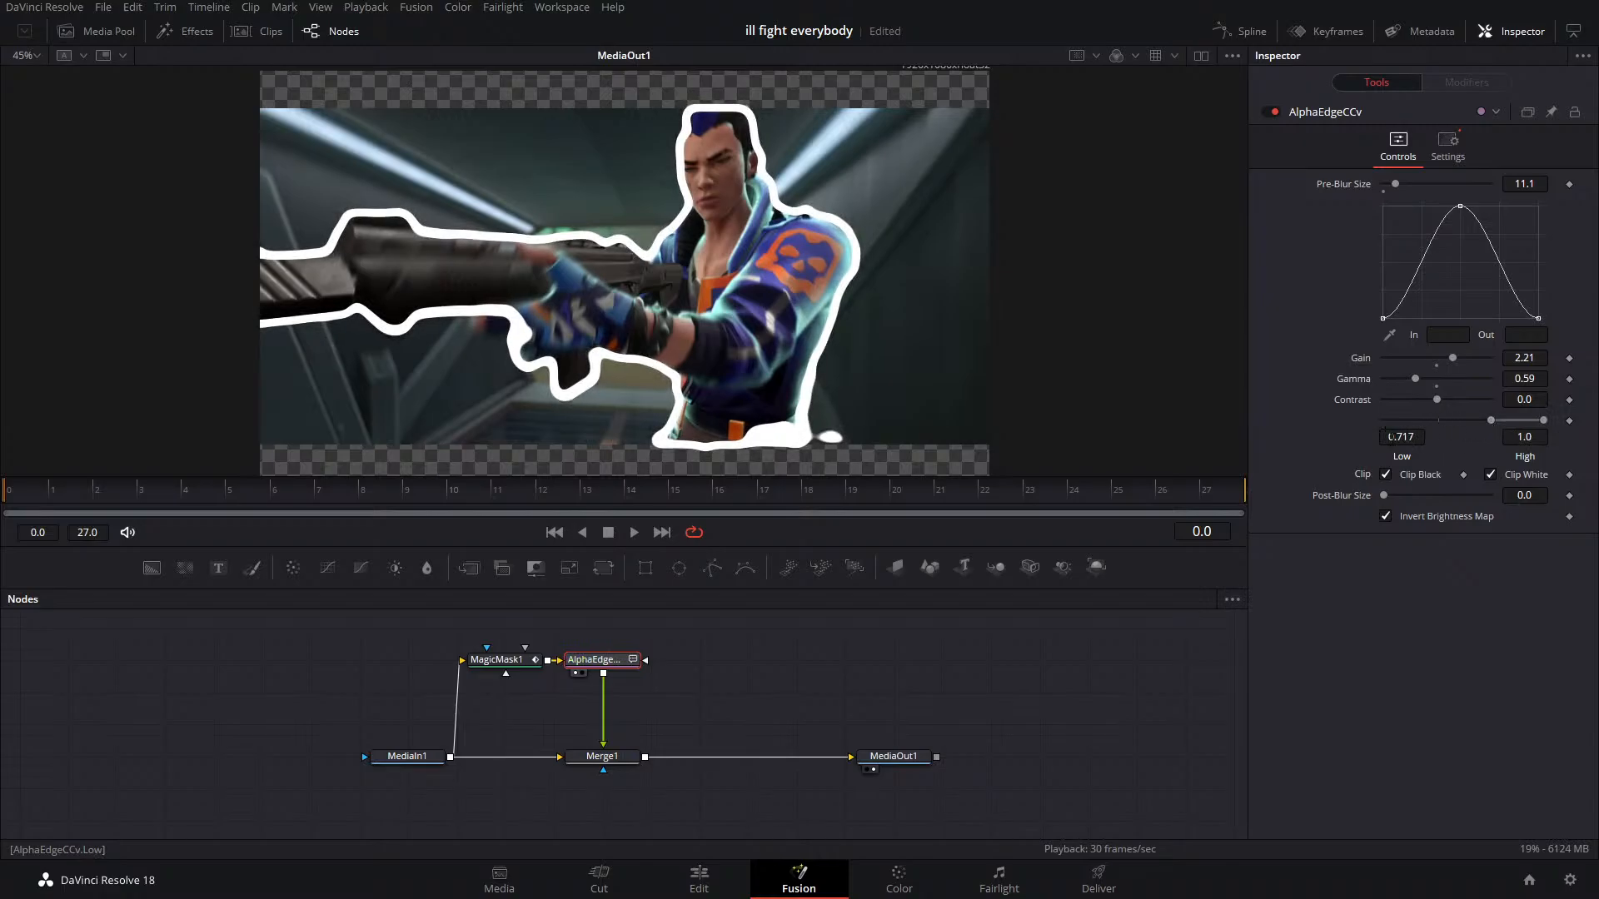
# Insert a Soft Glow node between the Edge Control node and Merge1
pyautogui.hotkey('shift', 'space')
pyautogui.write('mag')
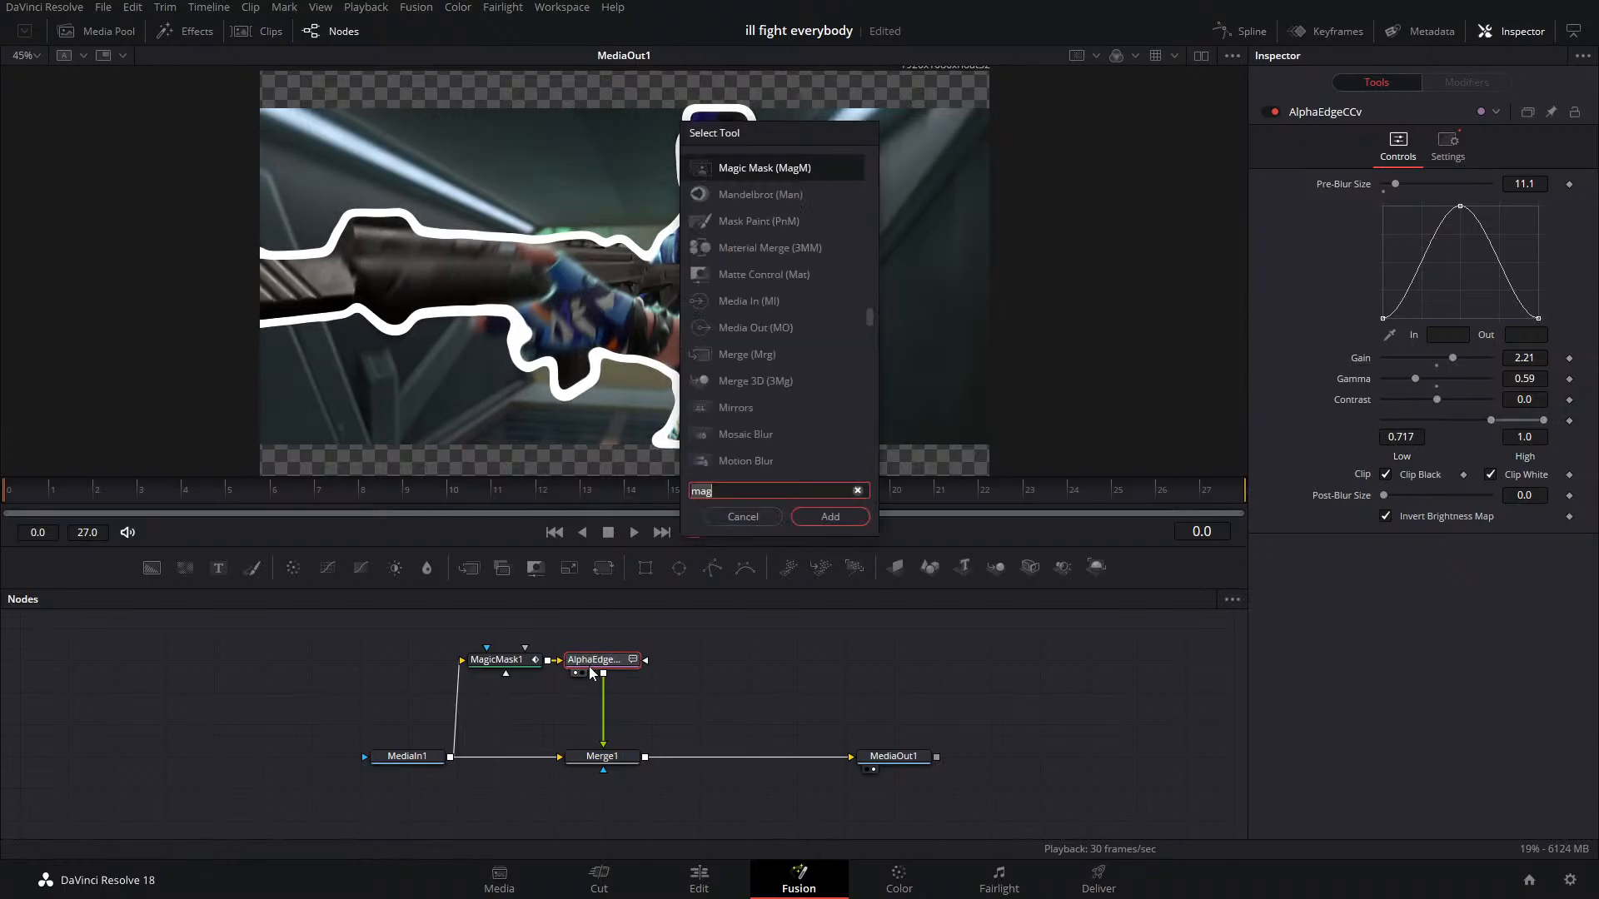
pyautogui.press('BackSpace')
pyautogui.press('BackSpace')
pyautogui.press('BackSpace')
pyautogui.write('soft')
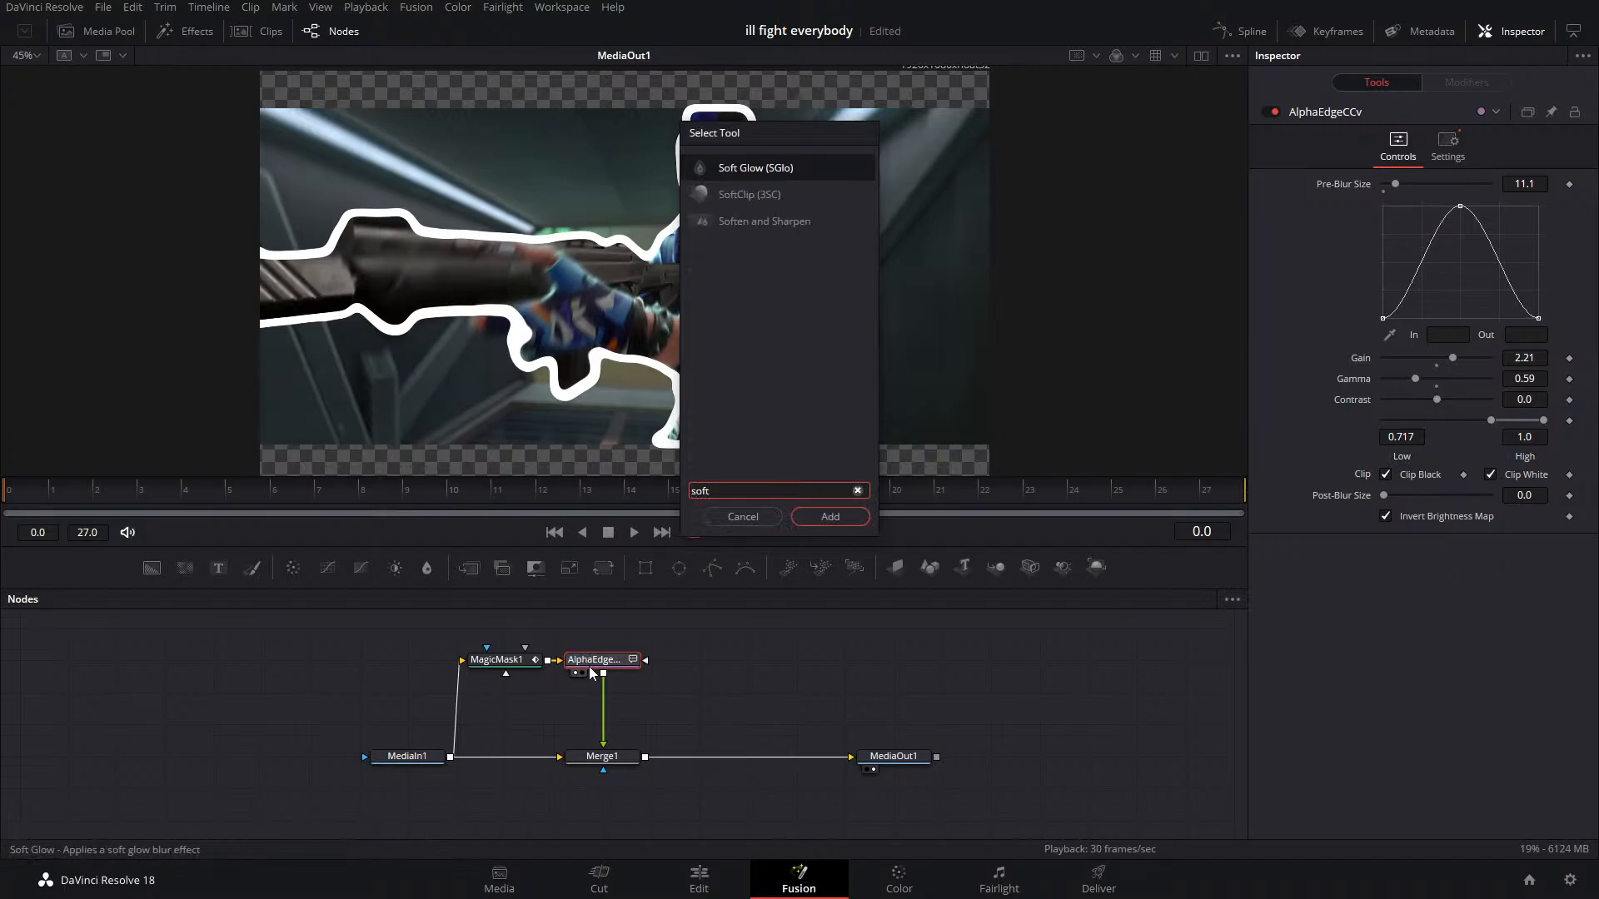
pyautogui.press('Return')
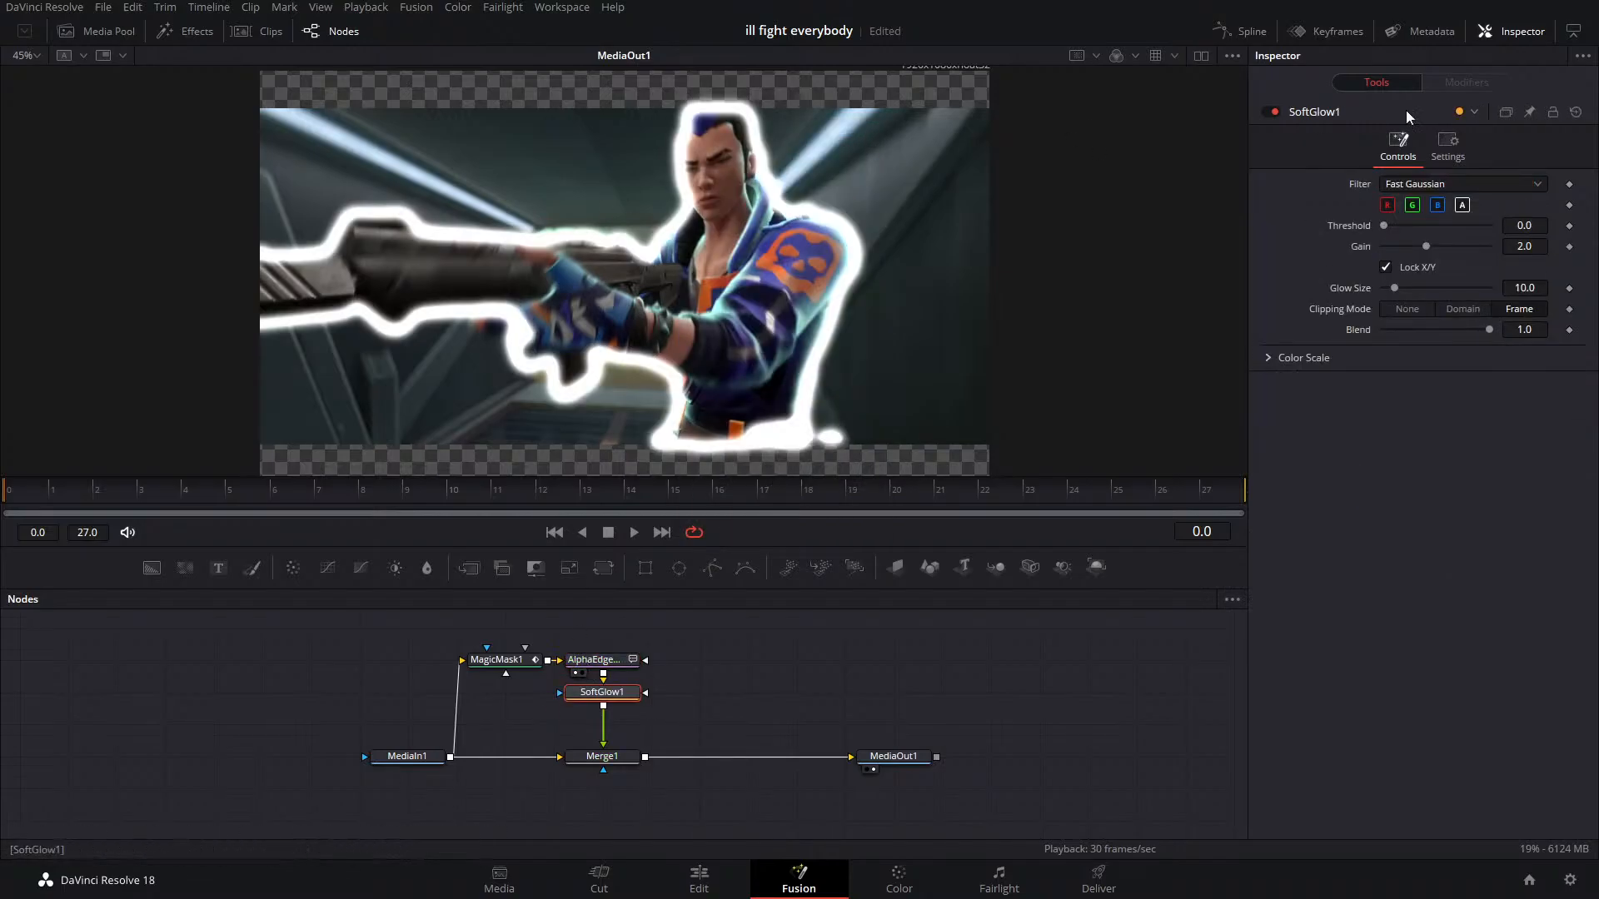
# Set the Soft Glow's glow size to 29.1 and gain to 1.575, and reduce the Edge Control's pre-blur size to 3.0
pyautogui.moveTo(1396, 288); pyautogui.dragTo(1420, 246)
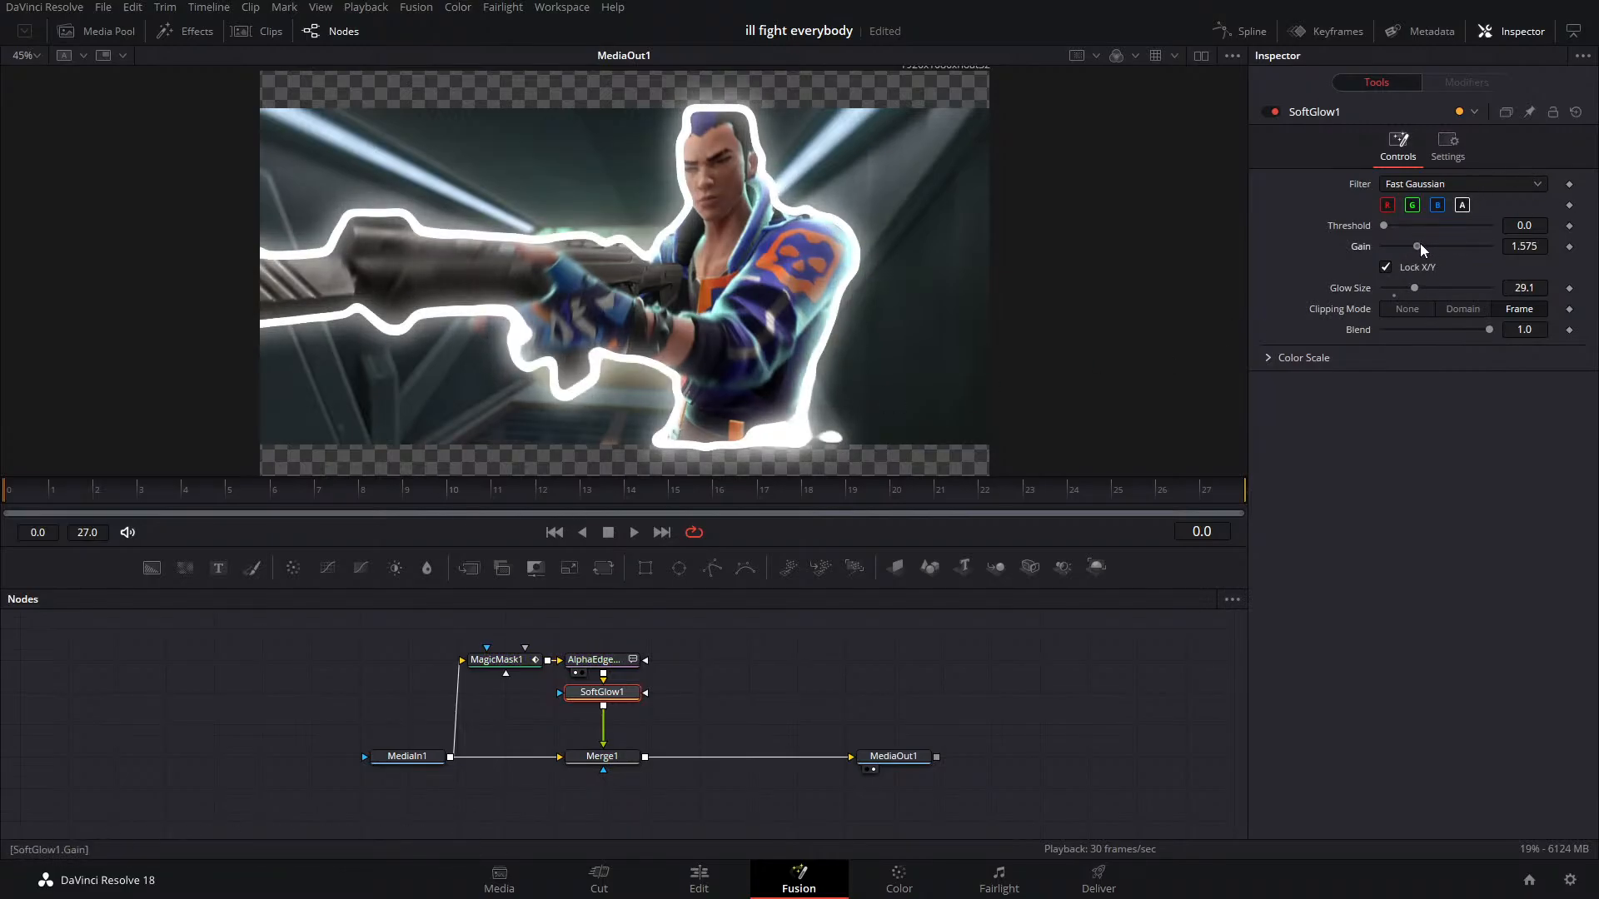
pyautogui.click(589, 660)
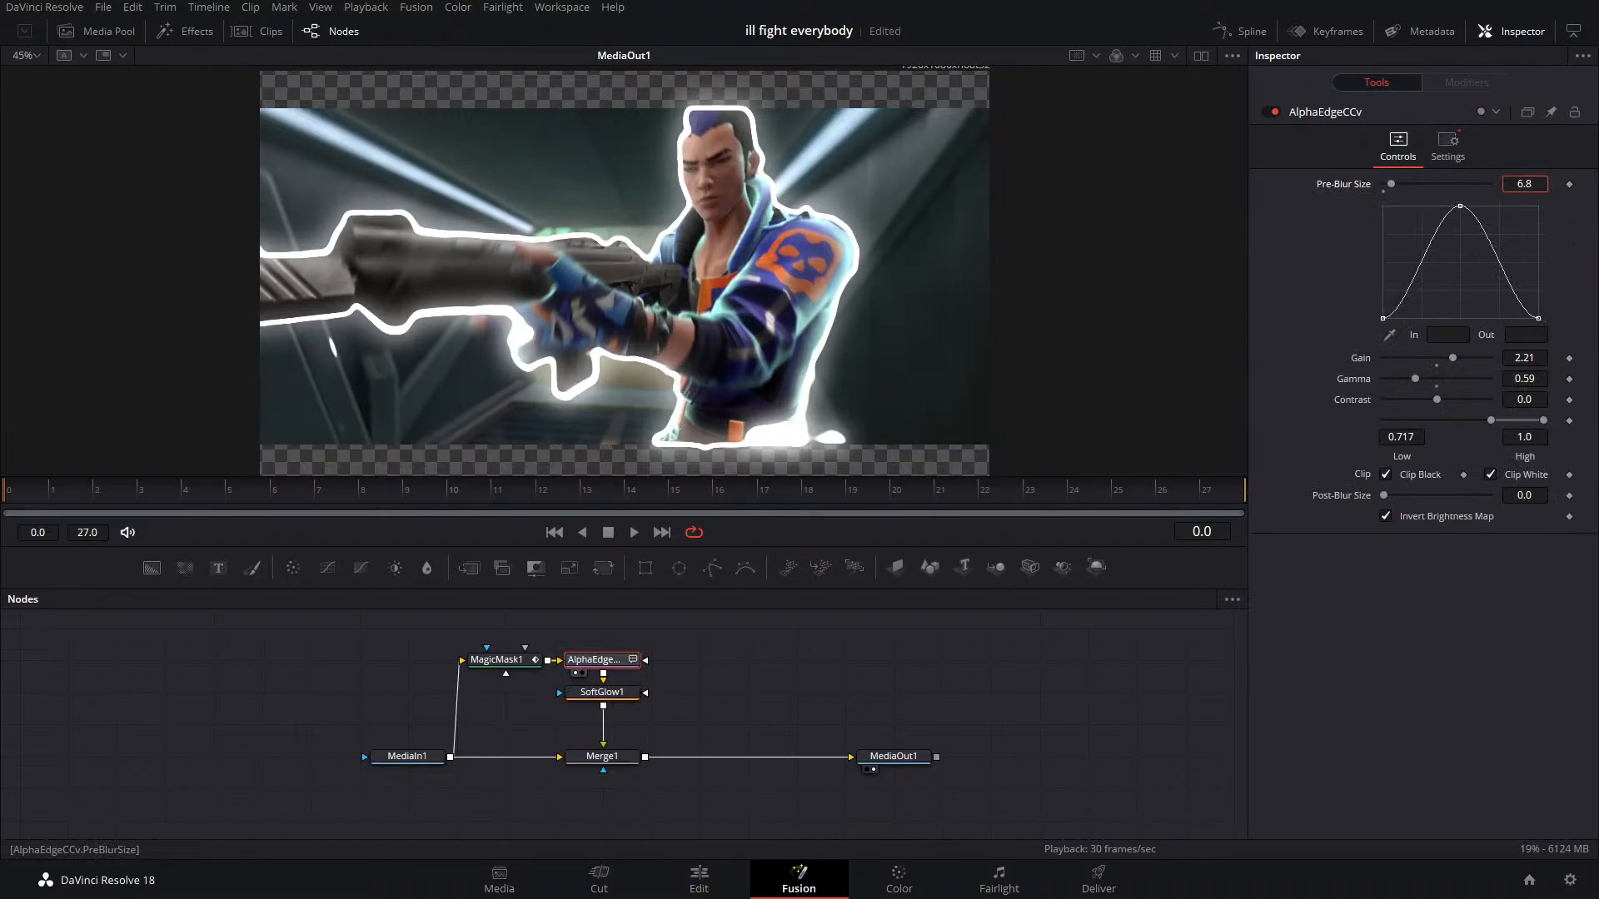
pyautogui.moveTo(1537, 183); pyautogui.dragTo(1505, 183)
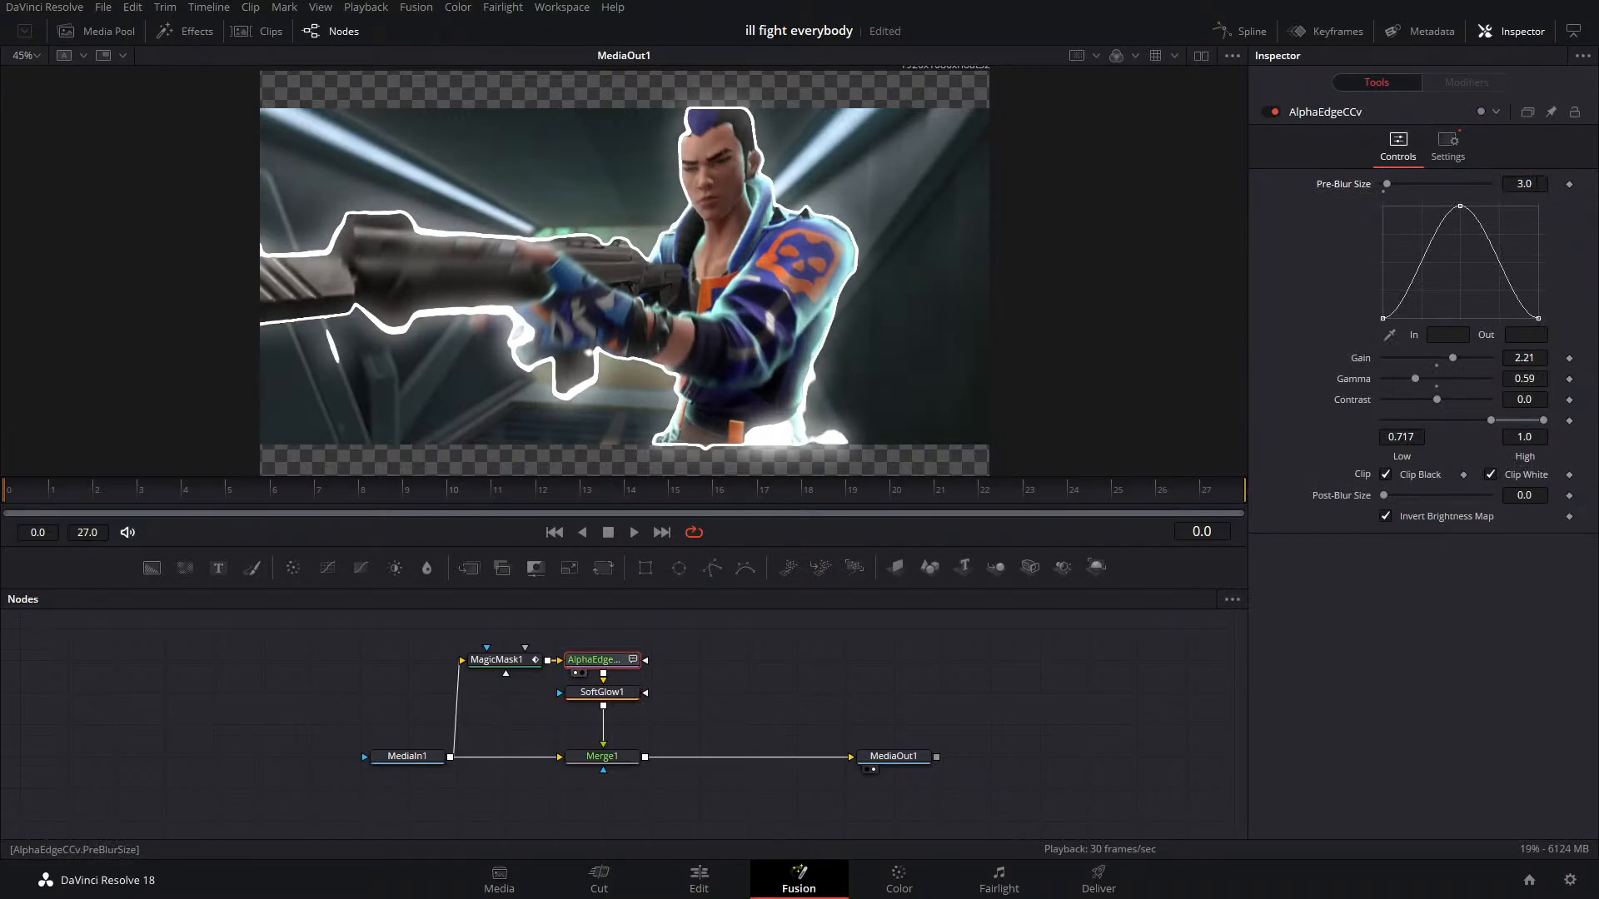
# Insert a Color Corrector between SoftGlow1 and Merge1 and tint the glowing outline pink at strength 1.0
pyautogui.click(622, 698)
pyautogui.hotkey('shift', 'space')
pyautogui.write('soft')
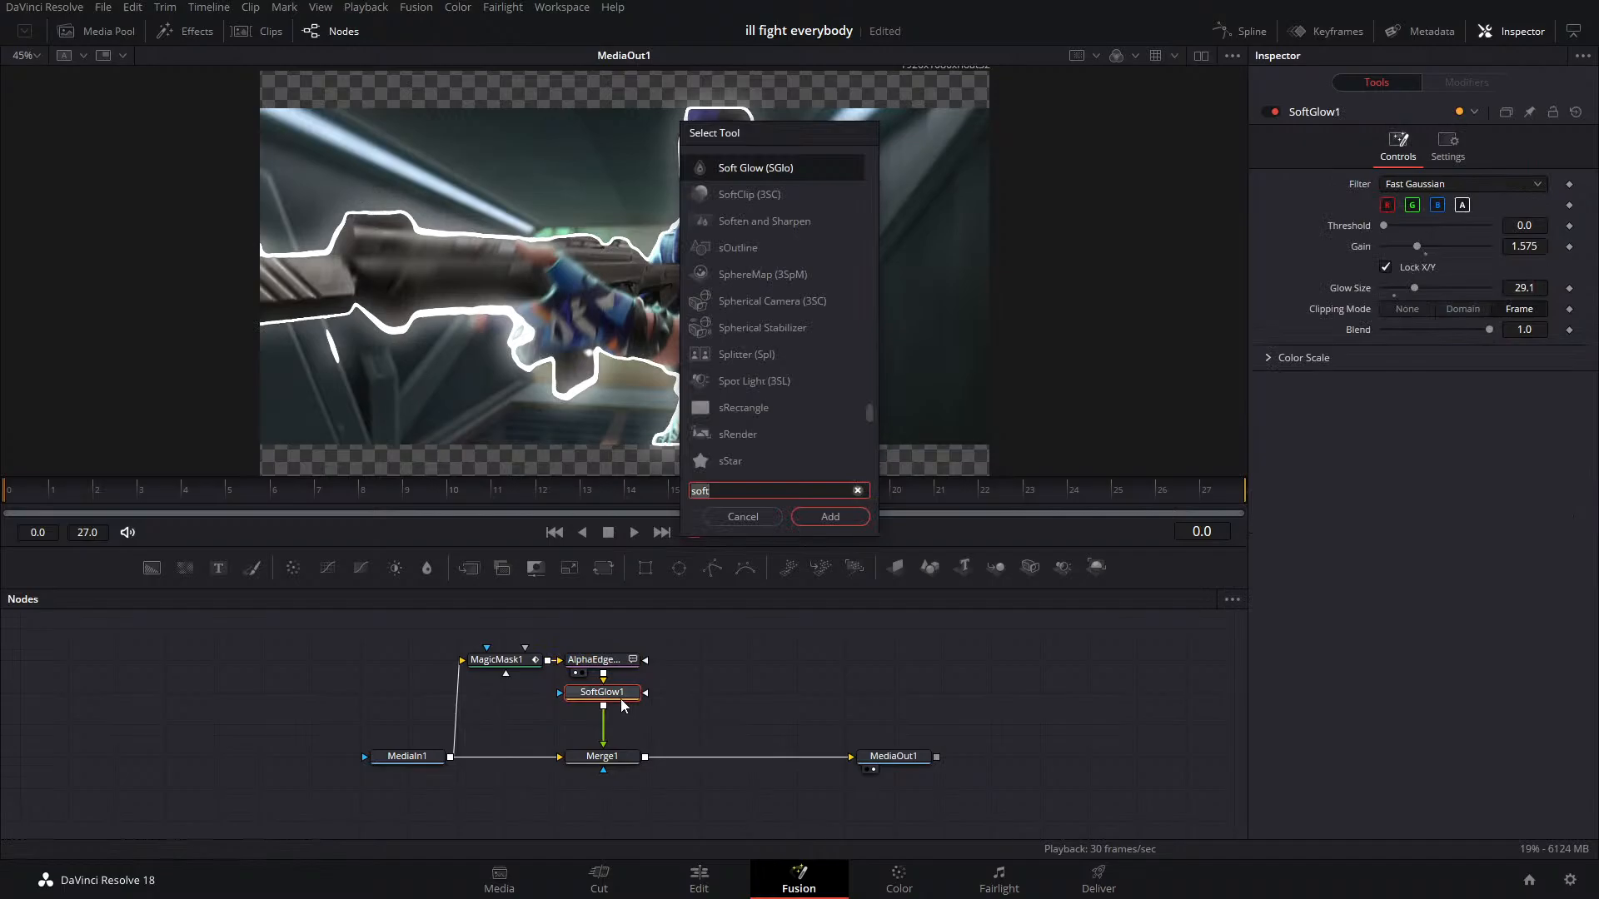
pyautogui.press('BackSpace')
pyautogui.press('BackSpace')
pyautogui.press('BackSpace')
pyautogui.press('BackSpace')
pyautogui.write('col')
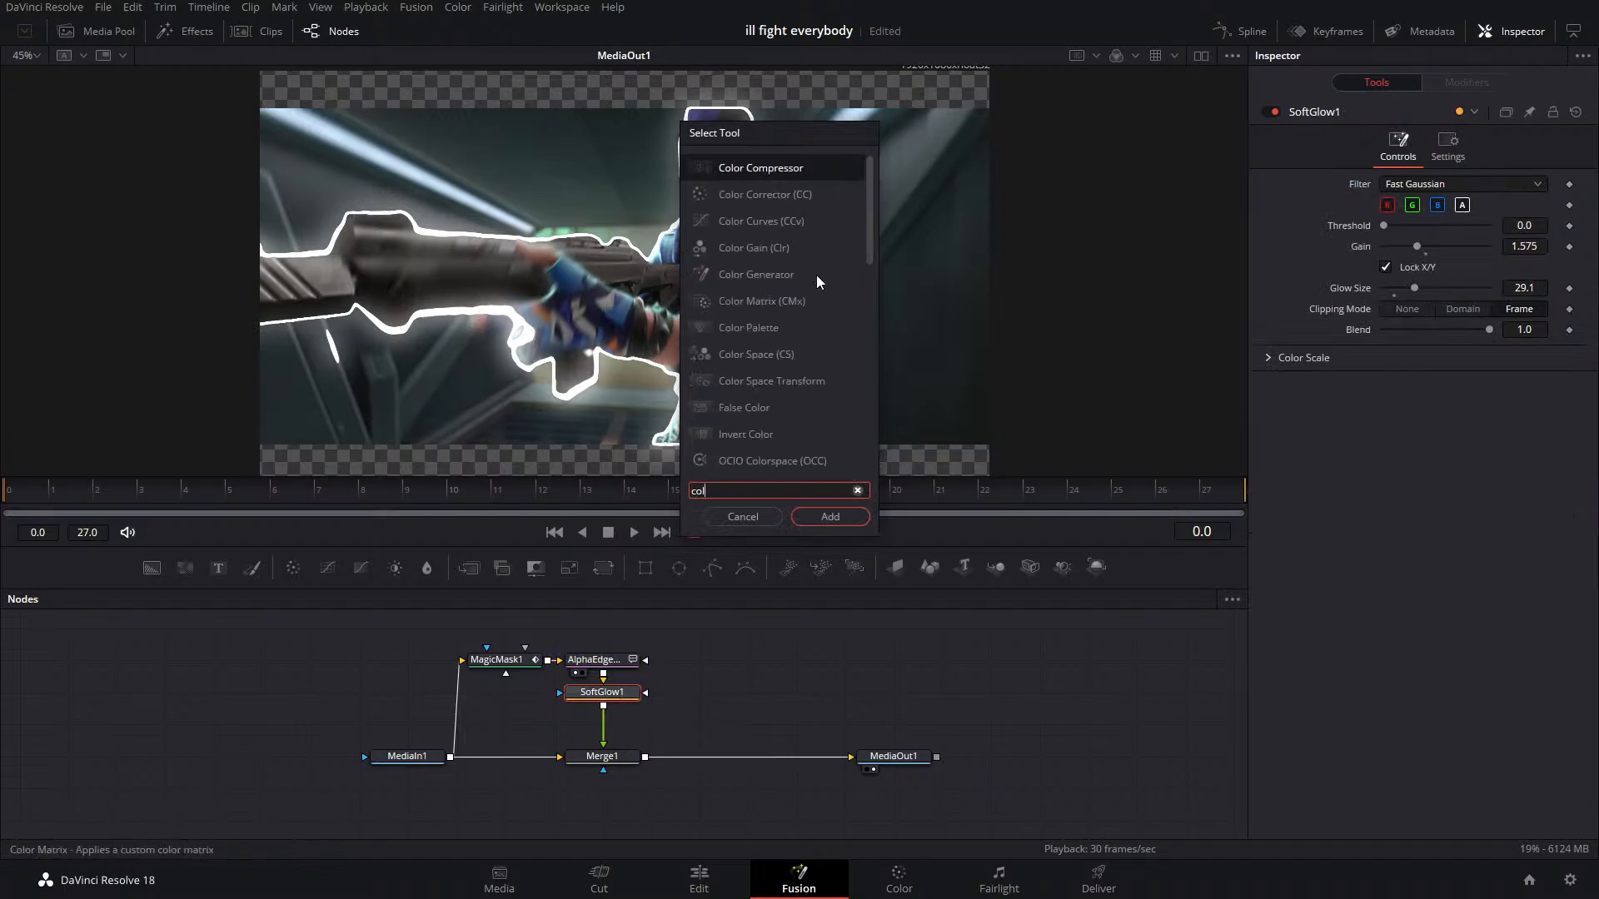
pyautogui.click(743, 516)
pyautogui.click(292, 567)
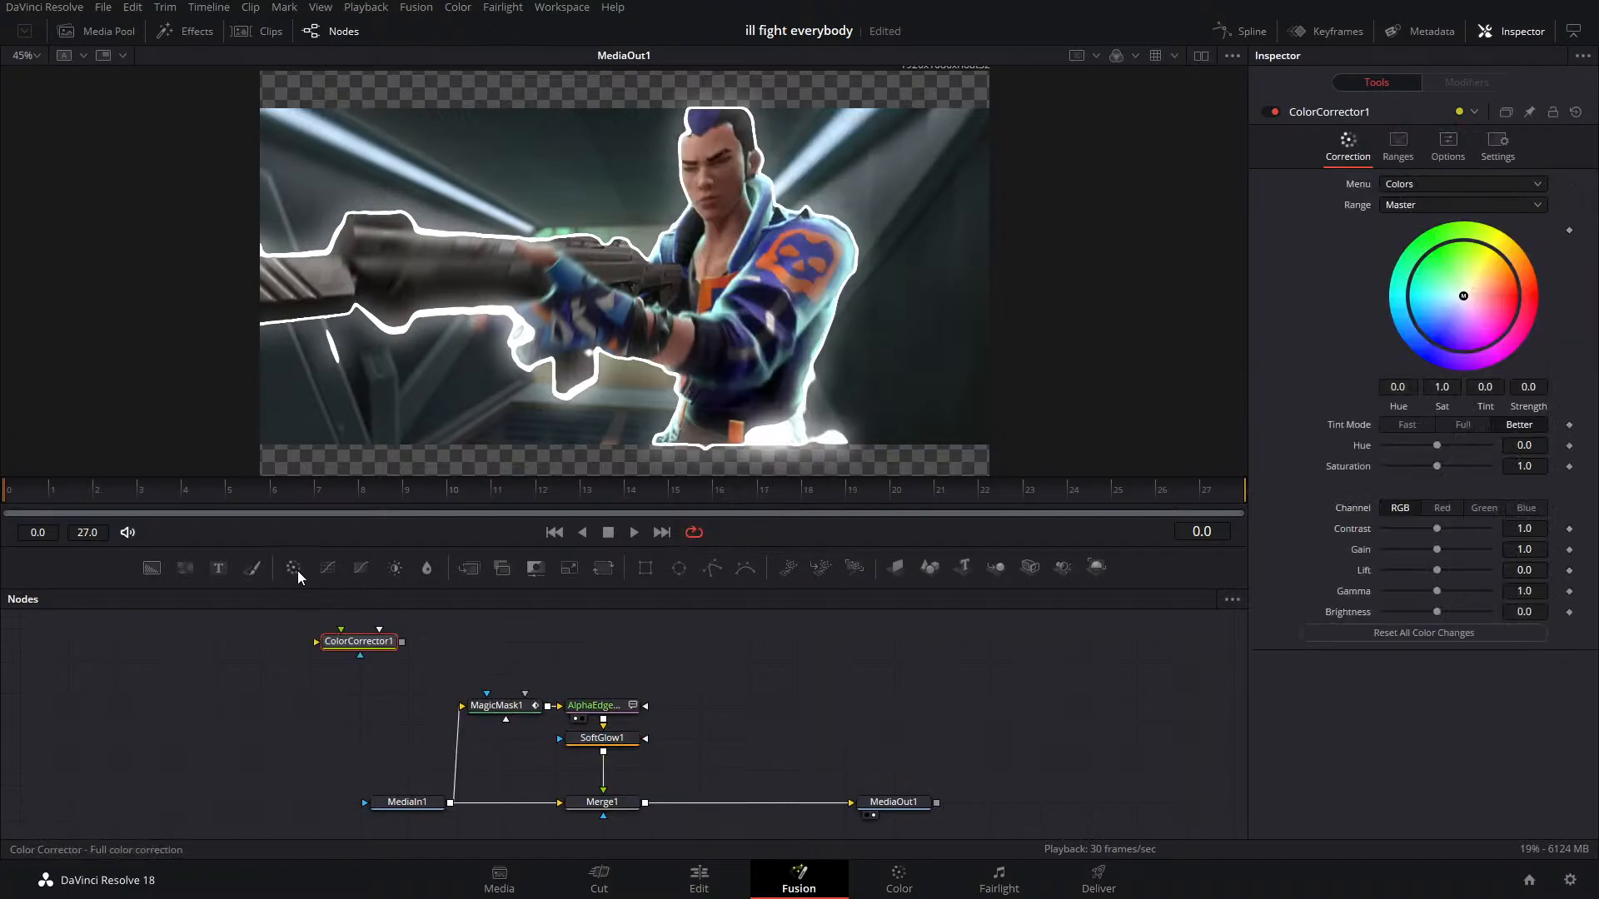
pyautogui.moveTo(374, 653); pyautogui.dragTo(617, 779)
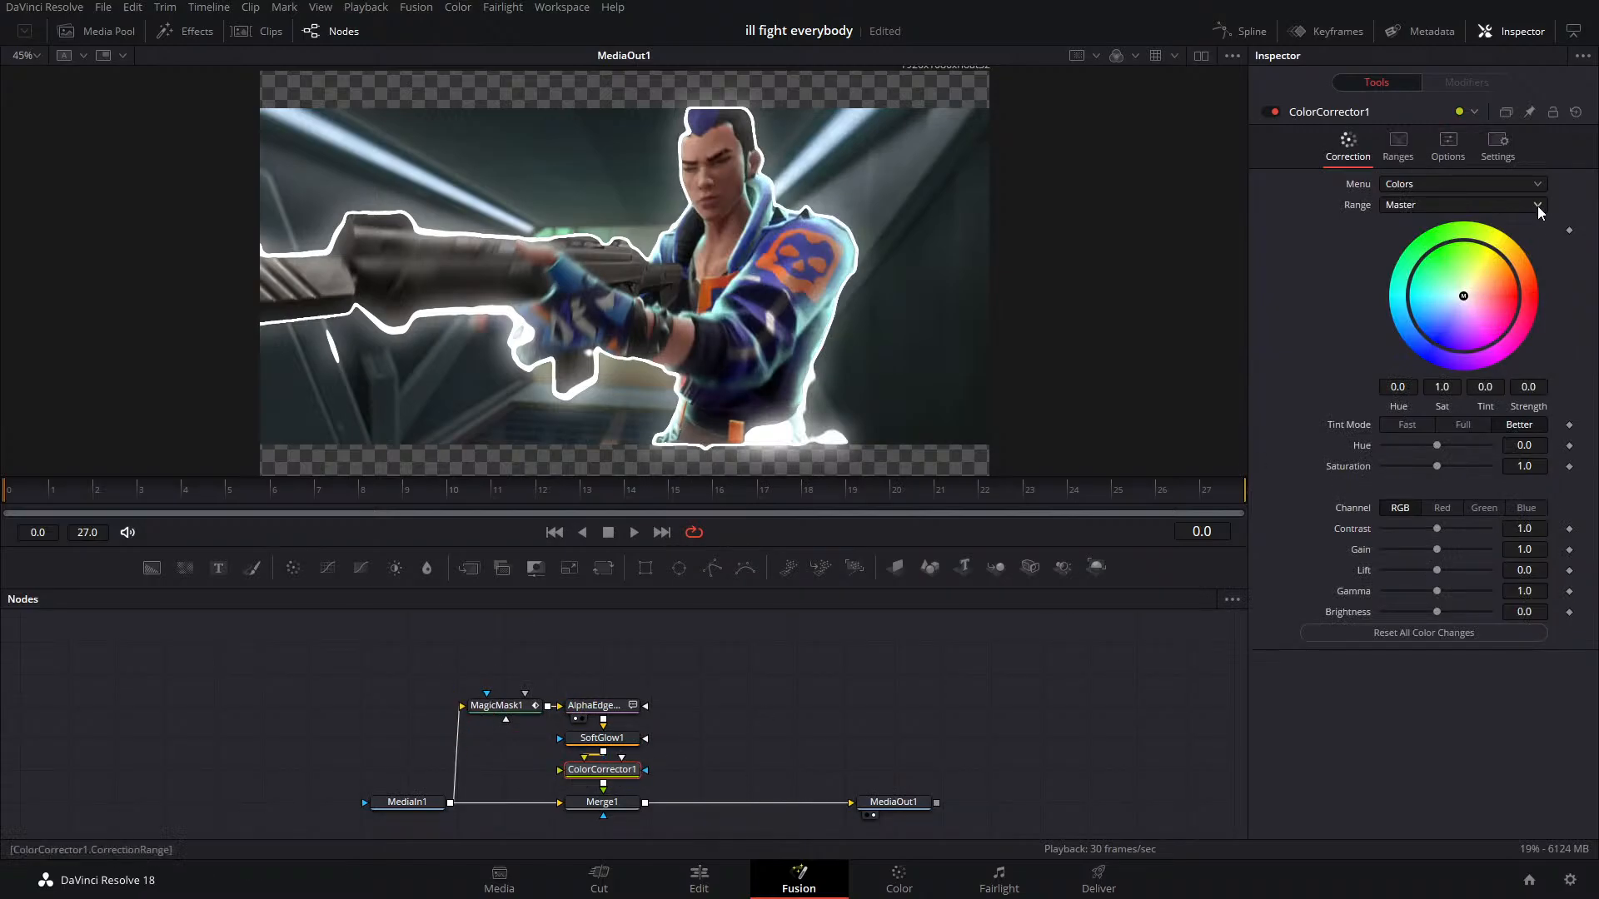
pyautogui.moveTo(1464, 295); pyautogui.dragTo(1545, 358)
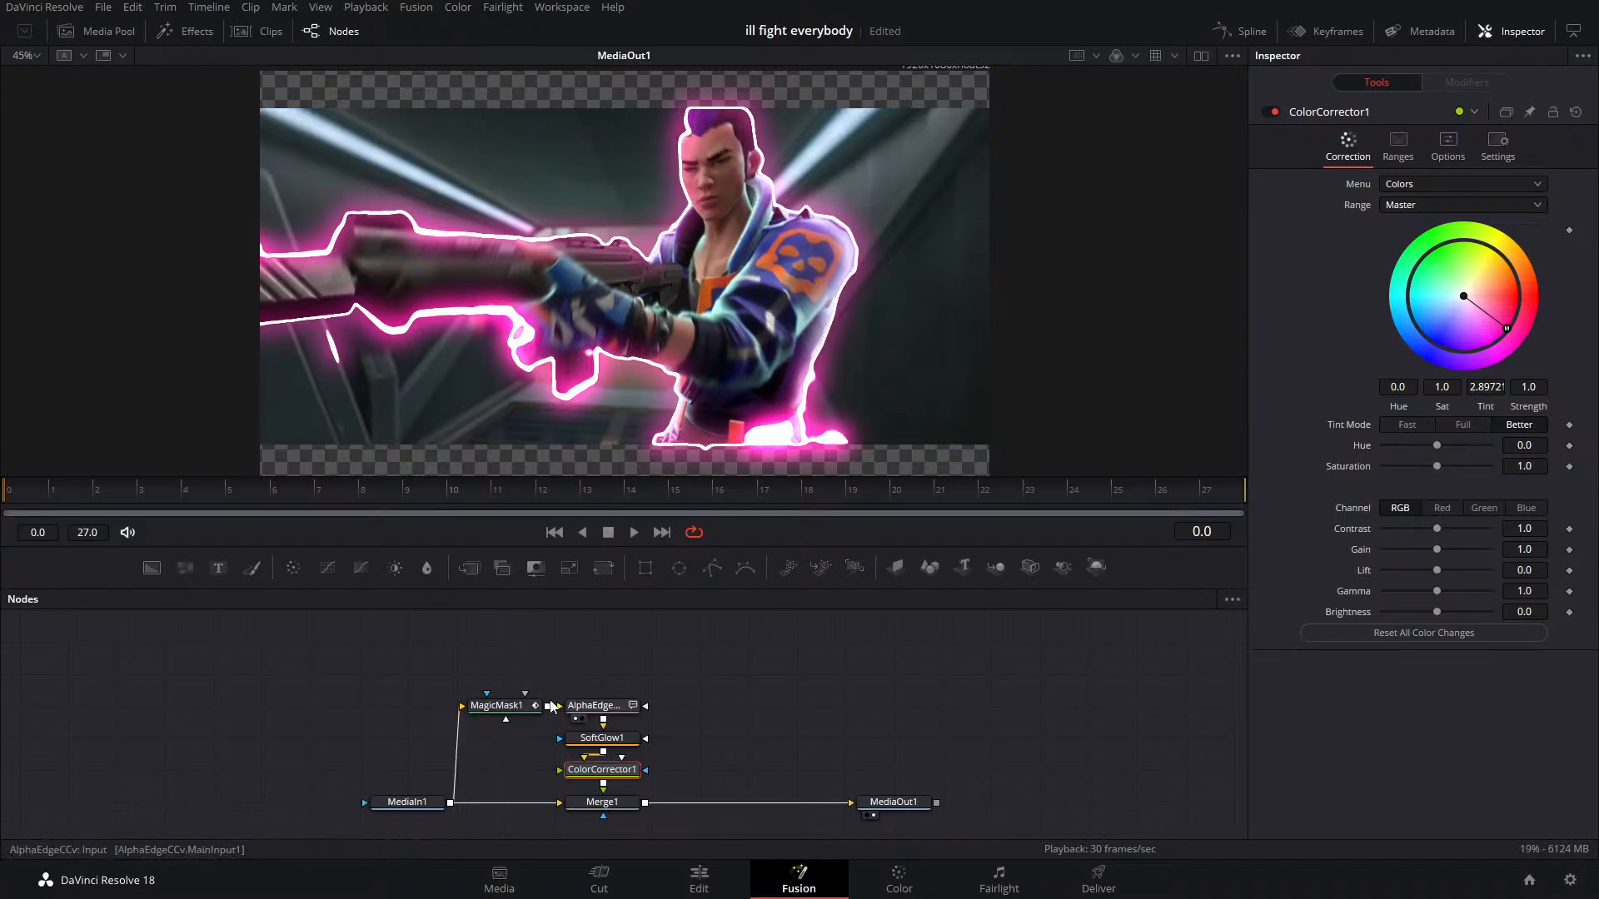
# Move MagicMask1 directly above the Edge Control node so the outline nodes line up in one vertical chain
pyautogui.moveTo(512, 655); pyautogui.dragTo(645, 817)
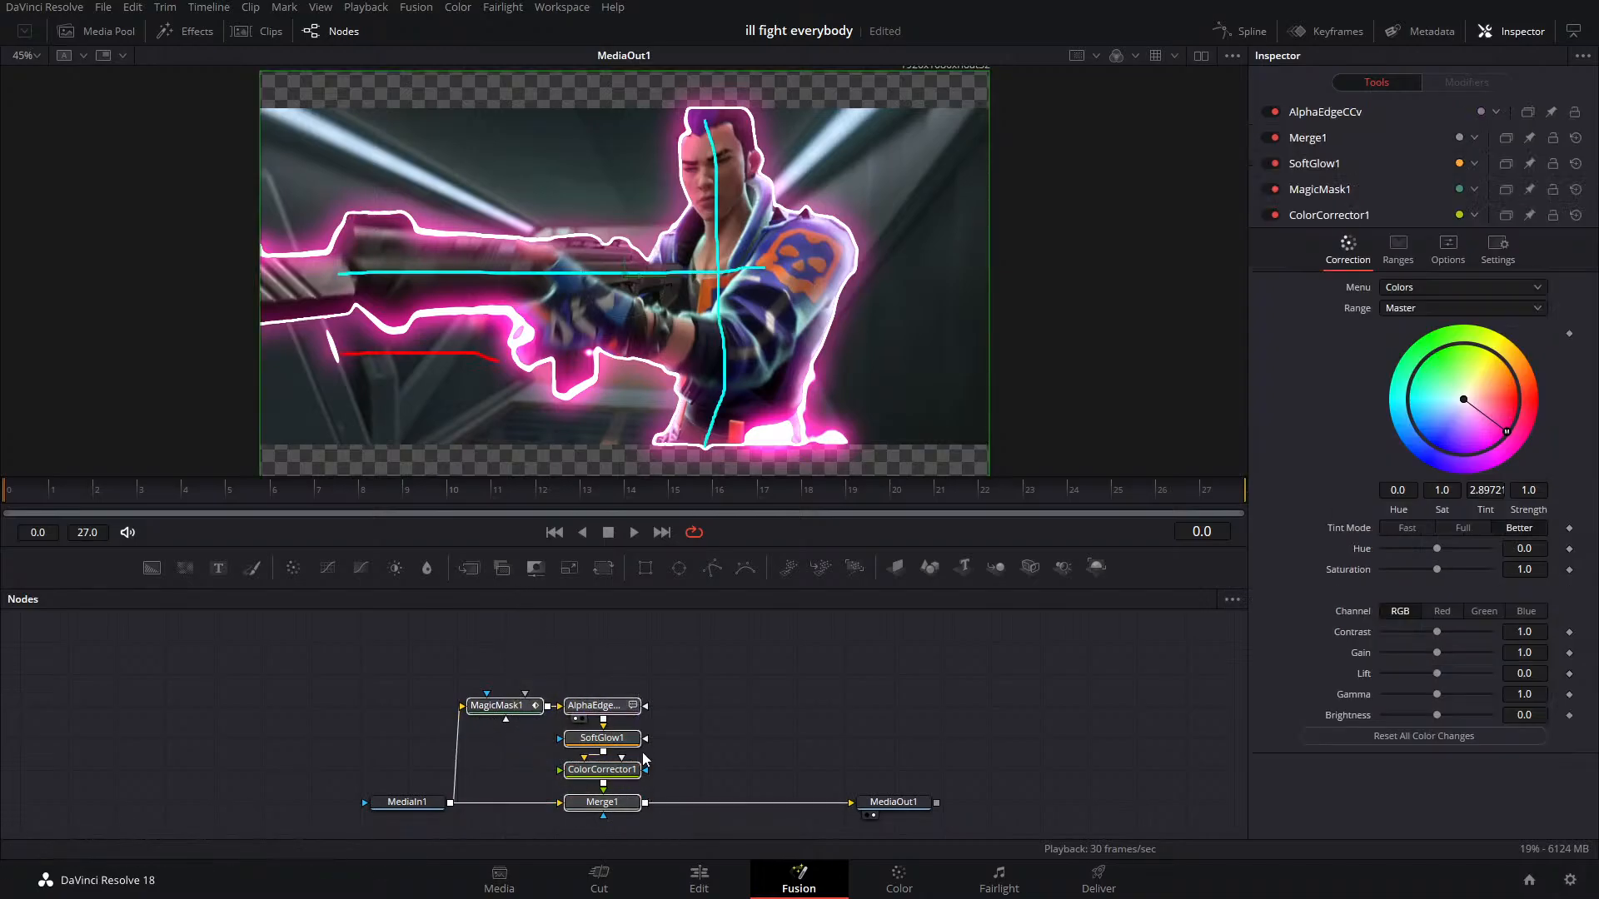
pyautogui.click(716, 683)
pyautogui.moveTo(498, 713); pyautogui.dragTo(596, 652)
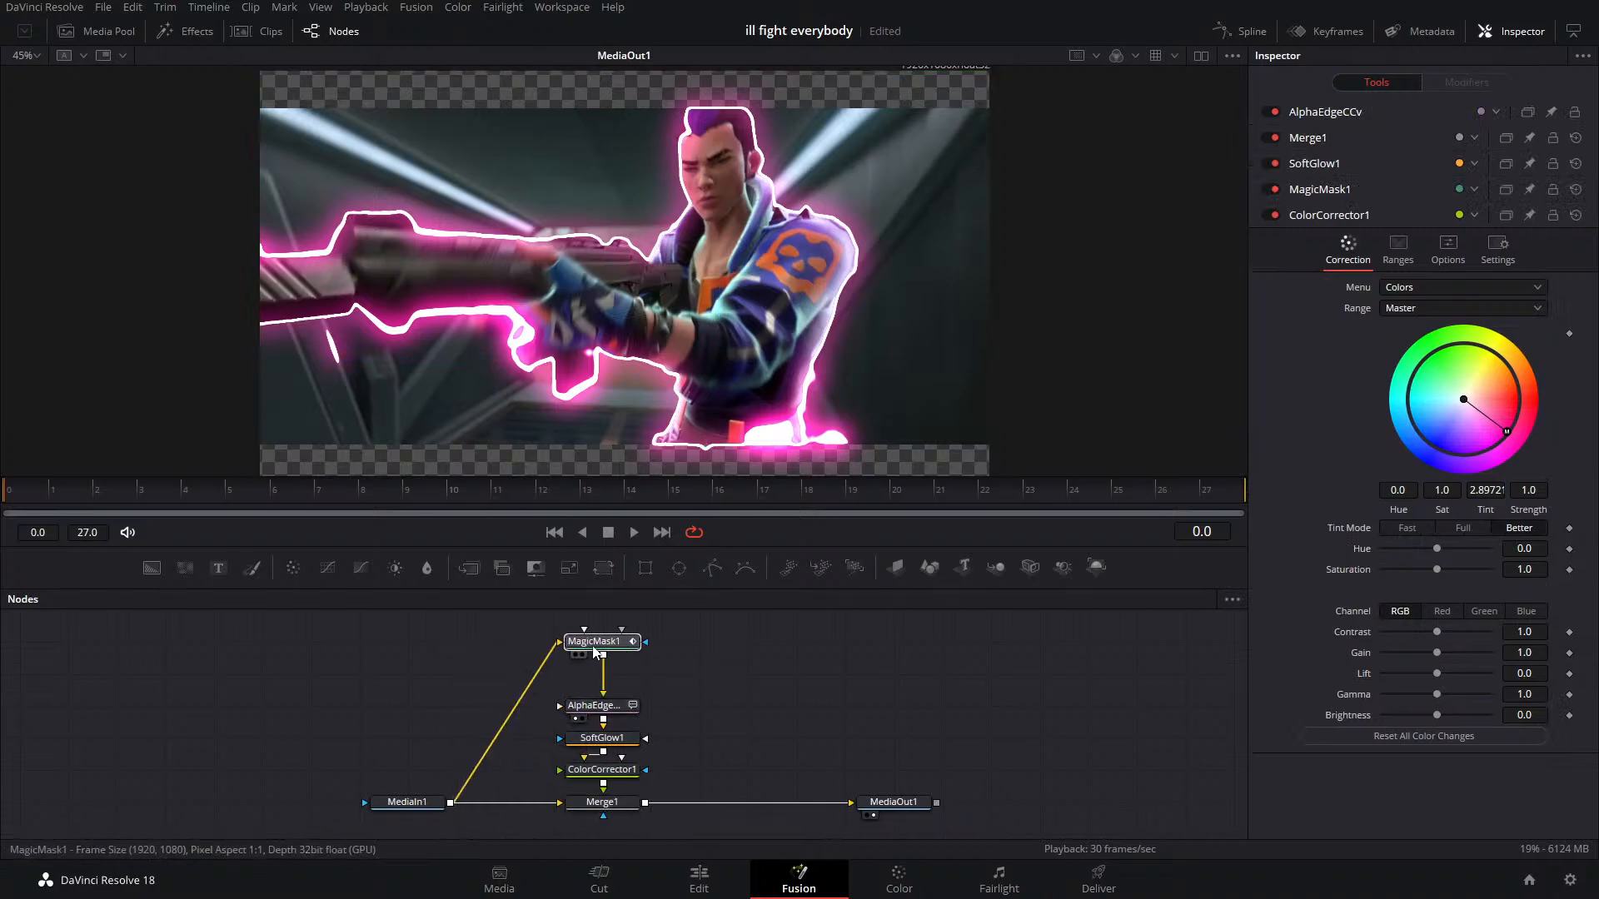
pyautogui.click(595, 652)
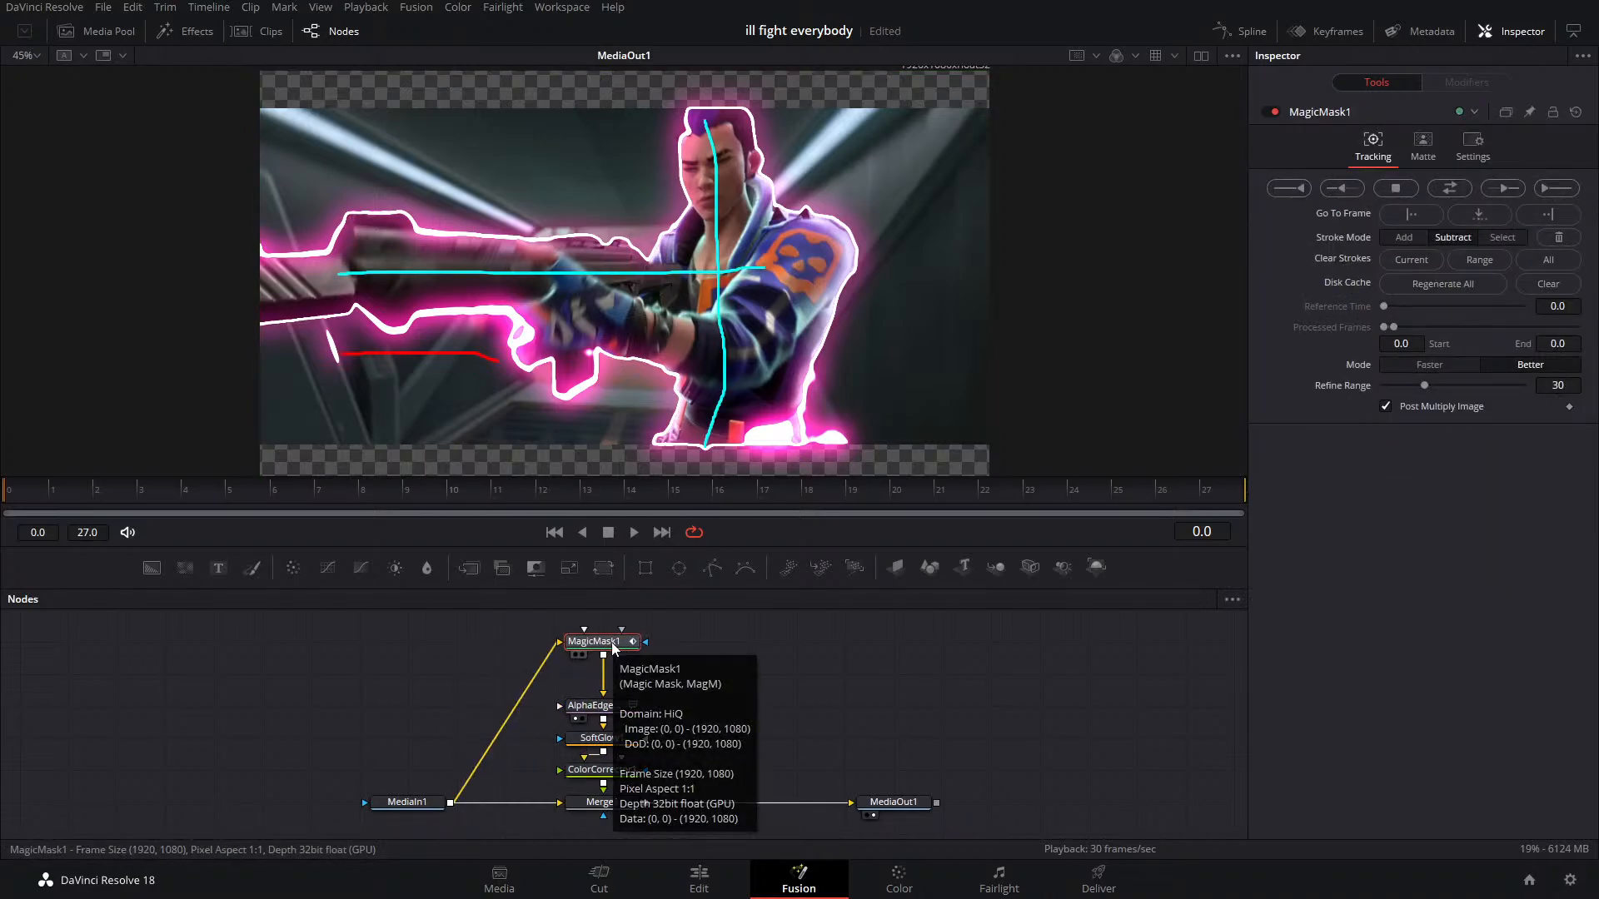
pyautogui.click(783, 691)
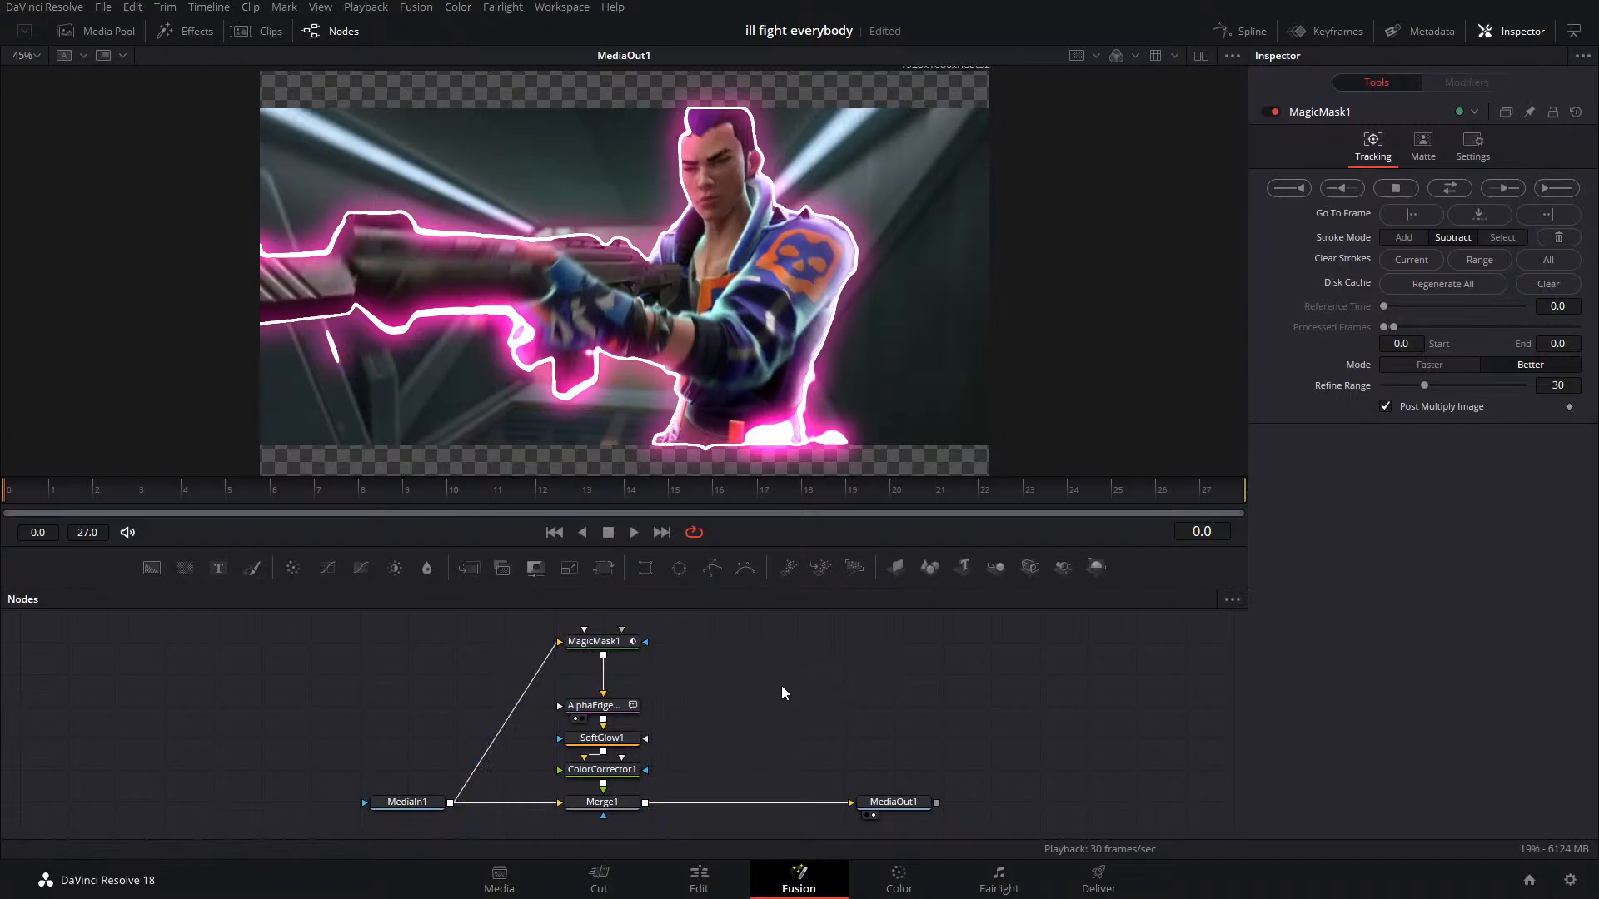
# Review the settings of MagicMask1, Edge Control, SoftGlow1 and ColorCorrector1 one after another in the outline chain
pyautogui.click(613, 646)
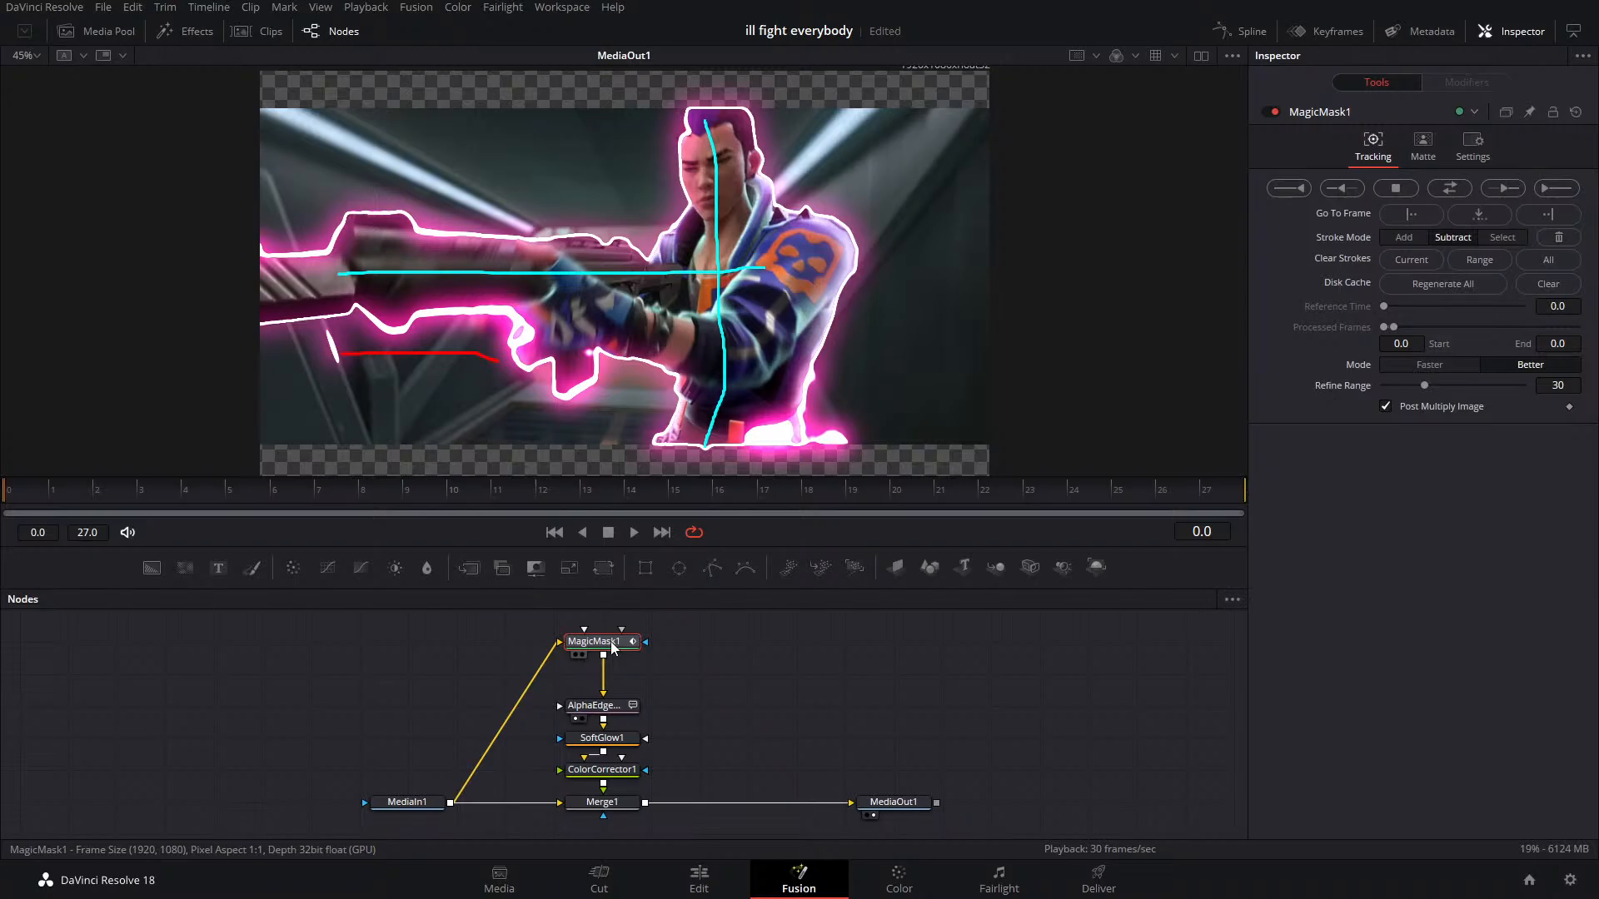
pyautogui.click(624, 708)
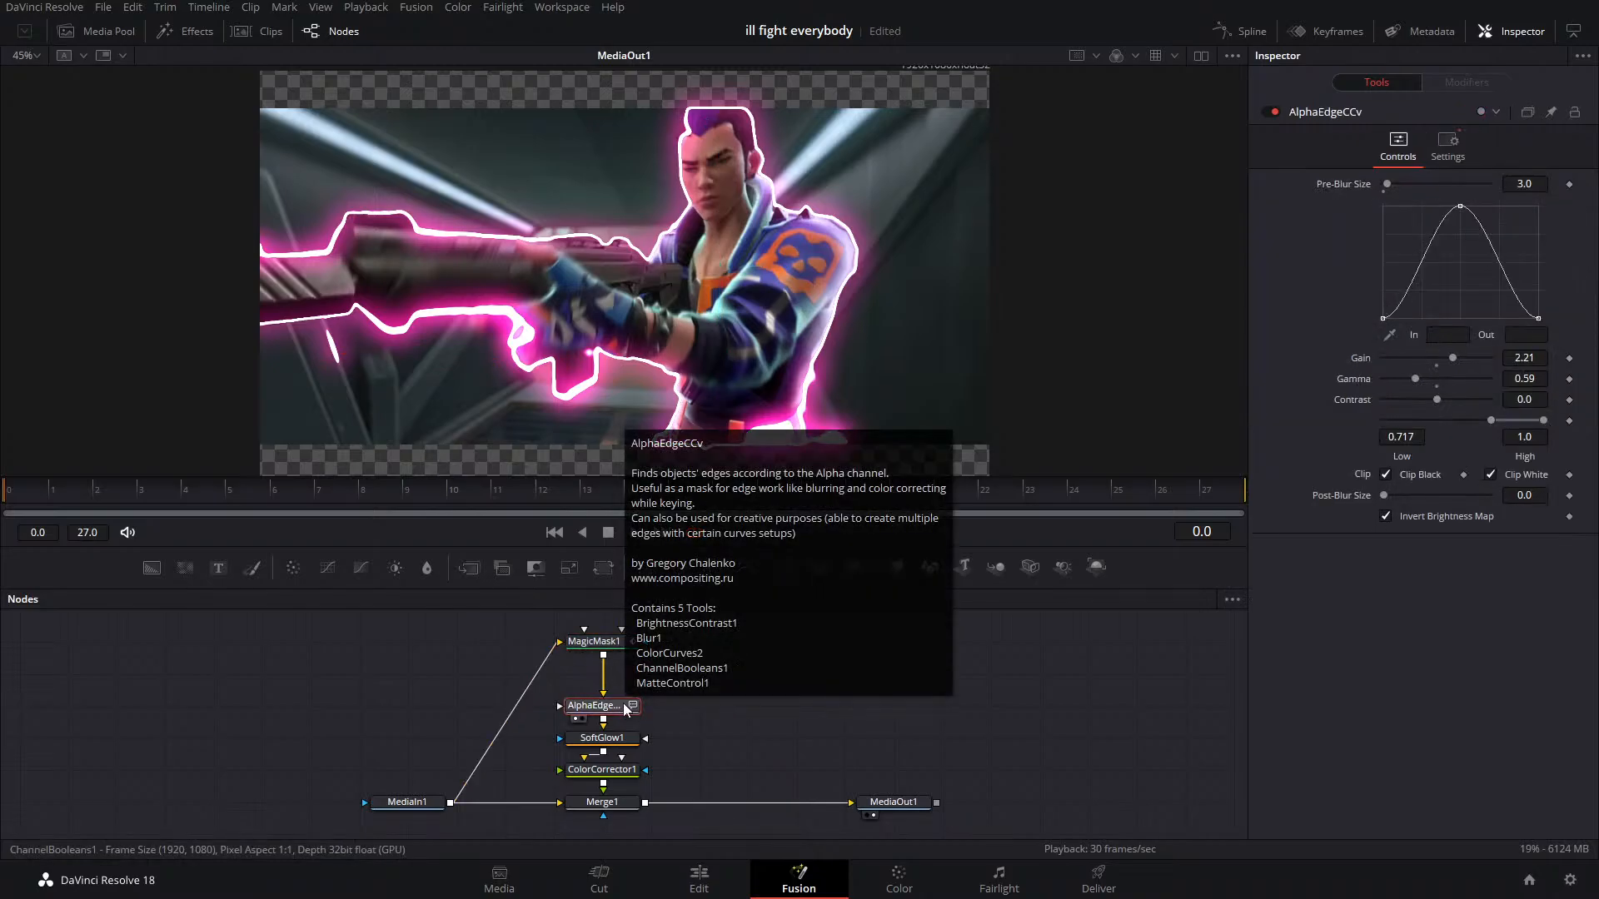
pyautogui.moveTo(685, 703); pyautogui.dragTo(610, 841)
pyautogui.click(656, 695)
pyautogui.click(599, 686)
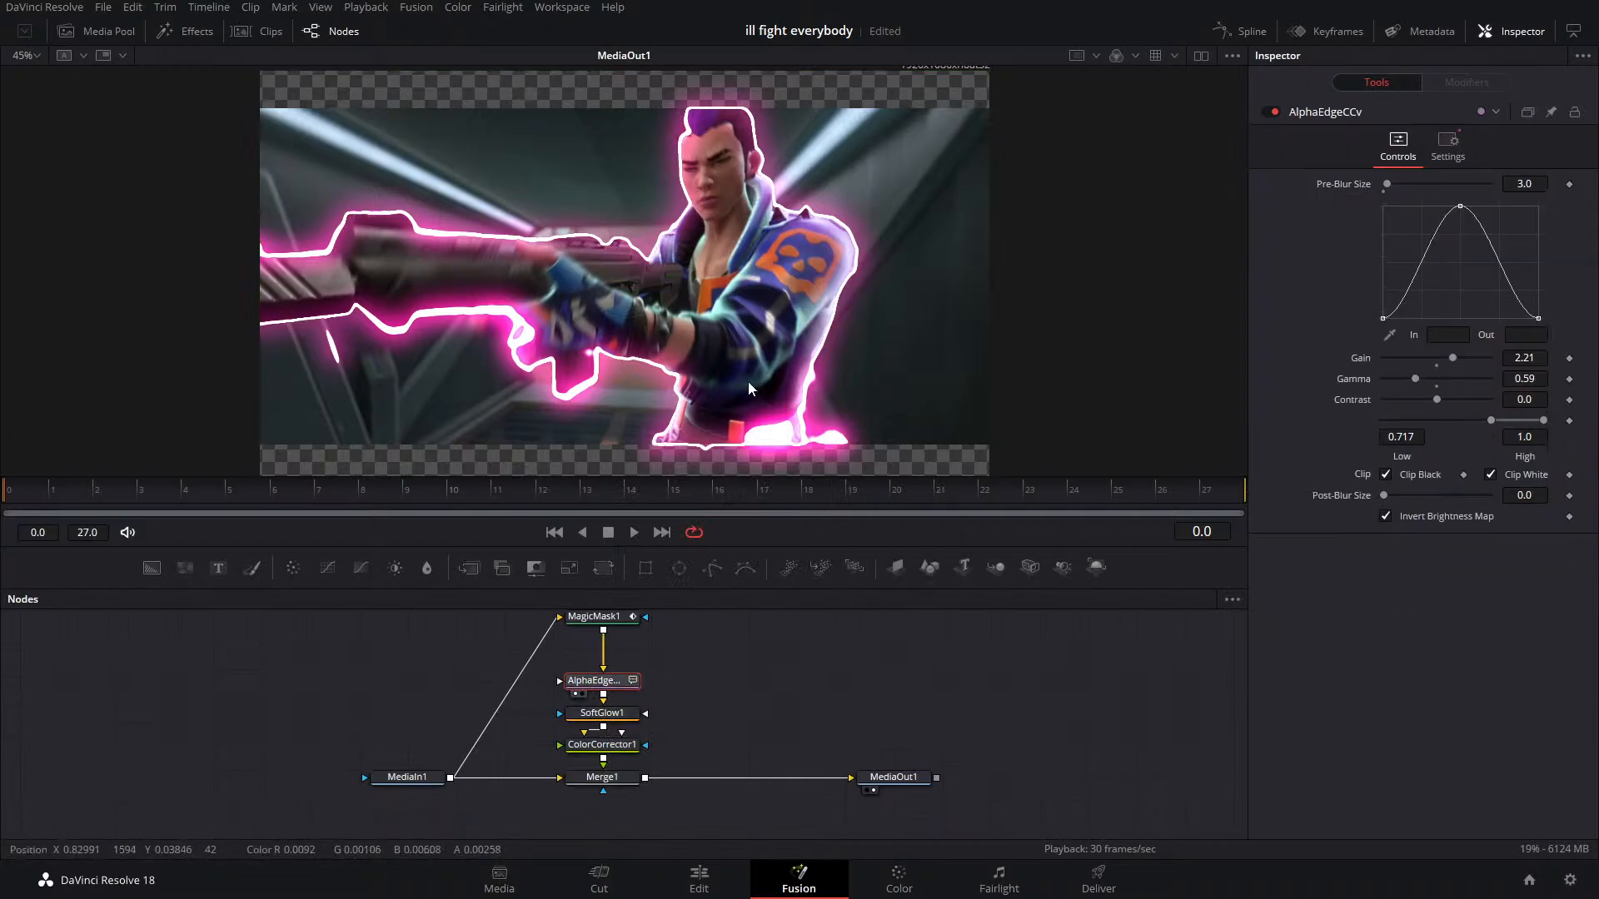
pyautogui.click(608, 716)
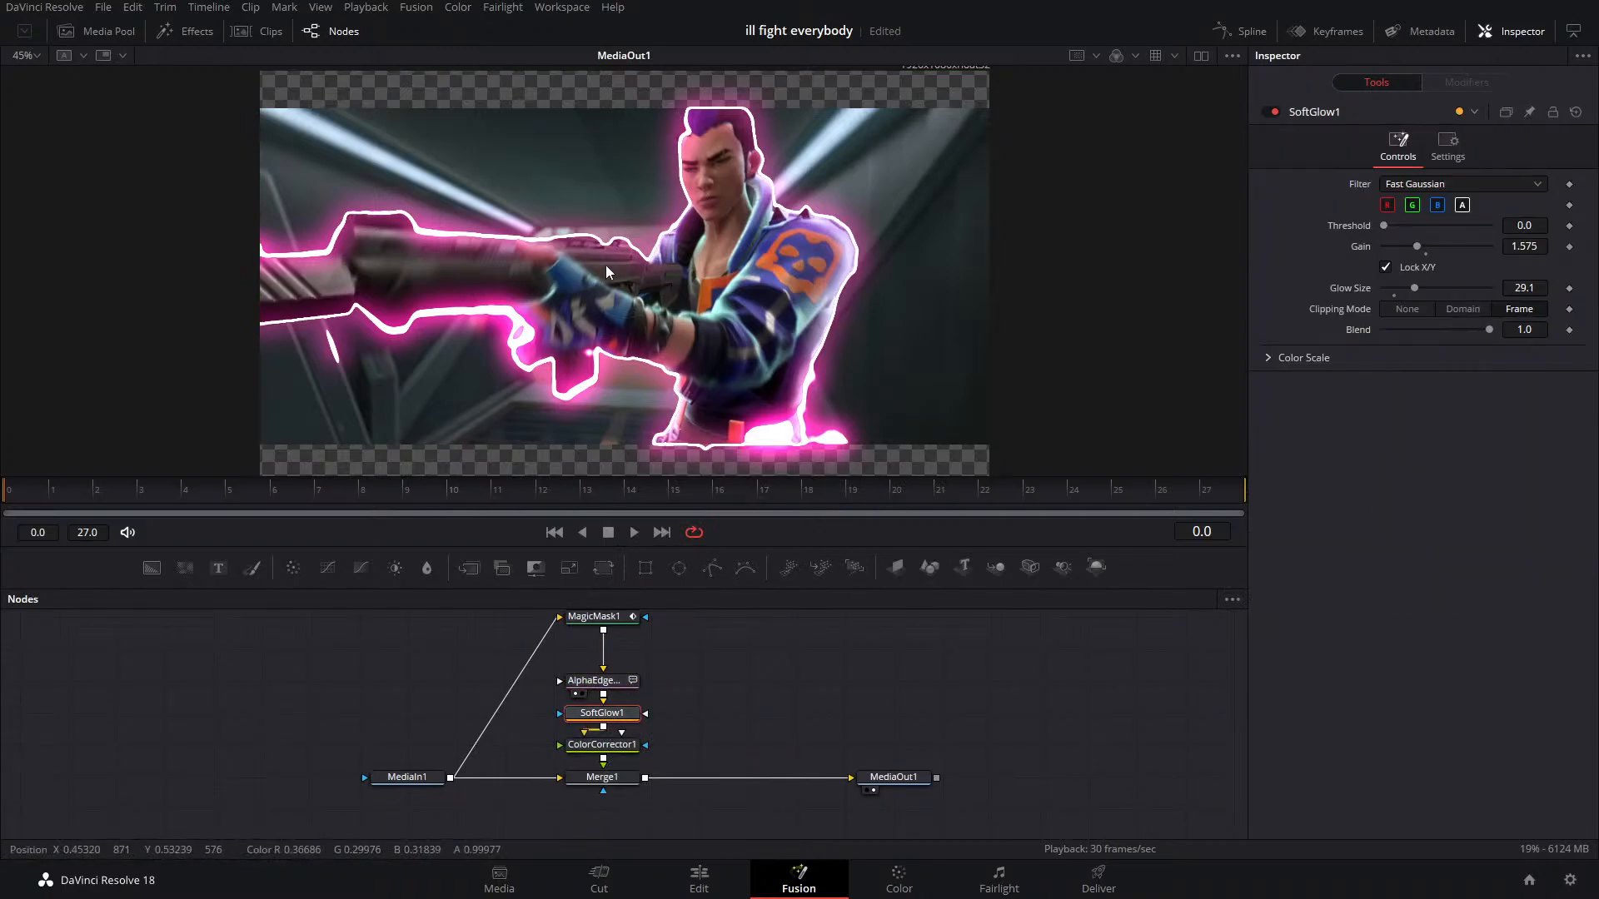
pyautogui.click(602, 749)
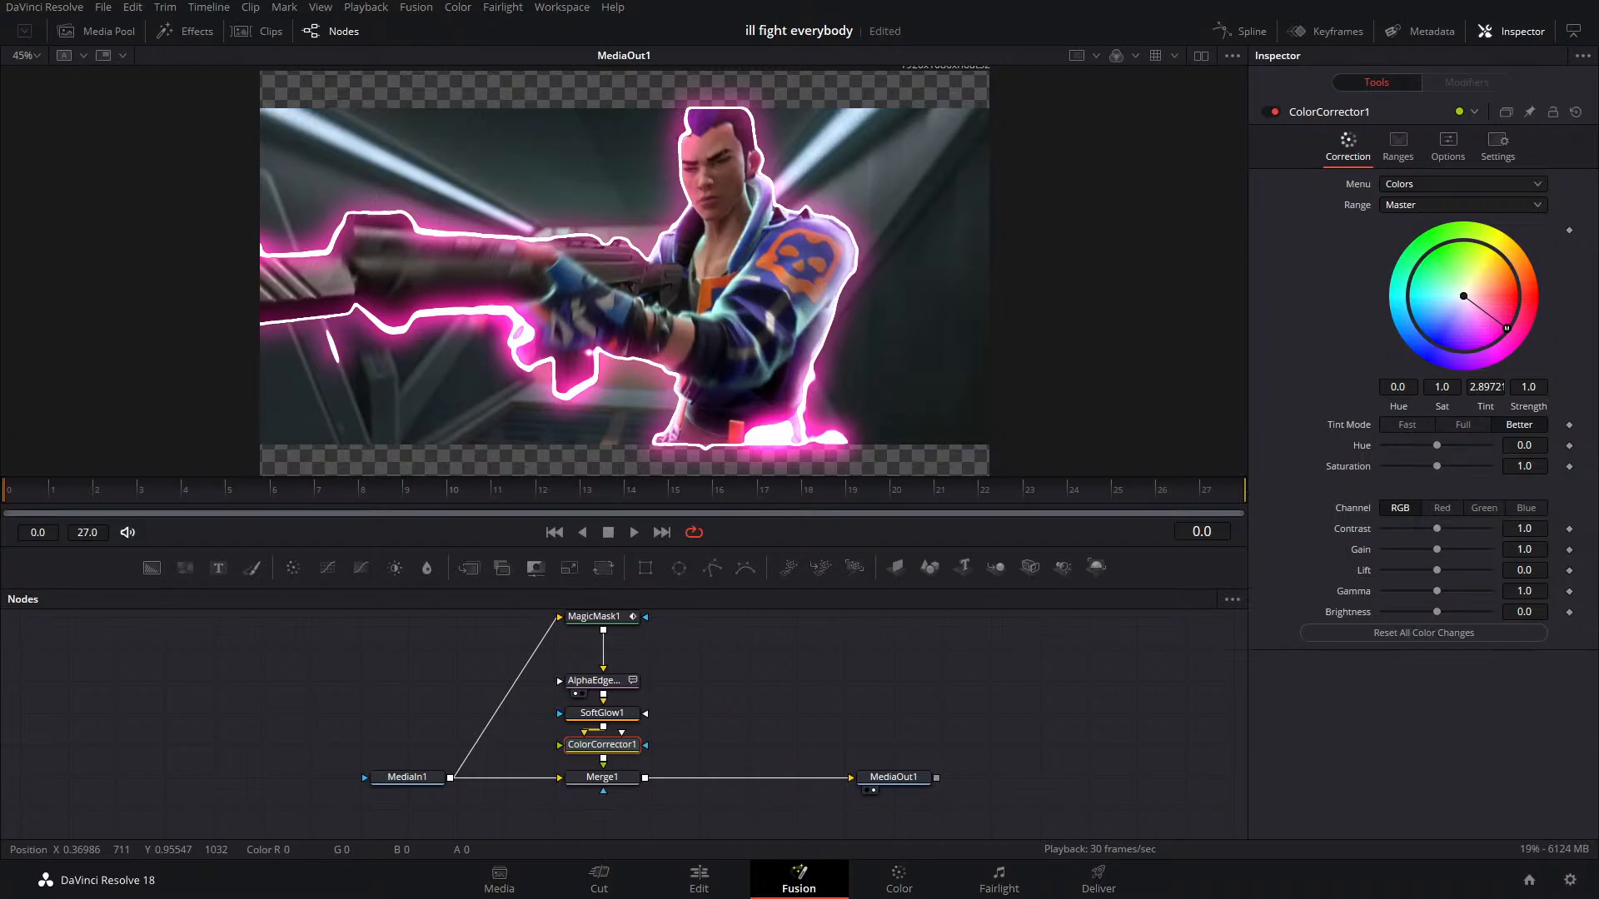
# Save the project and delete the whole outline chain from MagicMask1 down to Merge1
pyautogui.hotkey('ctrl', 's')
pyautogui.moveTo(675, 697); pyautogui.dragTo(764, 728)
pyautogui.click(695, 643)
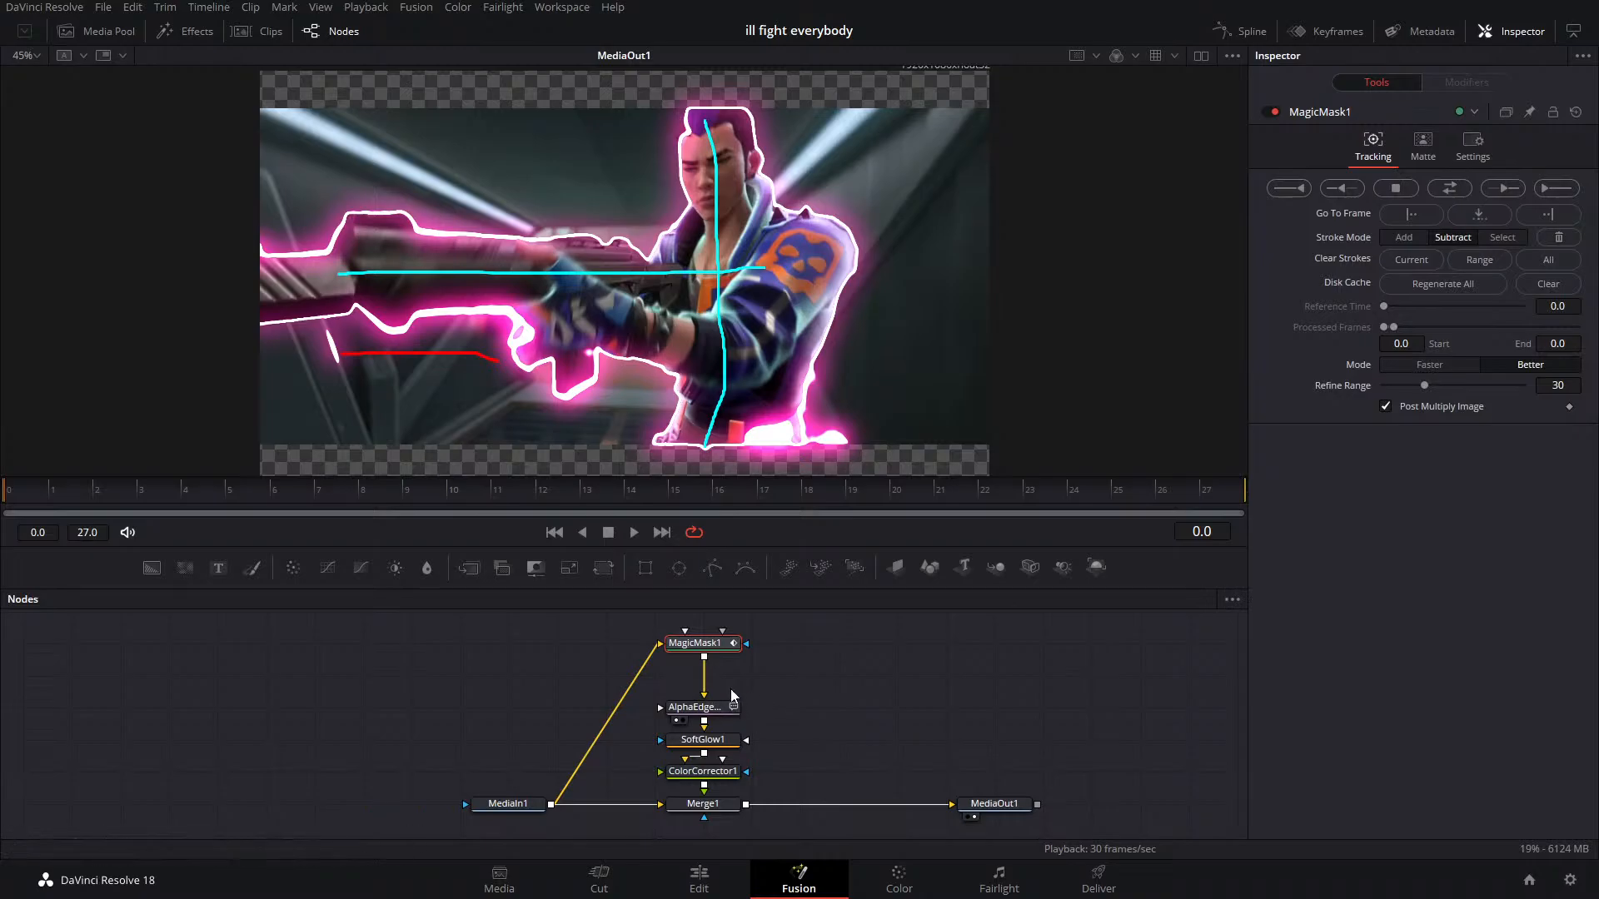
pyautogui.moveTo(662, 631); pyautogui.dragTo(711, 806)
pyautogui.press('Delete')
# Switch to the Color page and add a serial node after node 06 for the character clip
pyautogui.click(888, 881)
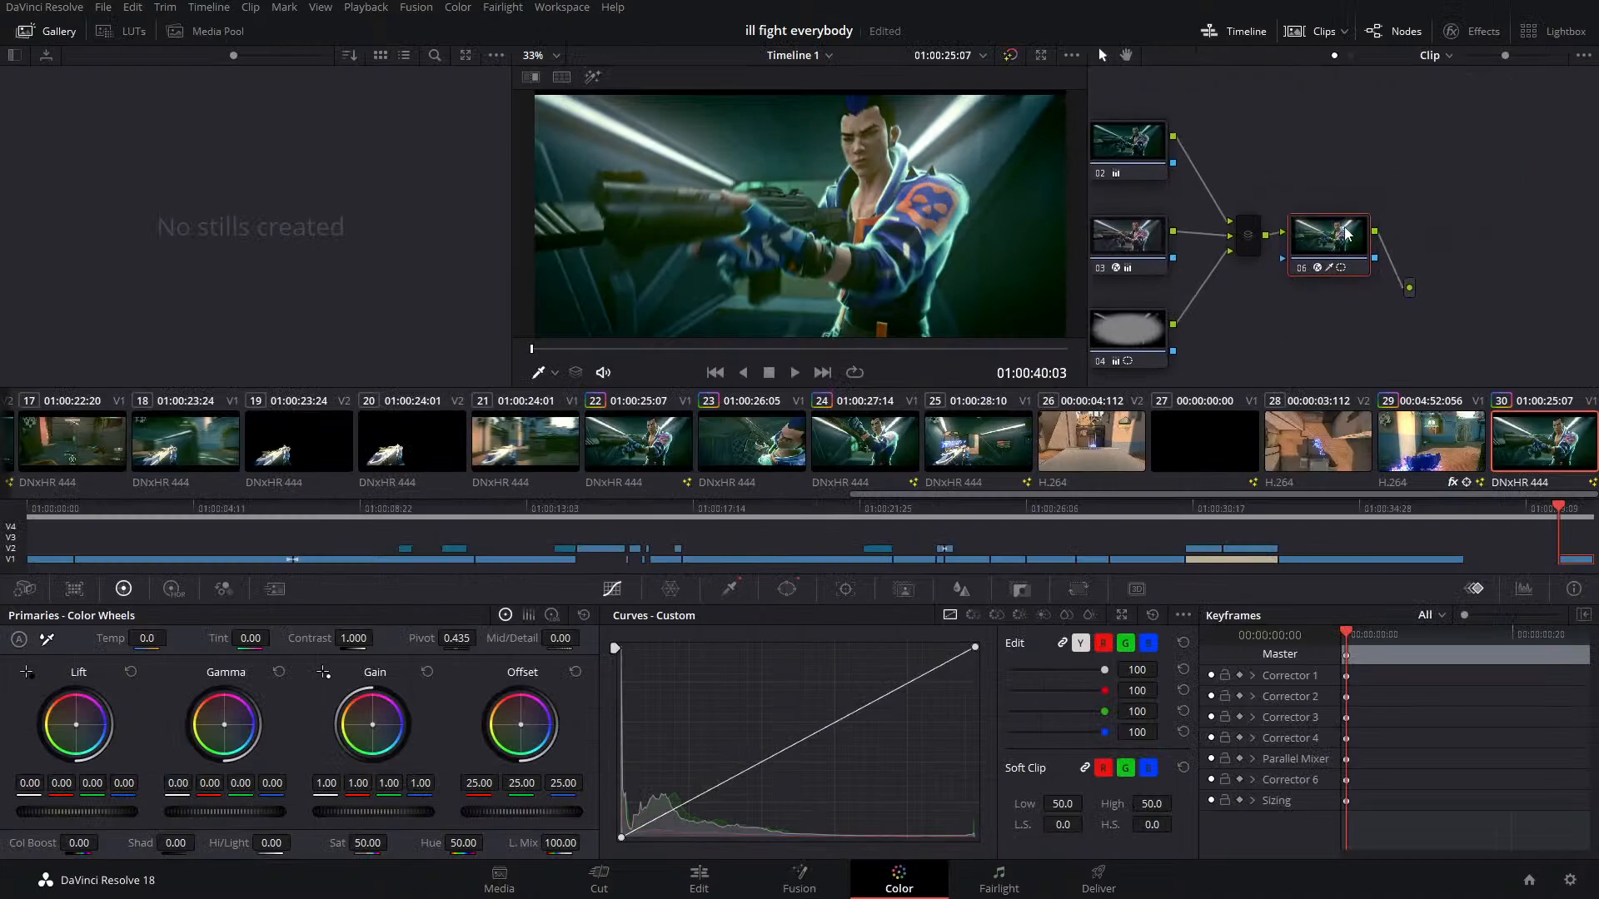
pyautogui.rightClick(1345, 234)
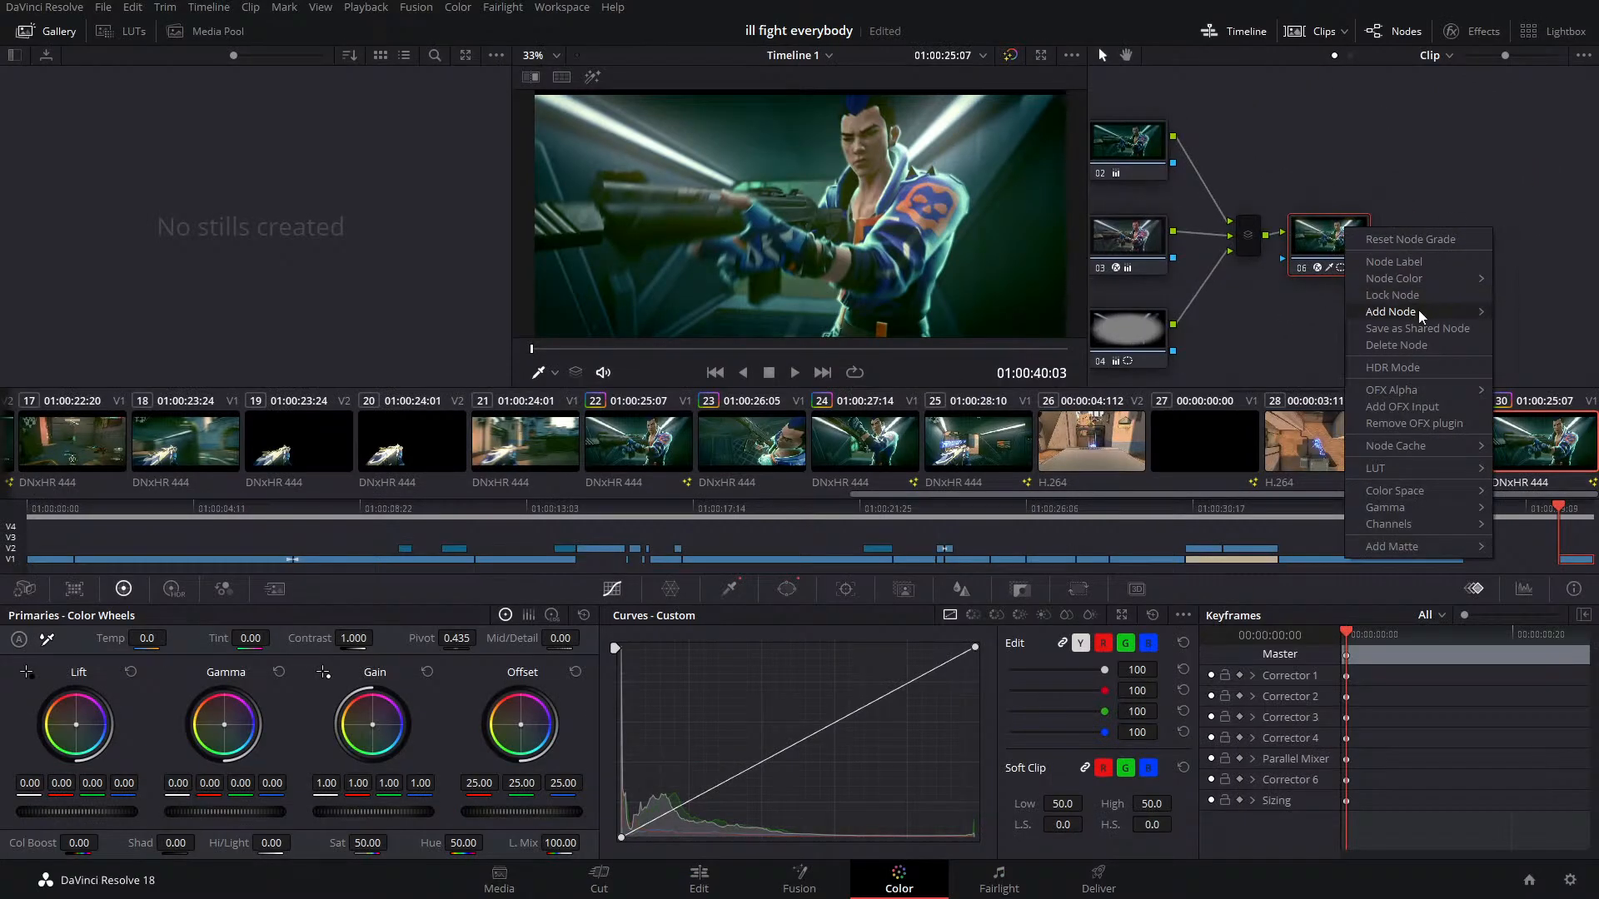
pyautogui.click(682, 895)
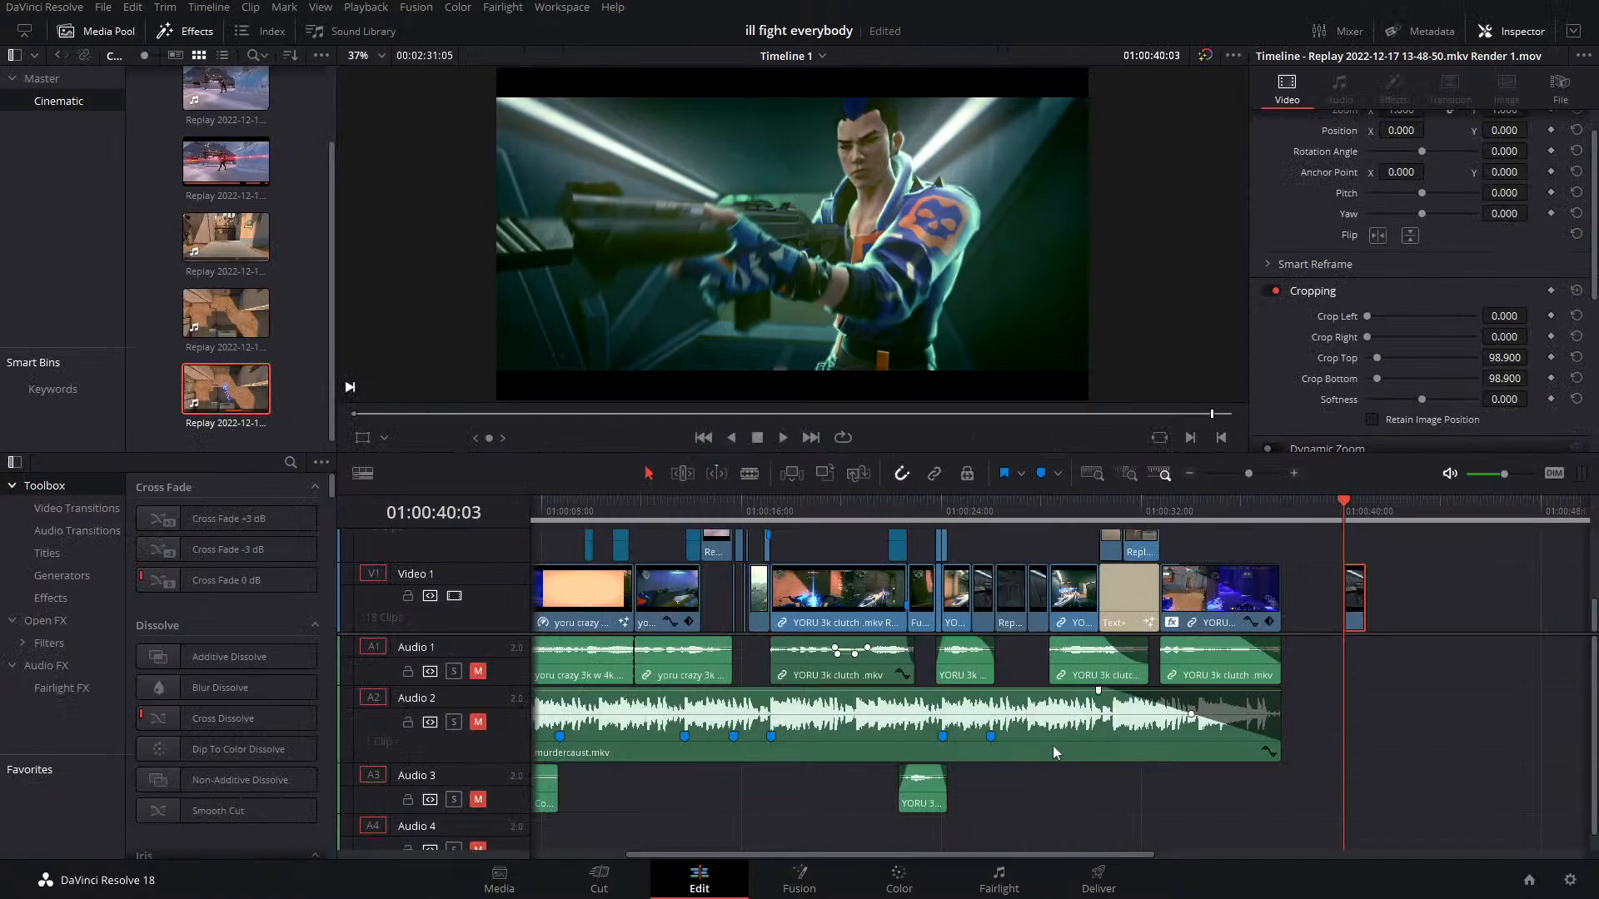
pyautogui.click(901, 889)
pyautogui.rightClick(1333, 243)
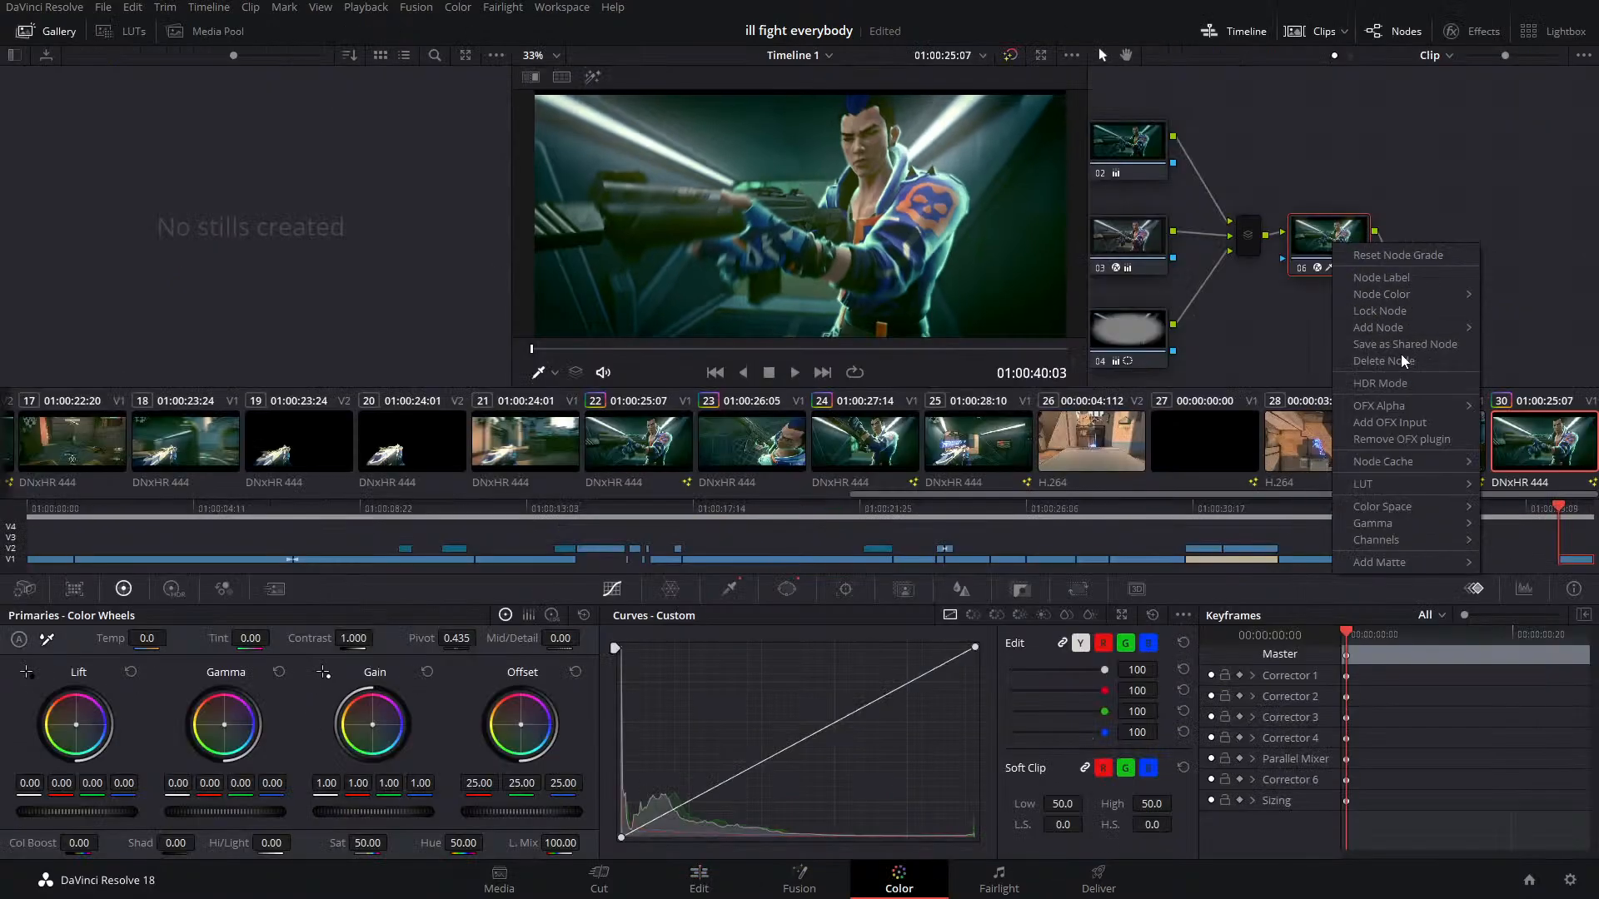
pyautogui.moveTo(1400, 329)
pyautogui.click(1254, 328)
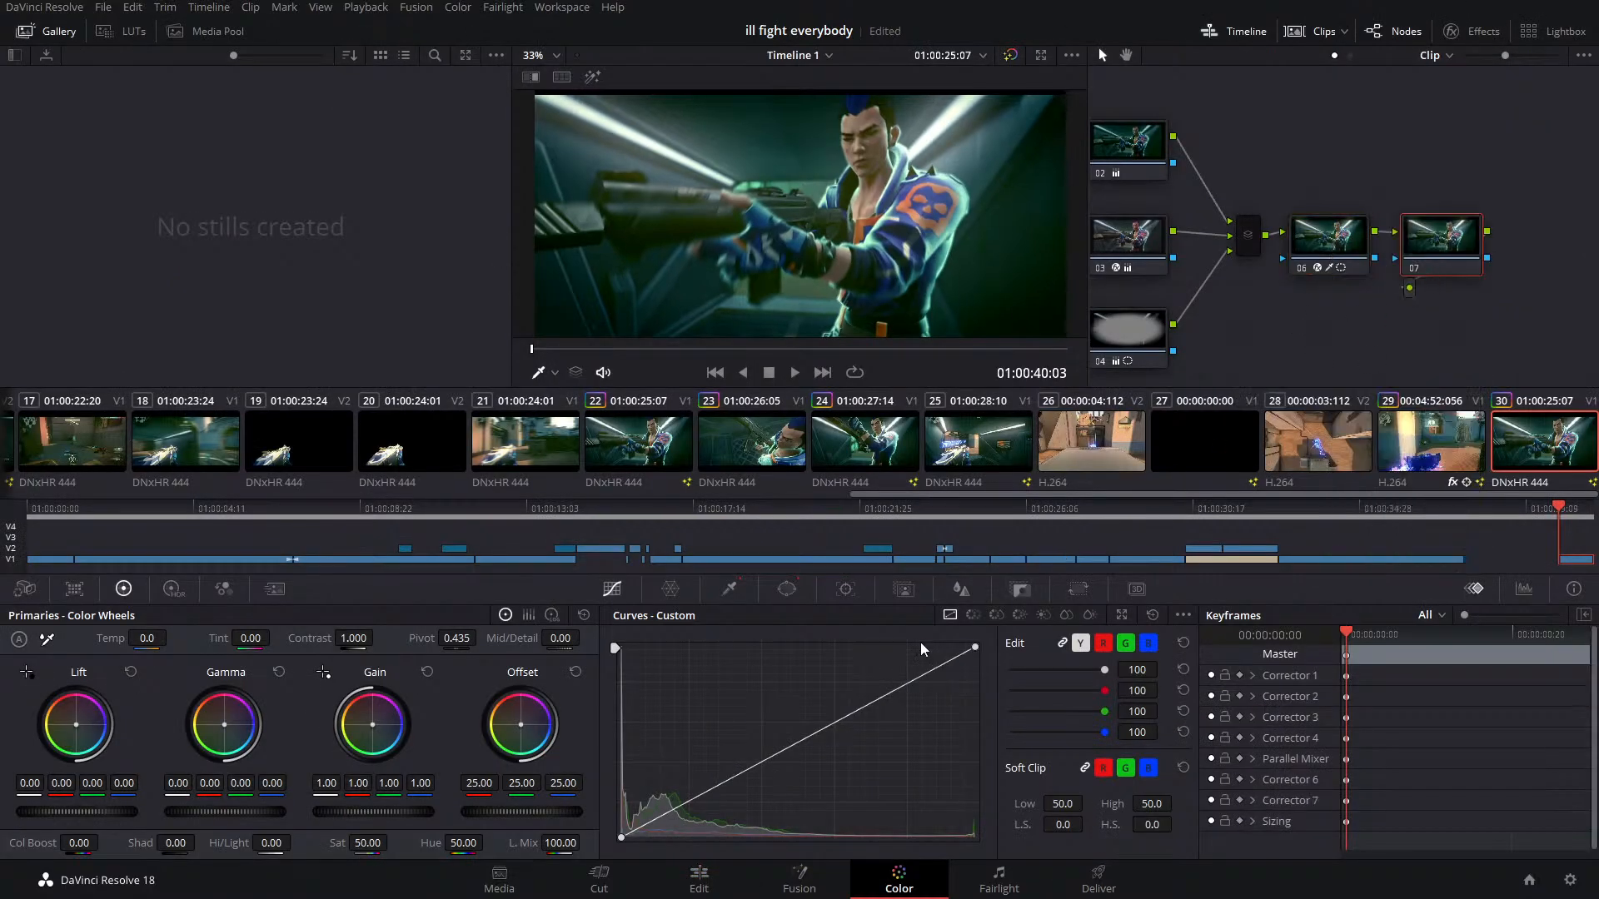
# Draw Magic Mask object strokes along the gun and down the character's body on node 07, and save the project
pyautogui.click(903, 591)
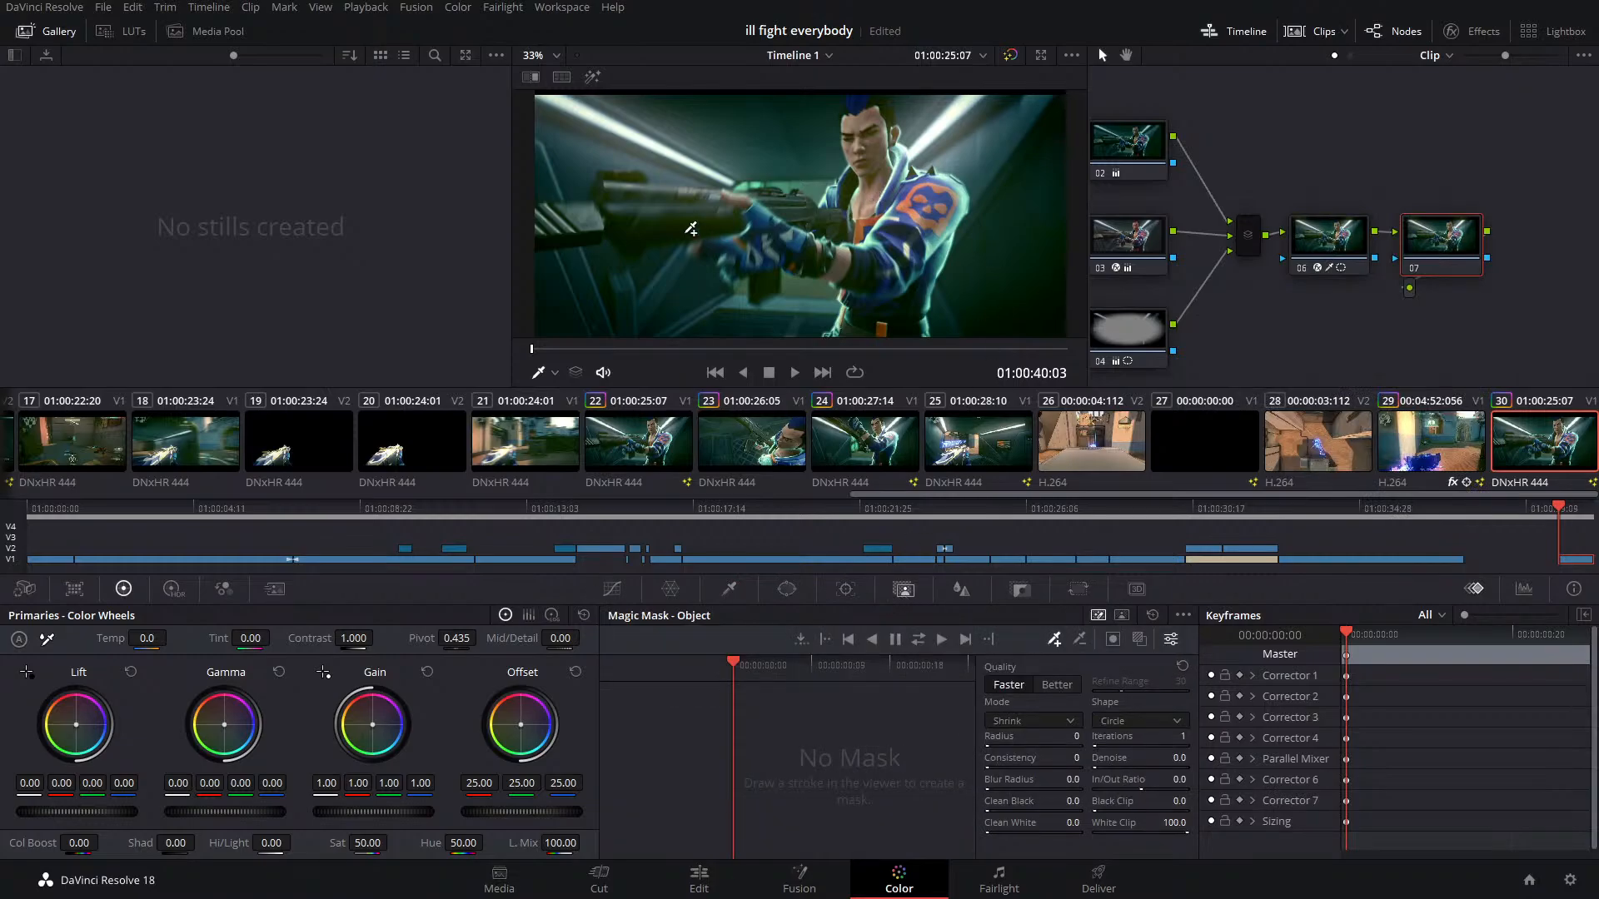
pyautogui.moveTo(578, 226); pyautogui.dragTo(916, 206)
pyautogui.moveTo(869, 140); pyautogui.dragTo(874, 335)
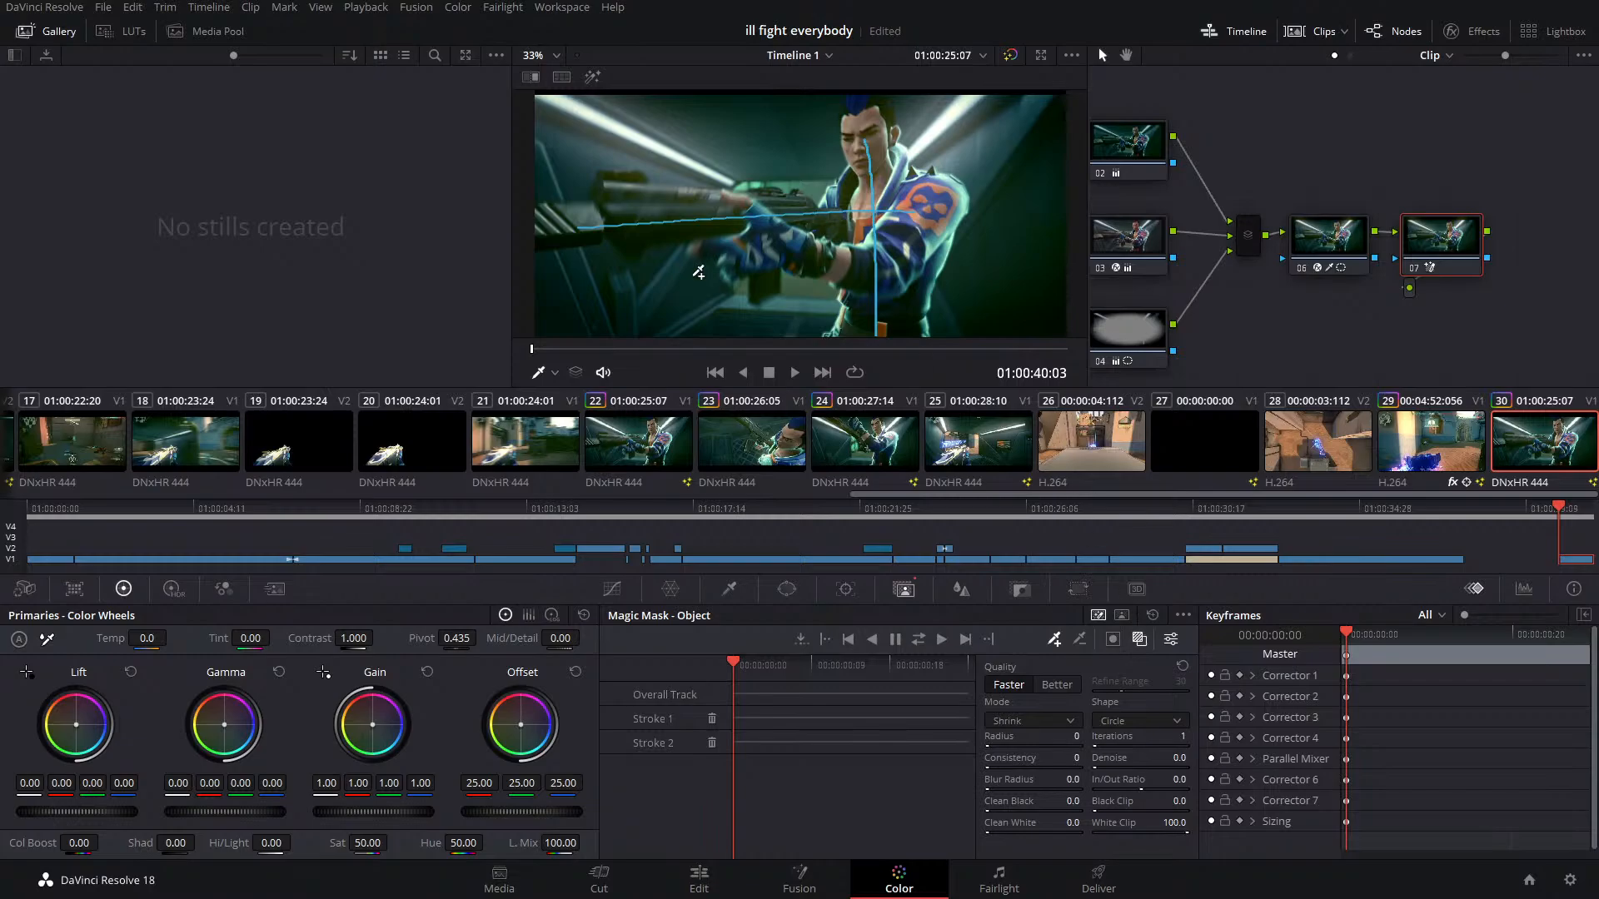
pyautogui.hotkey('ctrl', 's')
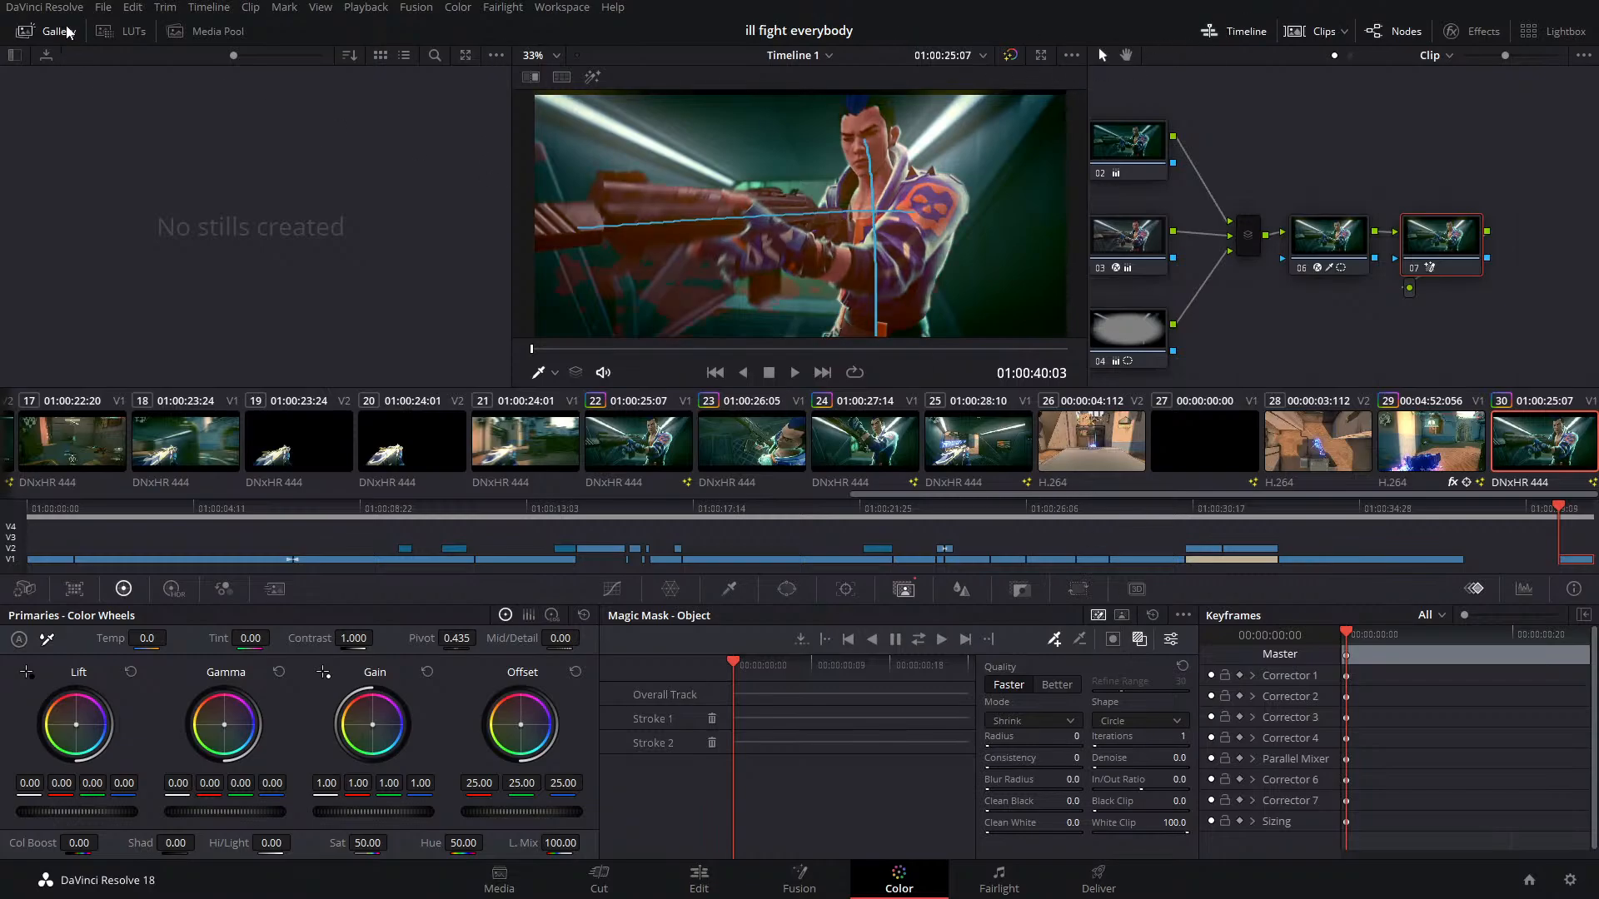
# Hide the stills gallery and set the Magic Mask quality to Better
pyautogui.click(27, 31)
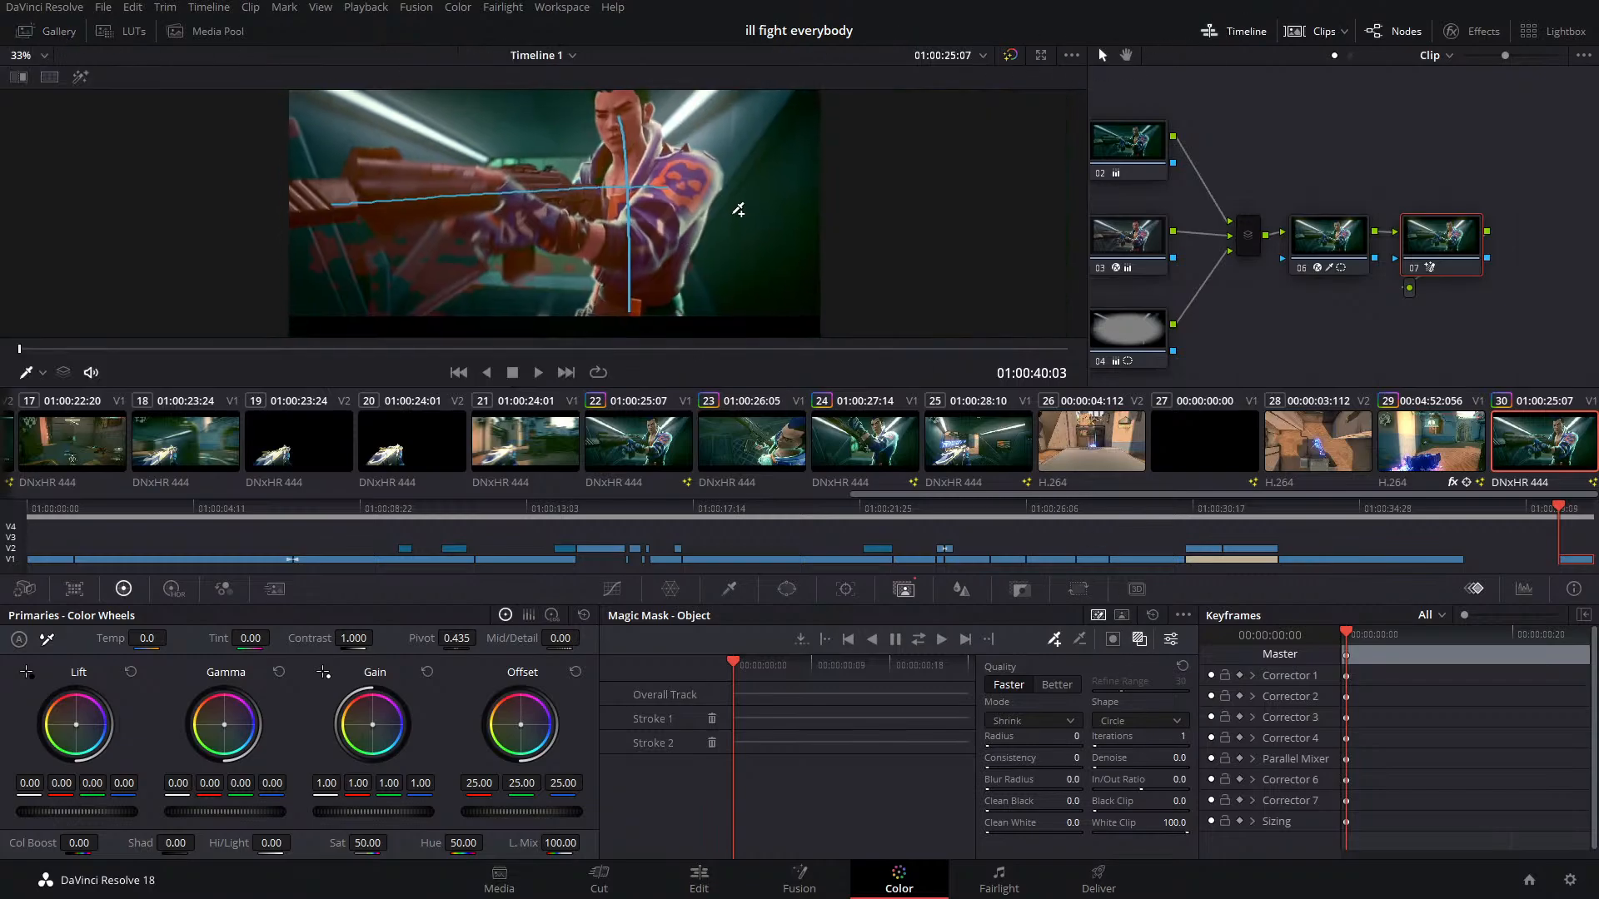
pyautogui.click(1066, 685)
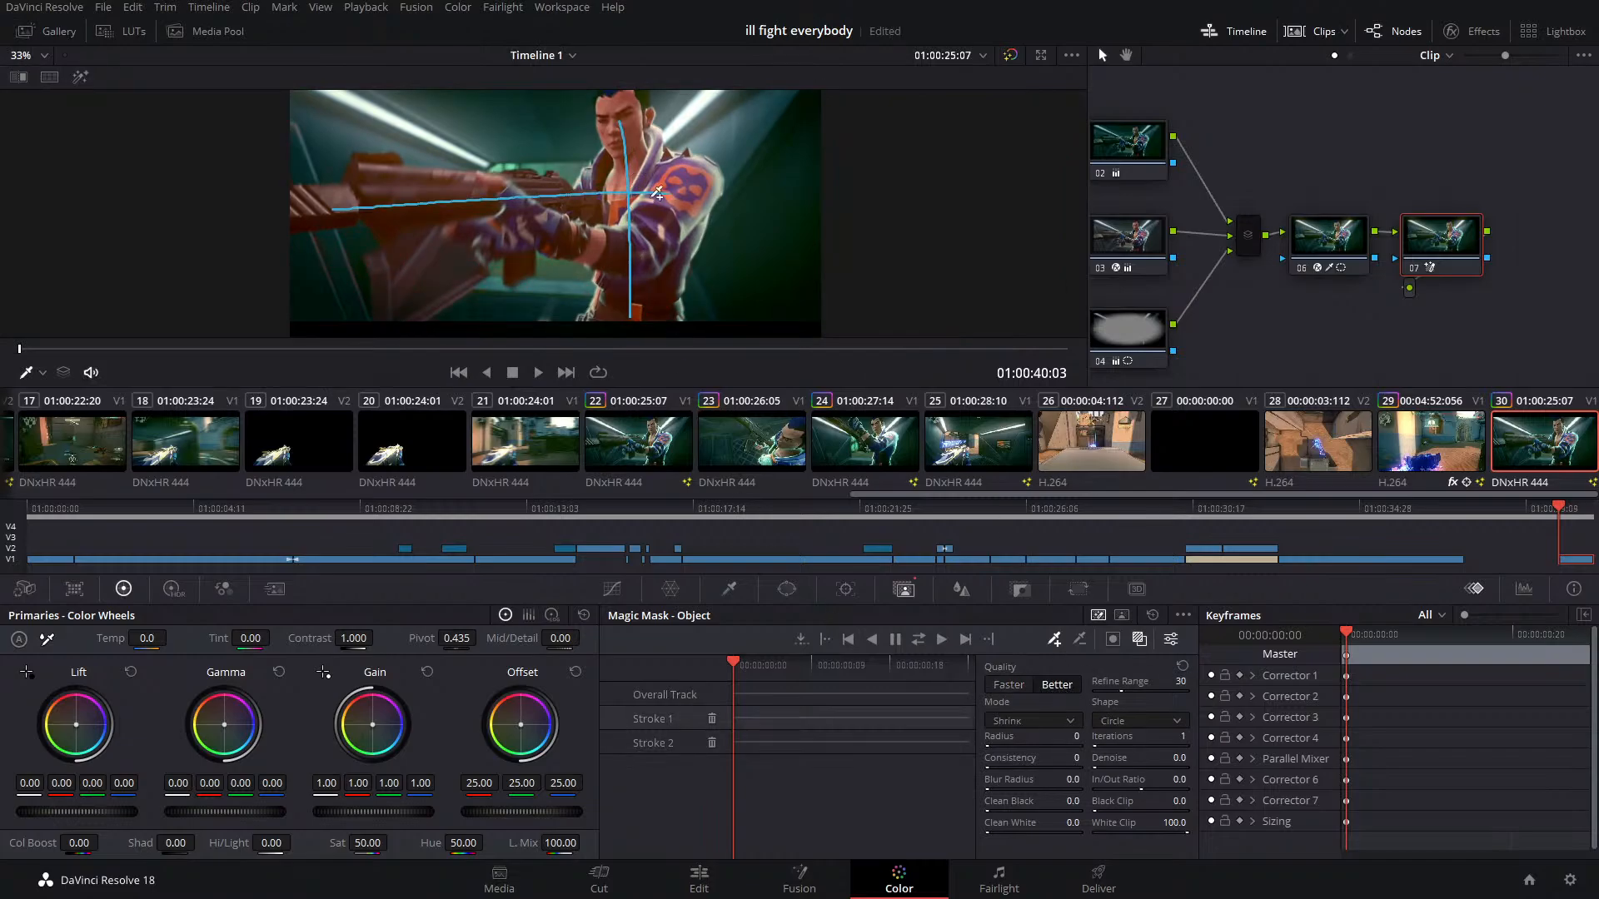
# Delete the Magic Mask node 07 from the character clip's grade and open the clip on the Fusion page
pyautogui.moveTo(576, 202); pyautogui.dragTo(583, 222)
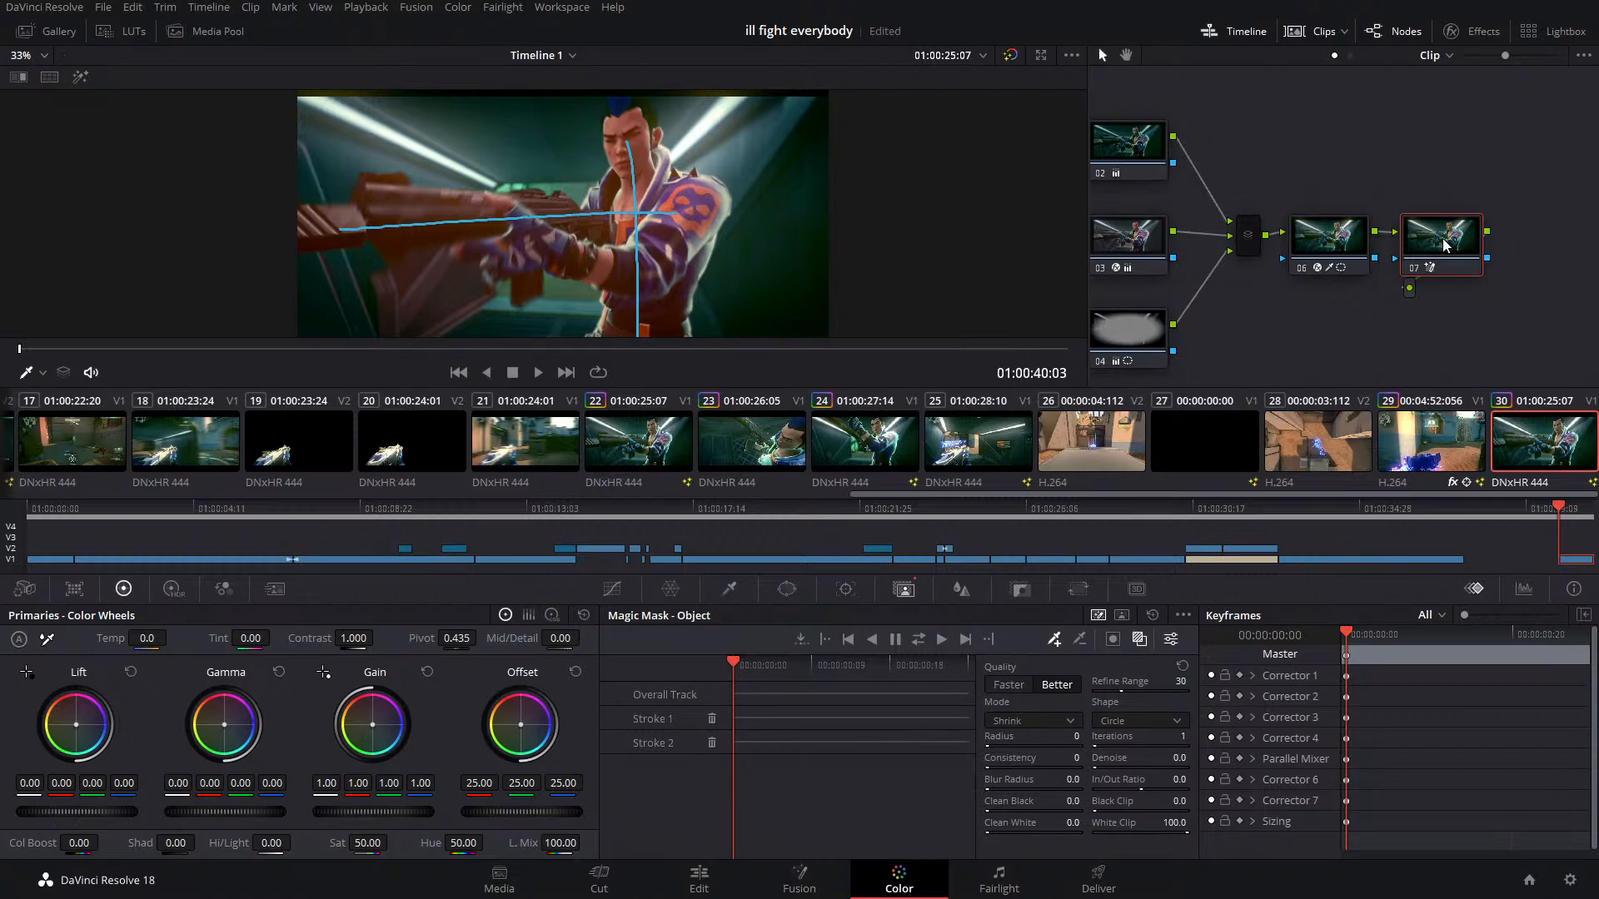
pyautogui.press('Delete')
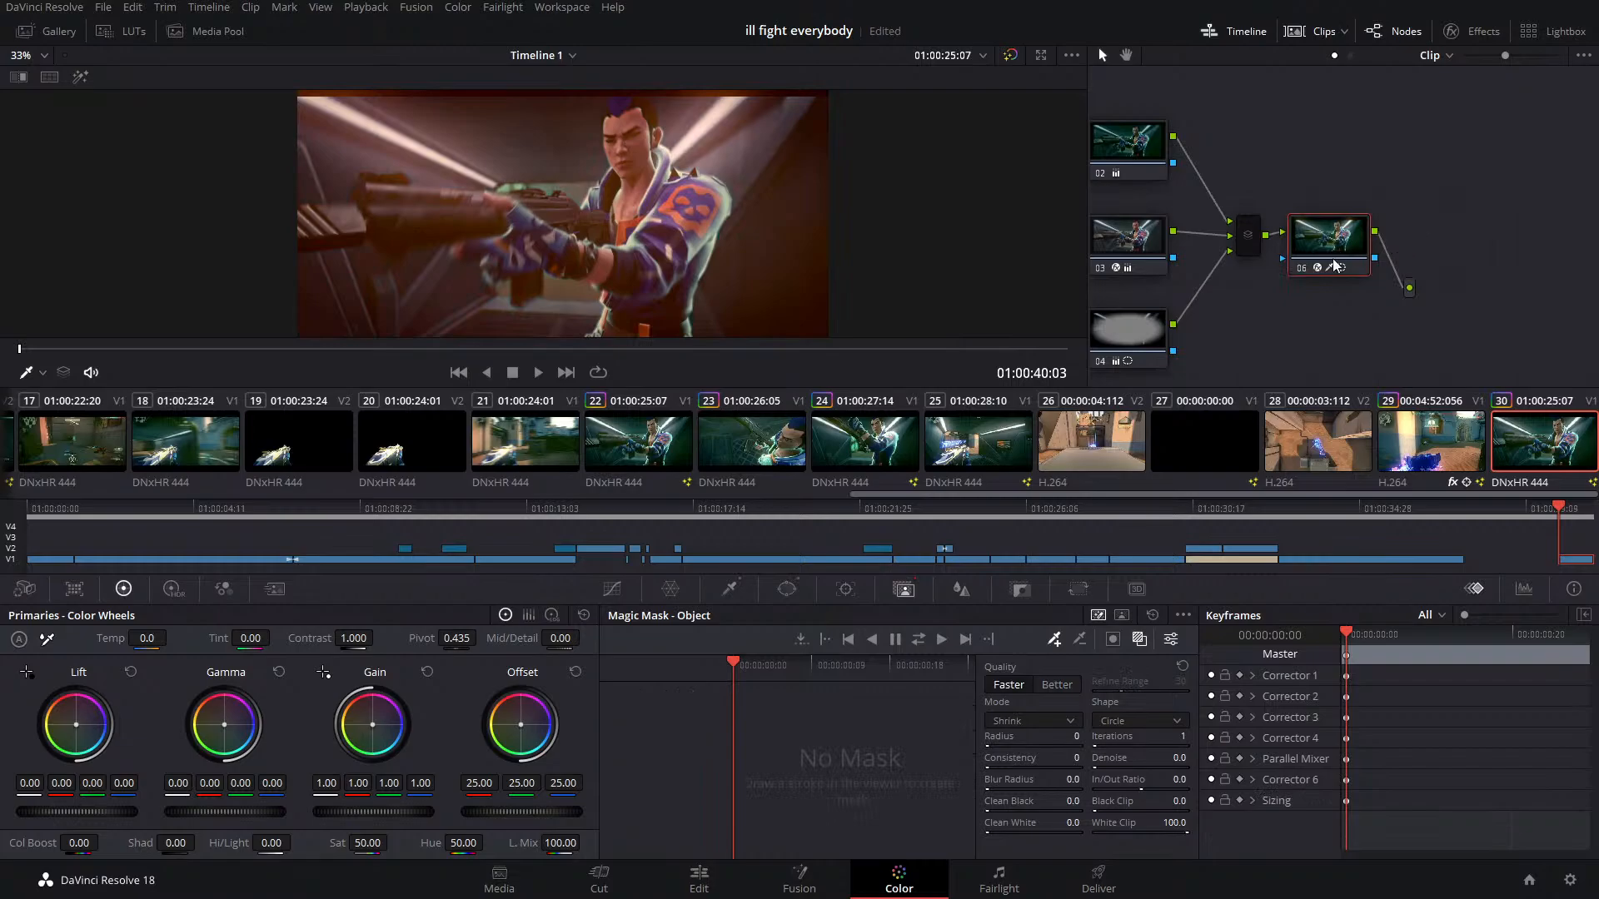
pyautogui.click(743, 872)
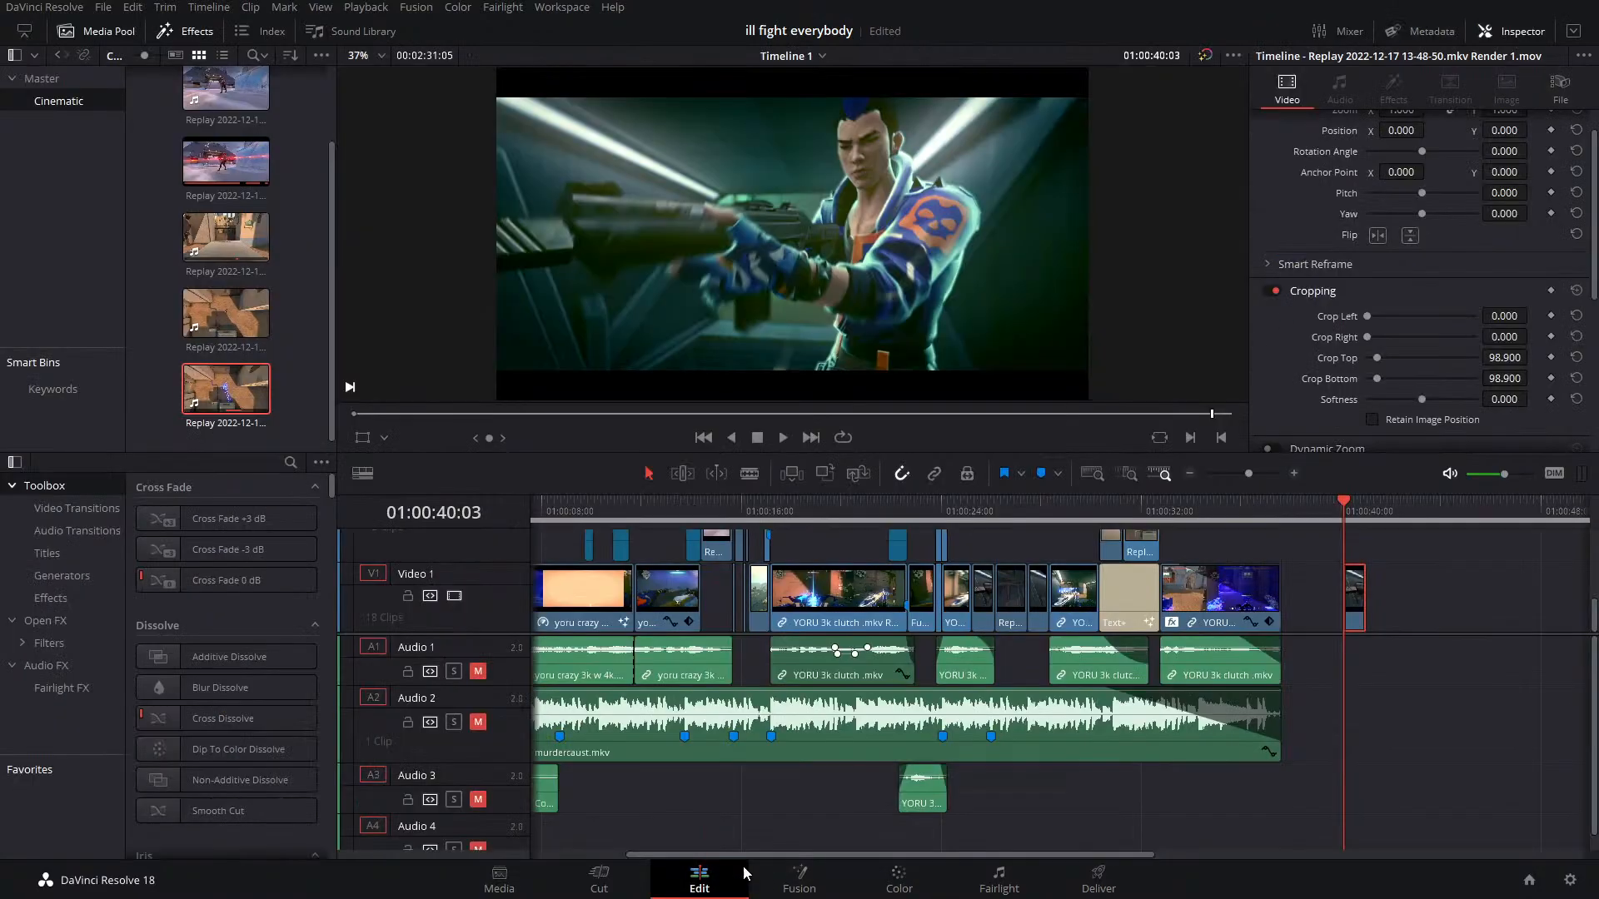
pyautogui.click(799, 875)
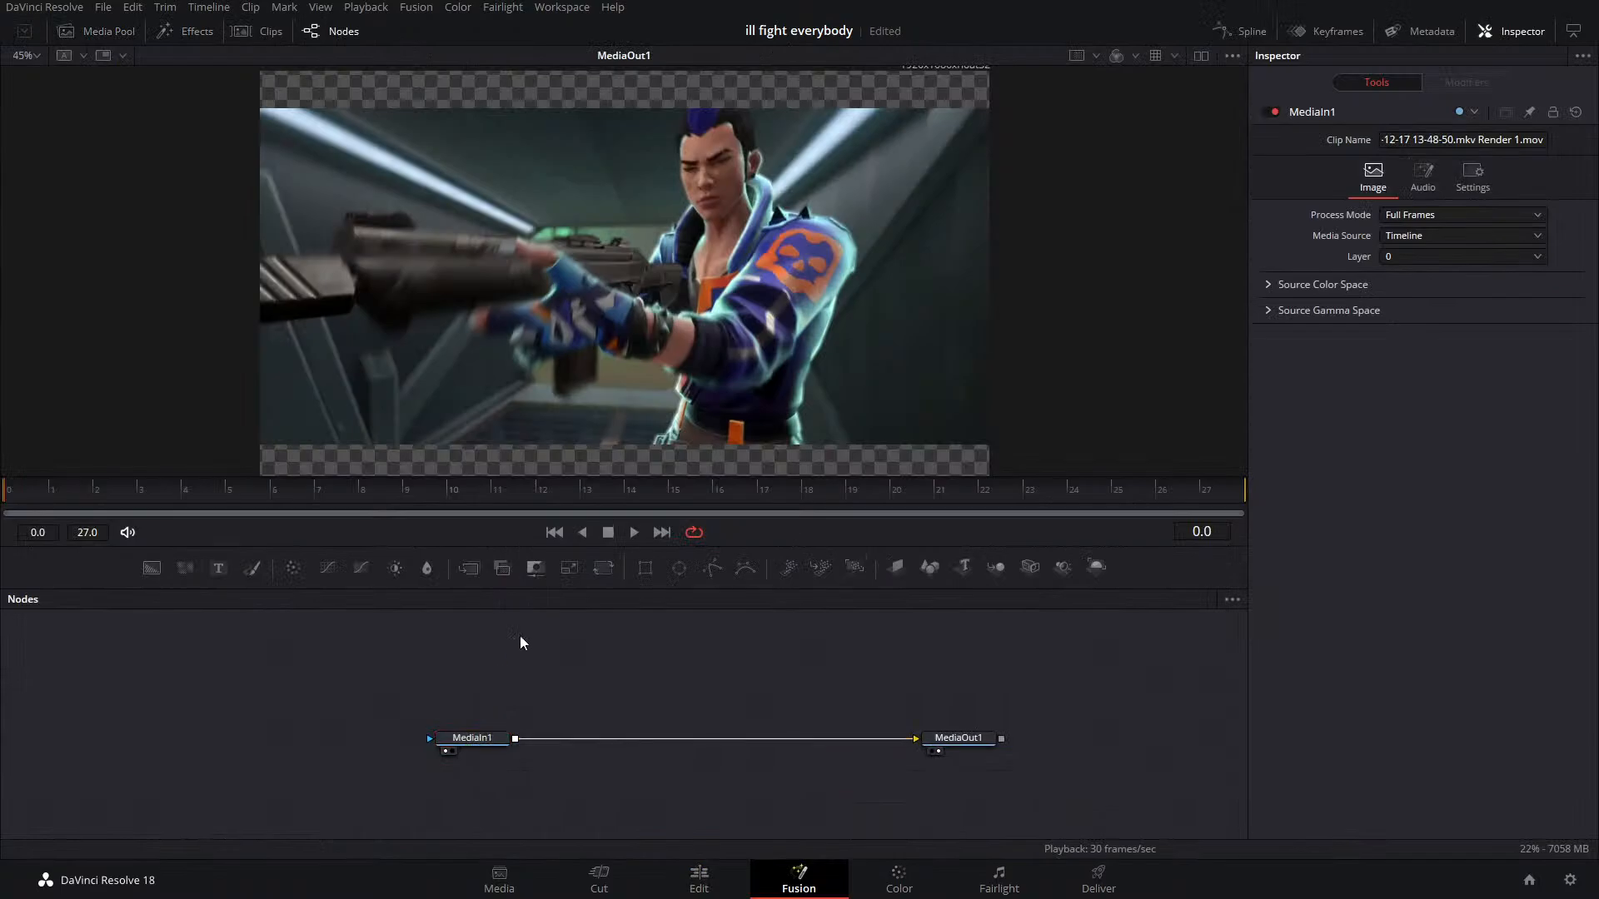
pyautogui.hotkey('shift', 'space')
pyautogui.write('soft')
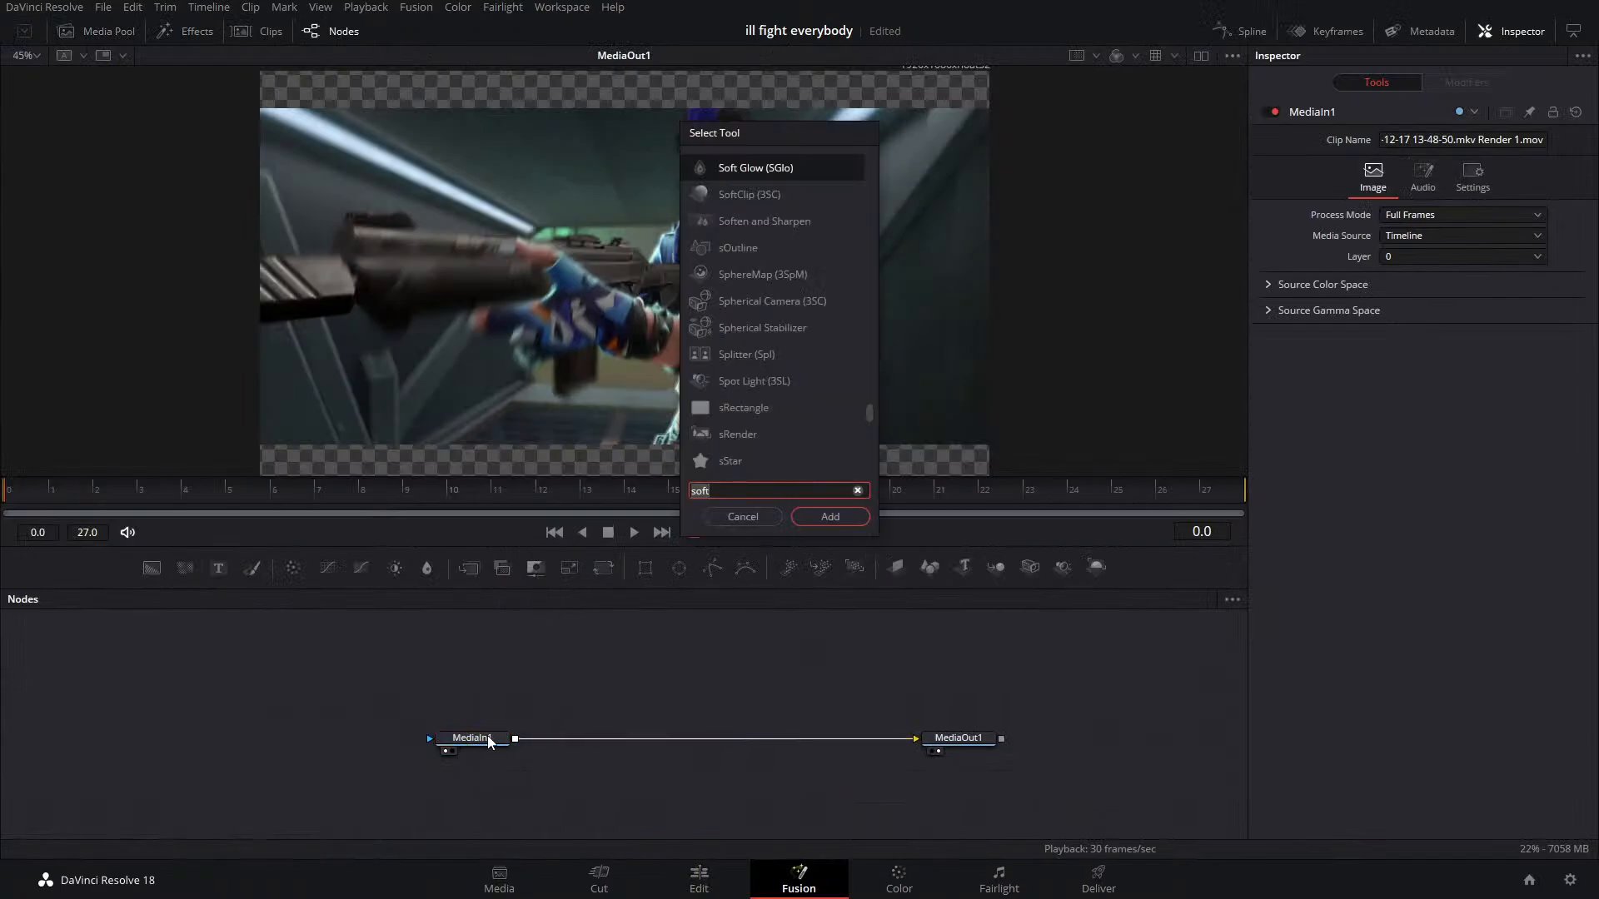
pyautogui.click(743, 516)
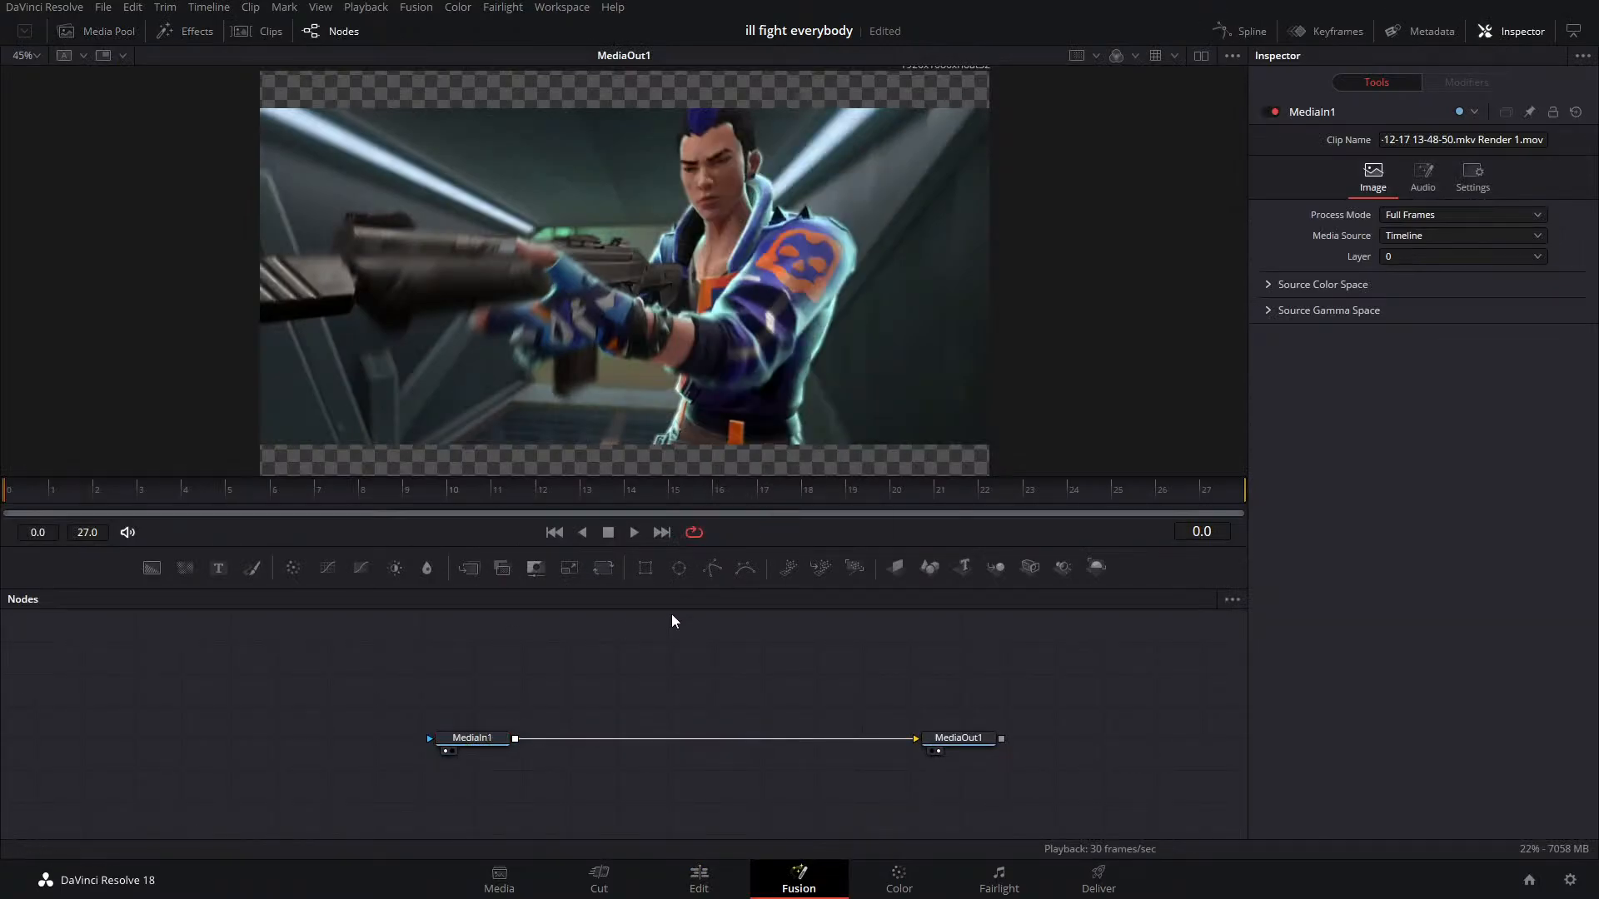
# Show two viewers side by side on the Fusion page and save the project
pyautogui.click(1200, 55)
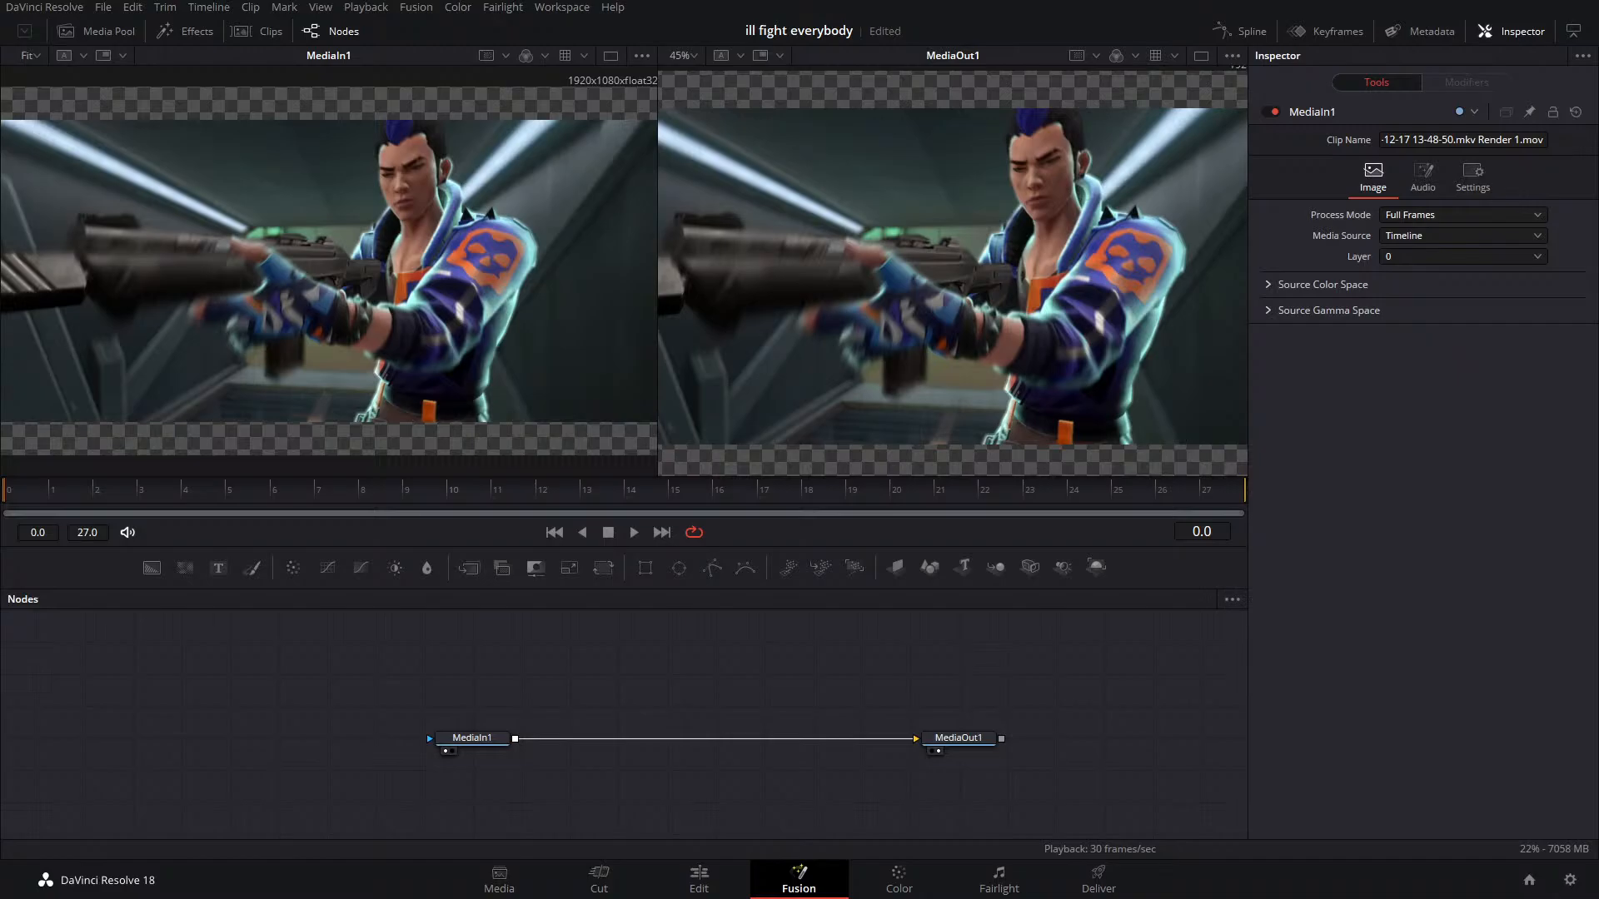
pyautogui.hotkey('ctrl', 's')
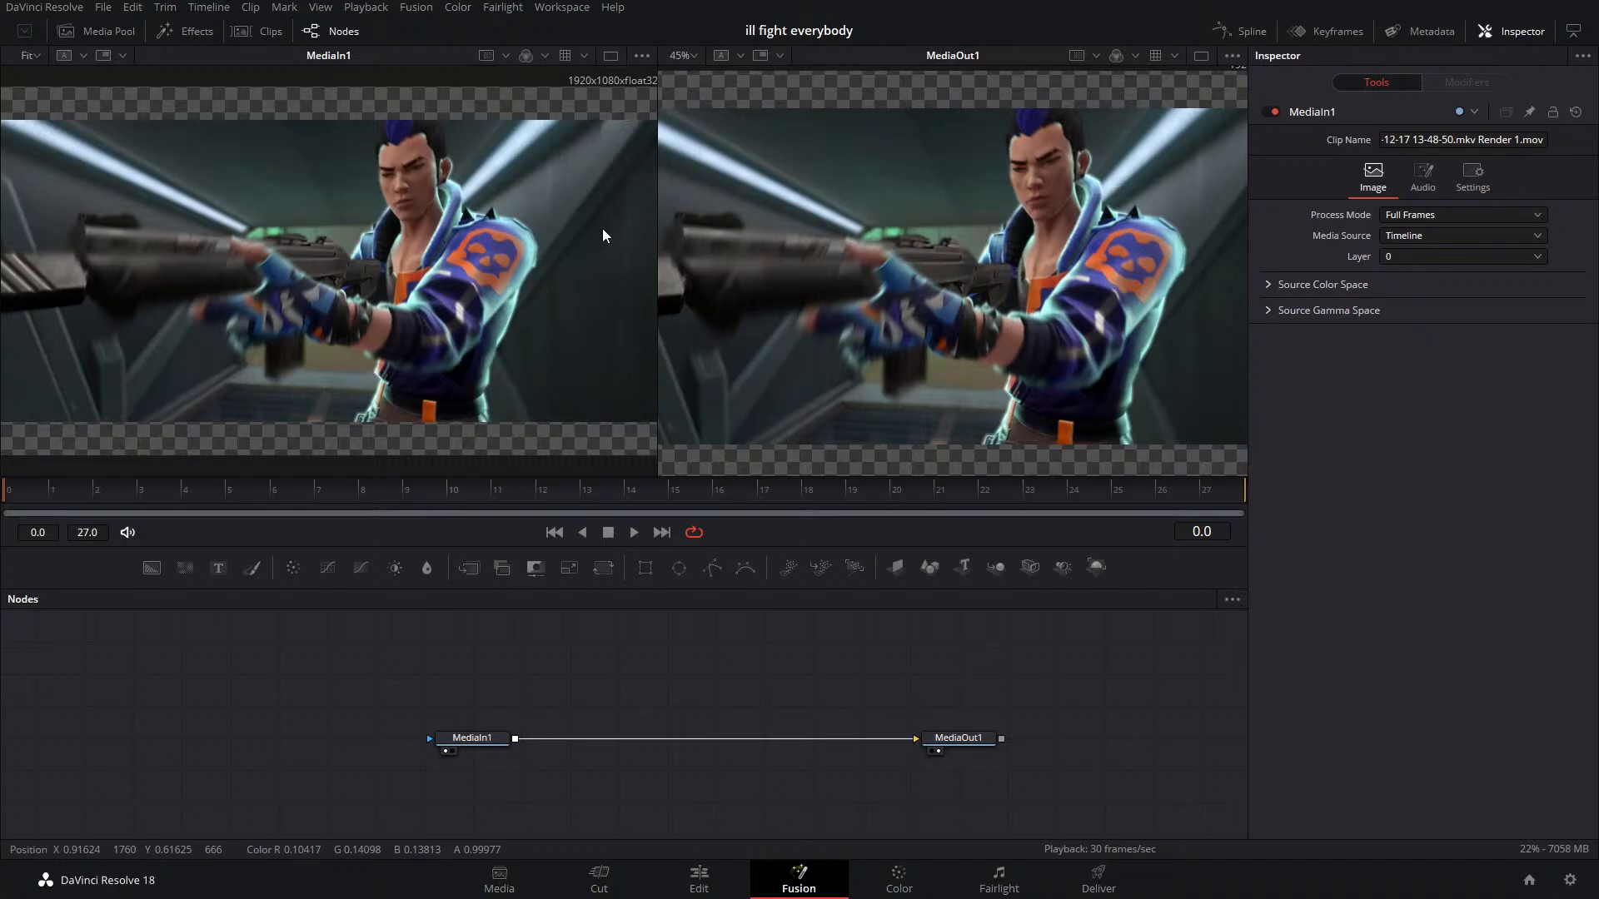
# Return to the Edit page and delete the character clip at the end of Video 1
pyautogui.click(700, 875)
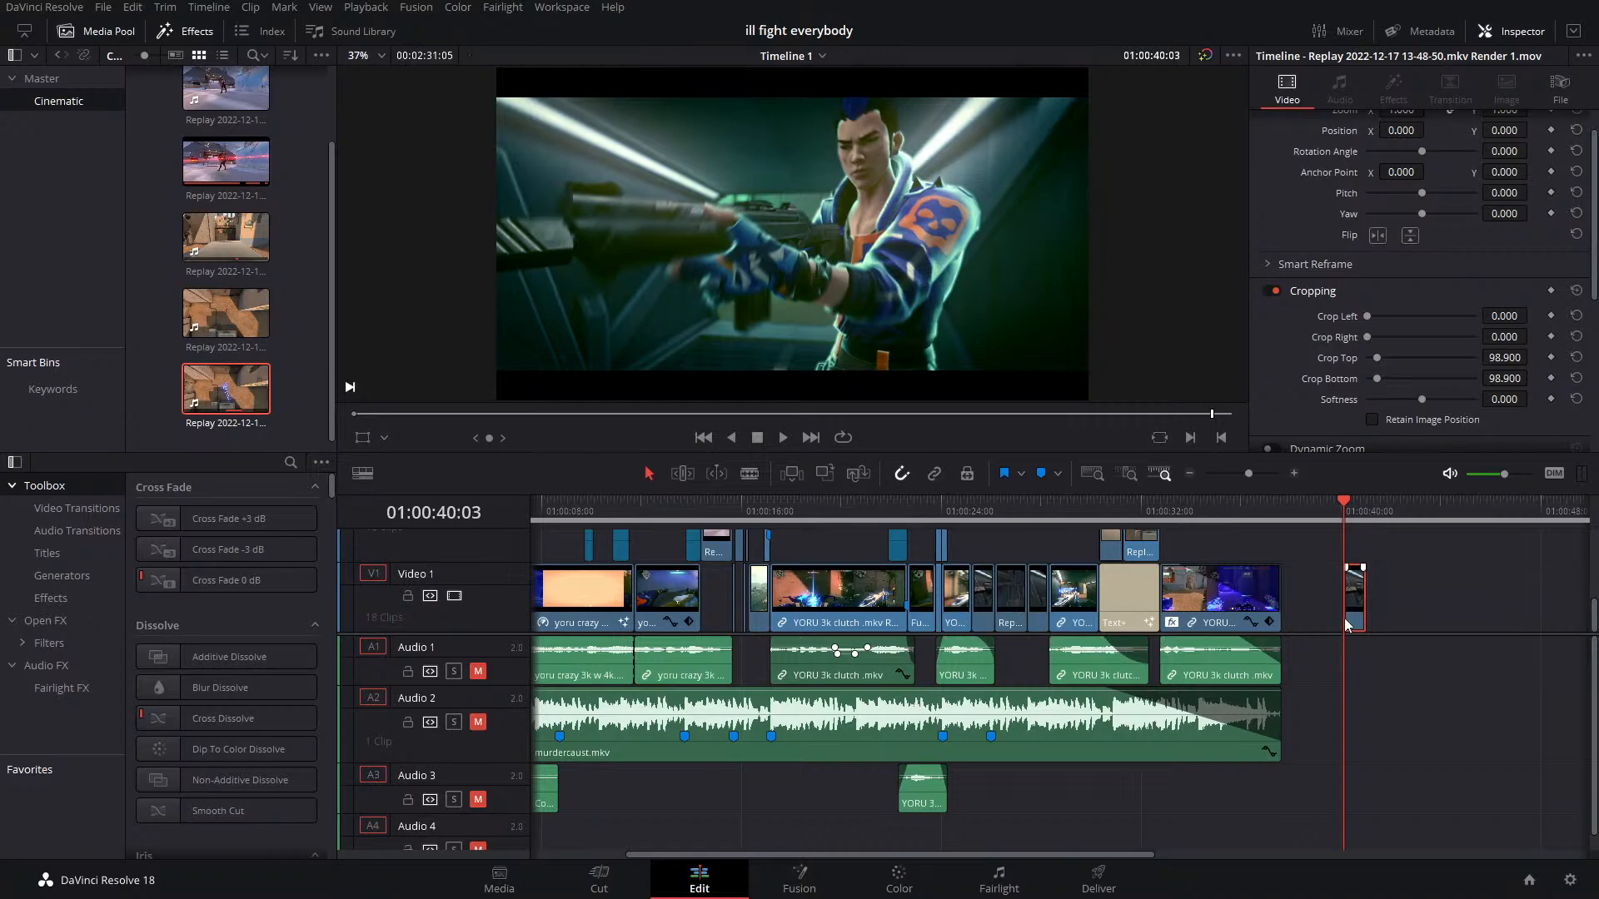
pyautogui.click(800, 881)
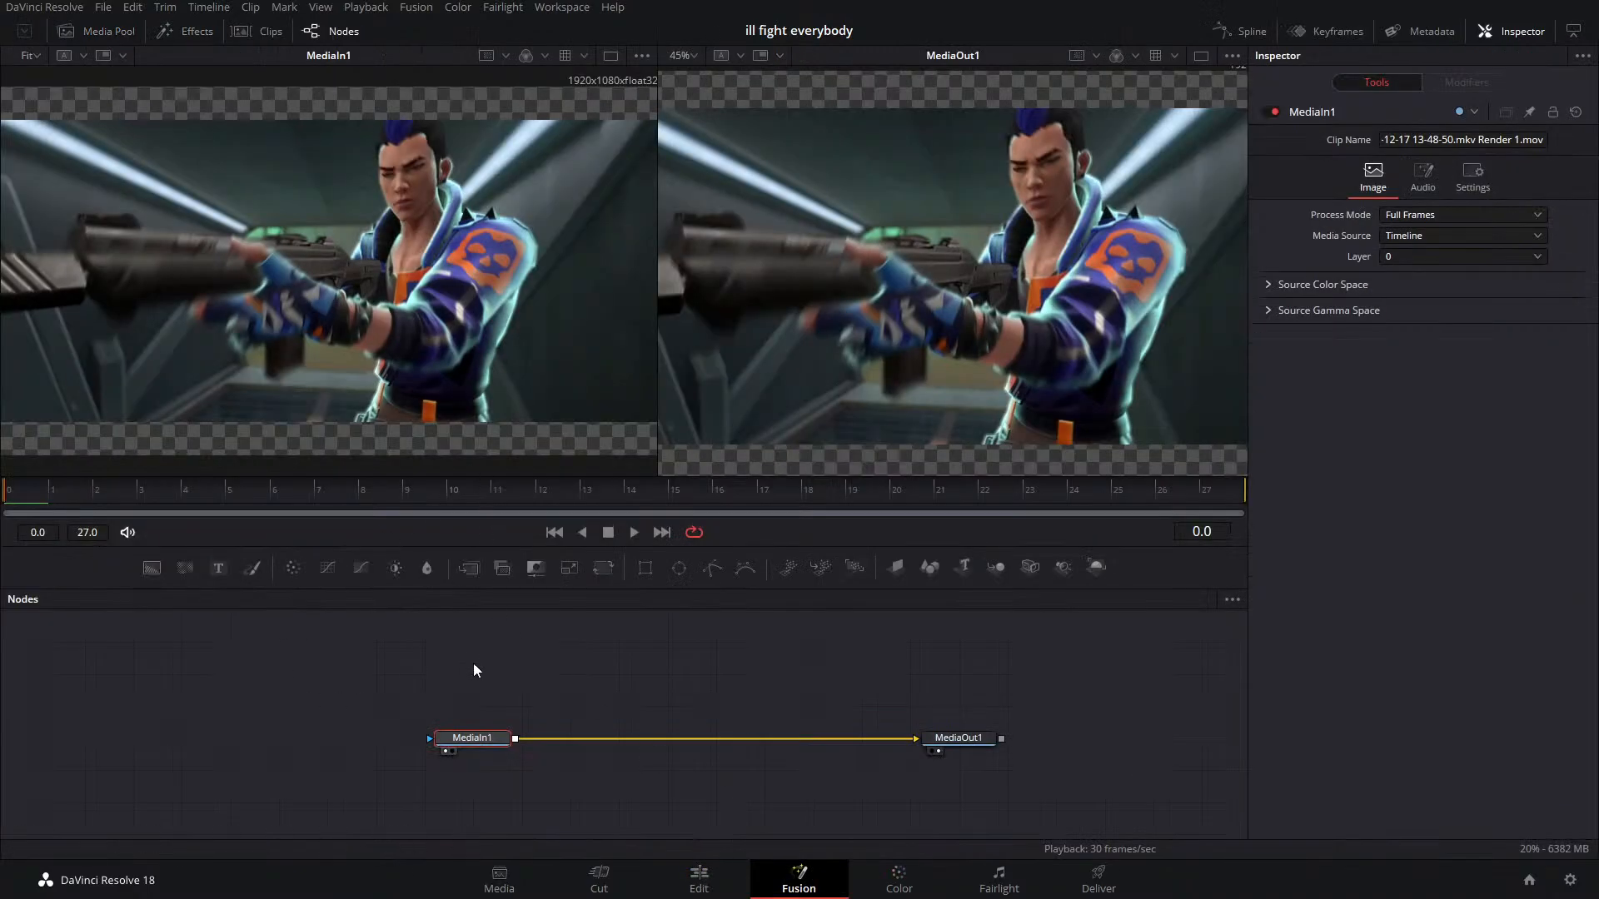
pyautogui.click(699, 879)
pyautogui.press('Delete')
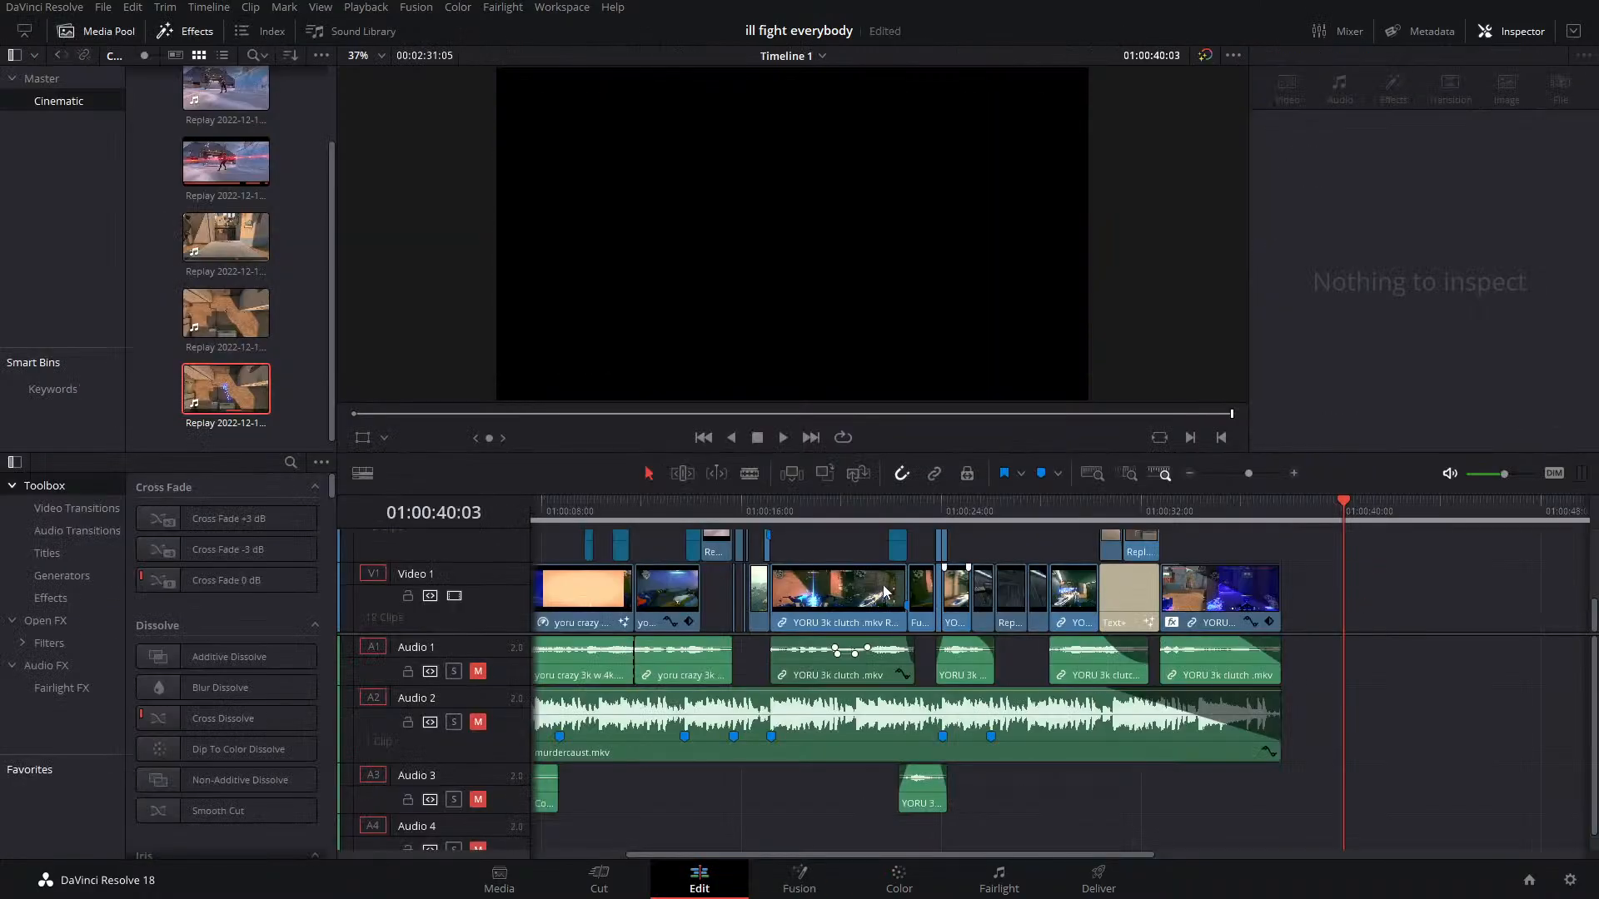
# Add a Fusion Composition effect to Video 1 at the playhead, 01:00:40:03
pyautogui.click(70, 551)
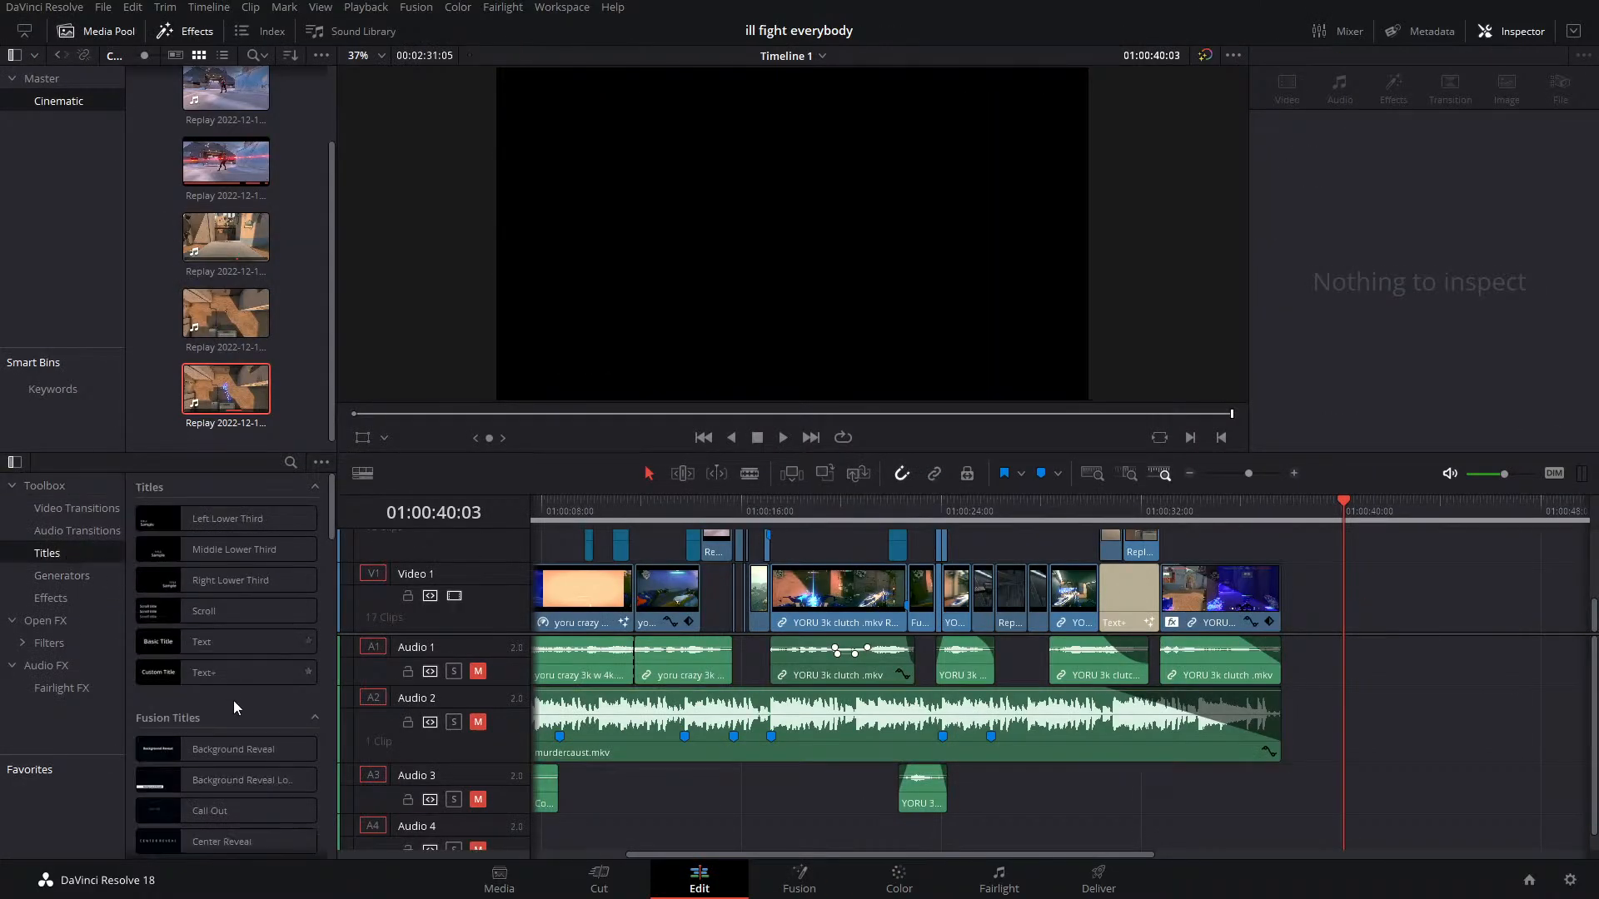
pyautogui.click(152, 547)
pyautogui.click(52, 599)
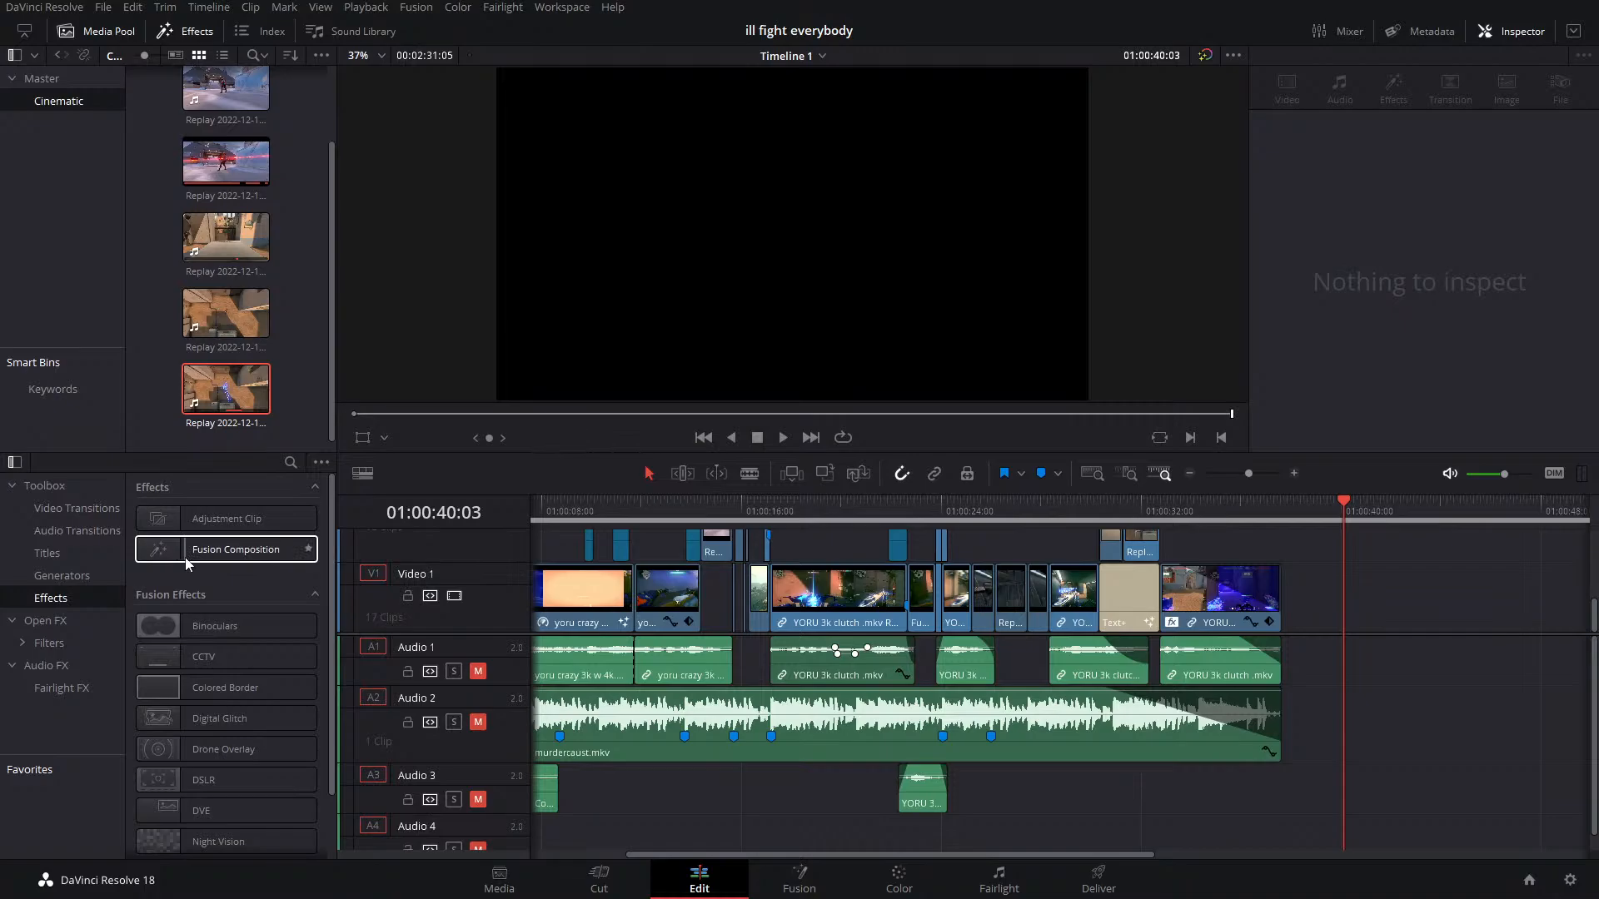
pyautogui.moveTo(186, 564); pyautogui.dragTo(1357, 655)
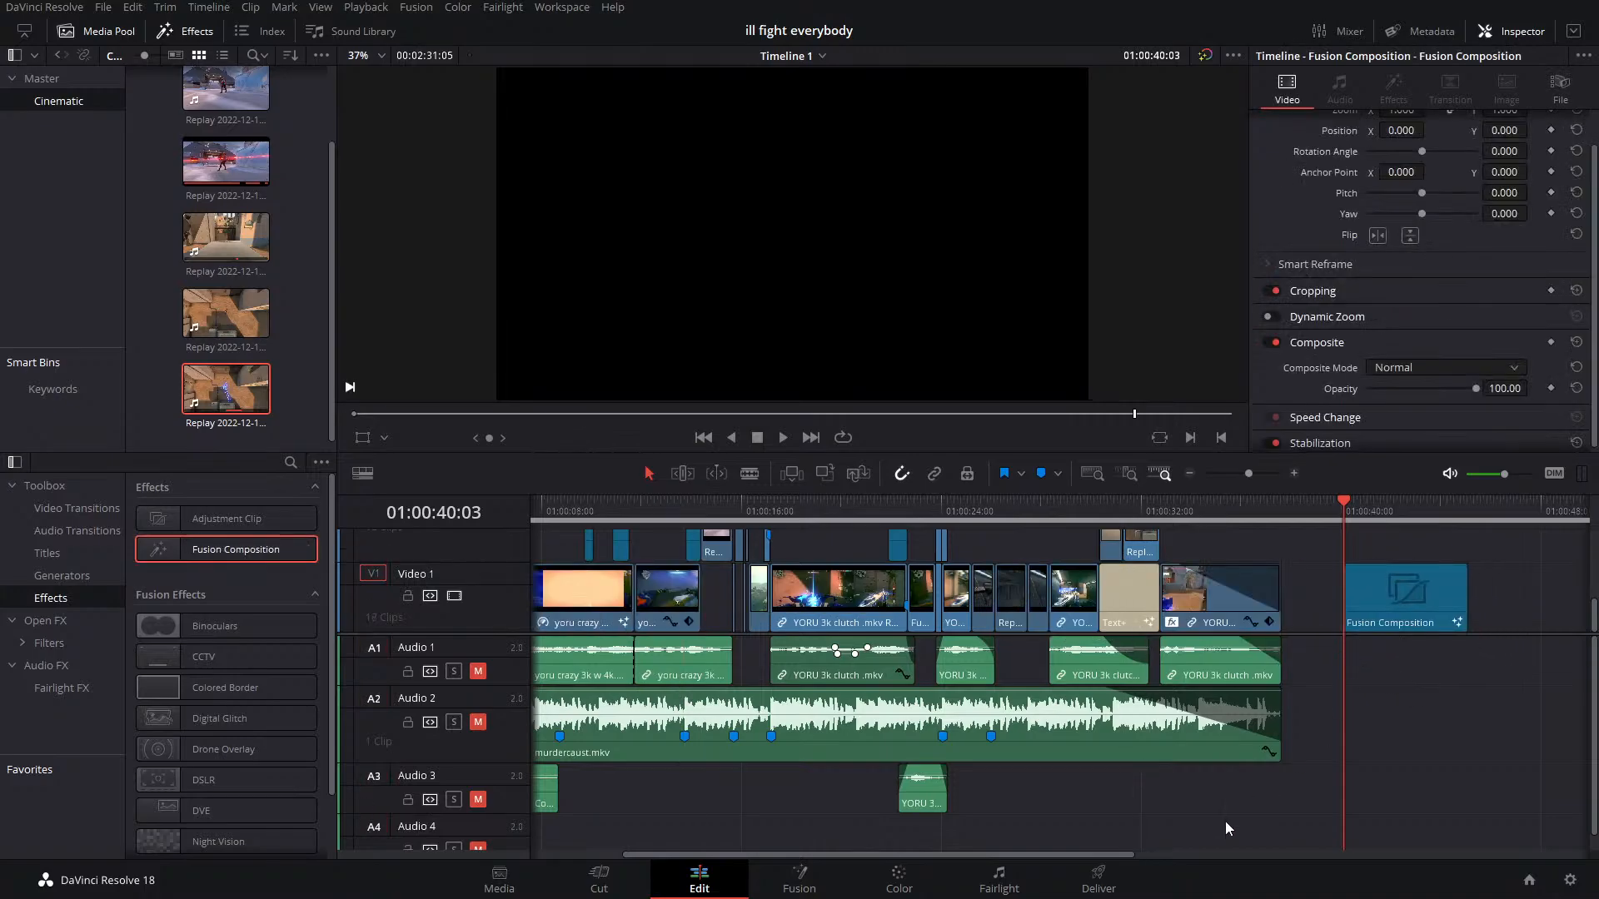
# Open the composition in Fusion, connect a Background node to MediaOut1, and set the background's alpha to 0.0
pyautogui.click(797, 883)
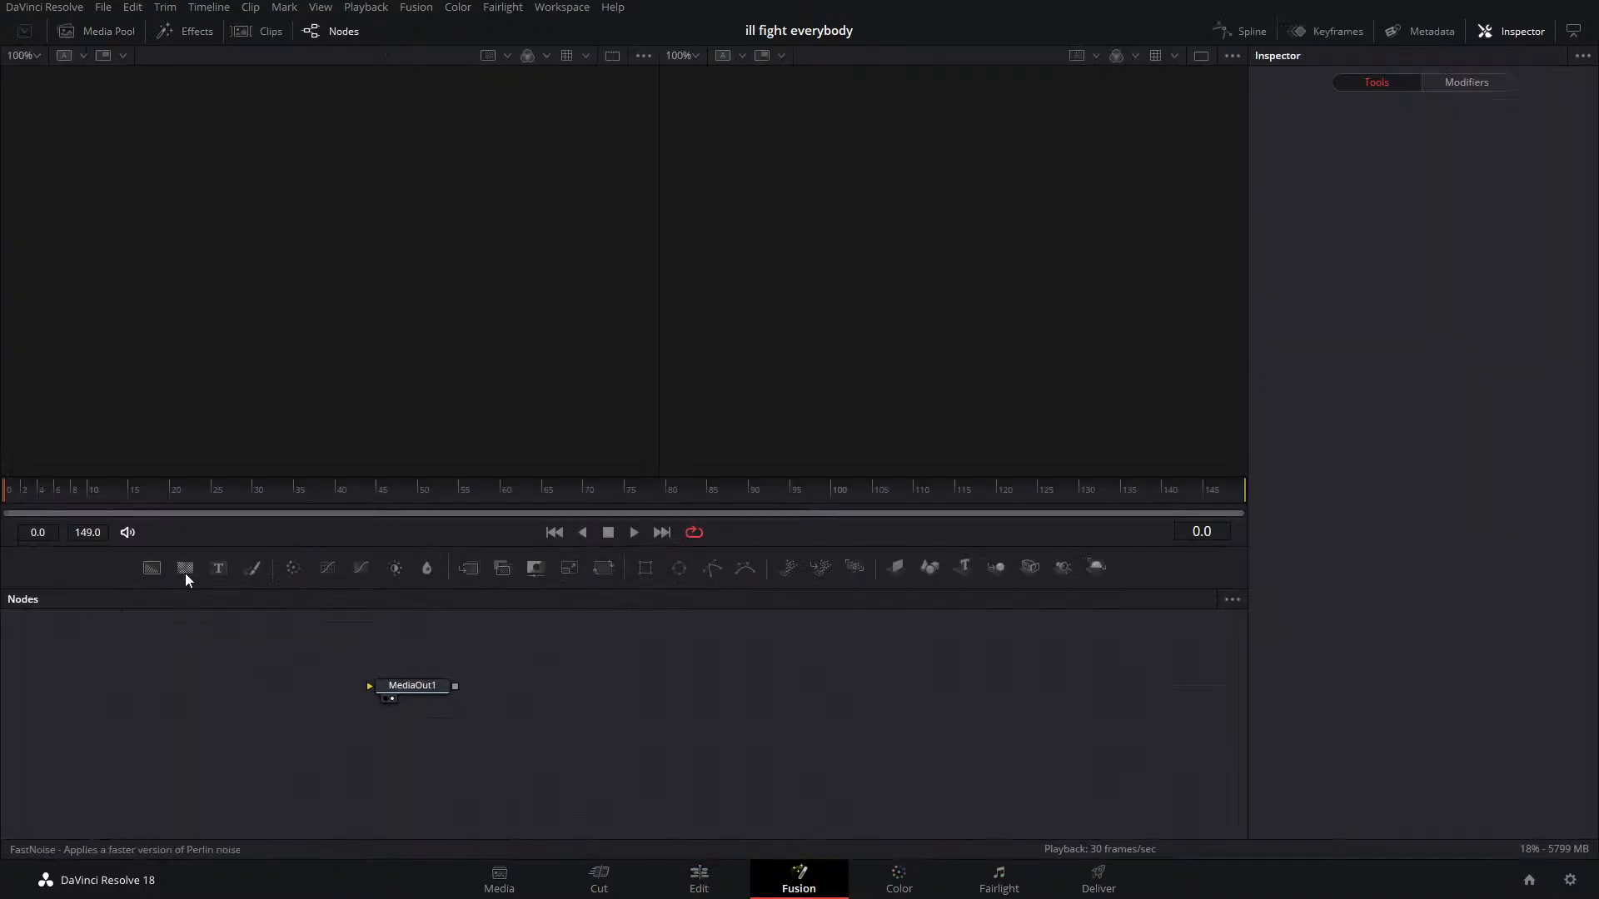
pyautogui.moveTo(151, 568); pyautogui.dragTo(400, 685)
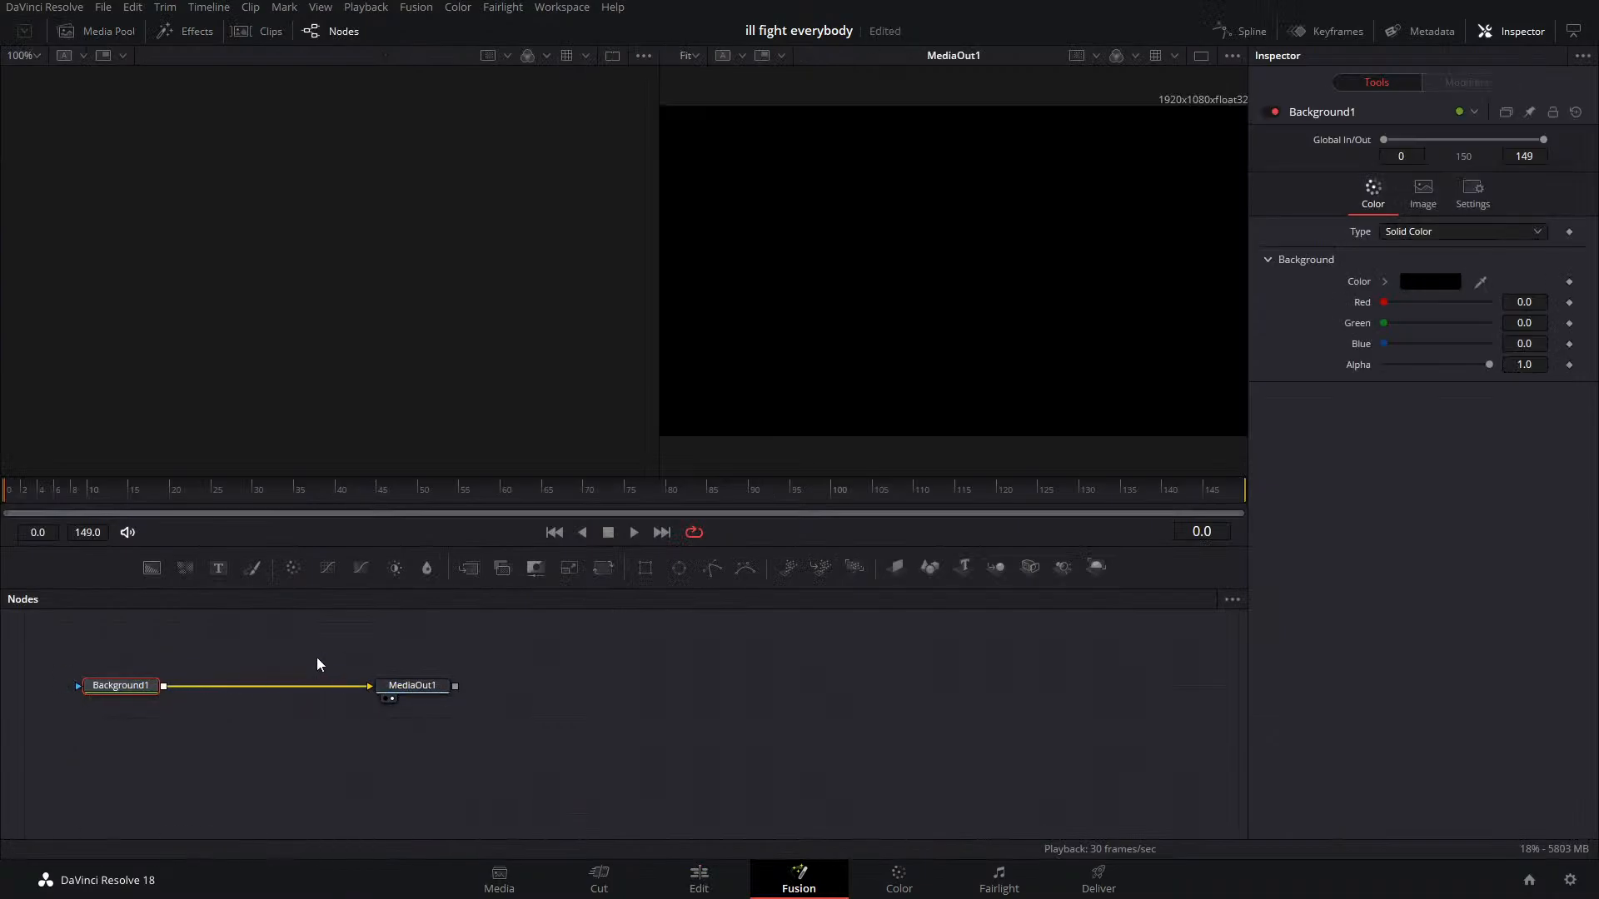
pyautogui.moveTo(1489, 365); pyautogui.dragTo(1383, 365)
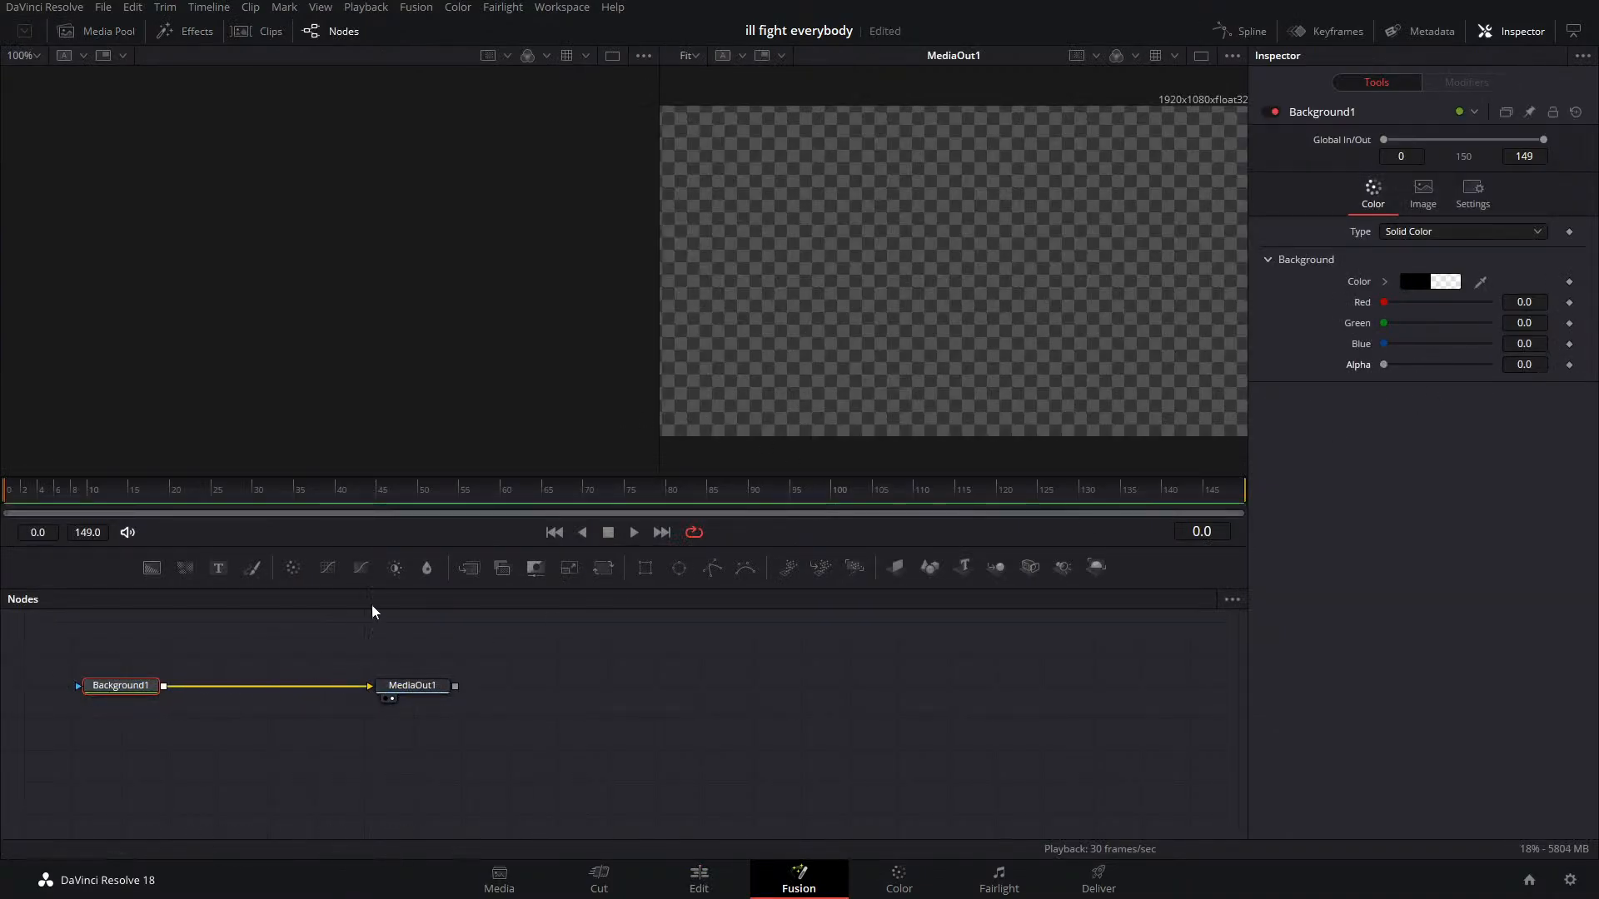
# Merge a Text node over Background1, enter TEXT as its content, and enlarge it to a size of about 0.37
pyautogui.moveTo(218, 568); pyautogui.dragTo(164, 707)
pyautogui.click(242, 643)
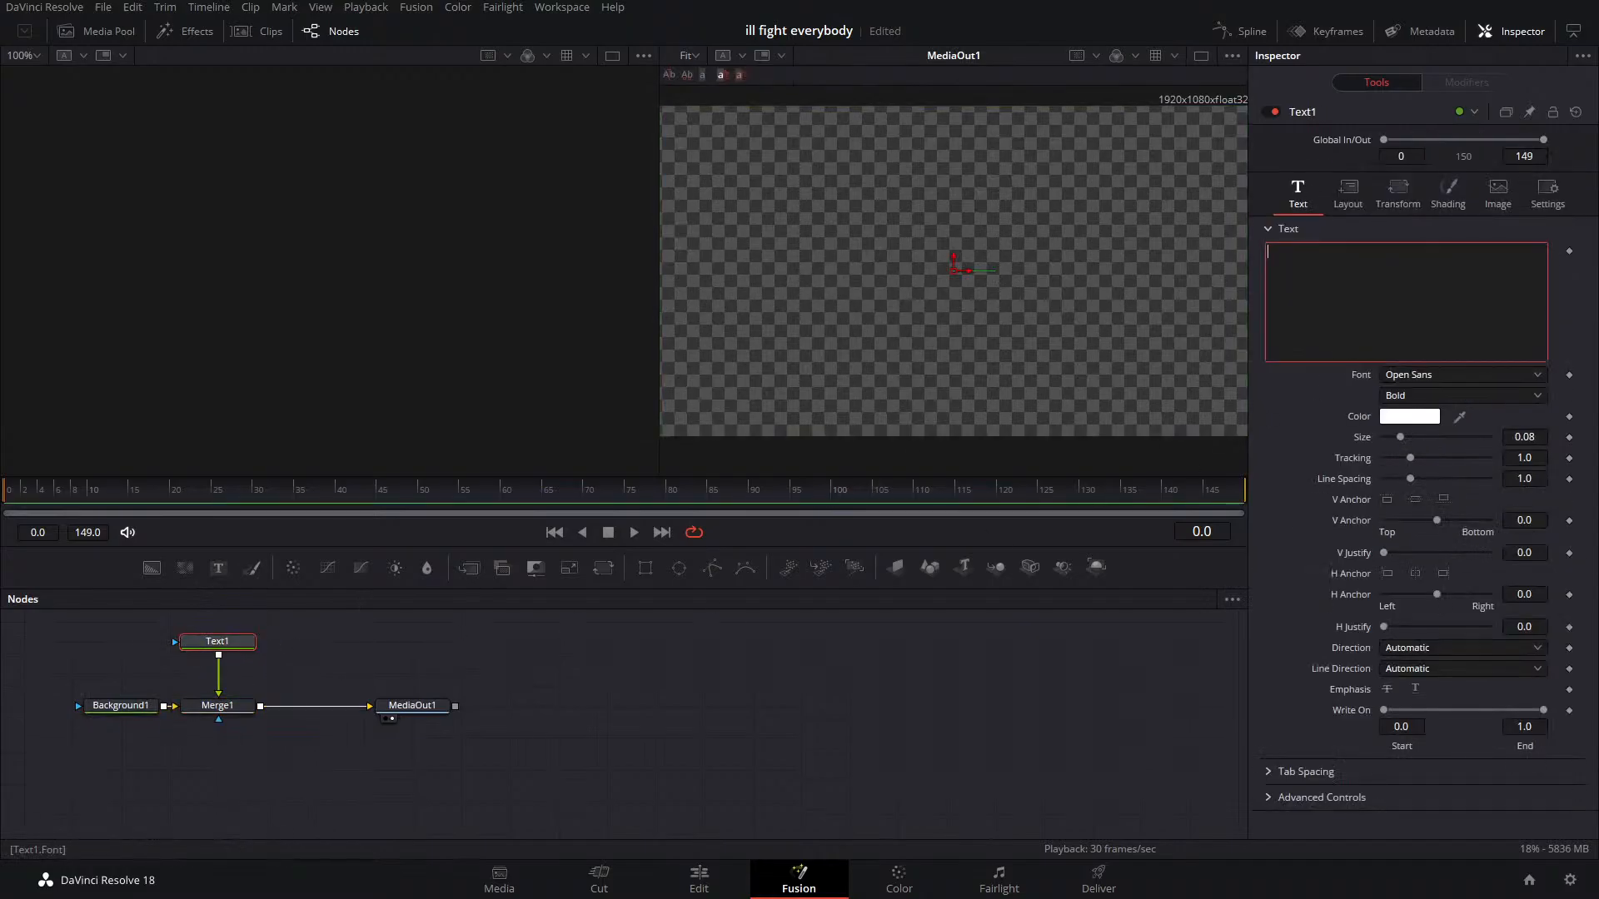
pyautogui.write('TWE')
pyautogui.press('BackSpace')
pyautogui.press('BackSpace')
pyautogui.press('BackSpace')
pyautogui.write('TEXR')
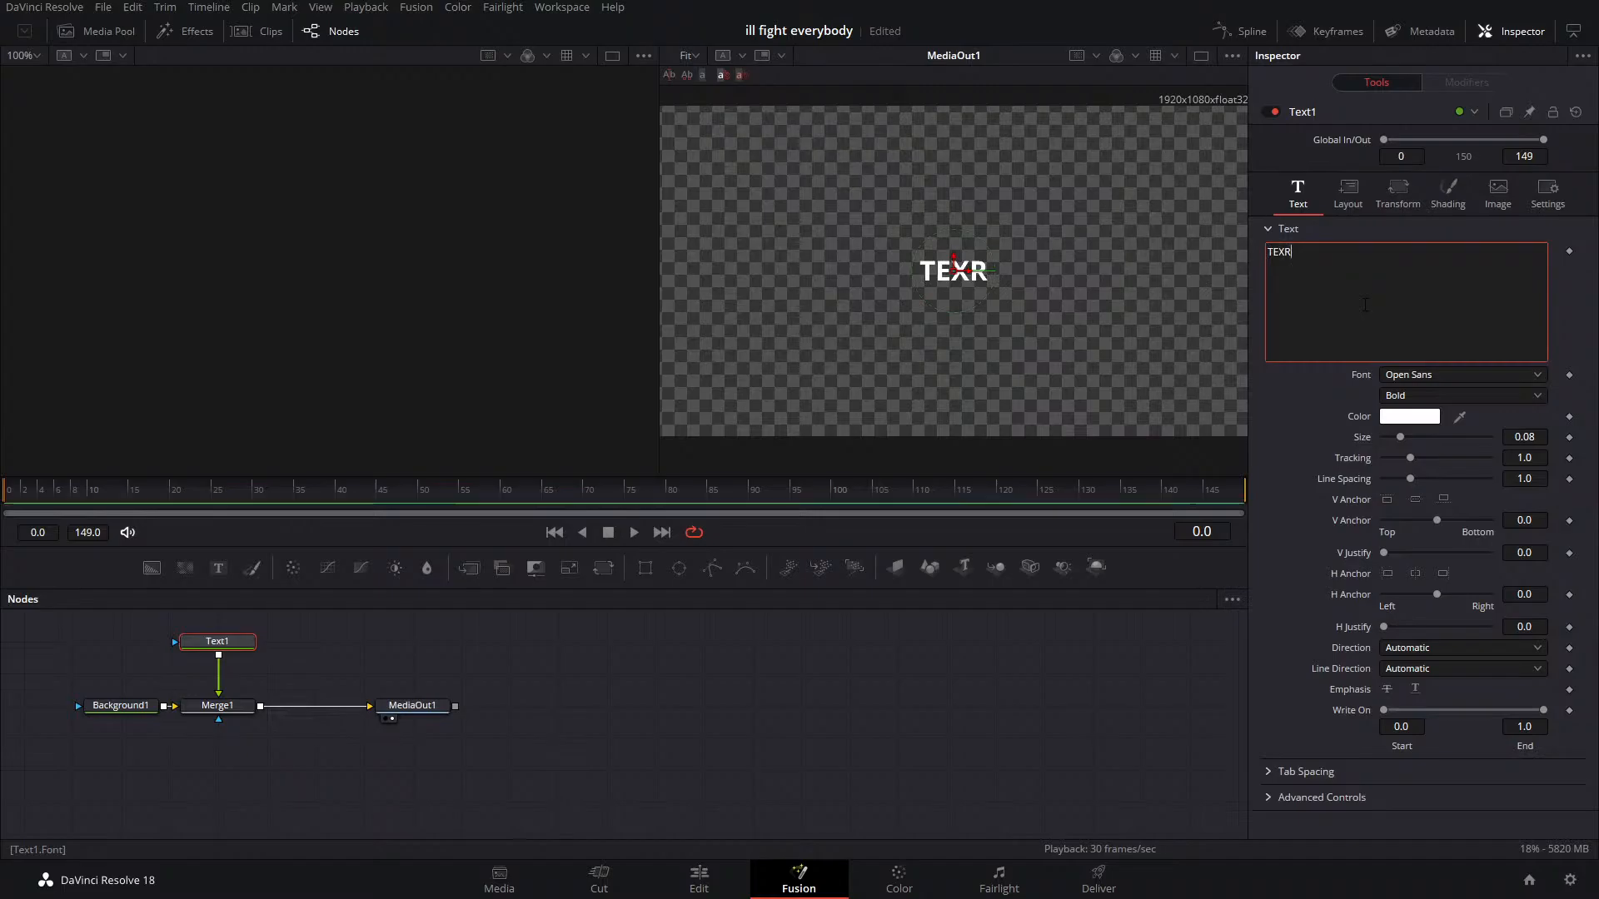
pyautogui.press('BackSpace')
pyautogui.write('T')
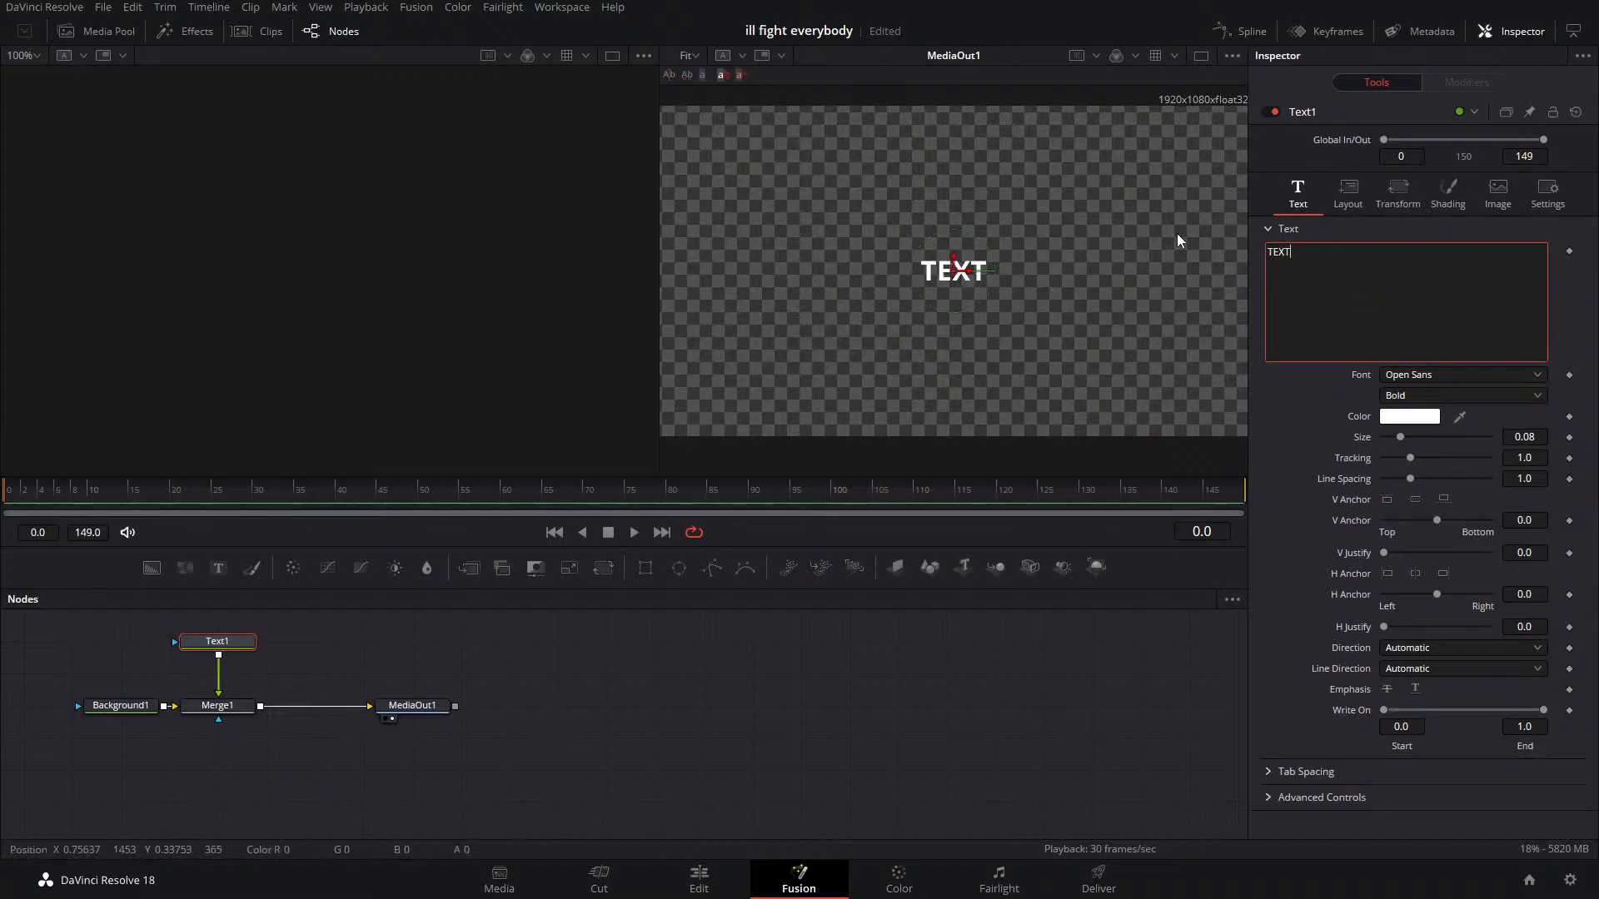
pyautogui.moveTo(1420, 433); pyautogui.dragTo(1462, 437)
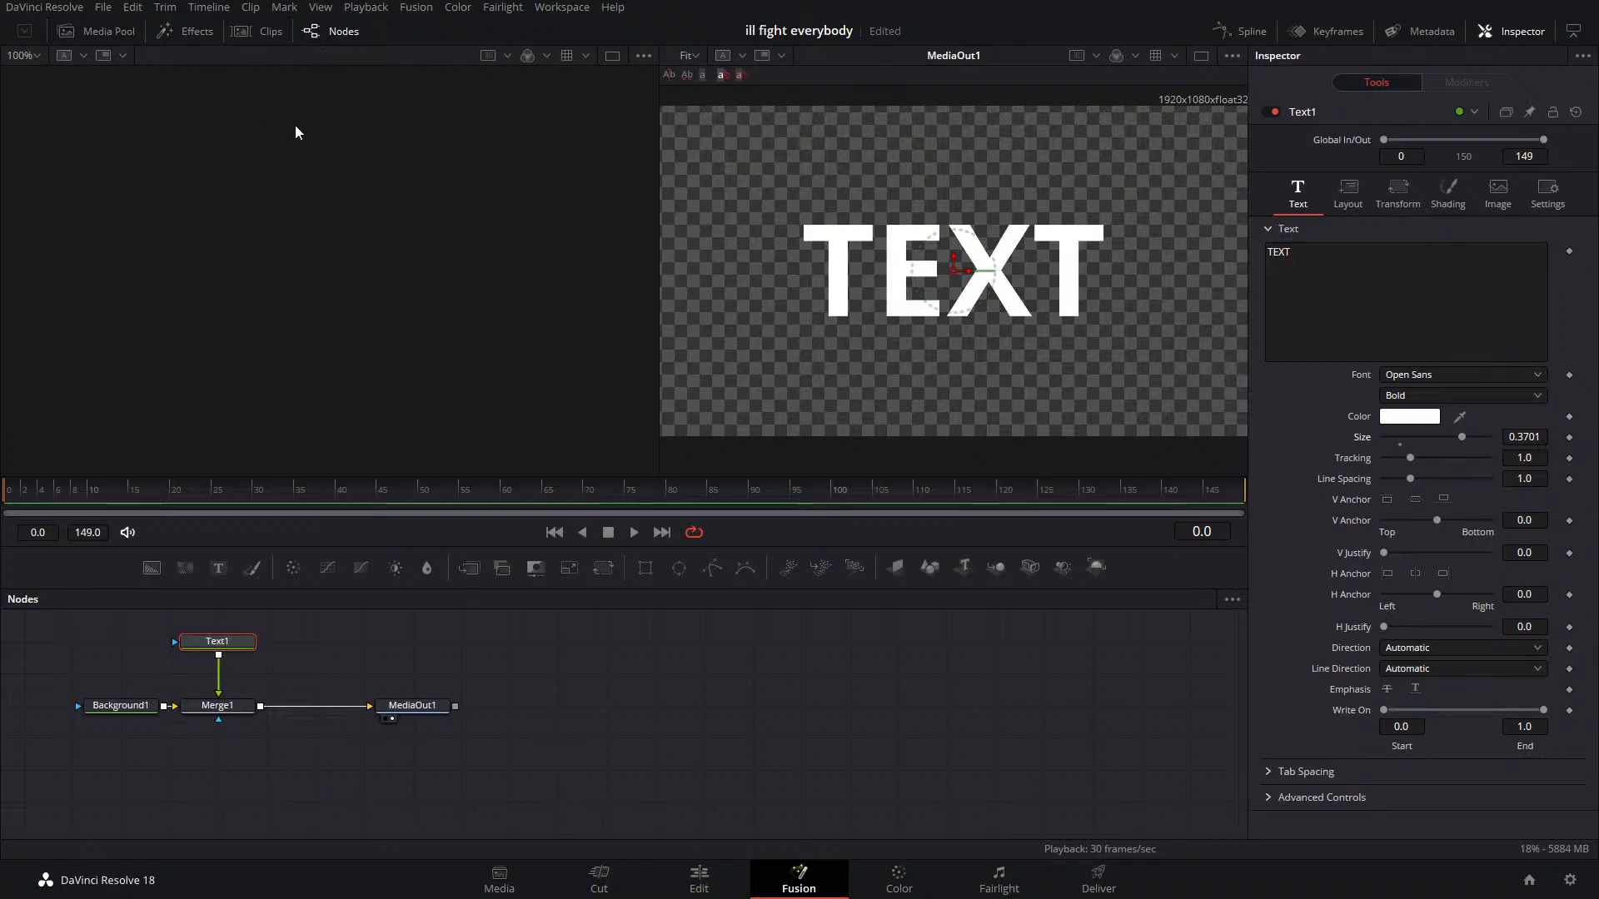
pyautogui.click(563, 8)
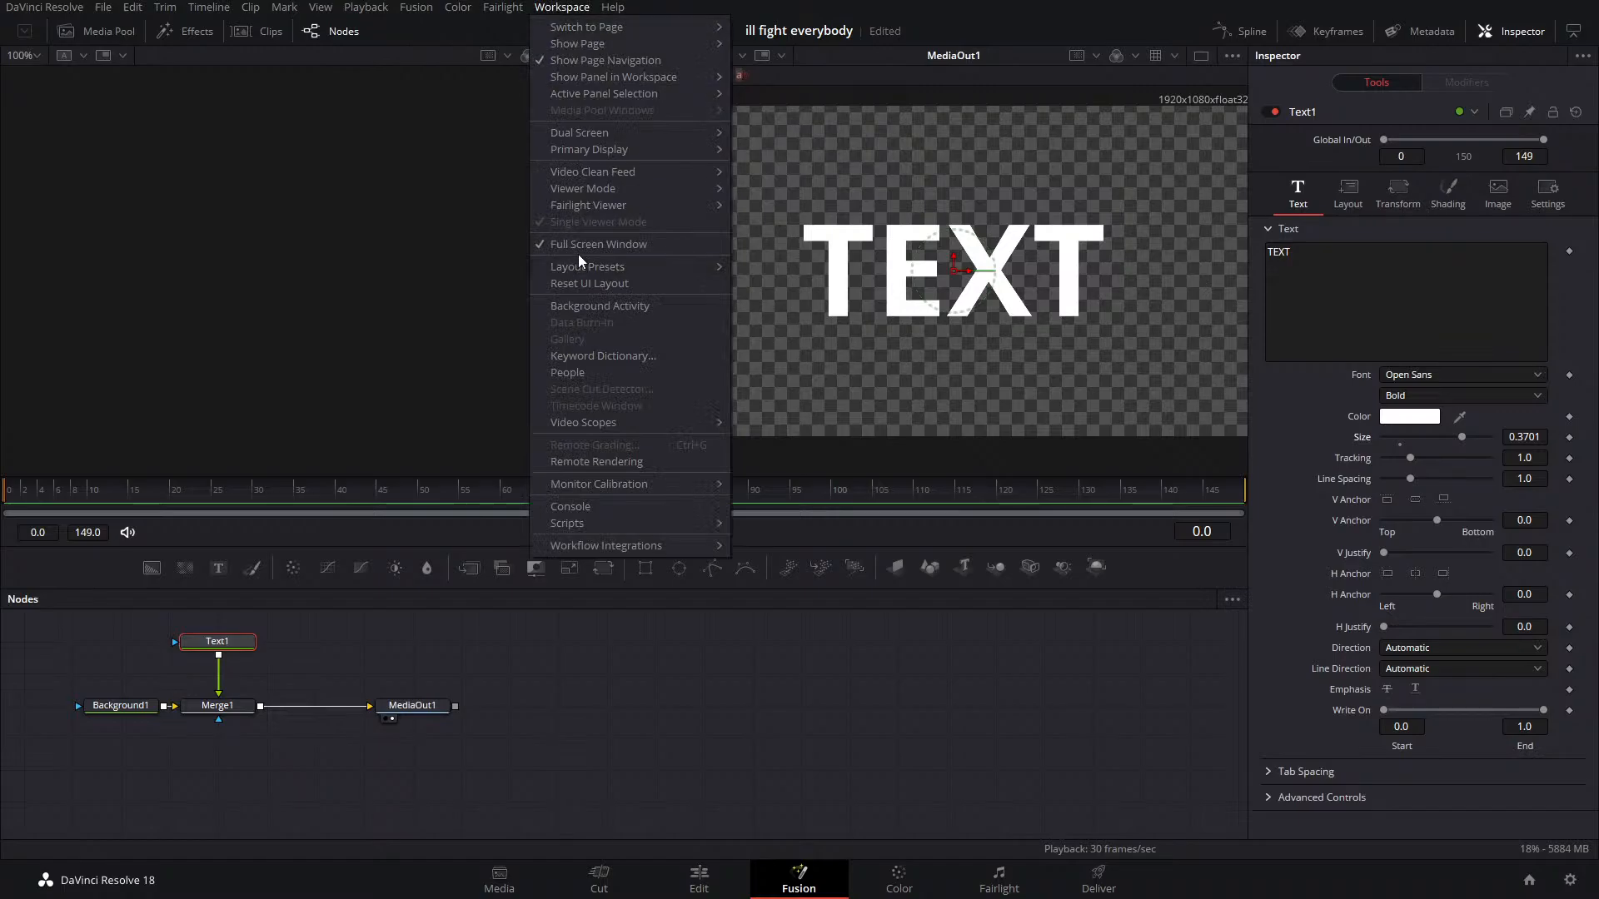
pyautogui.moveTo(593, 138)
pyautogui.click(656, 722)
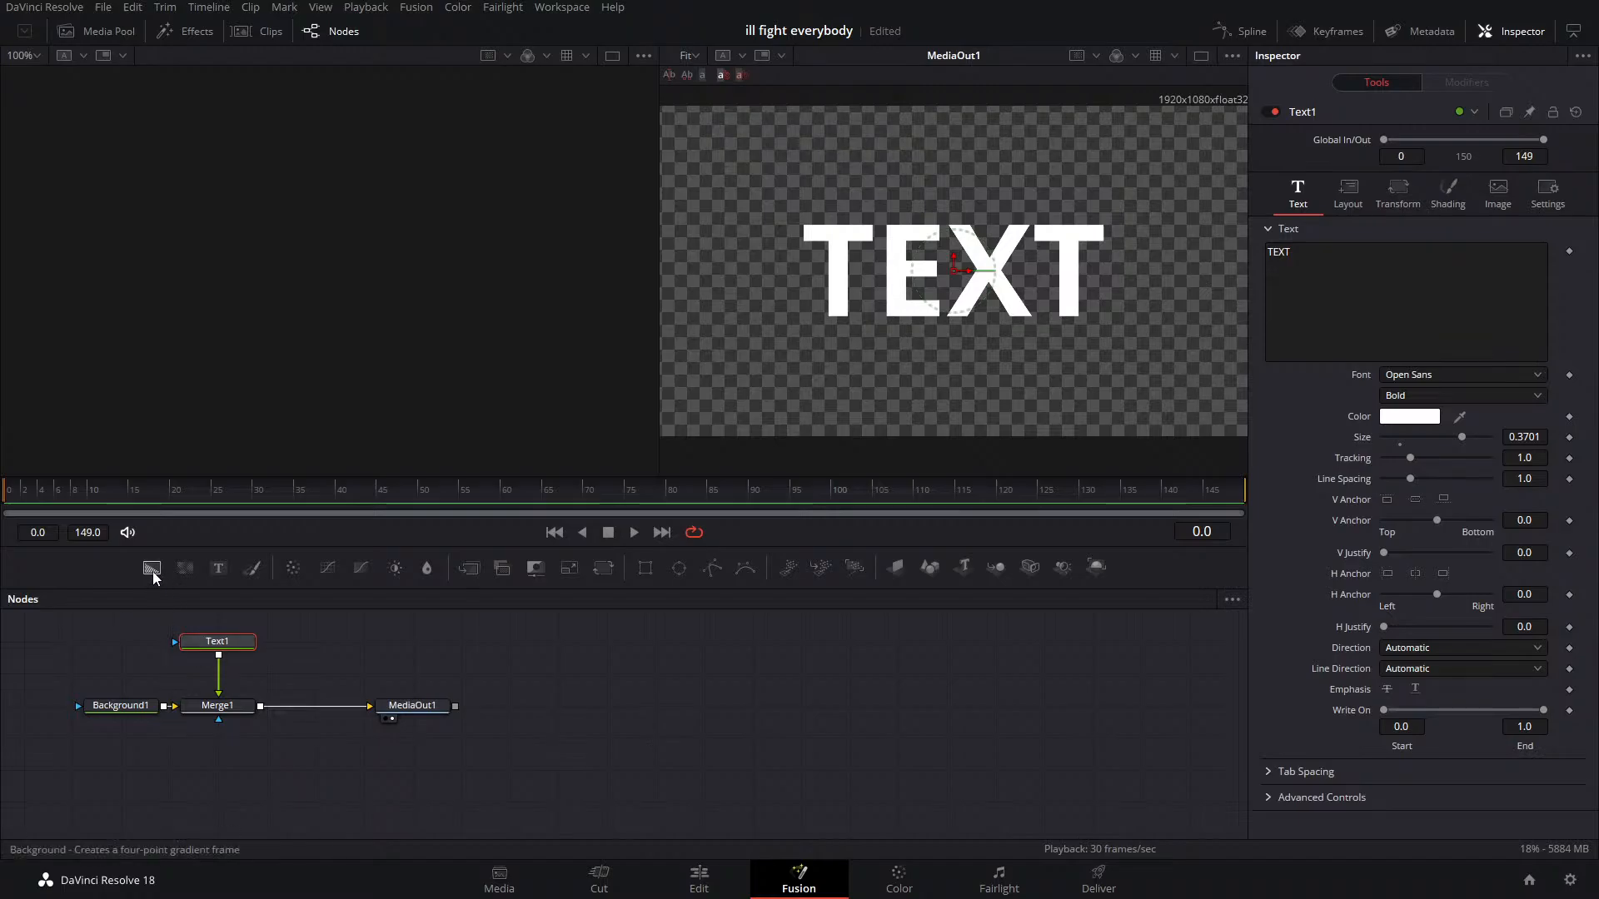
# Add a second Background node, move MediaOut1 further along, and merge the new background in between Merge1 and MediaOut1
pyautogui.moveTo(152, 567); pyautogui.dragTo(381, 656)
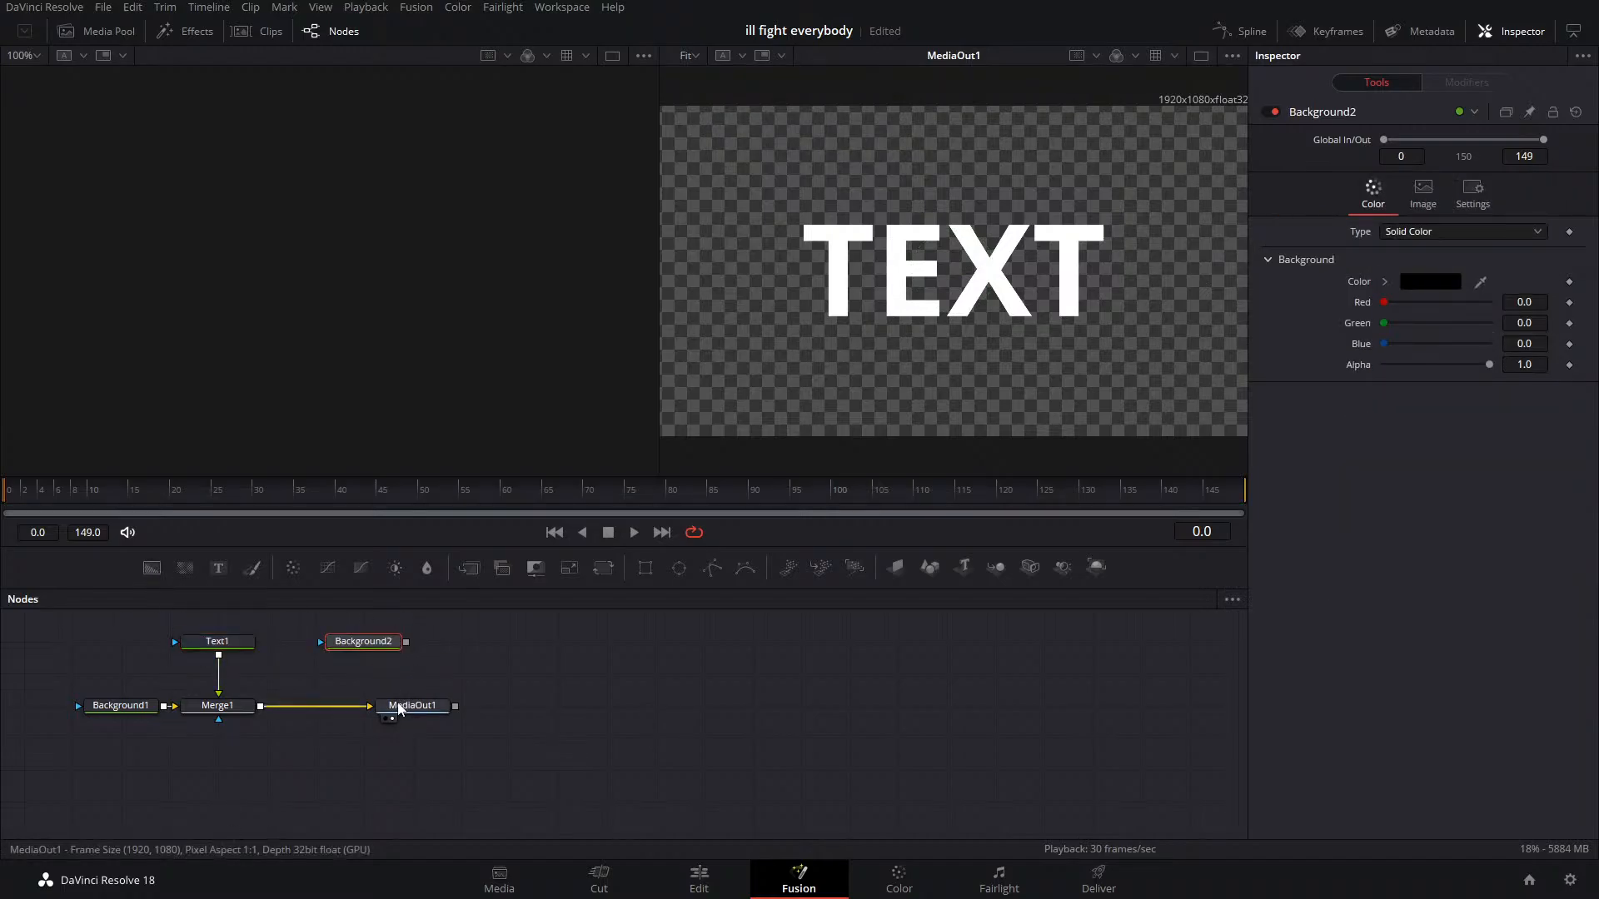
pyautogui.moveTo(394, 706); pyautogui.dragTo(490, 706)
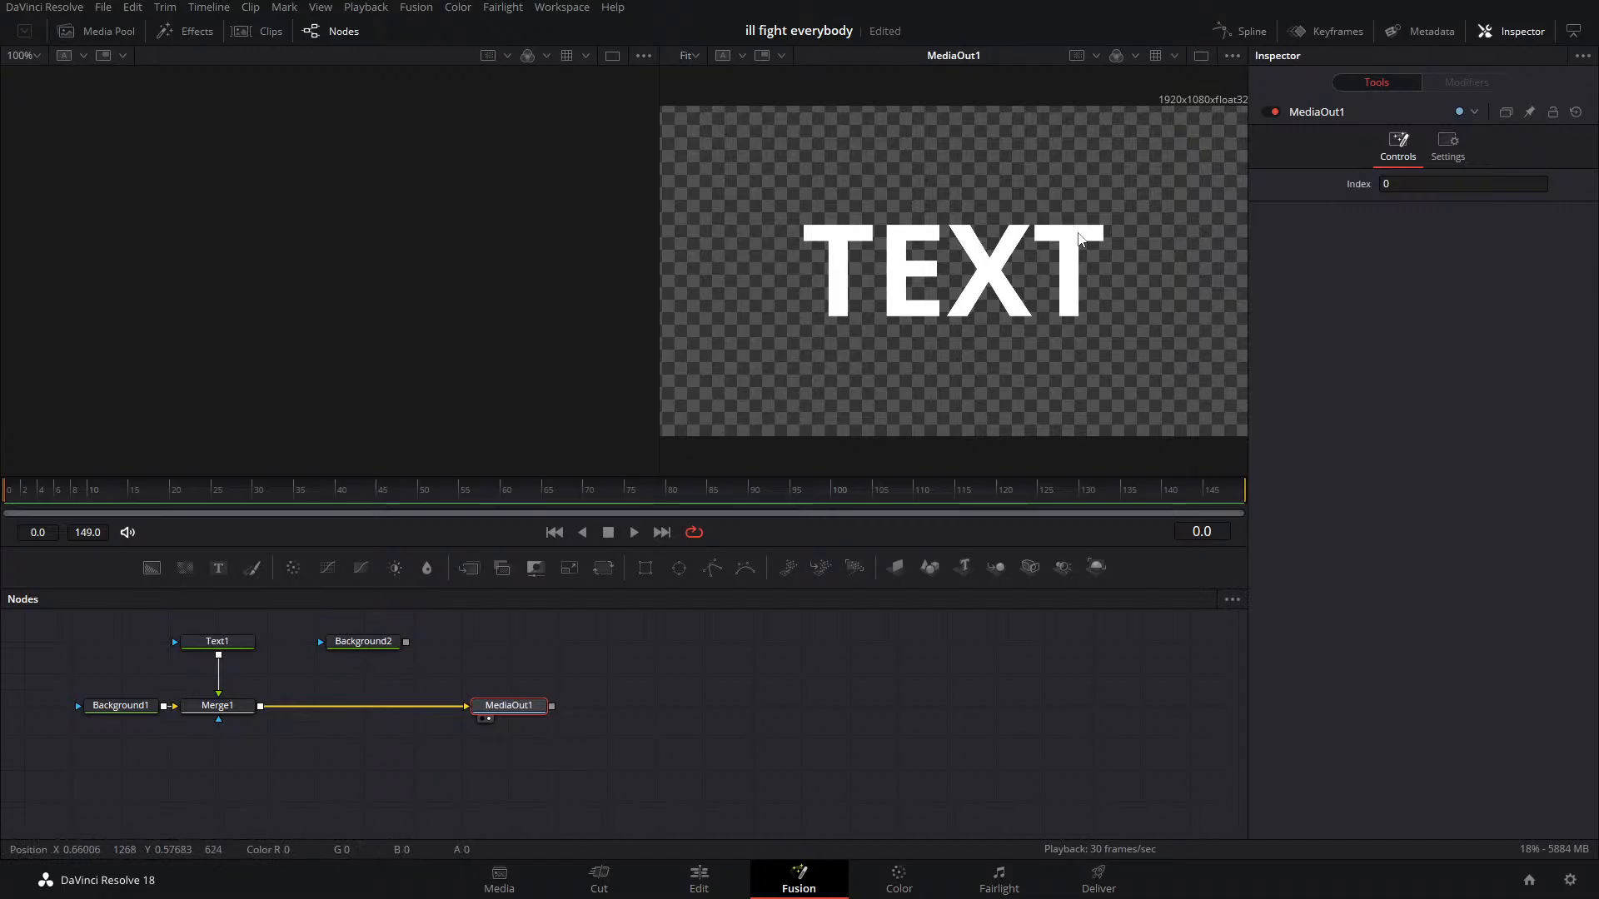
pyautogui.moveTo(407, 642); pyautogui.dragTo(374, 708)
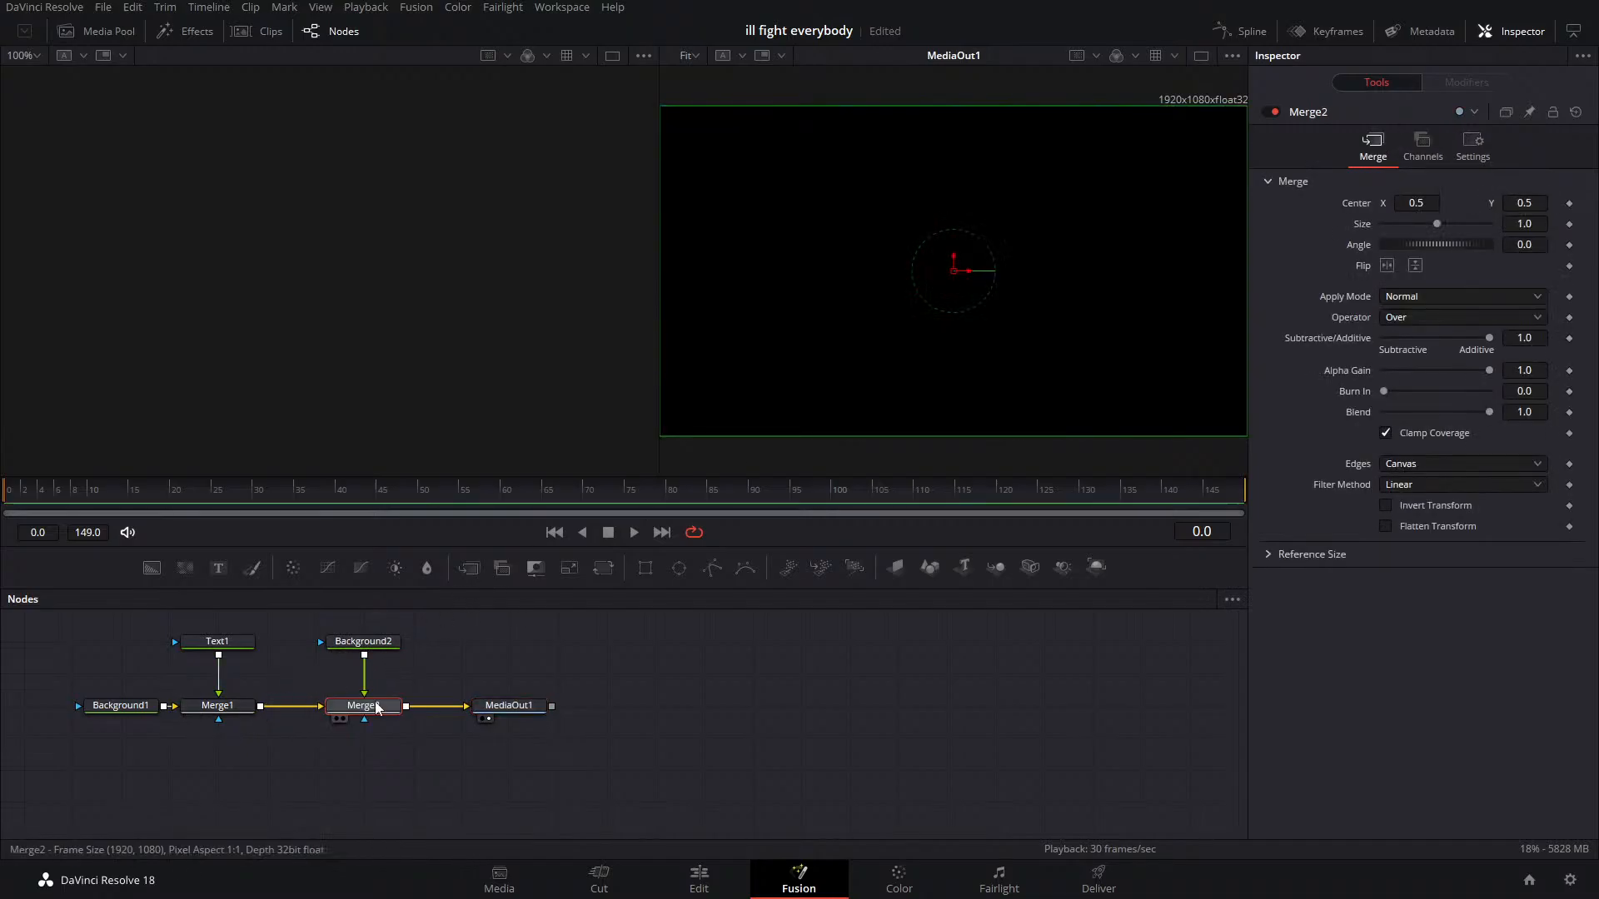
# Try the Screen, Multiply and Lighten apply modes on Merge2
pyautogui.click(1420, 297)
pyautogui.click(1416, 315)
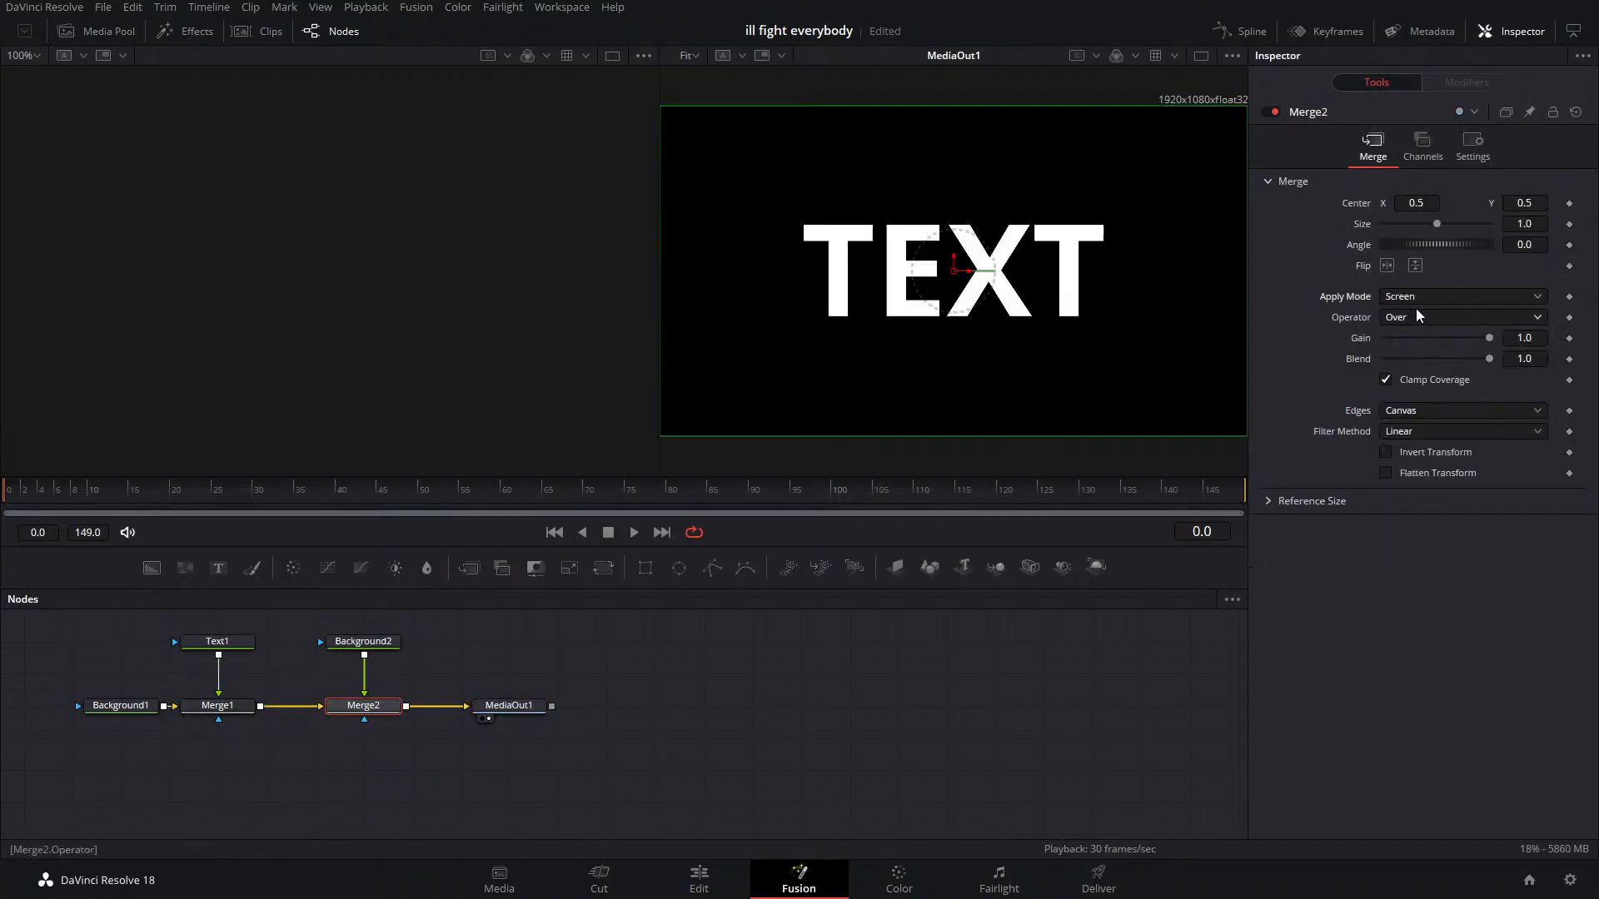
pyautogui.click(1423, 293)
pyautogui.click(1408, 385)
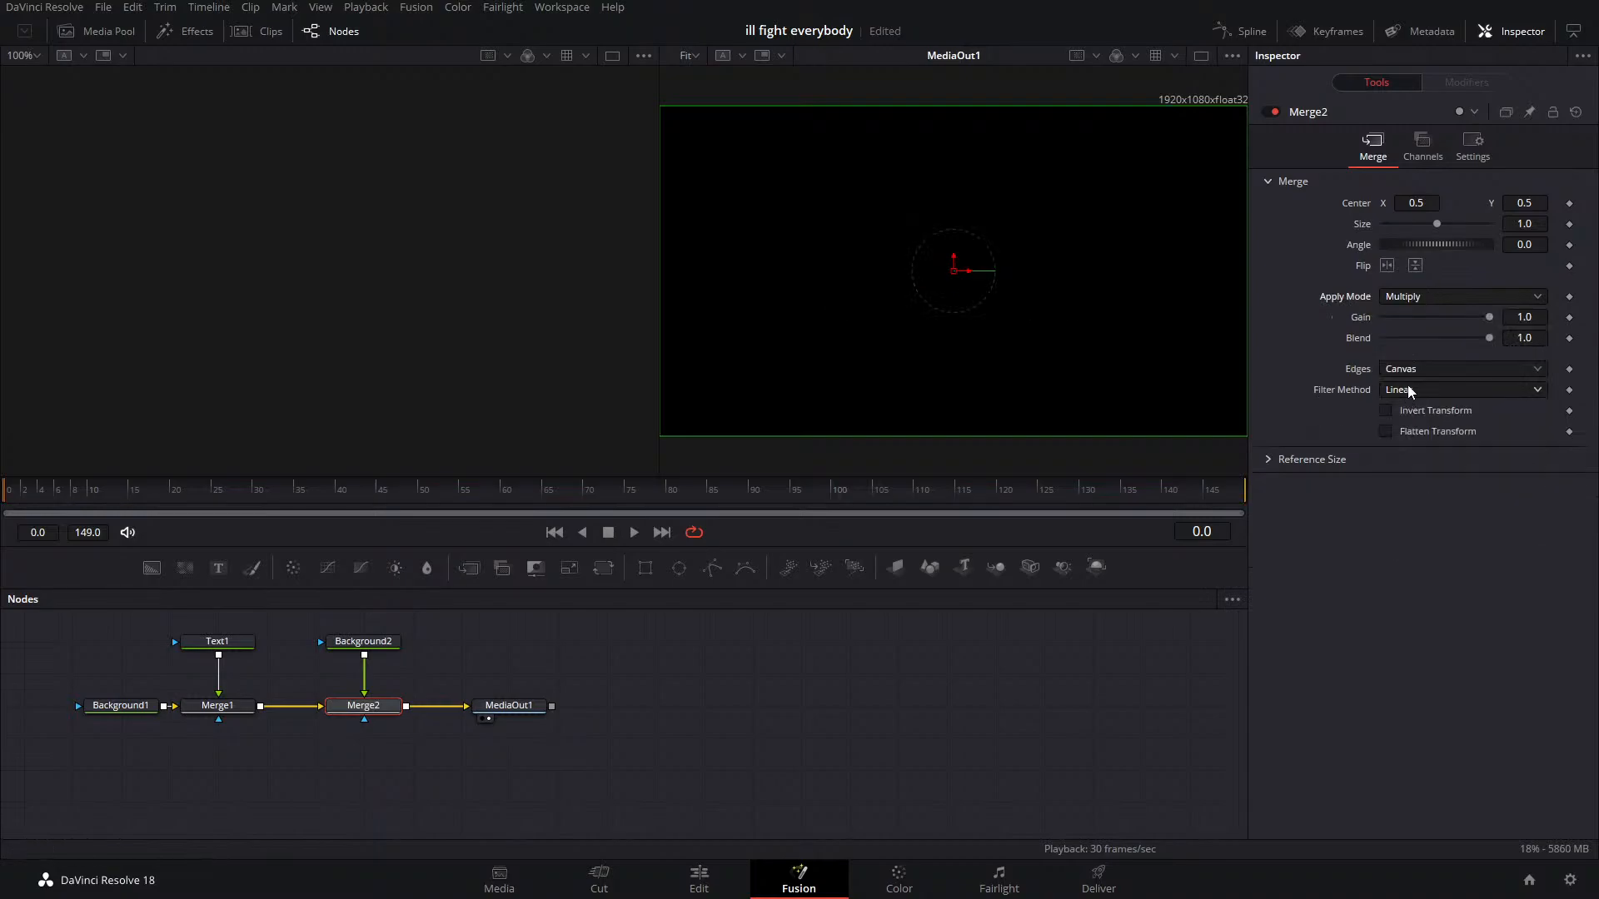
pyautogui.click(1424, 293)
pyautogui.click(1407, 482)
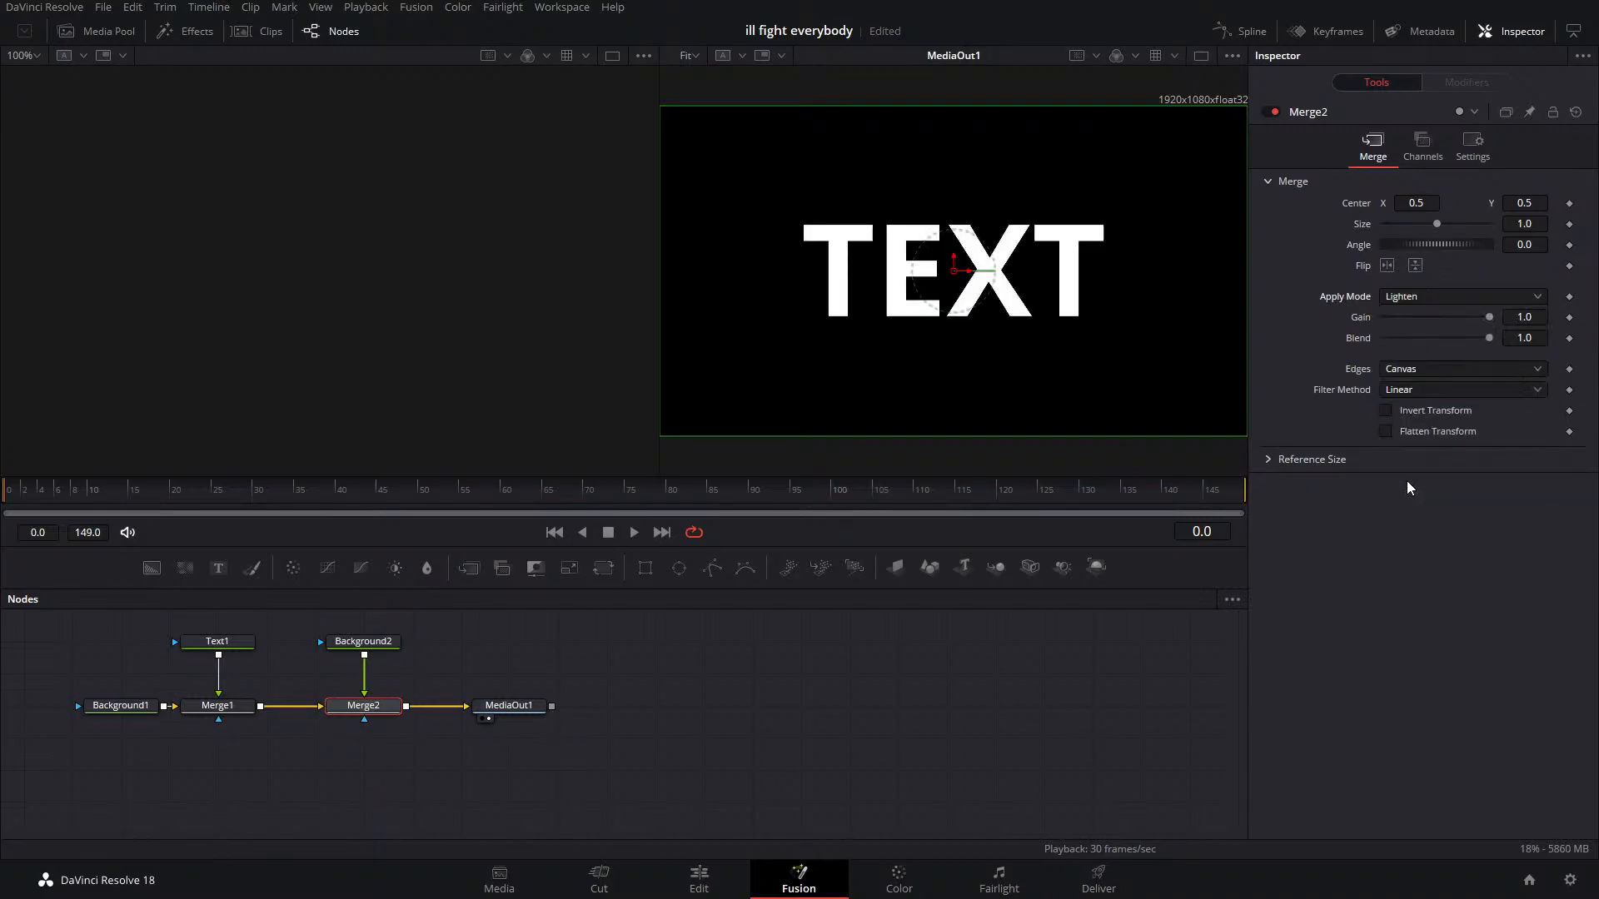
# Set Merge2's apply mode to Darken and raise Background2's red value to 1.0
pyautogui.click(1420, 297)
pyautogui.click(1407, 382)
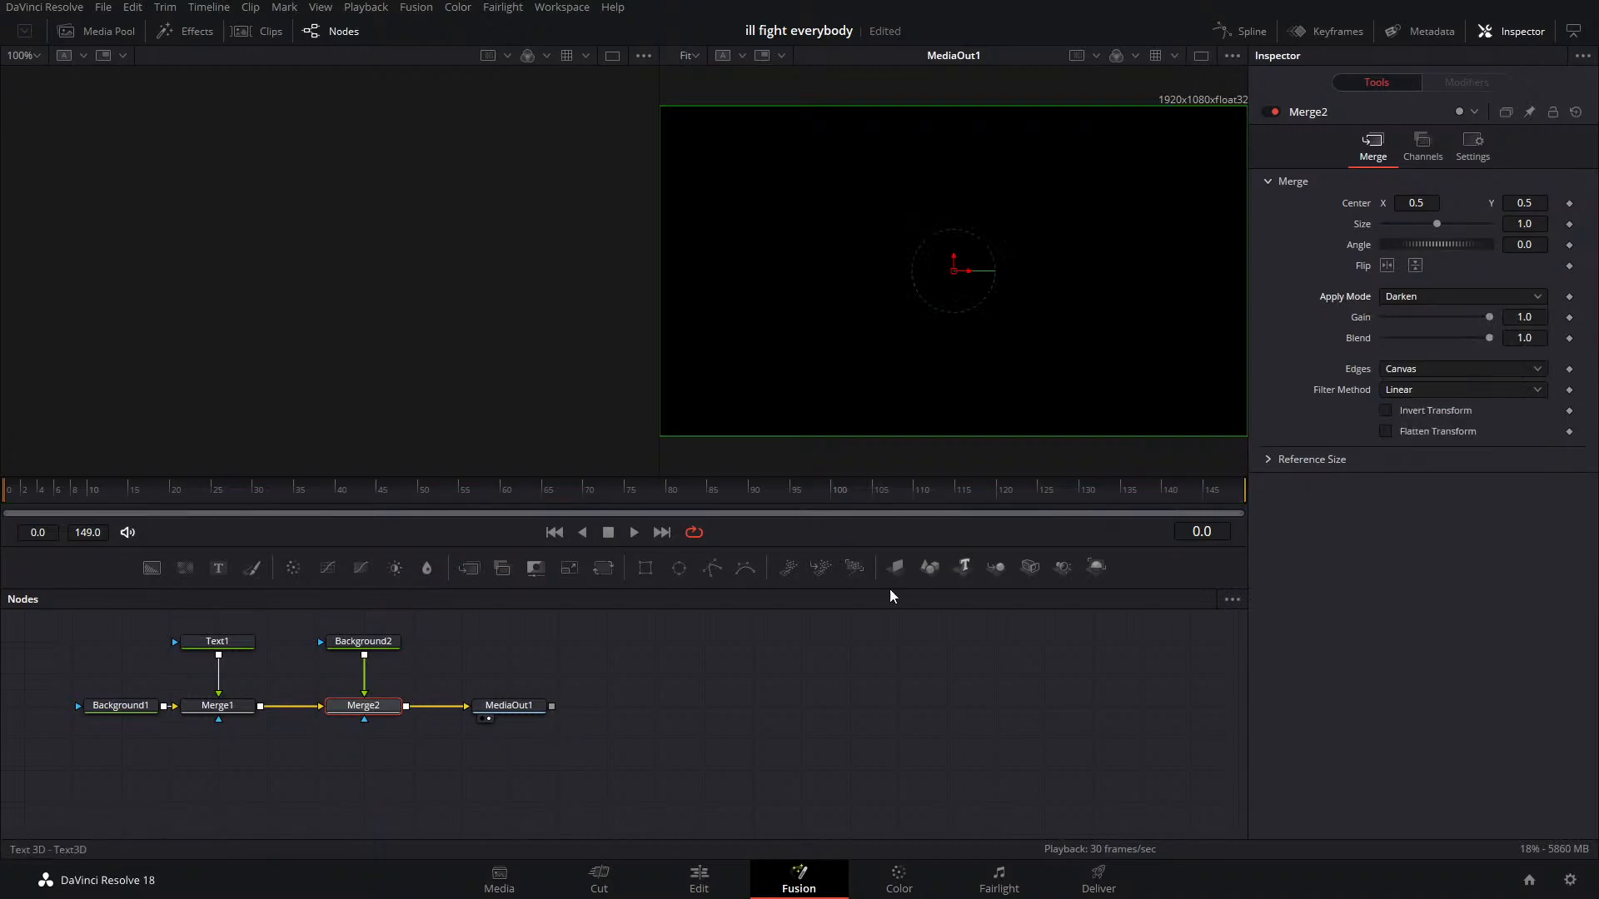
pyautogui.click(385, 641)
pyautogui.moveTo(1384, 302); pyautogui.dragTo(1490, 302)
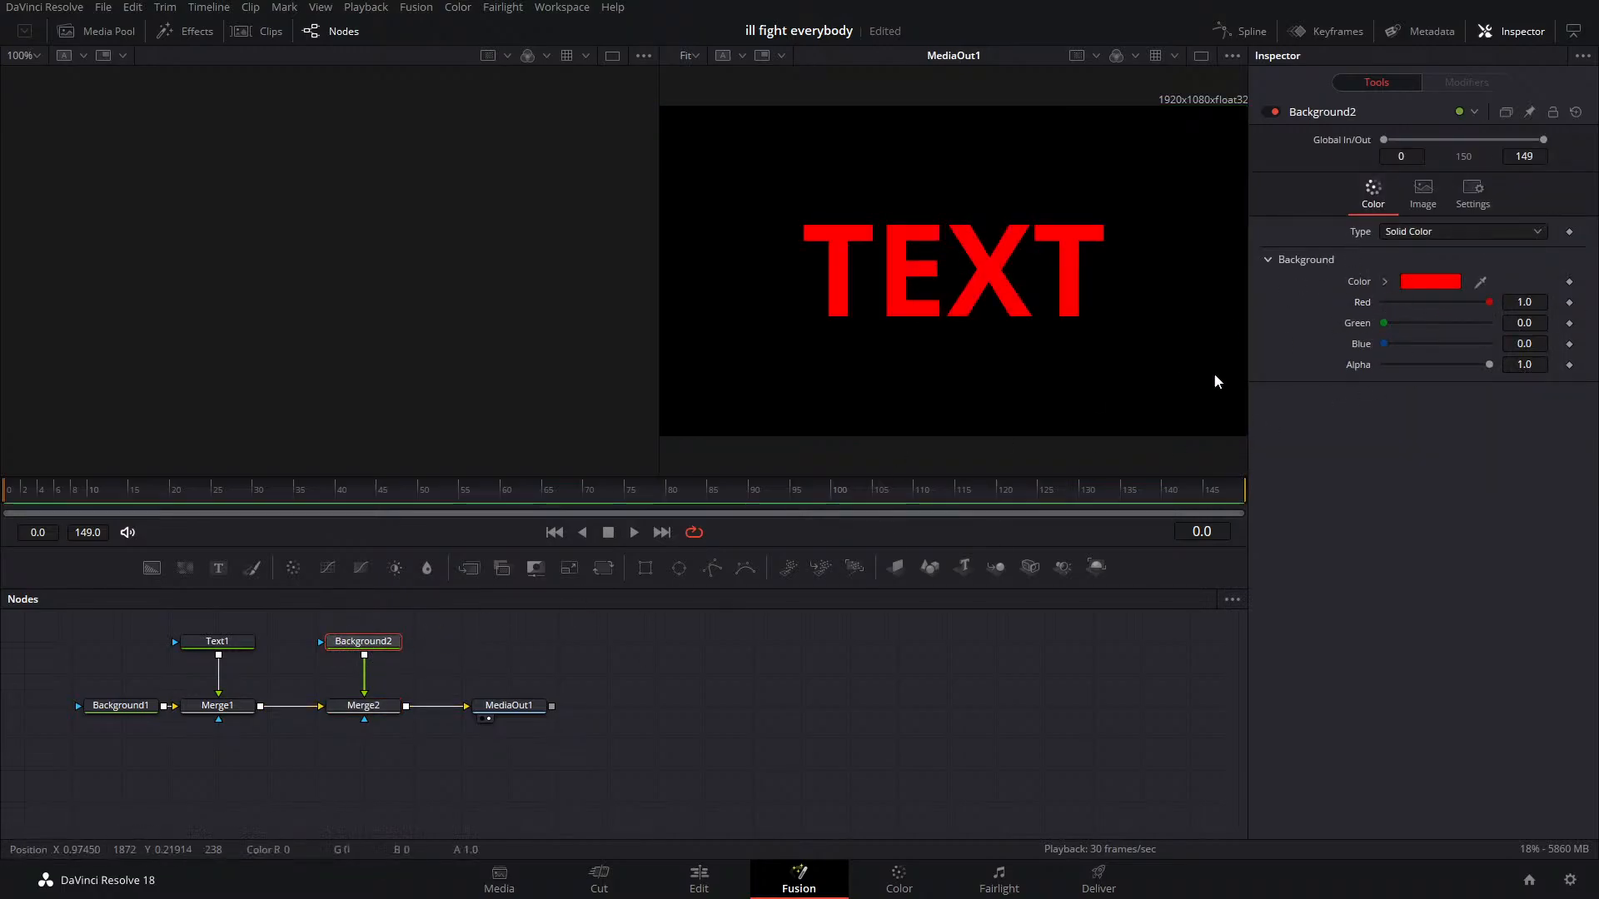
# Change Background2 to a Horizontal gradient, set its right colour's green value to 1.0, and save the project
pyautogui.click(363, 706)
pyautogui.click(376, 642)
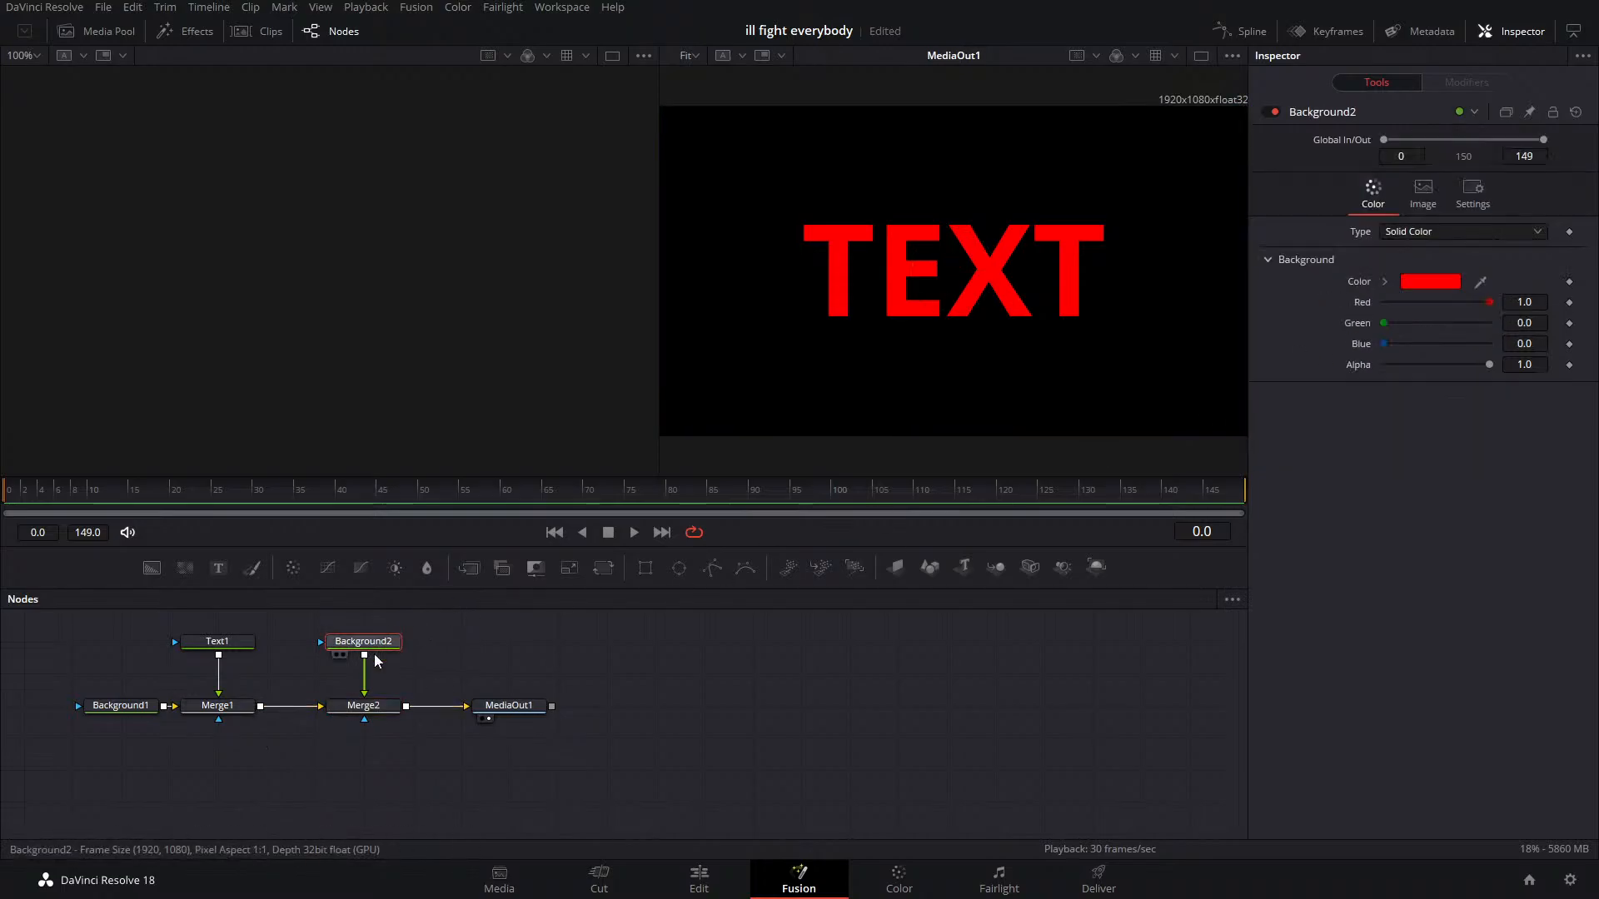
pyautogui.click(1420, 237)
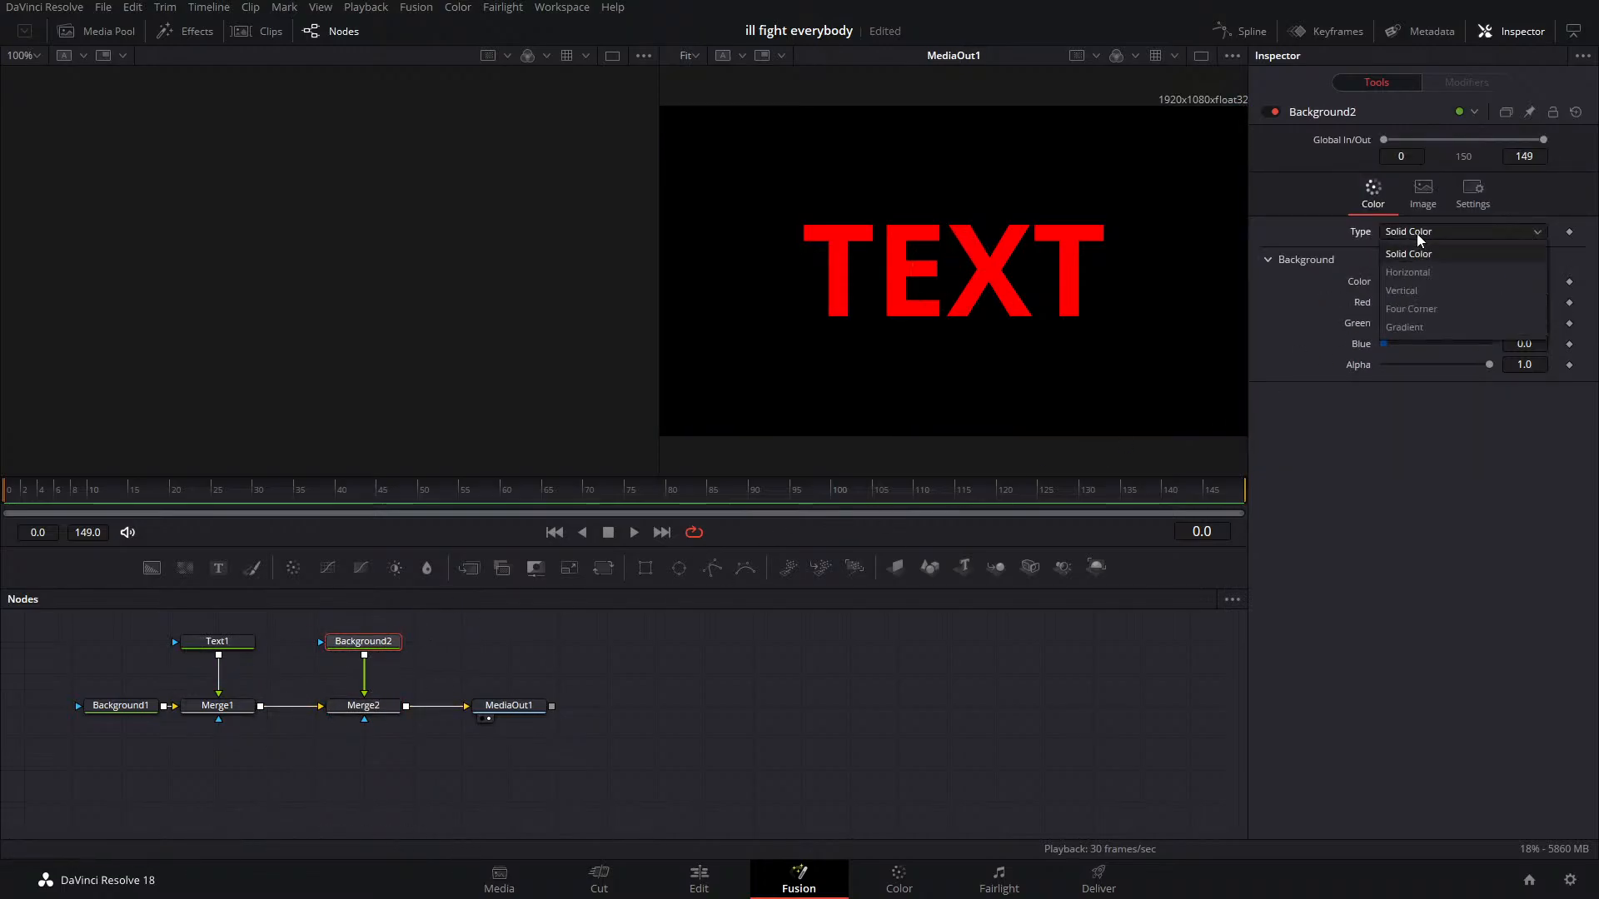
pyautogui.click(1408, 272)
pyautogui.moveTo(1385, 436); pyautogui.dragTo(1495, 438)
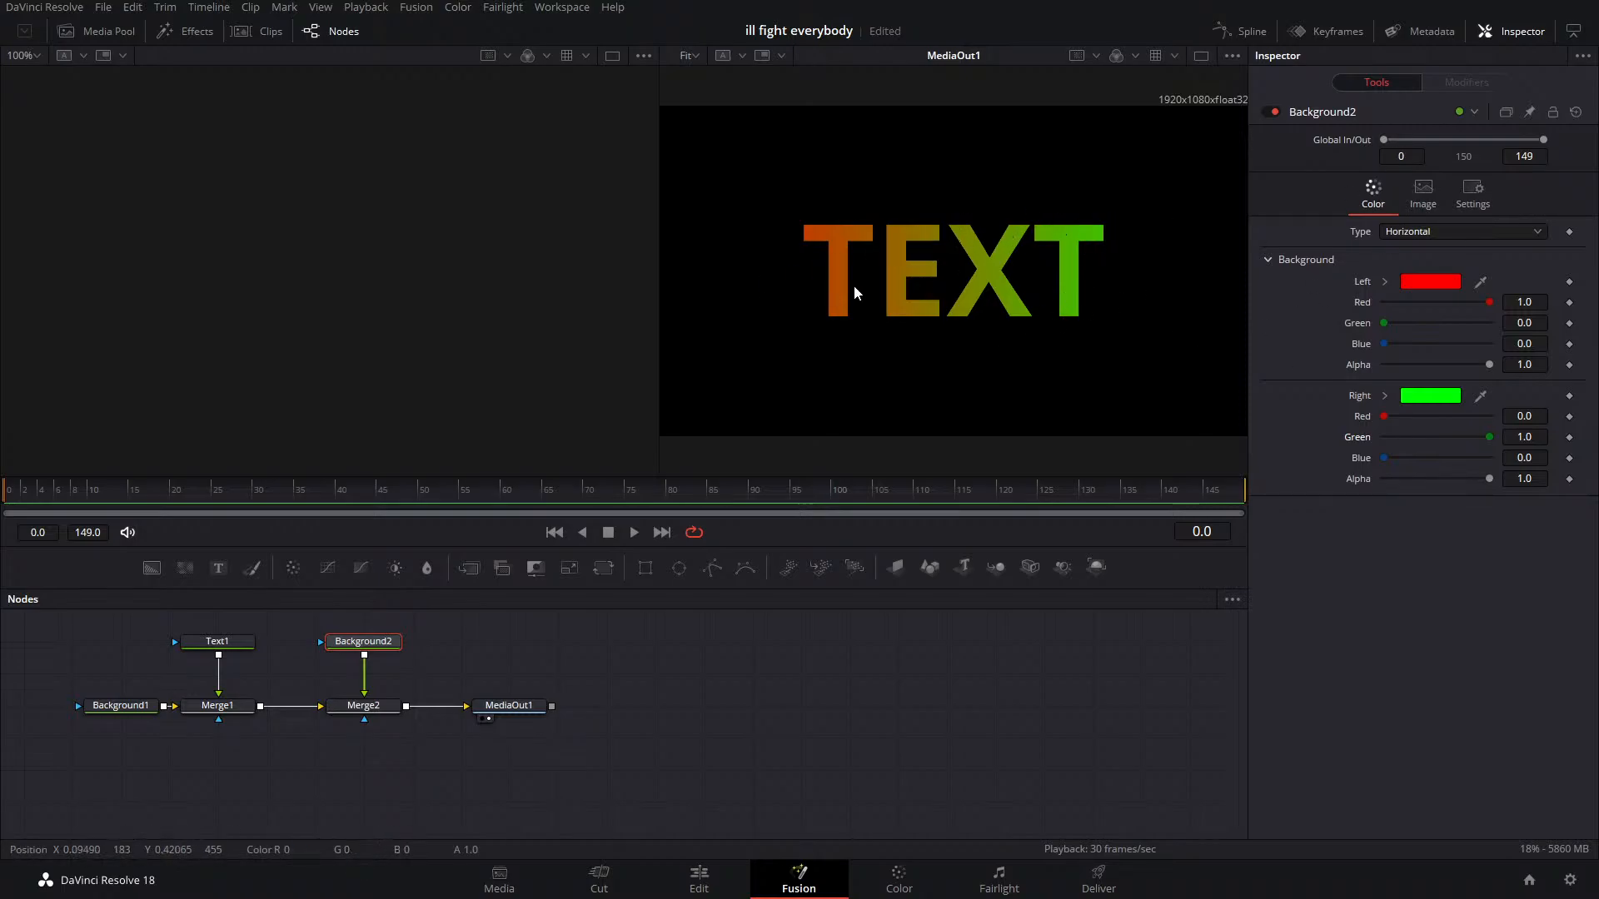
pyautogui.hotkey('ctrl', 's')
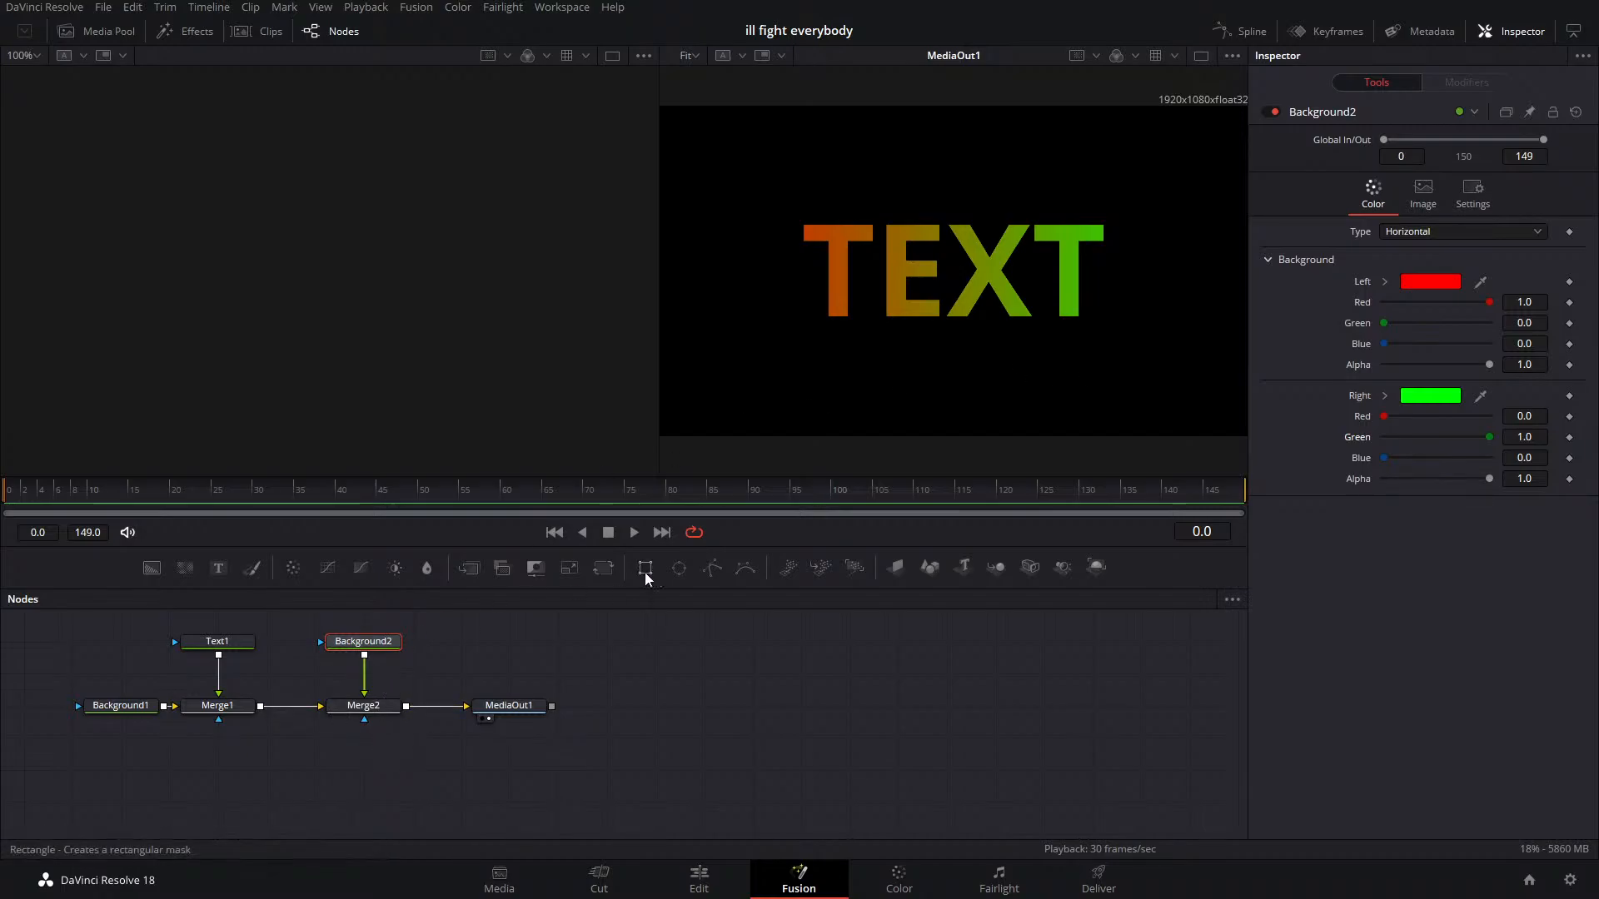
# Insert a Transform node between Background2 and Merge2 and keyframe its Center X from 0.5 at frame 0 to 0.26 at frame 74
pyautogui.moveTo(599, 569); pyautogui.dragTo(366, 679)
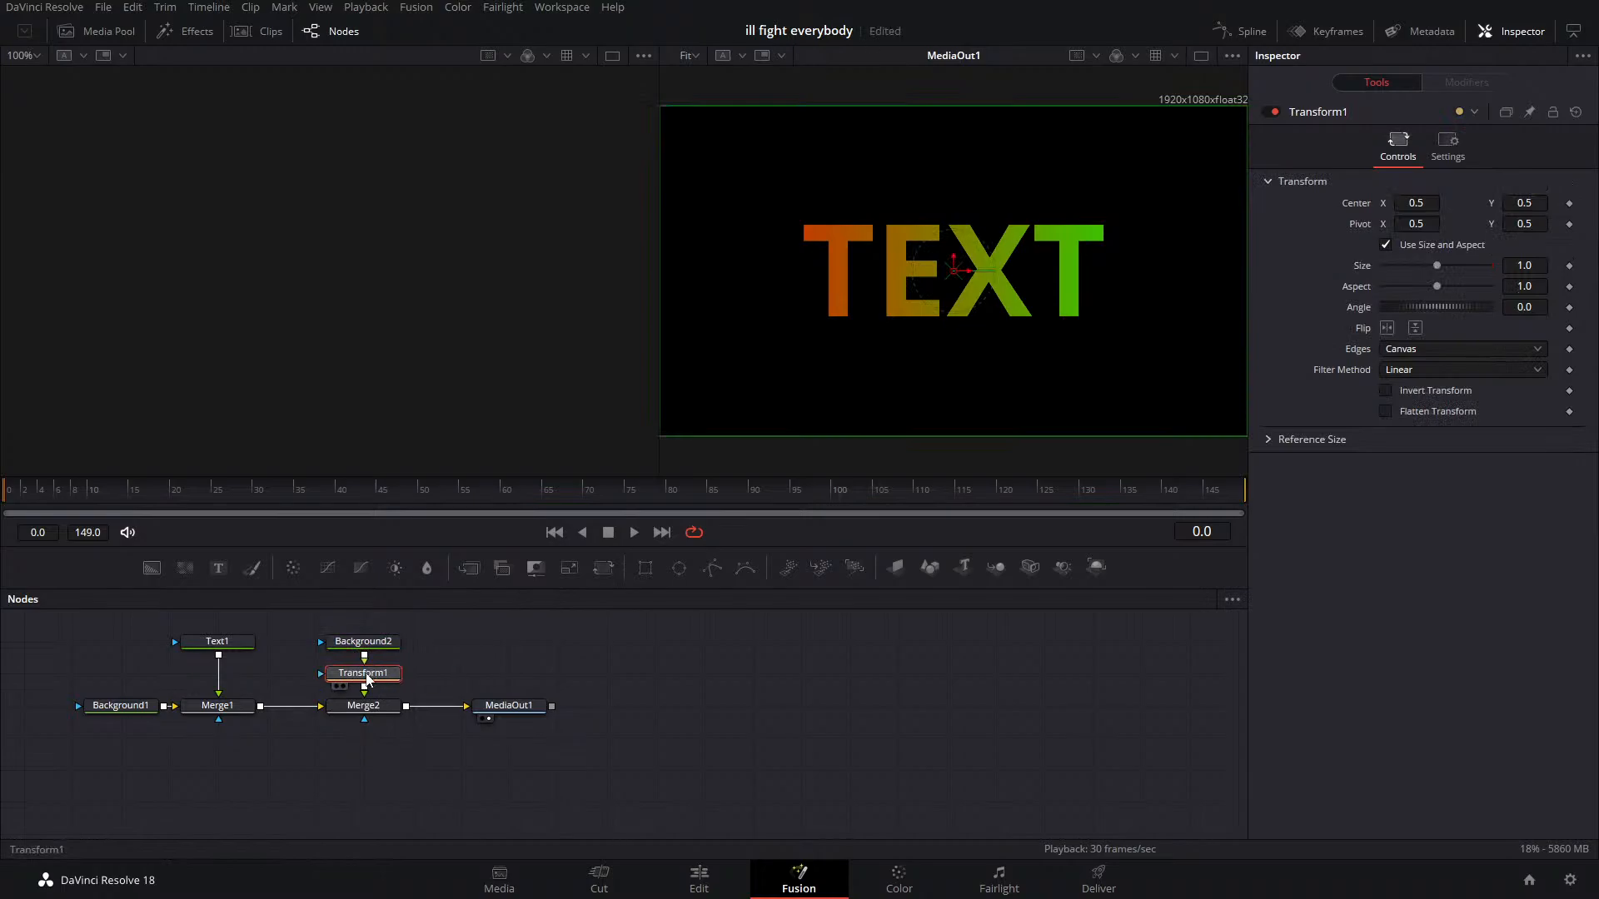
pyautogui.click(1569, 203)
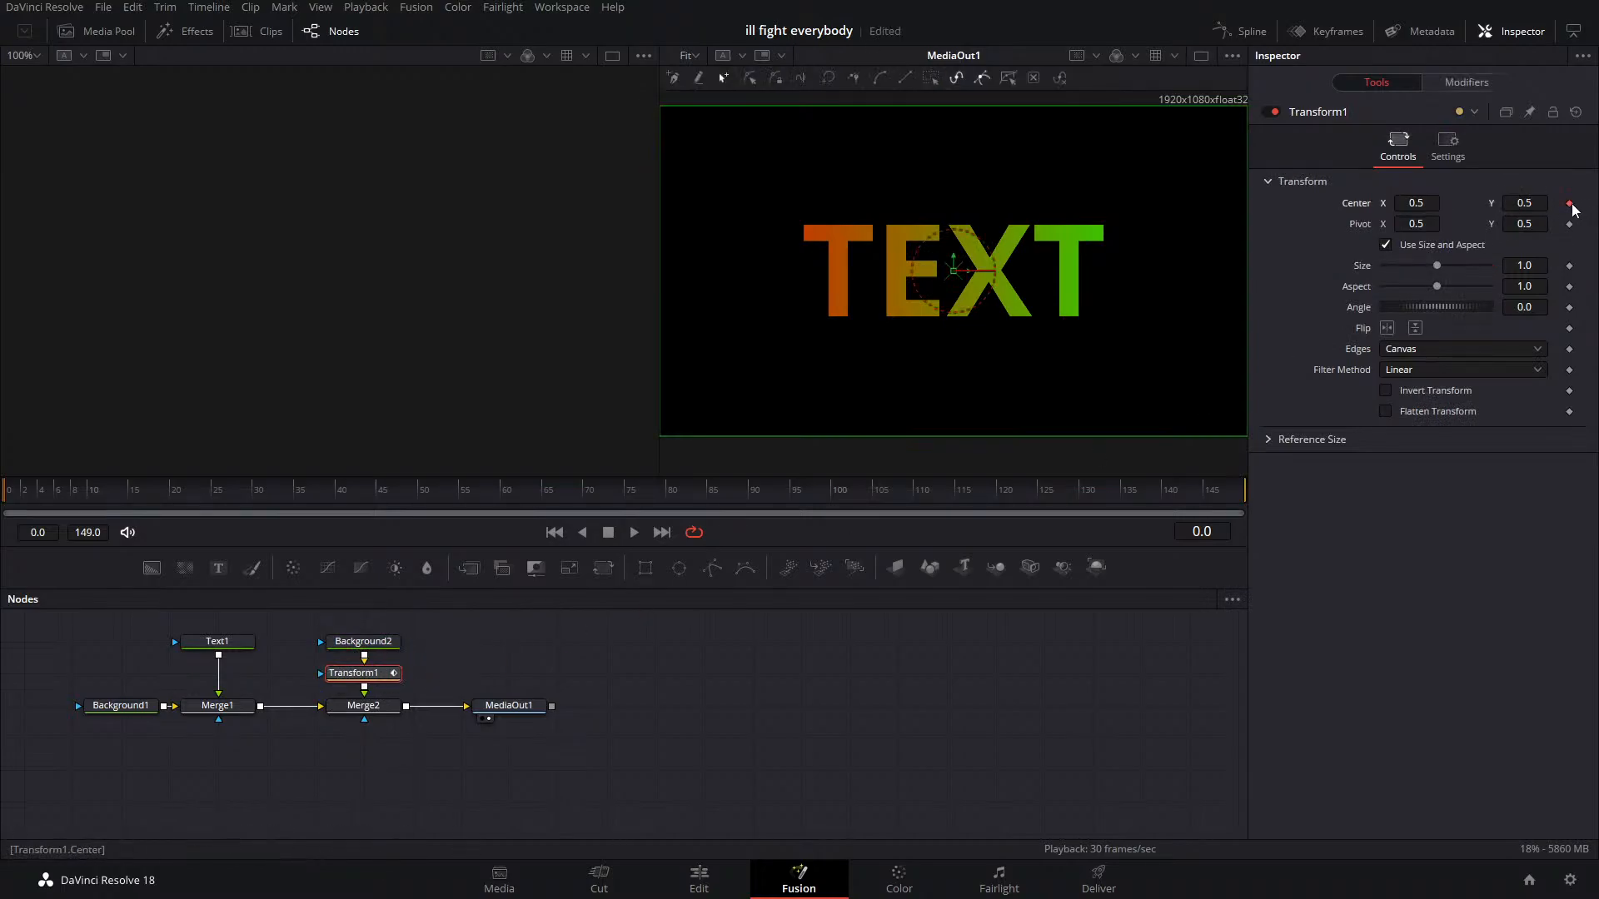
pyautogui.click(618, 504)
pyautogui.moveTo(954, 271); pyautogui.dragTo(812, 271)
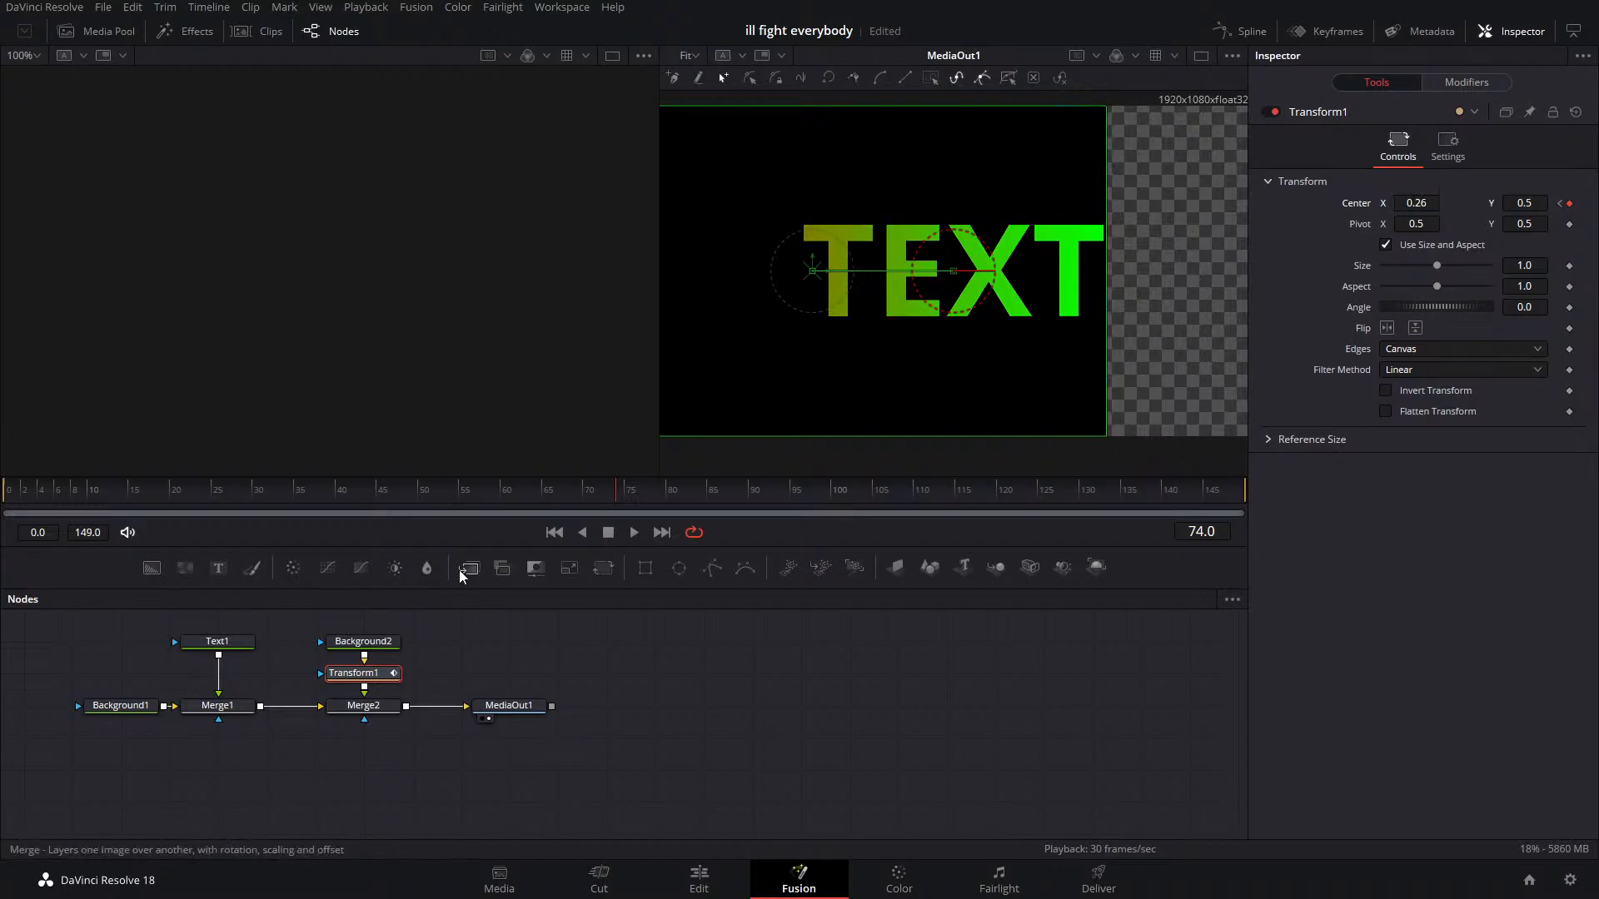
# Set Transform1's Center X keyframe at frame 0 to 0.707 and scrub through the timeline to preview the moving gradient
pyautogui.moveTo(597, 492); pyautogui.dragTo(5, 536)
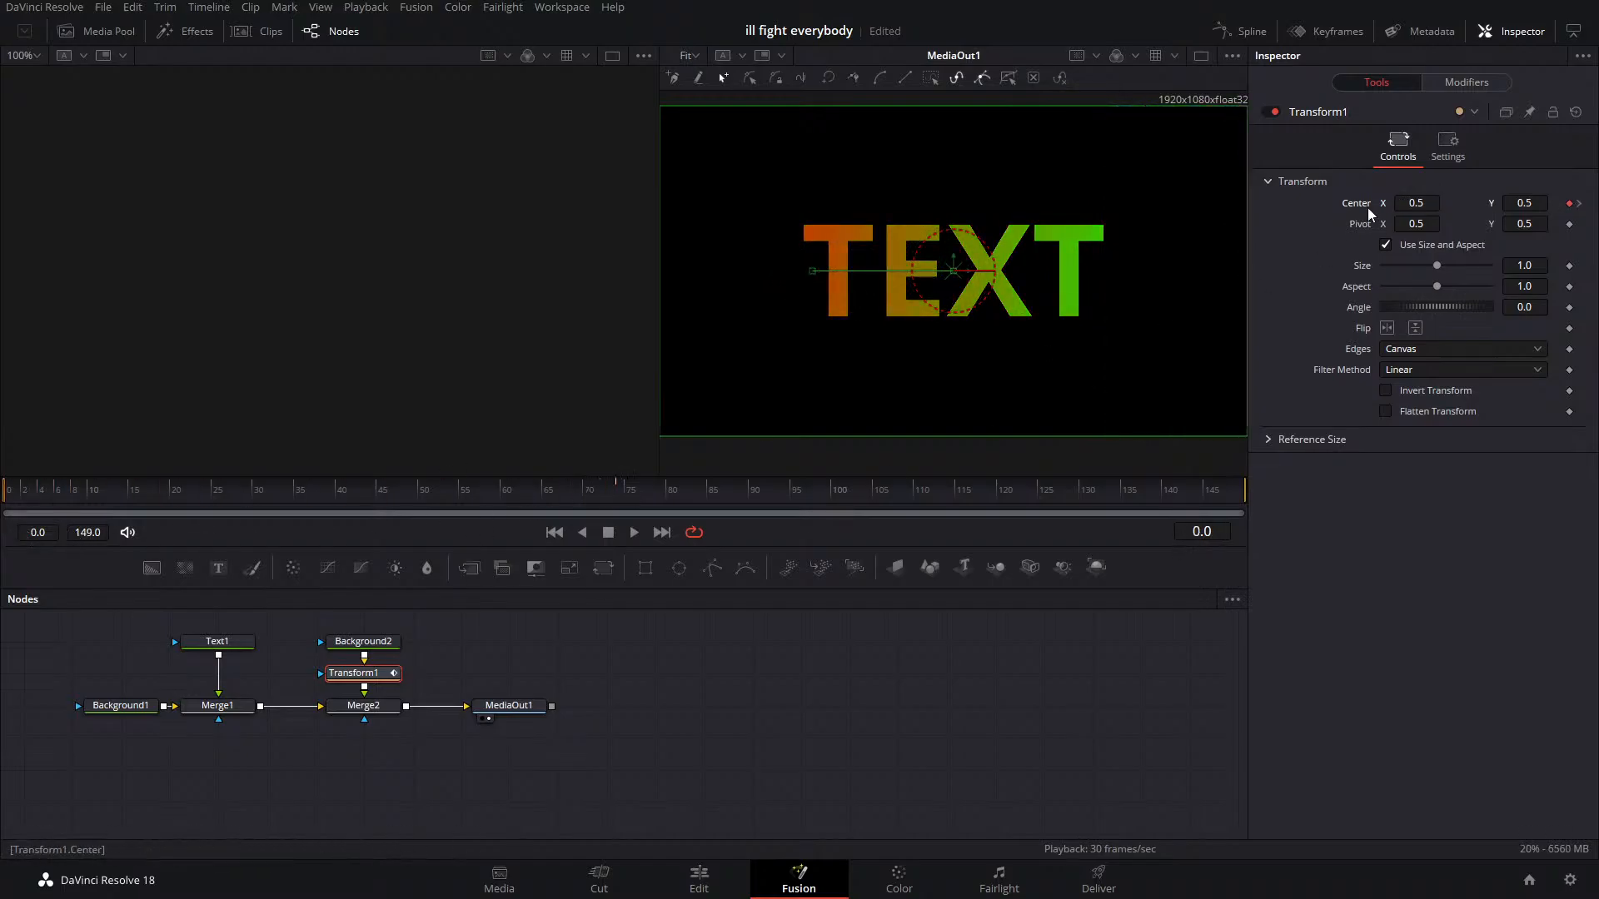
pyautogui.moveTo(1396, 204); pyautogui.dragTo(1414, 204)
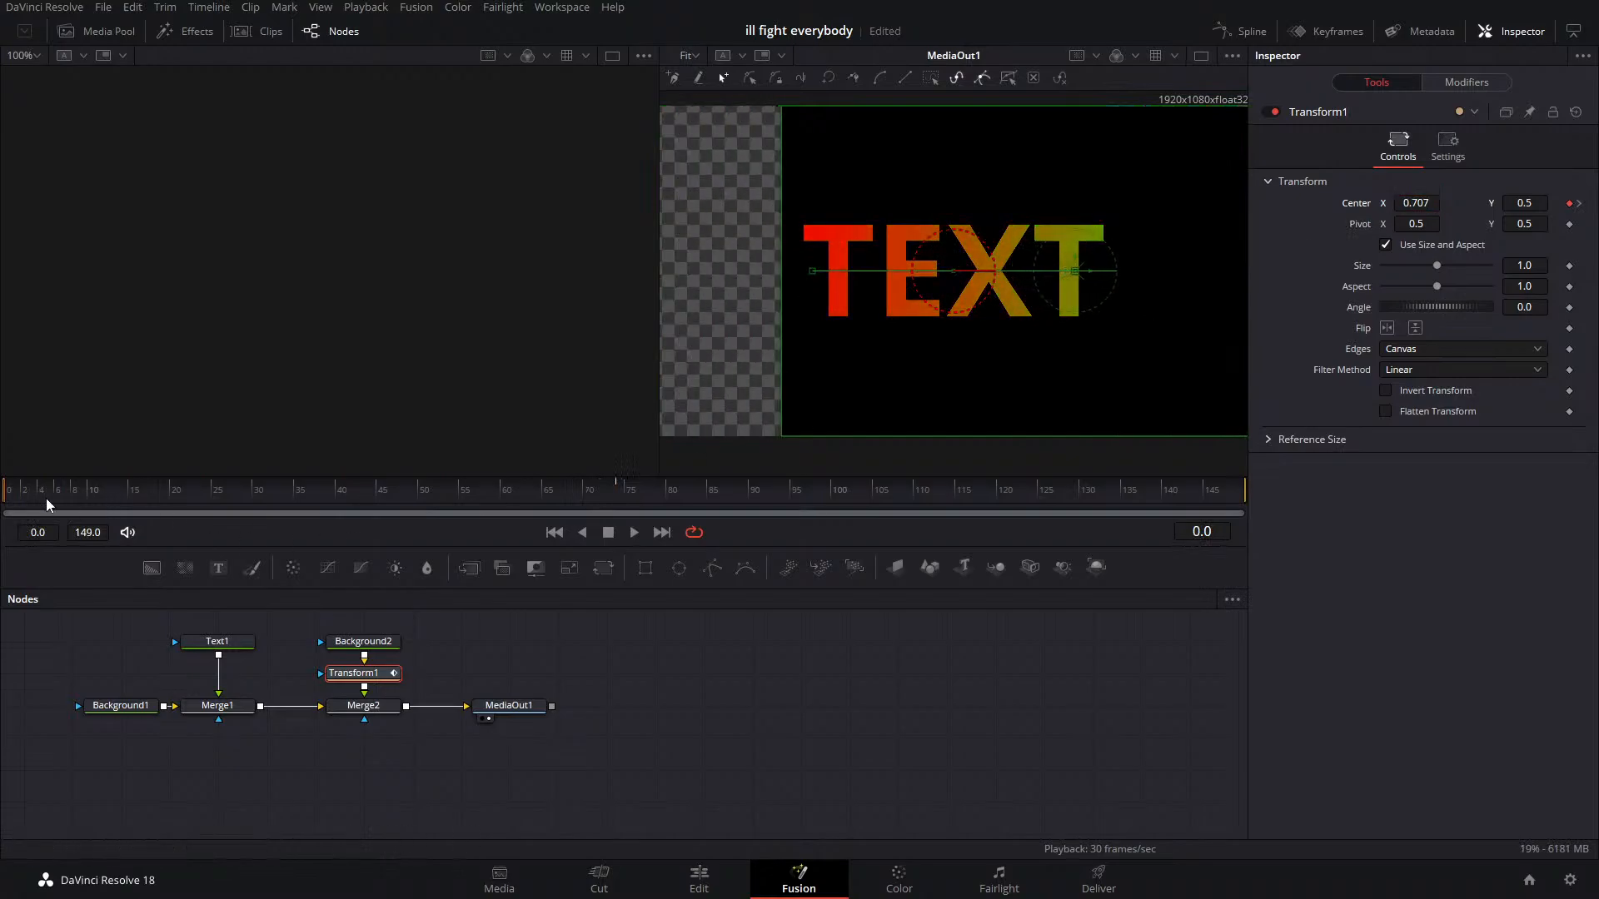
pyautogui.moveTo(38, 498); pyautogui.dragTo(718, 498)
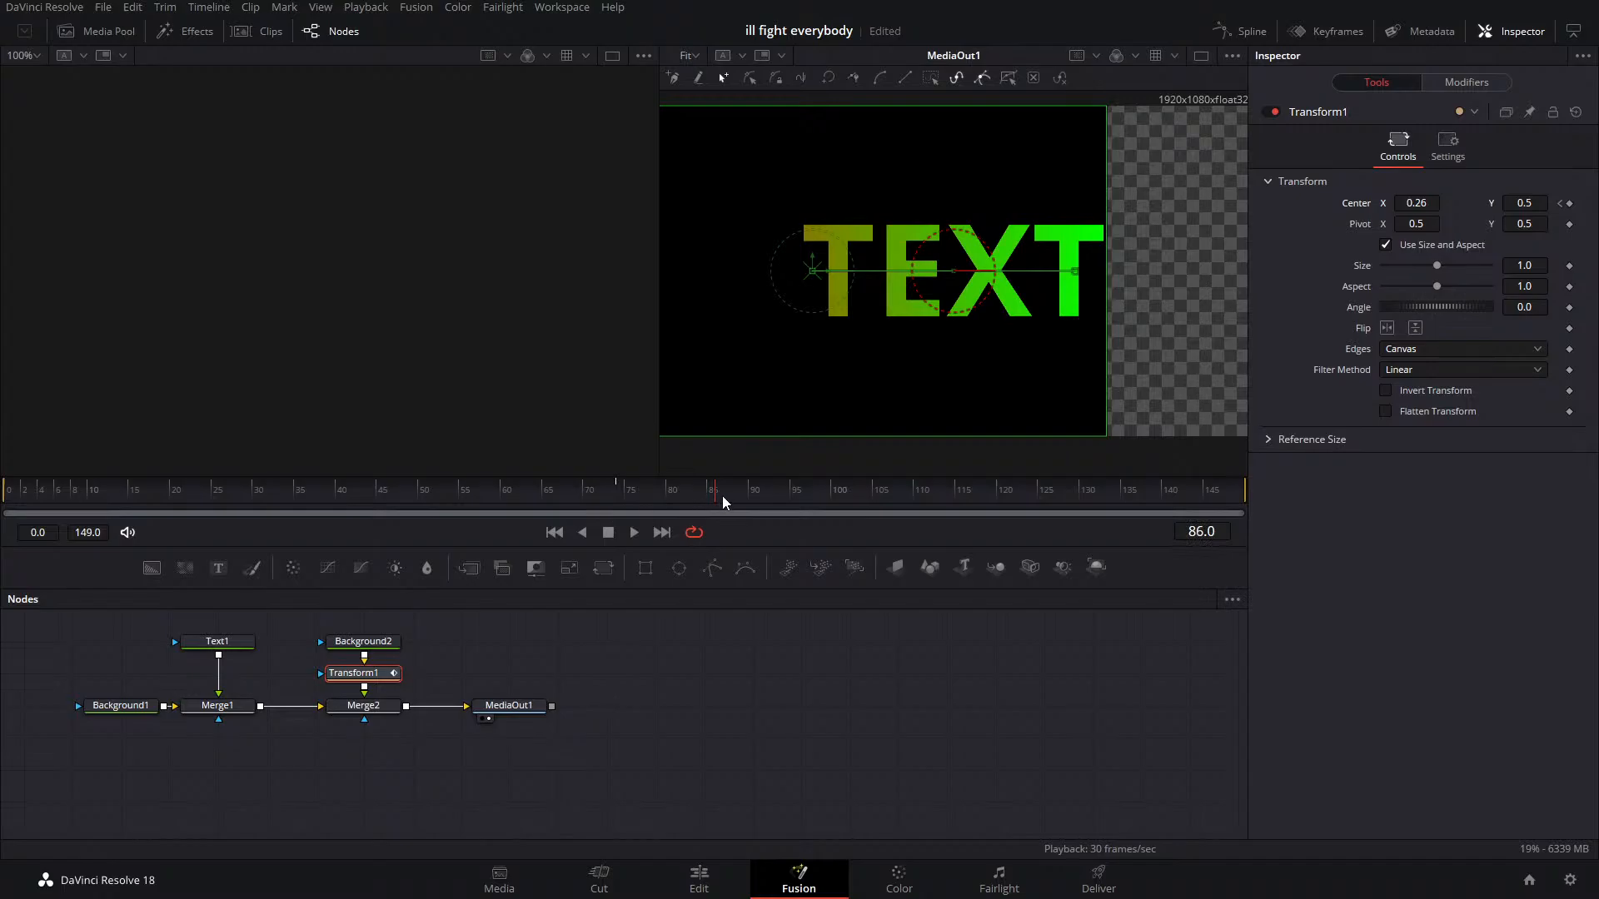
pyautogui.moveTo(723, 500); pyautogui.dragTo(377, 538)
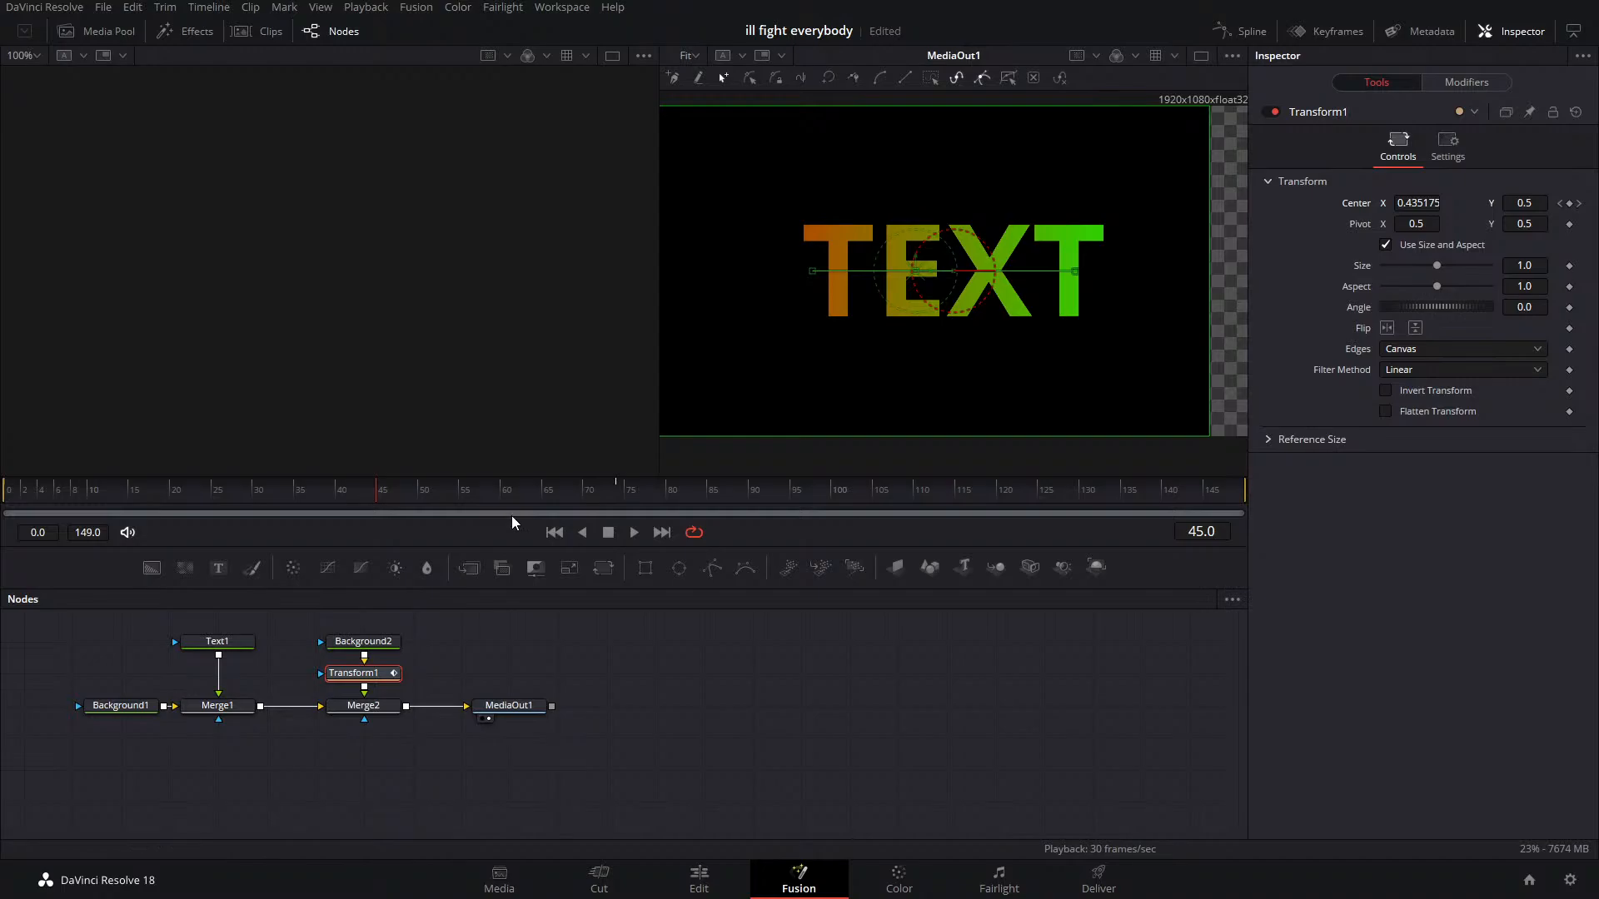
# Move MediaOut1 further along the node flow and delete the Transform1 node
pyautogui.moveTo(499, 708); pyautogui.dragTo(597, 708)
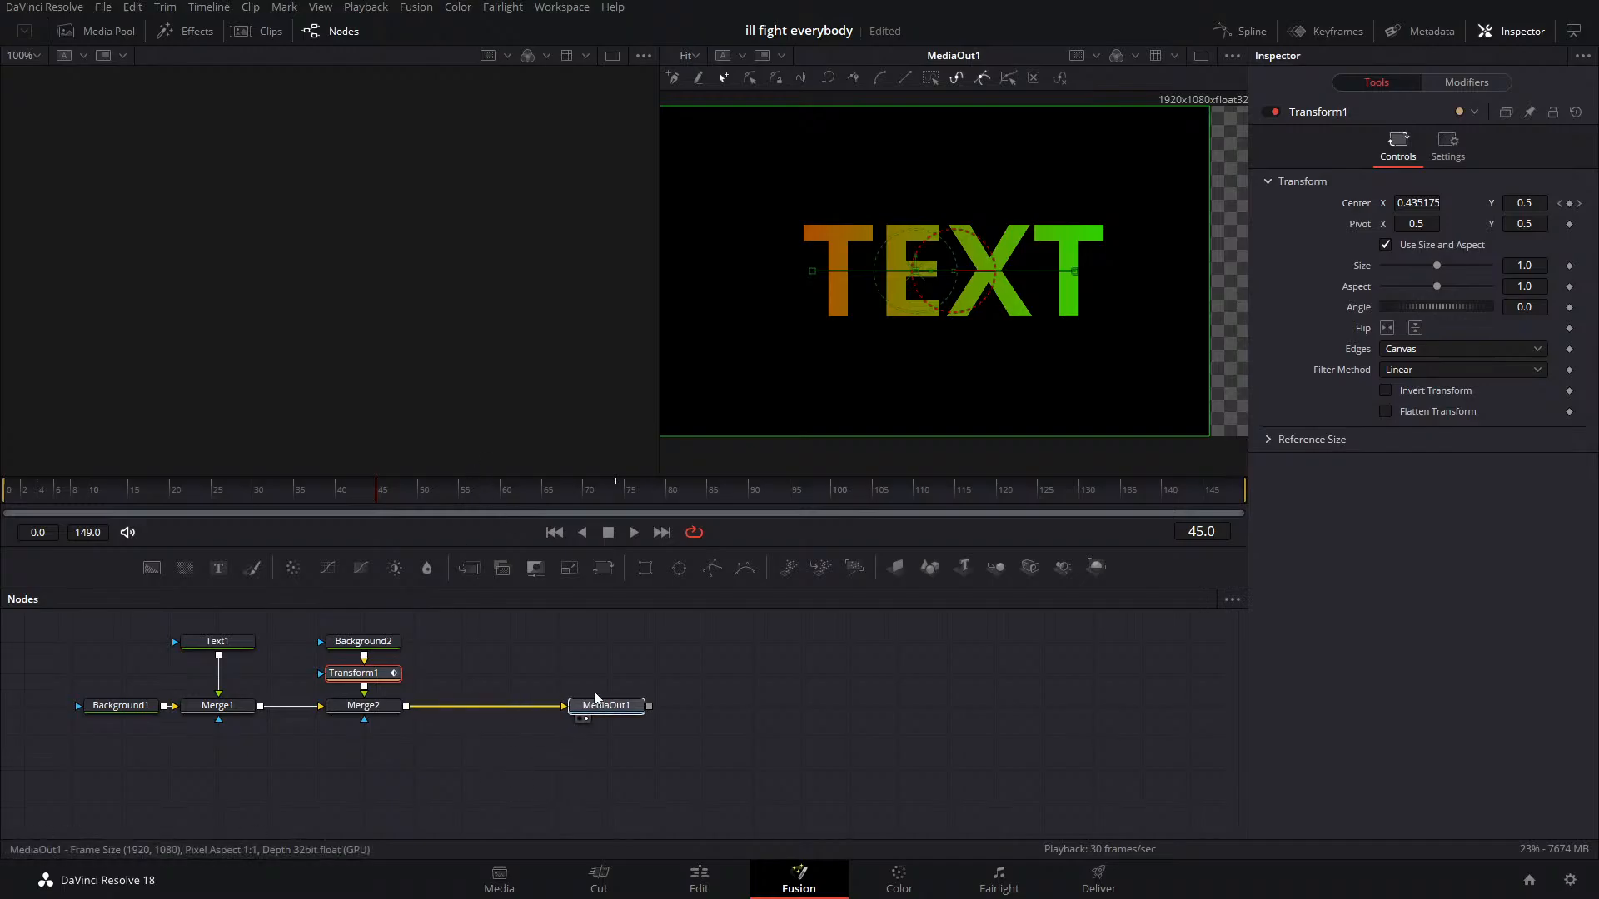
pyautogui.click(383, 675)
pyautogui.press('Delete')
# Insert a Color Corrector node between Background2 and Merge2 and set its hue to 0.43
pyautogui.click(327, 642)
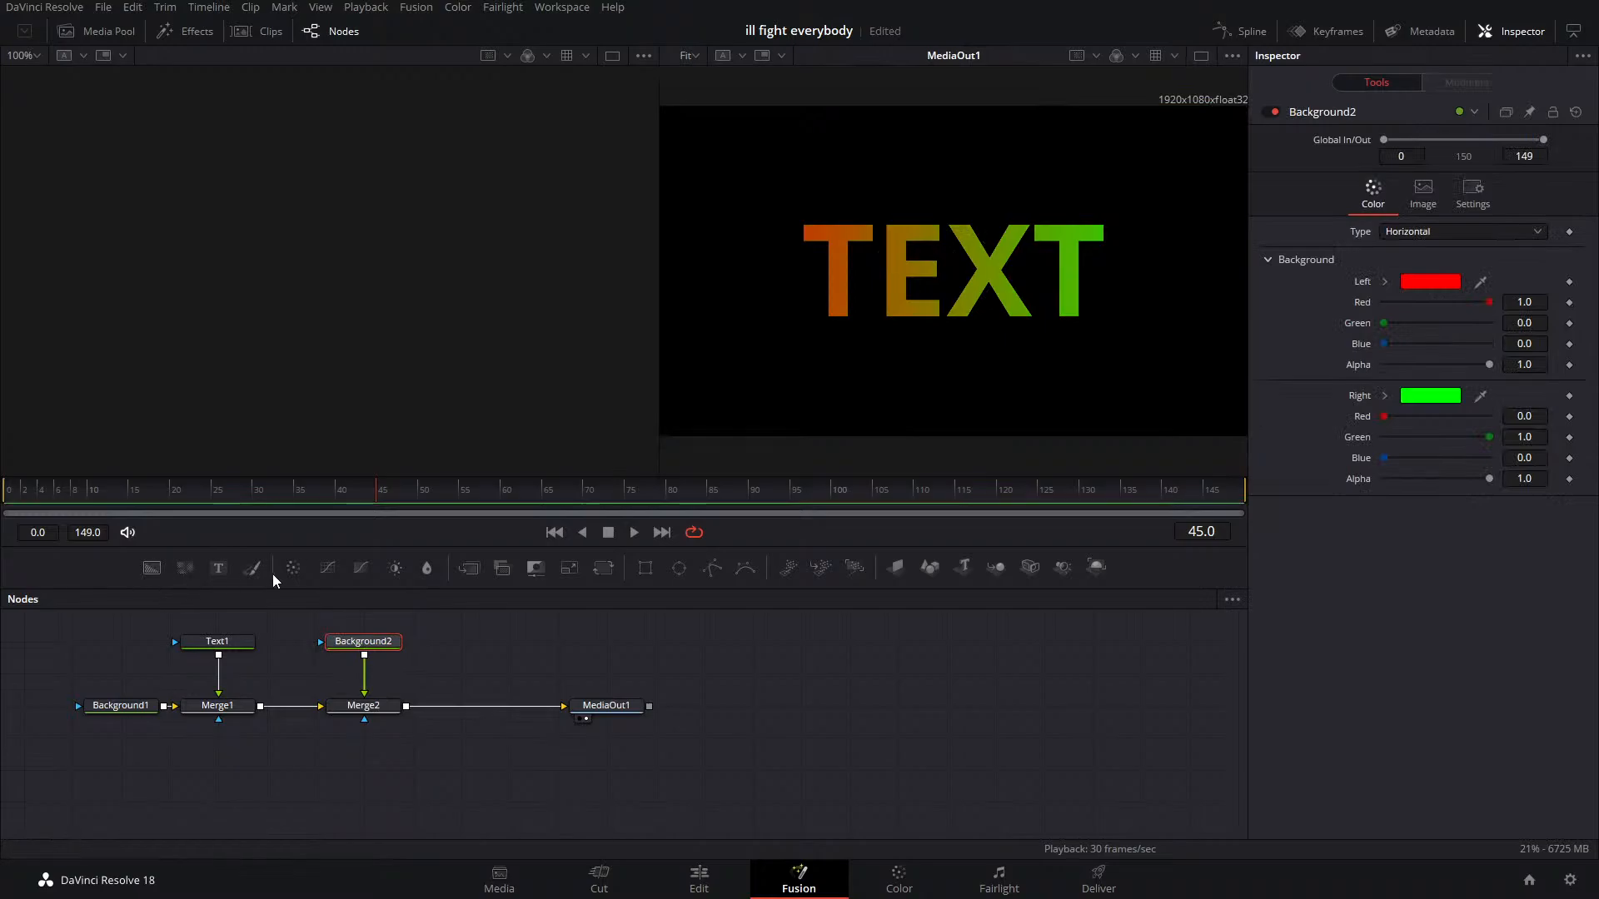
pyautogui.moveTo(293, 568); pyautogui.dragTo(367, 687)
pyautogui.moveTo(1437, 446)
pyautogui.mouseDown()
pyautogui.moveTo(1391, 454)
pyautogui.moveTo(1479, 452)
pyautogui.moveTo(1431, 457)
pyautogui.moveTo(1460, 458)
pyautogui.mouseUp()
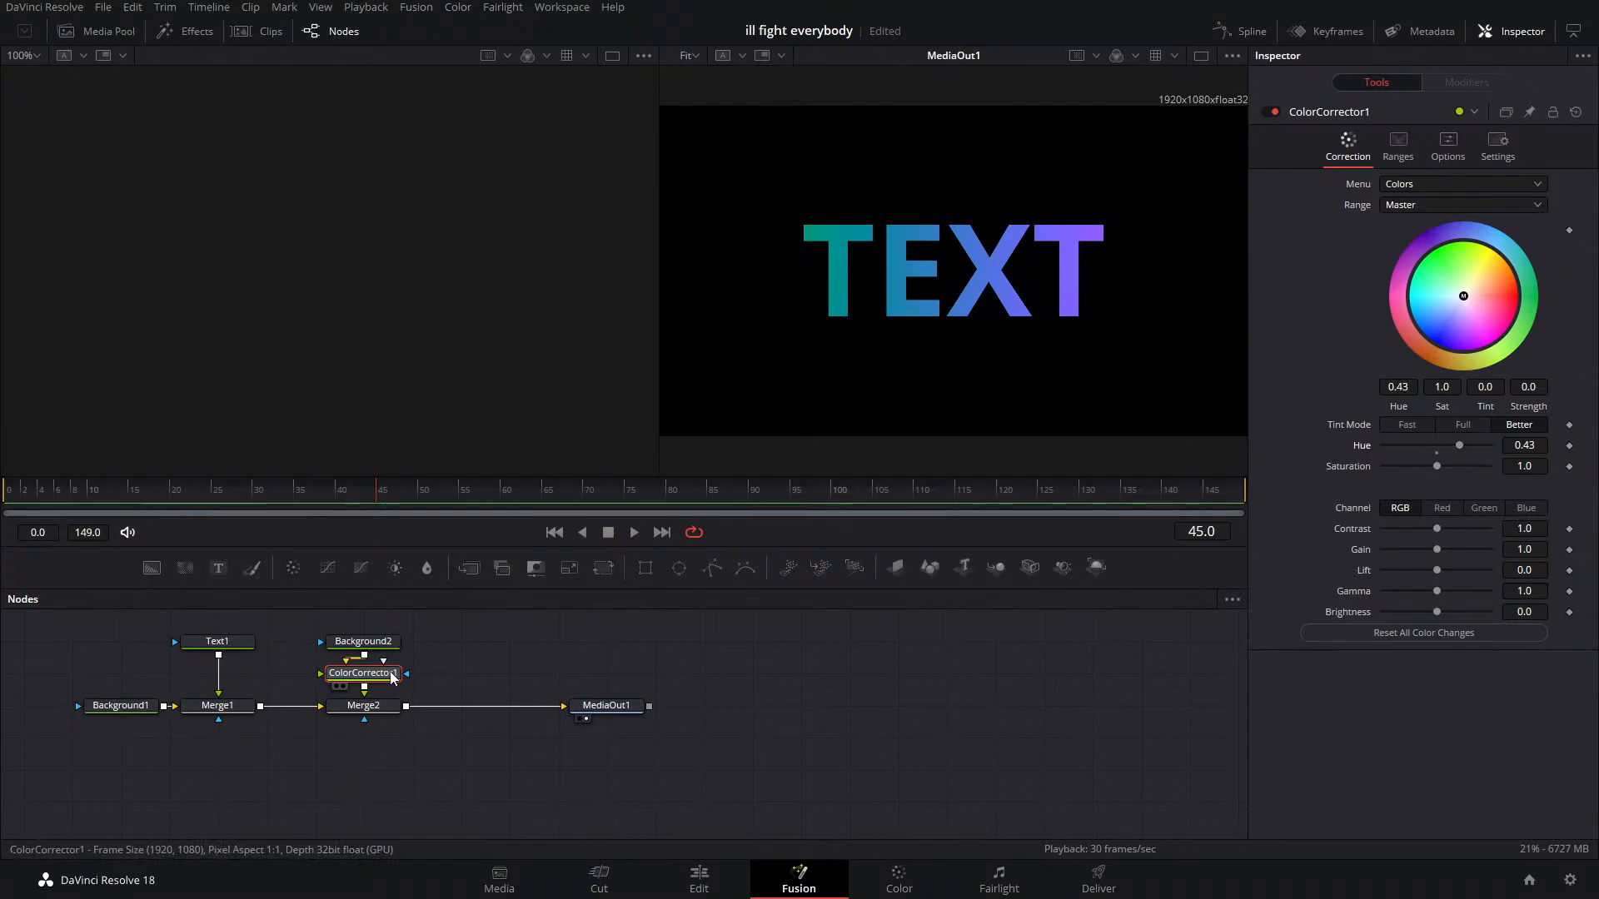
# Delete Background2, its Color Corrector and Merge2 so Merge1 feeds MediaOut1 directly
pyautogui.moveTo(416, 626); pyautogui.dragTo(357, 718)
pyautogui.press('Delete')
# Change Text1's shading type to Gradient, with red as the start colour and yellow as the end colour
pyautogui.click(239, 646)
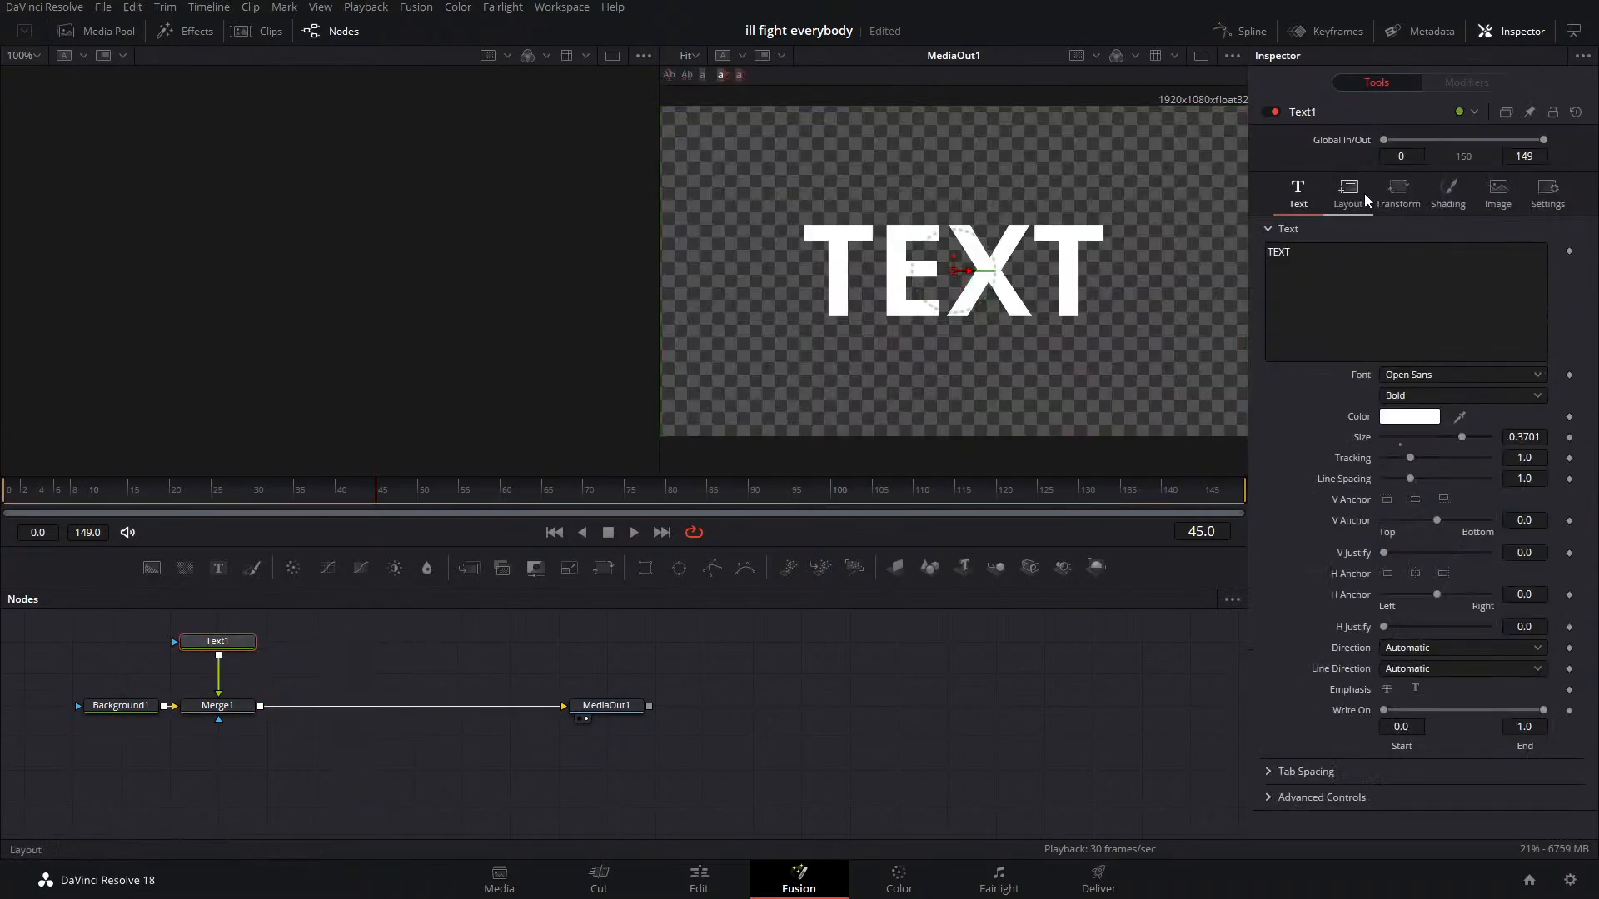
pyautogui.click(1439, 193)
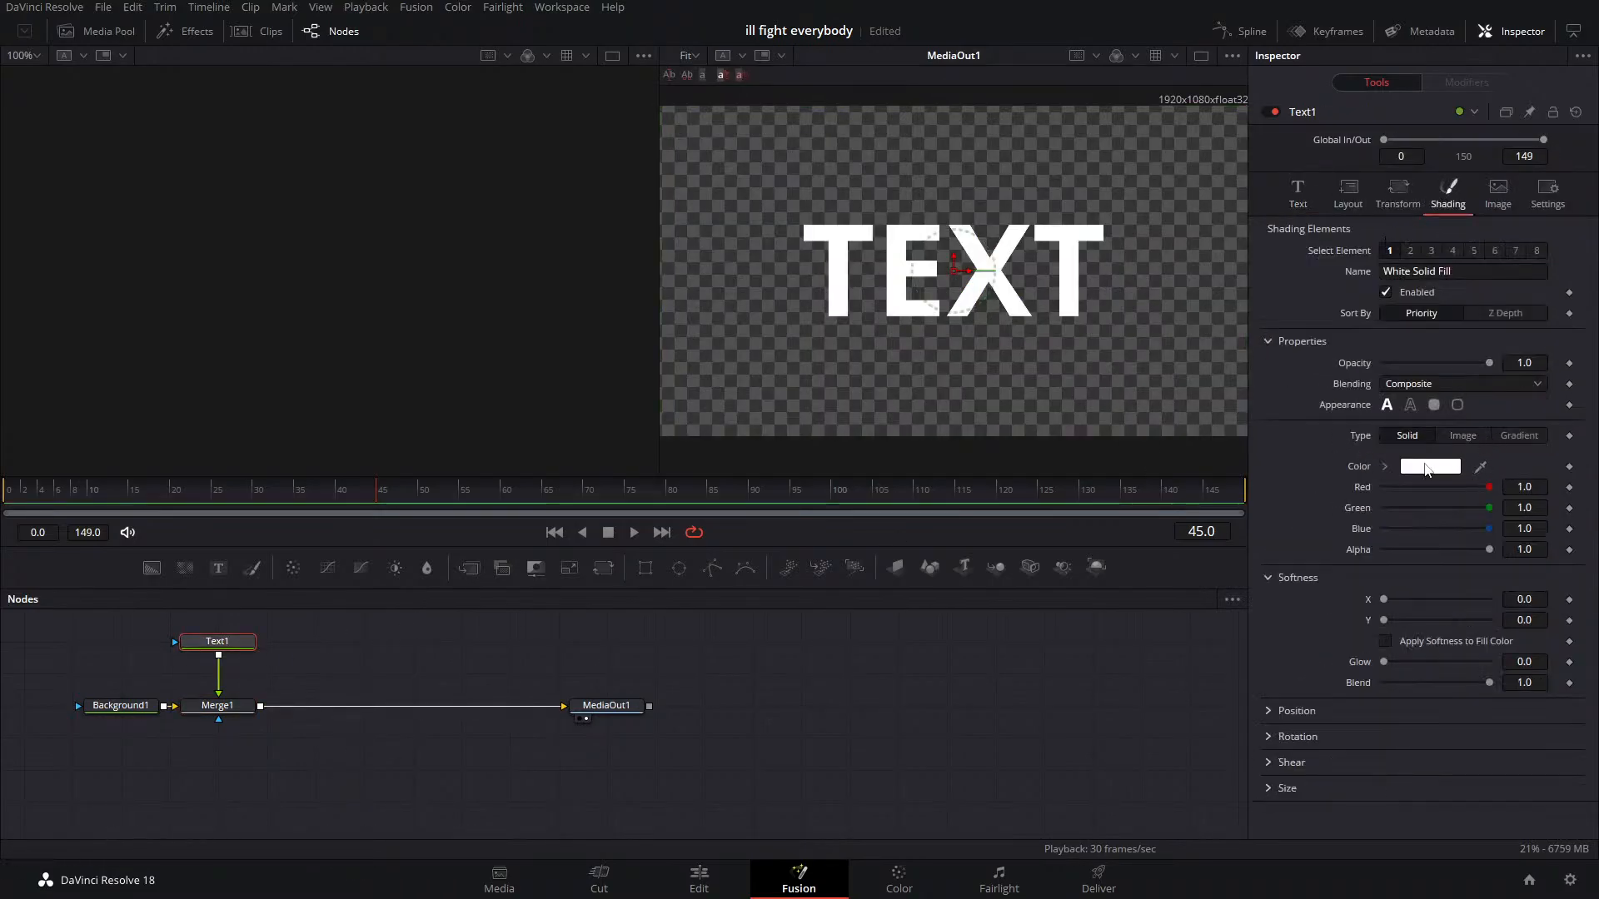
pyautogui.click(1519, 435)
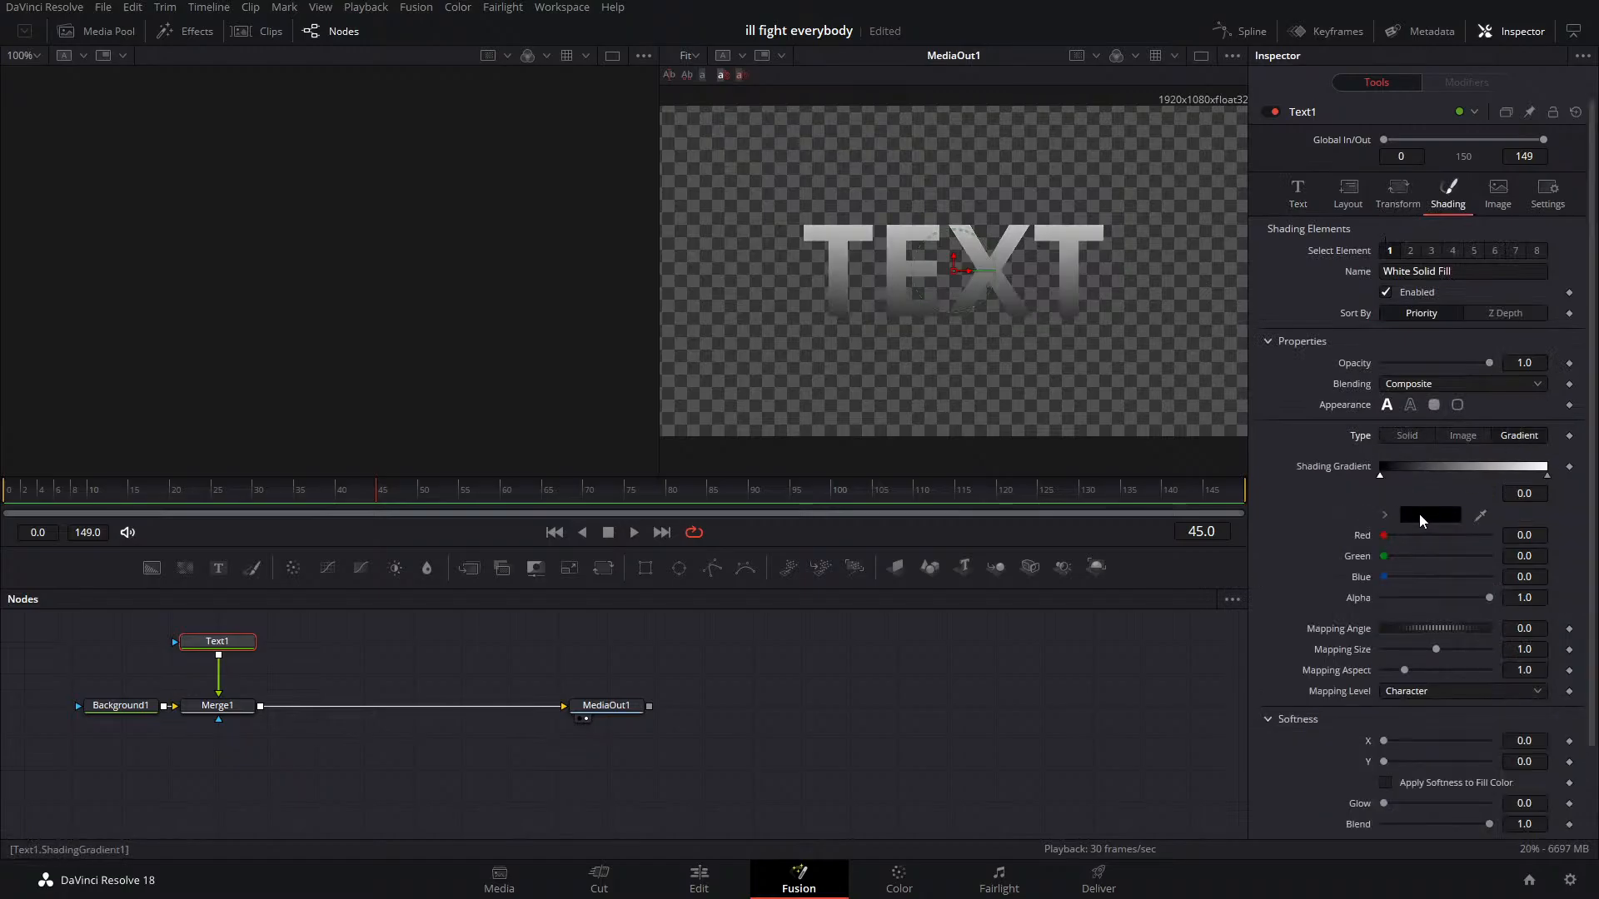
pyautogui.moveTo(1383, 535); pyautogui.dragTo(1210, 580)
pyautogui.click(1548, 477)
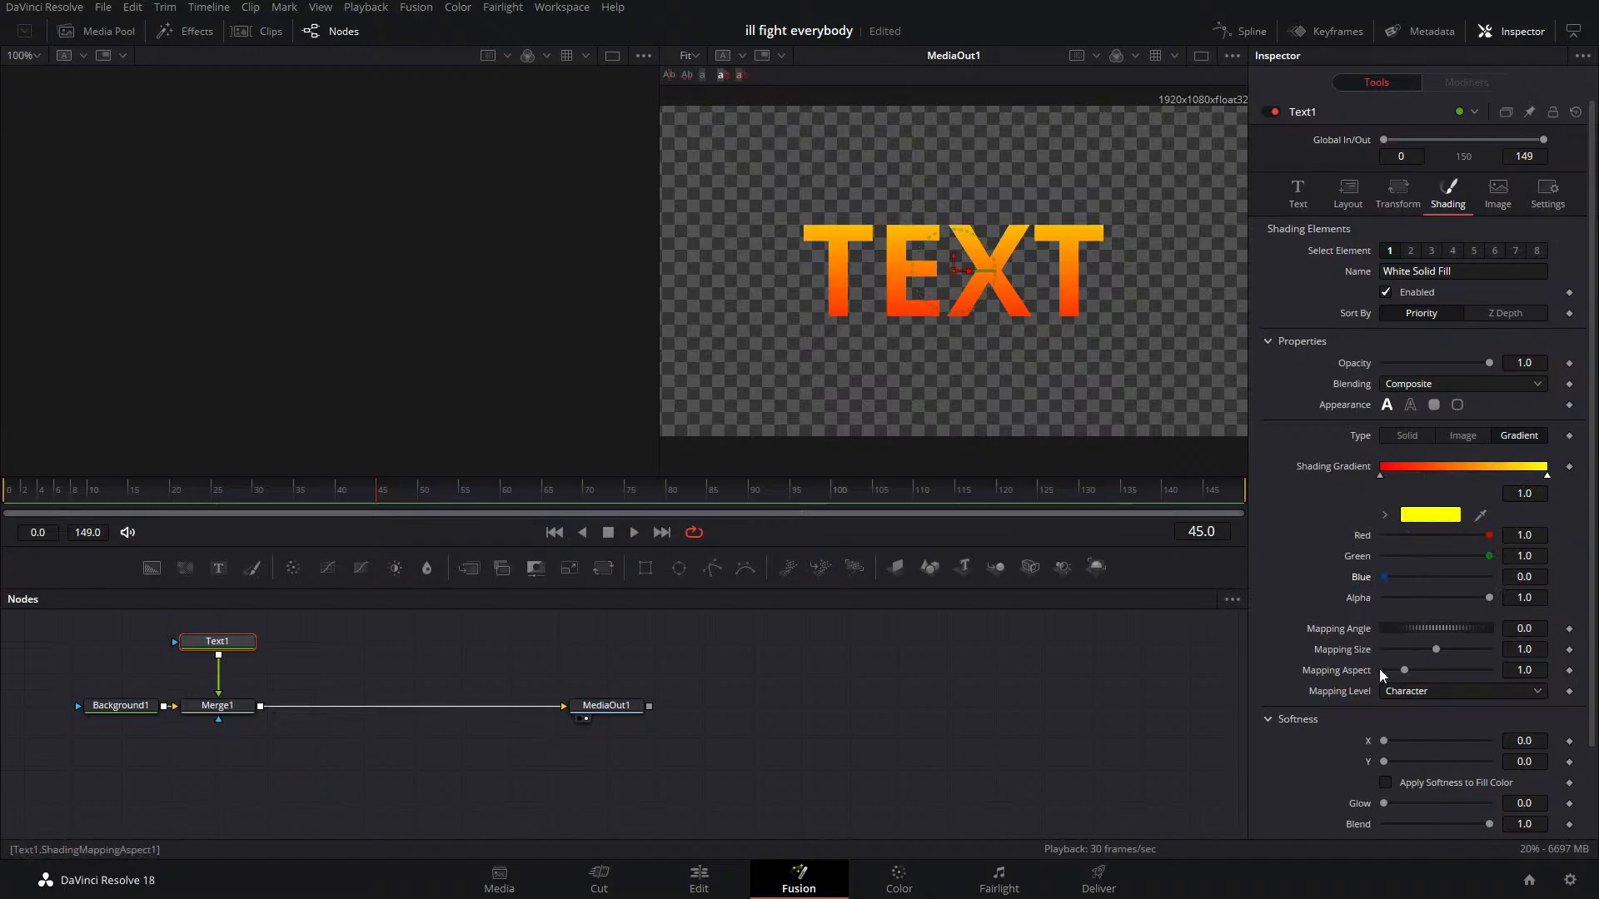
# Set the mapping angle of Text1's shading gradient to 90
pyautogui.moveTo(1442, 628); pyautogui.dragTo(1418, 631)
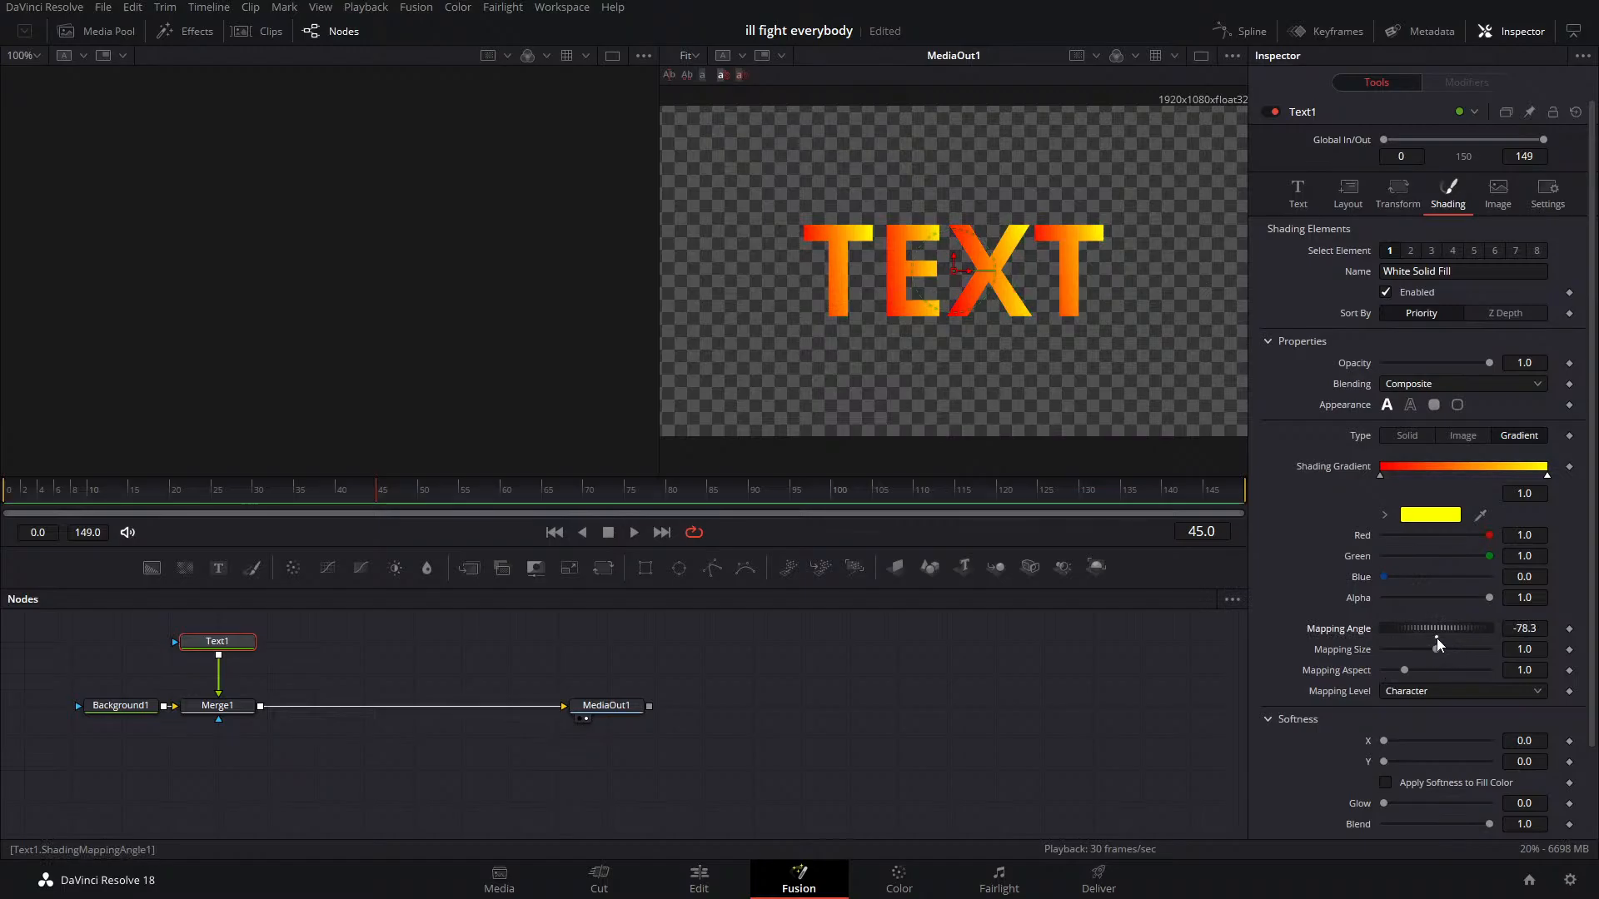
pyautogui.doubleClick(1436, 638)
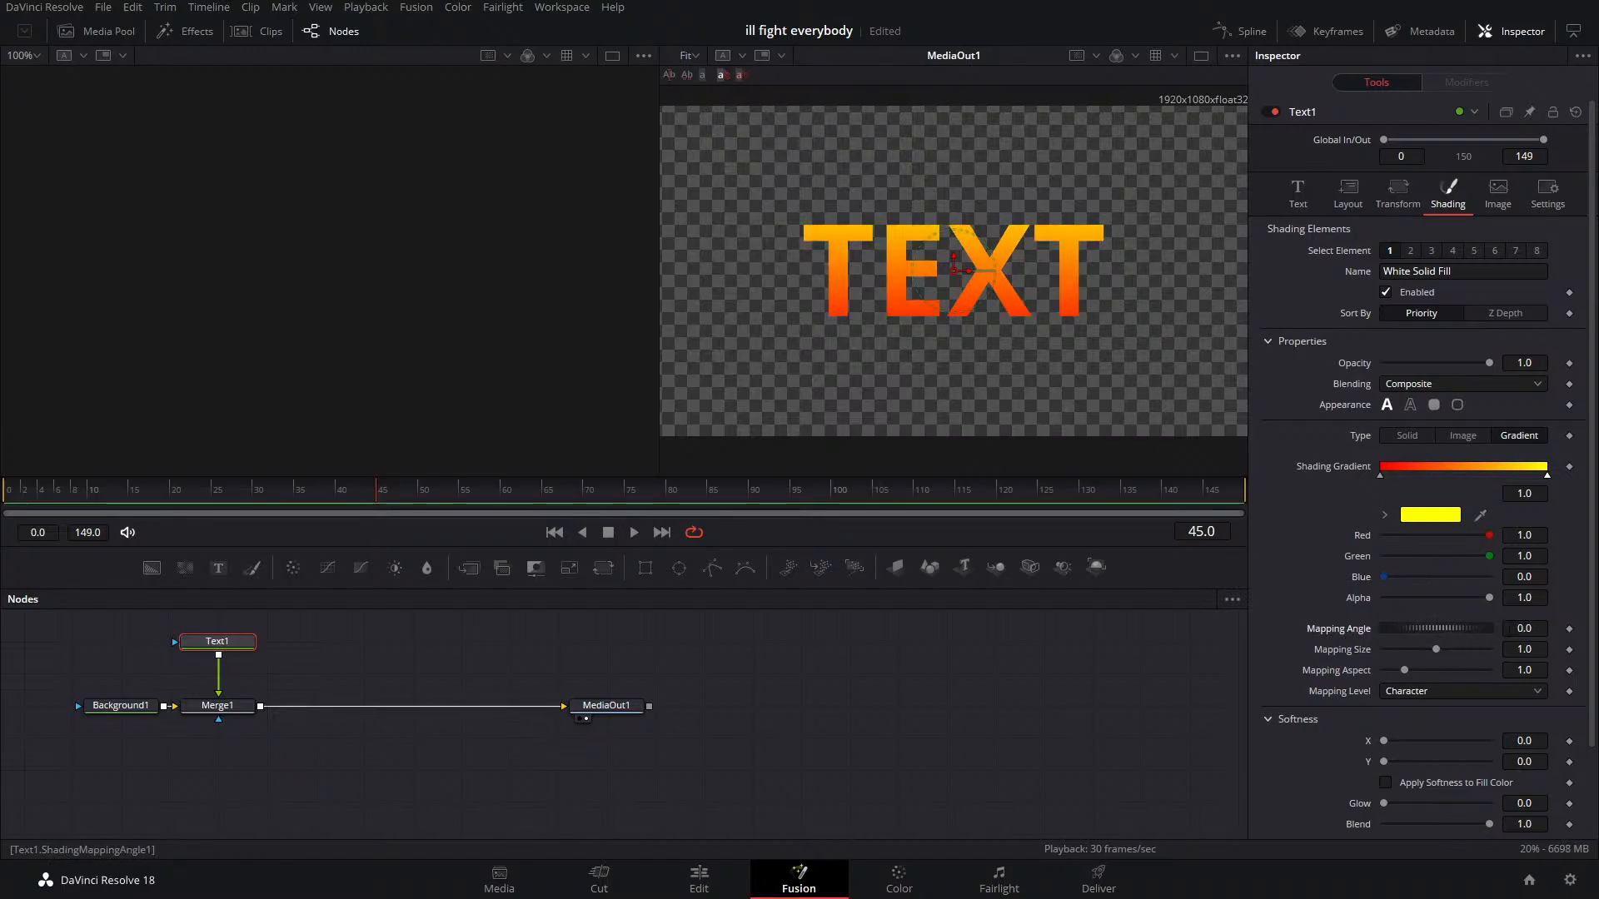
pyautogui.write('90')
pyautogui.press('Tab')
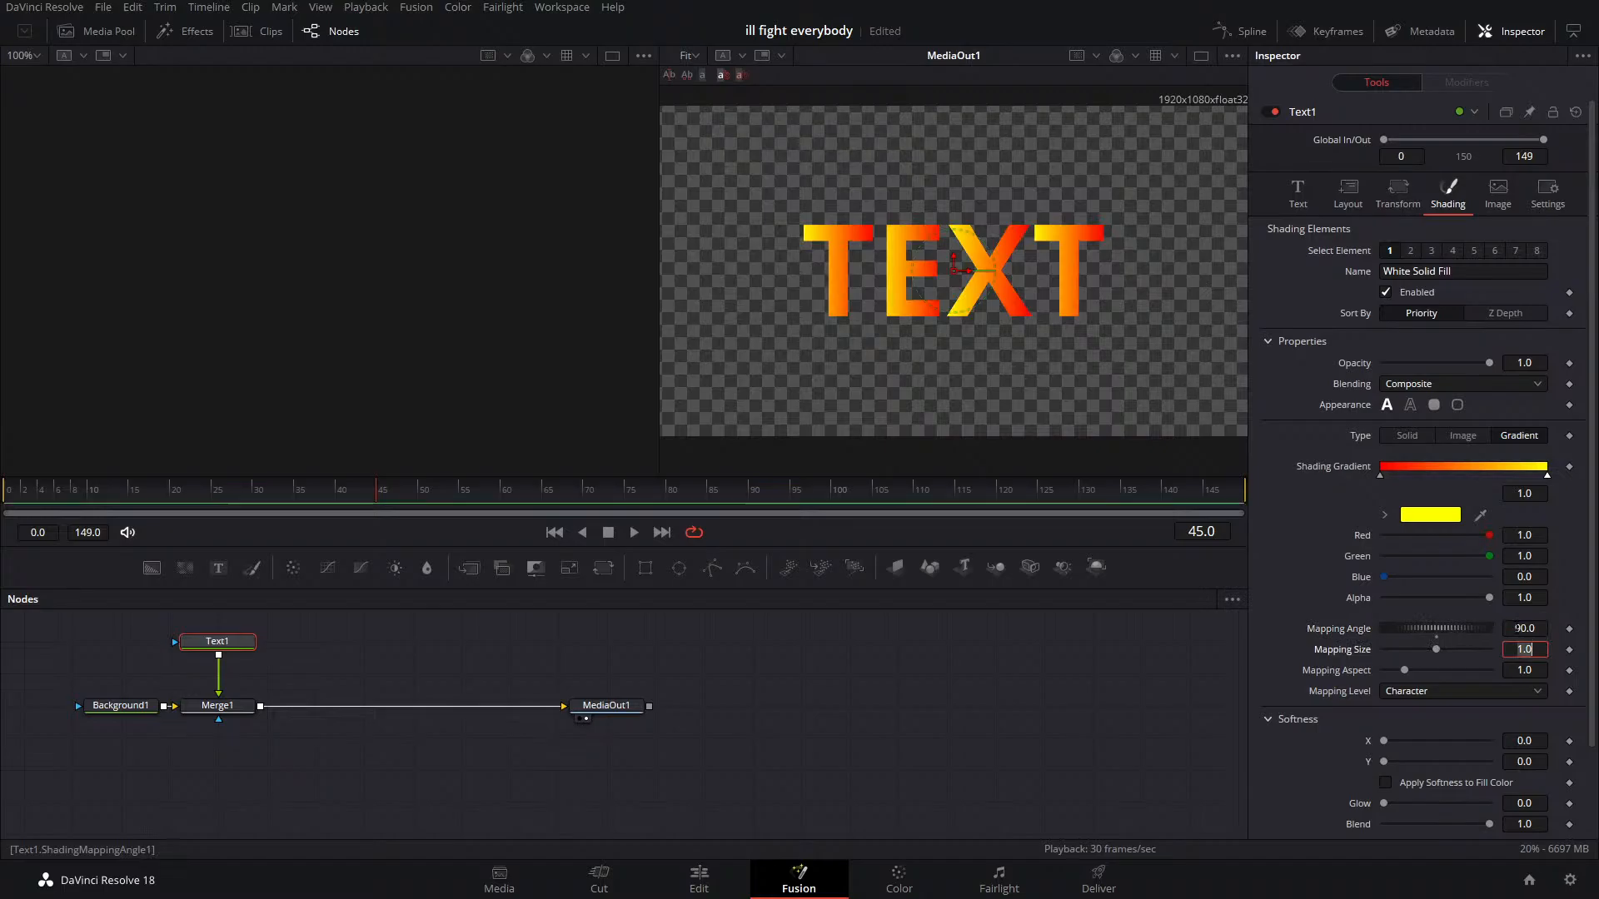
# Insert a Color Corrector node between Text1 and Merge1 and set its hue to 0.94
pyautogui.moveTo(282, 617); pyautogui.dragTo(219, 672)
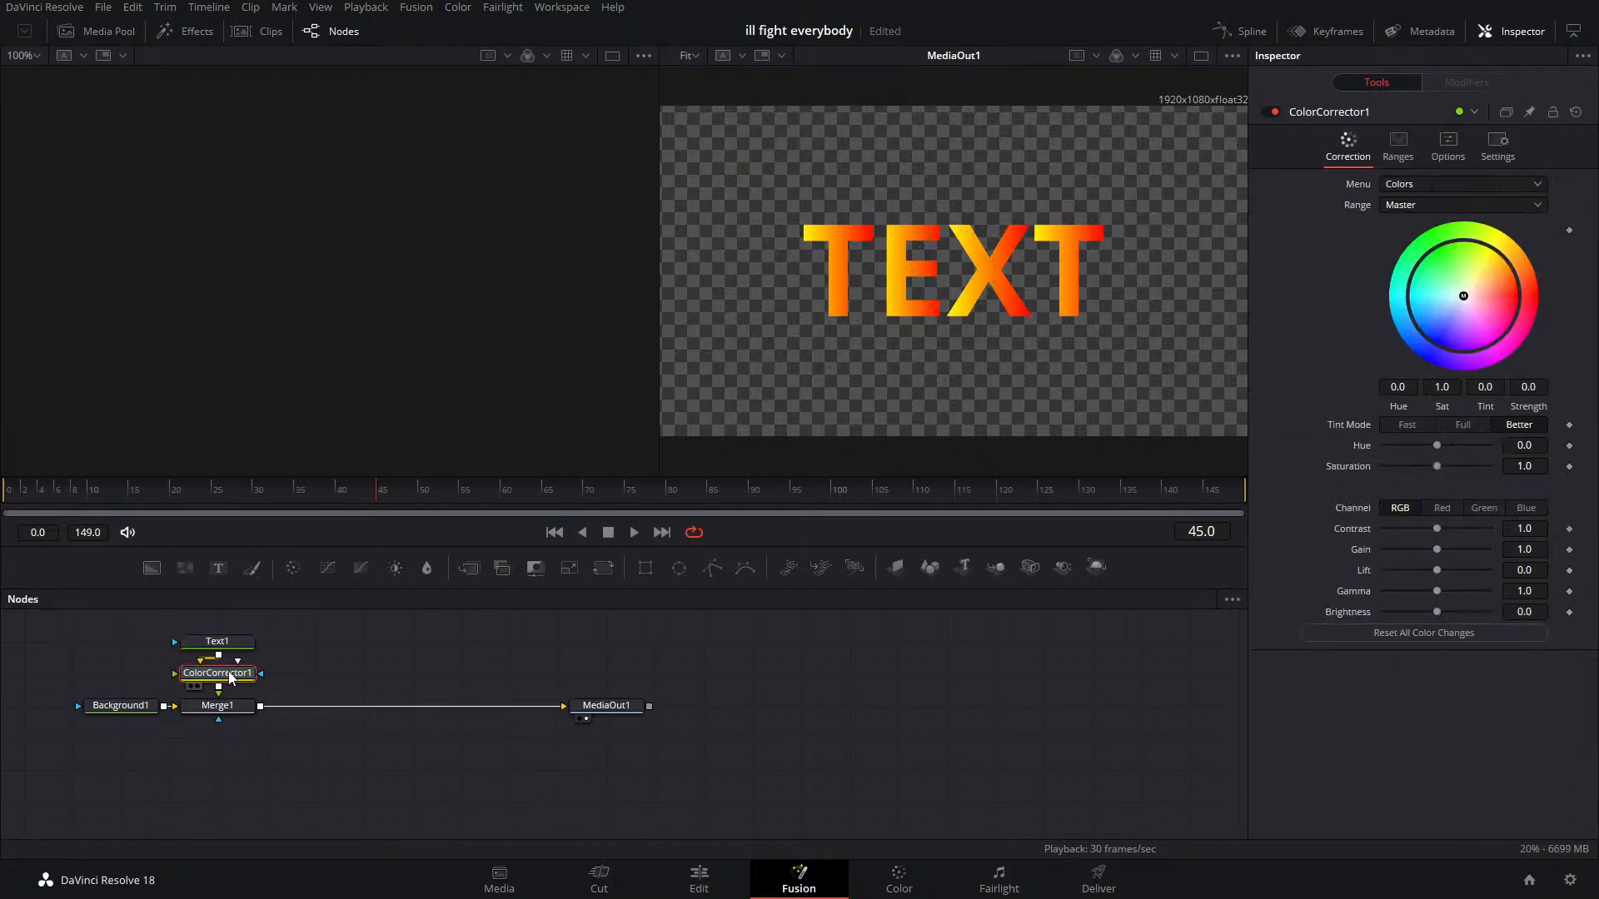
pyautogui.moveTo(1437, 446); pyautogui.dragTo(1485, 457)
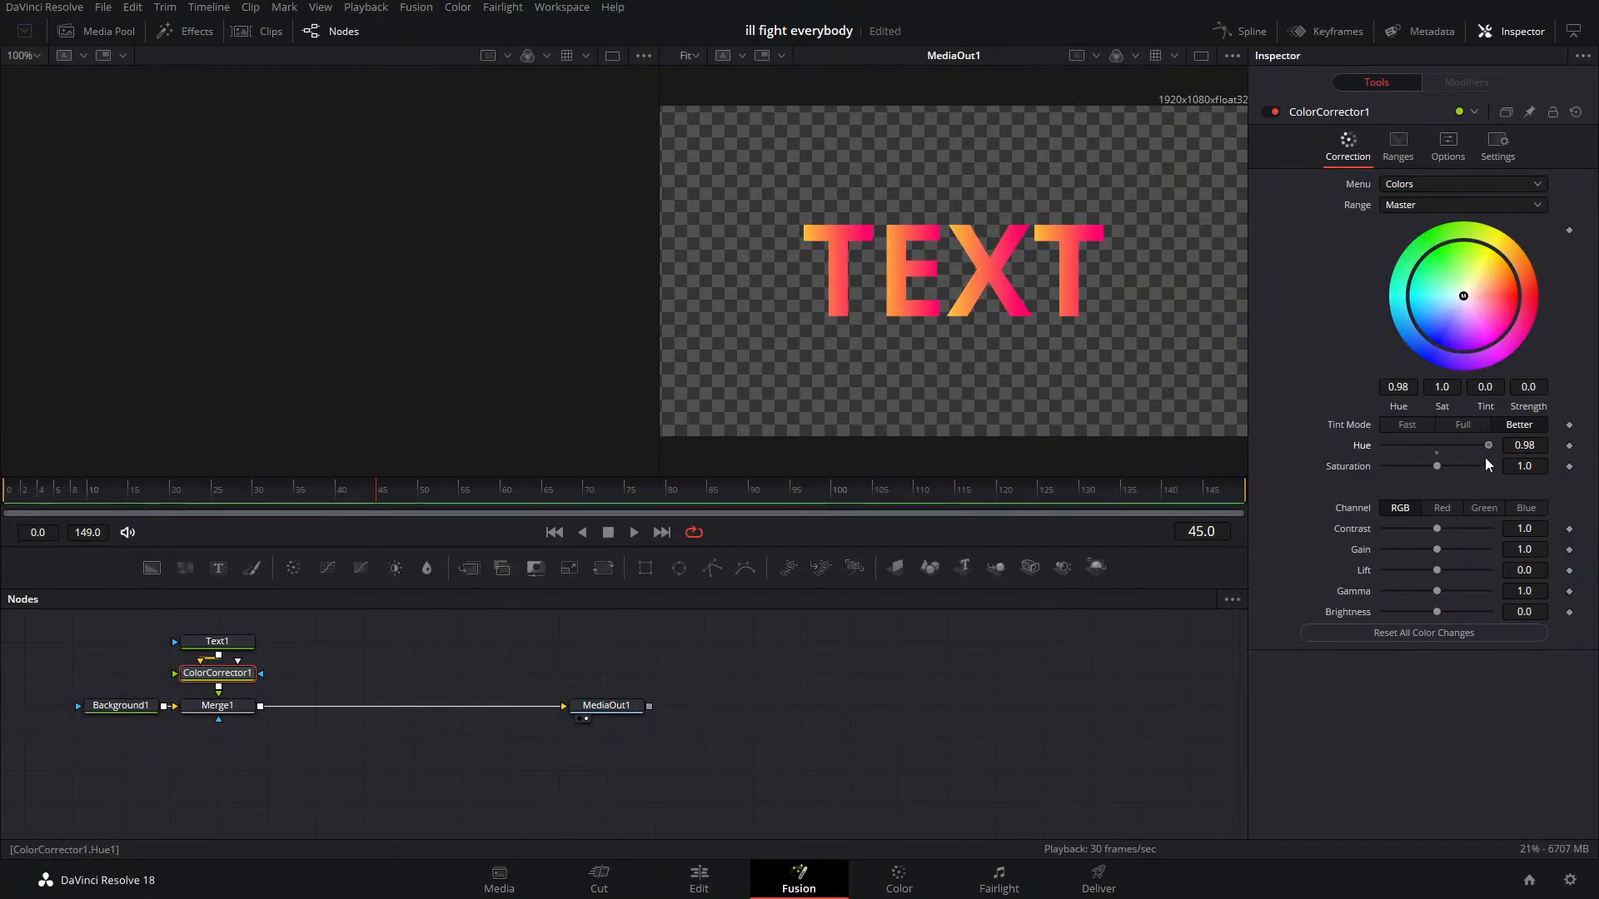
# Set the Mapping Level of Text1's gradient to Text and shift ColorCorrector1's hue to 0.59
pyautogui.click(217, 641)
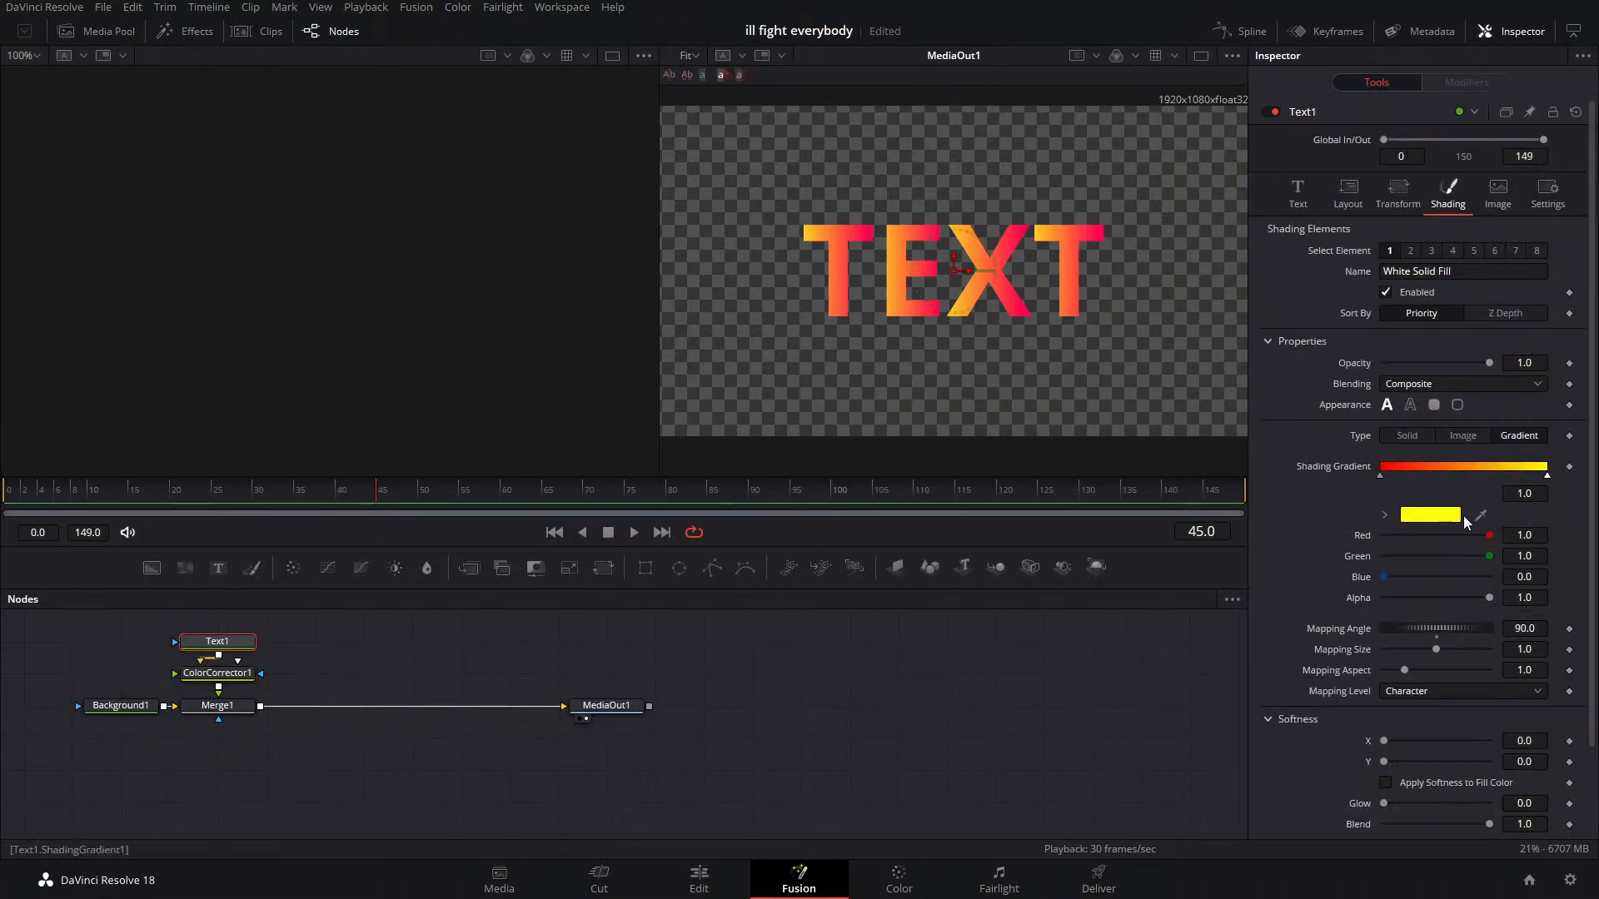
pyautogui.scroll(-2, 1288, 653)
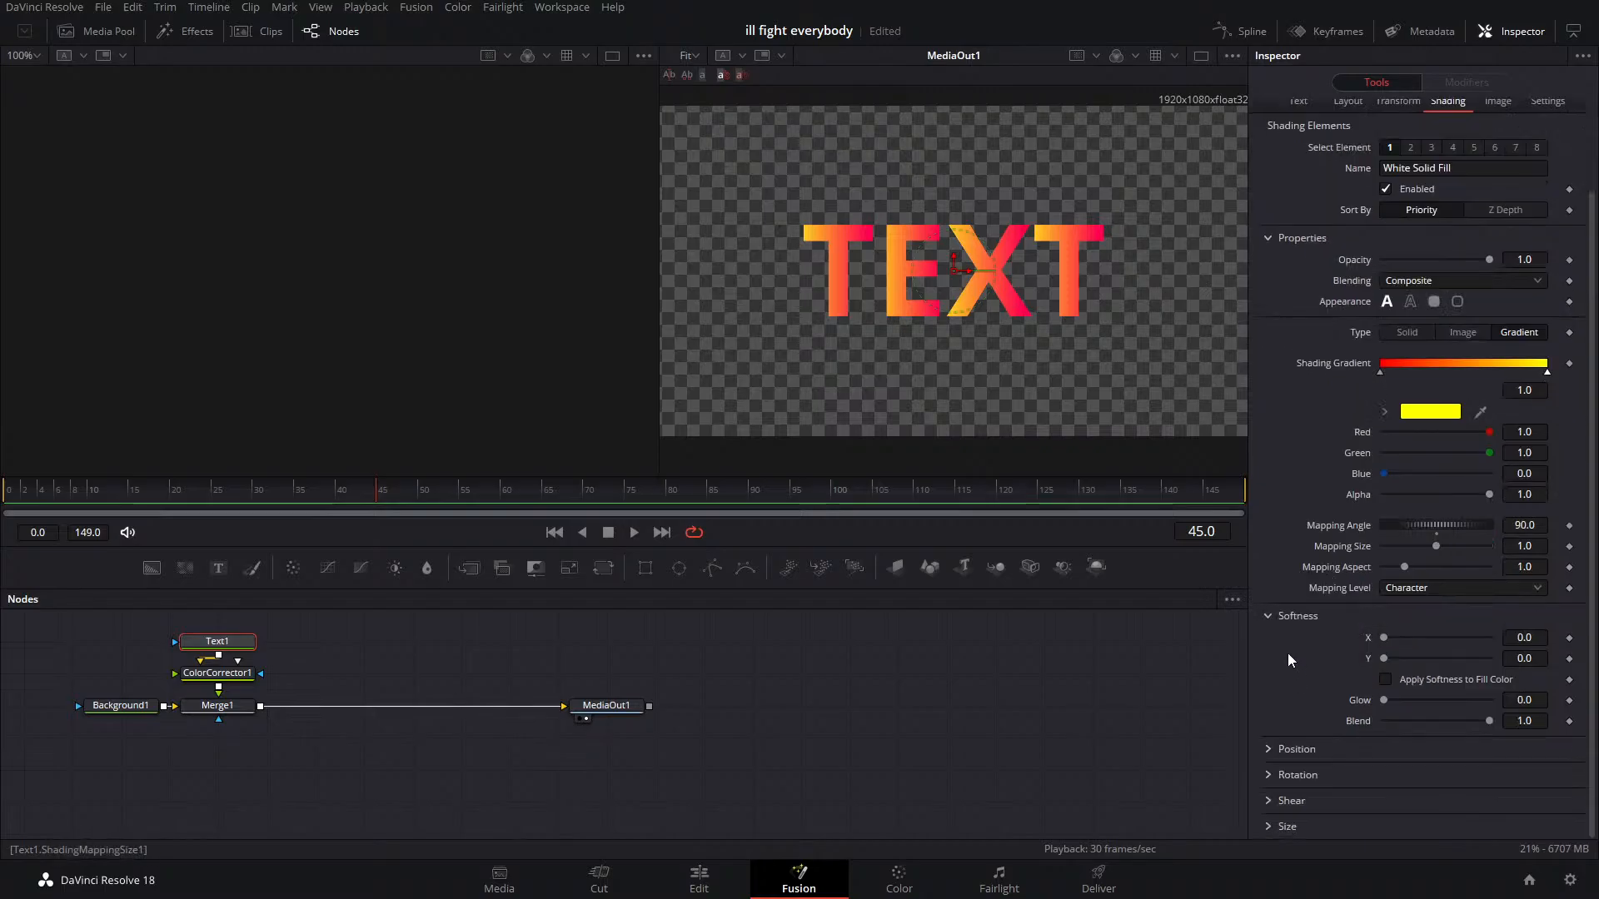
pyautogui.click(1411, 590)
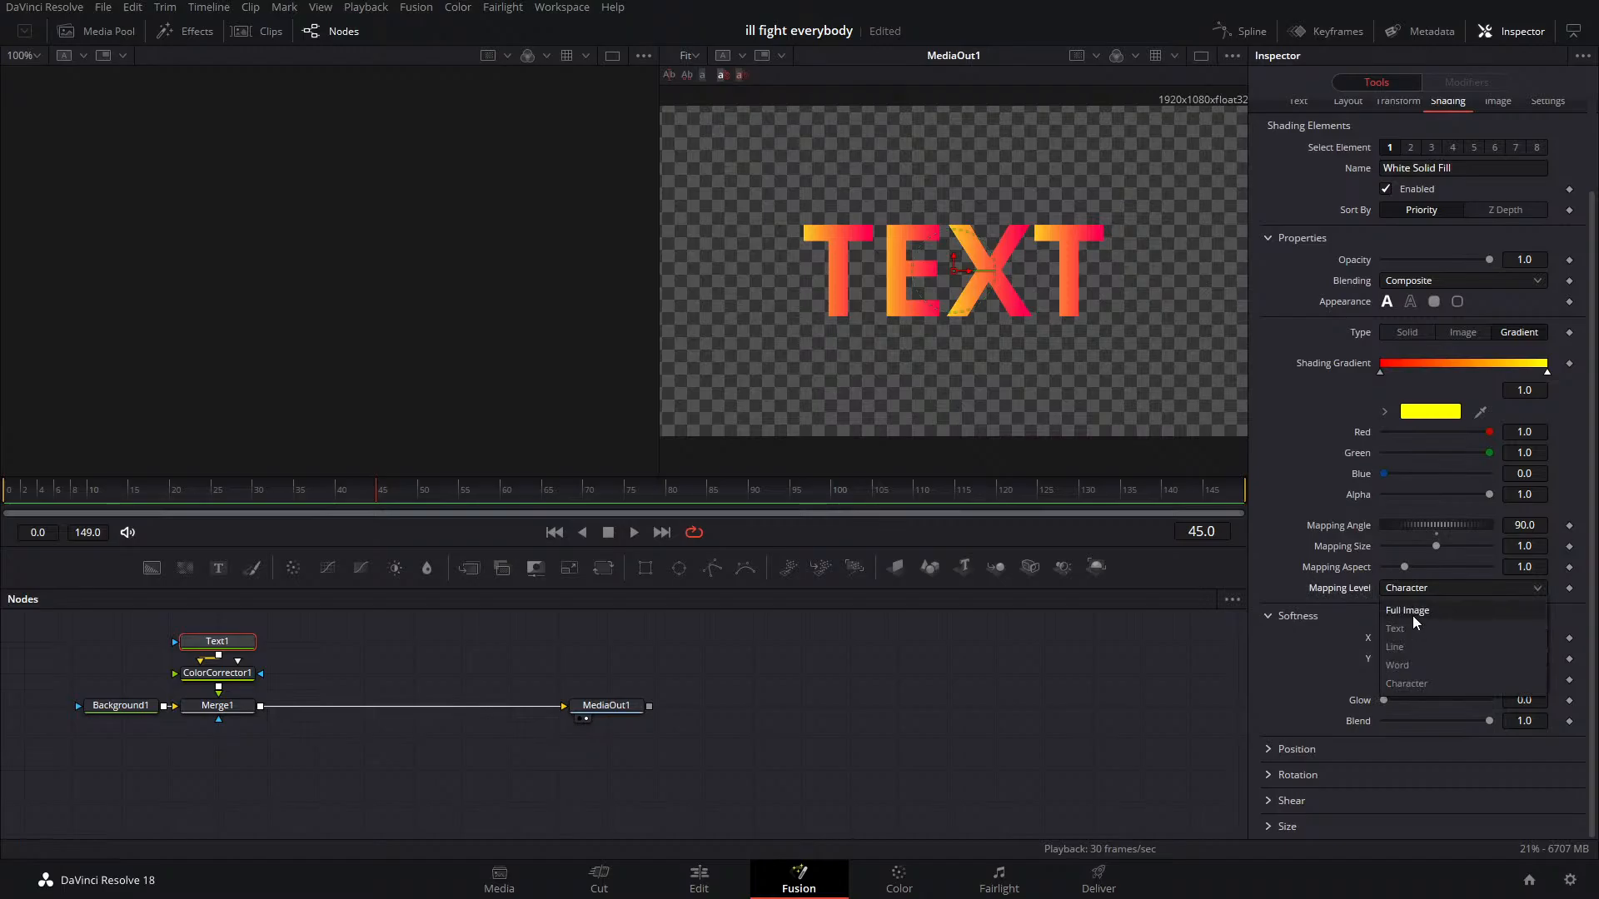
pyautogui.click(1410, 630)
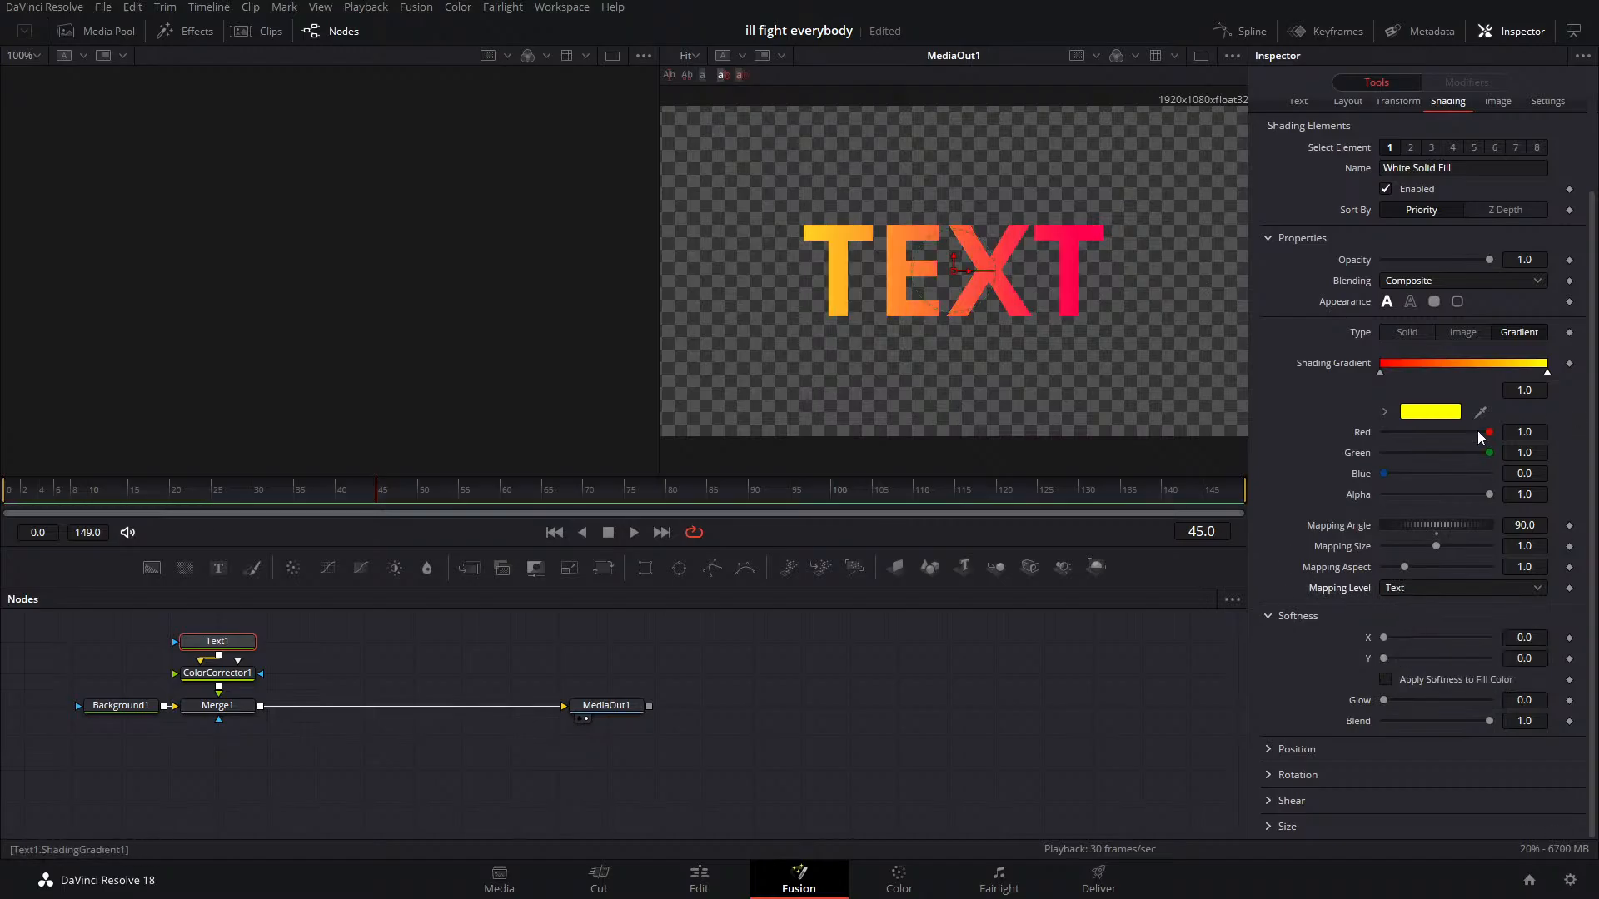
pyautogui.click(218, 679)
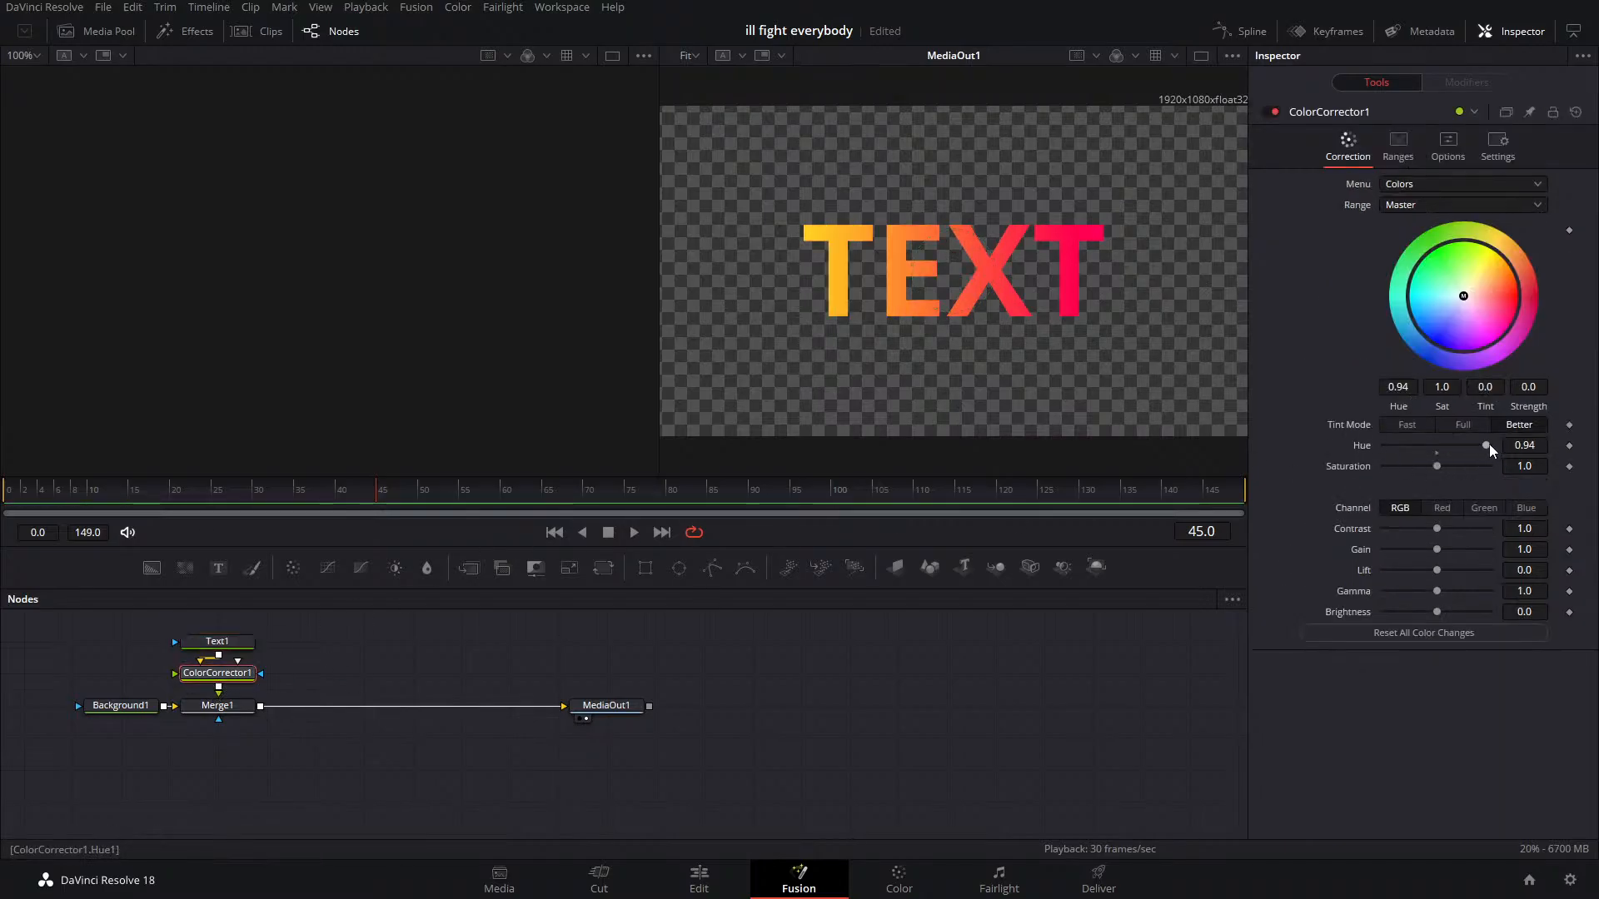
pyautogui.moveTo(1489, 448)
pyautogui.mouseDown()
pyautogui.moveTo(1422, 445)
pyautogui.moveTo(1487, 447)
pyautogui.moveTo(1468, 448)
pyautogui.mouseUp()
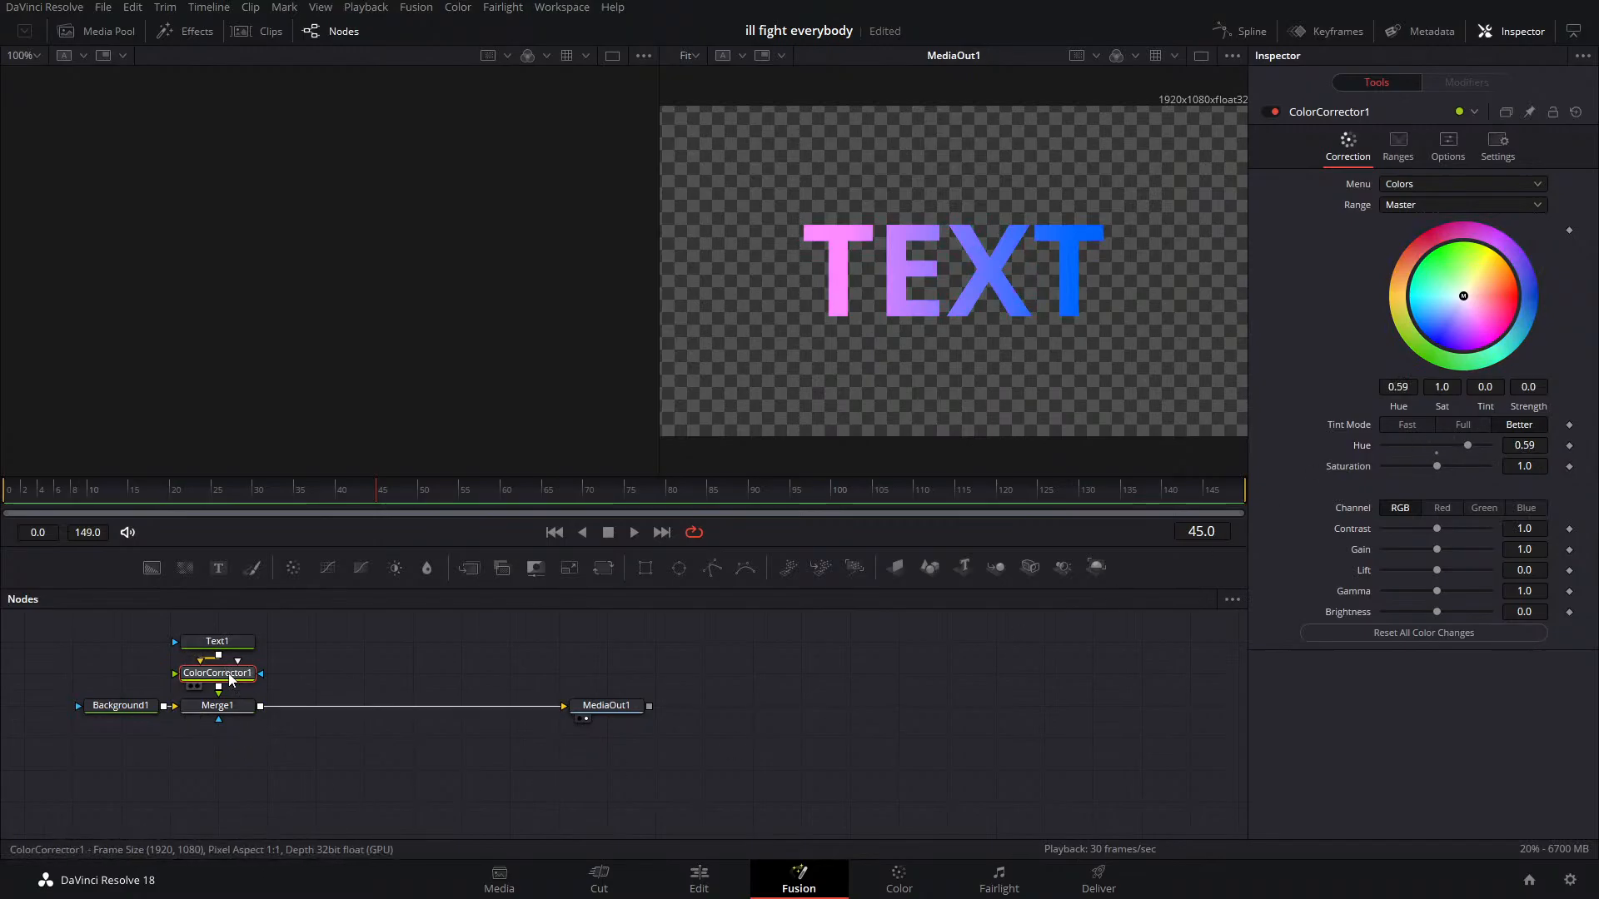
# Move the red and yellow stops of Text1's shading gradient inward, placing the yellow one at about 0.62
pyautogui.click(218, 643)
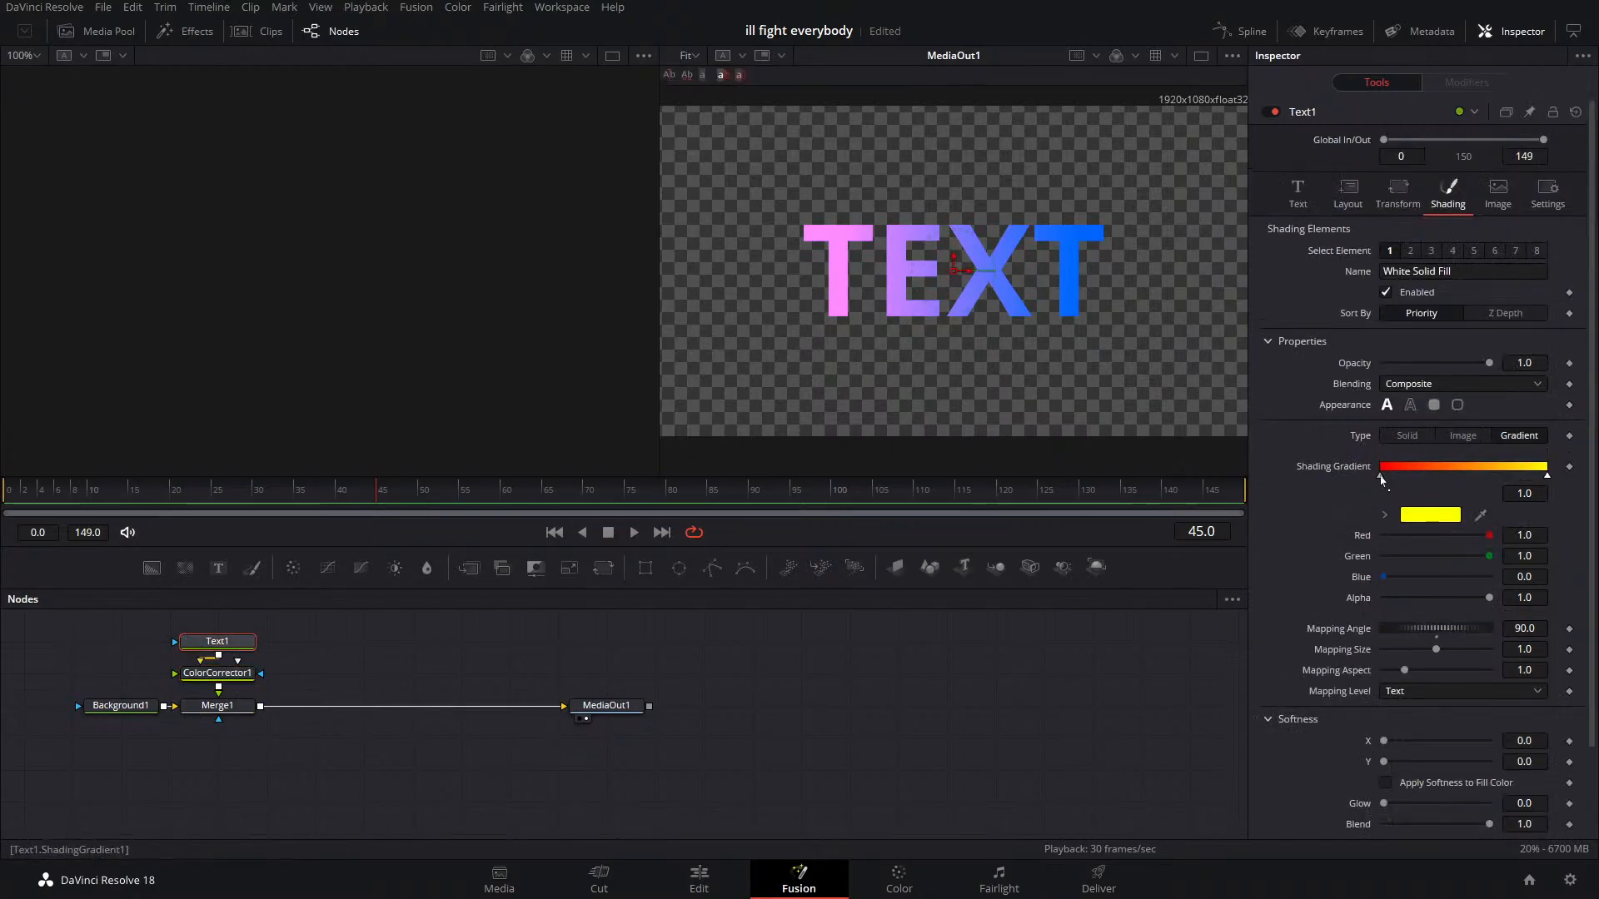
pyautogui.moveTo(1381, 476); pyautogui.dragTo(1425, 478)
pyautogui.moveTo(1546, 477); pyautogui.dragTo(1484, 481)
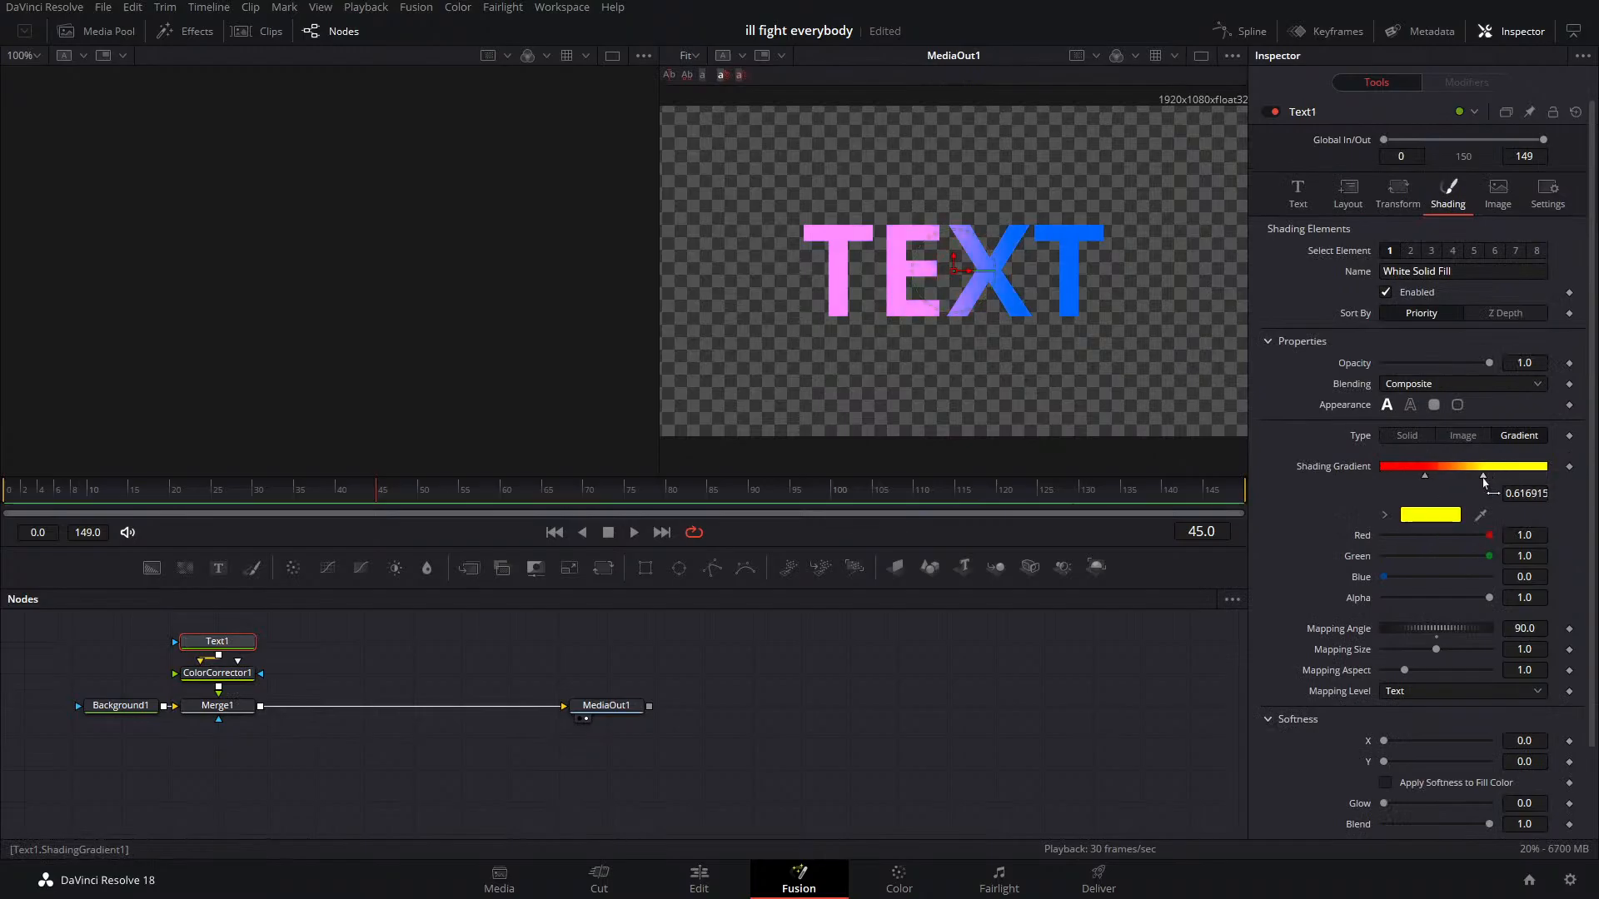
# Add a stop at the very start of Text1's gradient and colour it purple, #aa00ff
pyautogui.click(1386, 475)
pyautogui.moveTo(1386, 474); pyautogui.dragTo(1380, 475)
pyautogui.click(1430, 515)
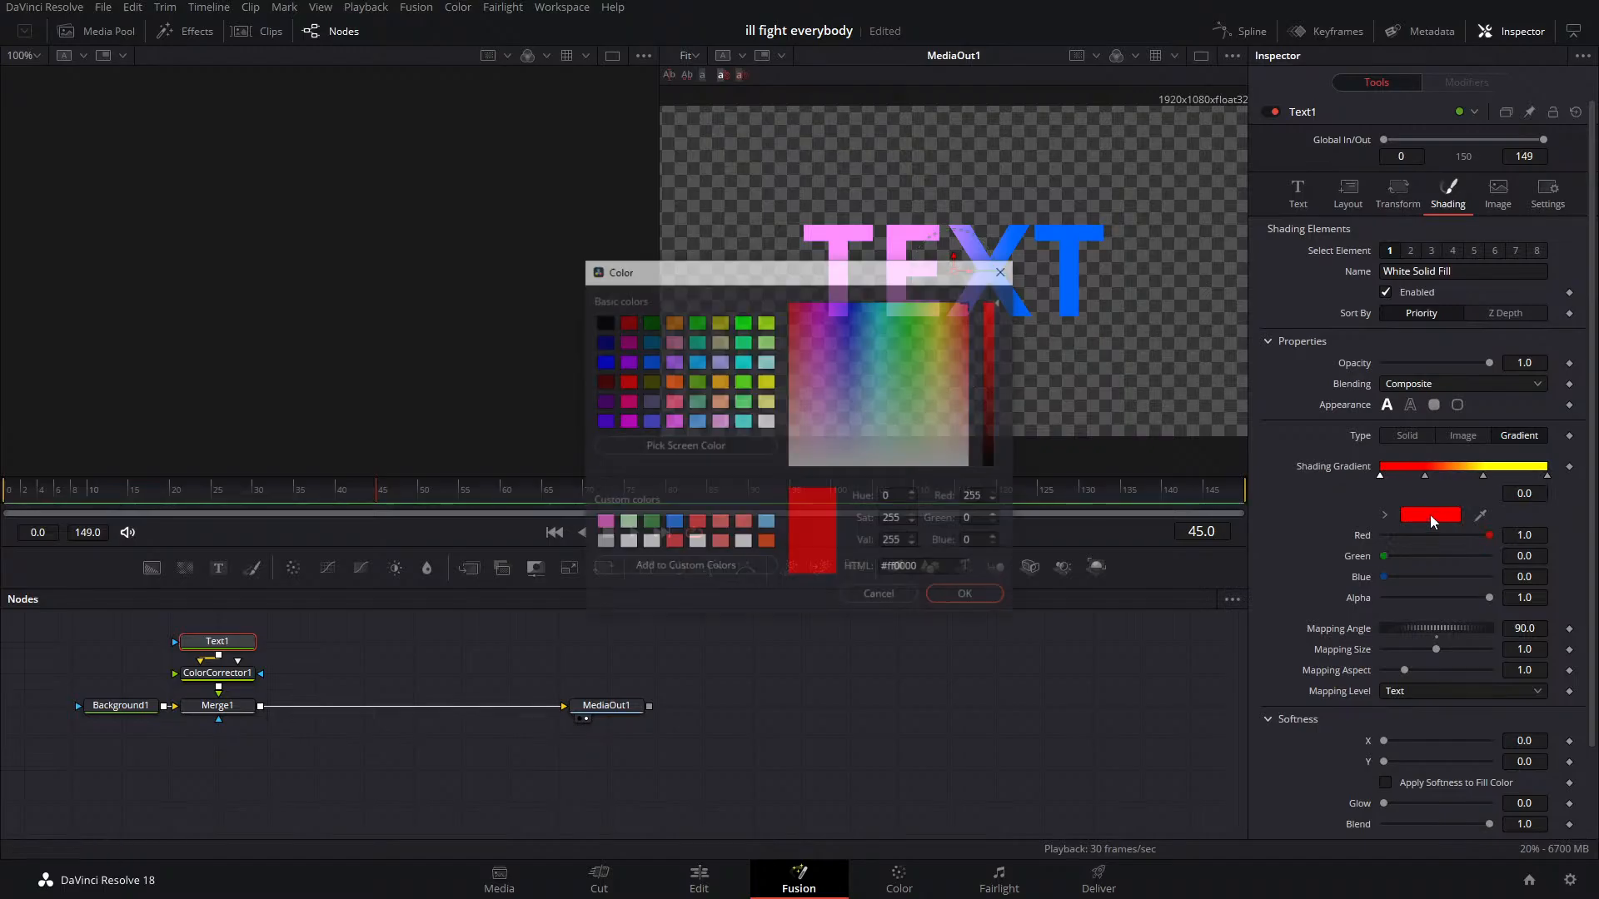
pyautogui.click(627, 363)
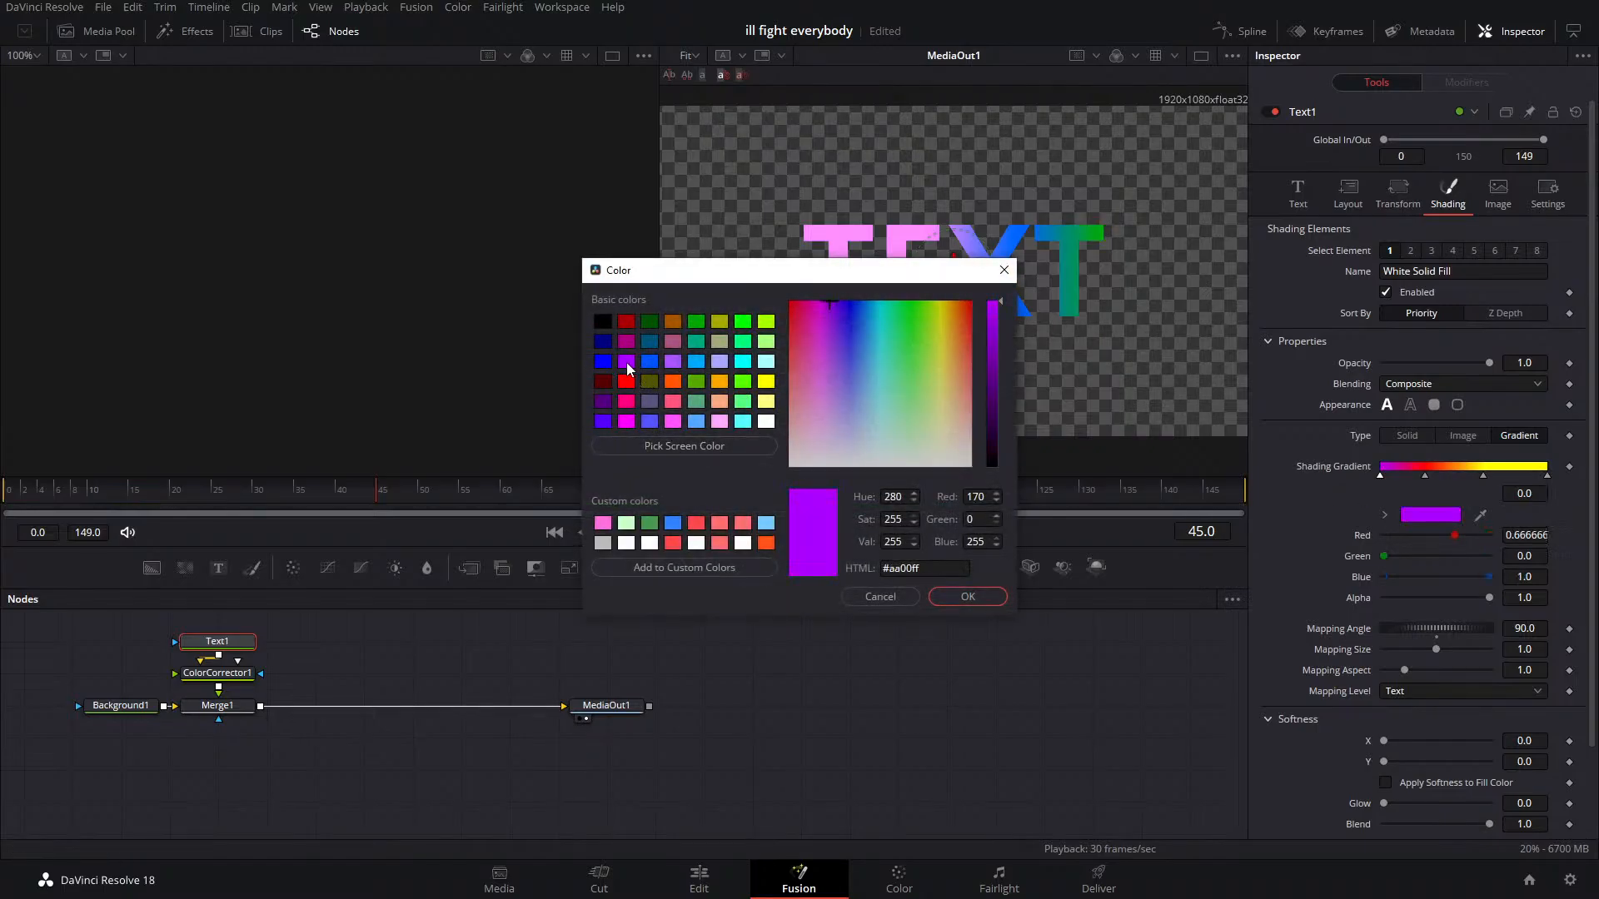
pyautogui.click(968, 597)
# Add a stop at about 0.995 on Text1's gradient and colour it bright green with red 0.333 and green 1.0
pyautogui.click(1547, 477)
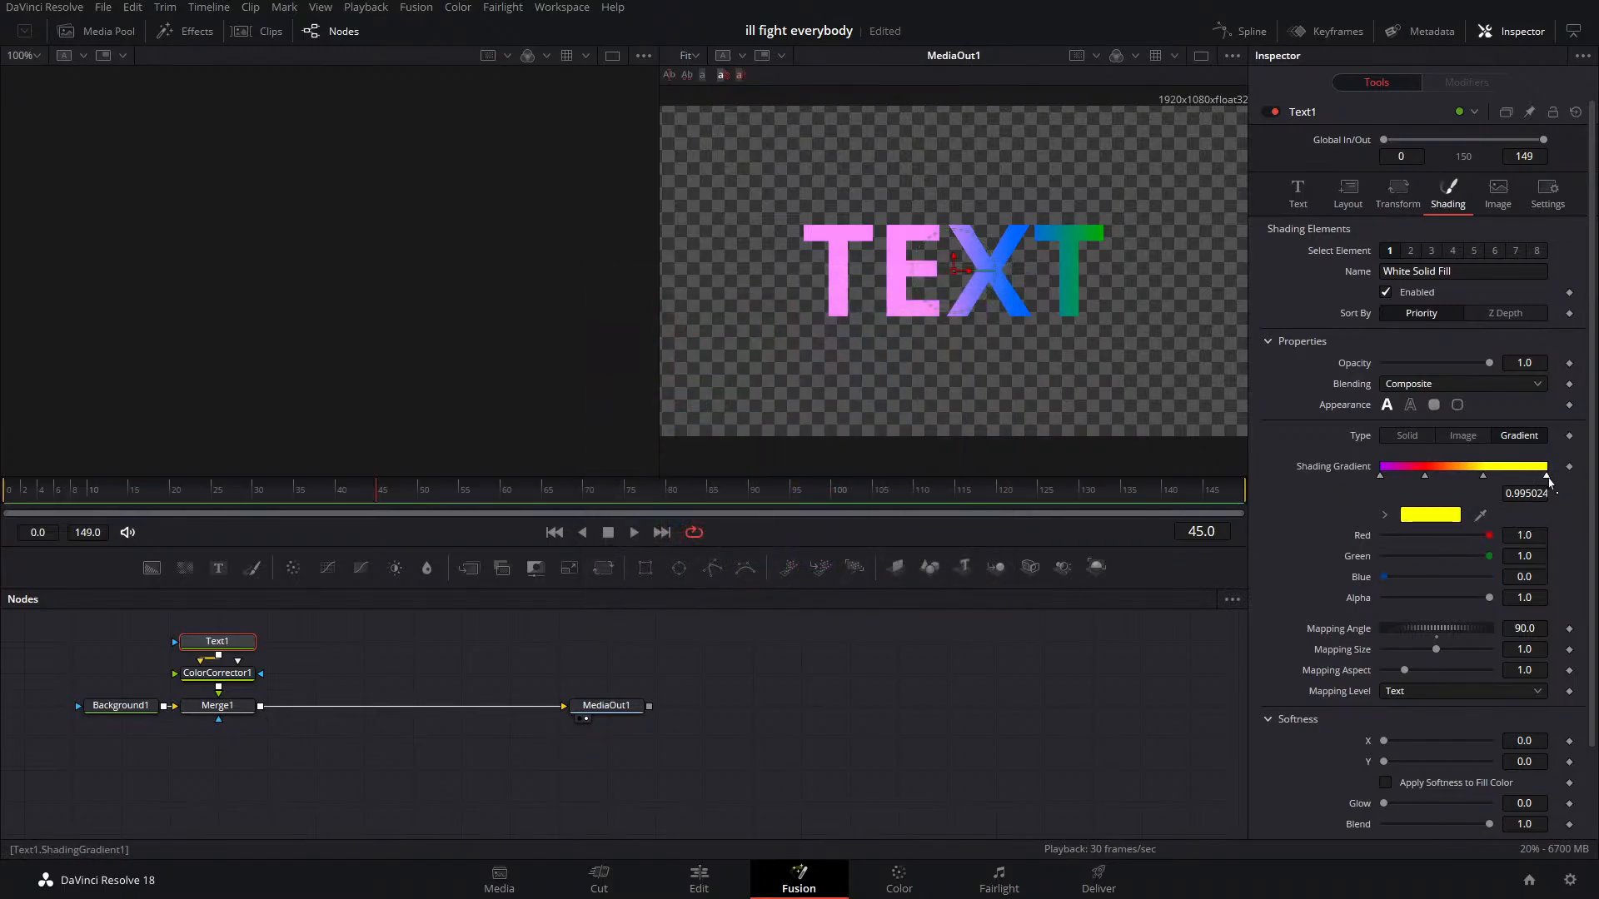
pyautogui.click(1449, 514)
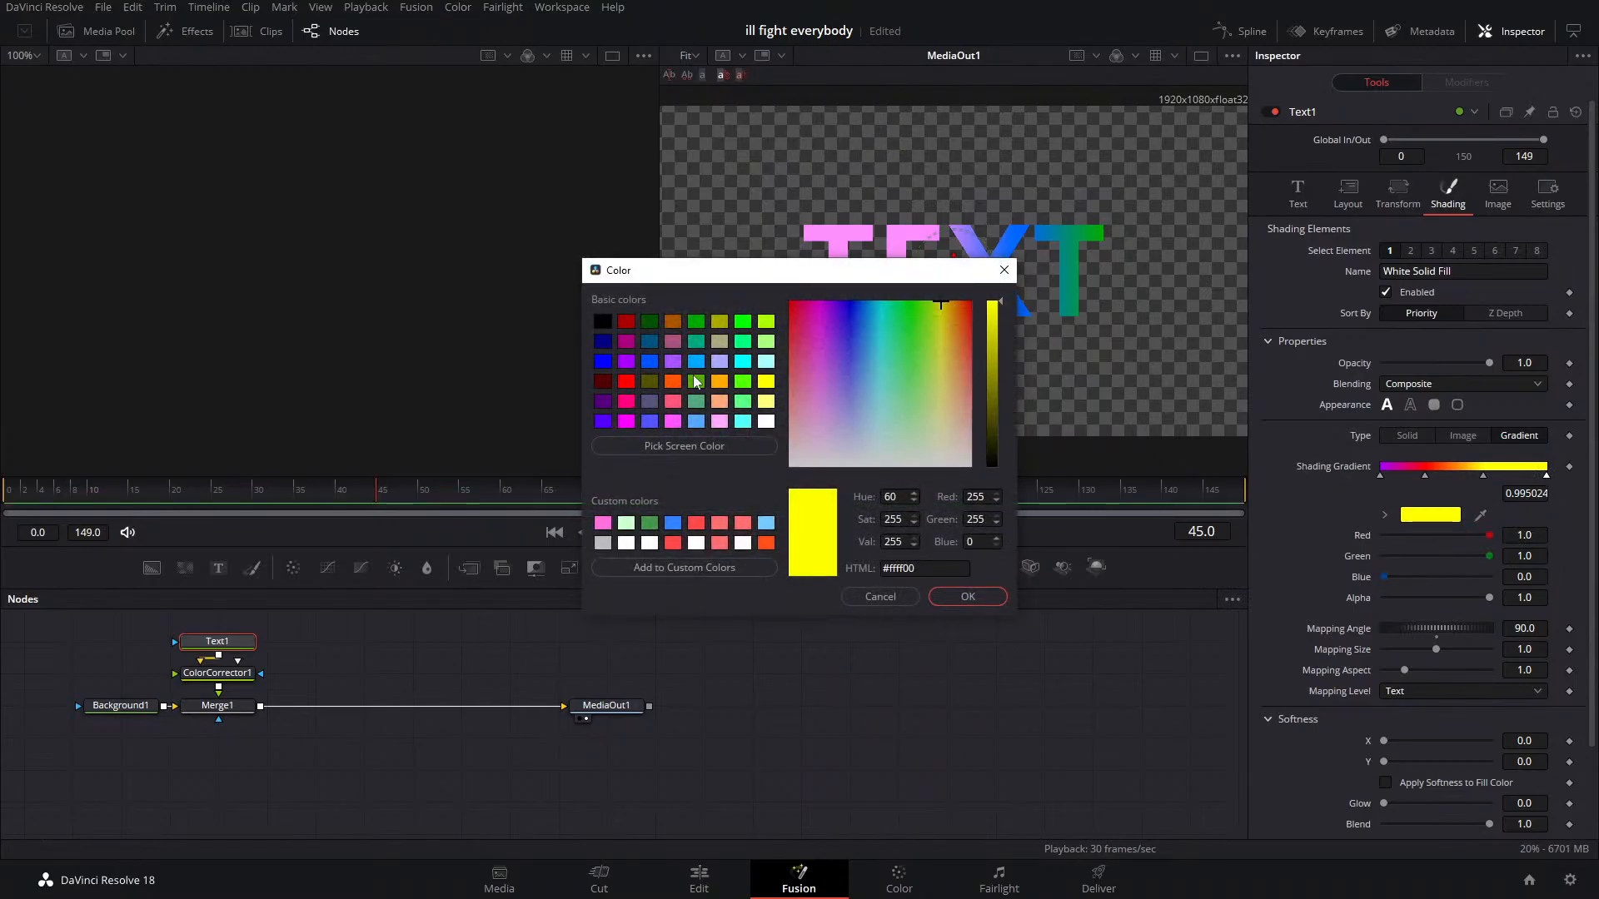
pyautogui.click(740, 385)
pyautogui.click(967, 596)
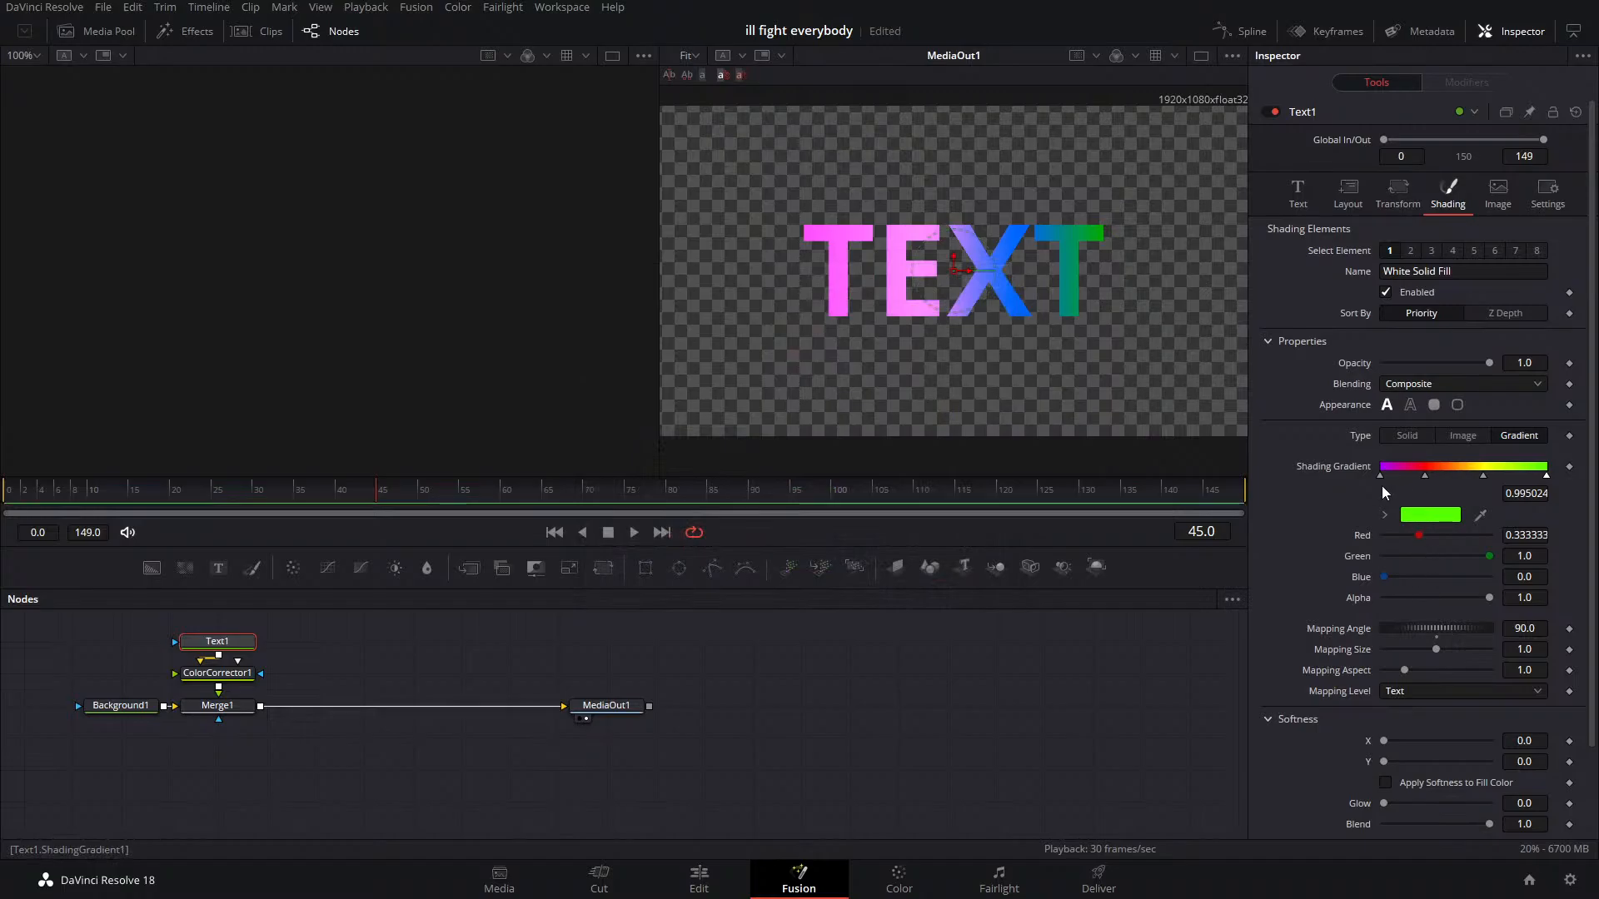
# Shift the gradient's red stop to about 0.30 and set the mapping angle to 82.2, keeping mapping size and aspect at 1.0
pyautogui.moveTo(1423, 476); pyautogui.dragTo(1430, 479)
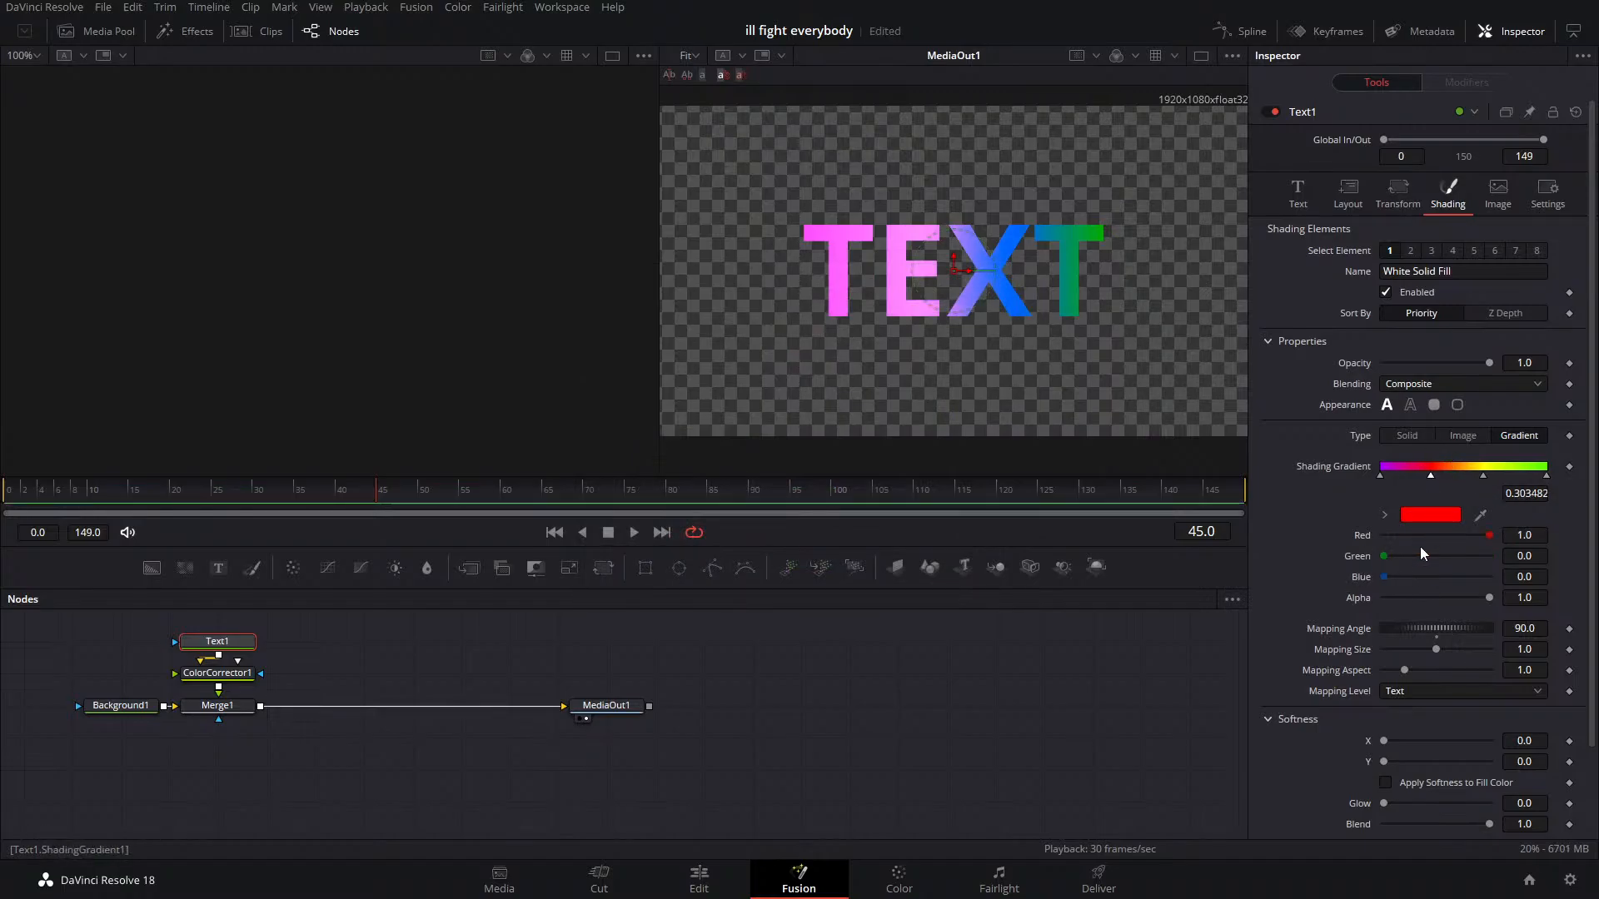
pyautogui.moveTo(1432, 646)
pyautogui.mouseDown()
pyautogui.moveTo(1464, 644)
pyautogui.moveTo(1376, 660)
pyautogui.moveTo(1459, 668)
pyautogui.moveTo(1389, 671)
pyautogui.moveTo(1447, 629)
pyautogui.moveTo(1434, 636)
pyautogui.mouseUp()
pyautogui.click(1435, 658)
pyautogui.click(1404, 678)
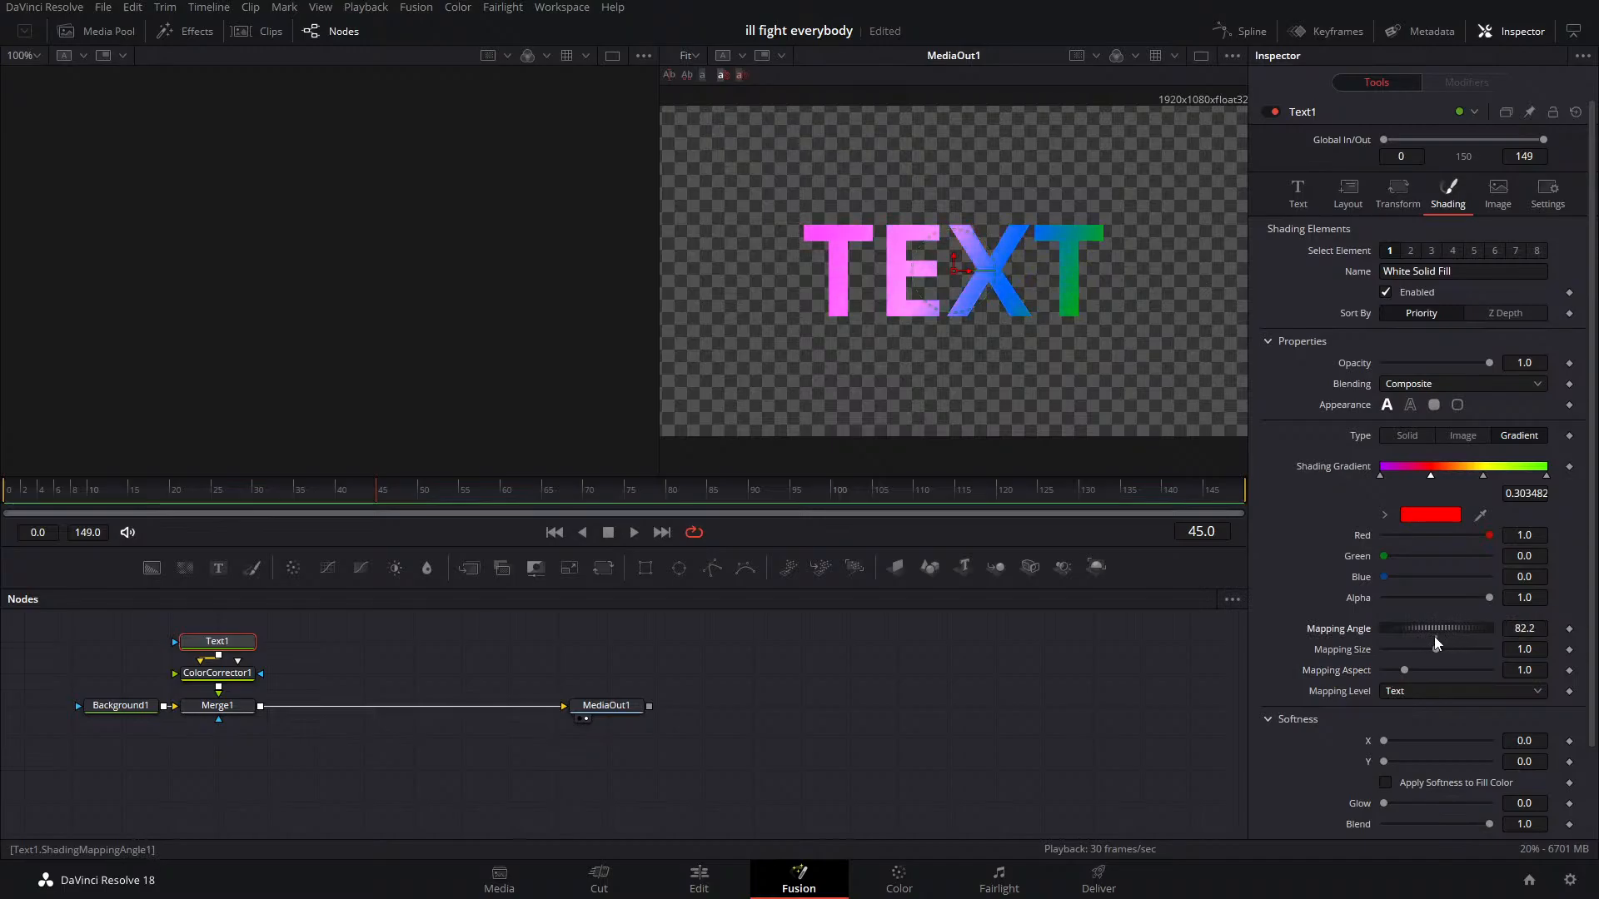
# Shift ColorCorrector1's hue to 0.38
pyautogui.click(216, 672)
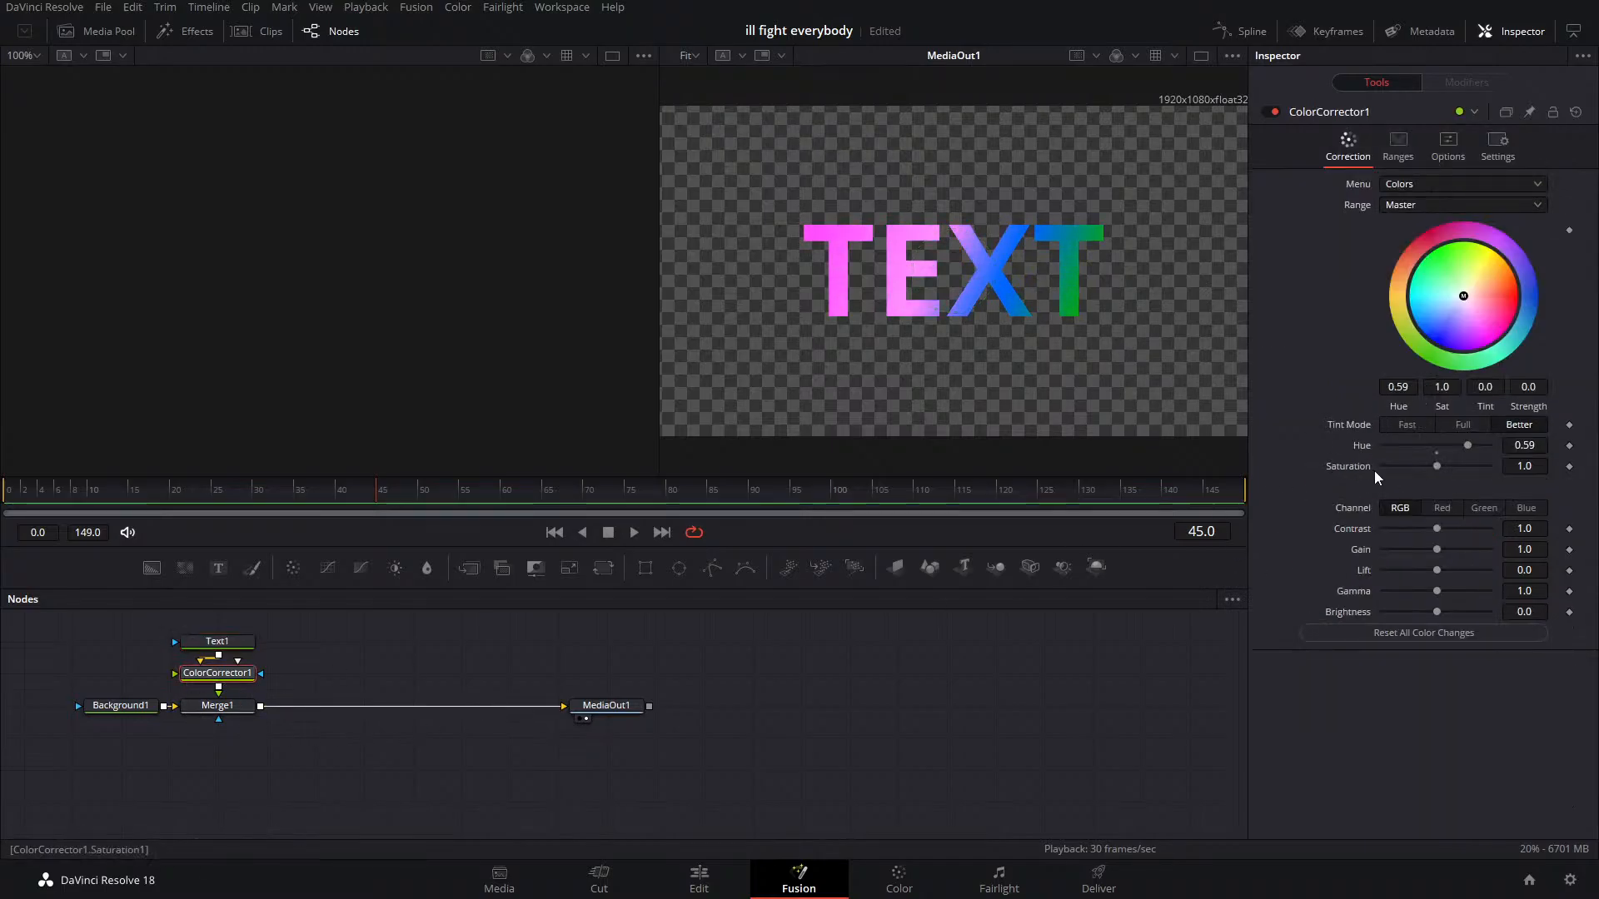
pyautogui.moveTo(1436, 446)
pyautogui.mouseDown()
pyautogui.moveTo(1382, 443)
pyautogui.moveTo(1456, 443)
pyautogui.mouseUp()
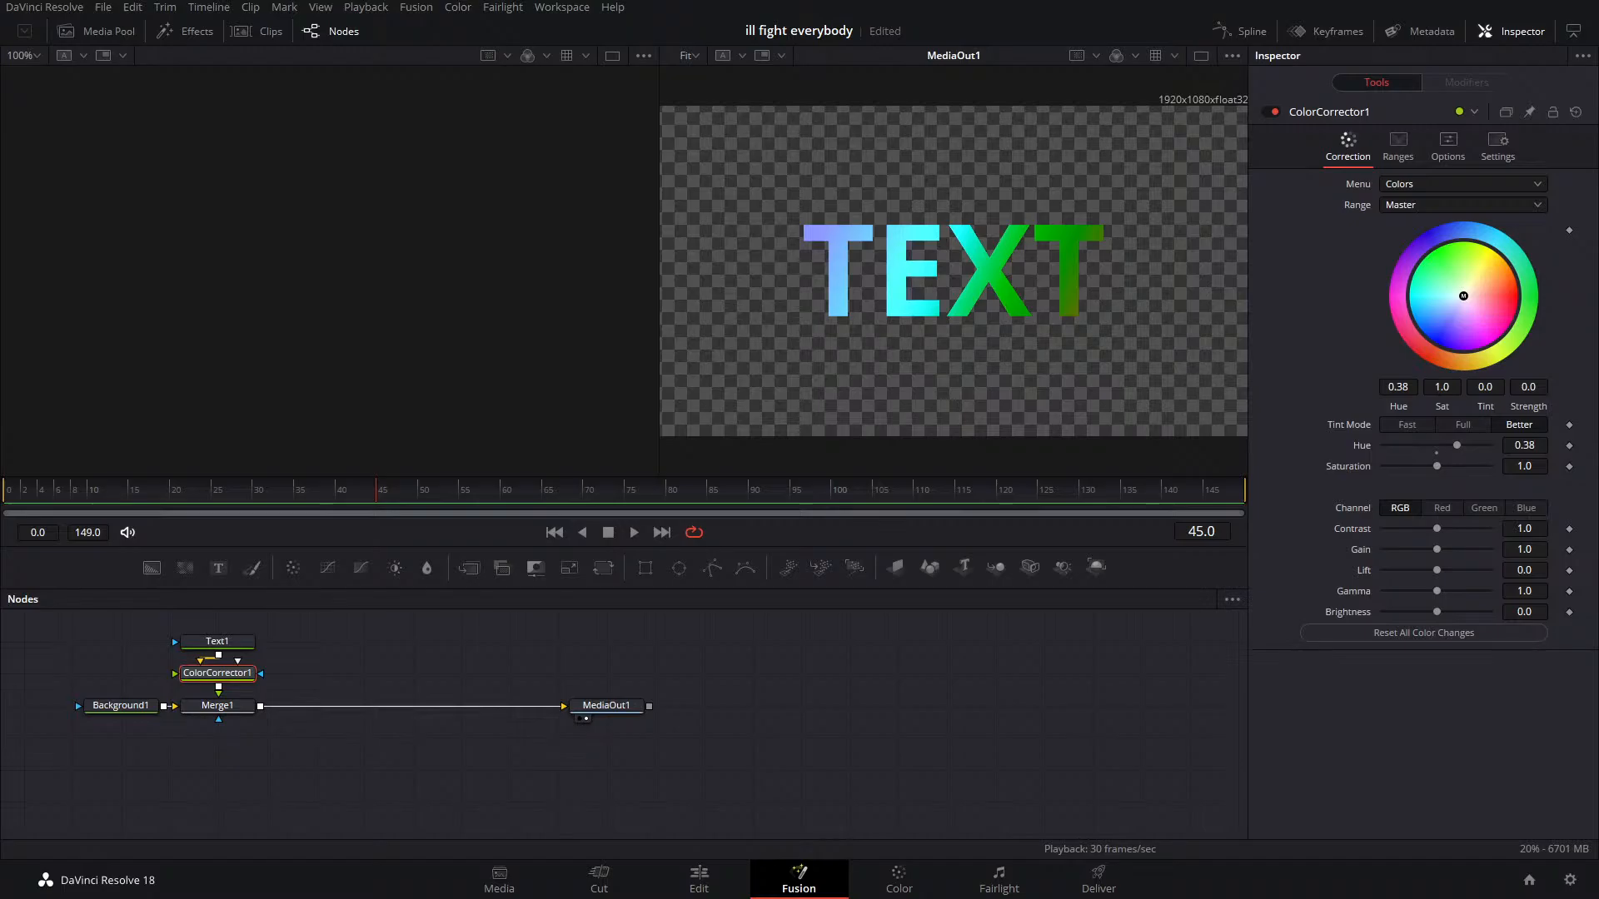
# Switch to the browser and play the AFTER DARK Valorant Edit video full screen up to the LOST text
pyautogui.moveTo(0, 133); pyautogui.dragTo(929, 108)
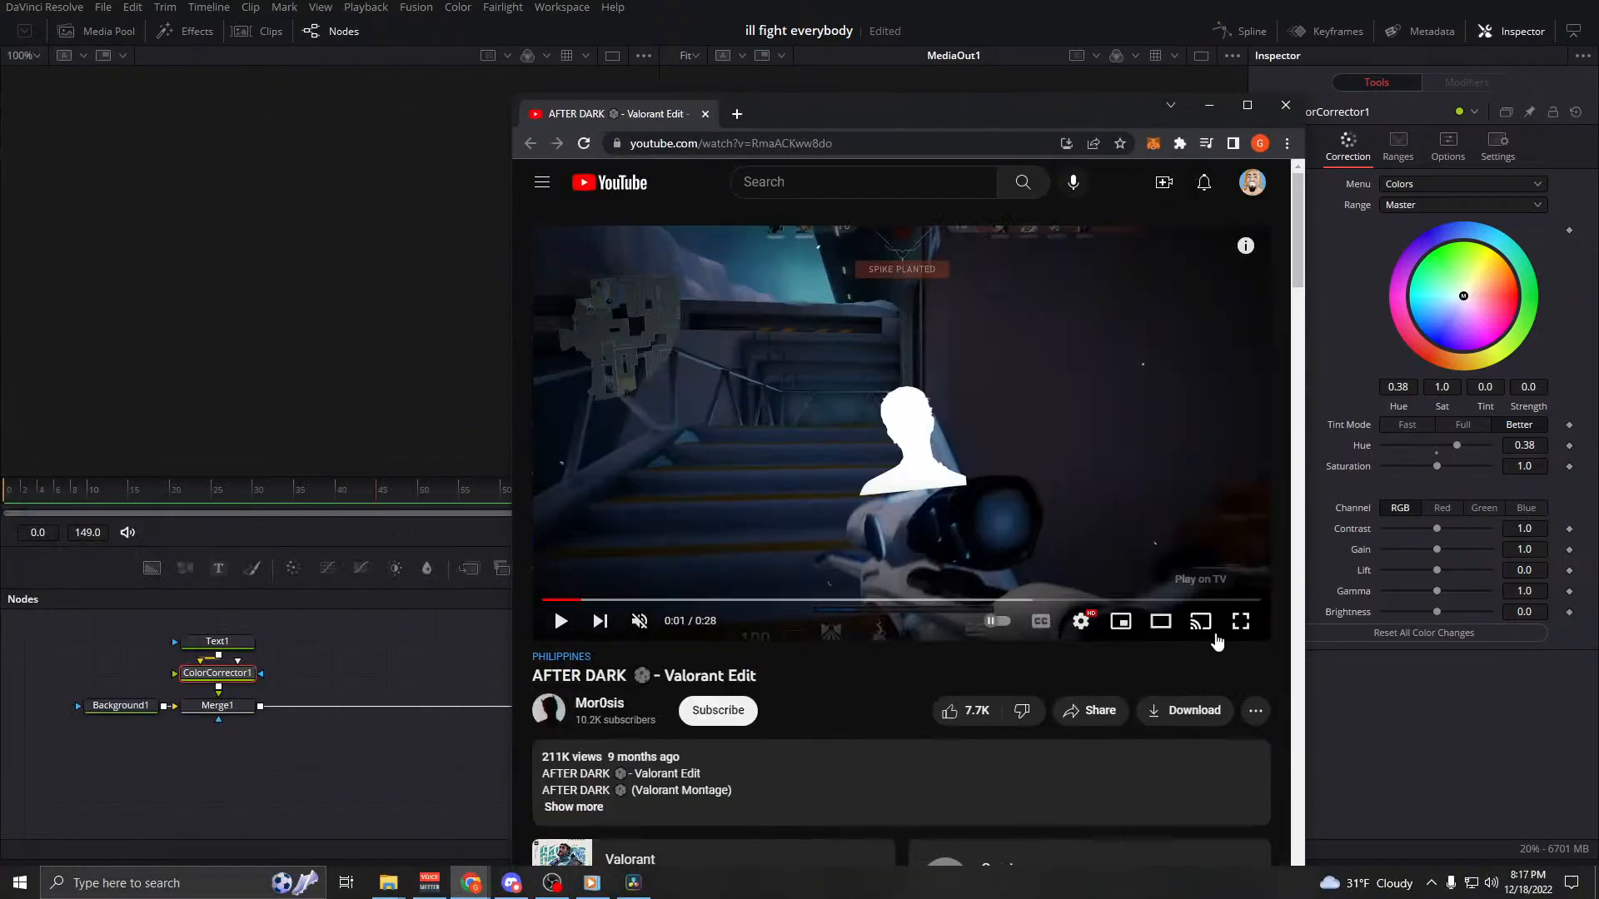
pyautogui.click(1236, 624)
pyautogui.click(50, 877)
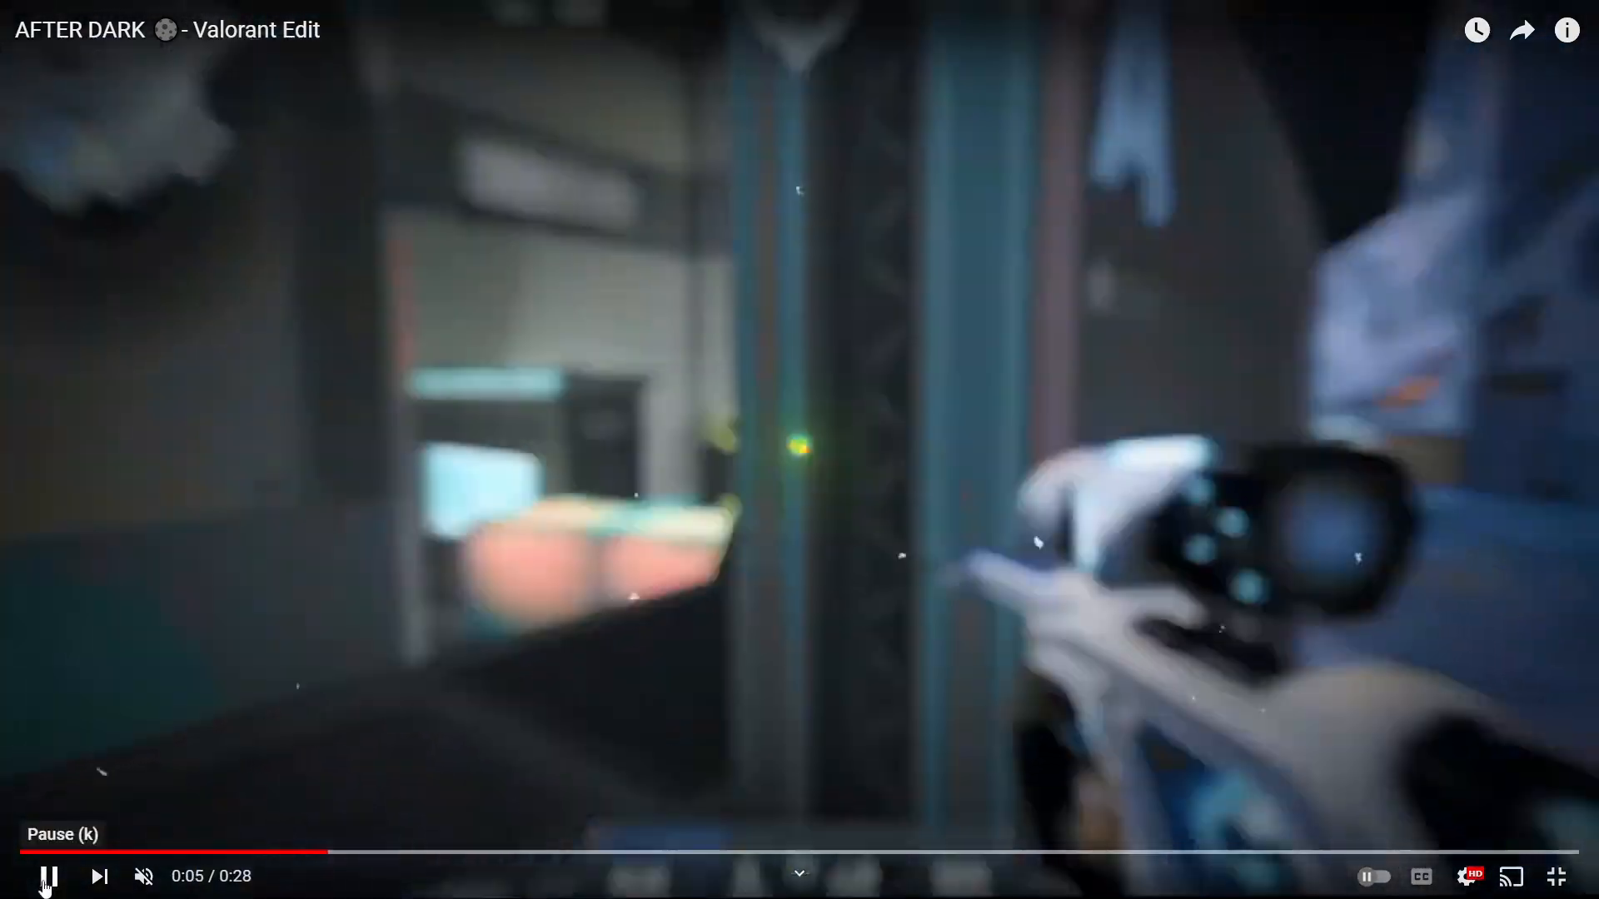
pyautogui.click(48, 883)
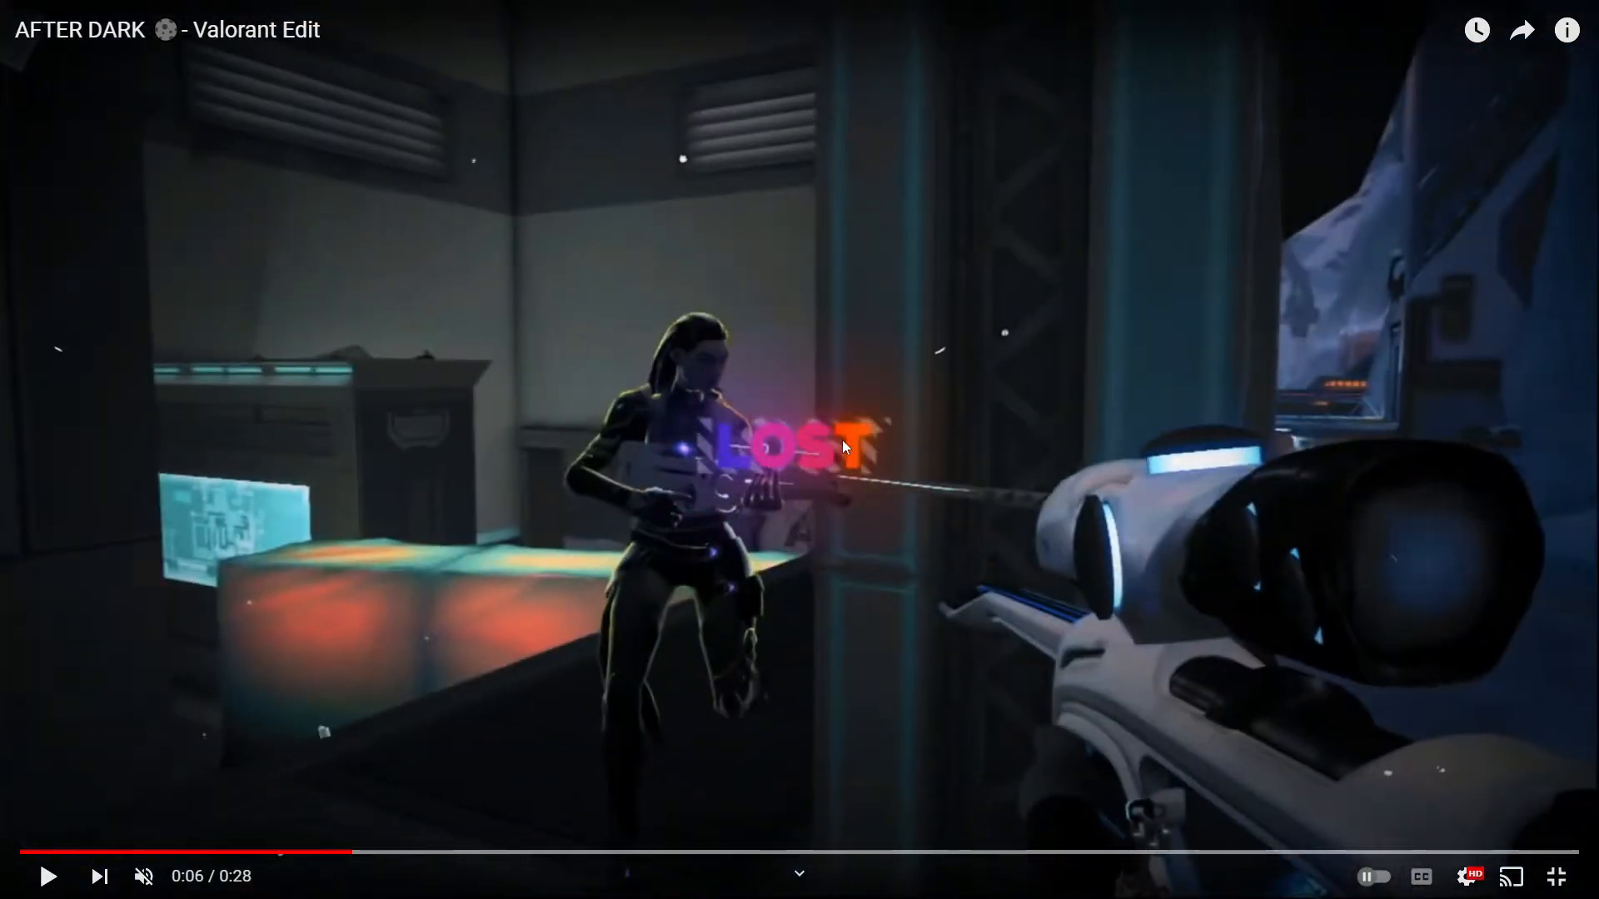
# Replay the LOST text section around 0:05 to 0:07 to examine its colour animation, and return to DaVinci Resolve
pyautogui.click(341, 852)
pyautogui.click(47, 878)
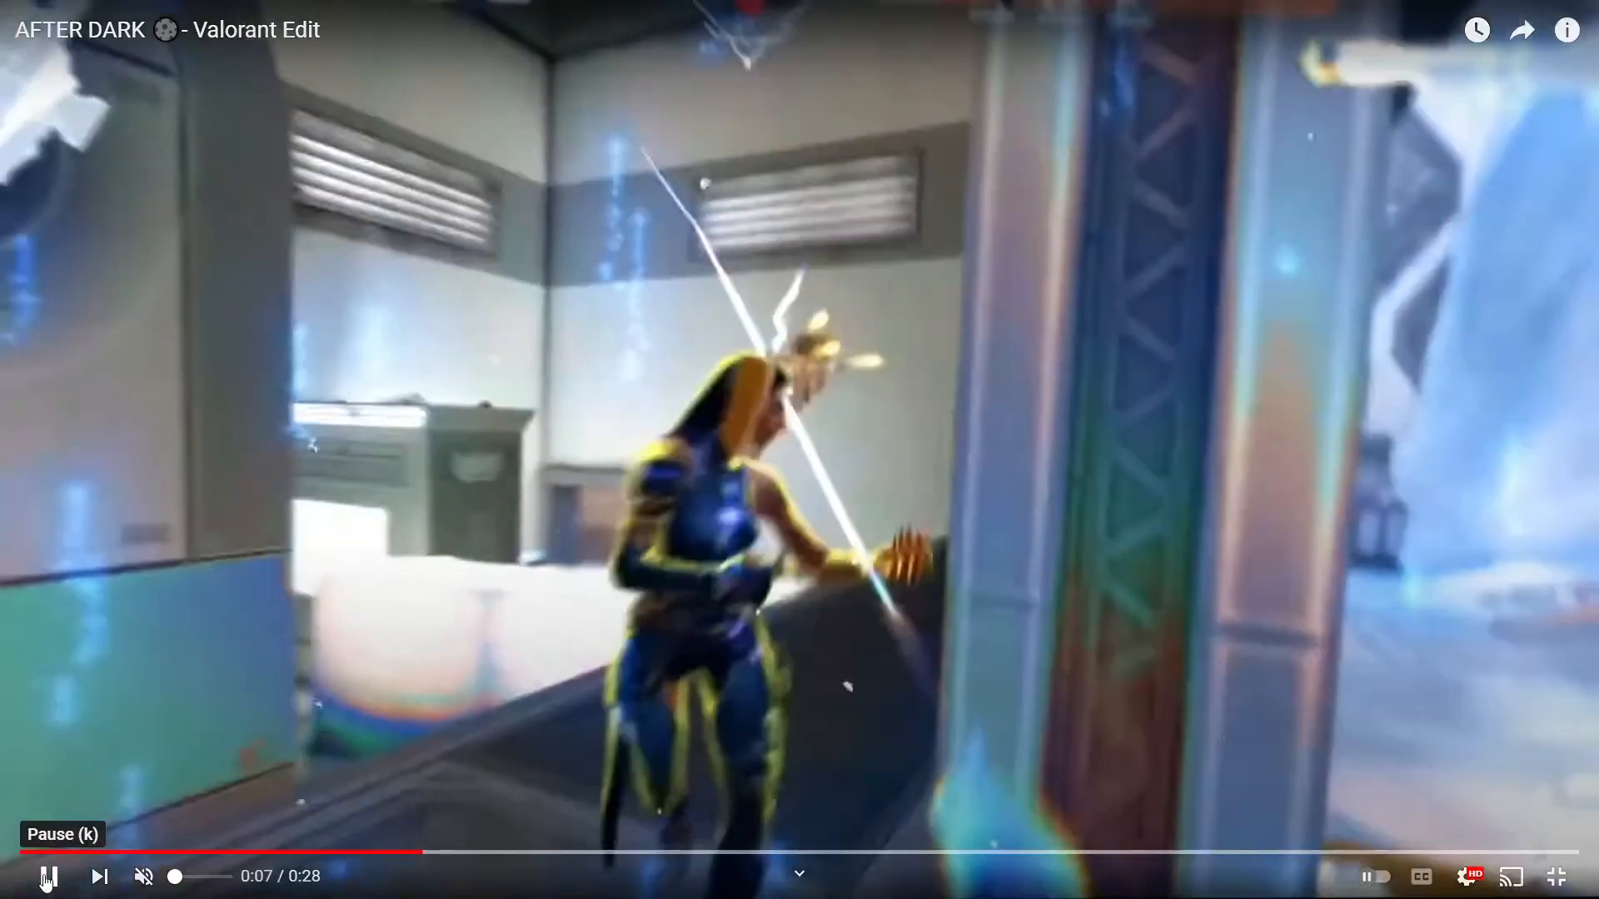
pyautogui.click(48, 879)
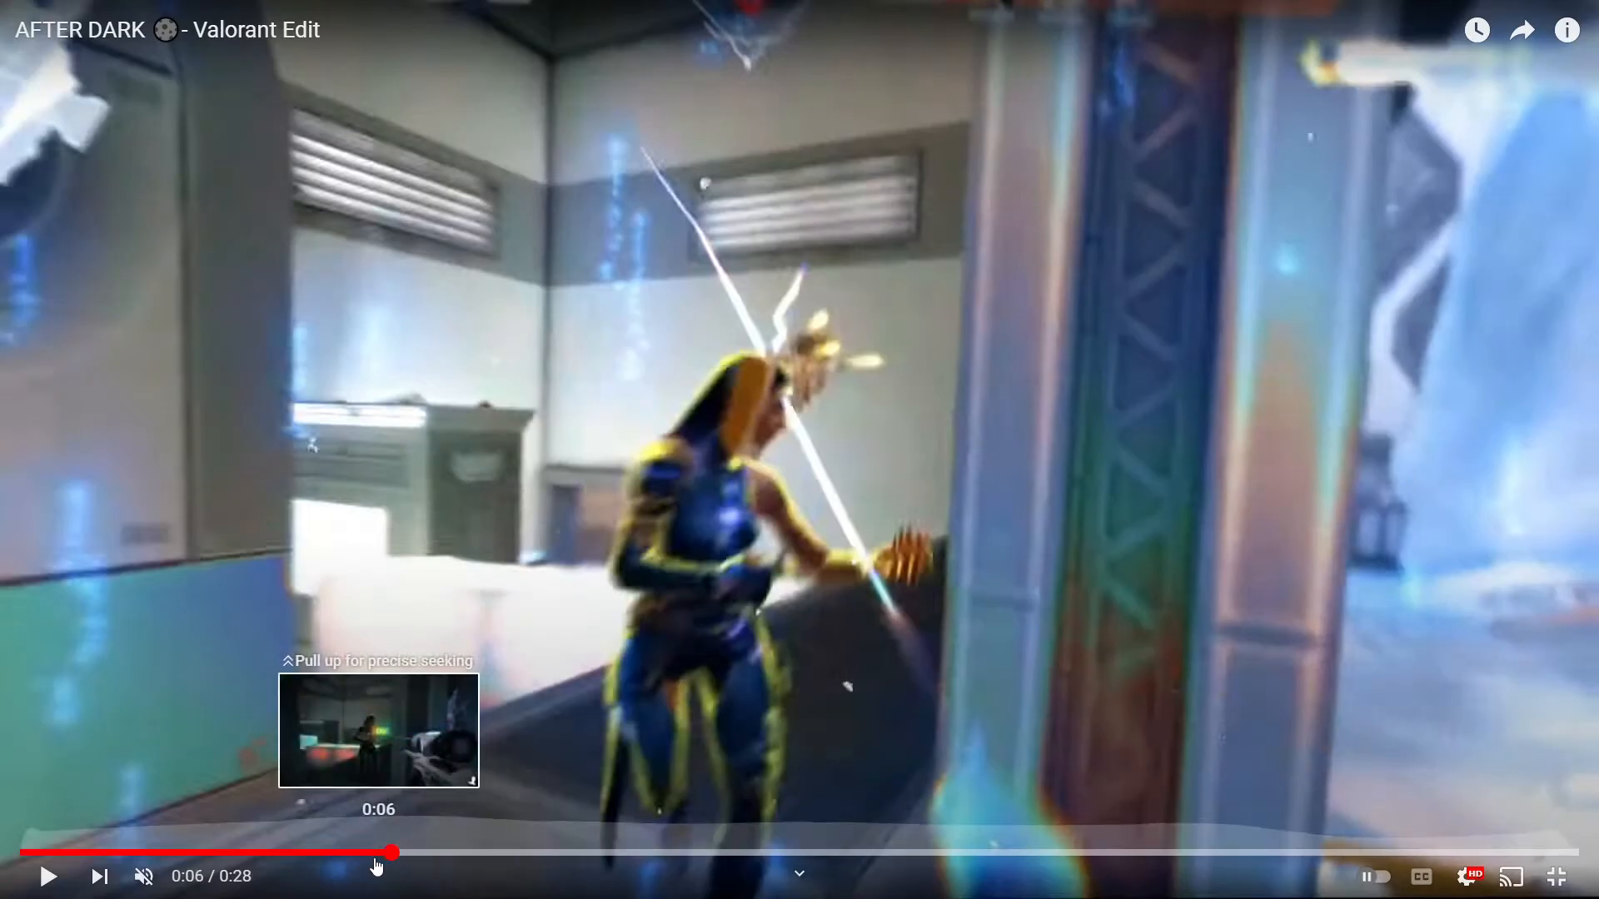
pyautogui.click(382, 852)
pyautogui.click(47, 878)
pyautogui.click(47, 878)
pyautogui.click(344, 852)
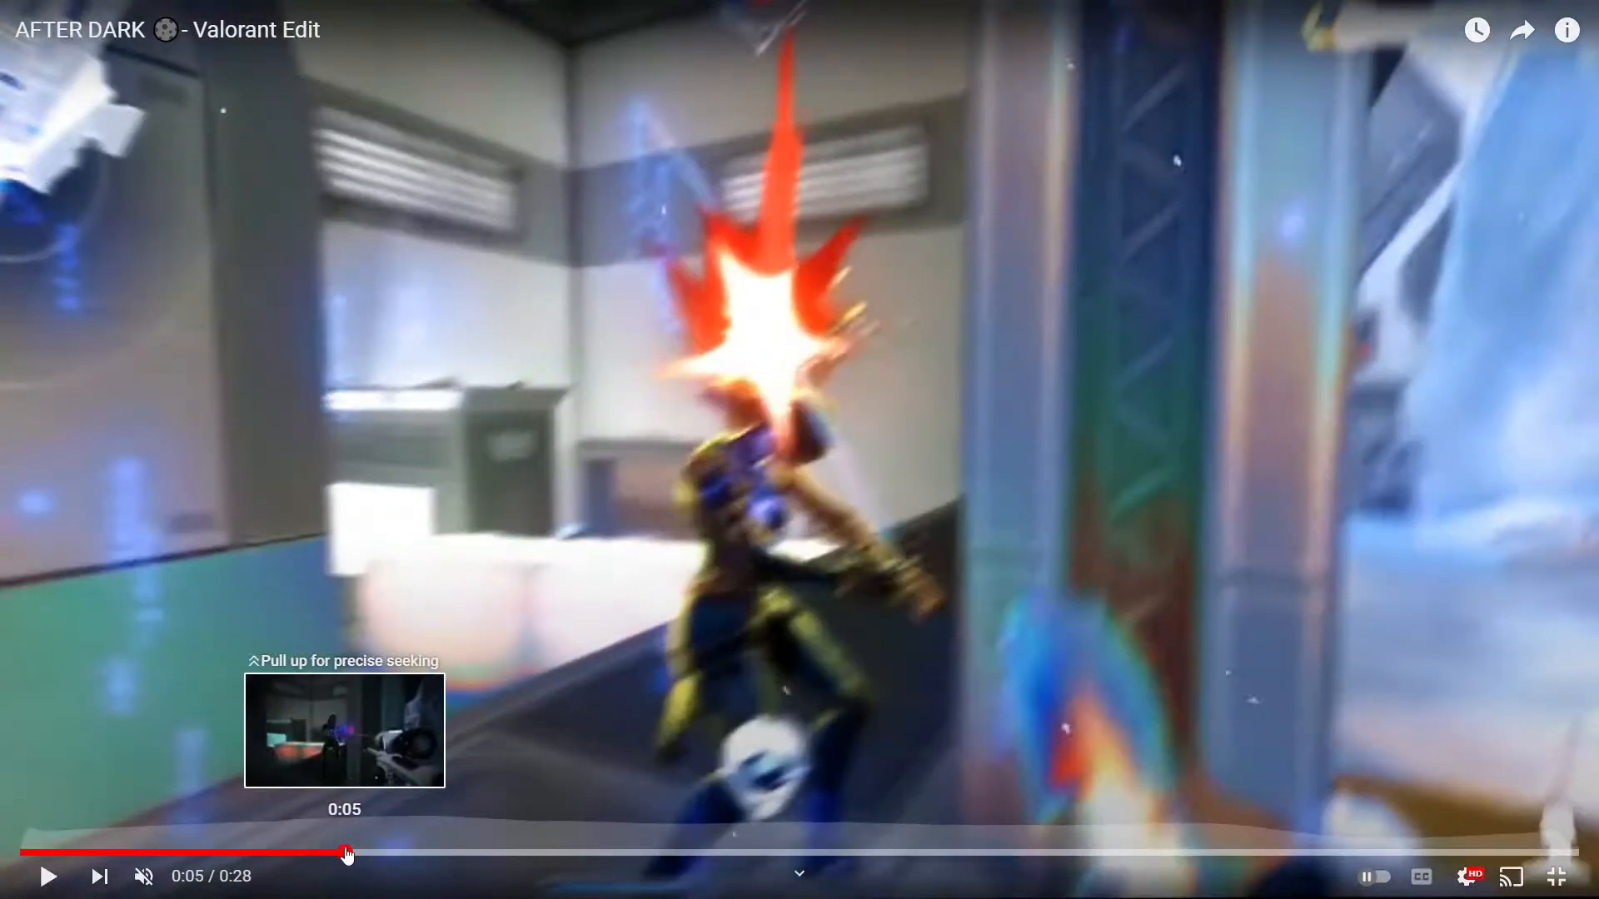
pyautogui.click(50, 878)
pyautogui.click(50, 878)
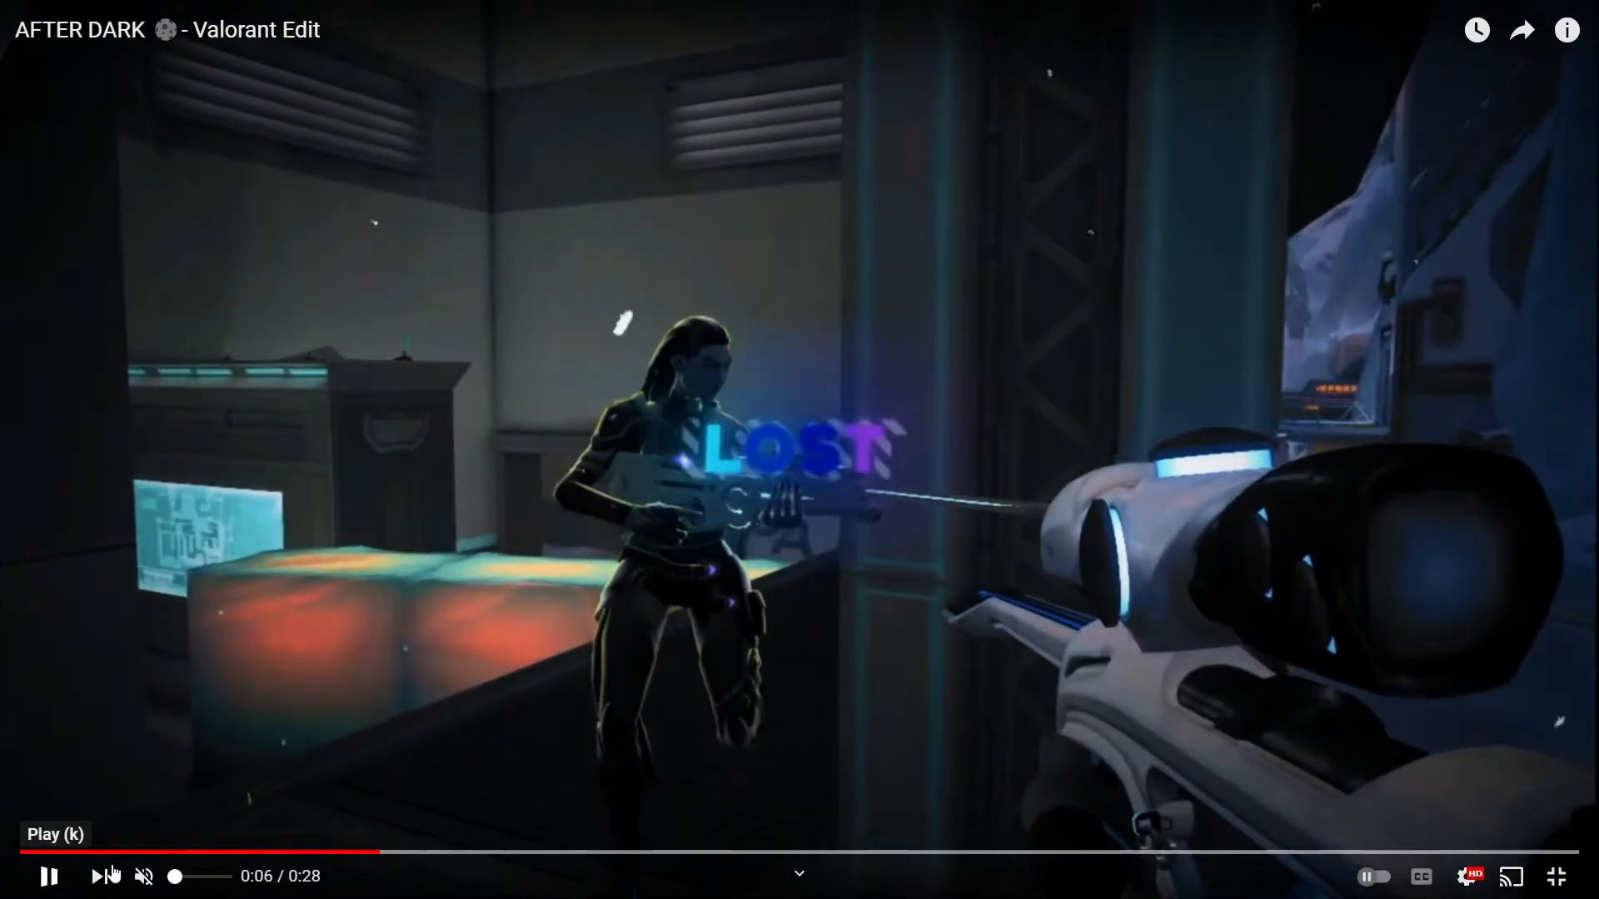
pyautogui.click(316, 852)
pyautogui.click(42, 876)
pyautogui.click(40, 876)
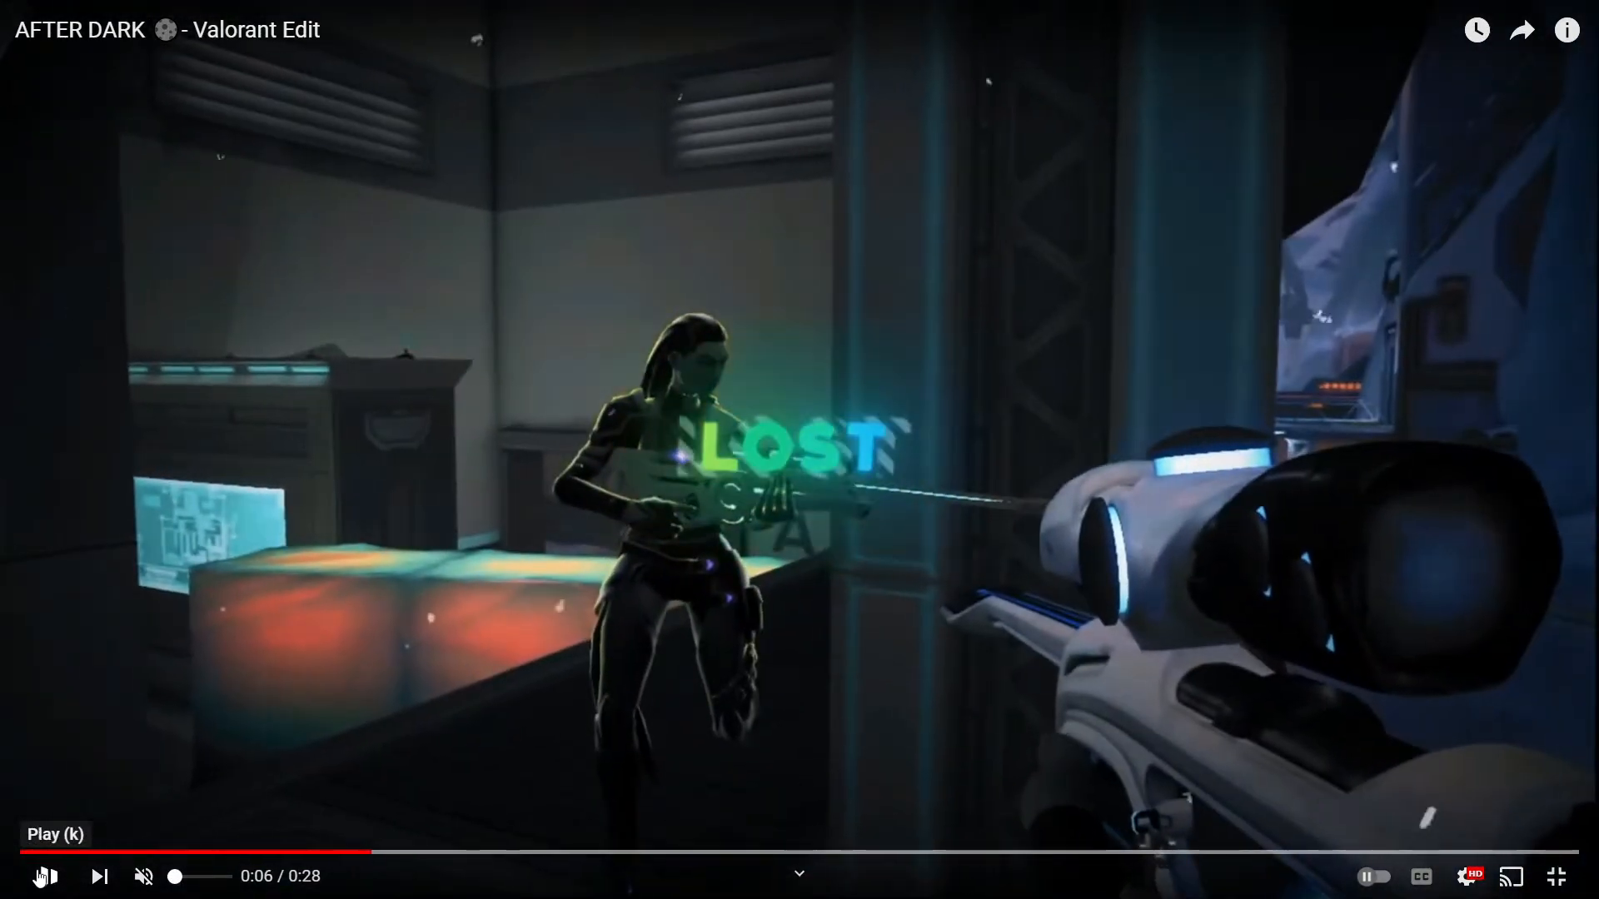
pyautogui.click(1550, 879)
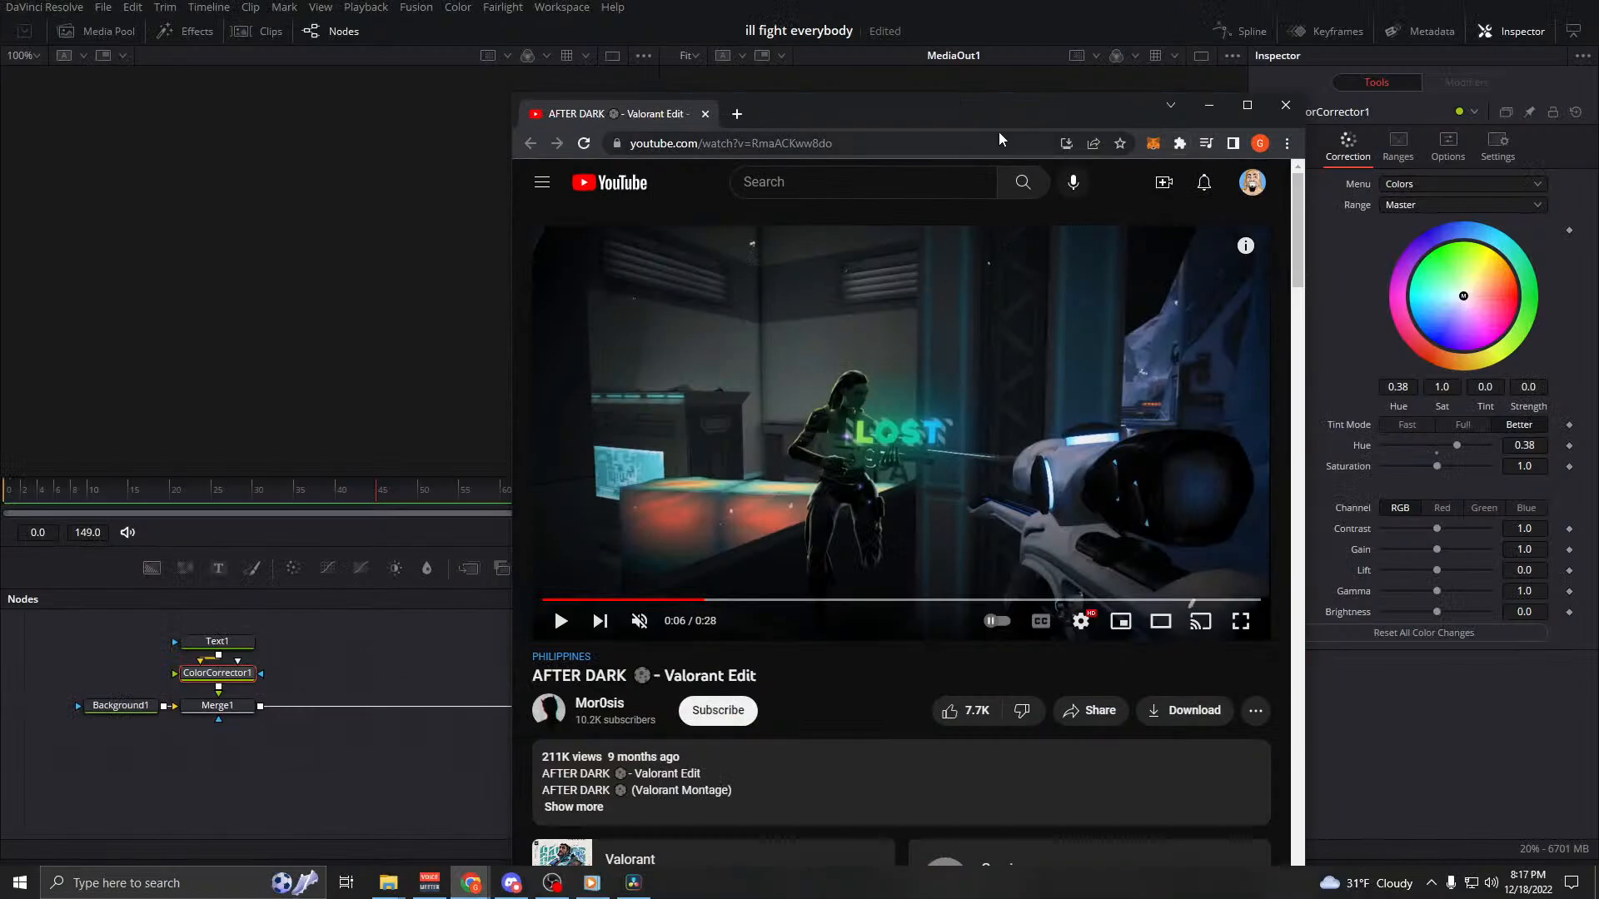
pyautogui.click(1209, 105)
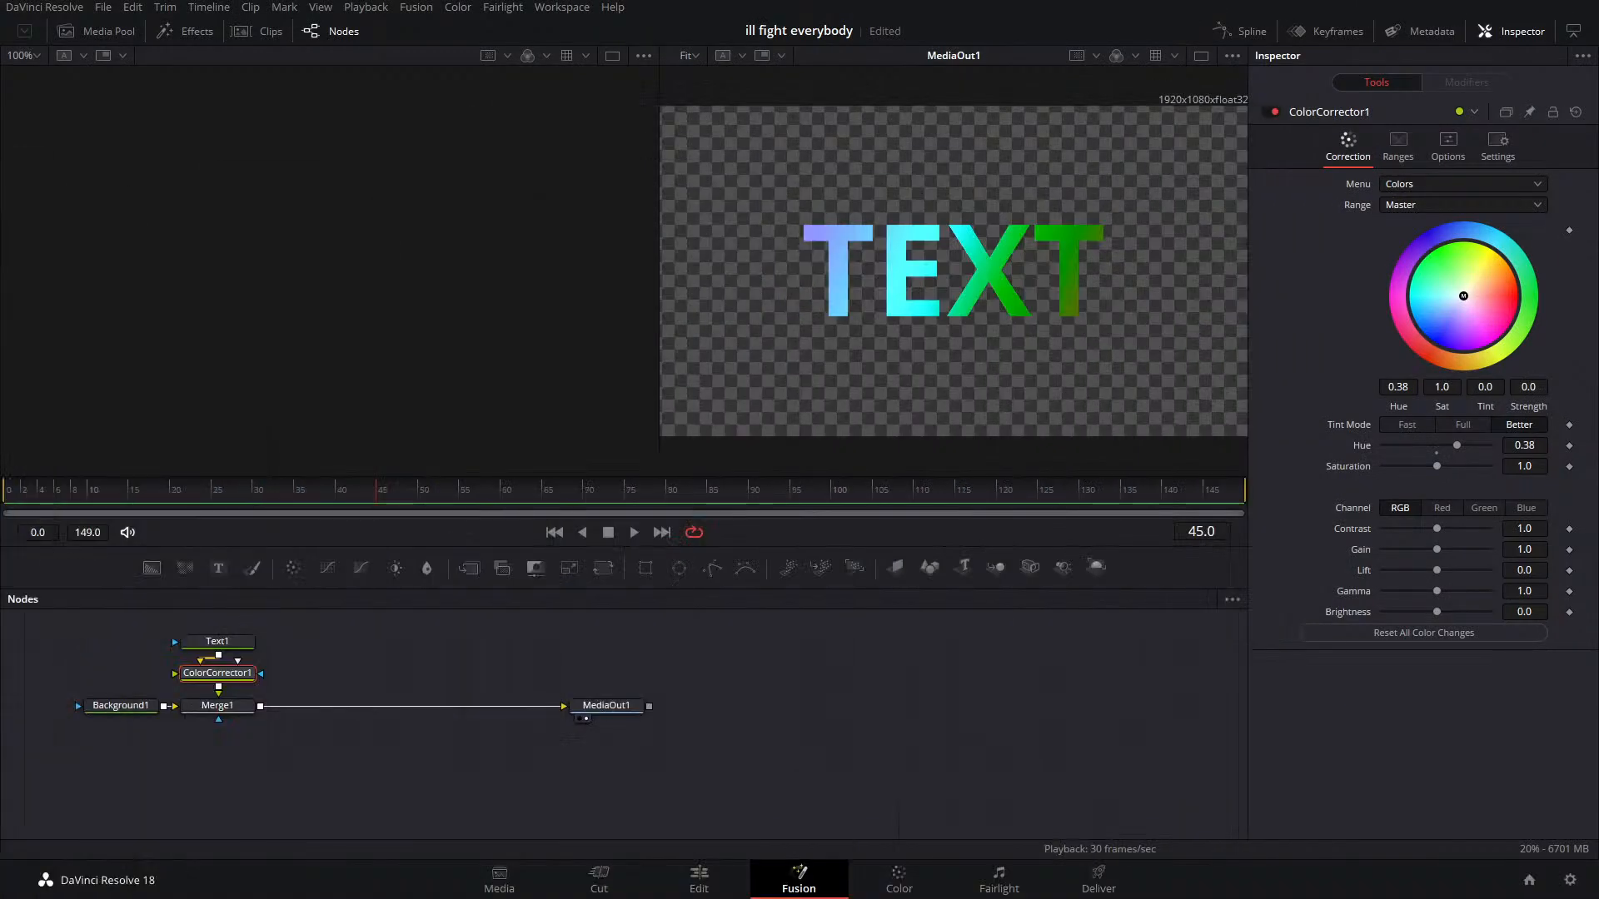
# Set the mapping angle of Text1's shading gradient to 90
pyautogui.click(232, 644)
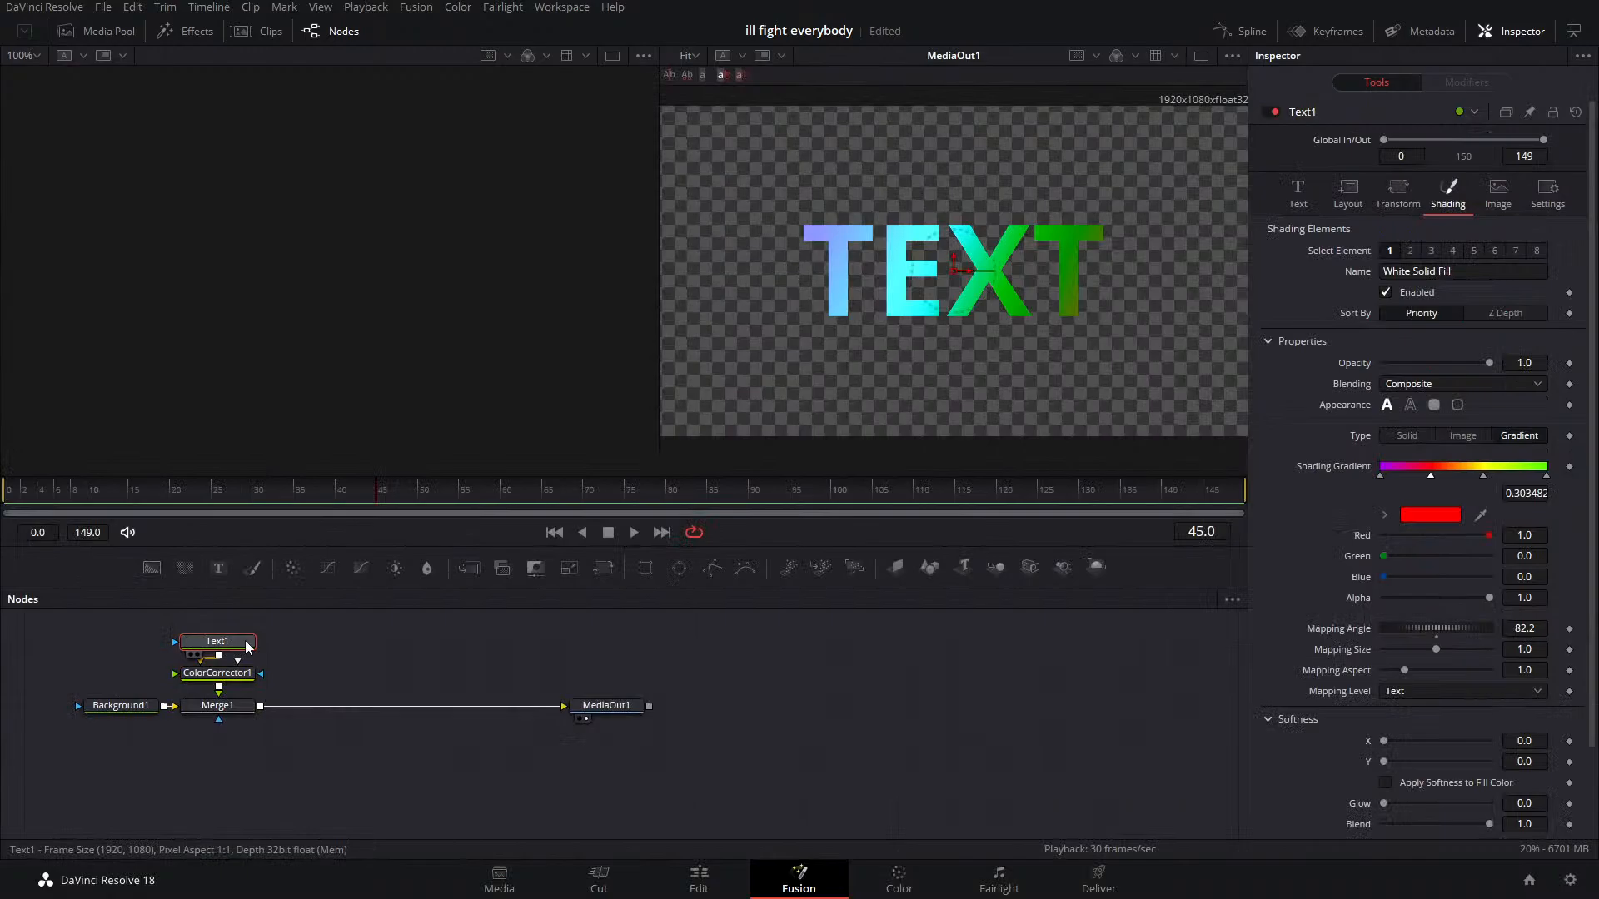
pyautogui.doubleClick(1438, 636)
pyautogui.click(1522, 629)
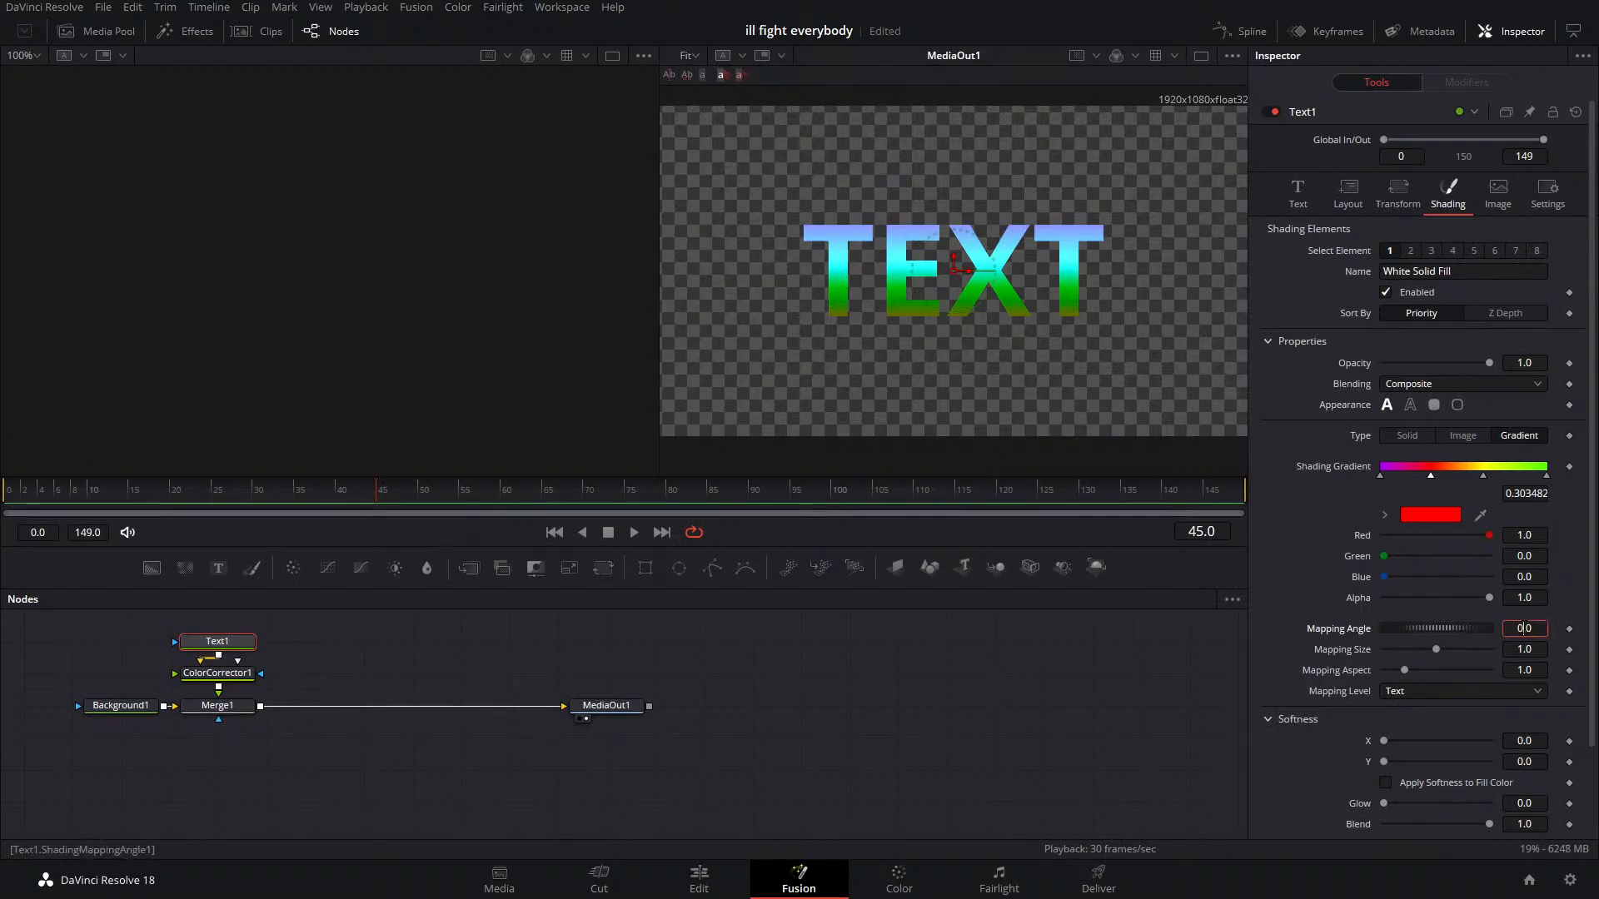
pyautogui.write('90')
pyautogui.press('Tab')
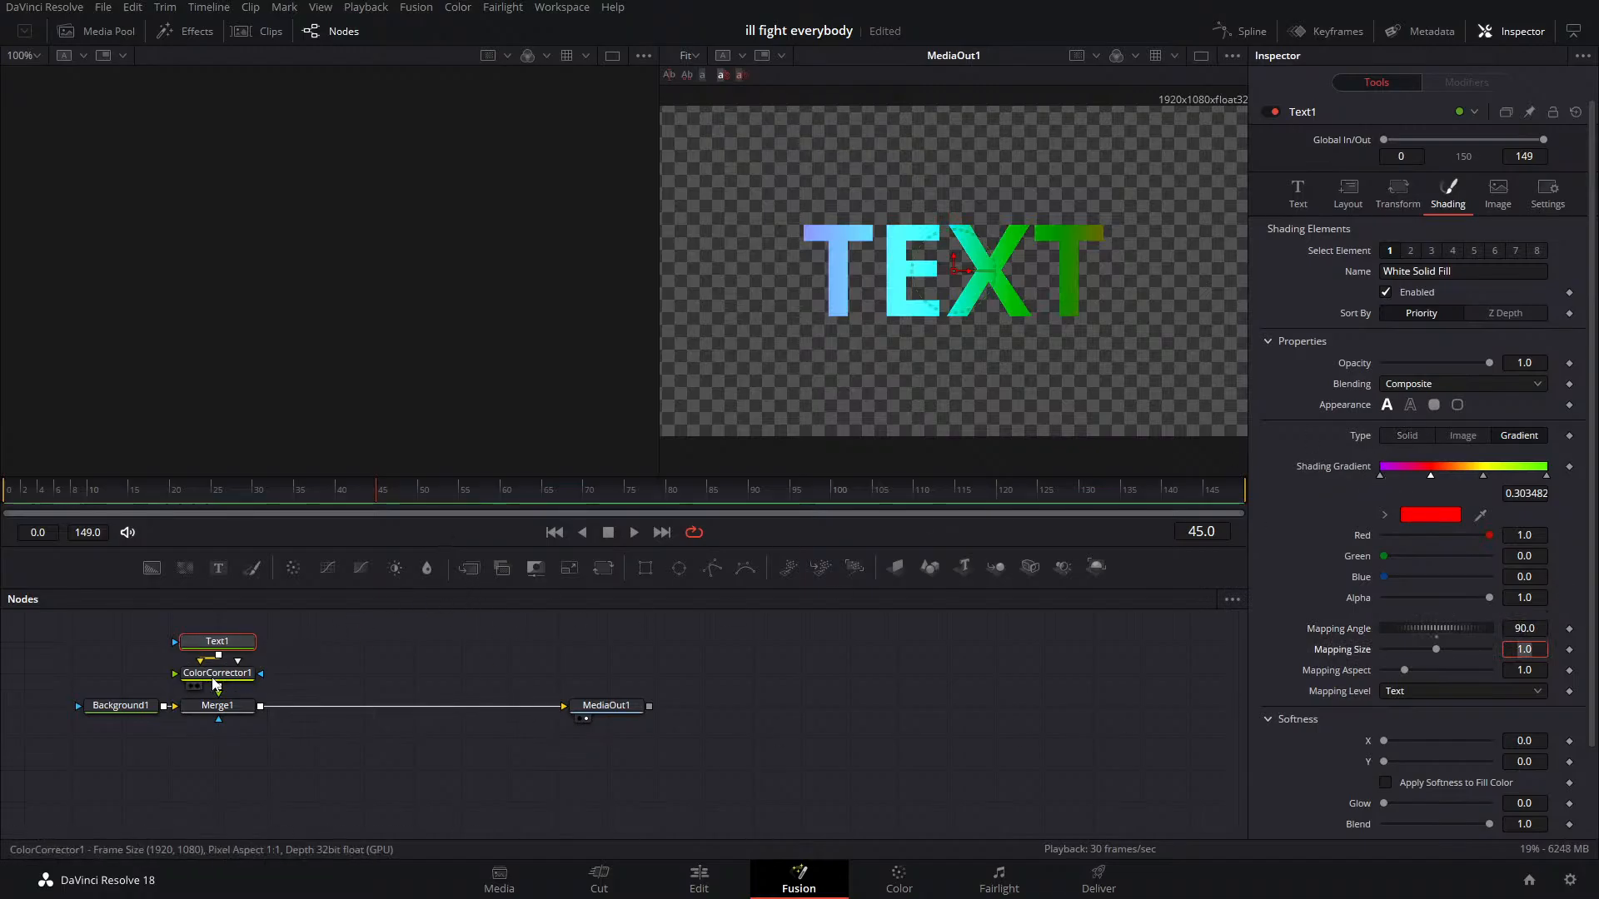
# Keyframe ColorCorrector1's hue from 1.0 at frame 0 to 5.0 at frame 50
pyautogui.click(214, 676)
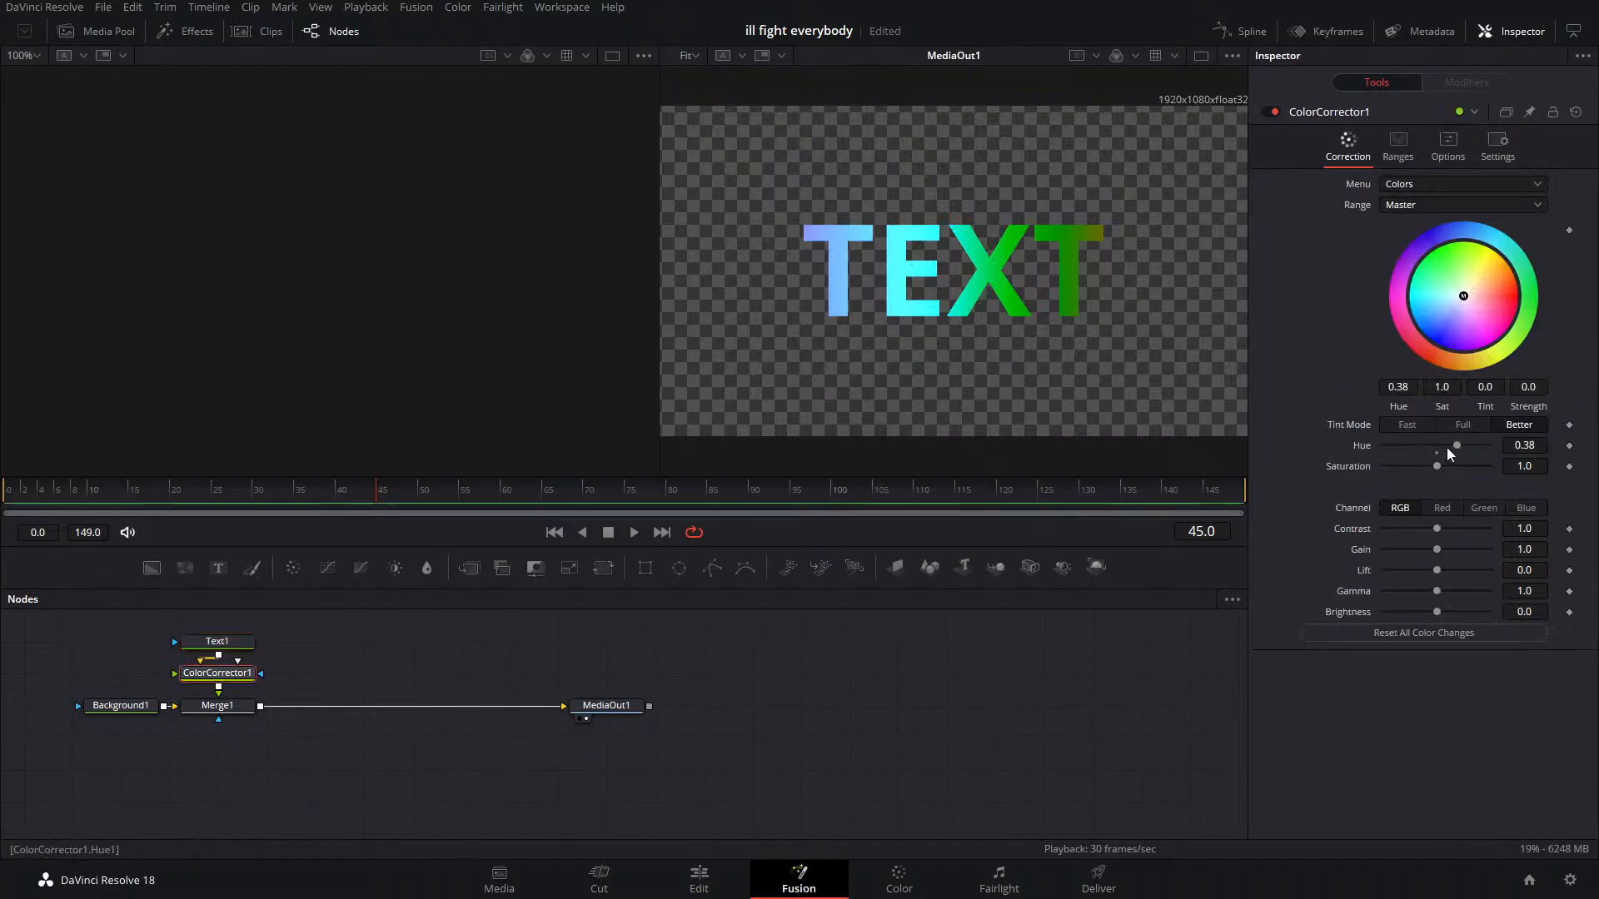
pyautogui.moveTo(1449, 452); pyautogui.dragTo(1490, 448)
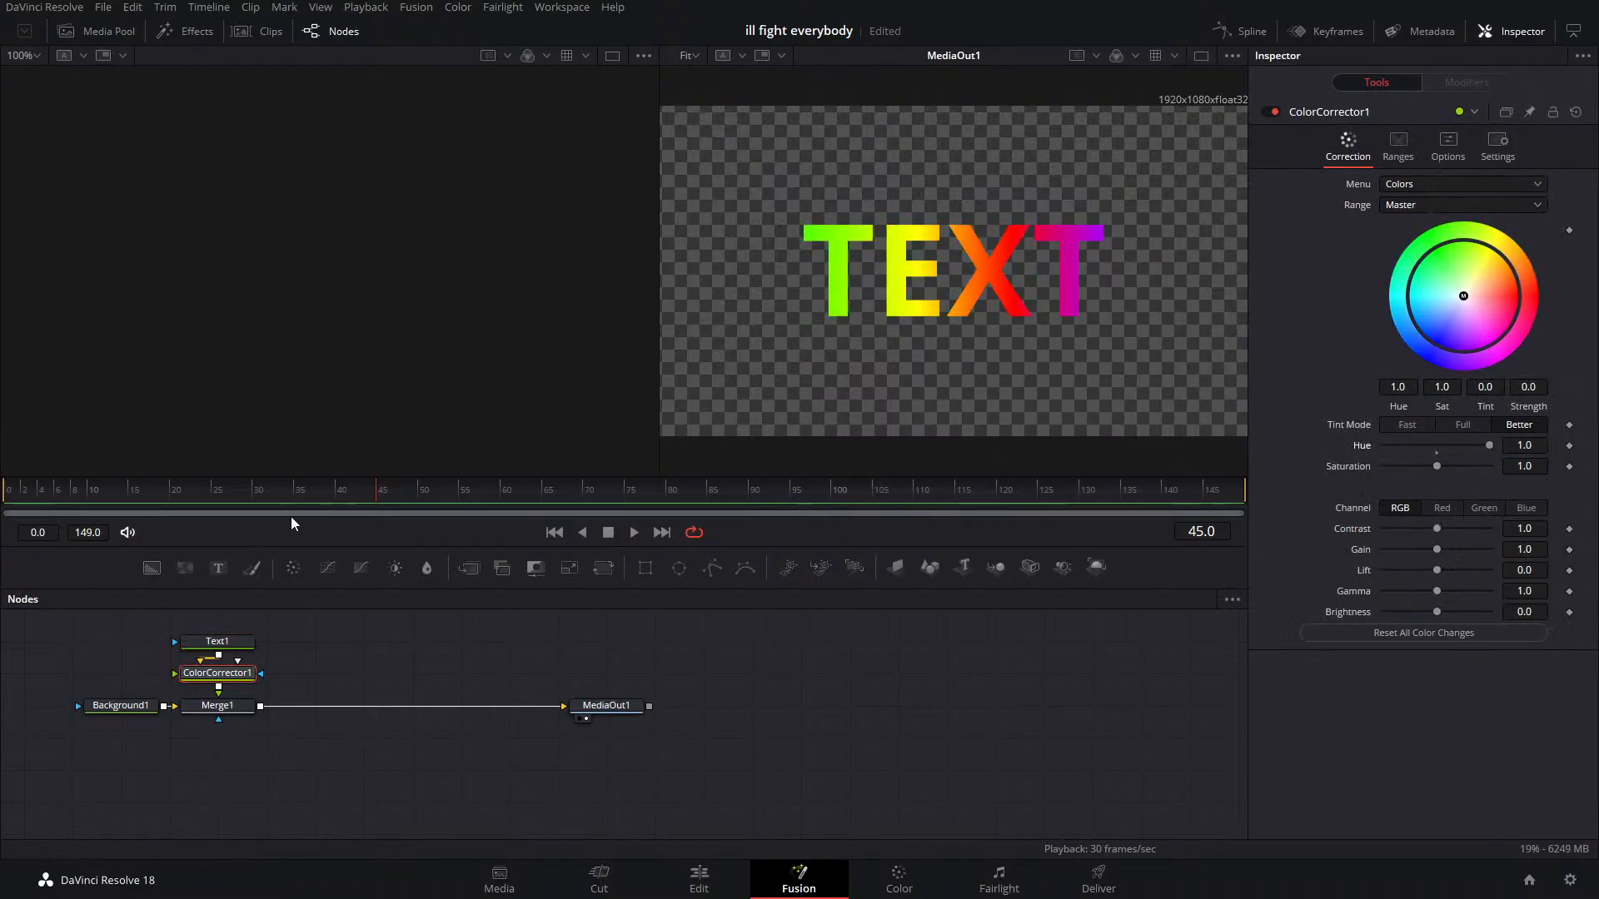
pyautogui.click(1569, 446)
pyautogui.moveTo(431, 496); pyautogui.dragTo(425, 497)
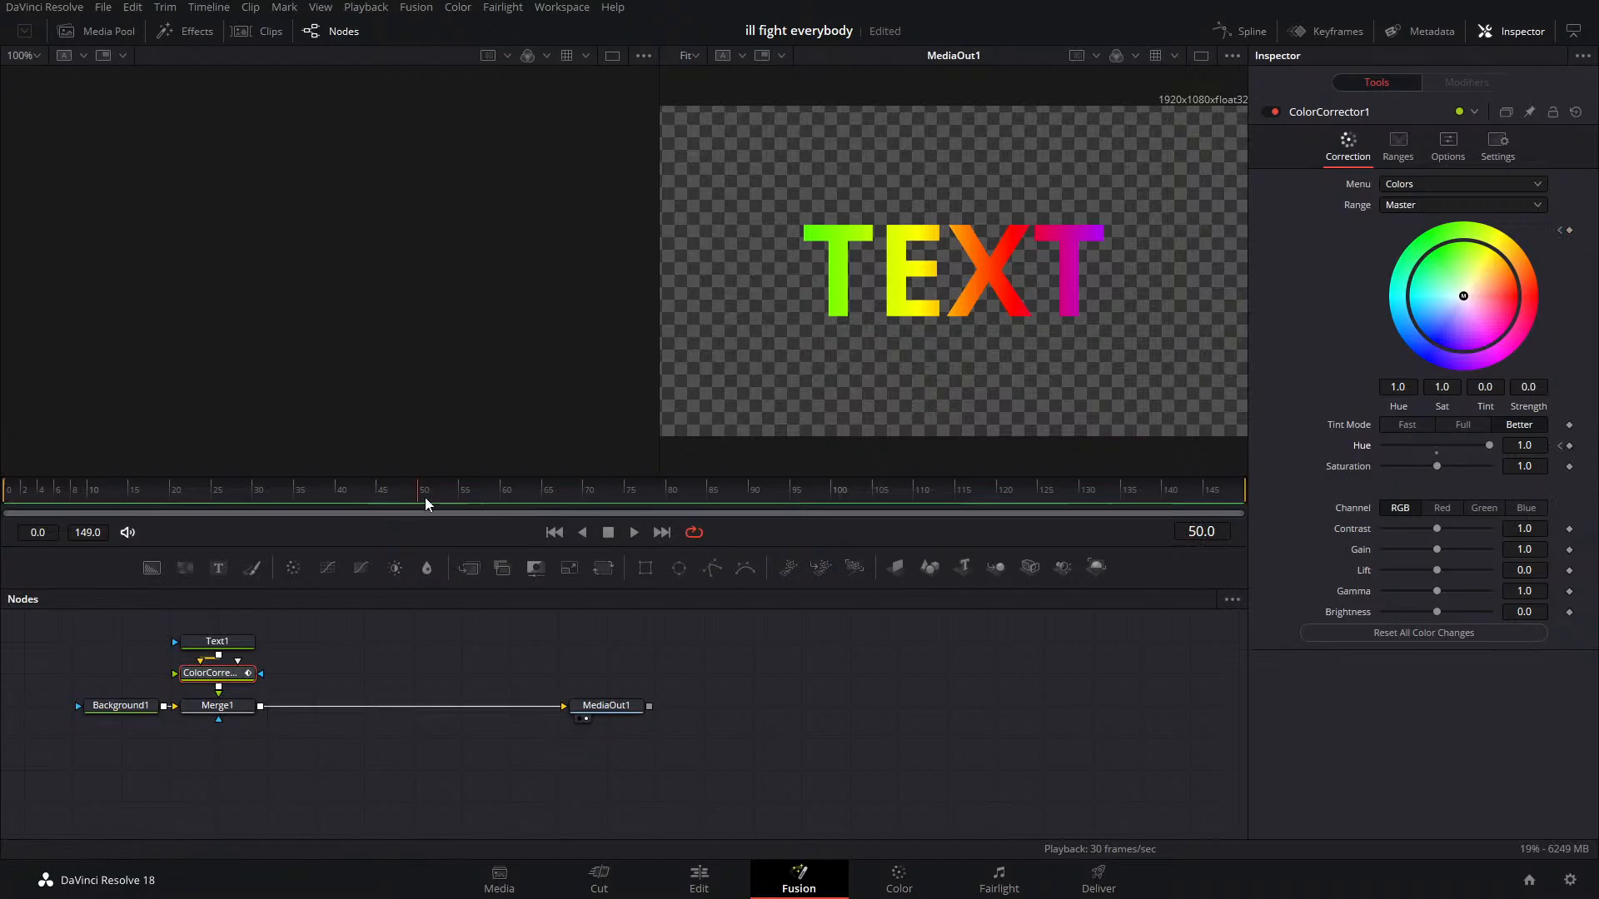
pyautogui.click(1532, 445)
pyautogui.press('Tab')
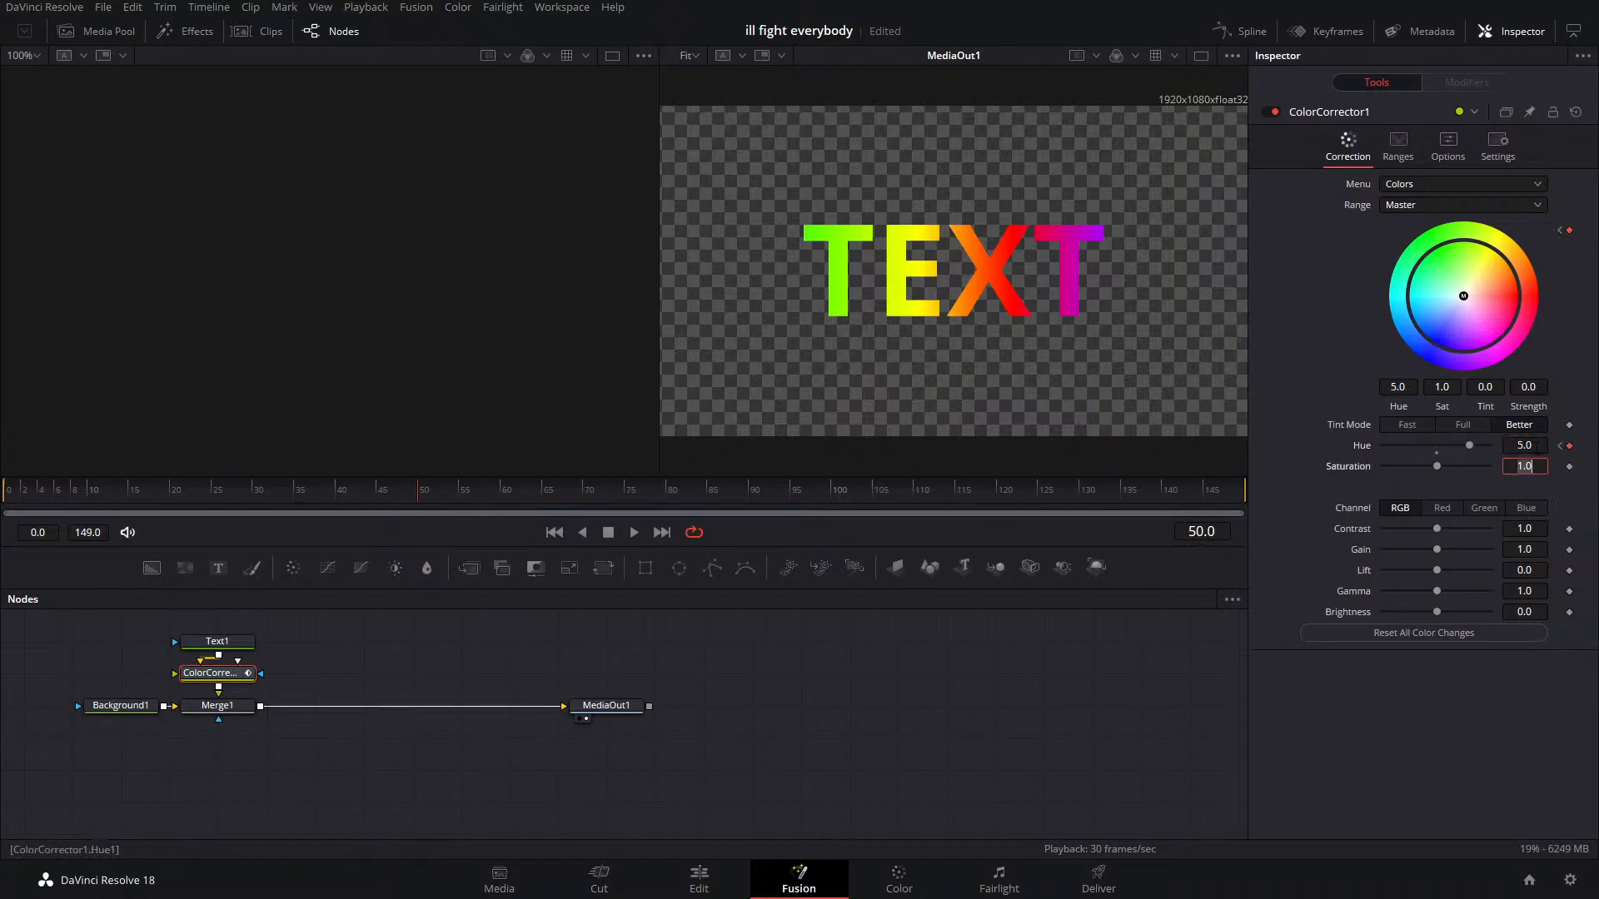
# Play the composition from frame 0 to review the hue animation, and return to the first frame
pyautogui.moveTo(340, 498); pyautogui.dragTo(3, 499)
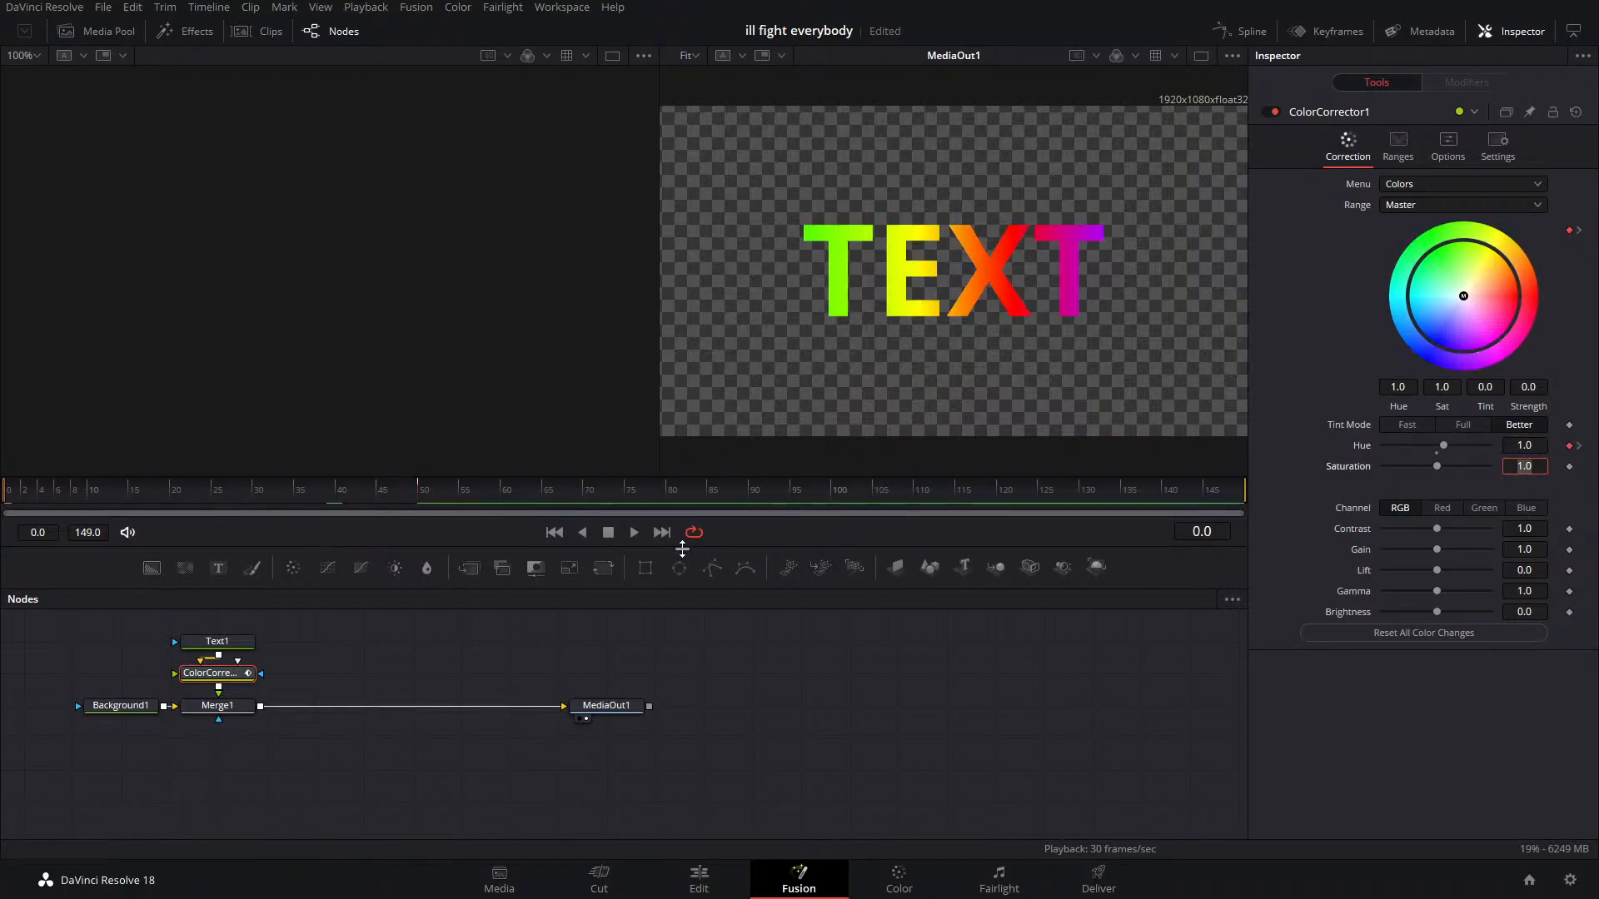
pyautogui.click(631, 533)
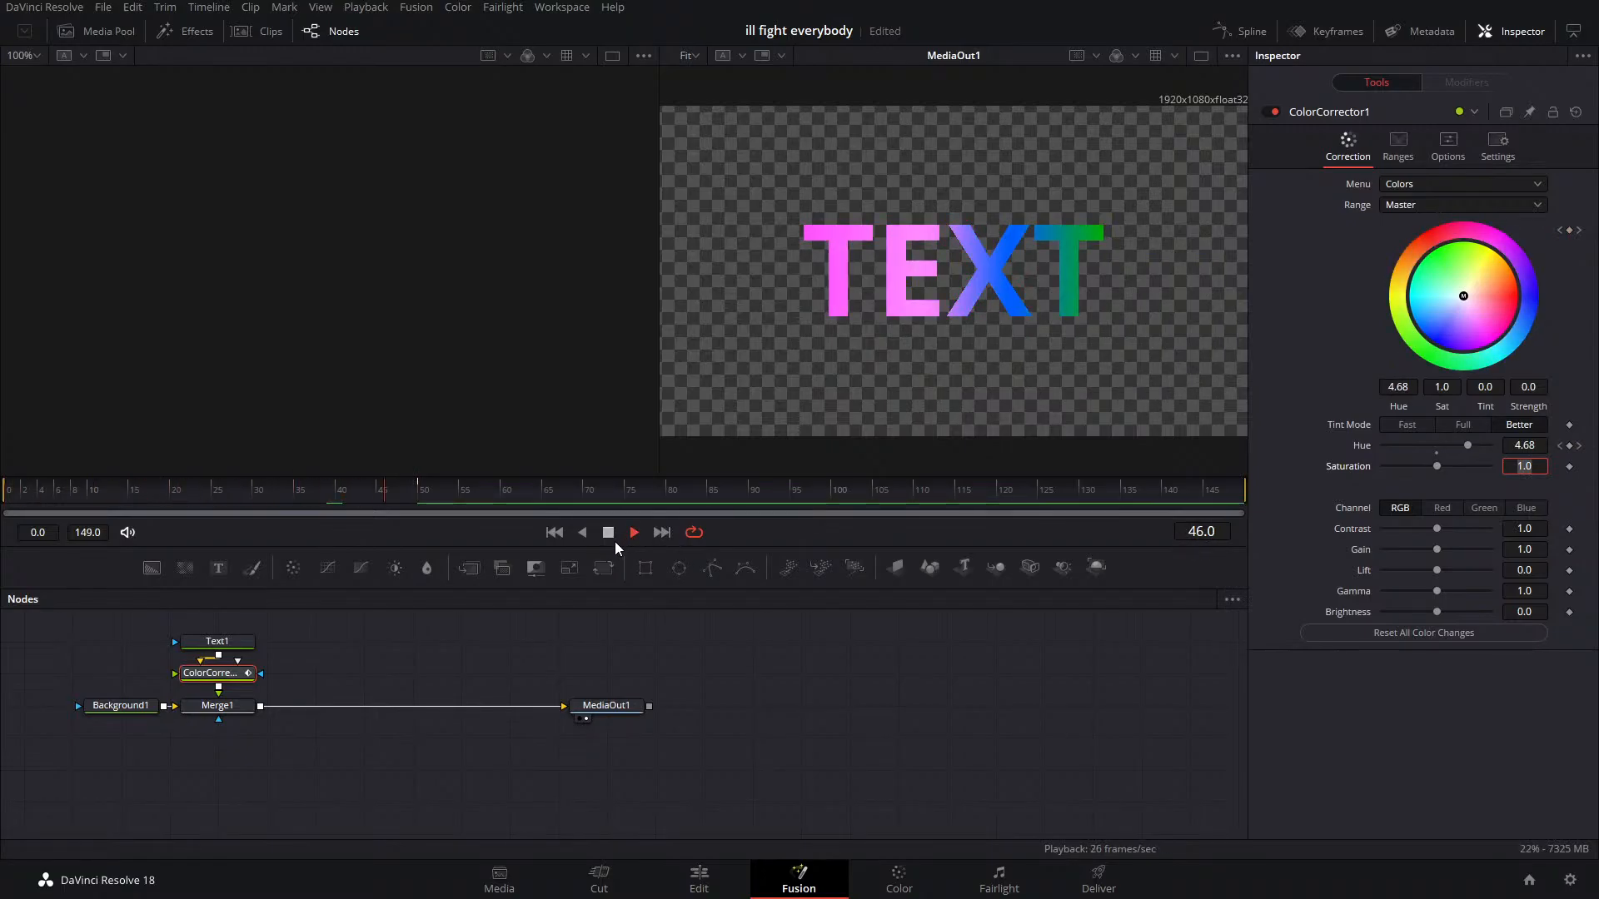
pyautogui.click(613, 531)
pyautogui.moveTo(666, 498); pyautogui.dragTo(4, 512)
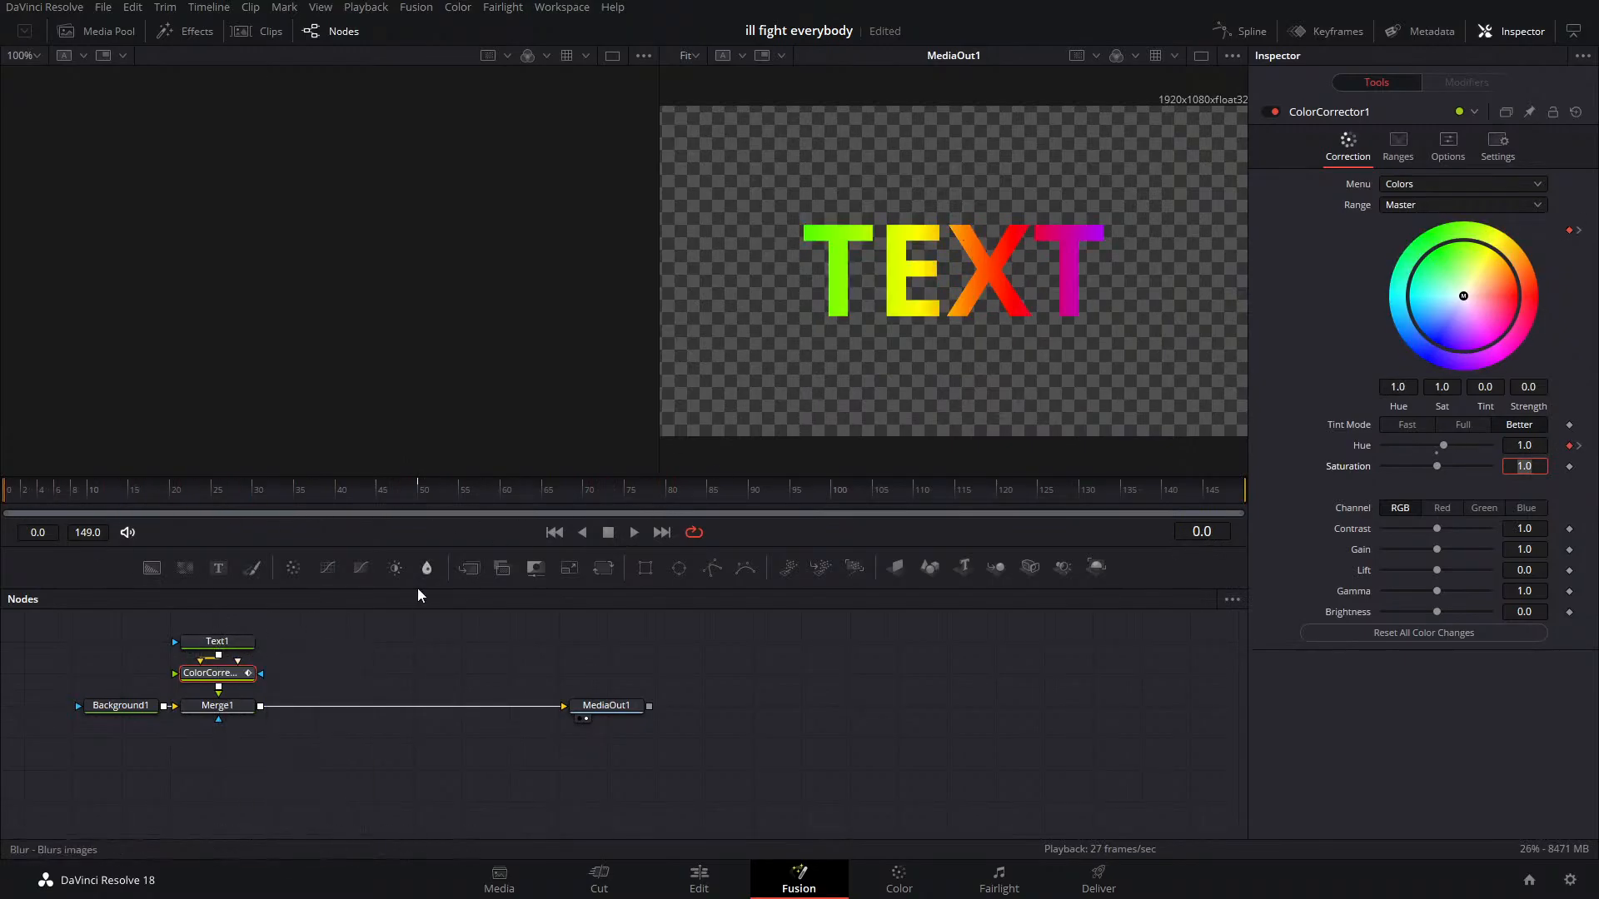
# Move the text, colour corrector and merge nodes further from Background1 and place an unconnected copy of Text1 beside them
pyautogui.moveTo(284, 621)
pyautogui.mouseDown()
pyautogui.moveTo(211, 724)
pyautogui.moveTo(411, 707)
pyautogui.mouseUp()
pyautogui.click(434, 642)
pyautogui.rightClick(430, 650)
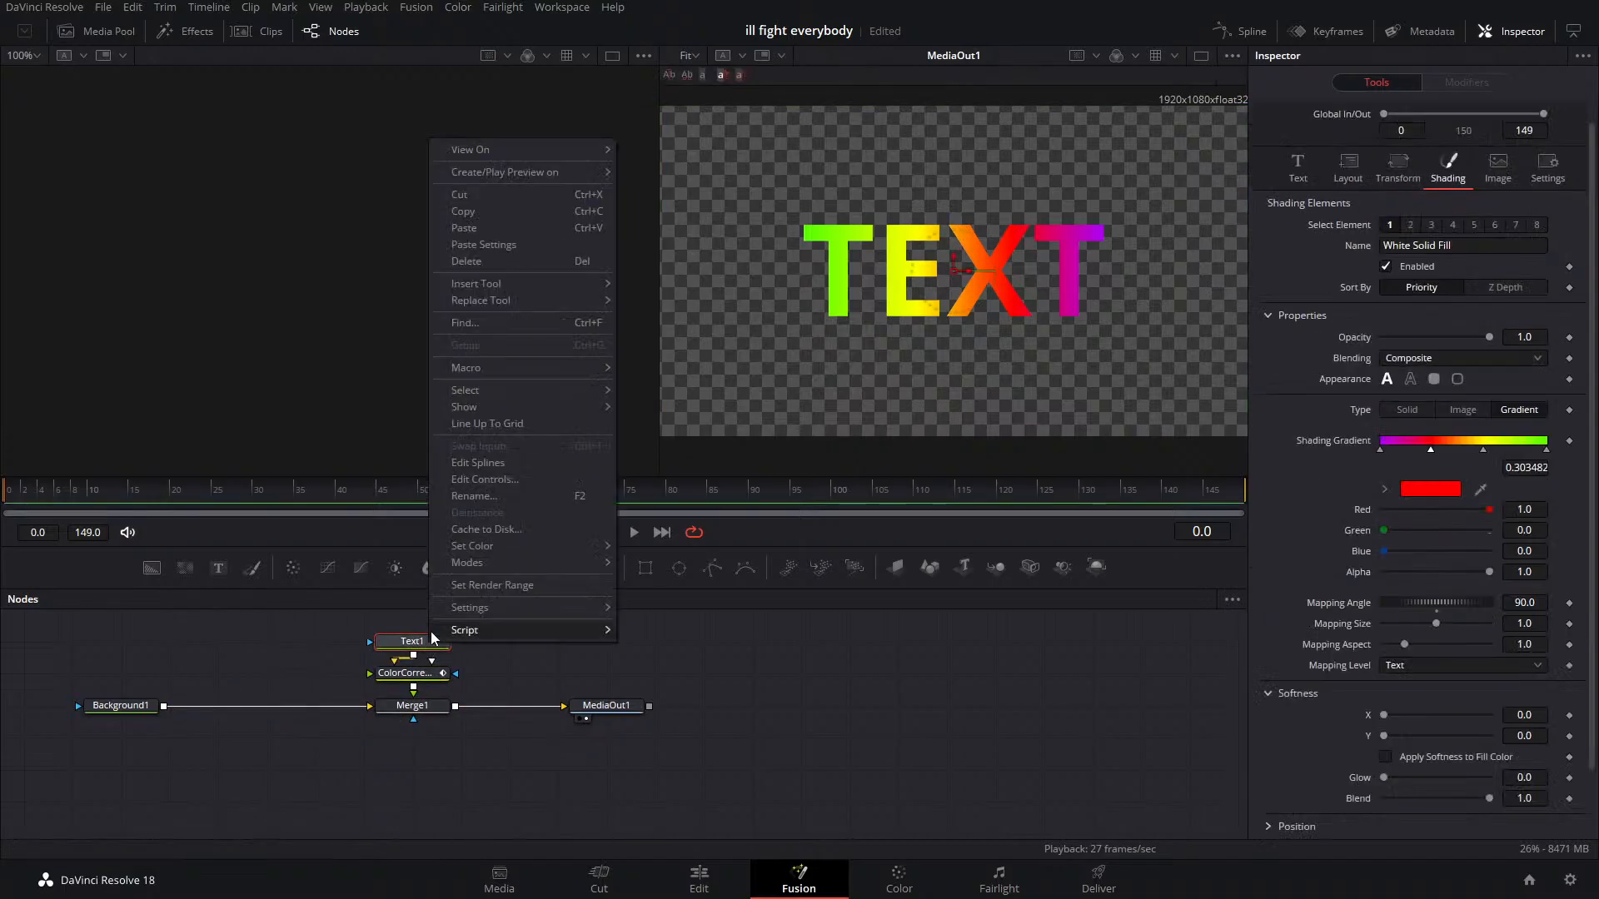
pyautogui.click(271, 623)
pyautogui.rightClick(276, 618)
pyautogui.click(313, 589)
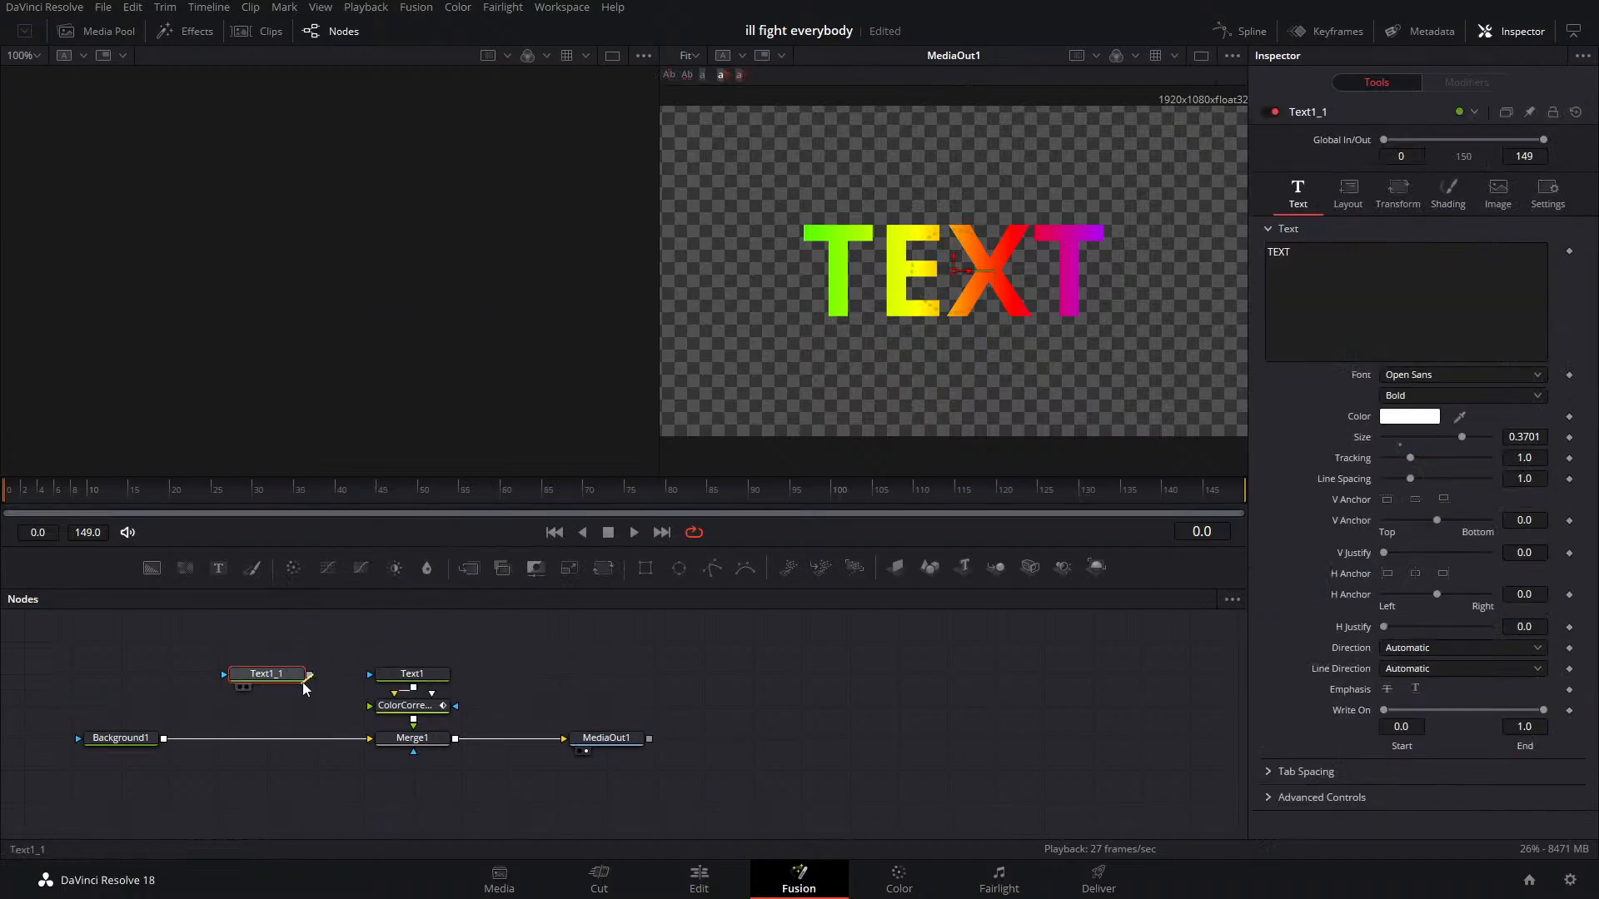
pyautogui.moveTo(310, 675); pyautogui.dragTo(167, 723)
# Insert a Soft Glow between ColorCorrector1 and Merge1 and set its glow size to 39.4
pyautogui.moveTo(390, 648); pyautogui.dragTo(435, 685)
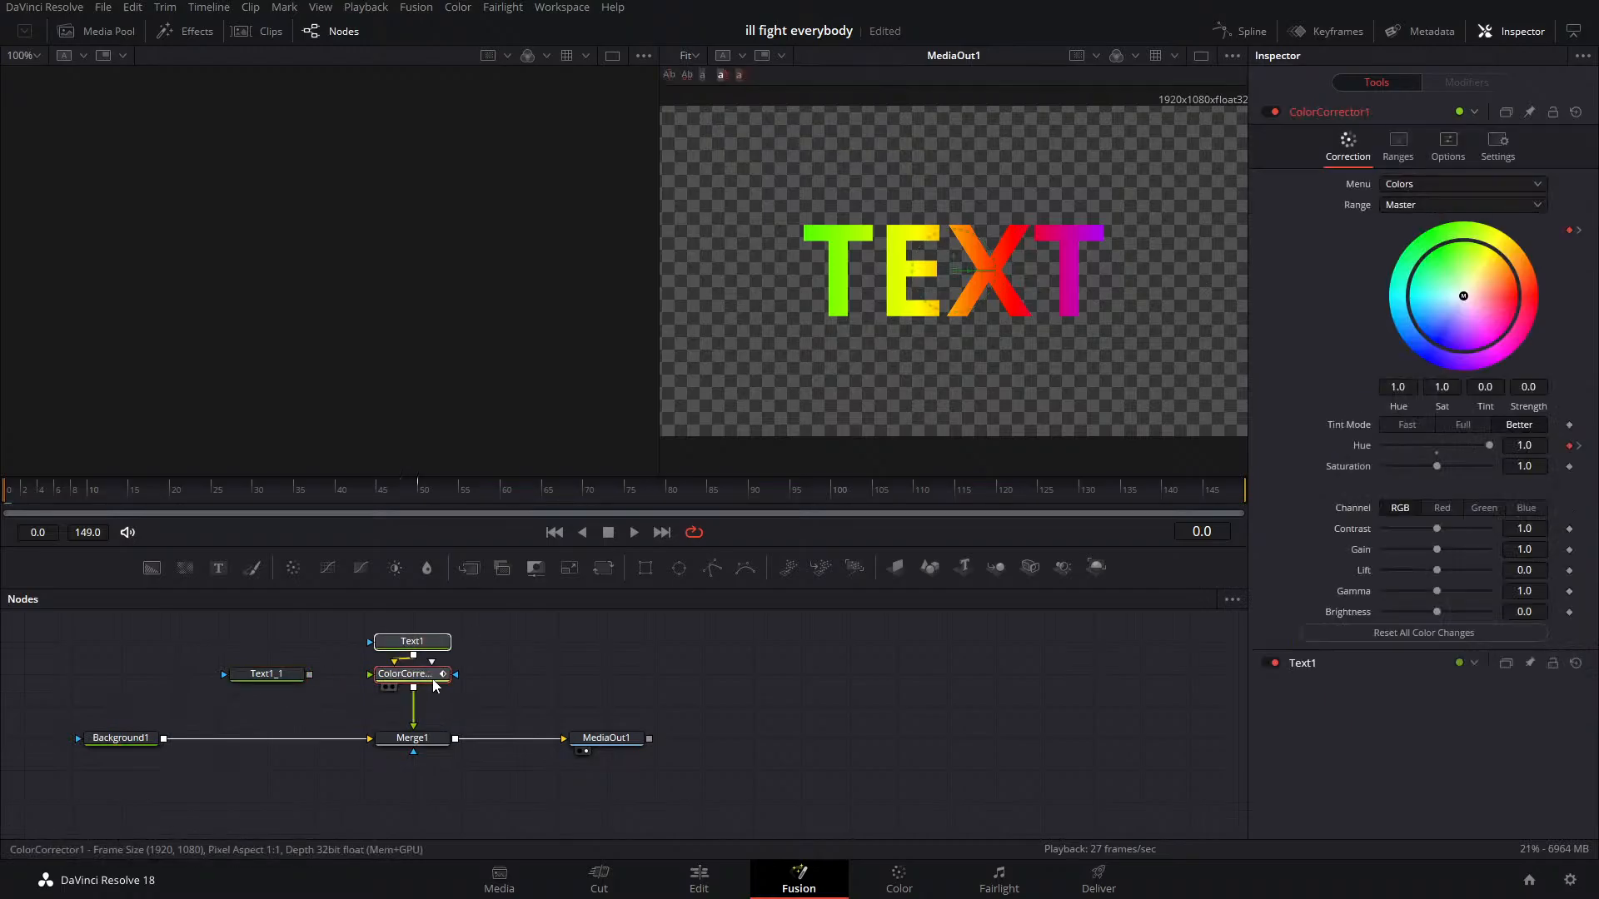
pyautogui.hotkey('shift', 'space')
pyautogui.write('soft')
pyautogui.press('Return')
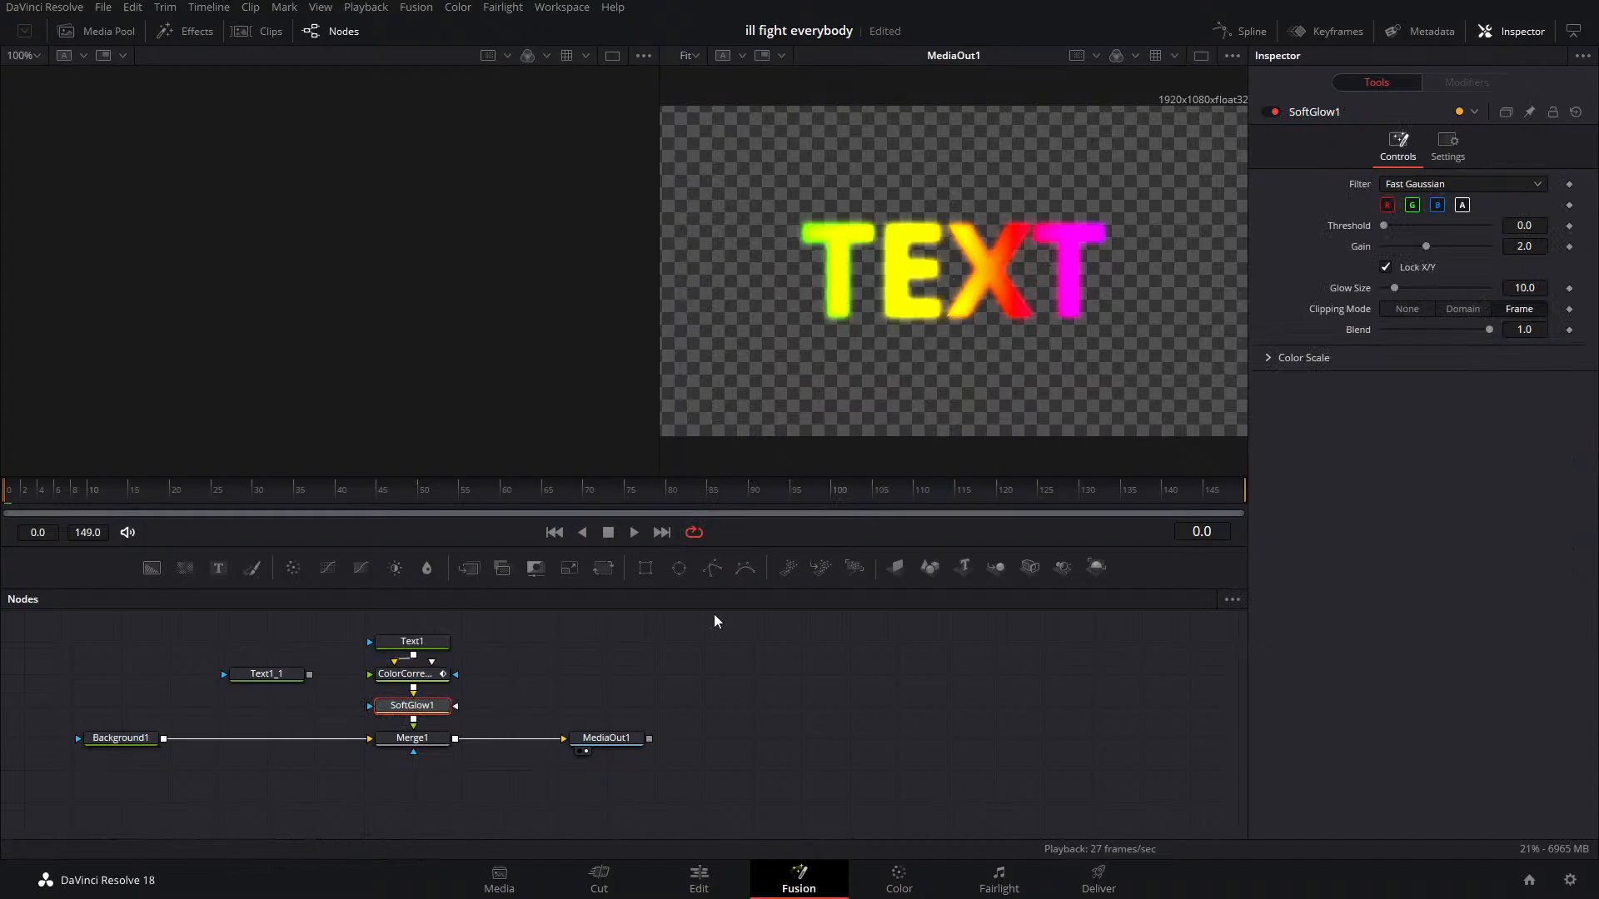
pyautogui.moveTo(1394, 287)
pyautogui.mouseDown()
pyautogui.moveTo(1449, 288)
pyautogui.moveTo(1425, 288)
pyautogui.mouseUp()
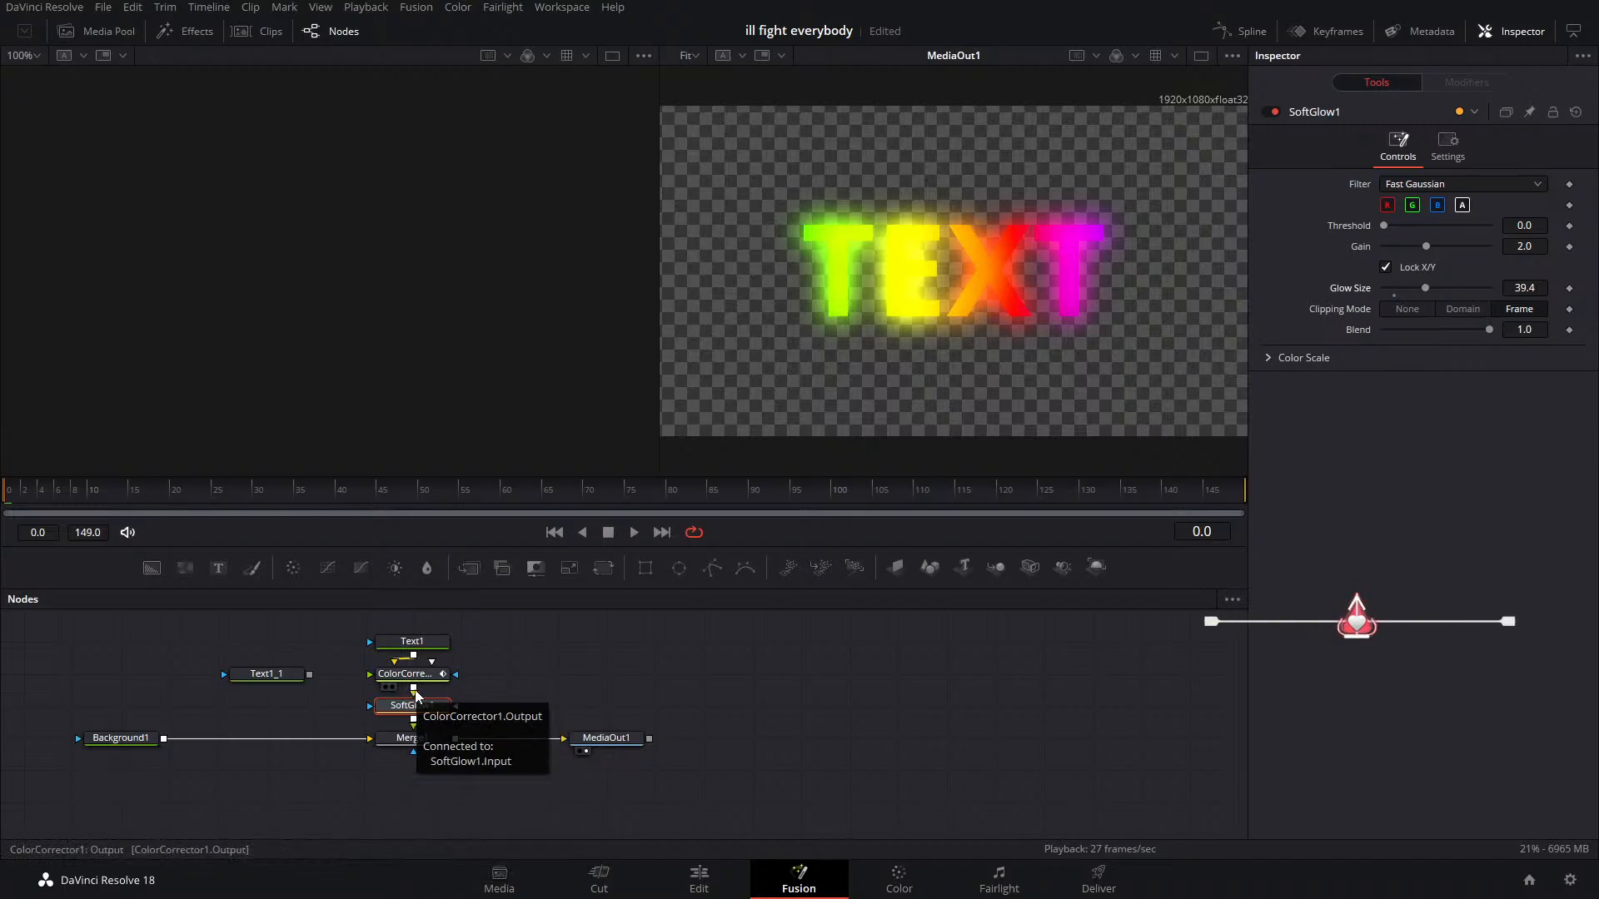
# Connect ColorCorrector1's output to the Soft Glow's mask input and enable Apply Mask Inverted
pyautogui.moveTo(406, 700); pyautogui.dragTo(370, 707)
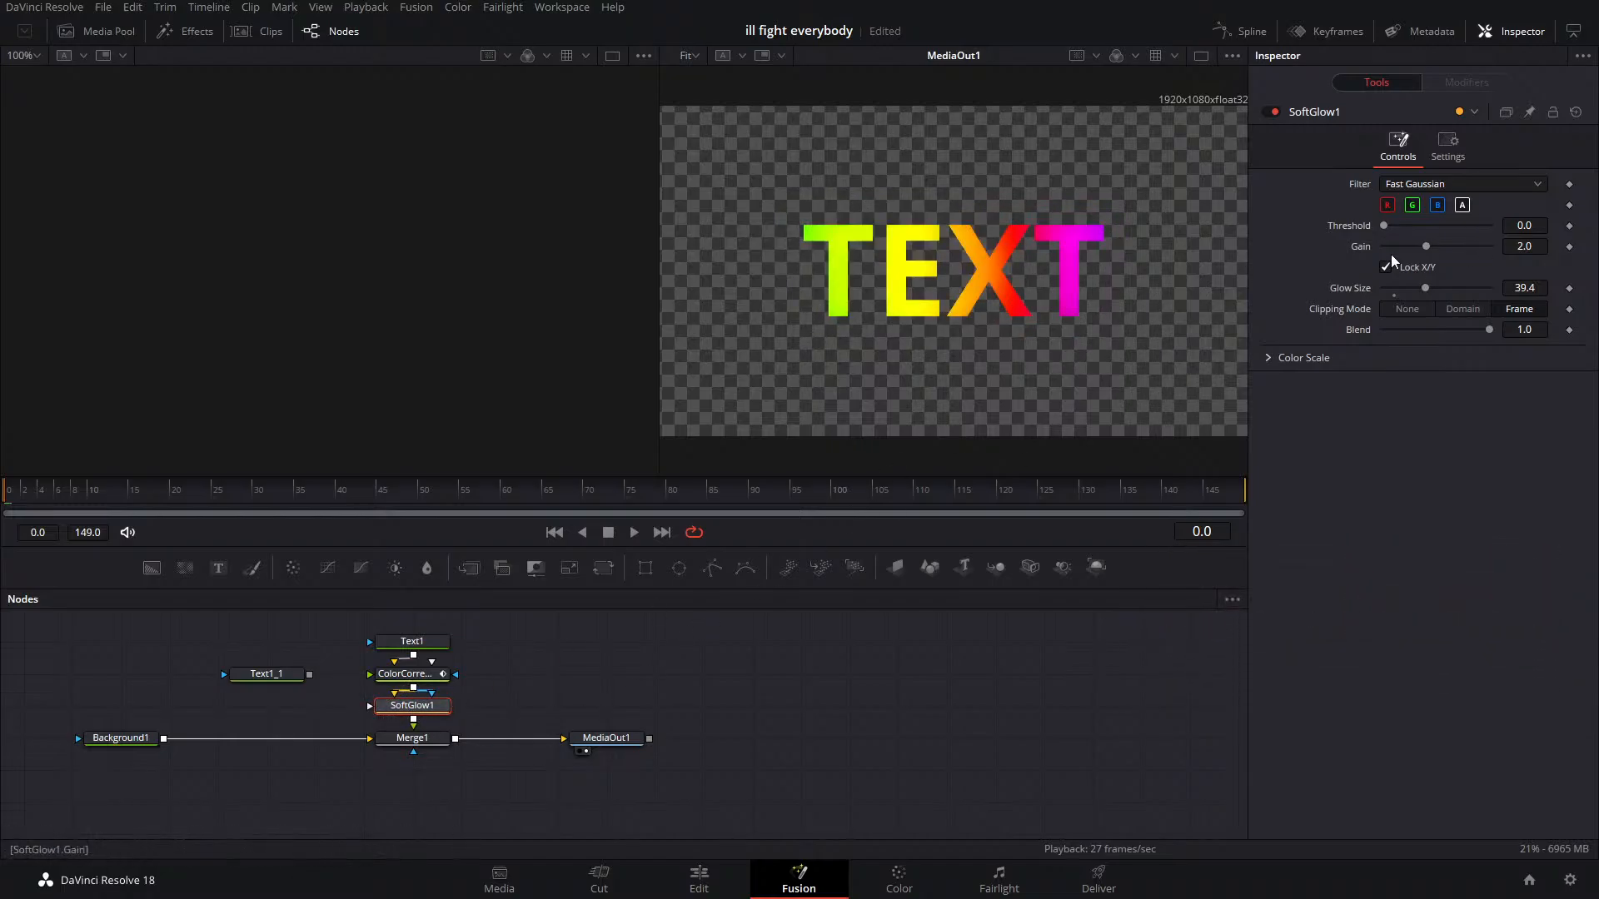
pyautogui.click(1448, 145)
pyautogui.click(1386, 276)
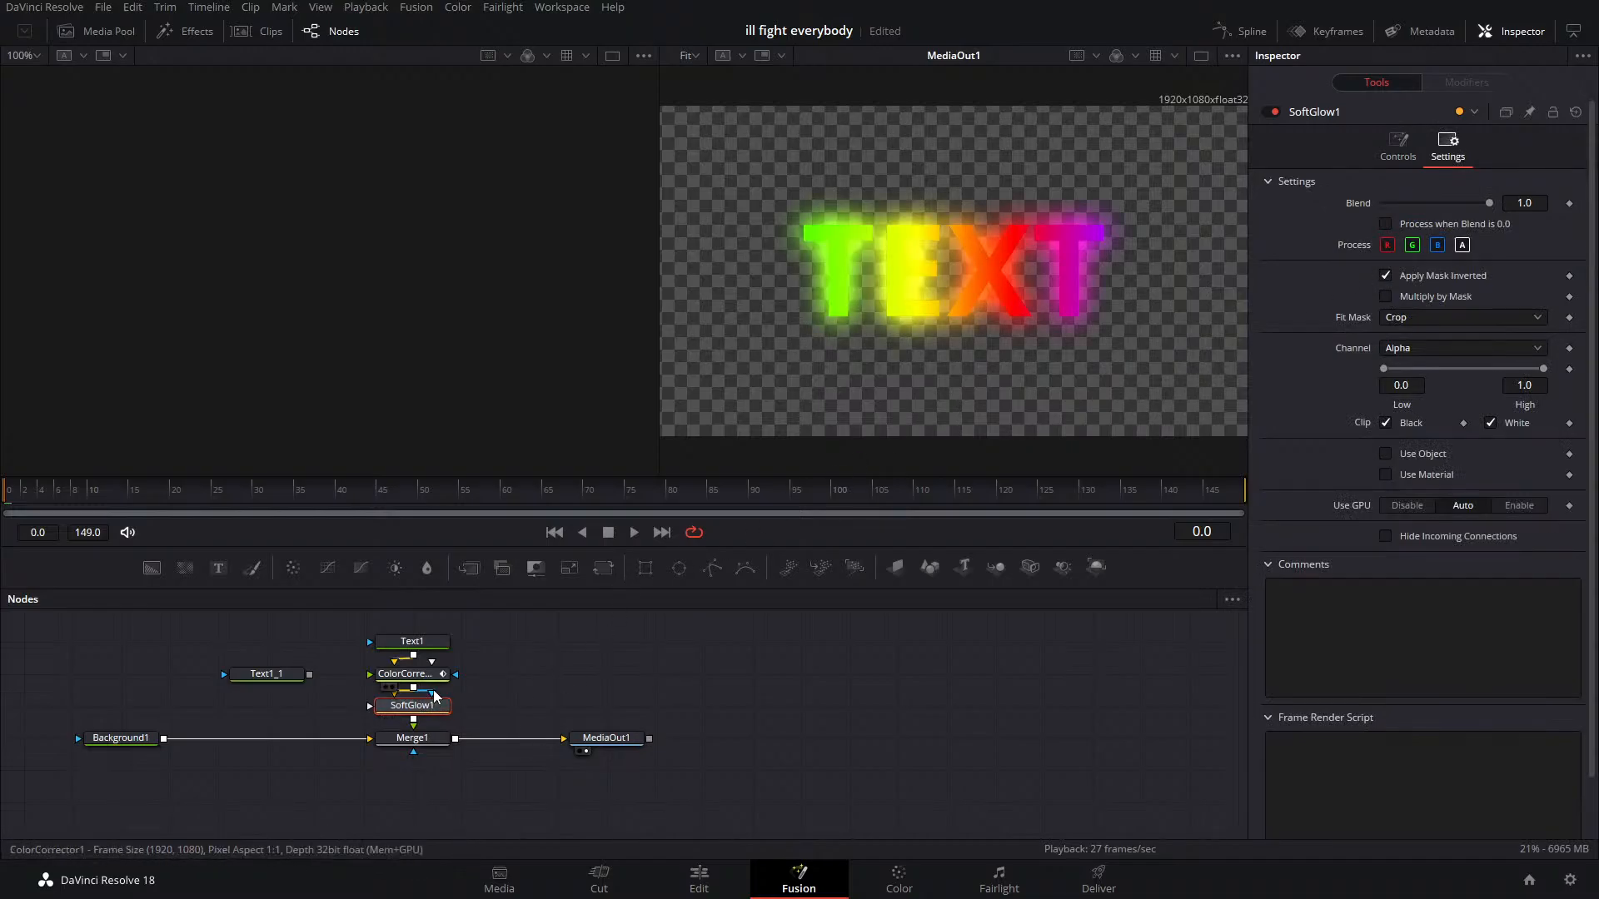
# Replace the Soft Glow's mask source with Text1's output and check the glowing text on the Edit page
pyautogui.click(427, 692)
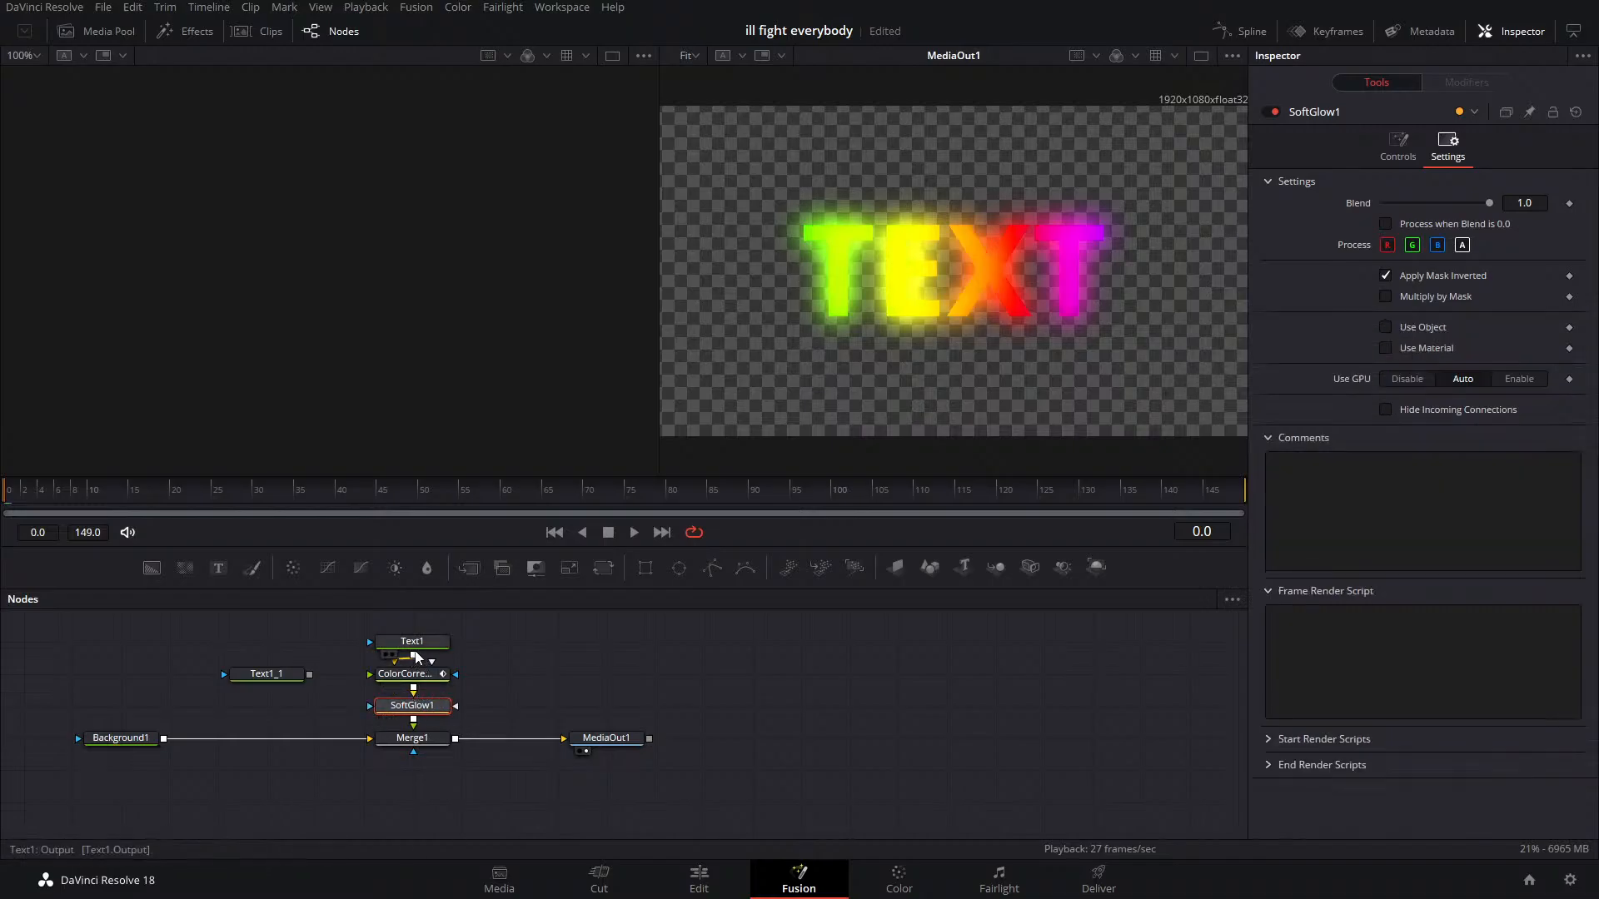
pyautogui.moveTo(413, 656); pyautogui.dragTo(398, 713)
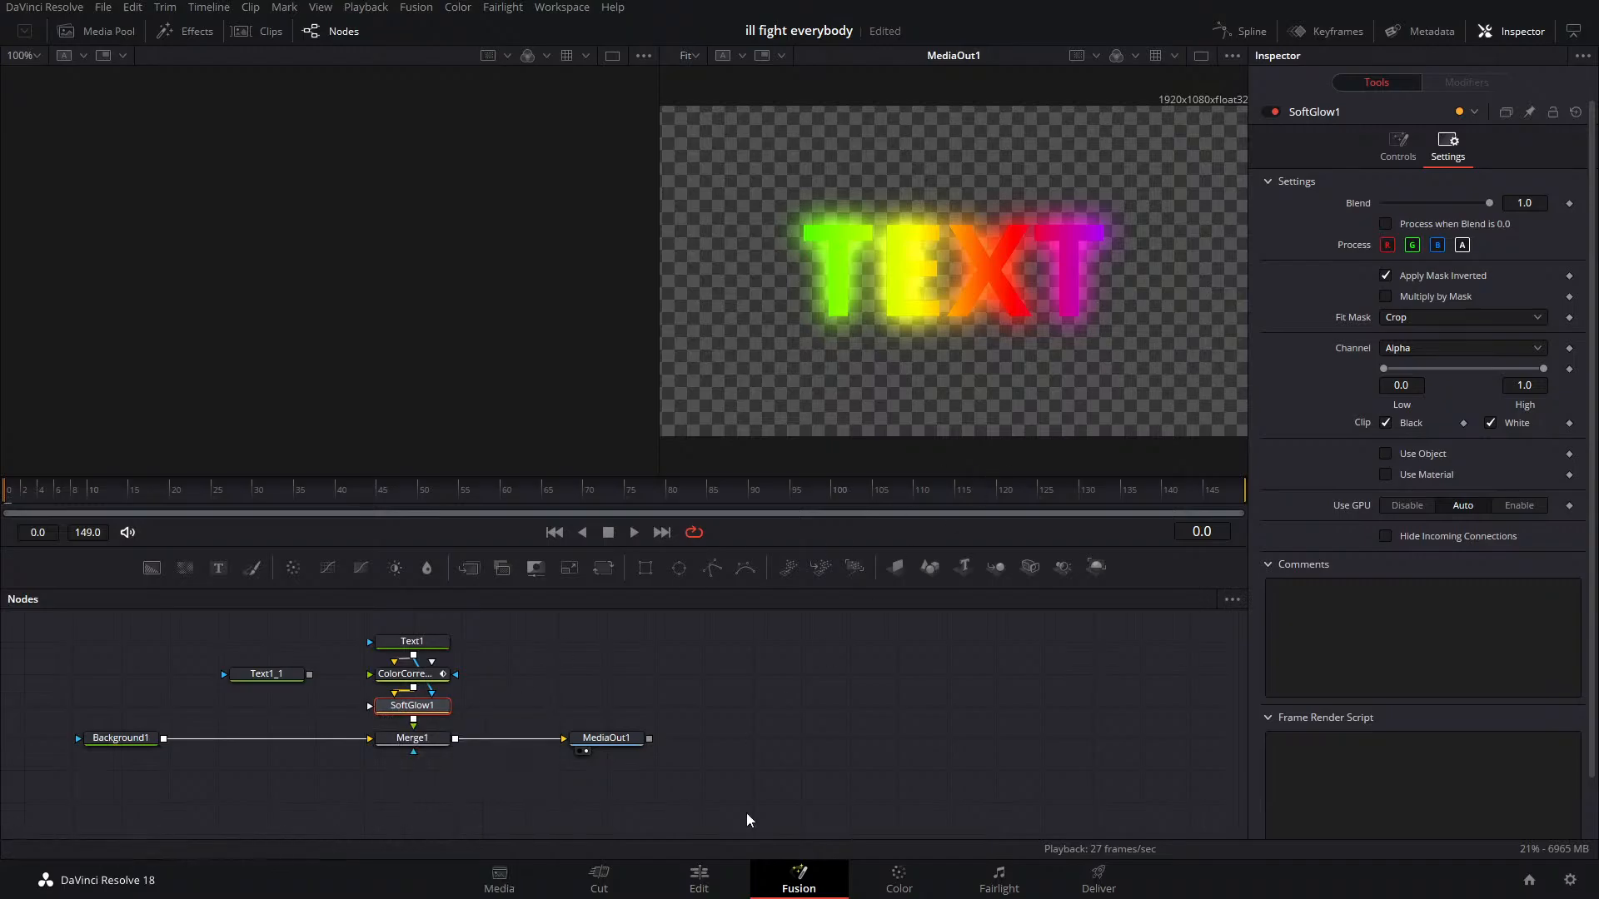
pyautogui.click(700, 876)
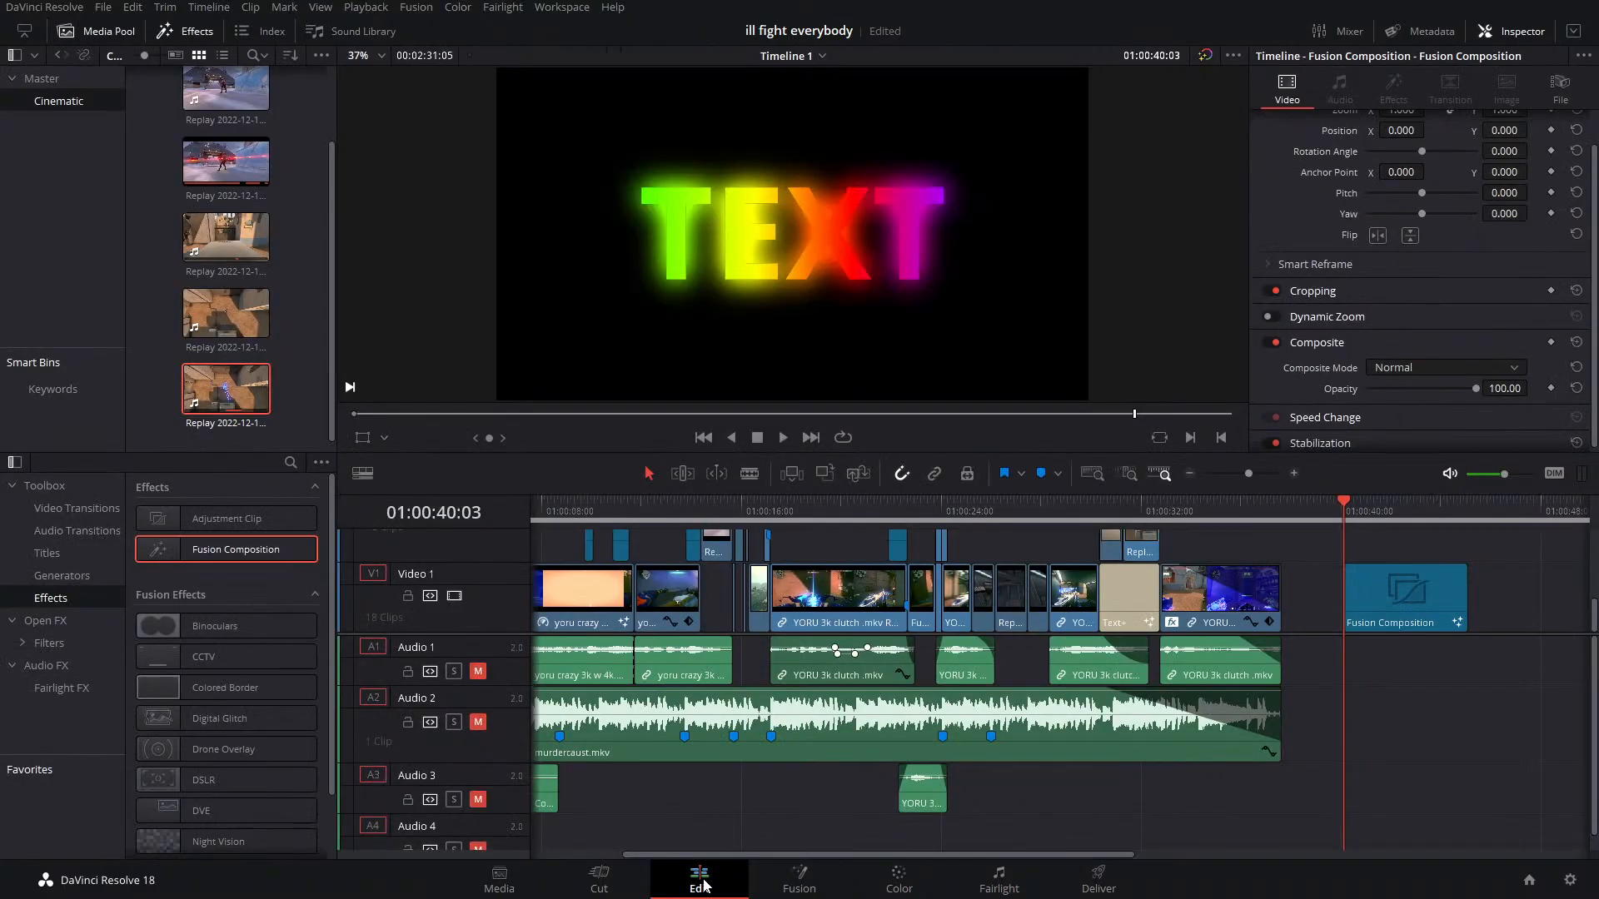
pyautogui.click(804, 888)
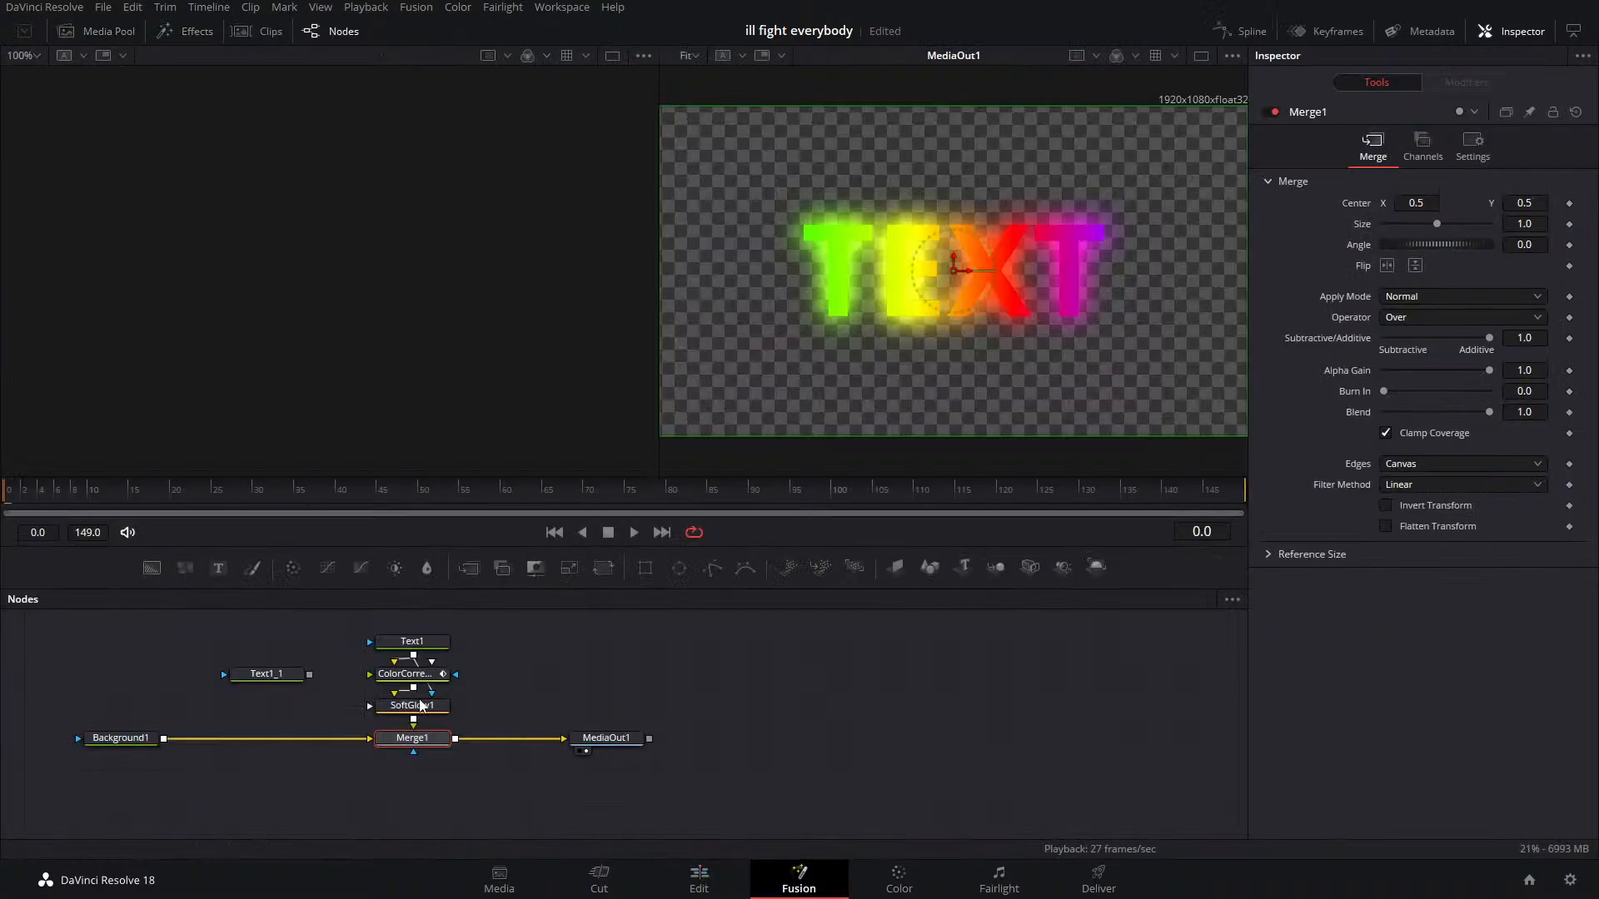
# Set the Soft Glow's glow size to 65.4 and its gain to 1.024
pyautogui.click(1398, 146)
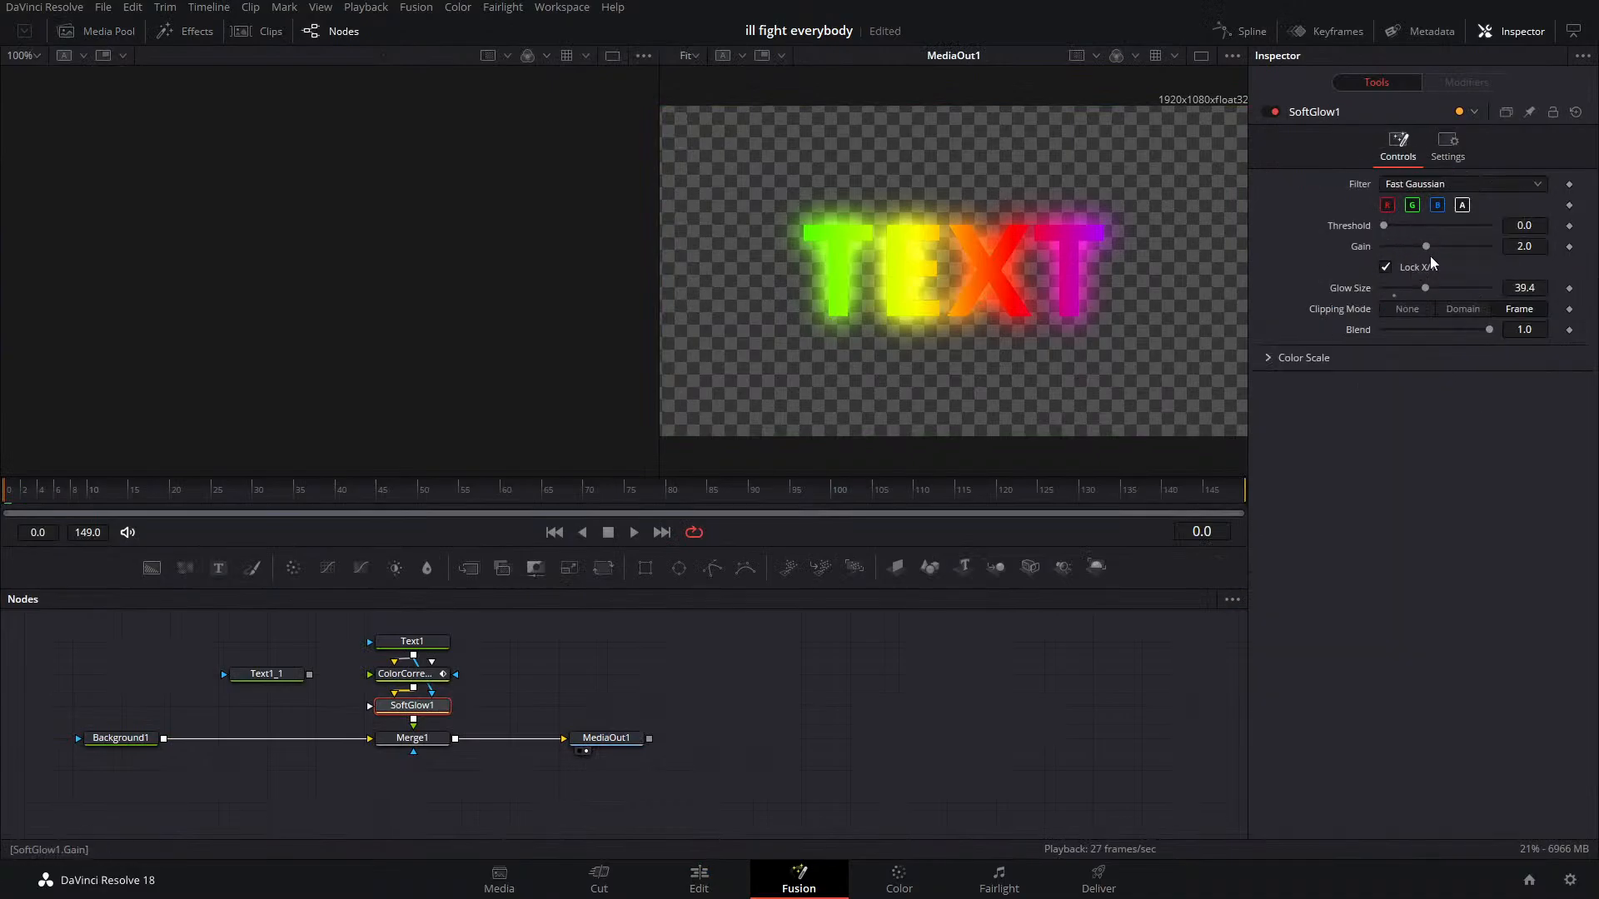
pyautogui.moveTo(1427, 288); pyautogui.dragTo(1408, 261)
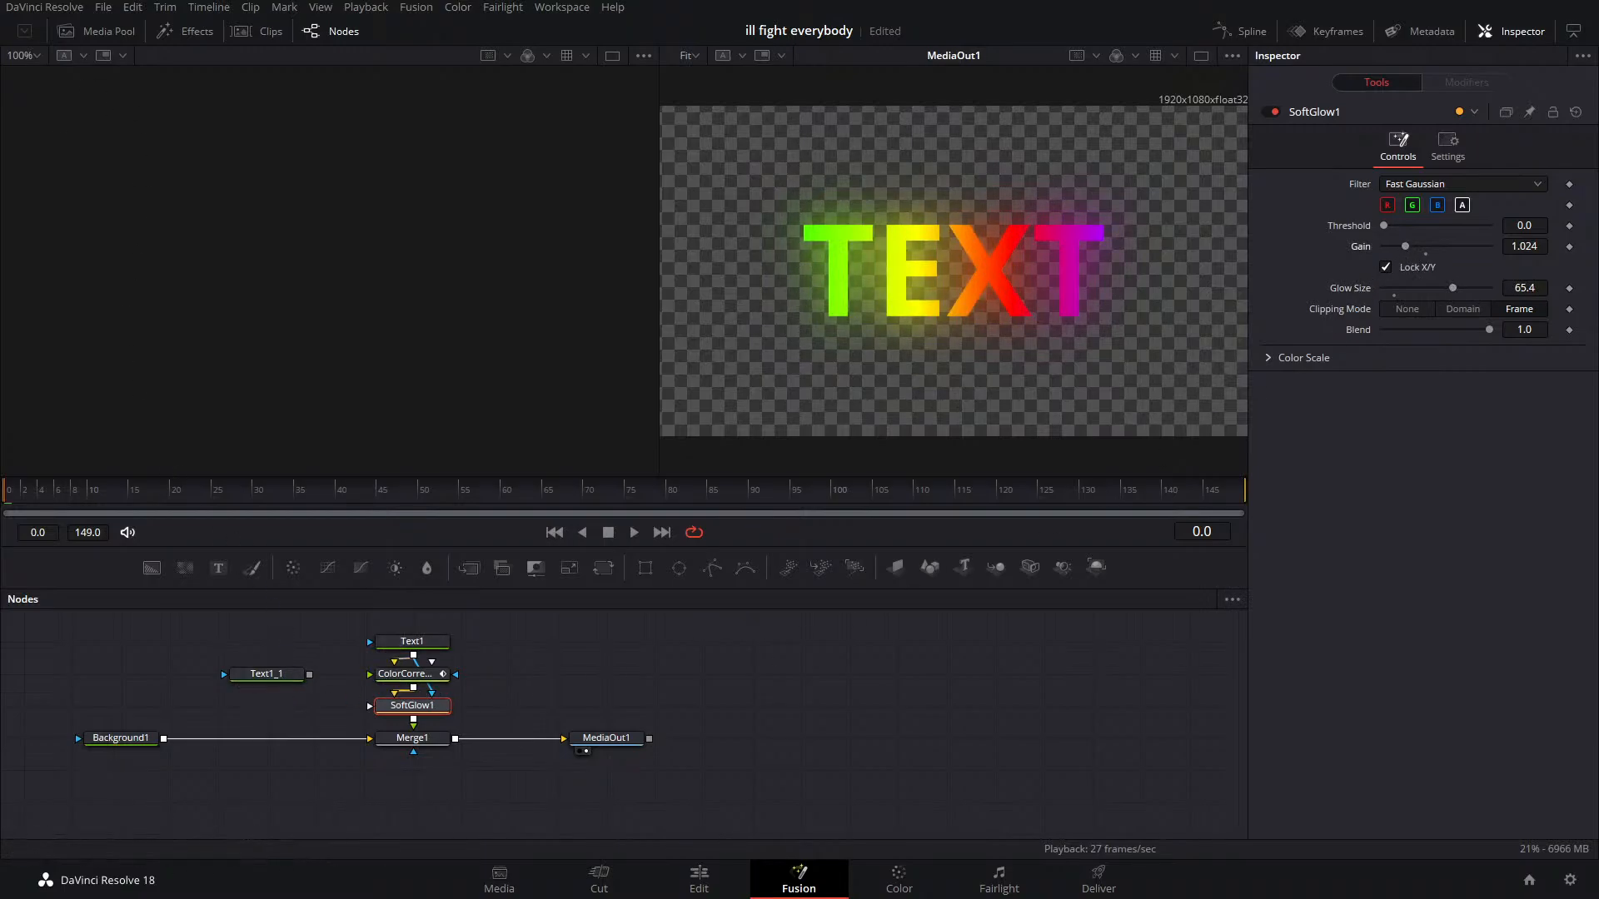
# Merge Text1_1 over Background1 ahead of Merge1
pyautogui.moveTo(0, 214); pyautogui.dragTo(890, 82)
pyautogui.moveTo(309, 673); pyautogui.dragTo(173, 741)
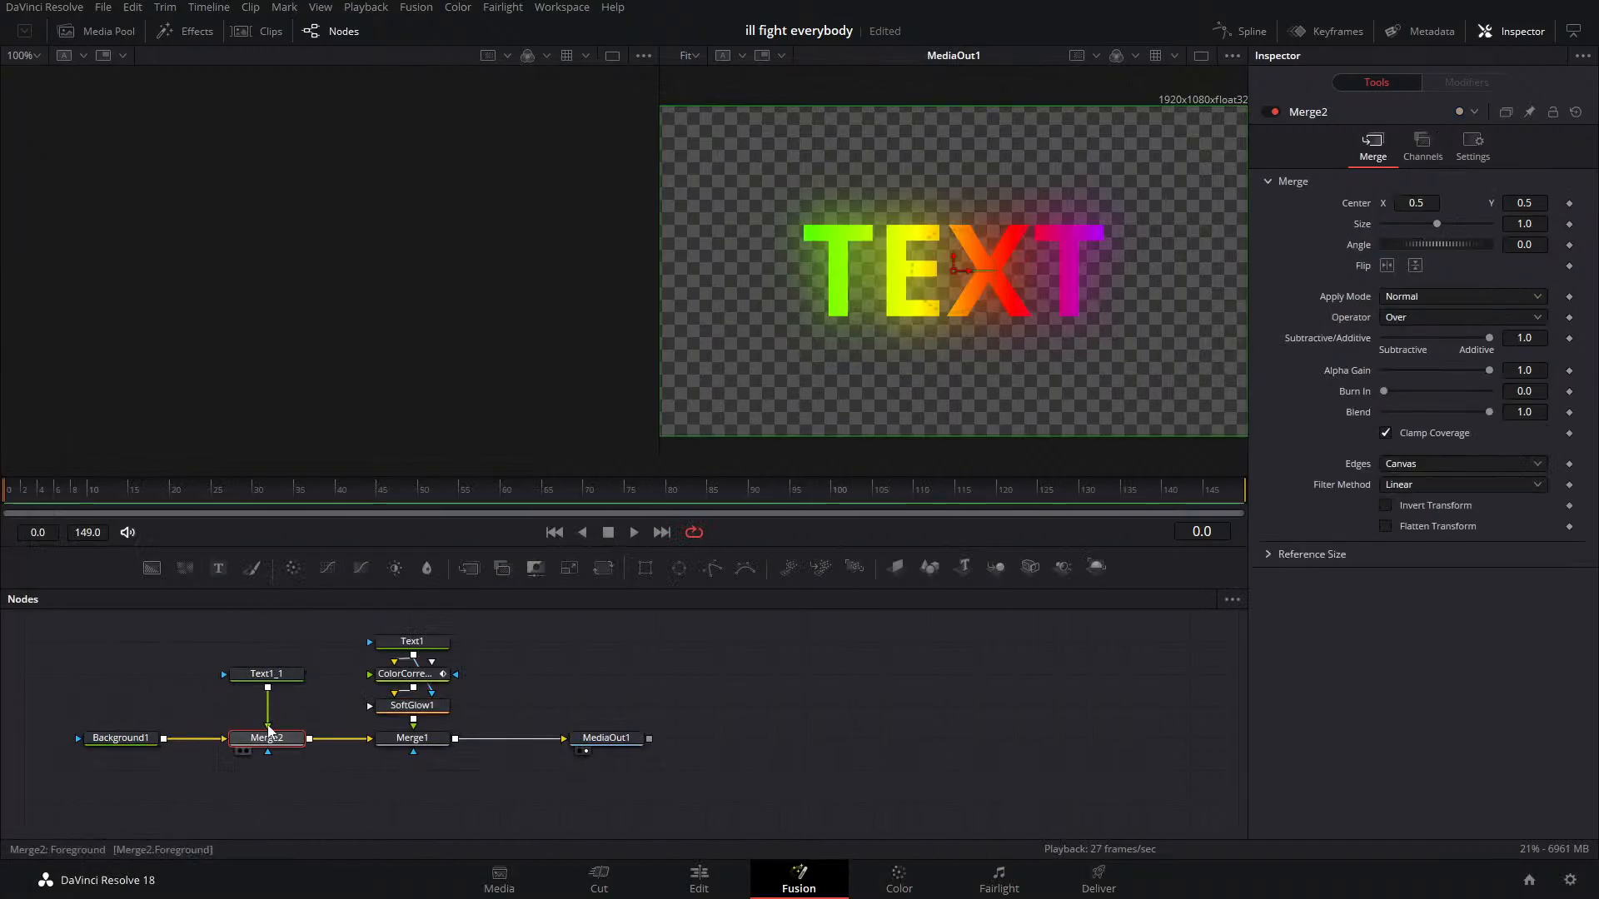
# Switch Text1_1's shading type to Solid and increase its text size to 0.437
pyautogui.click(267, 674)
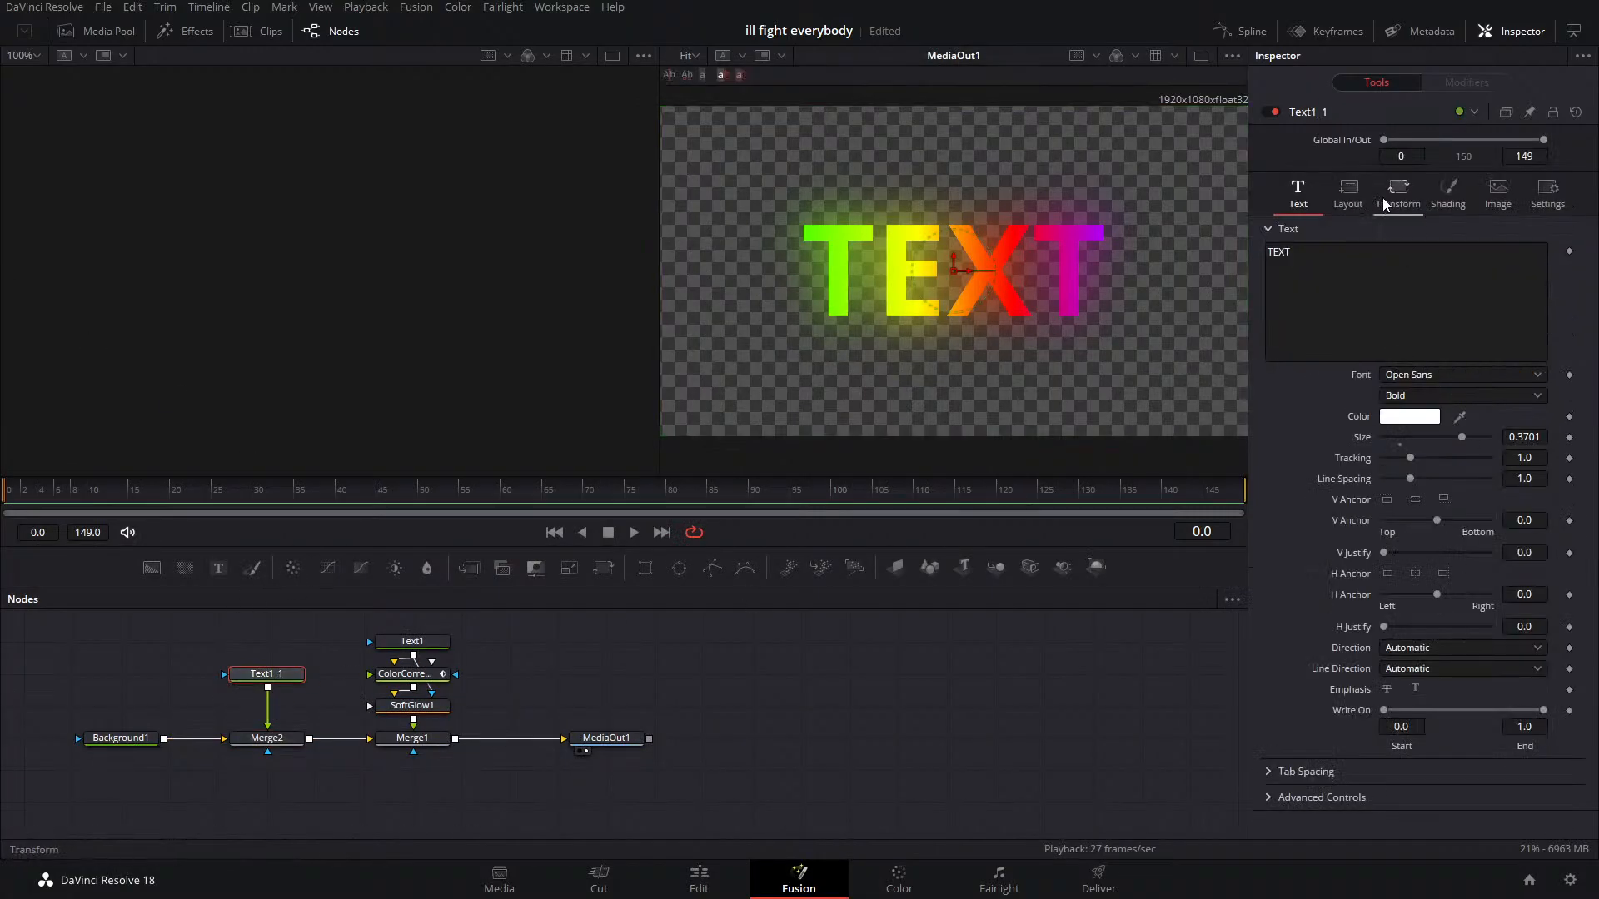
pyautogui.click(1348, 193)
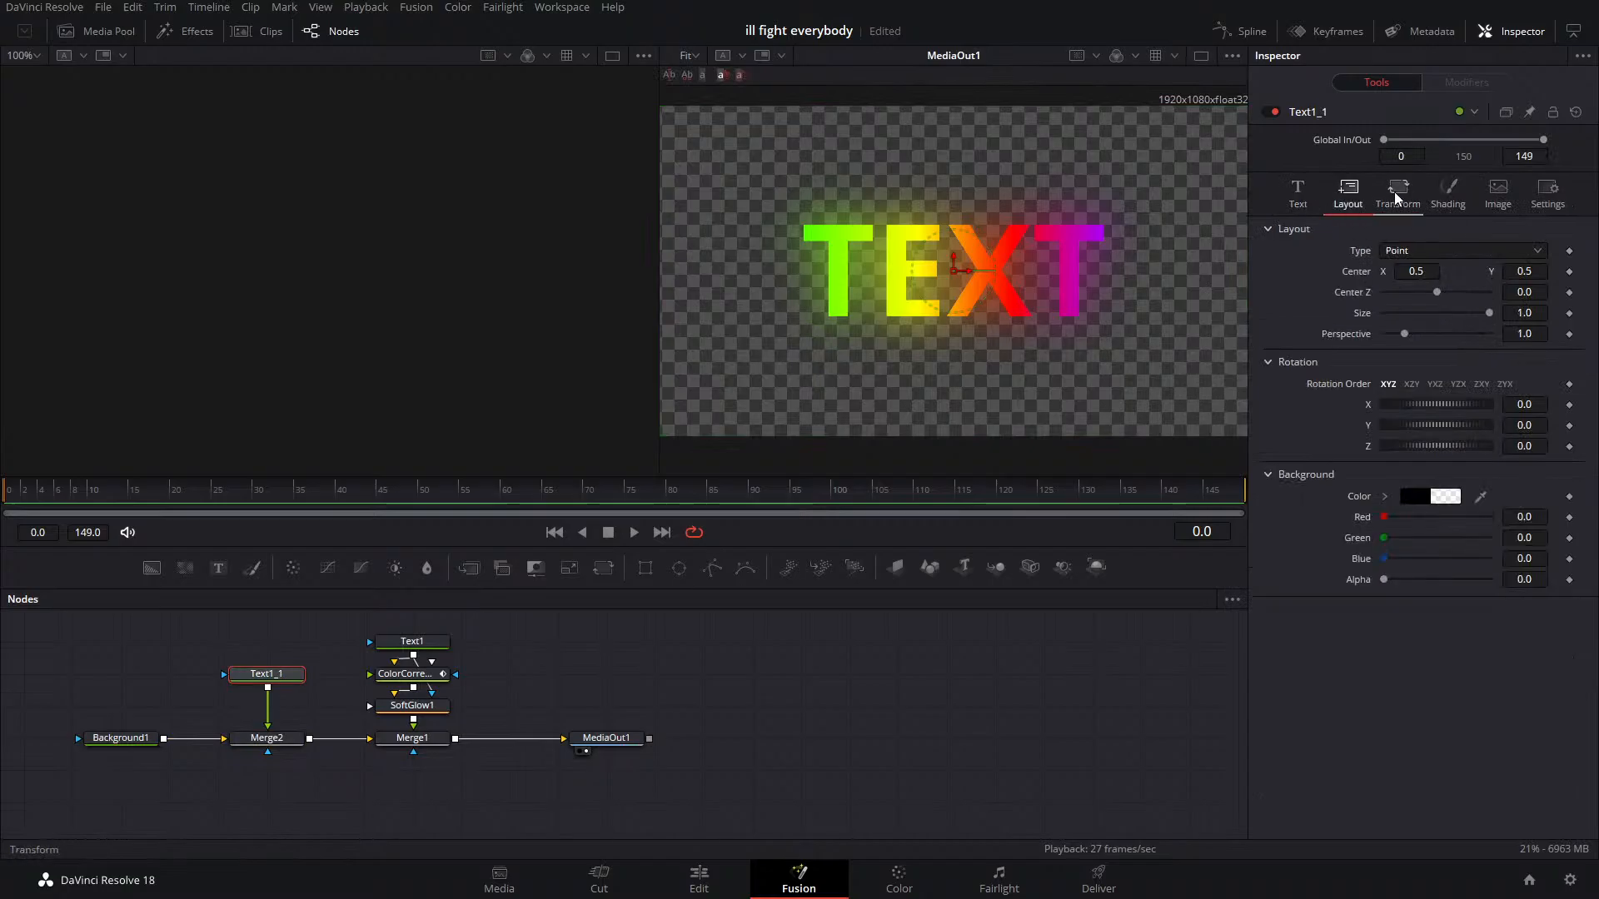
pyautogui.click(1448, 193)
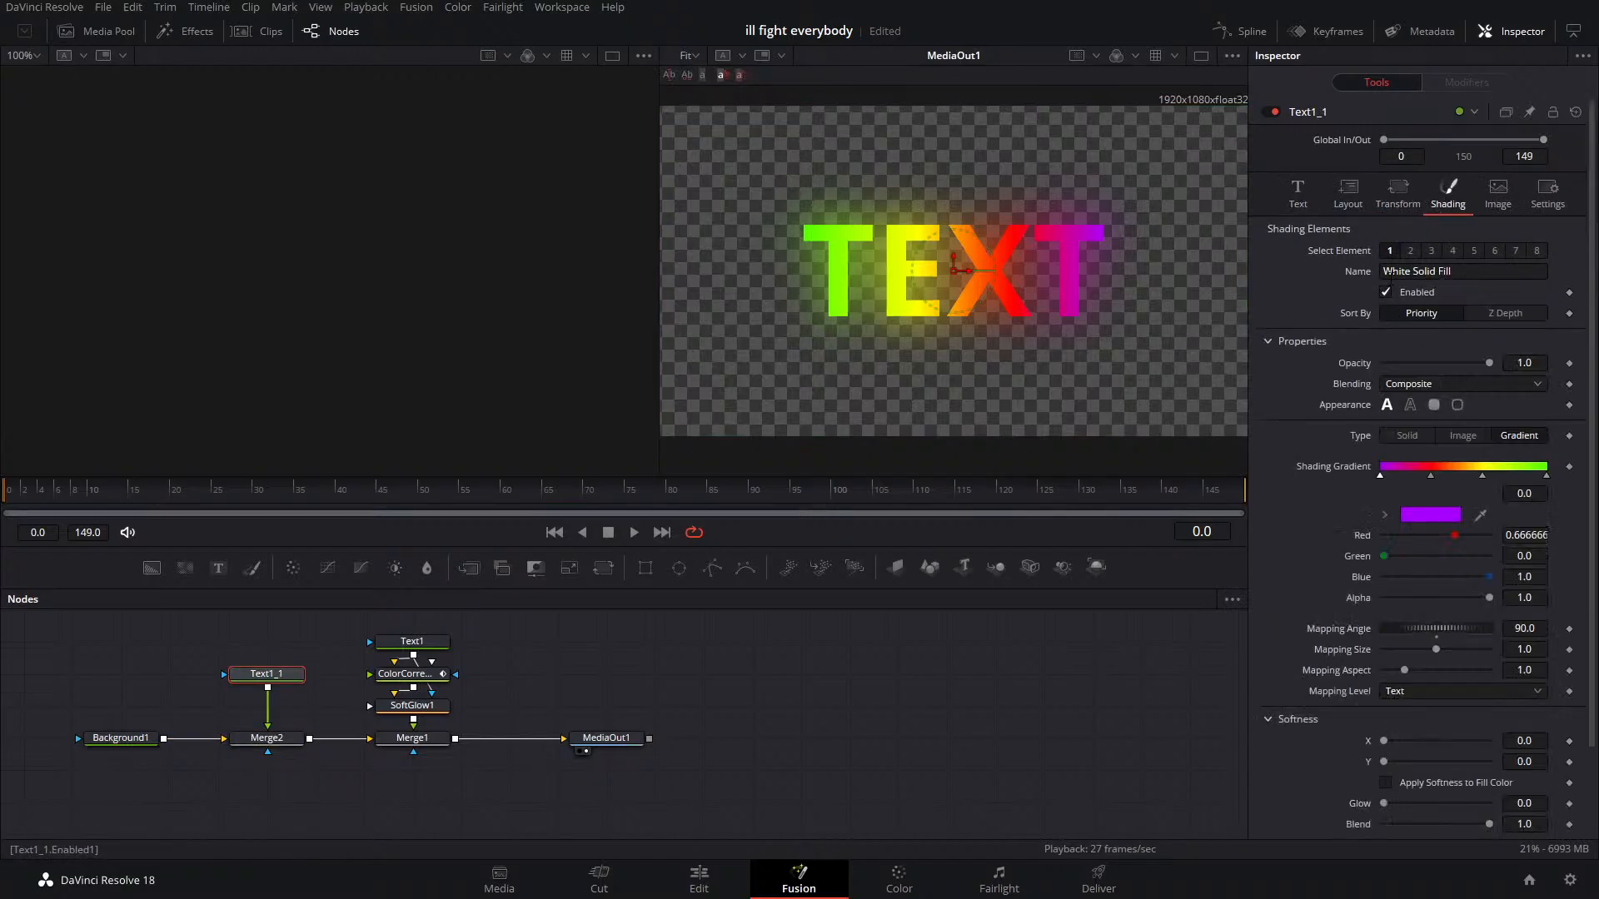
pyautogui.click(1407, 436)
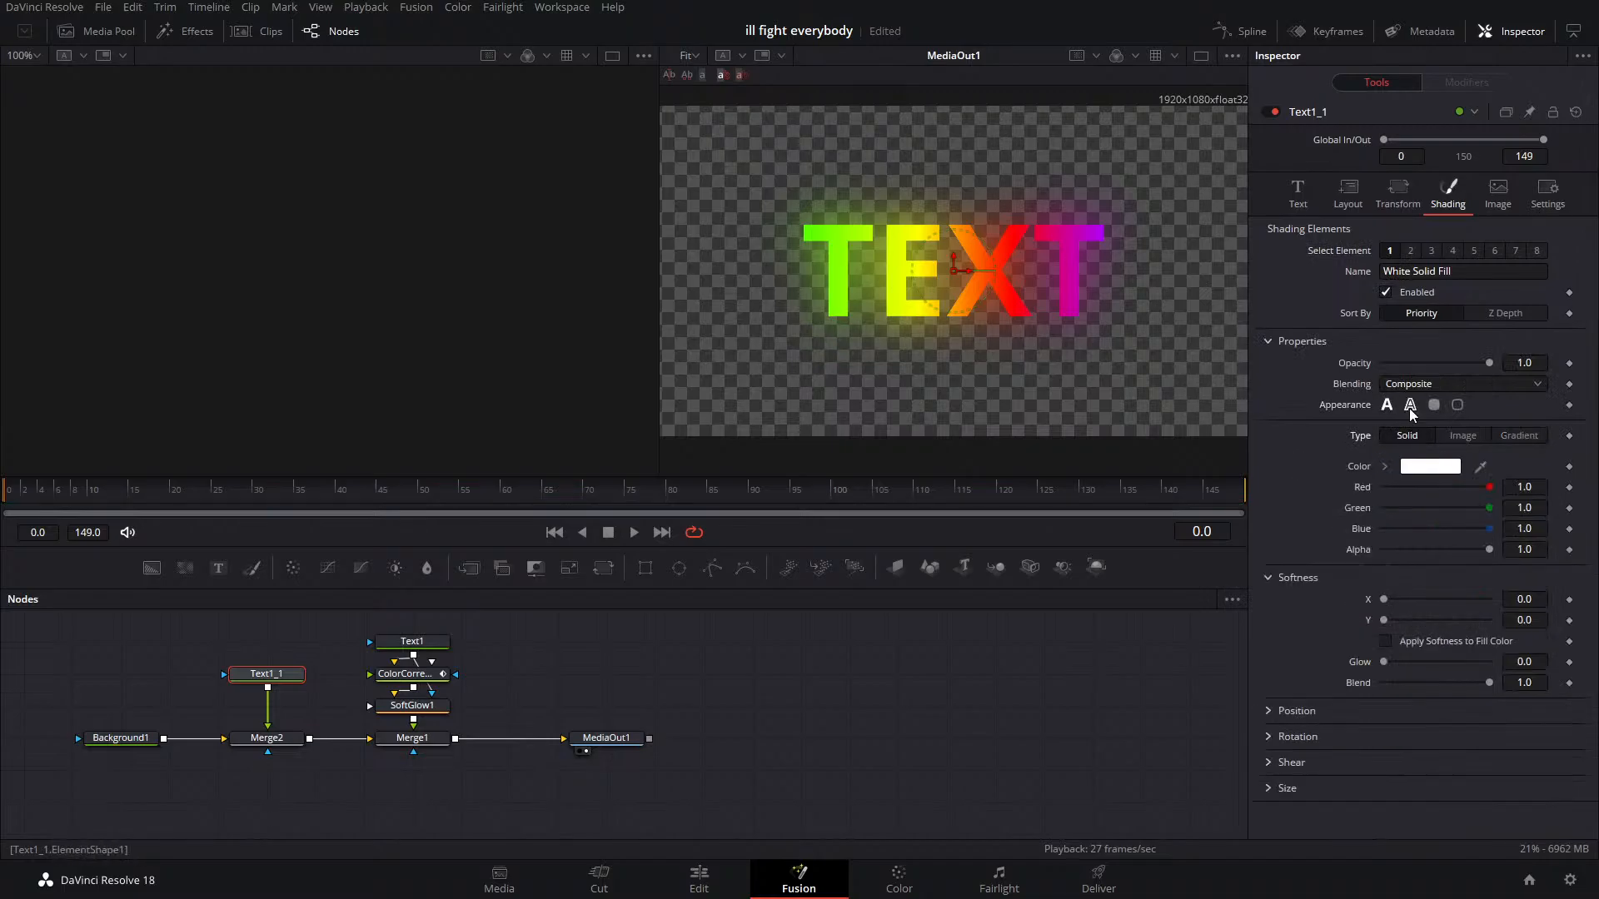
pyautogui.click(269, 678)
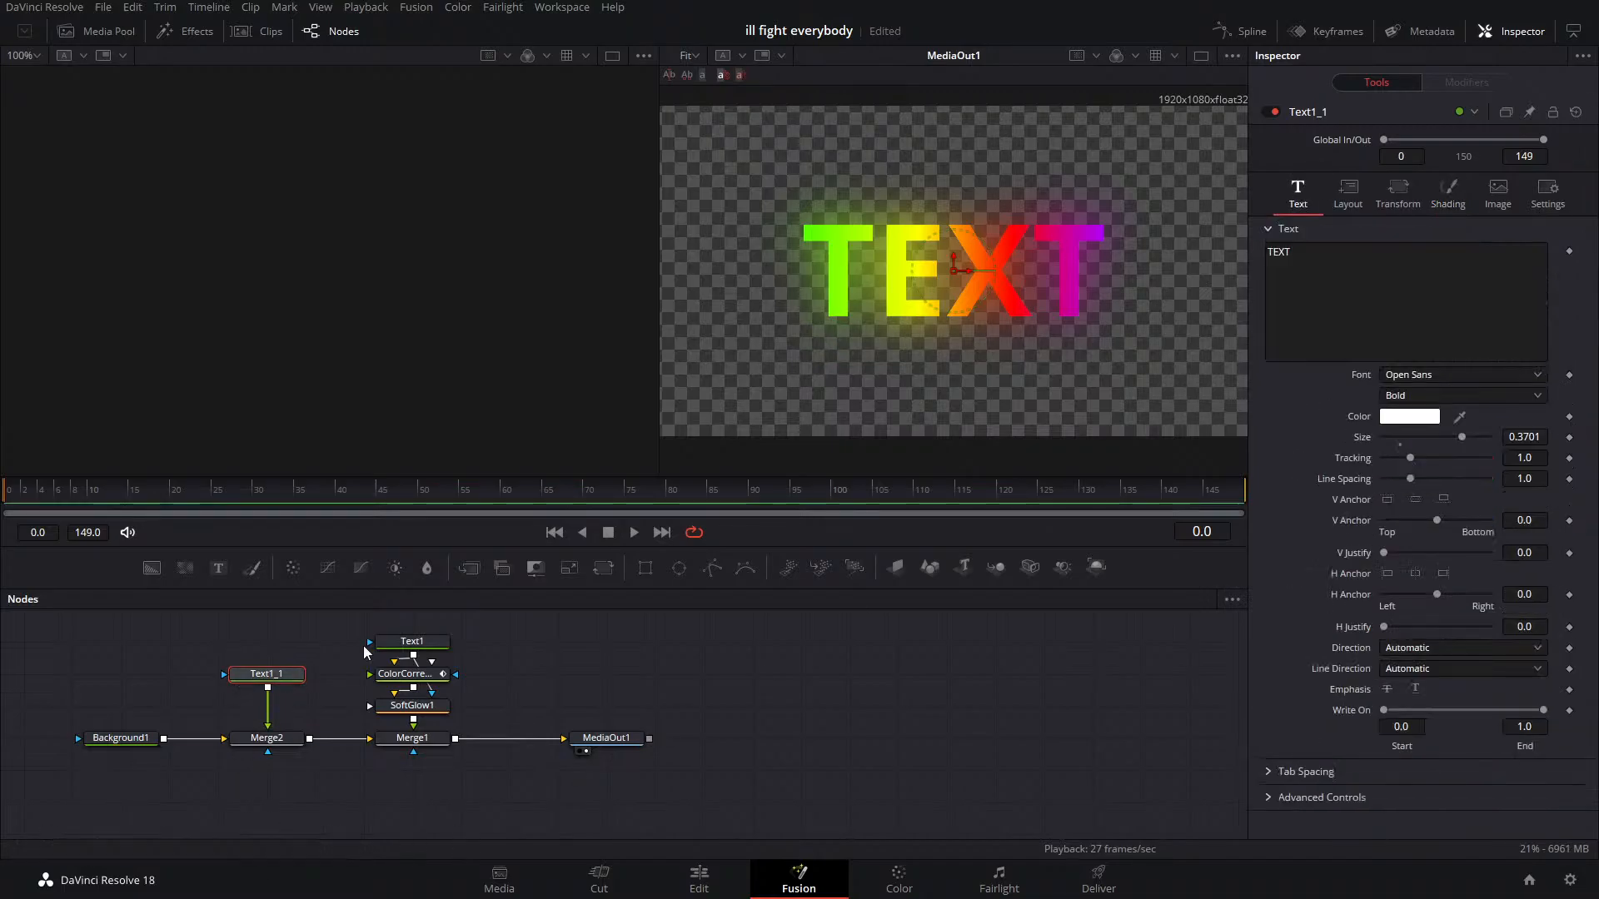
pyautogui.moveTo(1464, 438); pyautogui.dragTo(1479, 437)
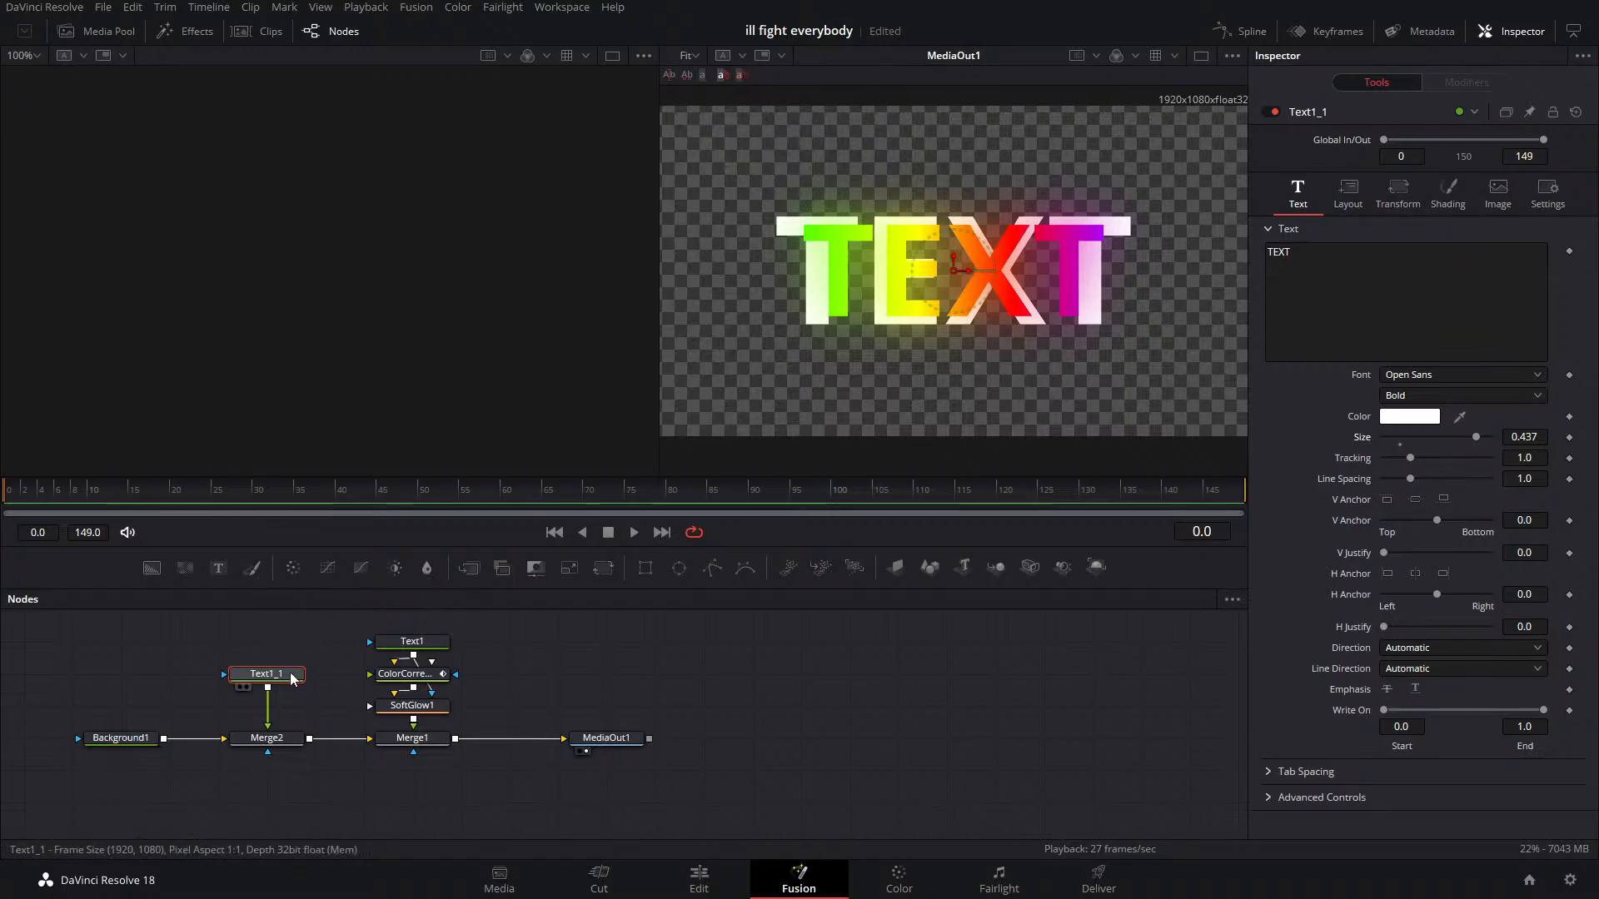
# Insert a Scanlines node between Text1_1 and Merge2 and show its output in the first viewer
pyautogui.hotkey('shift', 'space')
pyautogui.write('SCA')
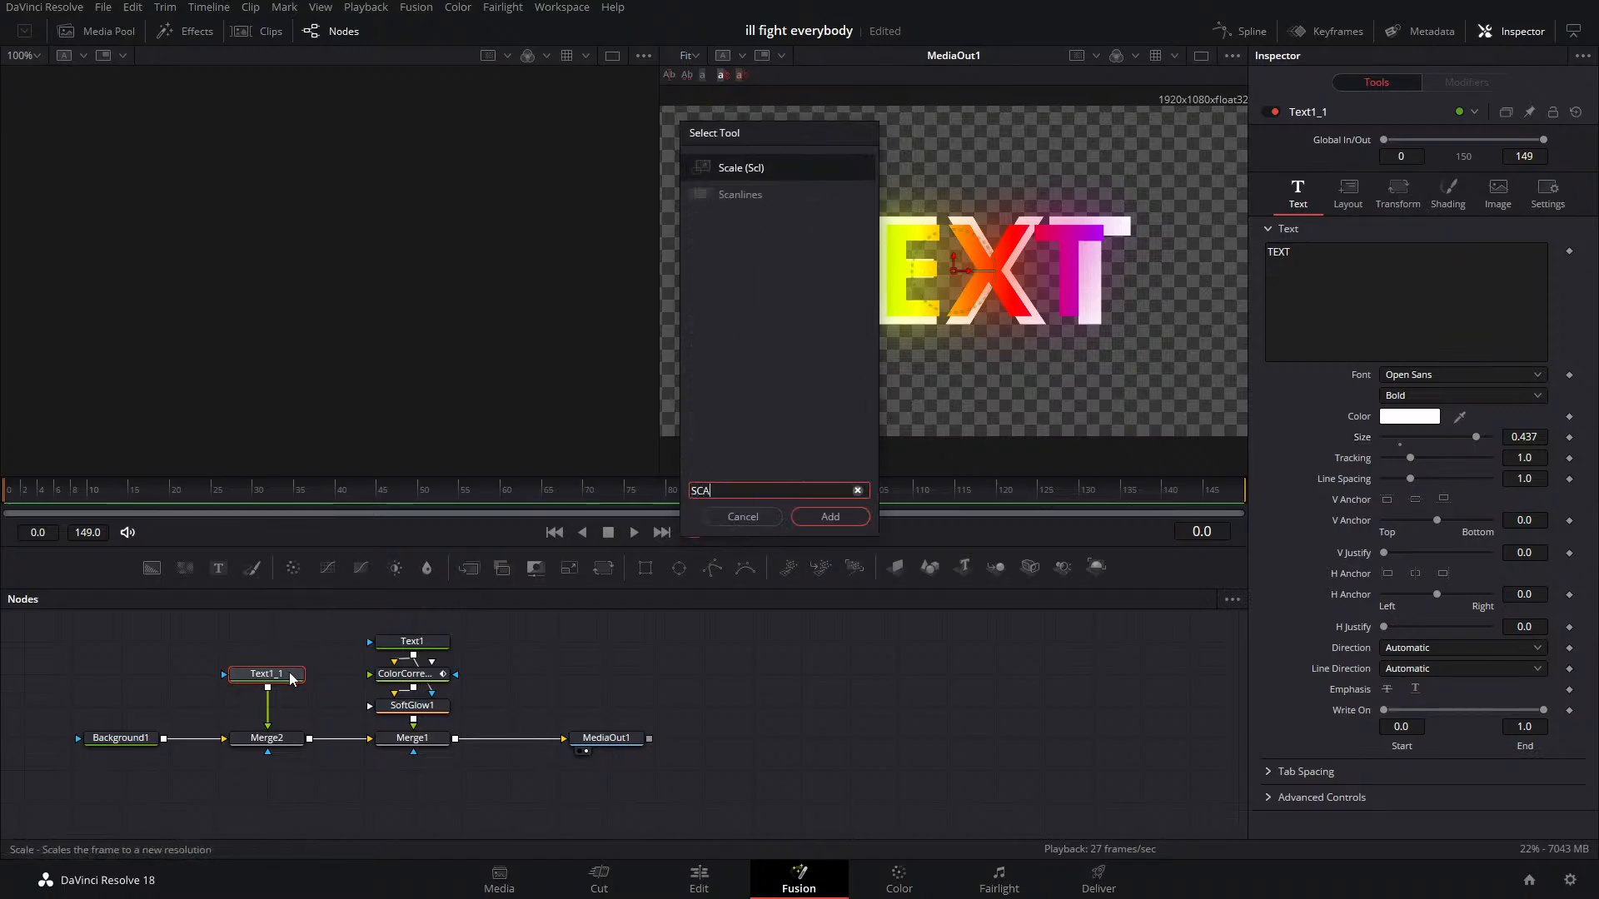
pyautogui.click(756, 200)
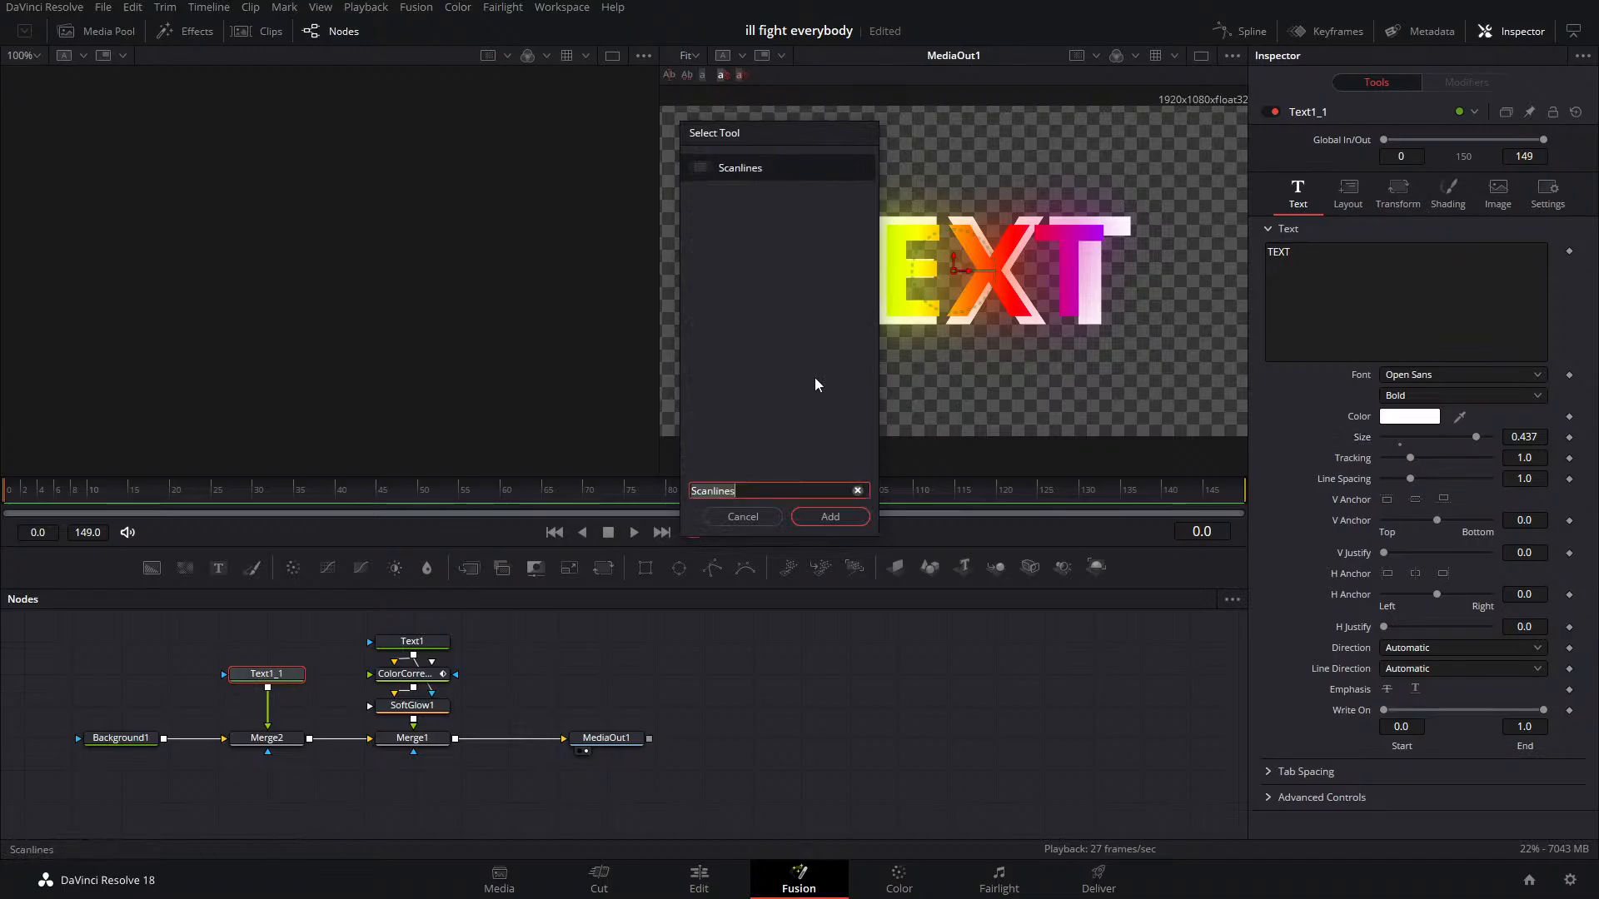
pyautogui.click(848, 518)
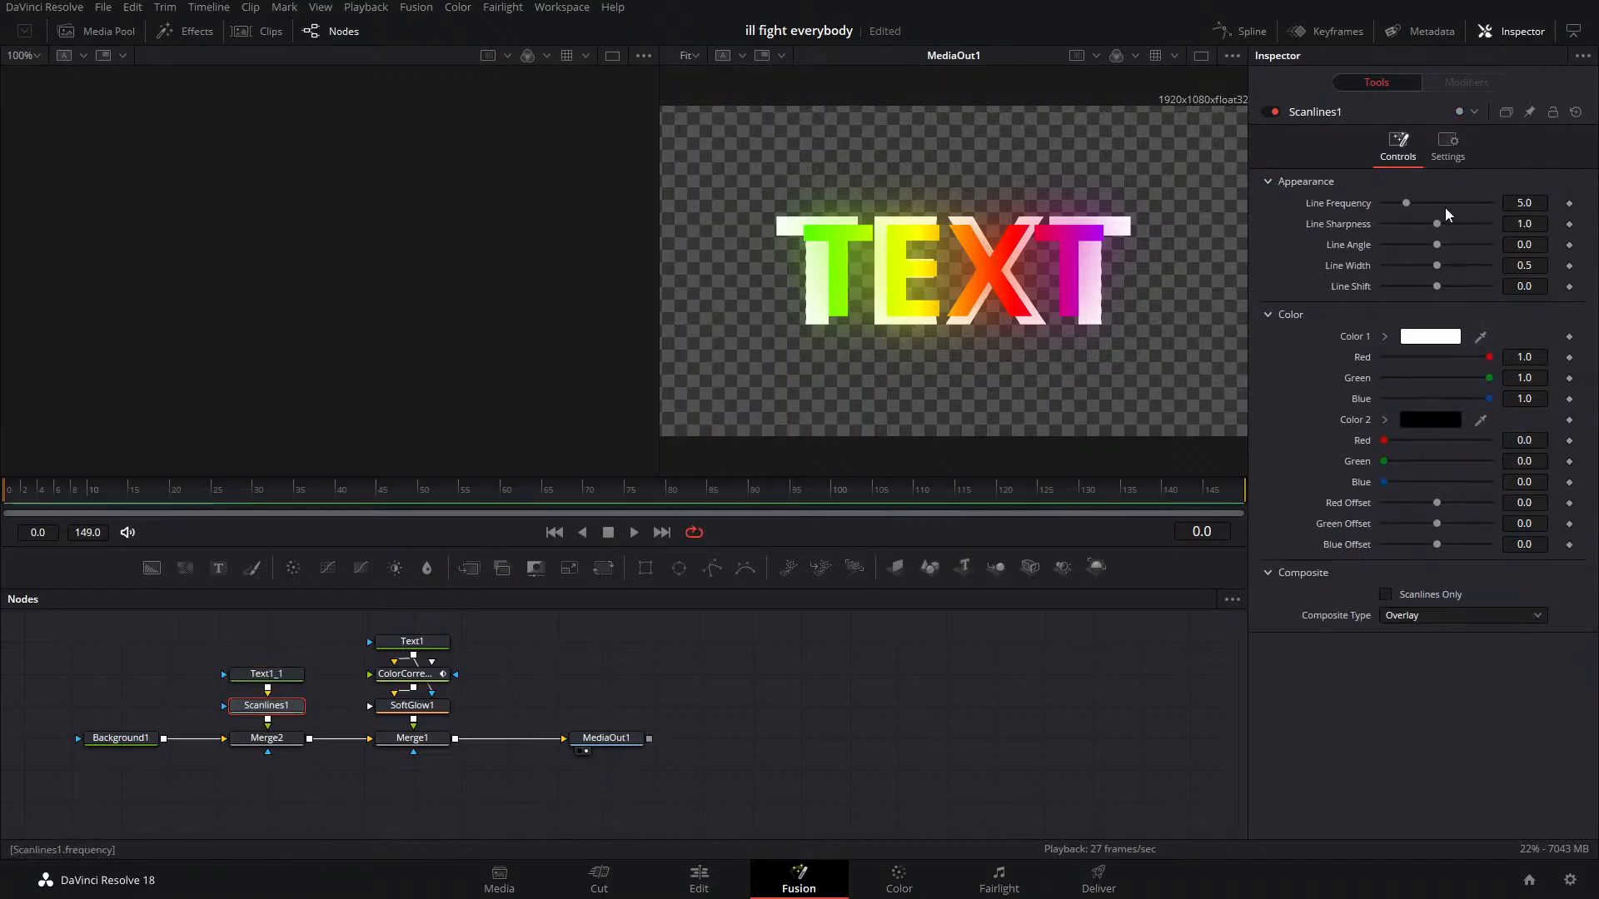
pyautogui.press('1')
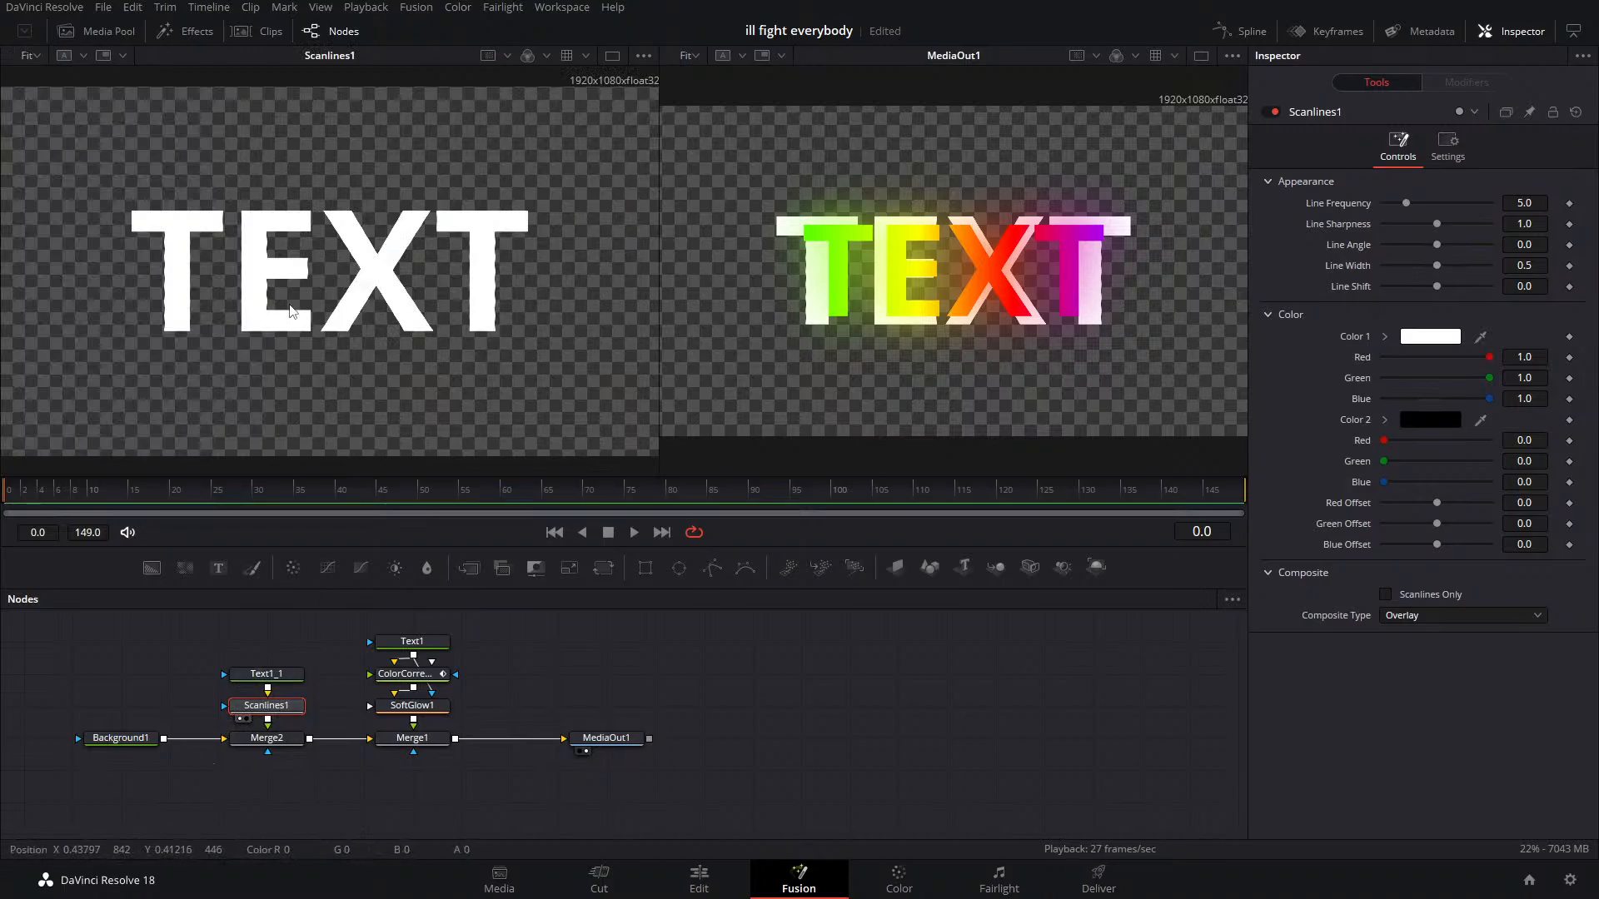
# Try black as the Scanlines' Color 1 and a line frequency of 3.09, and save the project
pyautogui.click(1430, 336)
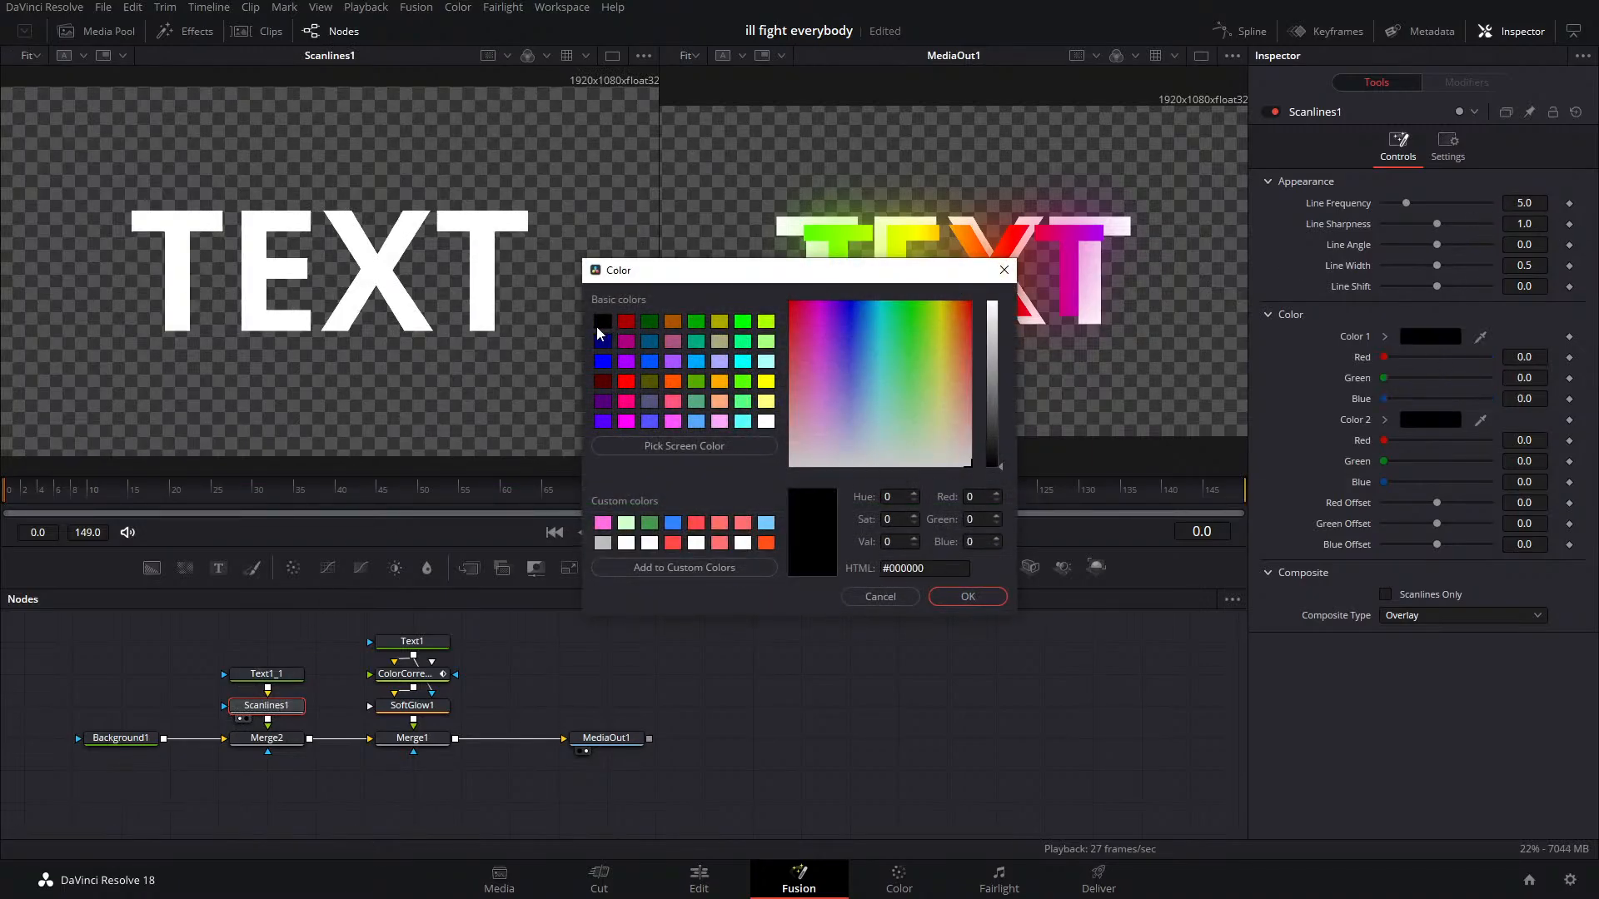
pyautogui.click(966, 596)
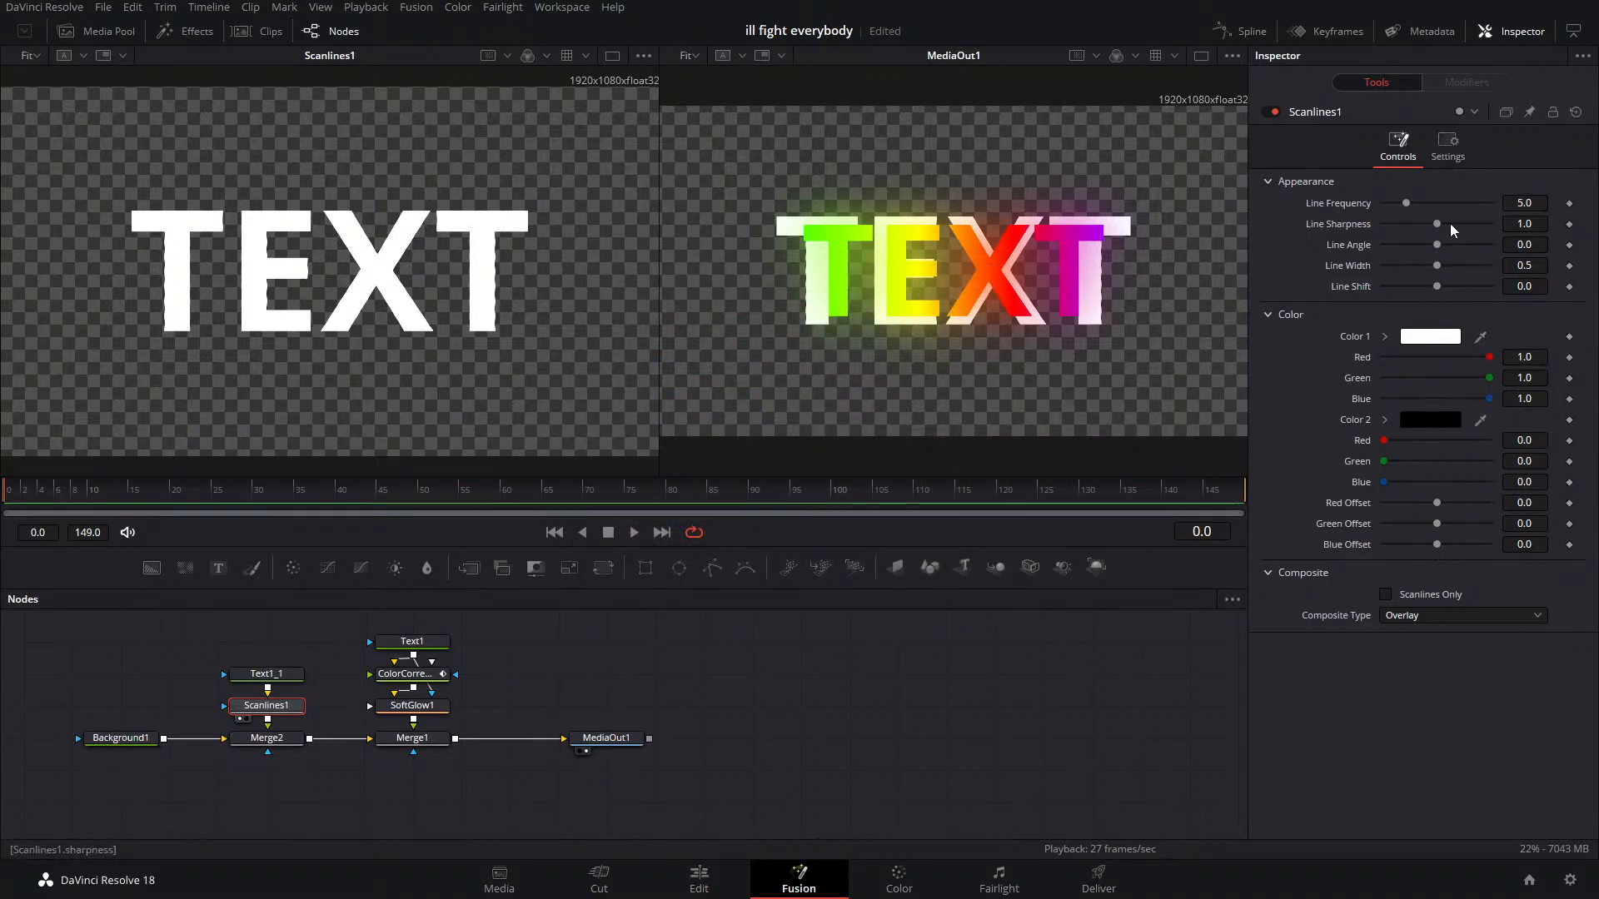
pyautogui.moveTo(1407, 205)
pyautogui.mouseDown()
pyautogui.moveTo(1421, 201)
pyautogui.moveTo(1386, 207)
pyautogui.mouseUp()
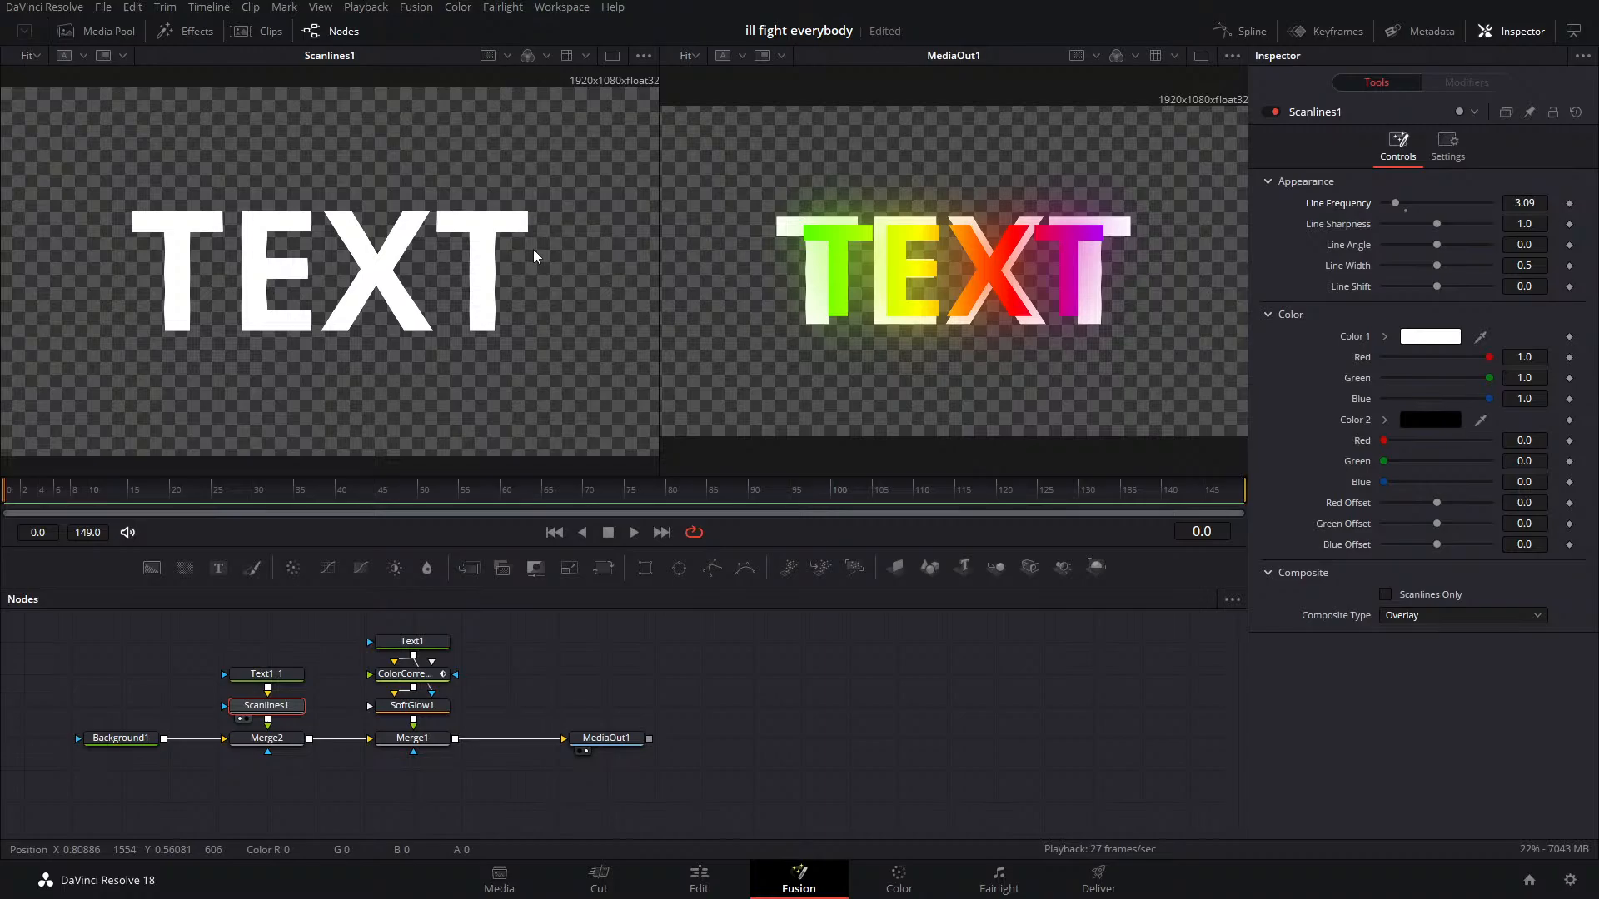
pyautogui.hotkey('ctrl', 's')
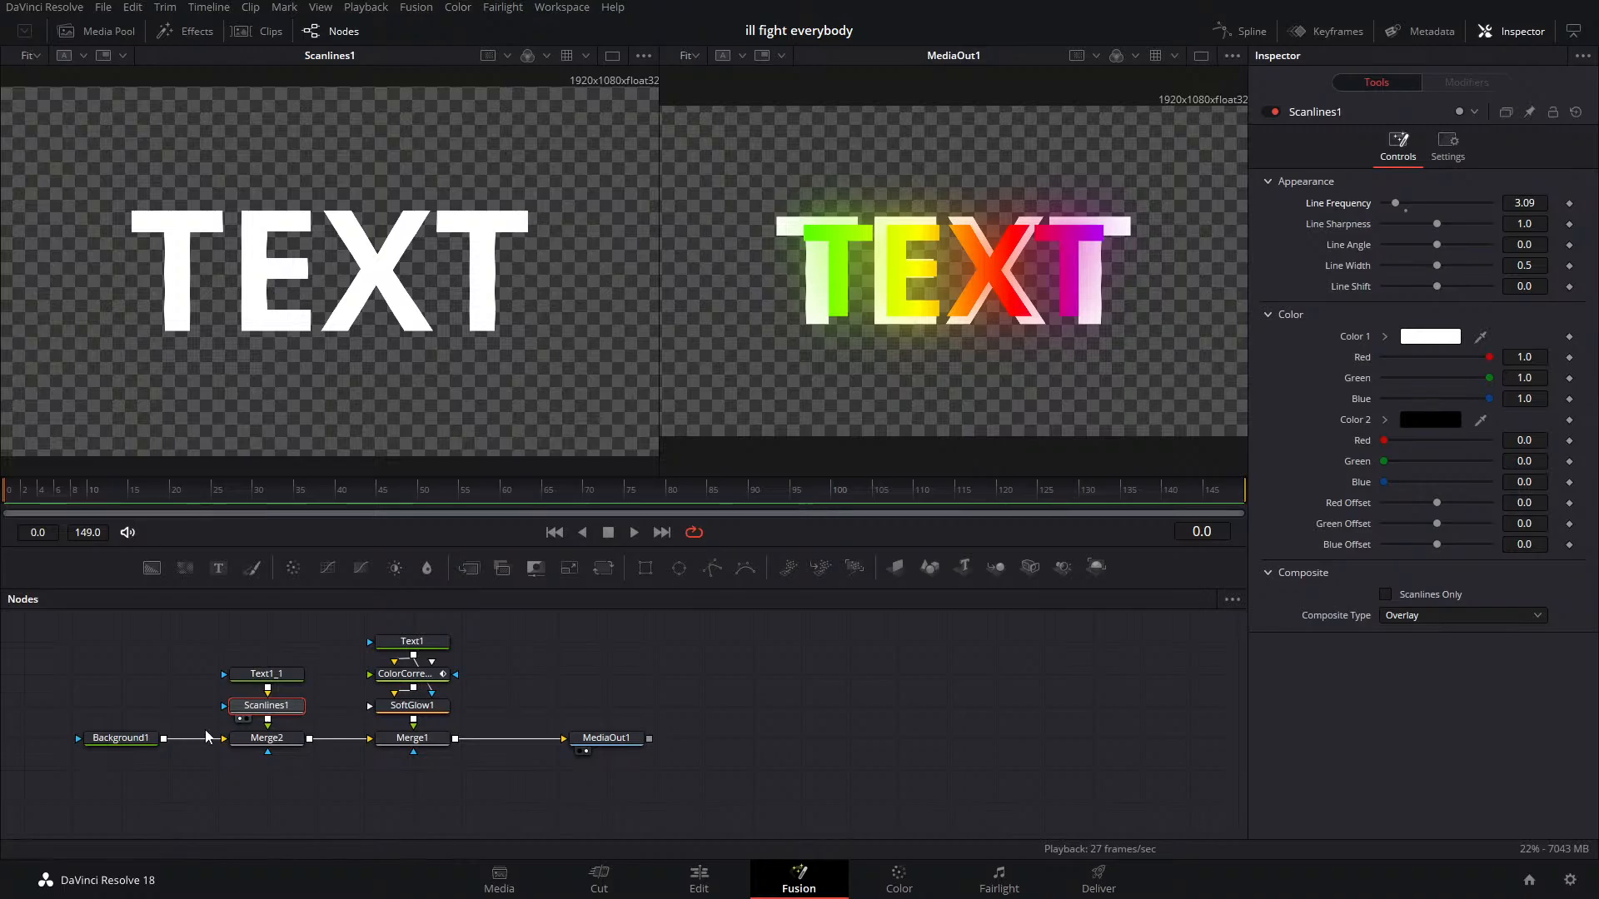
# Delete the Scanlines node between Text1_1 and Merge2
pyautogui.click(248, 709)
pyautogui.press('Delete')
pyautogui.hotkey('shift', 'space')
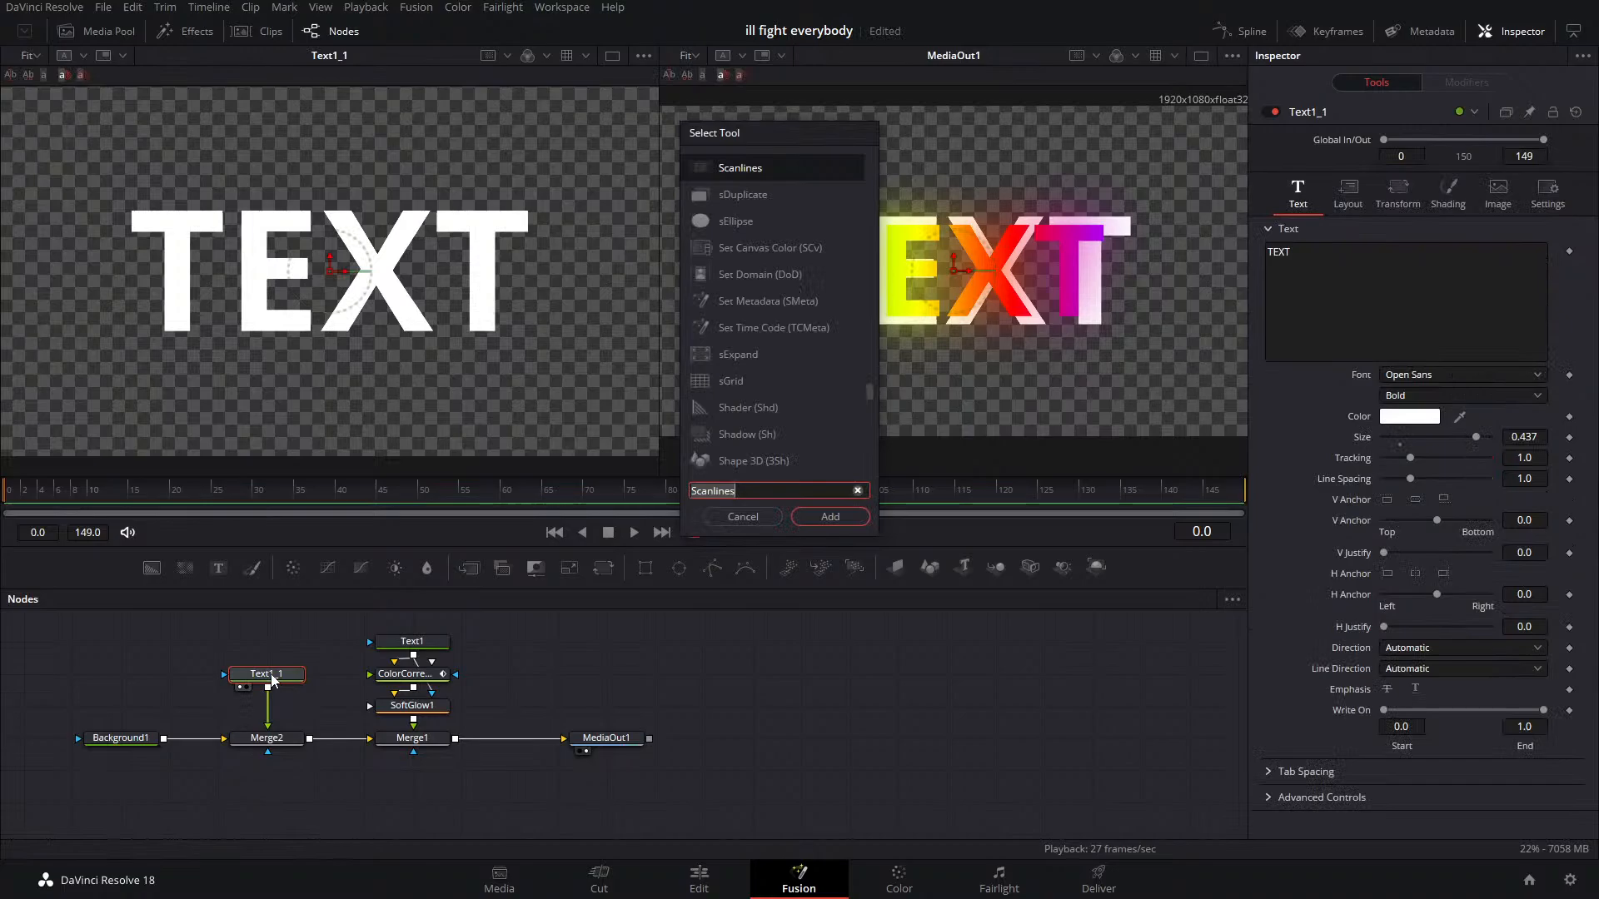
pyautogui.write('SM')
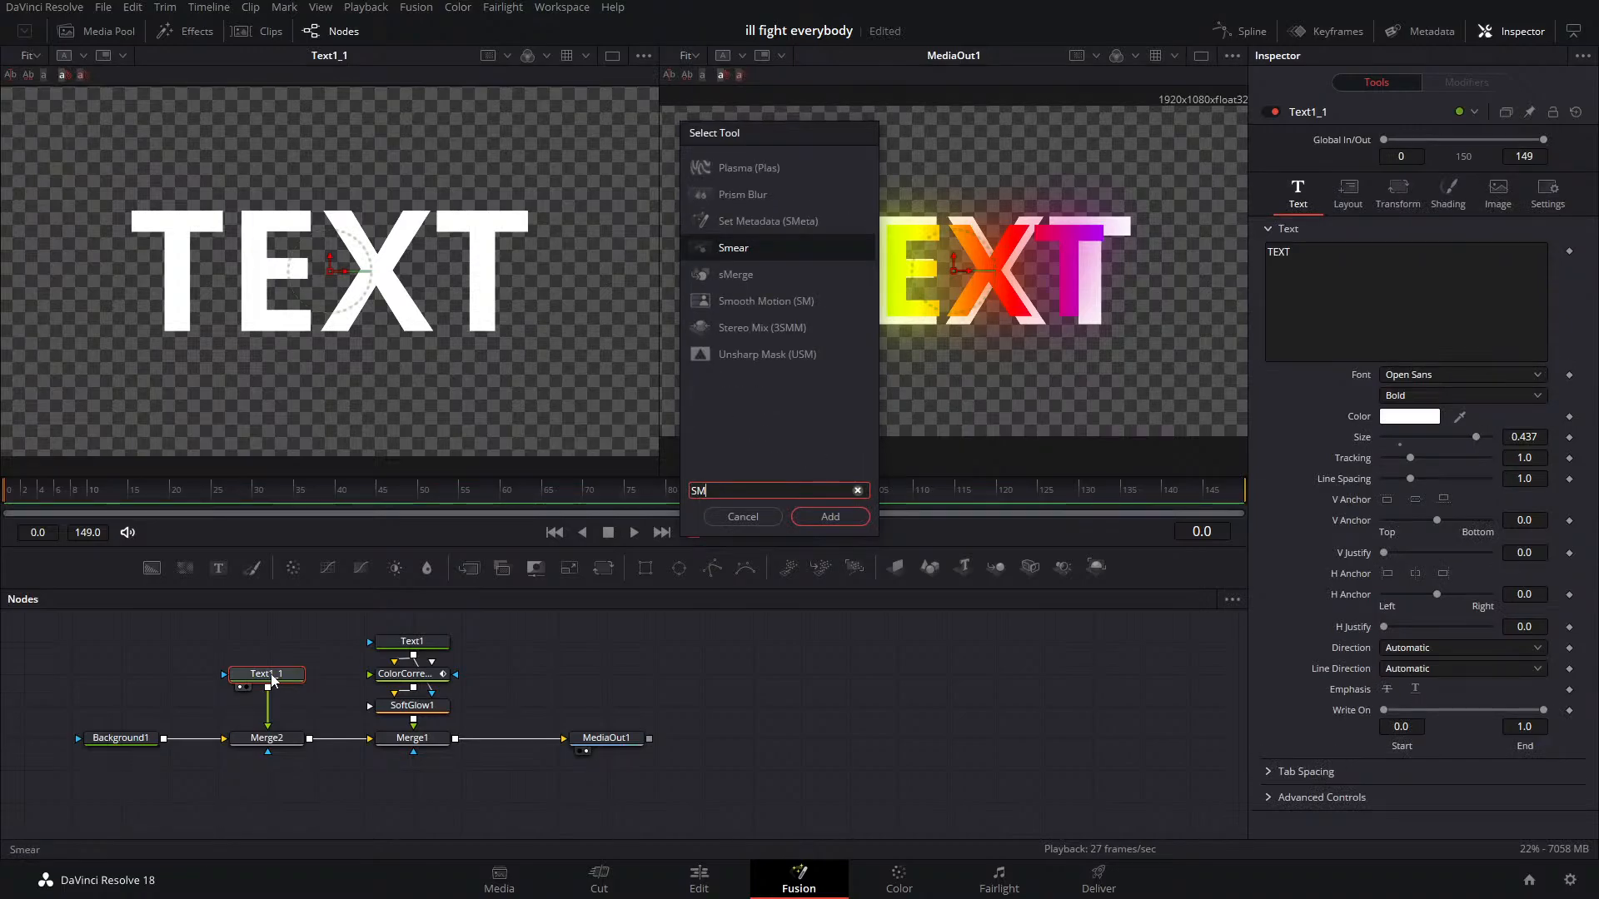
pyautogui.write('OO')
pyautogui.press('BackSpace')
pyautogui.press('BackSpace')
pyautogui.press('BackSpace')
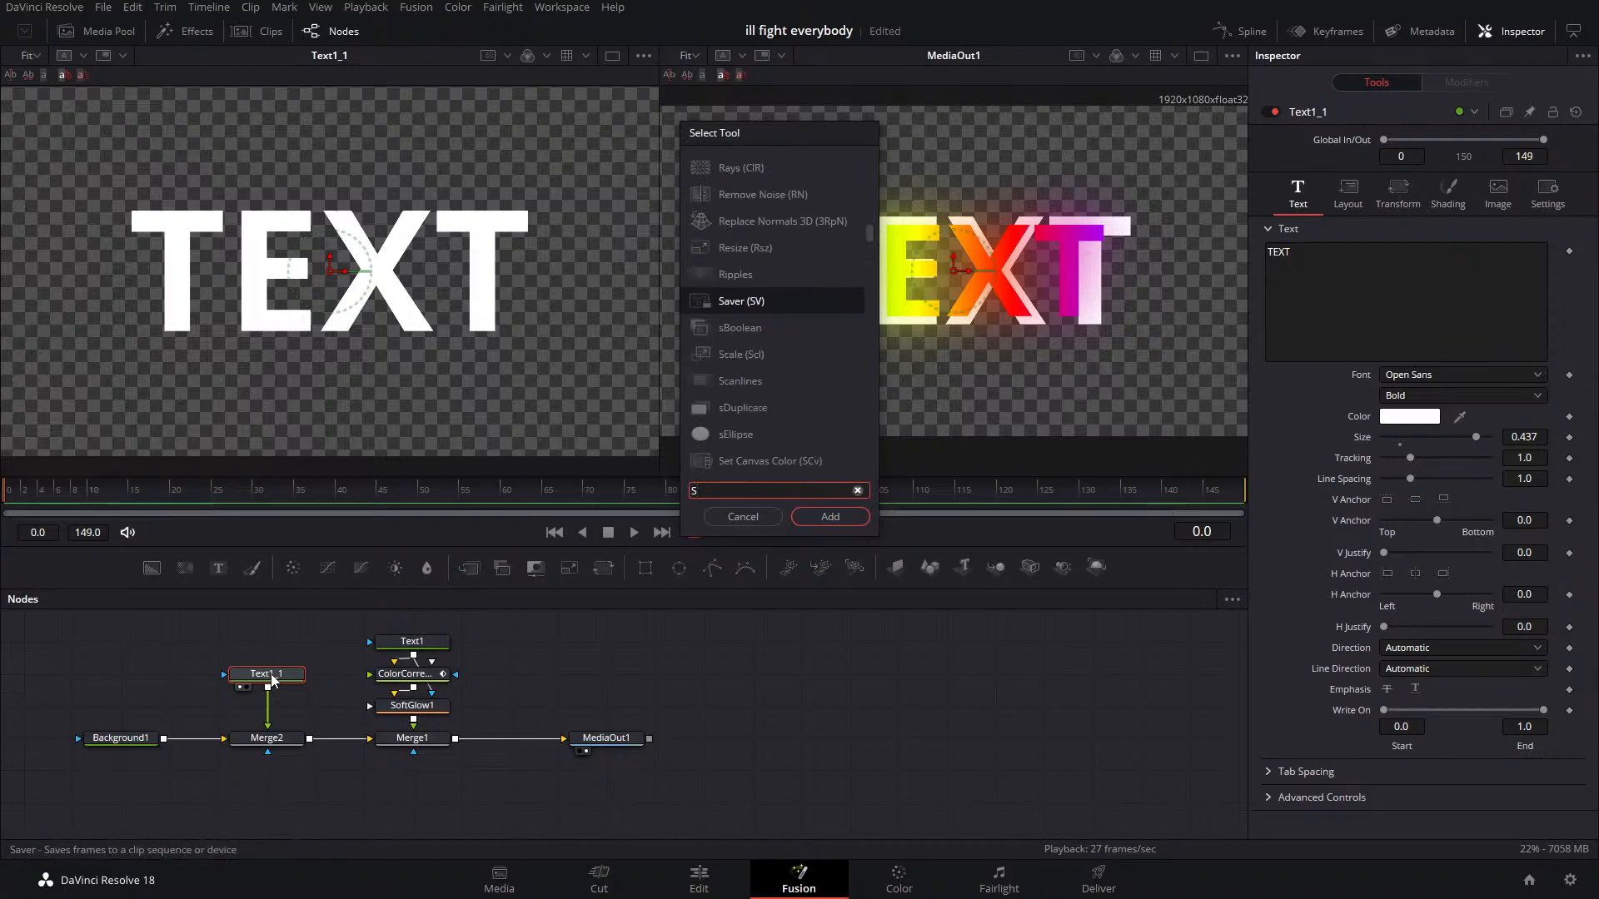
pyautogui.press('BackSpace')
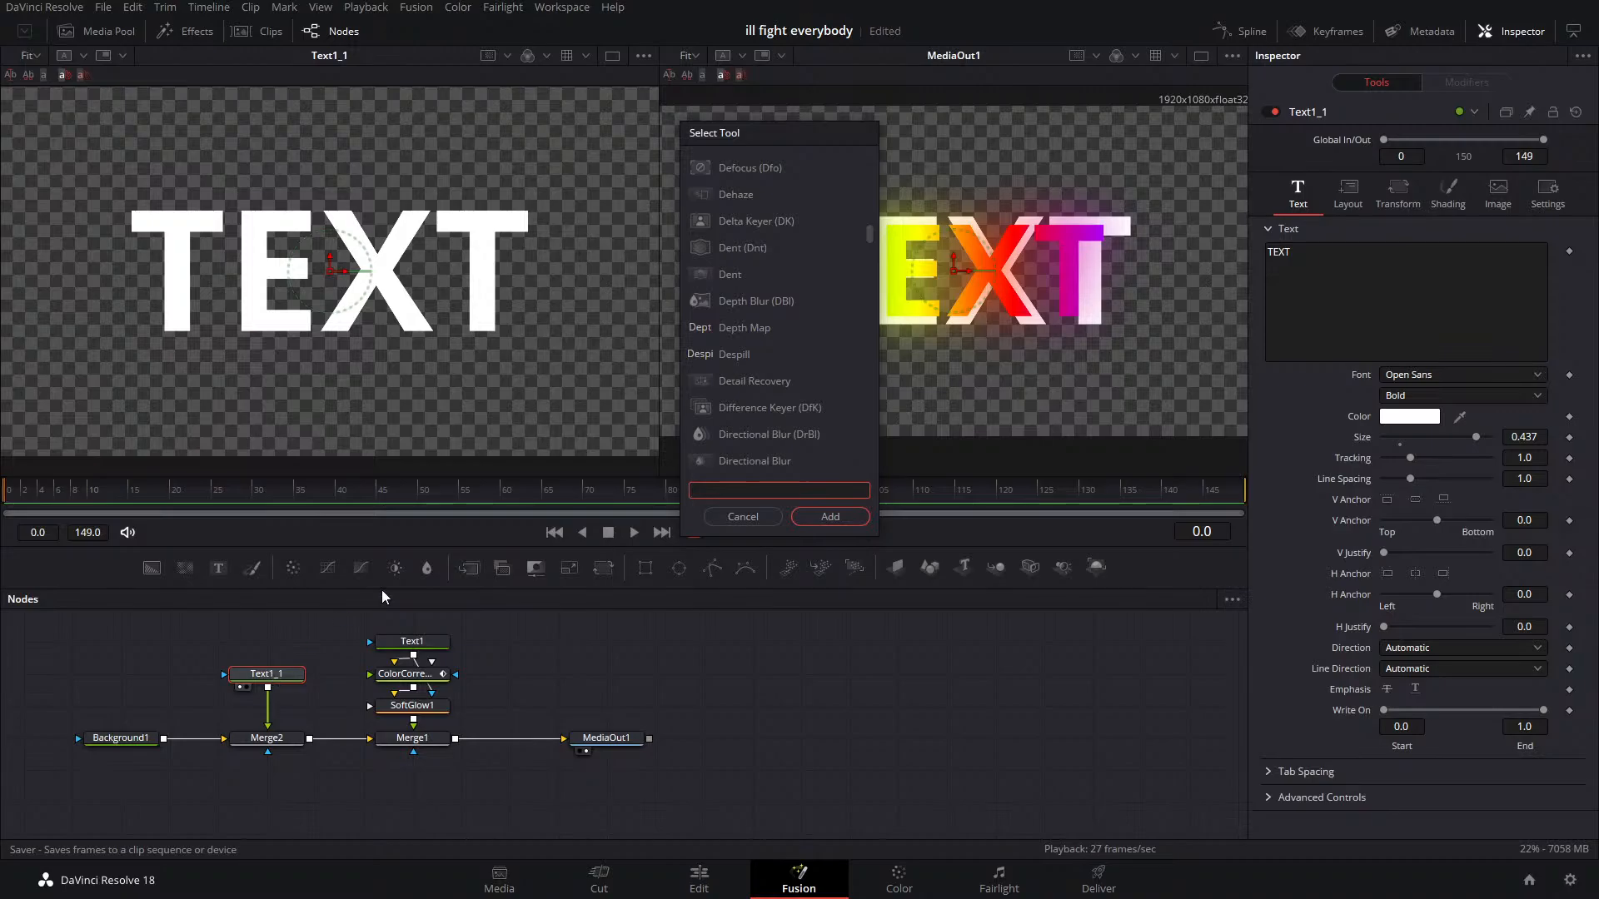
pyautogui.click(743, 516)
# Switch to the browser to examine the text effect in the AFTER DARK Valorant edit on YouTube, and return to DaVinci Resolve
pyautogui.hotkey('alt', 'Tab')
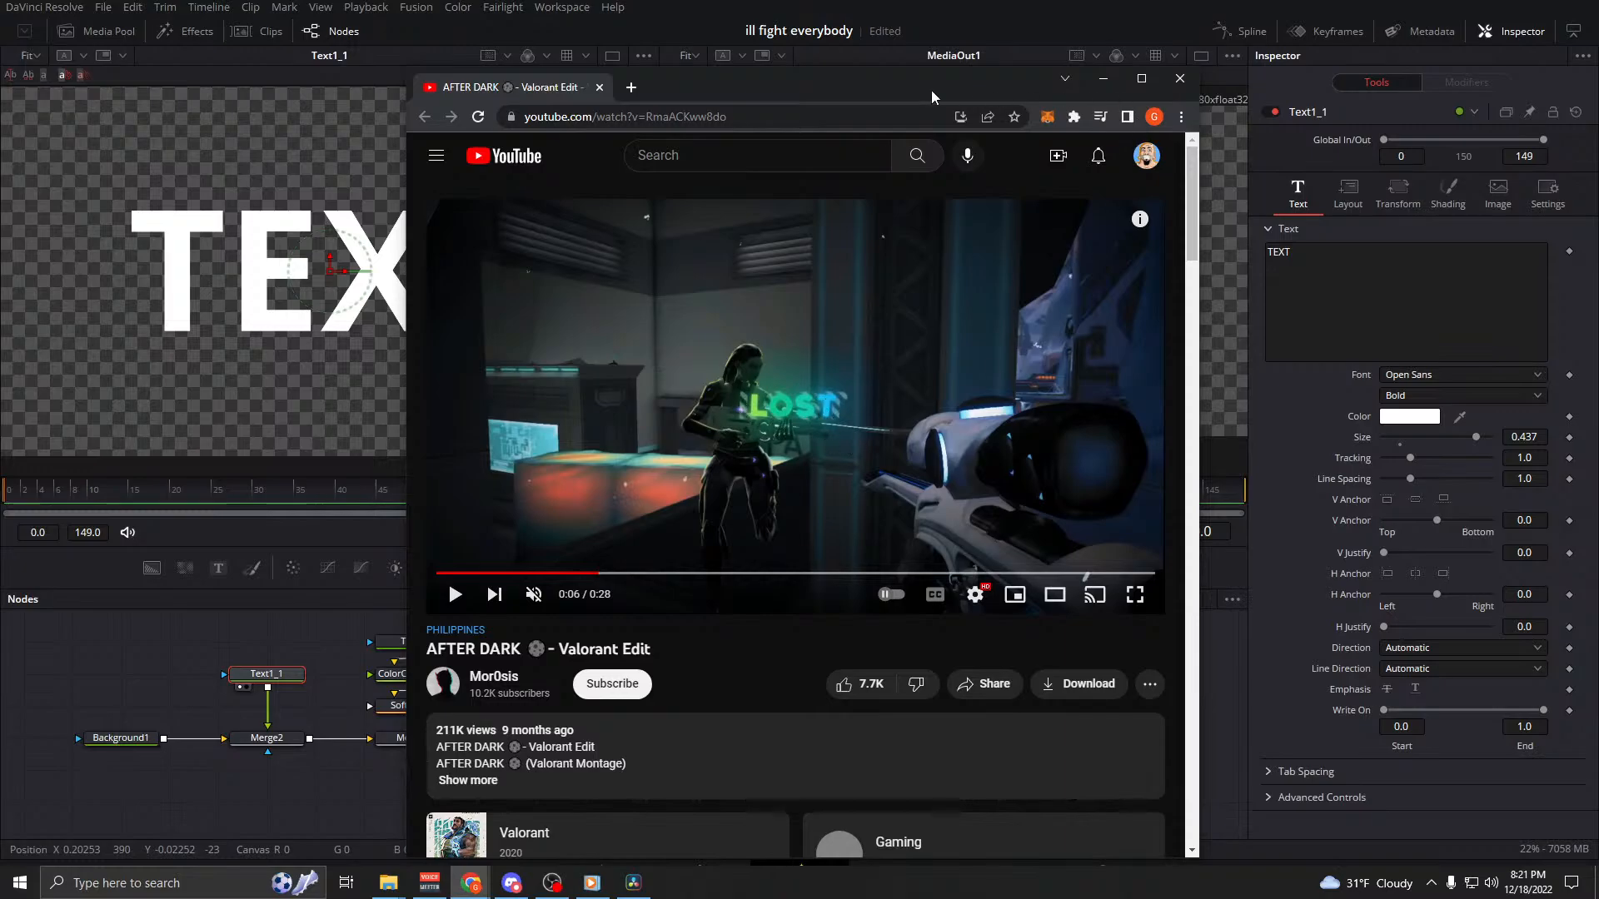
pyautogui.hotkey('alt', 'Tab')
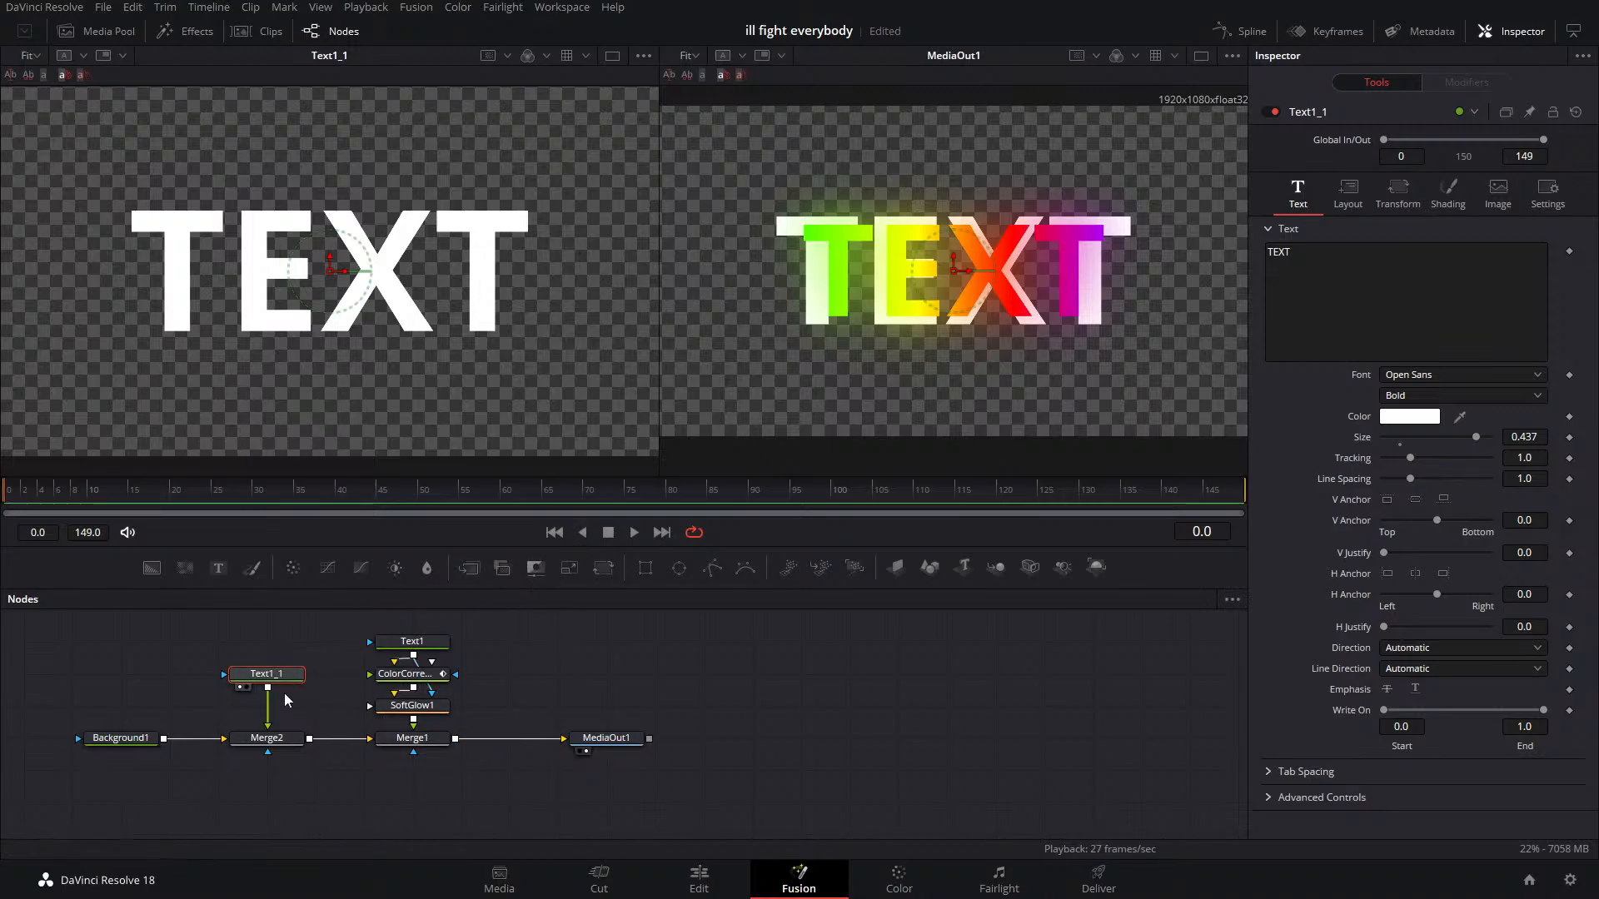
# Try a Waviness effect on Text1_1, preview it in the first viewer, and delete it
pyautogui.hotkey('shift', 'space')
pyautogui.write('Scanlines')
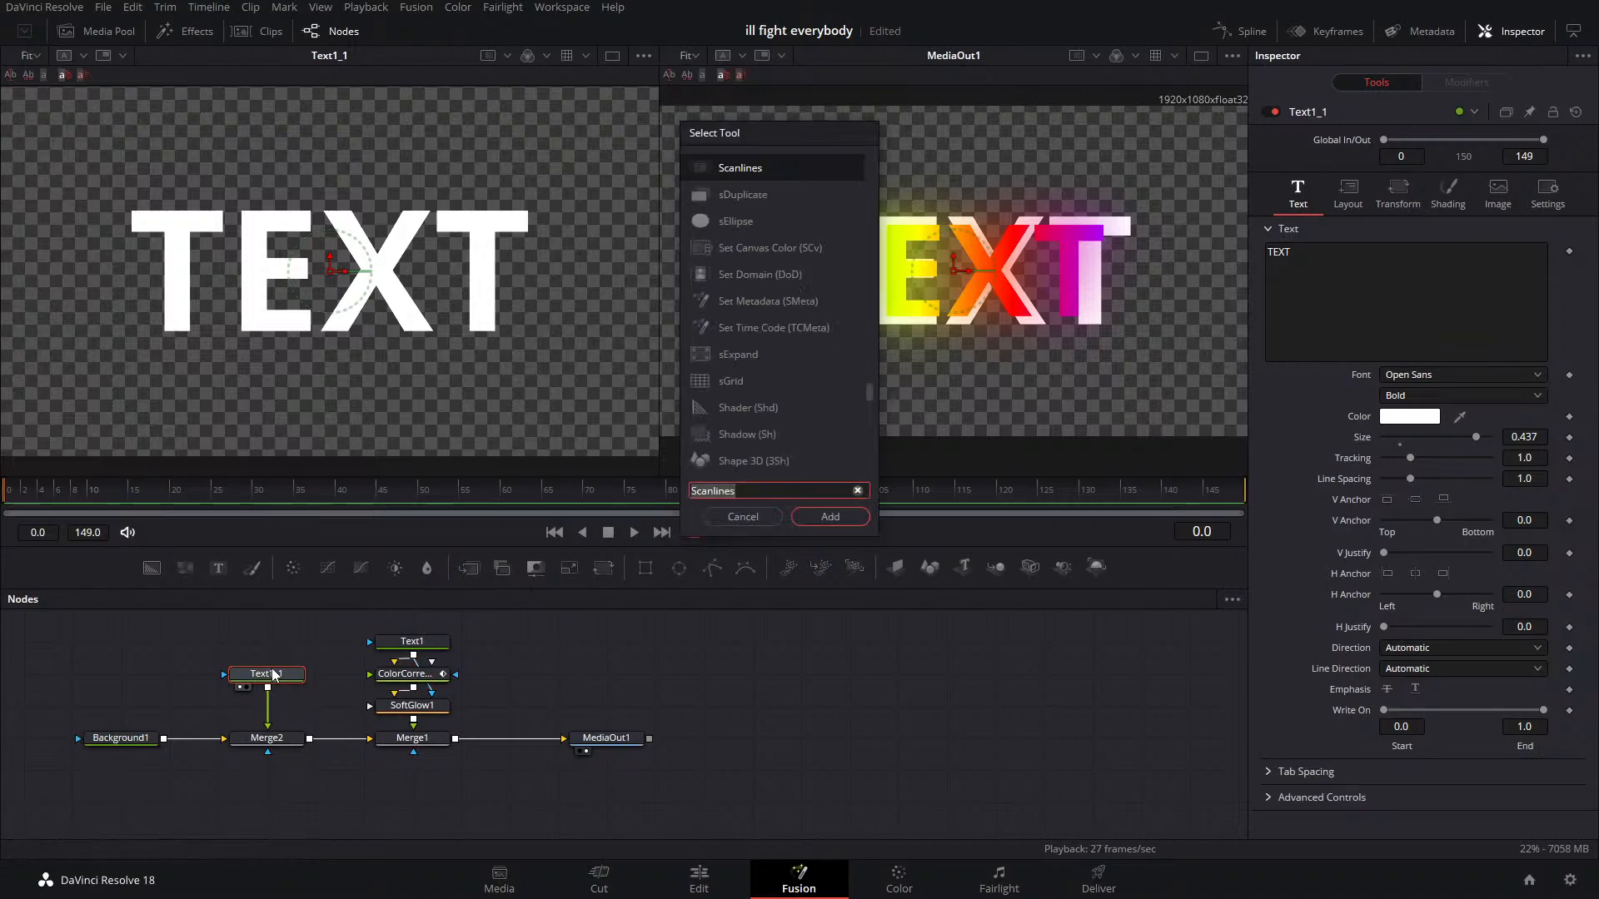
pyautogui.write('WA')
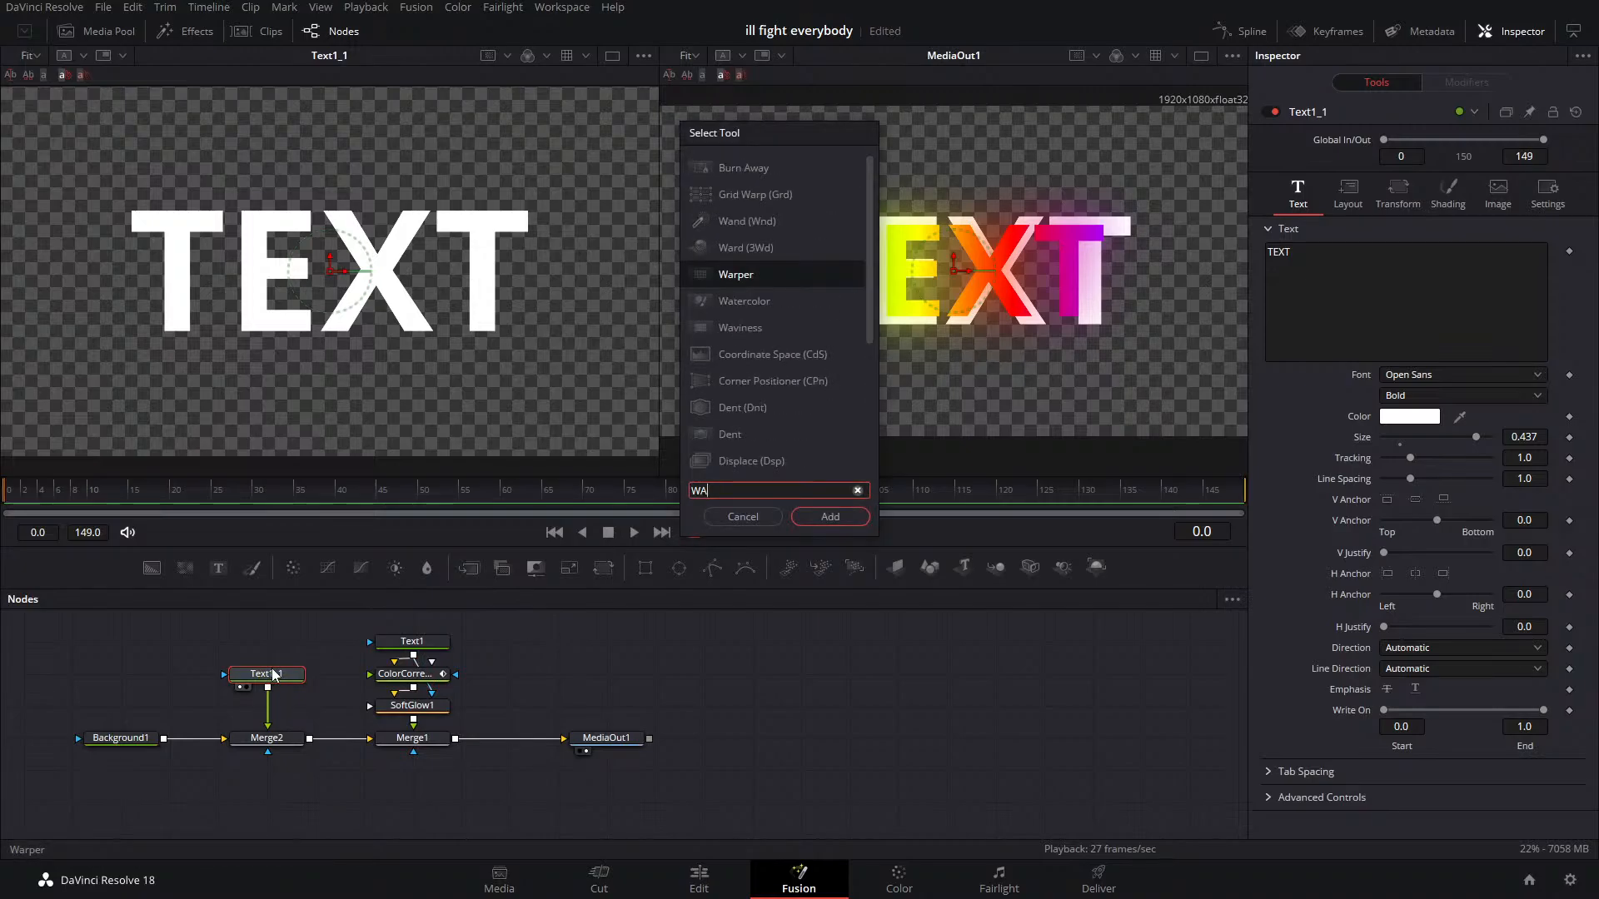
pyautogui.write('VINE')
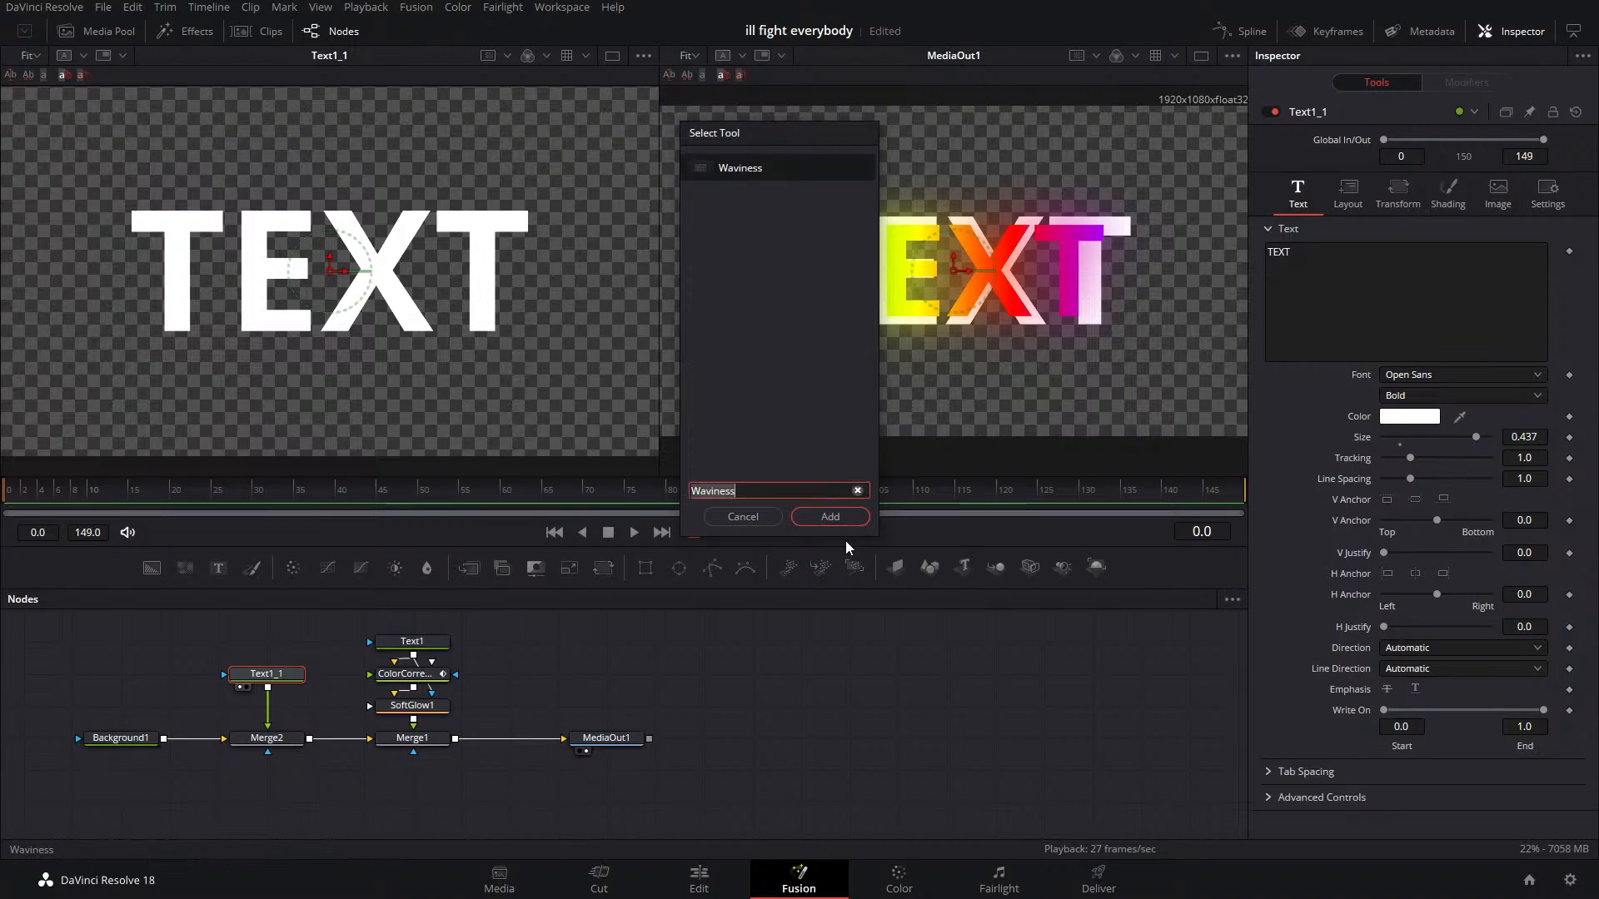
pyautogui.click(843, 522)
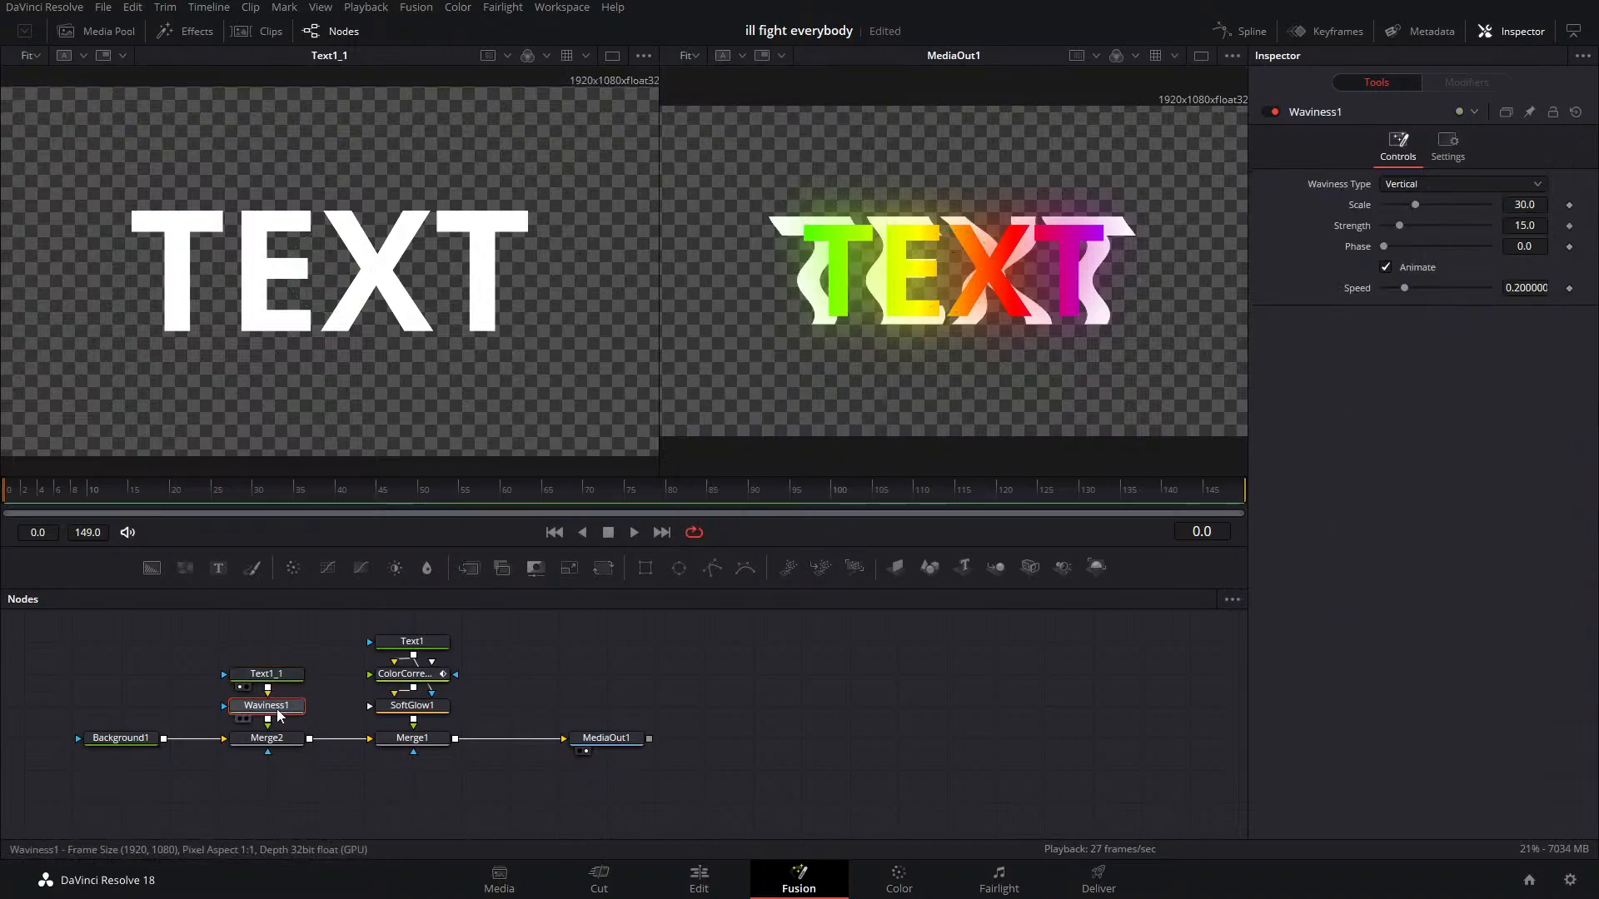
pyautogui.press('1')
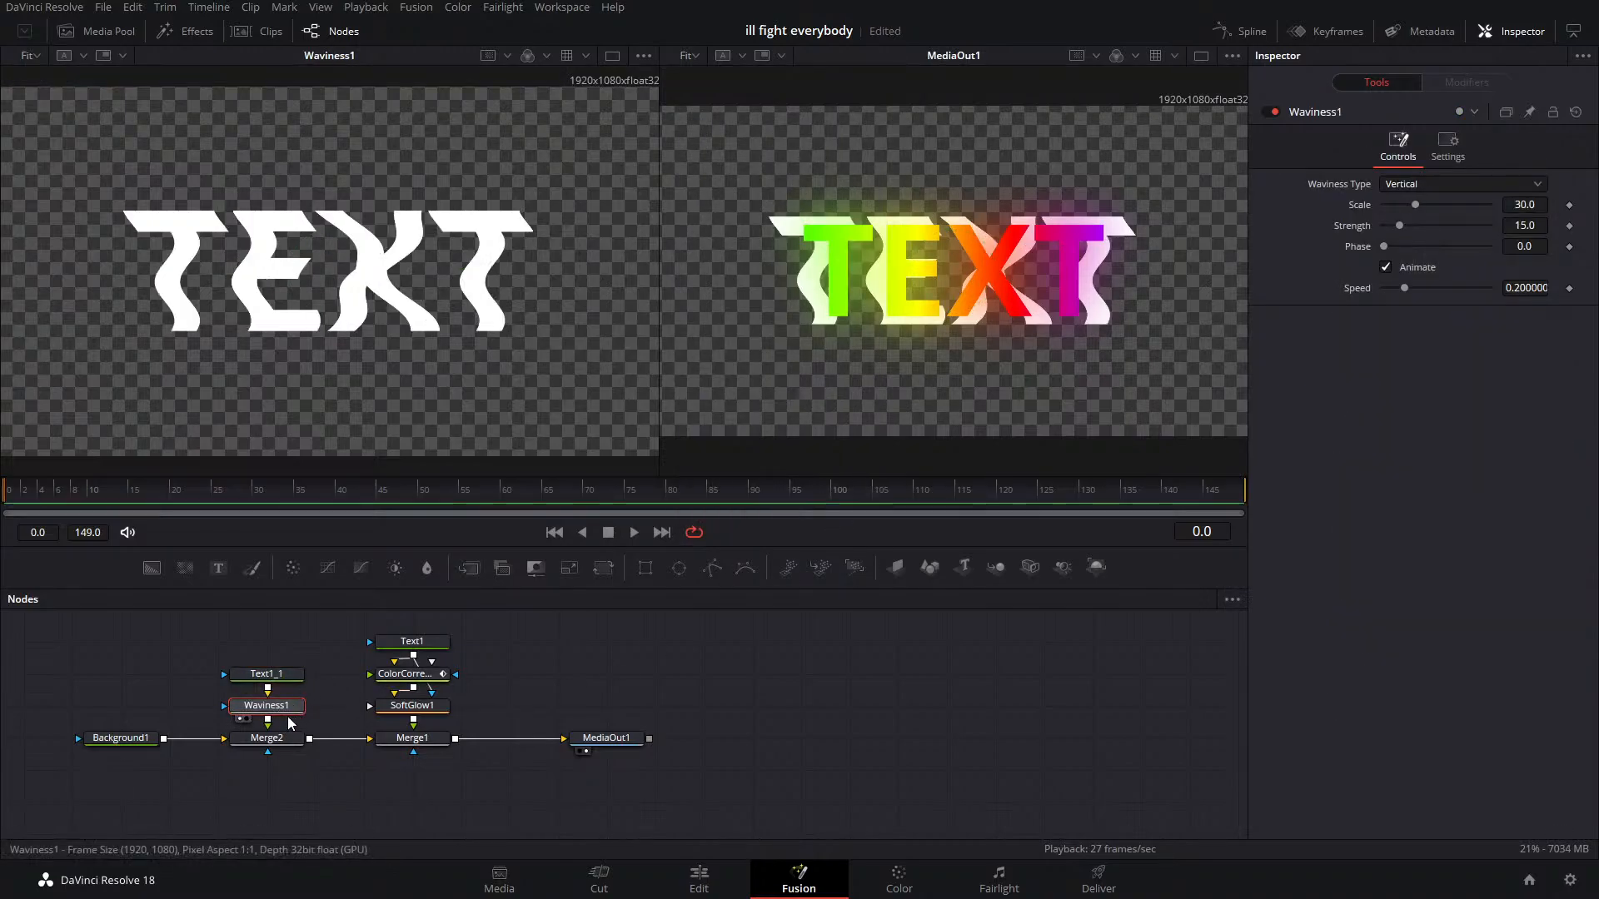
pyautogui.press('Delete')
# Add a Scanlines effect between Text1_1 and Merge2
pyautogui.hotkey('shift', 'space')
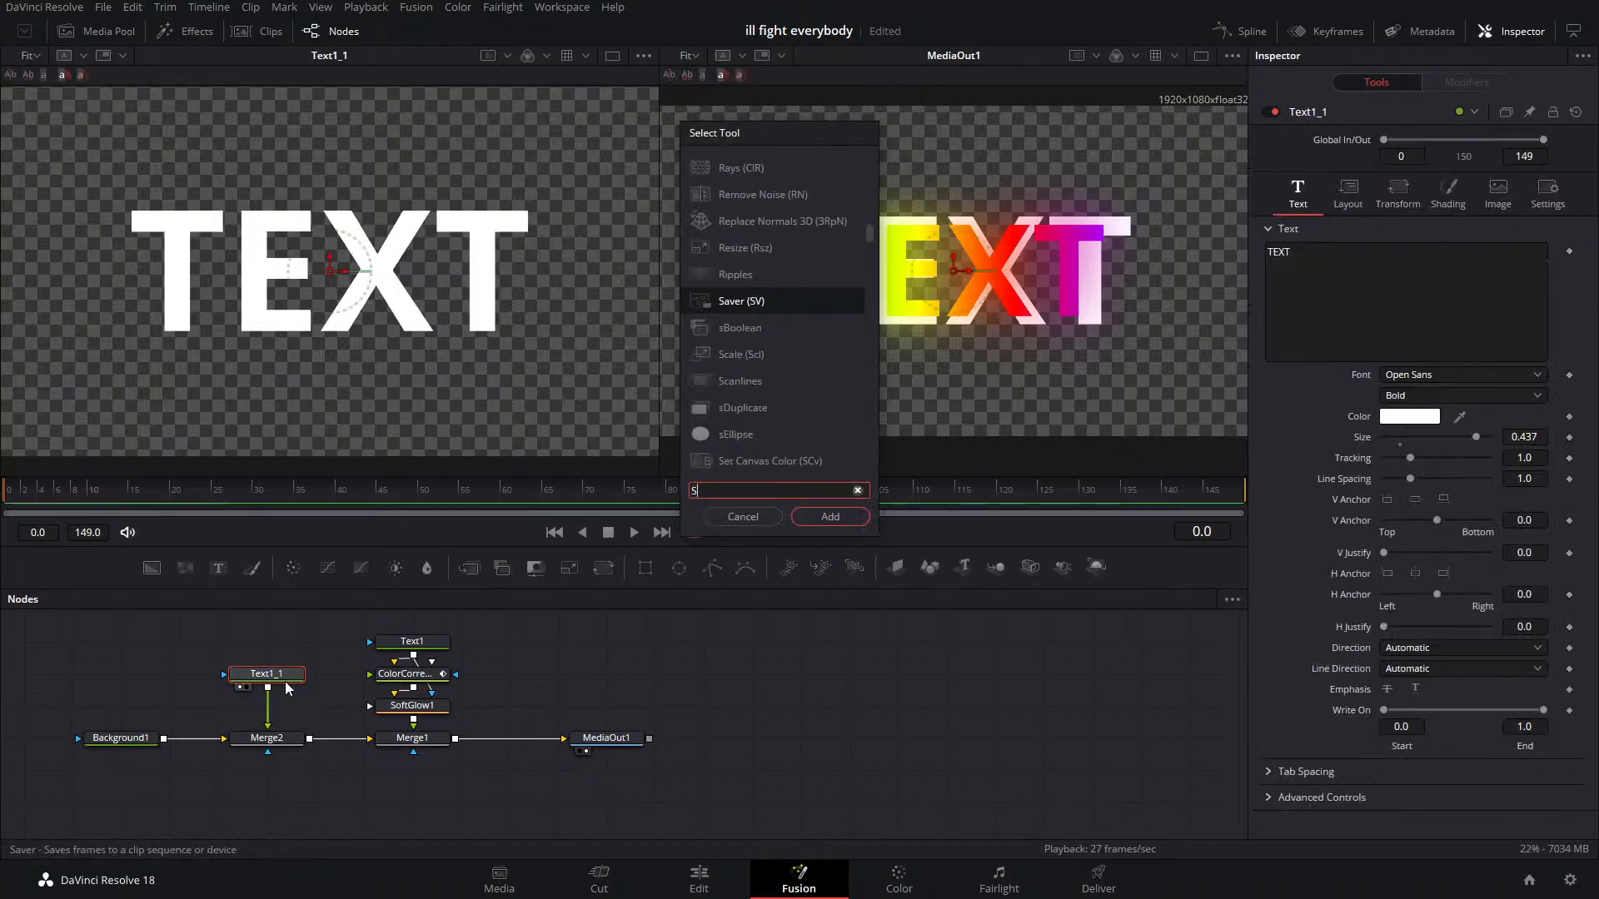
pyautogui.write('SCA')
pyautogui.click(742, 194)
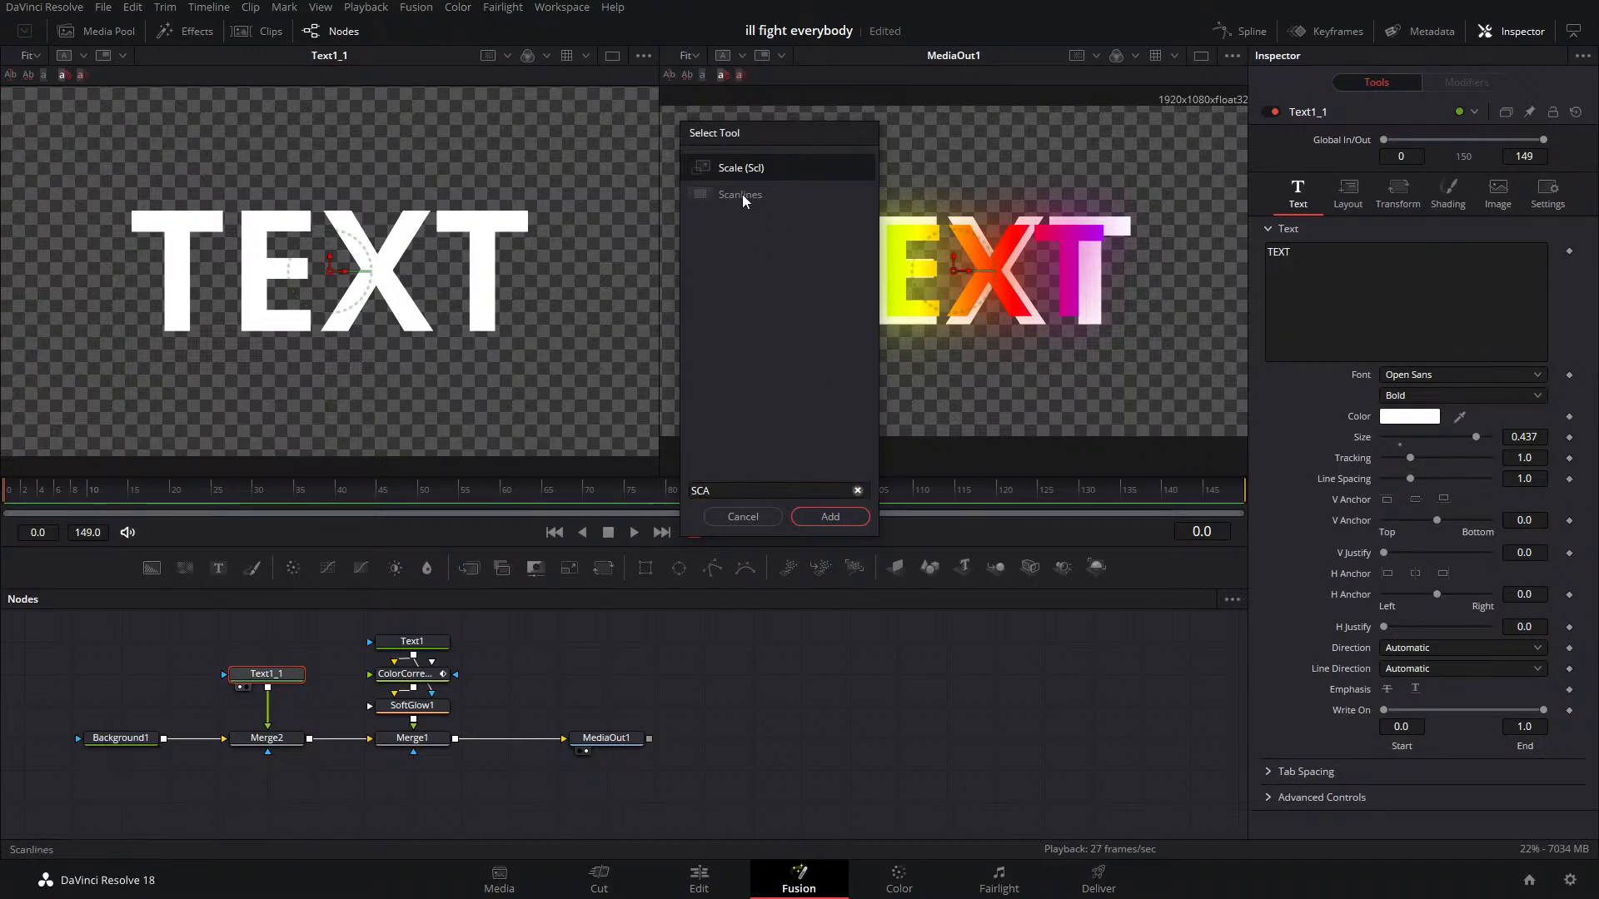
pyautogui.click(833, 517)
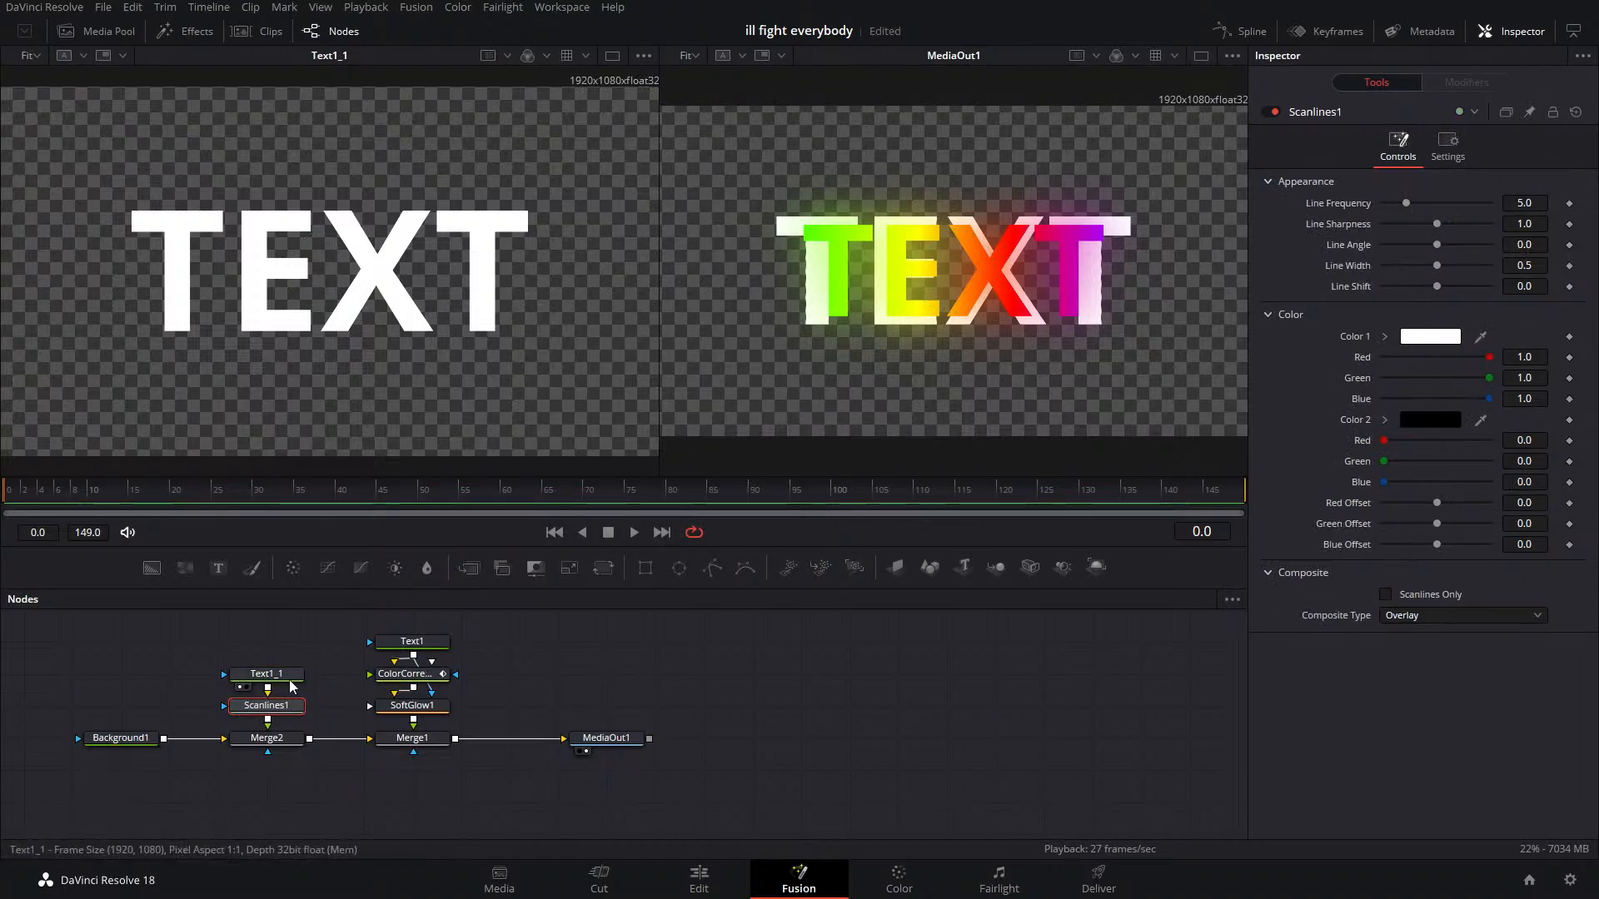
# Set Text1_1's colour to light green #55ff7f and preview the Scanlines output in the first viewer
pyautogui.click(264, 673)
pyautogui.click(1435, 425)
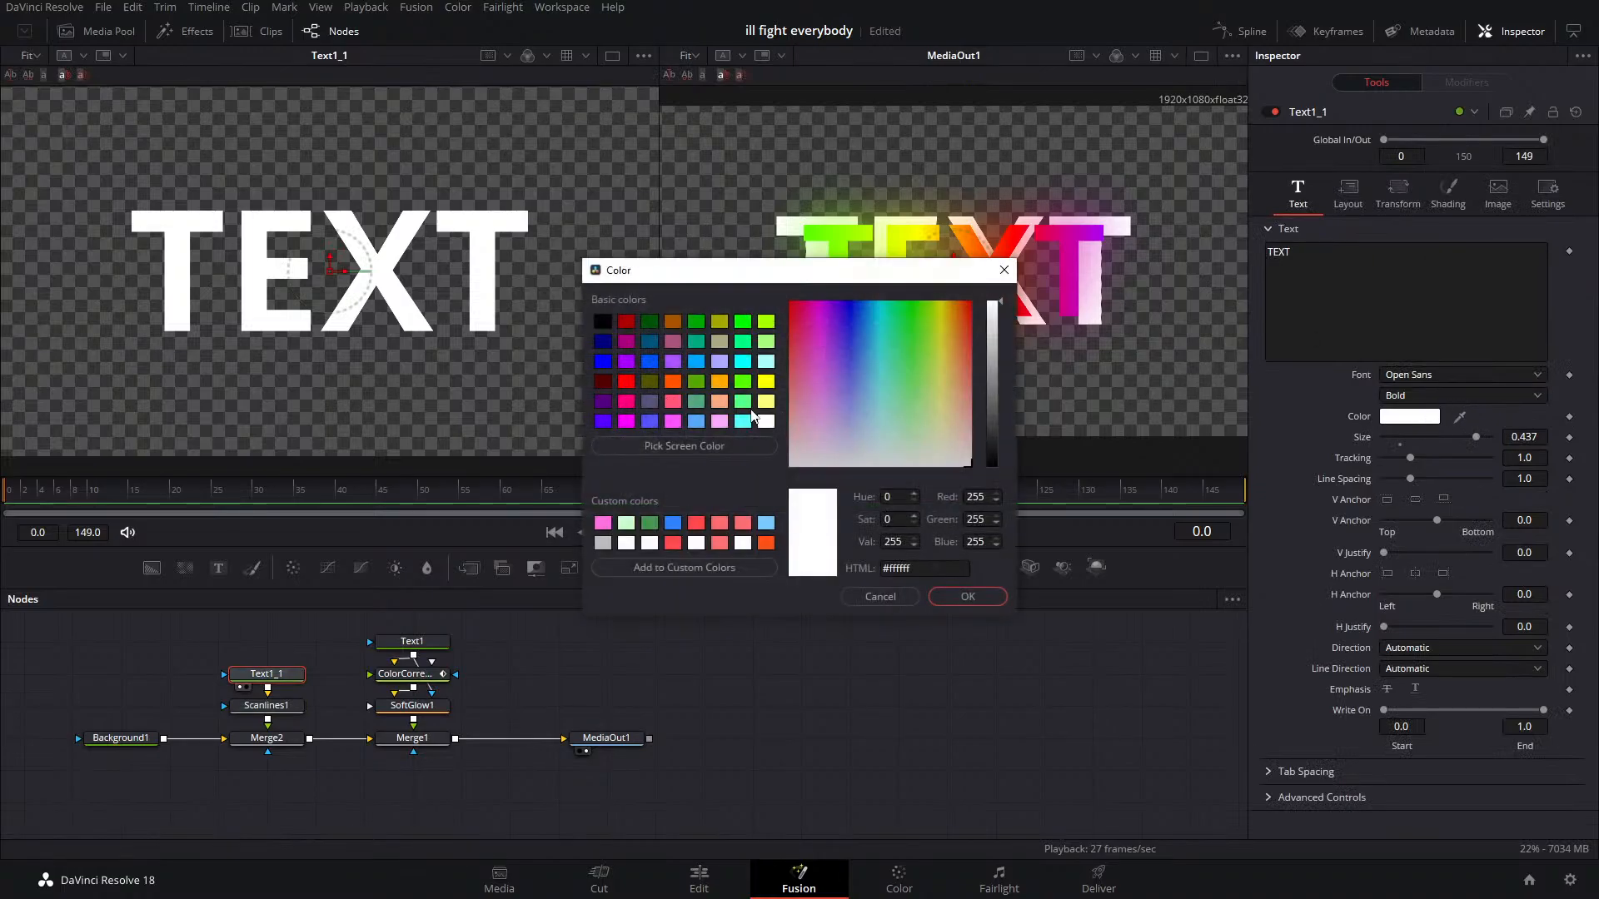
pyautogui.click(743, 402)
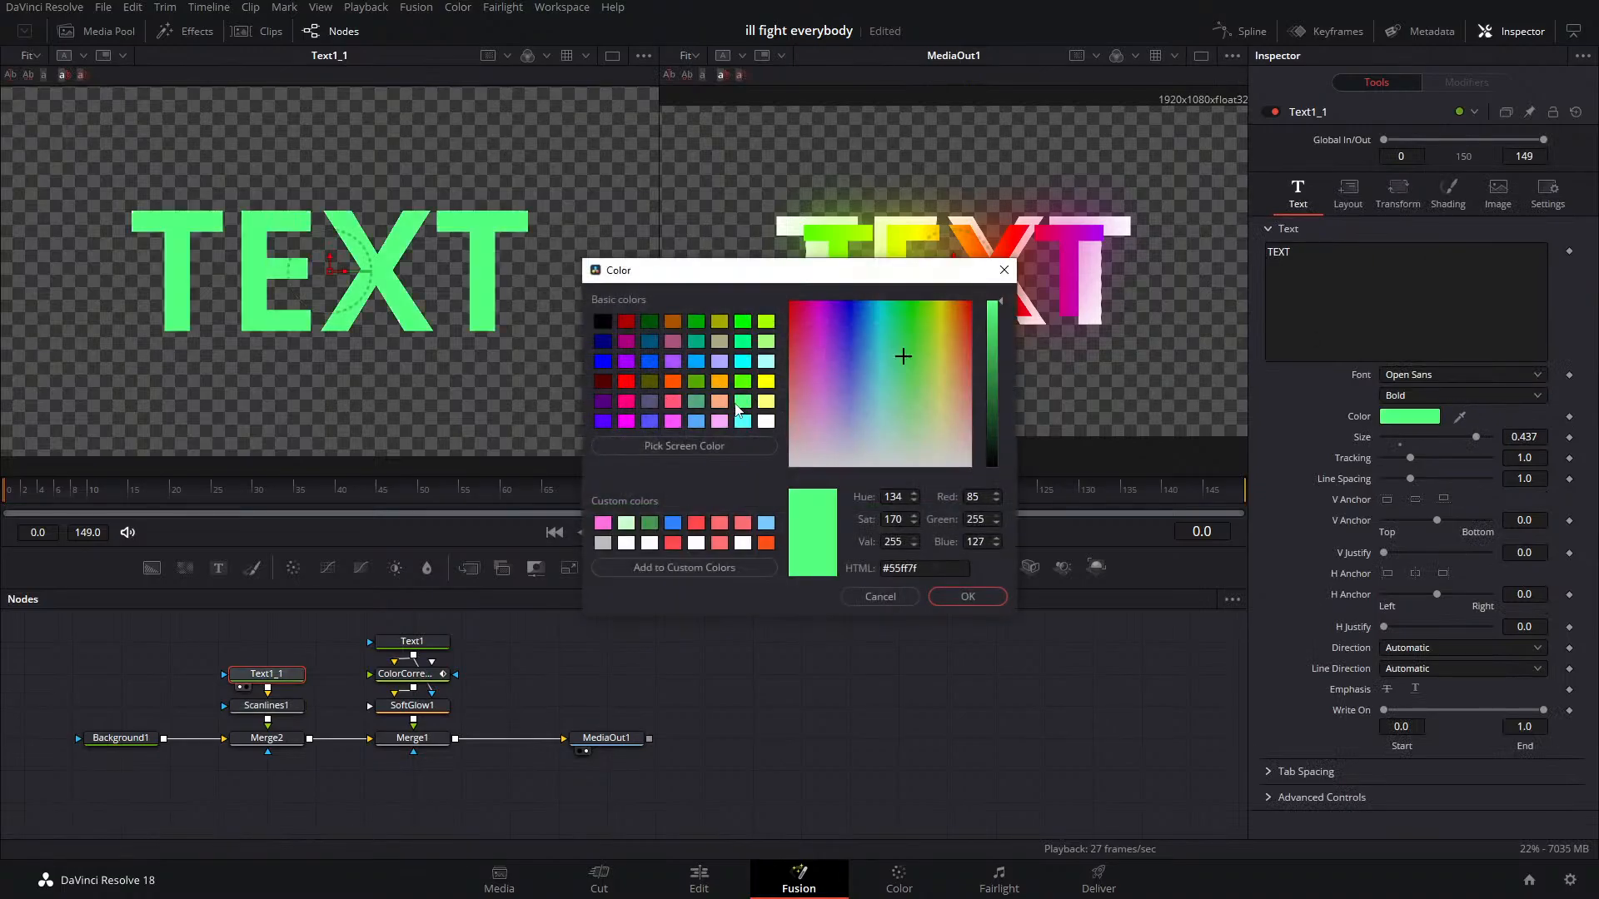
pyautogui.click(966, 597)
pyautogui.click(272, 706)
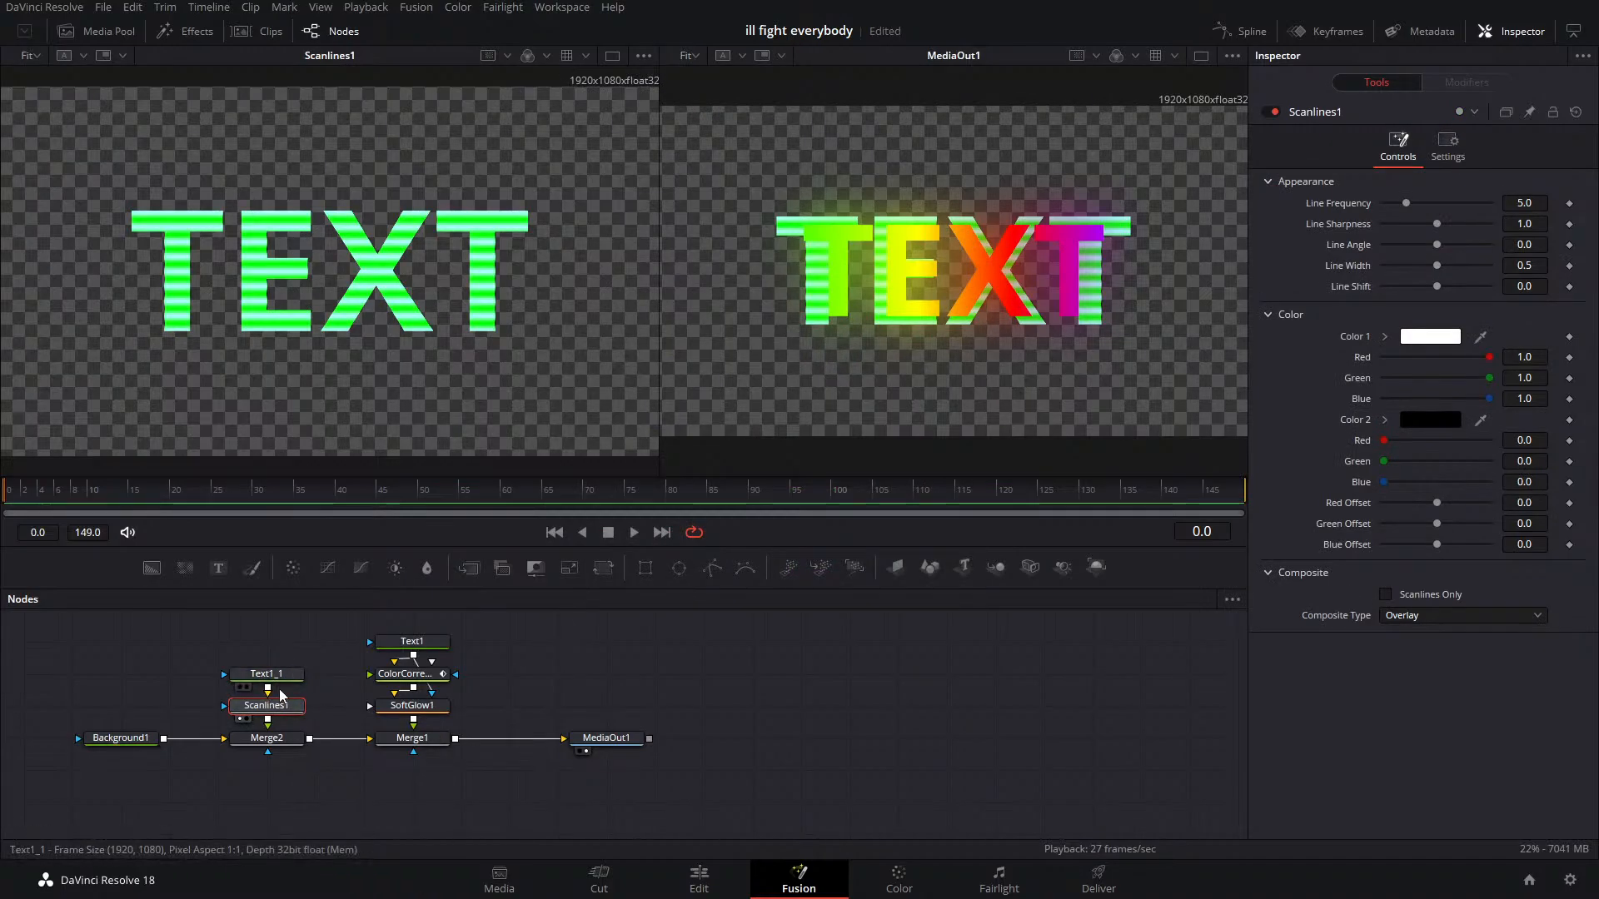
# Try black and white as Text1_1's text colour and cancel the colour change
pyautogui.click(269, 679)
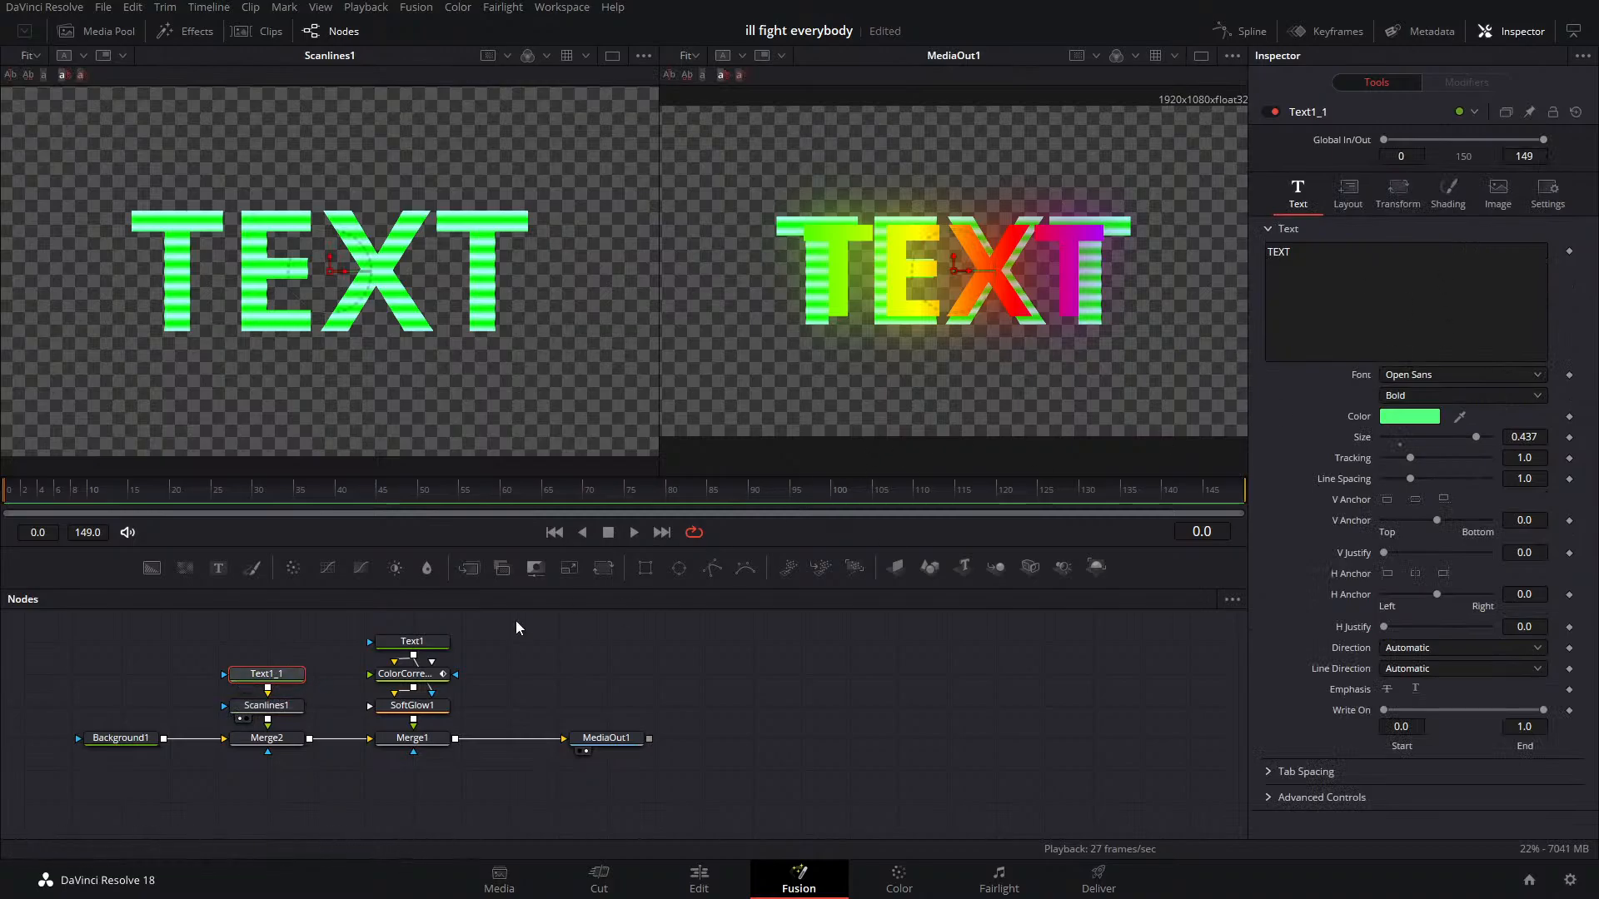
pyautogui.click(1409, 416)
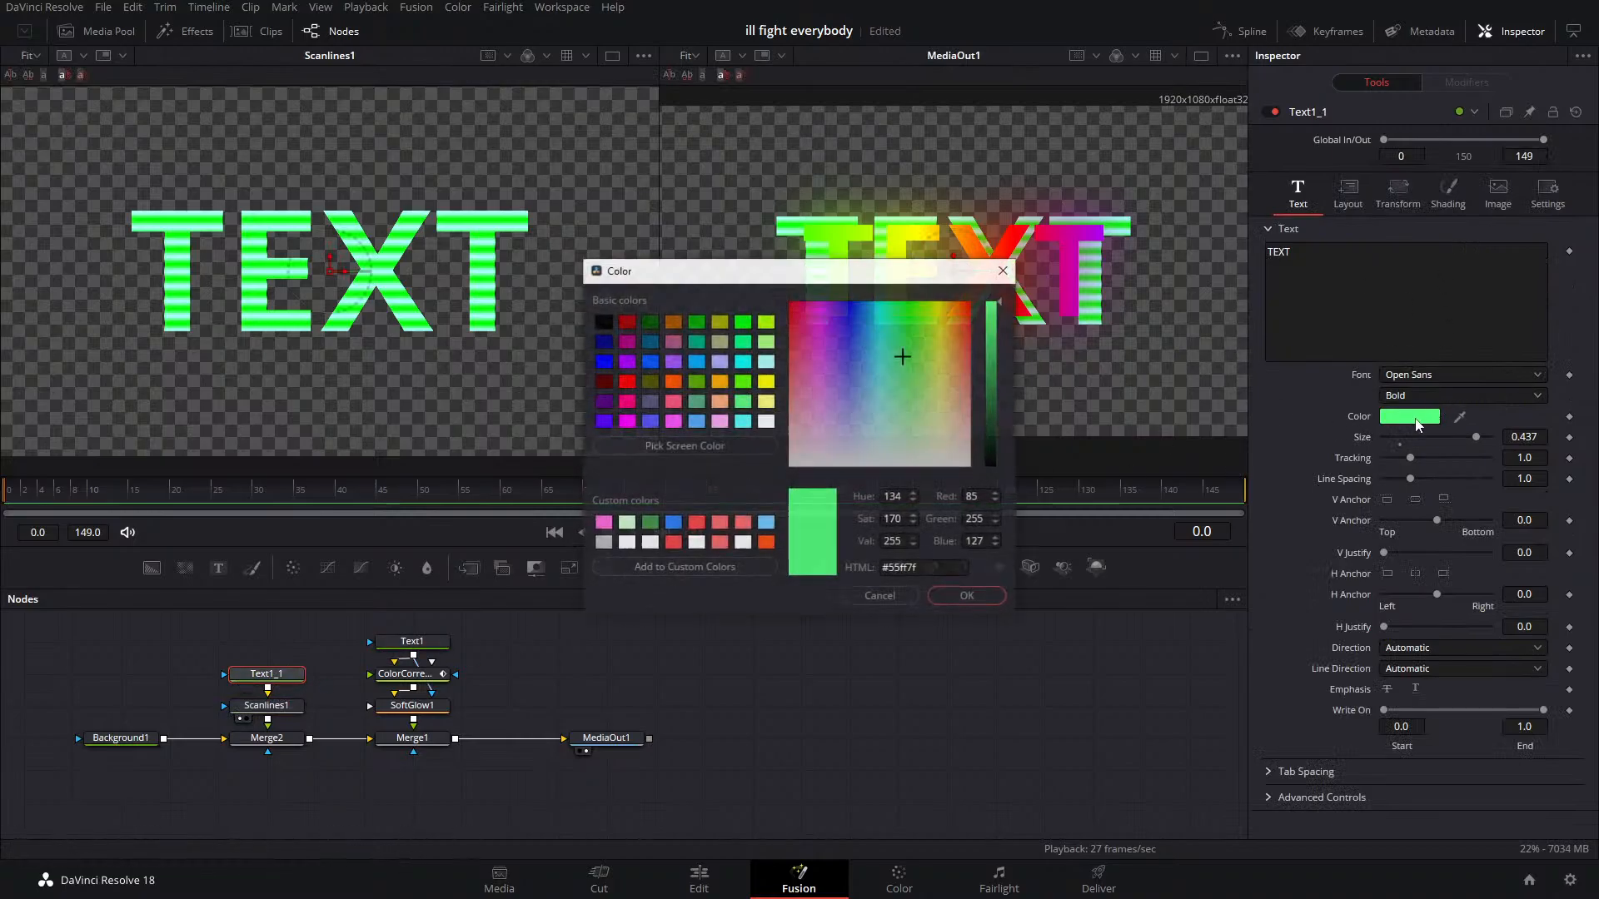
pyautogui.click(604, 324)
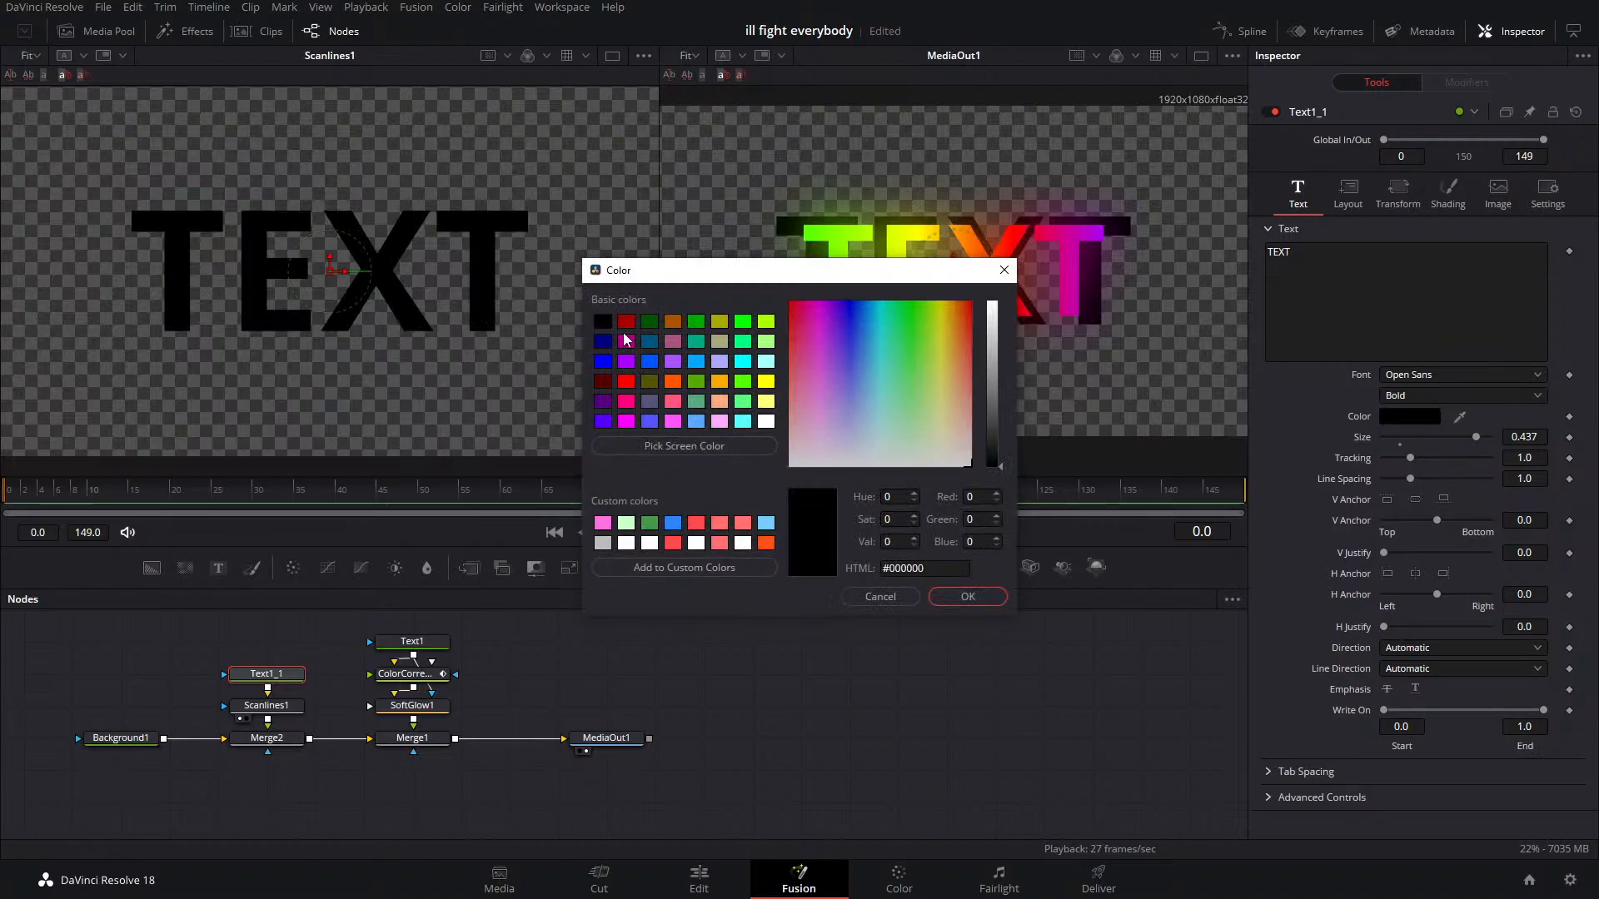
pyautogui.click(765, 422)
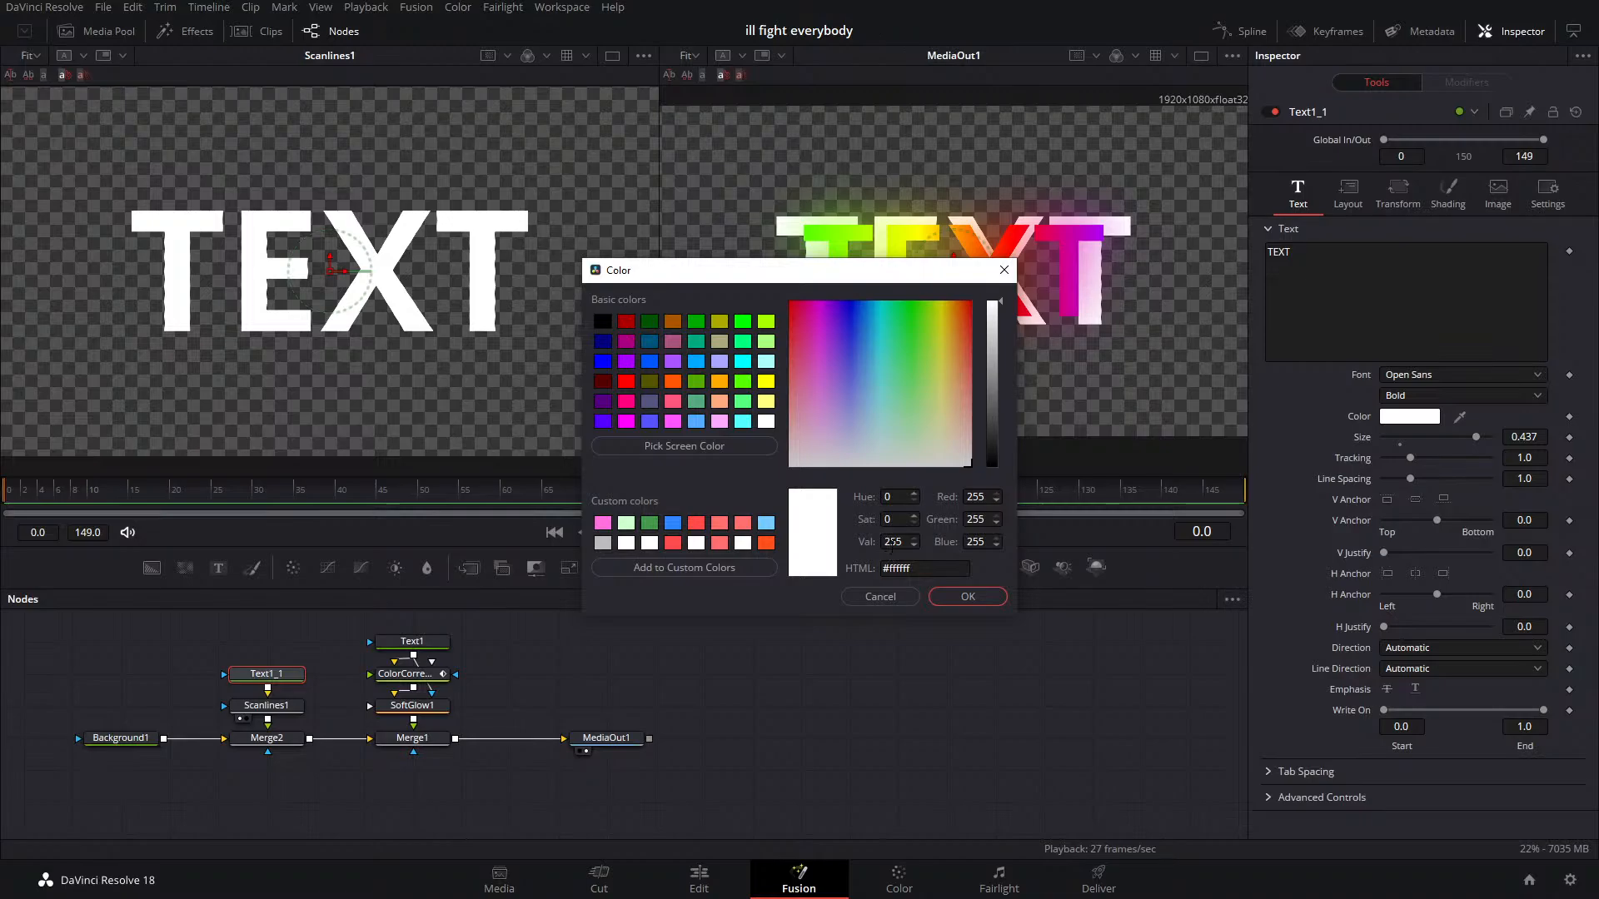
pyautogui.click(899, 605)
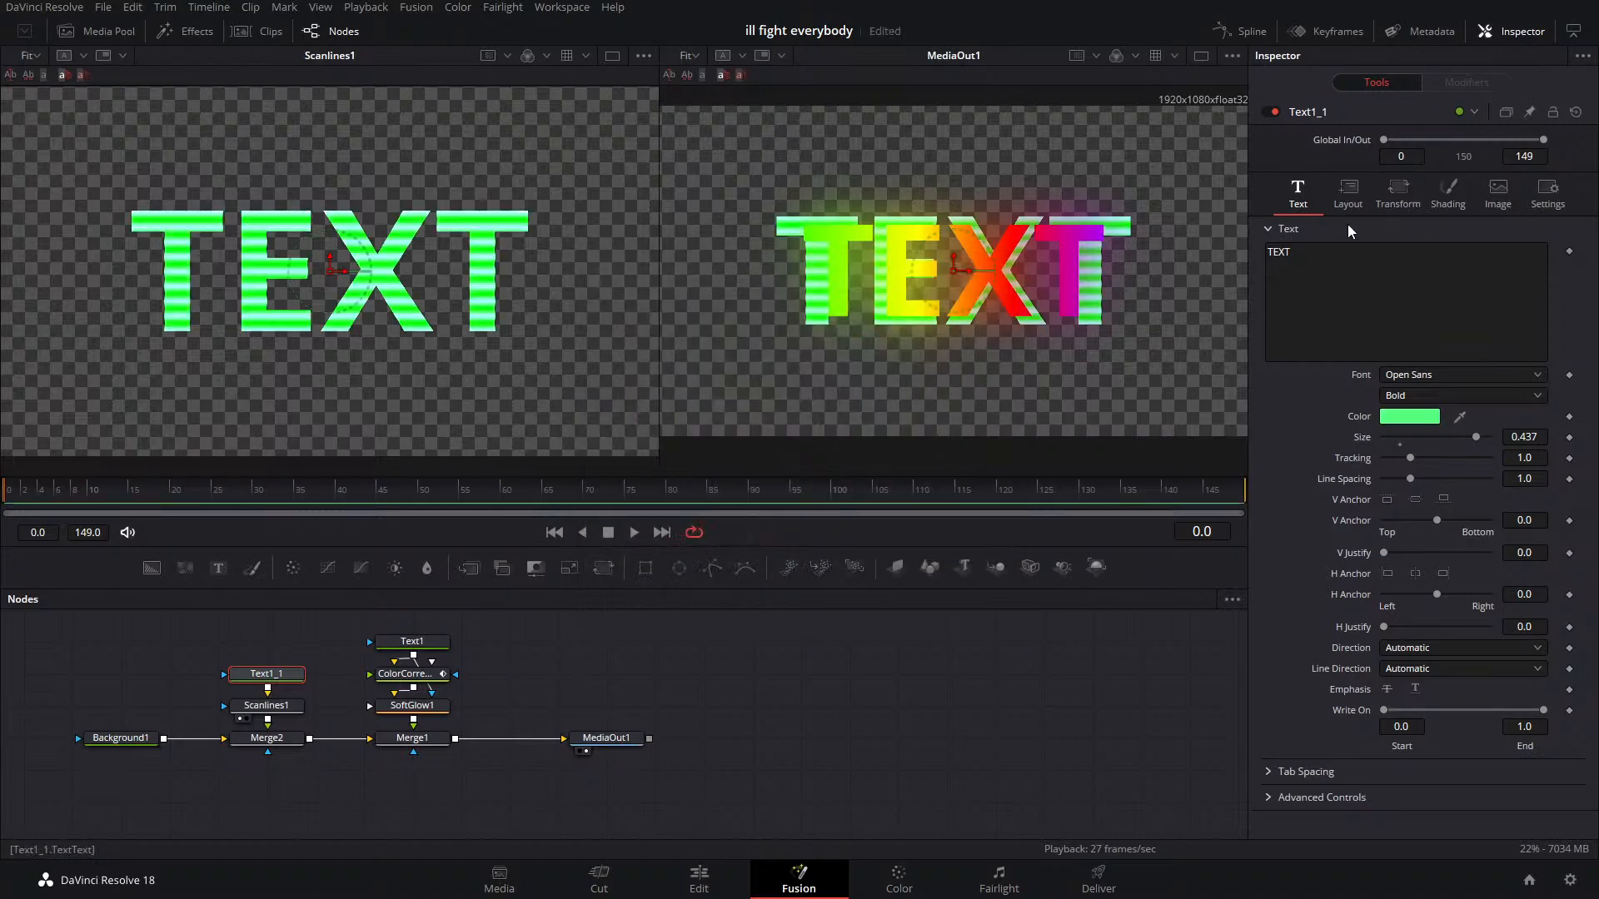
pyautogui.click(1347, 193)
pyautogui.click(267, 706)
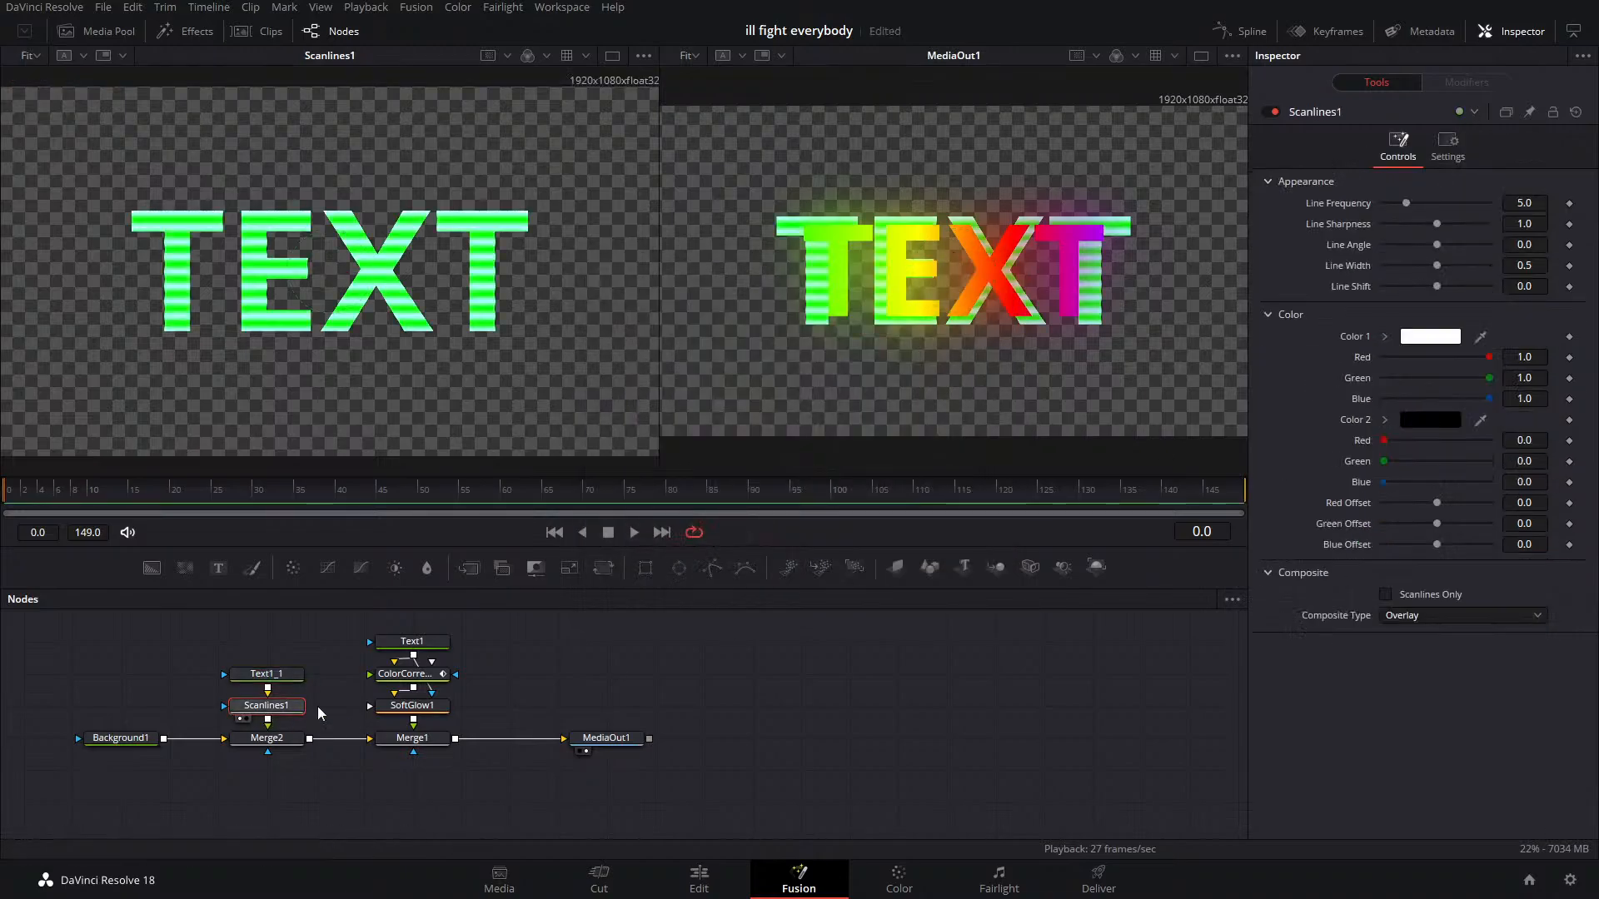
# Set Text1_1's text colour to white #ffffff
pyautogui.click(288, 677)
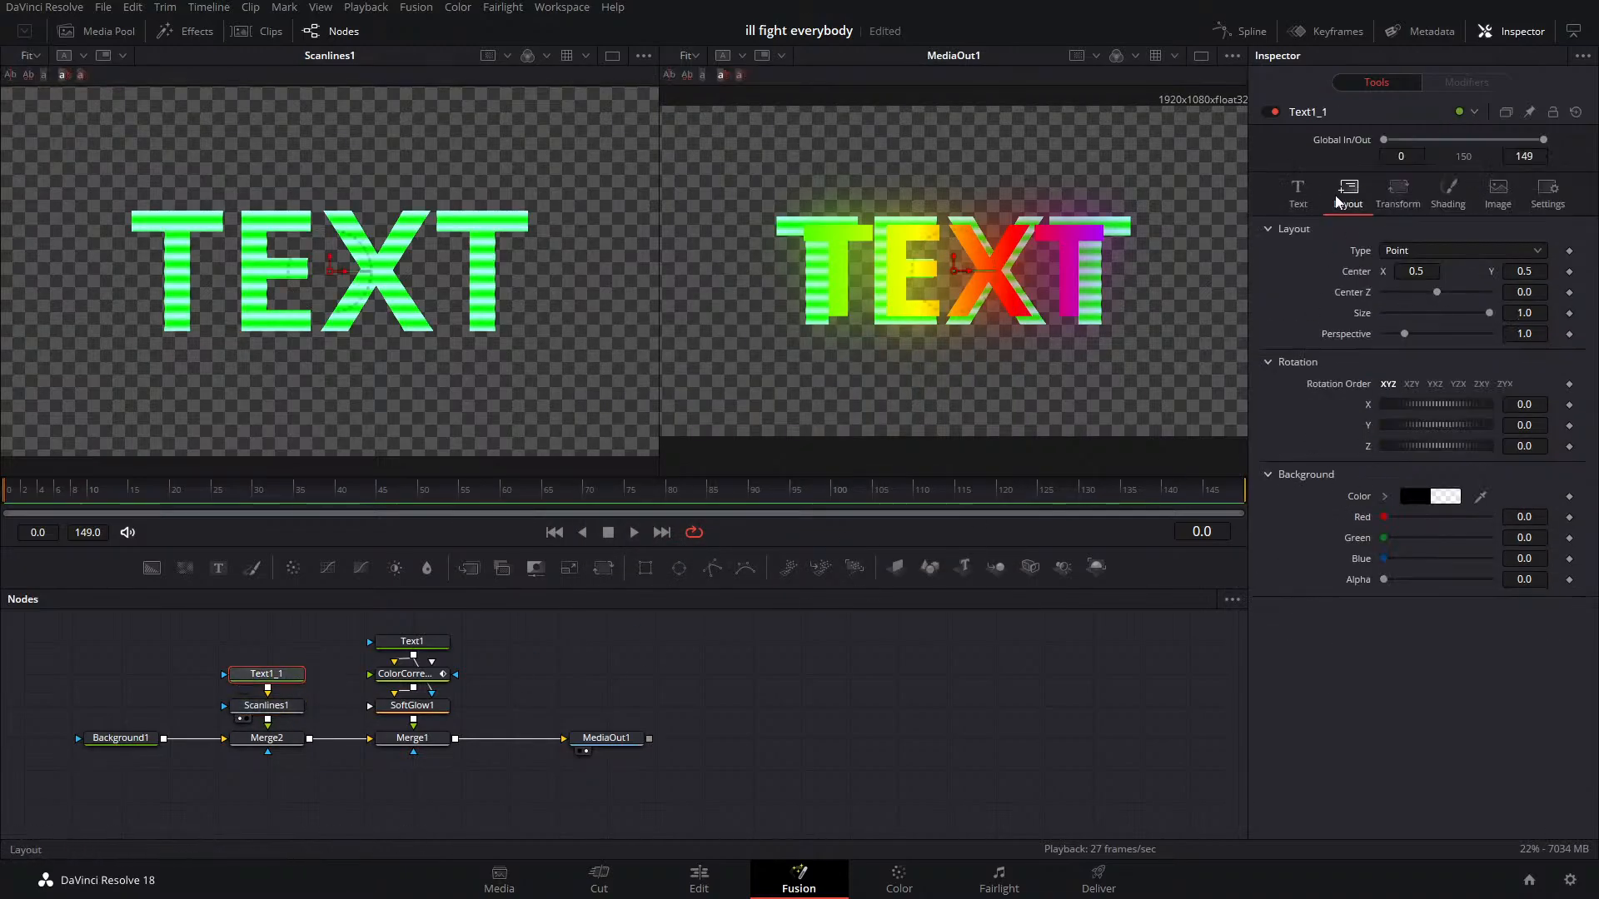
pyautogui.click(1297, 194)
pyautogui.click(1414, 421)
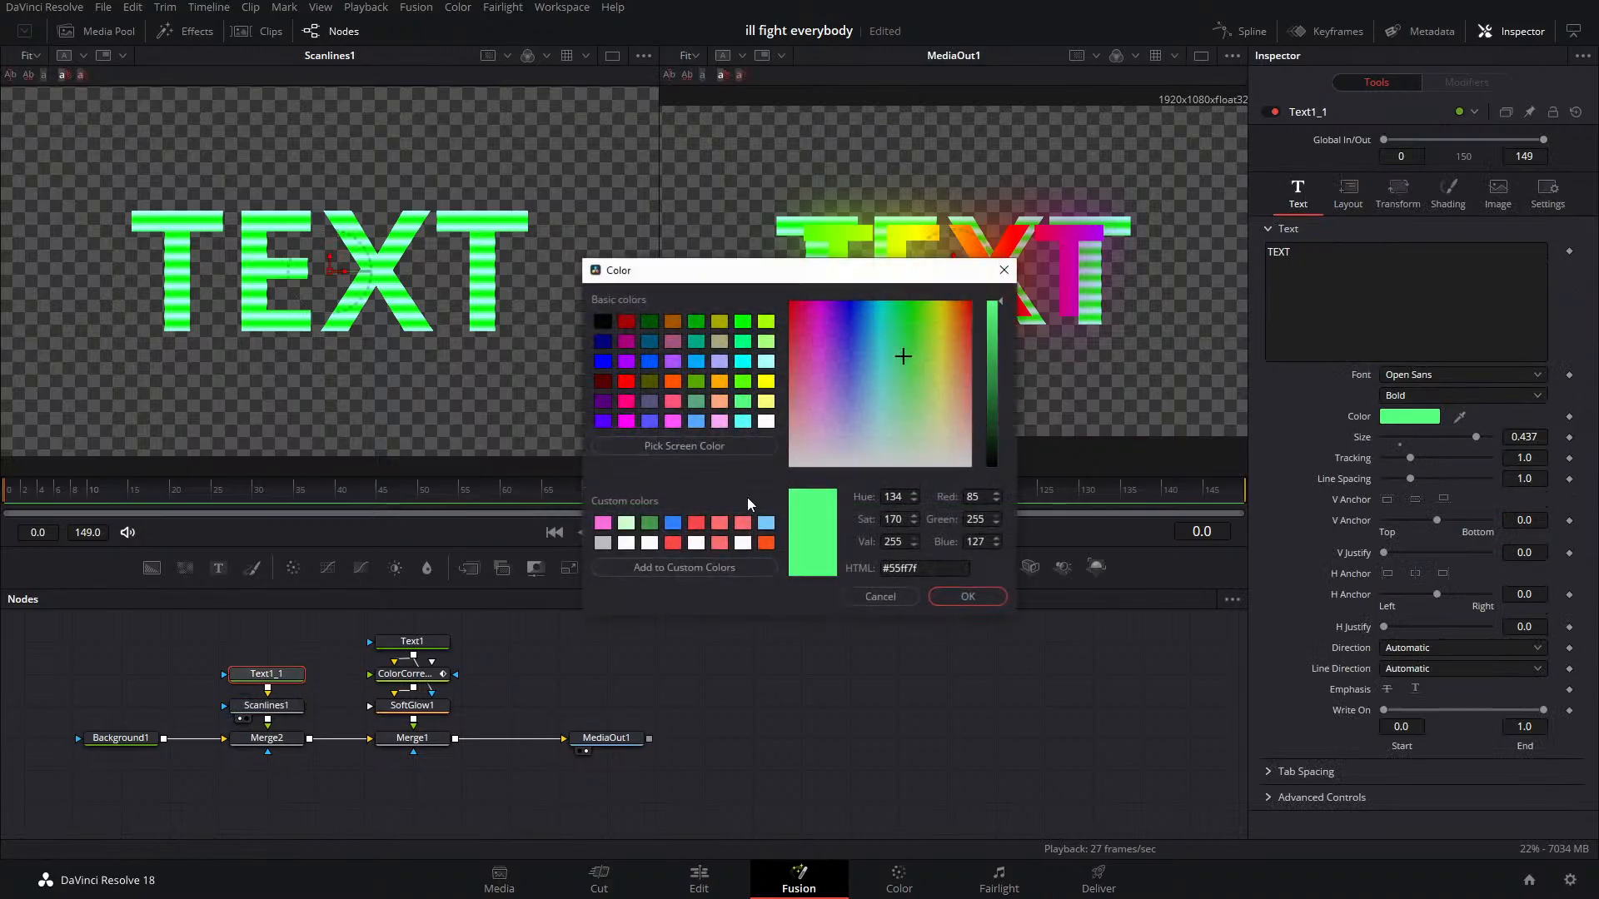
pyautogui.click(772, 422)
pyautogui.click(966, 597)
# Set the alpha of Text1_1's shading colour to 0.0, try a Gradient fill, and return to Solid
pyautogui.click(1348, 193)
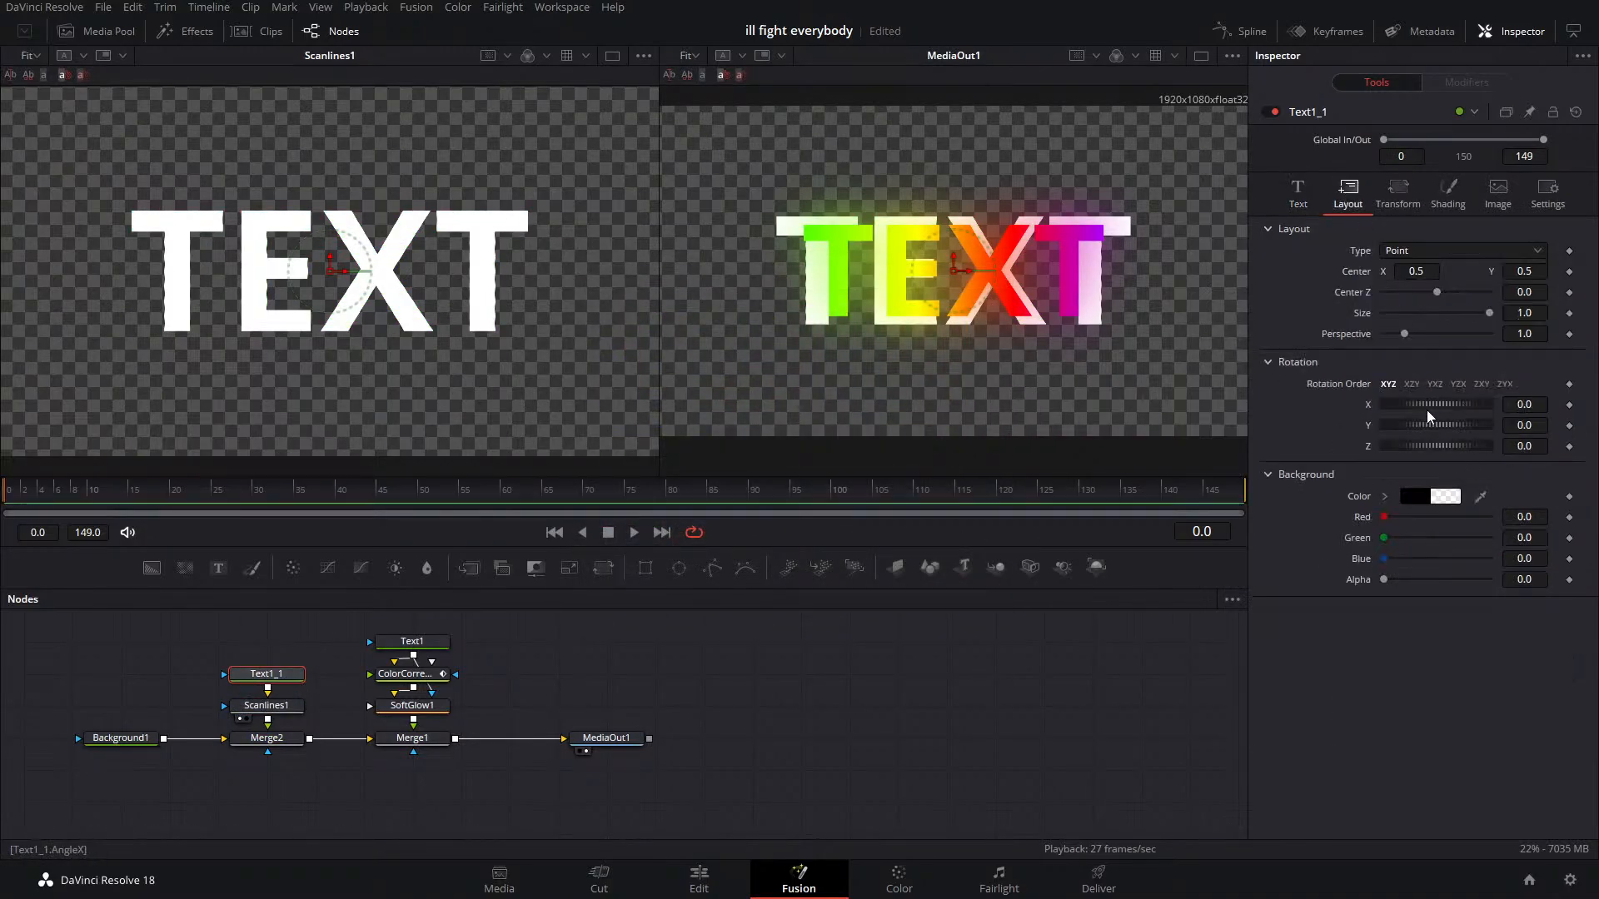
pyautogui.click(1447, 193)
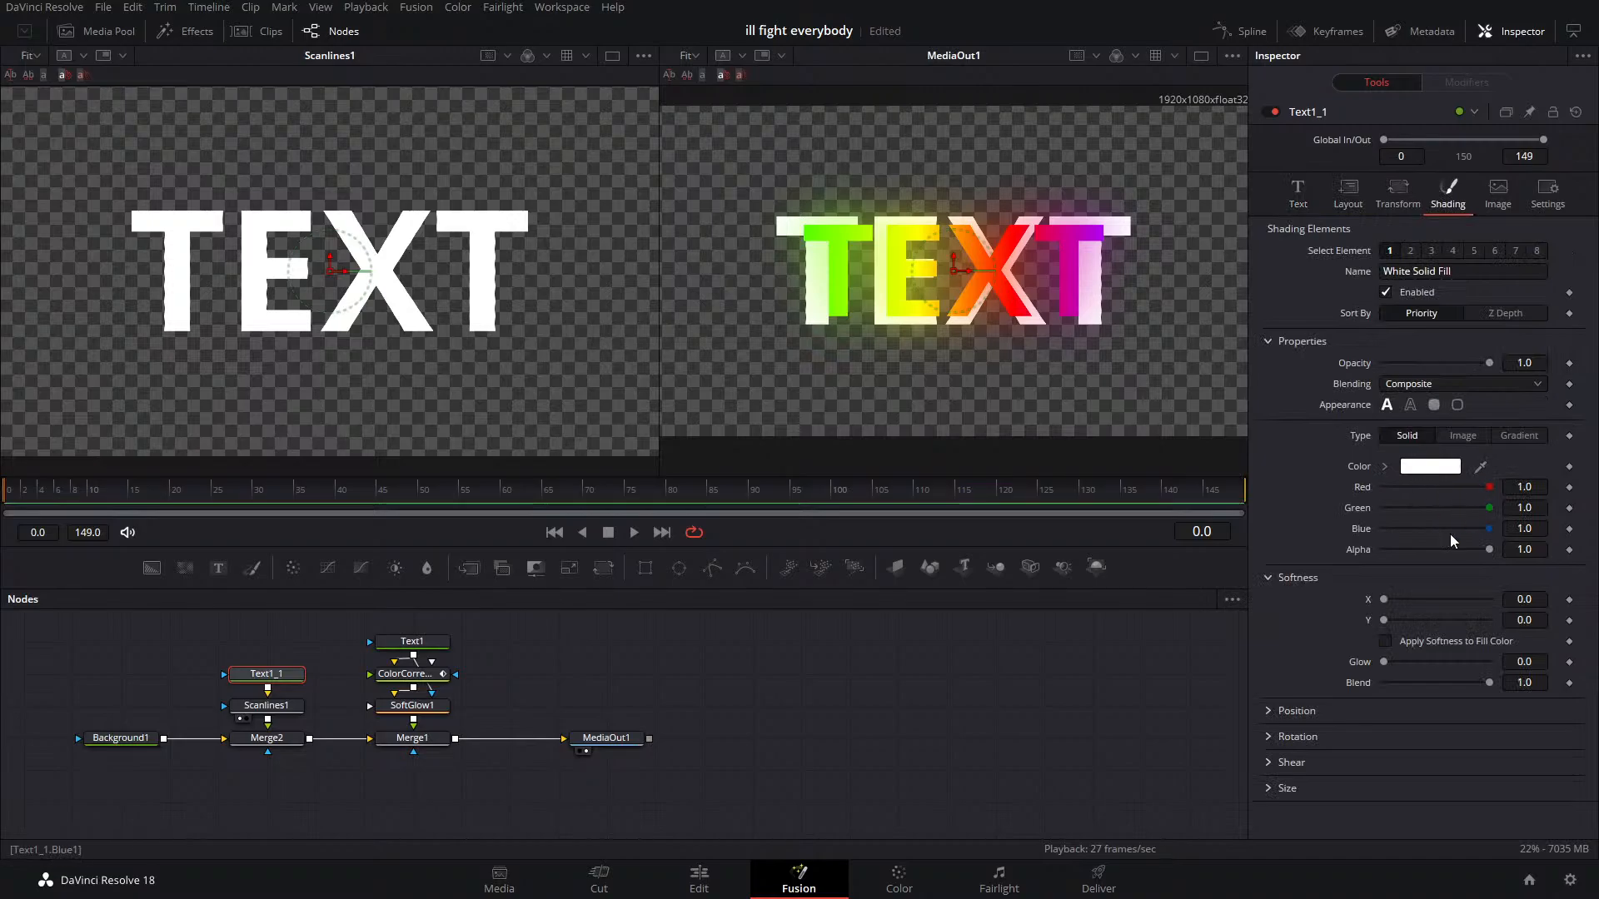
pyautogui.moveTo(1472, 549); pyautogui.dragTo(1394, 550)
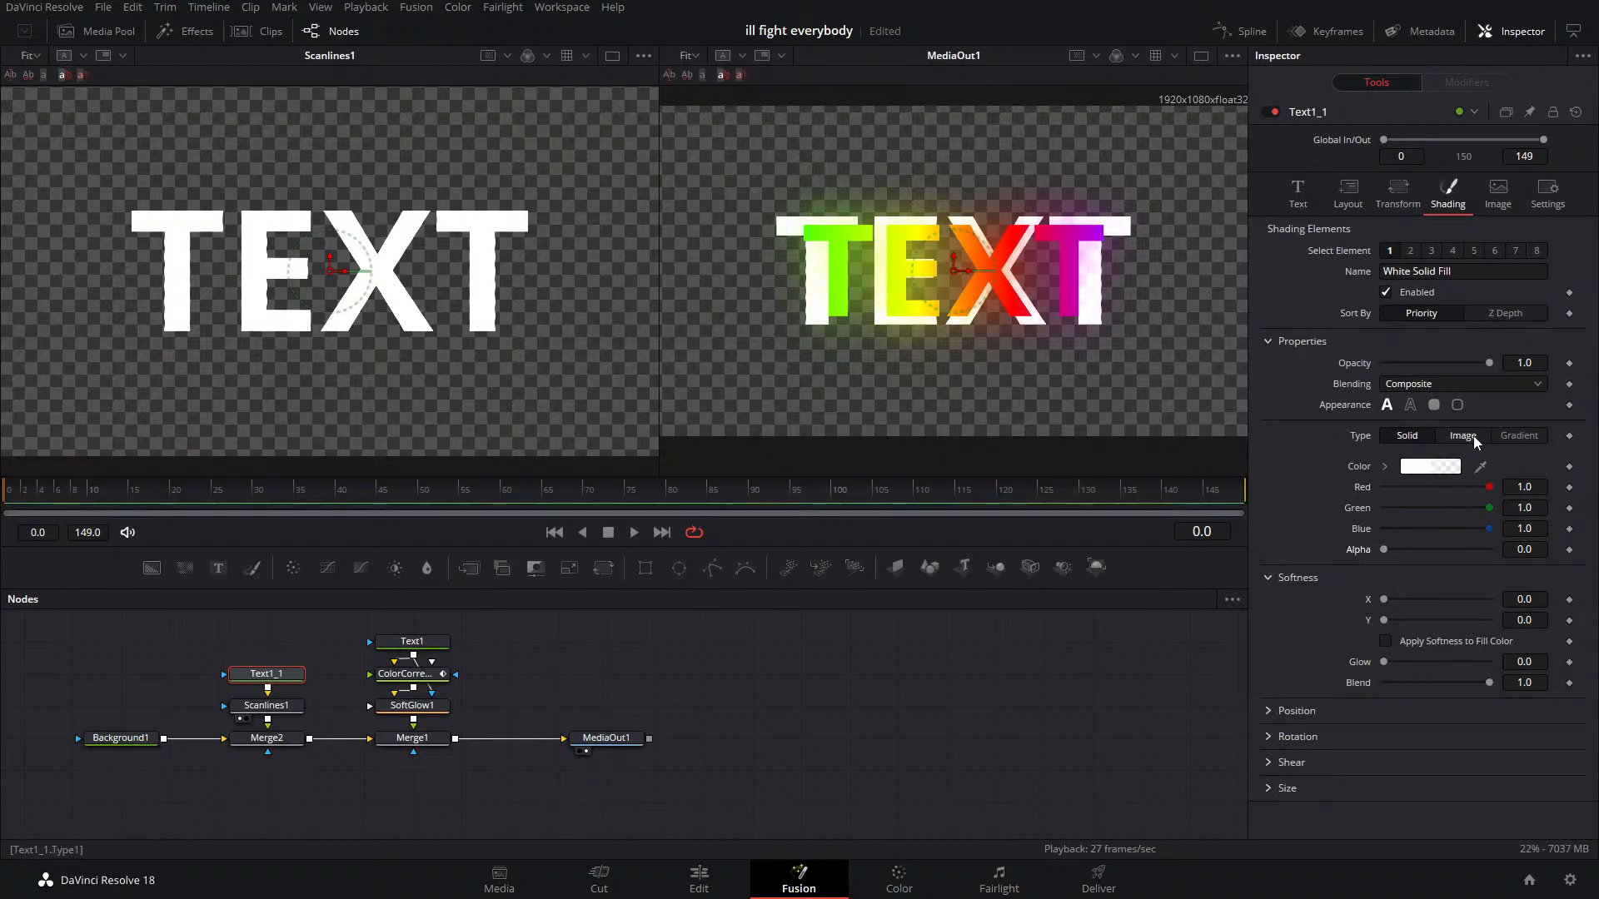
pyautogui.click(1518, 436)
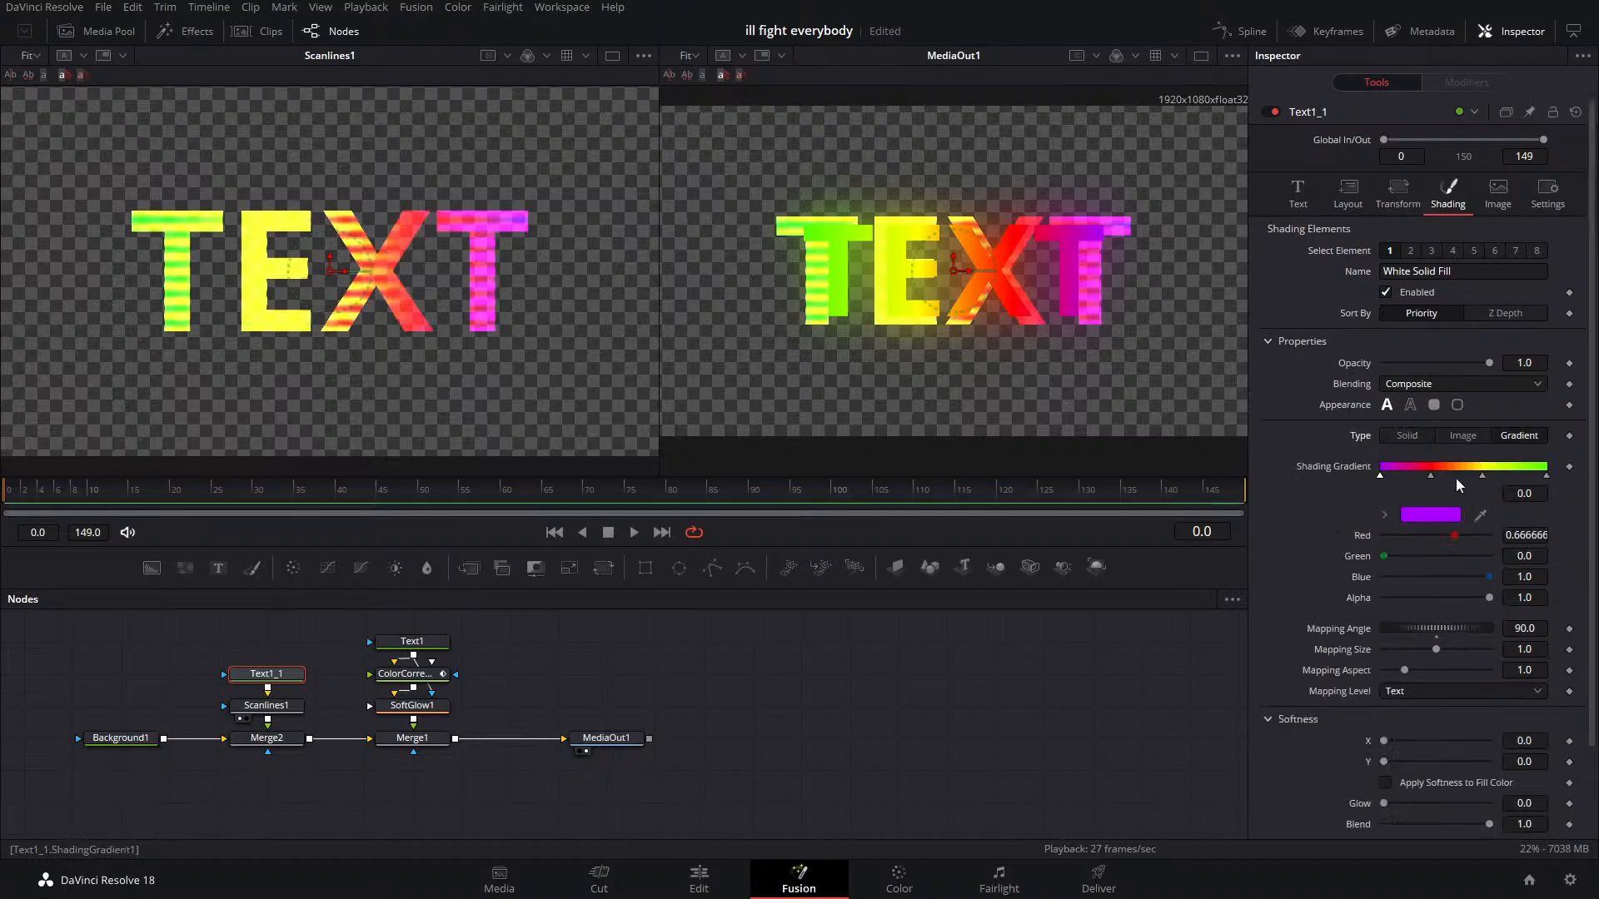
pyautogui.click(1407, 436)
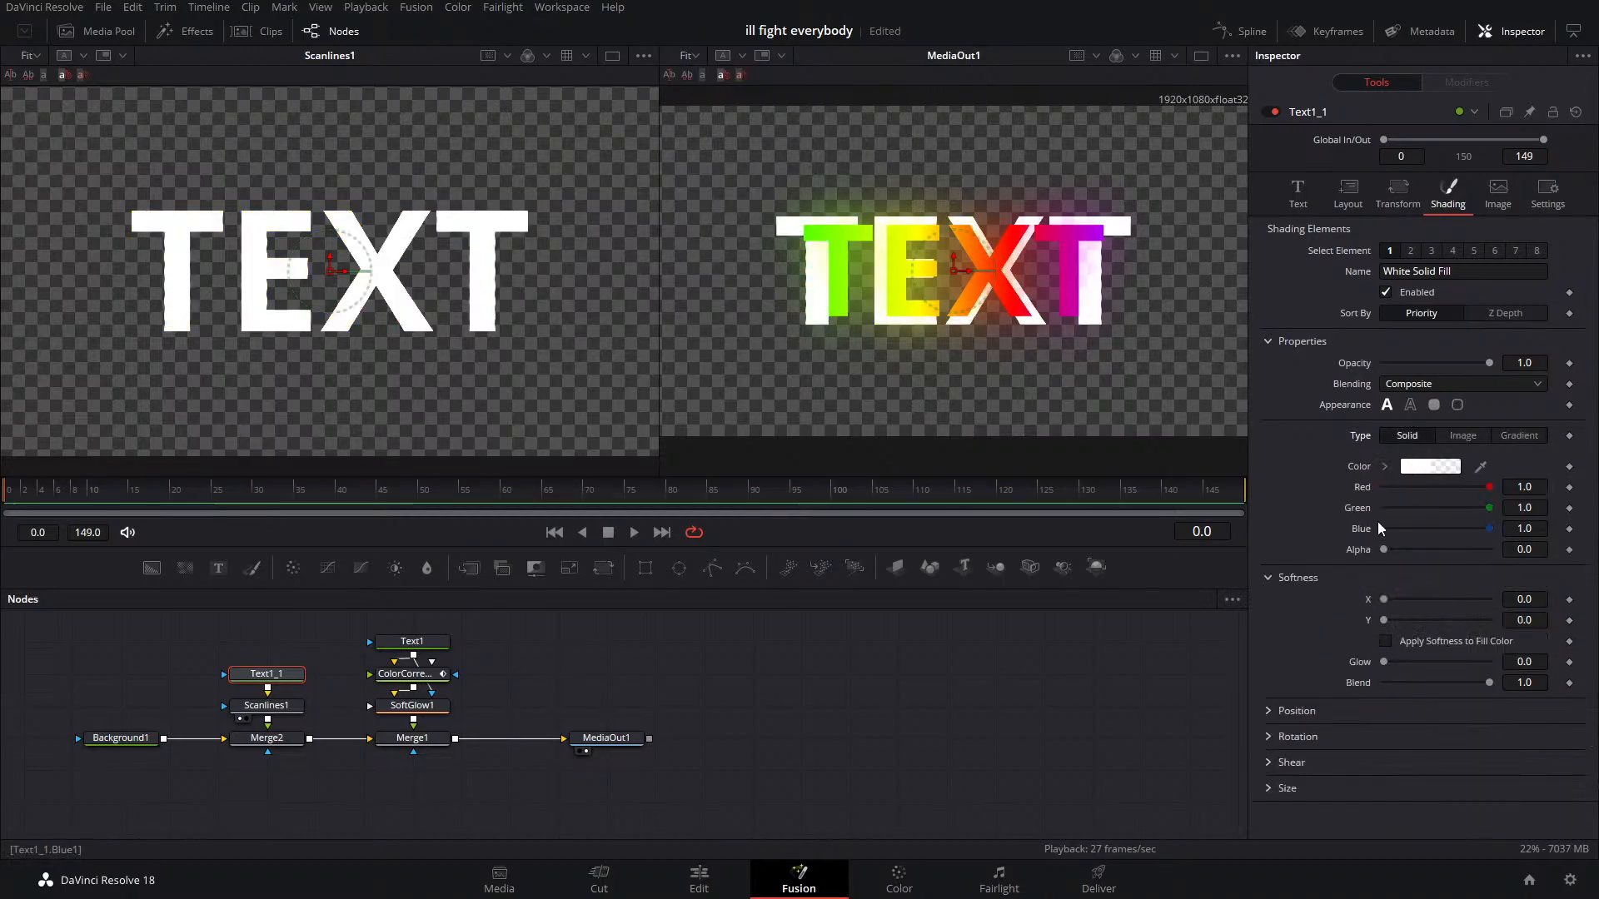
# Make Text1_1's solid shading colour a dark grey with red, green and blue at about 0.31
pyautogui.moveTo(1489, 490); pyautogui.dragTo(1383, 489)
pyautogui.moveTo(1487, 507); pyautogui.dragTo(1354, 555)
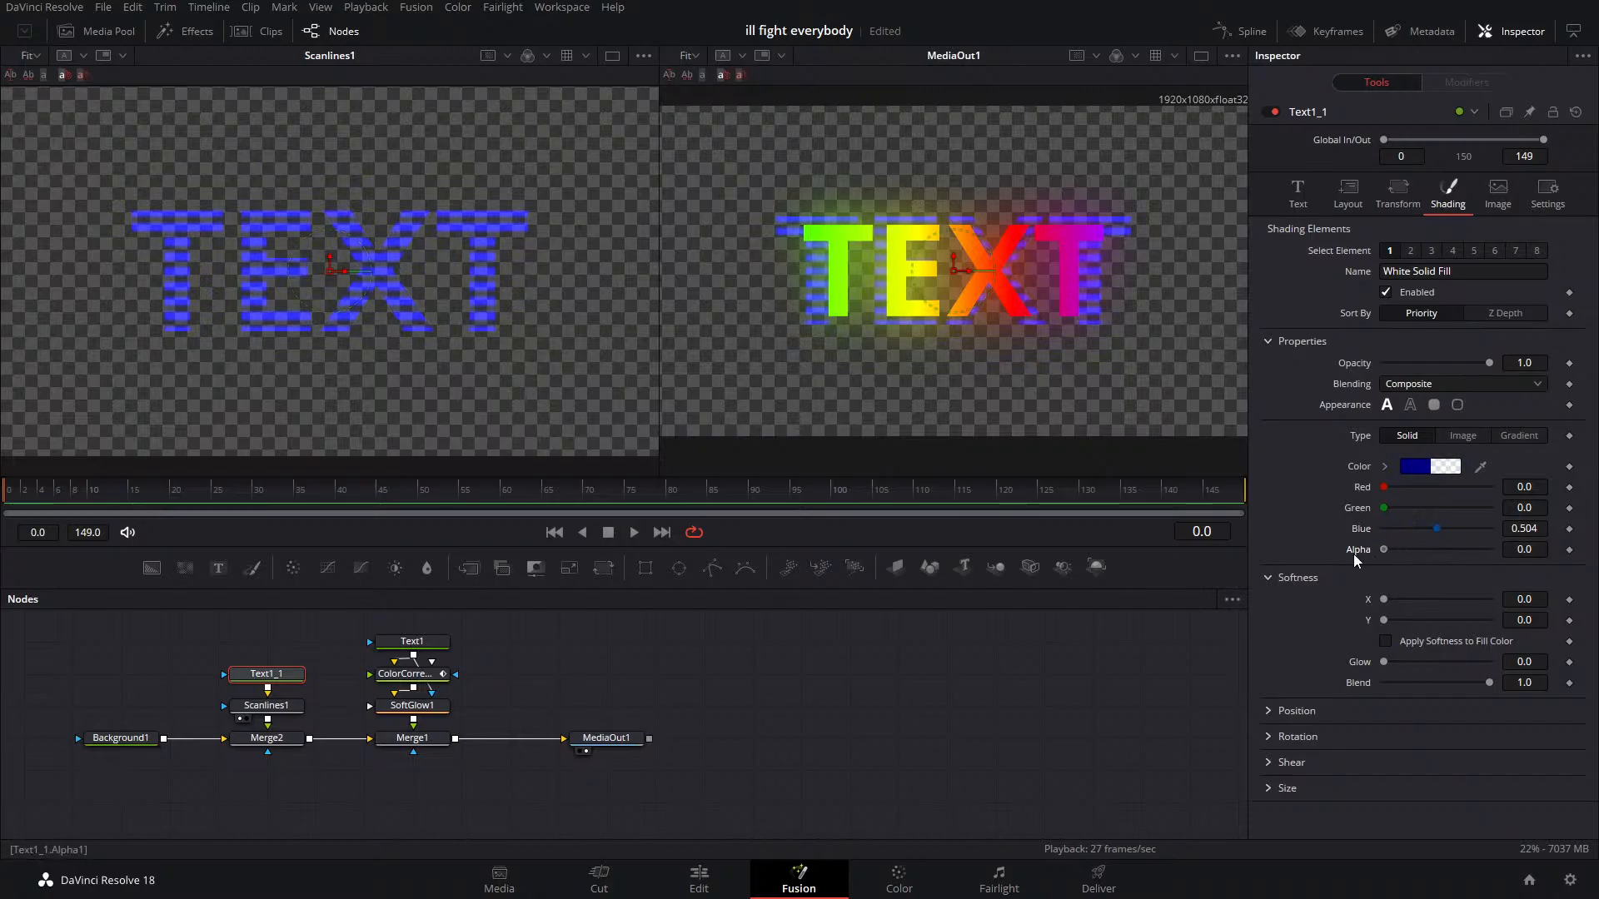
pyautogui.click(1416, 467)
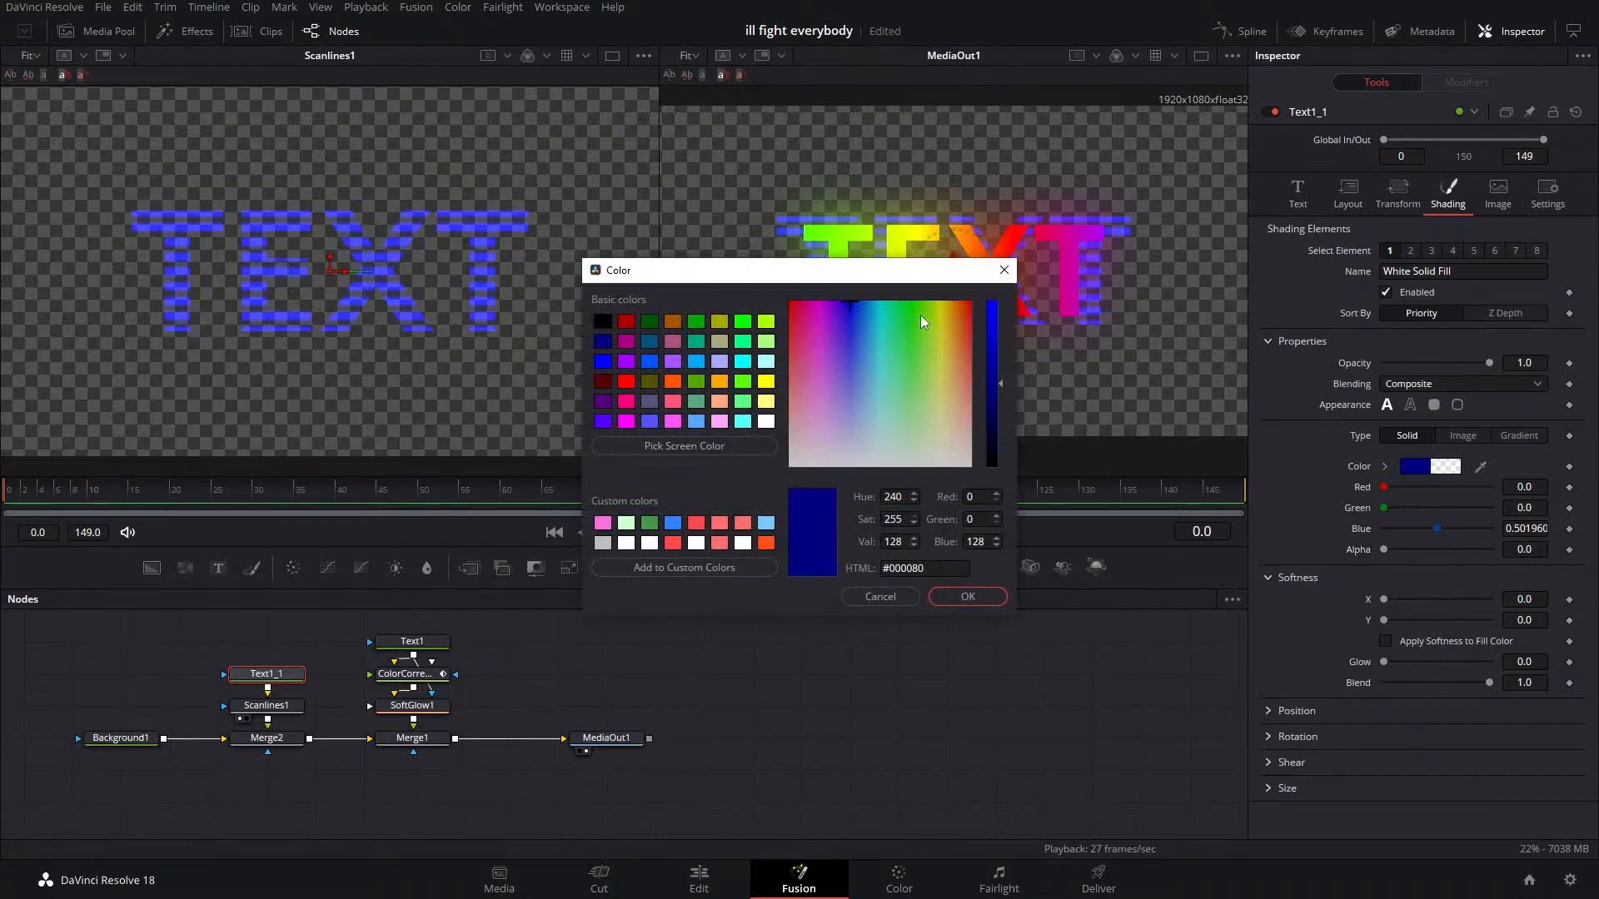
pyautogui.moveTo(1004, 383)
pyautogui.mouseDown()
pyautogui.moveTo(1007, 428)
pyautogui.moveTo(1006, 408)
pyautogui.mouseUp()
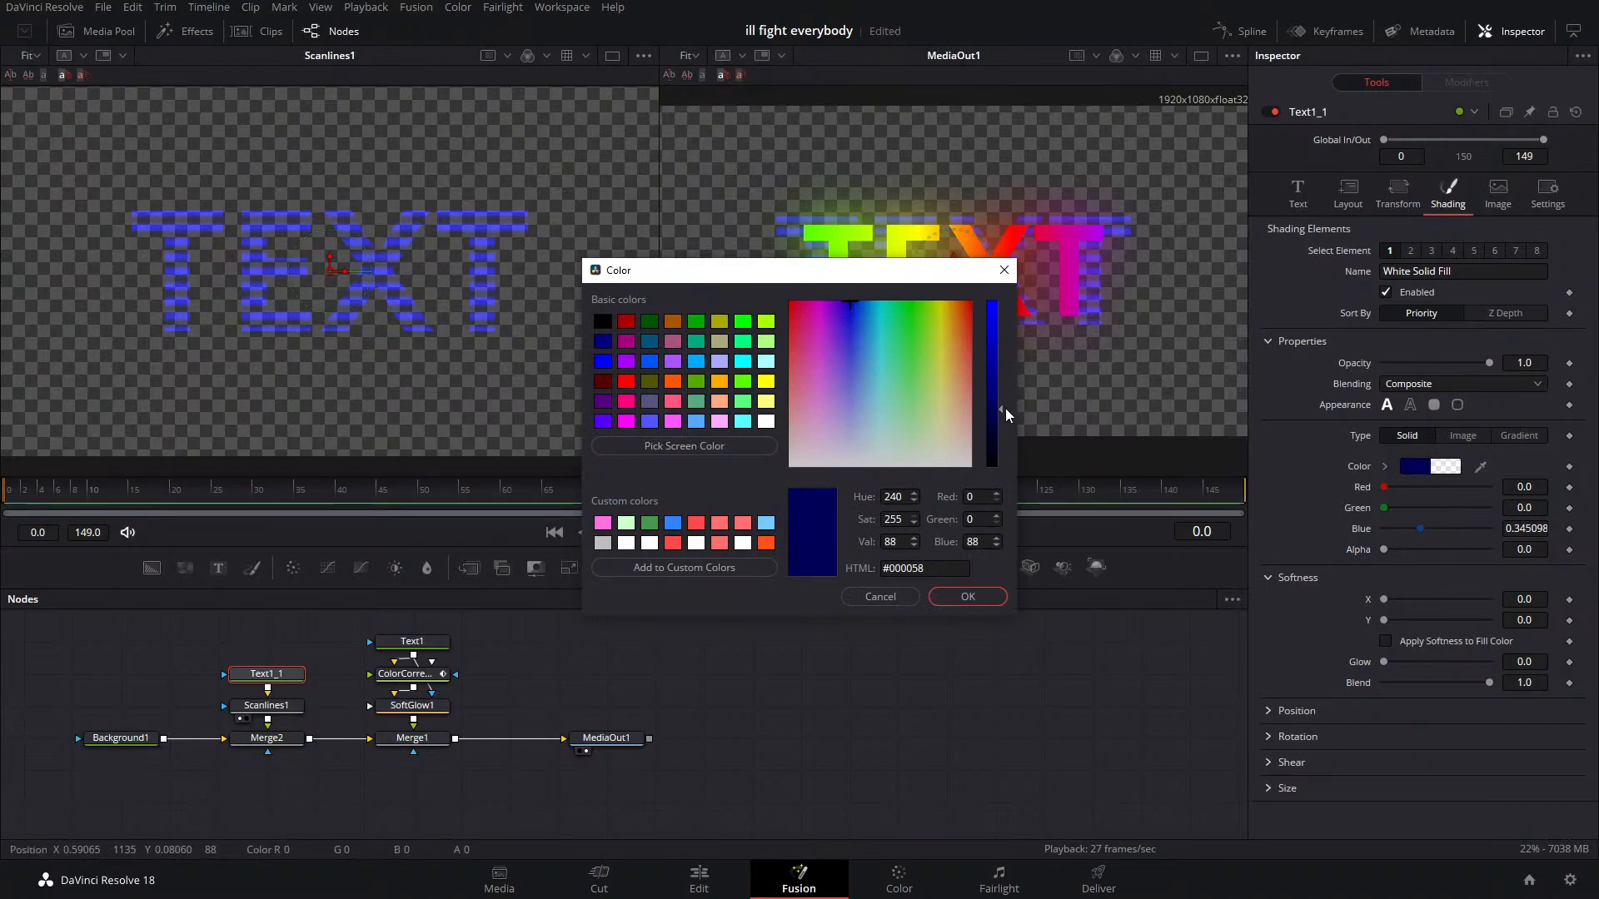
pyautogui.moveTo(869, 286); pyautogui.dragTo(500, 217)
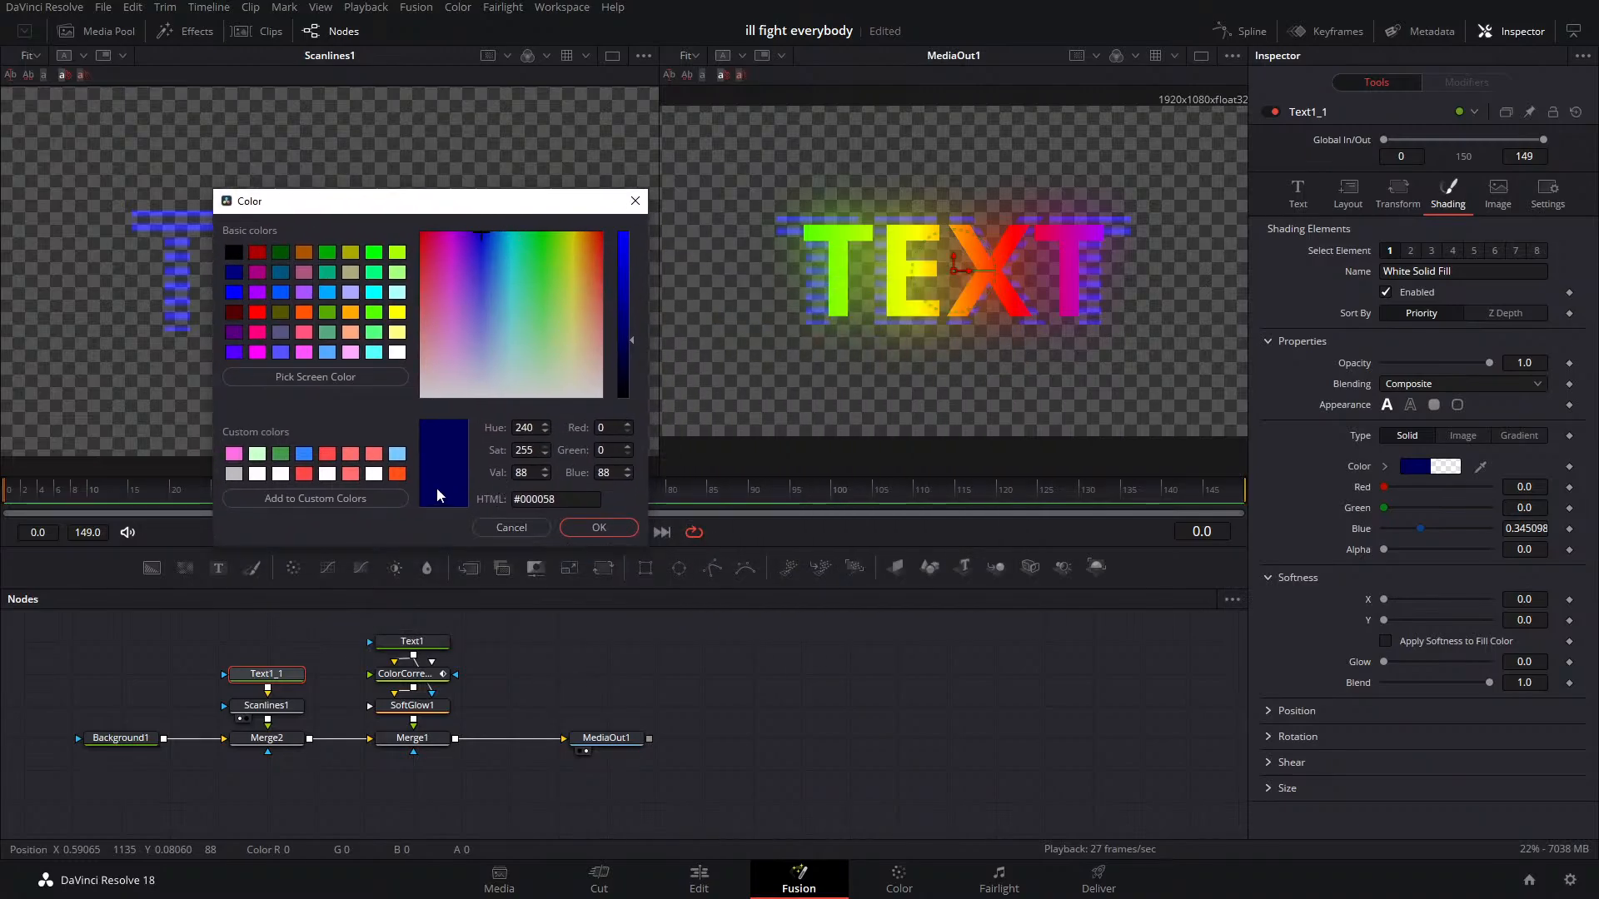
pyautogui.moveTo(481, 234); pyautogui.dragTo(476, 418)
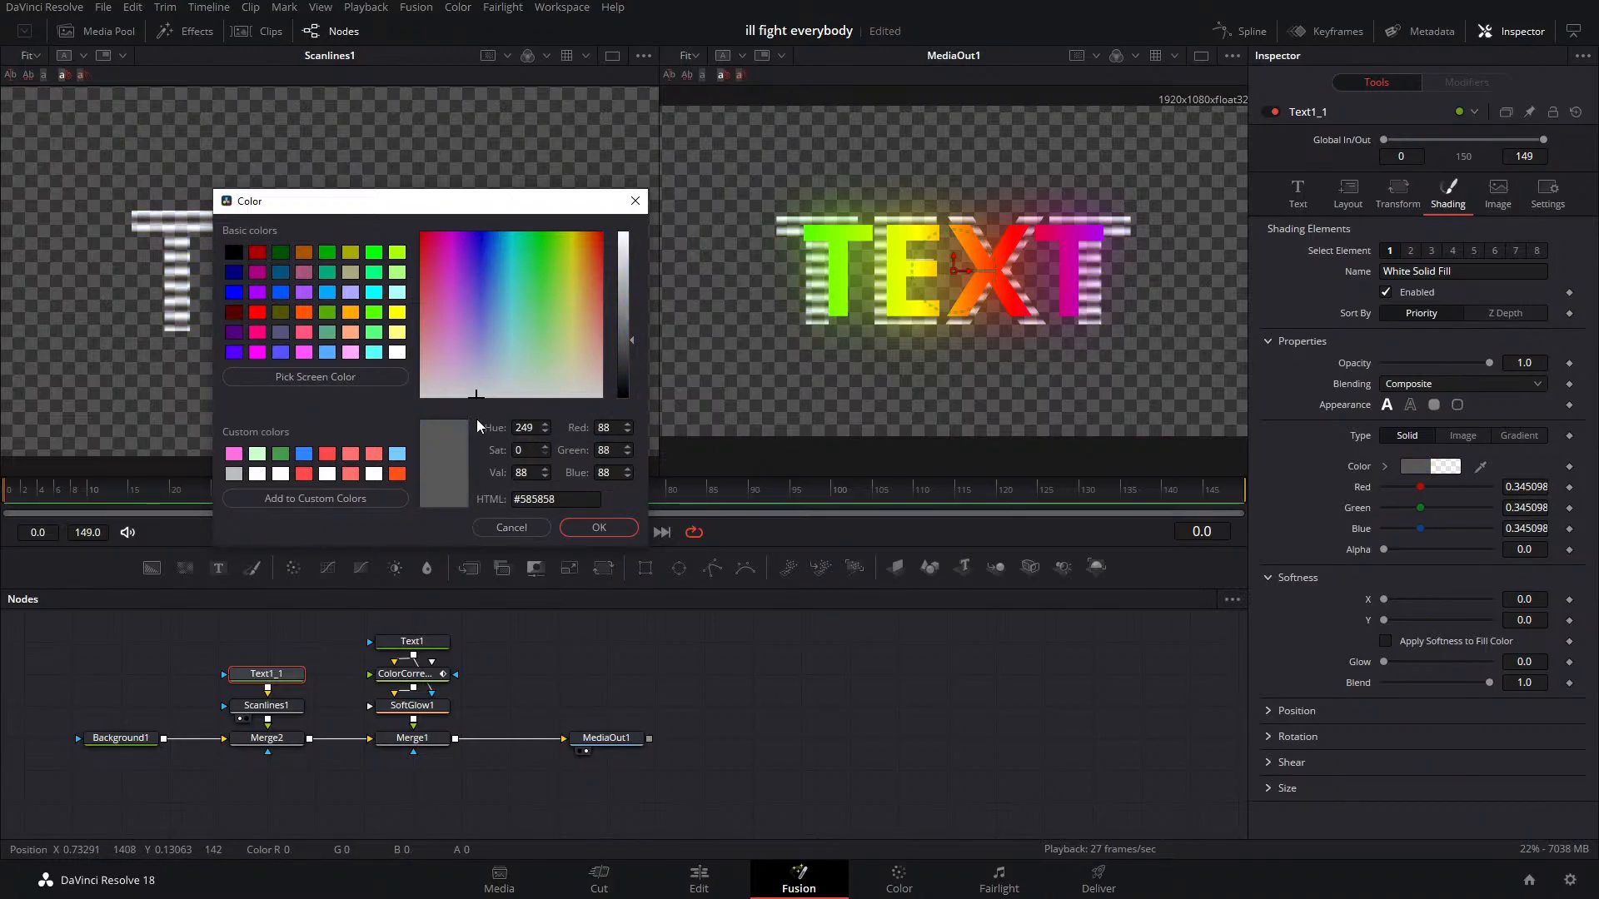
pyautogui.moveTo(628, 338)
pyautogui.mouseDown()
pyautogui.moveTo(629, 372)
pyautogui.moveTo(636, 253)
pyautogui.moveTo(632, 373)
pyautogui.moveTo(635, 346)
pyautogui.mouseUp()
pyautogui.click(599, 528)
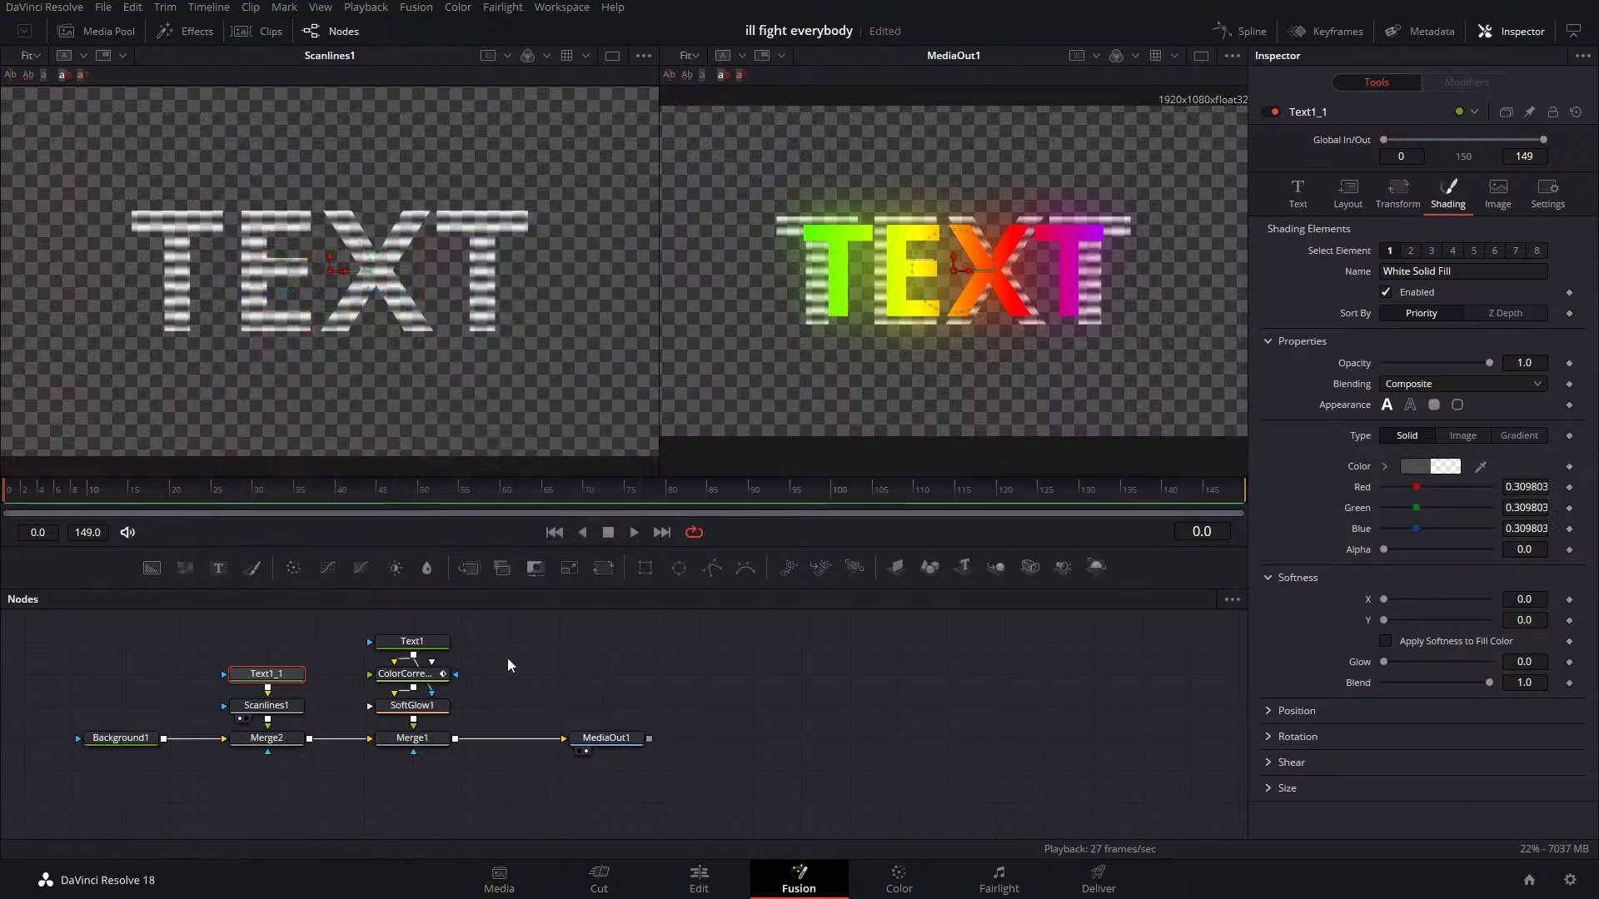
# Set Scanlines1's line frequency to 3.54, line sharpness to 1.591 and line angle to 29.0
pyautogui.click(273, 708)
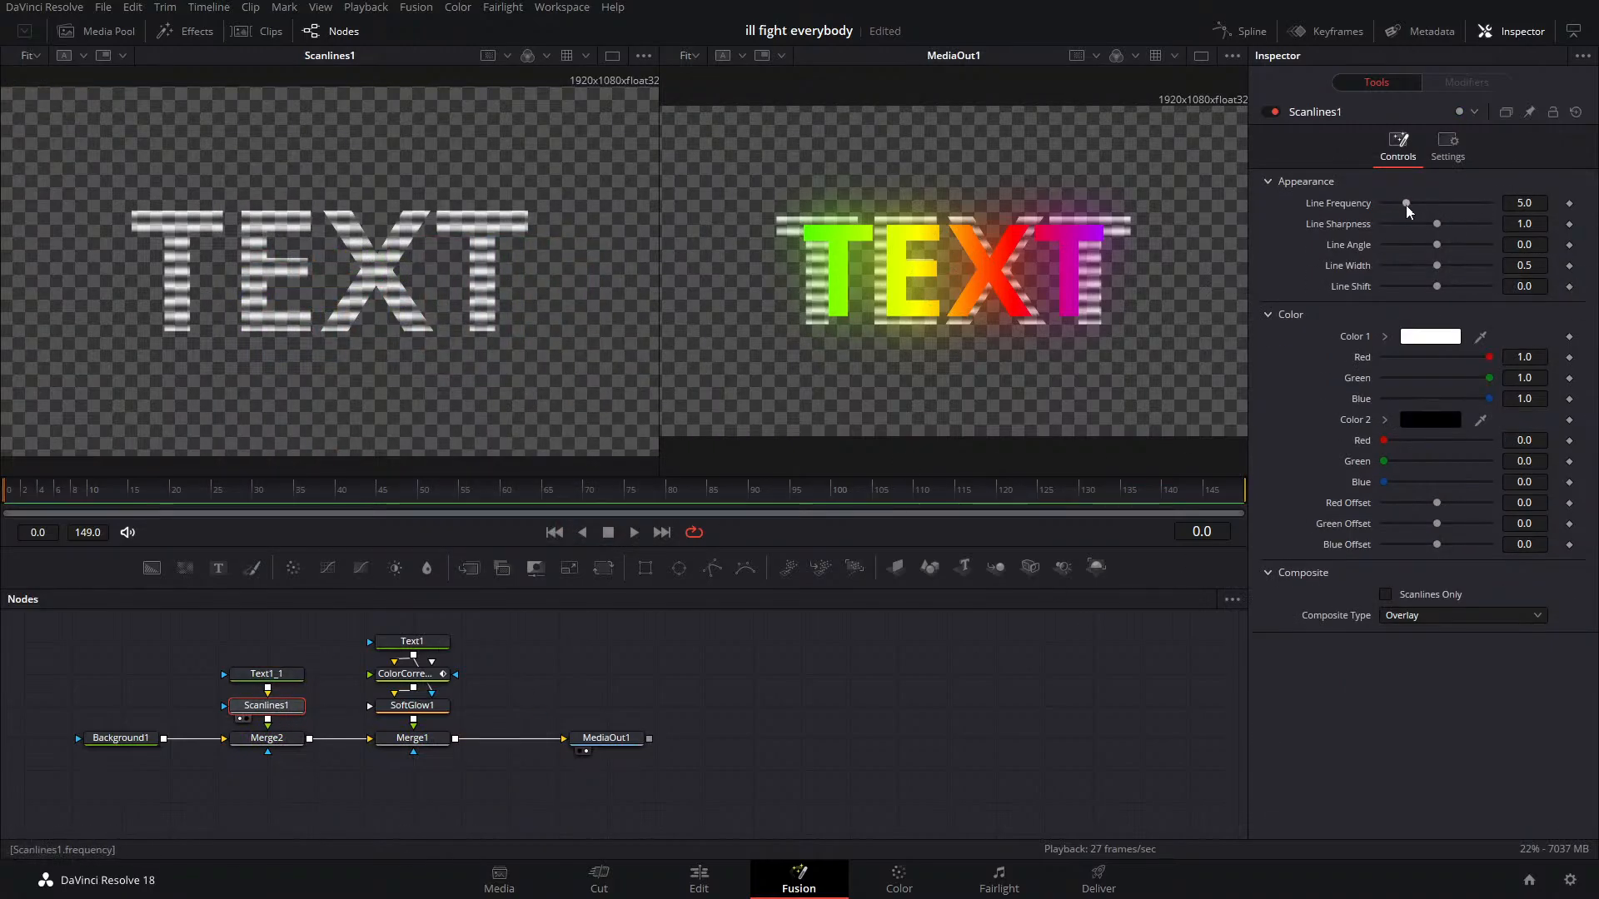
pyautogui.moveTo(1407, 203); pyautogui.dragTo(1468, 226)
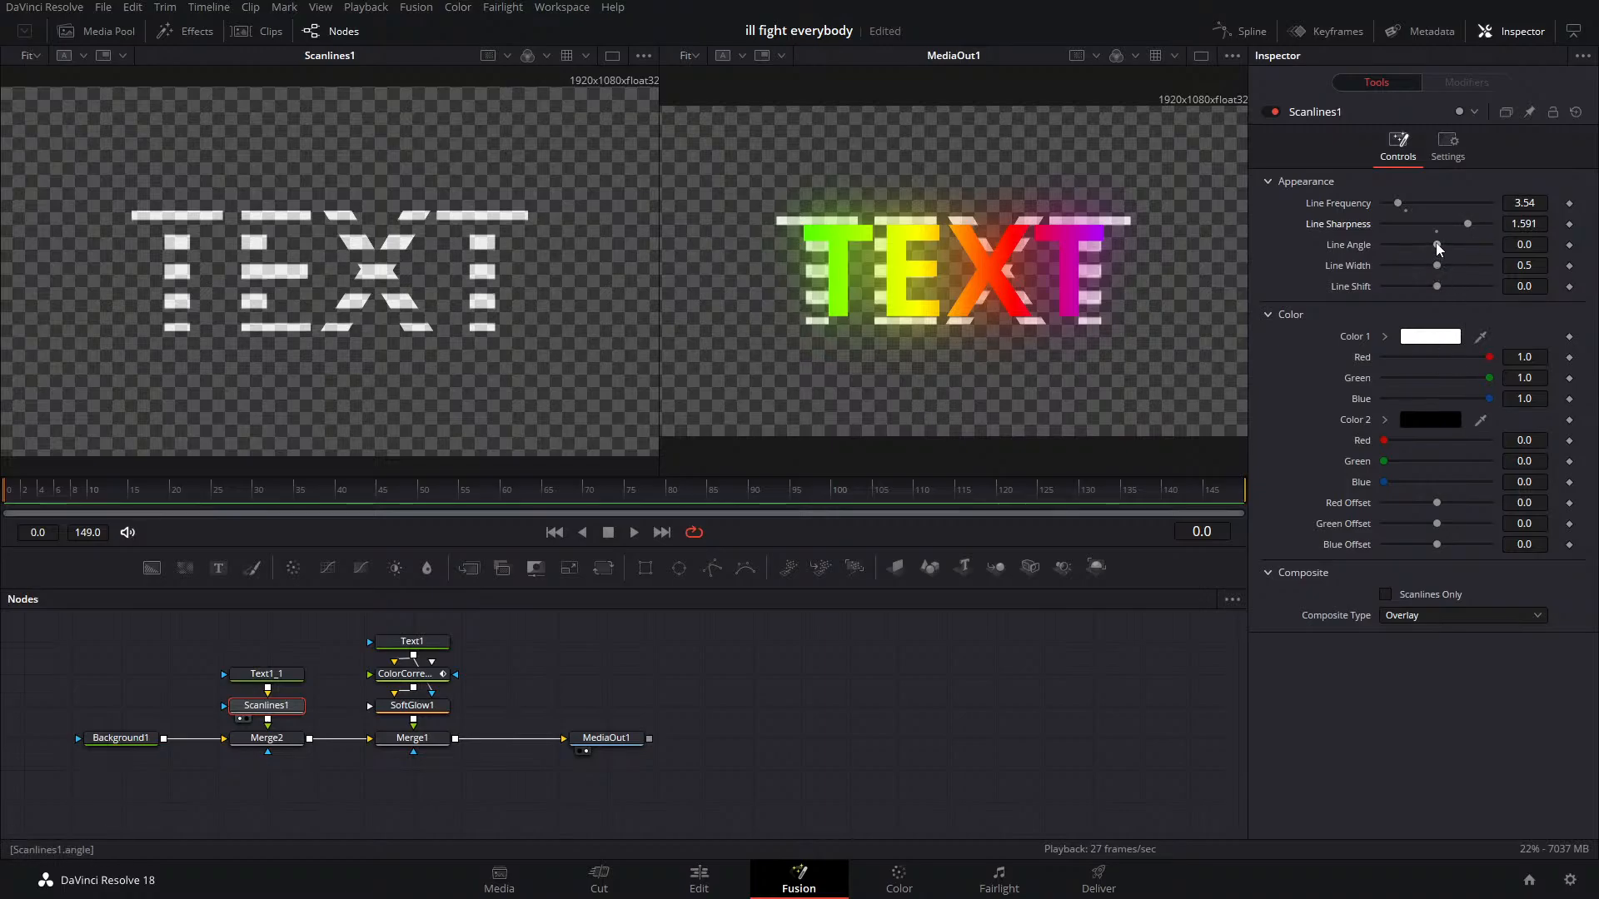
pyautogui.moveTo(1437, 245); pyautogui.dragTo(1444, 250)
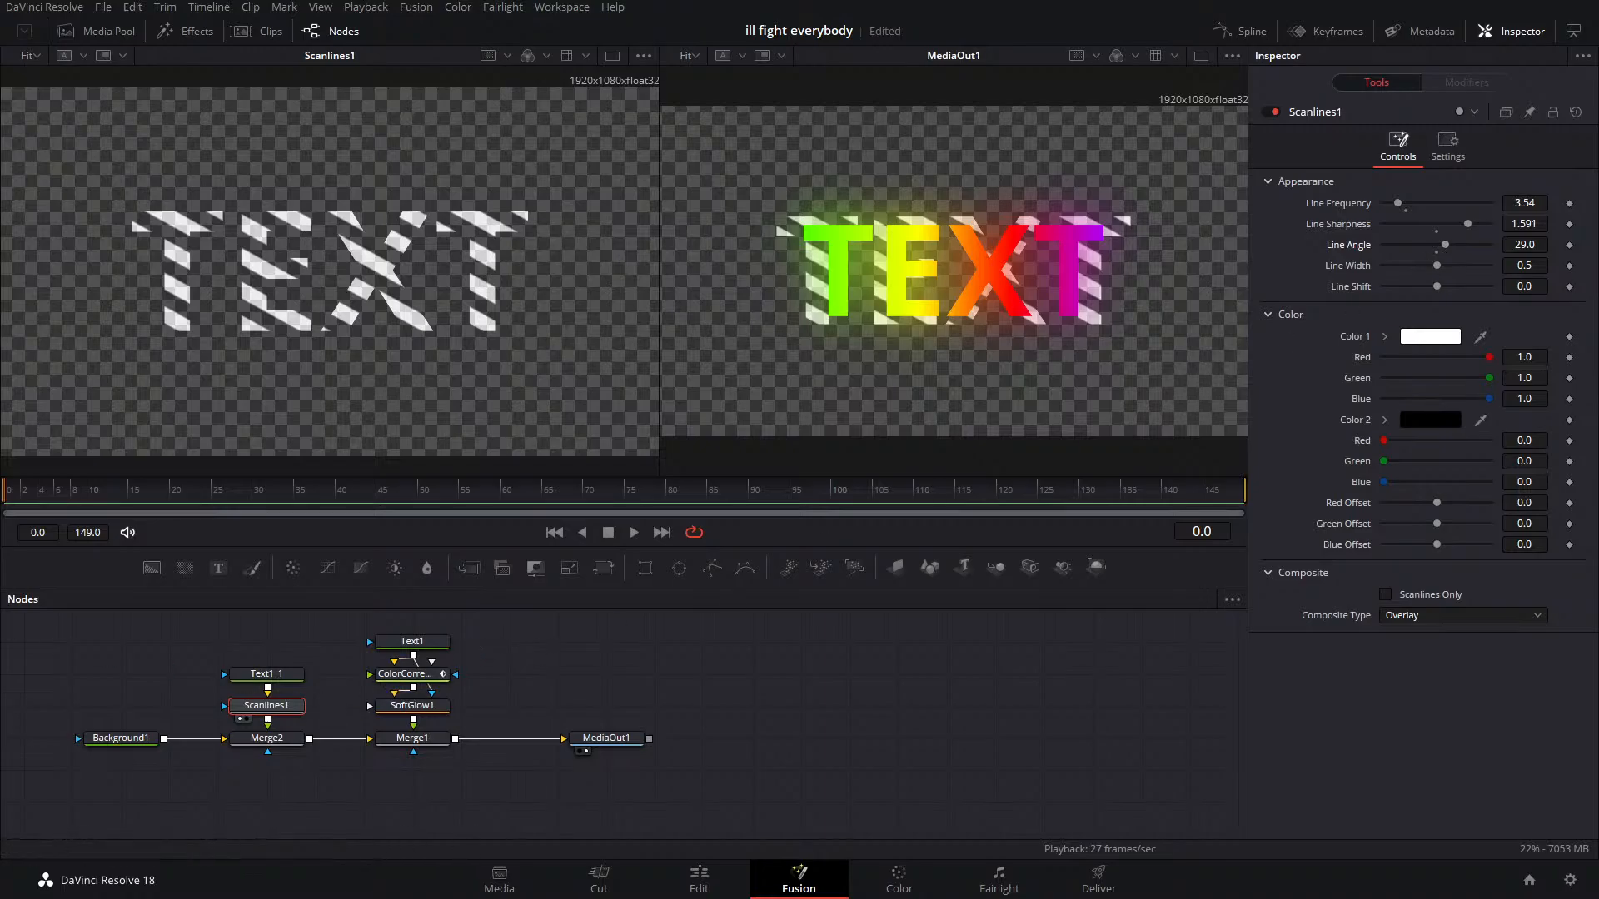
# Switch to the browser to compare the striped background text in the AFTER DARK Valorant edit full screen, and return to DaVinci Resolve
pyautogui.moveTo(0, 40); pyautogui.dragTo(526, 38)
pyautogui.click(633, 543)
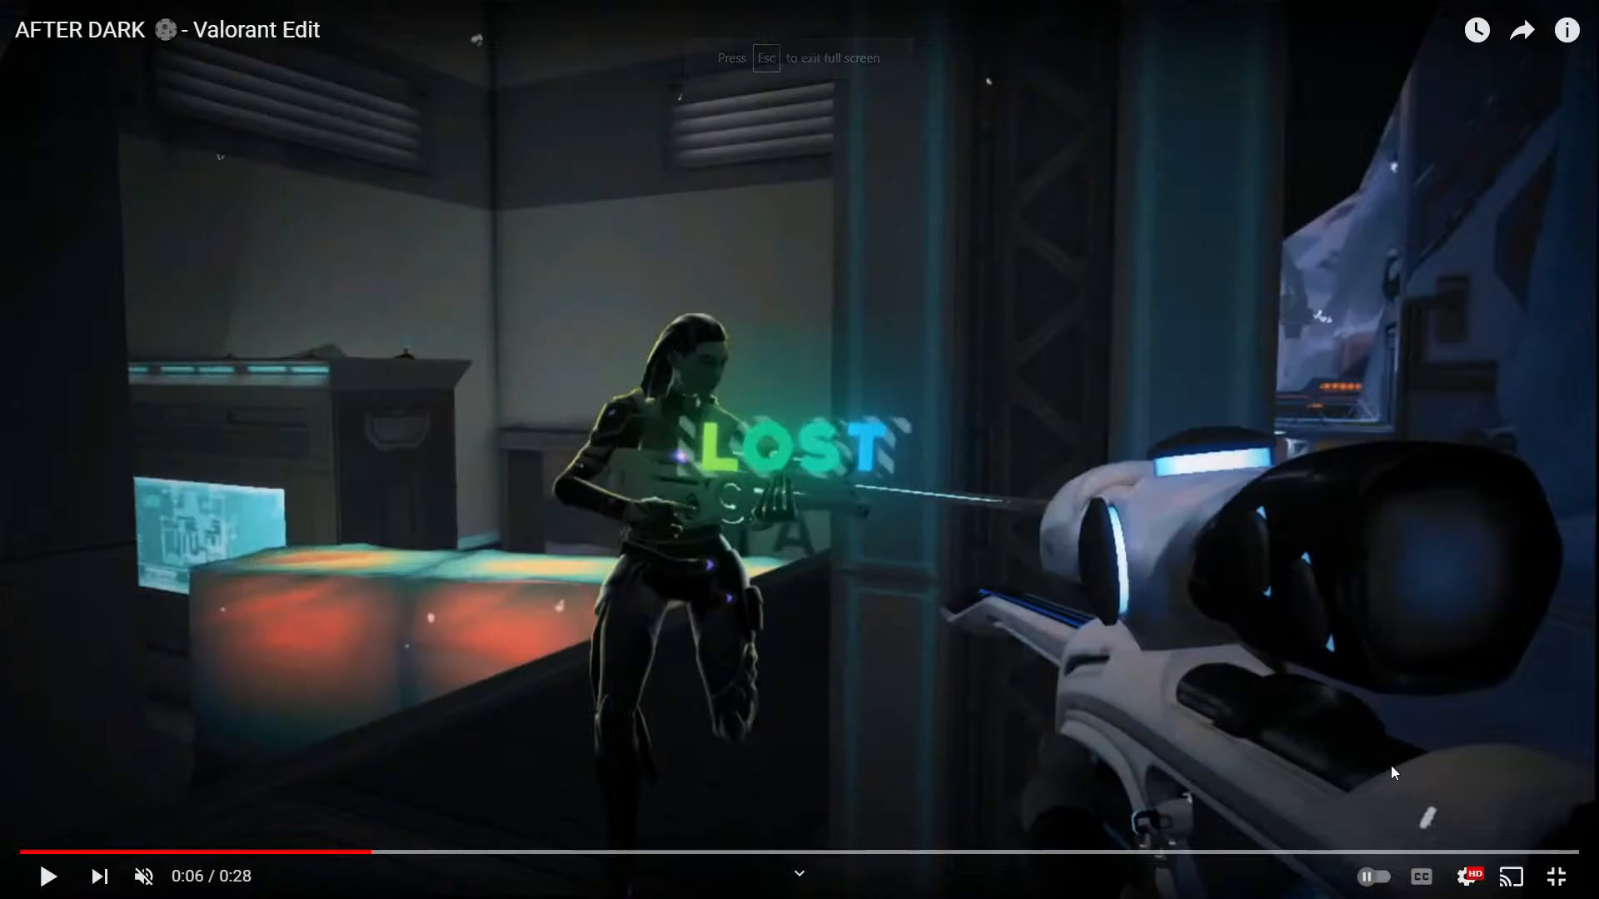
pyautogui.click(1556, 876)
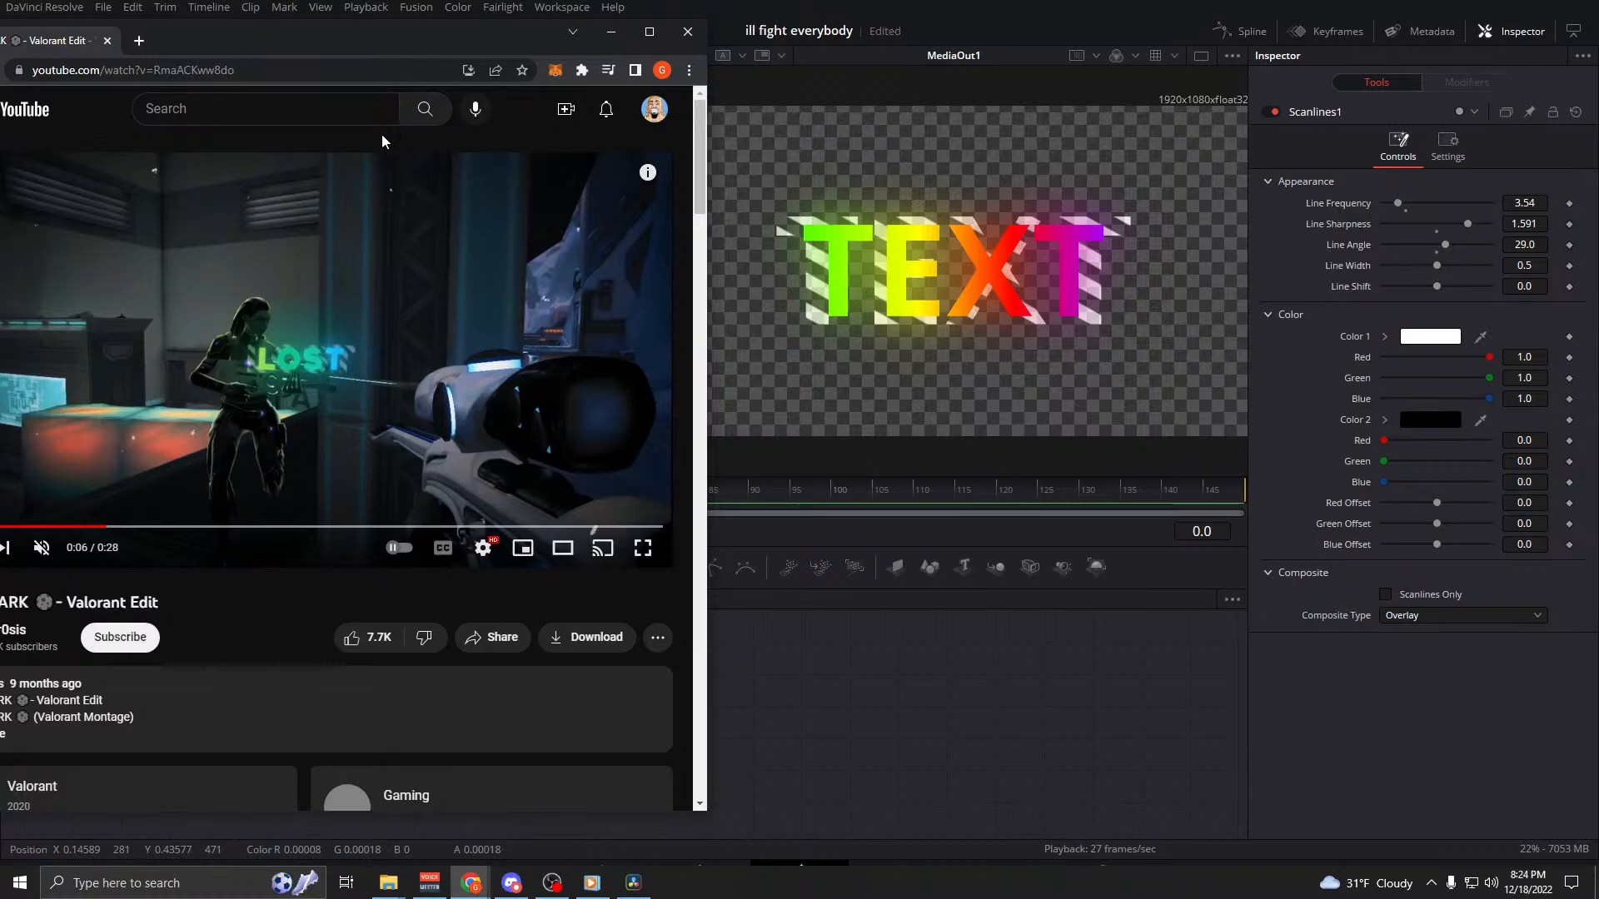
pyautogui.click(679, 38)
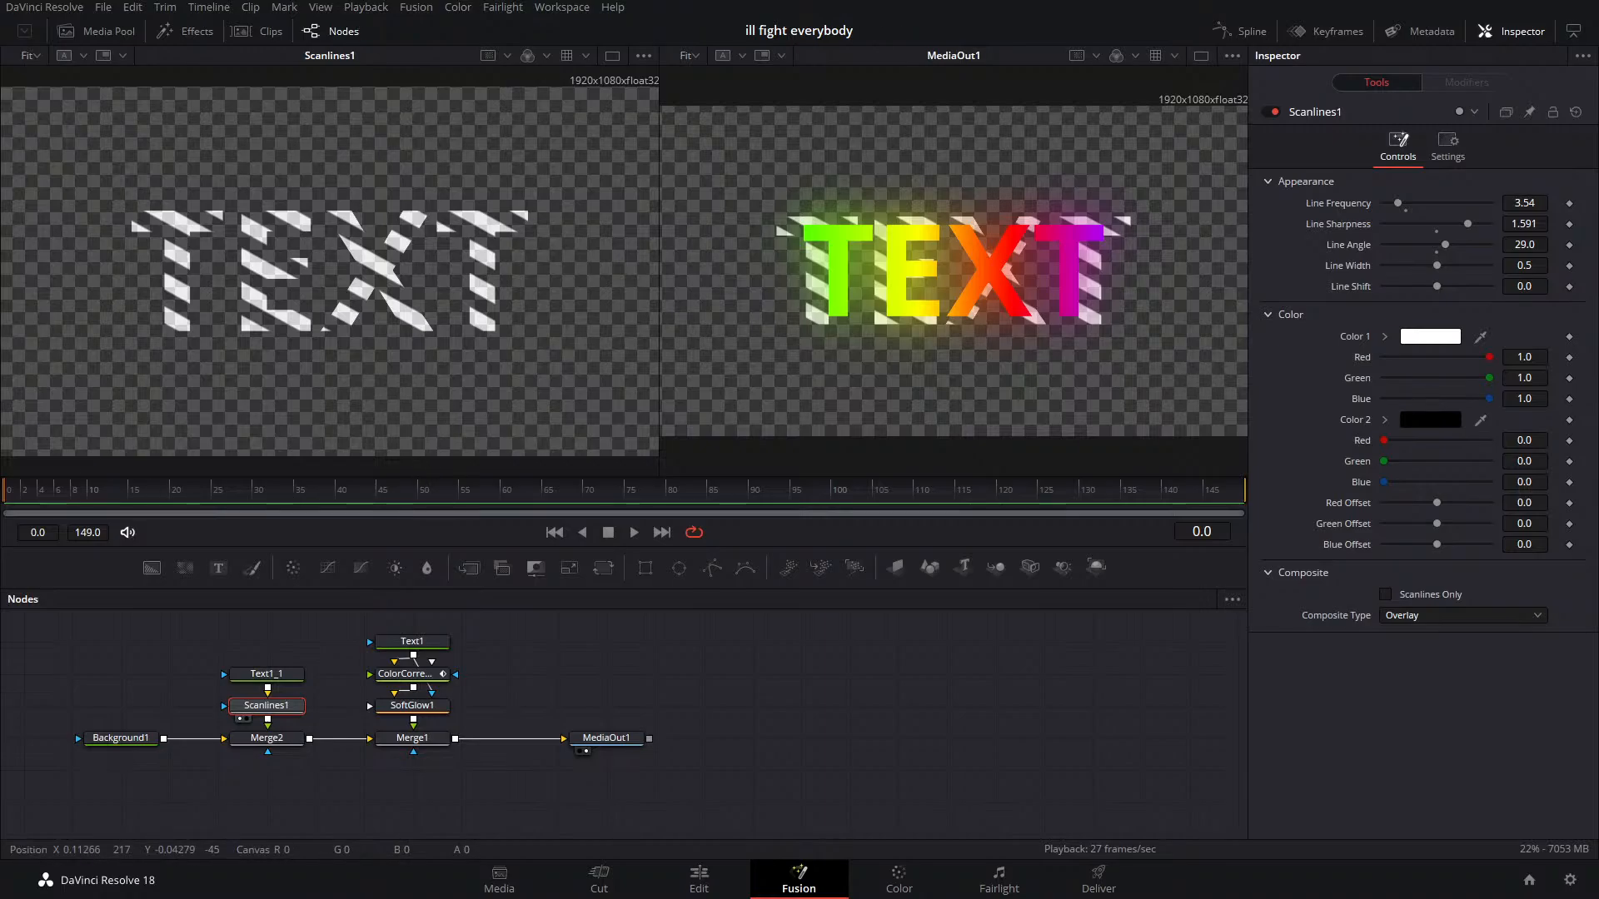
# Move Merge2 out of the background line to between SoftGlow1 and Merge1, and connect Scanlines1 to it as the foreground
pyautogui.moveTo(553, 692); pyautogui.dragTo(630, 691)
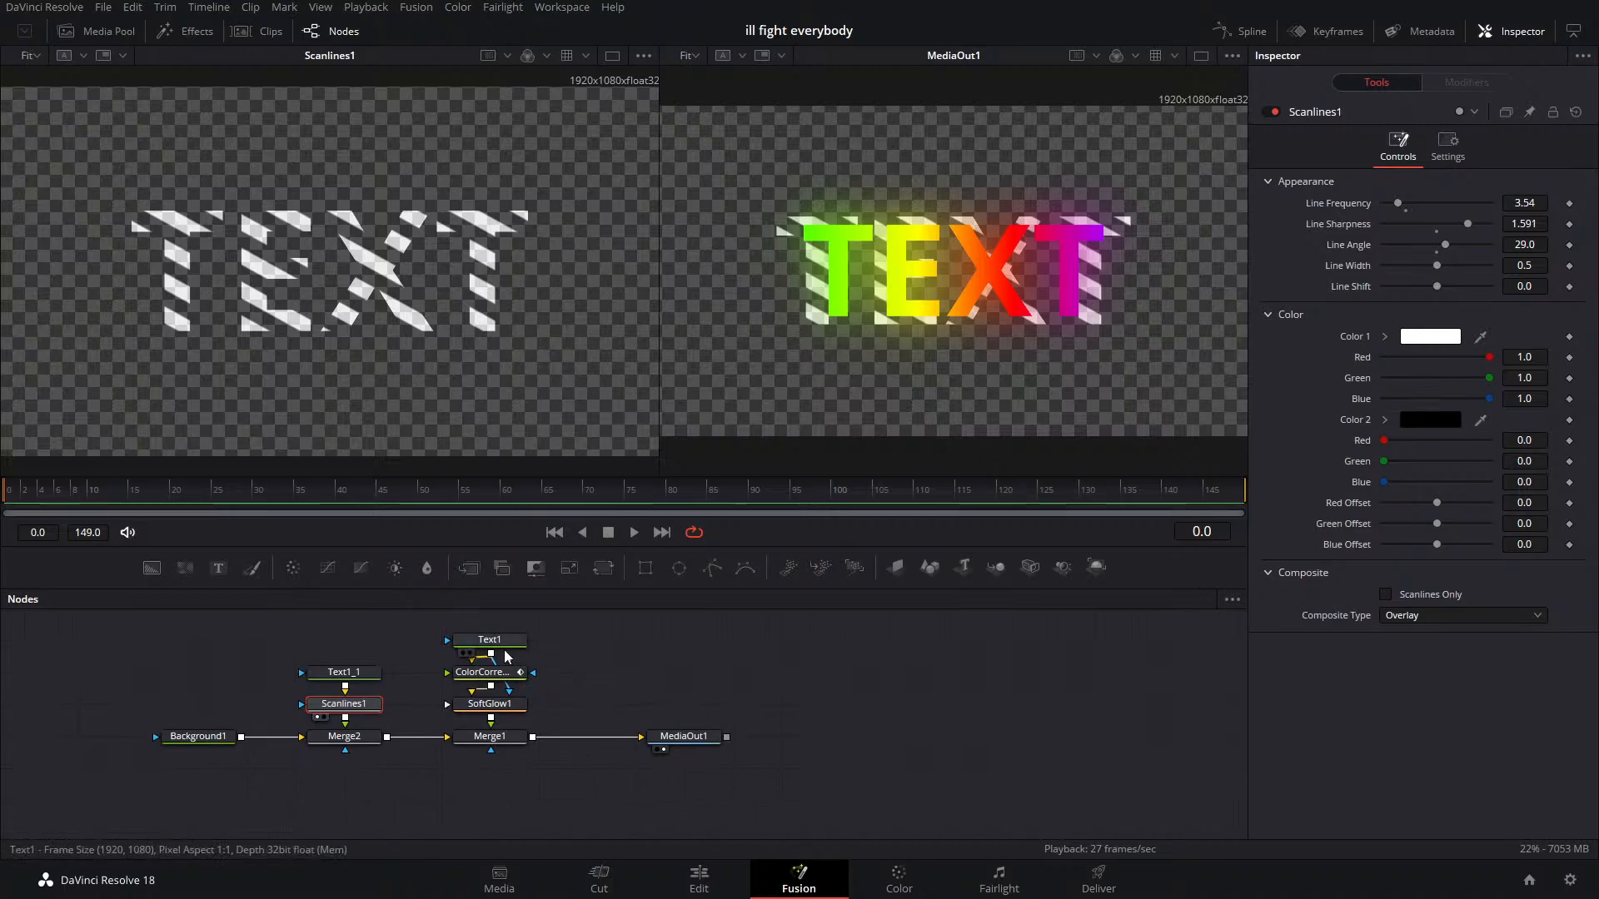
pyautogui.moveTo(374, 683)
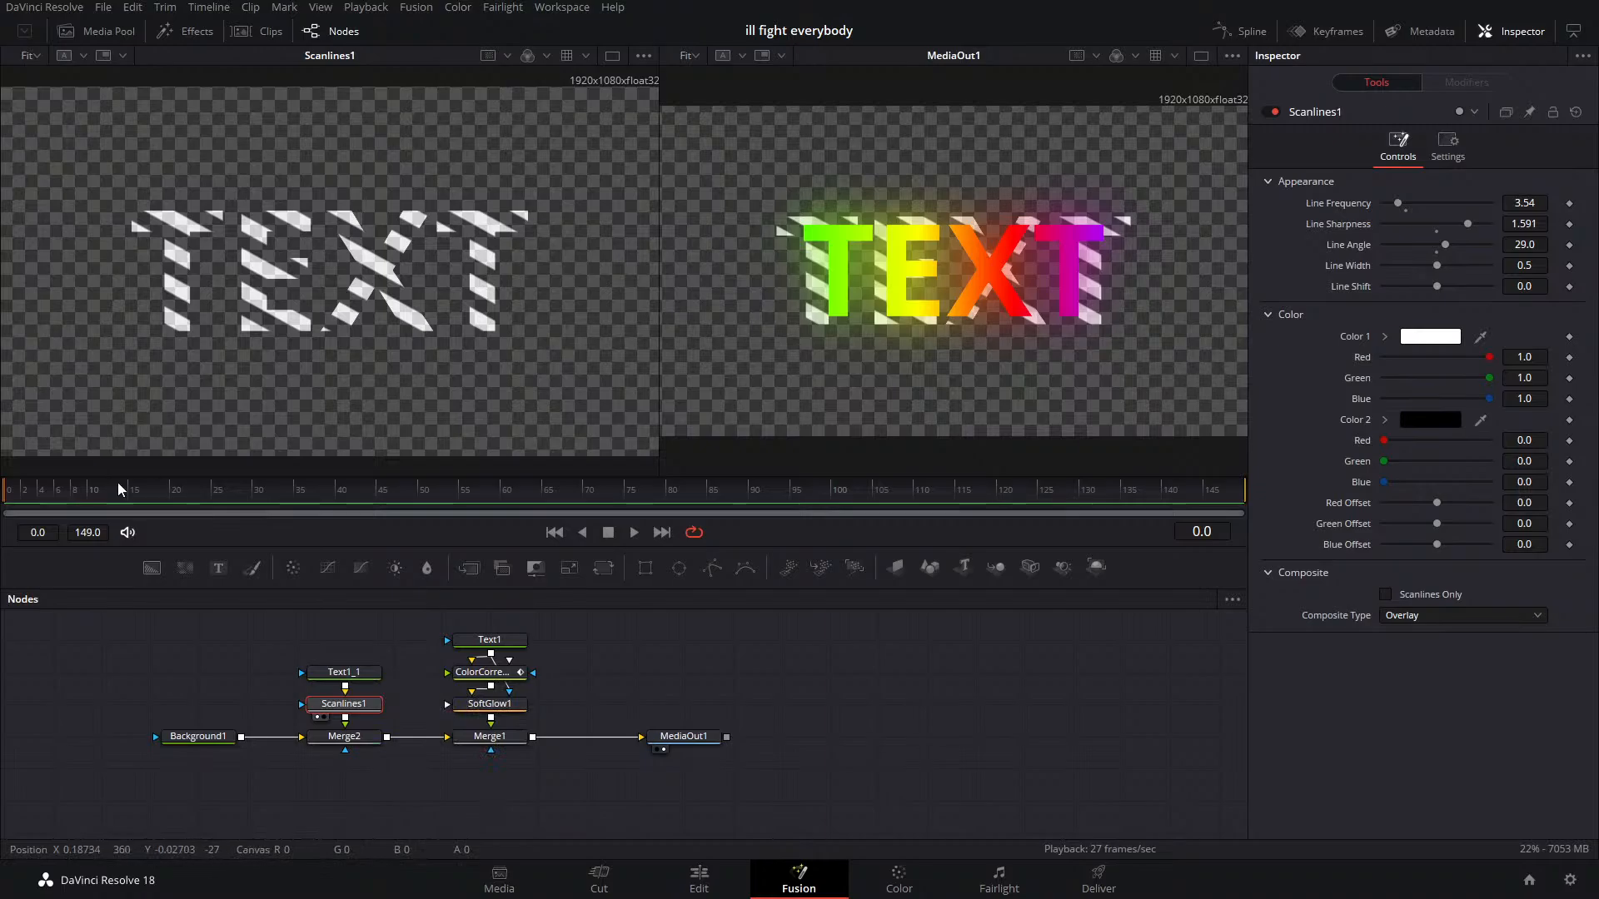
pyautogui.click(350, 672)
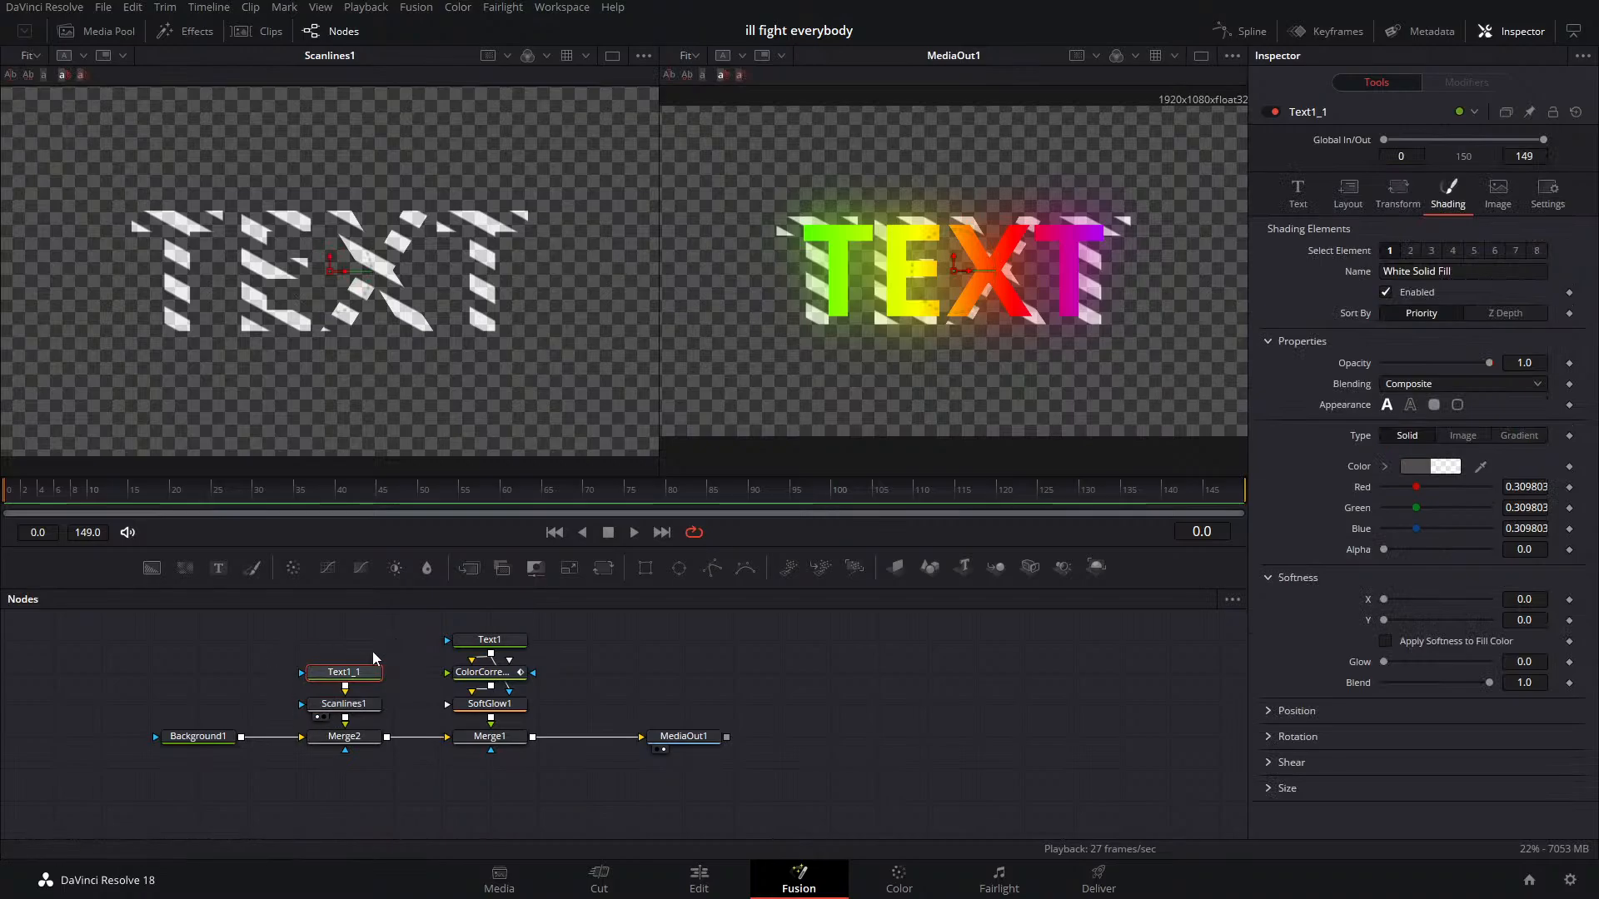
pyautogui.moveTo(431, 626); pyautogui.dragTo(516, 672)
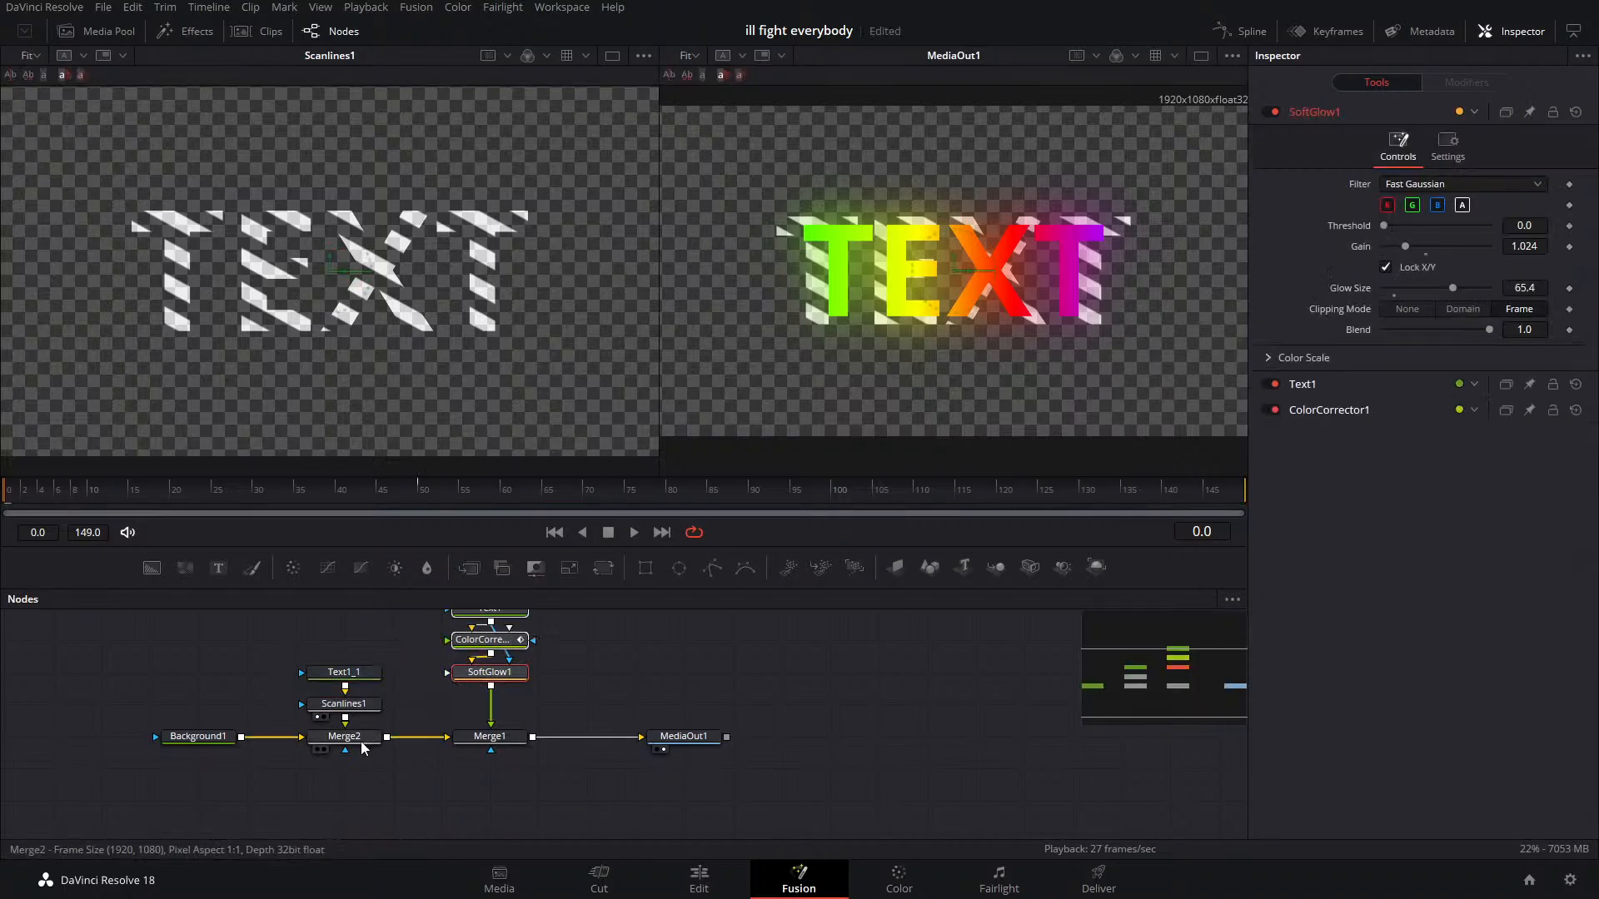
pyautogui.moveTo(363, 747); pyautogui.dragTo(496, 714)
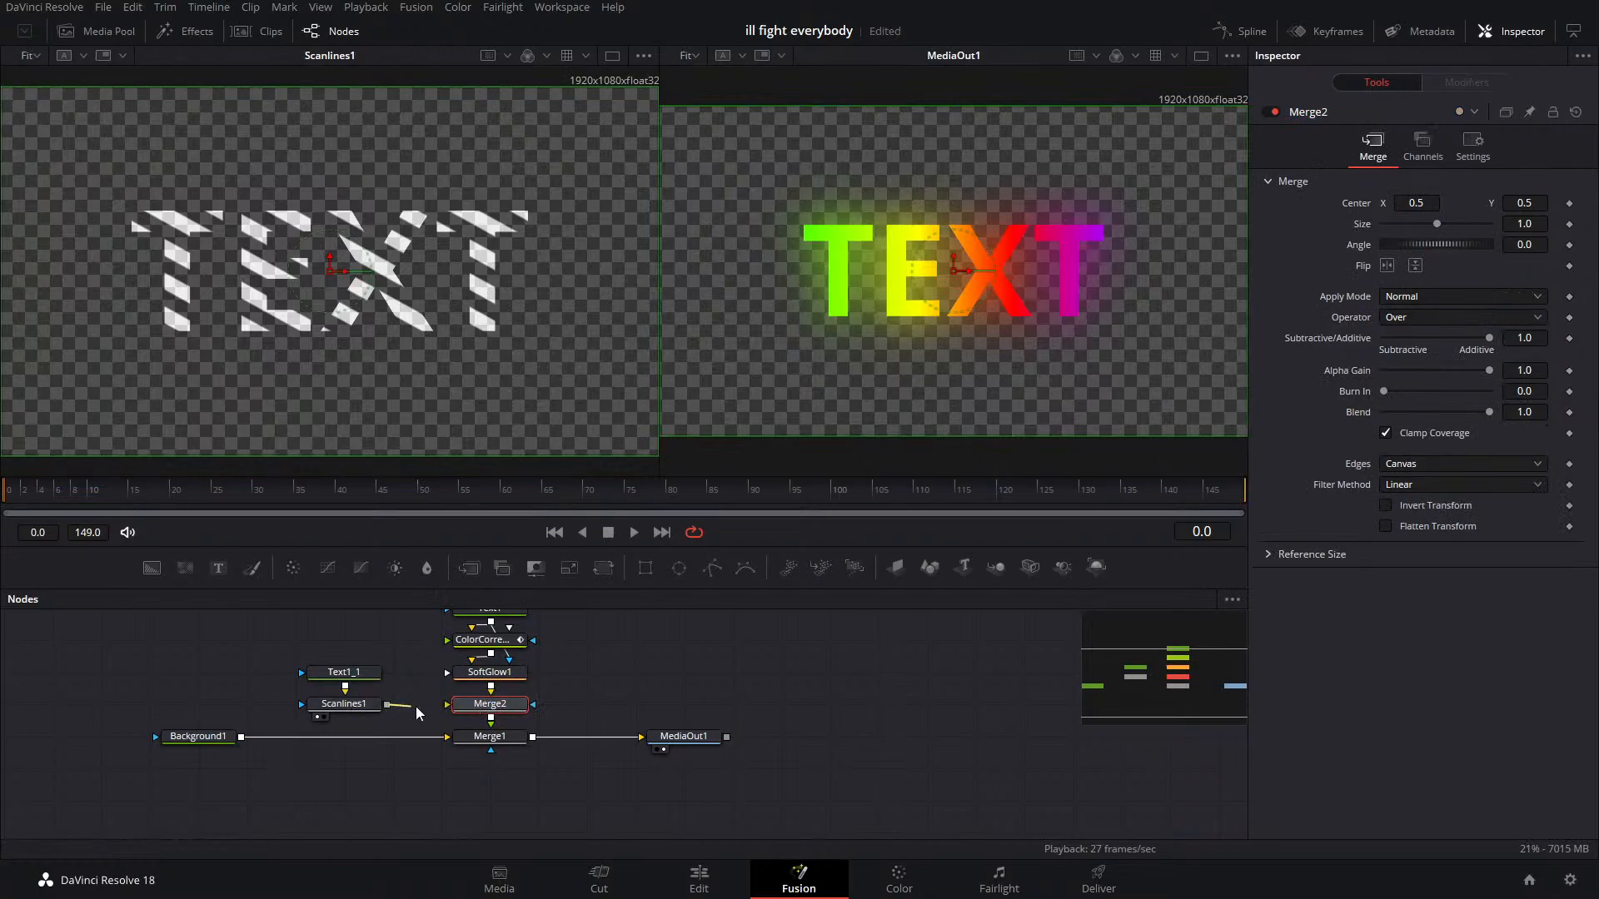
pyautogui.moveTo(387, 704); pyautogui.dragTo(456, 709)
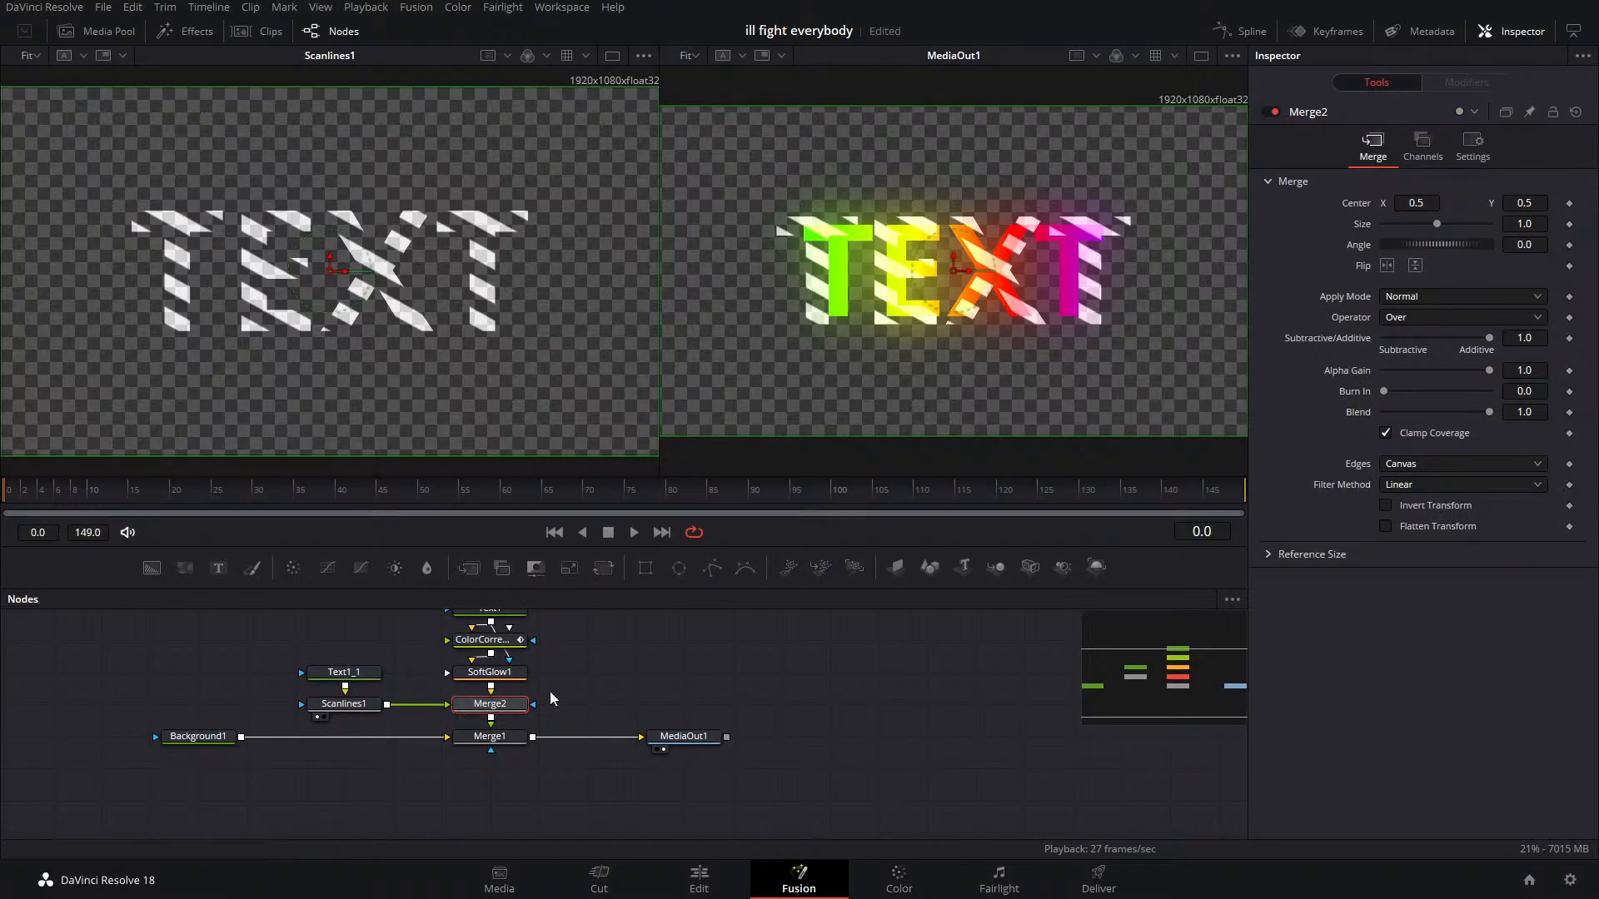
# Set Merge2's operator to Under and arrange Text1_1 and Scanlines1 in a row beside it
pyautogui.click(1463, 318)
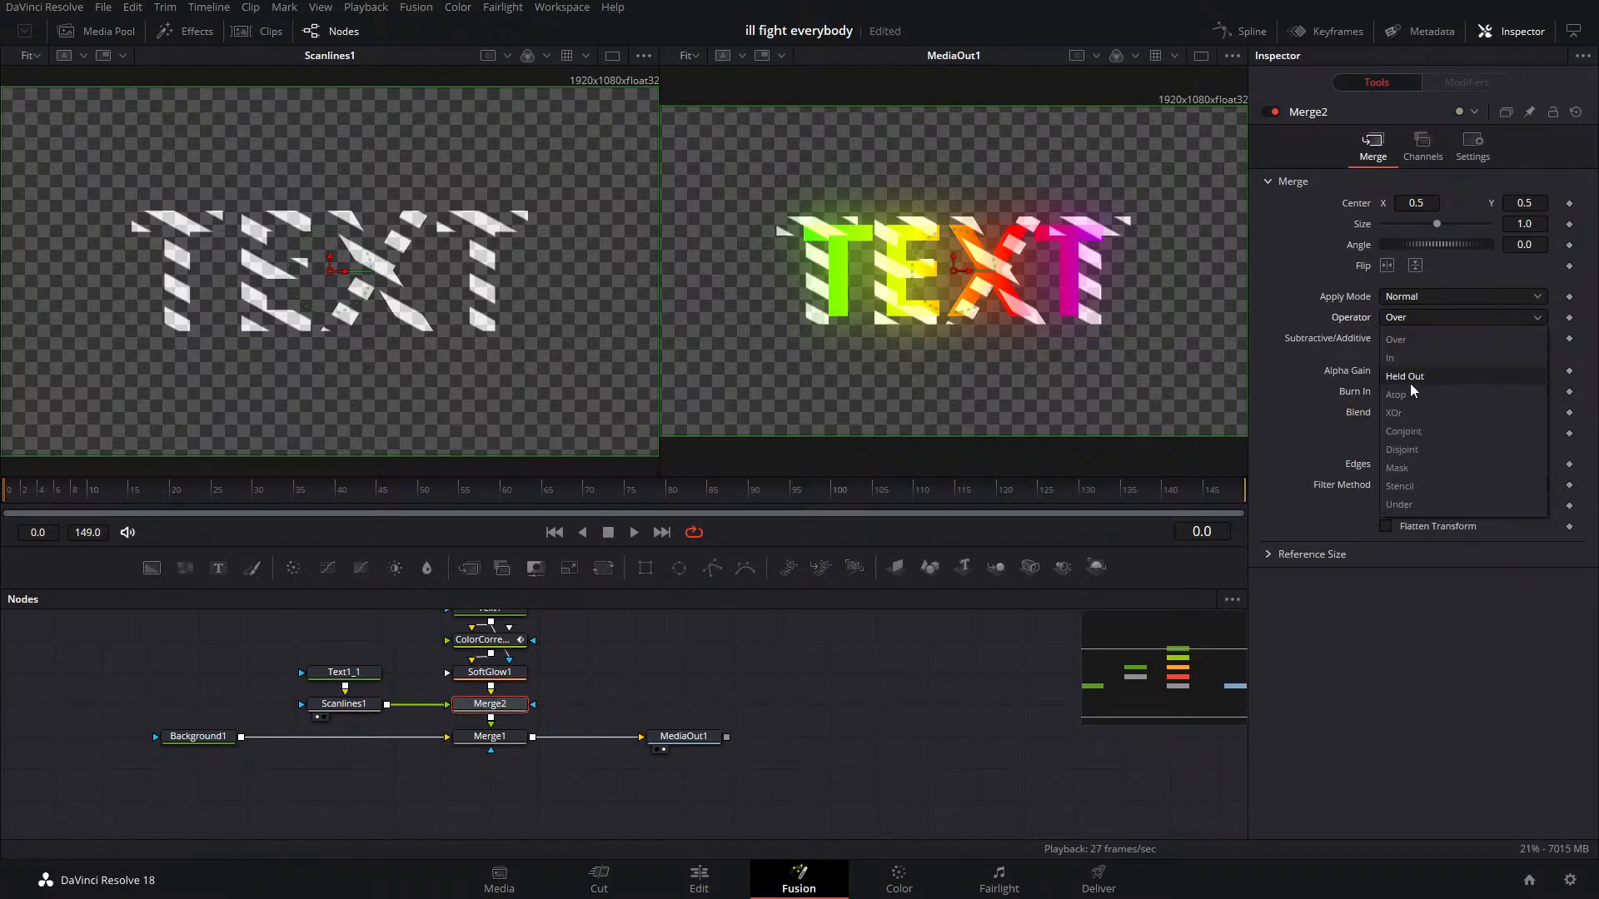
pyautogui.click(1408, 505)
pyautogui.moveTo(342, 710); pyautogui.dragTo(246, 704)
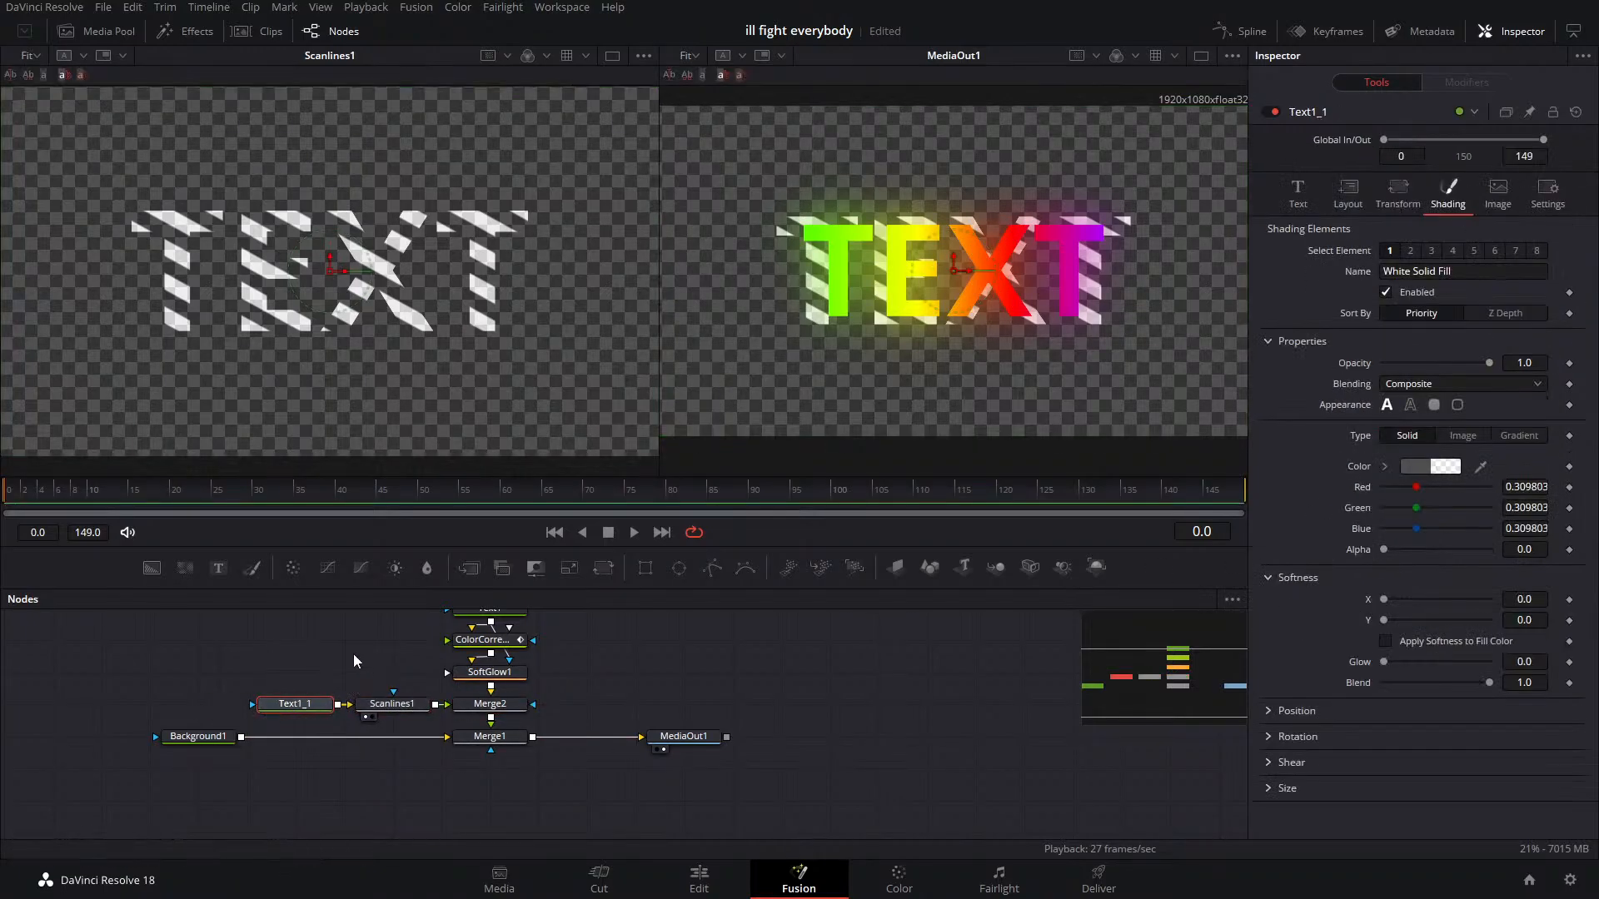
pyautogui.moveTo(284, 633); pyautogui.dragTo(517, 733)
# Try out Merge1's Blend on the combined text and return it to 1.0
pyautogui.click(512, 767)
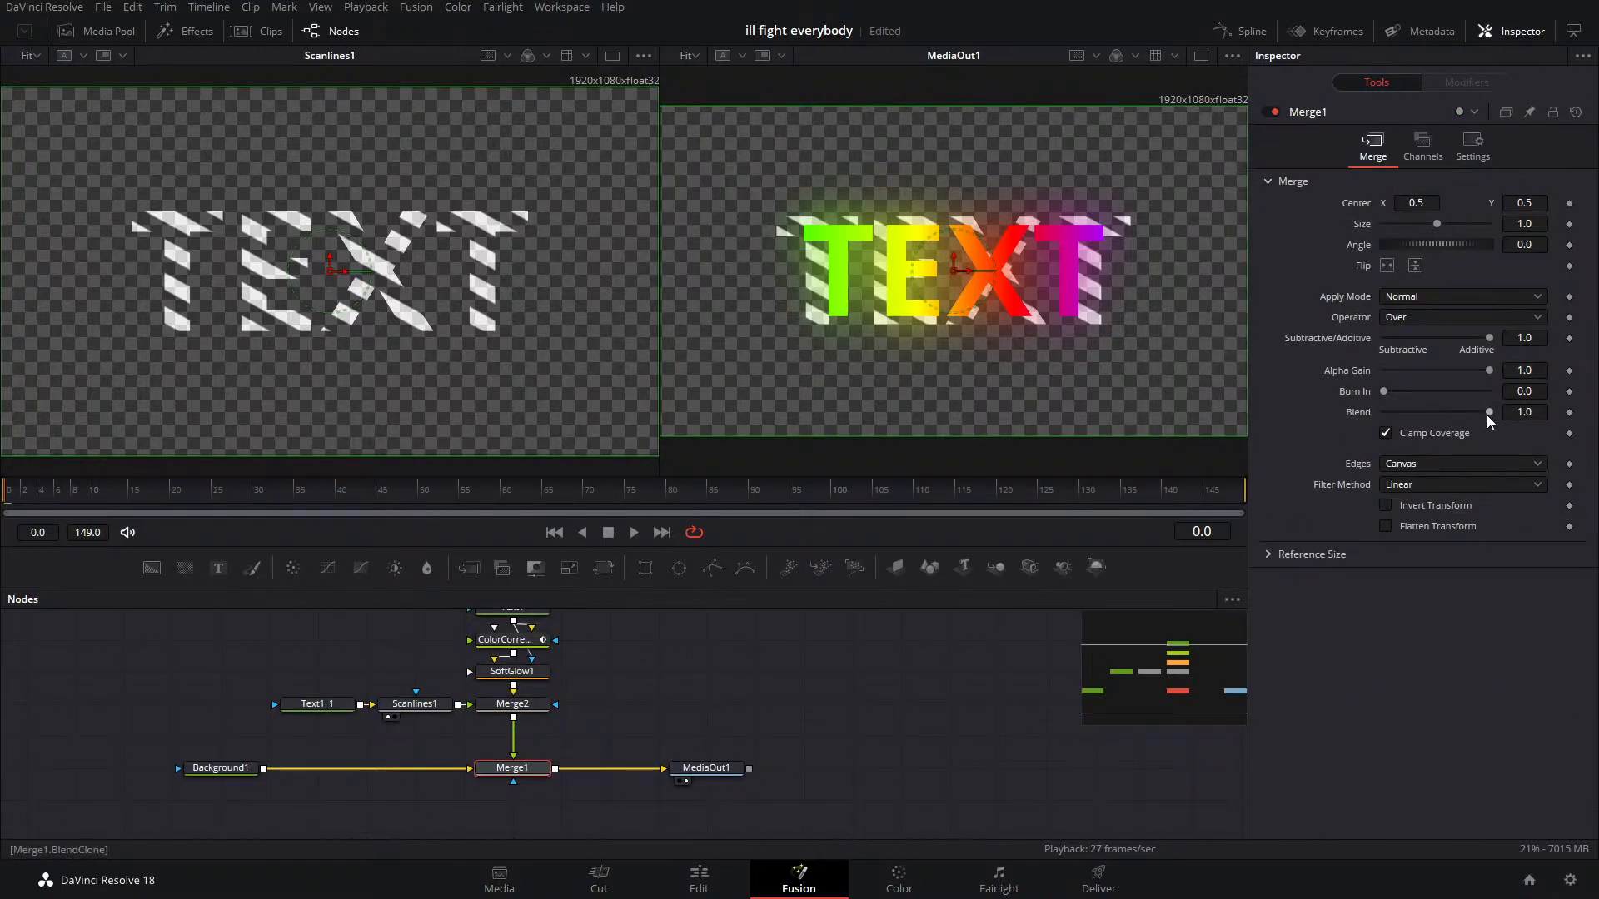
pyautogui.moveTo(1489, 413); pyautogui.dragTo(1591, 406)
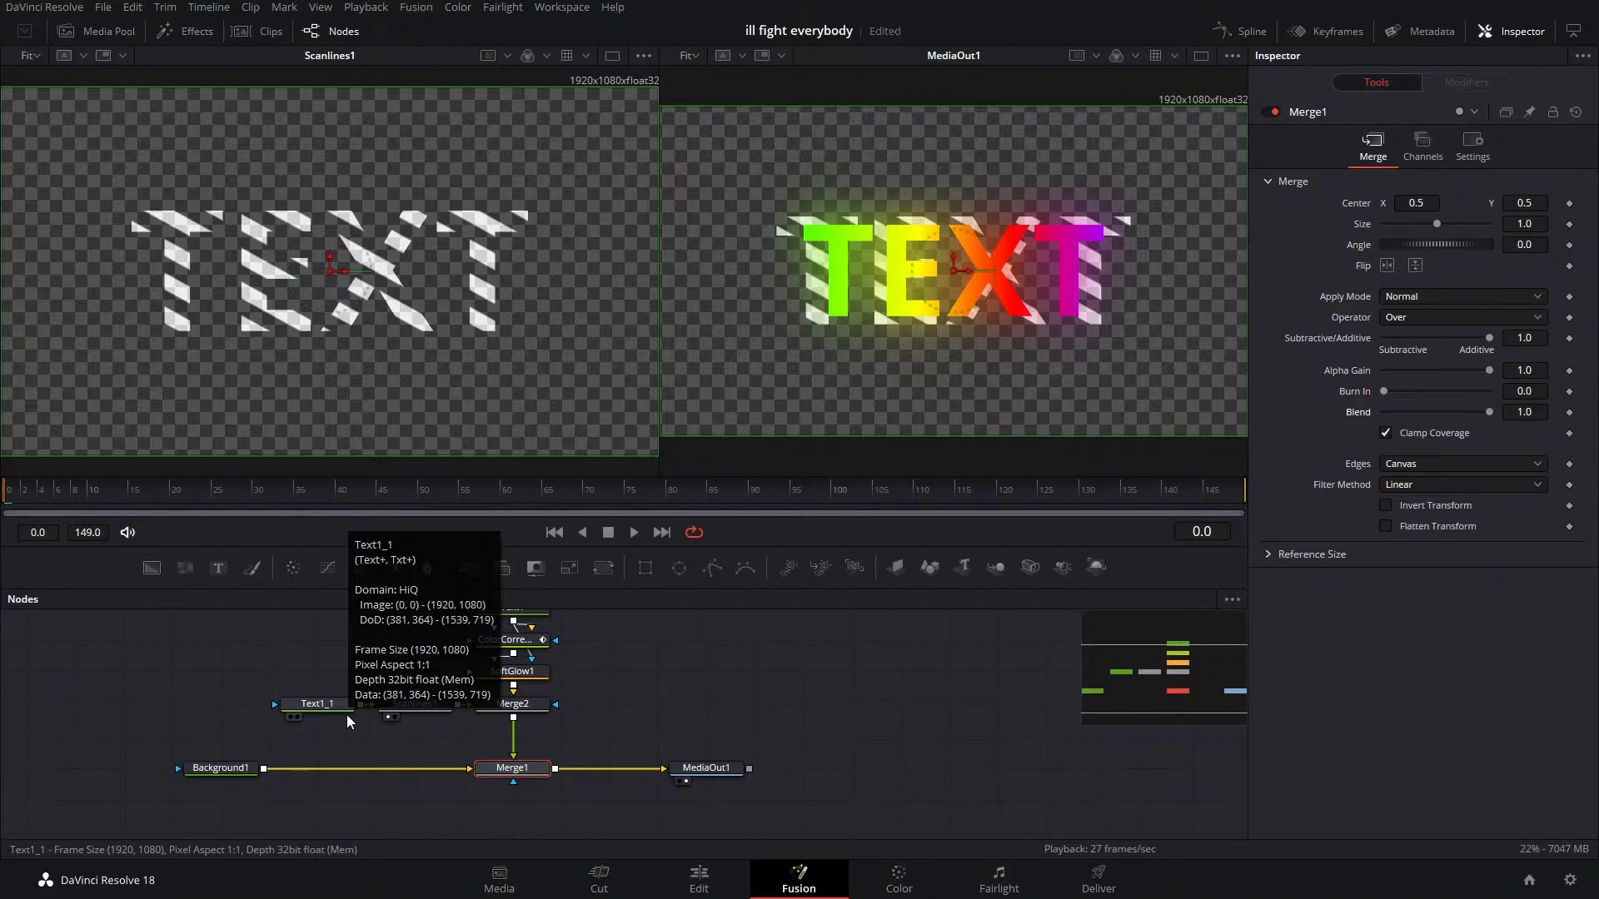
# Switch to the browser to examine the reference image of the MatteControl and SMOutline node setup, and return to DaVinci Resolve
pyautogui.moveTo(603, 677); pyautogui.dragTo(616, 735)
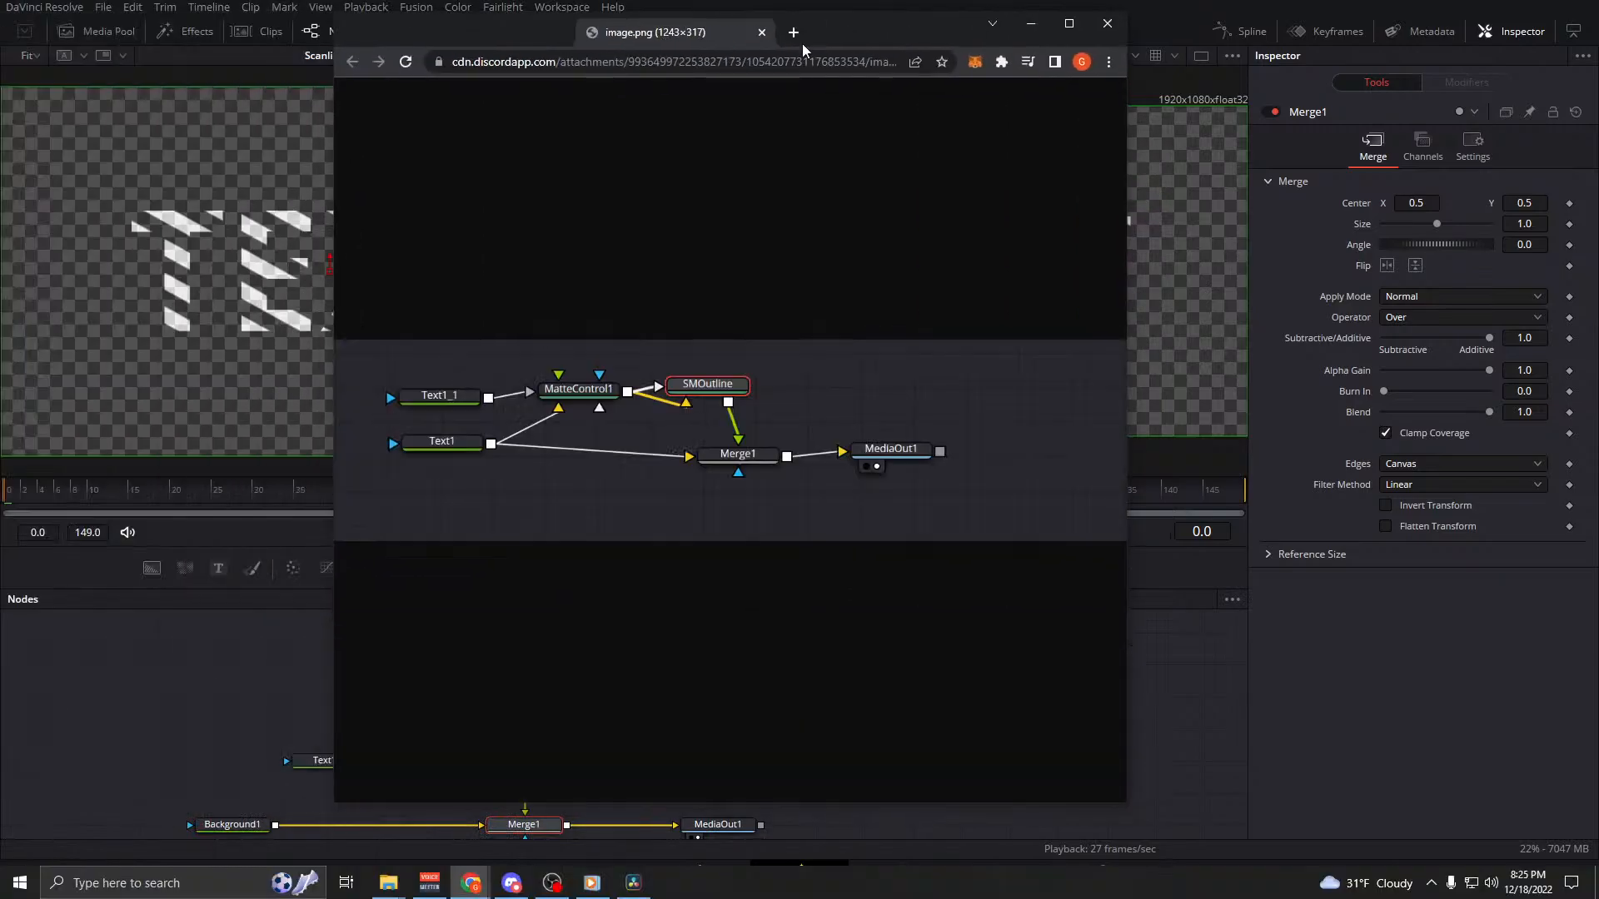
pyautogui.click(1066, 27)
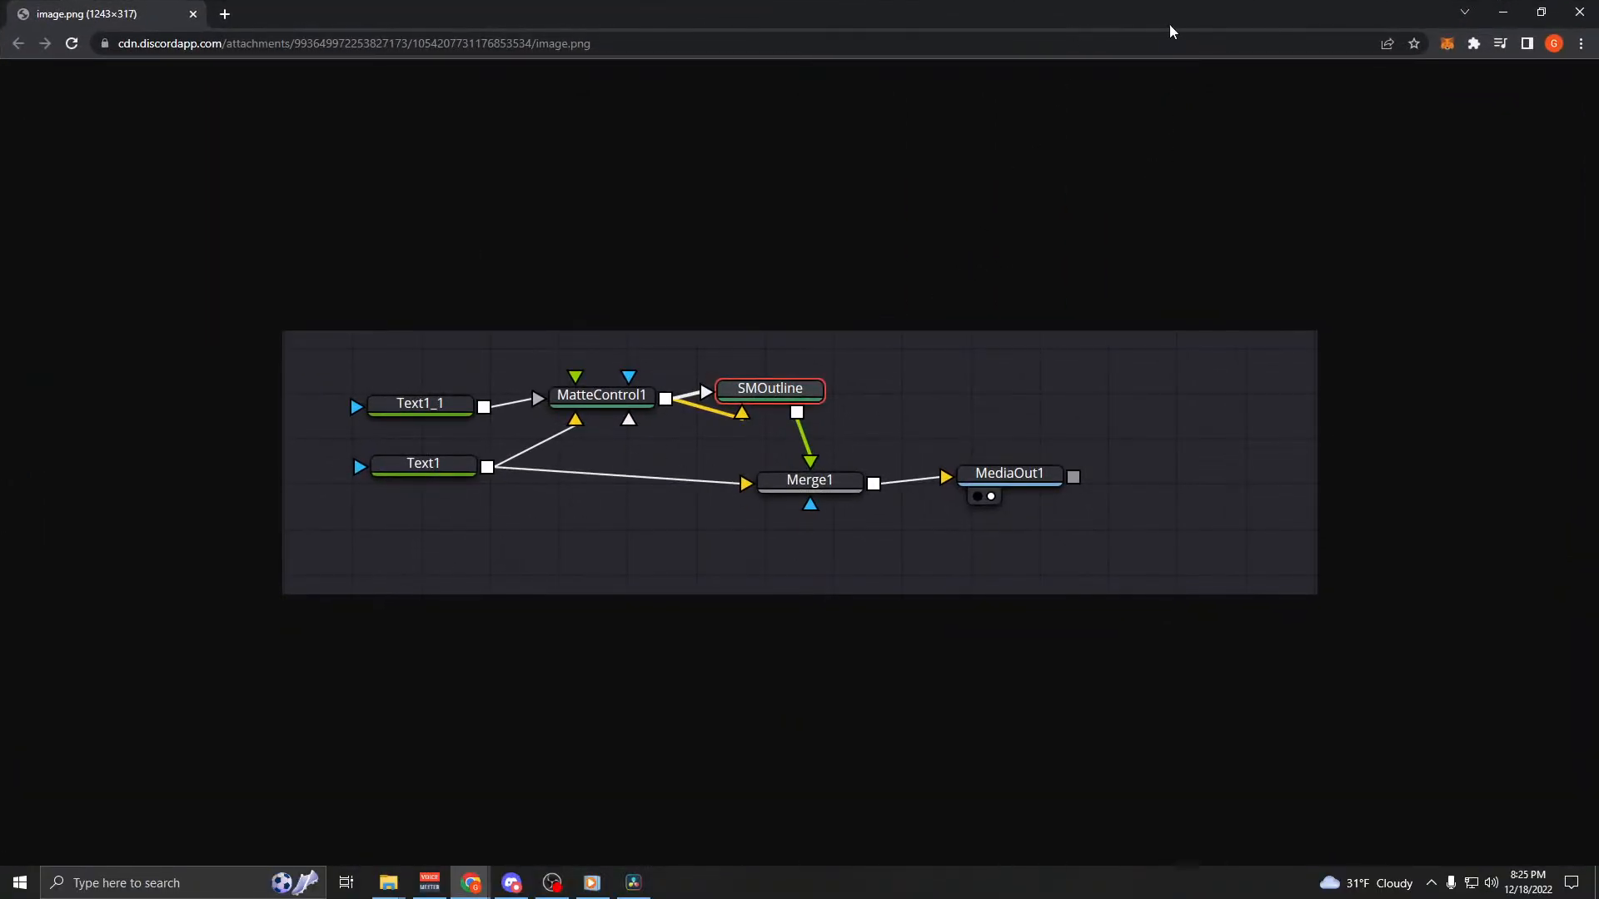
pyautogui.click(1541, 12)
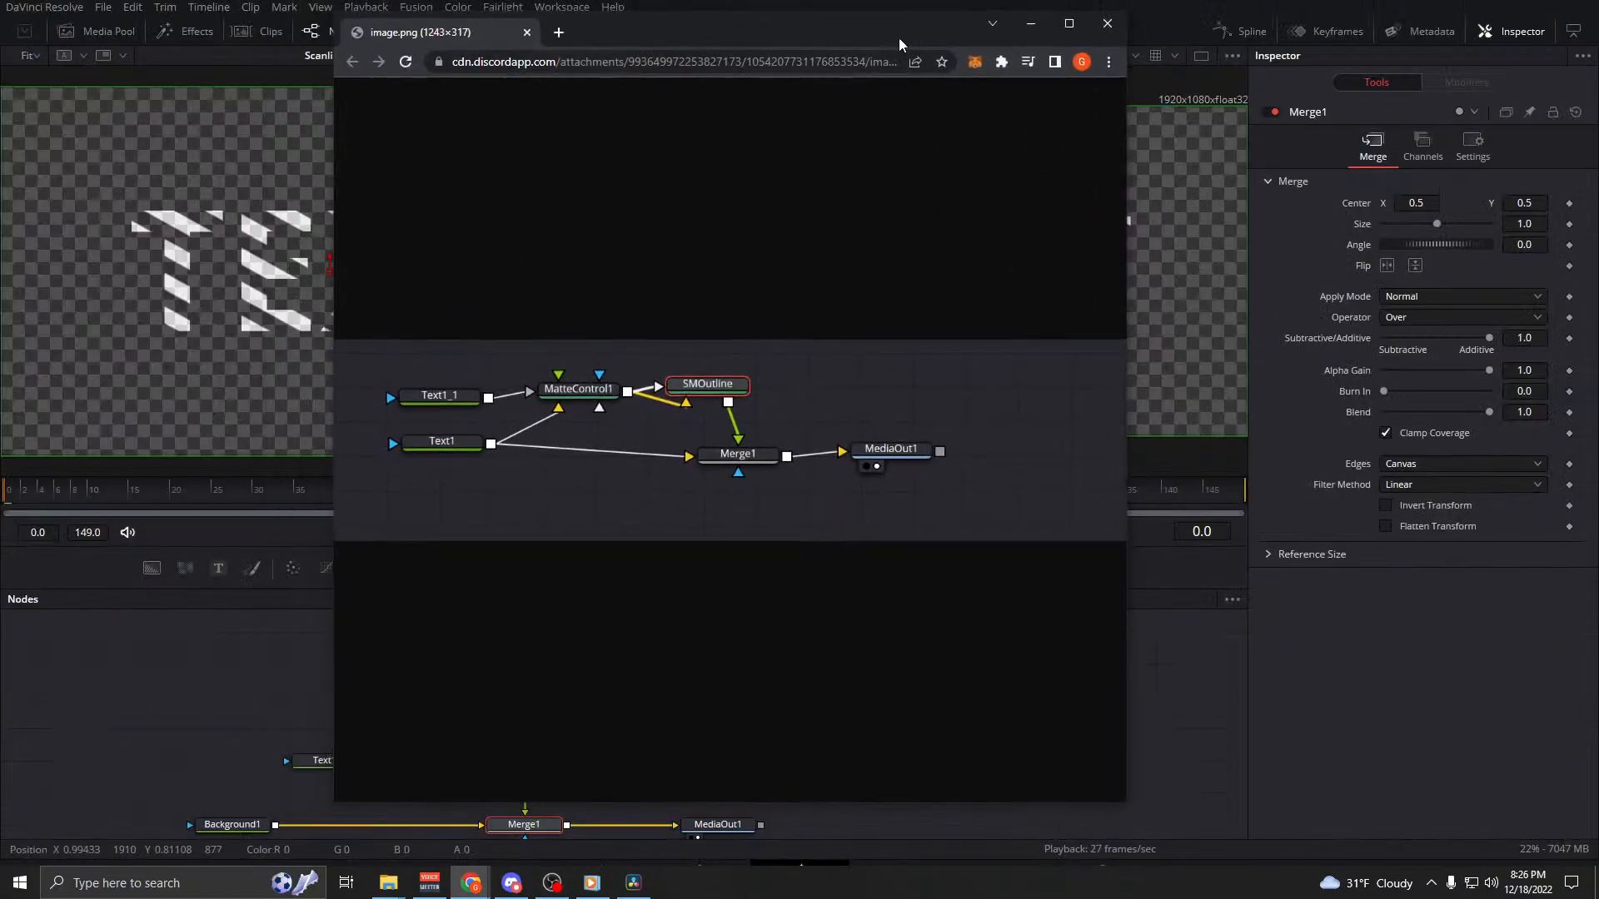
pyautogui.moveTo(898, 38); pyautogui.dragTo(596, 0)
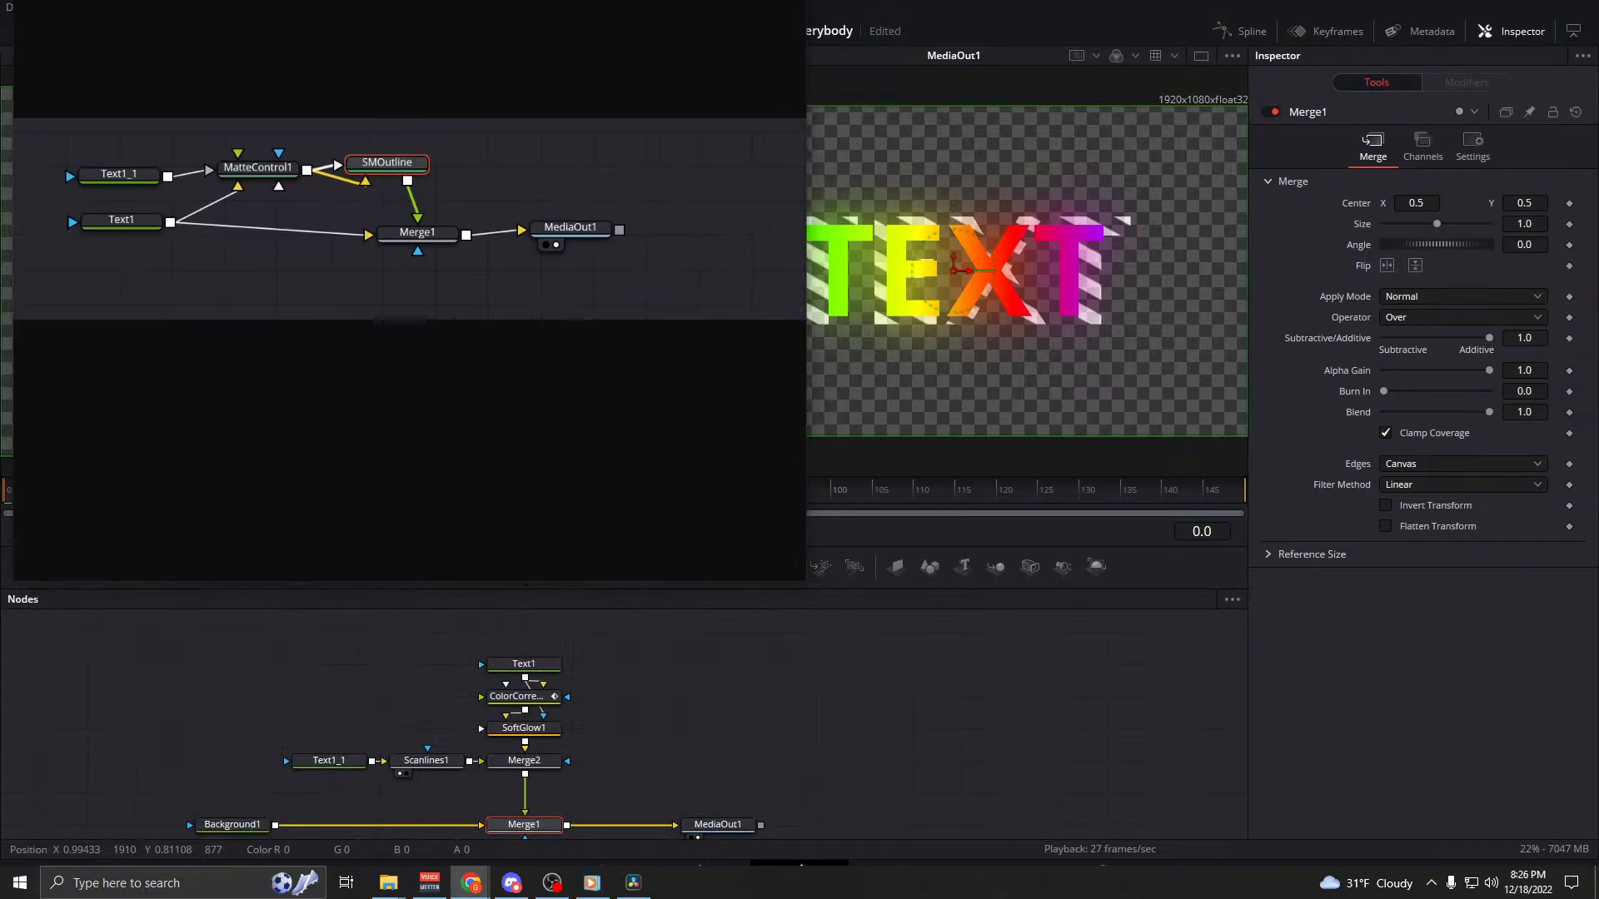
pyautogui.click(897, 743)
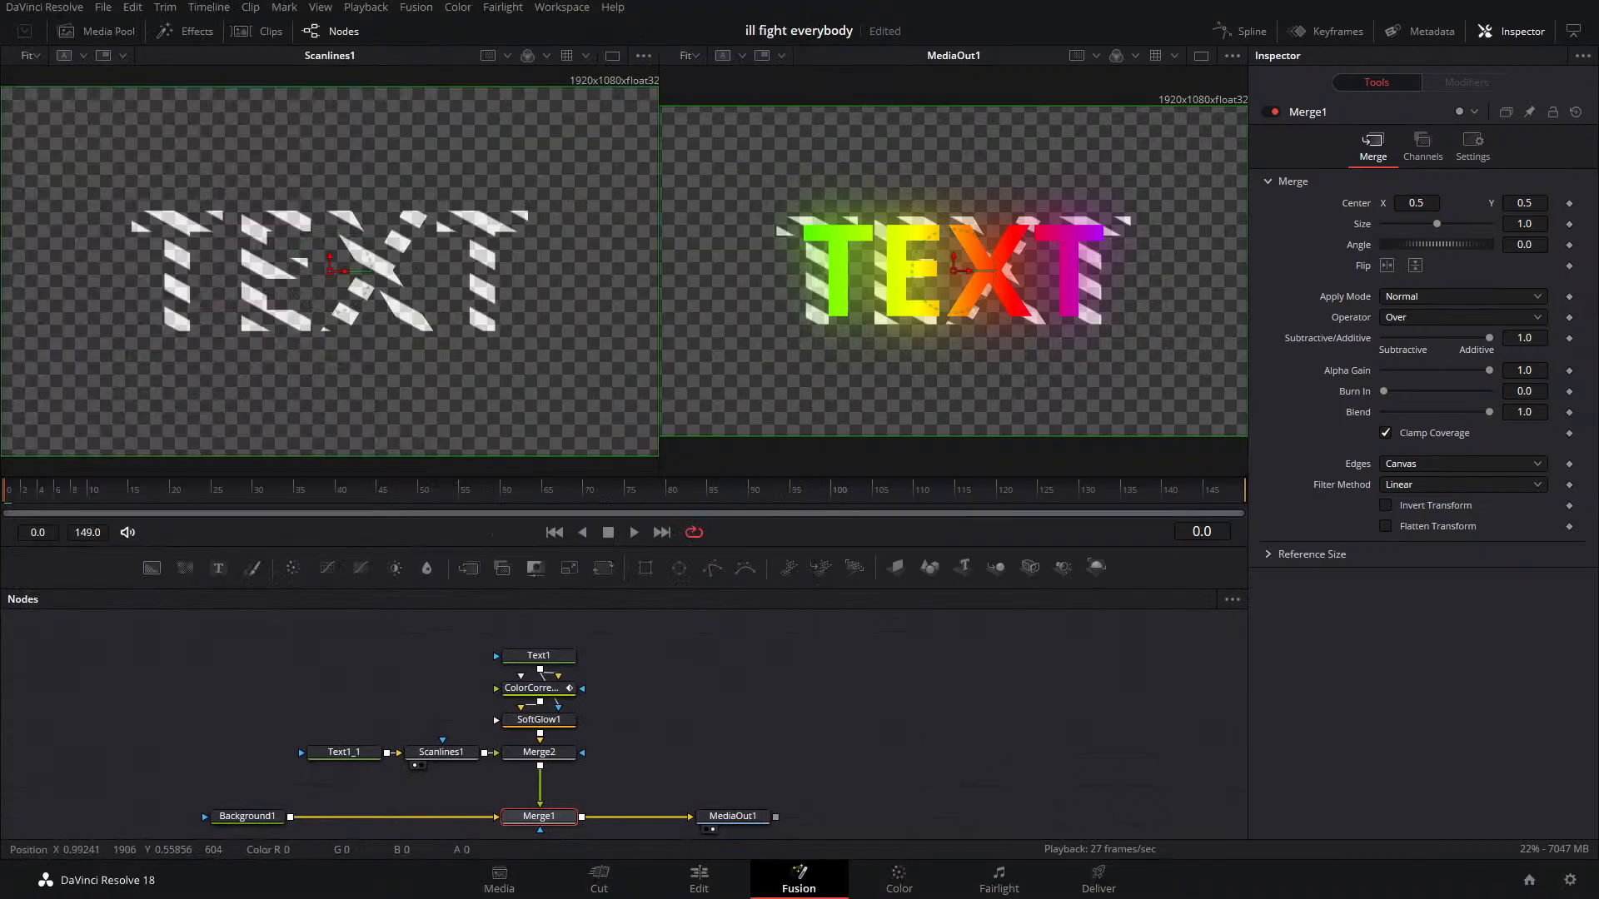
pyautogui.hotkey('alt', 'Tab')
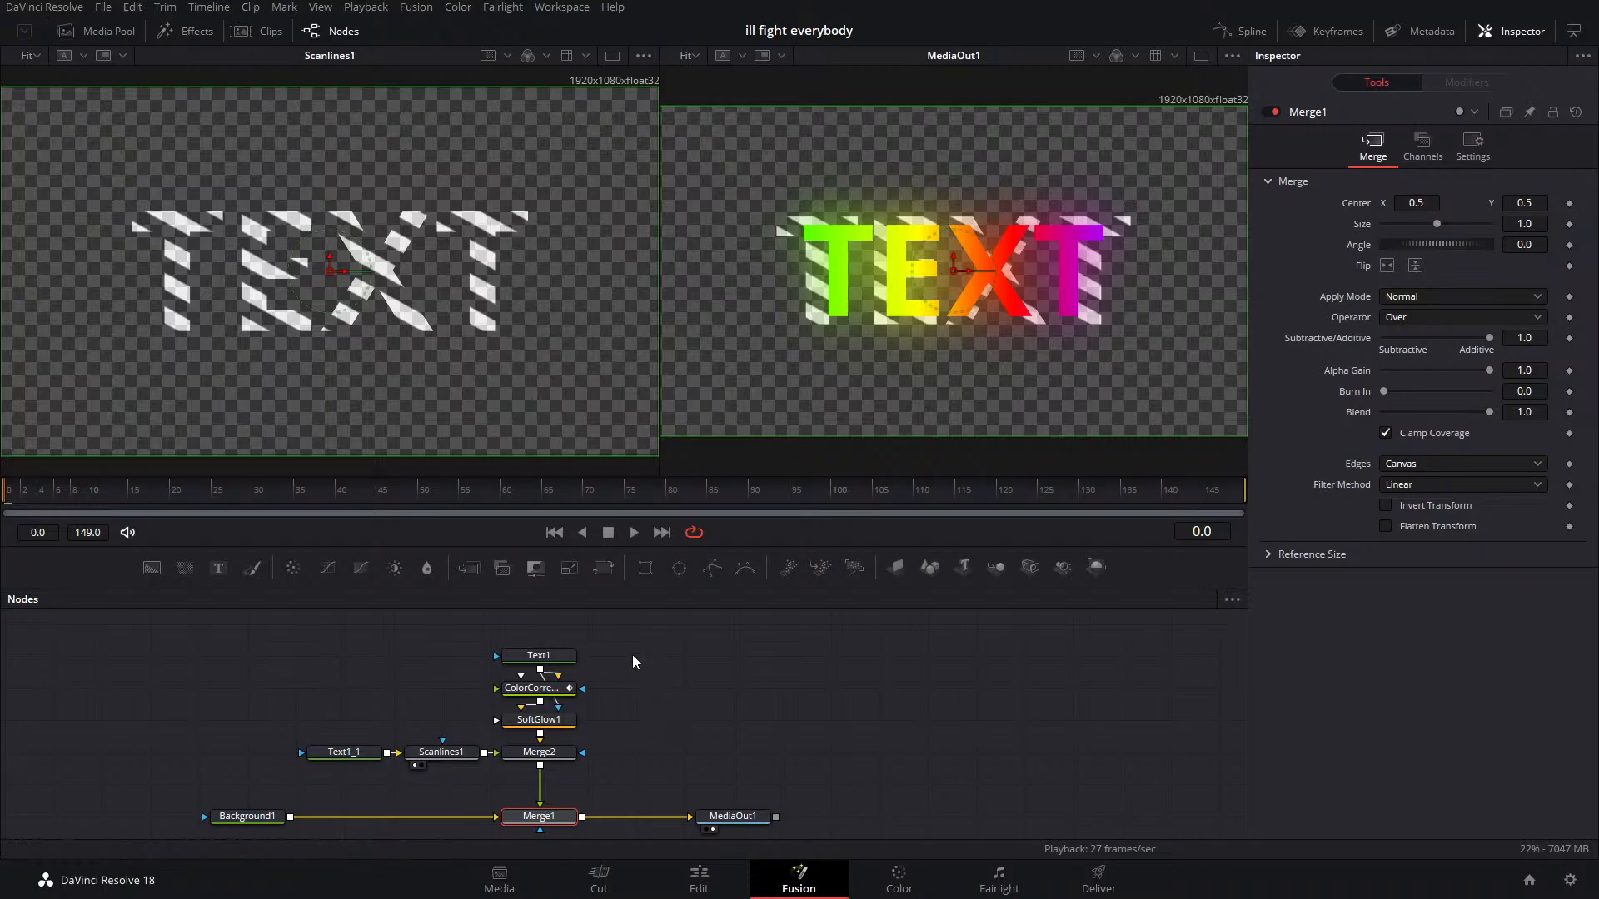
# Darken Text1_1's fill colour to #282828 and view the combined text on the Edit page
pyautogui.click(344, 752)
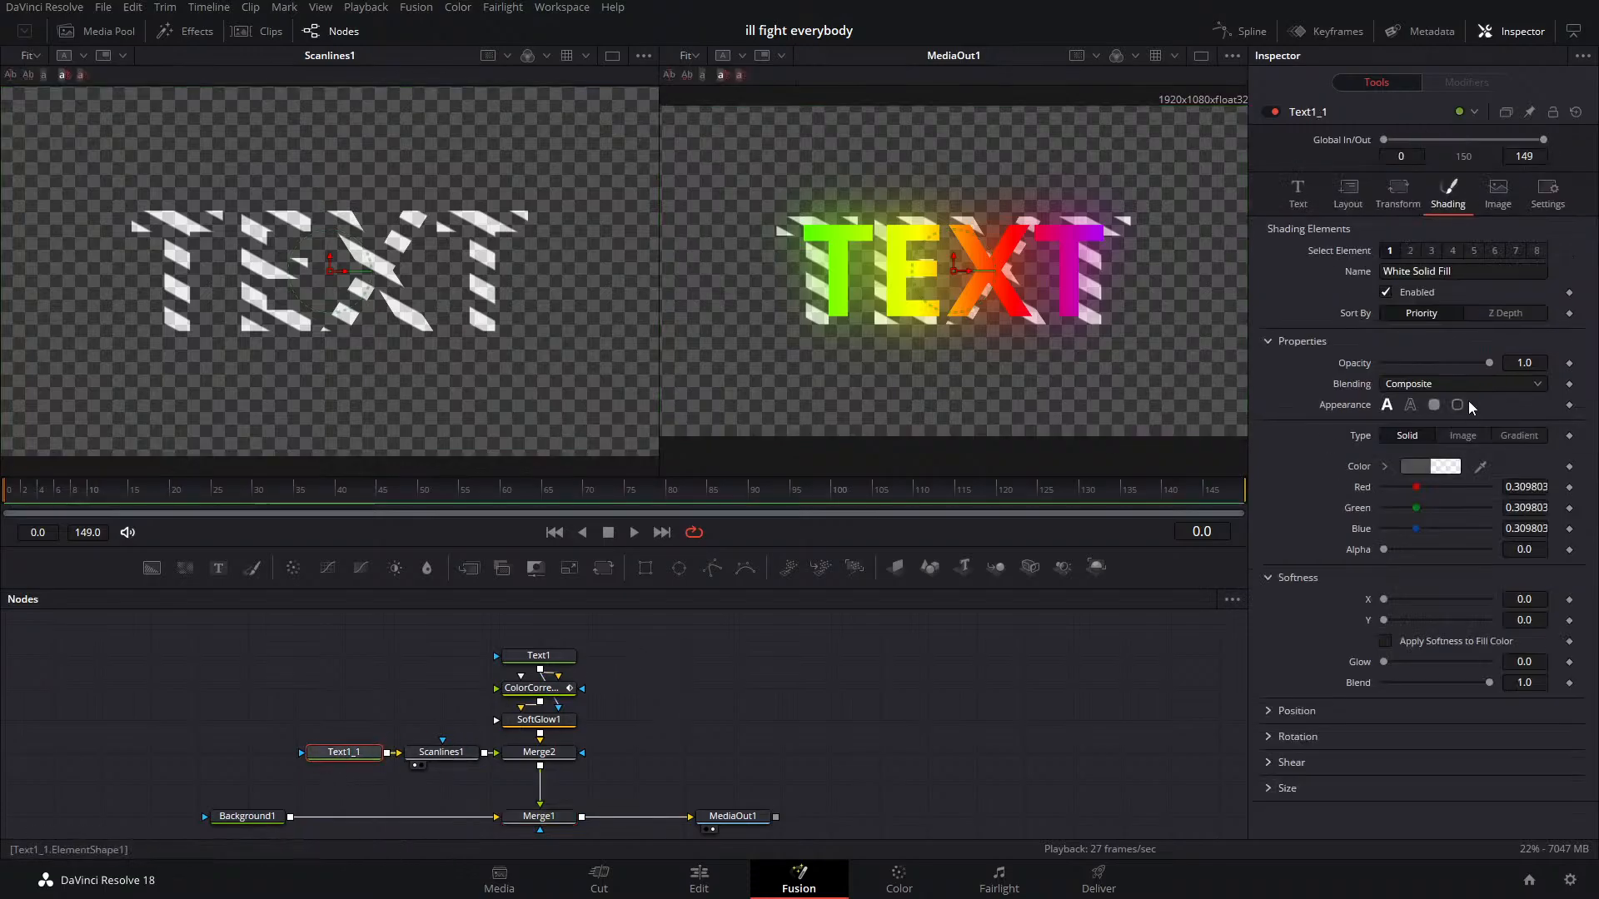
pyautogui.click(1416, 467)
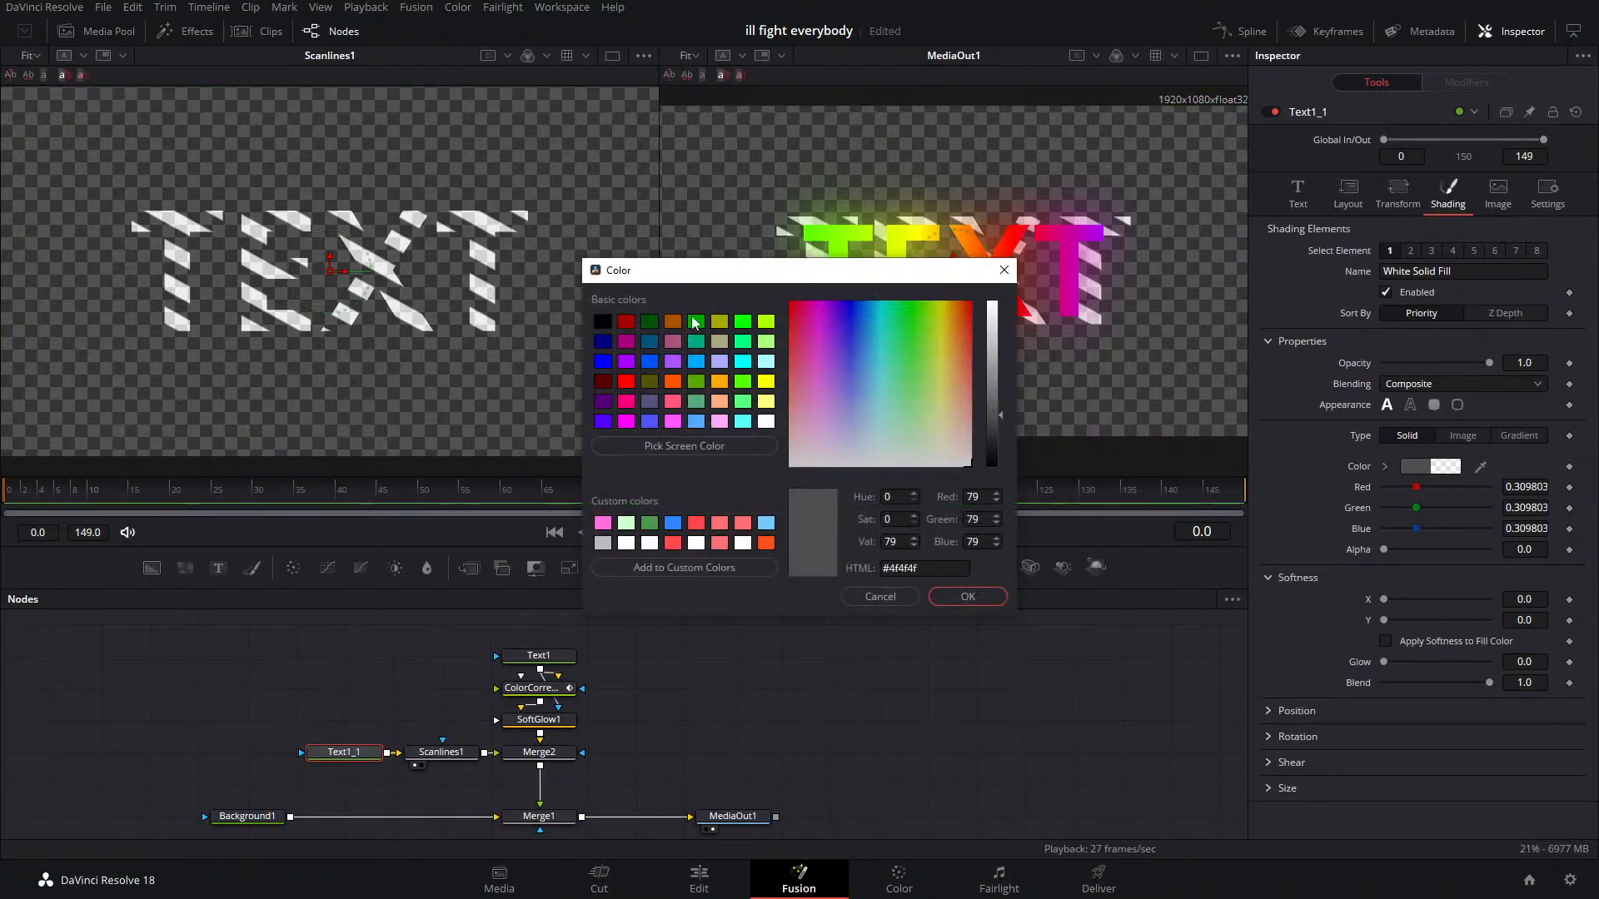
pyautogui.moveTo(999, 417)
pyautogui.mouseDown()
pyautogui.moveTo(1001, 382)
pyautogui.moveTo(1001, 457)
pyautogui.moveTo(1002, 441)
pyautogui.mouseUp()
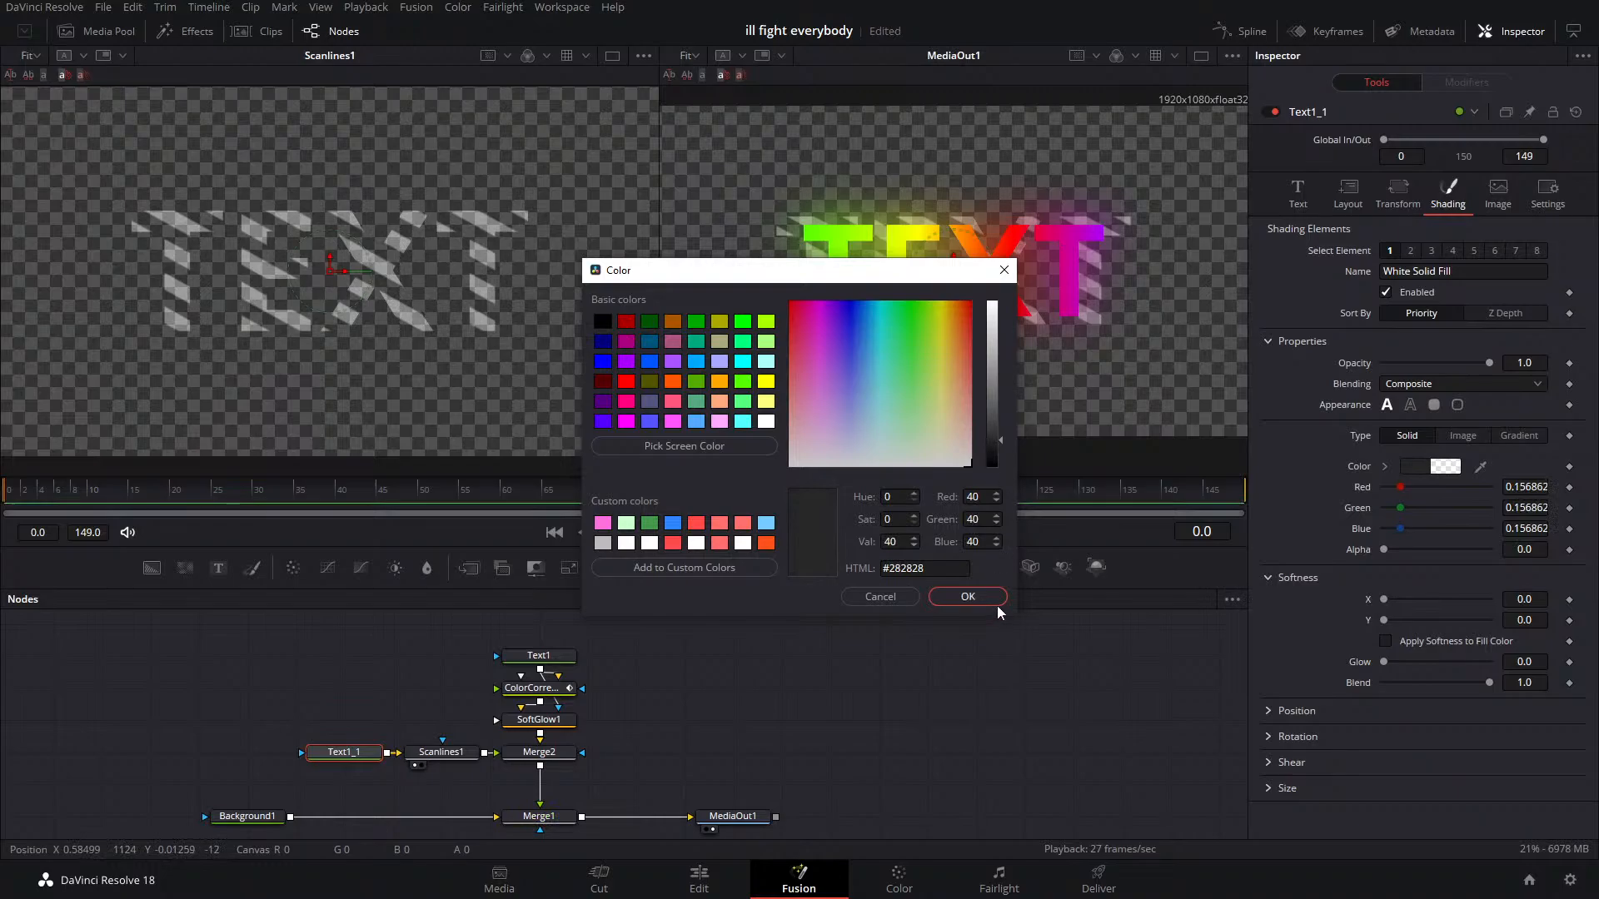
pyautogui.click(966, 597)
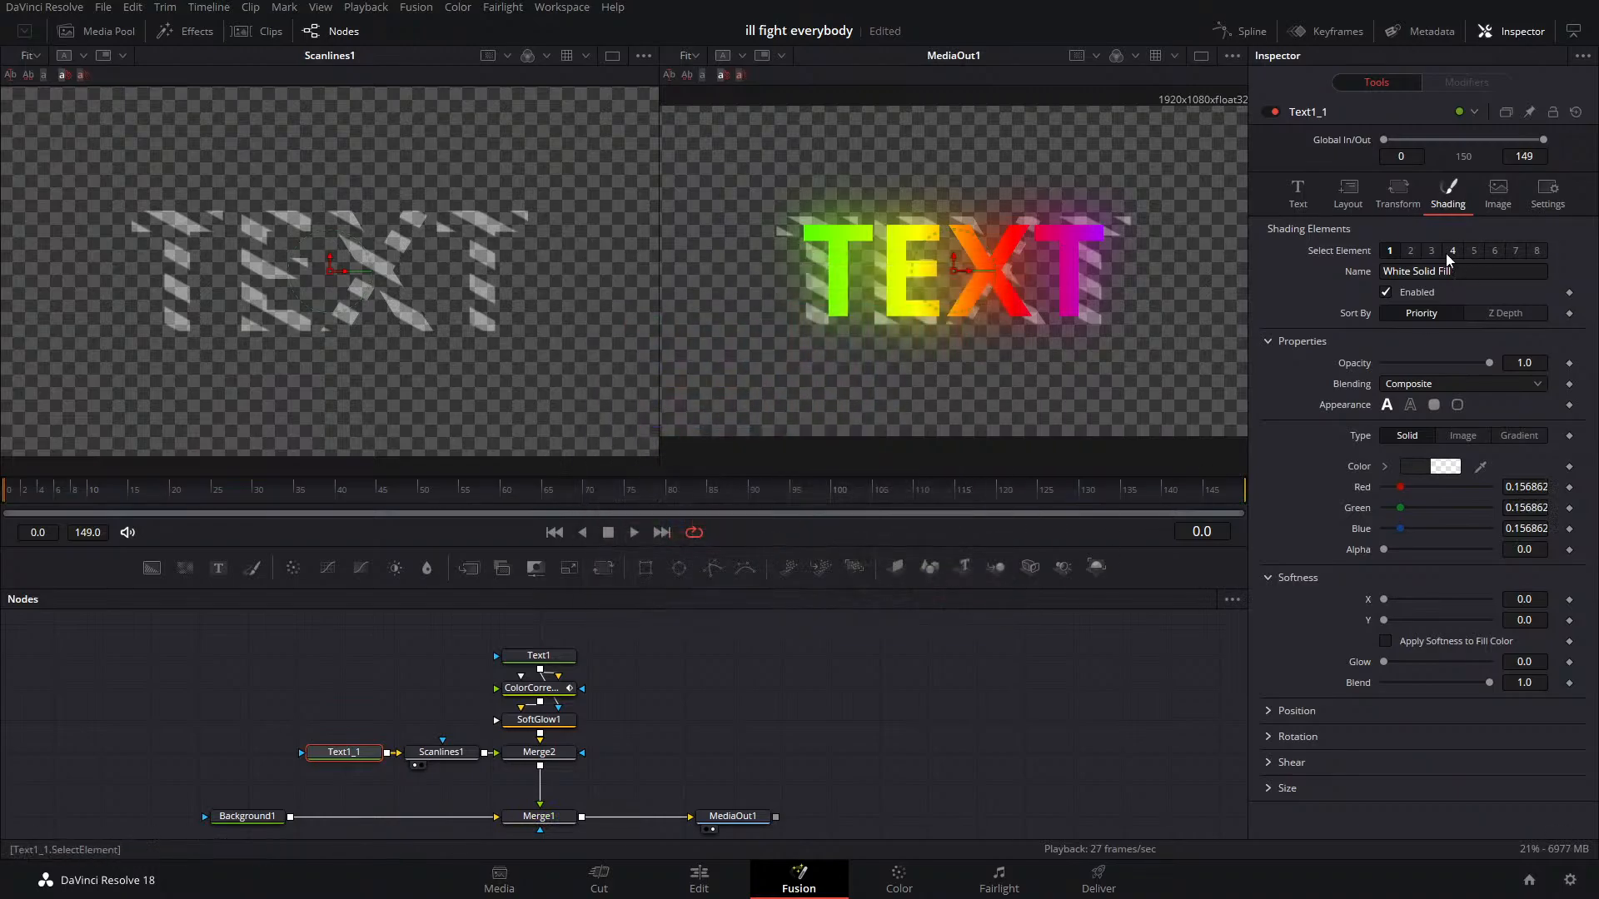
pyautogui.click(710, 879)
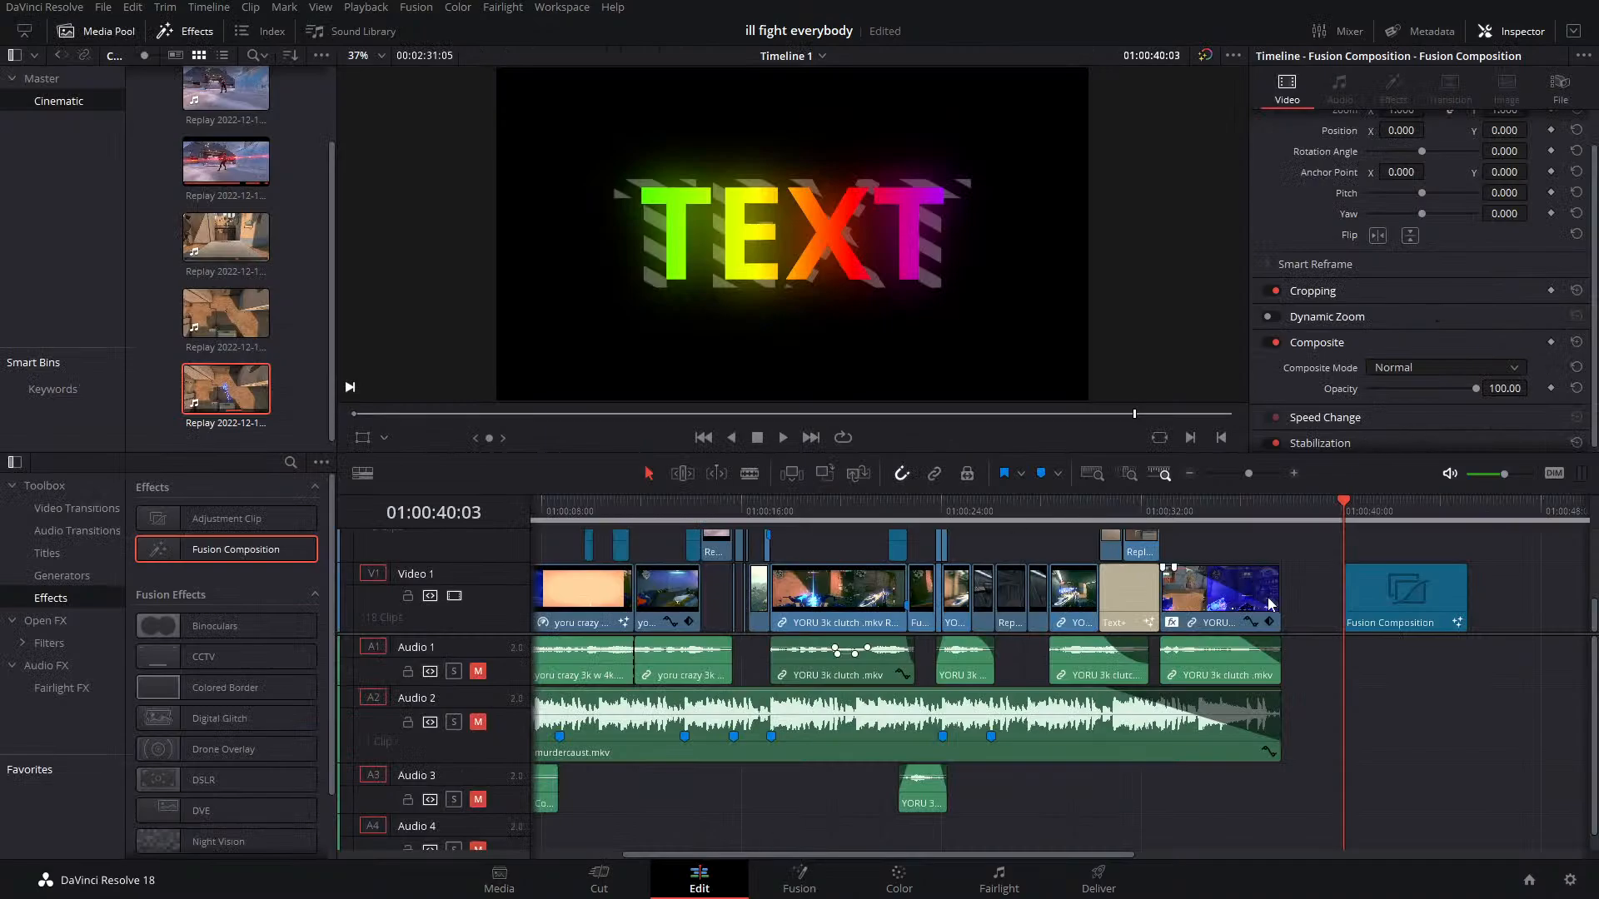
# Delete the text, colour, glow, scanline and both merge nodes from the Fusion composition, keeping only Background1 and MediaOut1
pyautogui.click(798, 876)
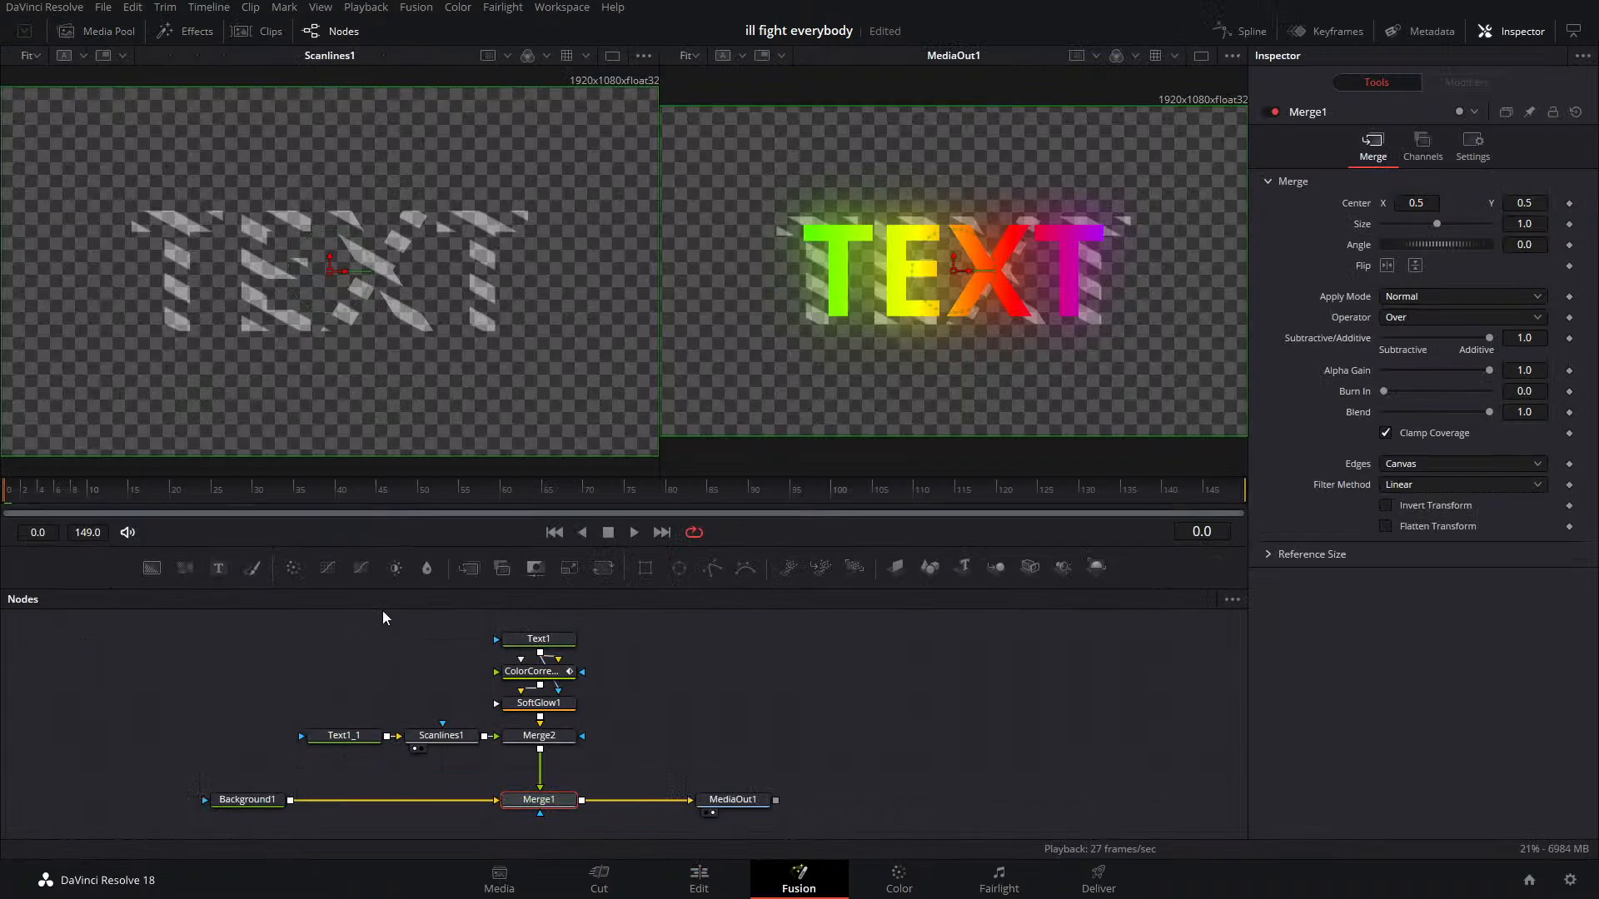
pyautogui.moveTo(355, 635); pyautogui.dragTo(579, 758)
pyautogui.press('Delete')
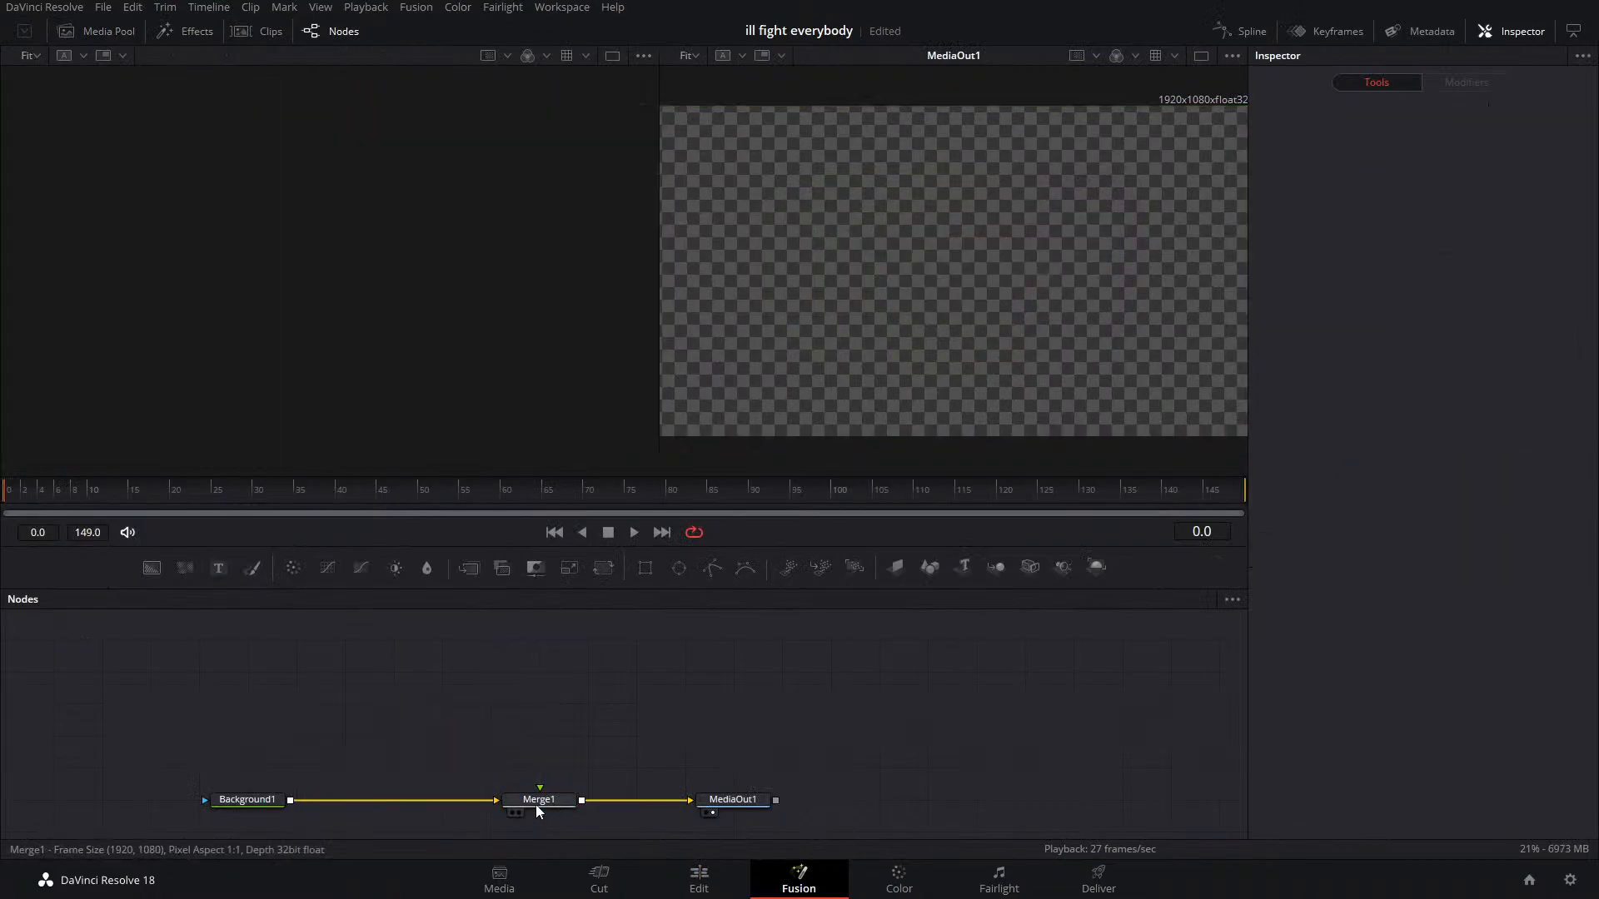
pyautogui.click(538, 801)
pyautogui.press('Delete')
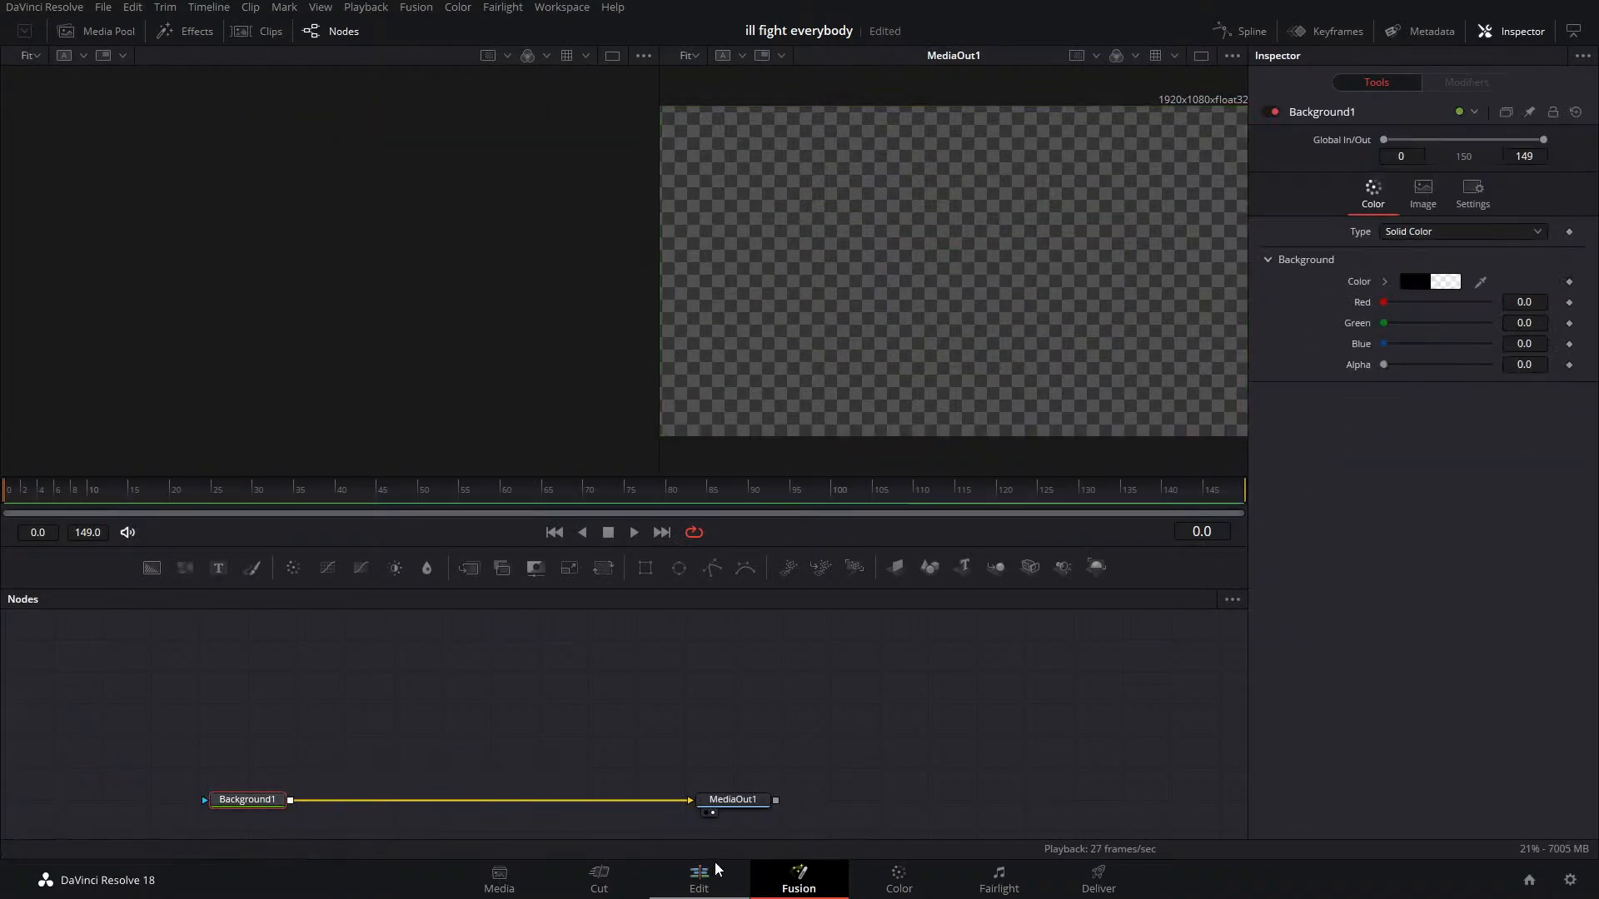
# Replace the Fusion Composition after the last clip on Video 1 with a fresh one at 01:00:40:03, and save the project
pyautogui.click(704, 881)
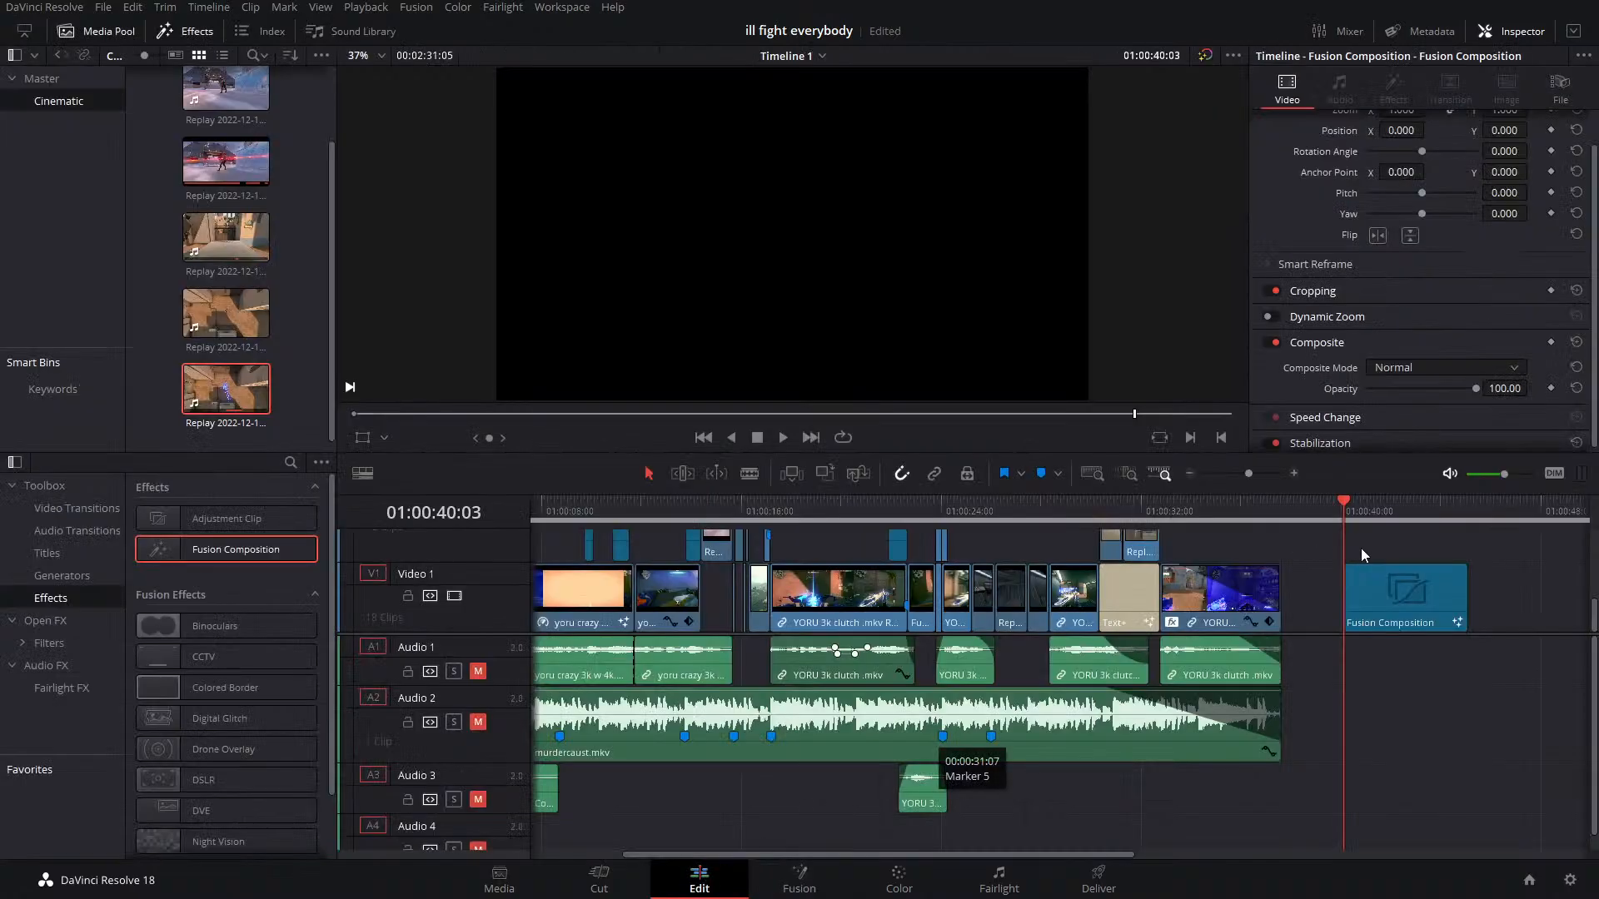
pyautogui.click(1396, 595)
pyautogui.press('Delete')
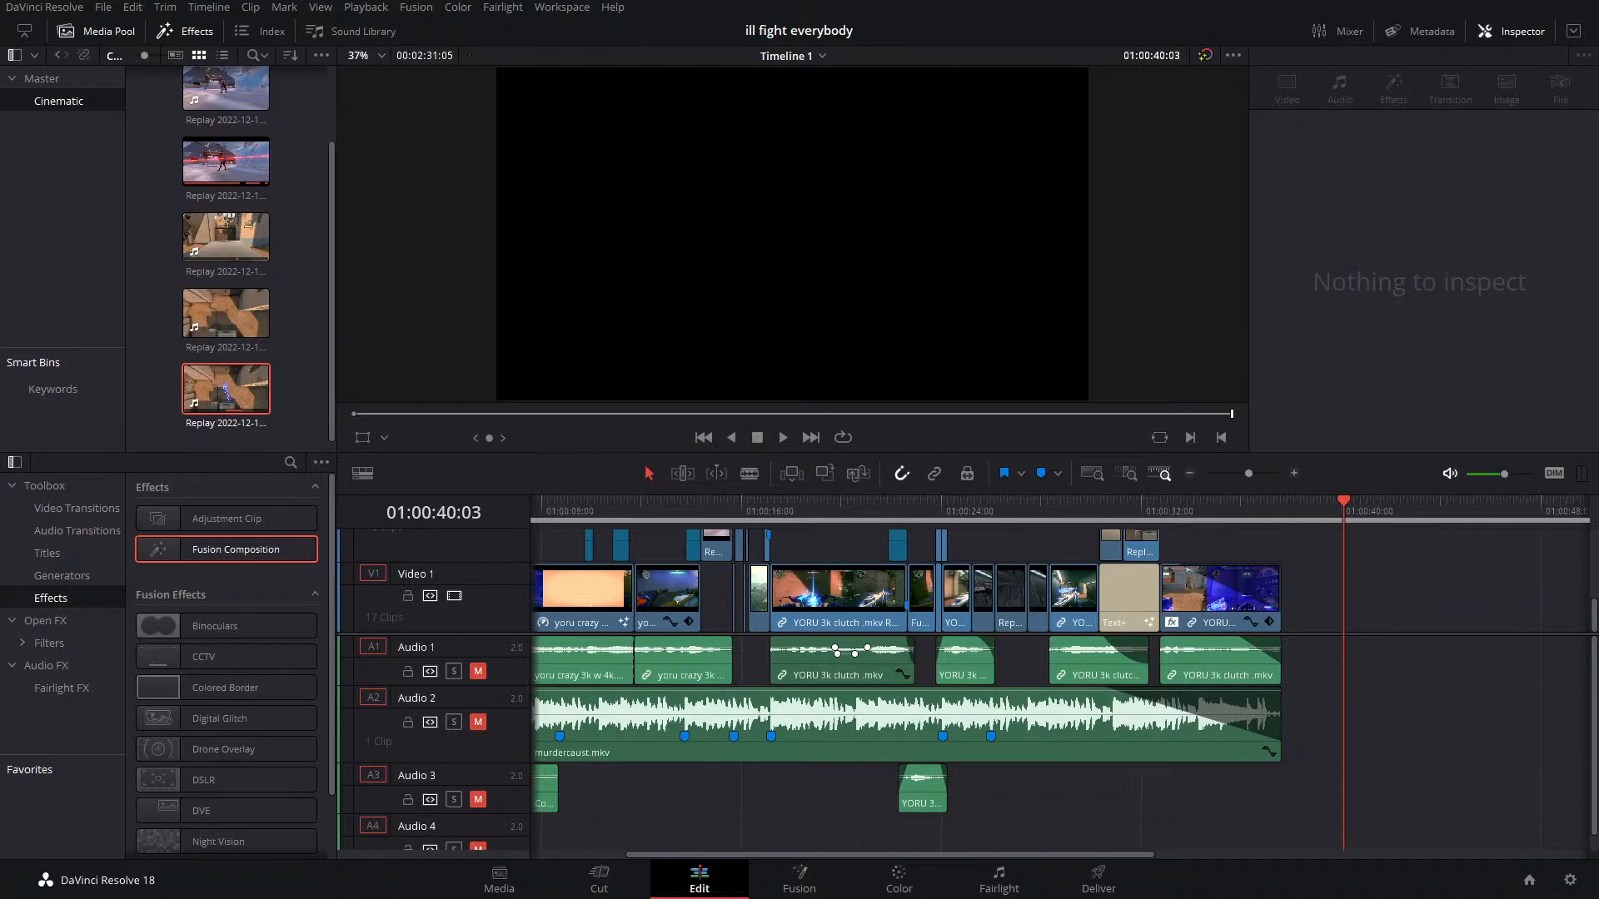
pyautogui.moveTo(184, 551); pyautogui.dragTo(1368, 613)
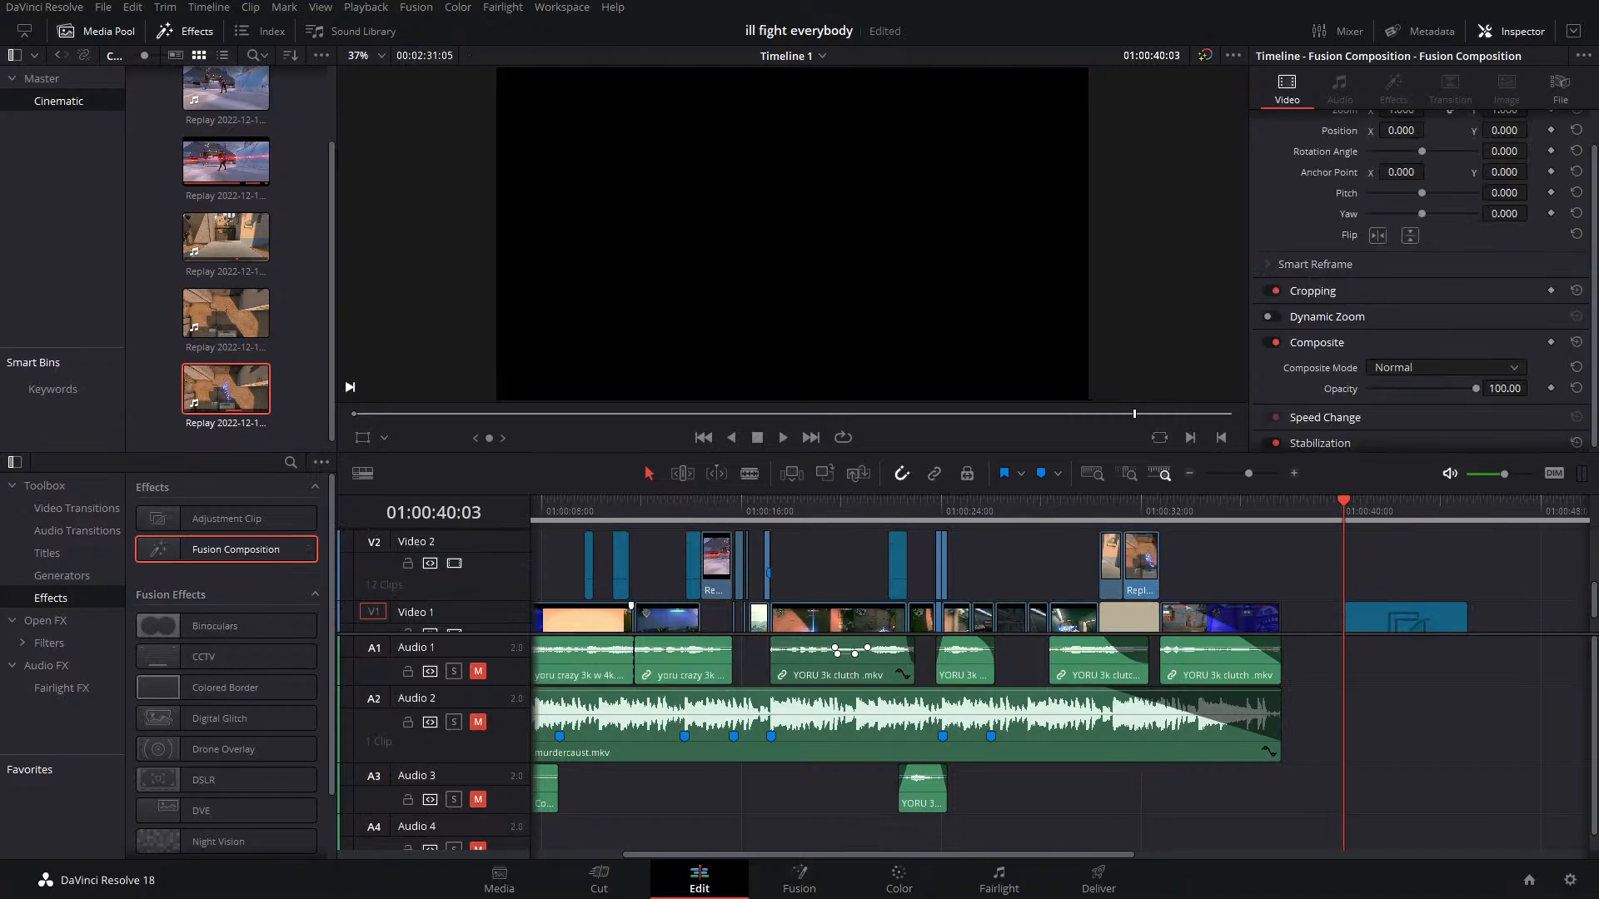
pyautogui.hotkey('ctrl', 's')
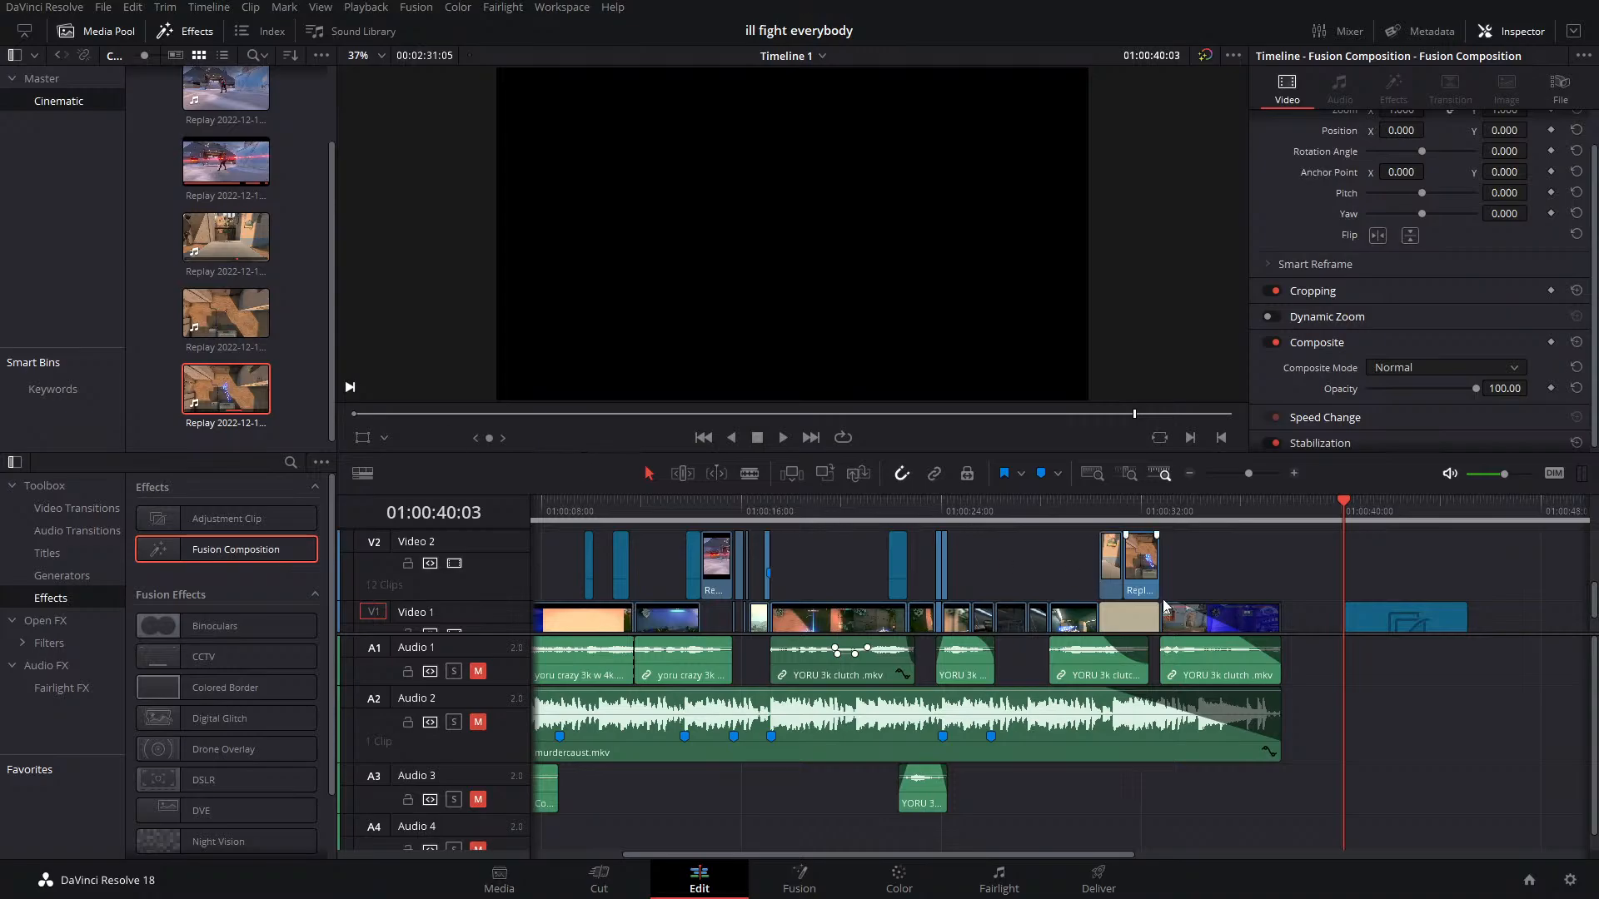
# Open the new Fusion Composition in Fusion and add a Scanlines node, keeping its Composite Type at Overlay
pyautogui.click(1375, 620)
pyautogui.click(625, 890)
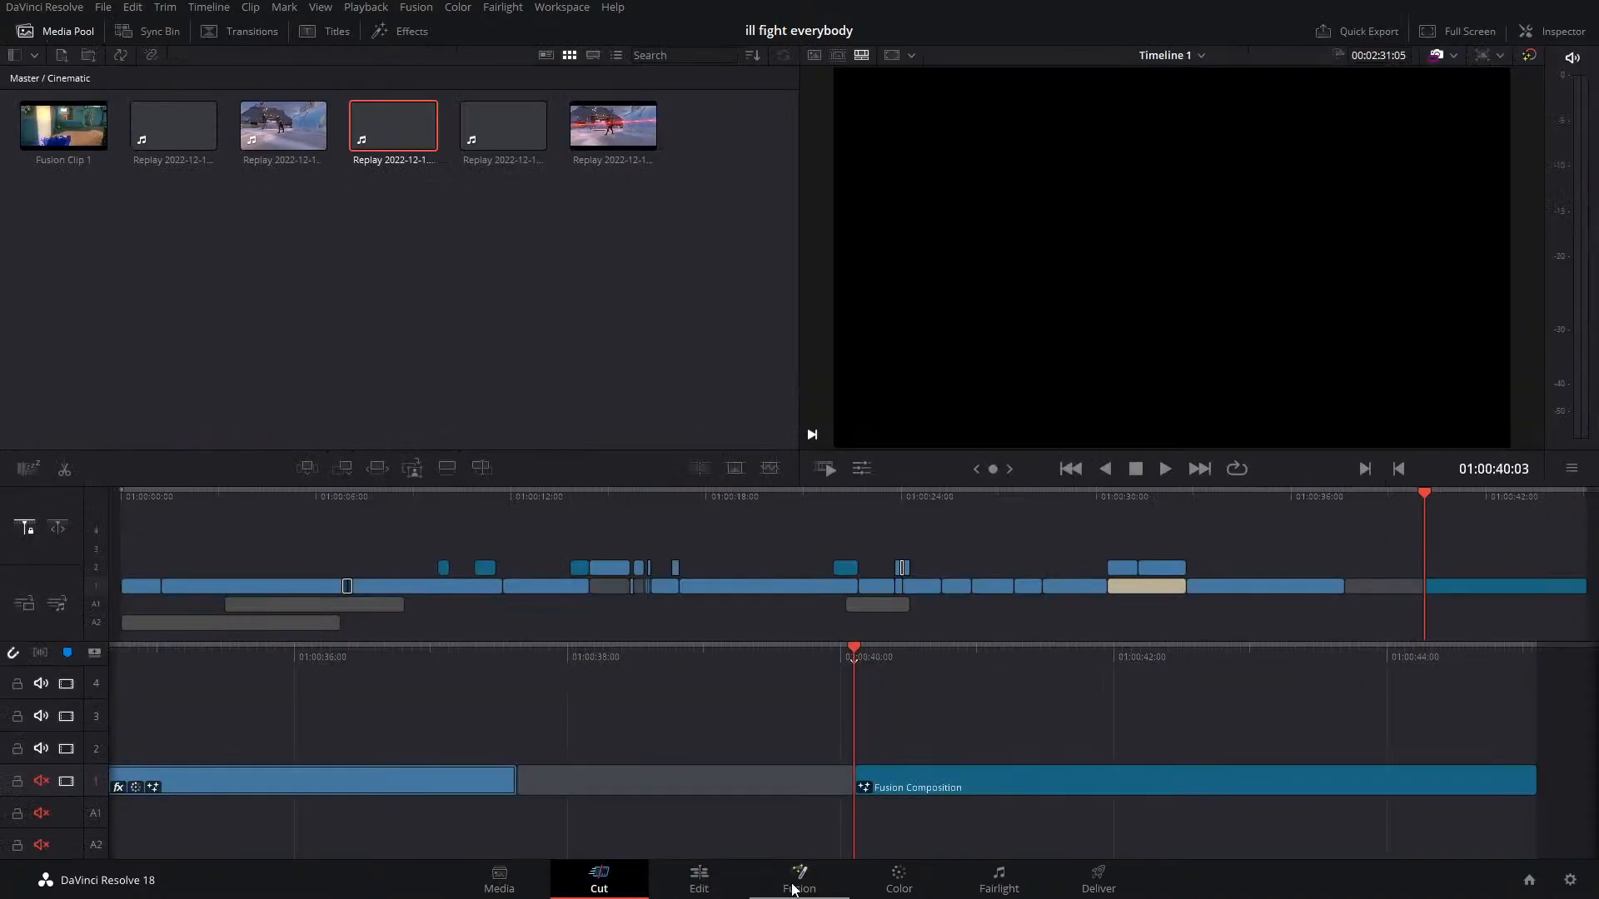
pyautogui.click(700, 881)
pyautogui.click(798, 881)
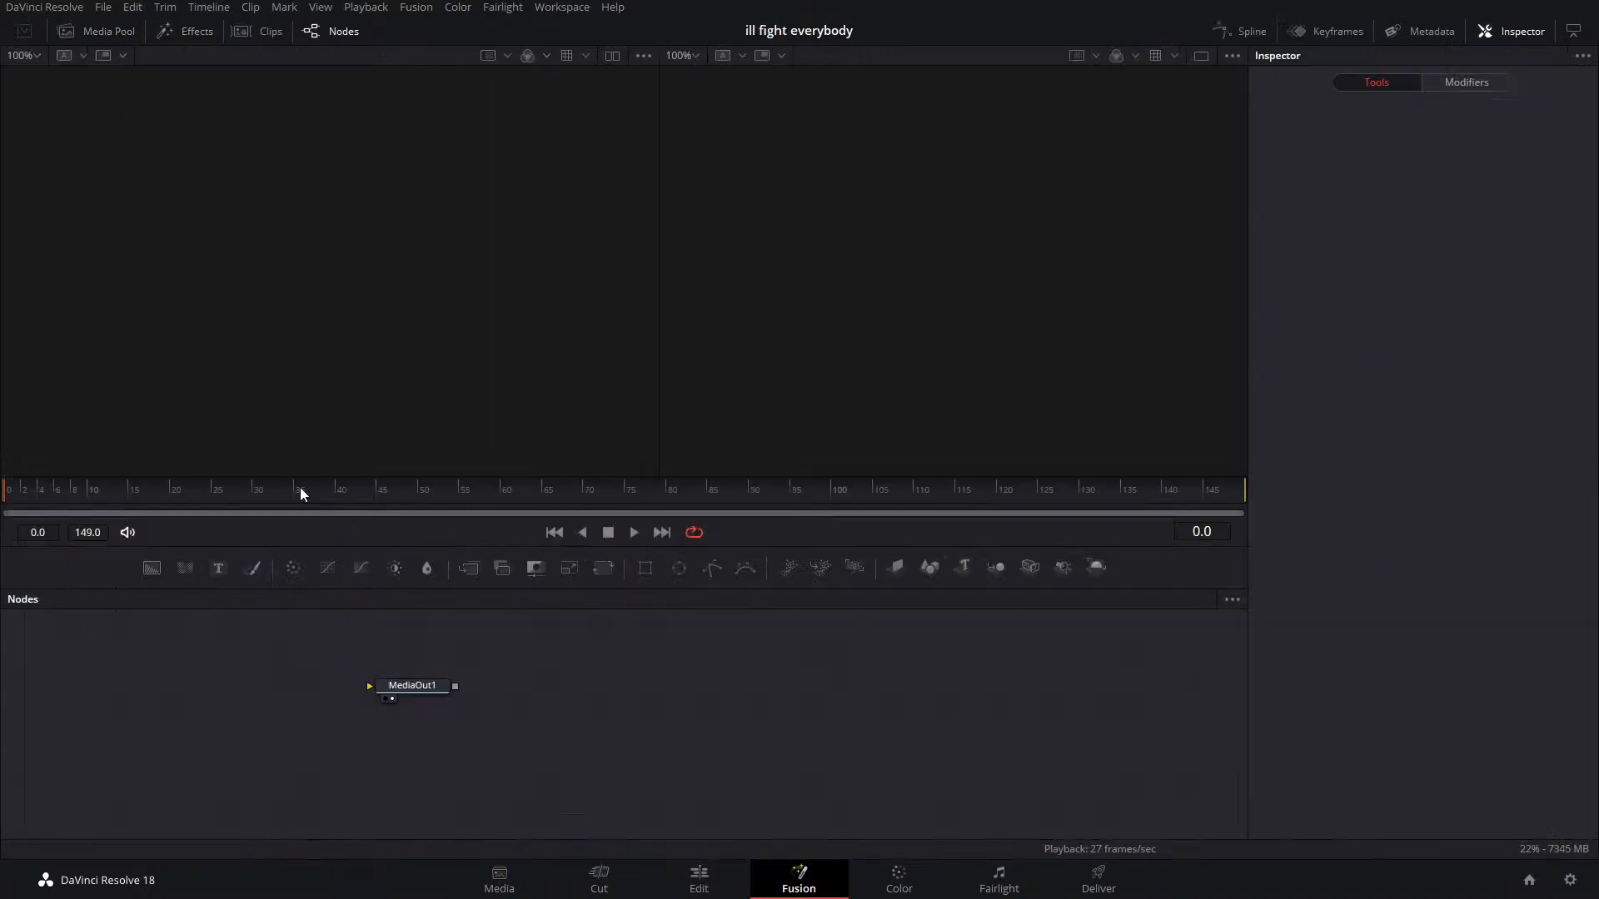
pyautogui.hotkey('shift', 'space')
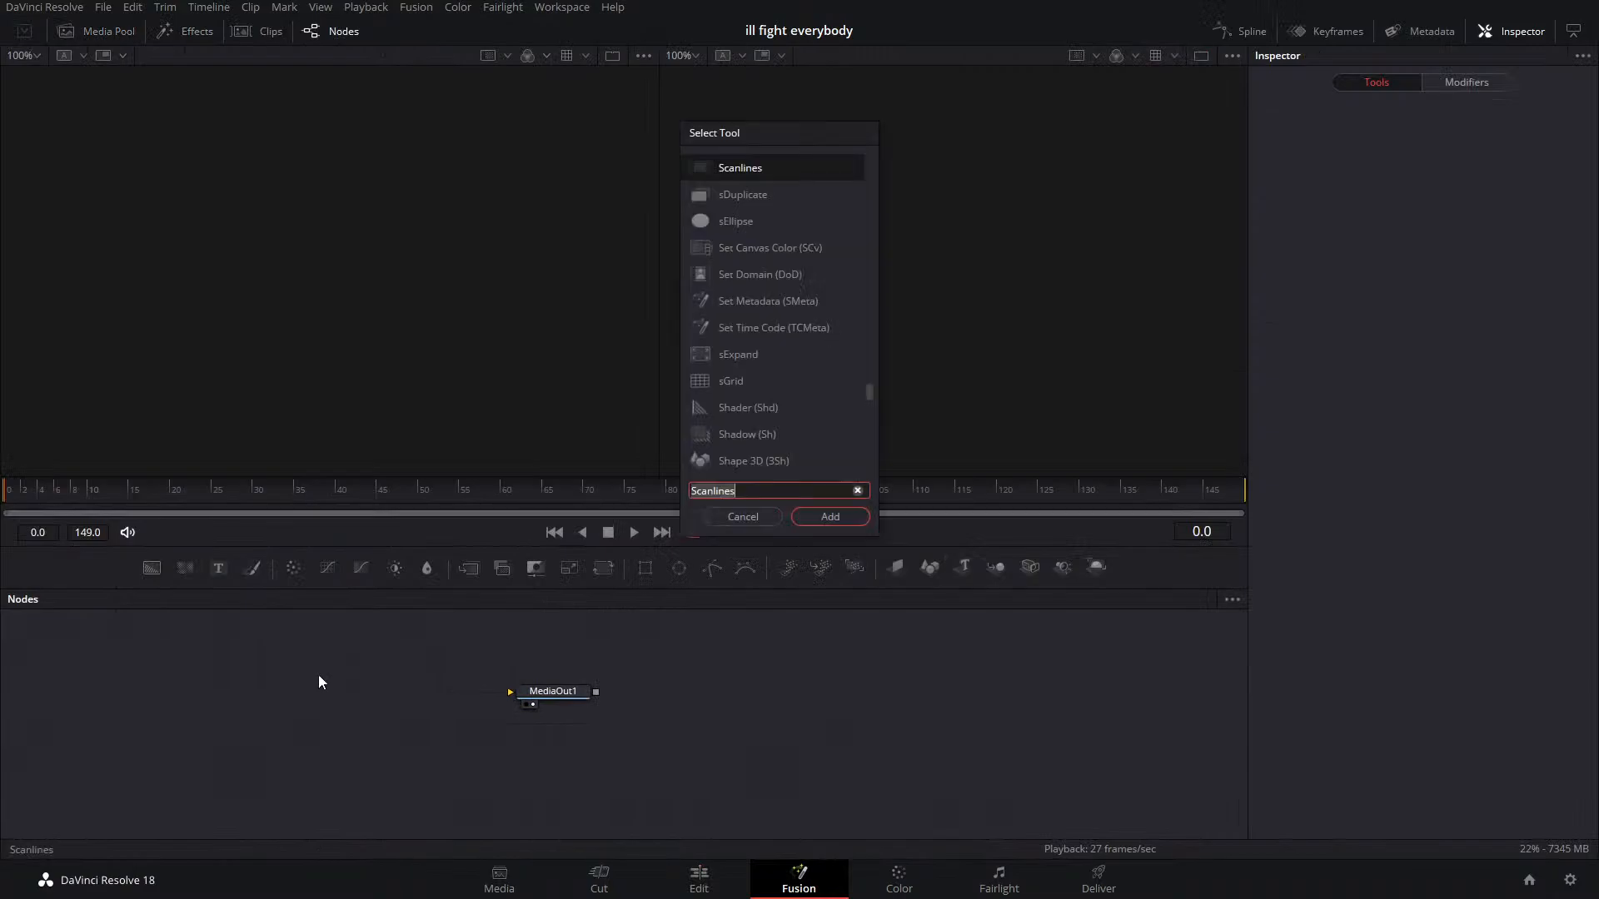
pyautogui.write('scin')
pyautogui.press('BackSpace')
pyautogui.press('BackSpace')
pyautogui.write('an')
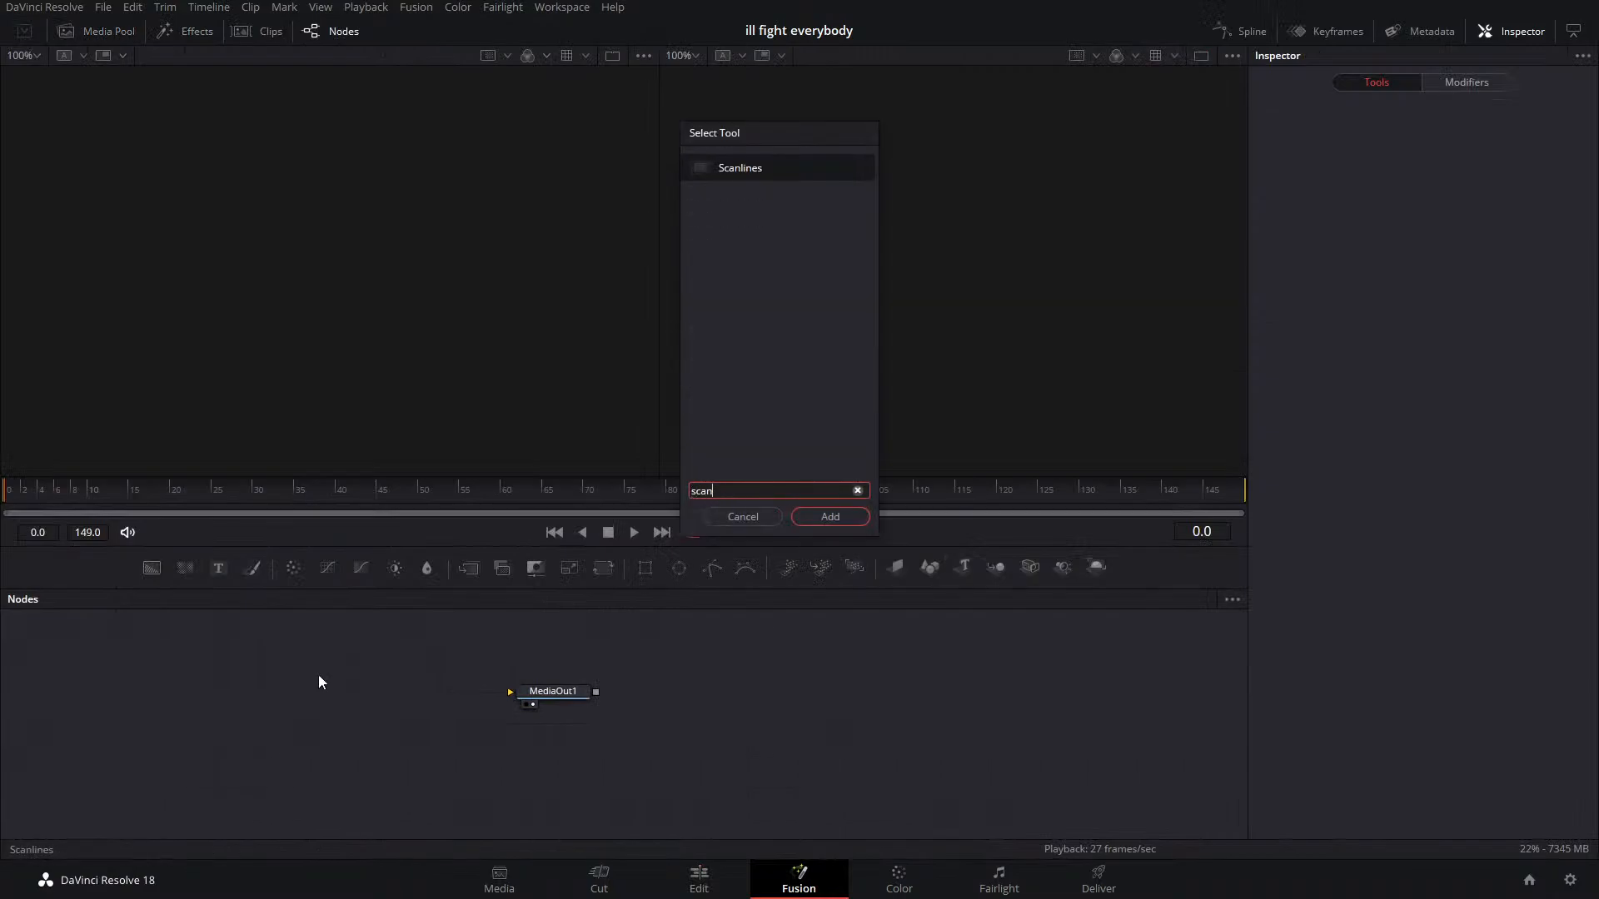
pyautogui.press('Return')
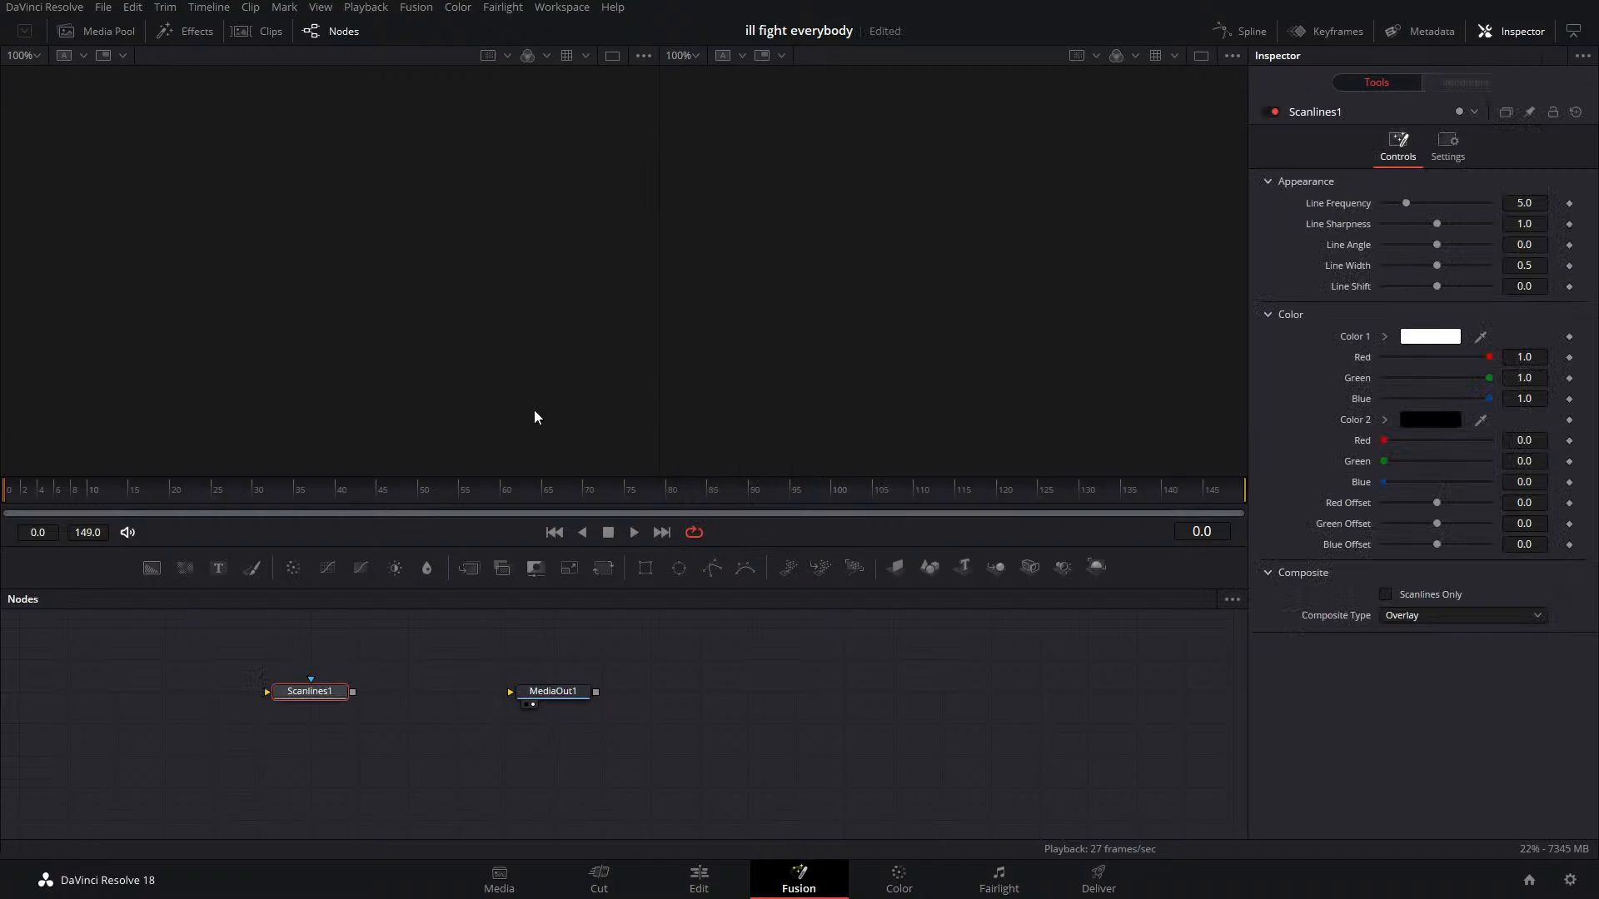
pyautogui.click(1431, 617)
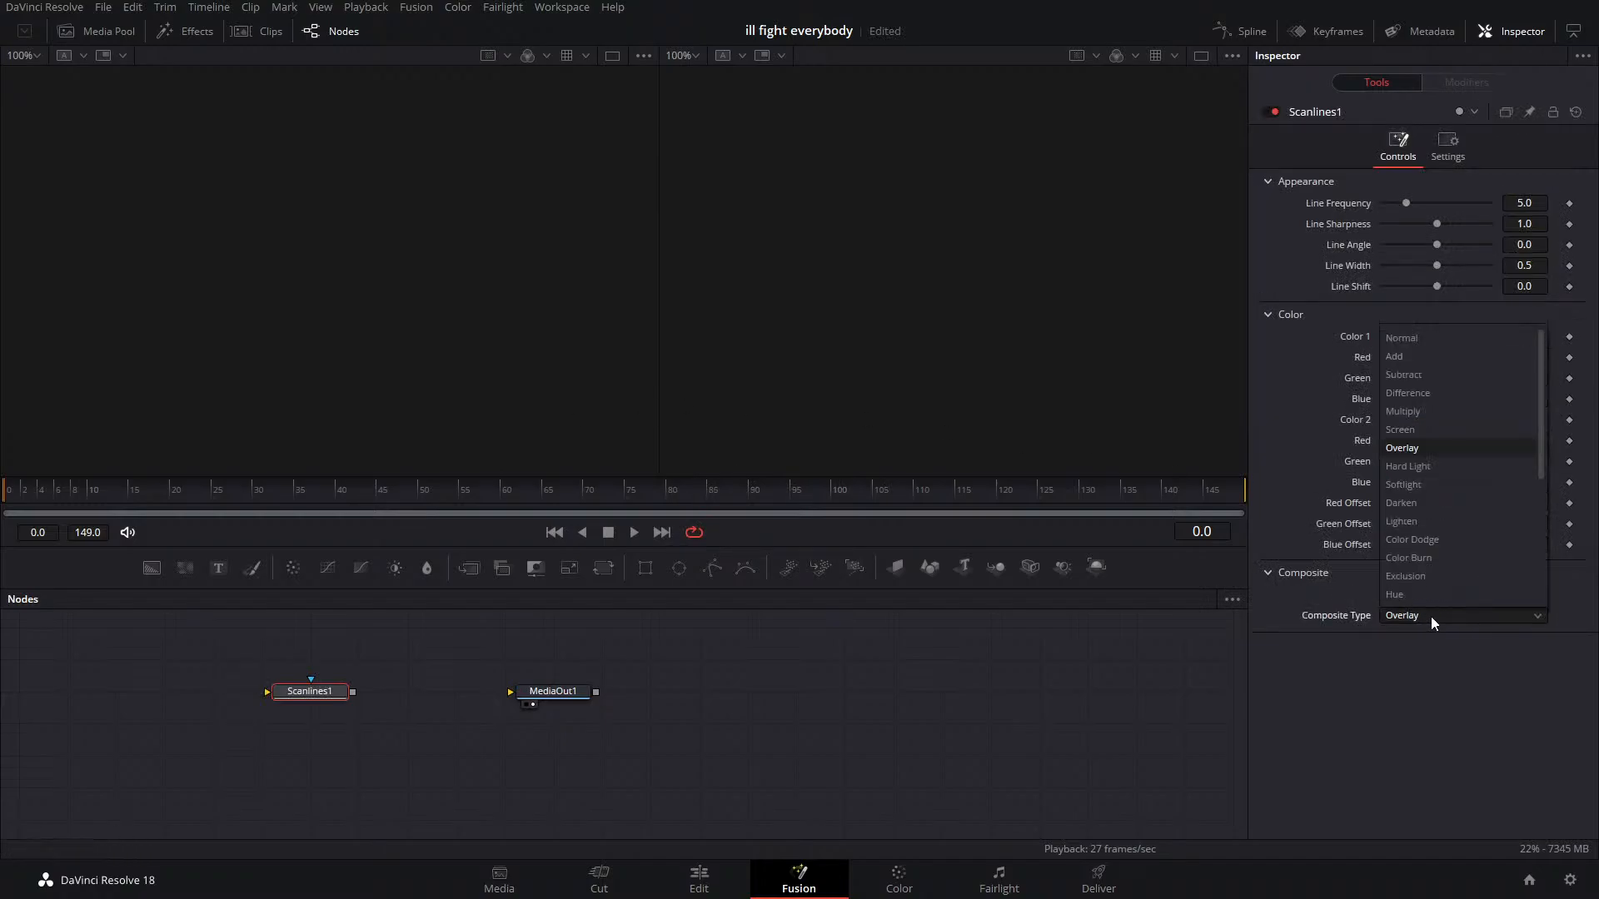
pyautogui.click(1431, 616)
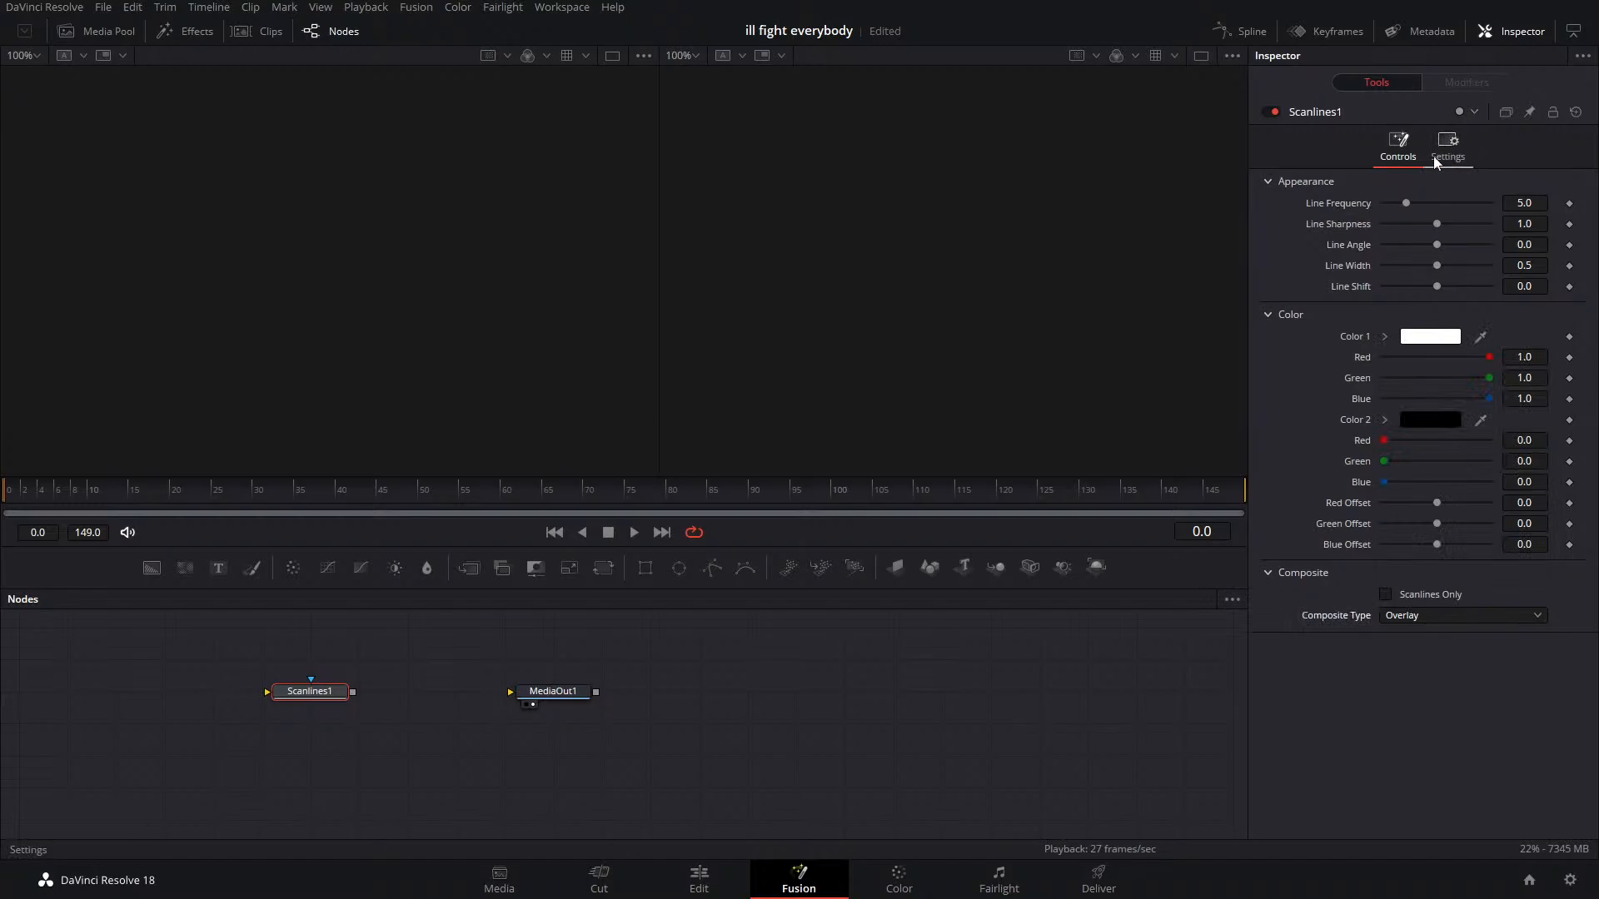
# Add a Text+ node and a transparent Background node with Alpha 0.0, connecting the background to MediaOut1
pyautogui.moveTo(218, 567); pyautogui.dragTo(441, 662)
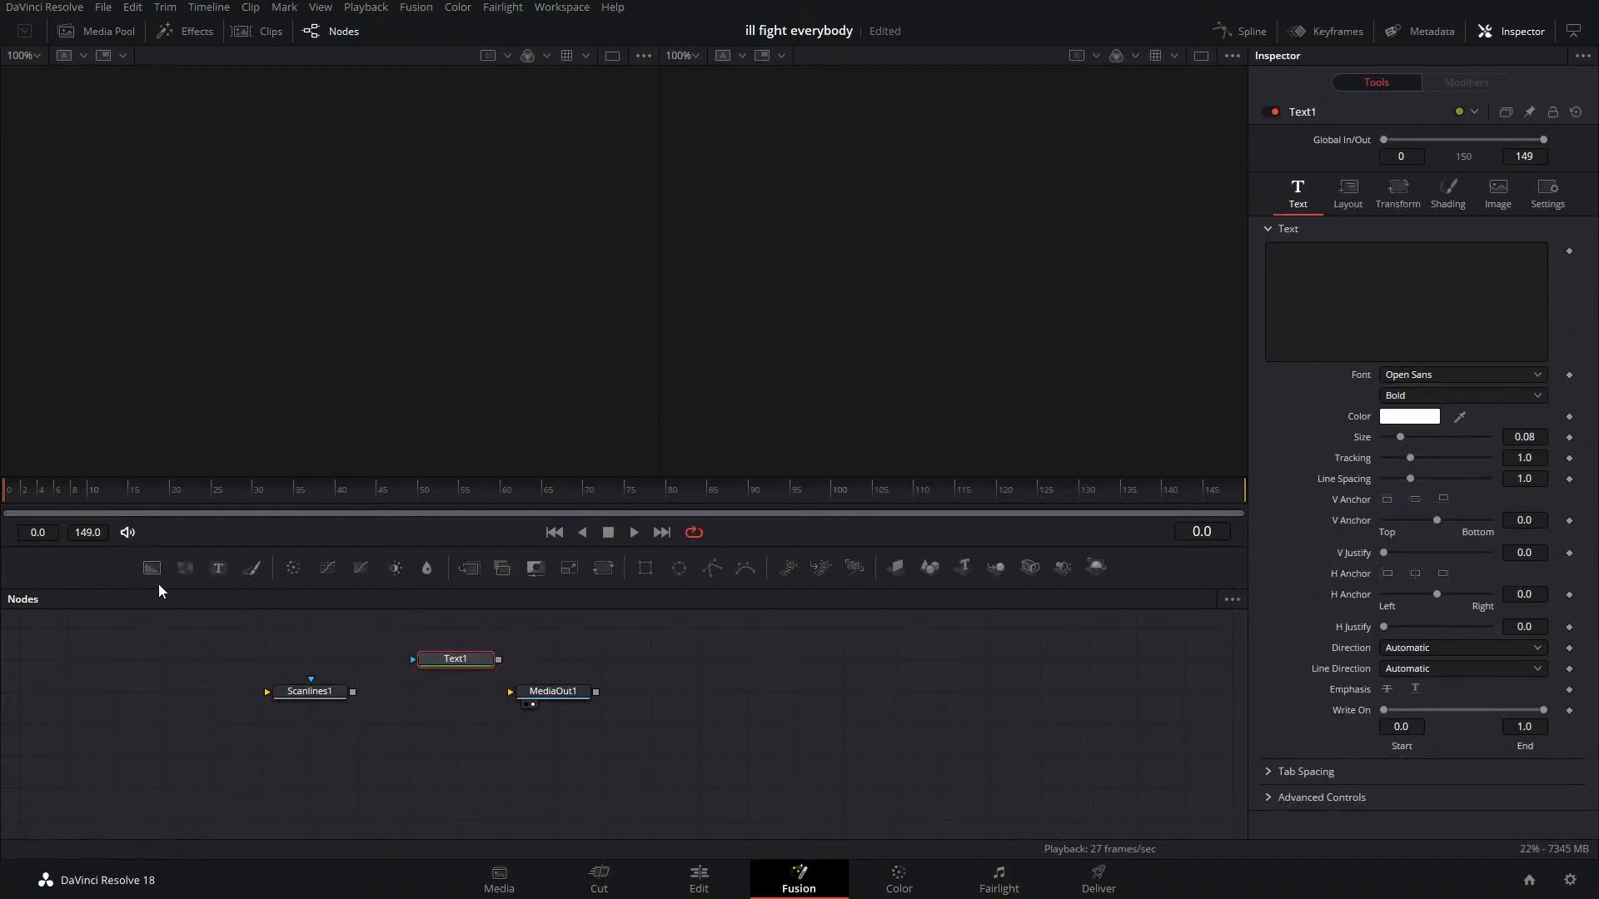
pyautogui.moveTo(152, 567); pyautogui.dragTo(129, 712)
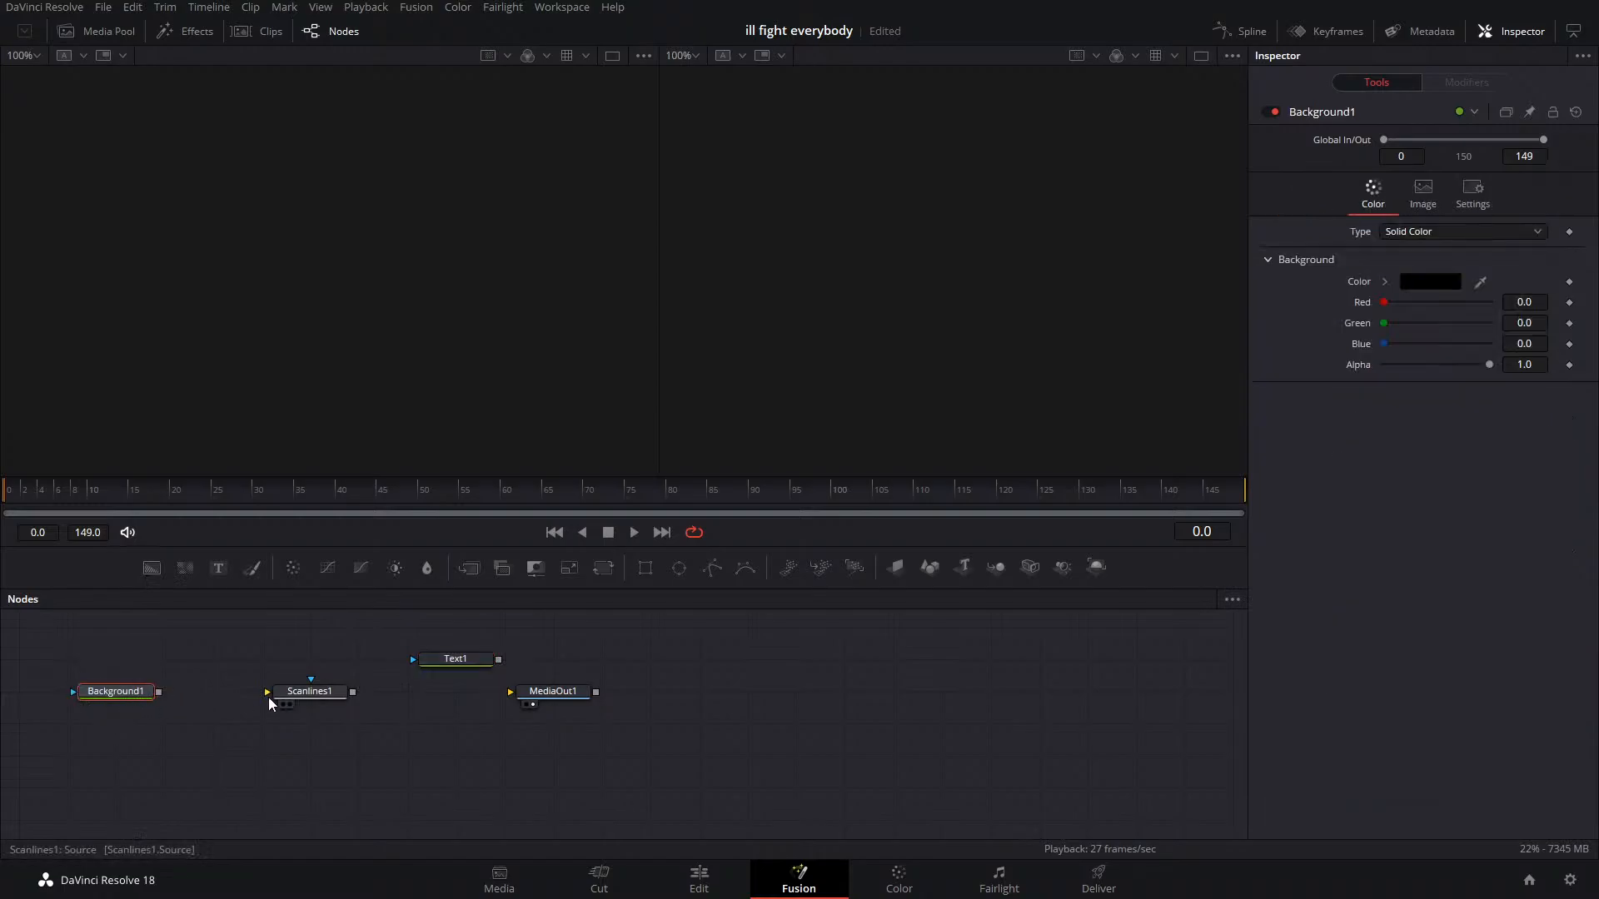
pyautogui.moveTo(299, 692); pyautogui.dragTo(300, 660)
pyautogui.moveTo(159, 692); pyautogui.dragTo(534, 704)
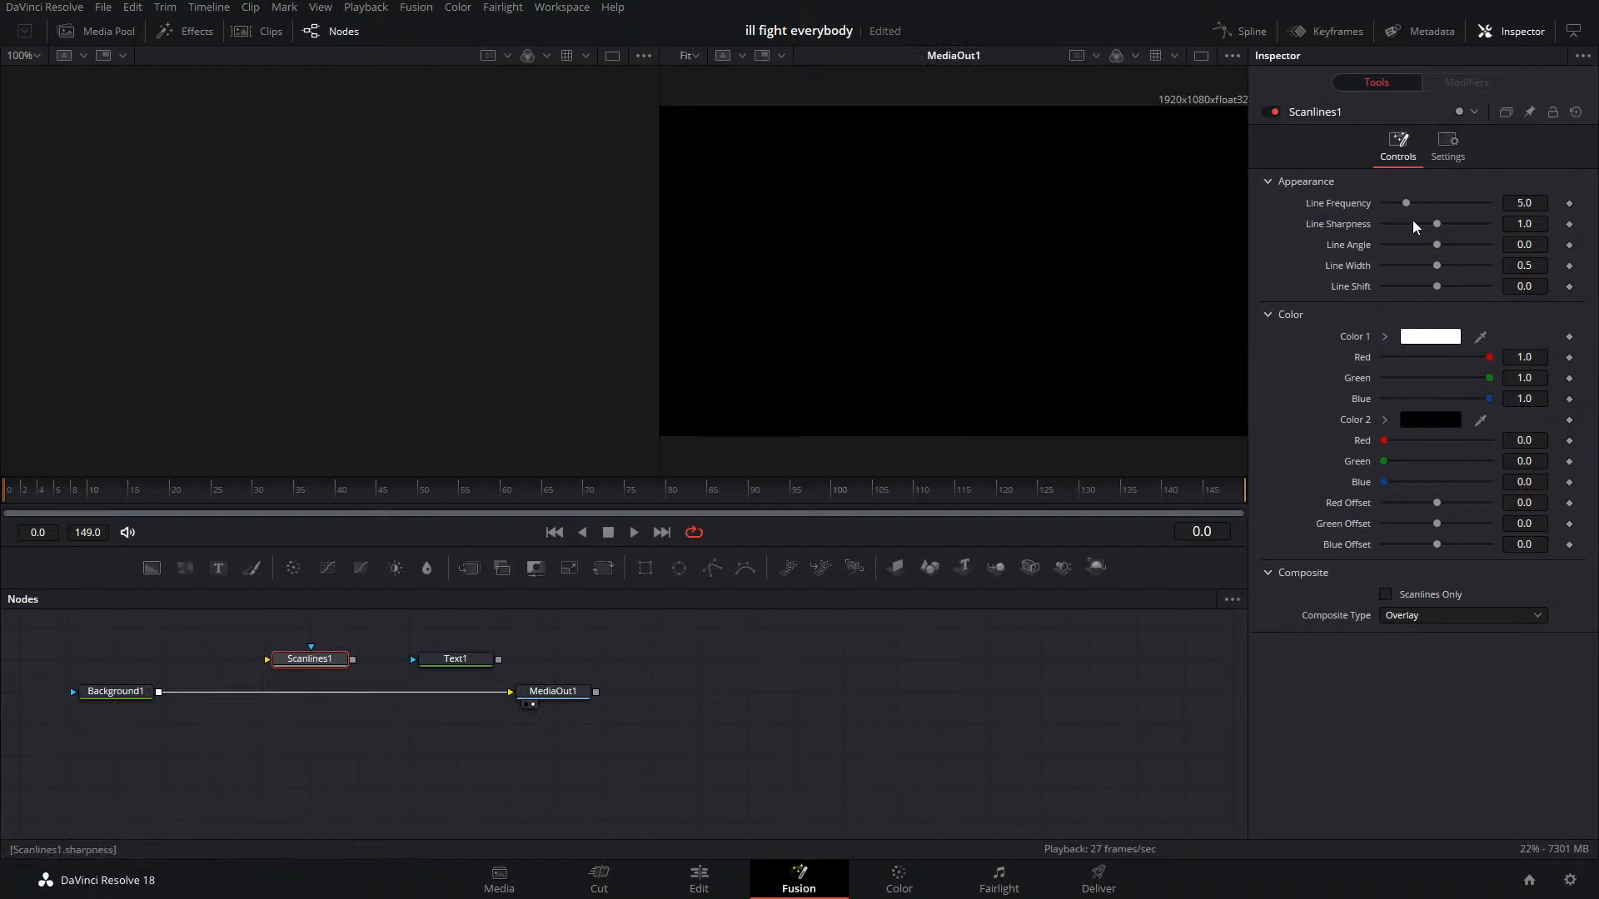
pyautogui.click(125, 700)
pyautogui.moveTo(1488, 364); pyautogui.dragTo(1103, 453)
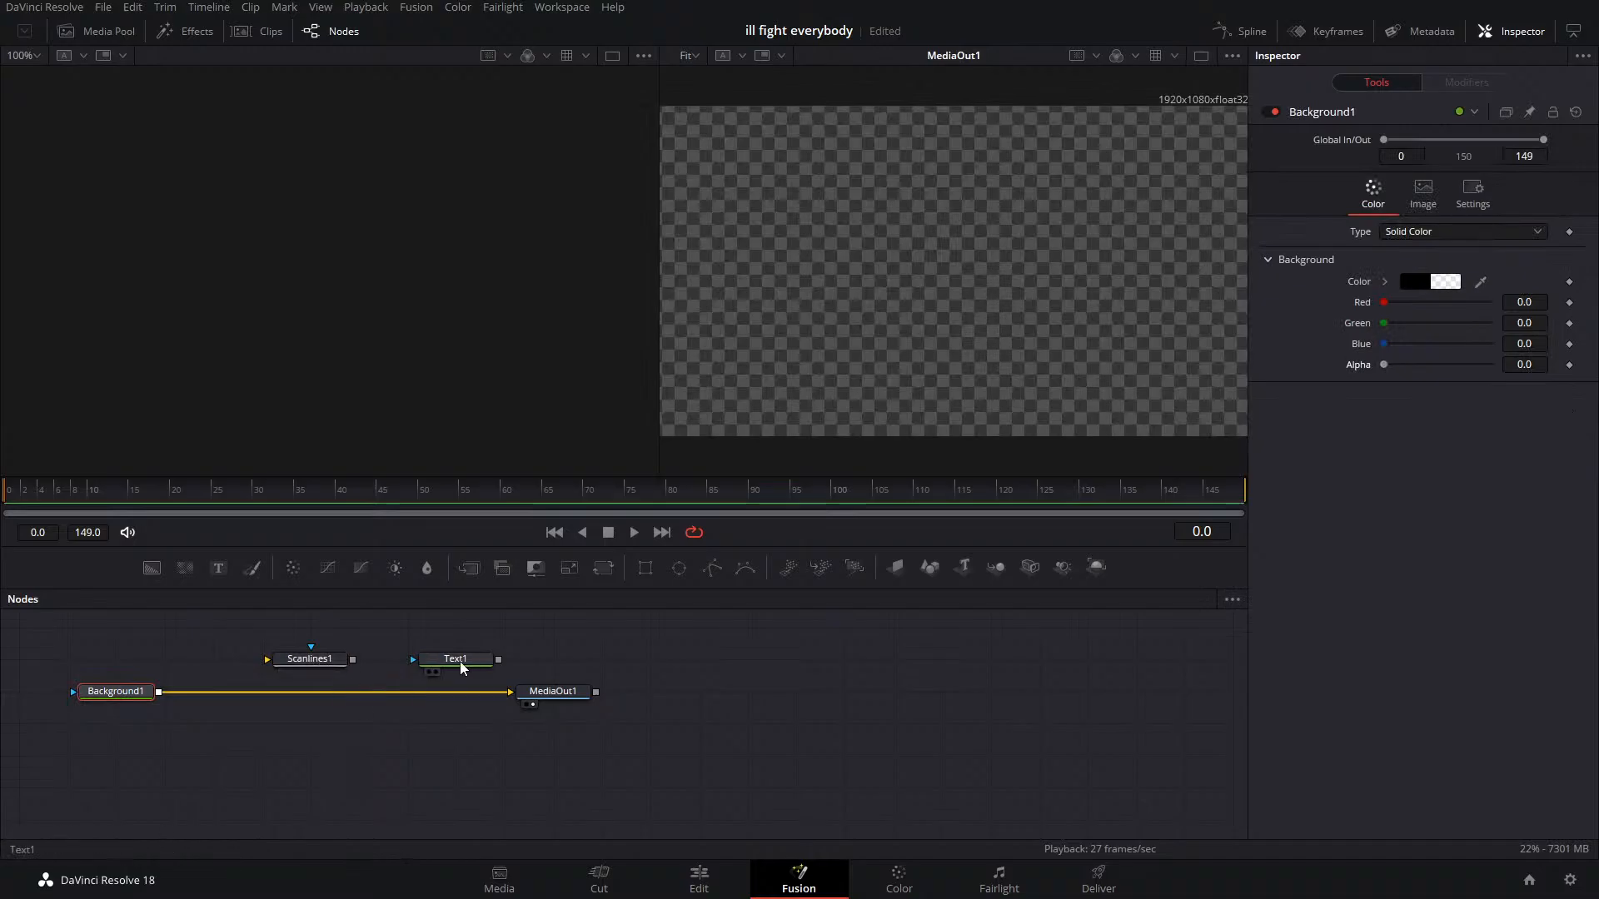
# Insert a Merge between Background1 and MediaOut1, connect Text1 as its foreground, and place Scanlines1 between Text1 and the merge
pyautogui.moveTo(498, 660); pyautogui.dragTo(242, 658)
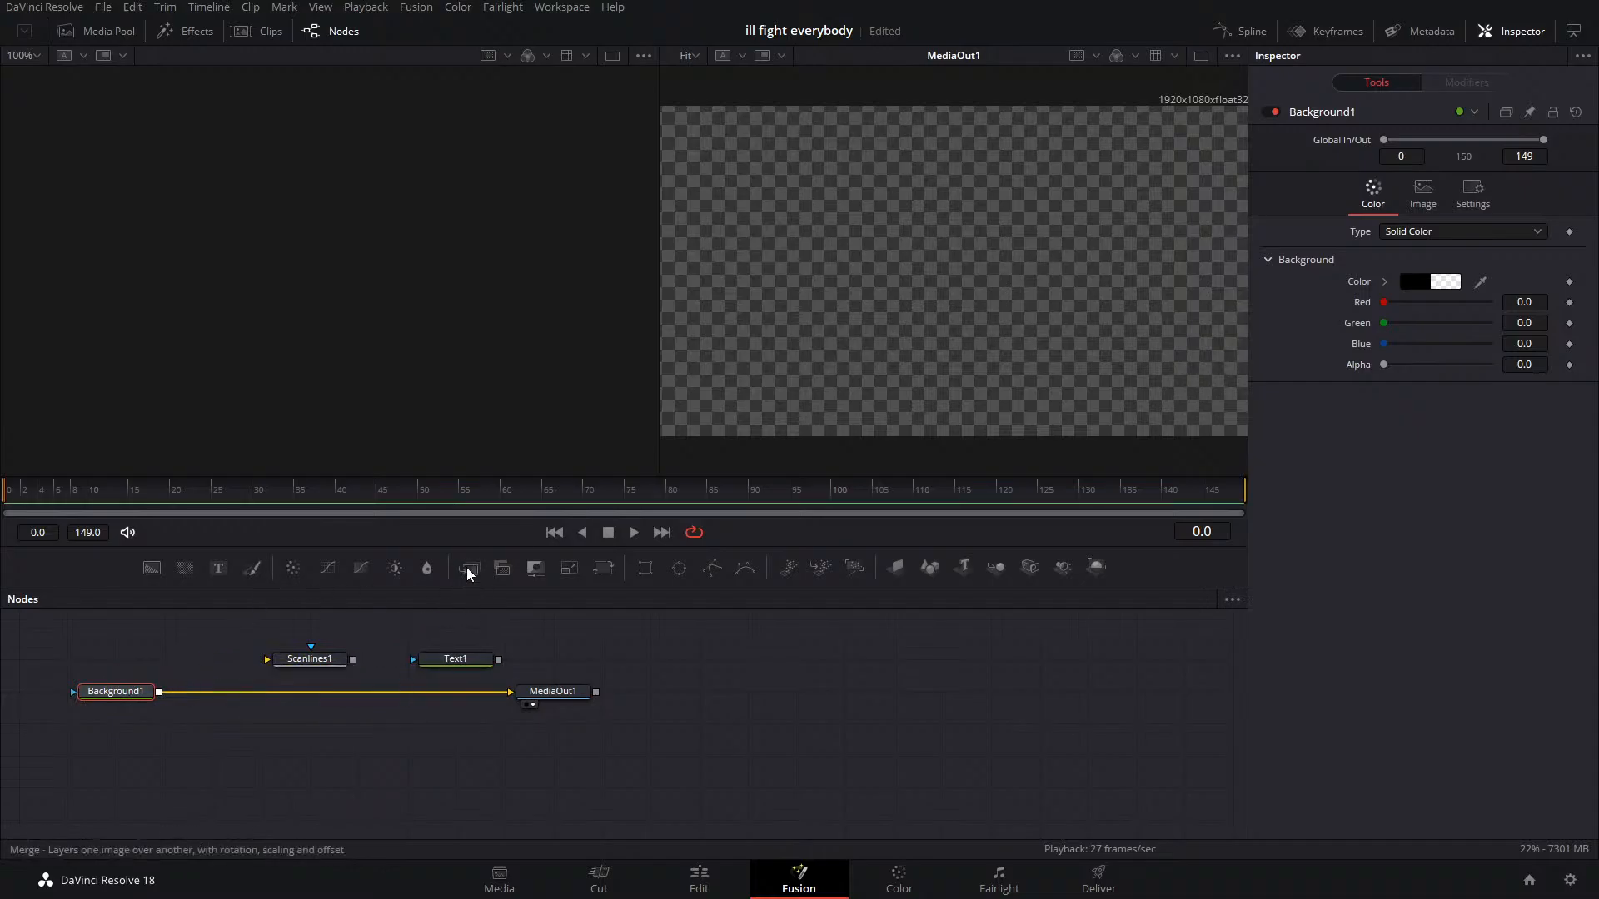
pyautogui.moveTo(466, 567); pyautogui.dragTo(217, 631)
pyautogui.moveTo(483, 654); pyautogui.dragTo(359, 690)
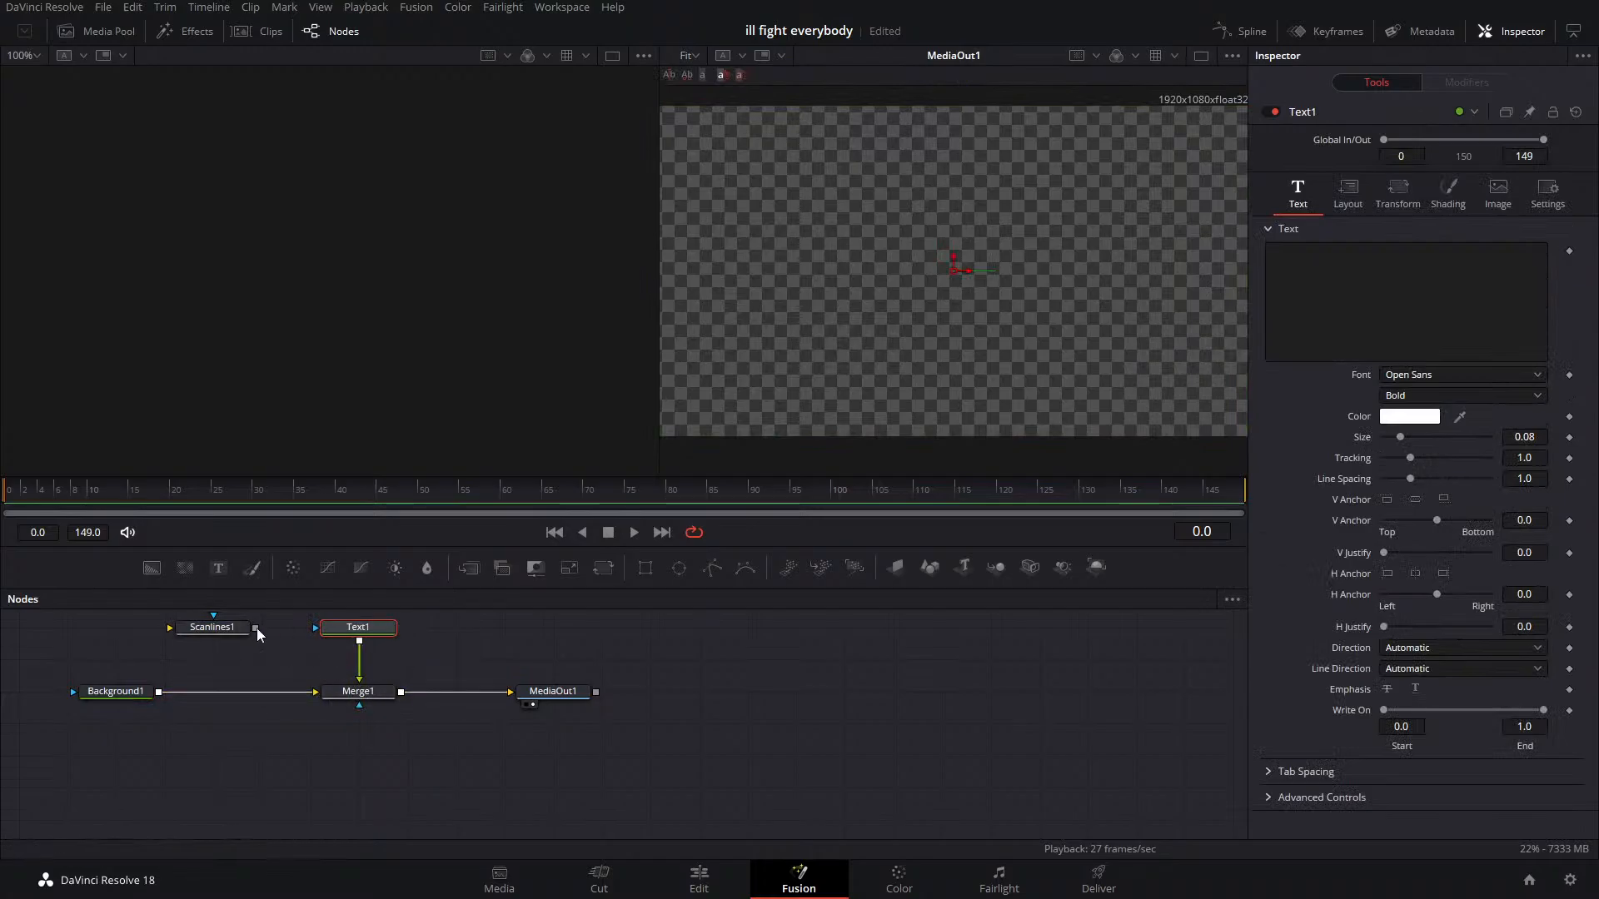
pyautogui.moveTo(254, 628); pyautogui.dragTo(363, 665)
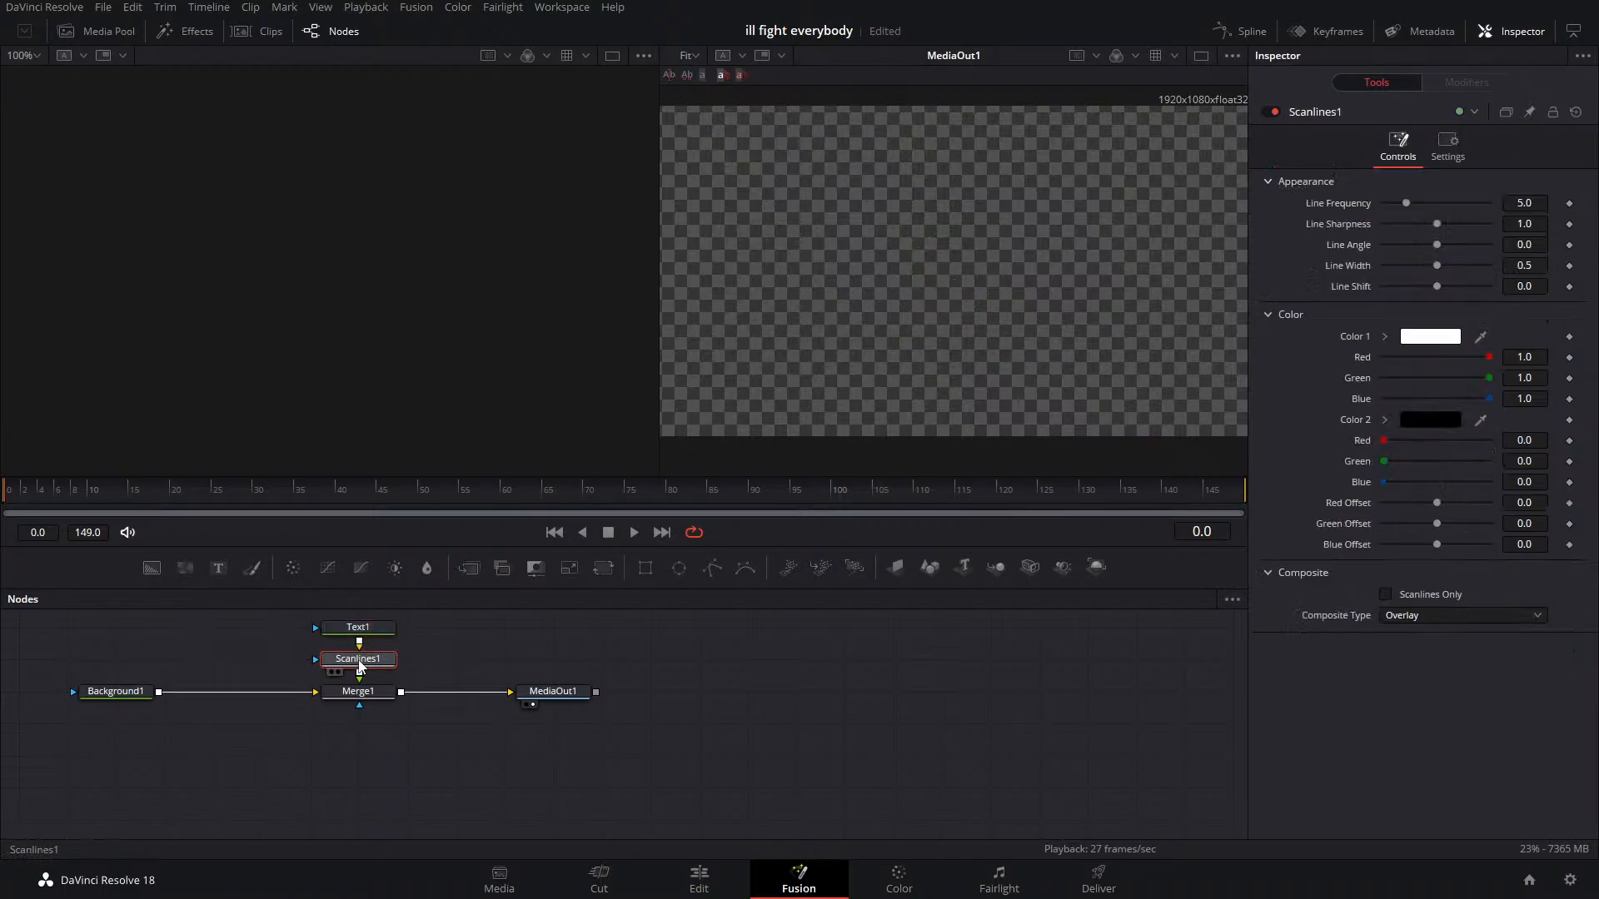
# Enter "text" as Text1's content and set its size to about 0.46
pyautogui.click(358, 627)
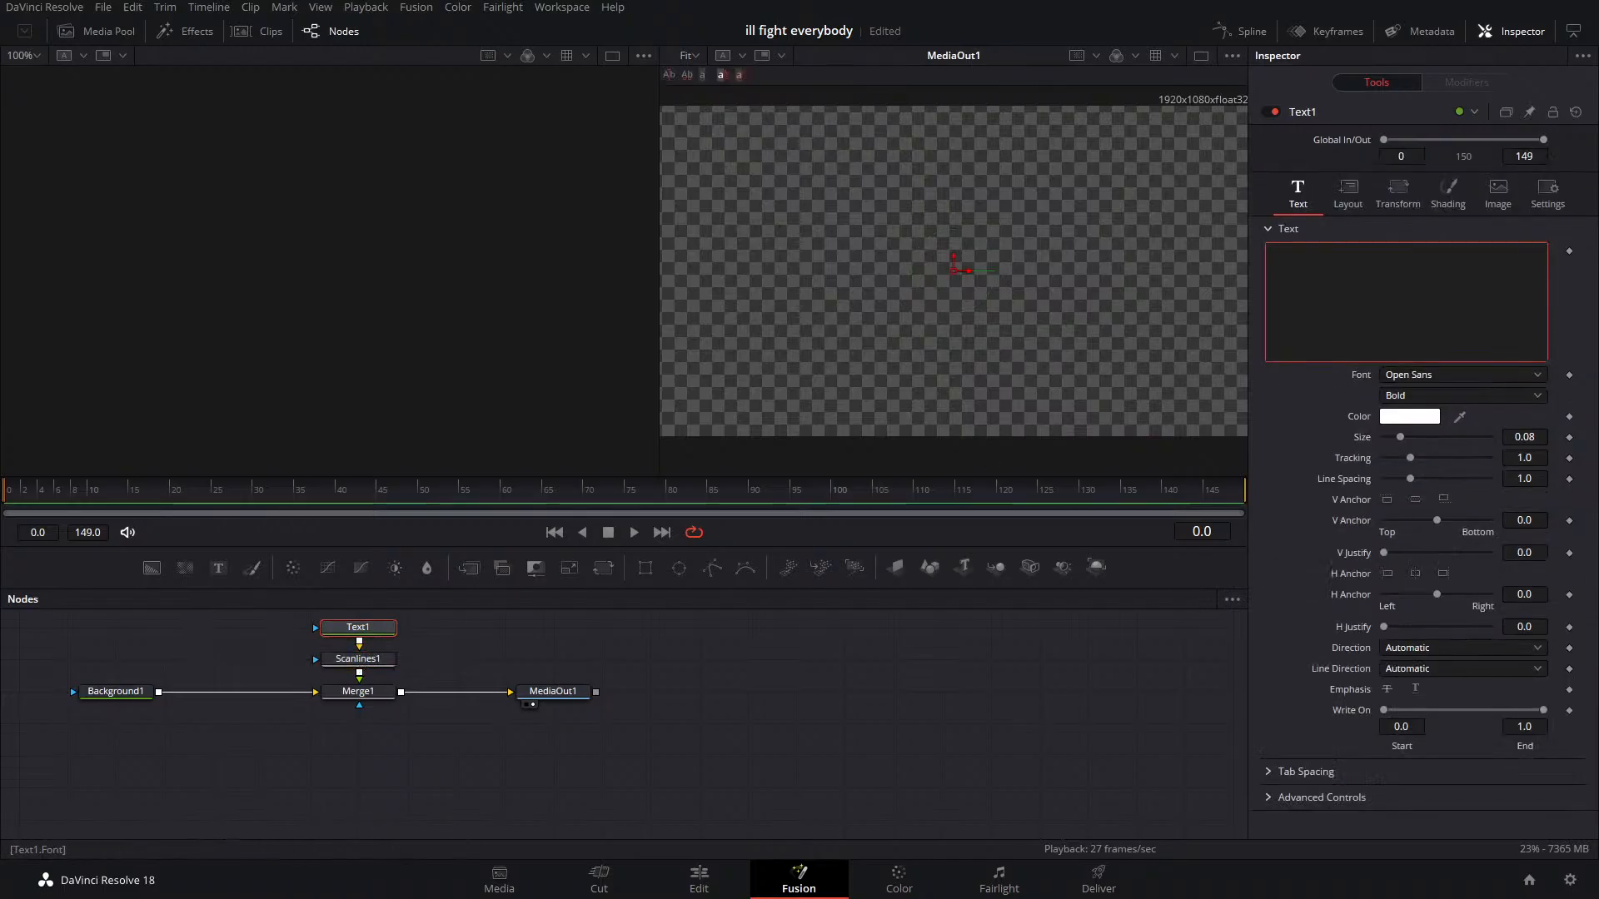
pyautogui.write('text')
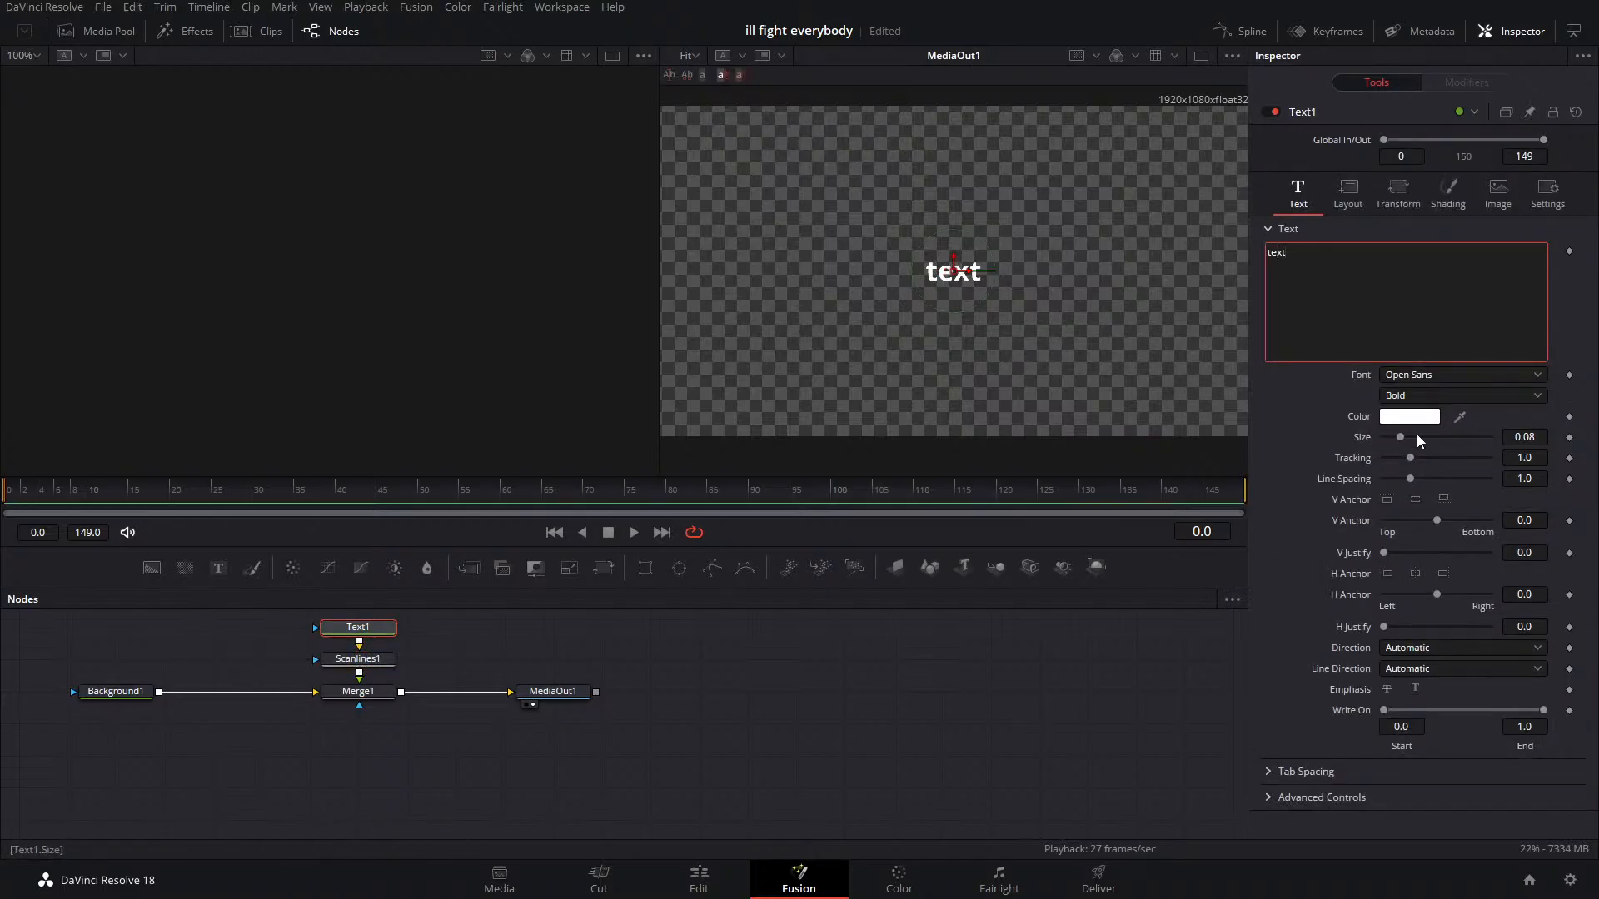
pyautogui.moveTo(1405, 438); pyautogui.dragTo(1482, 438)
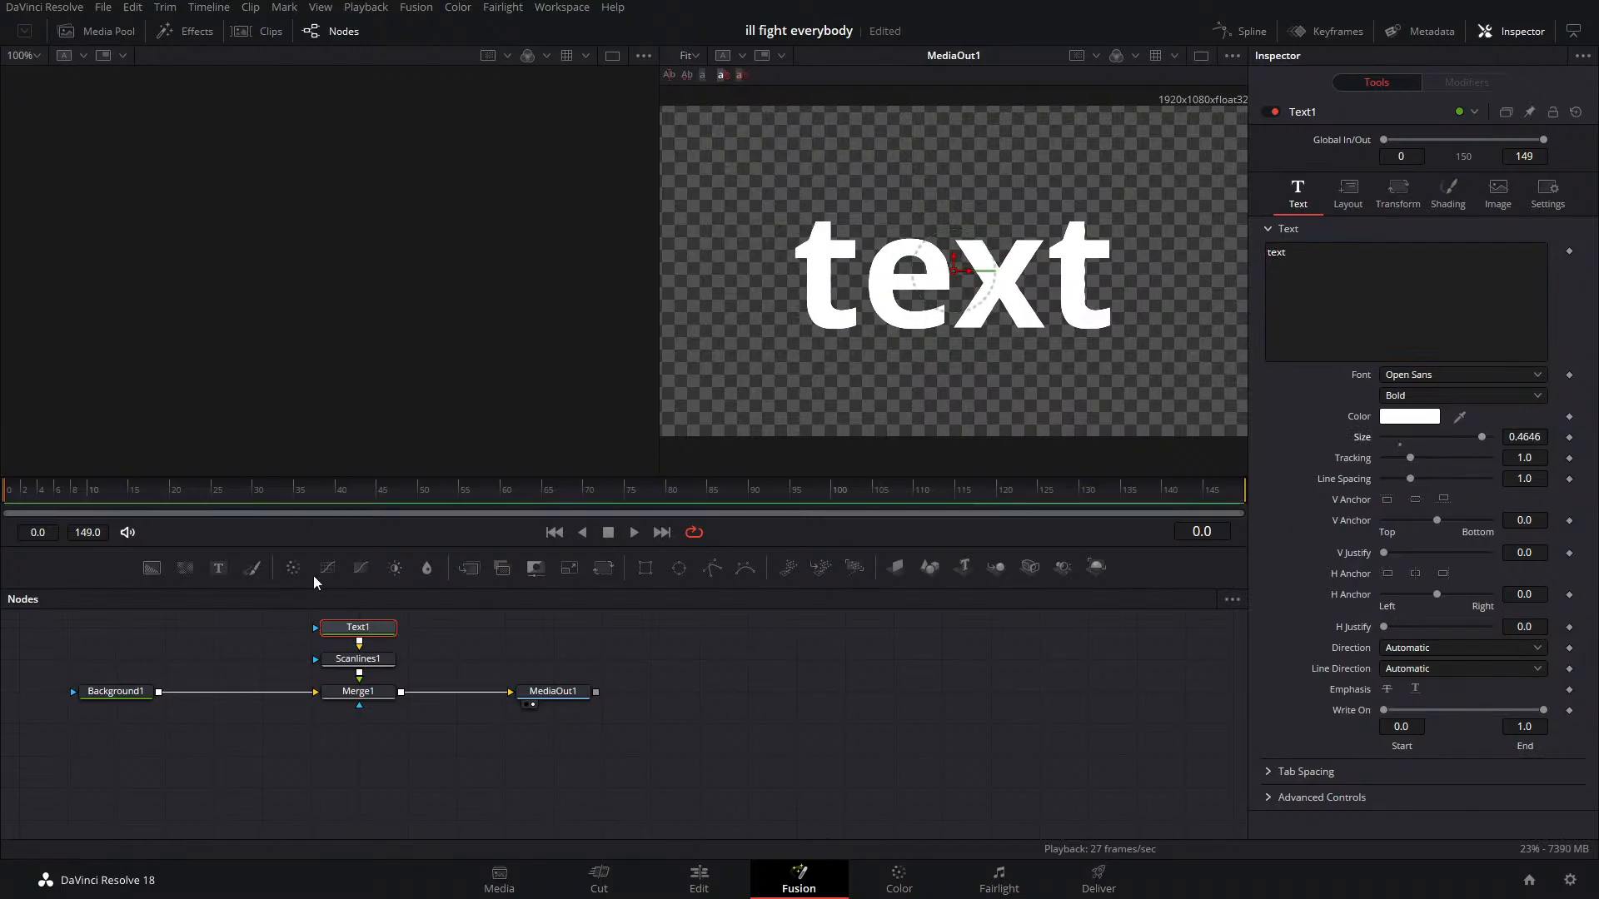
# Change Text1's colour from white to a medium grey so the Scanlines1 overlay can affect it
pyautogui.click(358, 660)
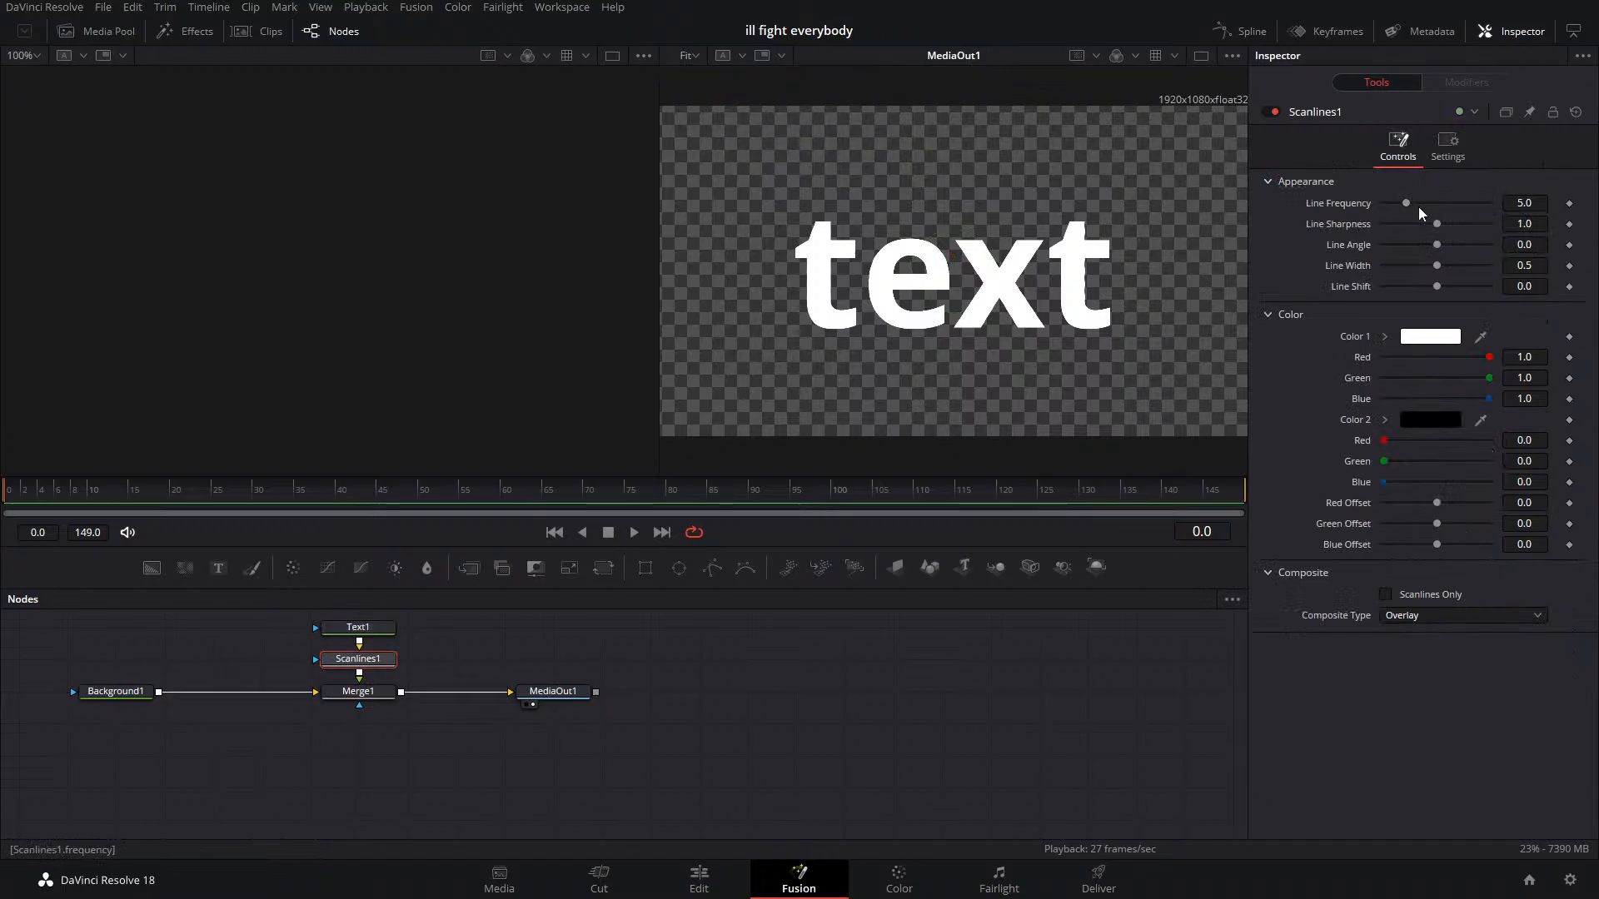
pyautogui.click(358, 627)
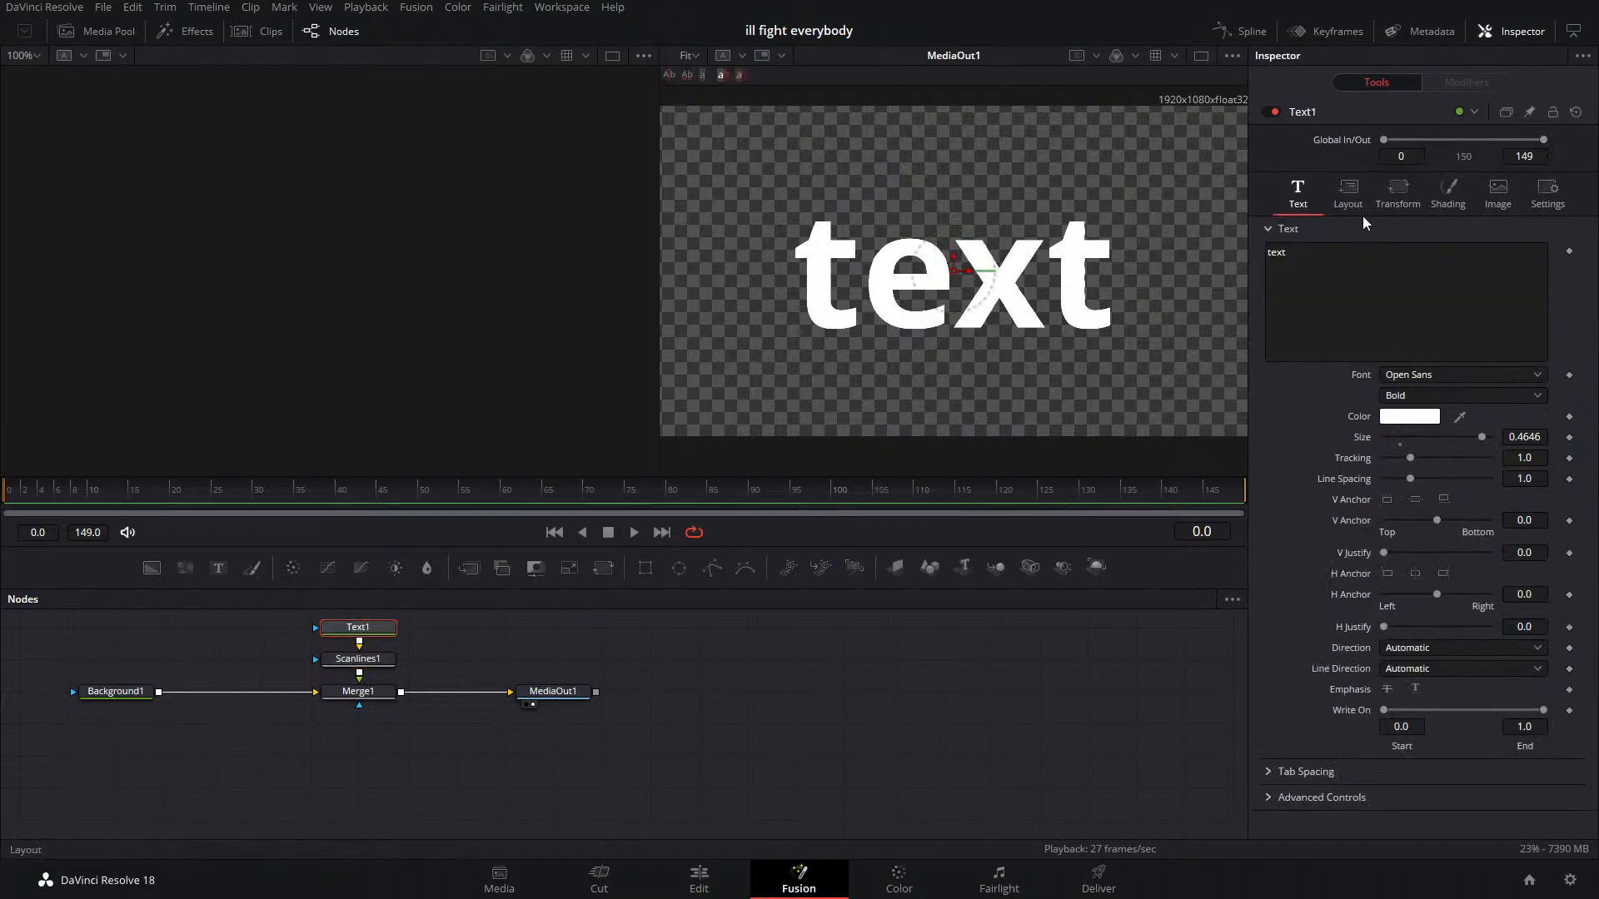
pyautogui.click(1408, 417)
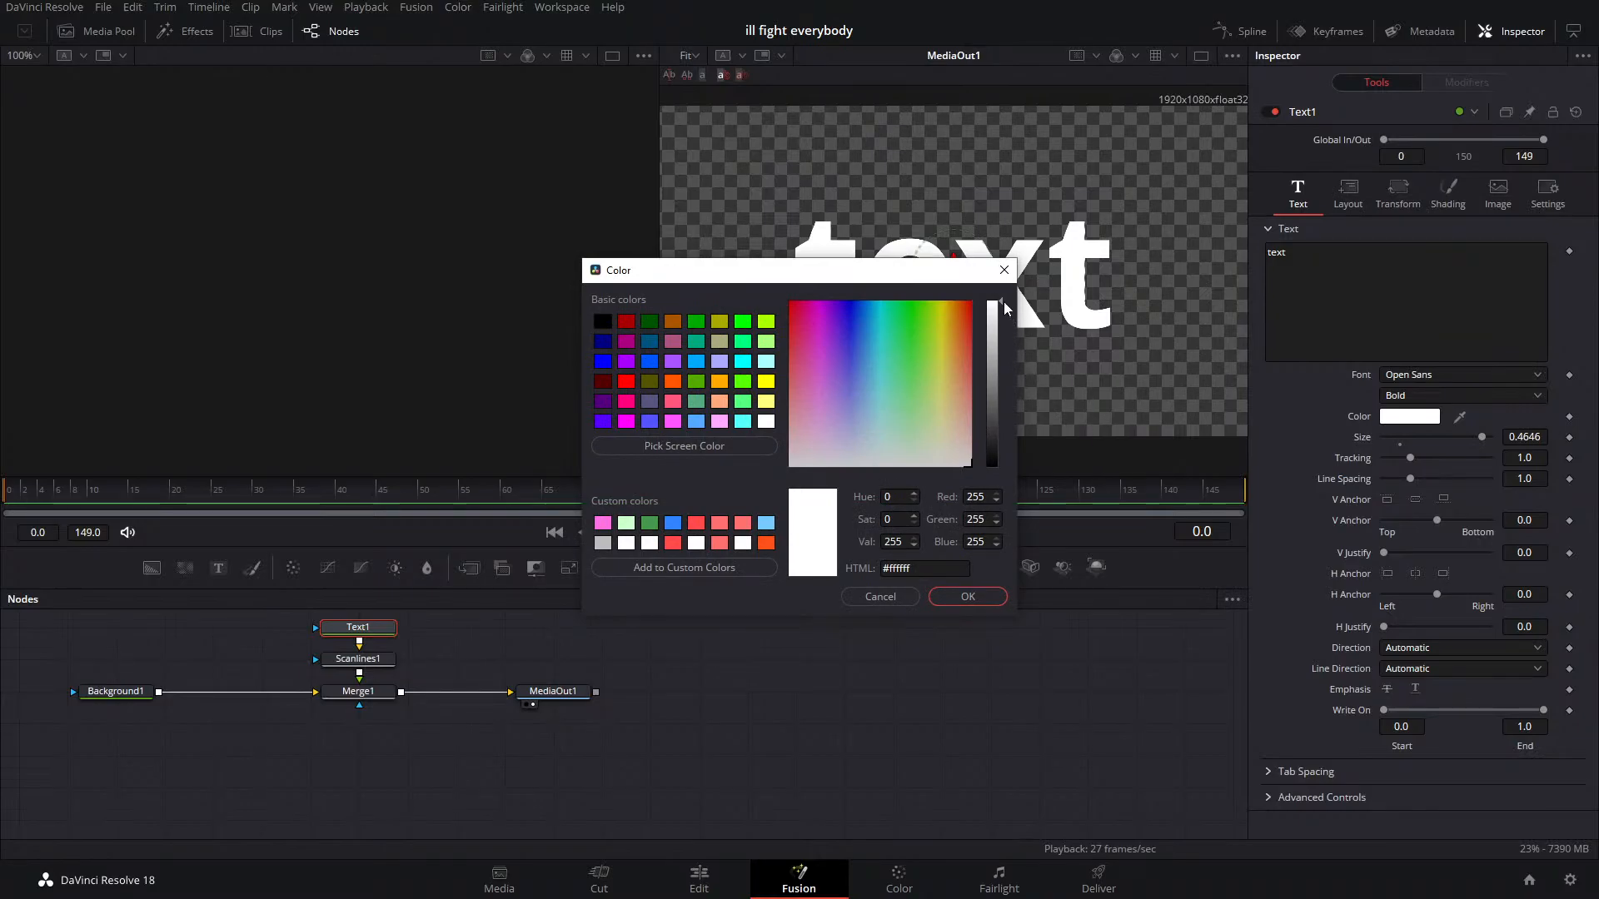
pyautogui.moveTo(1004, 309); pyautogui.dragTo(996, 403)
pyautogui.click(986, 596)
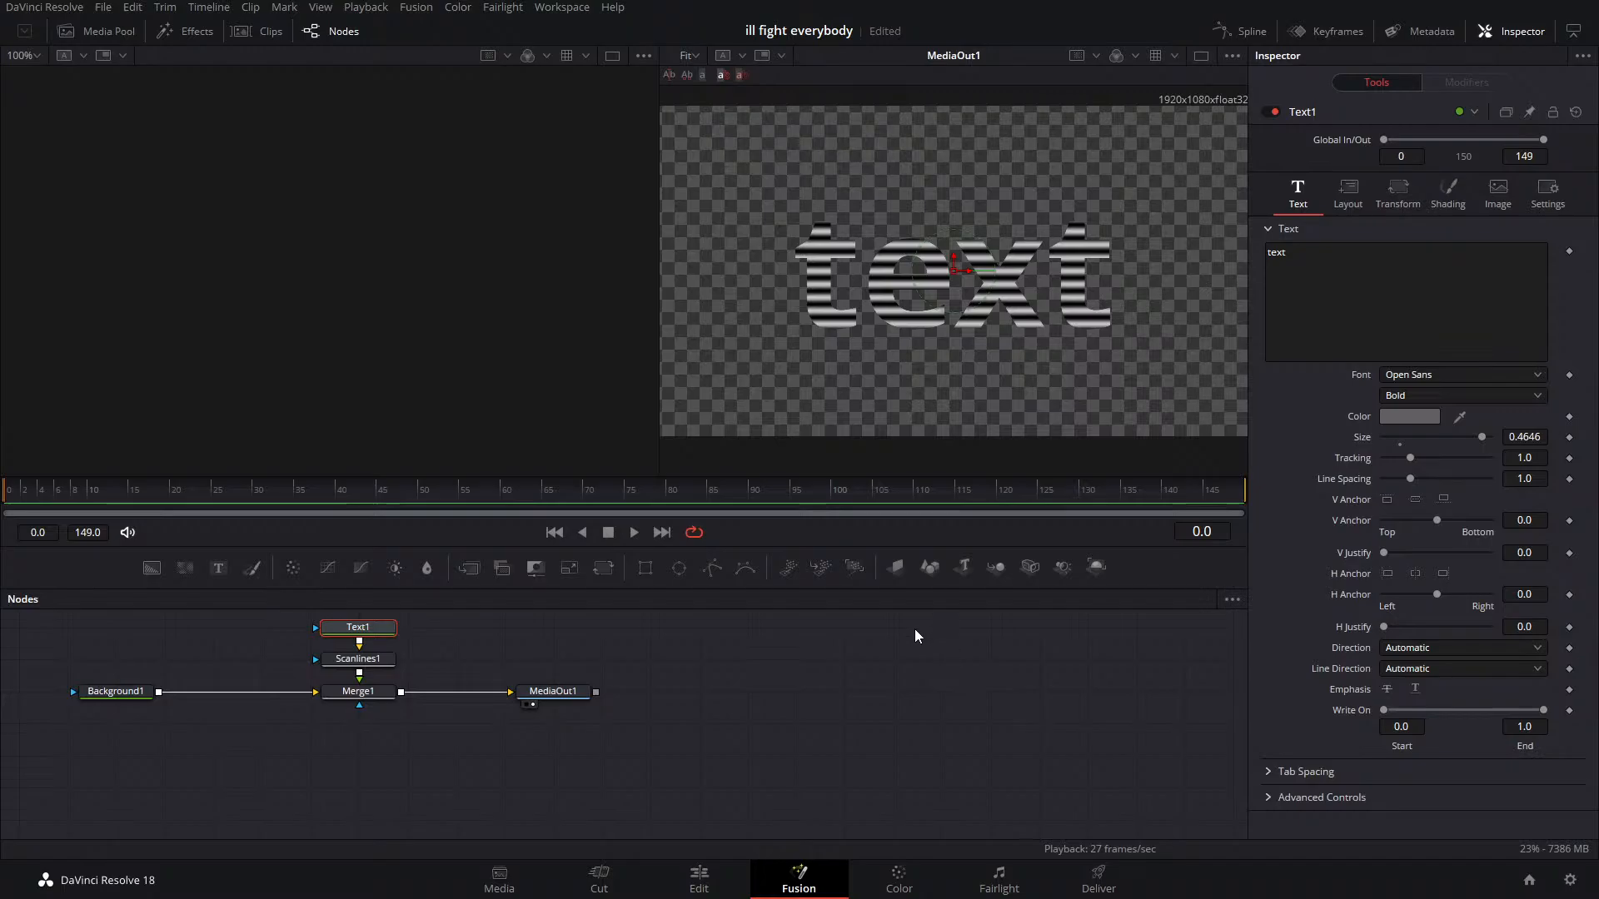
# Try the Scanlines Only option on Scanlines1 and turn it off again
pyautogui.click(362, 659)
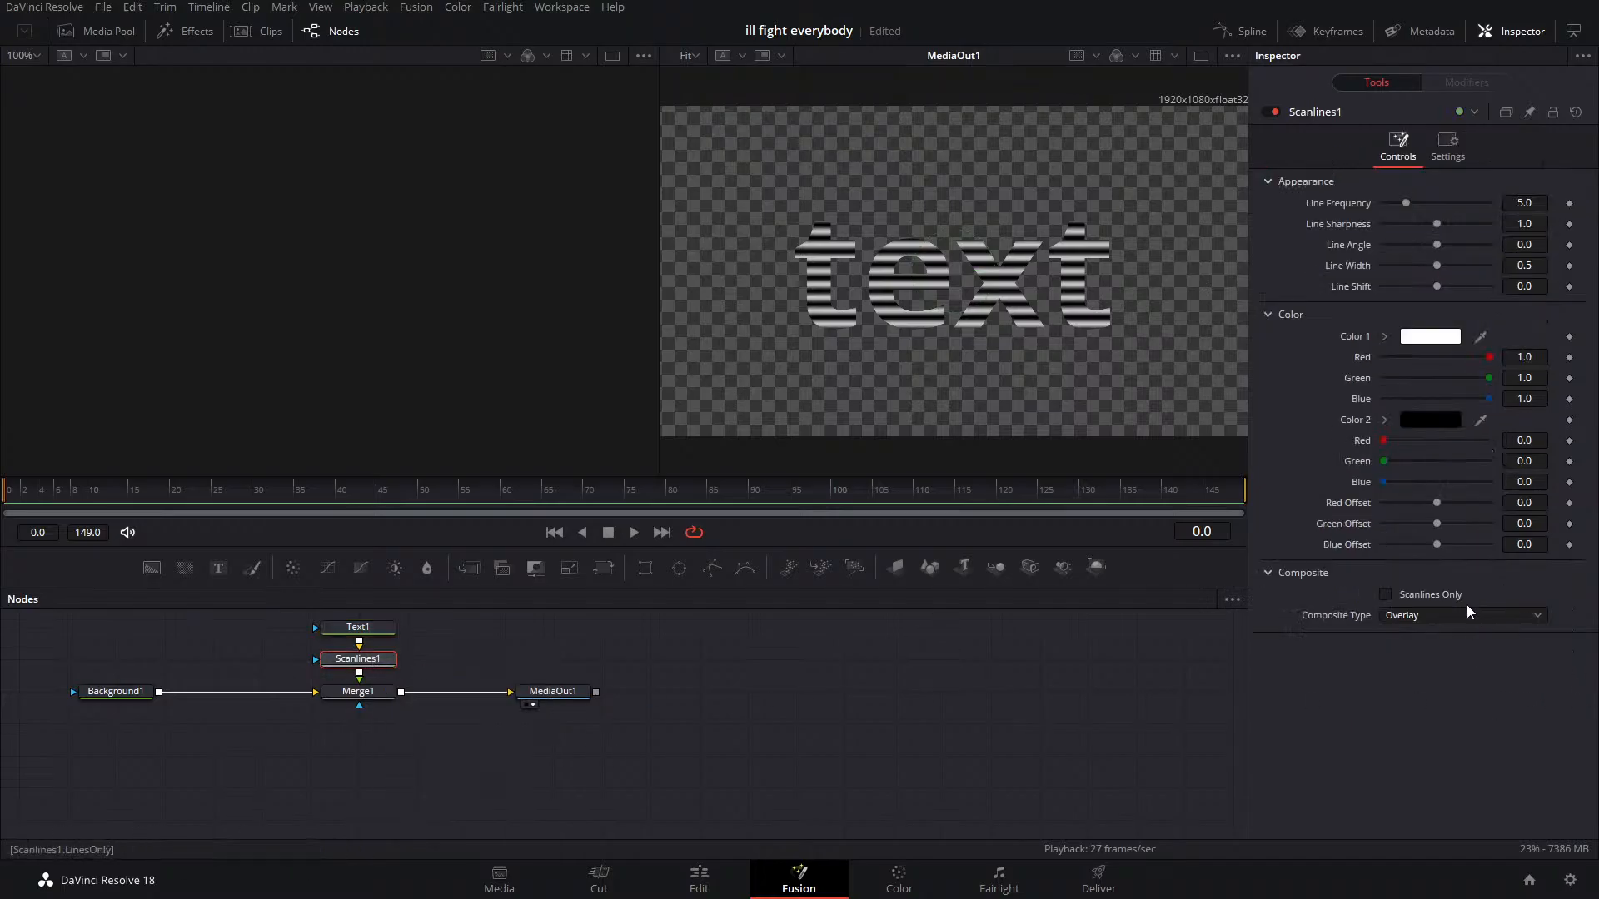
pyautogui.click(1387, 593)
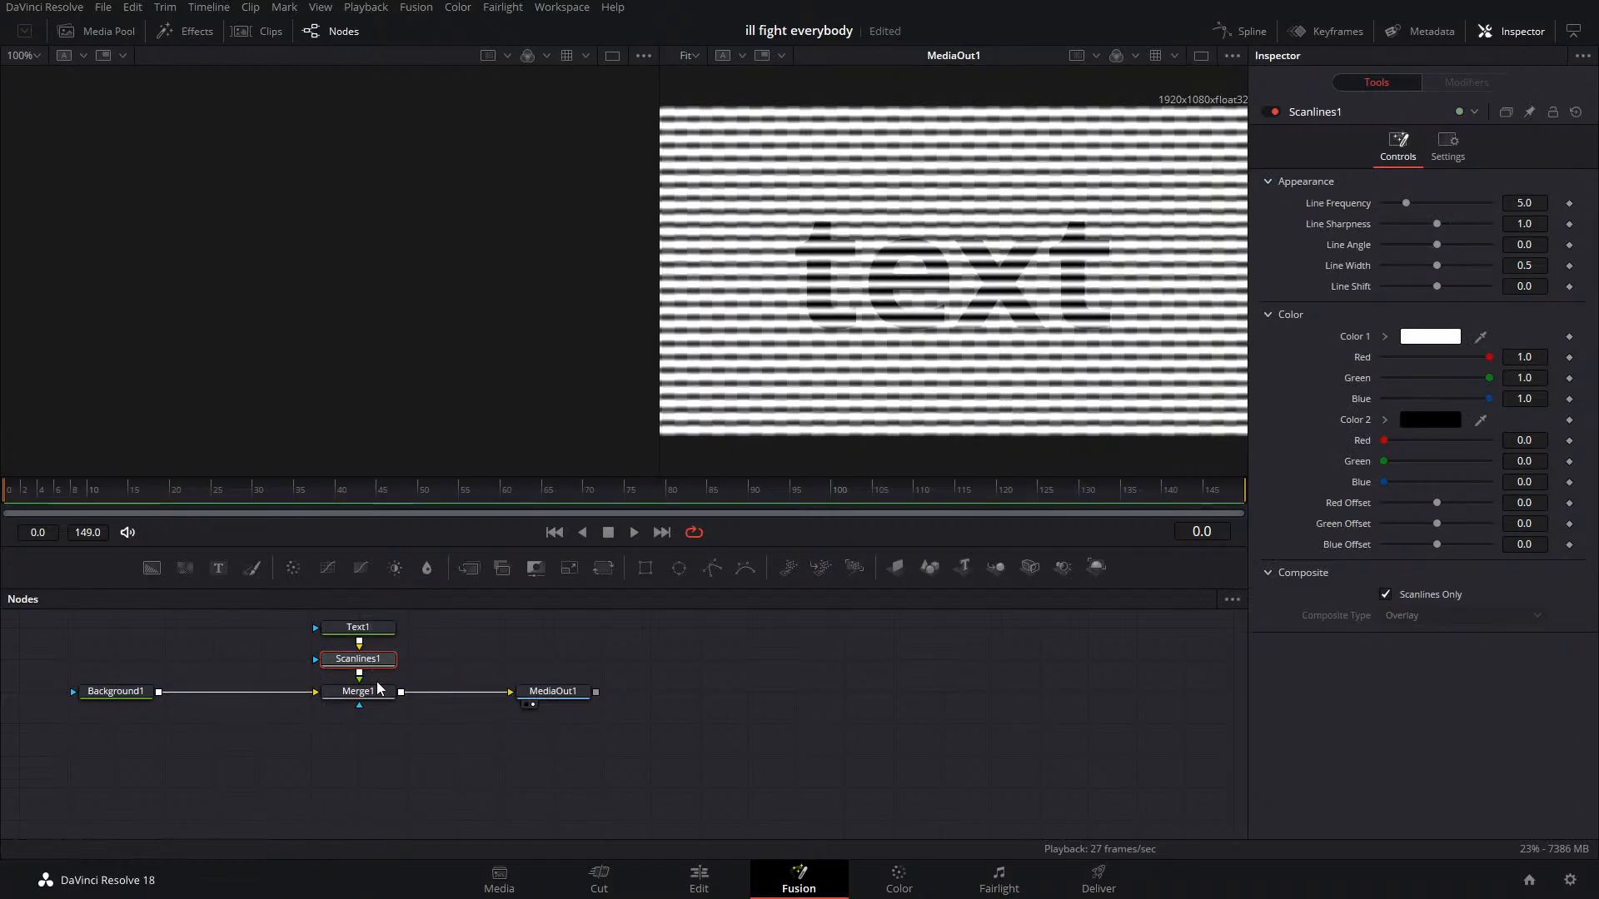
pyautogui.click(1387, 594)
# Try the Add, Subtract and Screen composite types on Scanlines1 and return it to Overlay
pyautogui.click(1417, 614)
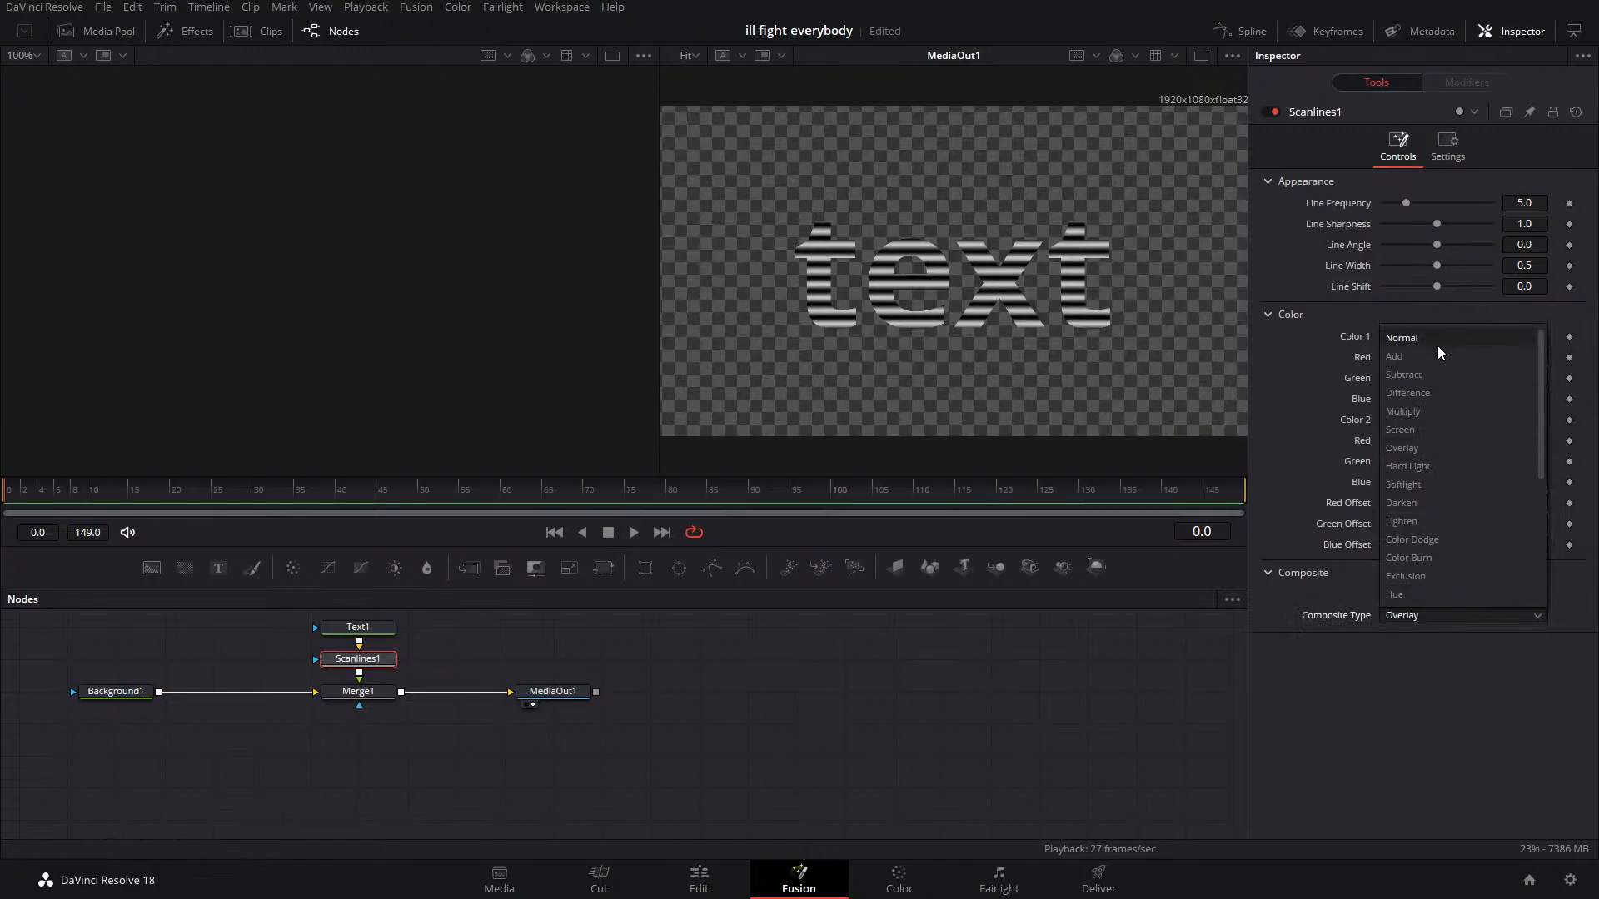
pyautogui.click(1415, 356)
pyautogui.click(1411, 614)
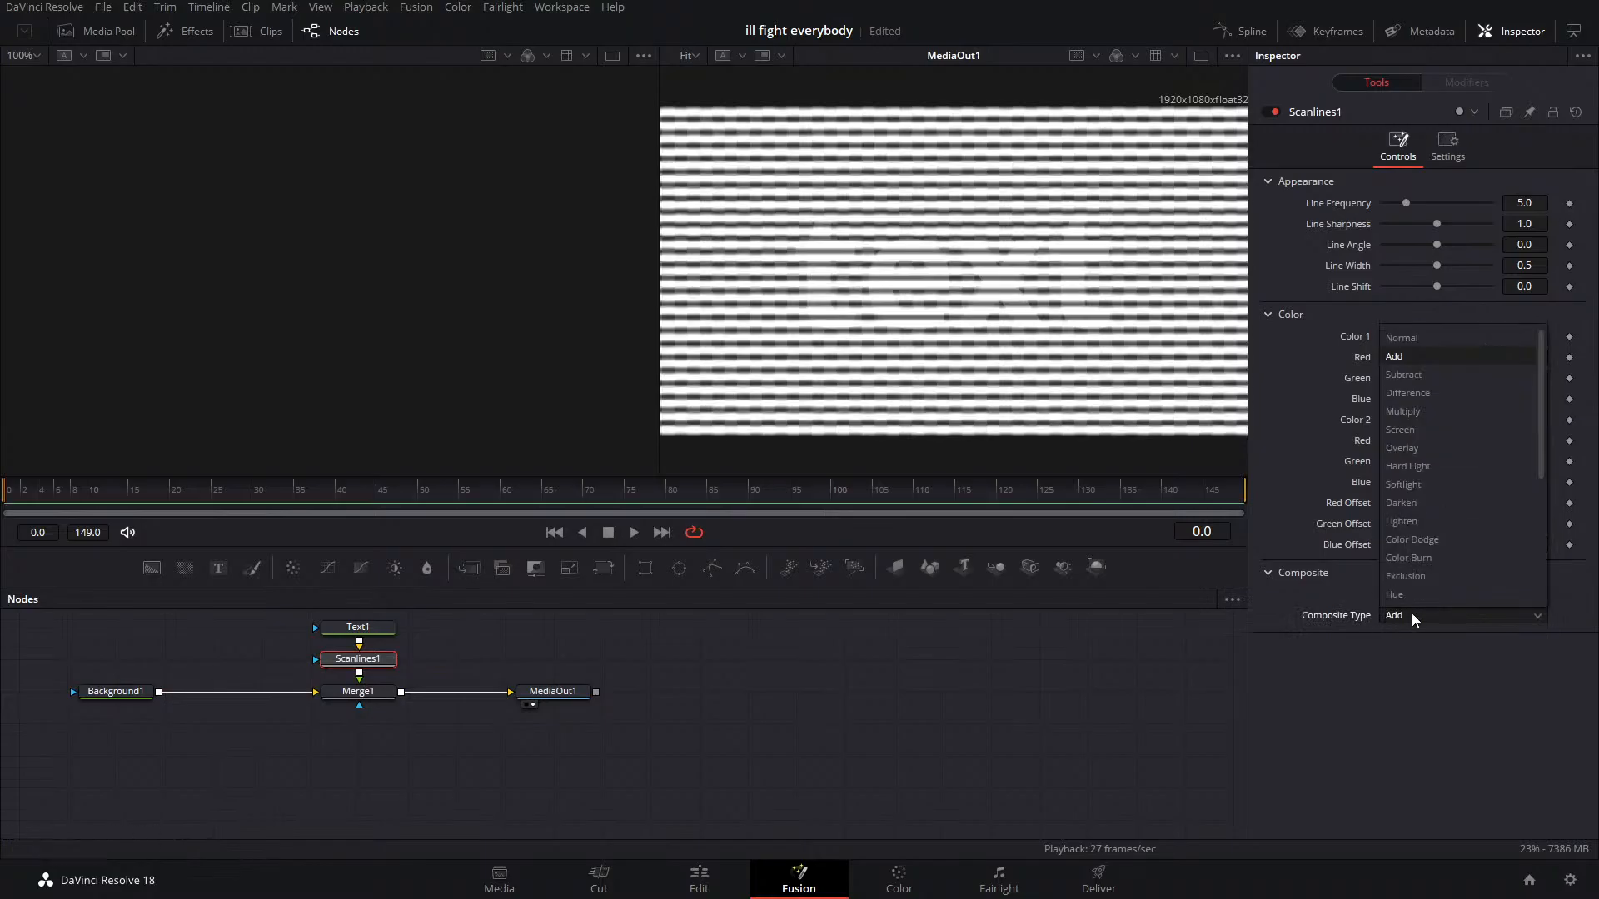
pyautogui.click(1412, 373)
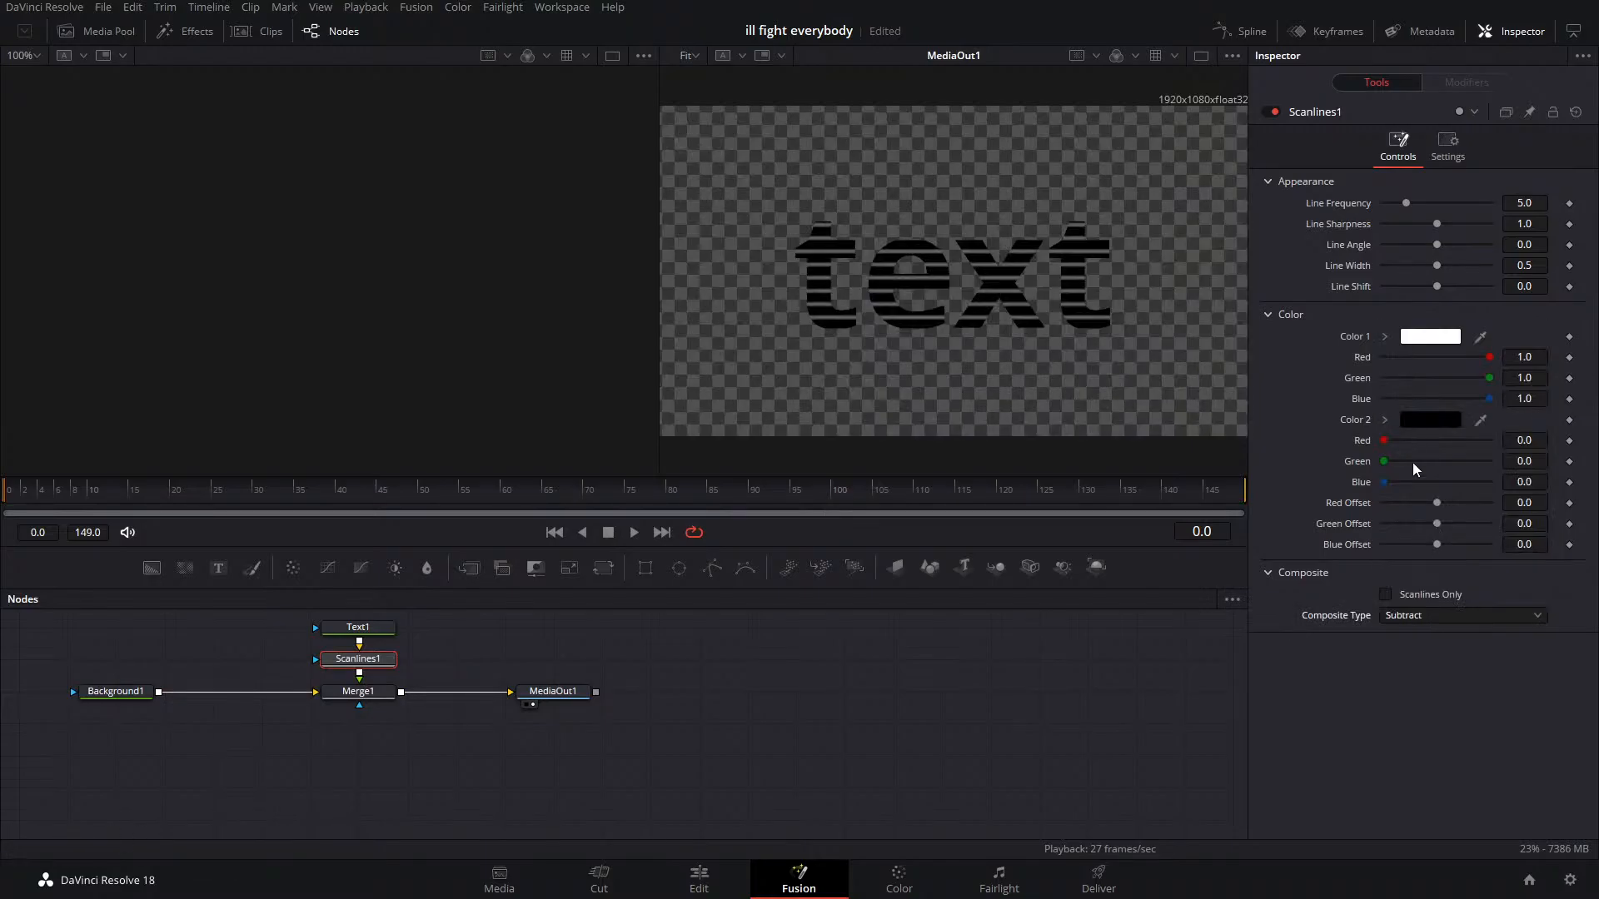
pyautogui.click(1421, 614)
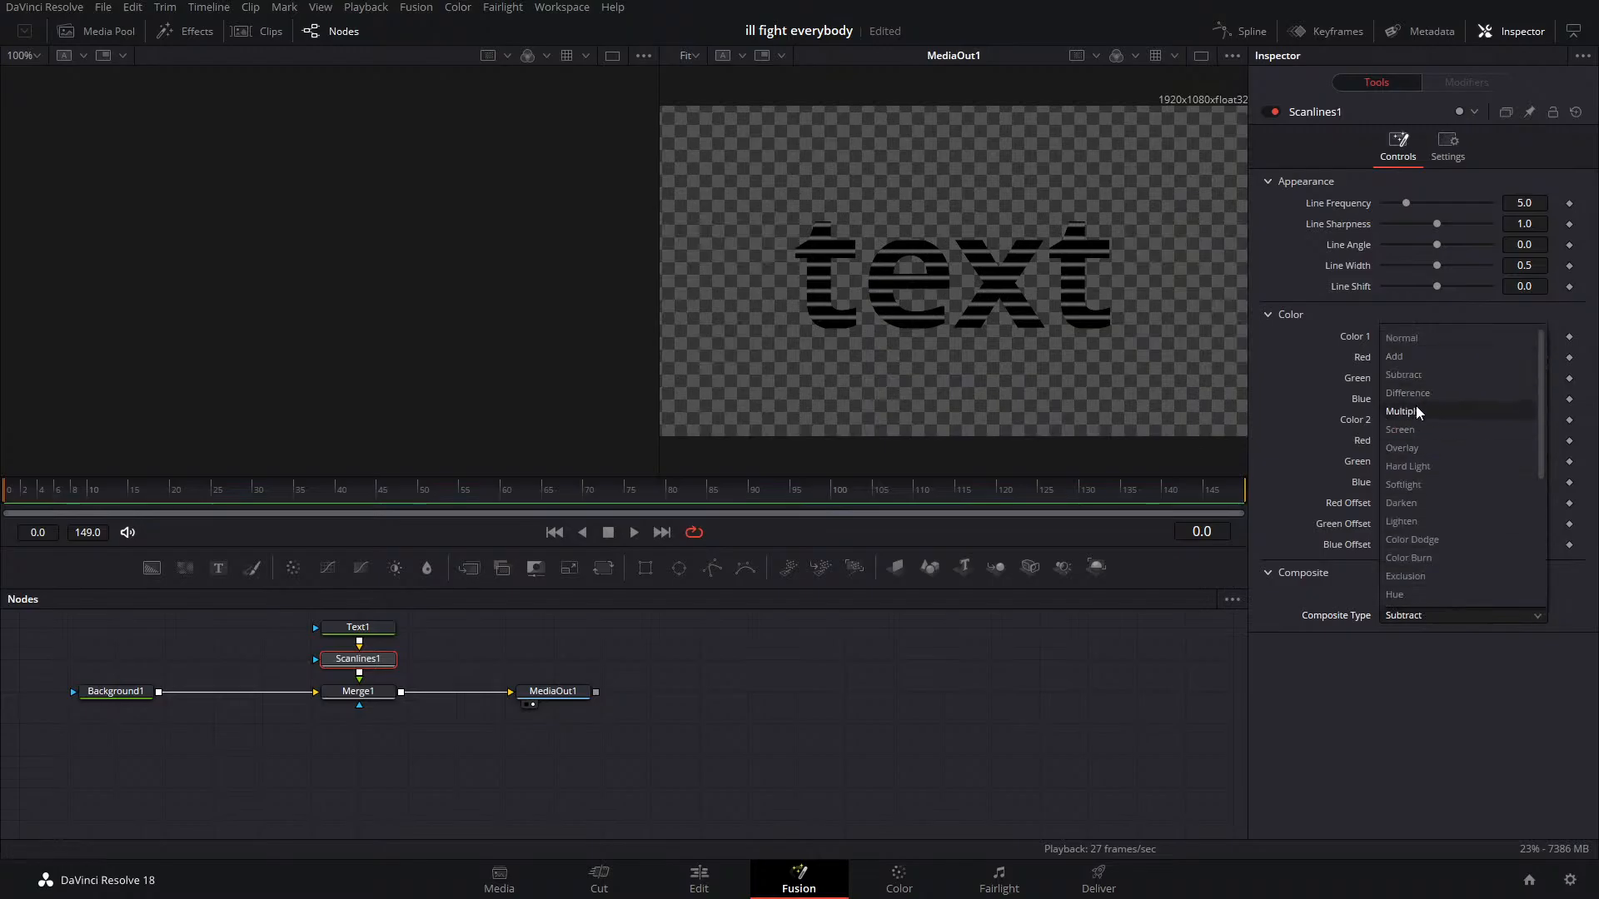
pyautogui.click(1412, 431)
pyautogui.click(1416, 615)
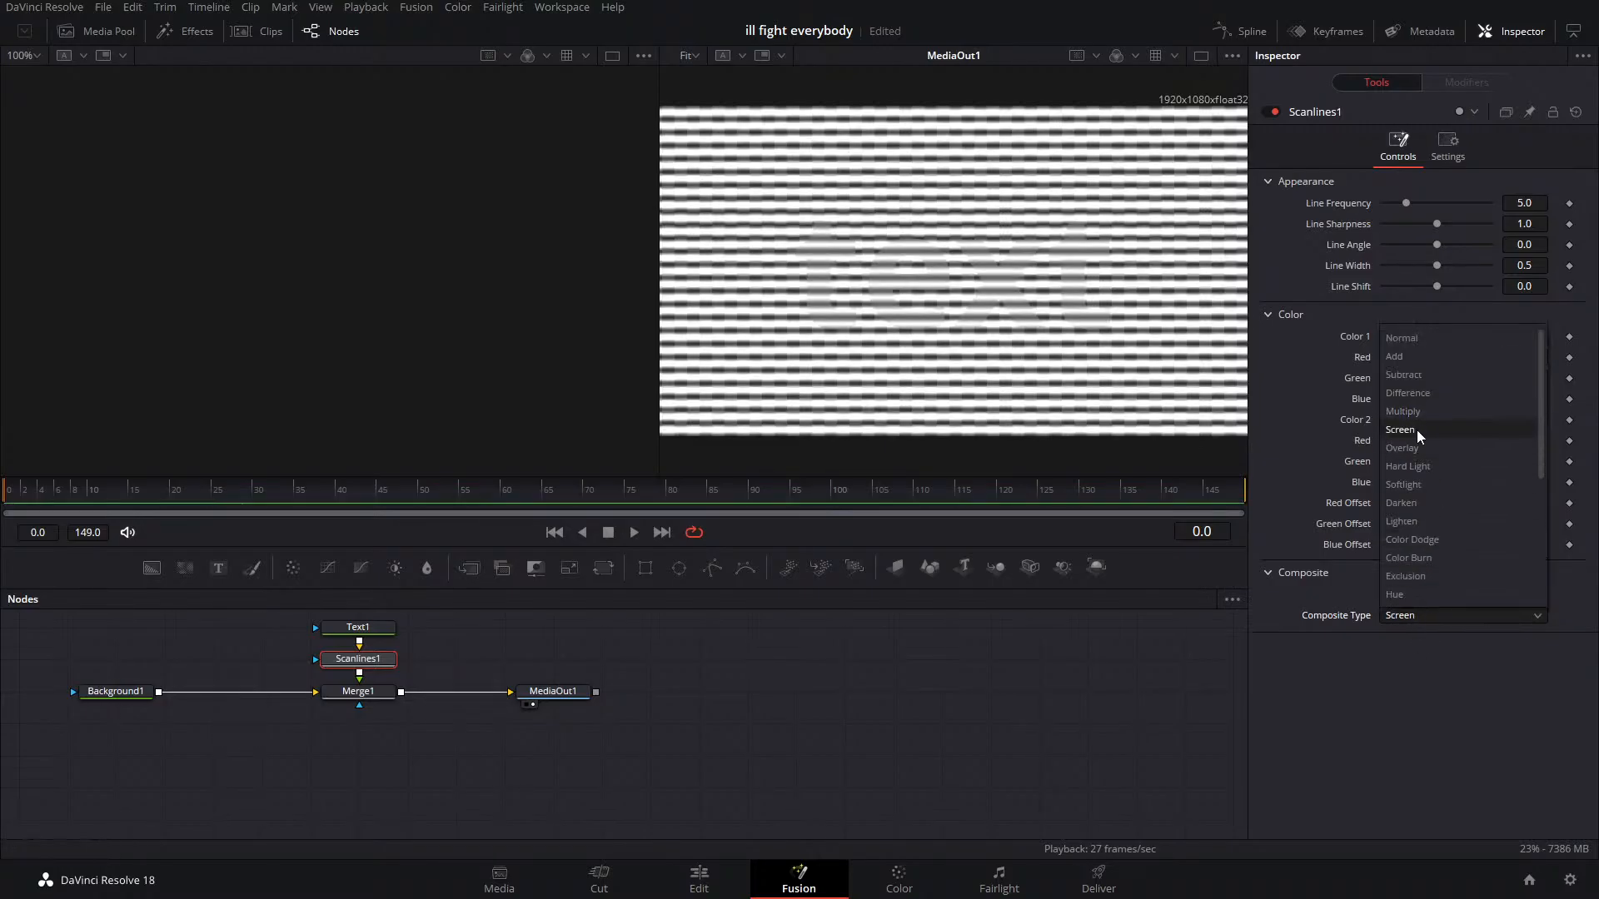
pyautogui.click(1416, 429)
pyautogui.click(1448, 612)
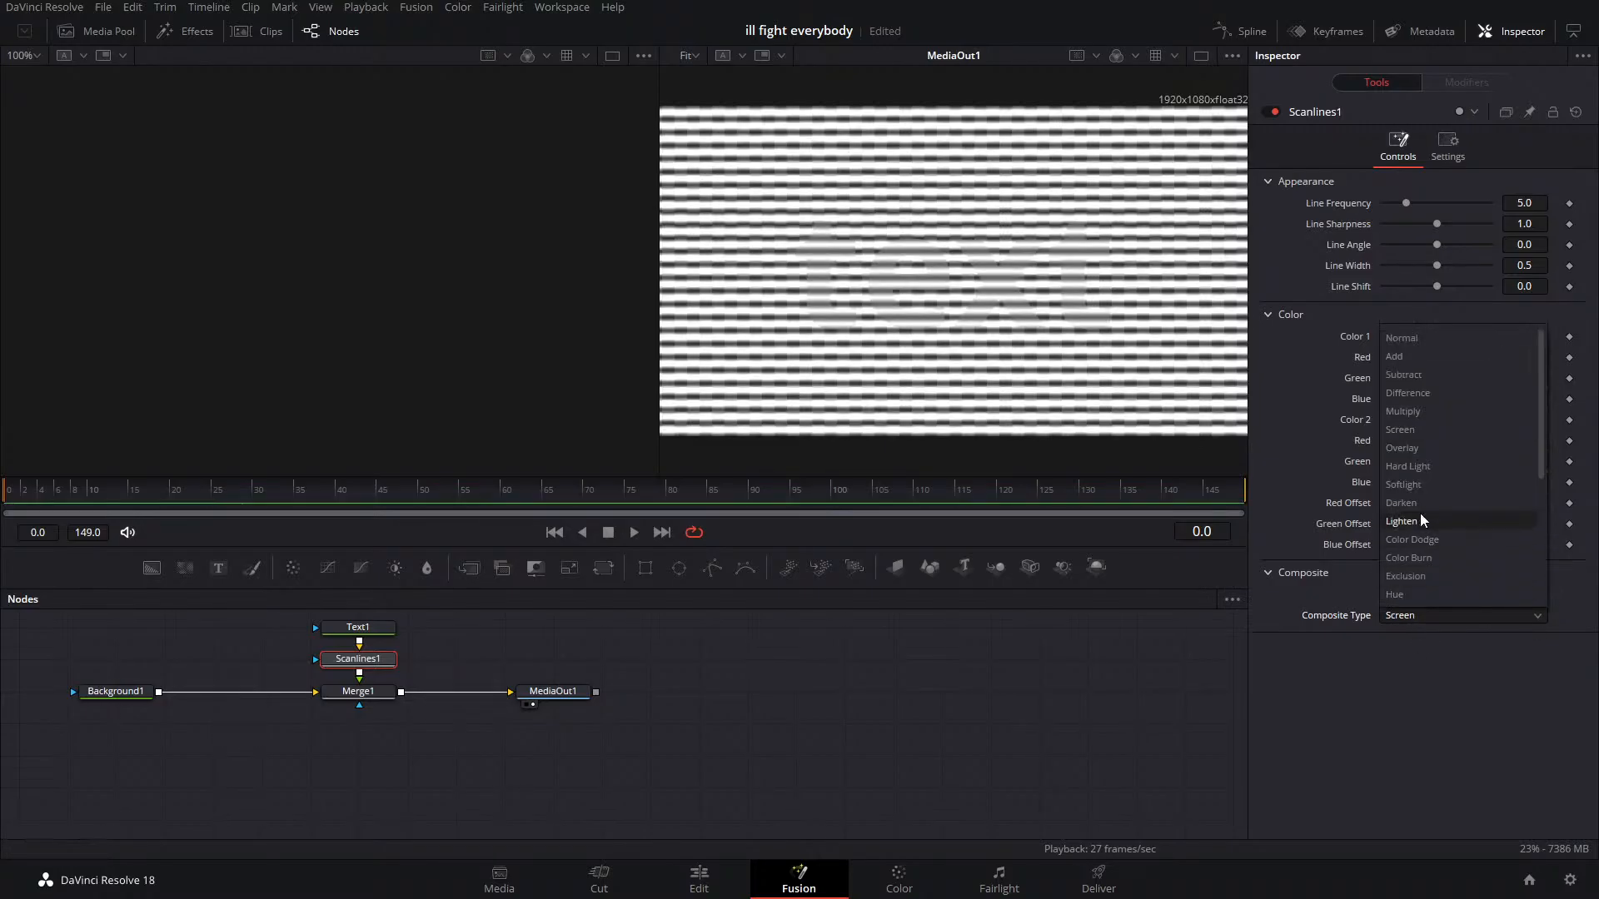
pyautogui.click(1417, 447)
# Try the Hard Light, Lighten, Divide and Normal composite types on Scanlines1 and set it back to Overlay
pyautogui.click(1436, 618)
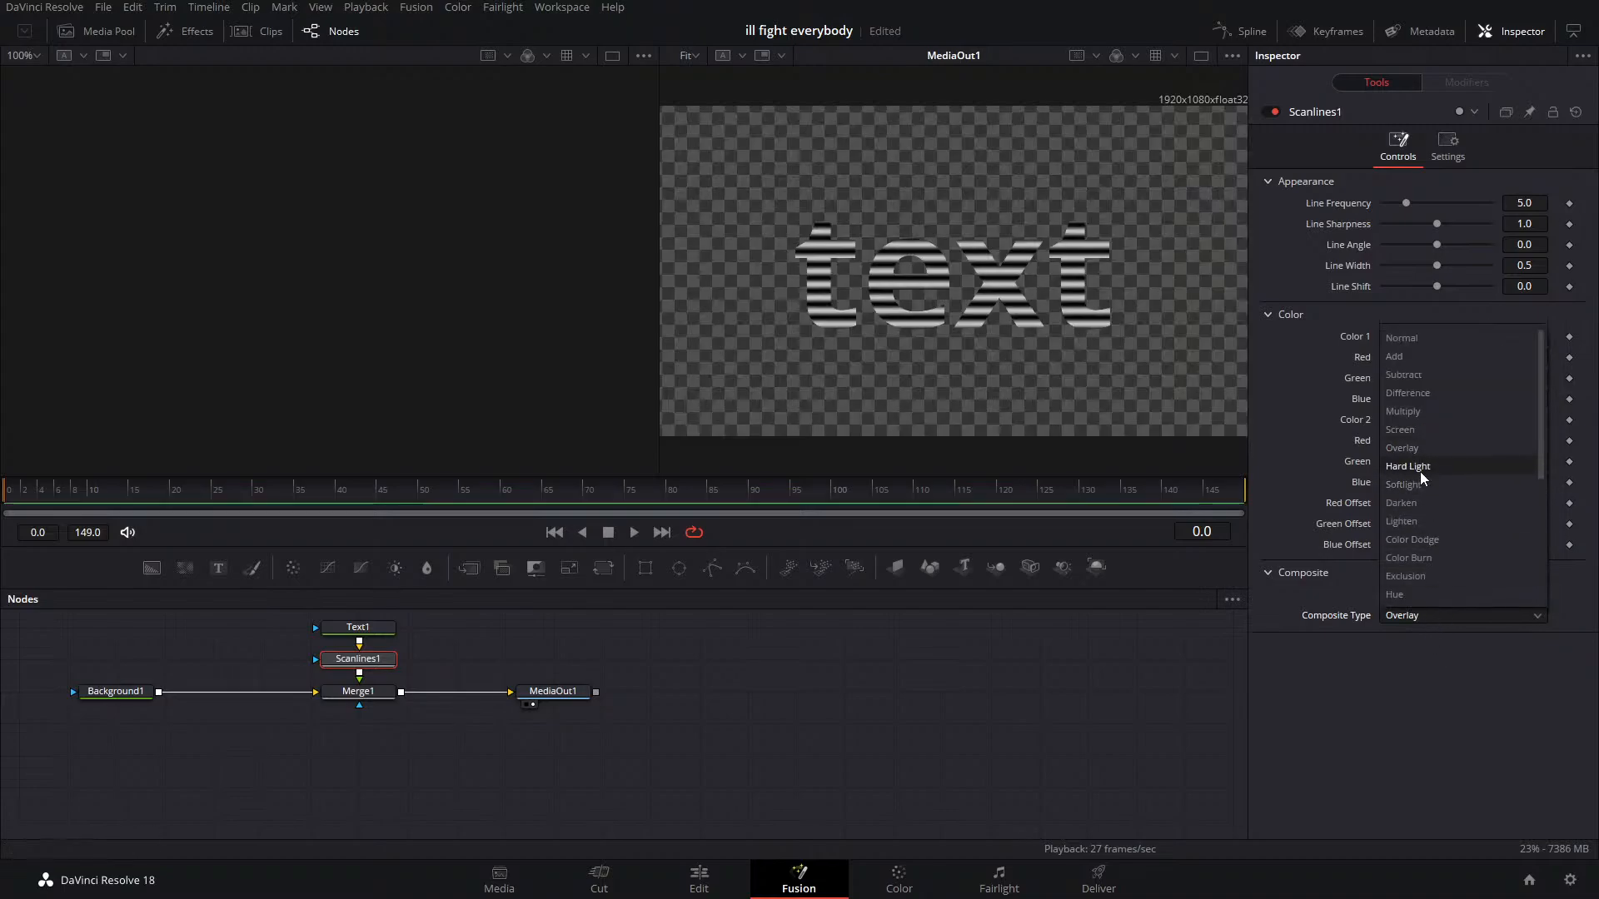
pyautogui.click(1421, 469)
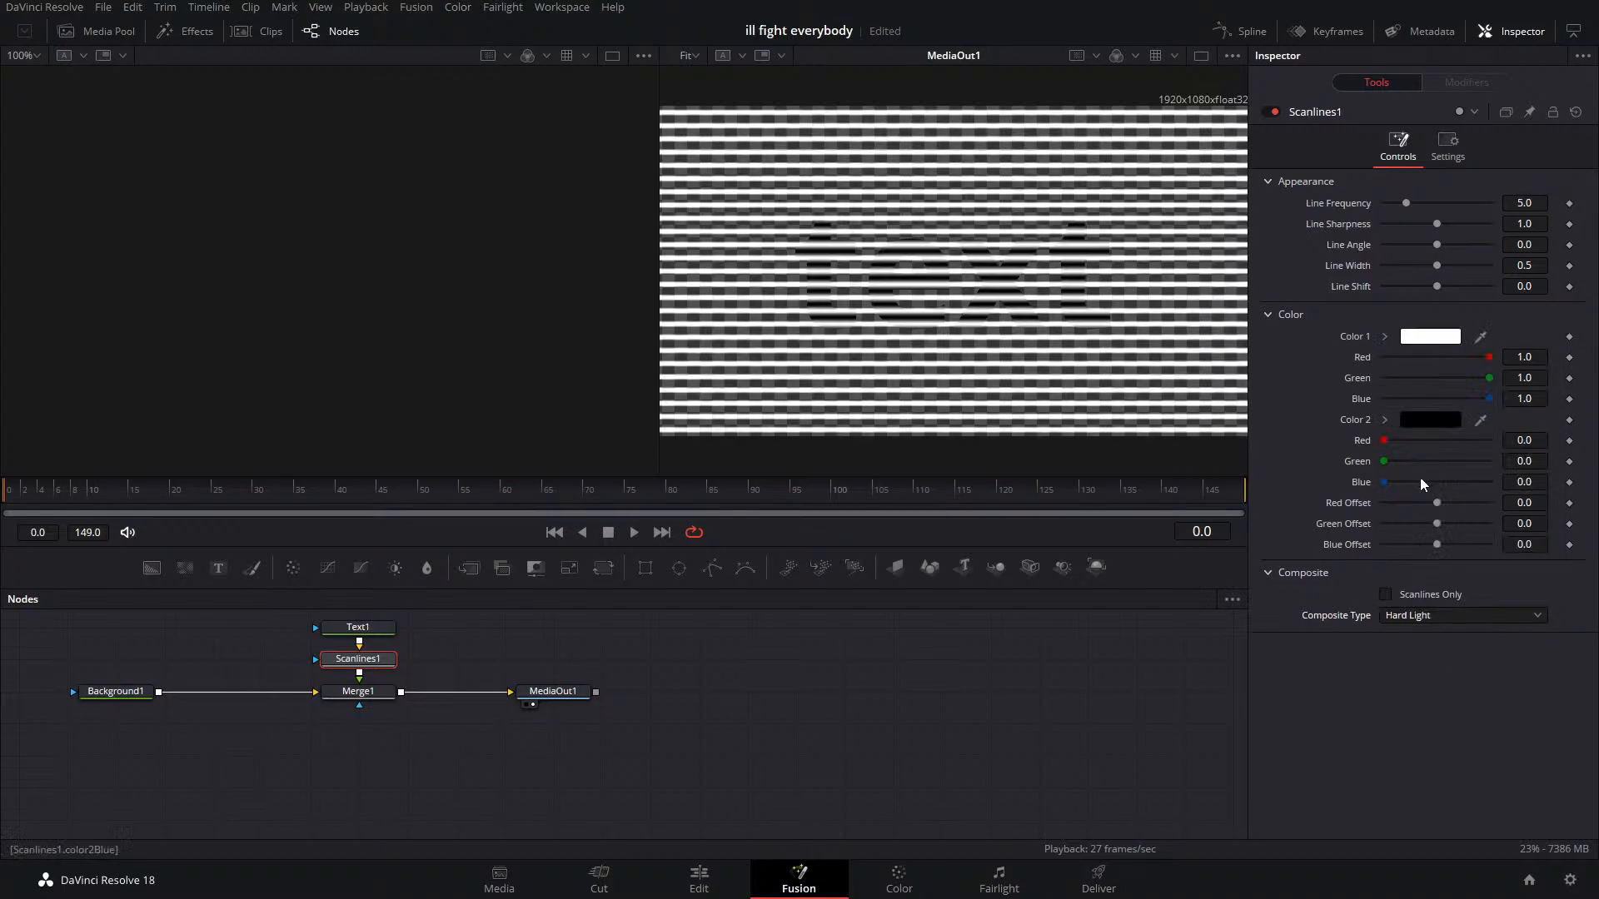
pyautogui.click(1439, 618)
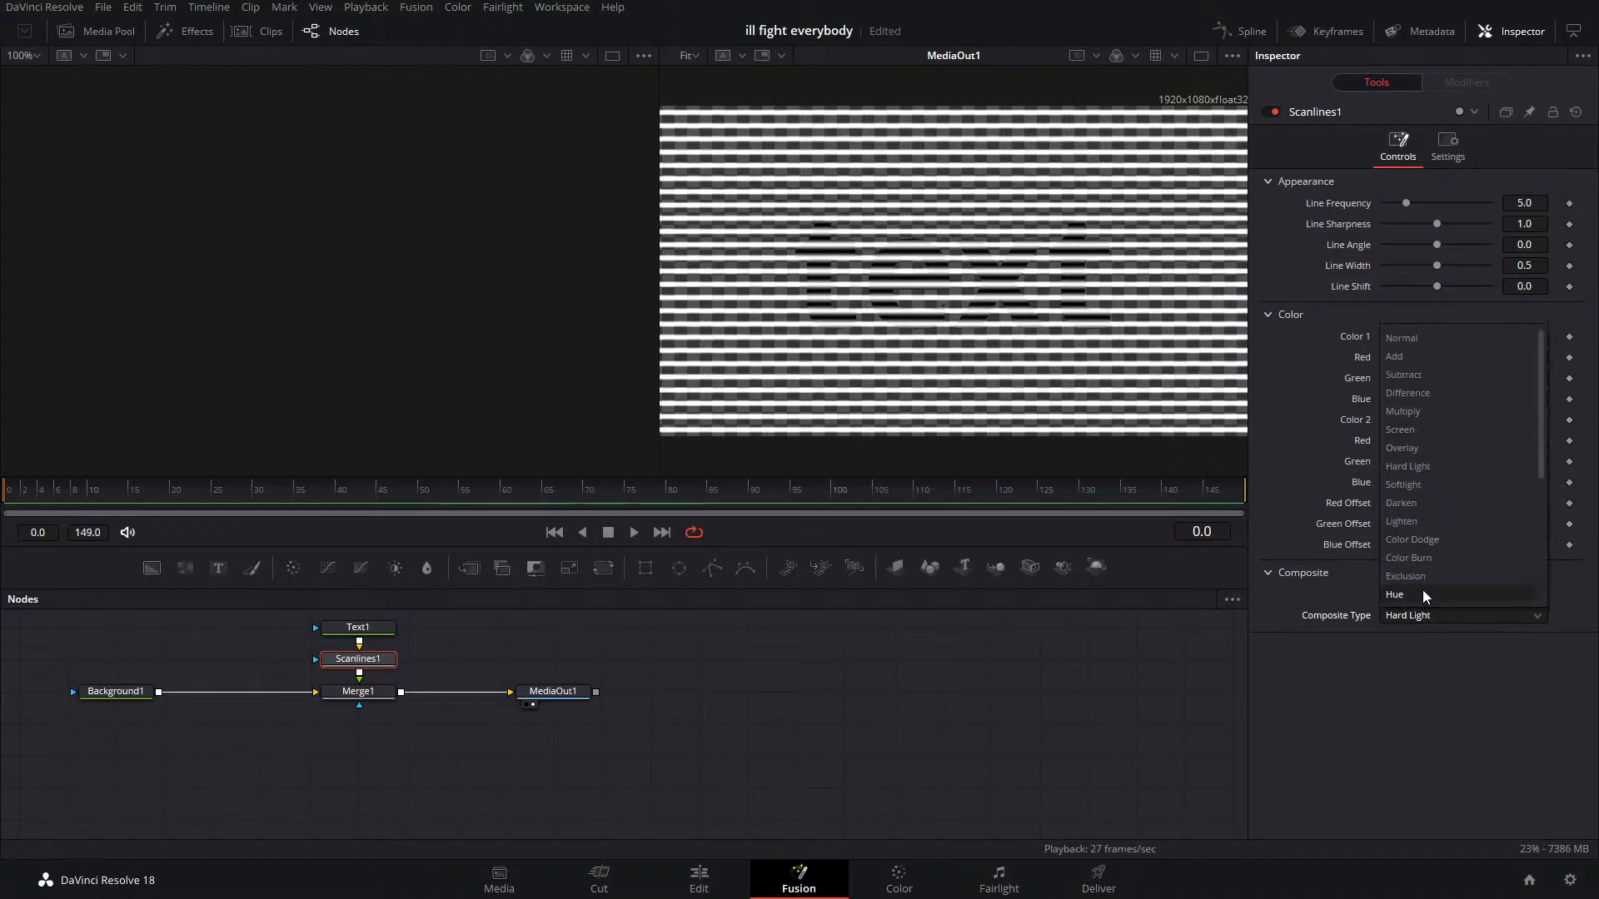
pyautogui.click(1421, 520)
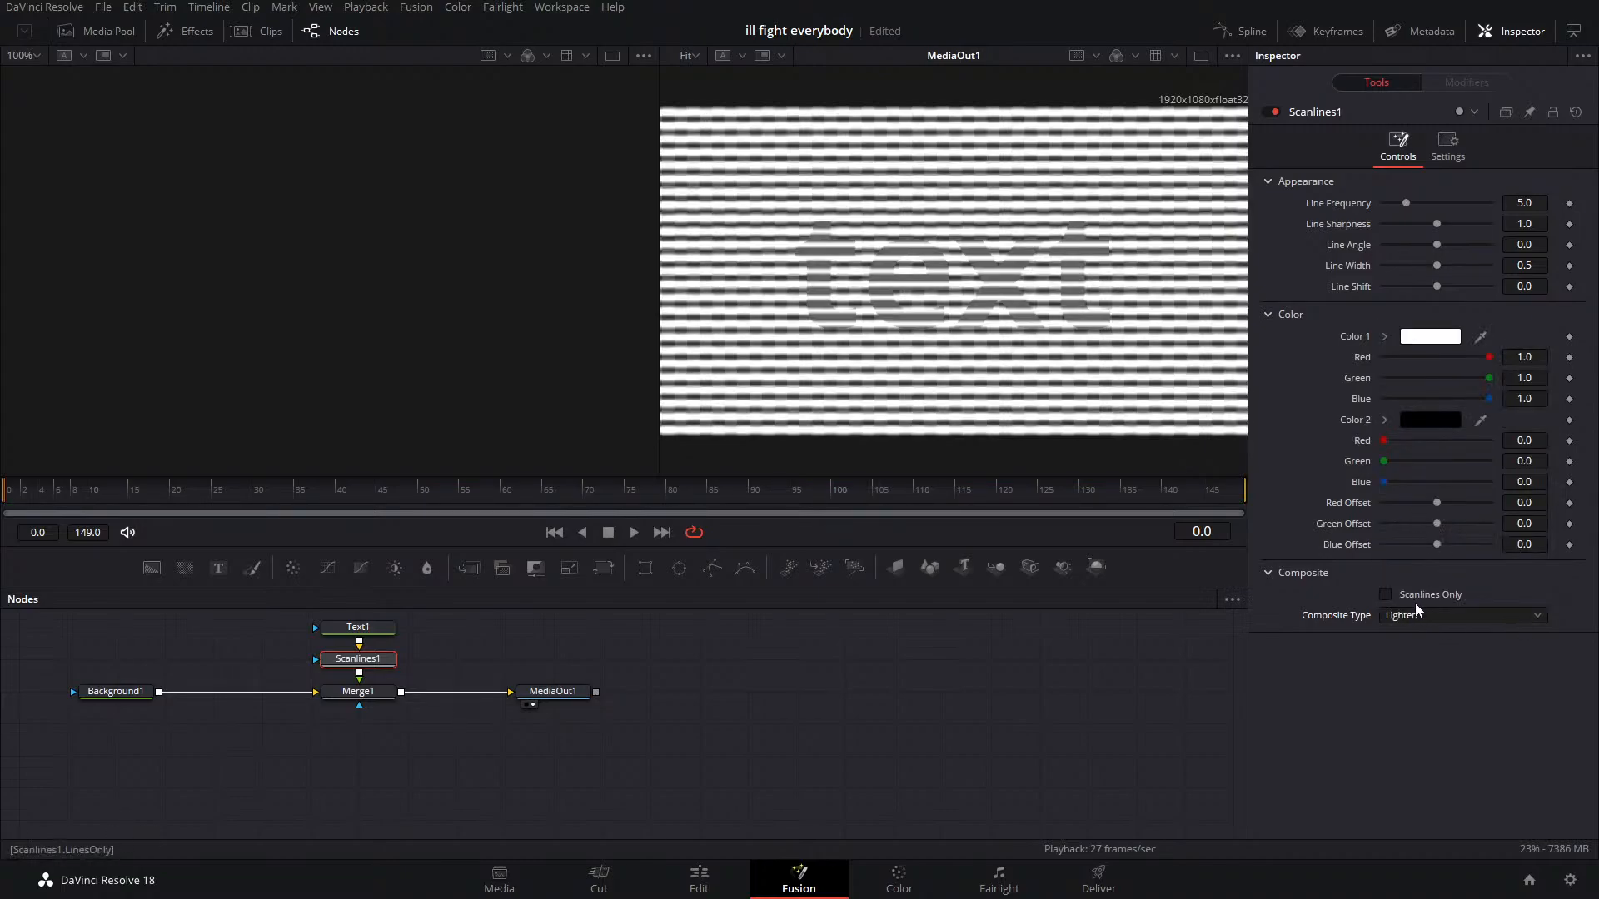
pyautogui.click(1419, 616)
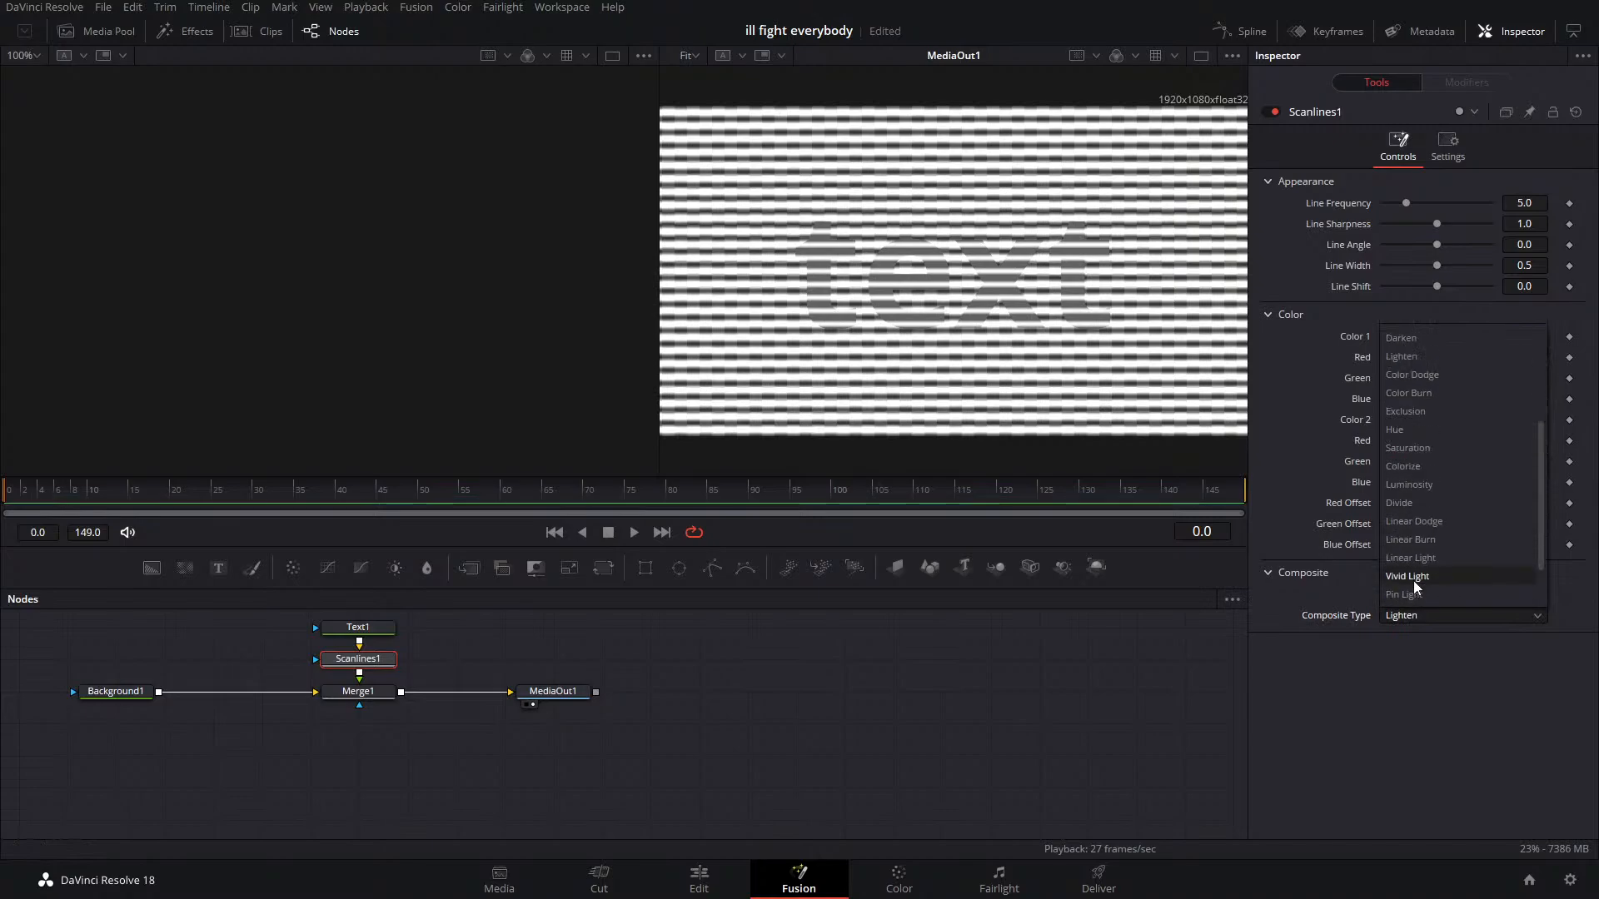
pyautogui.click(1422, 503)
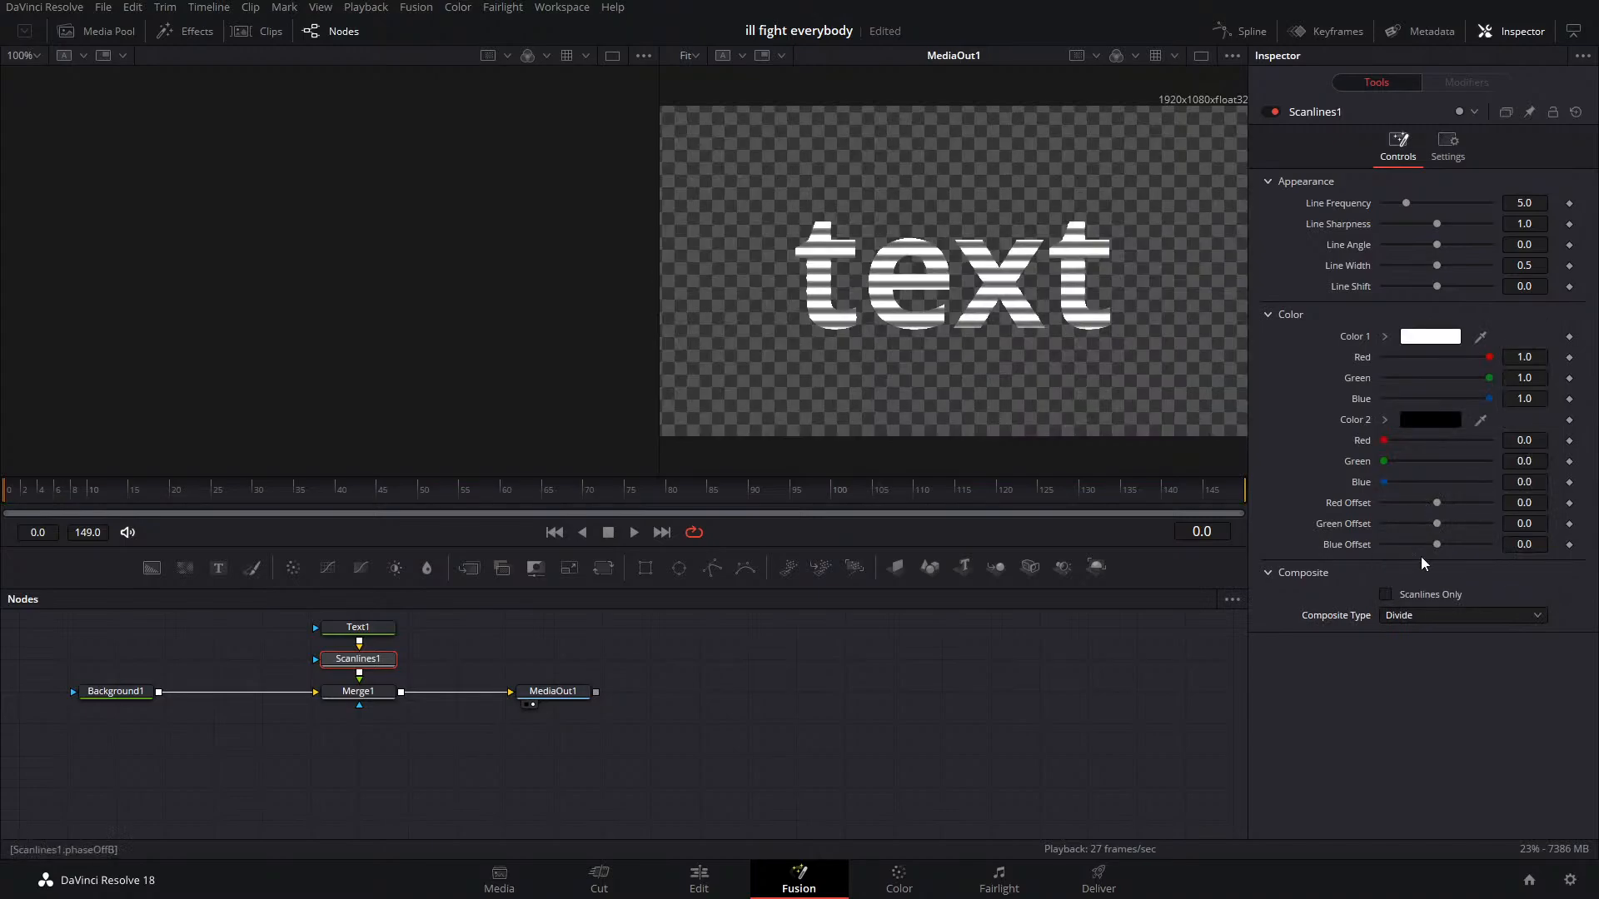
pyautogui.click(1418, 617)
pyautogui.scroll(5, 1411, 433)
pyautogui.click(1407, 338)
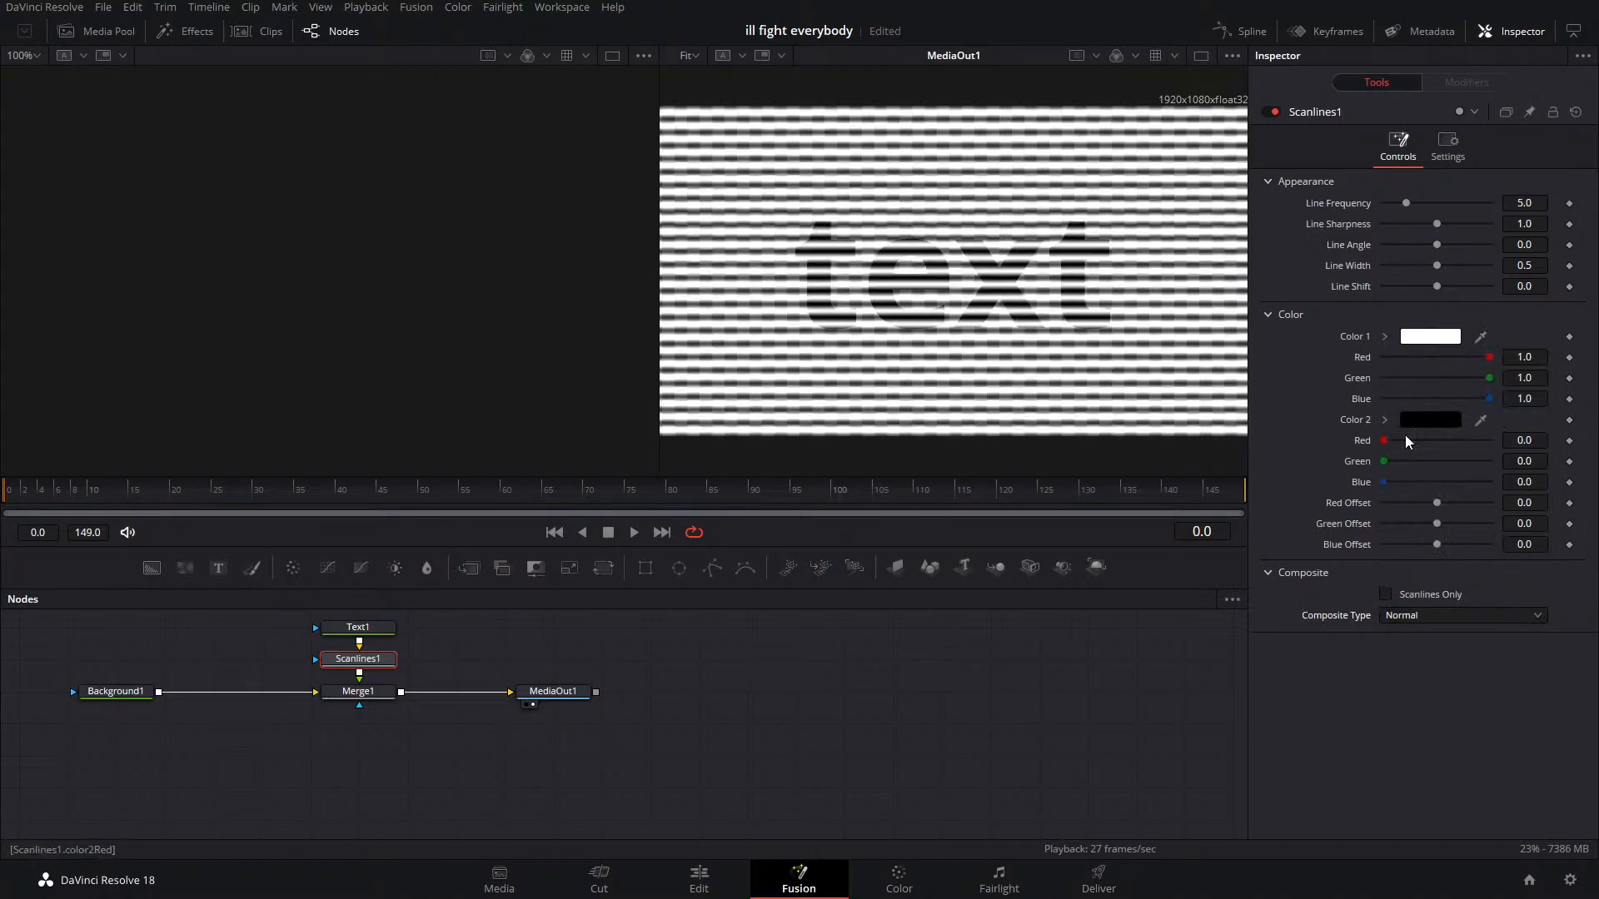
pyautogui.click(1436, 623)
pyautogui.click(1430, 357)
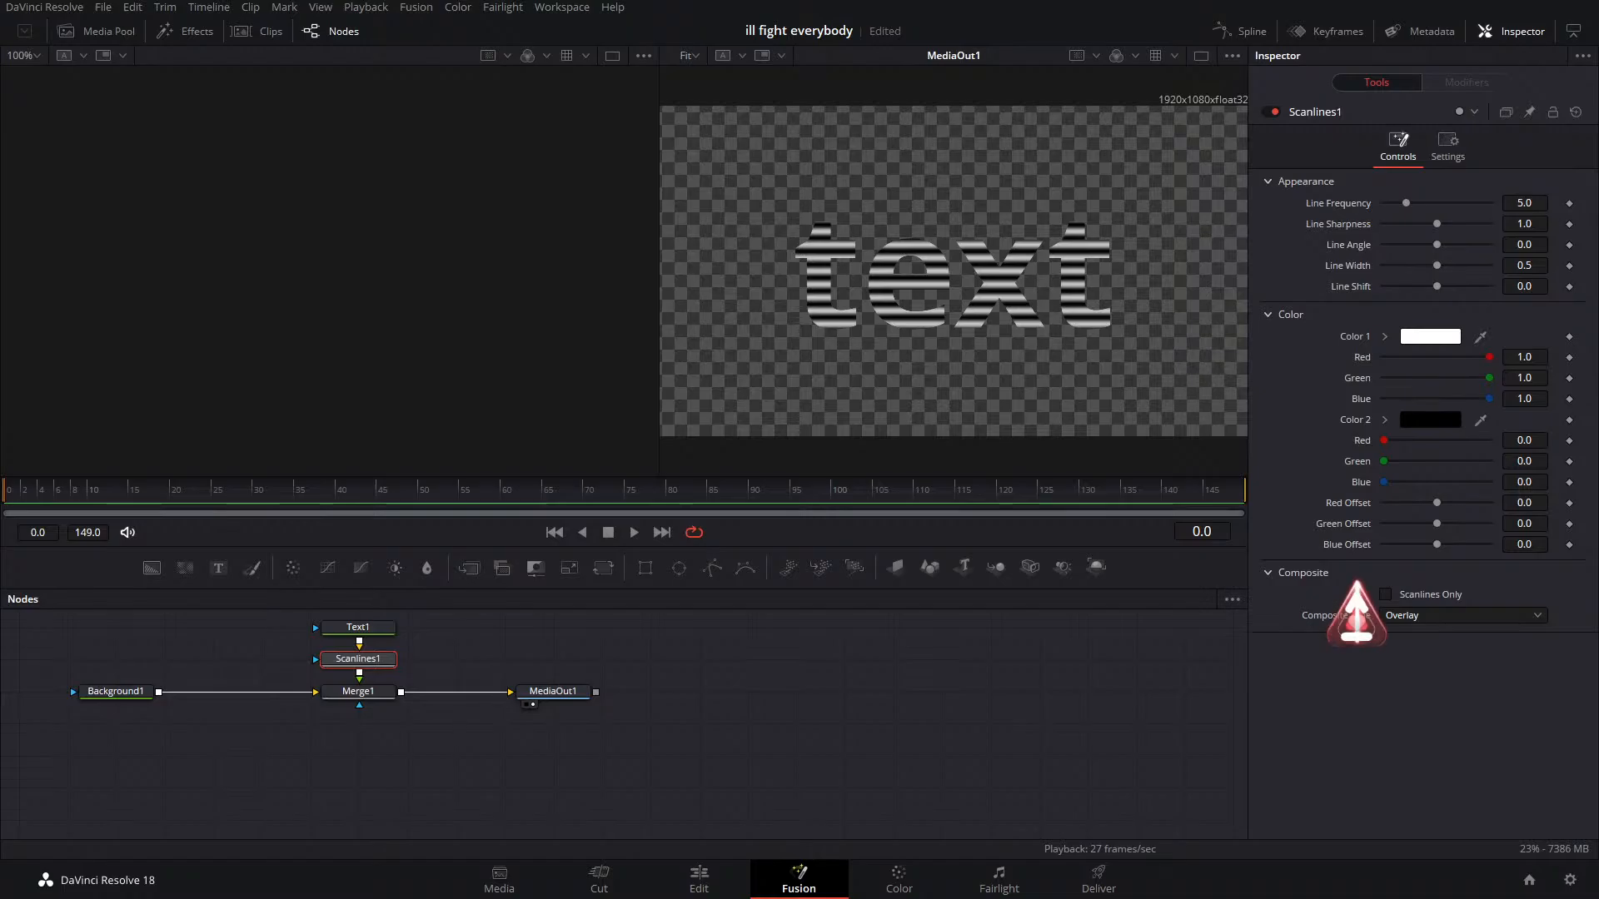
# Return to the Edit page and move the Timeline 1 playhead to 01:00:25:29, with the Video 1 clips in view
pyautogui.click(699, 880)
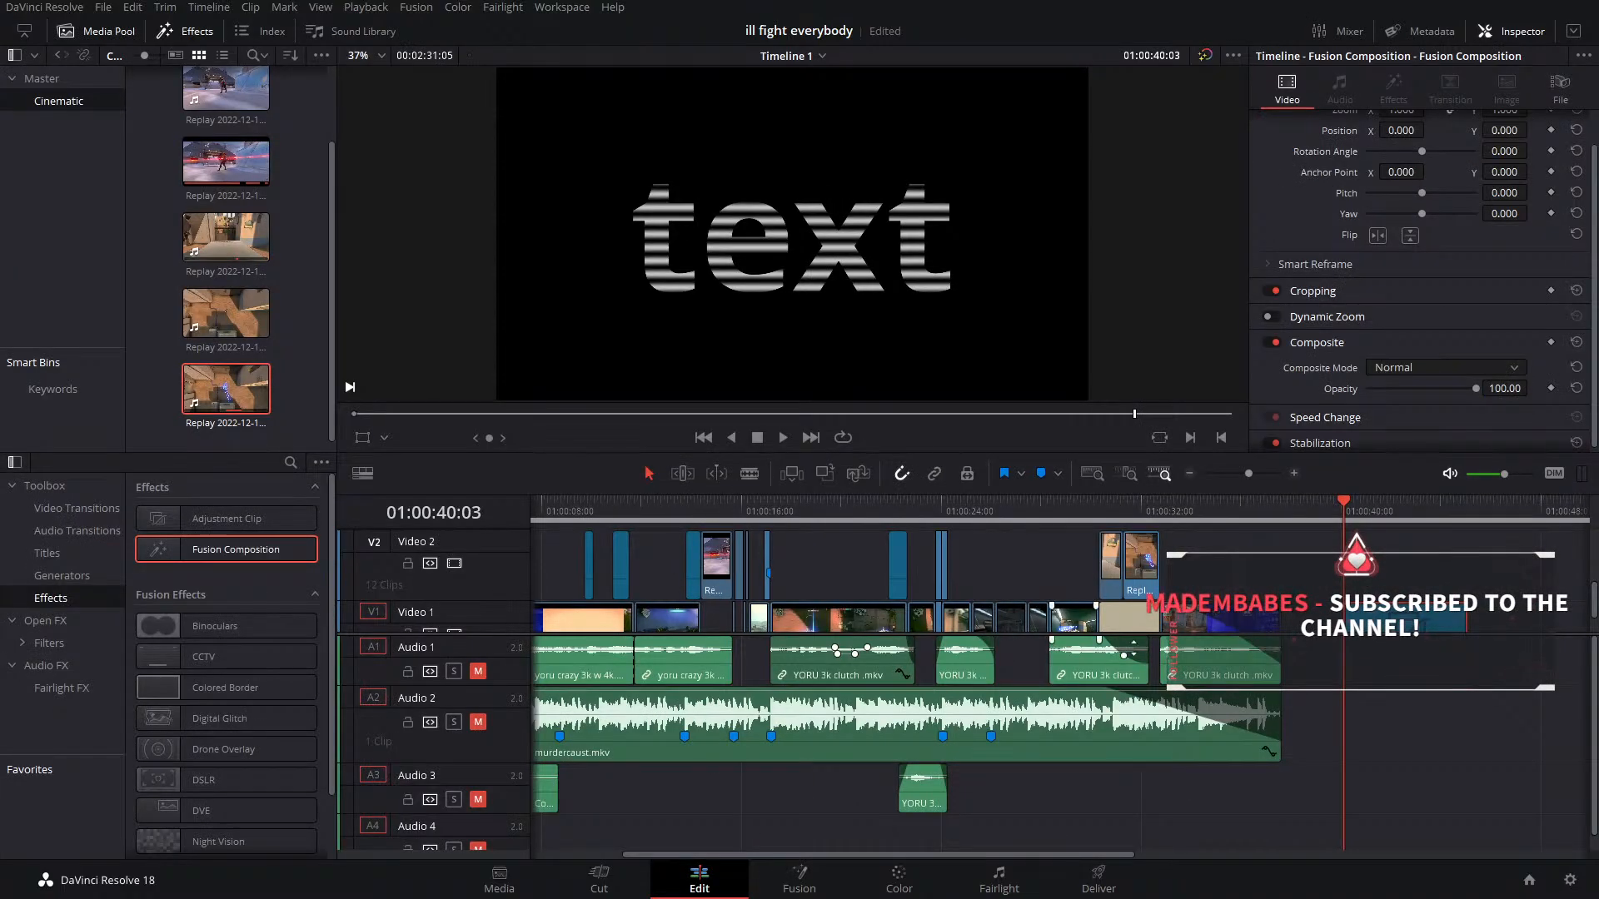
pyautogui.moveTo(1315, 635); pyautogui.dragTo(1315, 701)
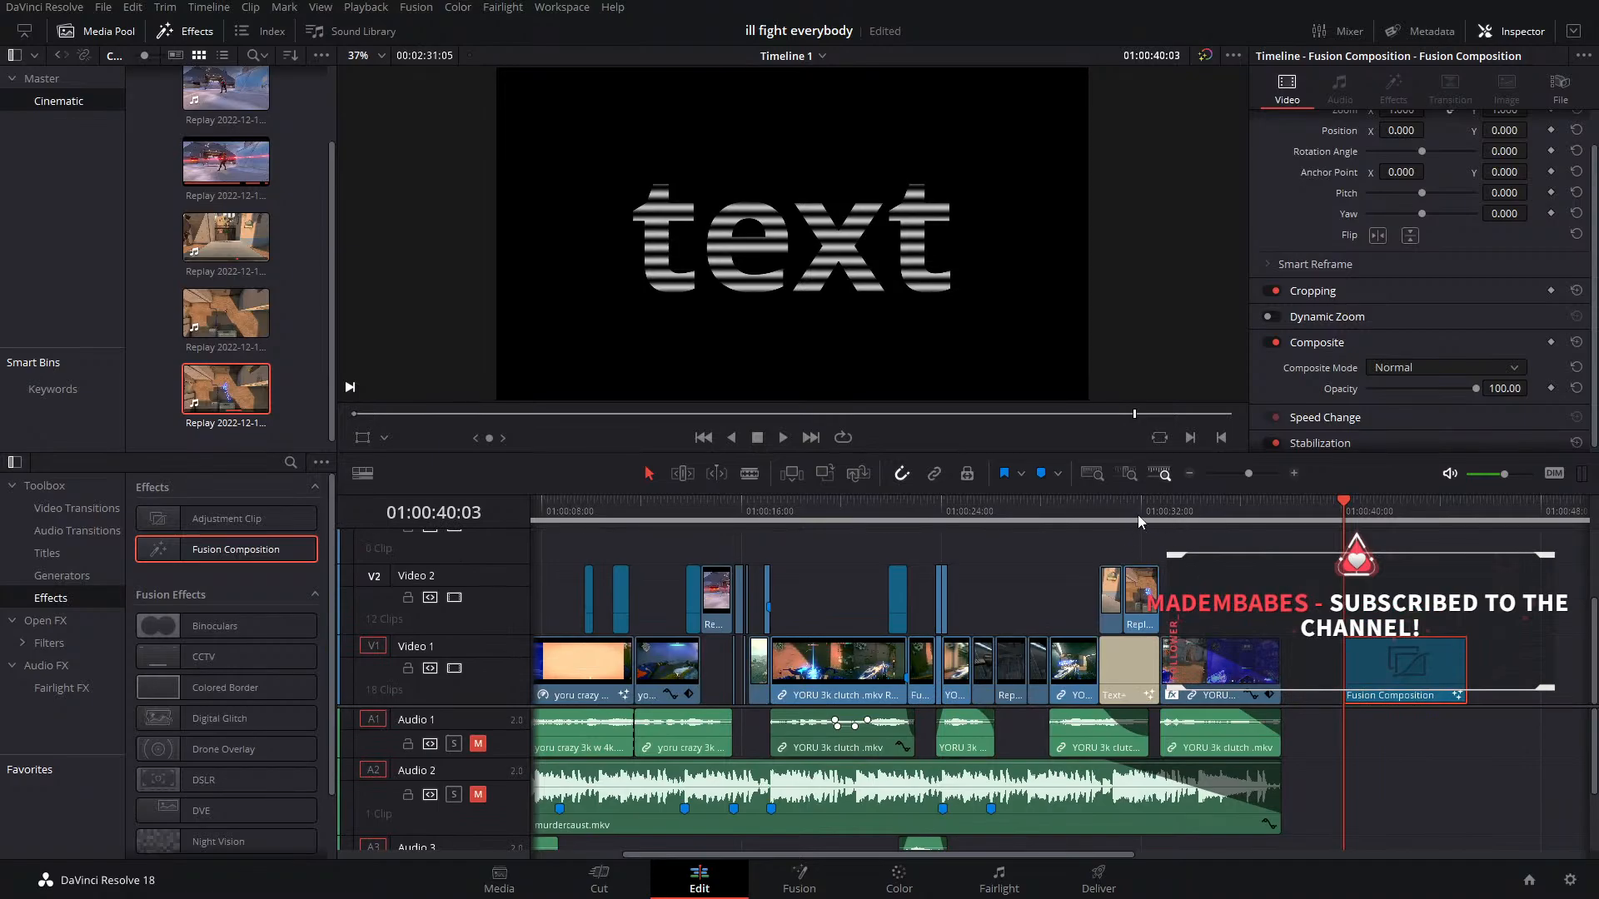
pyautogui.click(991, 528)
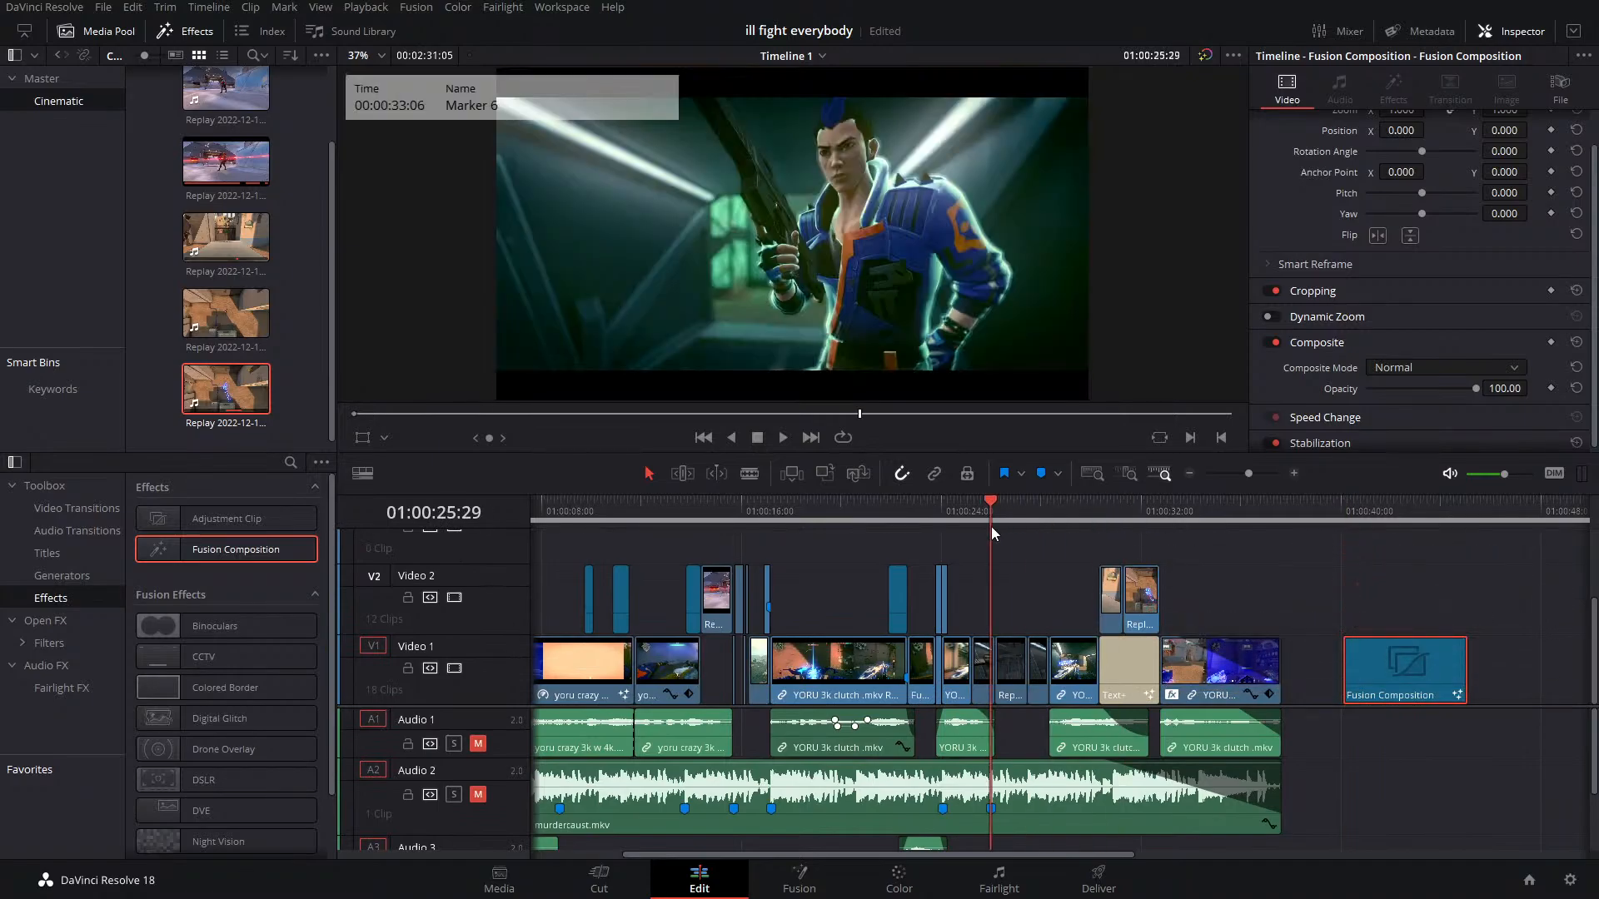